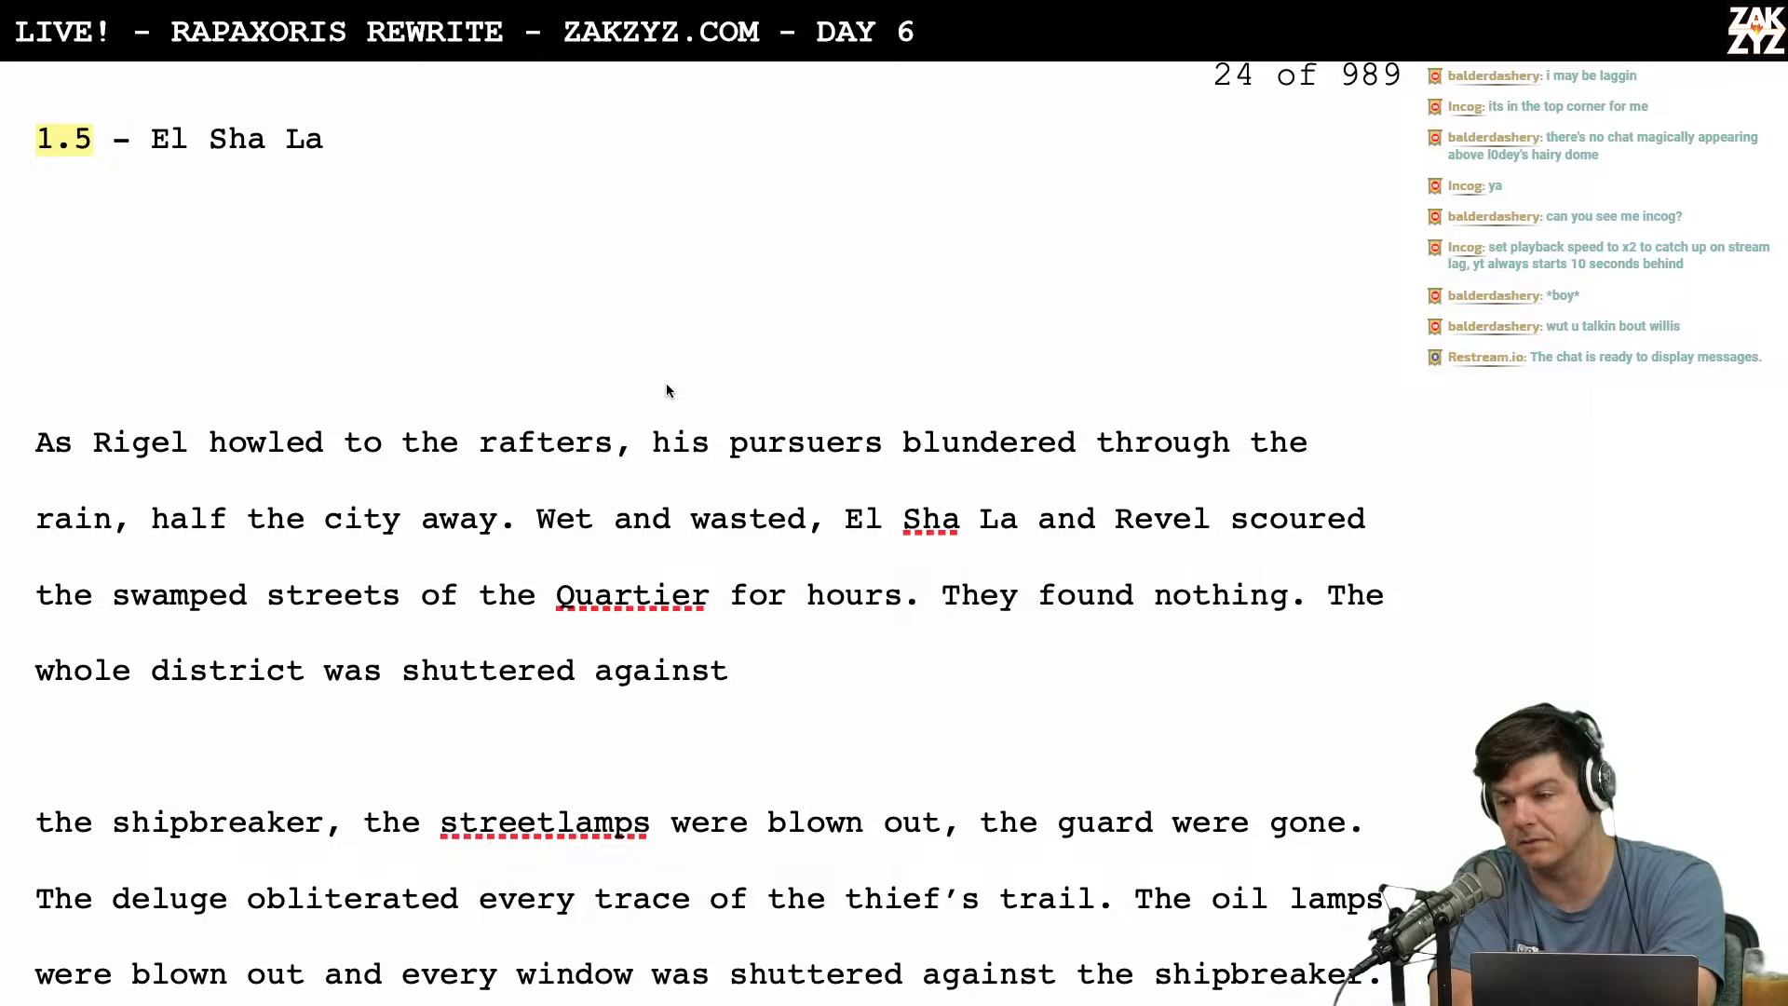
{"action": "key", "text": "ctrl+Left"}
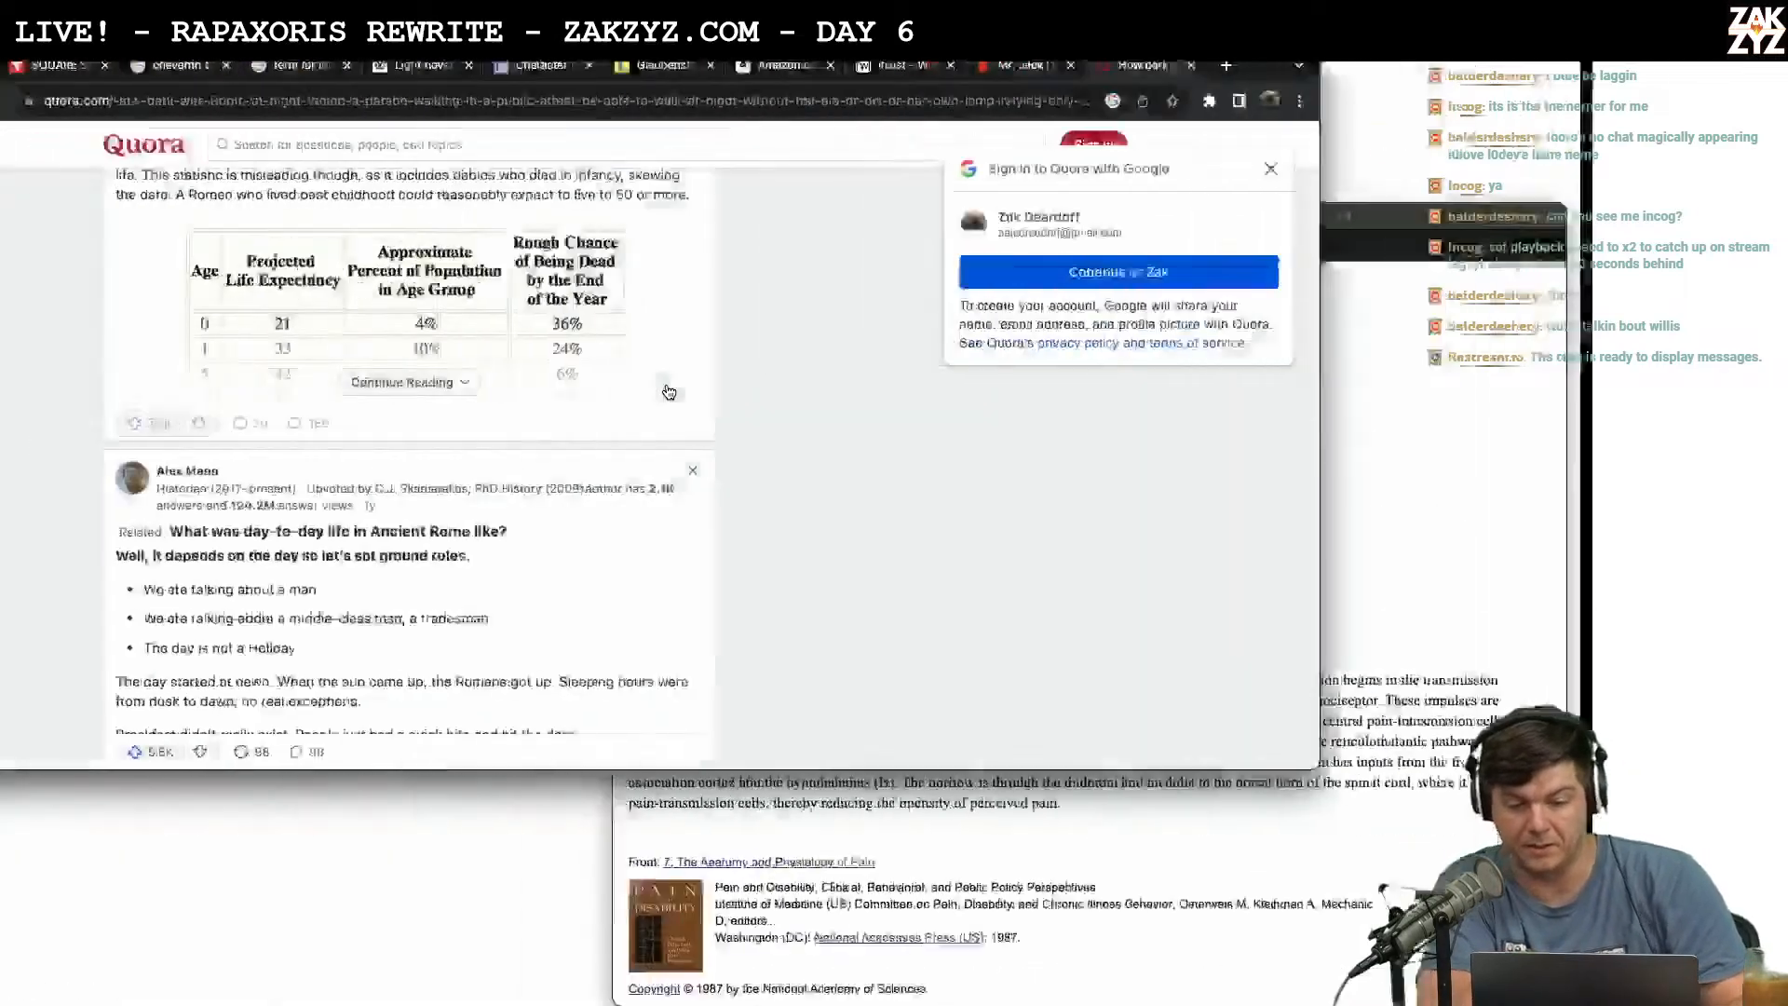
{"action": "key", "text": "ctrl+Right"}
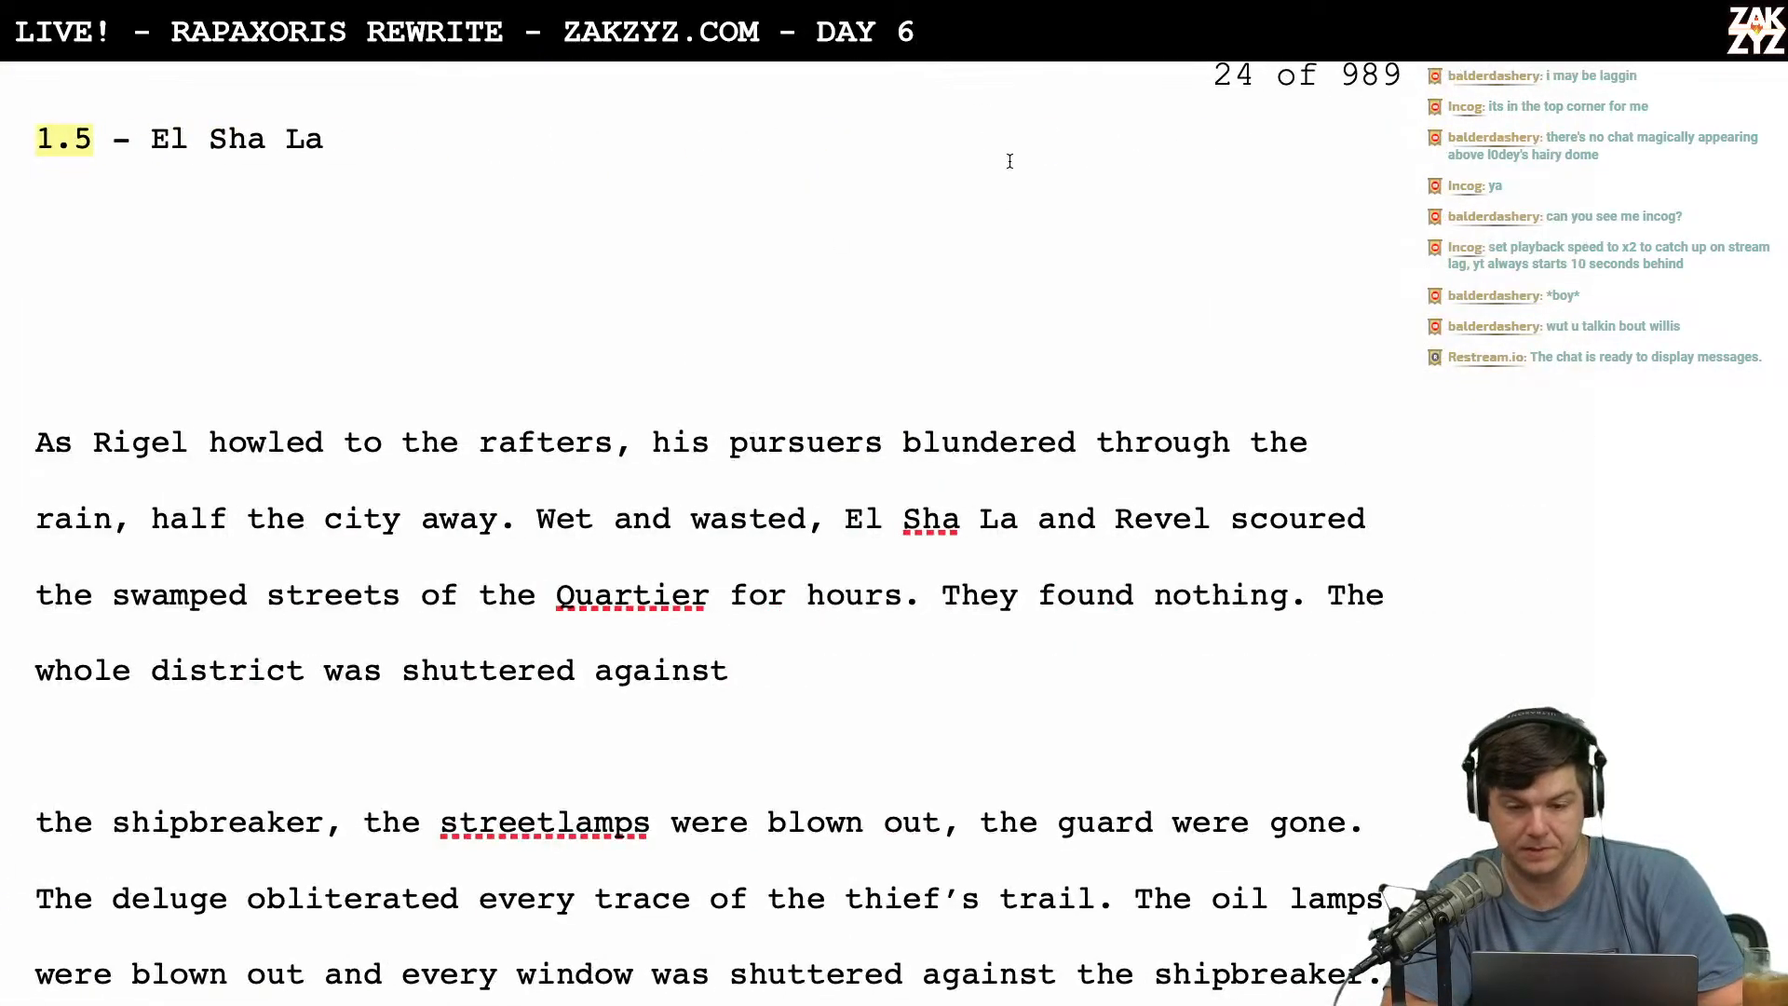
Switch to the Rapaxoris master chart and end the chapter 1.5 goal sentence with a period instead of a comma.
{"action": "key", "text": "super+Tab"}
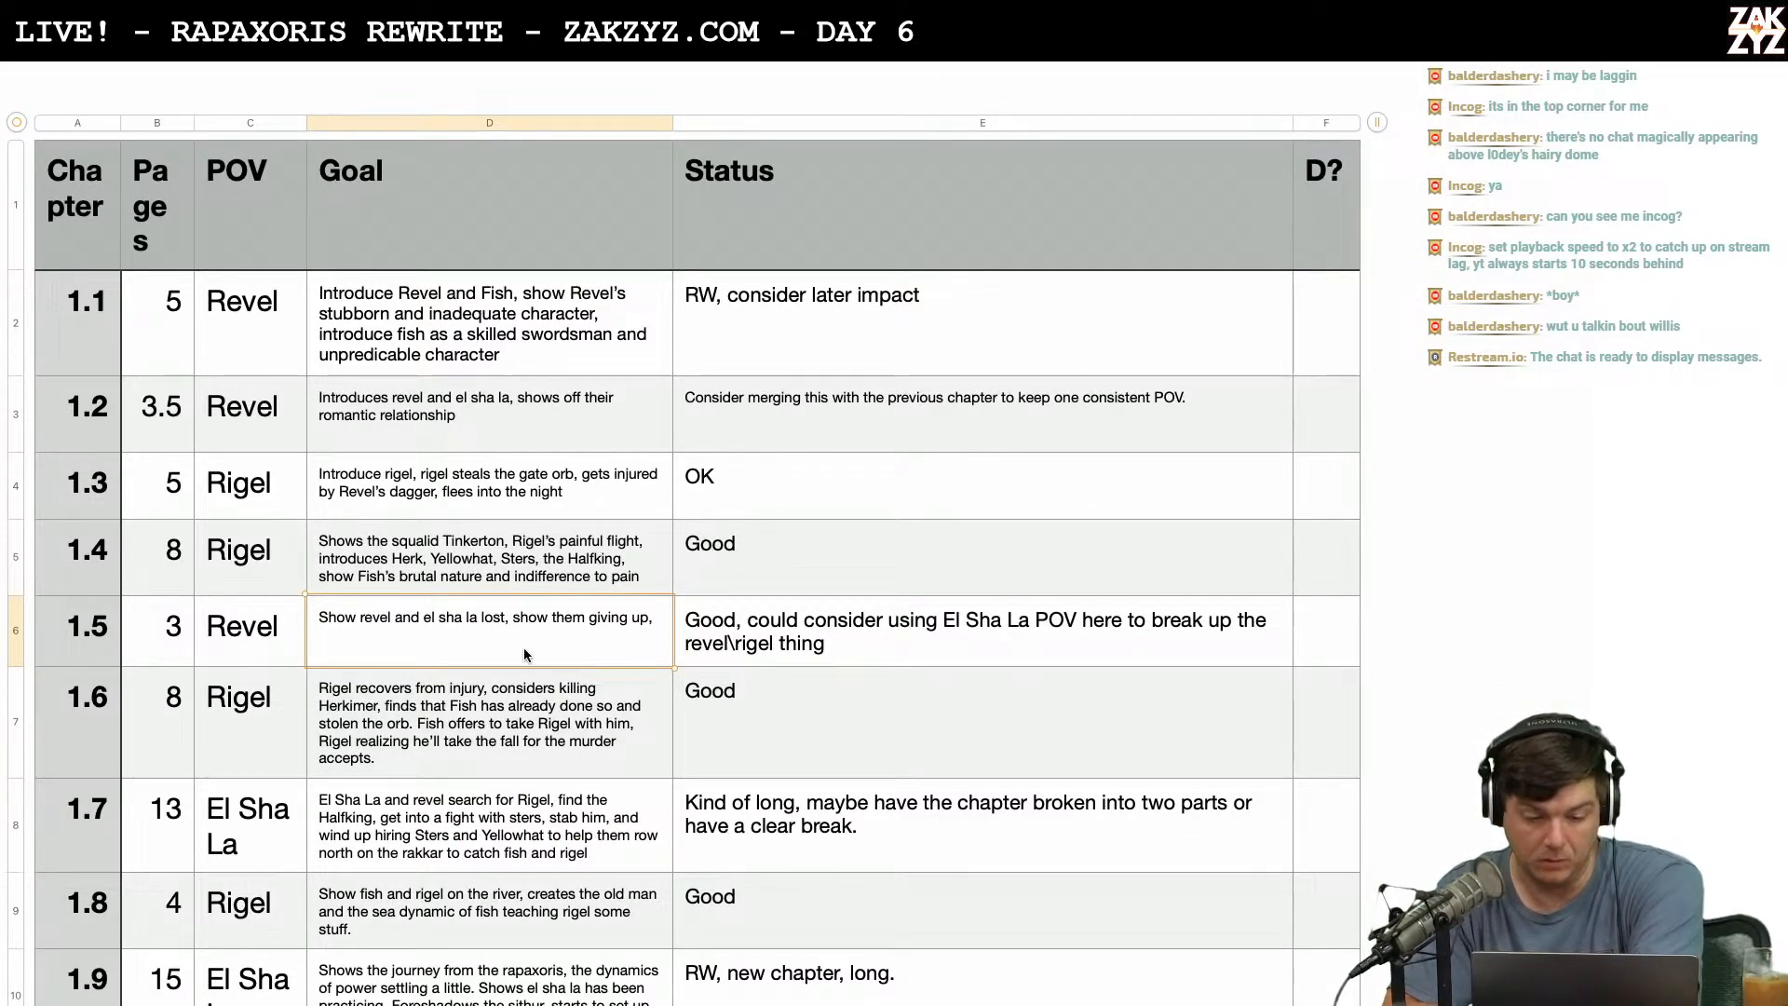
{"action": "scroll", "coordinate": [523, 646], "scroll_direction": "down", "scroll_amount": 2}
{"action": "left_click", "coordinate": [462, 603]}
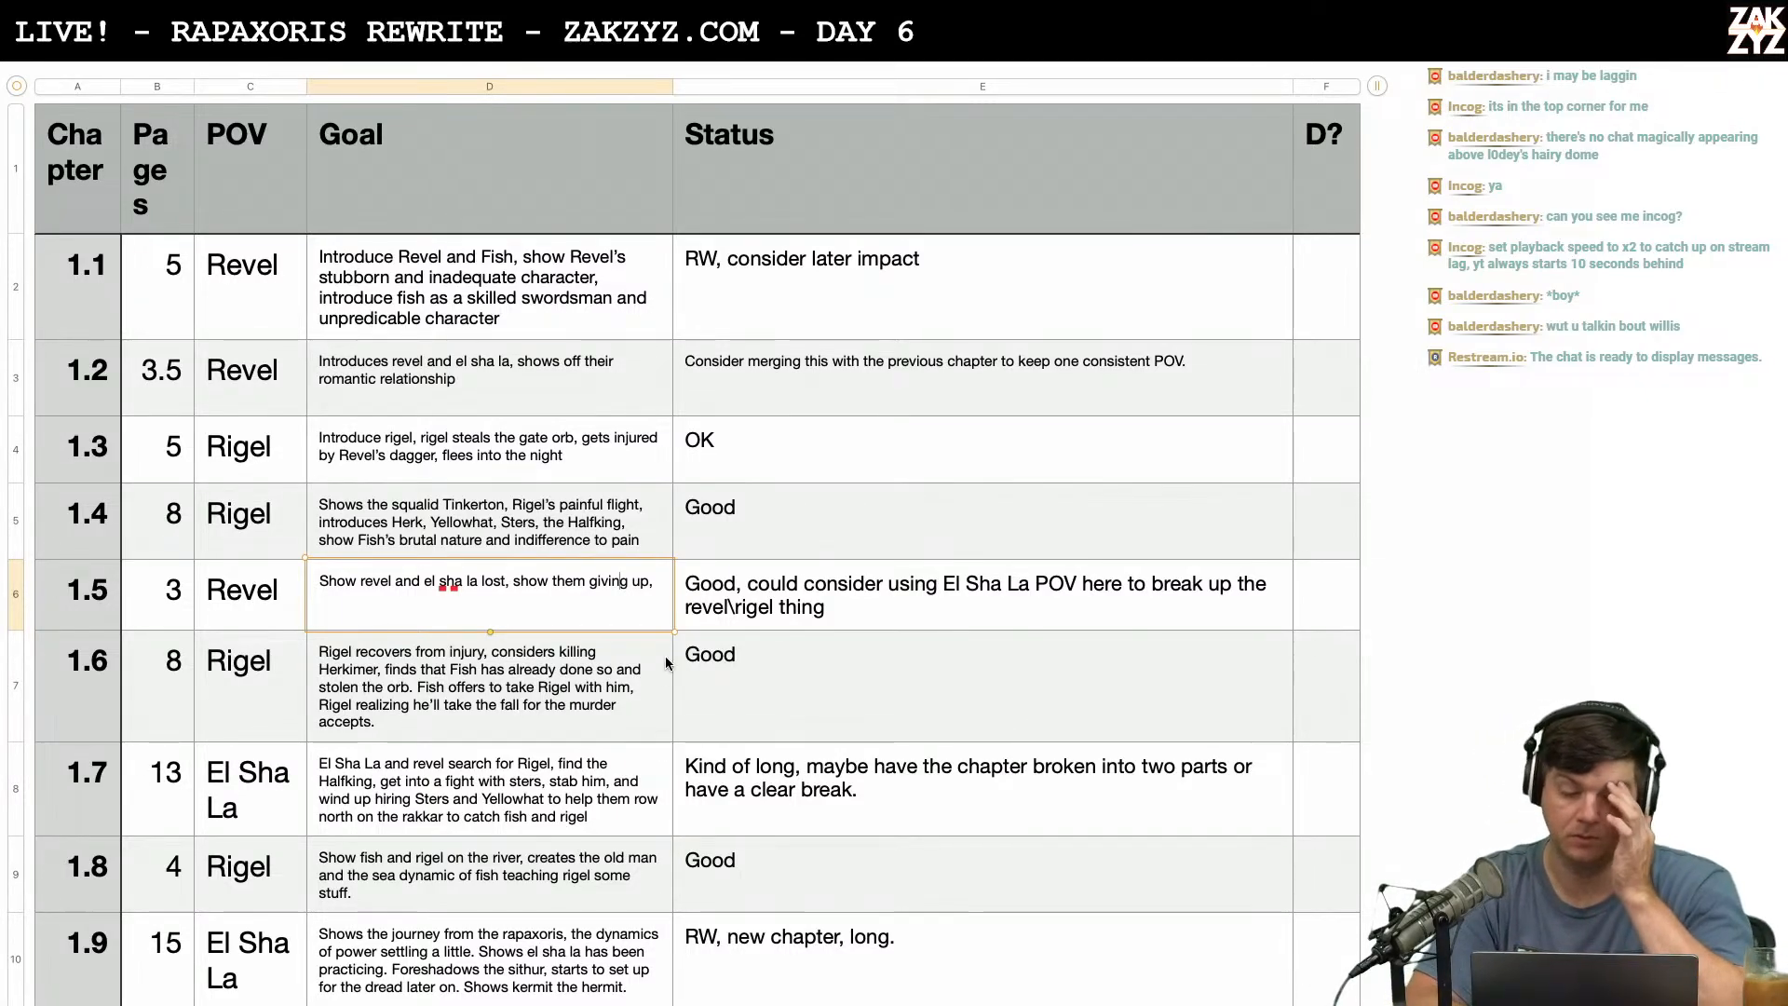
{"action": "left_click", "coordinate": [659, 597]}
{"action": "key", "text": "BackSpace"}
{"action": "type", "text": "."}
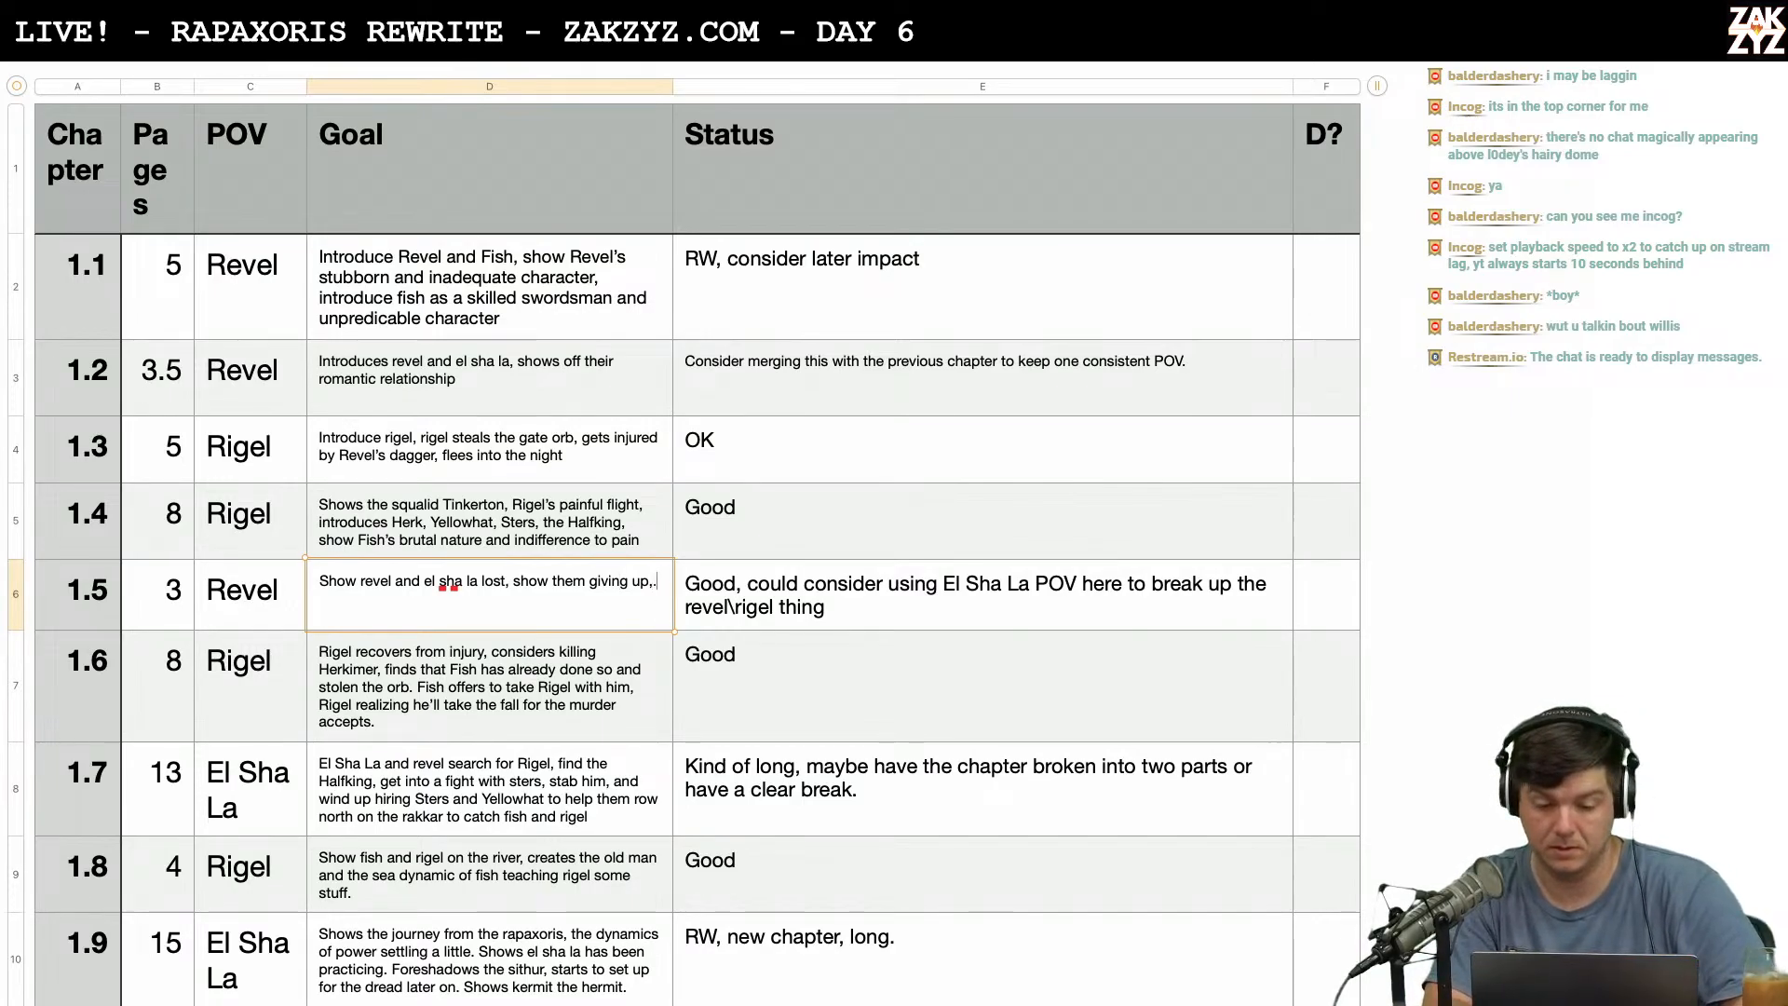
{"action": "key", "text": "alt+Return"}
{"action": "type", "text": "In this ch"}
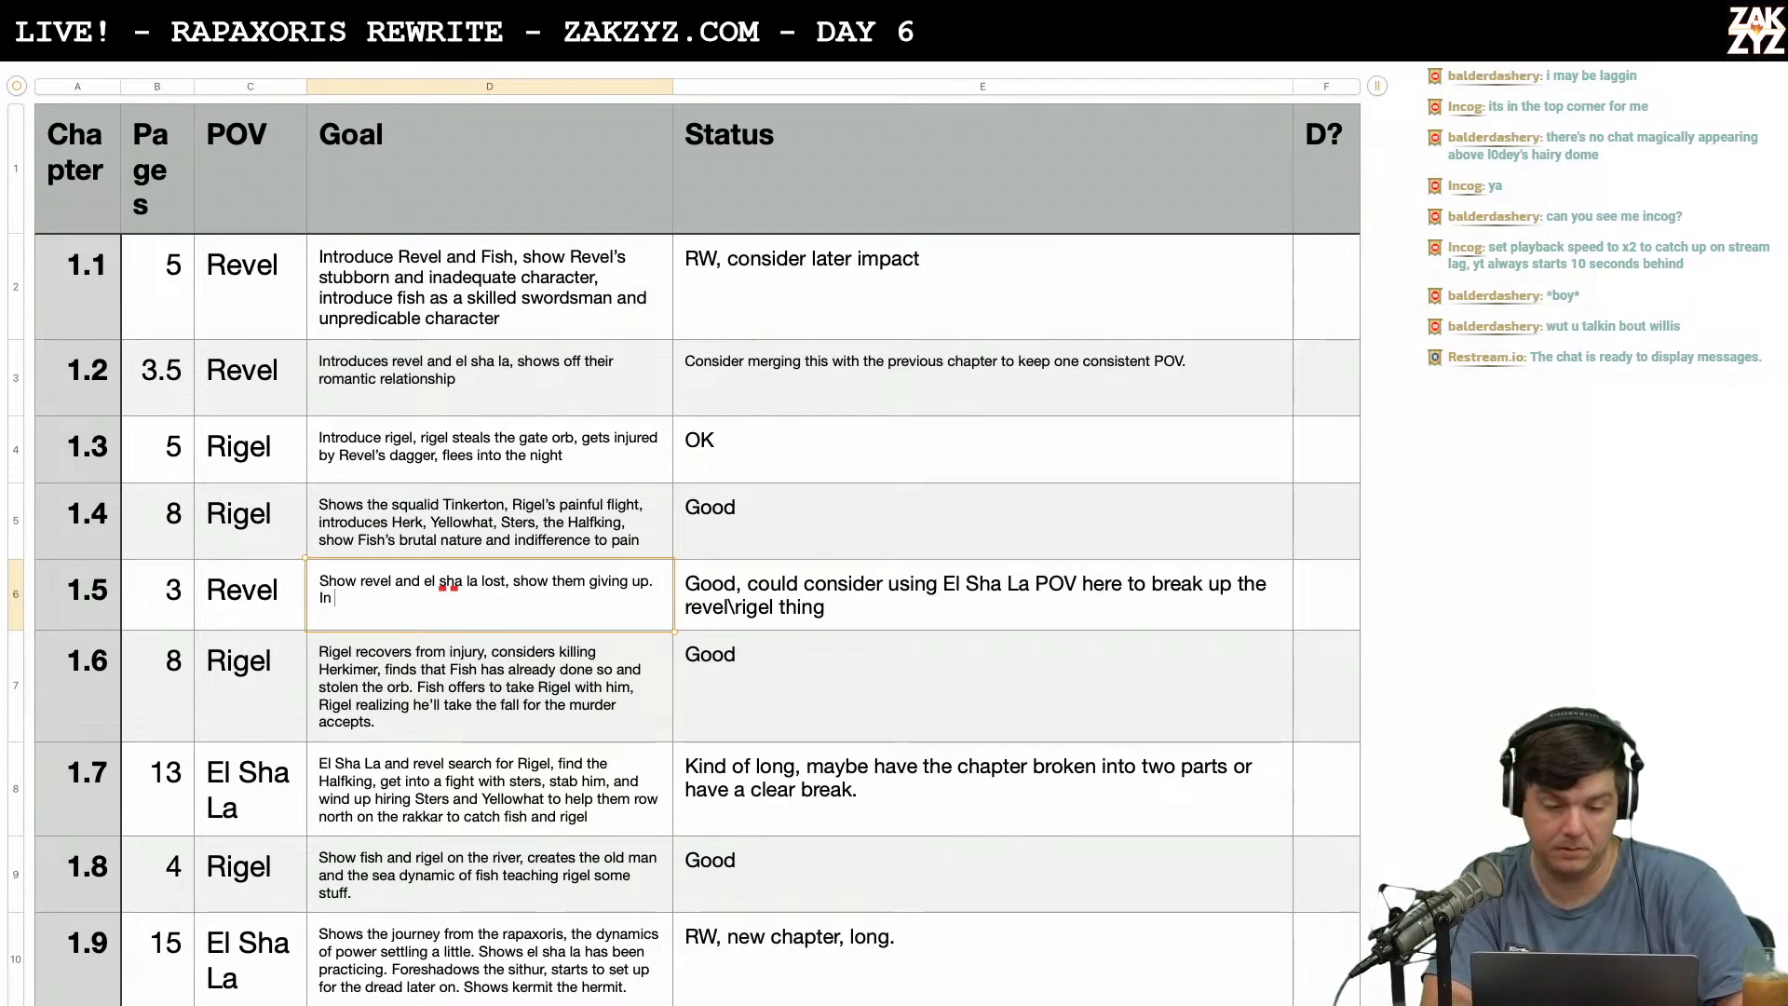
{"action": "key", "text": "BackSpace"}
{"action": "key", "text": "BackSpace"}
{"action": "key", "text": "BackSpace"}
{"action": "key", "text": "BackSpace"}
{"action": "key", "text": "BackSpace"}
{"action": "key", "text": "BackSpace"}
{"action": "key", "text": "BackSpace"}
{"action": "key", "text": "BackSpace"}
{"action": "key", "text": "BackSpace"}
{"action": "key", "text": "BackSpace"}
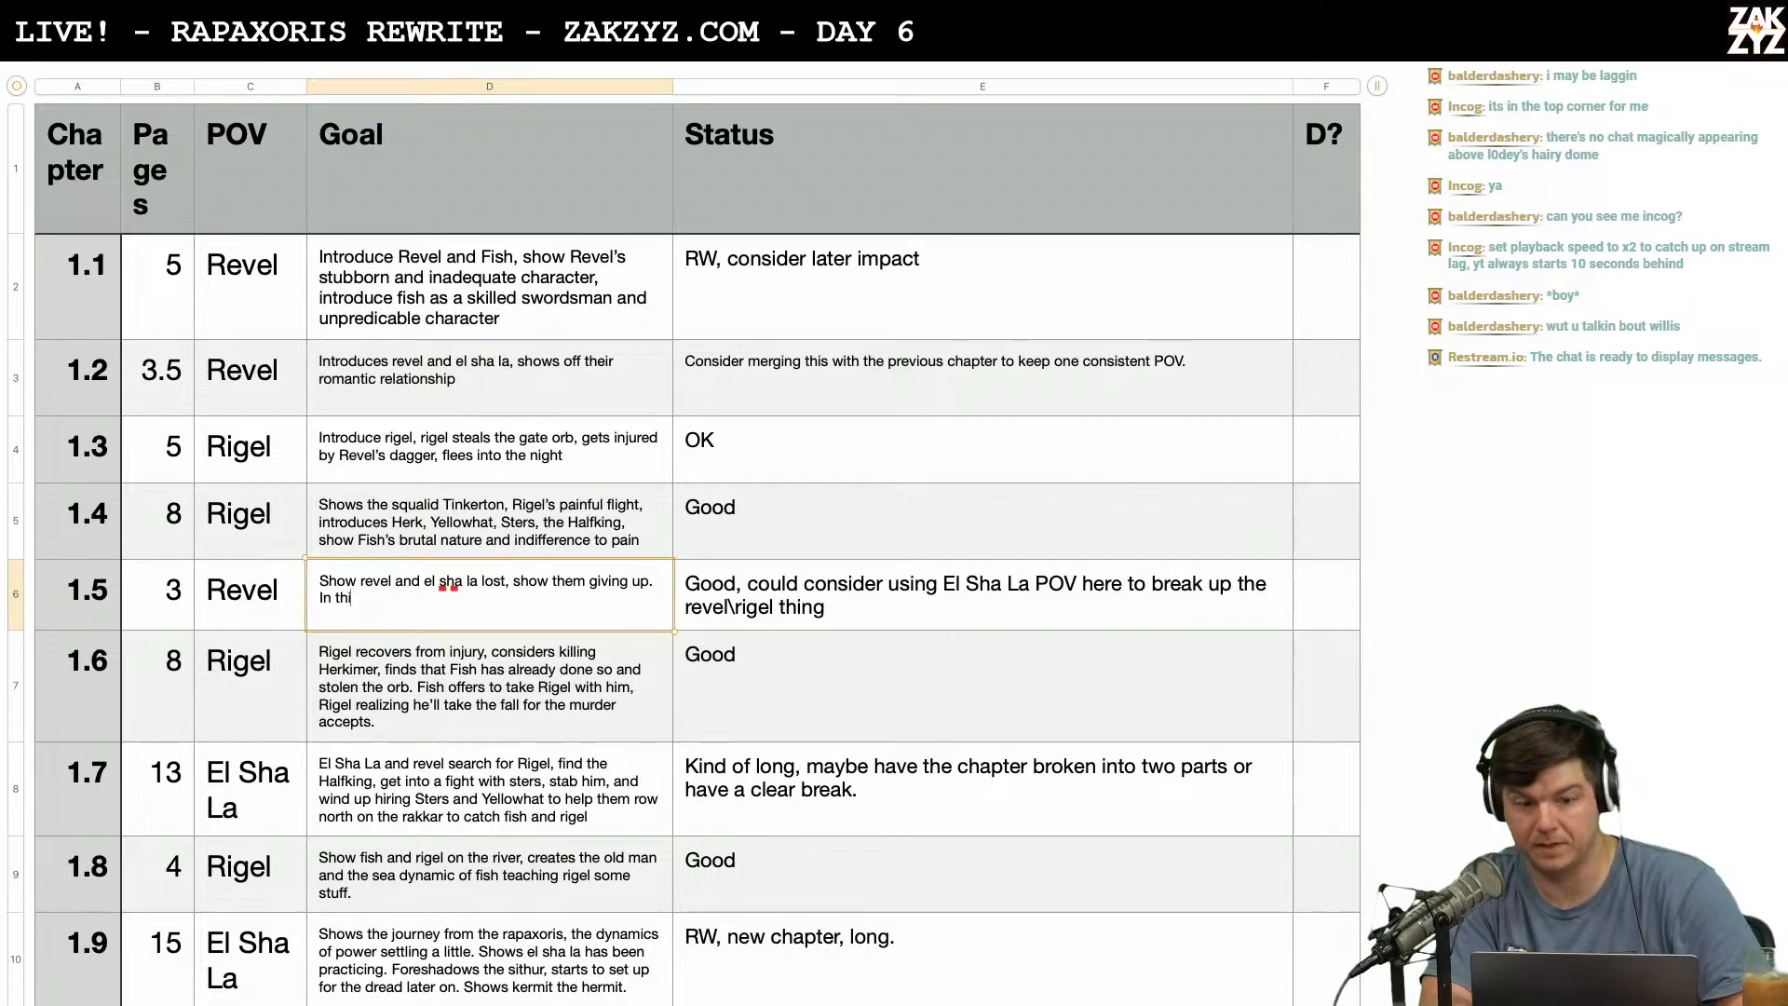
Start a second sentence in the chapter 1.5 goal with "Display the".
{"action": "type", "text": "Display the rl"}
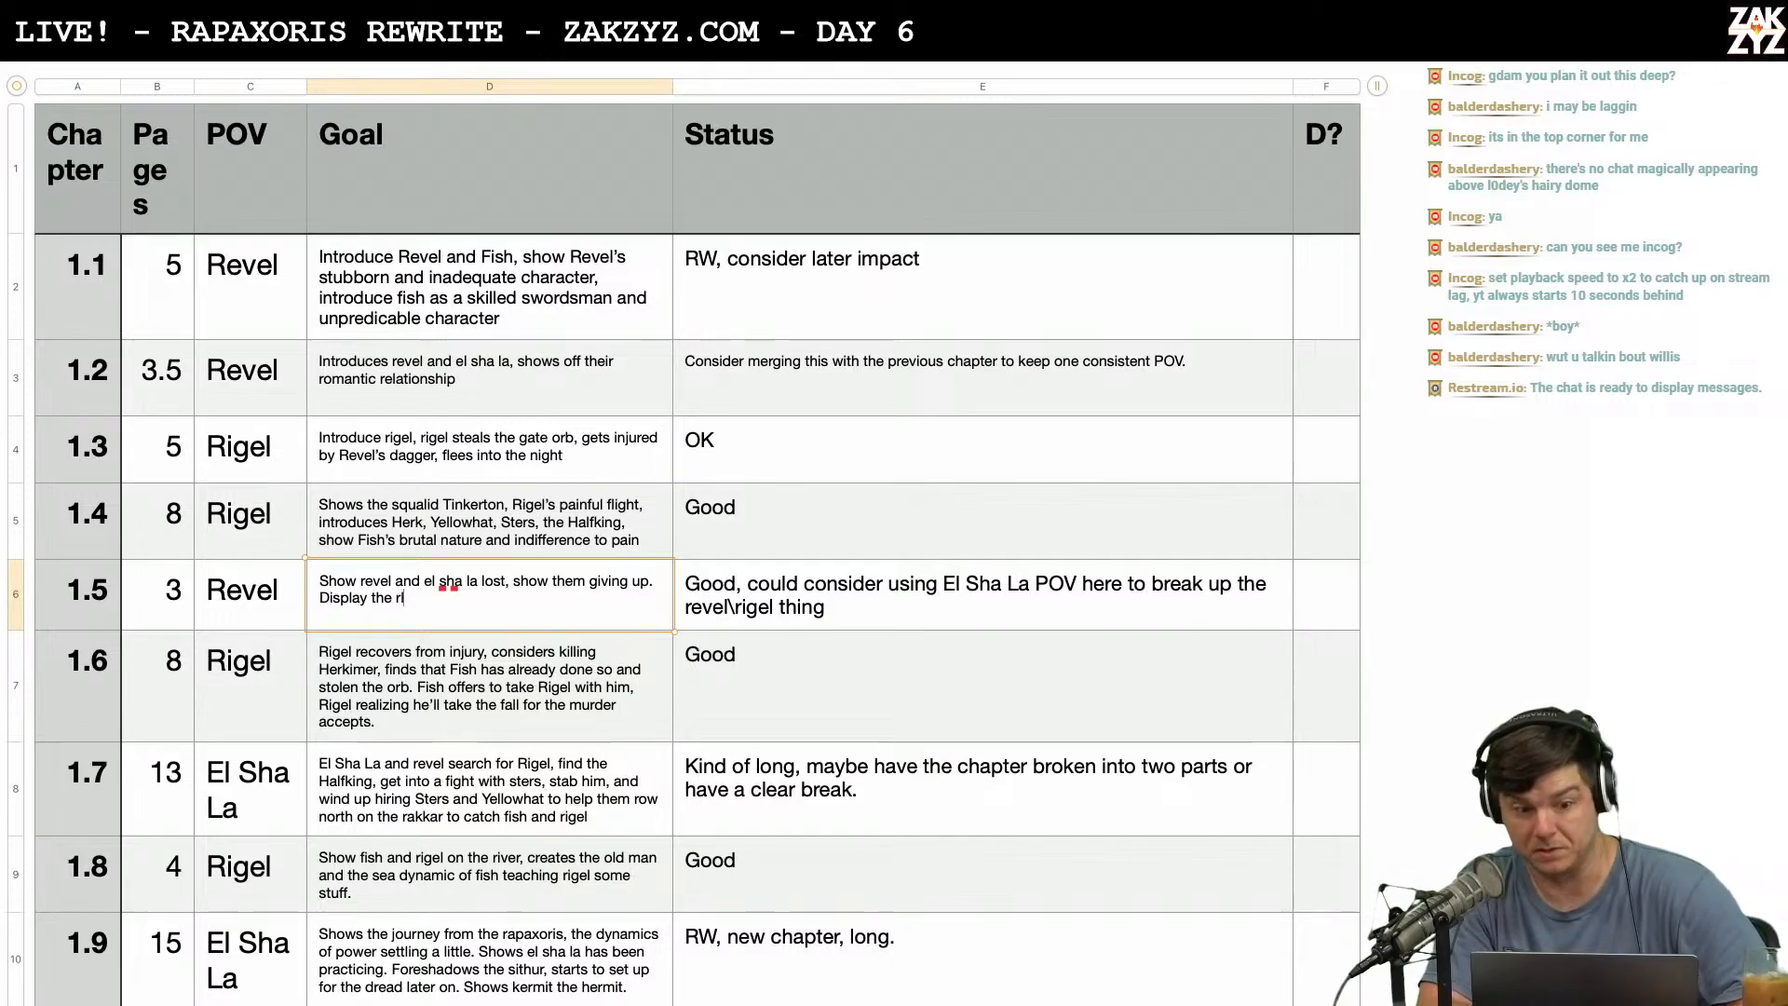
{"action": "key", "text": "BackSpace"}
{"action": "key", "text": "BackSpace"}
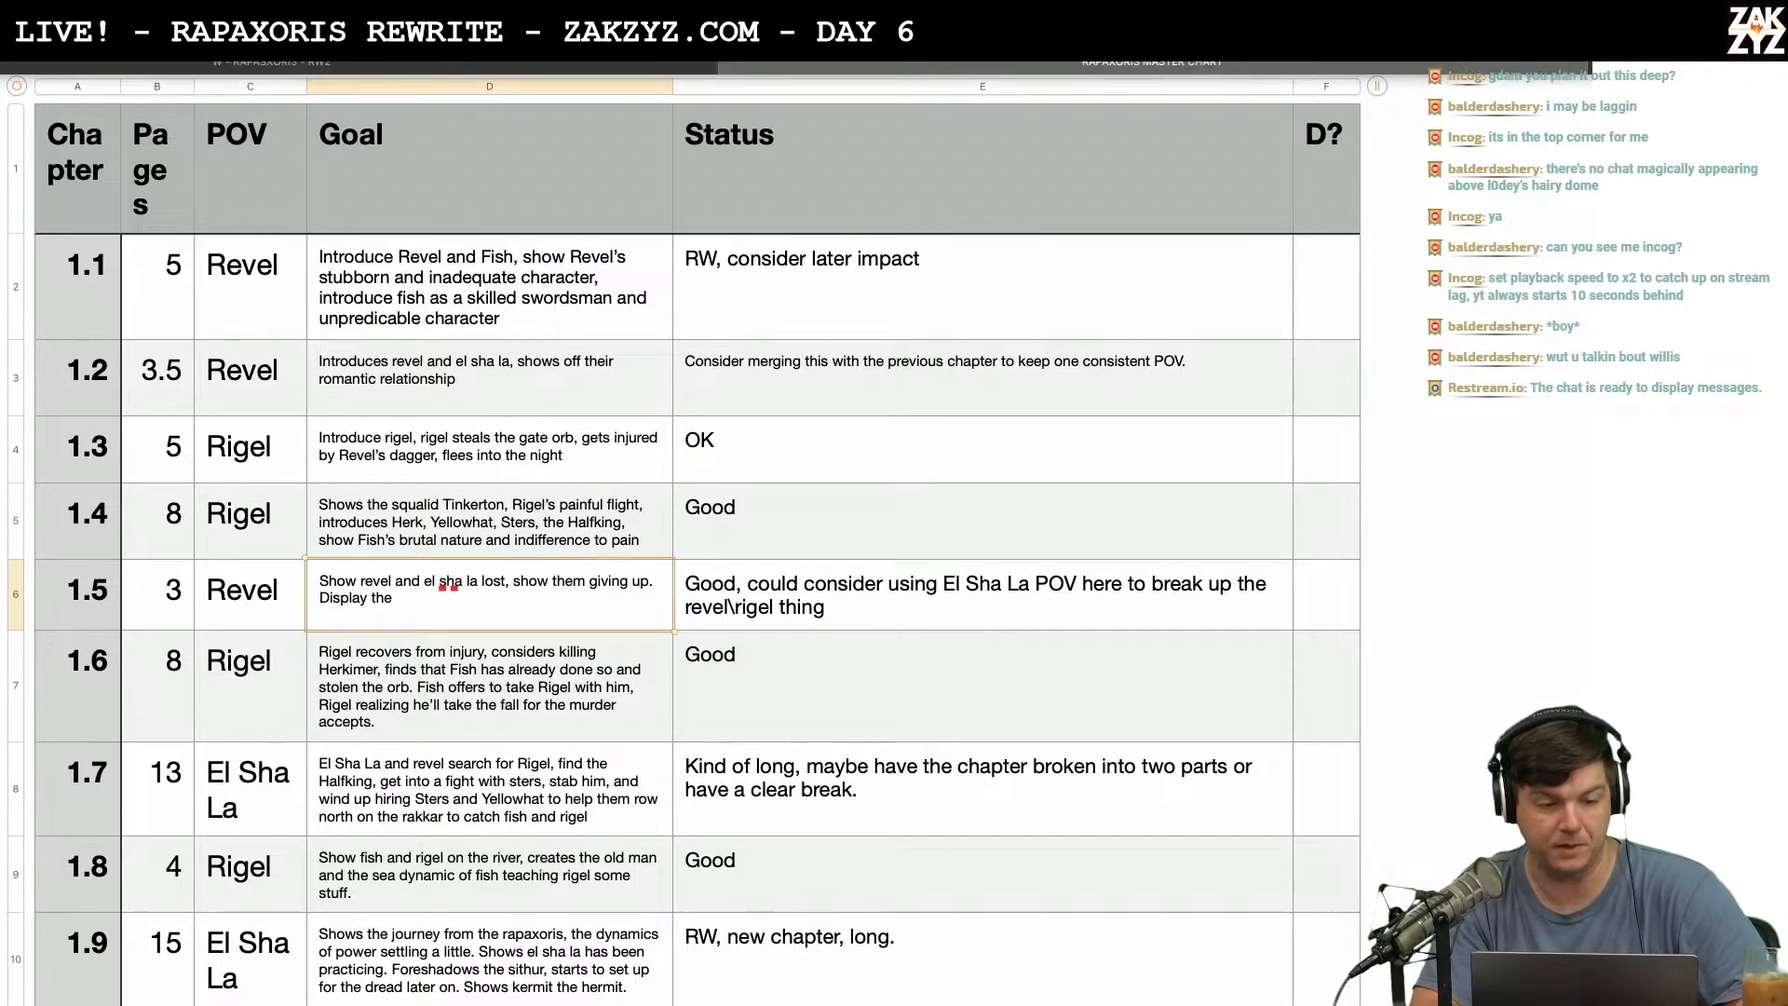
Open the Vas Inane plot document, examine its general points and chapter table, and return to the Rapaxoris chart.
{"action": "left_click", "coordinate": [2, 14]}
{"action": "mouse_move", "coordinate": [31, 78]}
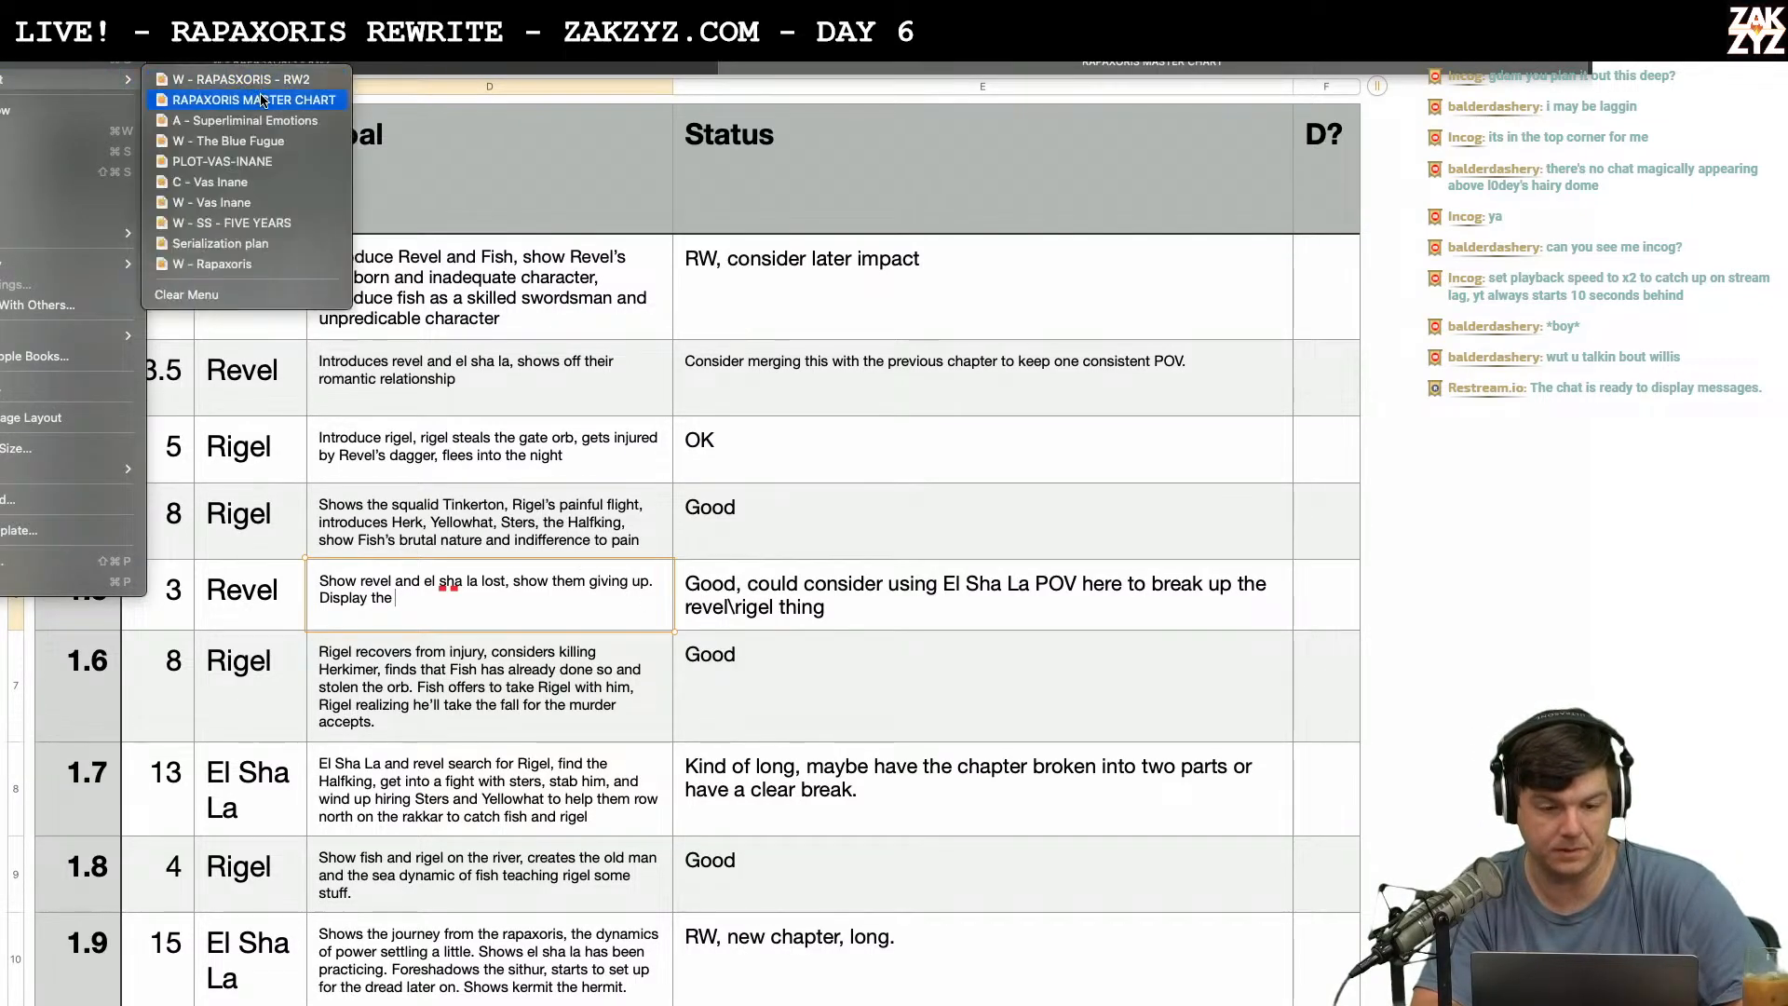
{"action": "left_click", "coordinate": [260, 182]}
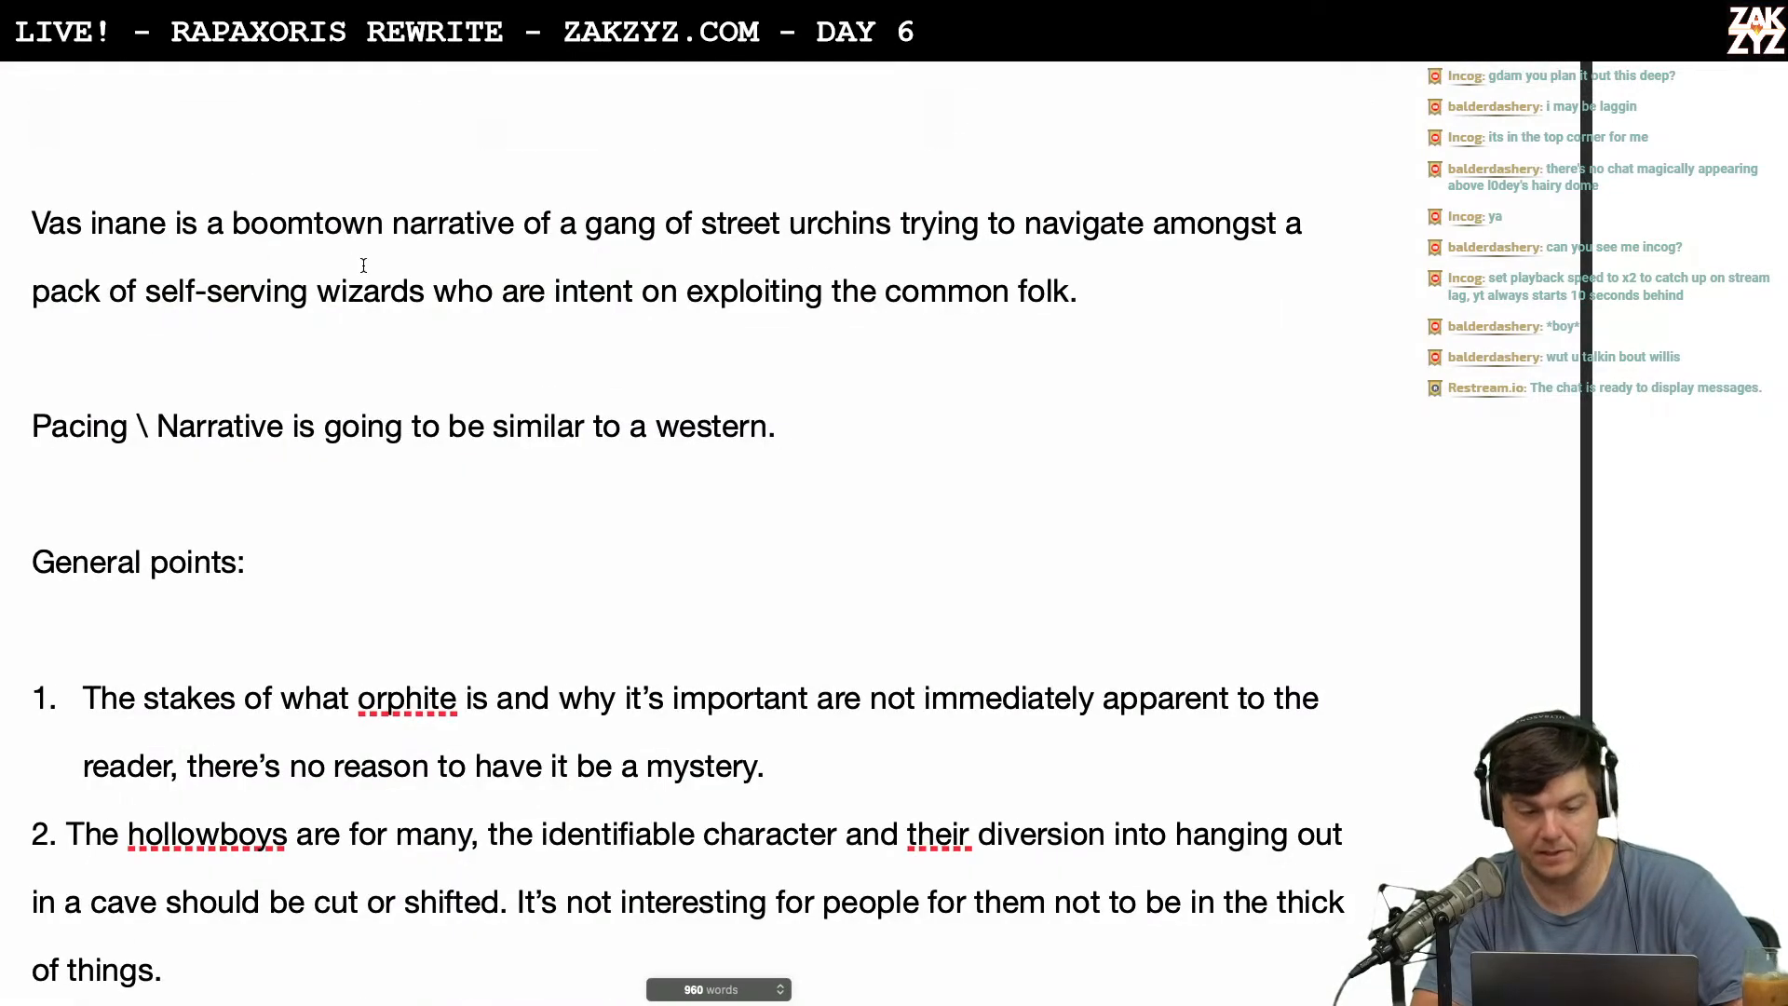
{"action": "scroll", "coordinate": [363, 265], "scroll_direction": "down", "scroll_amount": 6}
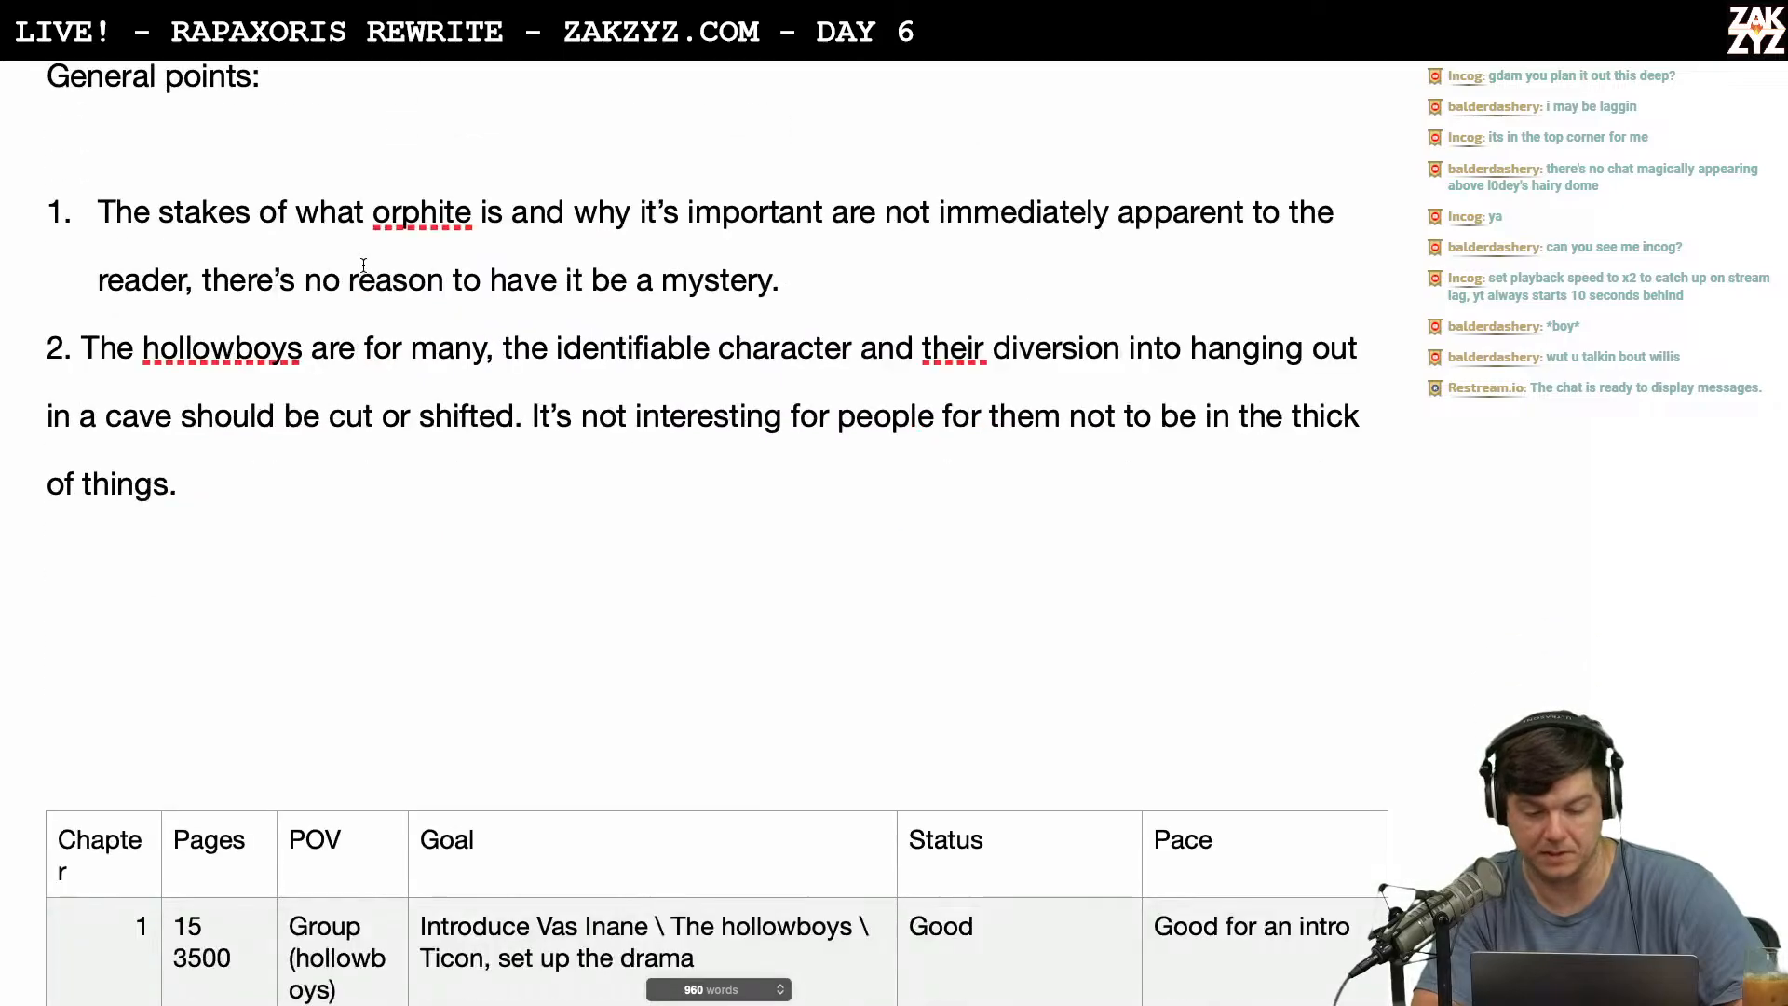
{"action": "scroll", "coordinate": [363, 266], "scroll_direction": "down", "scroll_amount": 10}
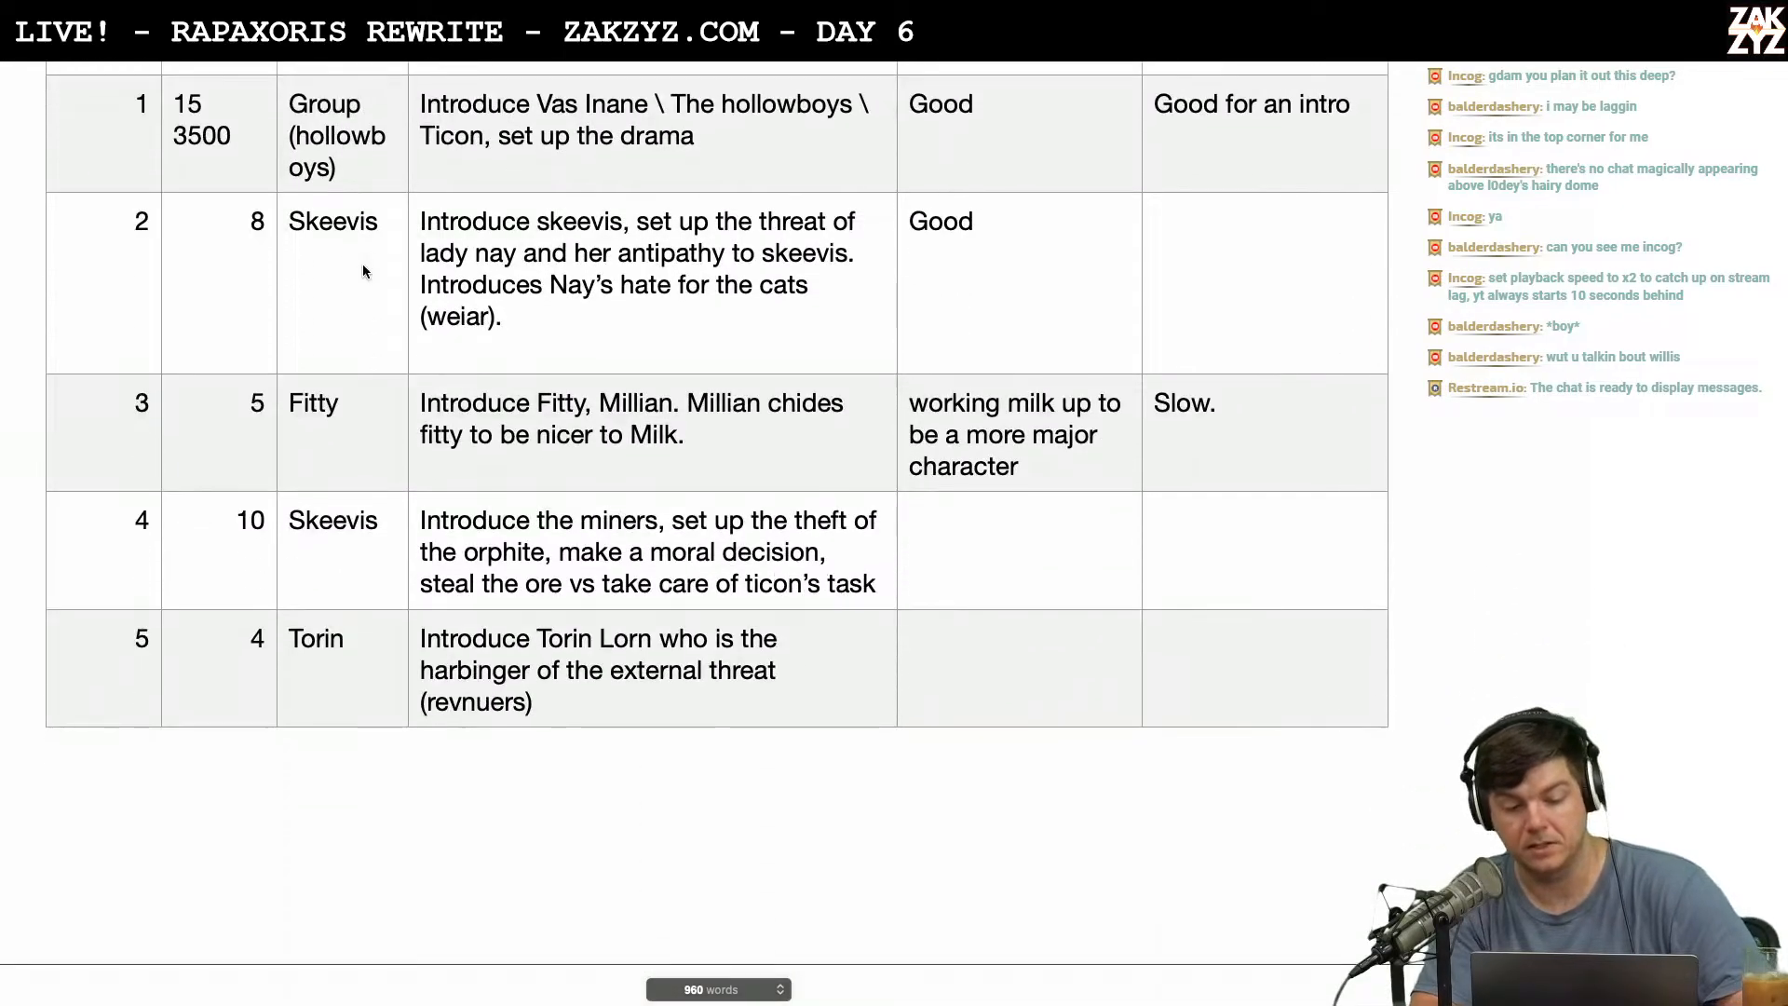
{"action": "scroll", "coordinate": [363, 271], "scroll_direction": "down", "scroll_amount": 10}
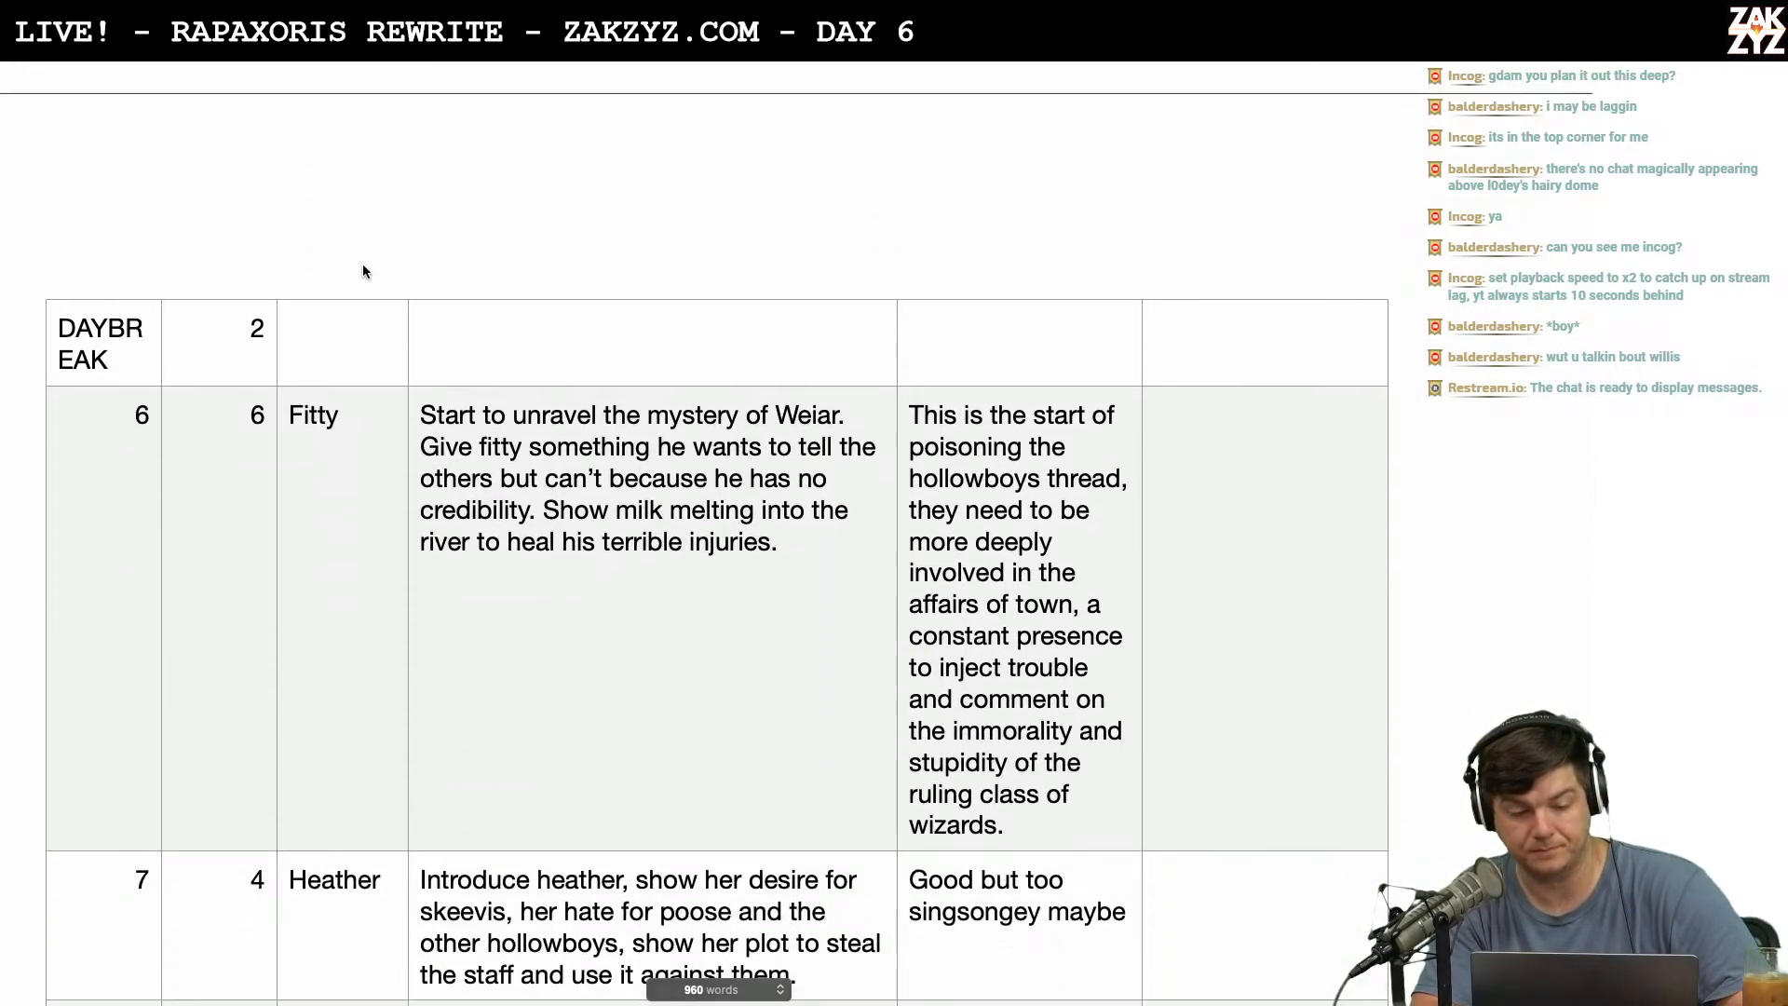
{"action": "scroll", "coordinate": [364, 270], "scroll_direction": "down", "scroll_amount": 8}
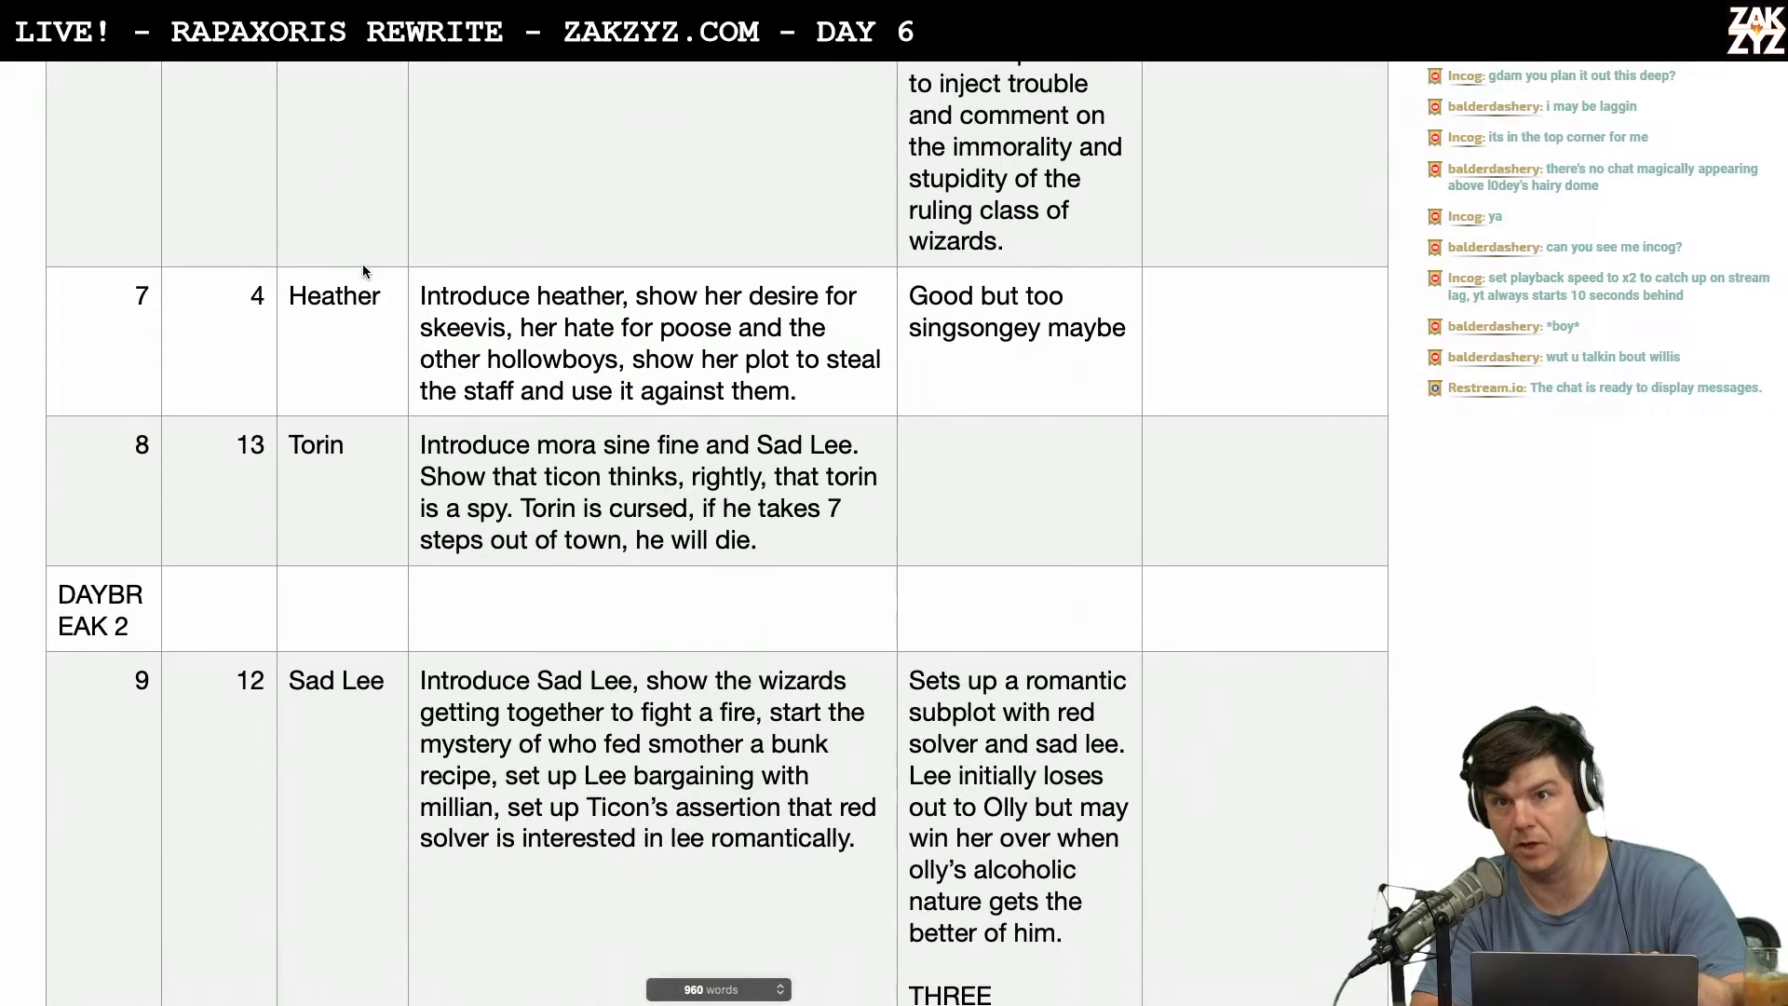
{"action": "scroll", "coordinate": [363, 271], "scroll_direction": "down", "scroll_amount": 10}
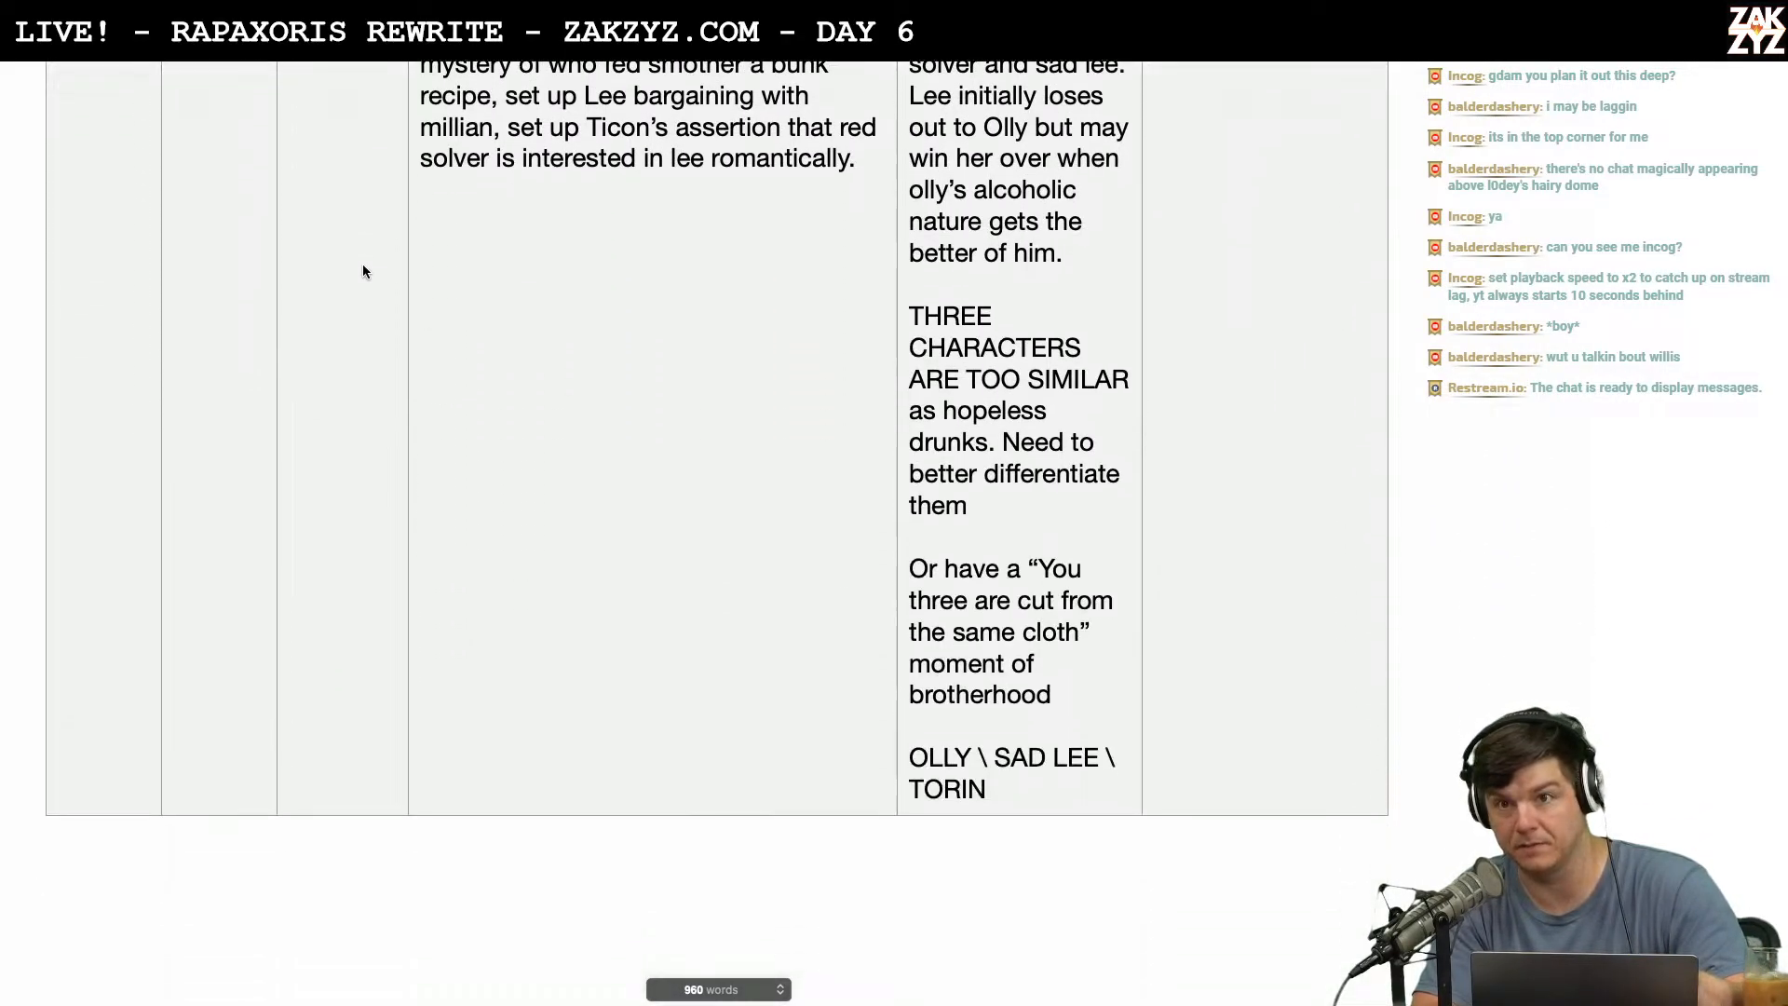
{"action": "scroll", "coordinate": [363, 271], "scroll_direction": "down", "scroll_amount": 10}
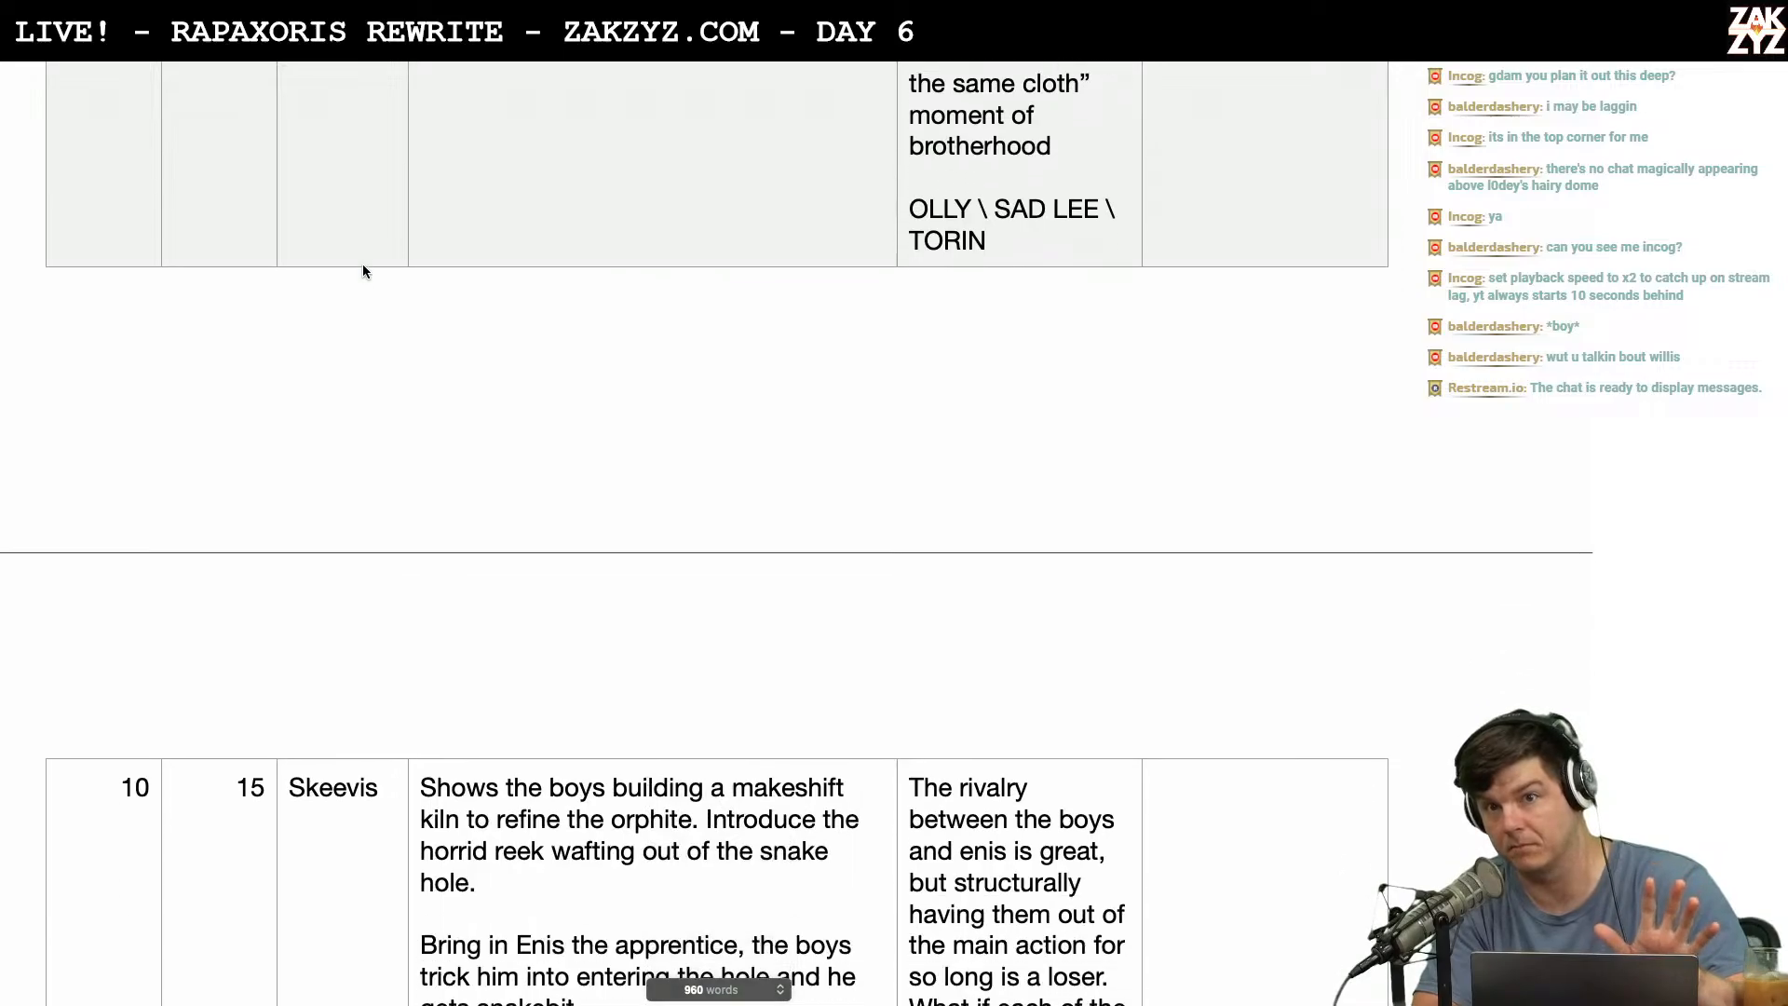
{"action": "scroll", "coordinate": [363, 271], "scroll_direction": "down", "scroll_amount": 5}
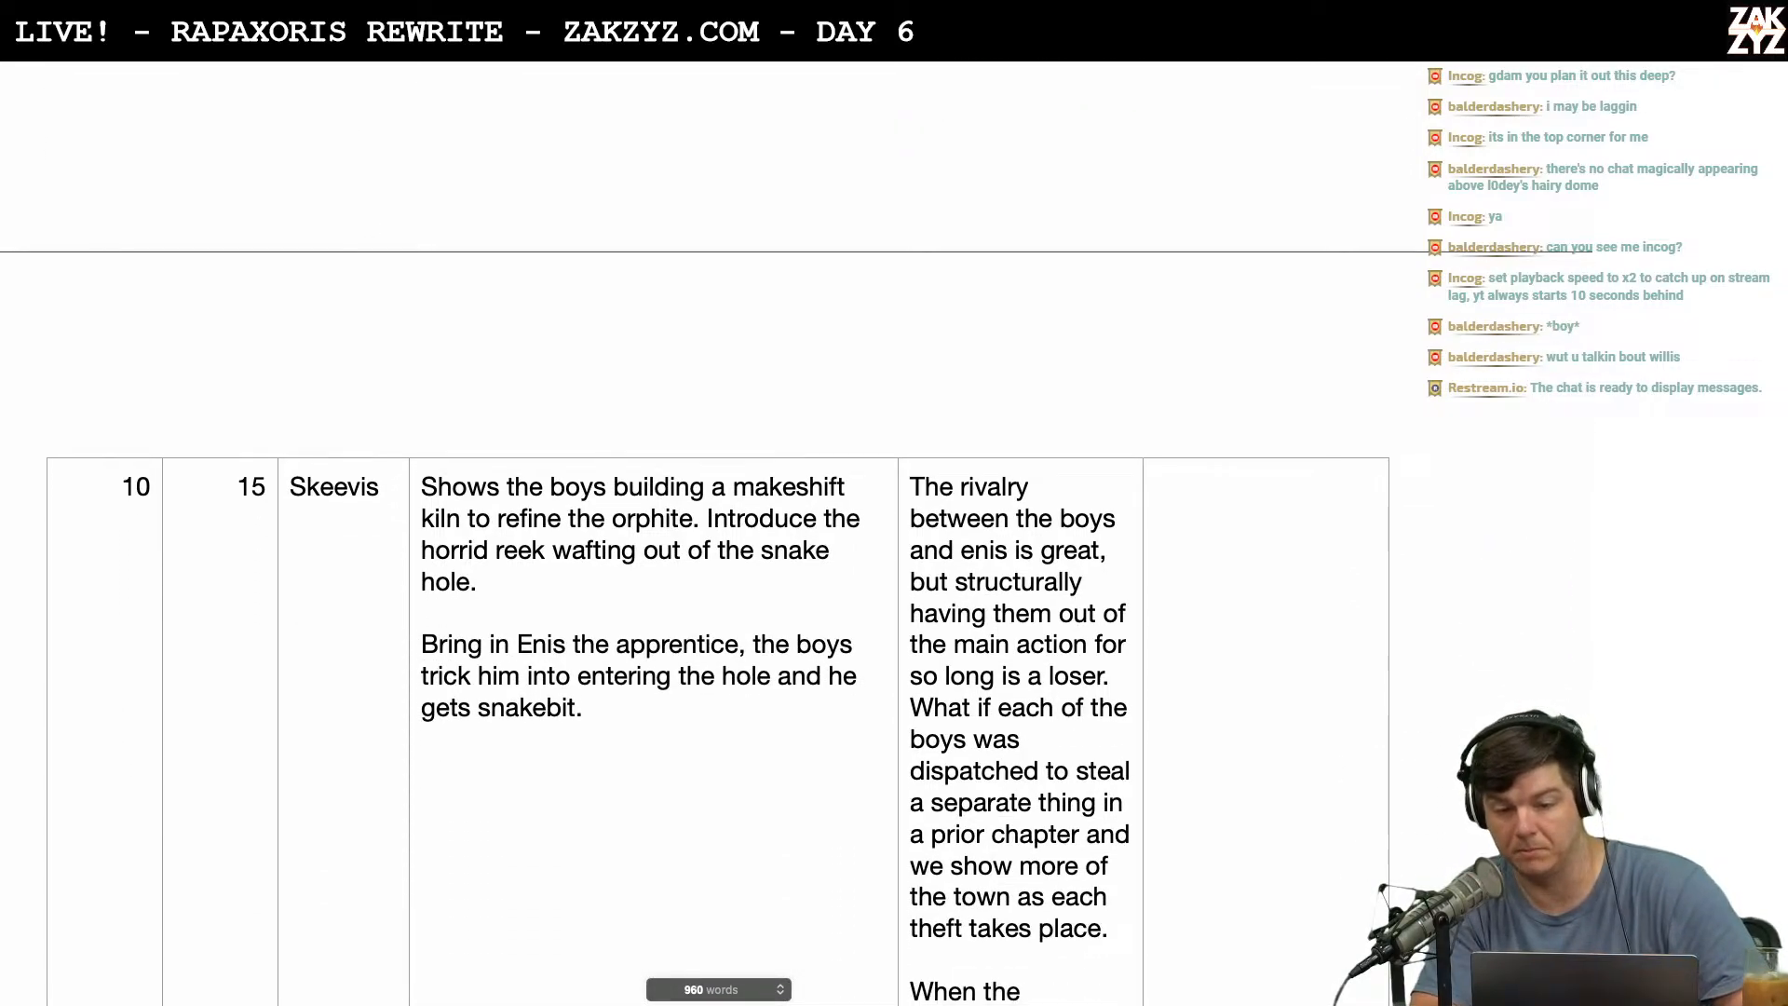
{"action": "key", "text": "super+grave"}
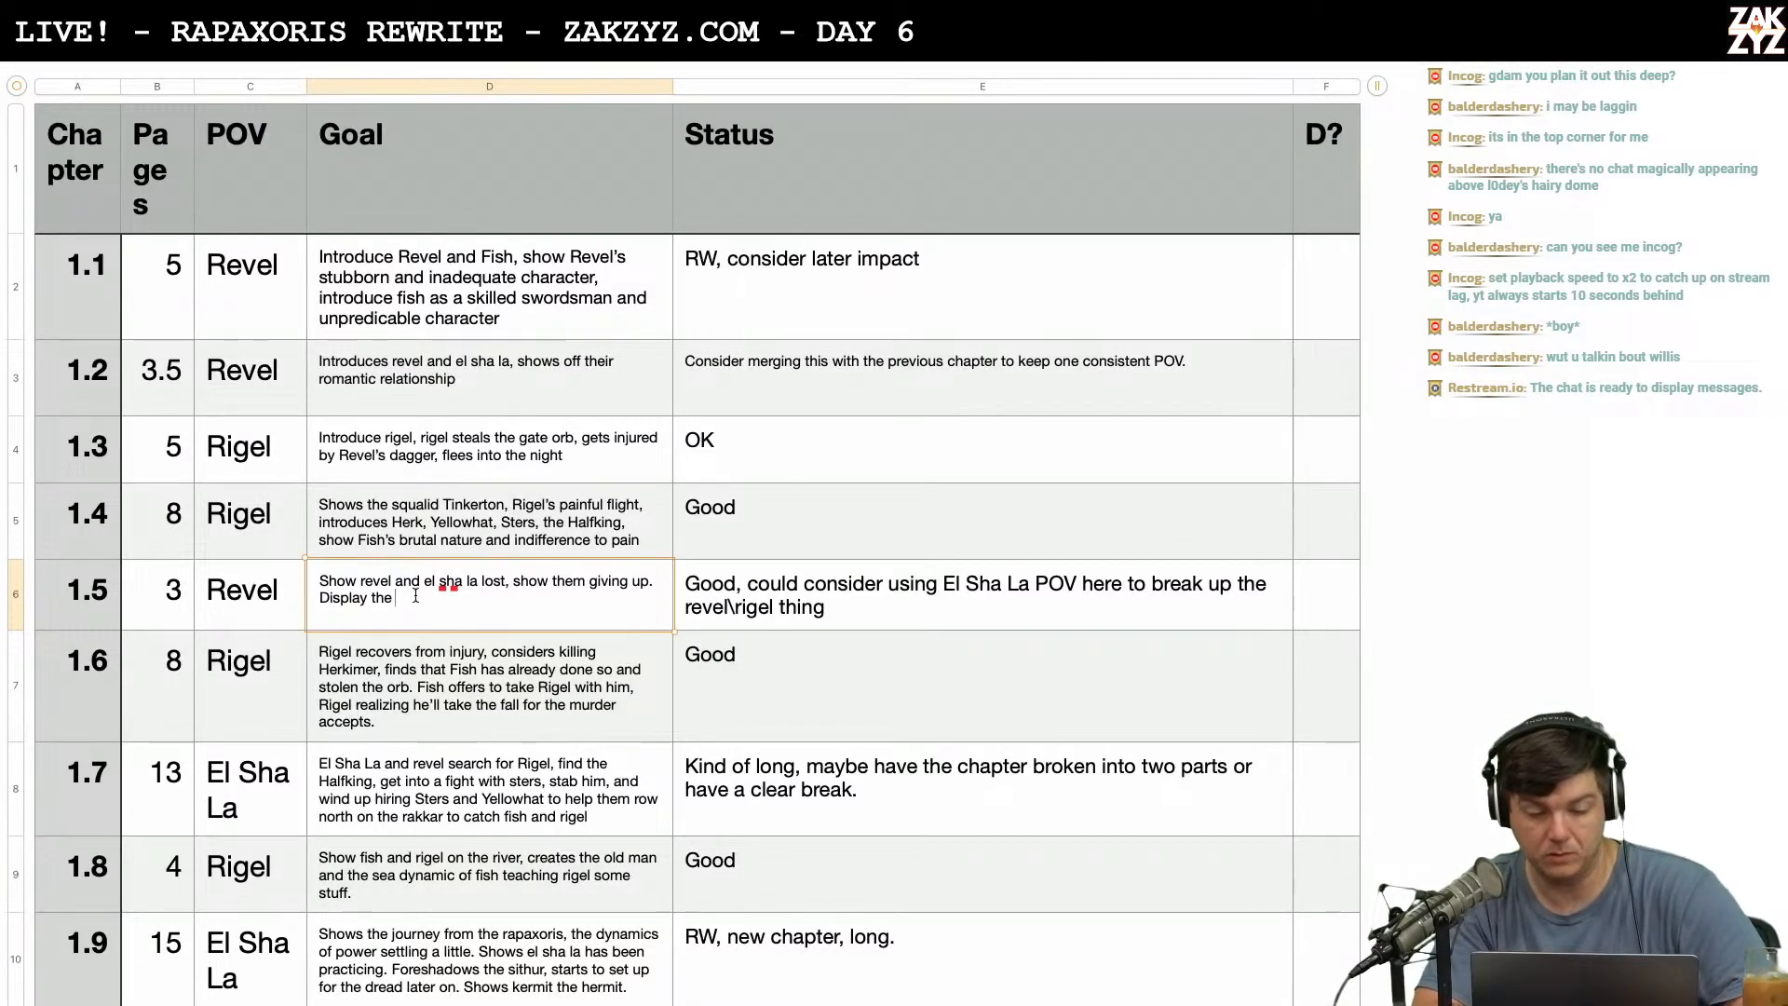
Complete the second sentence of the chapter 1.5 goal as "Display the relationship dynamic between el sha la and revel.".
{"action": "type", "text": "rela"}
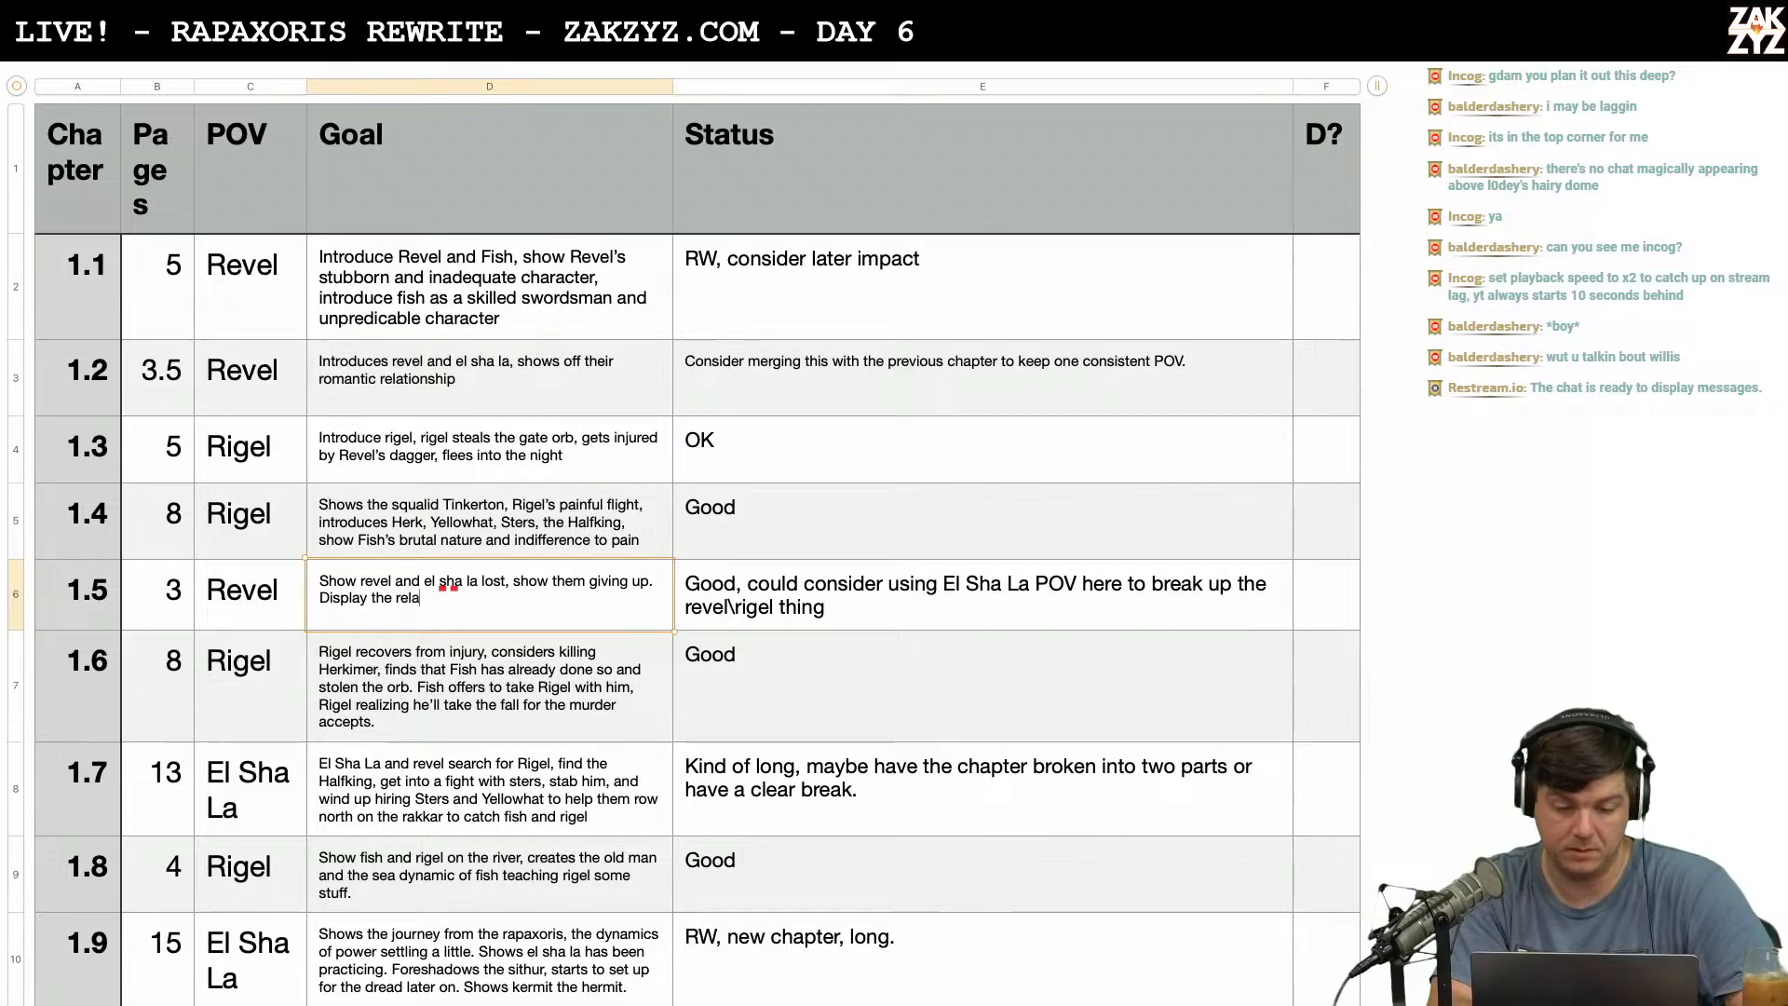
{"action": "type", "text": "tionship dyn"}
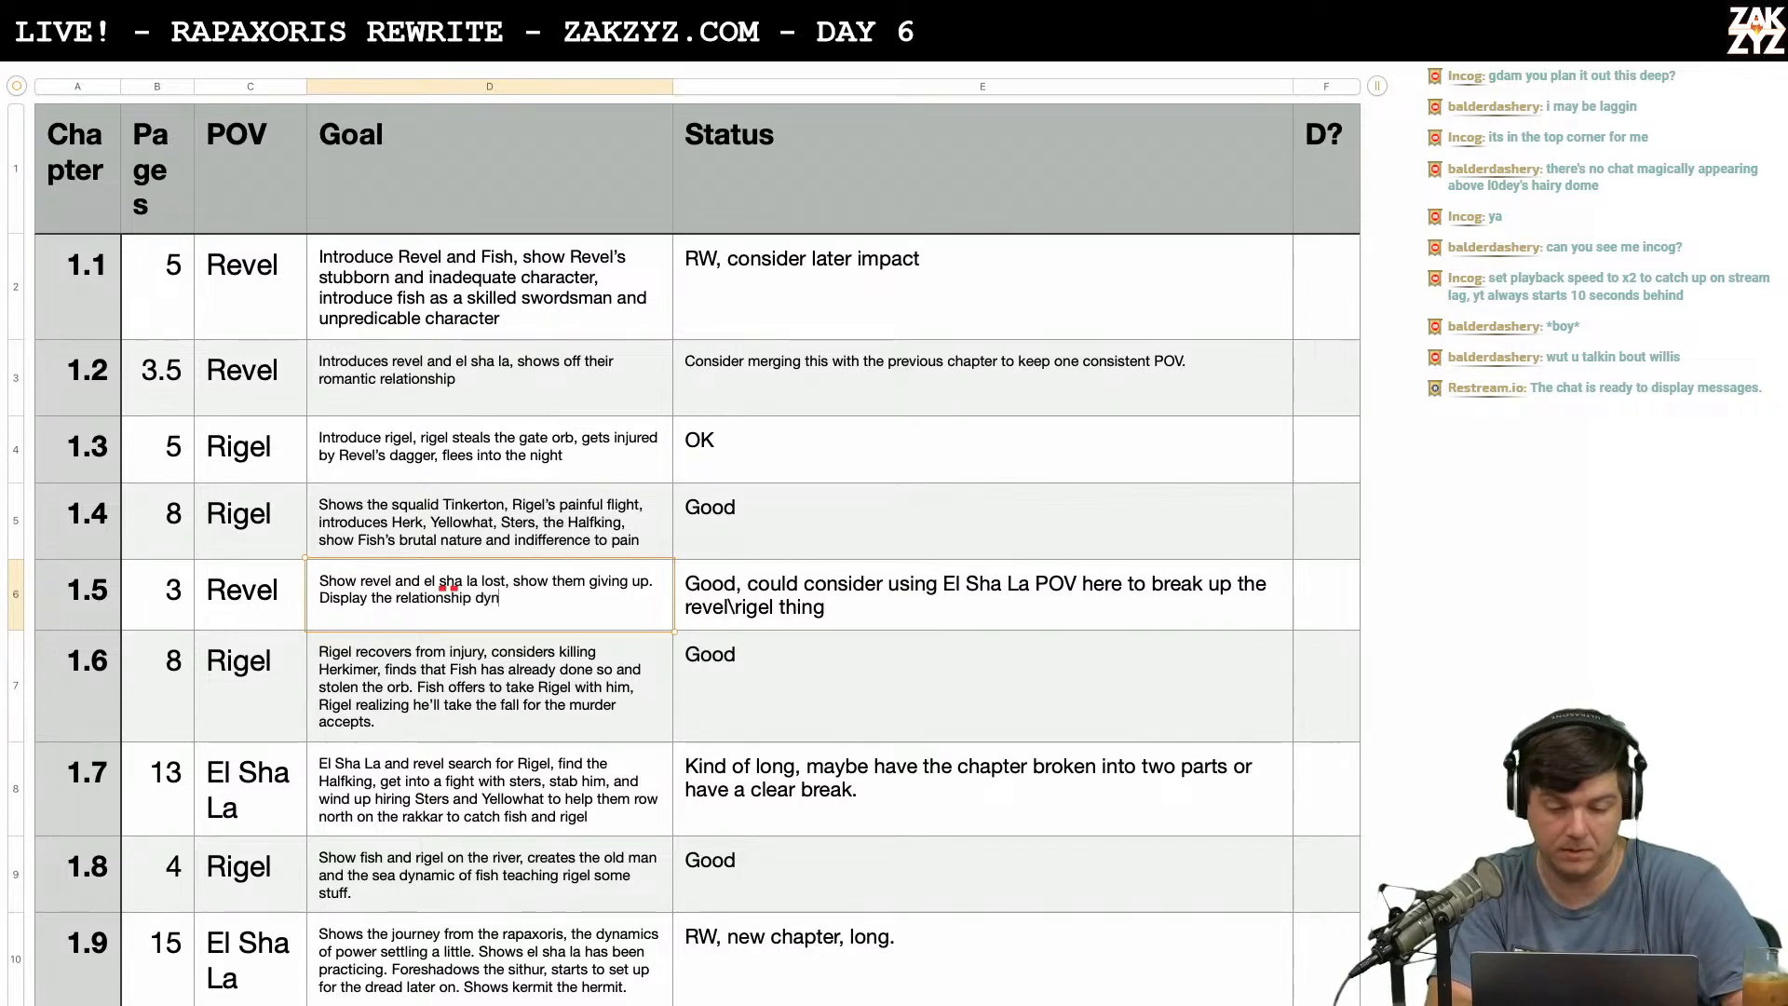
{"action": "type", "text": "amic between "}
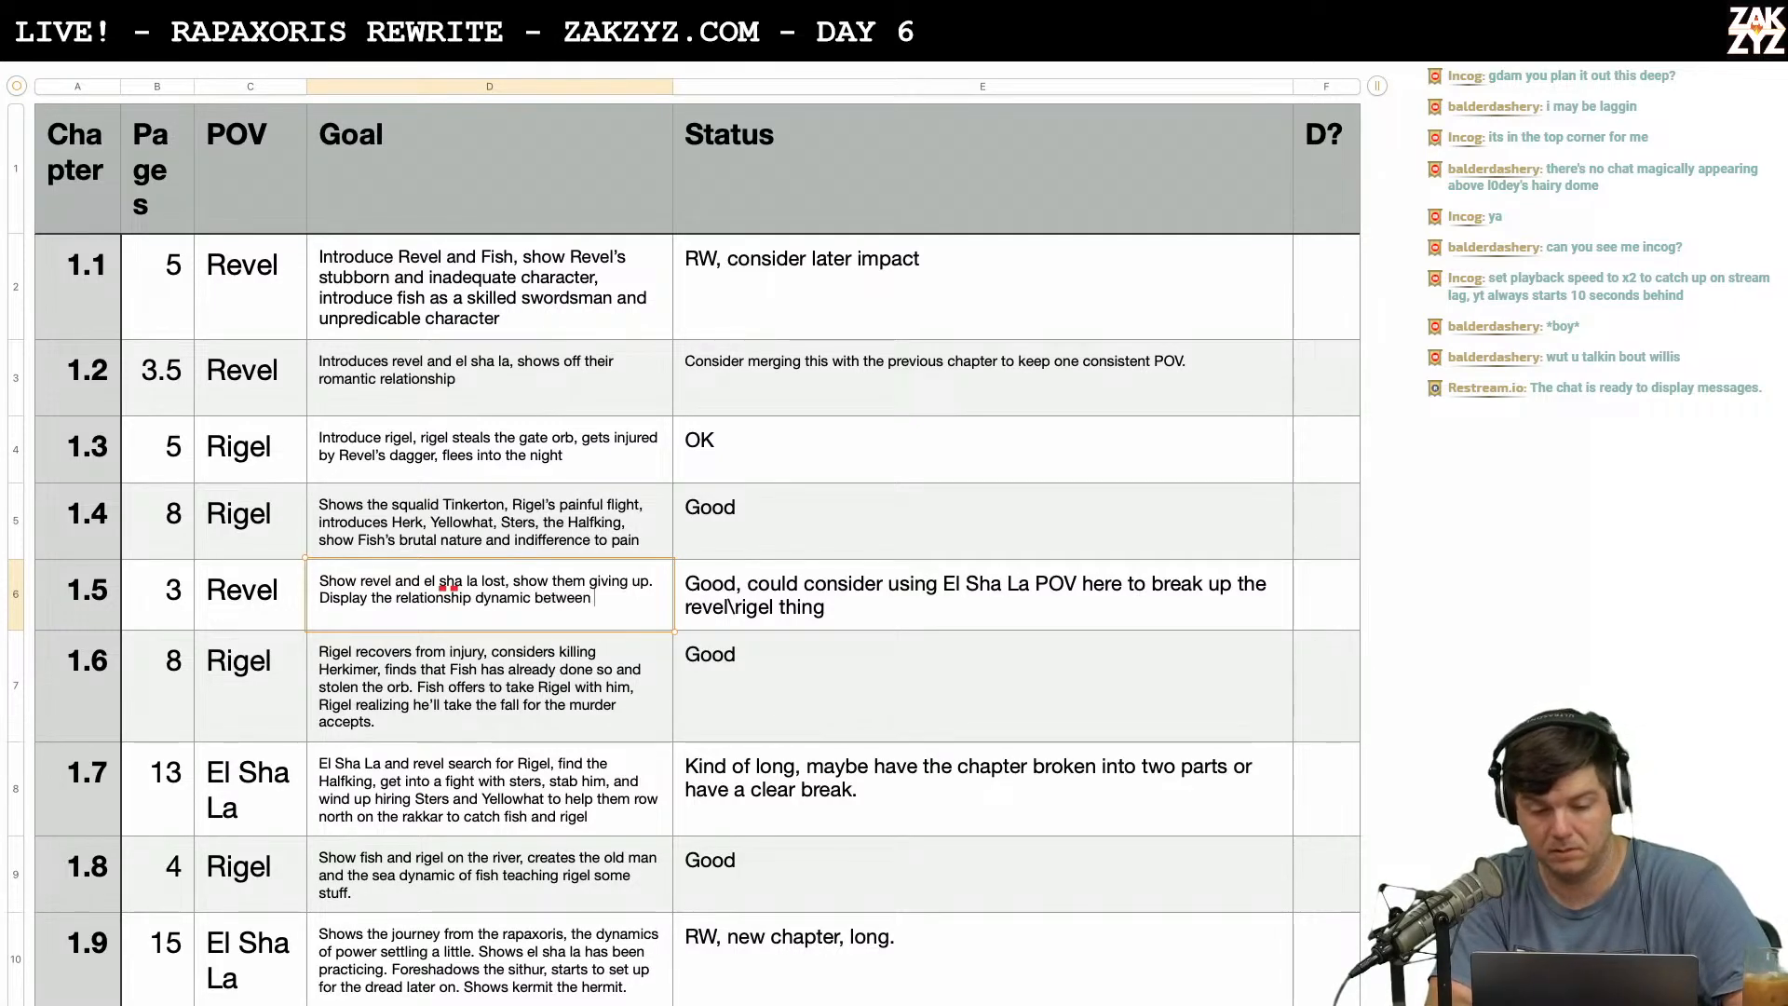
{"action": "type", "text": "el sha la and revel. "}
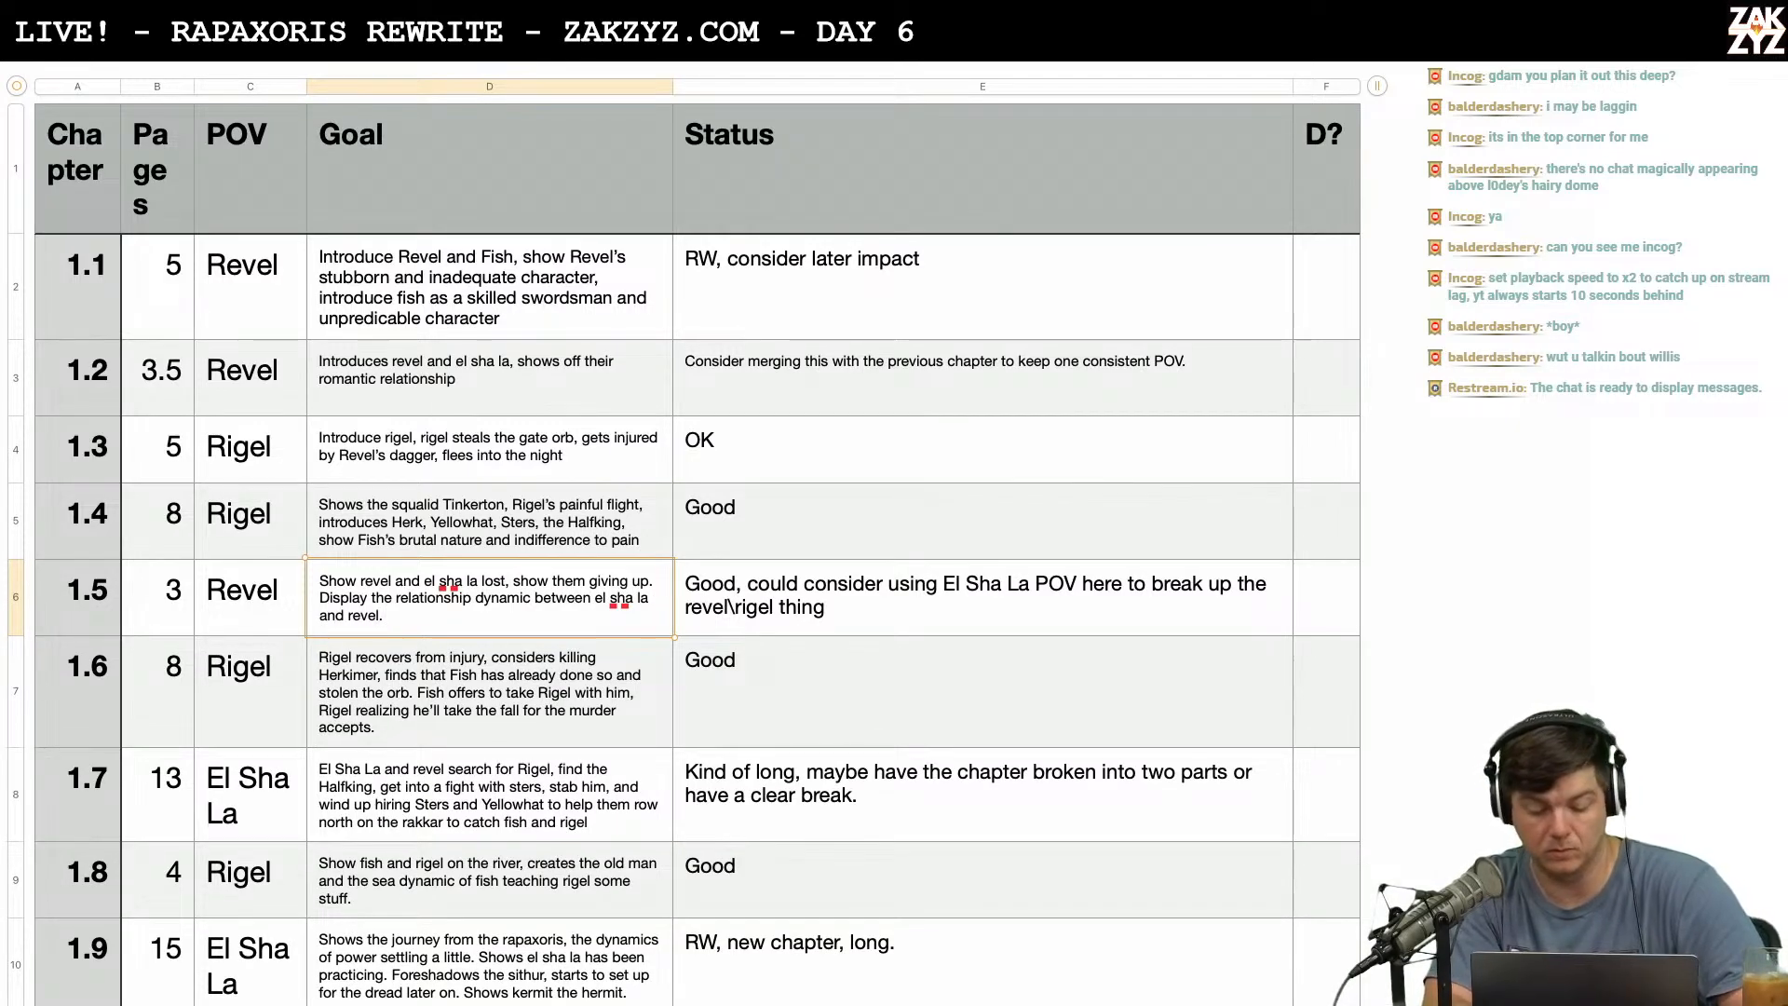
Add "Show the start of her terror that her father might find out," to the chapter 1.5 goal.
{"action": "type", "text": "Show "}
{"action": "type", "text": "the st"}
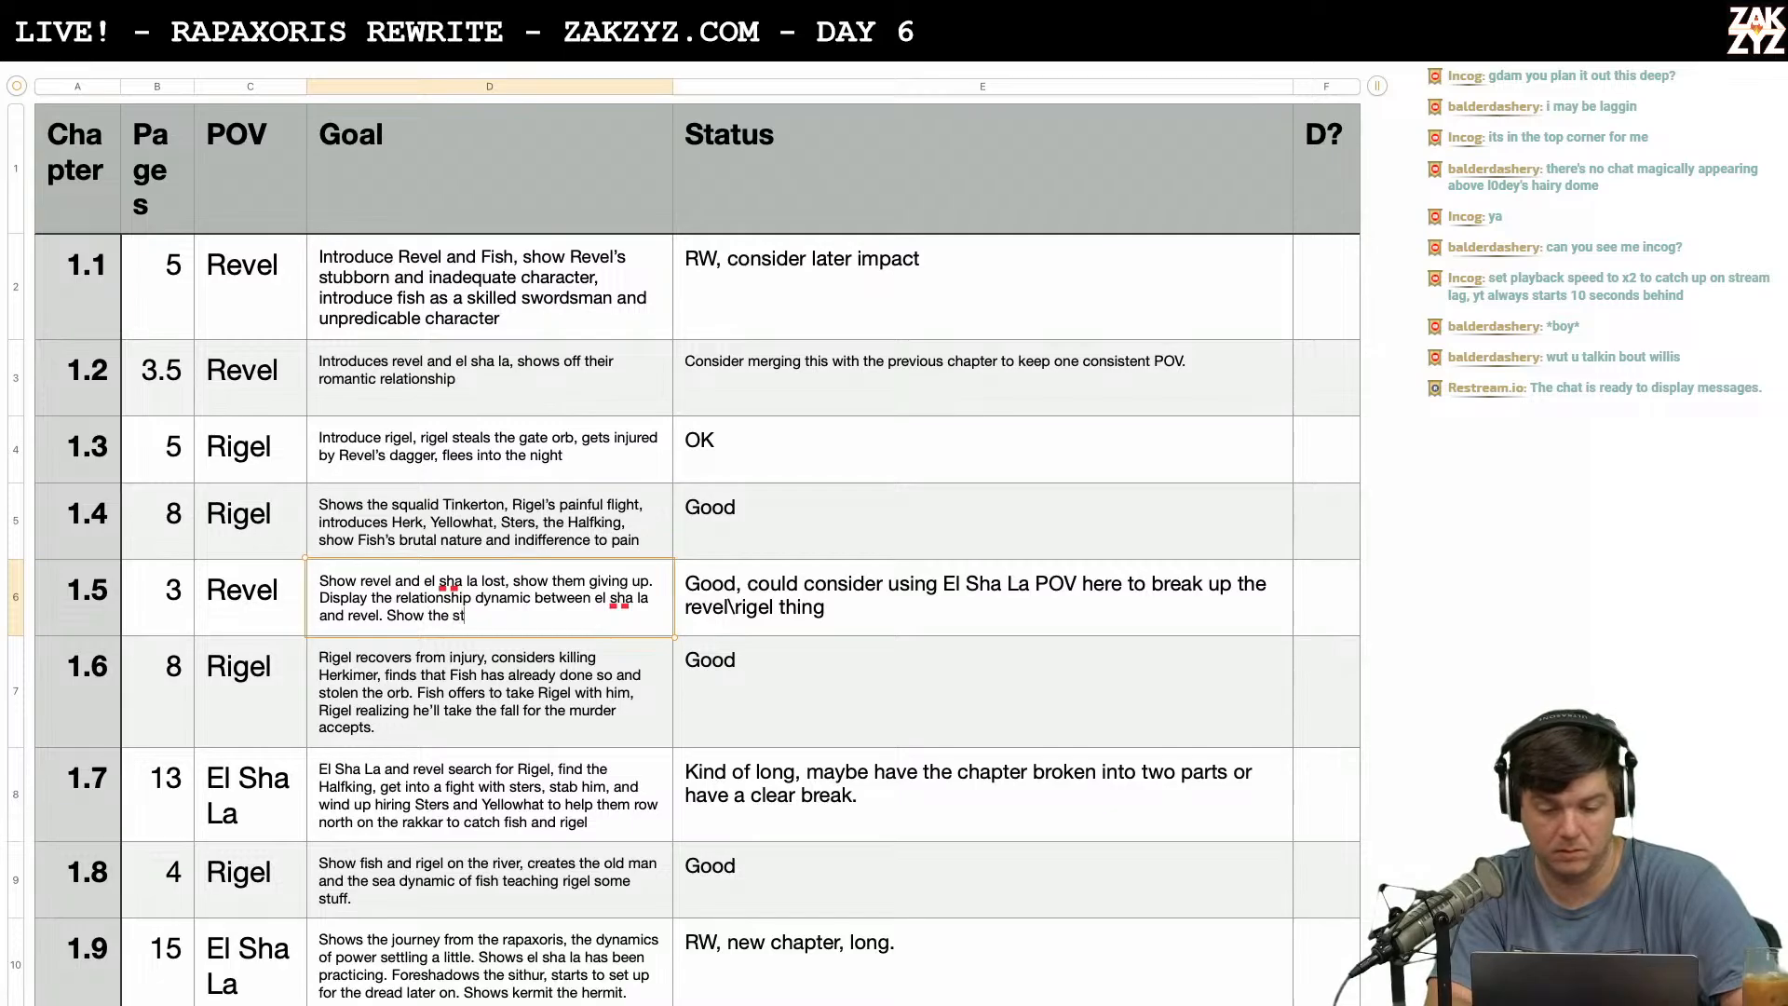
{"action": "type", "text": "art of her terr"}
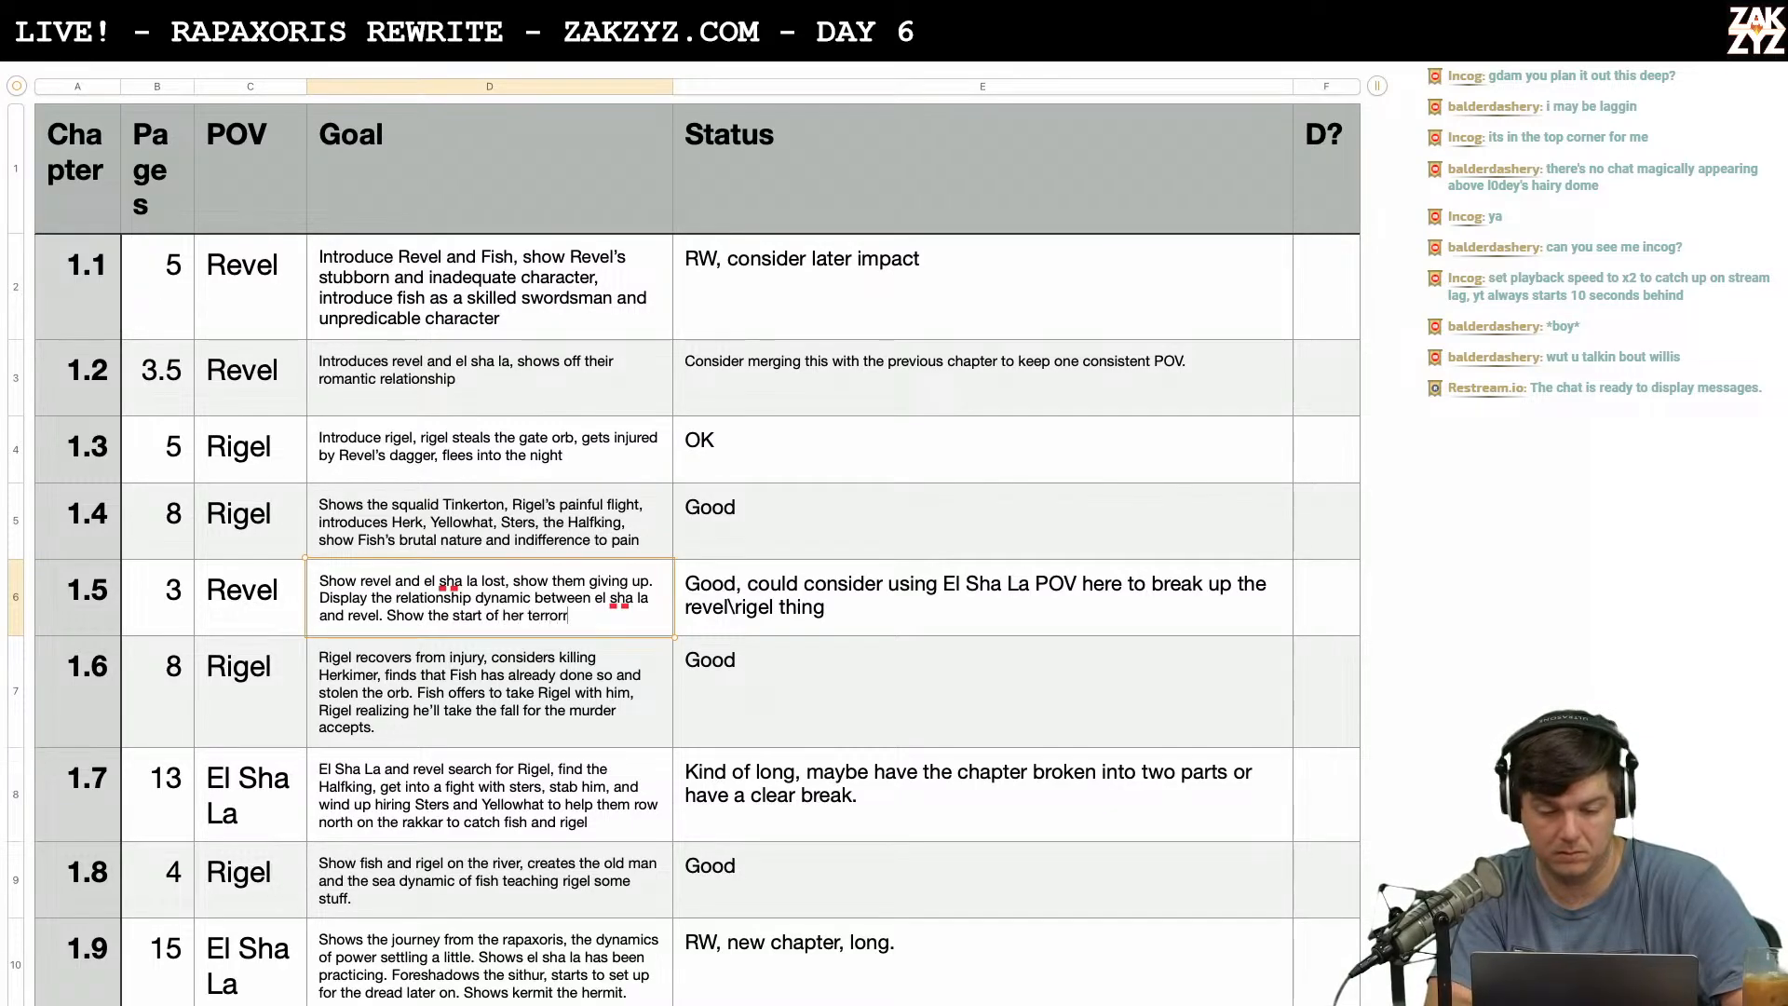
{"action": "type", "text": "or that her fath"}
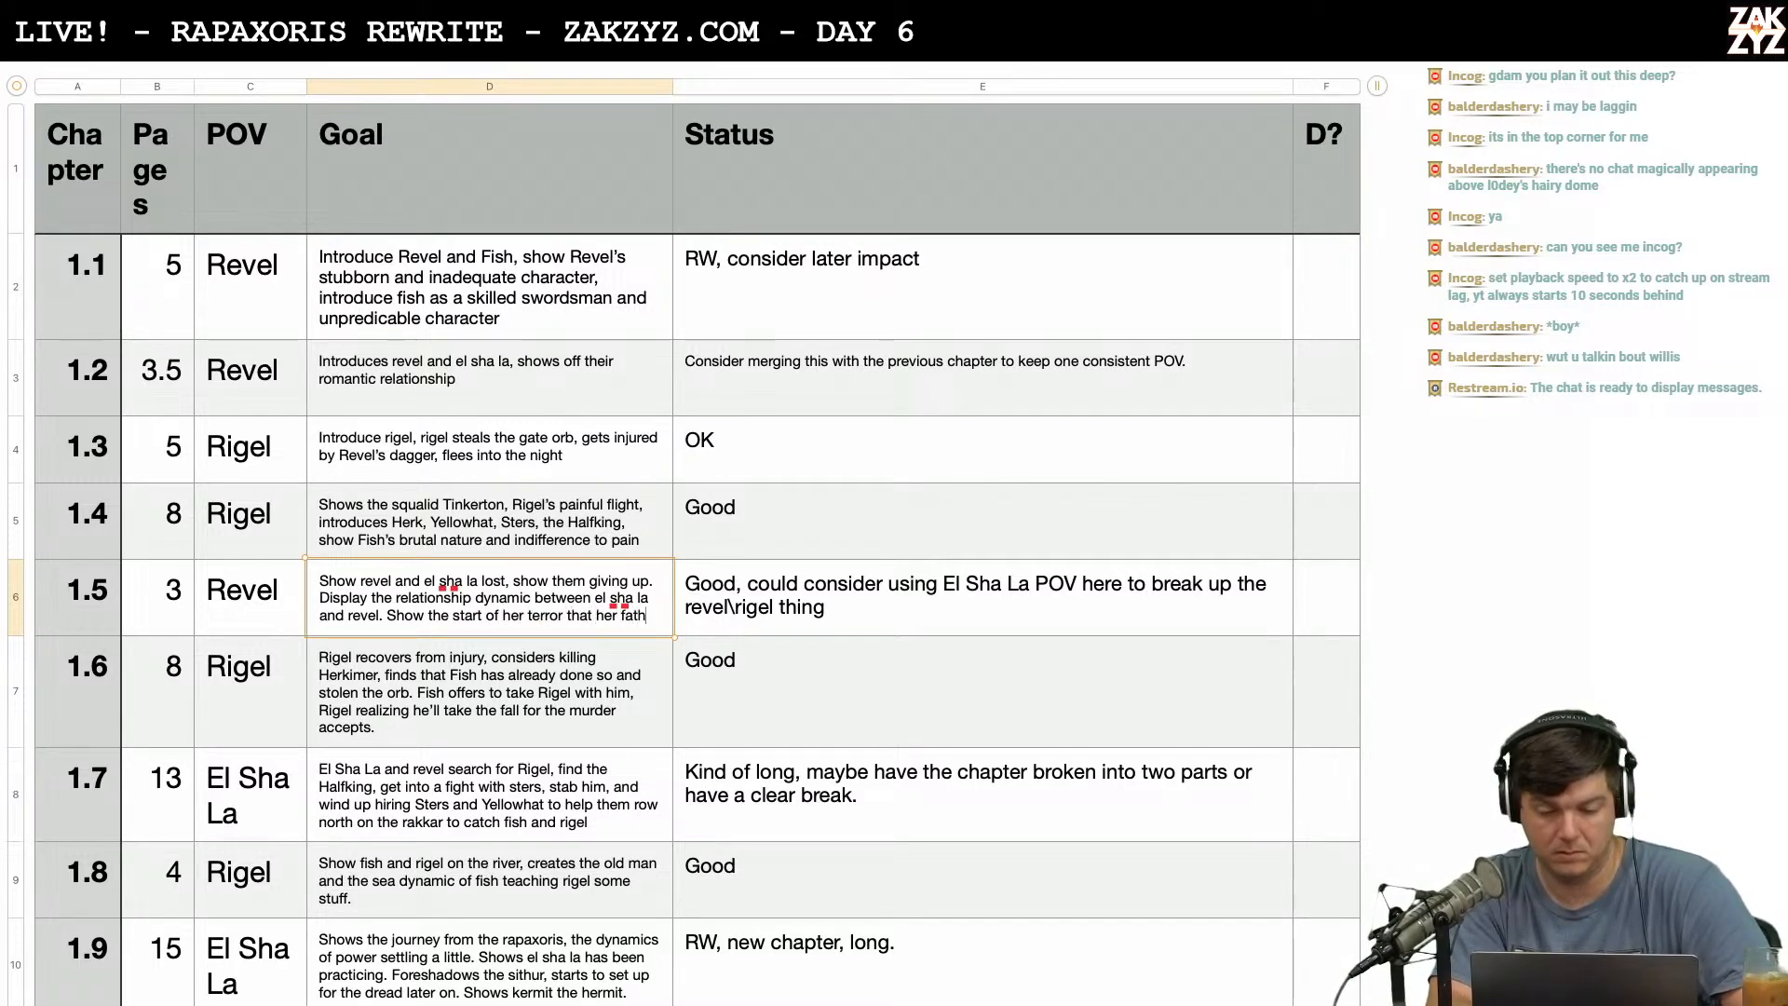
{"action": "type", "text": "er might find out,"}
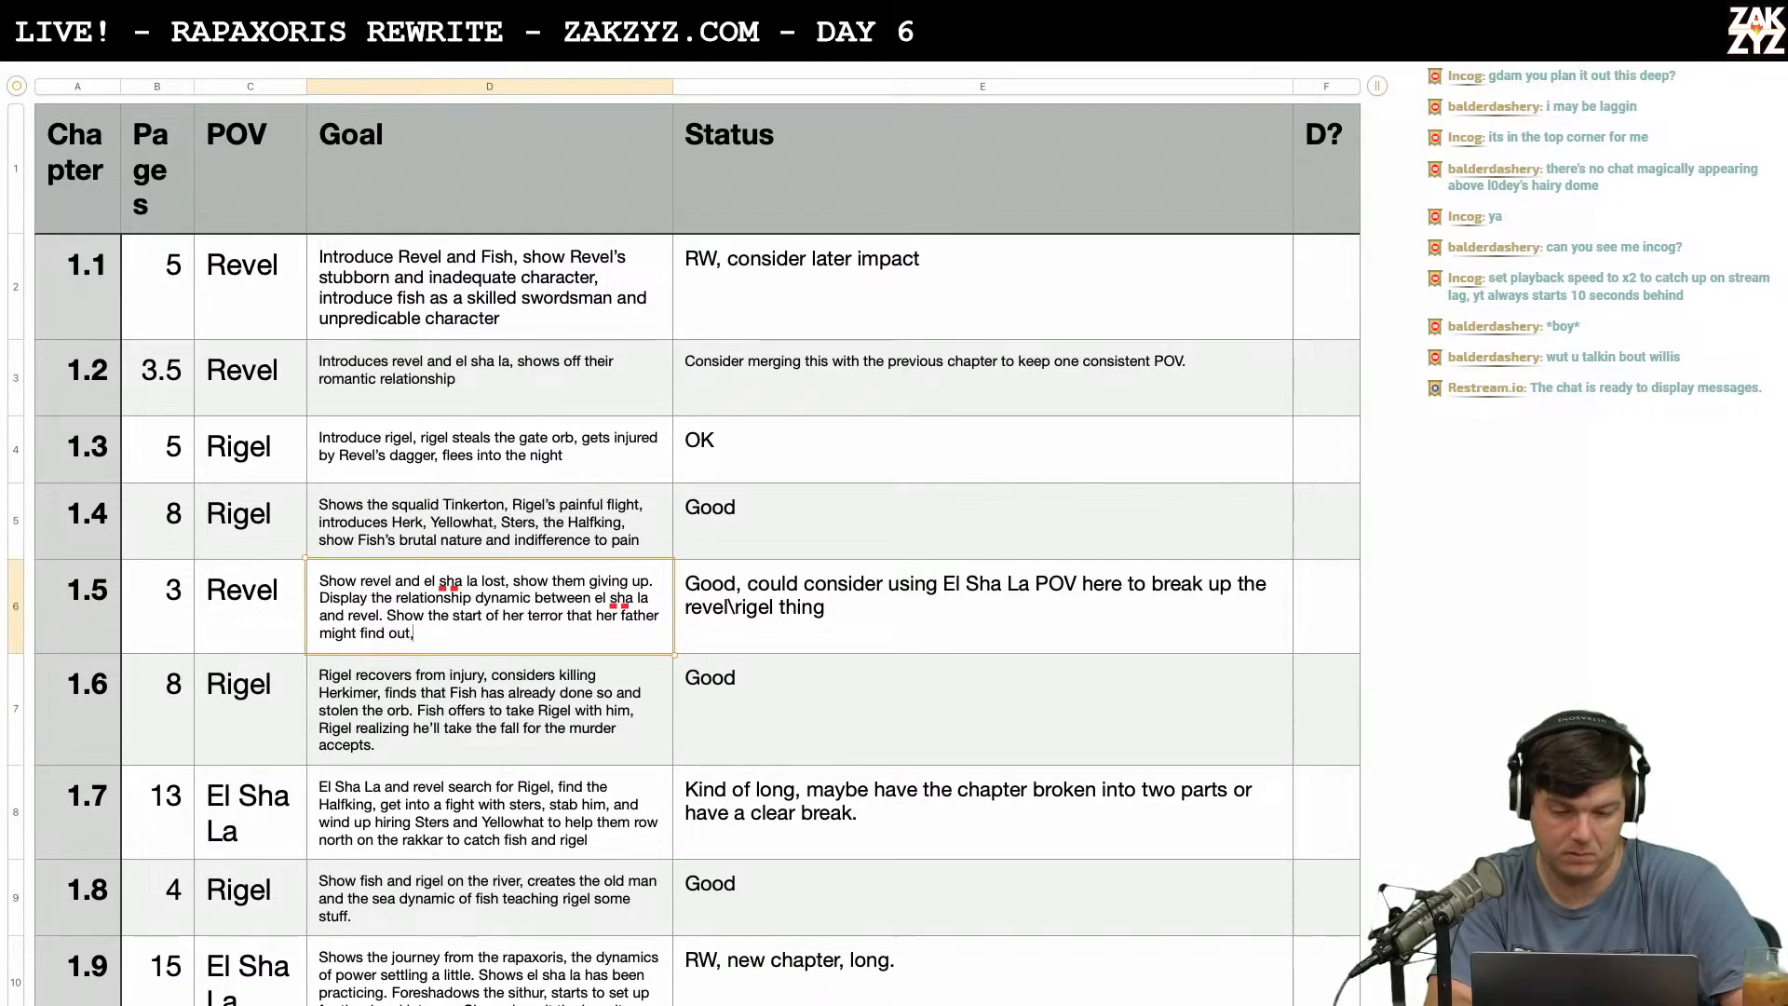
Continue the chapter 1.5 goal with "coupled with her coming down off the high. End with a humorous note.".
{"action": "type", "text": " coupled with her coming don"}
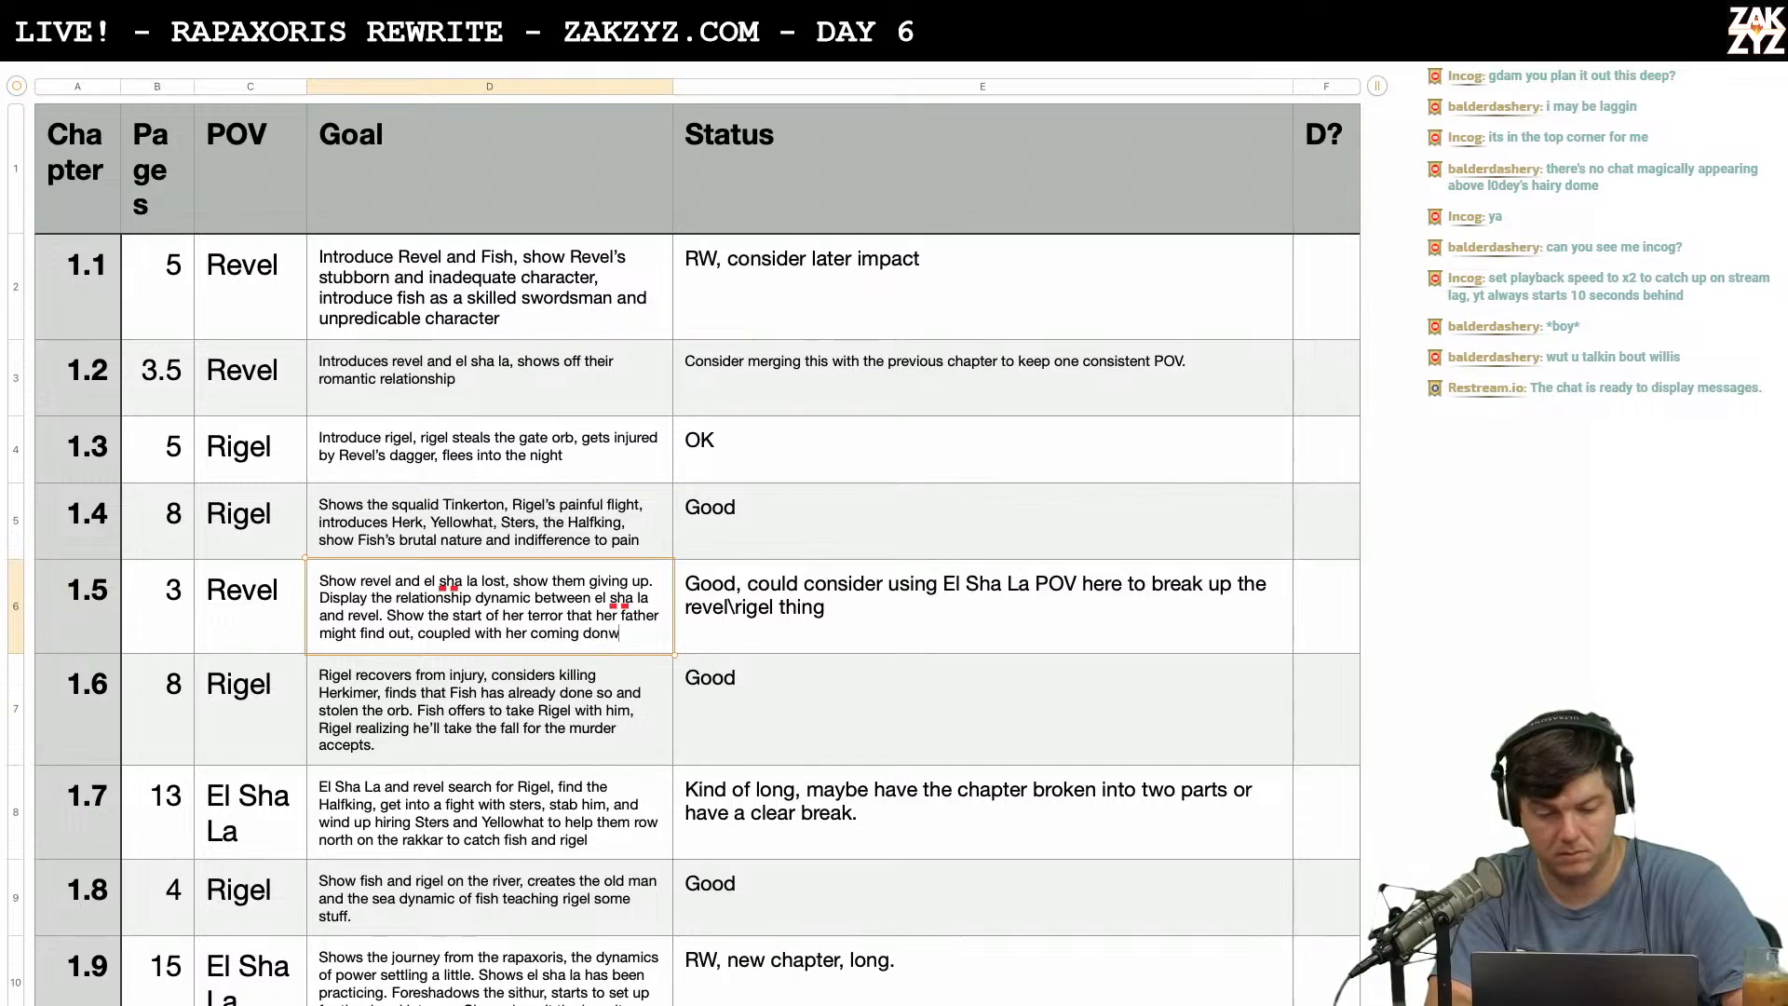
{"action": "key", "text": "BackSpace"}
{"action": "key", "text": "BackSpace"}
{"action": "type", "text": "wn off the "}
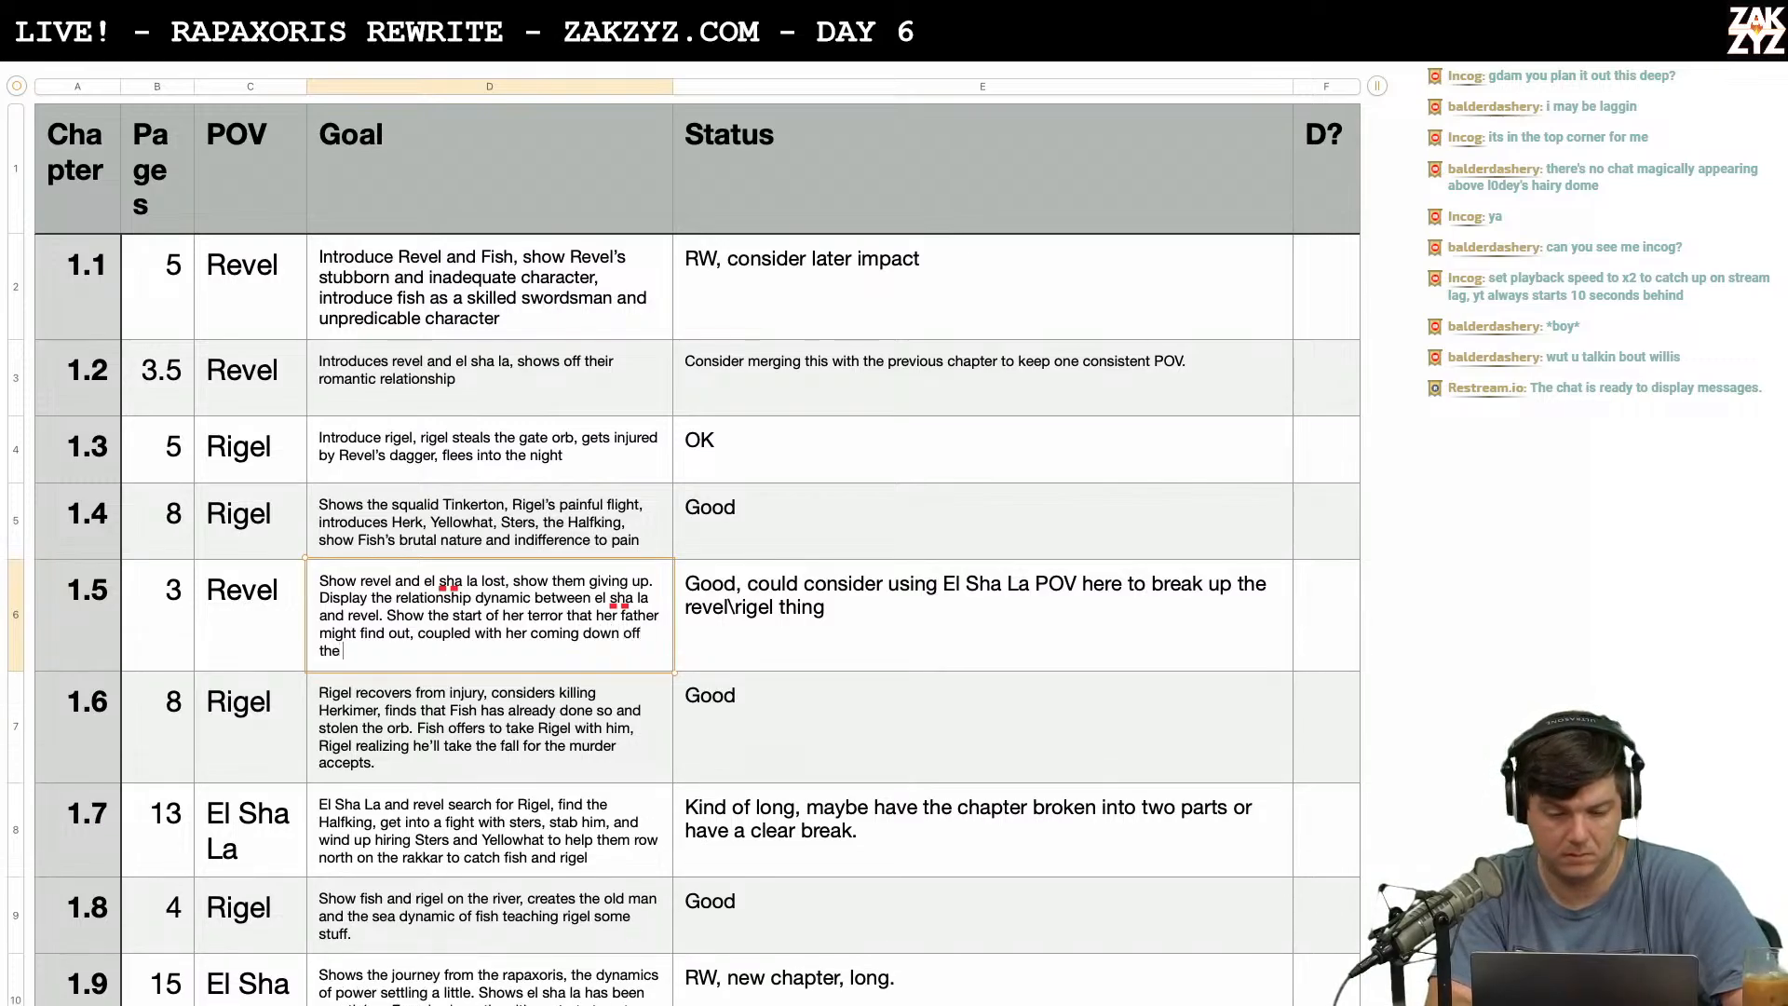
{"action": "type", "text": "high. End w"}
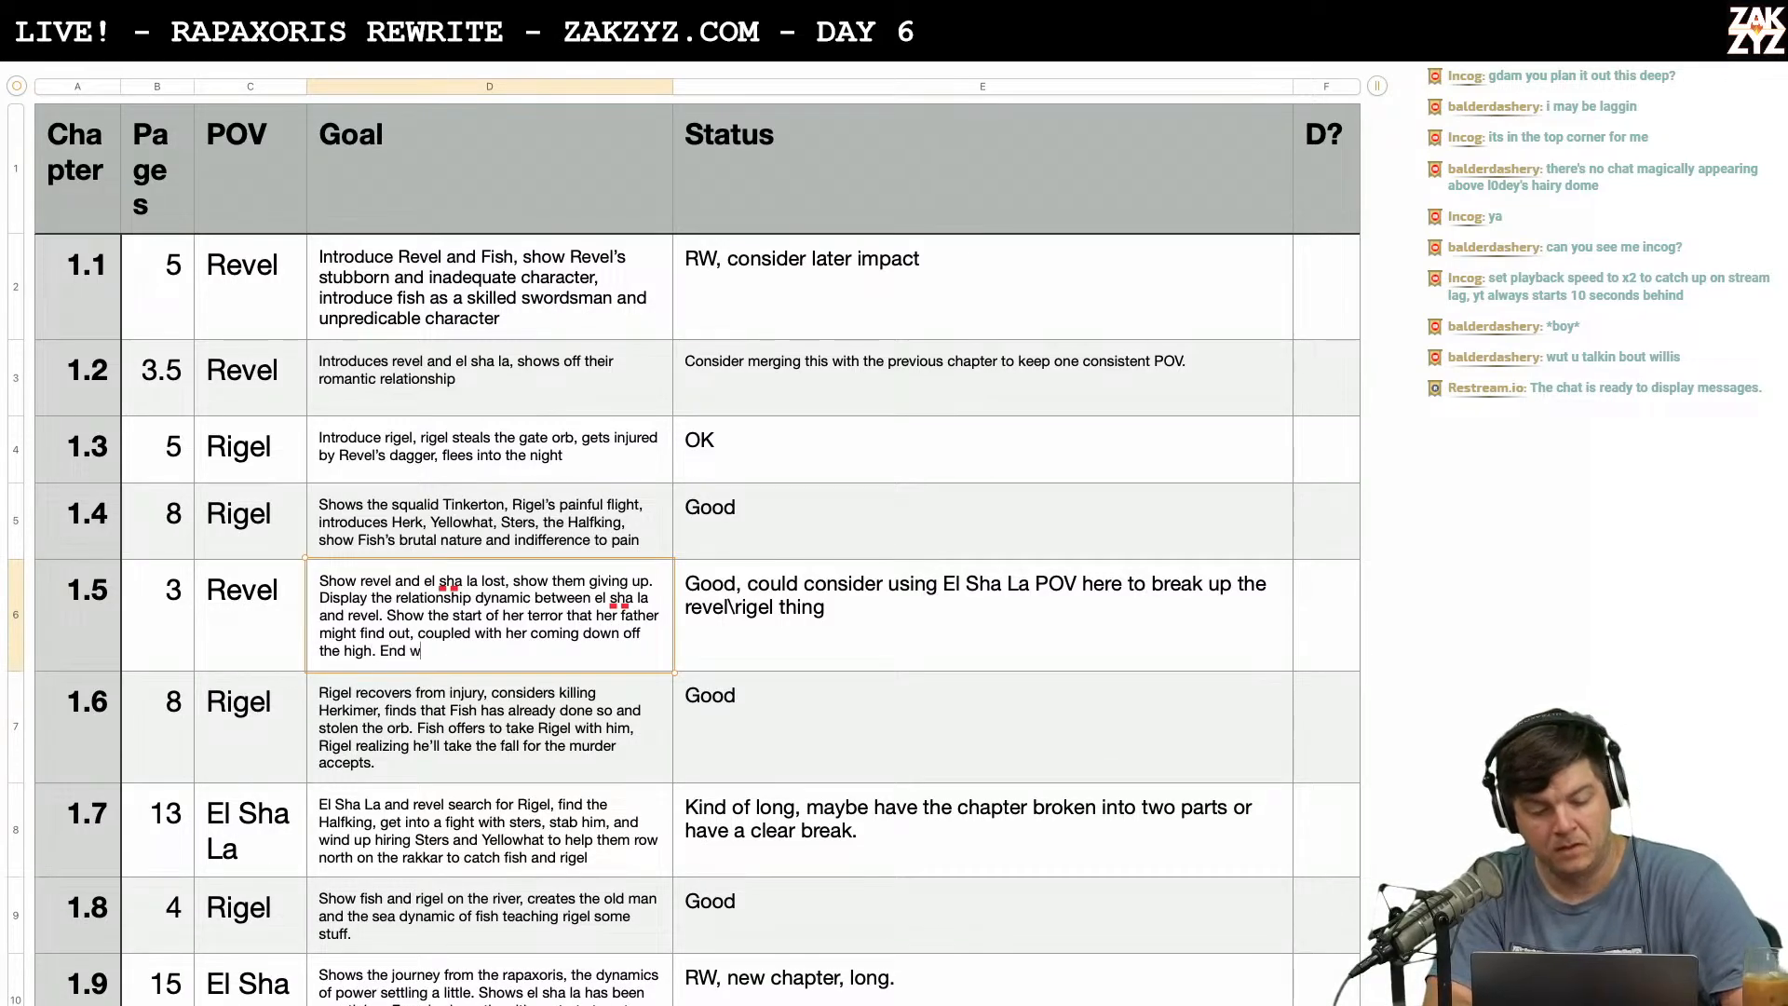
{"action": "type", "text": "ith a humorous note."}
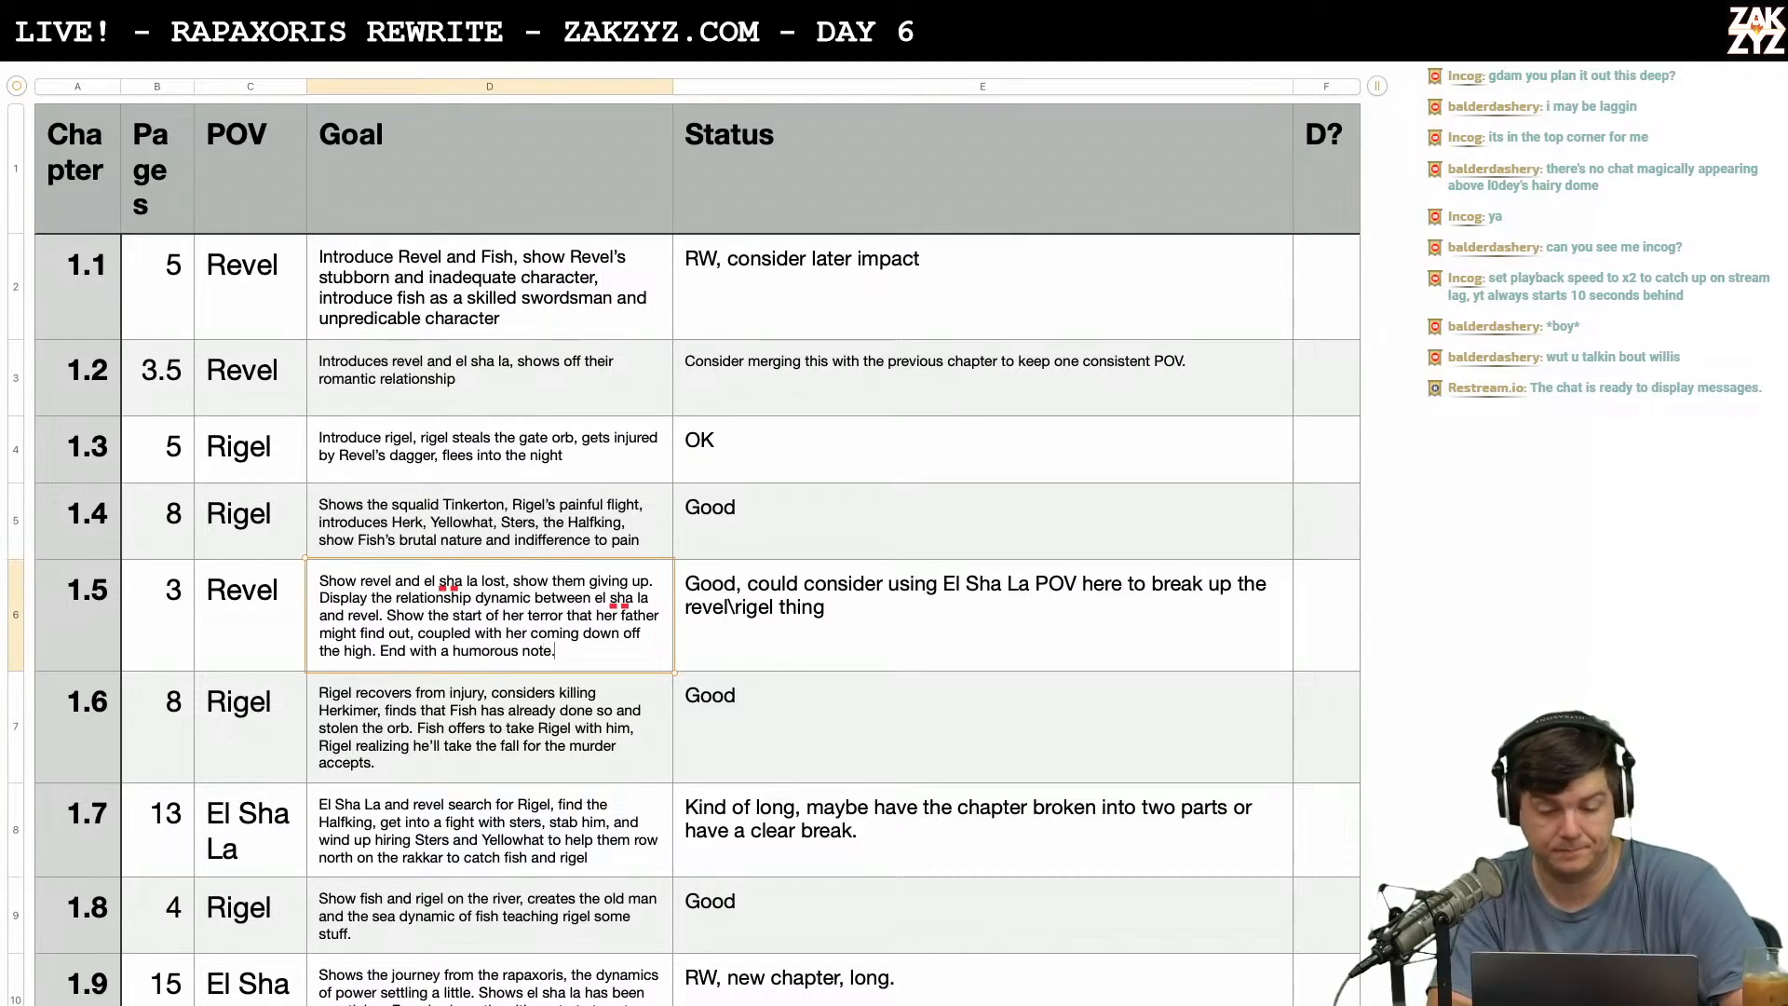
{"action": "key", "text": "Left"}
{"action": "key", "text": "Left"}
{"action": "key", "text": "Left"}
{"action": "key", "text": "Left"}
{"action": "key", "text": "Left"}
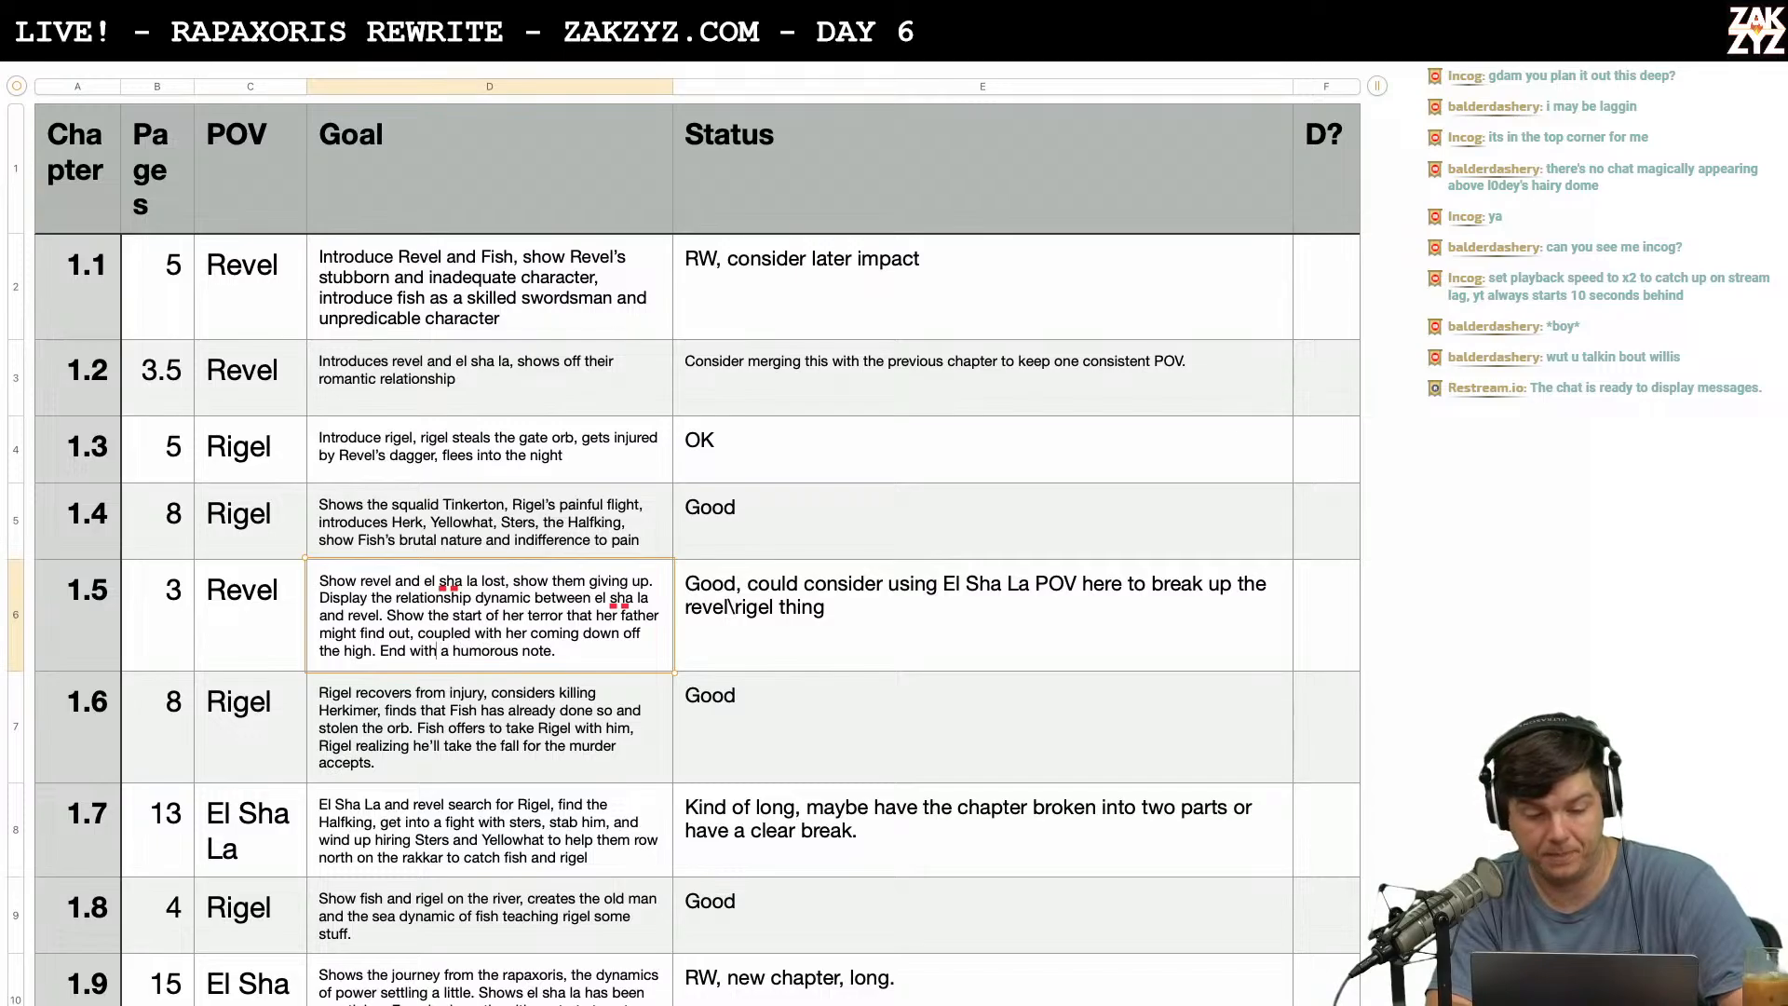
Delete the opening sentence "Show revel and el sha la lost, show them giving up." from the chapter 1.5 goal.
{"action": "triple_click", "coordinate": [528, 585]}
{"action": "key", "text": "BackSpace"}
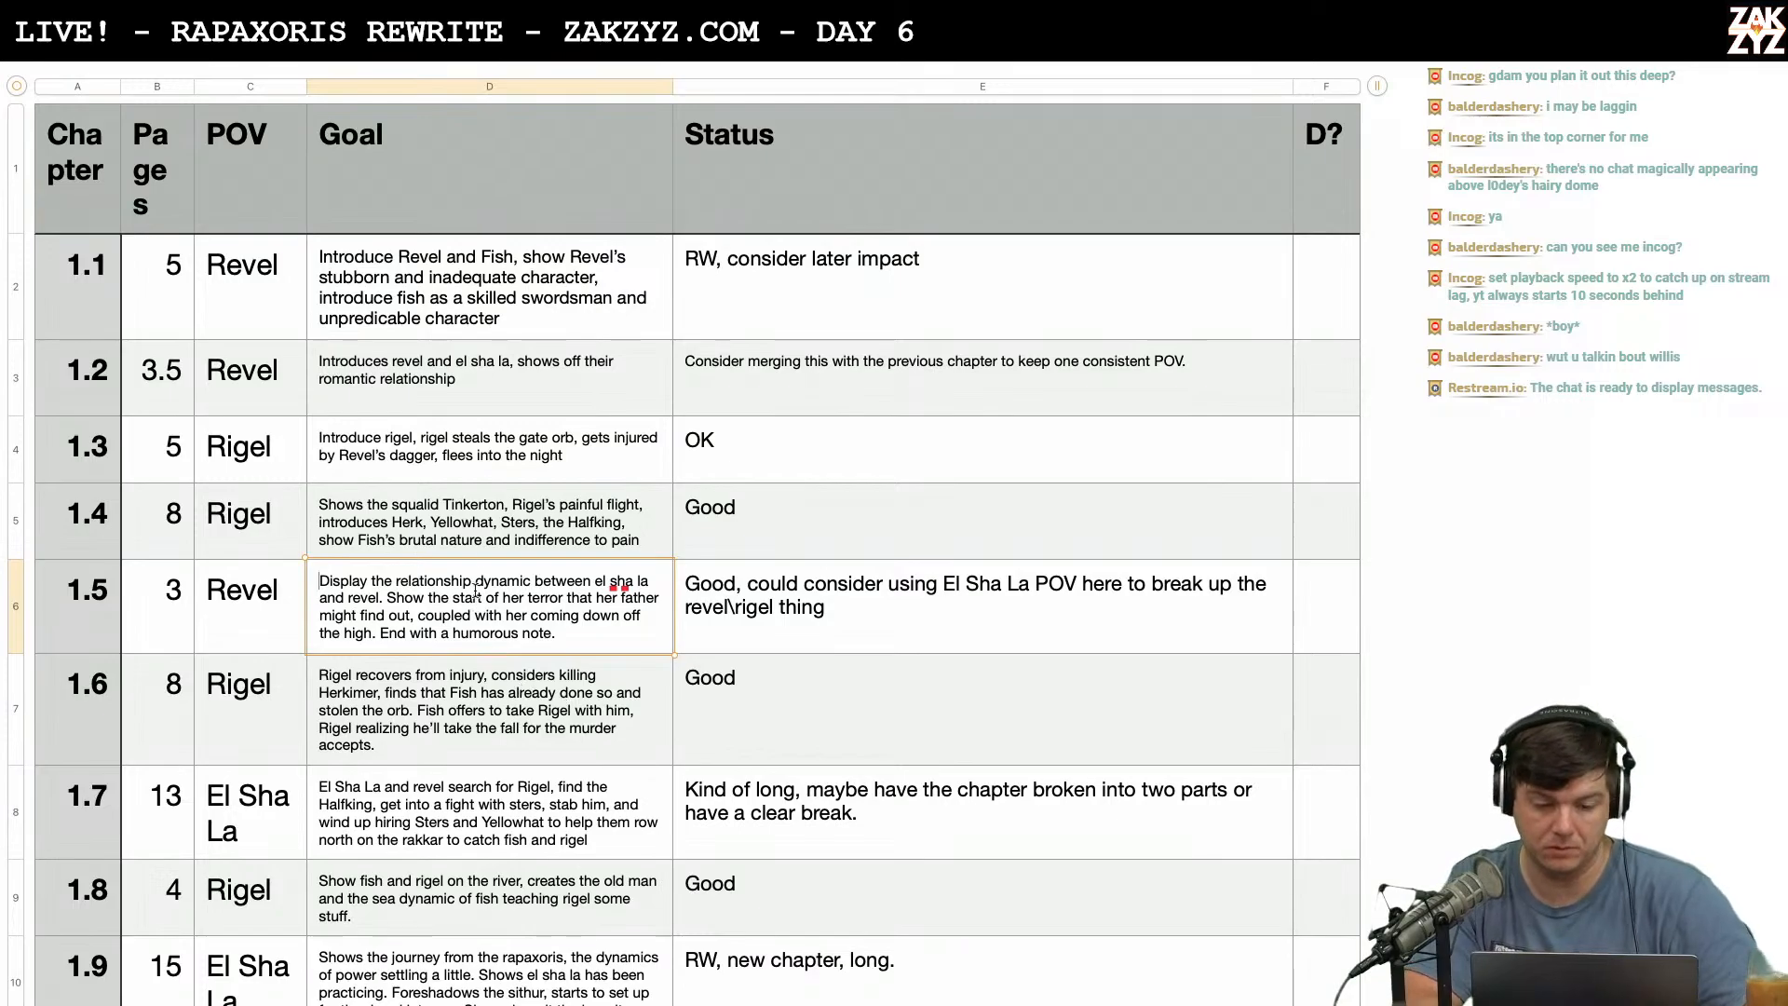
Add a separate paragraph to the chapter 1.5 goal reading "Show the feeling of being ripped off, the guilt.".
{"action": "left_click", "coordinate": [584, 462]}
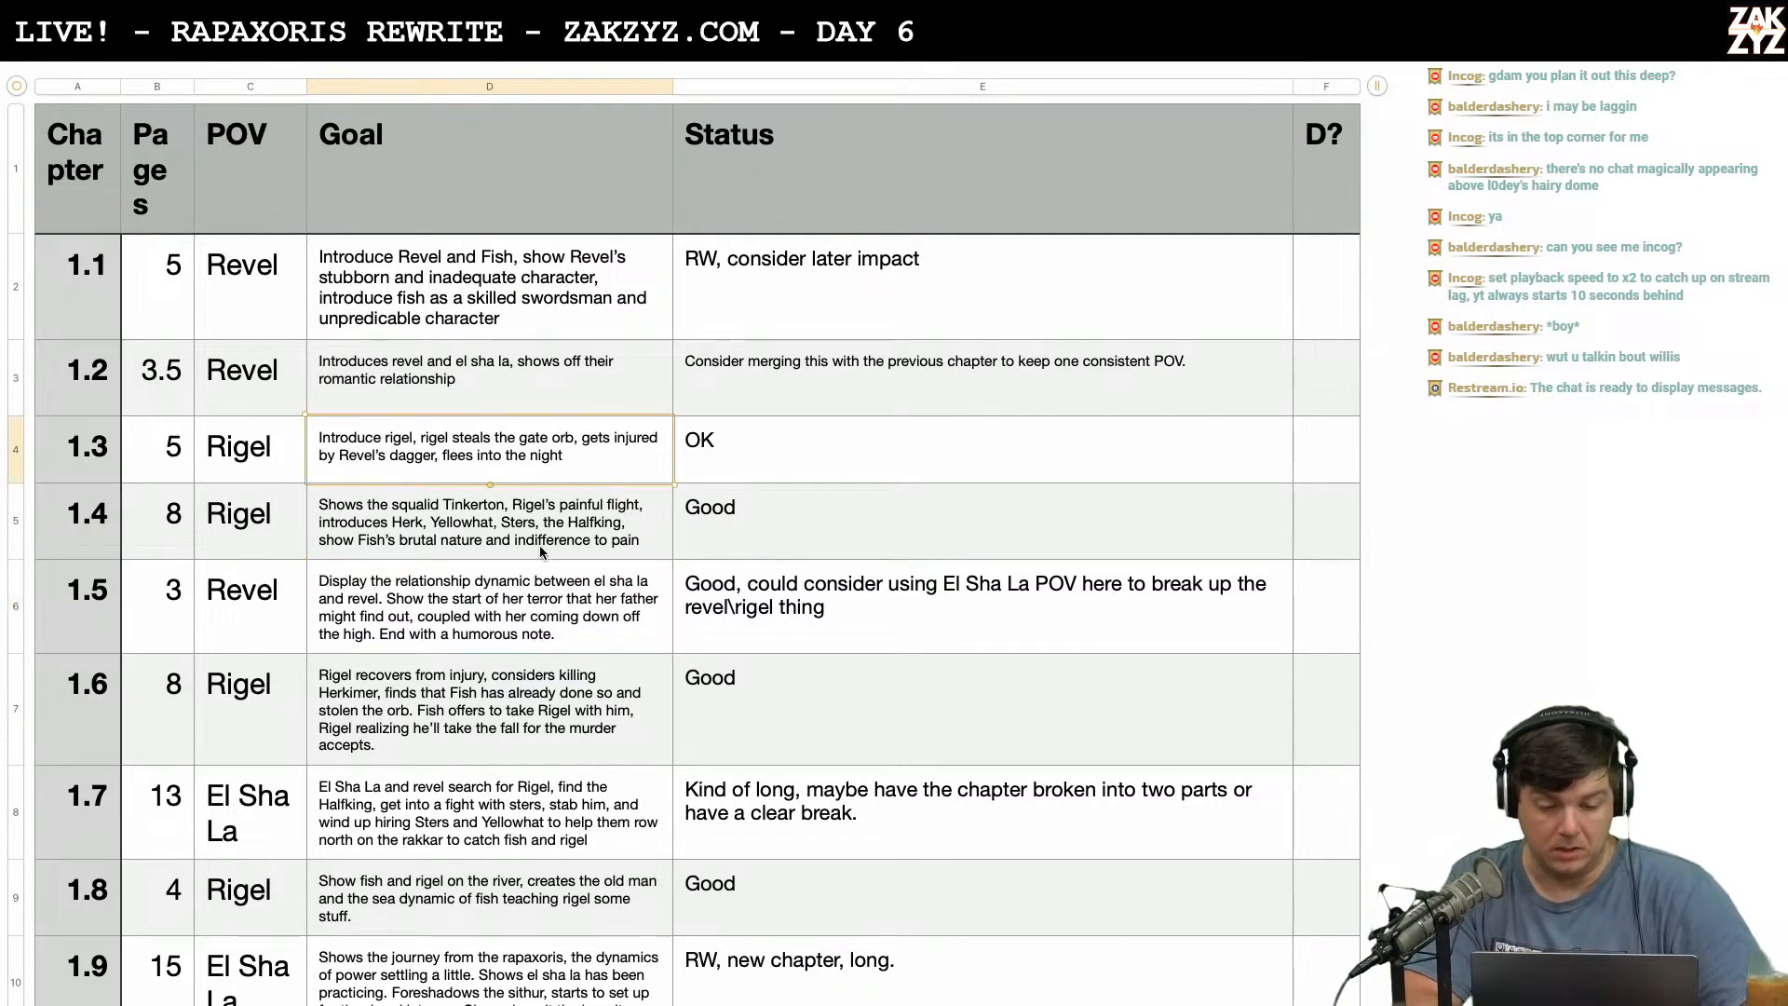
{"action": "left_click", "coordinate": [620, 636]}
{"action": "left_click", "coordinate": [607, 635]}
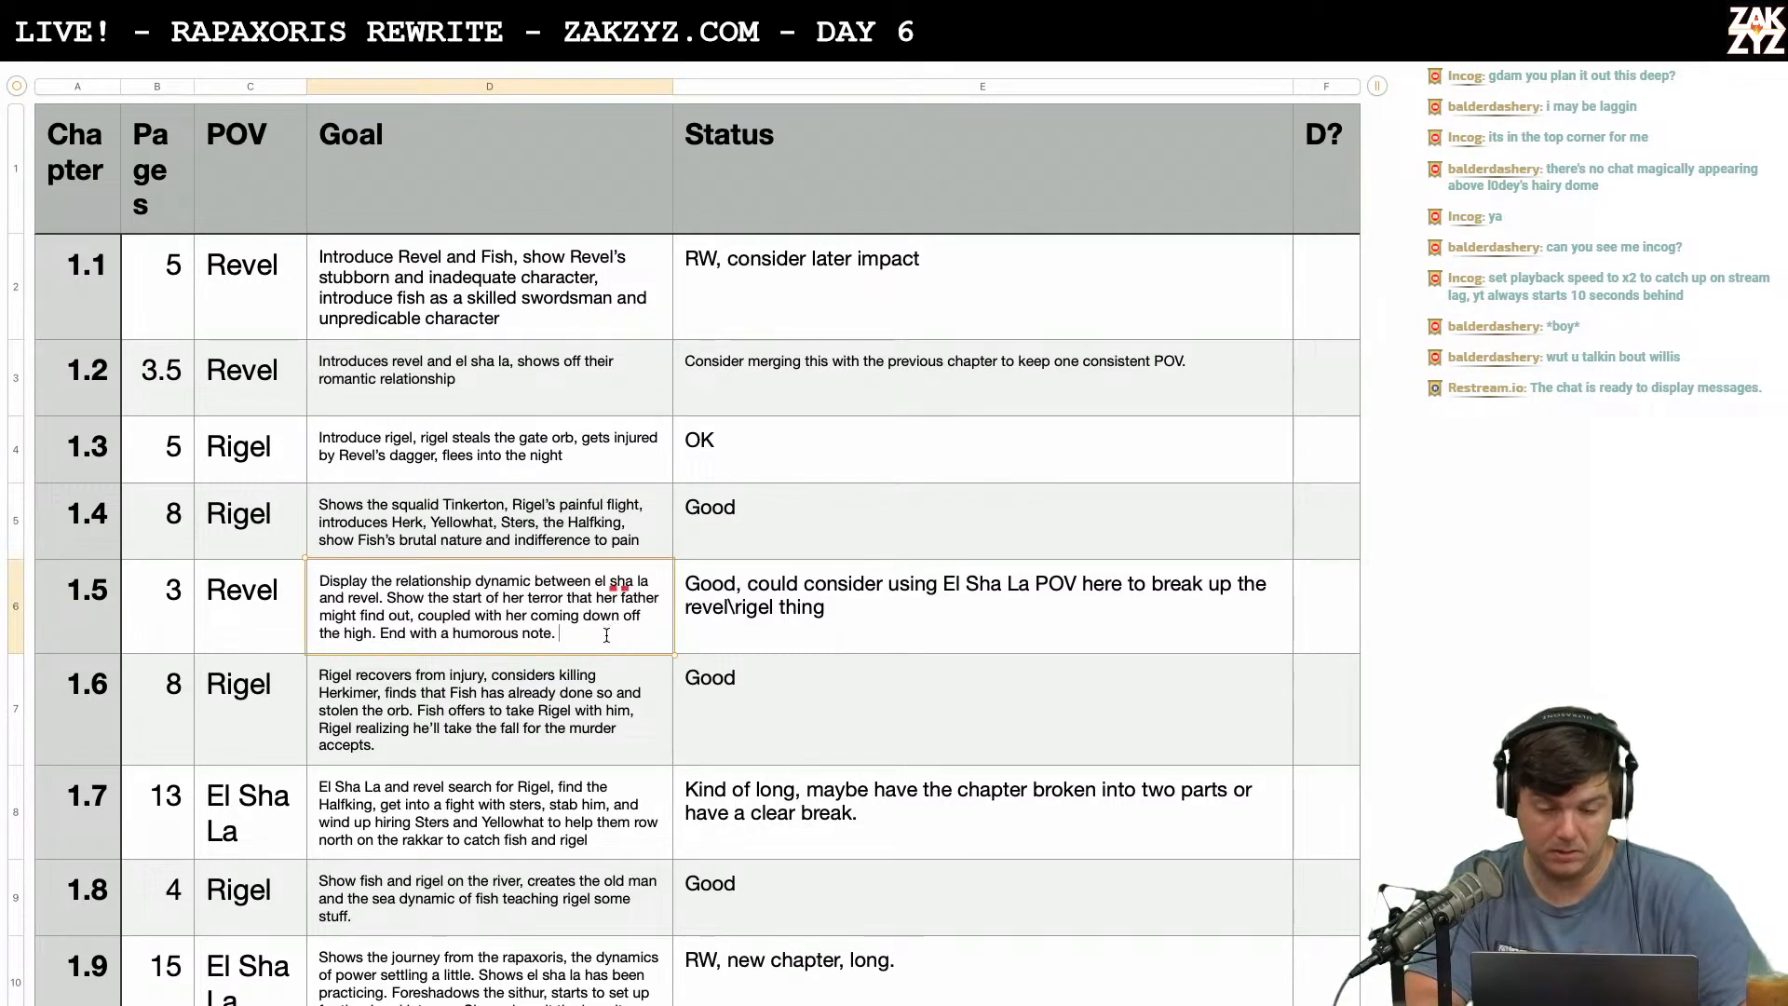
{"action": "key", "text": "Return"}
{"action": "key", "text": "Return"}
{"action": "type", "text": "Whow"}
{"action": "key", "text": "BackSpace"}
{"action": "key", "text": "BackSpace"}
{"action": "key", "text": "BackSpace"}
{"action": "key", "text": "BackSpace"}
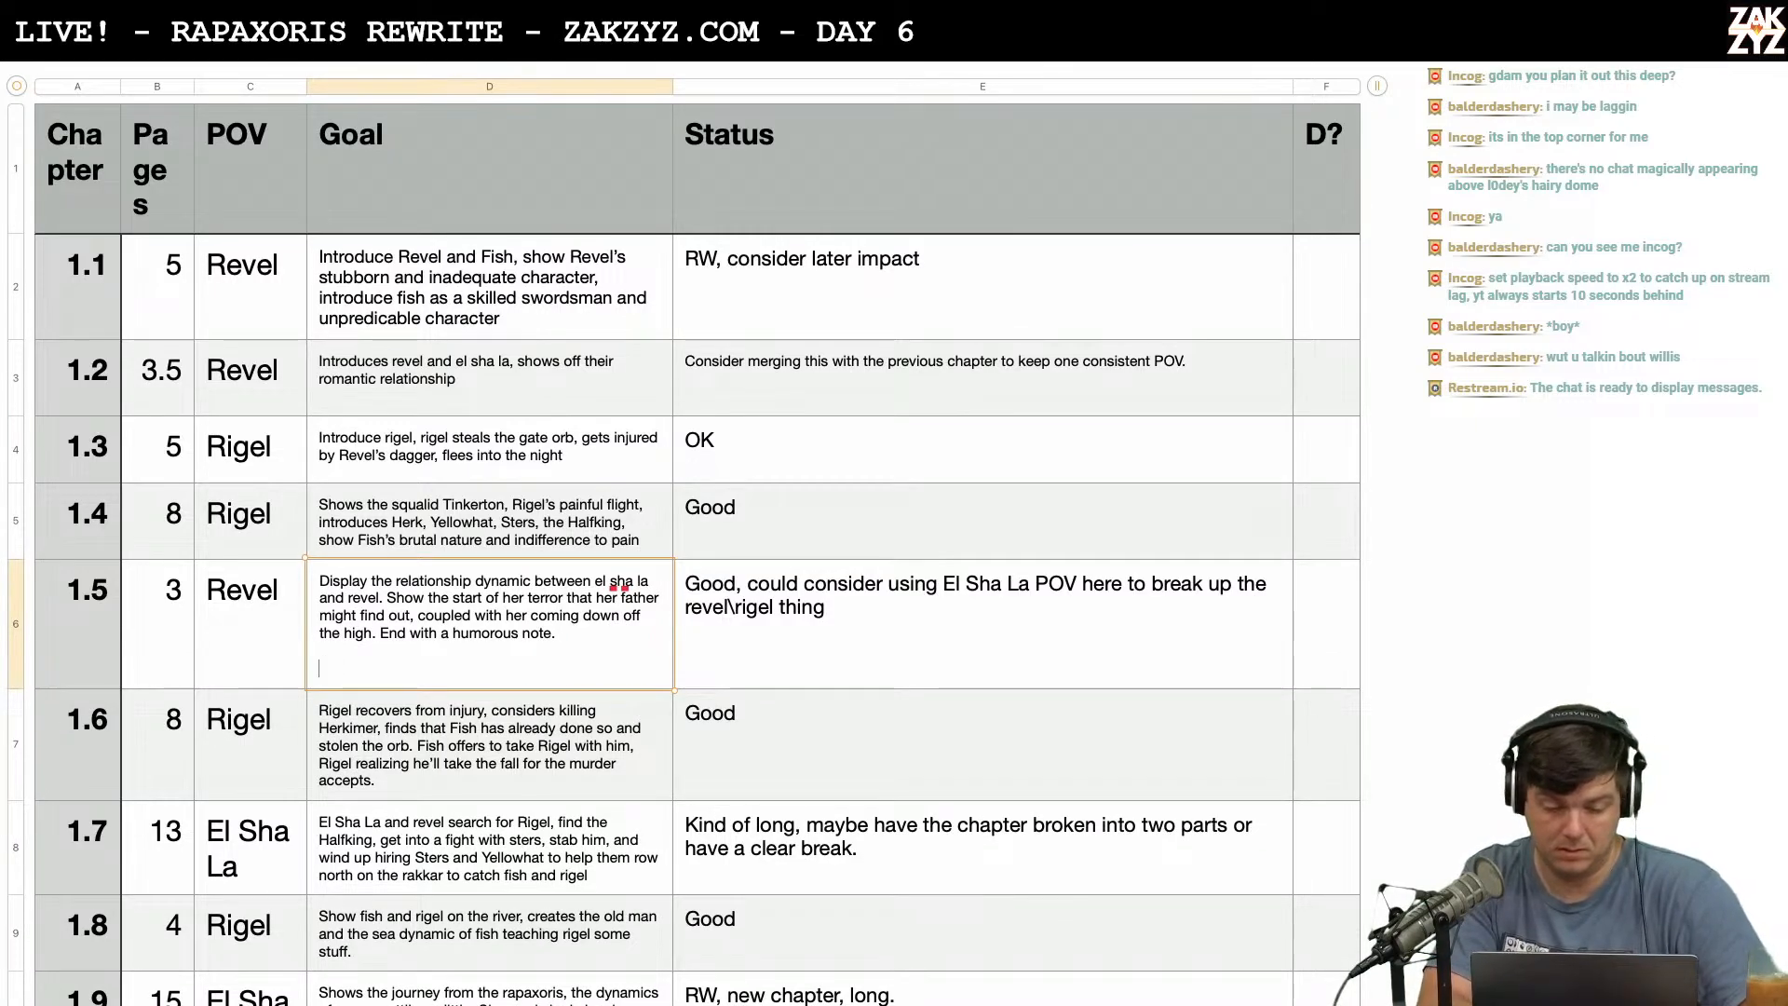
{"action": "type", "text": "Show the feeling "}
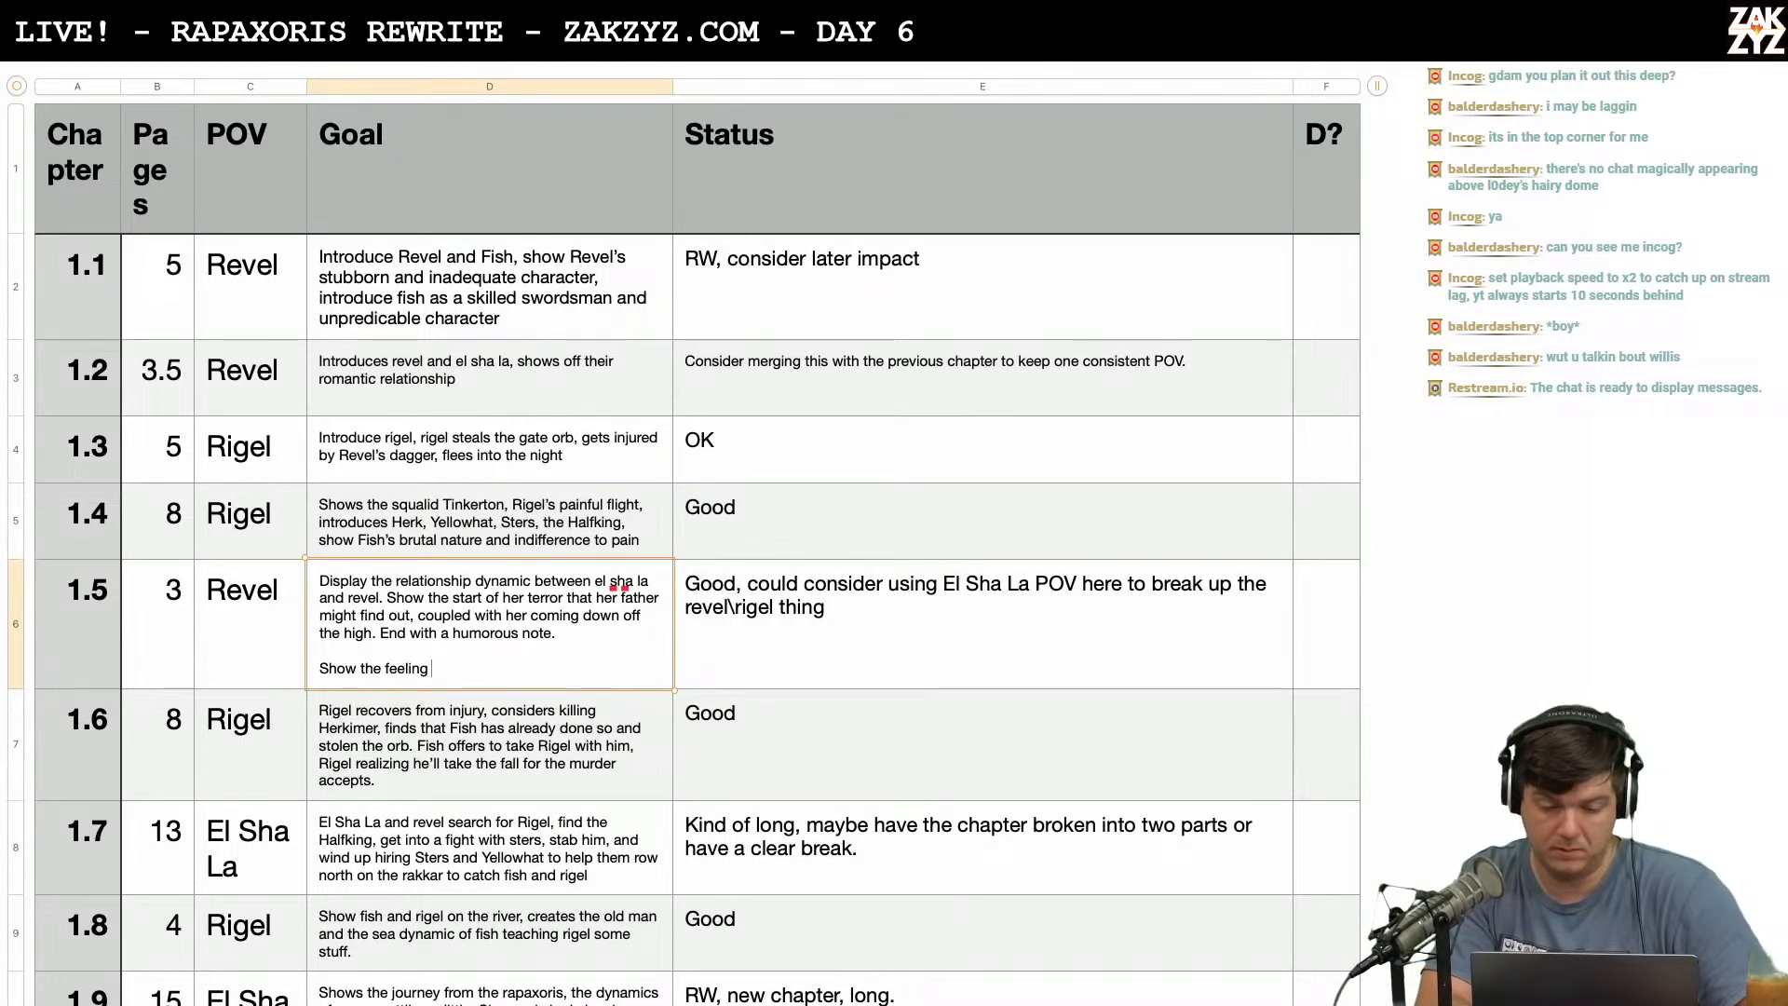
{"action": "type", "text": "of being ripped "}
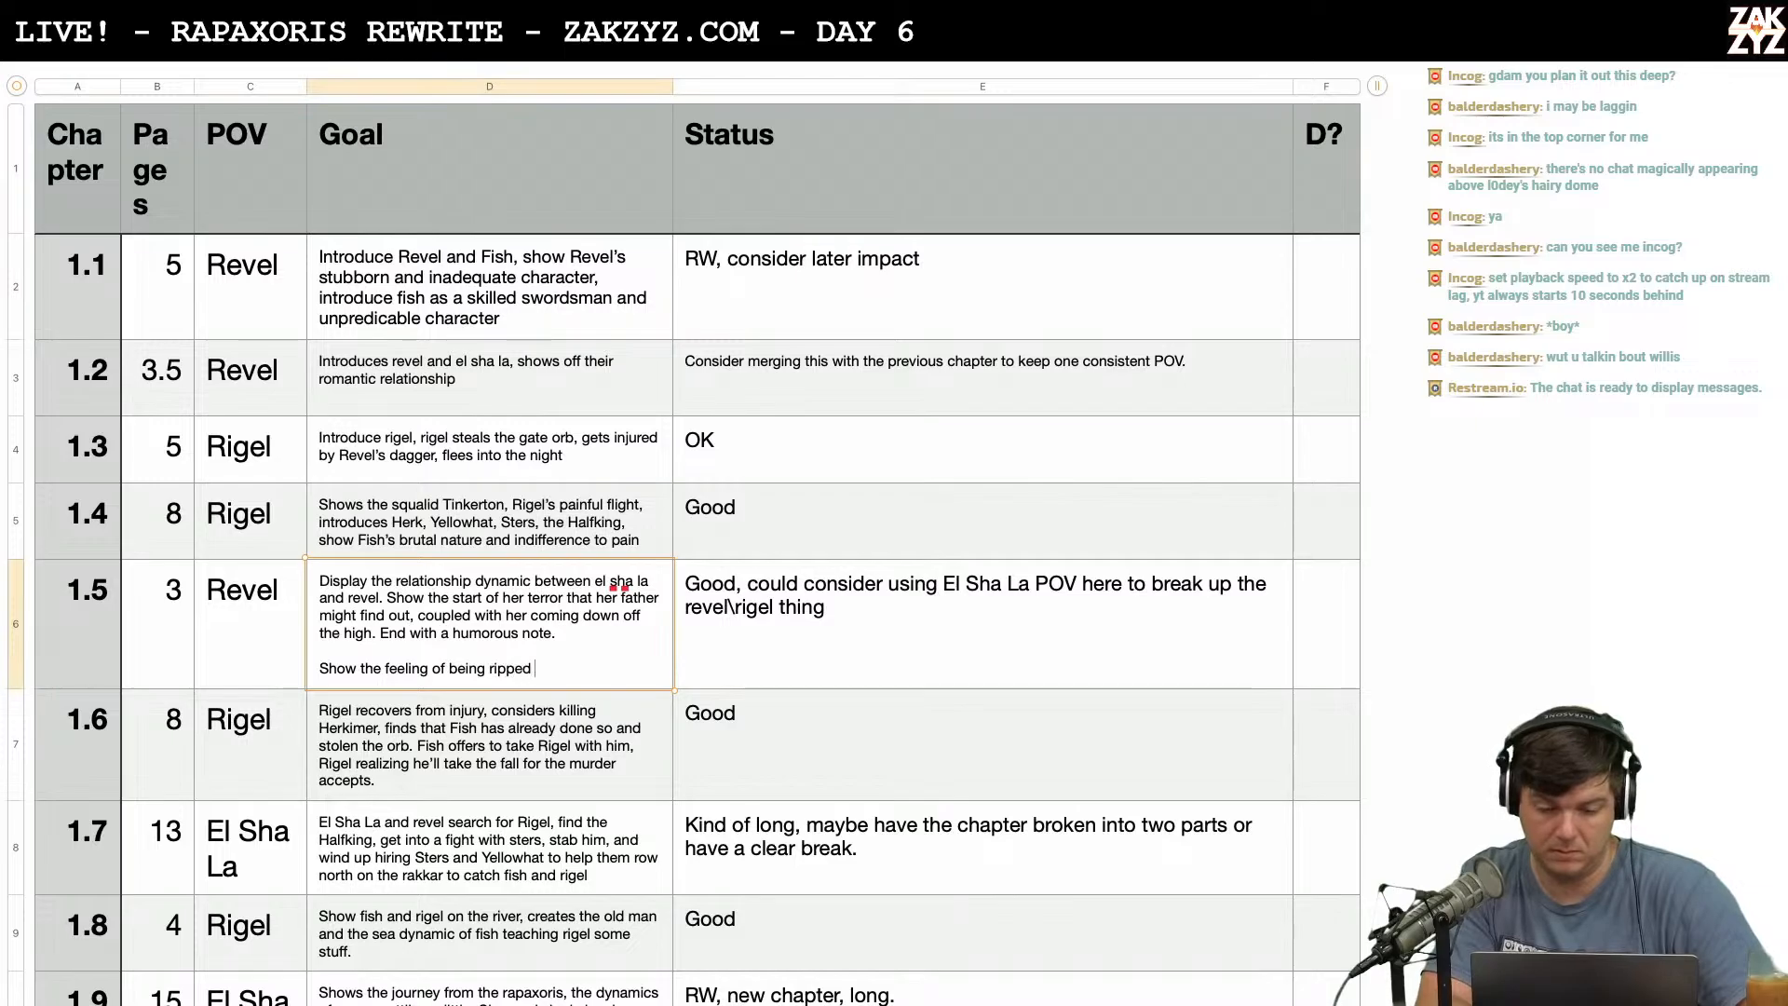
{"action": "type", "text": "off, the guild."}
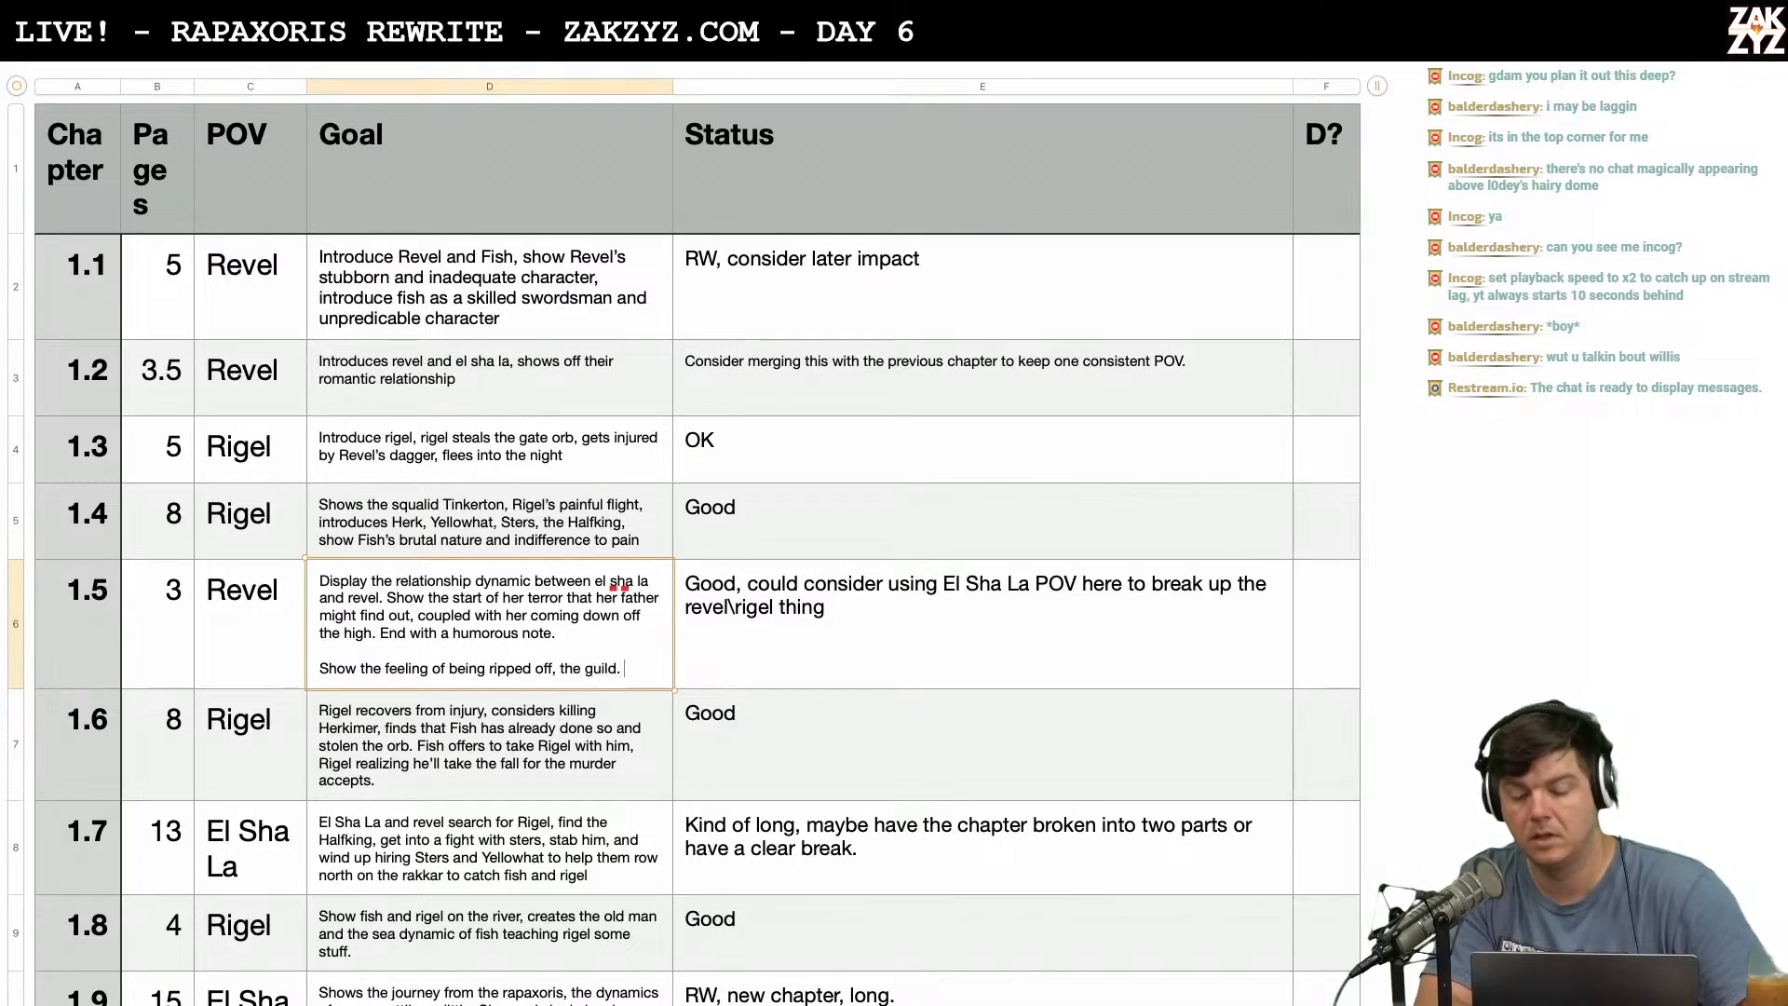
{"action": "key", "text": "BackSpace"}
{"action": "key", "text": "BackSpace"}
{"action": "type", "text": "t."}
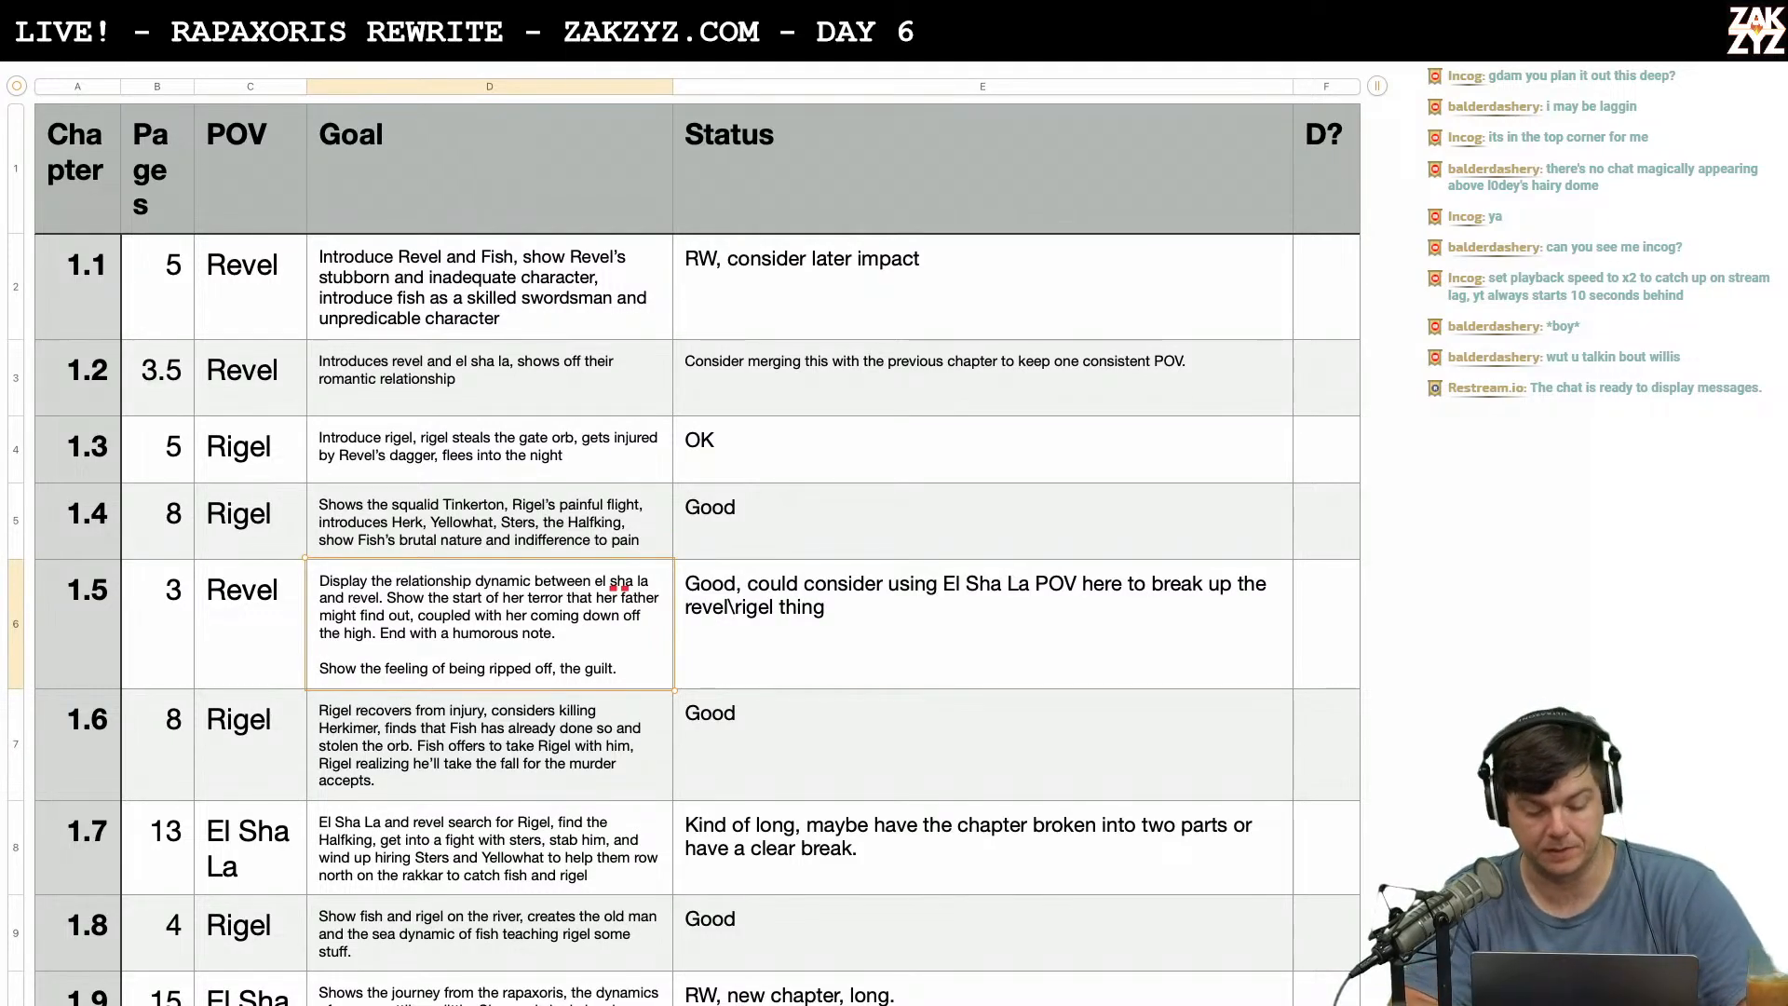
{"action": "key", "text": "super+Tab"}
{"action": "key", "text": "super+Tab"}
{"action": "key", "text": "super+Tab"}
{"action": "key", "text": "super+Tab"}
{"action": "key", "text": "super+Tab"}
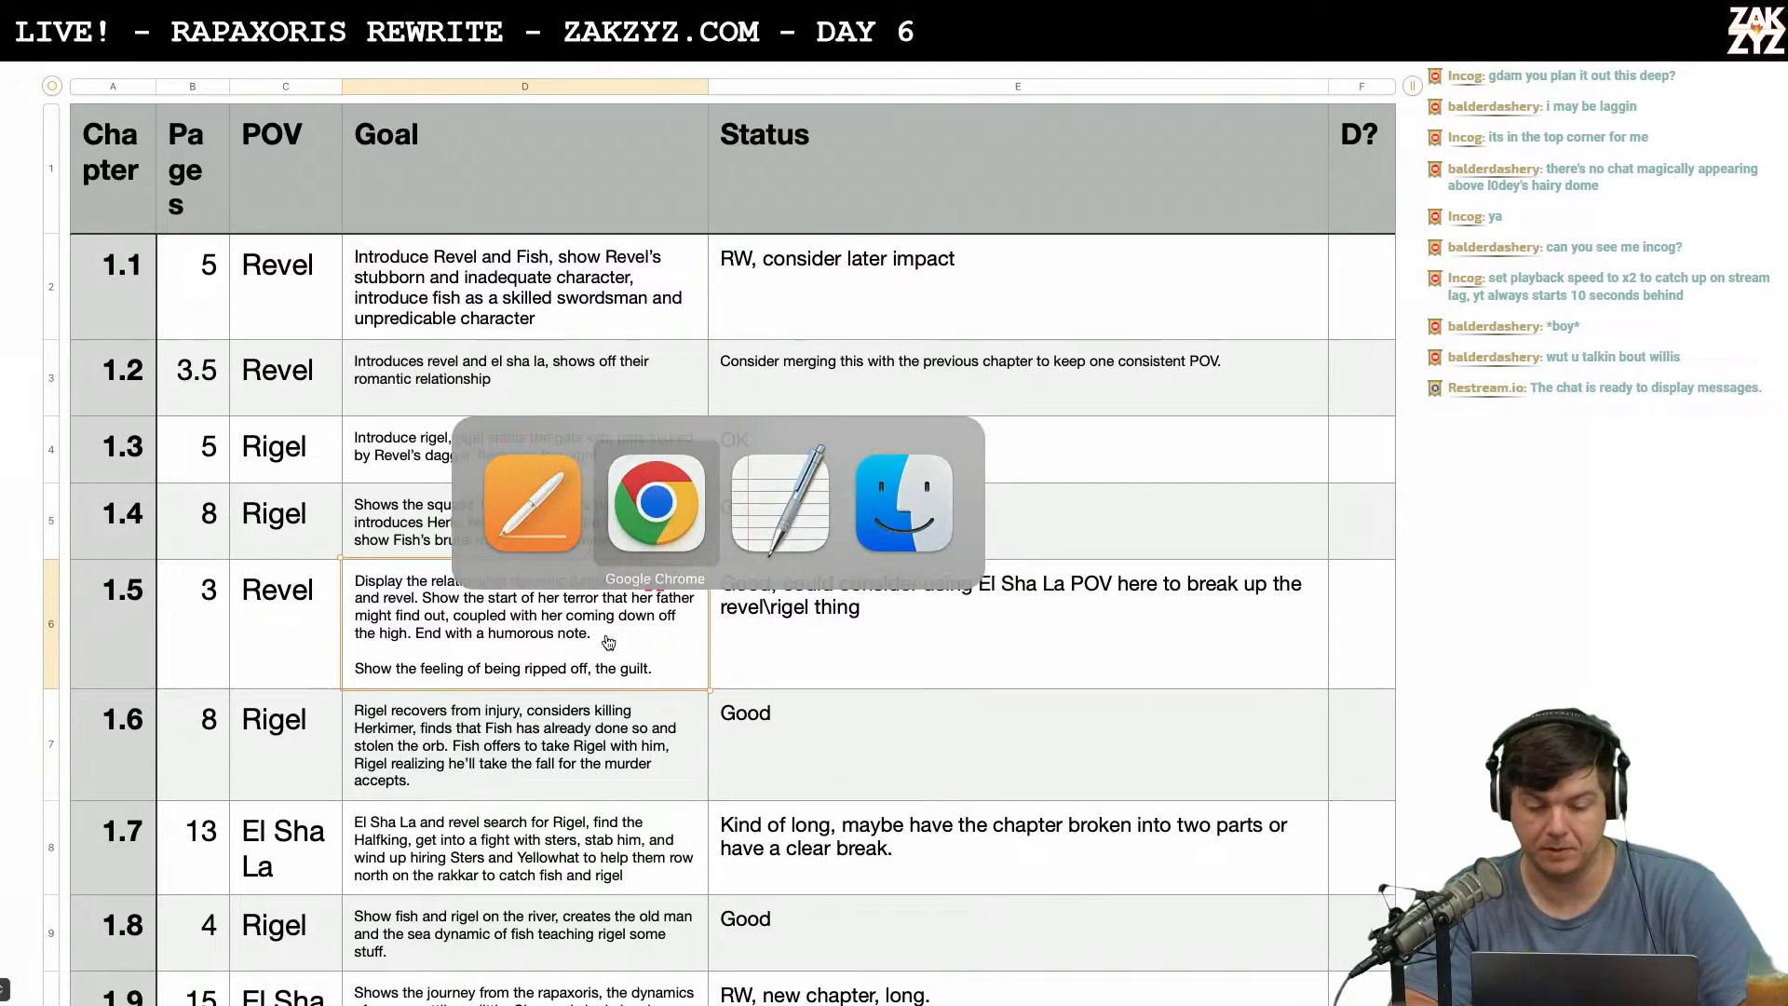
{"action": "key", "text": "super+Tab"}
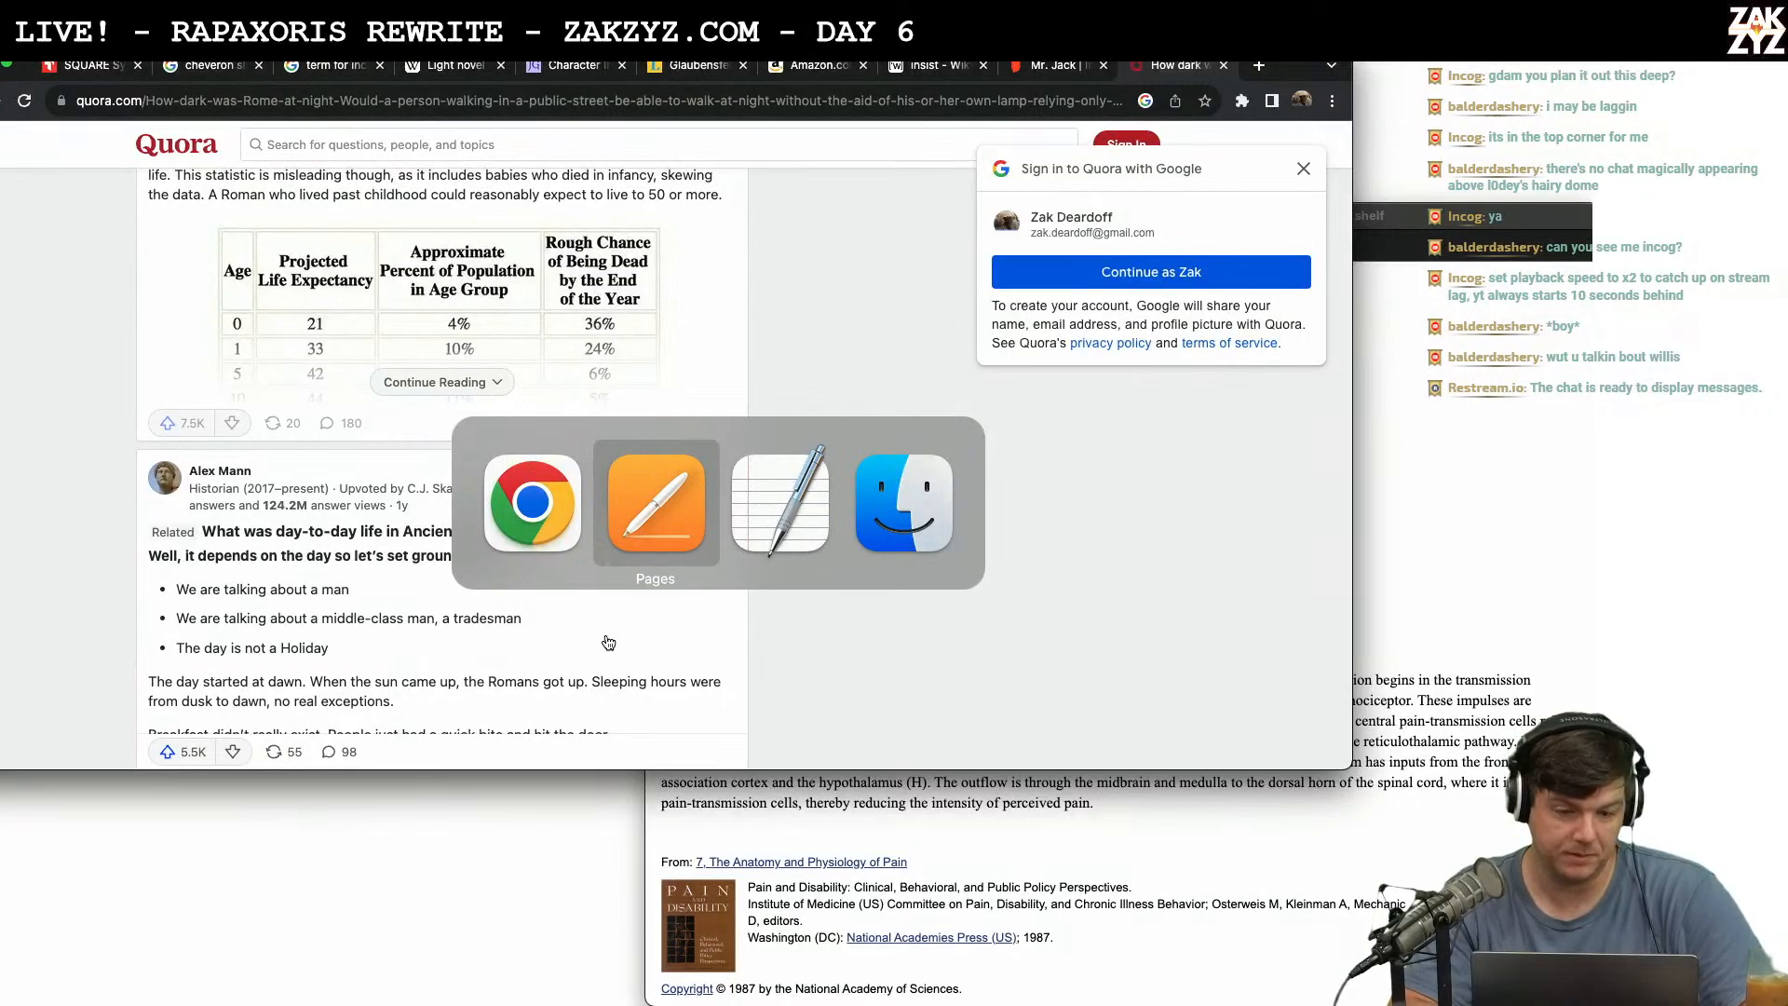
{"action": "key", "text": "super+Tab"}
{"action": "key", "text": "super+Tab"}
{"action": "key", "text": "super+Tab"}
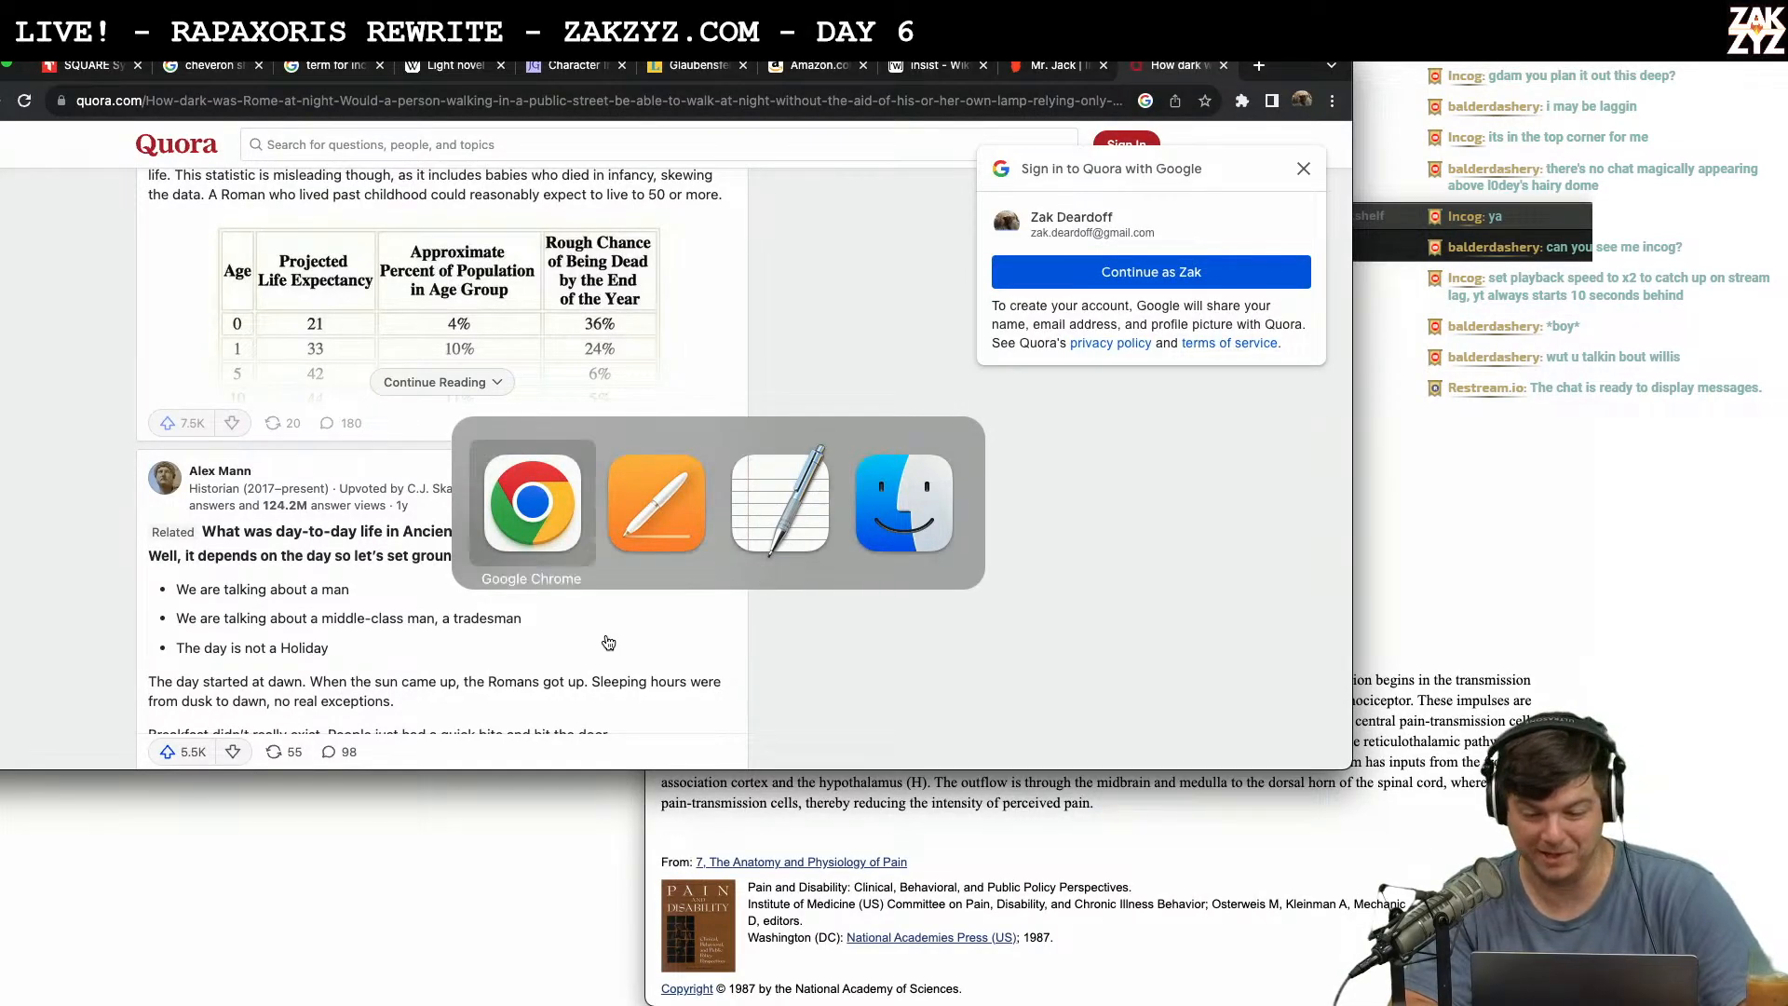
{"action": "key", "text": "super+Tab"}
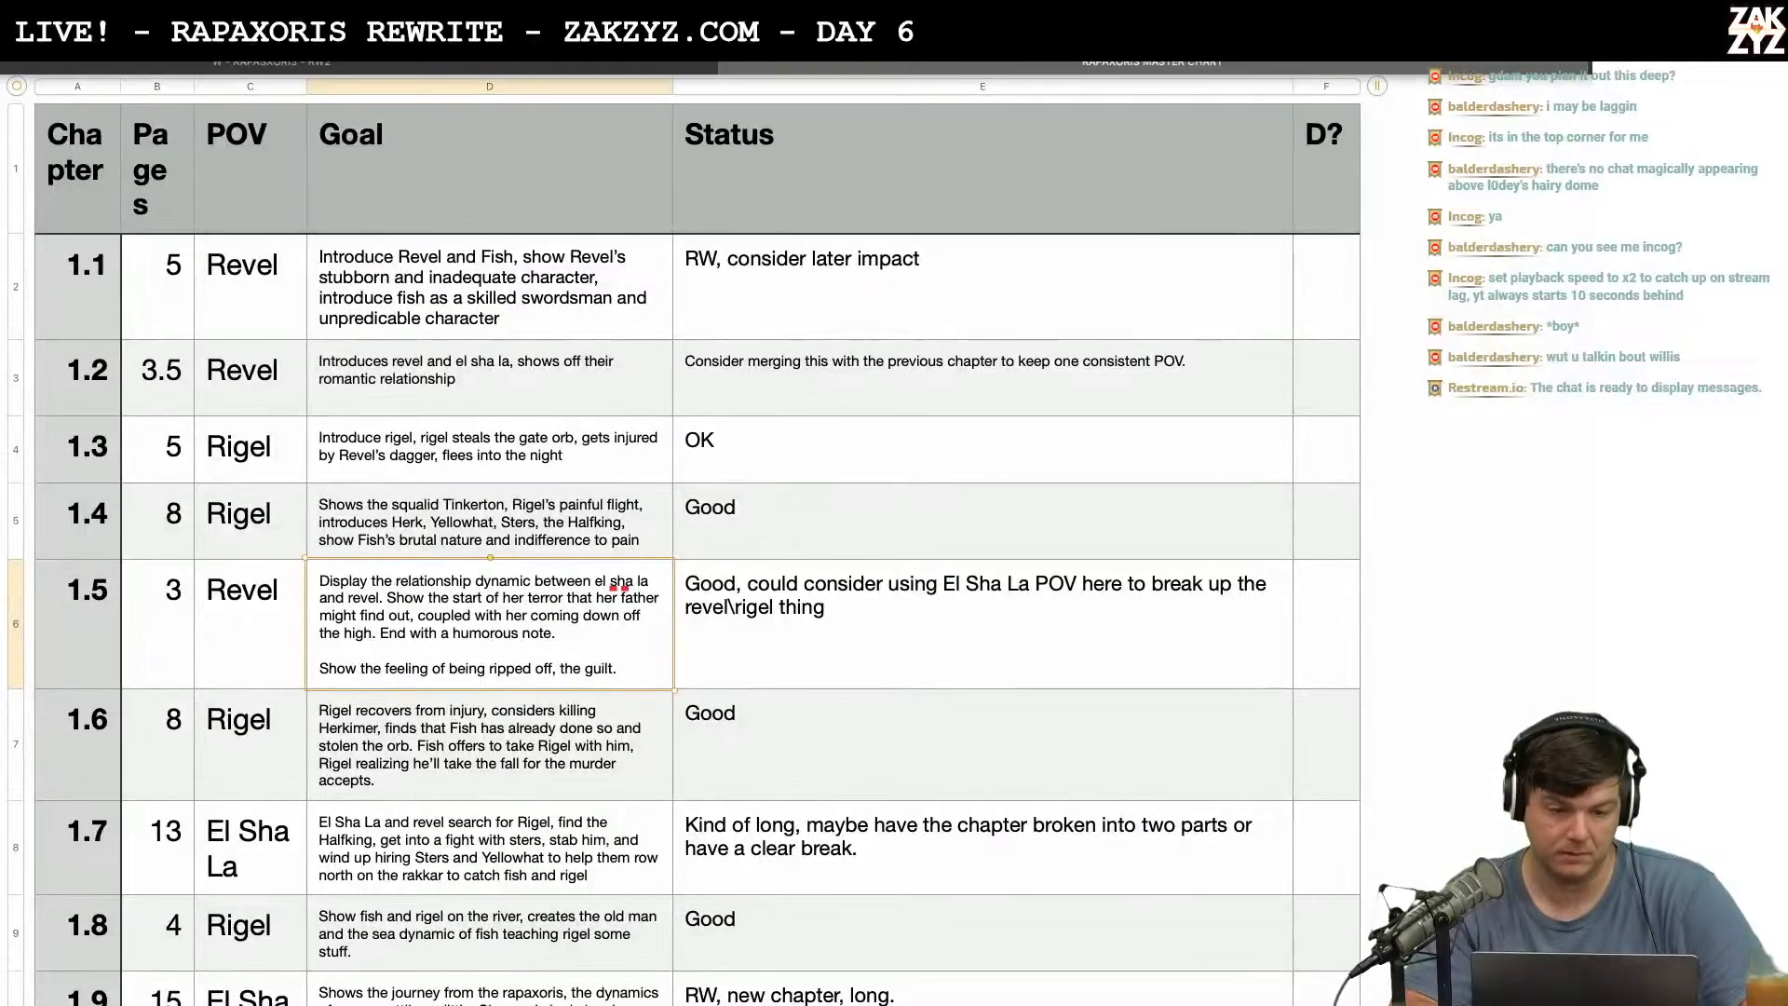
Switch to the manuscript document and split chapter 1.5's opening sentence before "his pursuers", leaving a blank line between the parts.
{"action": "left_click", "coordinate": [292, 64]}
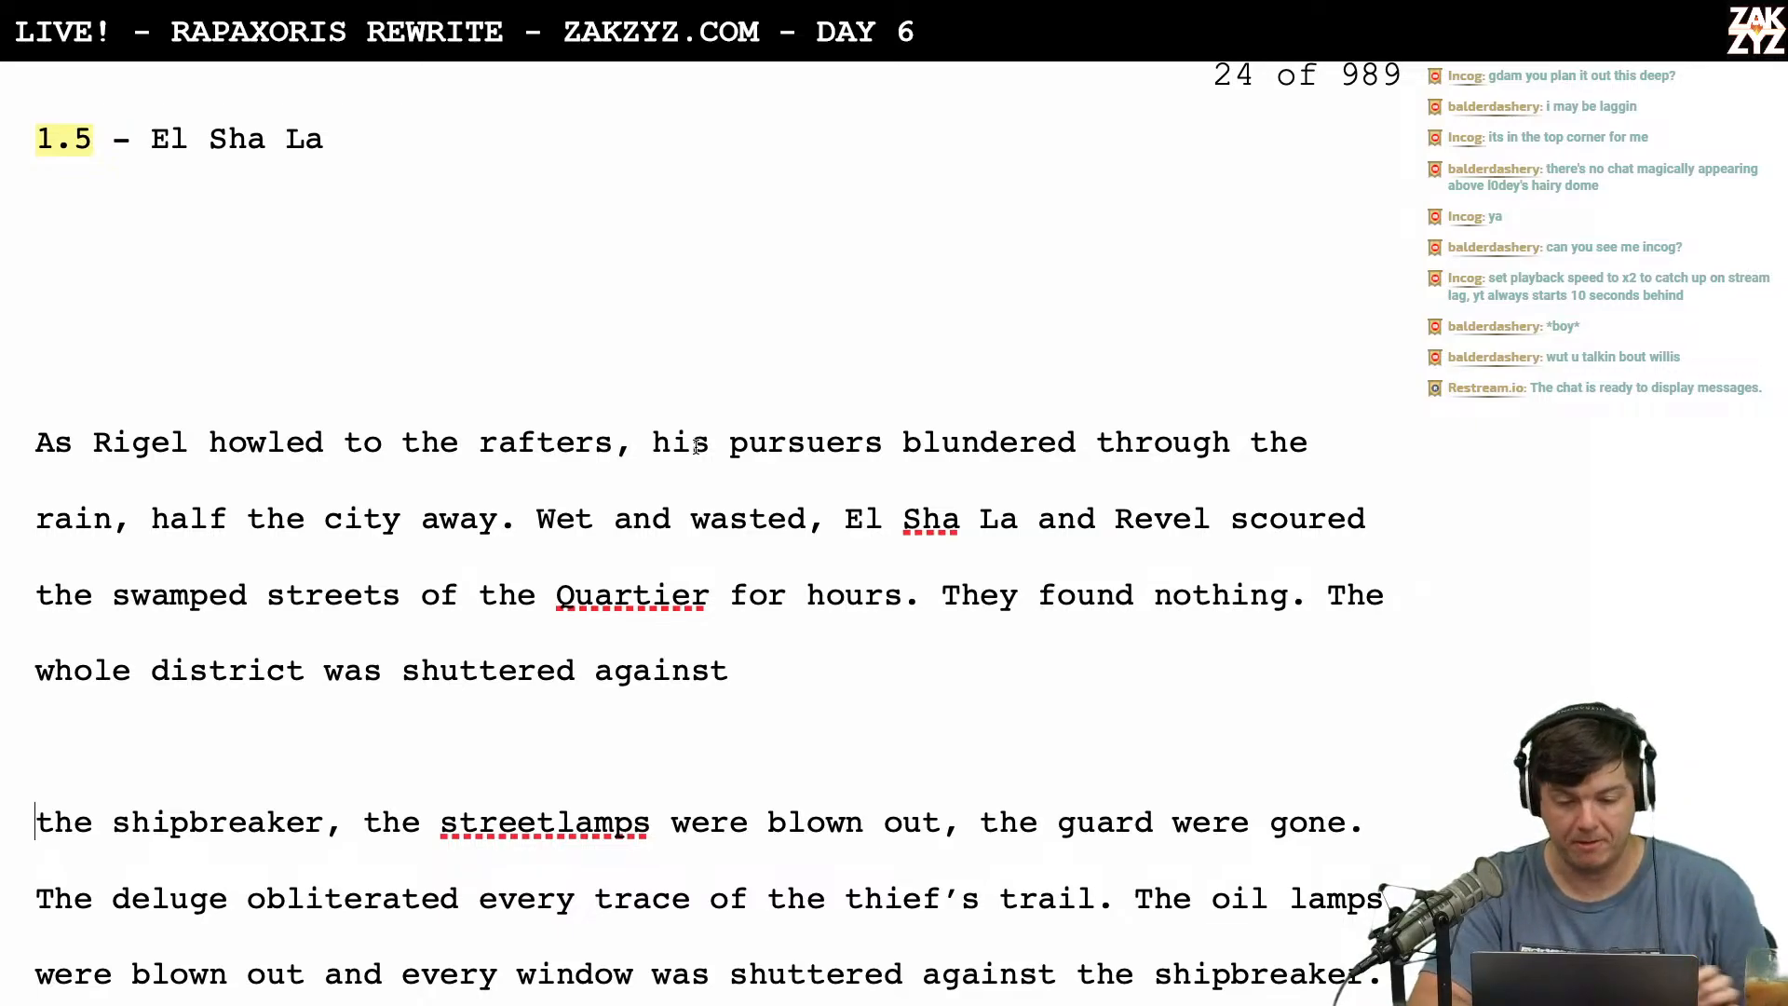
{"action": "left_click", "coordinate": [652, 442]}
{"action": "key", "text": "Return"}
{"action": "key", "text": "Return"}
{"action": "key", "text": "Left"}
{"action": "key", "text": "Left"}
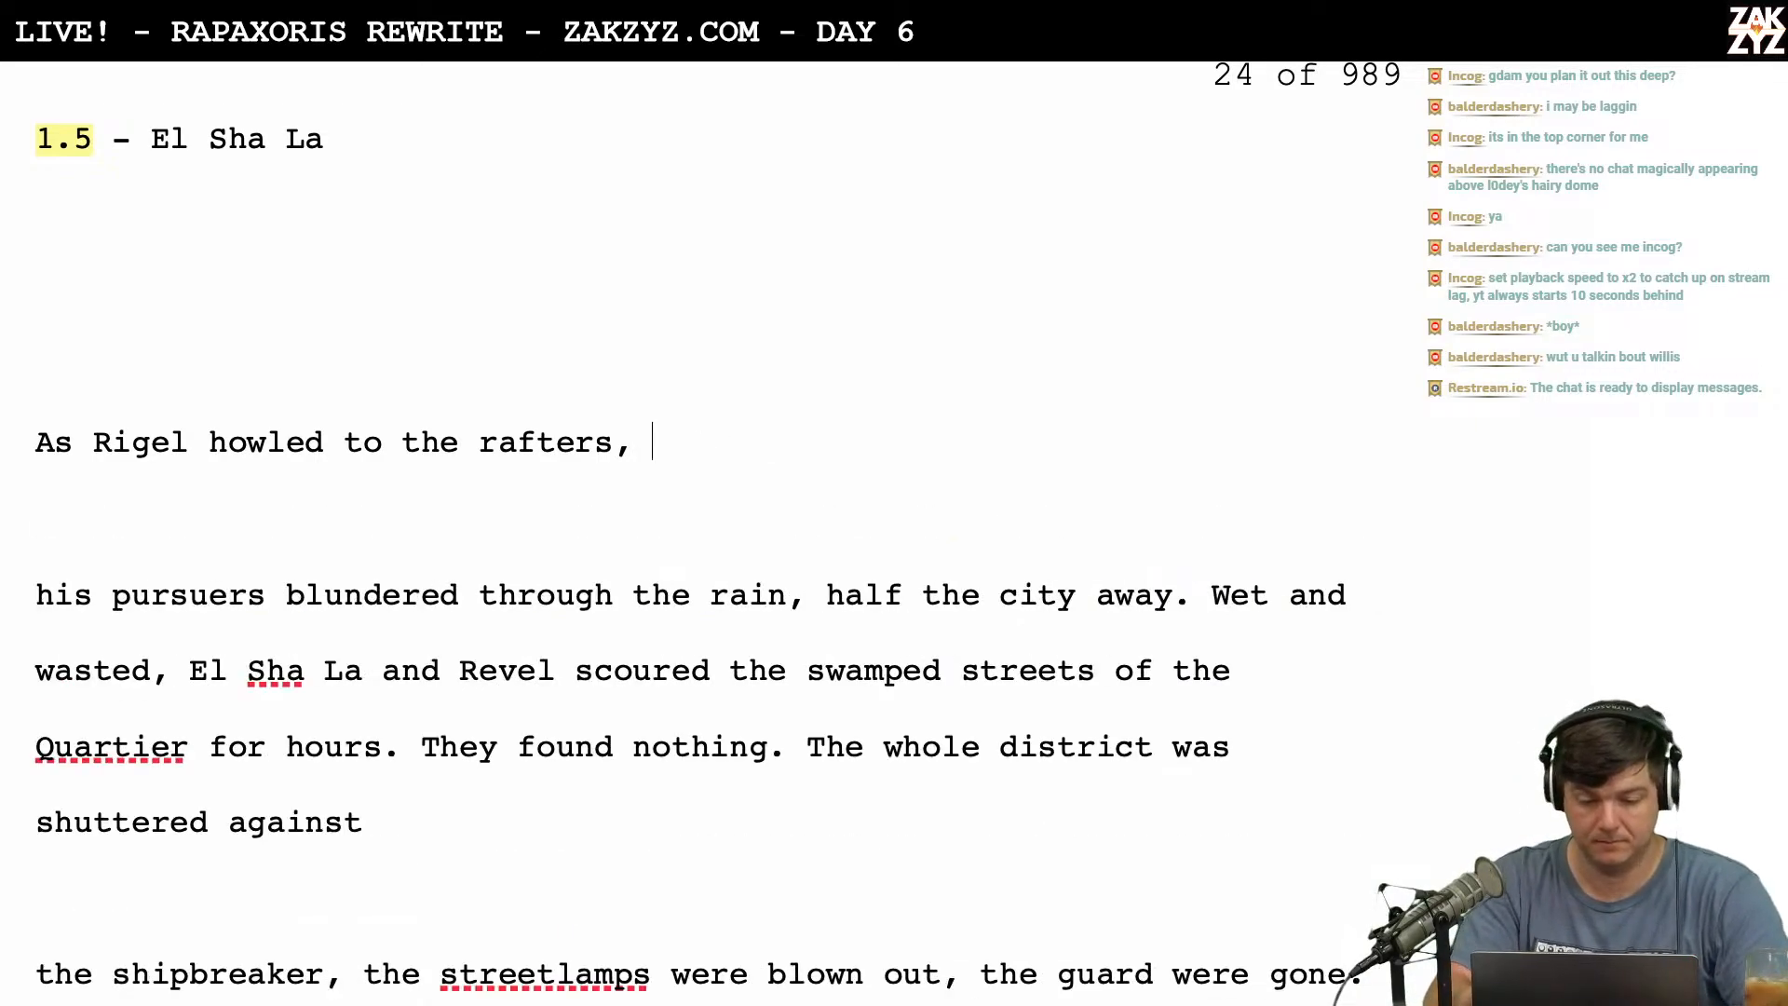
Continue the opening sentence after "rafters," with "the ones he'd robbed were after".
{"action": "type", "text": "the "}
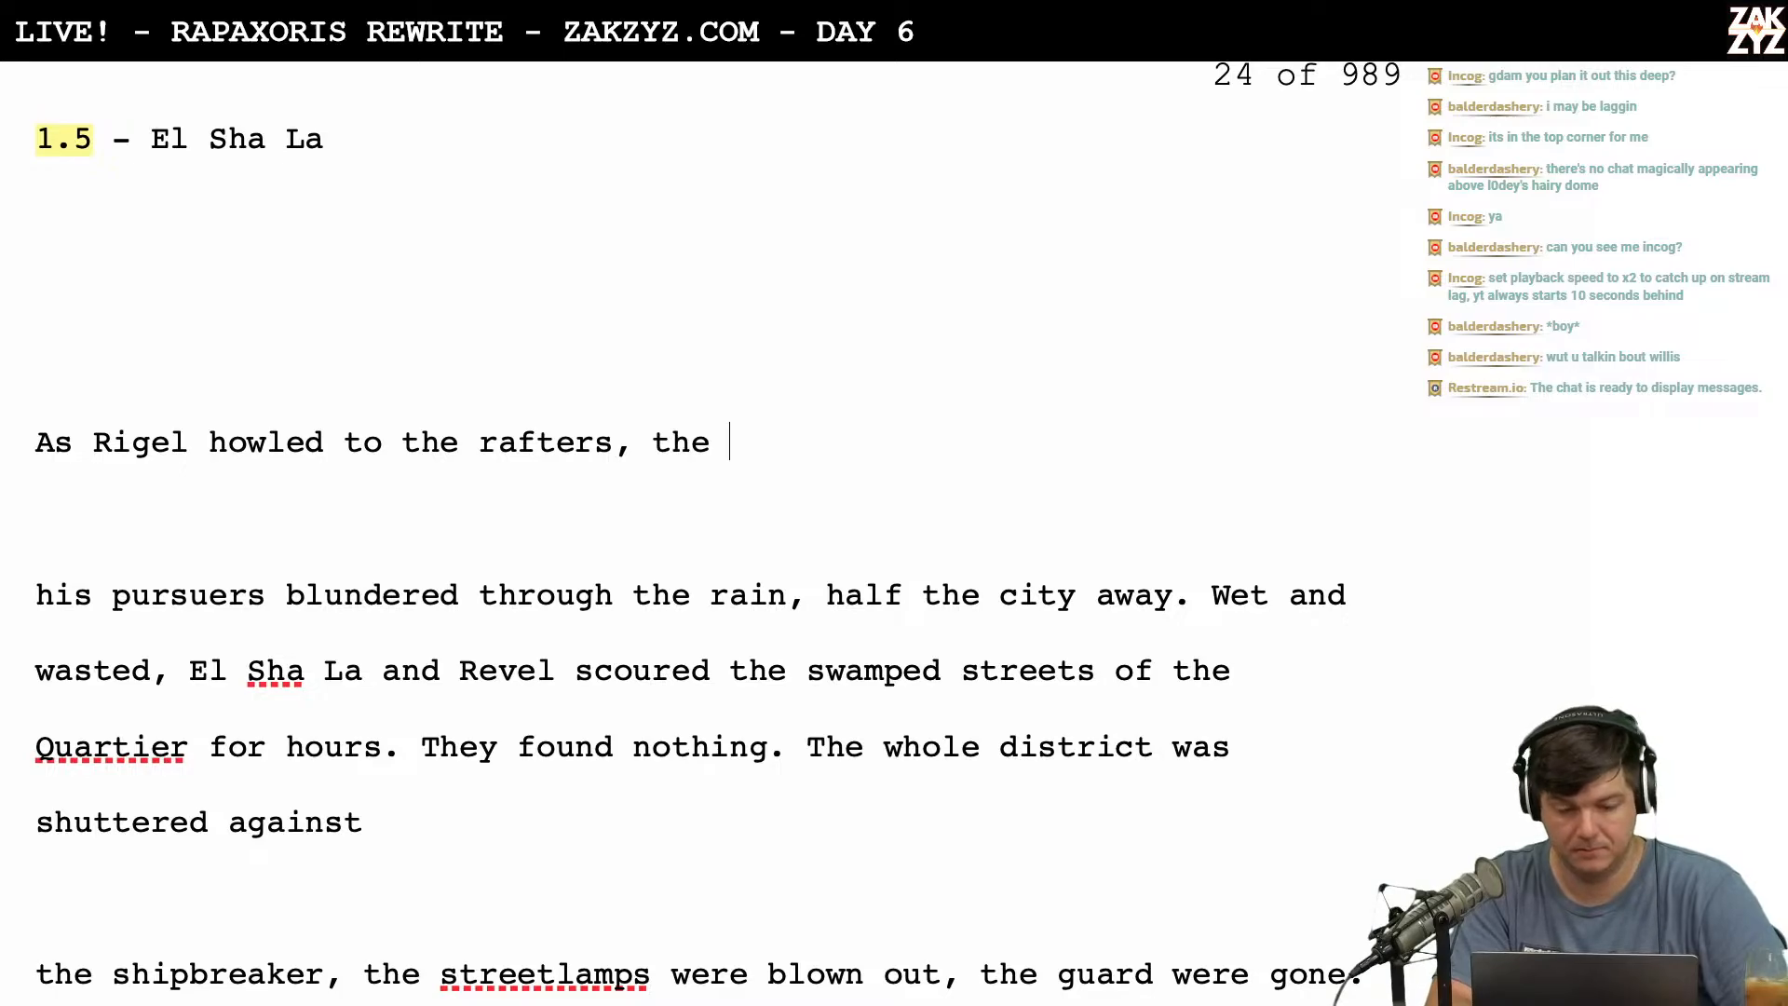
{"action": "type", "text": "oe"}
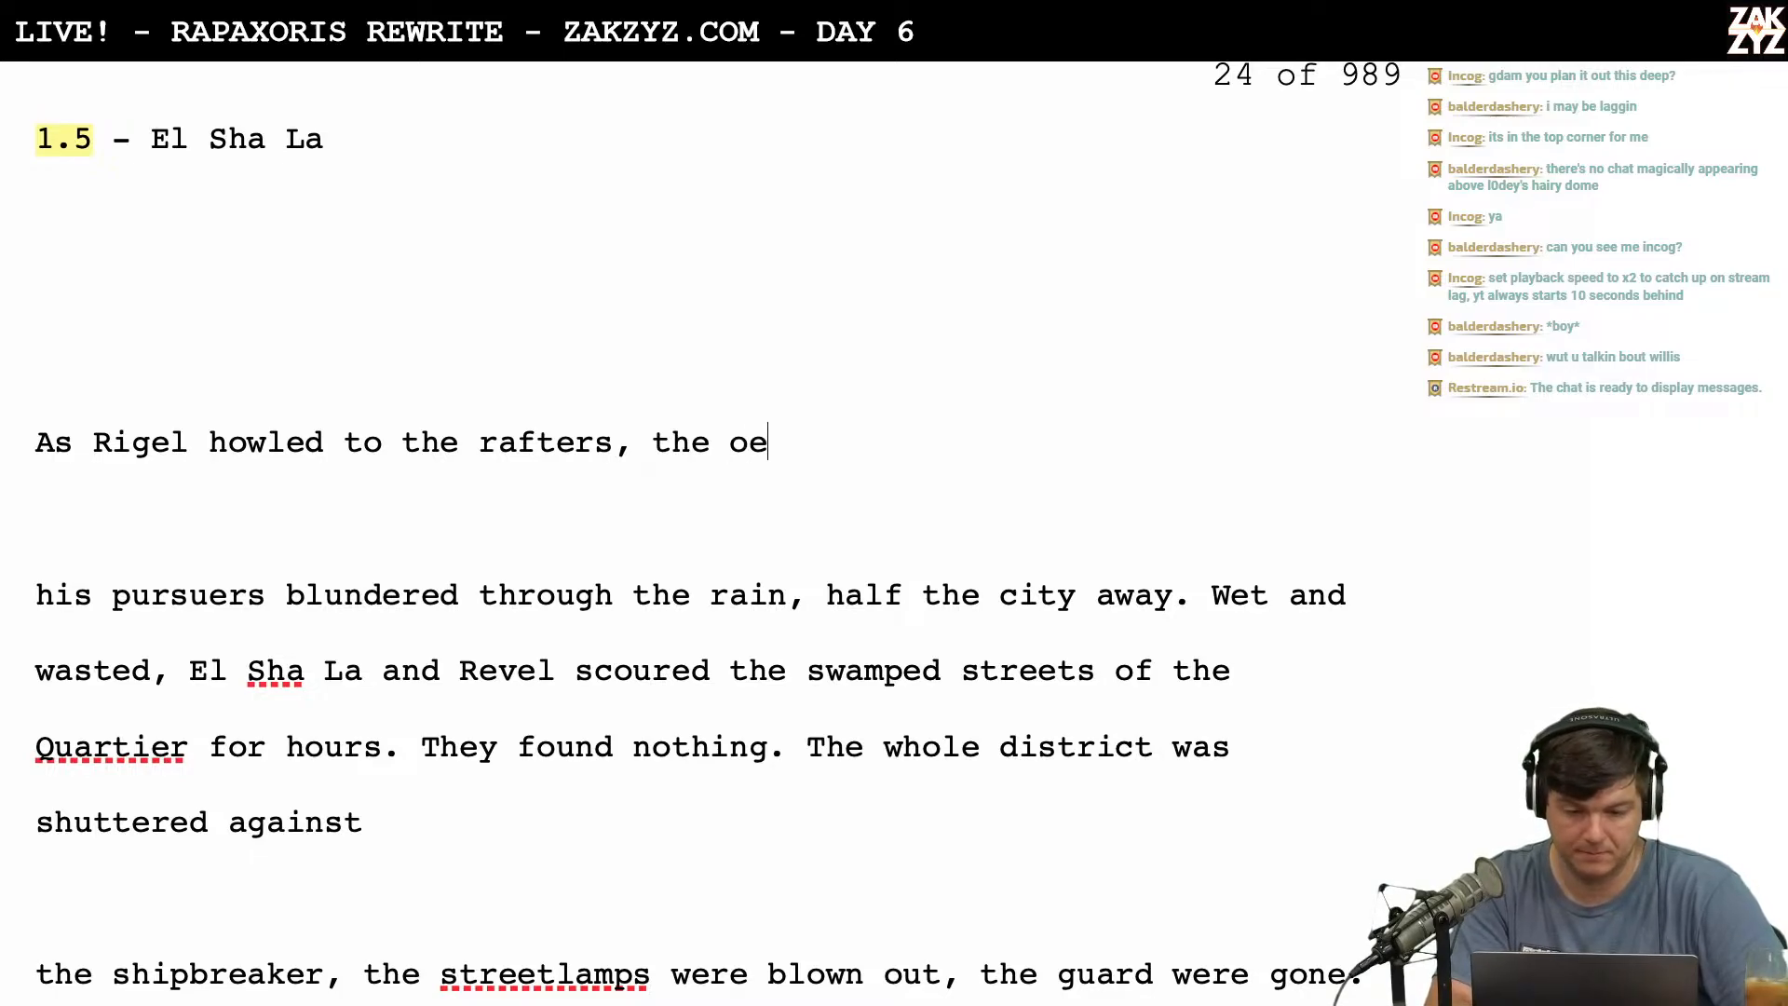
{"action": "type", "text": "ne he"}
{"action": "key", "text": "BackSpace"}
{"action": "key", "text": "BackSpace"}
{"action": "key", "text": "BackSpace"}
{"action": "type", "text": "e he'd"}
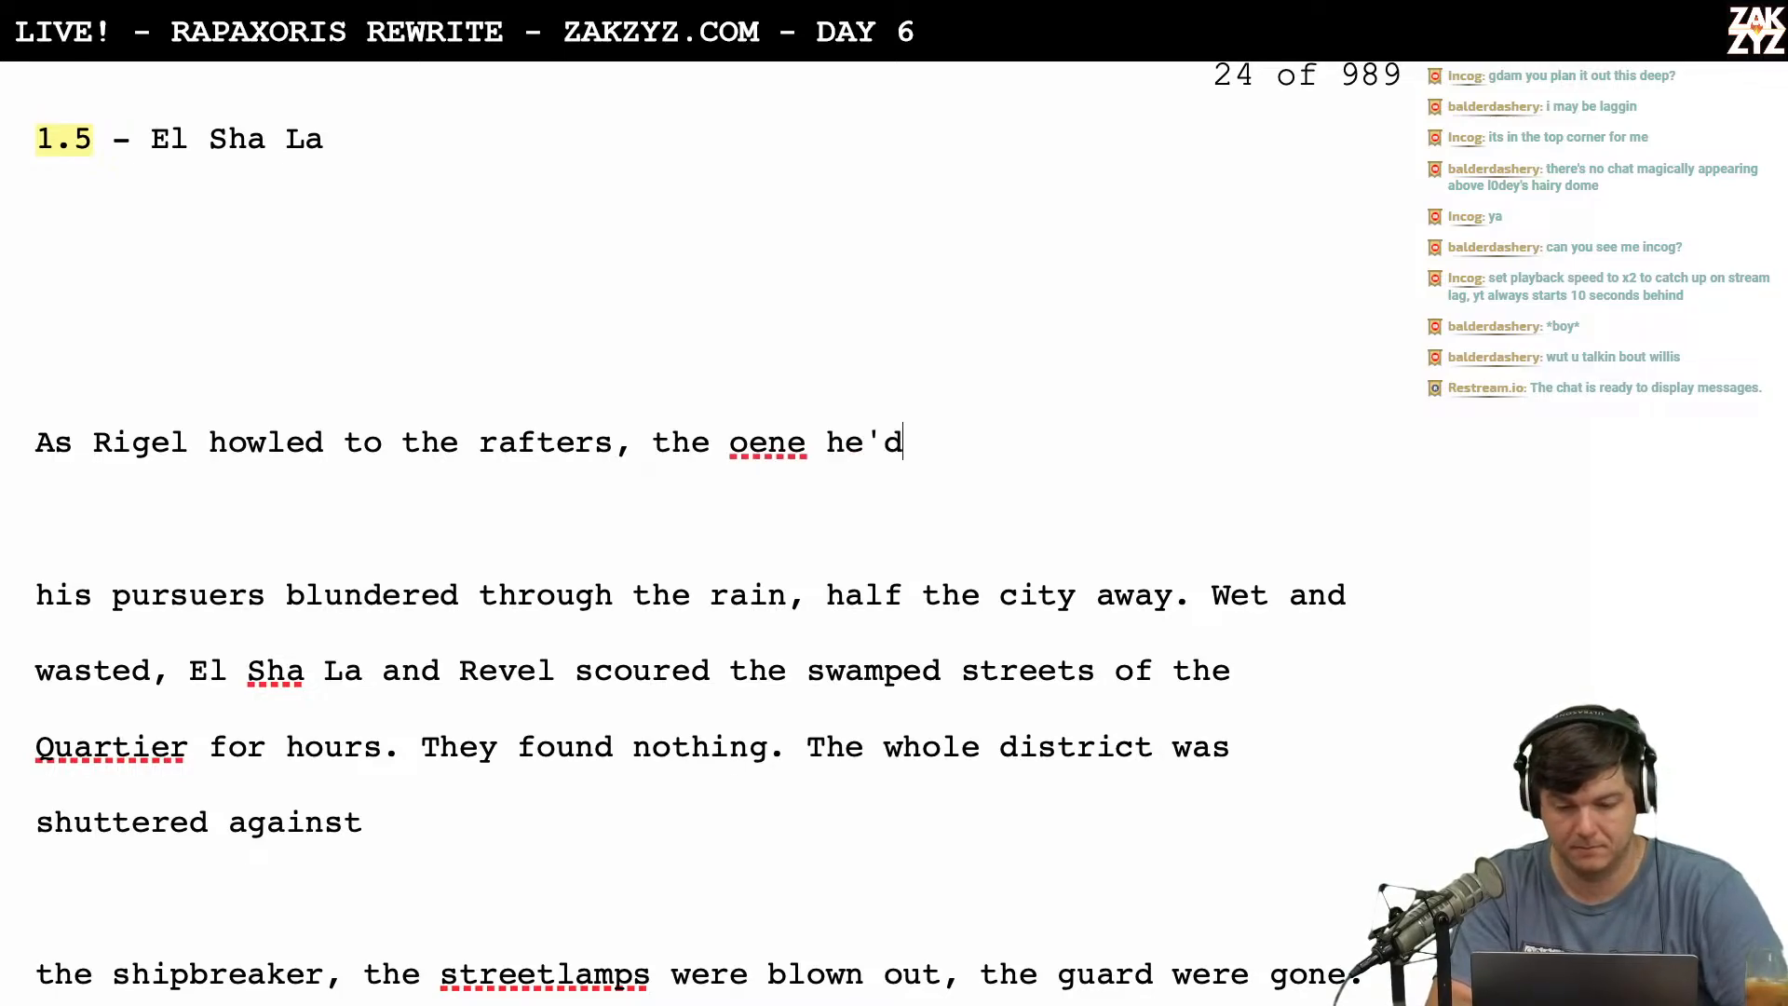
{"action": "key", "text": "BackSpace"}
{"action": "key", "text": "BackSpace"}
{"action": "key", "text": "BackSpace"}
{"action": "key", "text": "BackSpace"}
{"action": "key", "text": "BackSpace"}
{"action": "key", "text": "BackSpace"}
{"action": "key", "text": "BackSpace"}
{"action": "key", "text": "BackSpace"}
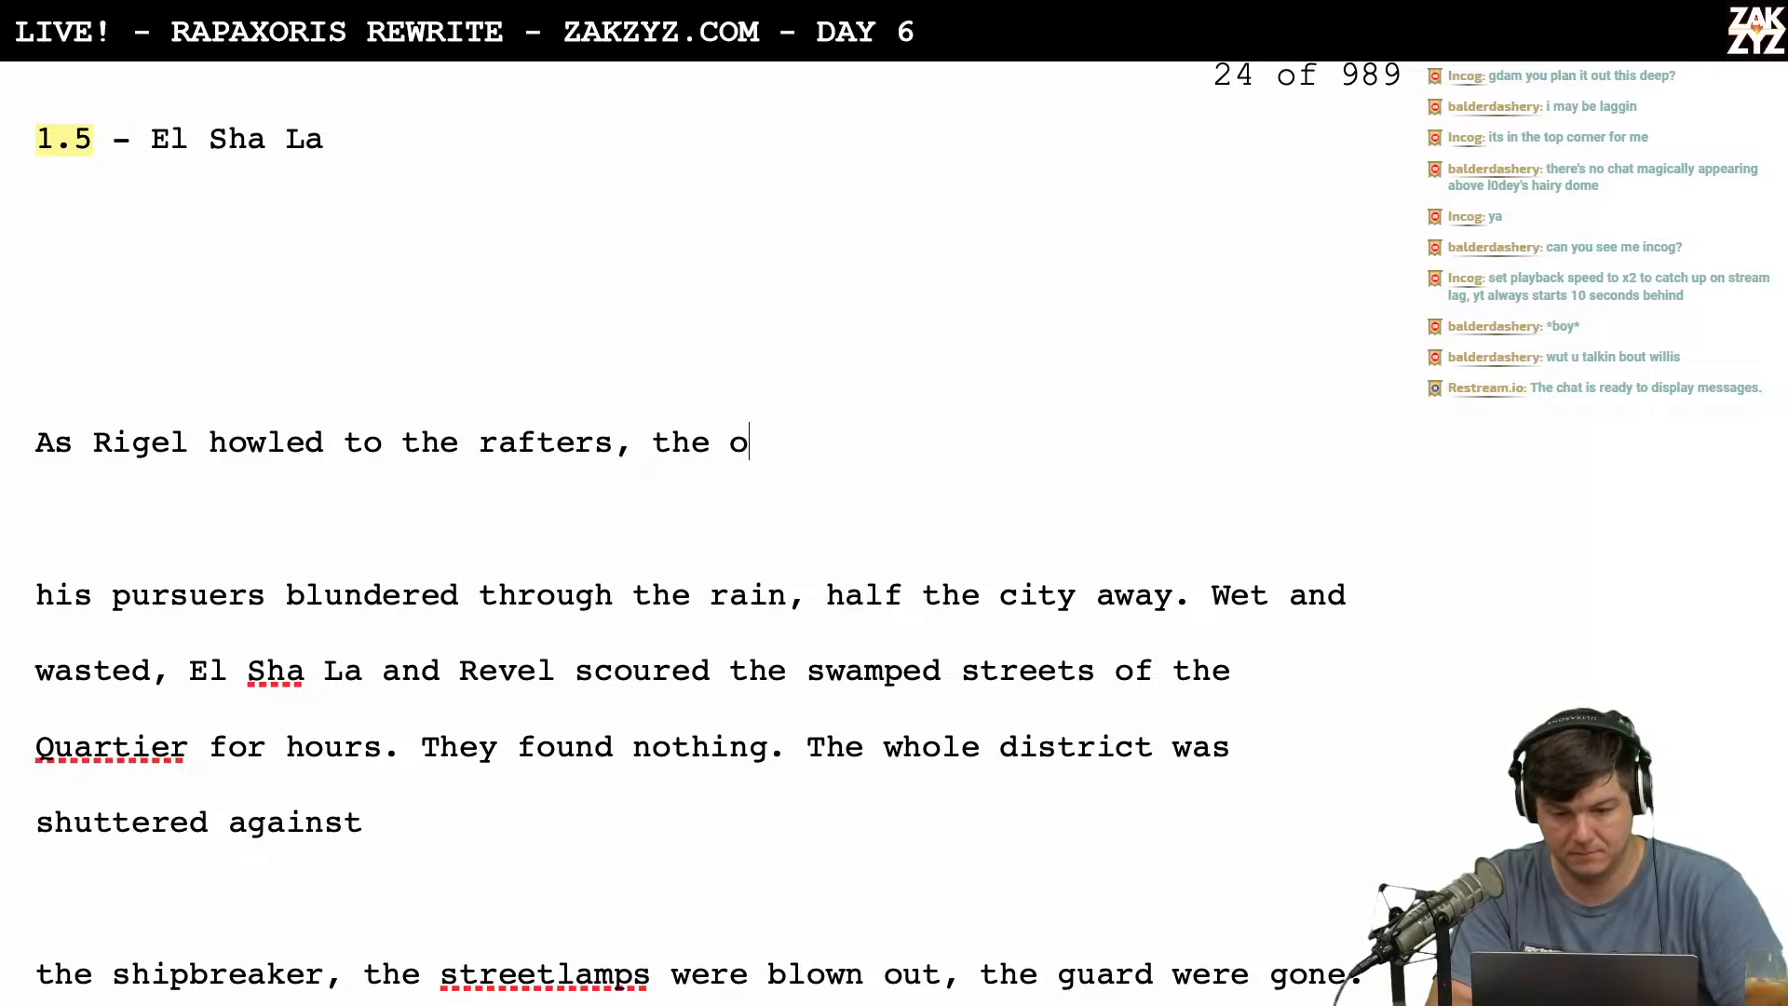
{"action": "type", "text": "nes he'd robbe"}
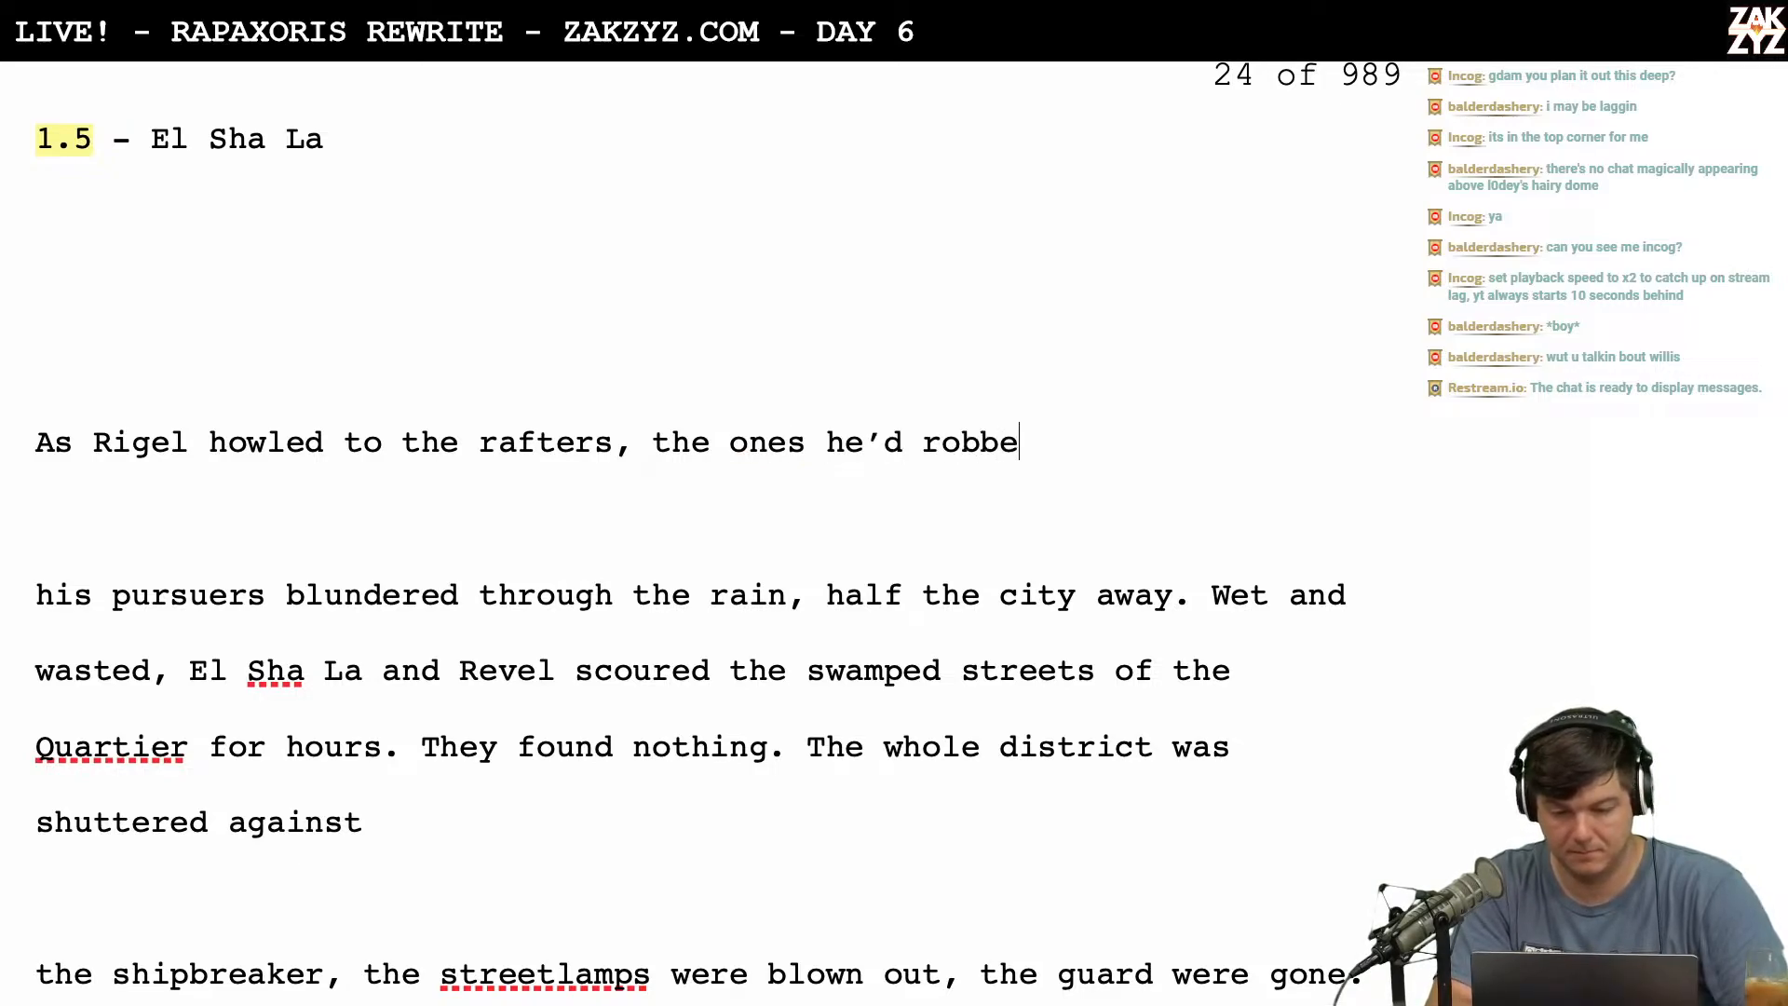
{"action": "type", "text": "d were after in"}
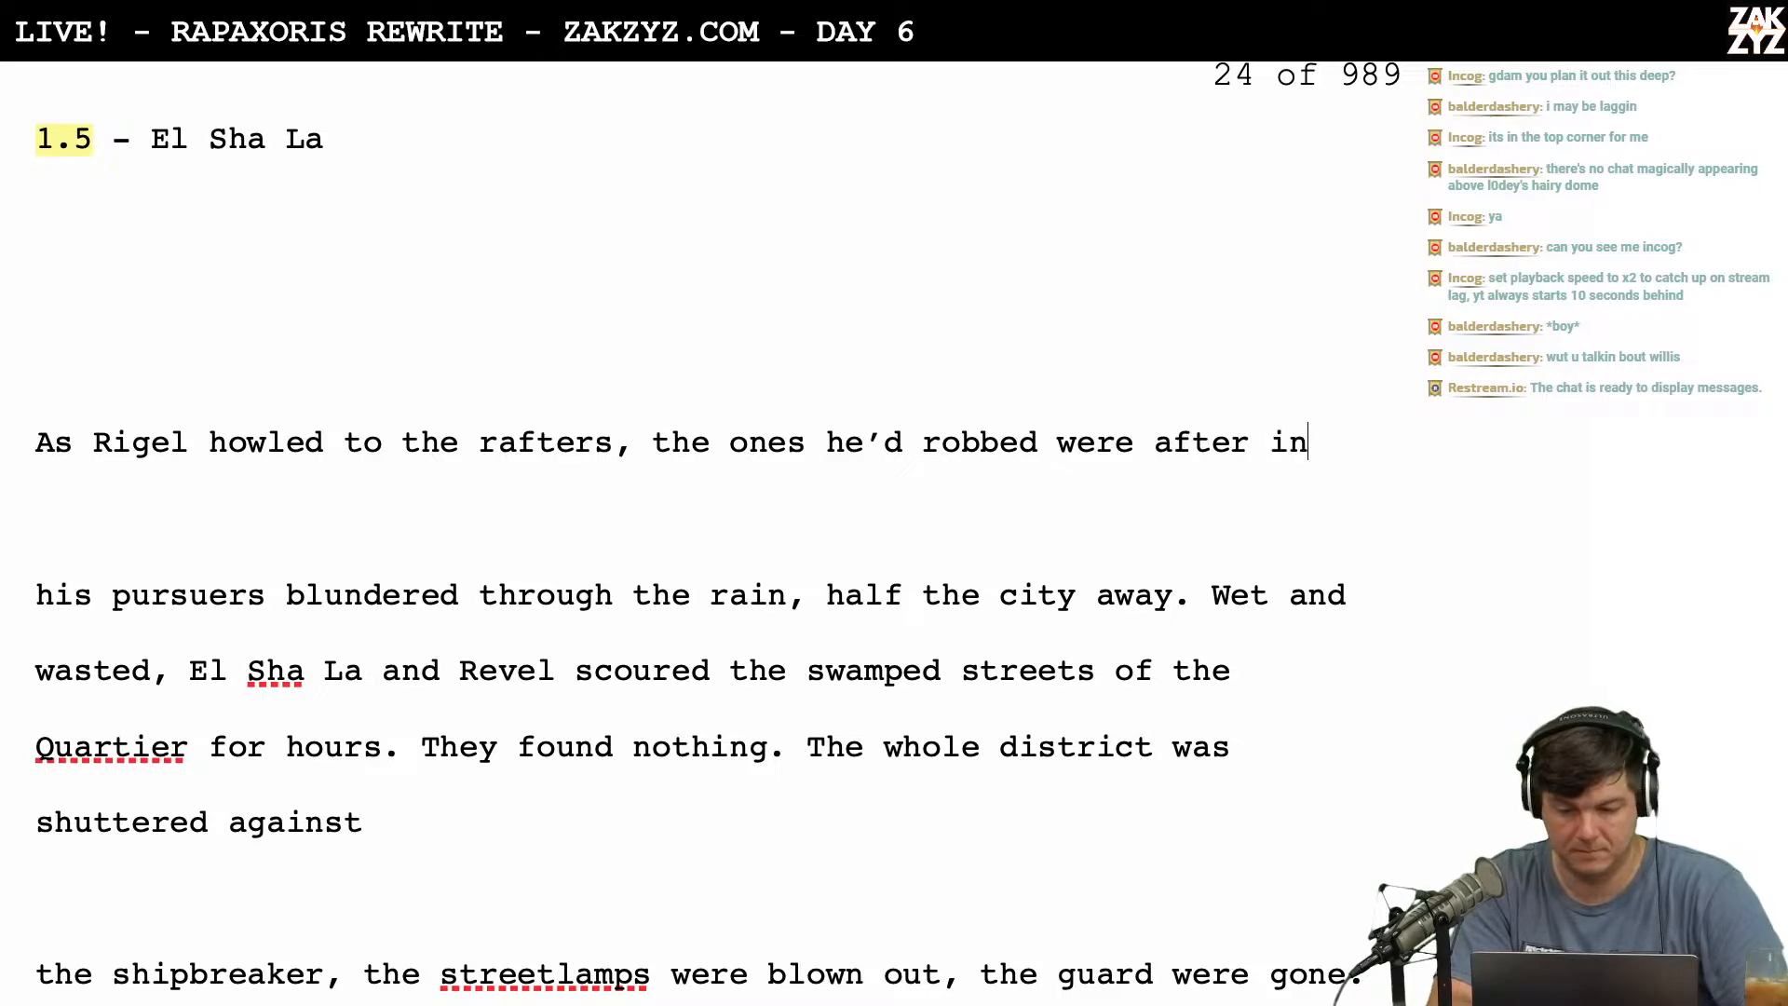
Finish the opening sentence with "him, half the city away.".
{"action": "key", "text": "BackSpace"}
{"action": "key", "text": "BackSpace"}
{"action": "type", "text": "him, half the"}
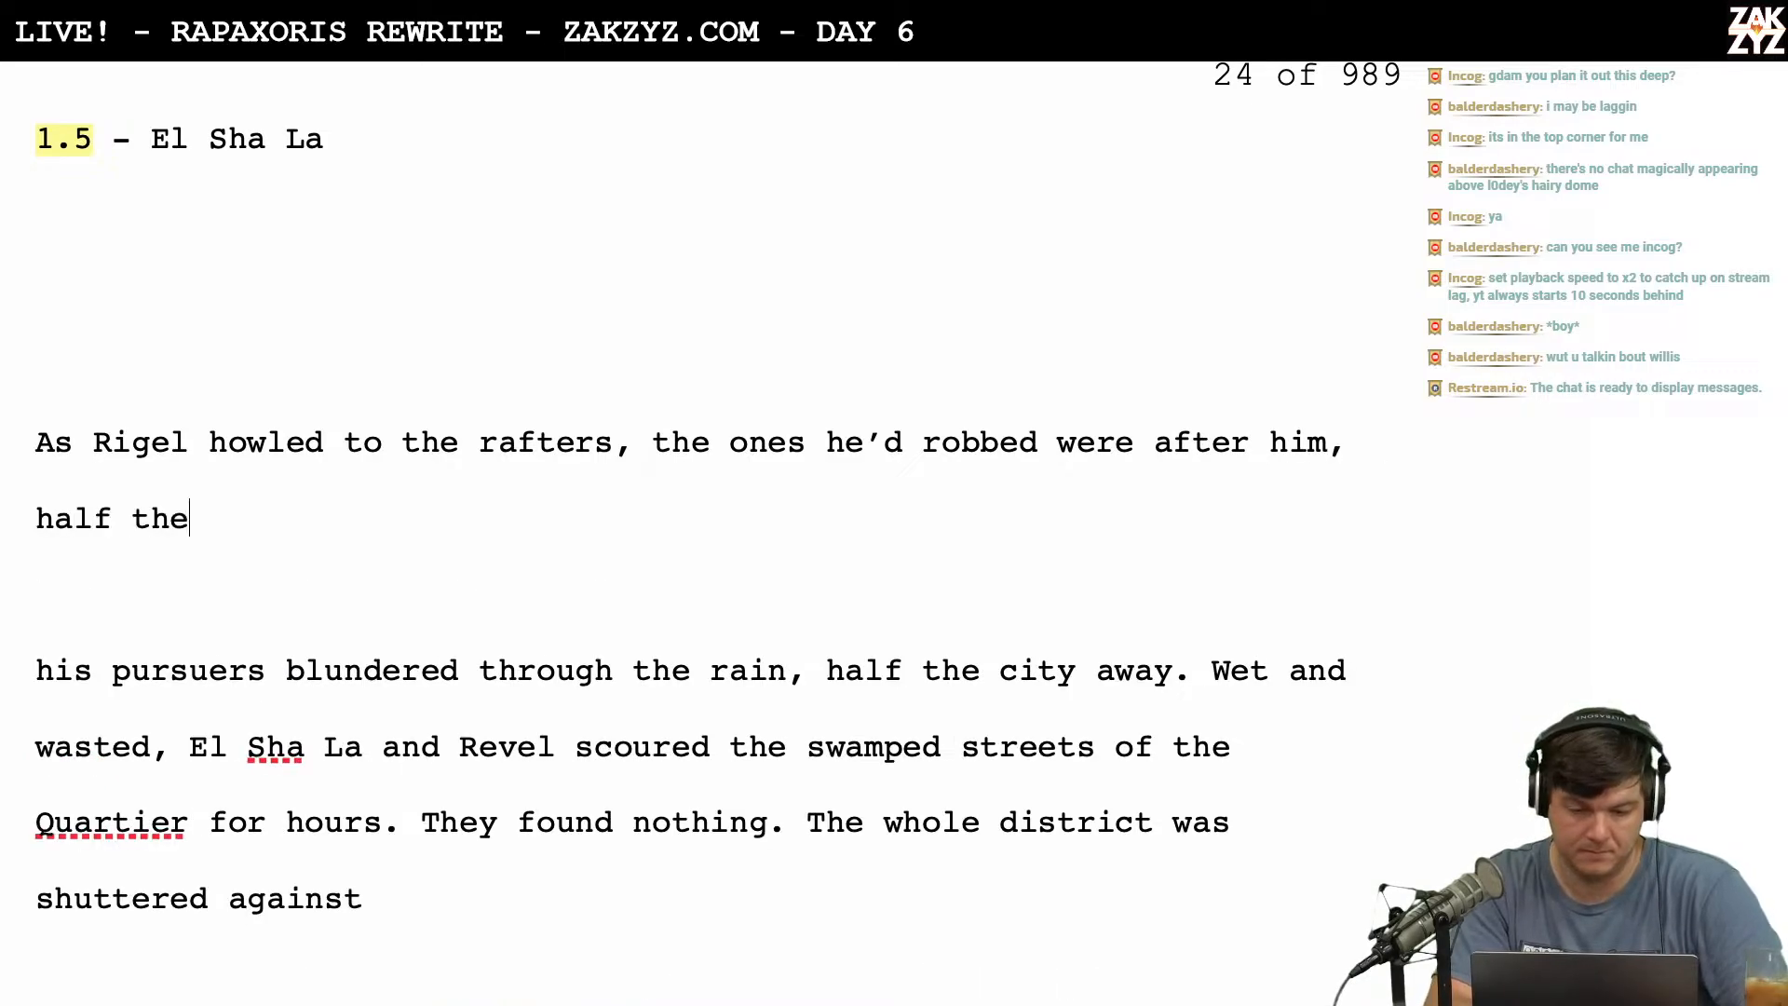
{"action": "type", "text": " city away. "}
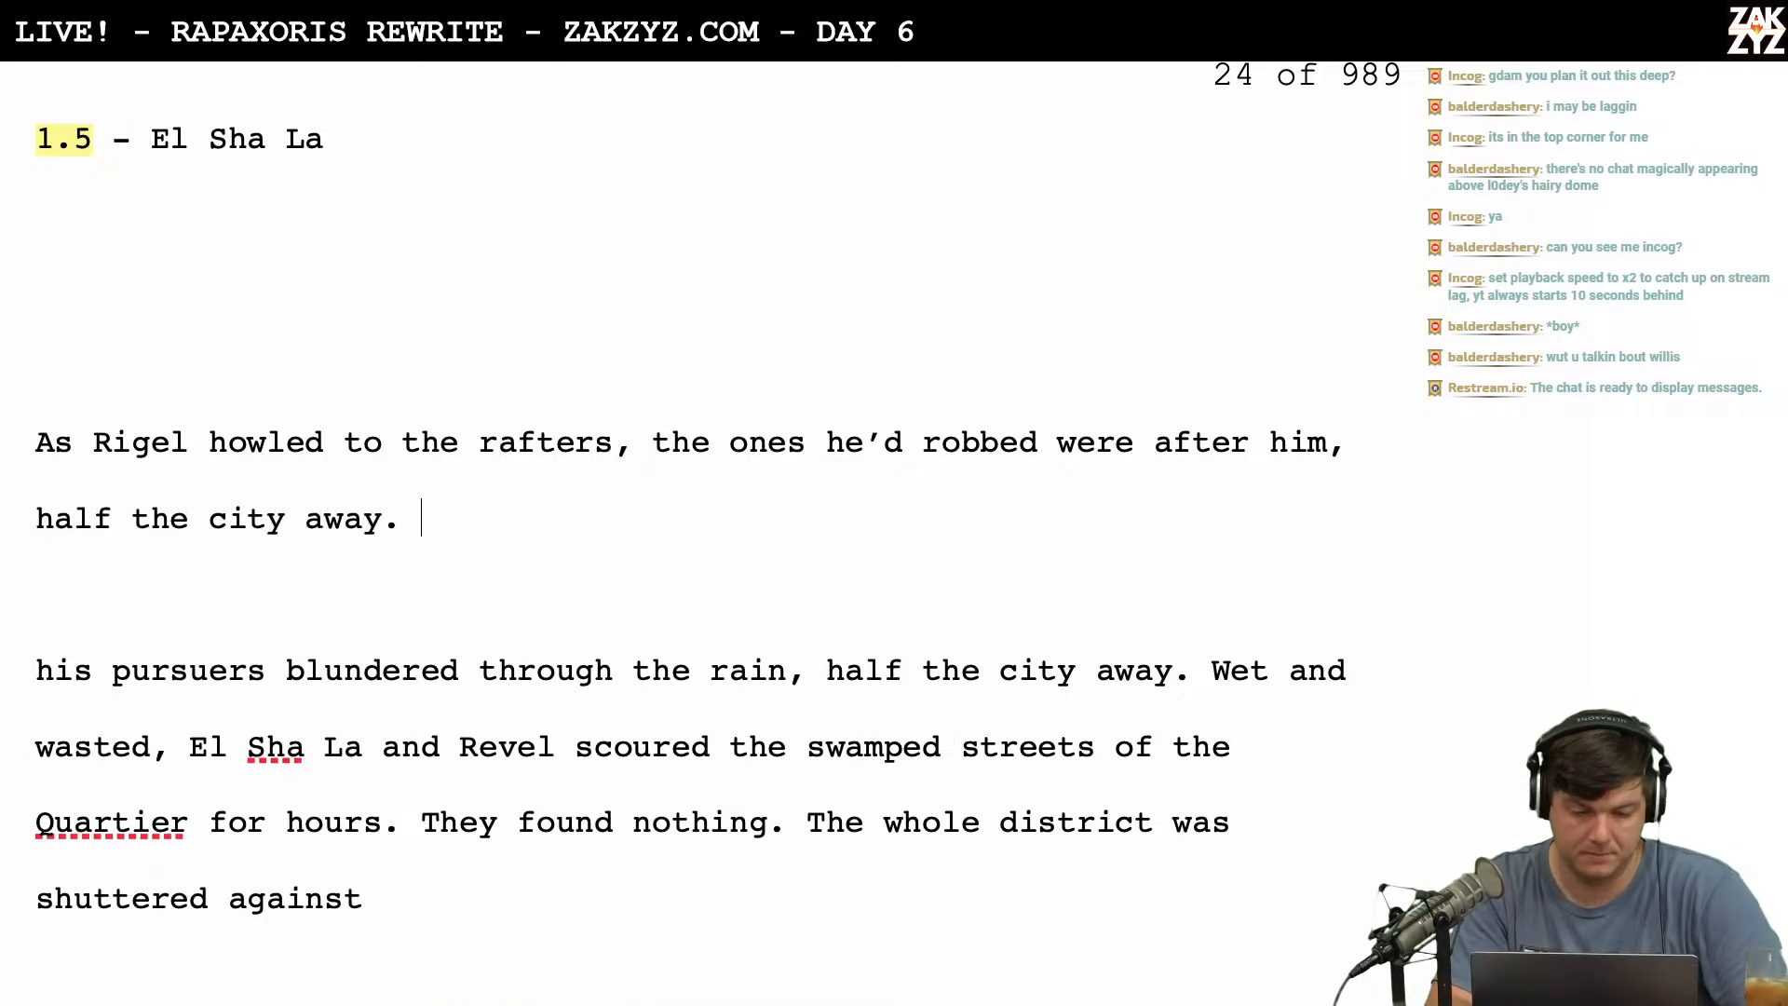
Begin the second sentence of chapter 1.5 with "Wet and still wasted,".
{"action": "type", "text": "We"}
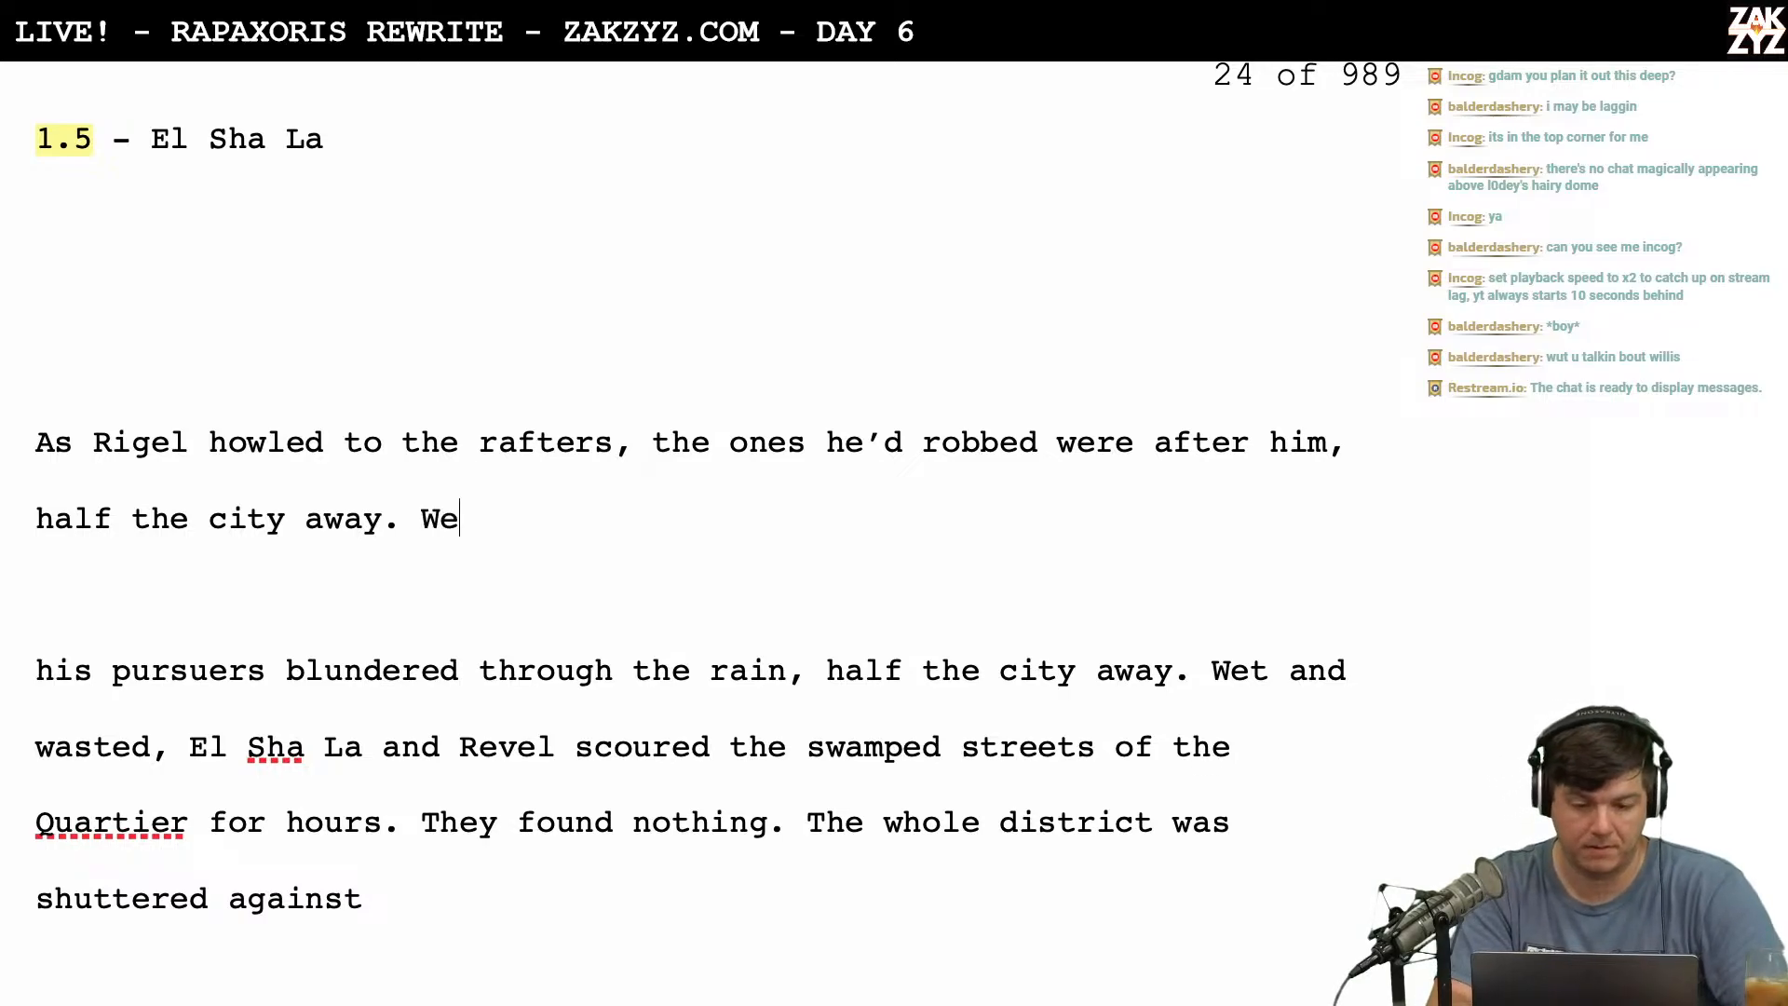
{"action": "type", "text": "t and still wast"}
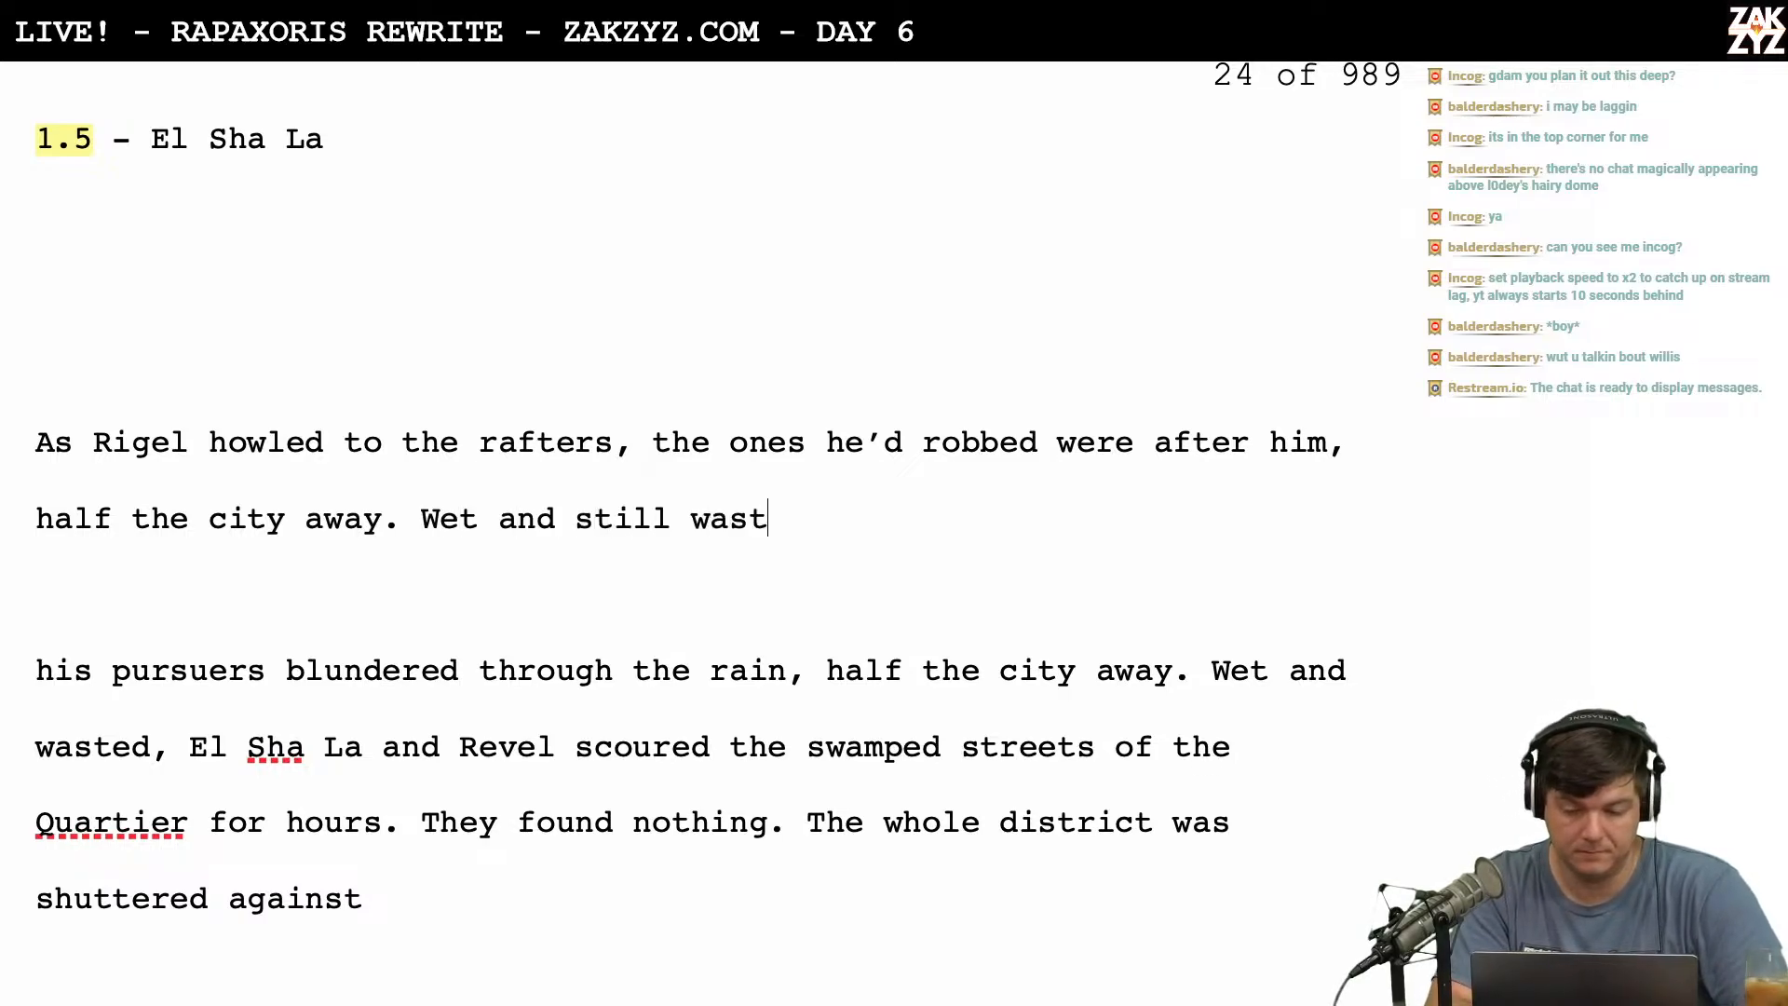
{"action": "type", "text": "ed,"}
Delete the old text from "his pursuers blundered" through "Wet and wasted," so the new wording joins "El Sha La and Revel scoured".
{"action": "key", "text": "shift+Down"}
{"action": "key", "text": "shift+Down"}
{"action": "key", "text": "shift+Down"}
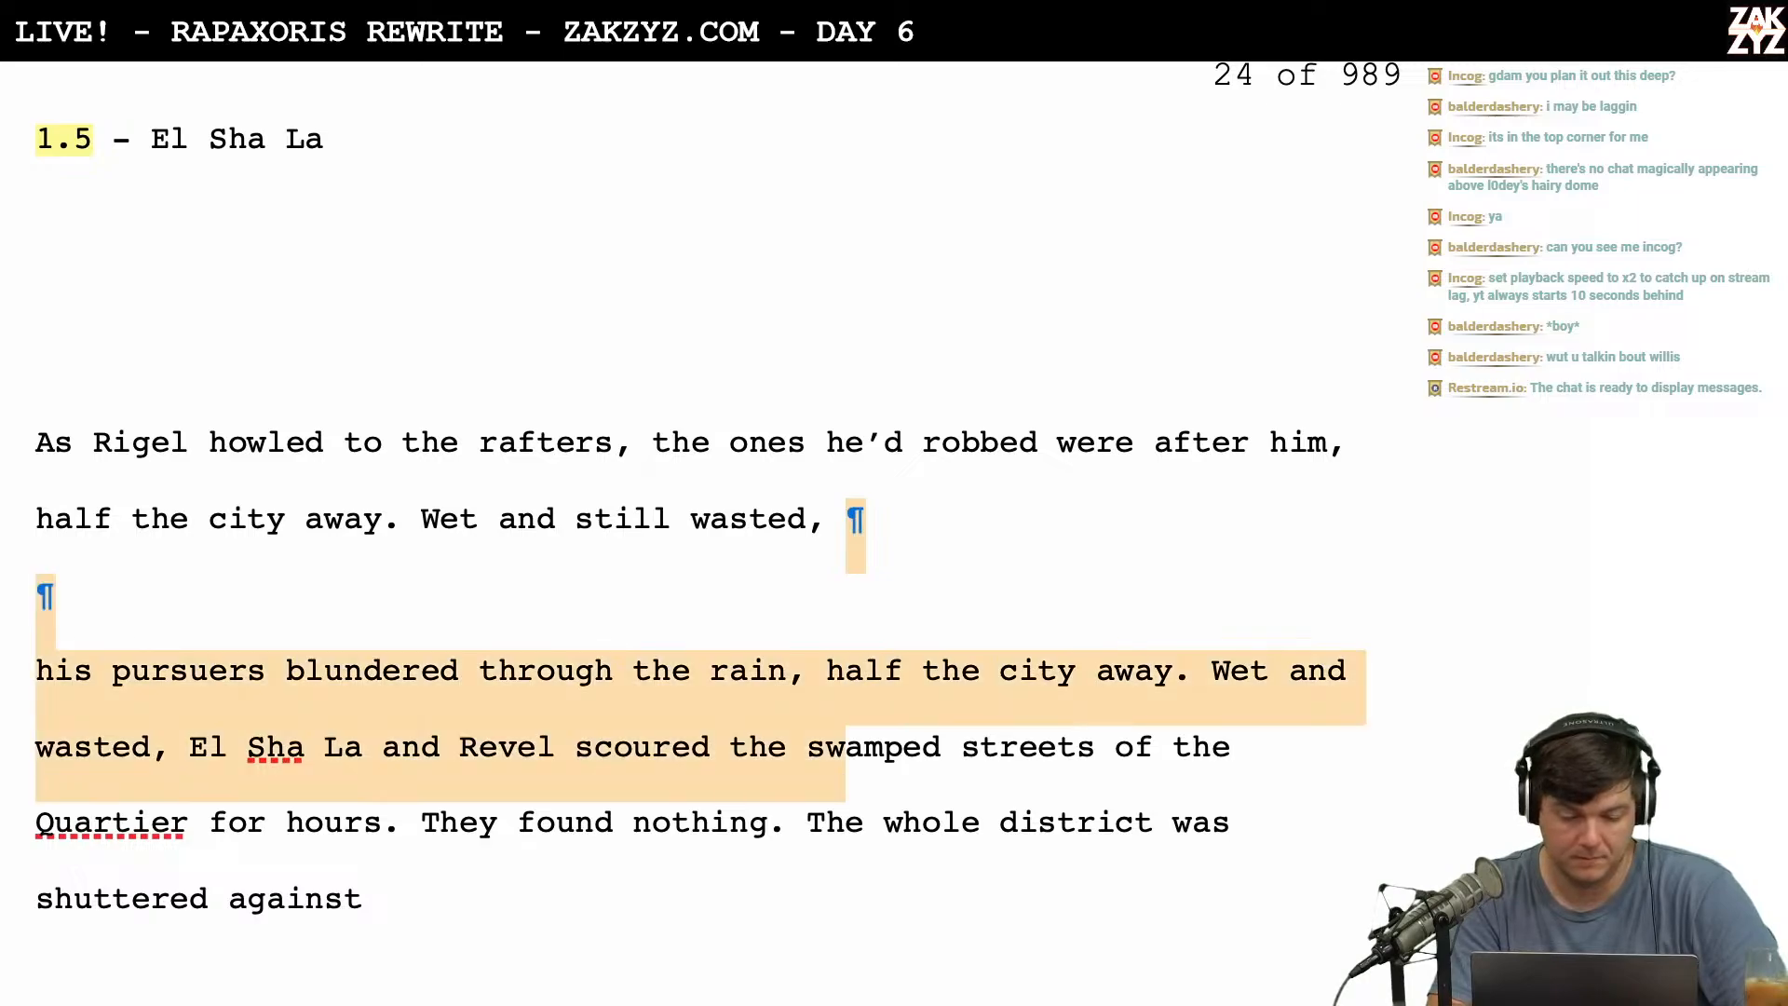
{"action": "key", "text": "shift+Left"}
{"action": "key", "text": "shift+Left"}
{"action": "key", "text": "shift+Left"}
{"action": "key", "text": "shift+Left"}
{"action": "key", "text": "shift+Left"}
{"action": "key", "text": "shift+Left"}
{"action": "key", "text": "shift+Left"}
{"action": "key", "text": "shift+Left"}
{"action": "key", "text": "shift+Left"}
{"action": "key", "text": "shift+Left"}
{"action": "key", "text": "shift+Left"}
{"action": "key", "text": "shift+Left"}
{"action": "key", "text": "shift+Left"}
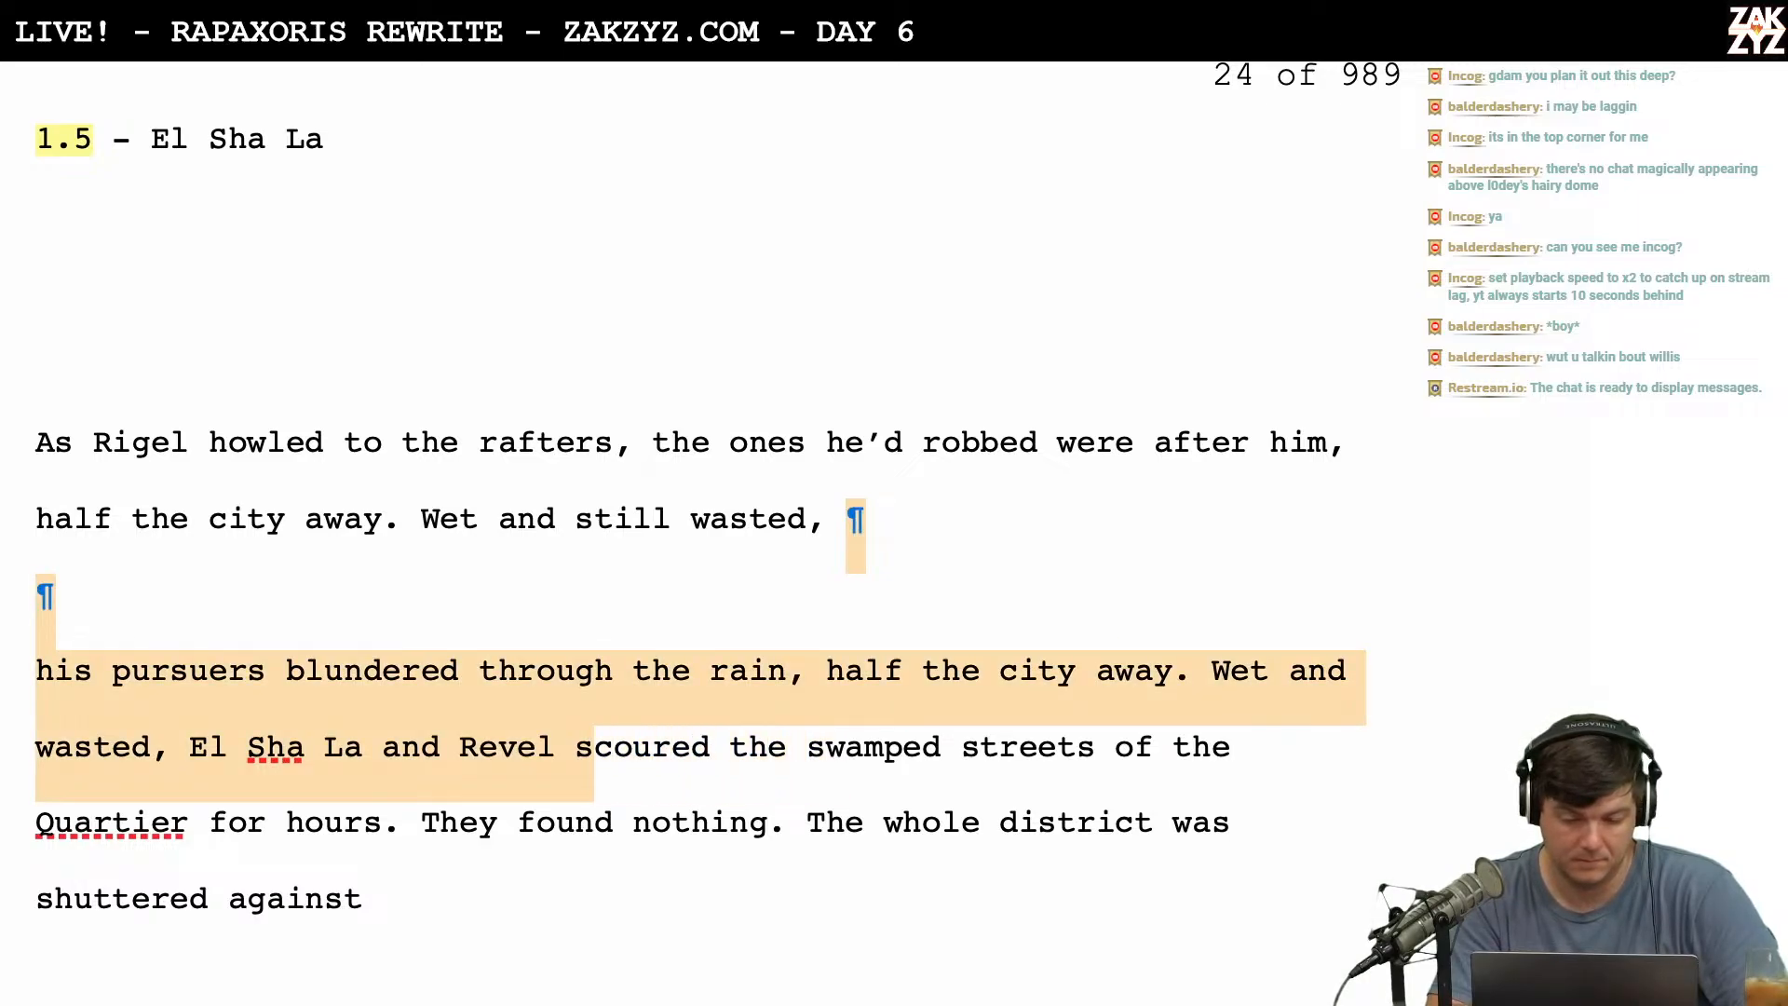
{"action": "key", "text": "shift+Left"}
{"action": "key", "text": "shift+Left"}
{"action": "key", "text": "shift+Left"}
{"action": "key", "text": "shift+Left"}
{"action": "key", "text": "shift+Left"}
{"action": "key", "text": "shift+Left"}
{"action": "key", "text": "shift+Left"}
{"action": "key", "text": "shift+Left"}
{"action": "key", "text": "shift+Left"}
{"action": "key", "text": "shift+Left"}
{"action": "key", "text": "shift+Left"}
{"action": "key", "text": "shift+Left"}
{"action": "key", "text": "shift+Left"}
{"action": "key", "text": "shift+Left"}
{"action": "key", "text": "shift+Left"}
{"action": "key", "text": "shift+Left"}
{"action": "key", "text": "shift+Left"}
{"action": "key", "text": "shift+Left"}
{"action": "key", "text": "shift+Left"}
{"action": "key", "text": "shift+Left"}
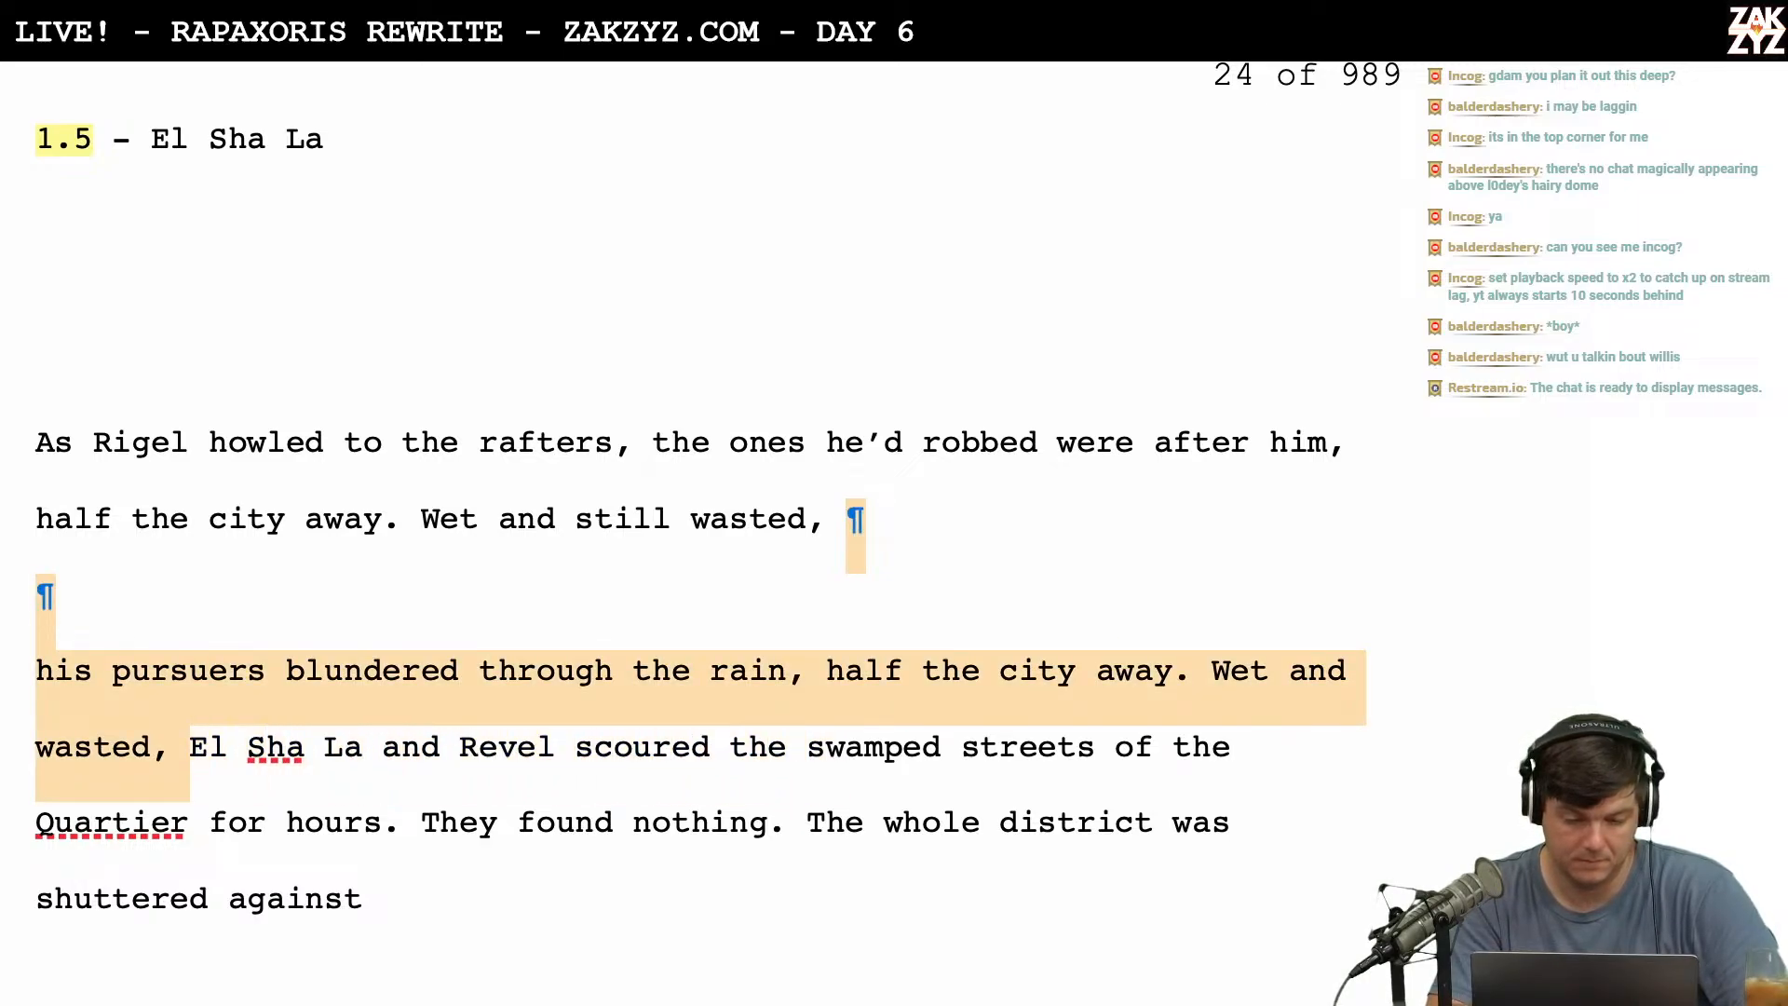
{"action": "key", "text": "BackSpace"}
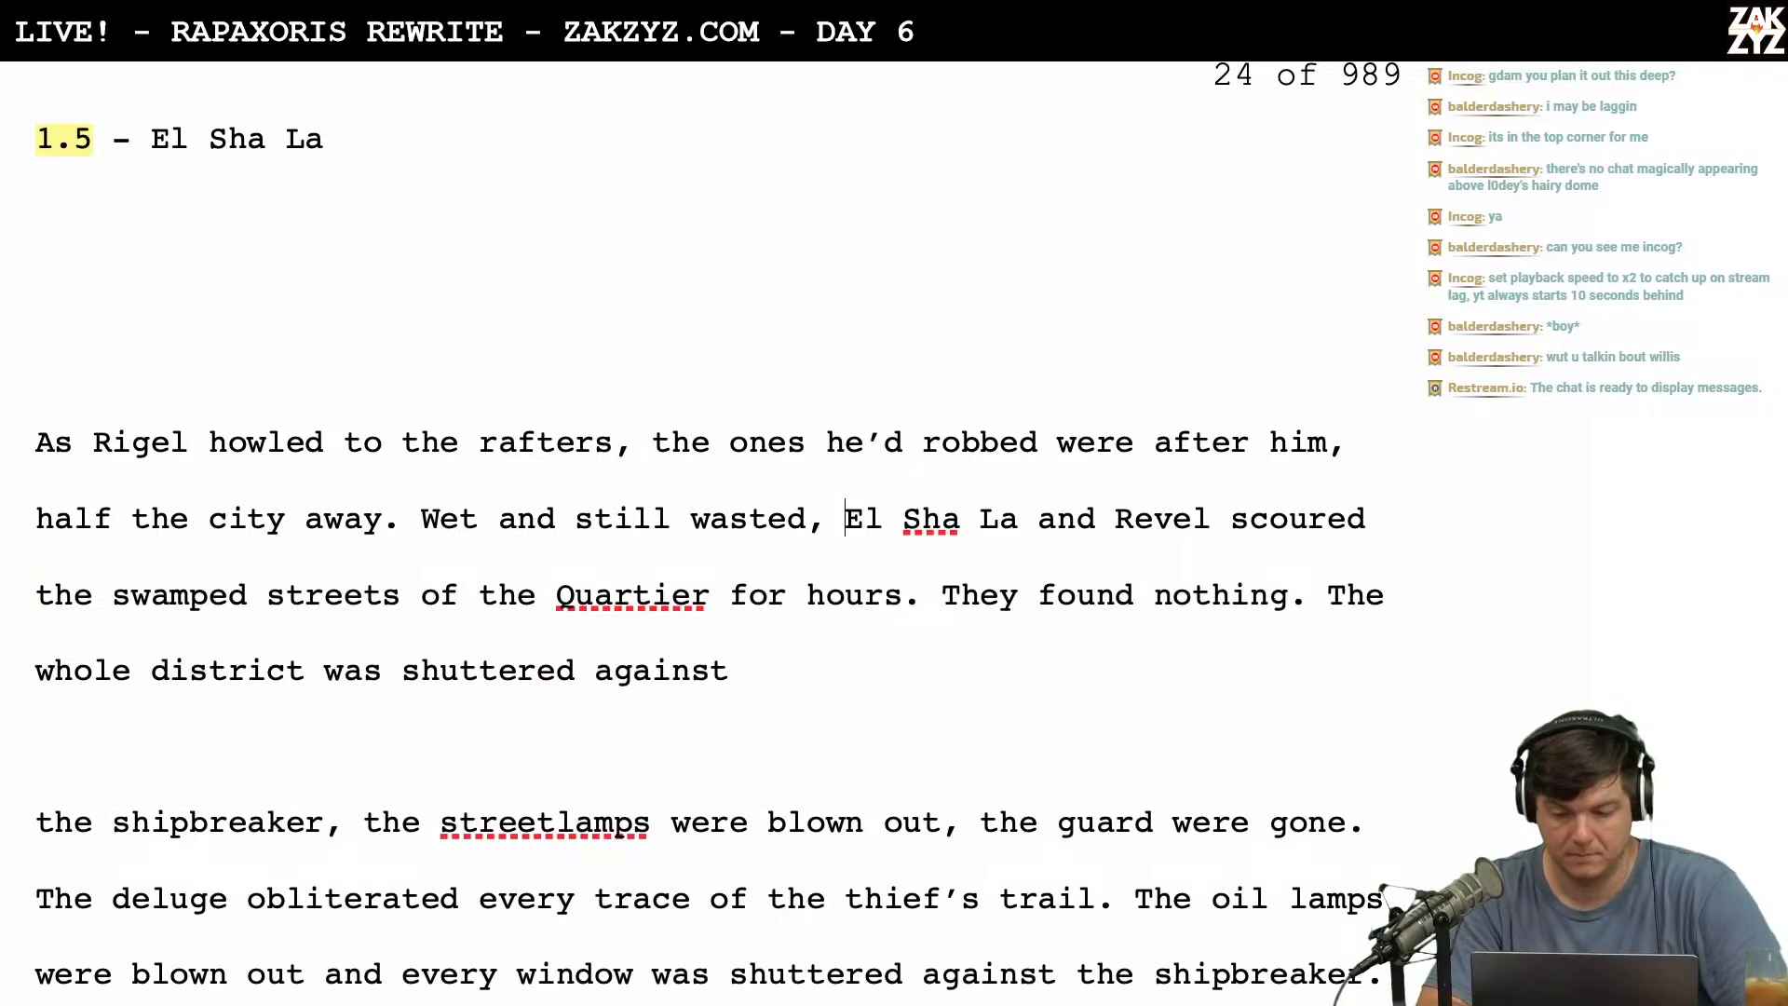
End the second sentence with a period after "Quartier" and move the remaining "for hours" text several lines down.
{"action": "left_click", "coordinate": [706, 585]}
{"action": "type", "text": "."}
{"action": "key", "text": "Return"}
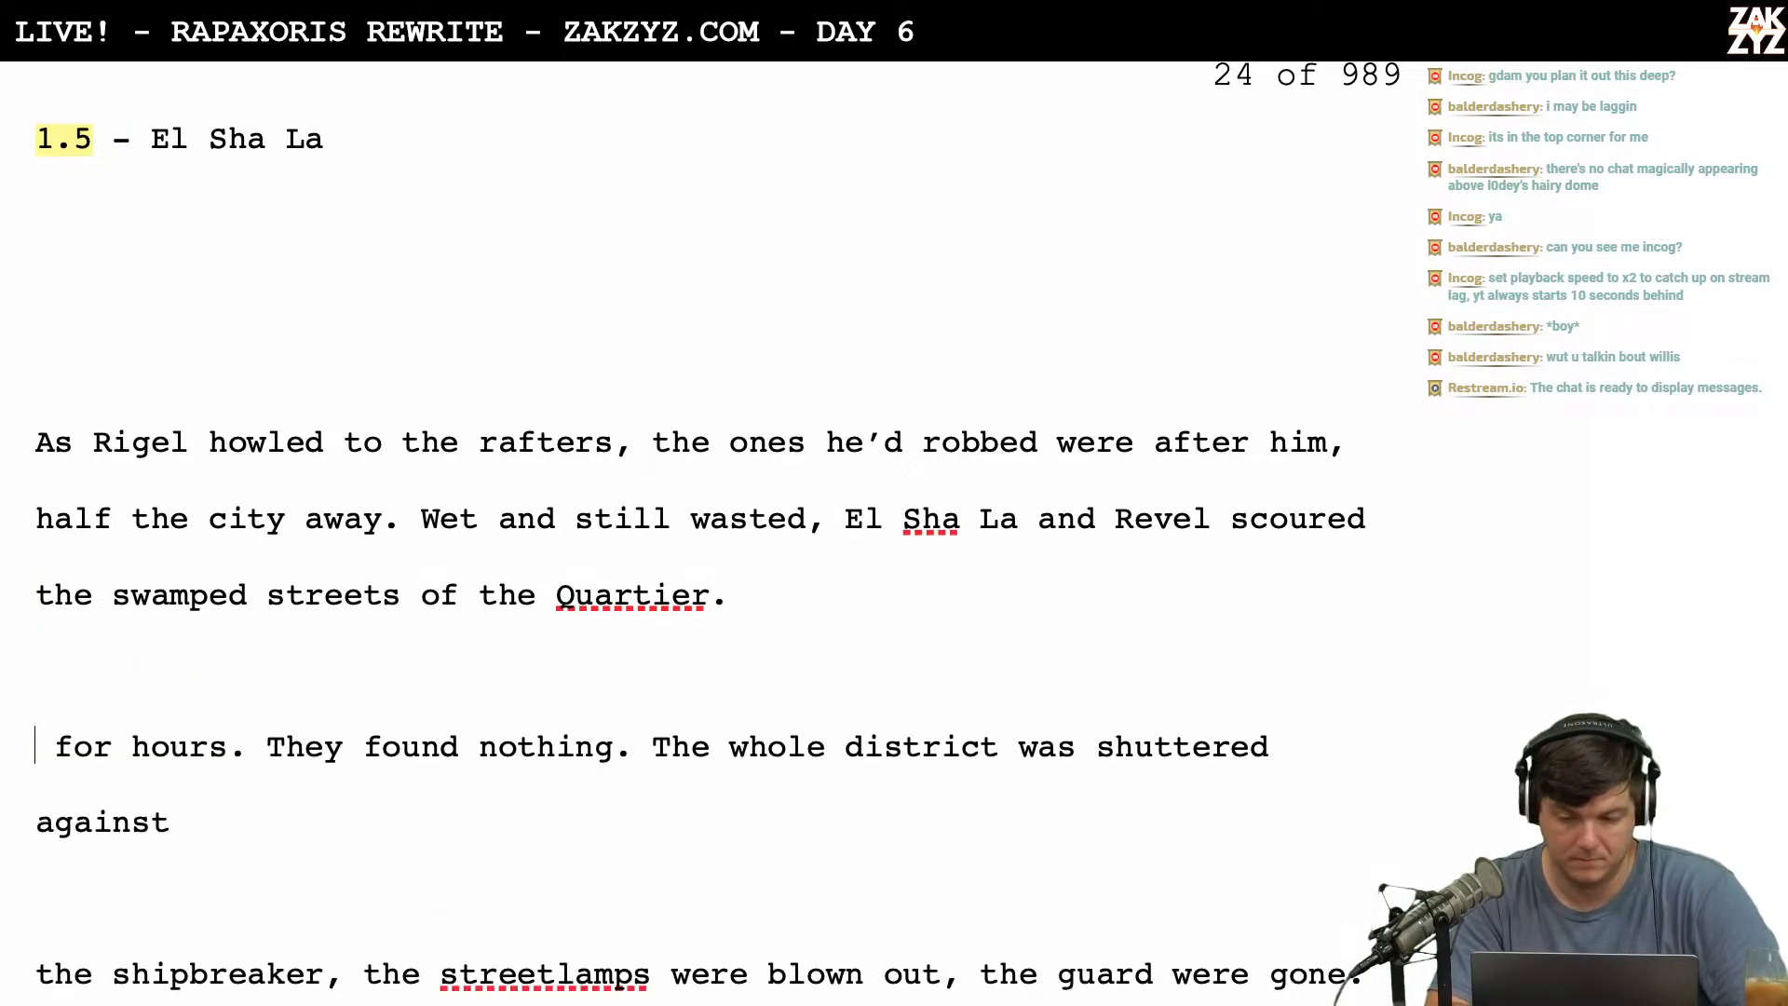
{"action": "key", "text": "Return"}
{"action": "key", "text": "Return"}
{"action": "key", "text": "Return"}
{"action": "key", "text": "Left"}
{"action": "key", "text": "Left"}
{"action": "key", "text": "Left"}
{"action": "key", "text": "Left"}
{"action": "key", "text": "Left"}
{"action": "key", "text": "Left"}
{"action": "key", "text": "Right"}
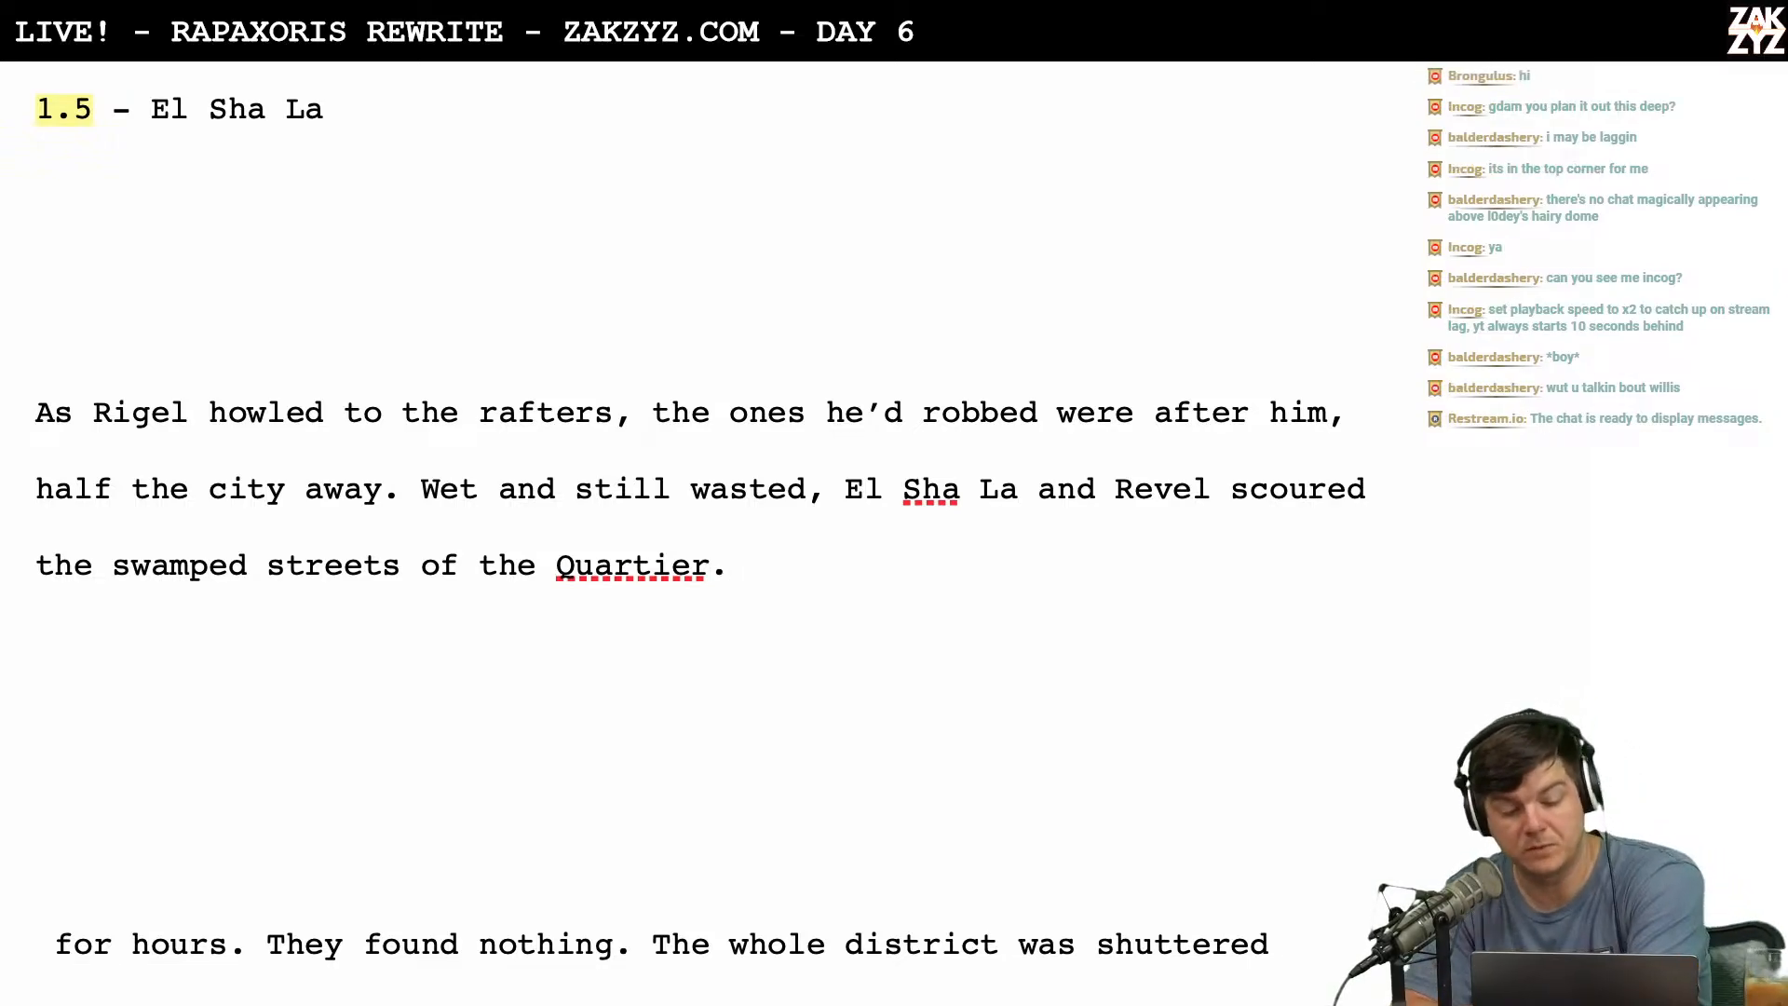
Replace "were after him" in the opening sentence with "searched after him.".
{"action": "scroll", "coordinate": [746, 484], "scroll_direction": "down", "scroll_amount": 1}
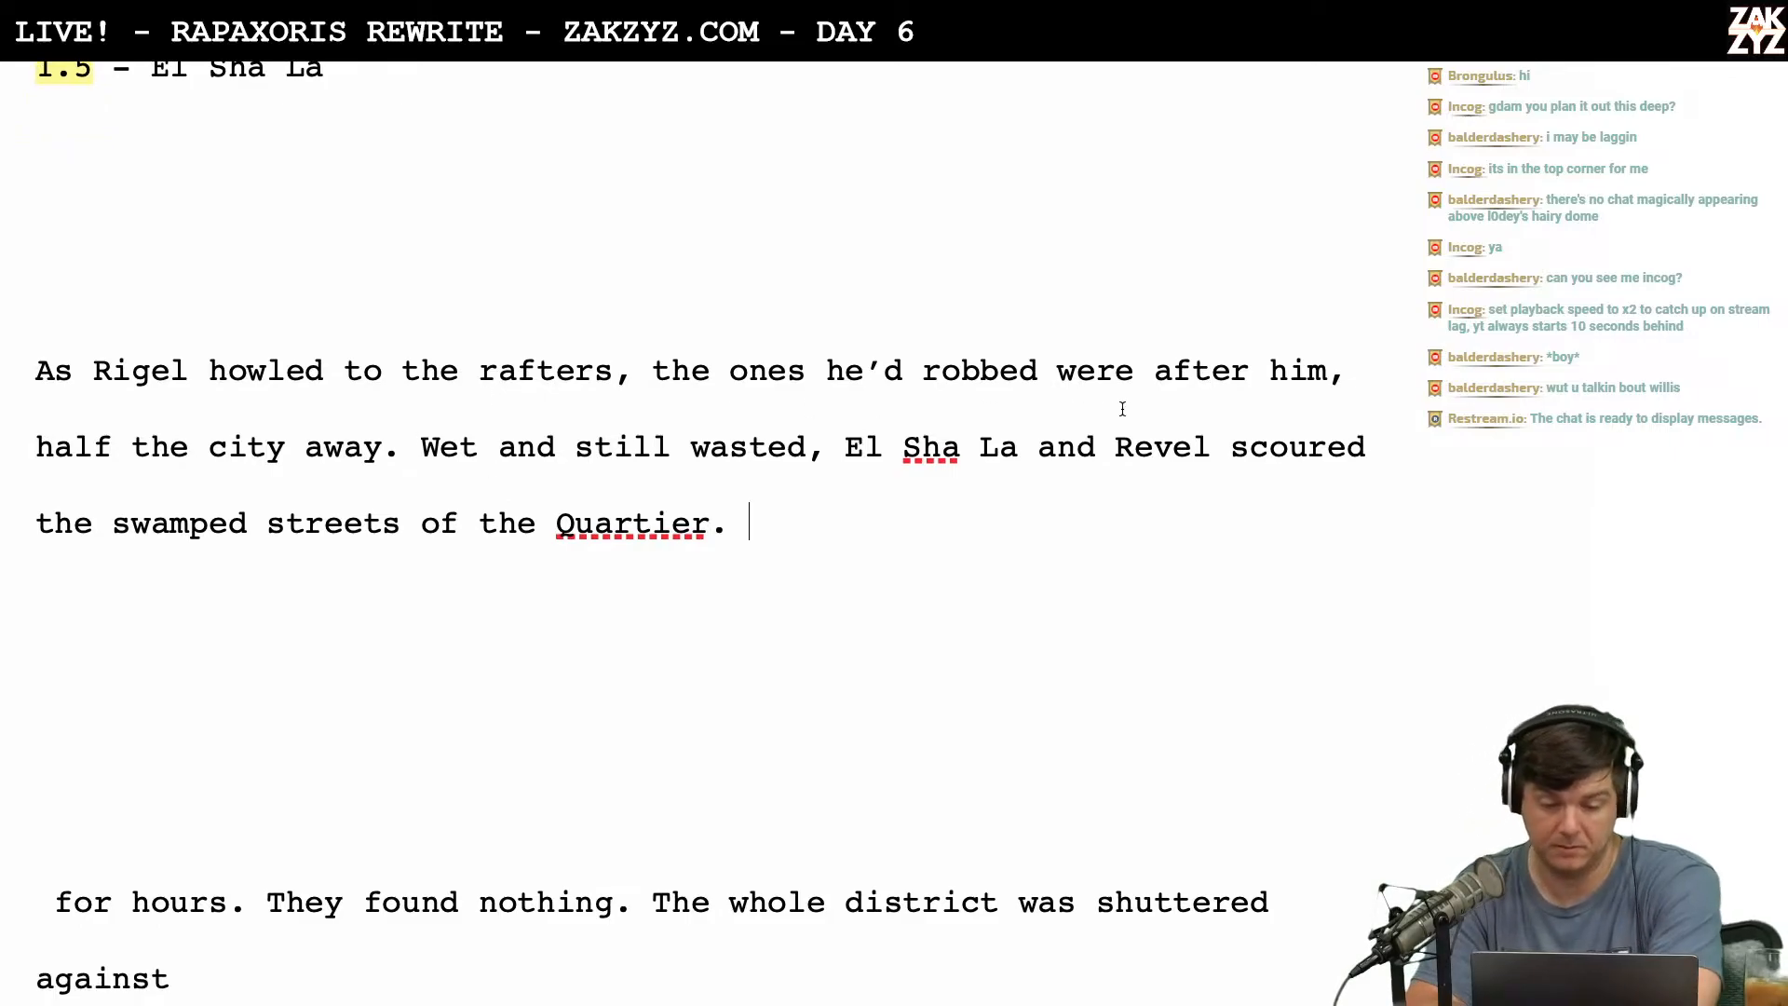
{"action": "left_click", "coordinate": [1329, 372]}
{"action": "type", "text": "."}
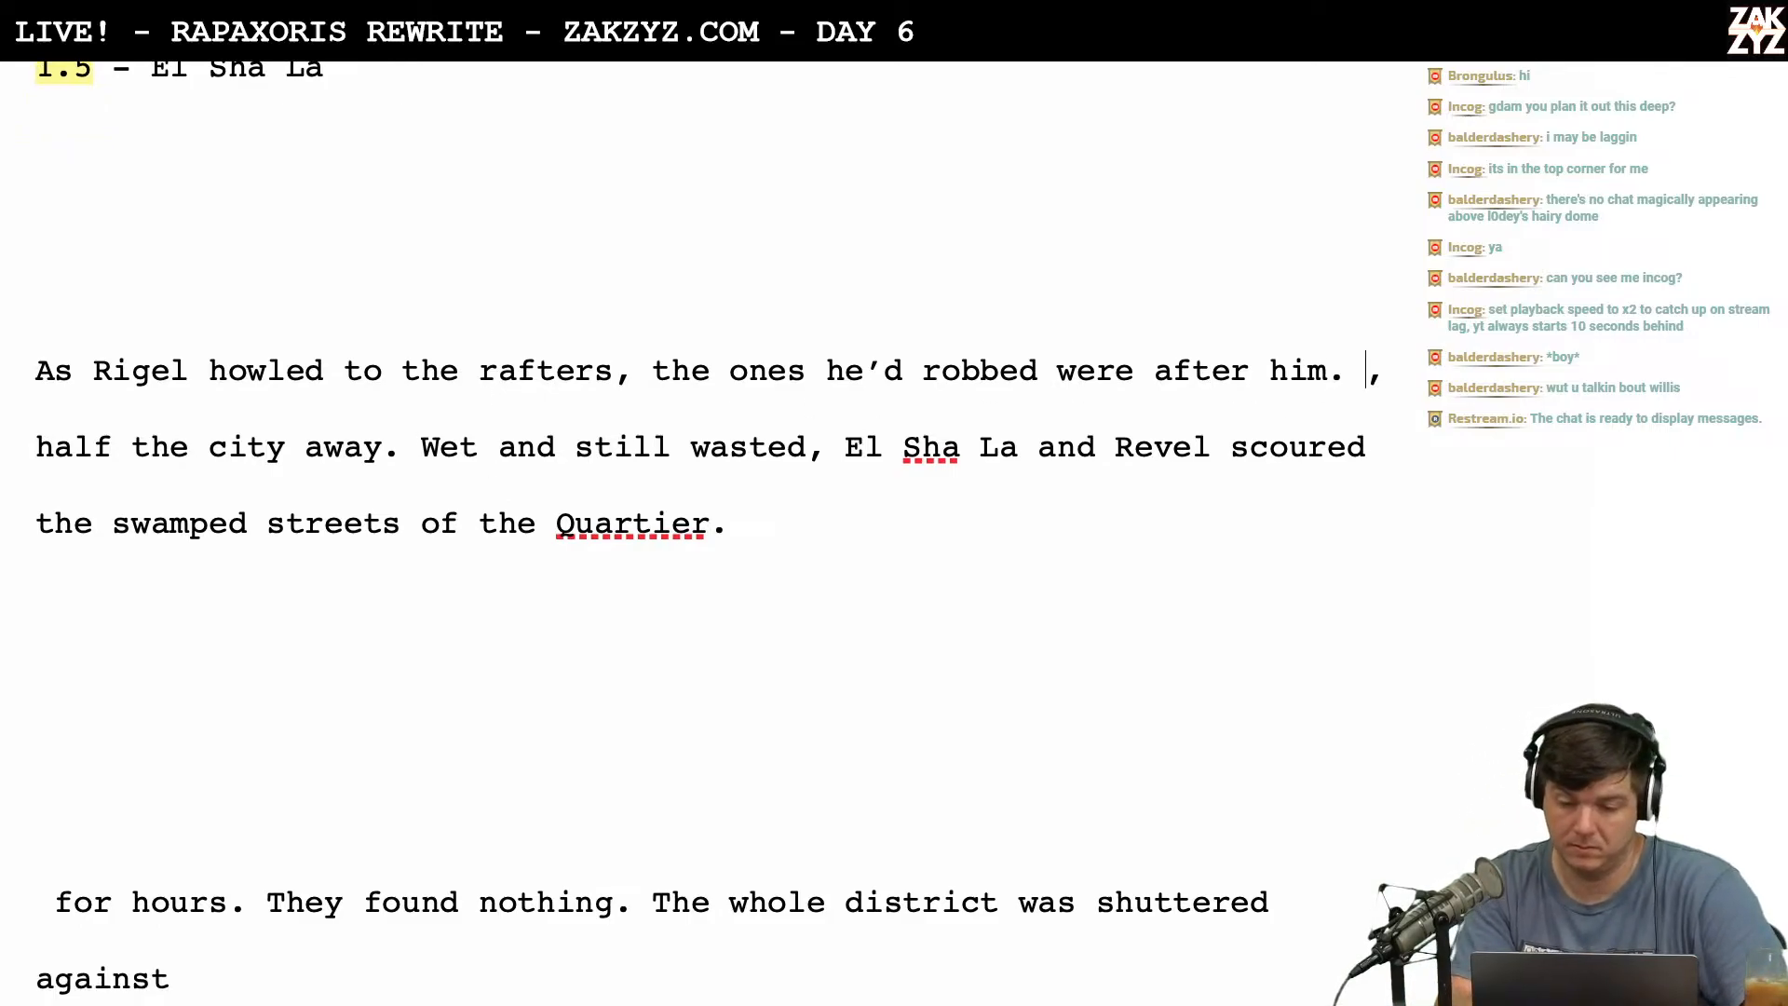
{"action": "key", "text": "BackSpace"}
{"action": "key", "text": "BackSpace"}
{"action": "key", "text": "BackSpace"}
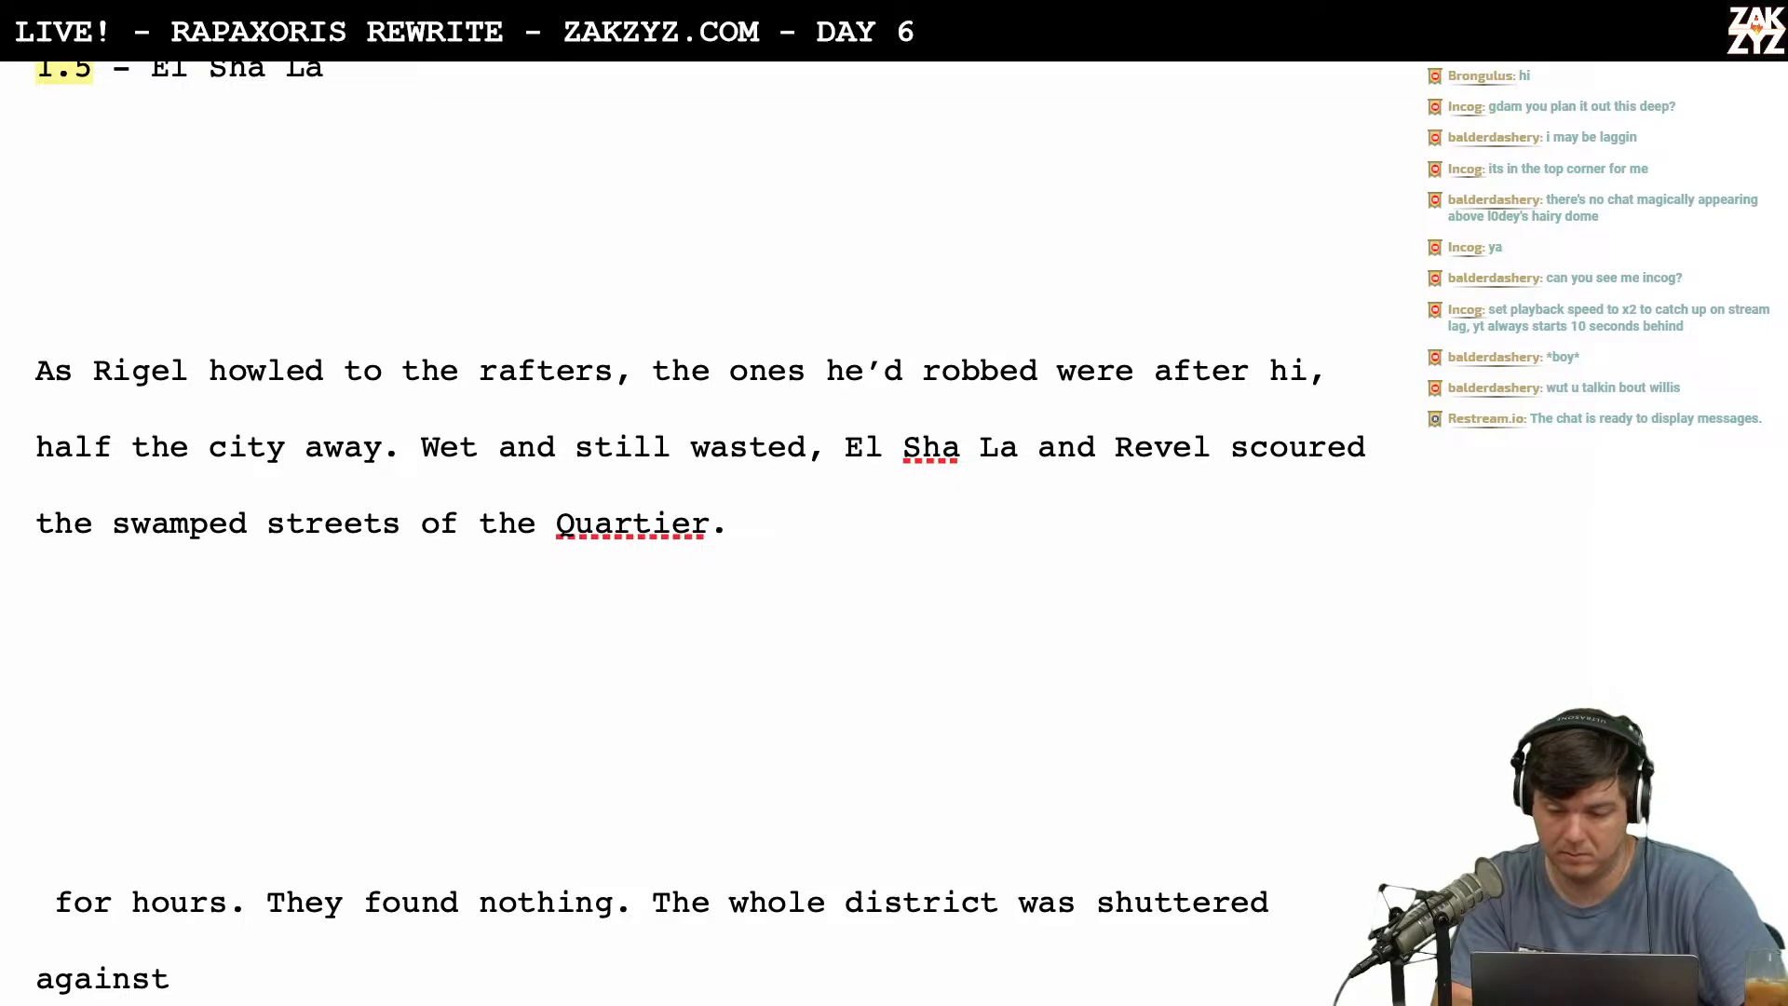
{"action": "type", "text": "hm"}
{"action": "key", "text": "BackSpace"}
{"action": "key", "text": "BackSpace"}
{"action": "key", "text": "BackSpace"}
{"action": "key", "text": "BackSpace"}
{"action": "key", "text": "BackSpace"}
{"action": "key", "text": "BackSpace"}
{"action": "key", "text": "BackSpace"}
{"action": "key", "text": "BackSpace"}
{"action": "key", "text": "BackSpace"}
{"action": "key", "text": "BackSpace"}
{"action": "key", "text": "BackSpace"}
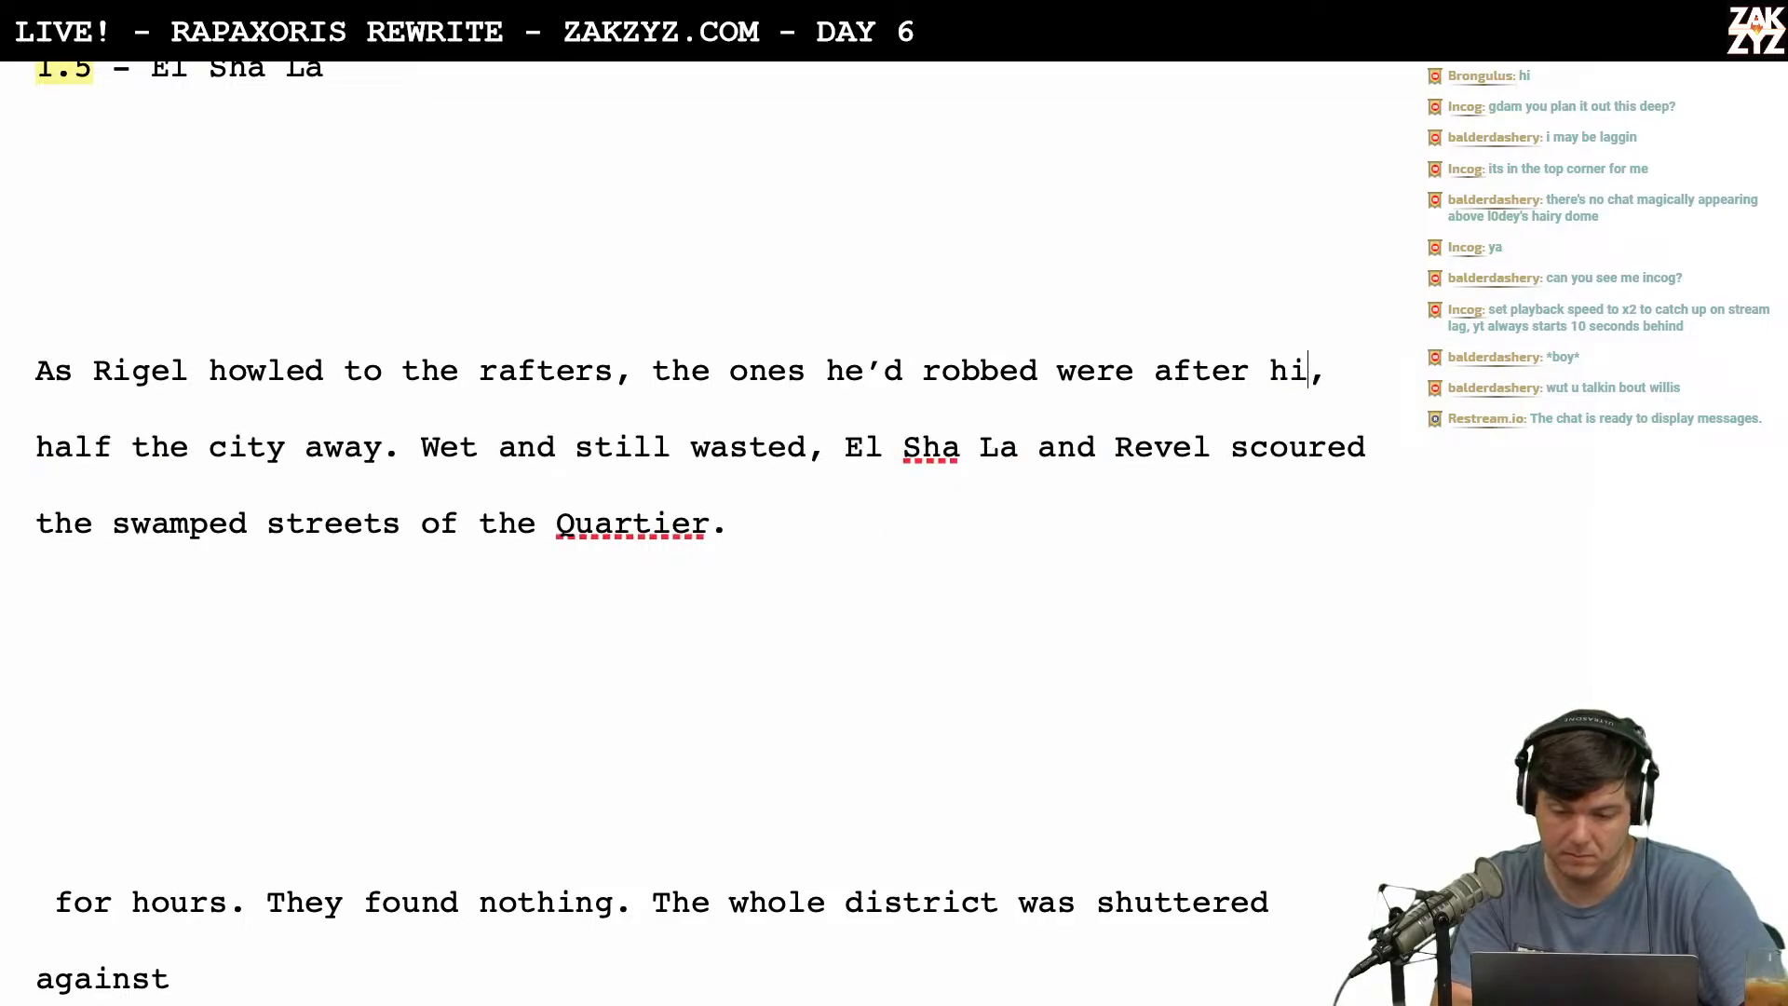
{"action": "key", "text": "BackSpace"}
{"action": "key", "text": "BackSpace"}
{"action": "key", "text": "BackSpace"}
{"action": "key", "text": "BackSpace"}
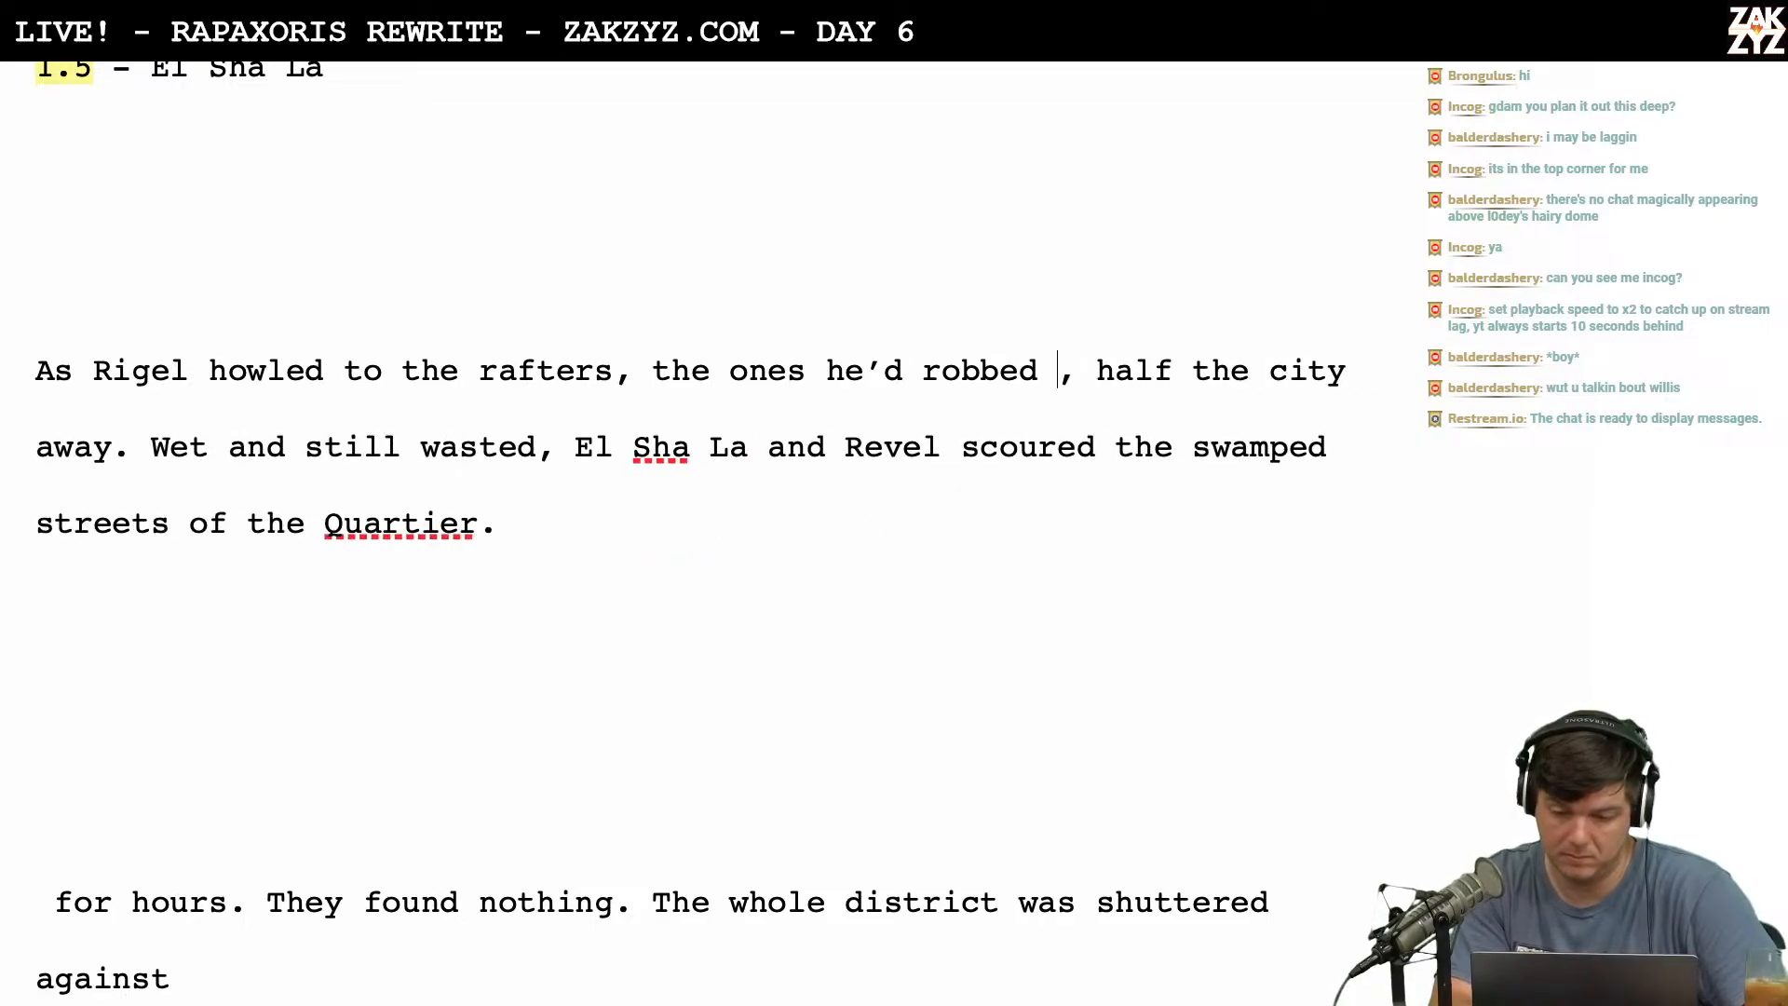
{"action": "type", "text": "searched after him."}
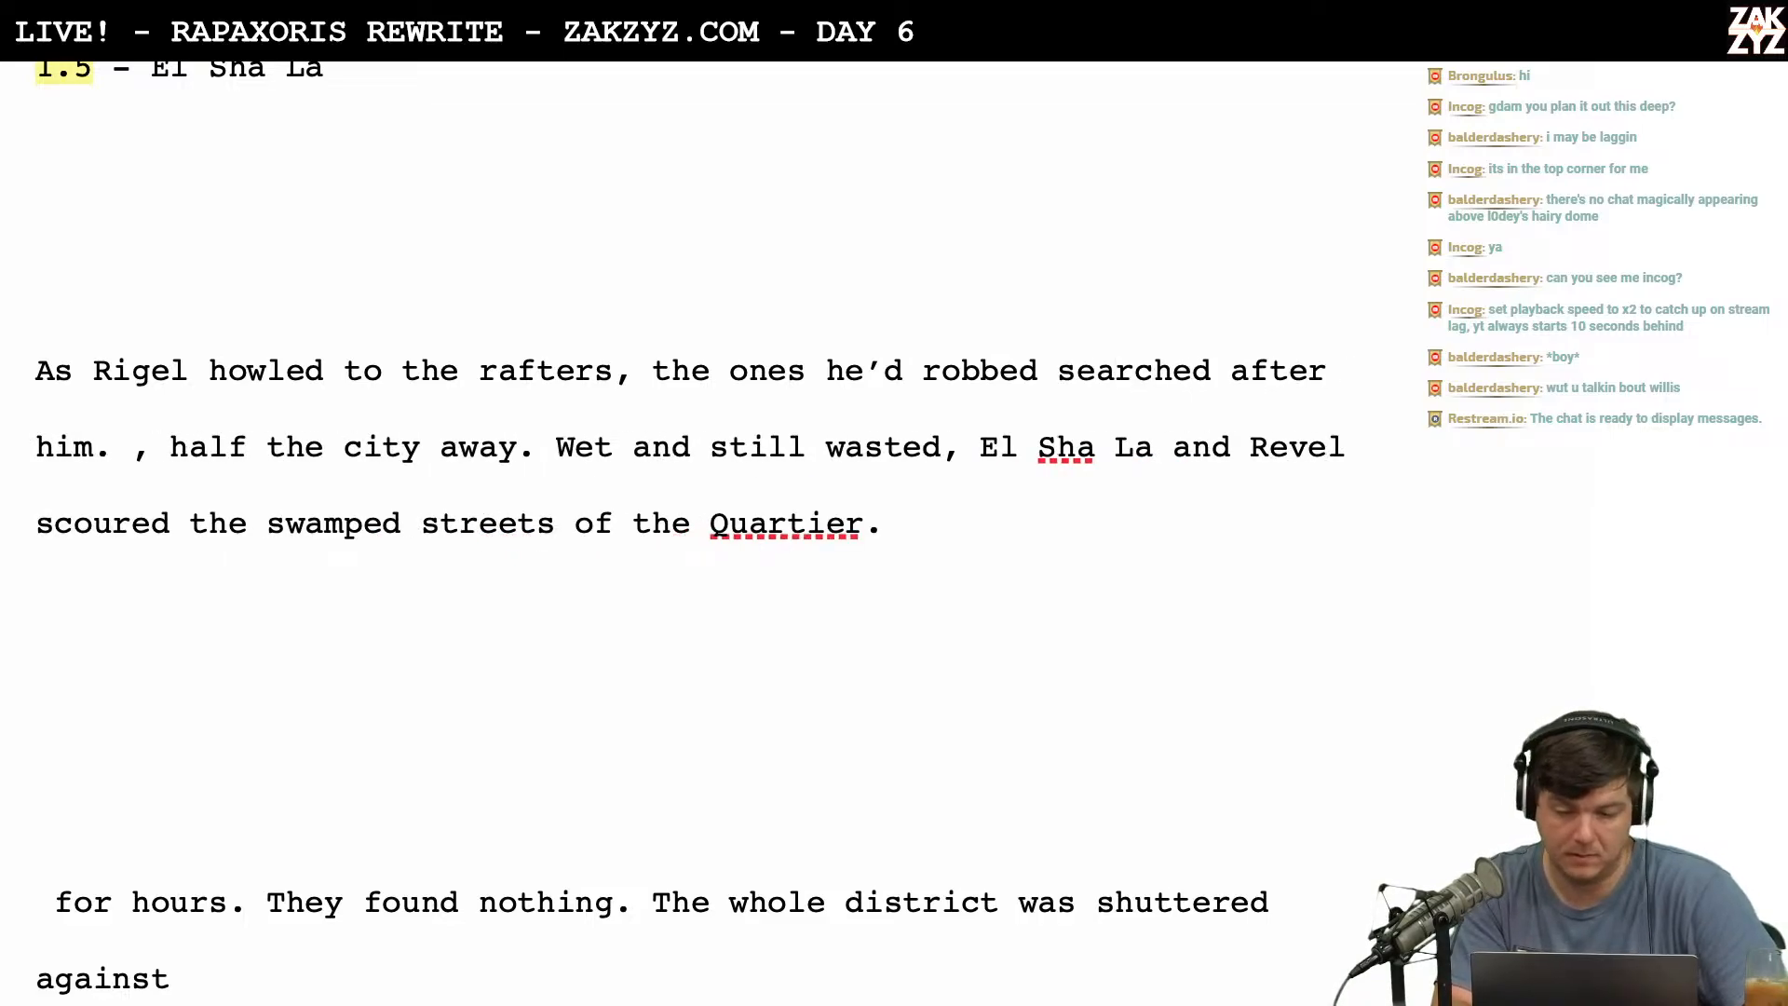
Move the leftover text starting ", half the city away" two lines down, apart from the opening sentence ending in "him.".
{"action": "key", "text": "Return"}
{"action": "key", "text": "Return"}
{"action": "key", "text": "Left"}
{"action": "key", "text": "Left"}
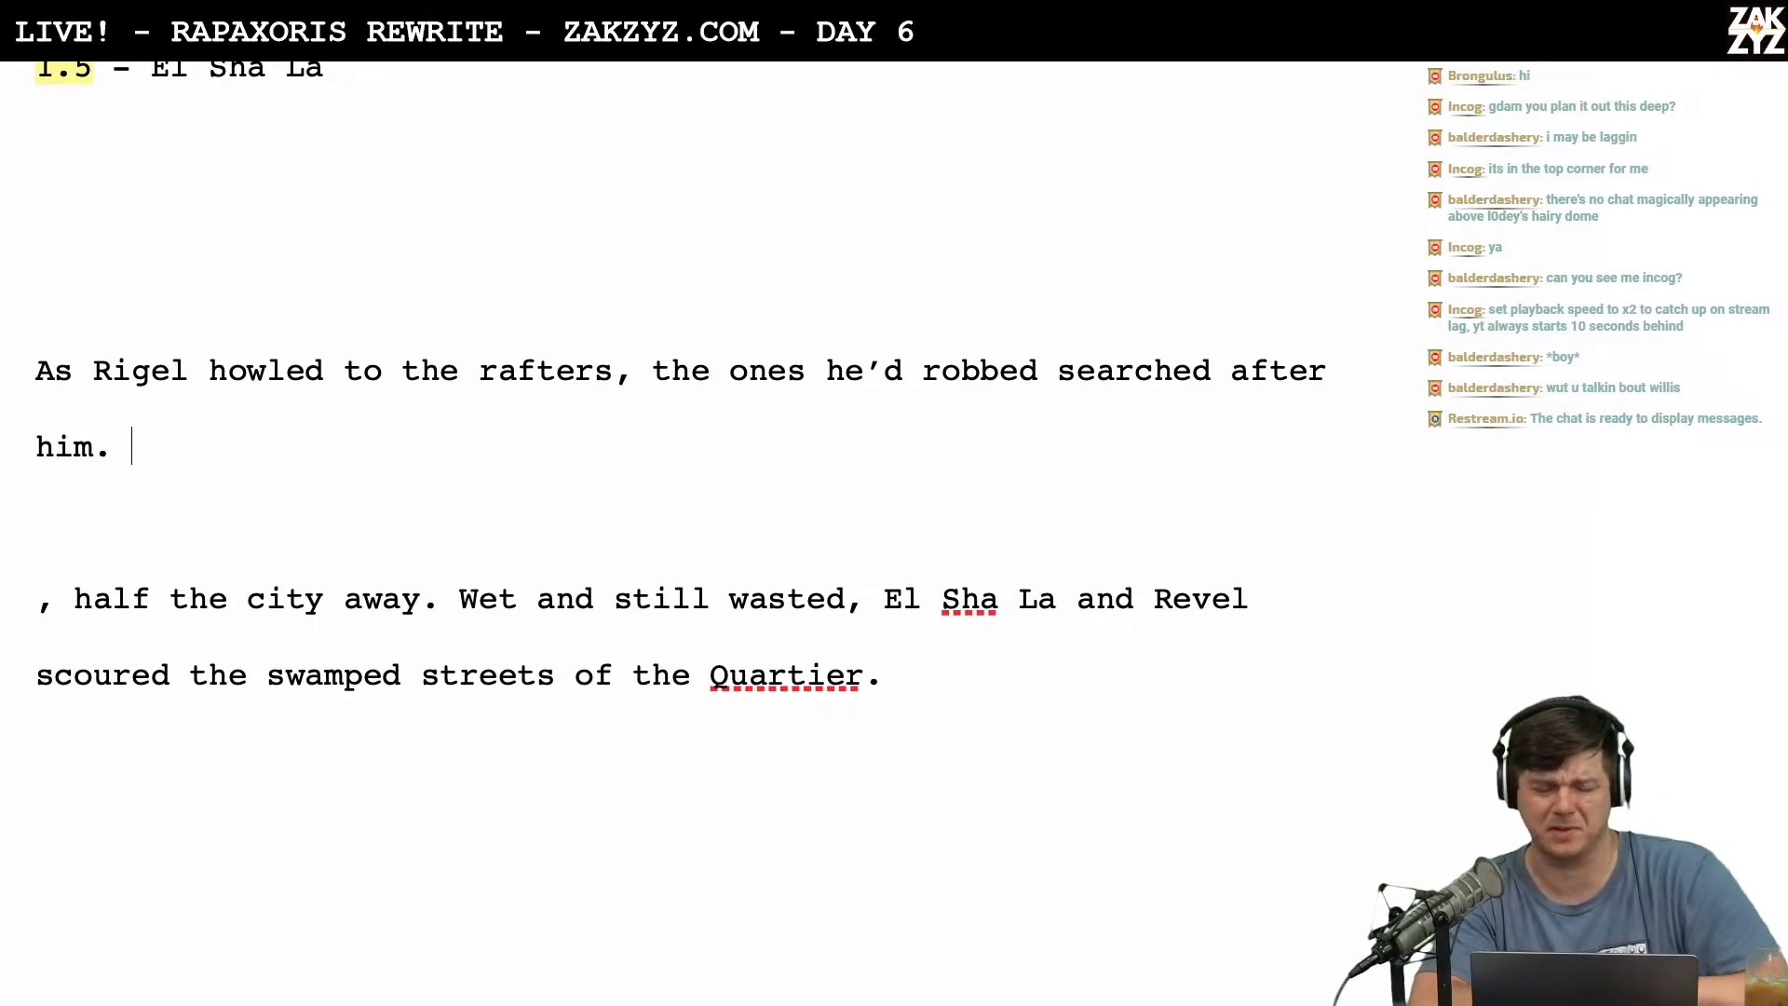
{"action": "scroll", "coordinate": [680, 531], "scroll_direction": "up", "scroll_amount": 2}
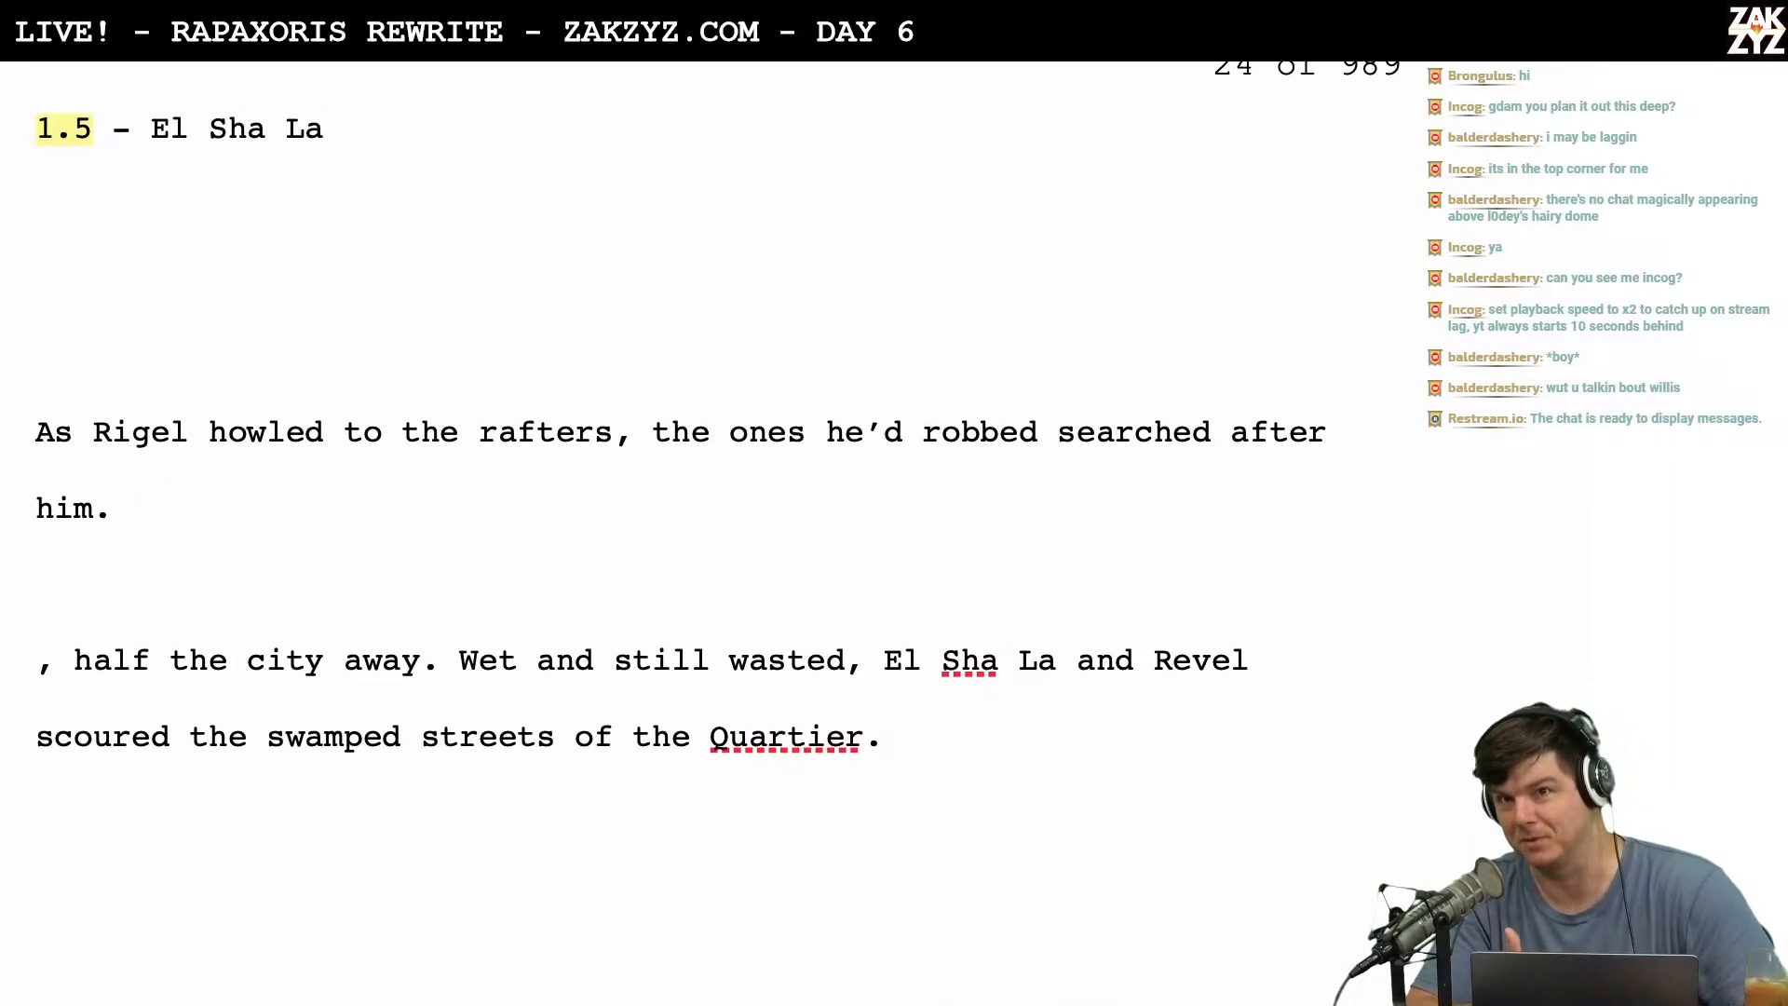
{"action": "scroll", "coordinate": [1328, 380], "scroll_direction": "down", "scroll_amount": 1}
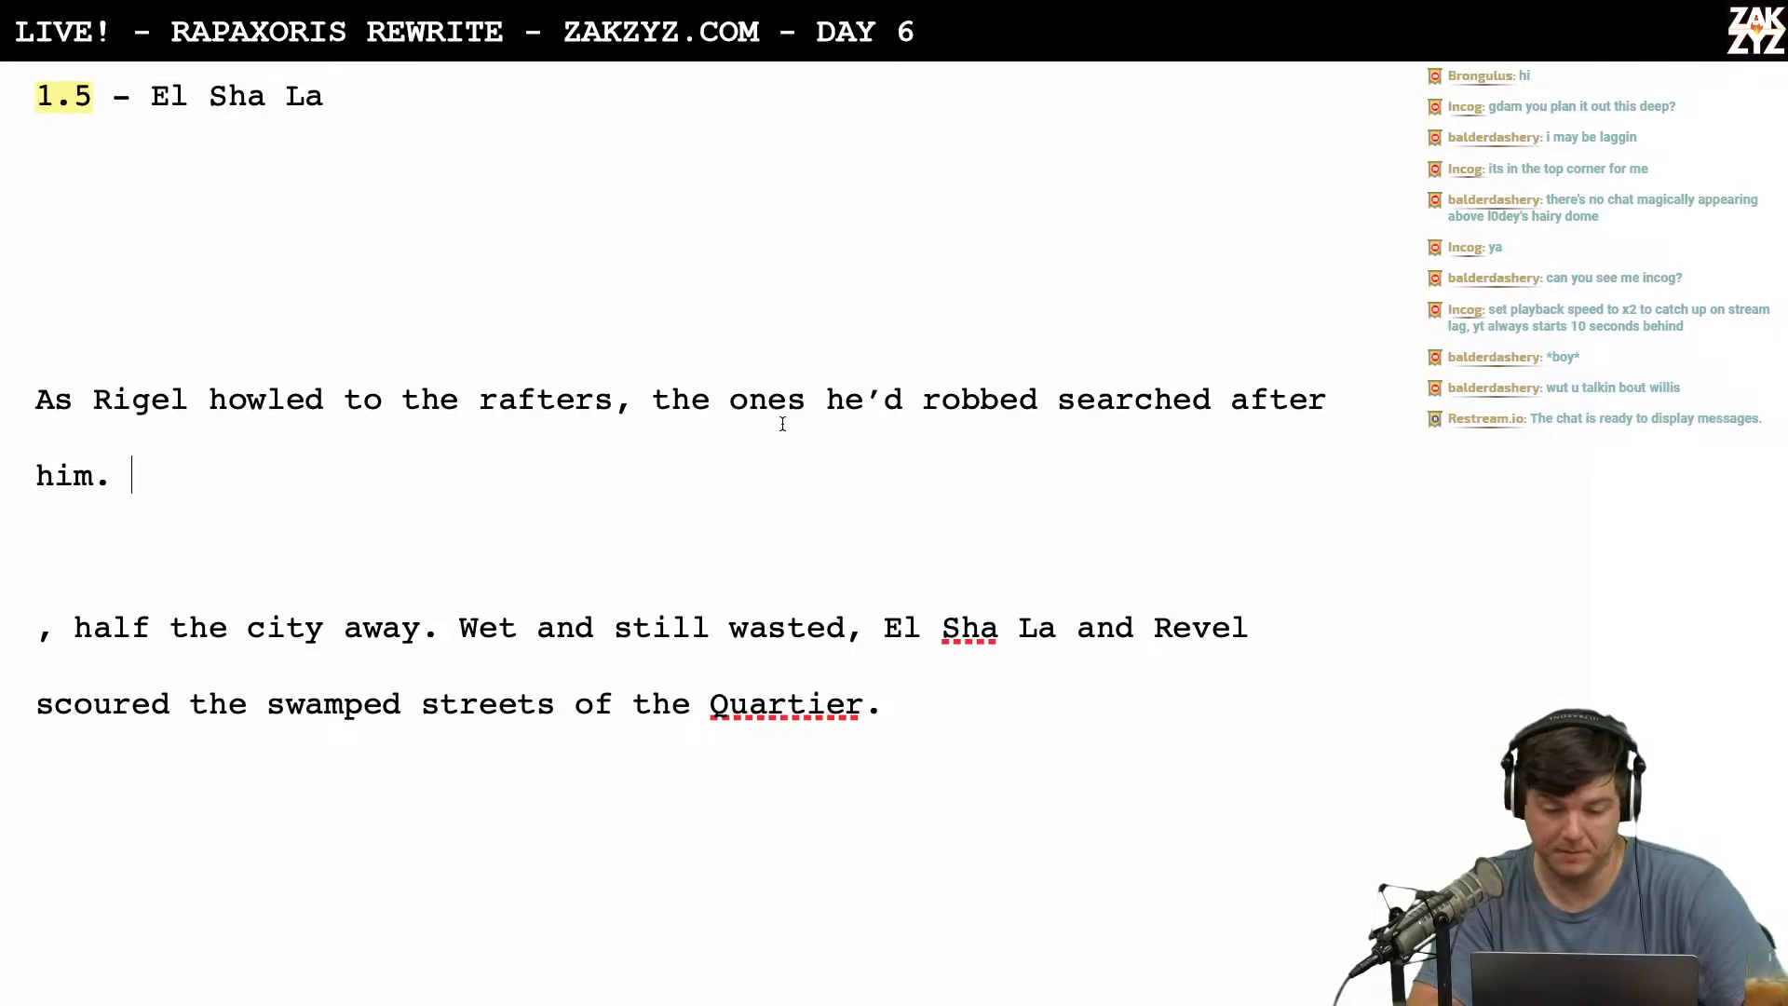
Break the opening sentence after "rafters," so the old clause "the ones he’d robbed searched after him." sits on its own line.
{"action": "left_click", "coordinate": [671, 400]}
{"action": "key", "text": "Left"}
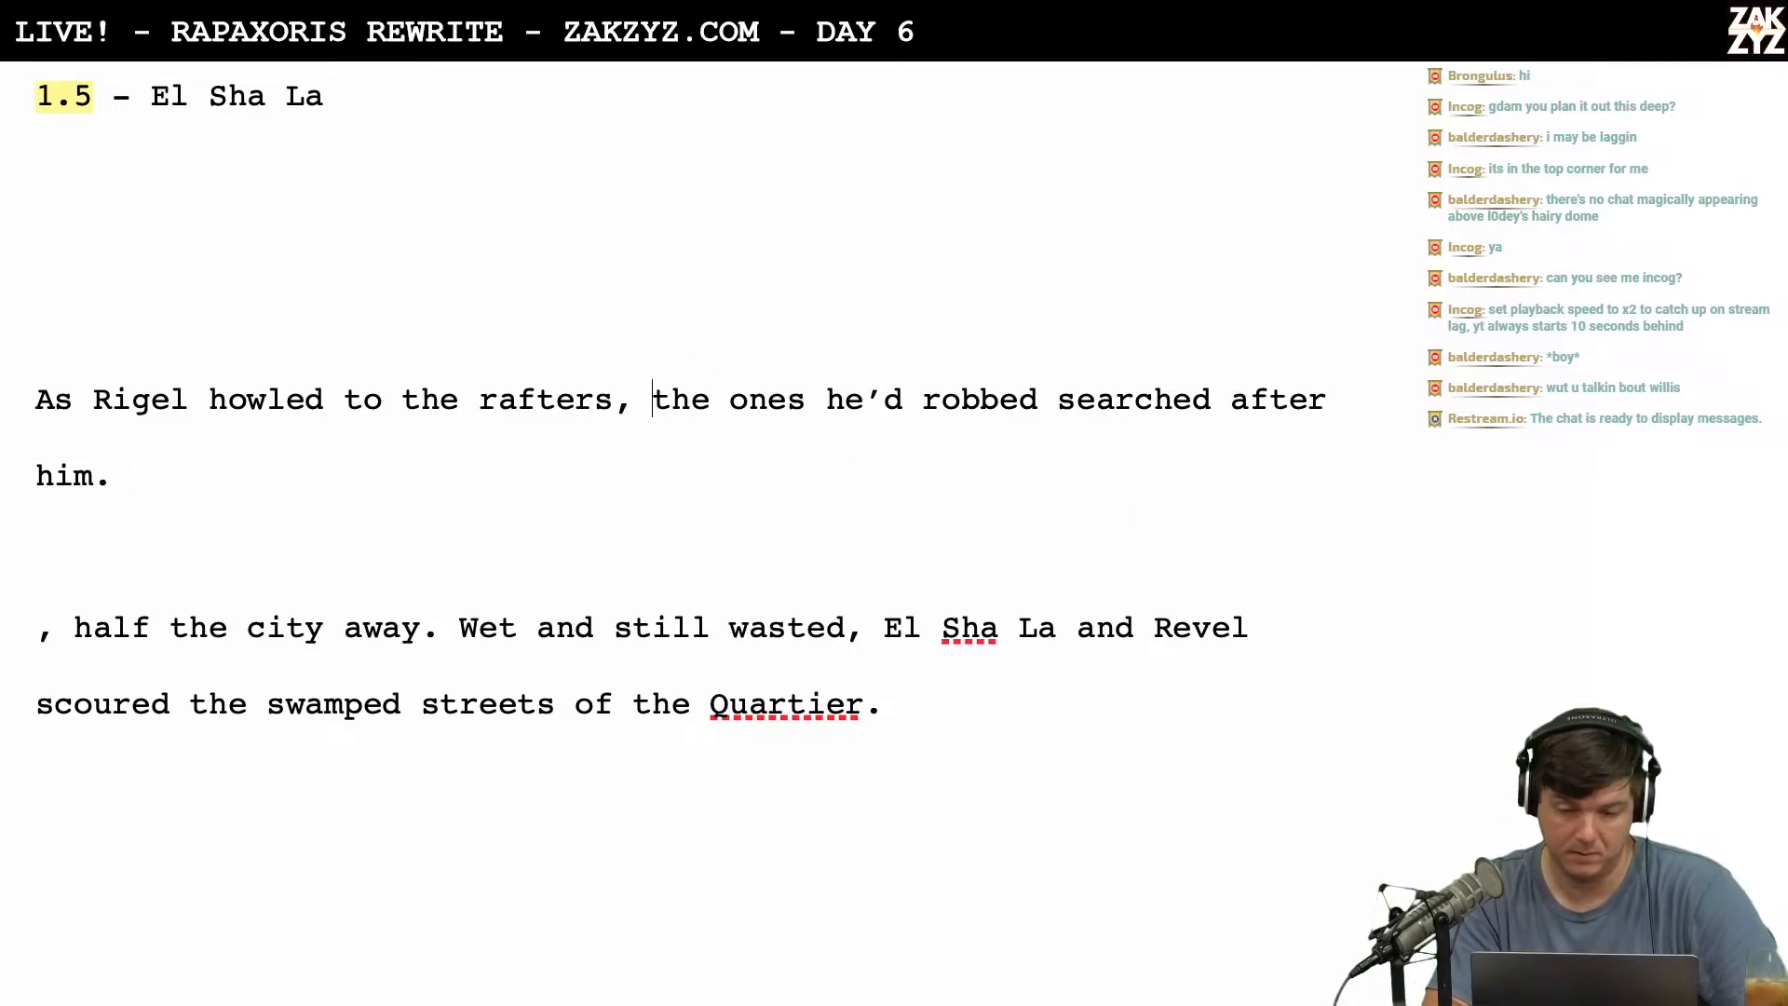
{"action": "key", "text": "Return"}
{"action": "key", "text": "Left"}
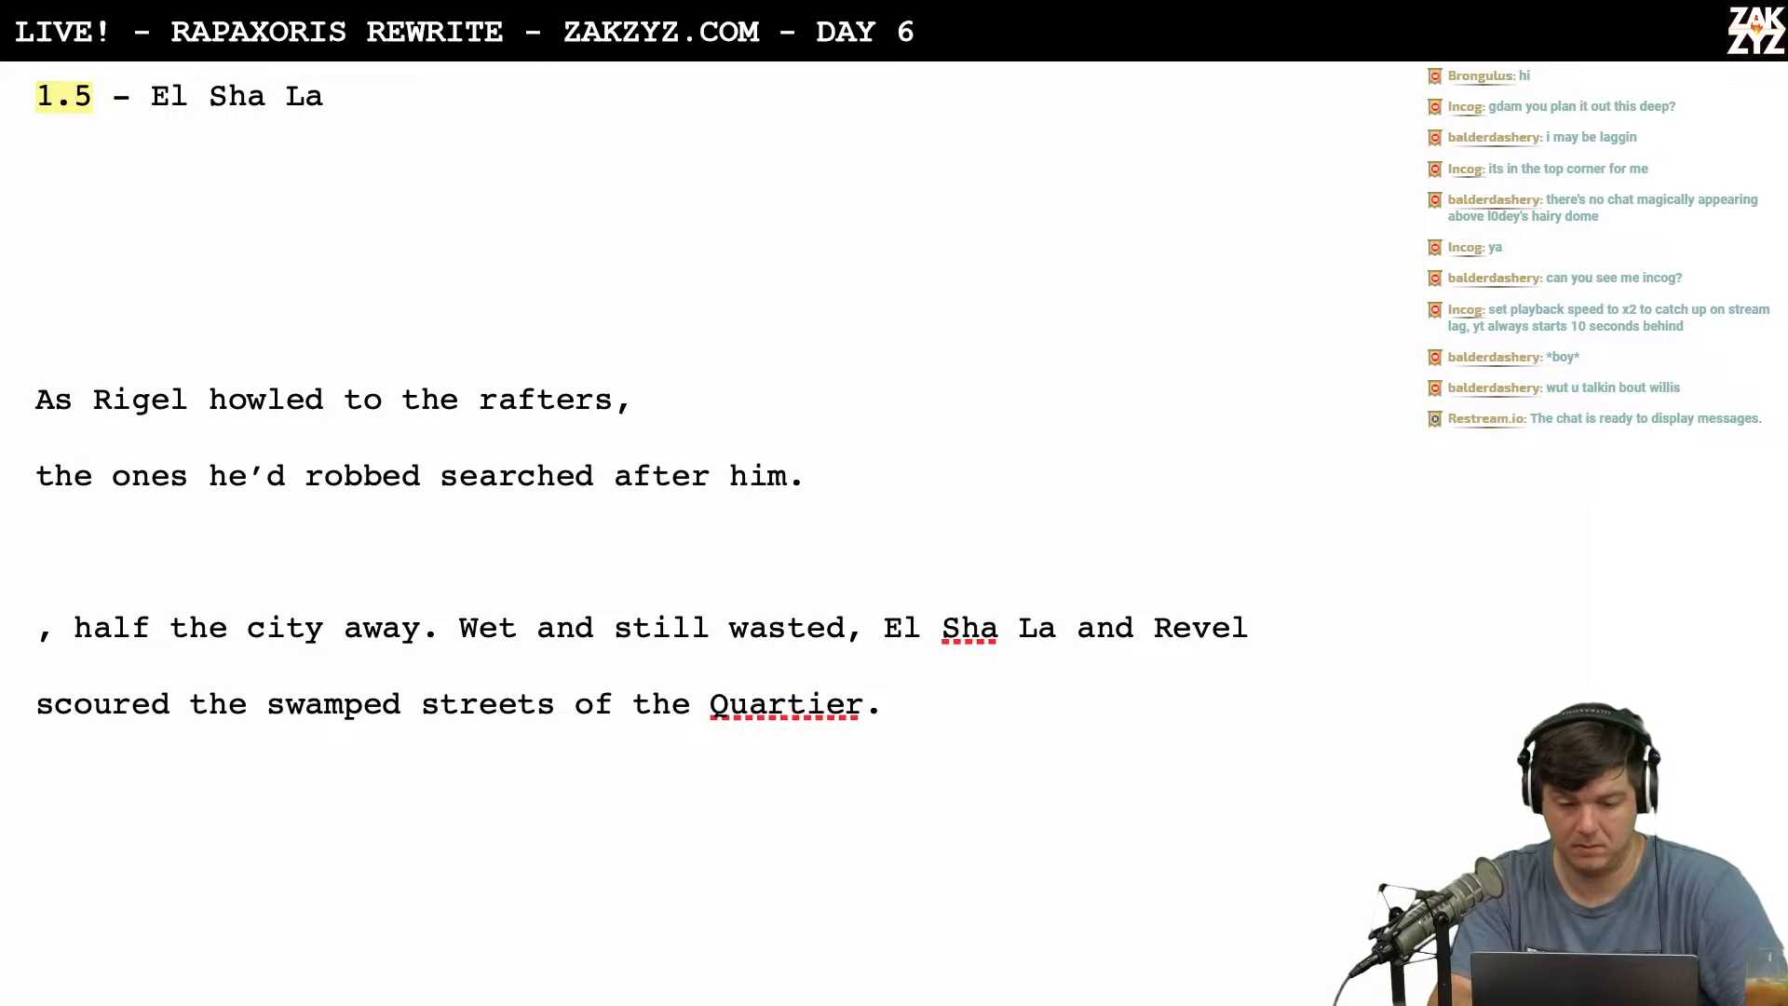
{"action": "type", "text": "The"}
{"action": "key", "text": "BackSpace"}
{"action": "key", "text": "BackSpace"}
{"action": "key", "text": "BackSpace"}
{"action": "type", "text": "th"}
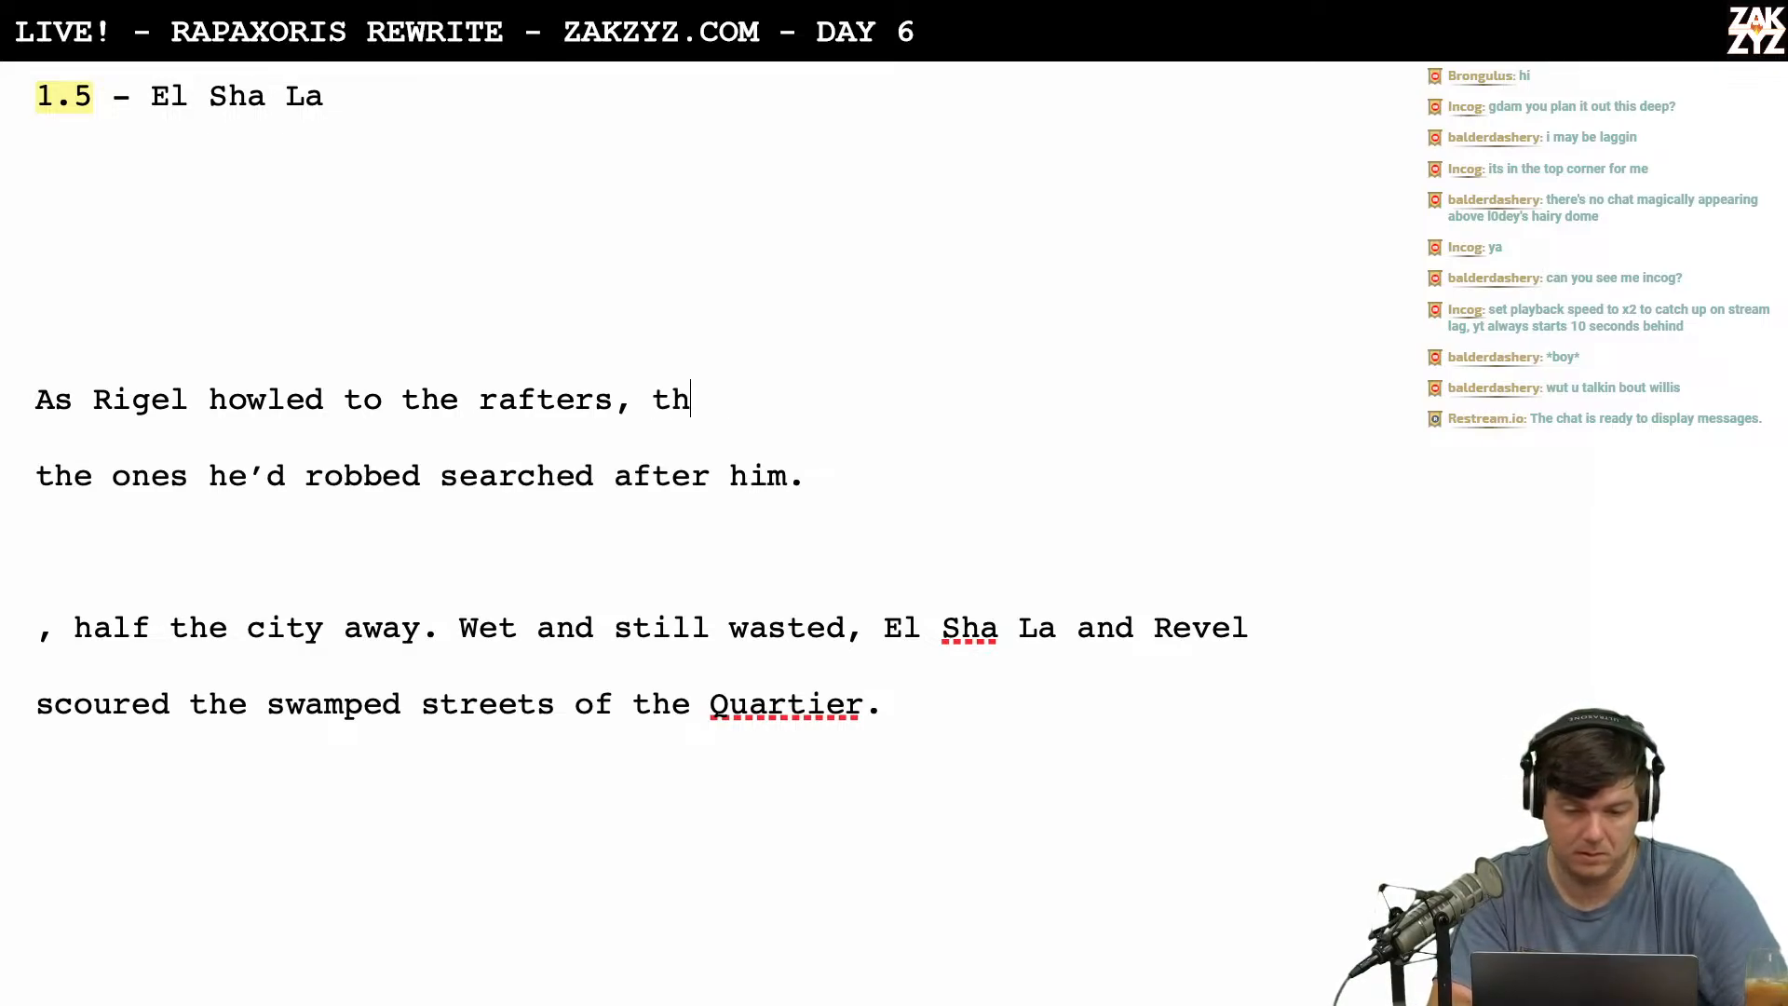
{"action": "type", "text": "e woman"}
{"action": "key", "text": "BackSpace"}
{"action": "key", "text": "BackSpace"}
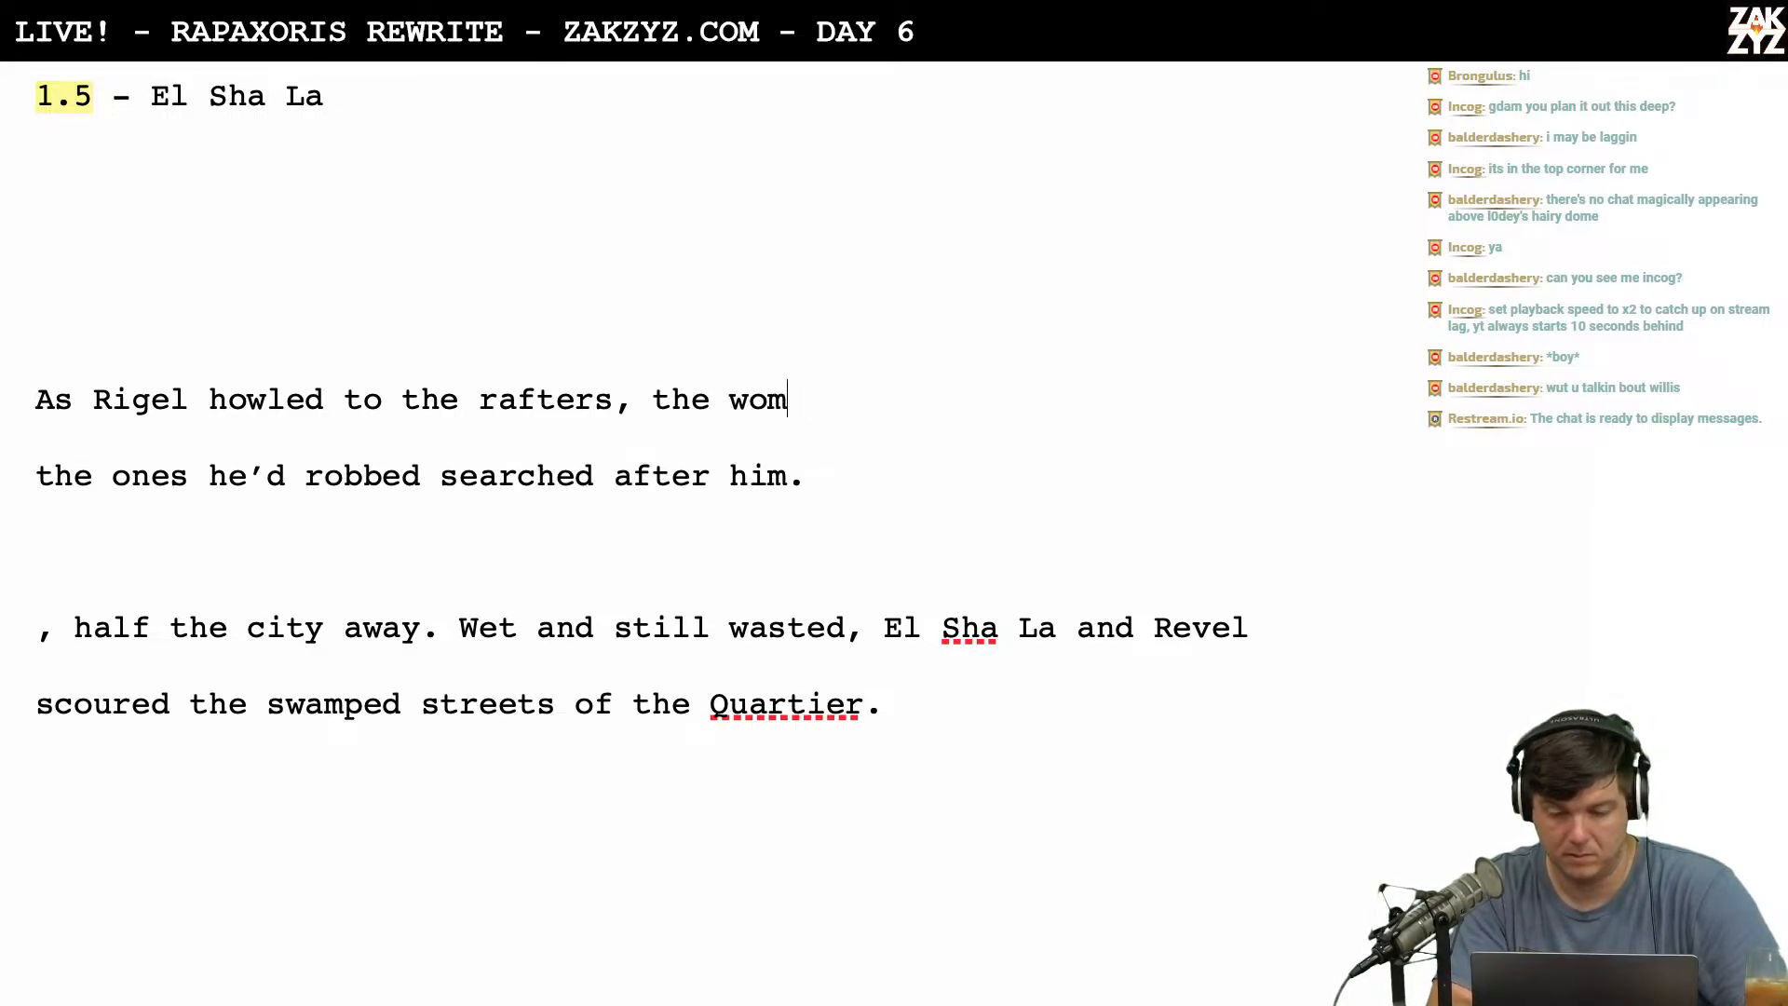
{"action": "key", "text": "BackSpace"}
{"action": "key", "text": "BackSpace"}
{"action": "key", "text": "BackSpace"}
{"action": "key", "text": "BackSpace"}
{"action": "key", "text": "BackSpace"}
{"action": "key", "text": "BackSpace"}
{"action": "key", "text": "BackSpace"}
Complete the opening sentence after "rafters," with "the sorceress he’d robbed hunted after him.".
{"action": "type", "text": "th"}
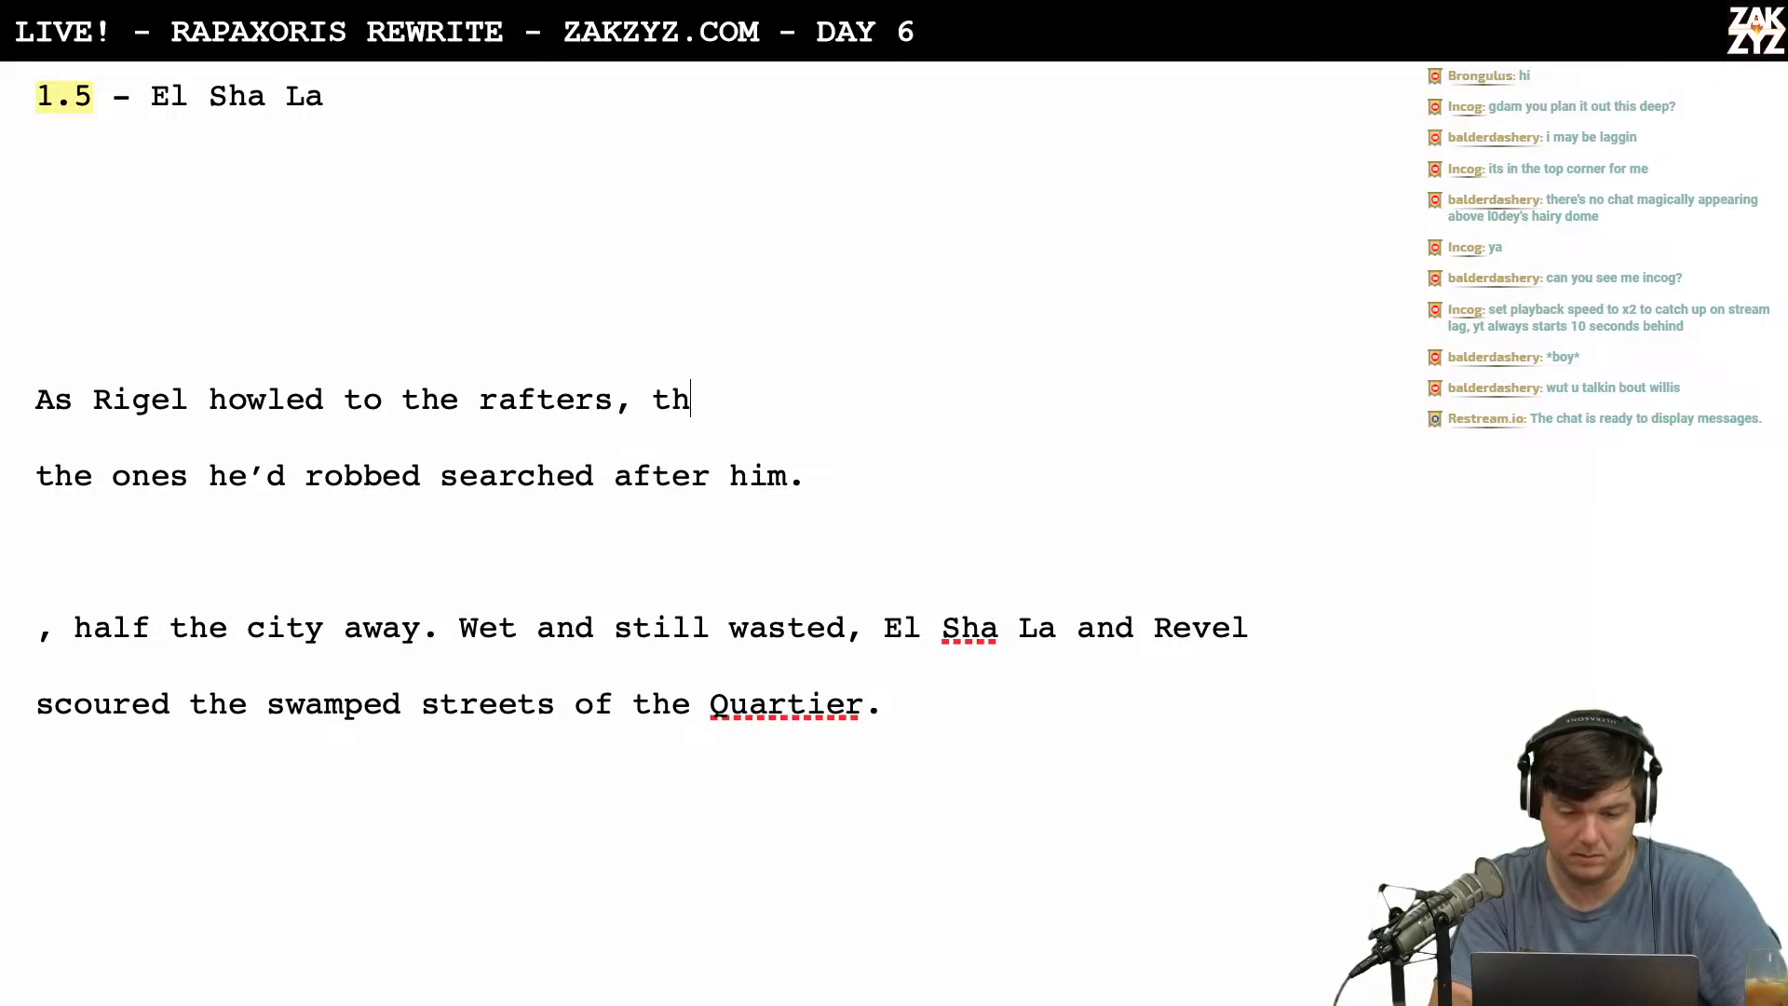
{"action": "type", "text": "e "}
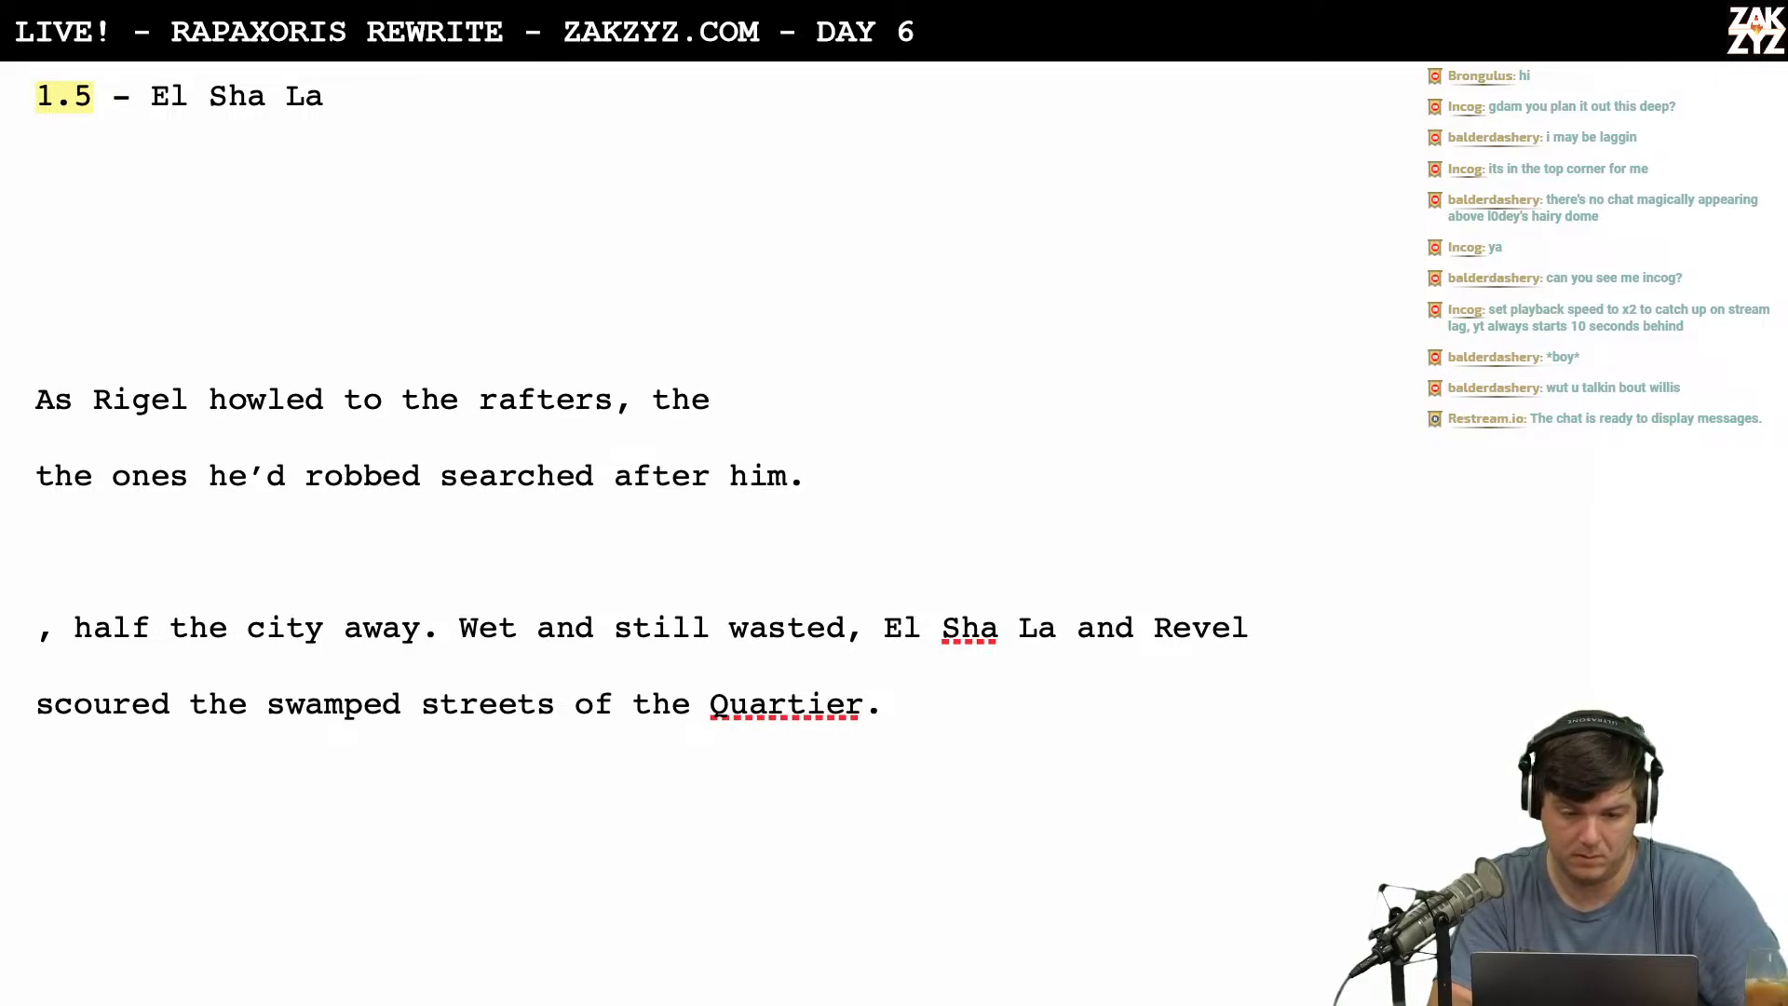
{"action": "type", "text": "w"}
{"action": "key", "text": "BackSpace"}
{"action": "key", "text": "BackSpace"}
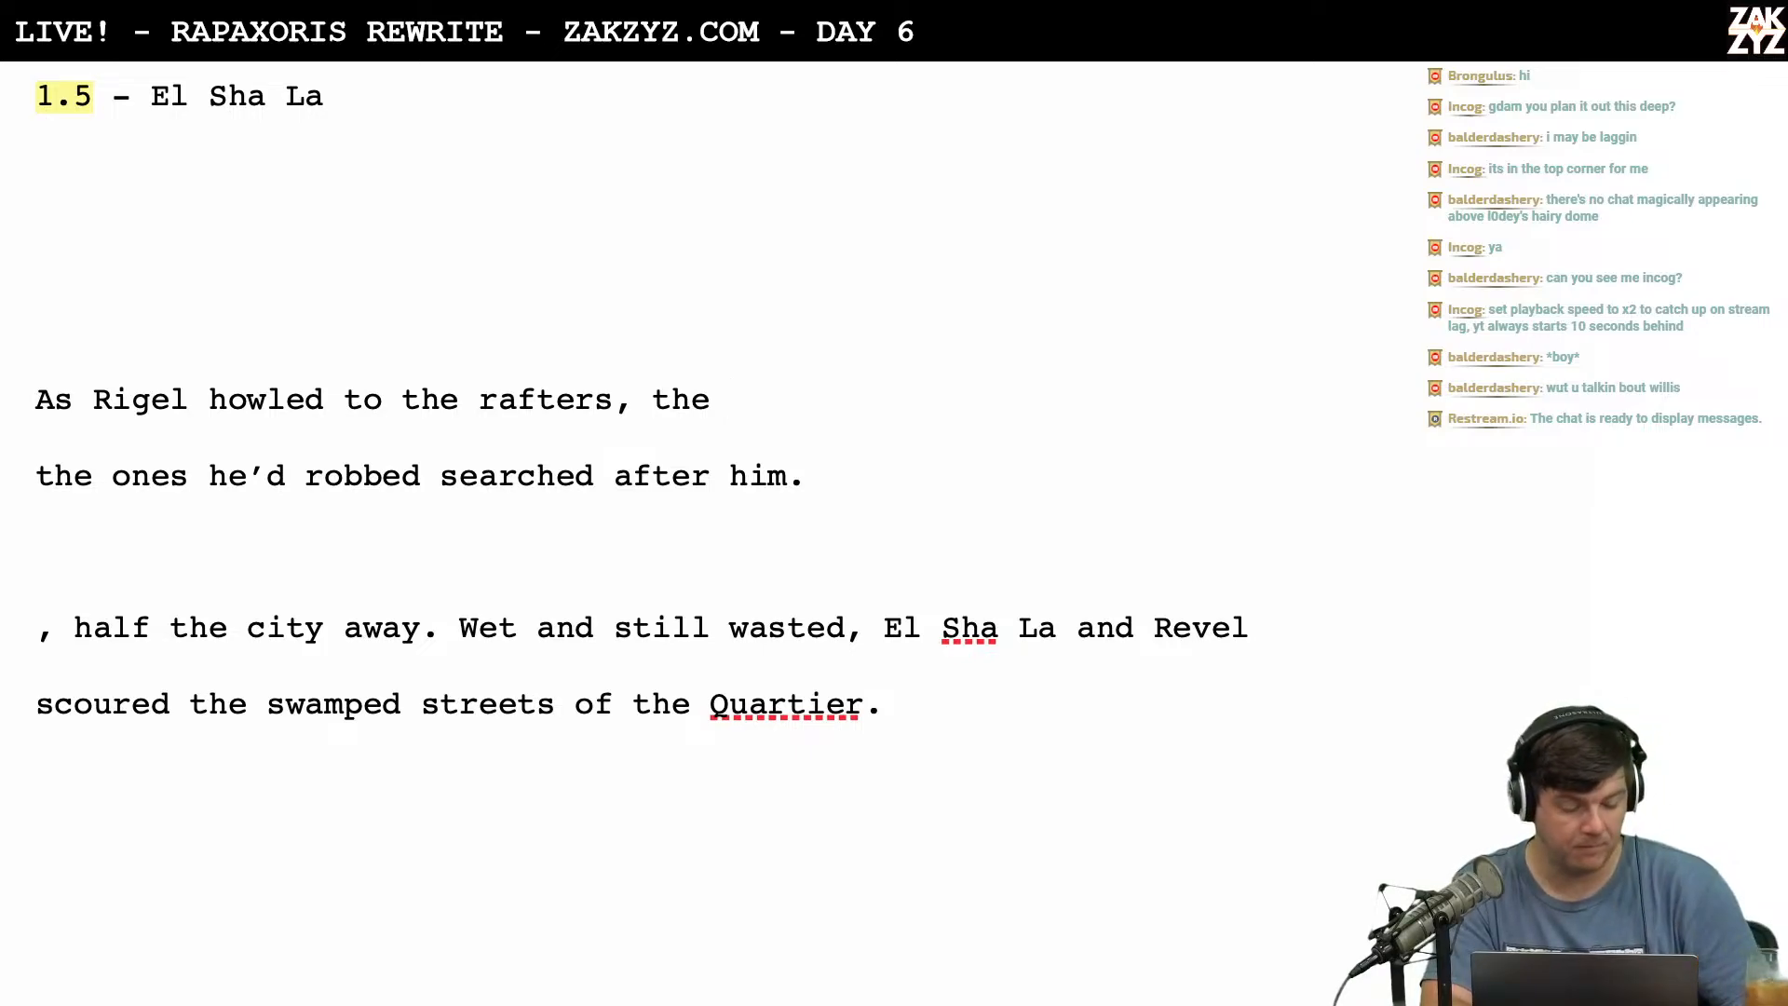
{"action": "type", "text": "sorc"}
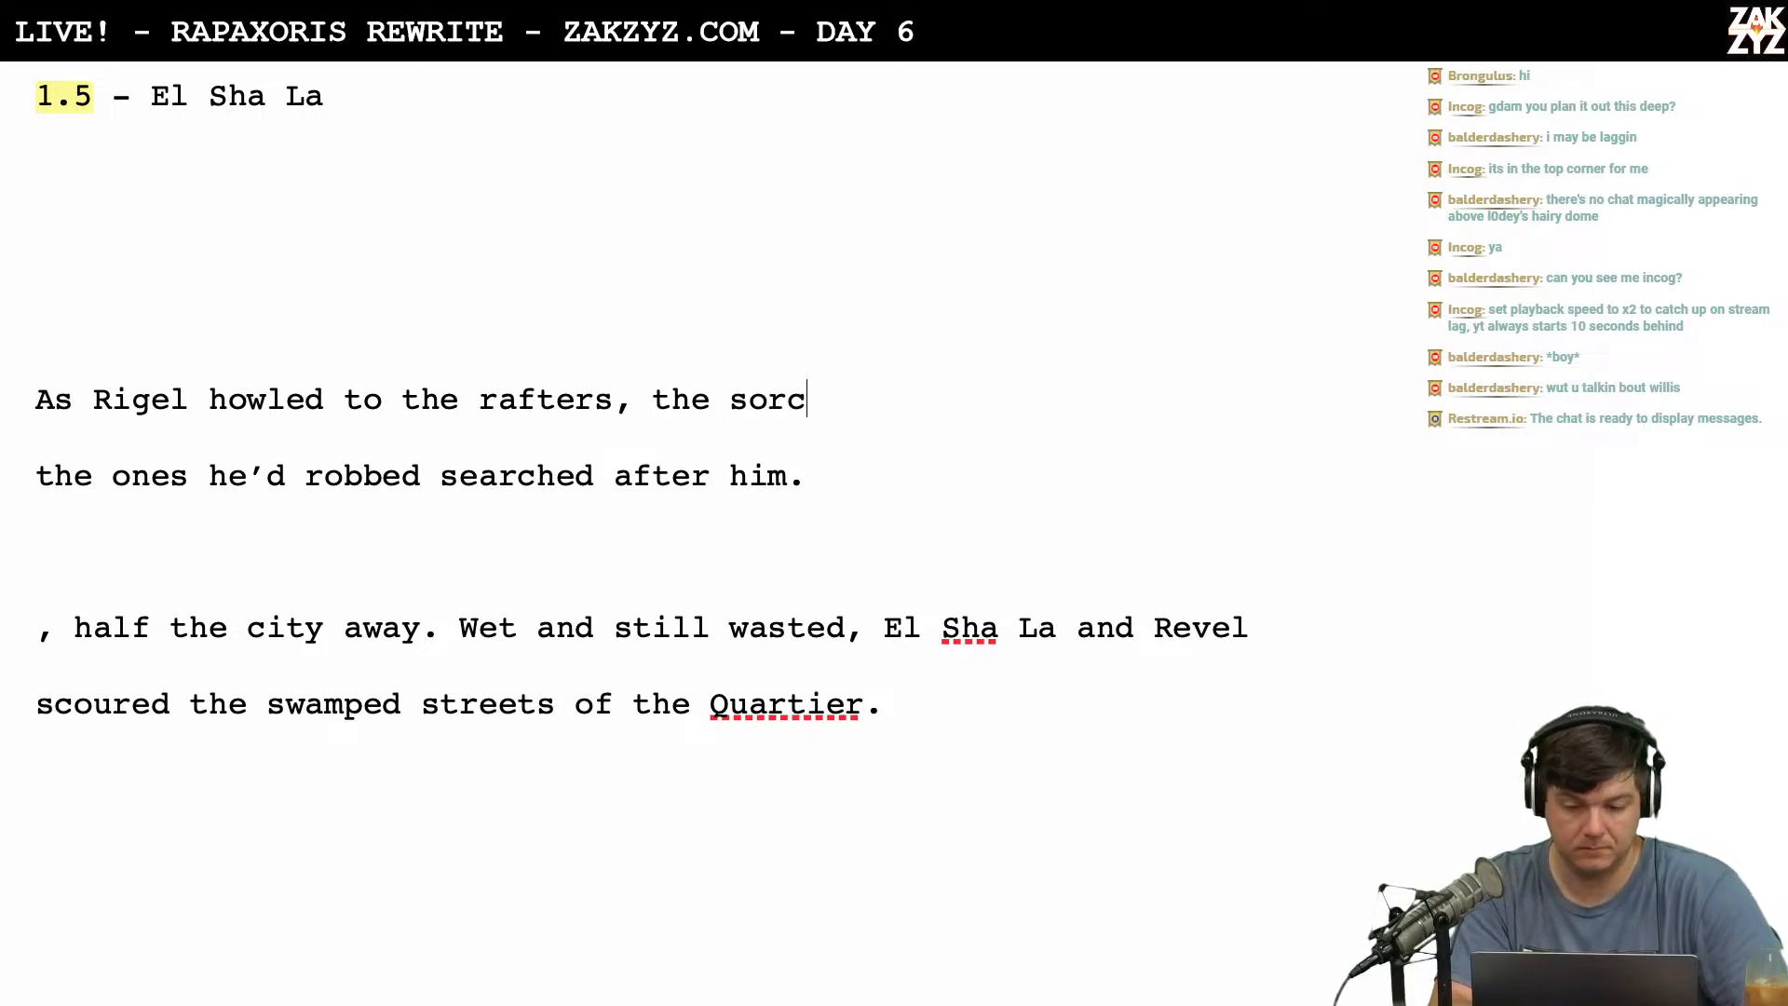
{"action": "type", "text": "eress he’d r"}
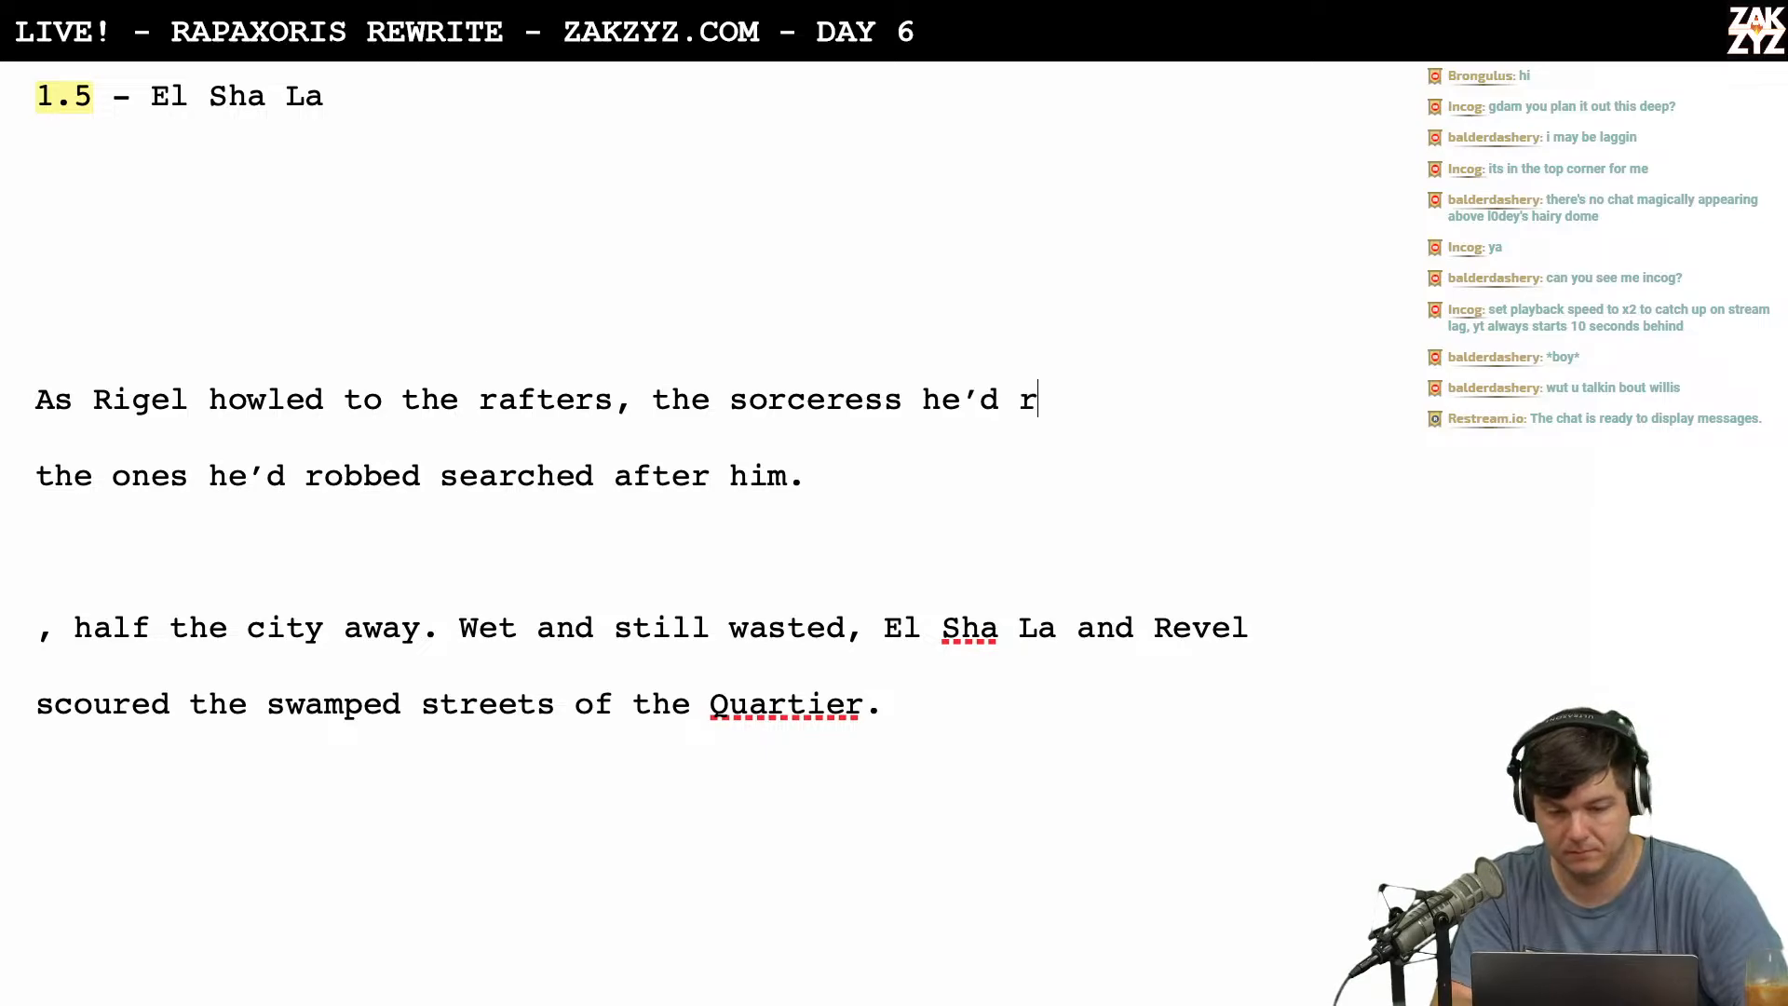
{"action": "type", "text": "obbed hun"}
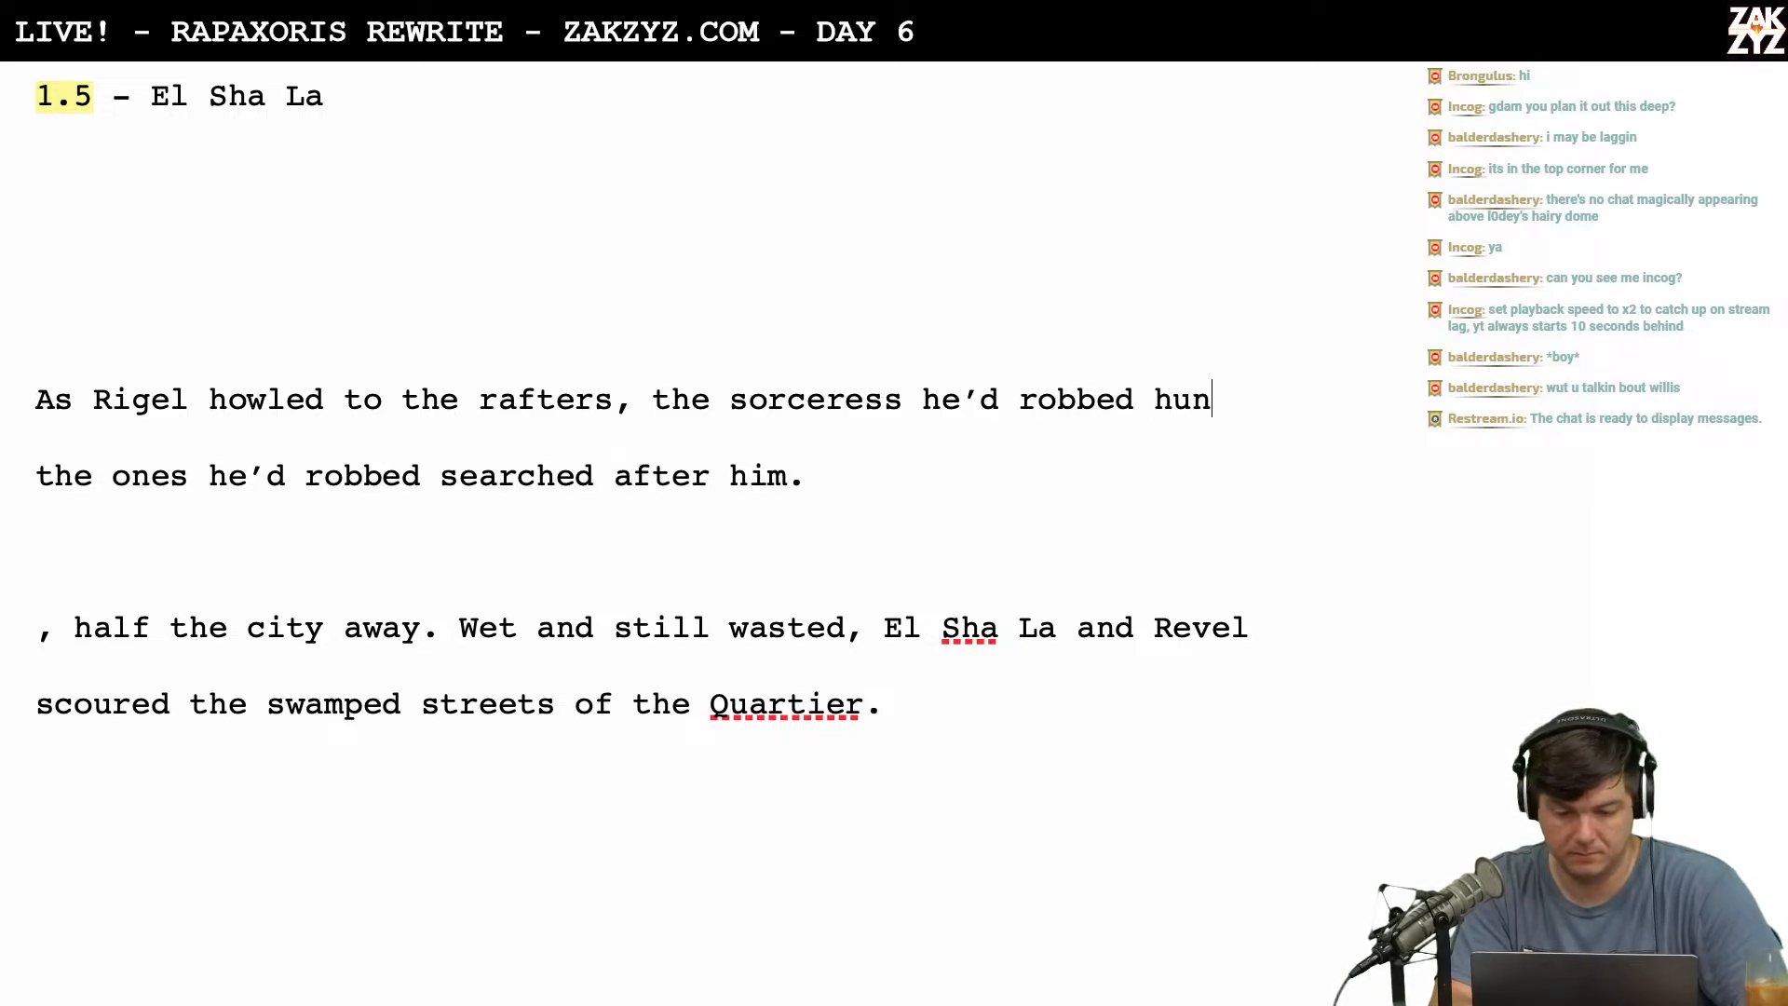
{"action": "type", "text": "ted after him."}
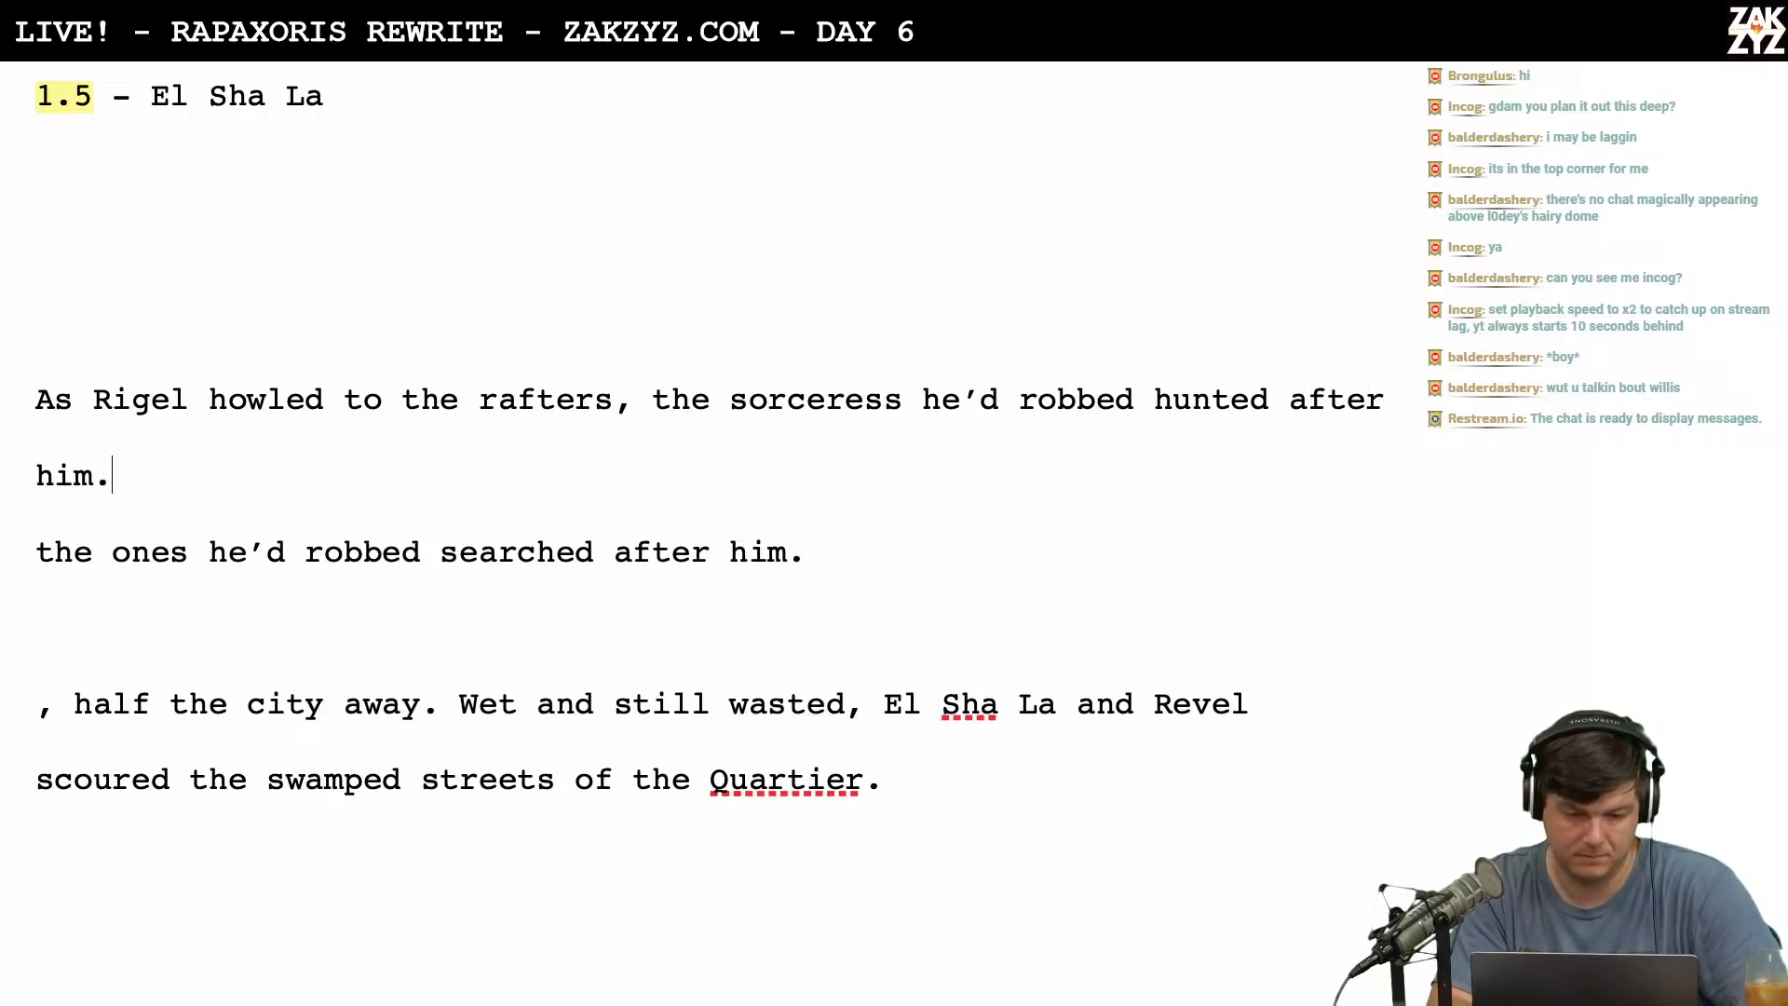
{"action": "key", "text": "Left"}
{"action": "key", "text": "Left"}
{"action": "key", "text": "Left"}
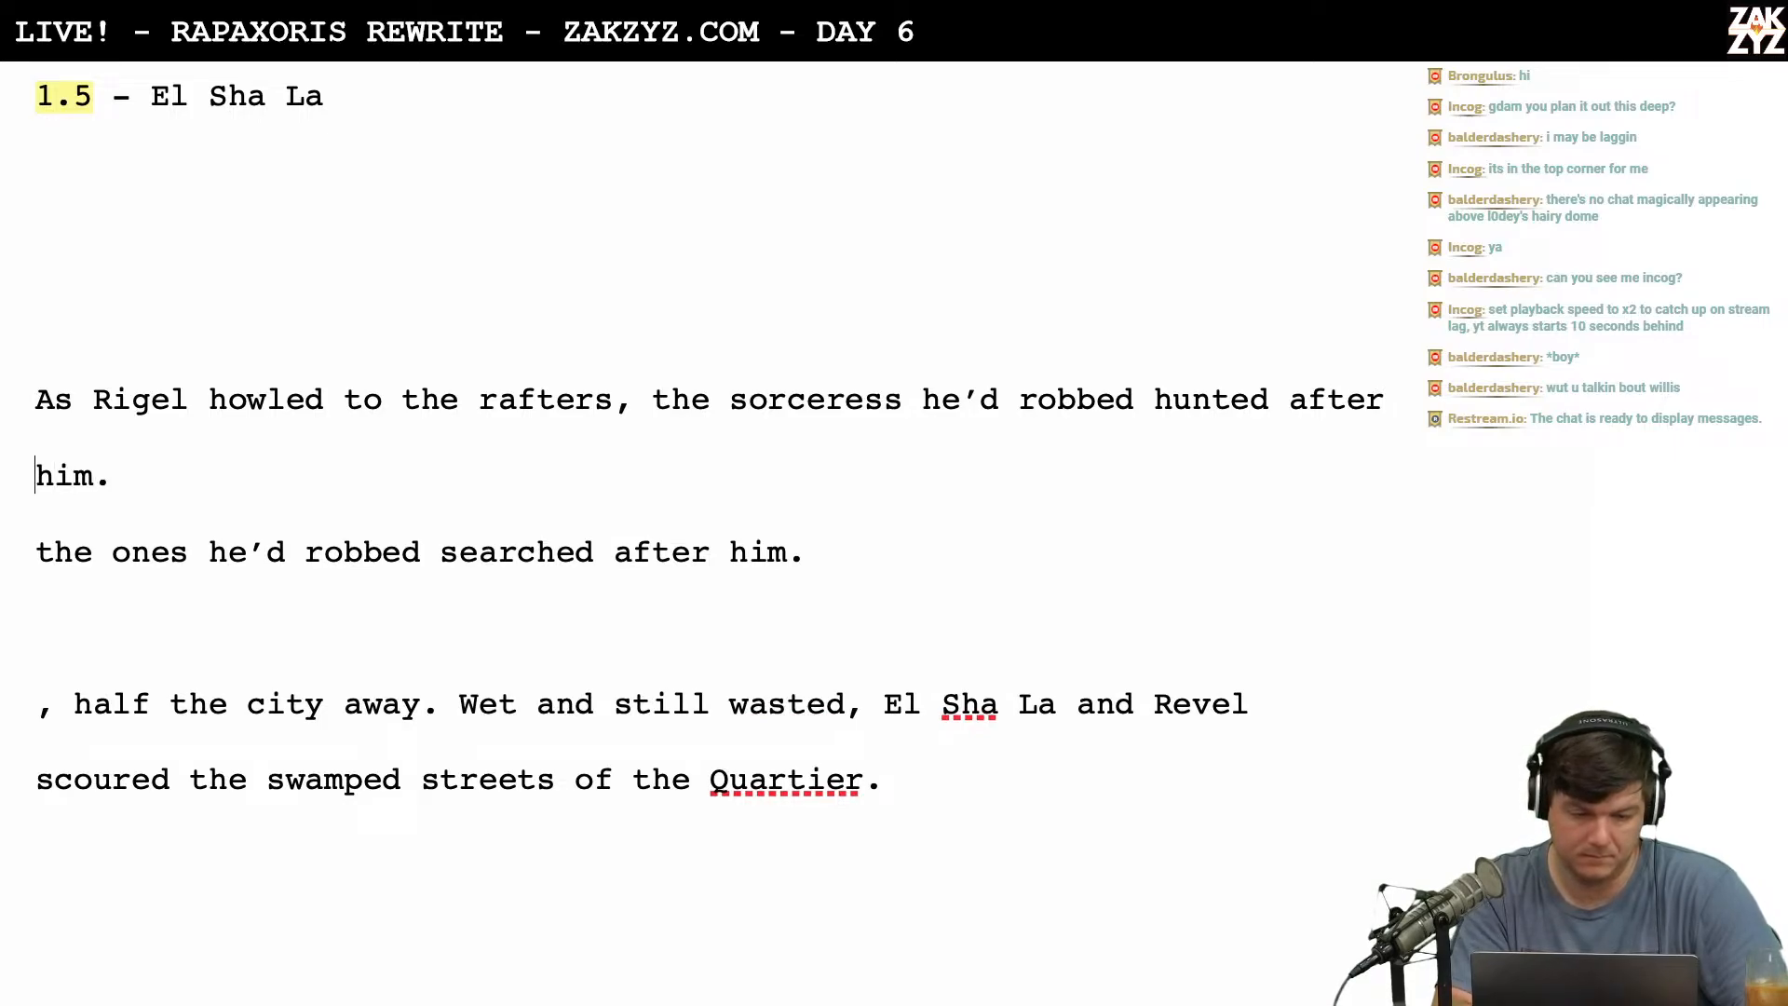
{"action": "key", "text": "BackSpace"}
{"action": "key", "text": "Up"}
{"action": "key", "text": "Down"}
{"action": "key", "text": "Down"}
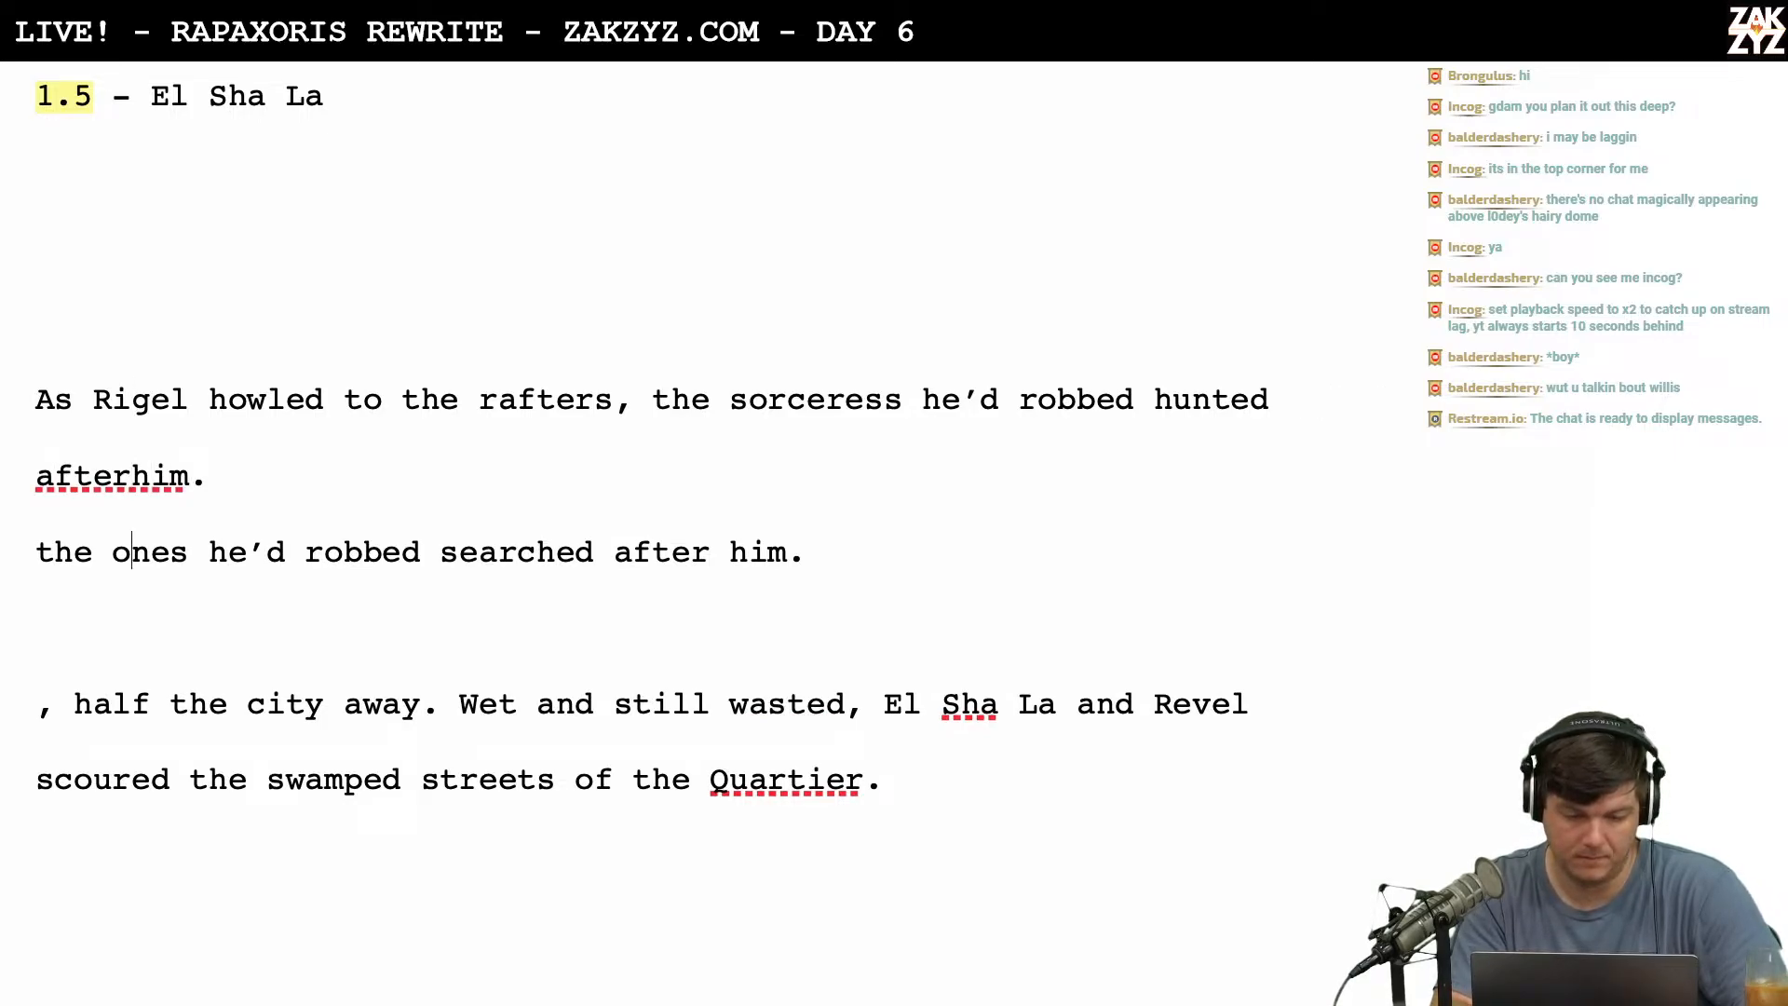
Begin a new second sentence after "hunted after him." with "Wet and still wasted, El Sha La".
{"action": "key", "text": "Up"}
{"action": "key", "text": "End"}
{"action": "type", "text": "Wet and stid"}
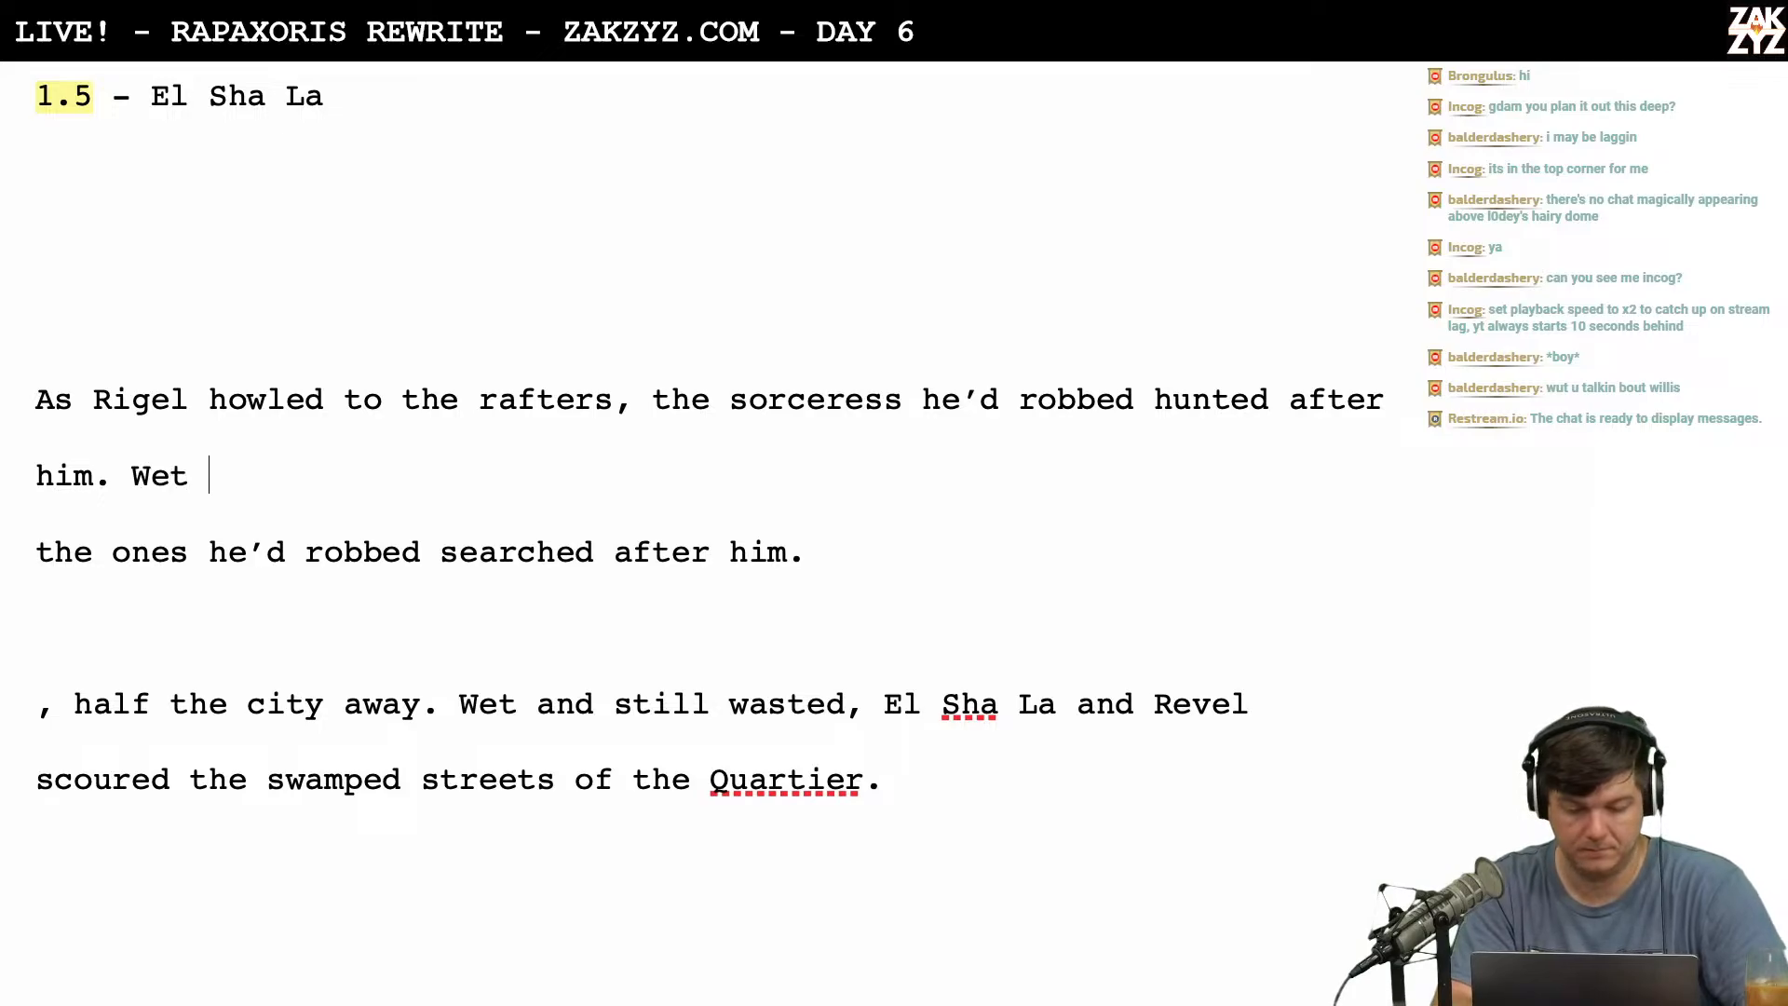
{"action": "key", "text": "BackSpace"}
{"action": "key", "text": "BackSpace"}
{"action": "type", "text": "ill"}
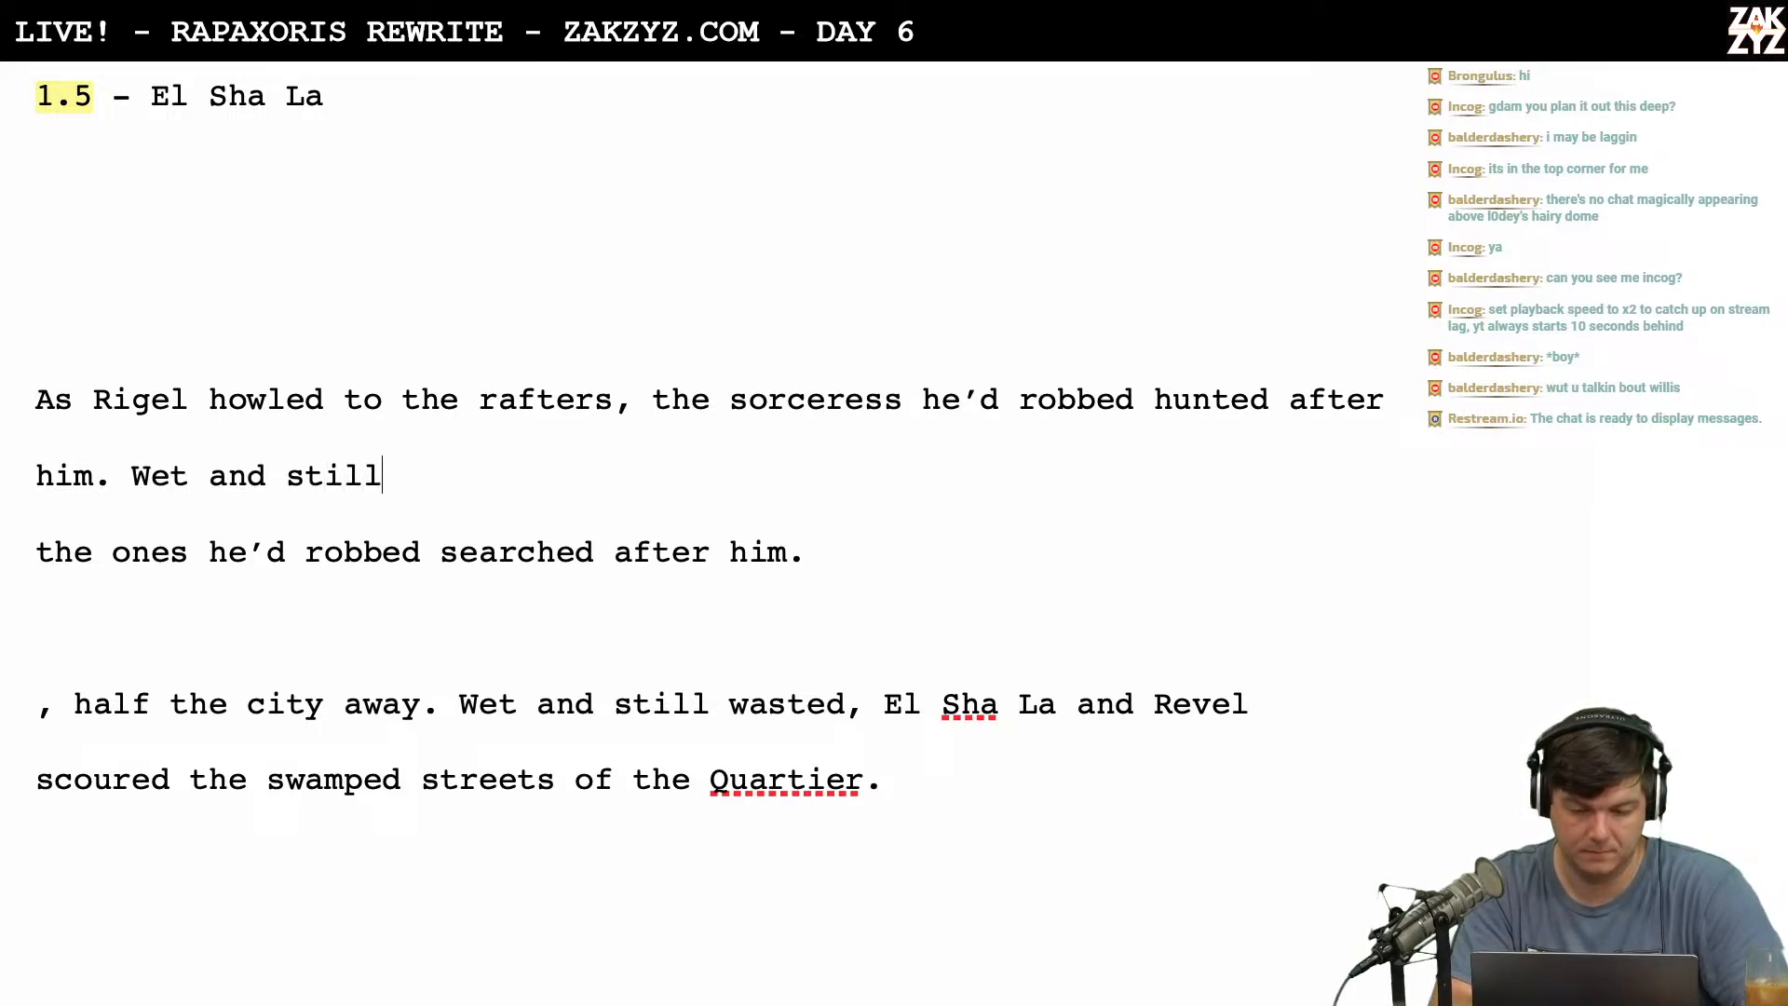
{"action": "type", "text": " wasted, "}
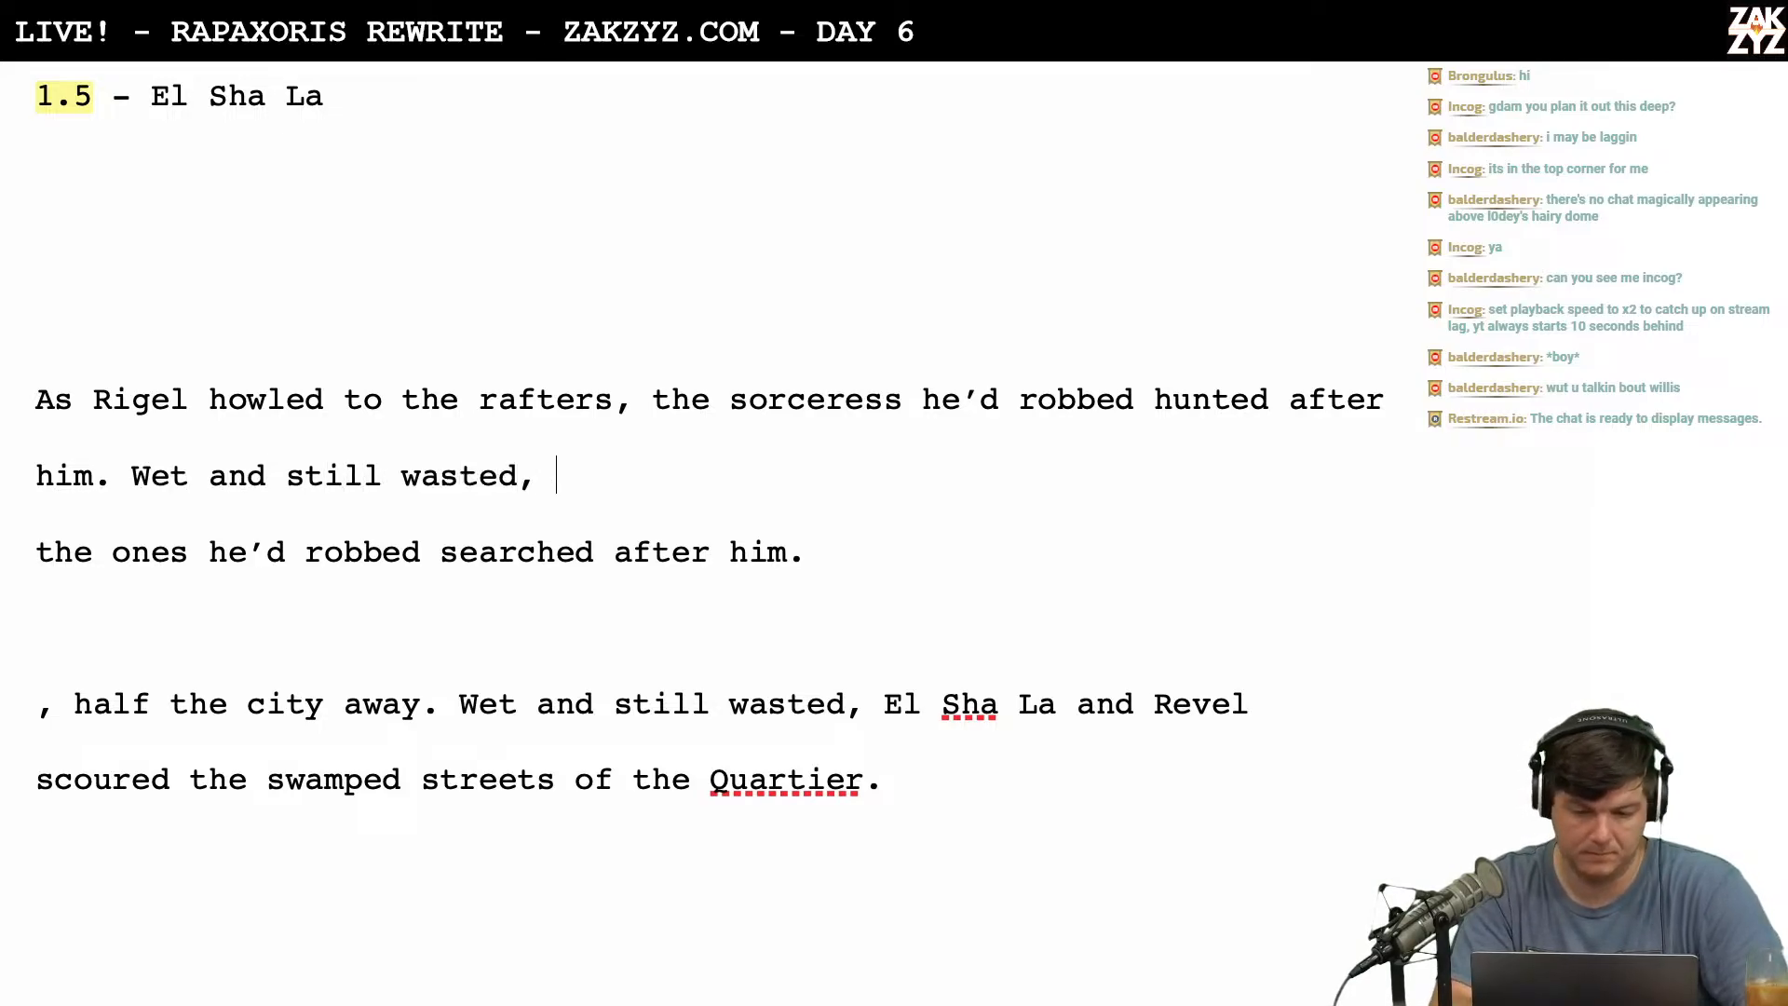
{"action": "type", "text": "El Sha La "}
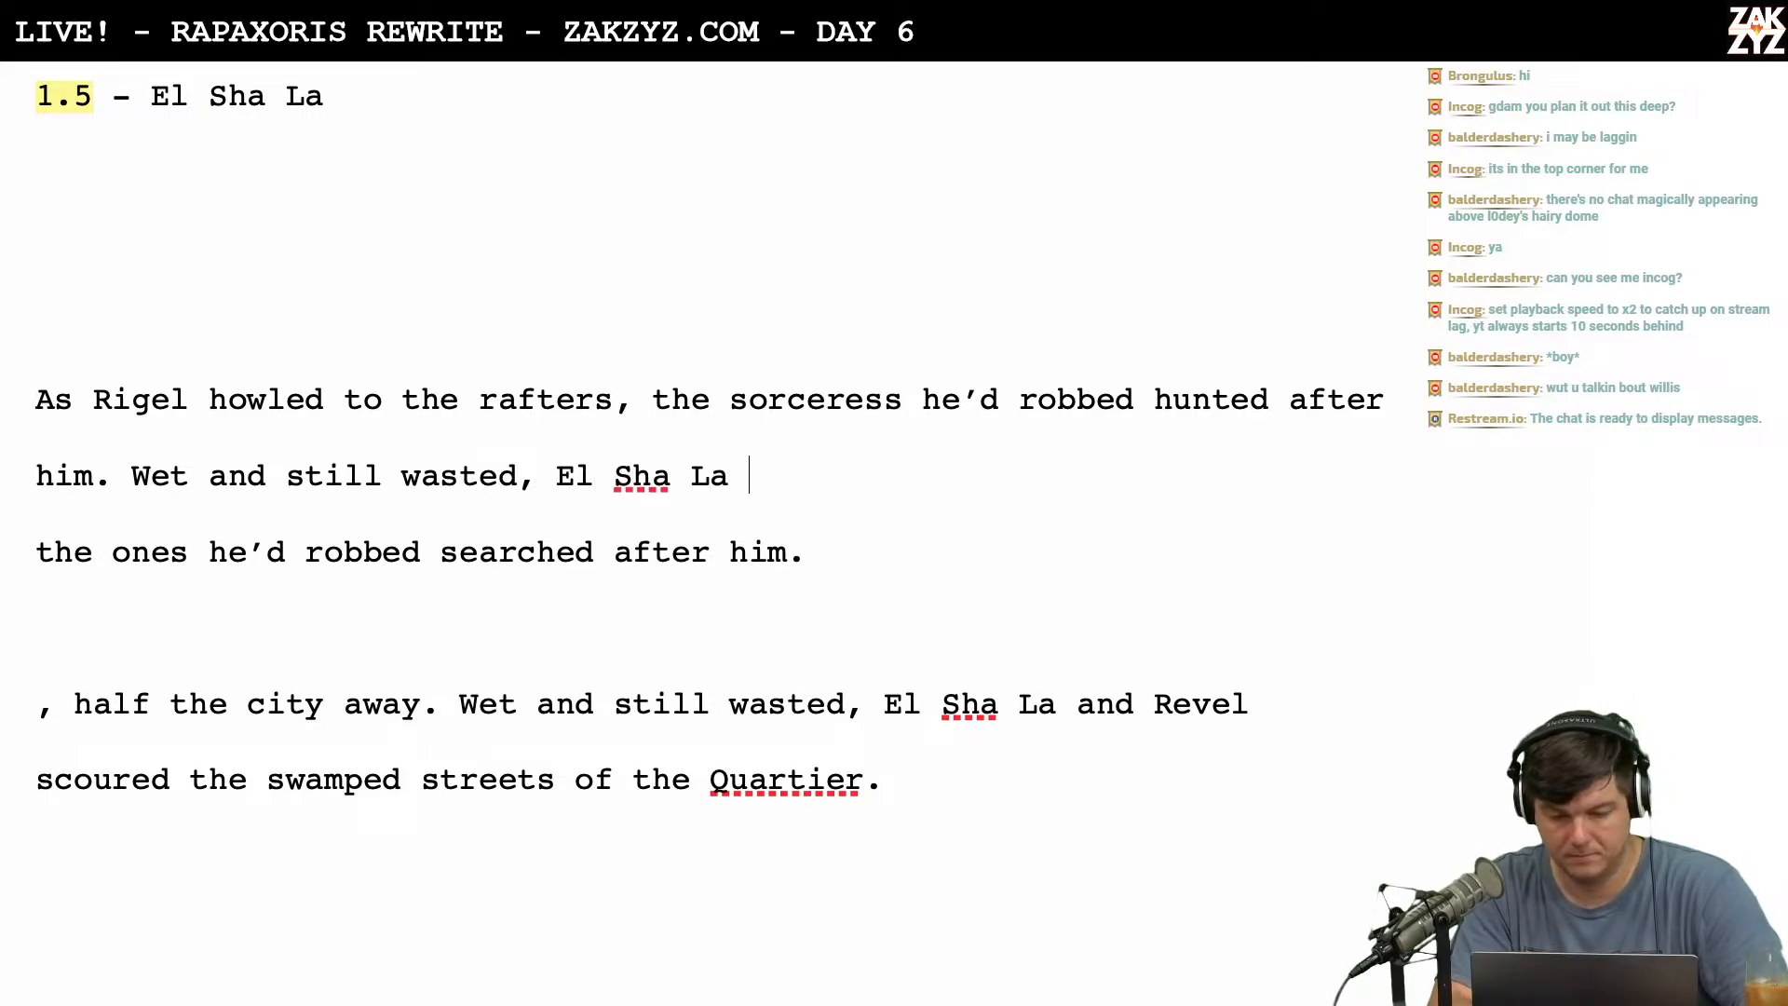
Complete the second sentence with "and revel scoured the swamped streets of the Quartier for any sign of the thief.".
{"action": "type", "text": "and revel scoured the sww"}
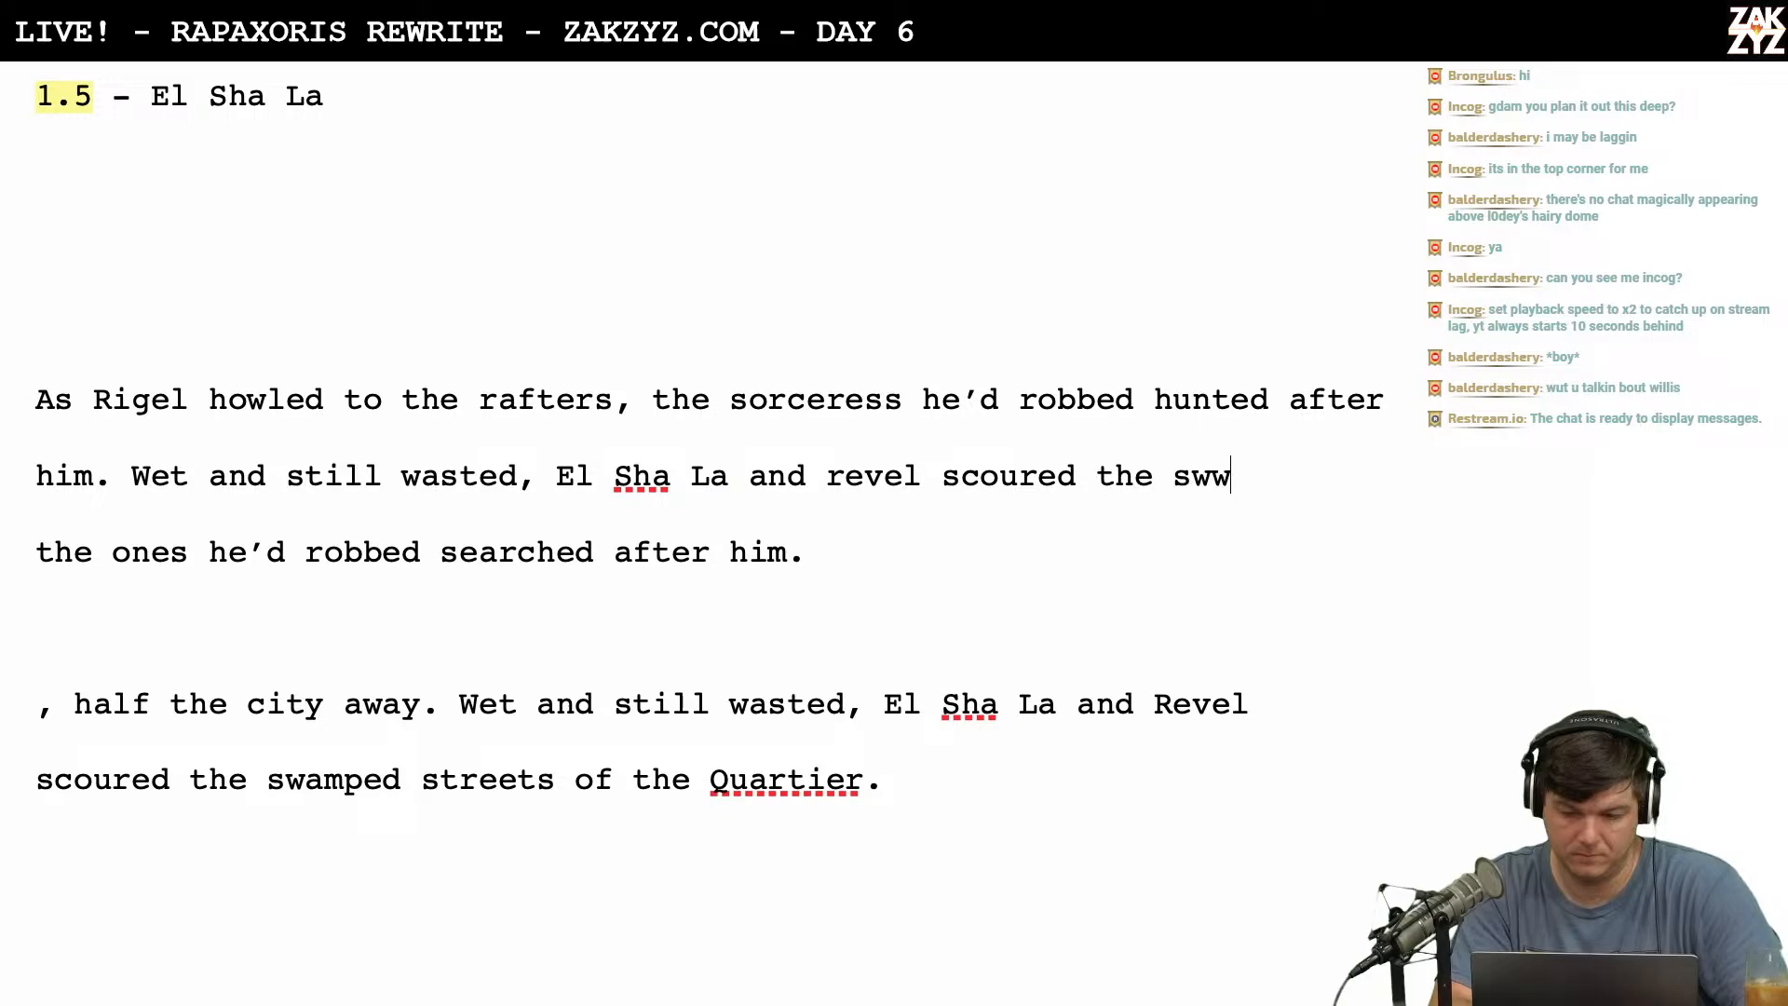
{"action": "key", "text": "BackSpace"}
{"action": "type", "text": "a"}
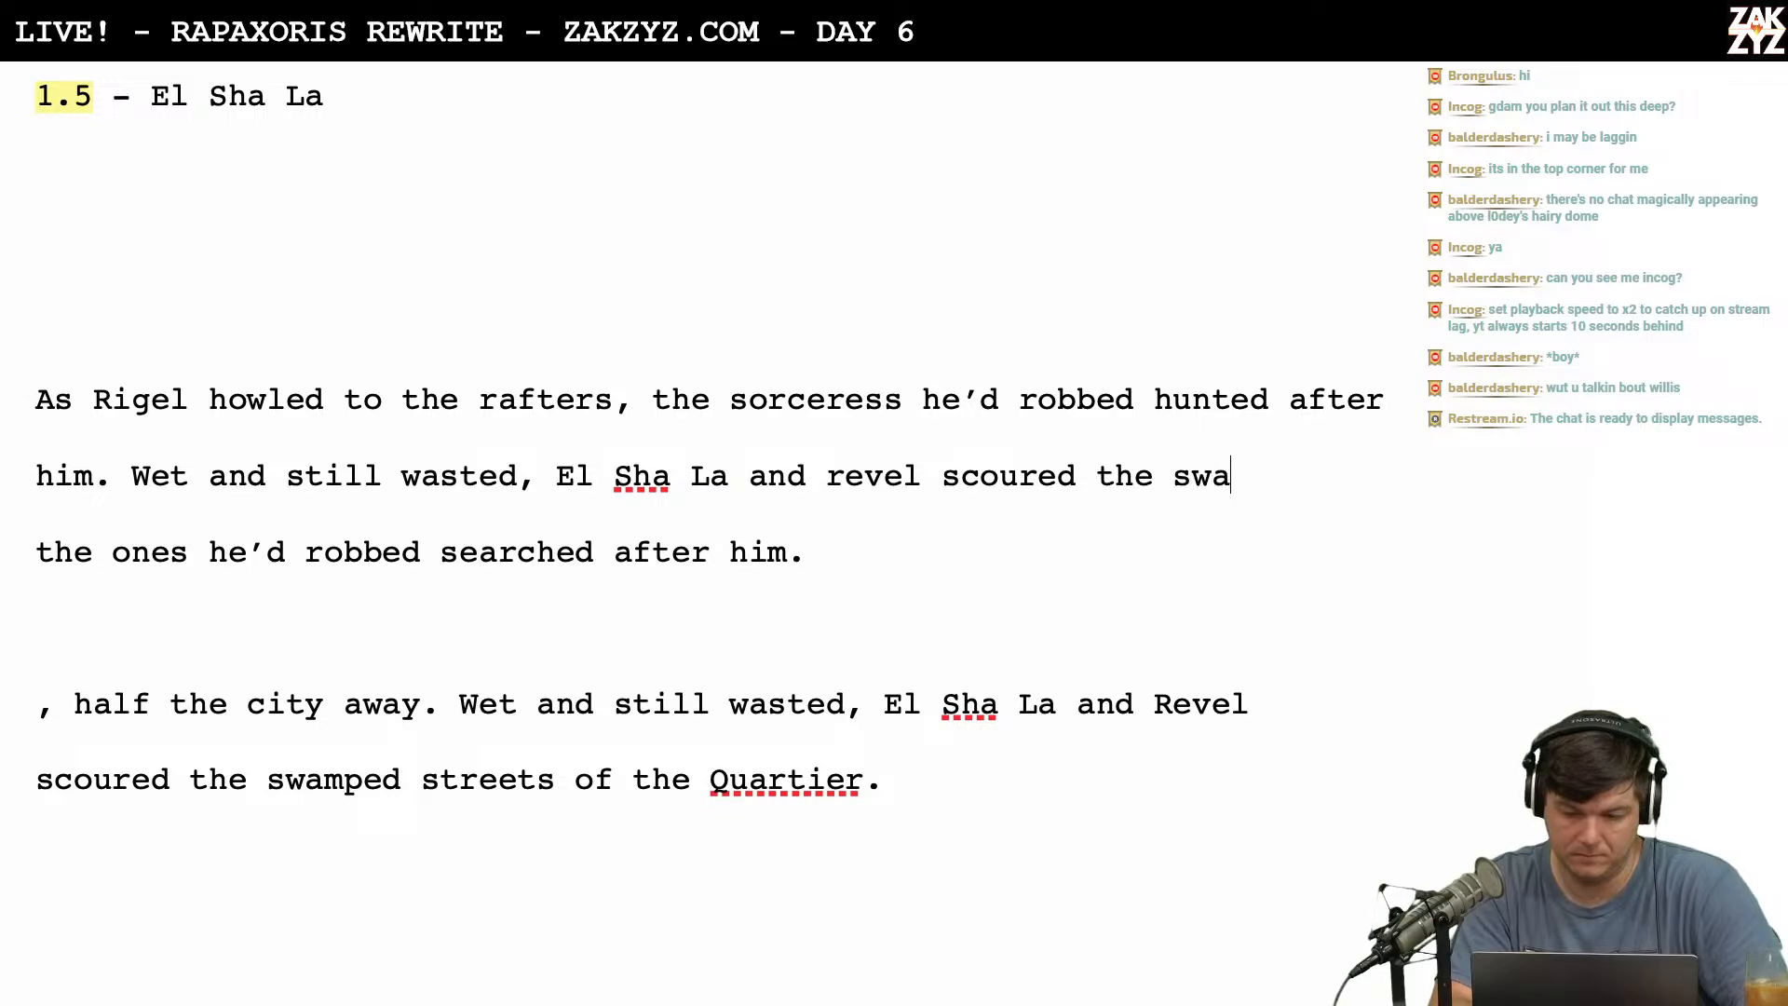
{"action": "type", "text": "mped street s"}
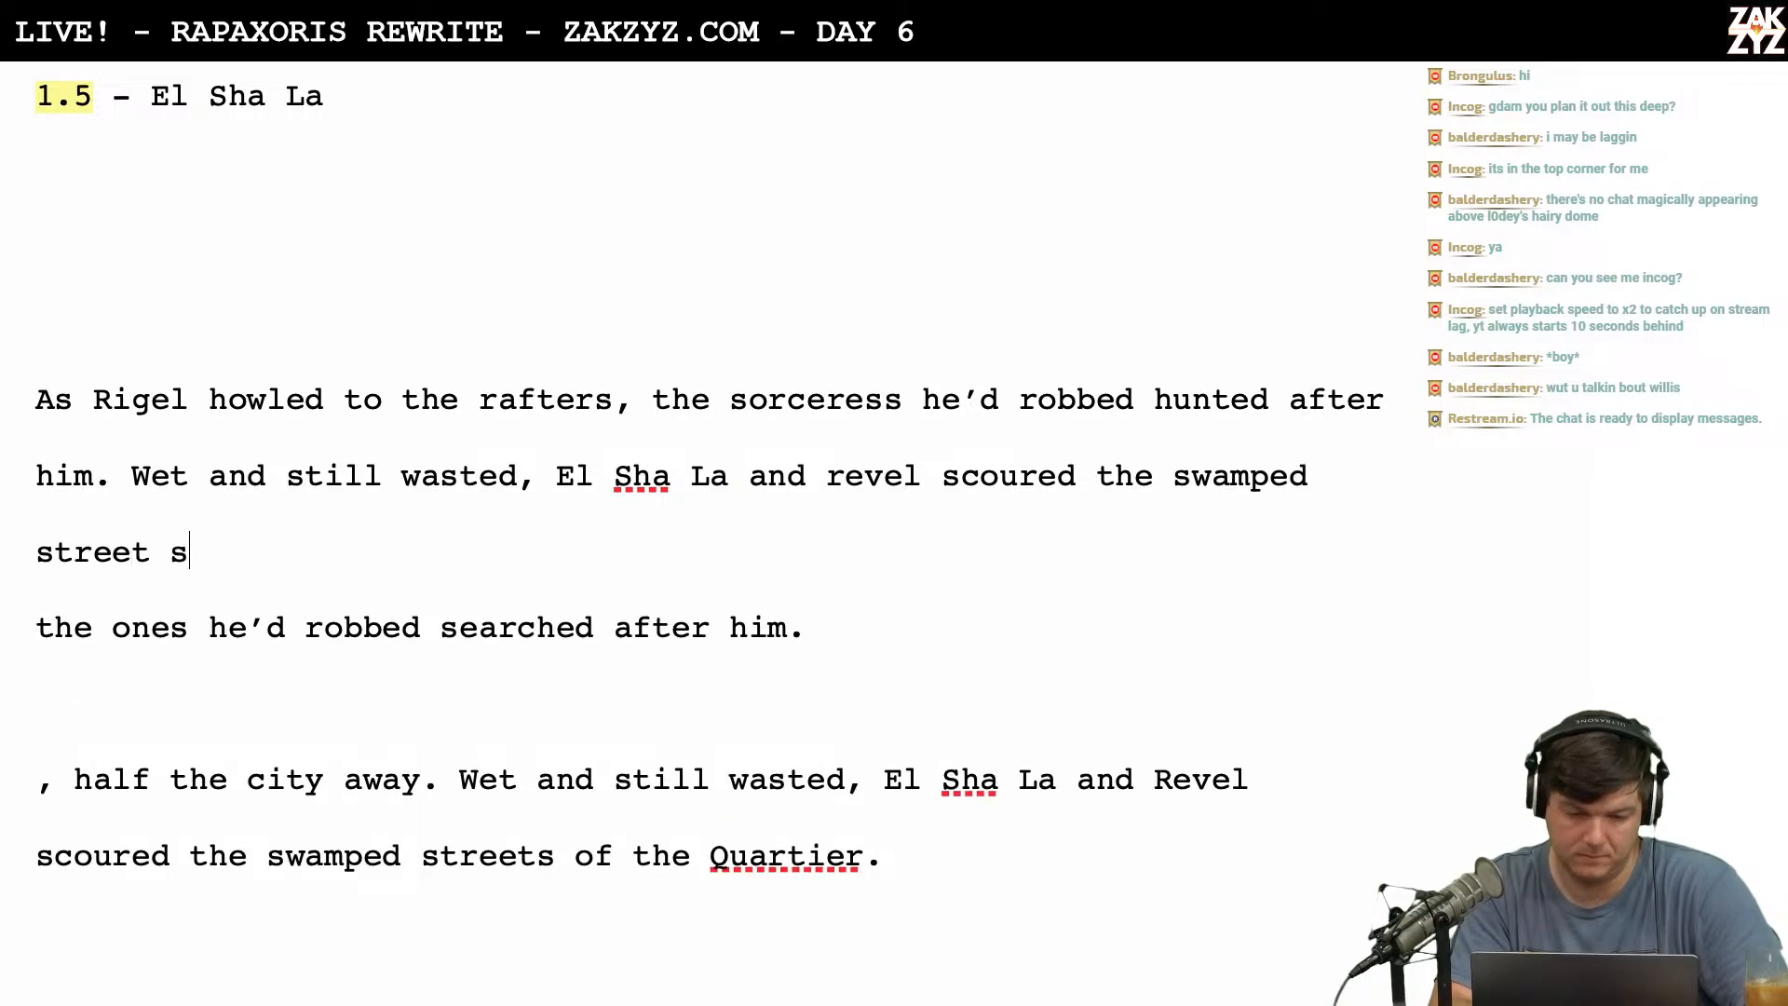
{"action": "key", "text": "BackSpace"}
{"action": "key", "text": "BackSpace"}
{"action": "type", "text": "s of the quar"}
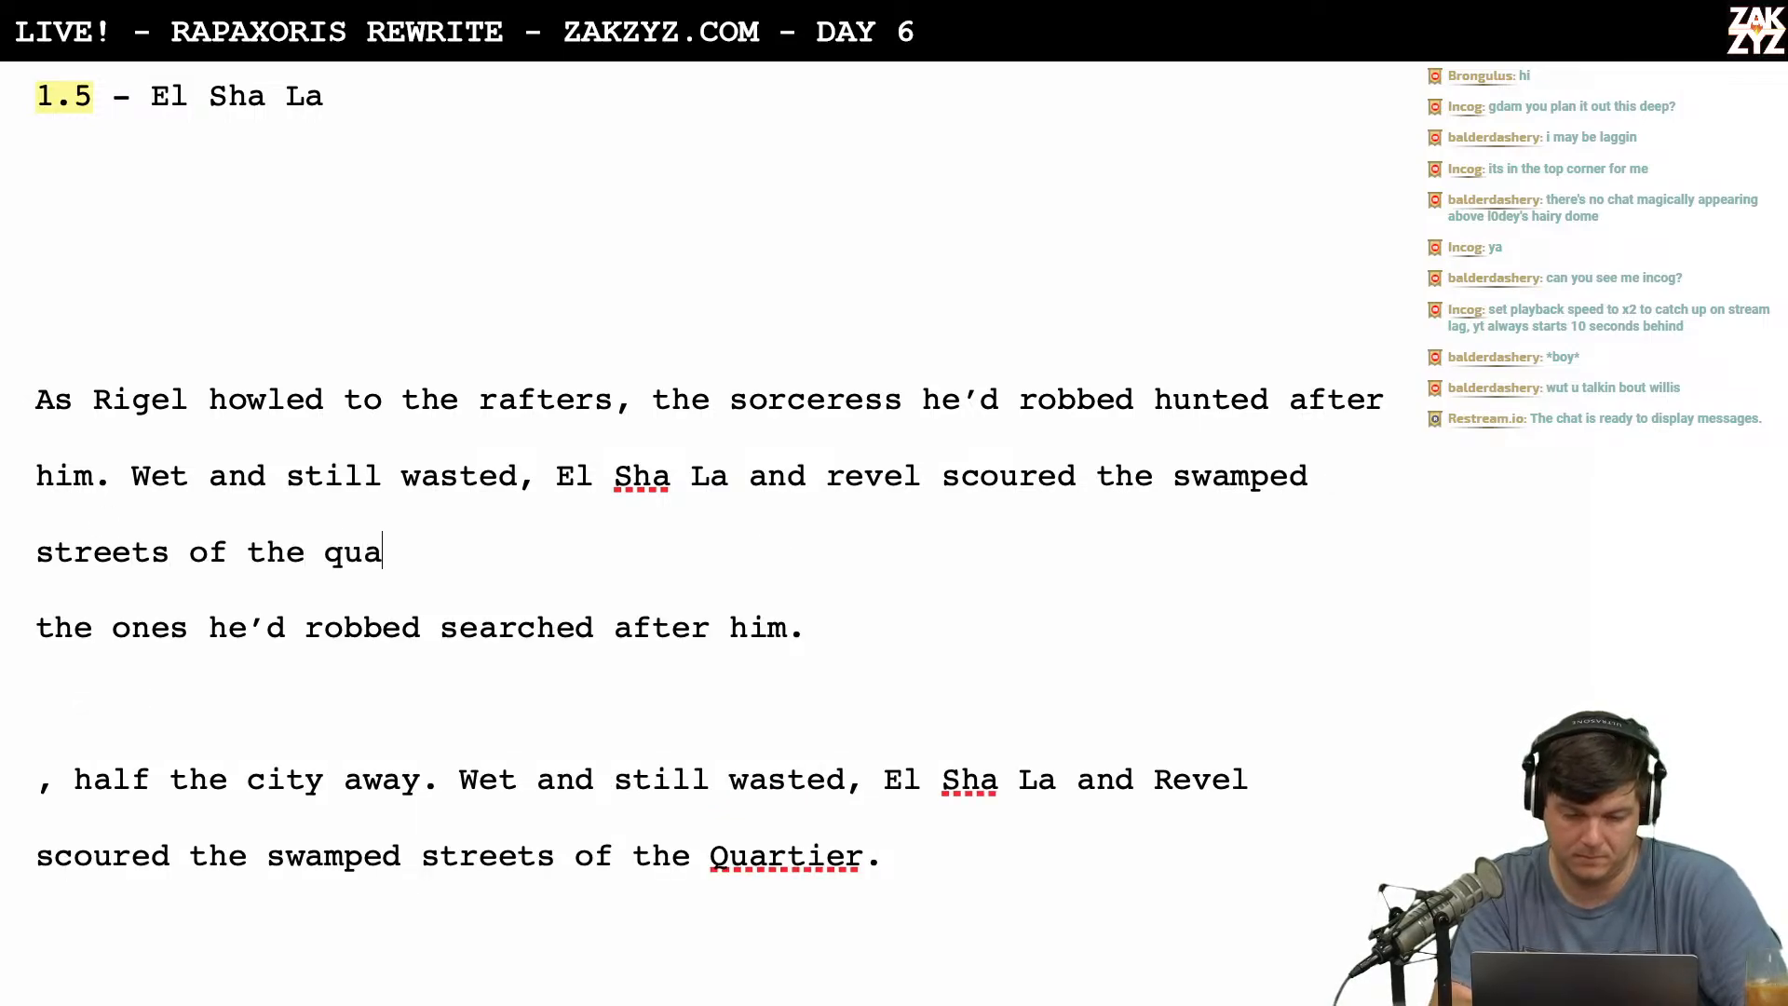
{"action": "key", "text": "BackSpace"}
{"action": "key", "text": "BackSpace"}
{"action": "key", "text": "BackSpace"}
{"action": "key", "text": "BackSpace"}
{"action": "type", "text": "Quart"}
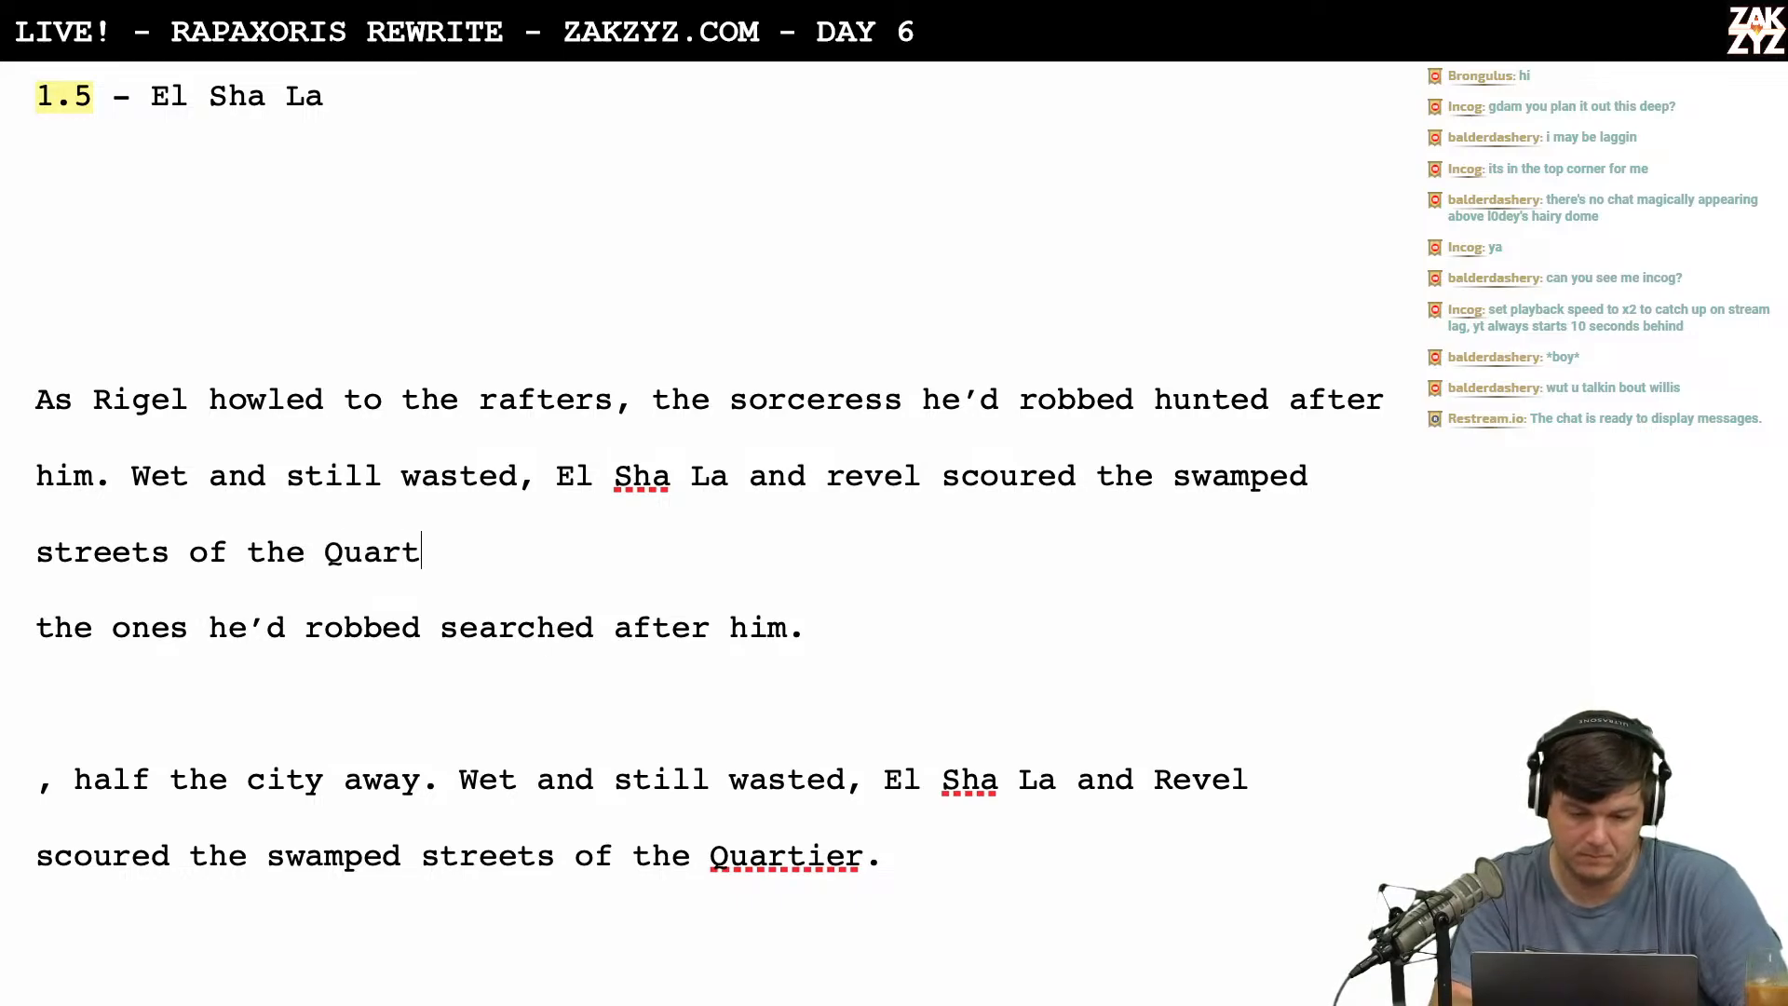
{"action": "type", "text": "ier for any sign of the thief."}
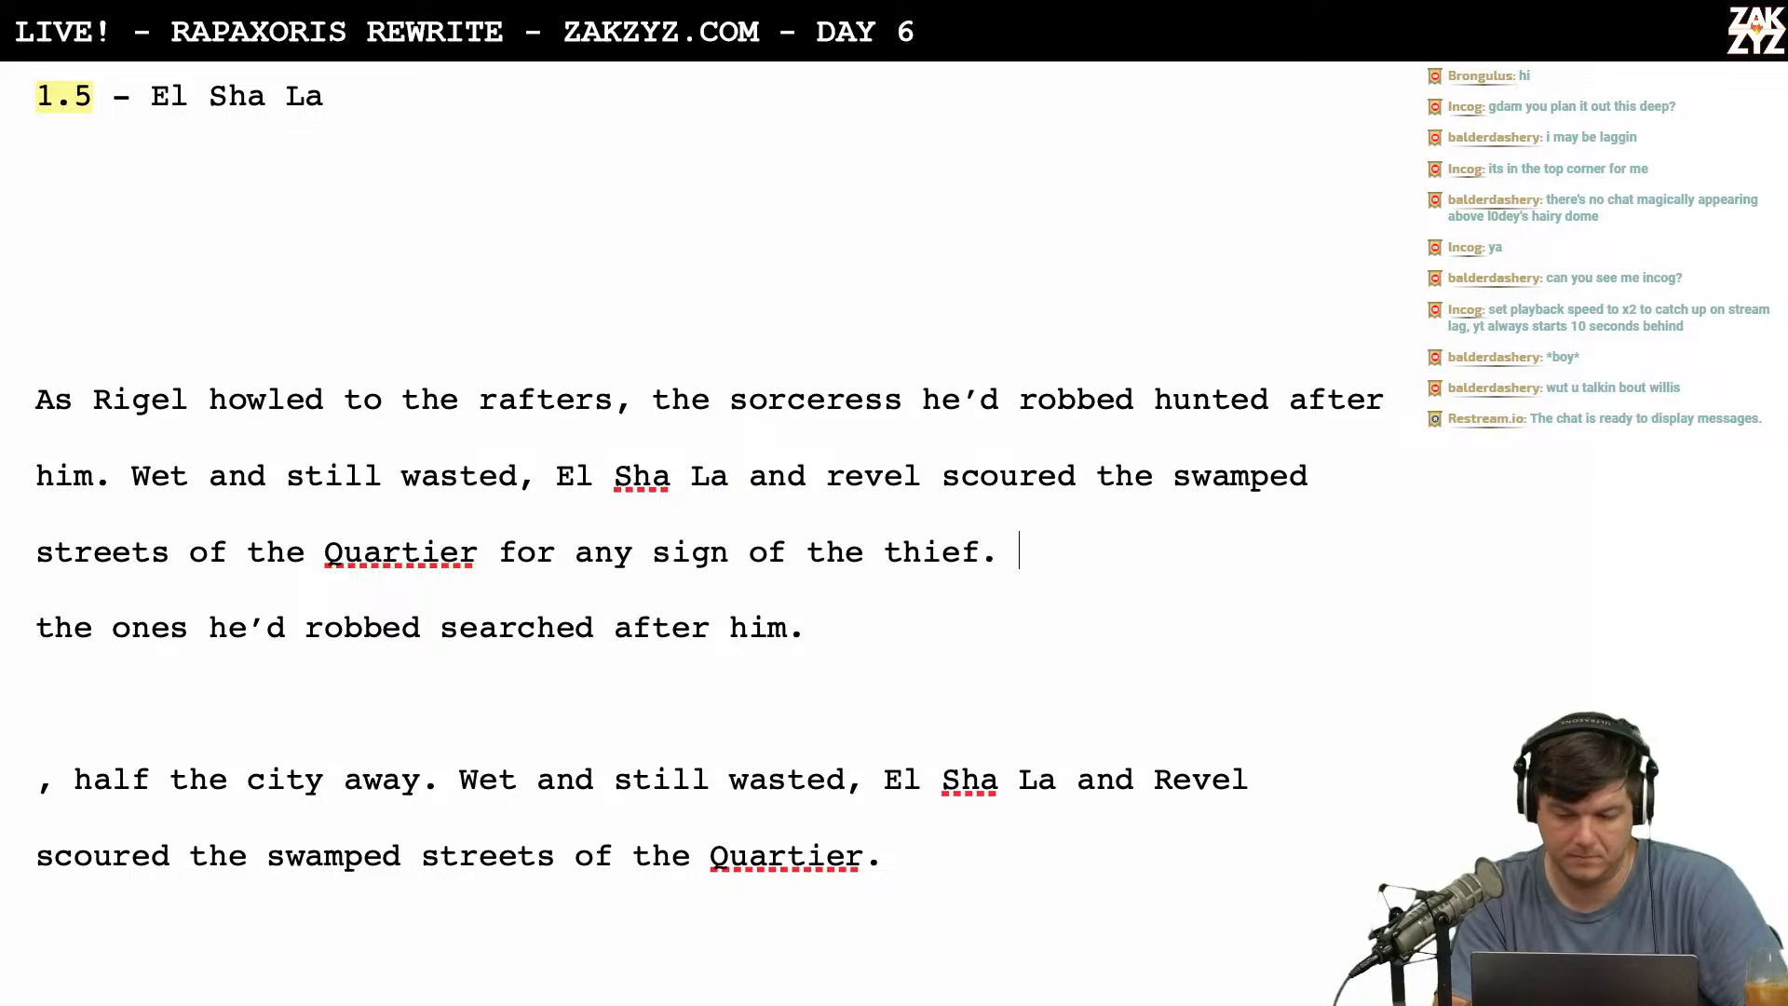
Delete the old text from "the ones he’d robbed" through "They found nothing." and keep "The whole district was shuttered against" on a separate line.
{"action": "key", "text": "shift+Down"}
{"action": "key", "text": "shift+Down"}
{"action": "key", "text": "shift+Down"}
{"action": "key", "text": "shift+Down"}
{"action": "key", "text": "shift+Down"}
{"action": "key", "text": "shift+Down"}
{"action": "key", "text": "shift+Down"}
{"action": "key", "text": "shift+Down"}
{"action": "key", "text": "shift+Down"}
{"action": "key", "text": "shift+Down"}
{"action": "key", "text": "shift+Down"}
{"action": "key", "text": "shift+Down"}
{"action": "key", "text": "shift+Down"}
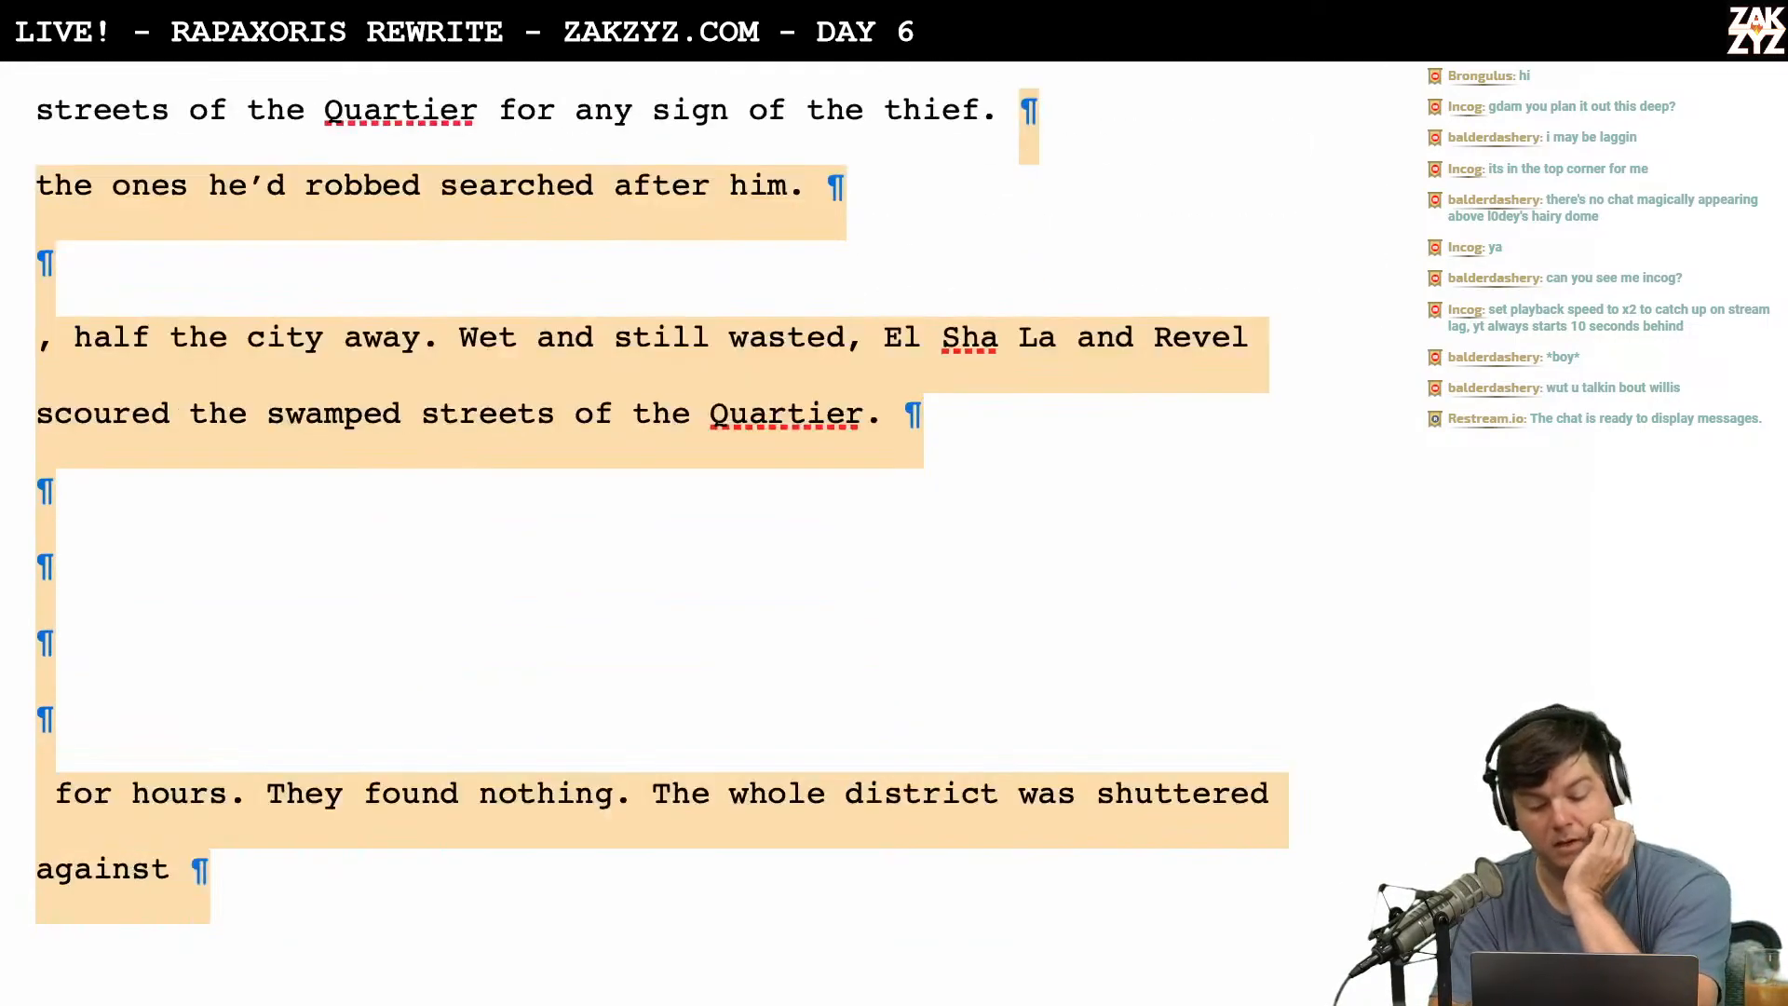
{"action": "key", "text": "shift+Up"}
{"action": "key", "text": "shift+Up"}
{"action": "key", "text": "shift+Up"}
{"action": "key", "text": "shift+Up"}
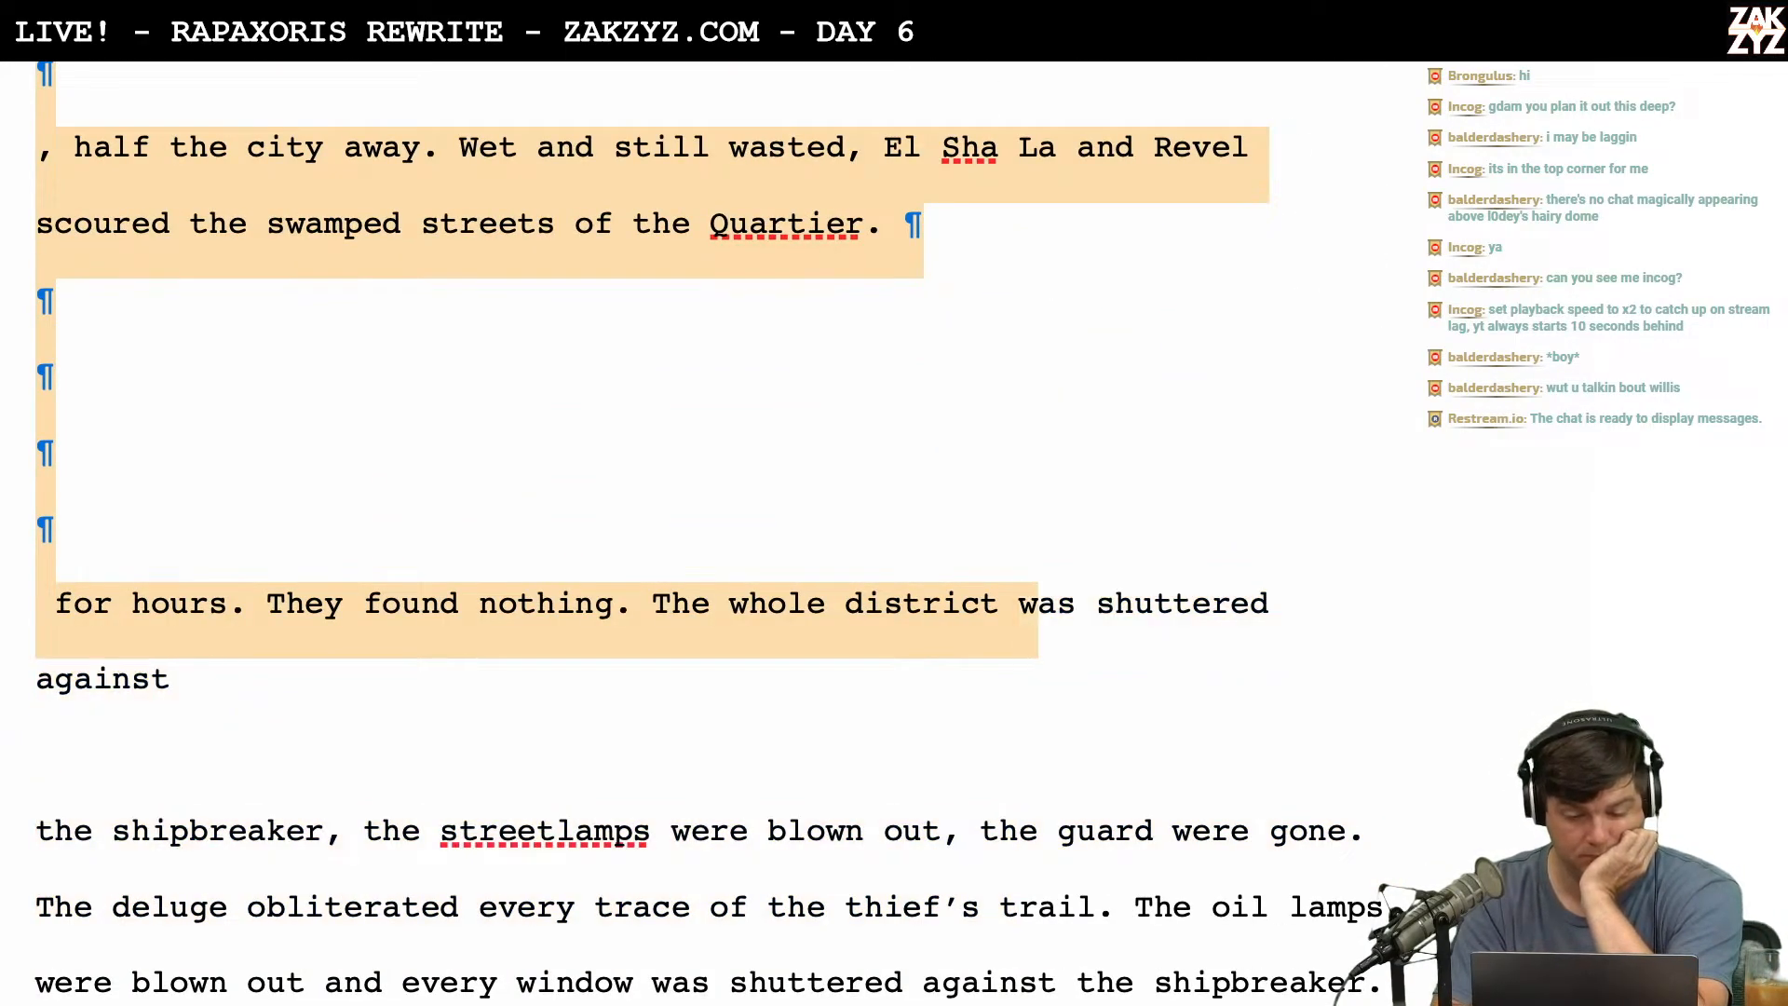
{"action": "key", "text": "shift+Home"}
{"action": "key", "text": "shift+Right"}
{"action": "key", "text": "shift+Right"}
{"action": "key", "text": "shift+Right"}
{"action": "key", "text": "shift+Right"}
{"action": "key", "text": "shift+Right"}
{"action": "key", "text": "shift+Right"}
{"action": "key", "text": "shift+Right"}
{"action": "key", "text": "shift+Right"}
{"action": "key", "text": "shift+Right"}
{"action": "key", "text": "shift+Right"}
{"action": "key", "text": "shift+Right"}
{"action": "key", "text": "shift+Right"}
{"action": "key", "text": "shift+Right"}
{"action": "key", "text": "shift+Right"}
{"action": "key", "text": "shift+Right"}
{"action": "key", "text": "shift+Right"}
{"action": "key", "text": "shift+Right"}
{"action": "key", "text": "shift+Right"}
{"action": "key", "text": "shift+Right"}
{"action": "key", "text": "shift+Right"}
{"action": "key", "text": "shift+Right"}
{"action": "key", "text": "shift+Right"}
{"action": "key", "text": "shift+Right"}
{"action": "key", "text": "shift+Right"}
{"action": "key", "text": "shift+Right"}
{"action": "key", "text": "shift+Right"}
{"action": "key", "text": "shift+Right"}
{"action": "key", "text": "shift+Right"}
{"action": "key", "text": "shift+Right"}
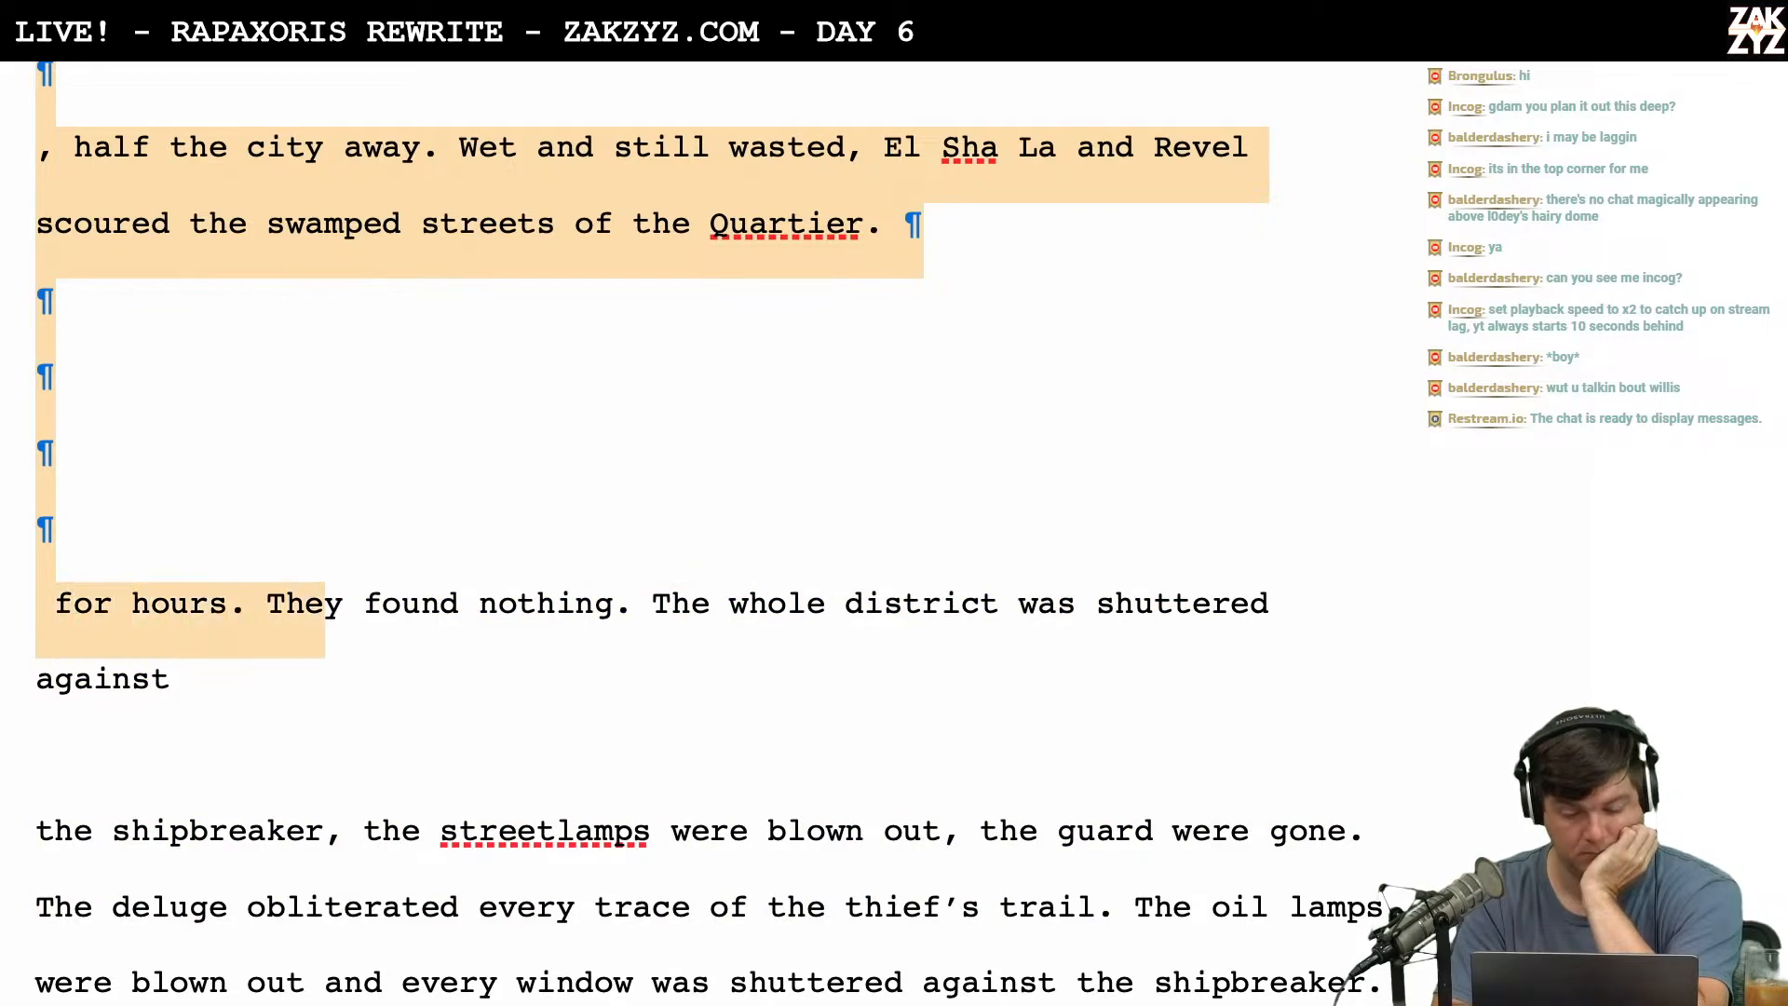
{"action": "key", "text": "shift+Right"}
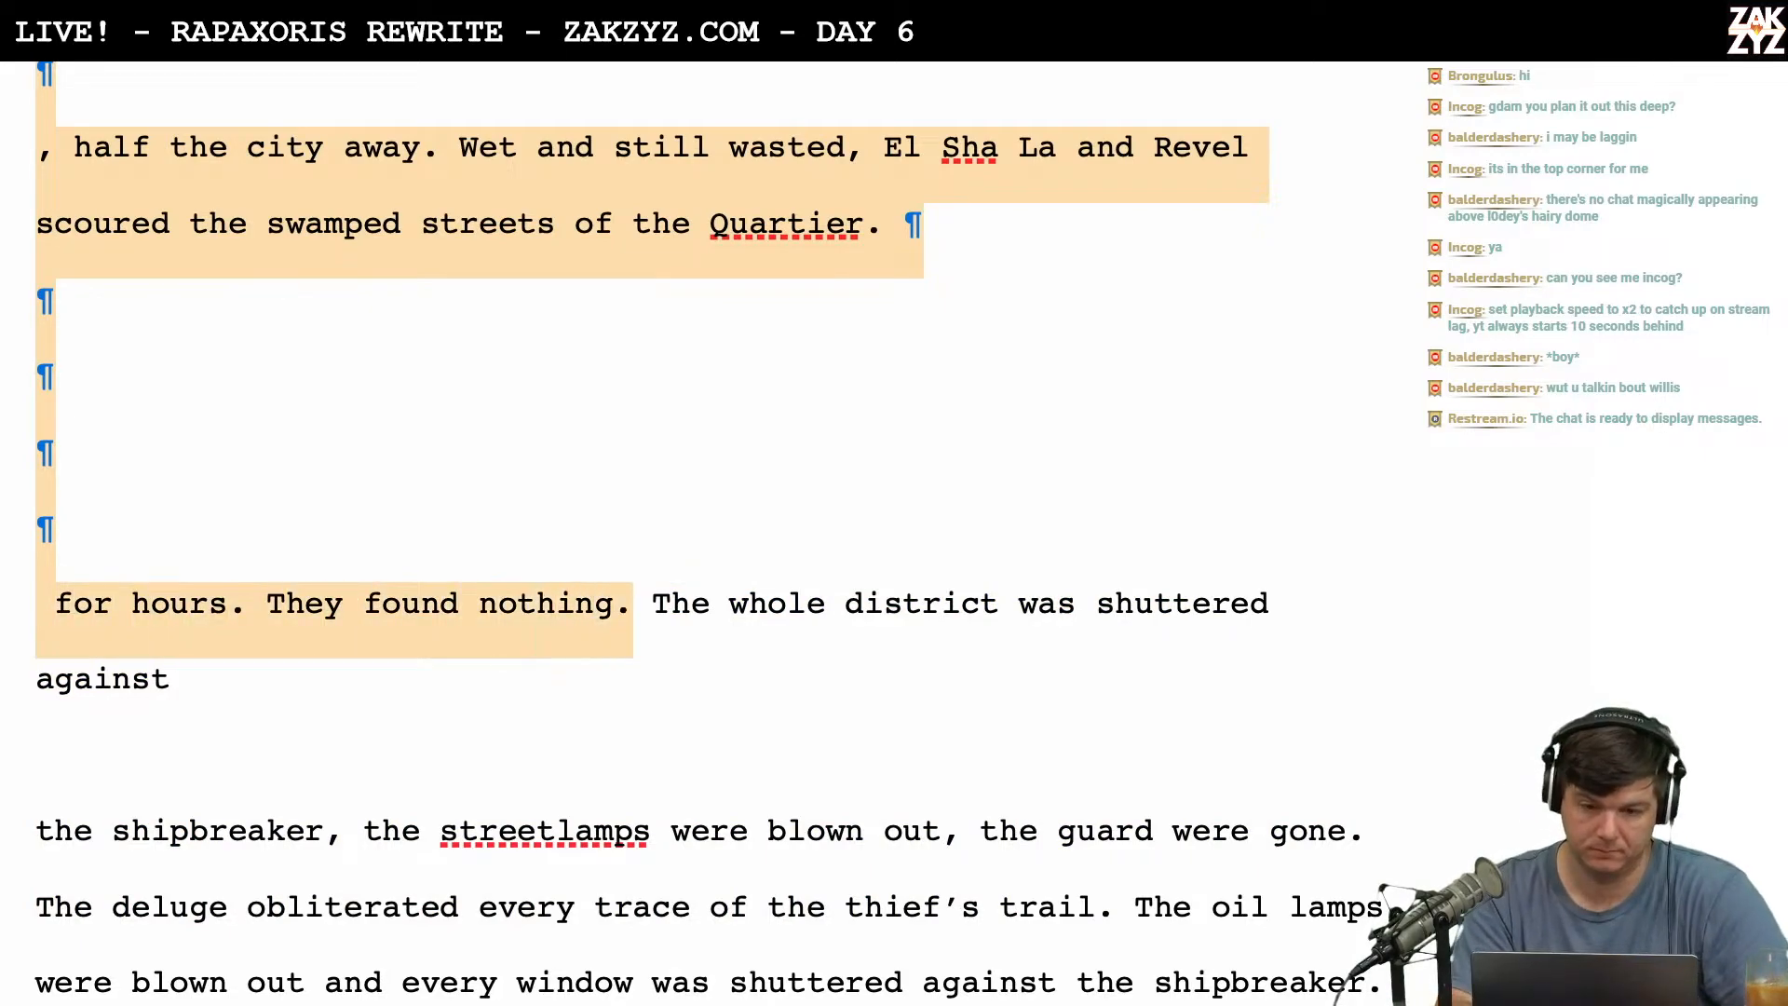
{"action": "key", "text": "BackSpace"}
{"action": "key", "text": "Return"}
{"action": "key", "text": "Up"}
{"action": "key", "text": "Up"}
{"action": "key", "text": "Up"}
{"action": "key", "text": "Up"}
{"action": "key", "text": "Up"}
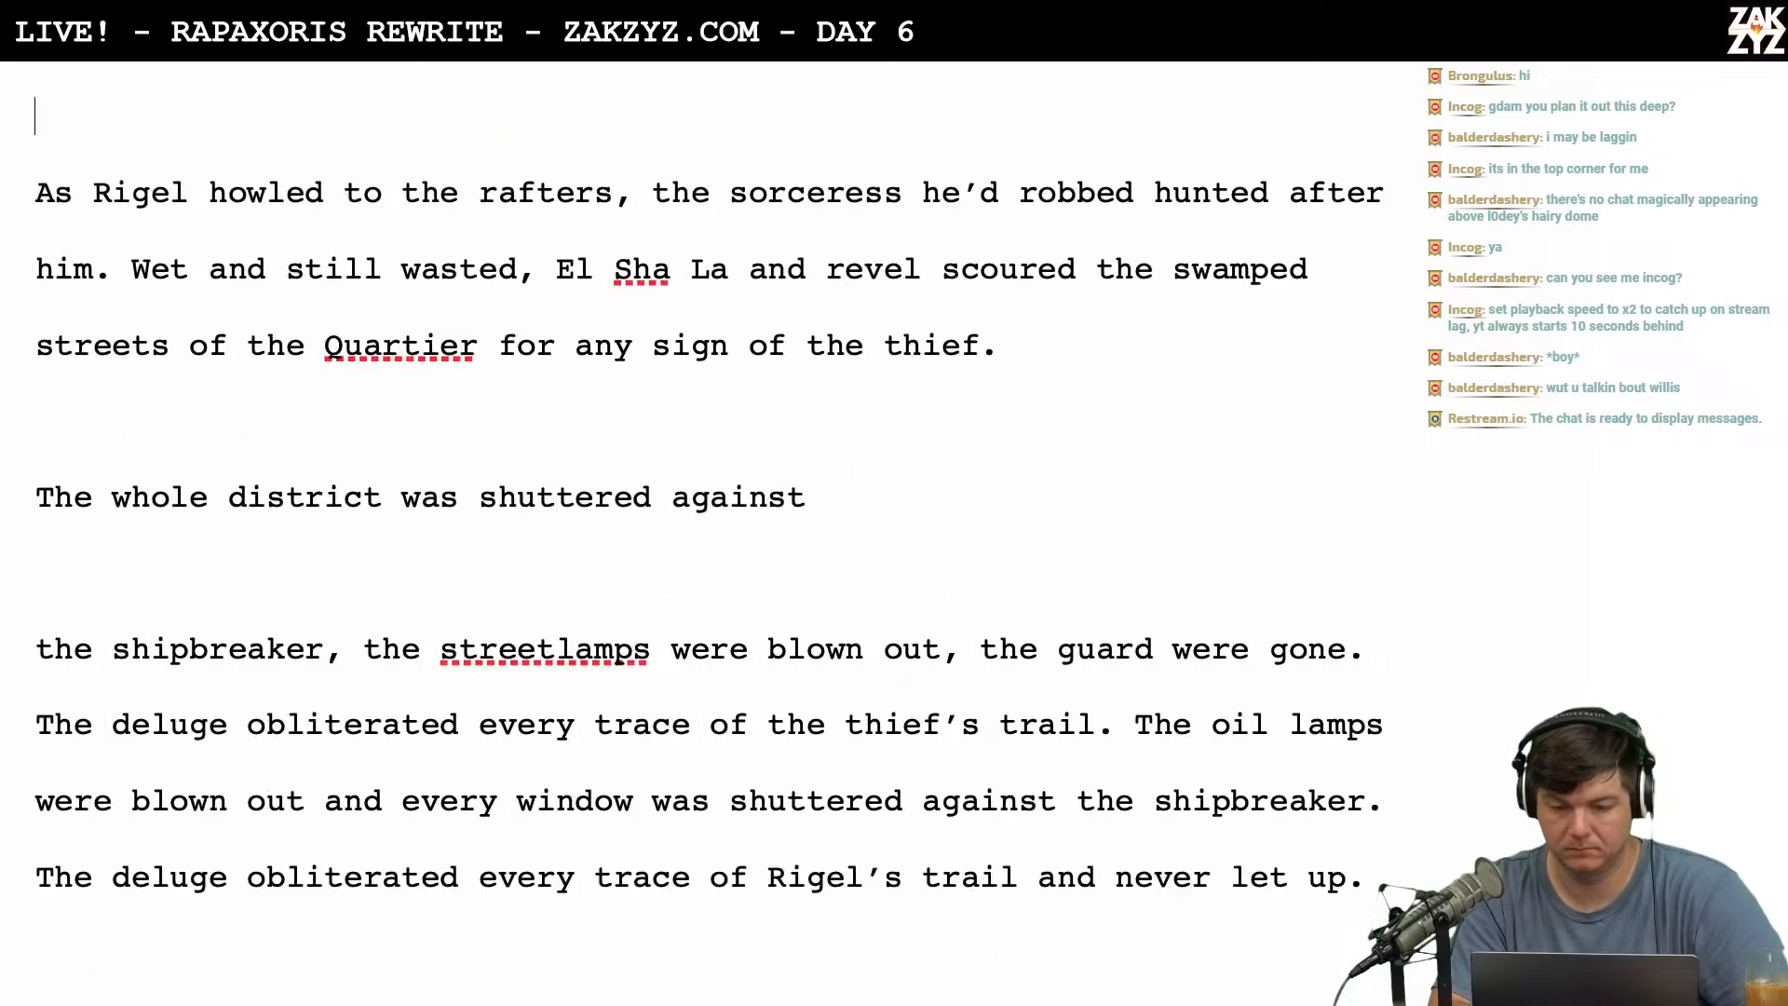
{"action": "scroll", "coordinate": [689, 400], "scroll_direction": "down", "scroll_amount": 2}
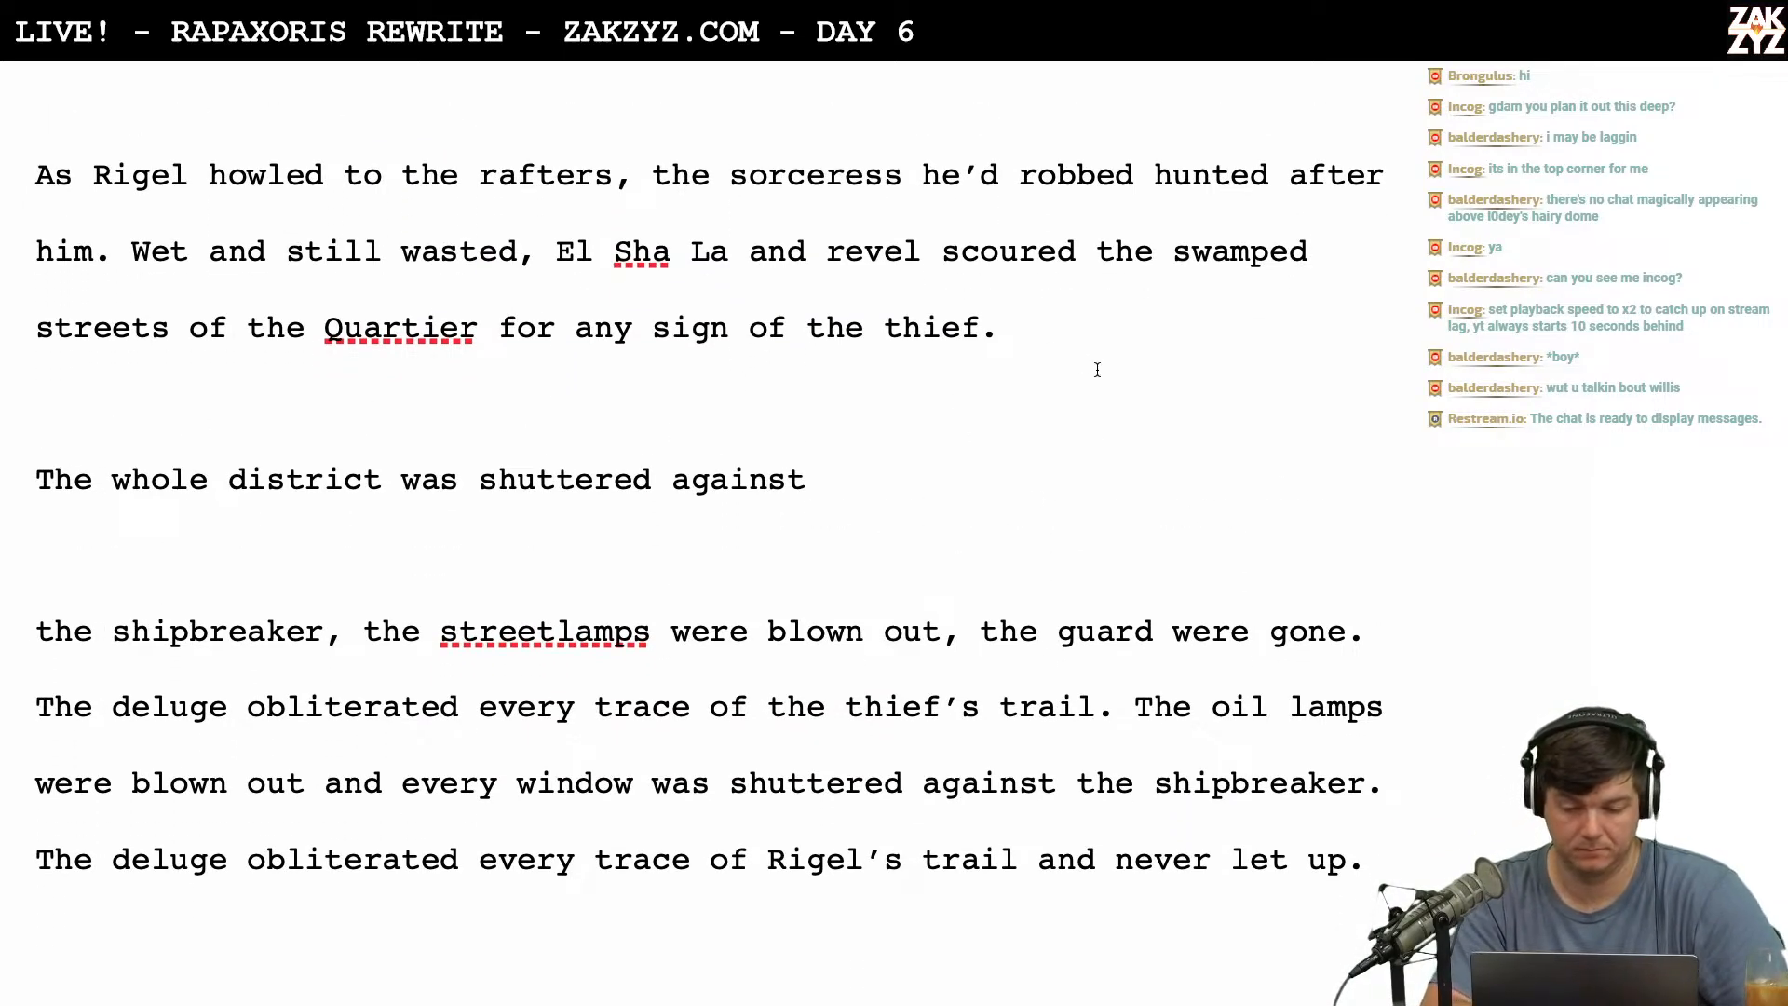
{"action": "left_click", "coordinate": [1097, 370]}
{"action": "type", "text": "Every"}
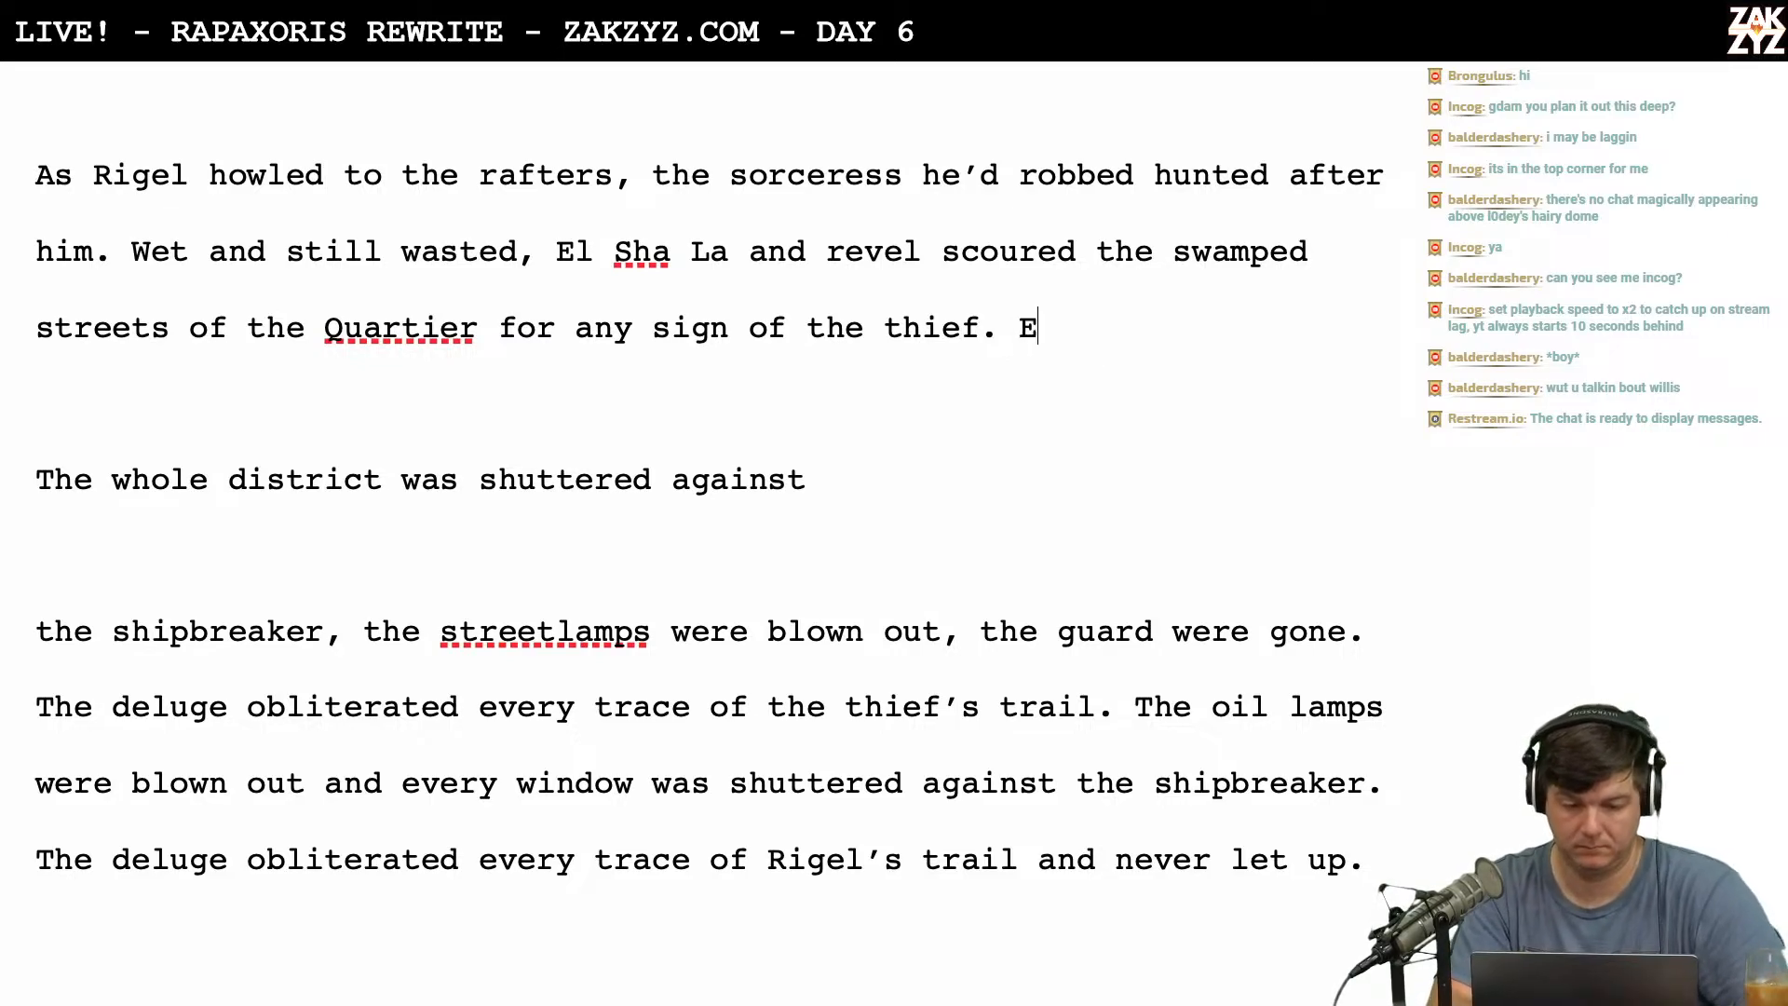
{"action": "key", "text": "BackSpace"}
{"action": "key", "text": "BackSpace"}
{"action": "key", "text": "BackSpace"}
{"action": "key", "text": "BackSpace"}
{"action": "key", "text": "BackSpace"}
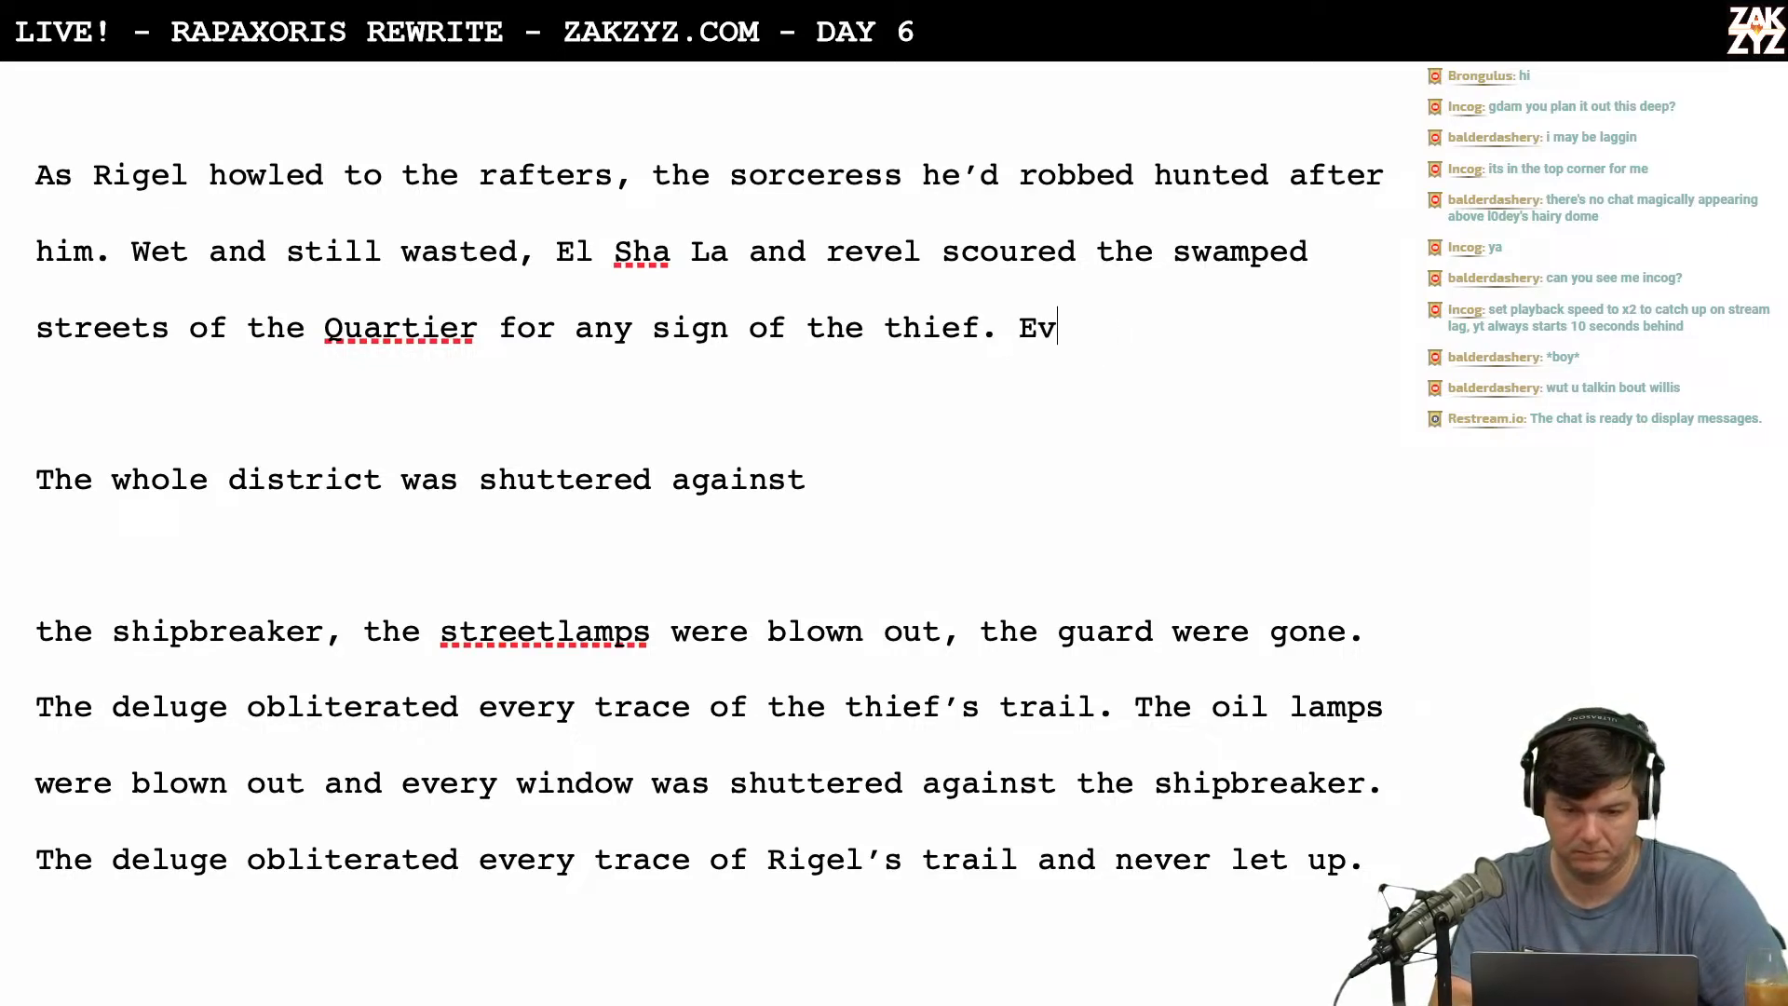
Add a third sentence after "any sign of the thief." reading "The district was deserted, the streetlamps were blown out".
{"action": "type", "text": "The distri"}
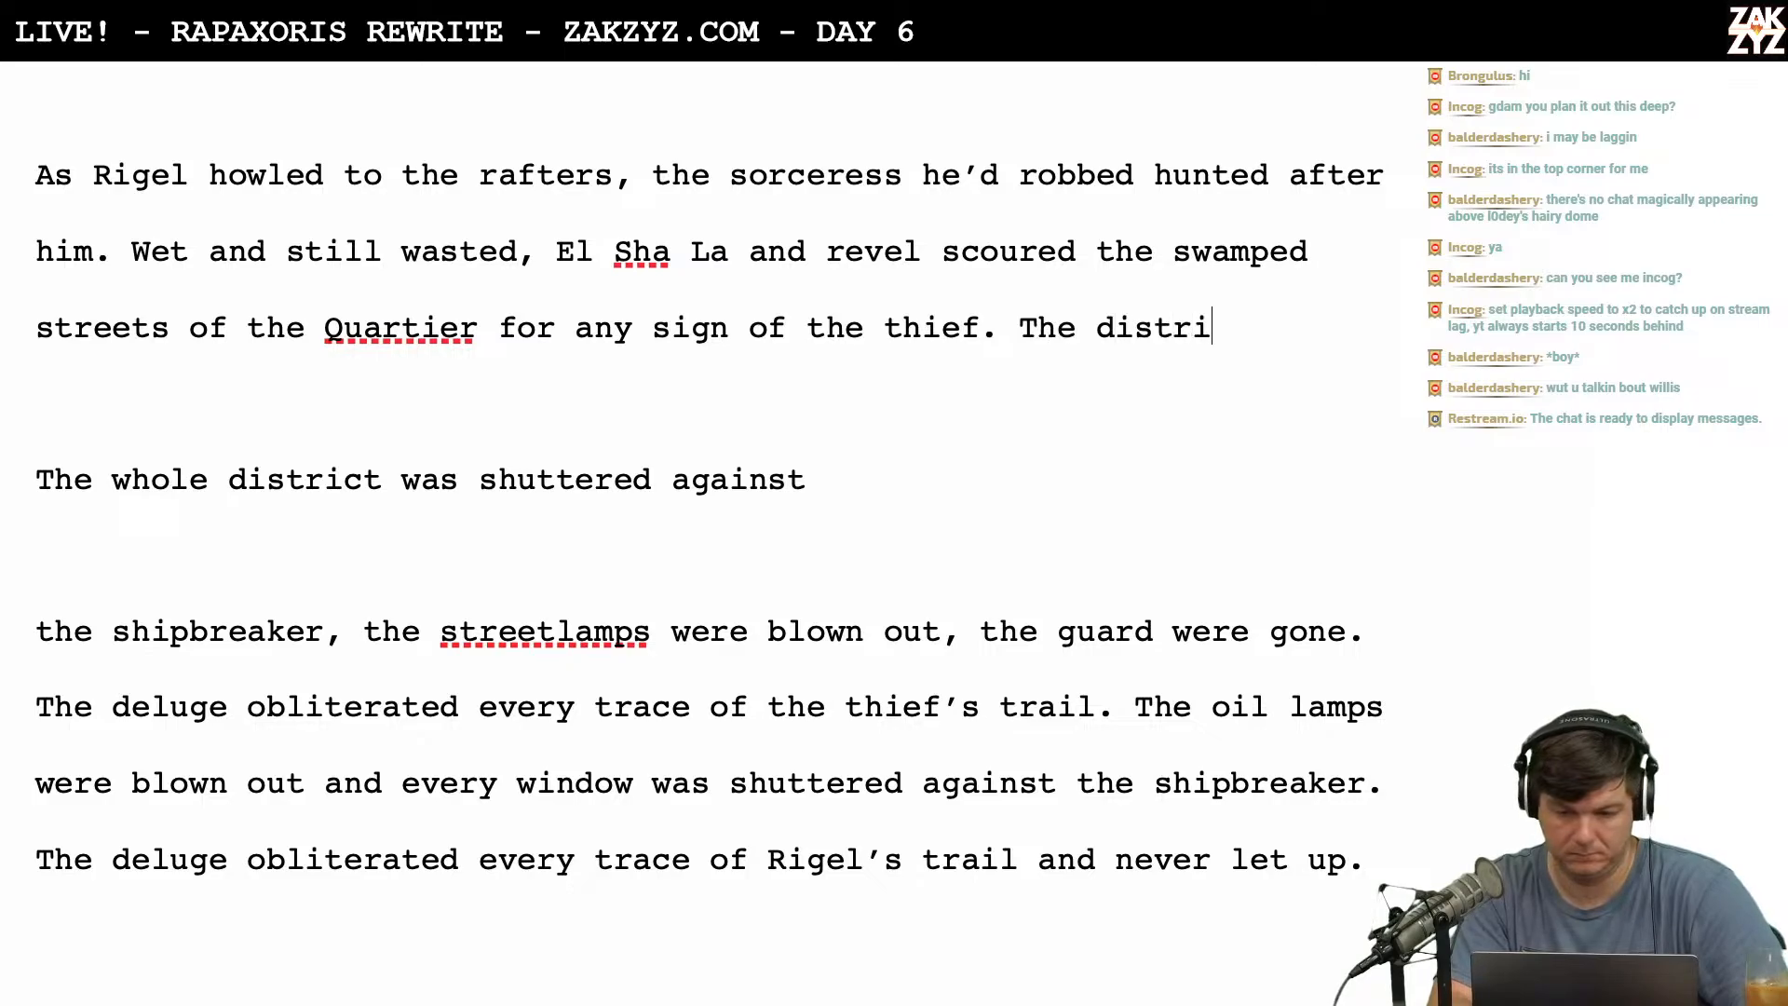
{"action": "type", "text": "ce"}
{"action": "key", "text": "BackSpace"}
{"action": "key", "text": "BackSpace"}
{"action": "type", "text": "t was des"}
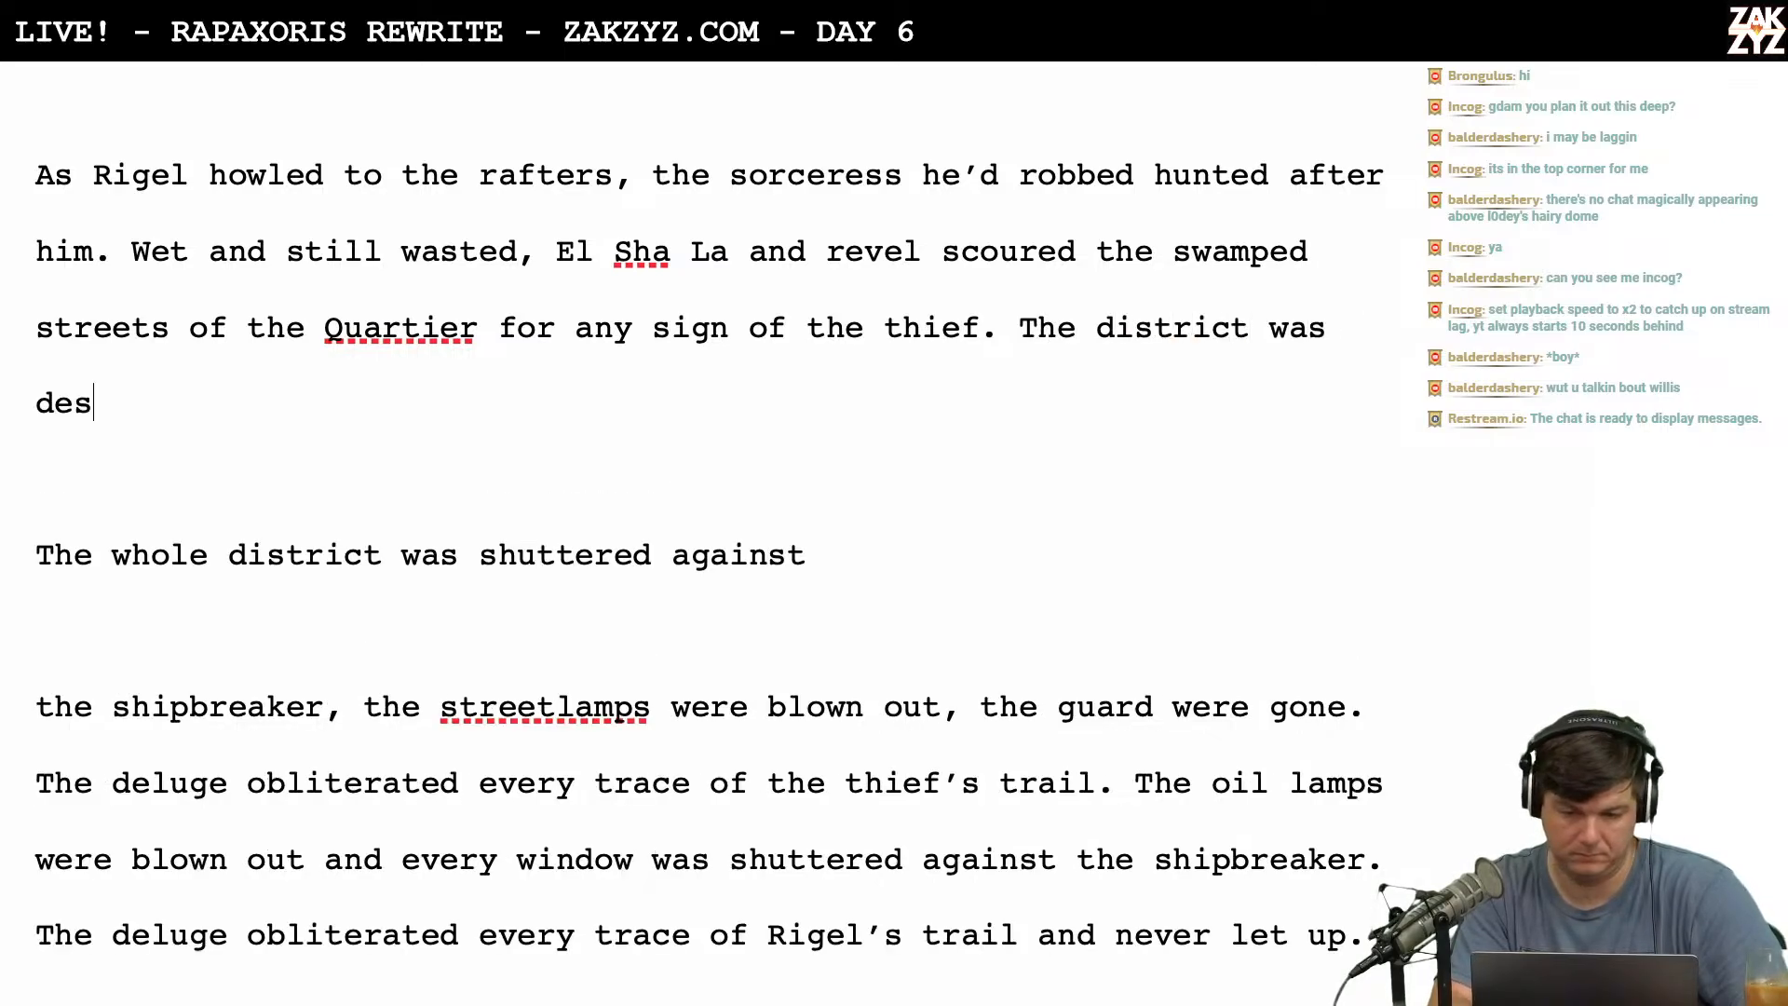
{"action": "type", "text": "erted, the"}
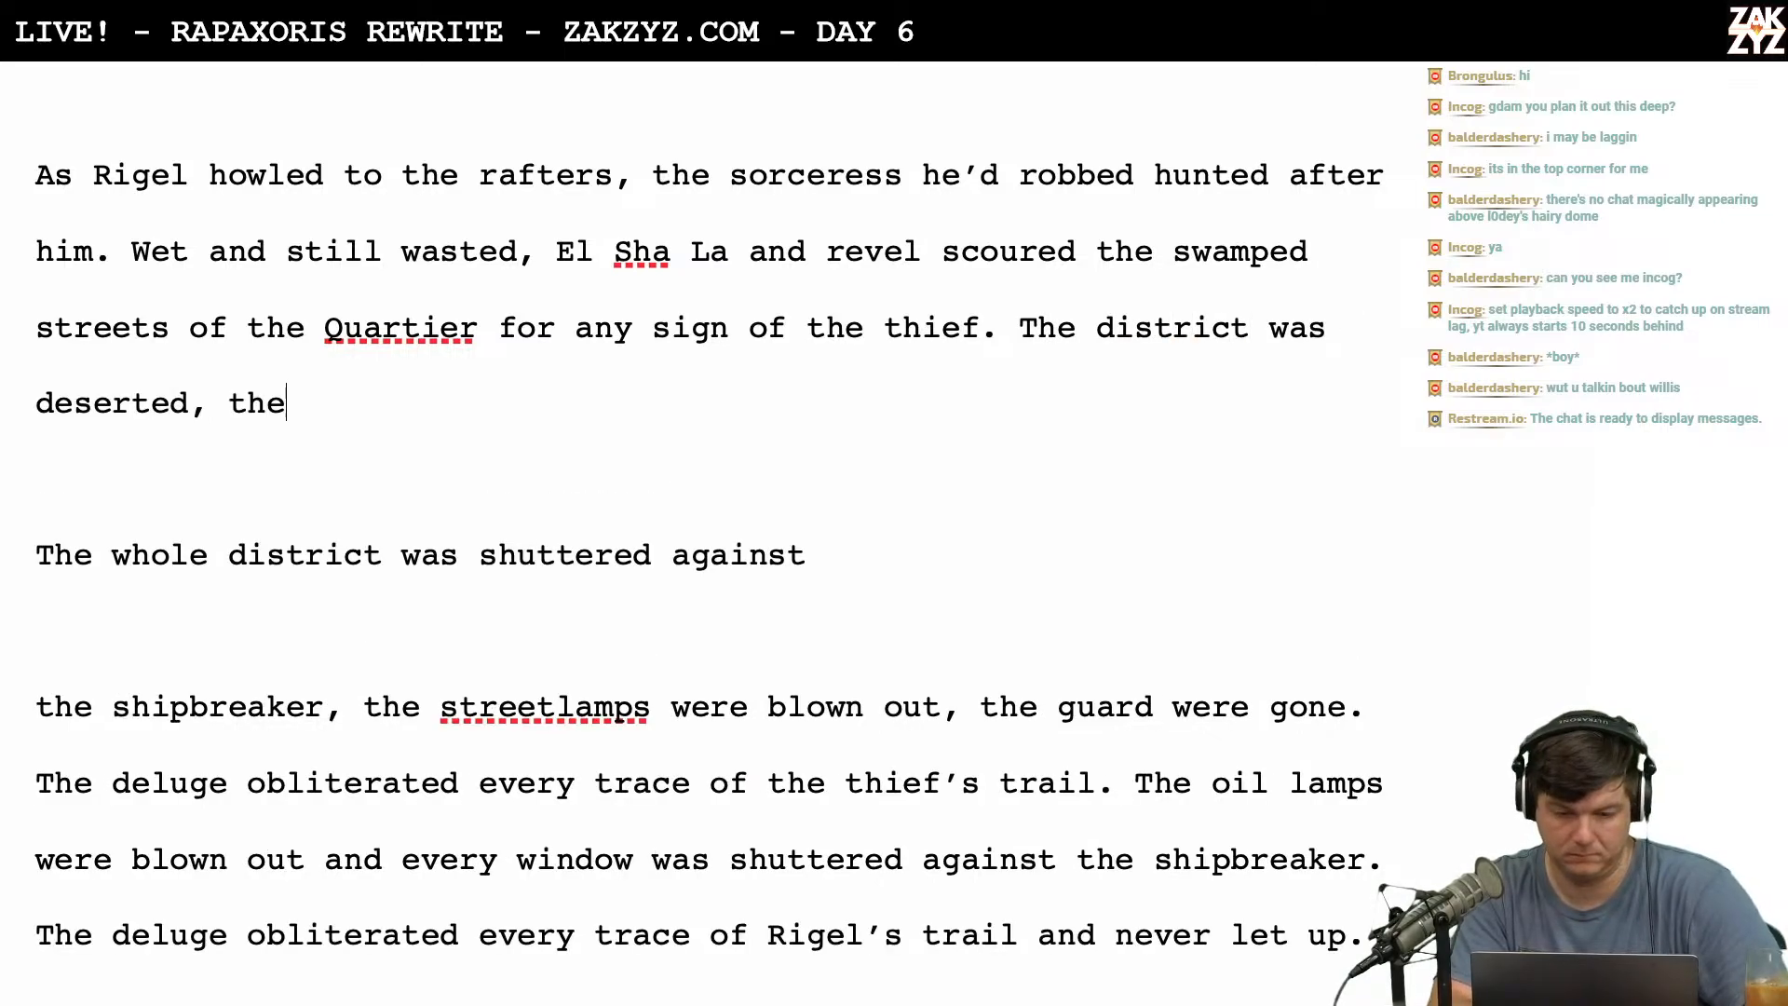
{"action": "type", "text": " streetlam"}
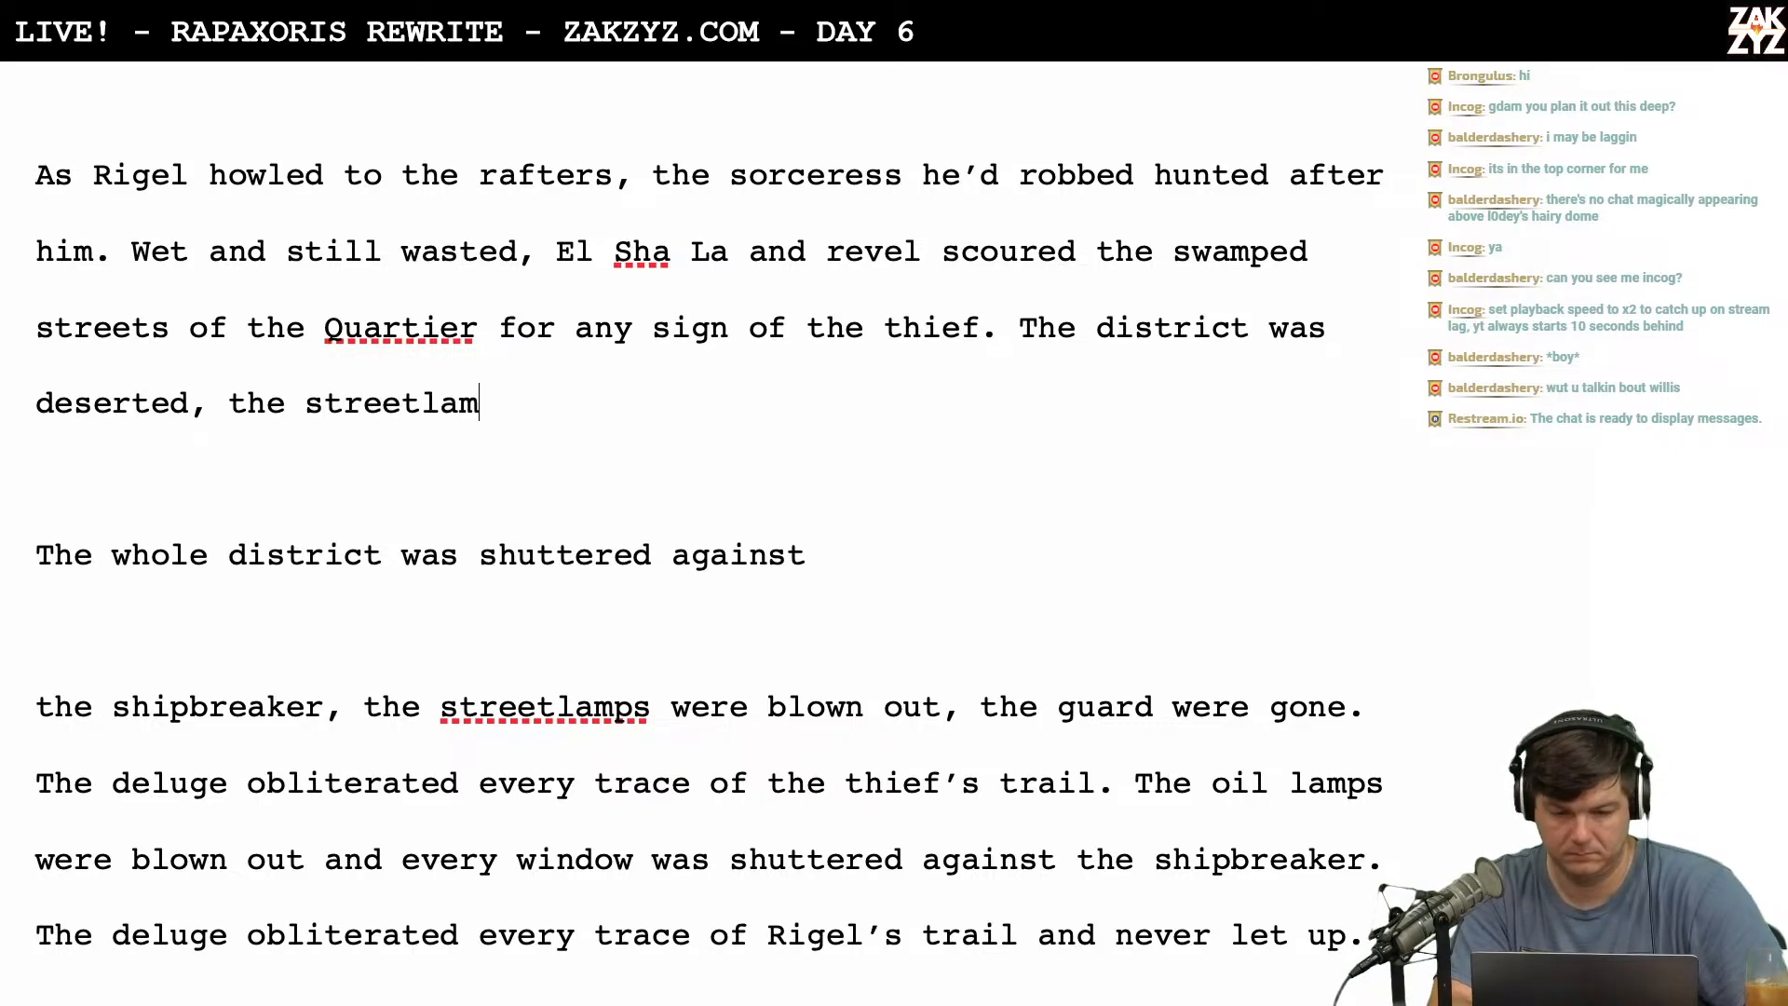
{"action": "key", "text": "BackSpace"}
{"action": "type", "text": "mps were blown out"}
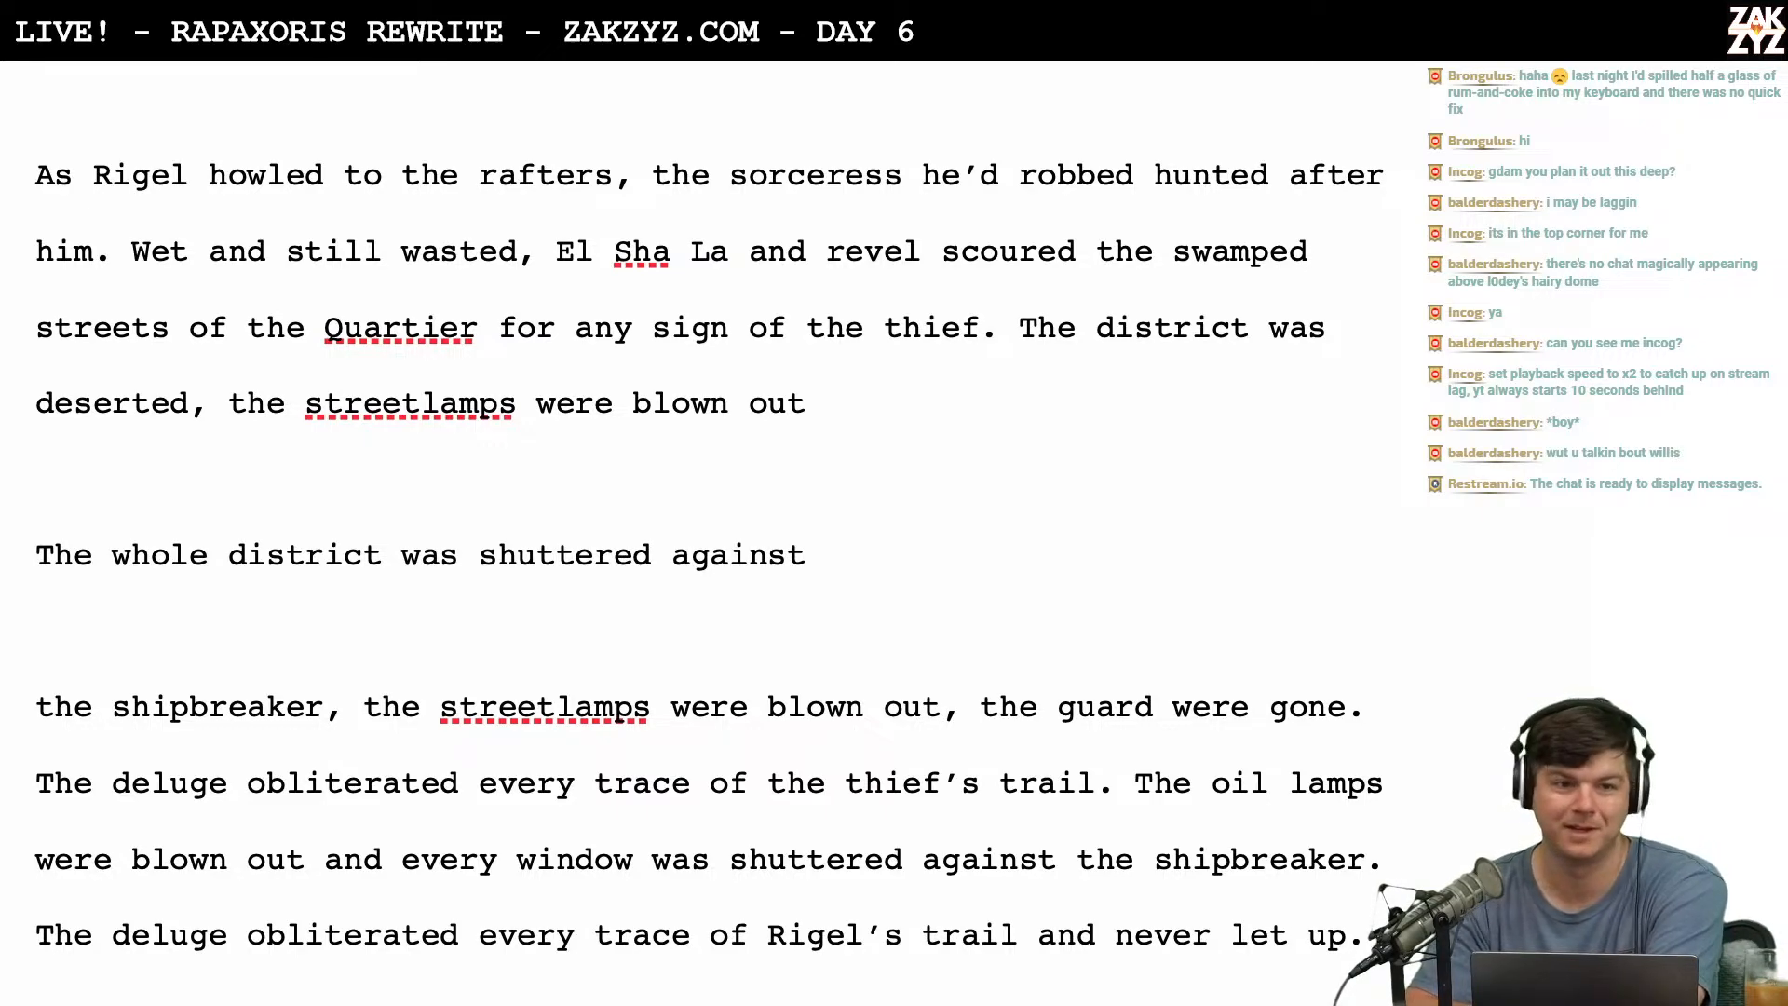
Reread the new opening paragraph together with the leftover old draft beneath it.
{"action": "scroll", "coordinate": [1097, 360], "scroll_direction": "down", "scroll_amount": 1}
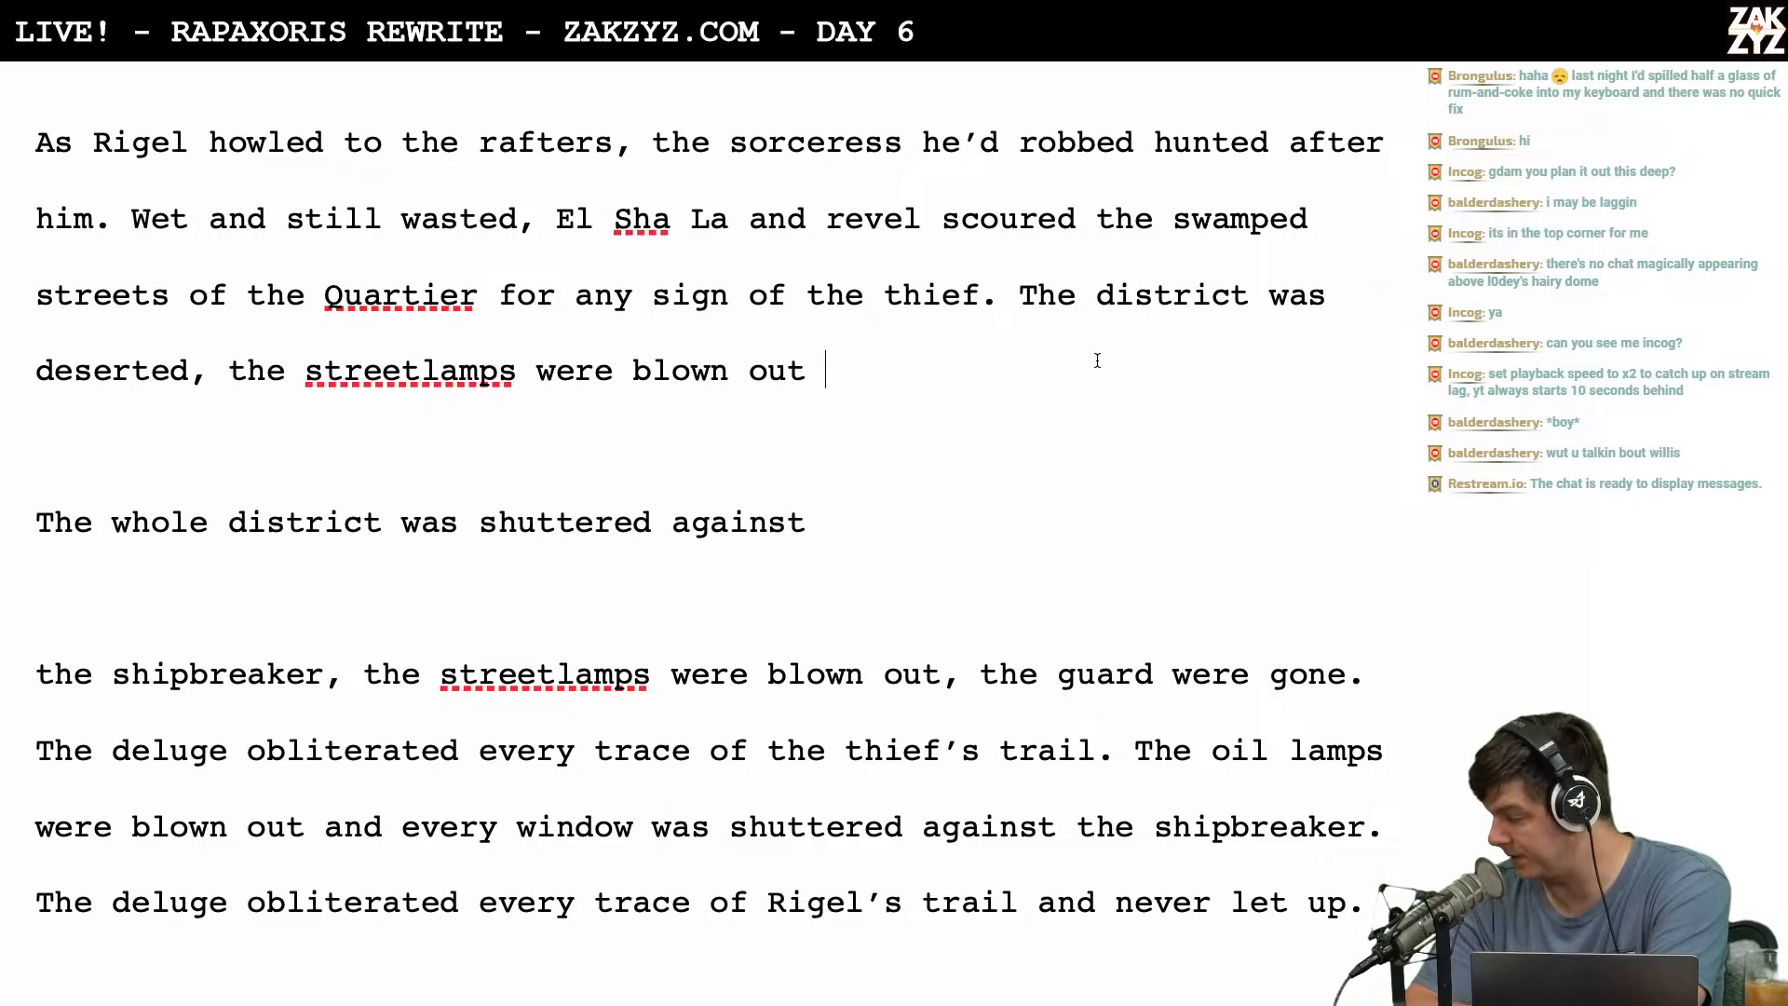
{"action": "scroll", "coordinate": [1097, 361], "scroll_direction": "down", "scroll_amount": 3}
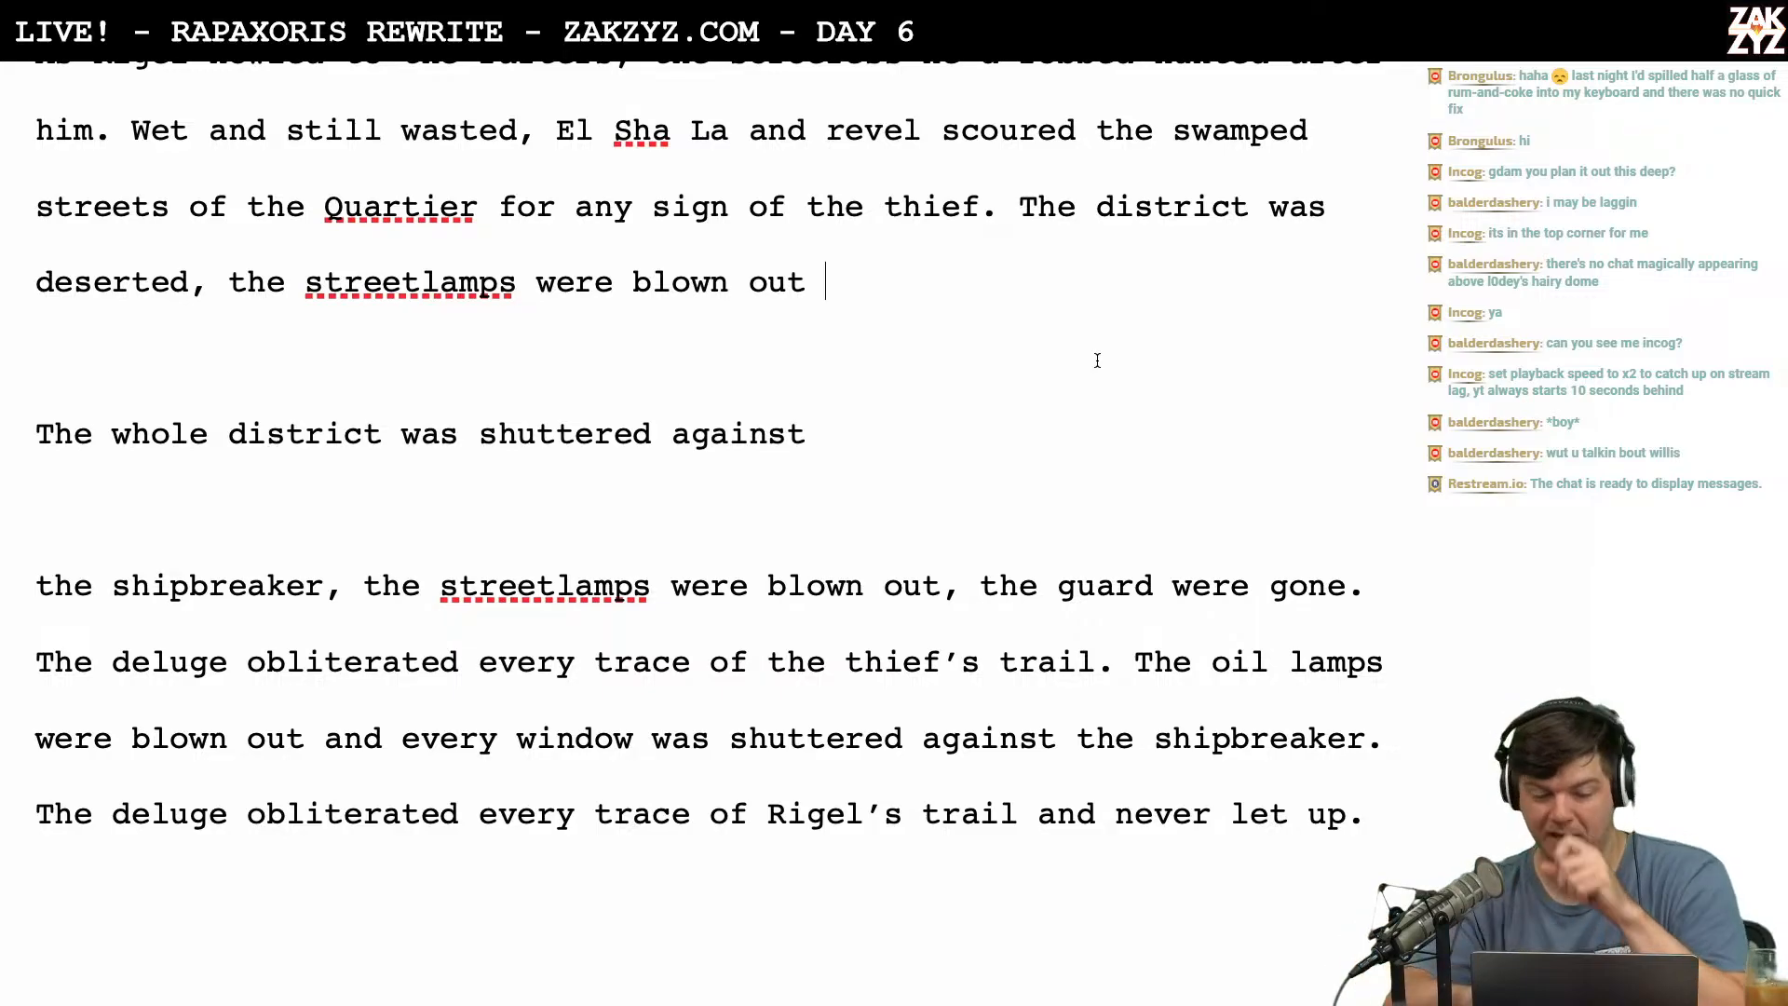
{"action": "scroll", "coordinate": [1097, 360], "scroll_direction": "down", "scroll_amount": 2}
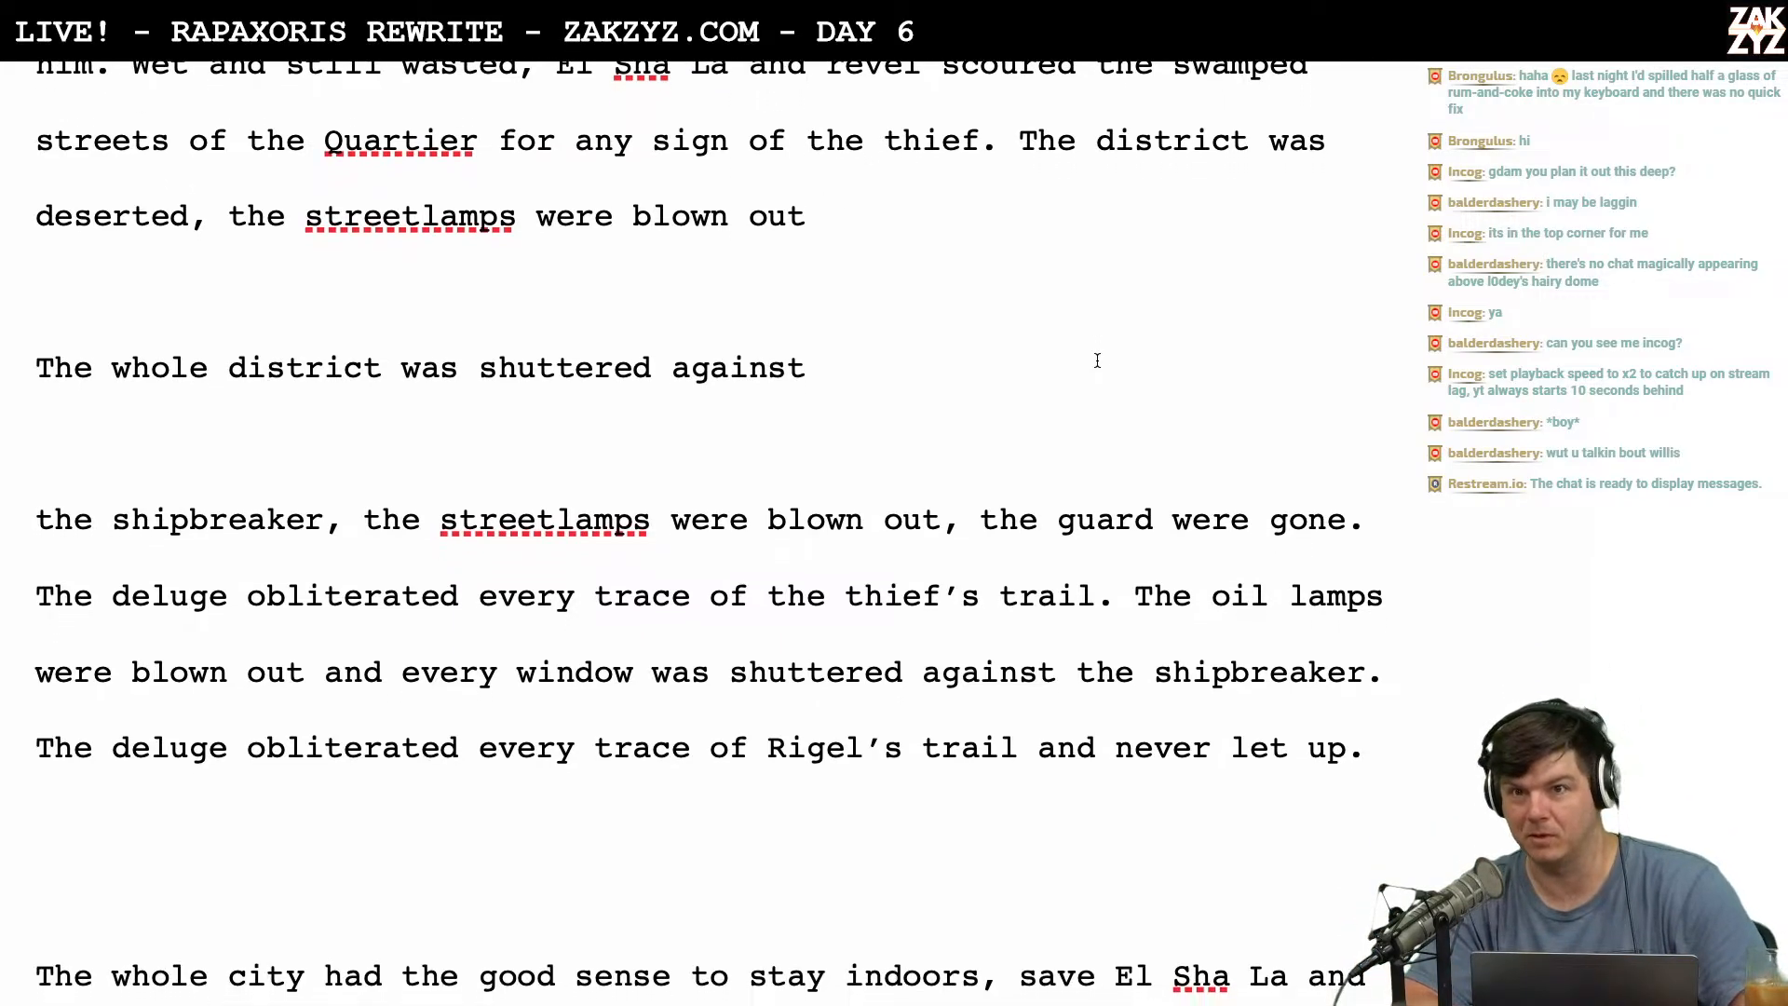
{"action": "scroll", "coordinate": [1097, 360], "scroll_direction": "up", "scroll_amount": 2}
{"action": "scroll", "coordinate": [1097, 361], "scroll_direction": "up", "scroll_amount": 1}
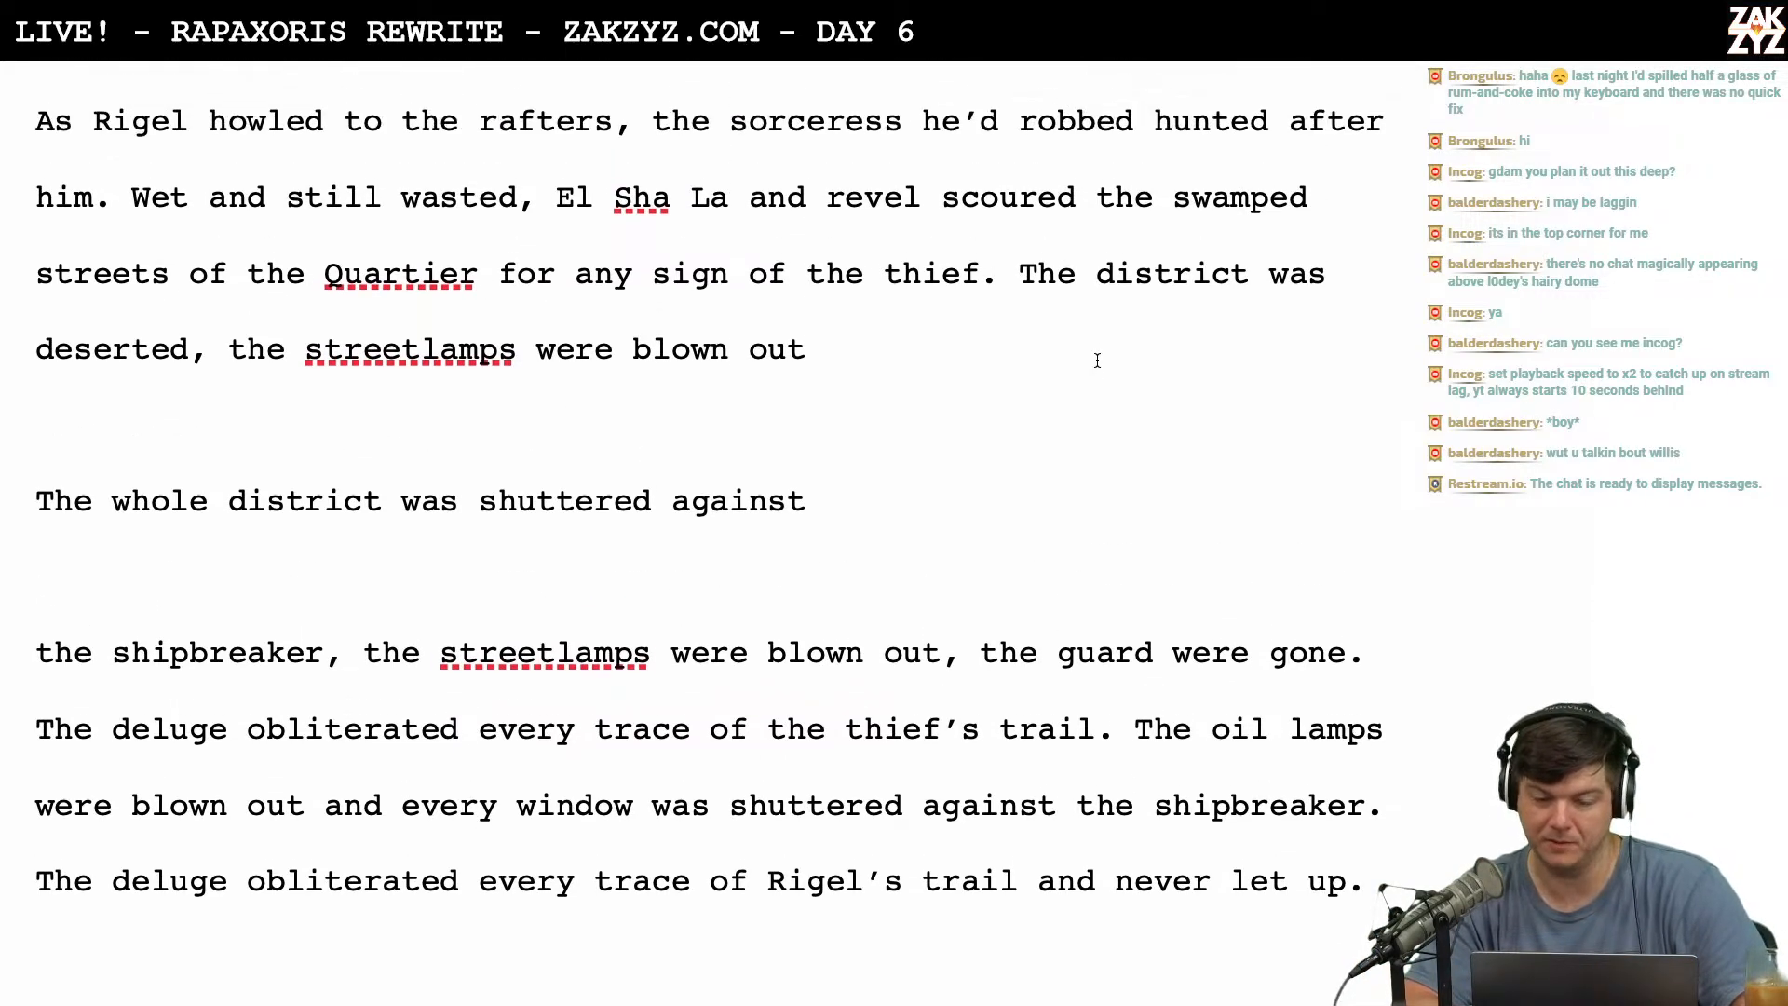
{"action": "scroll", "coordinate": [1097, 361], "scroll_direction": "down", "scroll_amount": 1}
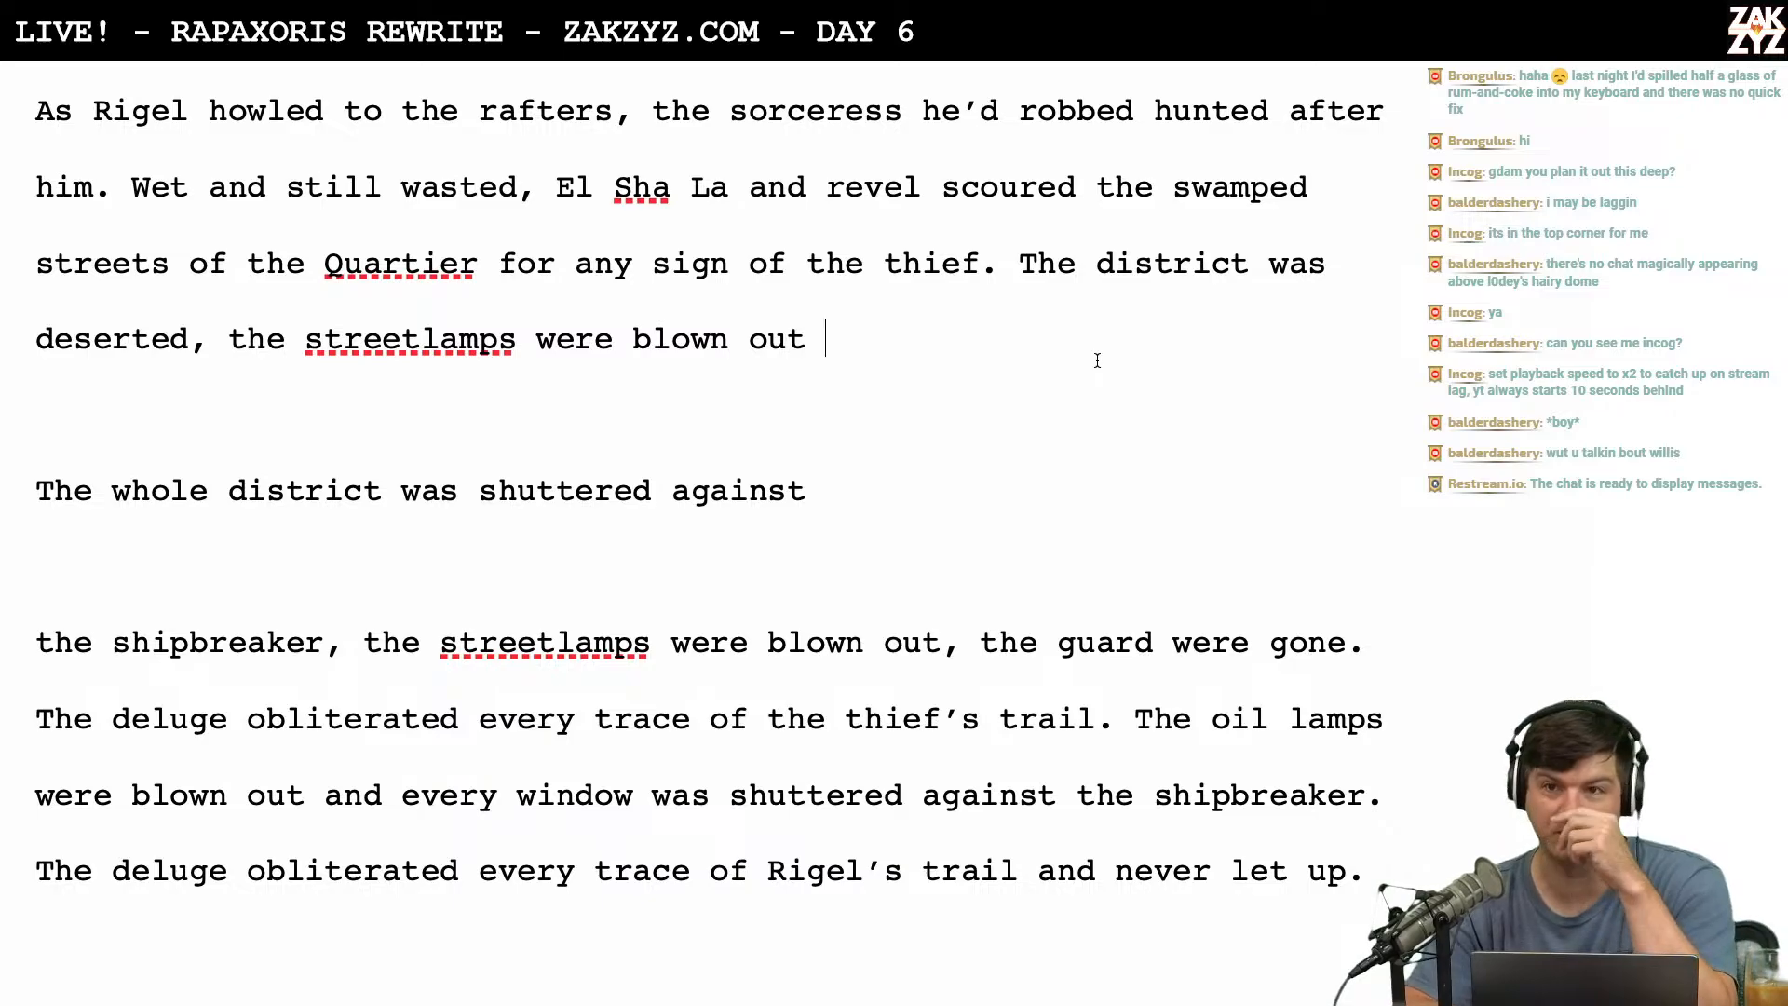
{"action": "scroll", "coordinate": [1097, 360], "scroll_direction": "down", "scroll_amount": 2}
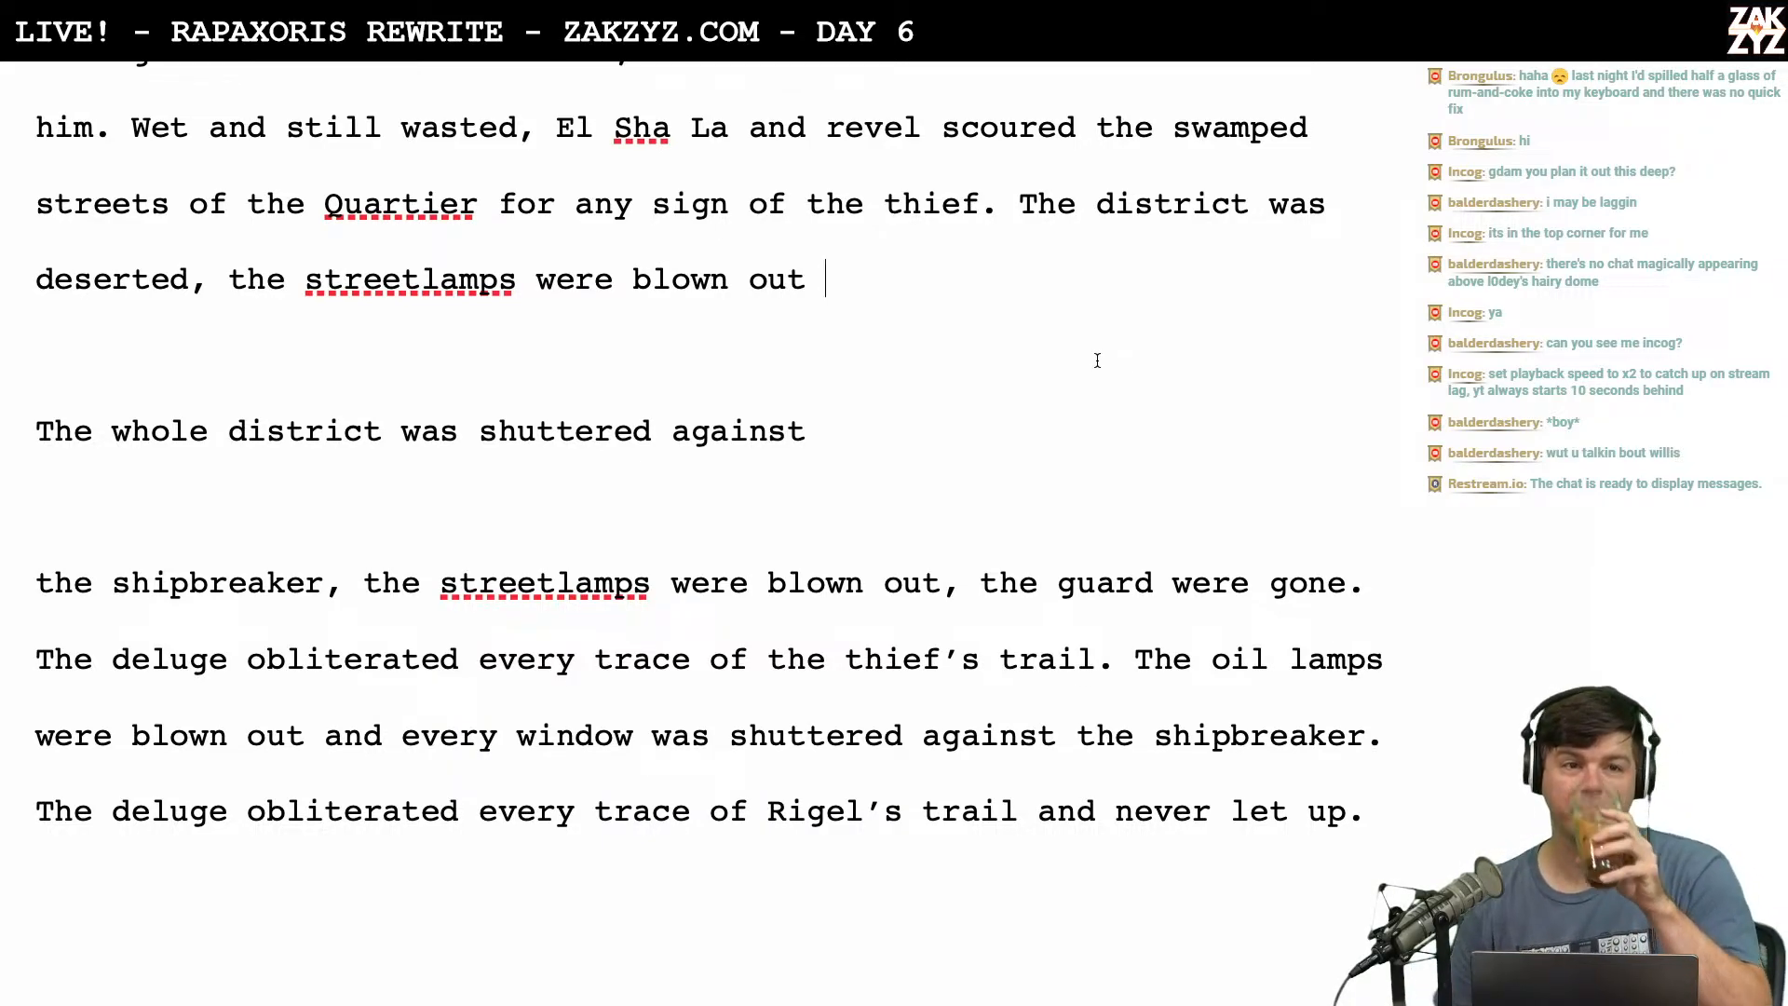
{"action": "scroll", "coordinate": [1097, 360], "scroll_direction": "up", "scroll_amount": 4}
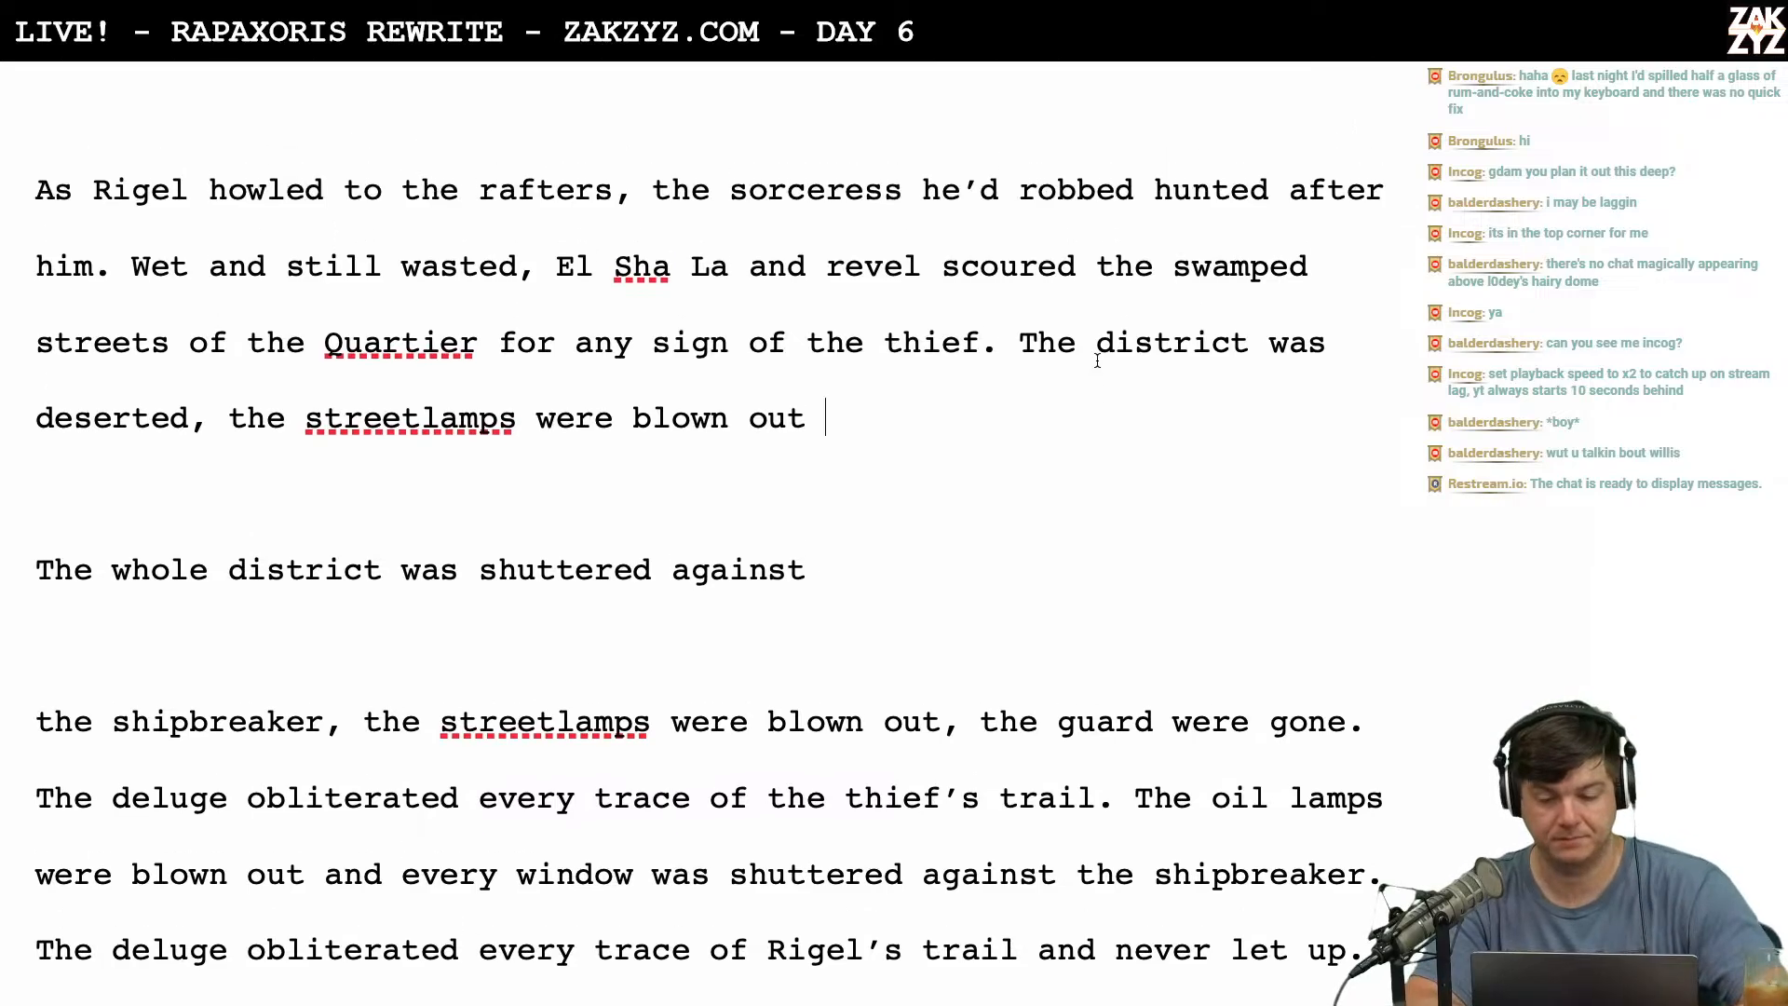
{"action": "left_click", "coordinate": [836, 276]}
{"action": "key", "text": "BackSpace"}
{"action": "type", "text": "R"}
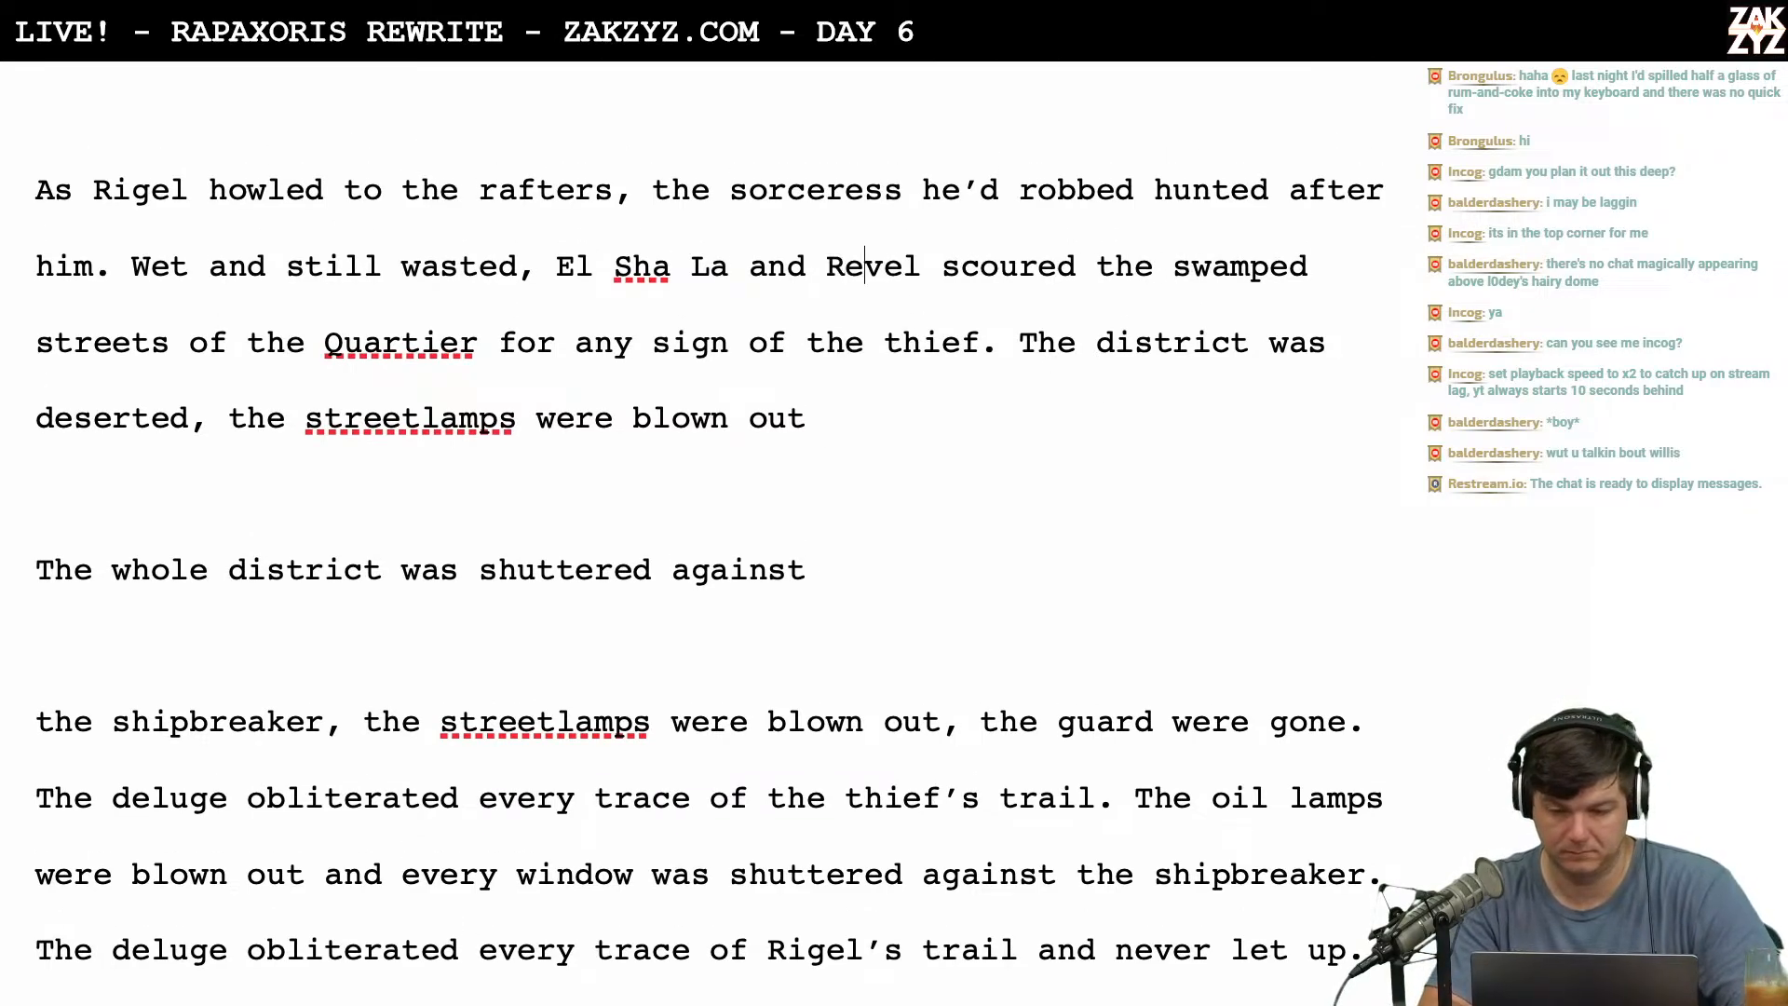
{"action": "key", "text": "Right"}
{"action": "key", "text": "Right"}
{"action": "key", "text": "Right"}
{"action": "type", "text": "V Ra"}
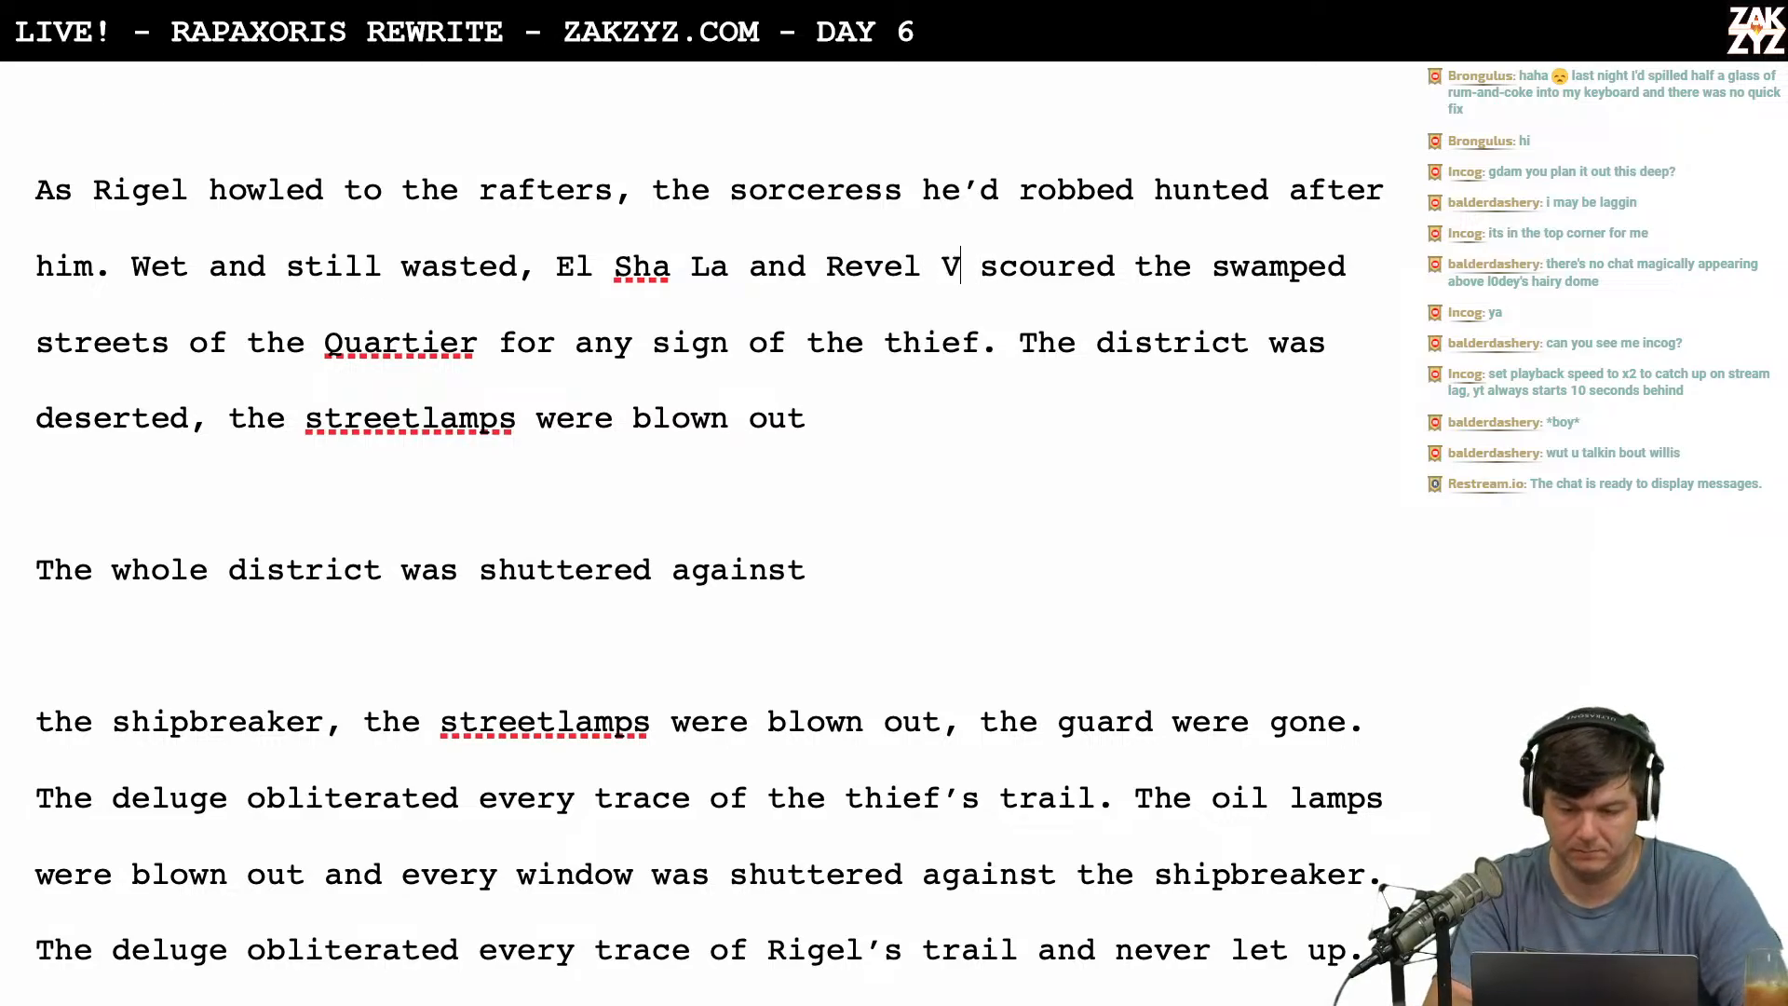
{"action": "type", "text": "mos"}
{"action": "key", "text": "Right"}
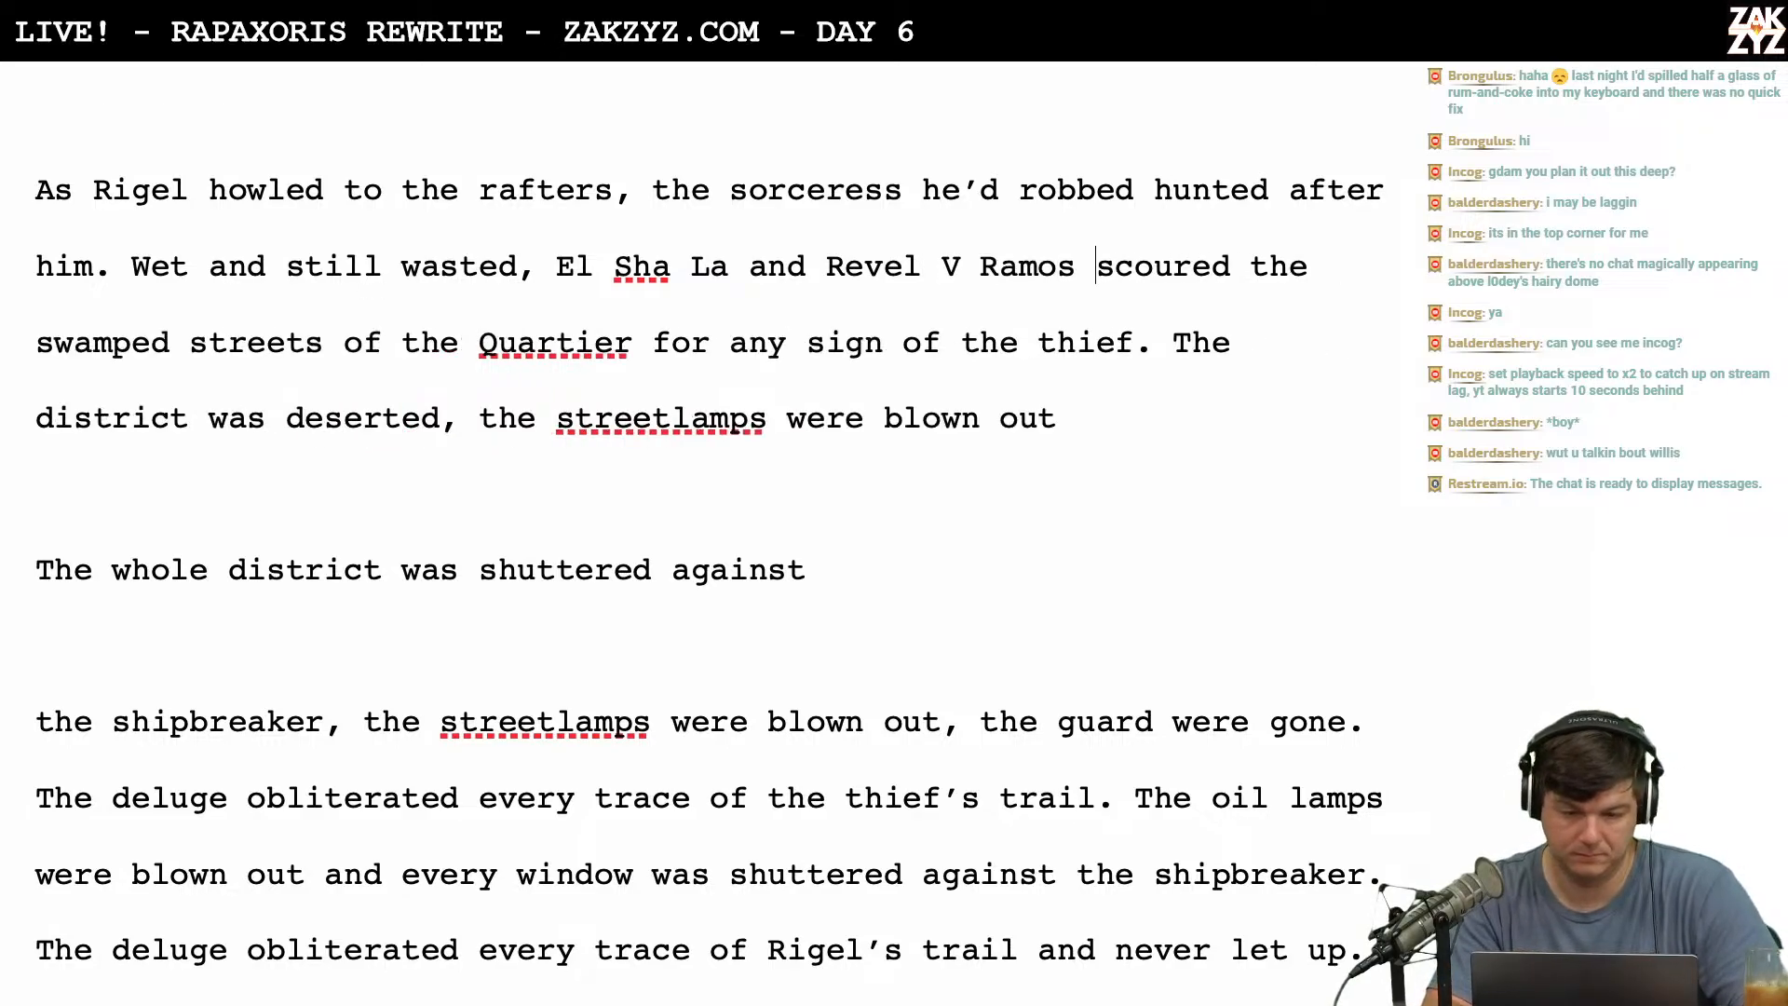
End the second sentence after "Quartier" and split the text from "for any sign of the thief" onward into a separate paragraph below.
{"action": "key", "text": "Down"}
{"action": "key", "text": "Left"}
{"action": "key", "text": "Left"}
{"action": "key", "text": "Left"}
{"action": "key", "text": "Left"}
{"action": "key", "text": "Left"}
{"action": "key", "text": "Left"}
{"action": "key", "text": "Left"}
{"action": "key", "text": "Left"}
{"action": "key", "text": "Left"}
{"action": "key", "text": "Left"}
{"action": "key", "text": "Left"}
{"action": "key", "text": "Left"}
{"action": "key", "text": "Left"}
{"action": "key", "text": "Left"}
{"action": "key", "text": "Left"}
{"action": "key", "text": "Left"}
{"action": "key", "text": "Left"}
{"action": "key", "text": "Left"}
{"action": "key", "text": "Left"}
{"action": "key", "text": "Left"}
{"action": "key", "text": "Left"}
{"action": "key", "text": "Left"}
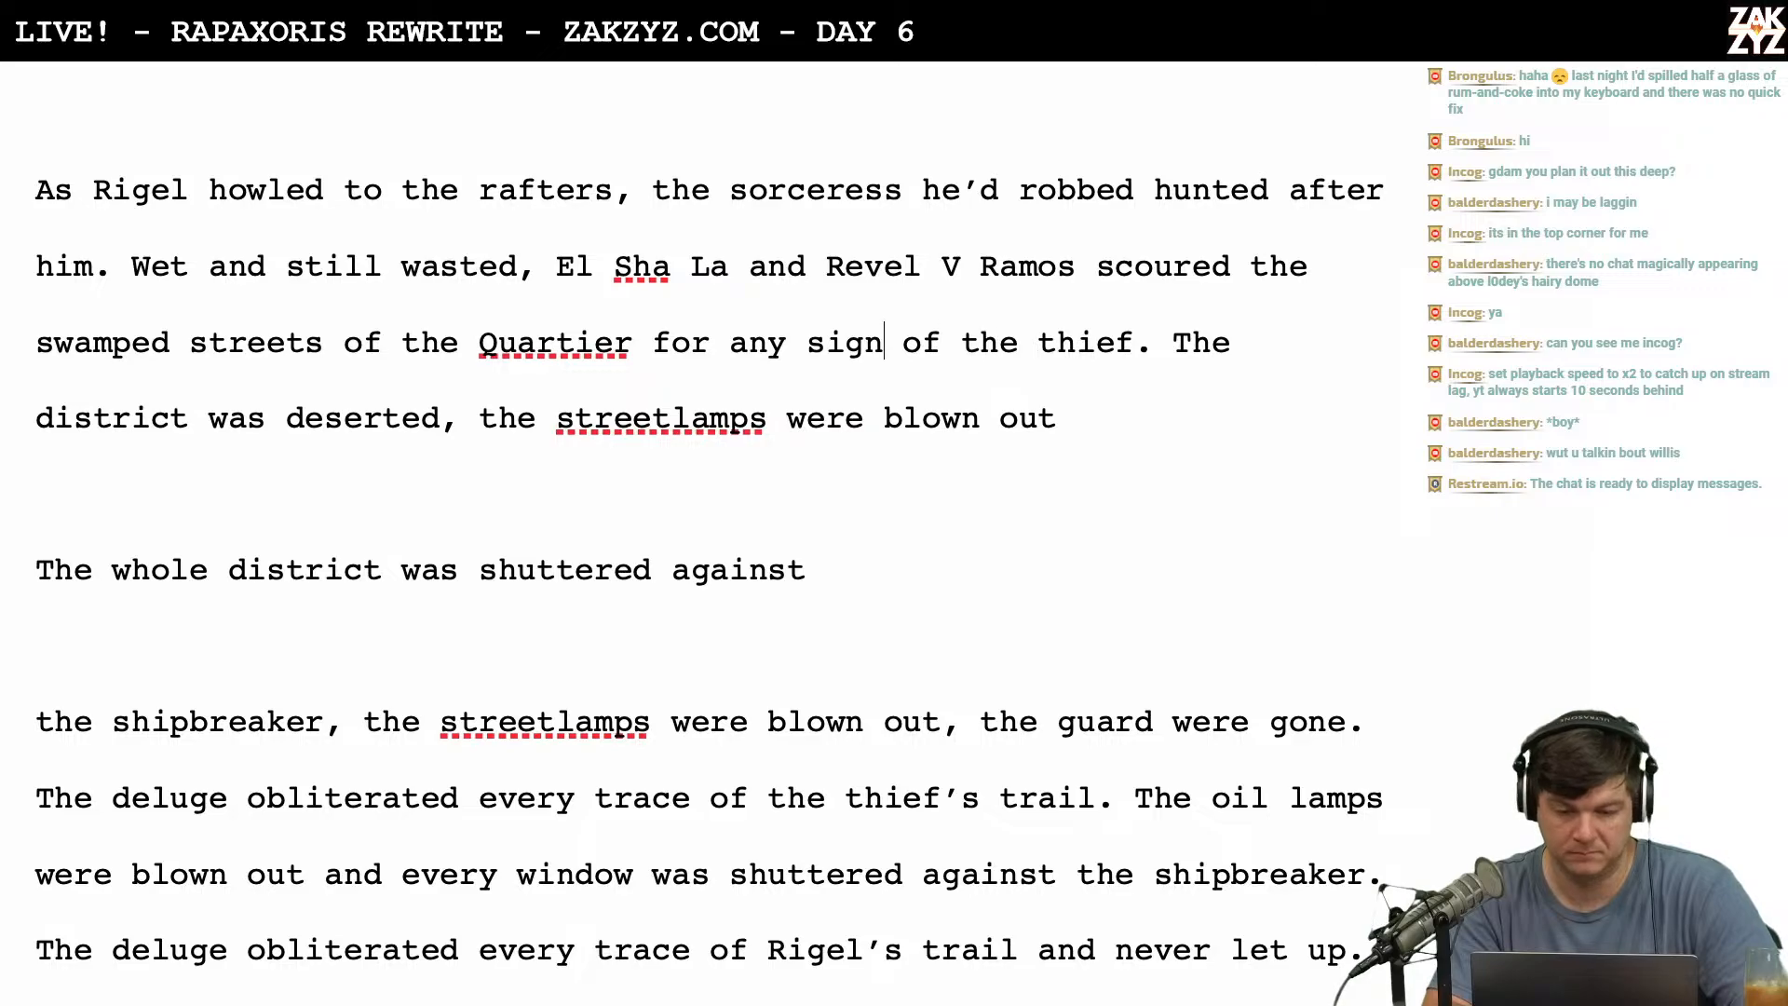
{"action": "key", "text": "Left"}
{"action": "type", "text": "."}
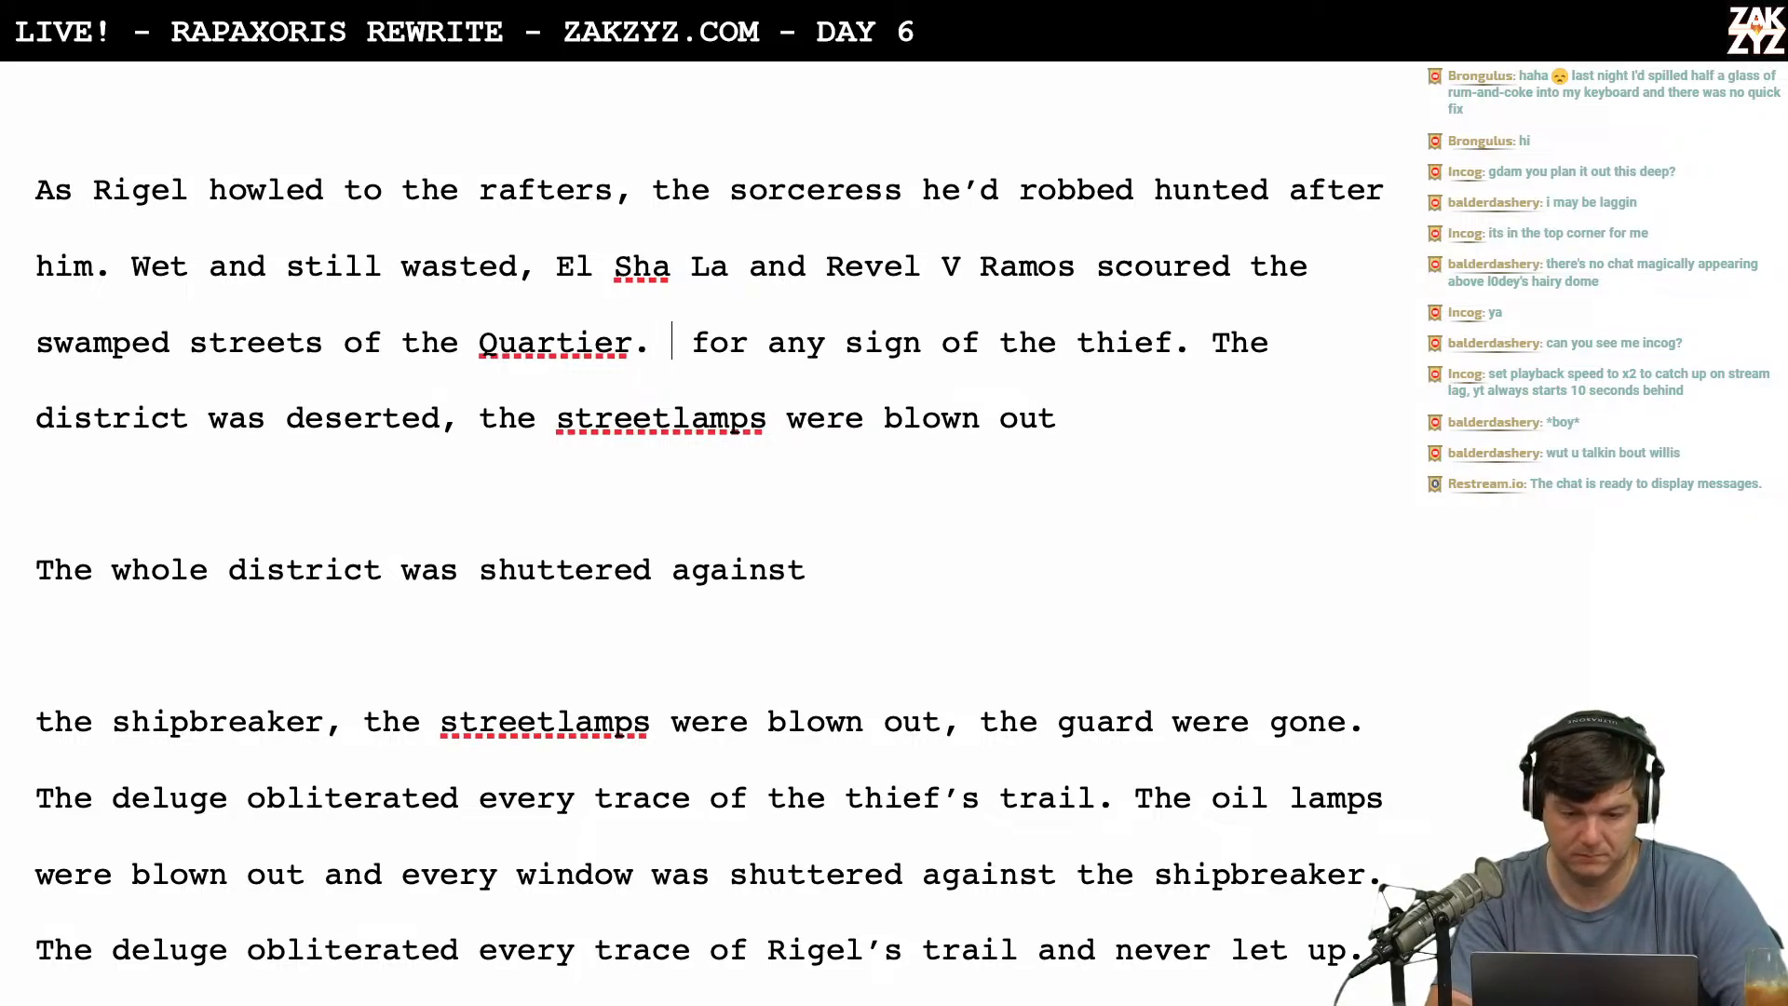
{"action": "key", "text": "Return"}
{"action": "key", "text": "Return"}
{"action": "key", "text": "Left"}
{"action": "key", "text": "Left"}
{"action": "type", "text": "They were"}
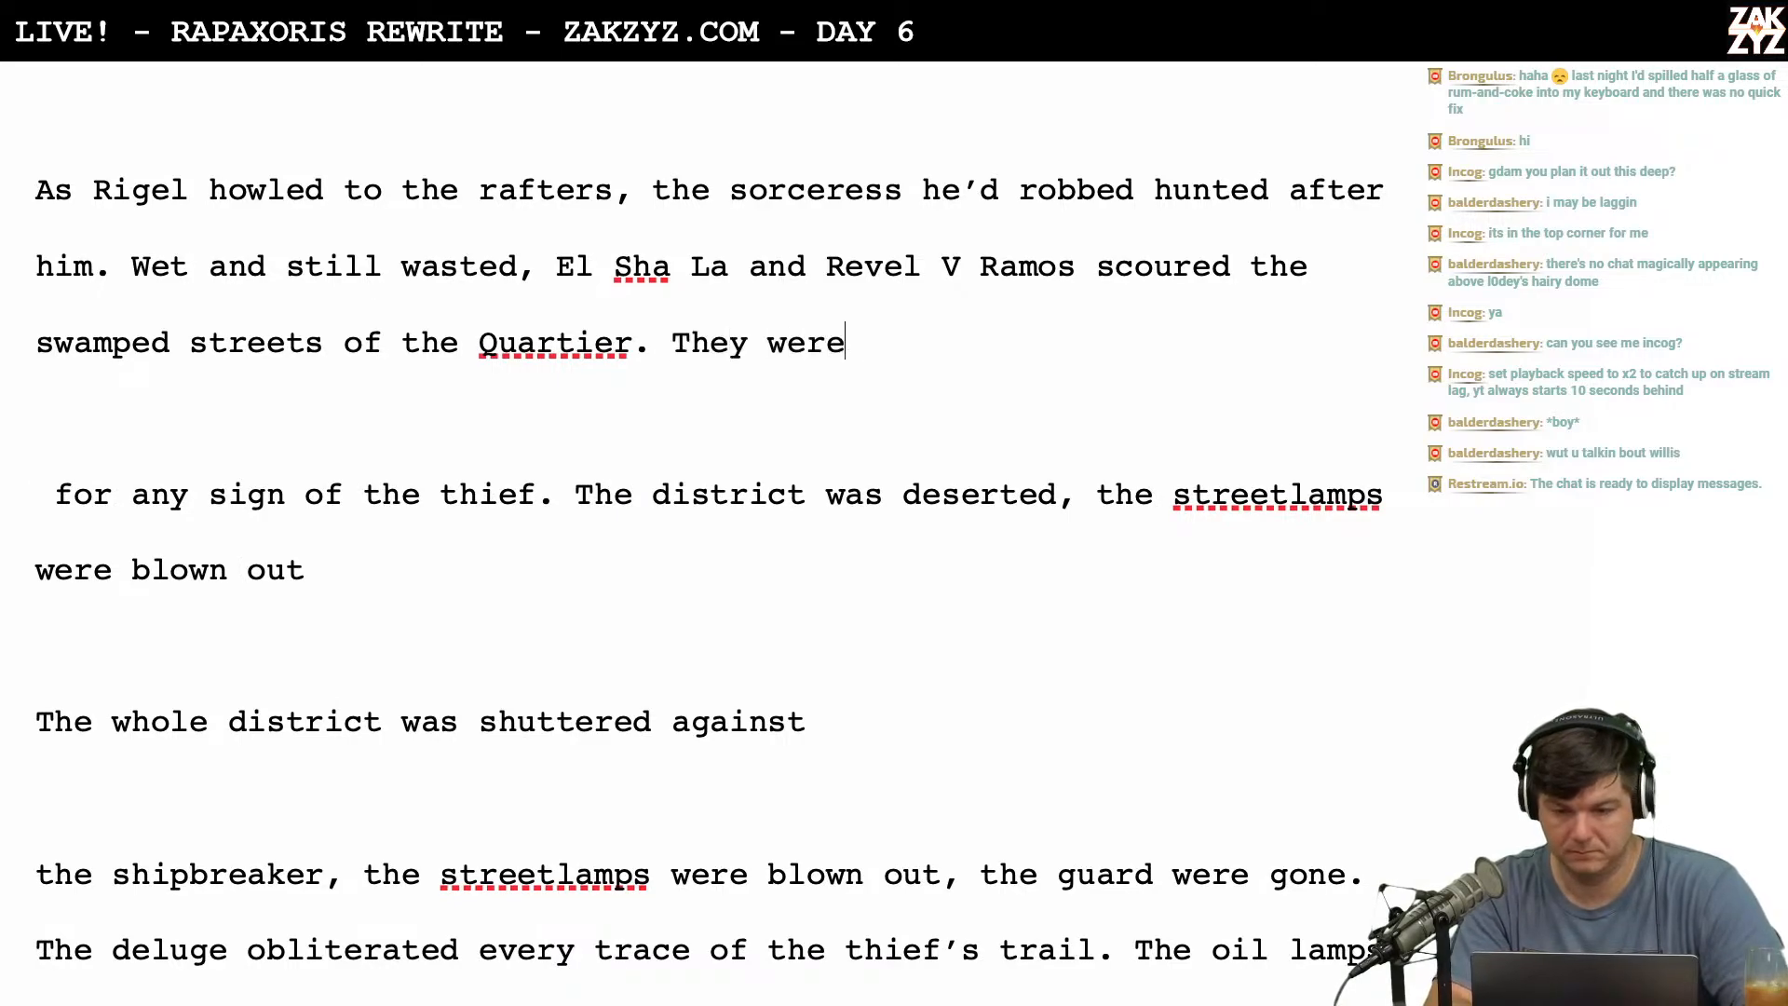
{"action": "type", "text": " desperate for "}
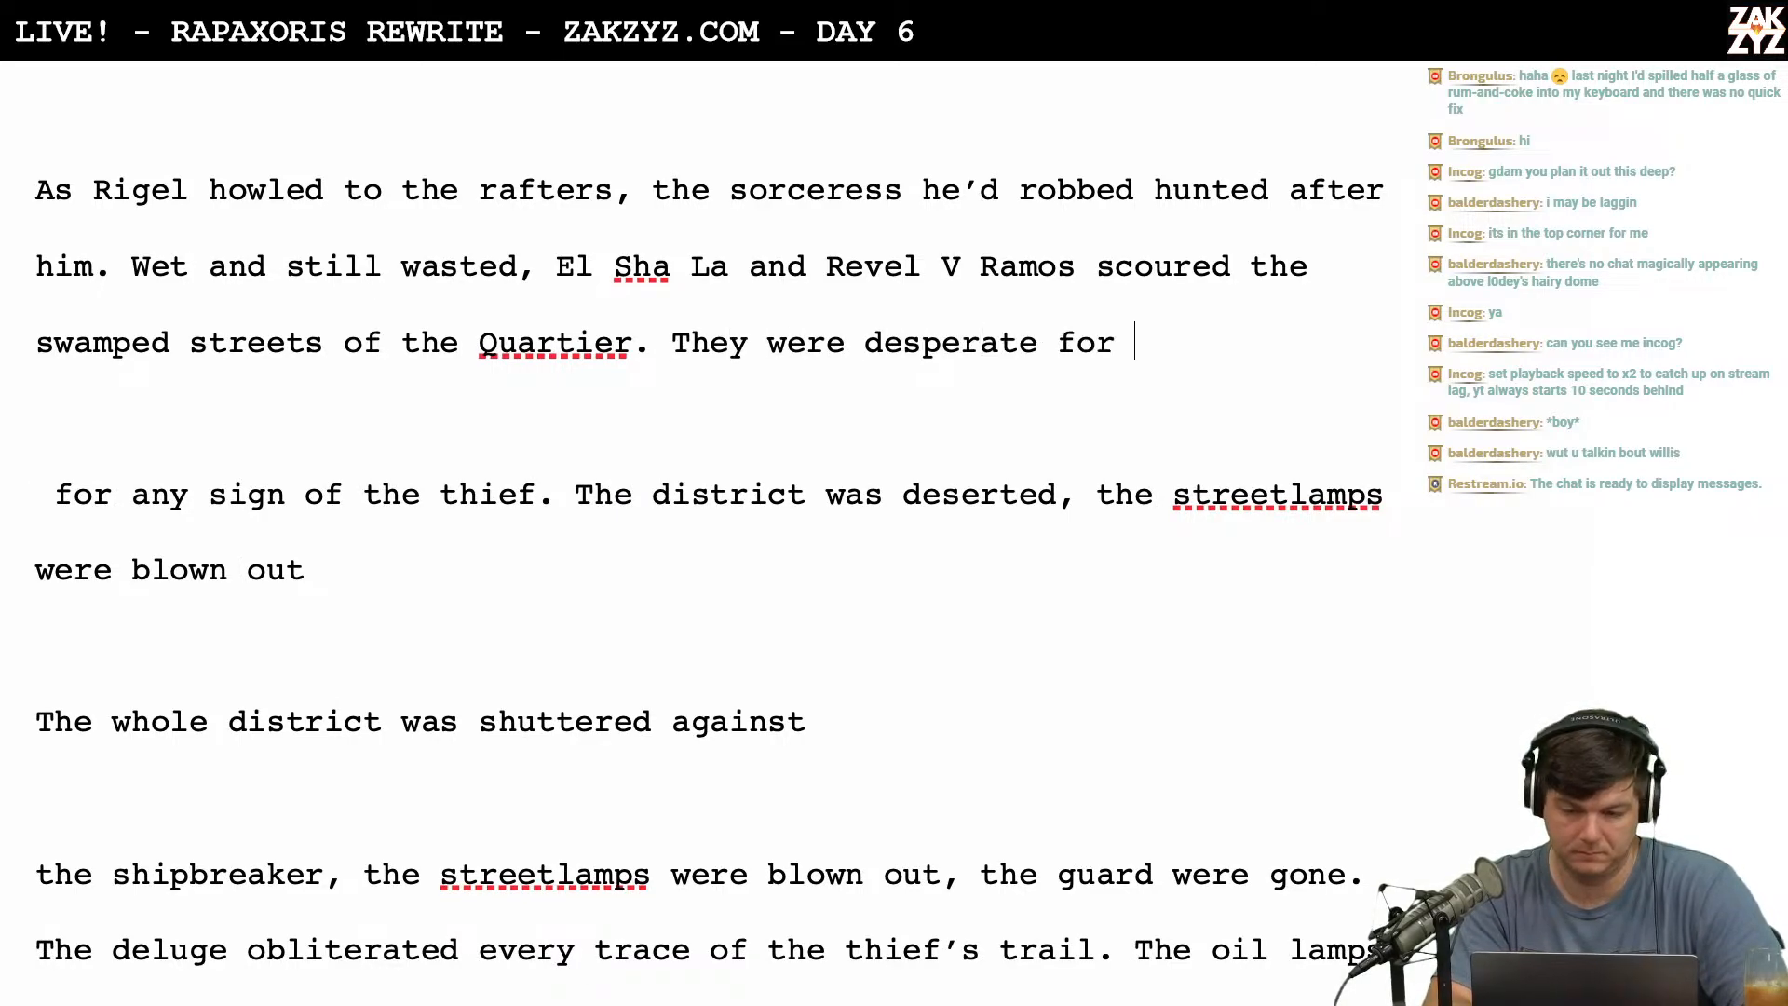
{"action": "type", "text": "any sign of the"}
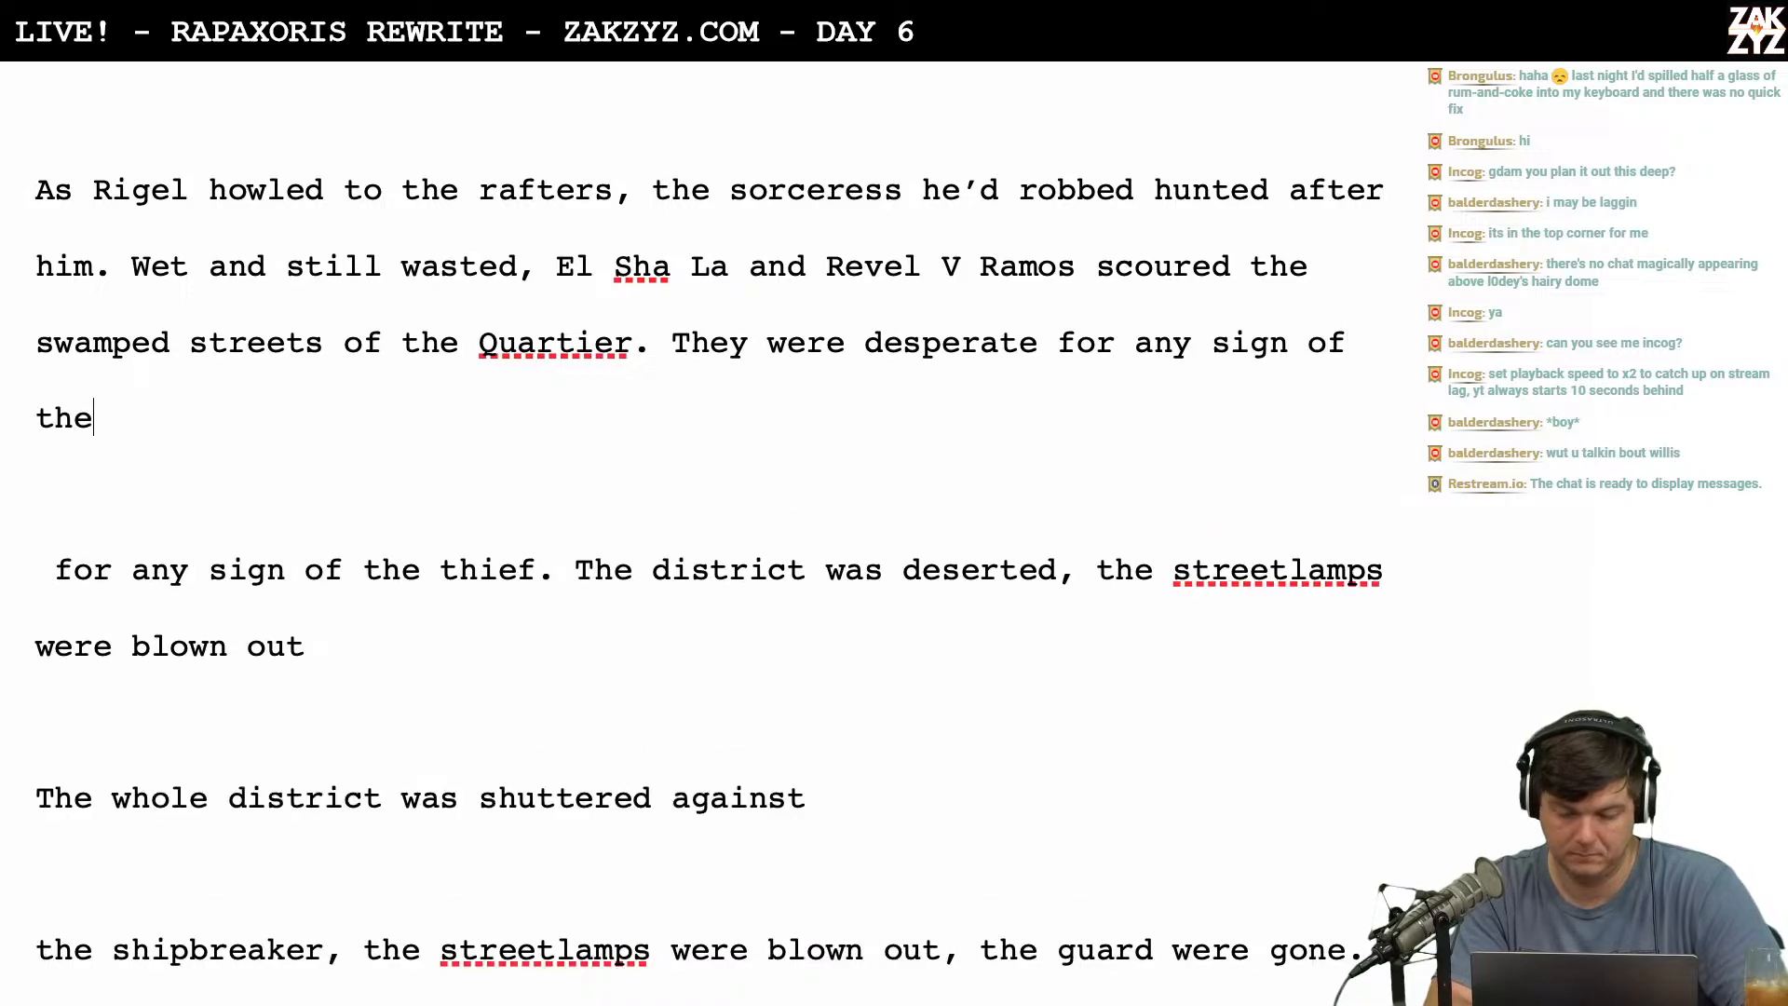
{"action": "key", "text": "BackSpace"}
{"action": "key", "text": "BackSpace"}
{"action": "key", "text": "BackSpace"}
{"action": "key", "text": "BackSpace"}
{"action": "key", "text": "BackSpace"}
{"action": "key", "text": "BackSpace"}
{"action": "key", "text": "BackSpace"}
{"action": "key", "text": "BackSpace"}
{"action": "key", "text": "BackSpace"}
{"action": "key", "text": "BackSpace"}
{"action": "key", "text": "BackSpace"}
{"action": "key", "text": "BackSpace"}
{"action": "key", "text": "BackSpace"}
{"action": "key", "text": "BackSpace"}
{"action": "key", "text": "BackSpace"}
{"action": "key", "text": "BackSpace"}
{"action": "key", "text": "BackSpace"}
{"action": "key", "text": "BackSpace"}
{"action": "key", "text": "BackSpace"}
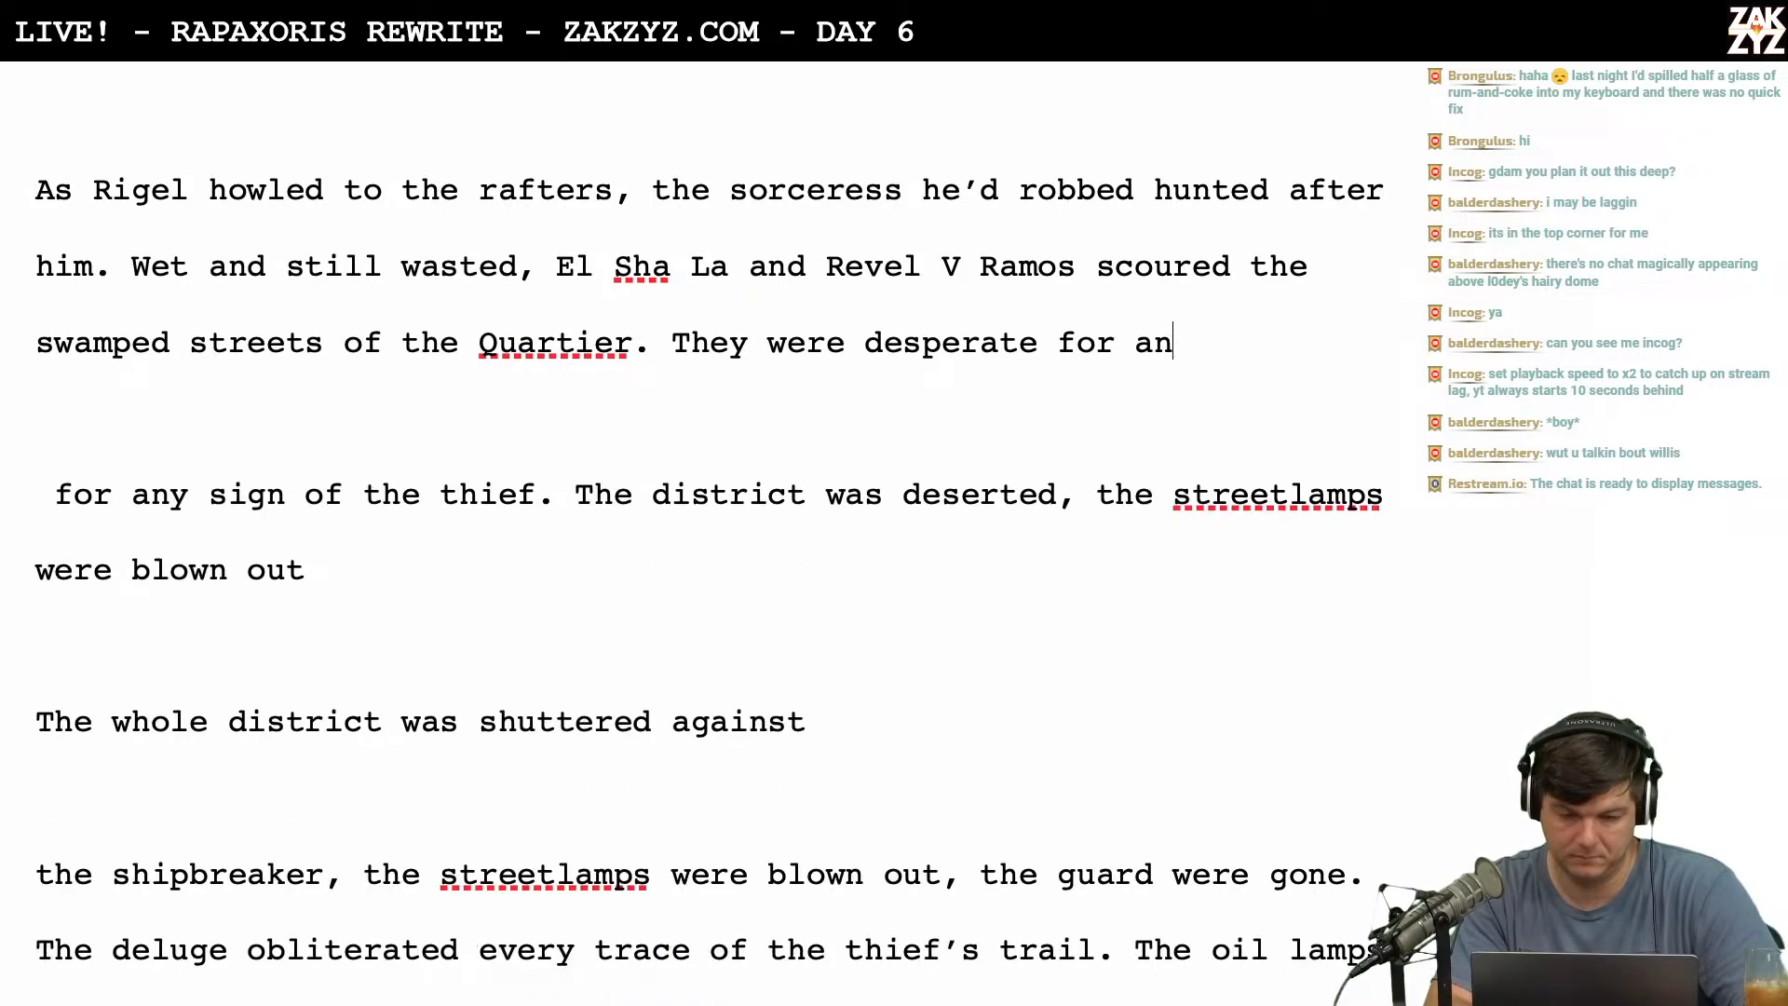
{"action": "key", "text": "BackSpace"}
{"action": "key", "text": "BackSpace"}
{"action": "key", "text": "BackSpace"}
{"action": "key", "text": "BackSpace"}
{"action": "key", "text": "BackSpace"}
{"action": "key", "text": "BackSpace"}
{"action": "key", "text": "BackSpace"}
{"action": "key", "text": "BackSpace"}
{"action": "key", "text": "BackSpace"}
{"action": "key", "text": "BackSpace"}
{"action": "key", "text": "BackSpace"}
{"action": "key", "text": "BackSpace"}
{"action": "key", "text": "BackSpace"}
{"action": "key", "text": "BackSpace"}
{"action": "key", "text": "BackSpace"}
{"action": "key", "text": "BackSpace"}
{"action": "key", "text": "BackSpace"}
{"action": "key", "text": "BackSpace"}
{"action": "key", "text": "BackSpace"}
{"action": "key", "text": "BackSpace"}
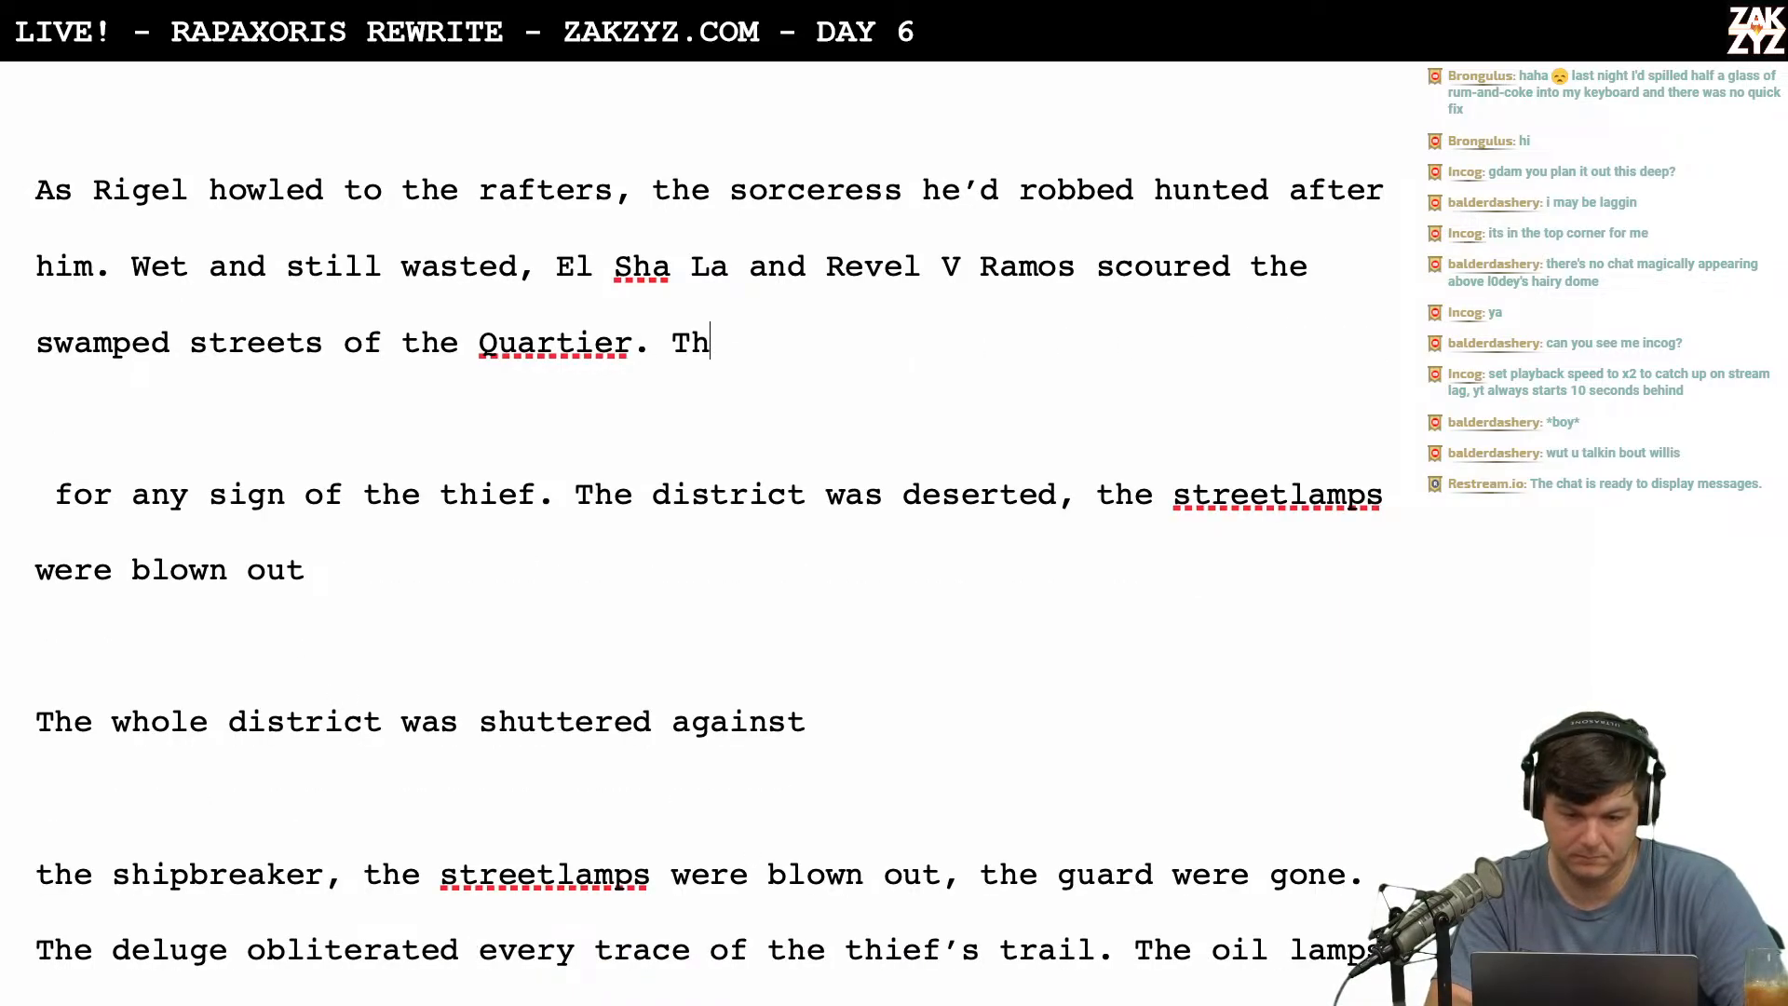
Finish the second sentence after "streets of the Quartier" with "with mounting desperation.".
{"action": "type", "text": "witn"}
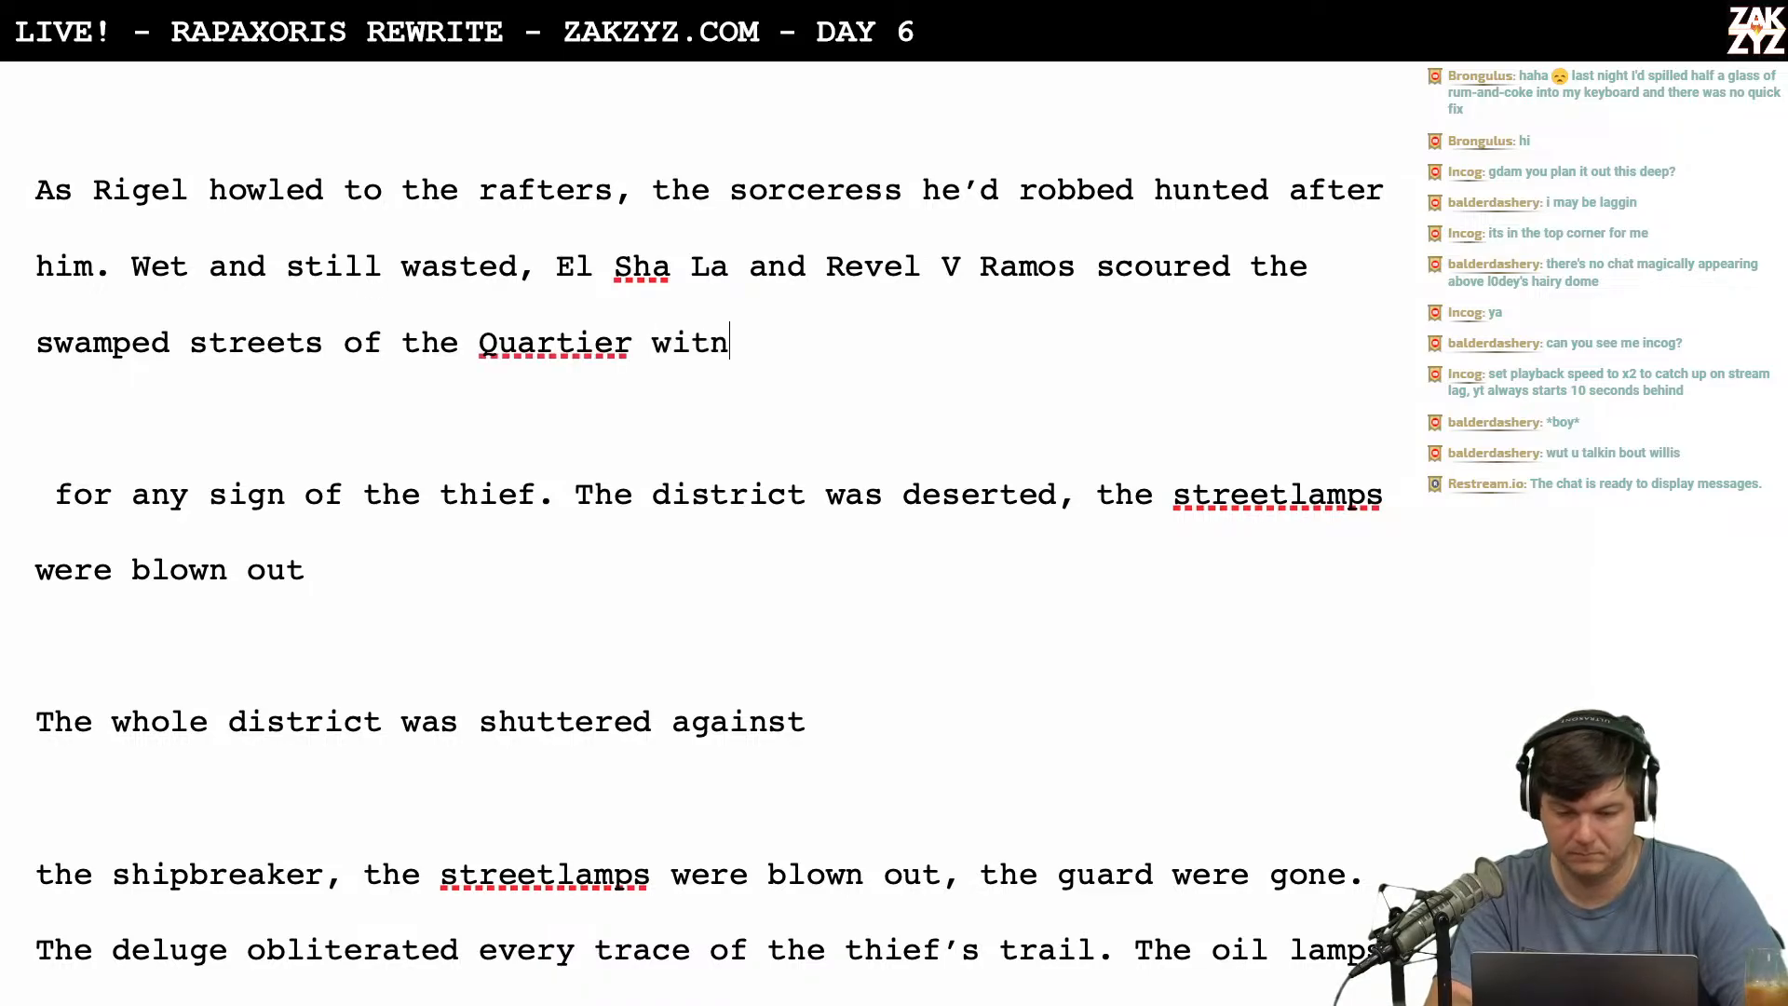
{"action": "key", "text": "BackSpace"}
{"action": "key", "text": "BackSpace"}
{"action": "type", "text": "h i"}
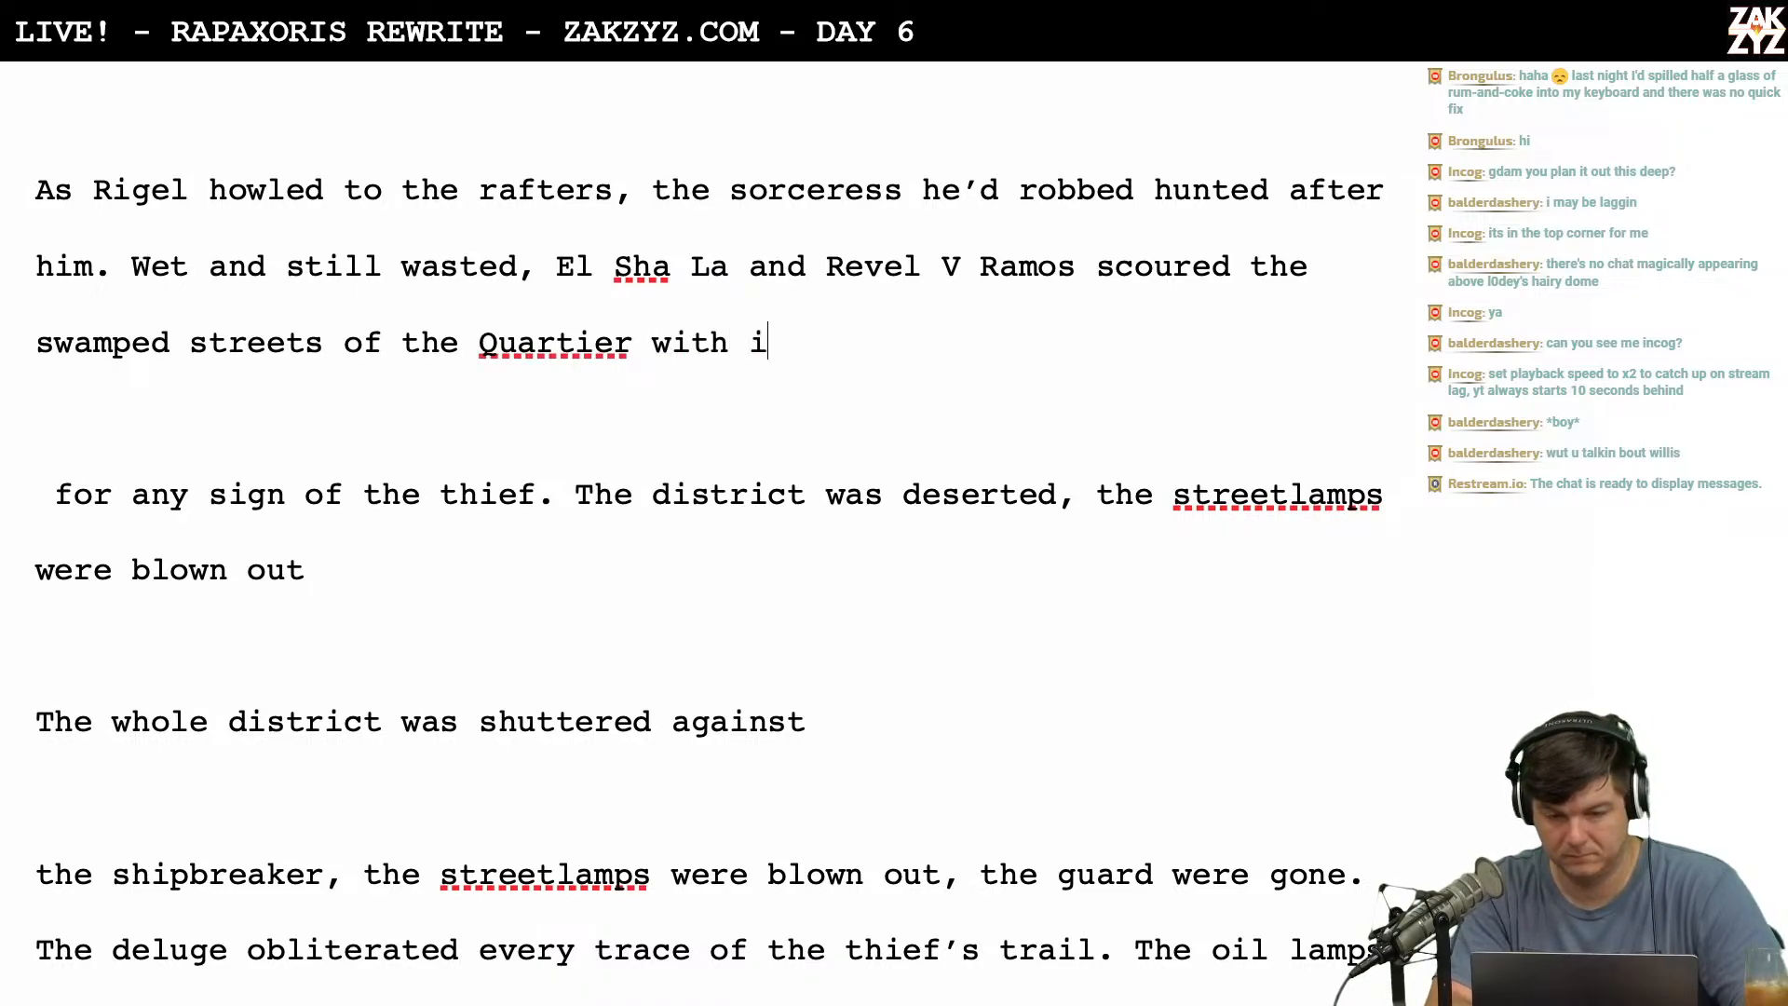
{"action": "key", "text": "BackSpace"}
{"action": "key", "text": "BackSpace"}
{"action": "key", "text": "BackSpace"}
{"action": "type", "text": "h mounting "}
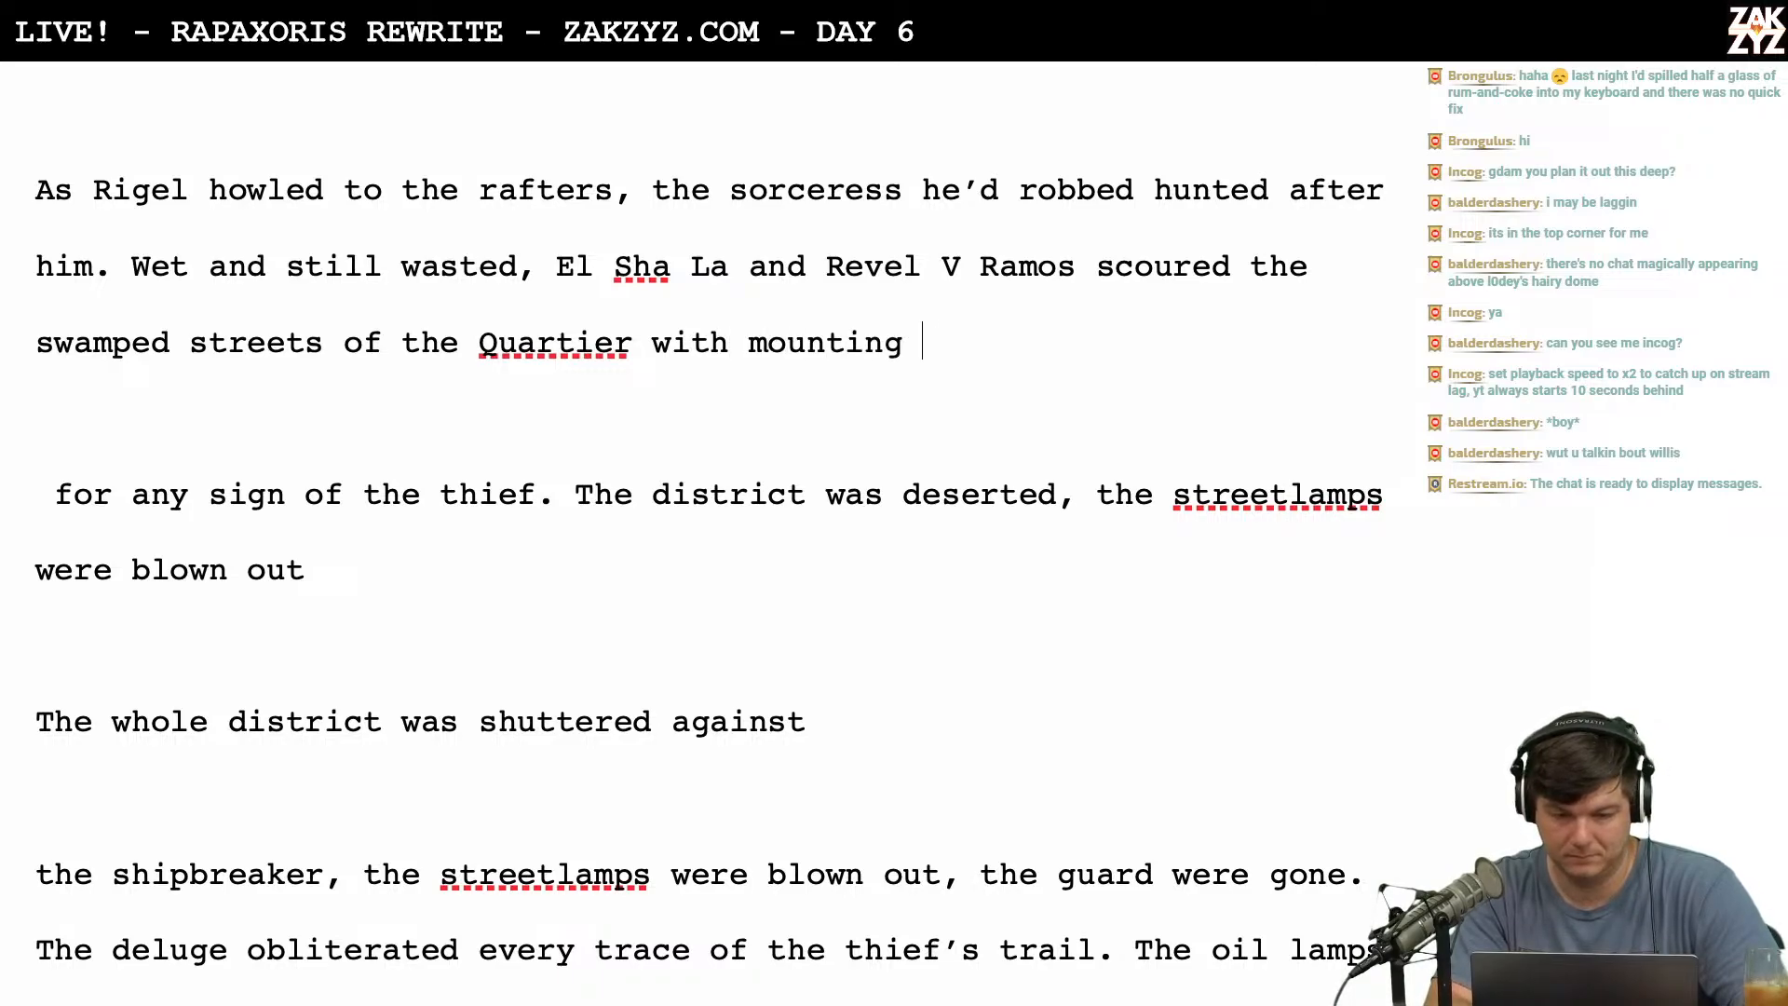
{"action": "type", "text": "desperation."}
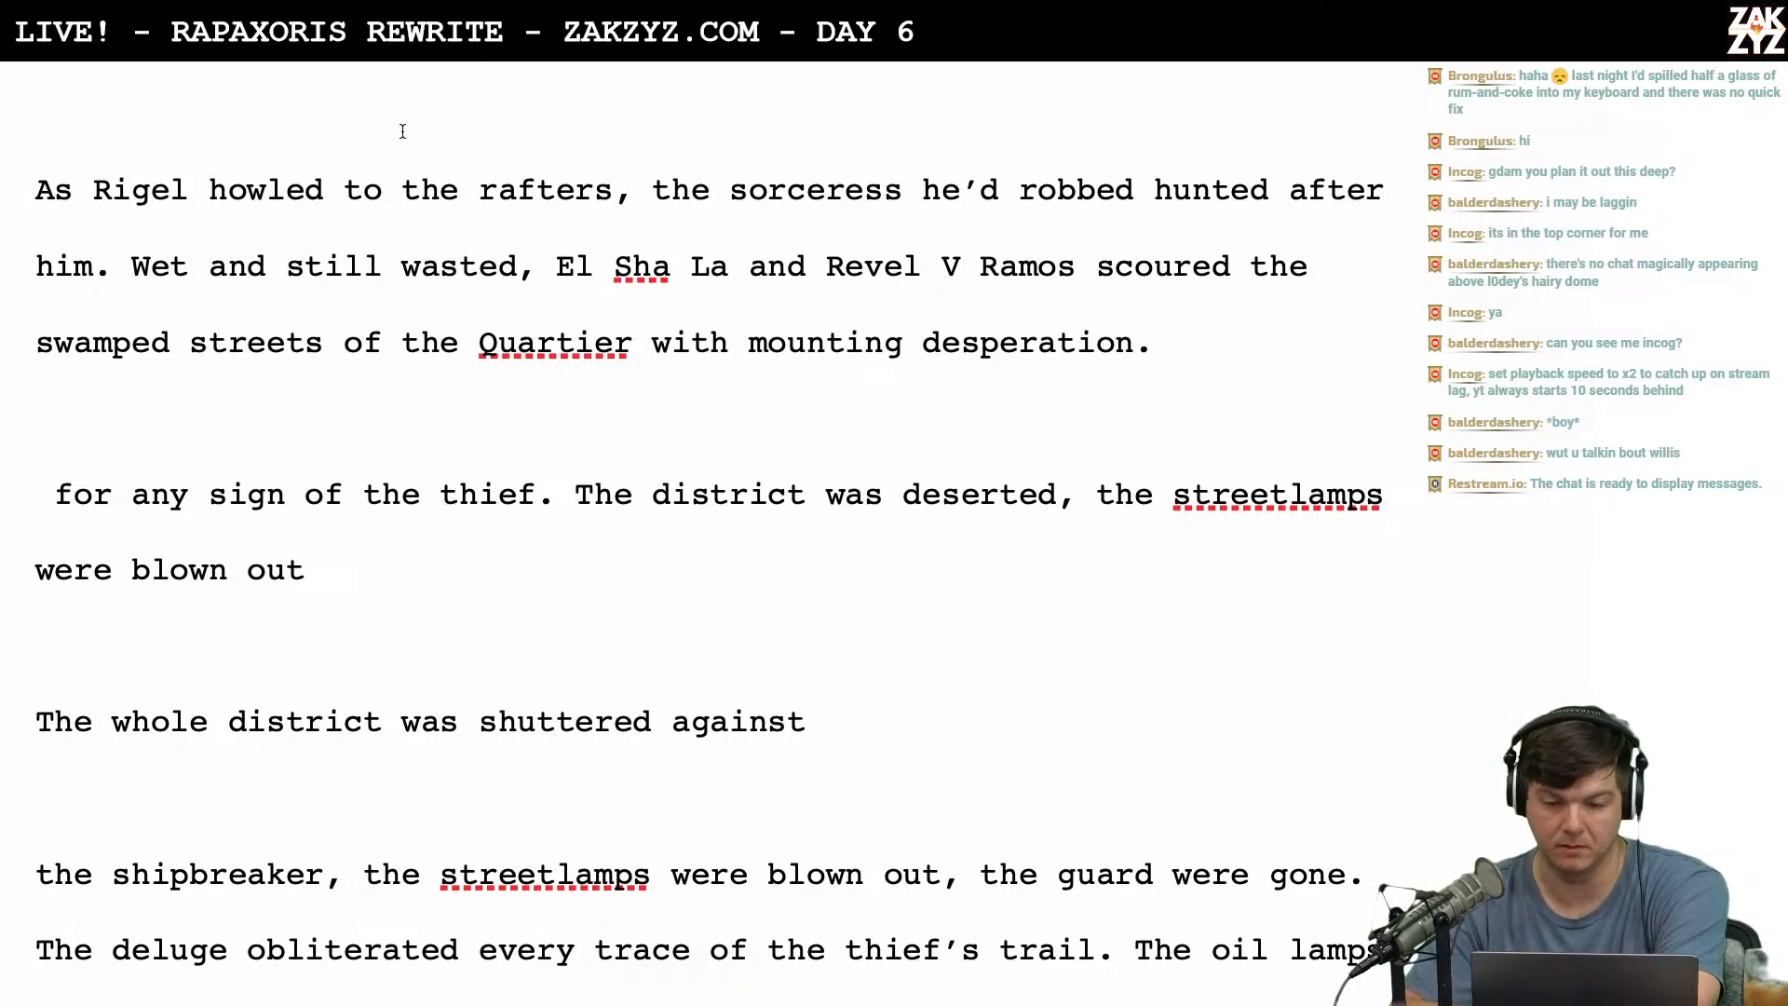
Delete "of the Quartier" after "swamped streets" in the second sentence.
{"action": "scroll", "coordinate": [484, 150], "scroll_direction": "down", "scroll_amount": 1}
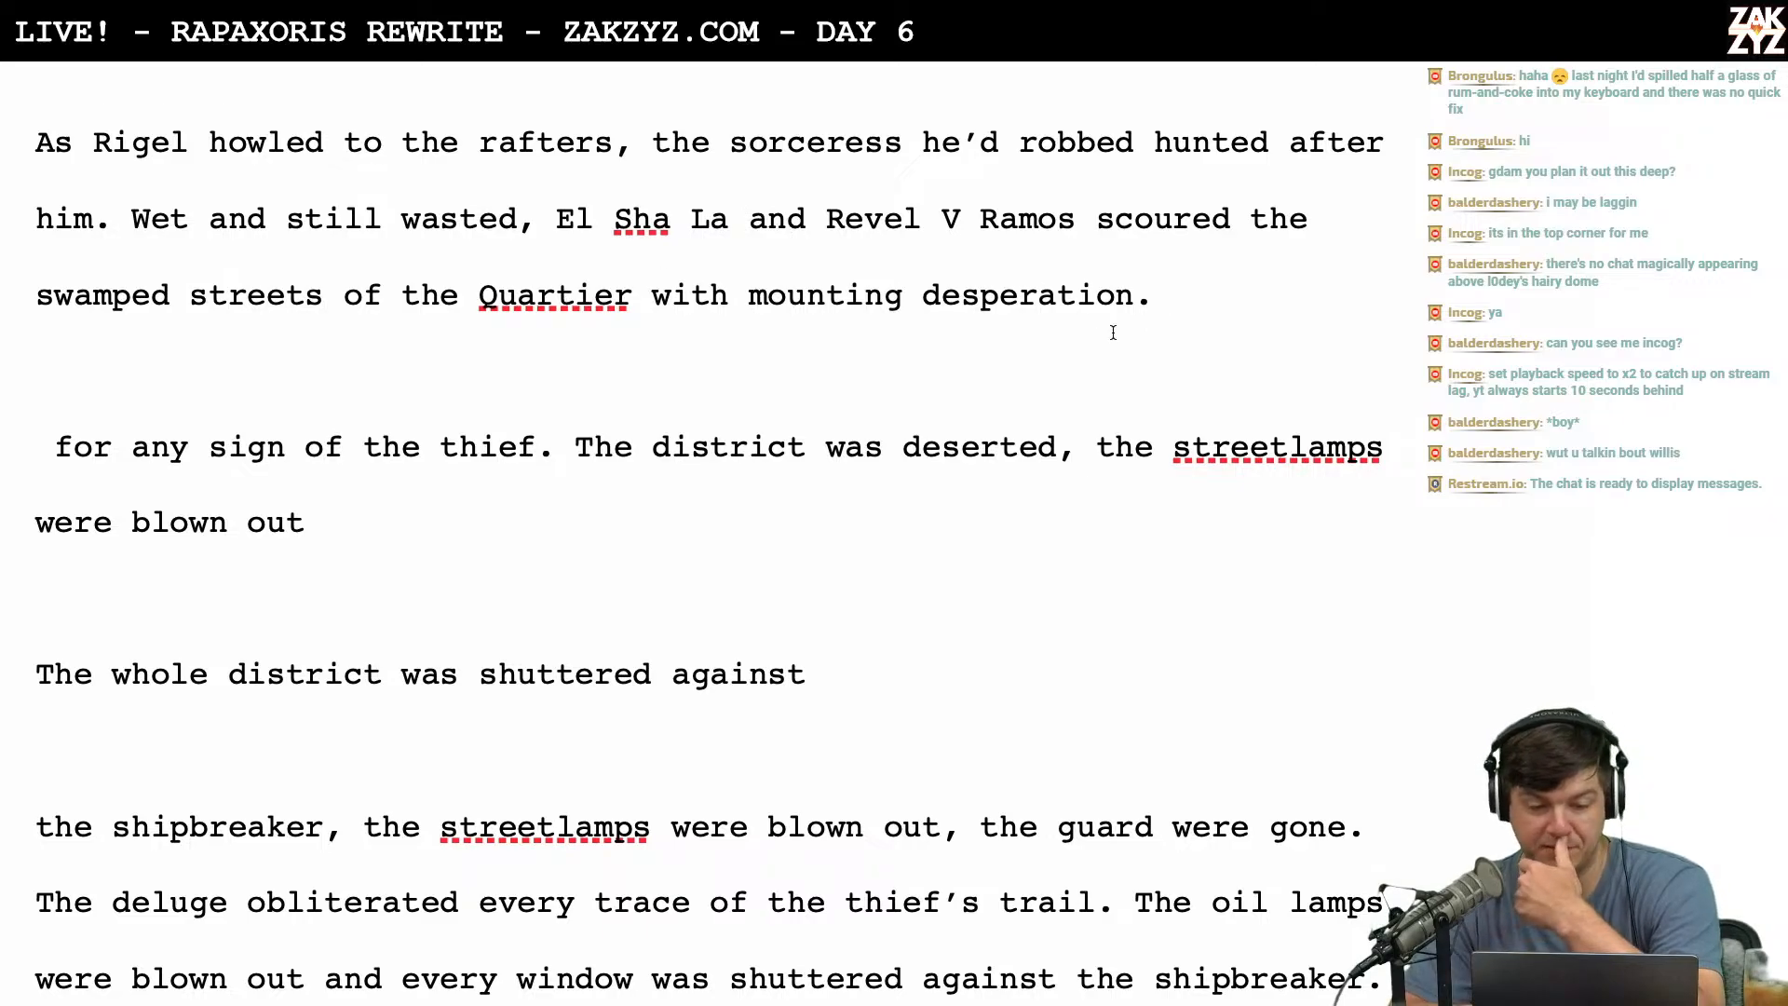
{"action": "scroll", "coordinate": [1112, 332], "scroll_direction": "down", "scroll_amount": 1}
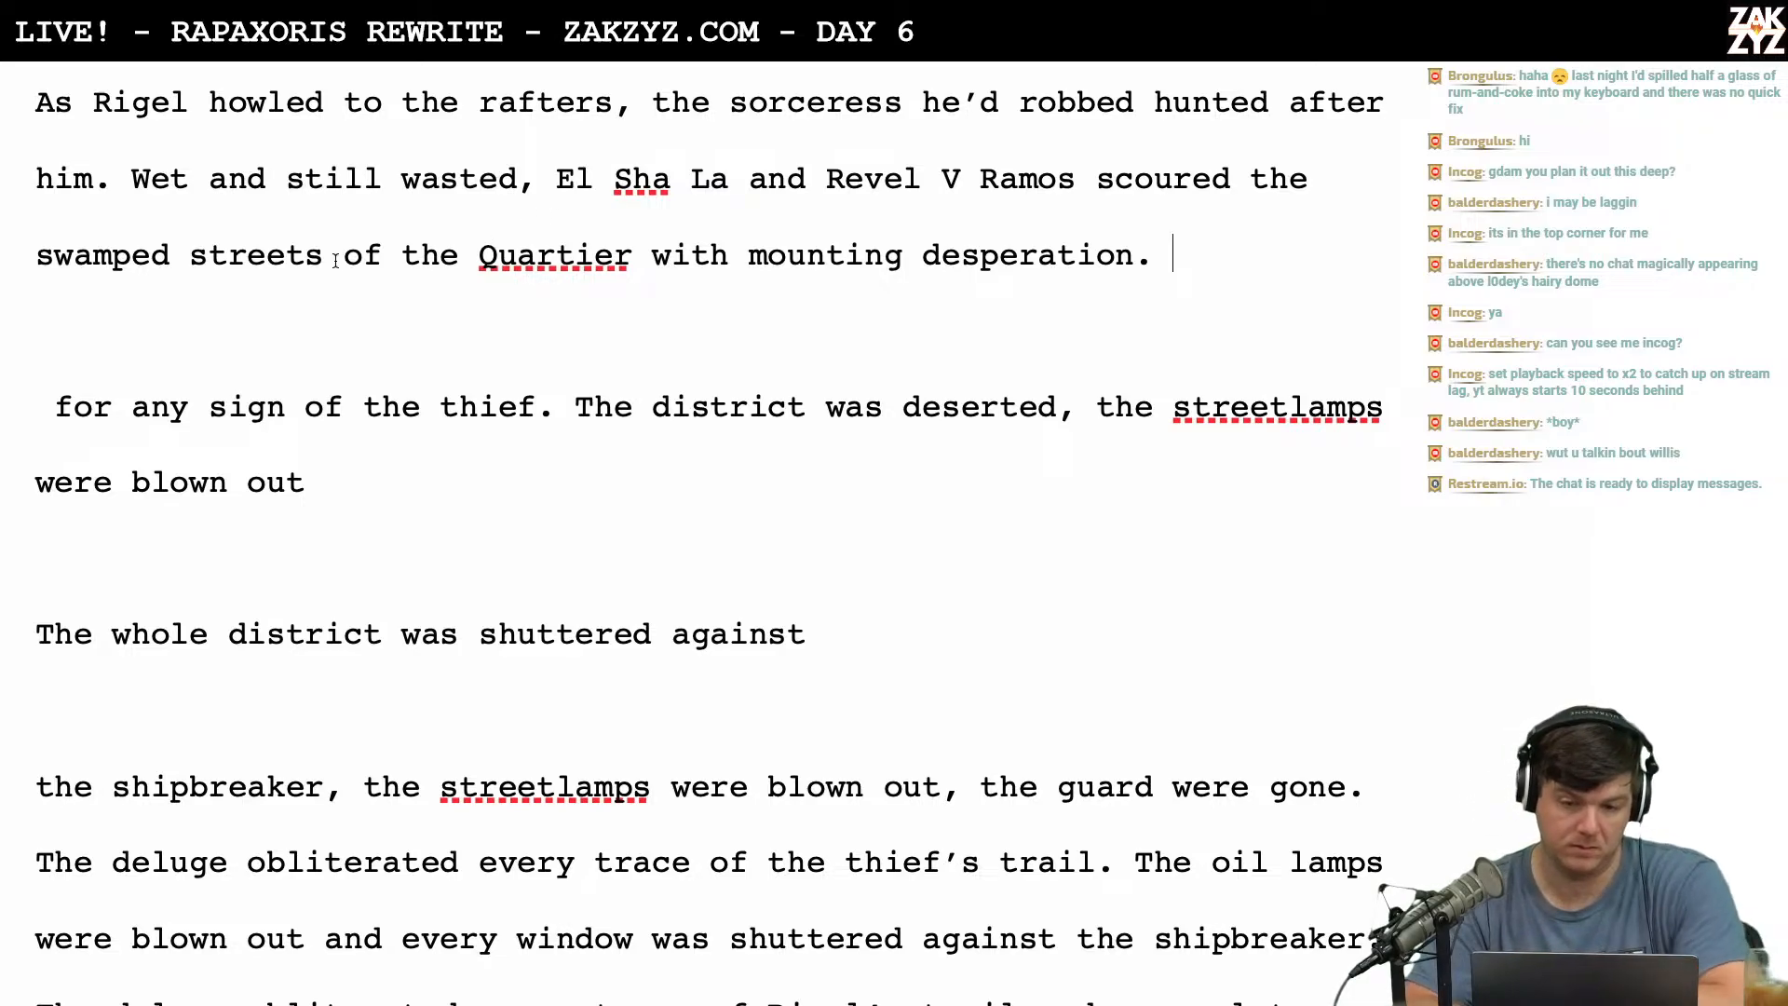
{"action": "key", "text": "Right"}
{"action": "key", "text": "shift+Right"}
{"action": "key", "text": "shift+Right"}
{"action": "key", "text": "shift+Right"}
{"action": "key", "text": "shift+Right"}
{"action": "key", "text": "shift+Right"}
{"action": "key", "text": "shift+Right"}
{"action": "key", "text": "shift+Right"}
{"action": "key", "text": "shift+Right"}
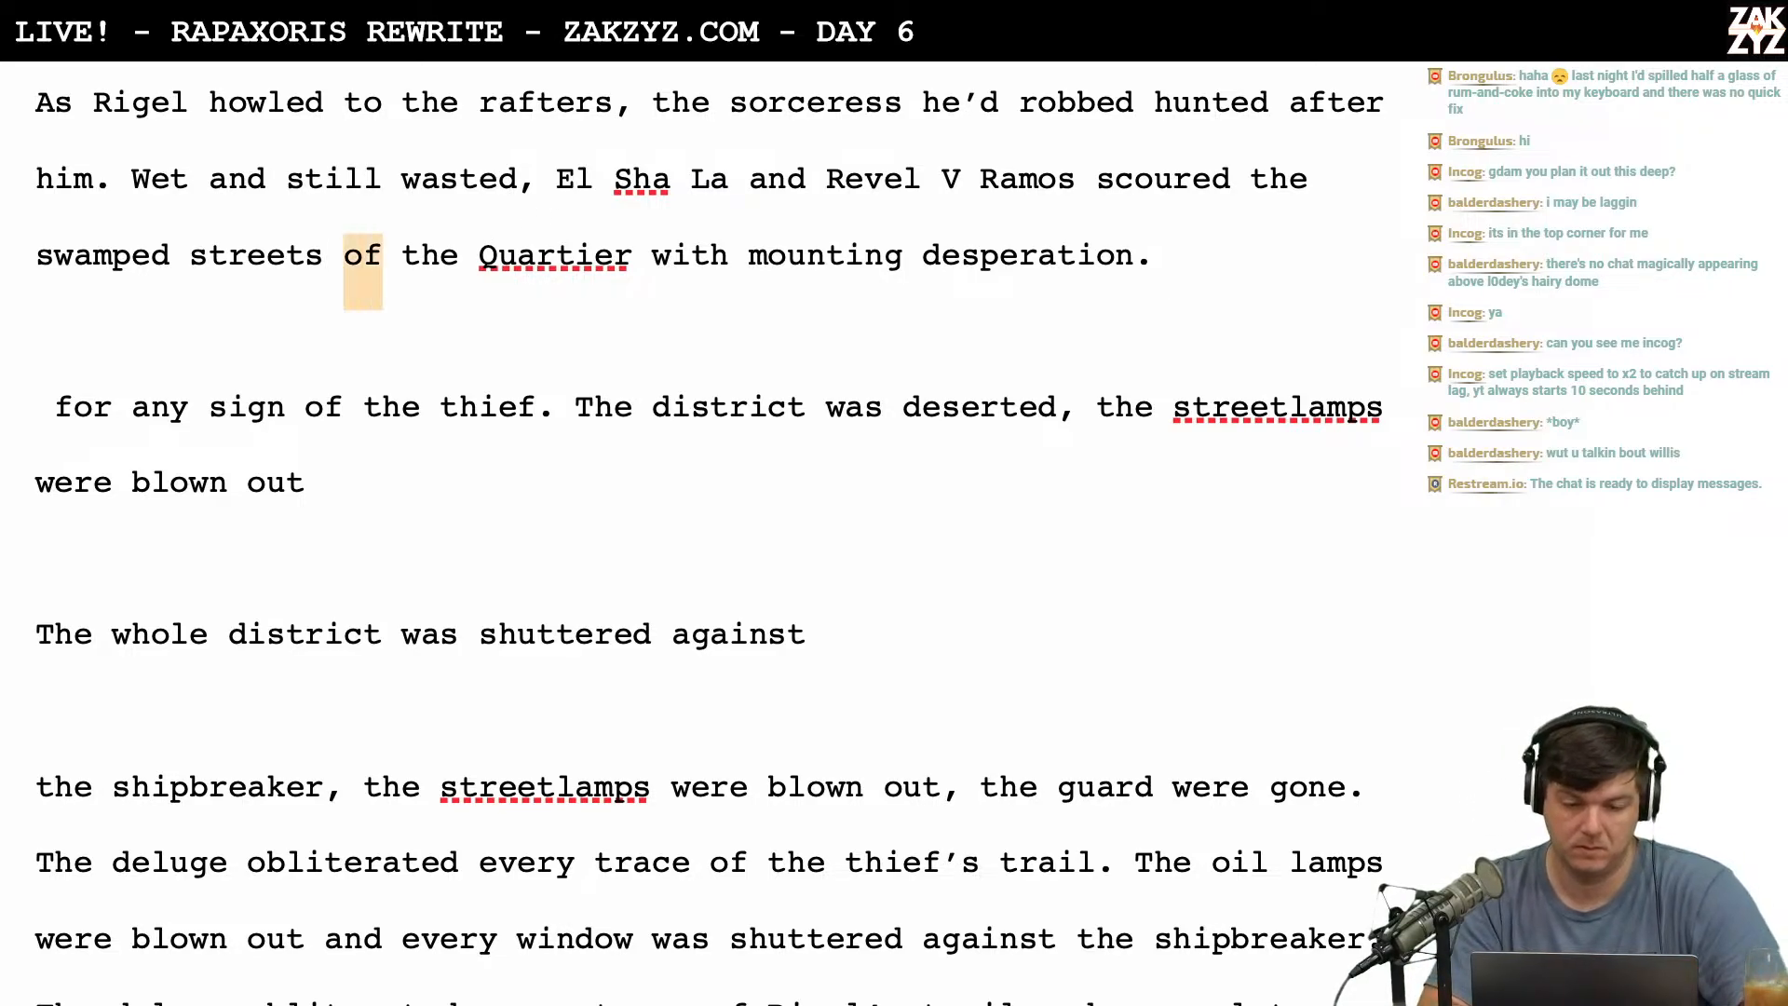
{"action": "key", "text": "shift+Right"}
{"action": "key", "text": "shift+Right"}
{"action": "key", "text": "shift+Right"}
{"action": "key", "text": "shift+Right"}
{"action": "key", "text": "shift+Right"}
{"action": "key", "text": "shift+Right"}
{"action": "key", "text": "shift+Right"}
{"action": "key", "text": "shift+Right"}
{"action": "key", "text": "BackSpace"}
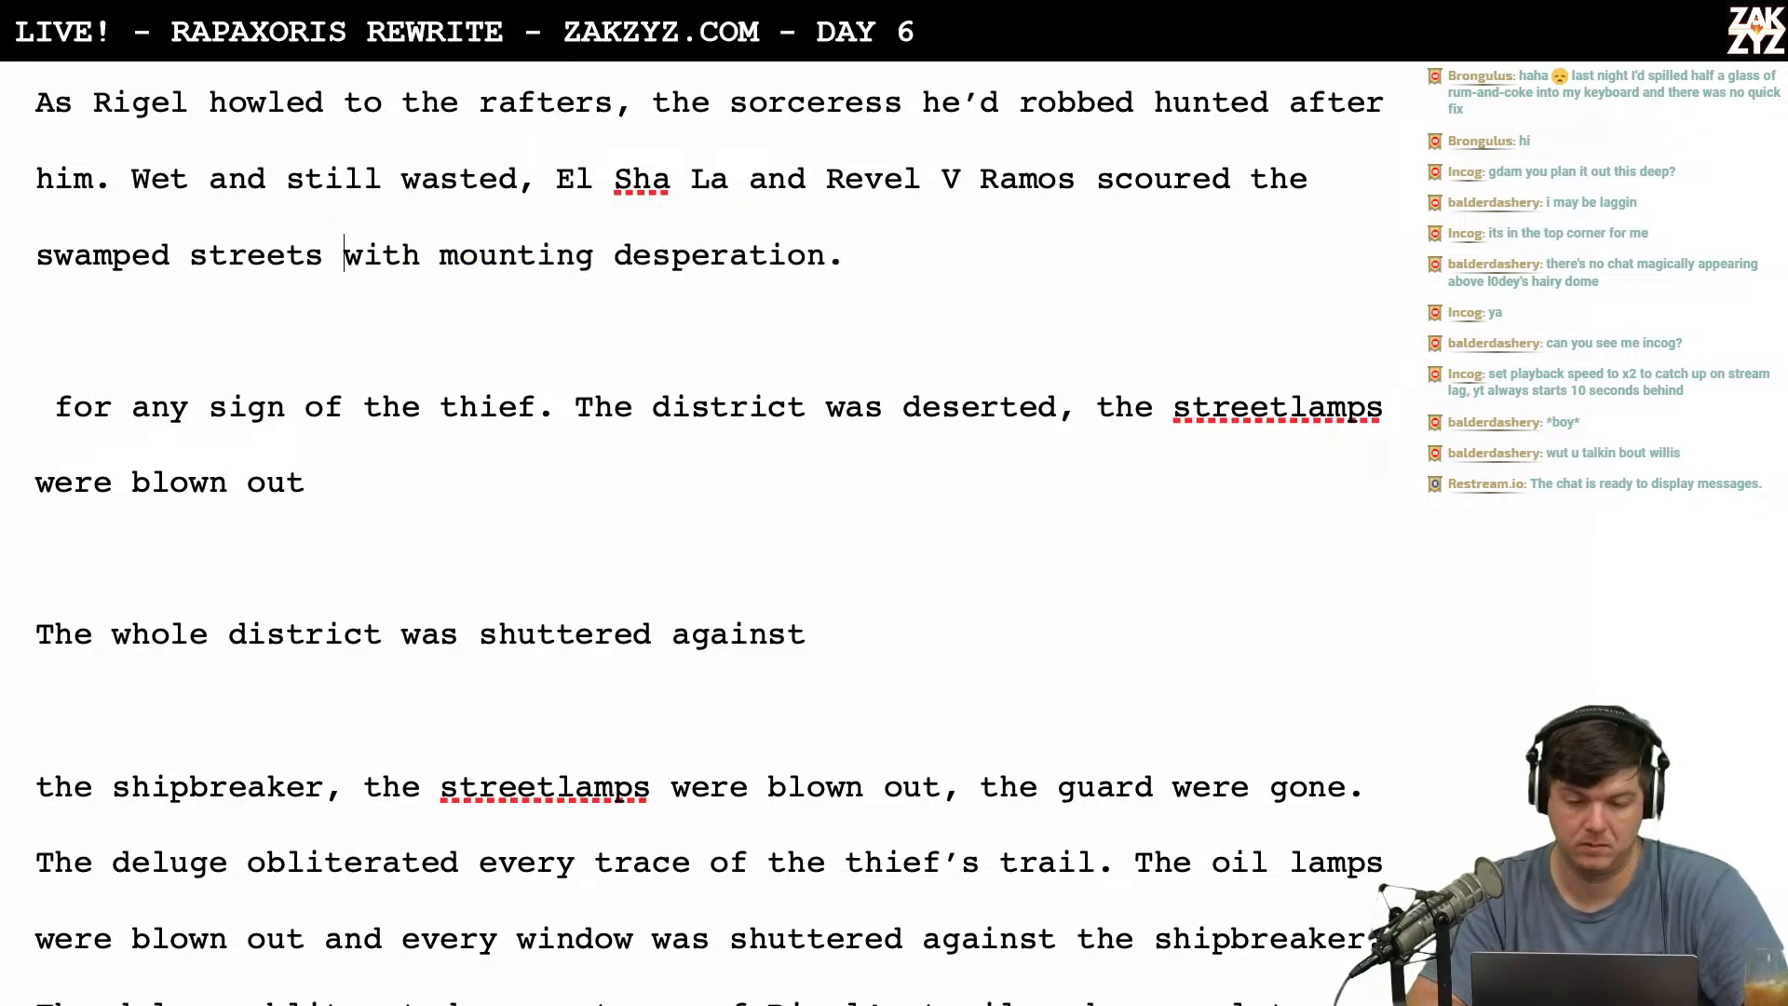
{"action": "left_click", "coordinate": [939, 297]}
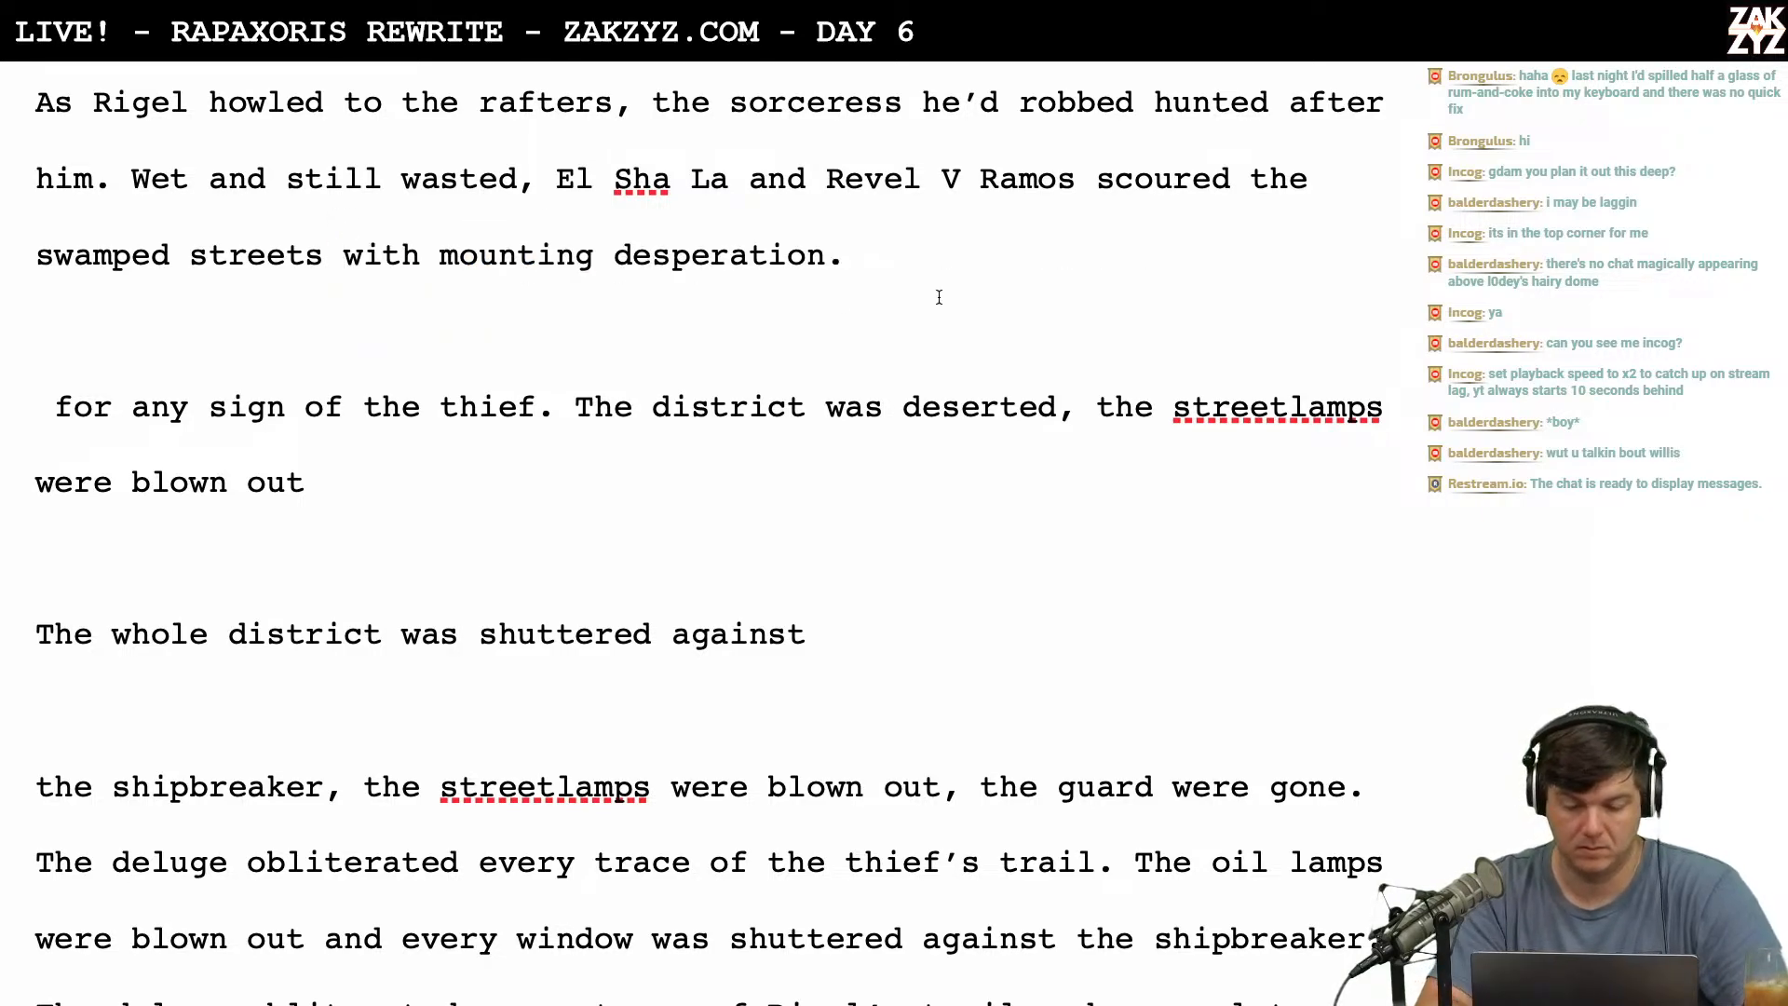
{"action": "type", "text": "The delu"}
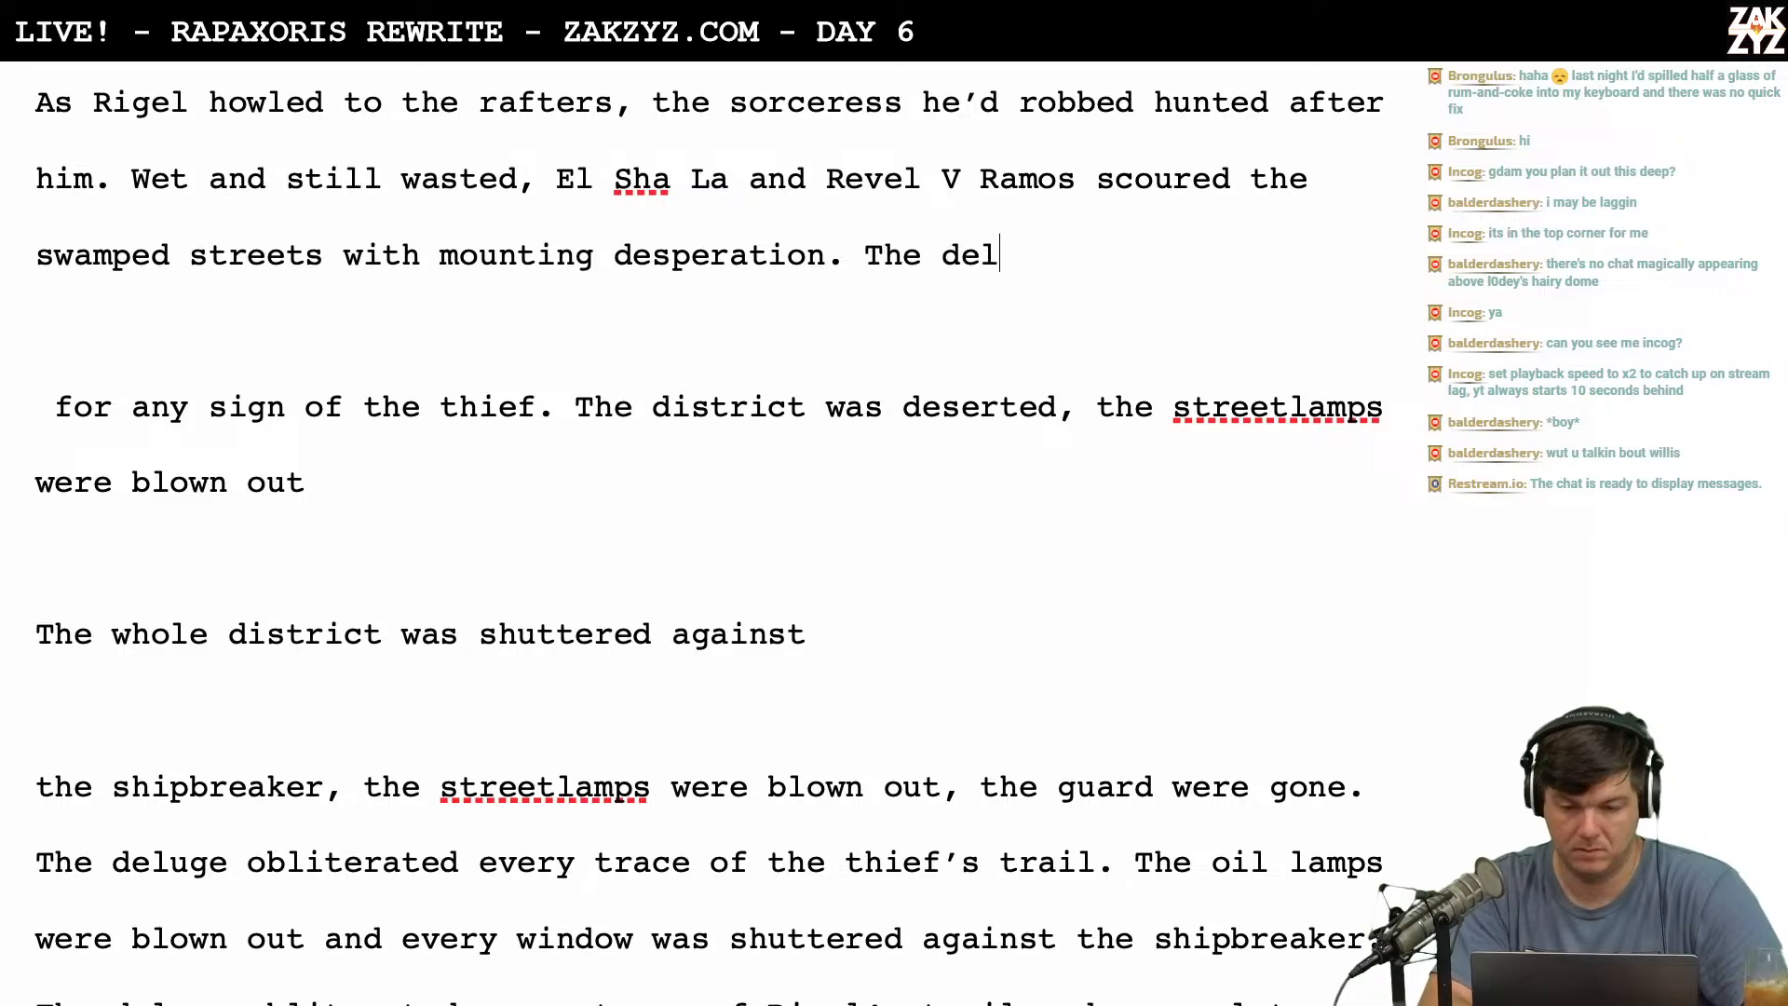
{"action": "key", "text": "BackSpace"}
{"action": "key", "text": "BackSpace"}
{"action": "key", "text": "BackSpace"}
{"action": "key", "text": "BackSpace"}
{"action": "key", "text": "BackSpace"}
{"action": "key", "text": "BackSpace"}
{"action": "key", "text": "BackSpace"}
{"action": "key", "text": "BackSpace"}
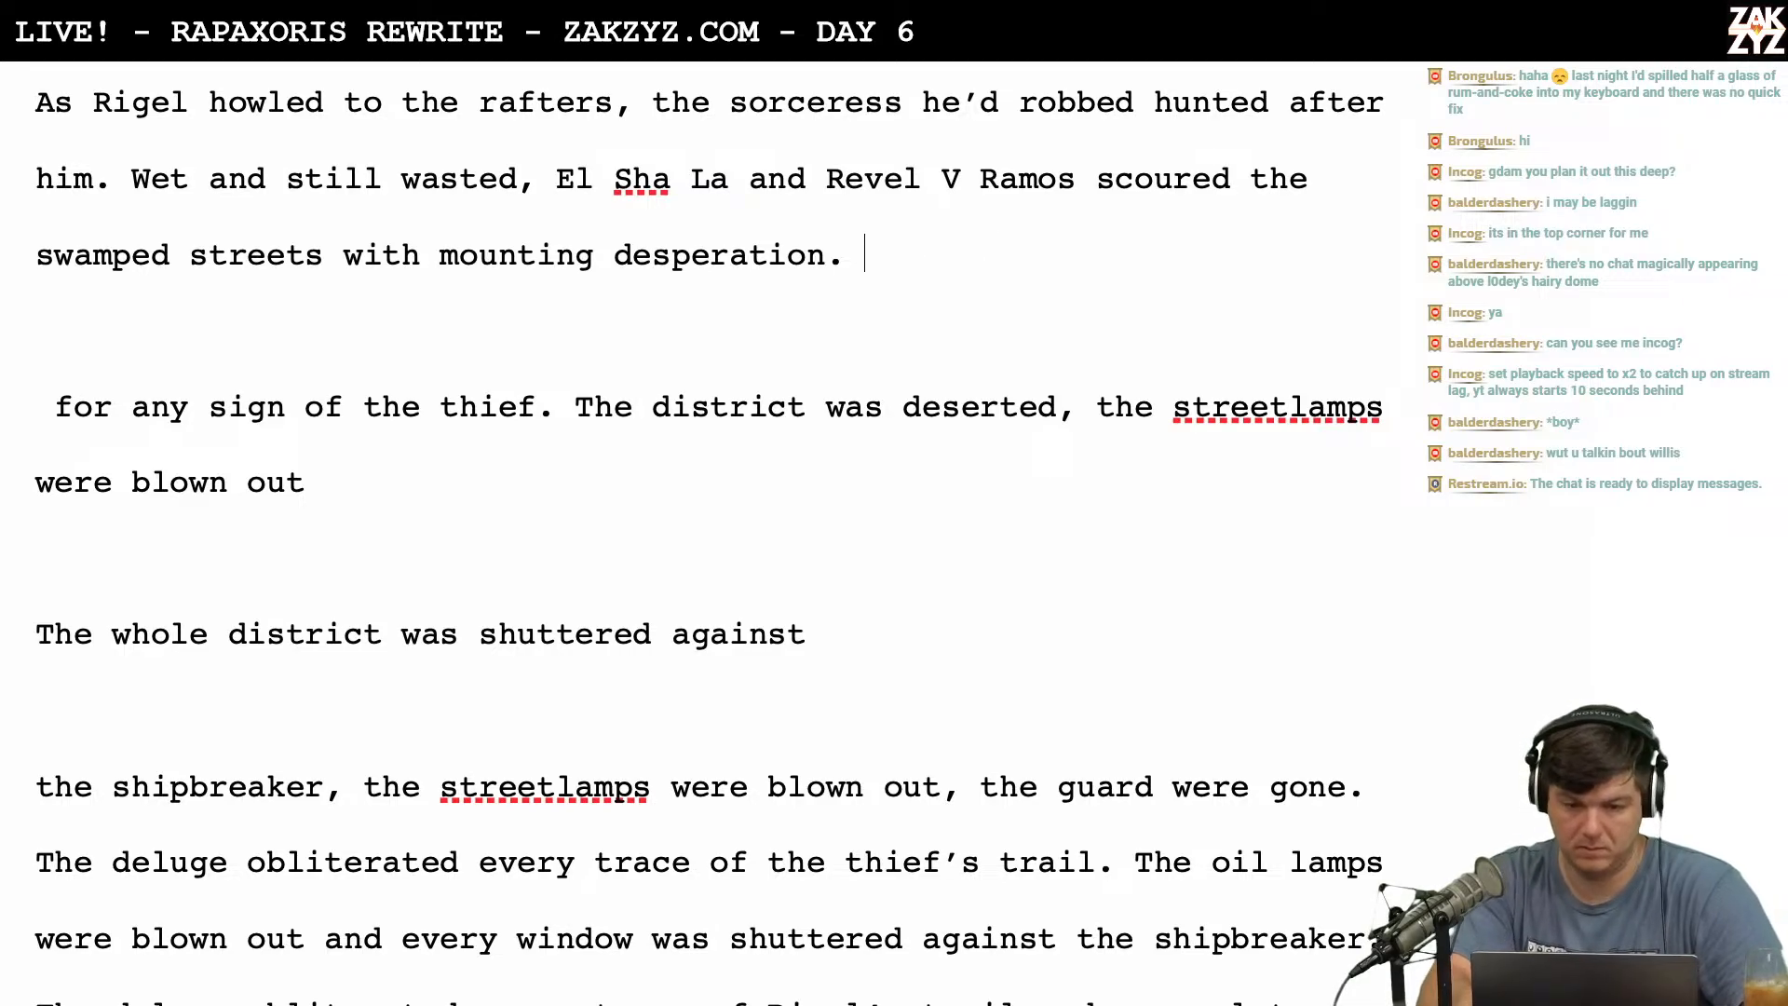
{"action": "type", "text": "It was no"}
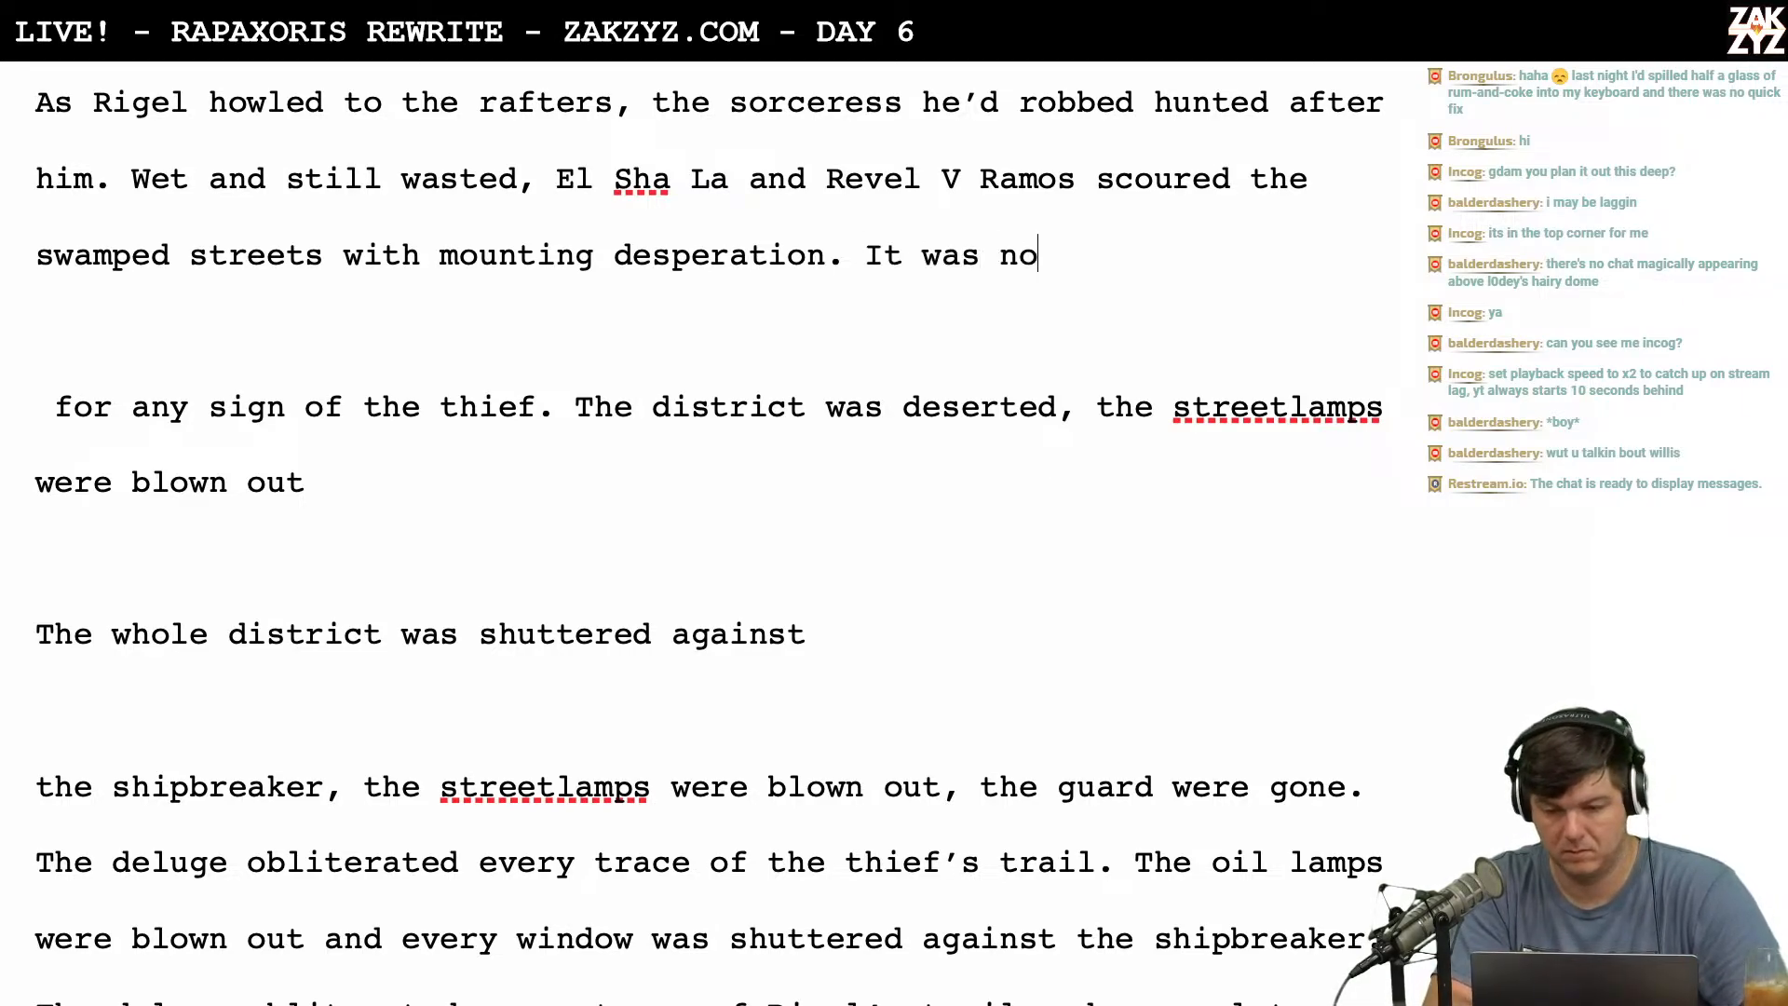
{"action": "type", "text": " eas"}
{"action": "key", "text": "BackSpace"}
{"action": "key", "text": "BackSpace"}
{"action": "key", "text": "BackSpace"}
{"action": "key", "text": "BackSpace"}
{"action": "key", "text": "BackSpace"}
{"action": "key", "text": "BackSpace"}
{"action": "key", "text": "BackSpace"}
{"action": "key", "text": "BackSpace"}
{"action": "key", "text": "BackSpace"}
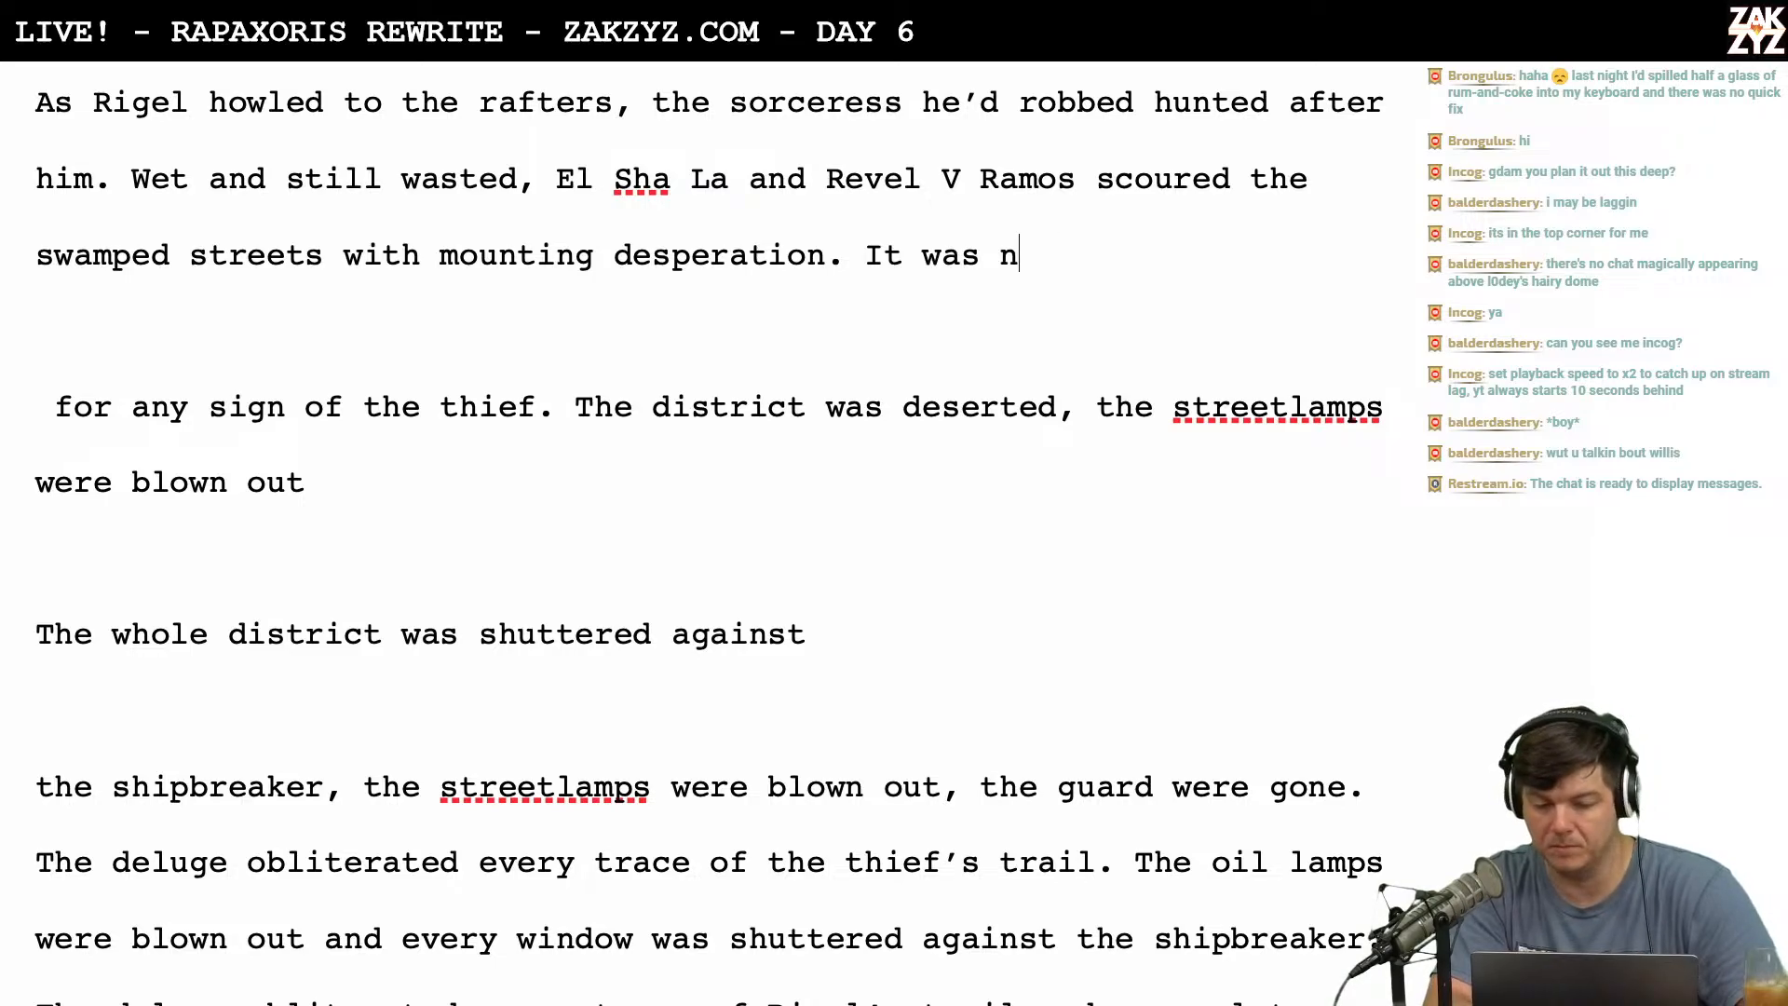
{"action": "key", "text": "BackSpace"}
{"action": "key", "text": "BackSpace"}
{"action": "key", "text": "BackSpace"}
{"action": "key", "text": "BackSpace"}
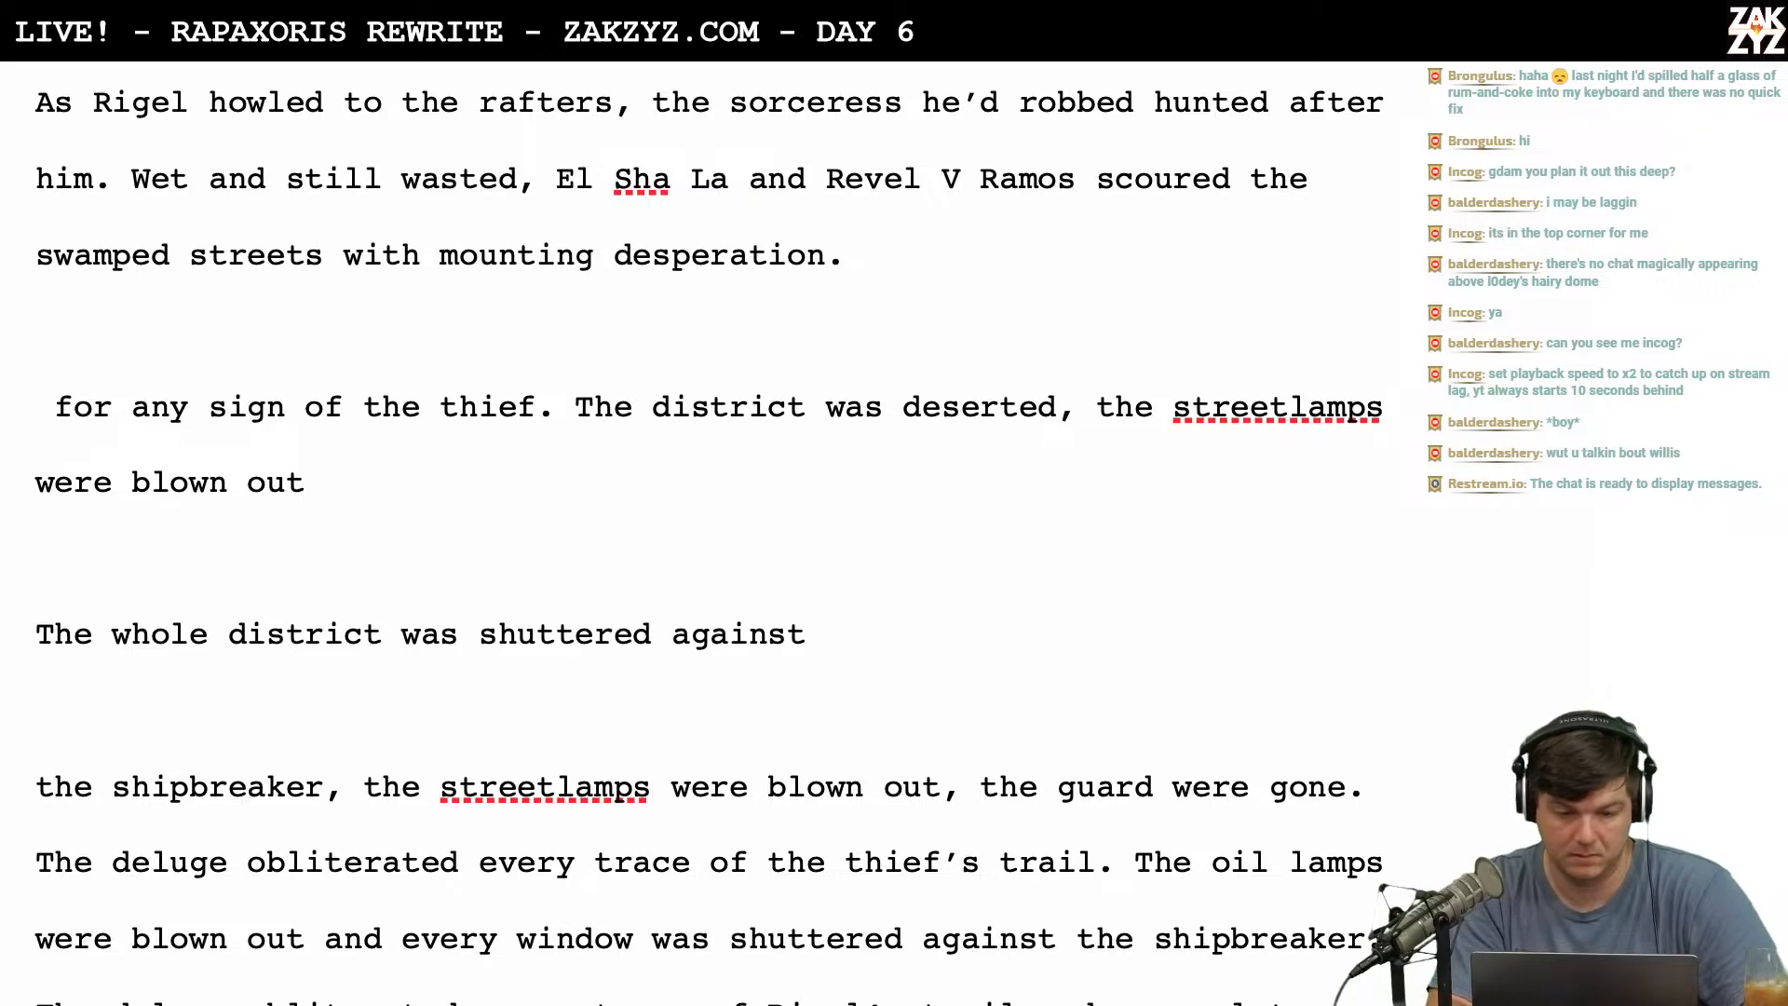
Try opening a third sentence after "mounting desperation." with "They hunted through the".
{"action": "type", "text": "The"}
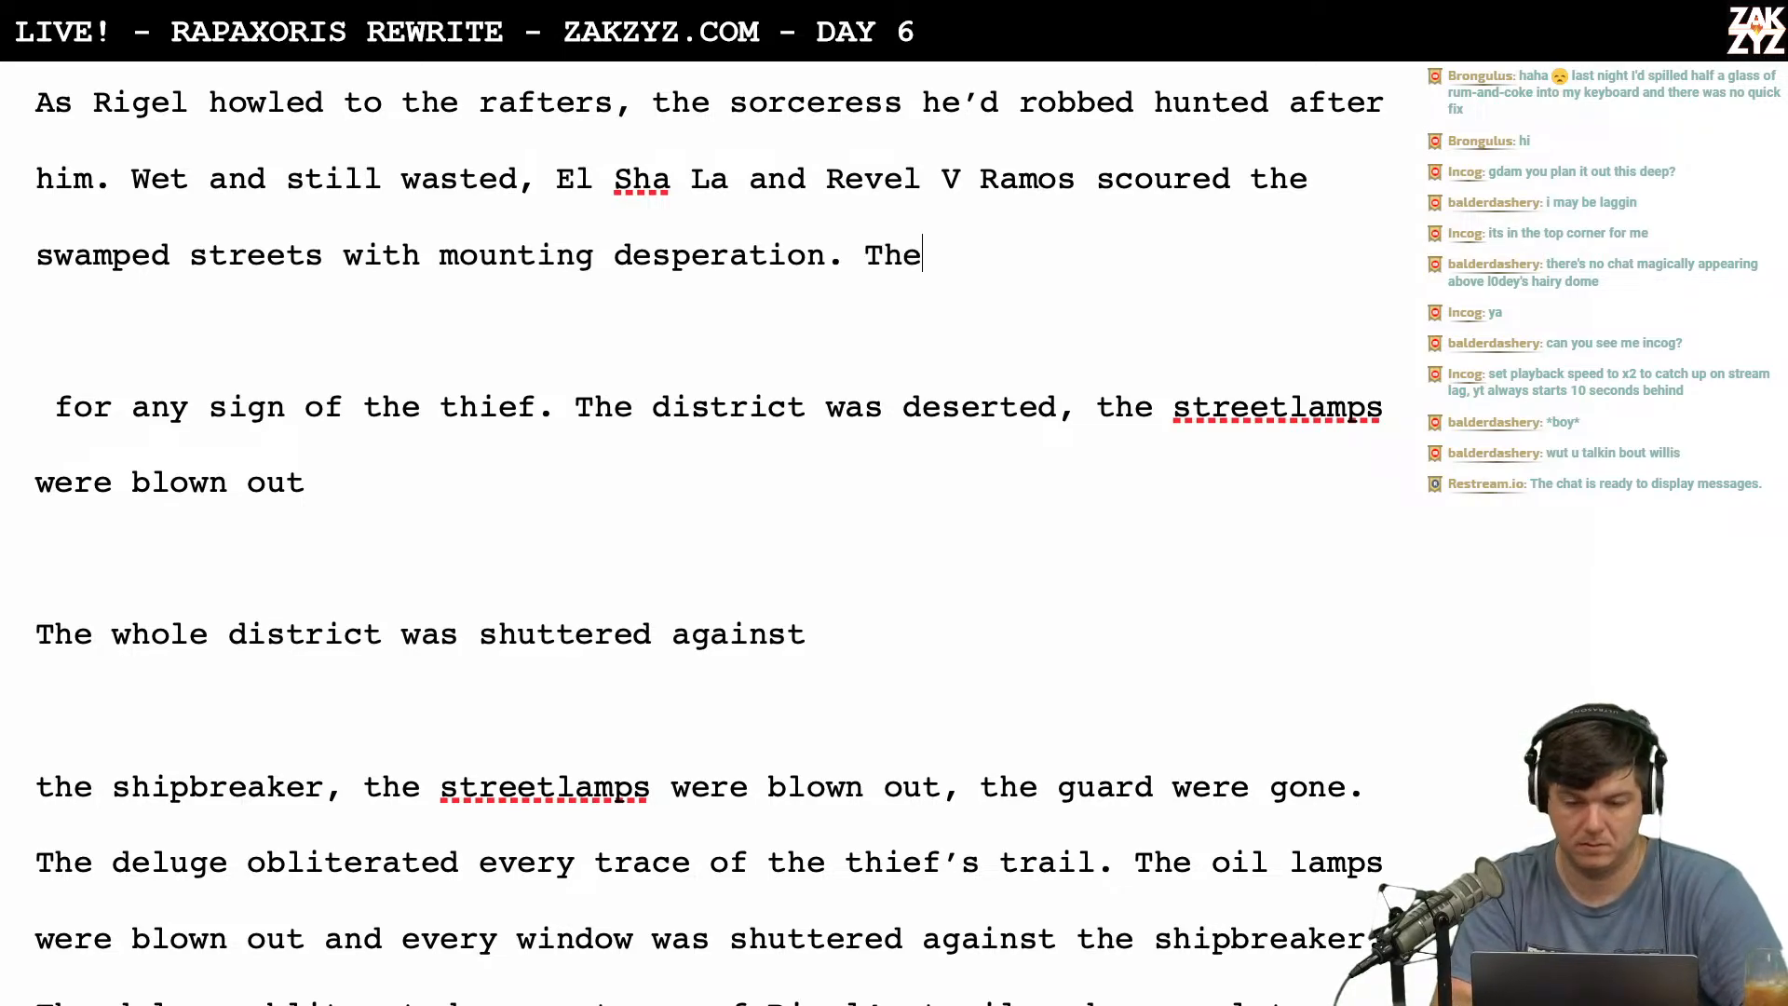
{"action": "type", "text": "y s"}
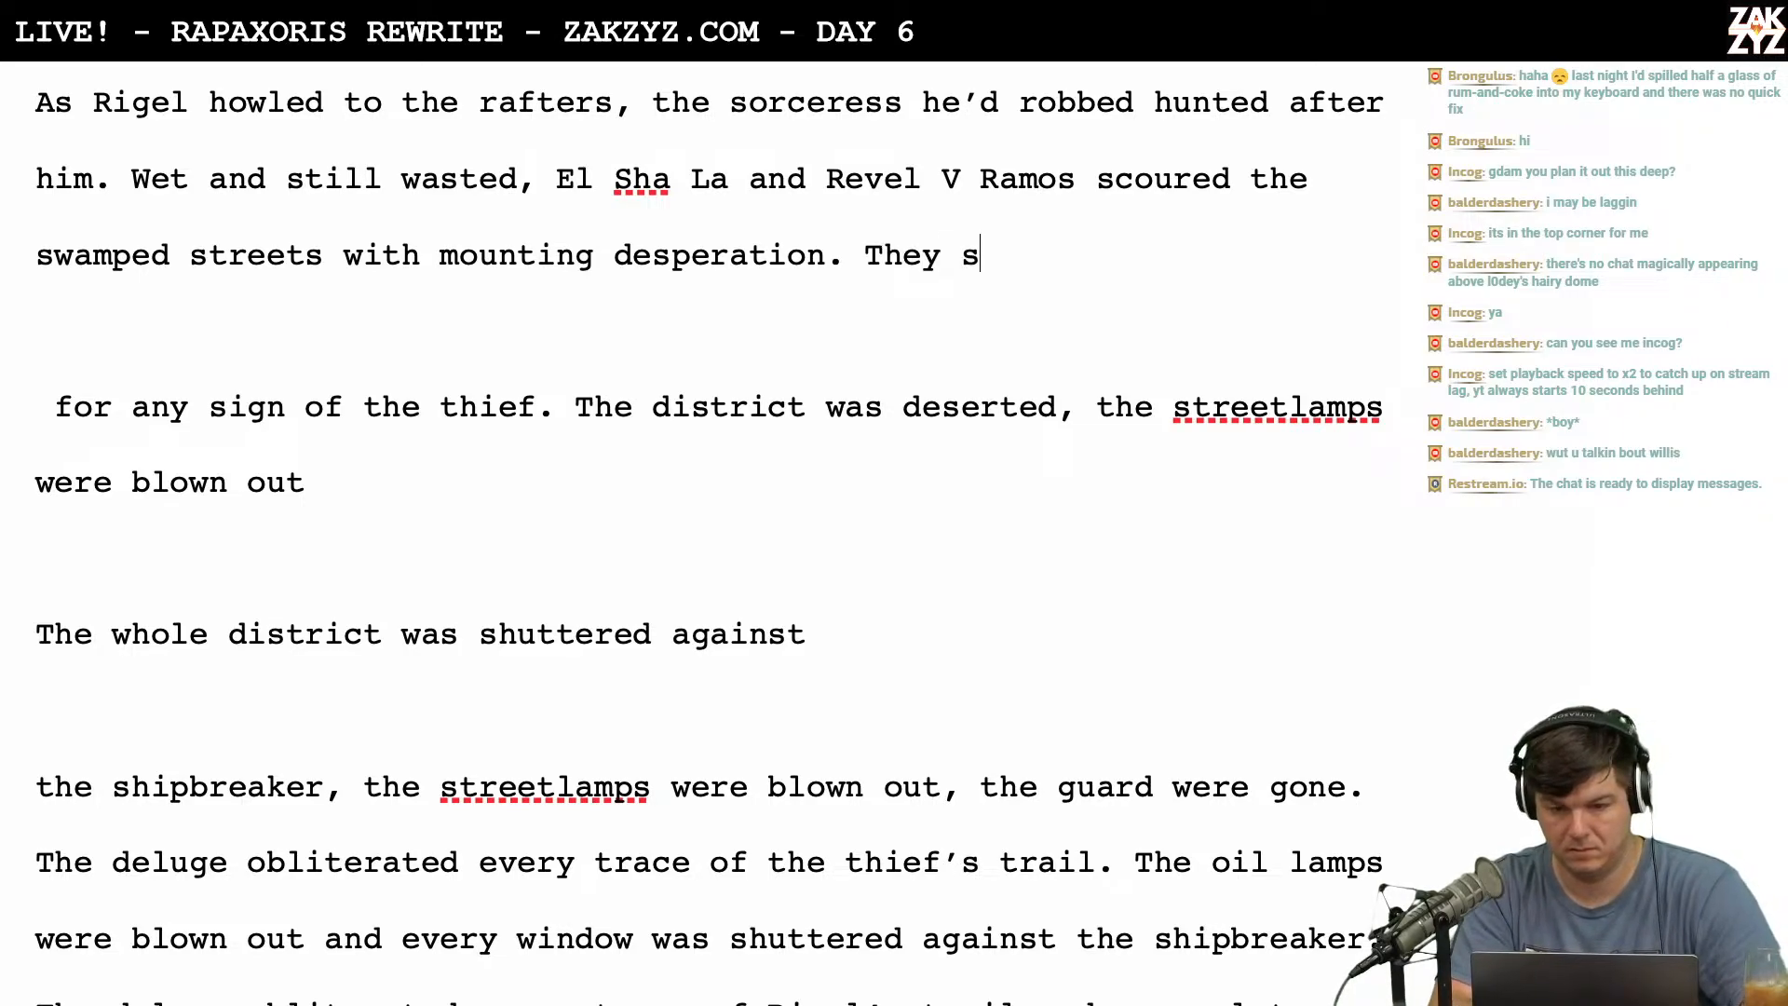
{"action": "key", "text": "BackSpace"}
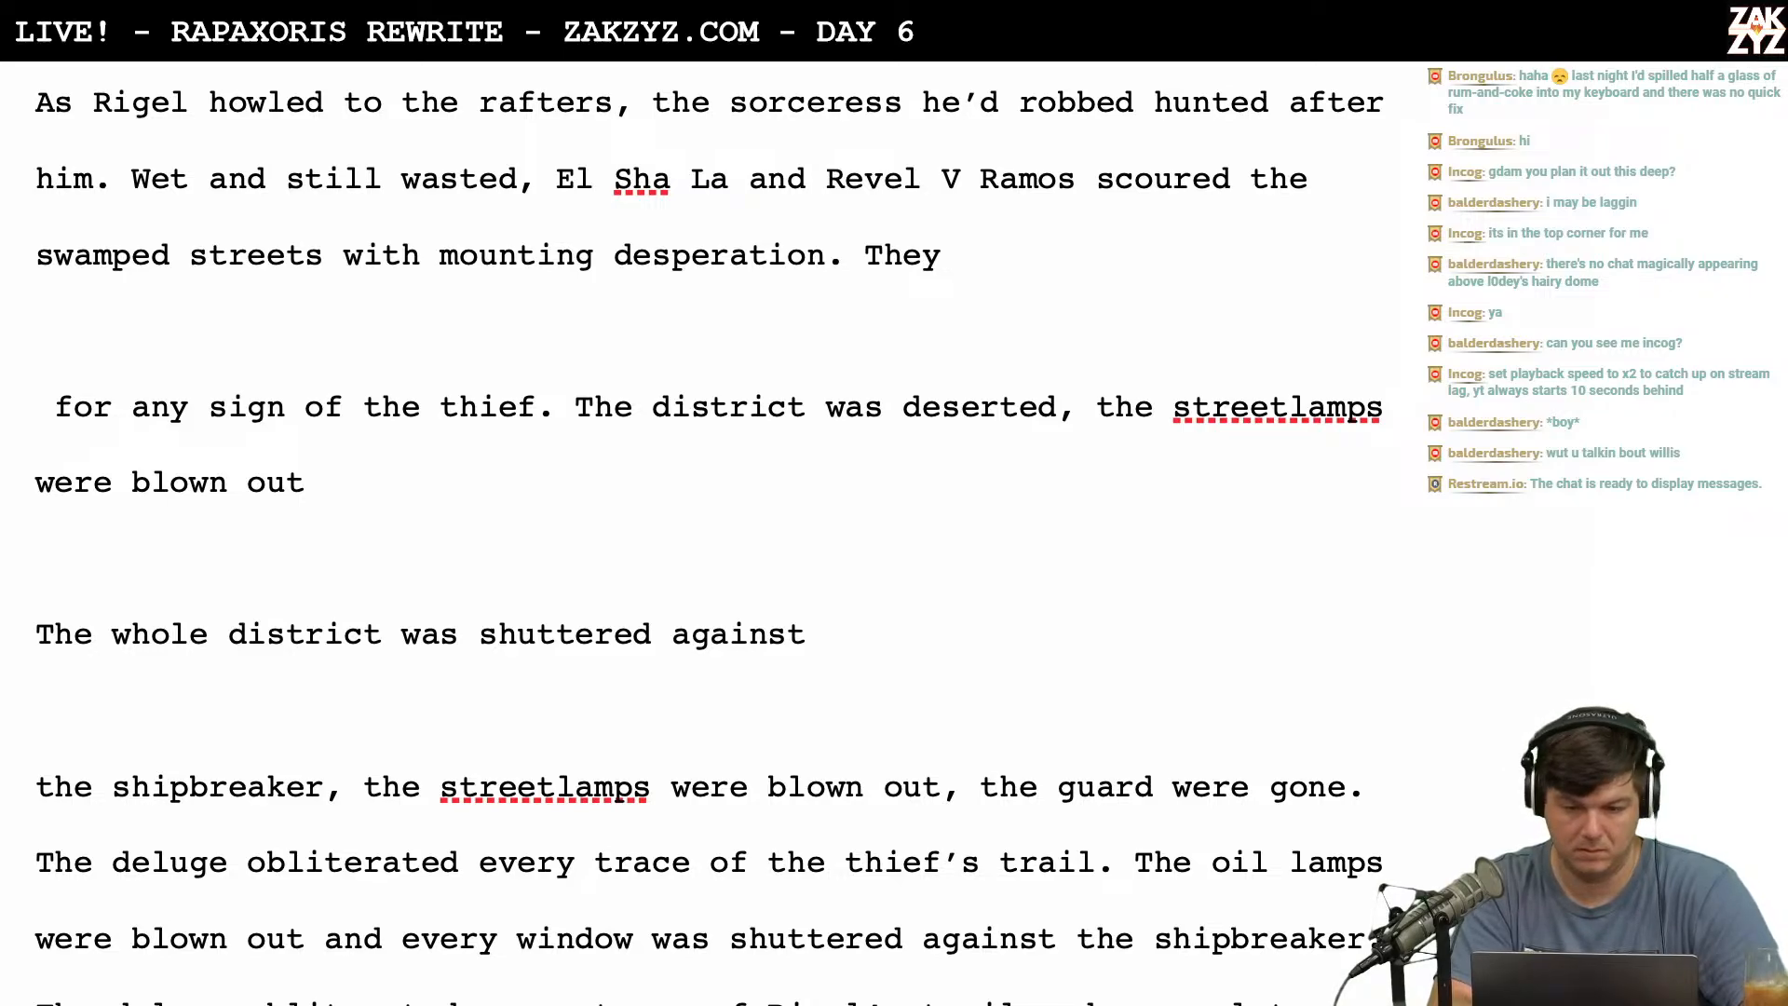
{"action": "type", "text": "hunte"}
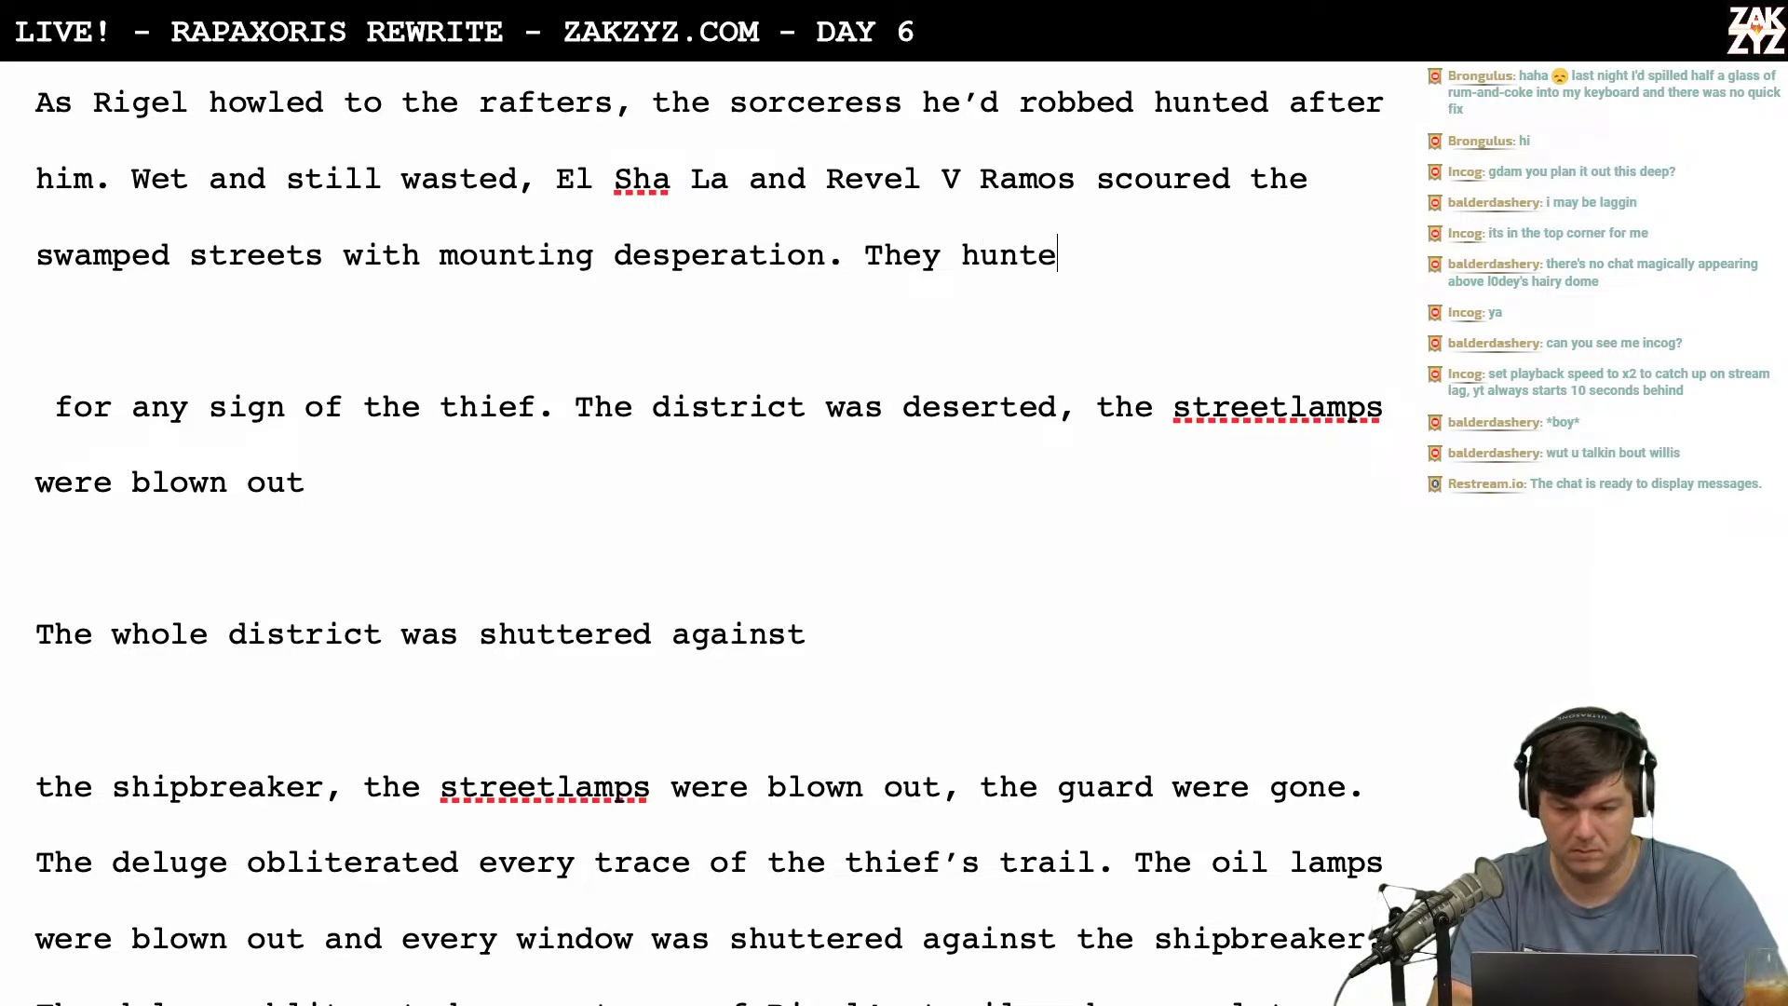
{"action": "type", "text": "d throught the"}
{"action": "key", "text": "BackSpace"}
{"action": "key", "text": "BackSpace"}
{"action": "key", "text": "BackSpace"}
{"action": "key", "text": "BackSpace"}
{"action": "key", "text": "BackSpace"}
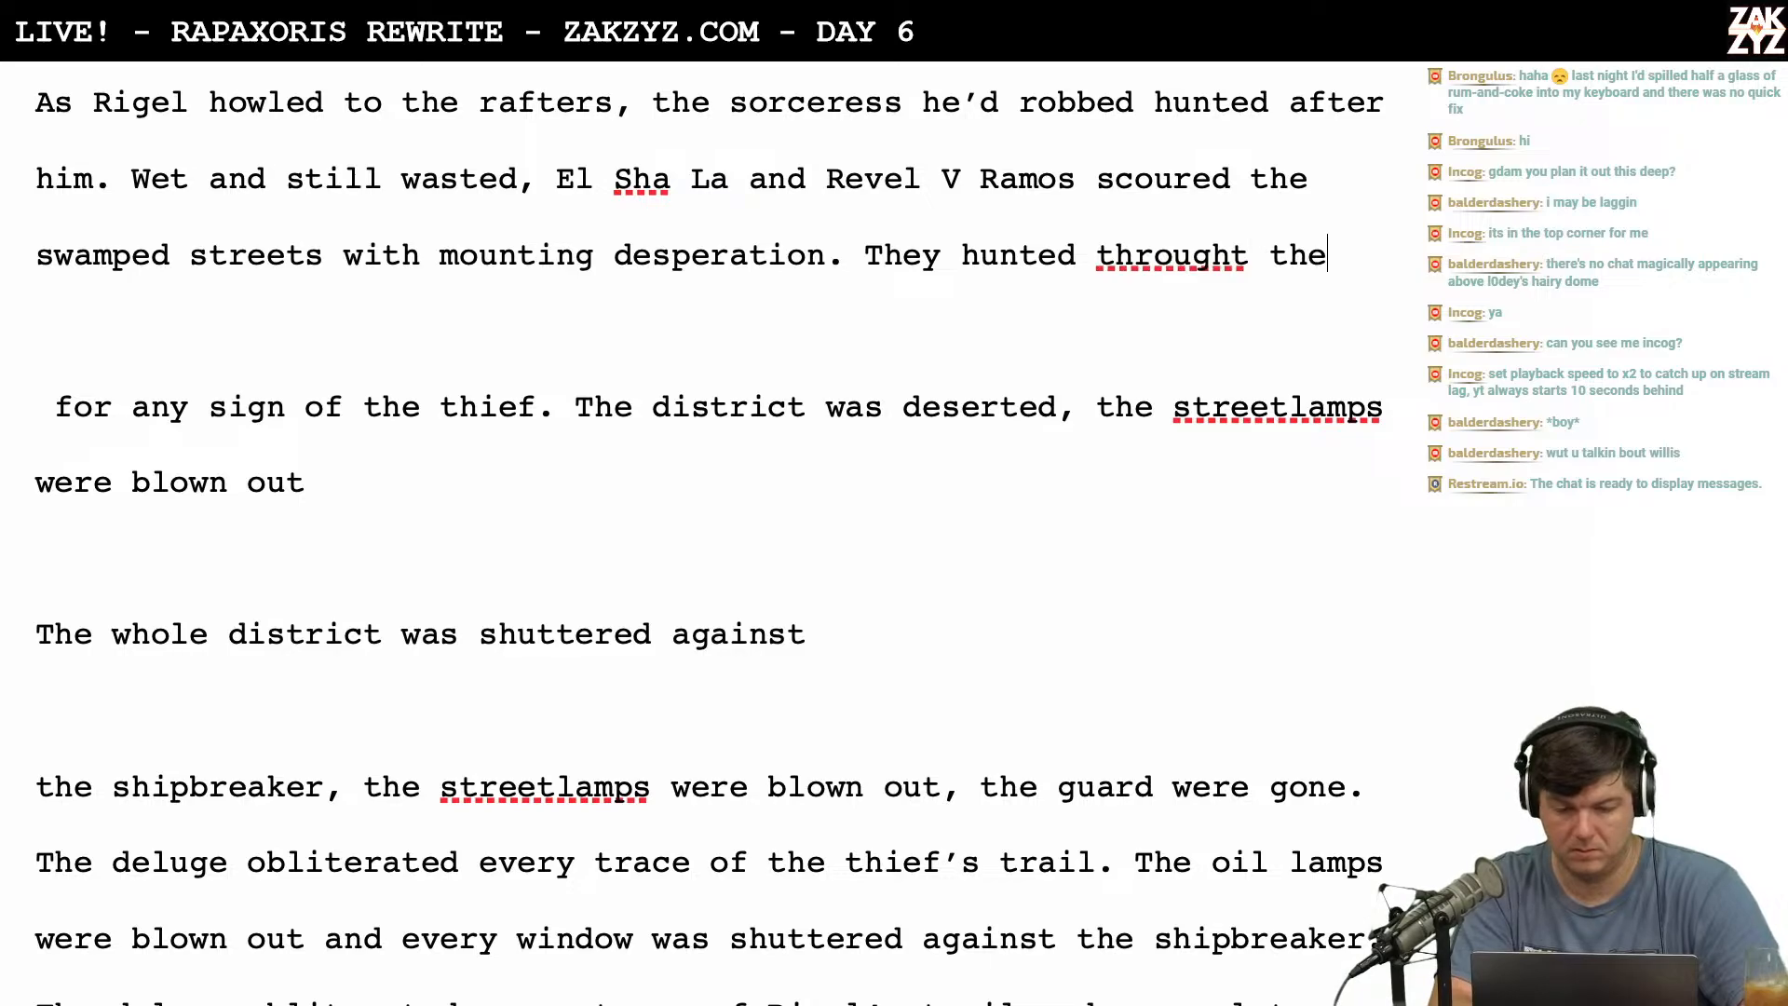
{"action": "key", "text": "BackSpace"}
{"action": "key", "text": "BackSpace"}
{"action": "type", "text": "h the ho"}
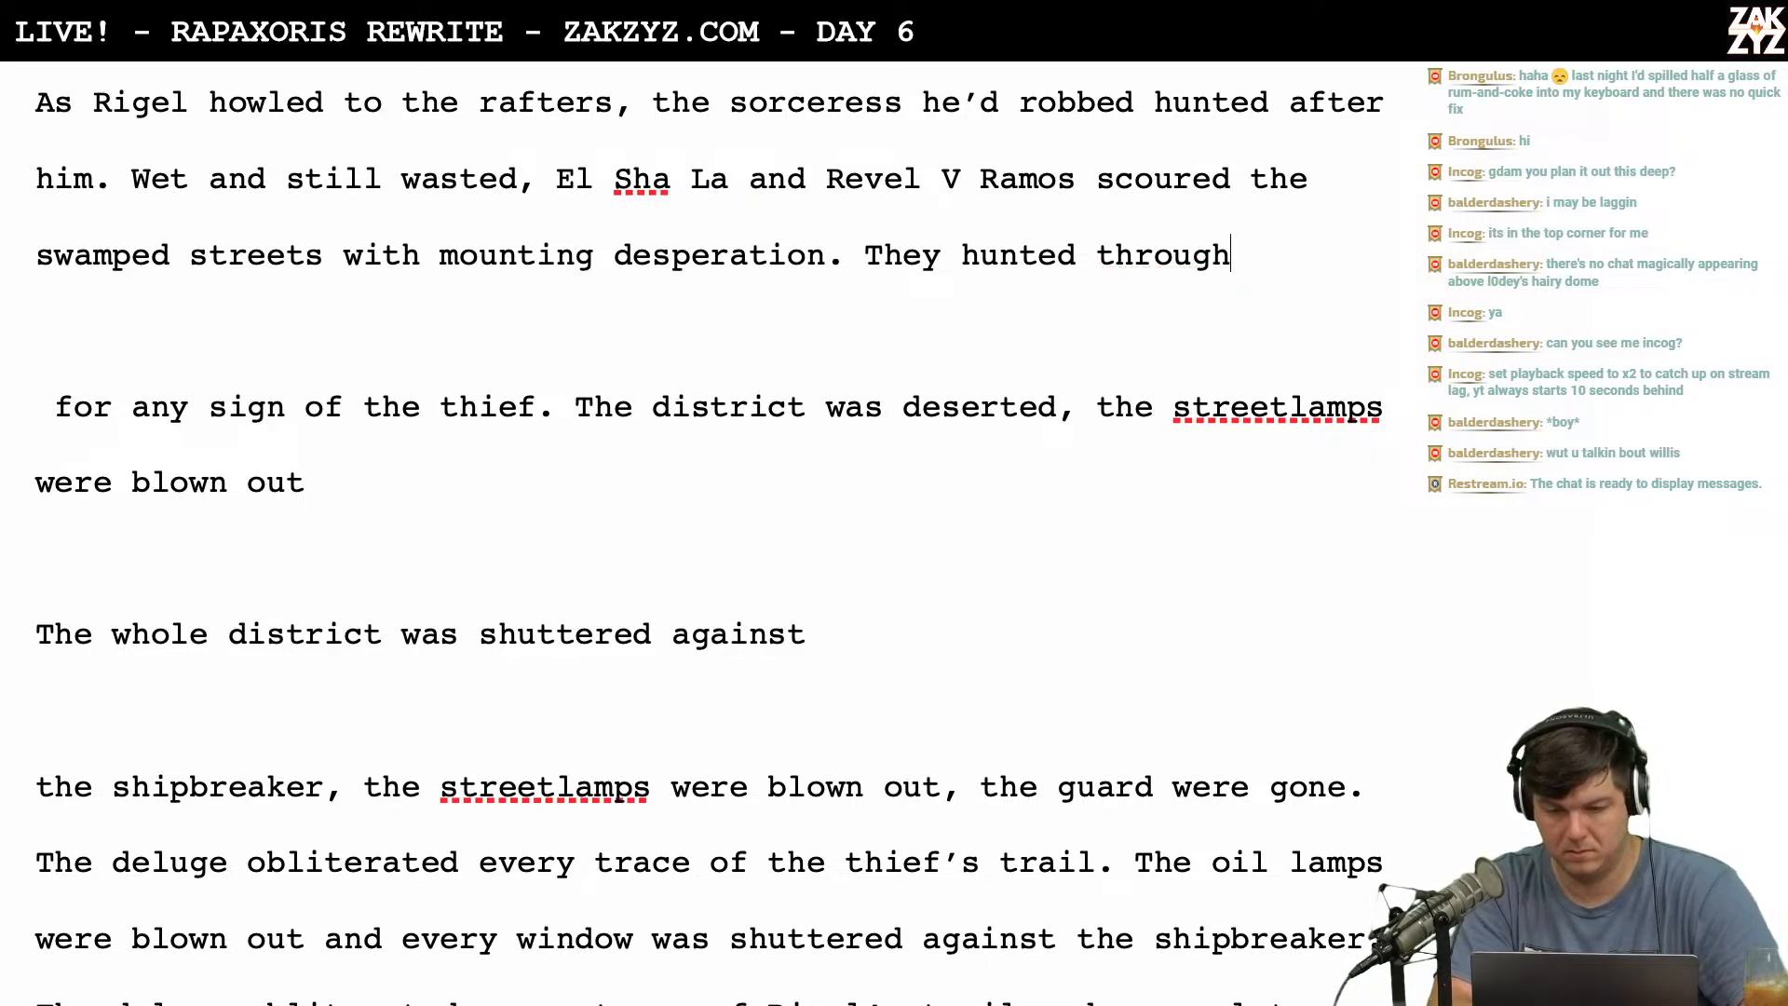
{"action": "key", "text": "BackSpace"}
{"action": "key", "text": "BackSpace"}
{"action": "key", "text": "BackSpace"}
{"action": "key", "text": "BackSpace"}
{"action": "key", "text": "BackSpace"}
{"action": "key", "text": "BackSpace"}
{"action": "key", "text": "BackSpace"}
{"action": "key", "text": "BackSpace"}
{"action": "key", "text": "BackSpace"}
{"action": "key", "text": "BackSpace"}
{"action": "key", "text": "BackSpace"}
{"action": "key", "text": "BackSpace"}
{"action": "key", "text": "BackSpace"}
{"action": "key", "text": "BackSpace"}
{"action": "key", "text": "BackSpace"}
{"action": "key", "text": "BackSpace"}
{"action": "key", "text": "BackSpace"}
{"action": "key", "text": "BackSpace"}
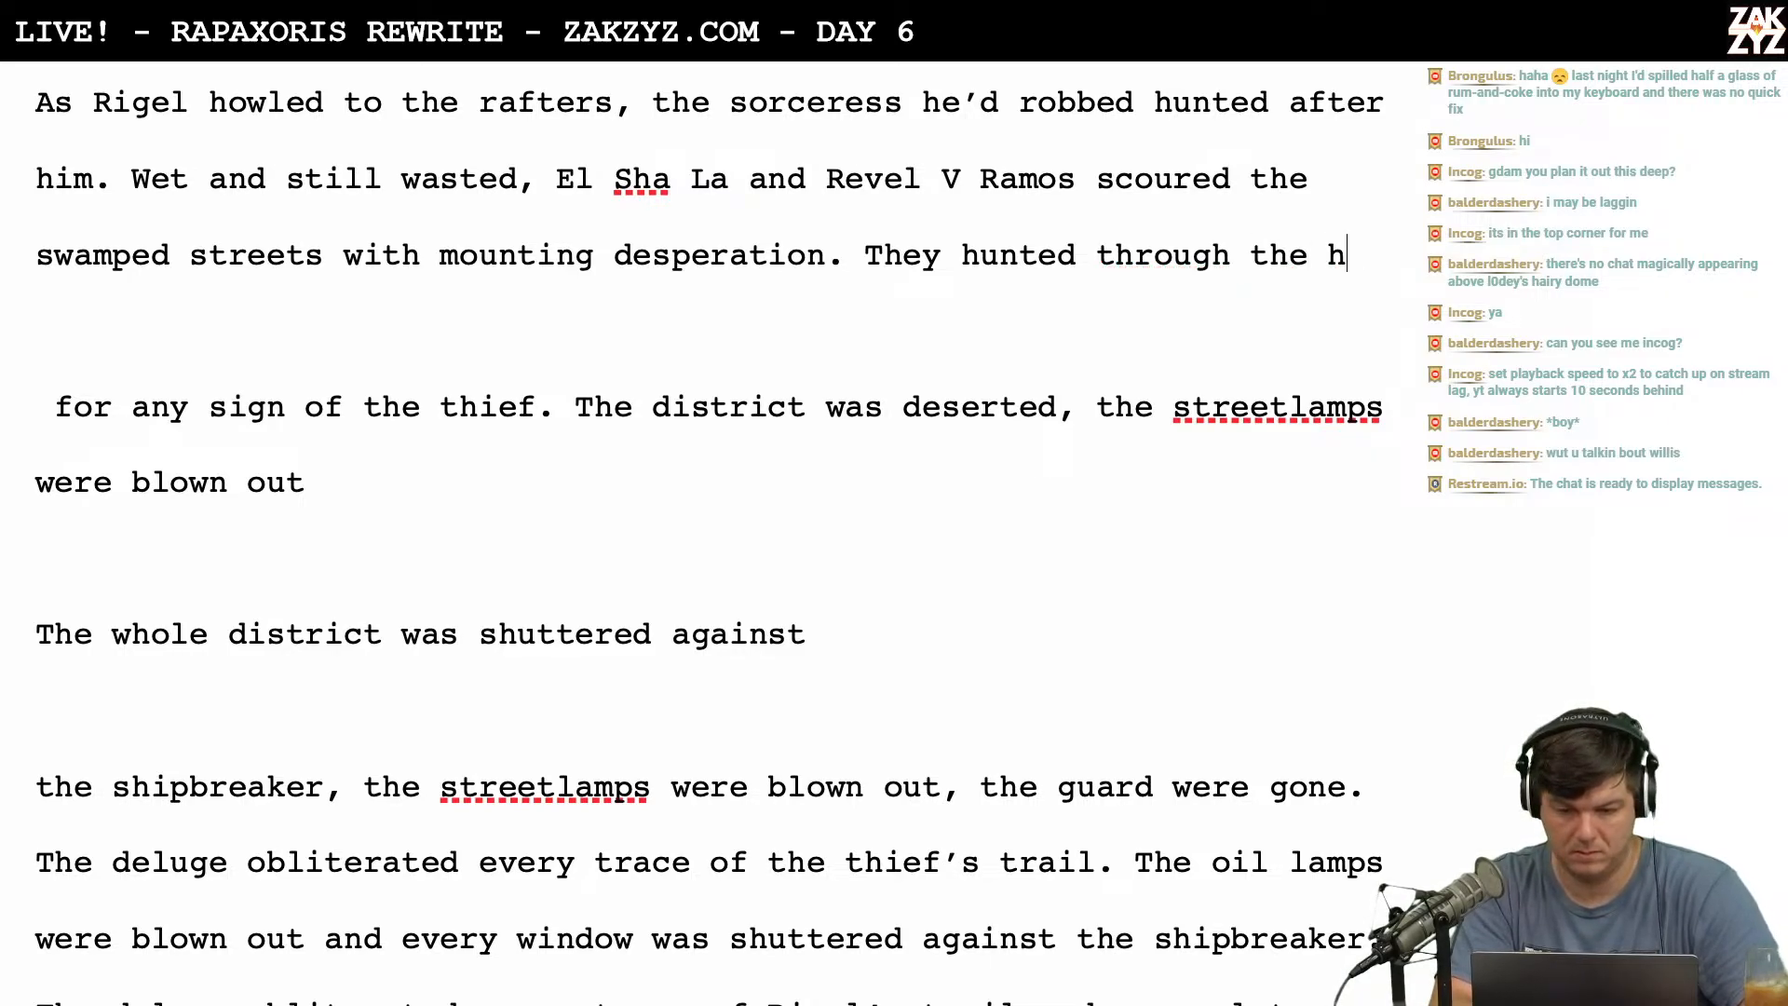
{"action": "key", "text": "BackSpace"}
{"action": "key", "text": "BackSpace"}
{"action": "key", "text": "BackSpace"}
{"action": "key", "text": "BackSpace"}
{"action": "key", "text": "BackSpace"}
{"action": "key", "text": "BackSpace"}
{"action": "key", "text": "BackSpace"}
{"action": "key", "text": "BackSpace"}
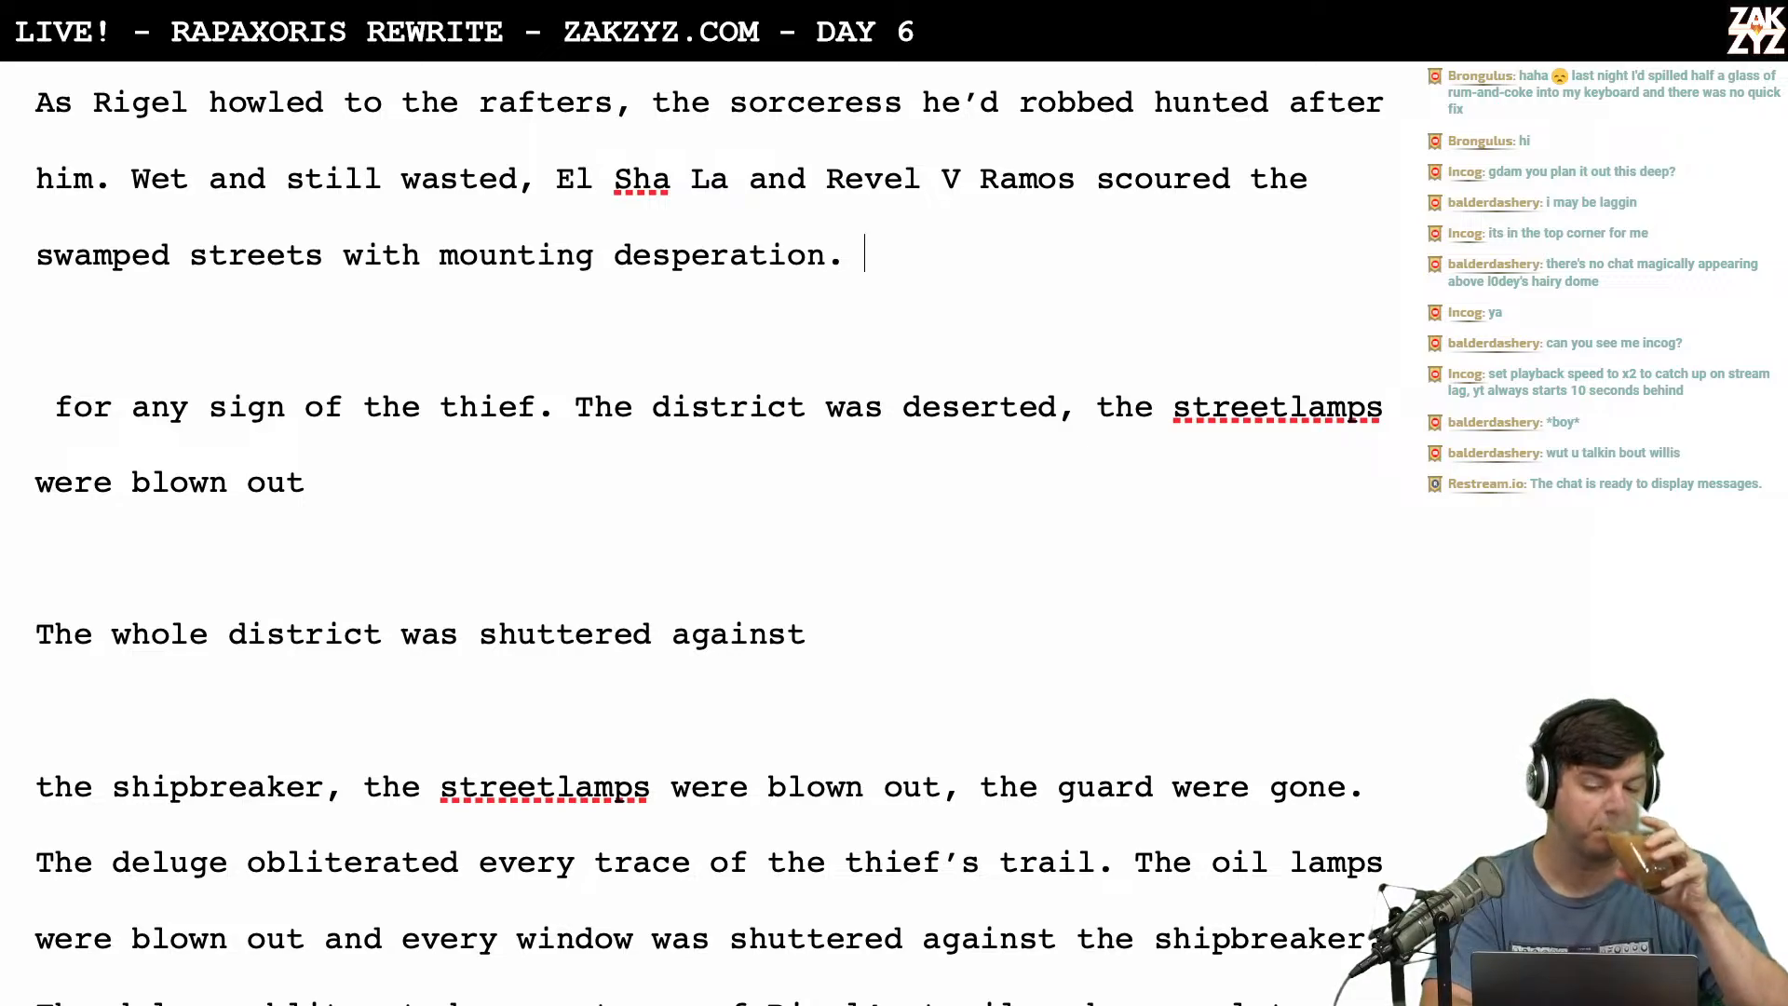
Begin a third sentence after "mounting desperation." with "In ever-increasing rings they radiated out for".
{"action": "type", "text": "In ever-ei"}
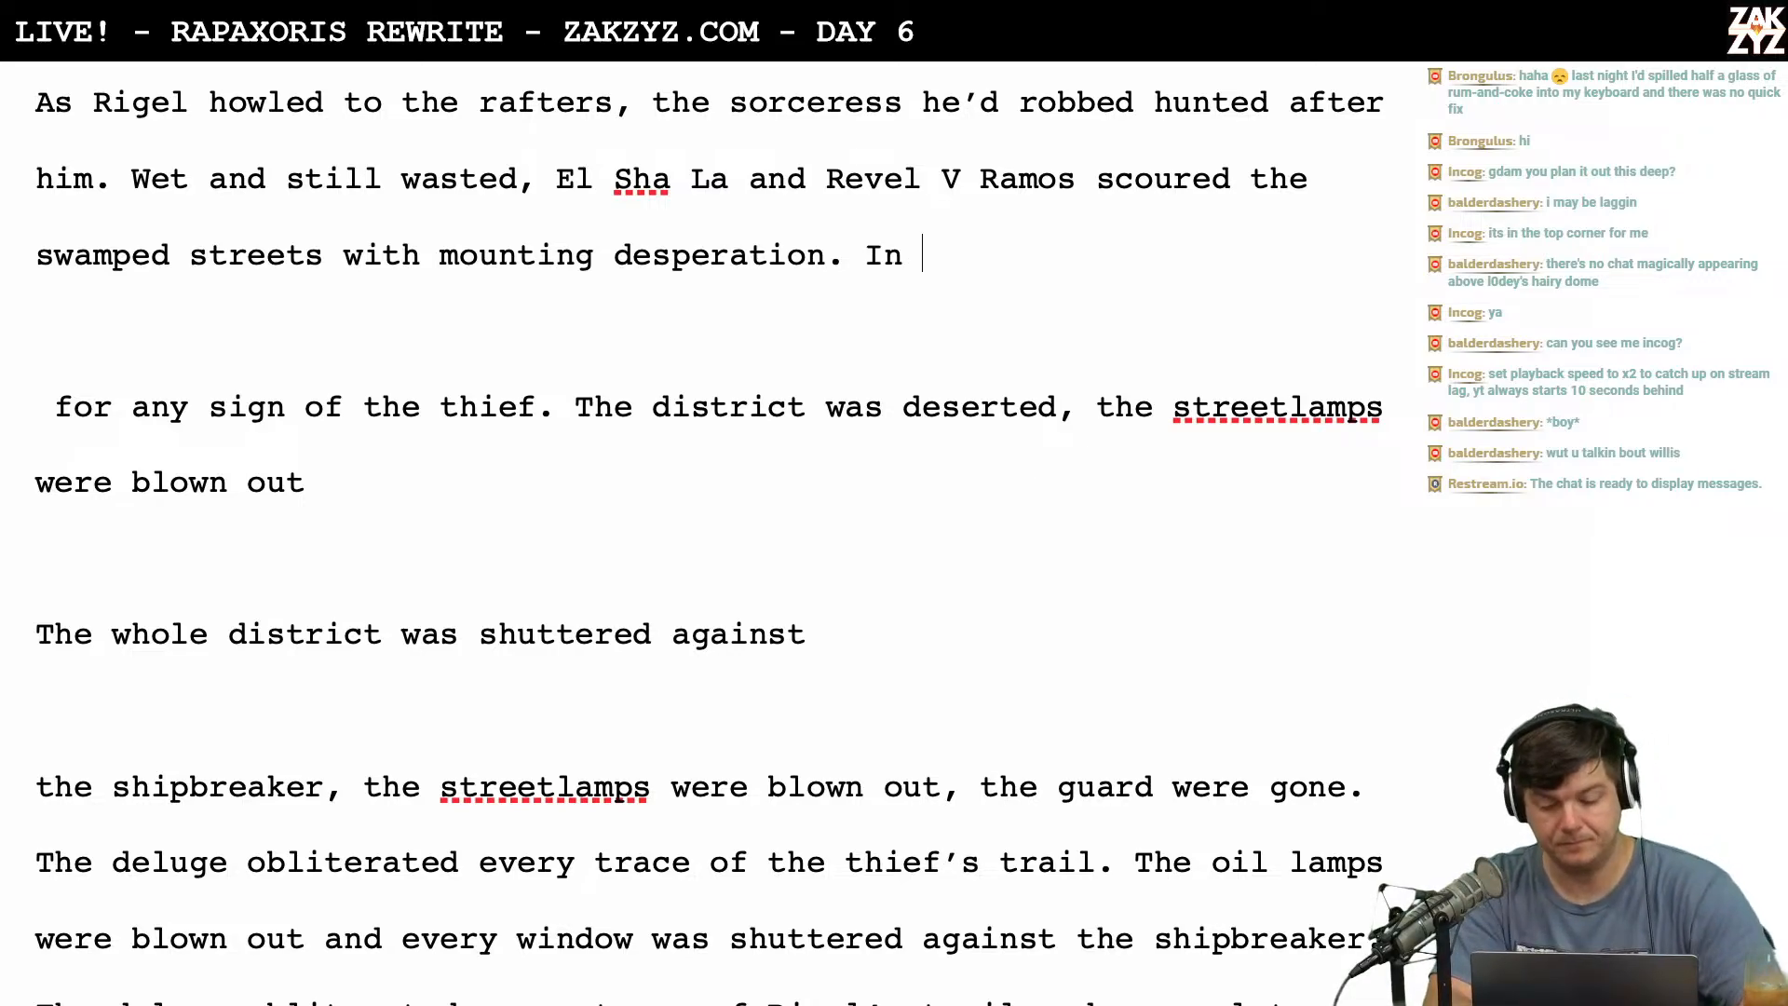
{"action": "key", "text": "BackSpace"}
{"action": "key", "text": "BackSpace"}
{"action": "type", "text": "in"}
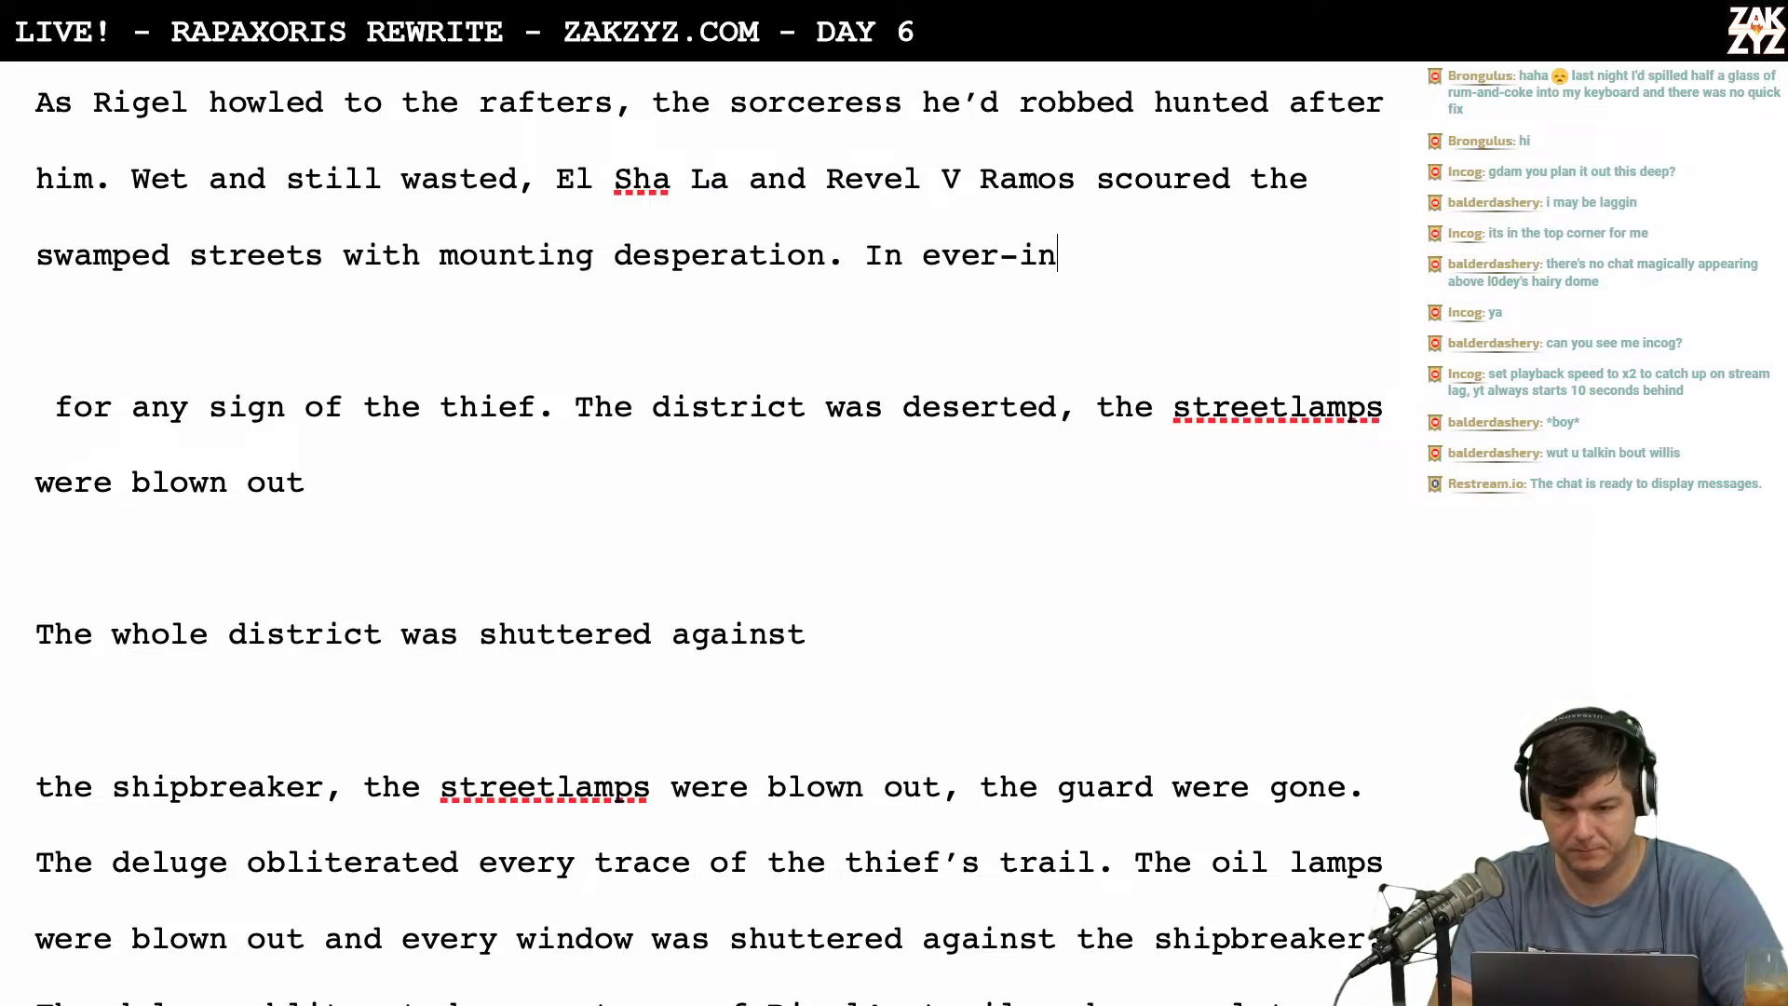
{"action": "type", "text": "creasing rings "}
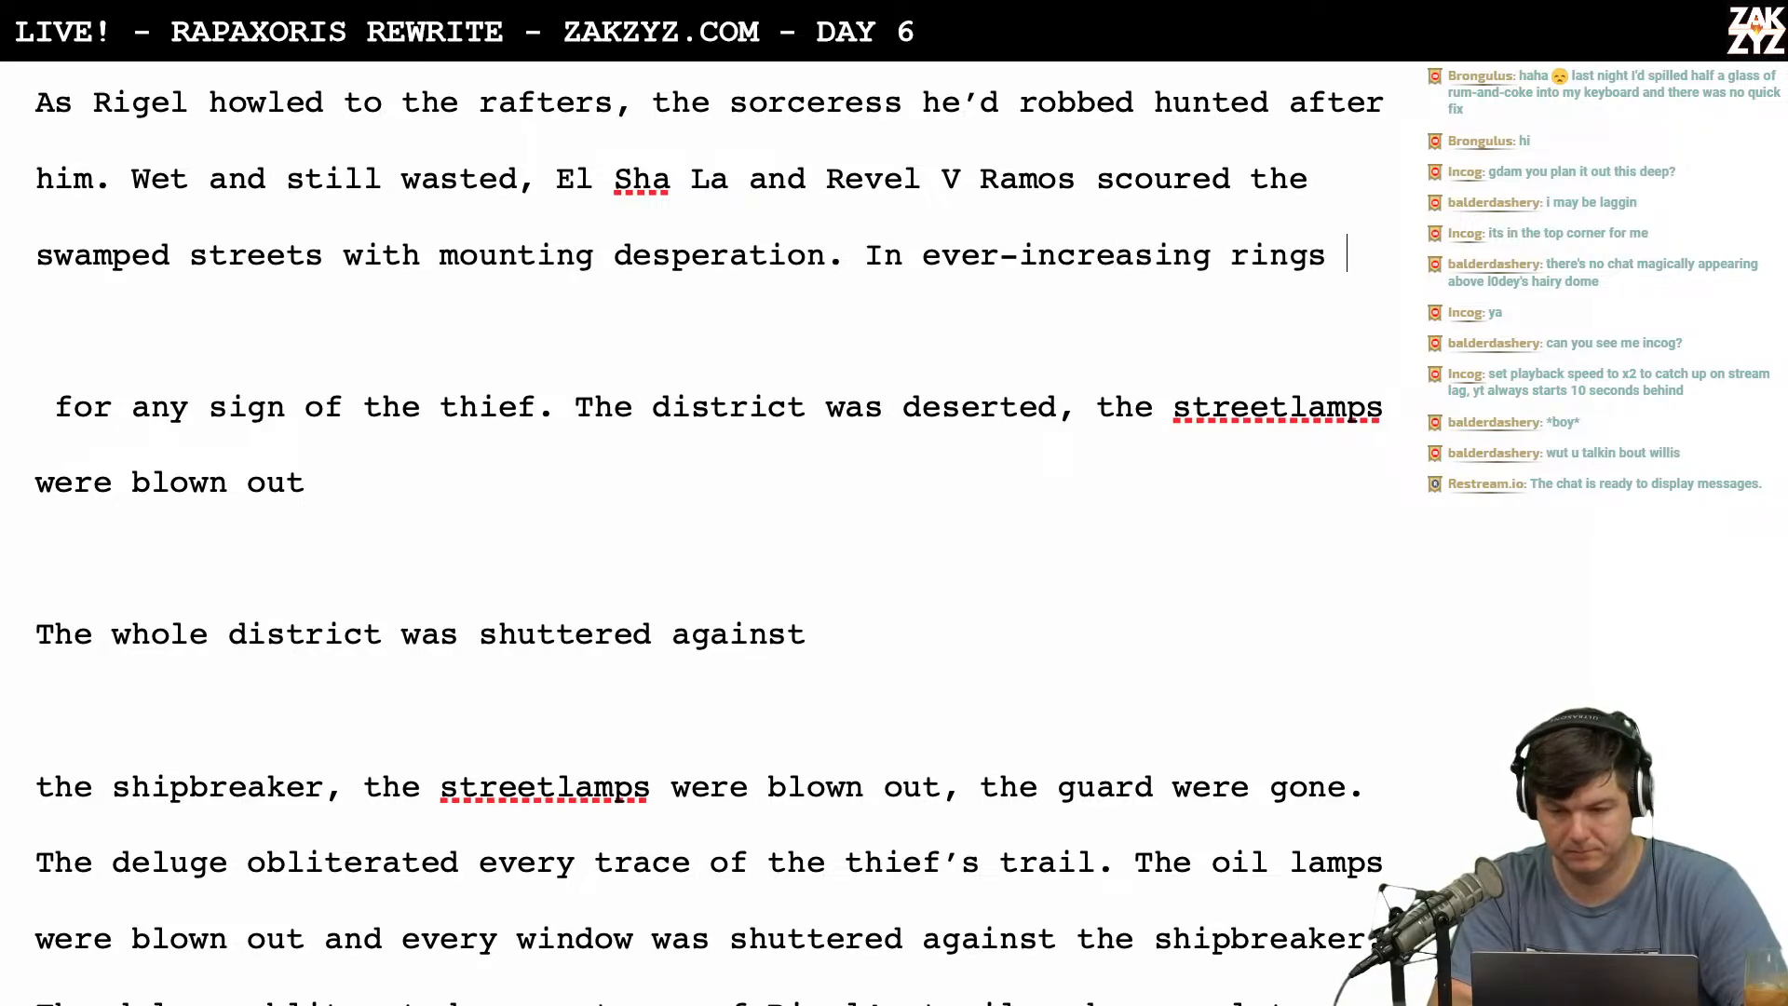
{"action": "type", "text": "they ra"}
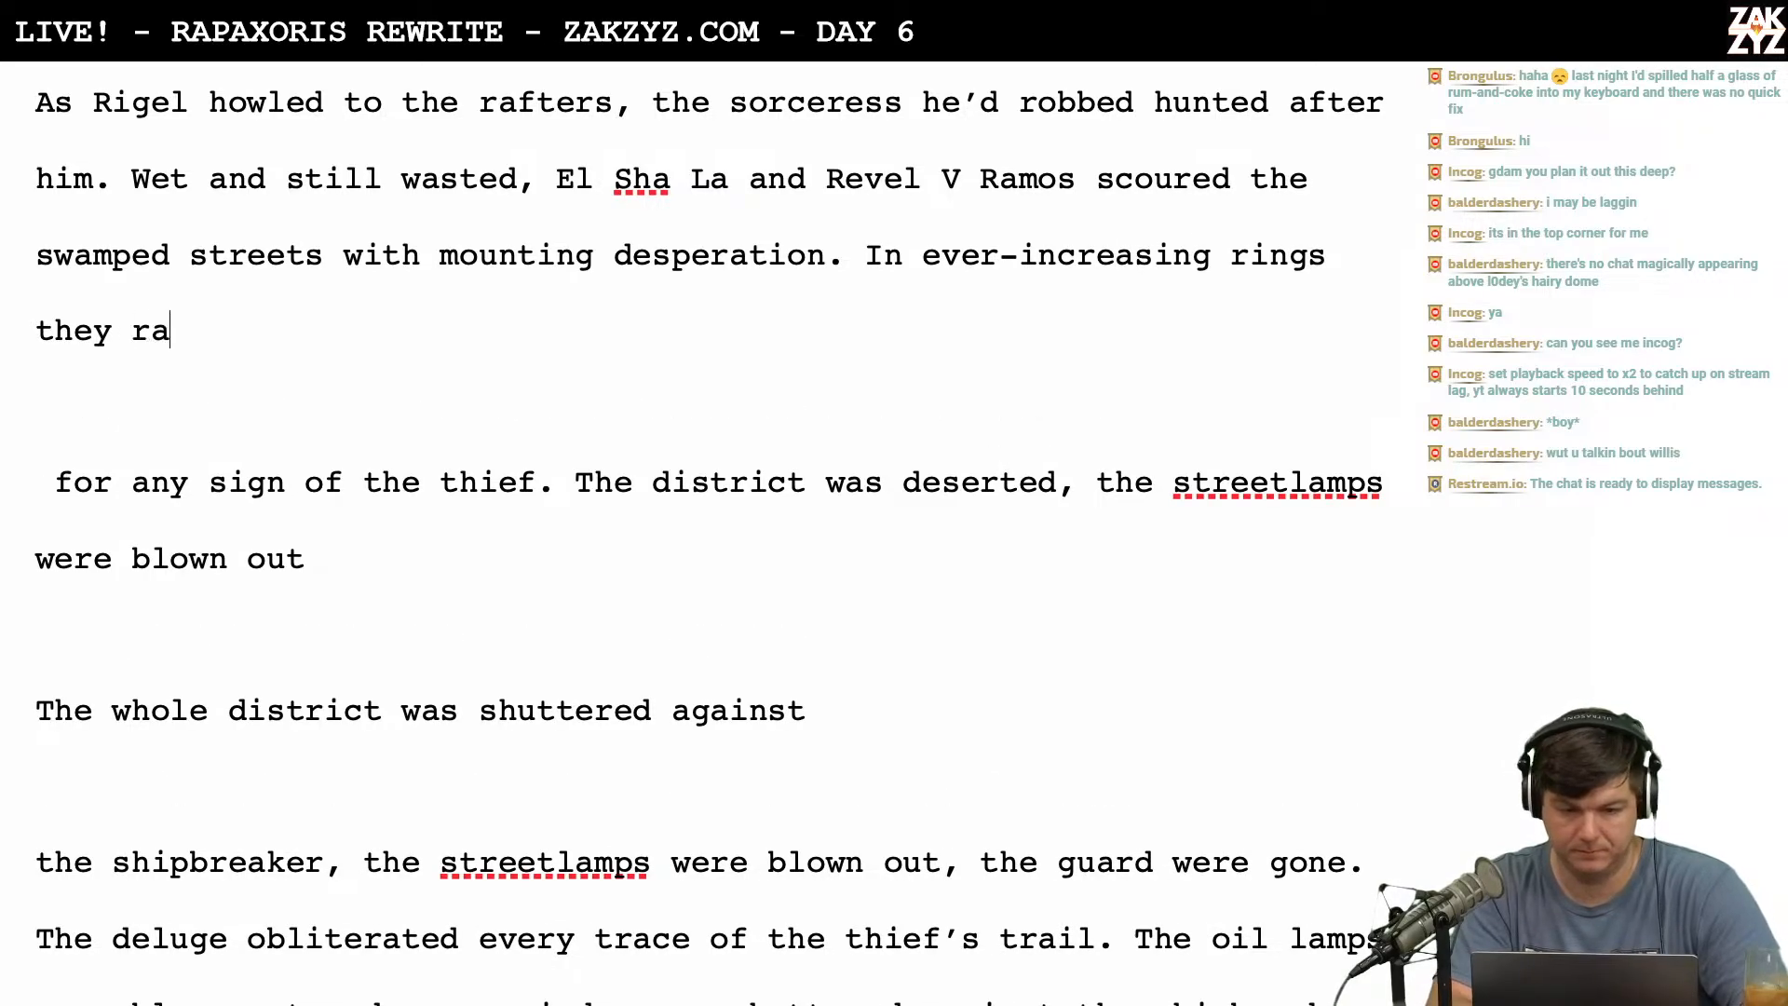
{"action": "type", "text": "diated out for"}
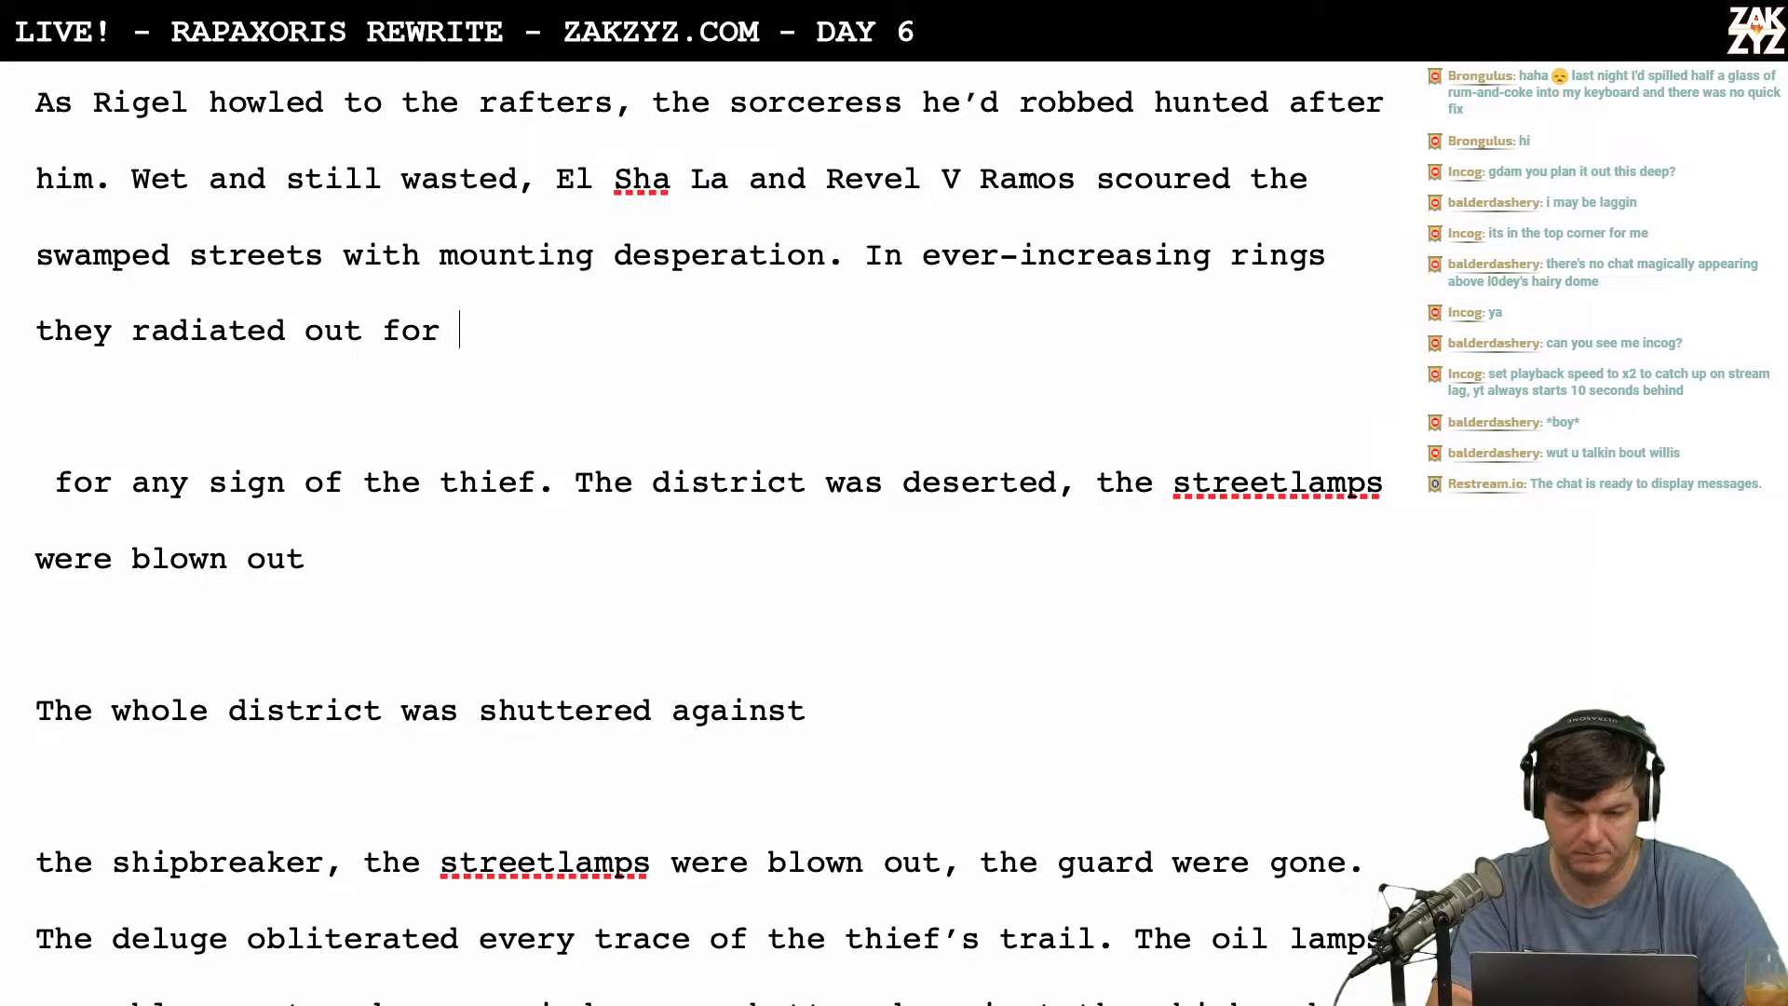
Split the text from "In ever-increasing rings" onward into a separate paragraph below.
{"action": "left_click", "coordinate": [863, 255]}
{"action": "key", "text": "Return"}
{"action": "key", "text": "Return"}
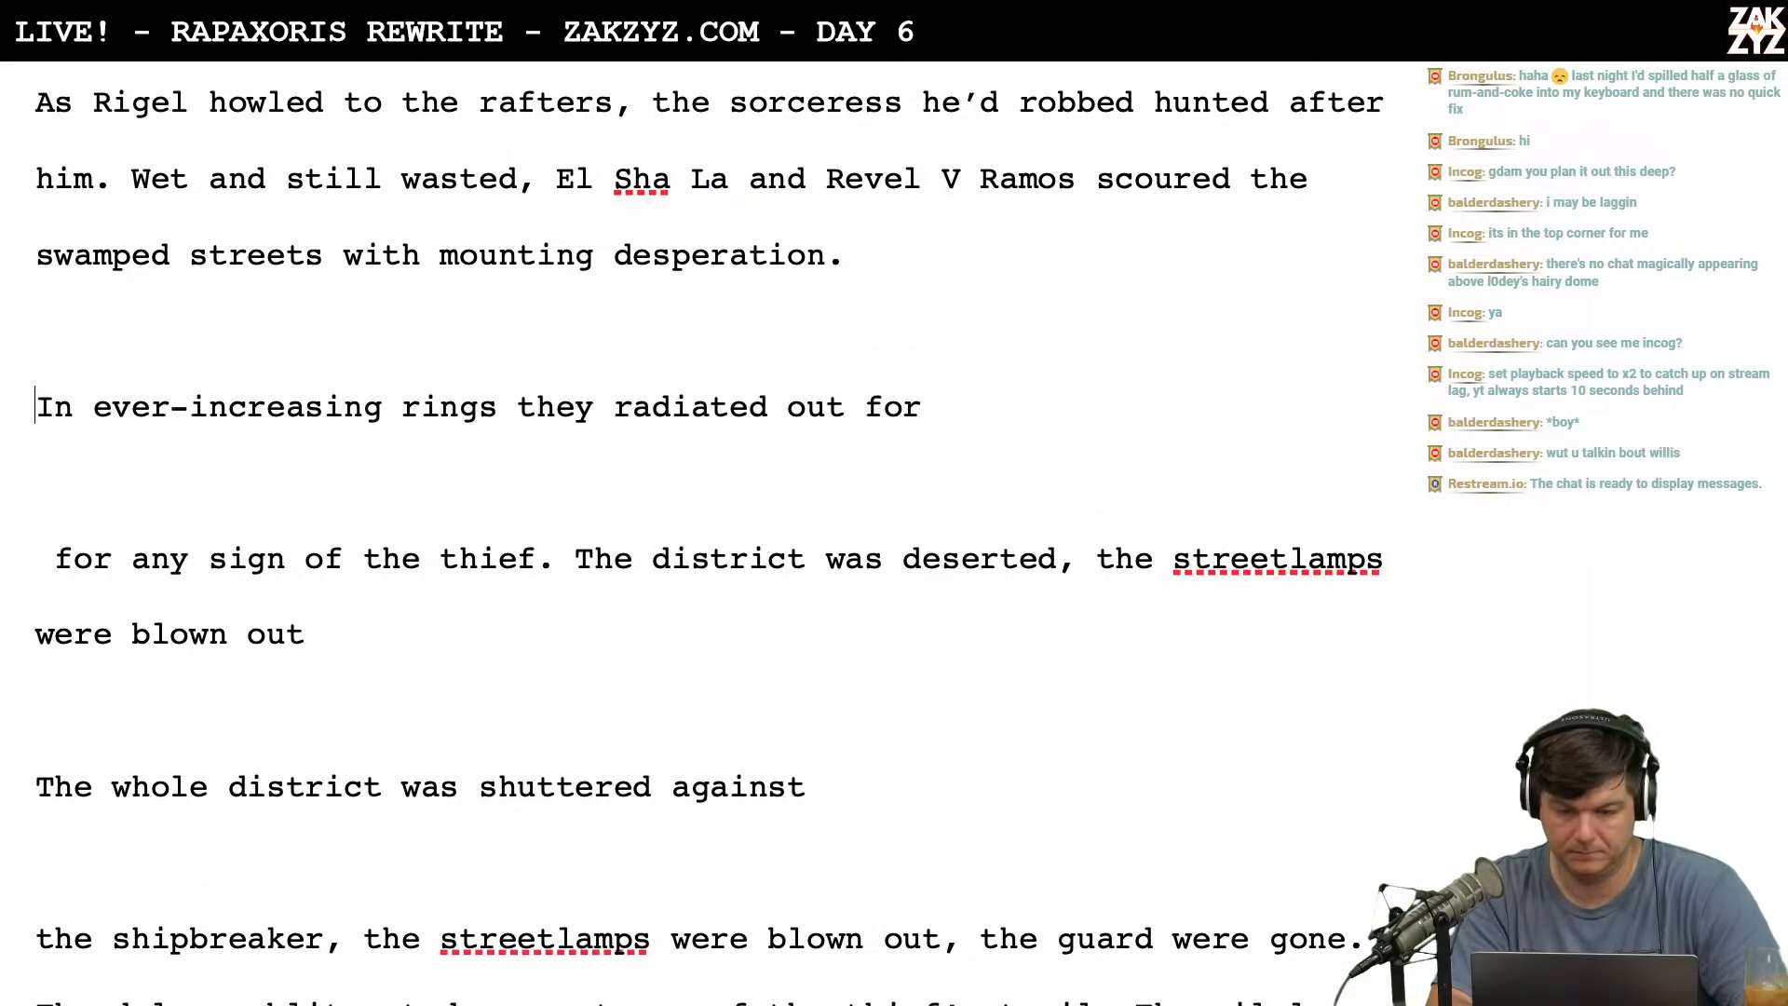
{"action": "type", "text": "They"}
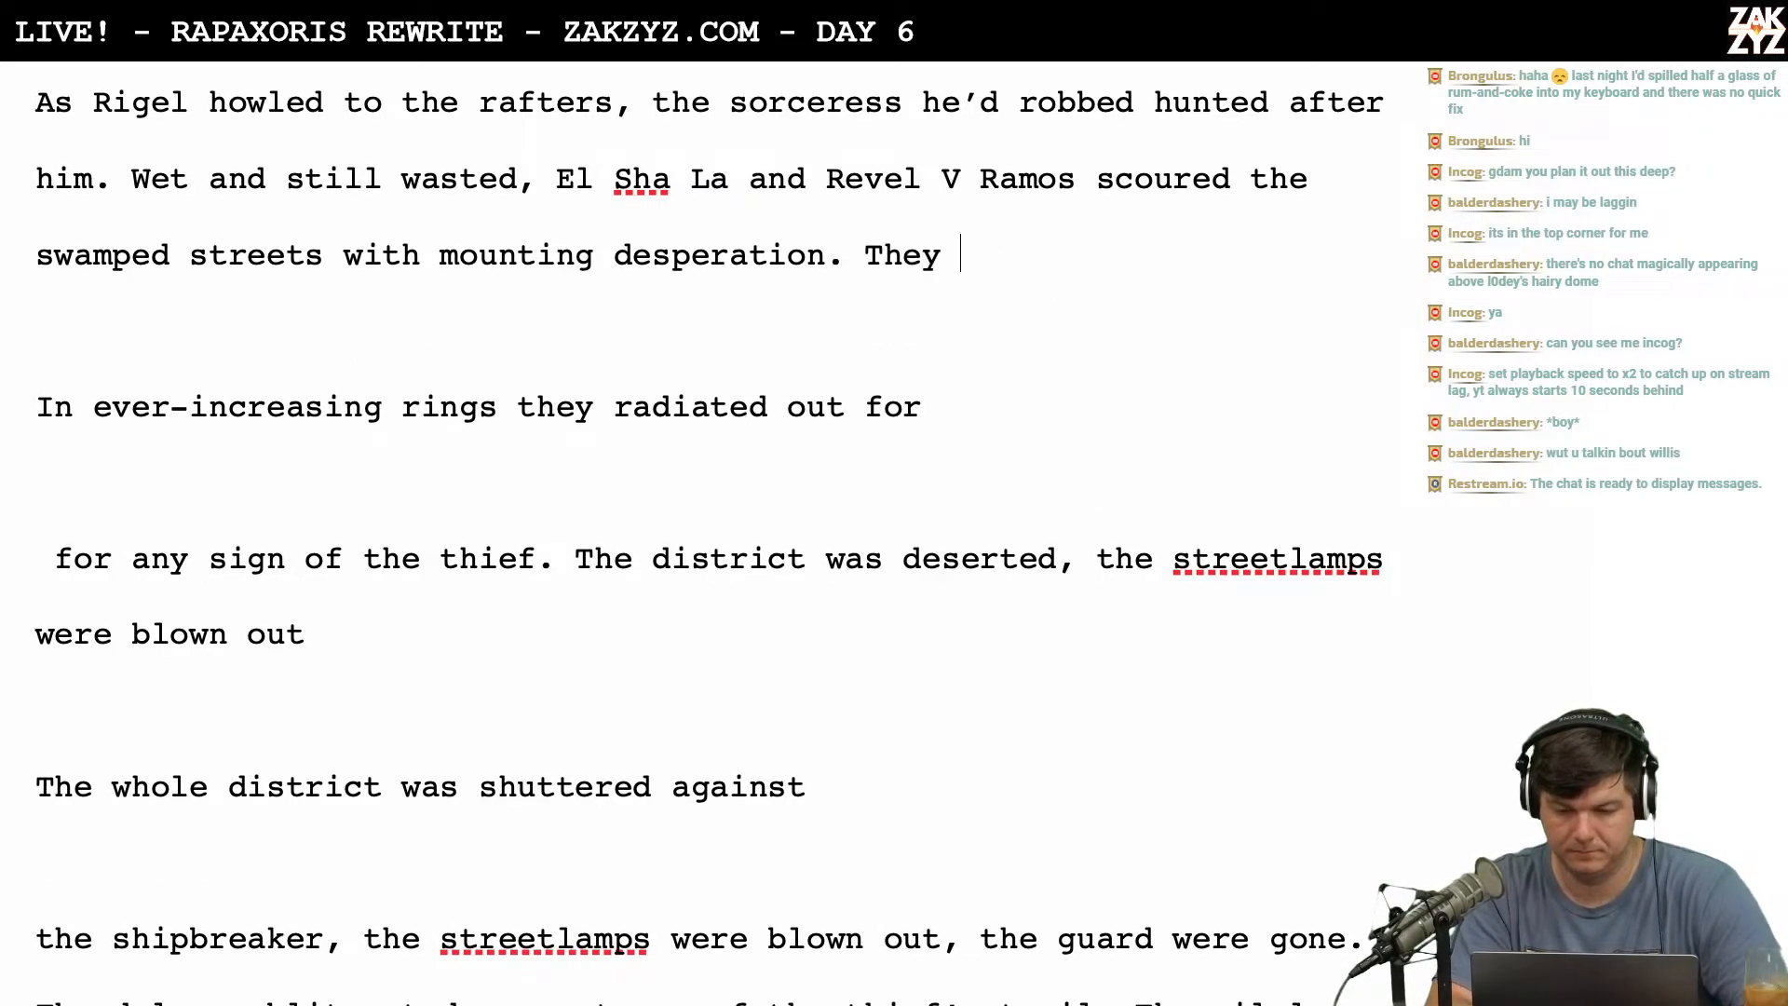
{"action": "type", "text": " searc"}
{"action": "key", "text": "BackSpace"}
{"action": "key", "text": "BackSpace"}
{"action": "type", "text": "arched"}
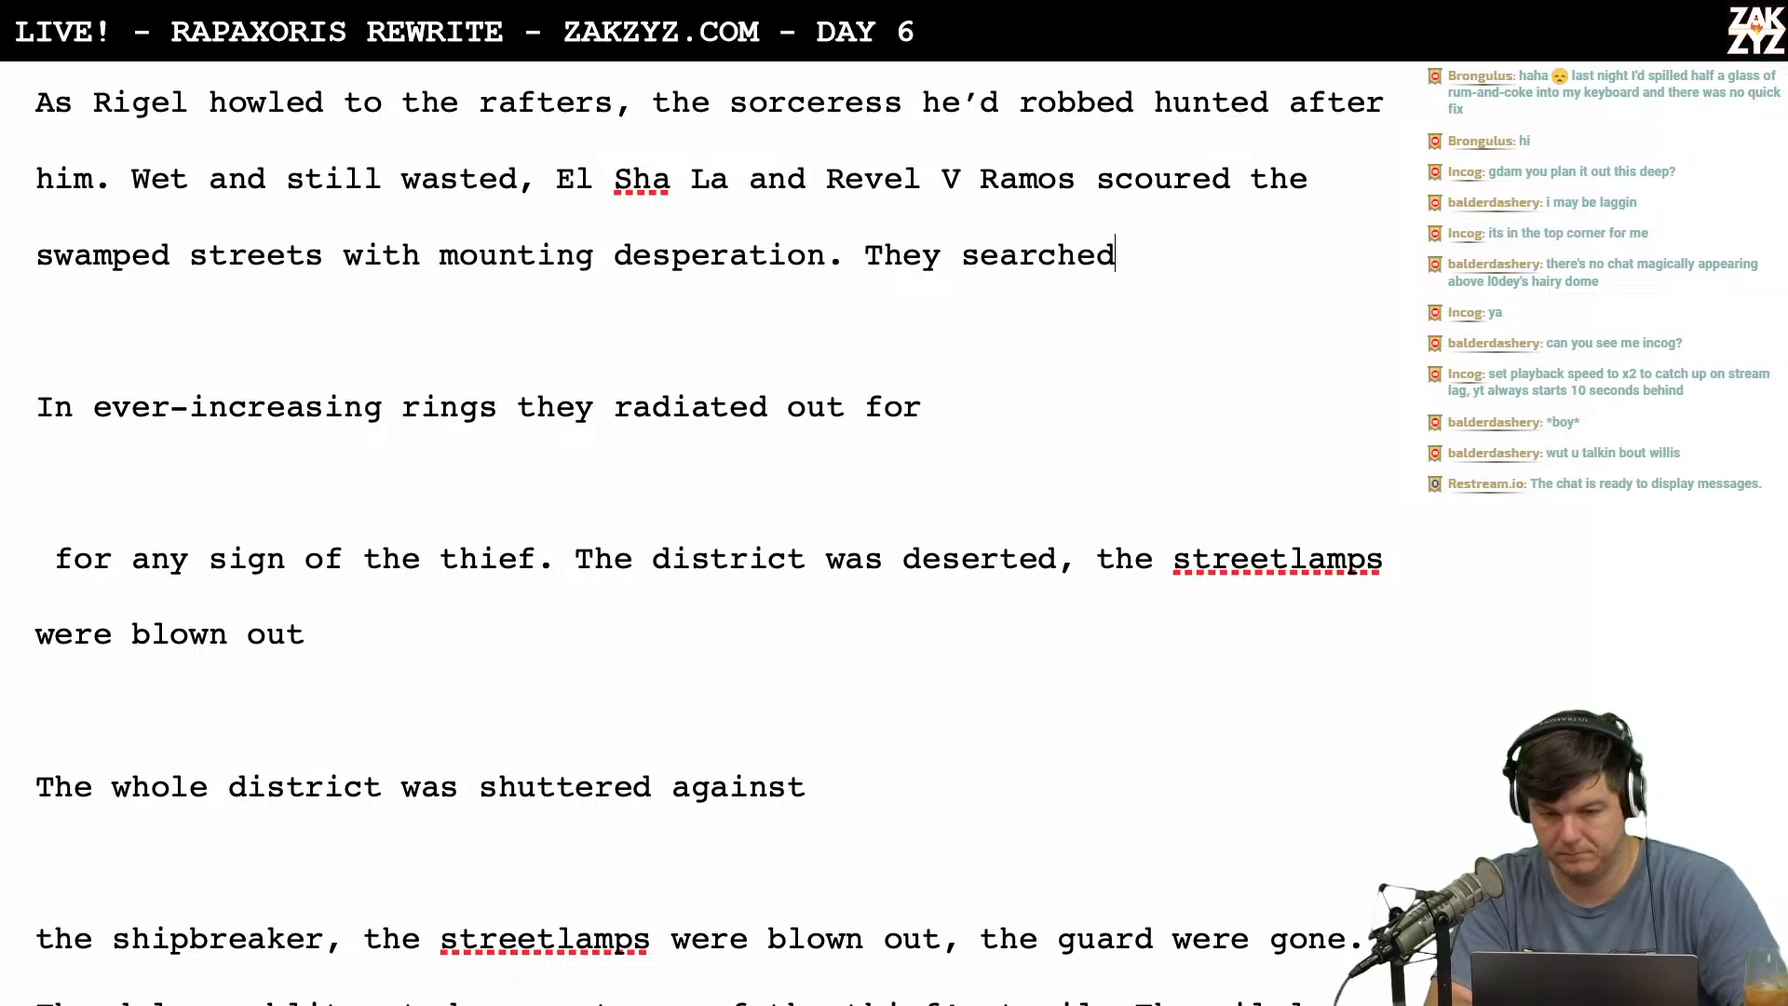
{"action": "key", "text": "BackSpace"}
{"action": "key", "text": "BackSpace"}
{"action": "key", "text": "BackSpace"}
{"action": "key", "text": "BackSpace"}
{"action": "key", "text": "BackSpace"}
{"action": "key", "text": "BackSpace"}
{"action": "key", "text": "BackSpace"}
{"action": "key", "text": "BackSpace"}
{"action": "key", "text": "BackSpace"}
{"action": "key", "text": "BackSpace"}
{"action": "key", "text": "BackSpace"}
{"action": "key", "text": "BackSpace"}
{"action": "key", "text": "BackSpace"}
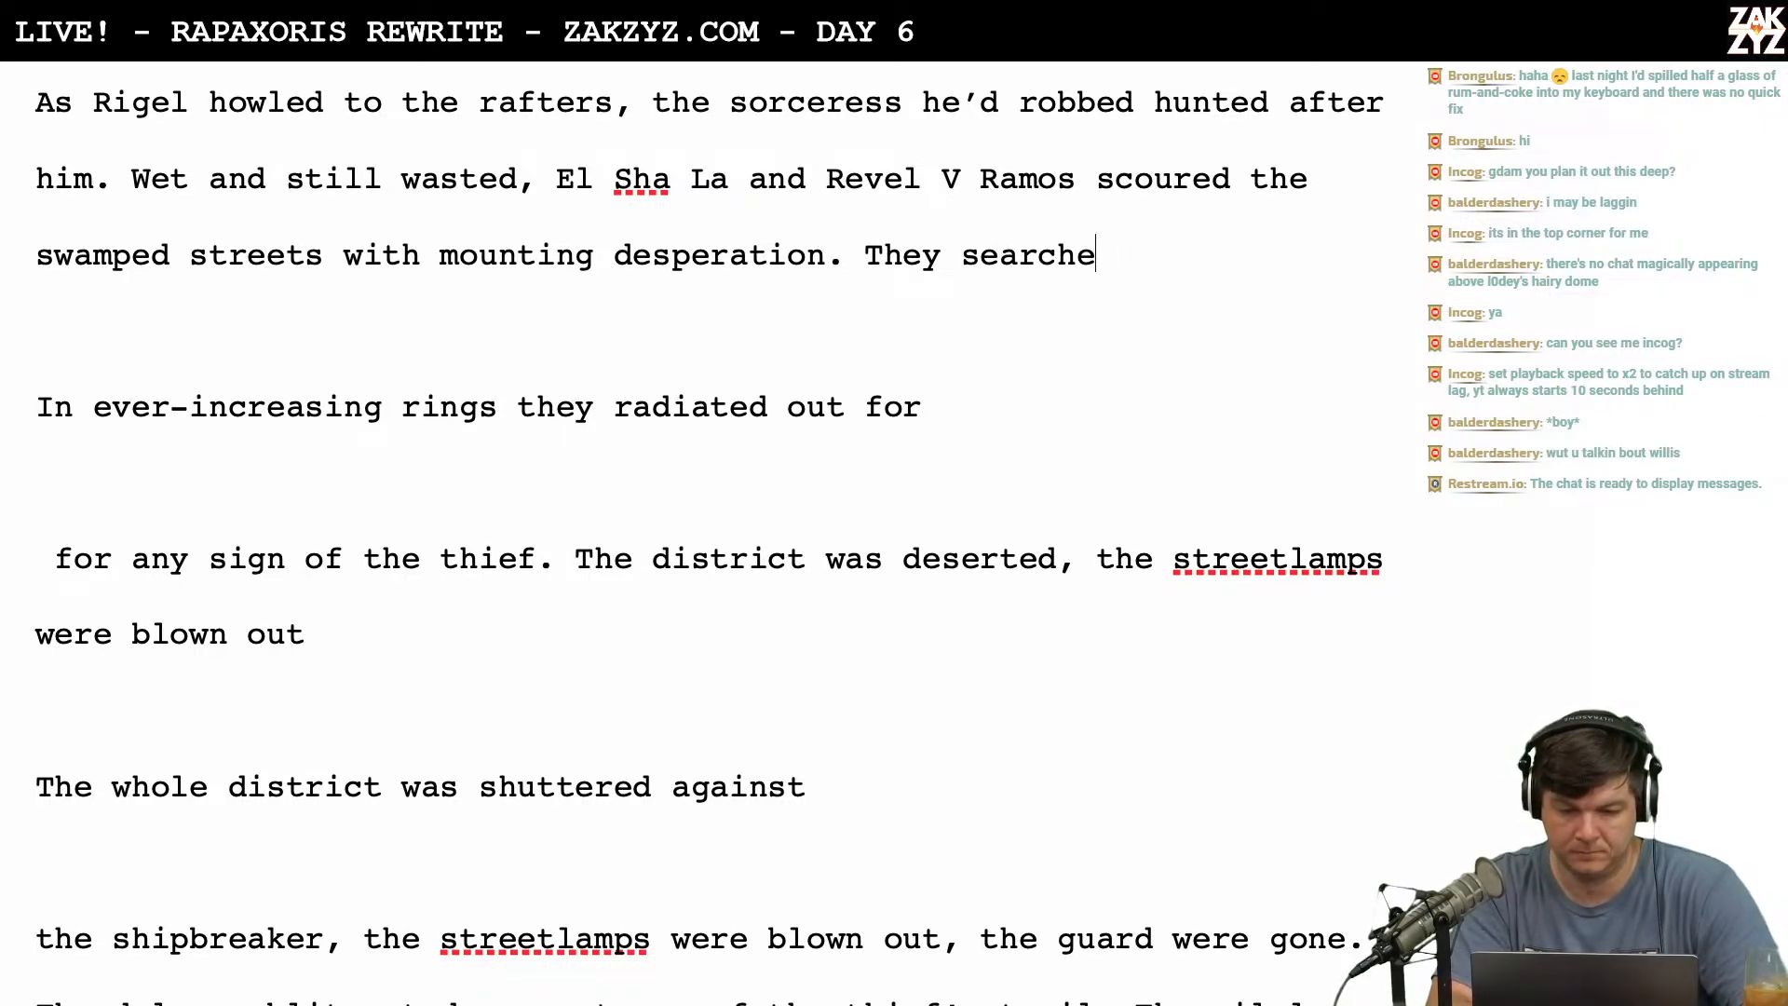
Add "They searched every every ally and shrub," after "mounting desperation." in the opening paragraph.
{"action": "type", "text": "T"}
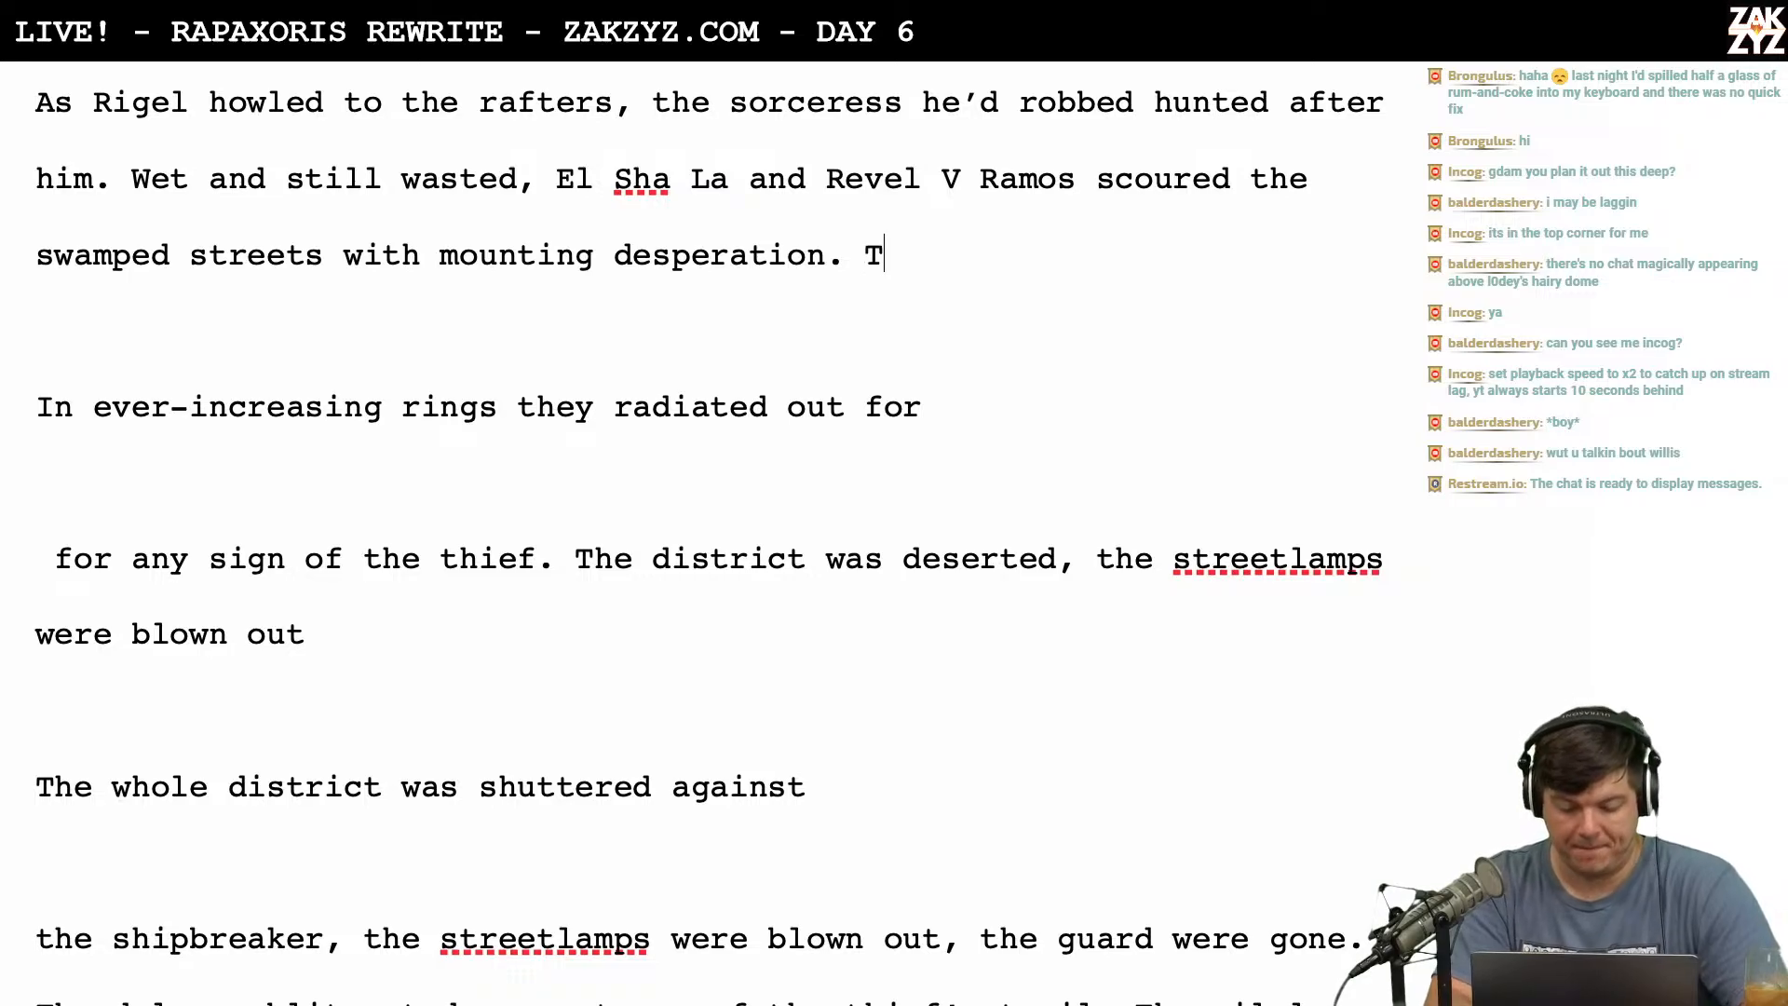
{"action": "type", "text": "hey searched every ally"}
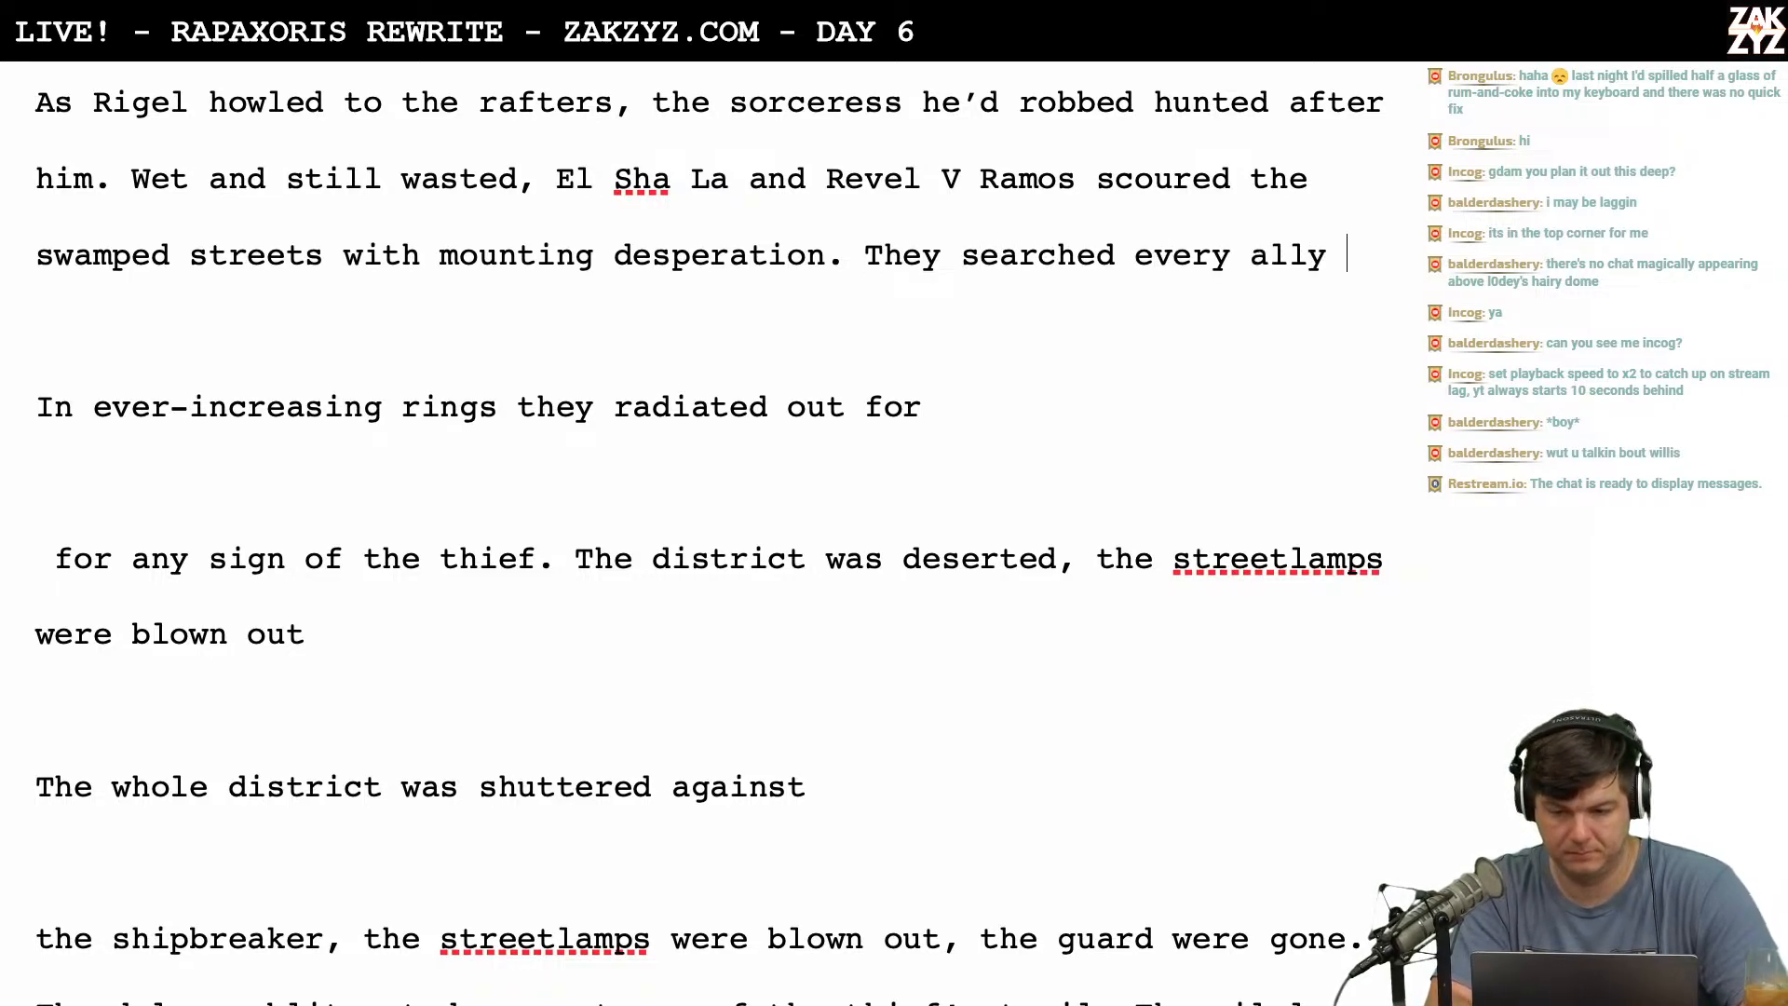
{"action": "key", "text": "BackSpace"}
{"action": "key", "text": "BackSpace"}
{"action": "key", "text": "BackSpace"}
{"action": "key", "text": "BackSpace"}
{"action": "key", "text": "BackSpace"}
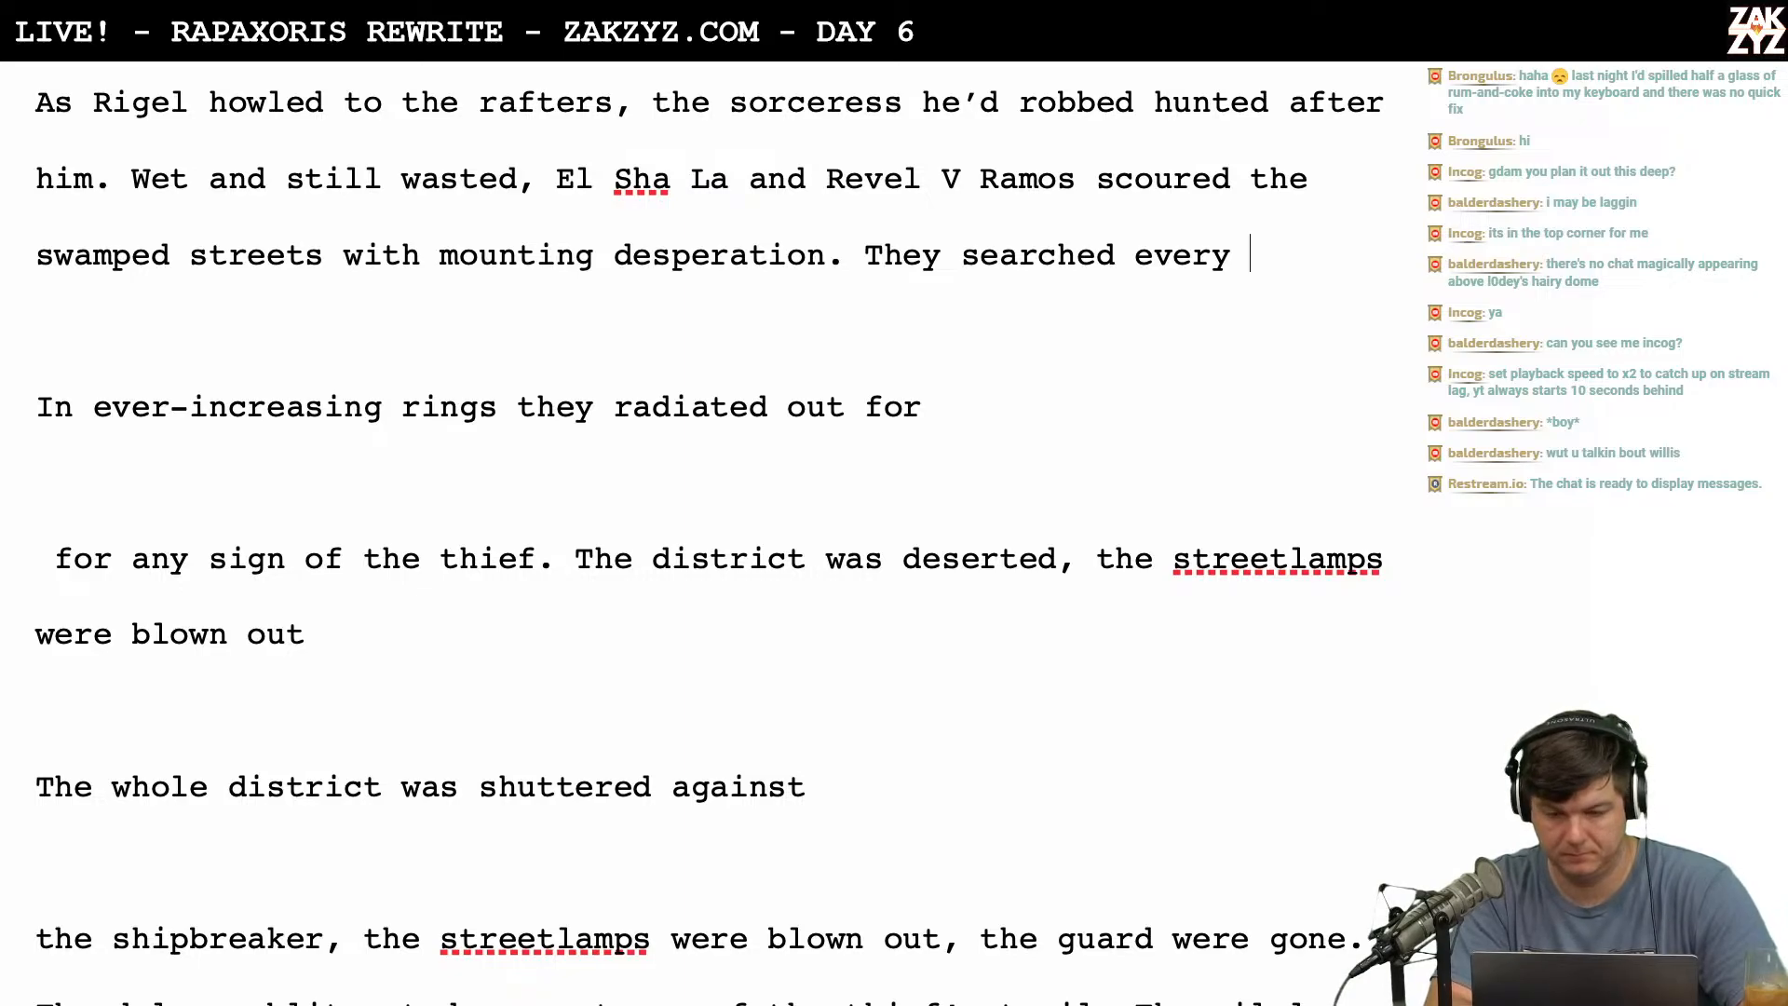
{"action": "type", "text": "every al"}
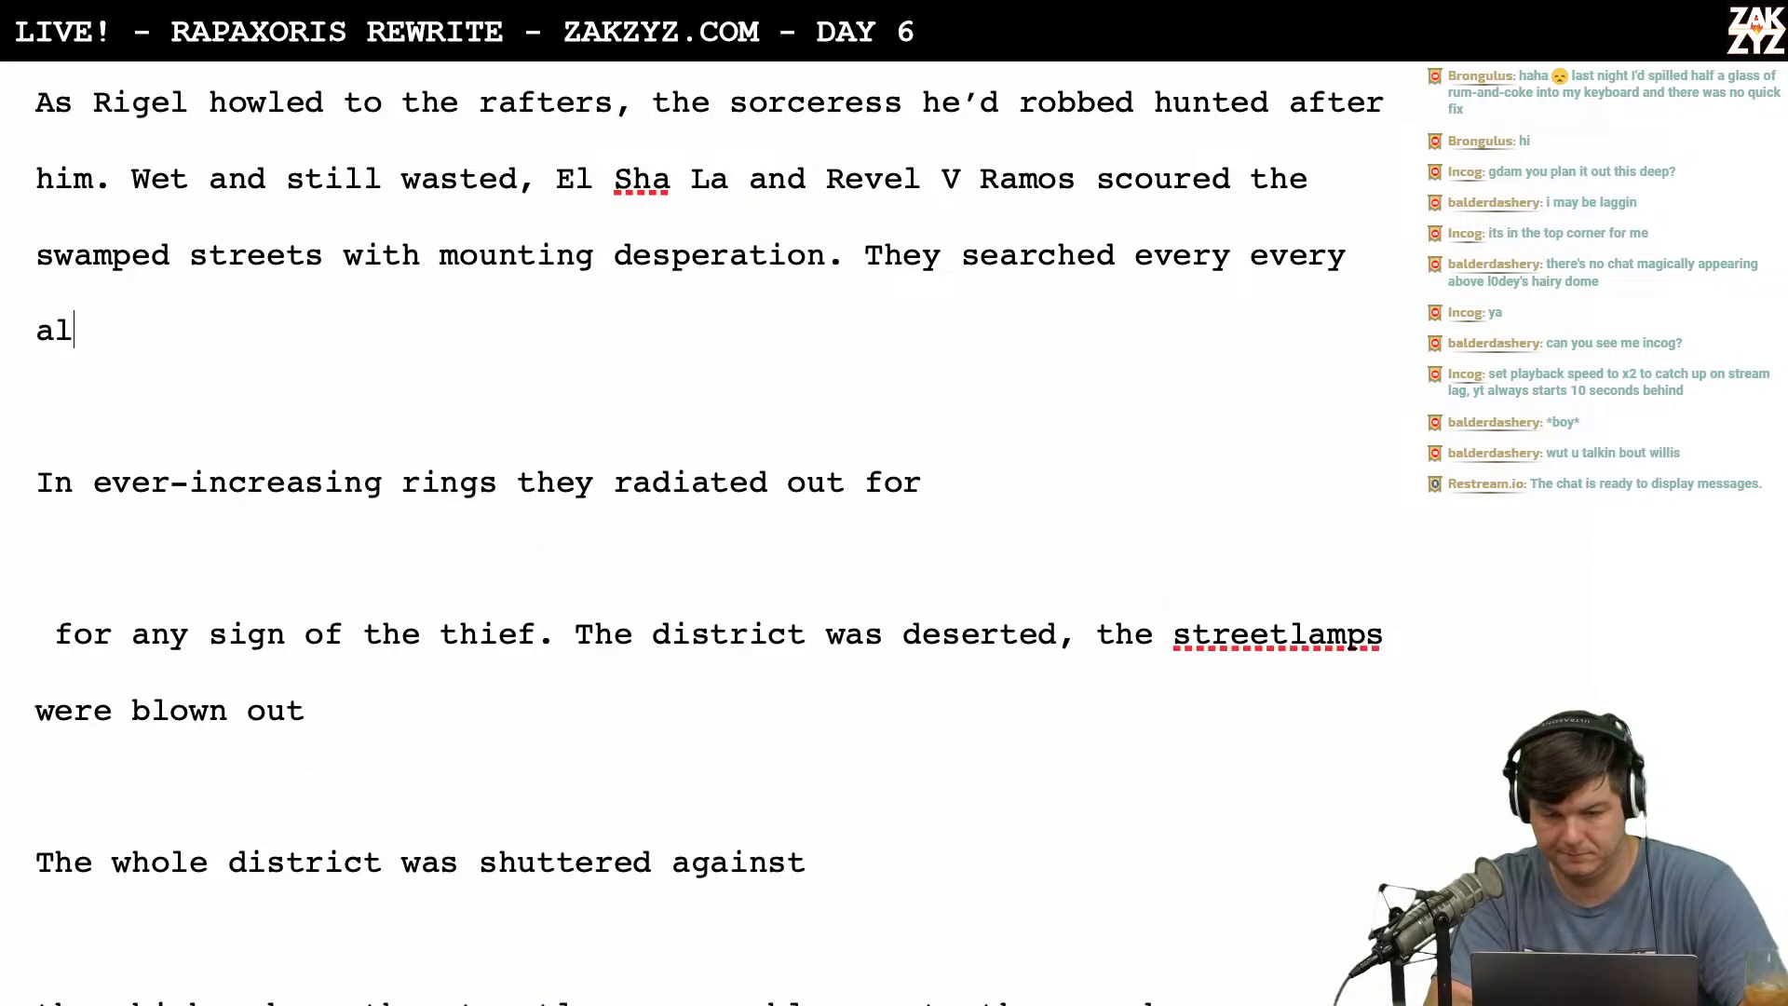
{"action": "type", "text": "ly e"}
{"action": "key", "text": "BackSpace"}
{"action": "type", "text": "and sh"}
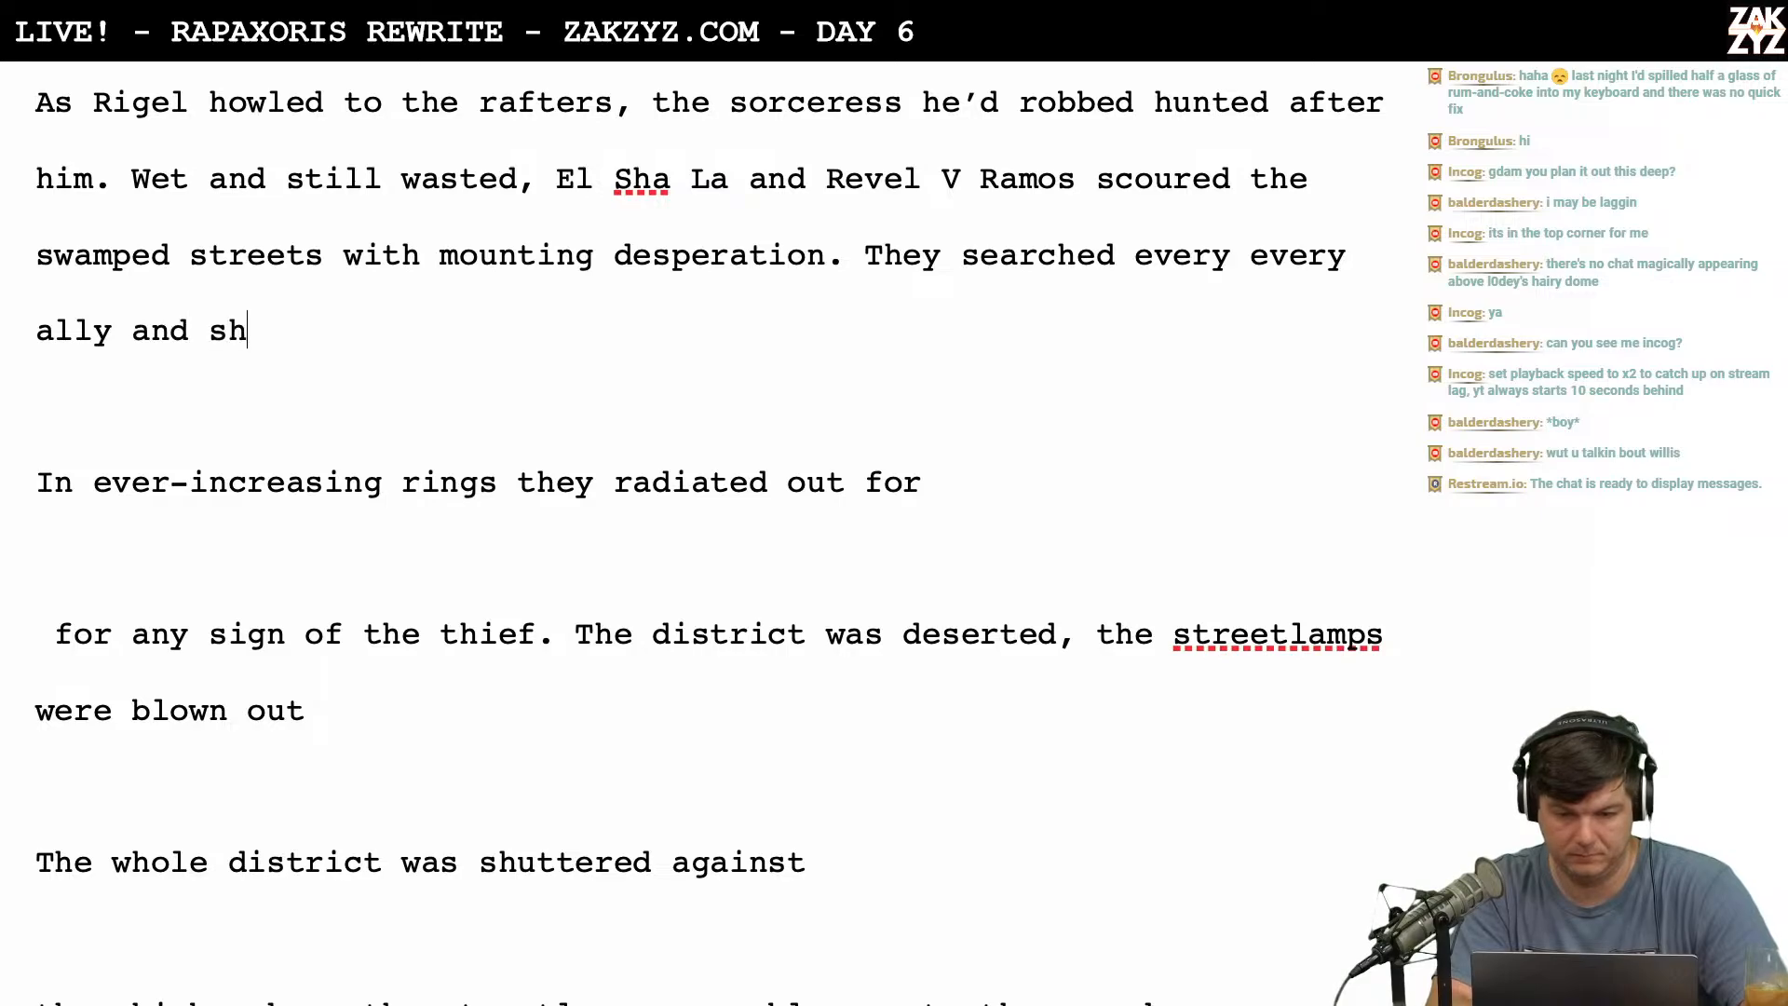
{"action": "type", "text": "rub,"}
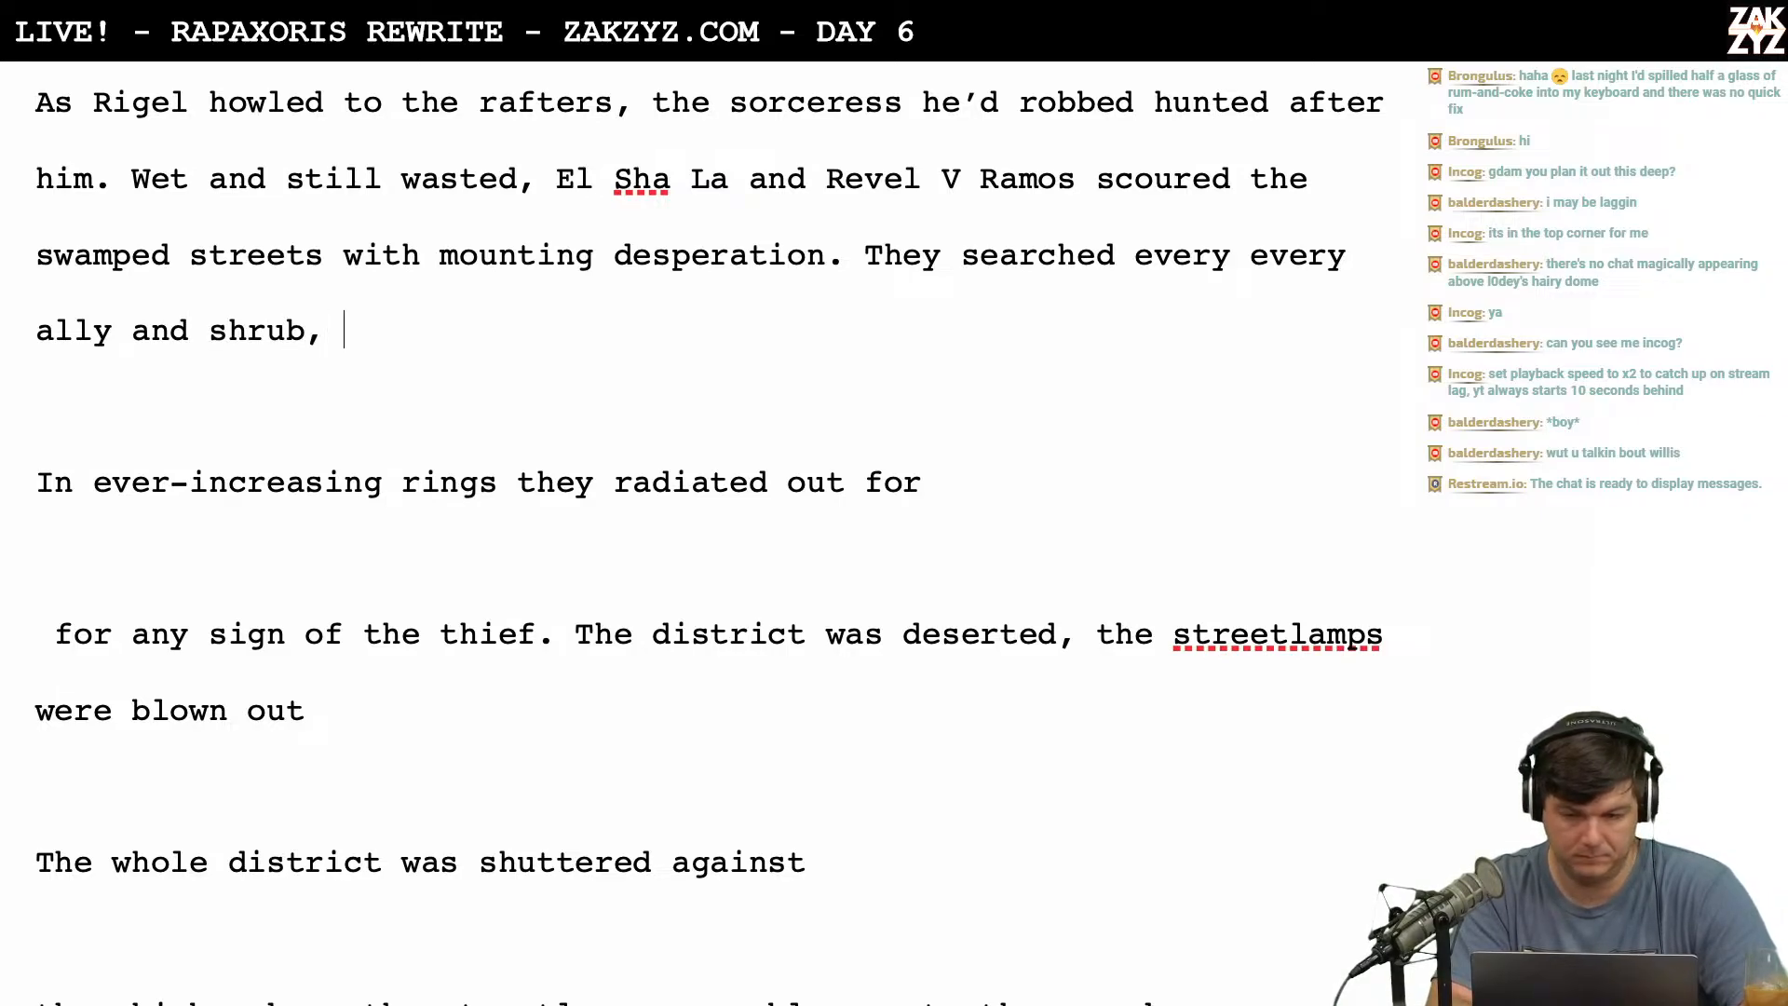
{"action": "key", "text": "BackSpace"}
{"action": "type", "text": ","}
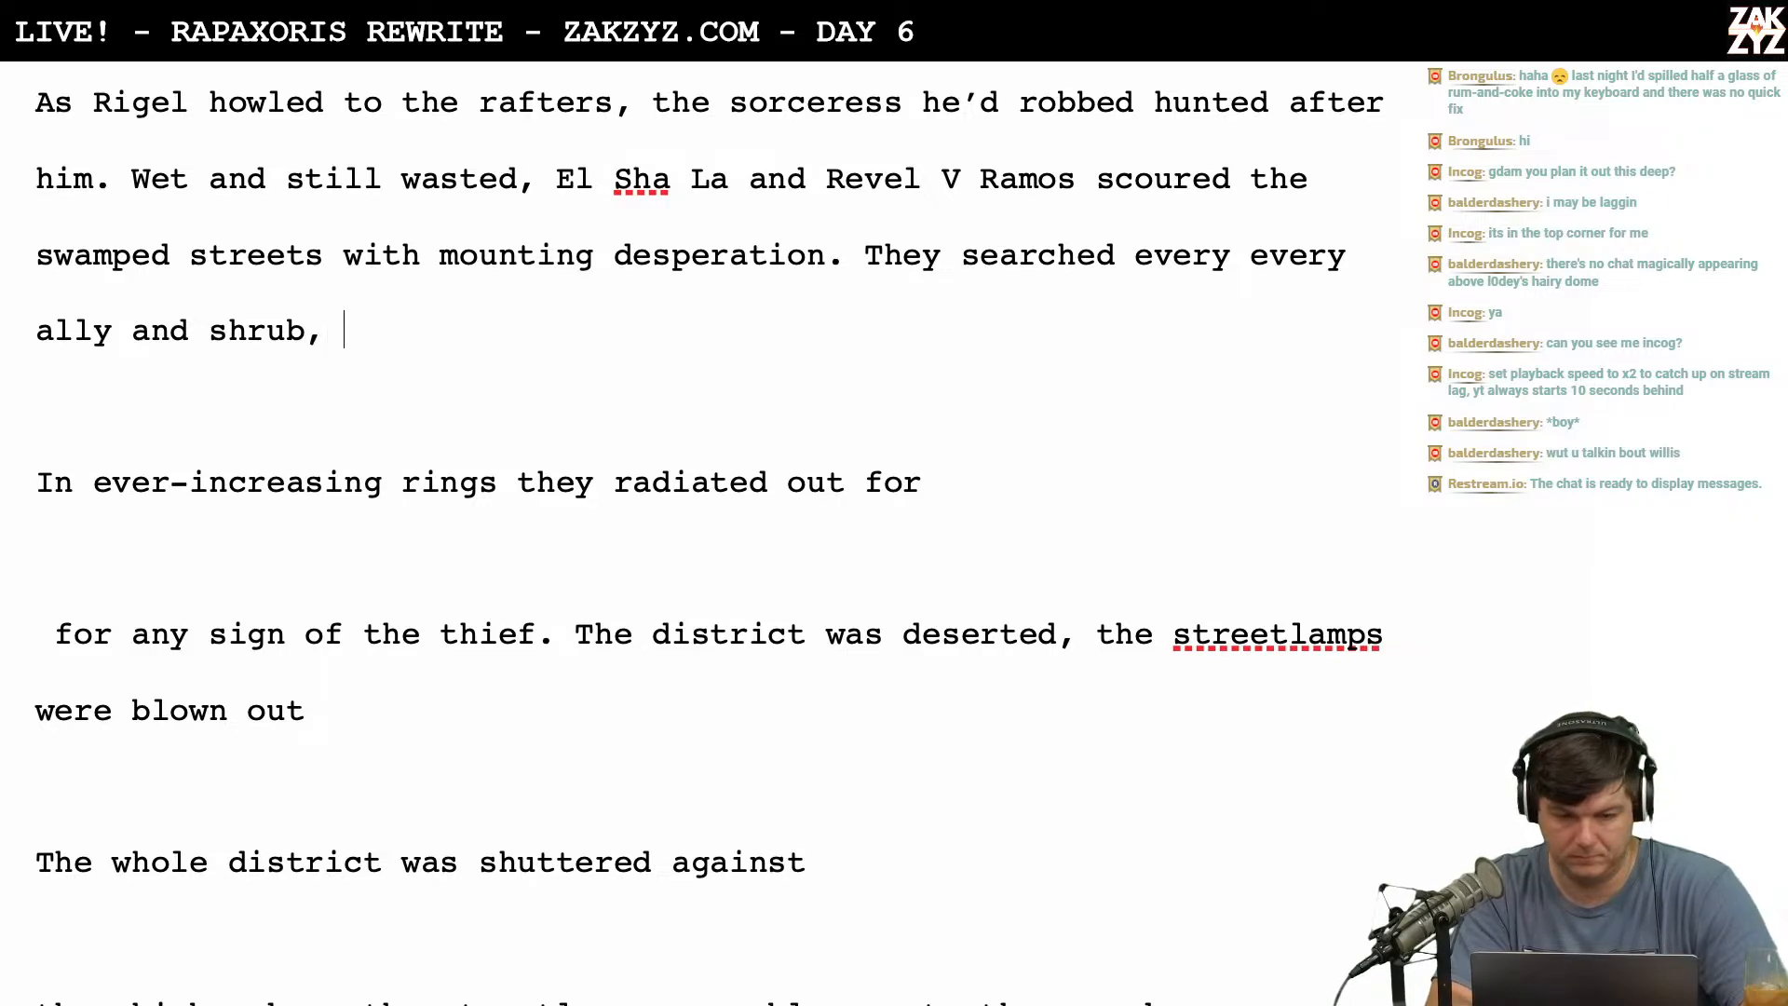
Split the text from "They searched" onward into its own paragraph, leaving blank lines beneath the opening paragraph.
{"action": "left_click", "coordinate": [865, 254]}
{"action": "key", "text": "Return"}
{"action": "key", "text": "Return"}
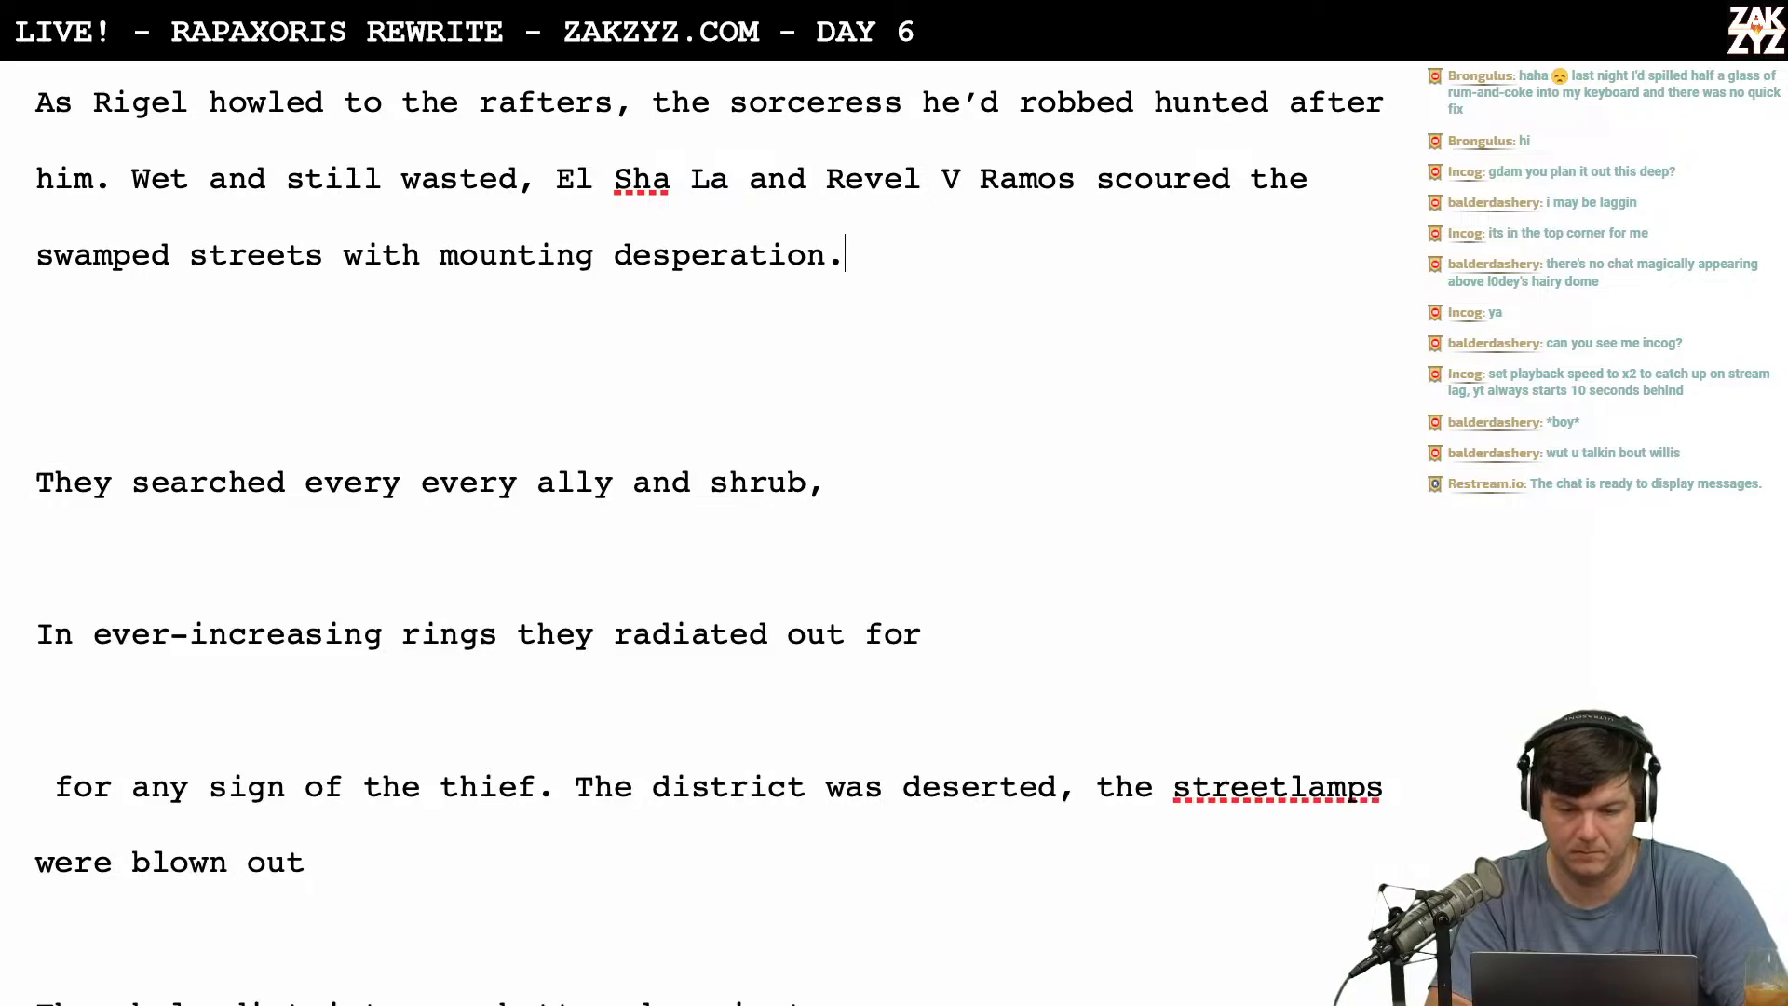
{"action": "key", "text": "Up"}
{"action": "key", "text": "Up"}
{"action": "key", "text": "Up"}
{"action": "key", "text": "Up"}
{"action": "key", "text": "Up"}
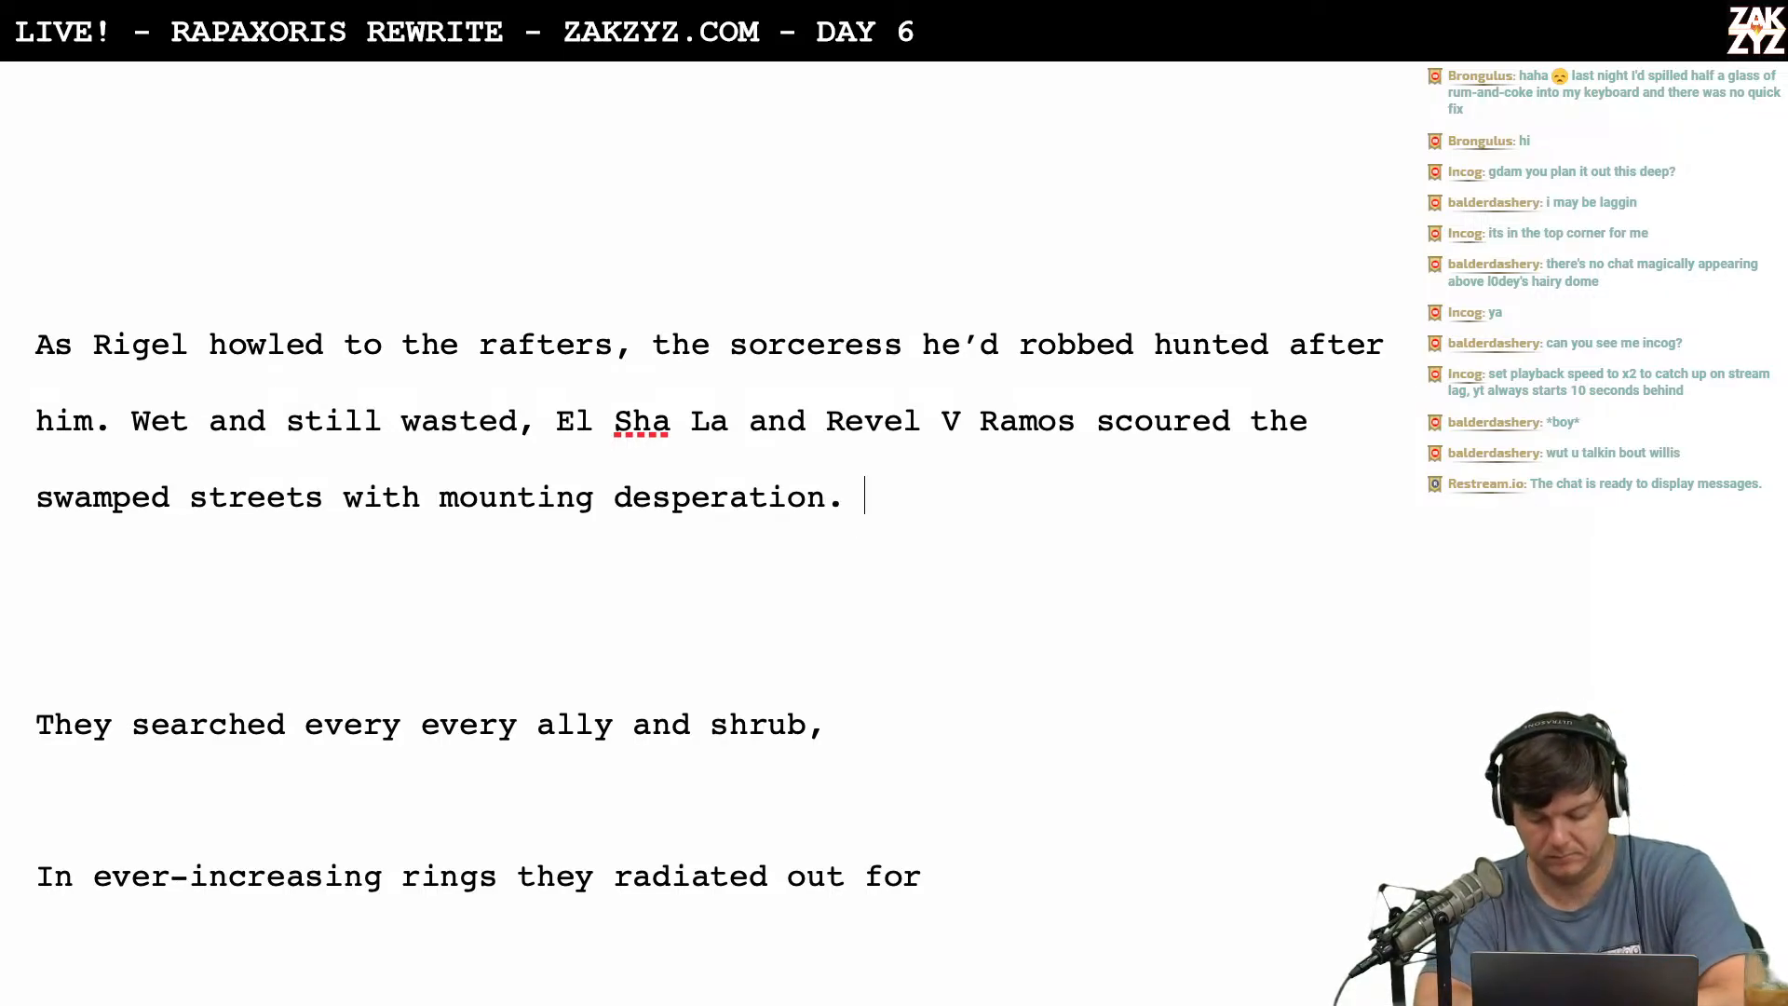
{"action": "type", "text": "The orb"}
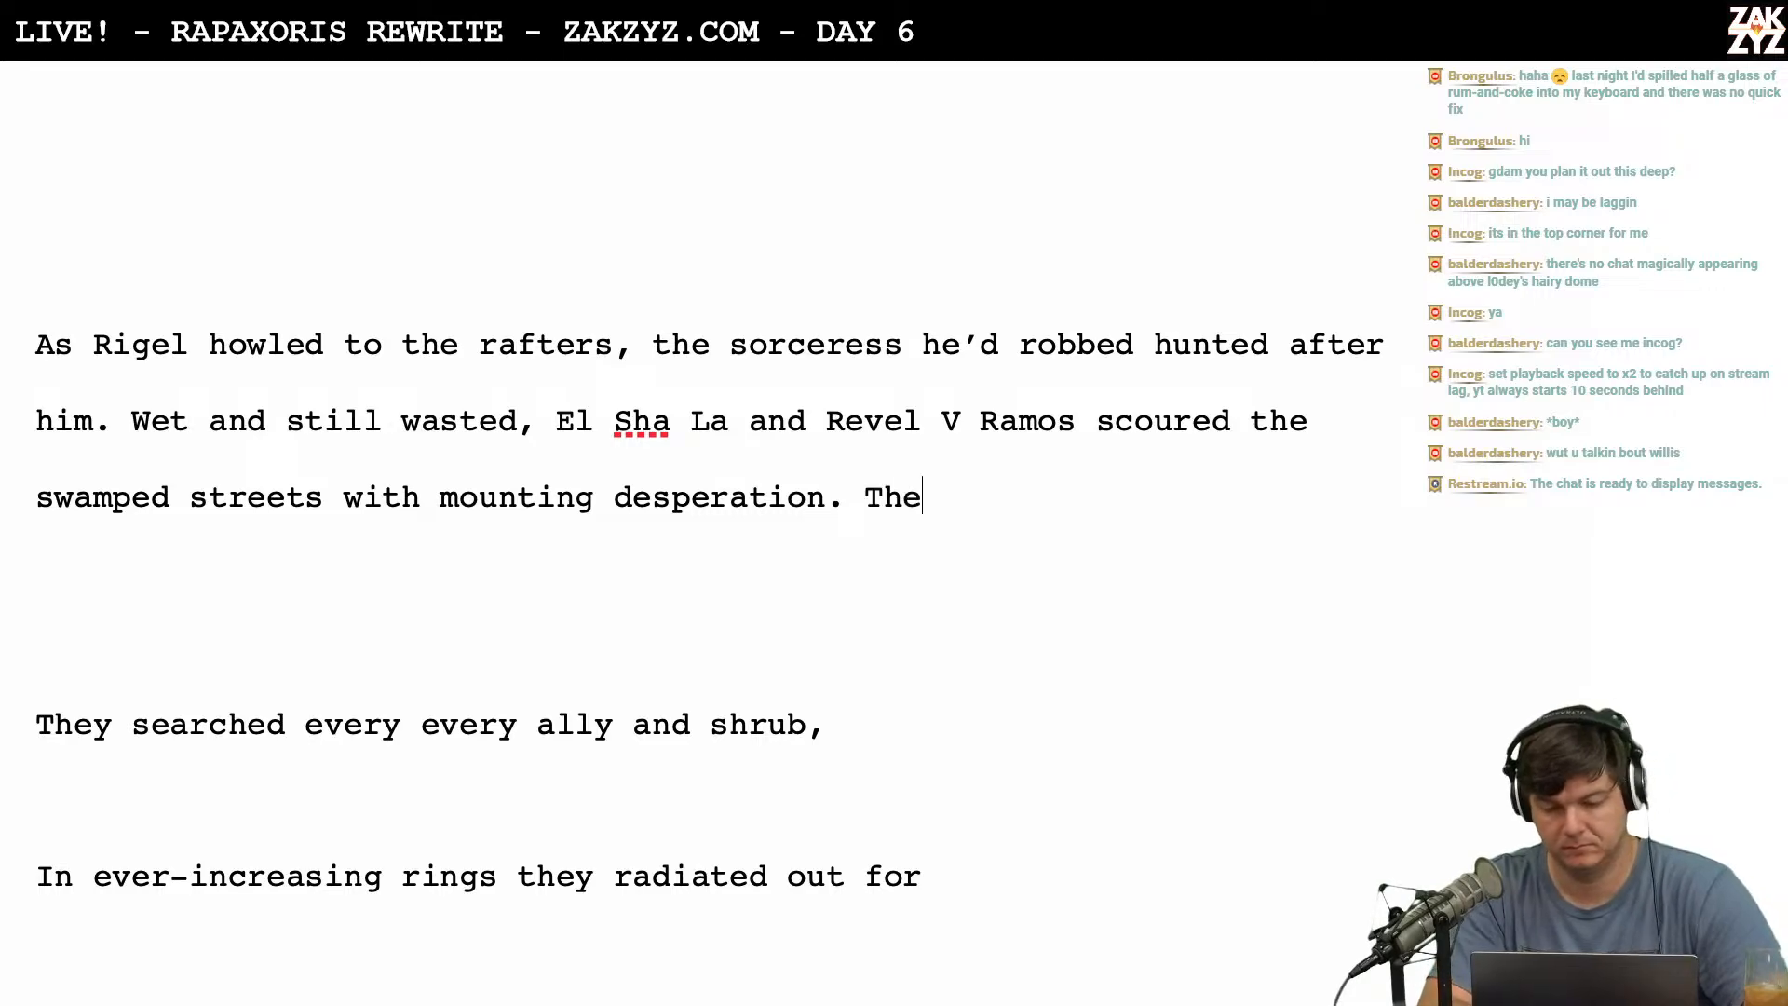
{"action": "key", "text": "BackSpace"}
{"action": "key", "text": "BackSpace"}
{"action": "key", "text": "BackSpace"}
{"action": "key", "text": "BackSpace"}
{"action": "key", "text": "BackSpace"}
{"action": "key", "text": "BackSpace"}
{"action": "key", "text": "BackSpace"}
{"action": "key", "text": "BackSpace"}
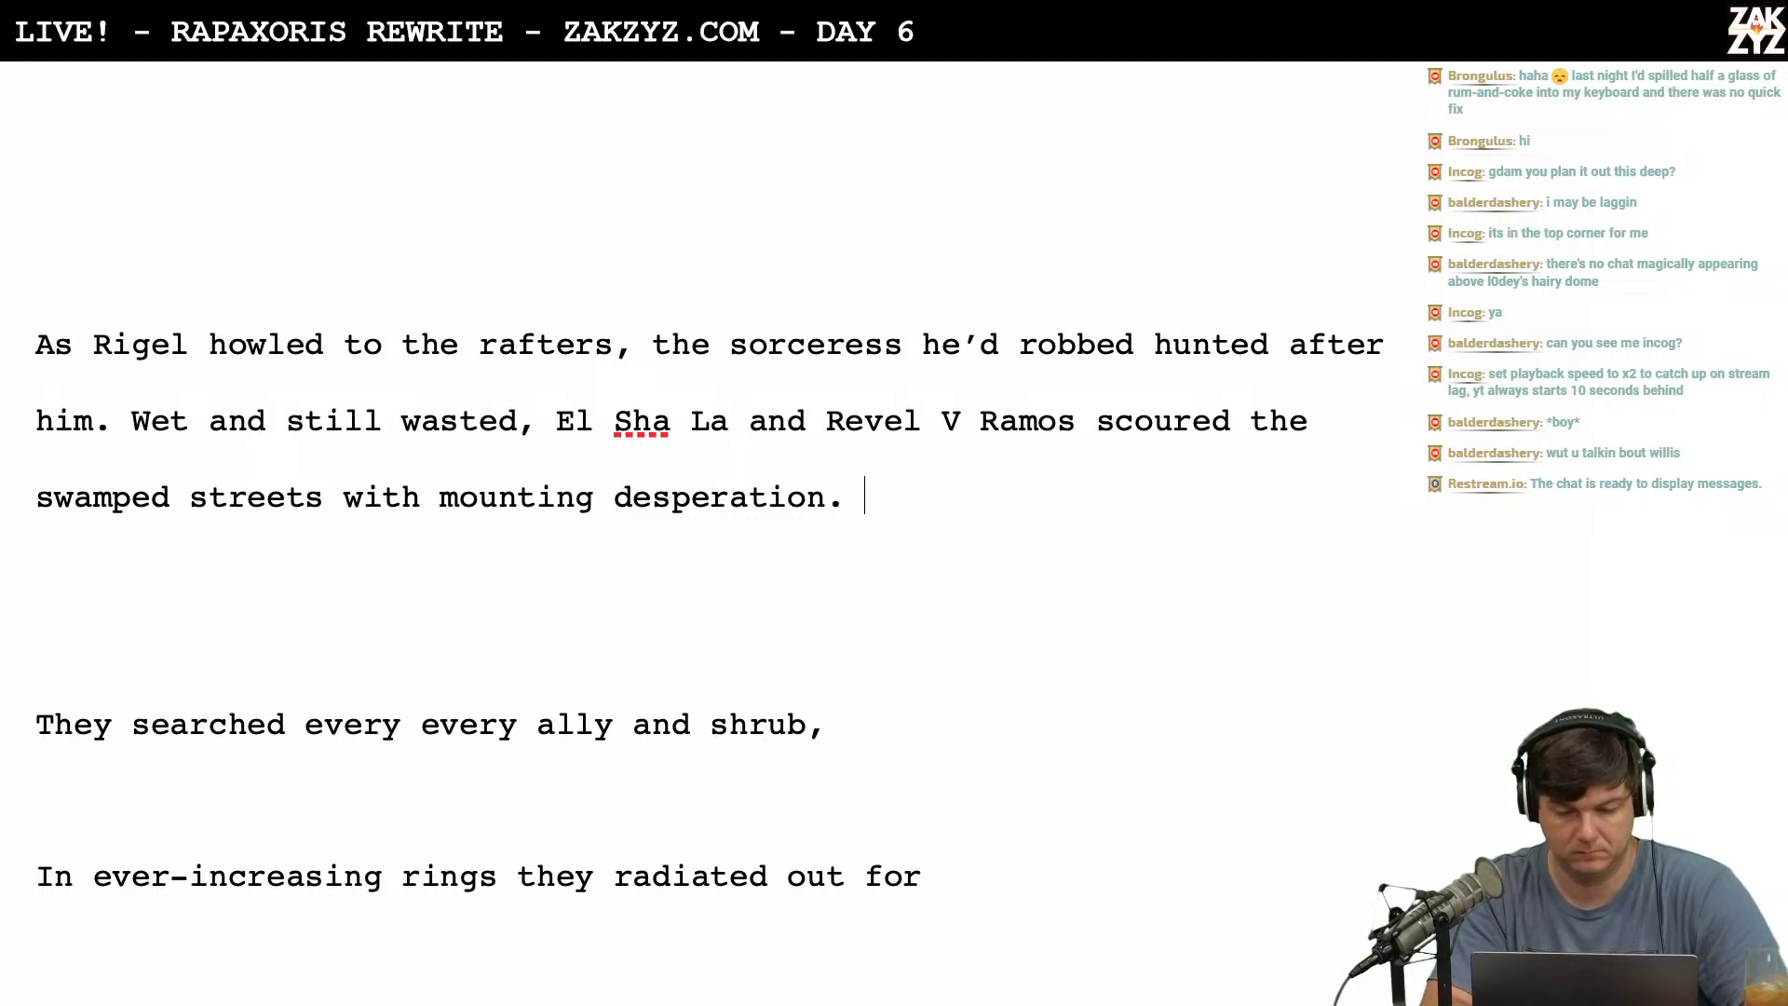
{"action": "type", "text": "It"}
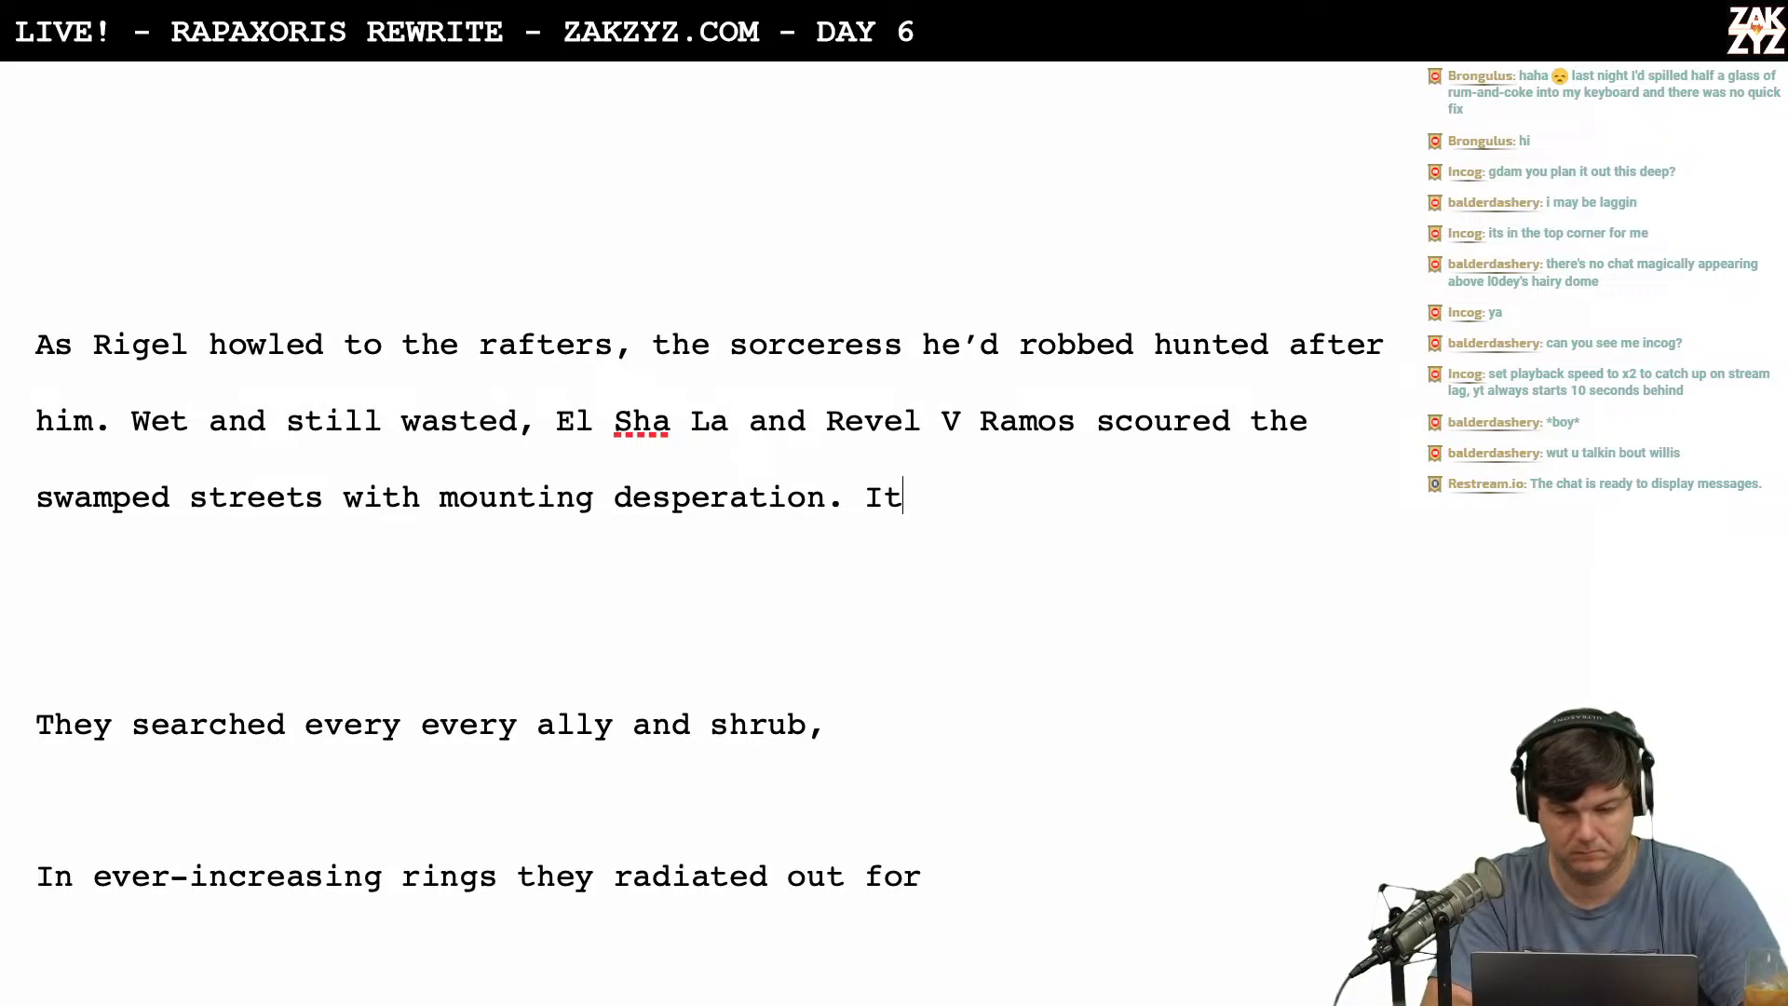
{"action": "type", "text": " was hopeless."}
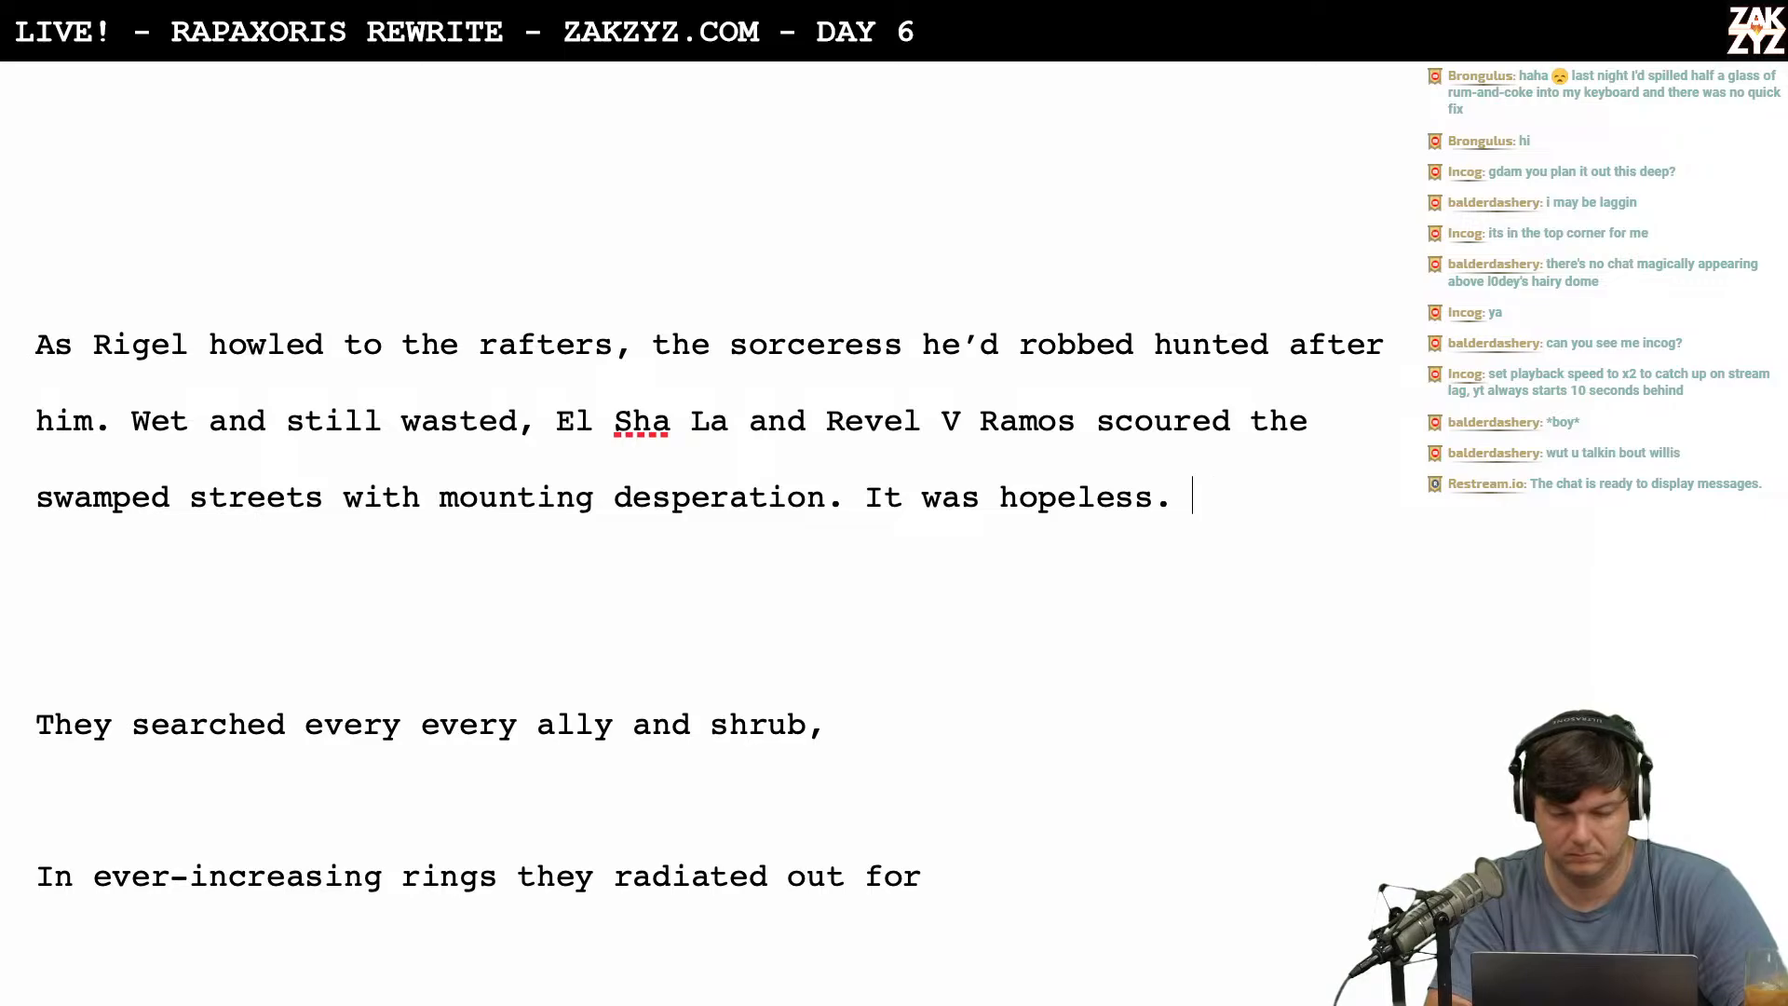
{"action": "key", "text": "BackSpace"}
{"action": "key", "text": "BackSpace"}
{"action": "key", "text": "BackSpace"}
{"action": "key", "text": "BackSpace"}
{"action": "key", "text": "BackSpace"}
{"action": "key", "text": "BackSpace"}
{"action": "key", "text": "BackSpace"}
{"action": "key", "text": "BackSpace"}
{"action": "key", "text": "BackSpace"}
{"action": "key", "text": "BackSpace"}
{"action": "key", "text": "BackSpace"}
{"action": "key", "text": "BackSpace"}
{"action": "key", "text": "BackSpace"}
{"action": "key", "text": "BackSpace"}
{"action": "key", "text": "BackSpace"}
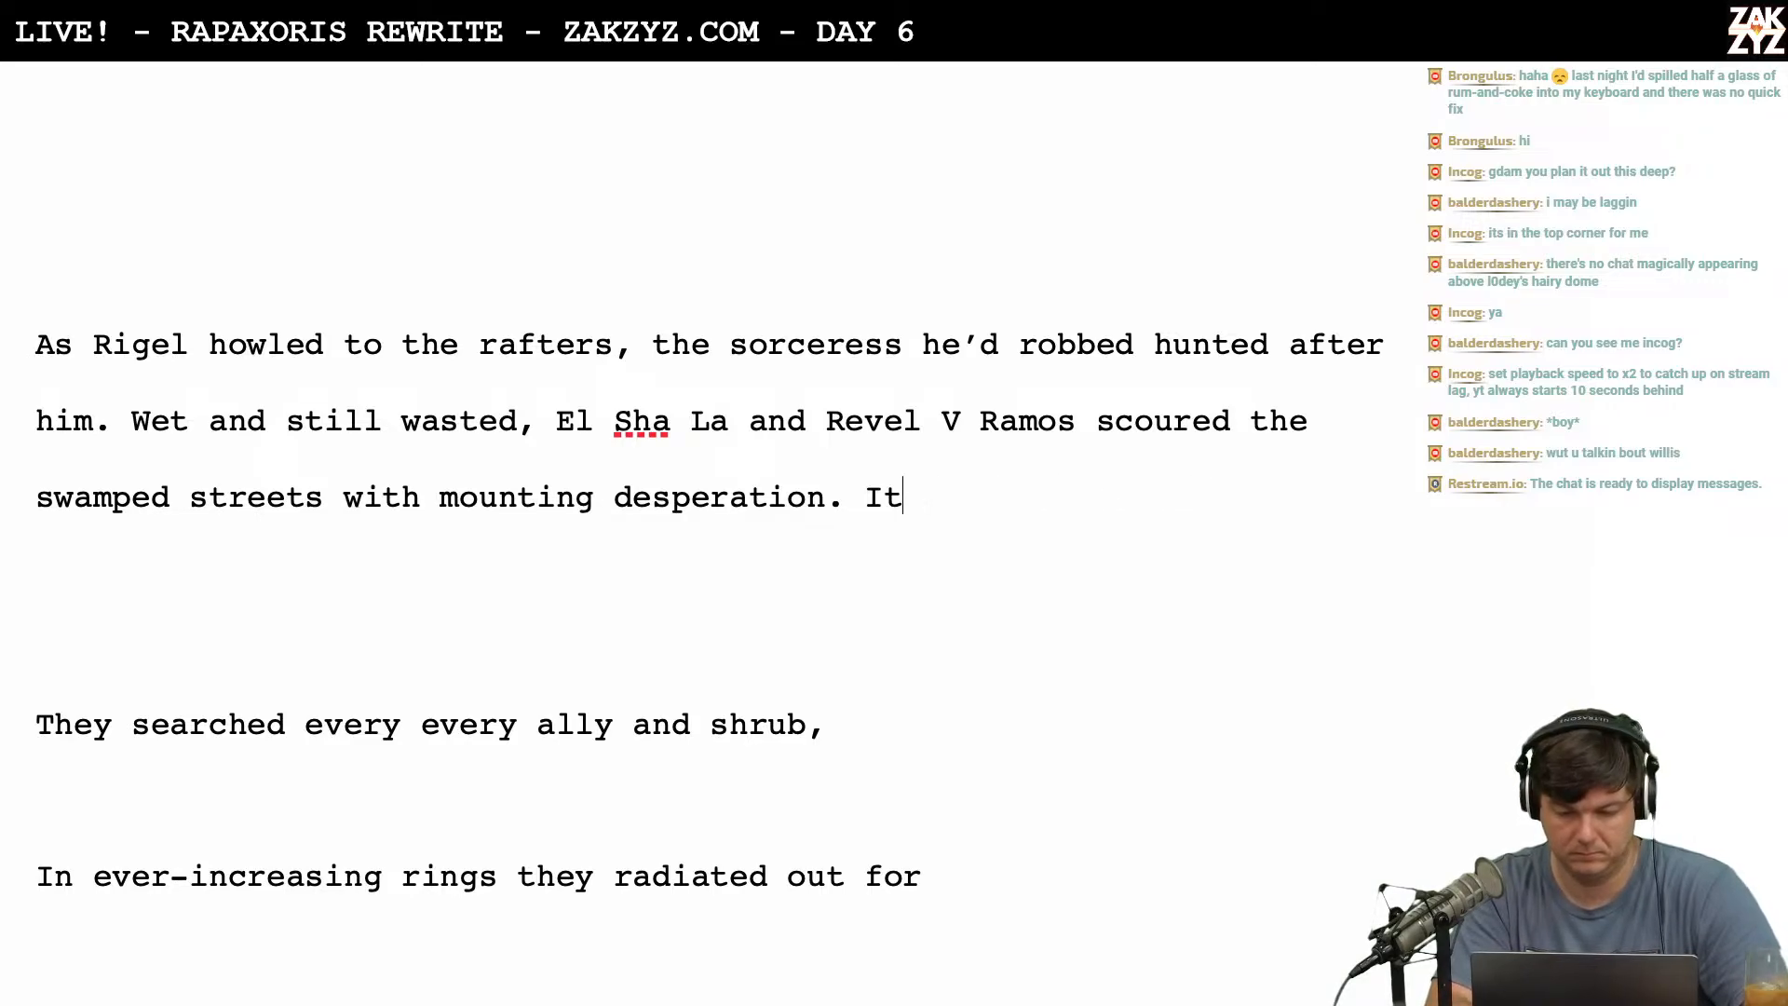
Add the sentence "Both knew it was hopeless, yet neither would relent." after "mounting desperation." in the opening paragraph.
{"action": "type", "text": "Both kne"}
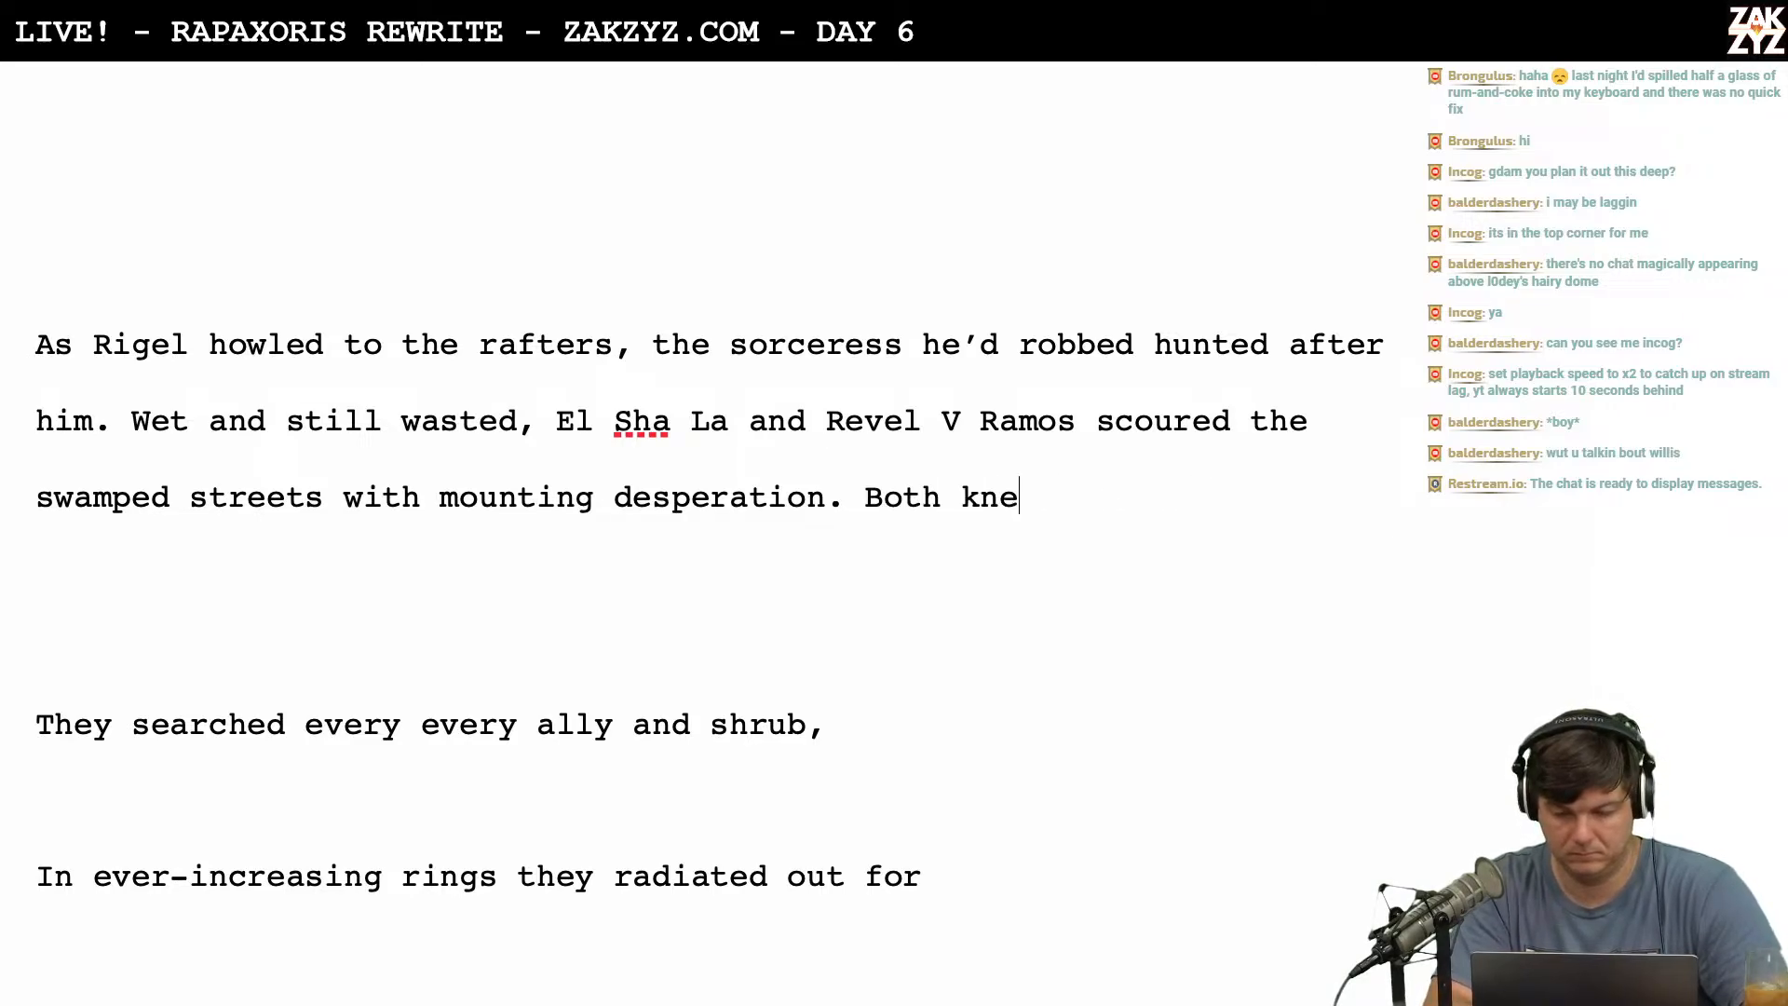
{"action": "type", "text": "w it was hopeless,"}
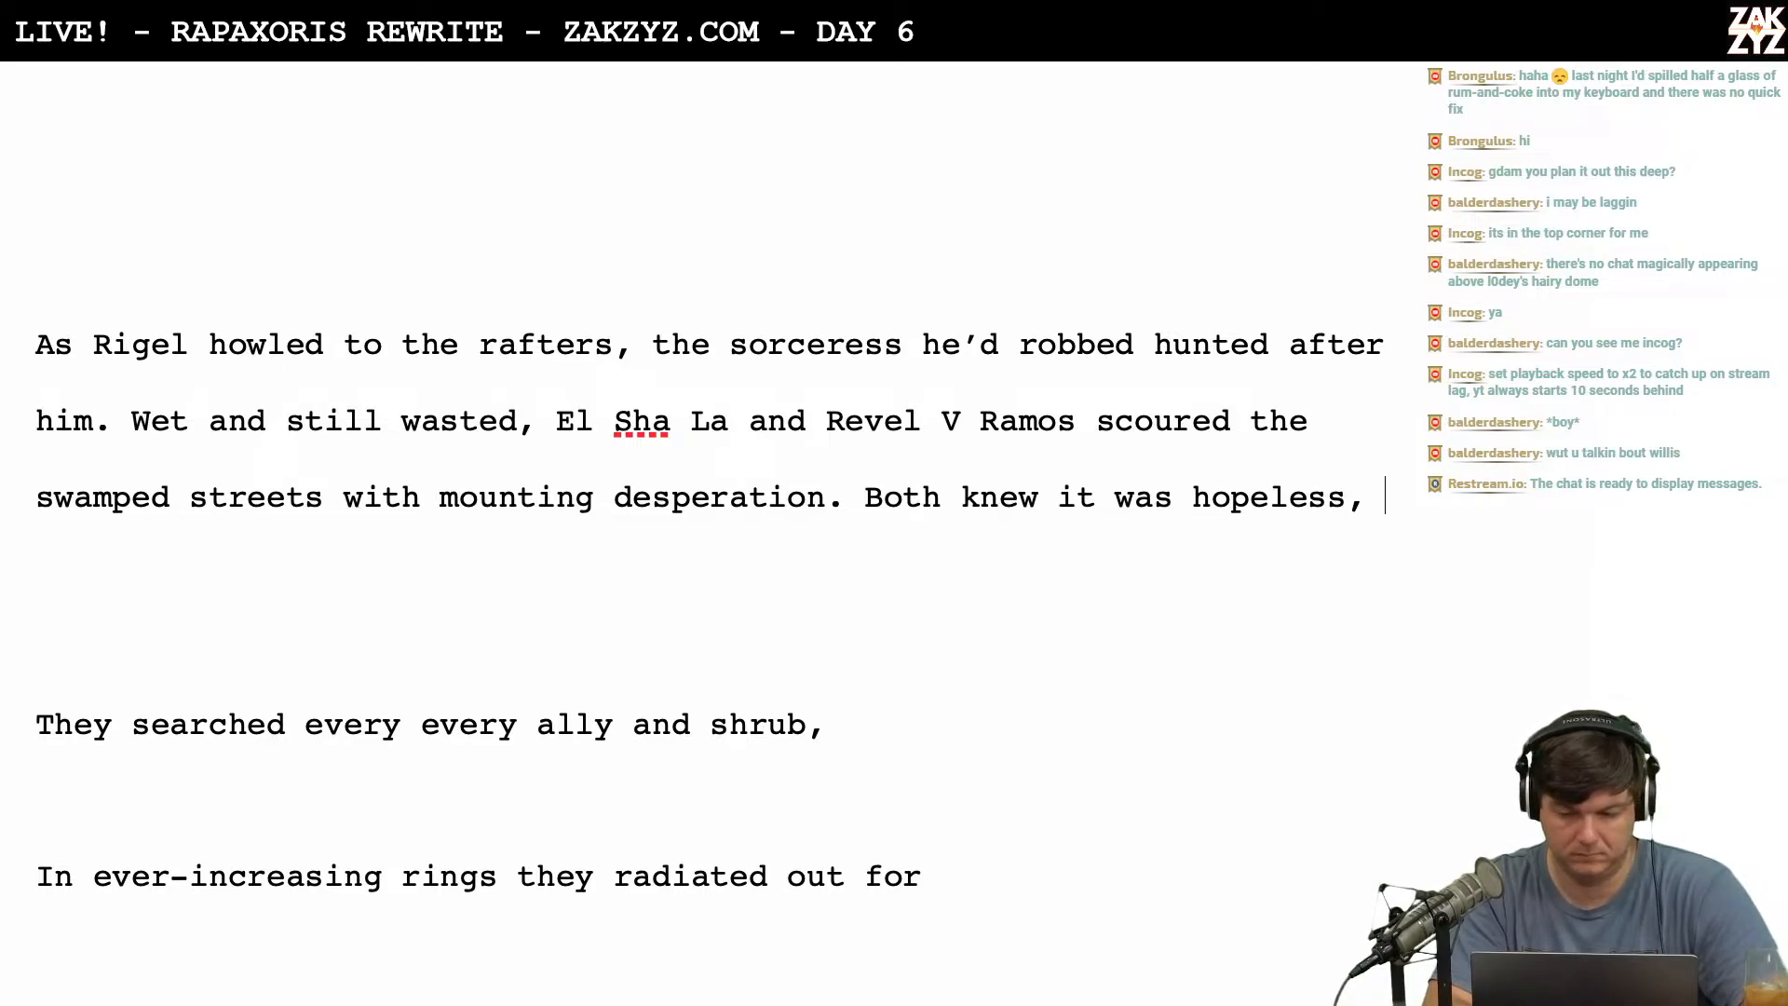
{"action": "type", "text": " yet neither "}
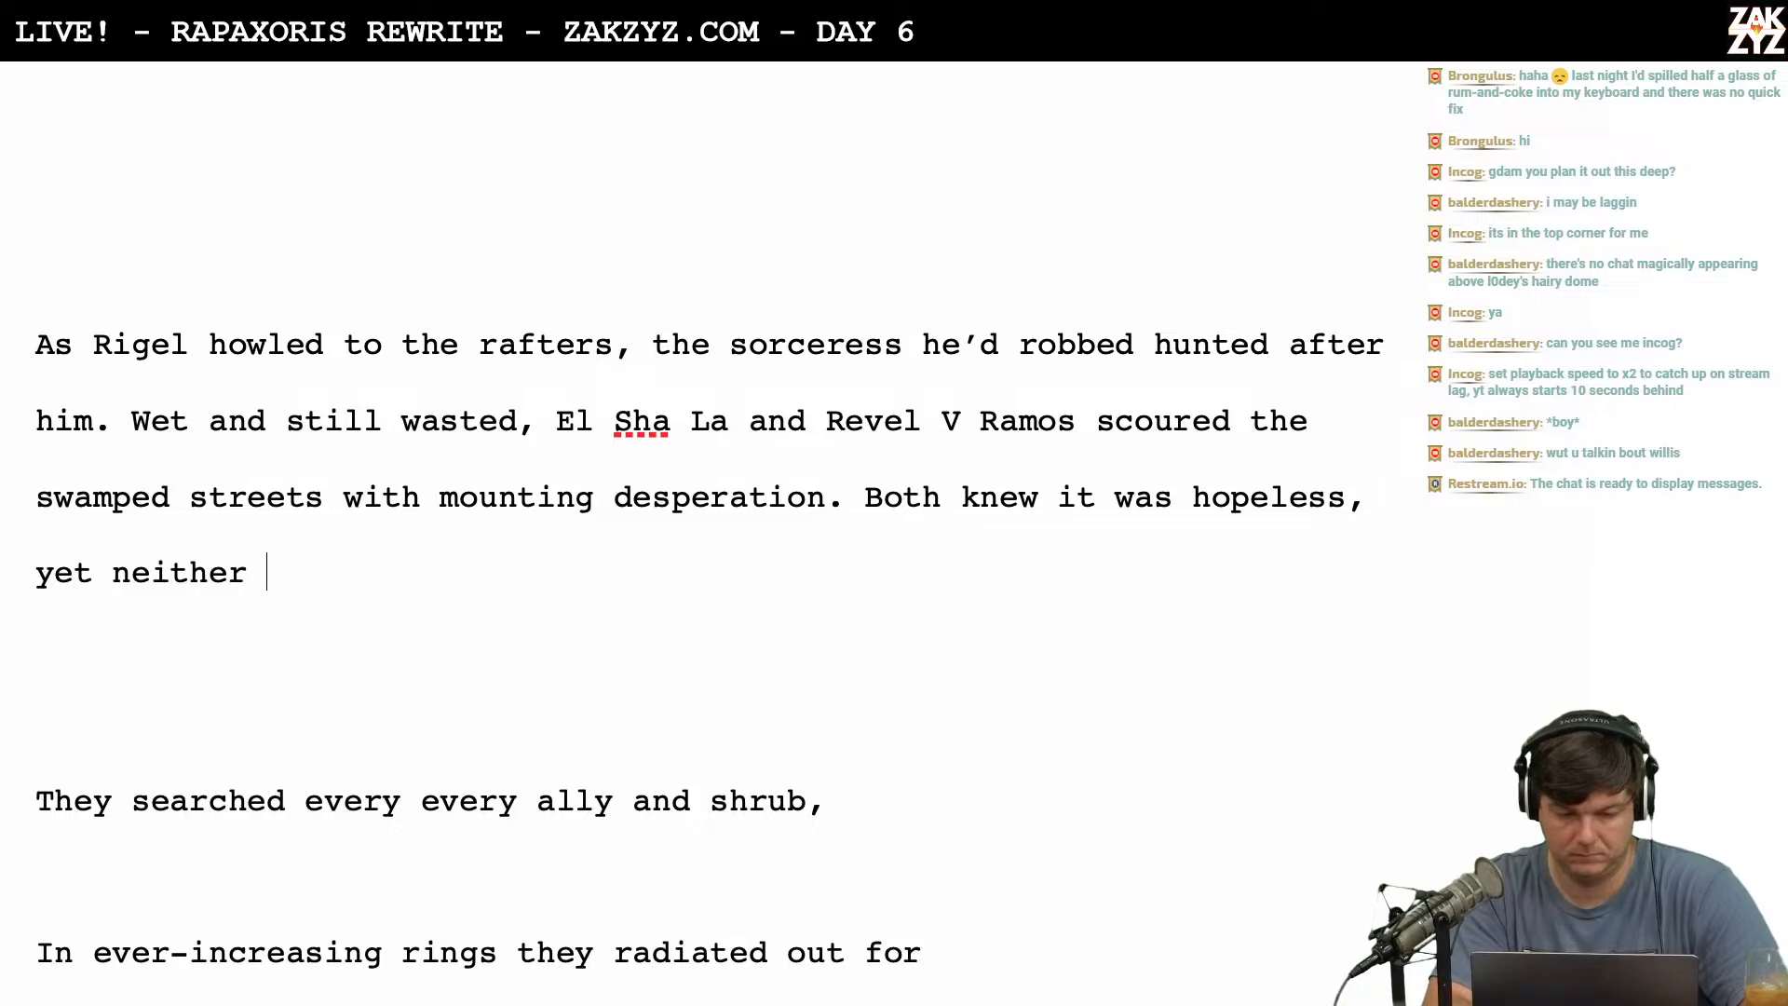
{"action": "type", "text": "would relent."}
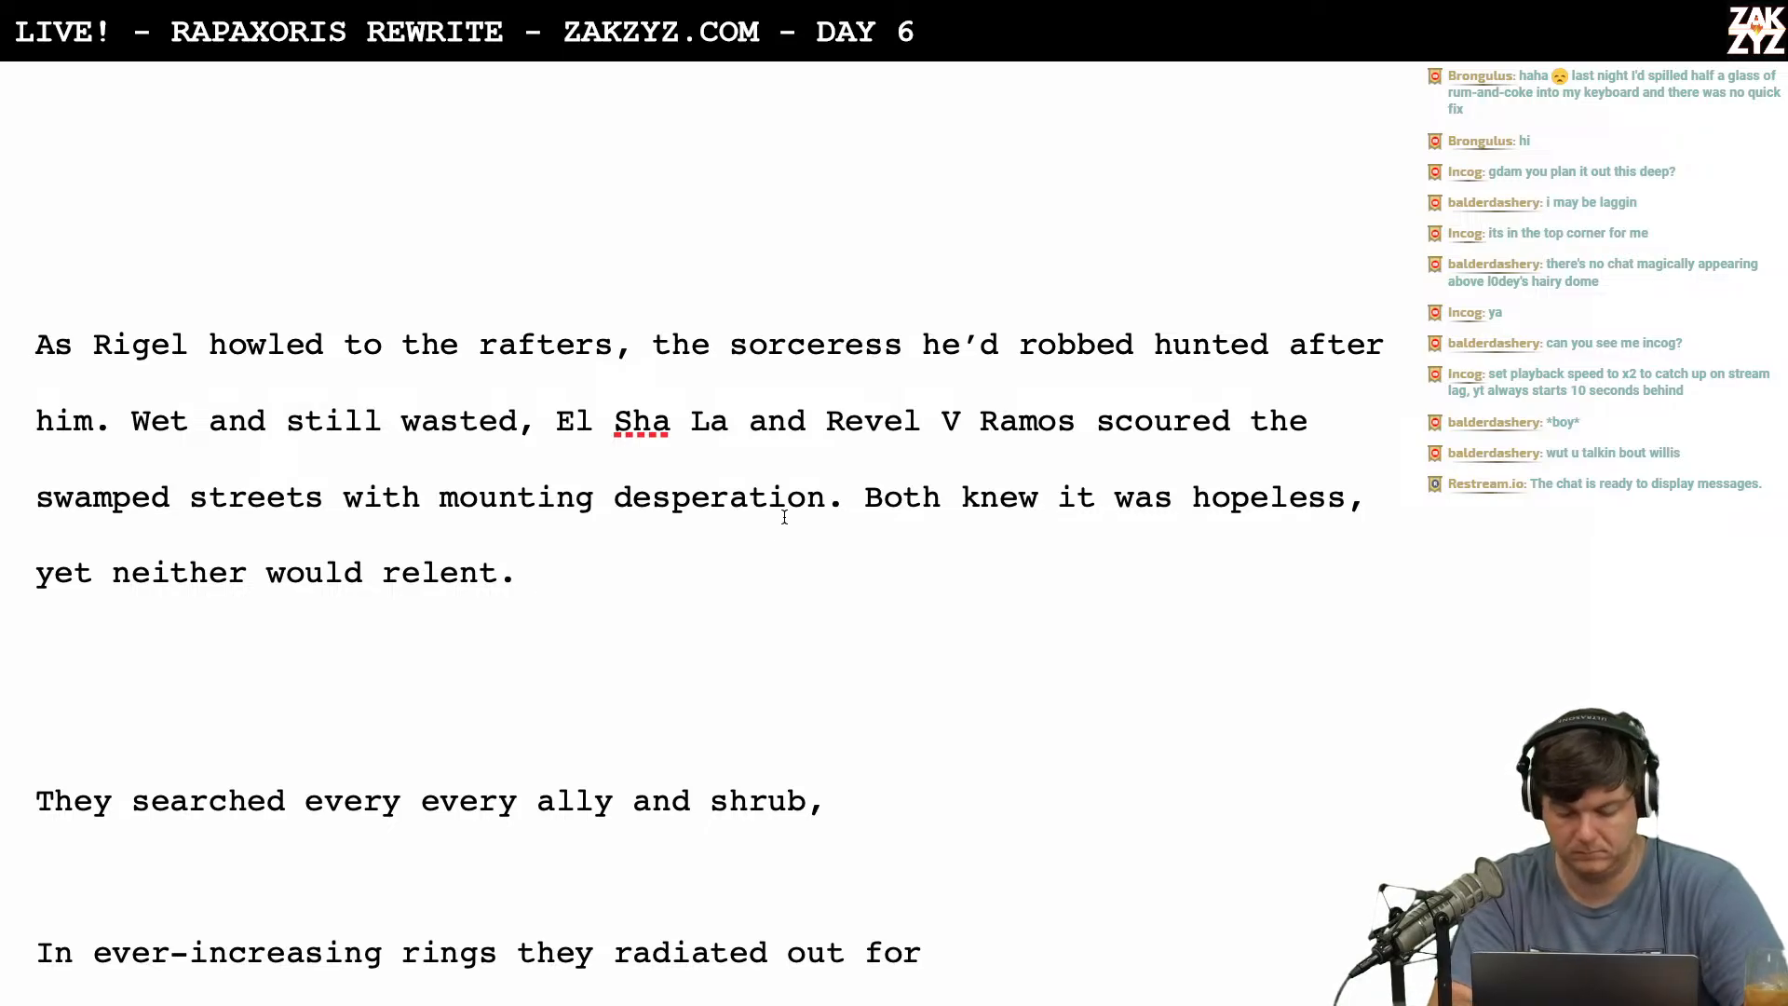
{"action": "type", "text": "El"}
{"action": "key", "text": "BackSpace"}
{"action": "key", "text": "BackSpace"}
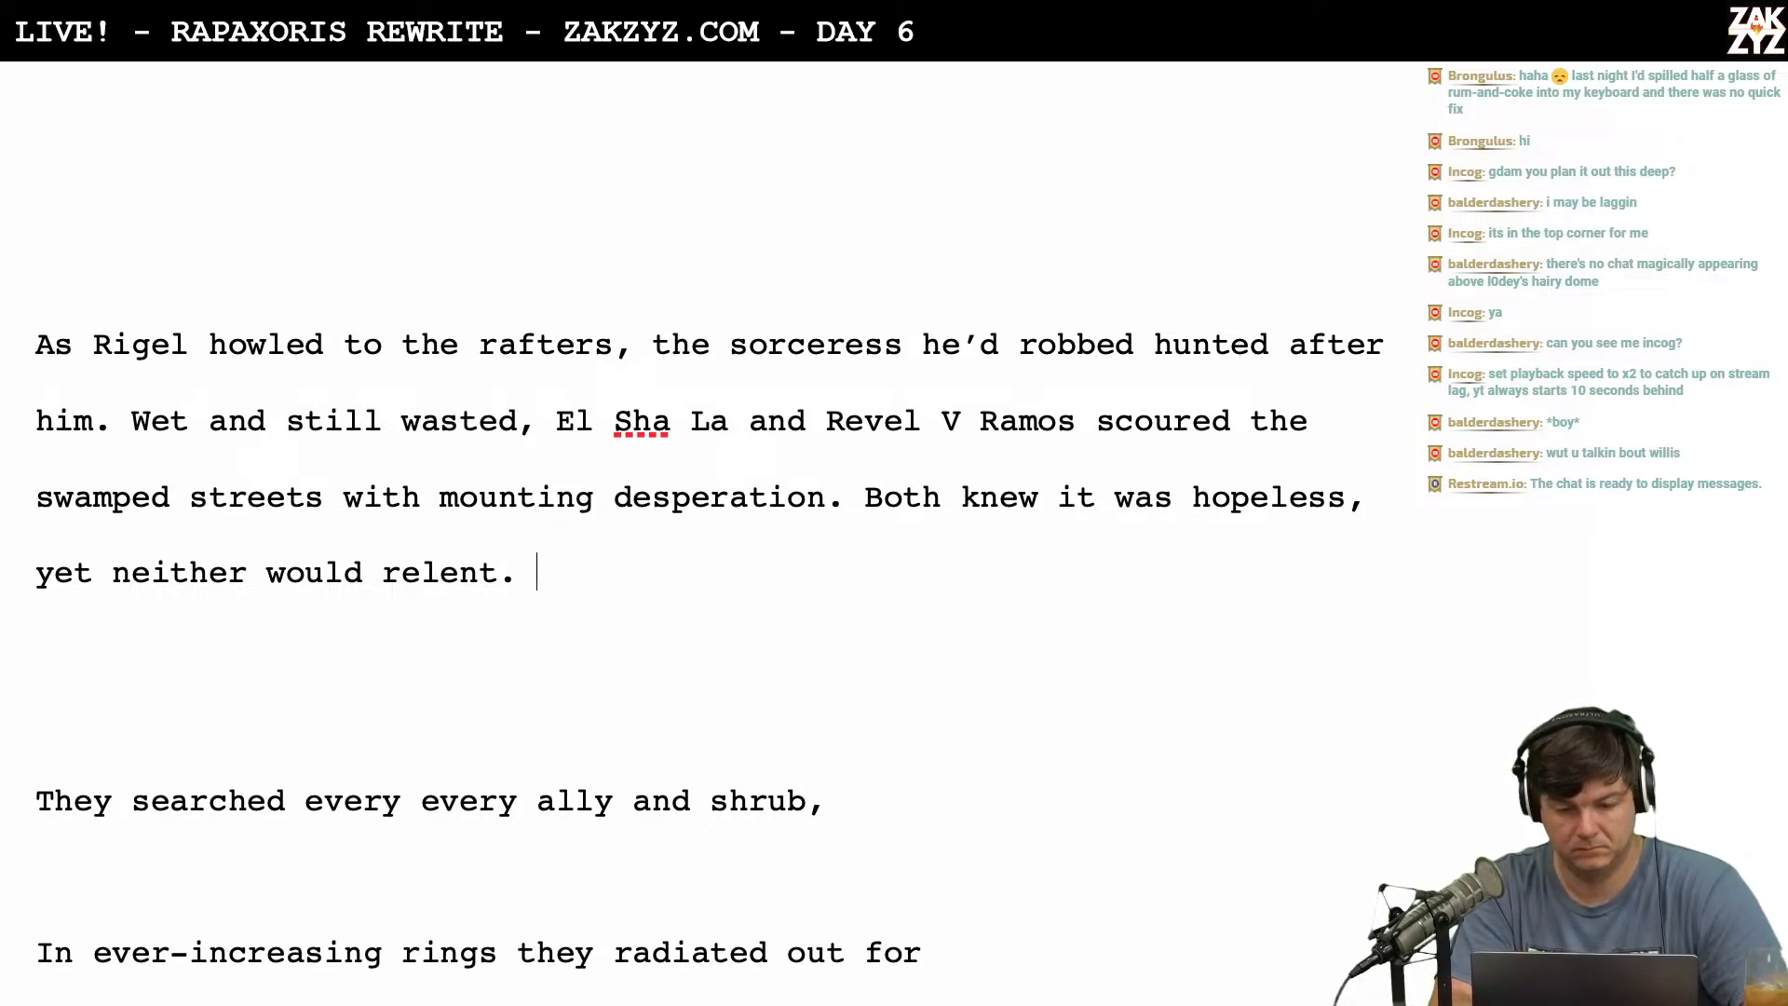
Begin a sentence after "would relent." with "Revel could not afford another dagger, El".
{"action": "type", "text": "Revel could"}
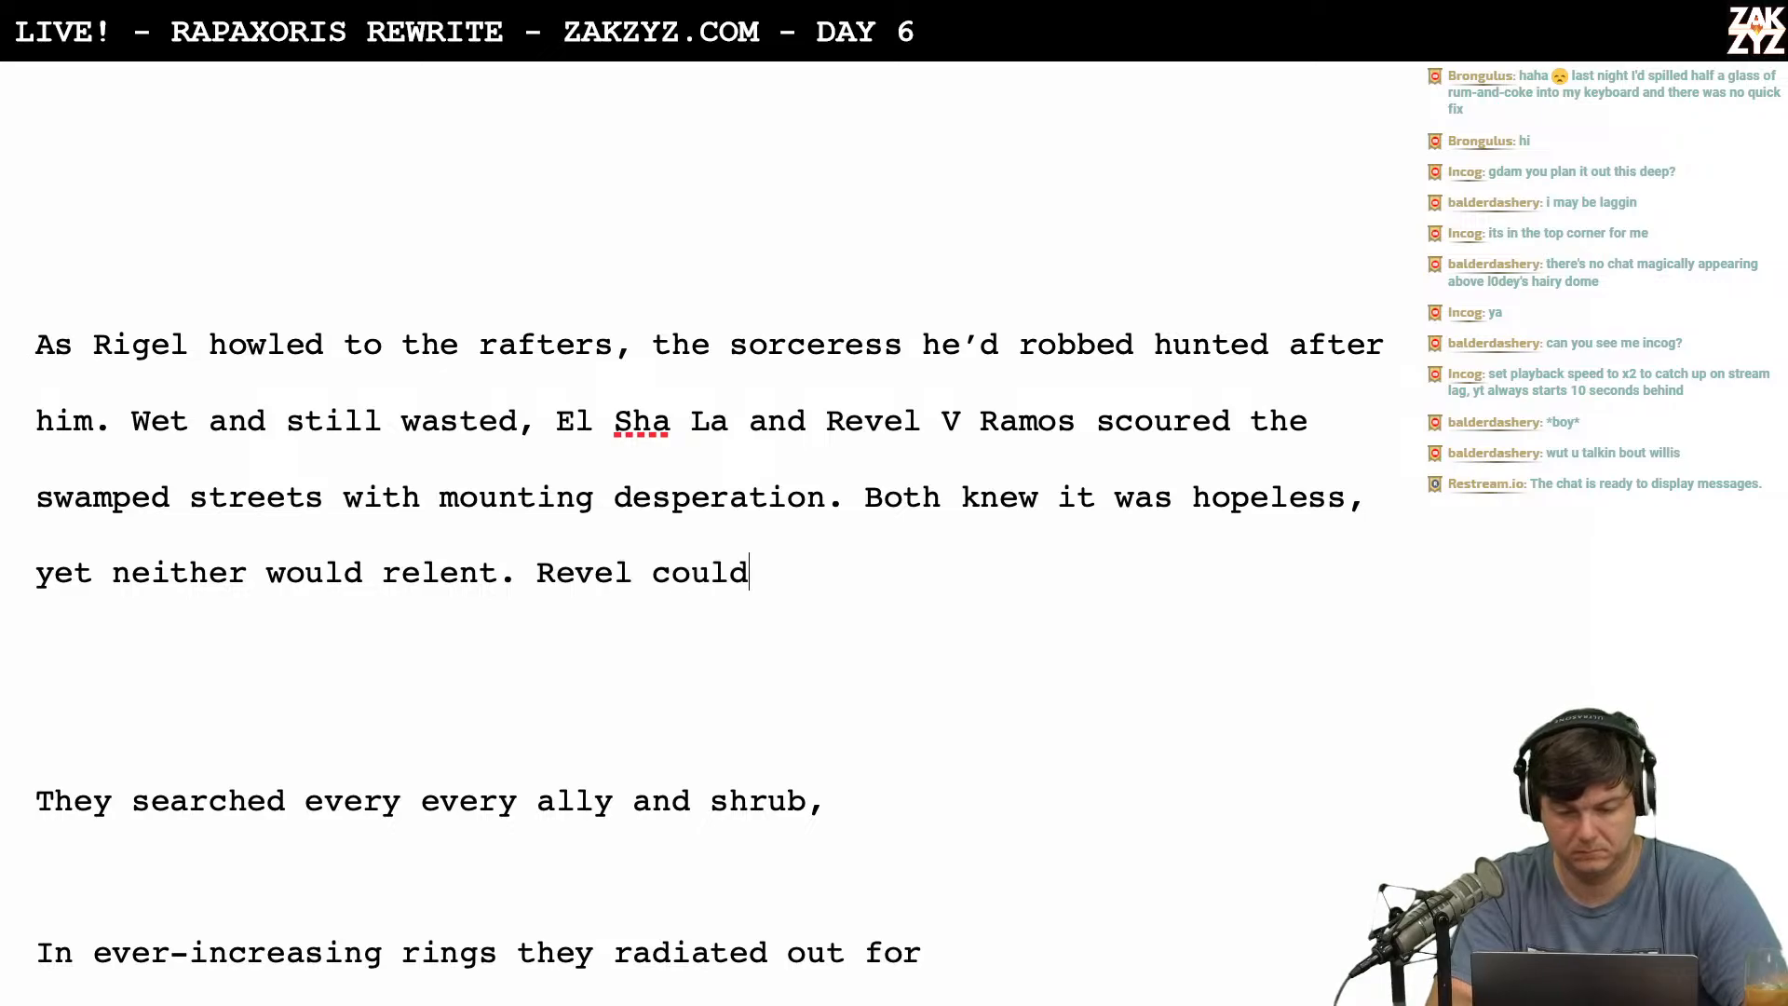
{"action": "type", "text": " not afford anothe"}
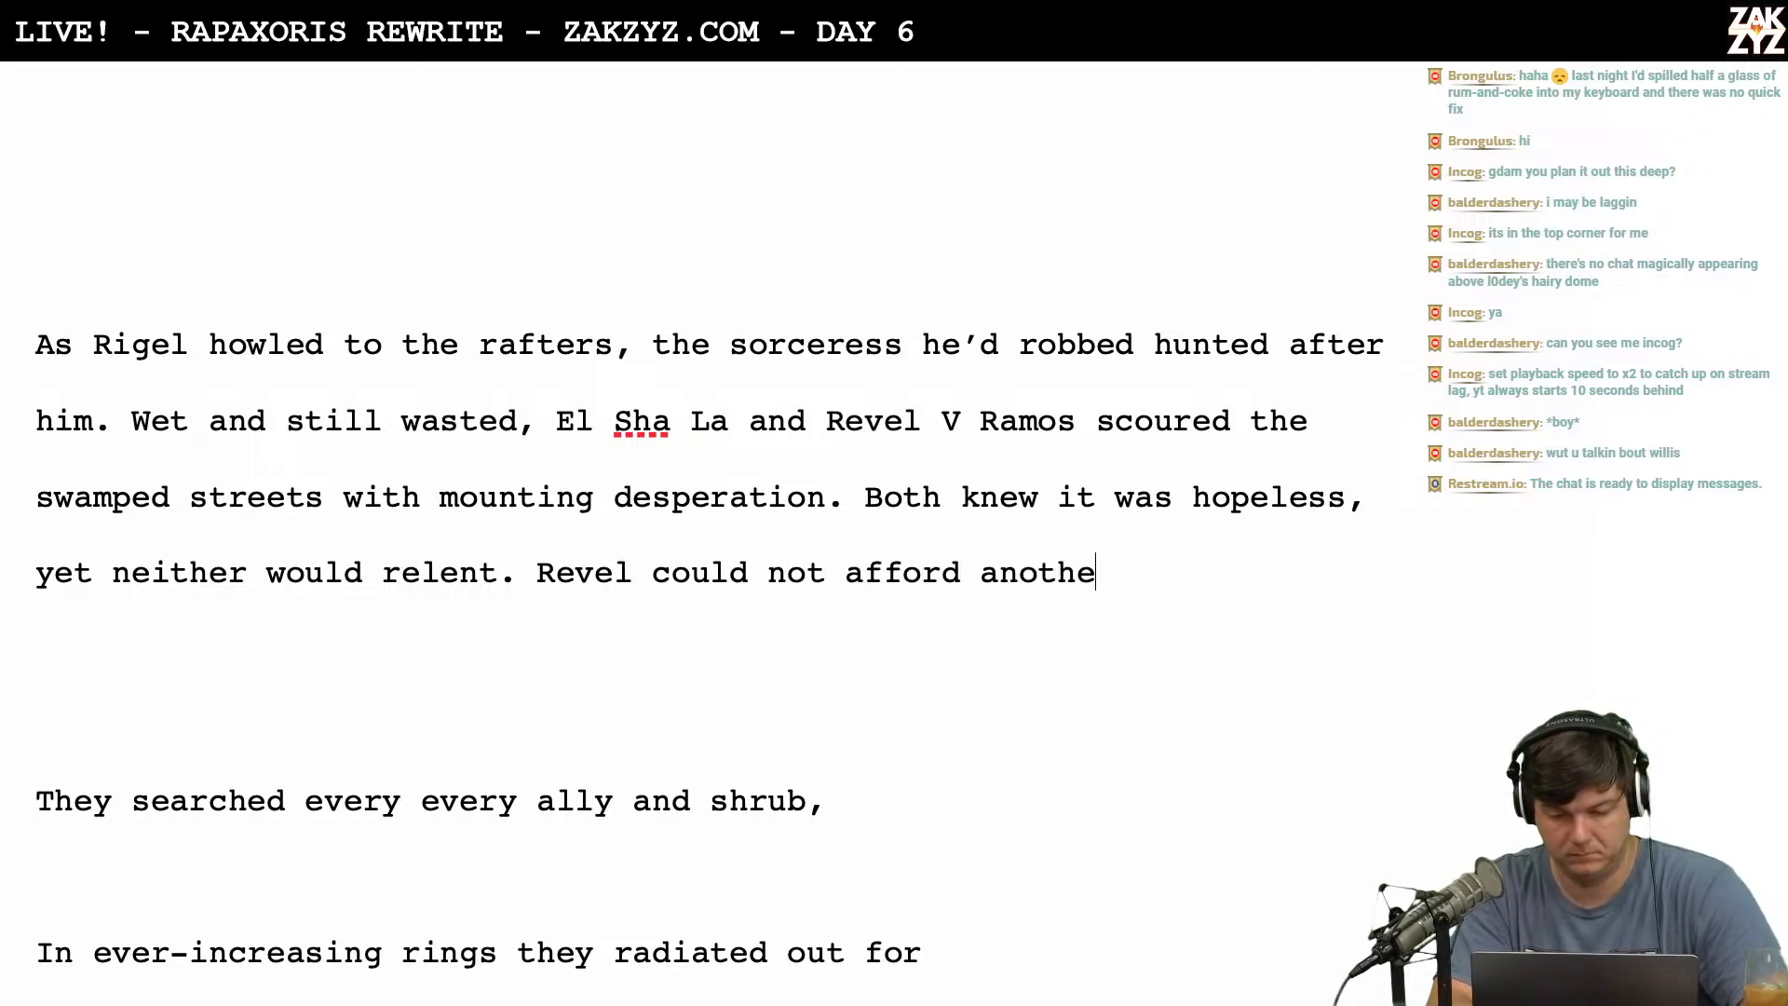
{"action": "type", "text": "r dagger, El "}
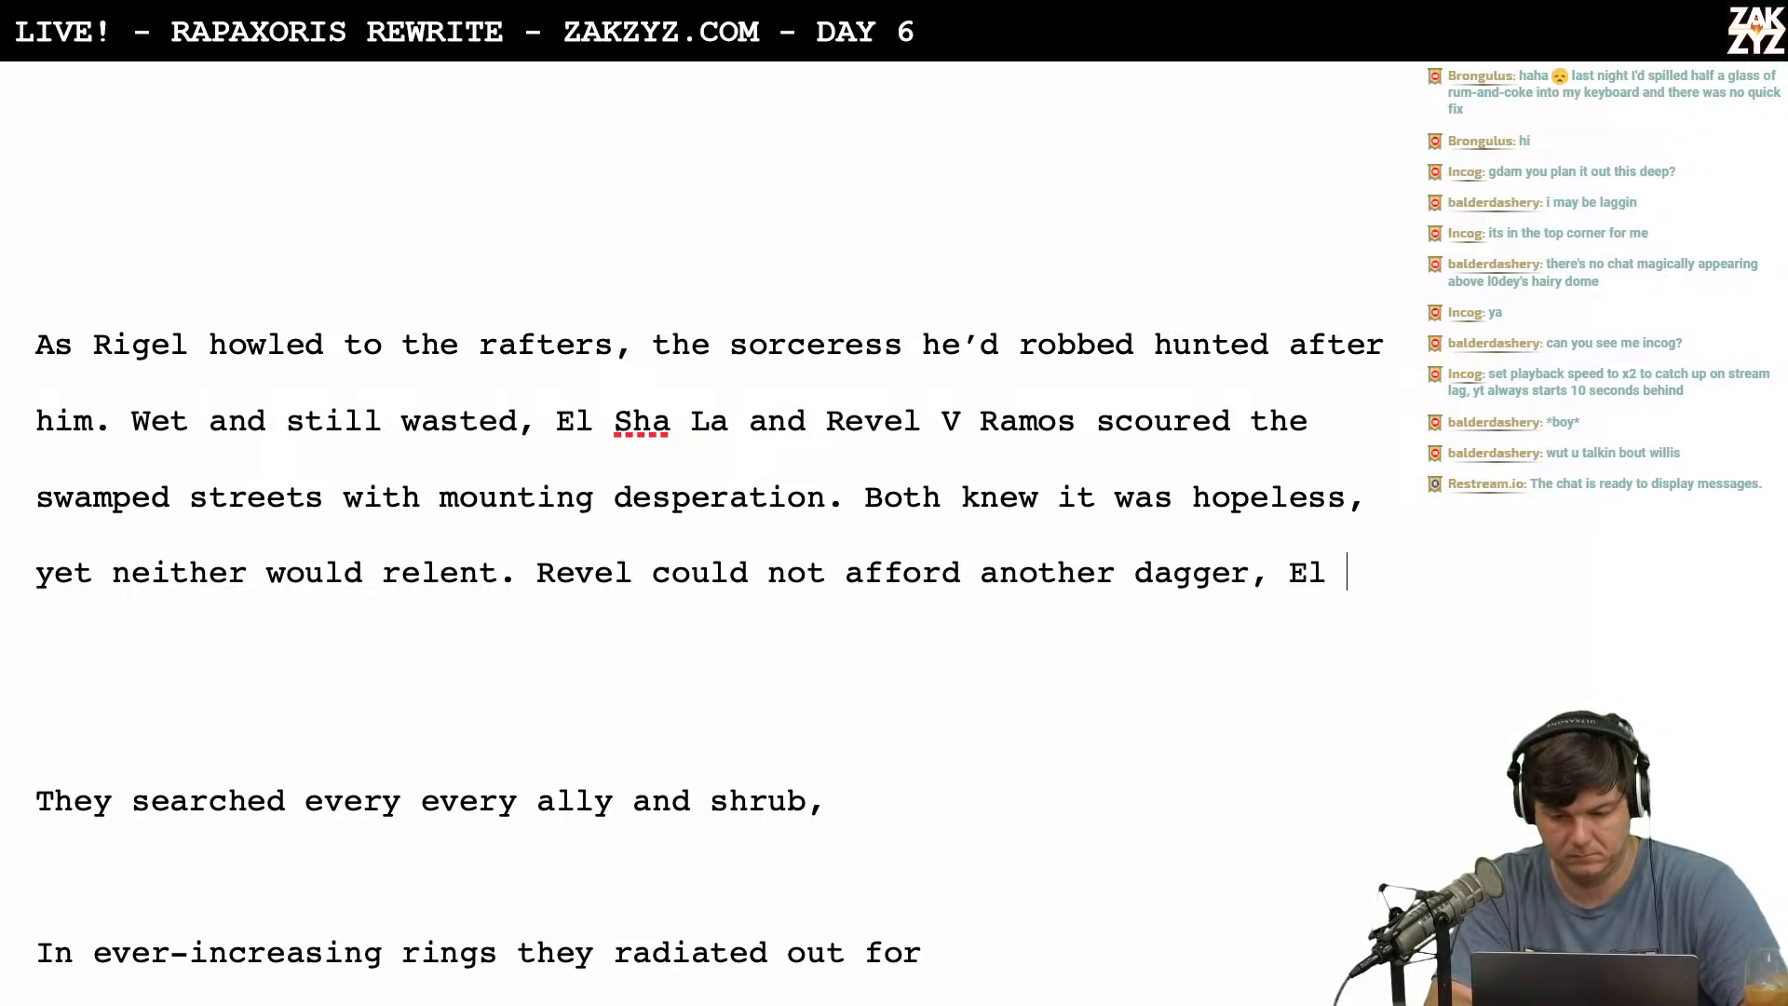
Continue the dagger sentence with "Sha La would rather die than explain".
{"action": "type", "text": "Sha La wo"}
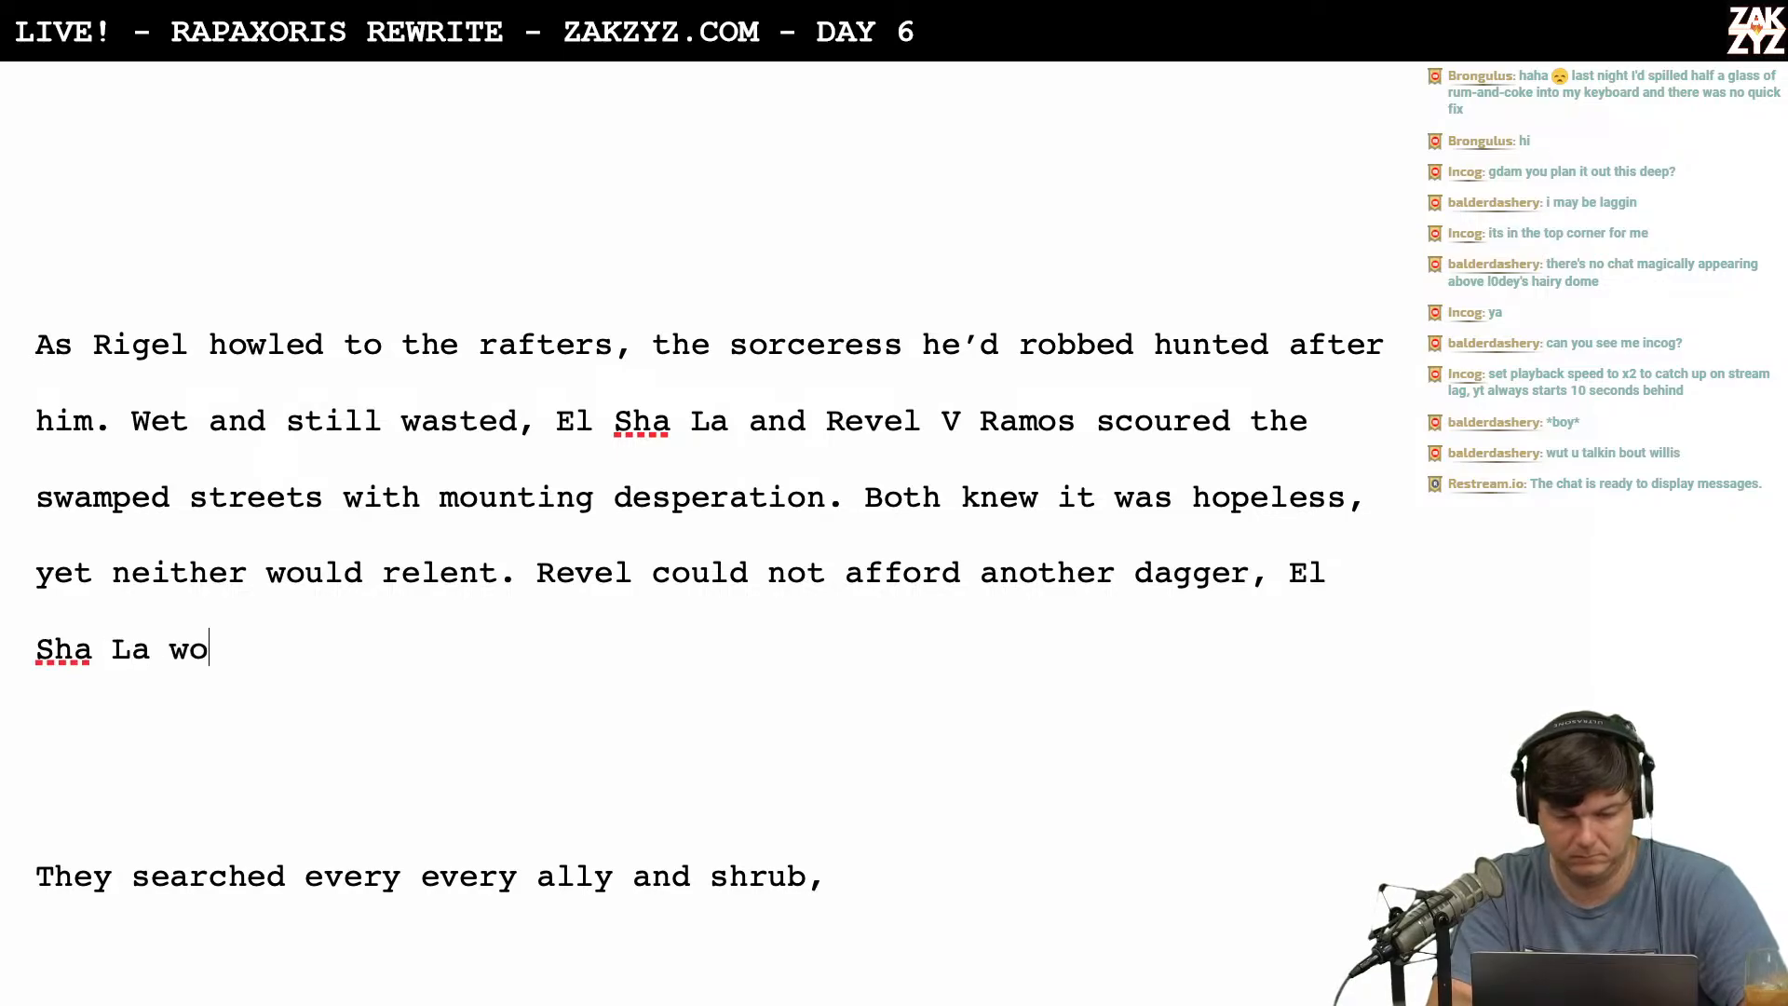
{"action": "type", "text": "uld rather dies"}
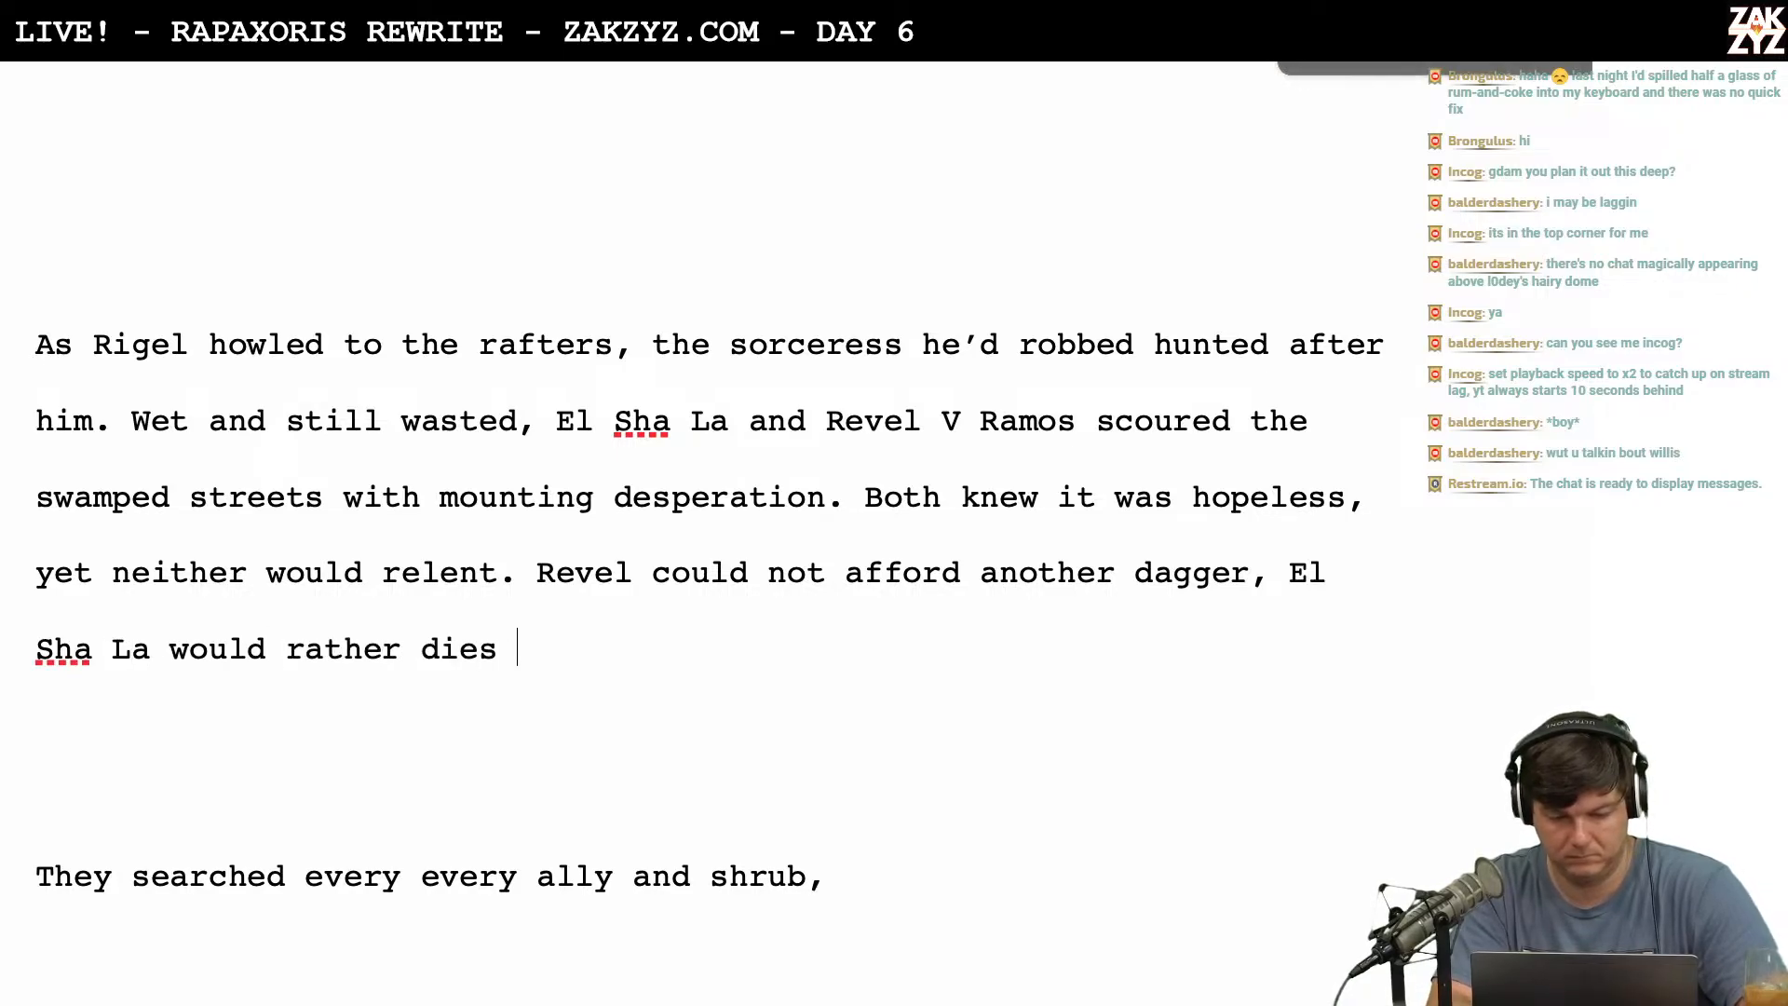
{"action": "key", "text": "BackSpace"}
{"action": "key", "text": "BackSpace"}
{"action": "key", "text": "BackSpace"}
{"action": "type", "text": "e thatn ex"}
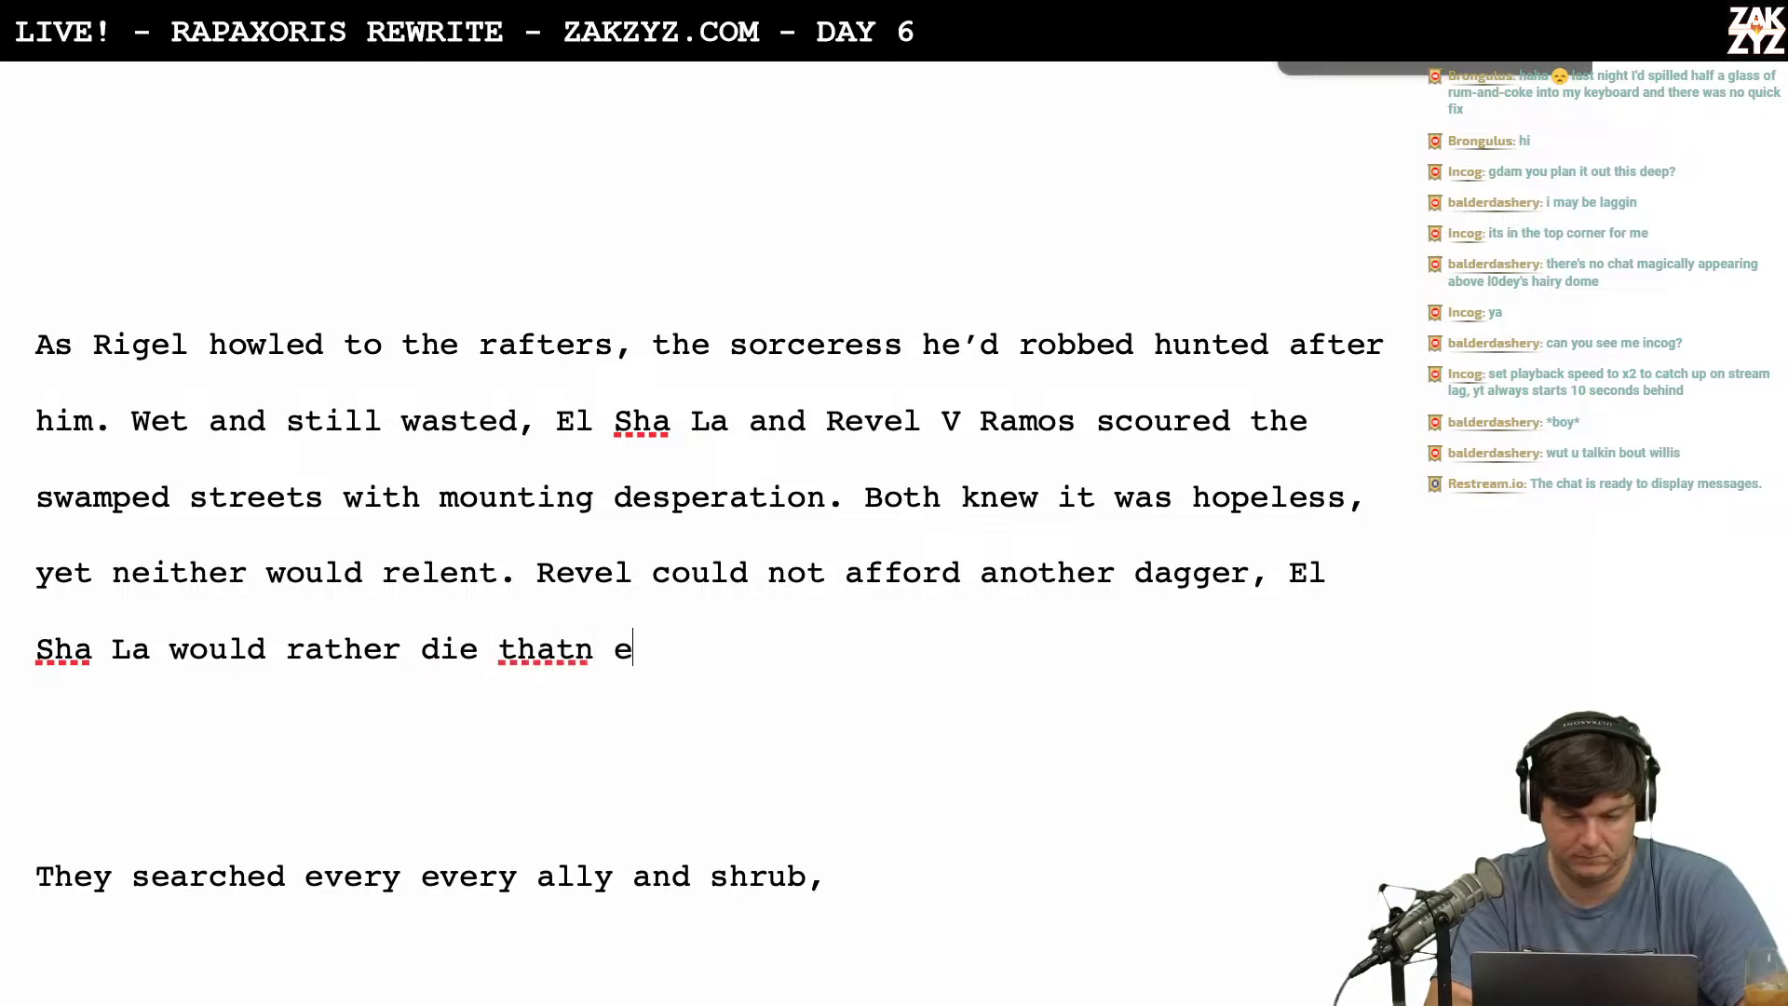
{"action": "key", "text": "BackSpace"}
{"action": "key", "text": "BackSpace"}
{"action": "key", "text": "BackSpace"}
{"action": "key", "text": "BackSpace"}
{"action": "key", "text": "BackSpace"}
{"action": "type", "text": "n explain to"}
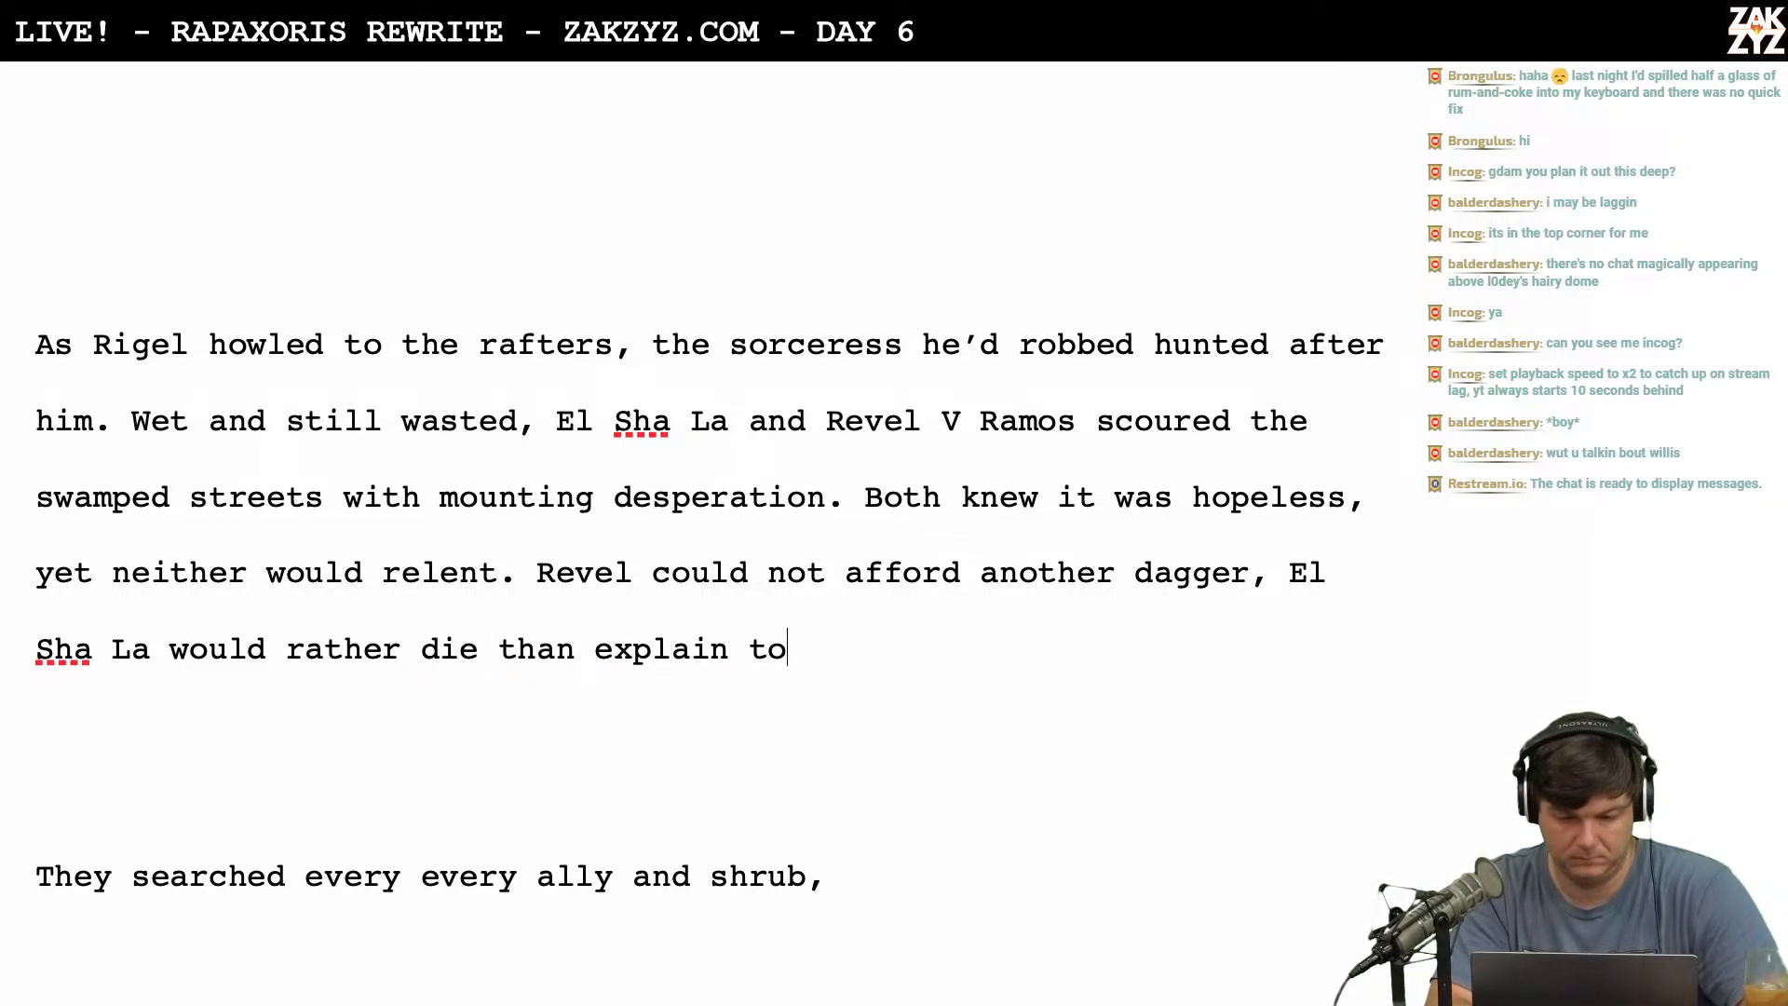
{"action": "key", "text": "BackSpace"}
{"action": "key", "text": "BackSpace"}
{"action": "key", "text": "BackSpace"}
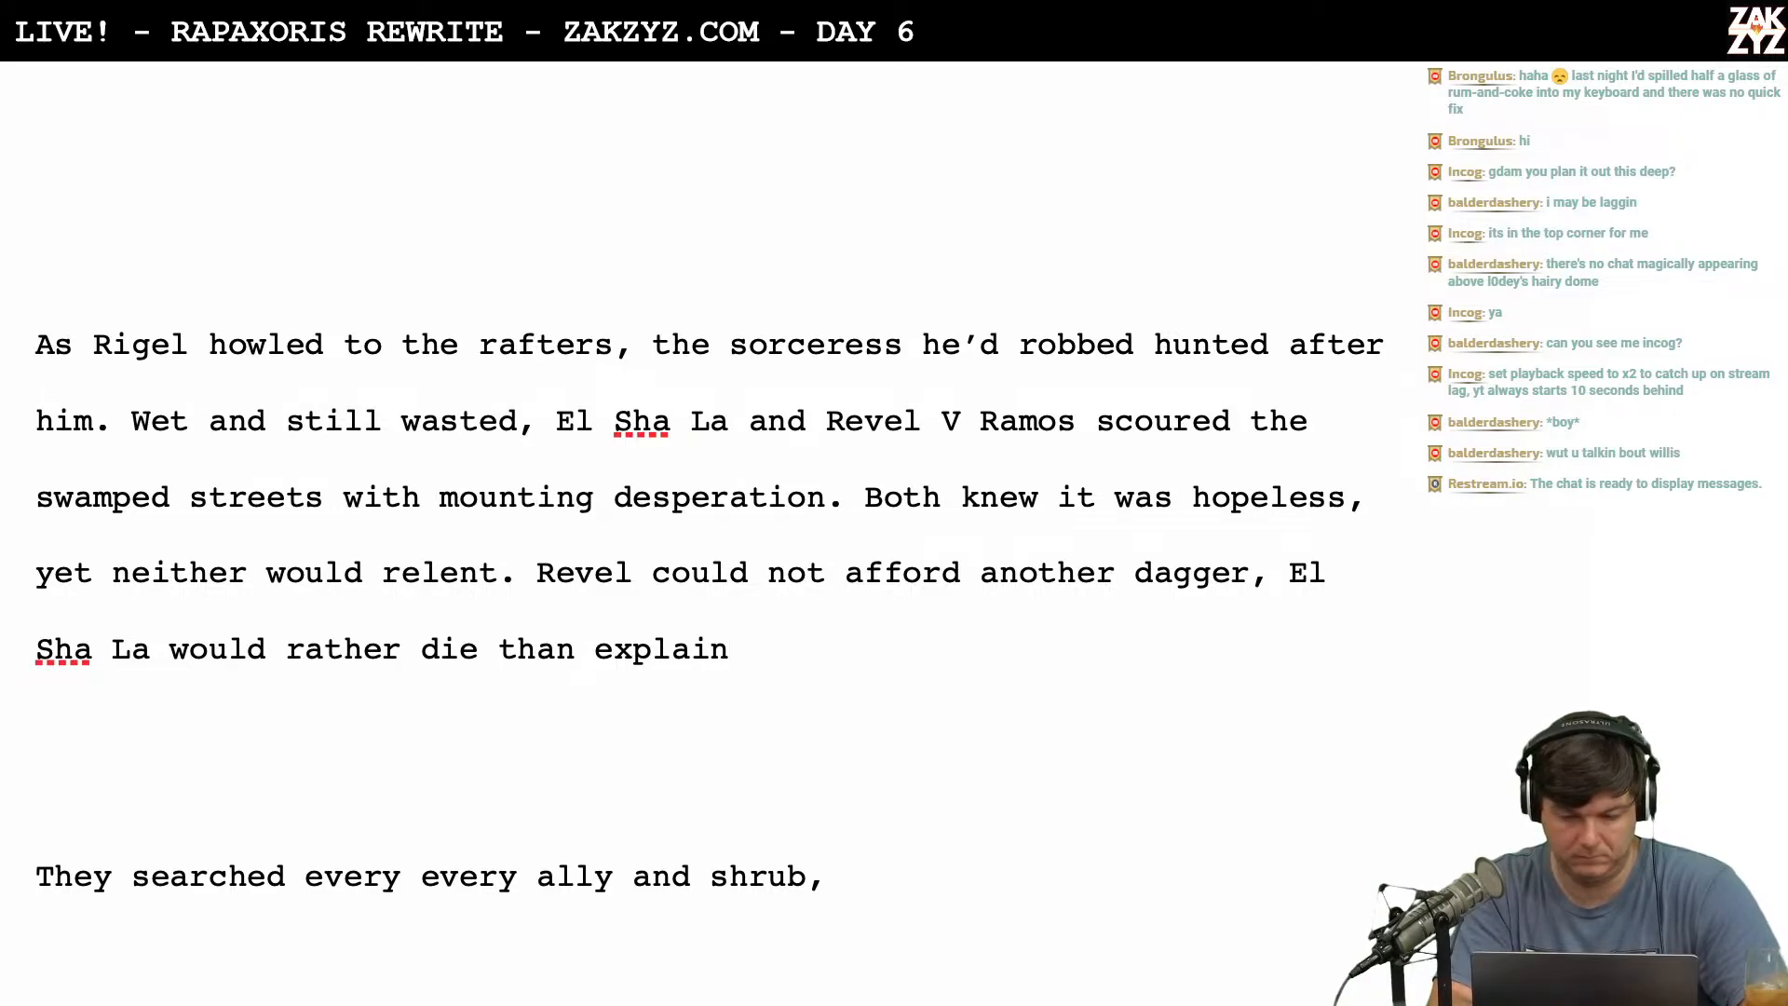
{"action": "type", "text": "why"}
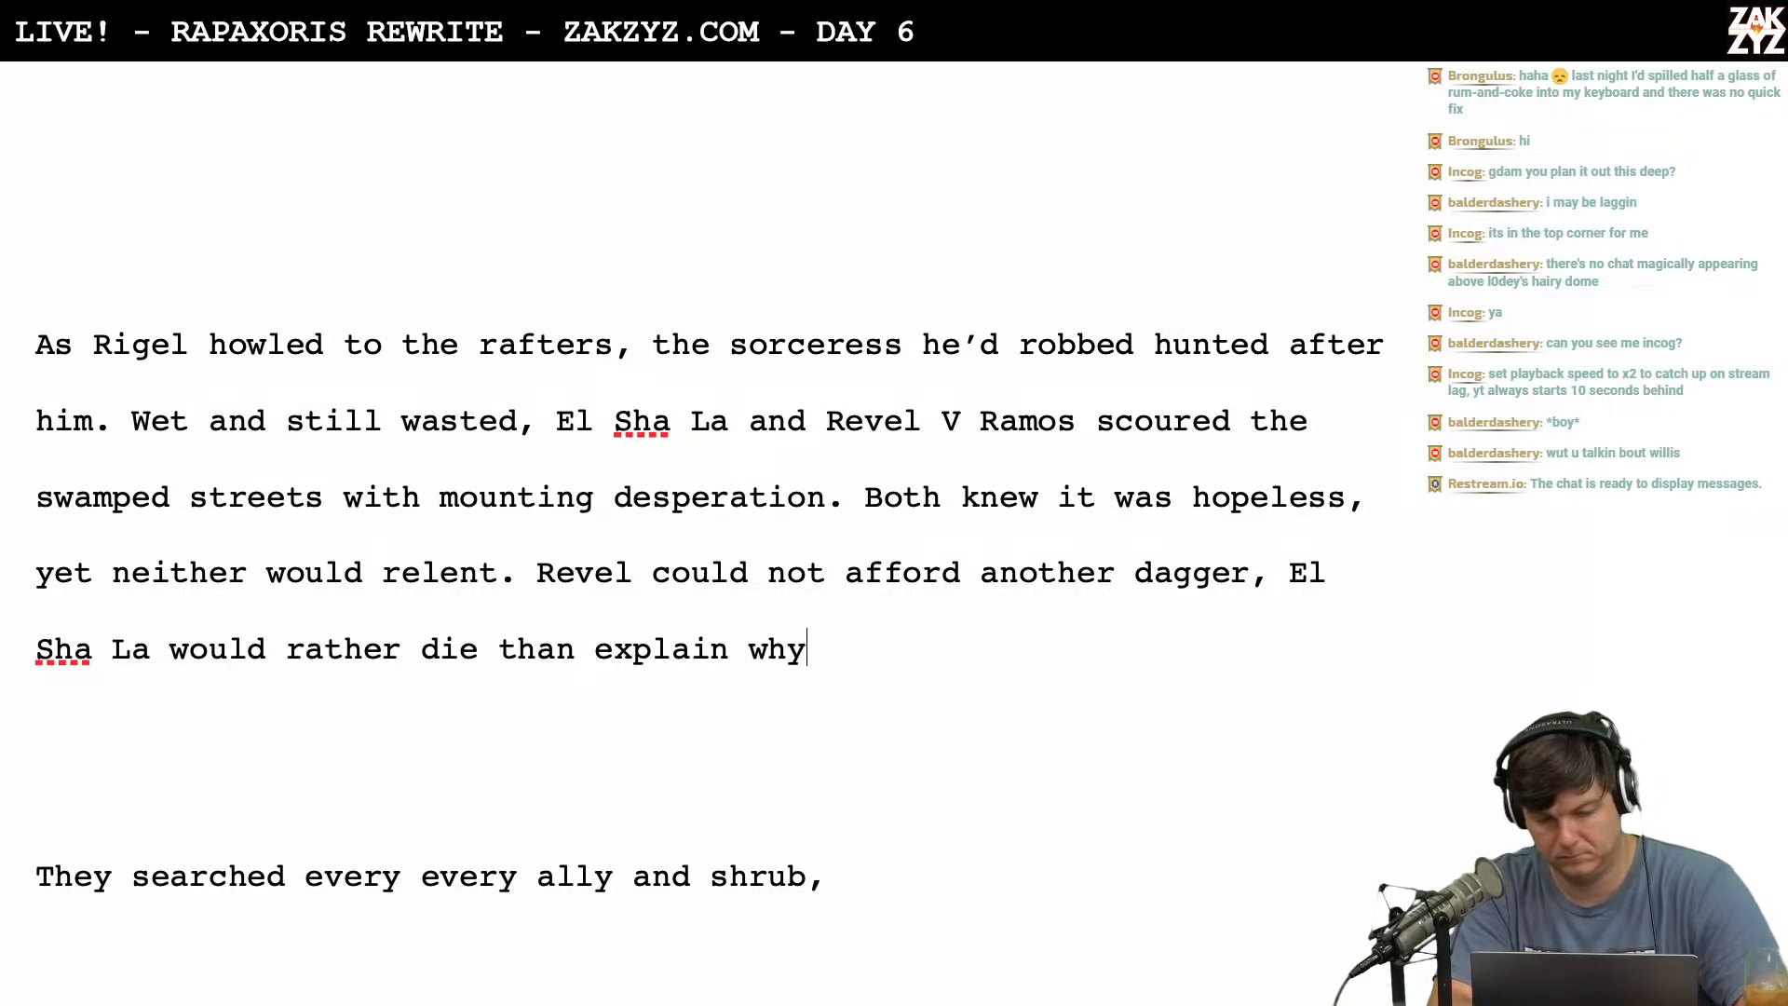
{"action": "type", "text": " she'd been in Arath"}
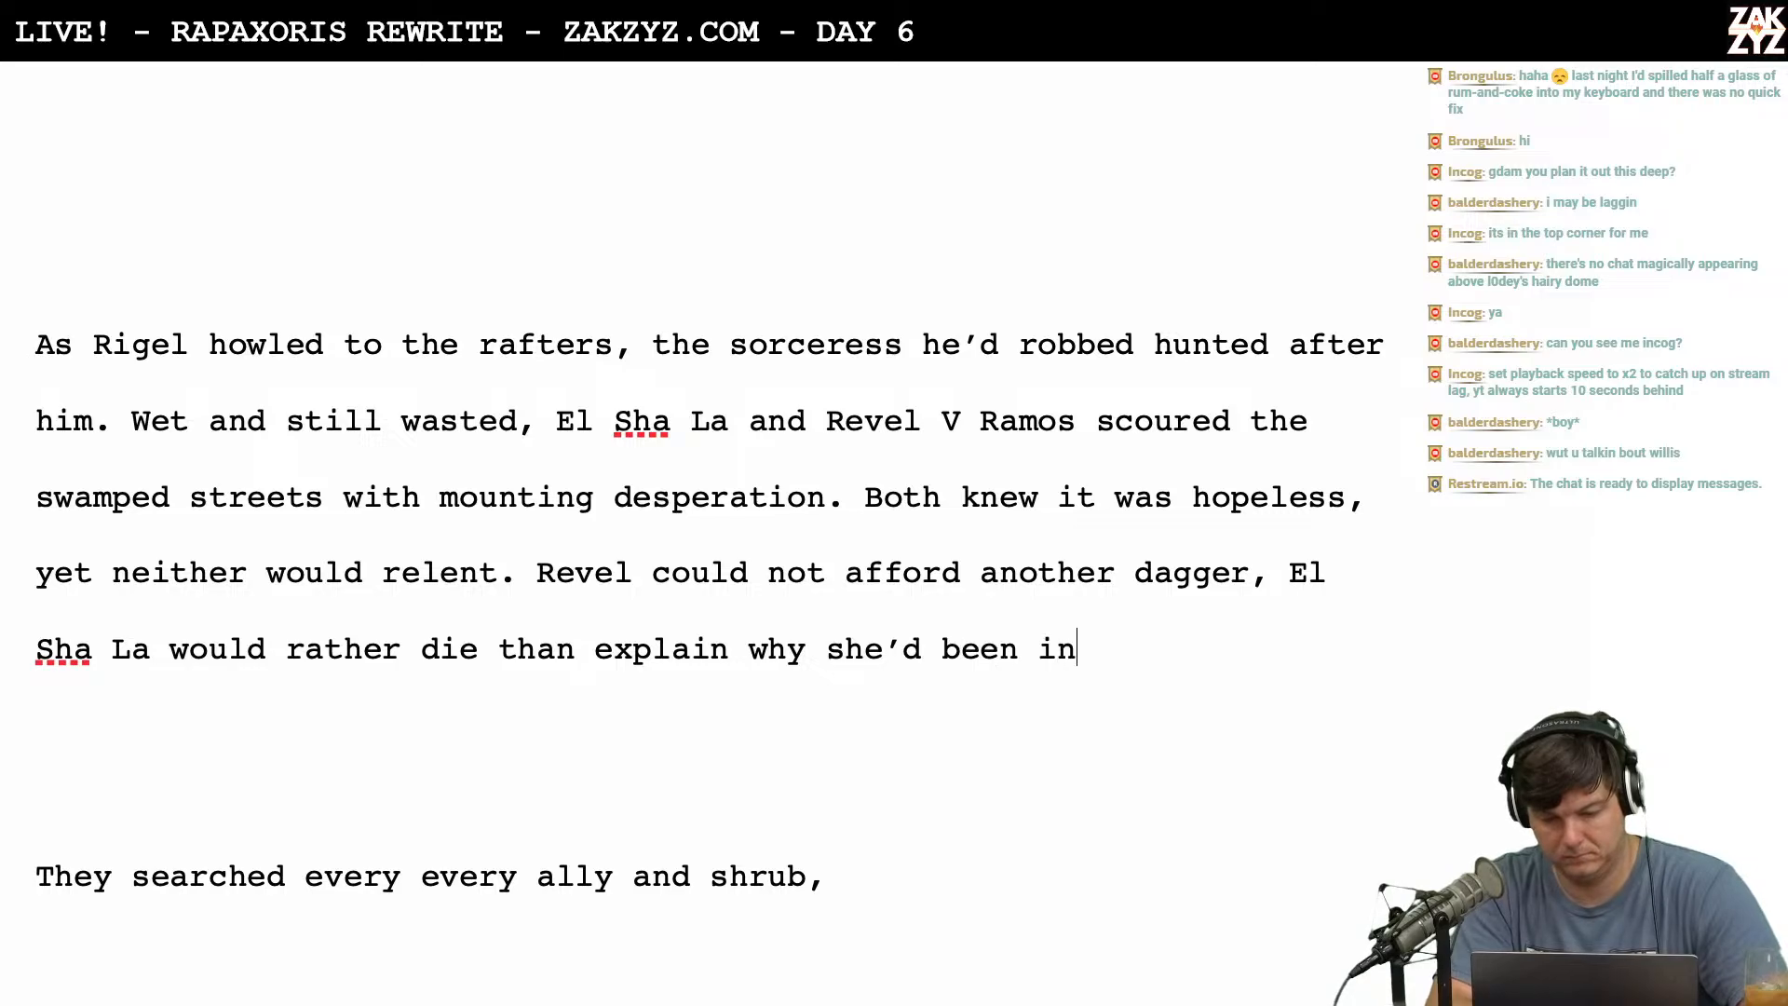
{"action": "key", "text": "BackSpace"}
{"action": "key", "text": "BackSpace"}
{"action": "key", "text": "BackSpace"}
{"action": "key", "text": "BackSpace"}
{"action": "key", "text": "BackSpace"}
{"action": "key", "text": "BackSpace"}
{"action": "key", "text": "BackSpace"}
{"action": "key", "text": "BackSpace"}
{"action": "key", "text": "BackSpace"}
{"action": "key", "text": "BackSpace"}
{"action": "key", "text": "BackSpace"}
{"action": "key", "text": "BackSpace"}
{"action": "key", "text": "BackSpace"}
{"action": "key", "text": "BackSpace"}
{"action": "key", "text": "BackSpace"}
{"action": "key", "text": "BackSpace"}
{"action": "key", "text": "BackSpace"}
{"action": "key", "text": "BackSpace"}
{"action": "key", "text": "BackSpace"}
{"action": "key", "text": "BackSpace"}
{"action": "key", "text": "BackSpace"}
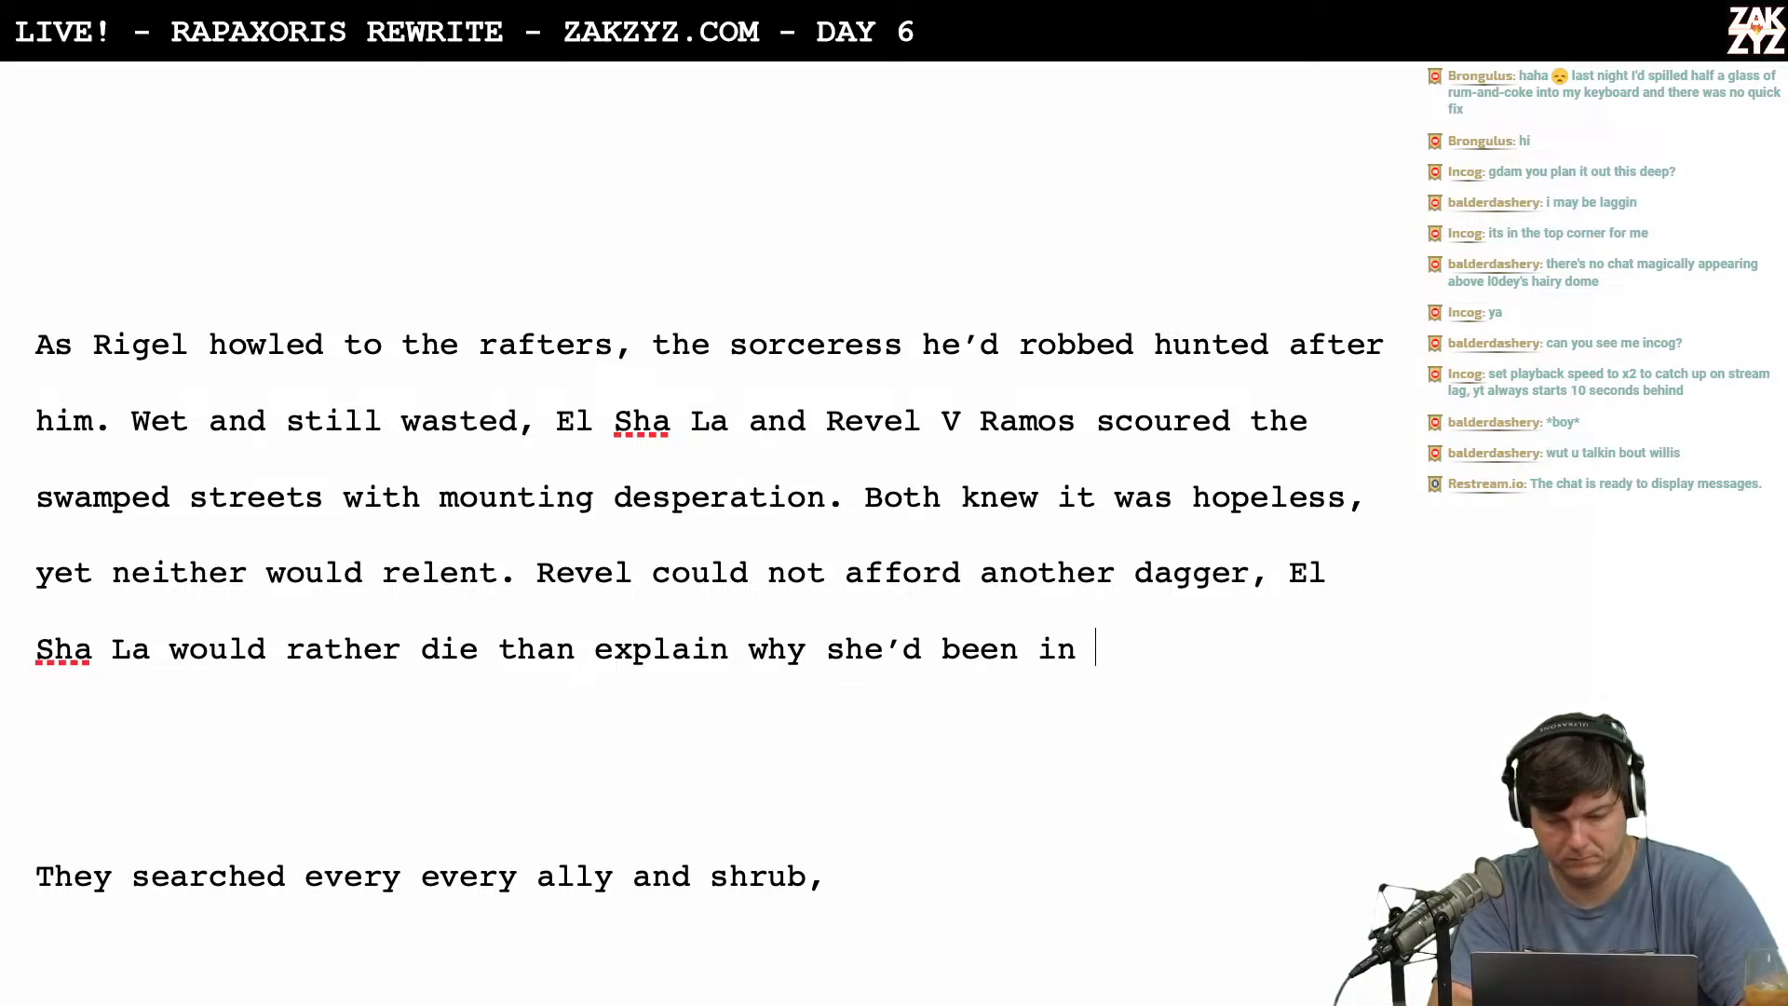
{"action": "key", "text": "BackSpace"}
{"action": "key", "text": "BackSpace"}
Add "to Arath" after "would rather die than explain".
{"action": "type", "text": "to ARath"}
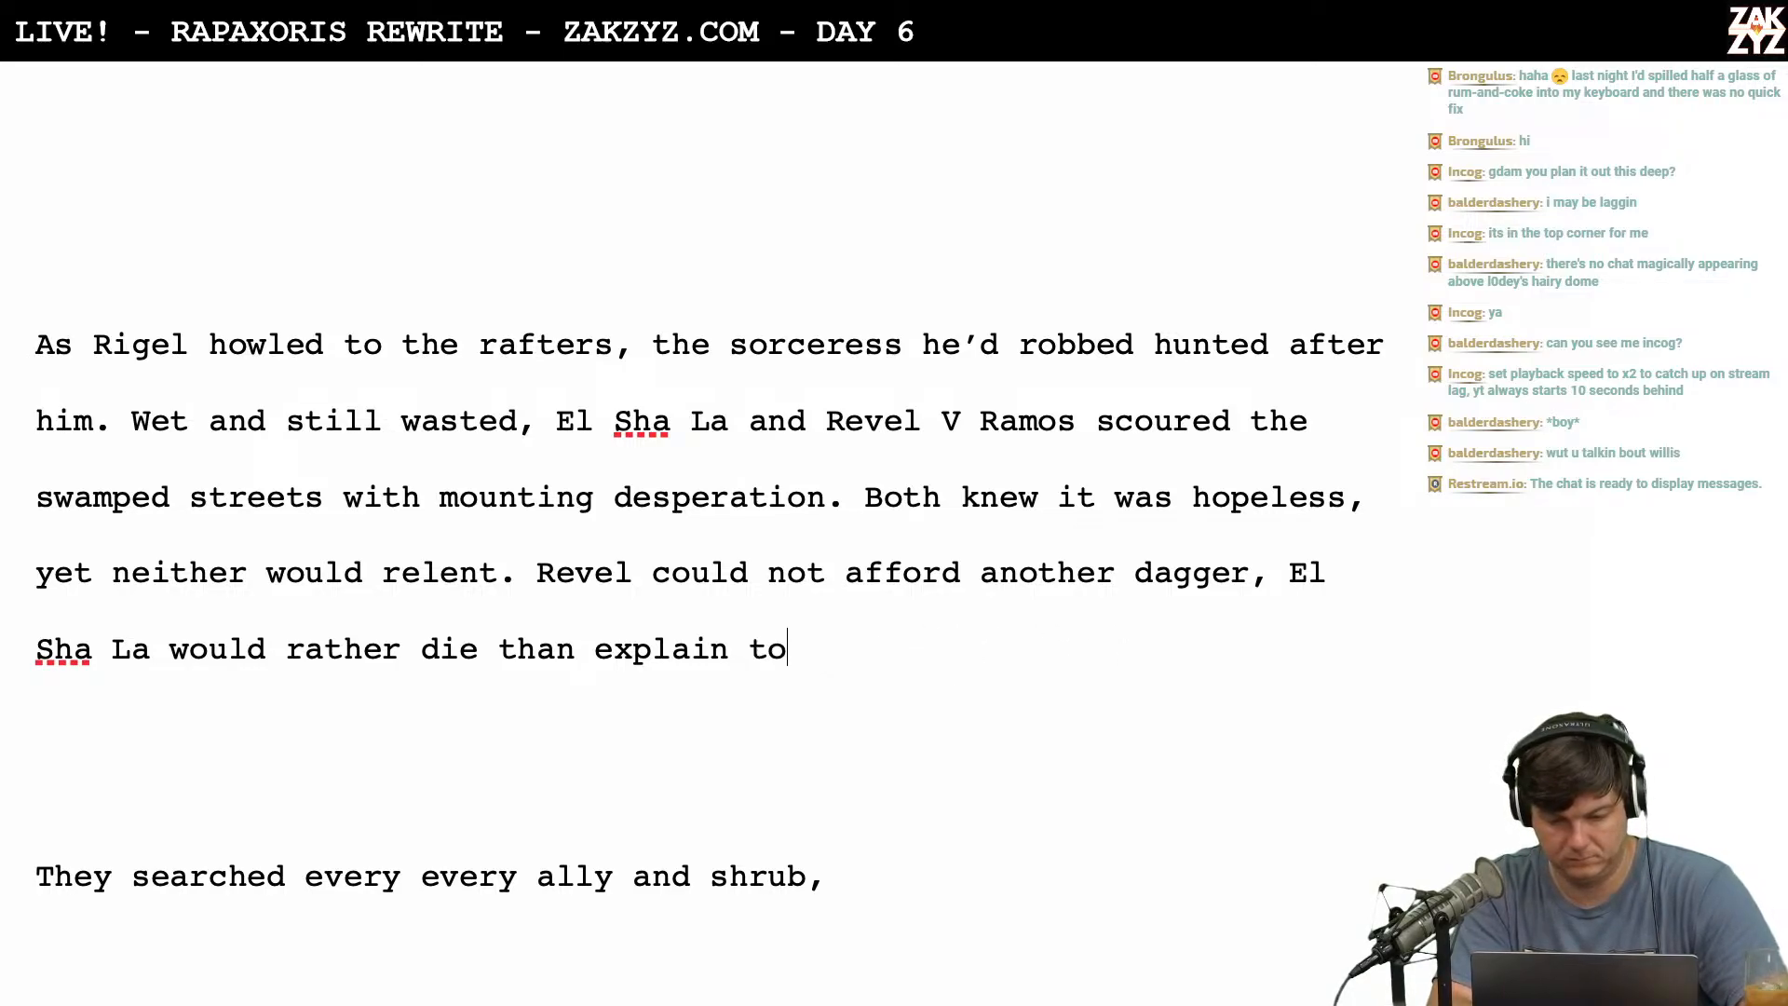
{"action": "key", "text": "BackSpace"}
{"action": "key", "text": "BackSpace"}
{"action": "key", "text": "BackSpace"}
{"action": "key", "text": "BackSpace"}
{"action": "type", "text": "rath"}
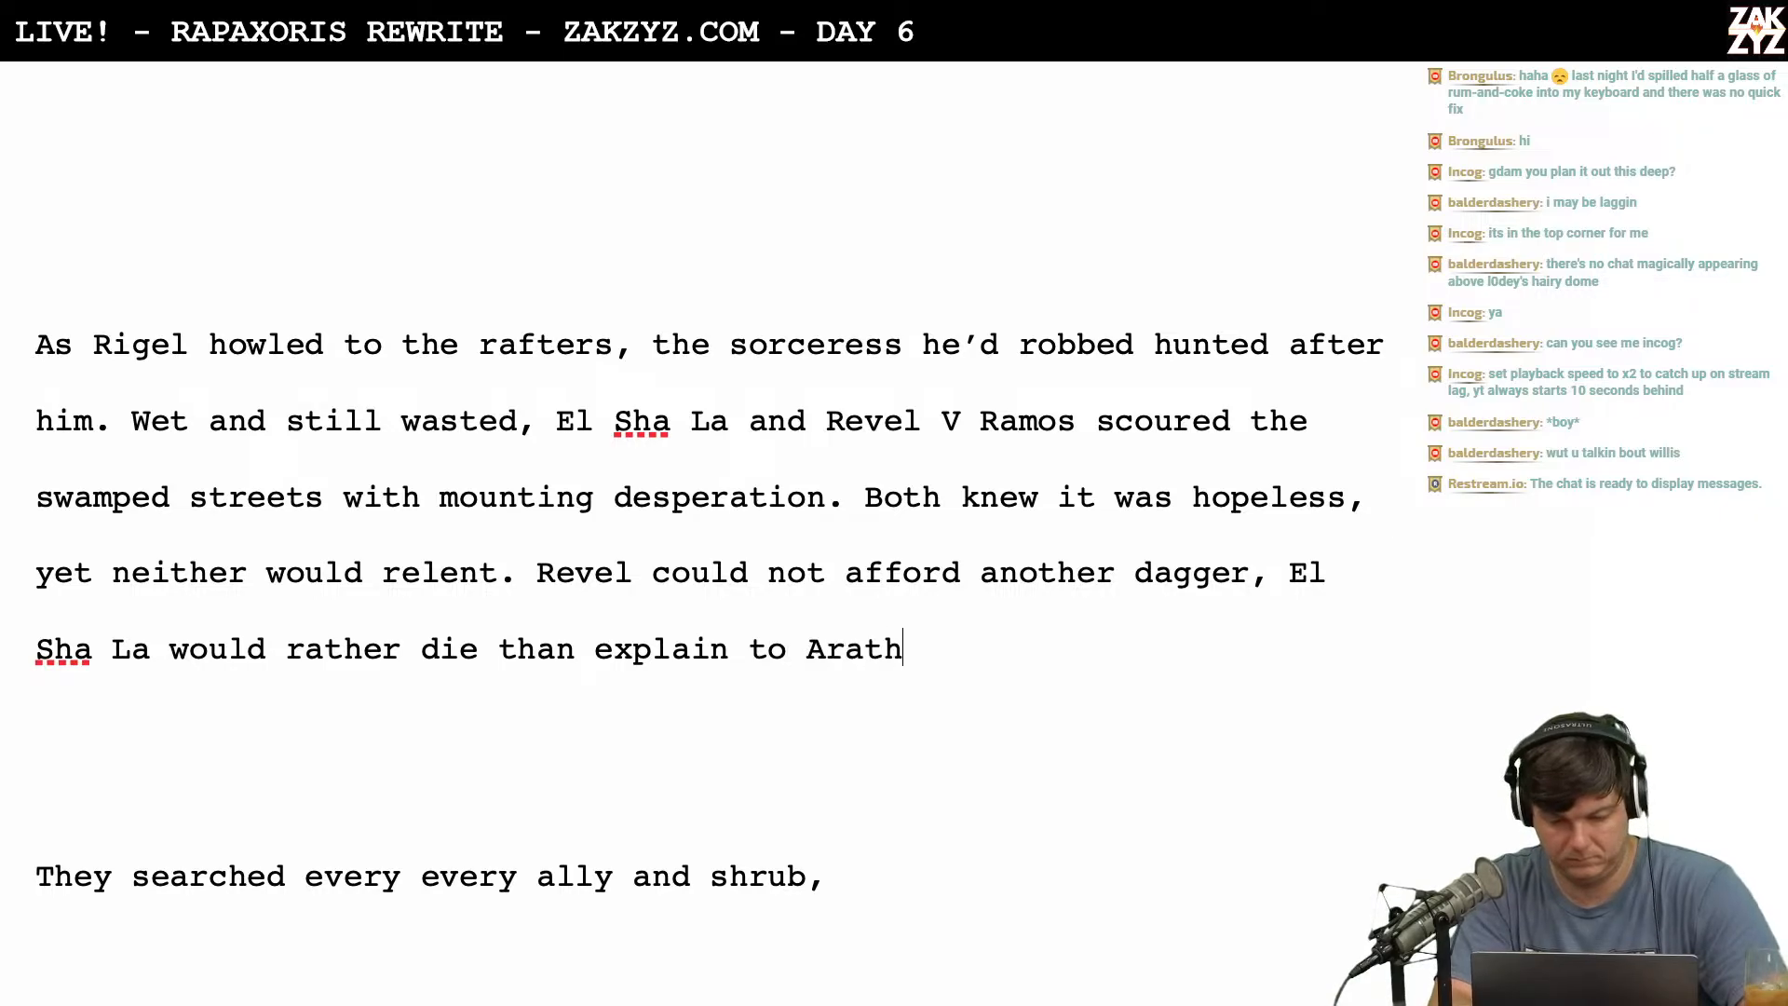
Complete the sentence after "Arath" with "just what they'd been up to in his bedchamber.".
{"action": "type", "text": " just why"}
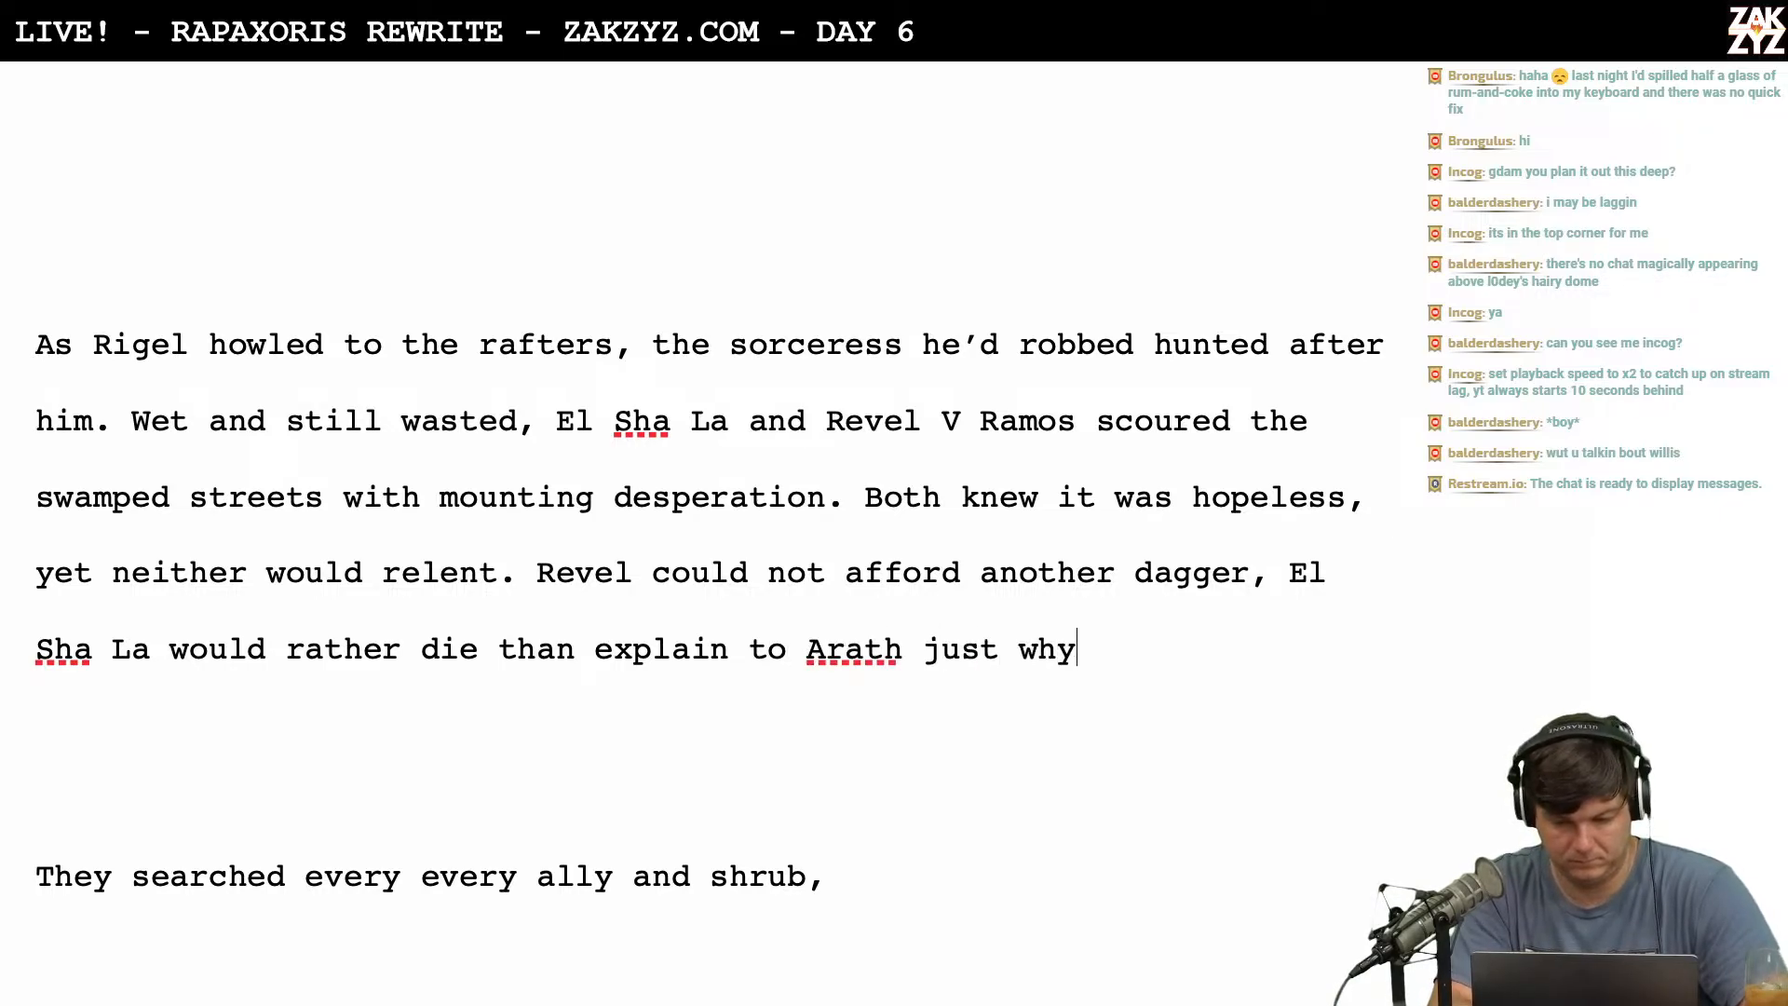
{"action": "type", "text": "the"}
{"action": "key", "text": "BackSpace"}
{"action": "key", "text": "BackSpace"}
{"action": "key", "text": "BackSpace"}
{"action": "key", "text": "BackSpace"}
{"action": "key", "text": "BackSpace"}
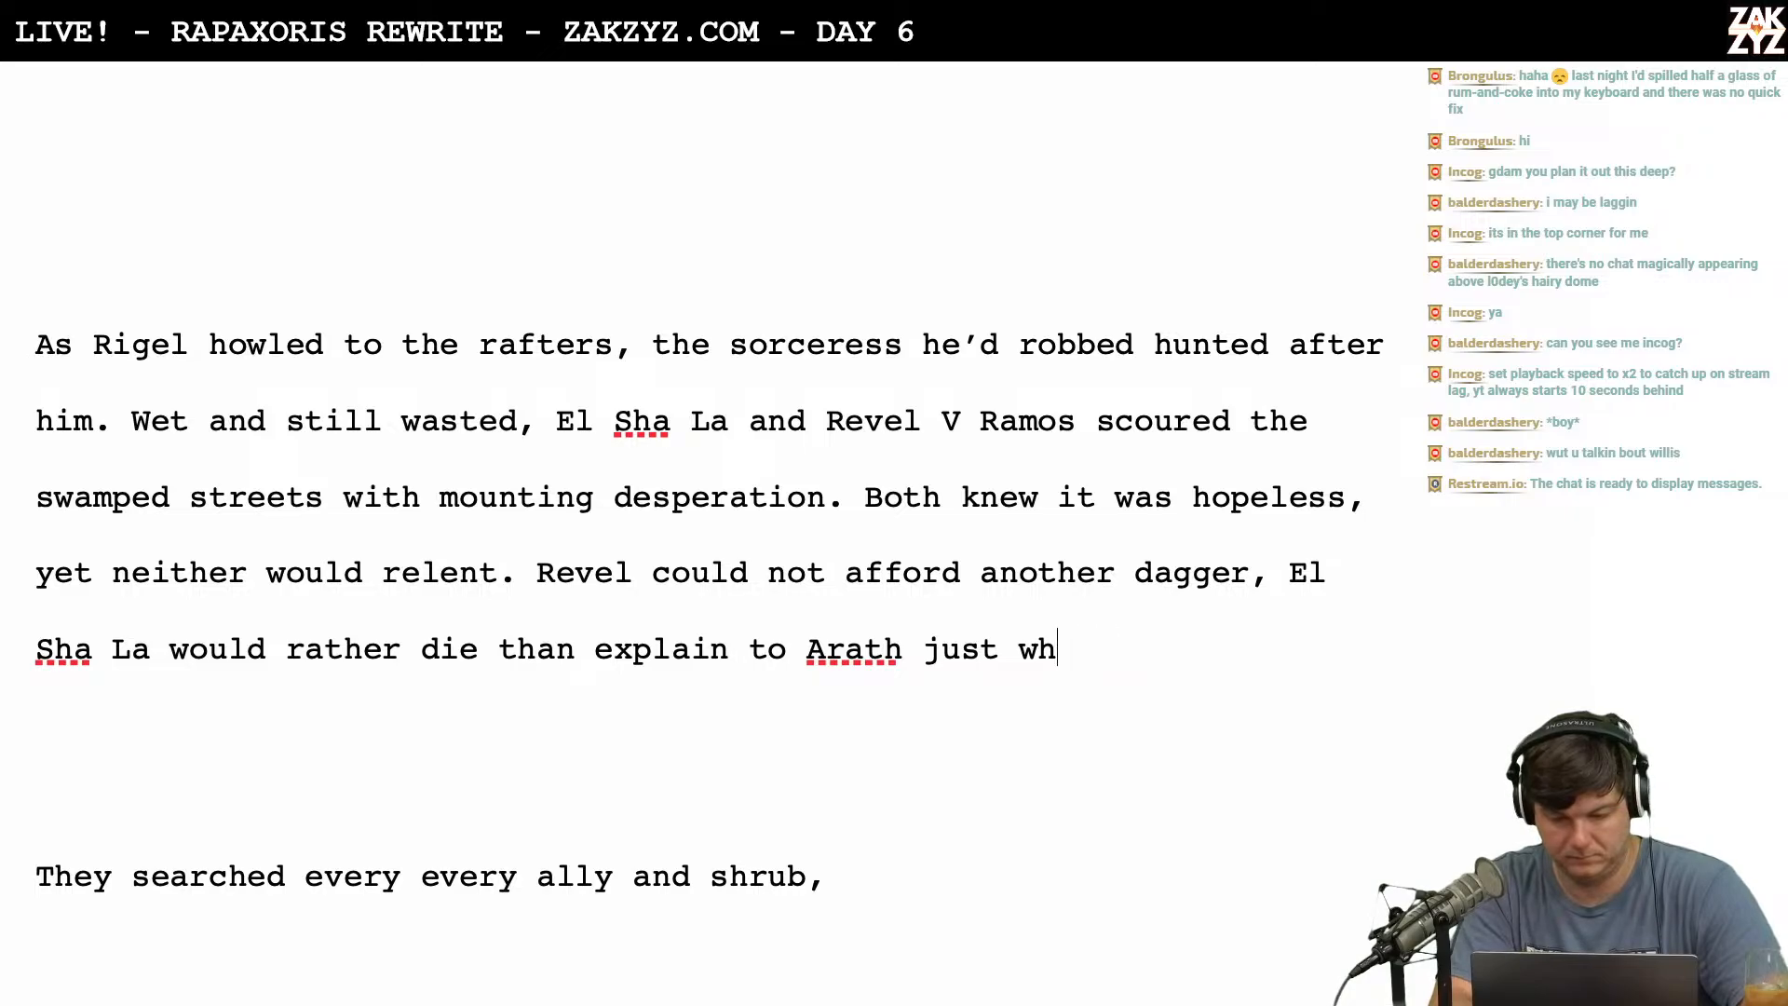
{"action": "type", "text": "t"}
{"action": "key", "text": "BackSpace"}
{"action": "key", "text": "BackSpace"}
{"action": "type", "text": "a tth"}
{"action": "key", "text": "BackSpace"}
{"action": "key", "text": "BackSpace"}
{"action": "key", "text": "BackSpace"}
{"action": "key", "text": "BackSpace"}
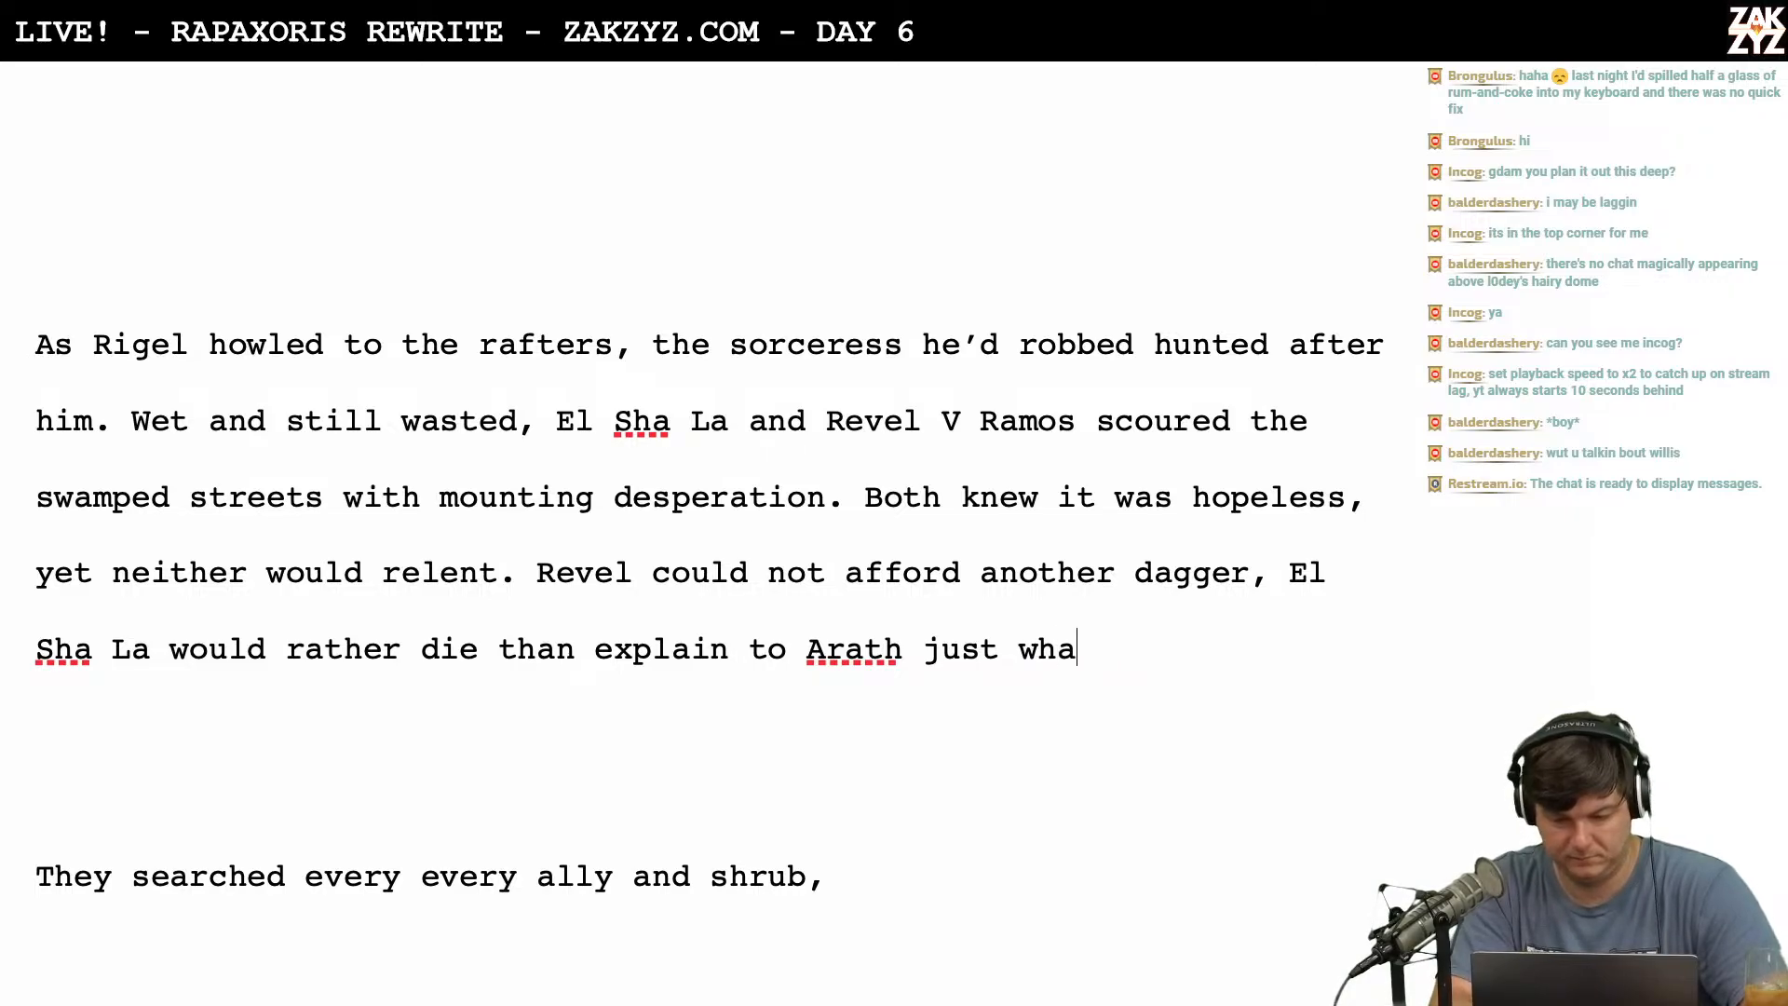
{"action": "type", "text": "t they'd been up to"}
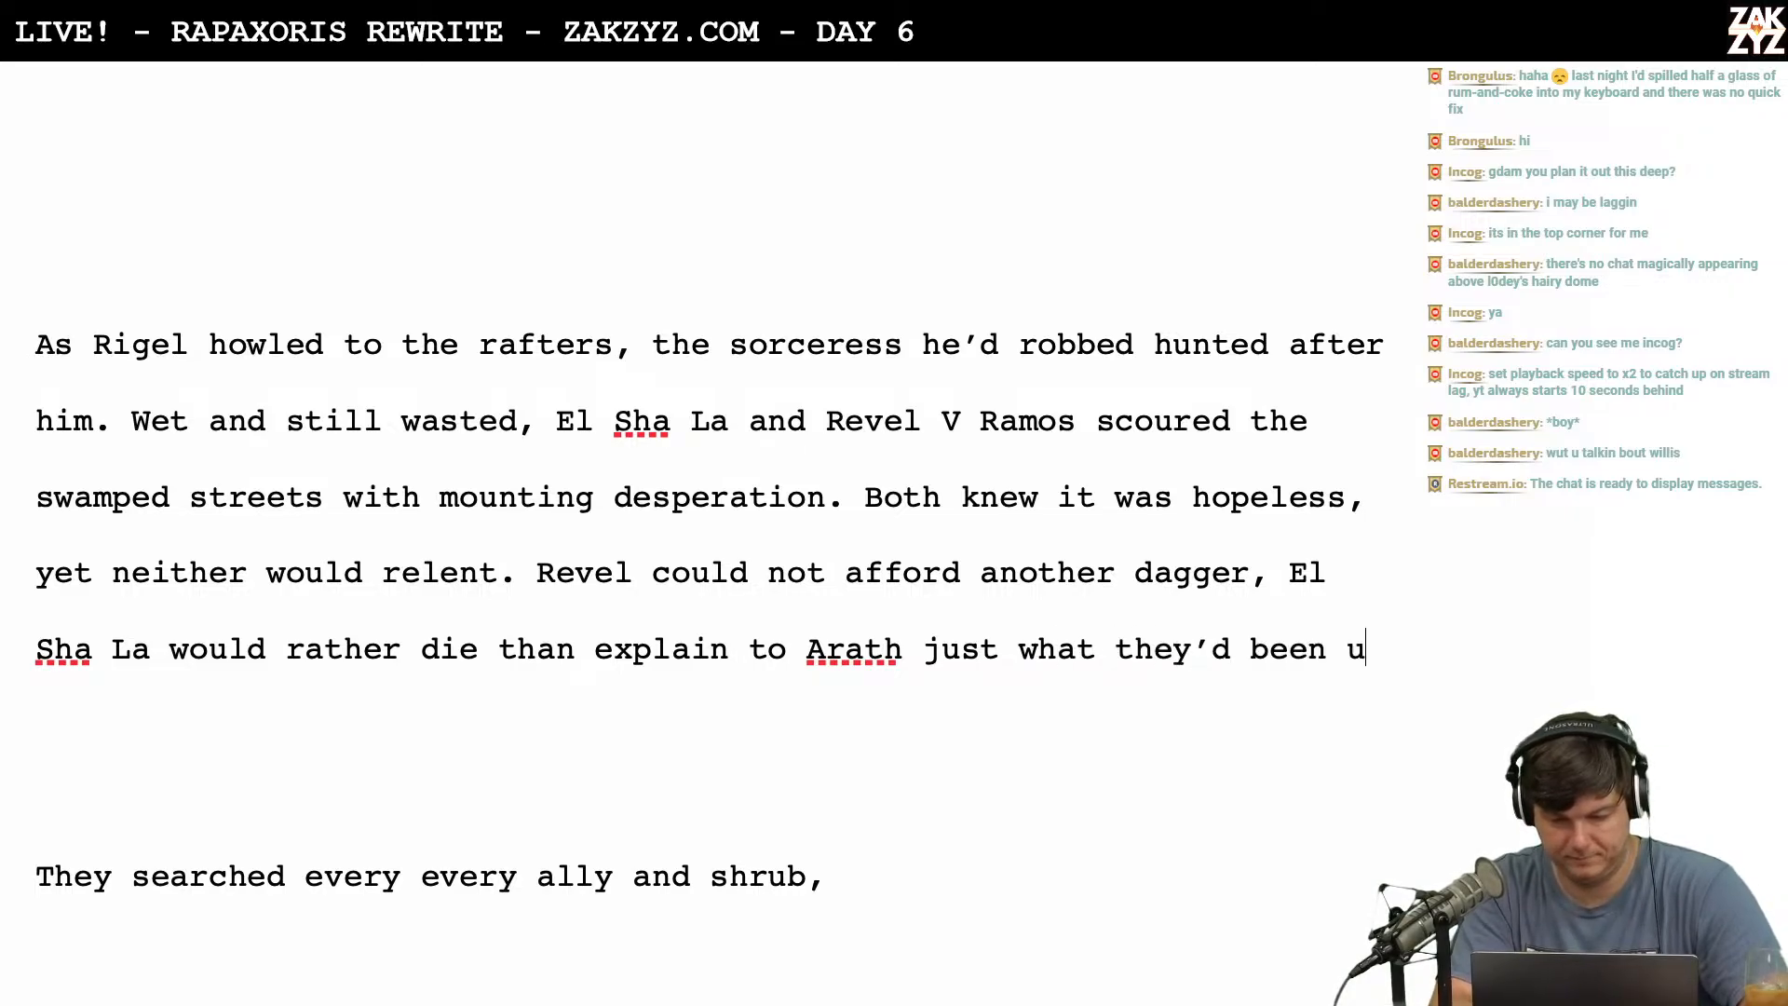
{"action": "type", "text": " in his bed"}
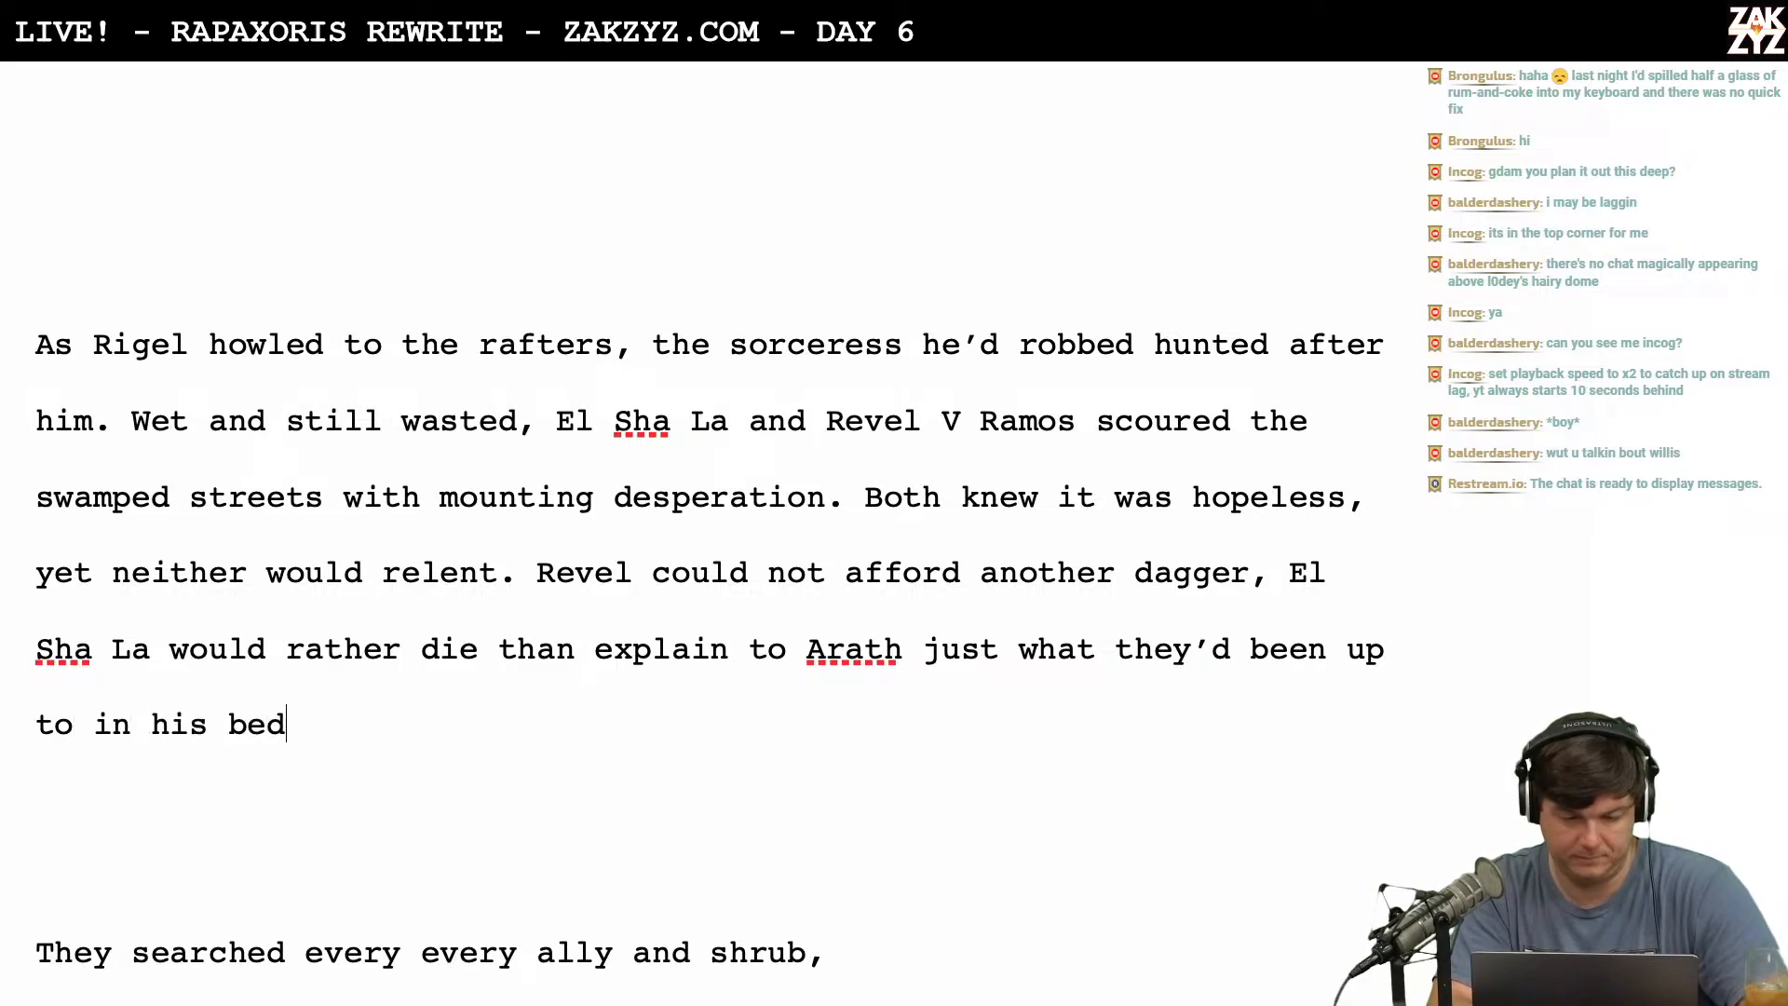
{"action": "type", "text": "chamber."}
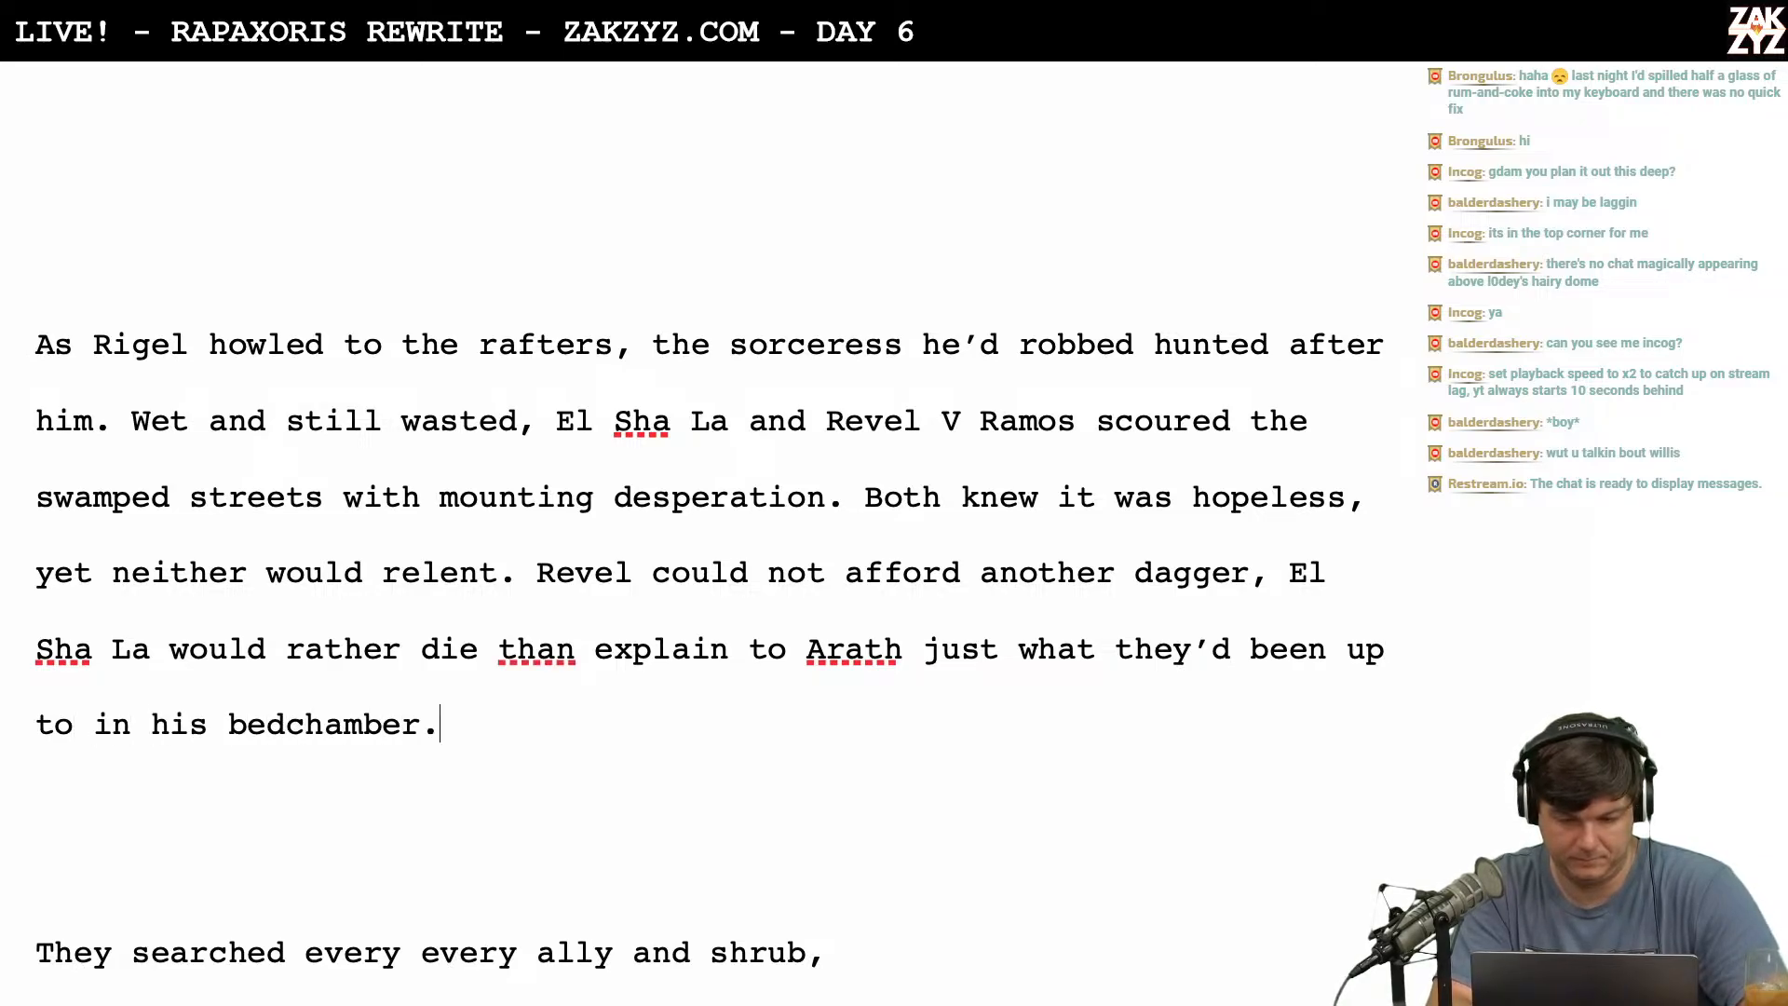
{"action": "key", "text": "BackSpace"}
{"action": "type", "text": ", and"}
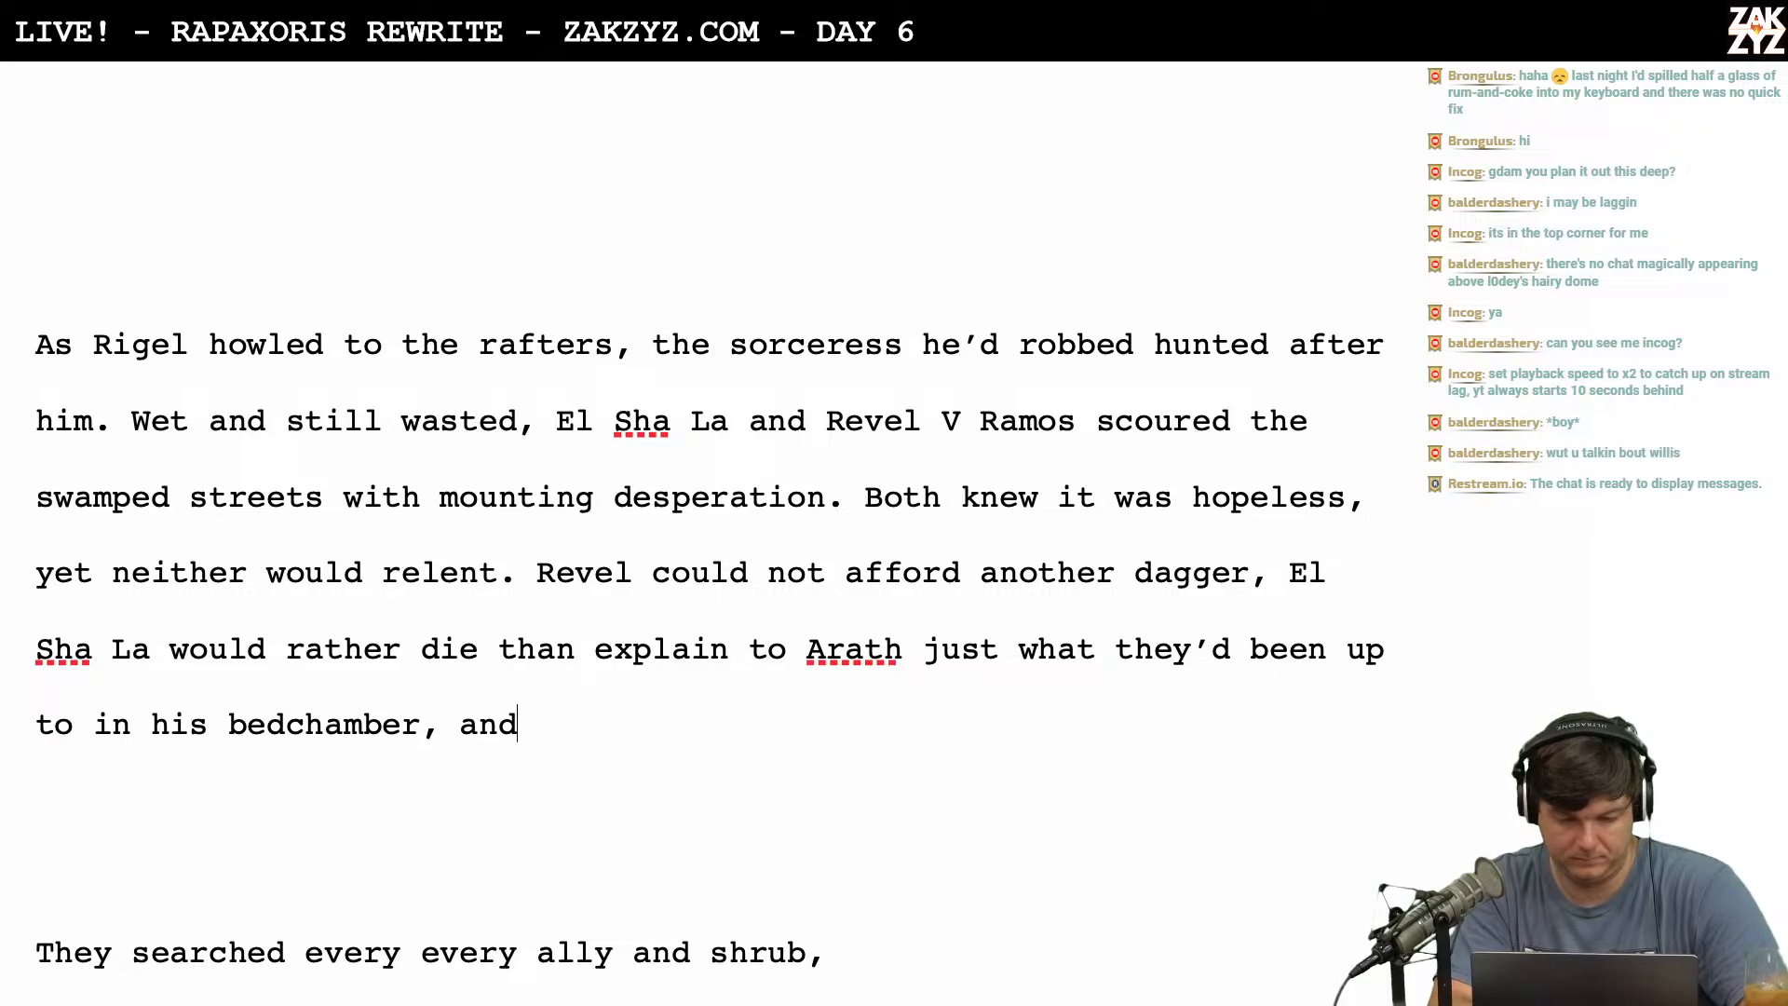
{"action": "key", "text": "BackSpace"}
{"action": "key", "text": "BackSpace"}
{"action": "key", "text": "BackSpace"}
{"action": "key", "text": "BackSpace"}
{"action": "key", "text": "BackSpace"}
{"action": "type", "text": "."}
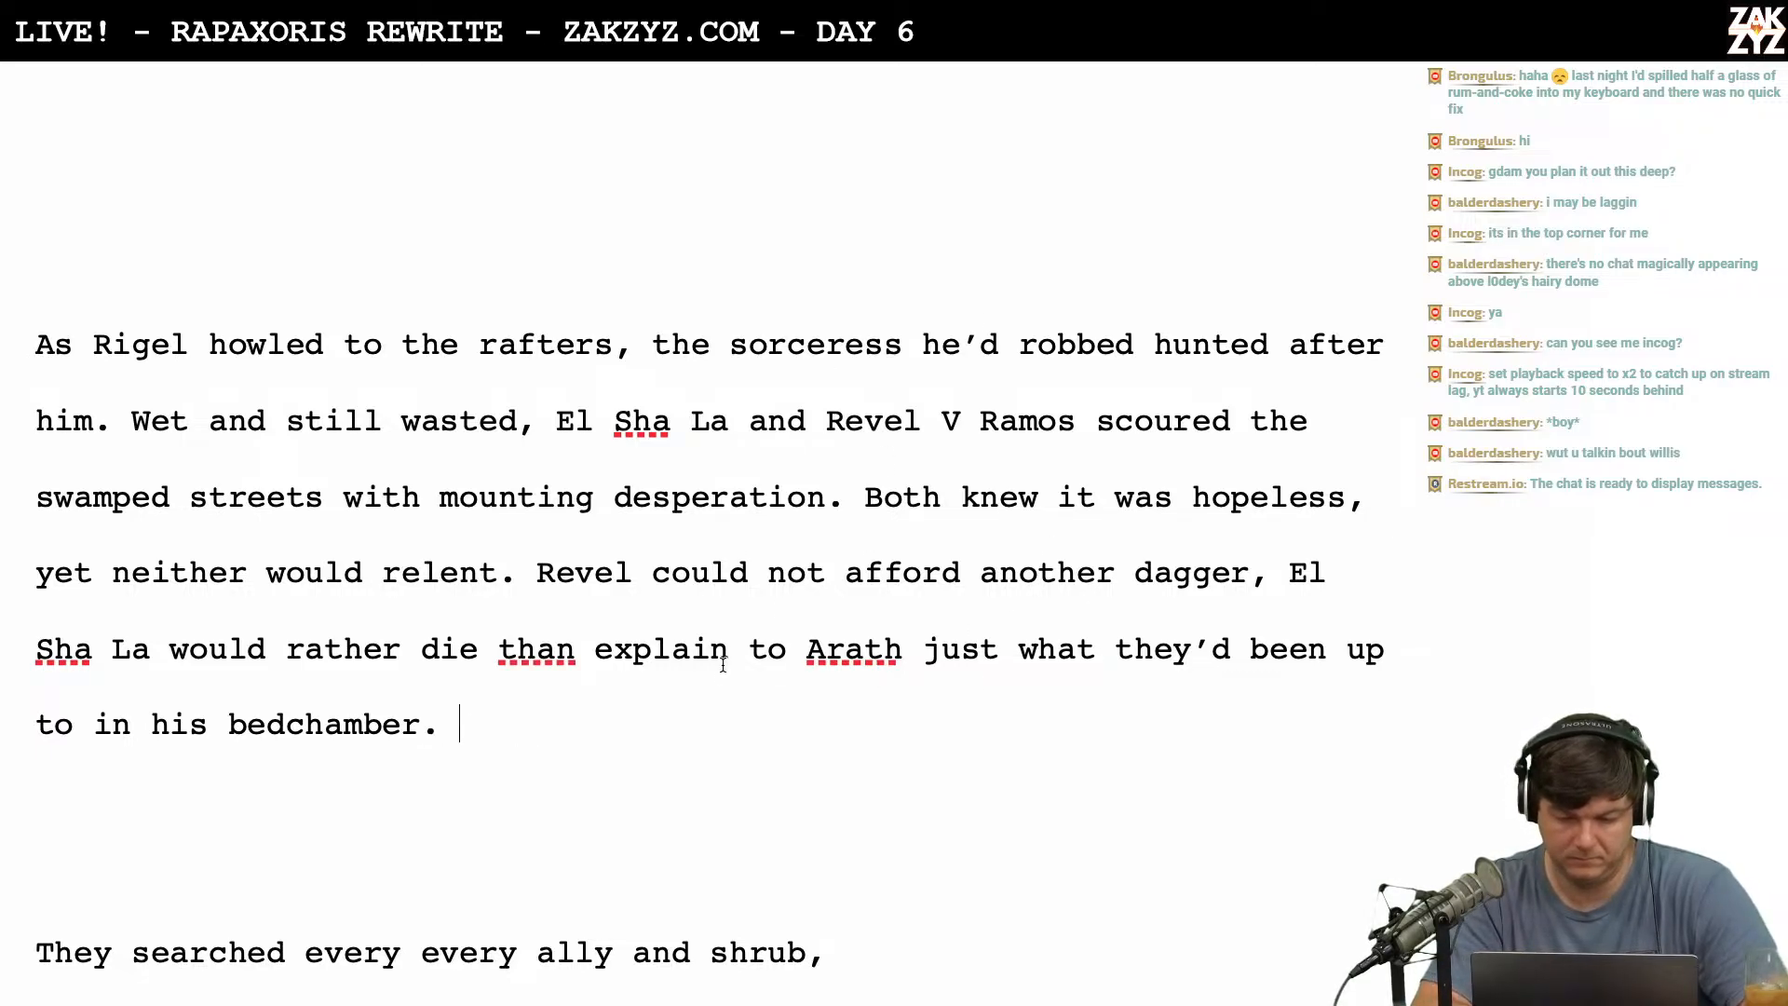
Split the text from "than explain to Arath" onward into its own paragraph below, leaving a blank line between.
{"action": "left_click", "coordinate": [491, 654]}
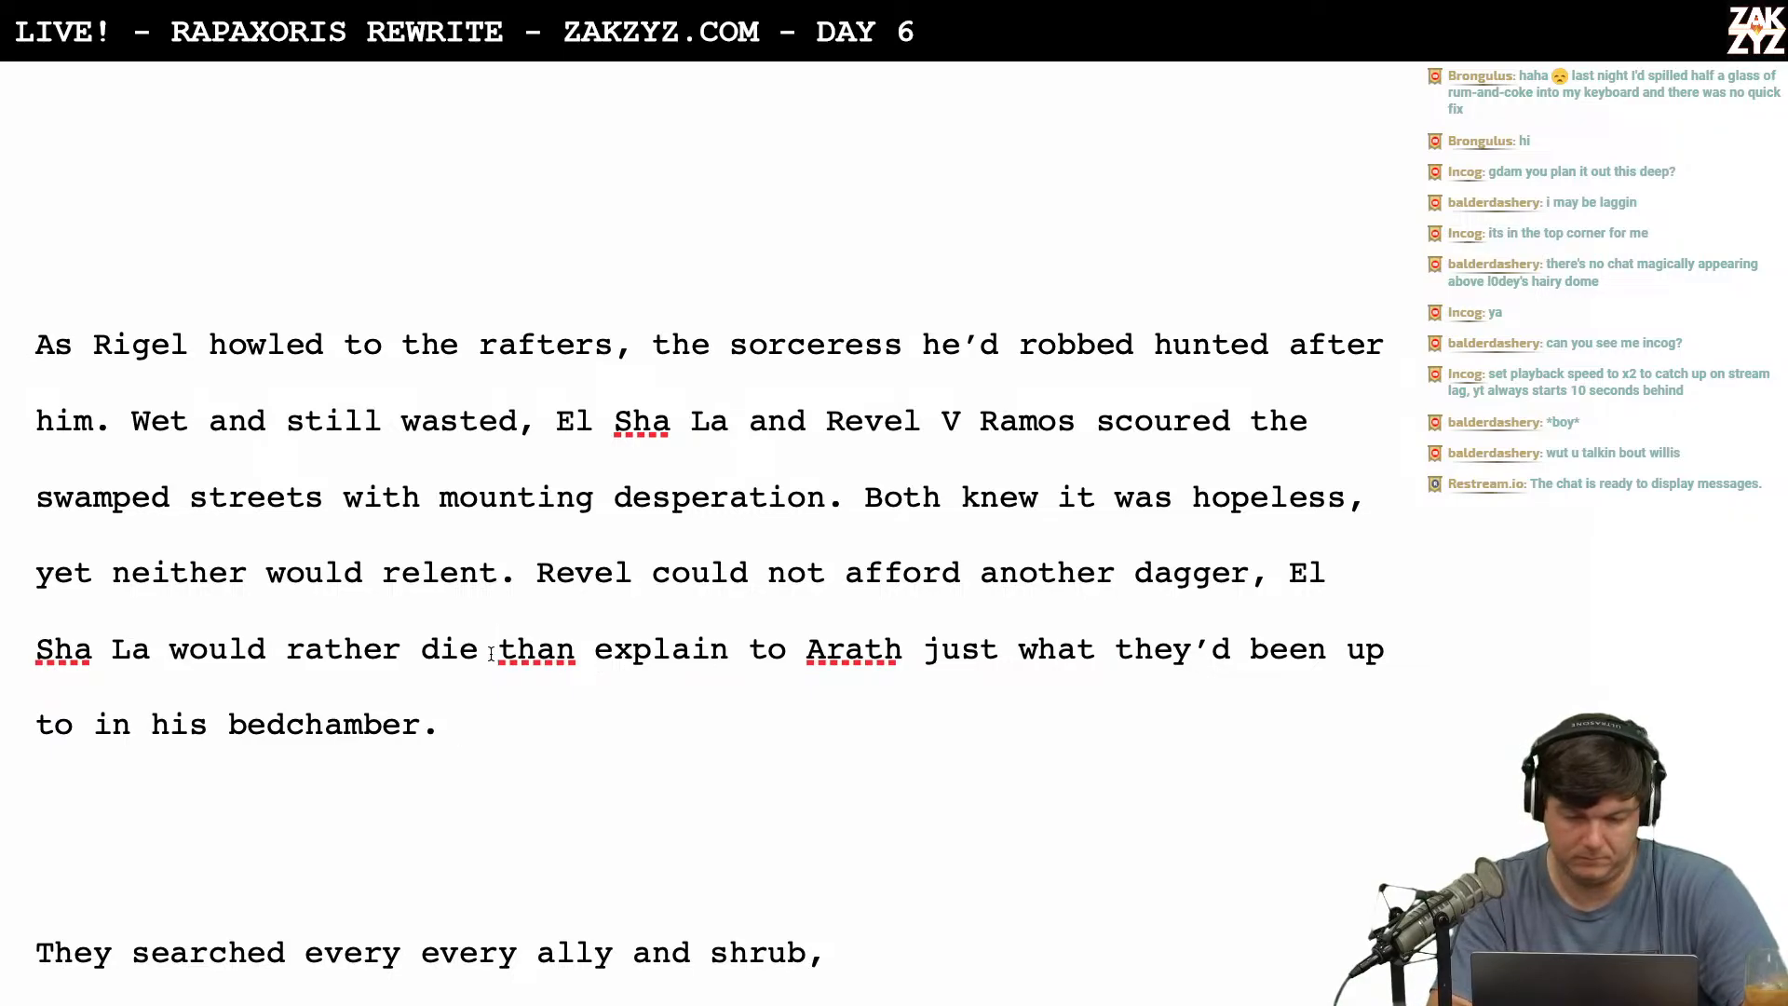
{"action": "key", "text": "Return"}
{"action": "key", "text": "Return"}
{"action": "key", "text": "Up"}
Draft an alternative ending after "would rather die" reading "than admit she'd been too conked to".
{"action": "type", "text": "tha"}
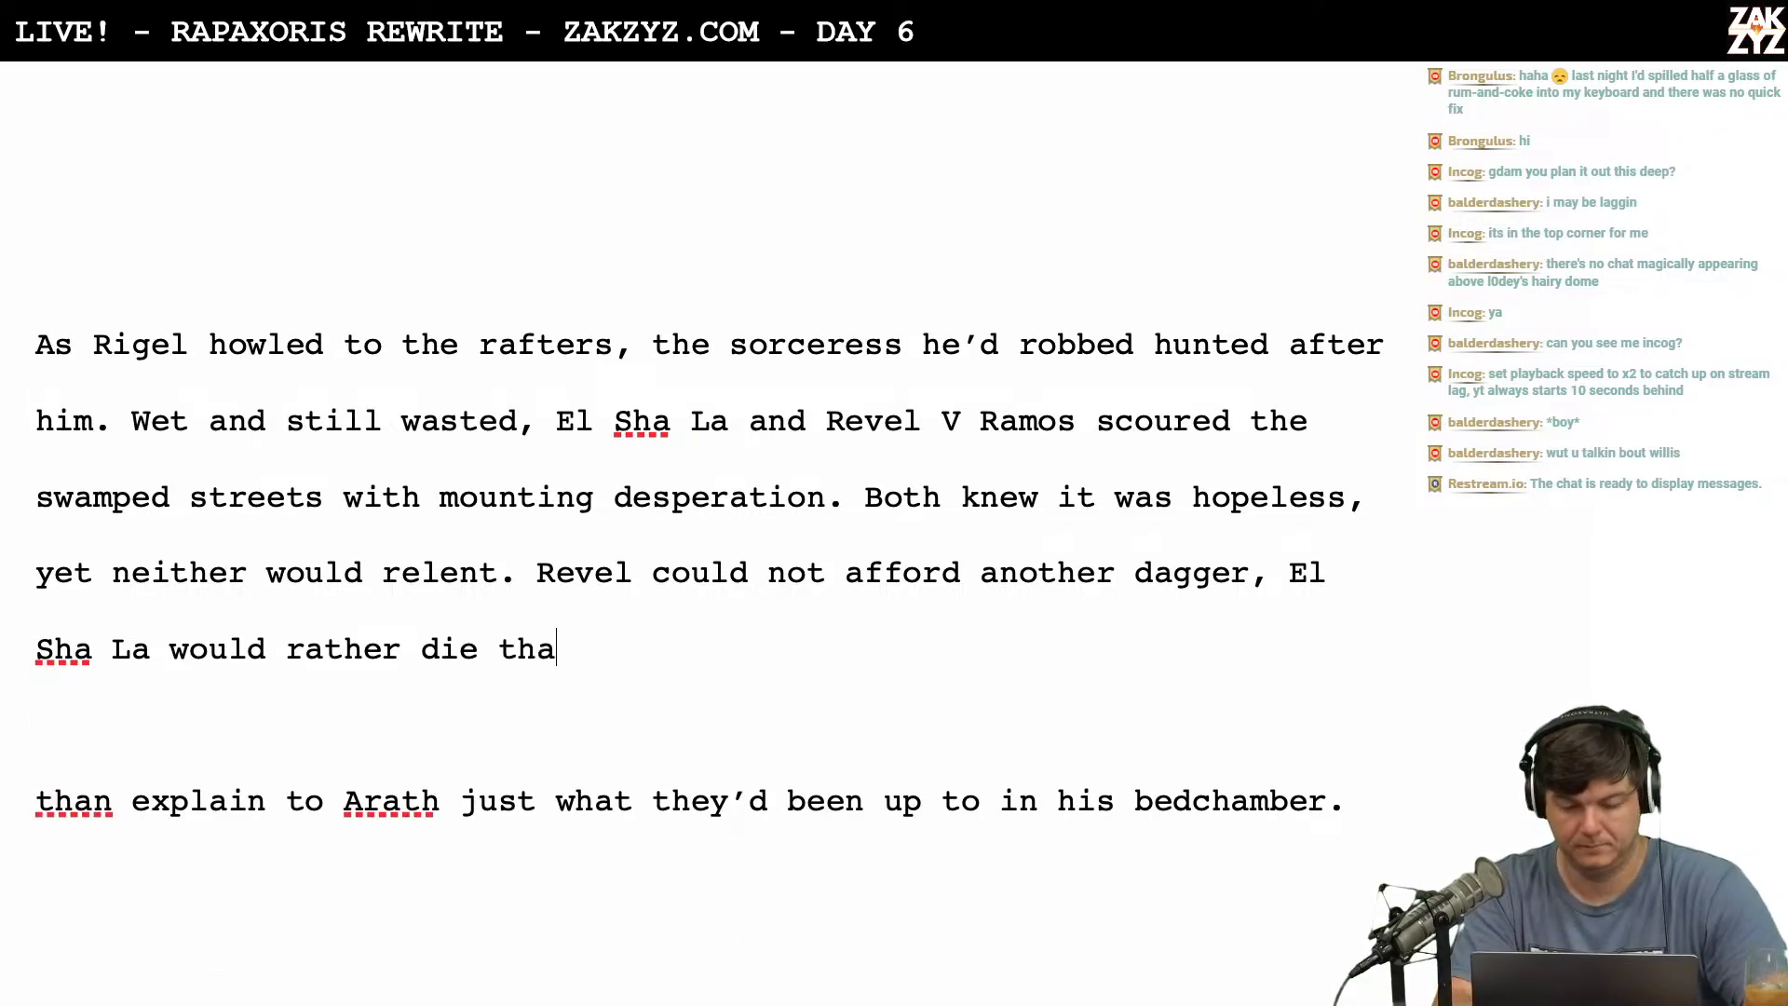
{"action": "type", "text": "n admit she'd been to"}
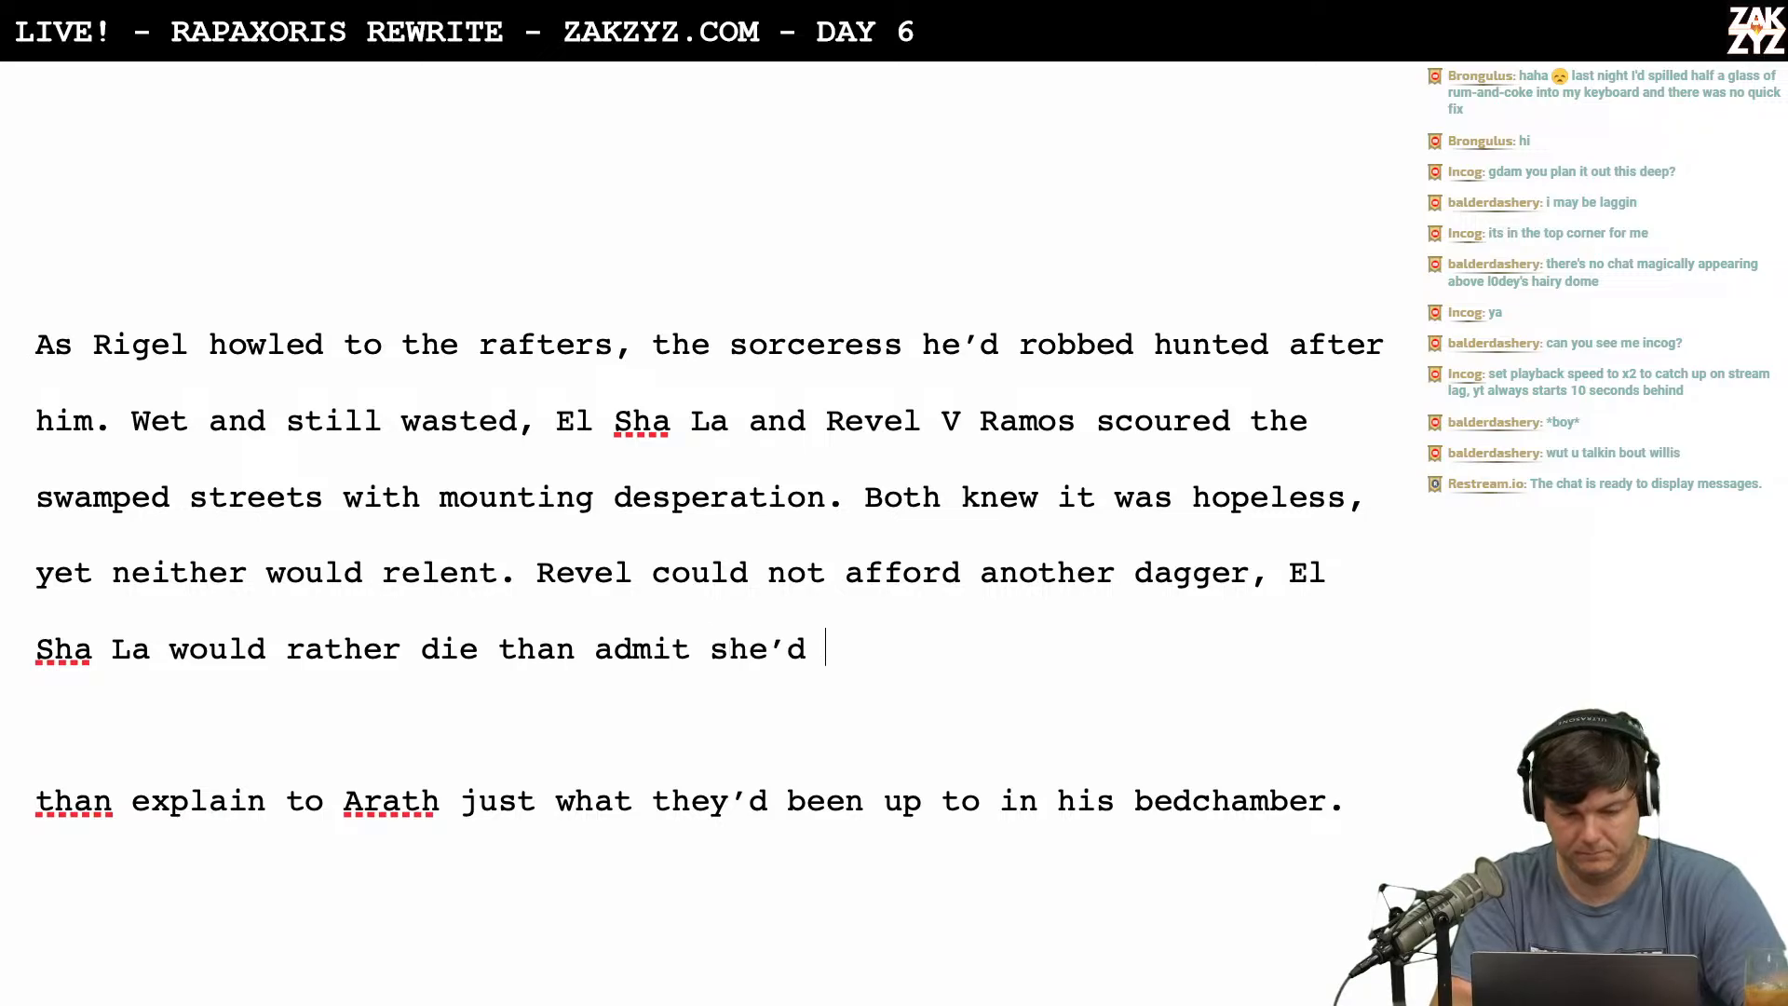
{"action": "type", "text": "o conked to"}
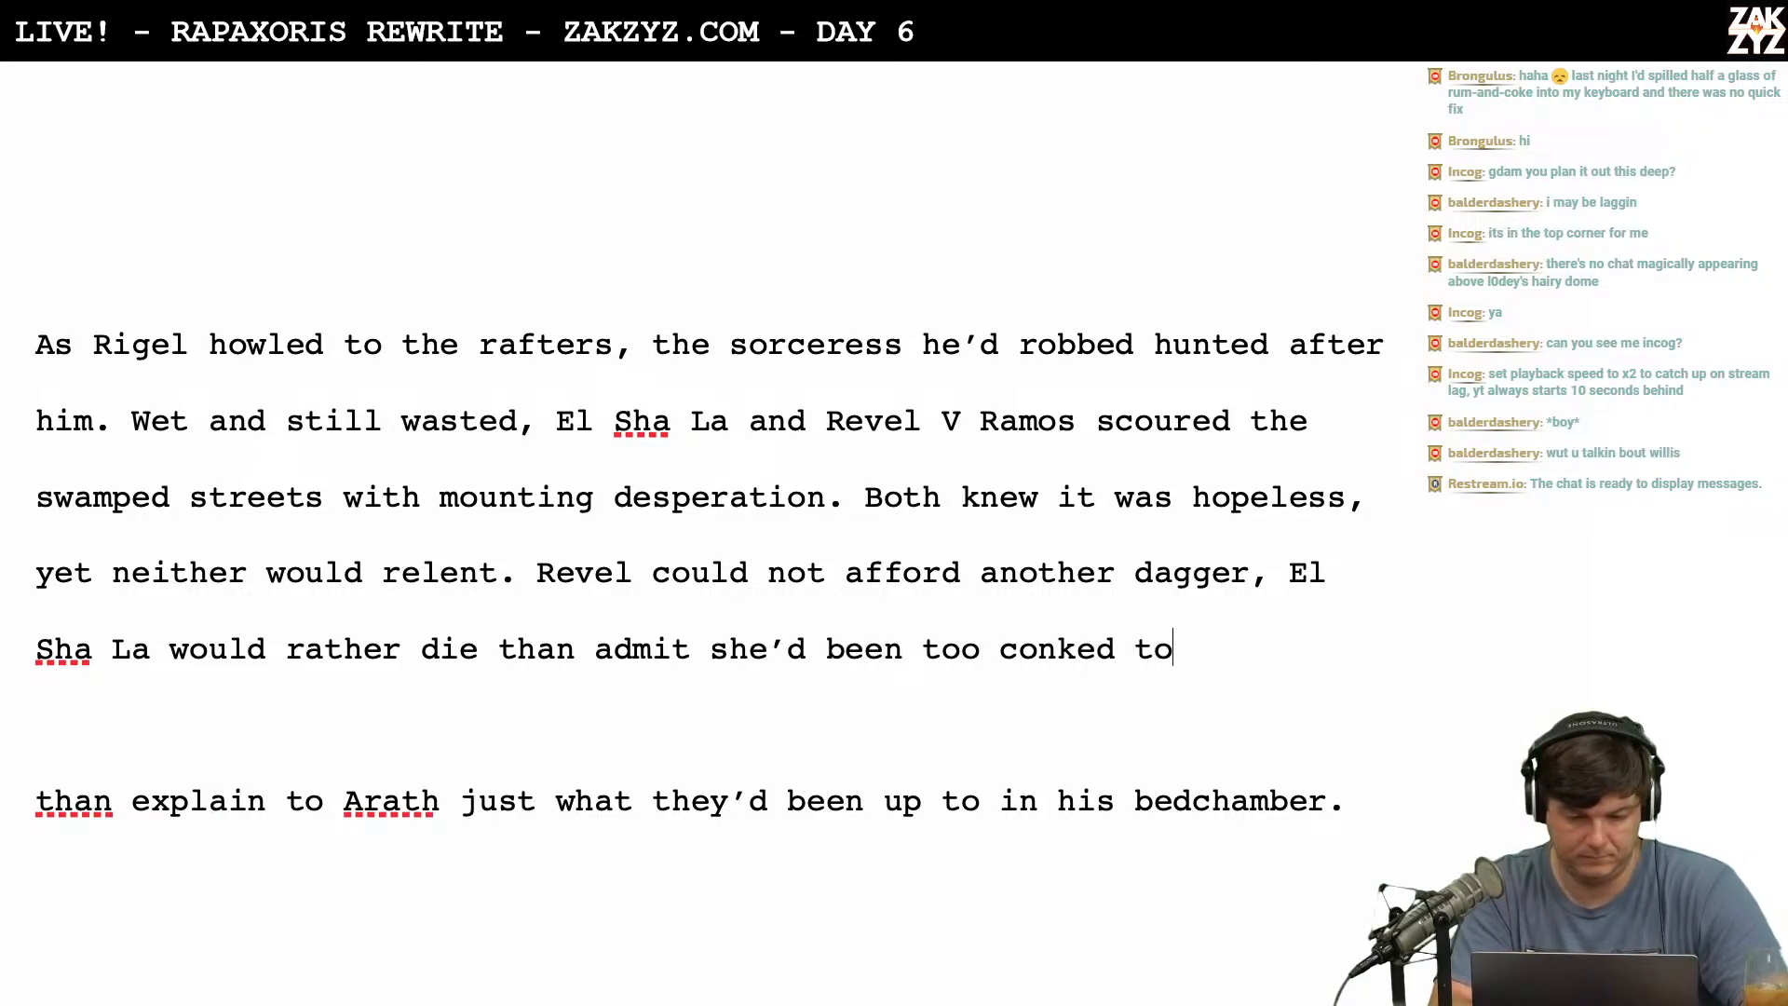
Replace "she'd been too conked to" after "would rather die than admit" with "what they'd been up to".
{"action": "key", "text": "BackSpace"}
{"action": "key", "text": "BackSpace"}
{"action": "key", "text": "BackSpace"}
{"action": "key", "text": "BackSpace"}
{"action": "key", "text": "BackSpace"}
{"action": "key", "text": "BackSpace"}
{"action": "key", "text": "BackSpace"}
{"action": "key", "text": "BackSpace"}
{"action": "key", "text": "BackSpace"}
{"action": "key", "text": "BackSpace"}
{"action": "key", "text": "BackSpace"}
{"action": "key", "text": "BackSpace"}
{"action": "key", "text": "BackSpace"}
{"action": "key", "text": "BackSpace"}
{"action": "key", "text": "BackSpace"}
{"action": "key", "text": "BackSpace"}
{"action": "key", "text": "BackSpace"}
{"action": "key", "text": "BackSpace"}
{"action": "key", "text": "BackSpace"}
{"action": "key", "text": "BackSpace"}
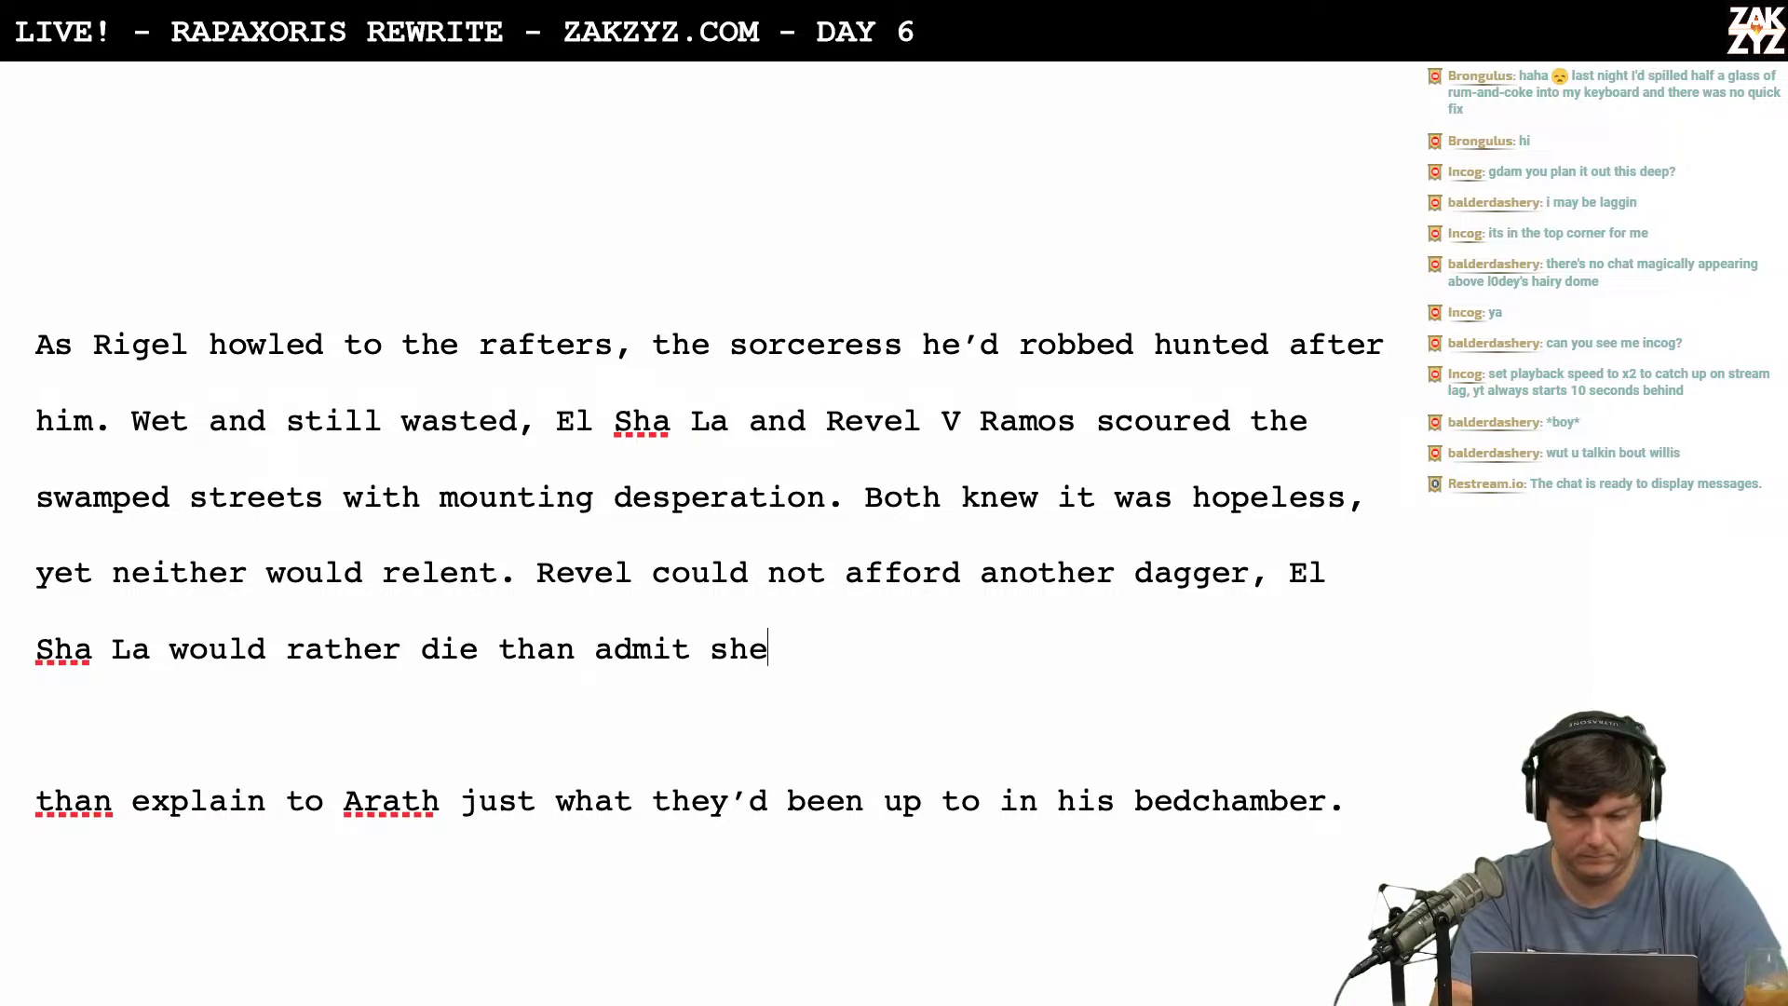
{"action": "key", "text": "BackSpace"}
{"action": "key", "text": "BackSpace"}
{"action": "key", "text": "BackSpace"}
{"action": "type", "text": "she'd"}
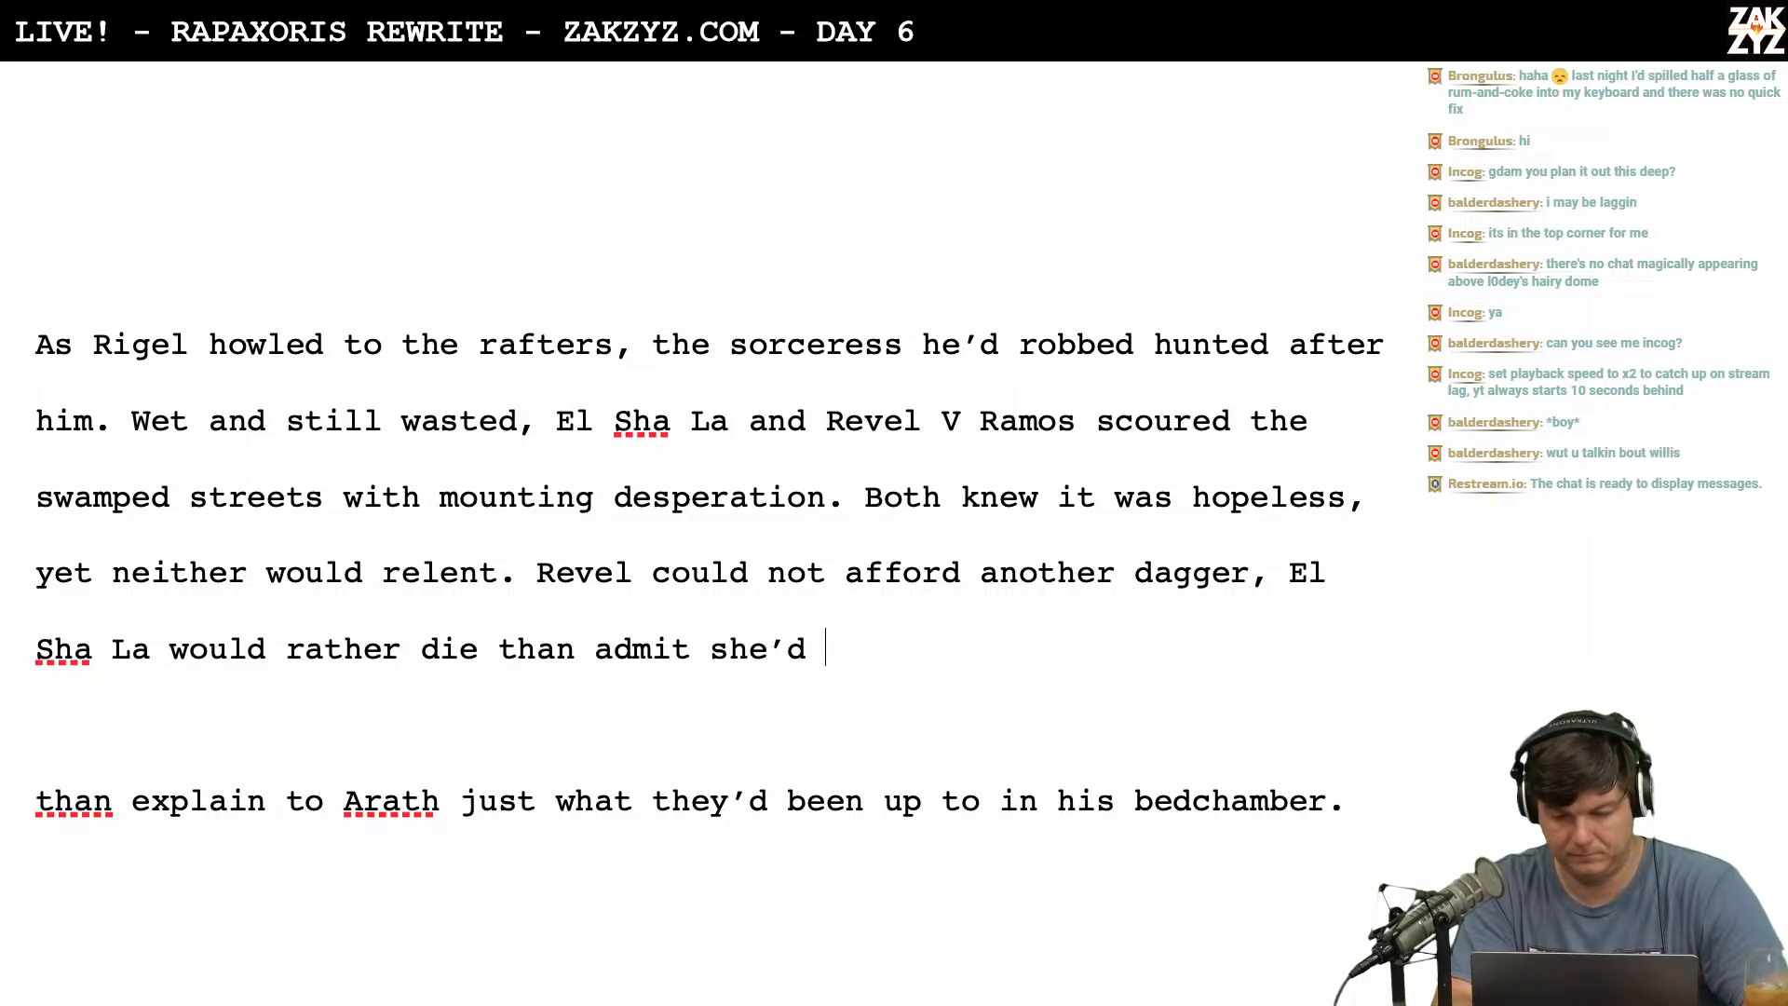
{"action": "key", "text": "BackSpace"}
{"action": "key", "text": "BackSpace"}
{"action": "key", "text": "BackSpace"}
{"action": "key", "text": "BackSpace"}
{"action": "key", "text": "BackSpace"}
{"action": "key", "text": "BackSpace"}
{"action": "type", "text": "what the"}
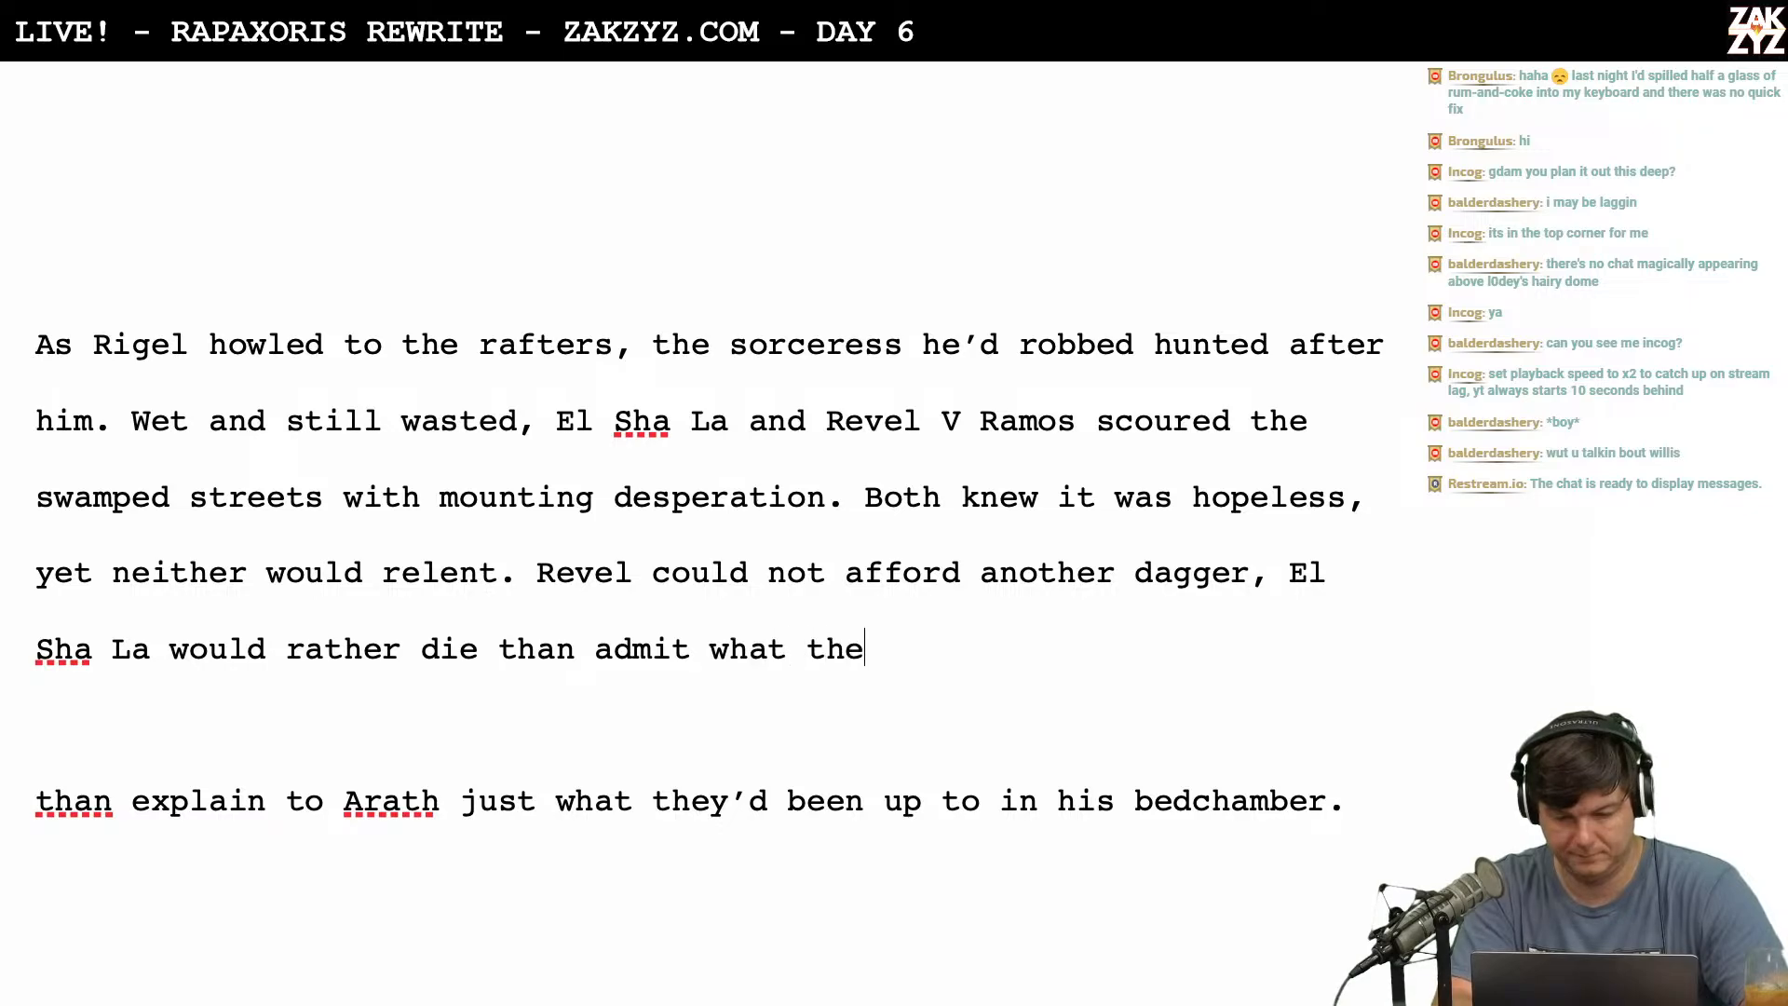
{"action": "type", "text": "y'd been up to"}
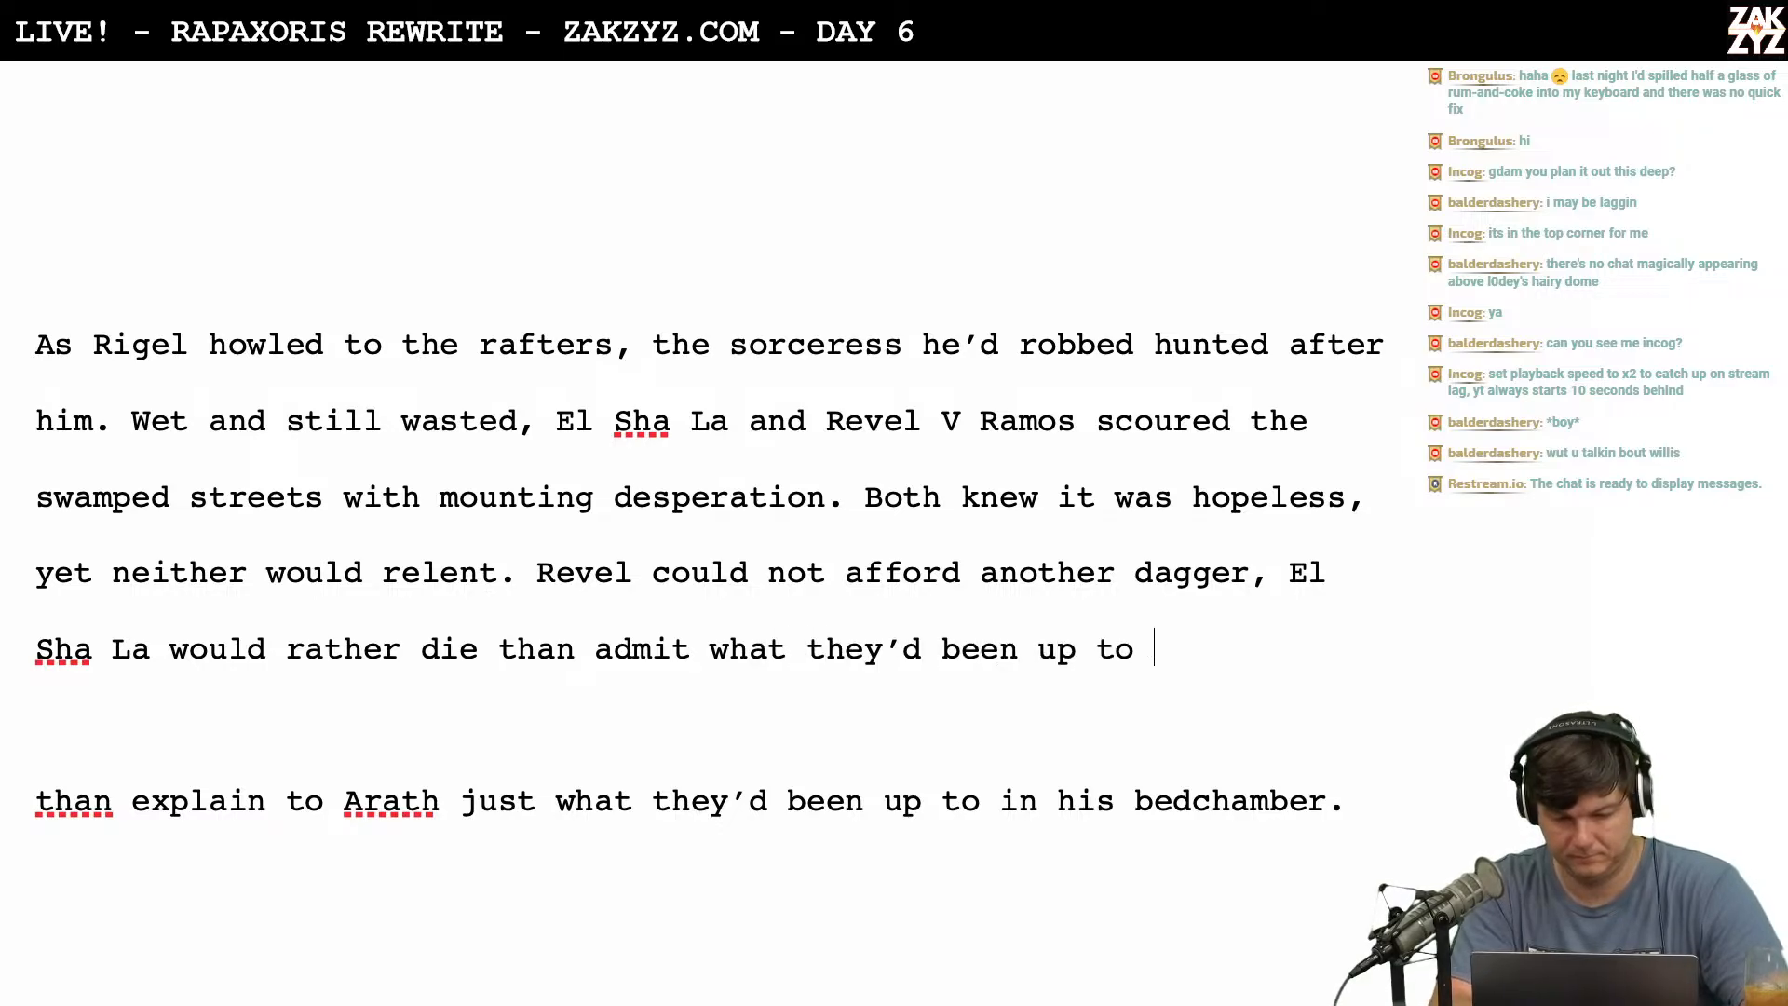
Delete "been up to" from the end of the "than admit what they'd" draft.
{"action": "key", "text": "BackSpace"}
{"action": "key", "text": "BackSpace"}
{"action": "key", "text": "BackSpace"}
{"action": "key", "text": "BackSpace"}
{"action": "key", "text": "BackSpace"}
{"action": "key", "text": "BackSpace"}
{"action": "key", "text": "BackSpace"}
{"action": "key", "text": "BackSpace"}
{"action": "key", "text": "BackSpace"}
{"action": "key", "text": "BackSpace"}
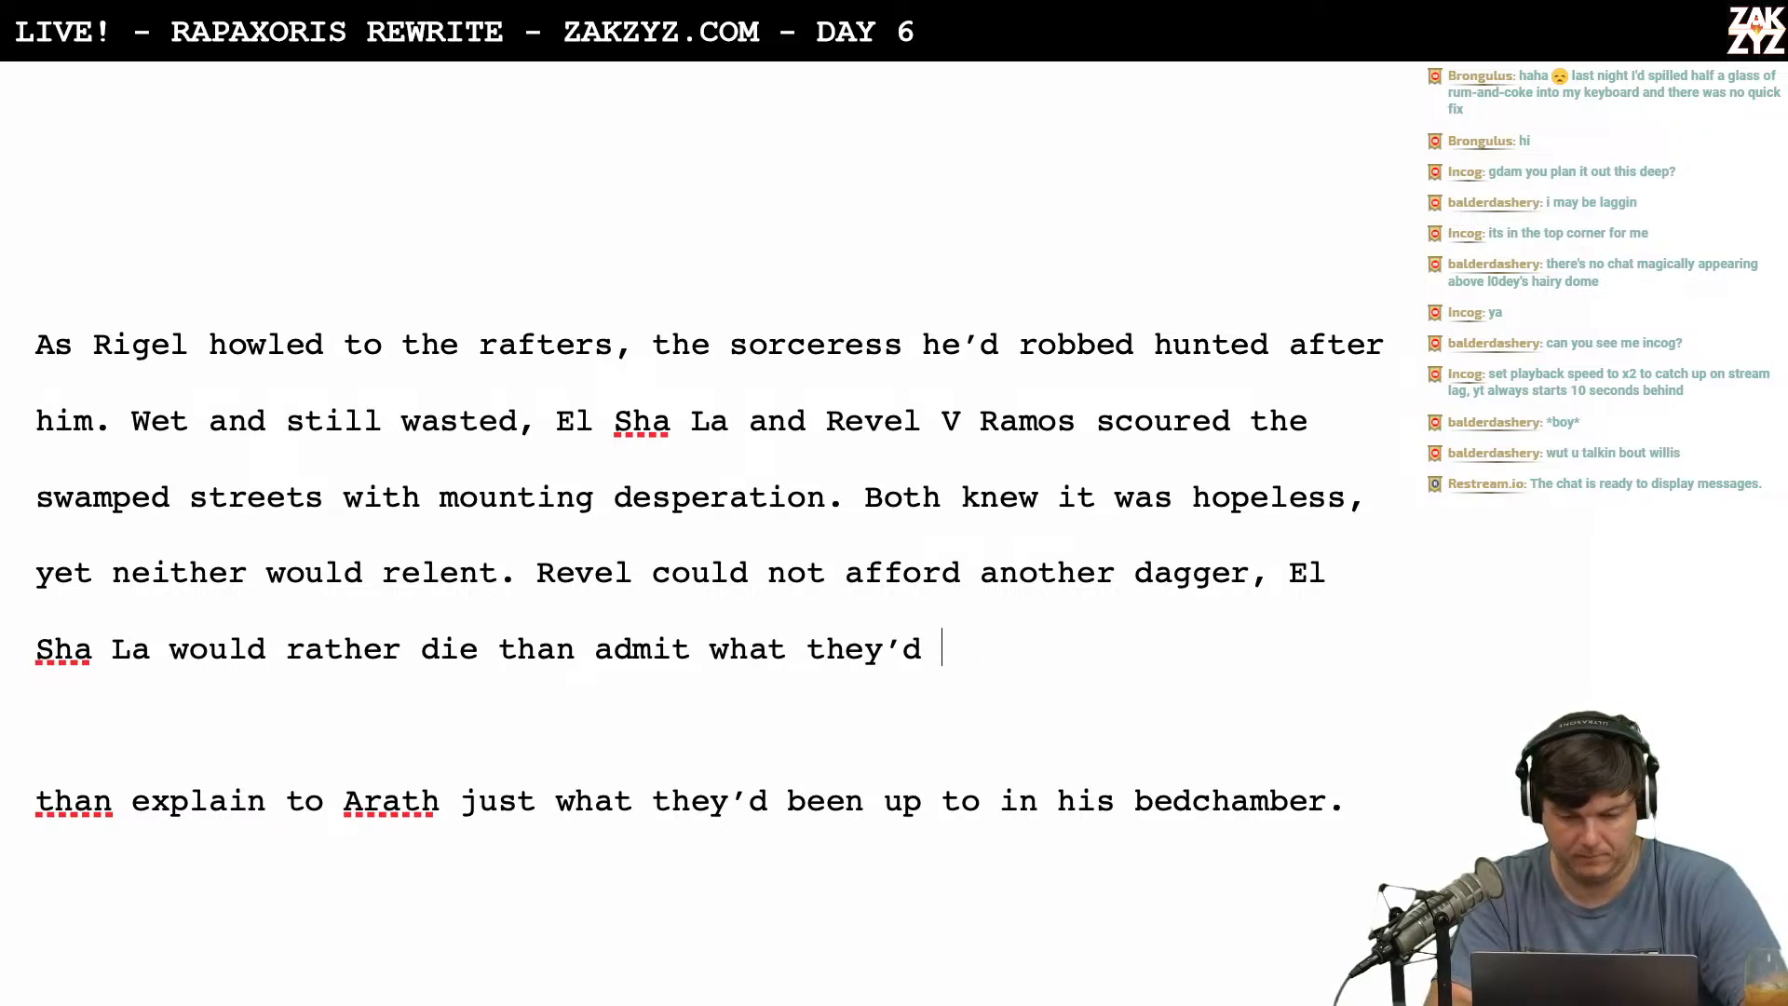
End the sentence at "another dagger" with a period and split the El Sha La clause into its own paragraph after a blank line.
{"action": "left_click", "coordinate": [1264, 578]}
{"action": "key", "text": "BackSpace"}
{"action": "type", "text": "."}
{"action": "key", "text": "Return"}
{"action": "key", "text": "Return"}
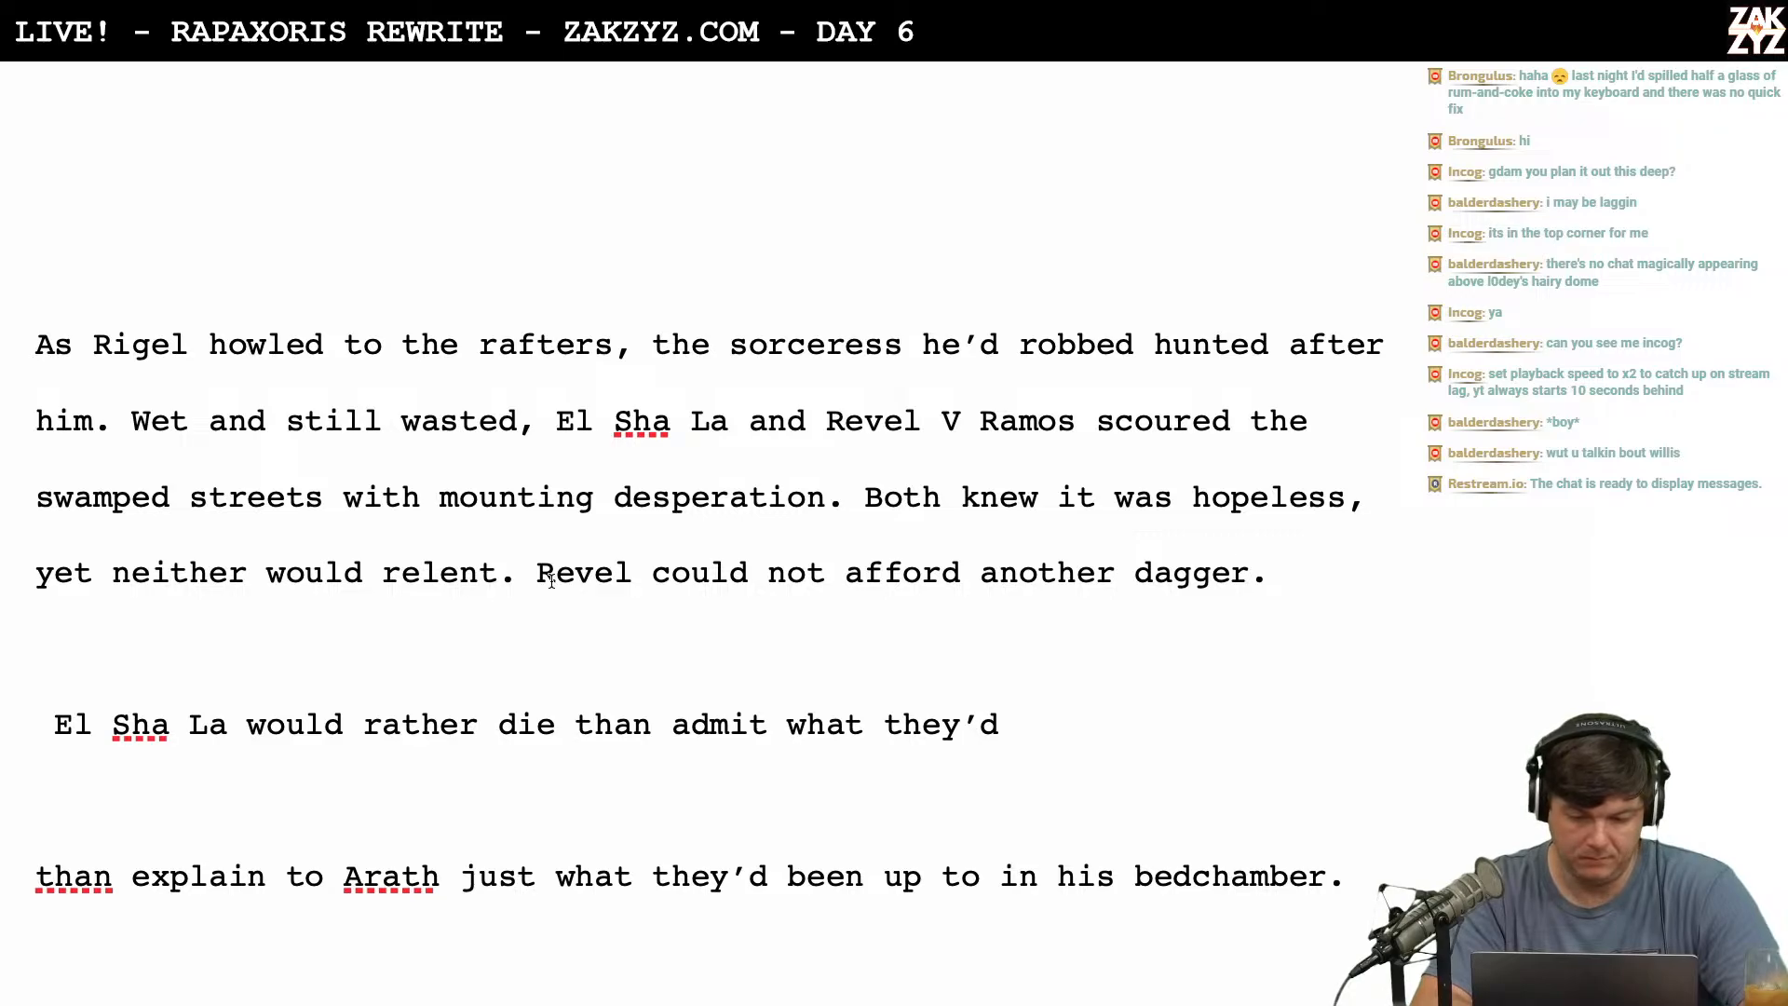
{"action": "key", "text": "Left"}
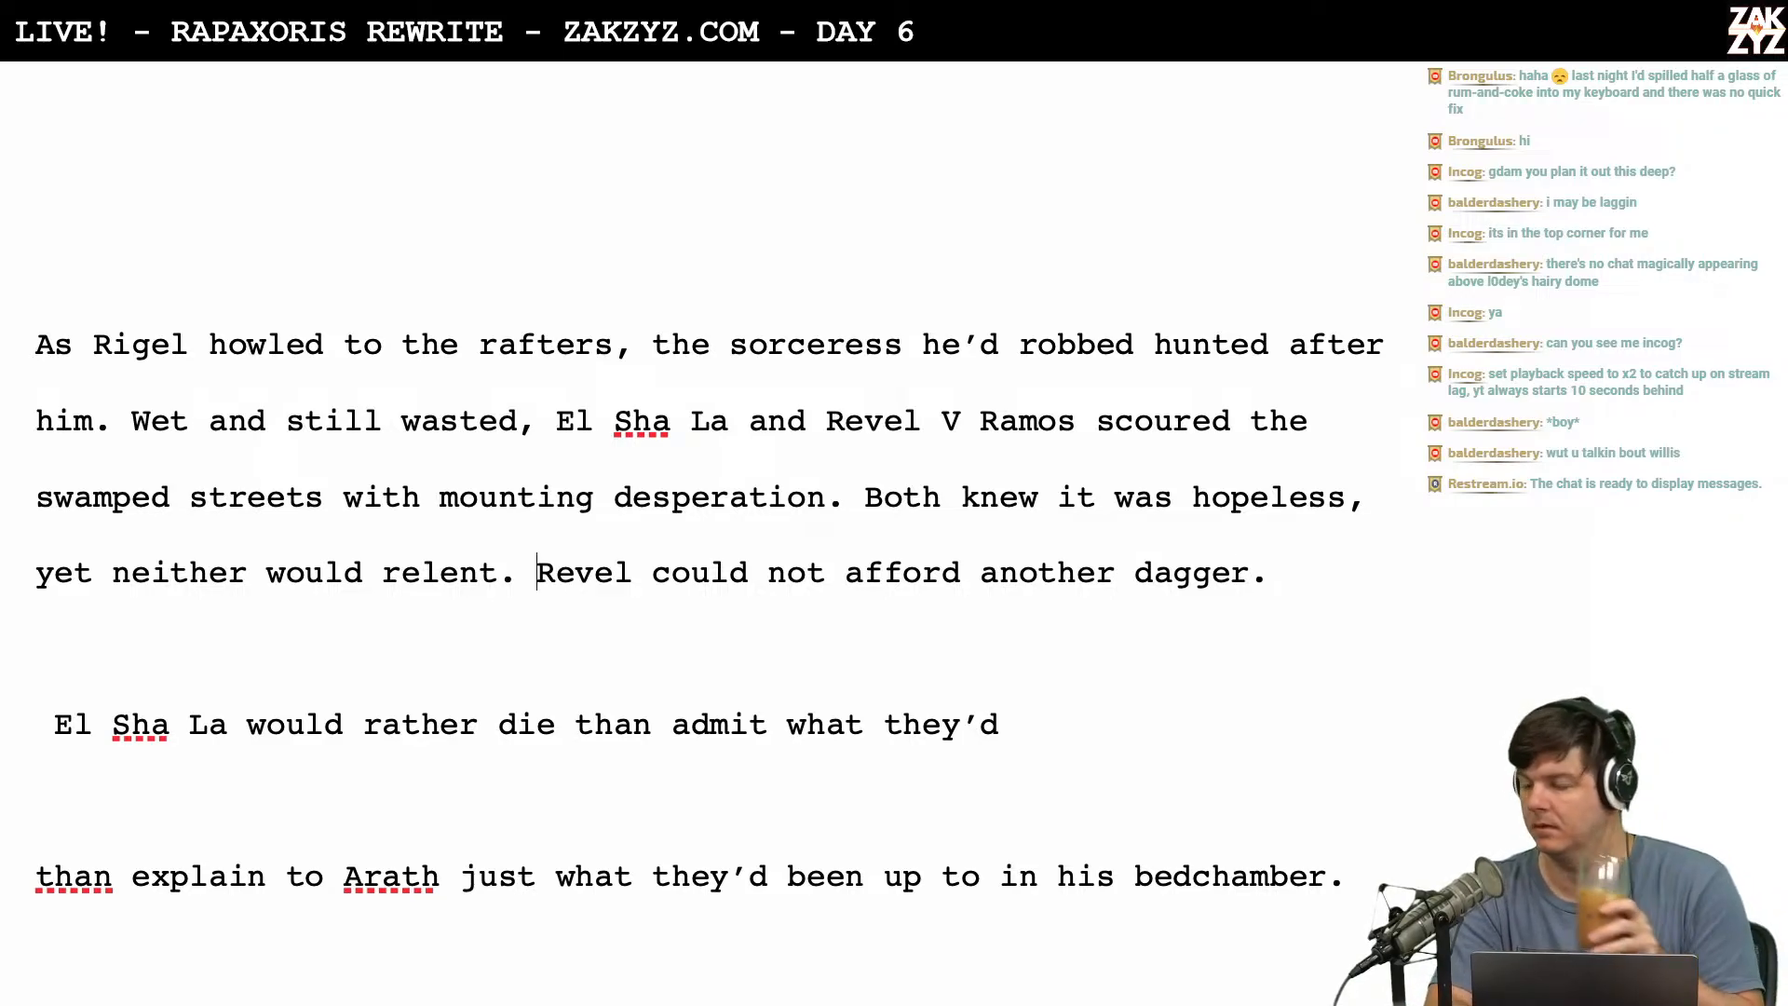
{"action": "key", "text": "Right"}
{"action": "key", "text": "Right"}
{"action": "key", "text": "Left"}
{"action": "key", "text": "Left"}
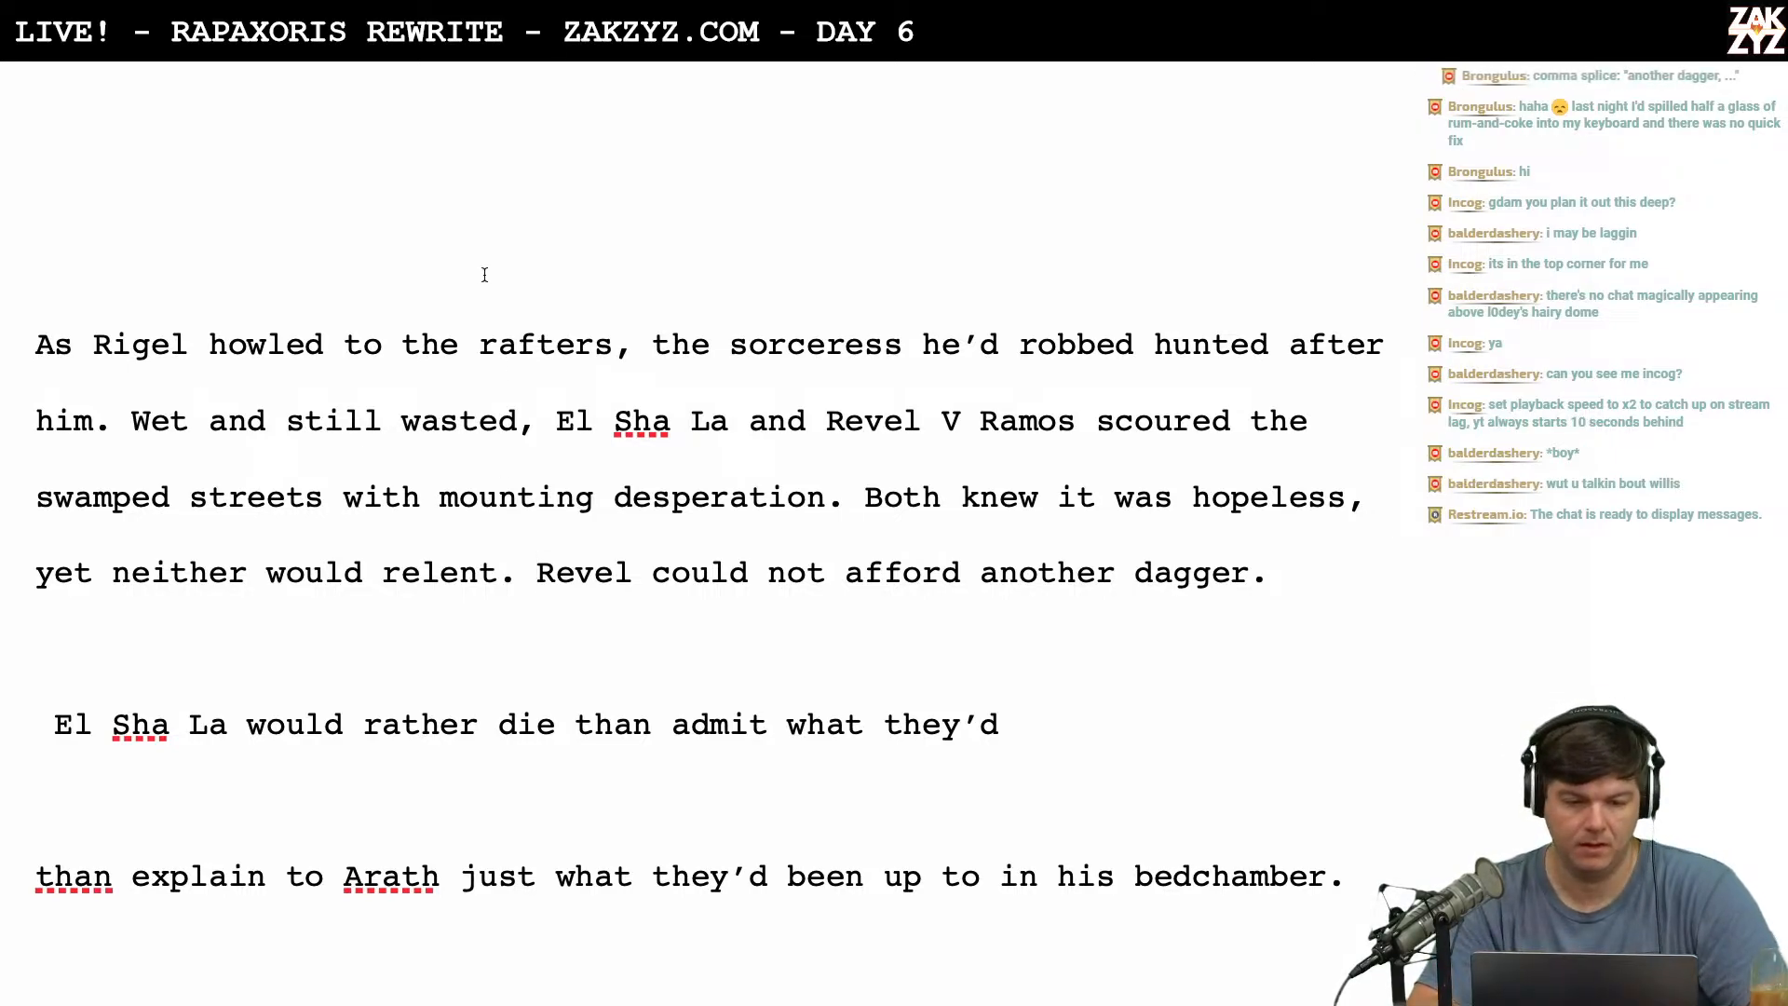
{"action": "key", "text": "super+Tab"}
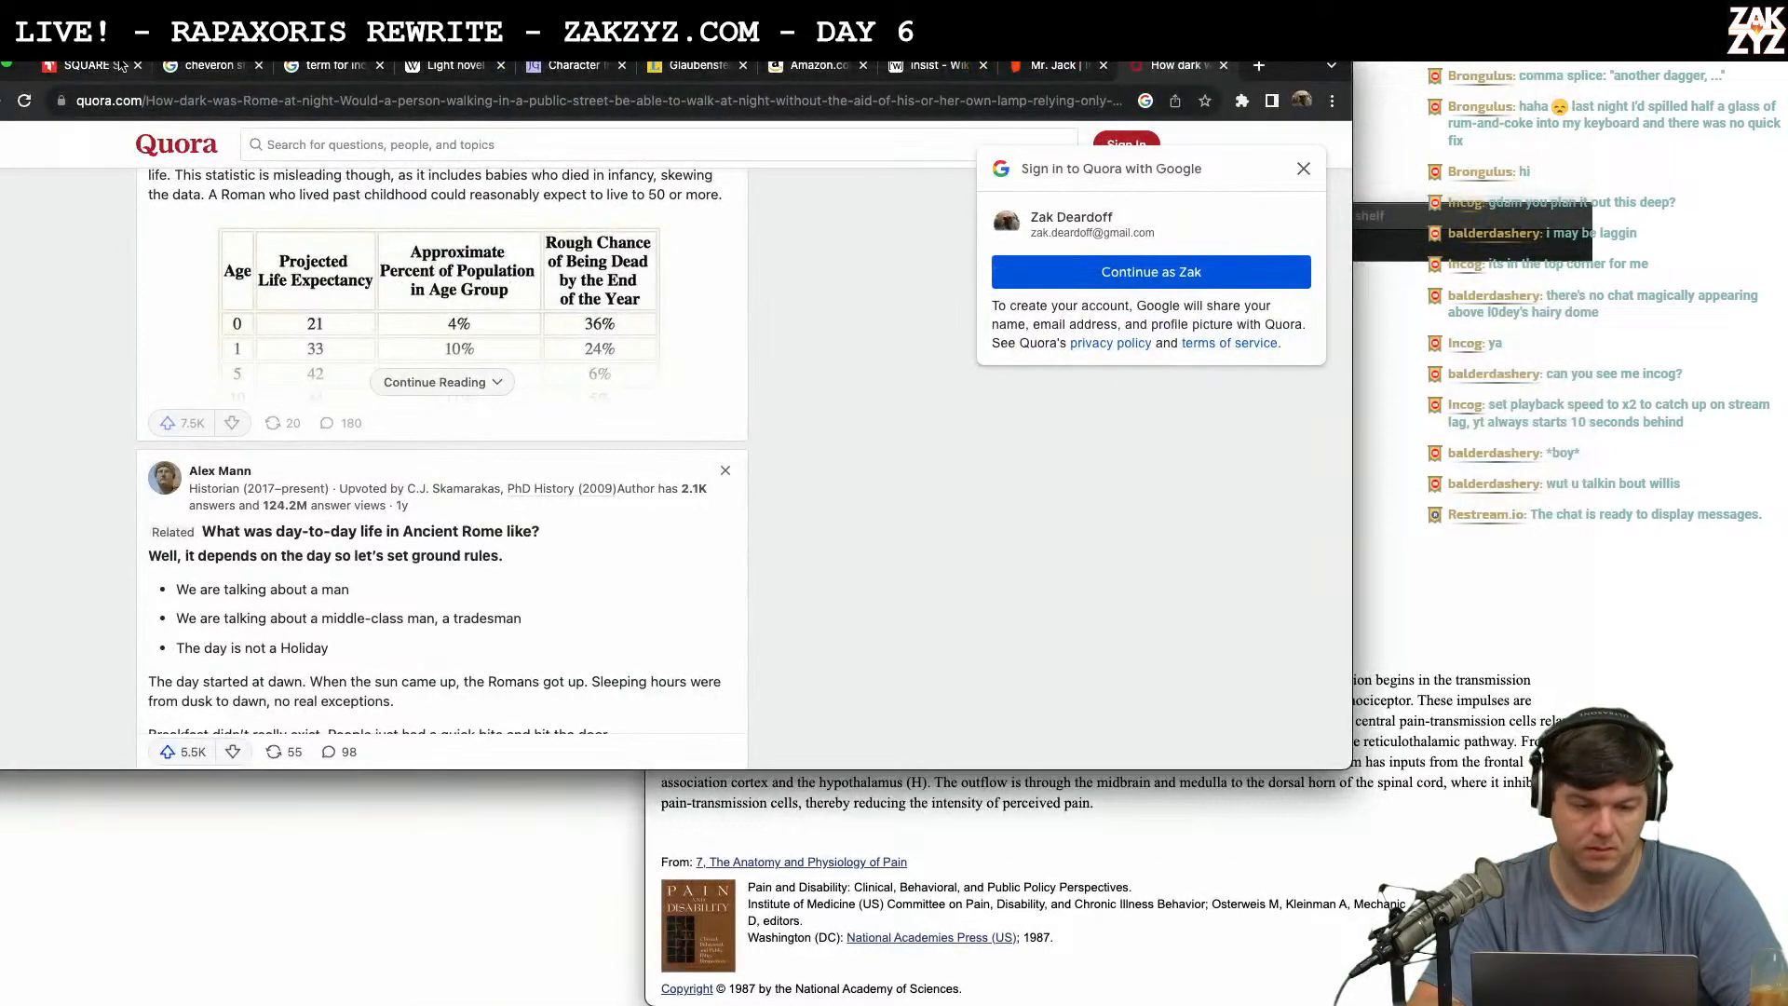
{"action": "key", "text": "super+1"}
{"action": "scroll", "coordinate": [417, 215], "scroll_direction": "up", "scroll_amount": 3}
{"action": "left_click", "coordinate": [574, 212]}
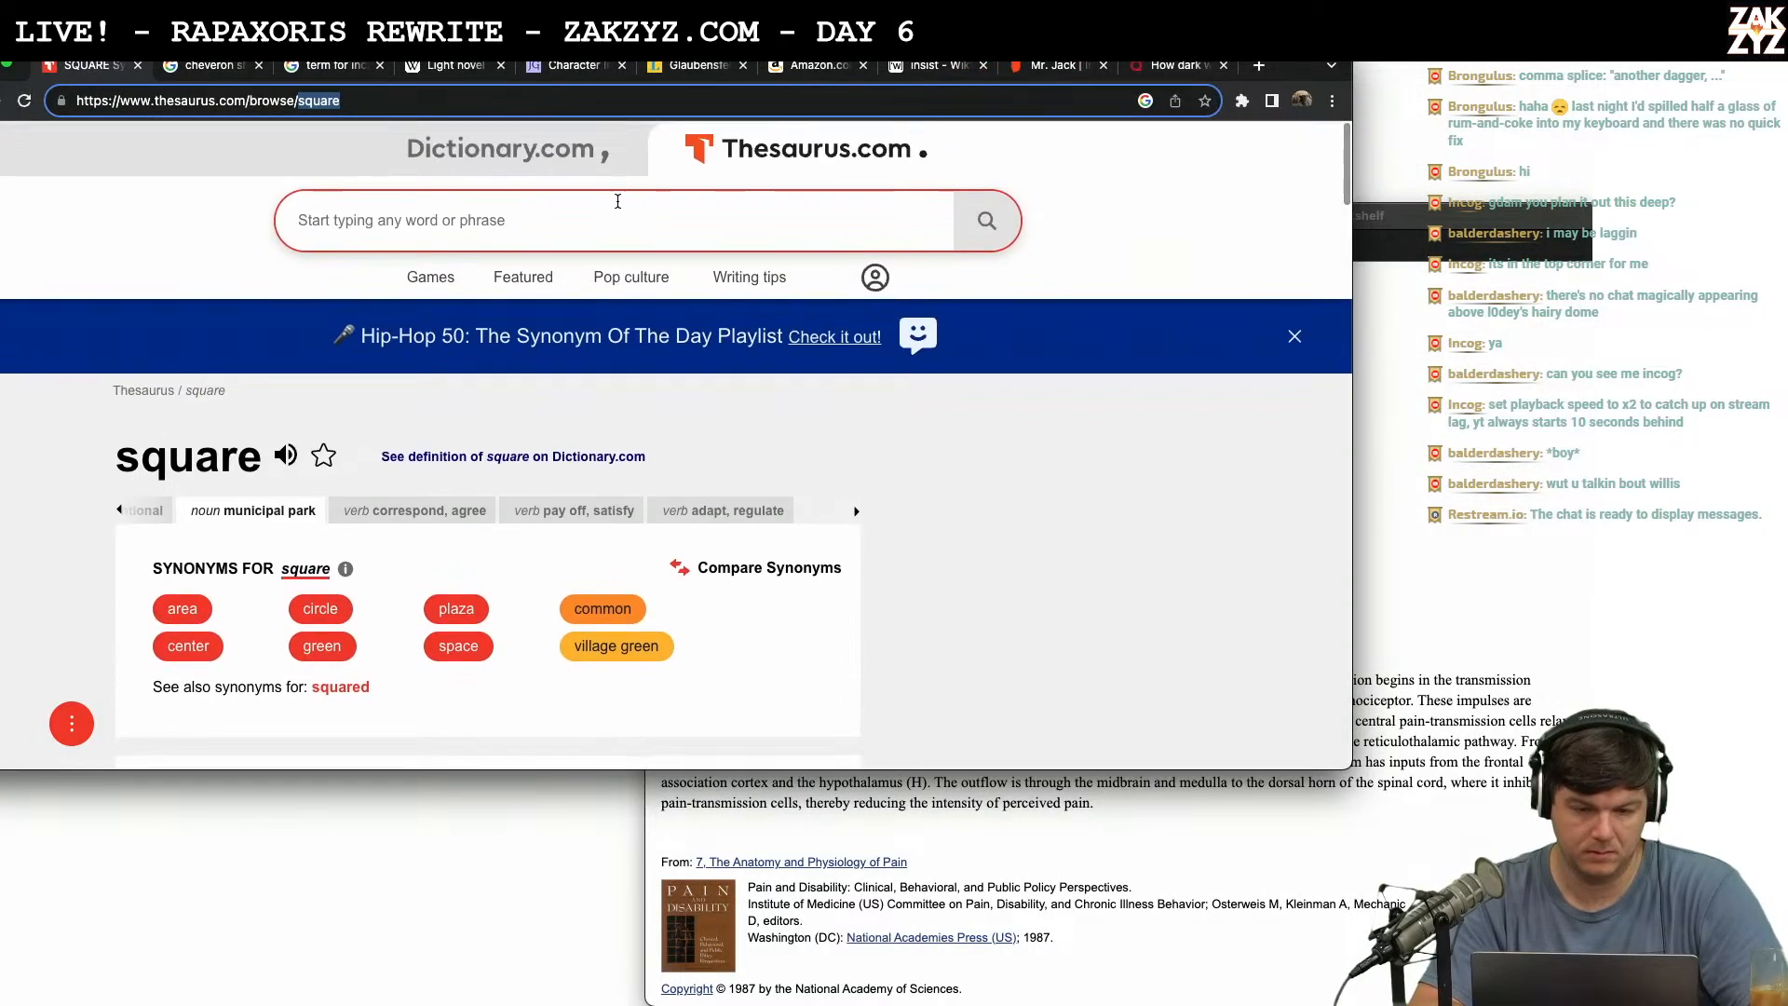
{"action": "type", "text": "dis"}
{"action": "key", "text": "super+Tab"}
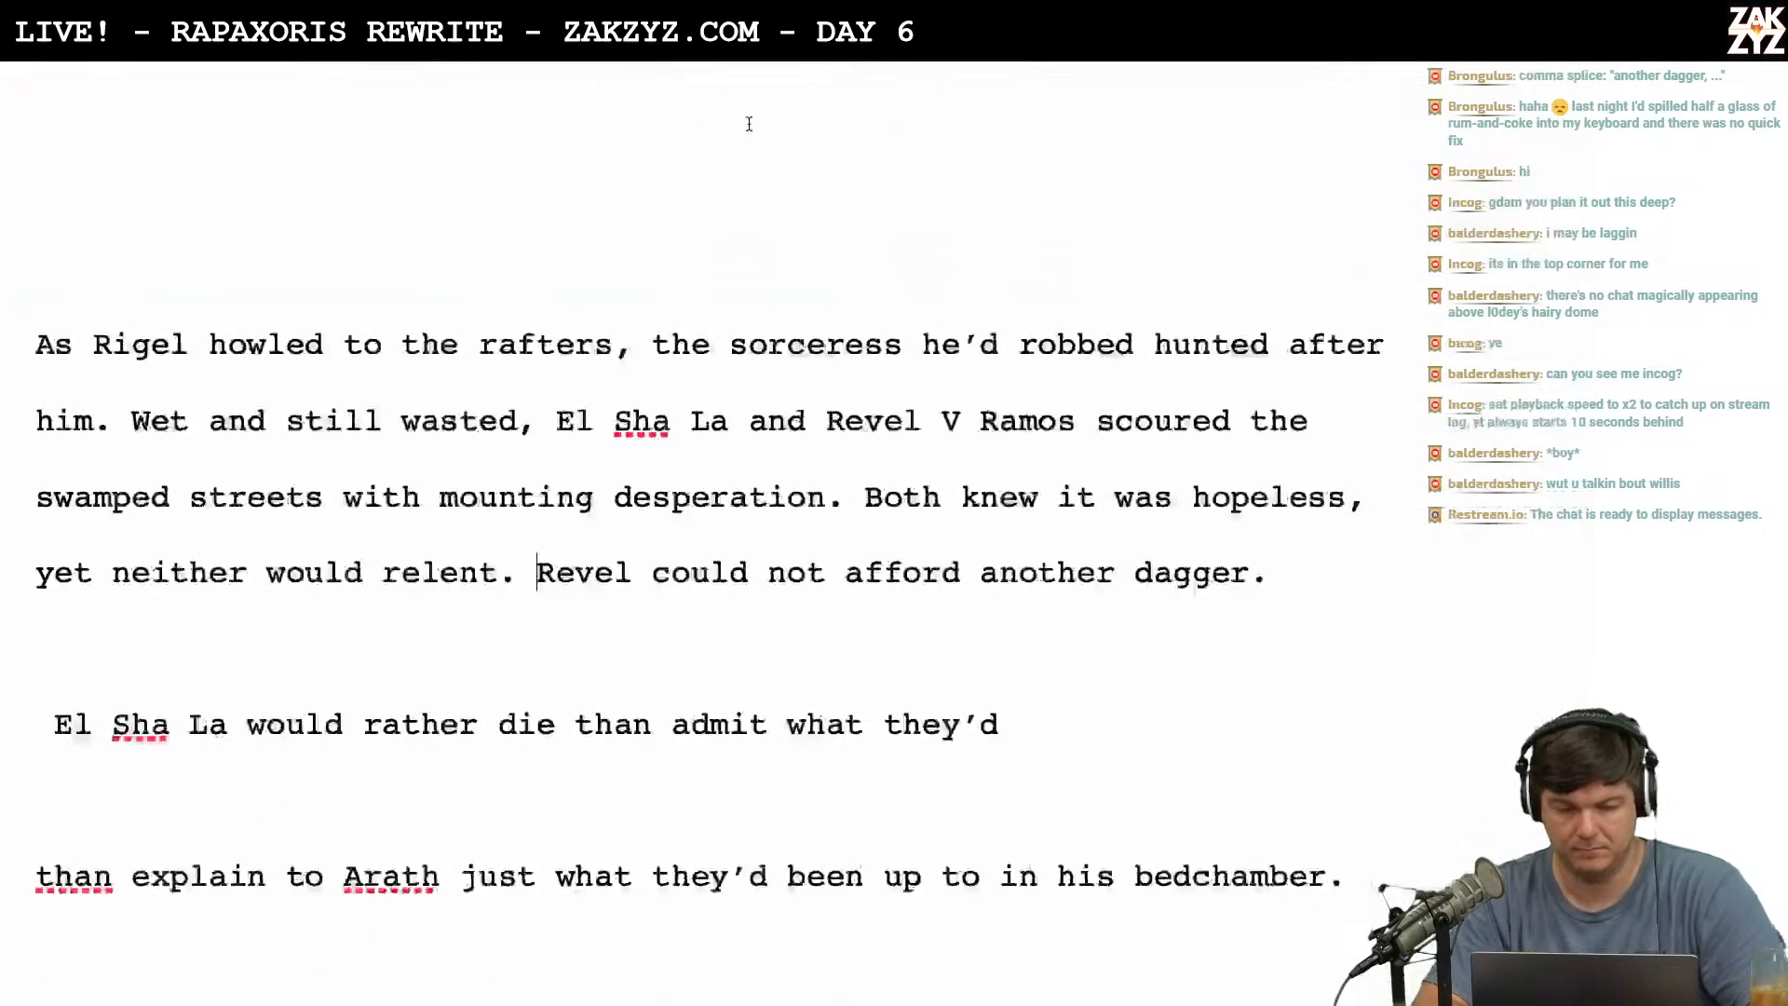
Split "Revel could not afford another dagger." into its own paragraph, leaving a blank line after "yet neither would relent.".
{"action": "left_click", "coordinate": [846, 498]}
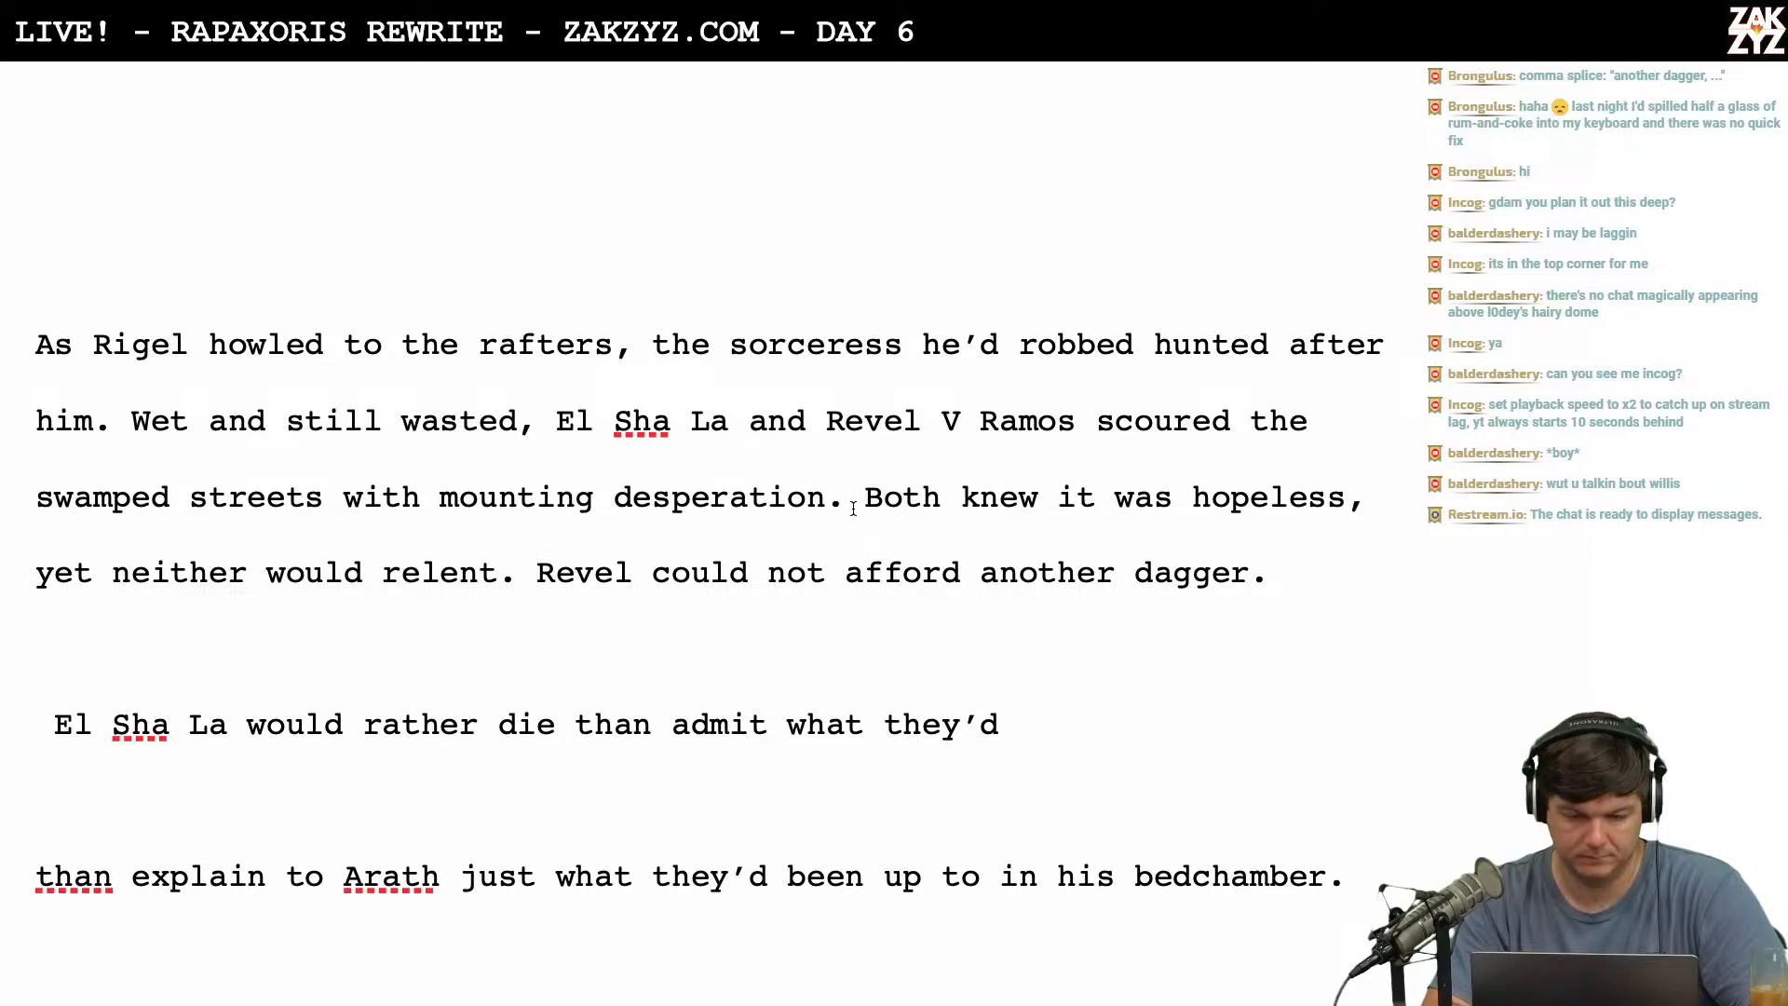
{"action": "left_click", "coordinate": [549, 577]}
{"action": "key", "text": "Left"}
{"action": "key", "text": "Return"}
{"action": "key", "text": "Return"}
{"action": "key", "text": "Up"}
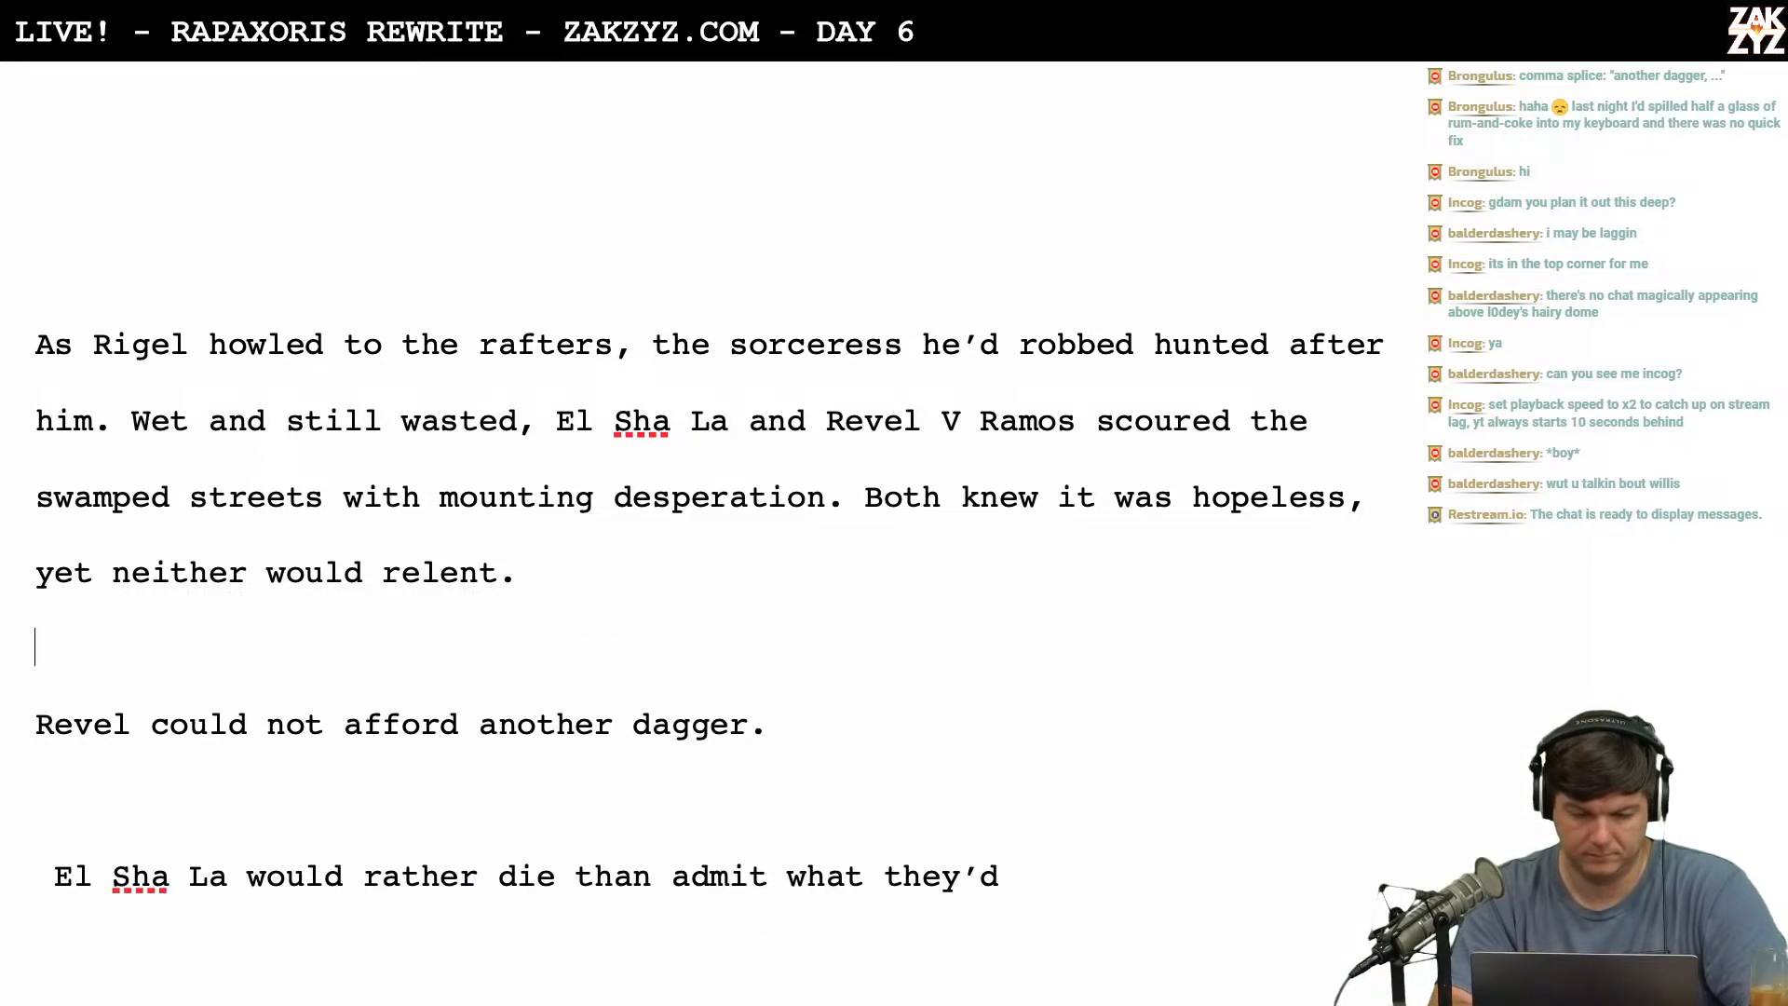
Add the sentence "Disowned, Revel had no way to replace his dagger." after "yet neither would relent.".
{"action": "key", "text": "Left"}
{"action": "type", "text": "Disowned, "}
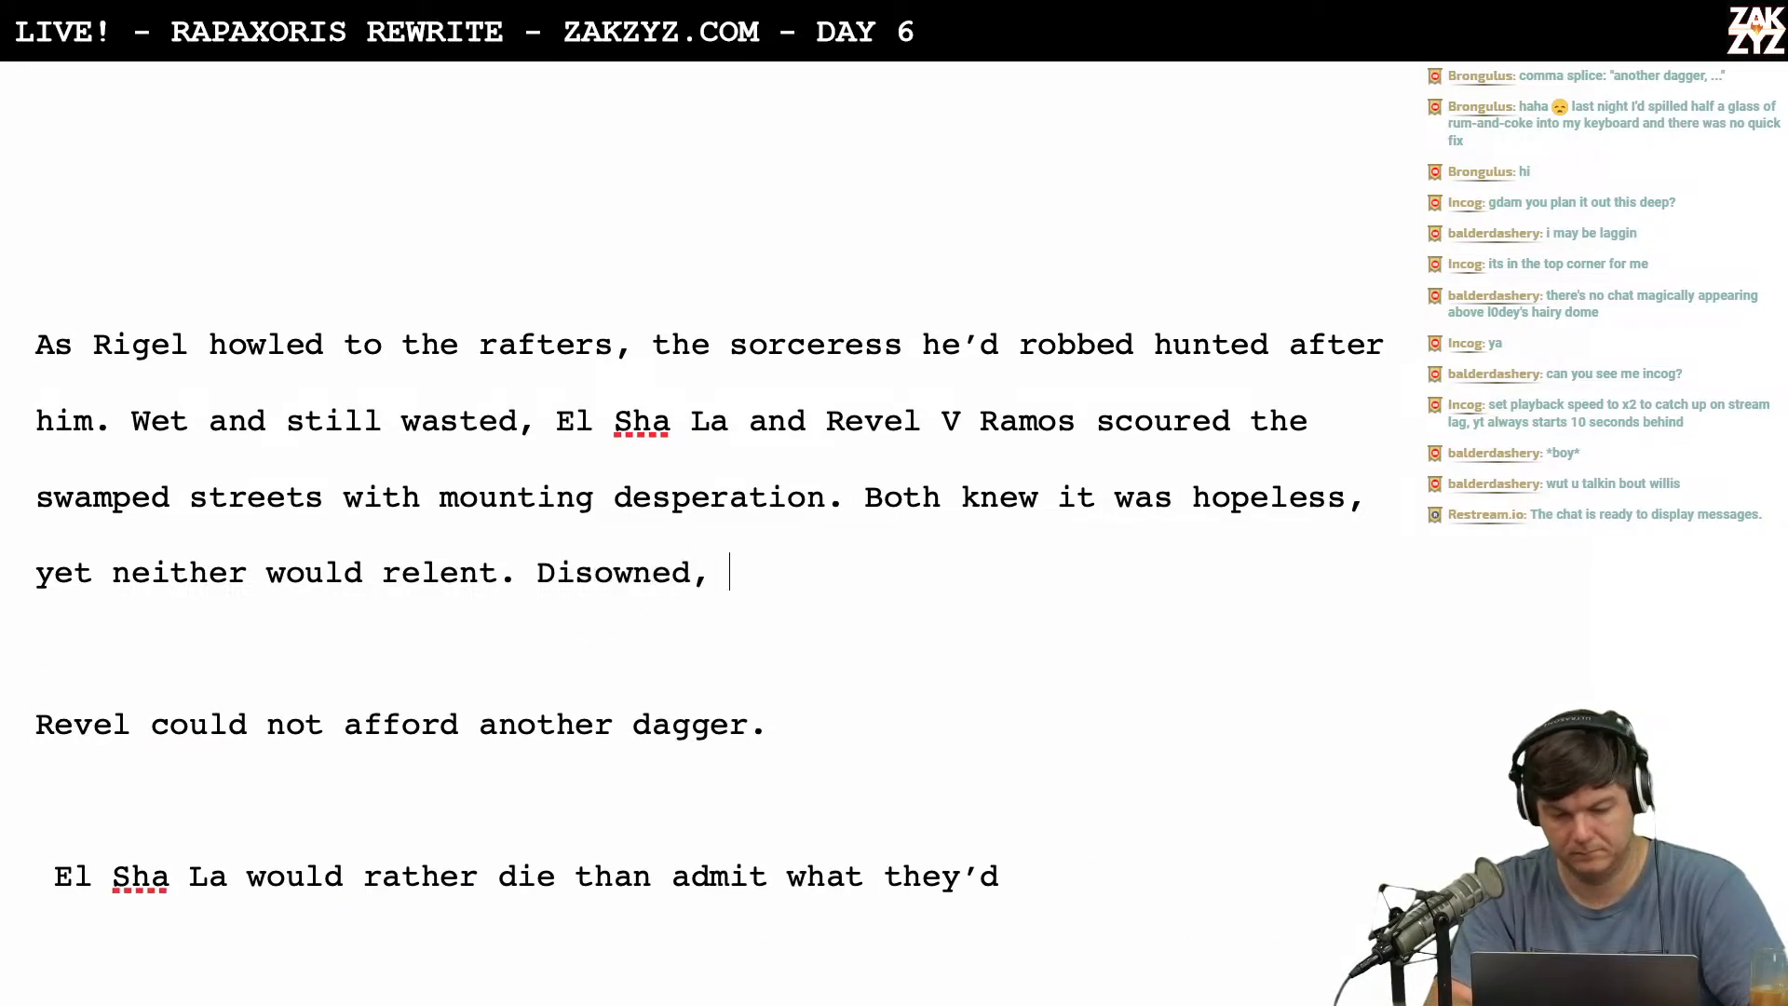
{"action": "type", "text": "Revel had no w"}
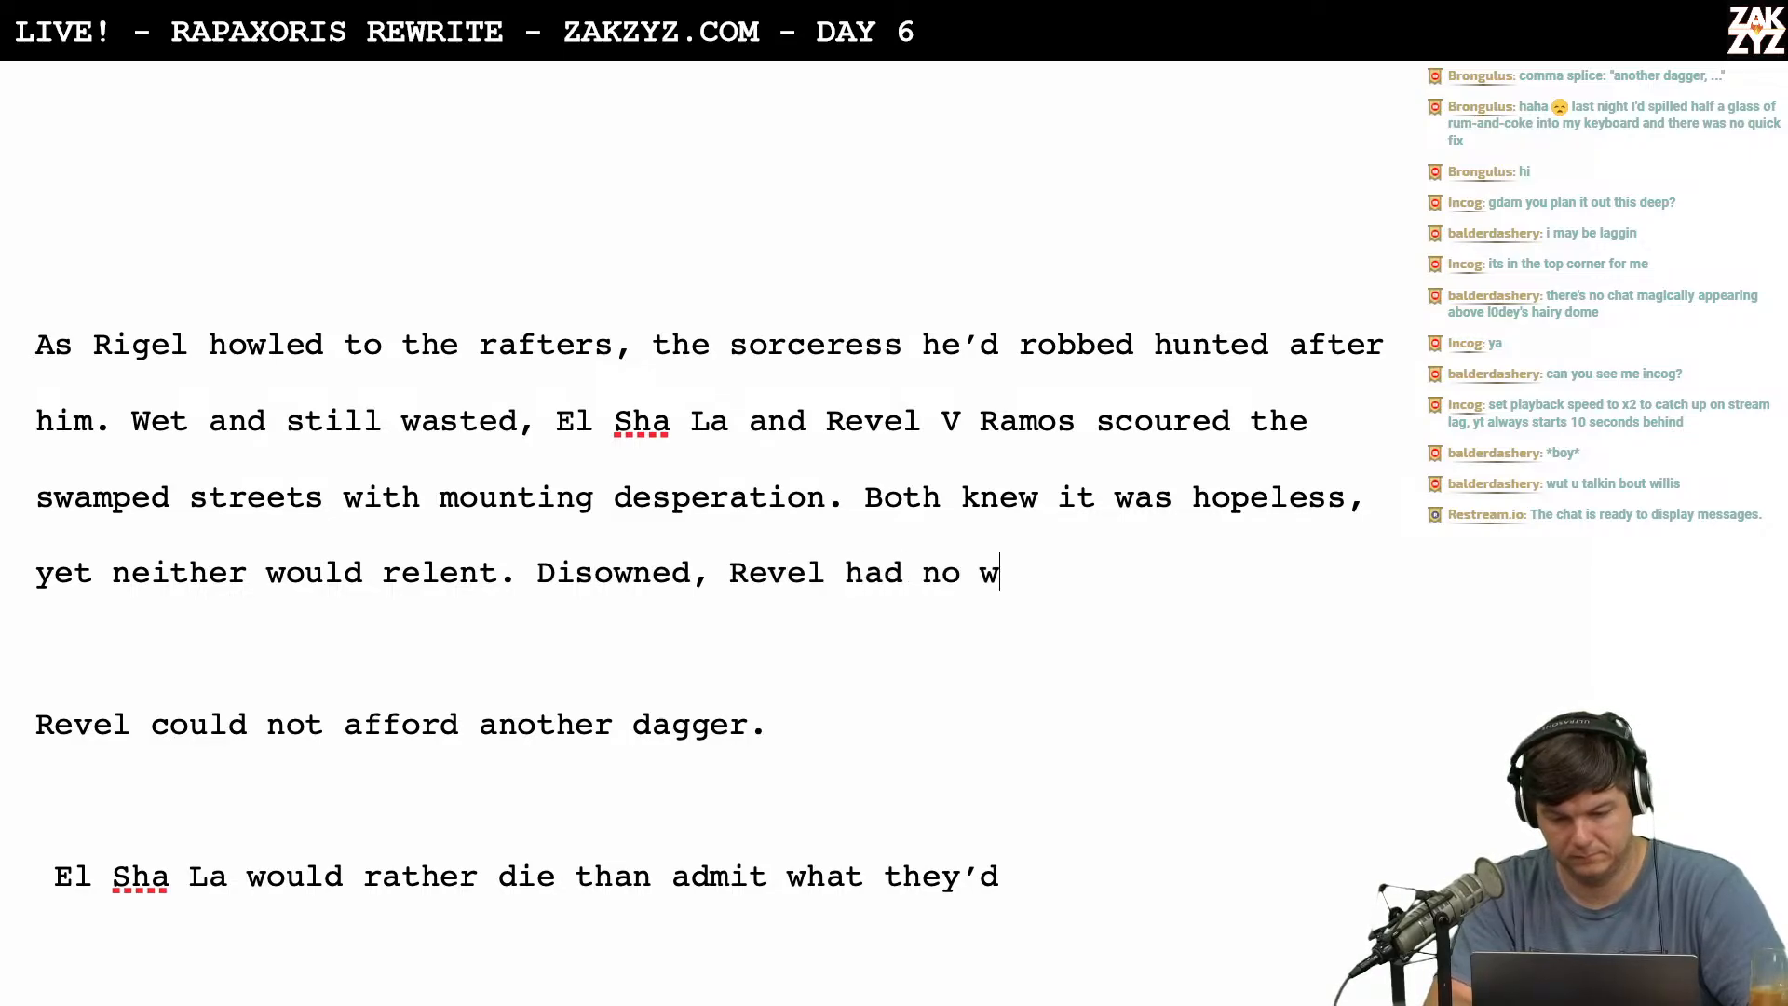
{"action": "type", "text": "ay to replace his "}
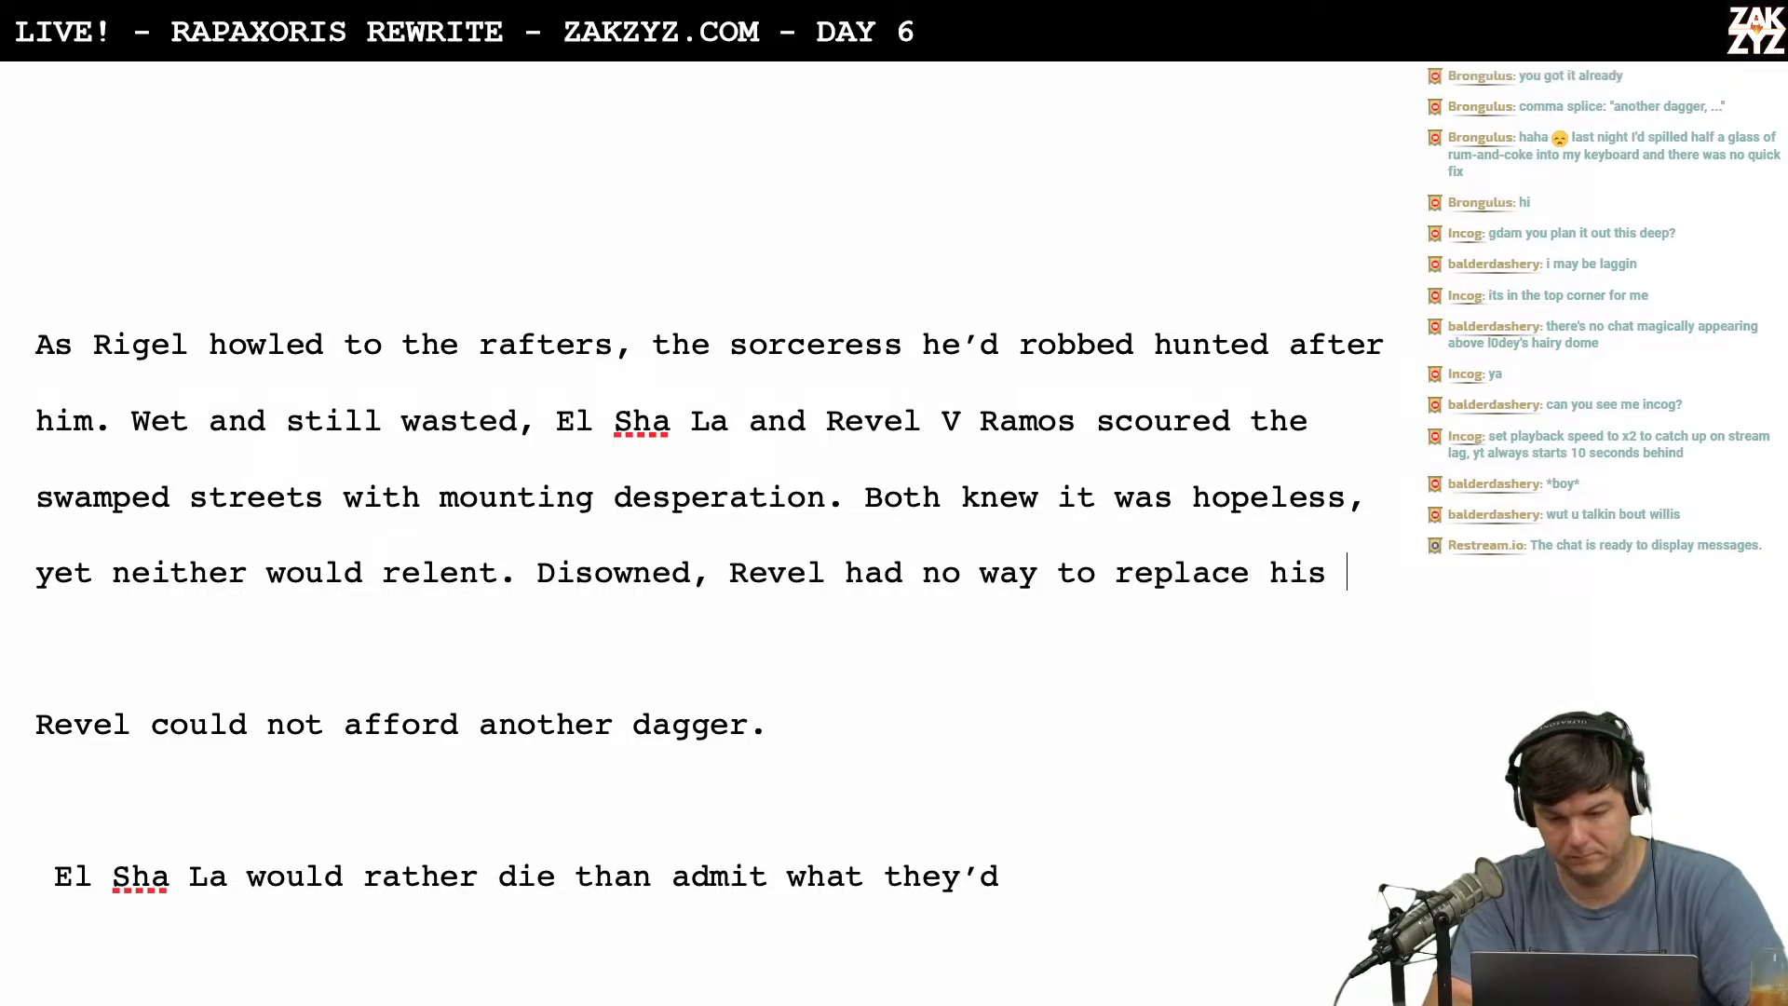
{"action": "type", "text": "dagger."}
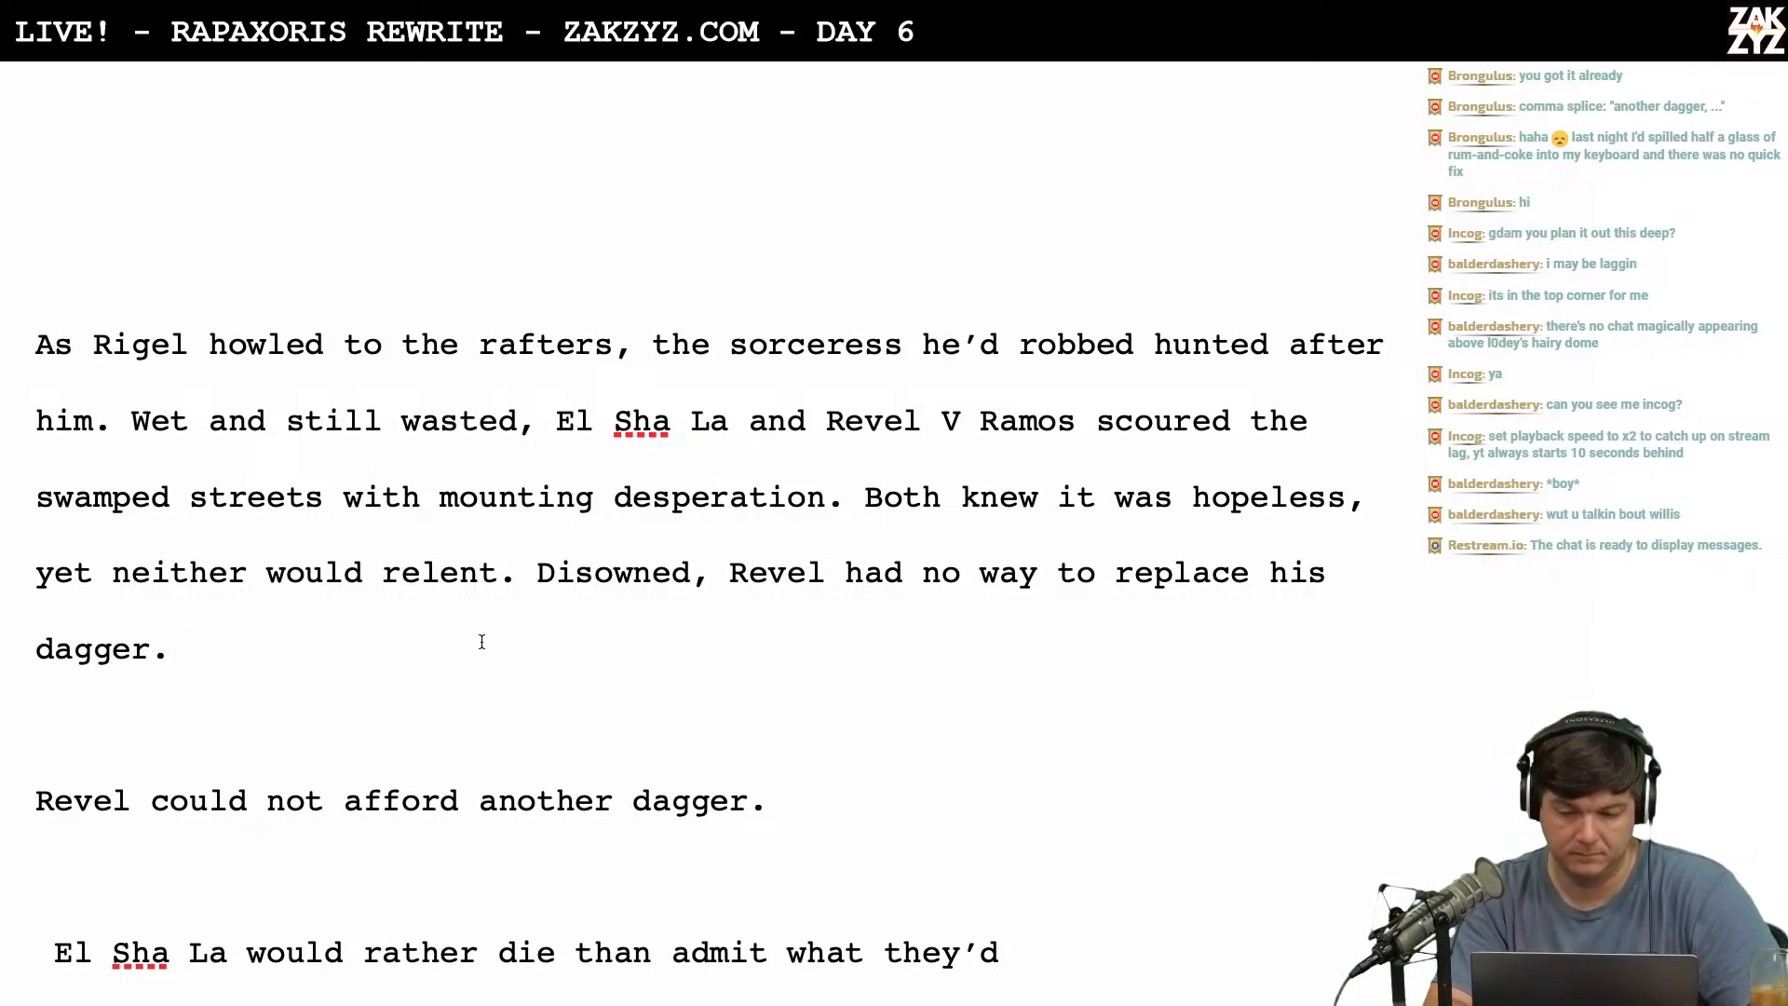
Insert "fencing" before "dagger" in the new Revel sentence and add an extra blank line below it.
{"action": "key", "text": "Left"}
{"action": "key", "text": "Left"}
{"action": "key", "text": "Left"}
{"action": "key", "text": "Left"}
{"action": "key", "text": "Left"}
{"action": "key", "text": "Left"}
{"action": "key", "text": "Left"}
{"action": "key", "text": "Left"}
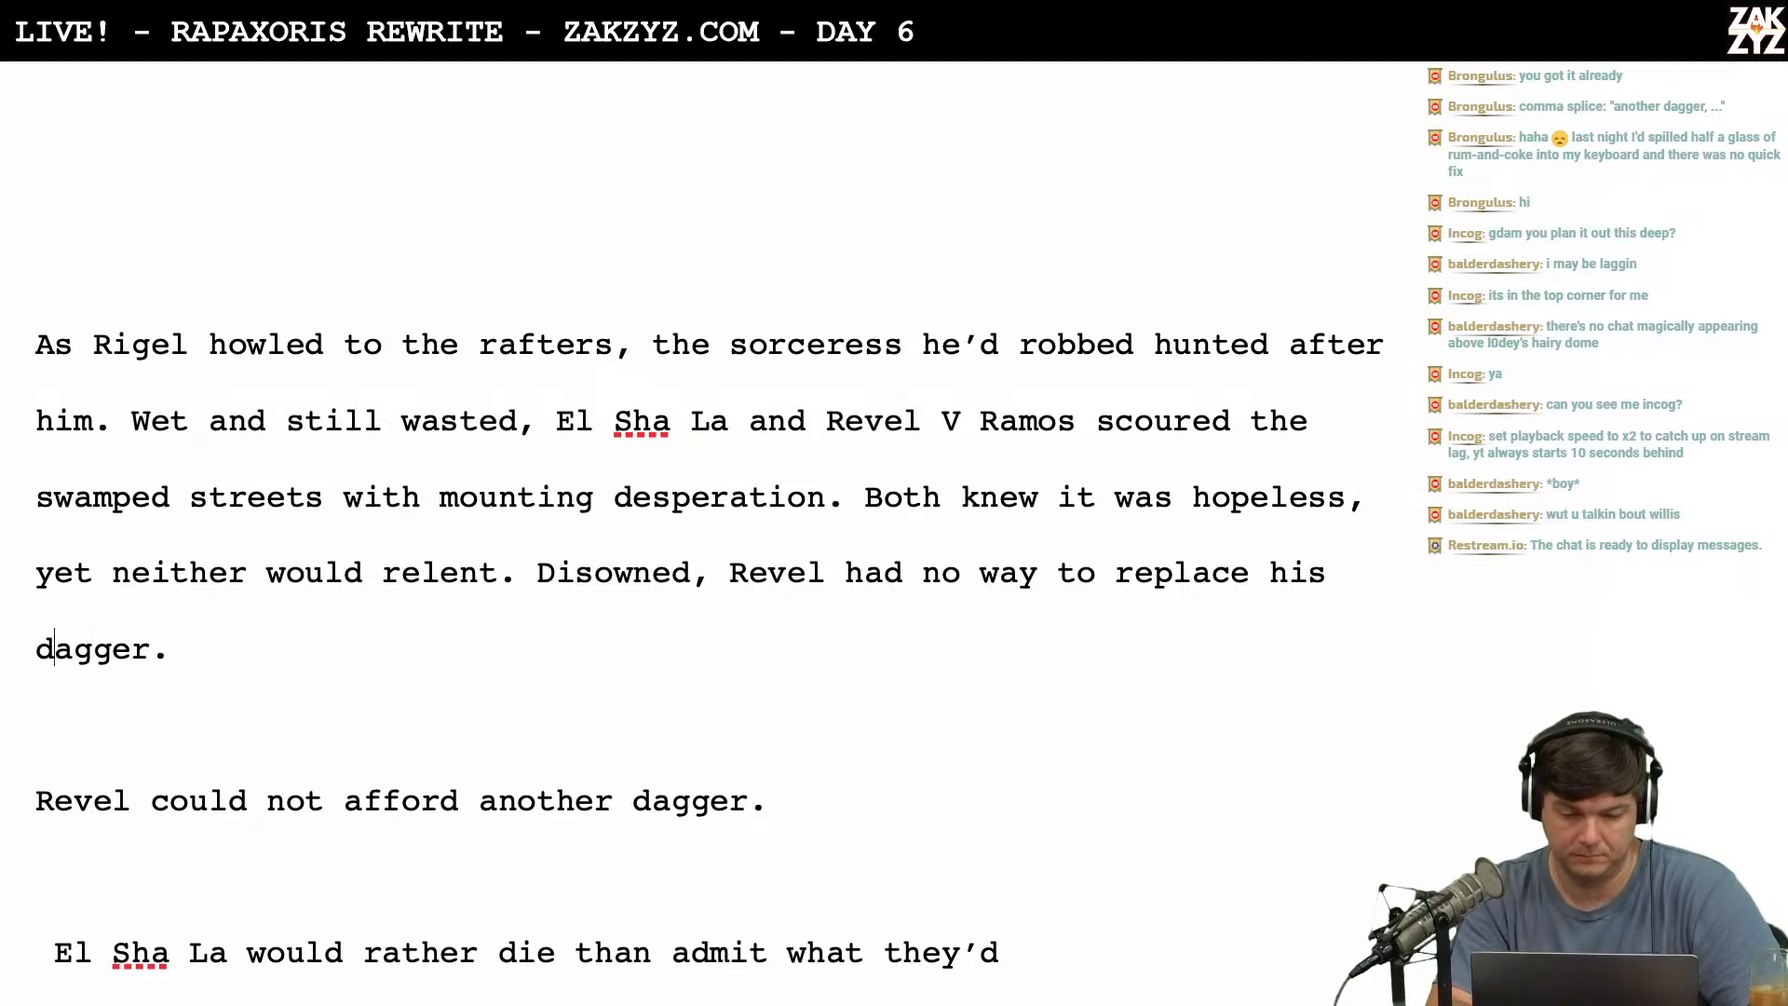
{"action": "type", "text": "fencing"}
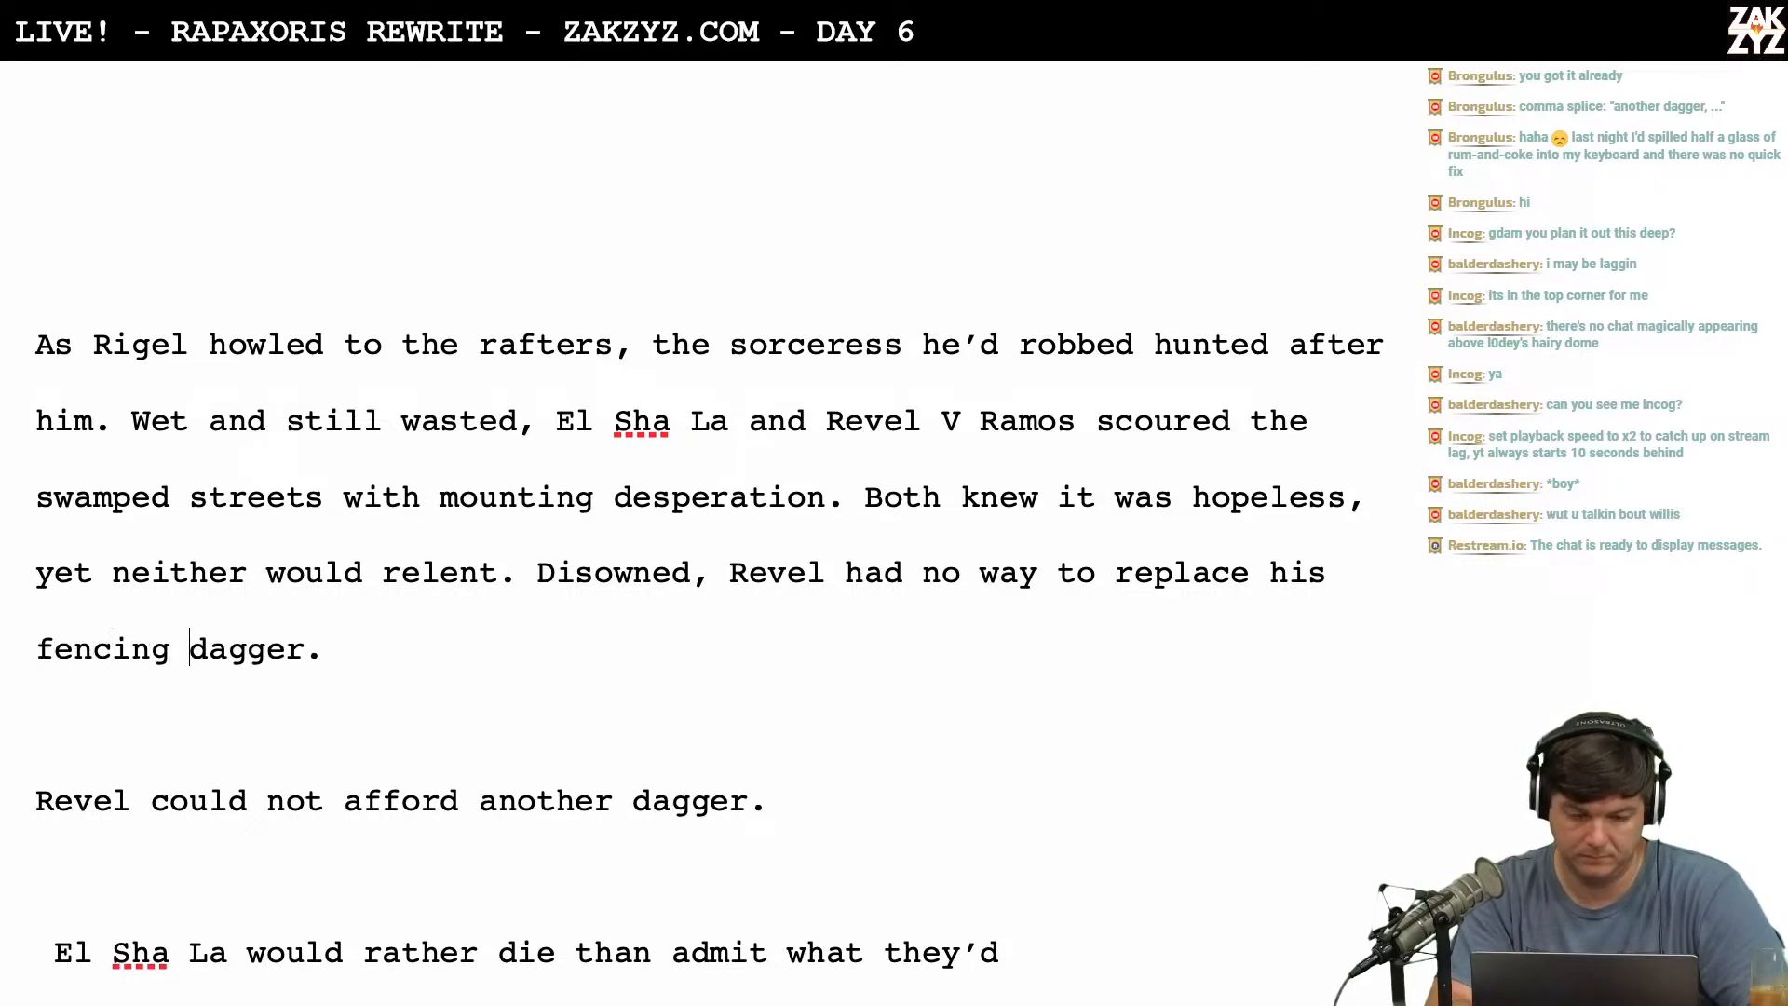
{"action": "key", "text": "Right"}
{"action": "key", "text": "Right"}
{"action": "key", "text": "Right"}
{"action": "key", "text": "Right"}
{"action": "key", "text": "Right"}
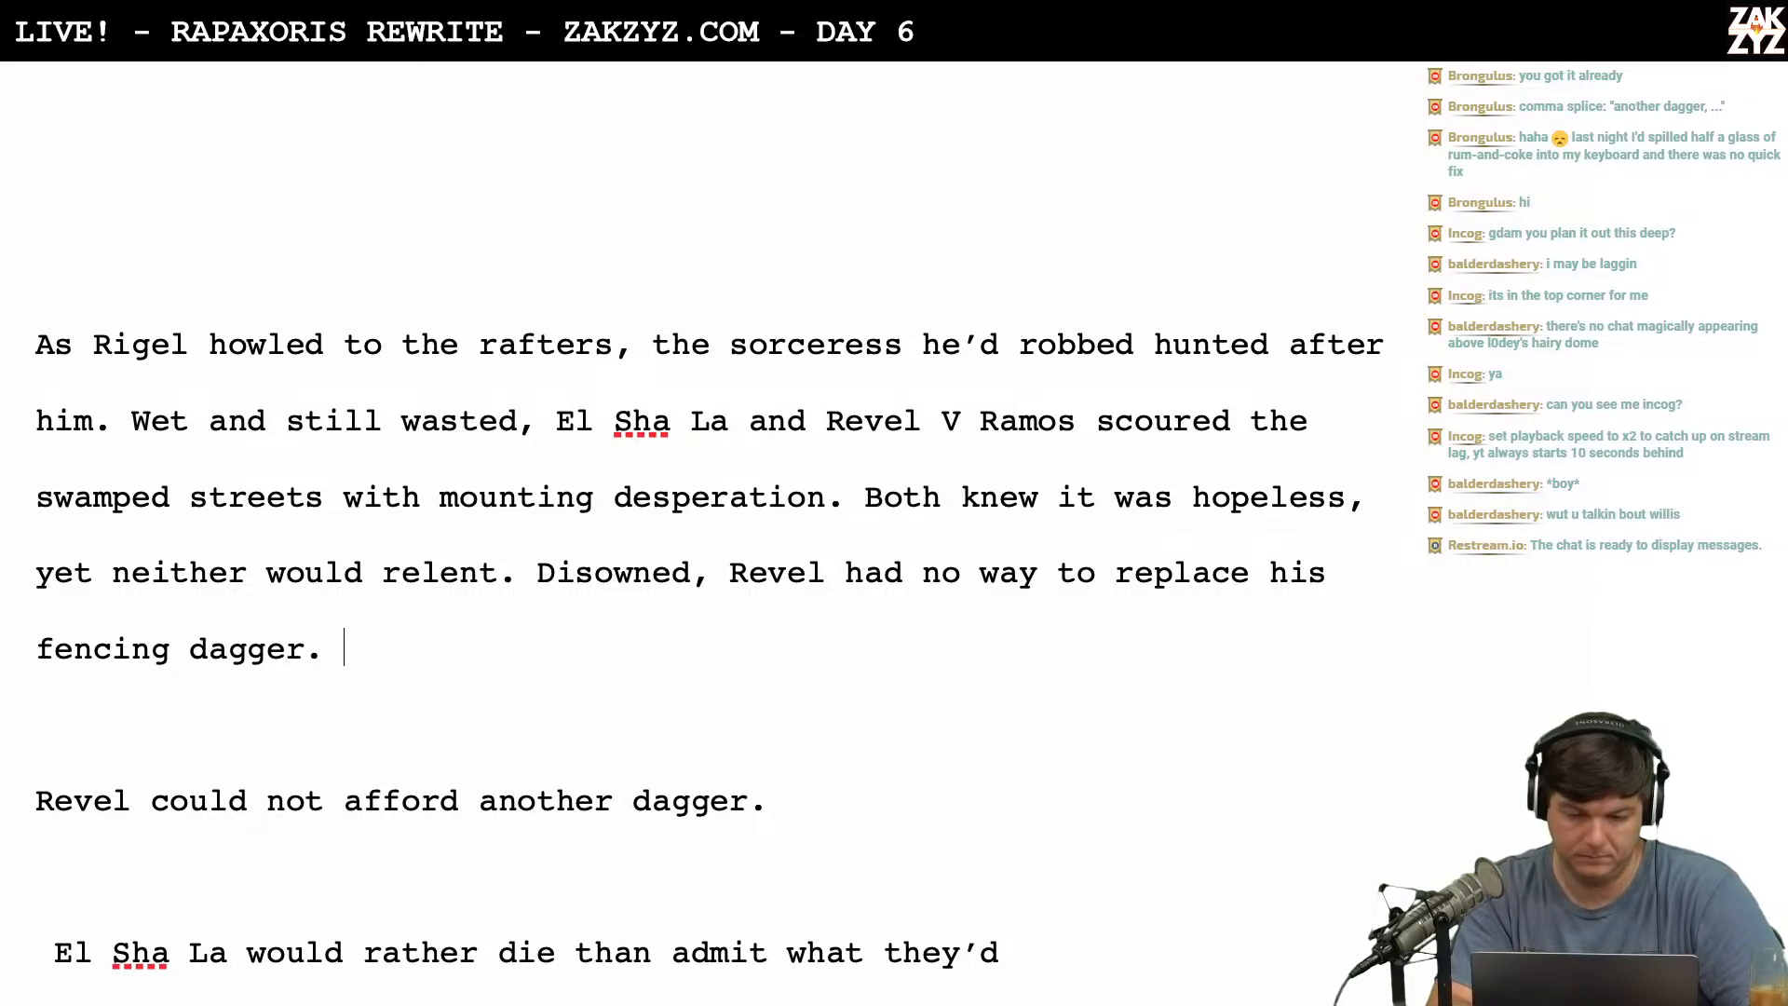
{"action": "key", "text": "Return"}
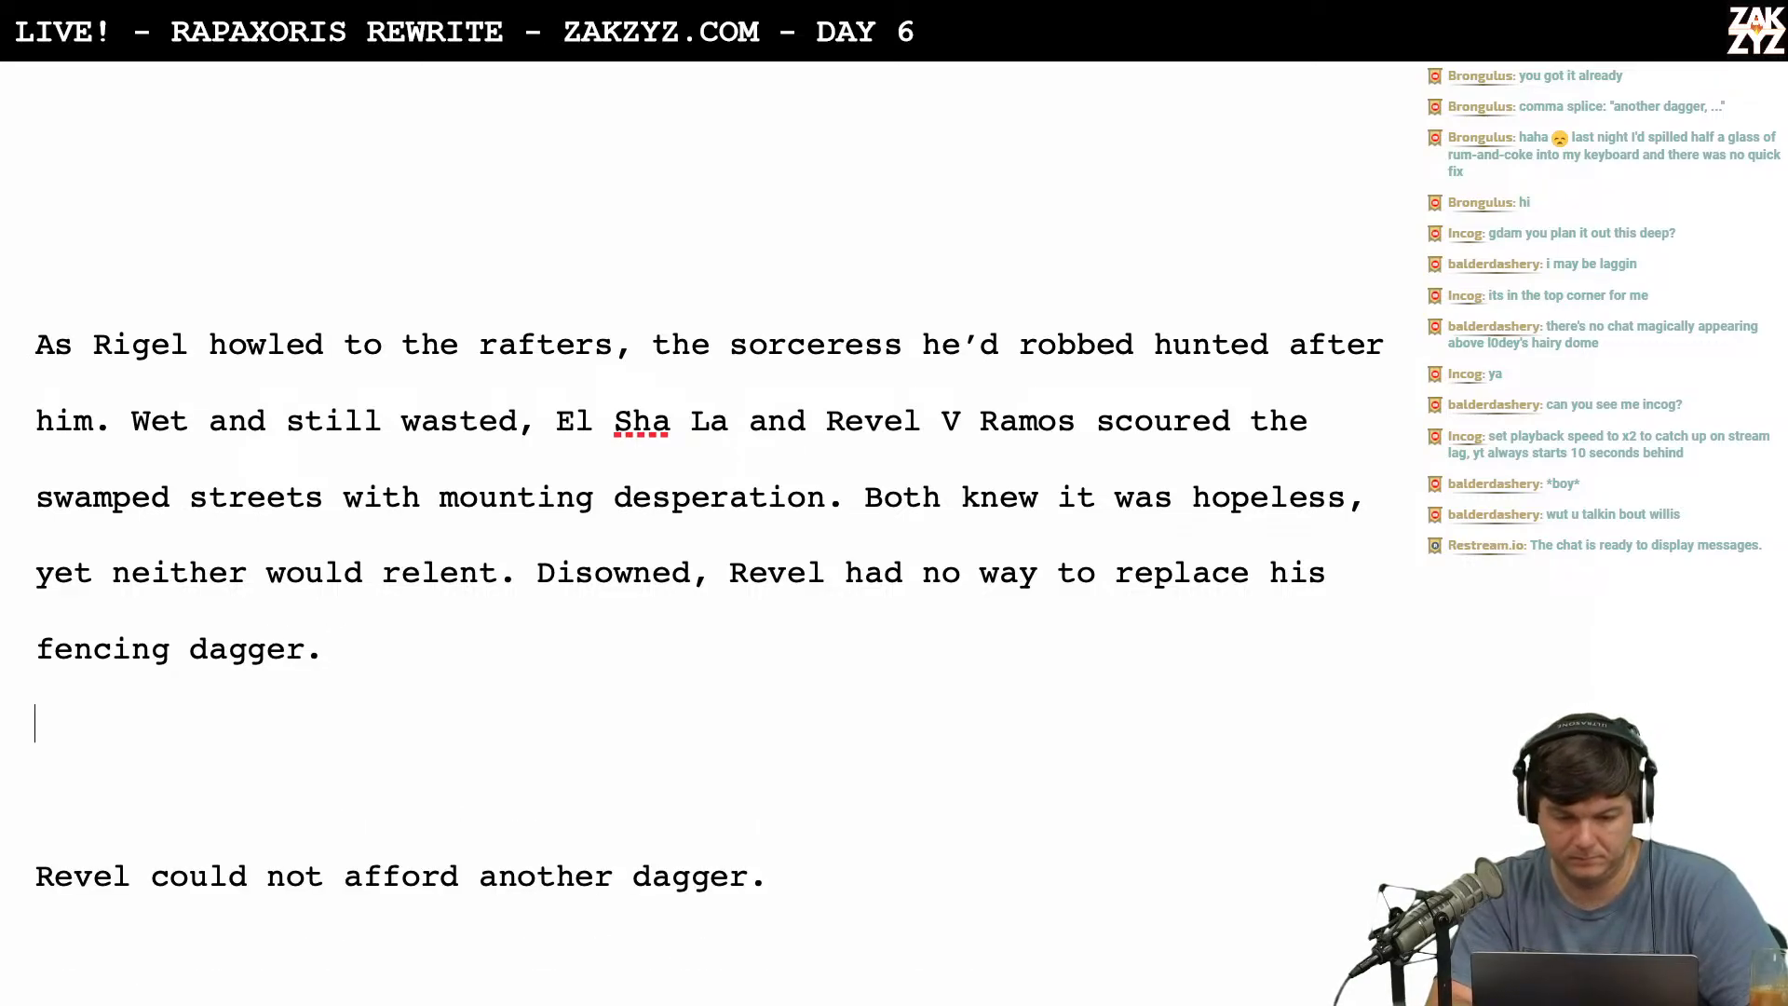
{"action": "key", "text": "Left"}
{"action": "key", "text": "Left"}
{"action": "key", "text": "Right"}
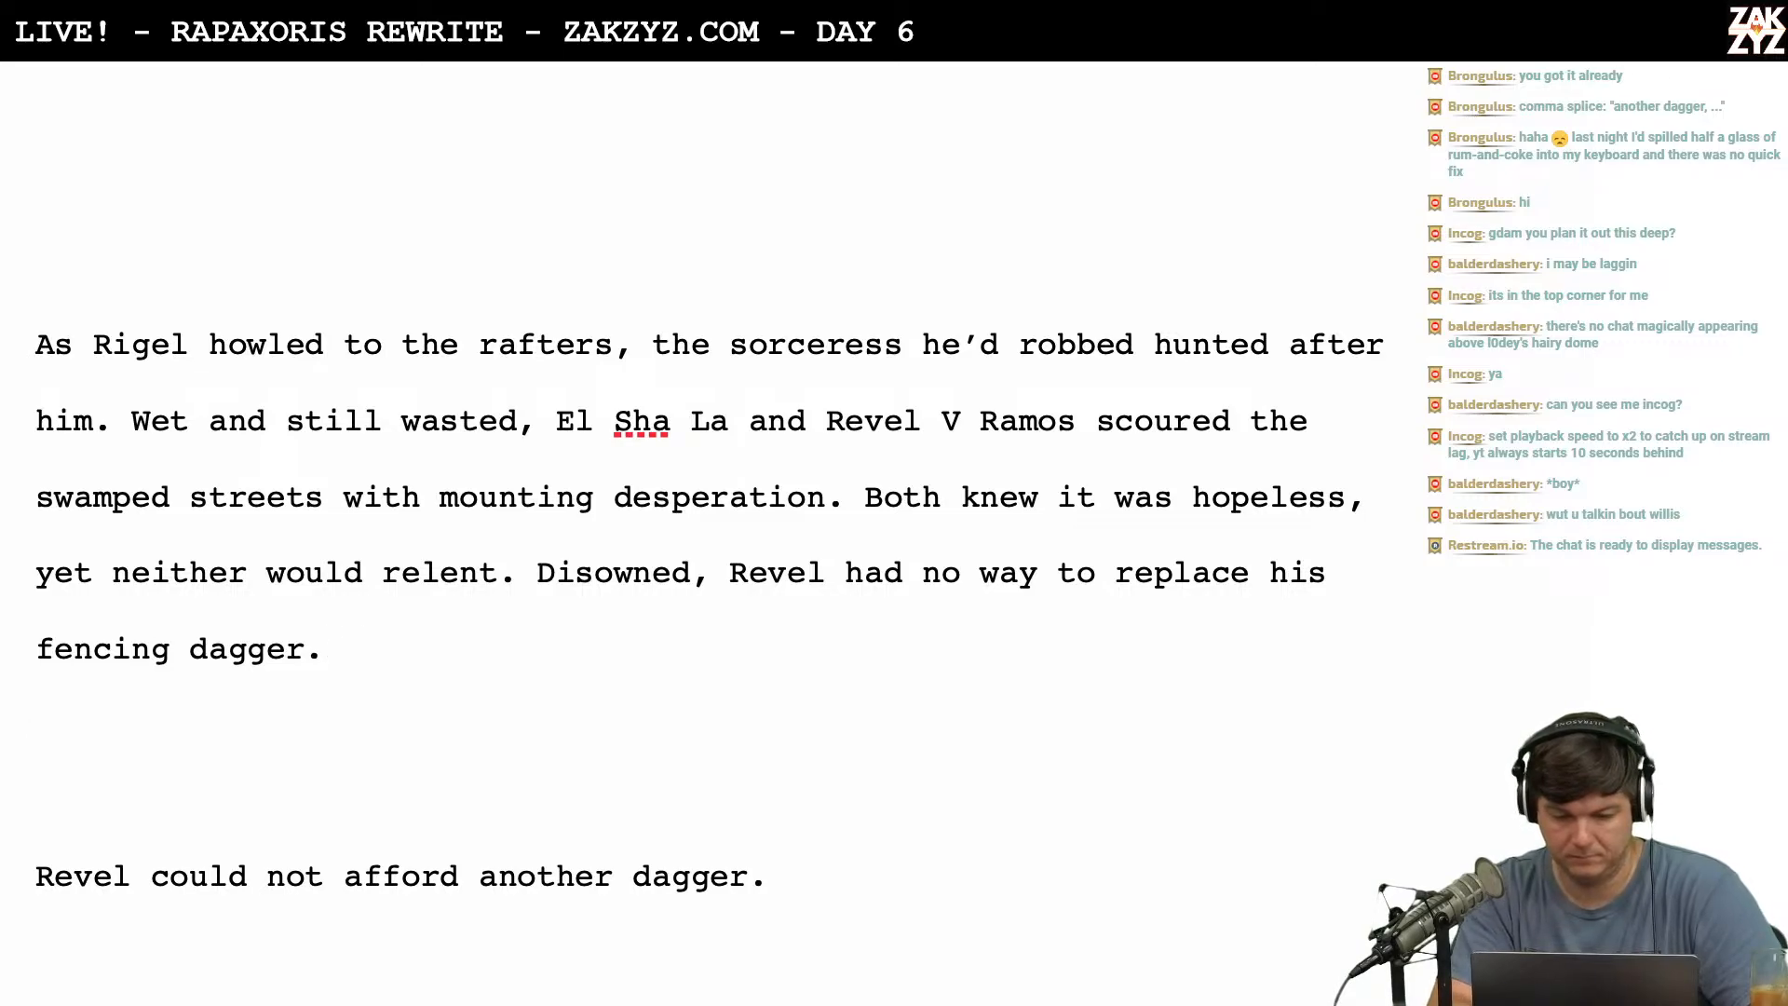
{"action": "type", "text": "Distraught,"}
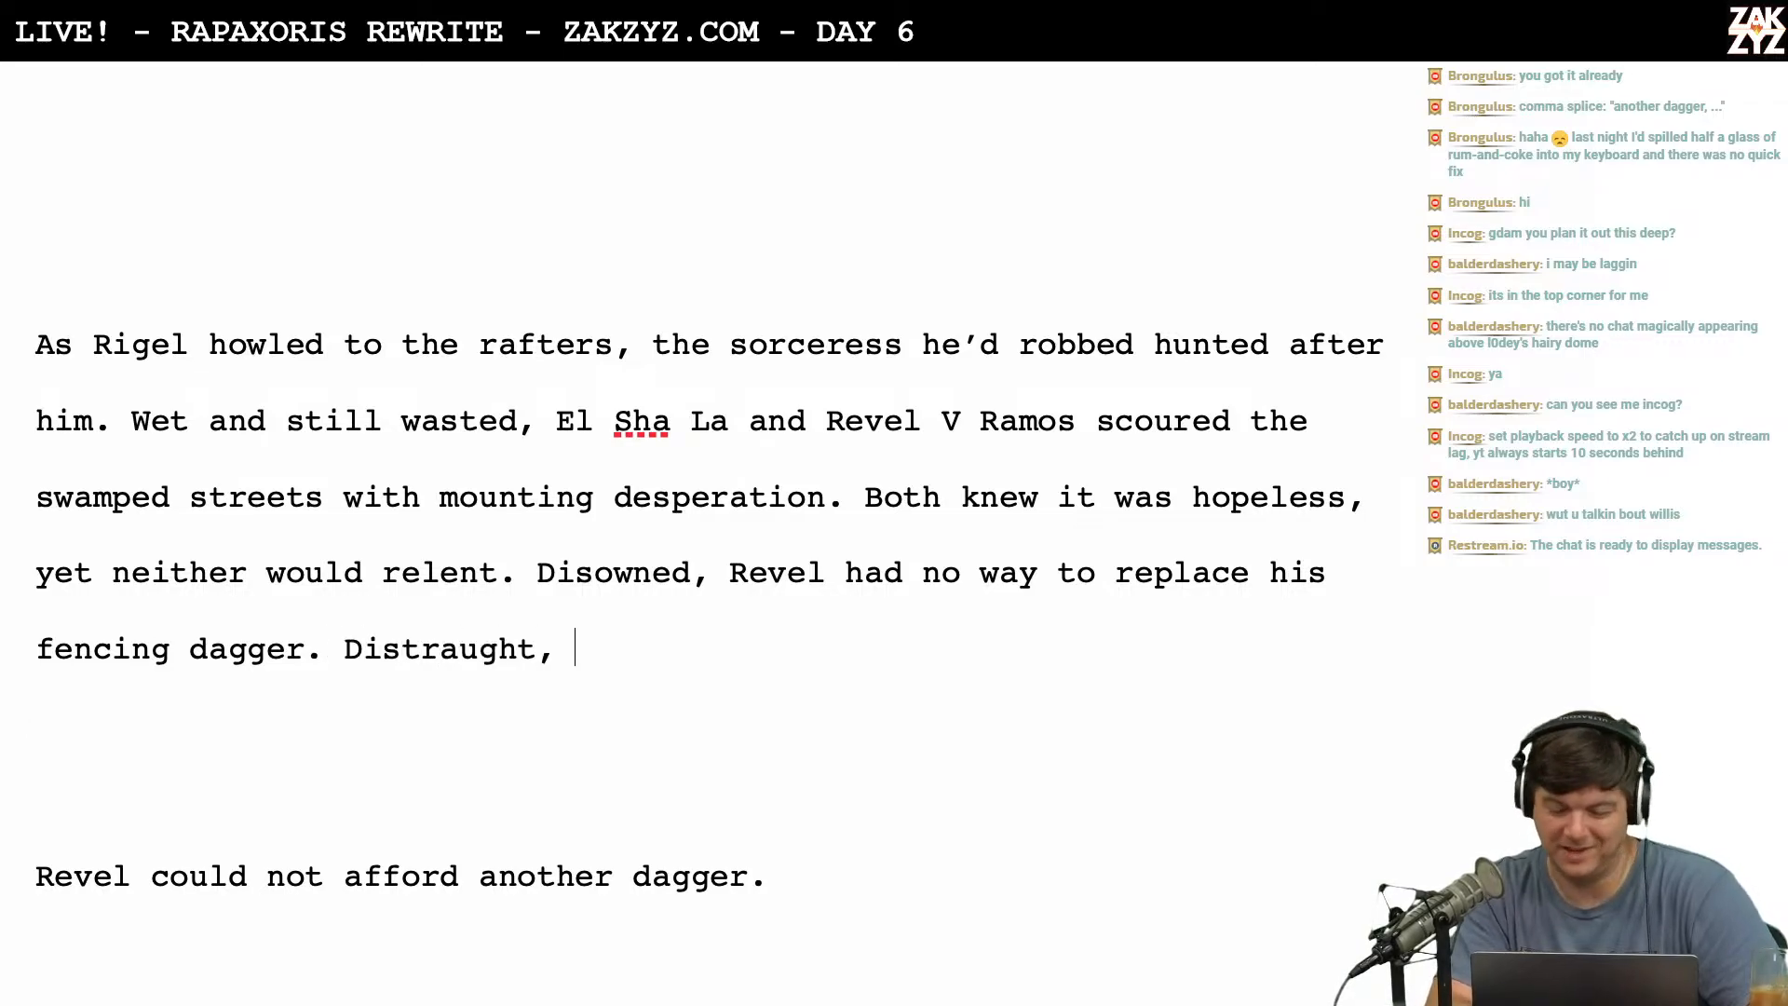
{"action": "key", "text": "BackSpace"}
{"action": "key", "text": "BackSpace"}
{"action": "key", "text": "BackSpace"}
{"action": "key", "text": "BackSpace"}
{"action": "key", "text": "BackSpace"}
{"action": "key", "text": "BackSpace"}
{"action": "key", "text": "BackSpace"}
{"action": "key", "text": "BackSpace"}
{"action": "key", "text": "BackSpace"}
{"action": "key", "text": "BackSpace"}
{"action": "key", "text": "BackSpace"}
{"action": "key", "text": "BackSpace"}
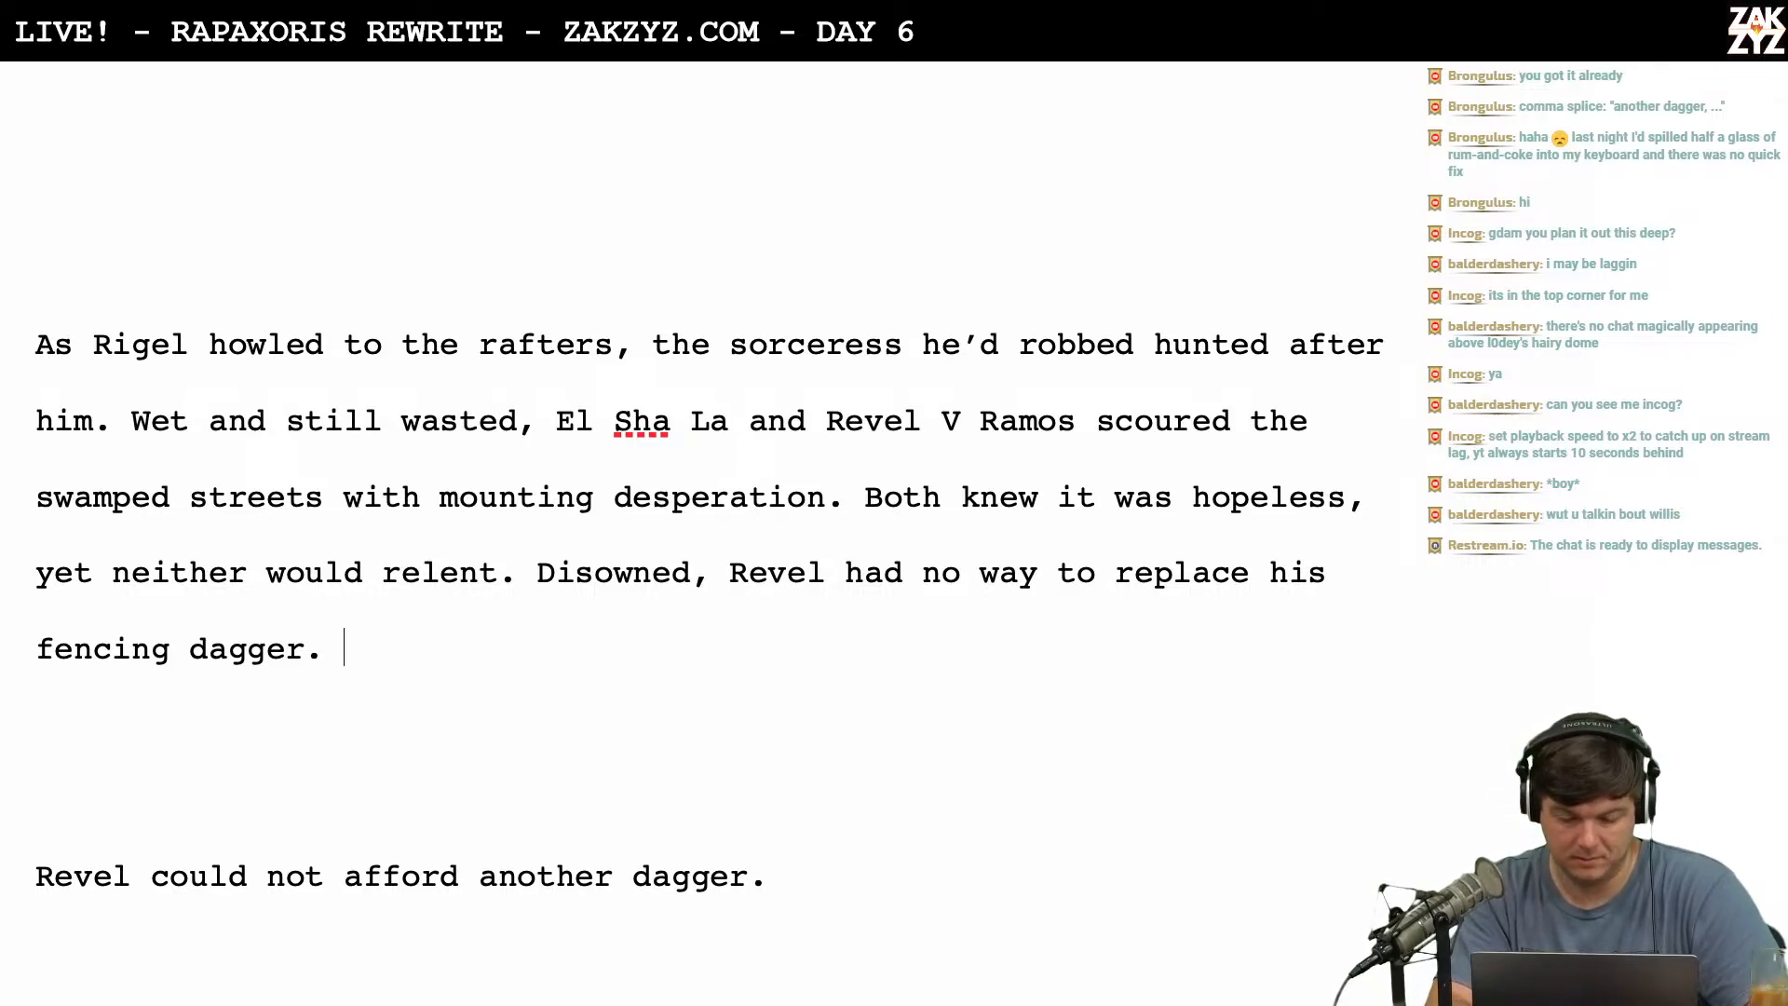
Begin a new sentence after "fencing dagger." reading "El Sha La would rather die than".
{"action": "type", "text": "El S"}
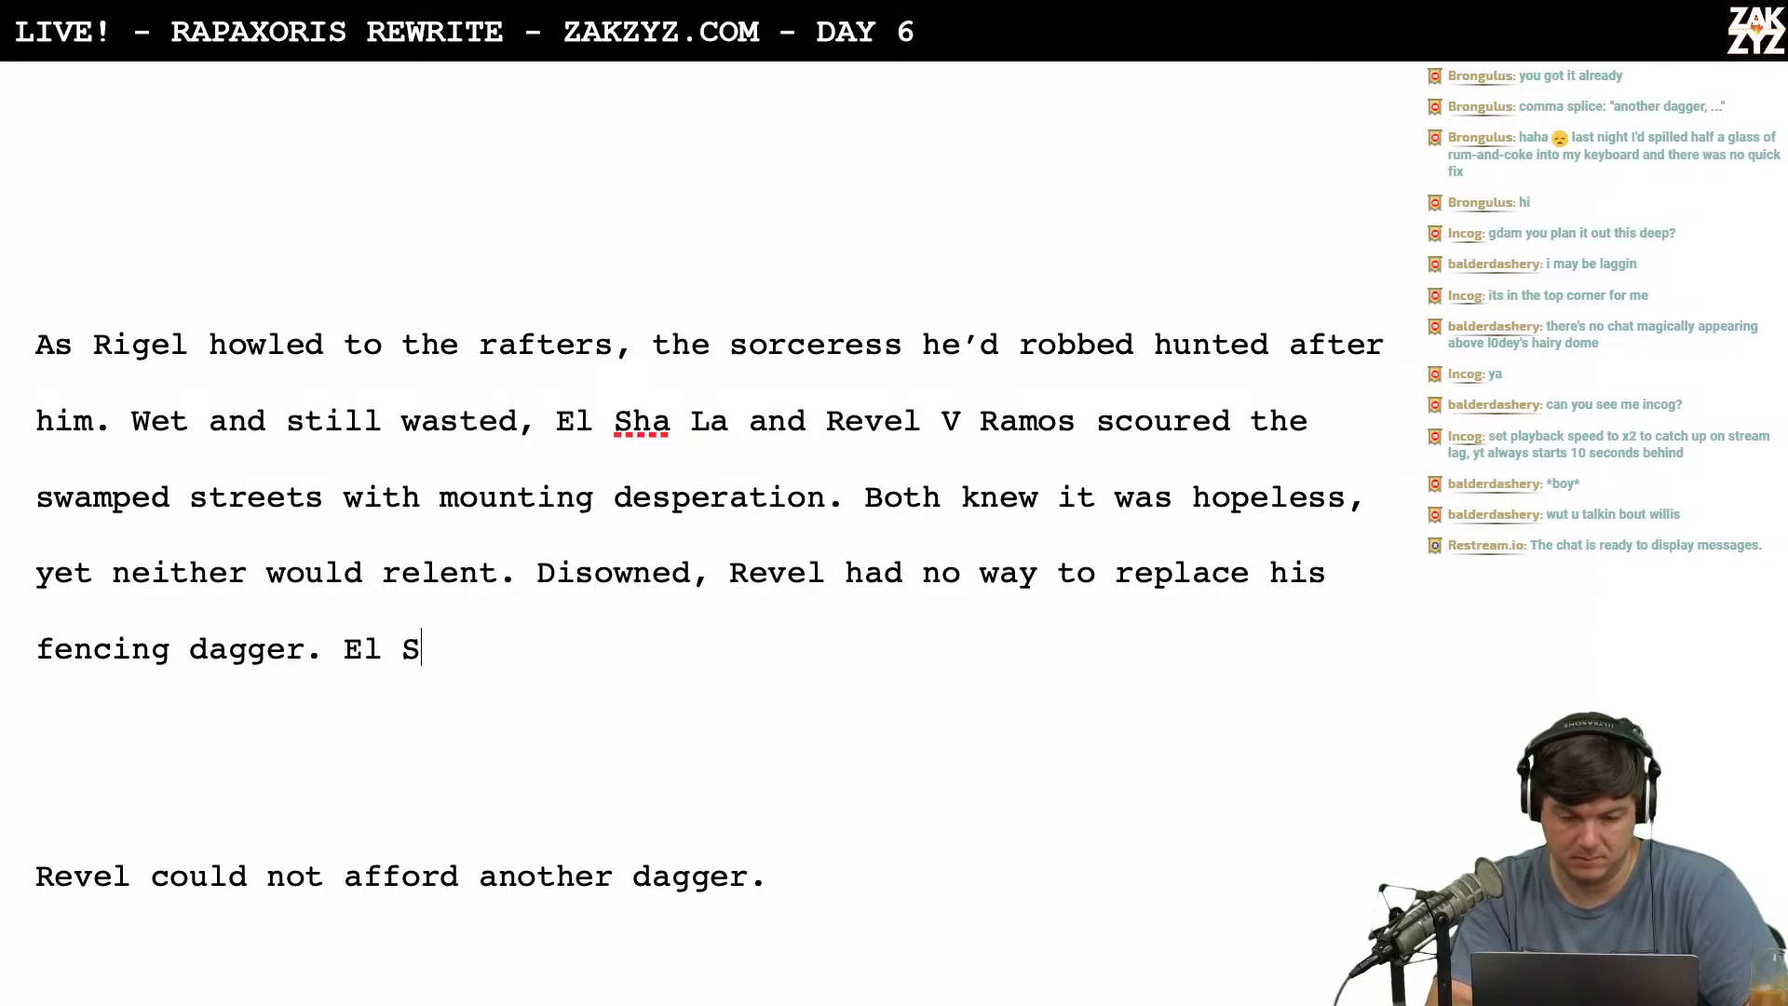
{"action": "type", "text": "ha La would r"}
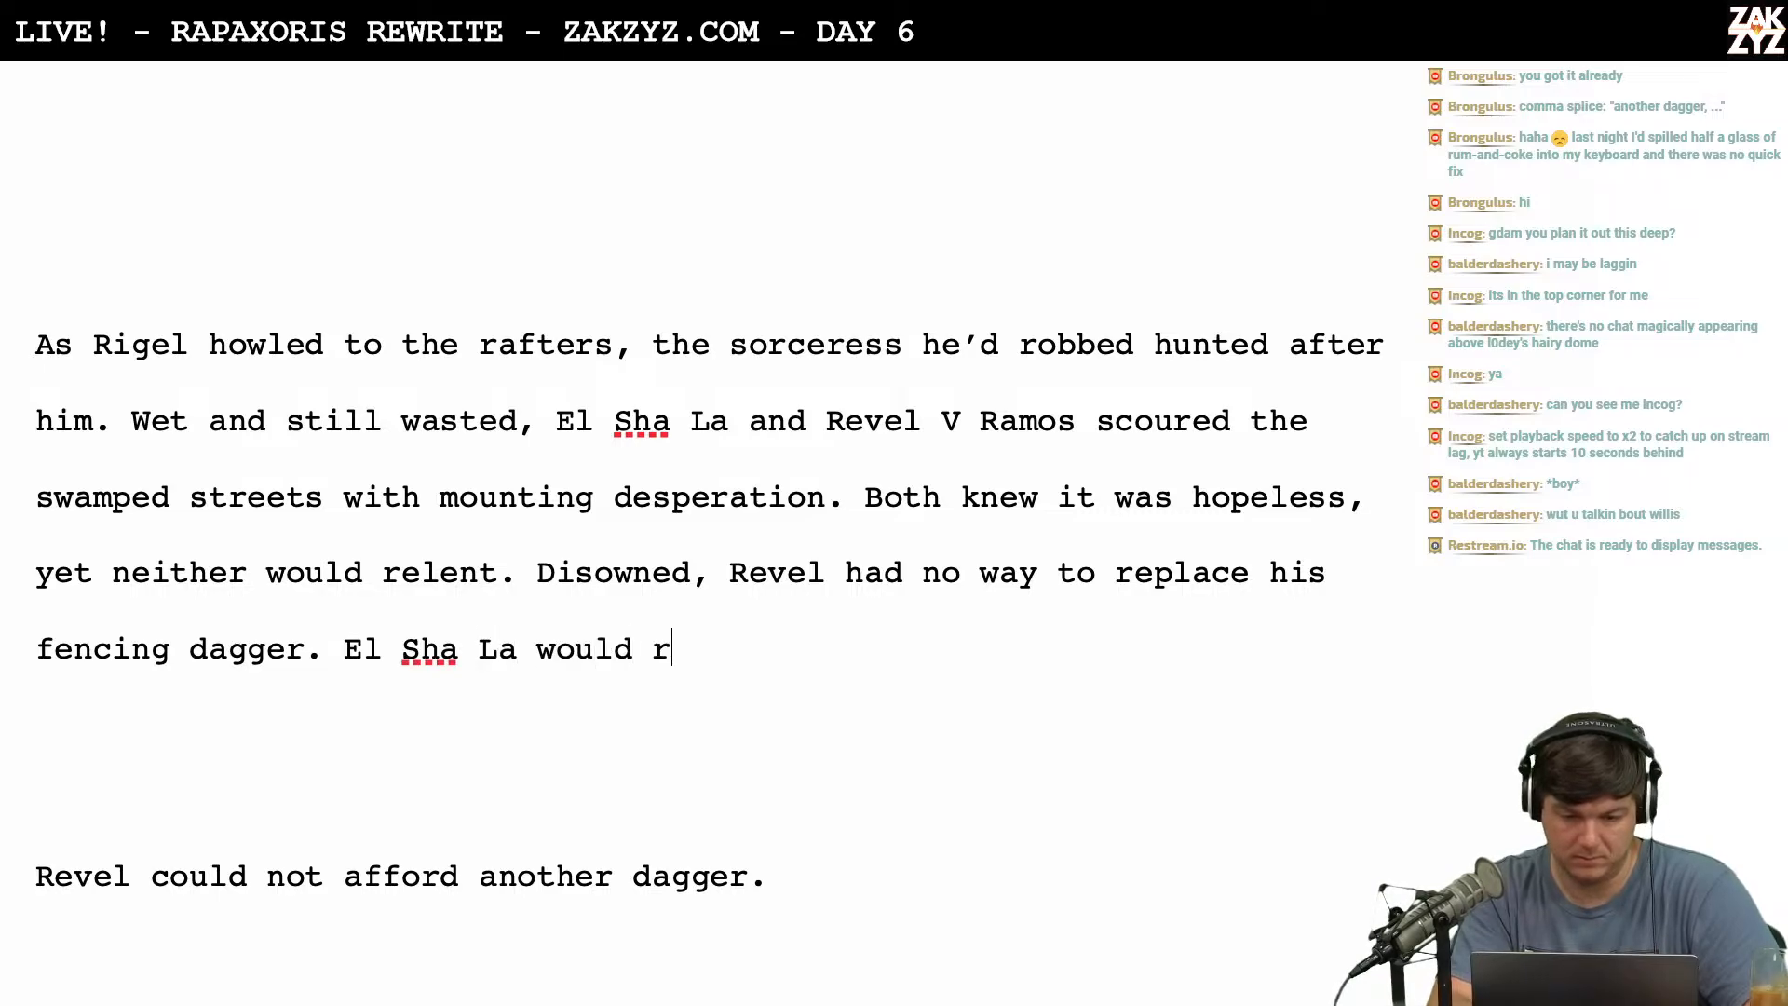
{"action": "type", "text": "ather die than "}
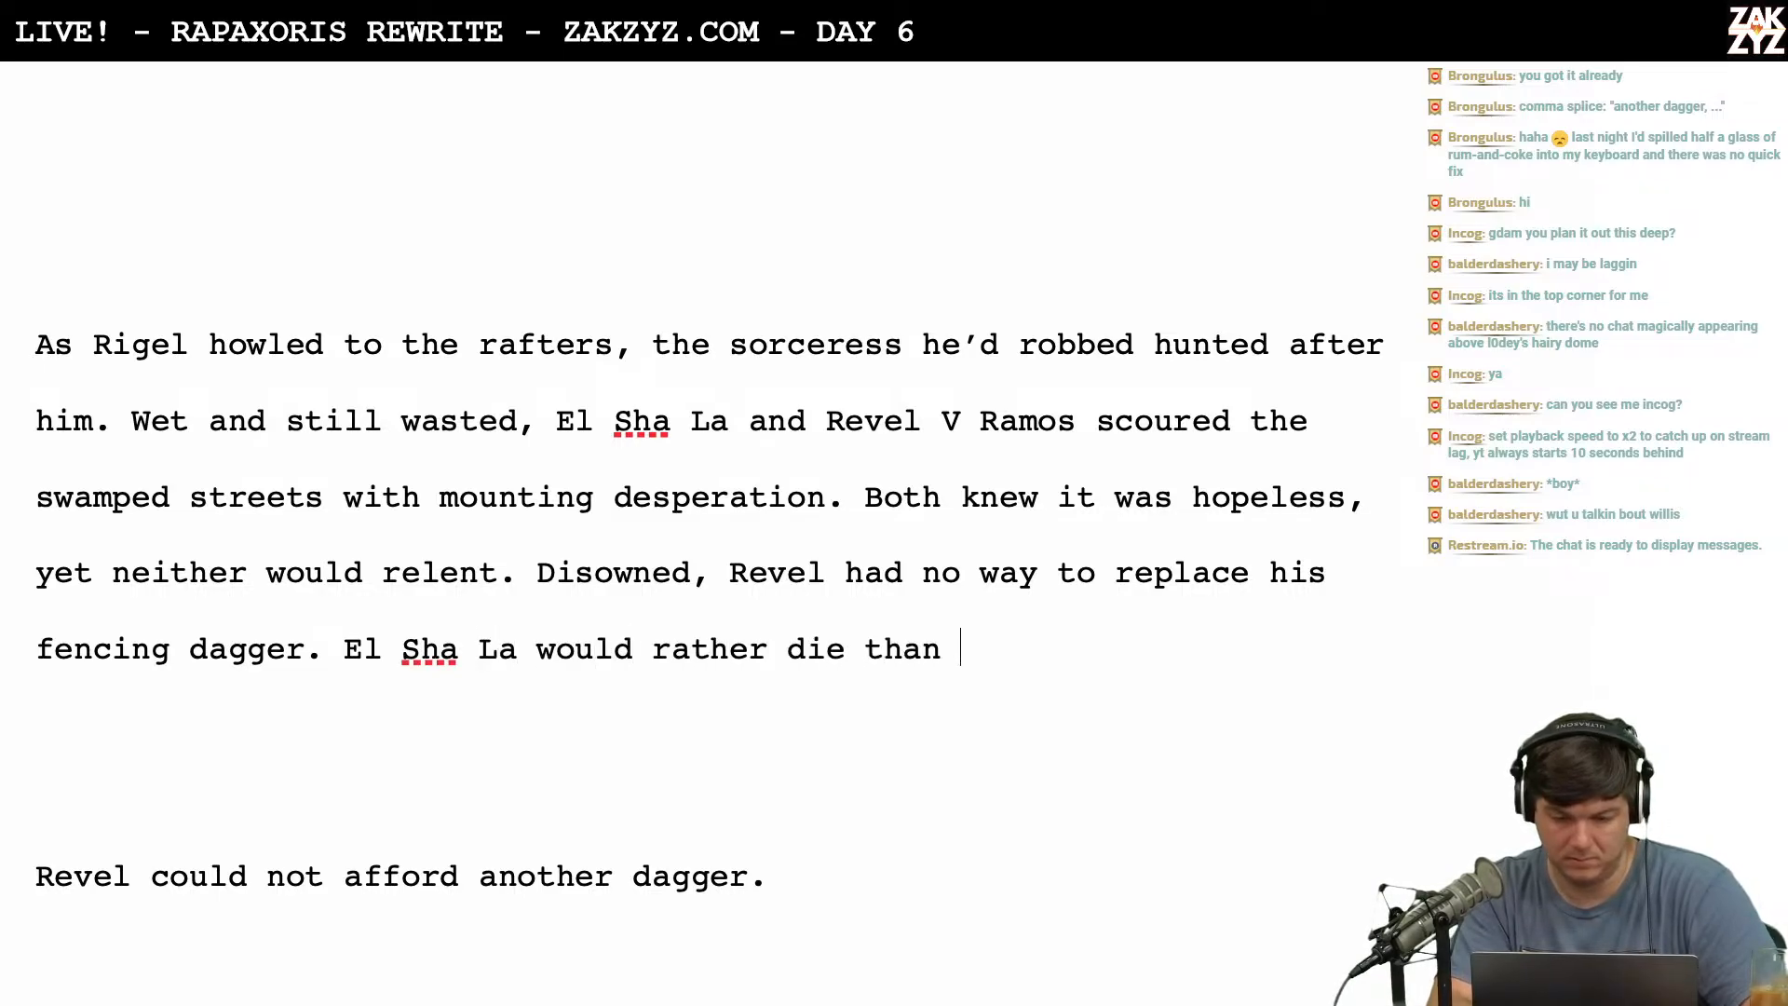
{"action": "type", "text": "explain to"}
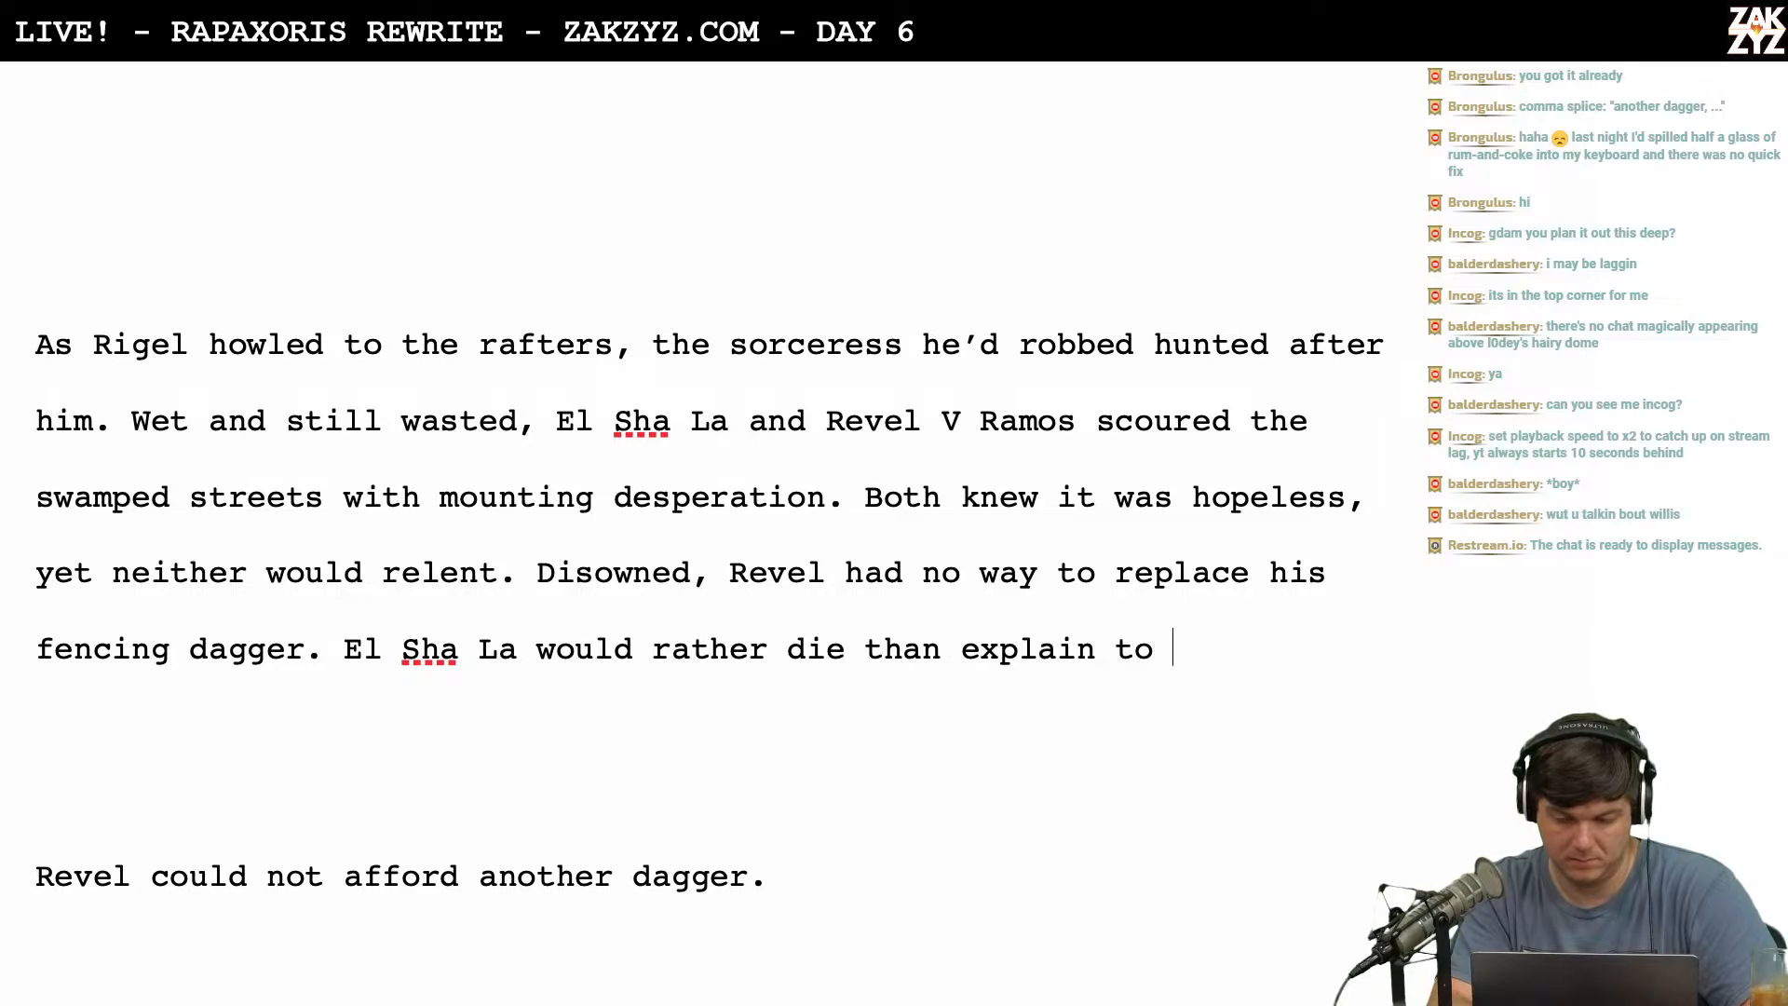
{"action": "key", "text": "BackSpace"}
{"action": "key", "text": "BackSpace"}
{"action": "key", "text": "BackSpace"}
{"action": "key", "text": "BackSpace"}
{"action": "key", "text": "BackSpace"}
{"action": "key", "text": "BackSpace"}
{"action": "key", "text": "BackSpace"}
{"action": "key", "text": "BackSpace"}
{"action": "key", "text": "BackSpace"}
{"action": "key", "text": "BackSpace"}
{"action": "key", "text": "BackSpace"}
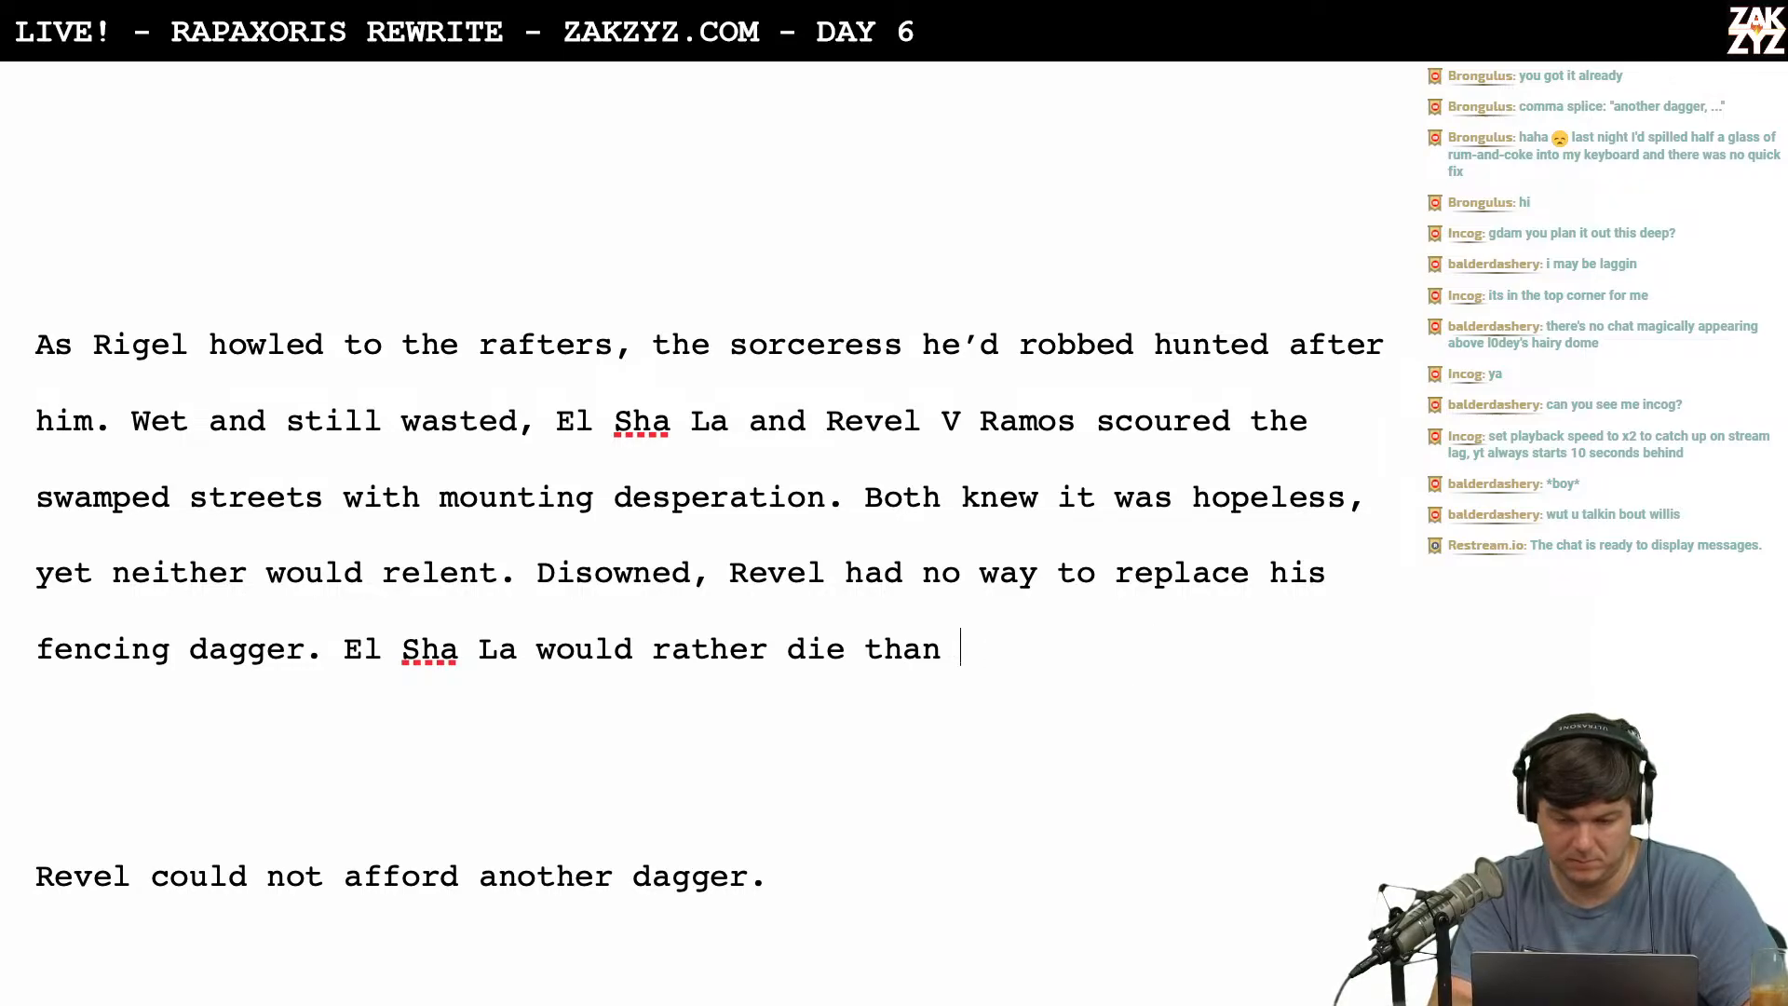
Continue the sentence after "would rather die than" with "to explain how she'd lost".
{"action": "type", "text": "to expali"}
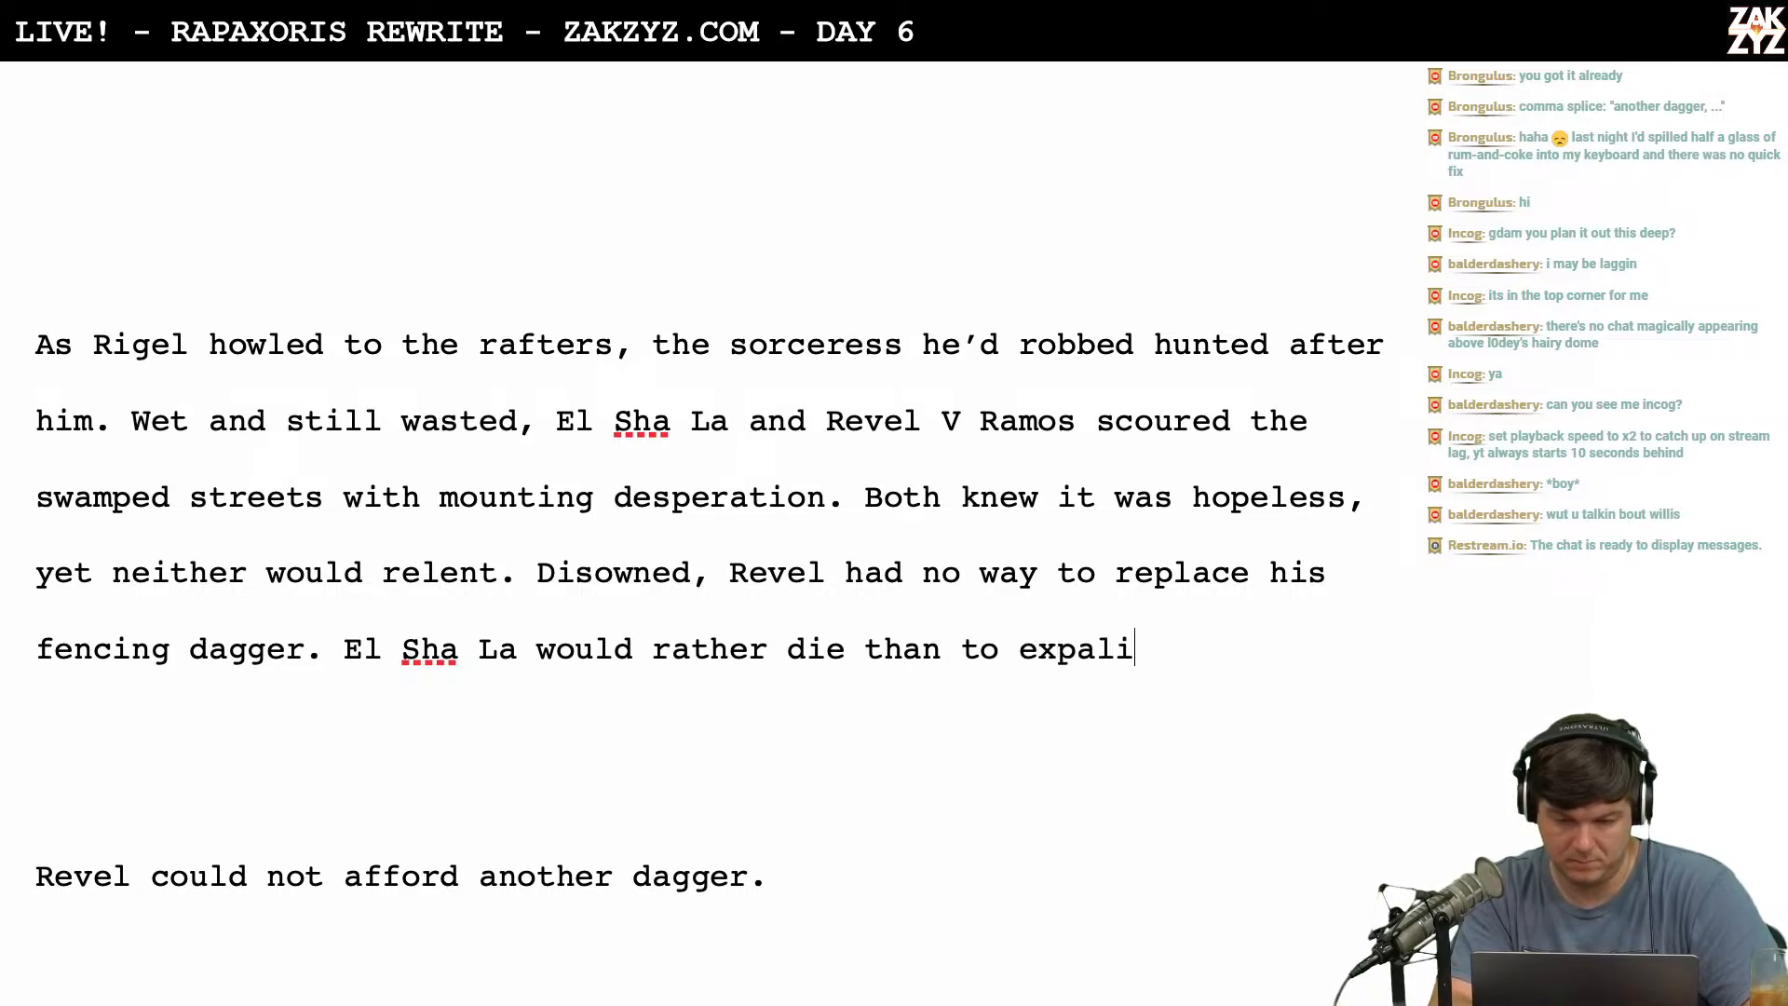
{"action": "key", "text": "BackSpace"}
{"action": "key", "text": "BackSpace"}
{"action": "key", "text": "BackSpace"}
{"action": "type", "text": "lain to h"}
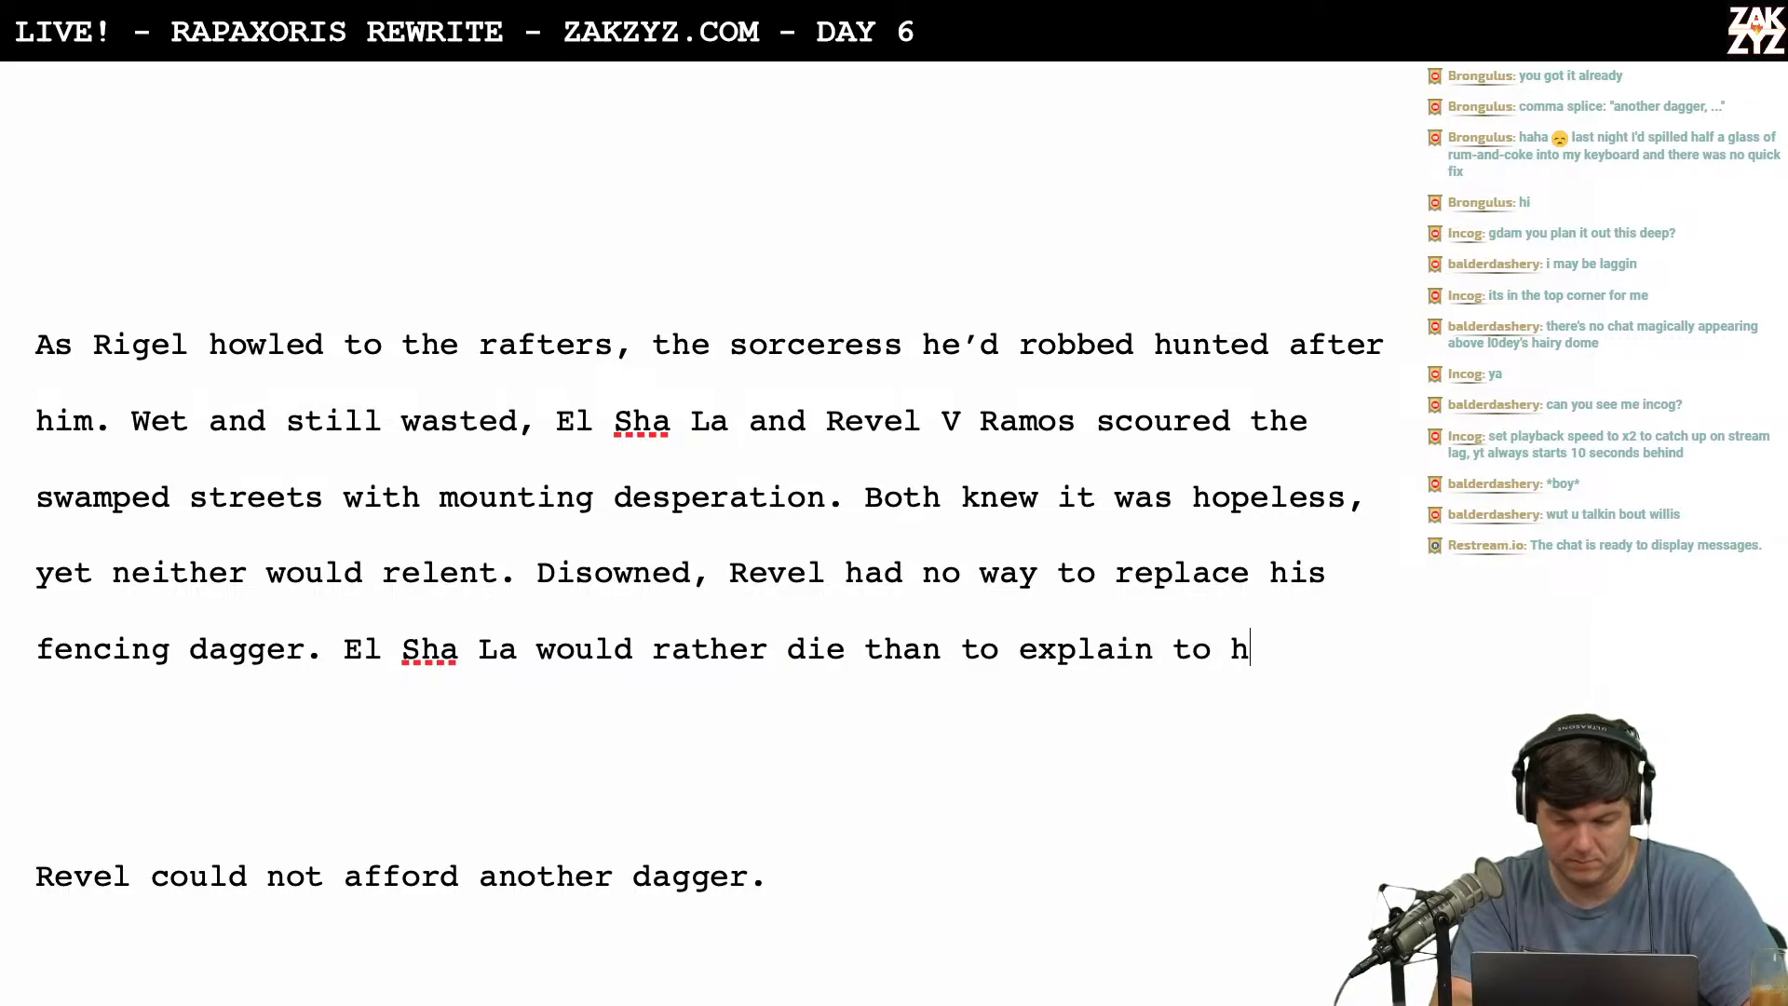
{"action": "key", "text": "BackSpace"}
{"action": "key", "text": "BackSpace"}
{"action": "key", "text": "BackSpace"}
{"action": "key", "text": "BackSpace"}
{"action": "type", "text": "how she'd lost "}
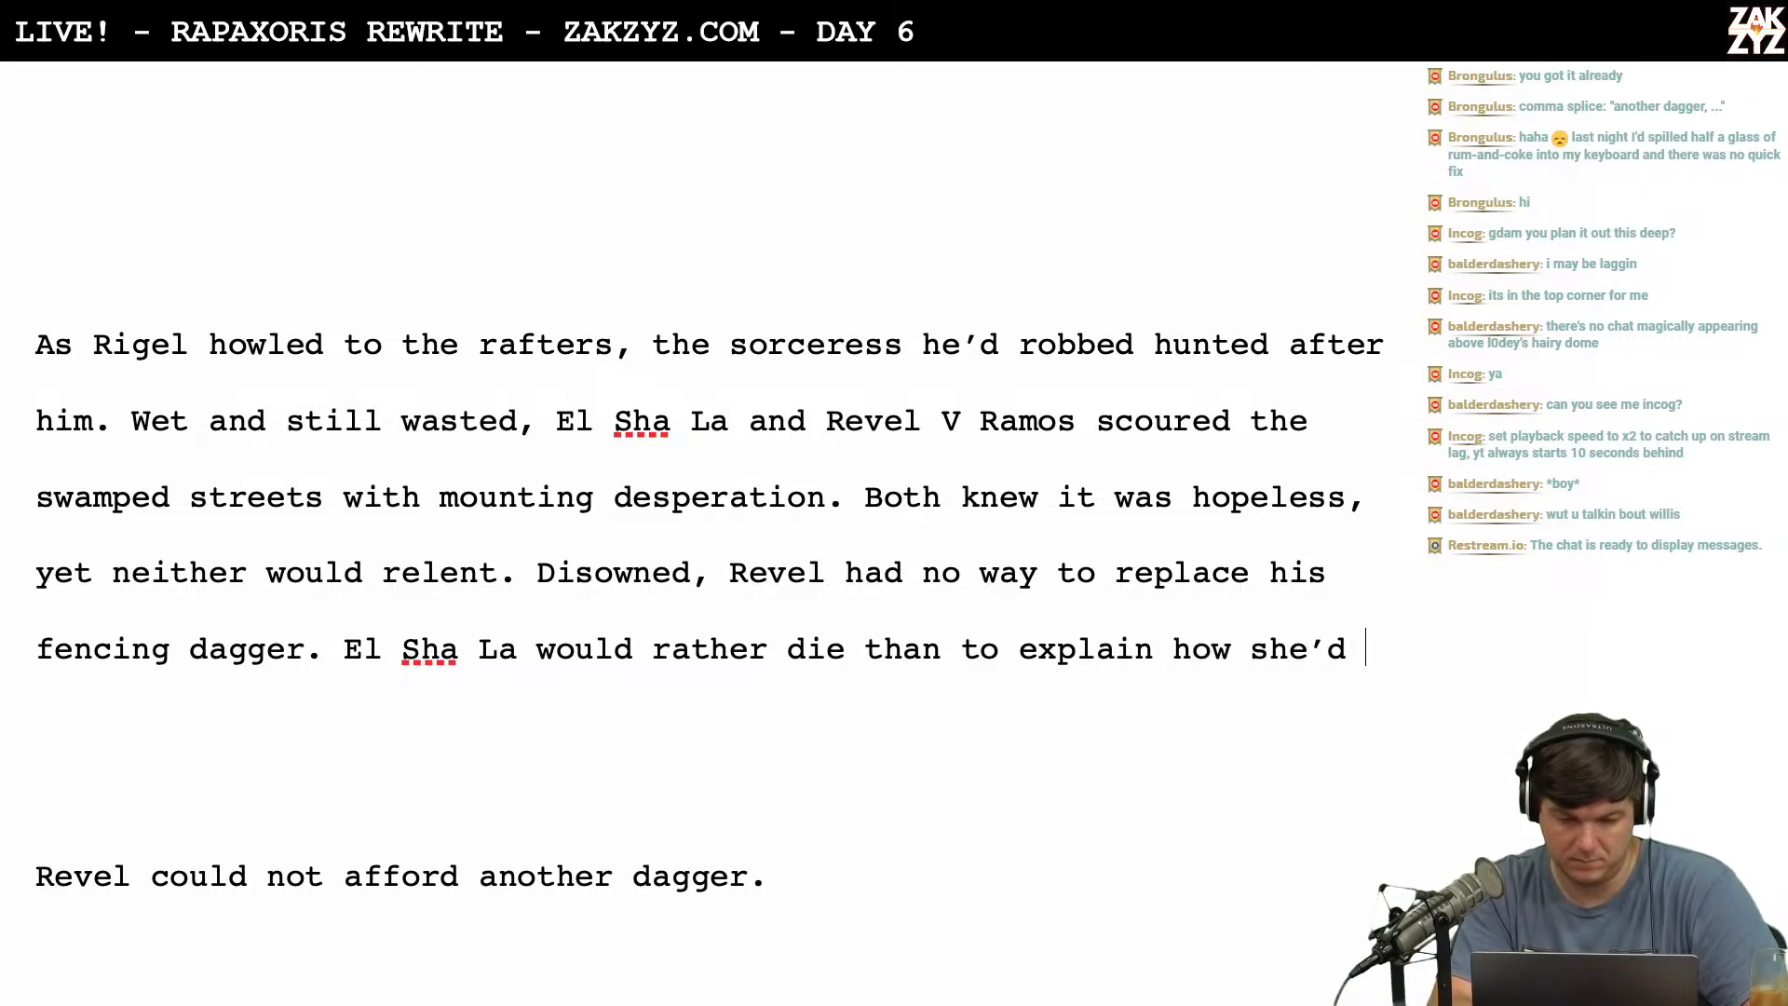
Delete the wording "to explain how she'd lost the Gate o" after "El Sha La would rather die than".
{"action": "type", "text": "the Gate of"}
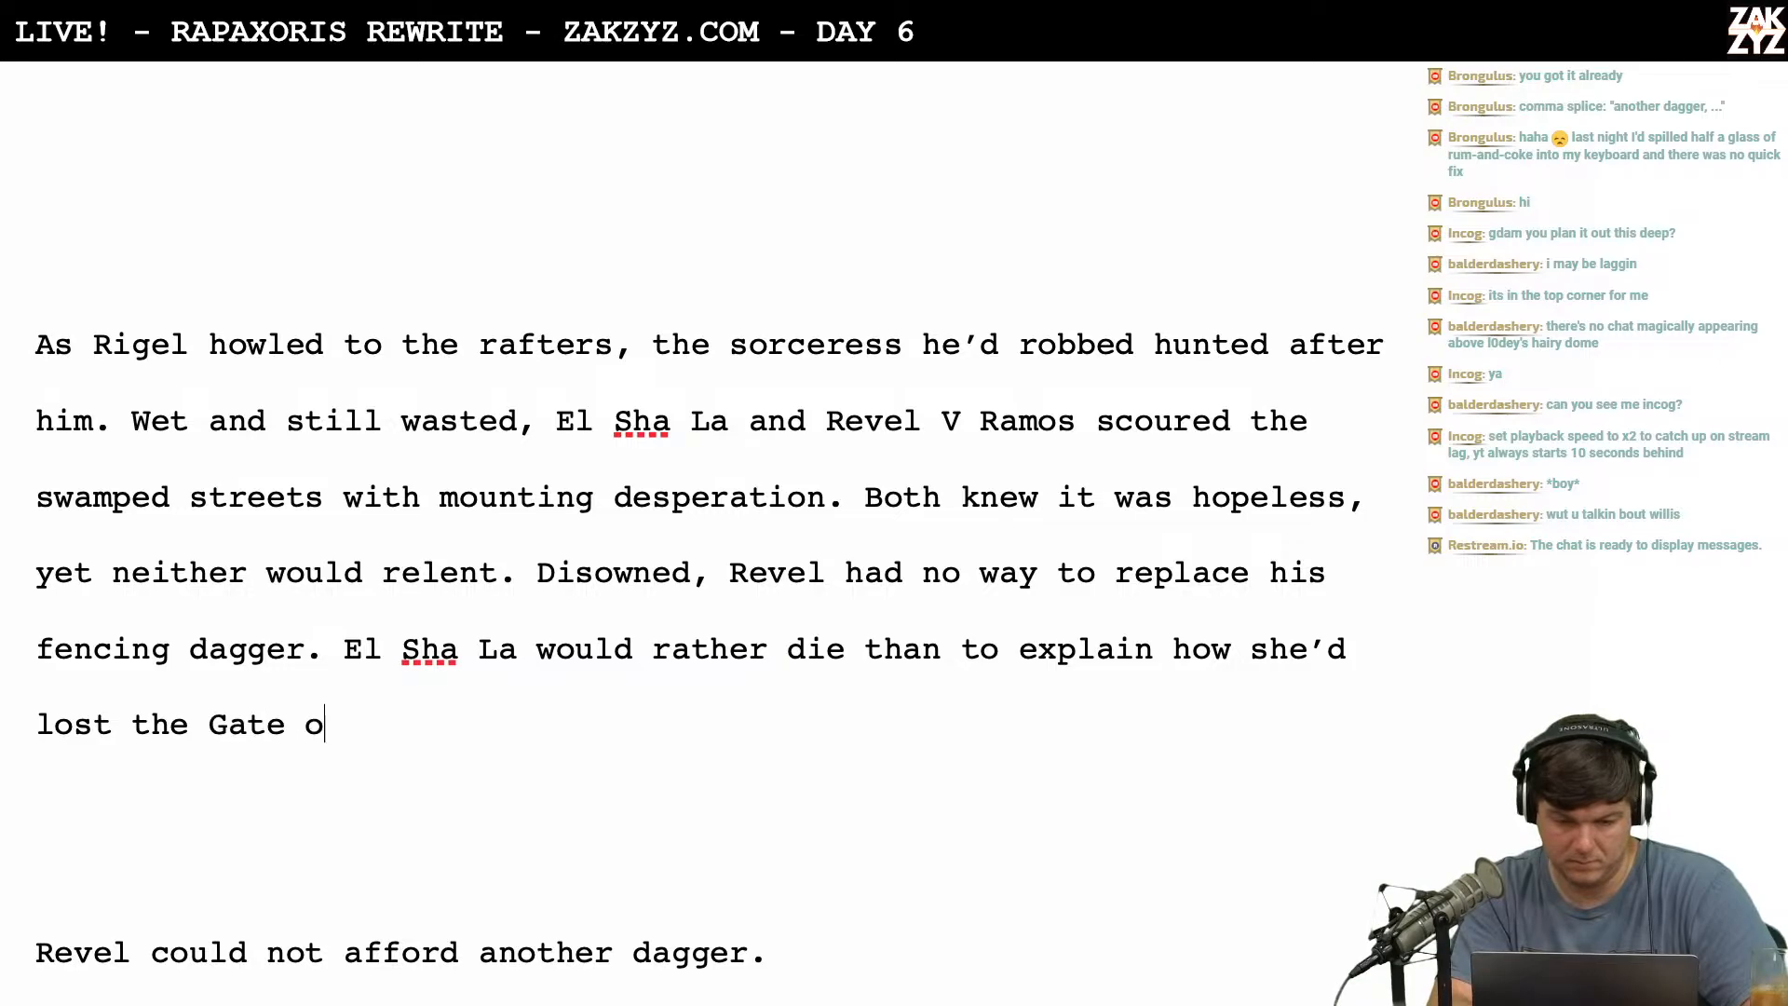
{"action": "key", "text": "BackSpace"}
{"action": "key", "text": "BackSpace"}
{"action": "key", "text": "BackSpace"}
{"action": "key", "text": "BackSpace"}
{"action": "key", "text": "BackSpace"}
{"action": "key", "text": "BackSpace"}
{"action": "key", "text": "BackSpace"}
{"action": "key", "text": "BackSpace"}
{"action": "key", "text": "BackSpace"}
{"action": "key", "text": "BackSpace"}
{"action": "key", "text": "BackSpace"}
{"action": "key", "text": "BackSpace"}
{"action": "key", "text": "BackSpace"}
{"action": "key", "text": "BackSpace"}
{"action": "key", "text": "BackSpace"}
{"action": "key", "text": "BackSpace"}
{"action": "key", "text": "BackSpace"}
{"action": "key", "text": "BackSpace"}
{"action": "key", "text": "BackSpace"}
{"action": "key", "text": "BackSpace"}
{"action": "key", "text": "BackSpace"}
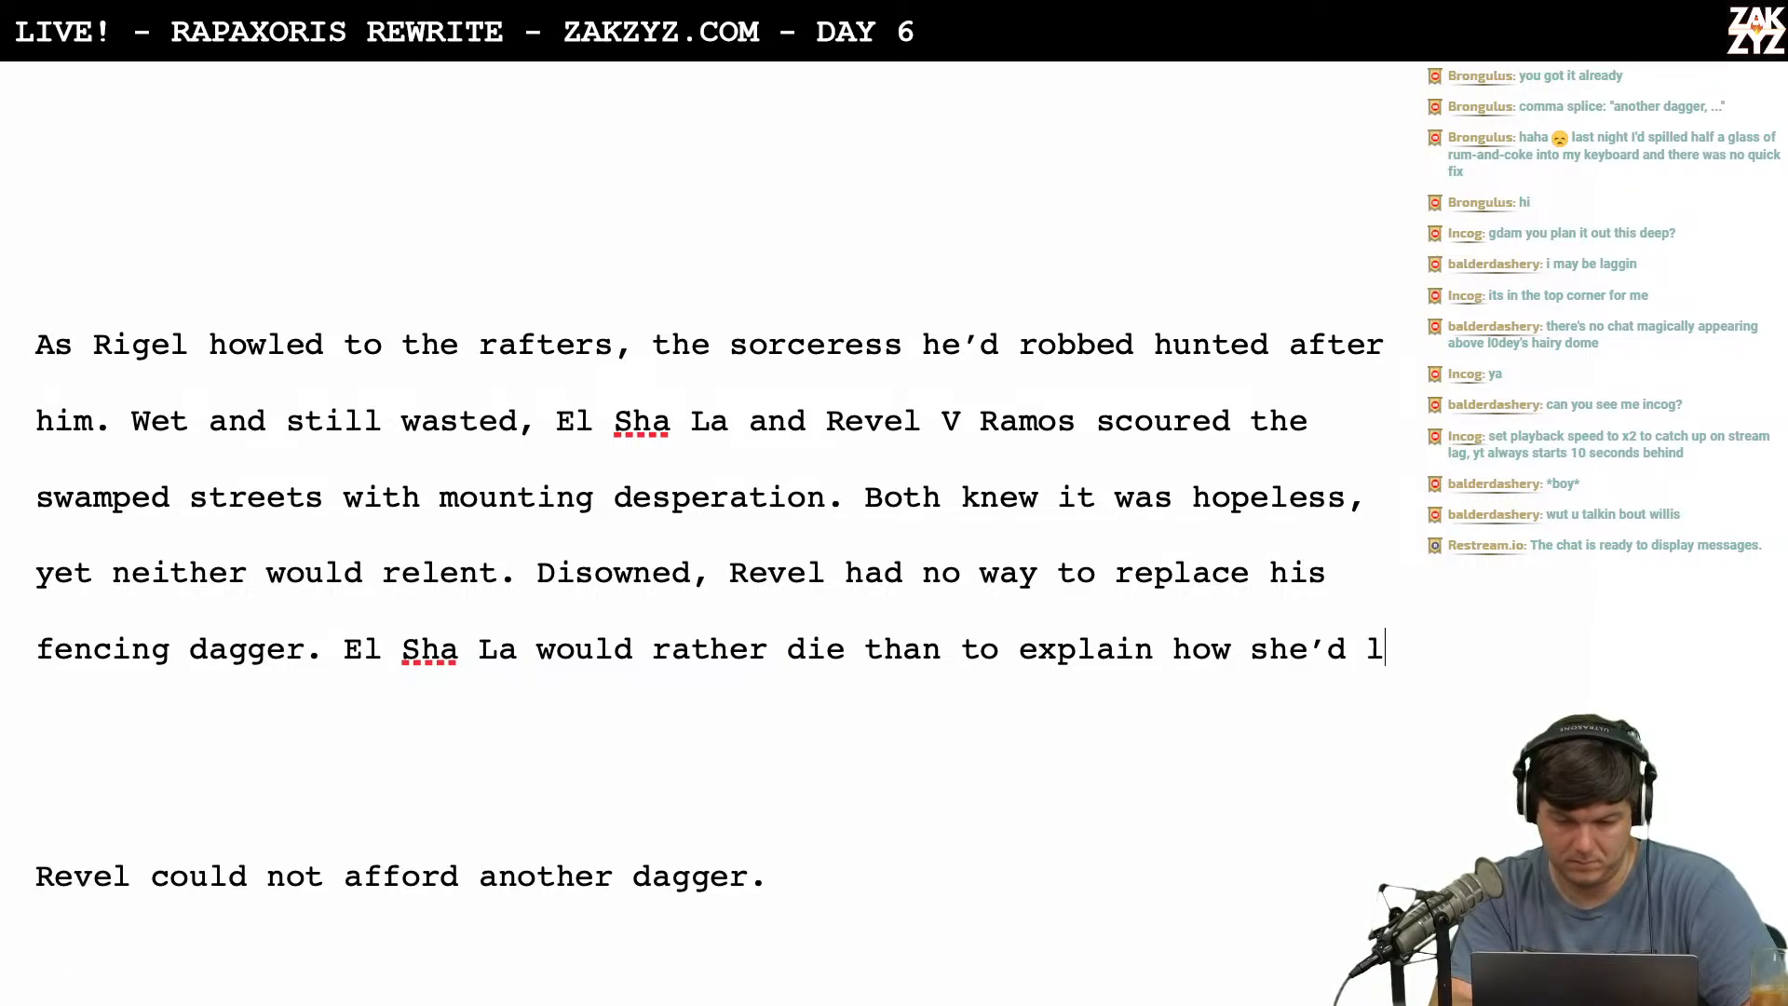
{"action": "key", "text": "BackSpace"}
{"action": "key", "text": "BackSpace"}
{"action": "key", "text": "BackSpace"}
{"action": "key", "text": "BackSpace"}
{"action": "key", "text": "BackSpace"}
{"action": "key", "text": "BackSpace"}
{"action": "key", "text": "BackSpace"}
{"action": "key", "text": "BackSpace"}
{"action": "key", "text": "BackSpace"}
{"action": "key", "text": "BackSpace"}
{"action": "key", "text": "BackSpace"}
{"action": "key", "text": "BackSpace"}
{"action": "key", "text": "BackSpace"}
{"action": "key", "text": "BackSpace"}
{"action": "key", "text": "BackSpace"}
{"action": "key", "text": "BackSpace"}
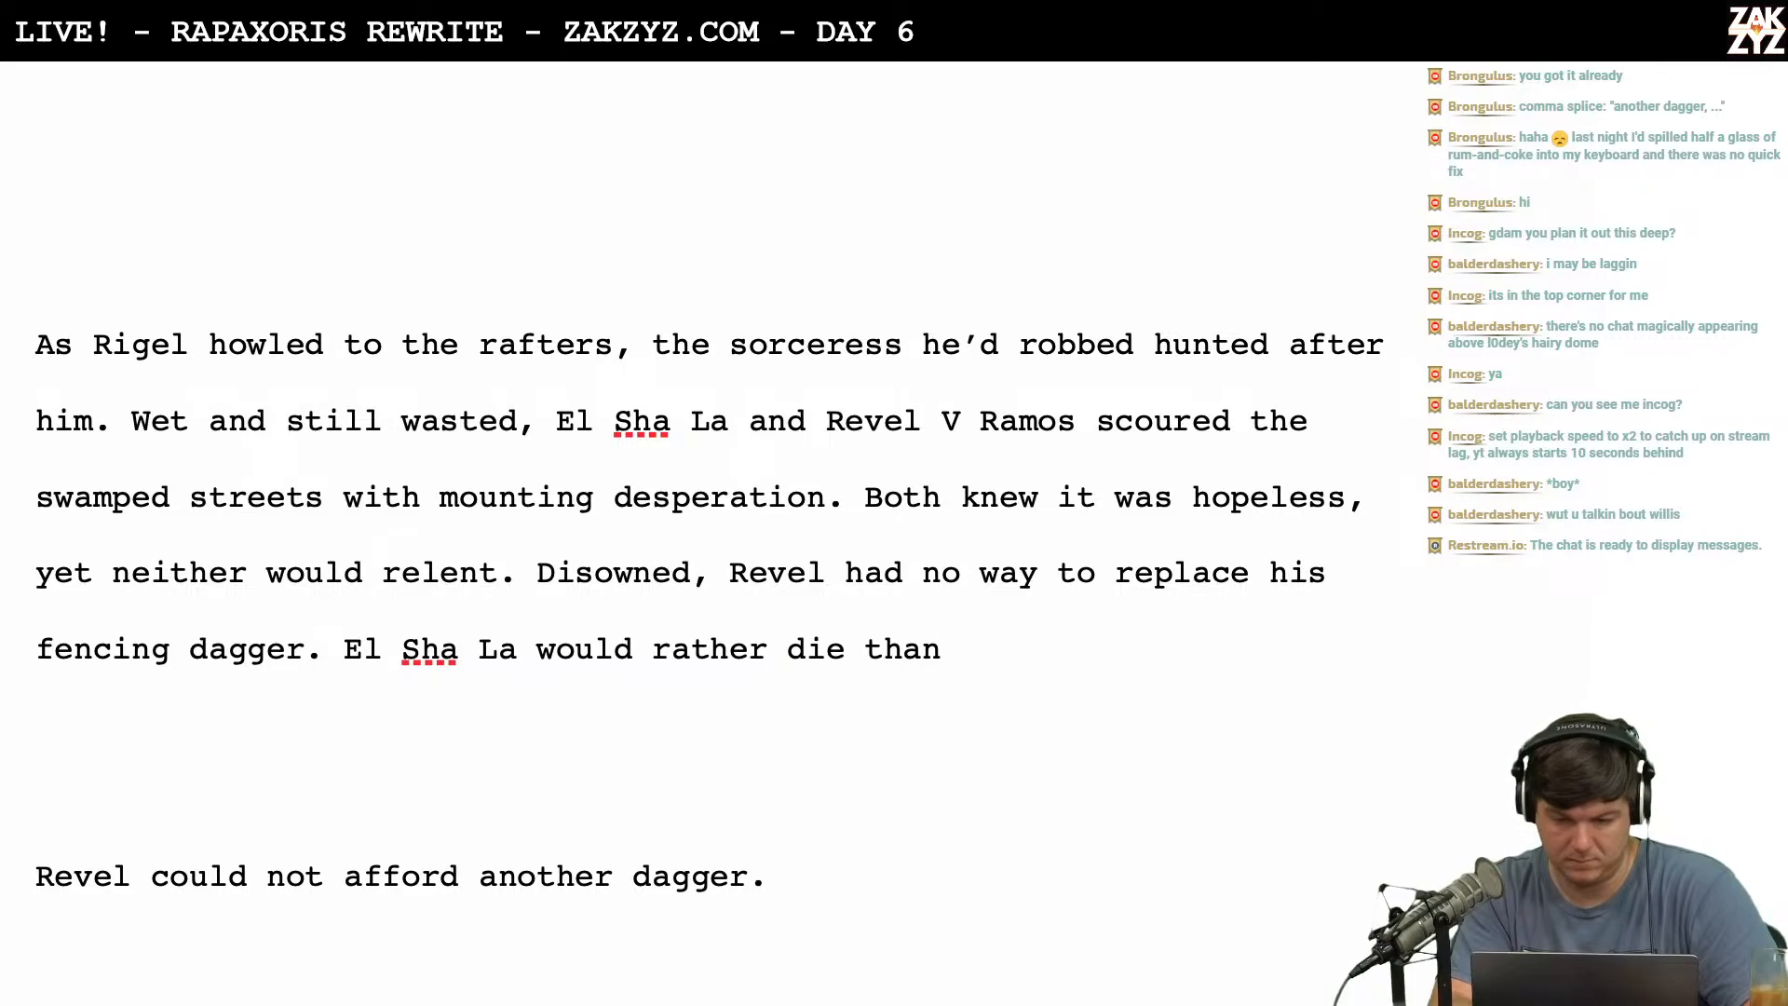
Continue the sentence after "El Sha La would rather die than" with "tell her father".
{"action": "type", "text": "tell her fo"}
{"action": "key", "text": "BackSpace"}
{"action": "type", "text": "ather She'd"}
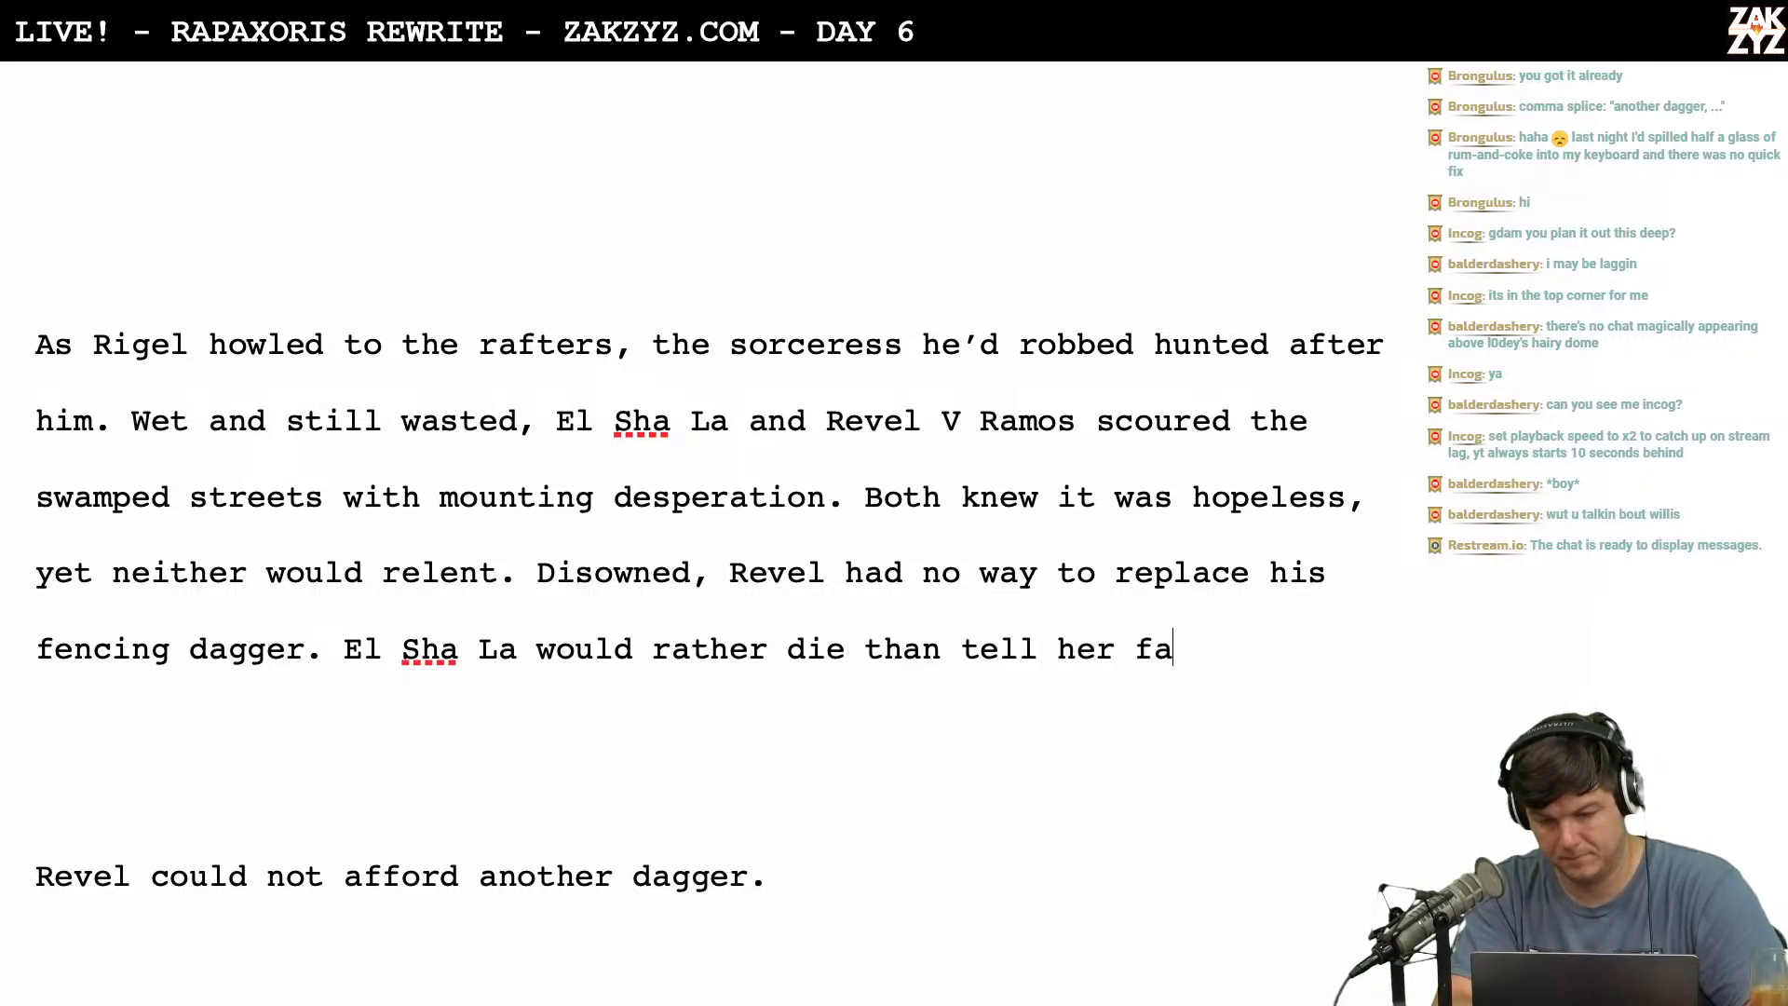
{"action": "key", "text": "BackSpace"}
{"action": "key", "text": "BackSpace"}
{"action": "key", "text": "BackSpace"}
{"action": "key", "text": "BackSpace"}
{"action": "key", "text": "BackSpace"}
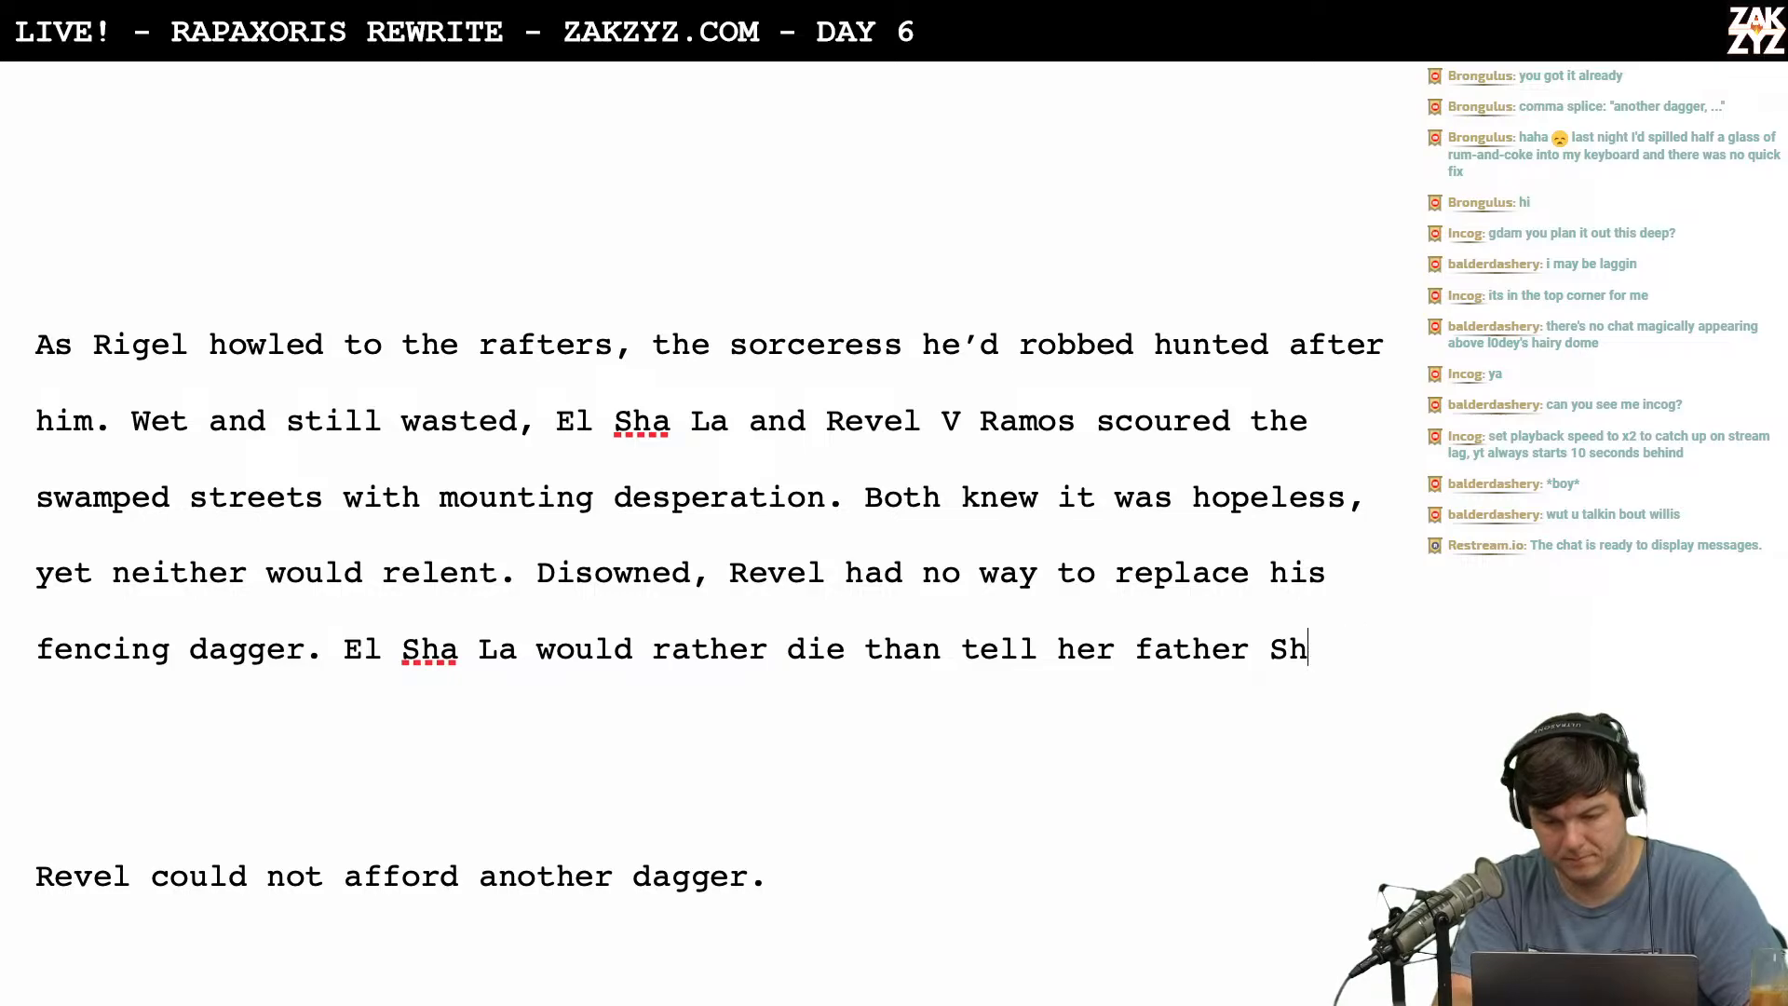
Finish the sentence after "tell her father" with "she'd lost the Gate Orb.".
{"action": "type", "text": "she'd lost the Gate or"}
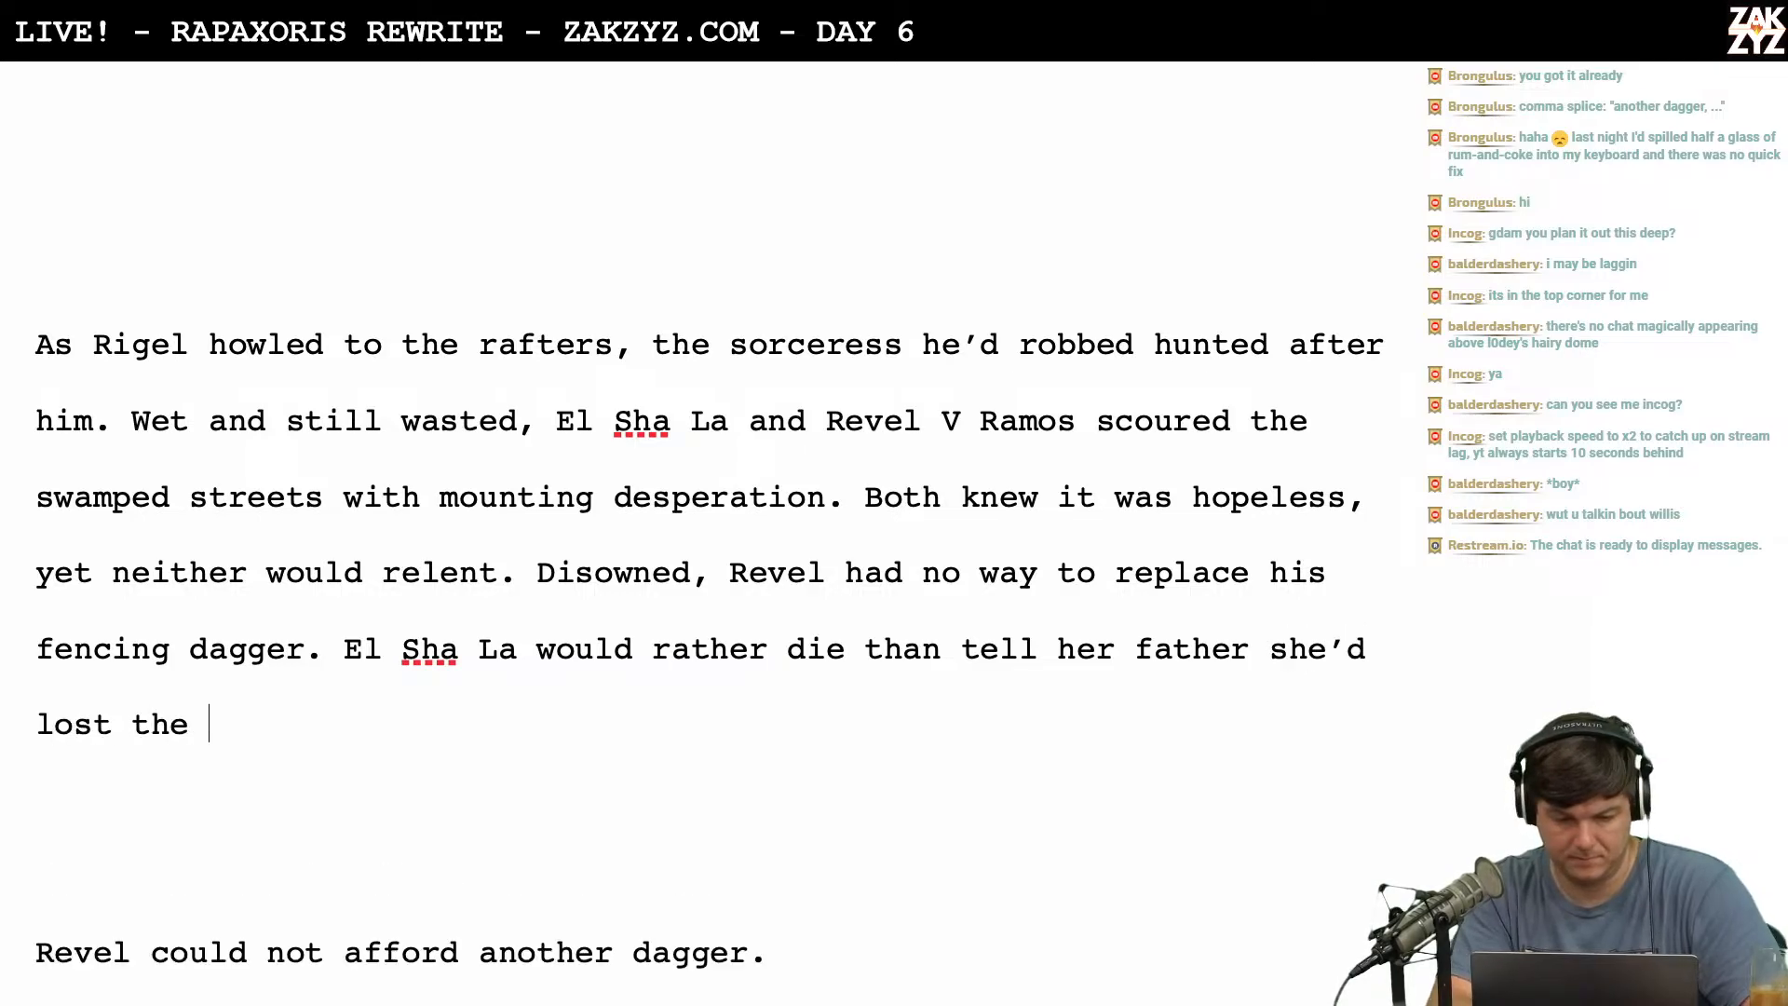
{"action": "key", "text": "BackSpace"}
{"action": "key", "text": "BackSpace"}
{"action": "type", "text": "Orb"}
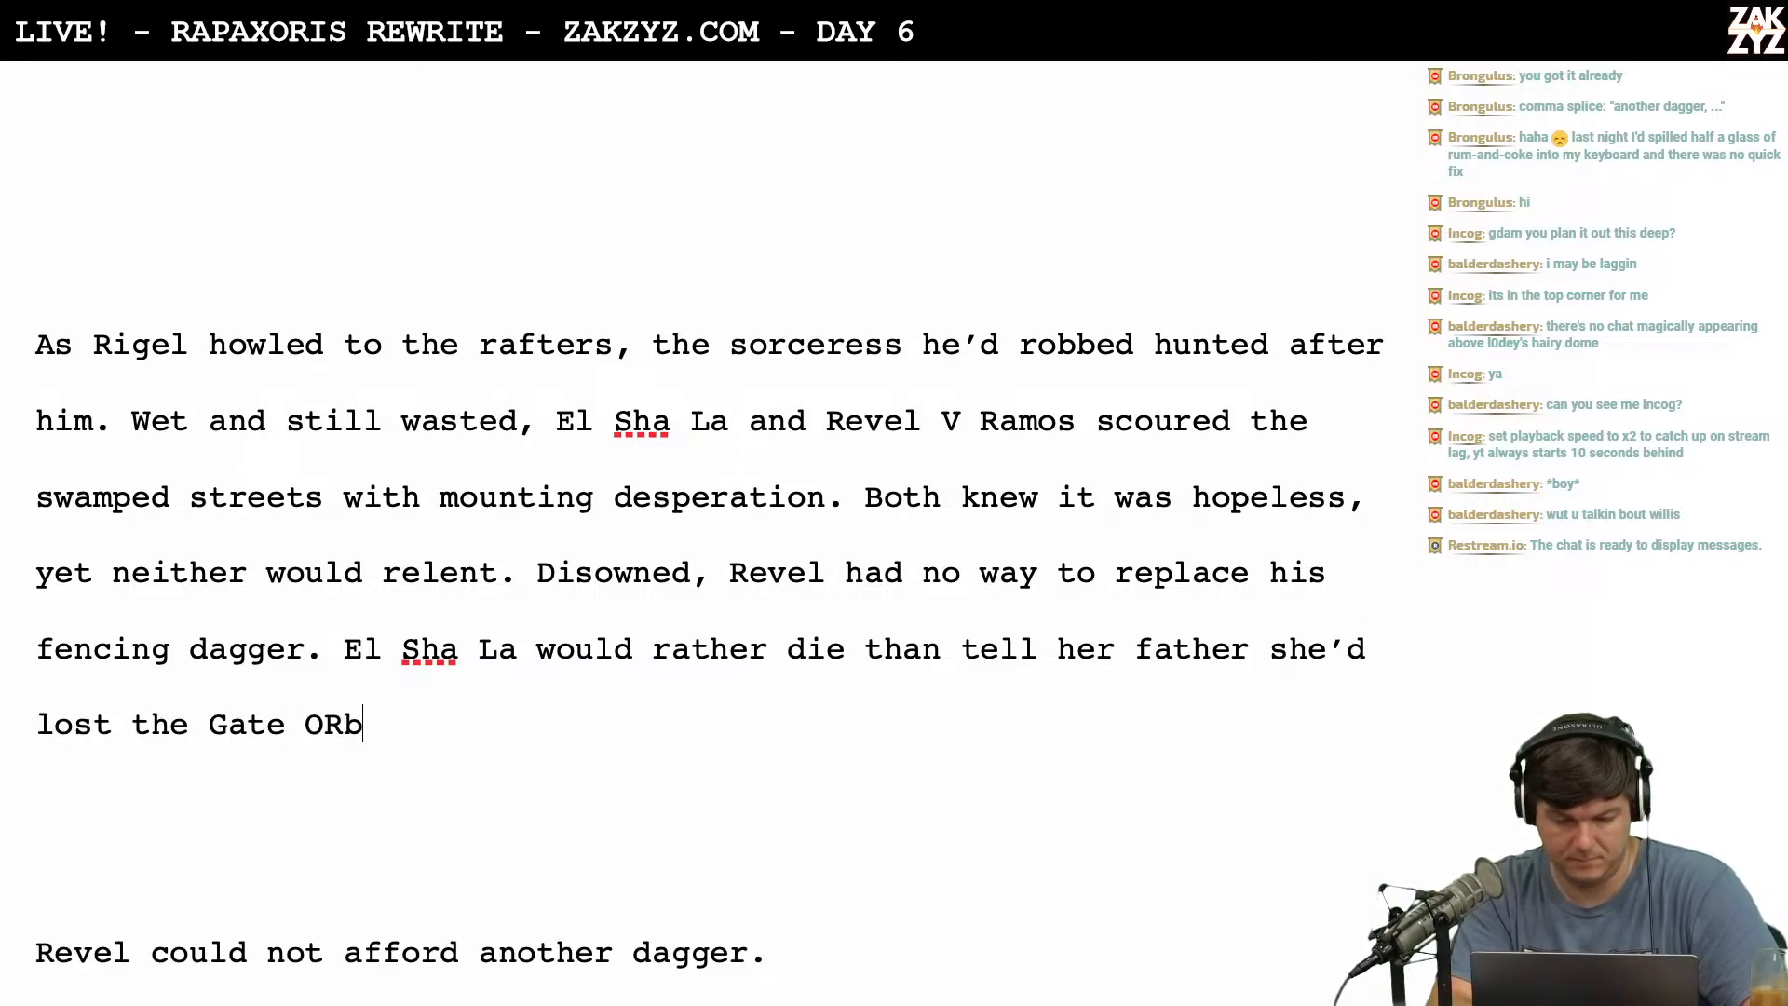
{"action": "key", "text": "BackSpace"}
{"action": "key", "text": "BackSpace"}
{"action": "key", "text": "BackSpace"}
{"action": "type", "text": "o"}
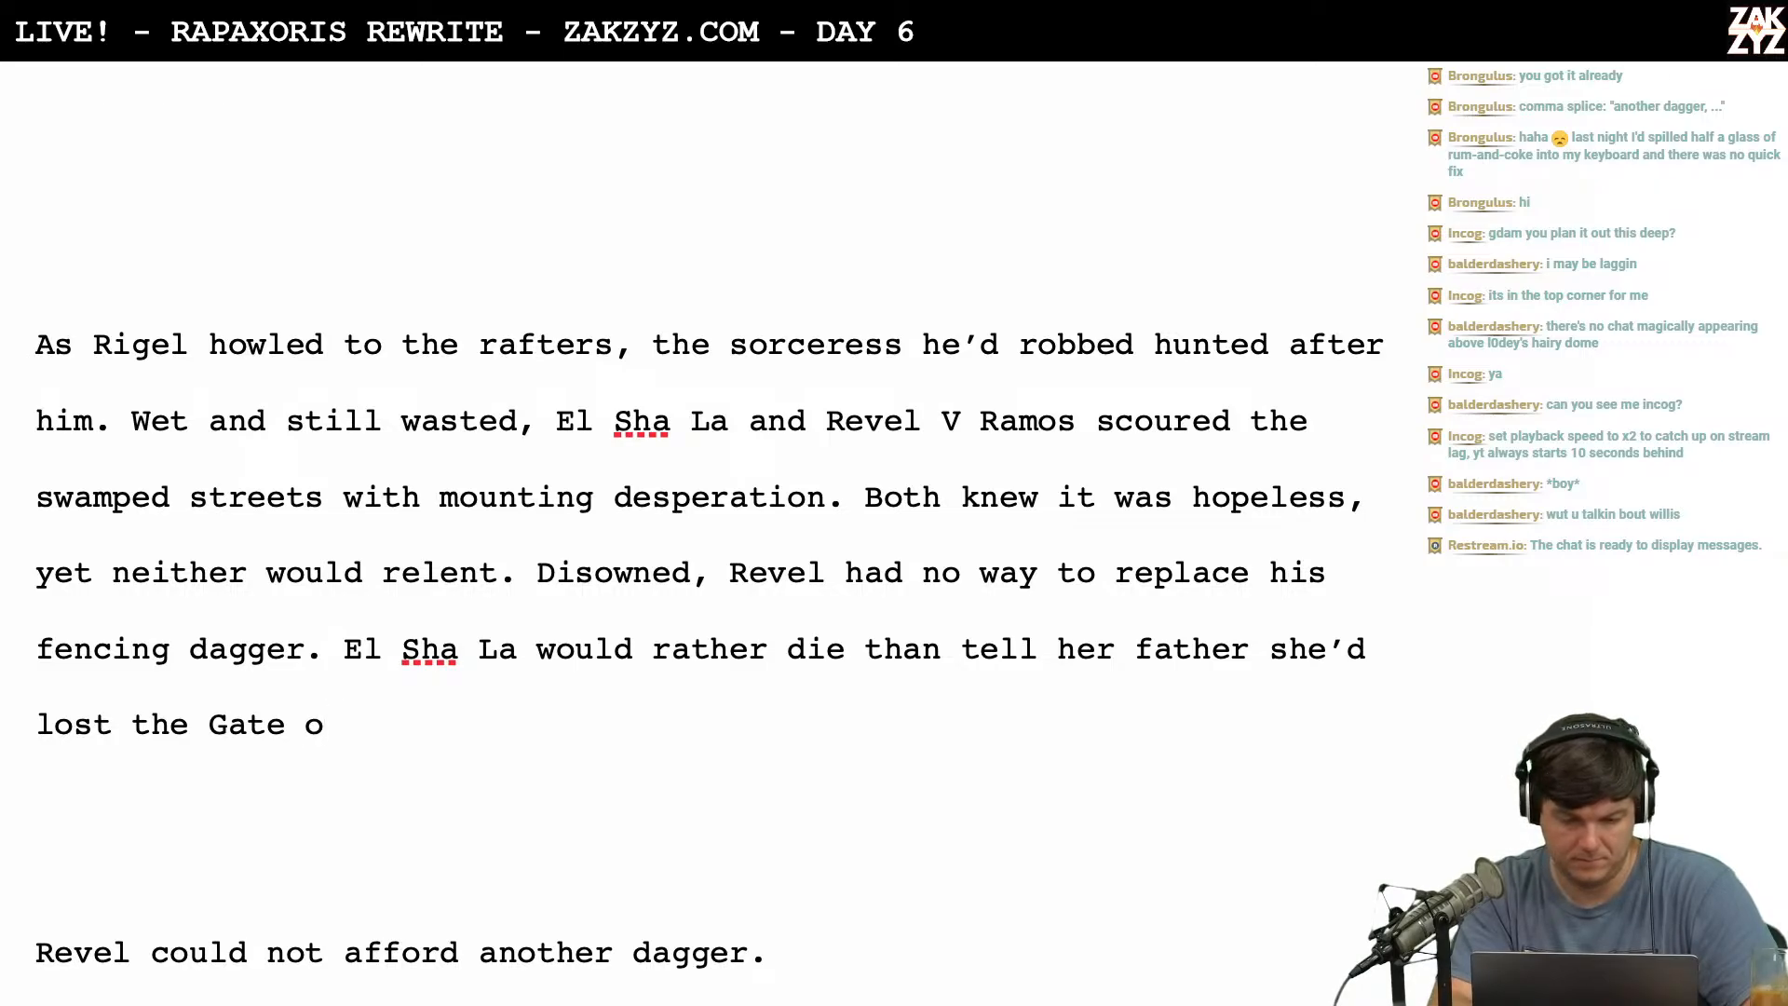
{"action": "key", "text": "BackSpace"}
{"action": "type", "text": "Orb"}
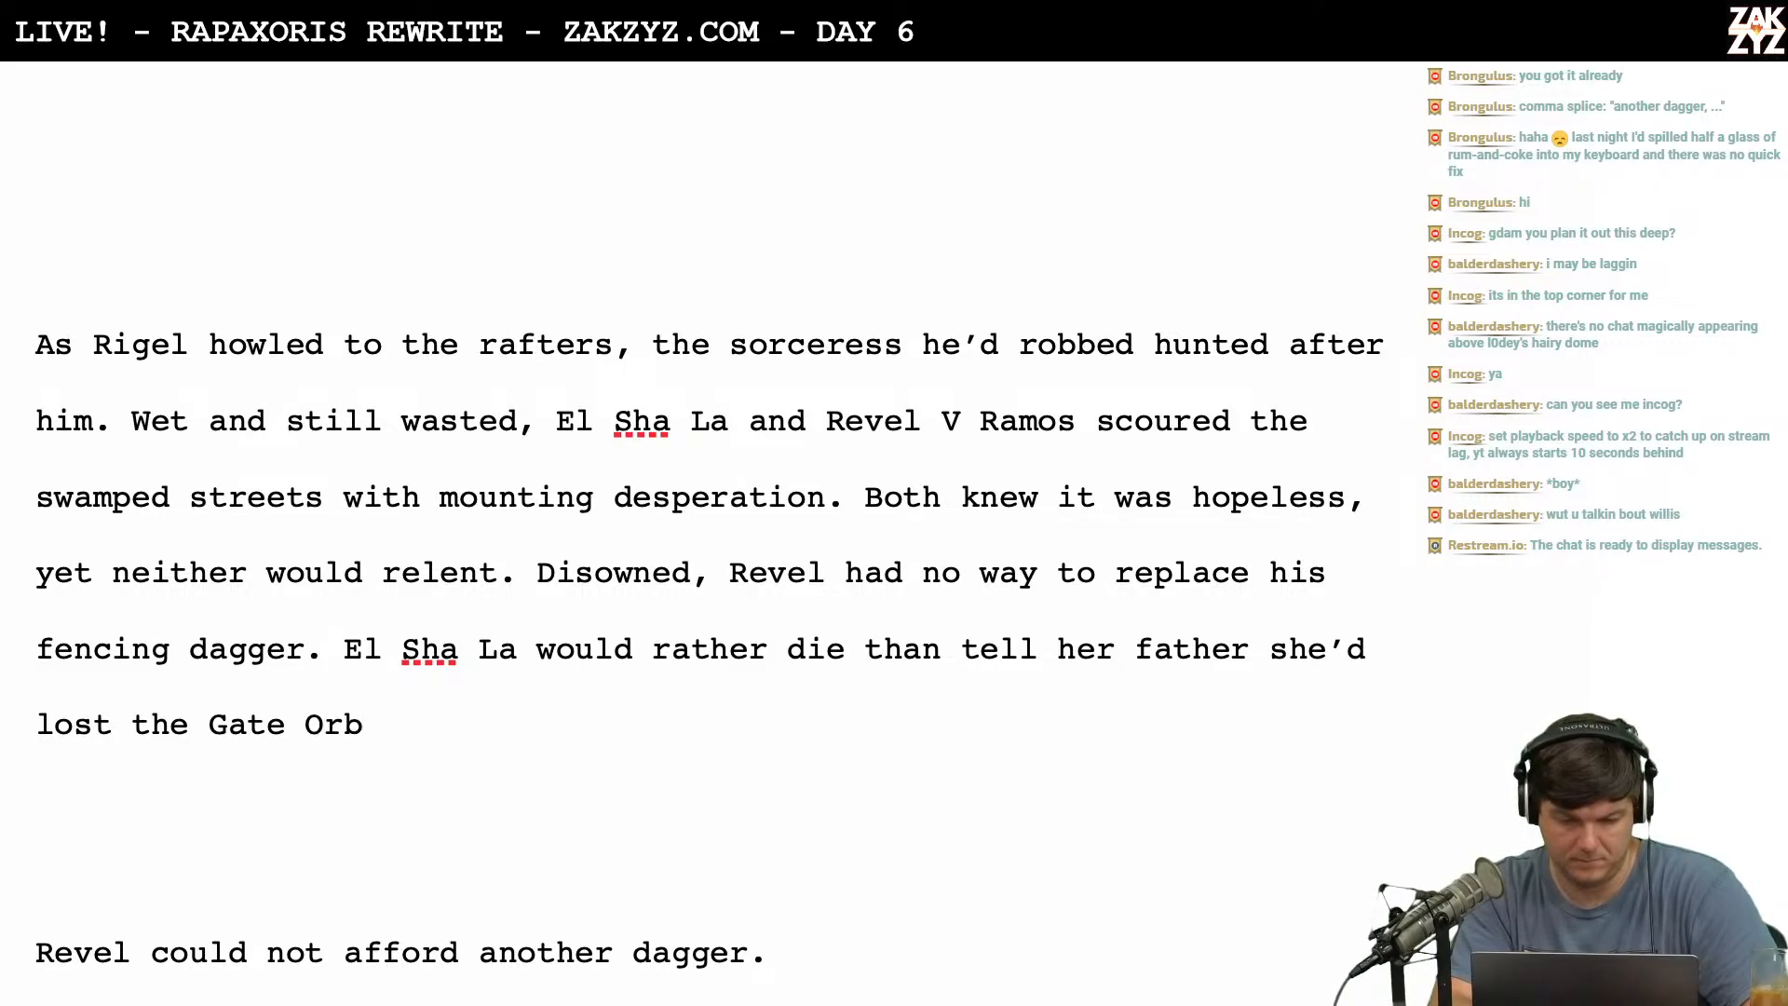
{"action": "type", "text": "."}
Delete "she'd lost the Gate Orb." from the end of the El Sha La sentence.
{"action": "key", "text": "BackSpace"}
{"action": "key", "text": "BackSpace"}
{"action": "key", "text": "BackSpace"}
{"action": "key", "text": "BackSpace"}
{"action": "key", "text": "BackSpace"}
{"action": "key", "text": "BackSpace"}
{"action": "key", "text": "BackSpace"}
{"action": "key", "text": "BackSpace"}
{"action": "key", "text": "BackSpace"}
{"action": "key", "text": "BackSpace"}
{"action": "key", "text": "BackSpace"}
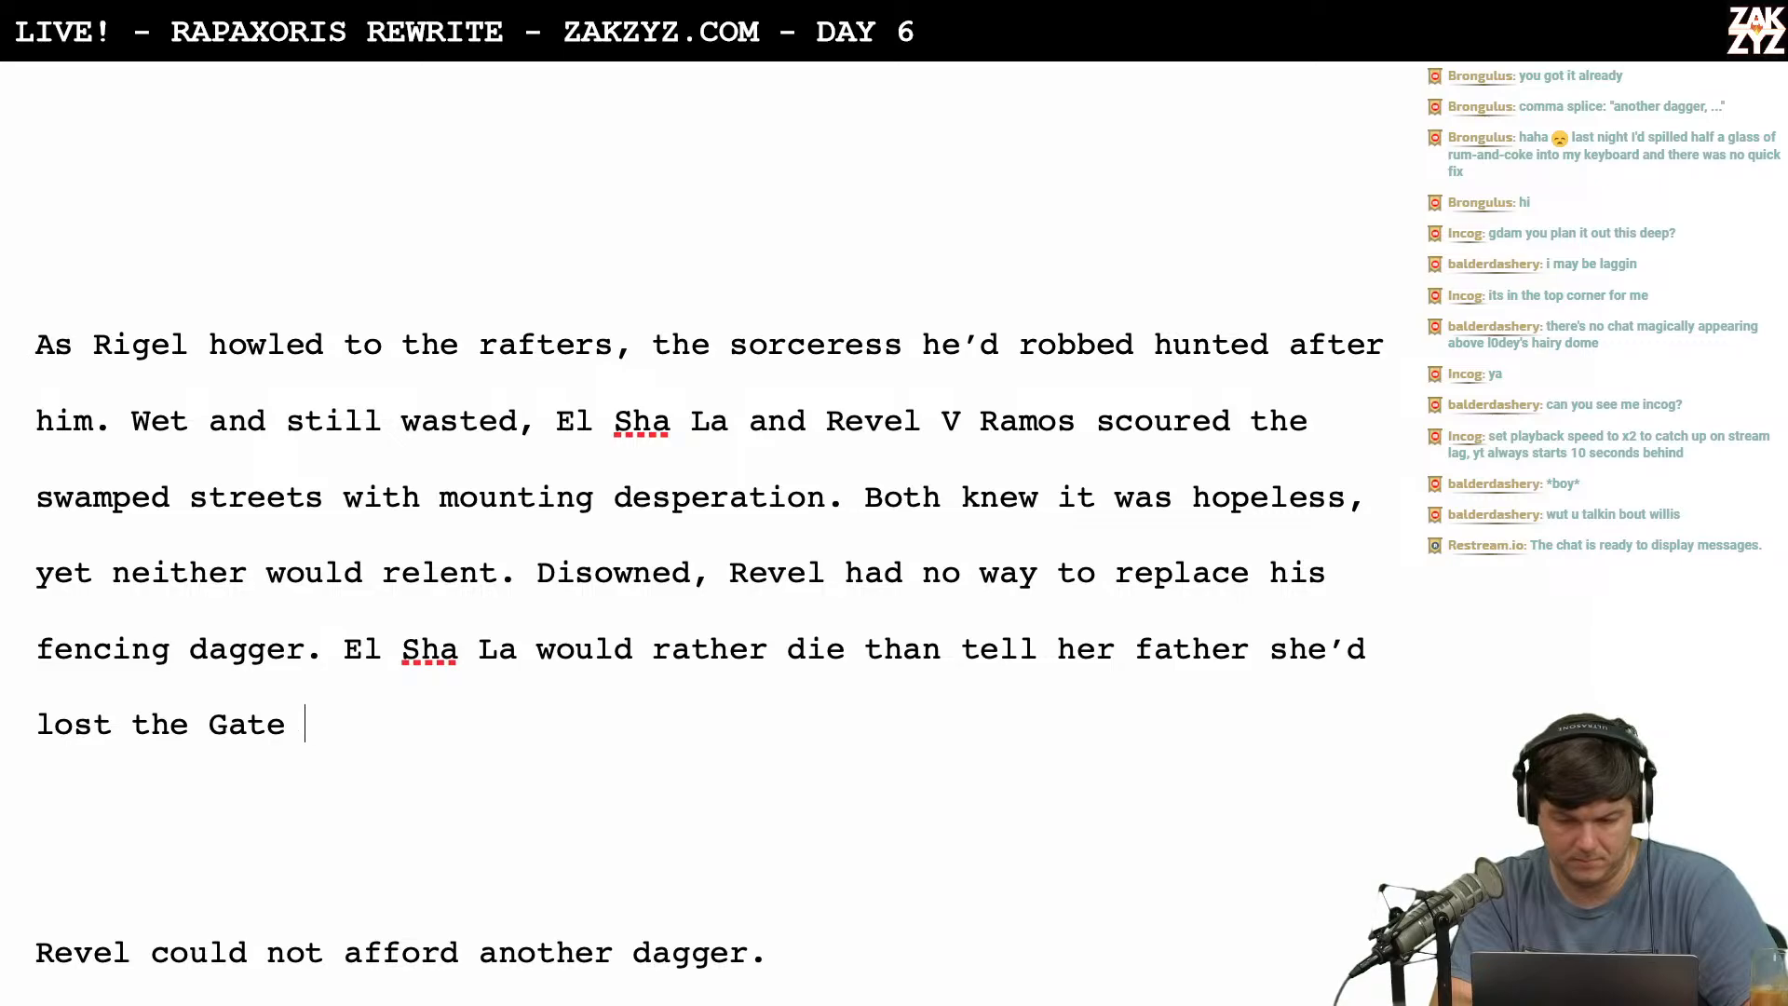
{"action": "key", "text": "BackSpace"}
{"action": "key", "text": "BackSpace"}
{"action": "key", "text": "BackSpace"}
{"action": "key", "text": "BackSpace"}
{"action": "key", "text": "BackSpace"}
{"action": "key", "text": "BackSpace"}
{"action": "key", "text": "BackSpace"}
{"action": "key", "text": "BackSpace"}
{"action": "key", "text": "BackSpace"}
{"action": "key", "text": "BackSpace"}
{"action": "key", "text": "BackSpace"}
{"action": "key", "text": "BackSpace"}
{"action": "key", "text": "BackSpace"}
{"action": "key", "text": "BackSpace"}
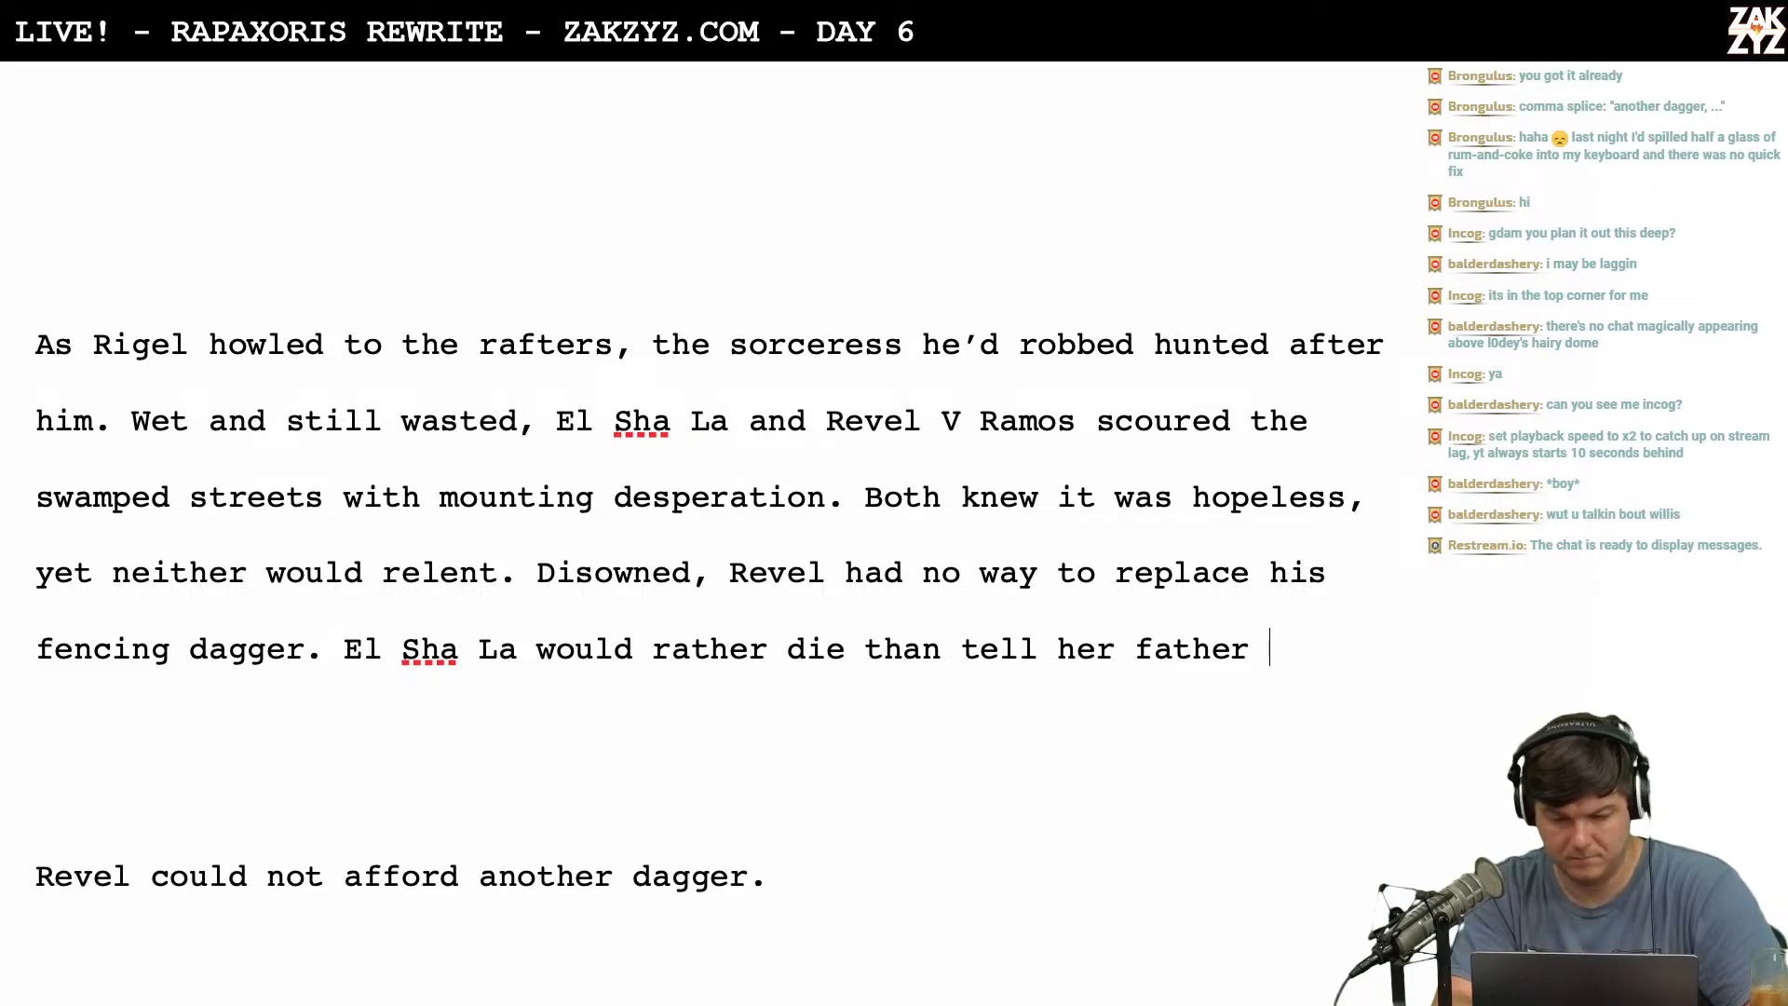
Continue the sentence after "tell her father" with "why they'd been in his".
{"action": "type", "text": "why "}
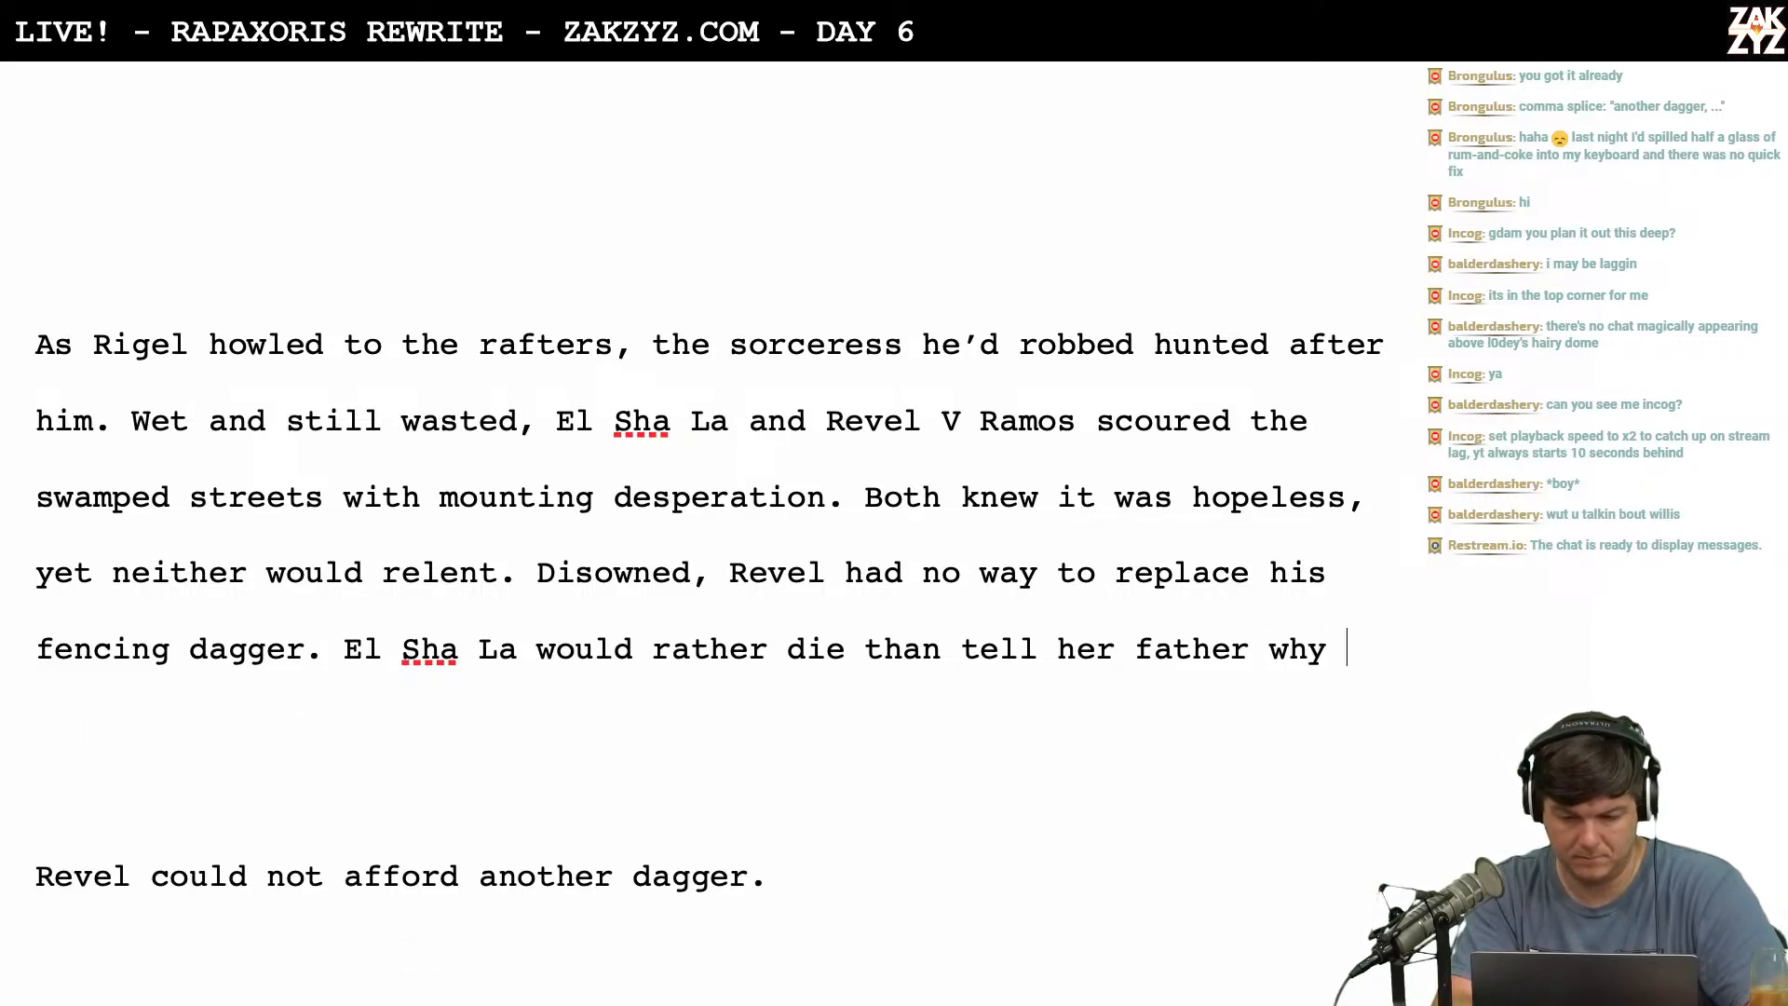
{"action": "type", "text": "they'd been in her"}
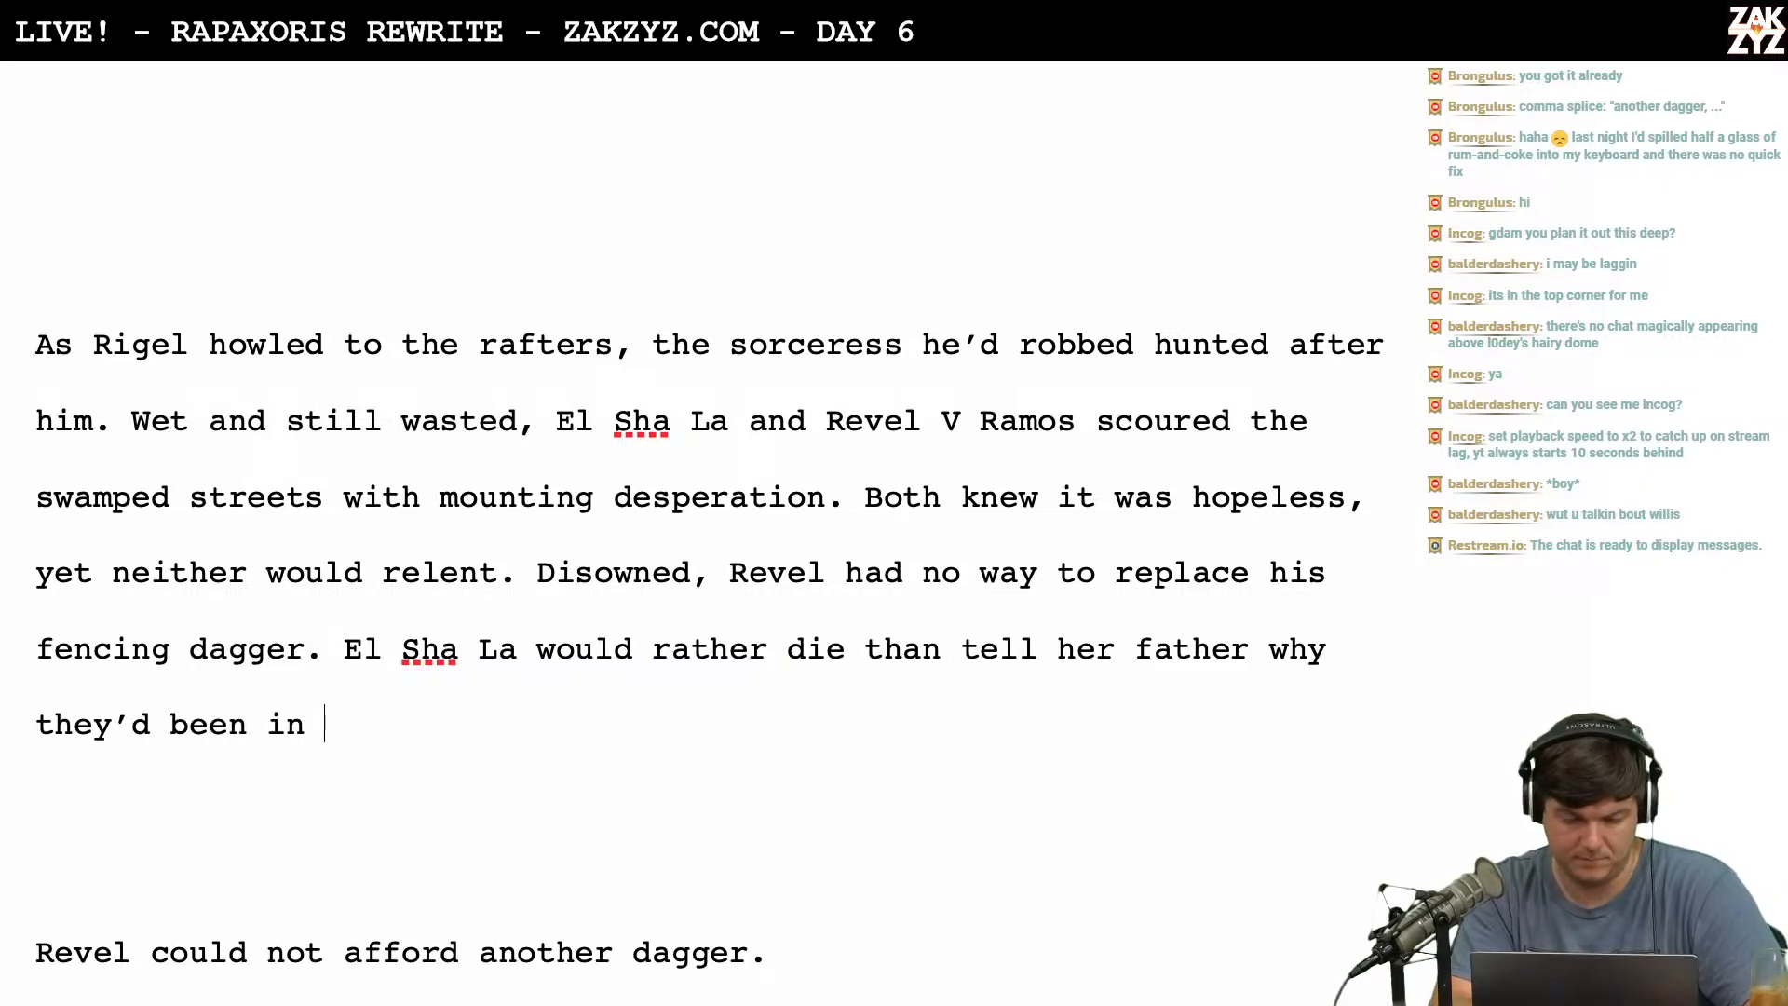
{"action": "key", "text": "BackSpace"}
{"action": "key", "text": "BackSpace"}
{"action": "key", "text": "BackSpace"}
{"action": "key", "text": "BackSpace"}
{"action": "type", "text": "his "}
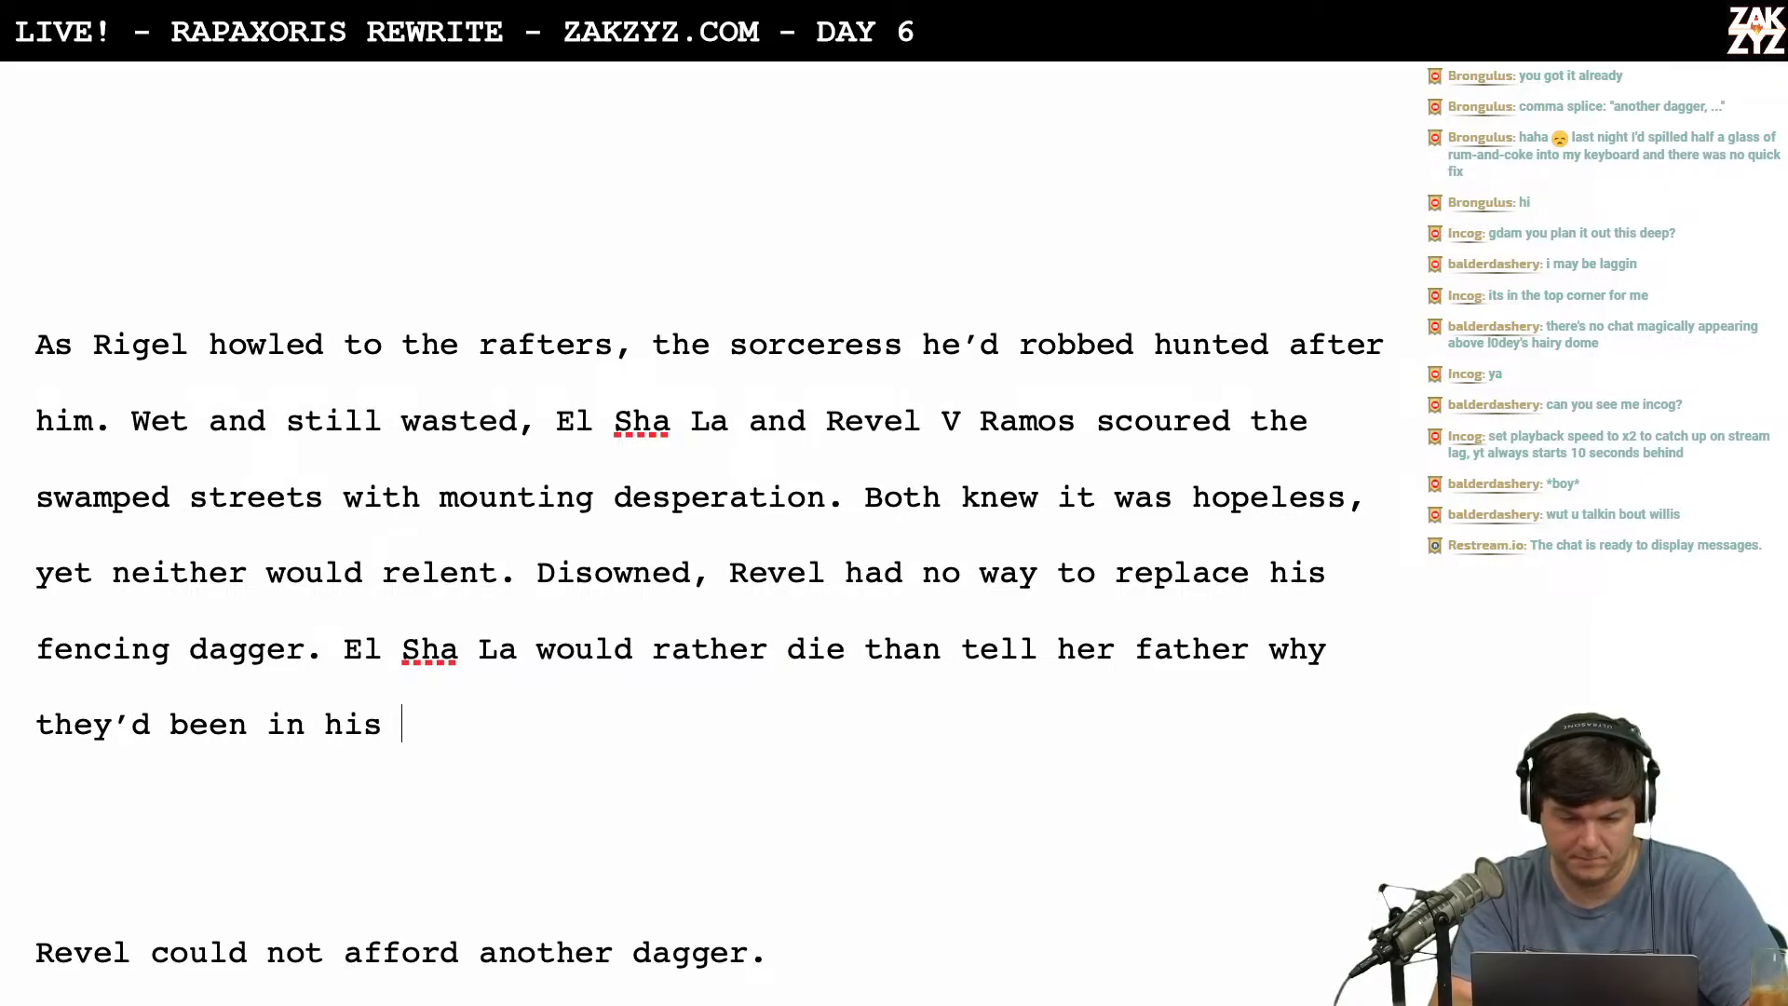
{"action": "type", "text": "b"}
Replace "why they'd been in his" with "what they'd been up to in his bedchamber," in the El Sha La sentence.
{"action": "key", "text": "BackSpace"}
{"action": "key", "text": "BackSpace"}
{"action": "key", "text": "BackSpace"}
{"action": "key", "text": "BackSpace"}
{"action": "key", "text": "BackSpace"}
{"action": "key", "text": "BackSpace"}
{"action": "key", "text": "BackSpace"}
{"action": "key", "text": "BackSpace"}
{"action": "key", "text": "BackSpace"}
{"action": "key", "text": "BackSpace"}
{"action": "key", "text": "BackSpace"}
{"action": "key", "text": "BackSpace"}
{"action": "key", "text": "BackSpace"}
{"action": "key", "text": "BackSpace"}
{"action": "key", "text": "BackSpace"}
{"action": "key", "text": "BackSpace"}
{"action": "key", "text": "BackSpace"}
{"action": "key", "text": "BackSpace"}
{"action": "key", "text": "BackSpace"}
{"action": "key", "text": "BackSpace"}
{"action": "key", "text": "BackSpace"}
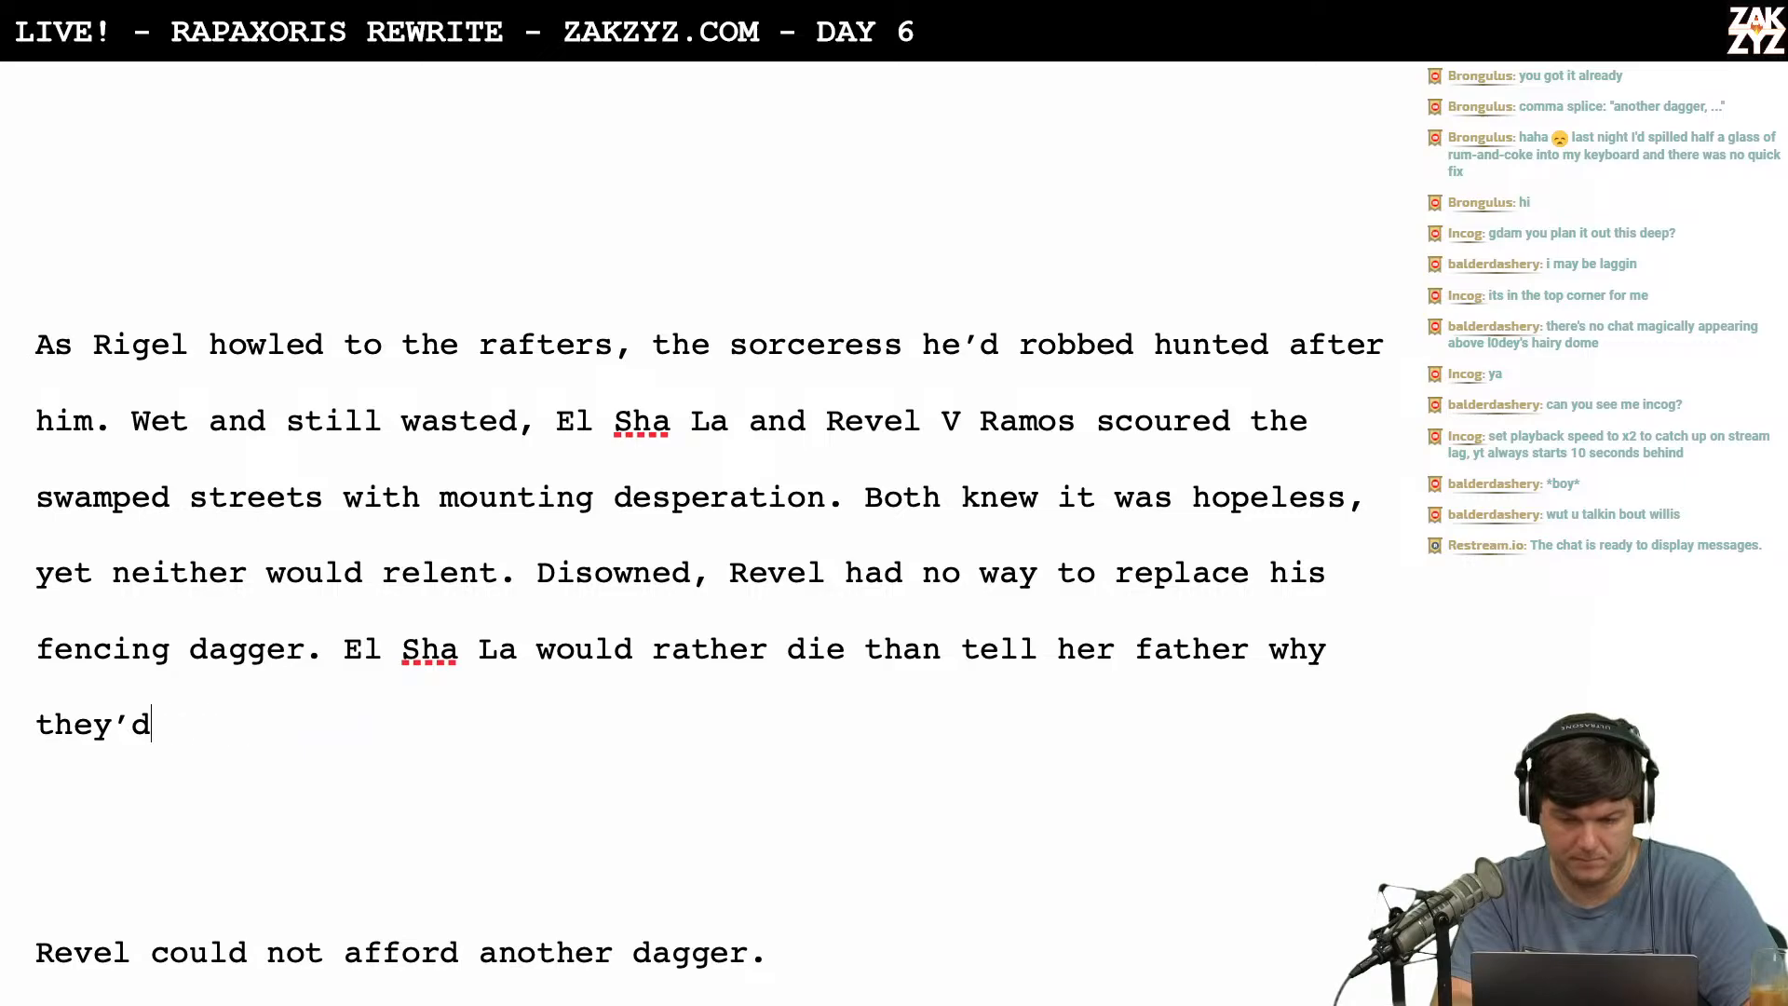
{"action": "type", "text": "at they'd "}
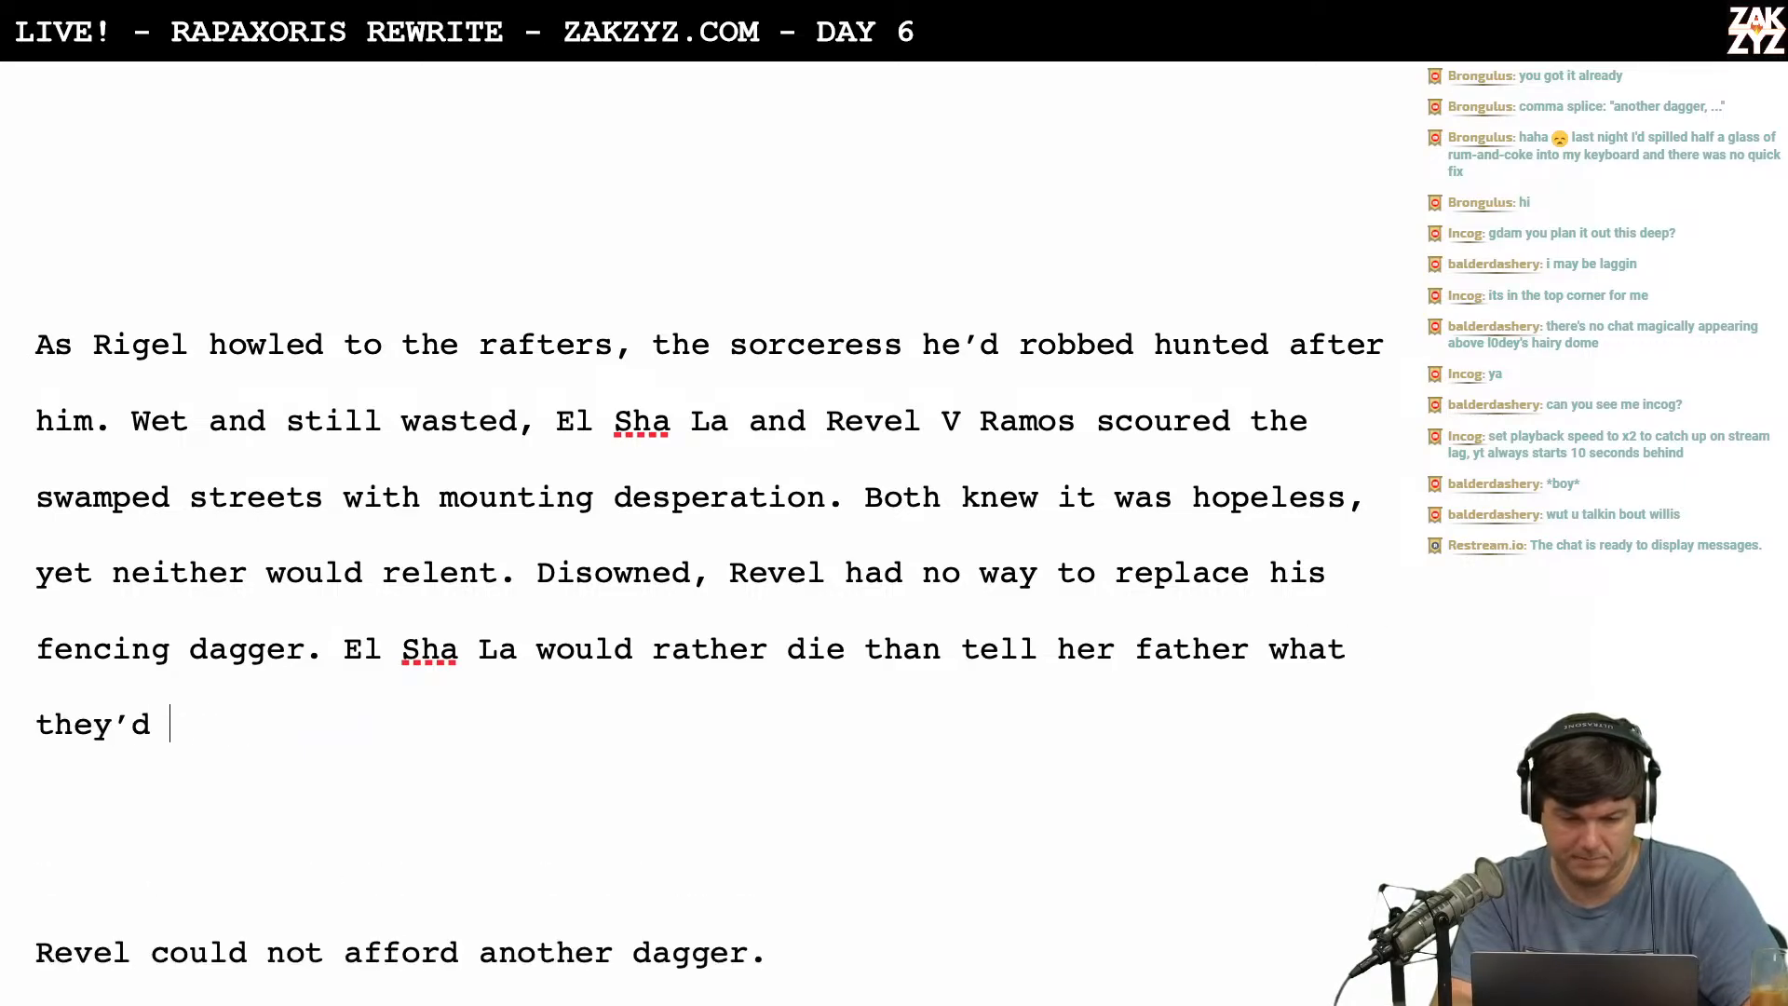
{"action": "type", "text": "been "}
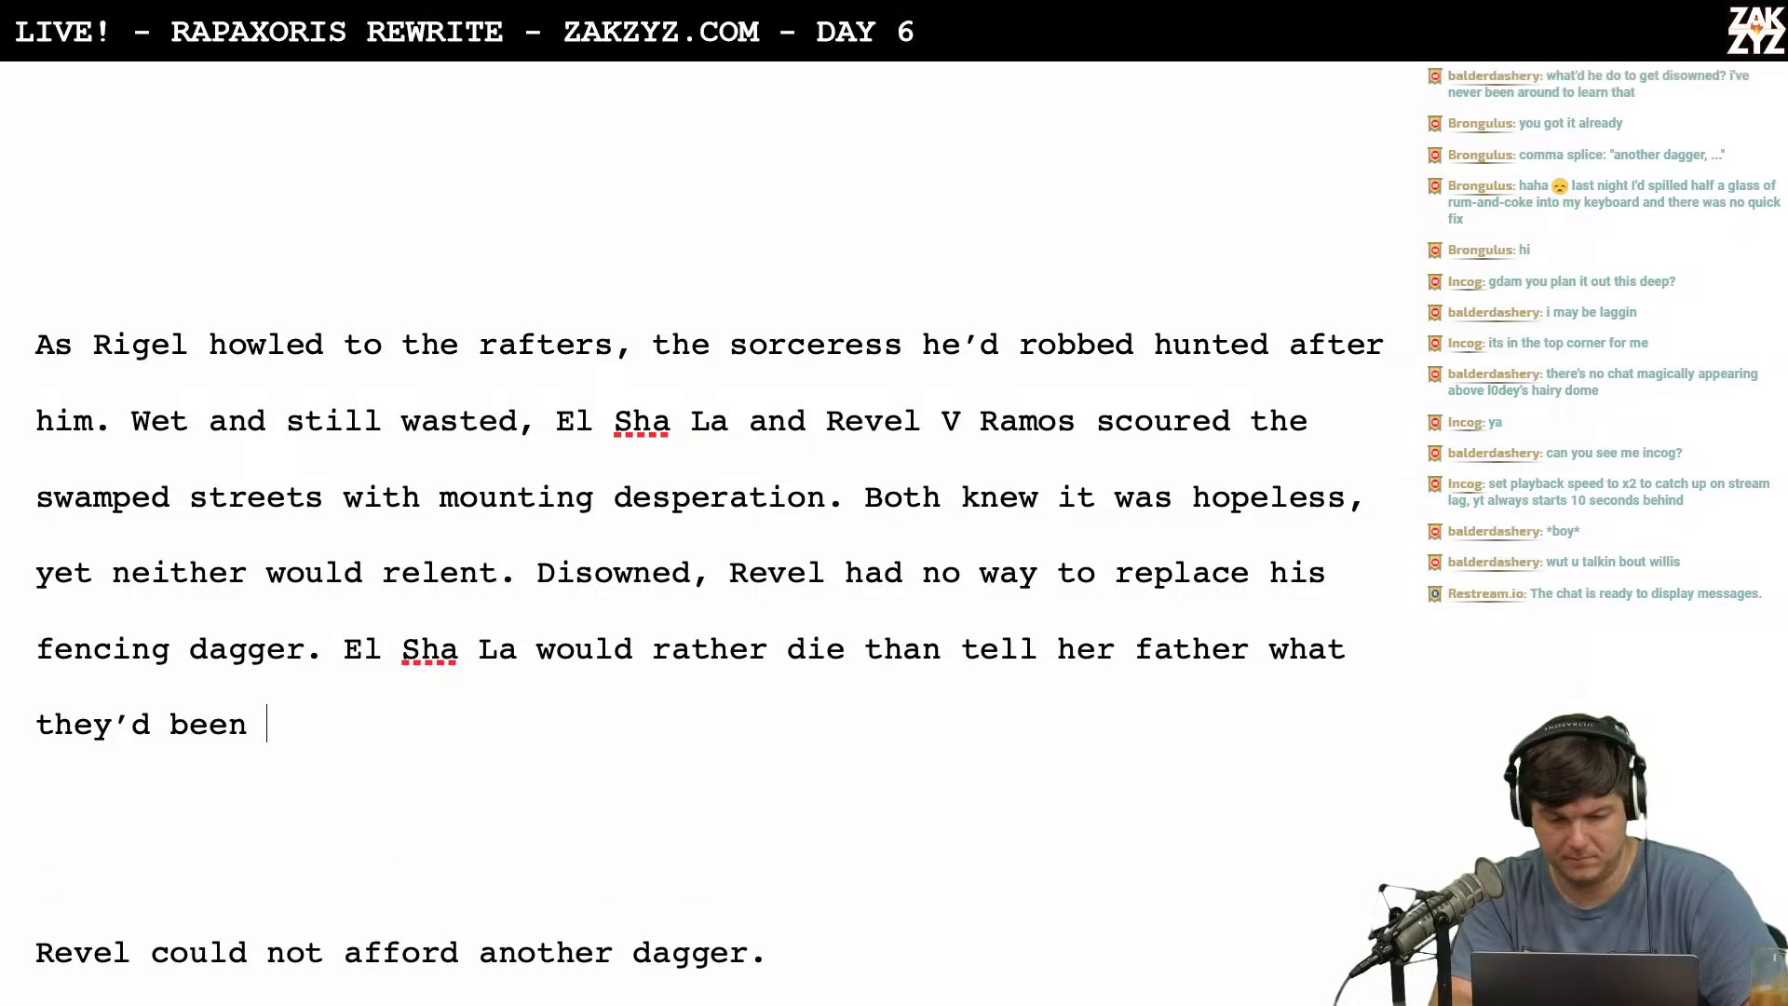
{"action": "type", "text": "up to in his b"}
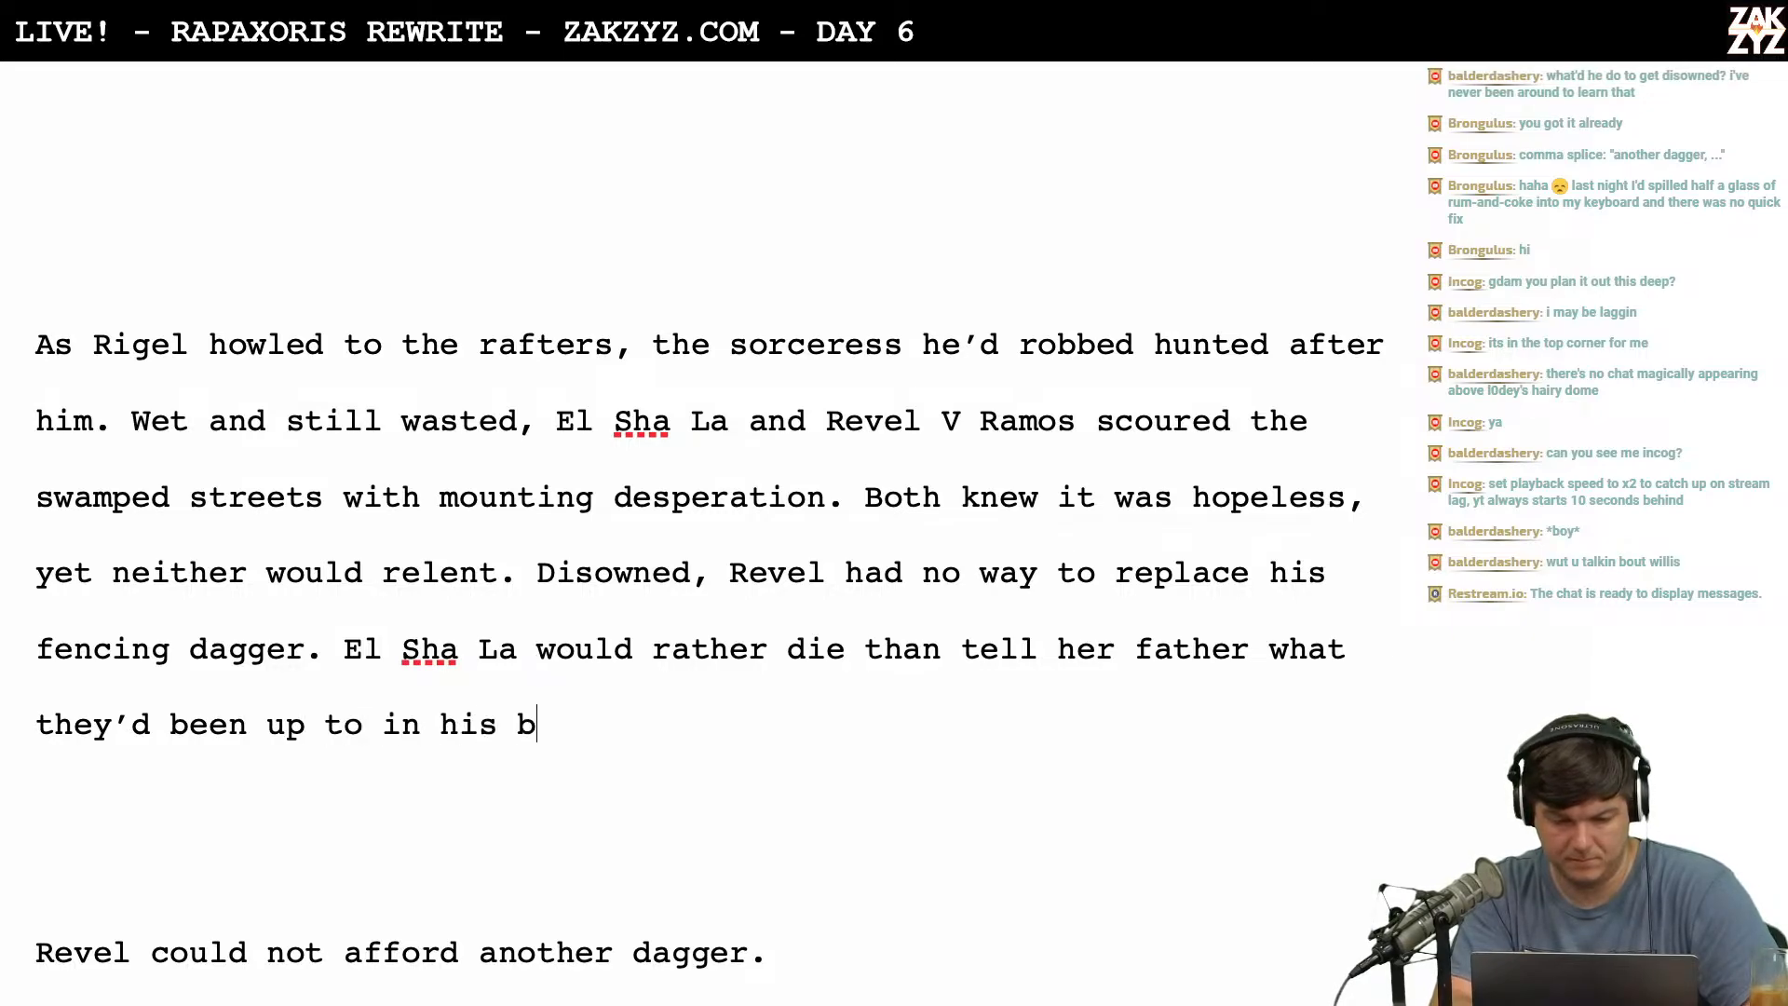
{"action": "type", "text": "edchamber, a"}
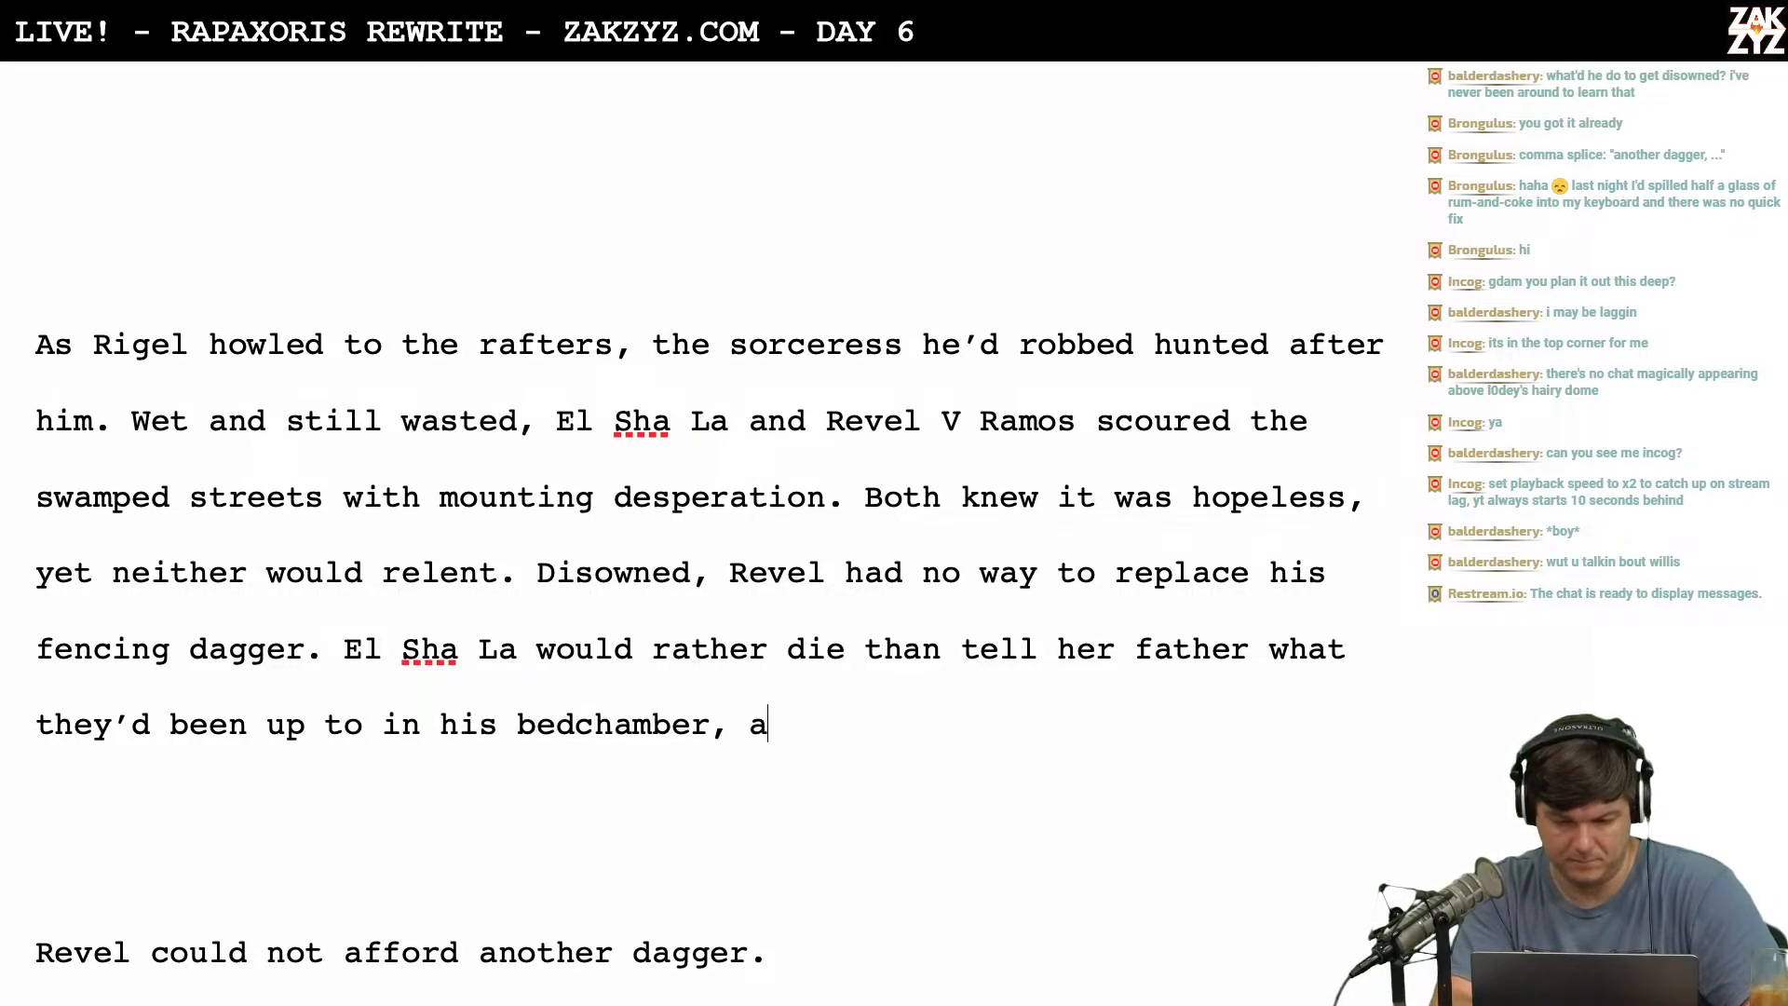
Extend the sentence after "bedchamber," with "and why she'd seen the thief and let him".
{"action": "type", "text": "nd why she’d seen"}
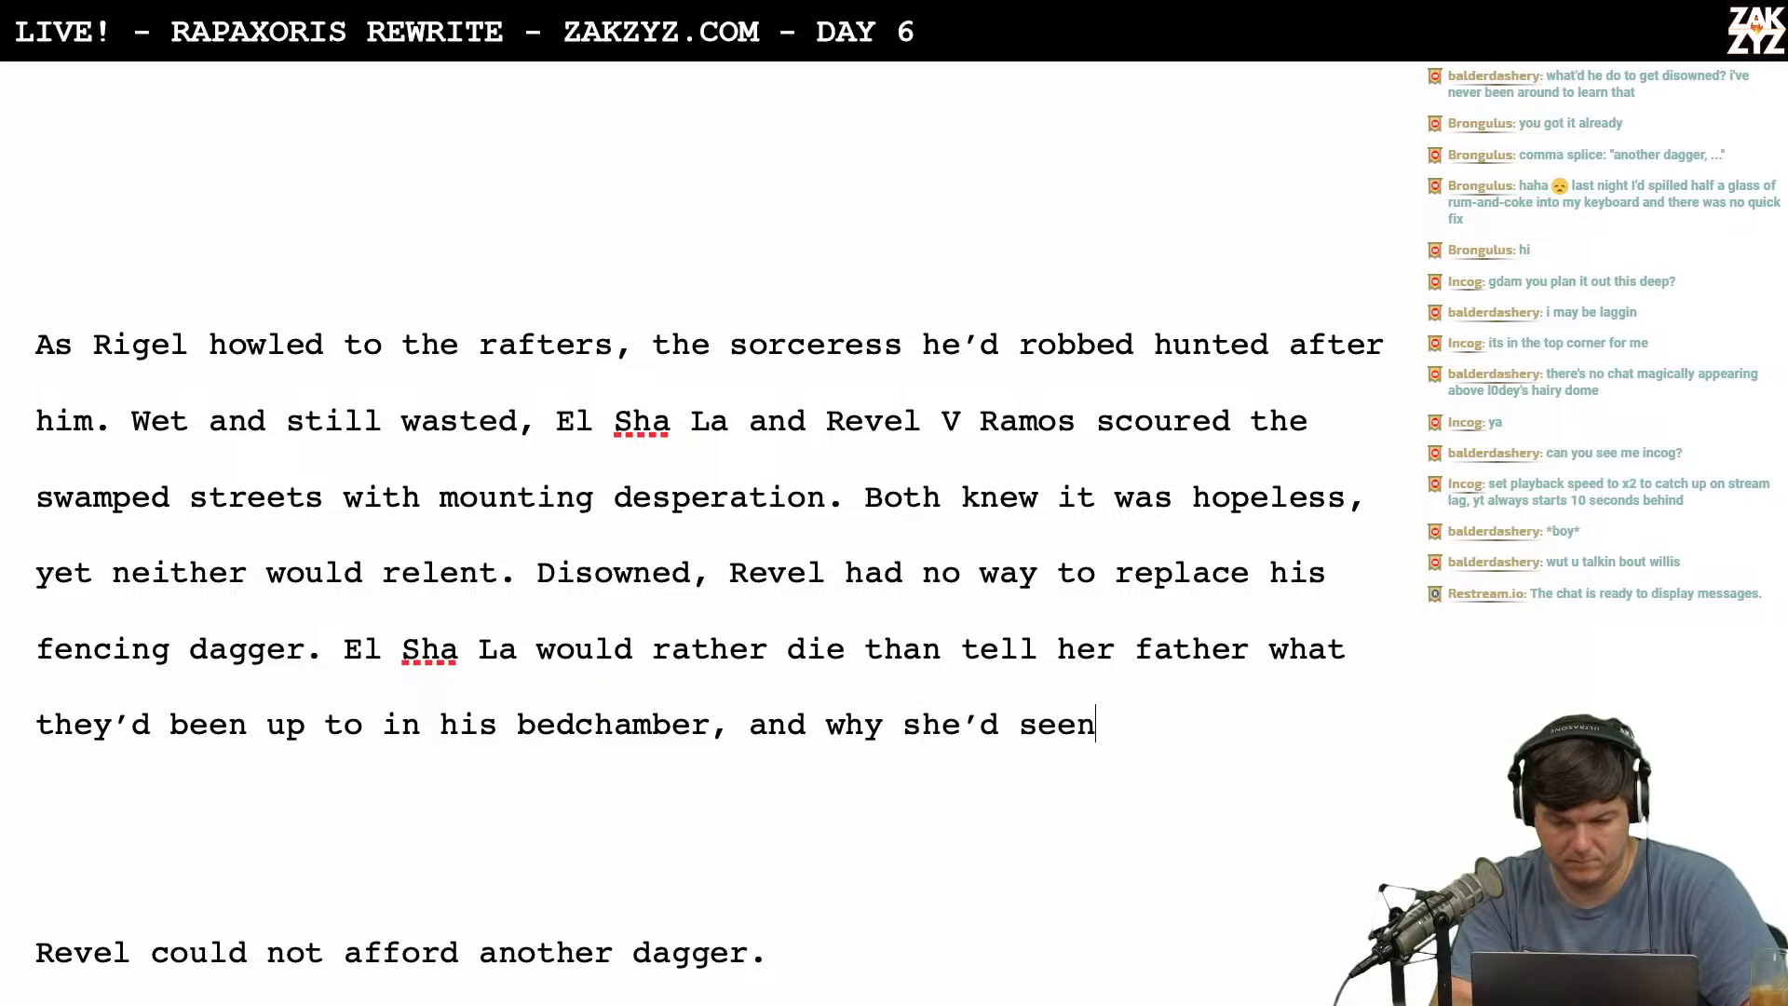
{"action": "type", "text": " the thief and let "}
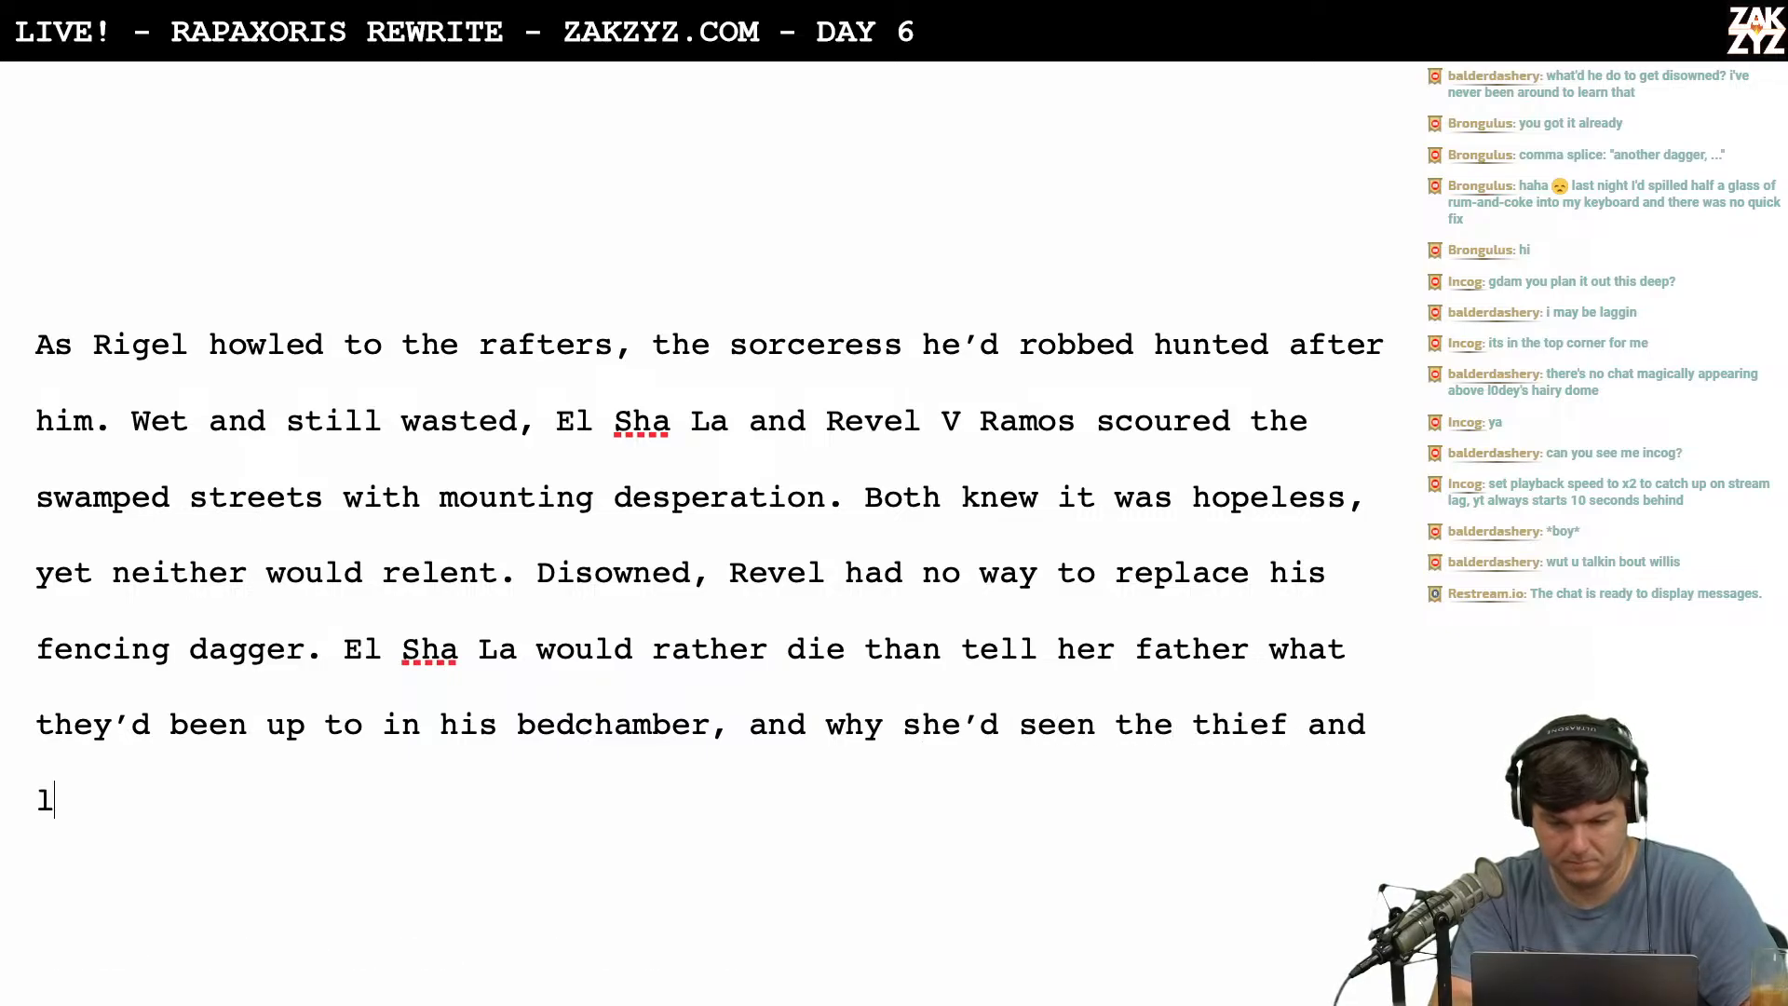
{"action": "type", "text": "him li"}
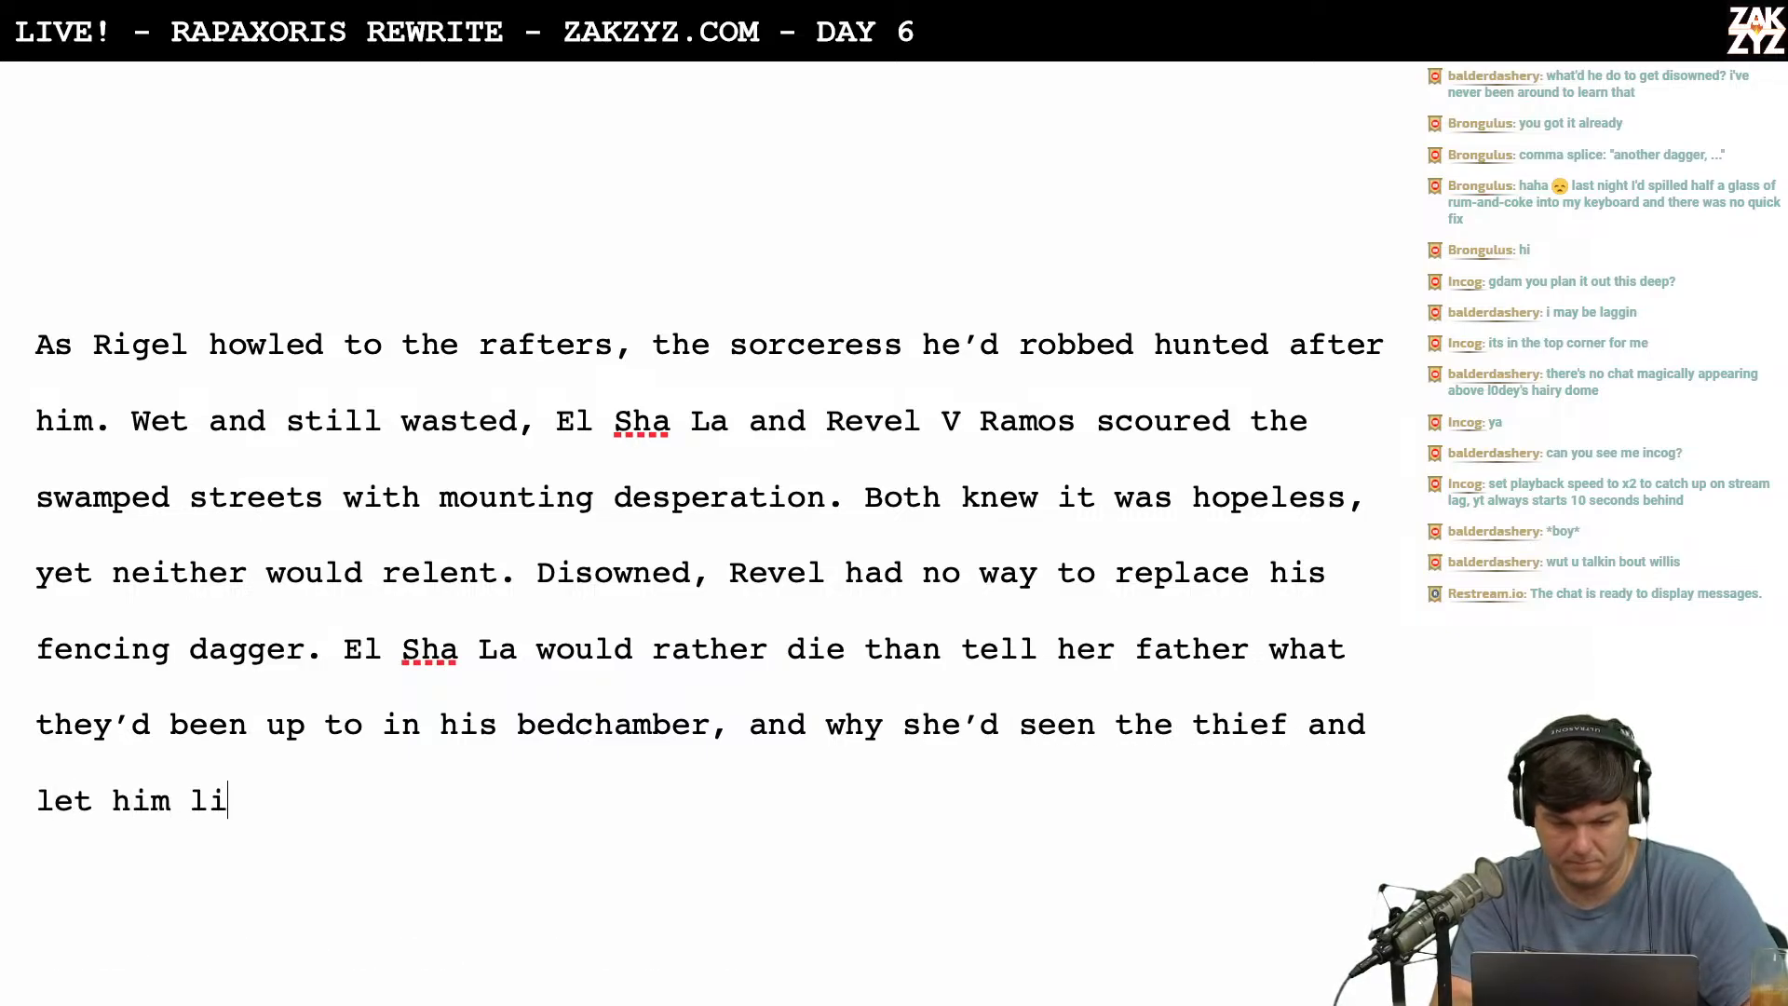
Delete "and why she'd seen the thief and let him li" after "bedchamber" in the El Sha La sentence.
{"action": "key", "text": "BackSpace"}
{"action": "key", "text": "BackSpace"}
{"action": "key", "text": "BackSpace"}
{"action": "key", "text": "BackSpace"}
{"action": "key", "text": "BackSpace"}
{"action": "key", "text": "BackSpace"}
{"action": "key", "text": "BackSpace"}
{"action": "key", "text": "BackSpace"}
{"action": "key", "text": "BackSpace"}
{"action": "key", "text": "BackSpace"}
{"action": "key", "text": "BackSpace"}
{"action": "key", "text": "BackSpace"}
{"action": "key", "text": "BackSpace"}
{"action": "key", "text": "BackSpace"}
{"action": "key", "text": "BackSpace"}
{"action": "key", "text": "BackSpace"}
{"action": "key", "text": "BackSpace"}
{"action": "key", "text": "BackSpace"}
{"action": "key", "text": "BackSpace"}
{"action": "key", "text": "BackSpace"}
{"action": "key", "text": "BackSpace"}
{"action": "key", "text": "BackSpace"}
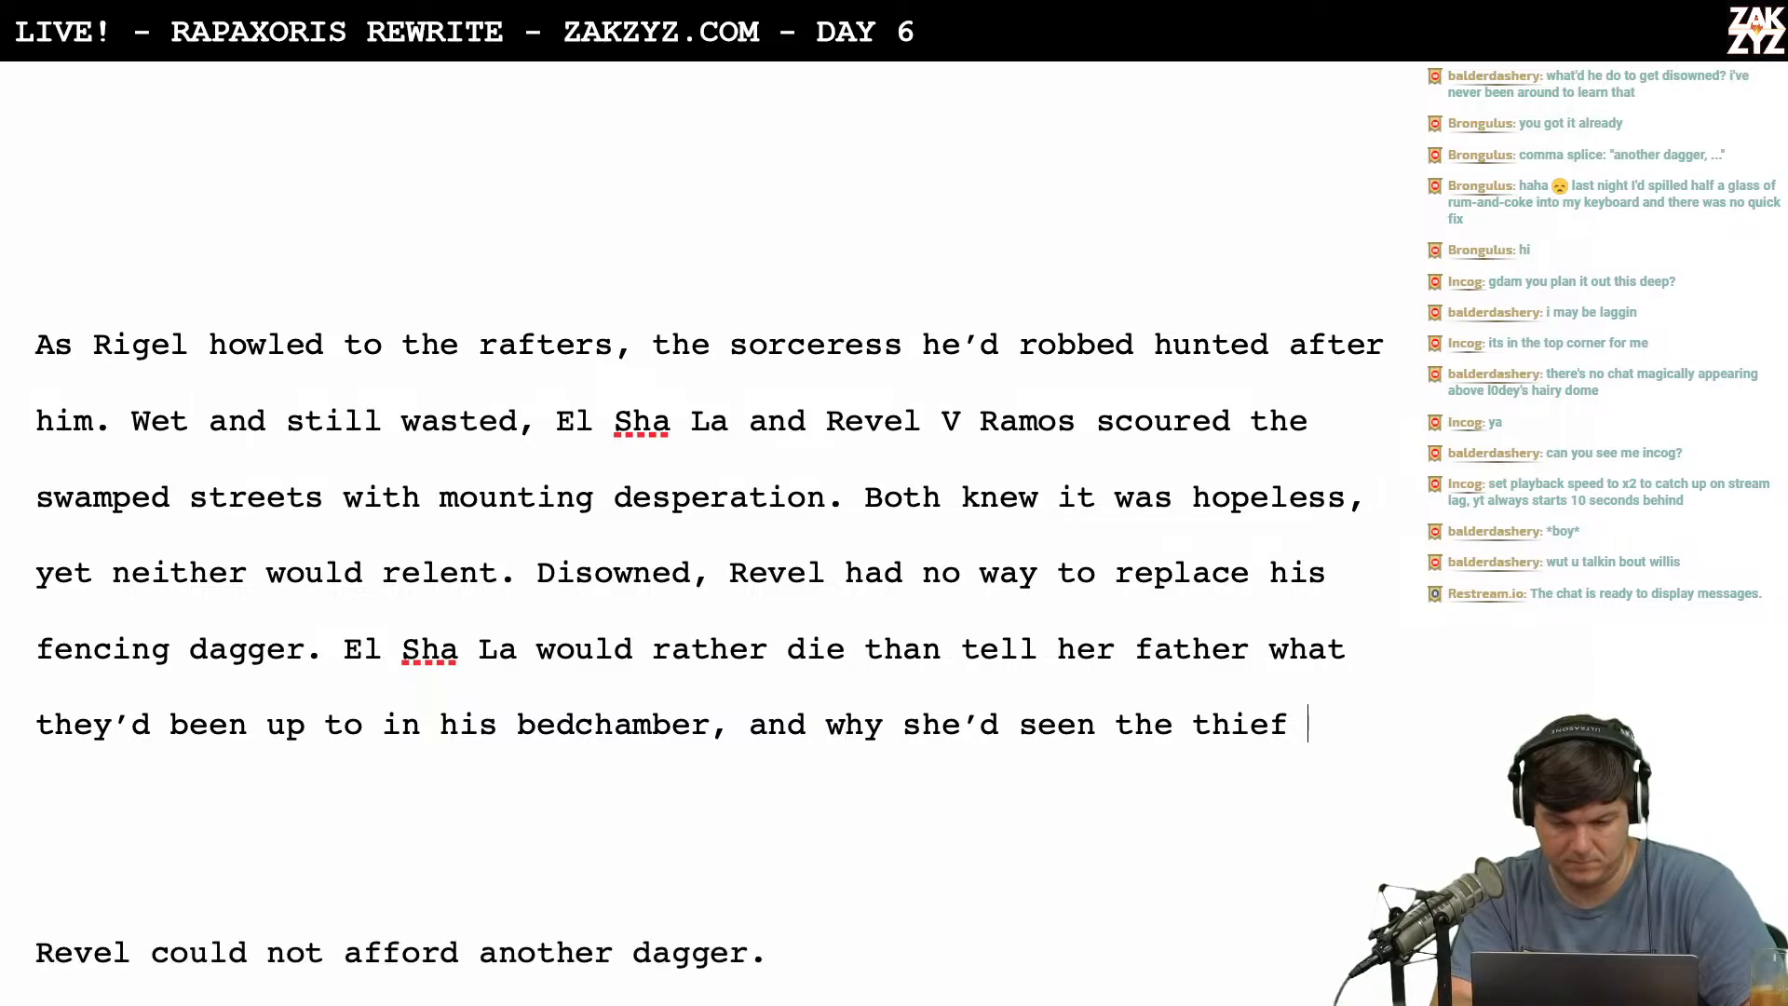
{"action": "key", "text": "BackSpace"}
{"action": "key", "text": "BackSpace"}
{"action": "key", "text": "BackSpace"}
{"action": "key", "text": "BackSpace"}
{"action": "key", "text": "BackSpace"}
{"action": "key", "text": "BackSpace"}
{"action": "key", "text": "BackSpace"}
{"action": "key", "text": "BackSpace"}
{"action": "key", "text": "BackSpace"}
{"action": "key", "text": "BackSpace"}
{"action": "key", "text": "BackSpace"}
{"action": "key", "text": "BackSpace"}
{"action": "key", "text": "BackSpace"}
{"action": "key", "text": "BackSpace"}
{"action": "key", "text": "BackSpace"}
{"action": "key", "text": "BackSpace"}
{"action": "key", "text": "BackSpace"}
{"action": "key", "text": "BackSpace"}
{"action": "key", "text": "BackSpace"}
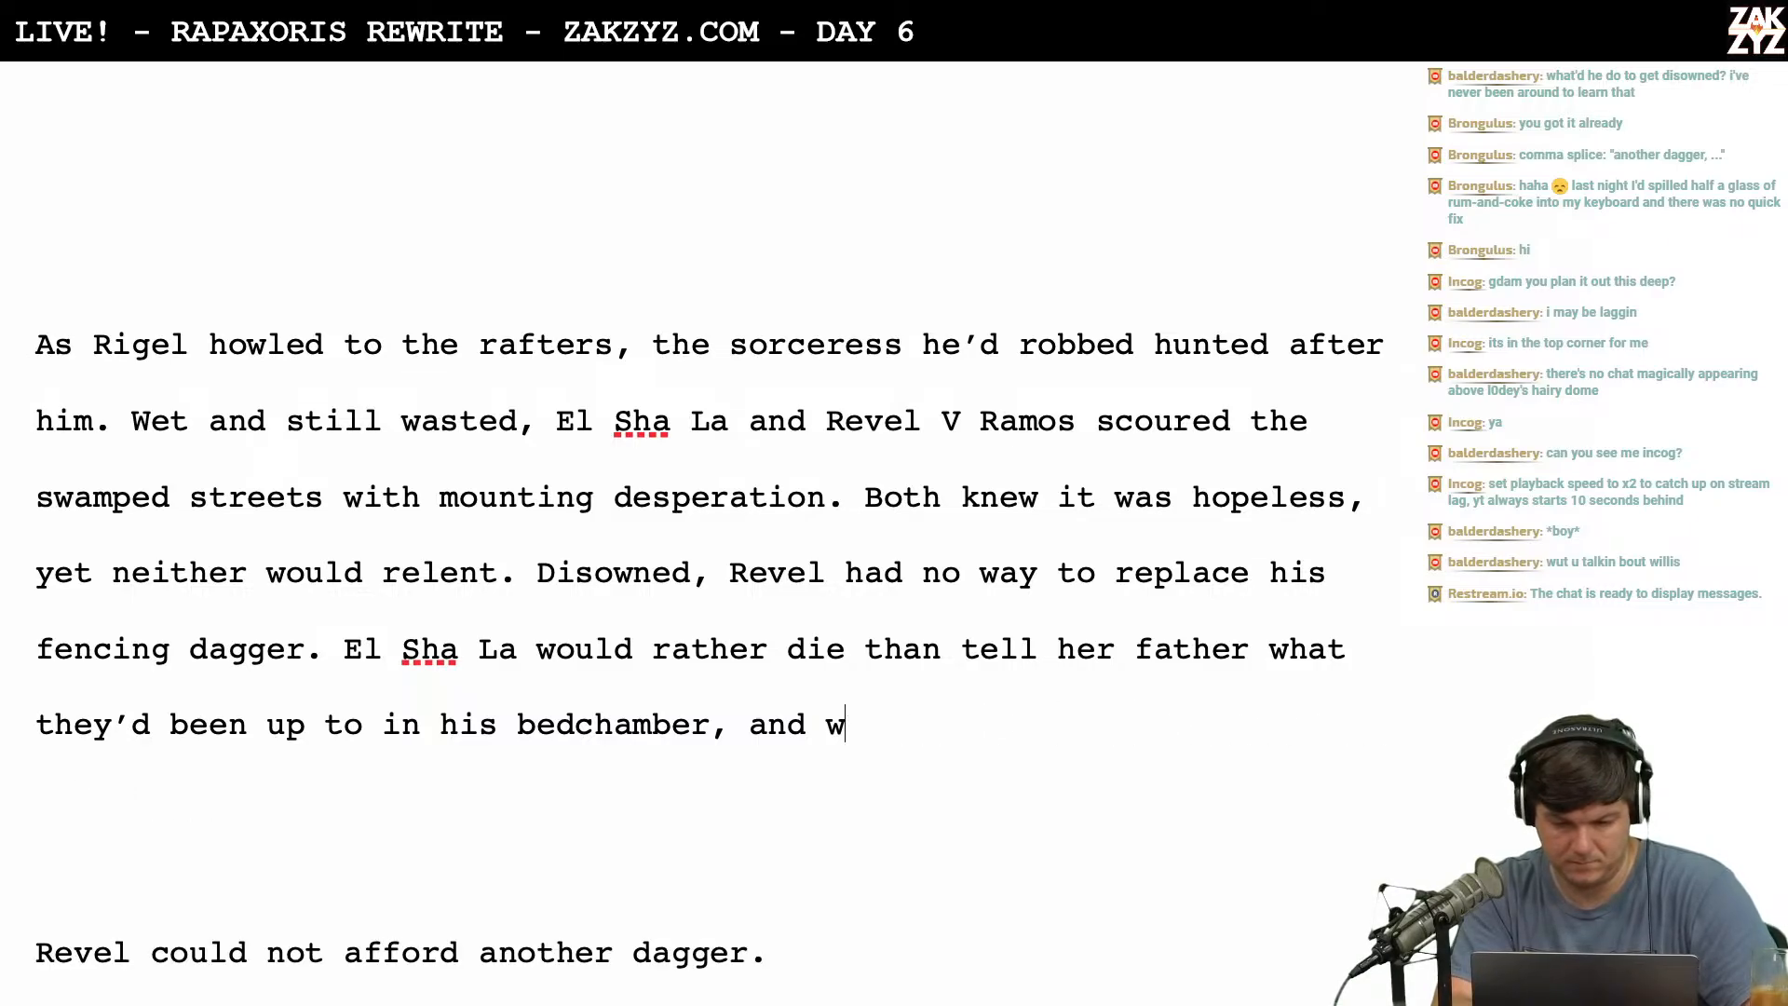
End the El Sha La sentence with a period after "bedchamber" and try out a follow-up beginning "She'd seen the thief".
{"action": "type", "text": ". She"}
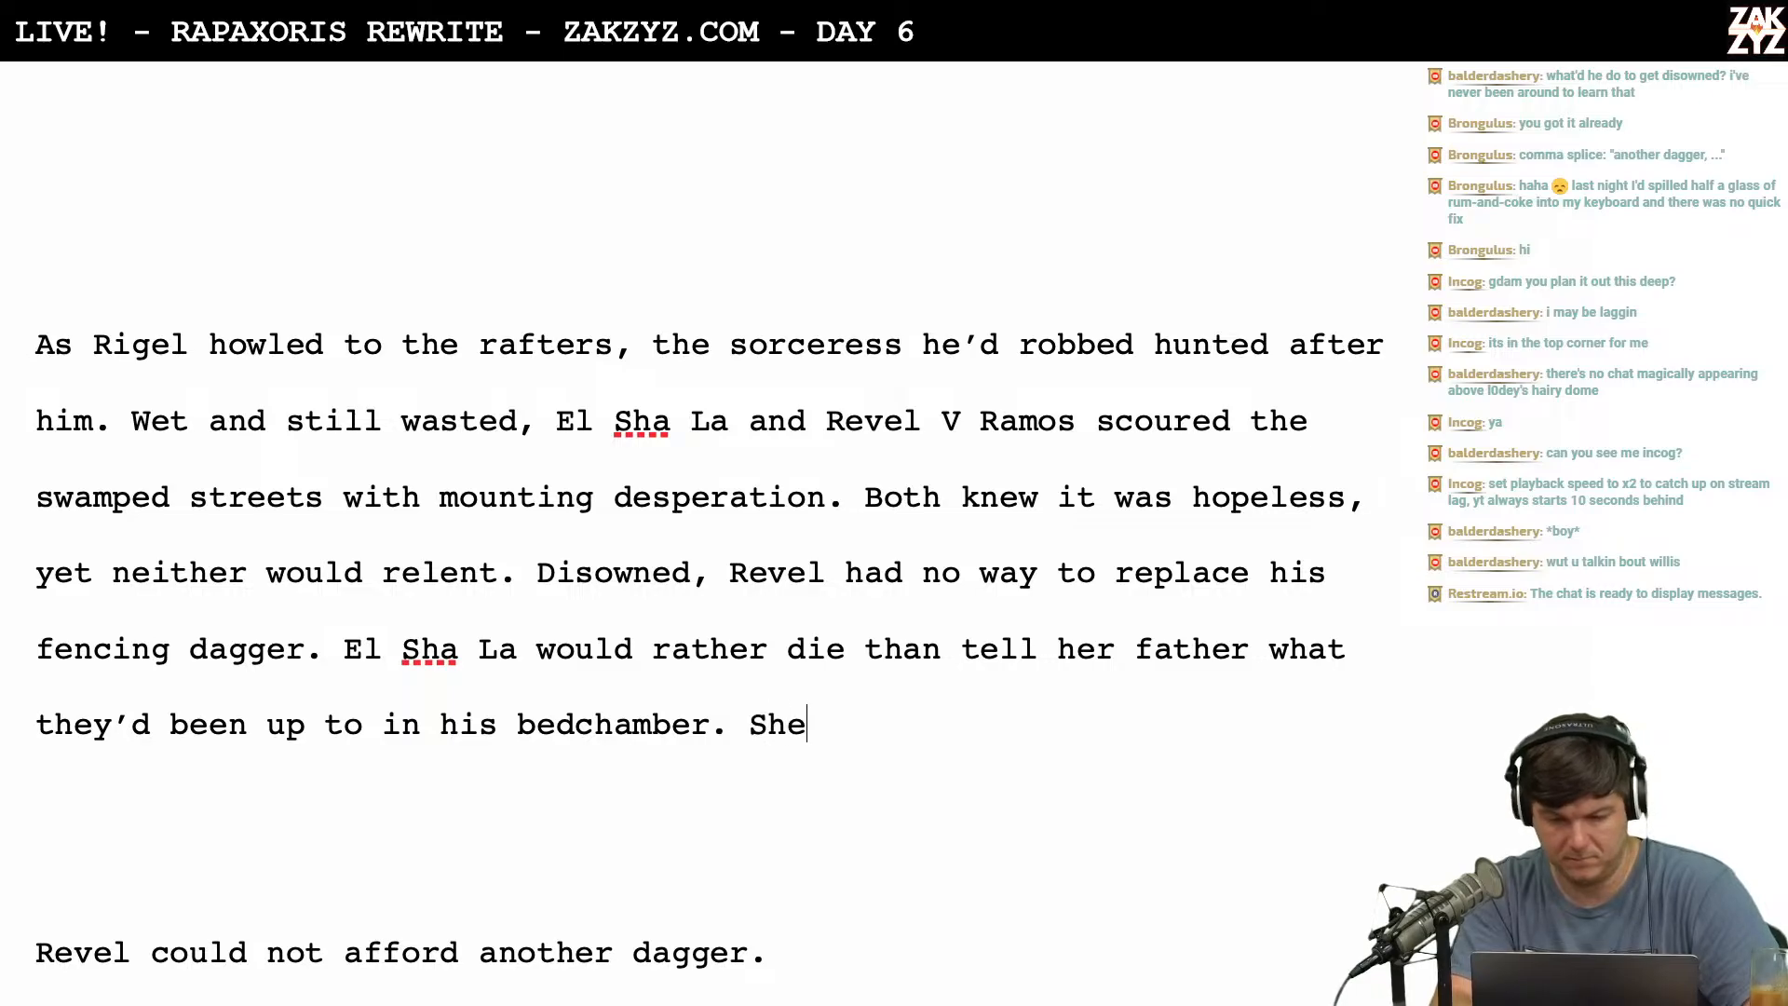
{"action": "type", "text": "’d seen the thief"}
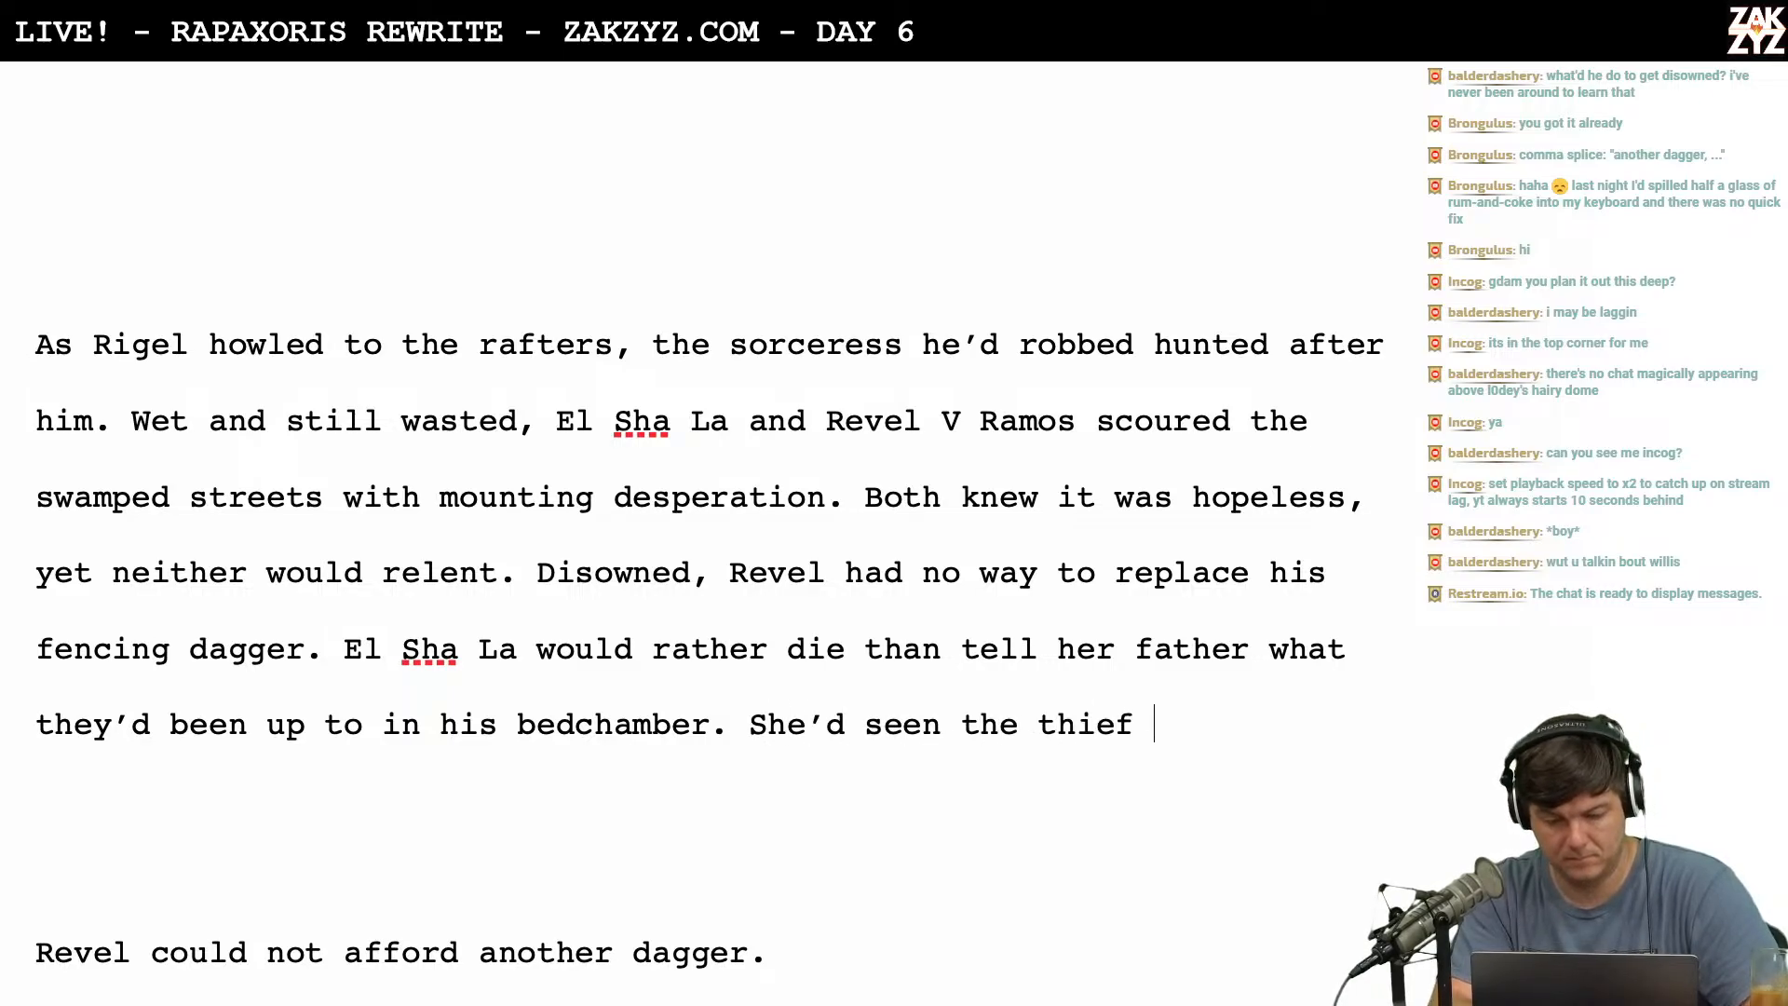
{"action": "key", "text": "BackSpace"}
{"action": "key", "text": "BackSpace"}
{"action": "key", "text": "BackSpace"}
{"action": "key", "text": "BackSpace"}
{"action": "key", "text": "BackSpace"}
{"action": "key", "text": "BackSpace"}
{"action": "key", "text": "BackSpace"}
{"action": "key", "text": "BackSpace"}
{"action": "key", "text": "BackSpace"}
{"action": "key", "text": "BackSpace"}
{"action": "key", "text": "BackSpace"}
{"action": "key", "text": "BackSpace"}
{"action": "key", "text": "BackSpace"}
{"action": "key", "text": "BackSpace"}
{"action": "key", "text": "BackSpace"}
{"action": "key", "text": "BackSpace"}
{"action": "key", "text": "BackSpace"}
{"action": "key", "text": "BackSpace"}
{"action": "key", "text": "BackSpace"}
{"action": "key", "text": "BackSpace"}
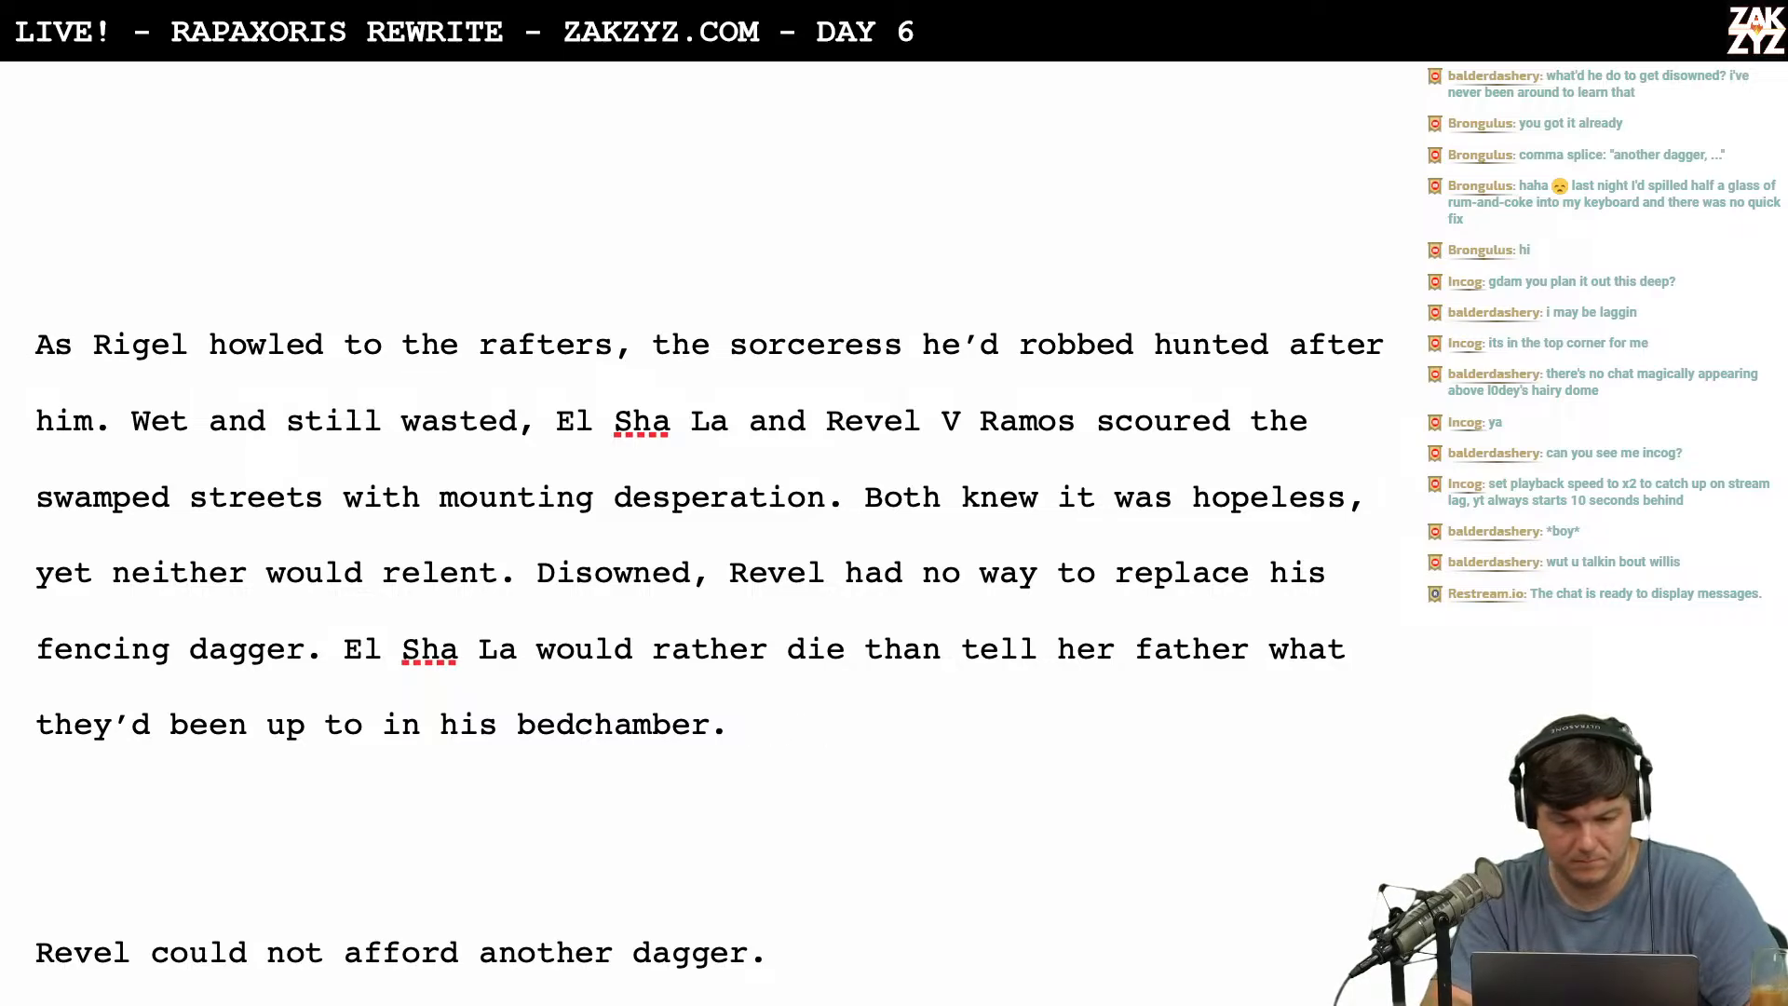
Break the paragraph before "Both knew" and write "Both surely suspected it was hopeless, neither would relent. Disowned," ahead of the break.
{"action": "scroll", "coordinate": [395, 651], "scroll_direction": "down", "scroll_amount": 1}
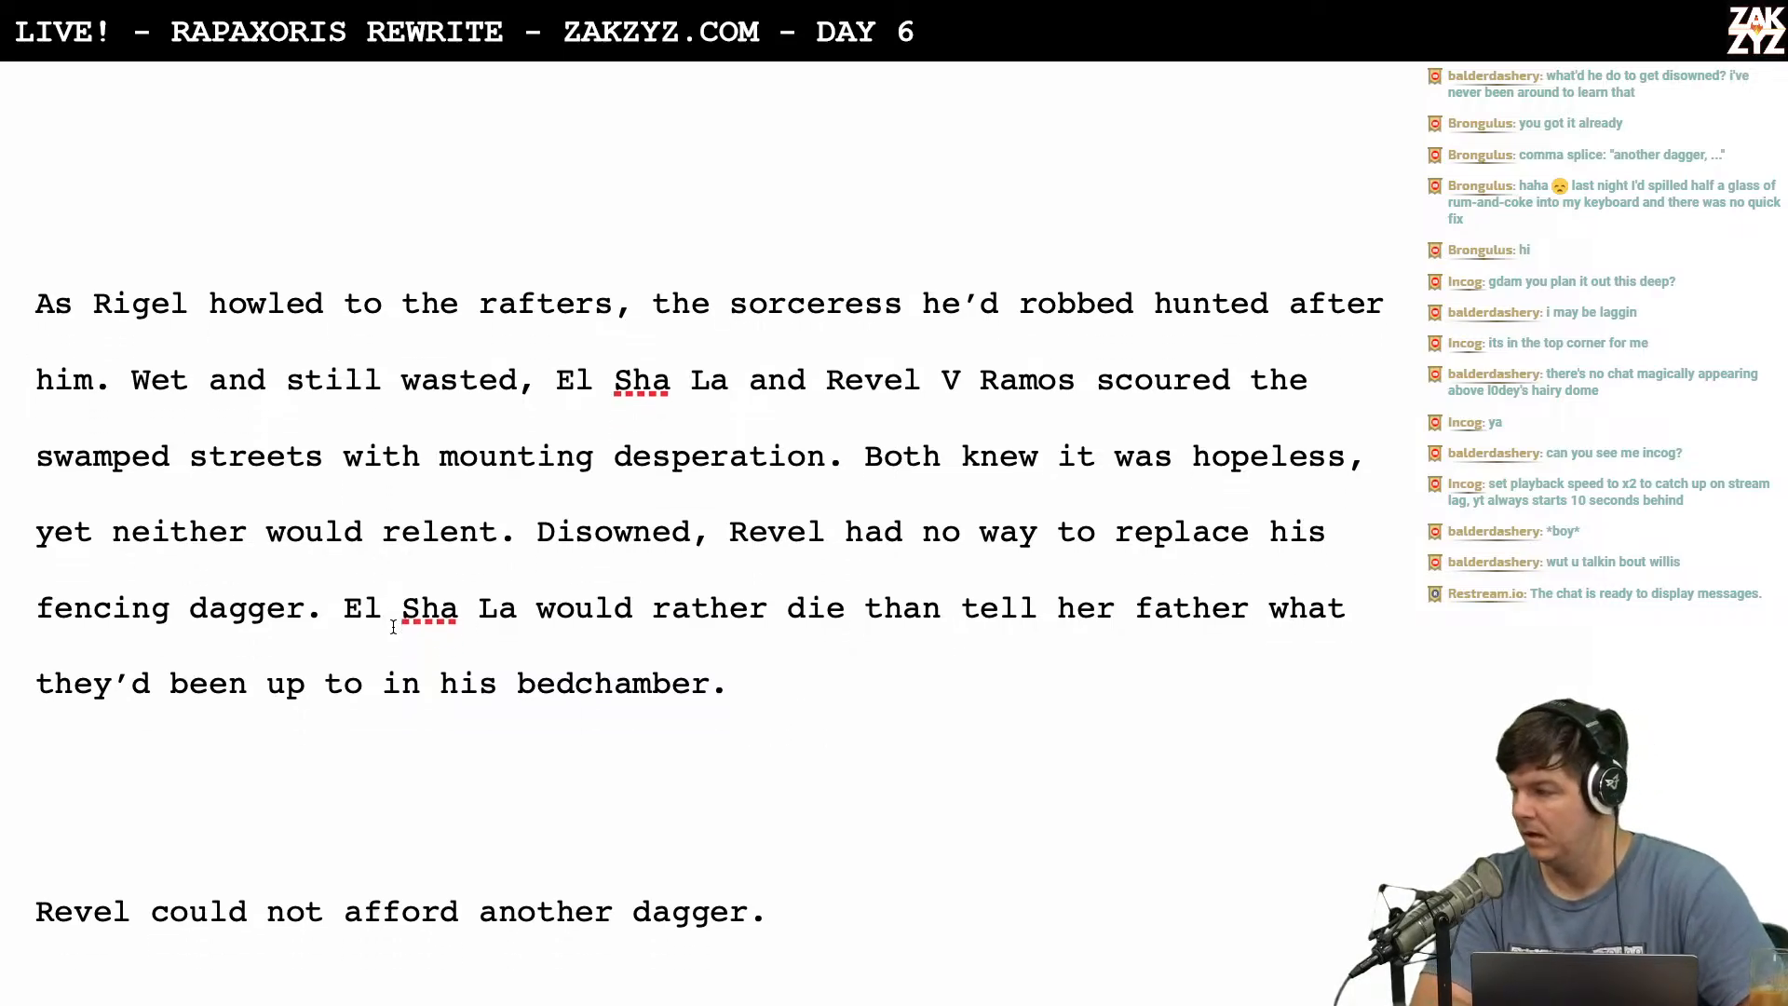
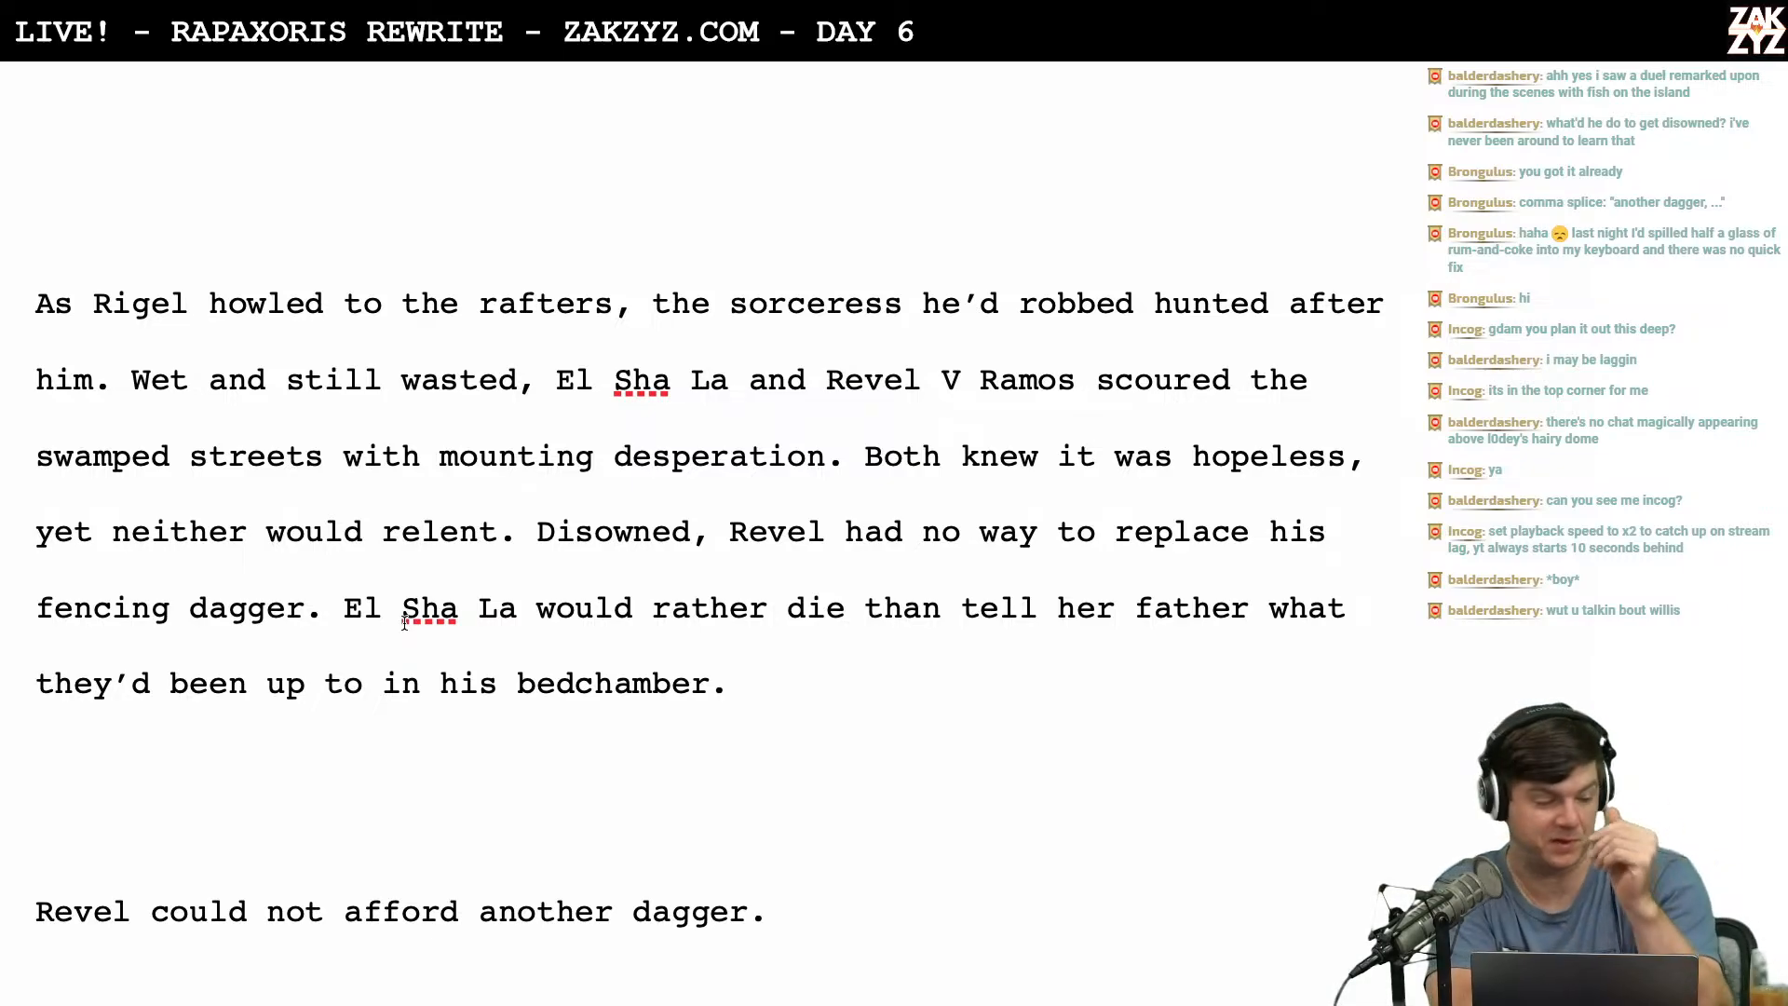
{"action": "scroll", "coordinate": [405, 622], "scroll_direction": "down", "scroll_amount": 1}
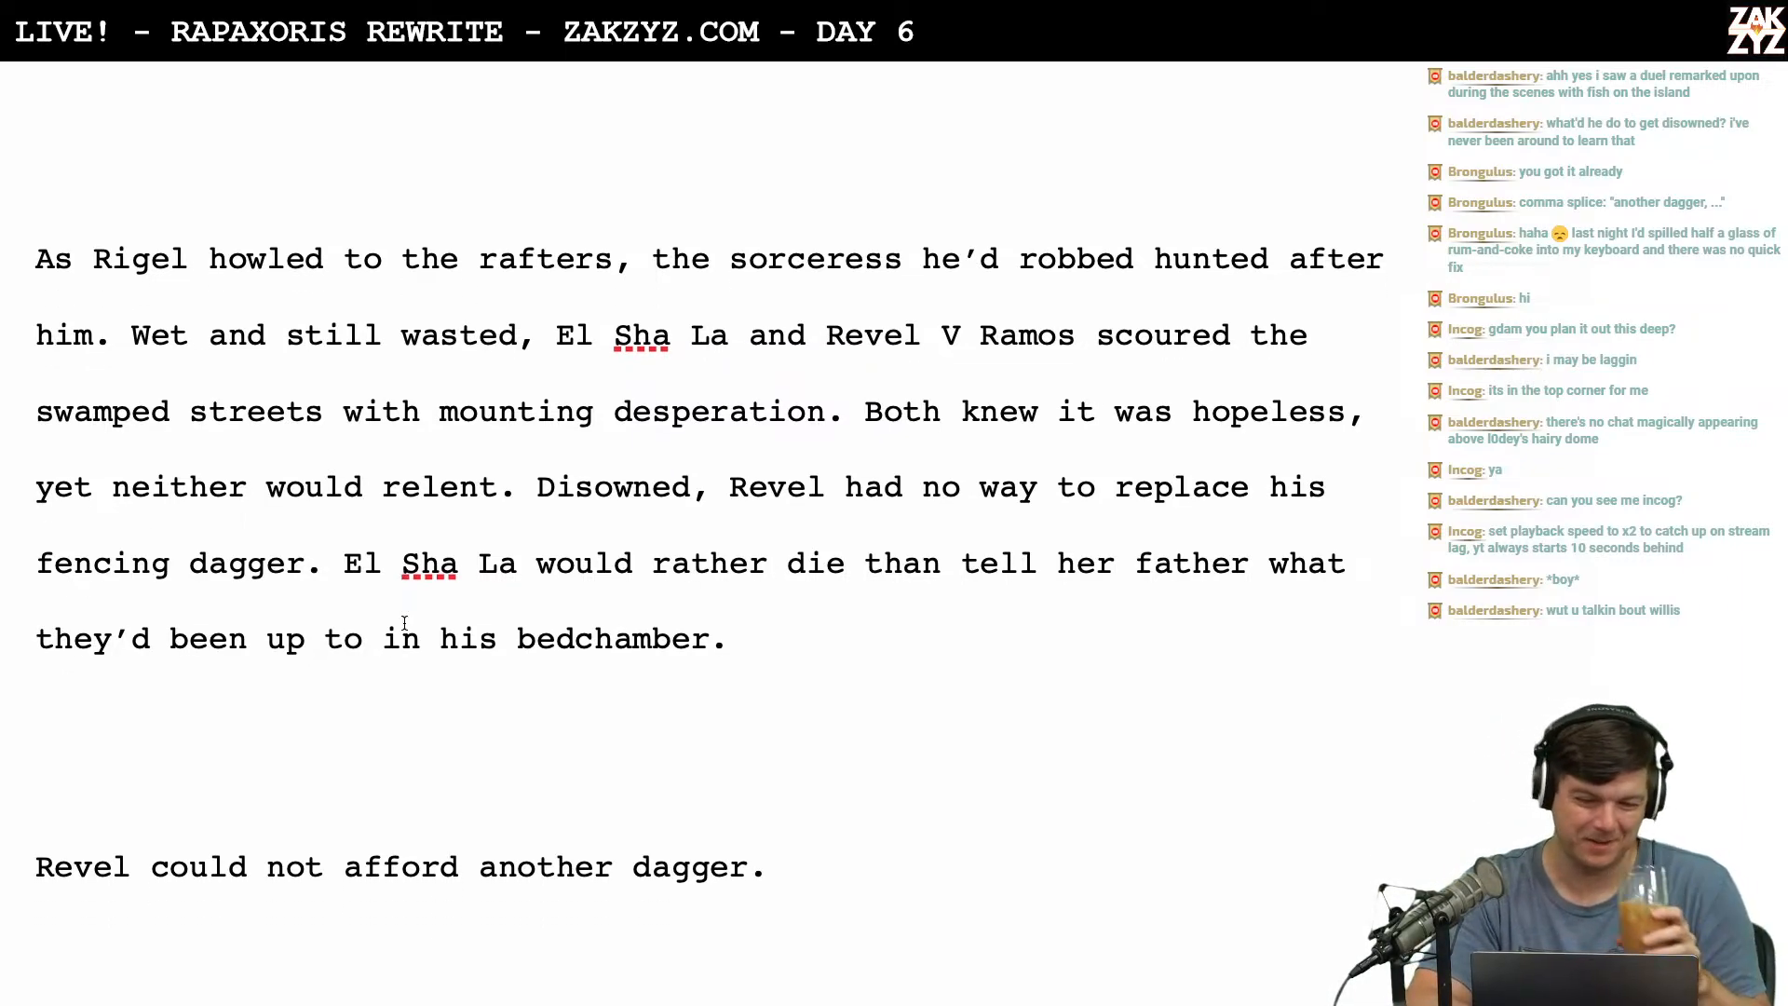
{"action": "left_click", "coordinate": [866, 415]}
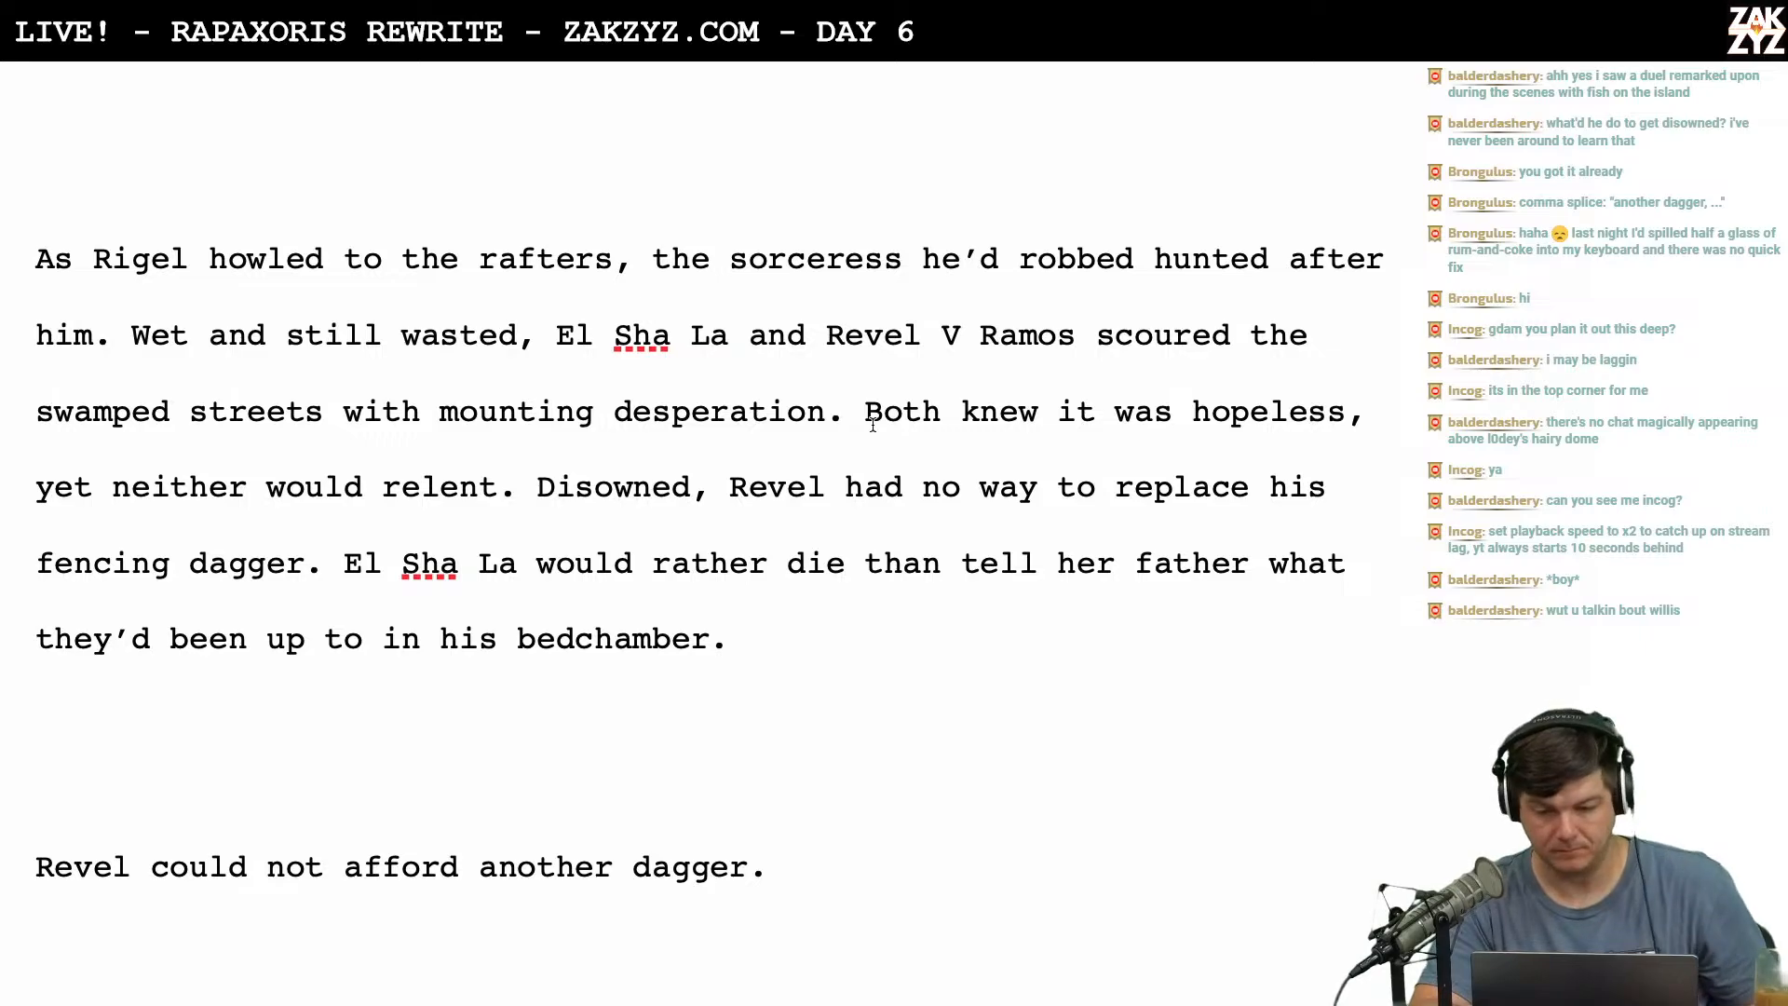
{"action": "key", "text": "Return"}
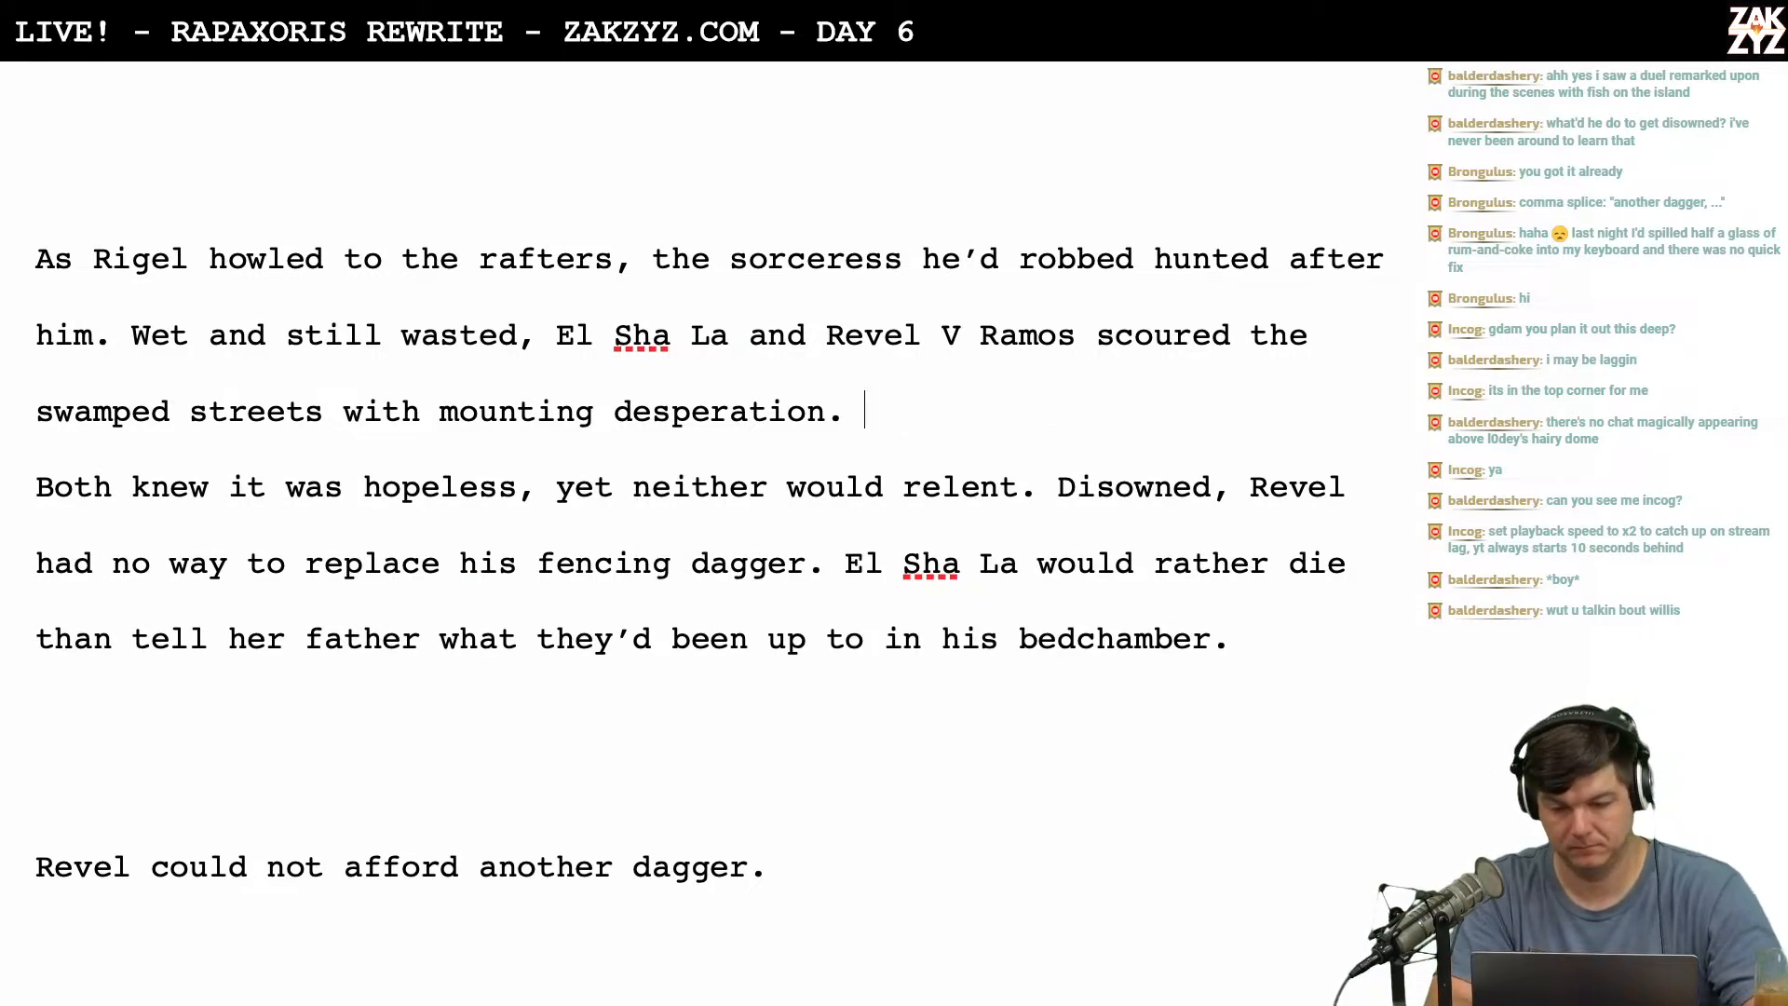
{"action": "type", "text": "Both w"}
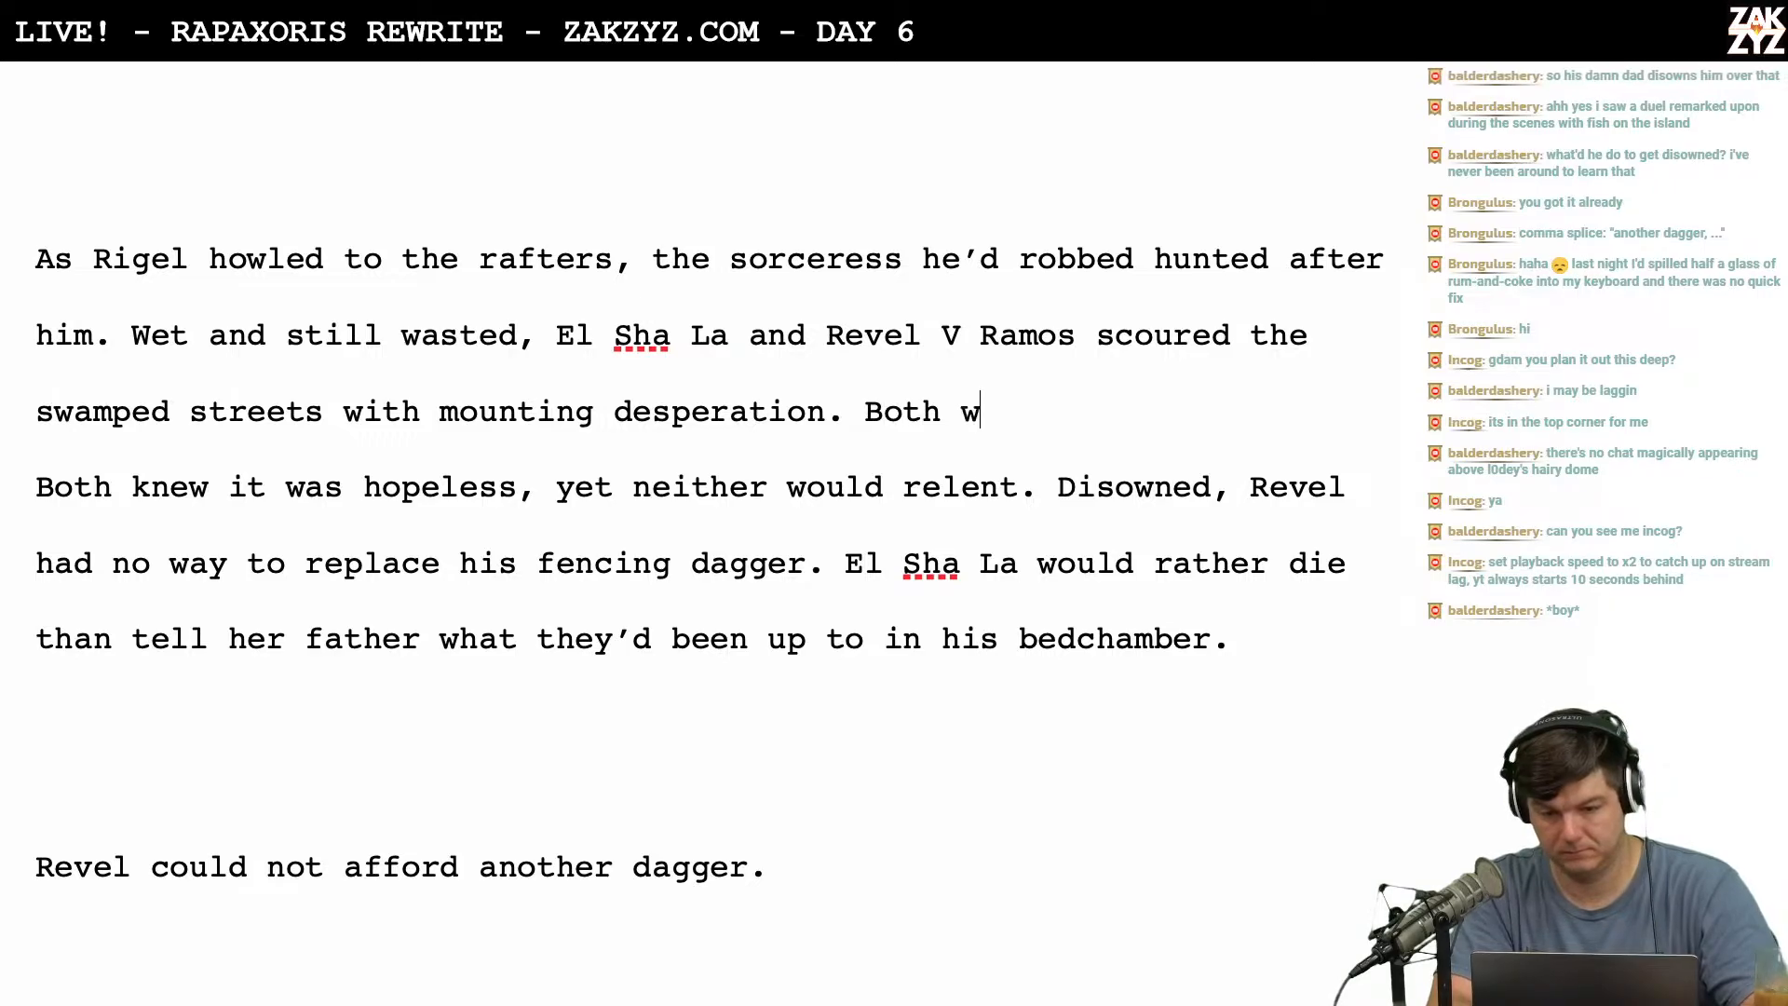
{"action": "key", "text": "BackSpace"}
{"action": "type", "text": "sure"}
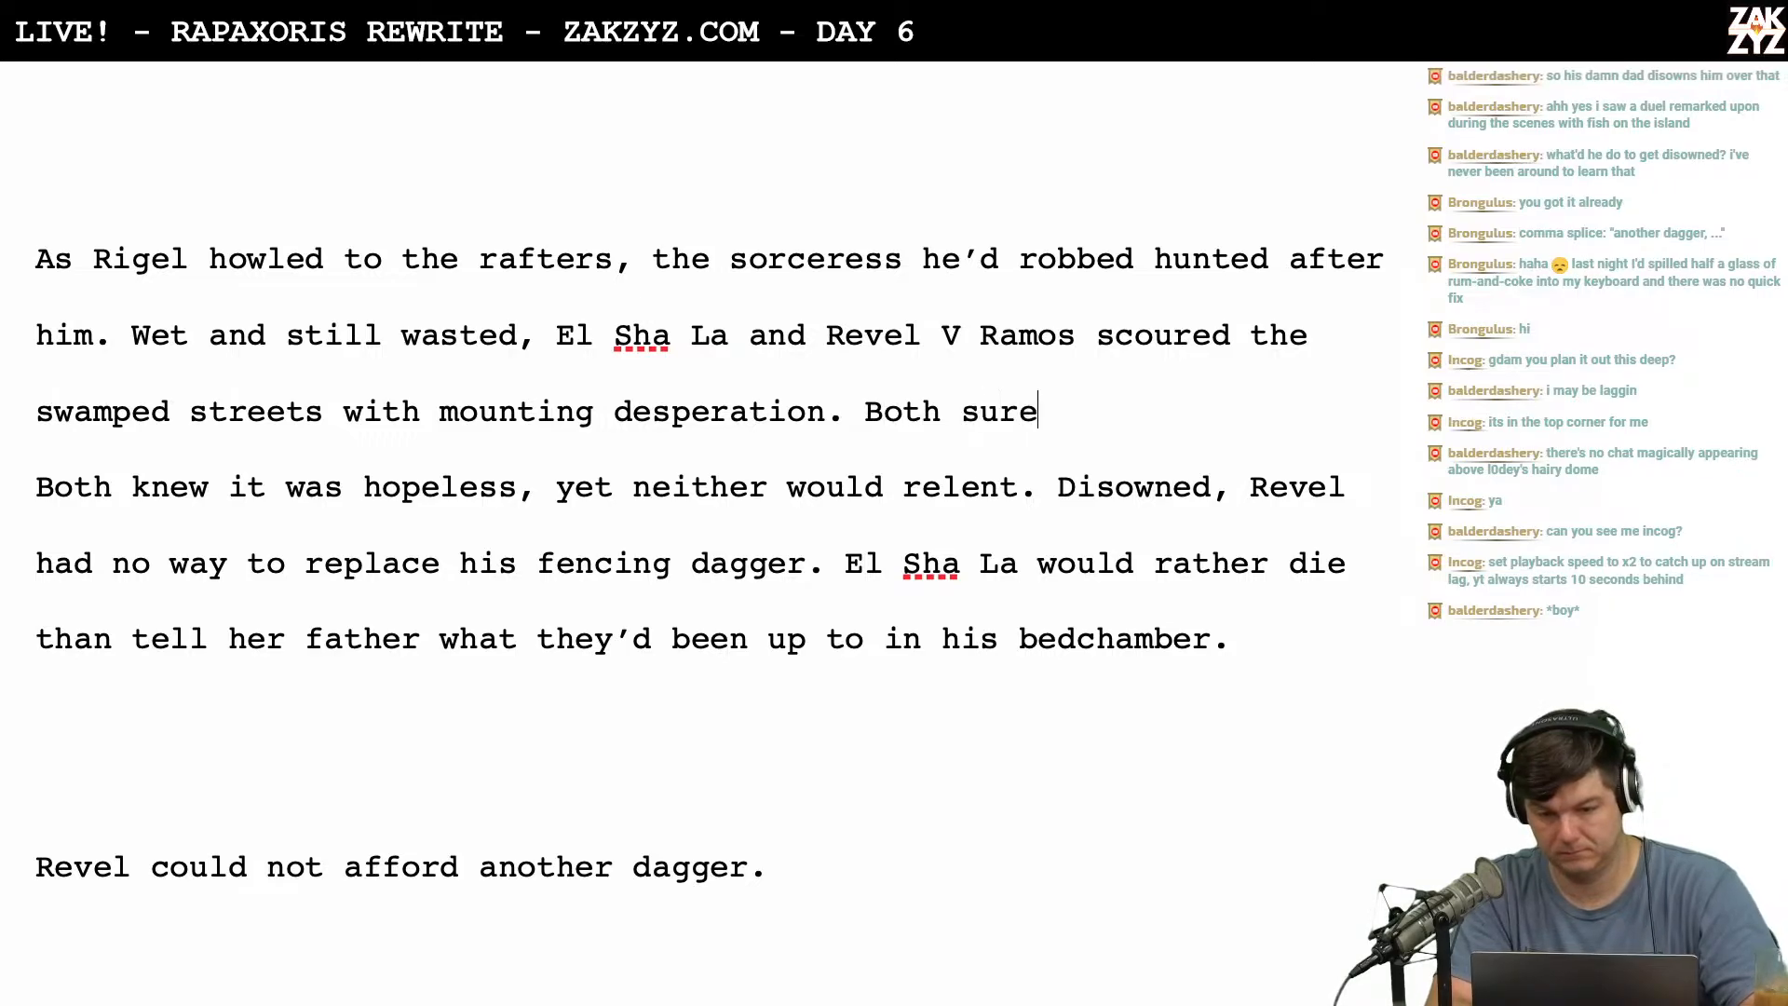
{"action": "type", "text": "ly suspected i"}
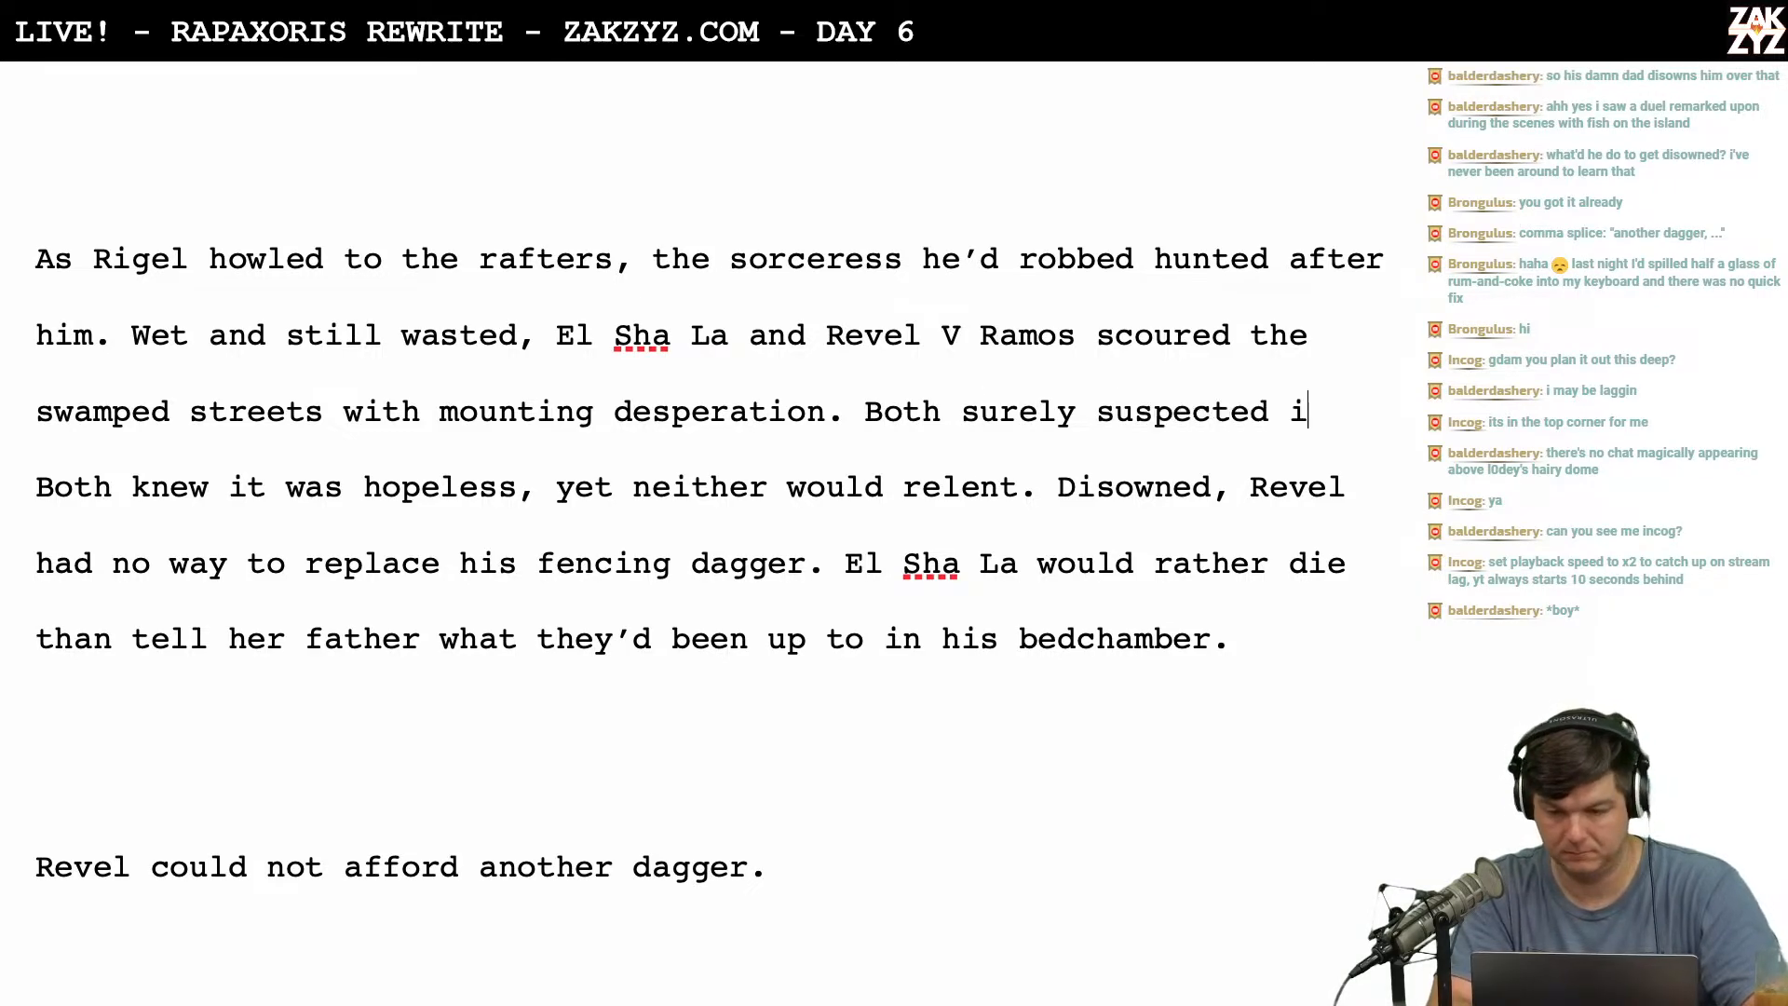
{"action": "type", "text": "t was hope"}
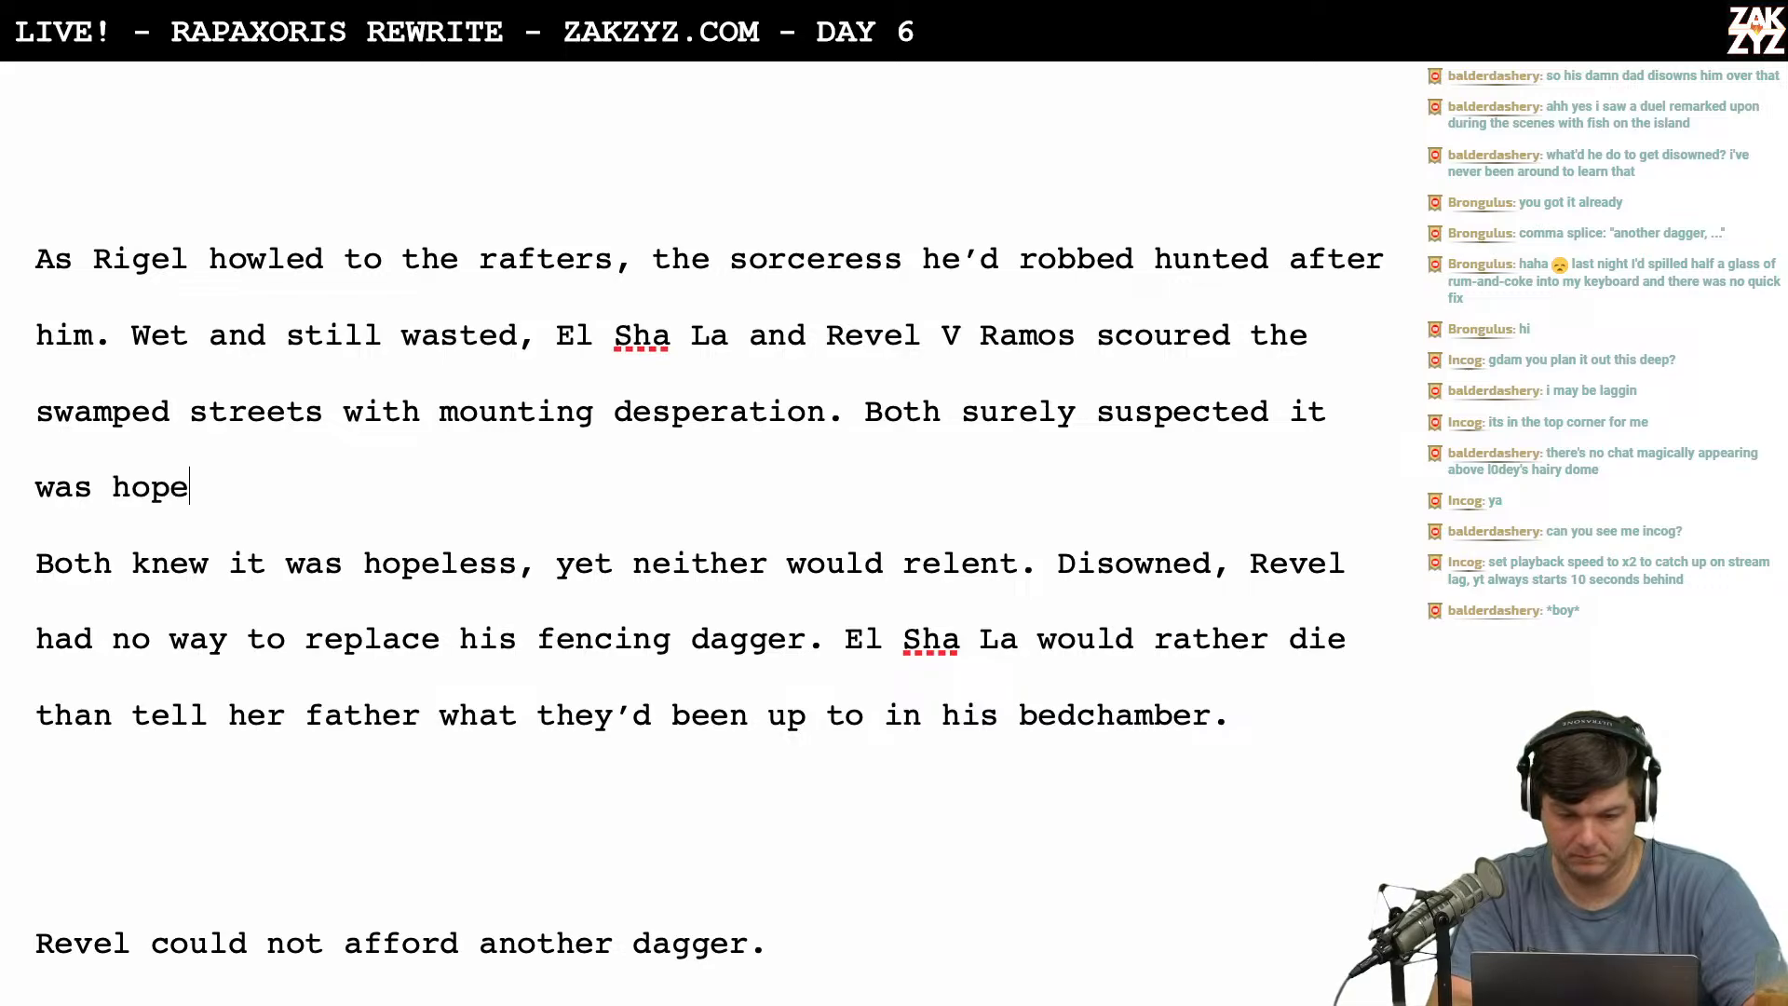
{"action": "type", "text": "less, nei"}
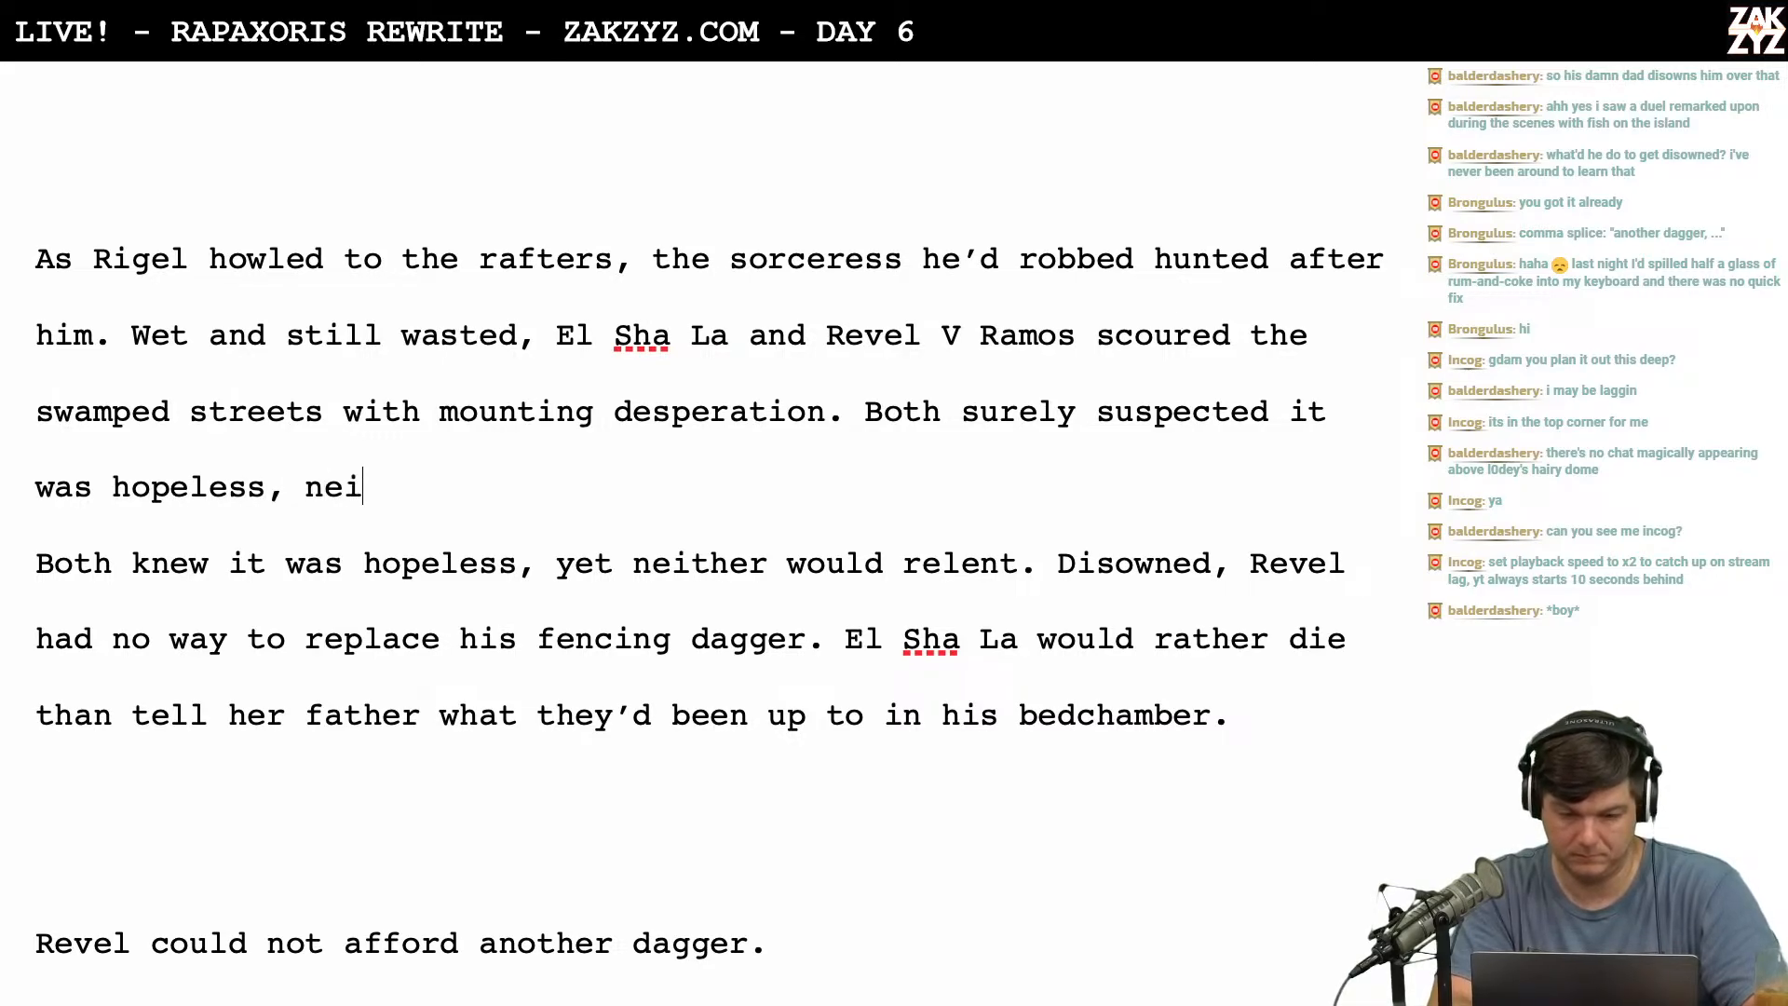
{"action": "type", "text": "ther would relent. "}
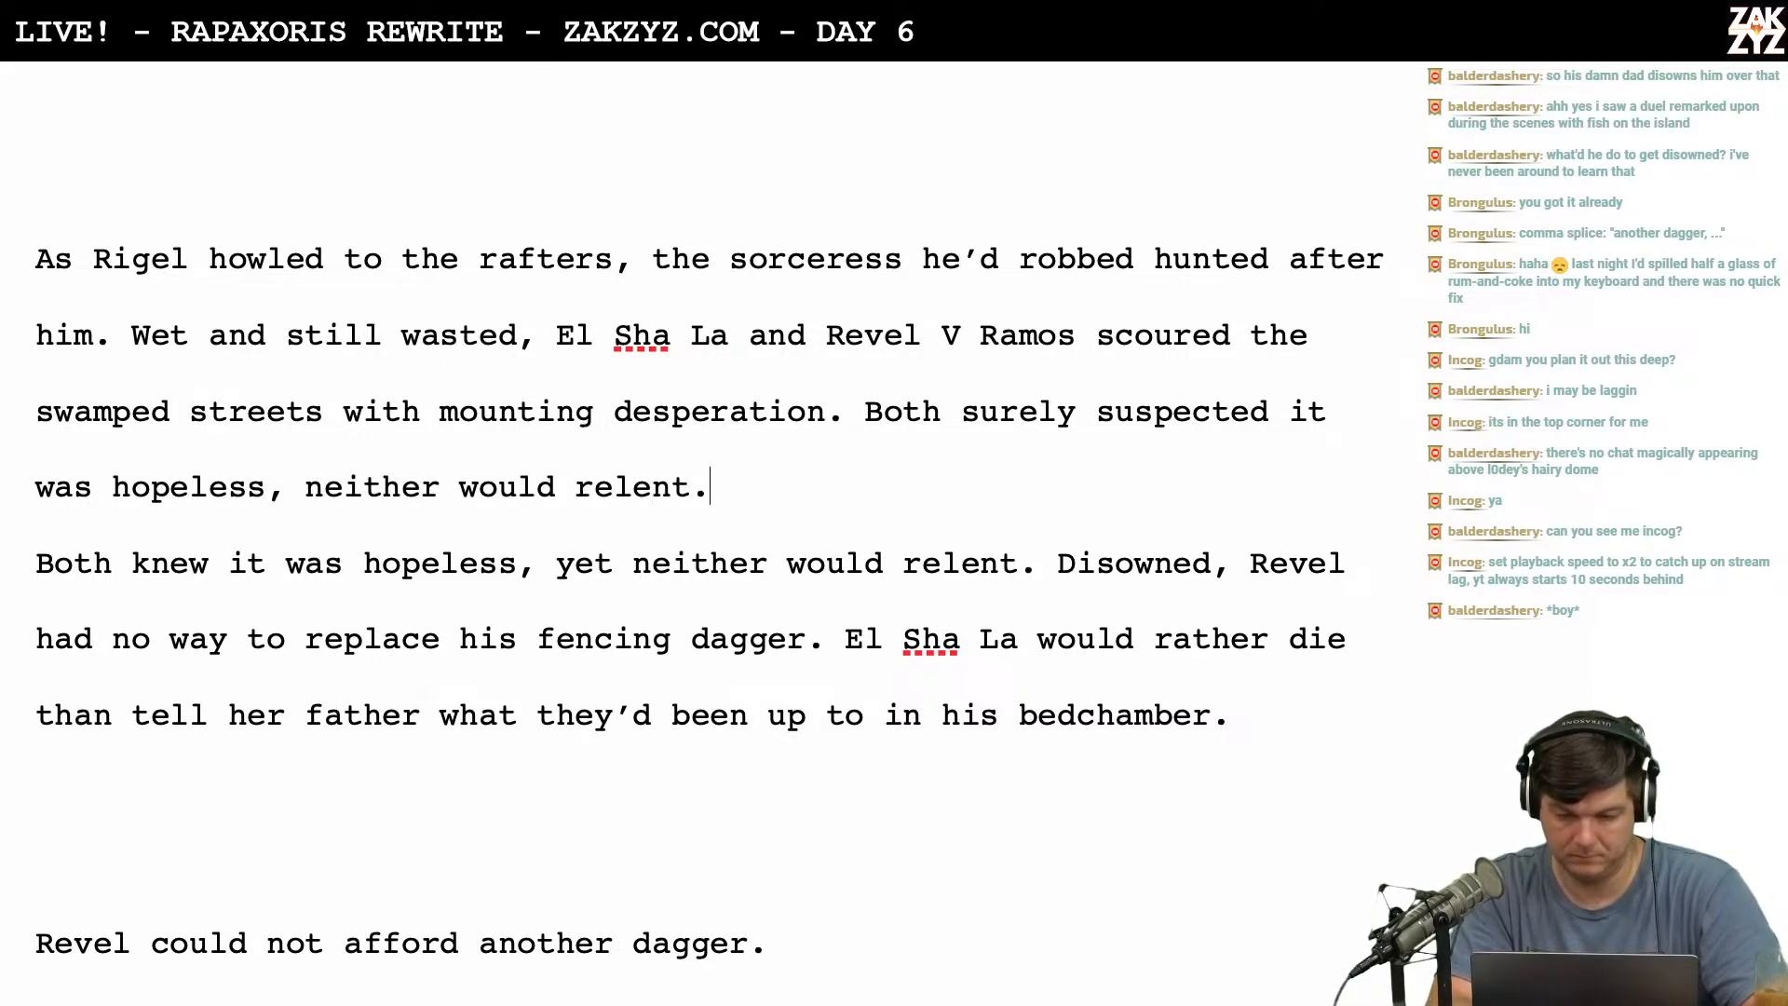
{"action": "type", "text": "D"}
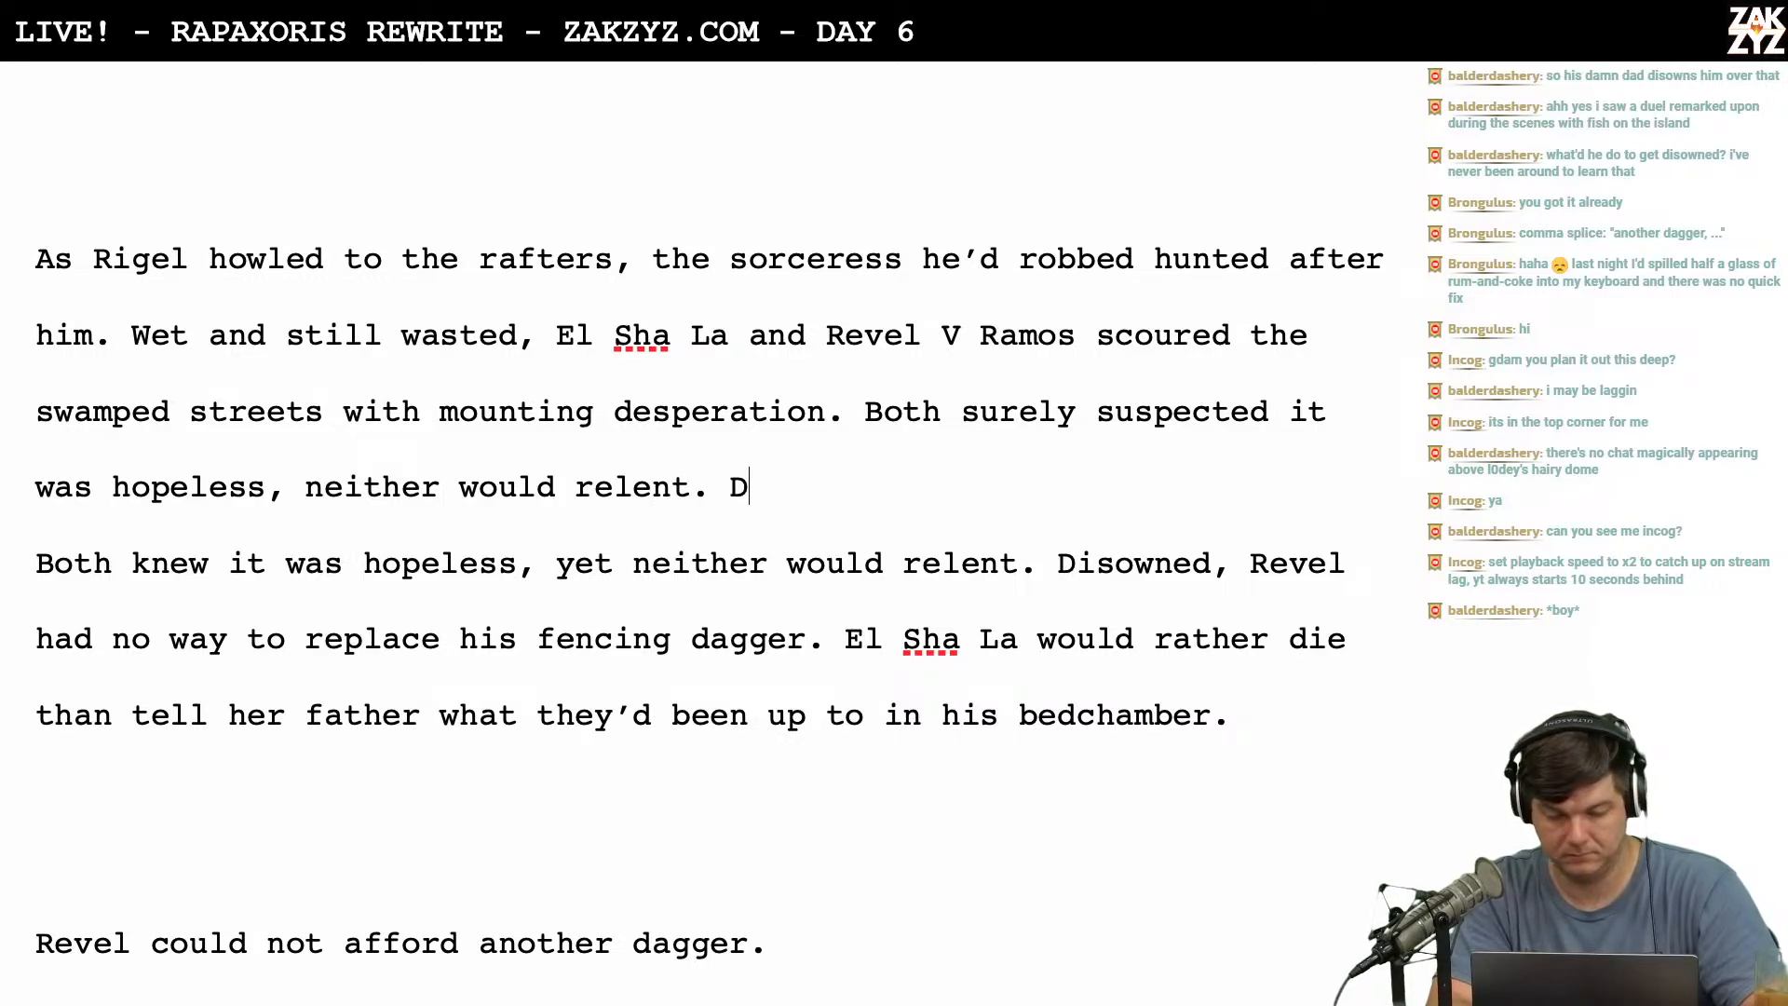
{"action": "type", "text": "isowned,"}
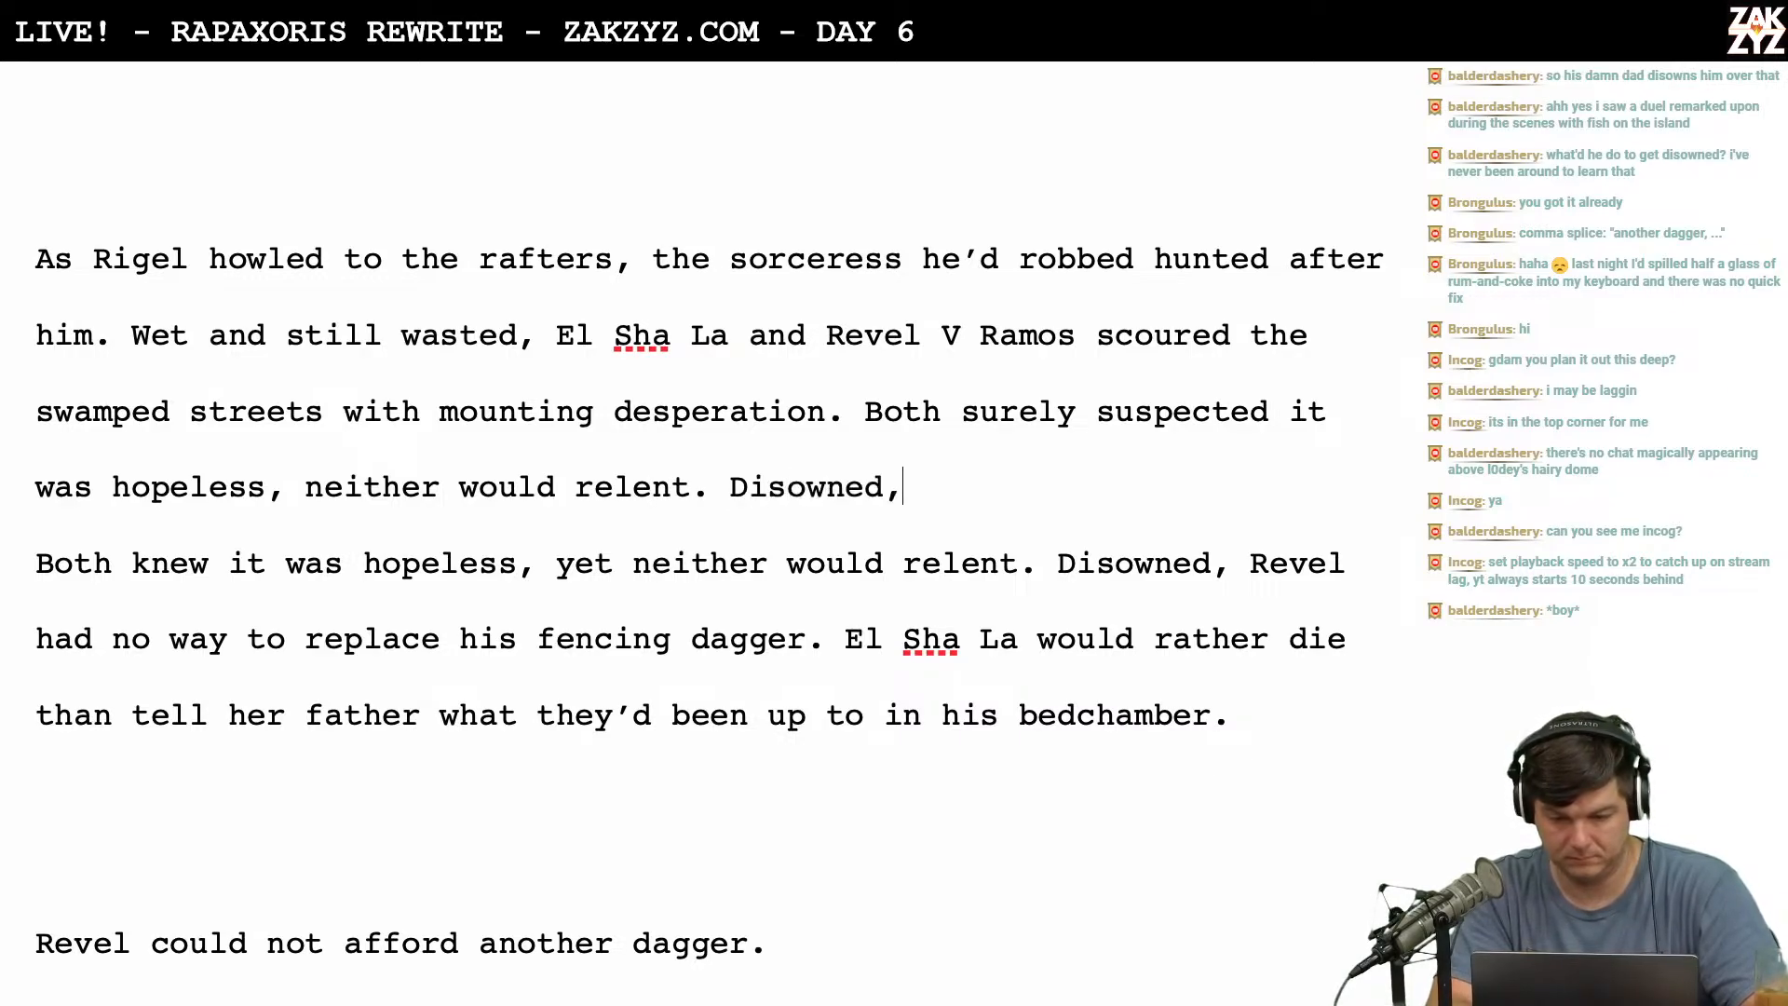
Delete the paragraph break and the old sentence "Both knew it was hopeless, yet neither would relent.".
{"action": "key", "text": "shift+Down"}
{"action": "key", "text": "shift+Right"}
{"action": "key", "text": "shift+Right"}
{"action": "key", "text": "shift+Right"}
{"action": "key", "text": "shift+Right"}
{"action": "key", "text": "shift+Right"}
{"action": "key", "text": "shift+Right"}
{"action": "key", "text": "shift+Right"}
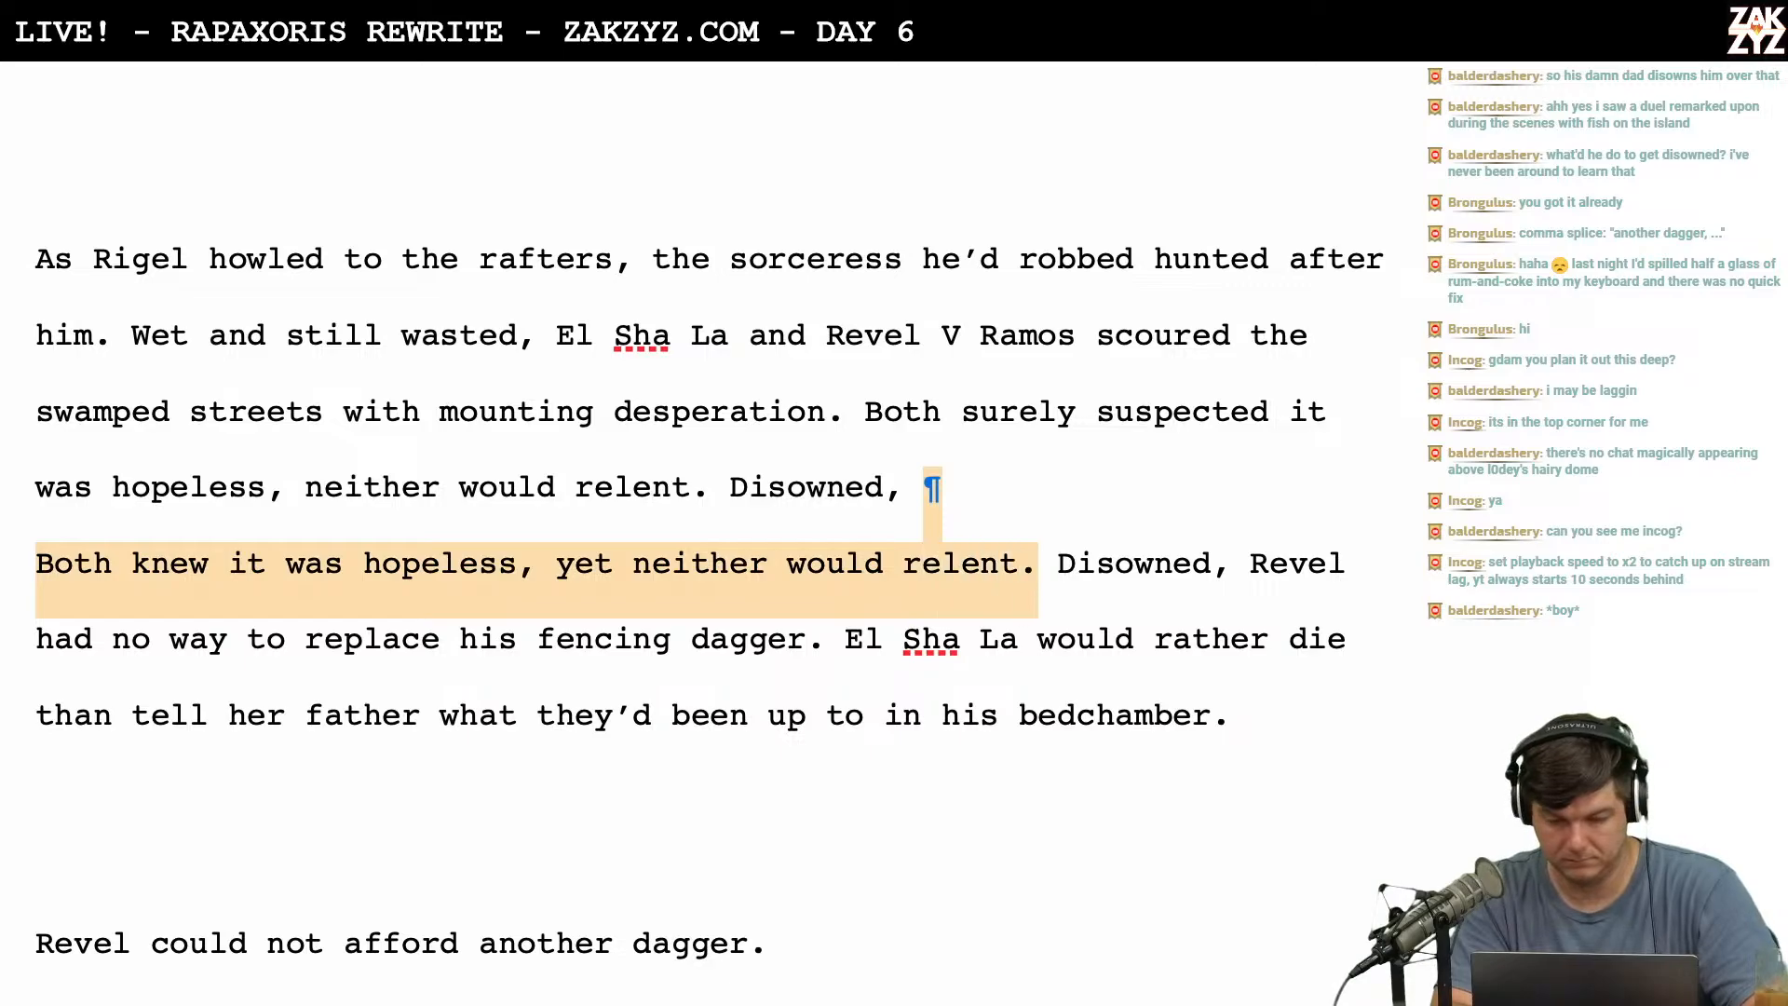
{"action": "key", "text": "BackSpace"}
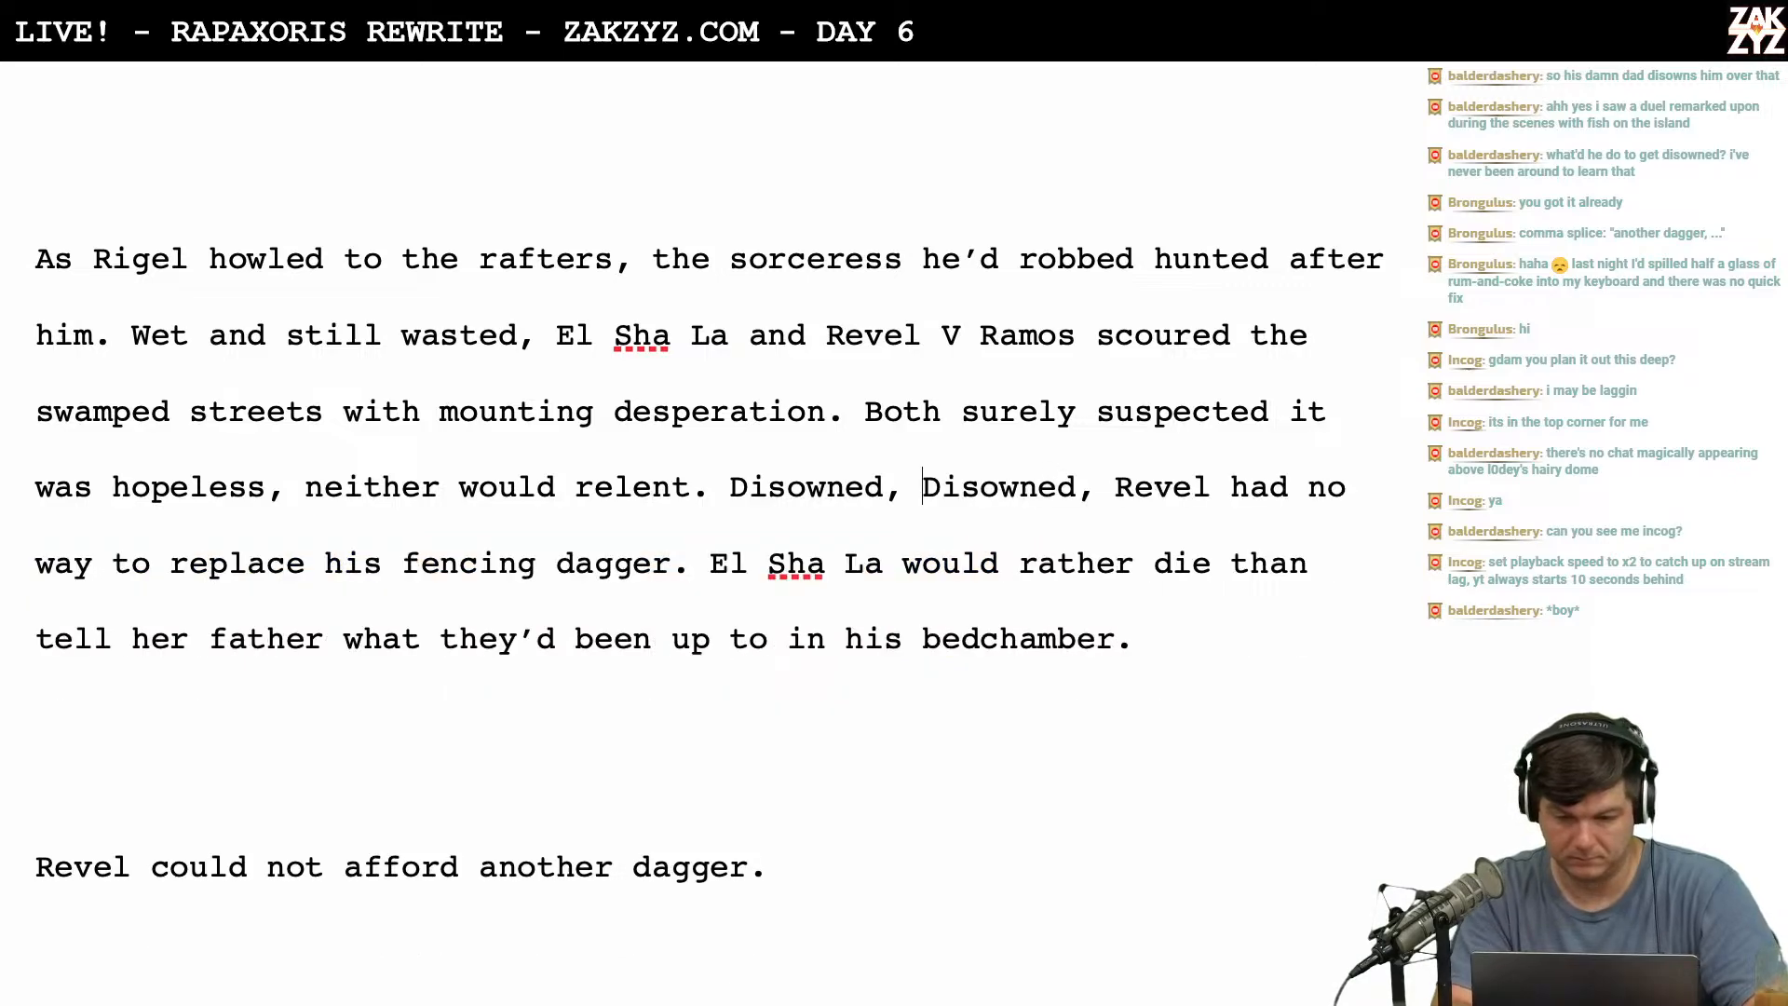
Split the text before "had no way" and delete the duplicate "Disowned, Revel" ahead of the break.
{"action": "left_click", "coordinate": [1236, 491]}
{"action": "key", "text": "Return"}
{"action": "key", "text": "Left"}
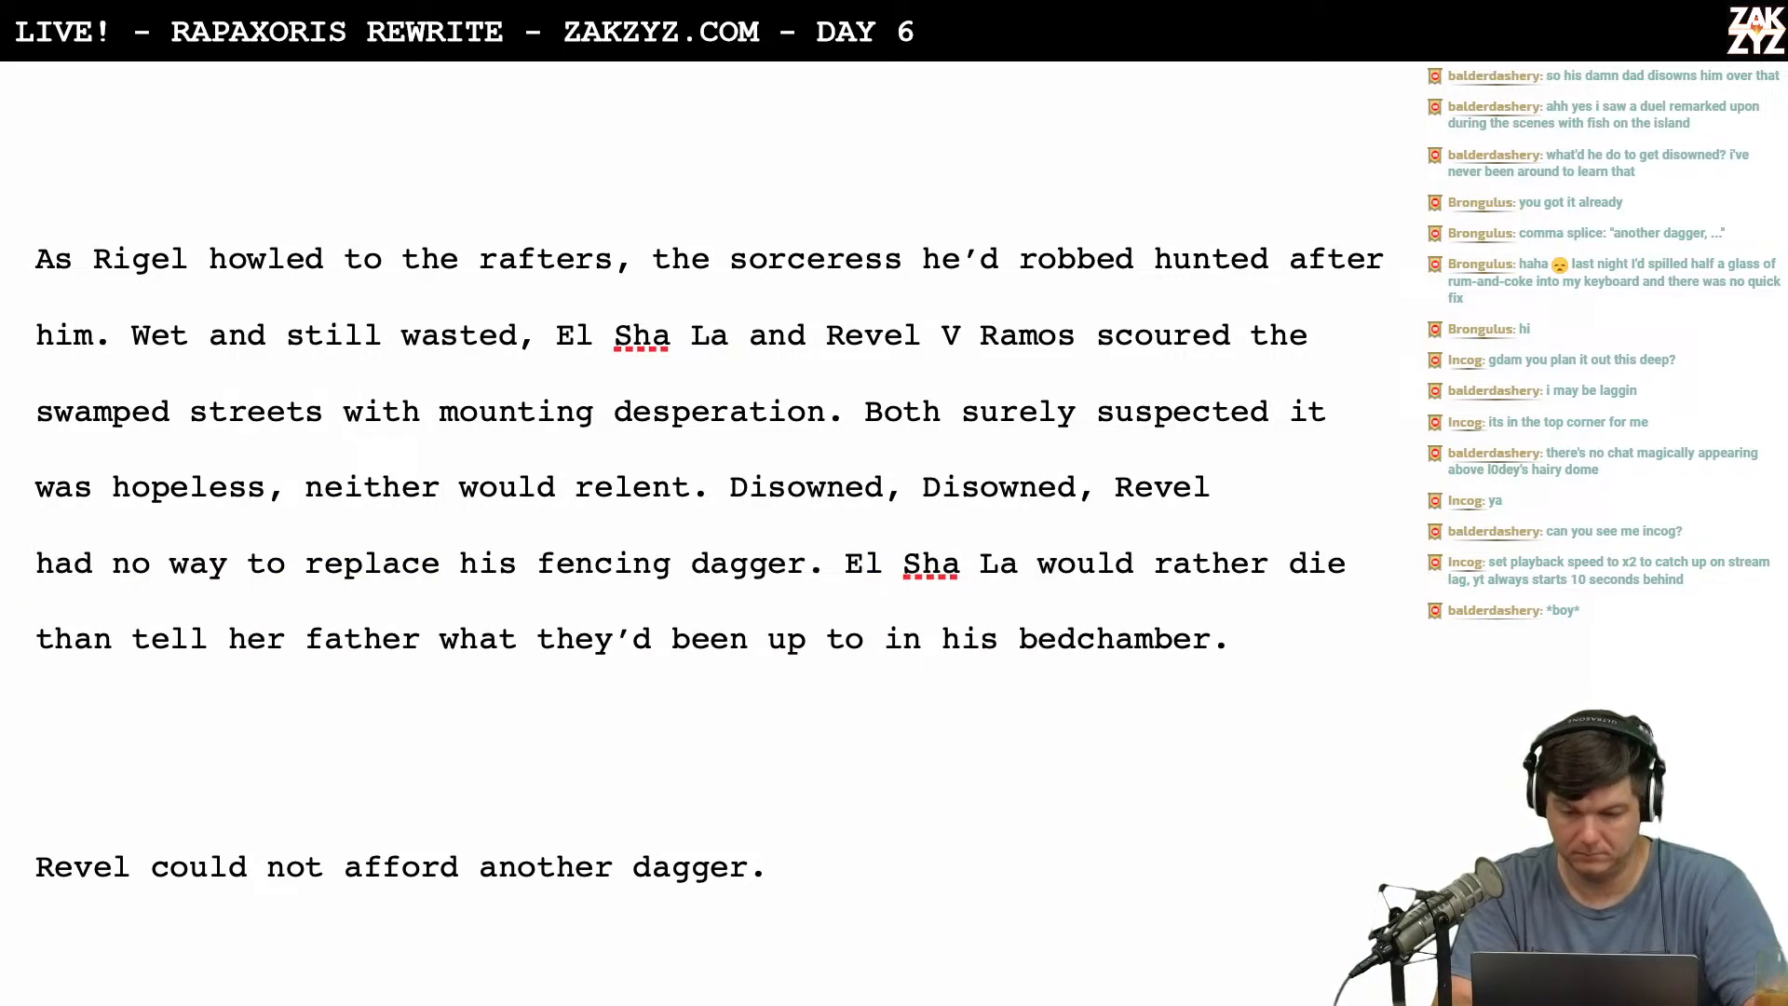
{"action": "key", "text": "BackSpace"}
{"action": "key", "text": "BackSpace"}
{"action": "key", "text": "BackSpace"}
{"action": "key", "text": "BackSpace"}
{"action": "key", "text": "BackSpace"}
{"action": "key", "text": "BackSpace"}
{"action": "key", "text": "BackSpace"}
{"action": "key", "text": "BackSpace"}
{"action": "key", "text": "BackSpace"}
{"action": "key", "text": "BackSpace"}
{"action": "key", "text": "BackSpace"}
{"action": "key", "text": "BackSpace"}
{"action": "key", "text": "BackSpace"}
{"action": "key", "text": "BackSpace"}
{"action": "key", "text": "BackSpace"}
{"action": "key", "text": "BackSpace"}
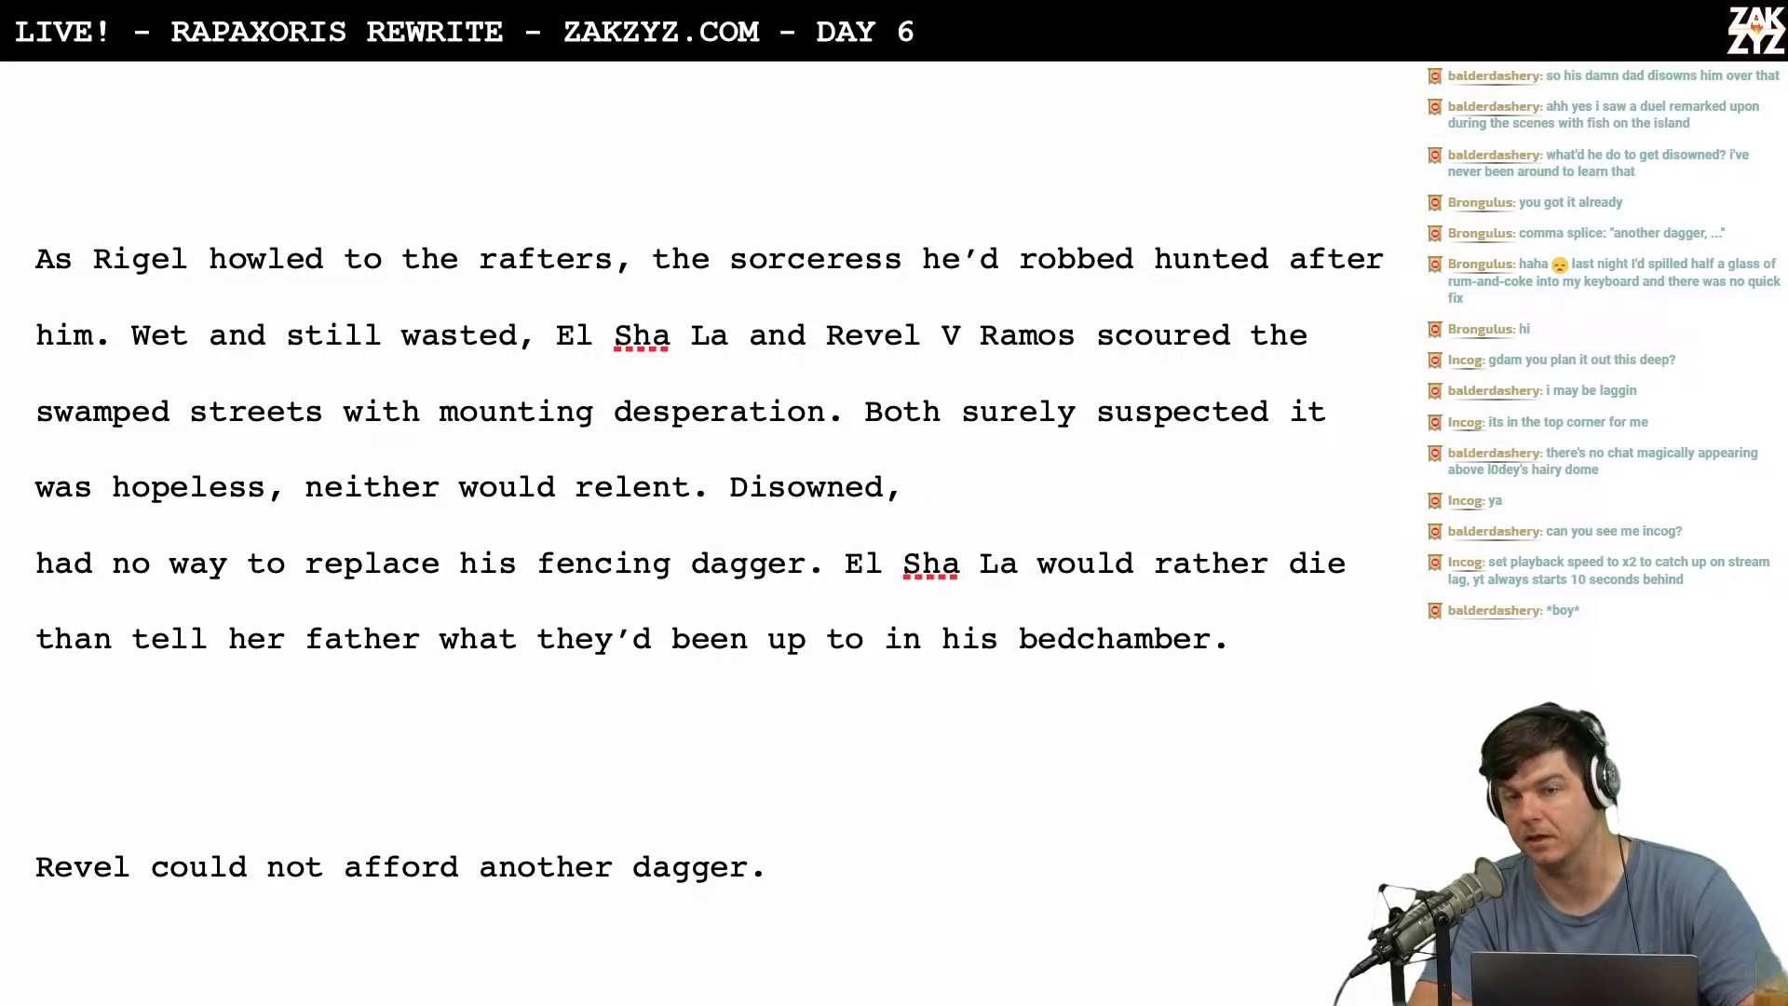
Insert two blank lines above the leftover "had no way" text and return the cursor to the end of "Disowned,".
{"action": "key", "text": "Return"}
{"action": "key", "text": "Return"}
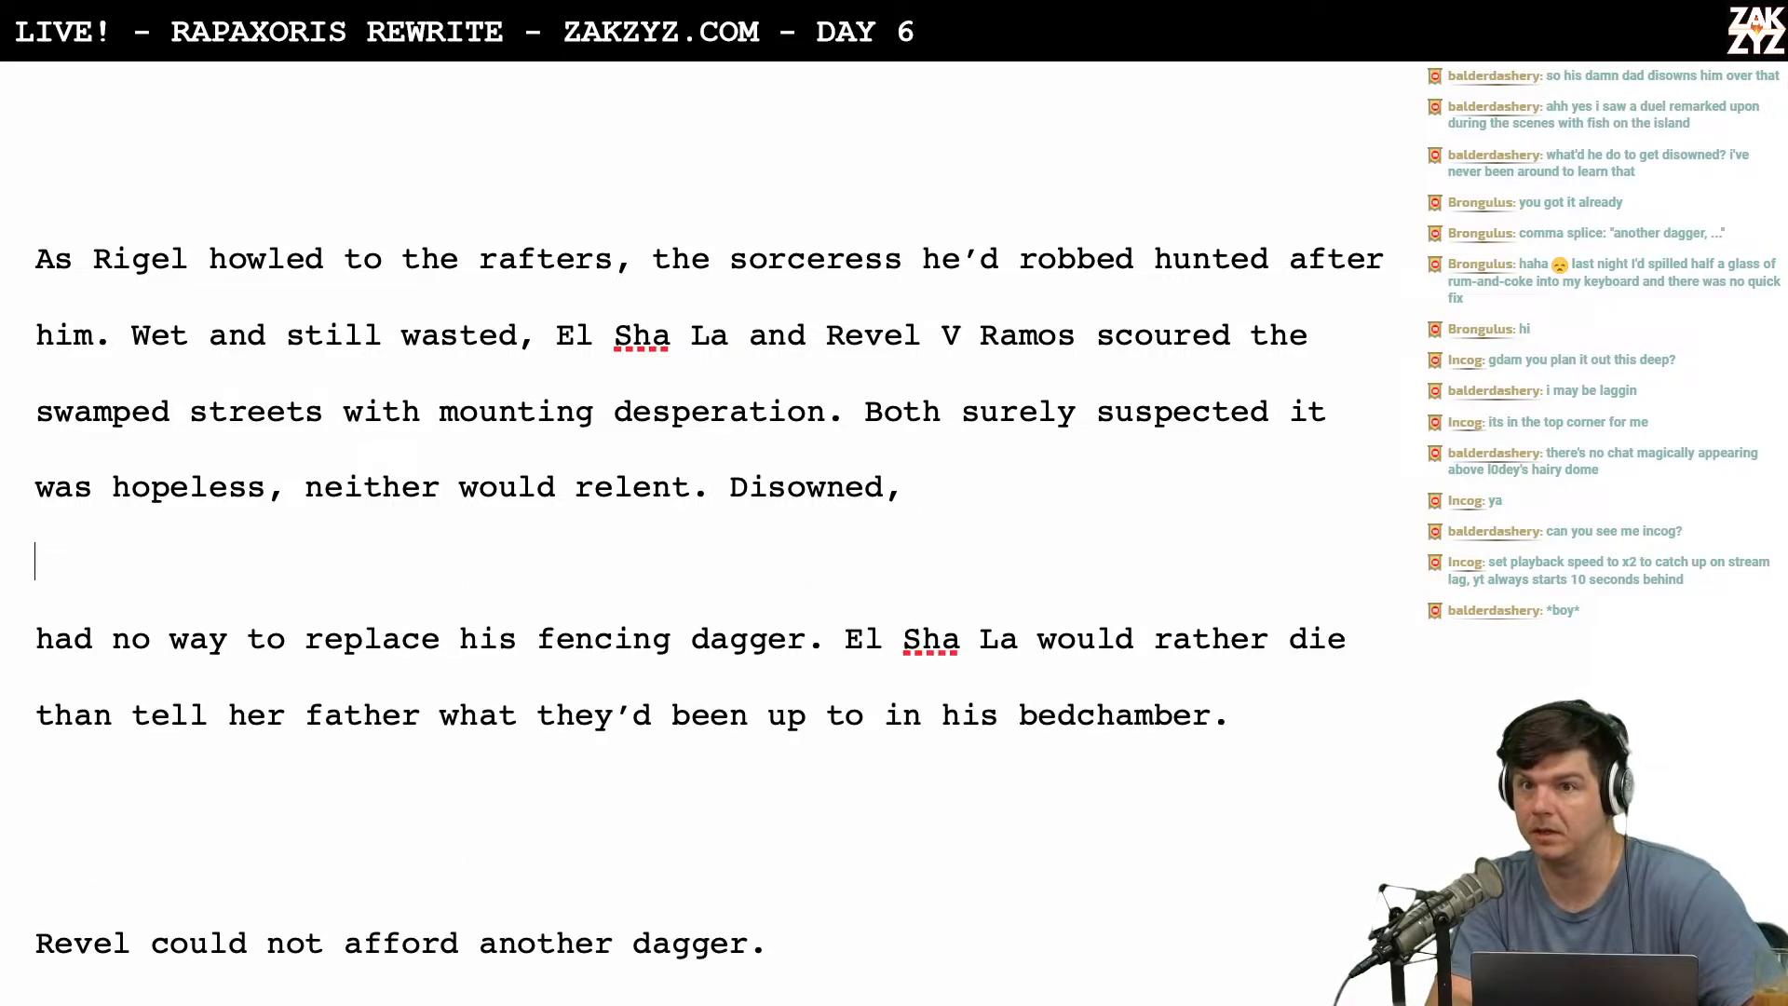
{"action": "key", "text": "Up"}
{"action": "key", "text": "Left"}
{"action": "key", "text": "Left"}
{"action": "key", "text": "Right"}
{"action": "key", "text": "Right"}
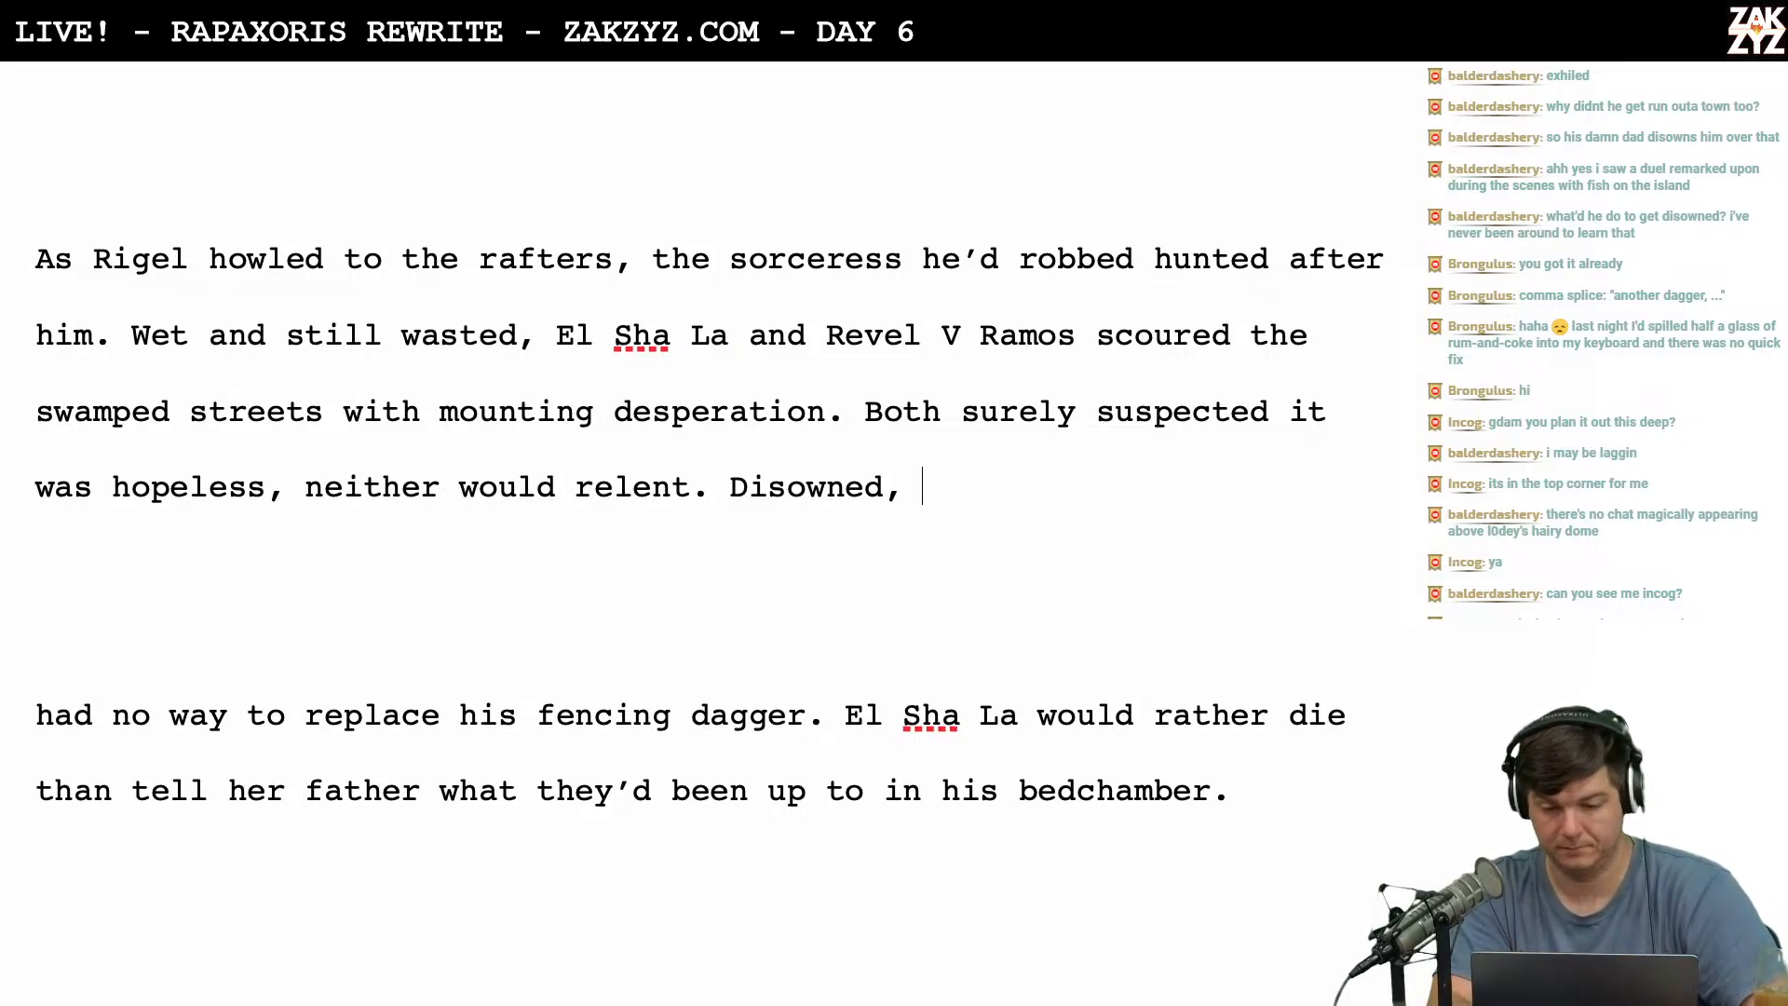
Rework the unfinished sentence to read "Disowned and broke, Revel had no means to replace his fencing dagger.".
{"action": "key", "text": "BackSpace"}
{"action": "type", "text": "and broke, "}
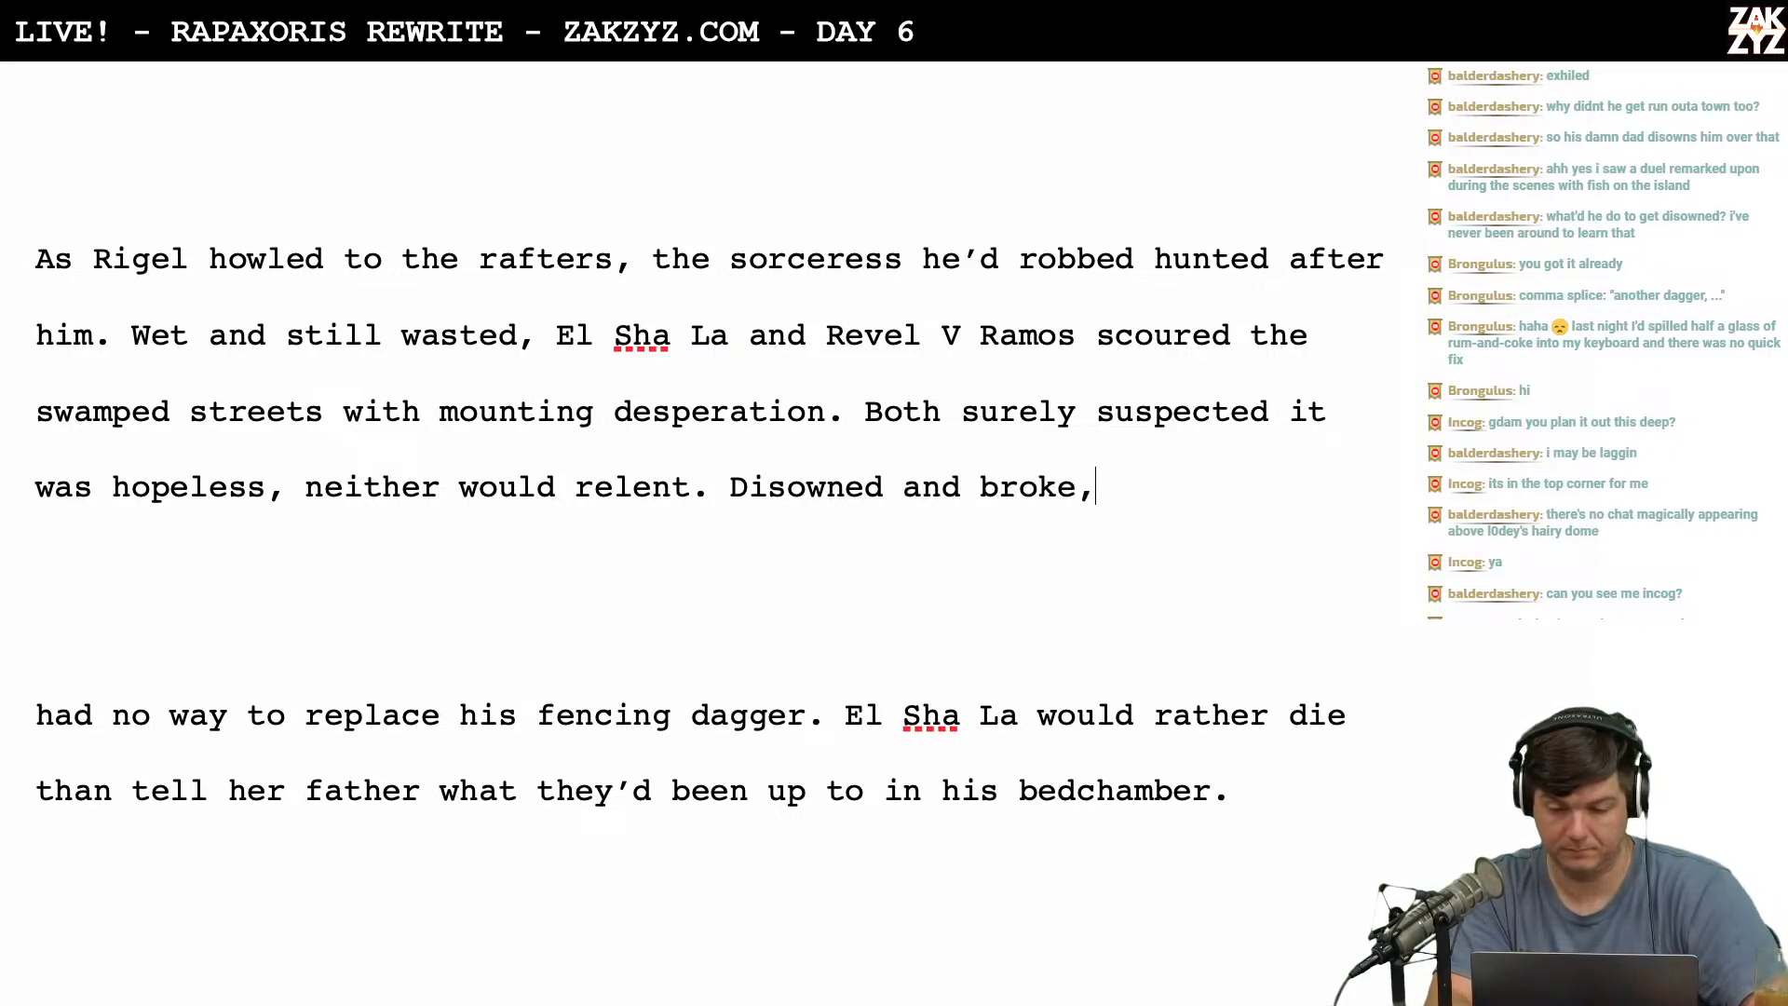
{"action": "type", "text": "Revel co"}
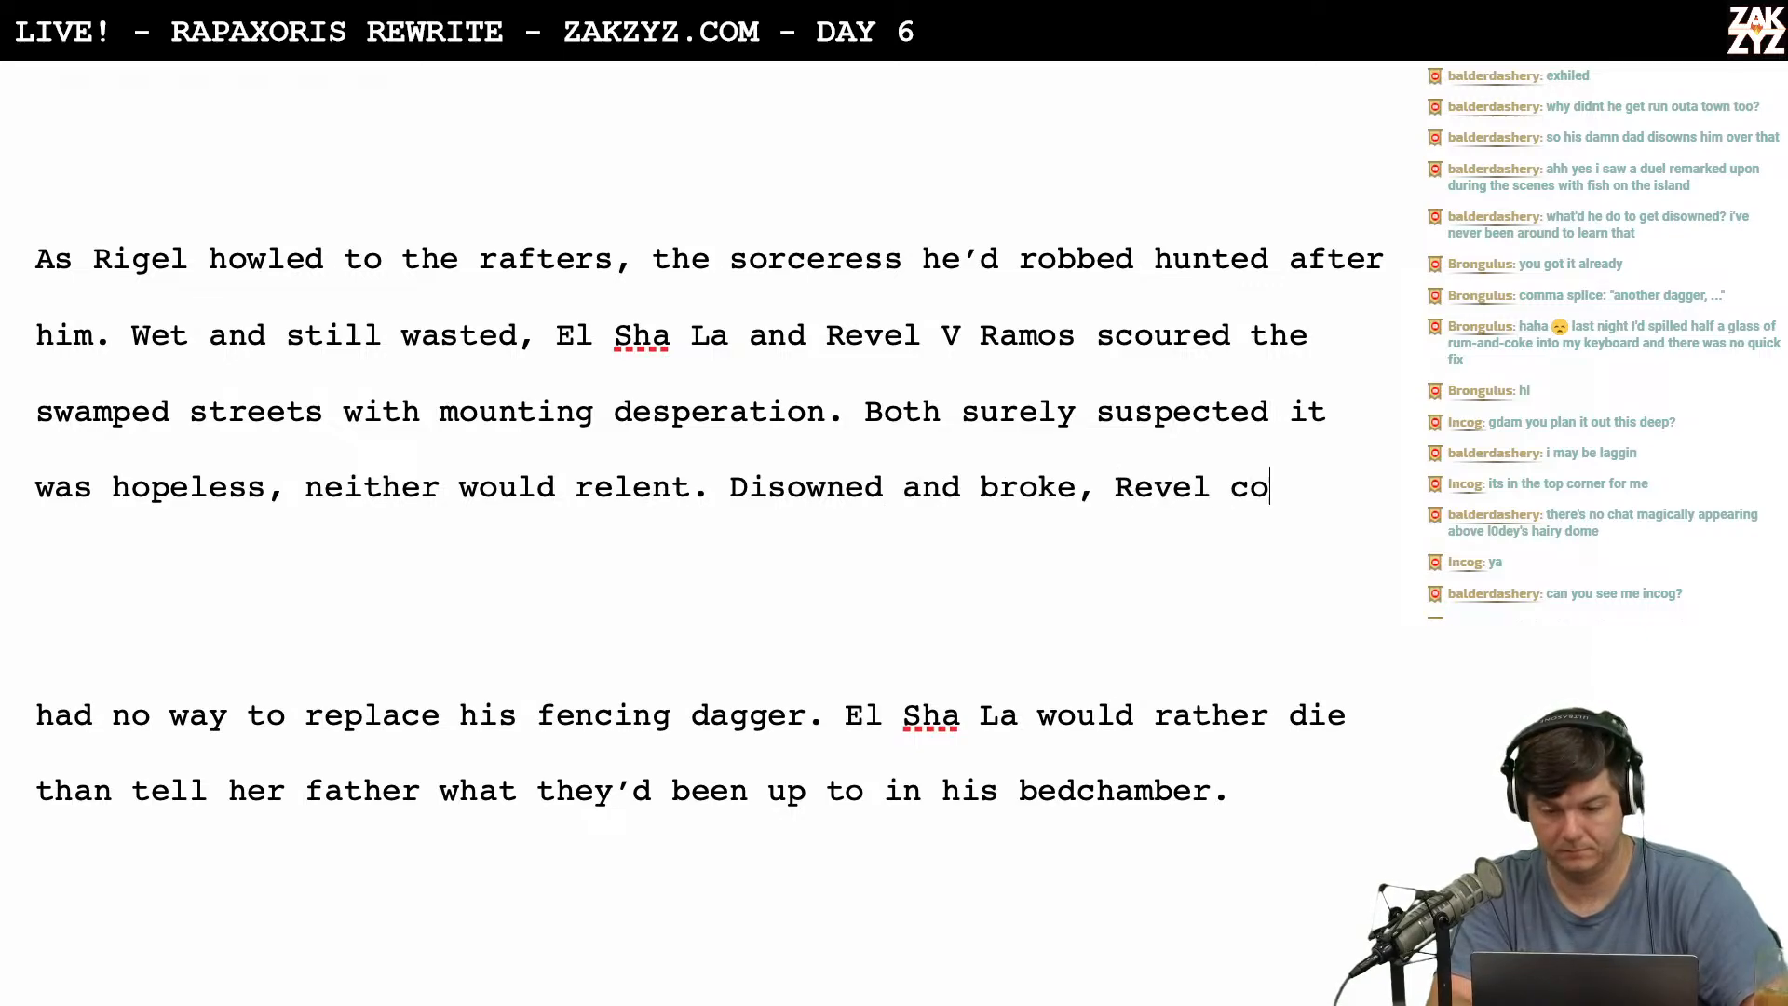
{"action": "key", "text": "BackSpace"}
{"action": "key", "text": "BackSpace"}
{"action": "type", "text": "had no"}
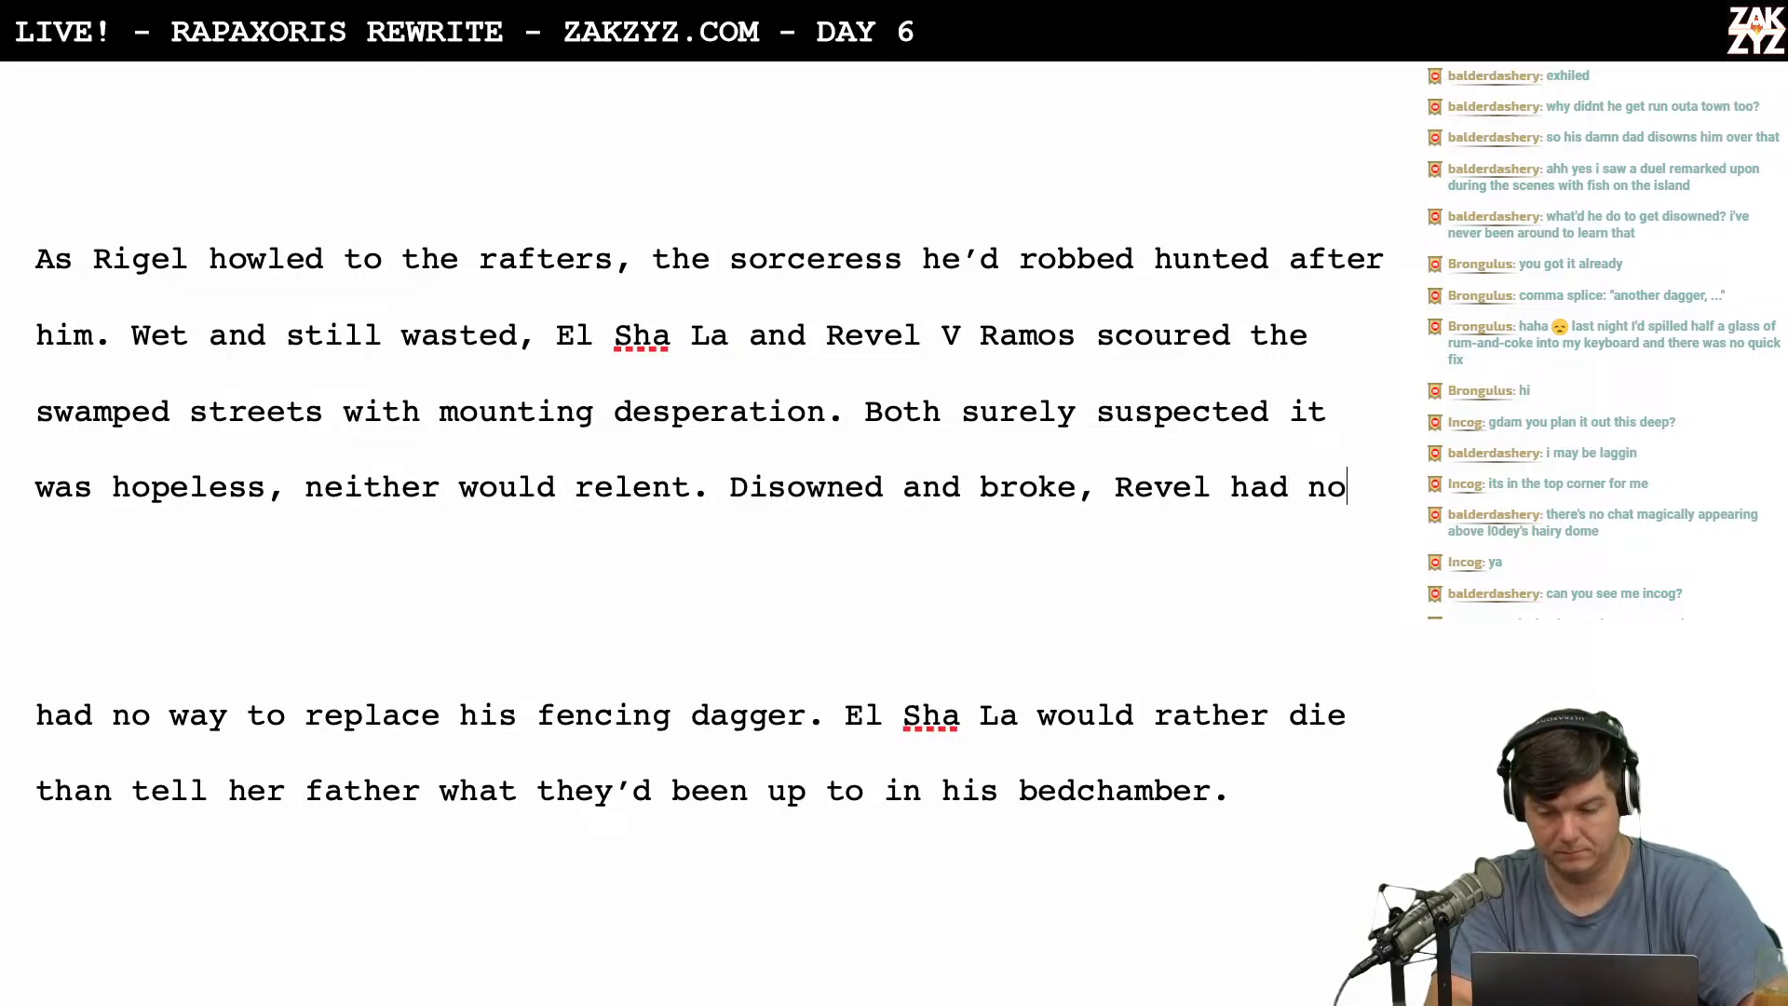
{"action": "type", "text": " means to replace his "}
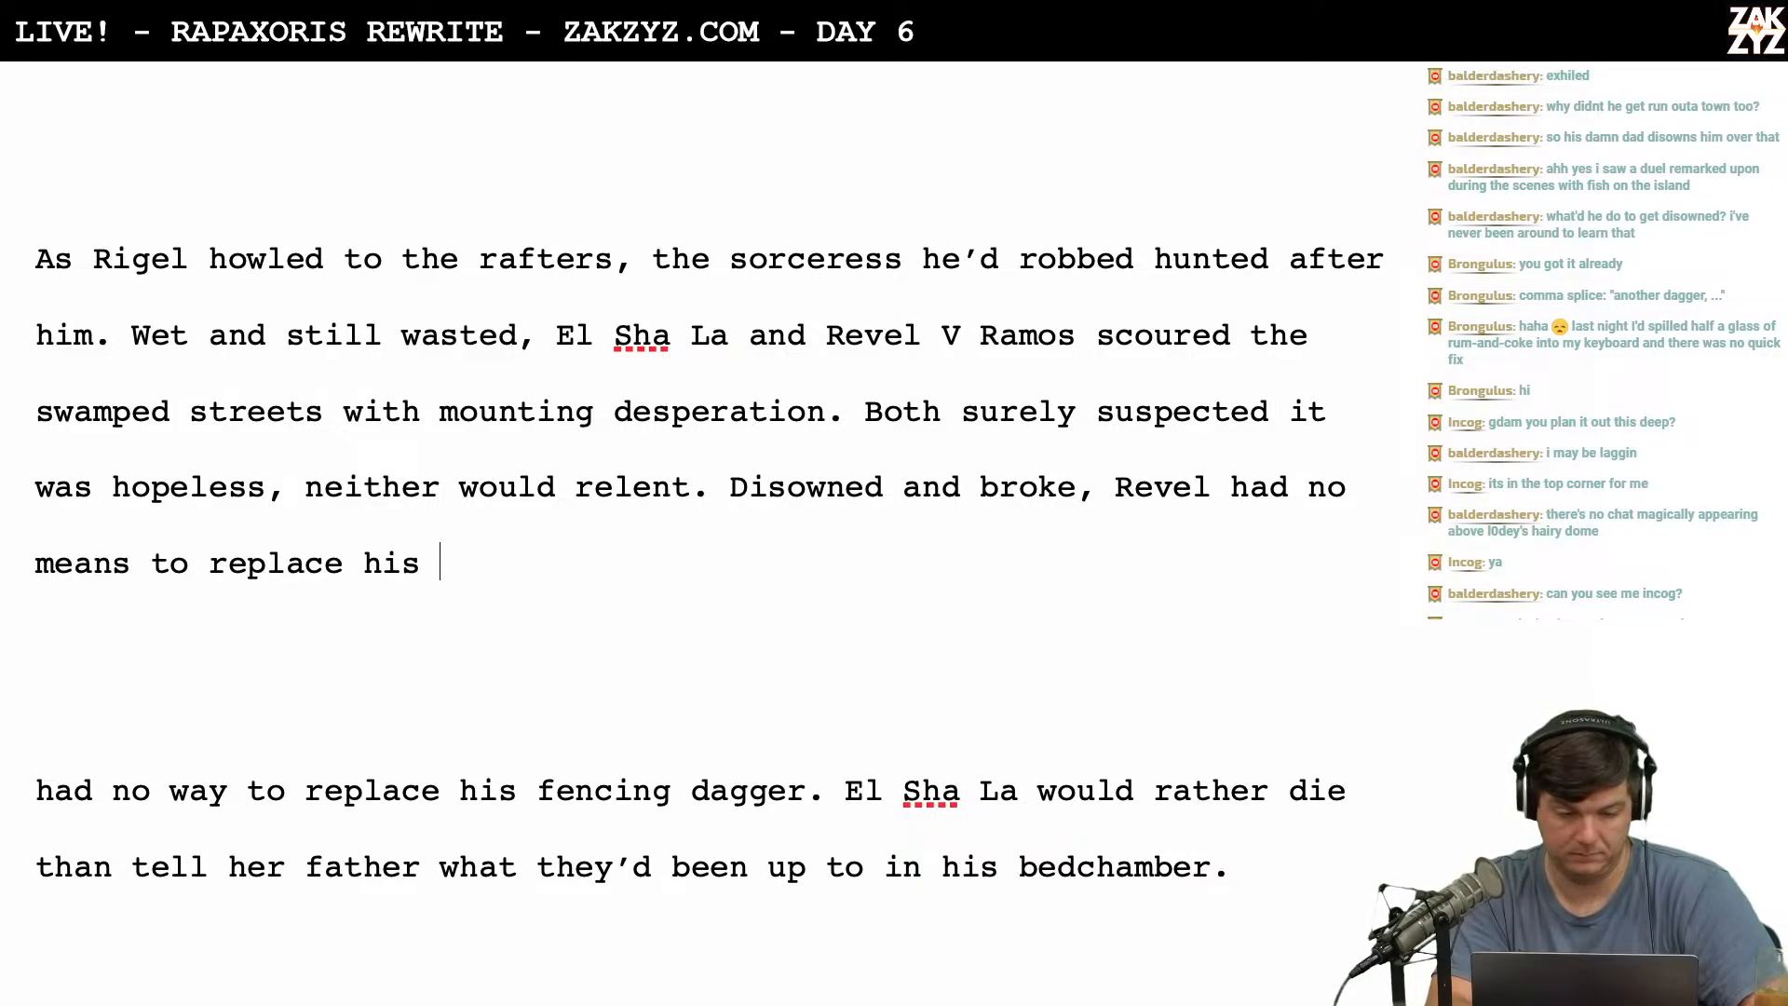
{"action": "type", "text": "fencing dagg"}
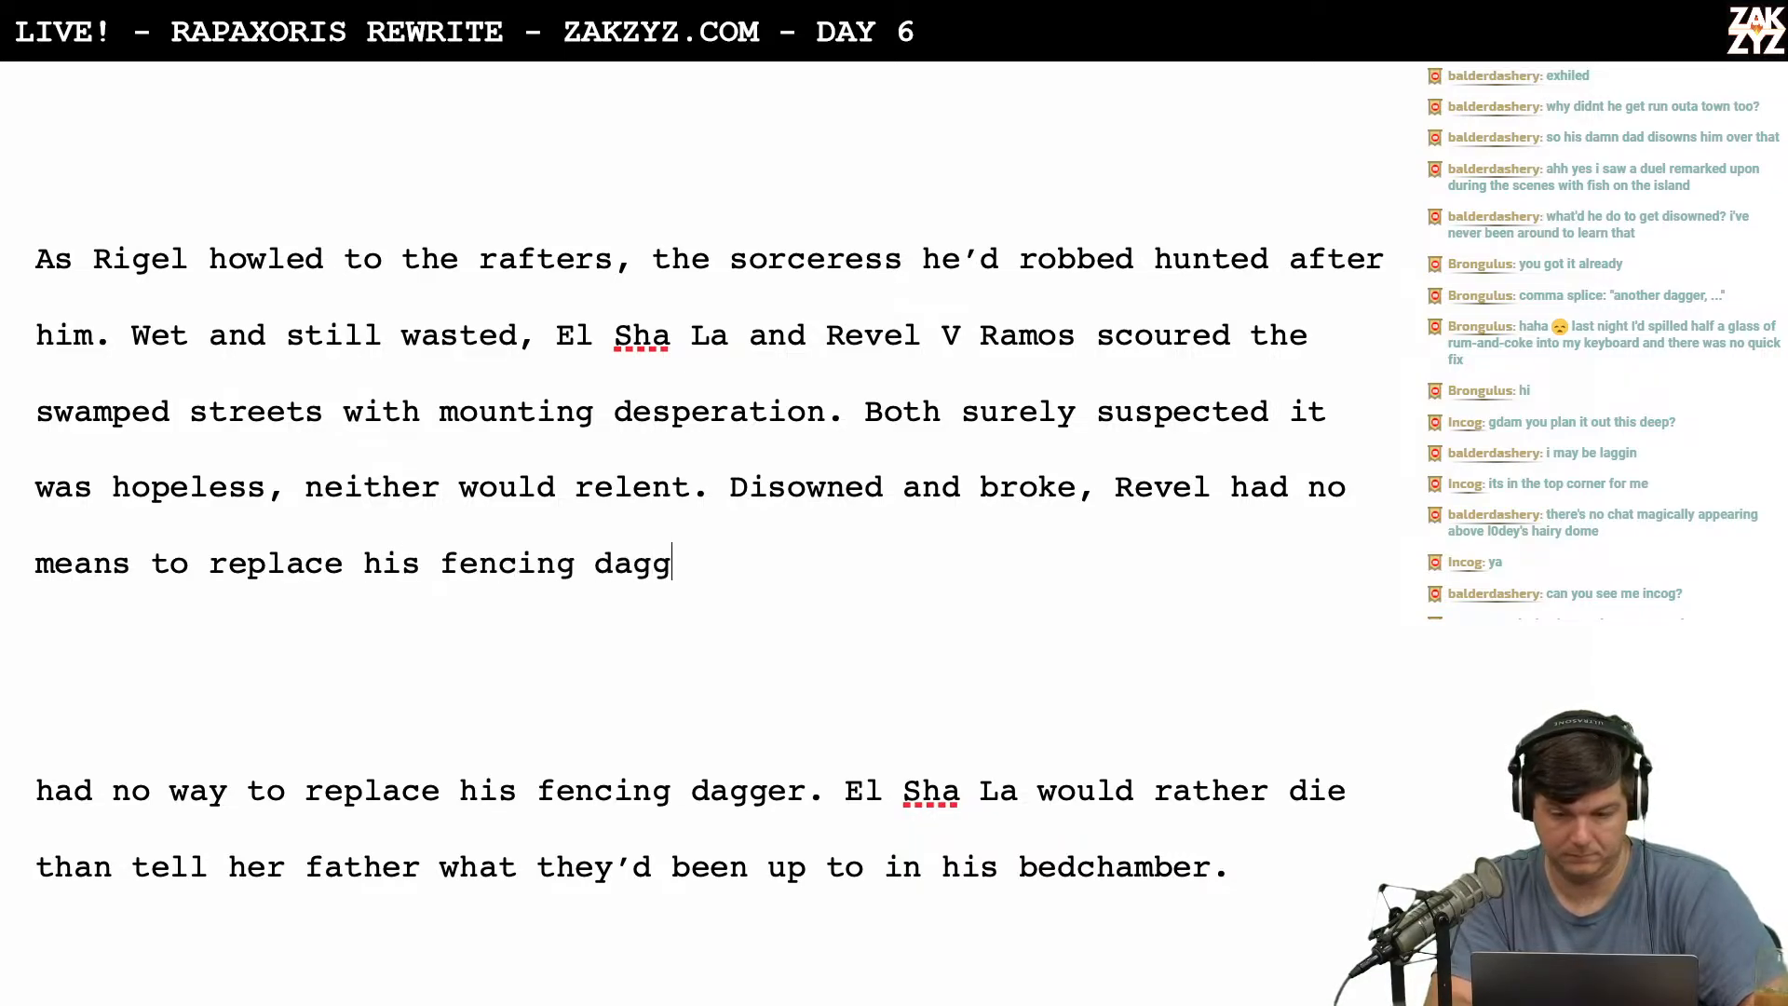
{"action": "type", "text": "er."}
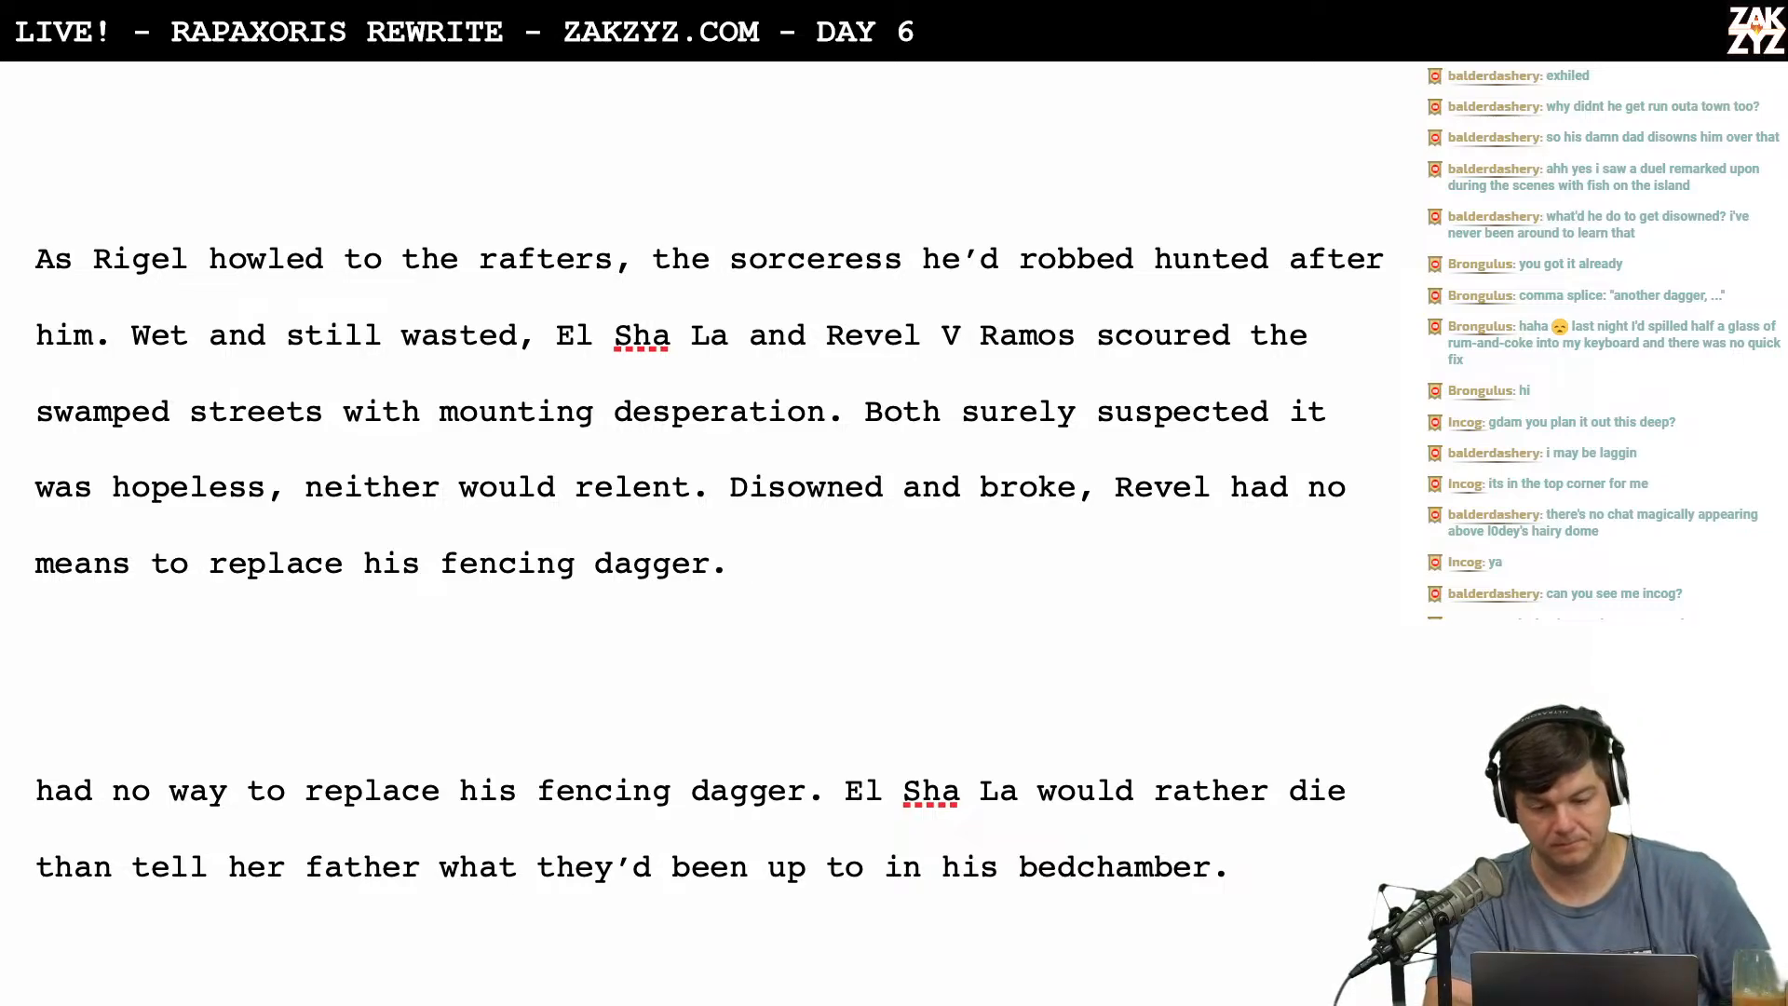
{"action": "type", "text": "He"}
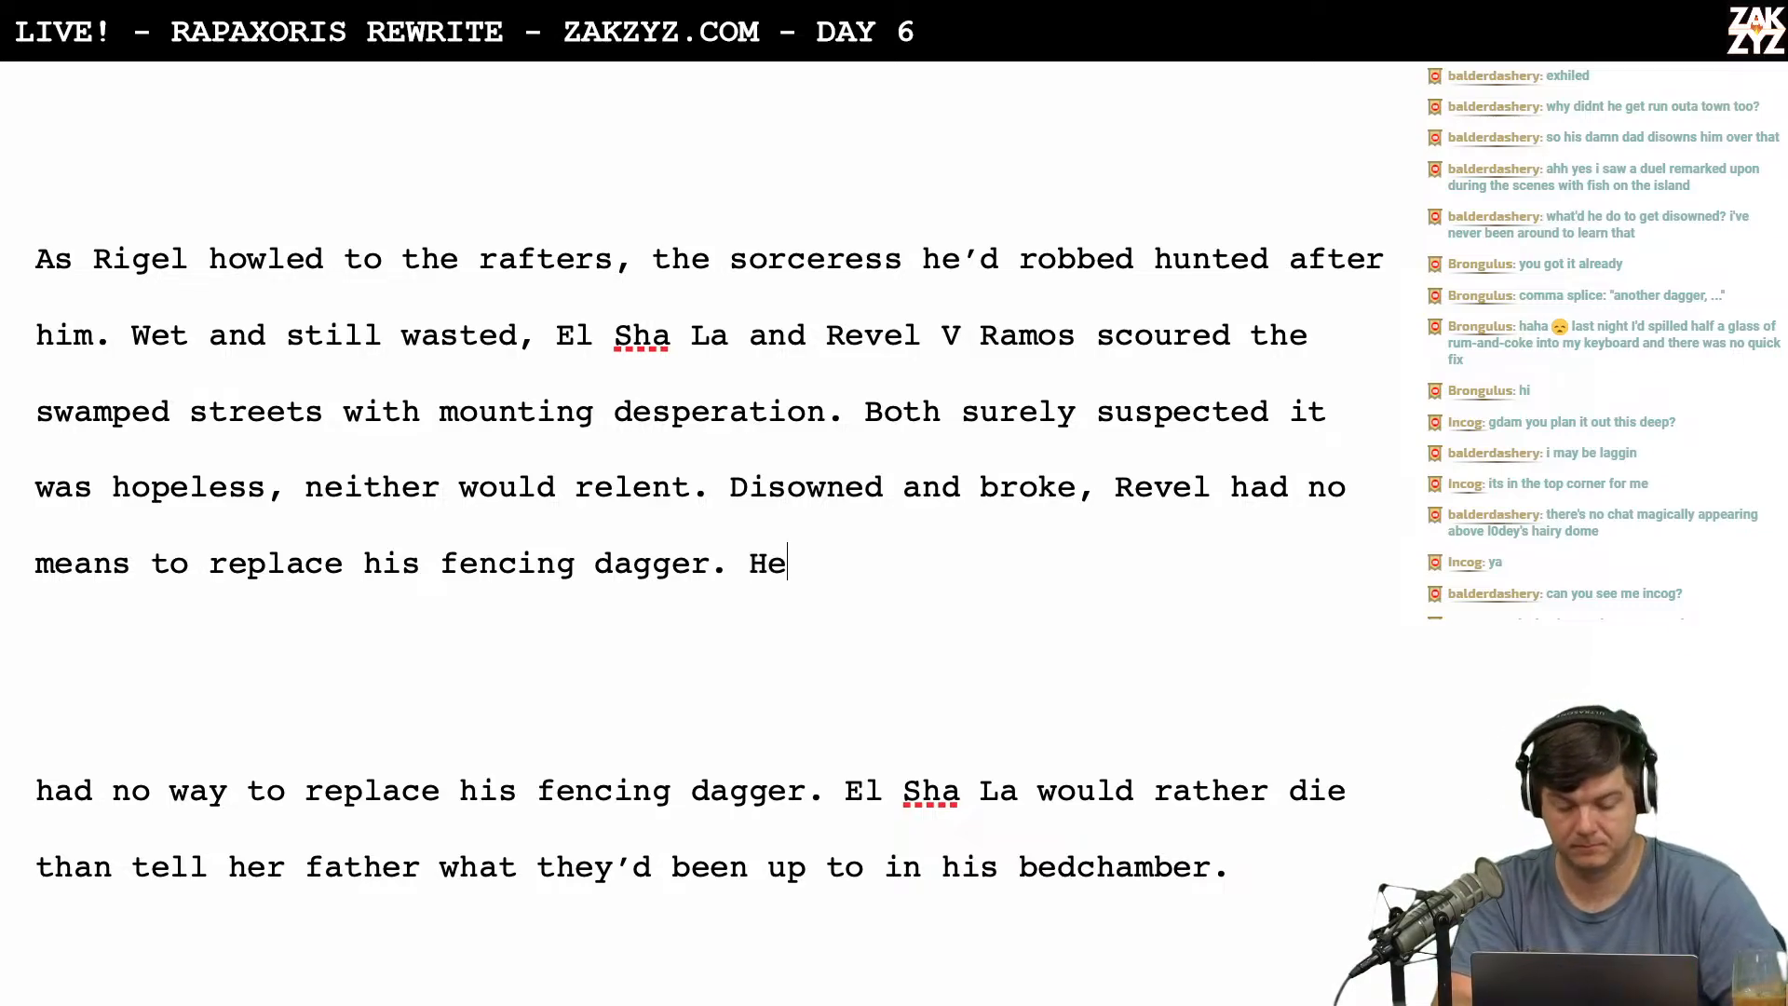
{"action": "type", "text": " was"}
{"action": "key", "text": "BackSpace"}
{"action": "key", "text": "BackSpace"}
{"action": "key", "text": "BackSpace"}
{"action": "key", "text": "BackSpace"}
{"action": "key", "text": "BackSpace"}
{"action": "key", "text": "BackSpace"}
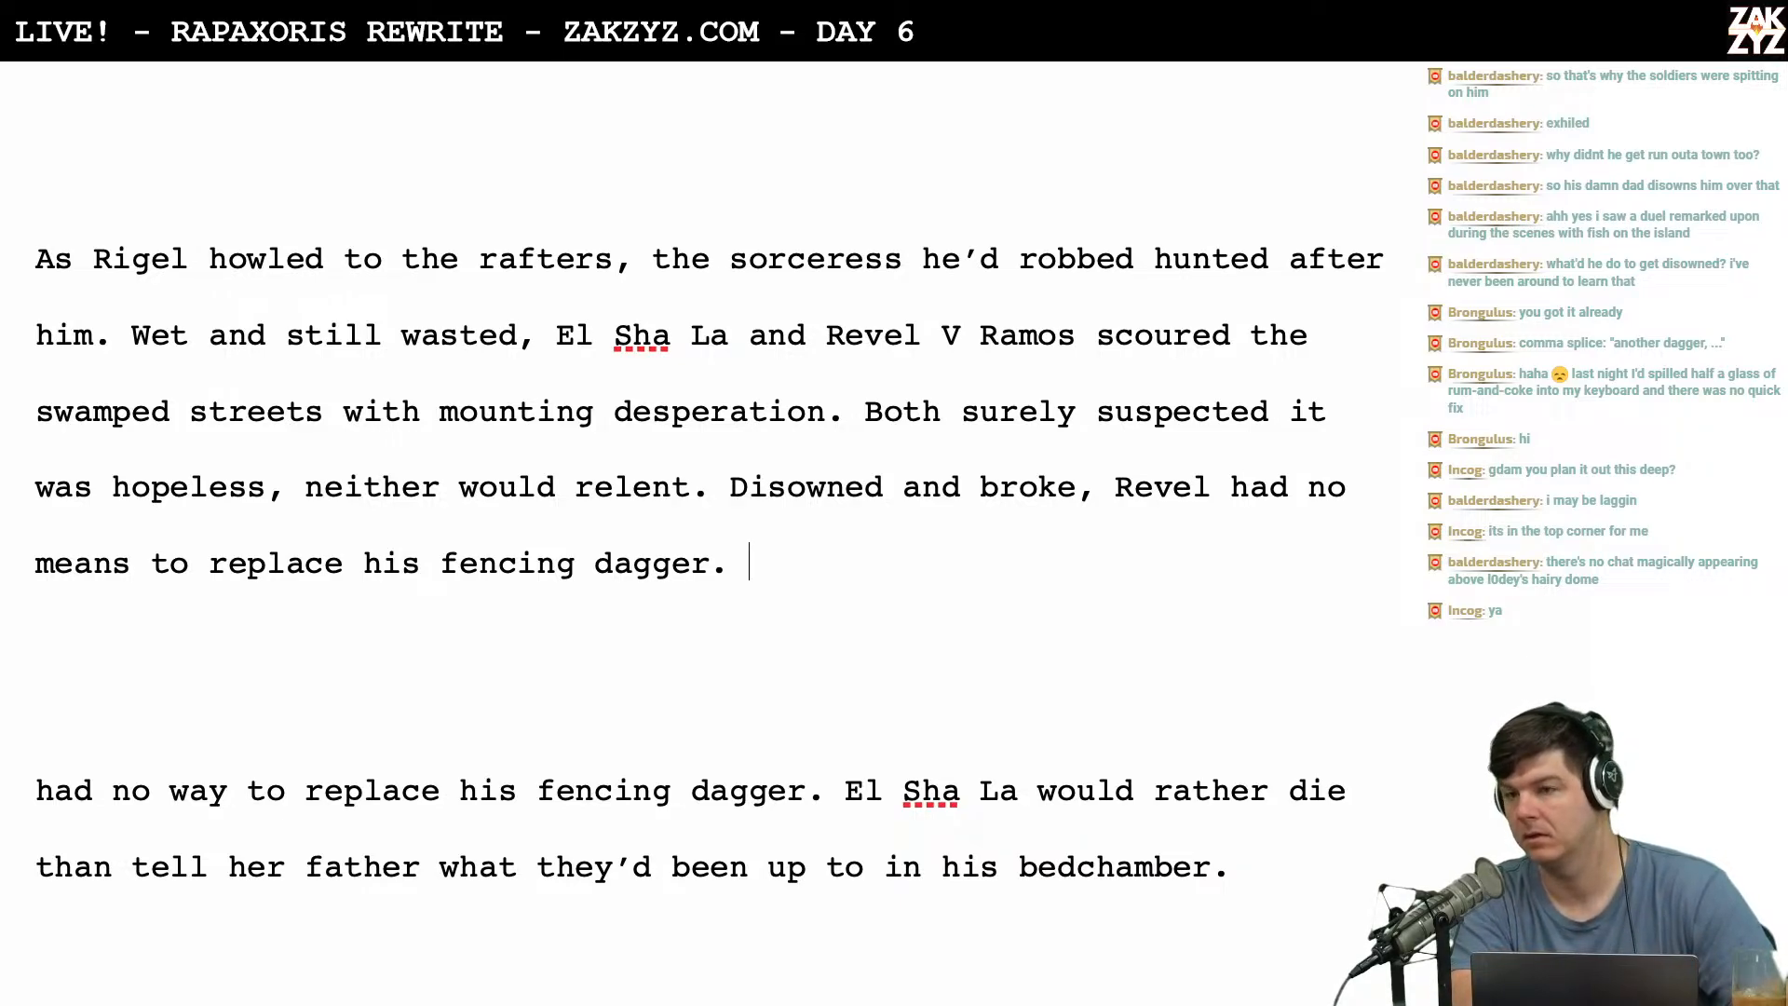
{"action": "scroll", "coordinate": [708, 502], "scroll_direction": "up", "scroll_amount": 10}
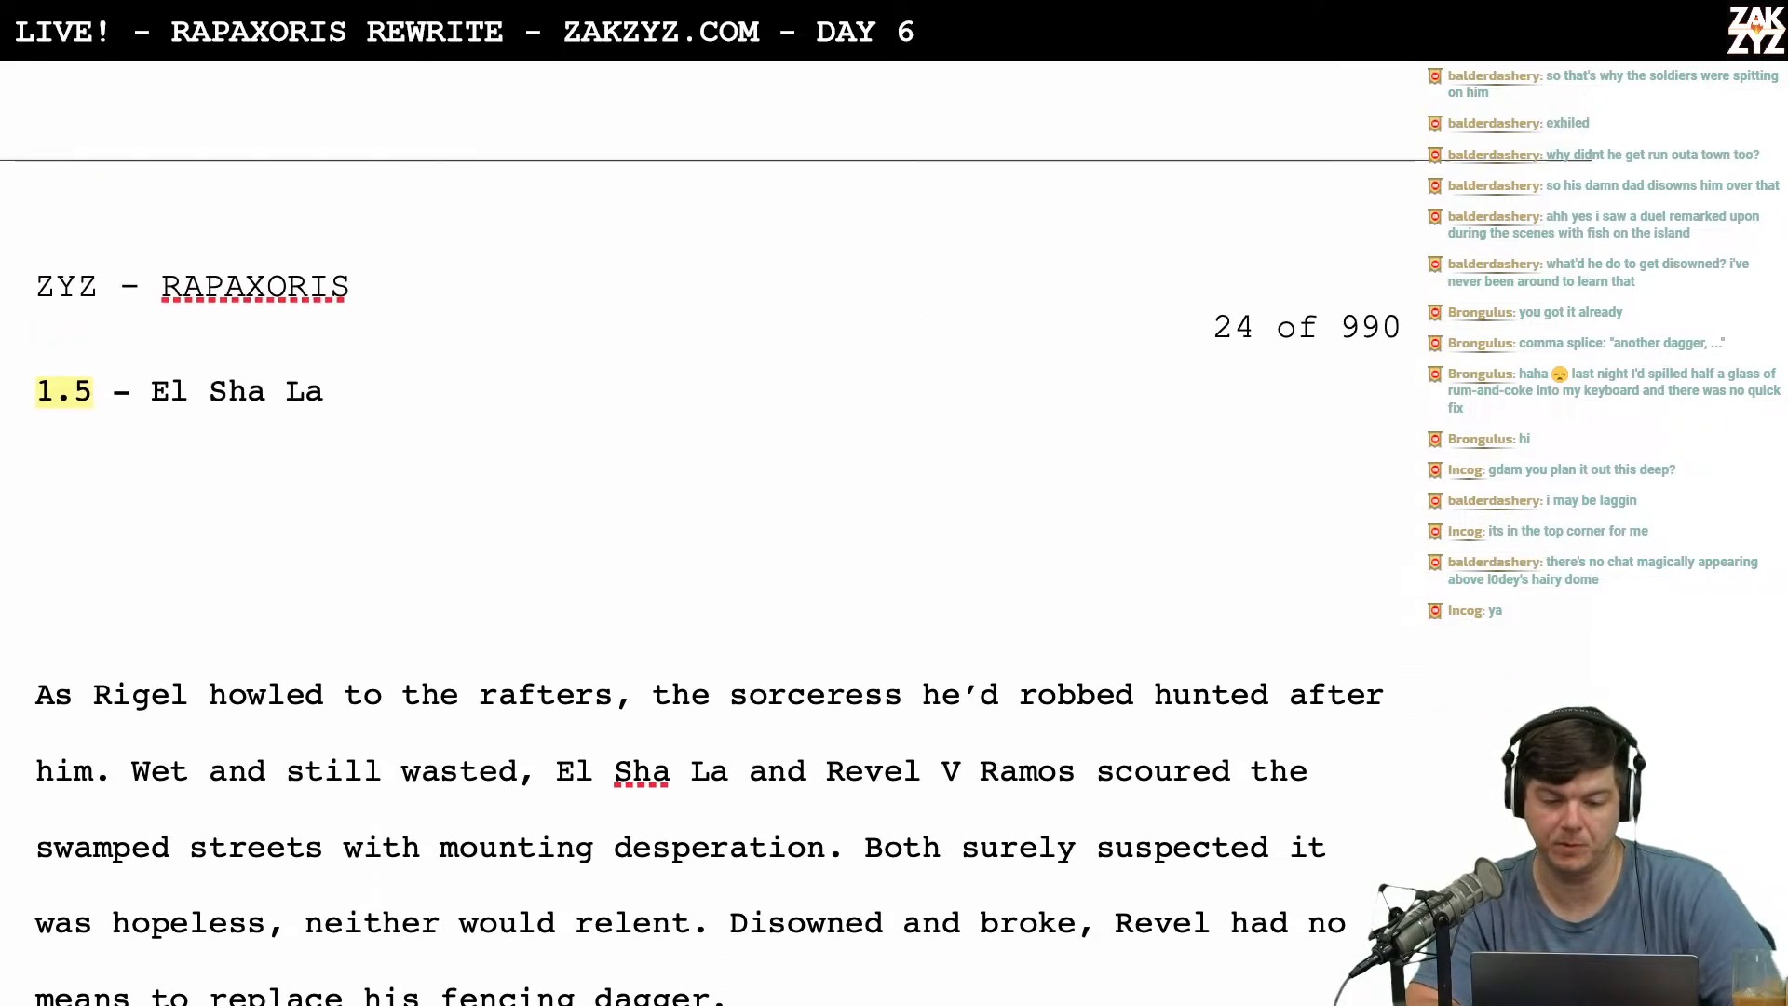
{"action": "scroll", "coordinate": [707, 503], "scroll_direction": "up", "scroll_amount": 2}
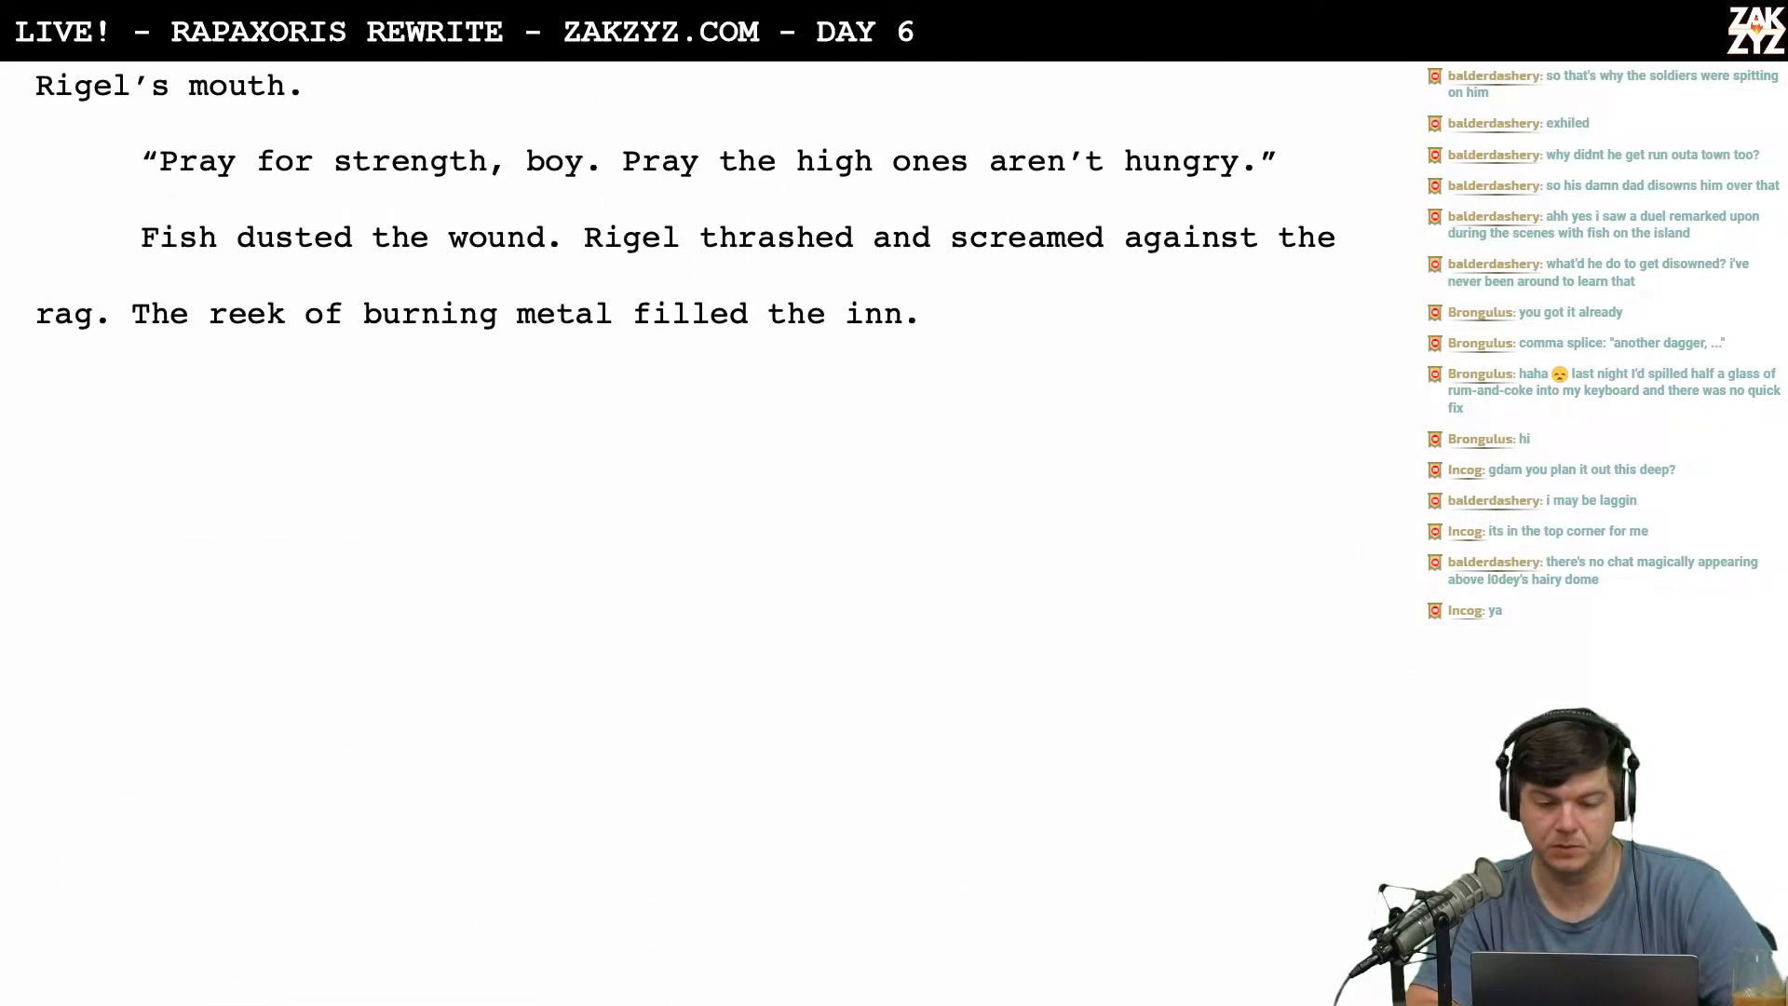
{"action": "scroll", "coordinate": [708, 503], "scroll_direction": "down", "scroll_amount": 6}
{"action": "scroll", "coordinate": [708, 503], "scroll_direction": "down", "scroll_amount": 10}
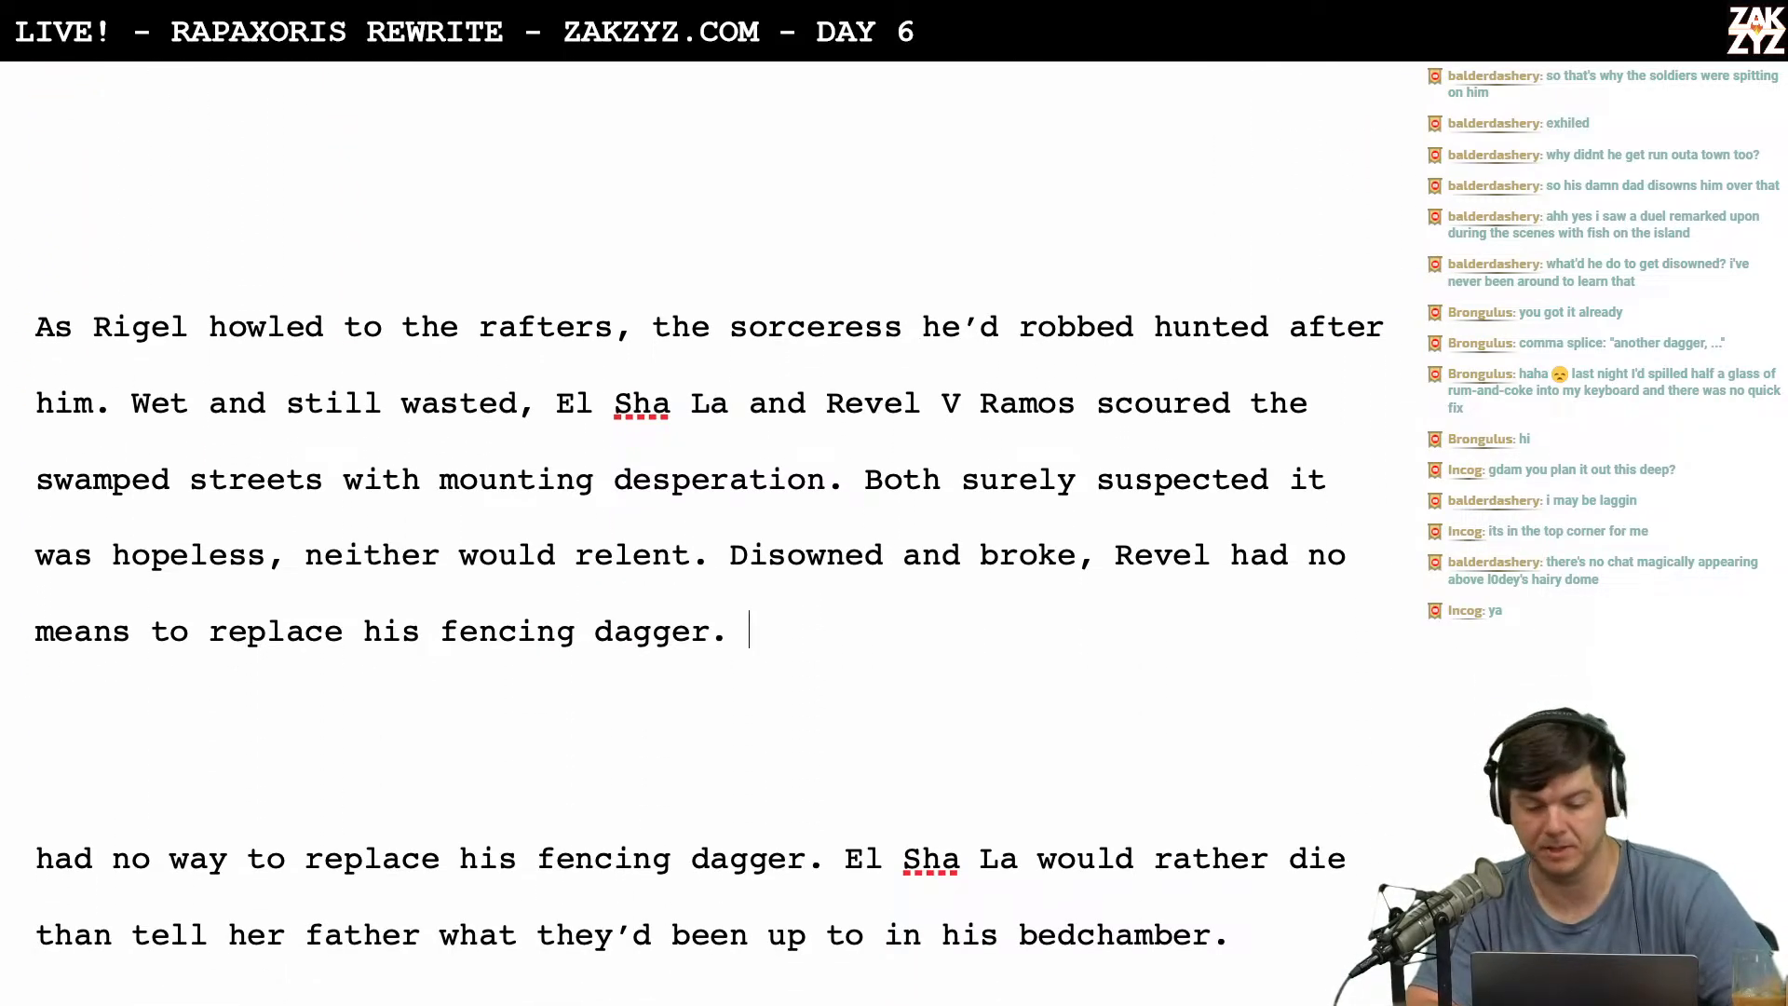
{"action": "scroll", "coordinate": [708, 503], "scroll_direction": "down", "scroll_amount": 1}
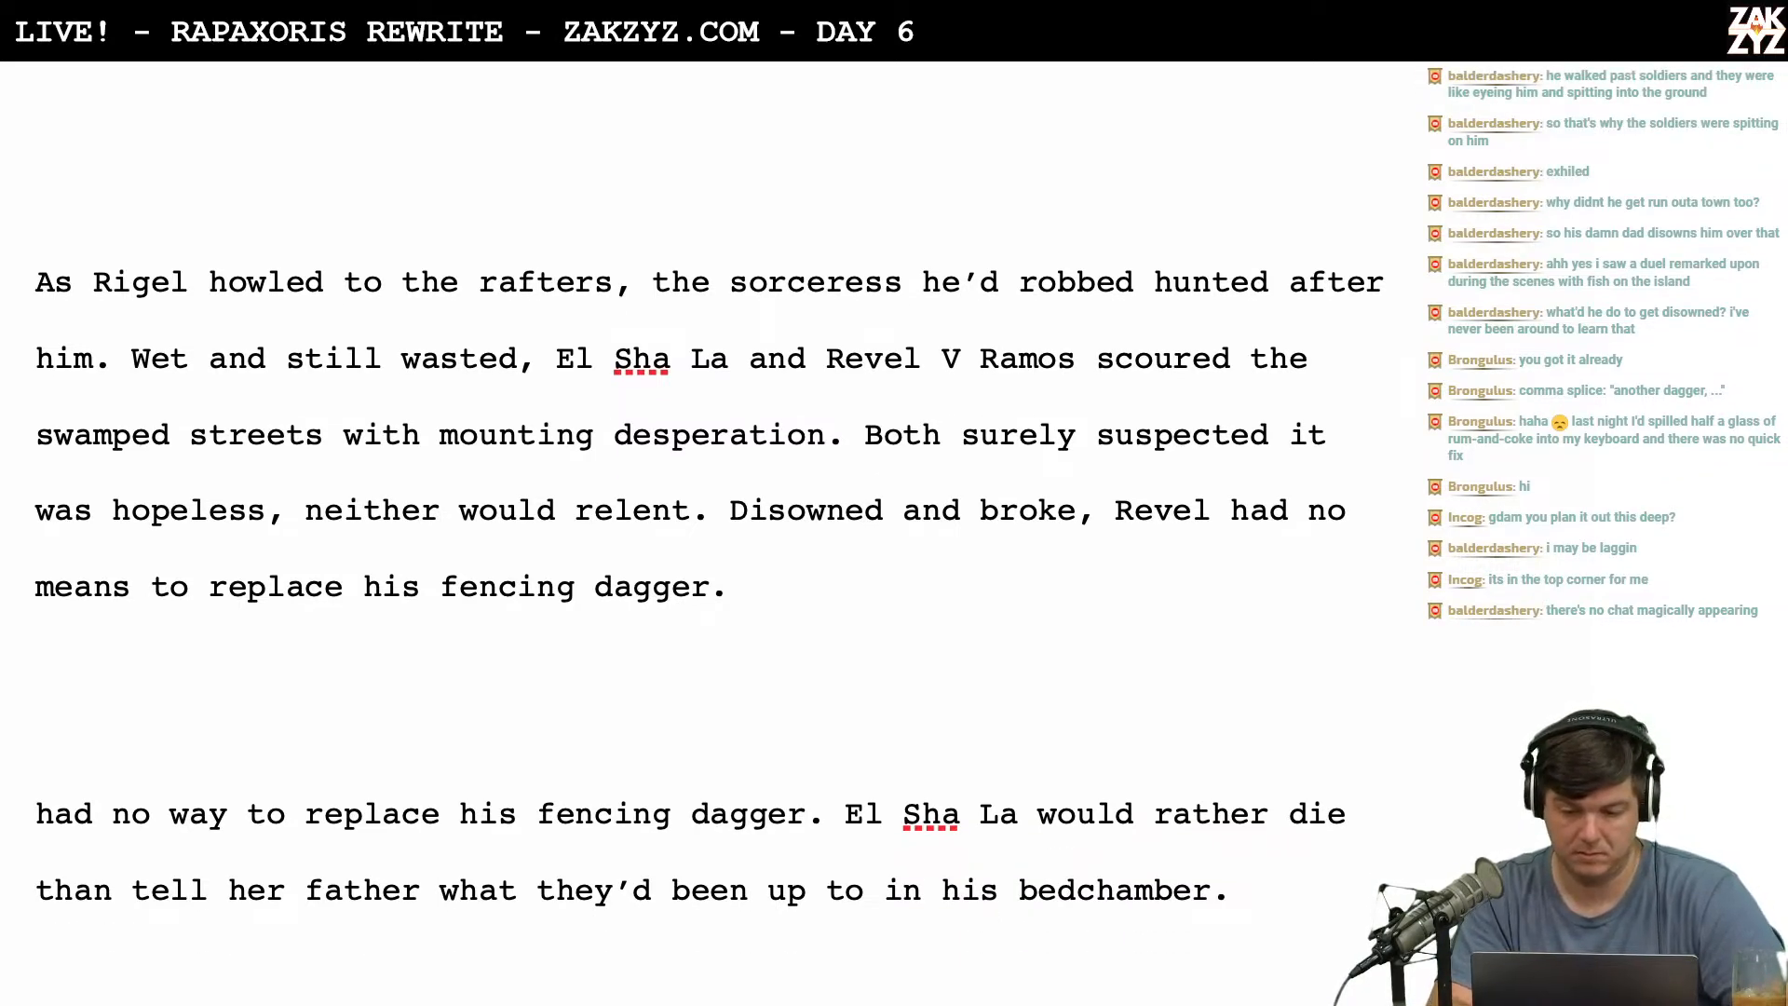
{"action": "type", "text": "He would chase"}
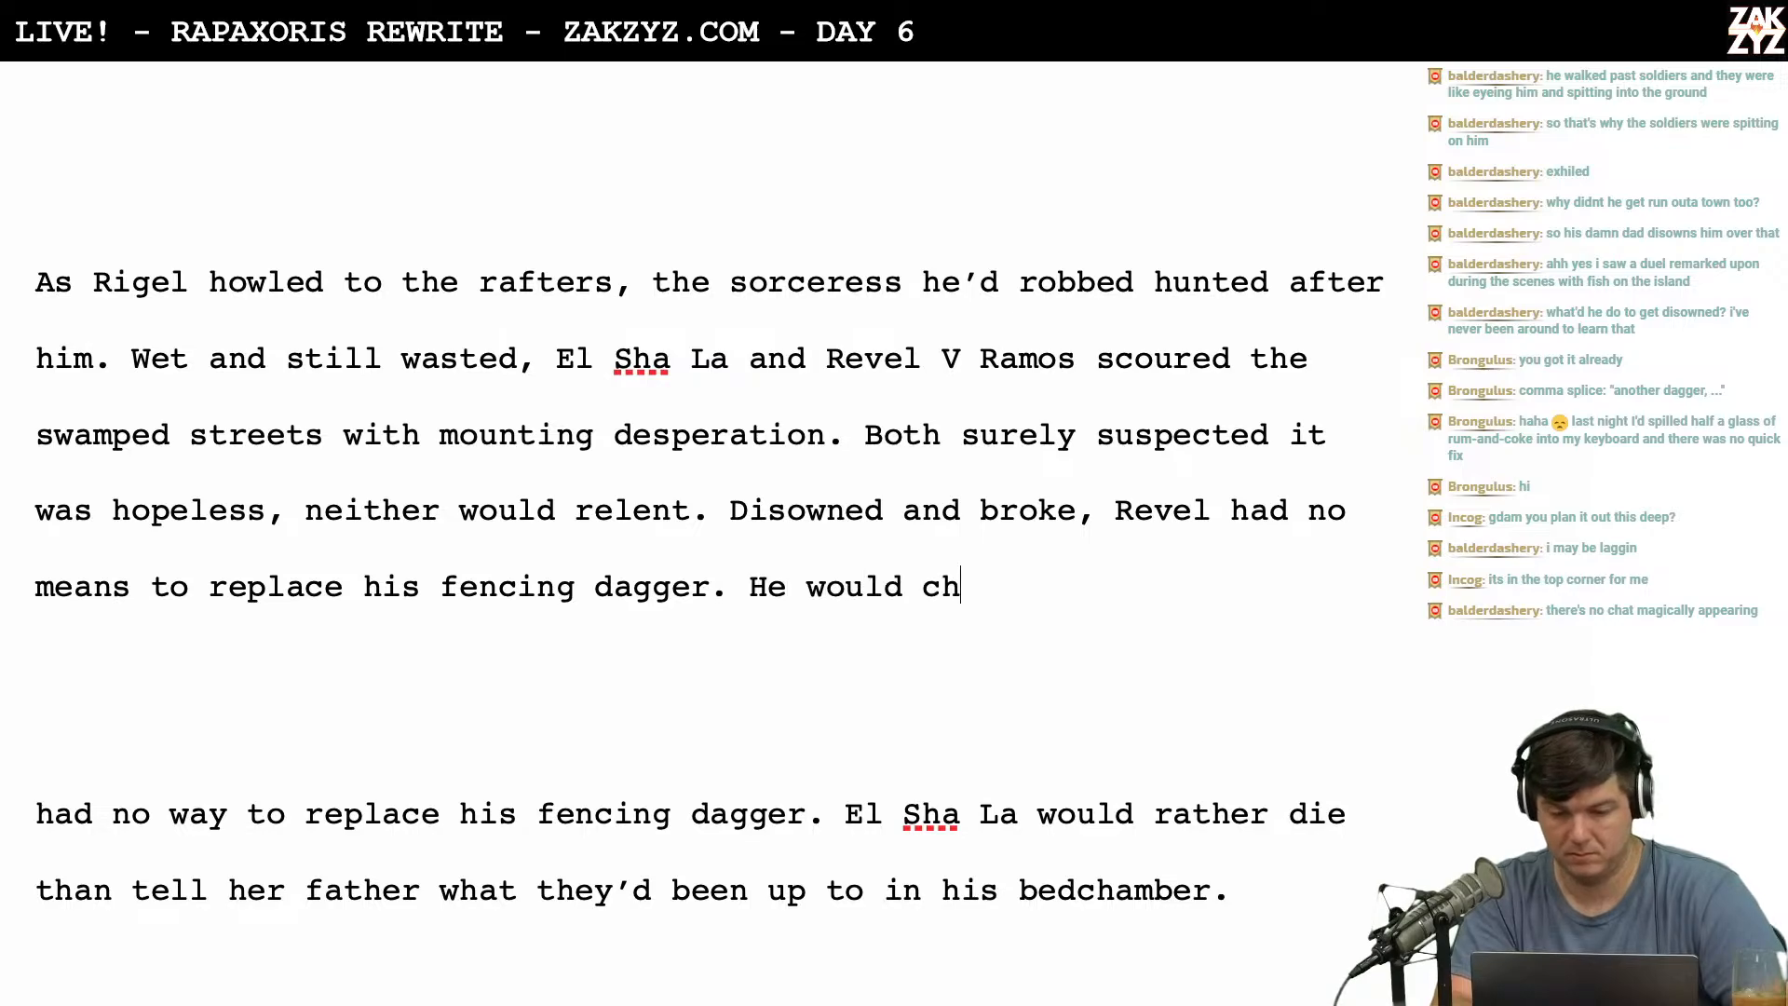
{"action": "key", "text": "BackSpace"}
{"action": "key", "text": "BackSpace"}
{"action": "key", "text": "BackSpace"}
{"action": "key", "text": "BackSpace"}
{"action": "key", "text": "BackSpace"}
{"action": "key", "text": "BackSpace"}
{"action": "key", "text": "BackSpace"}
{"action": "key", "text": "BackSpace"}
{"action": "key", "text": "BackSpace"}
{"action": "key", "text": "BackSpace"}
{"action": "key", "text": "BackSpace"}
{"action": "key", "text": "BackSpace"}
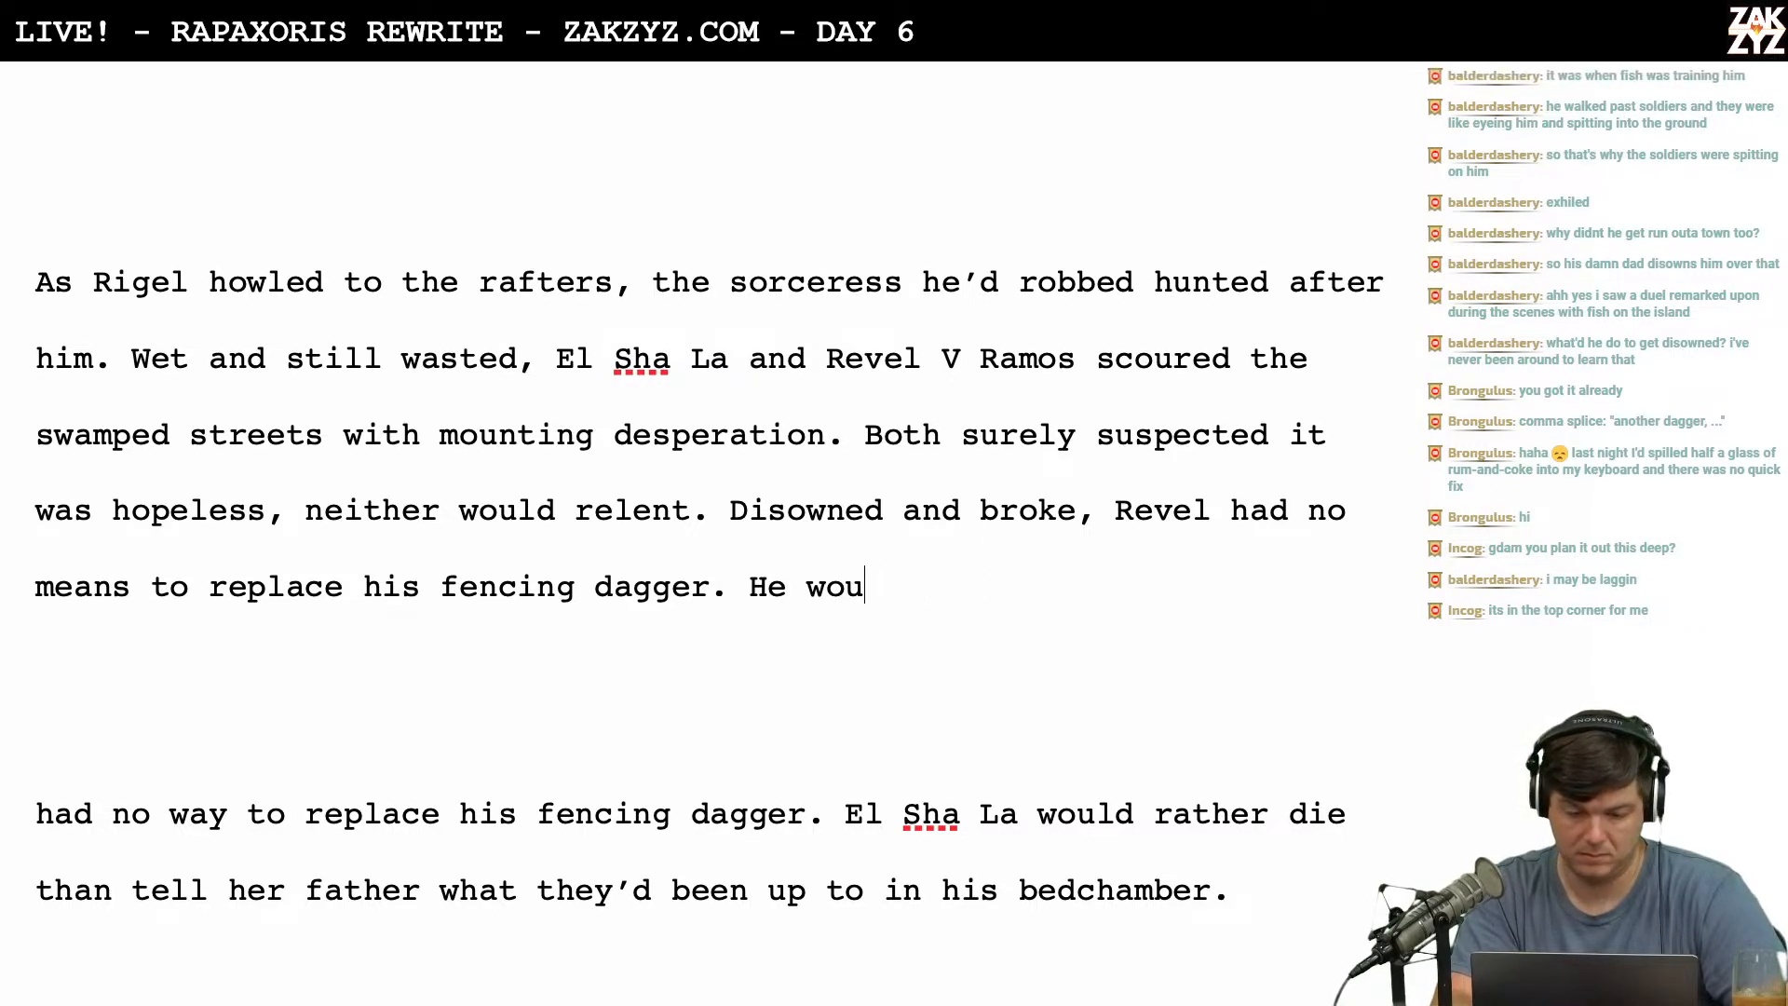
{"action": "key", "text": "BackSpace"}
{"action": "key", "text": "BackSpace"}
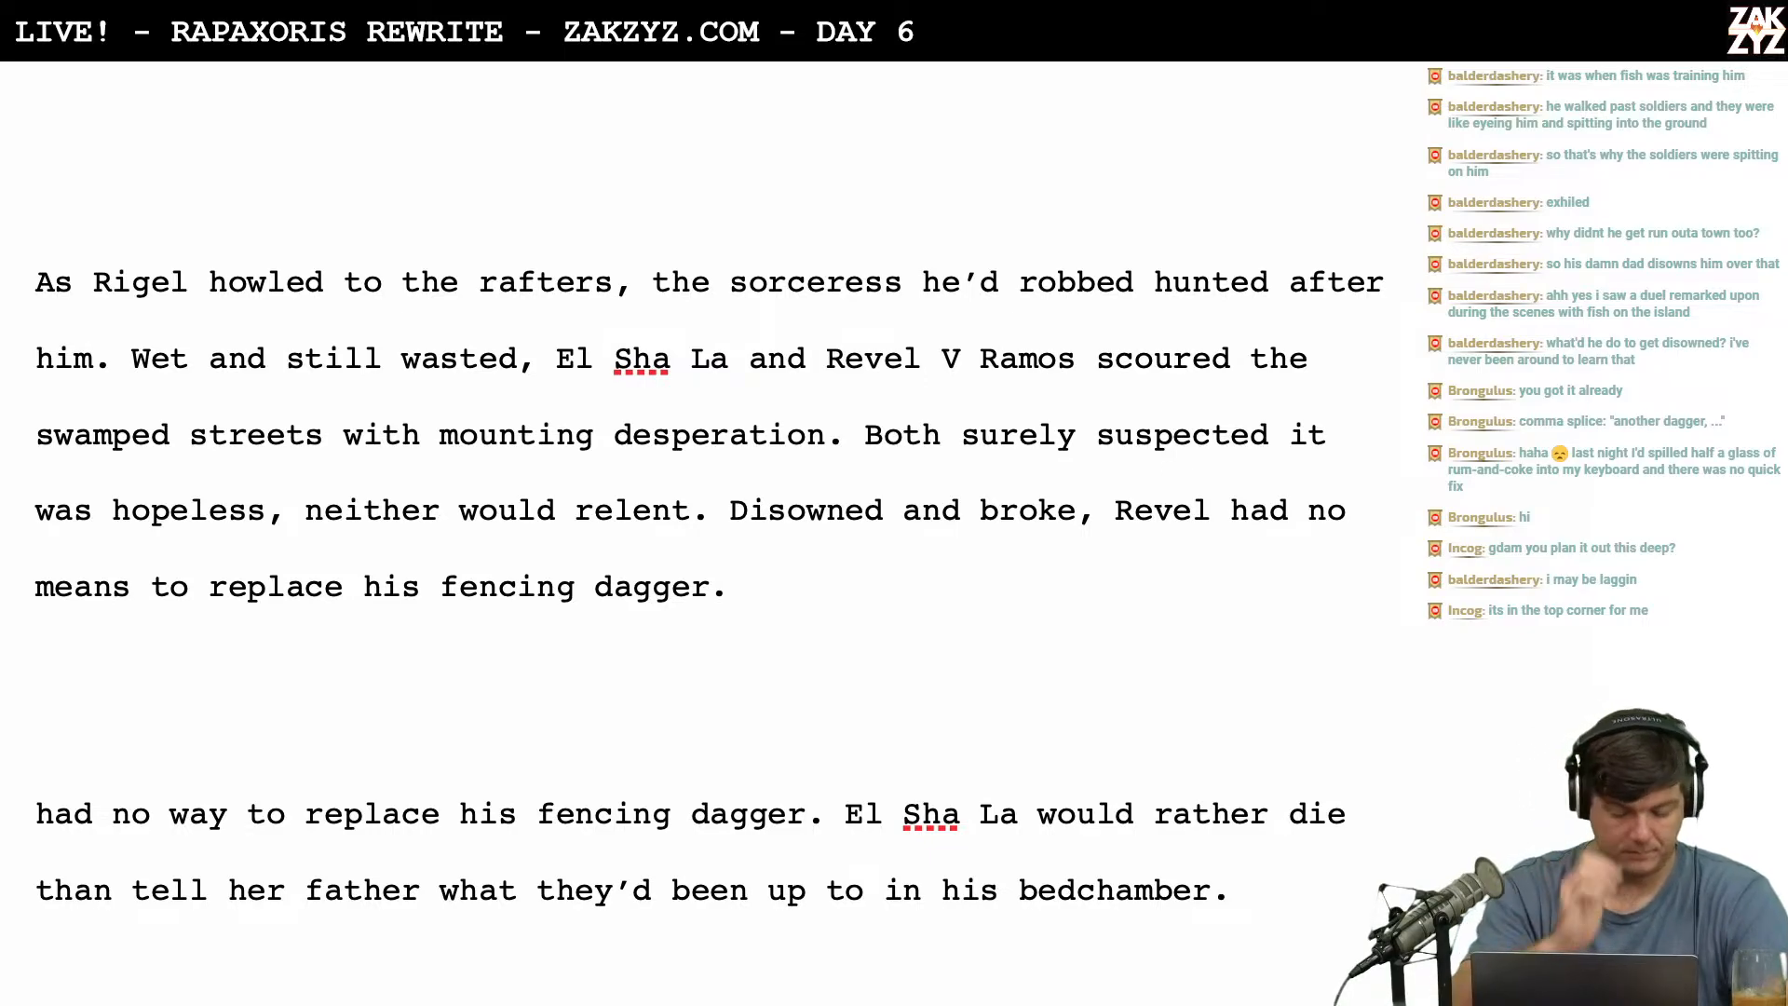
{"action": "type", "text": "He'd fol"}
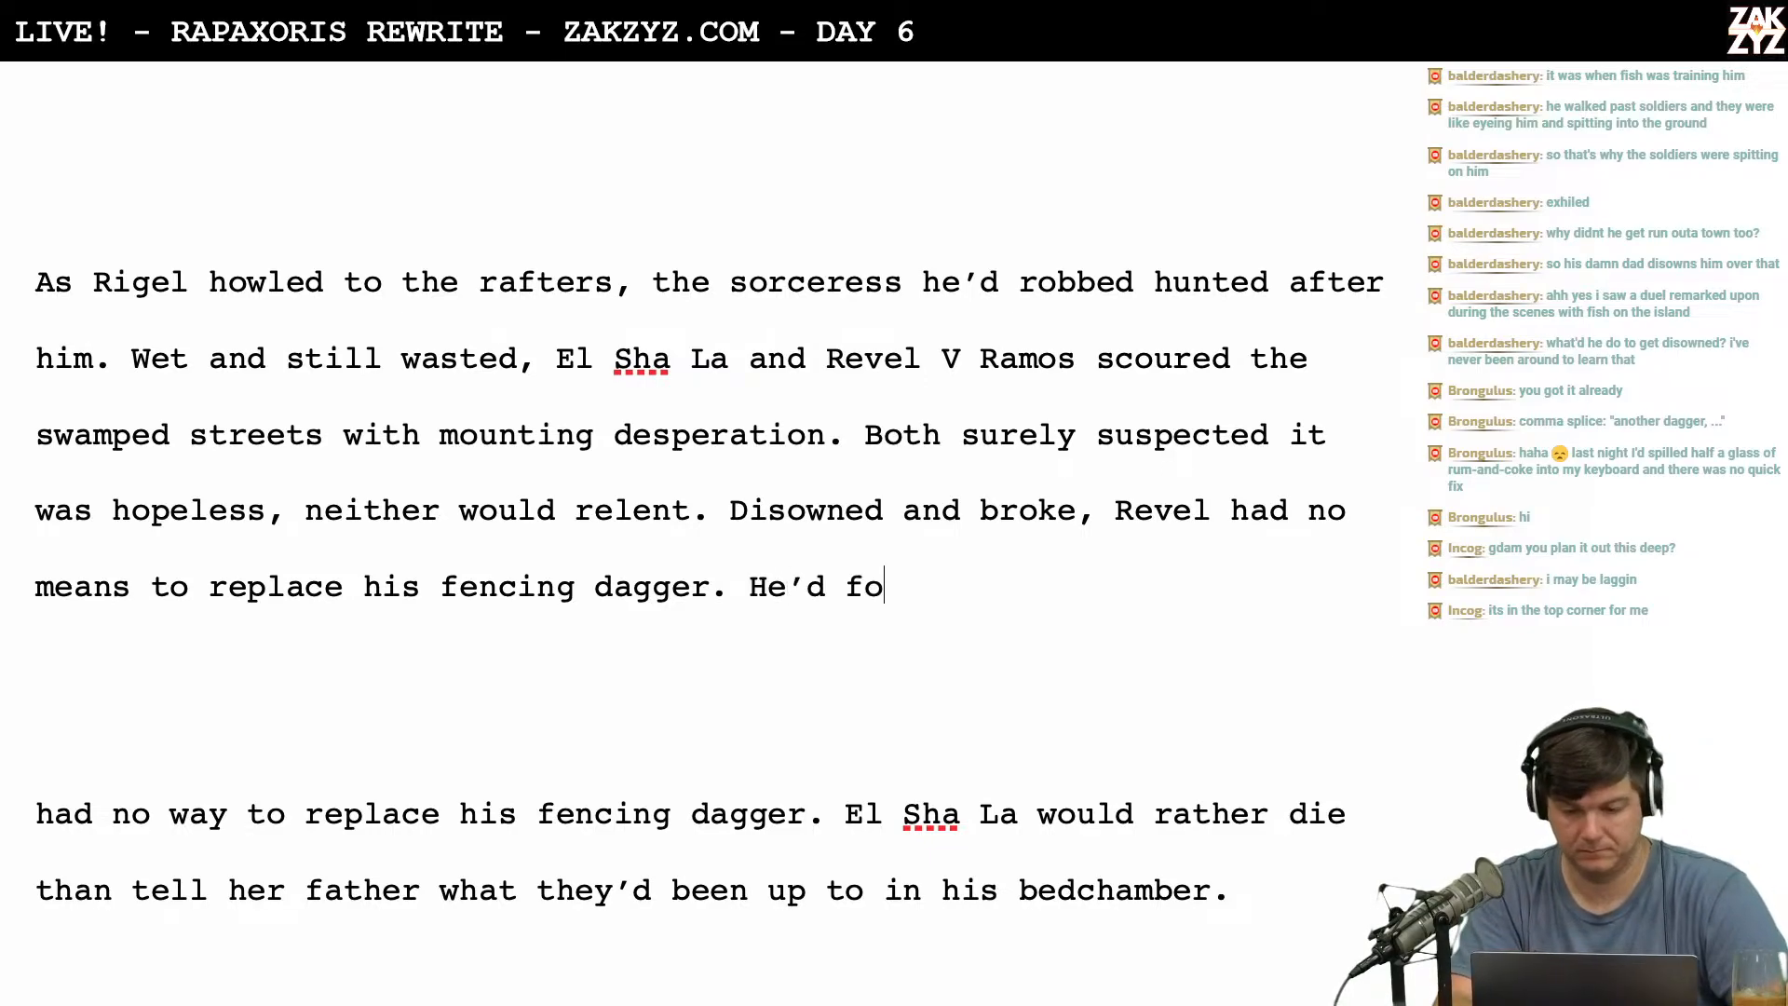
{"action": "key", "text": "BackSpace"}
{"action": "key", "text": "BackSpace"}
{"action": "key", "text": "BackSpace"}
{"action": "key", "text": "BackSpace"}
{"action": "key", "text": "BackSpace"}
{"action": "key", "text": "BackSpace"}
{"action": "key", "text": "BackSpace"}
{"action": "key", "text": "BackSpace"}
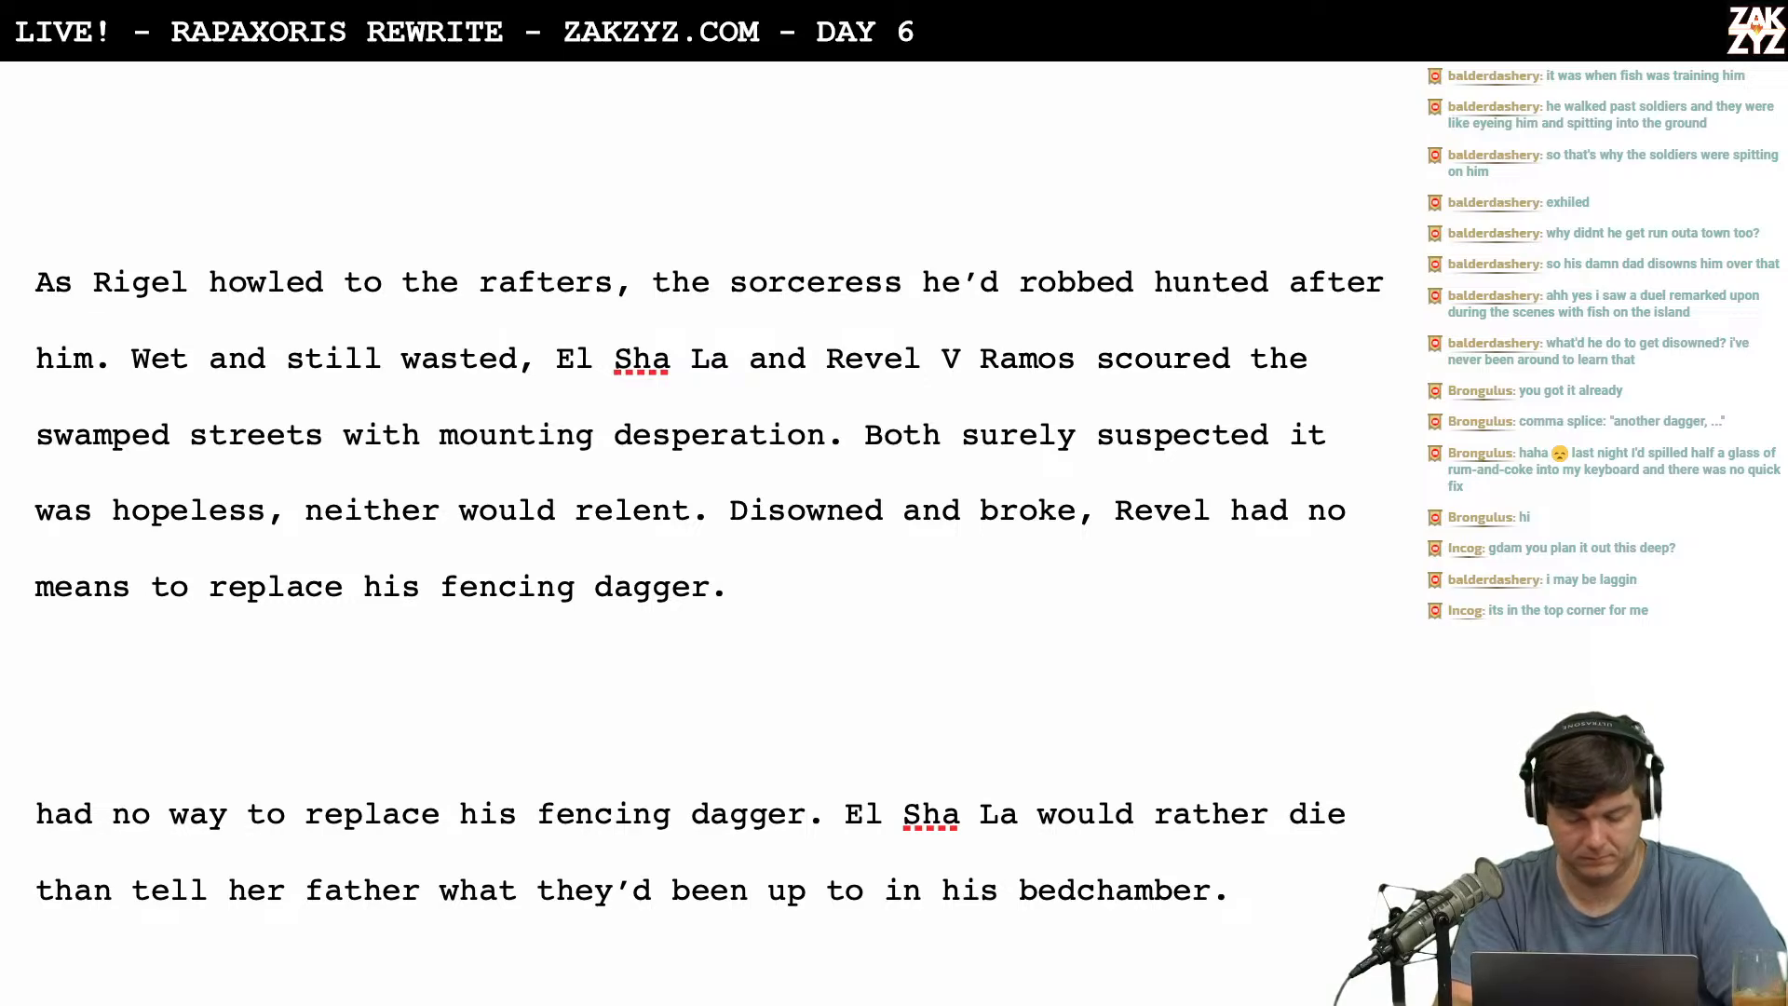
Start a new sentence after "fencing dagger." reading "For her part, El Sha La would rather die".
{"action": "type", "text": "For her"}
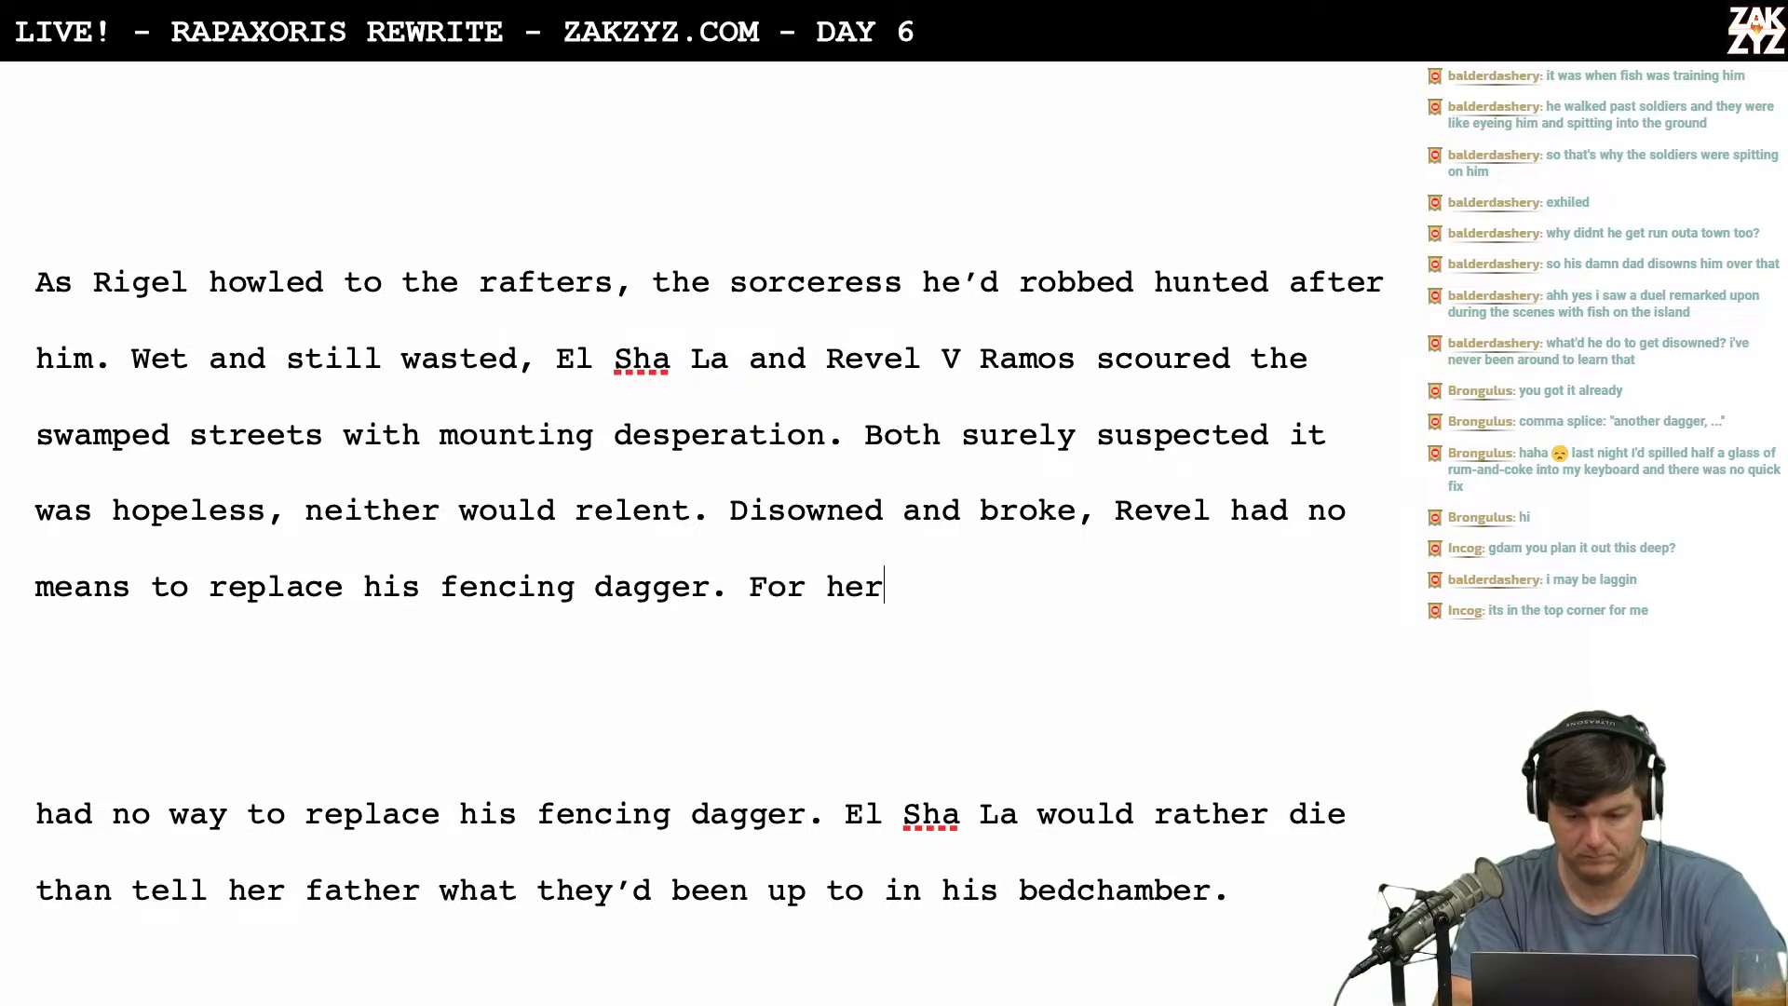
{"action": "type", "text": " part, El Sha"}
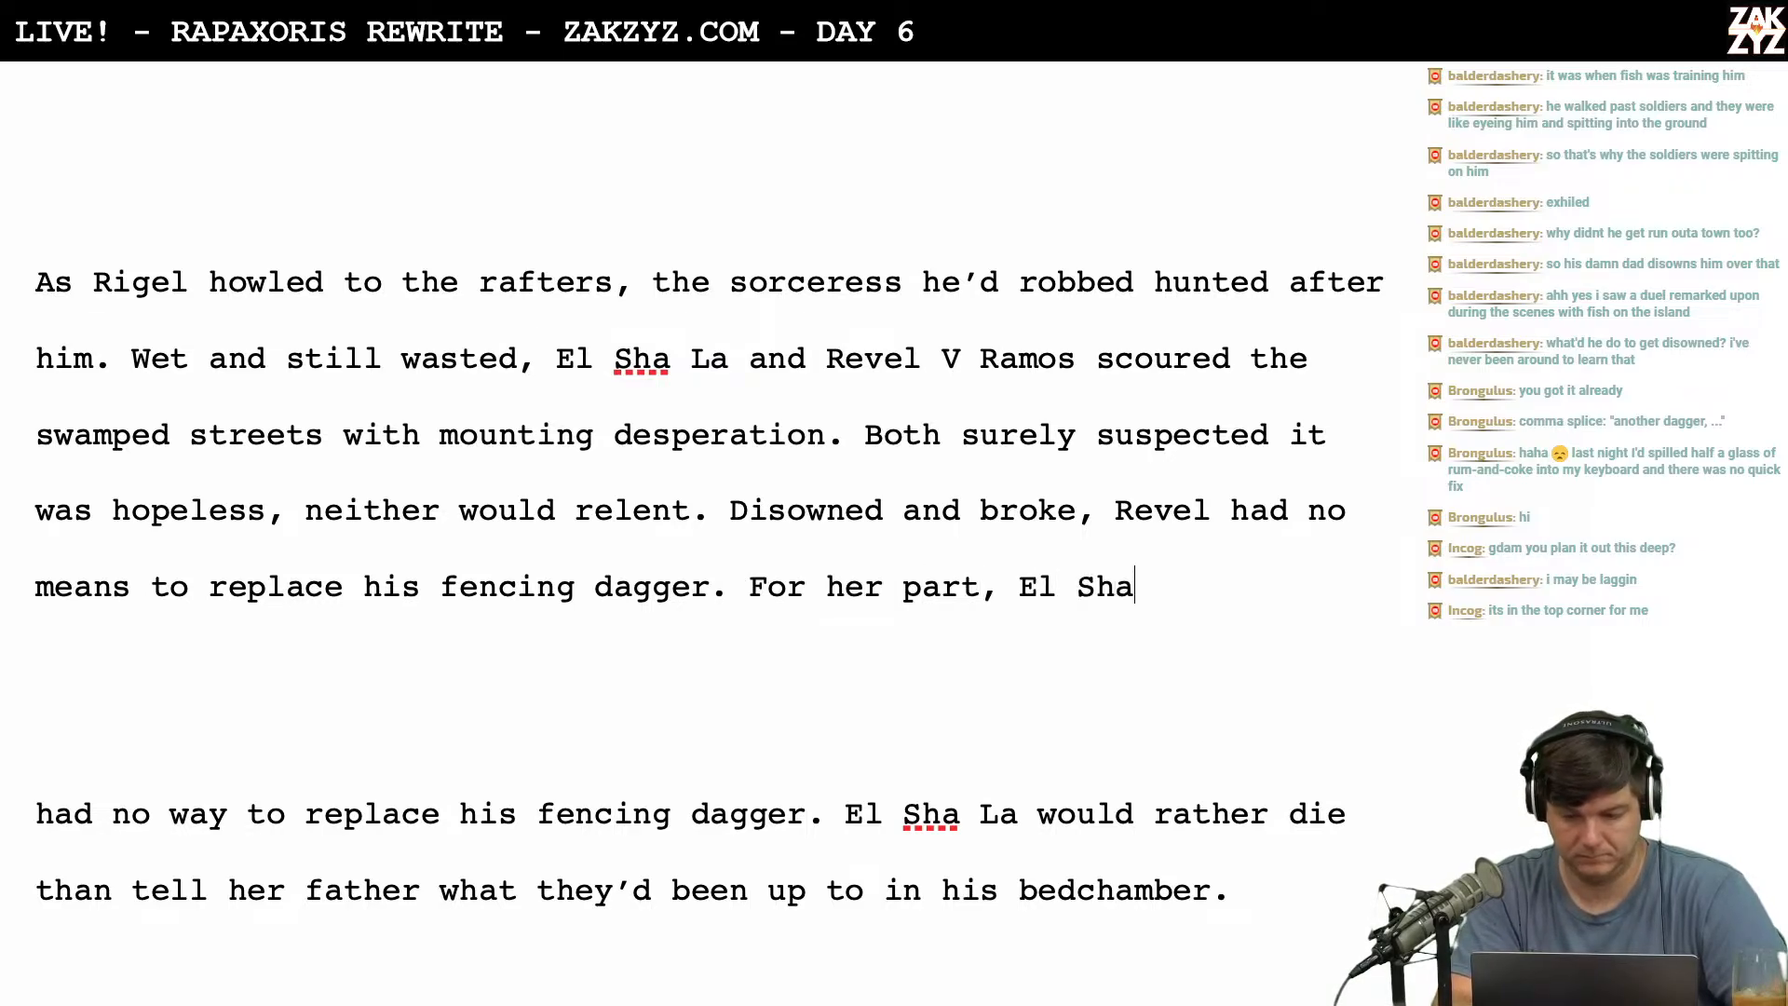
{"action": "type", "text": " La would rather die"}
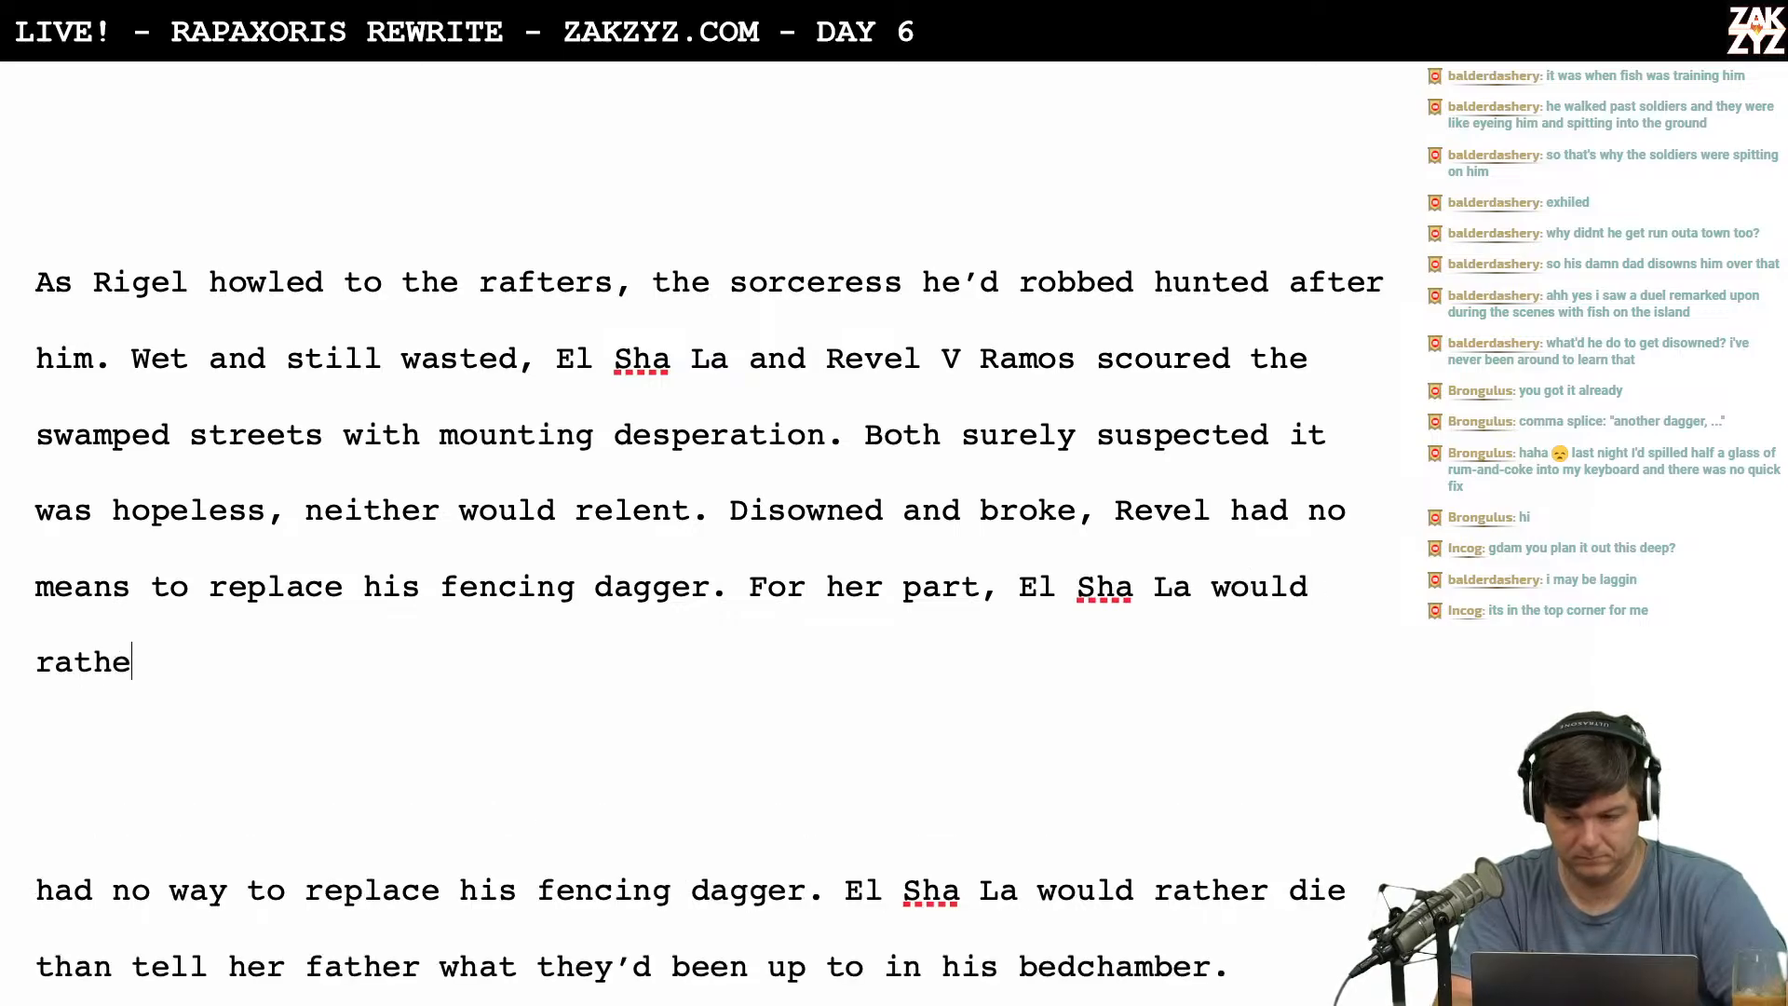
{"action": "key", "text": "BackSpace"}
{"action": "key", "text": "BackSpace"}
{"action": "key", "text": "BackSpace"}
{"action": "key", "text": "BackSpace"}
{"action": "type", "text": "be stab"}
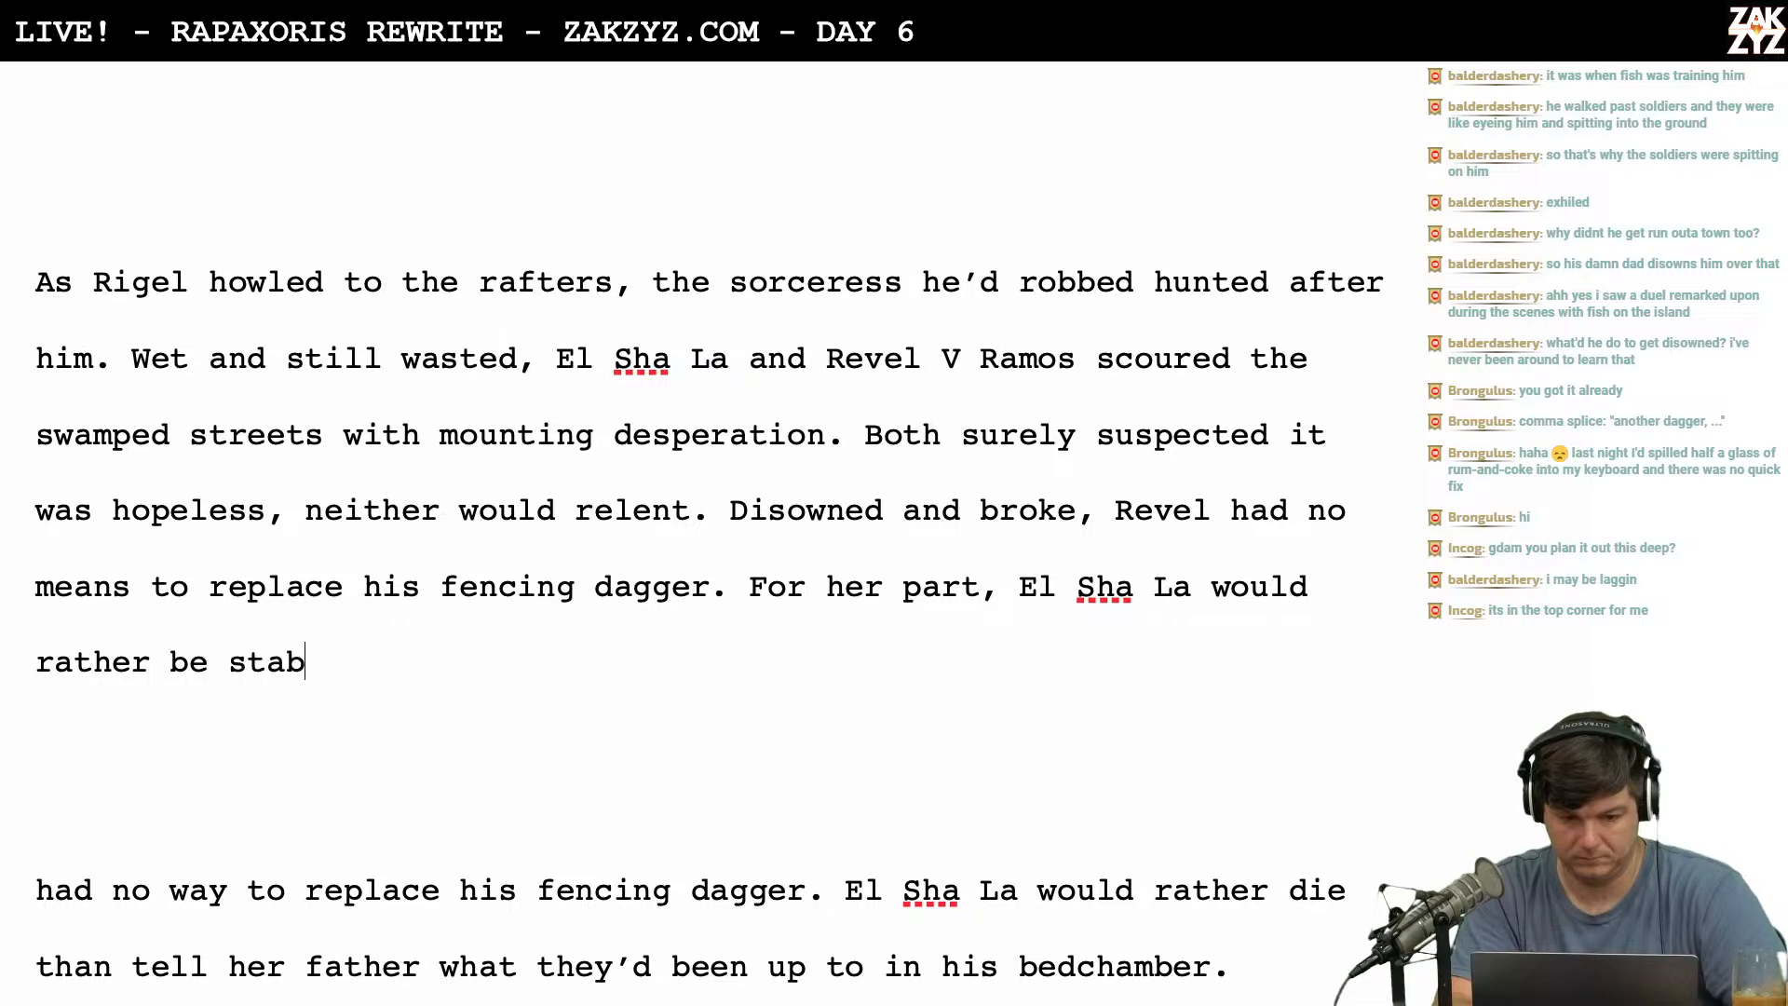
{"action": "type", "text": "bed by s"}
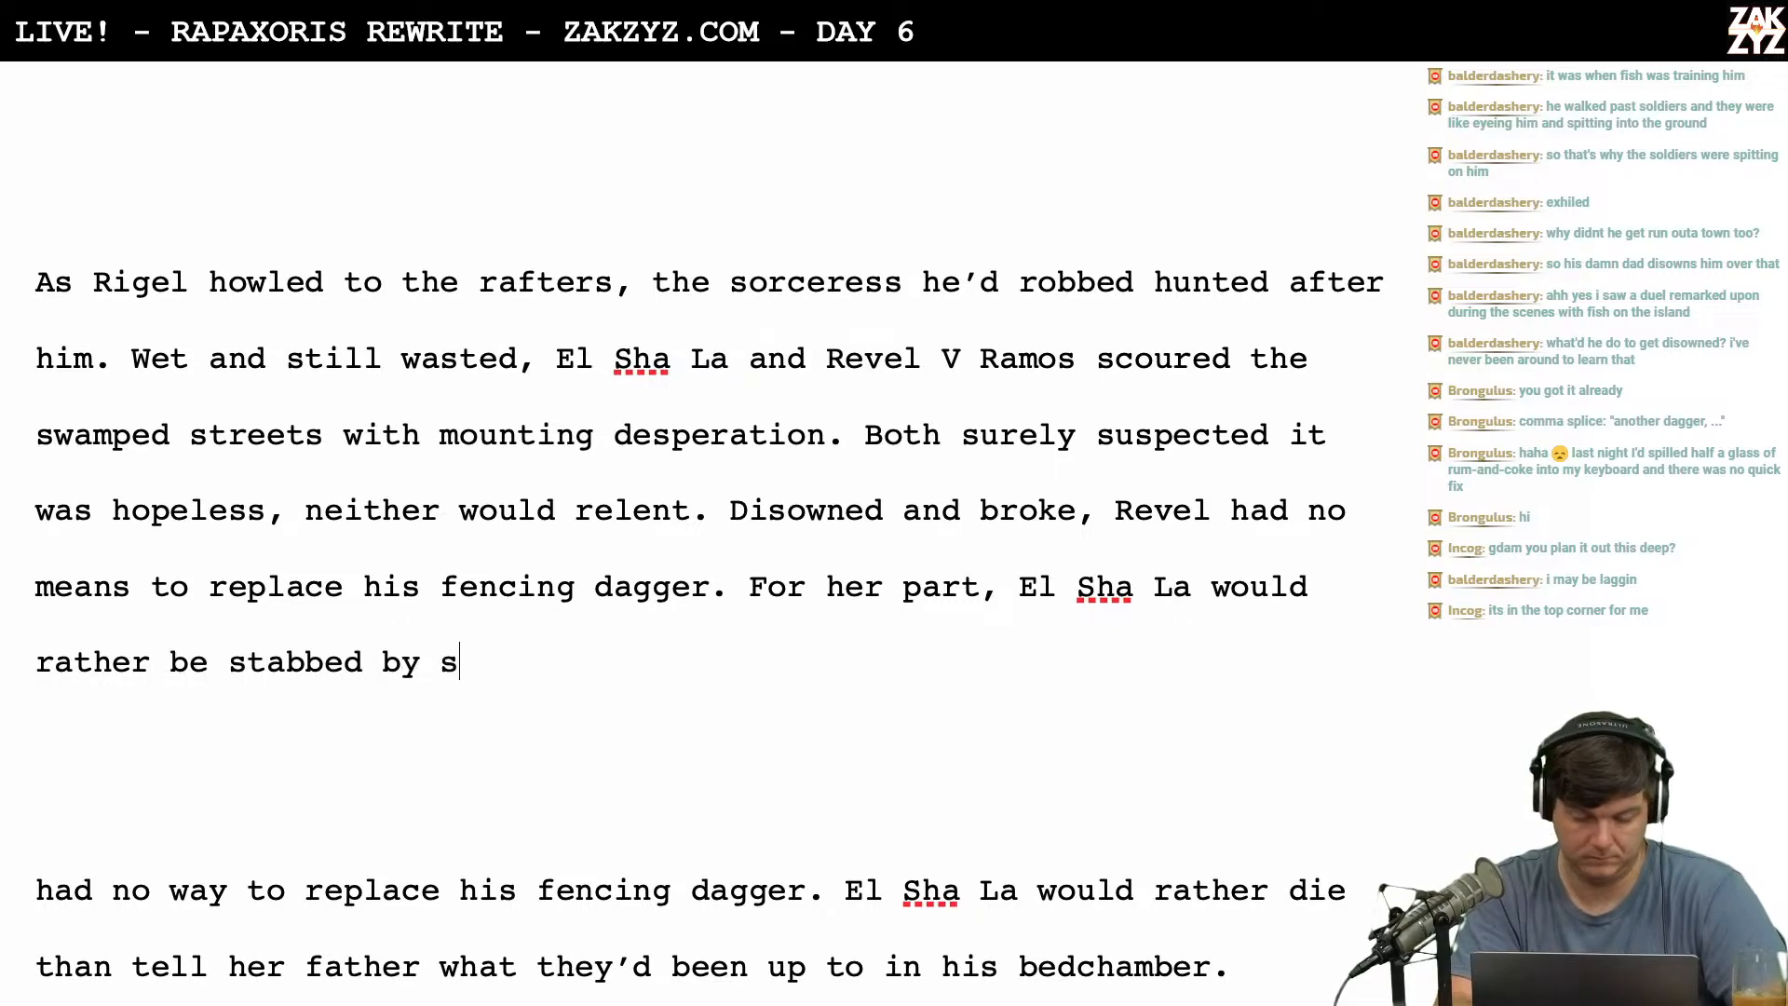
{"action": "type", "text": "ome cut"}
{"action": "key", "text": "BackSpace"}
{"action": "key", "text": "BackSpace"}
{"action": "key", "text": "BackSpace"}
{"action": "key", "text": "BackSpace"}
{"action": "key", "text": "BackSpace"}
{"action": "key", "text": "BackSpace"}
{"action": "key", "text": "BackSpace"}
{"action": "key", "text": "BackSpace"}
{"action": "key", "text": "BackSpace"}
{"action": "key", "text": "BackSpace"}
{"action": "key", "text": "BackSpace"}
{"action": "key", "text": "BackSpace"}
{"action": "key", "text": "BackSpace"}
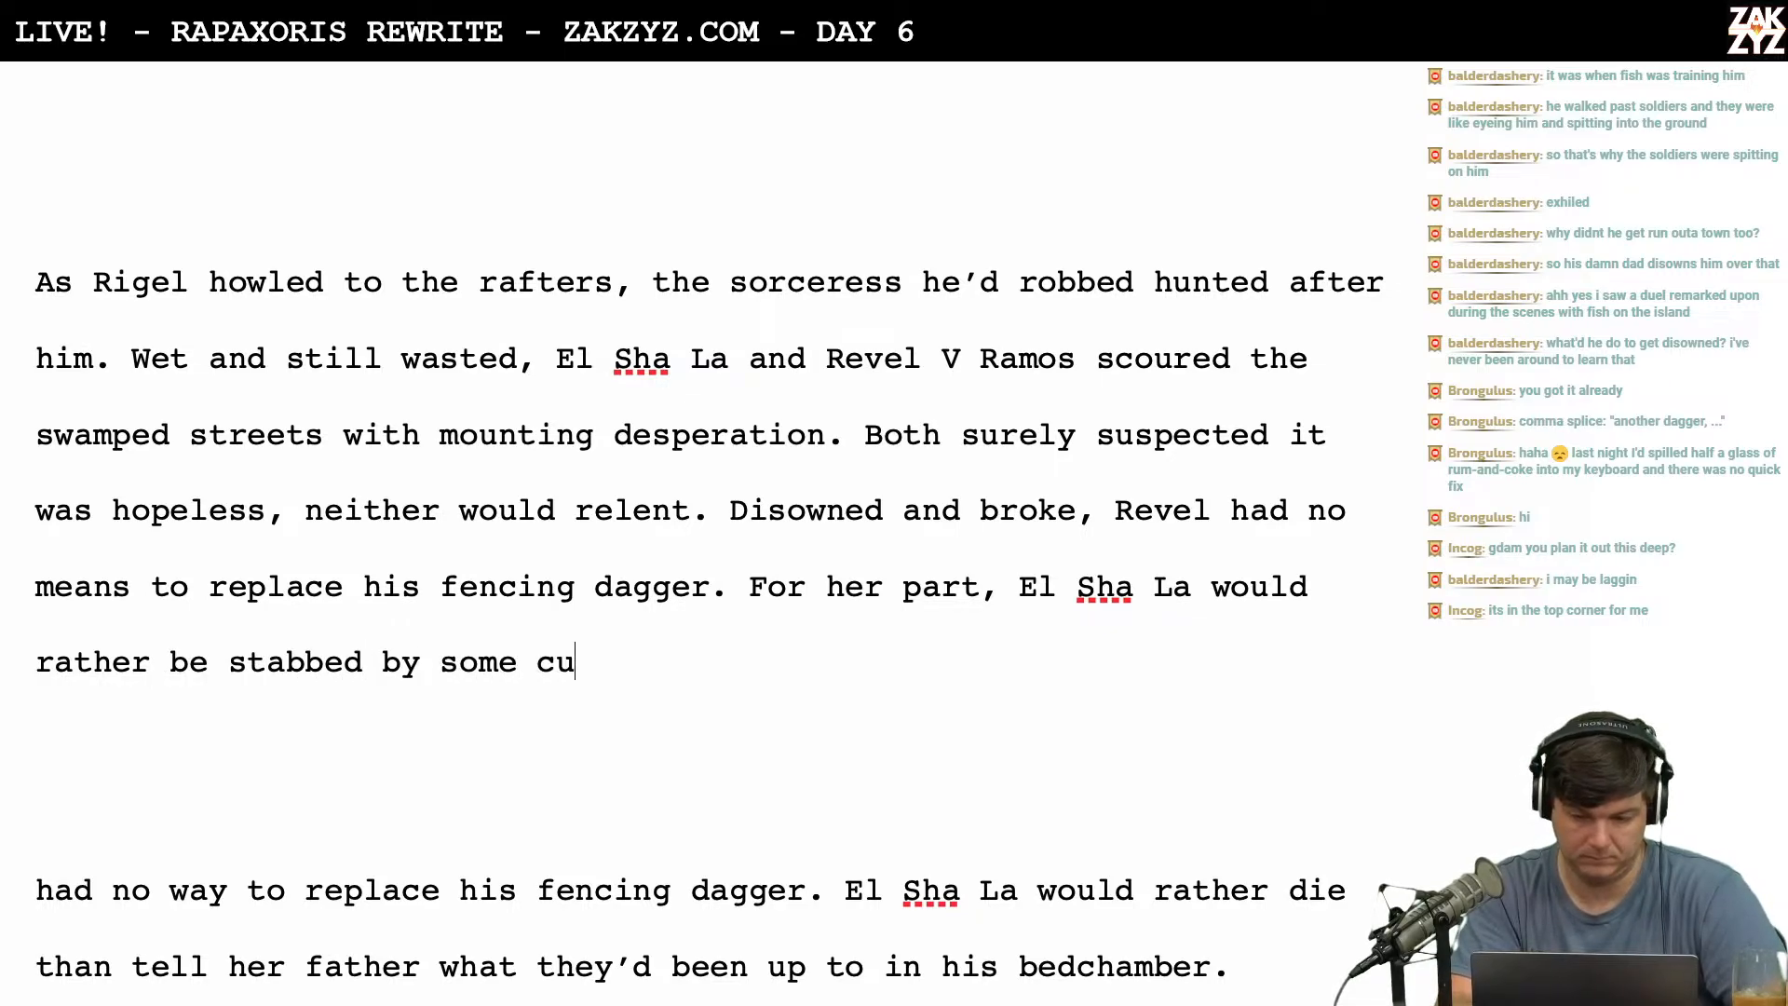
{"action": "key", "text": "BackSpace"}
{"action": "key", "text": "BackSpace"}
{"action": "key", "text": "BackSpace"}
{"action": "key", "text": "BackSpace"}
{"action": "key", "text": "BackSpace"}
{"action": "key", "text": "BackSpace"}
{"action": "key", "text": "BackSpace"}
{"action": "key", "text": "BackSpace"}
{"action": "key", "text": "BackSpace"}
{"action": "key", "text": "BackSpace"}
{"action": "key", "text": "BackSpace"}
{"action": "key", "text": "BackSpace"}
{"action": "key", "text": "BackSpace"}
{"action": "key", "text": "BackSpace"}
{"action": "key", "text": "BackSpace"}
{"action": "key", "text": "BackSpace"}
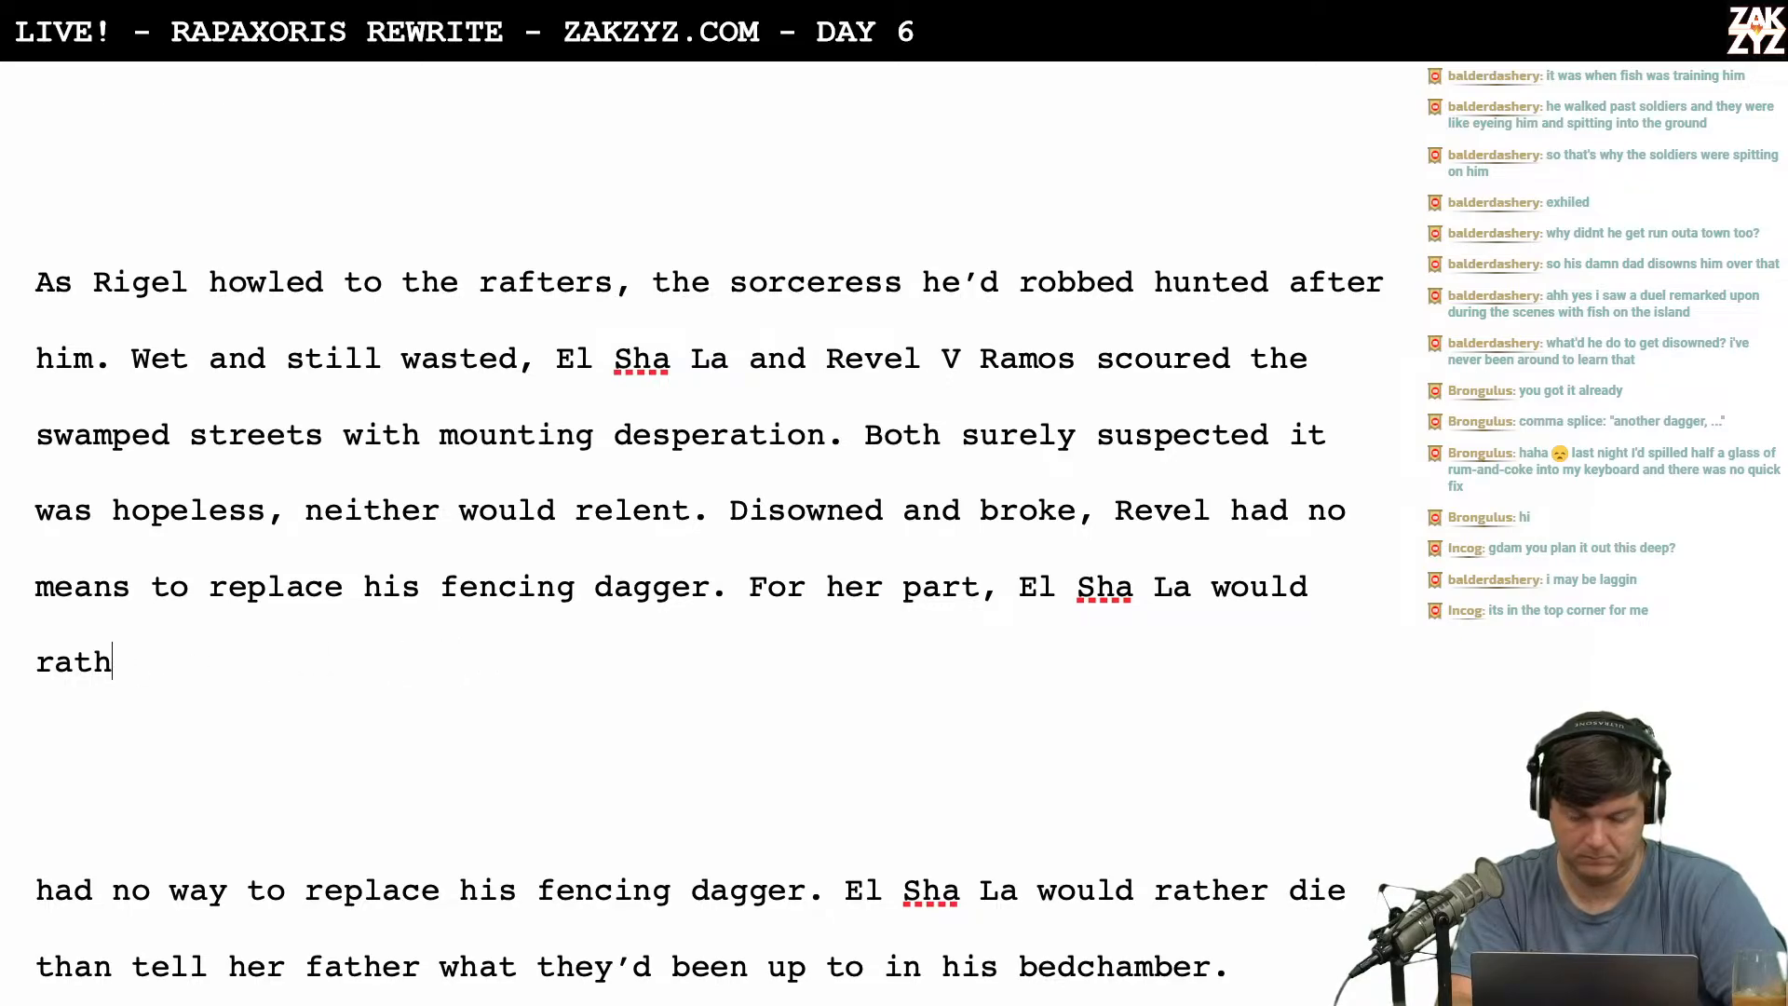
{"action": "type", "text": "gladly"}
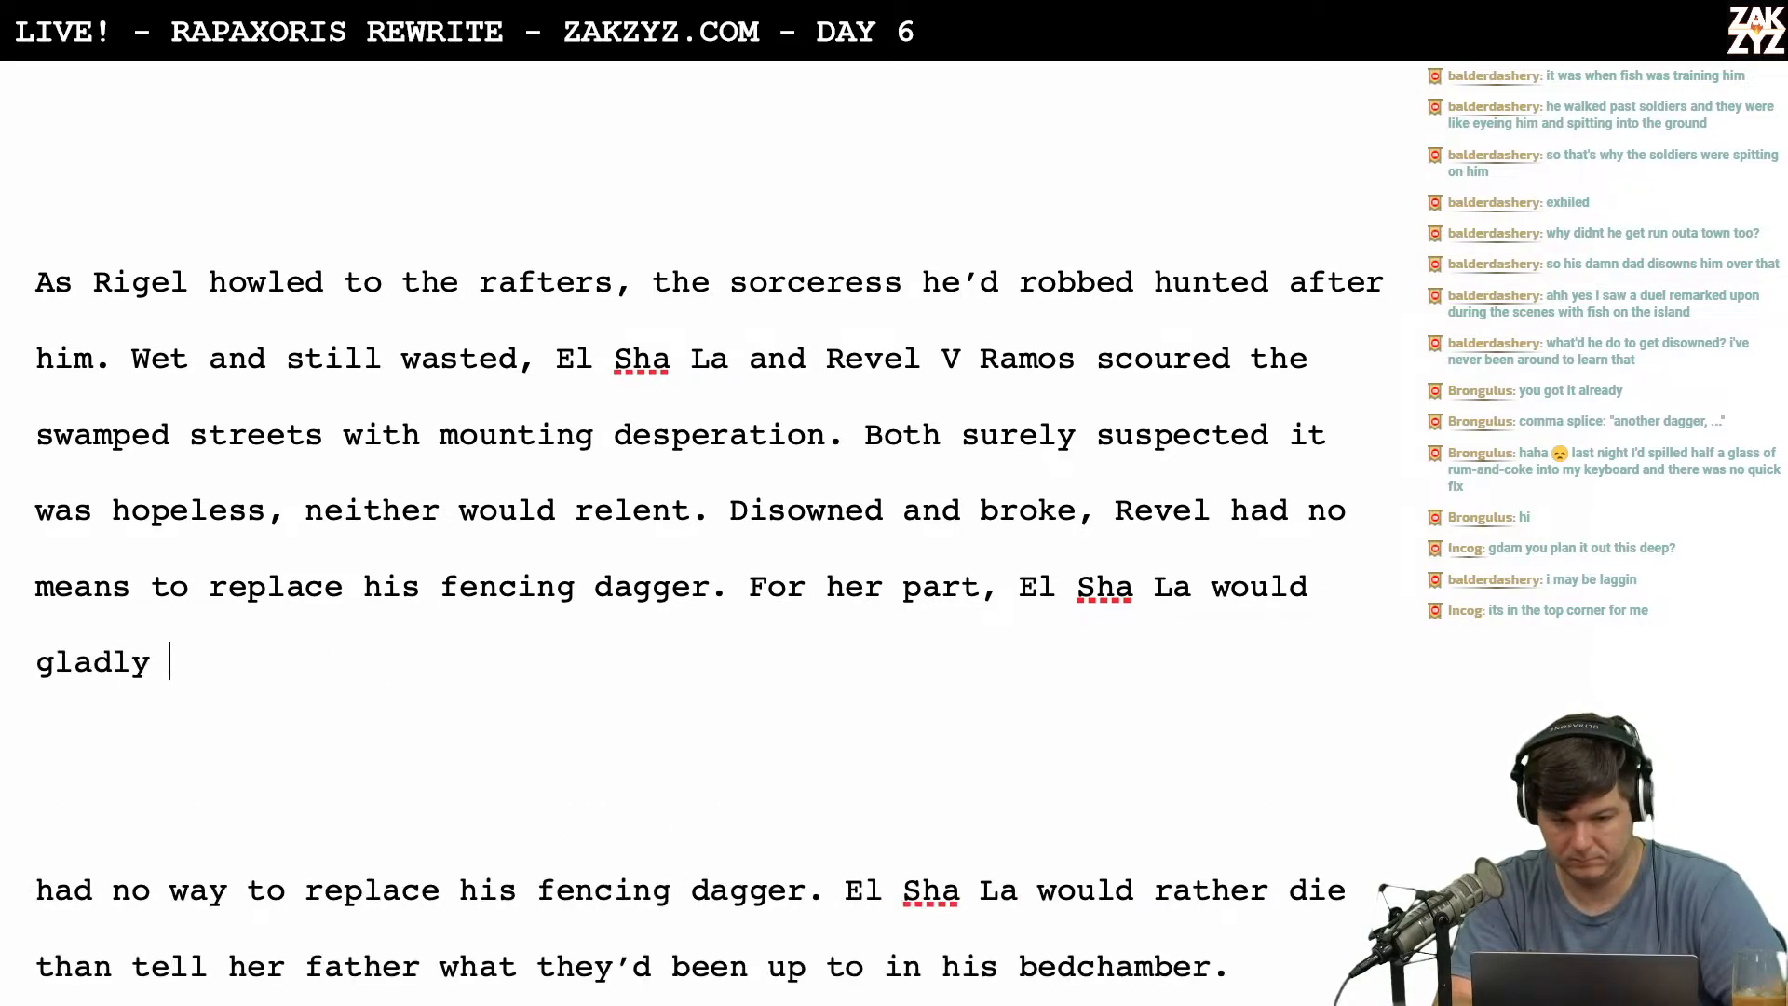
{"action": "key", "text": "BackSpace"}
{"action": "key", "text": "BackSpace"}
{"action": "key", "text": "BackSpace"}
{"action": "key", "text": "BackSpace"}
{"action": "key", "text": "BackSpace"}
{"action": "key", "text": "BackSpace"}
{"action": "key", "text": "BackSpace"}
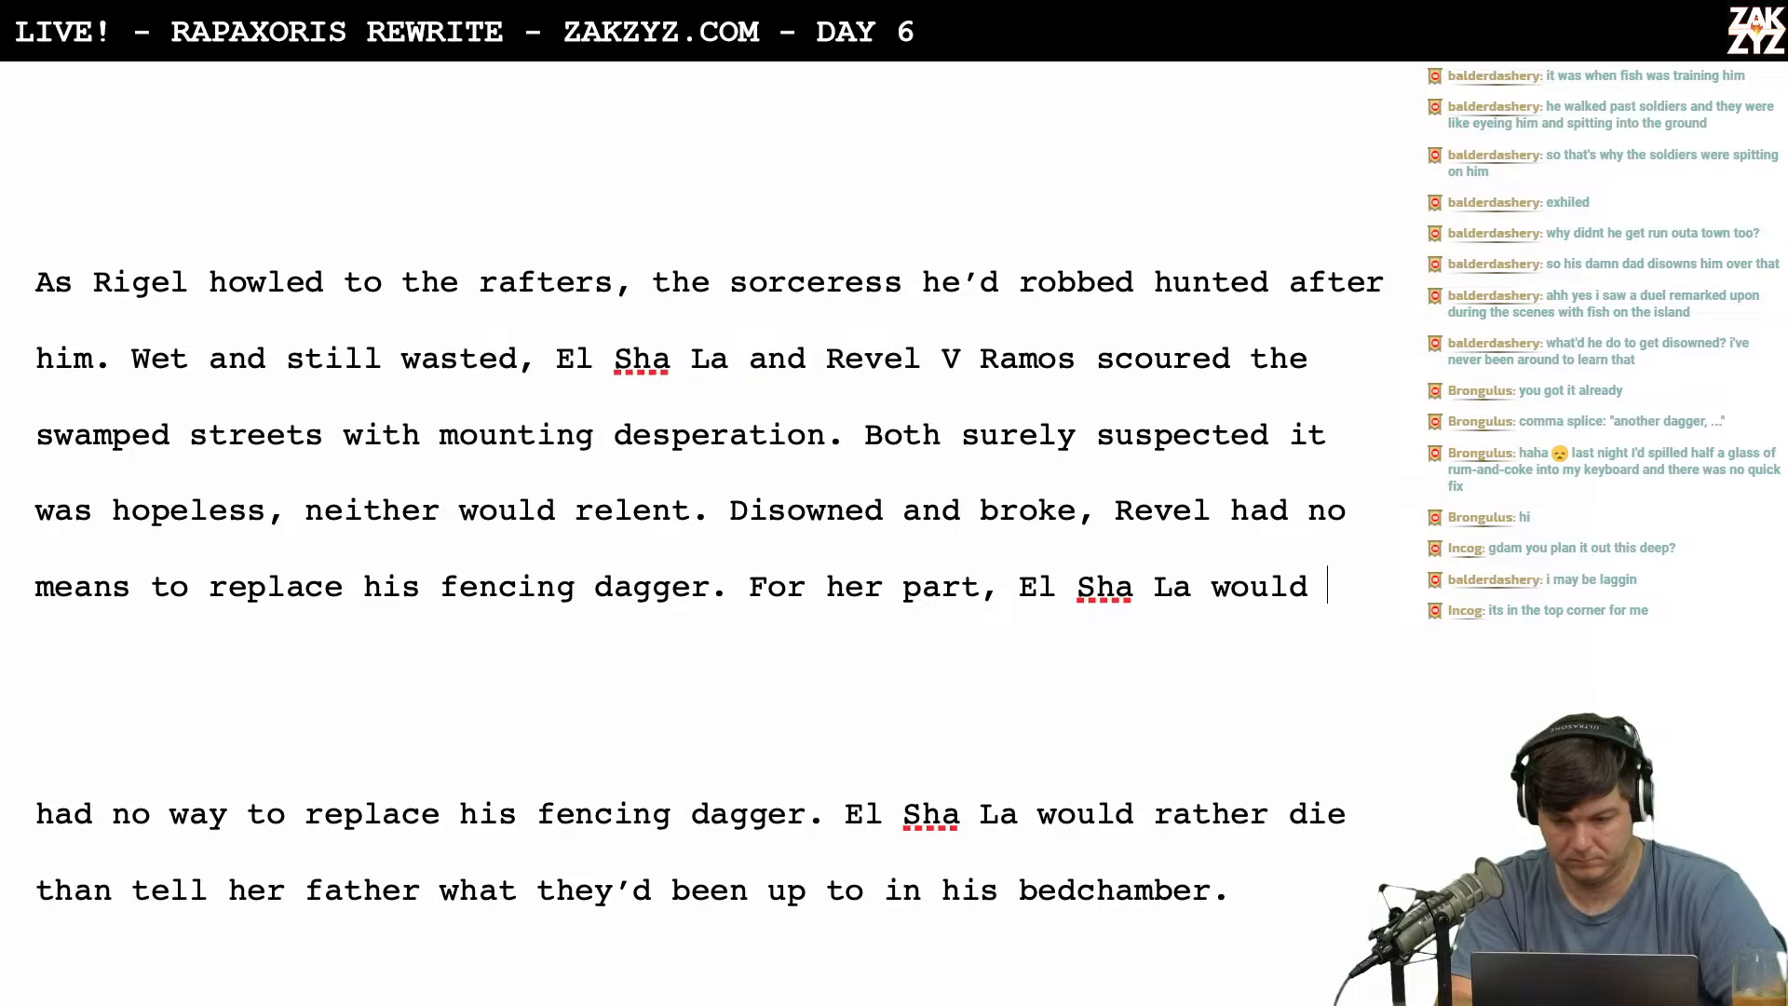
Add "rather die" after "For her part, El Sha La would".
{"action": "type", "text": "rather ti"}
{"action": "key", "text": "BackSpace"}
{"action": "key", "text": "BackSpace"}
{"action": "type", "text": "die "}
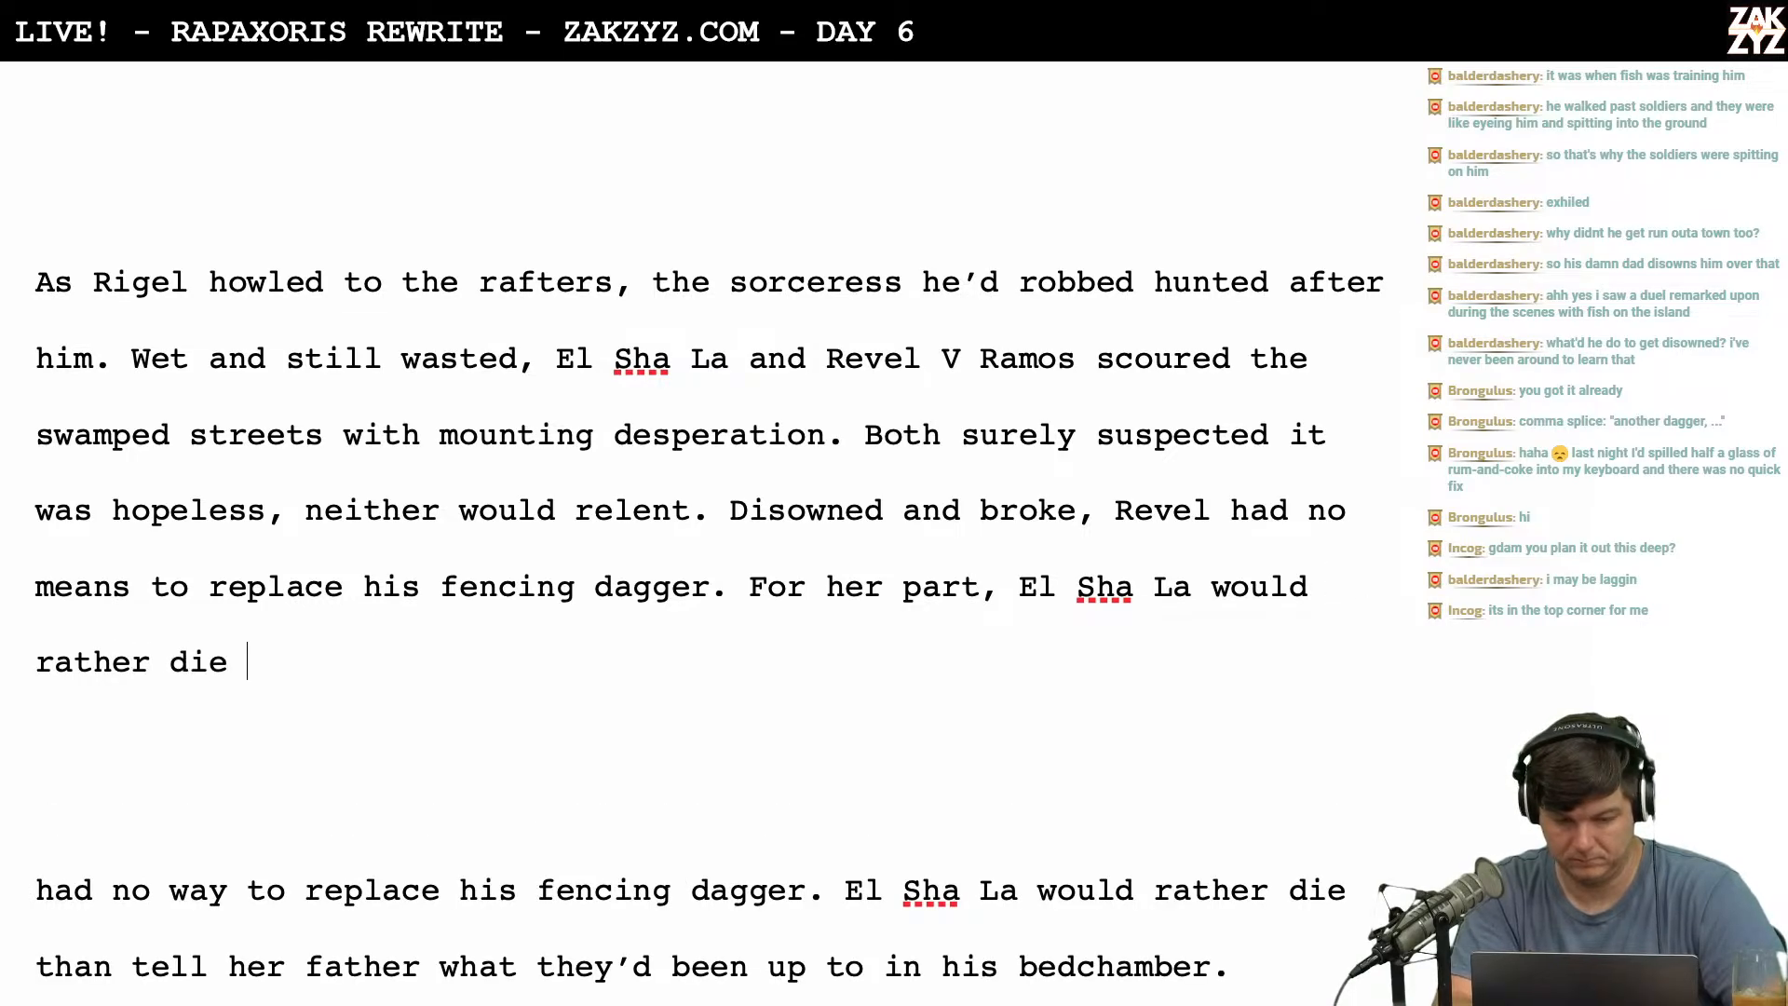
{"action": "type", "text": "than explain to Artath"}
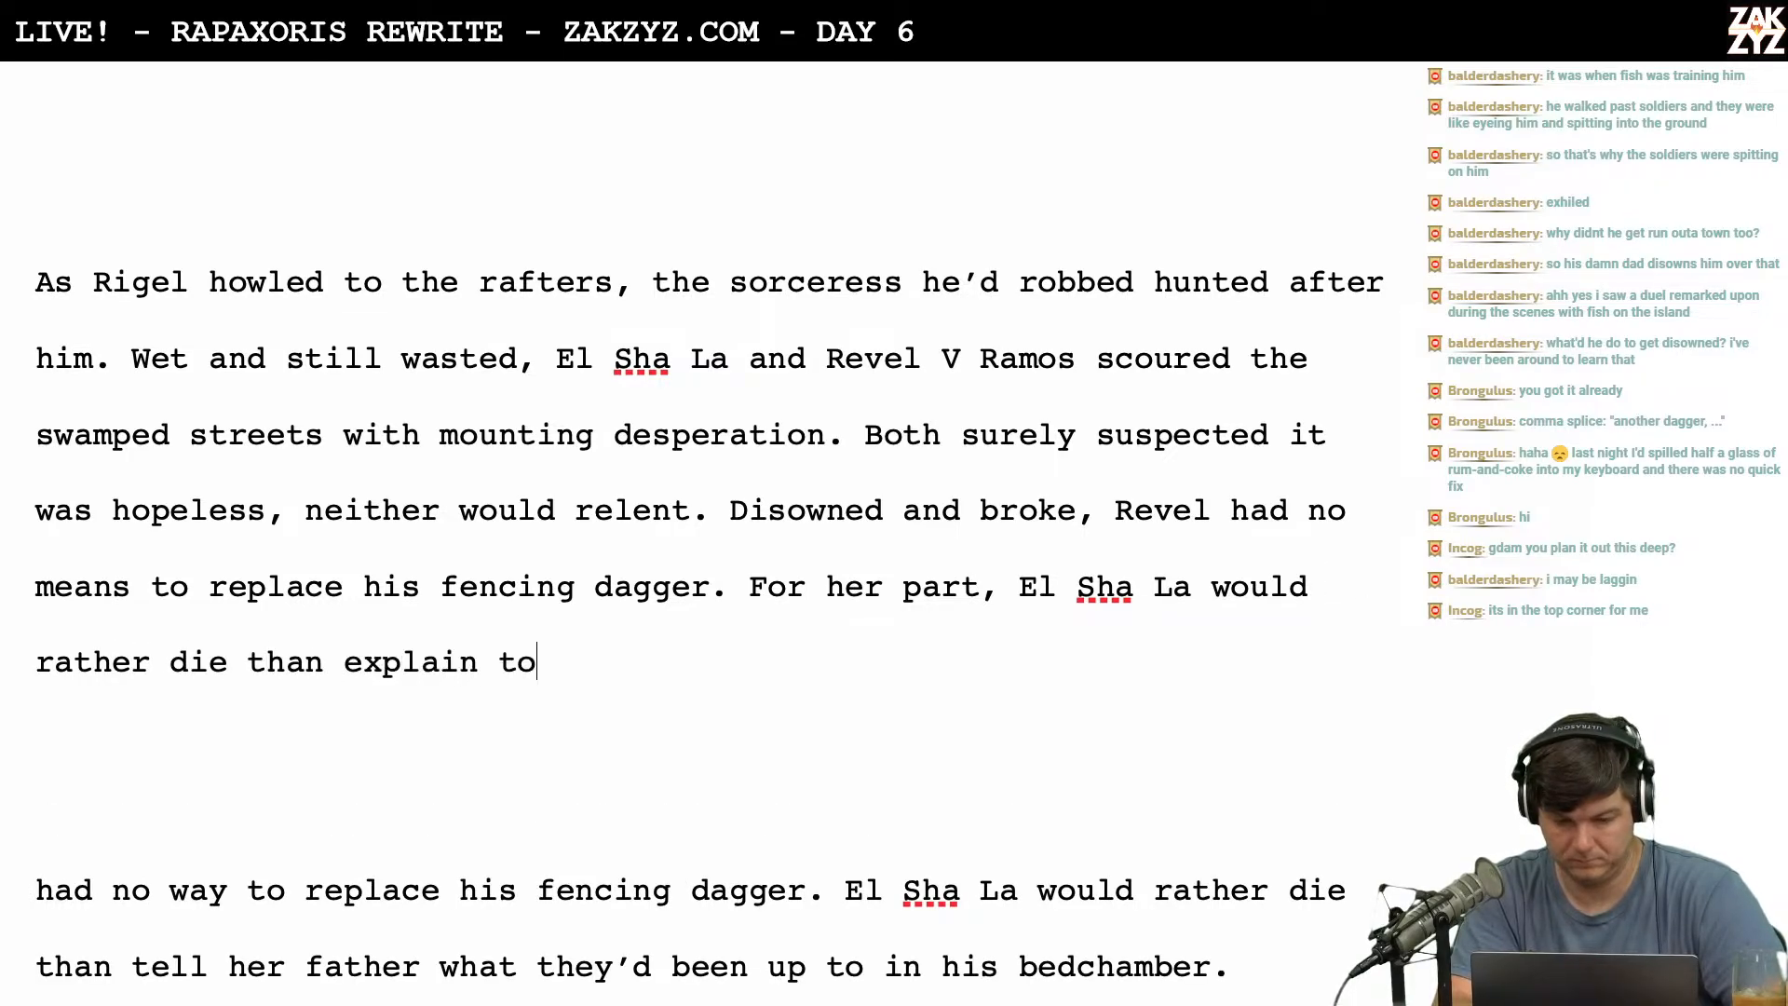
{"action": "key", "text": "BackSpace"}
{"action": "key", "text": "BackSpace"}
{"action": "key", "text": "BackSpace"}
{"action": "key", "text": "BackSpace"}
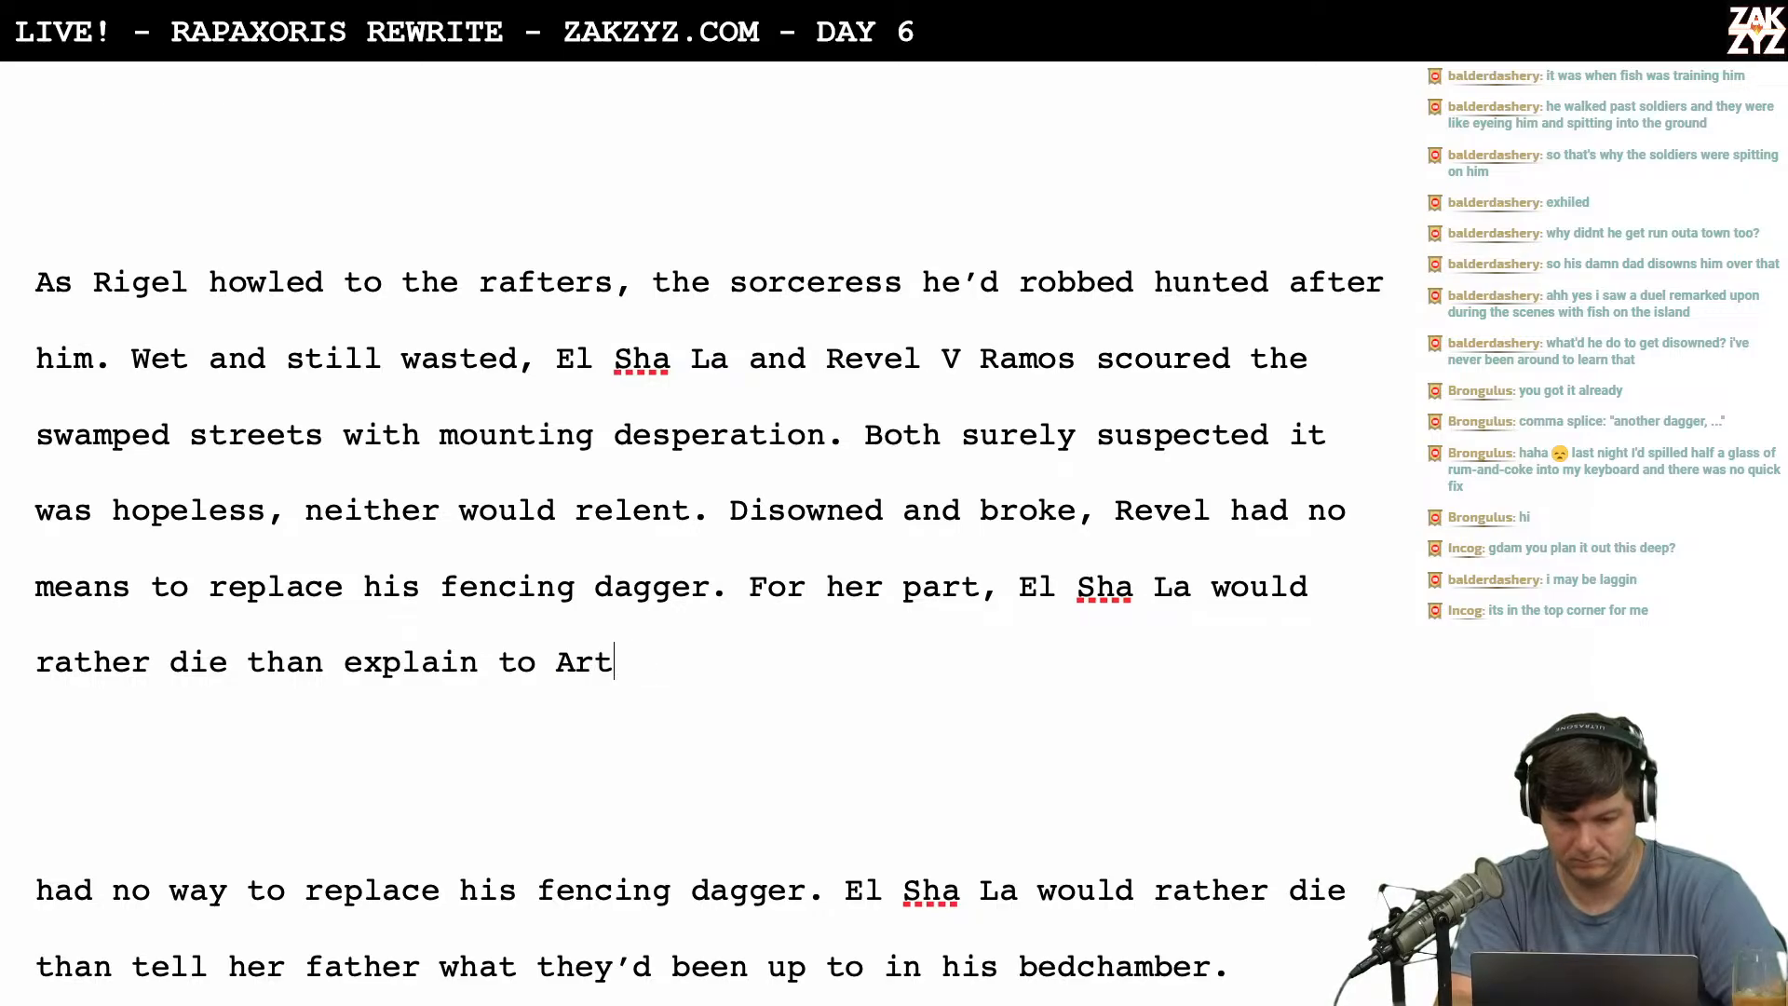
{"action": "type", "text": "ath the"}
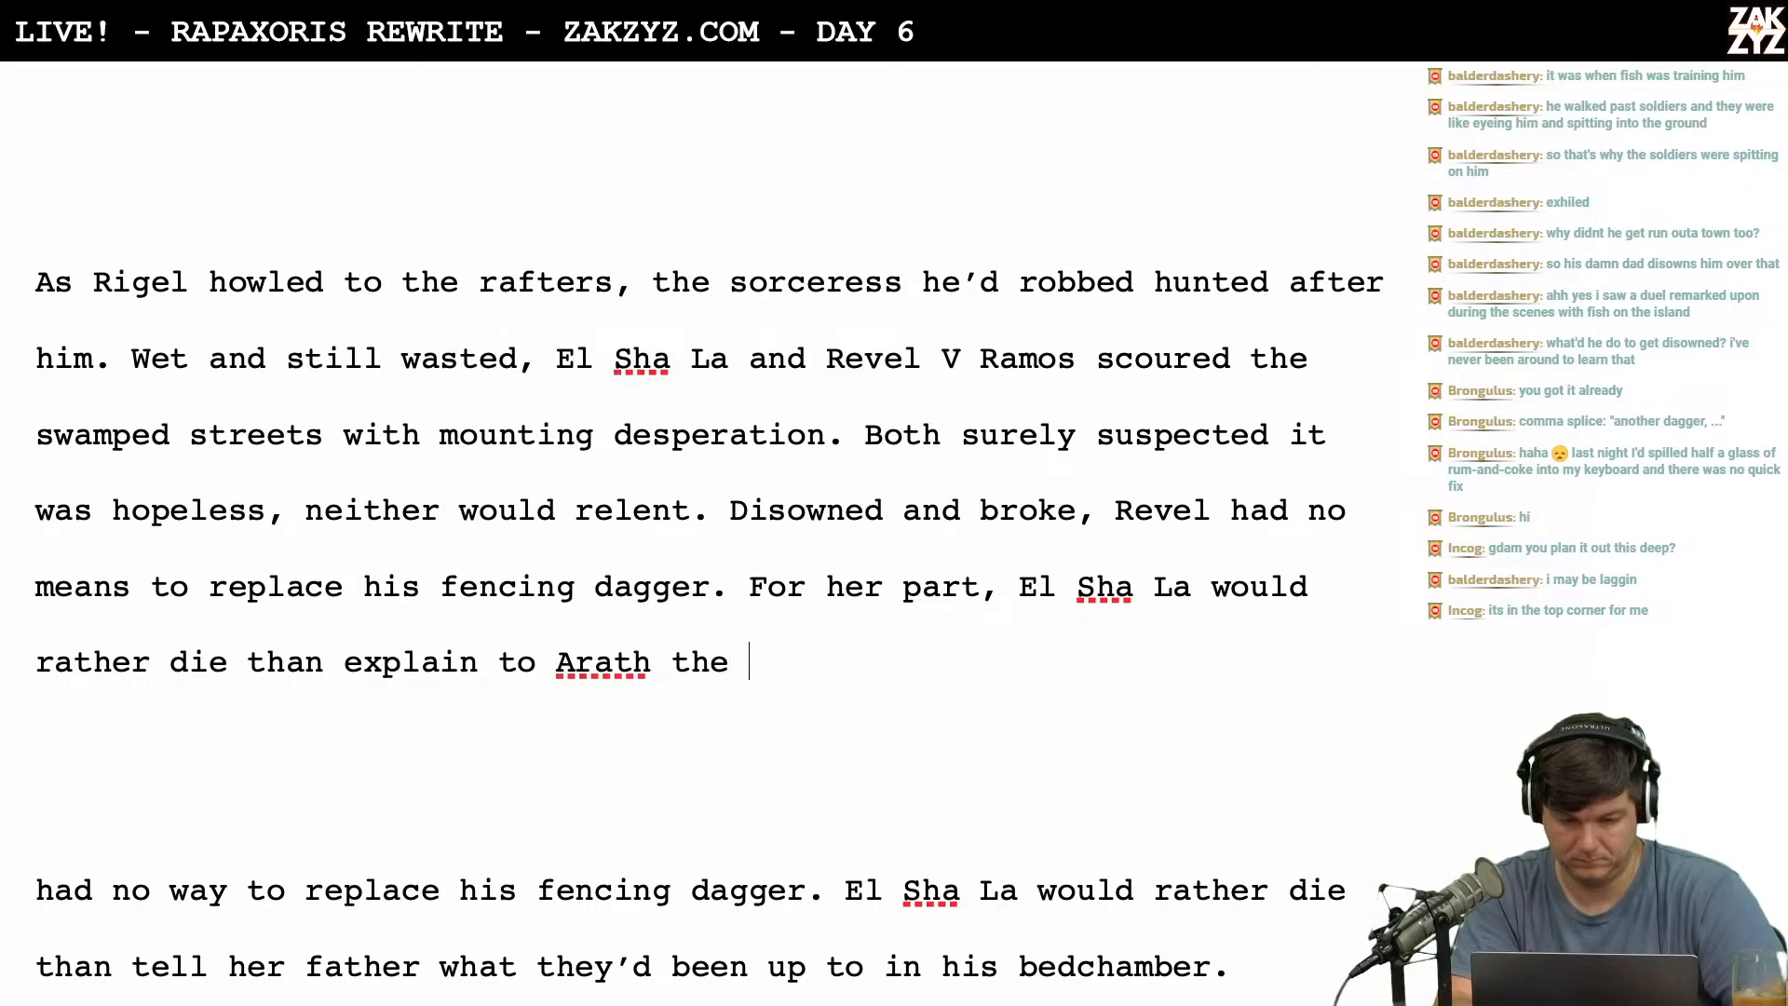
{"action": "key", "text": "BackSpace"}
{"action": "key", "text": "BackSpace"}
{"action": "key", "text": "BackSpace"}
{"action": "key", "text": "BackSpace"}
{"action": "key", "text": "BackSpace"}
{"action": "key", "text": "BackSpace"}
{"action": "key", "text": "BackSpace"}
{"action": "key", "text": "BackSpace"}
{"action": "key", "text": "BackSpace"}
{"action": "key", "text": "BackSpace"}
{"action": "key", "text": "BackSpace"}
{"action": "key", "text": "BackSpace"}
{"action": "key", "text": "BackSpace"}
{"action": "key", "text": "BackSpace"}
{"action": "key", "text": "BackSpace"}
{"action": "key", "text": "BackSpace"}
{"action": "key", "text": "BackSpace"}
{"action": "key", "text": "BackSpace"}
{"action": "key", "text": "BackSpace"}
{"action": "key", "text": "BackSpace"}
{"action": "key", "text": "BackSpace"}
{"action": "key", "text": "BackSpace"}
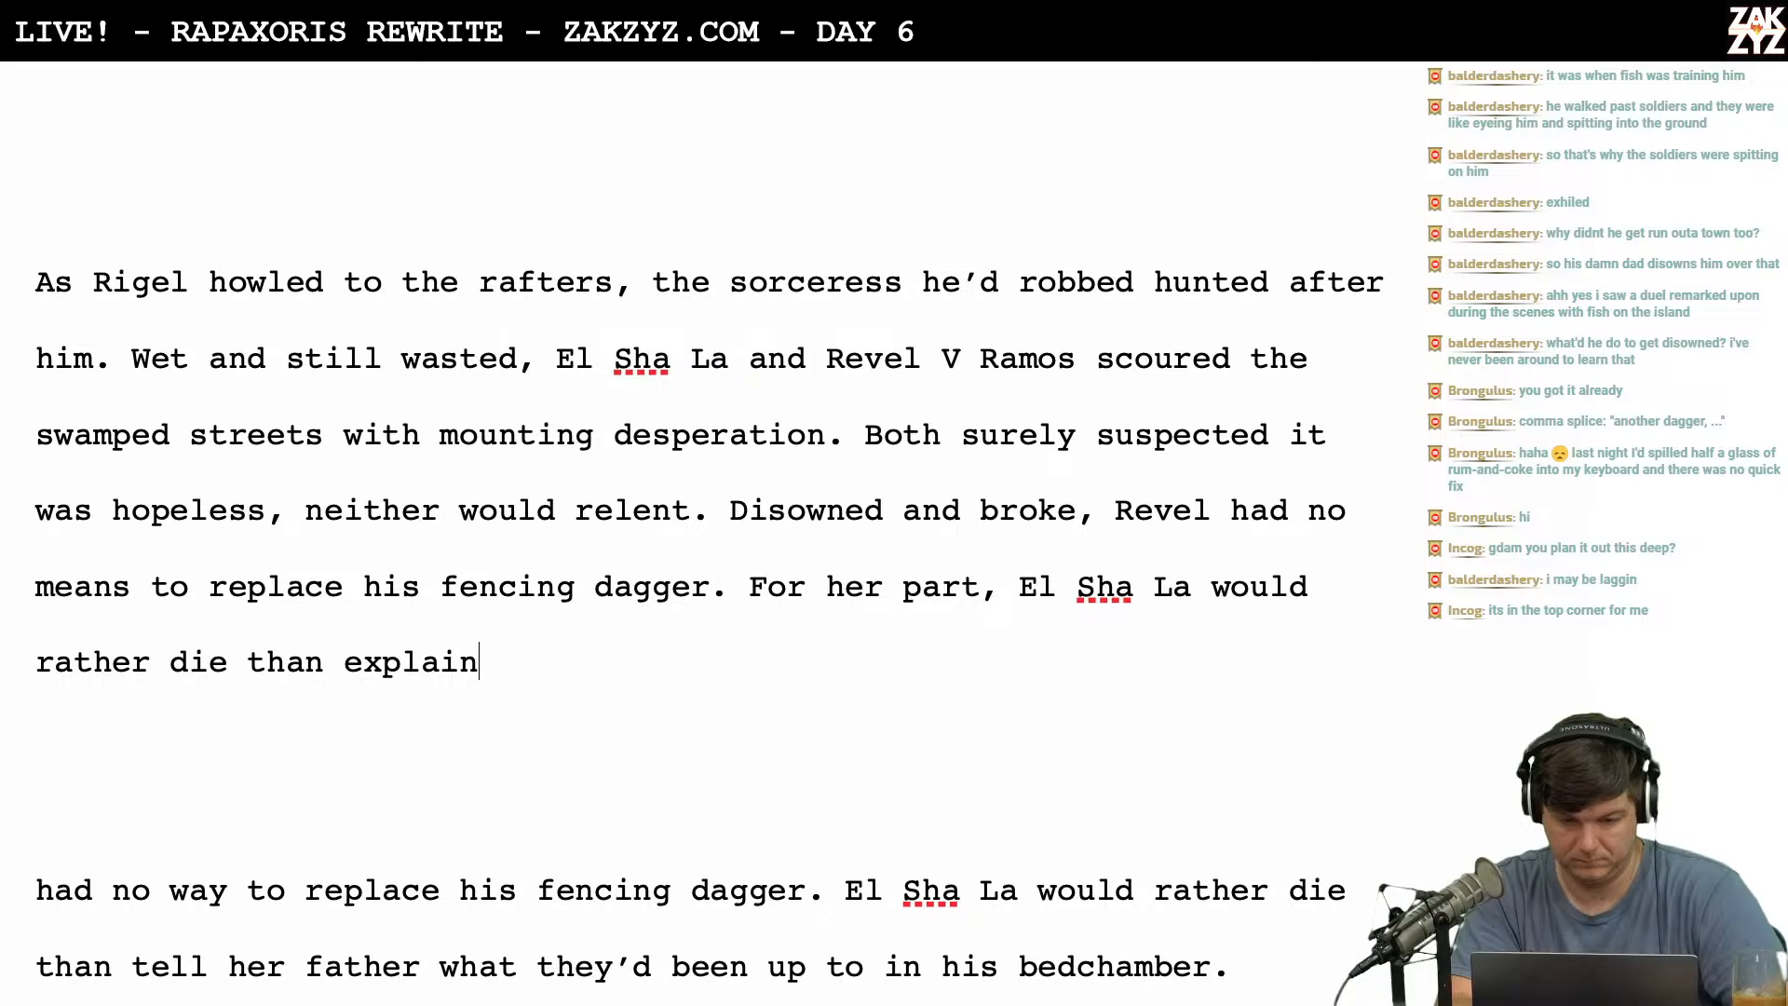
{"action": "key", "text": "BackSpace"}
{"action": "key", "text": "BackSpace"}
{"action": "key", "text": "BackSpace"}
{"action": "key", "text": "BackSpace"}
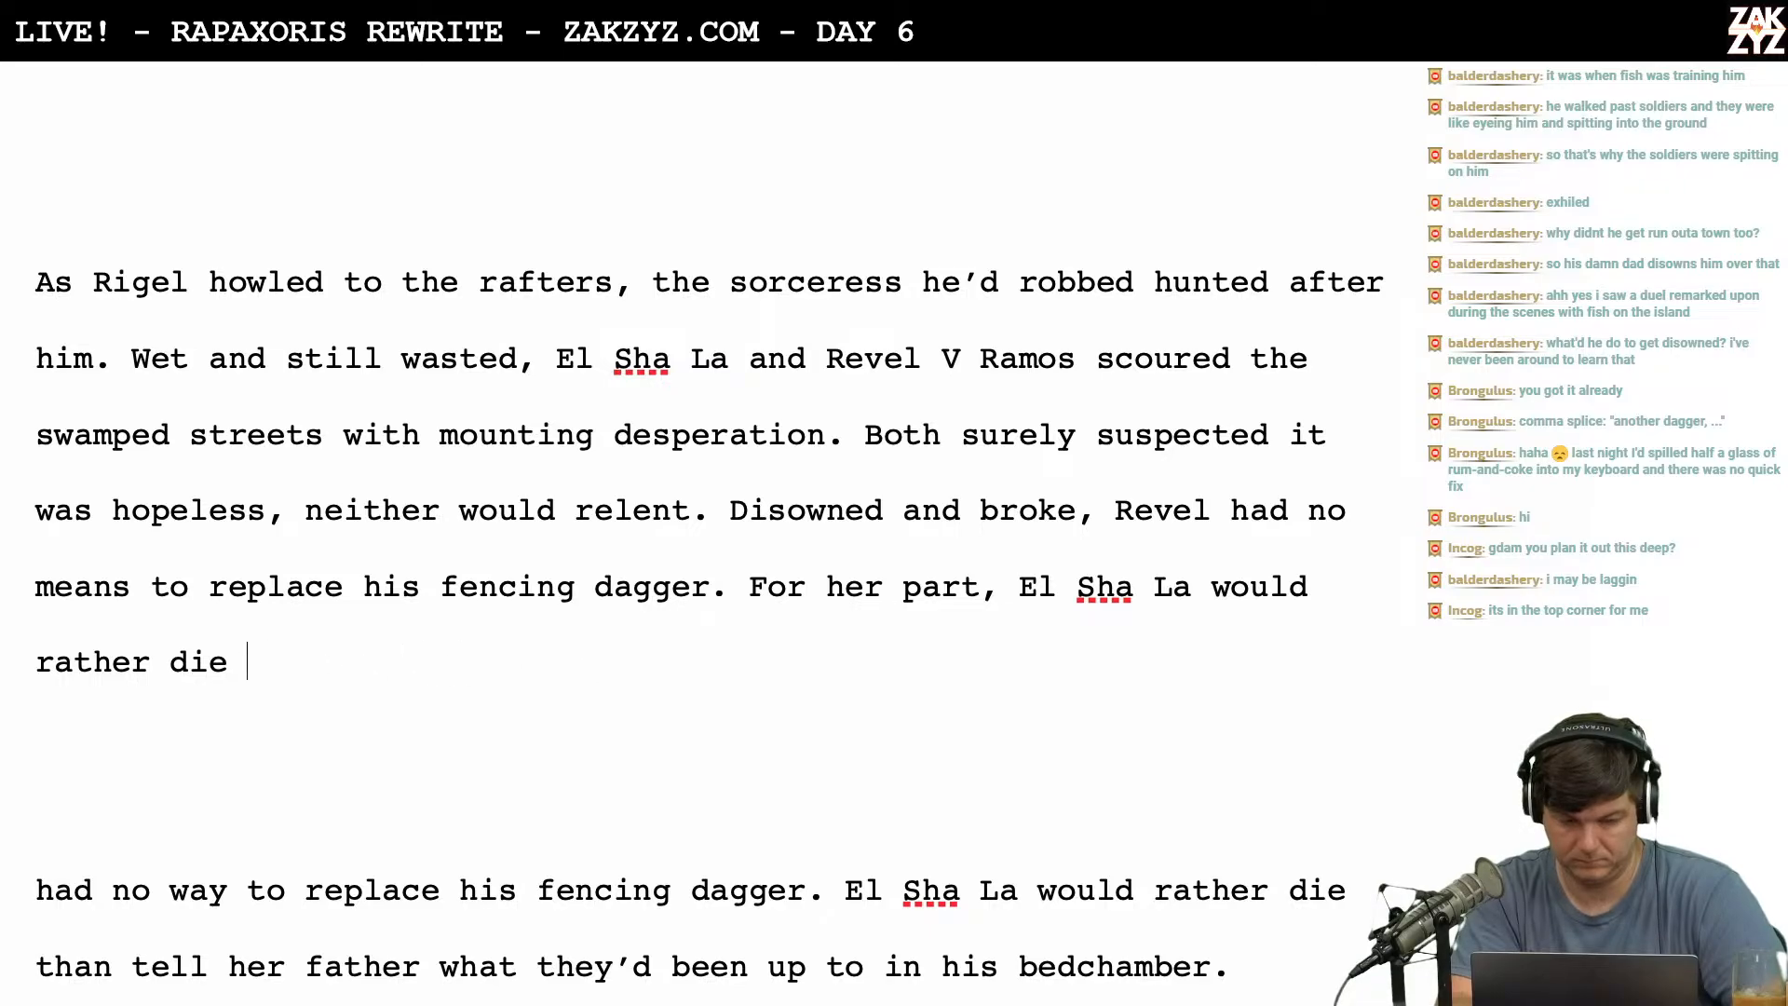
Continue the El Sha La sentence after "rather die" with "than tell her Father how".
{"action": "type", "text": "t"}
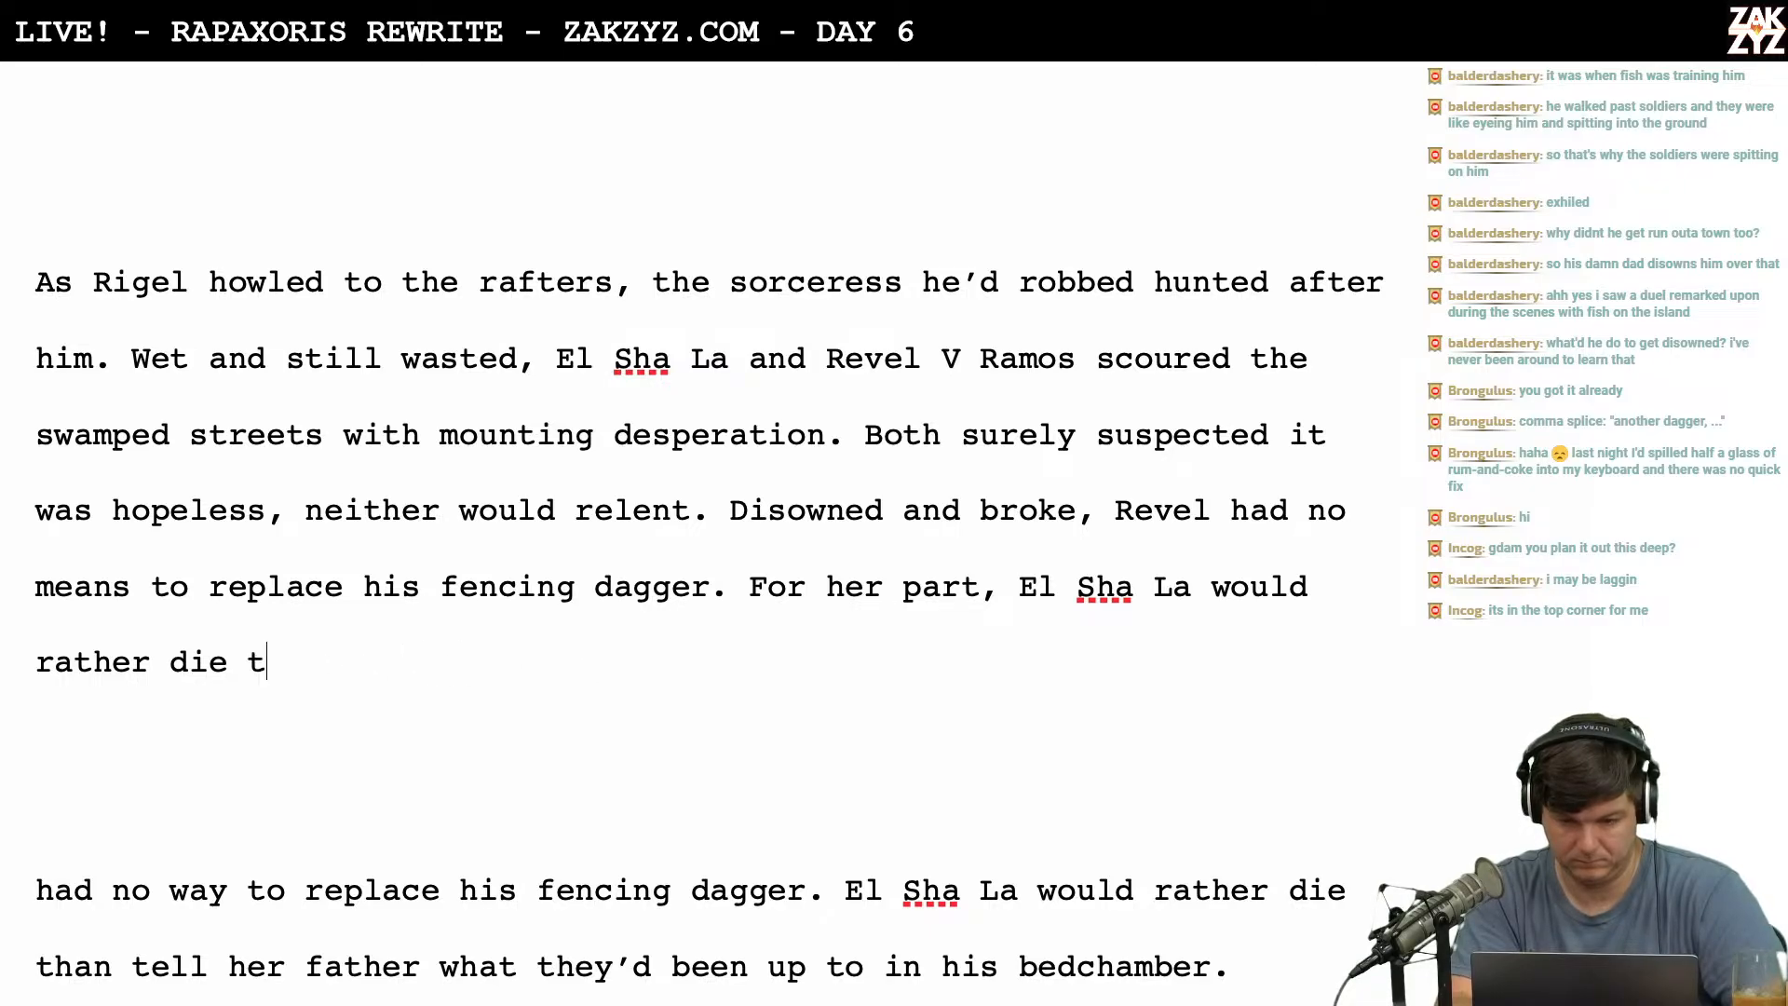
{"action": "type", "text": "han tell her "}
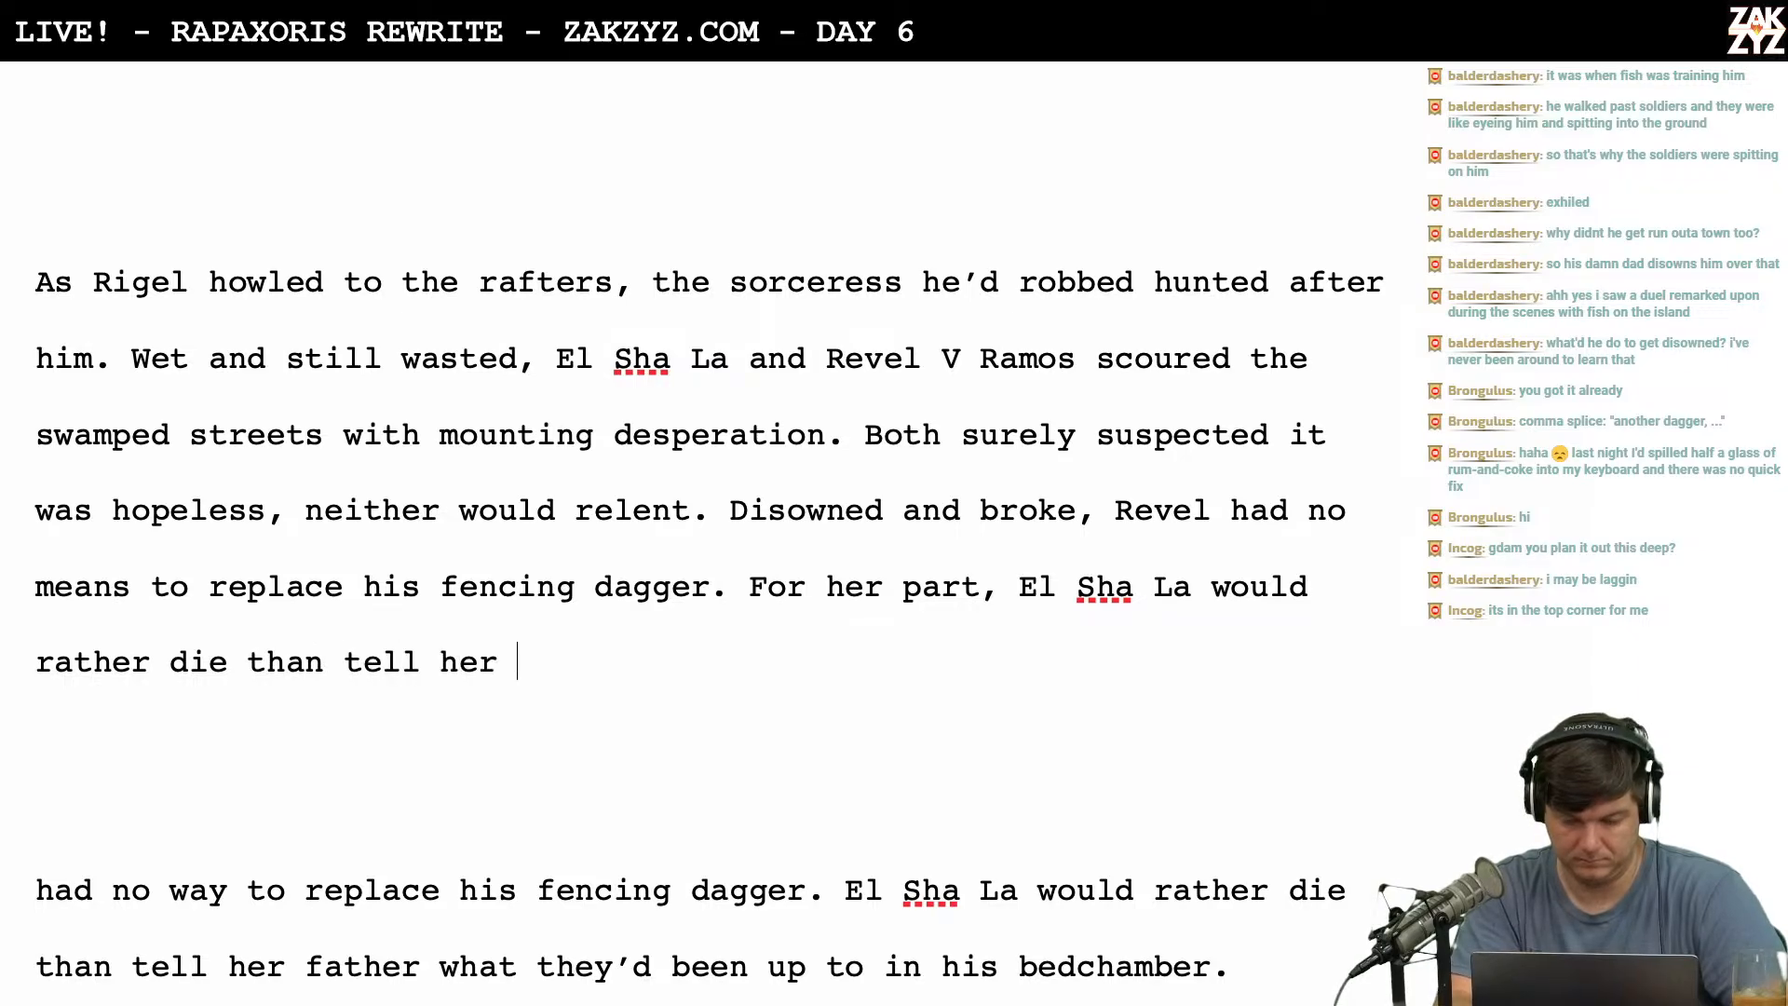
{"action": "type", "text": "Father why"}
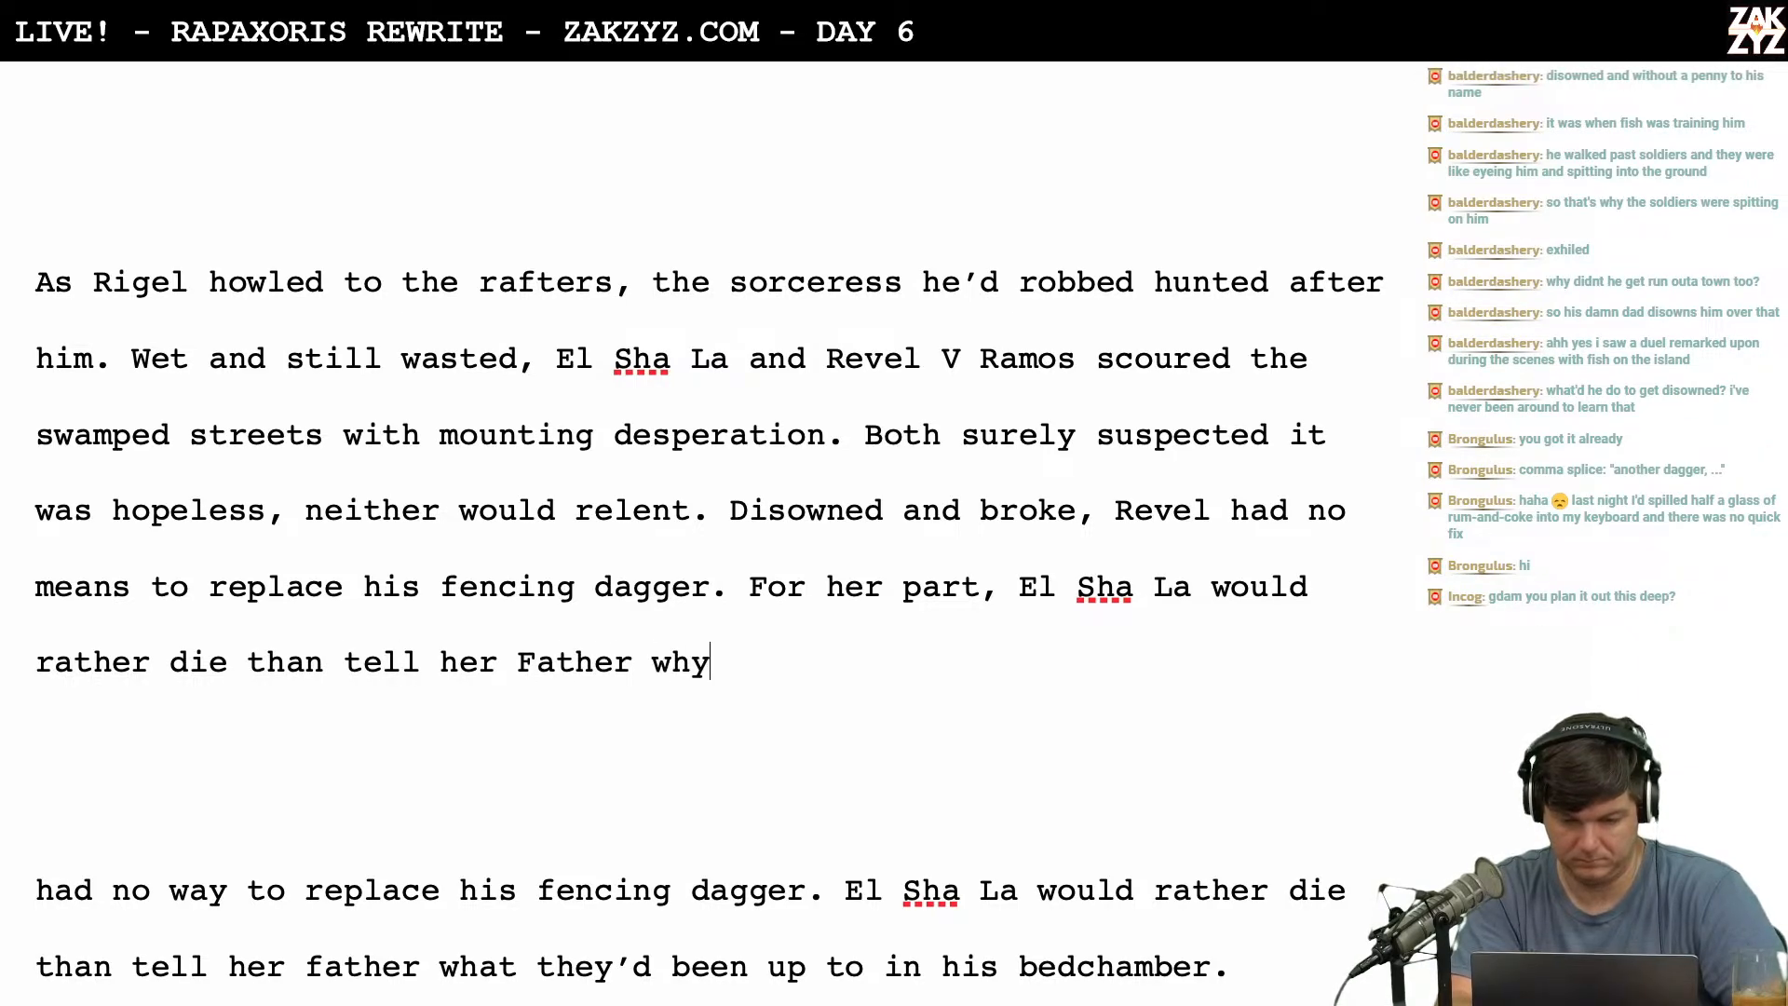
{"action": "key", "text": "BackSpace"}
{"action": "key", "text": "BackSpace"}
{"action": "key", "text": "BackSpace"}
{"action": "type", "text": "how"}
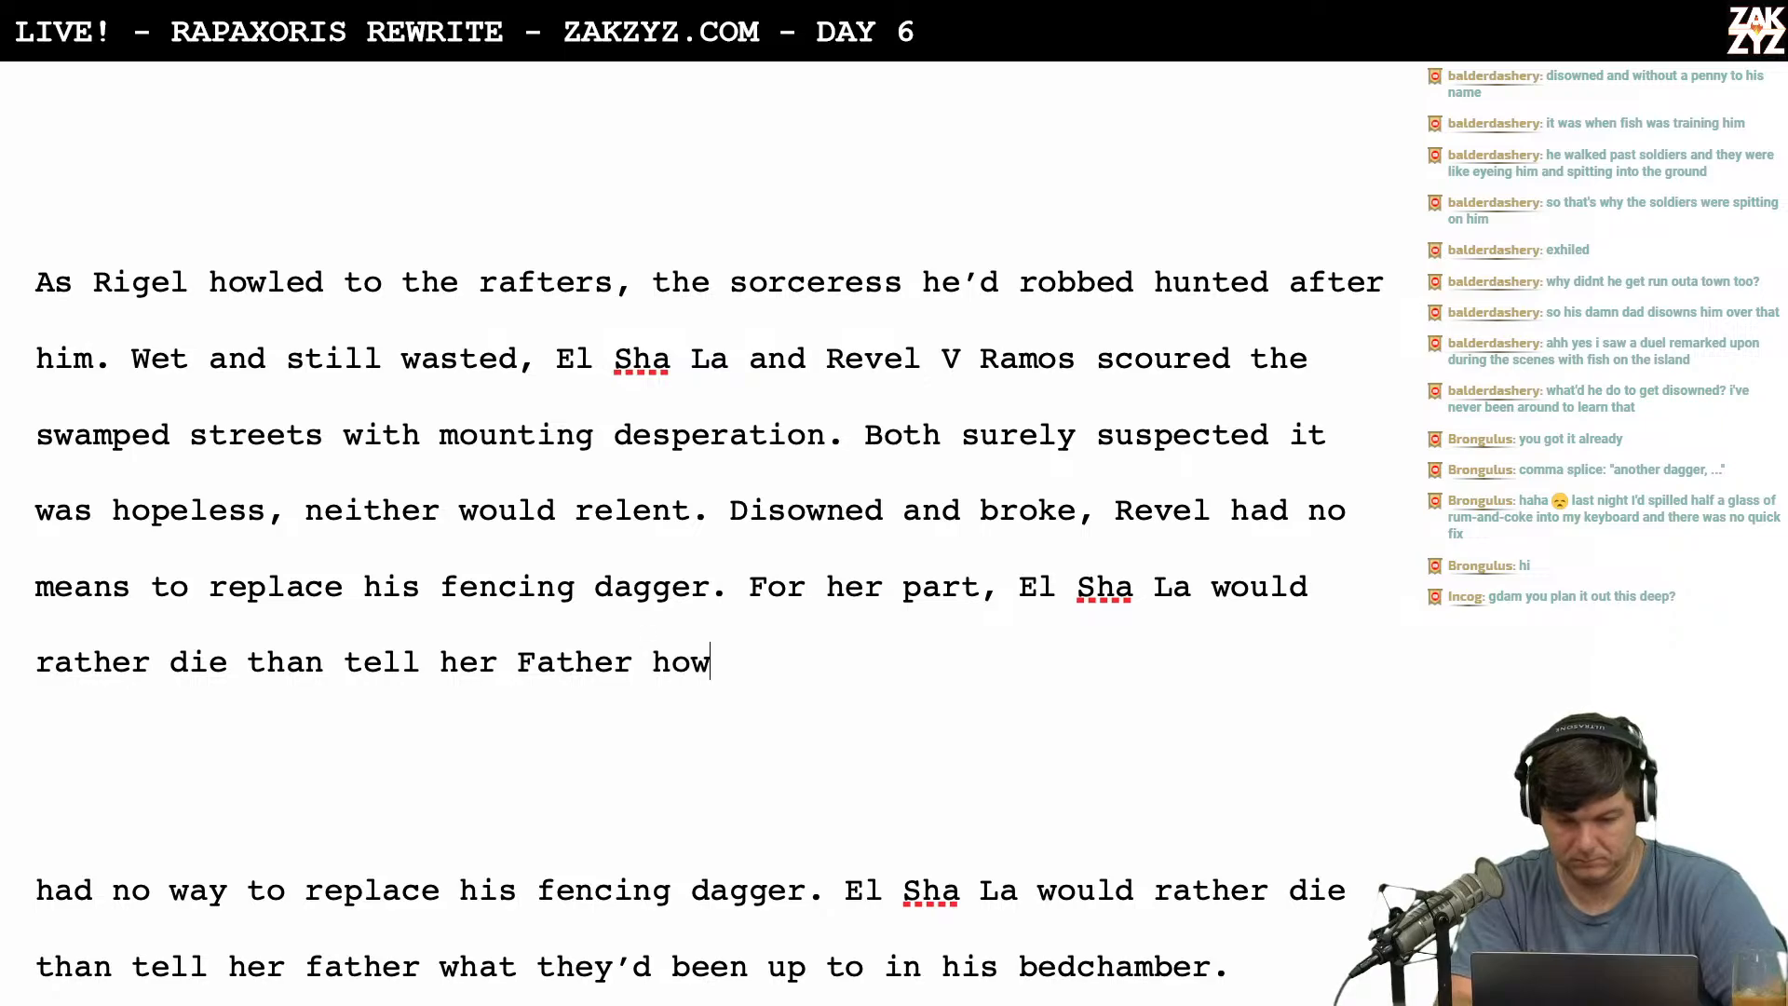
Extend the sentence after "her Father how" with "she'd let a thief make off with".
{"action": "type", "text": " she'd let the theif"}
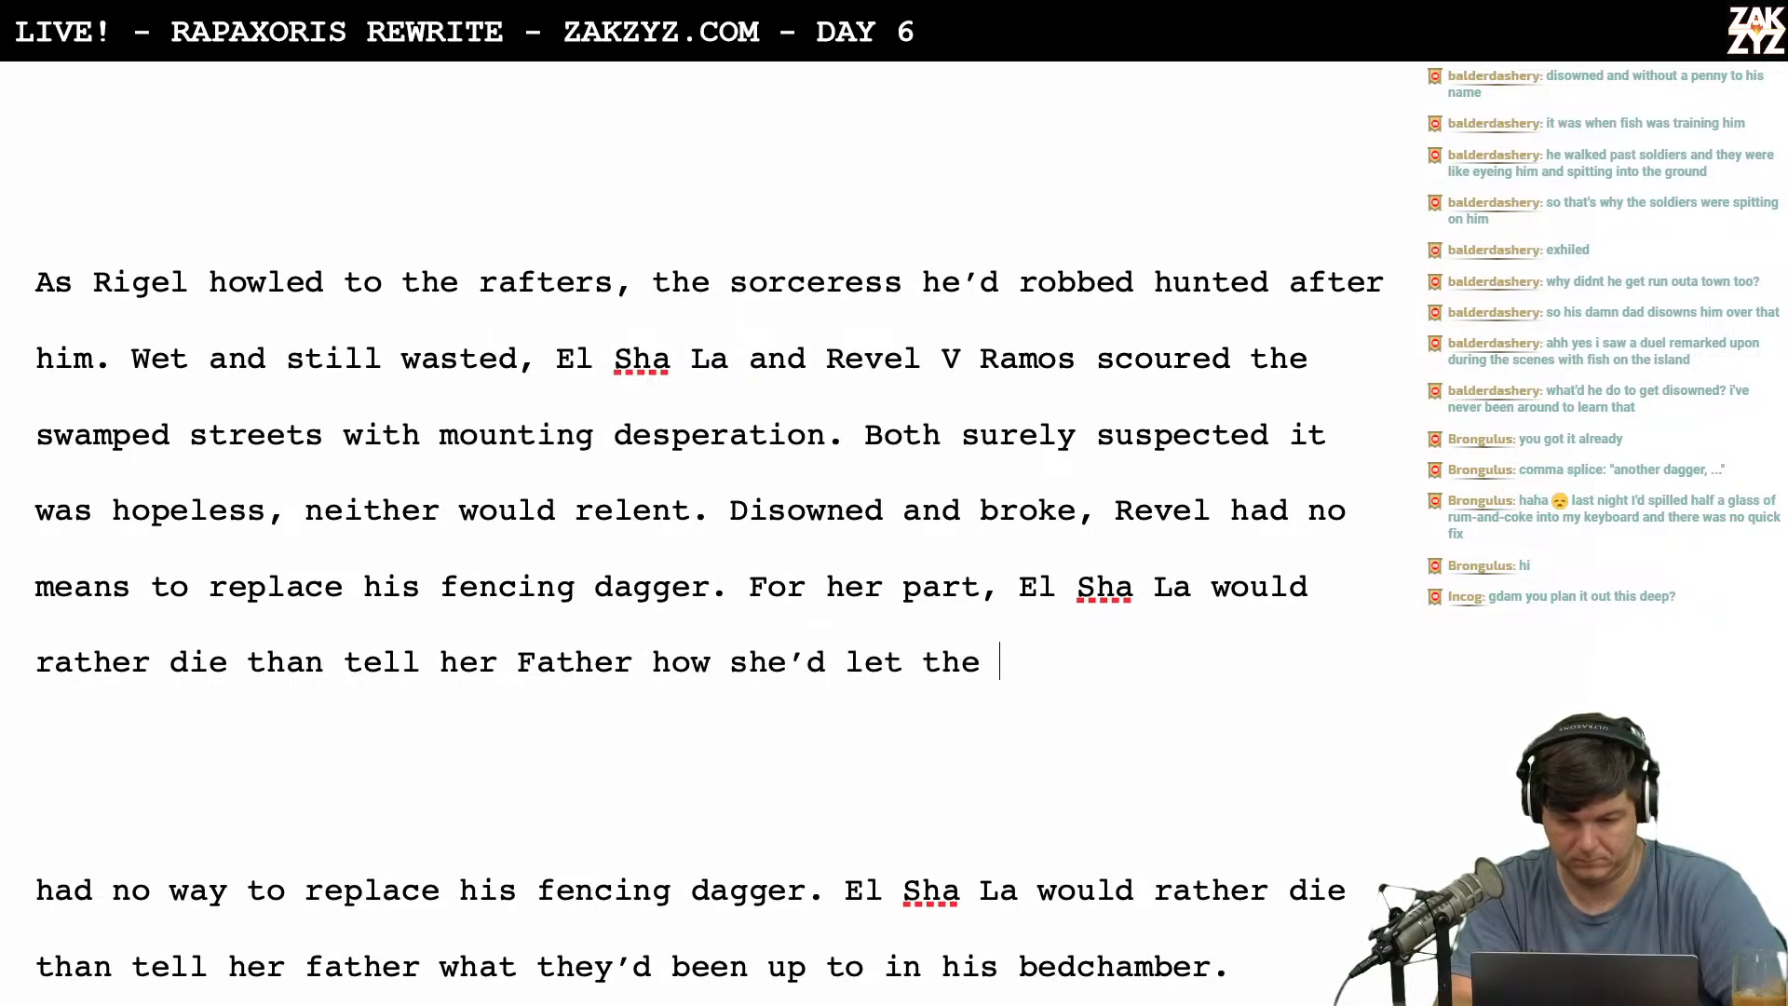
{"action": "key", "text": "BackSpace"}
{"action": "key", "text": "BackSpace"}
{"action": "key", "text": "BackSpace"}
{"action": "key", "text": "BackSpace"}
{"action": "key", "text": "BackSpace"}
{"action": "key", "text": "BackSpace"}
{"action": "key", "text": "BackSpace"}
{"action": "key", "text": "BackSpace"}
{"action": "key", "text": "BackSpace"}
{"action": "key", "text": "BackSpace"}
{"action": "key", "text": "BackSpace"}
{"action": "key", "text": "BackSpace"}
{"action": "key", "text": "BackSpace"}
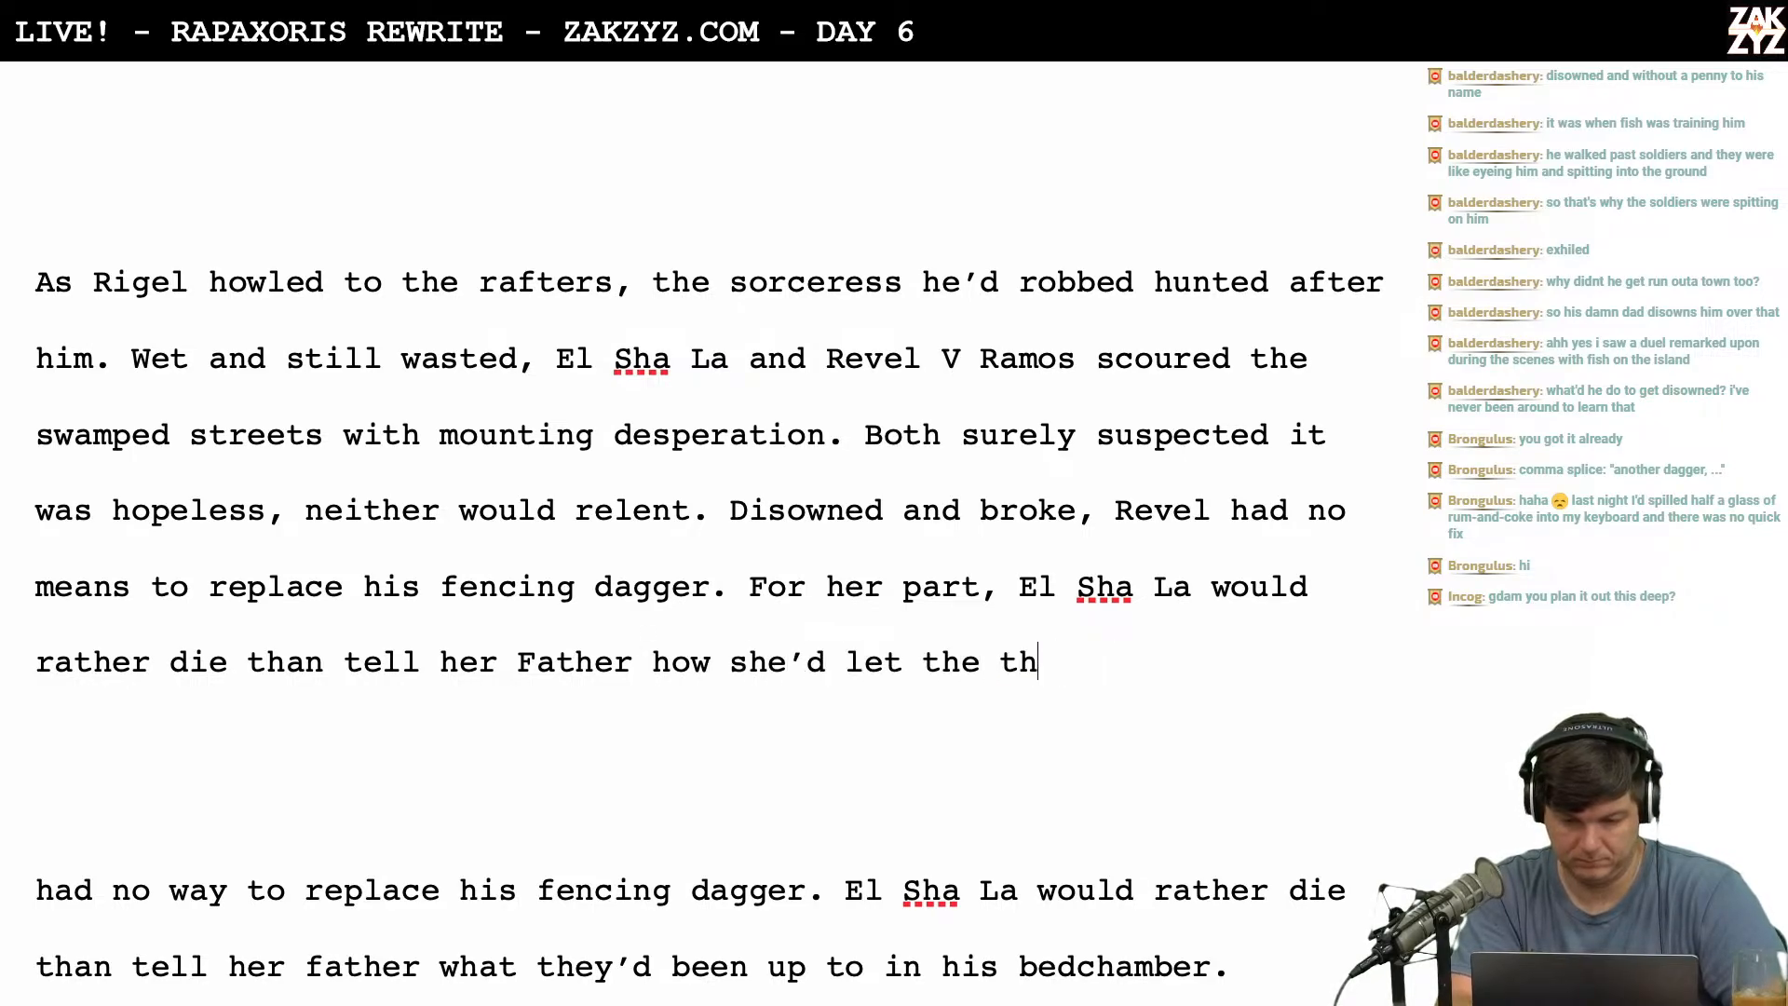
{"action": "key", "text": "BackSpace"}
{"action": "key", "text": "BackSpace"}
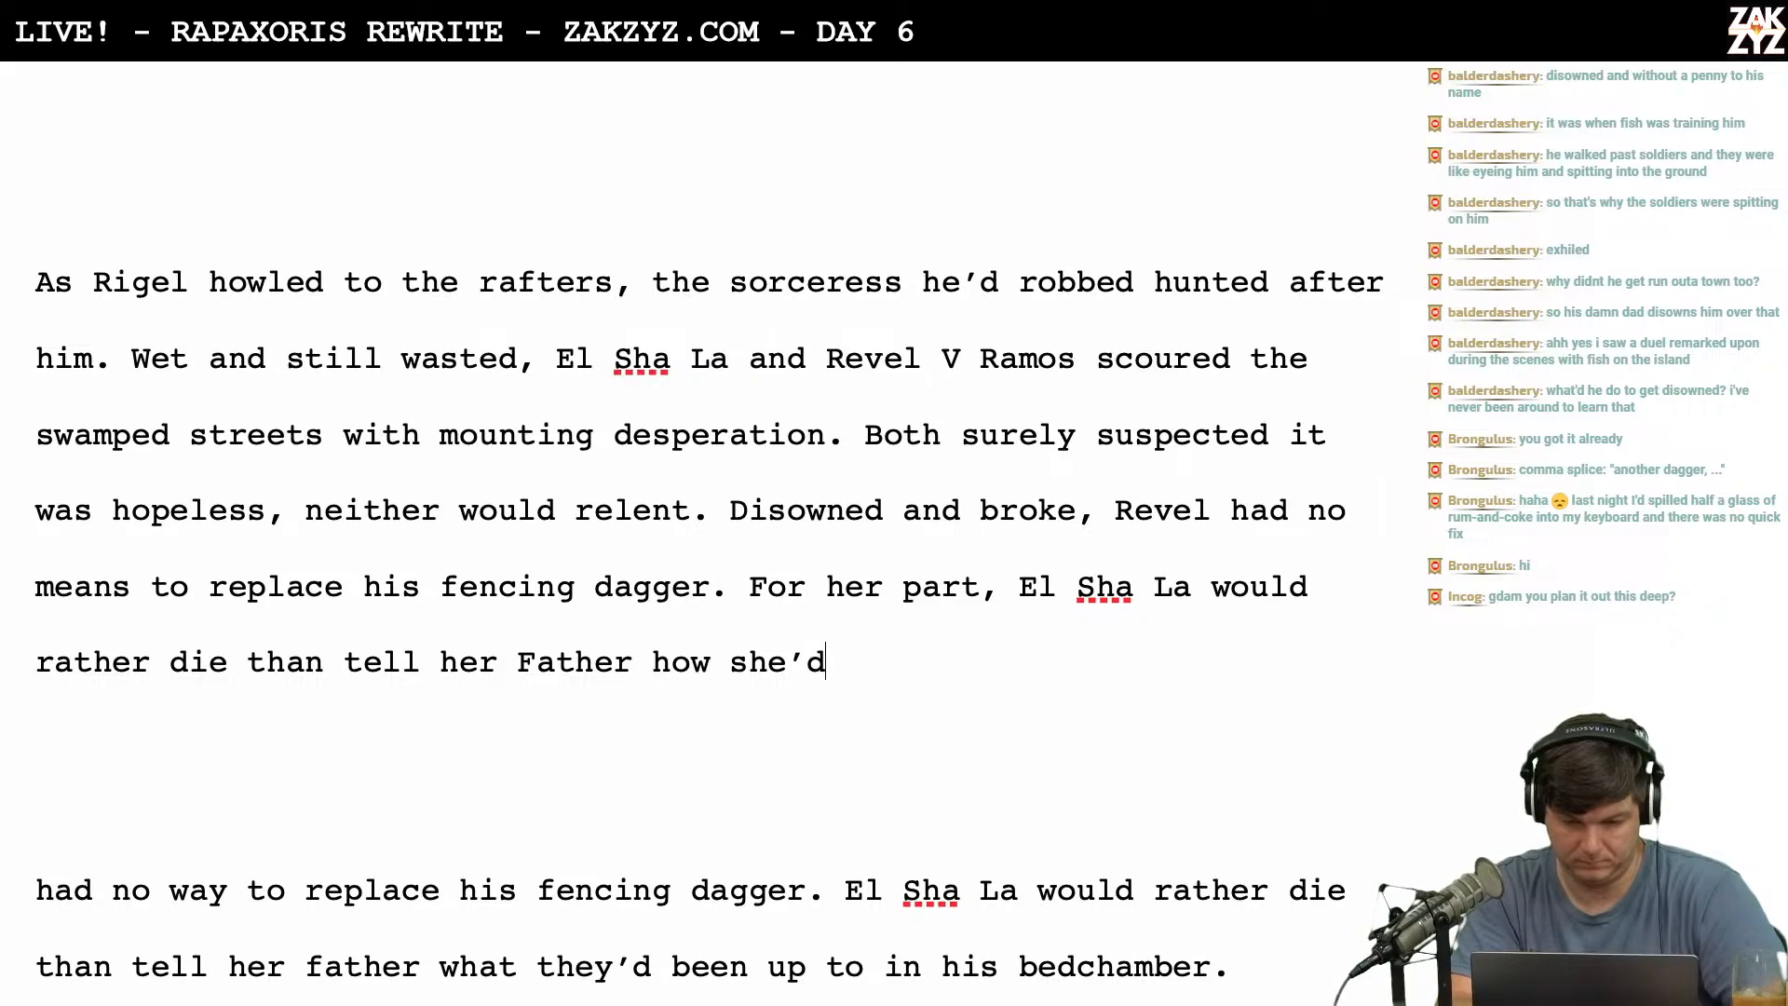
{"action": "type", "text": "let a thief "}
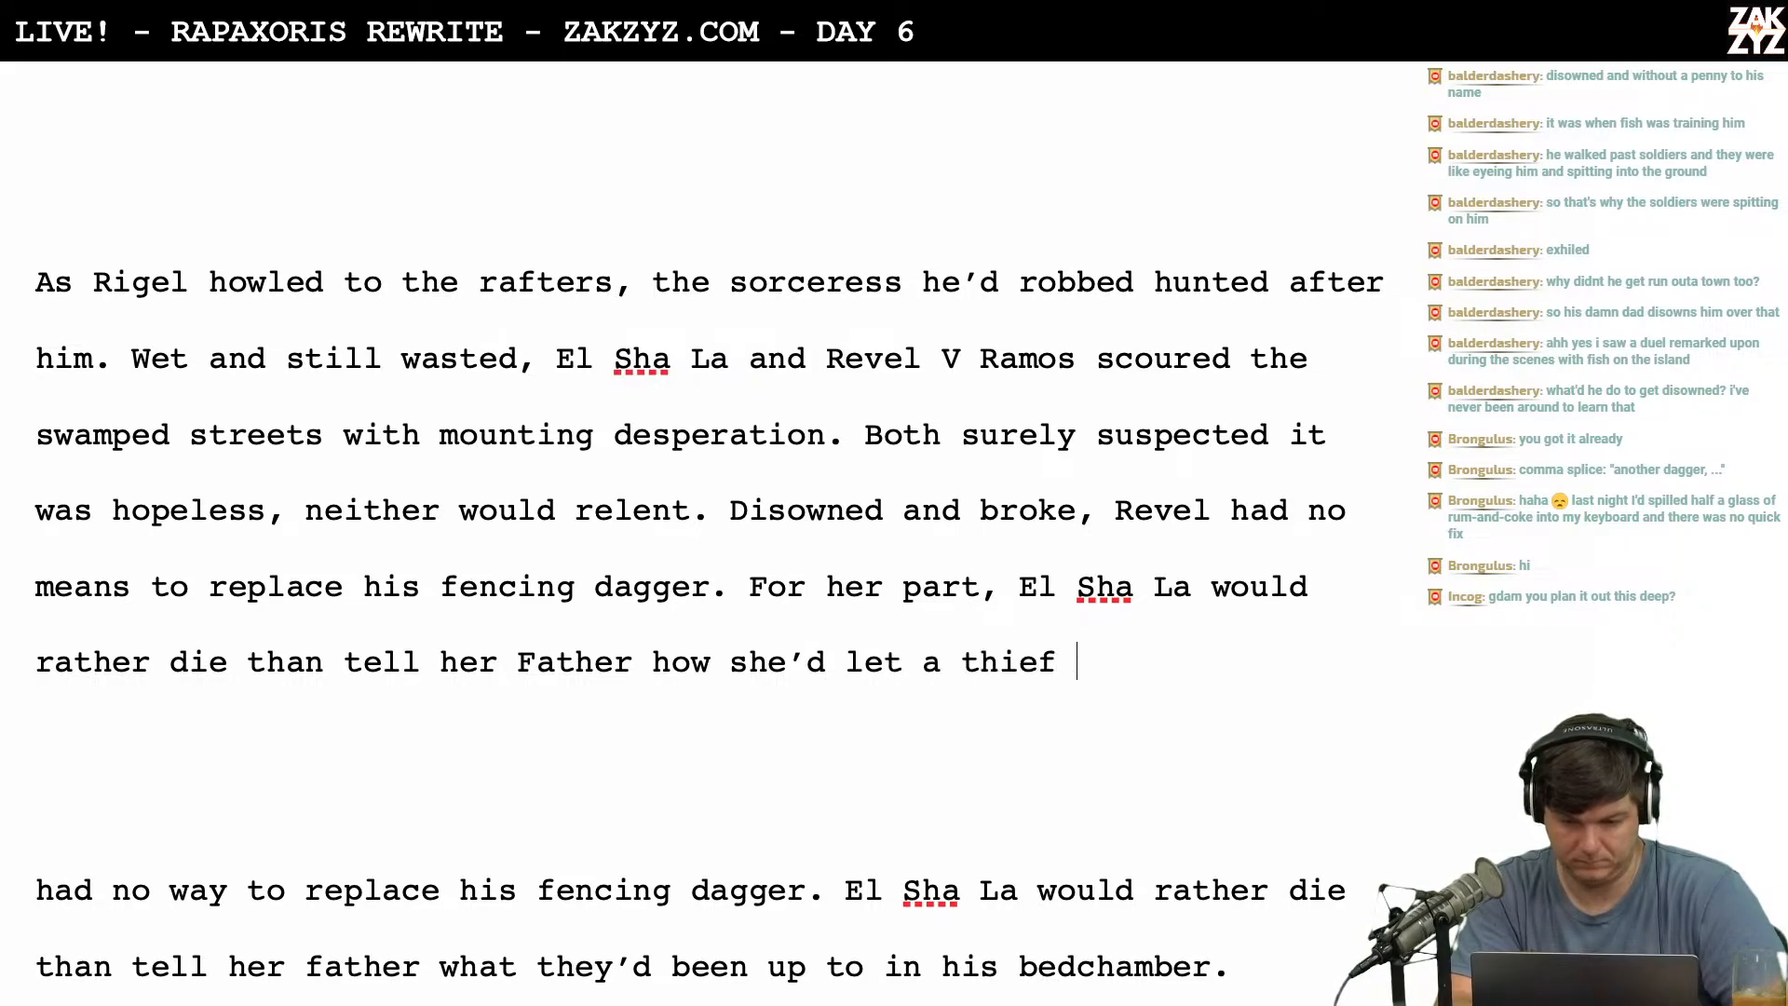
{"action": "type", "text": "make off with"}
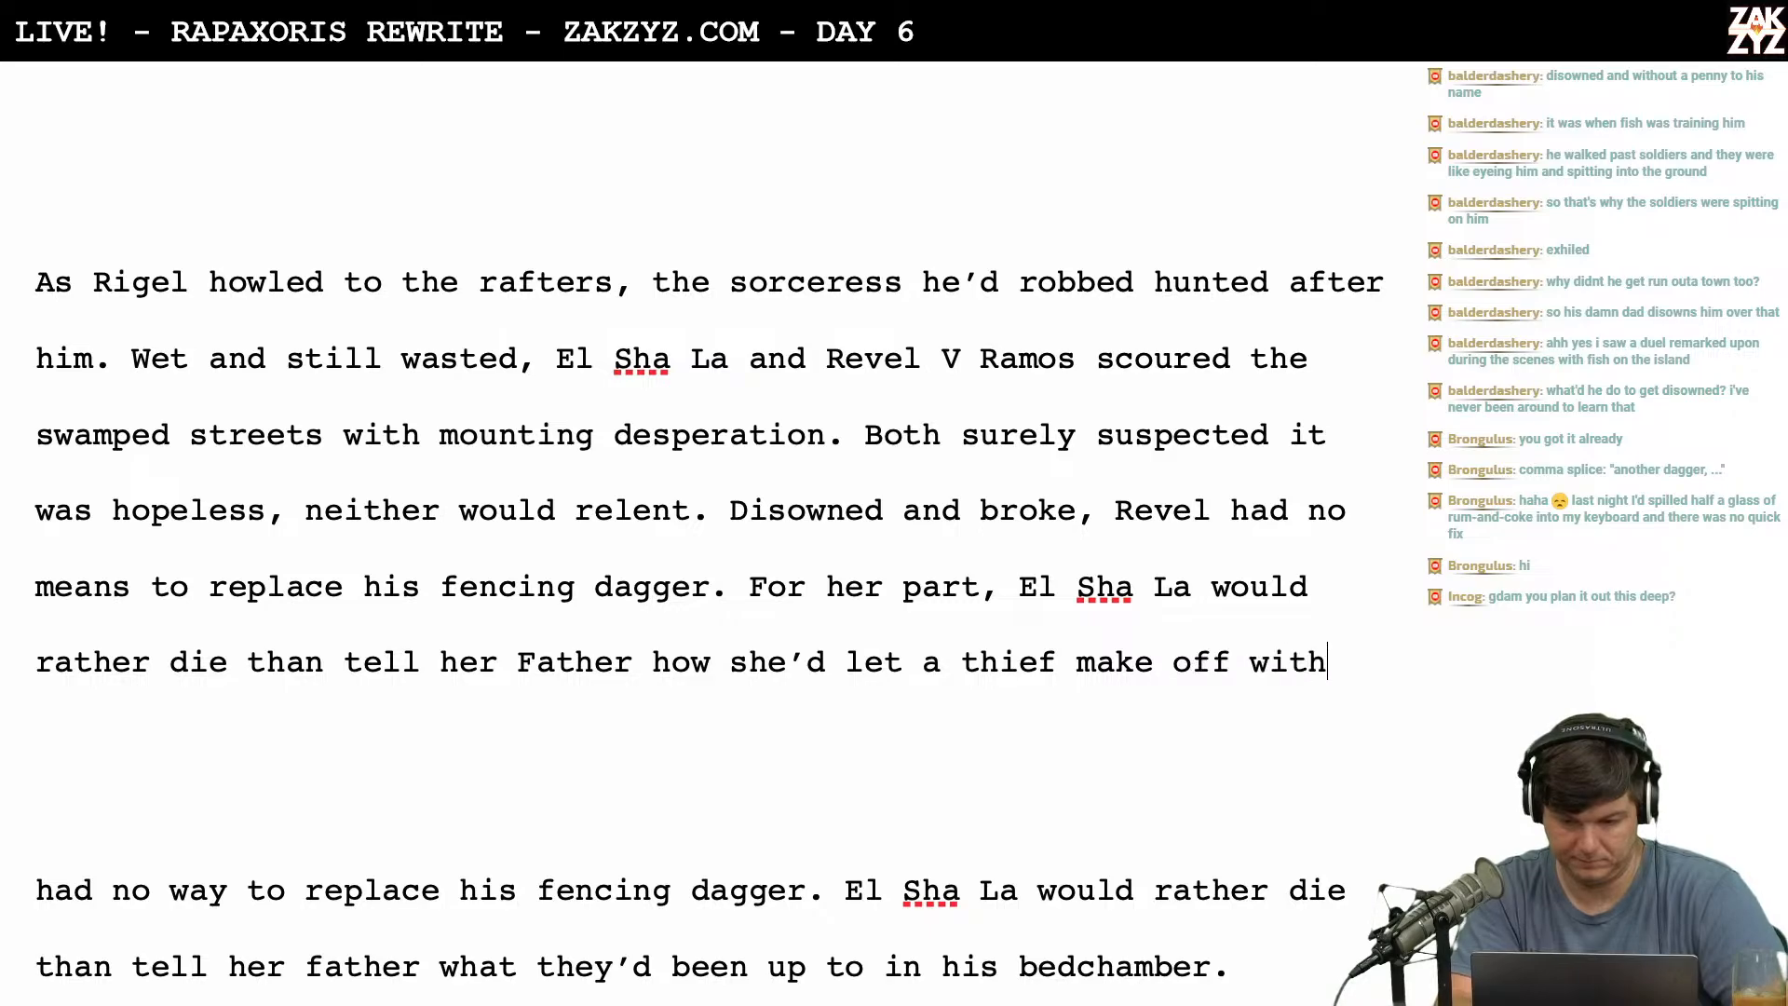
Finish the sentence after "make off with" with "the gate orb, and why exactly she'd been in his bedchamber.".
{"action": "key", "text": "BackSpace"}
{"action": "type", "text": "h the gate orb, and w"}
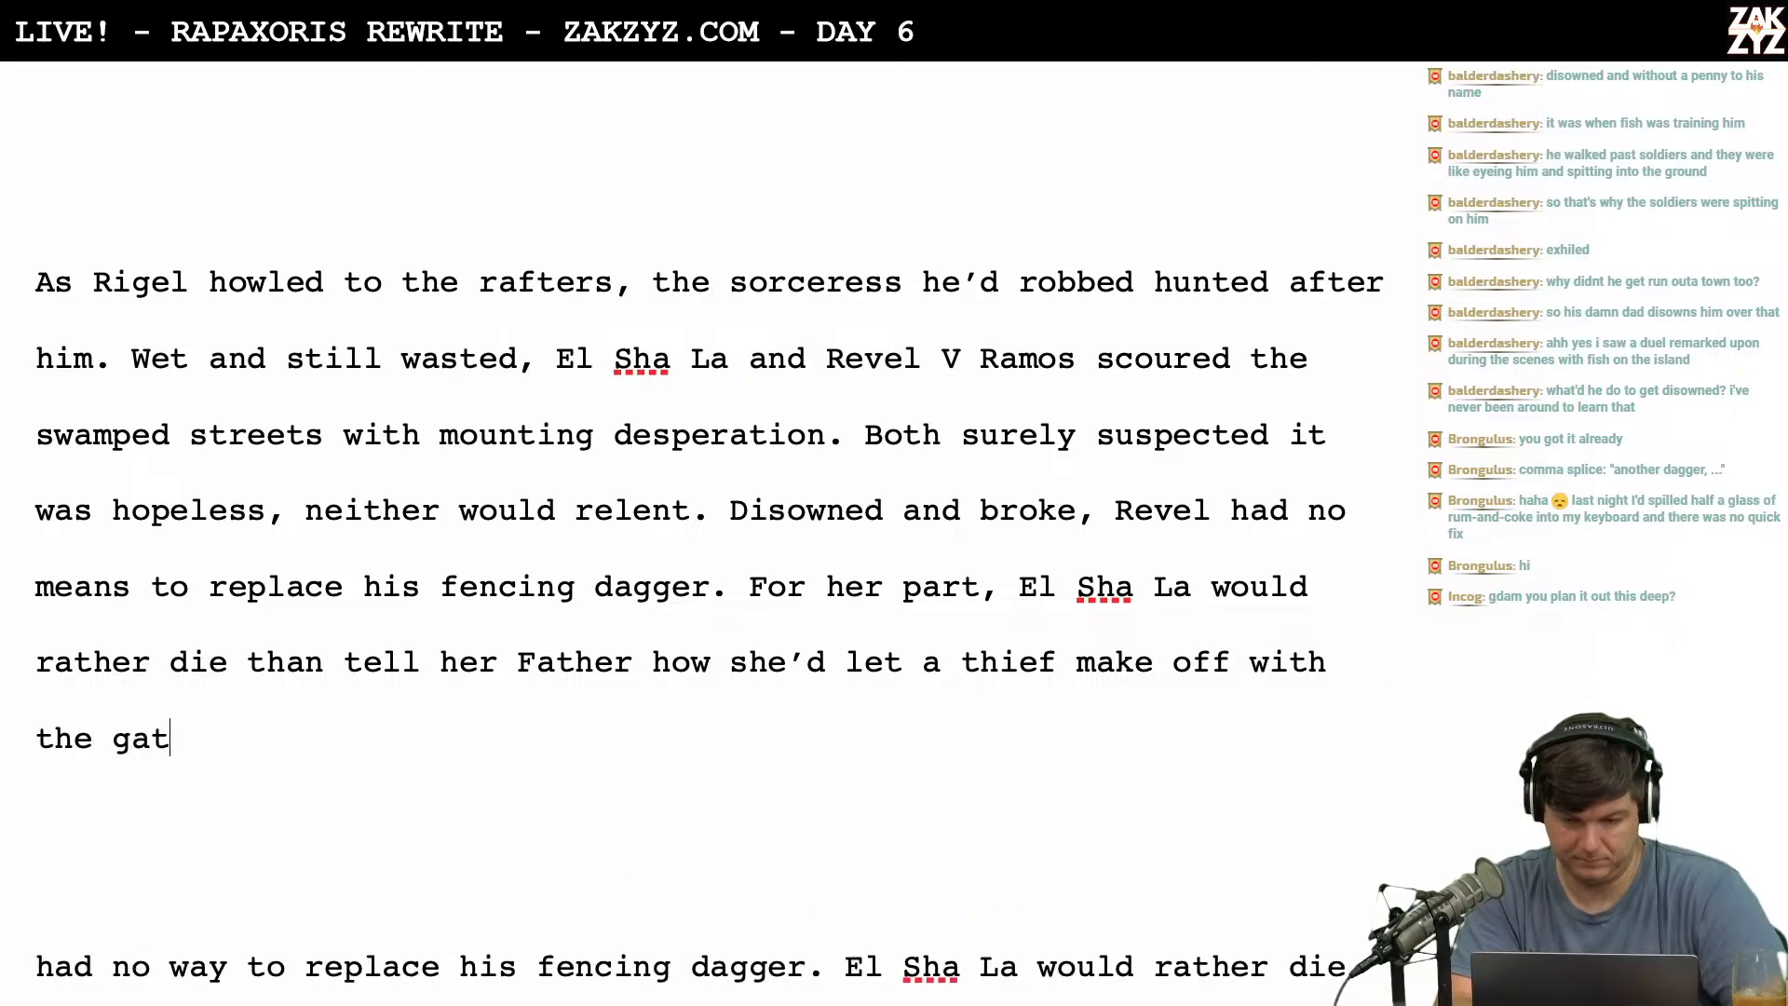
{"action": "type", "text": "hy "}
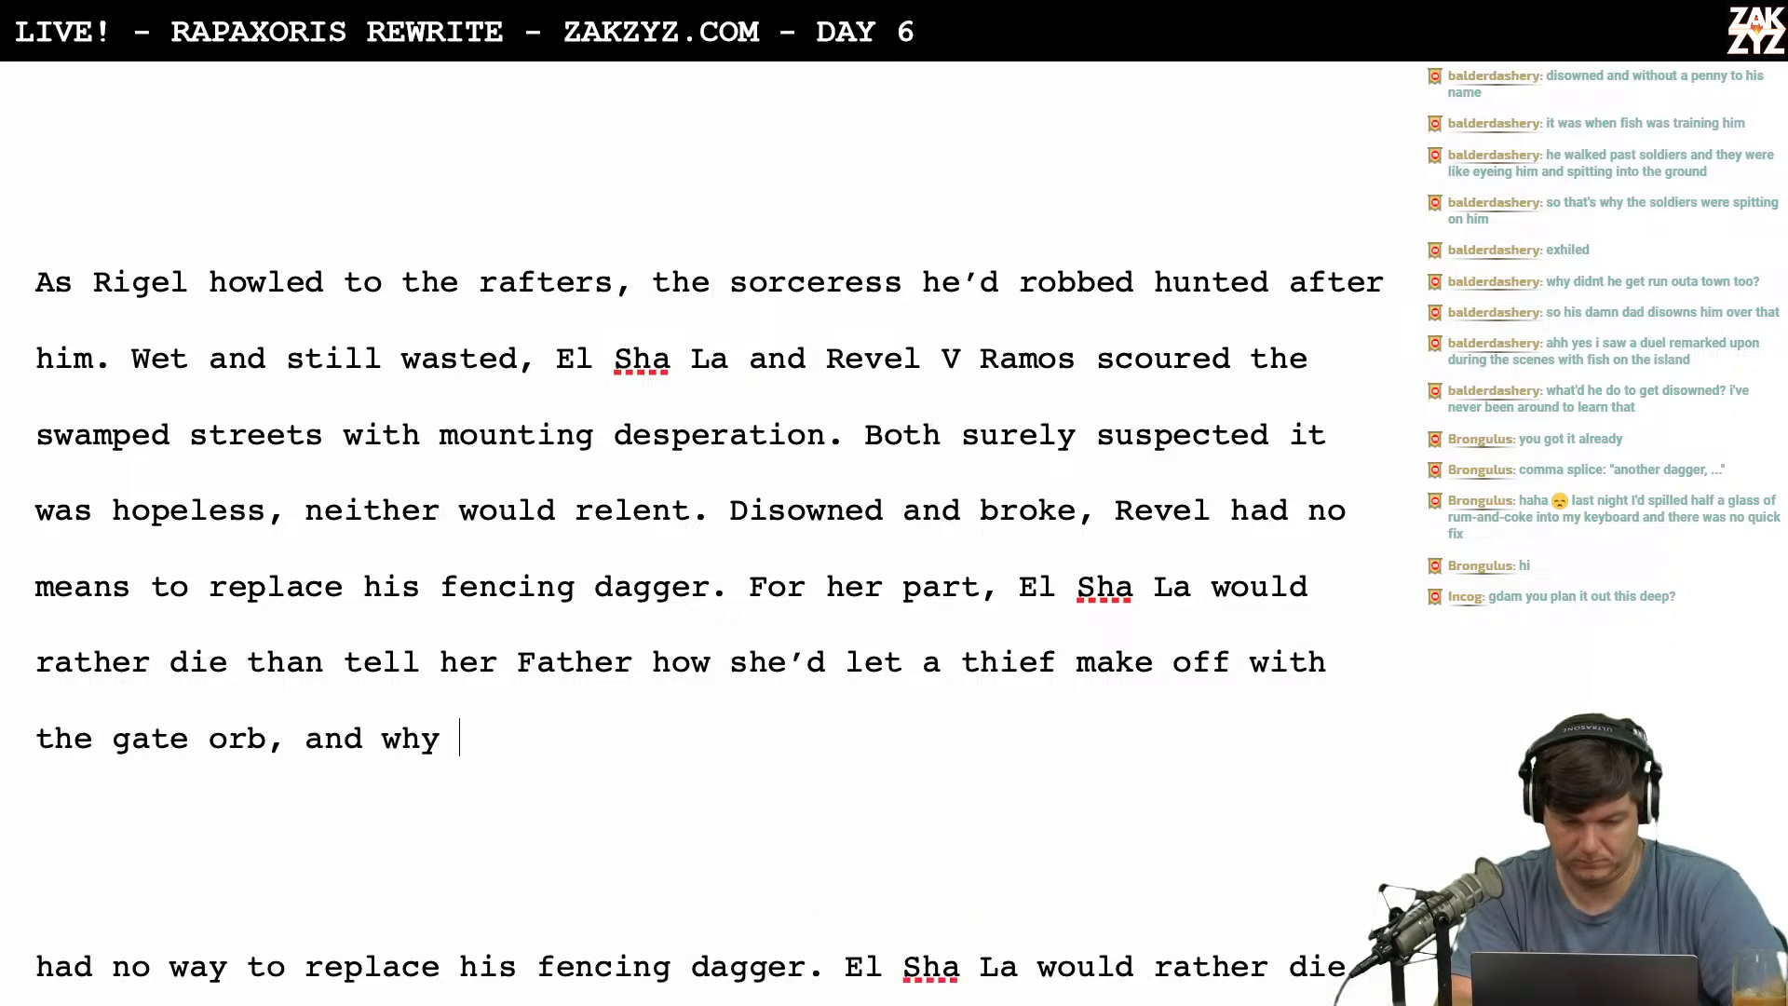
{"action": "type", "text": "exactly sh"}
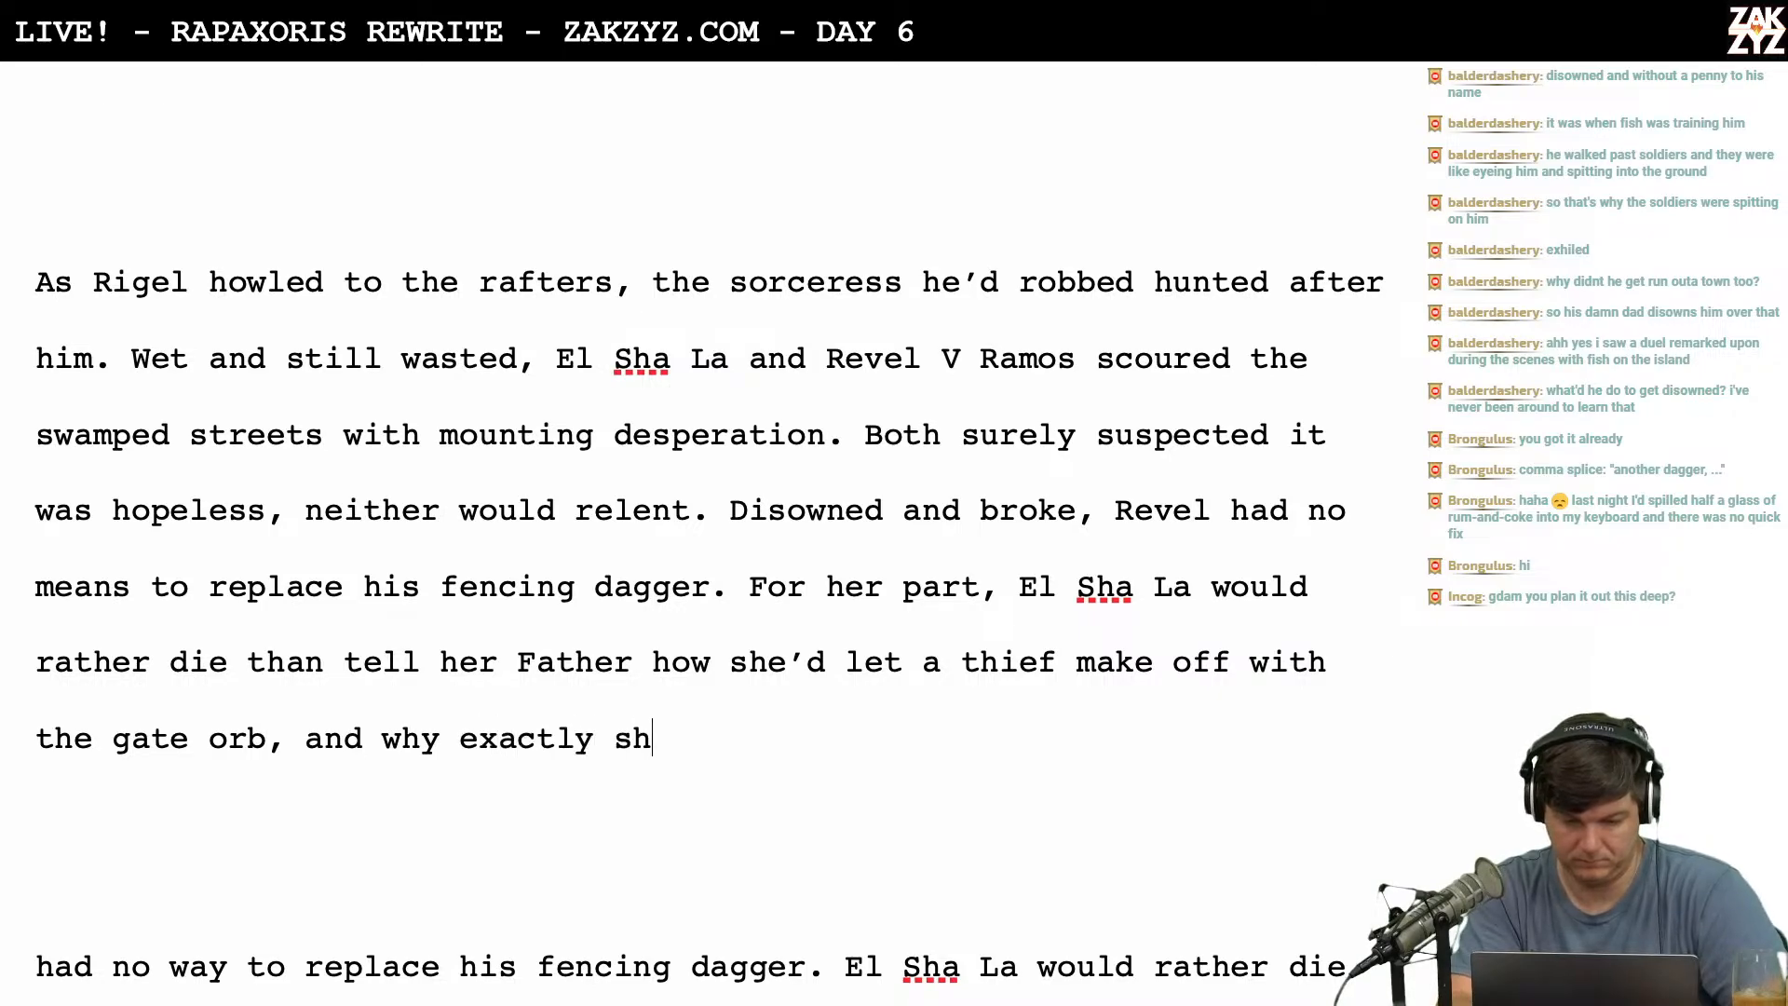
{"action": "type", "text": "e'd been in hi"}
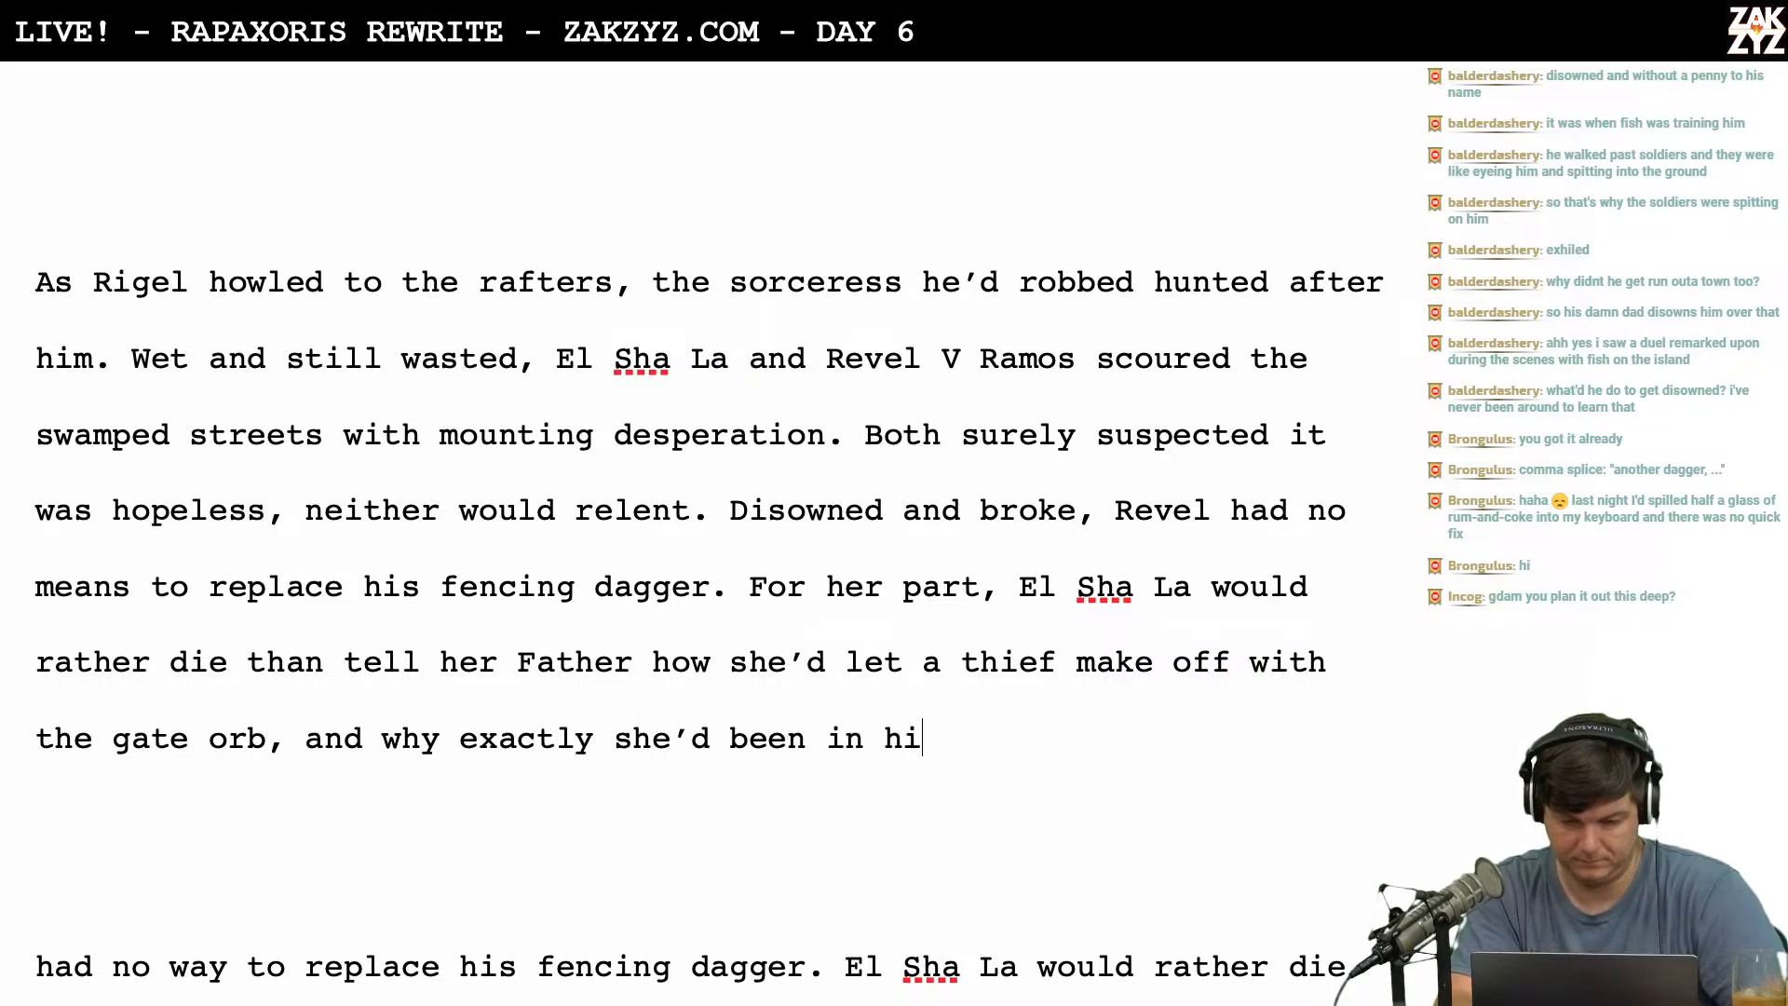
{"action": "type", "text": "s bedchamber."}
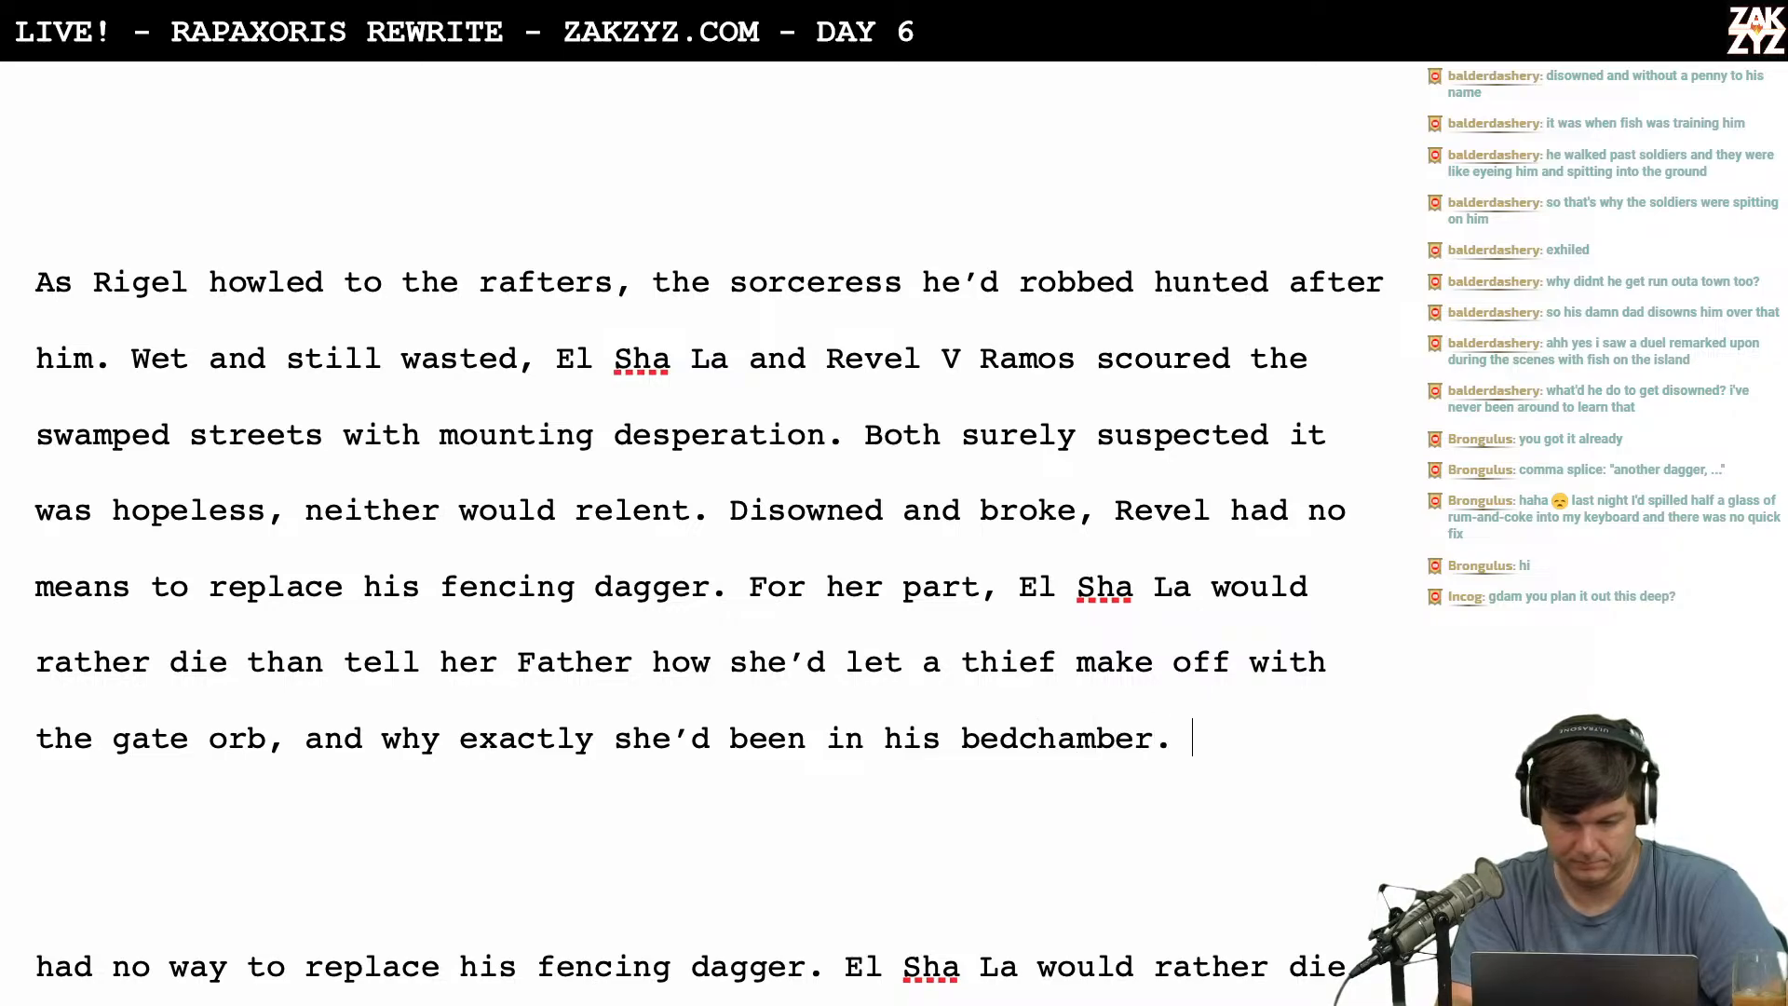
Replace the full stop after "she'd been in his bedchamber" with "to beg".
{"action": "key", "text": "BackSpace"}
{"action": "key", "text": "BackSpace"}
{"action": "key", "text": "BackSpace"}
{"action": "type", "text": "r to begain"}
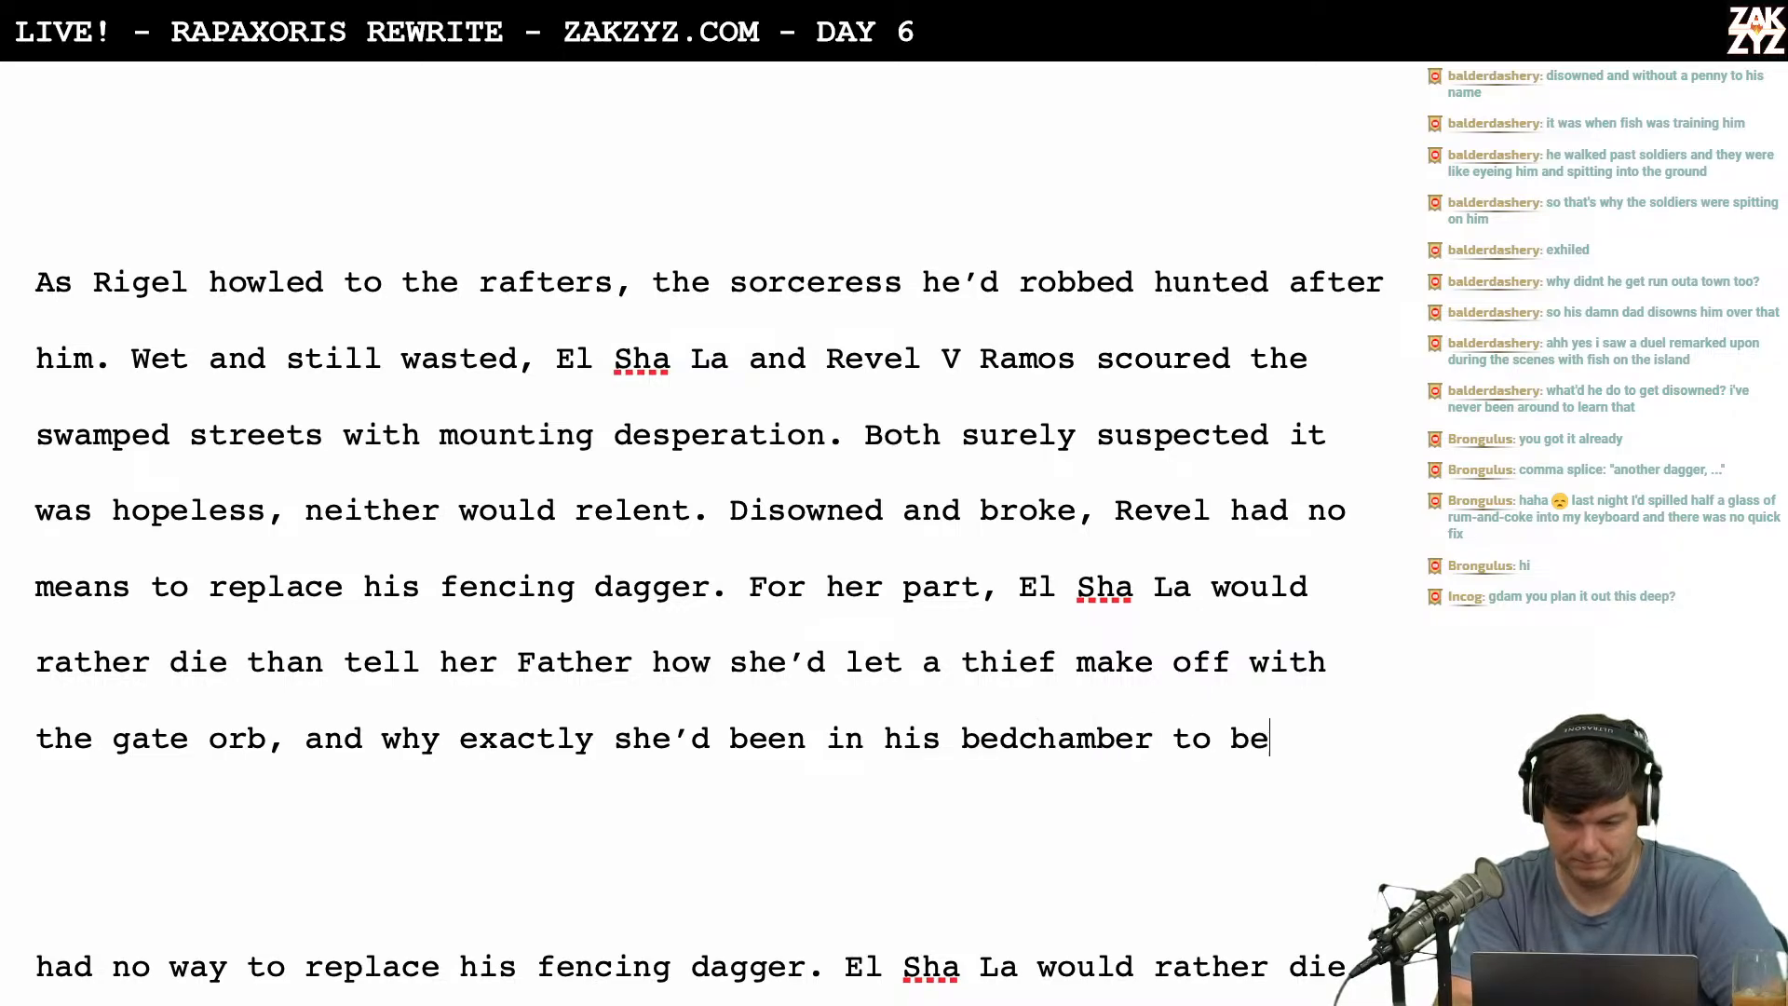
{"action": "key", "text": "BackSpace"}
{"action": "key", "text": "BackSpace"}
{"action": "key", "text": "BackSpace"}
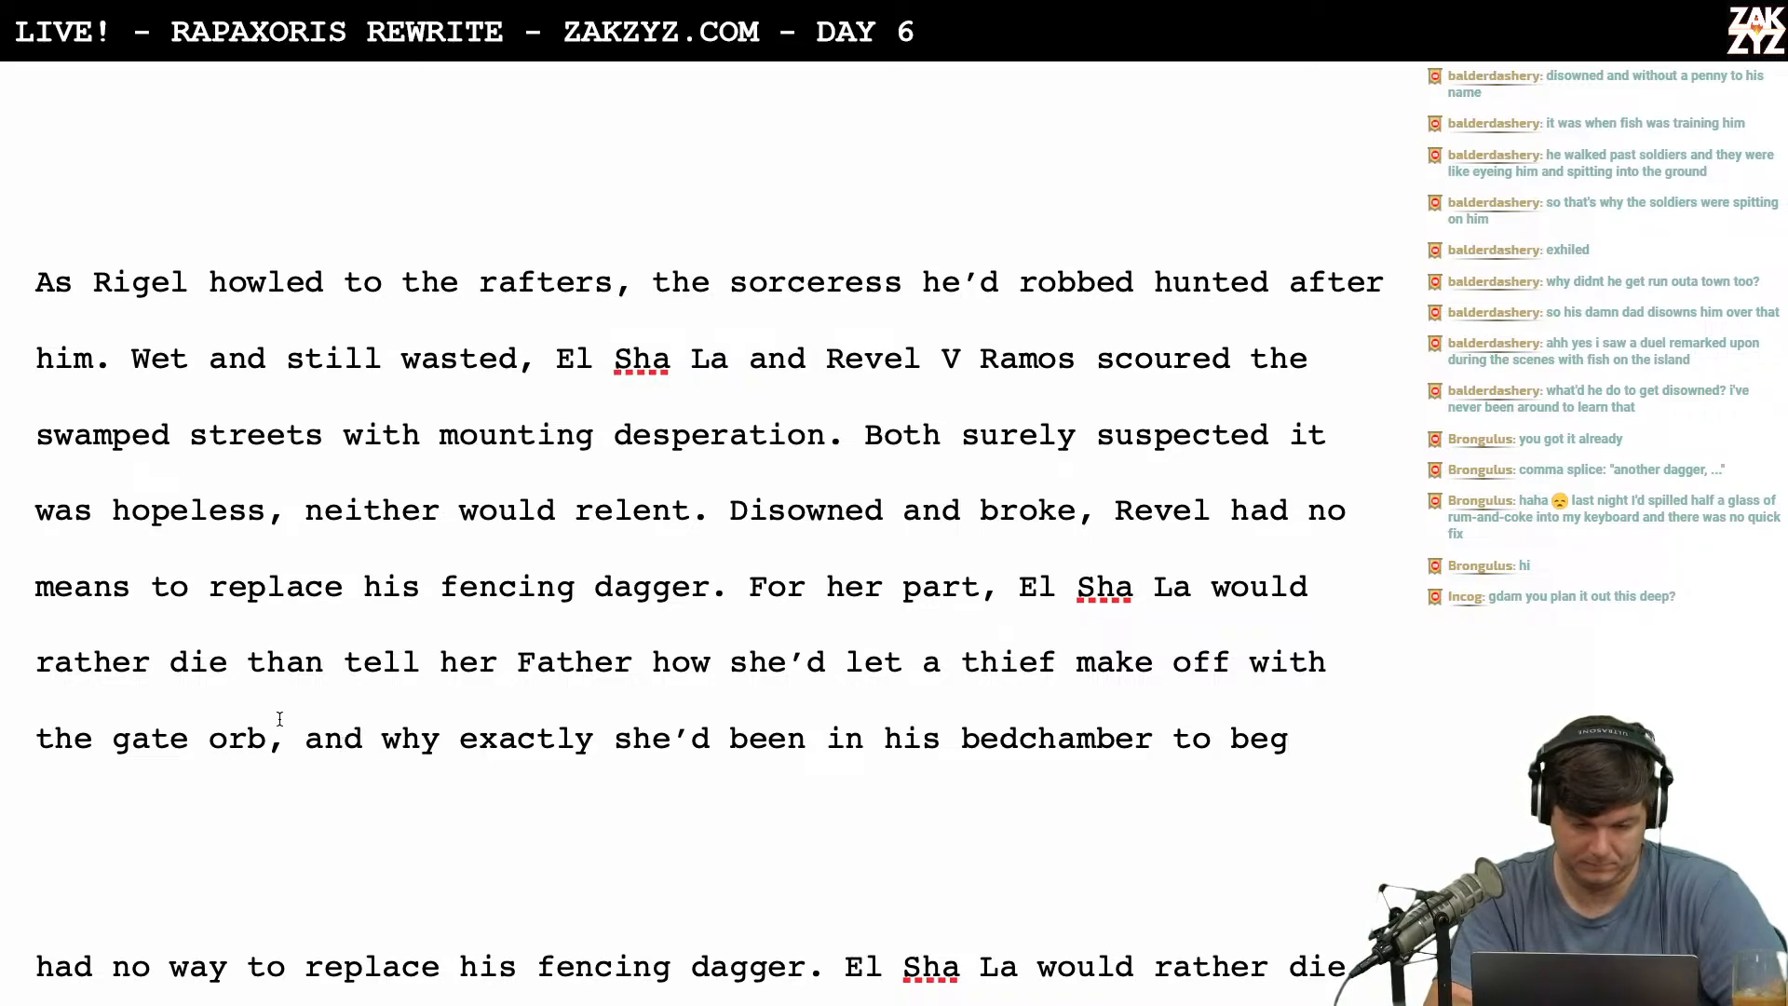
Move the clause starting "and why exactly she'd been" down into its own paragraph, leaving the sentence open after "the gate orb,".
{"action": "left_click", "coordinate": [298, 751]}
{"action": "key", "text": "Return"}
{"action": "key", "text": "Return"}
{"action": "key", "text": "Left"}
{"action": "key", "text": "Left"}
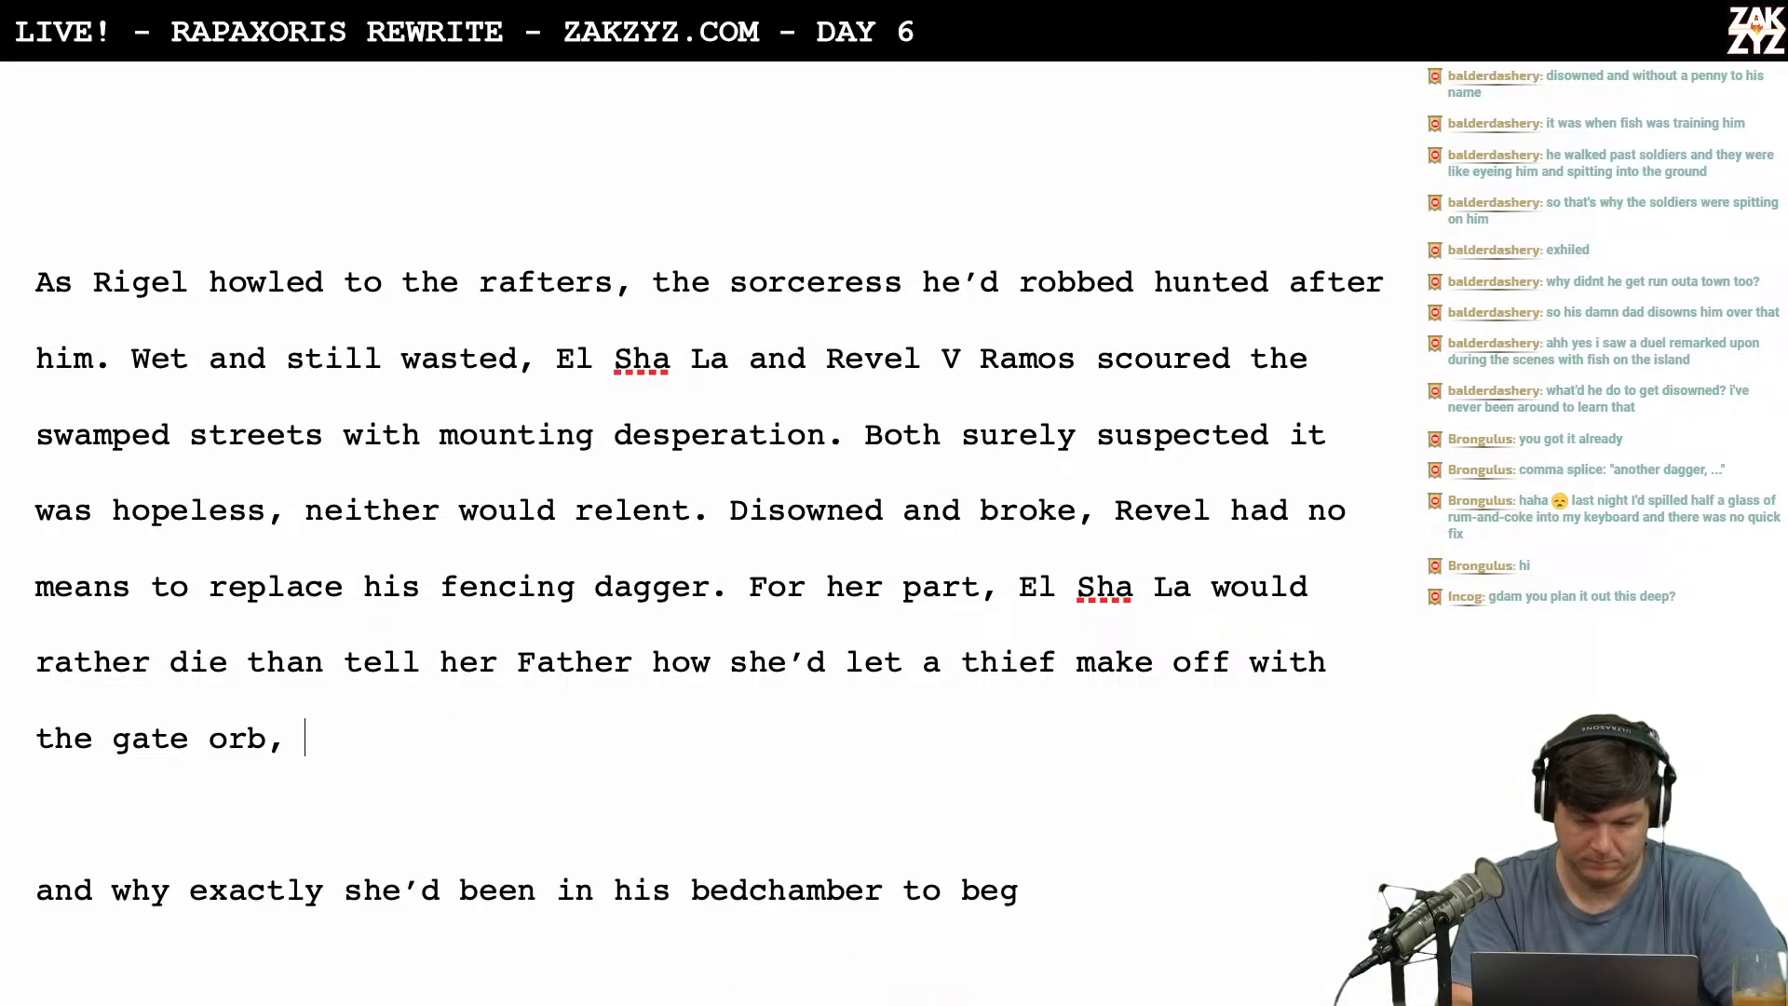
Continue the sentence after "the gate orb," with "why she'd been in his bedchamber to begin wint.".
{"action": "type", "text": "whe"}
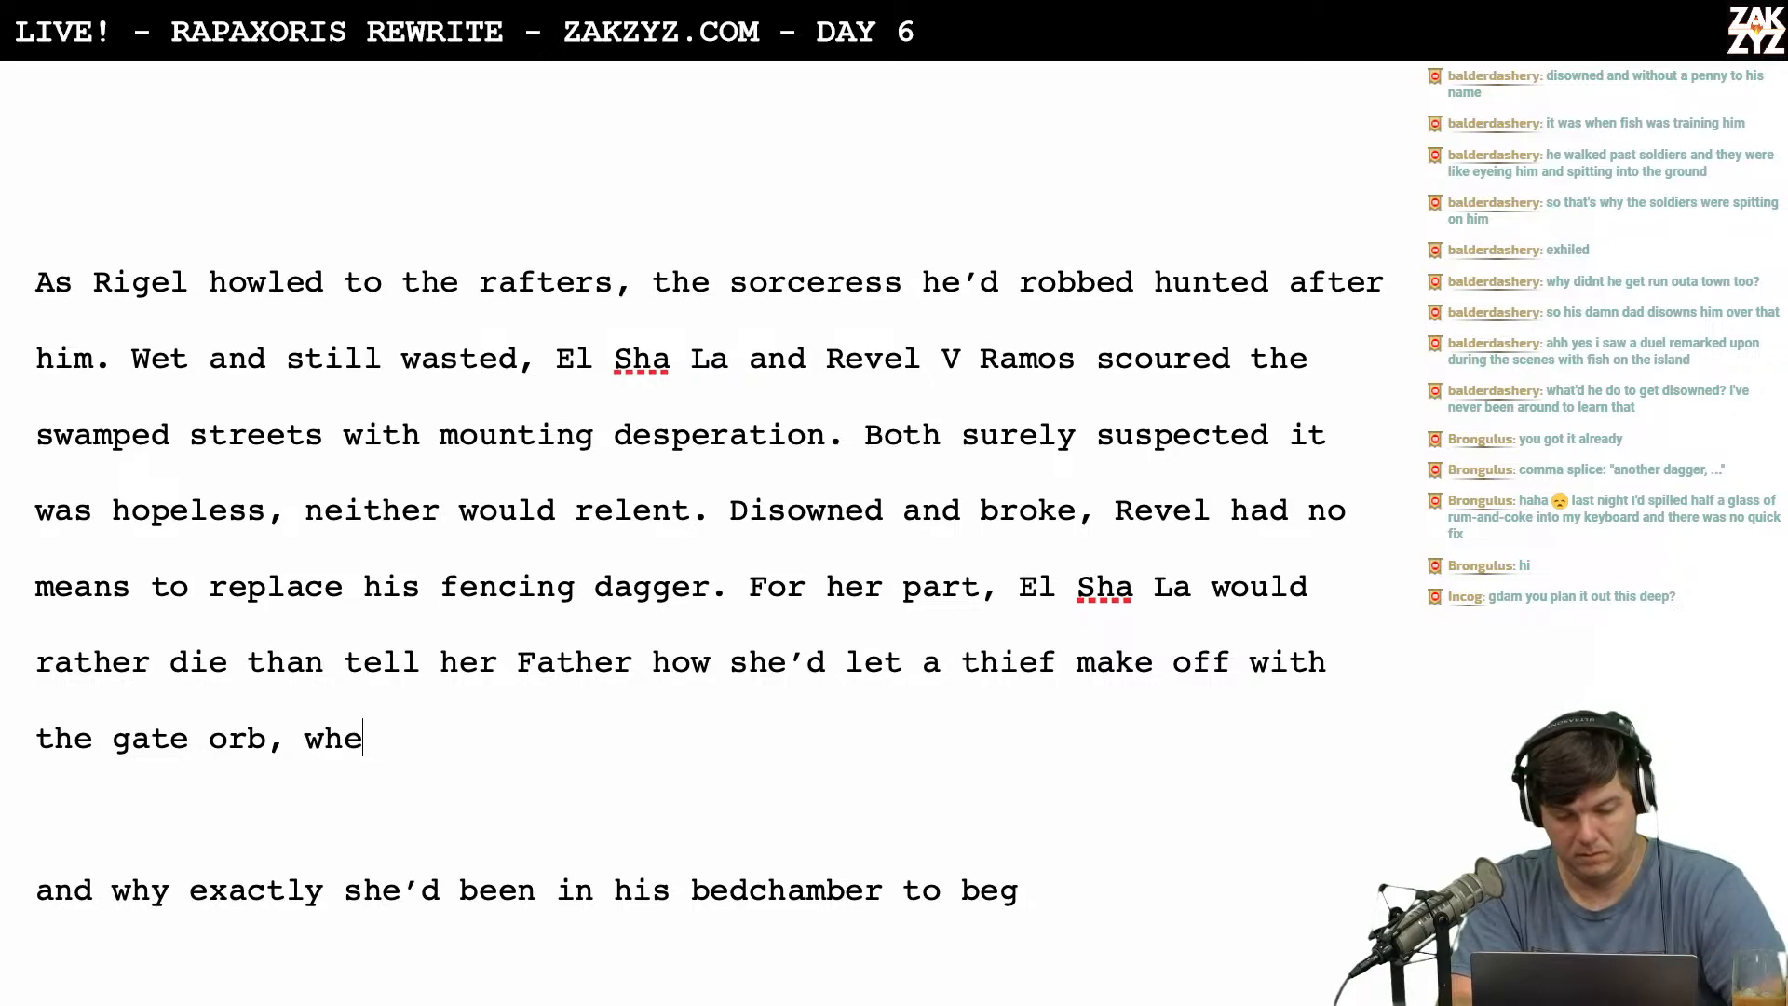
{"action": "key", "text": "BackSpace"}
{"action": "type", "text": "y she'd ben"}
{"action": "key", "text": "BackSpace"}
{"action": "key", "text": "BackSpace"}
{"action": "type", "text": "e"}
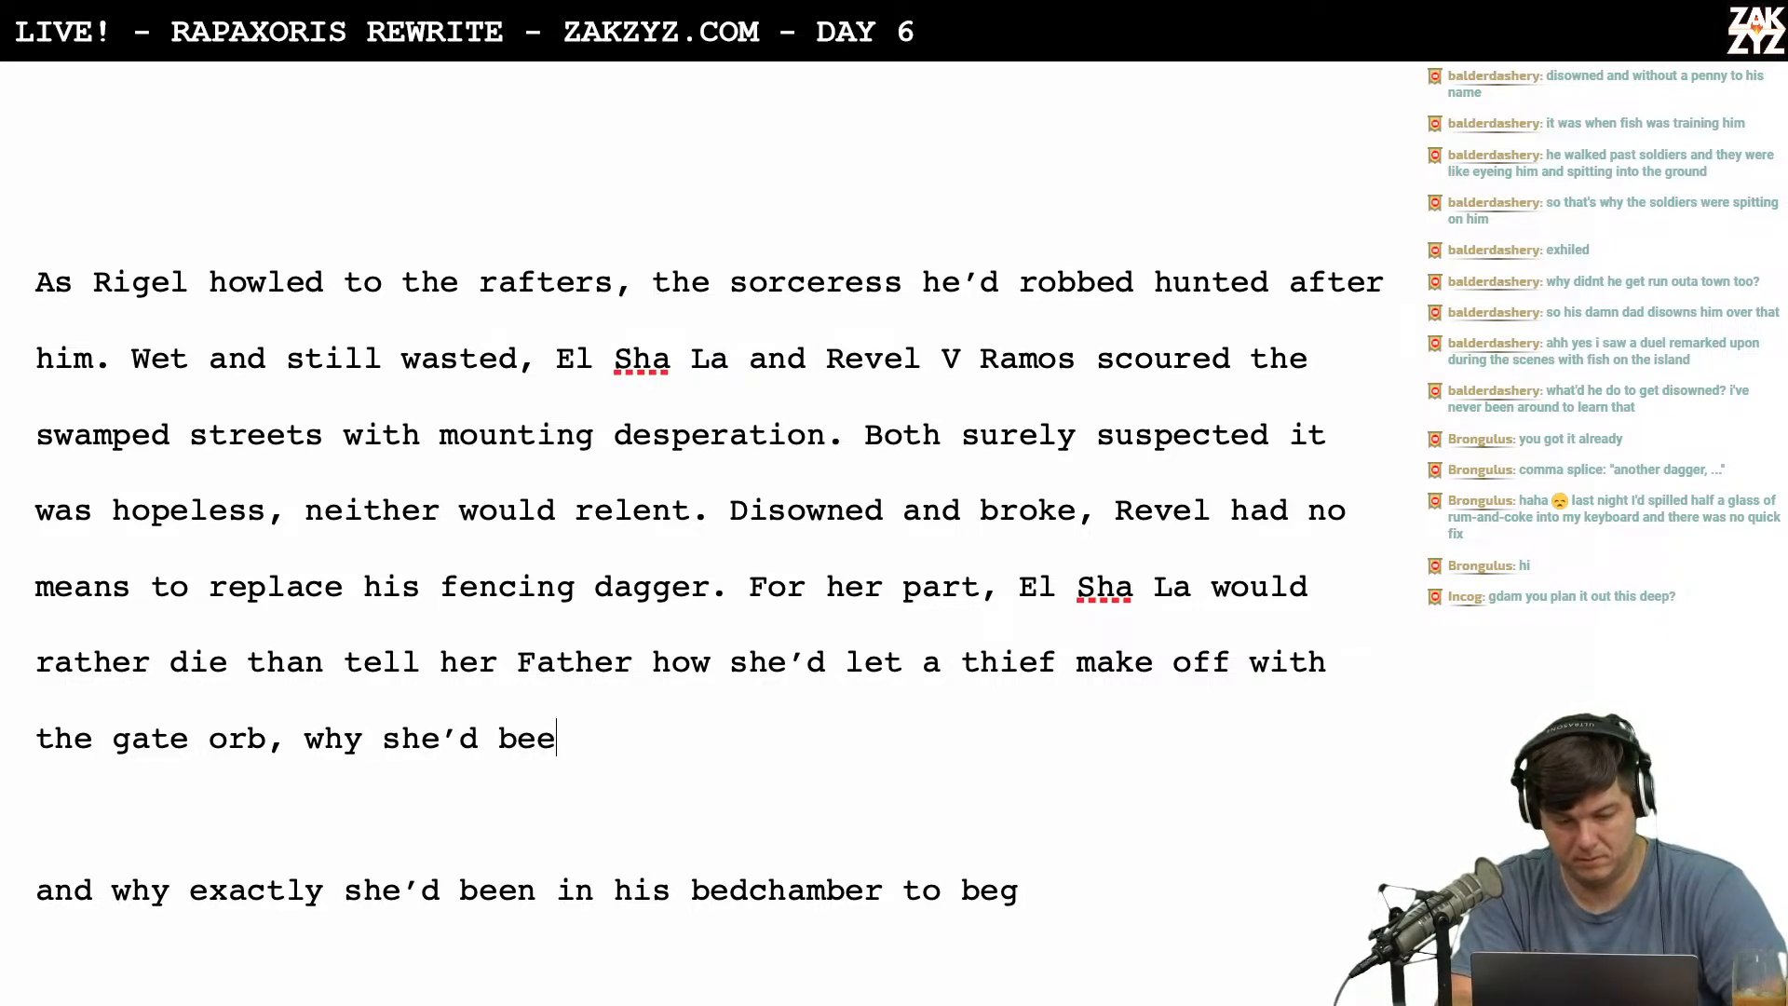
{"action": "type", "text": "n in his bed"}
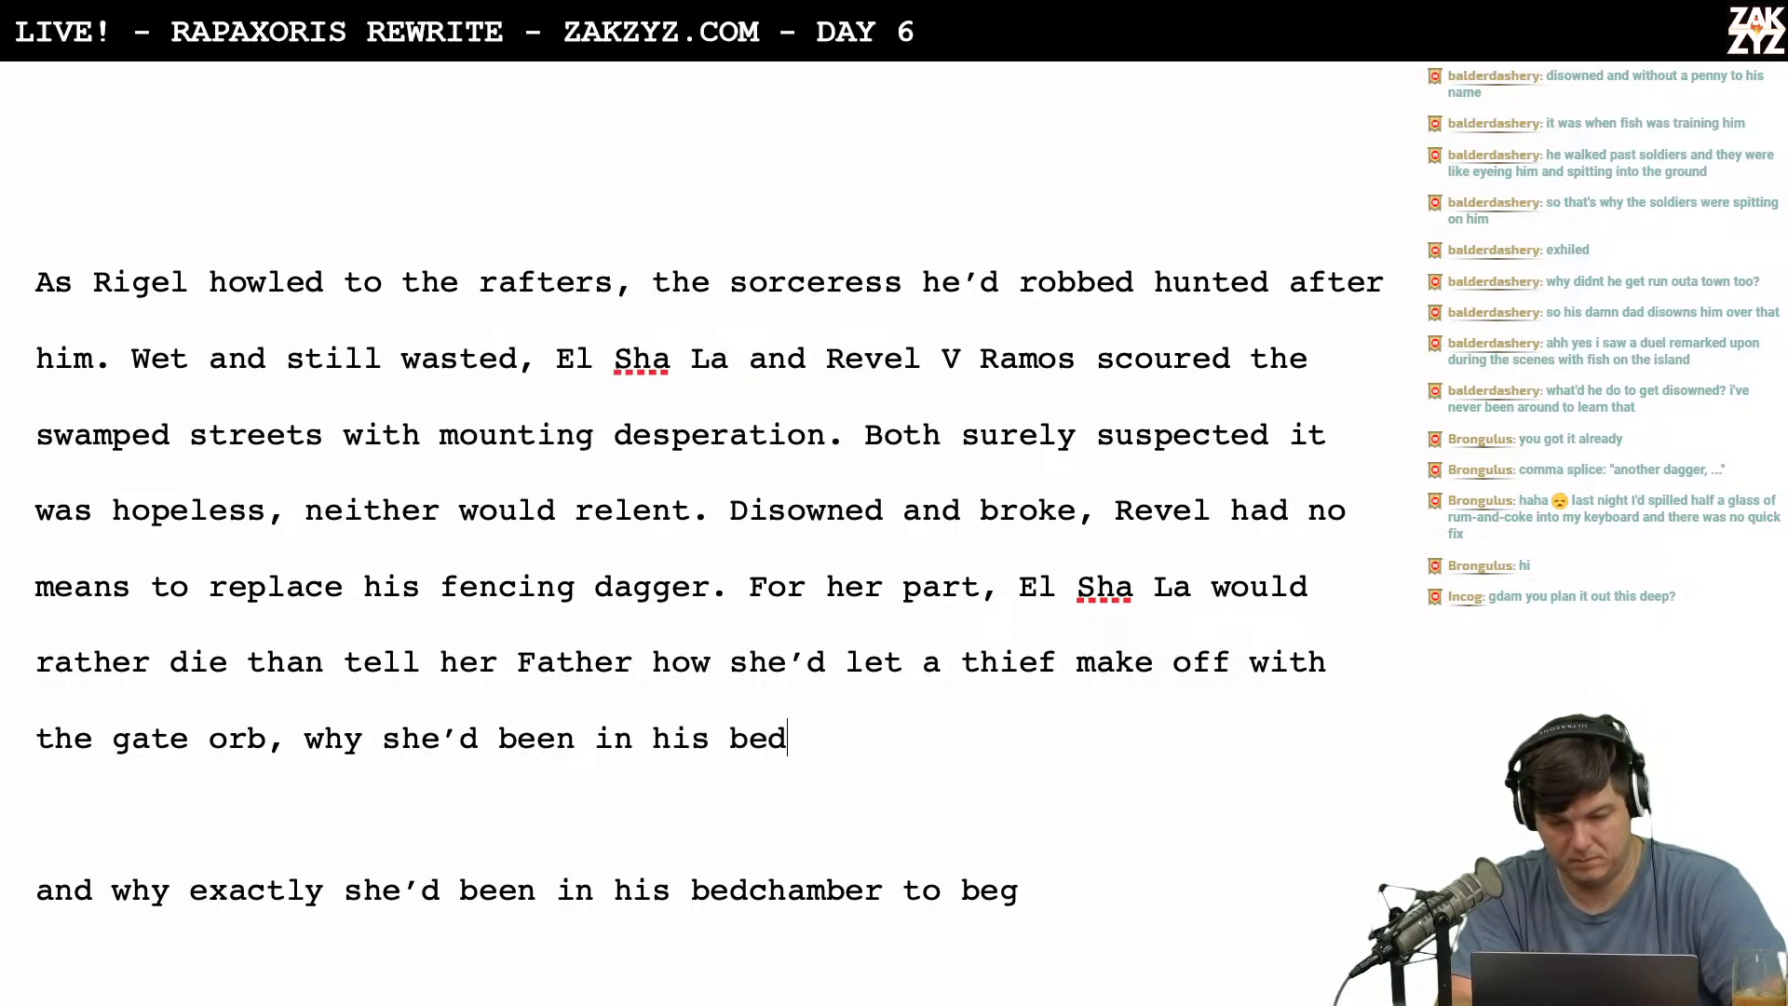
{"action": "type", "text": "chamber to begin wint."}
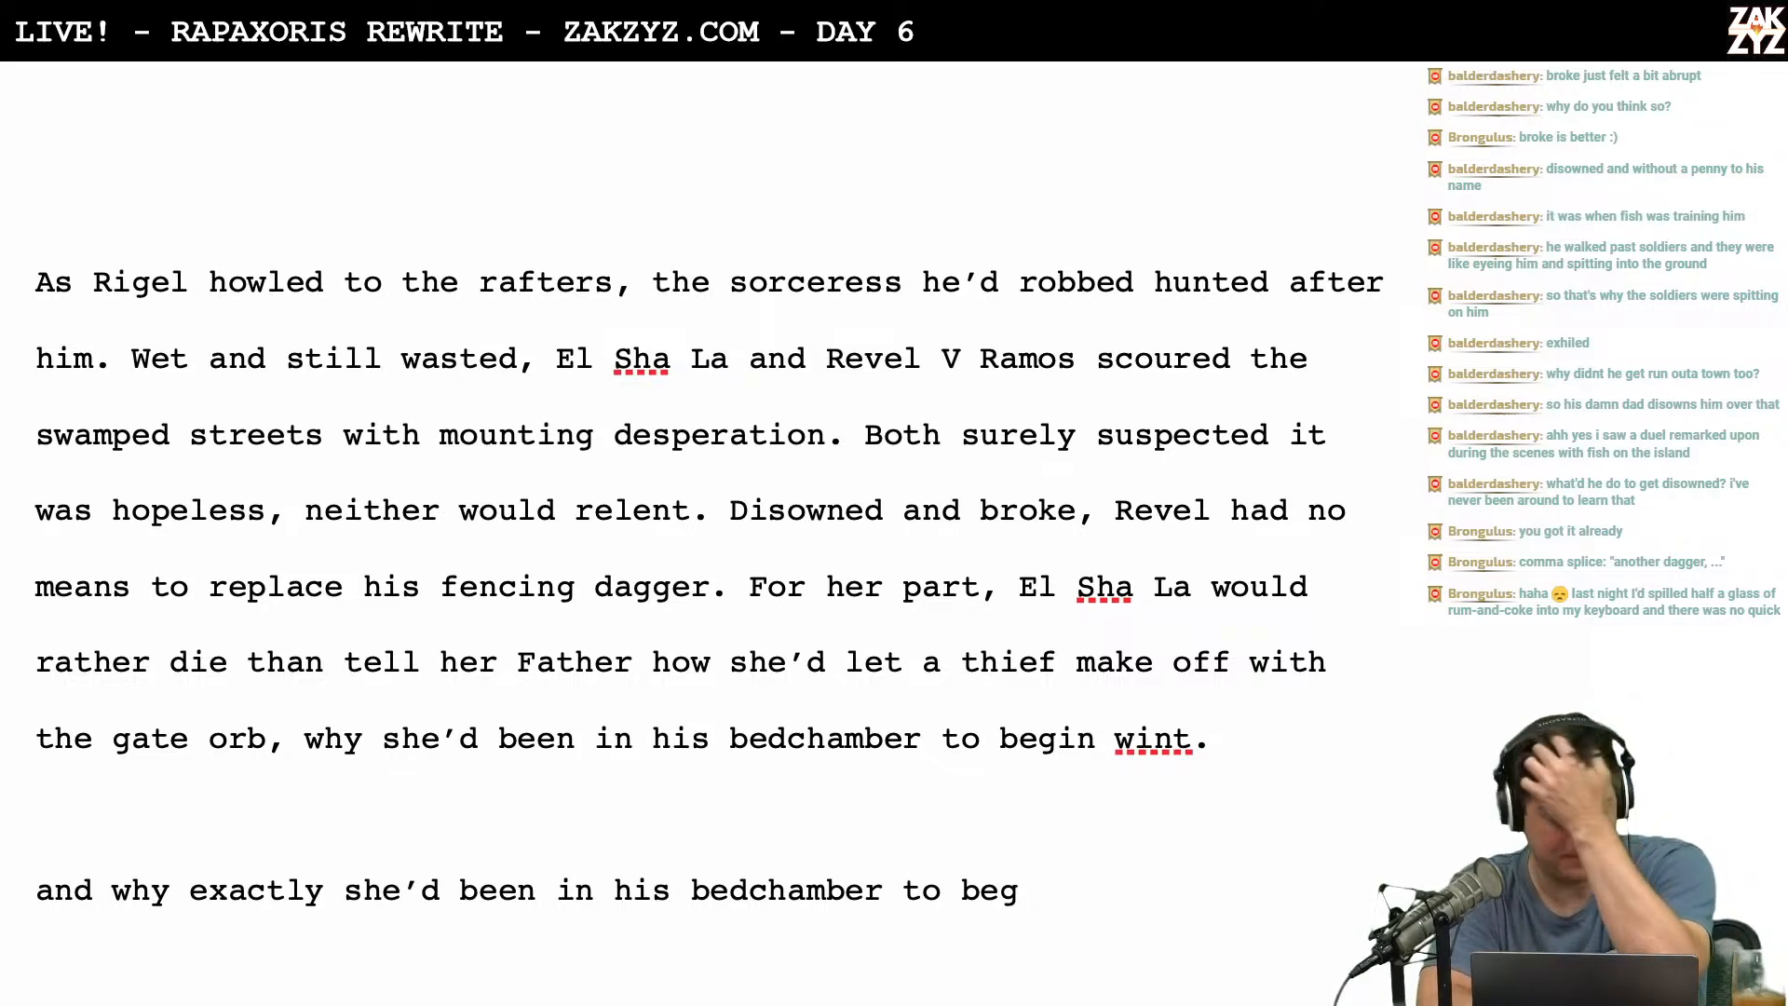
Replace "fencing" with "silver" in the sentence about Revel's dagger.
{"action": "scroll", "coordinate": [647, 656], "scroll_direction": "down", "scroll_amount": 1}
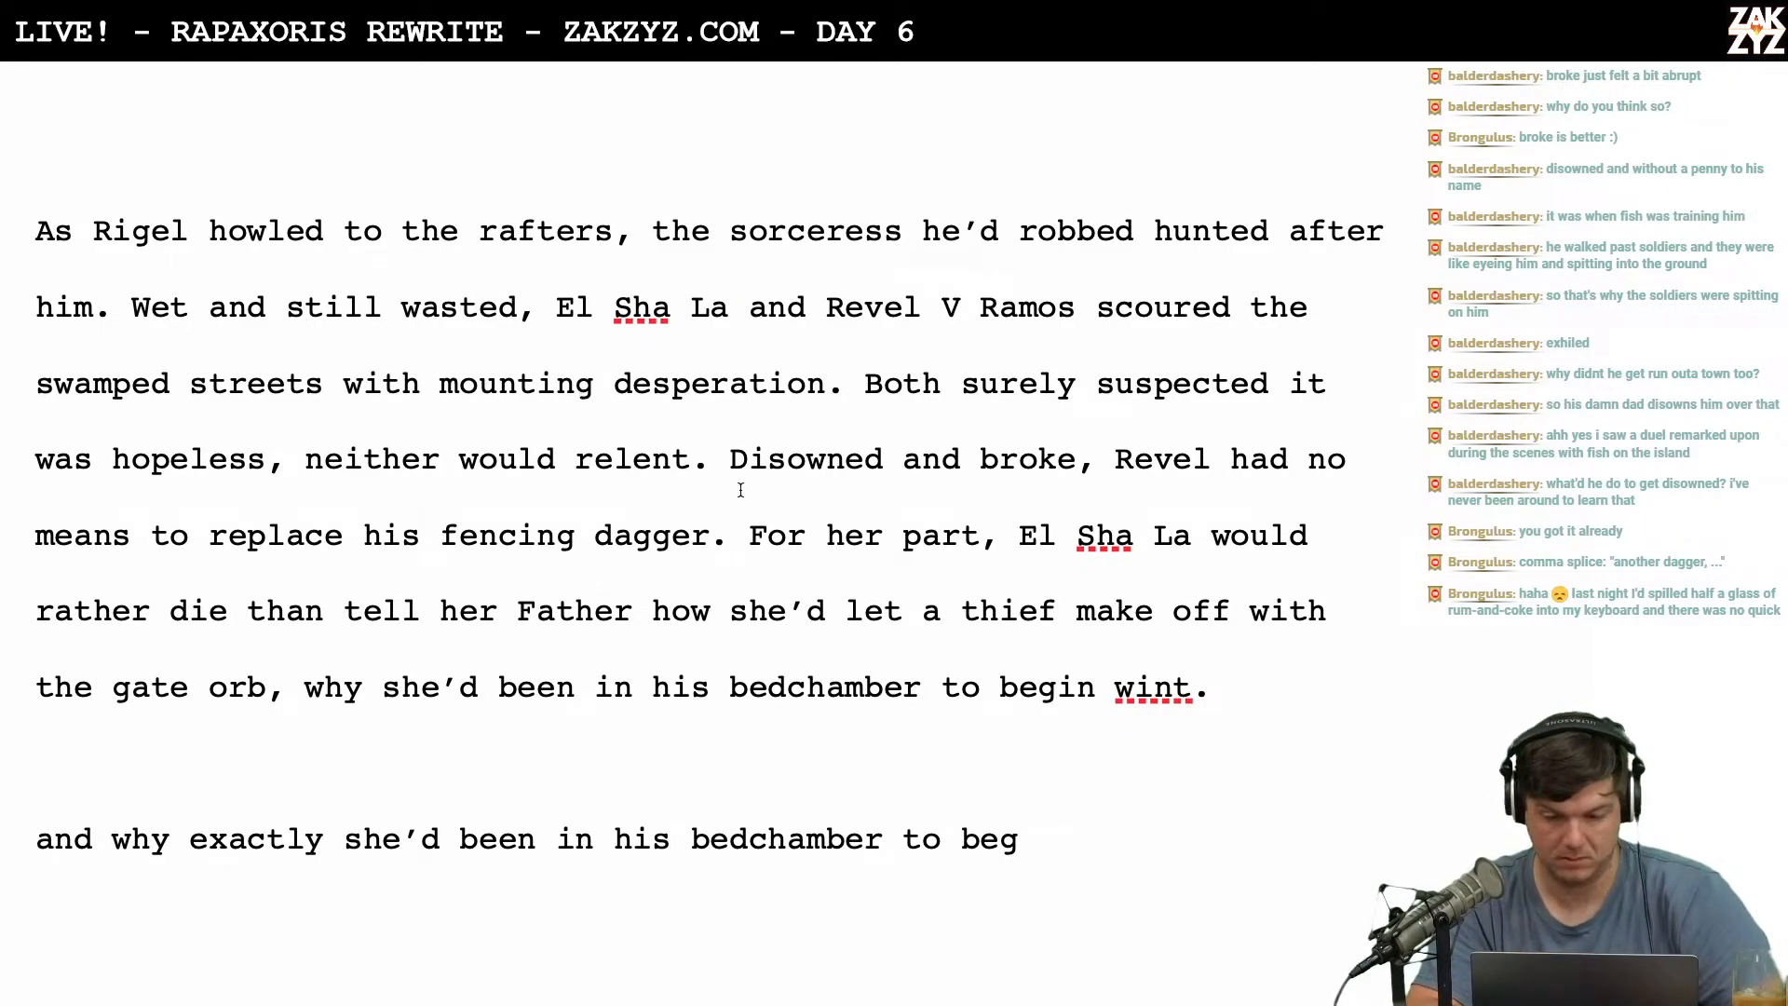
{"action": "scroll", "coordinate": [821, 583], "scroll_direction": "down", "scroll_amount": 3}
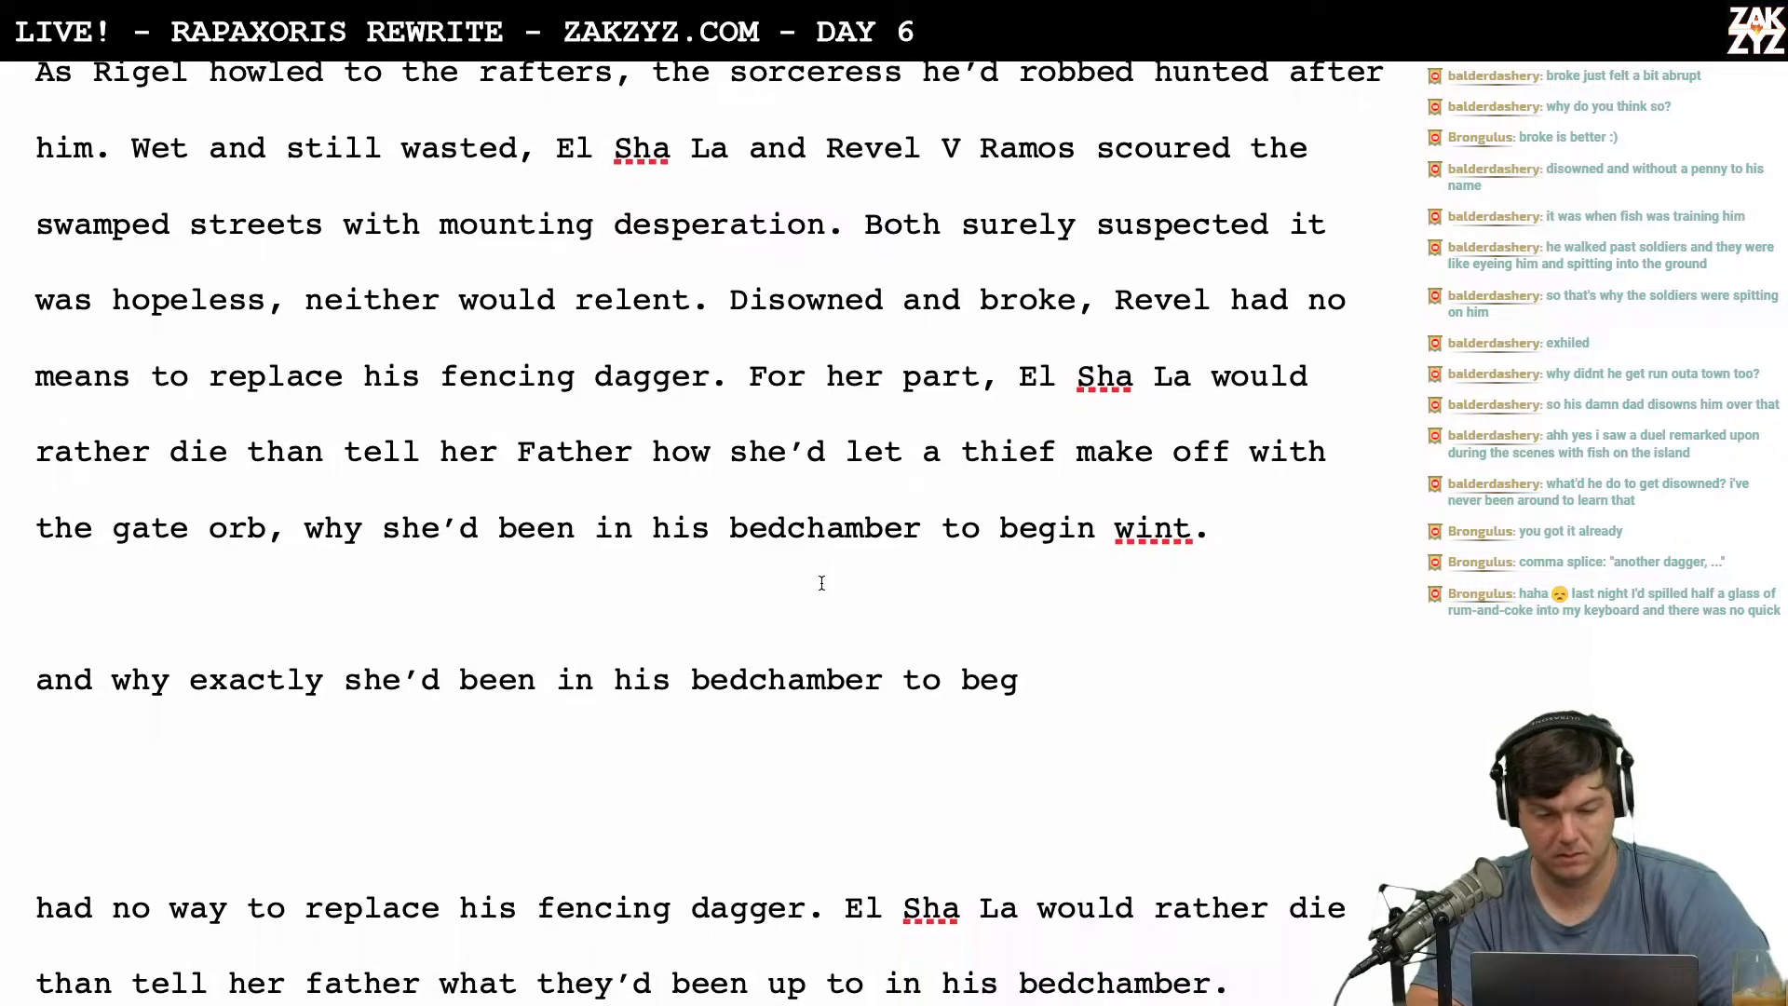
{"action": "left_click", "coordinate": [441, 369]}
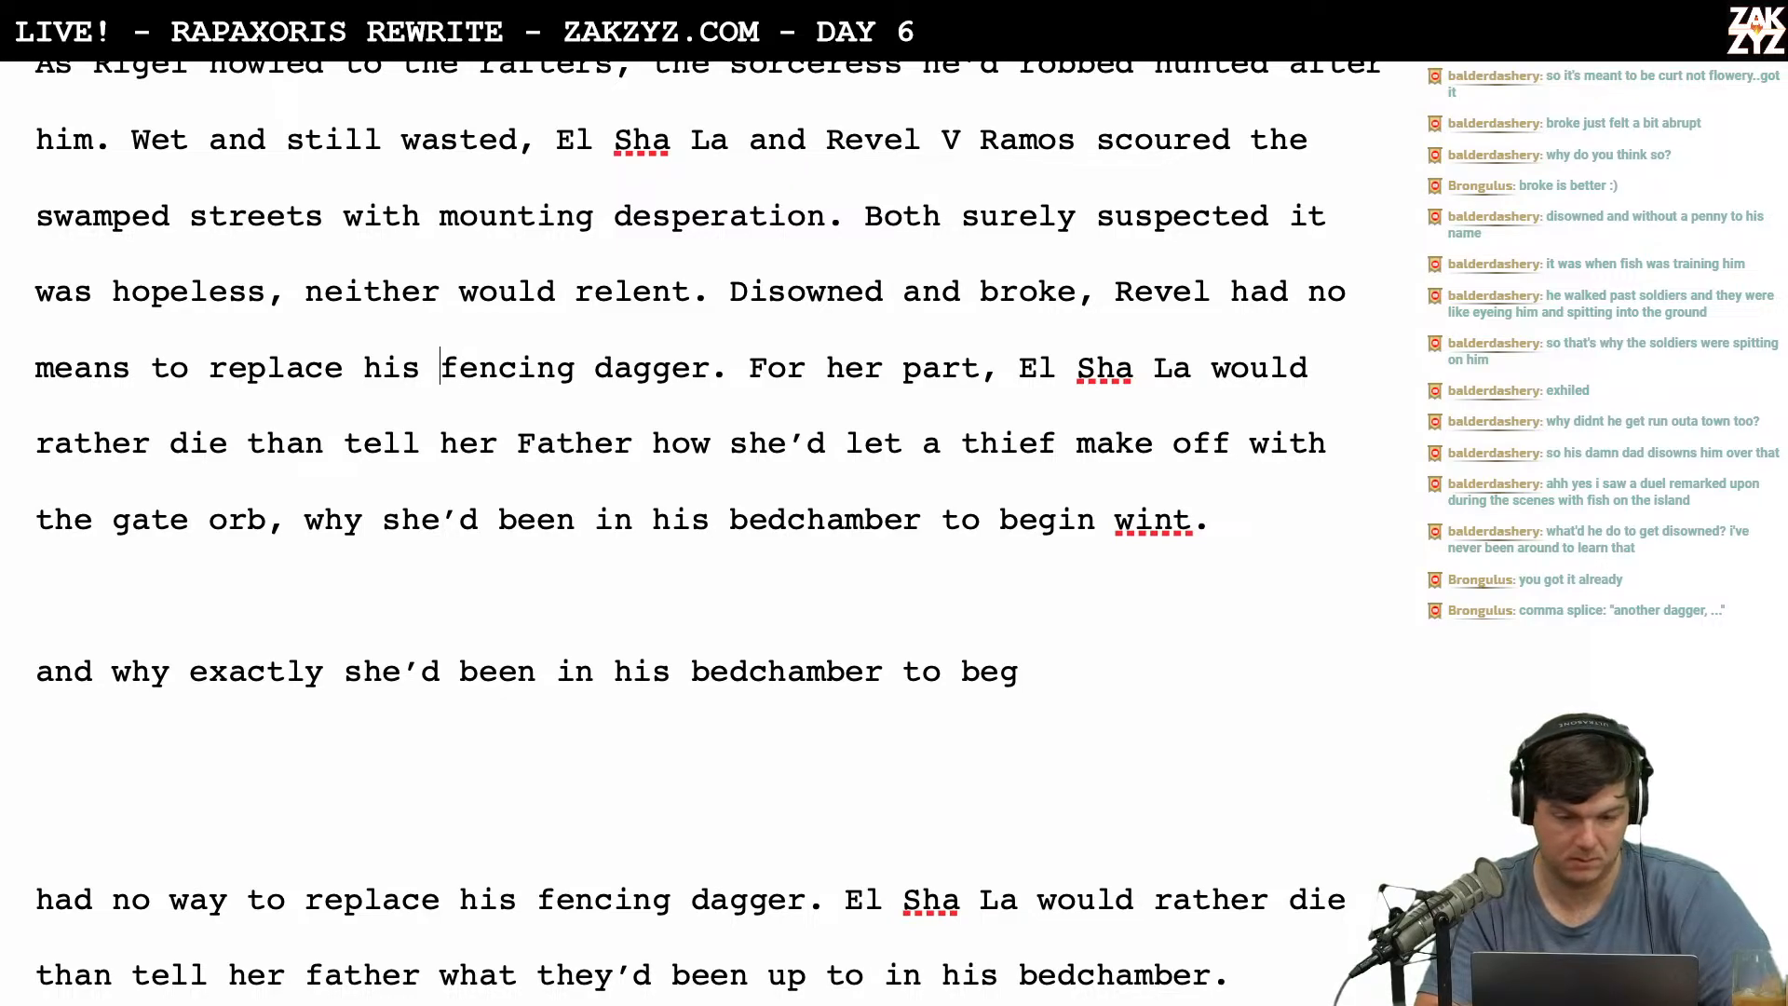
{"action": "left_click_drag", "start_coordinate": [440, 369], "coordinate": [576, 369]}
{"action": "type", "text": "silver"}
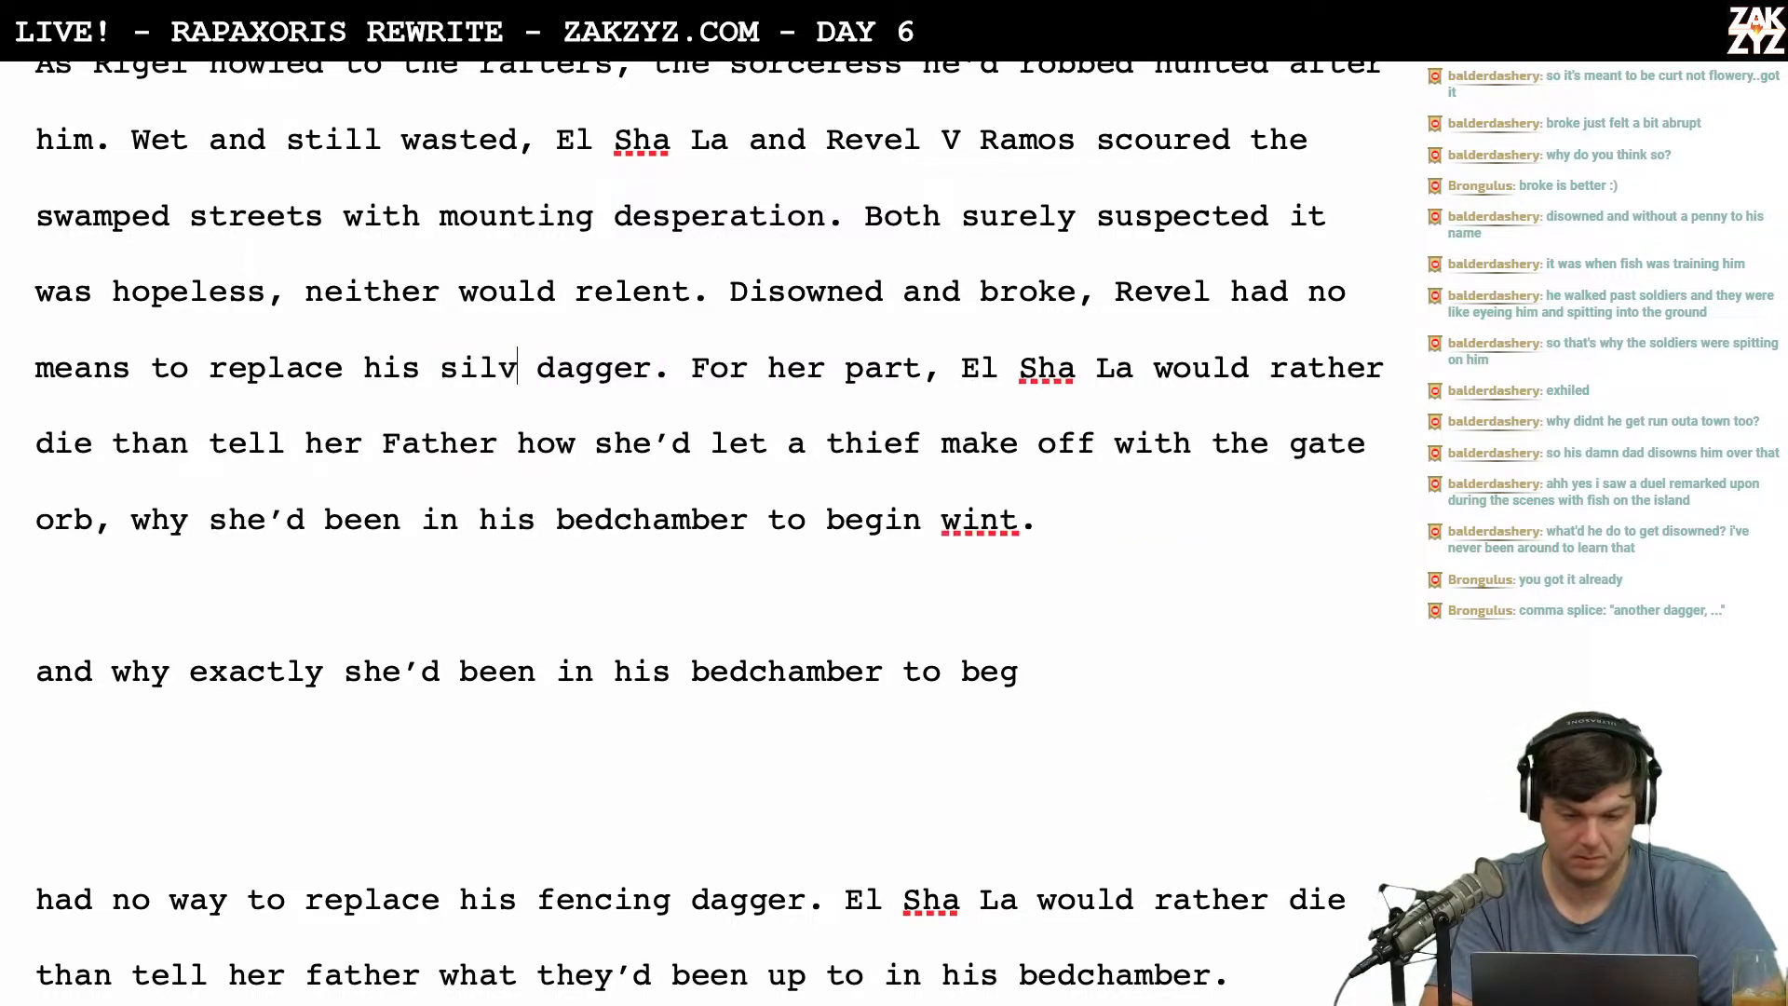
Break the El Sha La sentence after "rather die than" and continue it with "explain to Arath that".
{"action": "scroll", "coordinate": [586, 392], "scroll_direction": "down", "scroll_amount": 1}
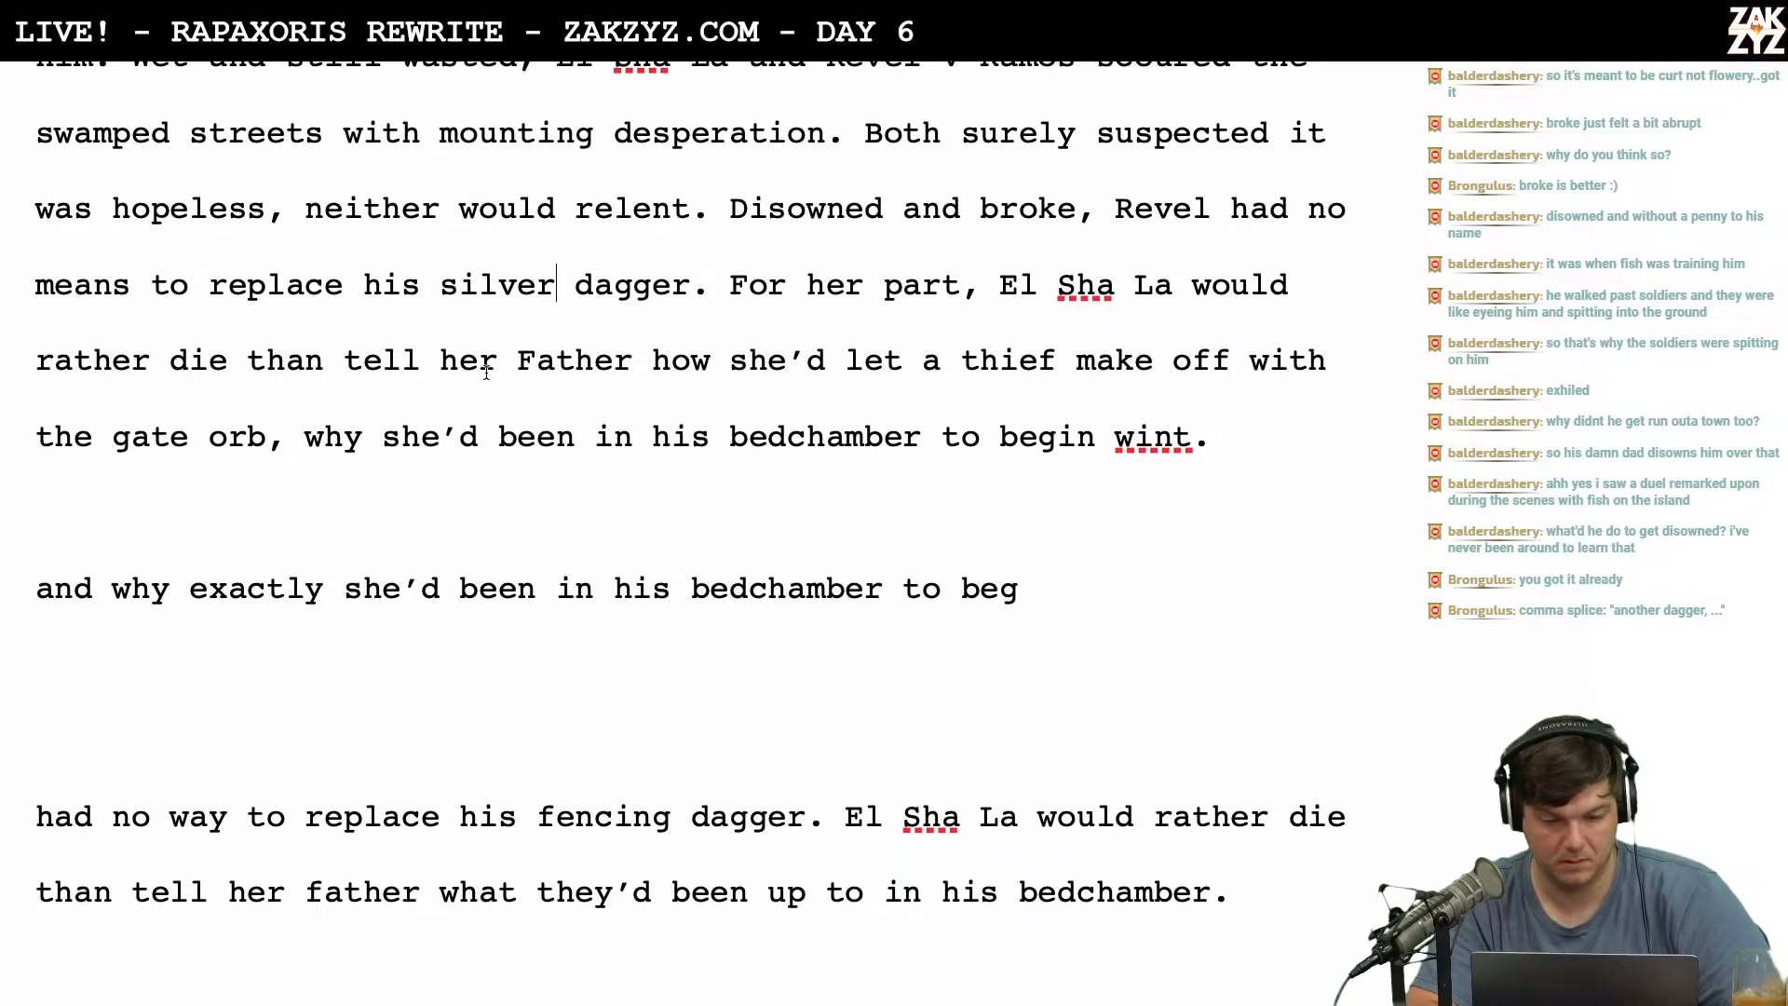
{"action": "left_click", "coordinate": [356, 377]}
{"action": "key", "text": "Return"}
{"action": "key", "text": "BackSpace"}
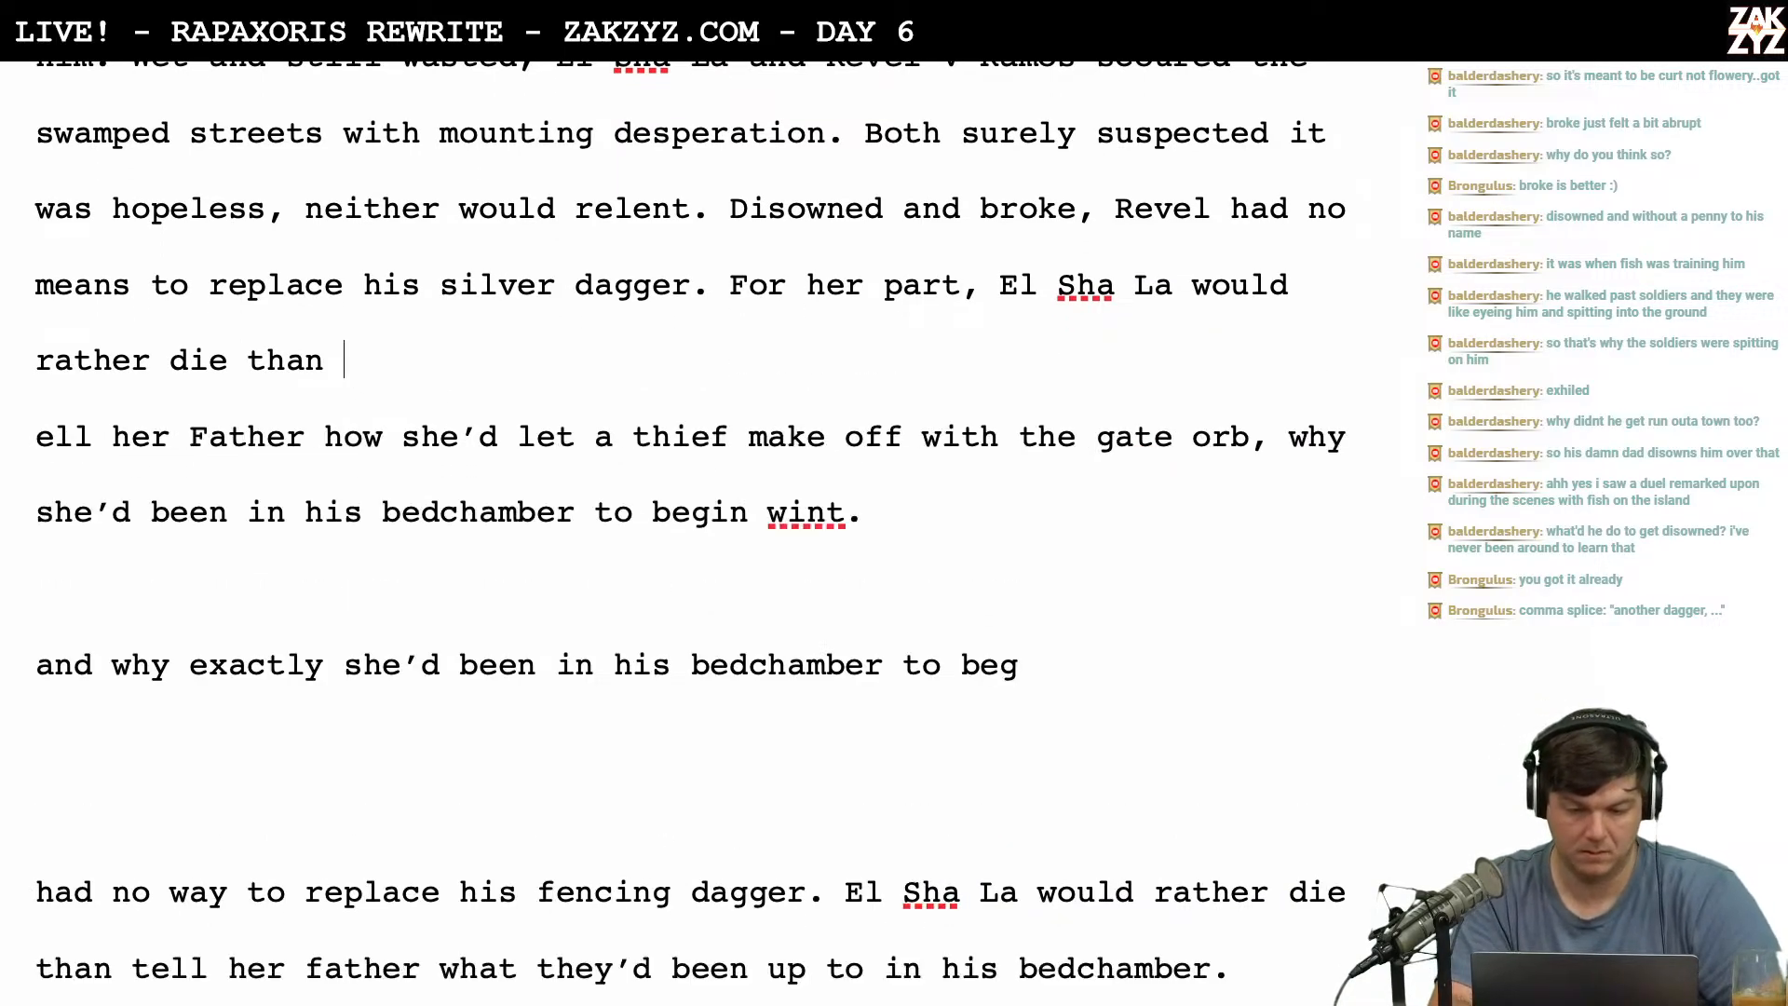
{"action": "type", "text": "explain to "}
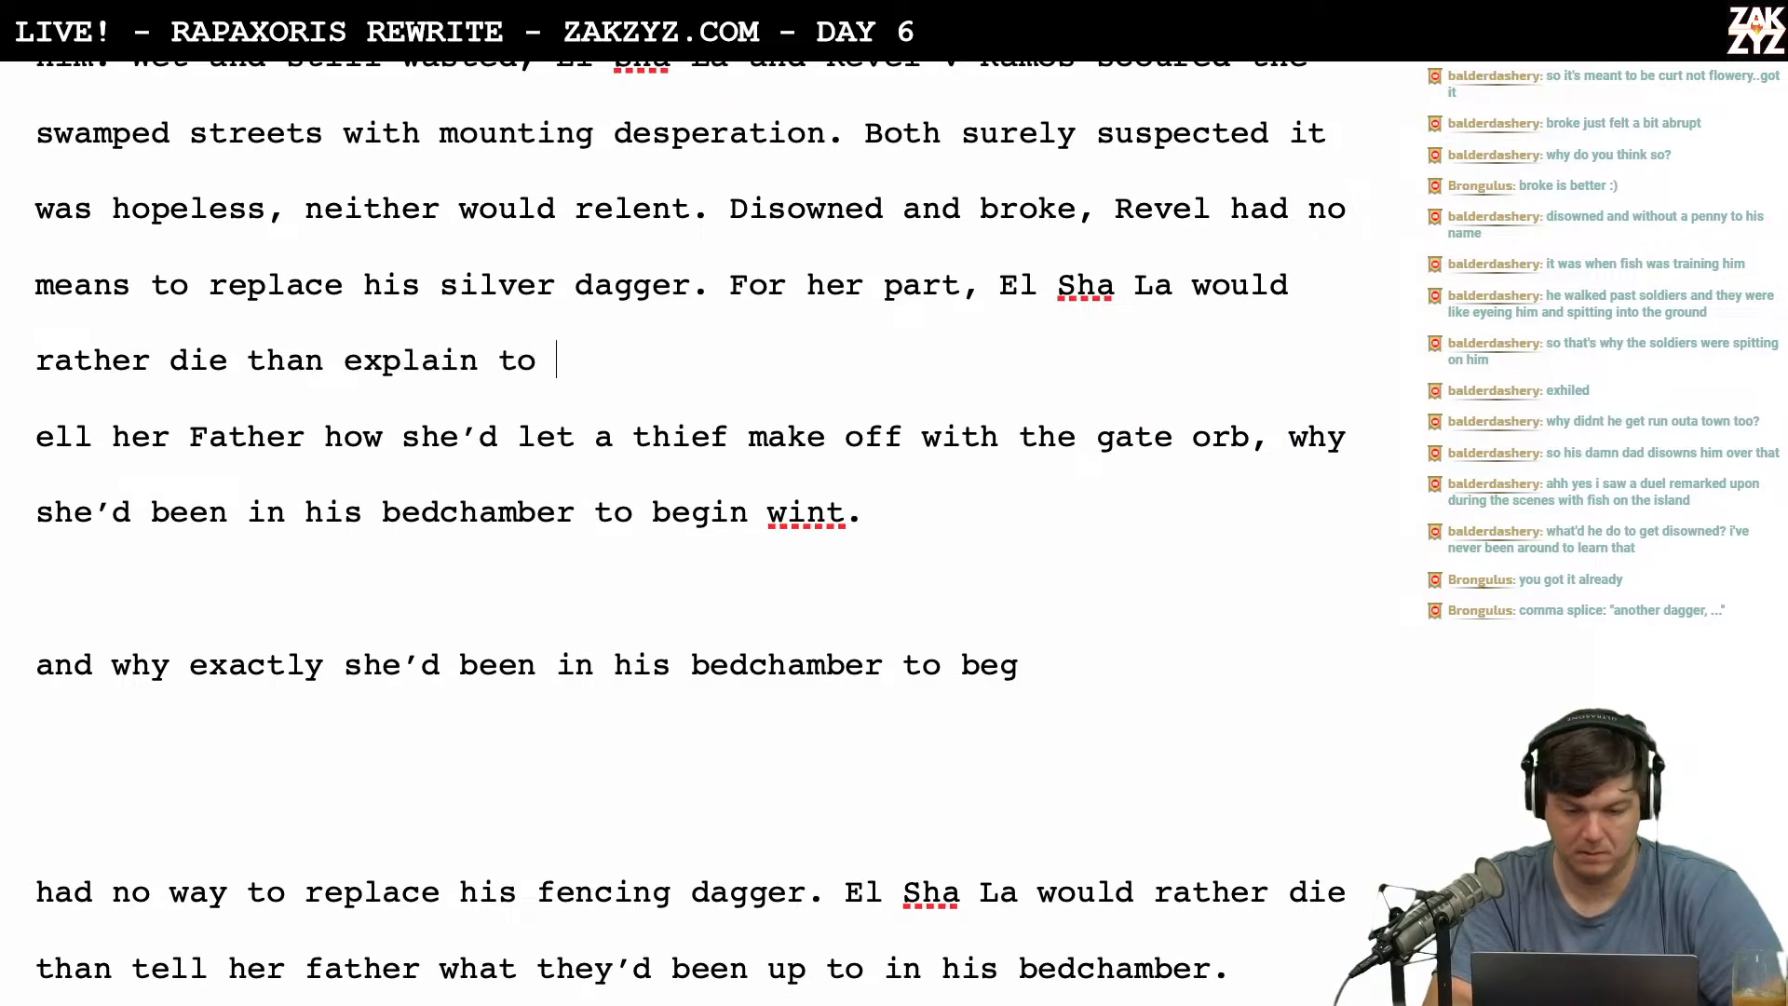
{"action": "type", "text": "Arath that"}
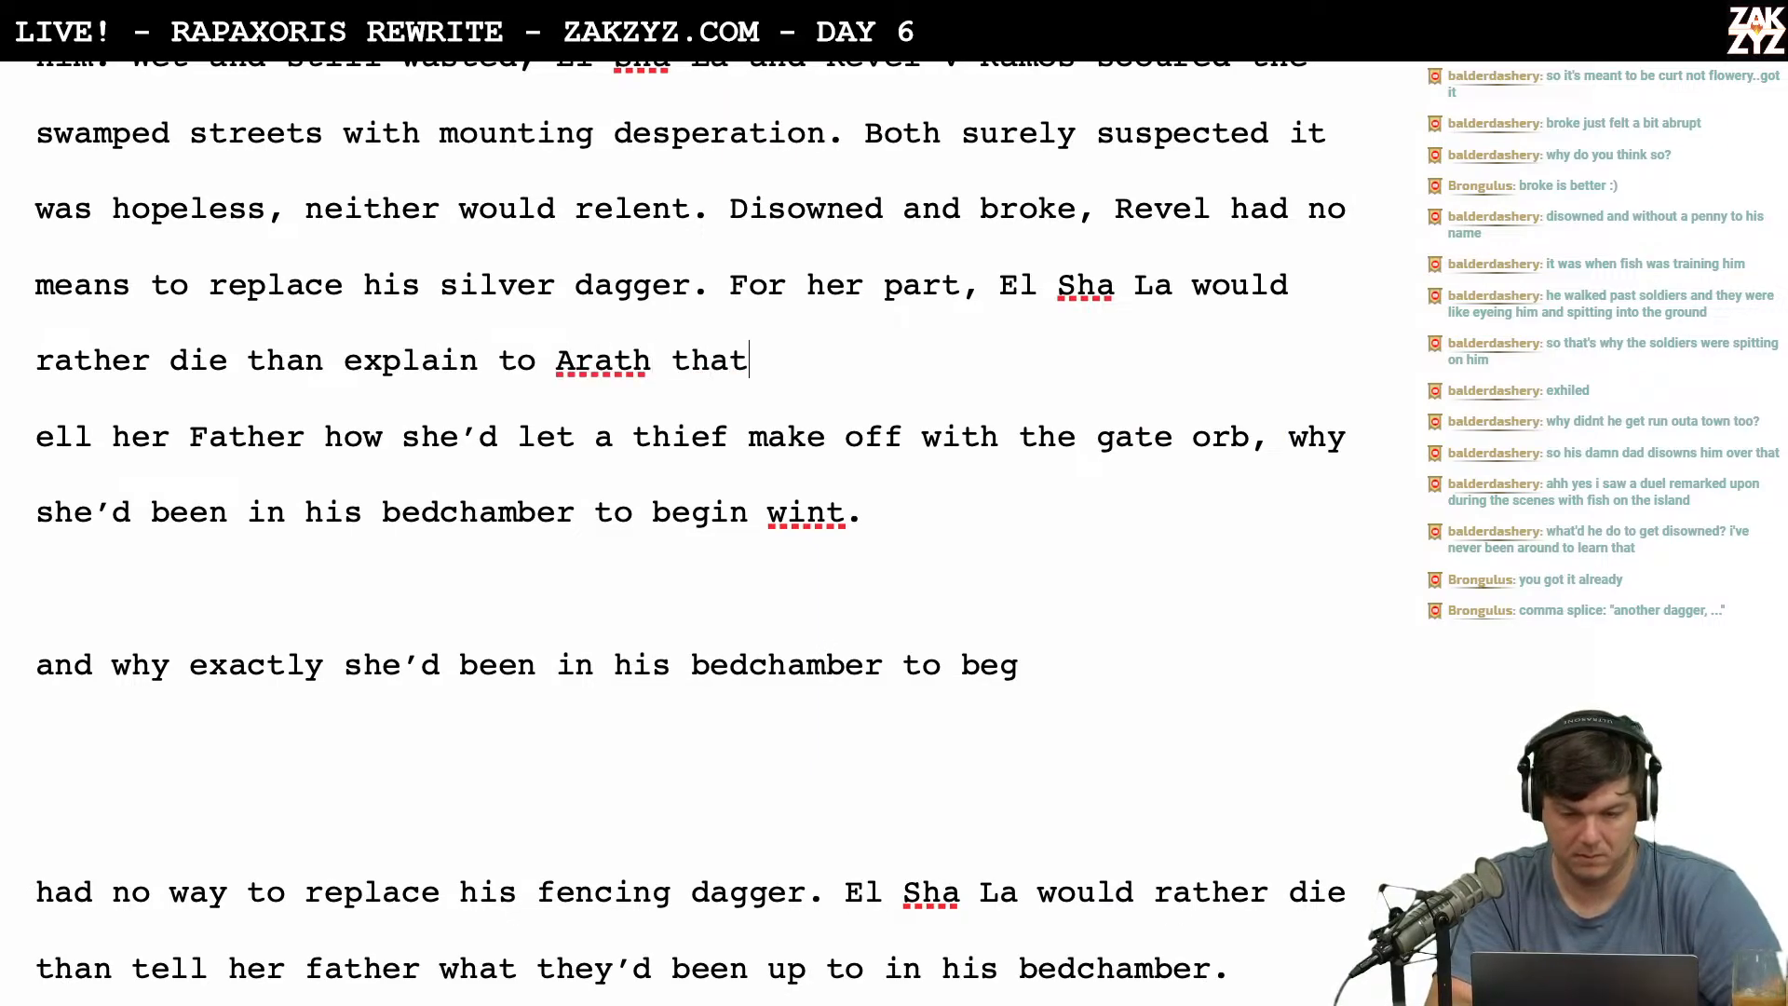
Finish the new sentence with "she'd let a thief make off with the gate orb." and add blank lines above the leftover text.
{"action": "type", "text": " she'd let a thief "}
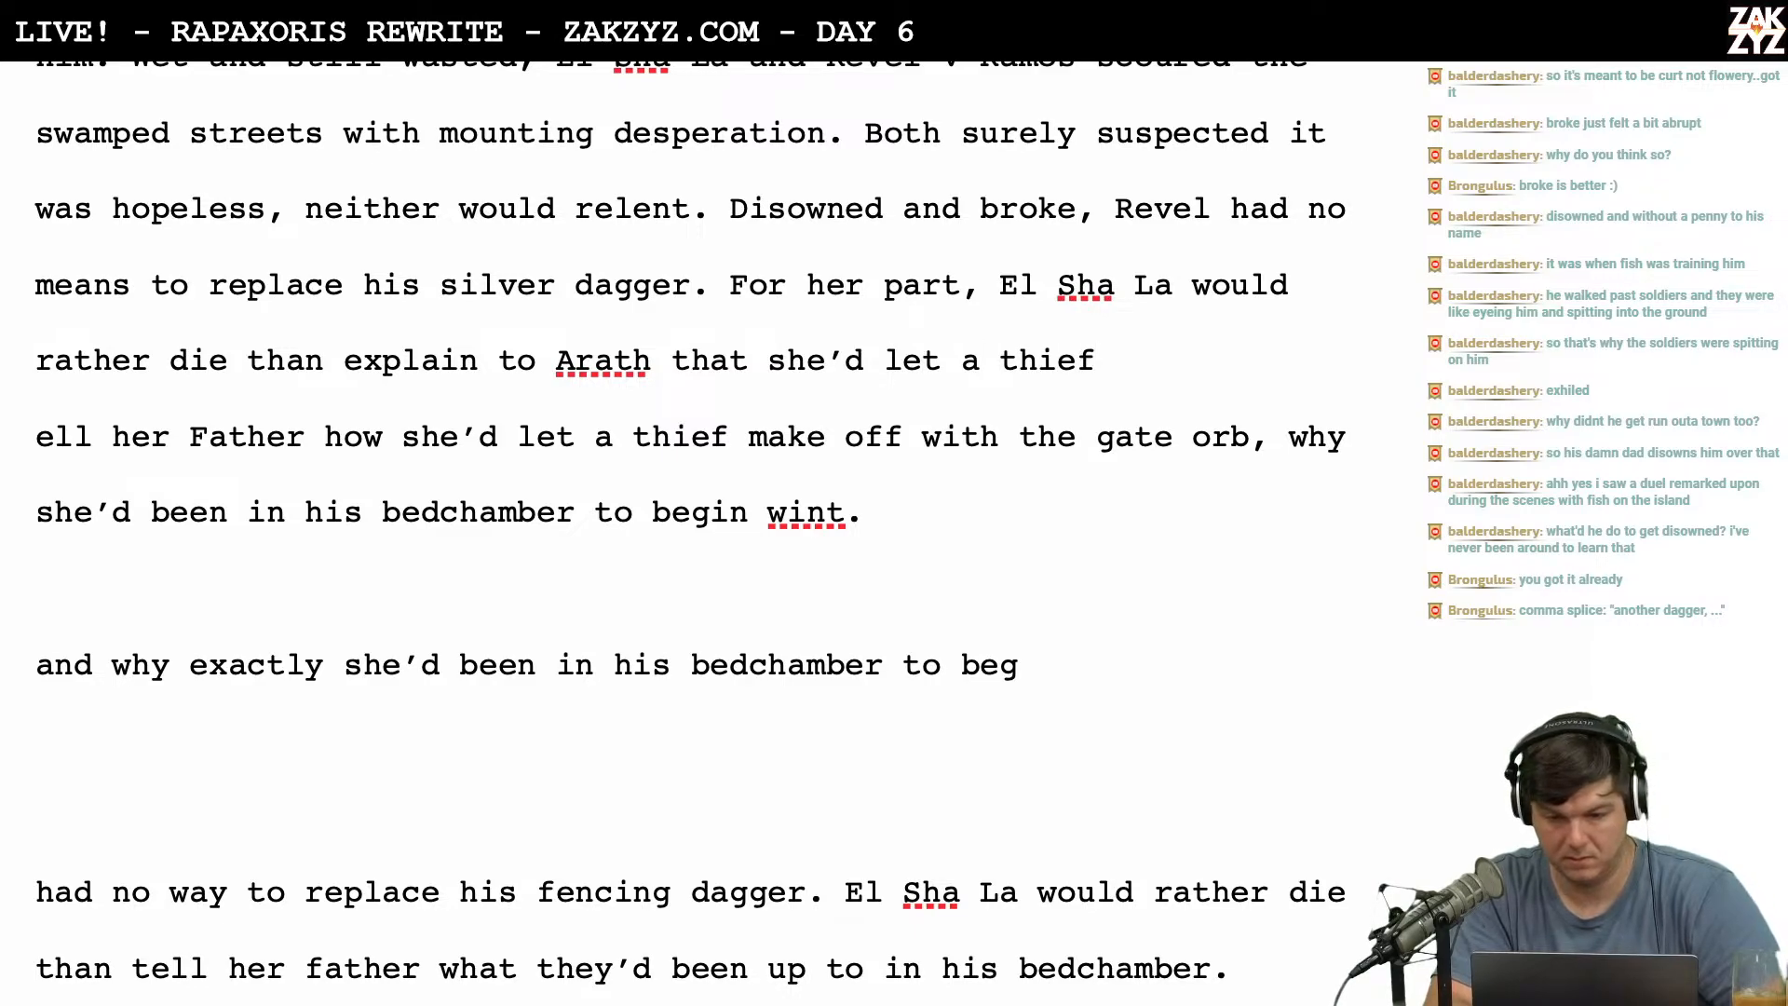
{"action": "type", "text": "m"}
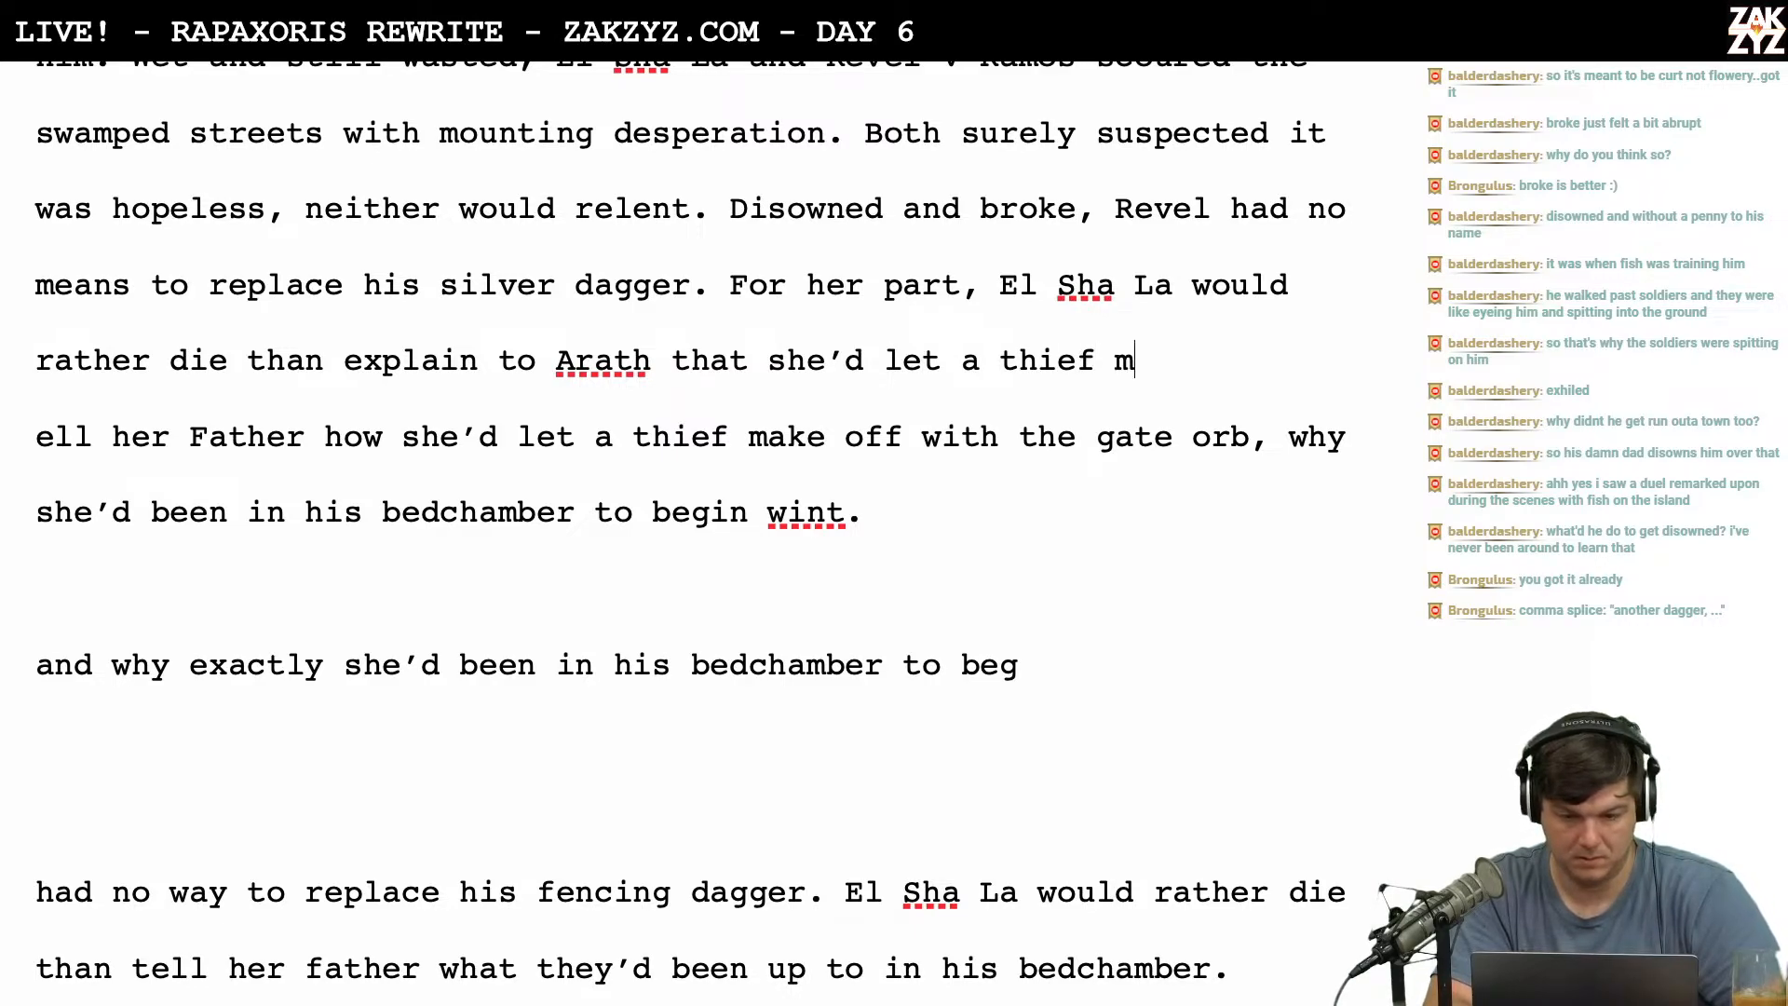
{"action": "type", "text": "ake off with the gate orb."}
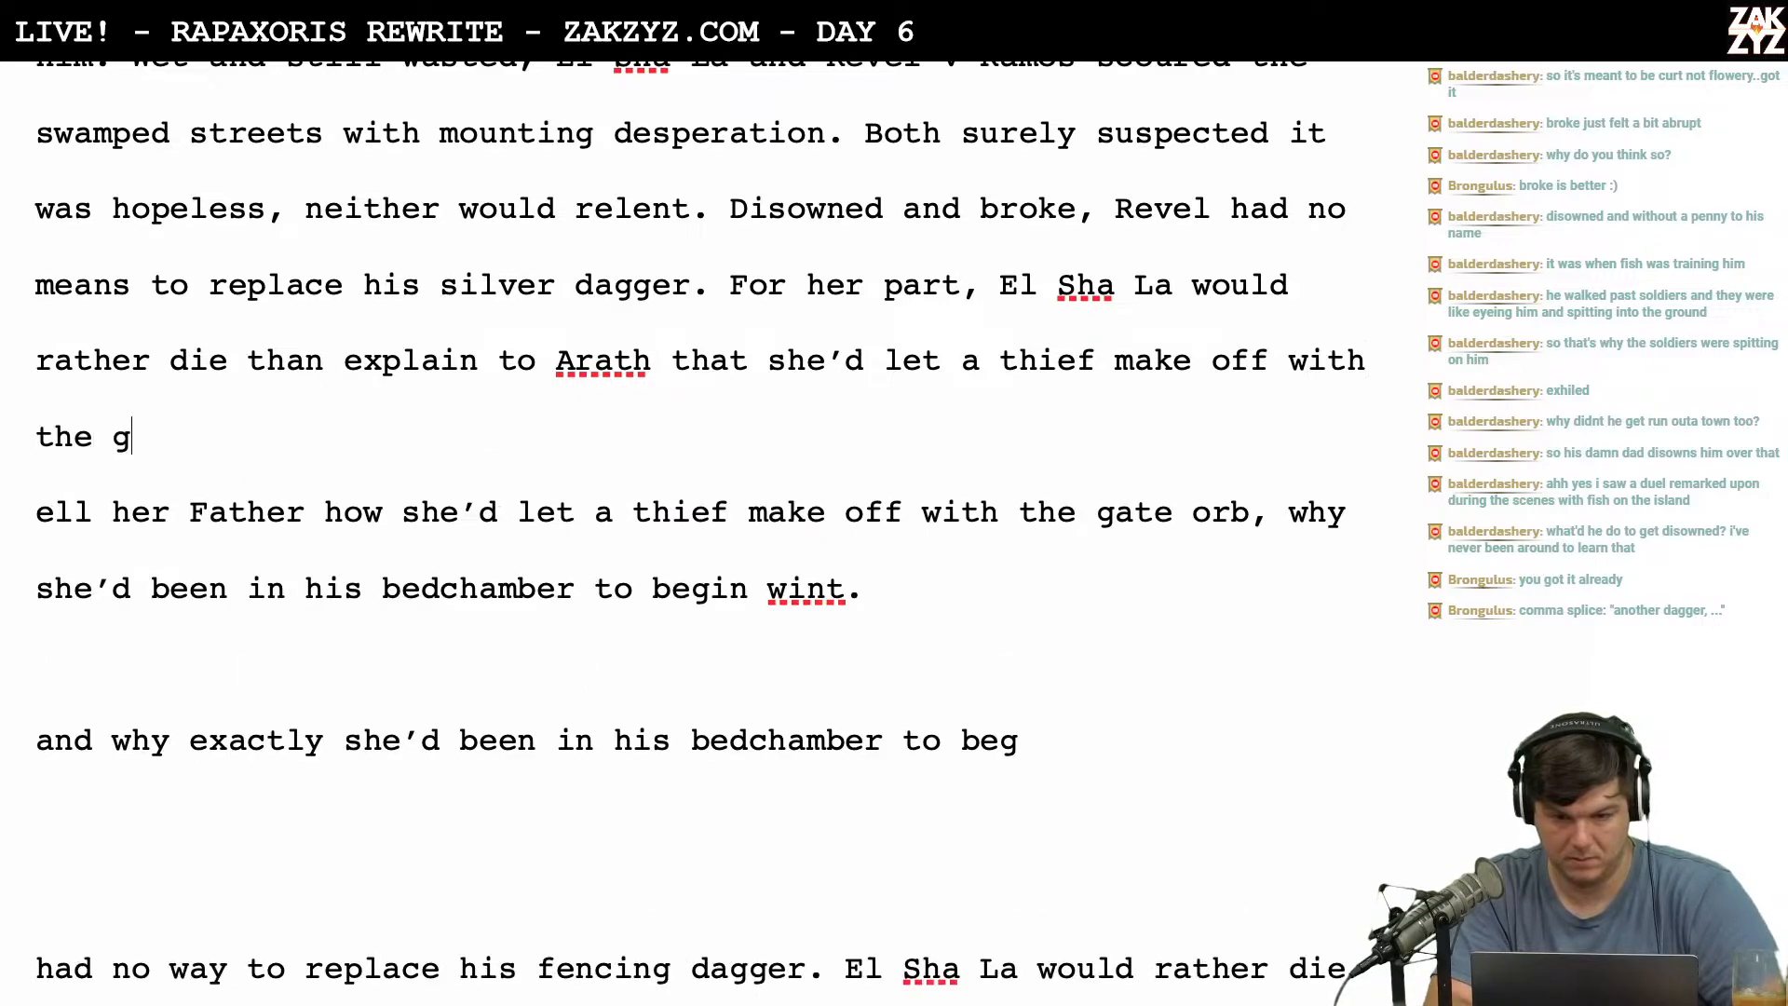
{"action": "key", "text": "Return"}
{"action": "key", "text": "Return"}
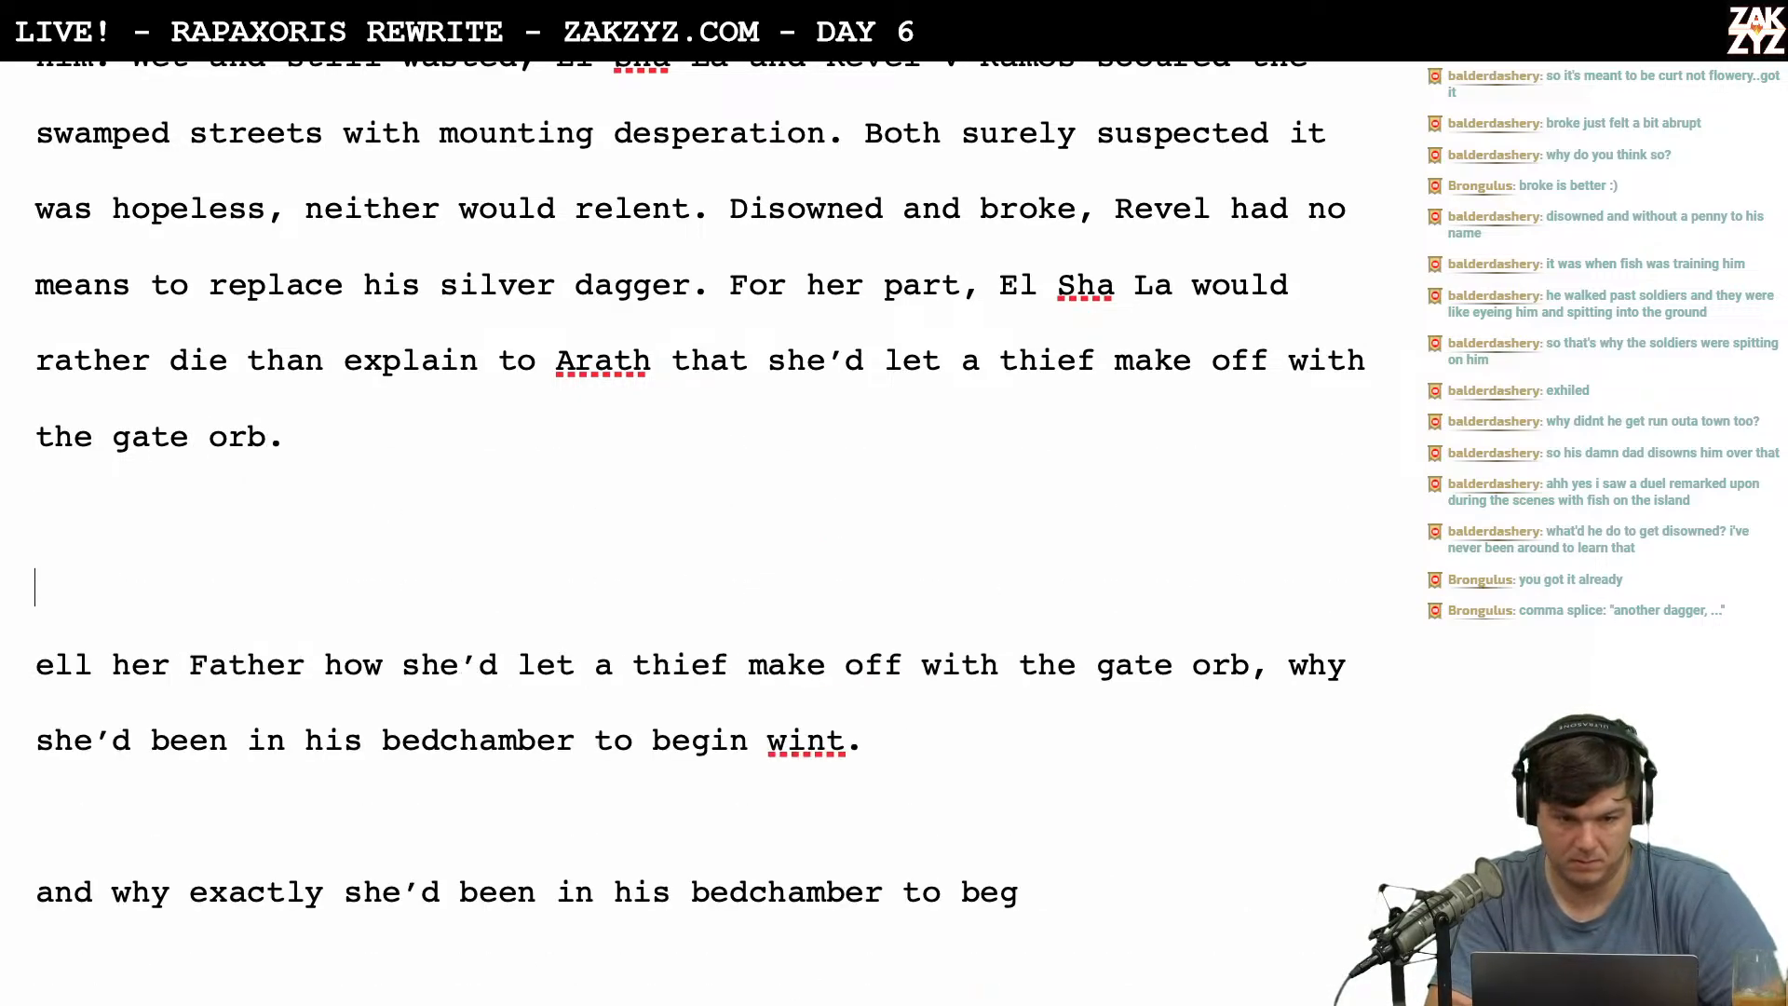
Begin another sentence after "the gate orb." with the fragment "The thought of expla".
{"action": "key", "text": "Up"}
{"action": "key", "text": "Up"}
{"action": "key", "text": "Up"}
{"action": "key", "text": "Up"}
{"action": "key", "text": "Down"}
{"action": "key", "text": "Down"}
{"action": "key", "text": "Left"}
{"action": "key", "text": "Left"}
{"action": "key", "text": "Right"}
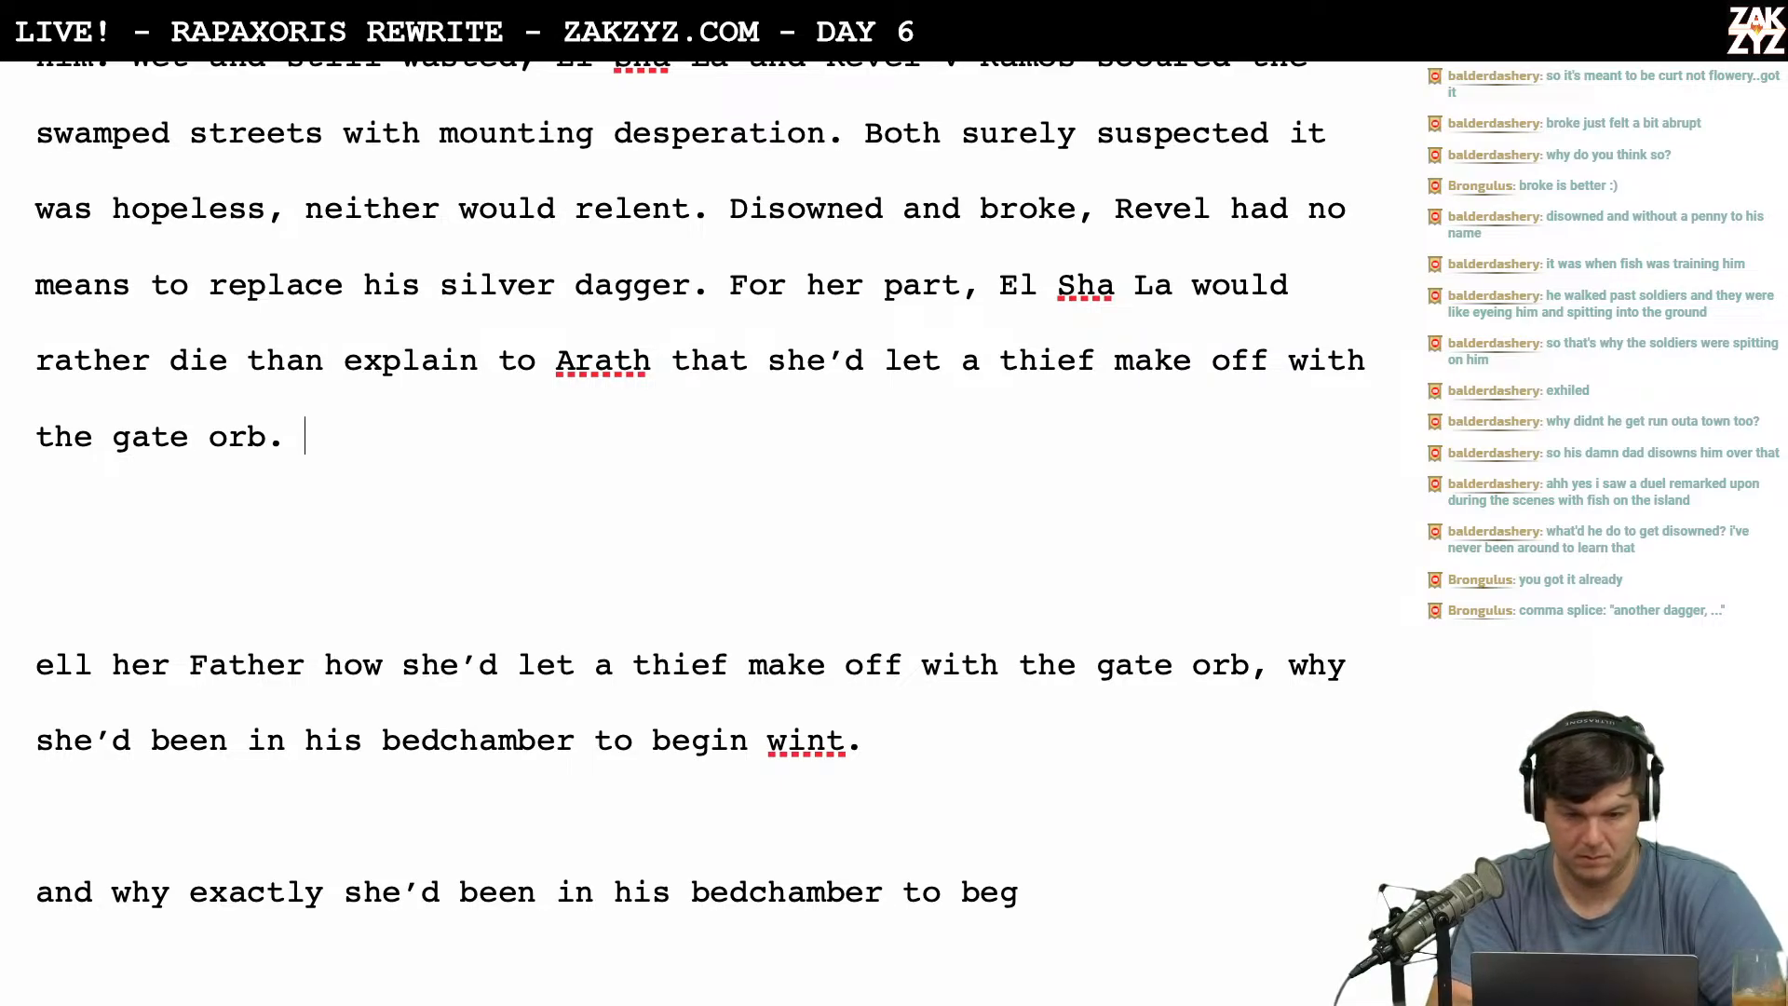
{"action": "type", "text": "The thought "}
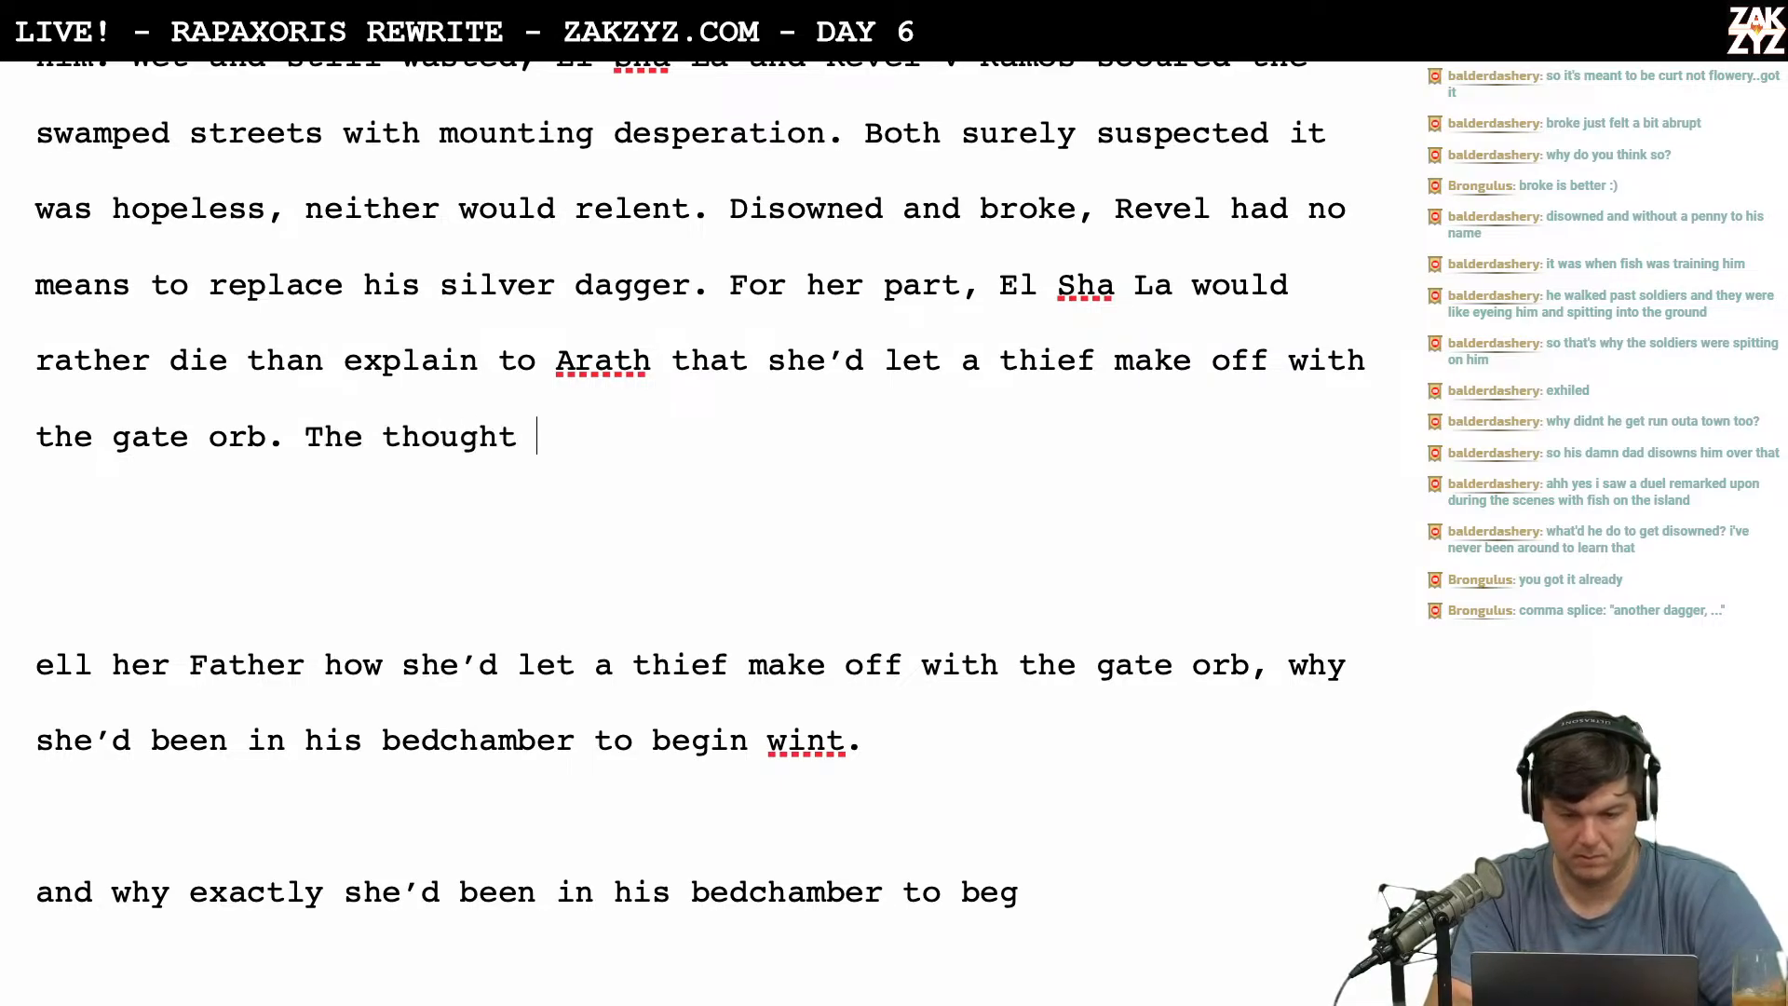
{"action": "type", "text": "of explaining"}
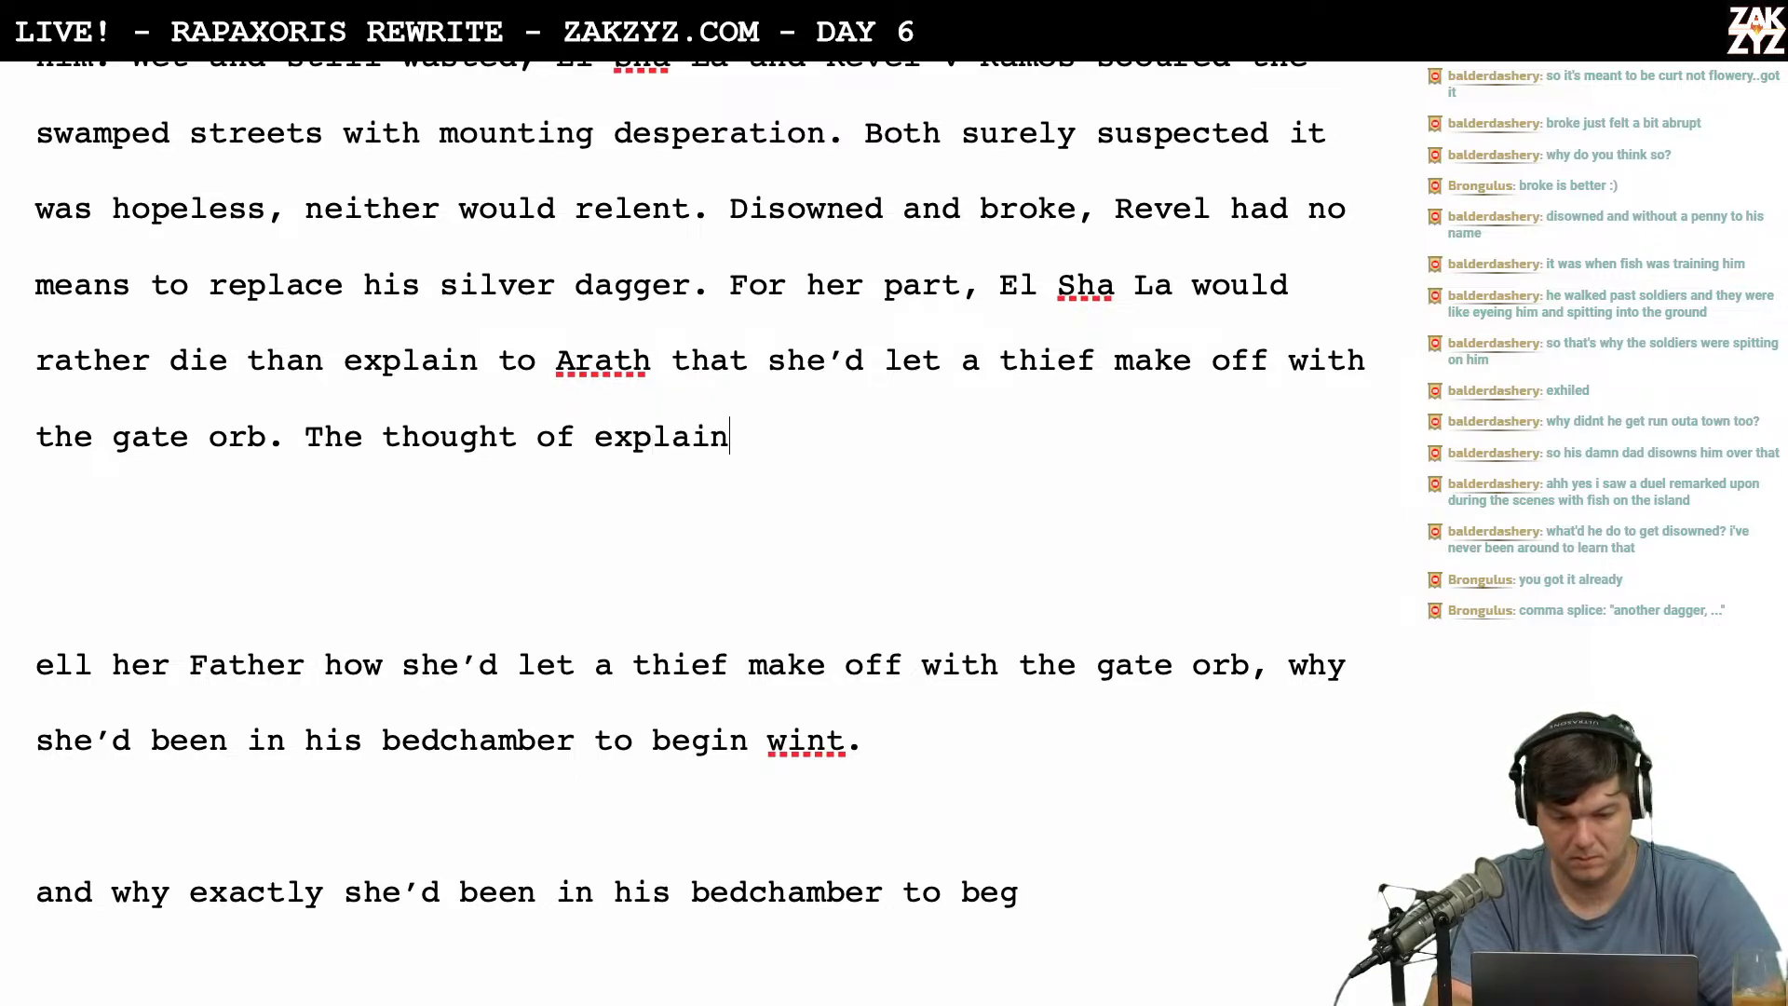
{"action": "key", "text": "BackSpace"}
{"action": "key", "text": "BackSpace"}
{"action": "key", "text": "BackSpace"}
{"action": "key", "text": "BackSpace"}
{"action": "type", "text": "g"}
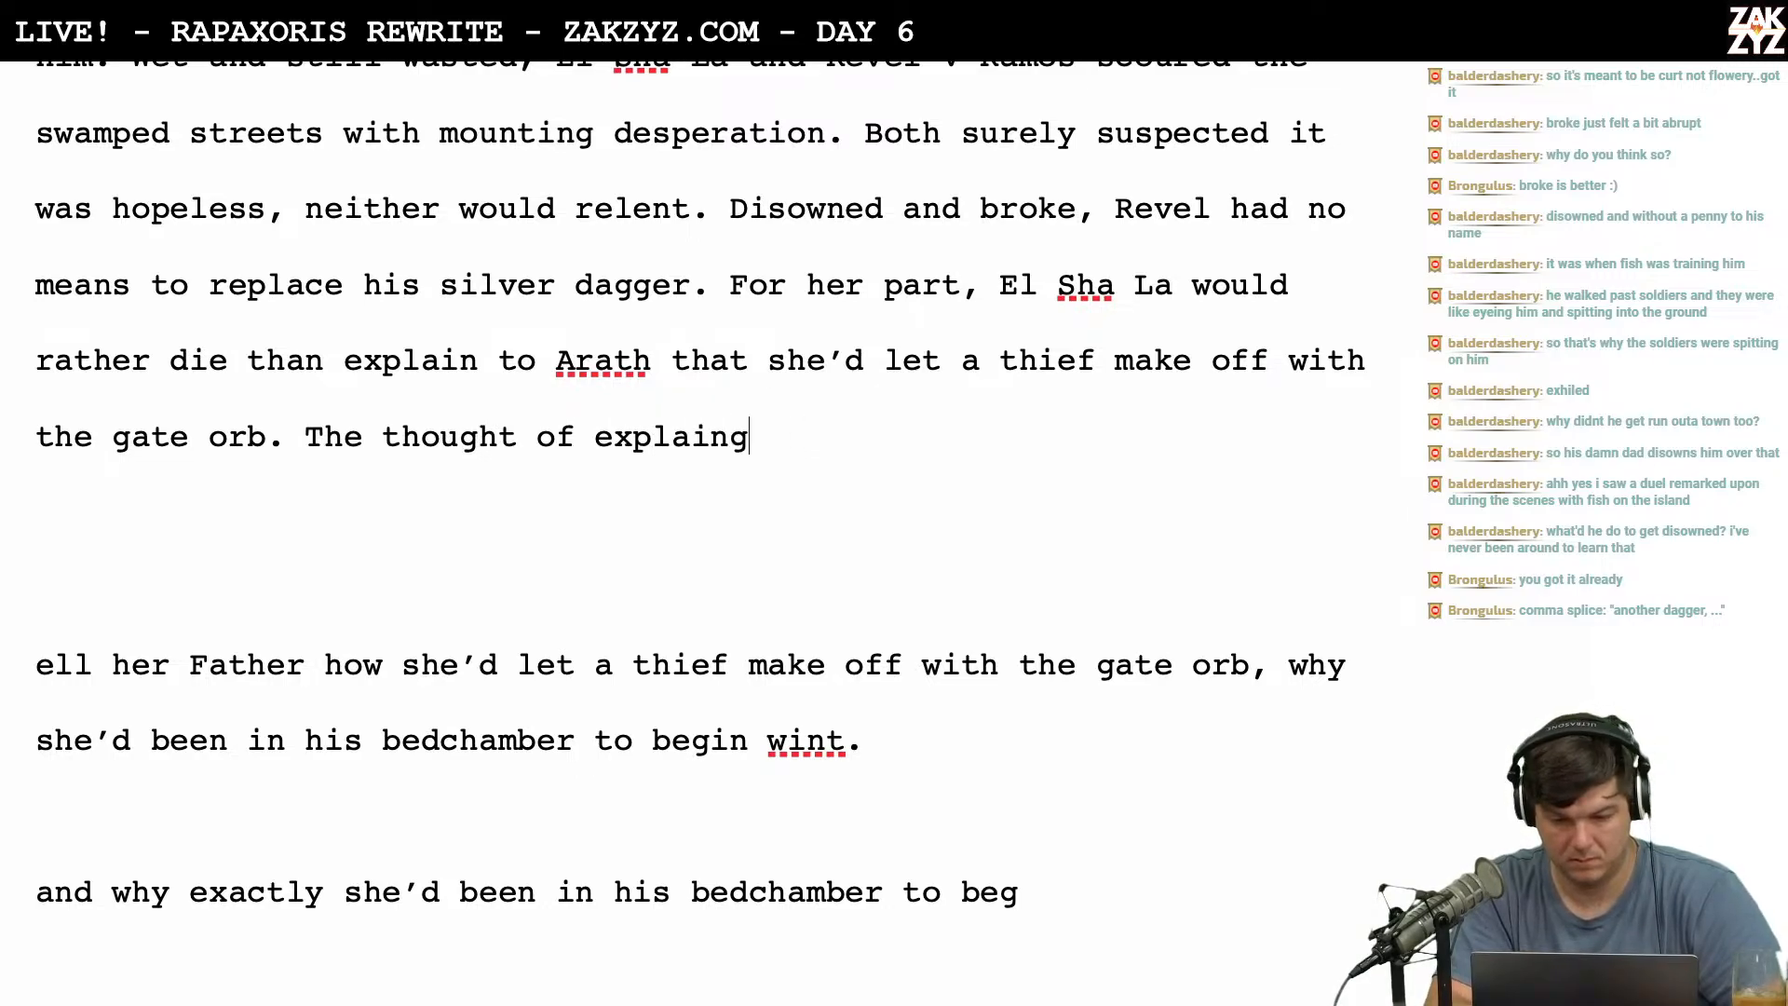
{"action": "key", "text": "BackSpace"}
{"action": "key", "text": "BackSpace"}
{"action": "key", "text": "BackSpace"}
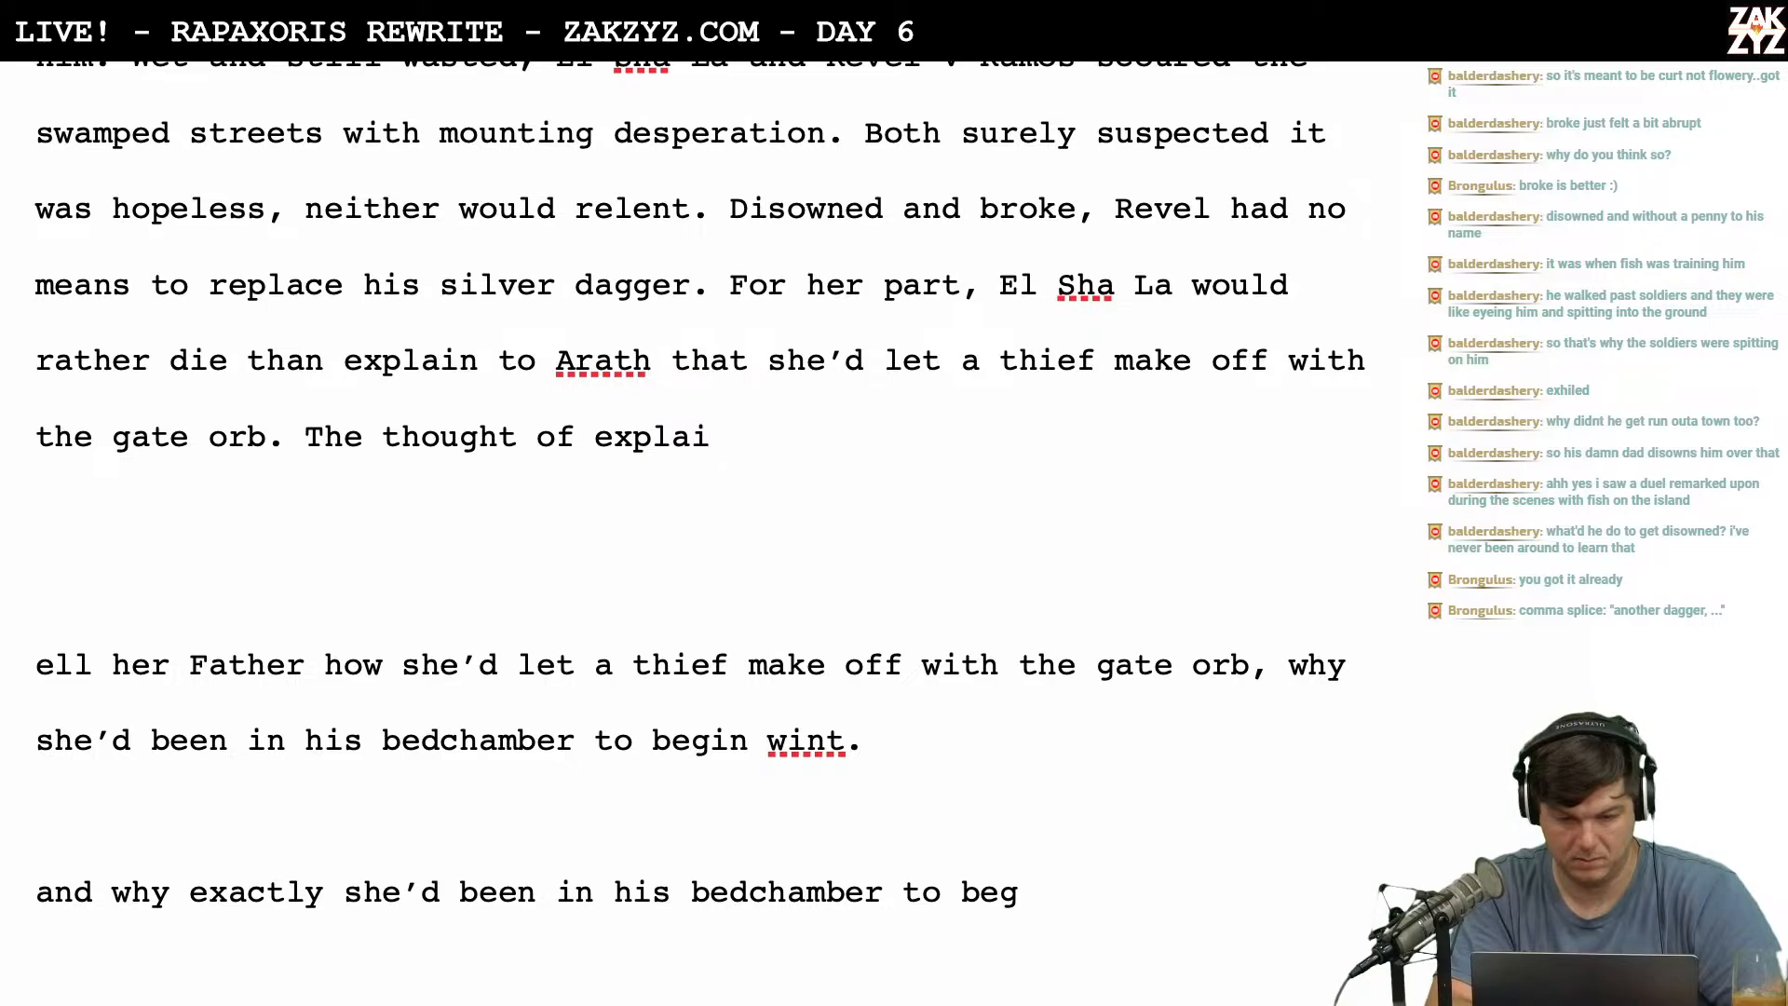
{"action": "key", "text": "BackSpace"}
Break the line before "explain to Arath" and write "tell Arath" after "rather die than".
{"action": "key", "text": "Up"}
{"action": "key", "text": "Left"}
{"action": "key", "text": "Left"}
{"action": "key", "text": "Left"}
{"action": "key", "text": "Left"}
{"action": "key", "text": "Left"}
{"action": "key", "text": "Left"}
{"action": "key", "text": "Left"}
{"action": "key", "text": "Left"}
{"action": "key", "text": "Left"}
{"action": "key", "text": "Left"}
{"action": "key", "text": "Left"}
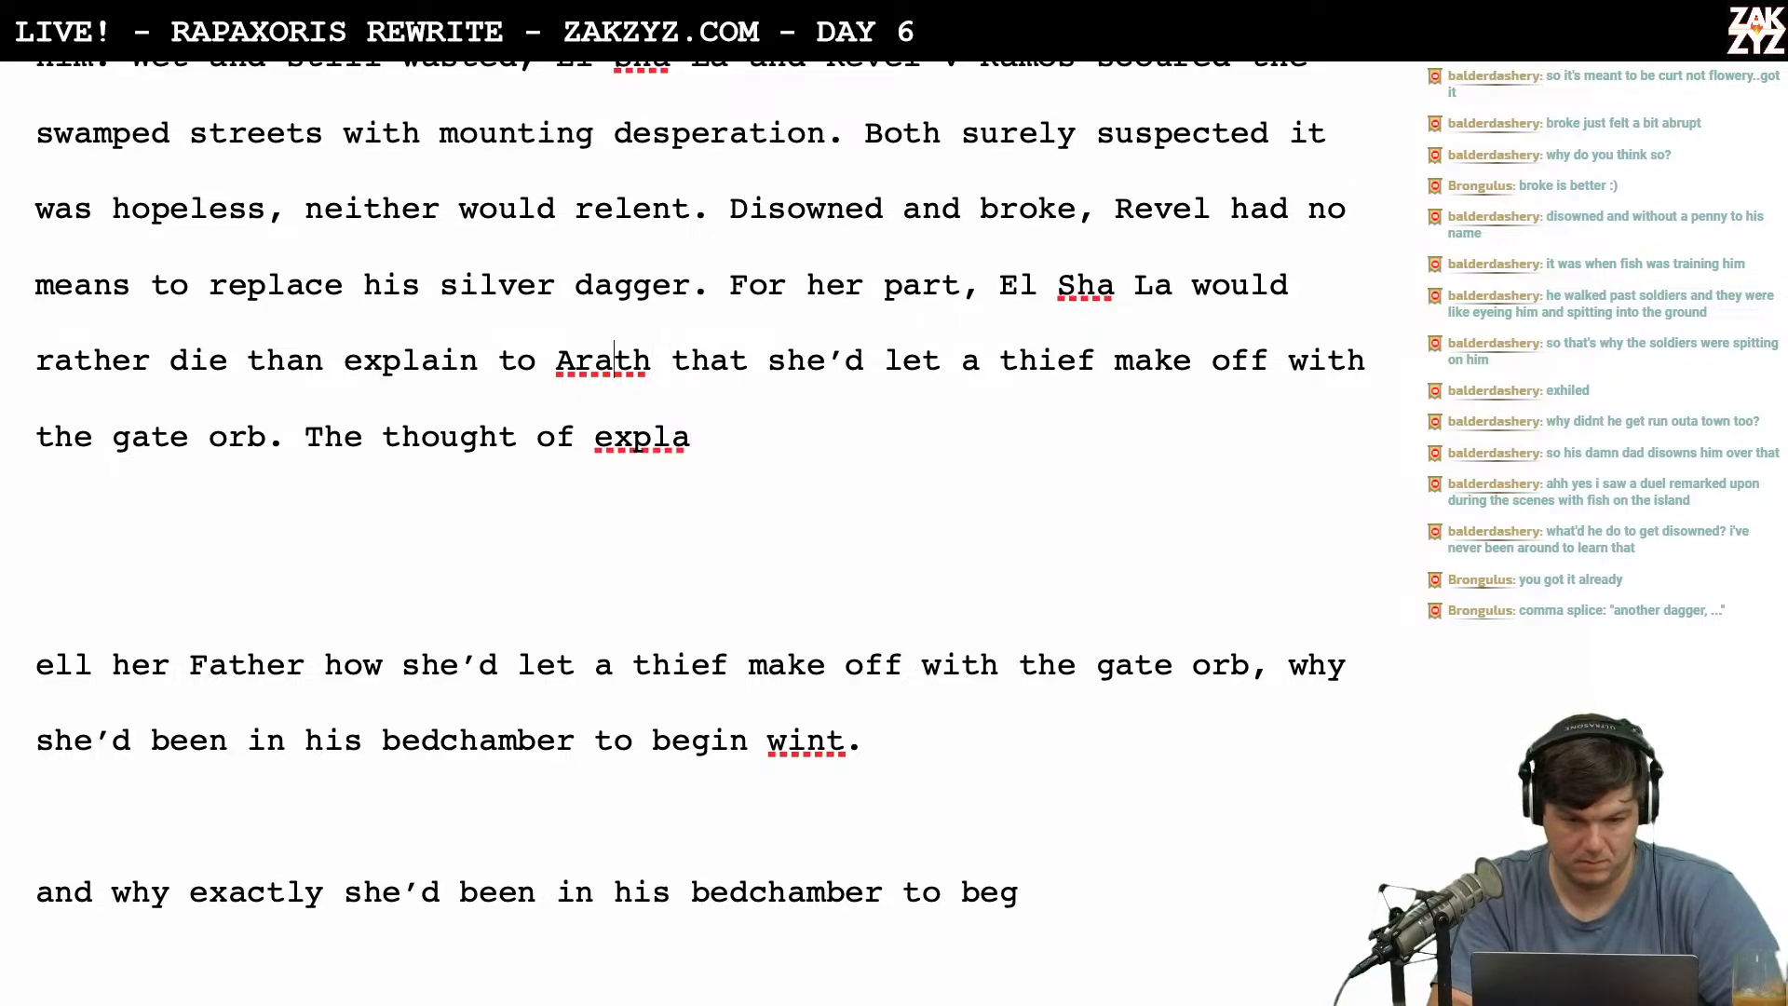
{"action": "key", "text": "Left"}
{"action": "key", "text": "Left"}
{"action": "key", "text": "Left"}
{"action": "key", "text": "Left"}
{"action": "key", "text": "Left"}
{"action": "key", "text": "Left"}
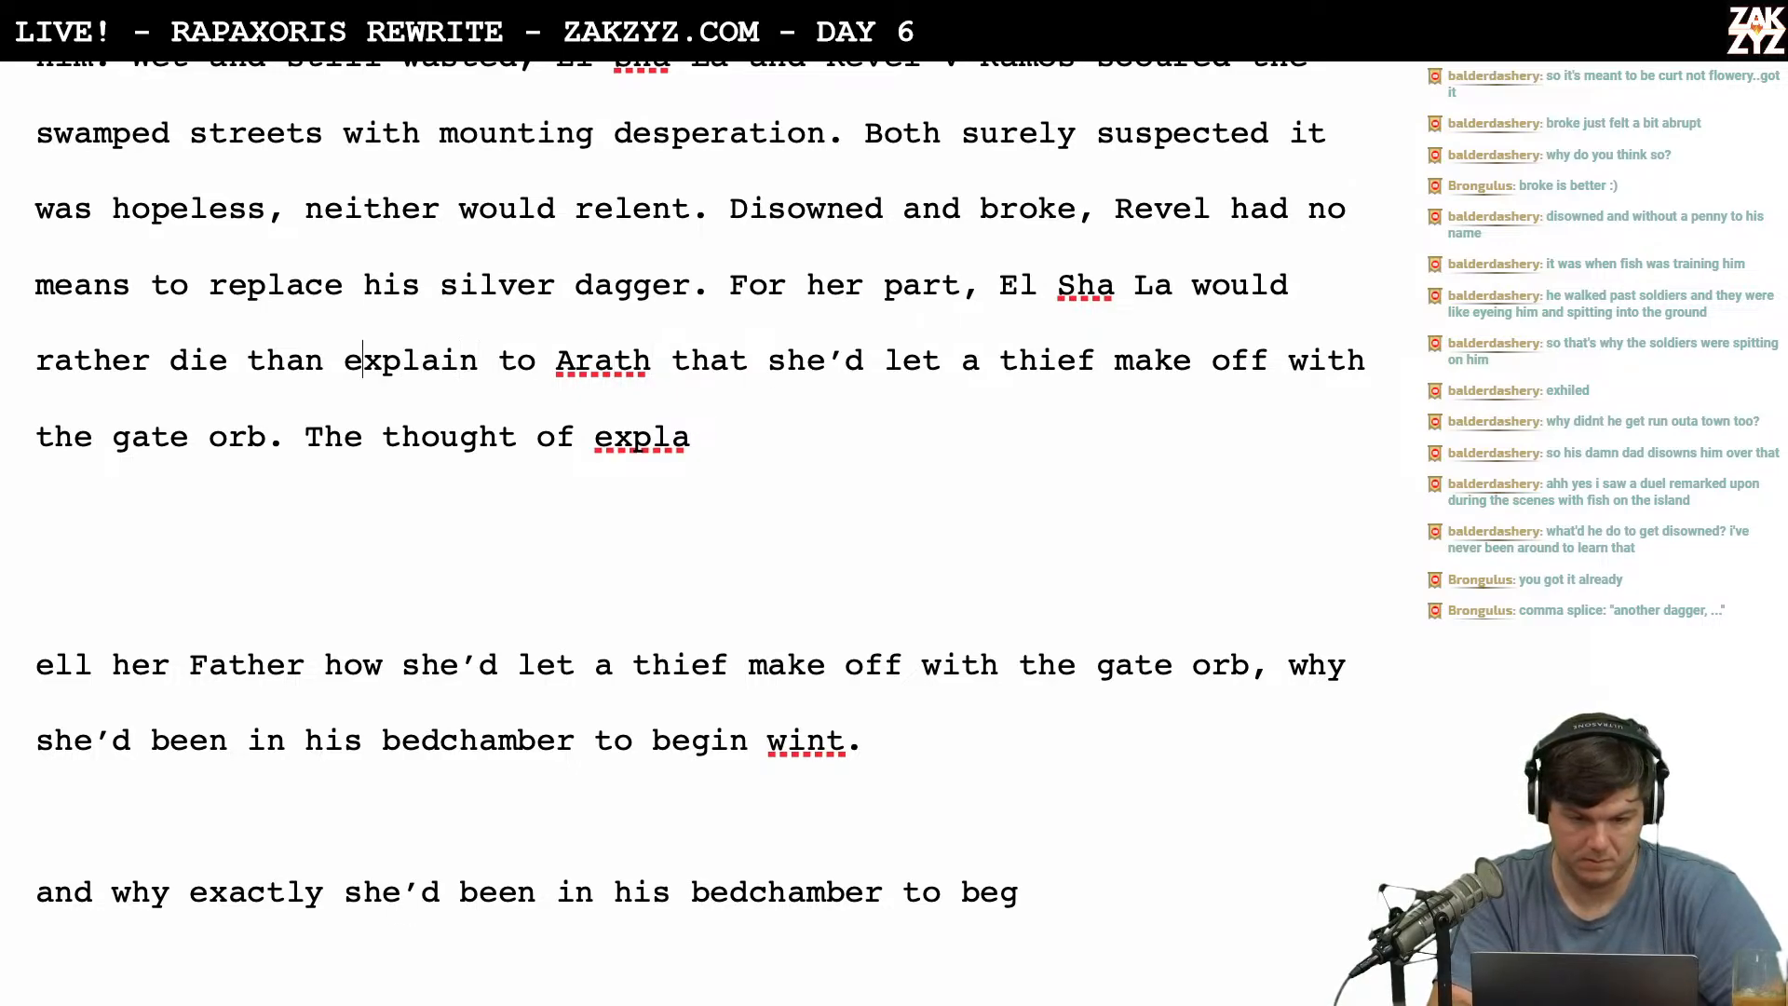
{"action": "key", "text": "Return"}
{"action": "key", "text": "Left"}
{"action": "type", "text": "tell AR"}
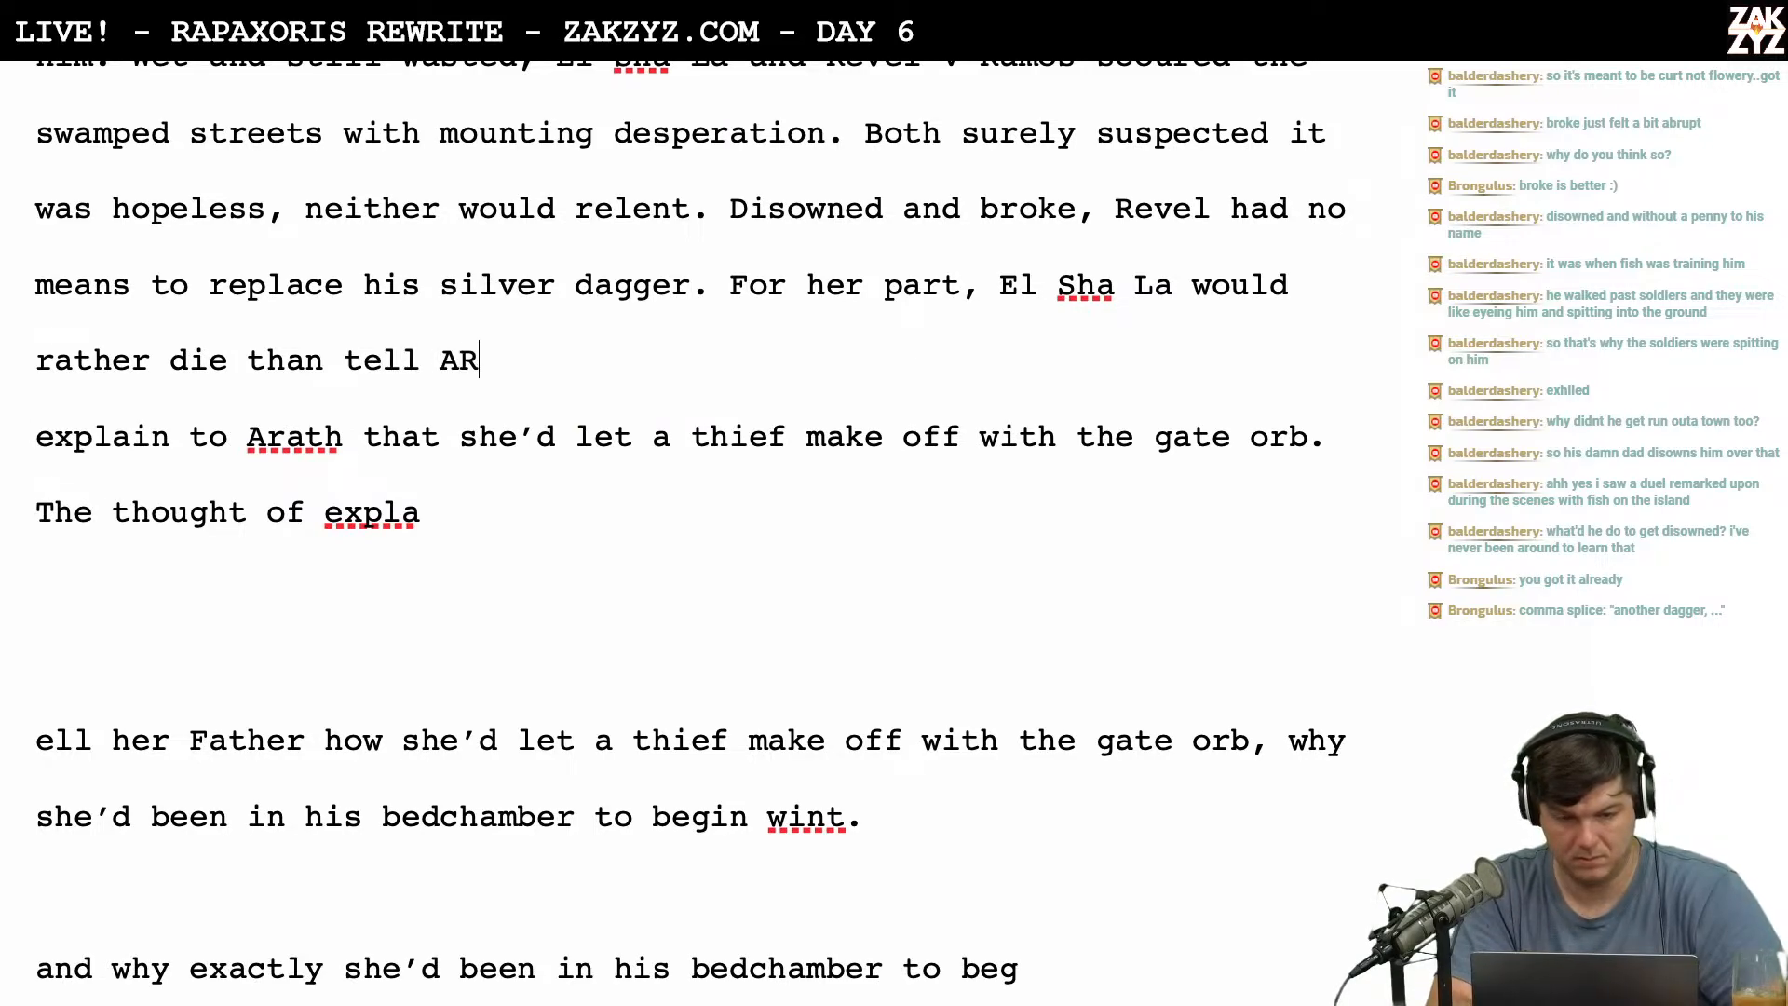
{"action": "key", "text": "BackSpace"}
{"action": "type", "text": "rath "}
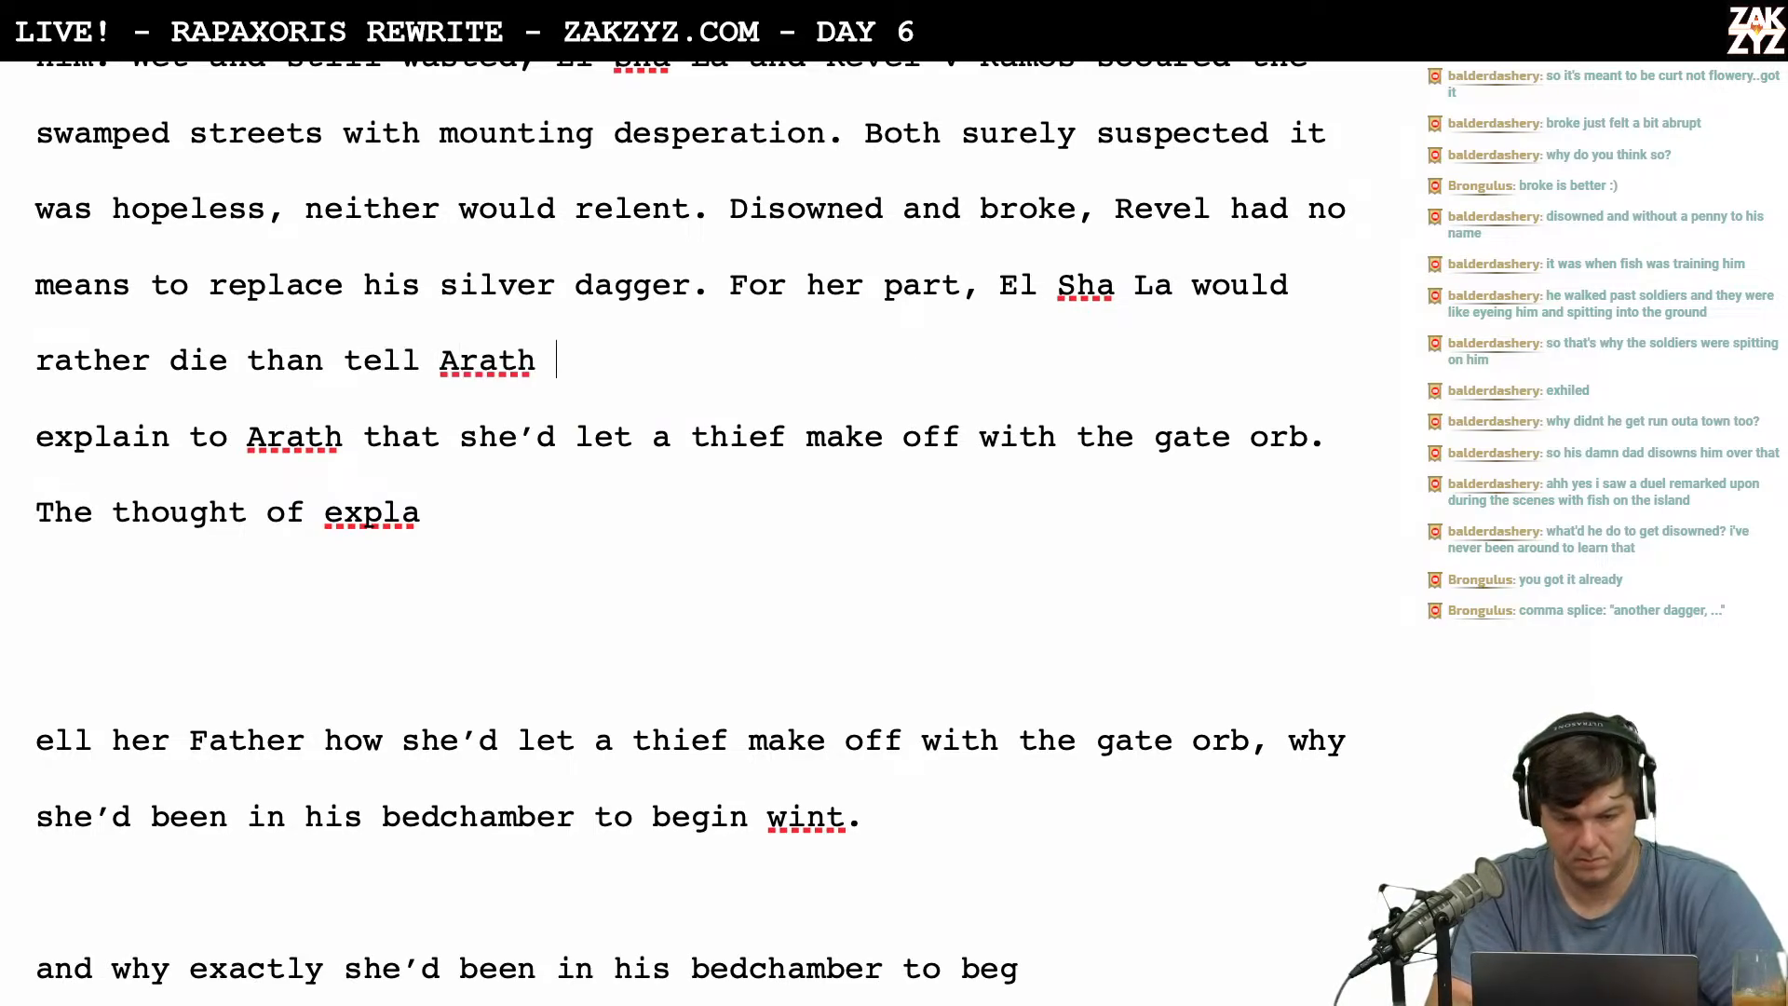
Extend the sentence after "tell Arath" with "she'd allowed a thief to make".
{"action": "type", "text": "she'd allowded"}
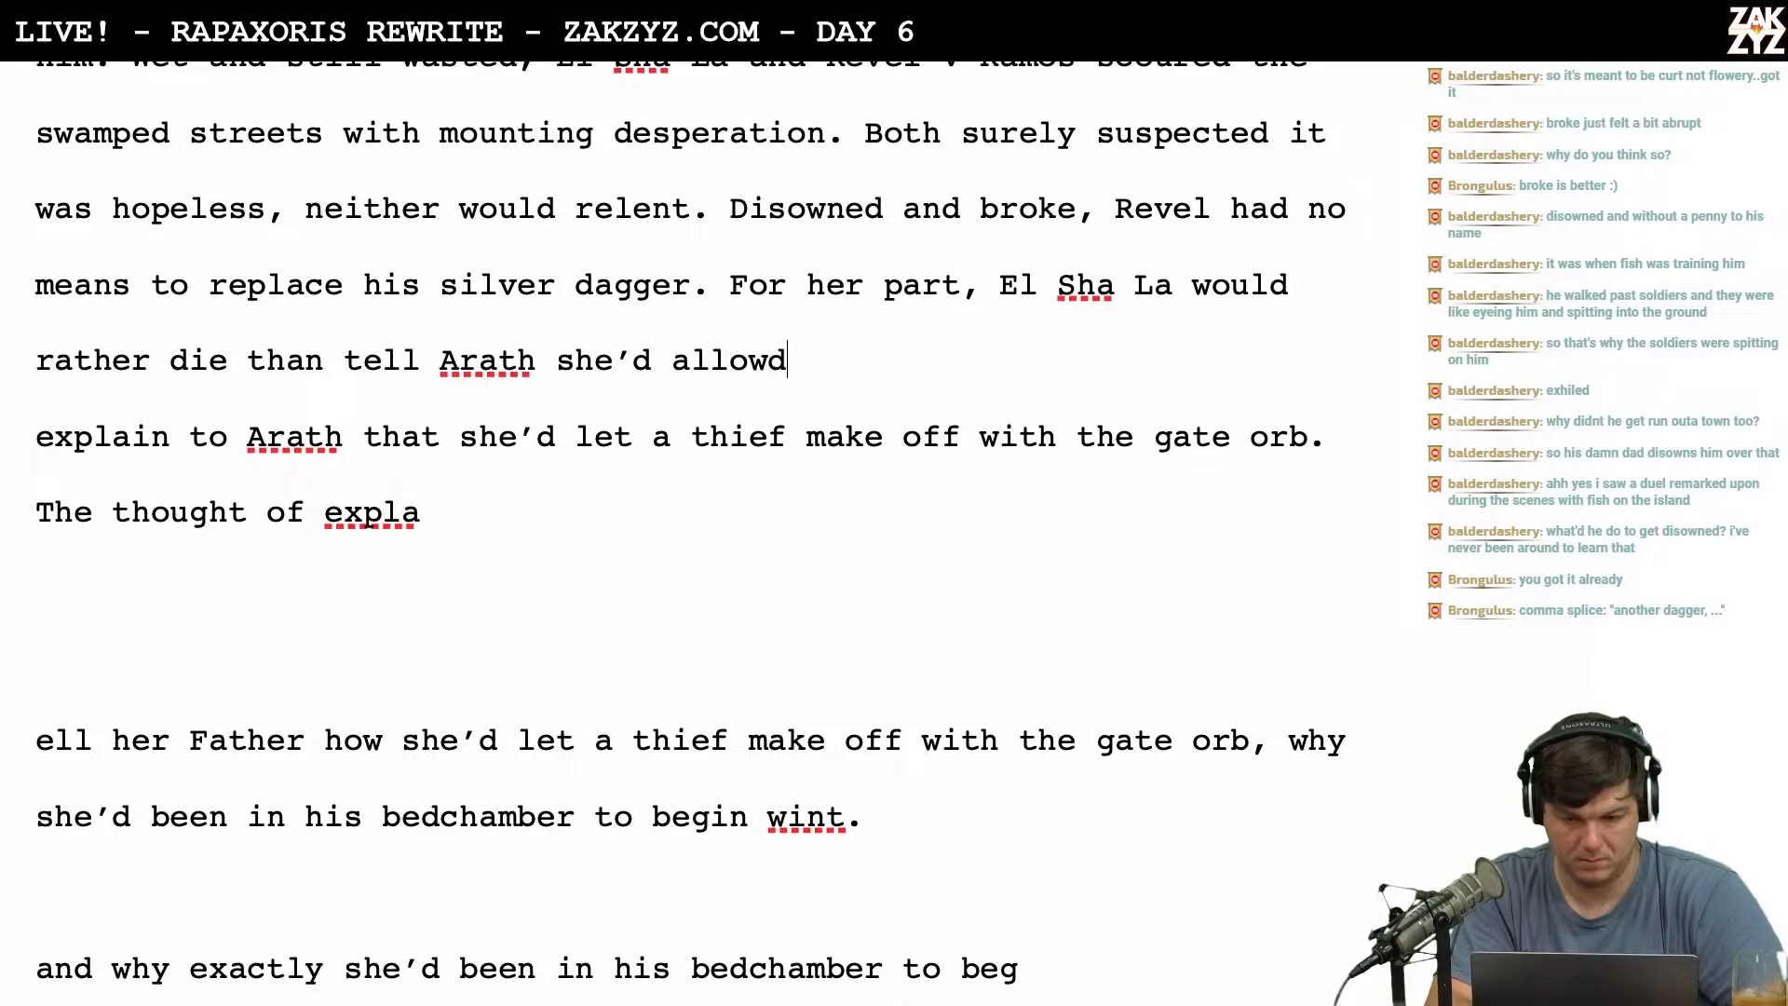
{"action": "key", "text": "BackSpace"}
{"action": "key", "text": "BackSpace"}
{"action": "key", "text": "BackSpace"}
{"action": "type", "text": "ed a thief r"}
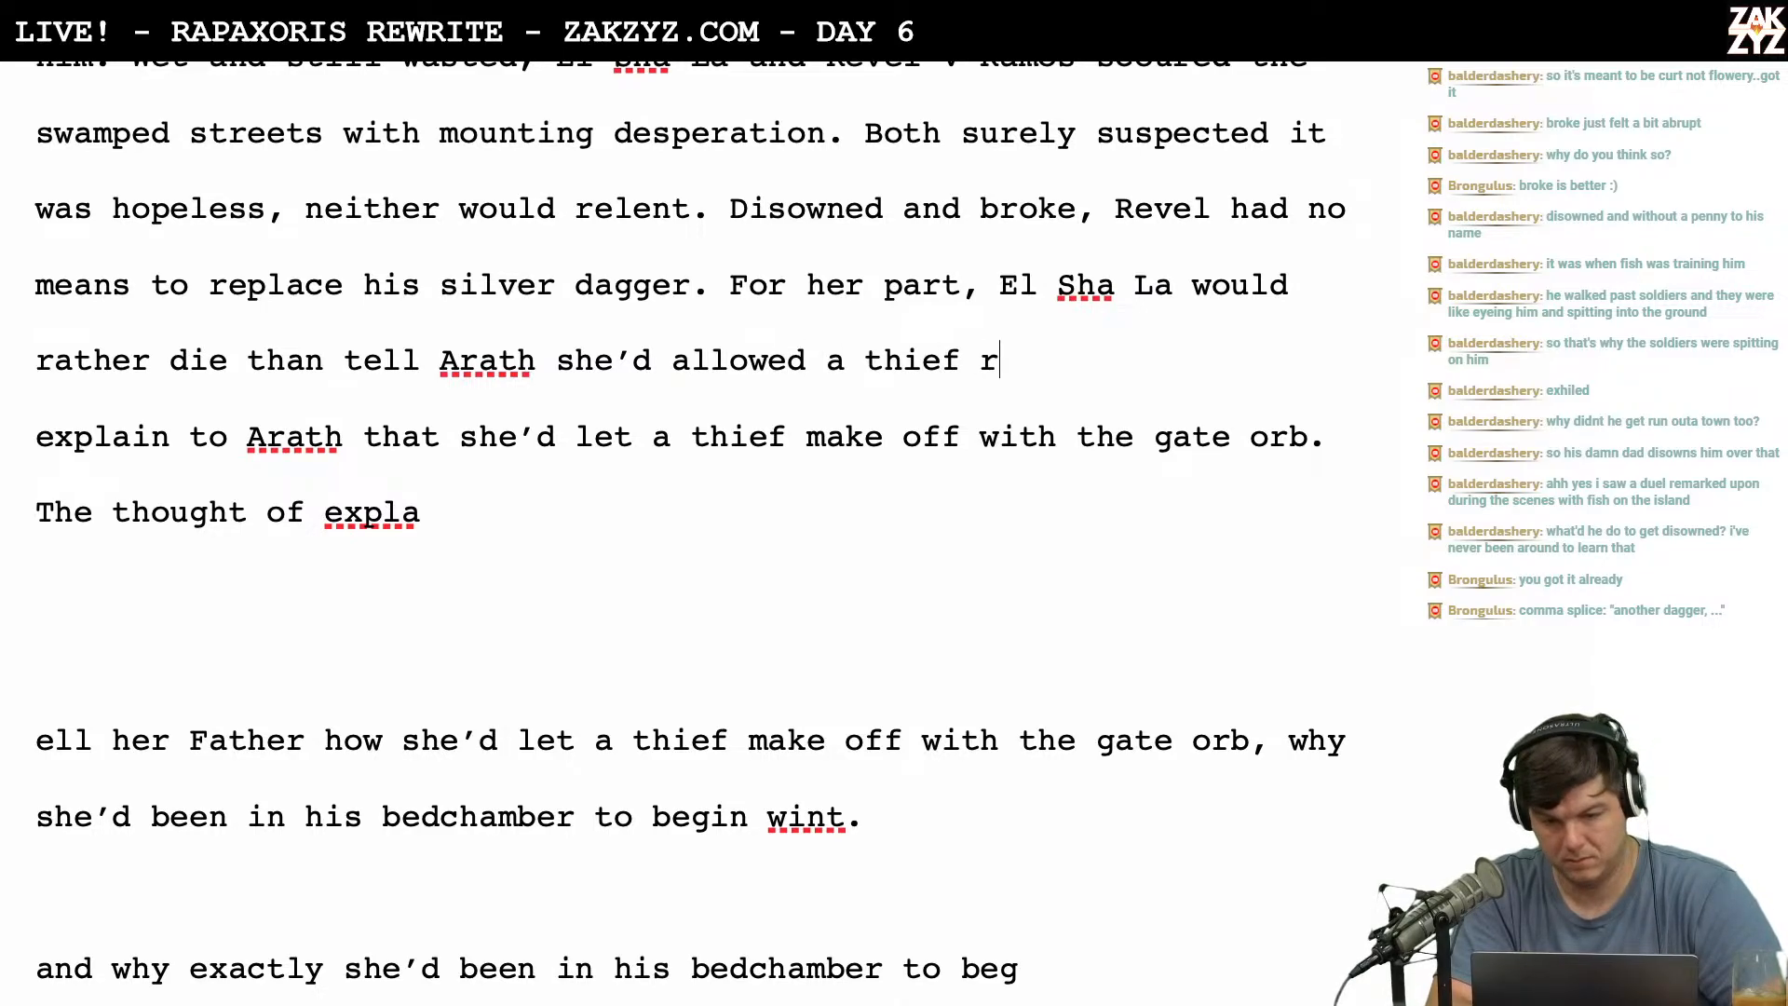
{"action": "key", "text": "BackSpace"}
{"action": "type", "text": "to make "}
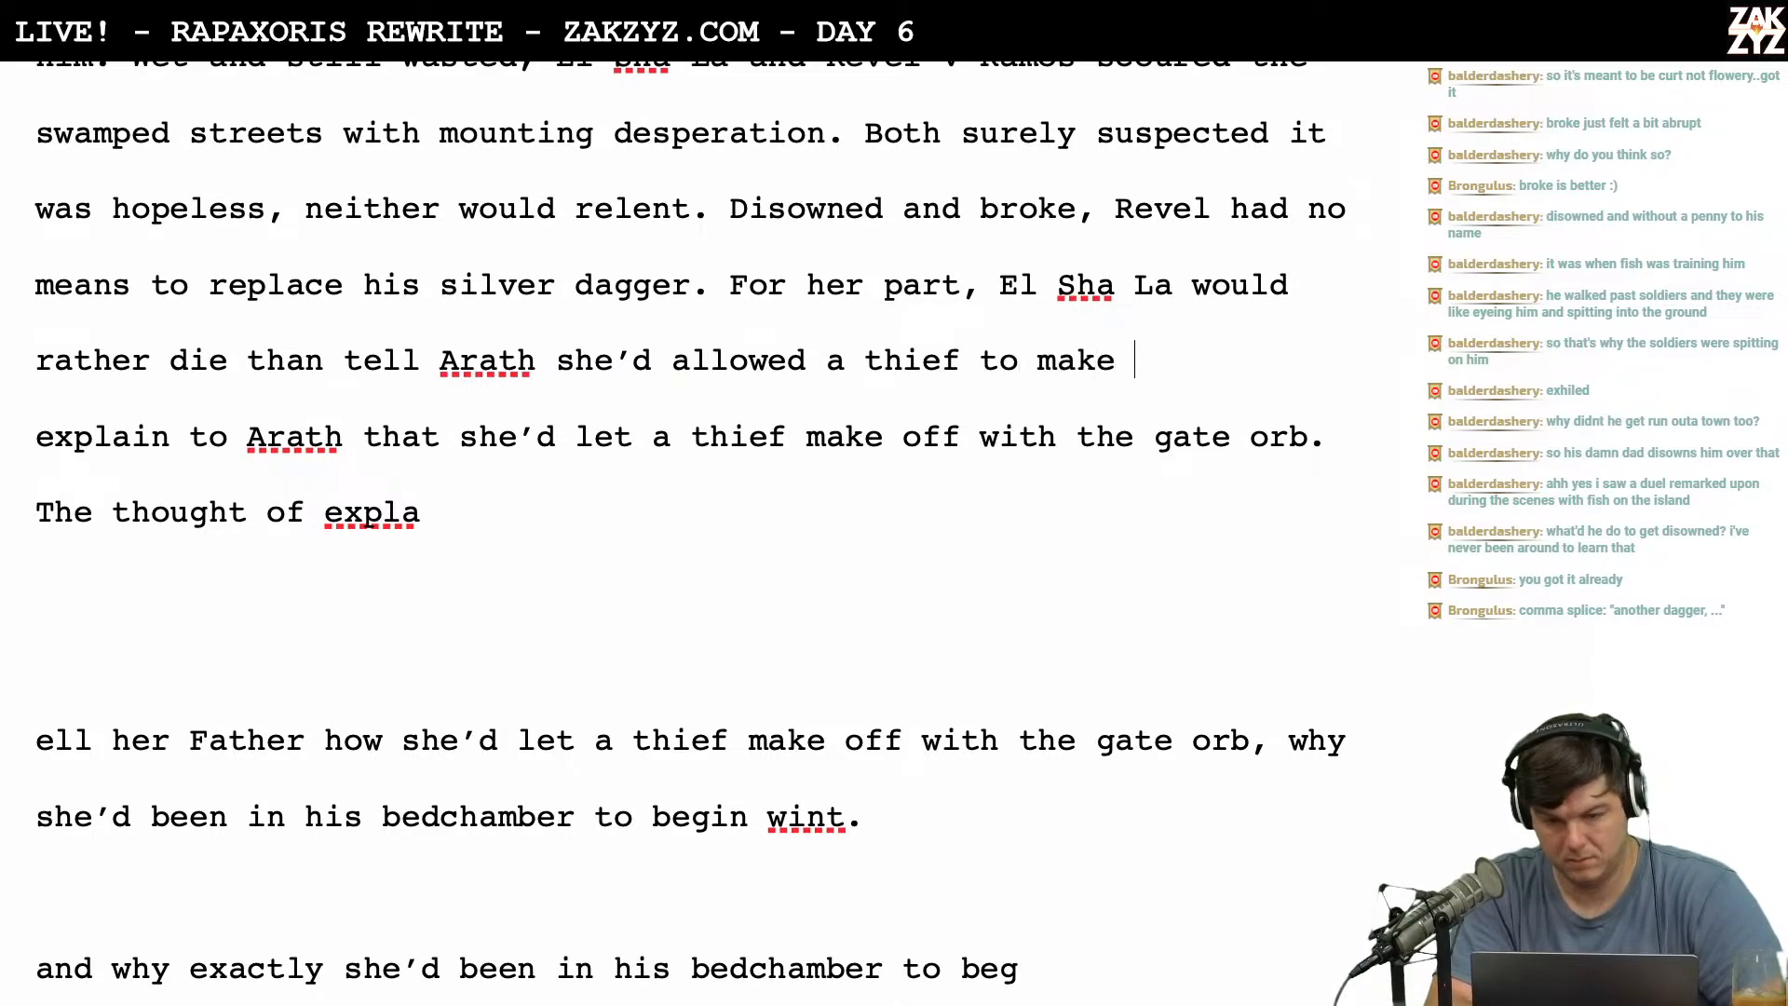
Finish the sentence with "off with the Gate Orb." and separate it from the old wording with a blank line.
{"action": "type", "text": "off with the Gate o"}
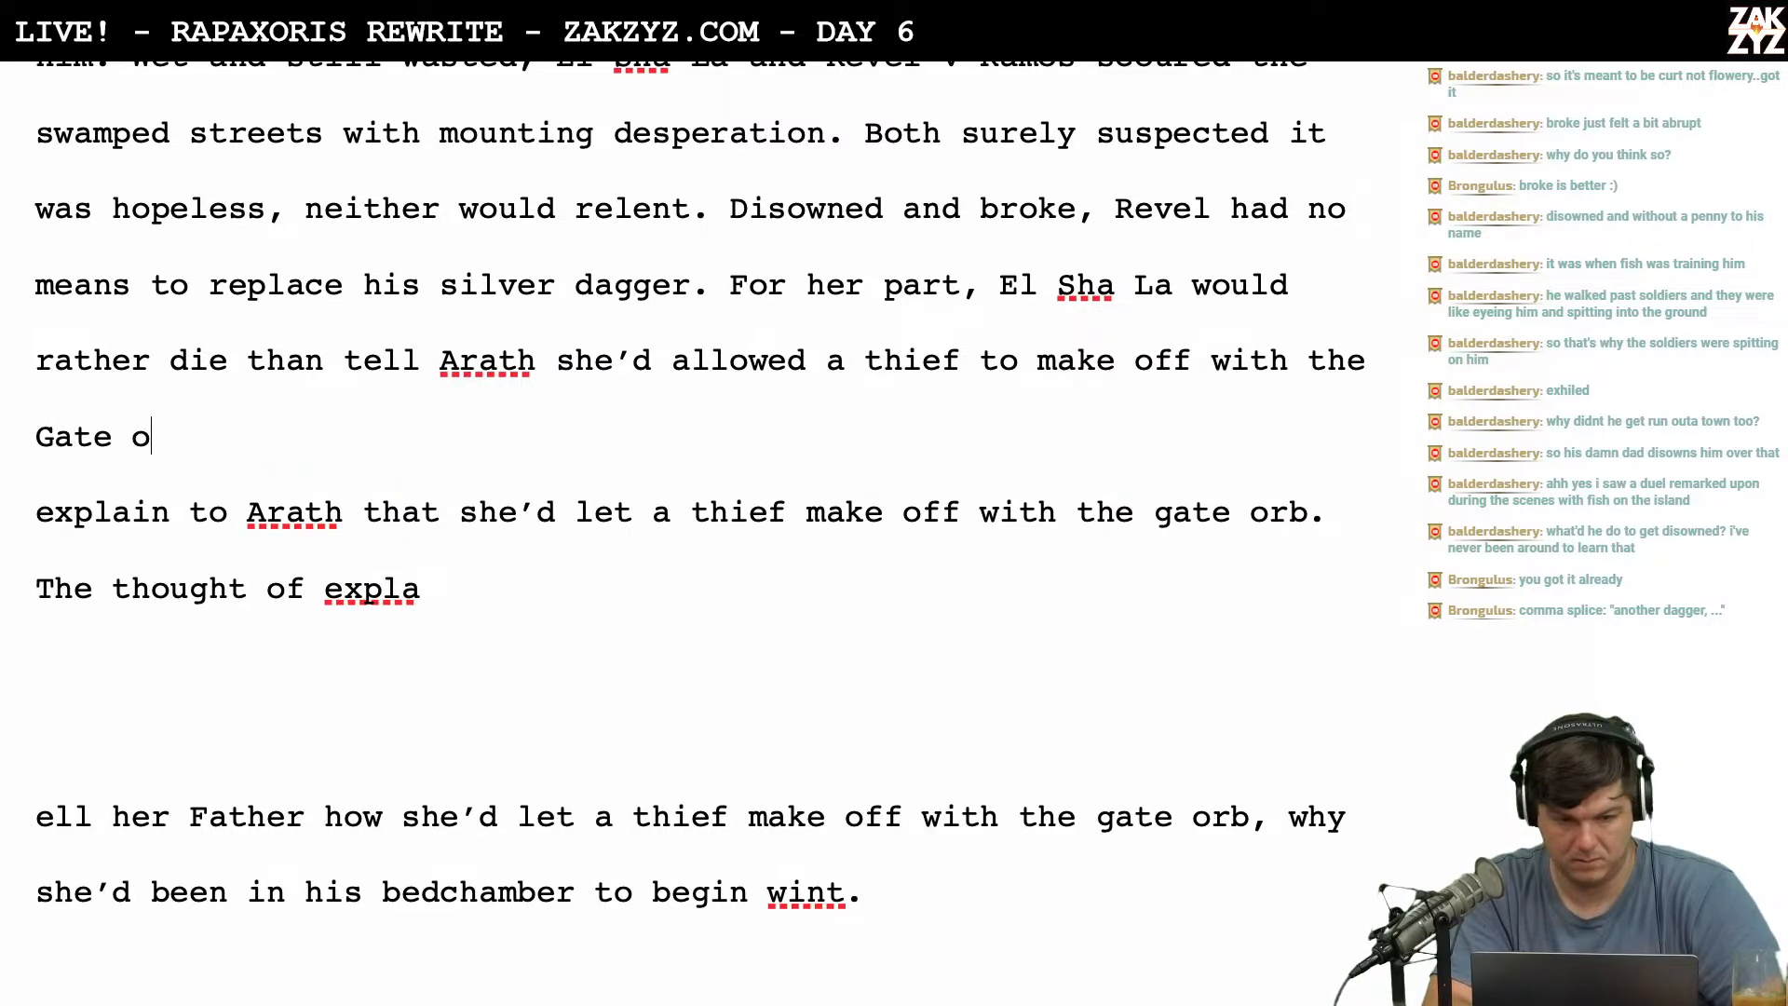
{"action": "key", "text": "BackSpace"}
{"action": "type", "text": "Orb."}
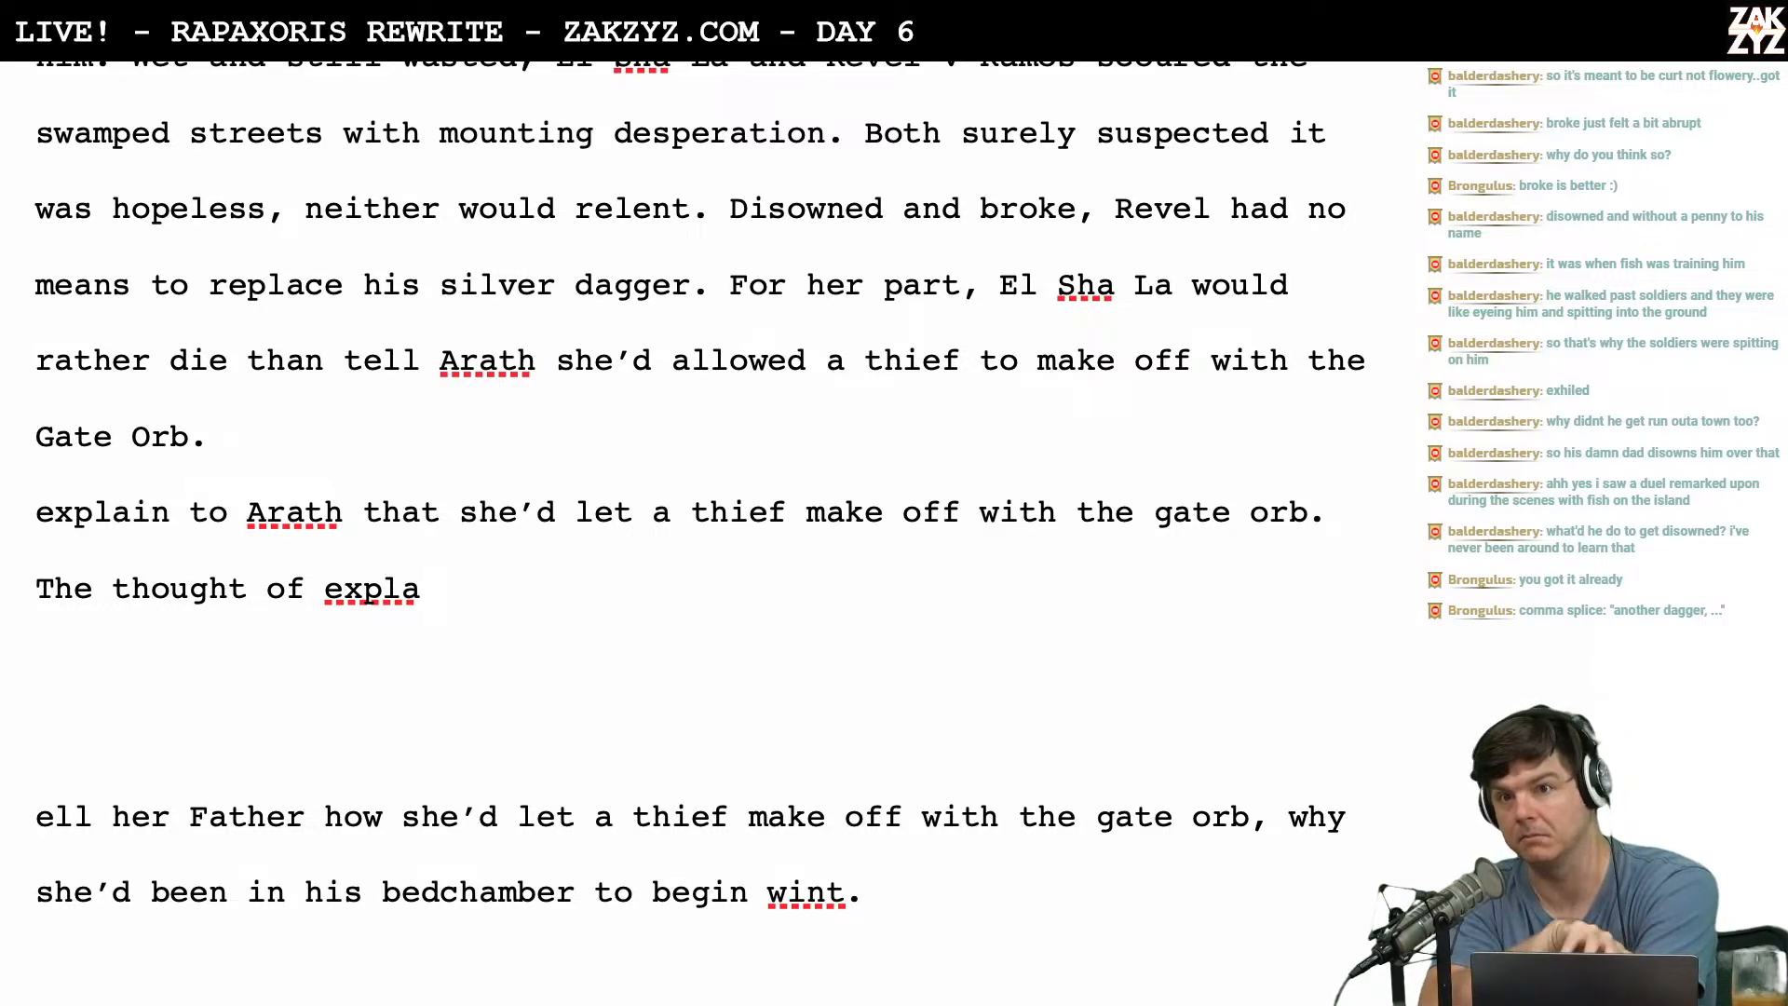
{"action": "scroll", "coordinate": [700, 486], "scroll_direction": "down", "scroll_amount": 1}
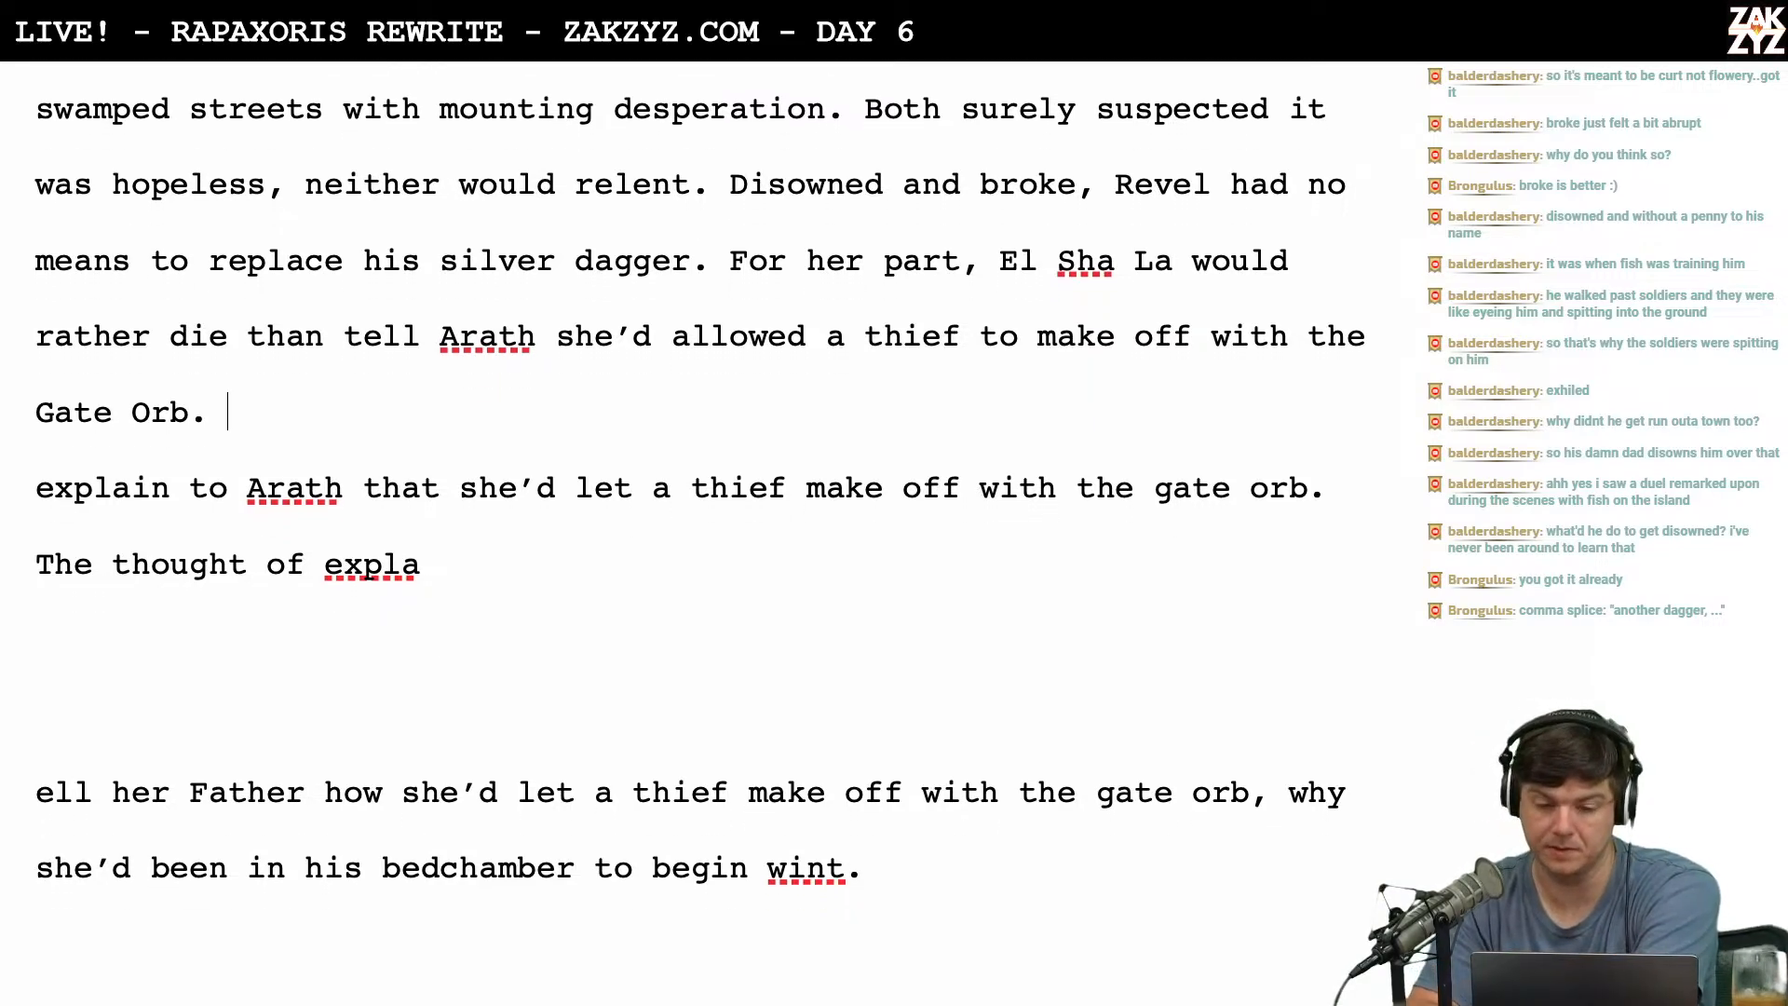
{"action": "key", "text": "Return"}
{"action": "key", "text": "Left"}
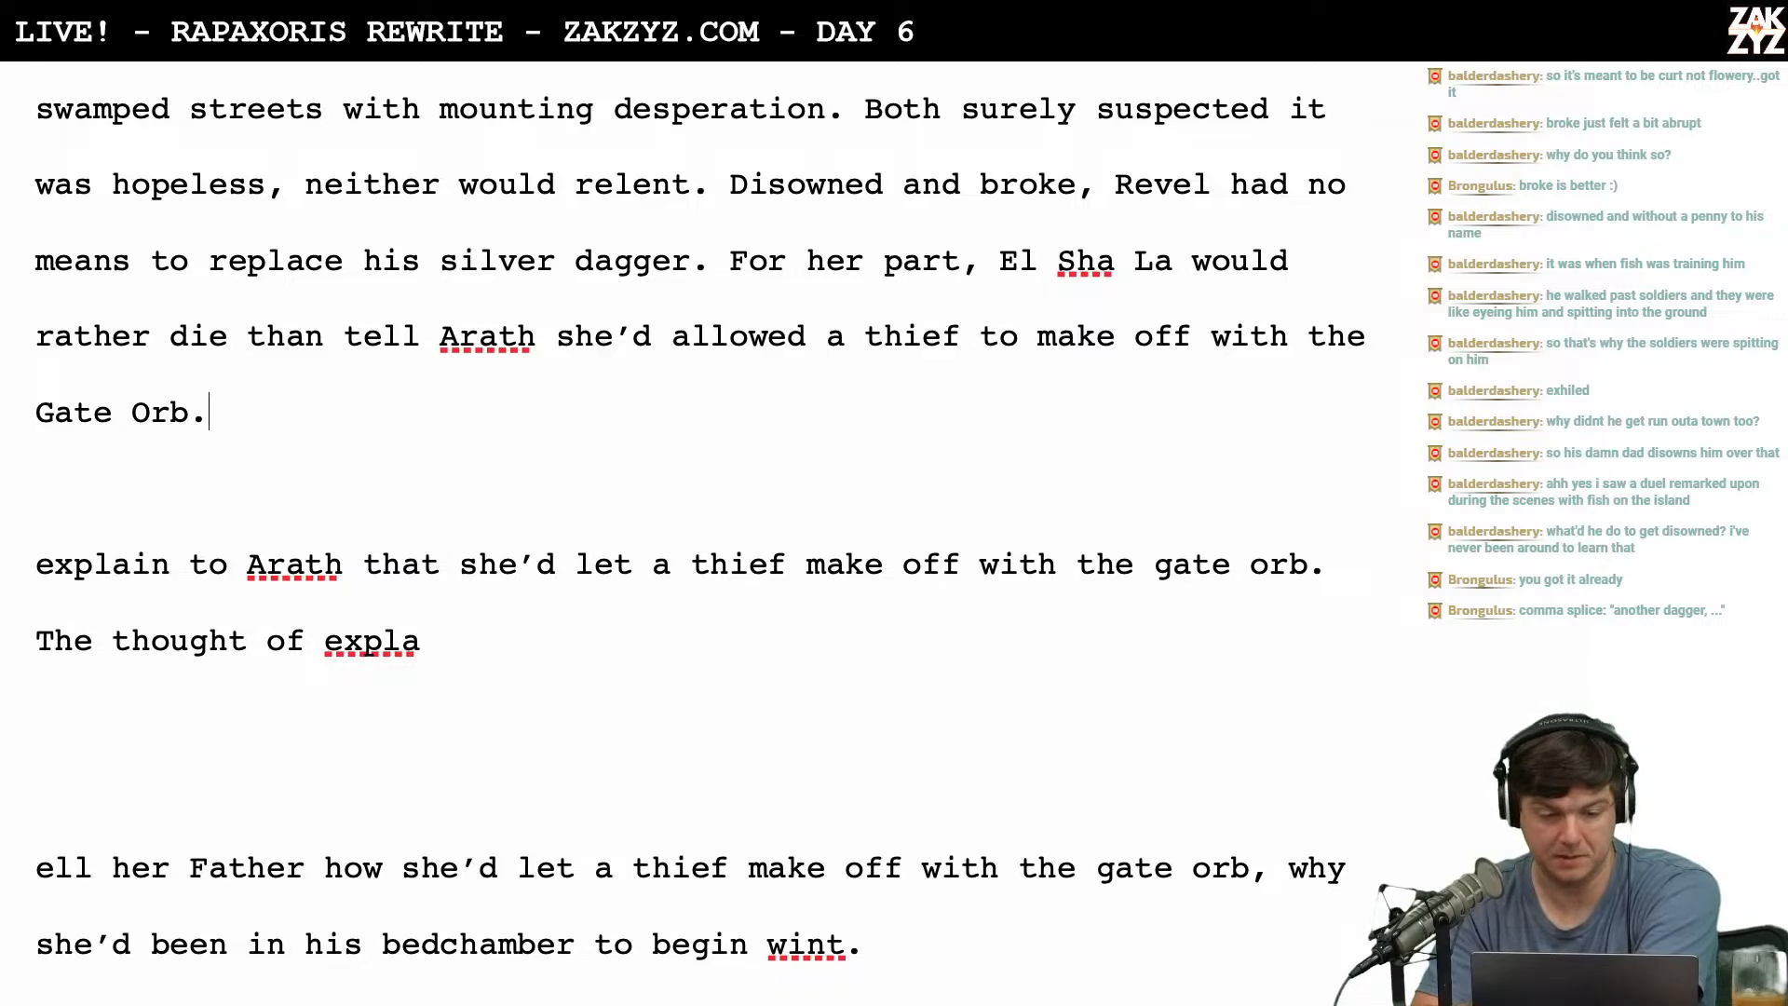
Break the line before "than tell Arath" and start a new wording after "rather die" with "than admit".
{"action": "key", "text": "Up"}
{"action": "key", "text": "Right"}
{"action": "key", "text": "Right"}
{"action": "scroll", "coordinate": [700, 486], "scroll_direction": "down", "scroll_amount": 1}
{"action": "scroll", "coordinate": [700, 486], "scroll_direction": "up", "scroll_amount": 1}
{"action": "scroll", "coordinate": [480, 282], "scroll_direction": "up", "scroll_amount": 2}
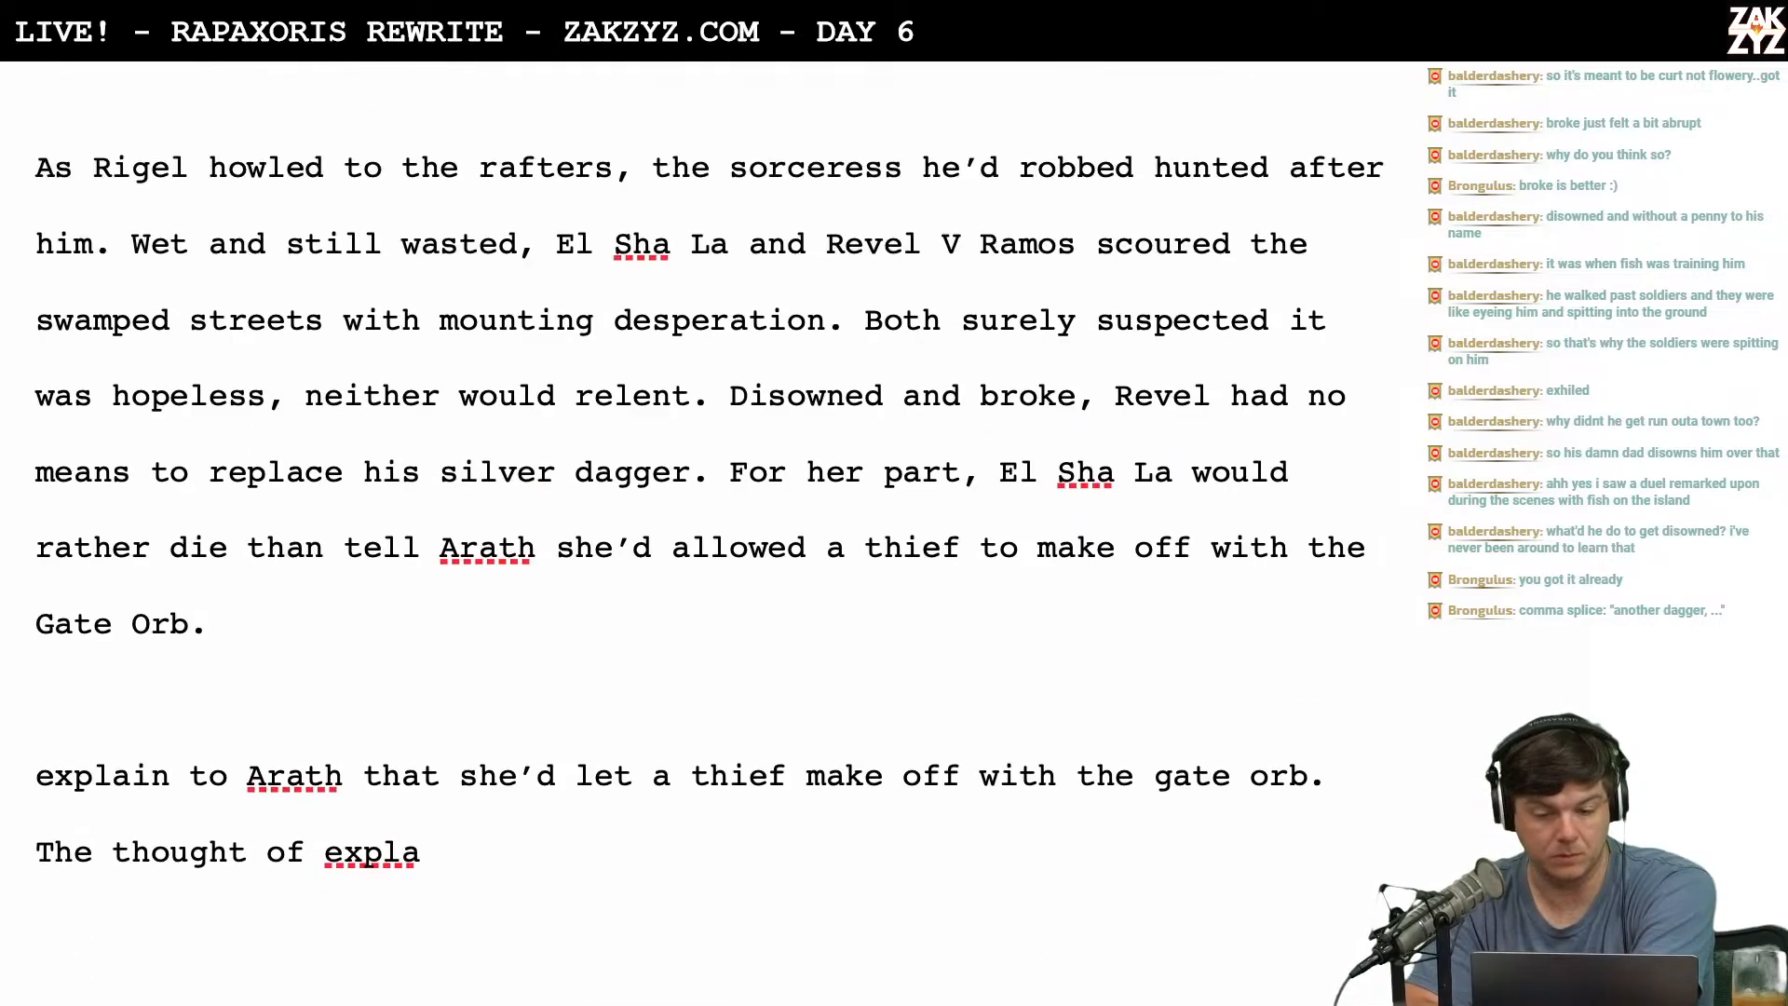
{"action": "scroll", "coordinate": [481, 283], "scroll_direction": "down", "scroll_amount": 1}
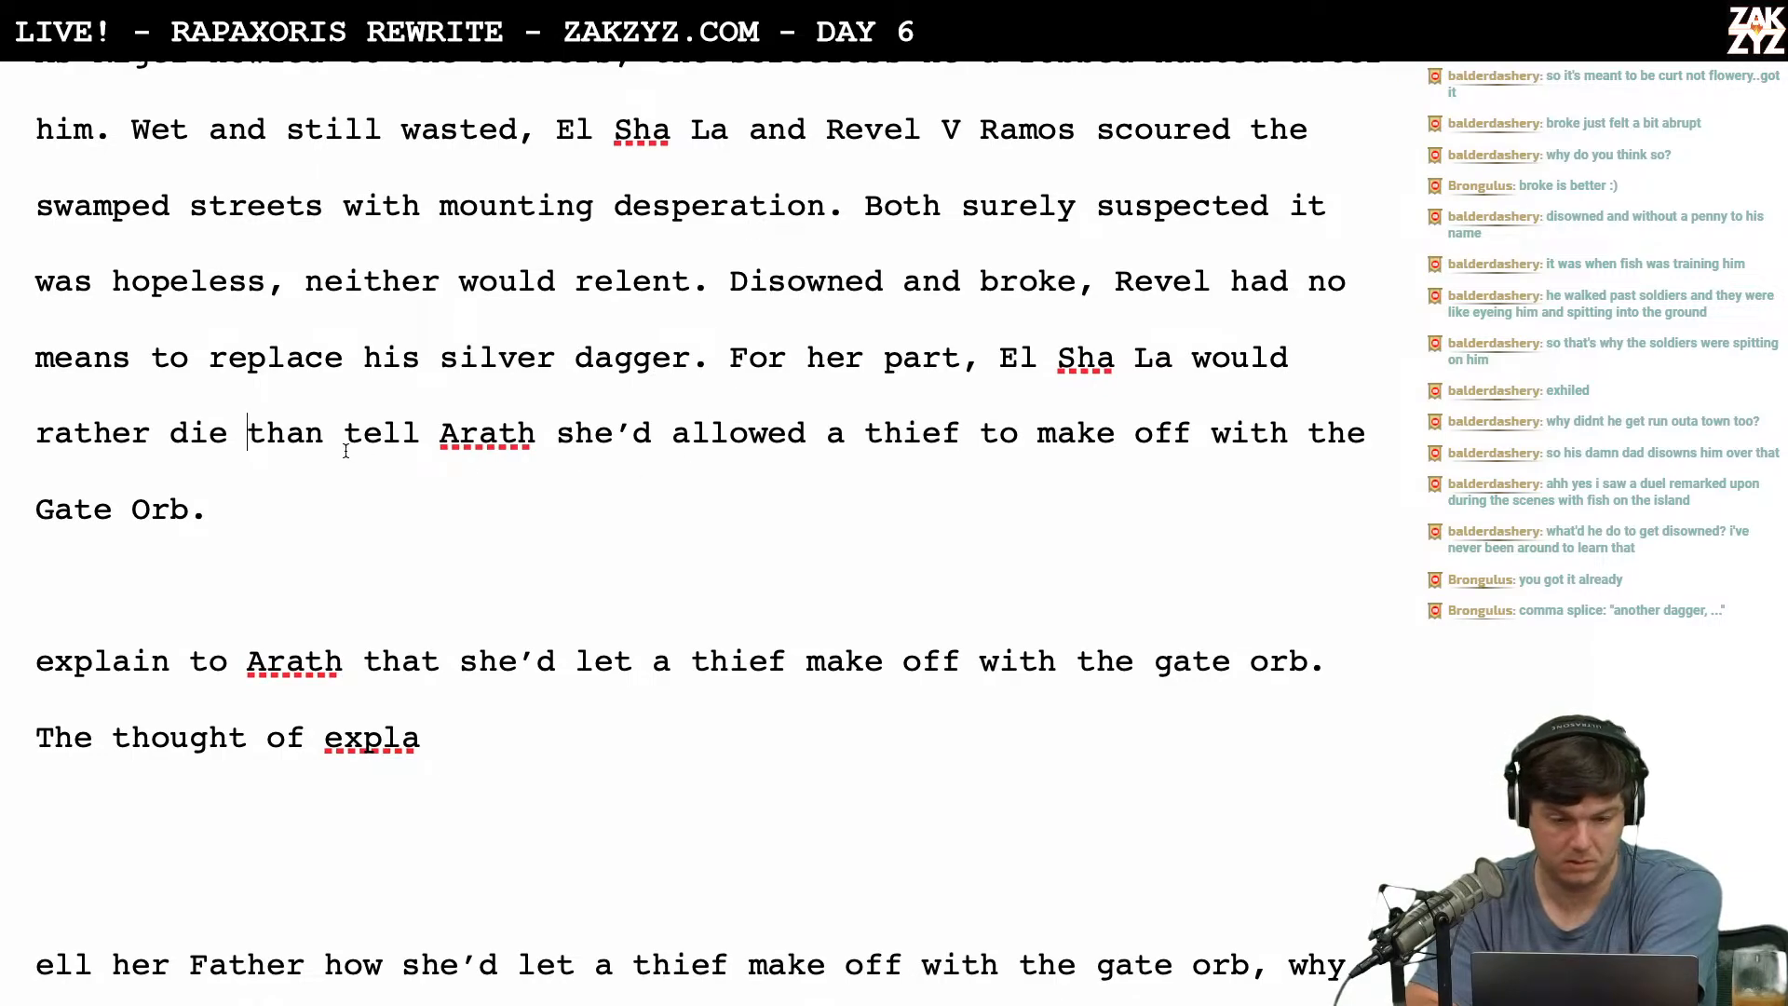
{"action": "key", "text": "Return"}
{"action": "type", "text": "than admi"}
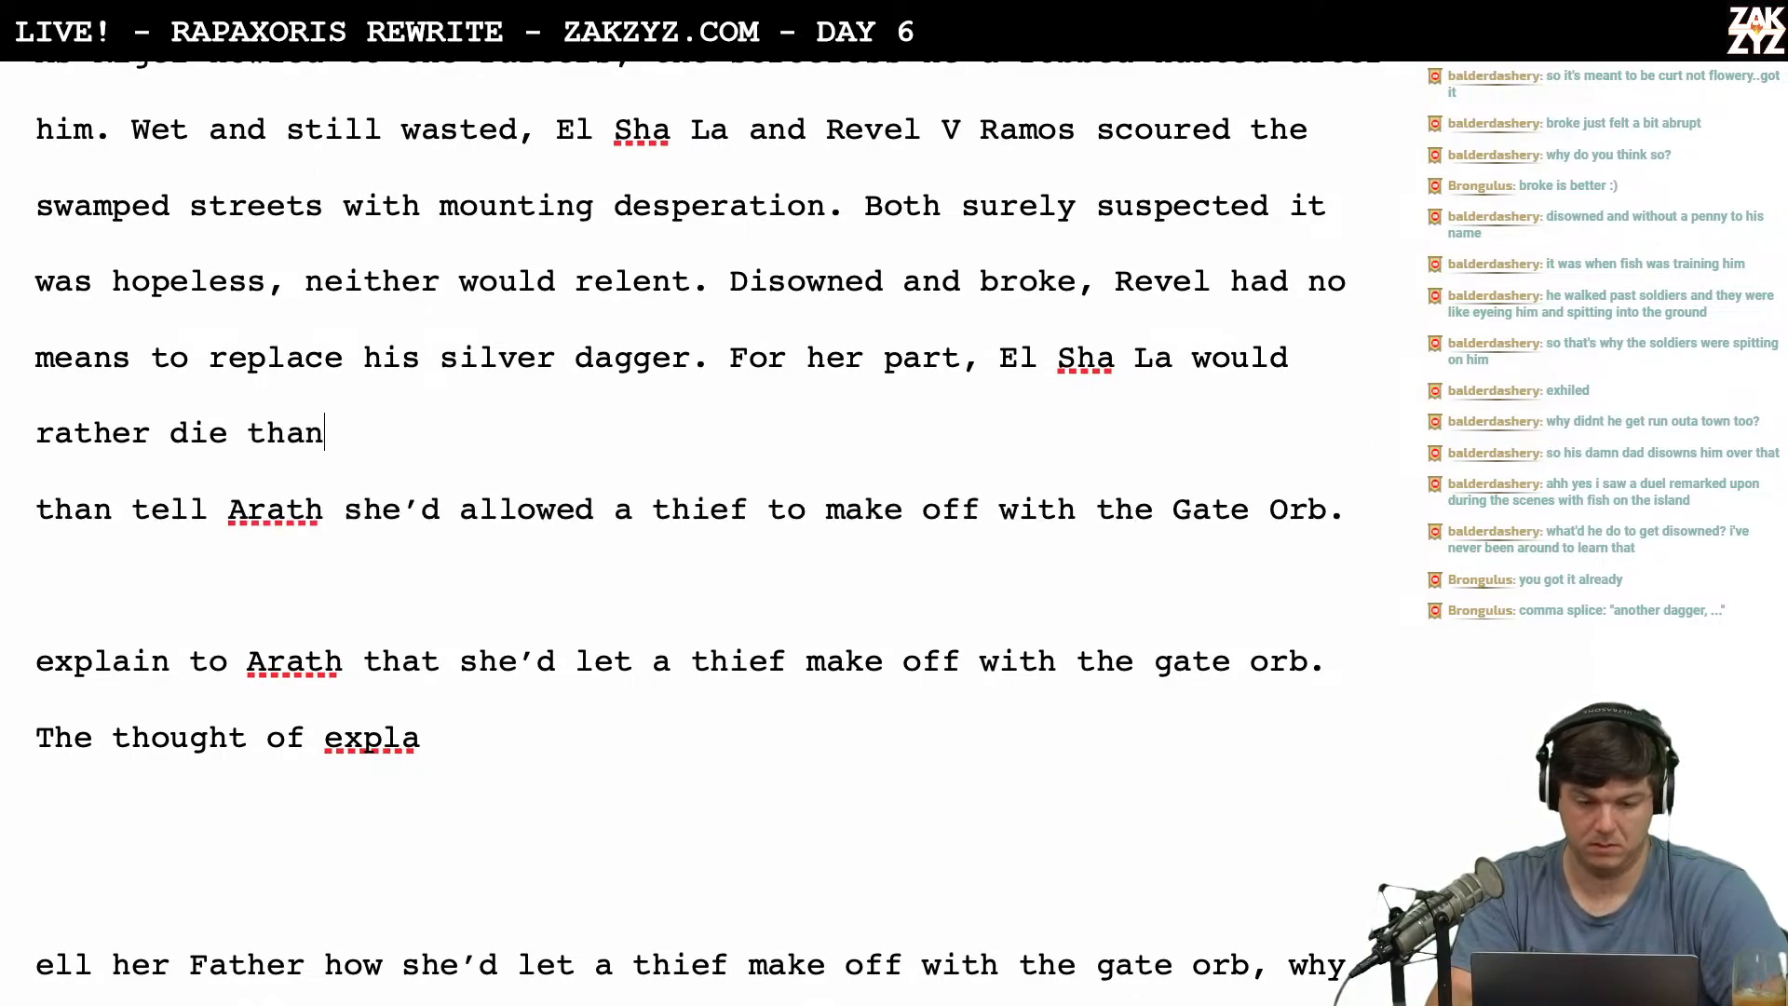
Complete the reworded sentence after "than admit" with "she'd allowed a thief to make off with the Gate Orb.".
{"action": "type", "text": "e'd allowed a t"}
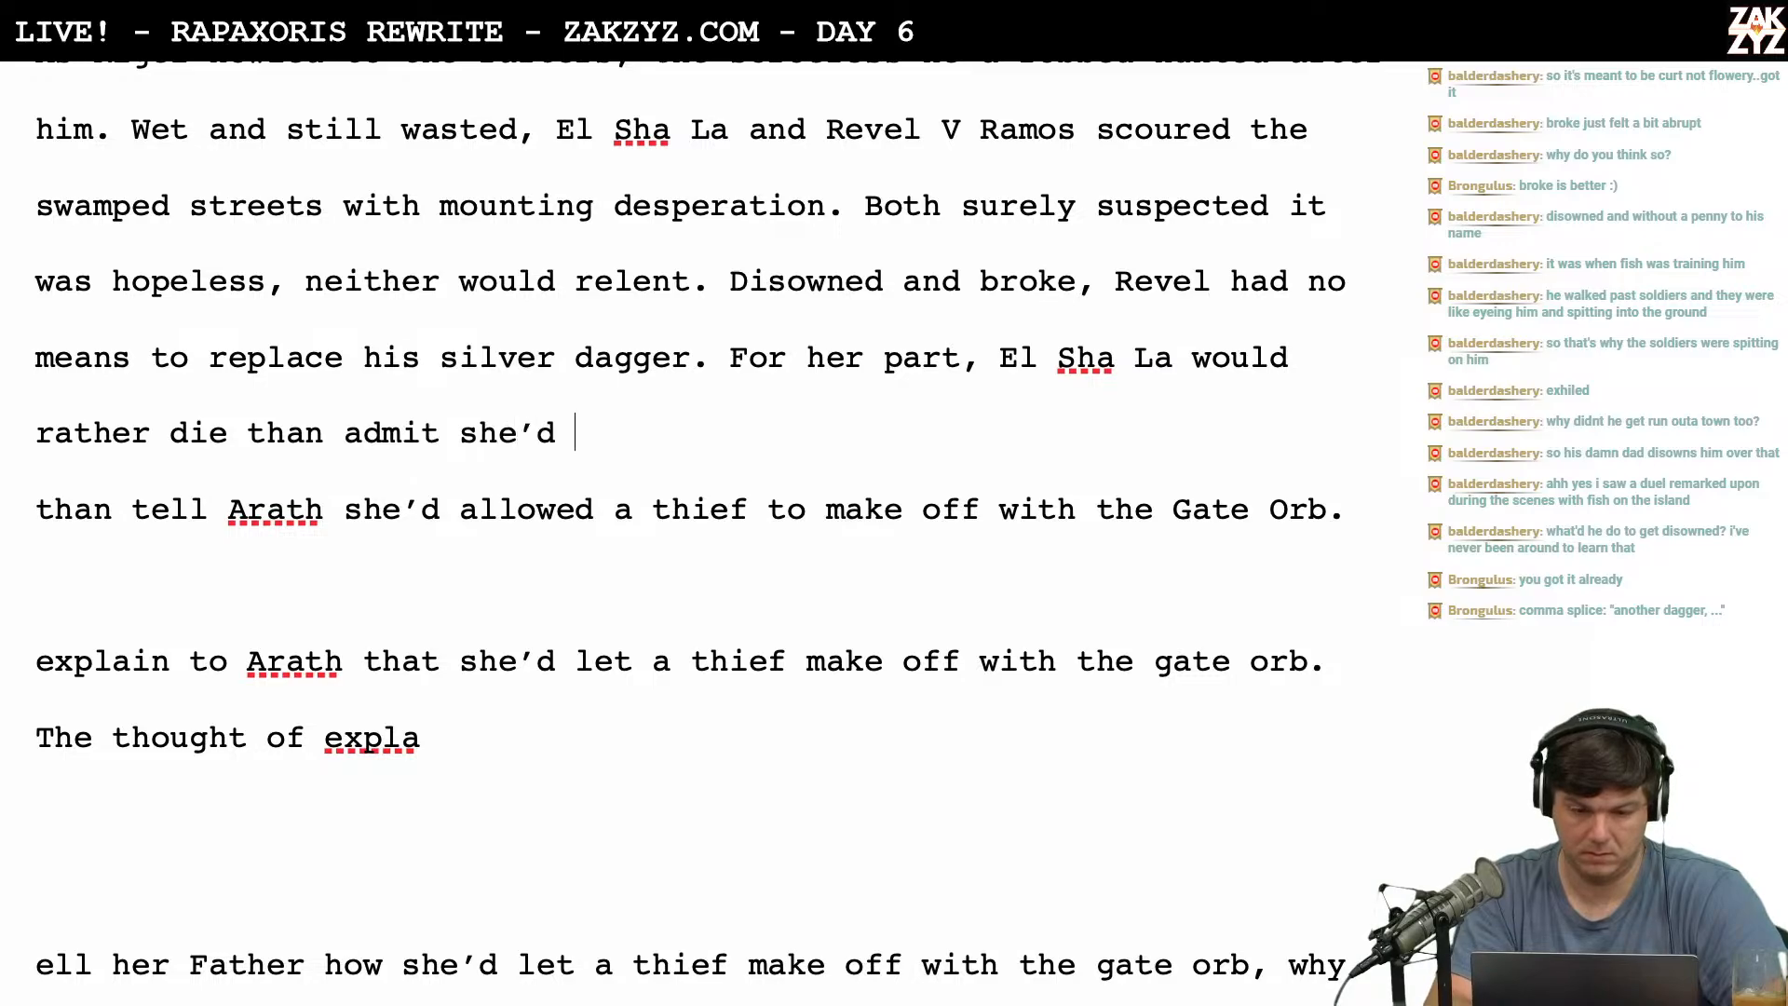
{"action": "type", "text": "hie"}
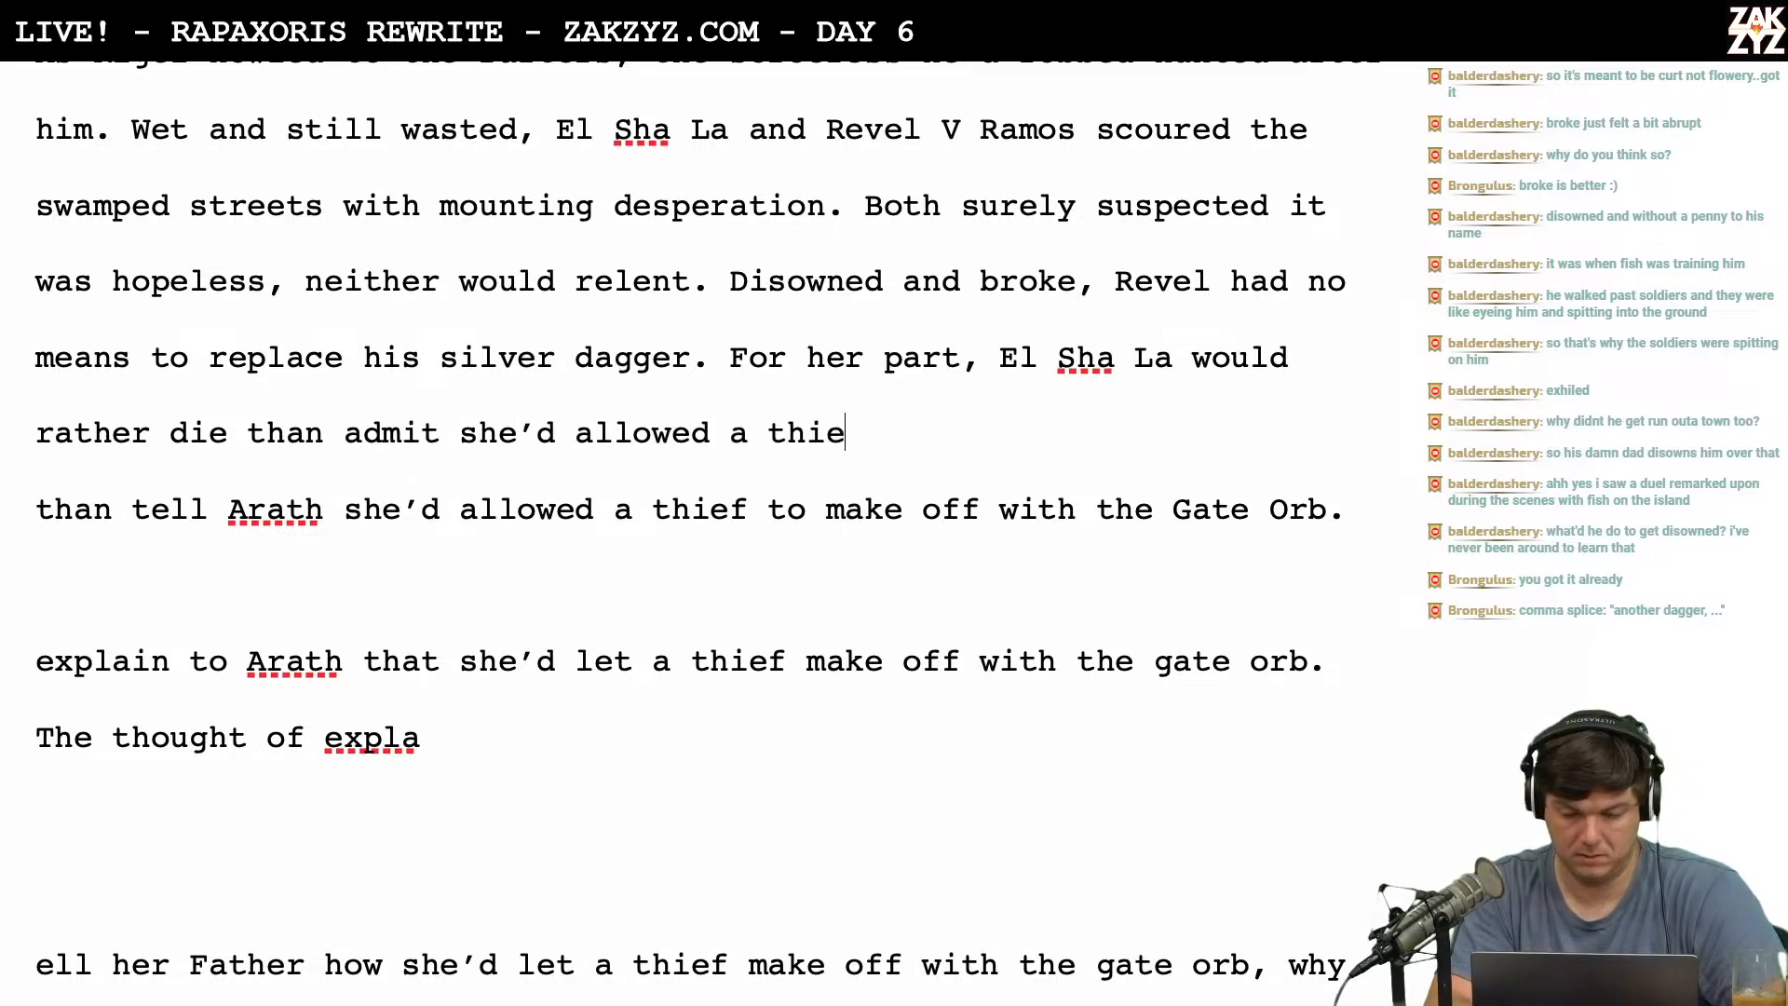
{"action": "type", "text": "f to make off "}
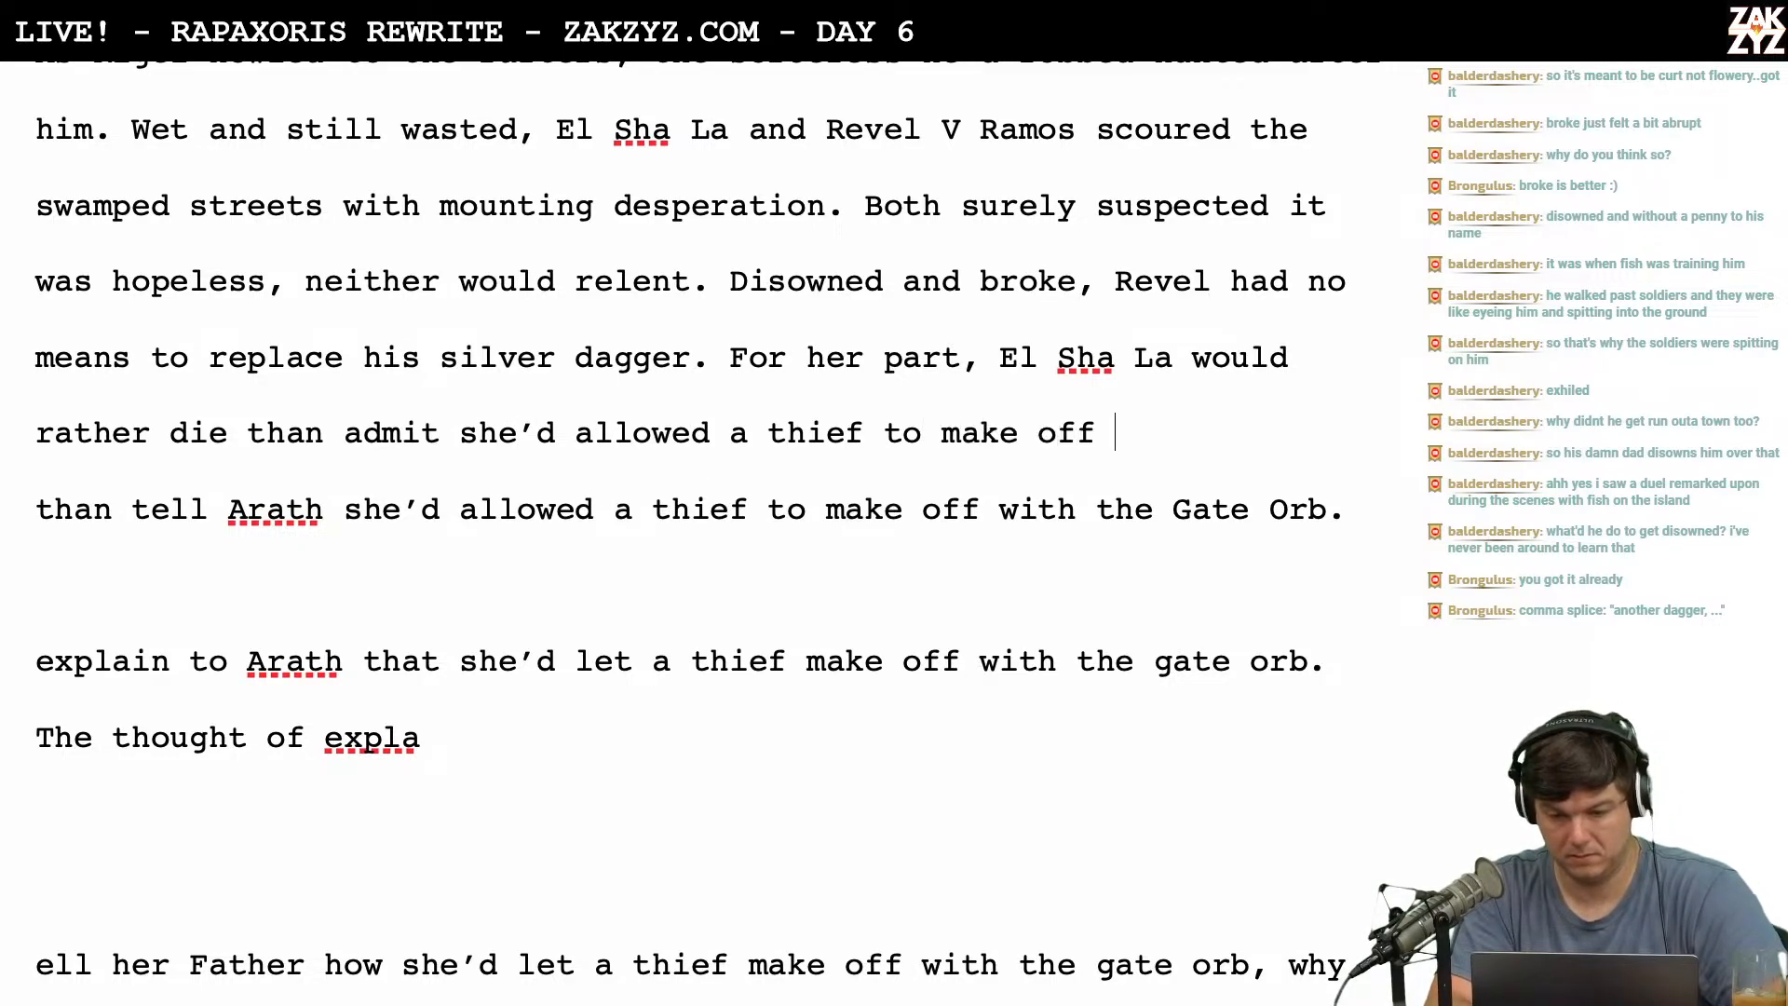
{"action": "type", "text": "with the Gate "}
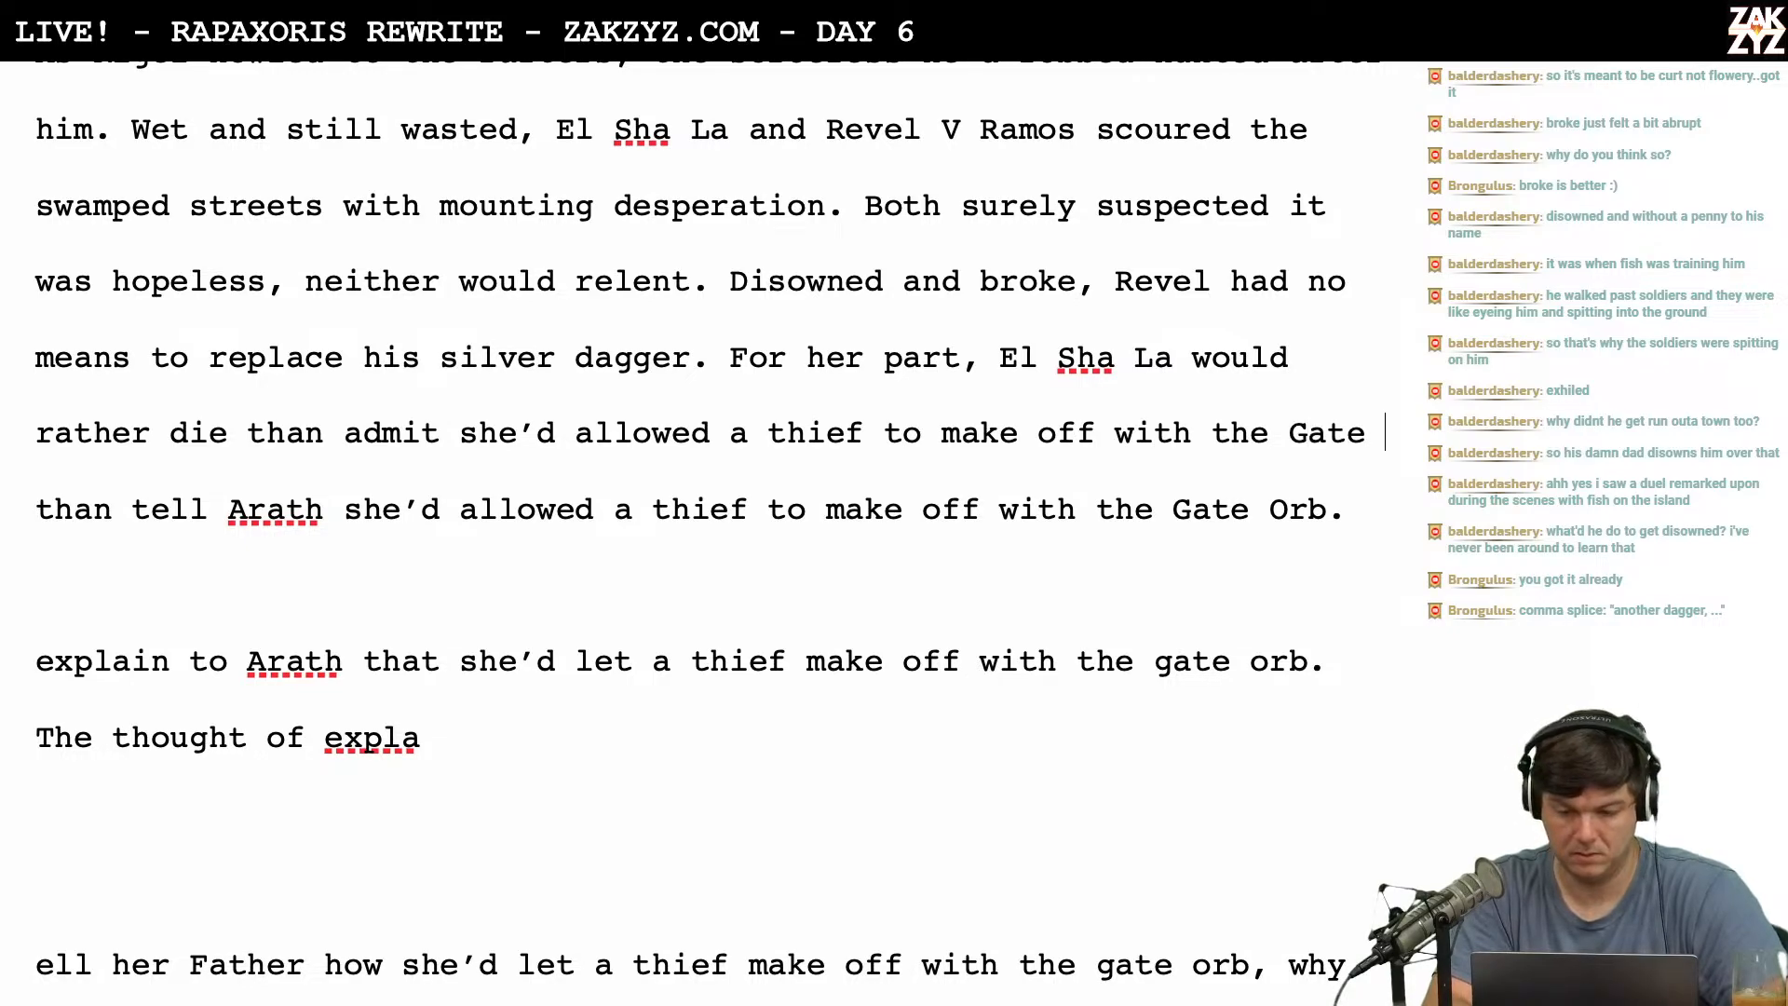
{"action": "type", "text": "Orb."}
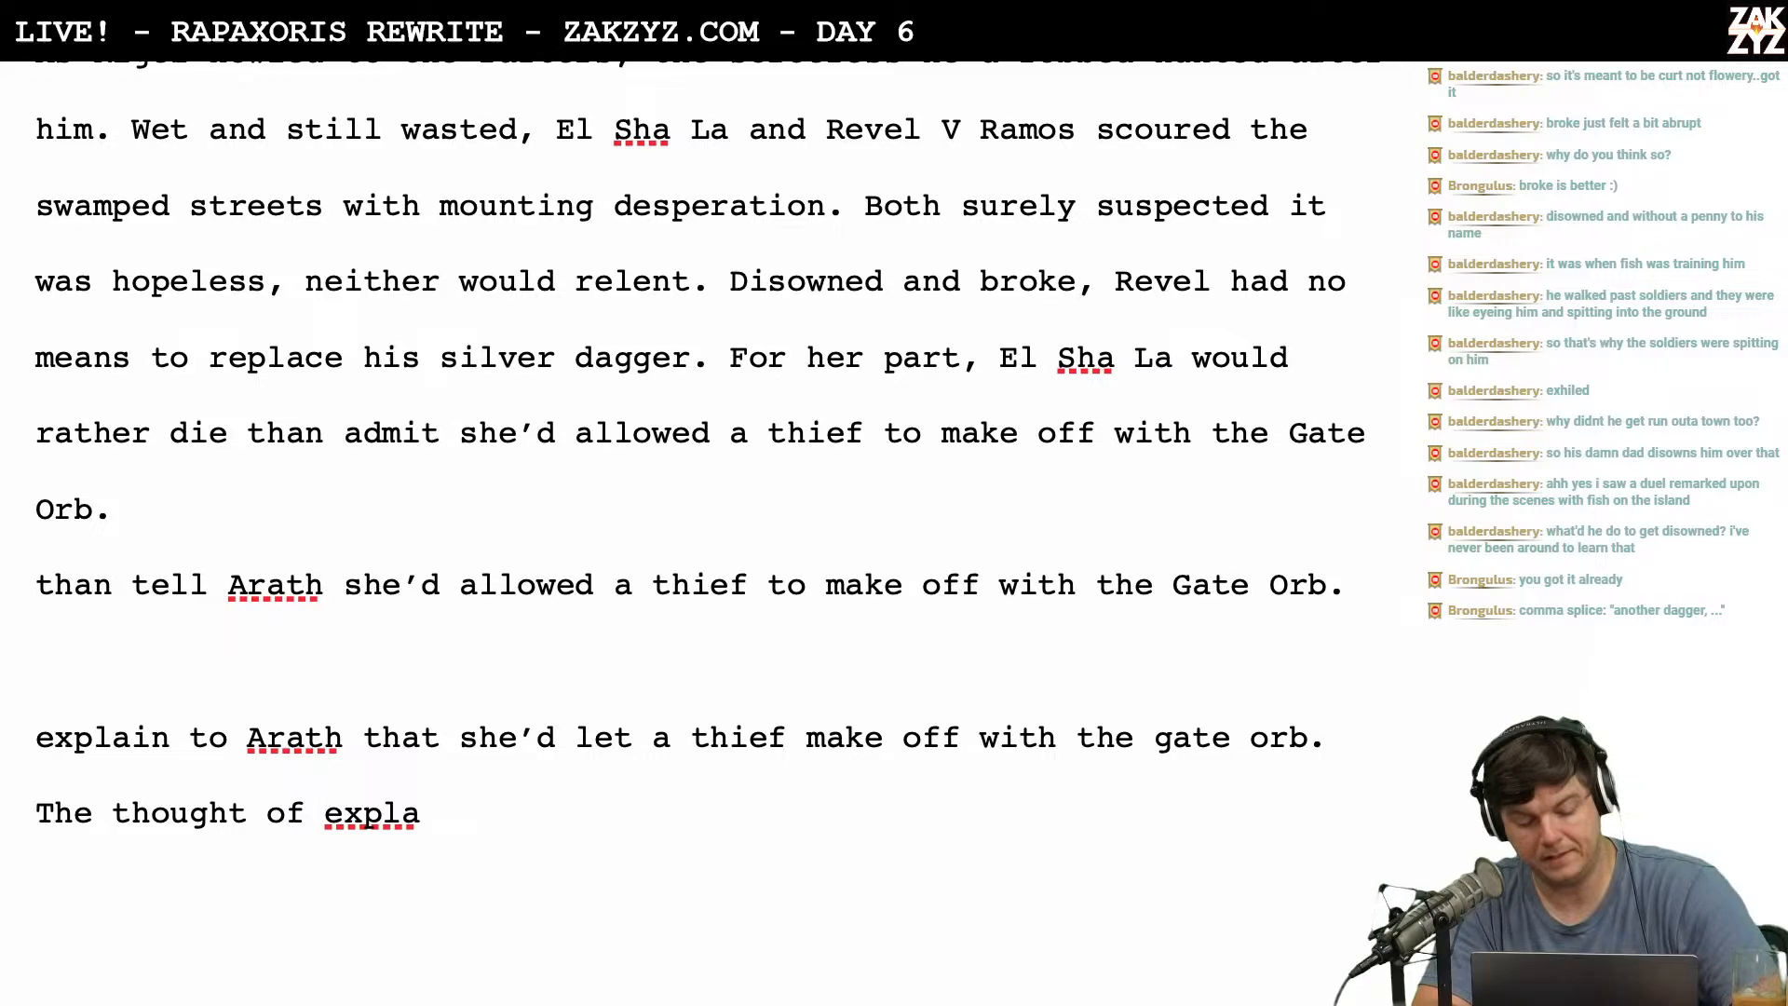
Switch to Chrome, search Google for "romanian english translation" in a new tab, and set the translator from English to Romanian.
{"action": "key", "text": "super+Tab"}
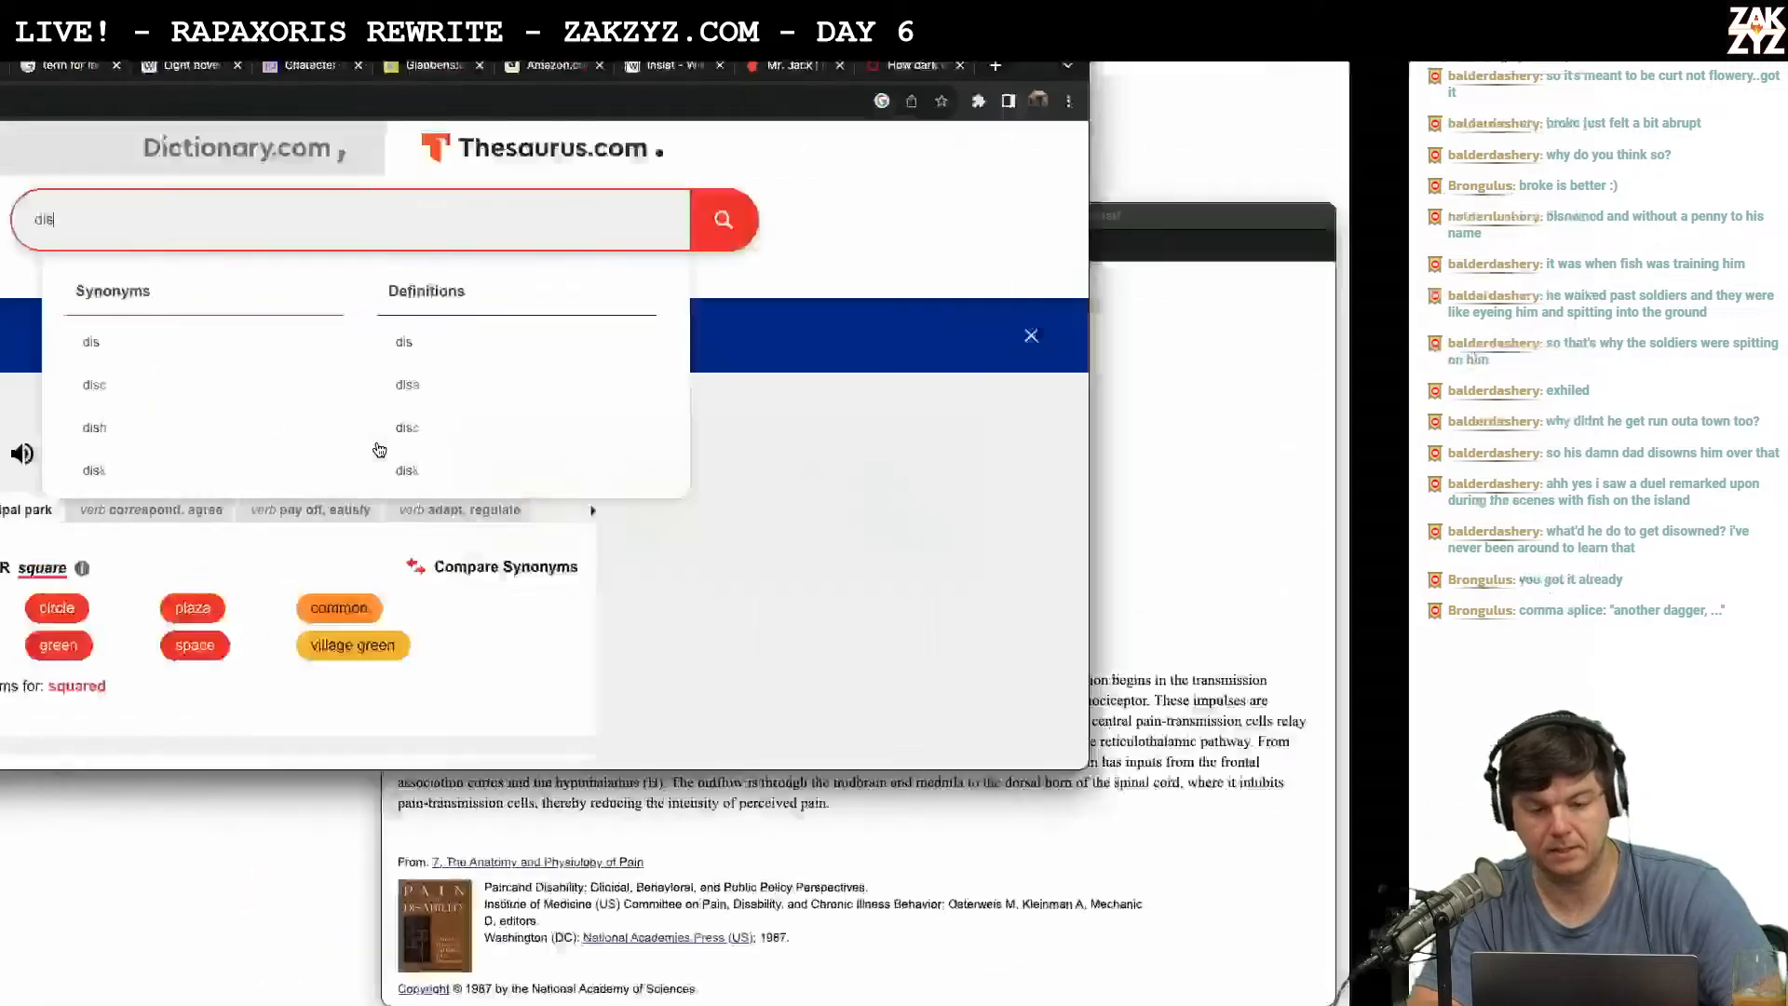
{"action": "double_click", "coordinate": [451, 204]}
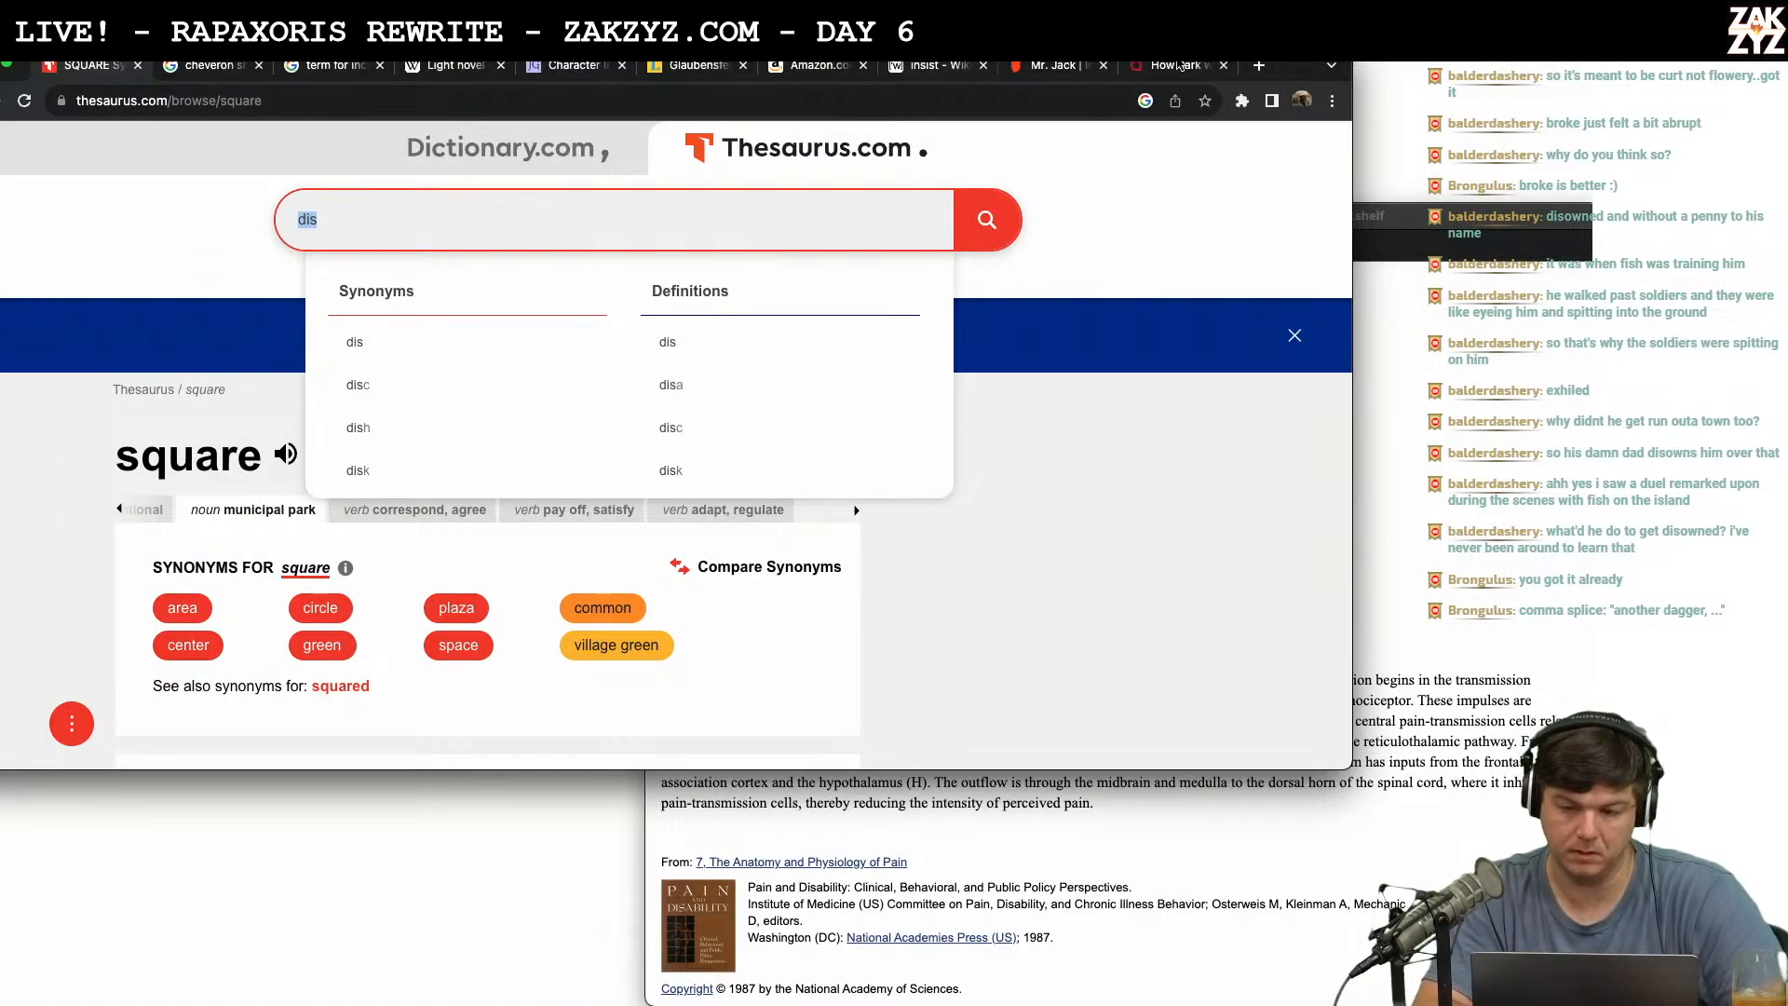
{"action": "left_click", "coordinate": [1178, 65]}
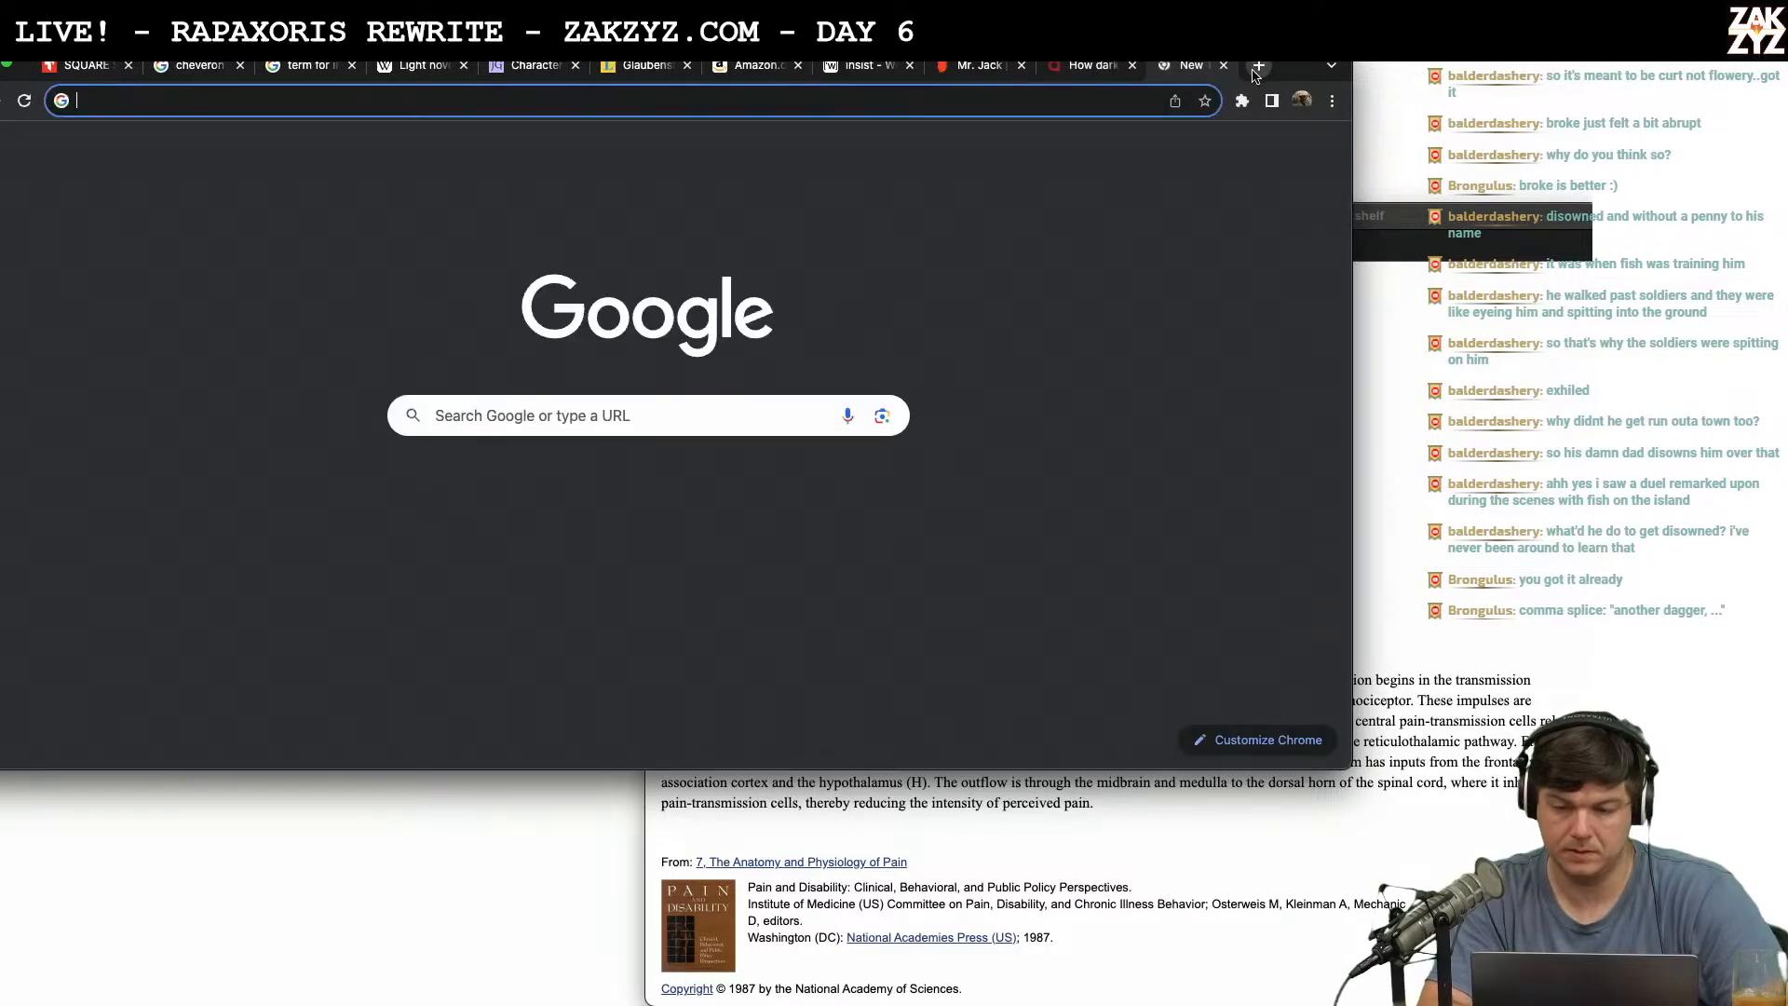
{"action": "left_click", "coordinate": [1257, 66]}
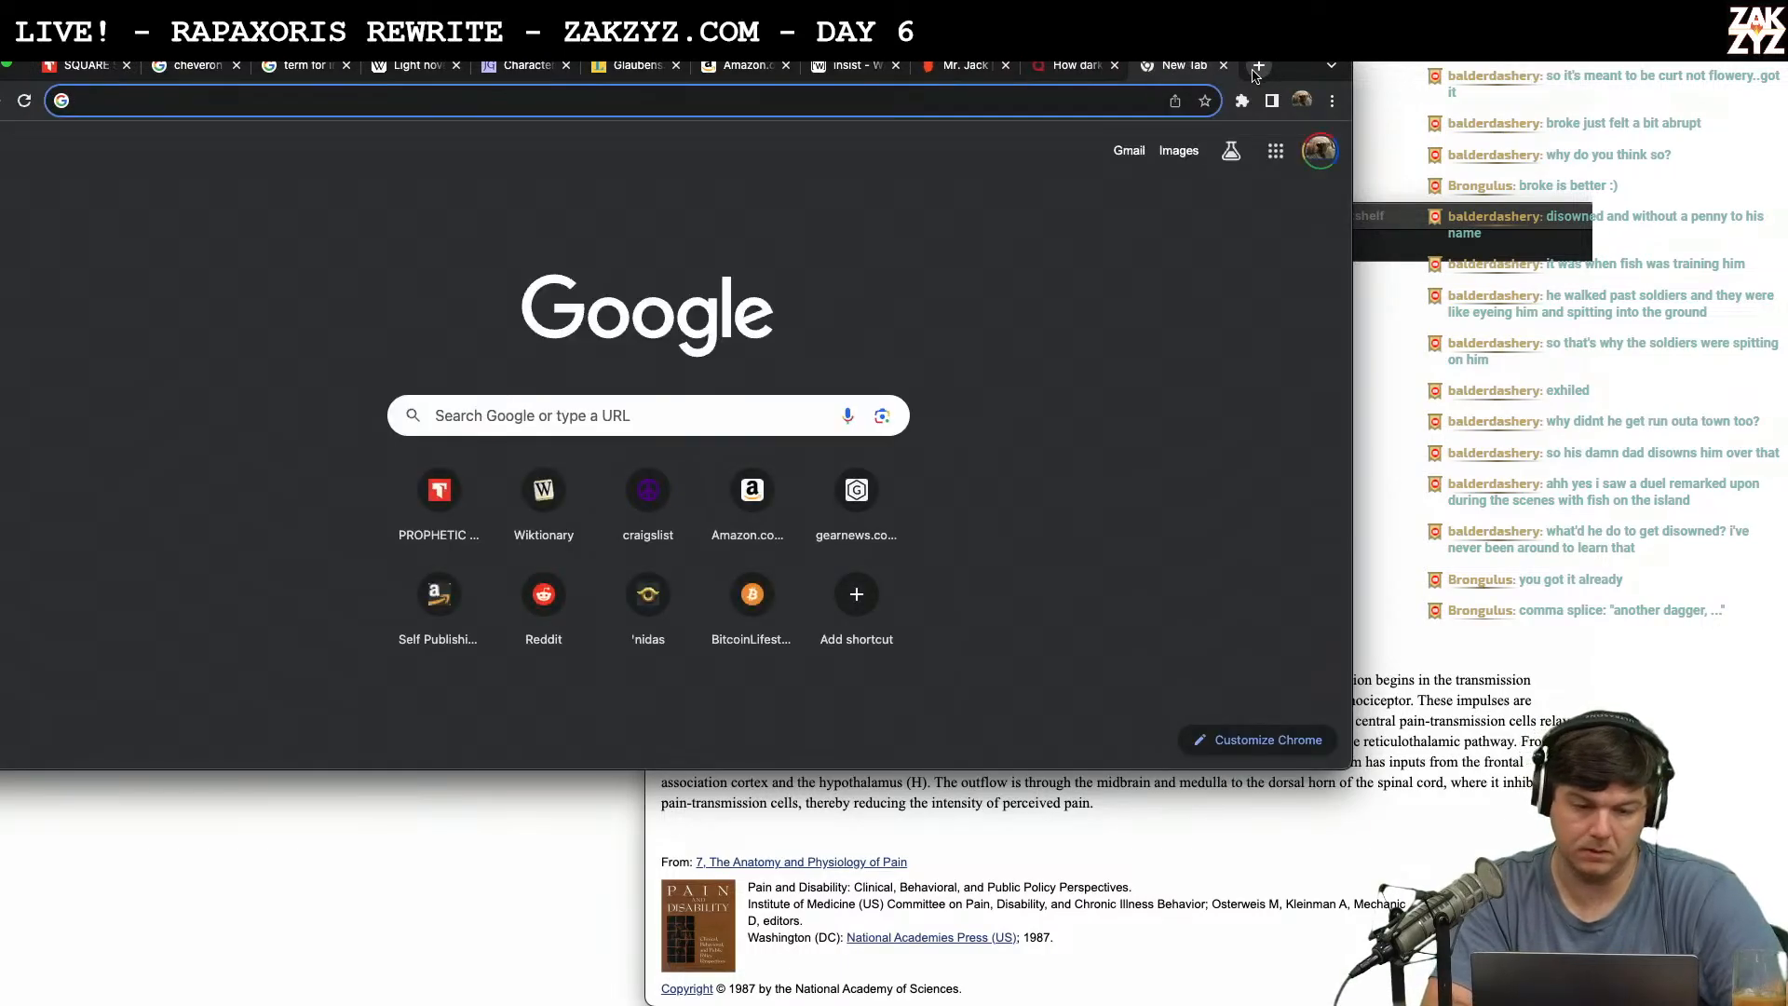
{"action": "type", "text": "romanian en"}
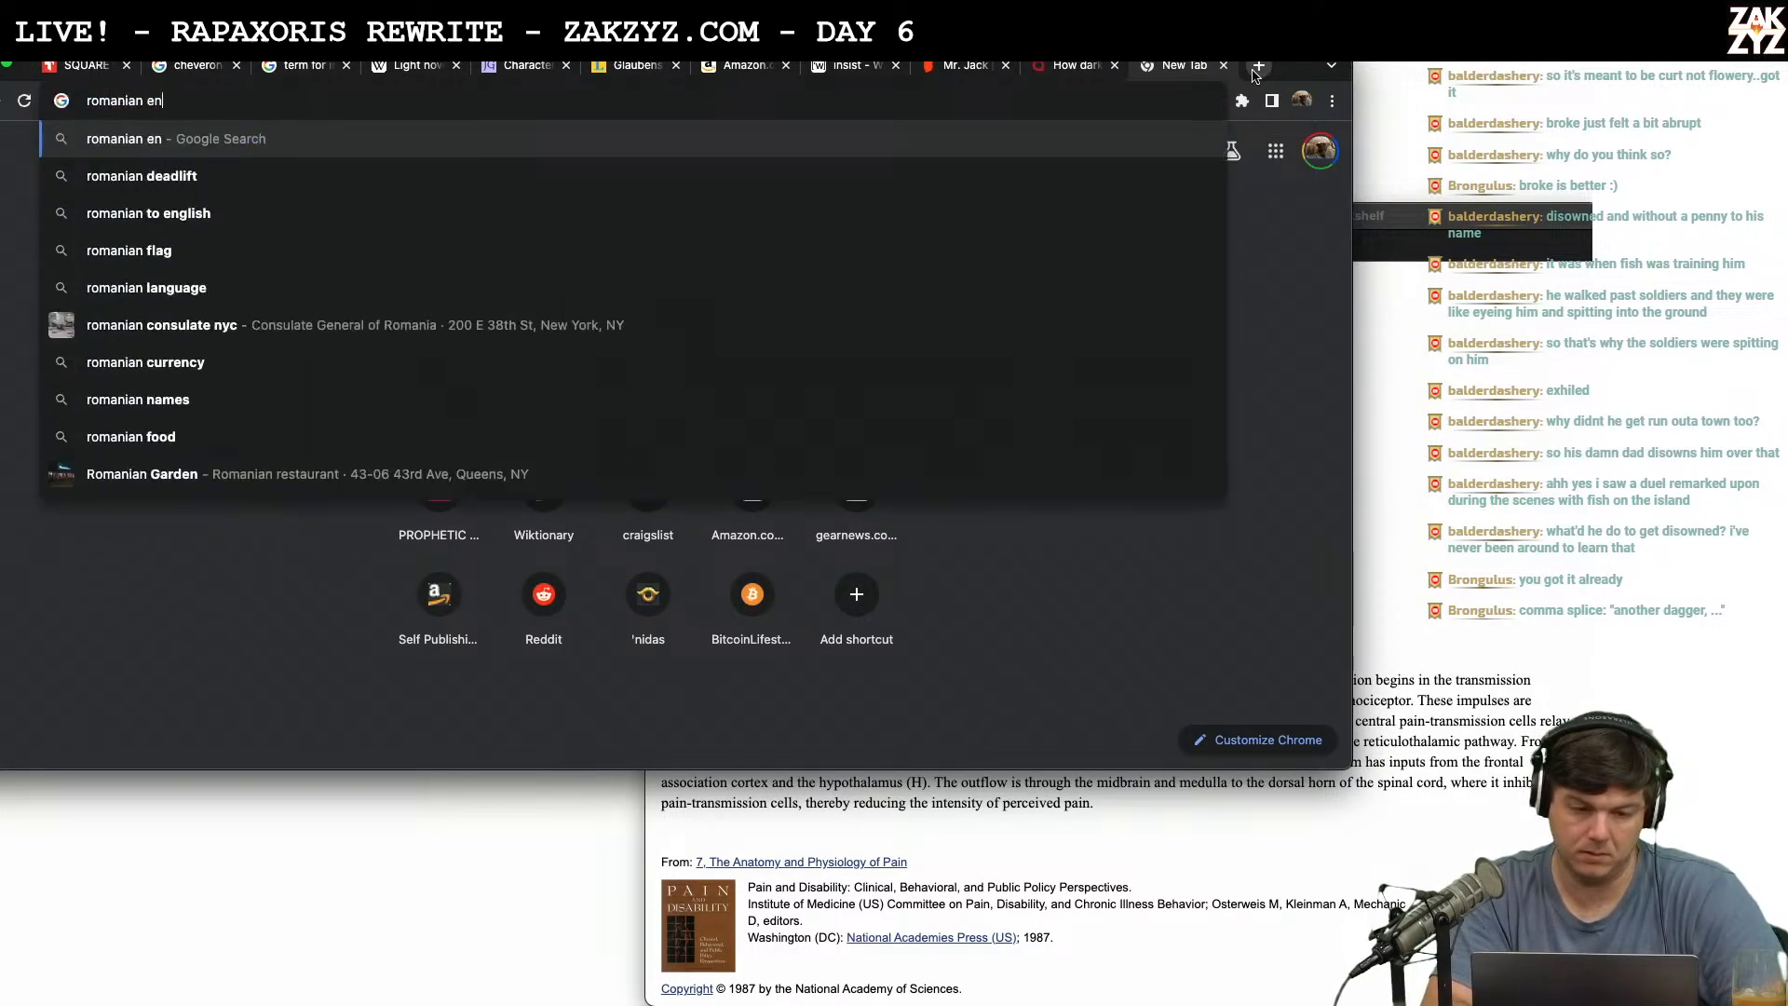
{"action": "type", "text": "glish translation"}
{"action": "key", "text": "Return"}
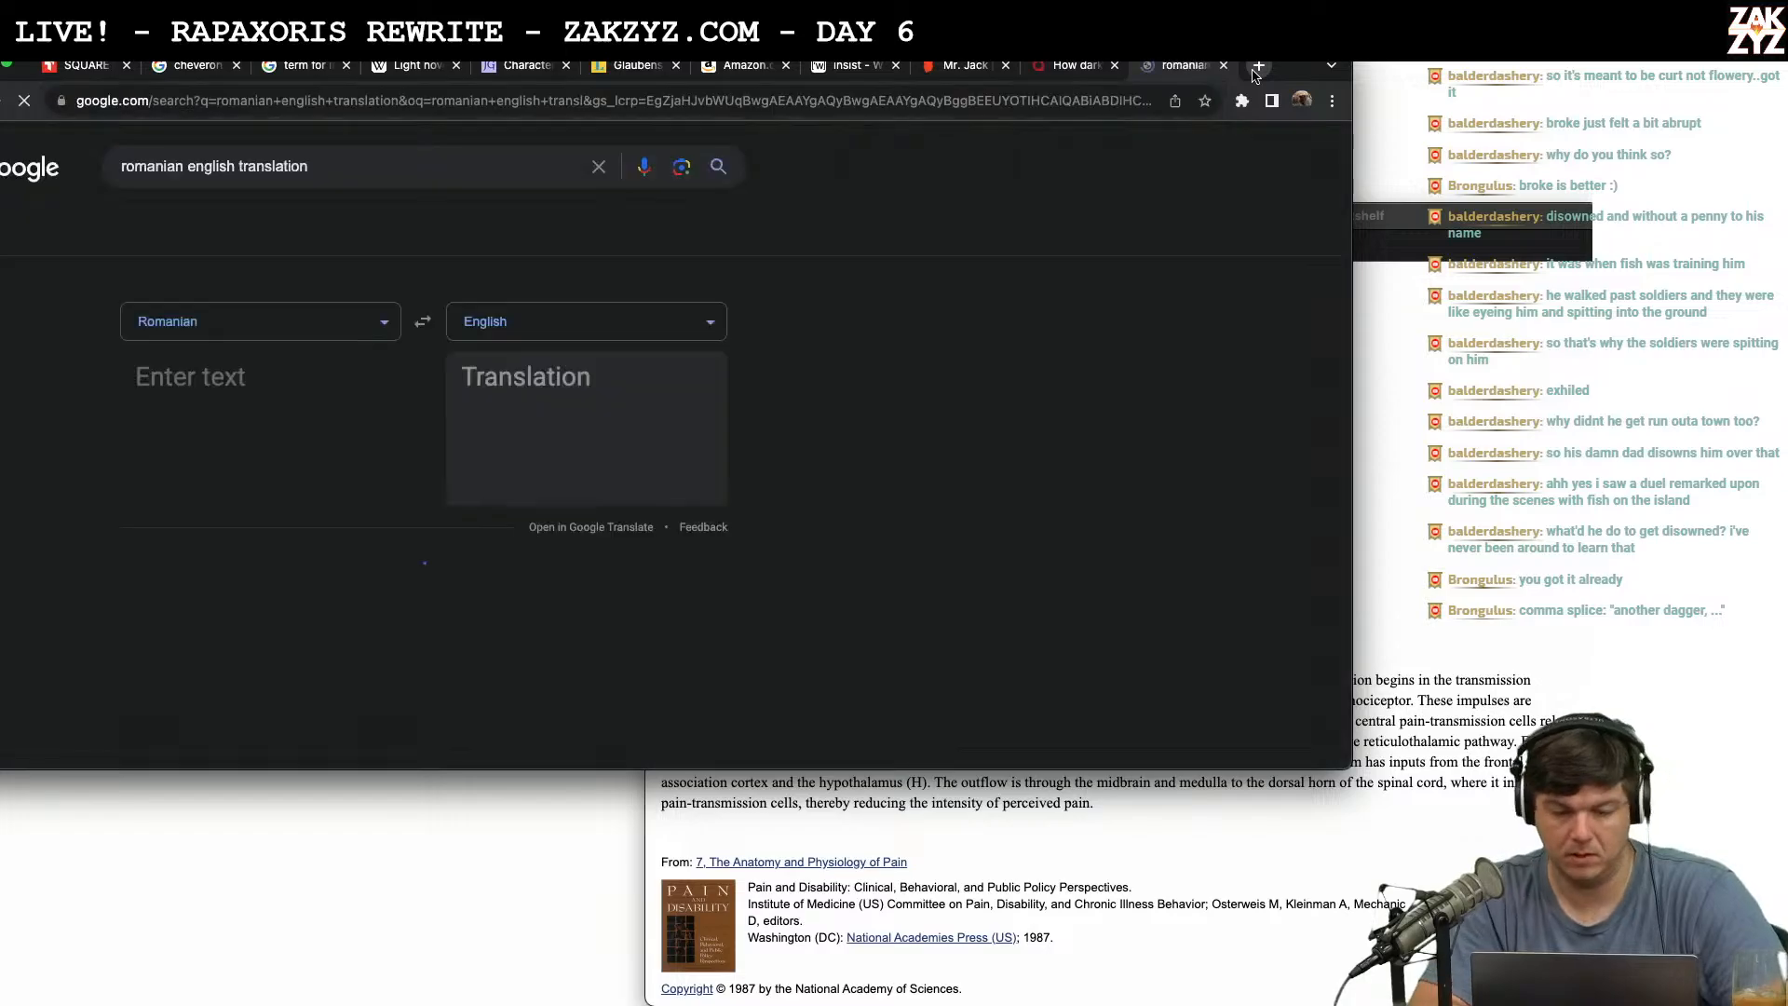
{"action": "left_click", "coordinate": [422, 321]}
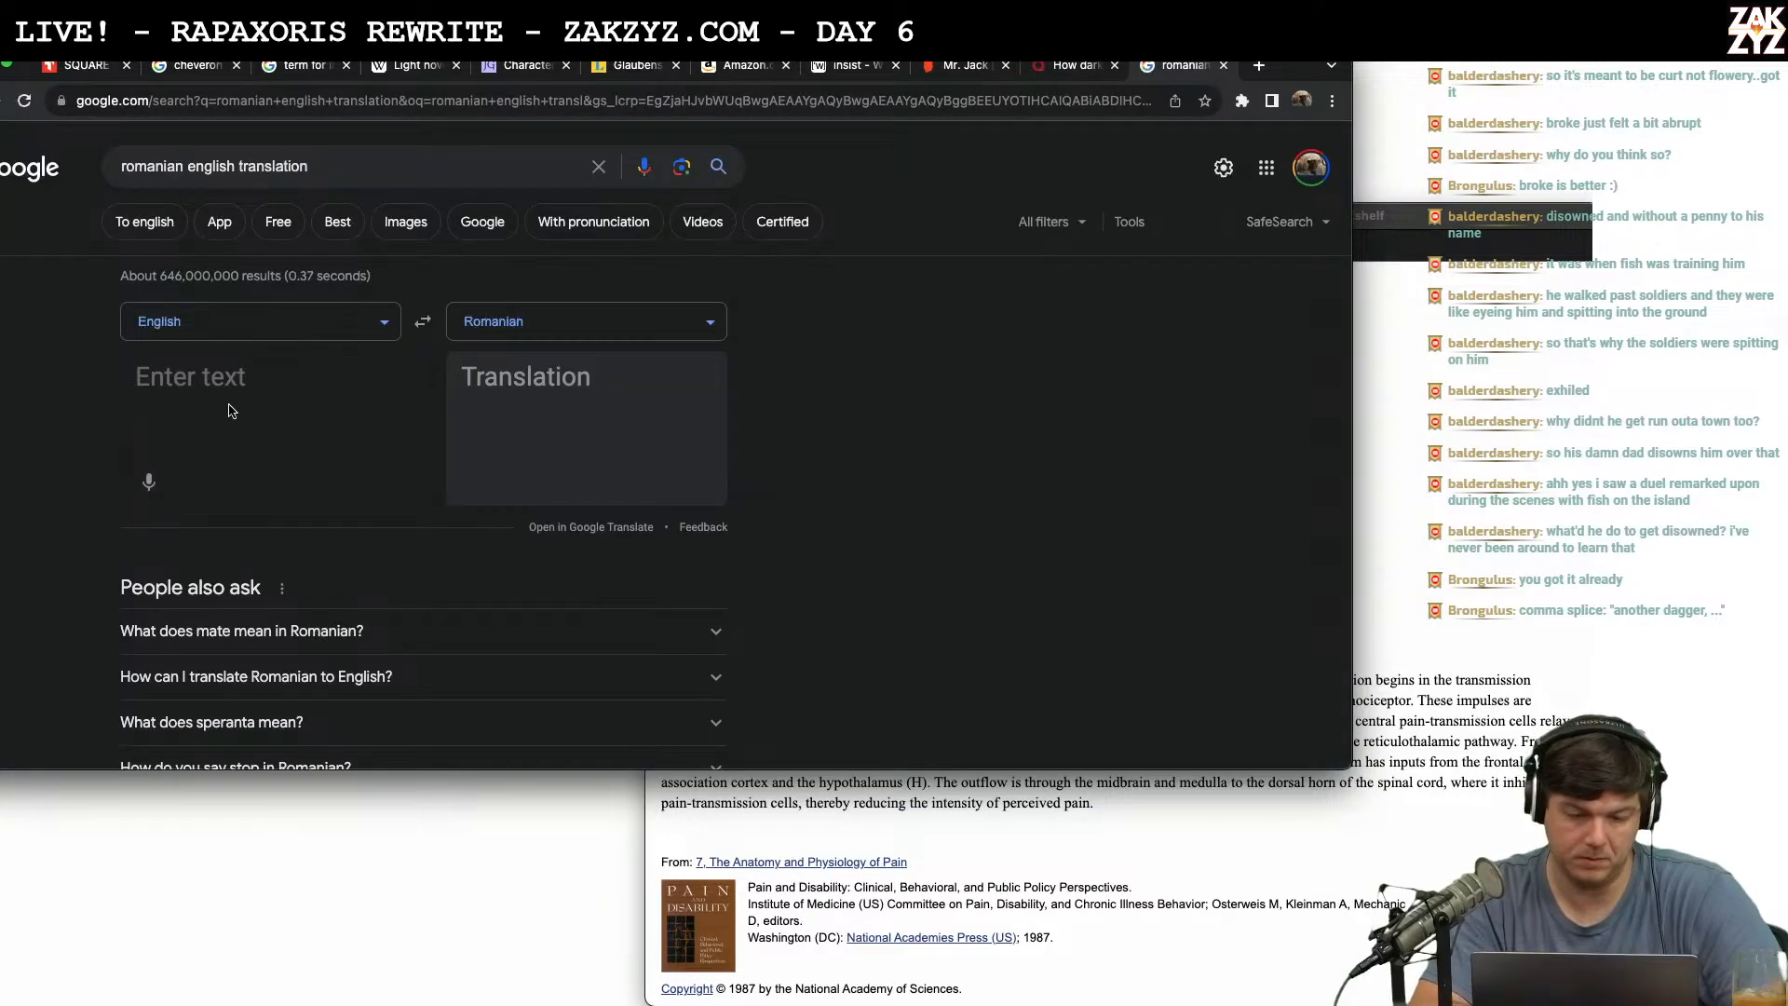
Enter "gate orb" as the English source text and translate it into Gujarati.
{"action": "left_click", "coordinate": [220, 387]}
{"action": "type", "text": "gate orb"}
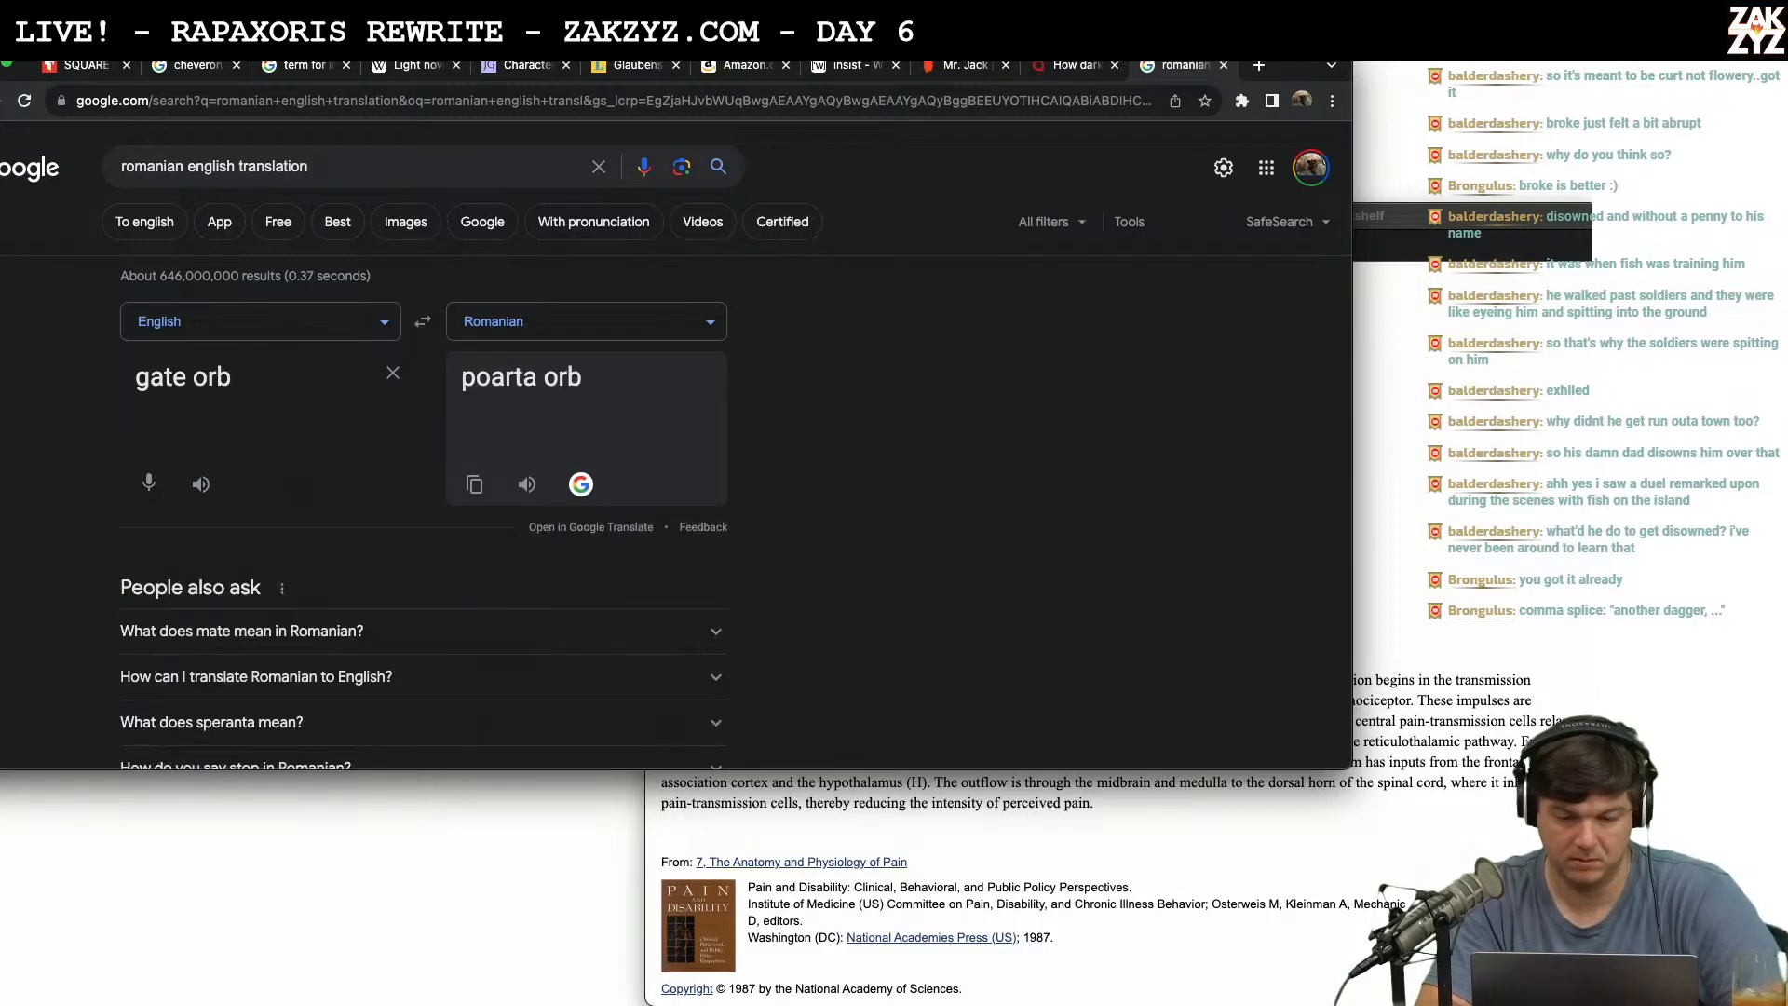
{"action": "left_click", "coordinate": [518, 323]}
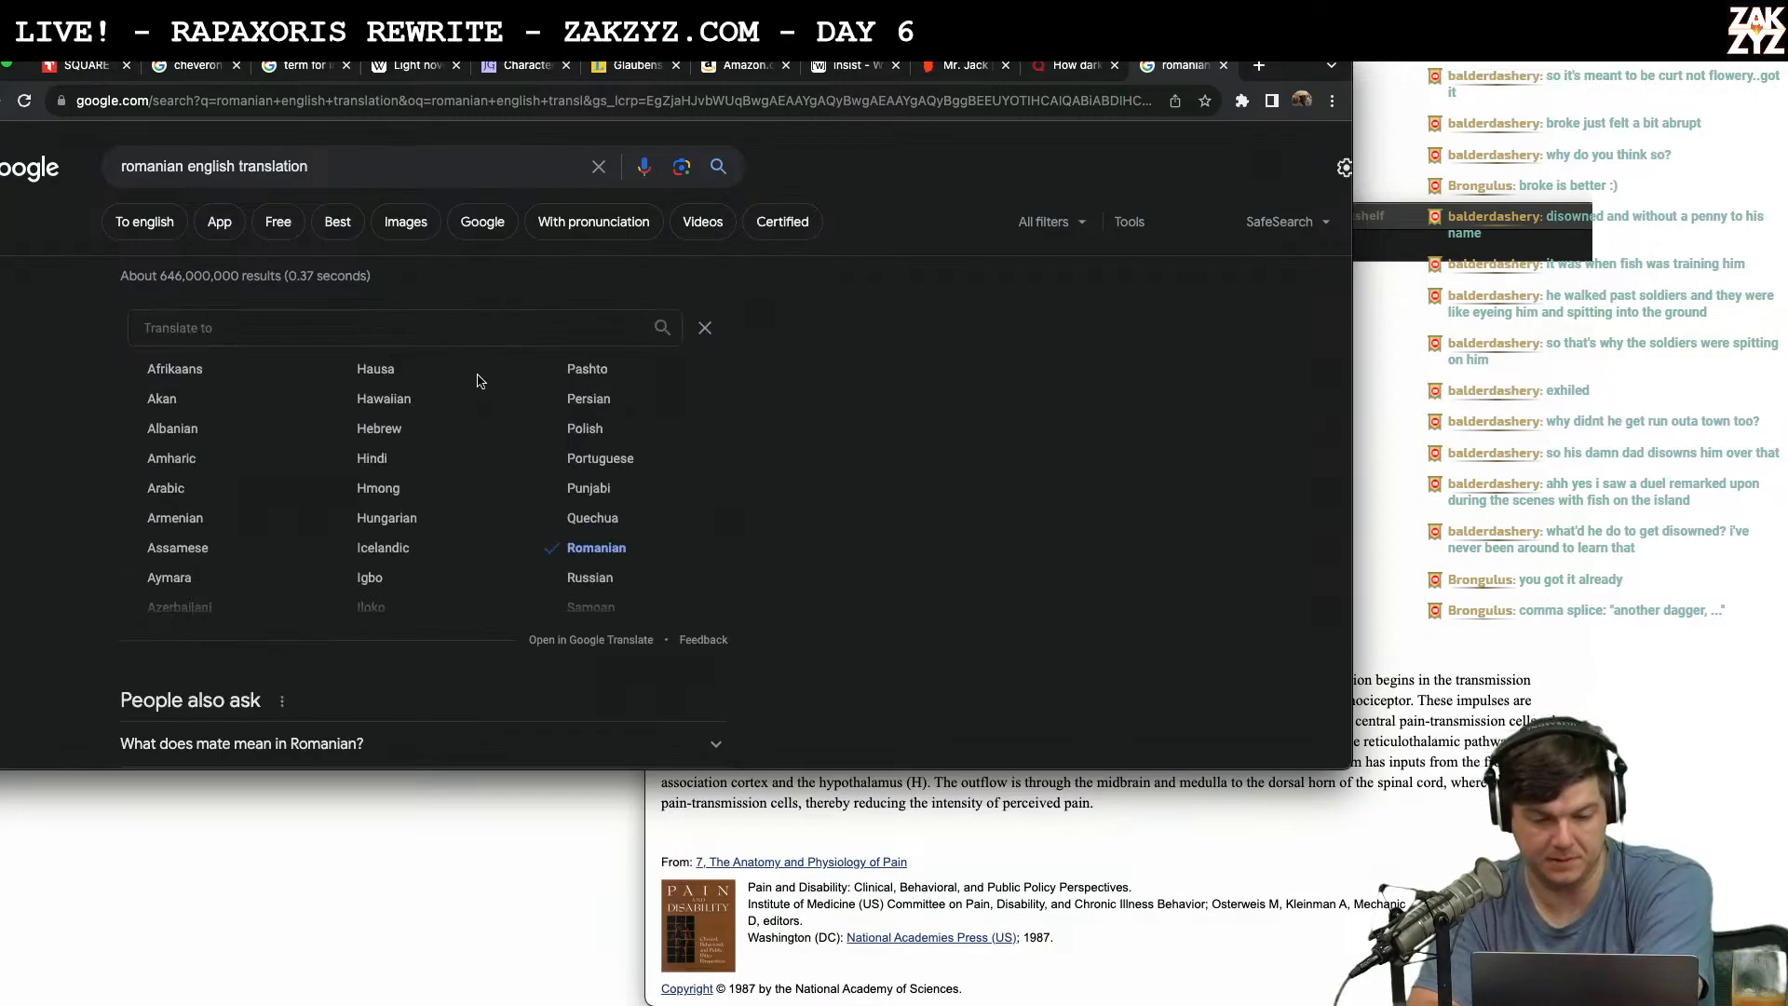
{"action": "scroll", "coordinate": [433, 463], "scroll_direction": "down", "scroll_amount": 5}
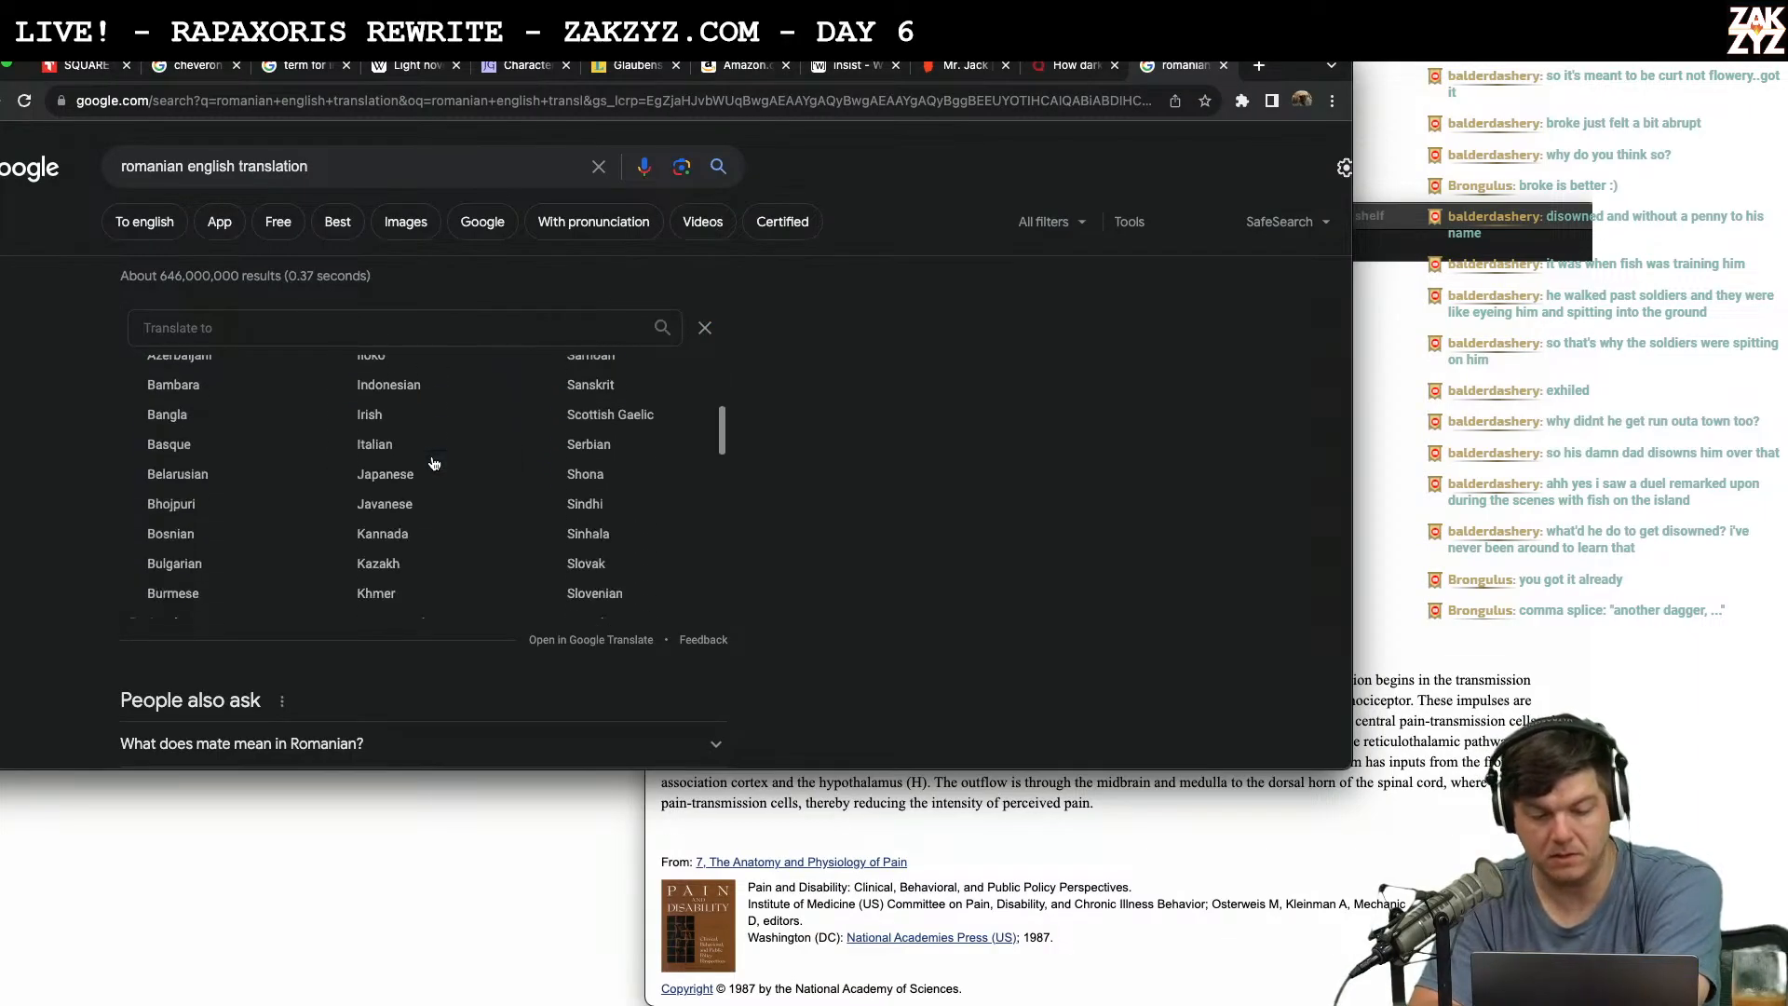
{"action": "scroll", "coordinate": [433, 462], "scroll_direction": "down", "scroll_amount": 5}
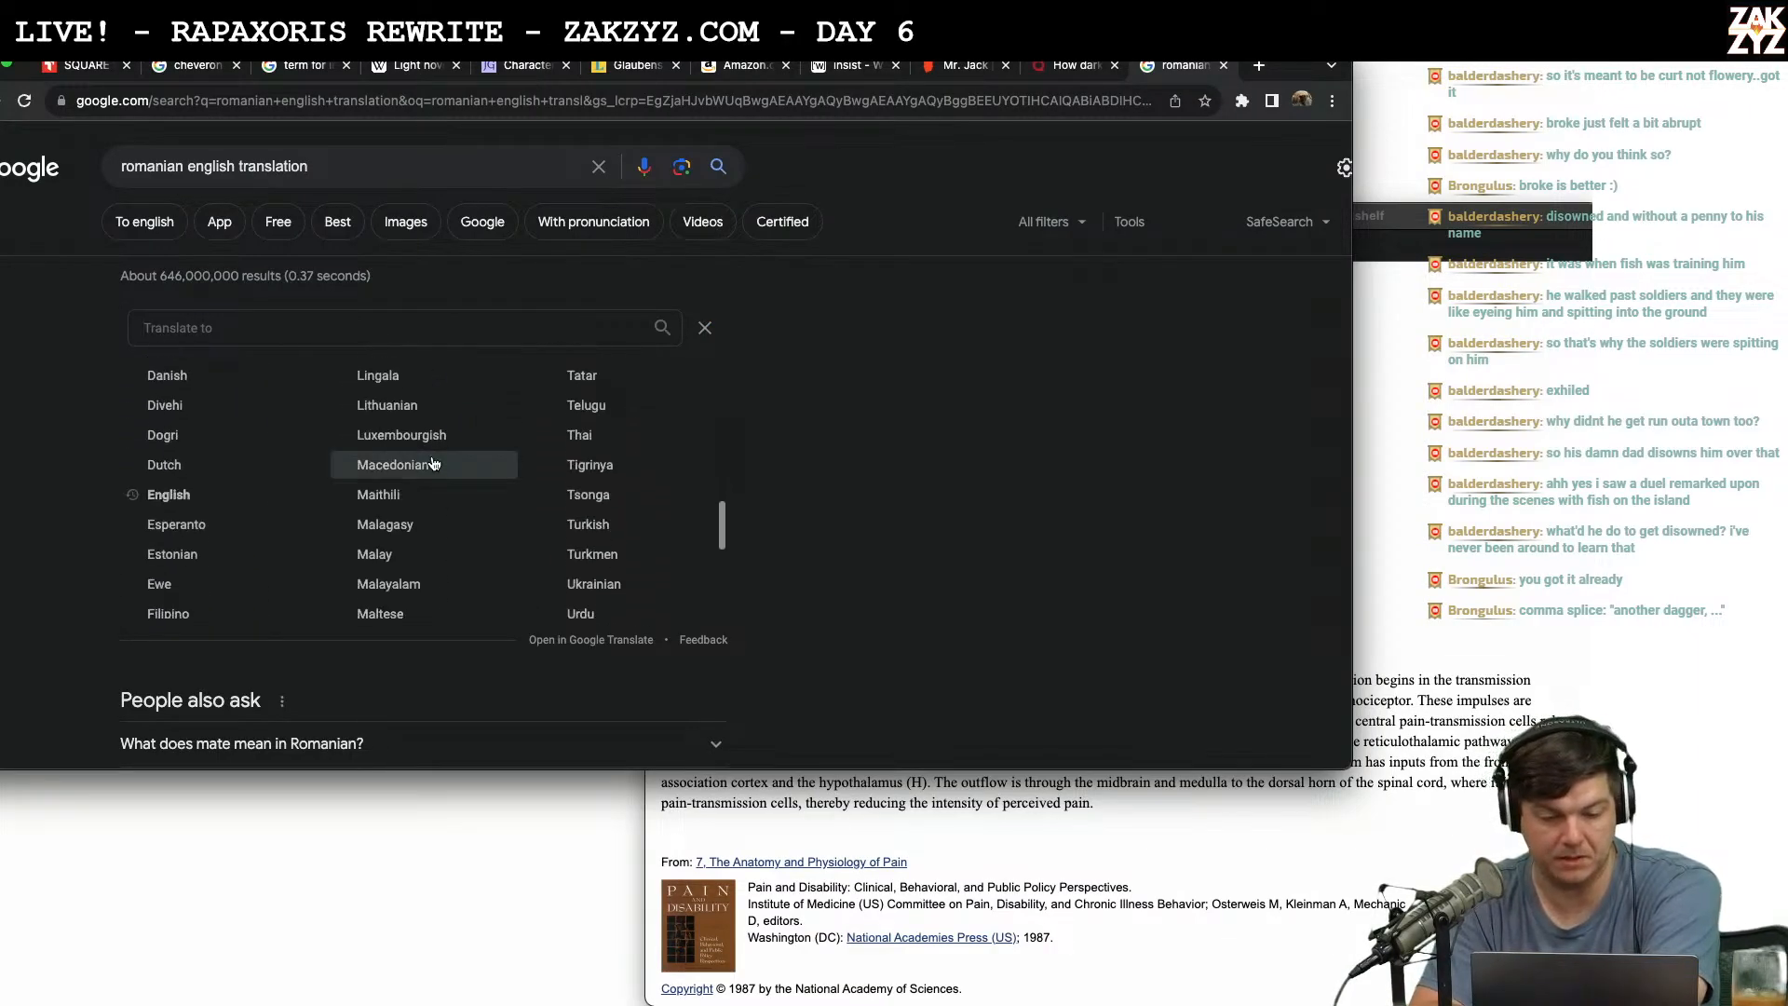
{"action": "scroll", "coordinate": [433, 463], "scroll_direction": "down", "scroll_amount": 5}
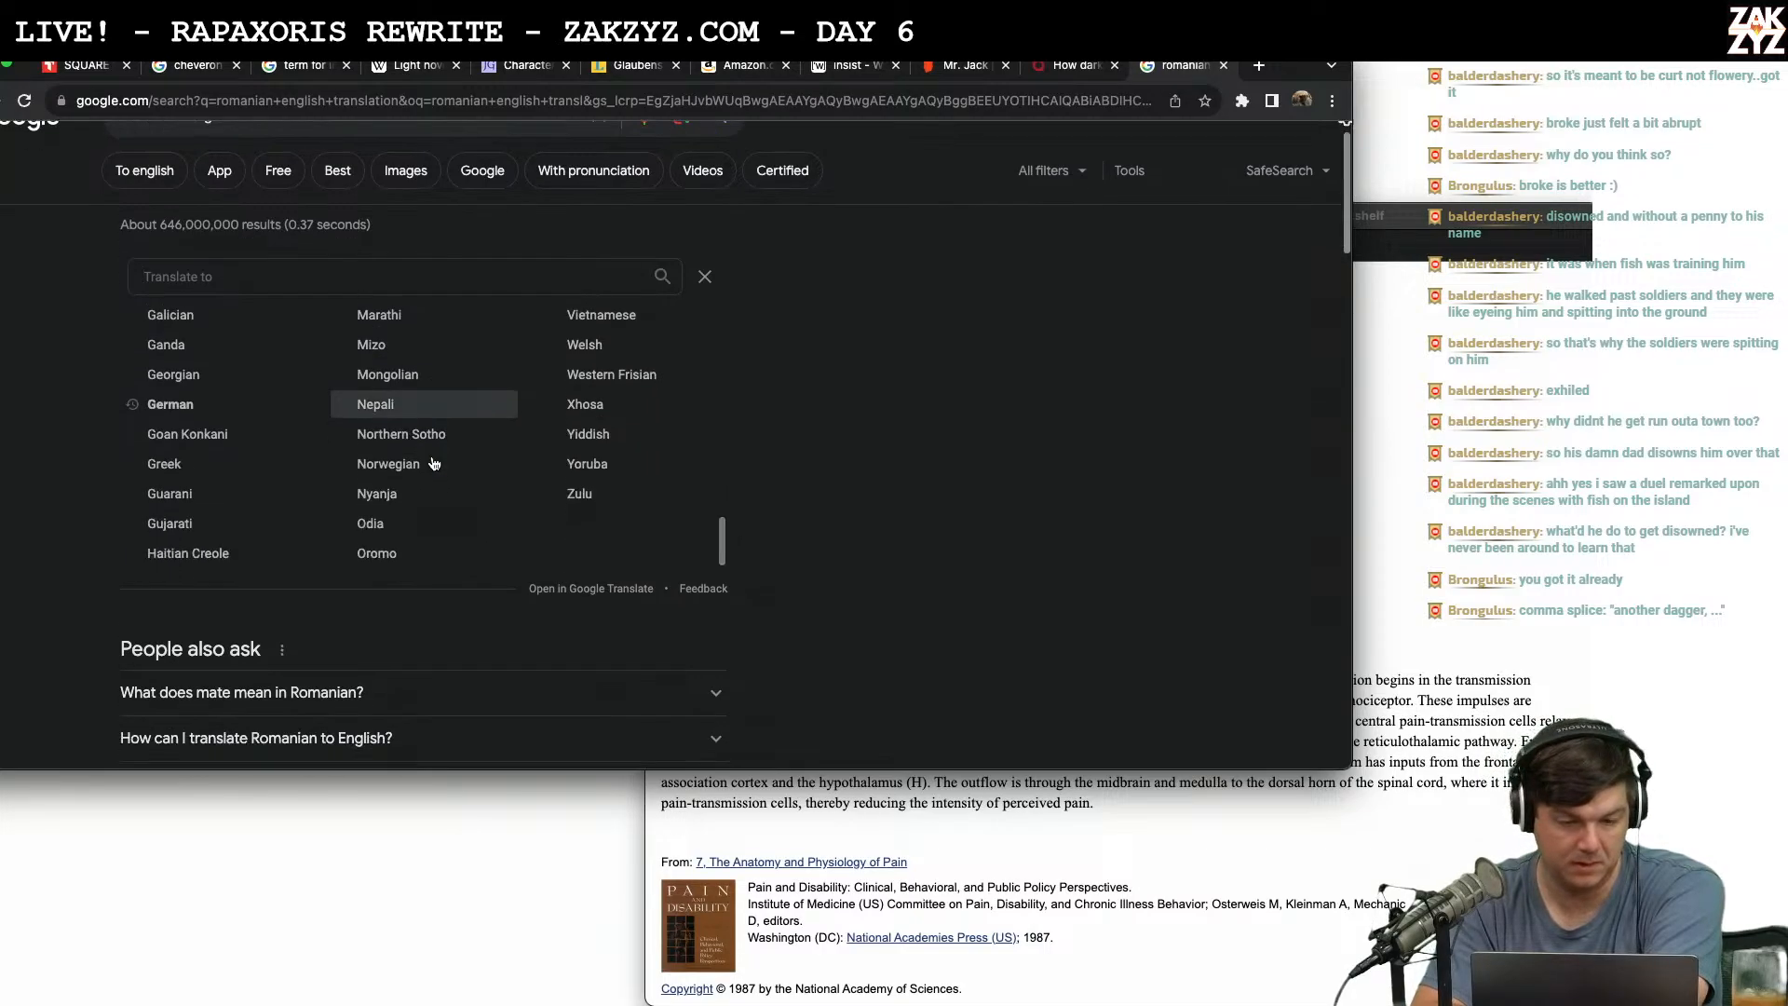
{"action": "left_click", "coordinate": [173, 474]}
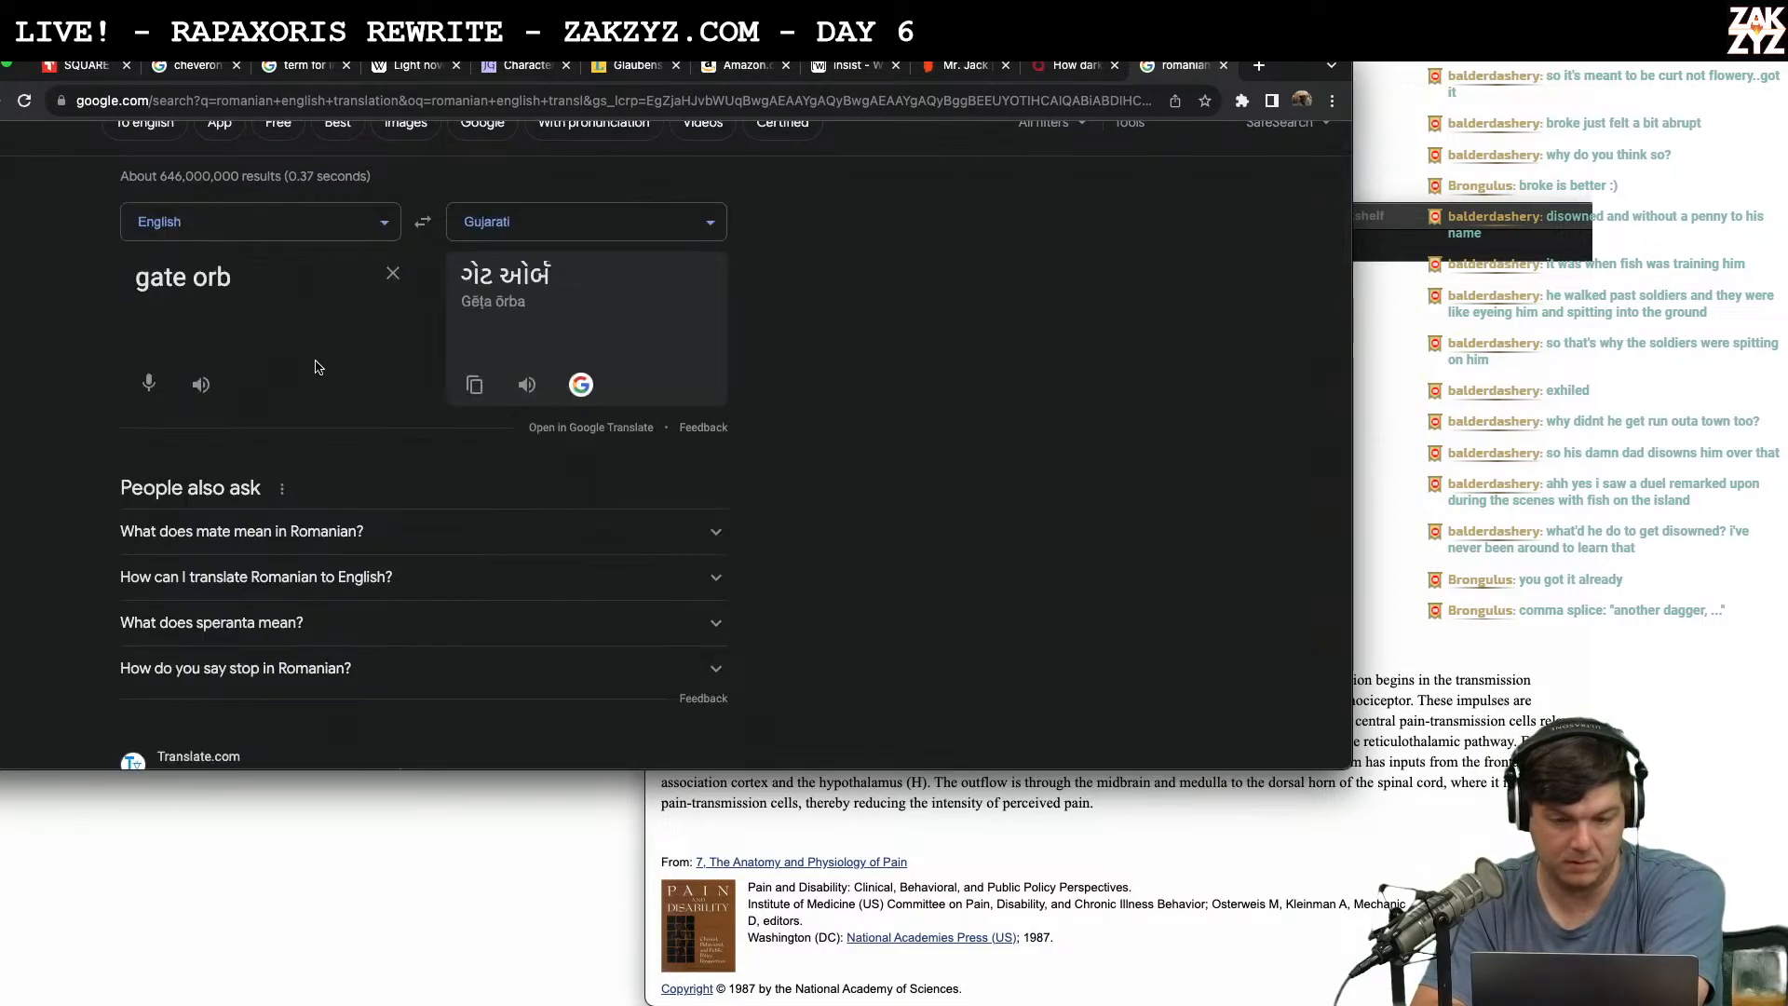
Look up the translation of "gate orb" in Welsh, followed by Yoruba.
{"action": "left_click", "coordinate": [598, 237]}
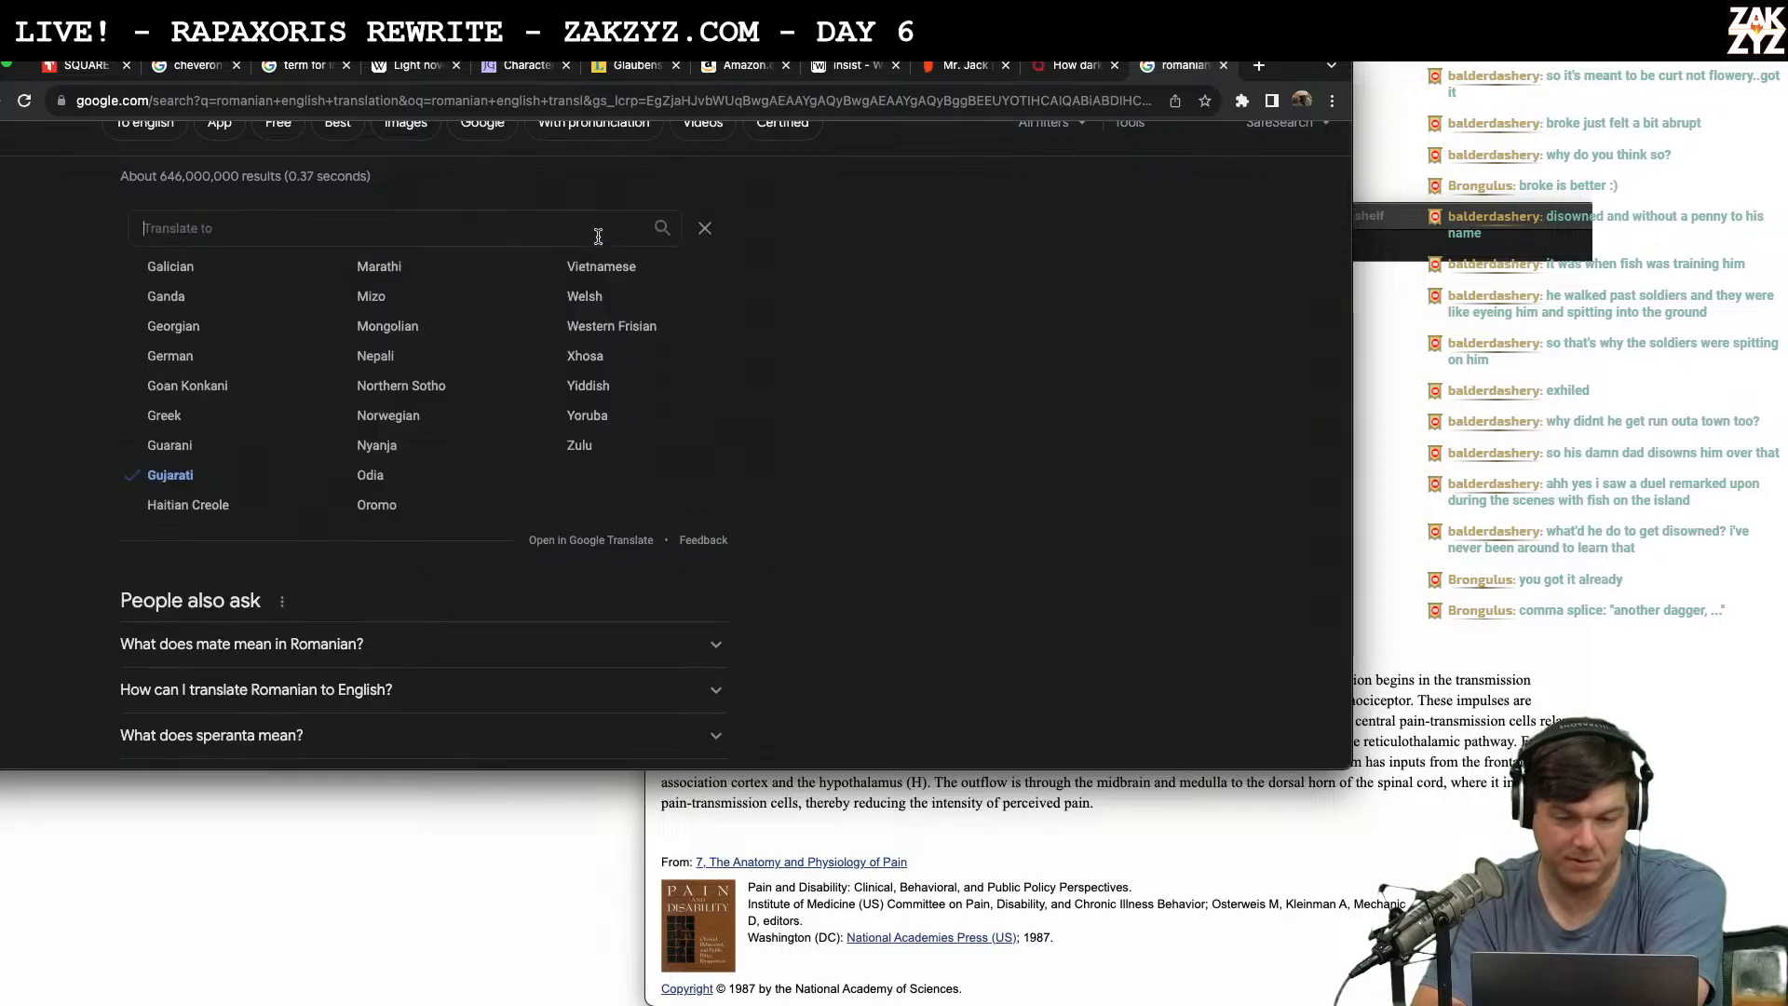
{"action": "left_click", "coordinate": [585, 297]}
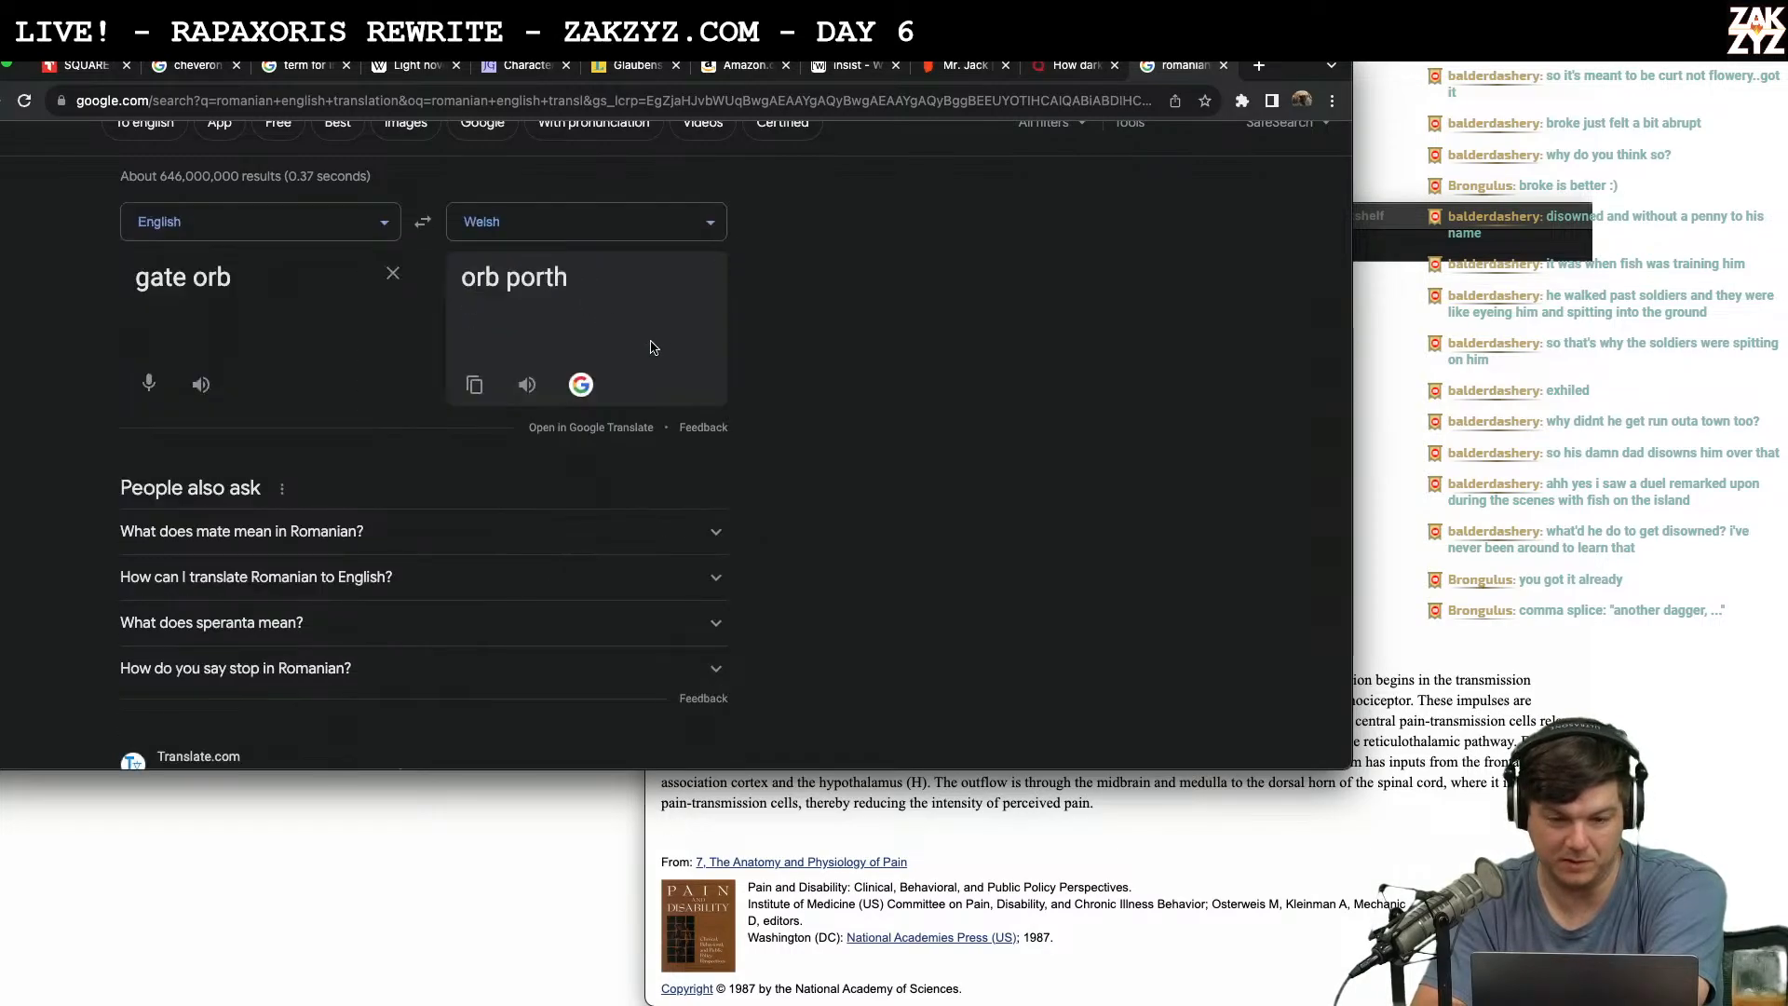
{"action": "scroll", "coordinate": [601, 306], "scroll_direction": "up", "scroll_amount": 2}
{"action": "left_click", "coordinate": [590, 334]}
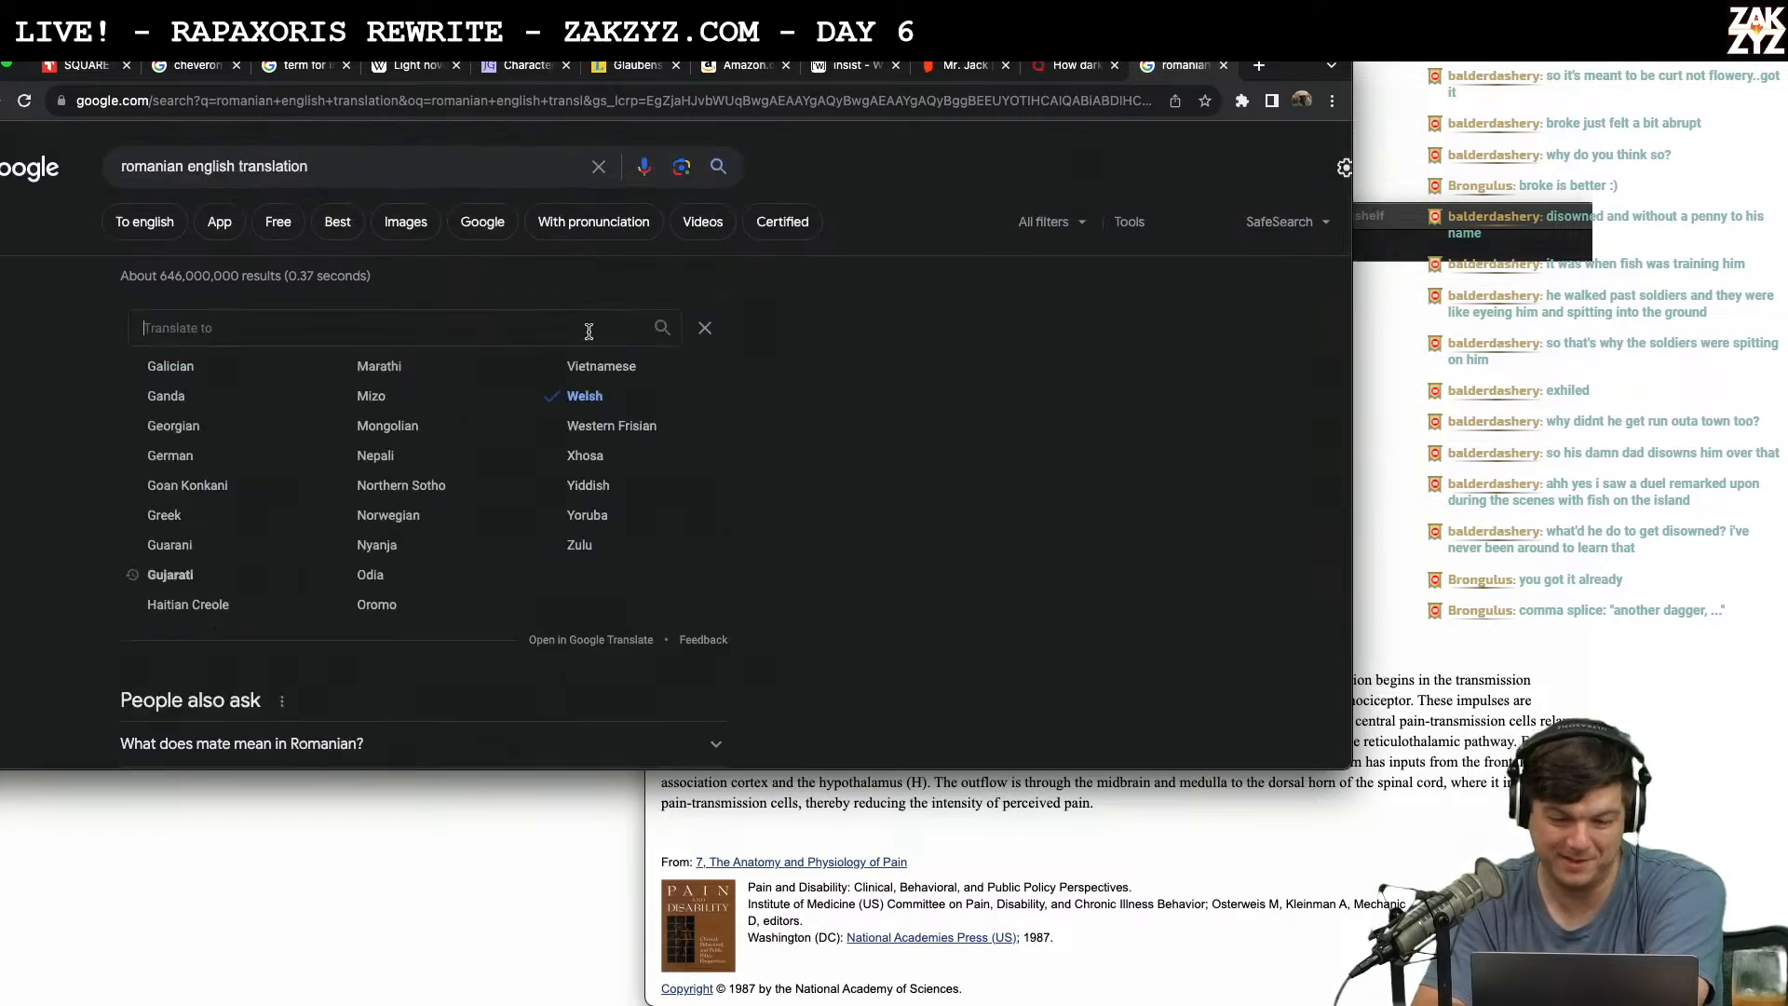
{"action": "left_click", "coordinate": [586, 512]}
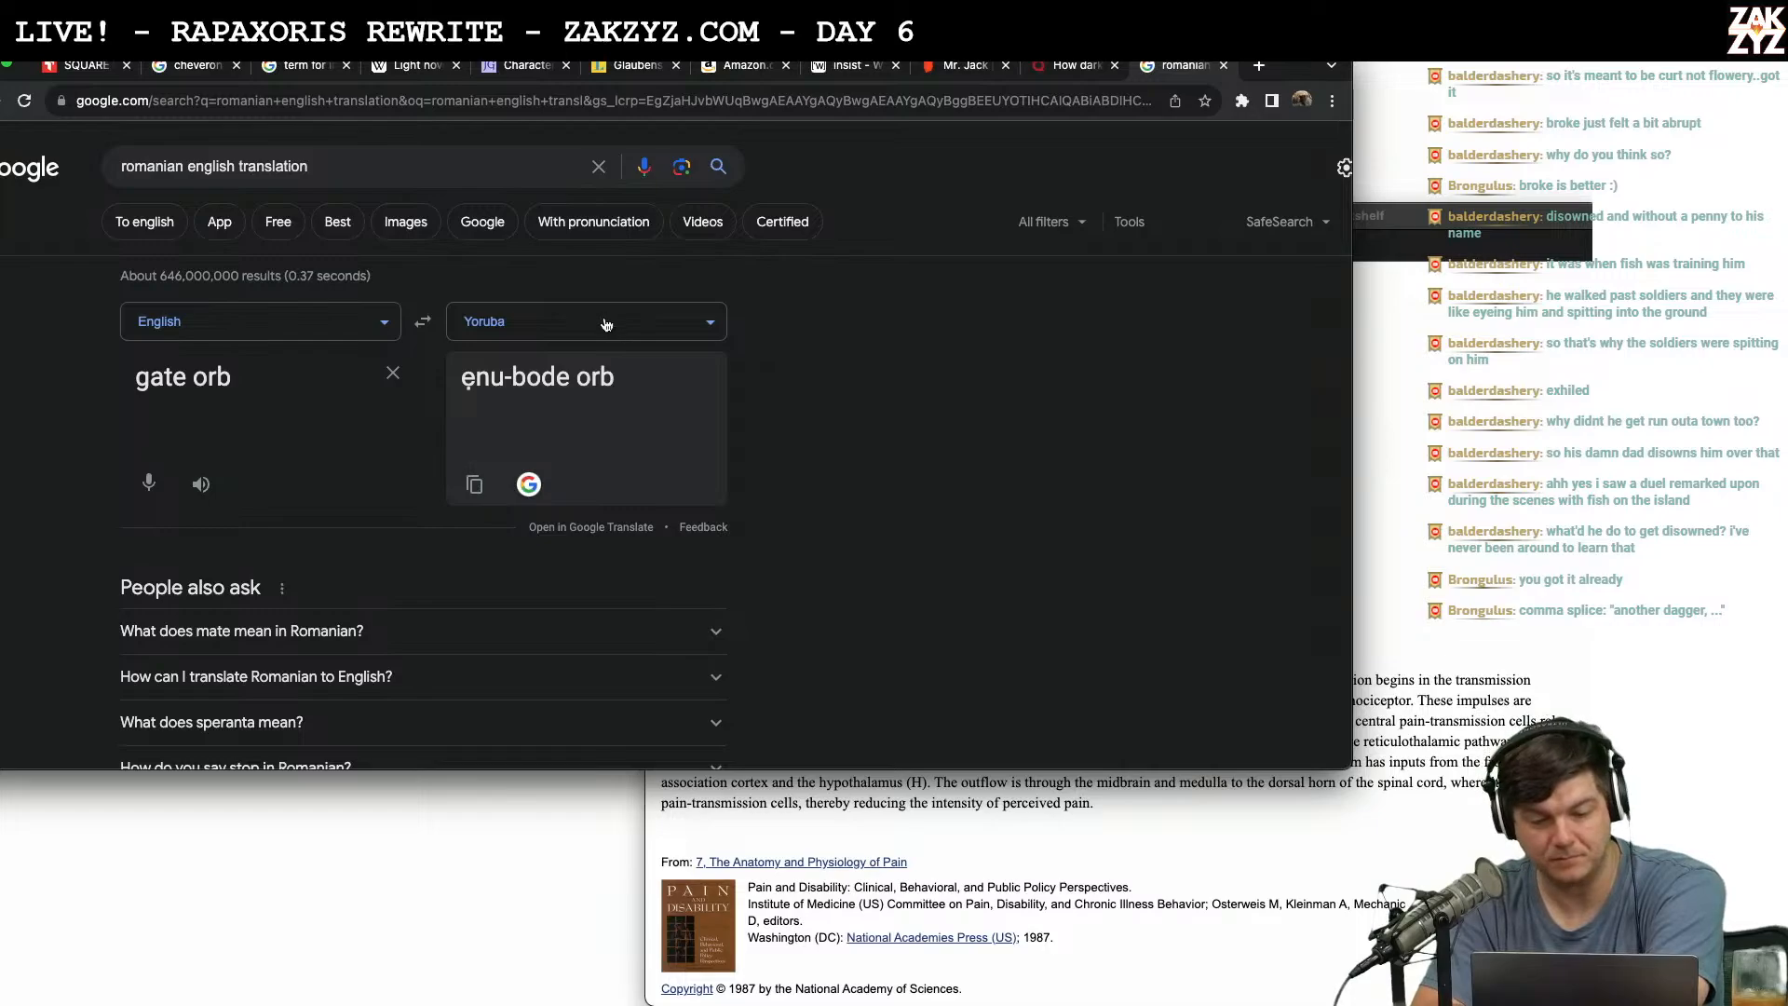
Change the target language to Latin to check the phrase's translation.
{"action": "left_click", "coordinate": [605, 324]}
{"action": "scroll", "coordinate": [605, 437], "scroll_direction": "up", "scroll_amount": 2}
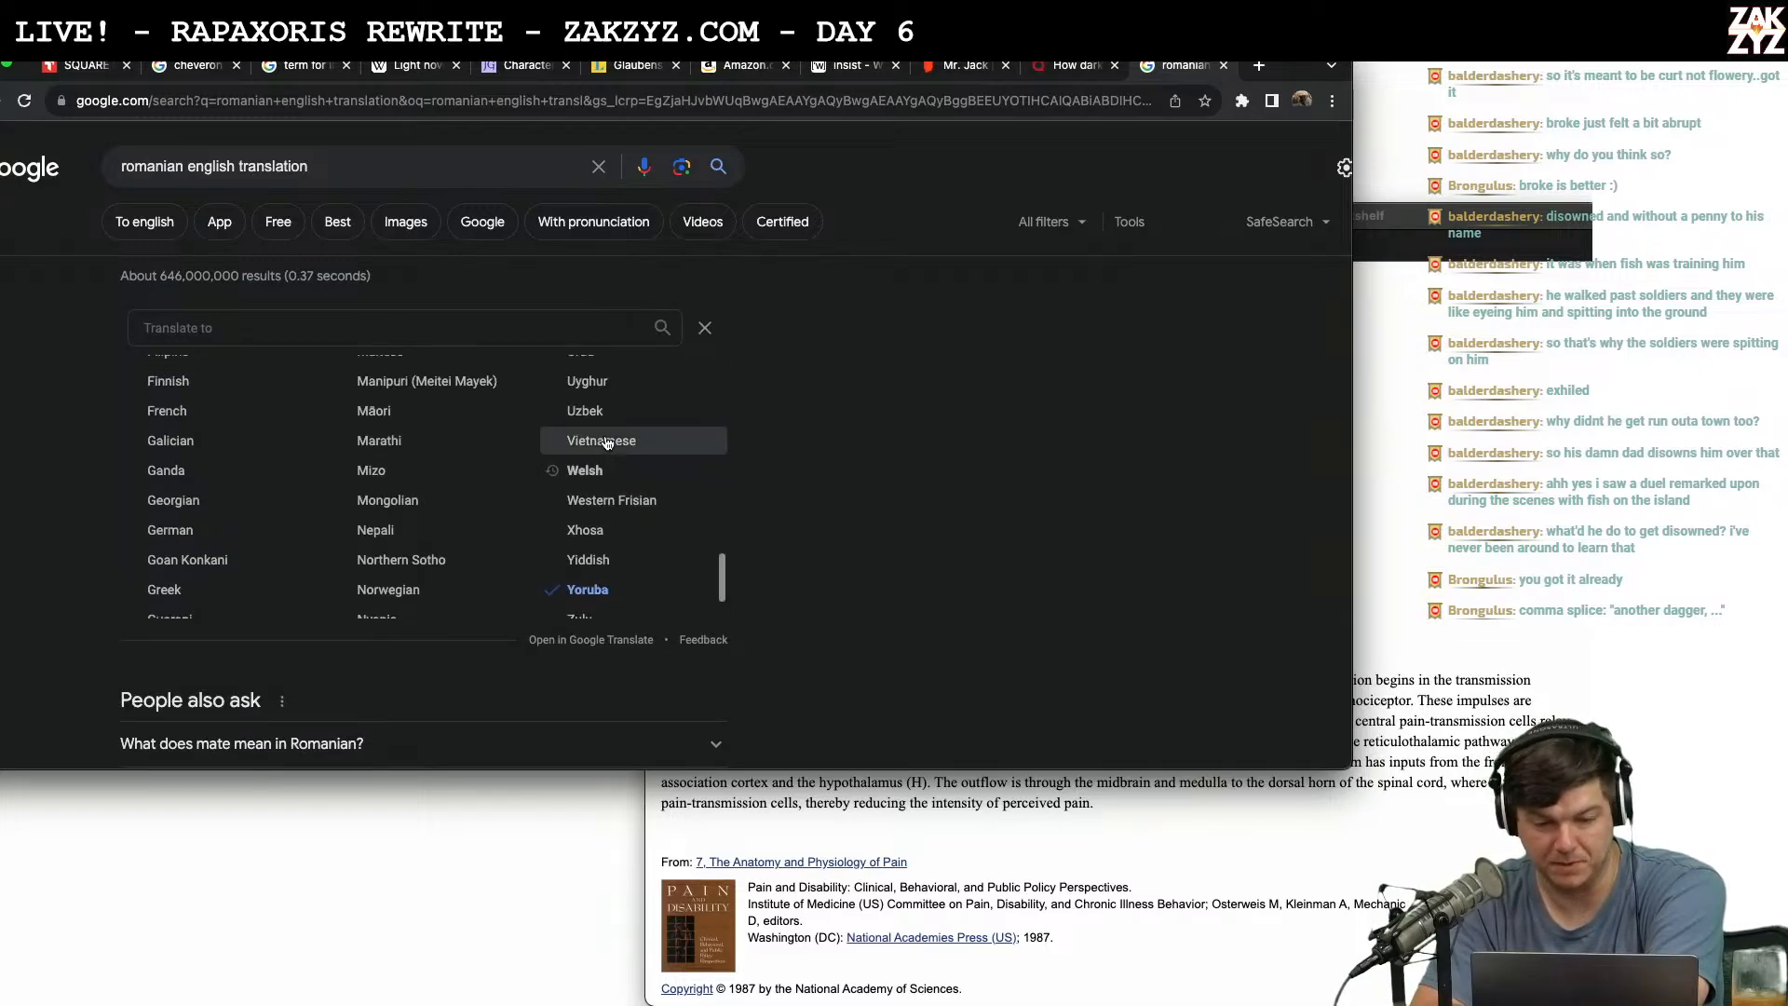
{"action": "scroll", "coordinate": [608, 433], "scroll_direction": "up", "scroll_amount": 3}
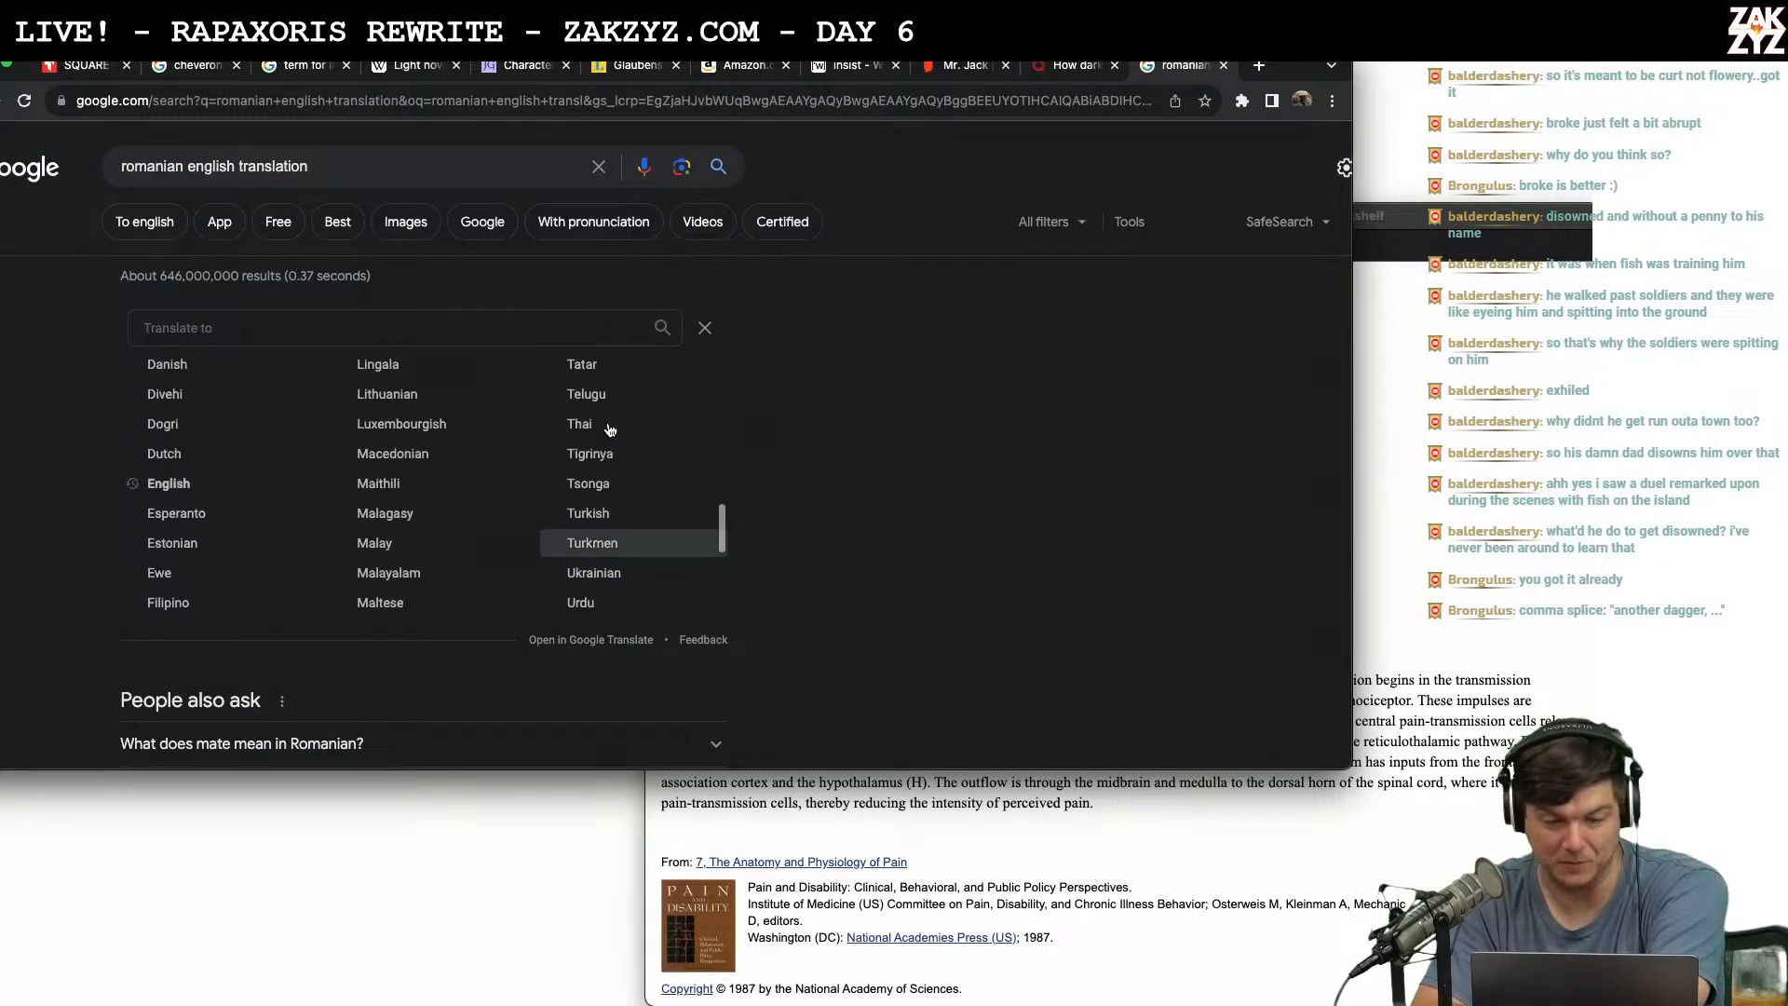
{"action": "scroll", "coordinate": [610, 430], "scroll_direction": "up", "scroll_amount": 3}
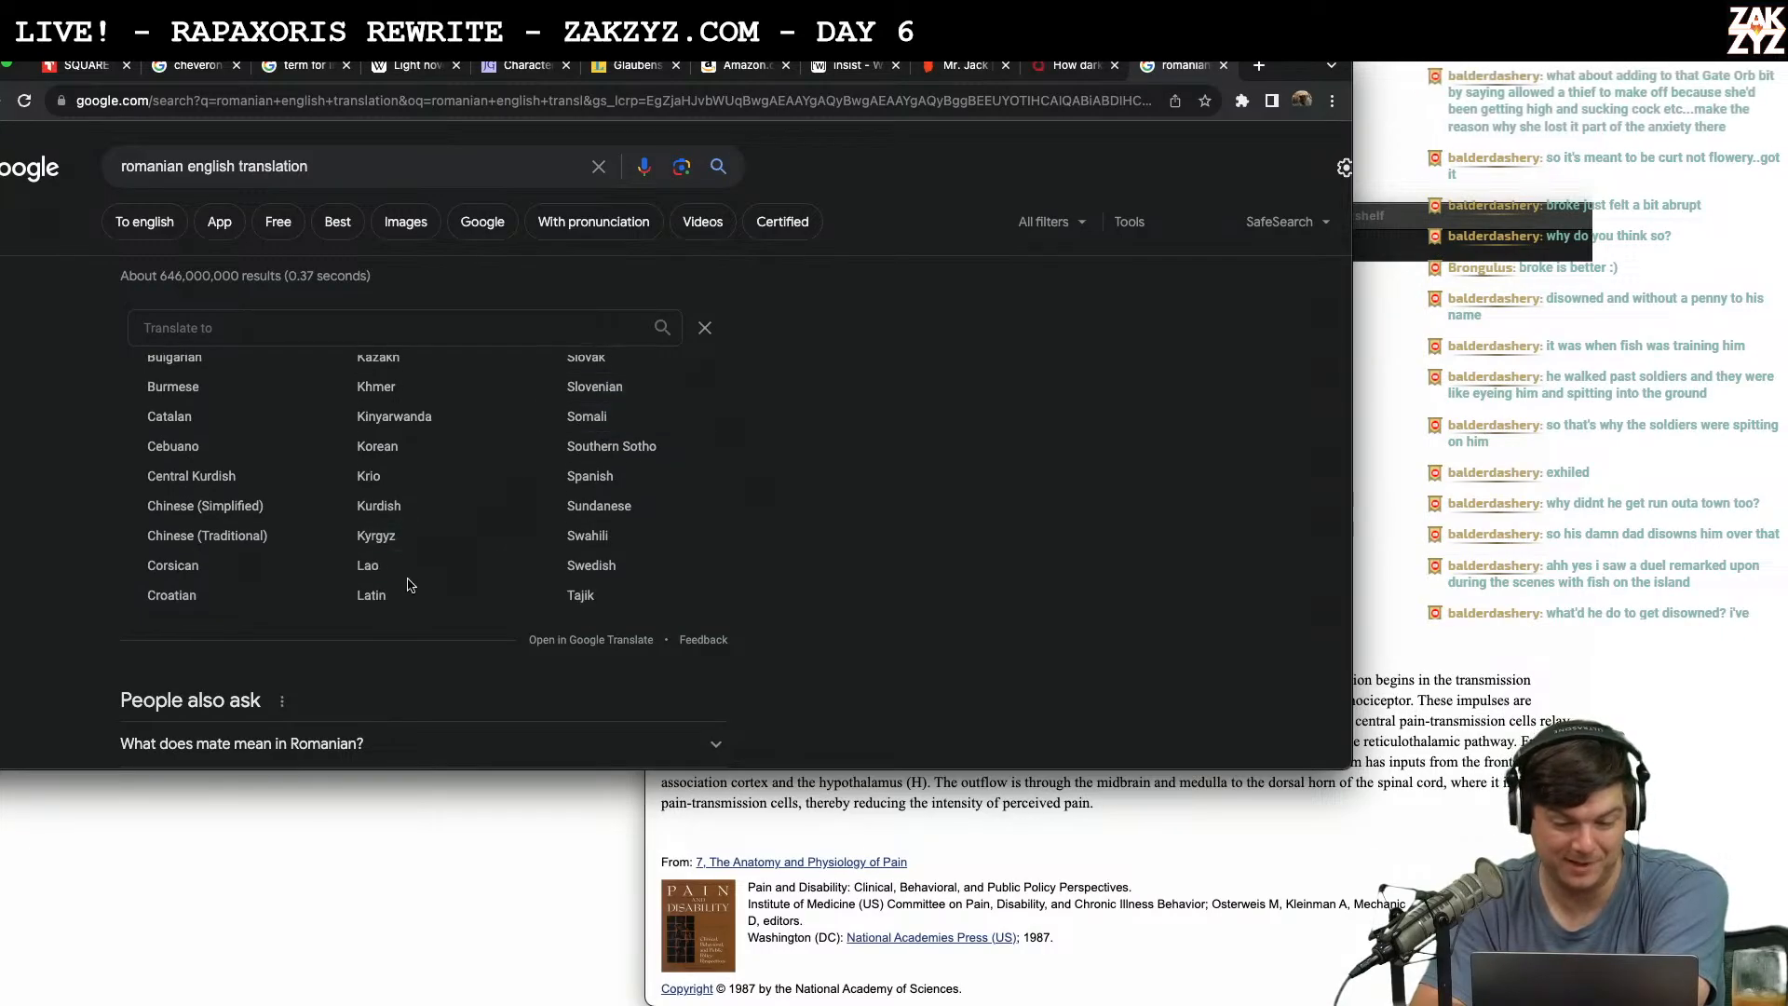
{"action": "left_click", "coordinate": [406, 589]}
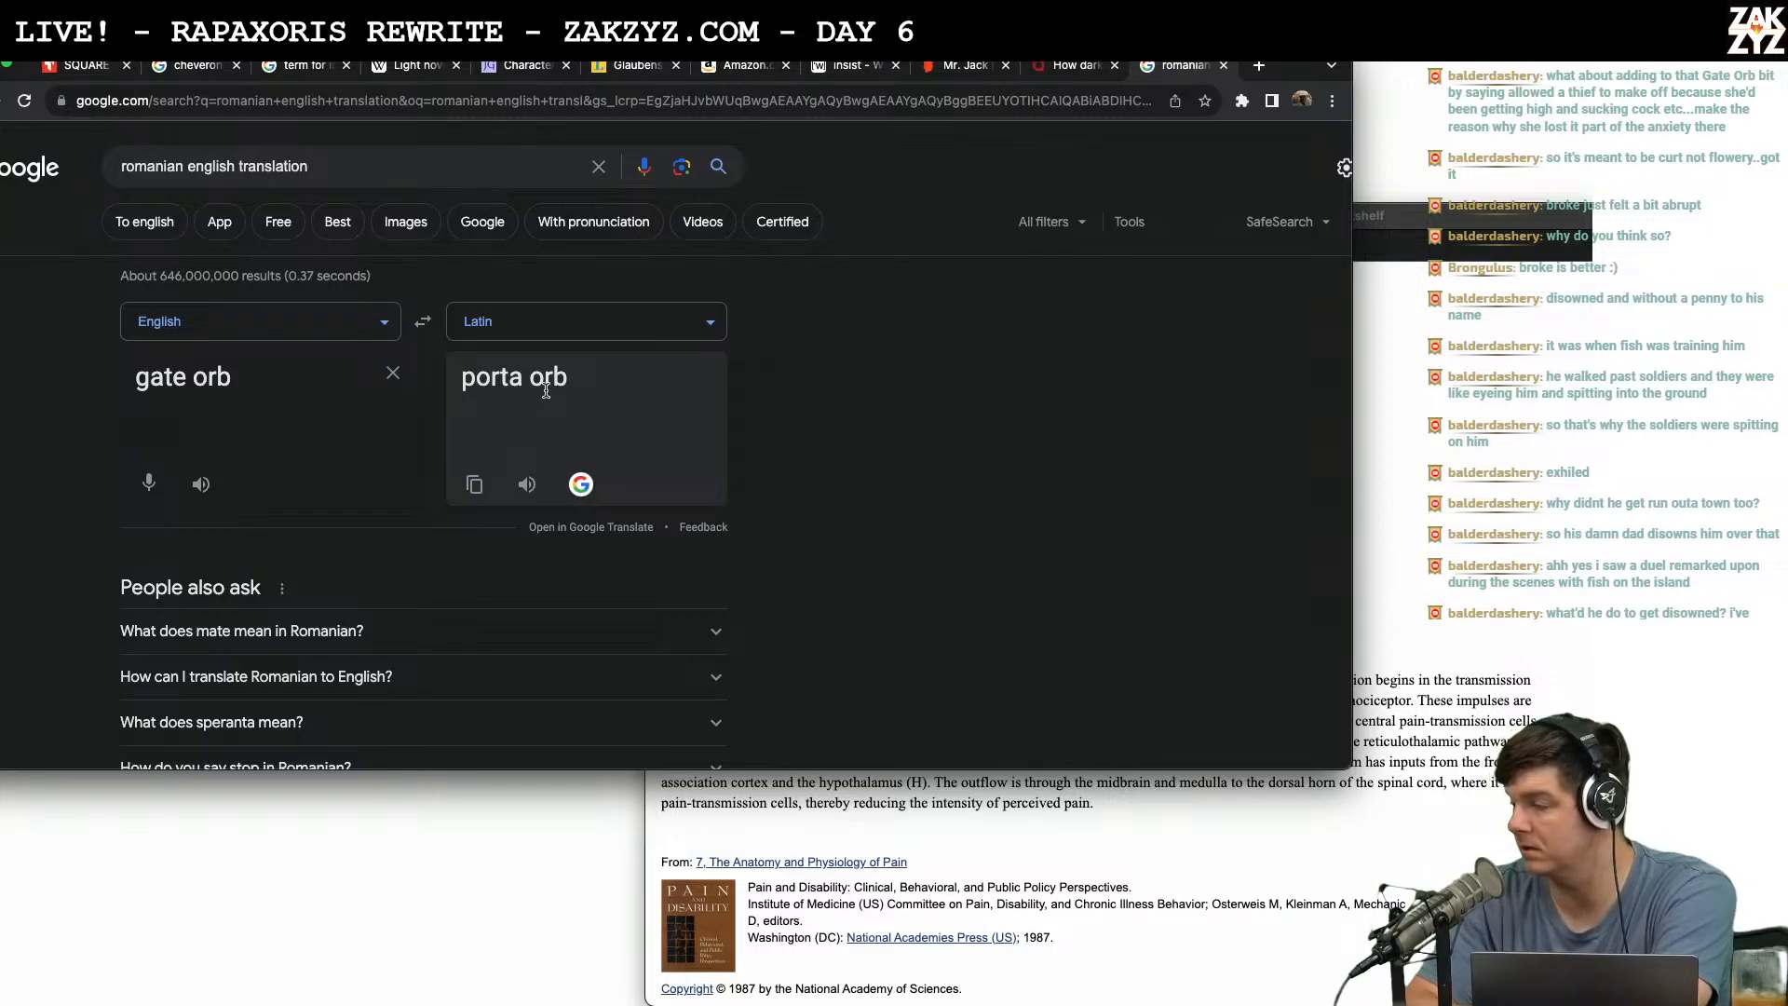
Change the target language to Japanese to check the phrase's translation.
{"action": "left_click", "coordinate": [614, 320]}
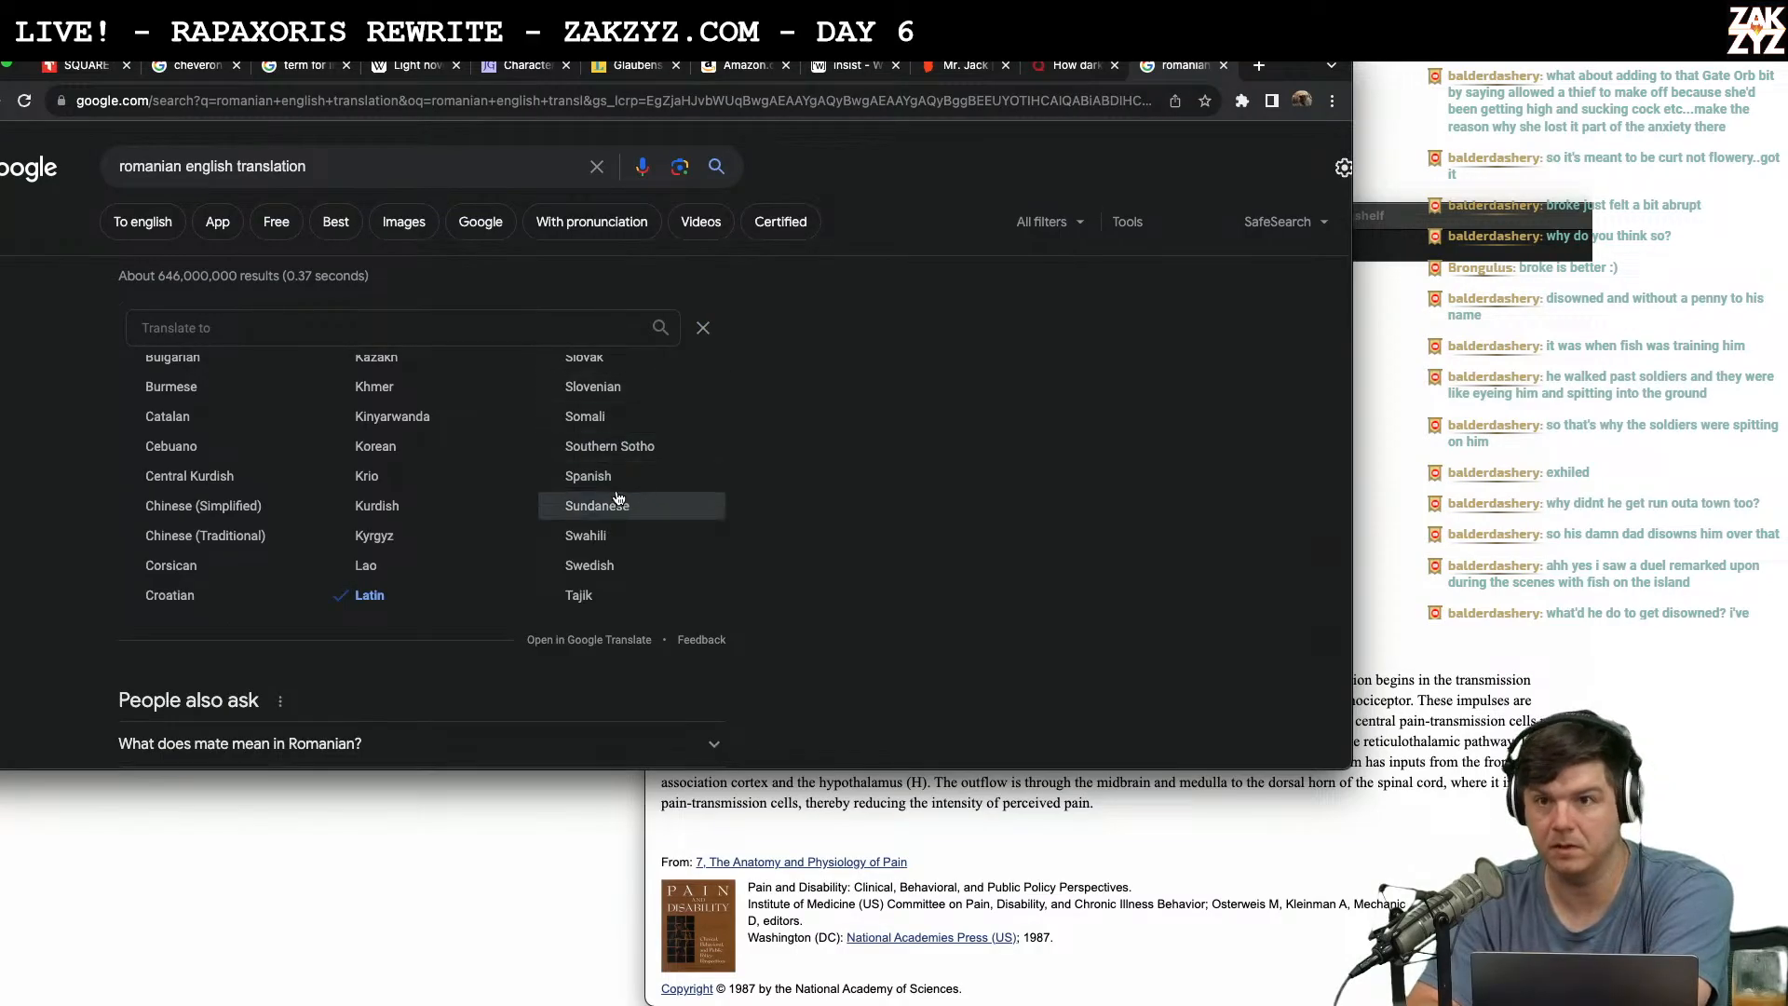
{"action": "scroll", "coordinate": [534, 405], "scroll_direction": "up", "scroll_amount": 1}
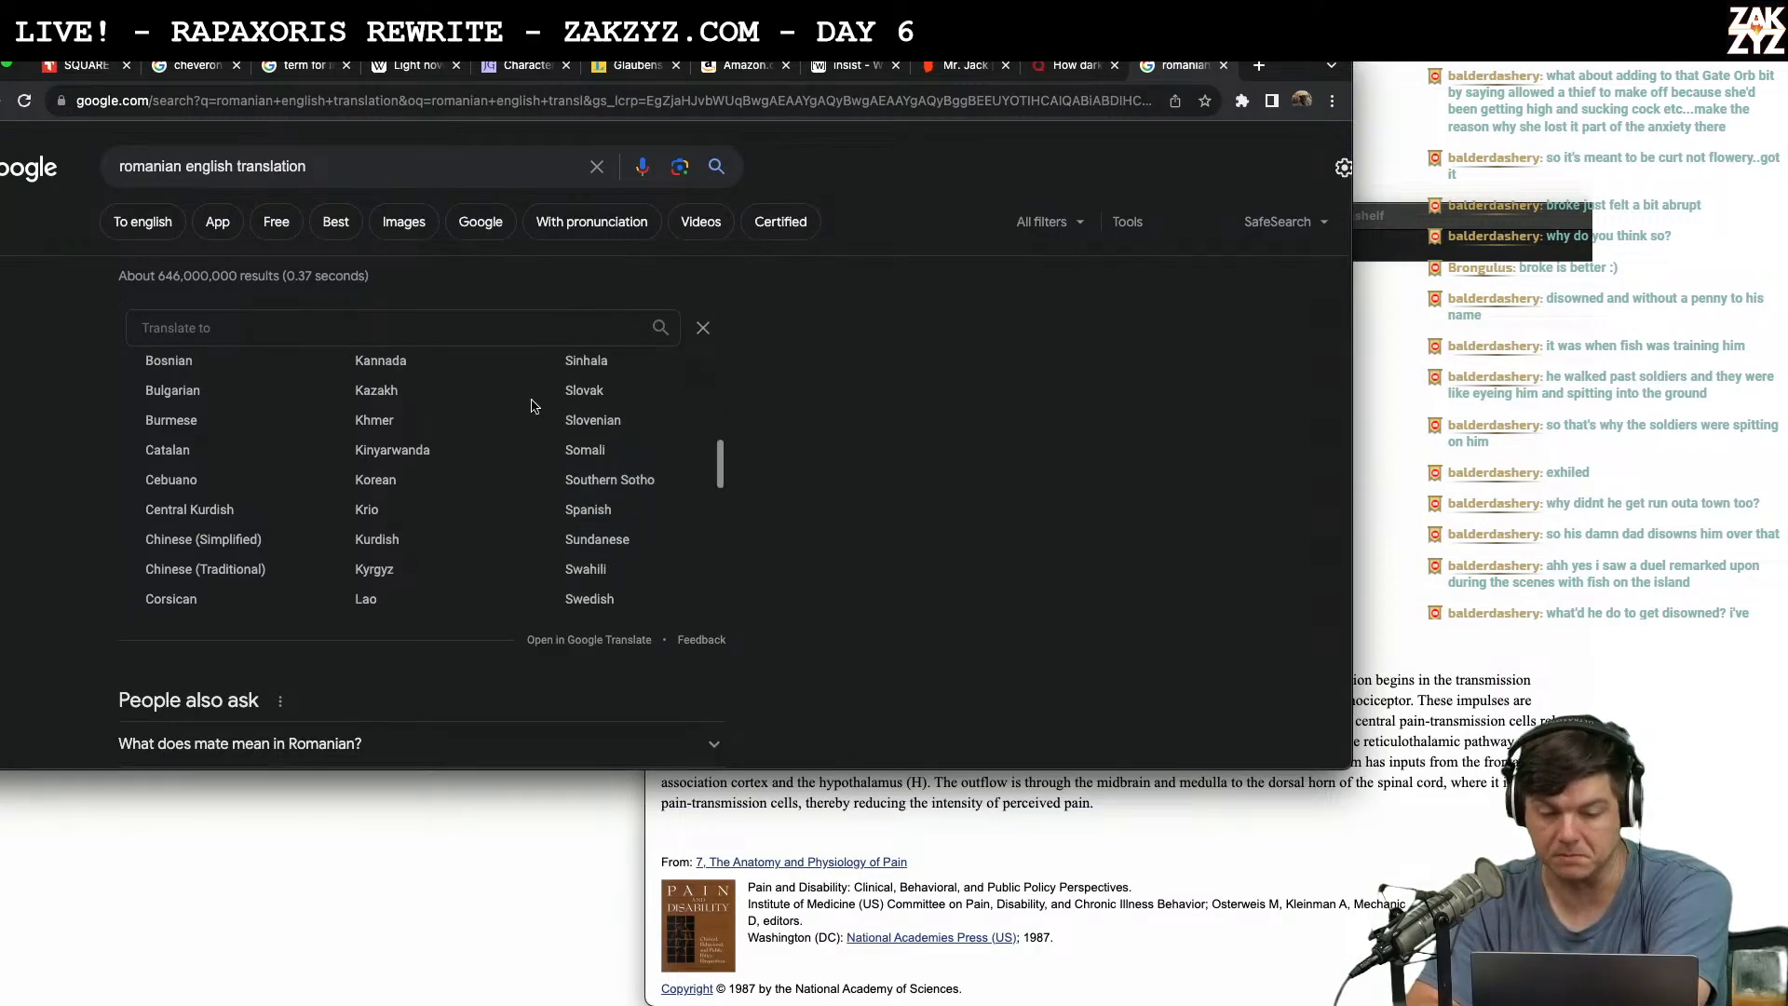
{"action": "scroll", "coordinate": [531, 419], "scroll_direction": "up", "scroll_amount": 3}
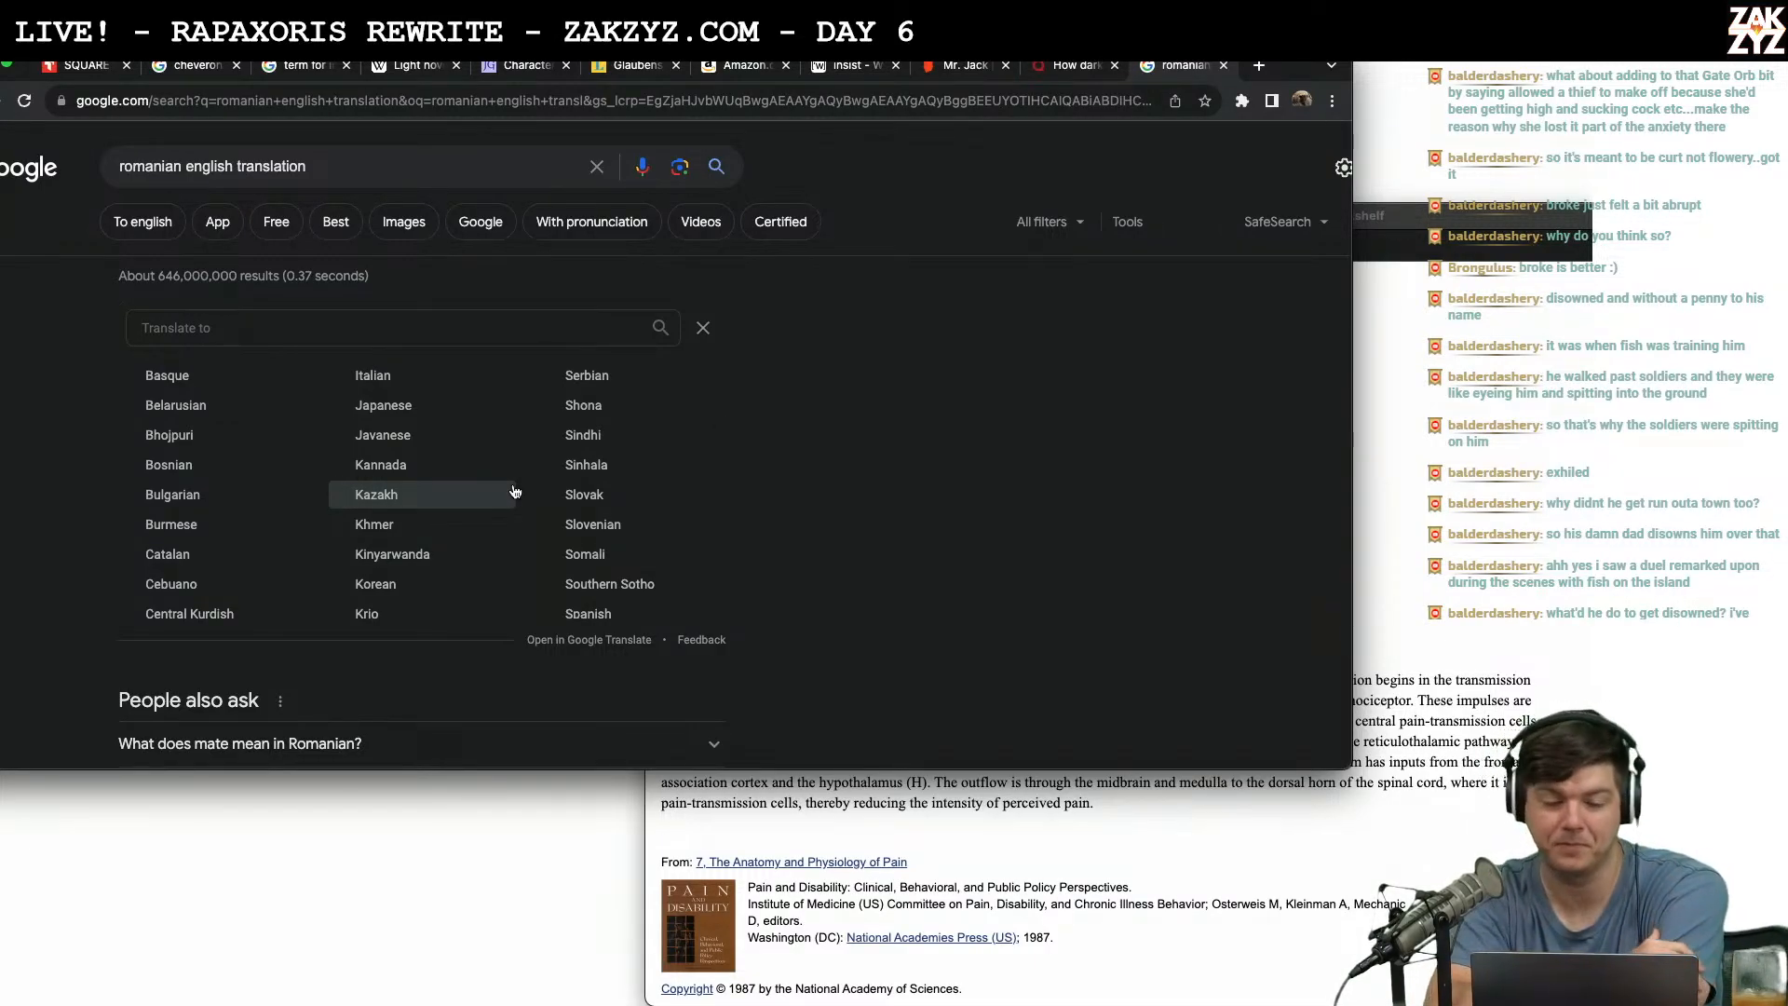
{"action": "scroll", "coordinate": [414, 433], "scroll_direction": "up", "scroll_amount": 1}
{"action": "left_click", "coordinate": [400, 441]}
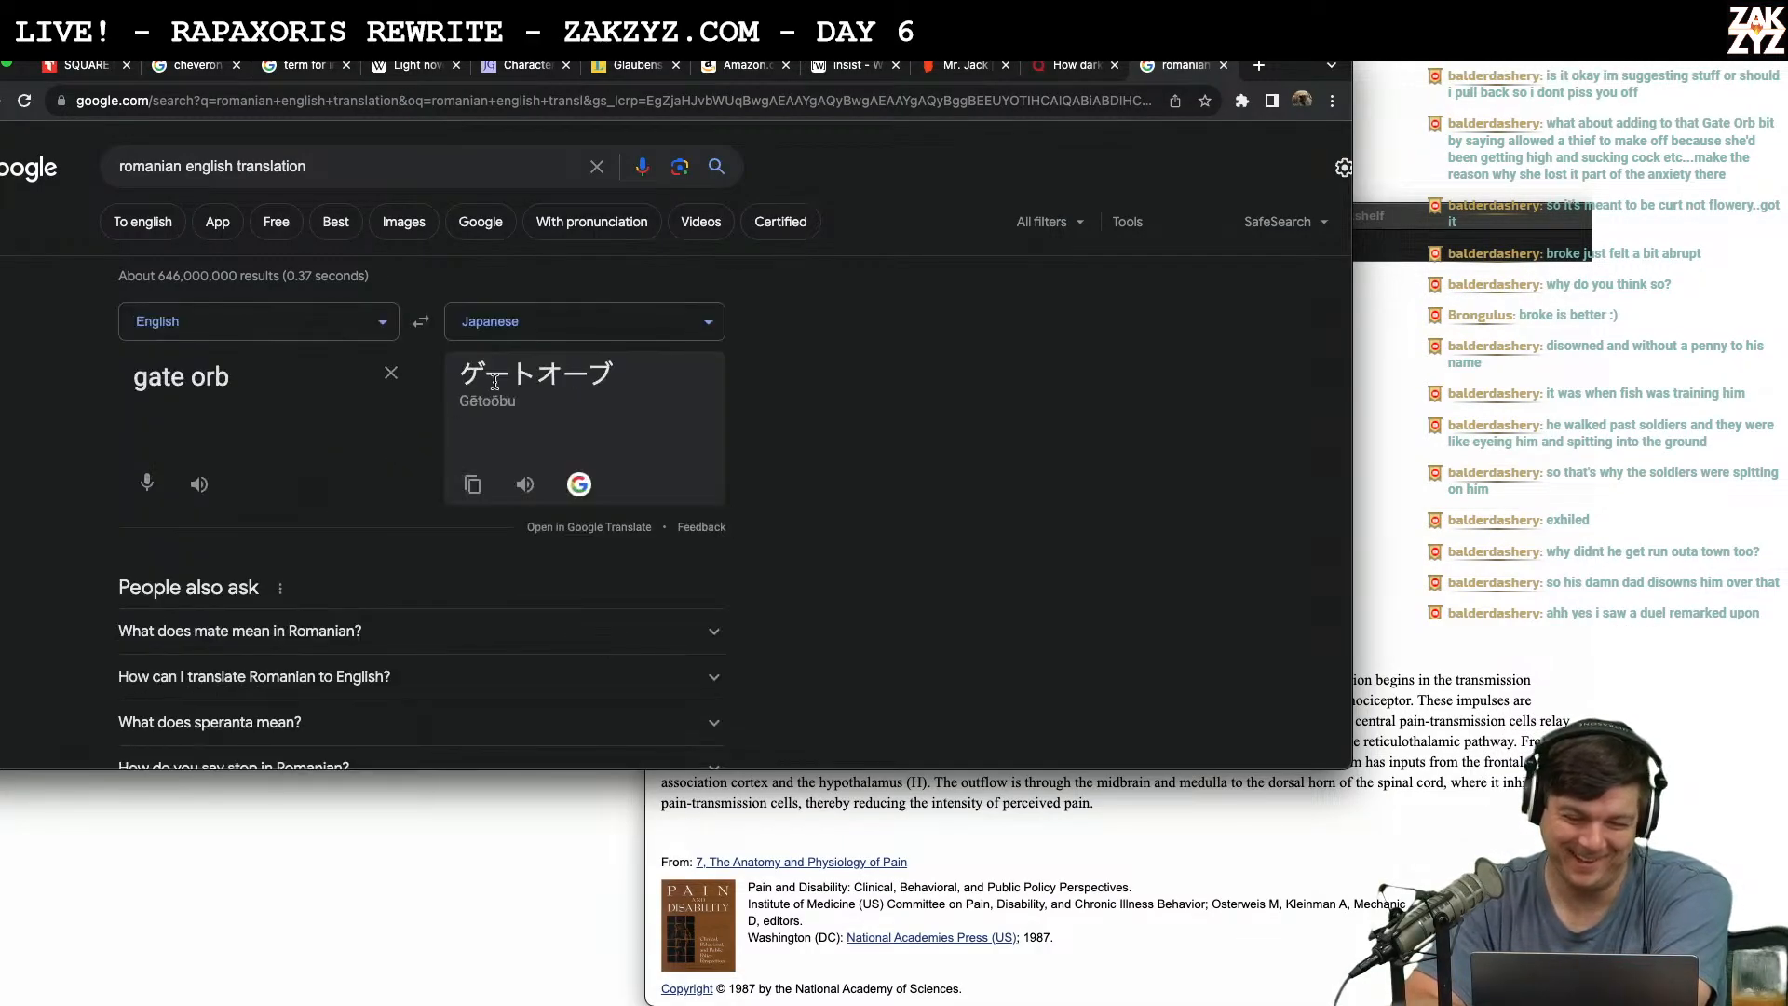
Look up the translation of "gate orb" in Italian, followed by Irish.
{"action": "left_click", "coordinate": [580, 326]}
{"action": "left_click", "coordinate": [431, 415]}
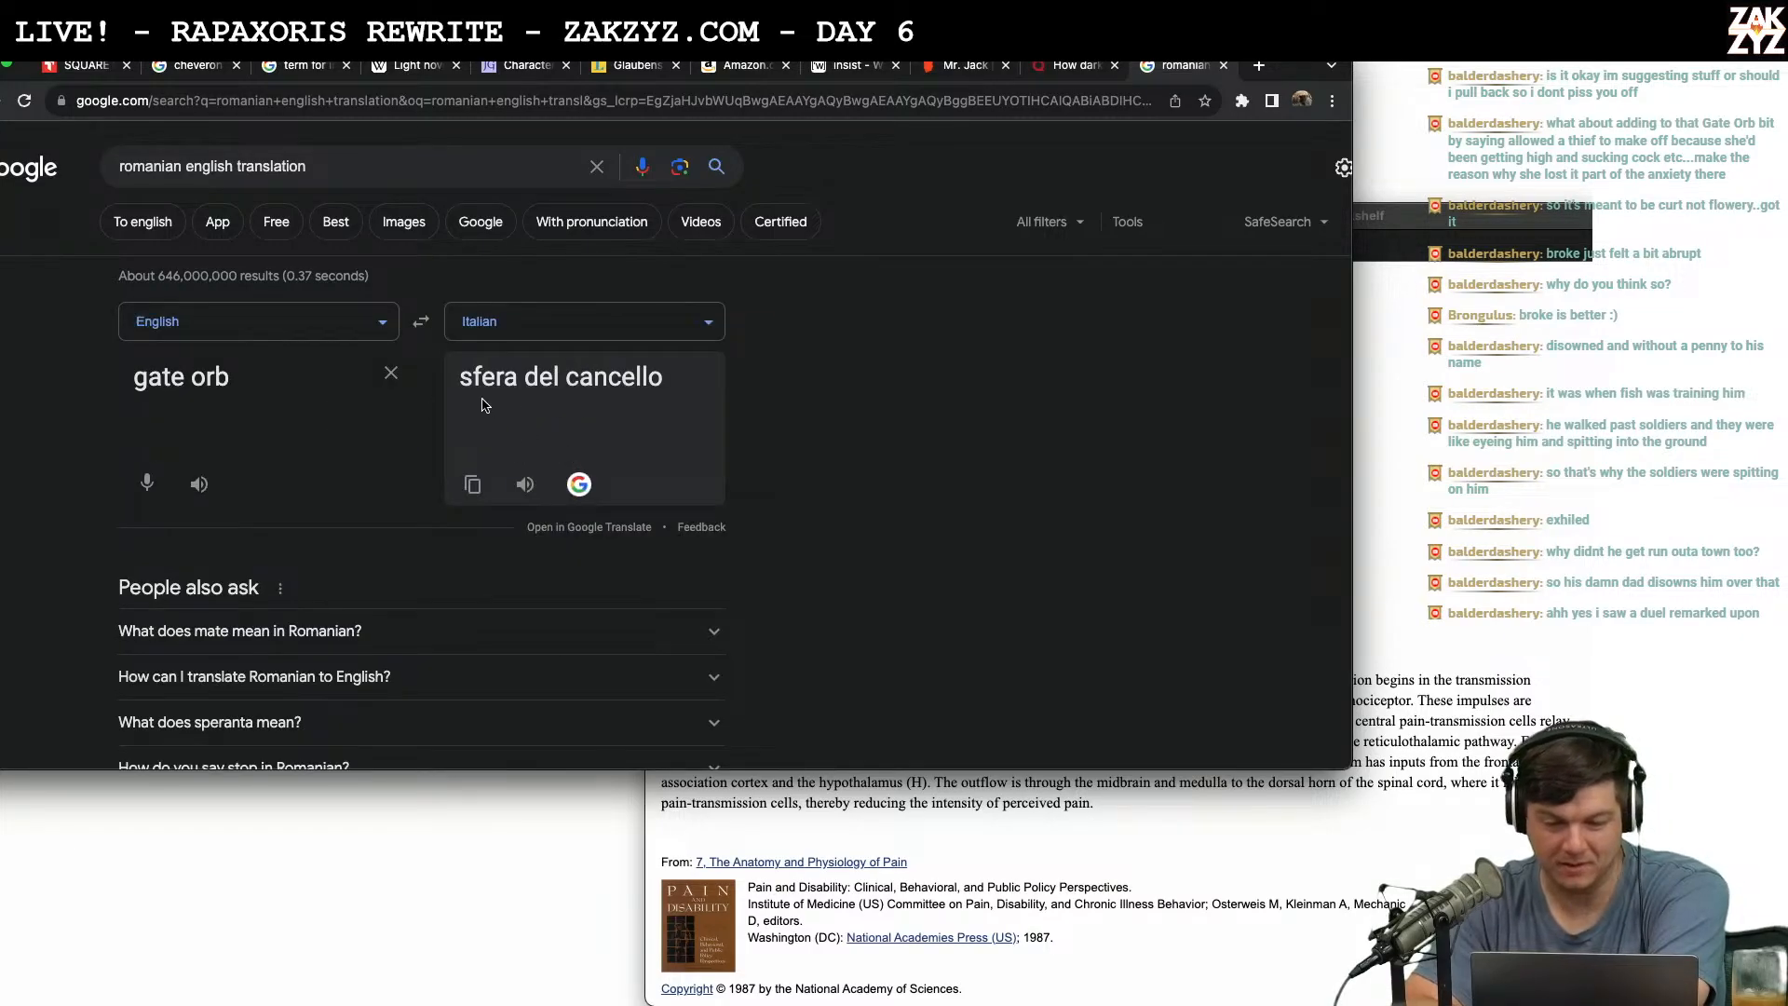
{"action": "left_click", "coordinate": [575, 333]}
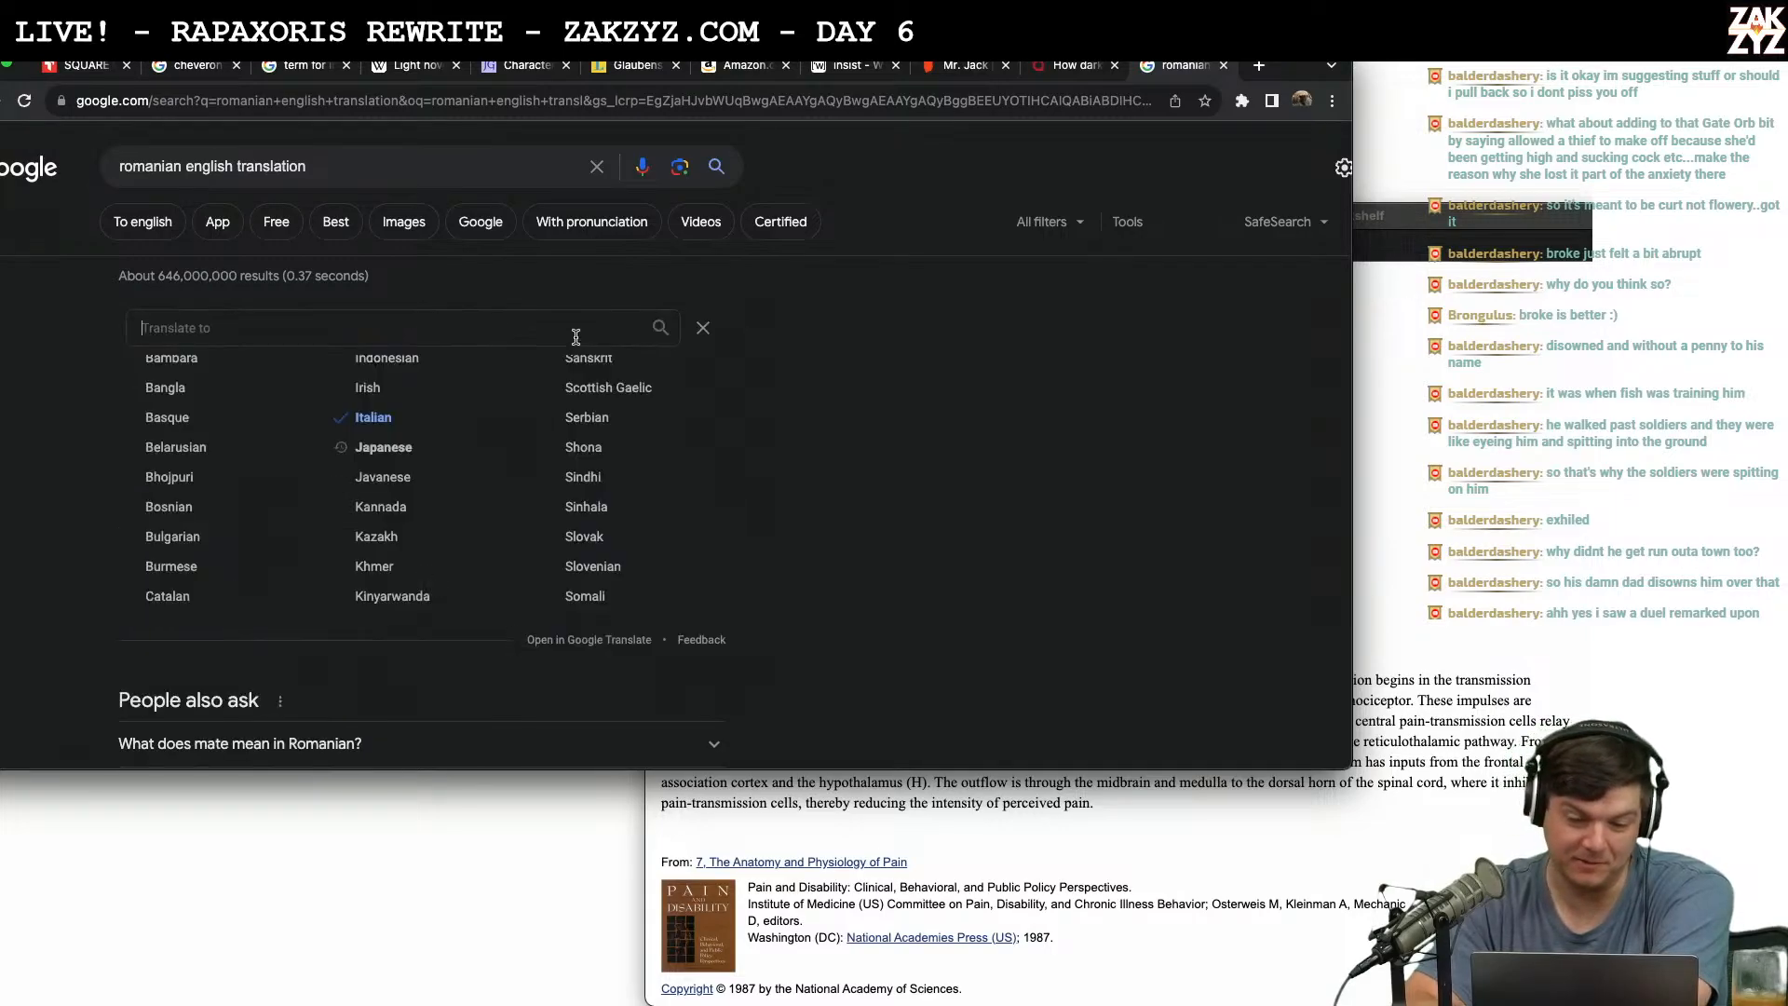
{"action": "left_click", "coordinate": [437, 404]}
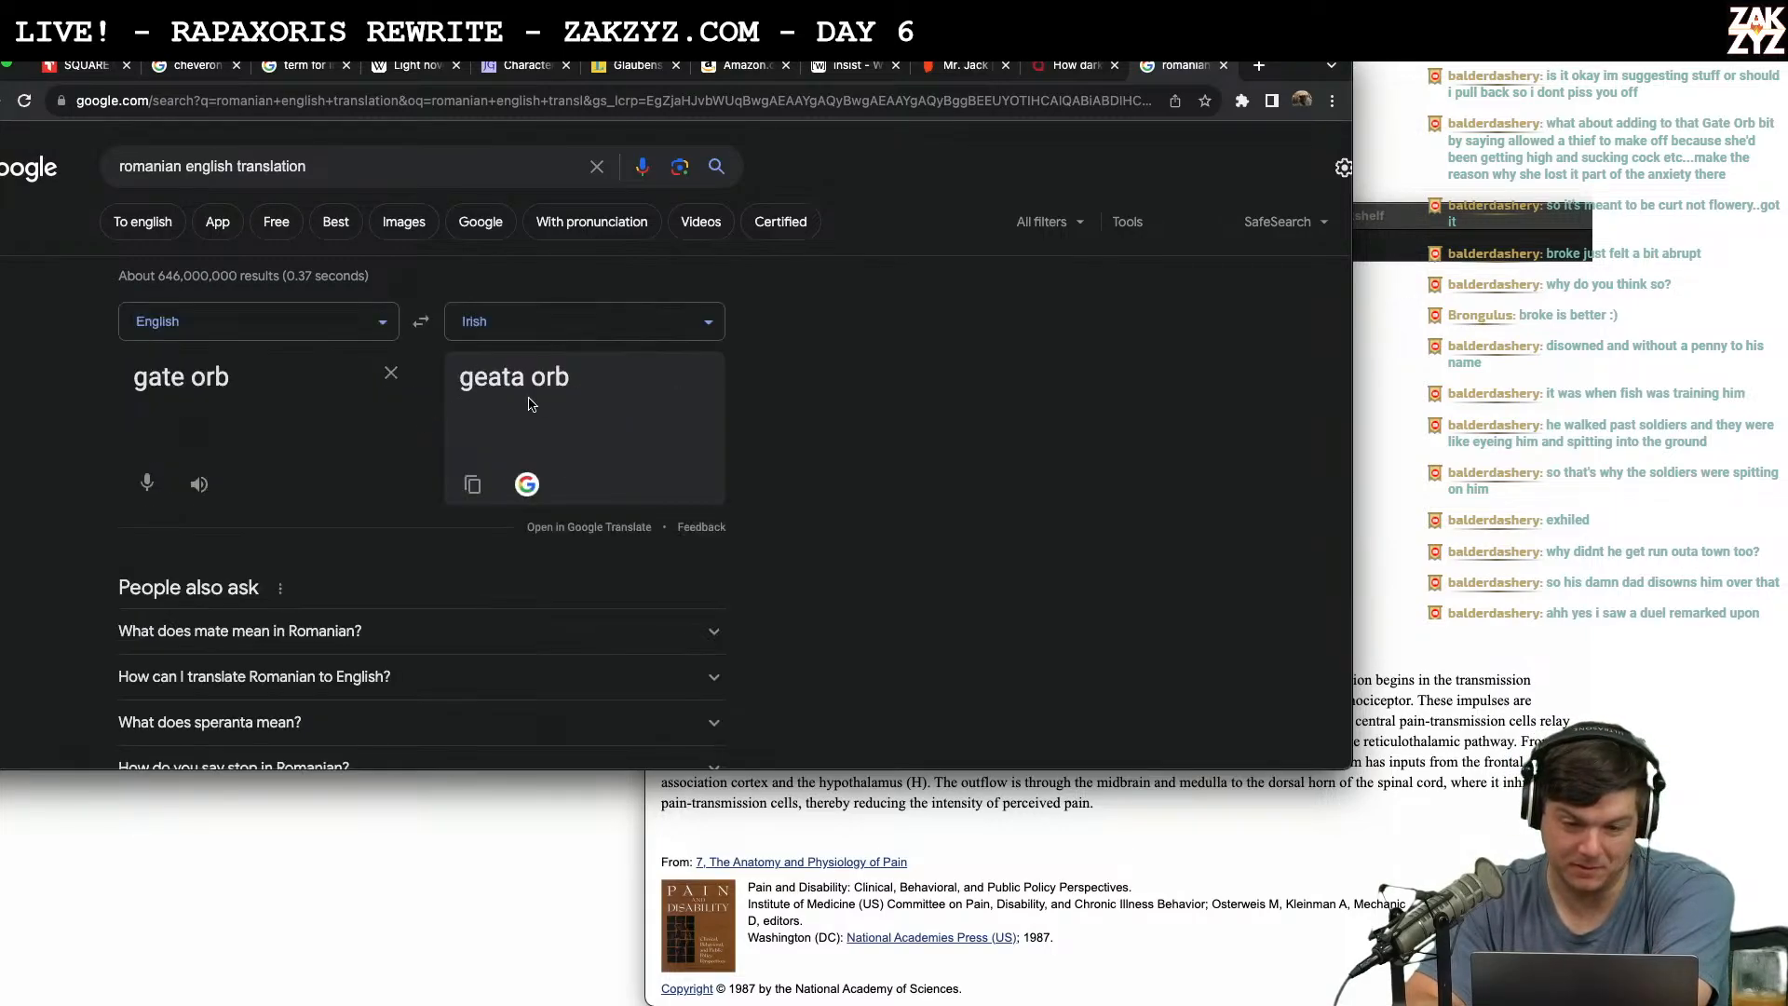
Look up the translation of "gate orb" in Bambara, followed by Azerbaijani.
{"action": "left_click", "coordinate": [578, 321]}
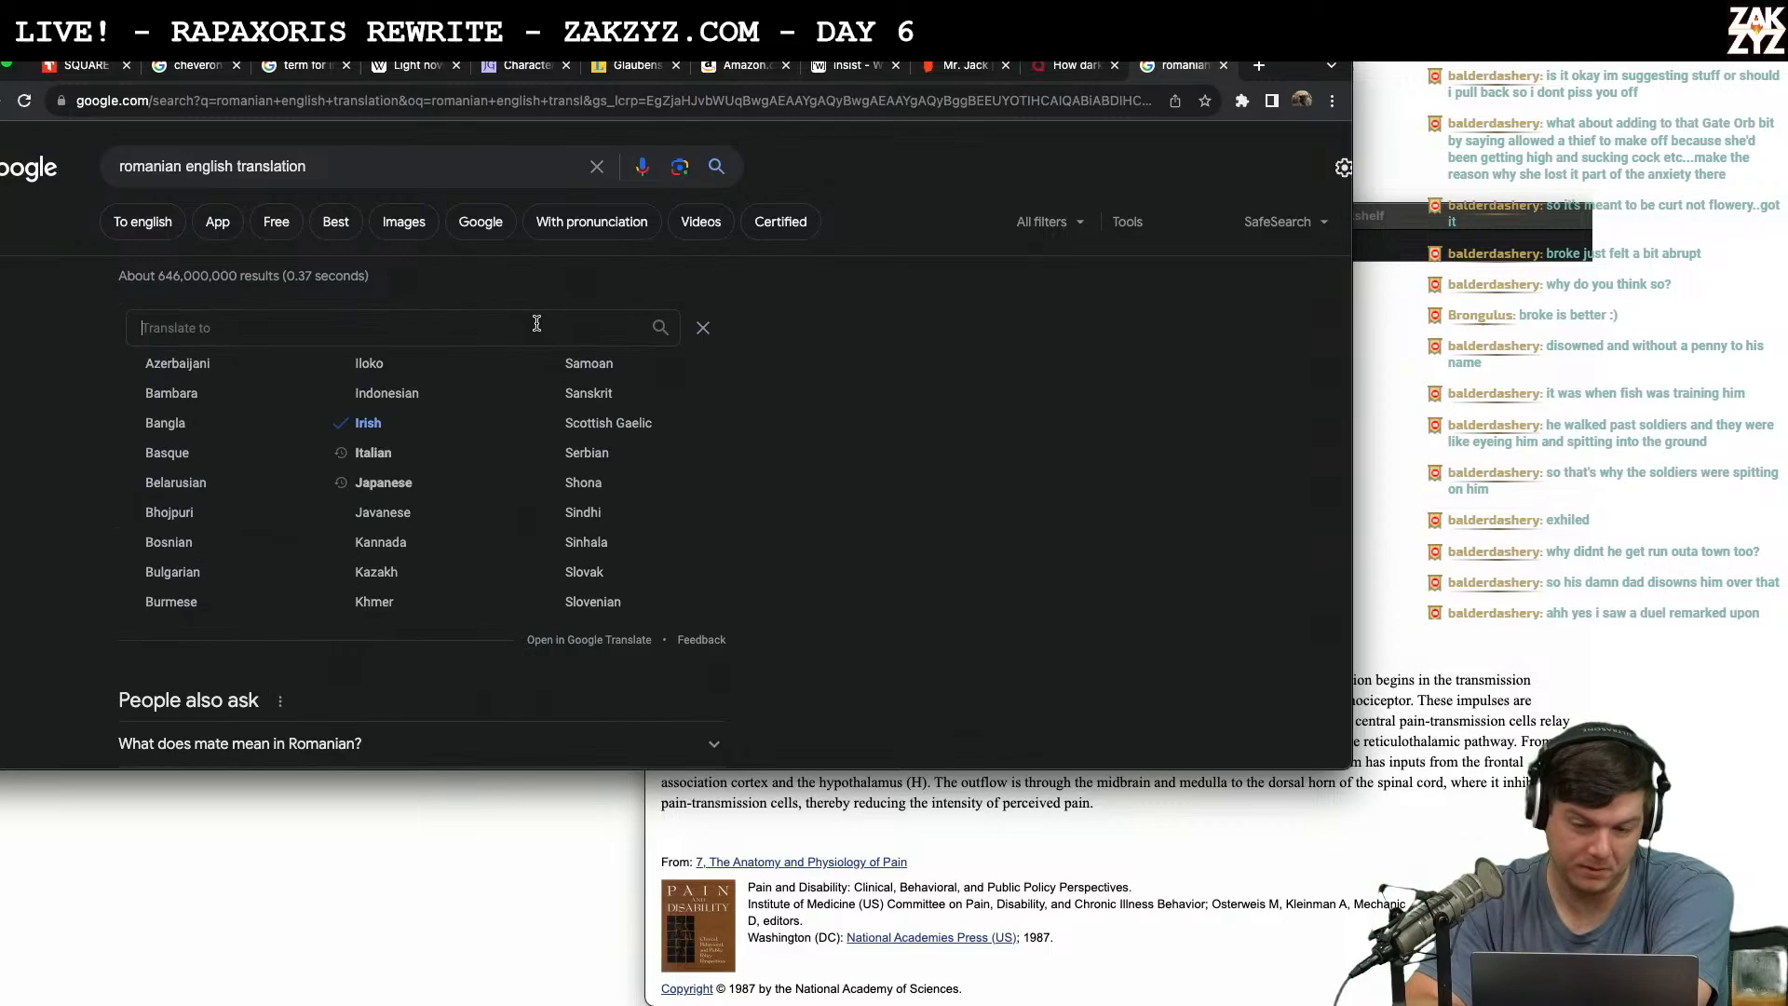
{"action": "left_click", "coordinate": [264, 401]}
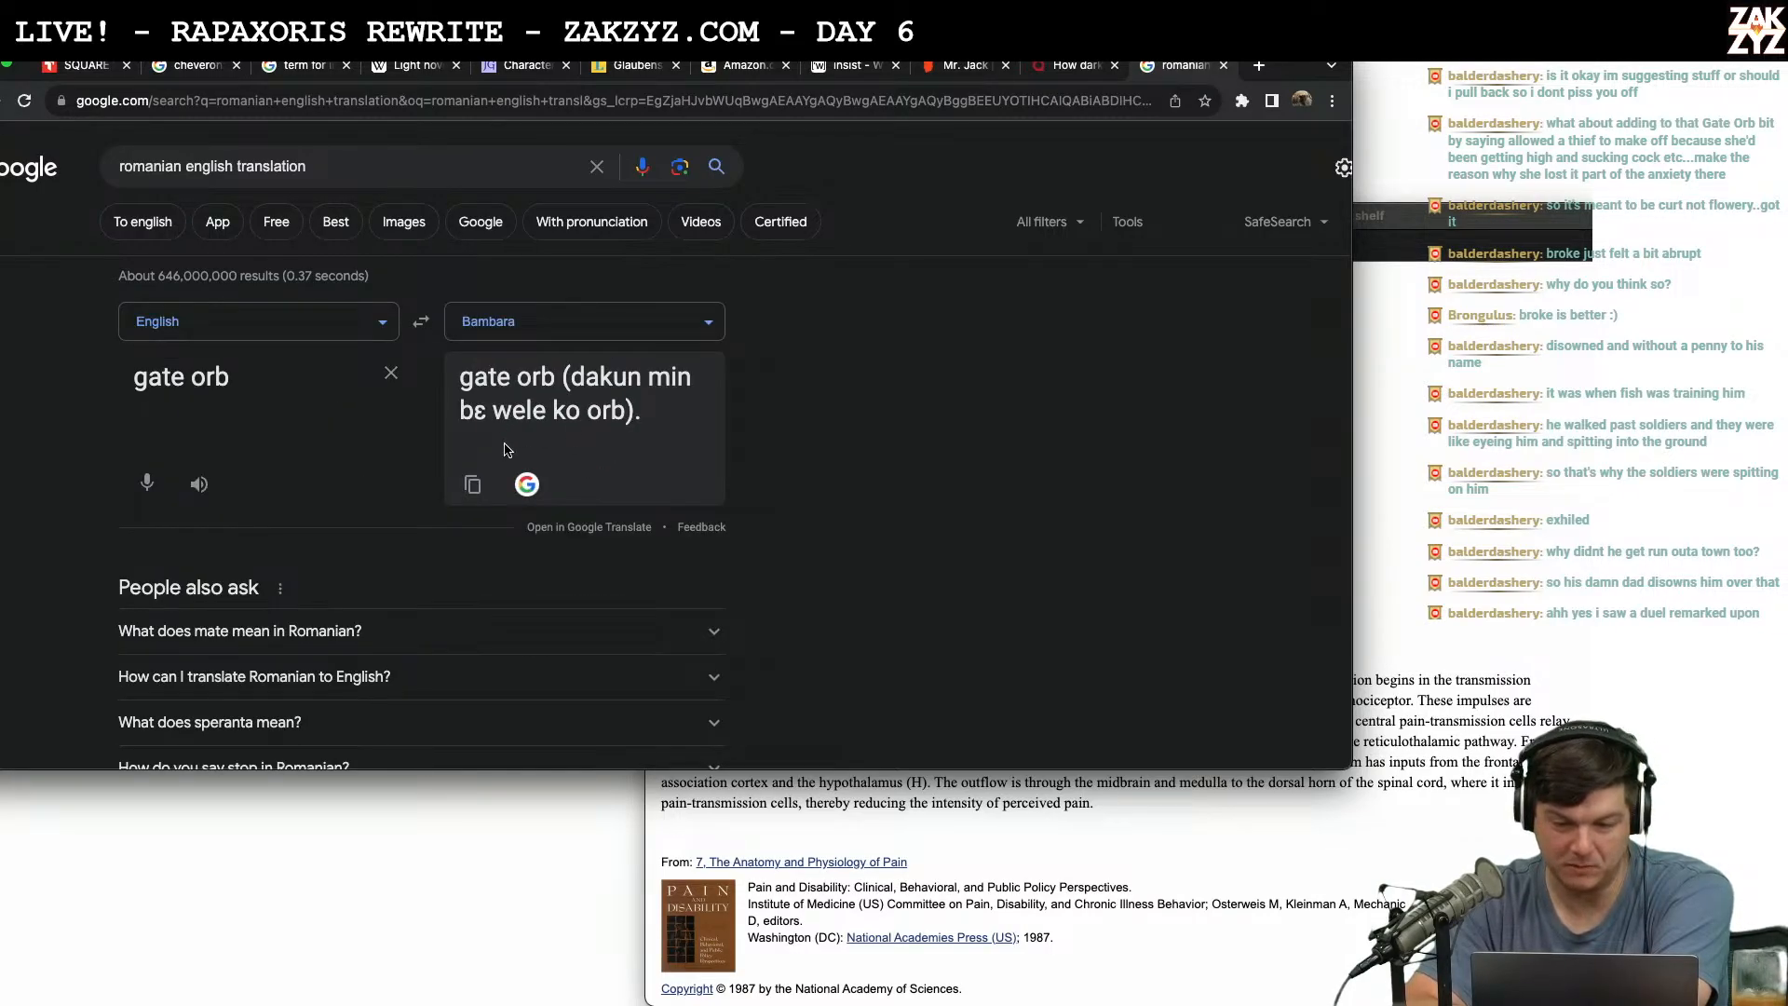
{"action": "left_click", "coordinate": [599, 332]}
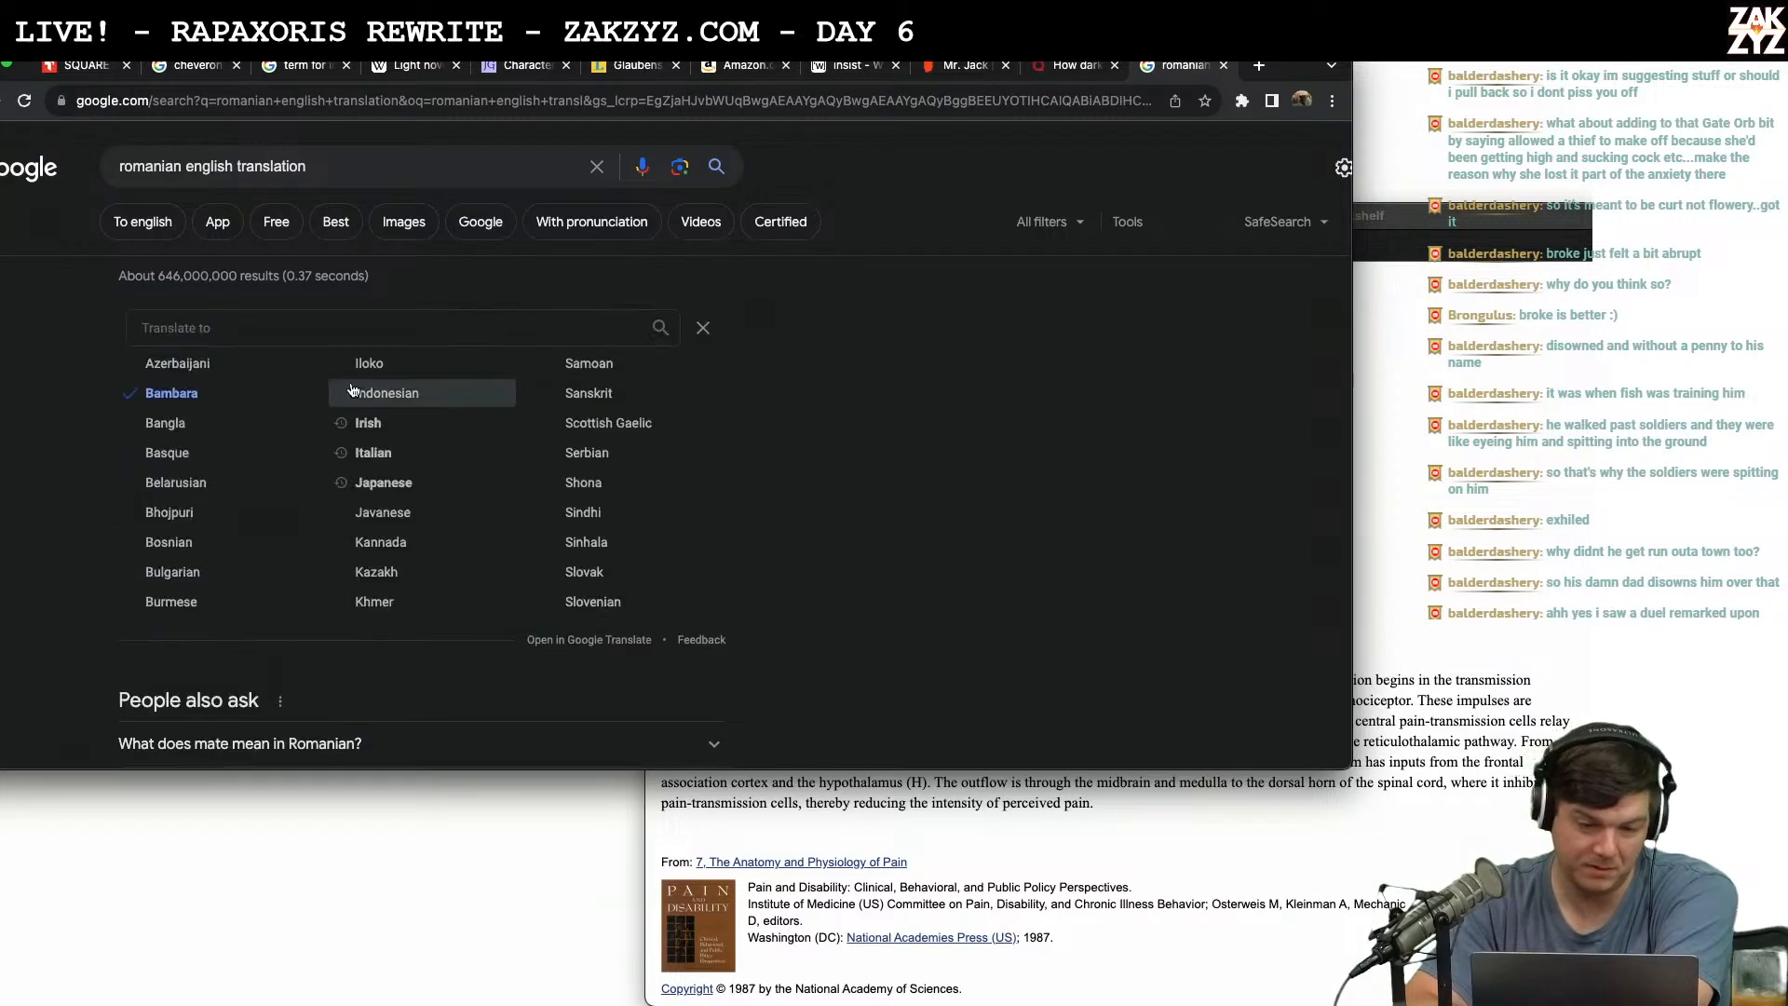
{"action": "left_click", "coordinate": [248, 366]}
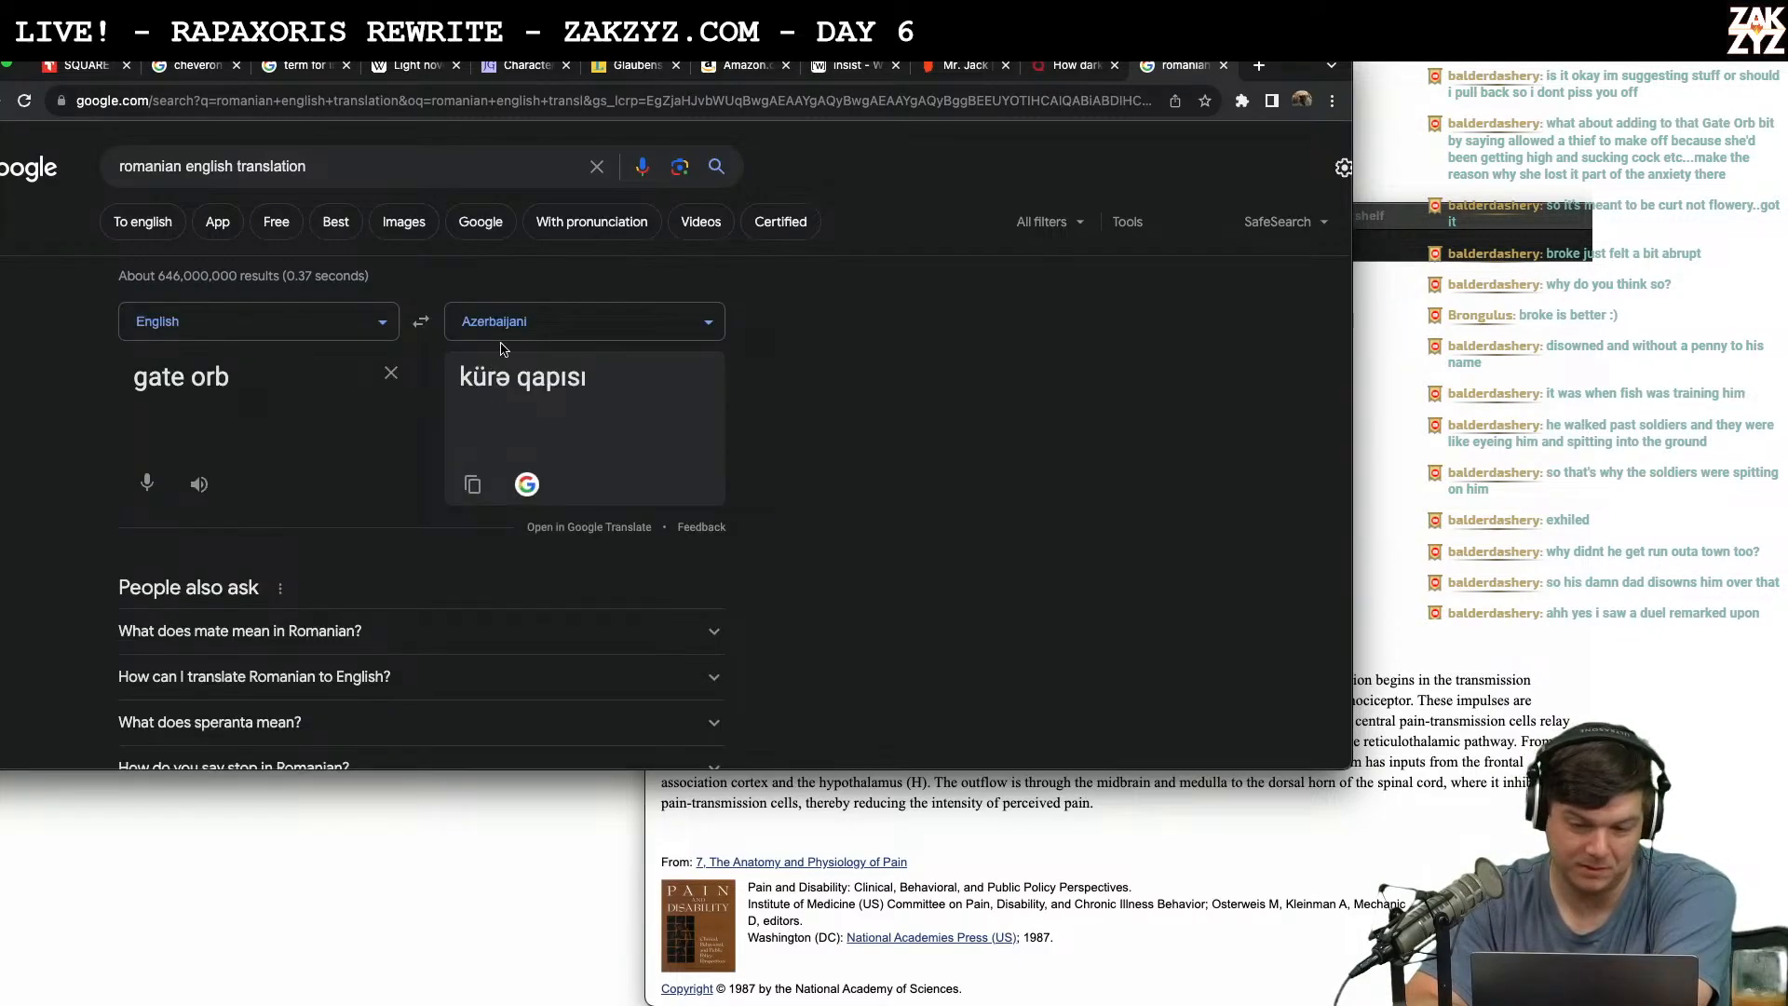
Look up the translation of "gate orb" in Russian, followed by Icelandic.
{"action": "left_click", "coordinate": [602, 328]}
{"action": "scroll", "coordinate": [571, 441], "scroll_direction": "up", "scroll_amount": 1}
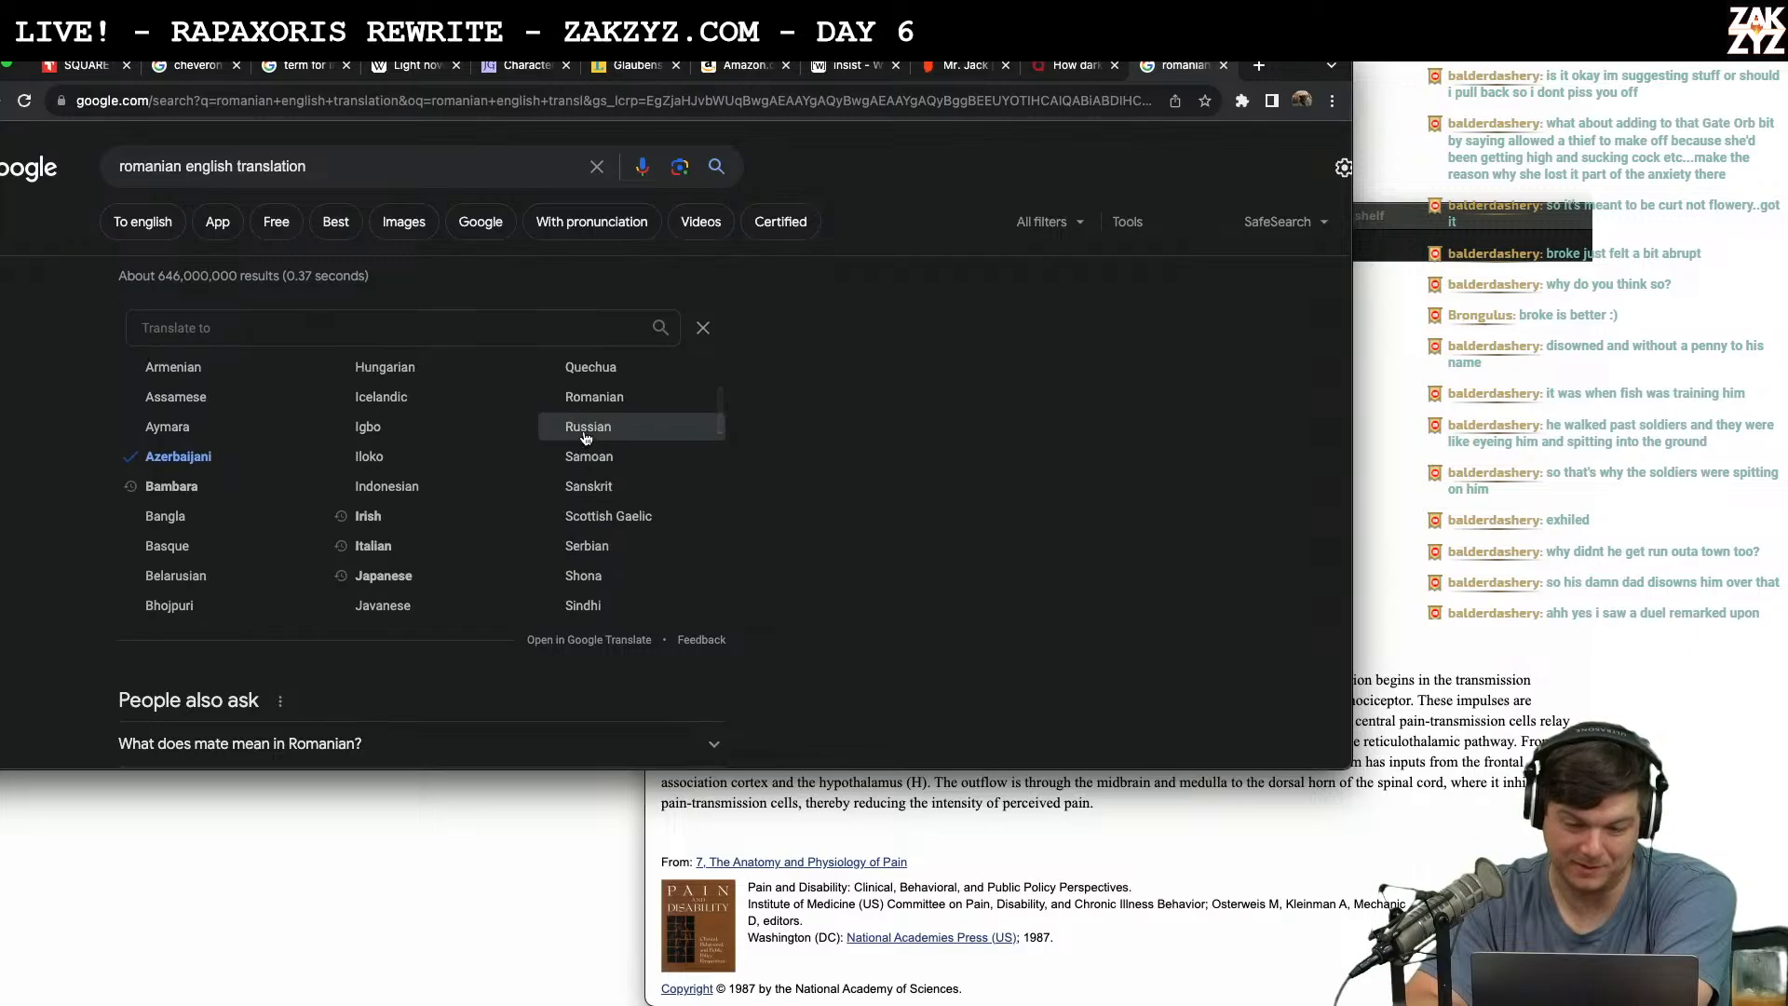
{"action": "left_click", "coordinate": [584, 425]}
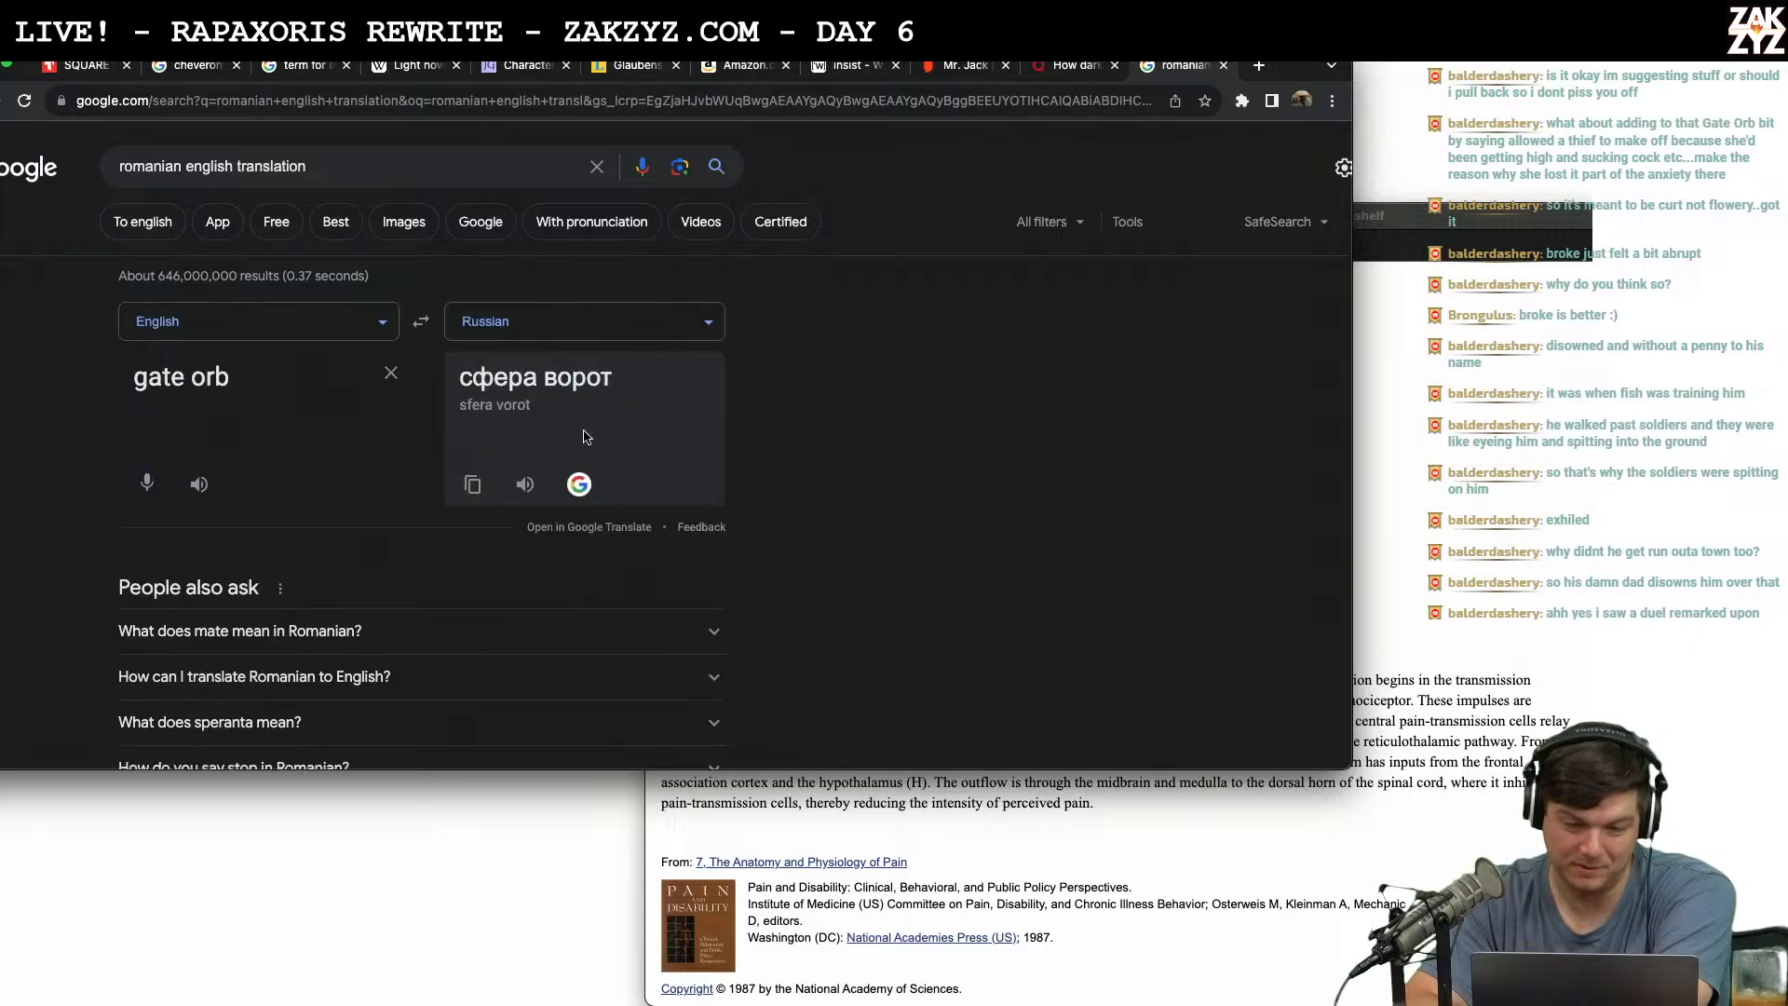
{"action": "left_click", "coordinate": [593, 332]}
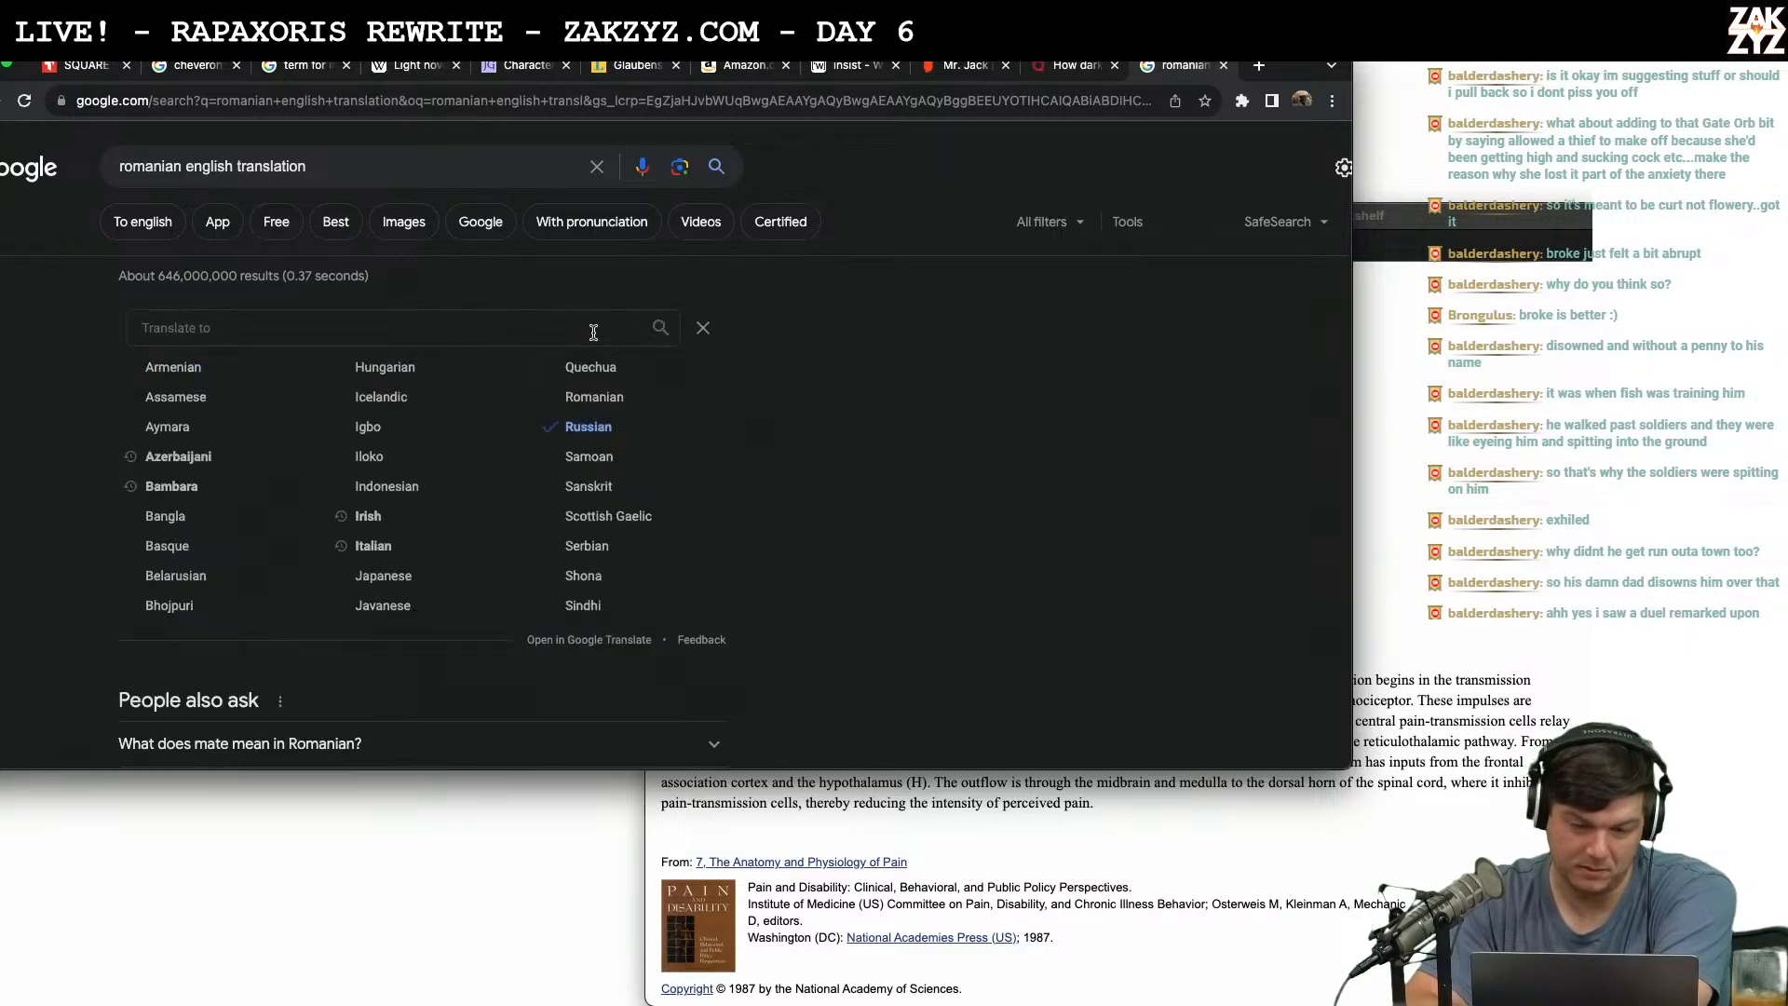
{"action": "scroll", "coordinate": [384, 410], "scroll_direction": "up", "scroll_amount": 1}
{"action": "left_click", "coordinate": [381, 452]}
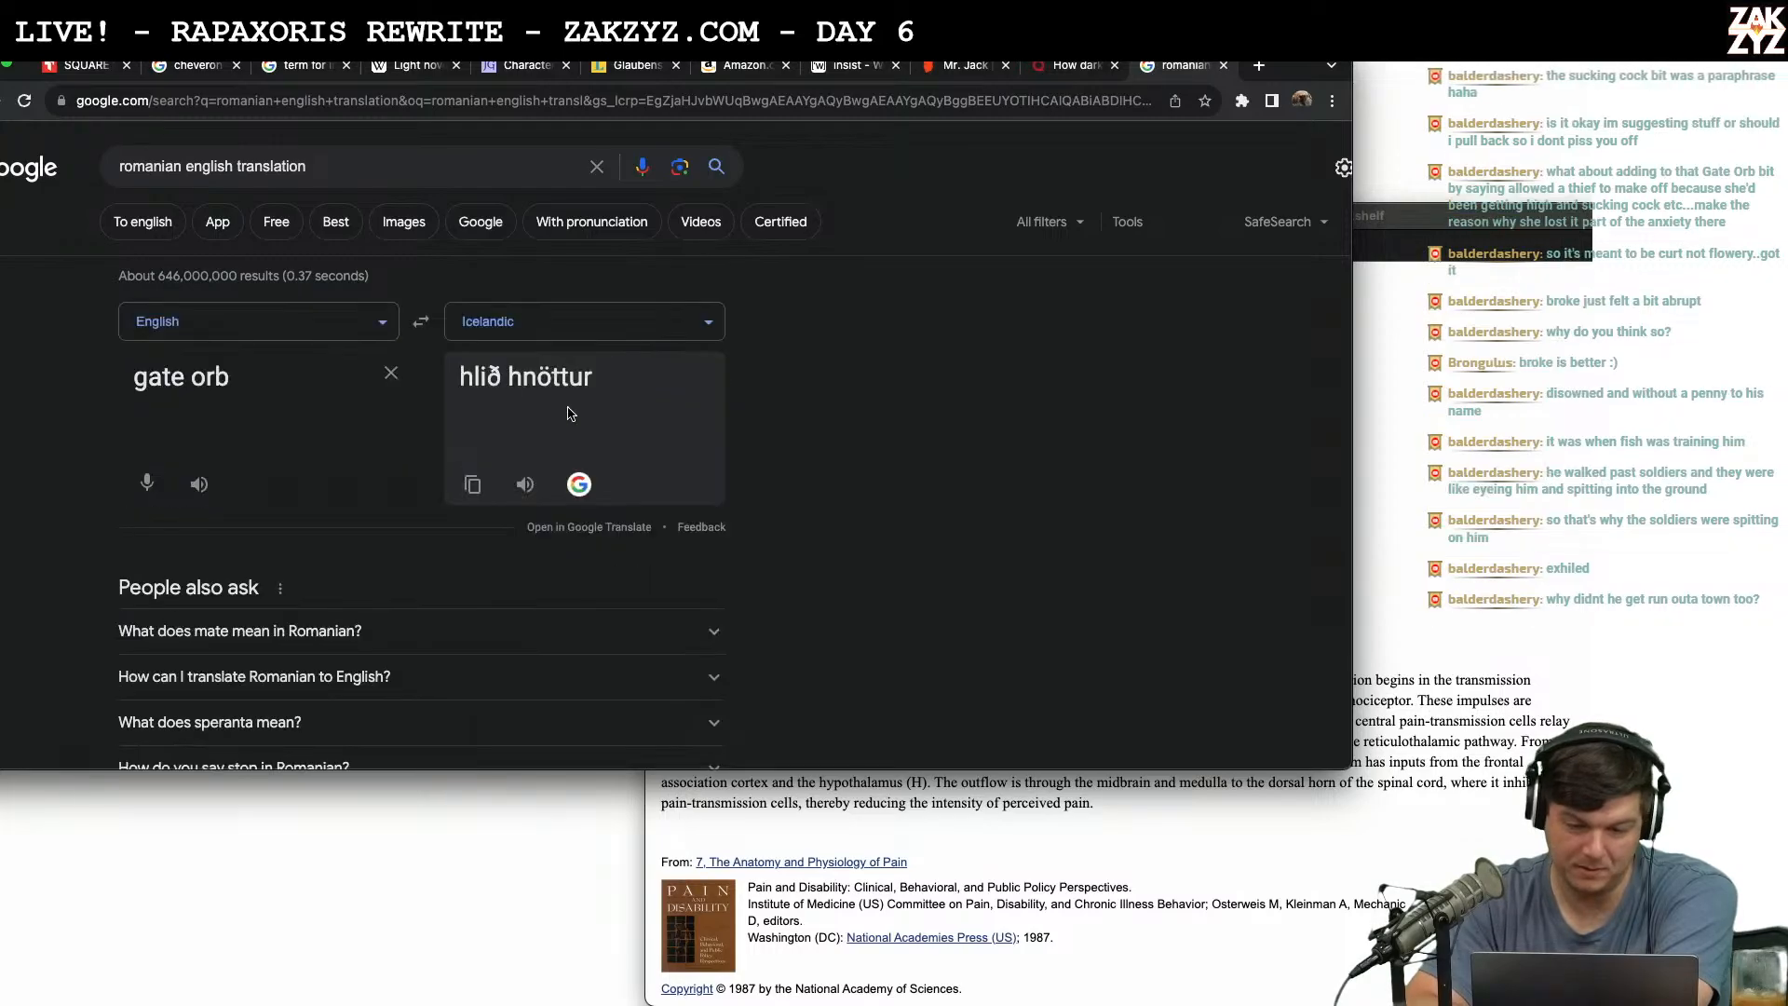
Look up the translation of "gate orb" in Portuguese, followed by Arabic.
{"action": "left_click", "coordinate": [564, 335]}
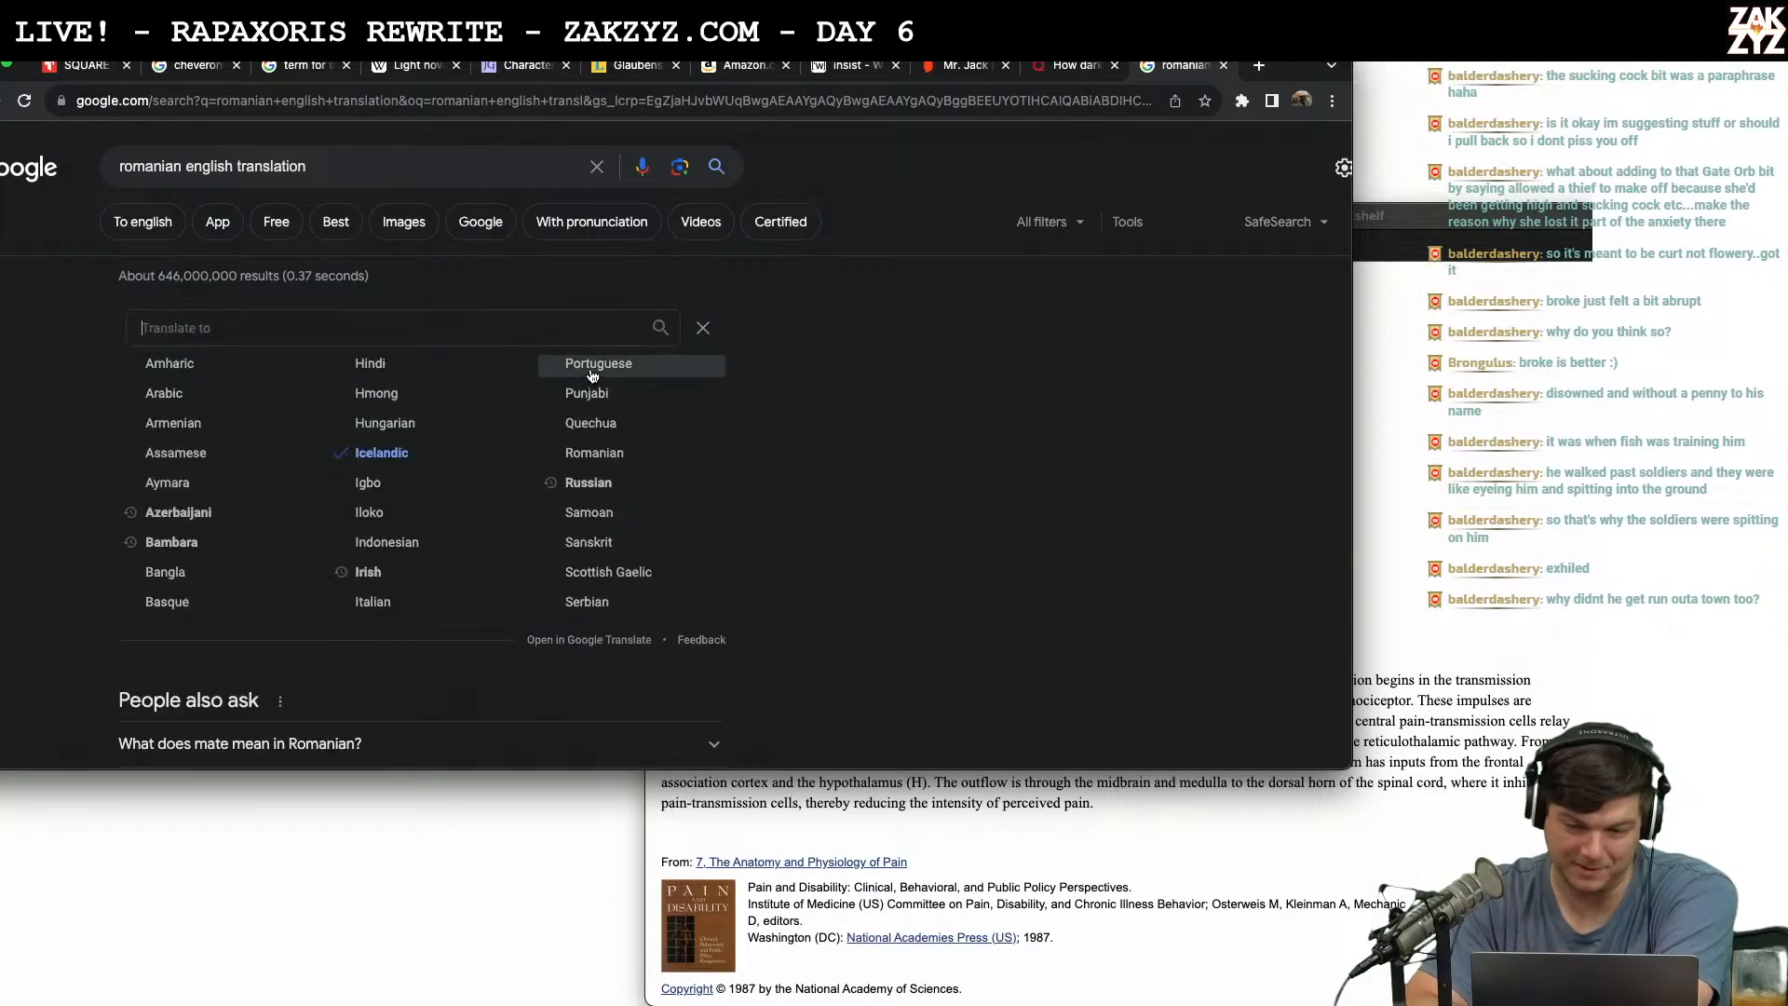
{"action": "left_click", "coordinate": [587, 365]}
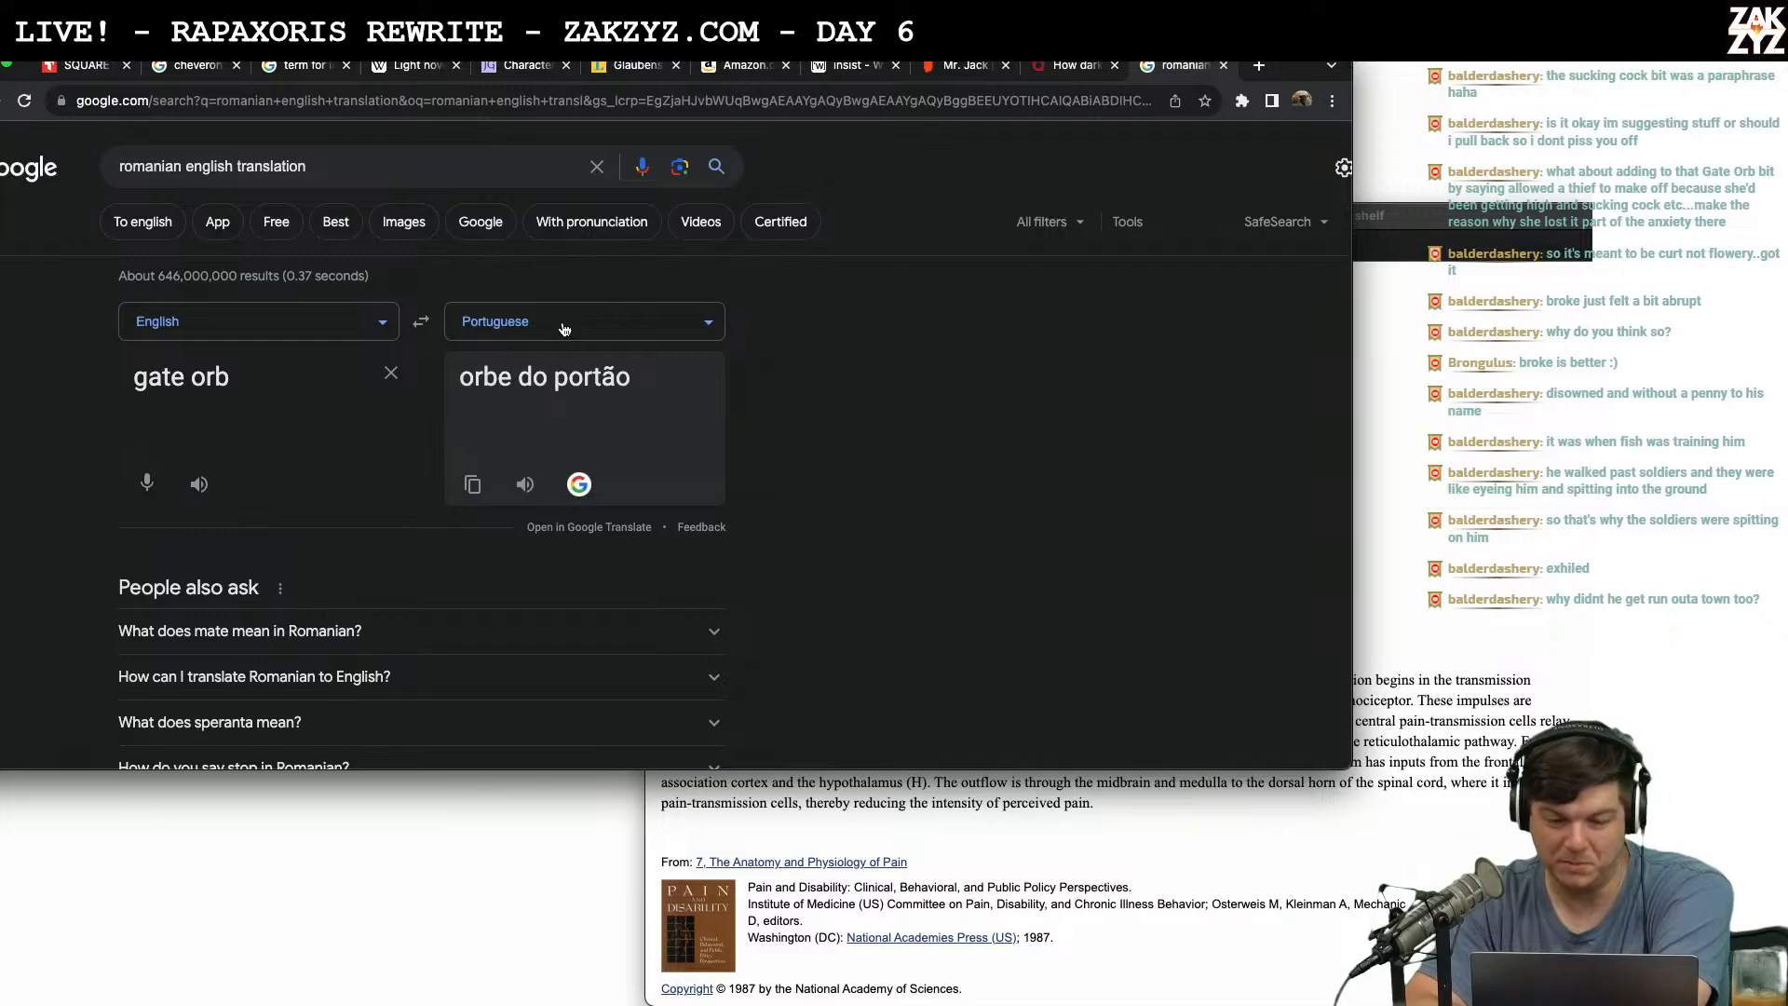
{"action": "left_click", "coordinate": [564, 329]}
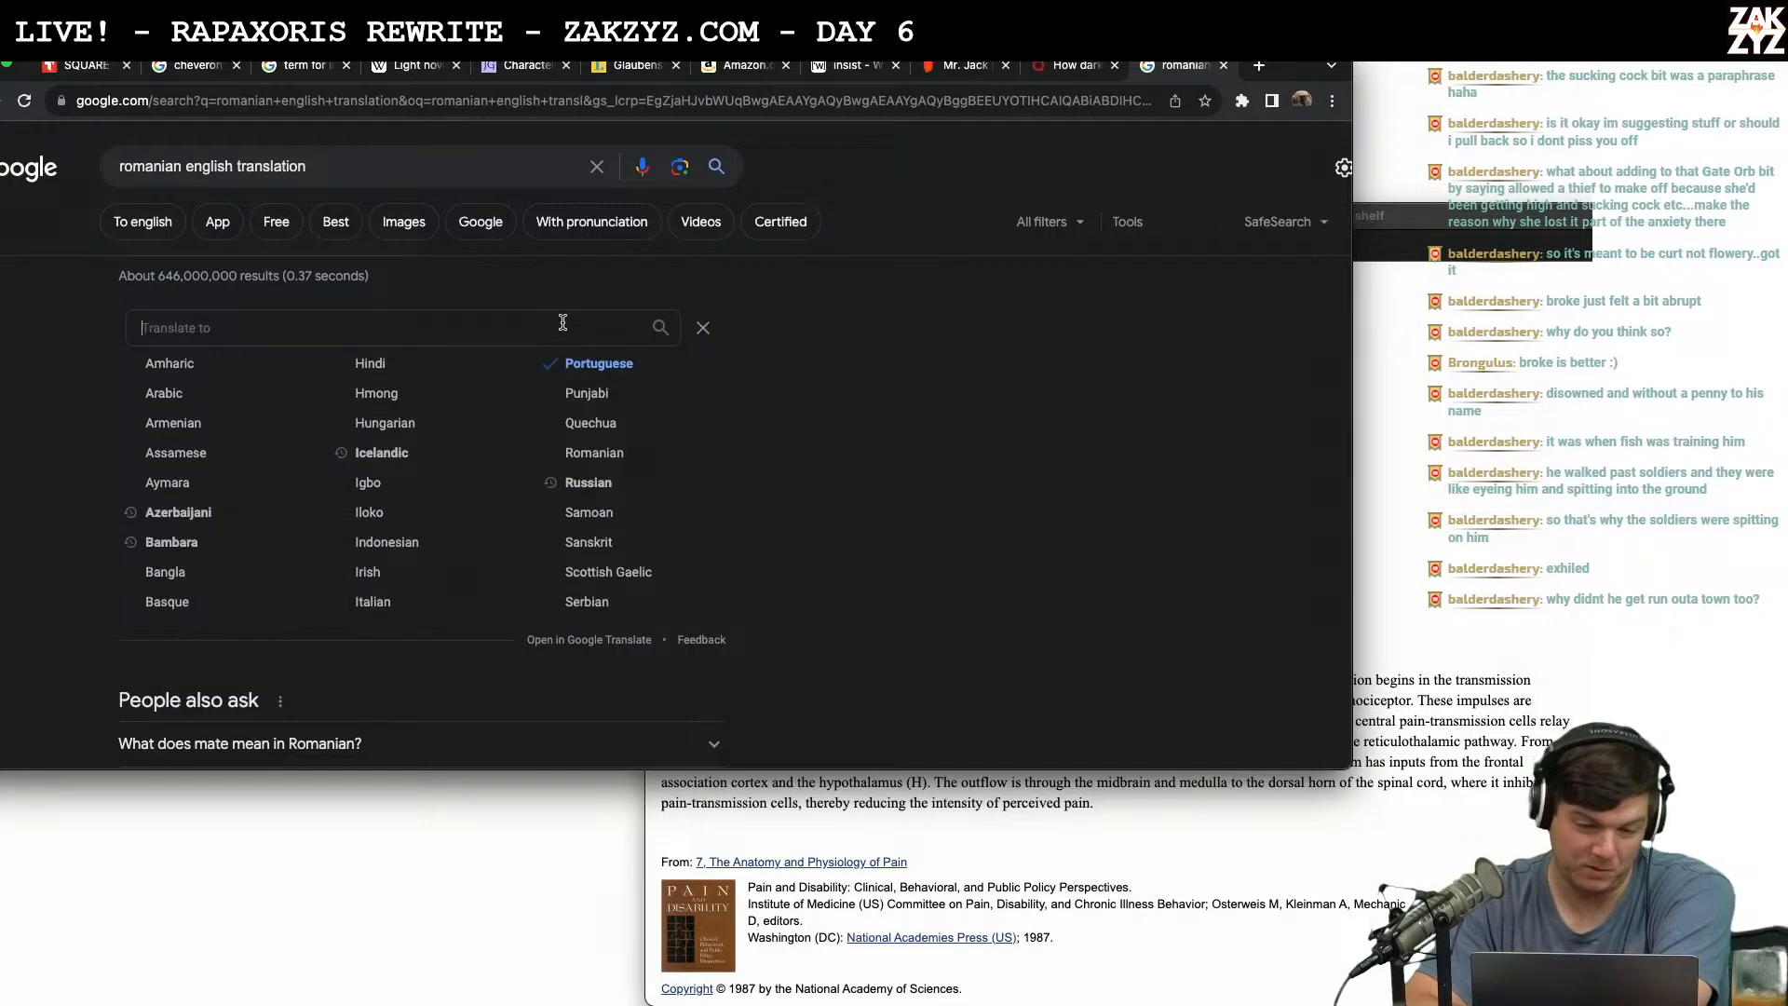
{"action": "left_click", "coordinate": [272, 389]}
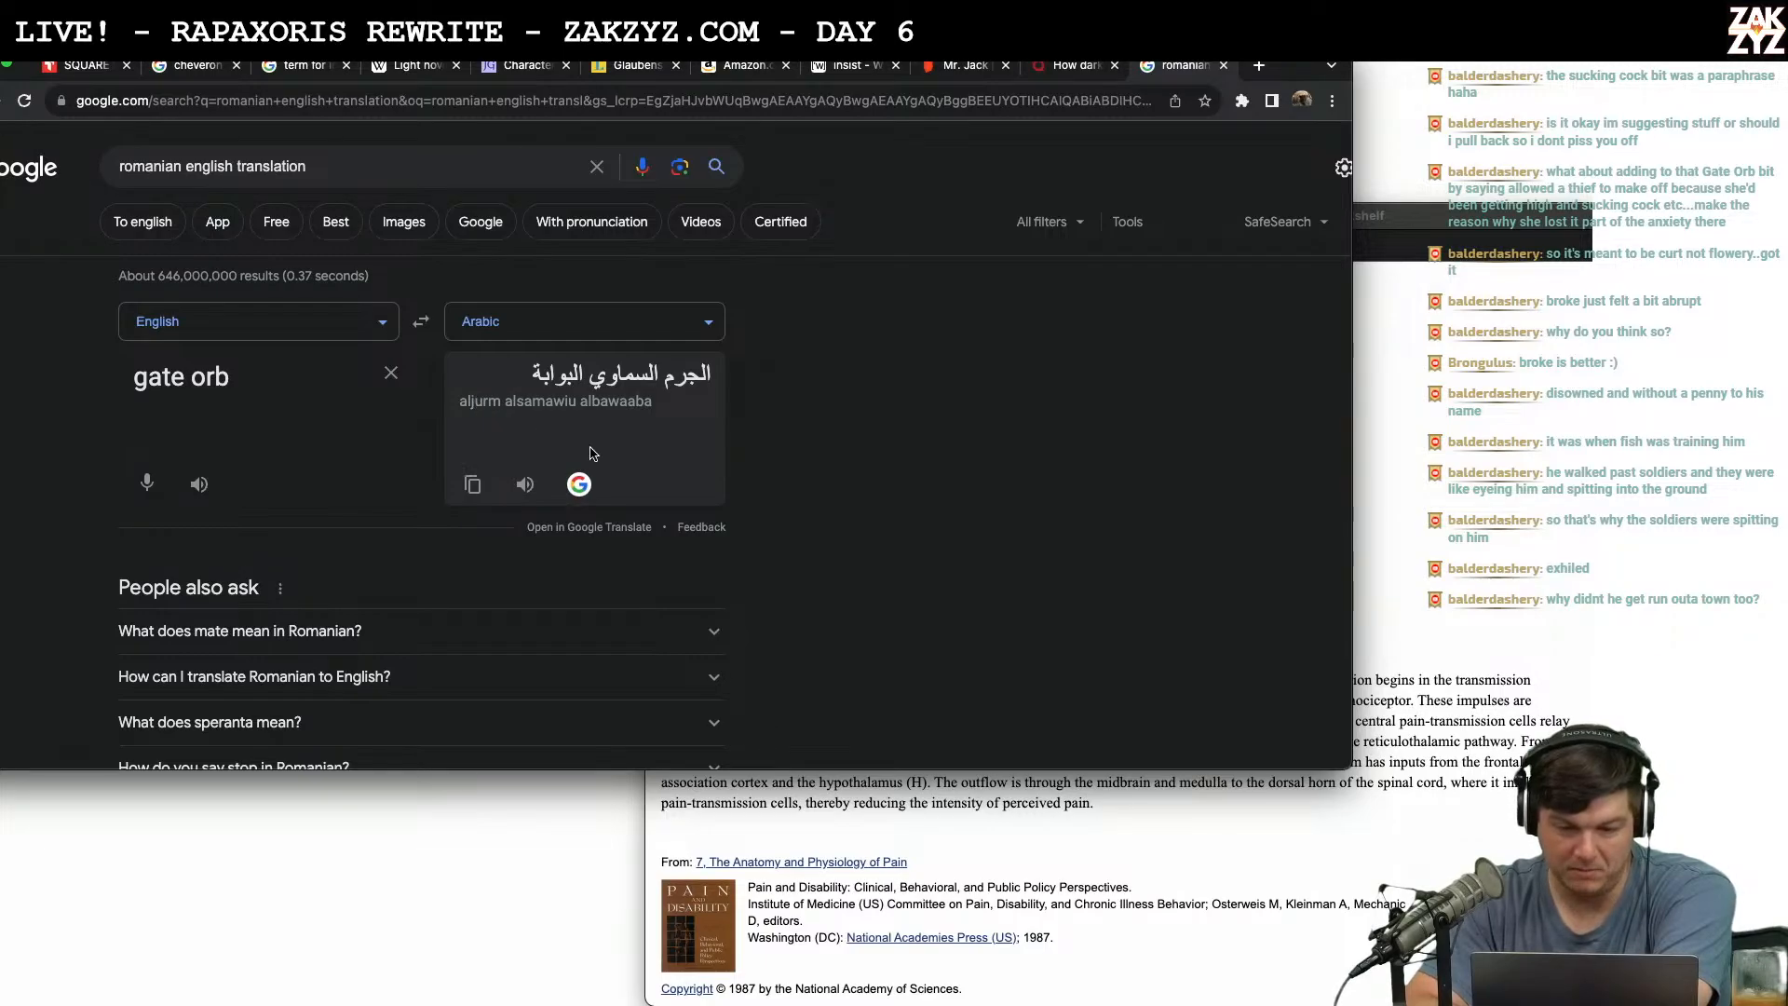
Try Pashto as the source language for the Arabic translation of "gate orb".
{"action": "scroll", "coordinate": [593, 454], "scroll_direction": "down", "scroll_amount": 1}
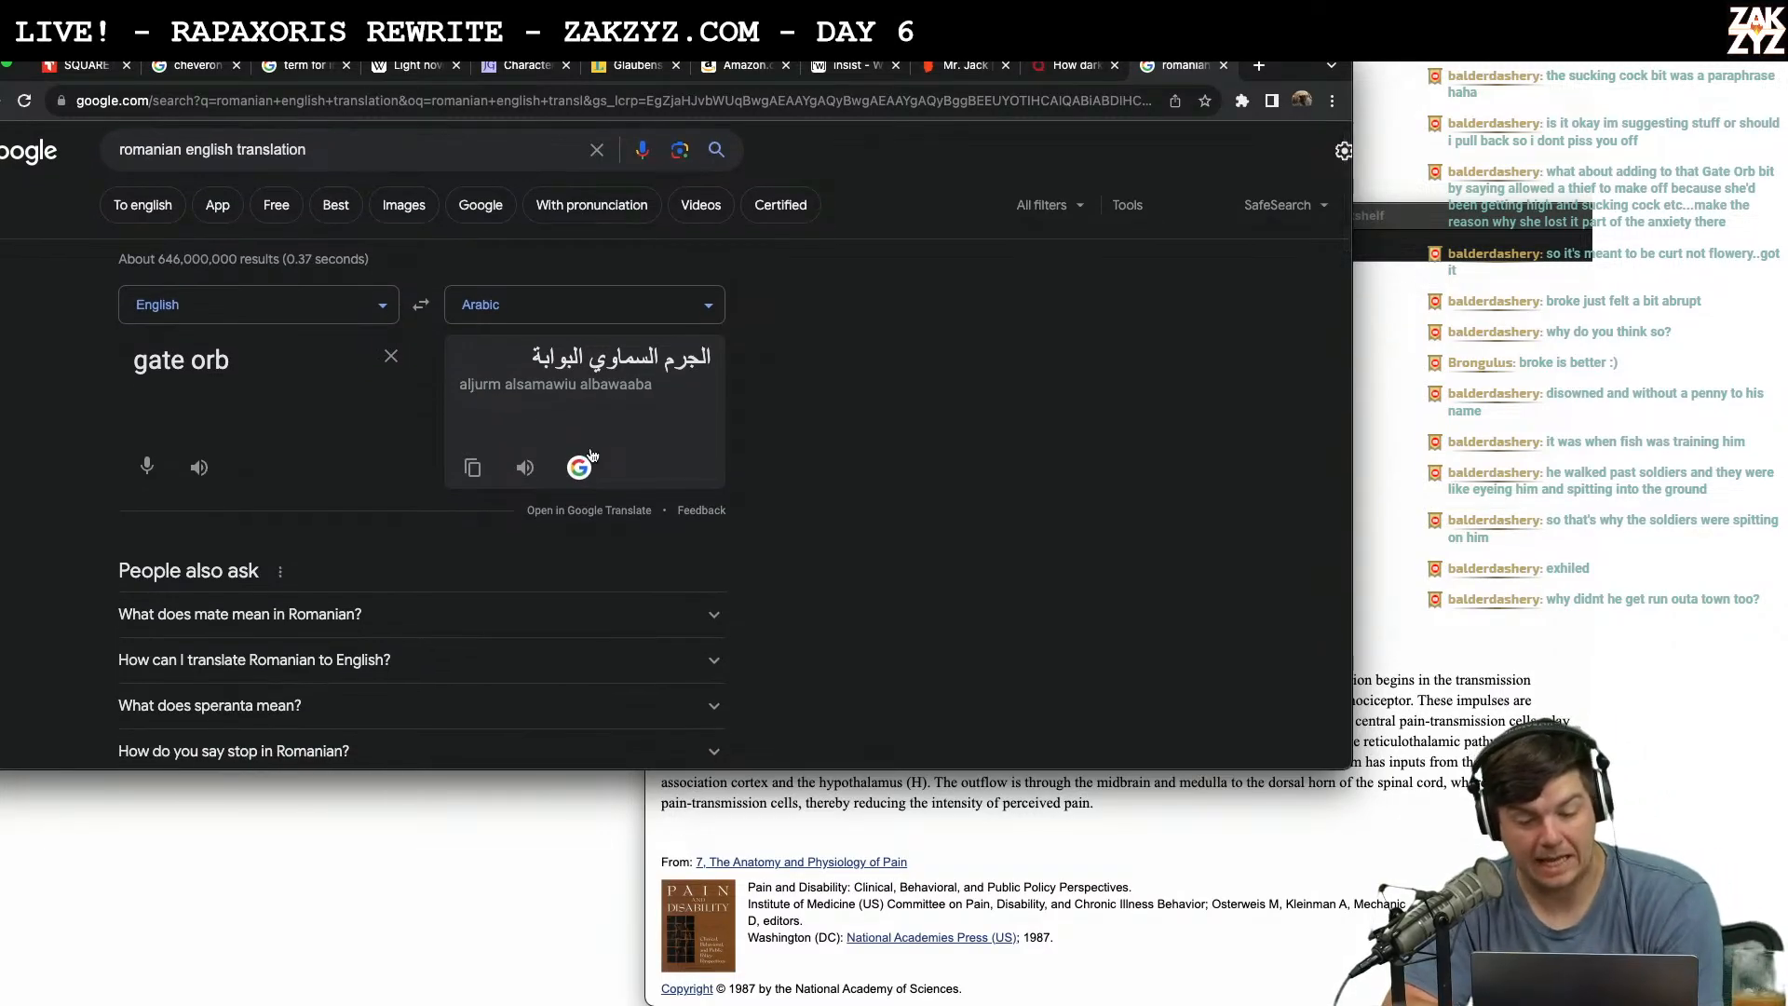
{"action": "left_click", "coordinate": [355, 318]}
{"action": "scroll", "coordinate": [436, 379], "scroll_direction": "up", "scroll_amount": 1}
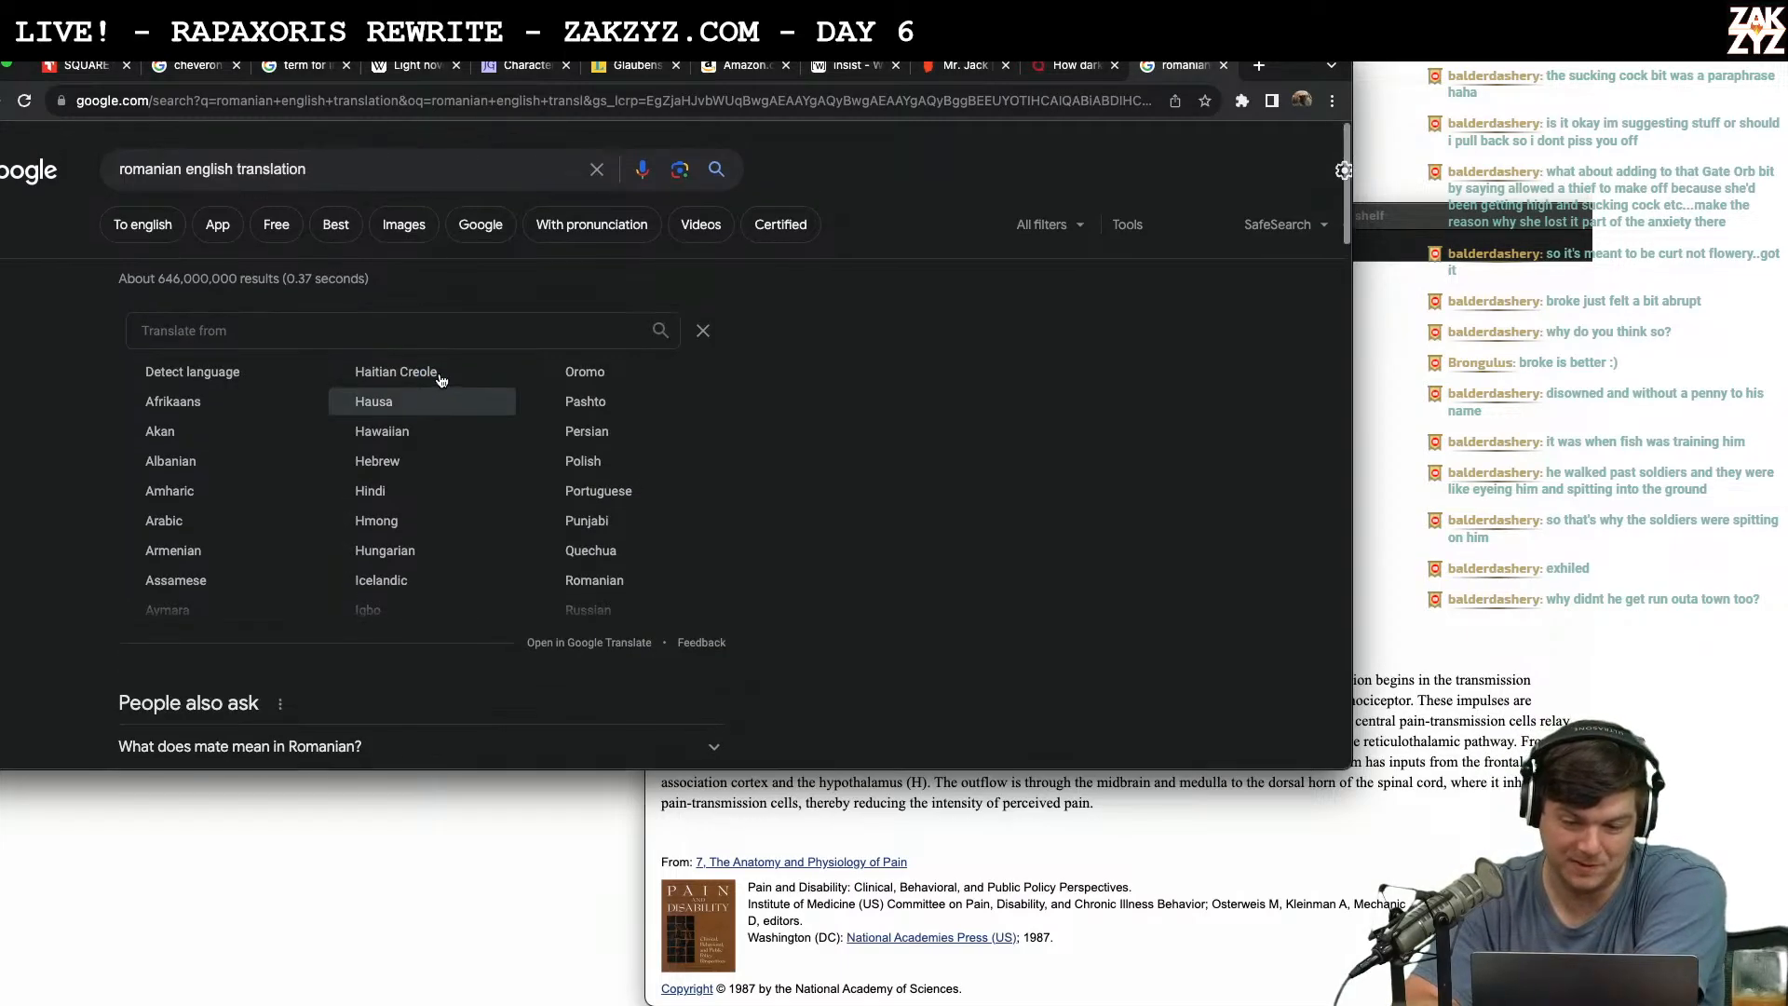
{"action": "left_click", "coordinate": [584, 398]}
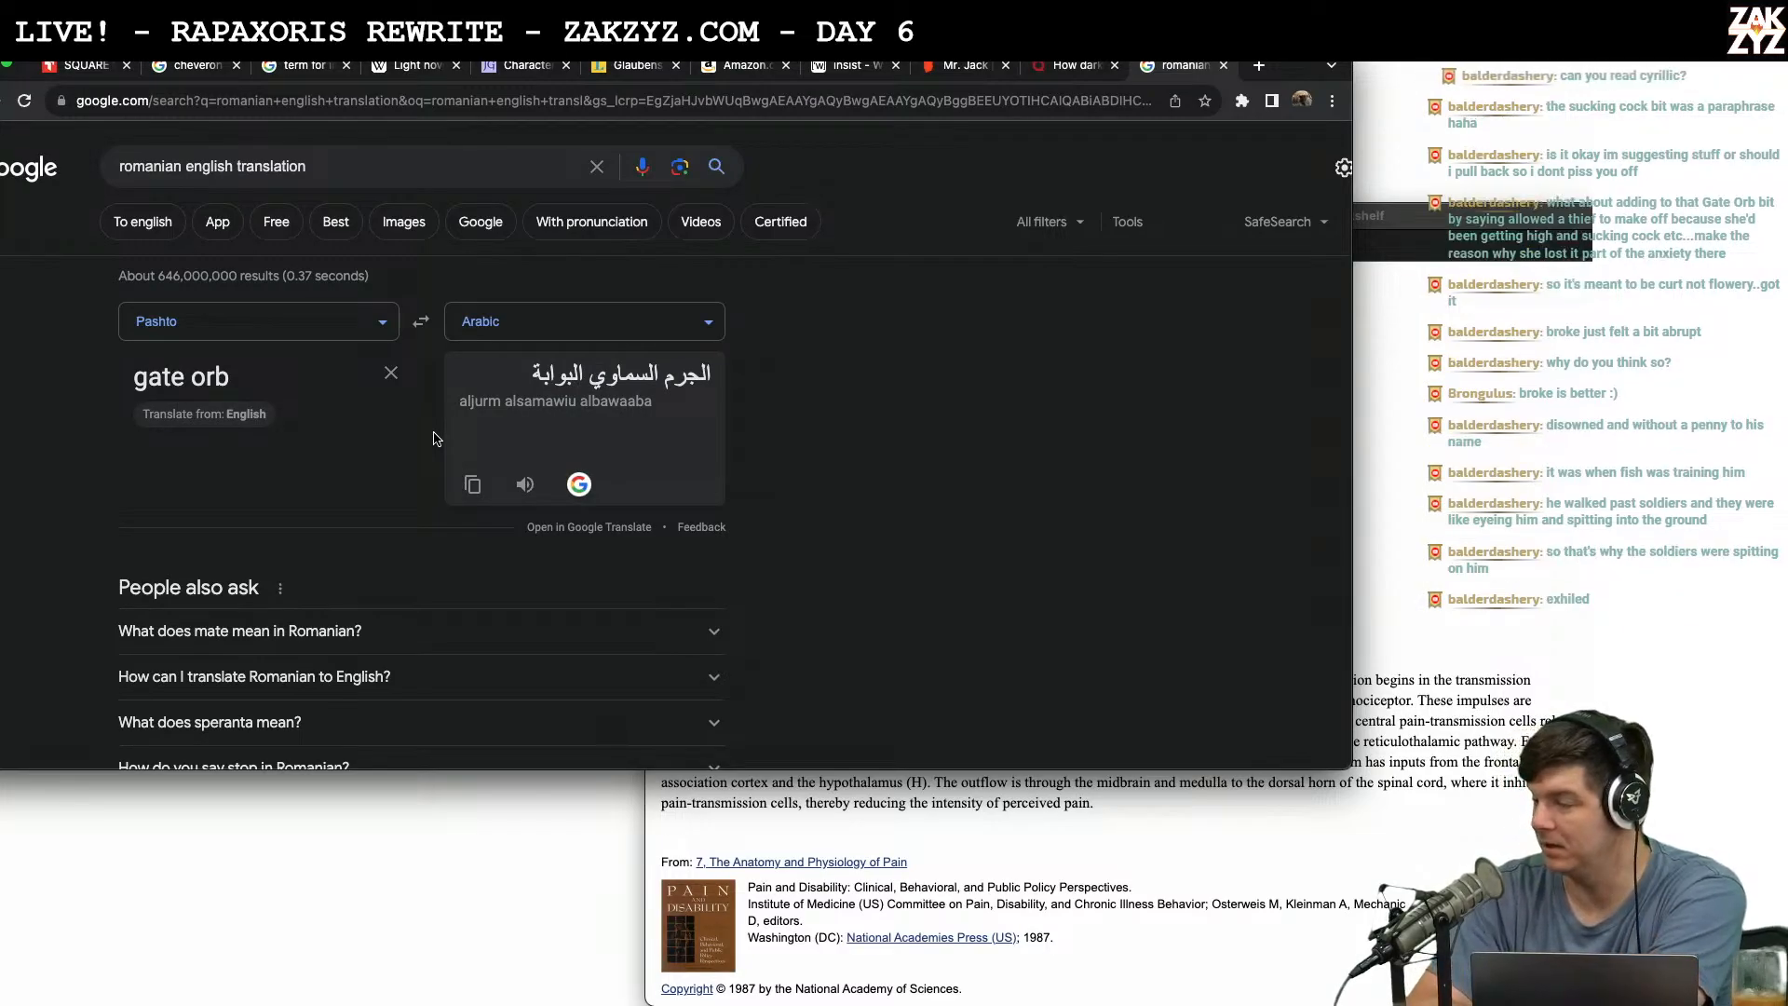
{"action": "scroll", "coordinate": [433, 438], "scroll_direction": "down", "scroll_amount": 1}
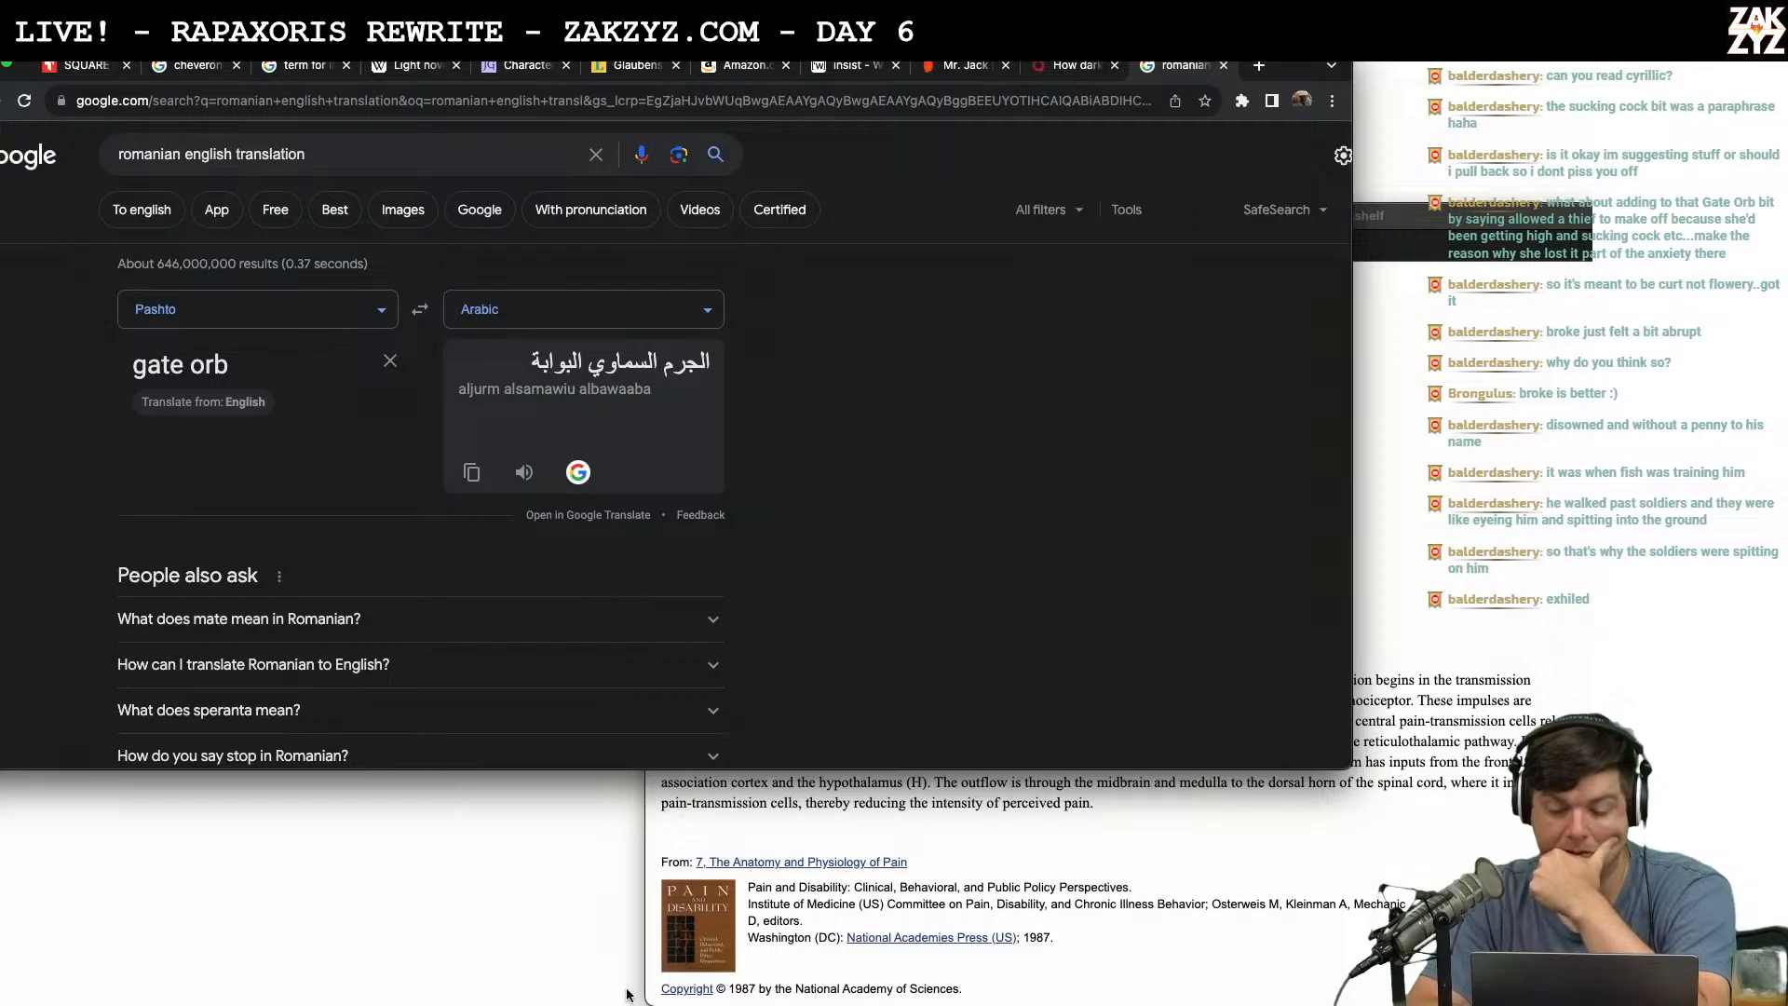
Switch to the manuscript and add a blank line after the paragraph ending "make off with the Gate Orb.".
{"action": "key", "text": "super+Tab"}
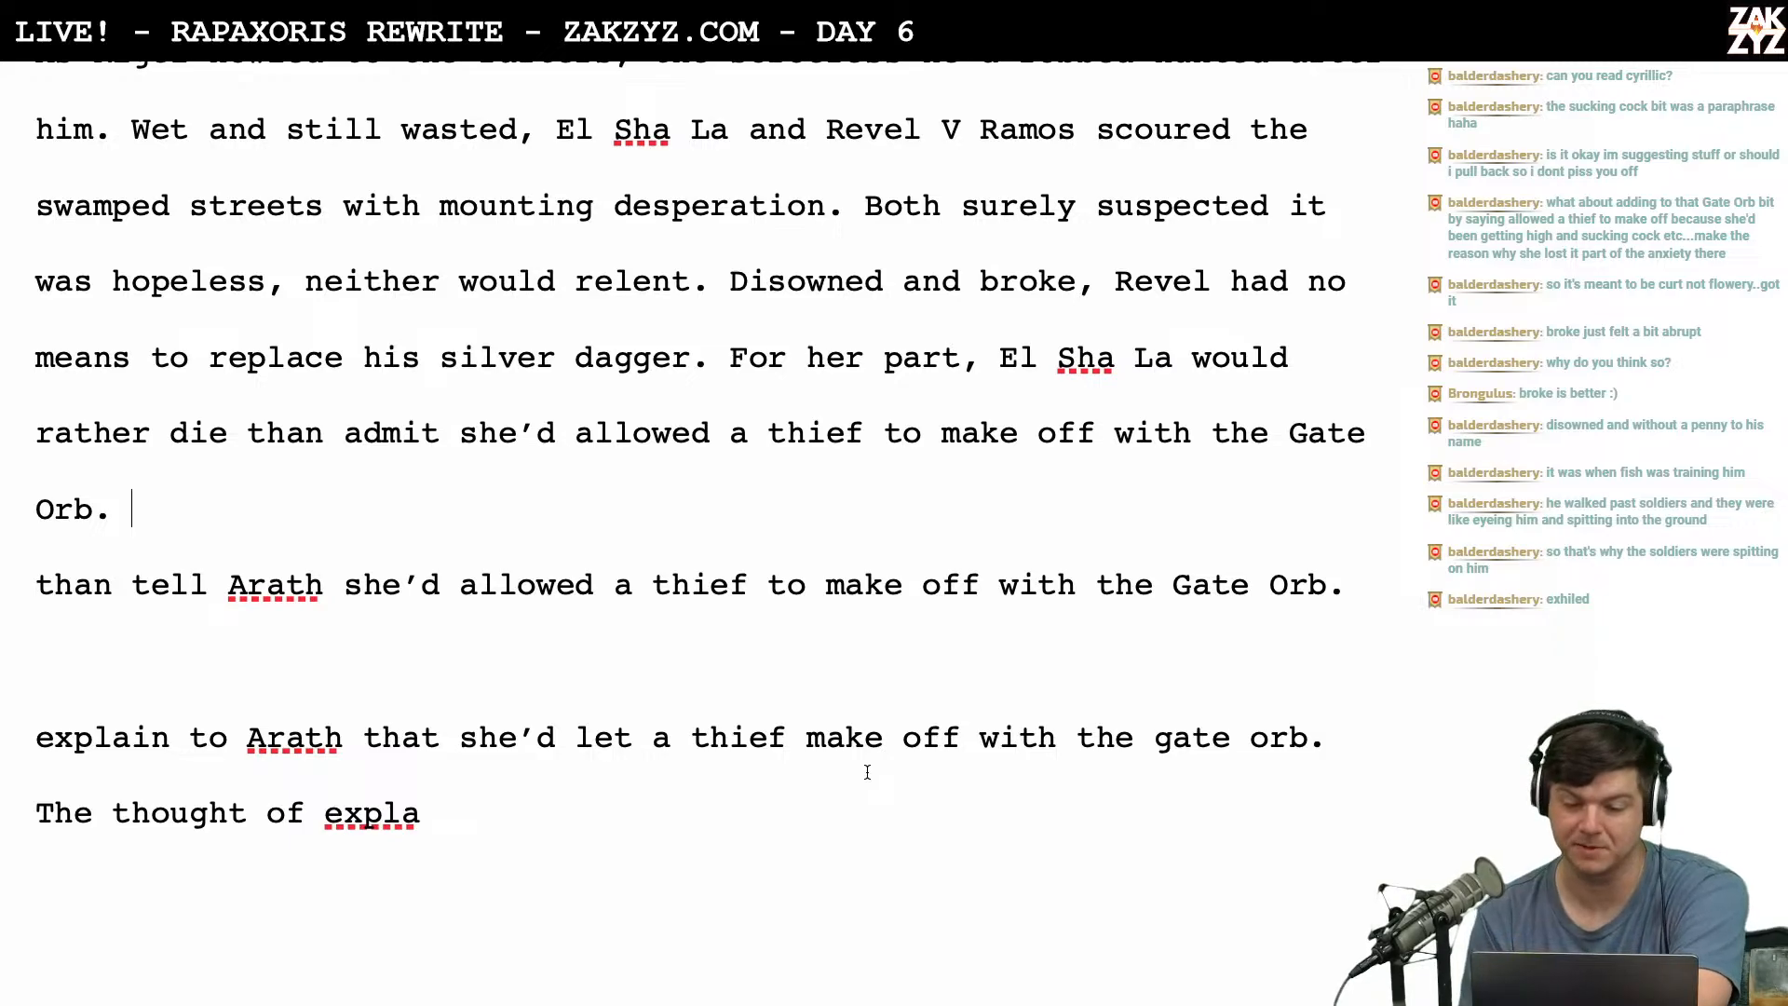
{"action": "left_click", "coordinate": [149, 508]}
{"action": "key", "text": "Return"}
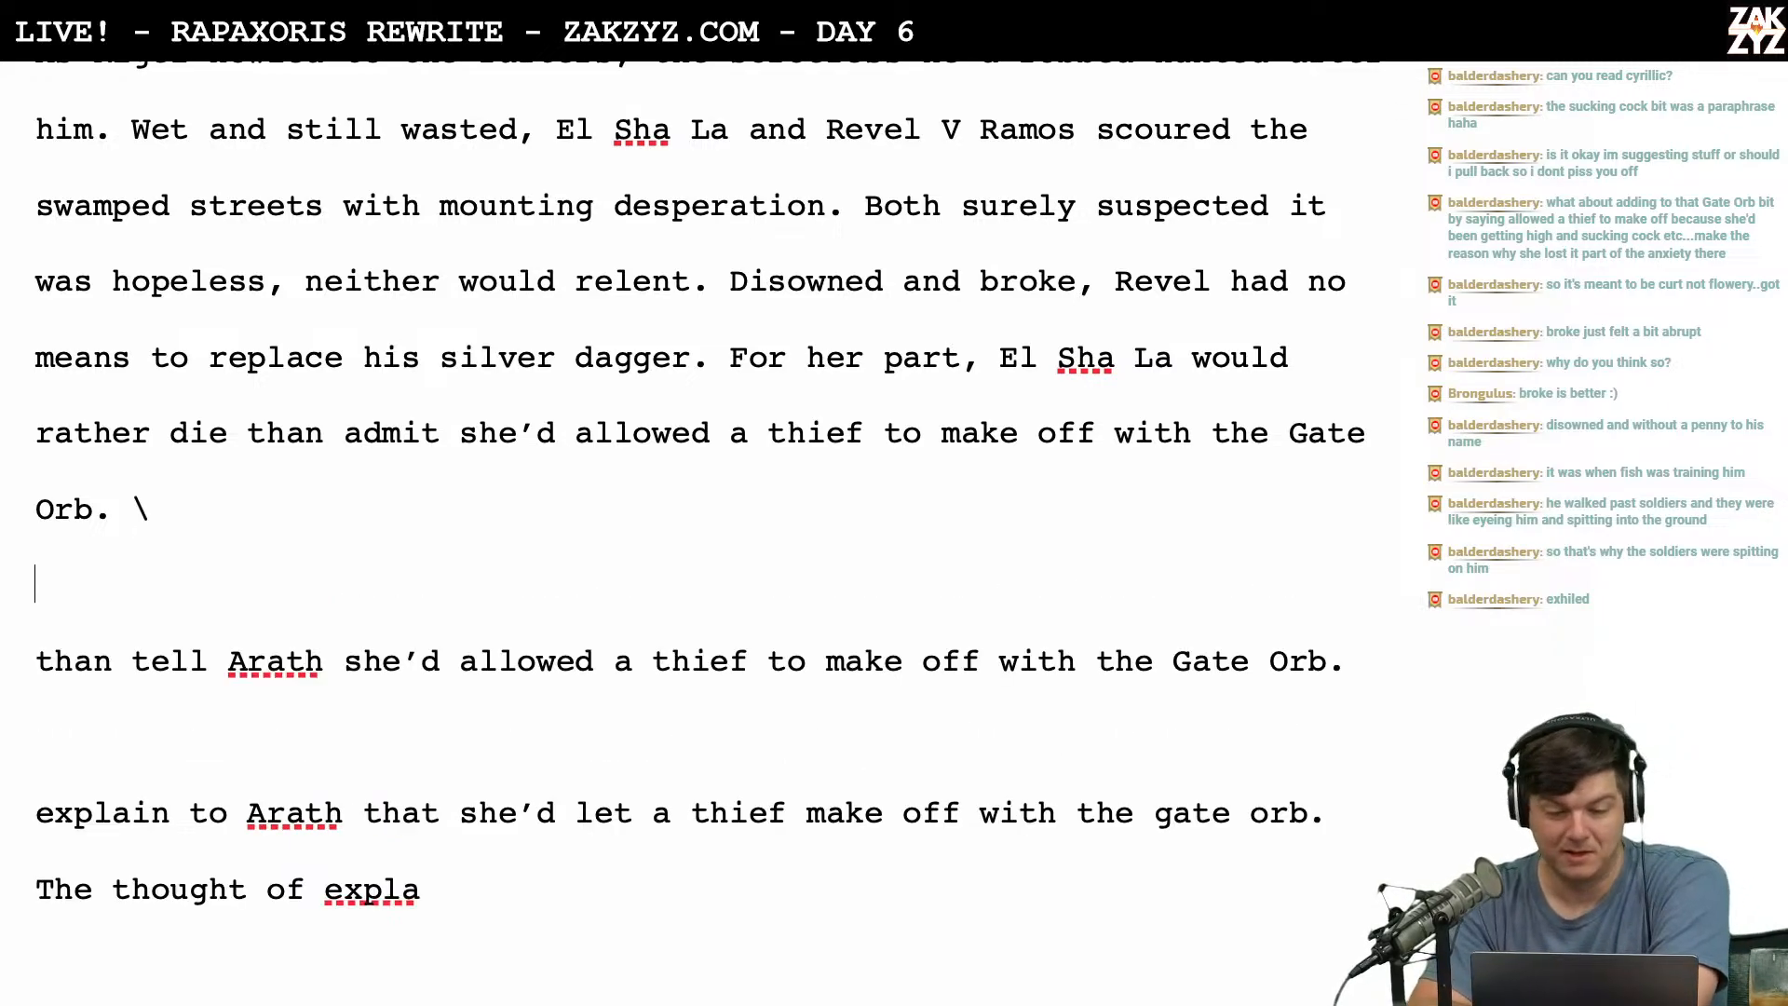
{"action": "scroll", "coordinate": [710, 503], "scroll_direction": "up", "scroll_amount": 1}
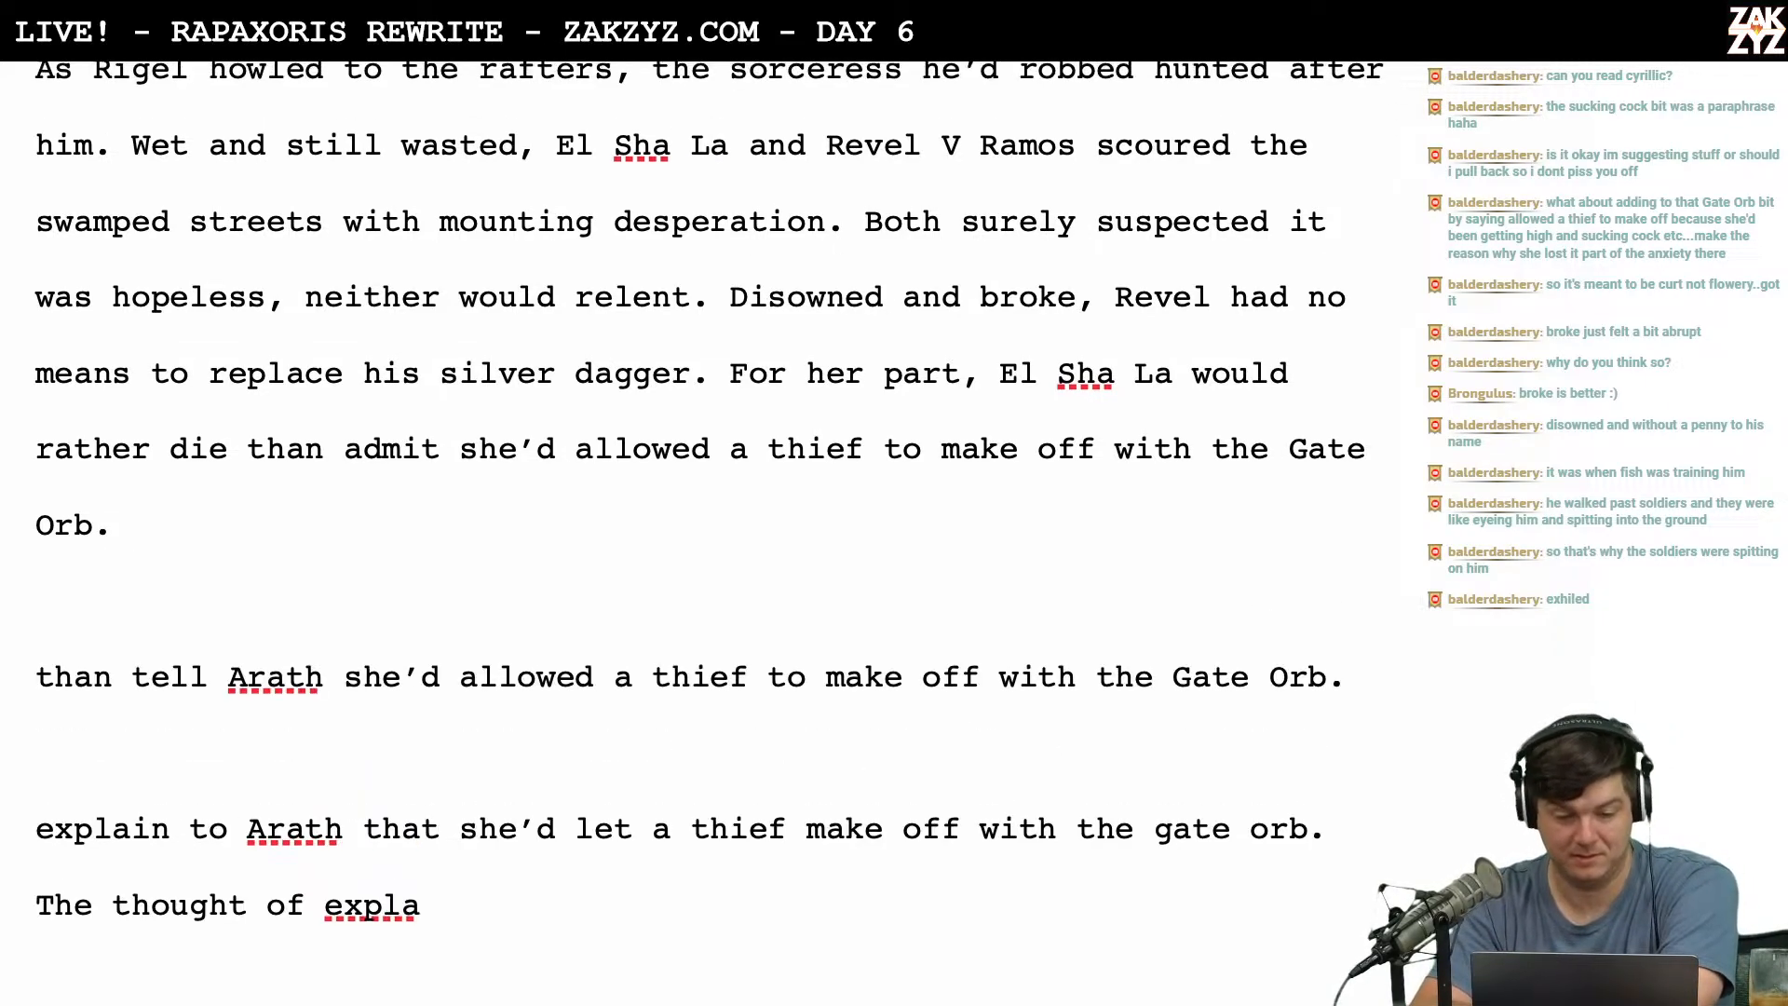
{"action": "scroll", "coordinate": [819, 587], "scroll_direction": "up", "scroll_amount": 5}
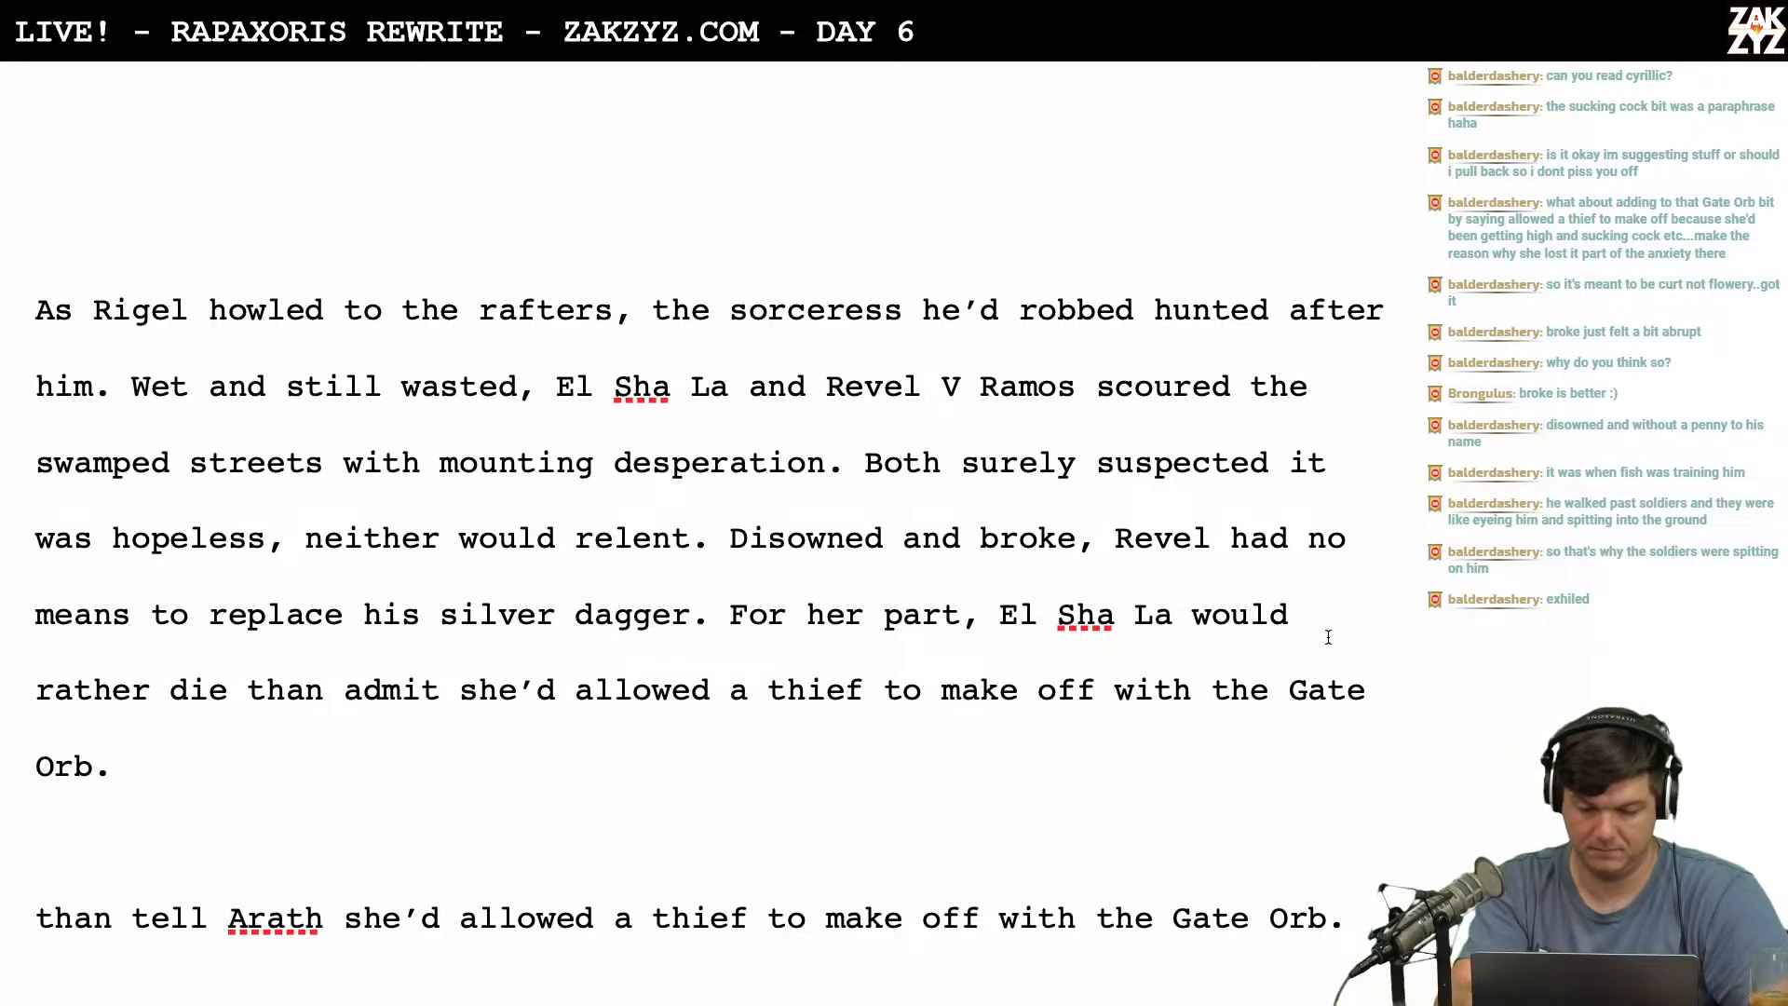
Split the old ending from "rather die" onto its own line, trying and discarding "prefer death" before it.
{"action": "type", "text": "prefer"}
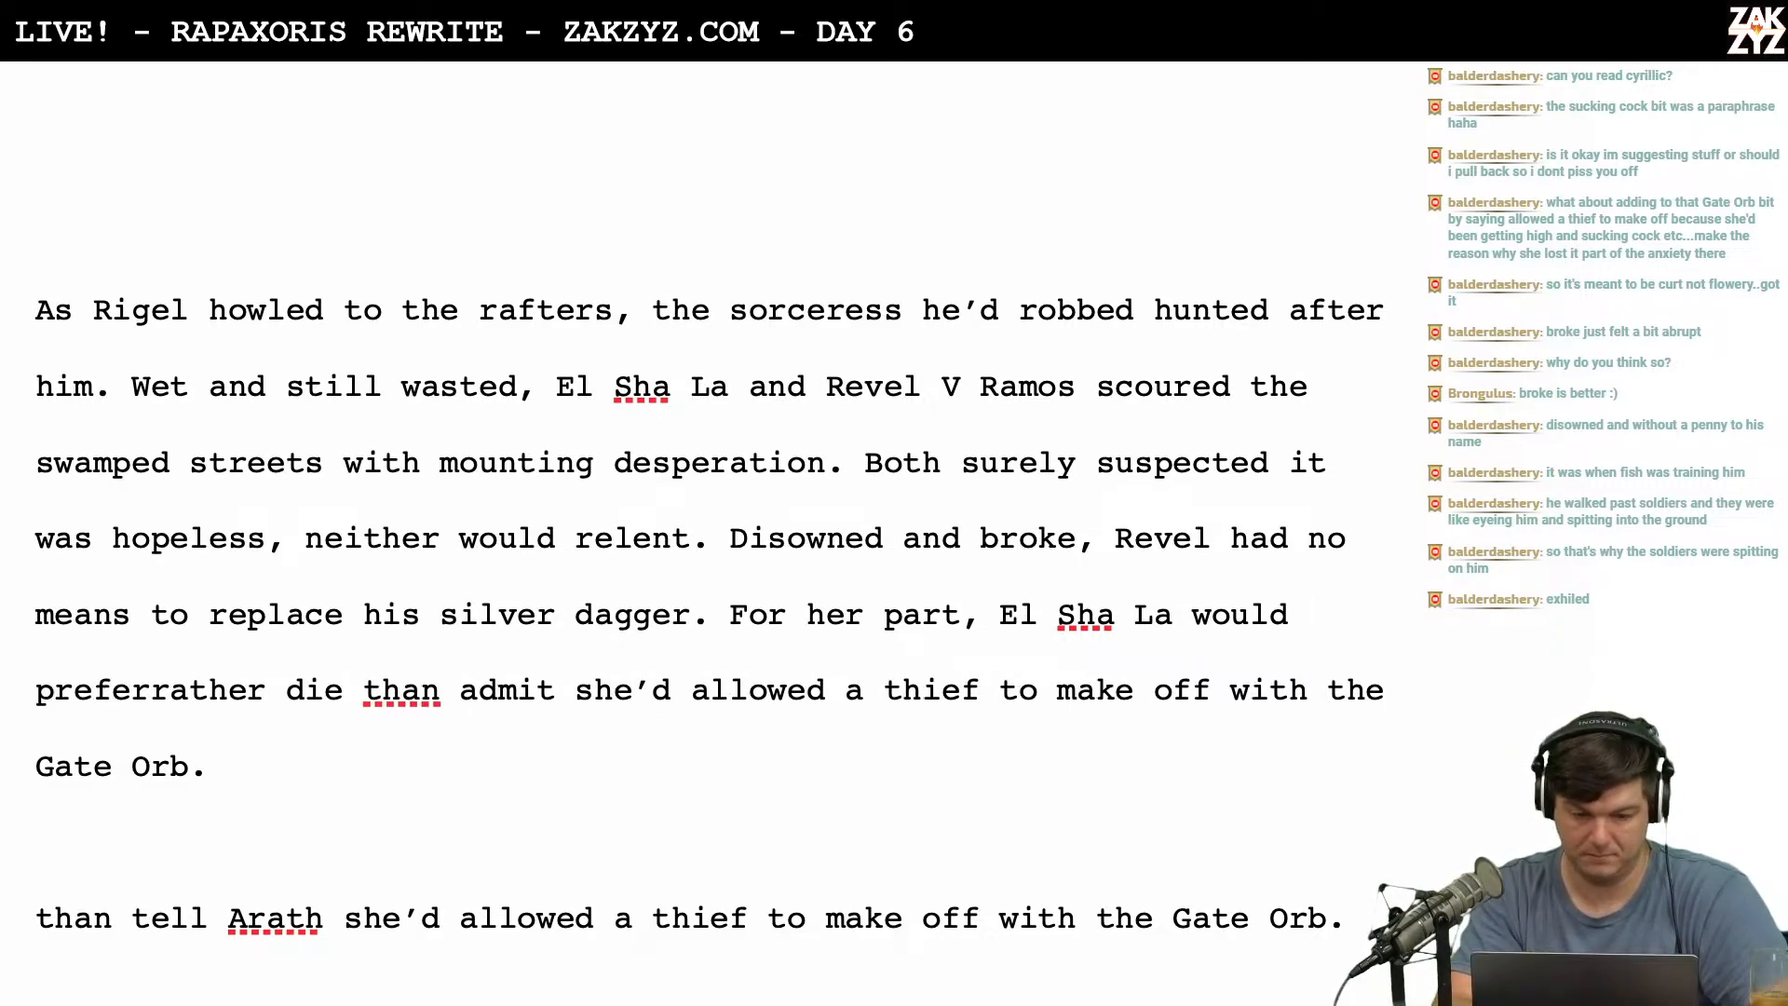
{"action": "type", "text": " death"}
{"action": "key", "text": "Return"}
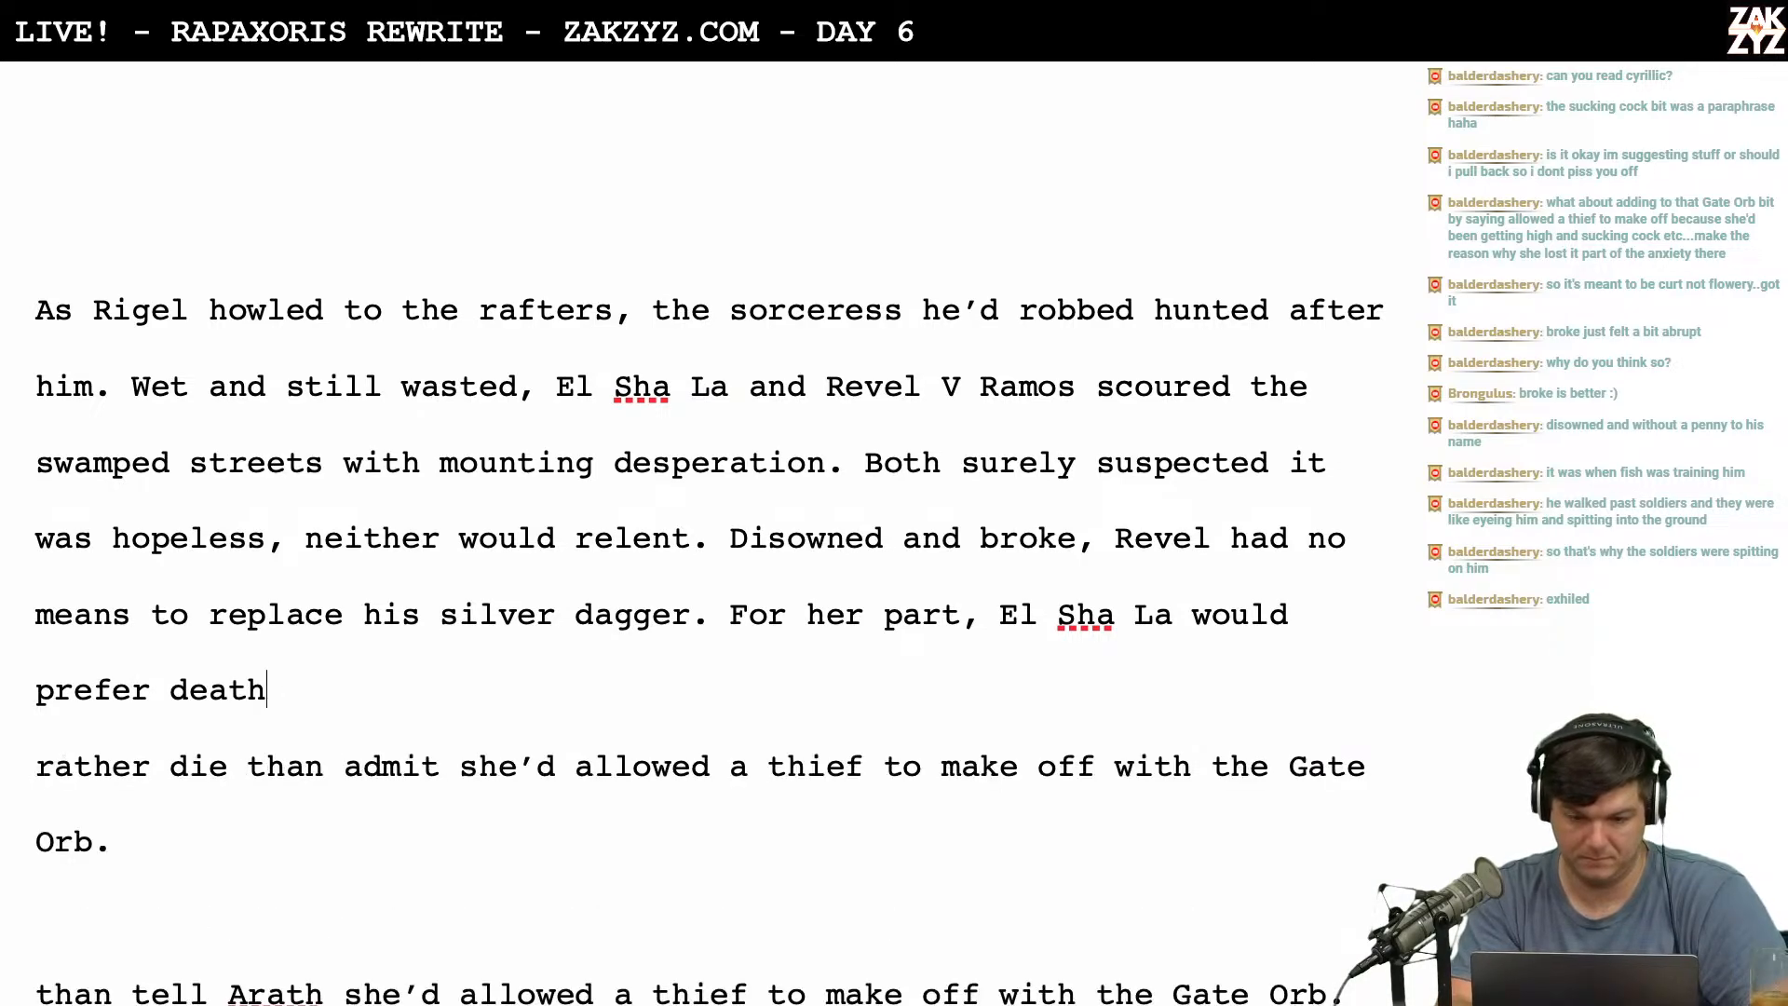
{"action": "key", "text": "BackSpace"}
{"action": "key", "text": "BackSpace"}
{"action": "key", "text": "BackSpace"}
{"action": "key", "text": "BackSpace"}
{"action": "key", "text": "BackSpace"}
{"action": "key", "text": "BackSpace"}
{"action": "key", "text": "BackSpace"}
{"action": "key", "text": "BackSpace"}
{"action": "key", "text": "BackSpace"}
{"action": "key", "text": "BackSpace"}
{"action": "key", "text": "BackSpace"}
{"action": "key", "text": "BackSpace"}
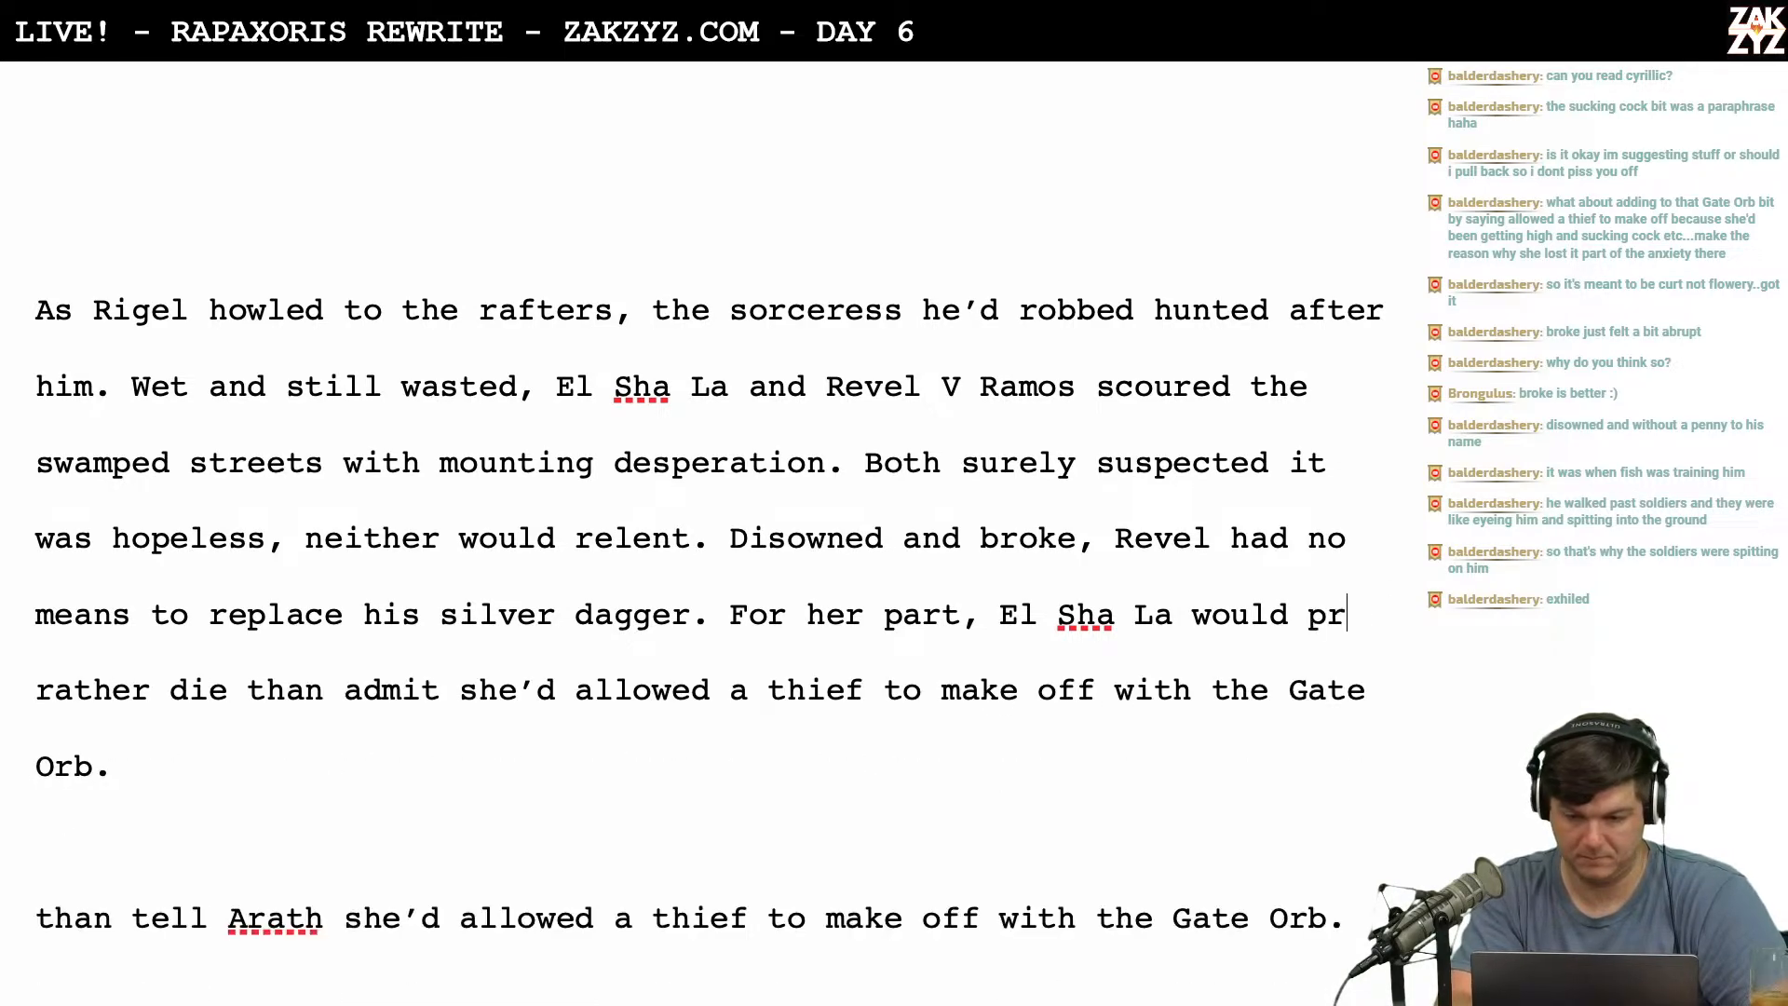
Write after "El Sha La would": "rather die than admit she'd allowed a thief to break into the tower and make off with the gate orb.".
{"action": "type", "text": "rather die th"}
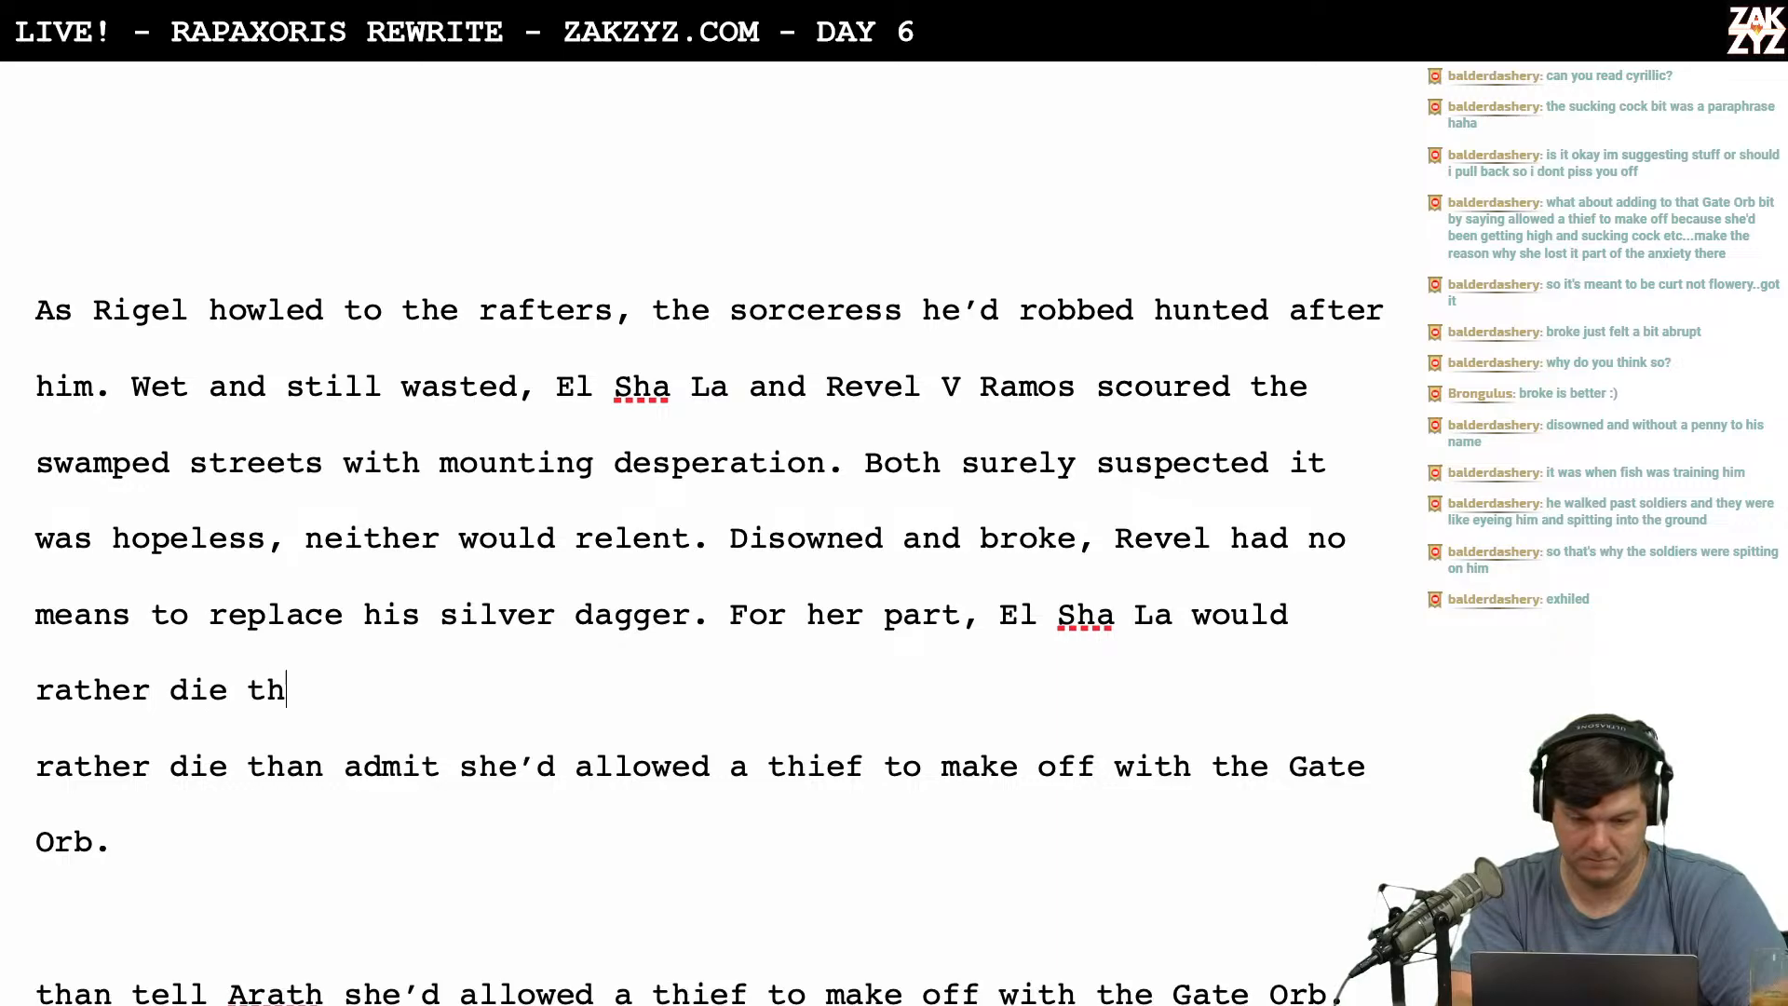
{"action": "type", "text": "an admit she'd allow"}
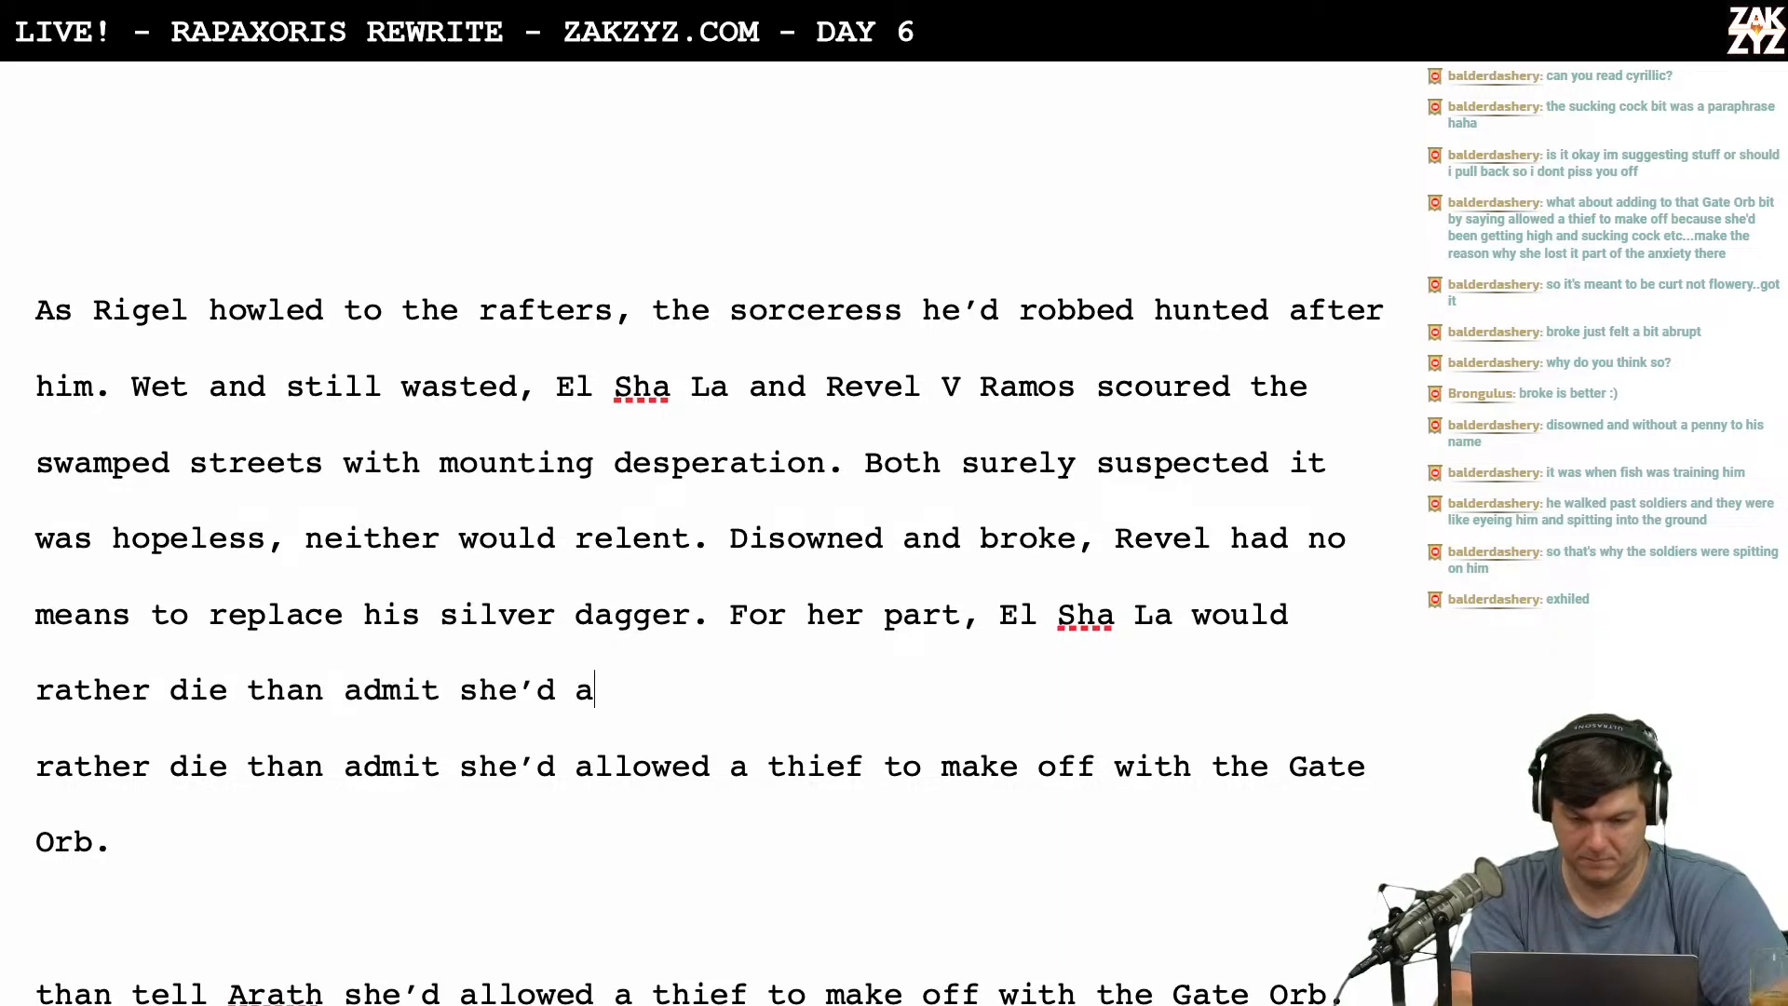
{"action": "type", "text": "ed a thief "}
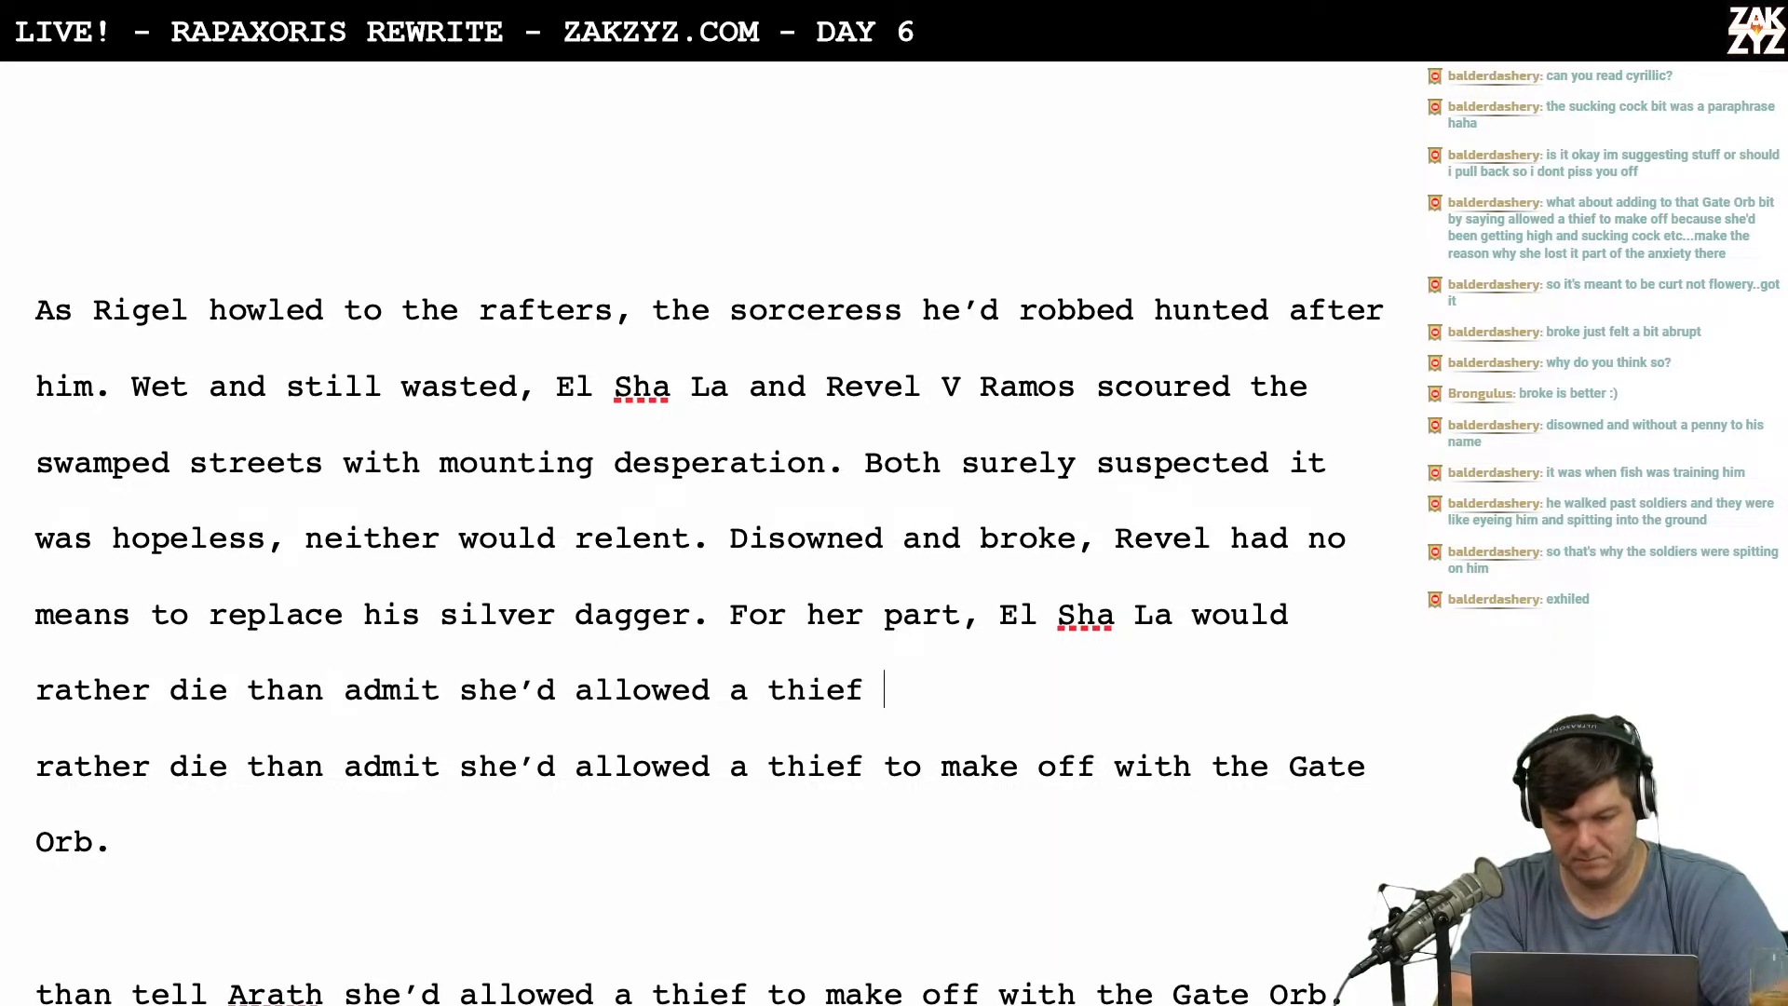
{"action": "type", "text": "to break into the"}
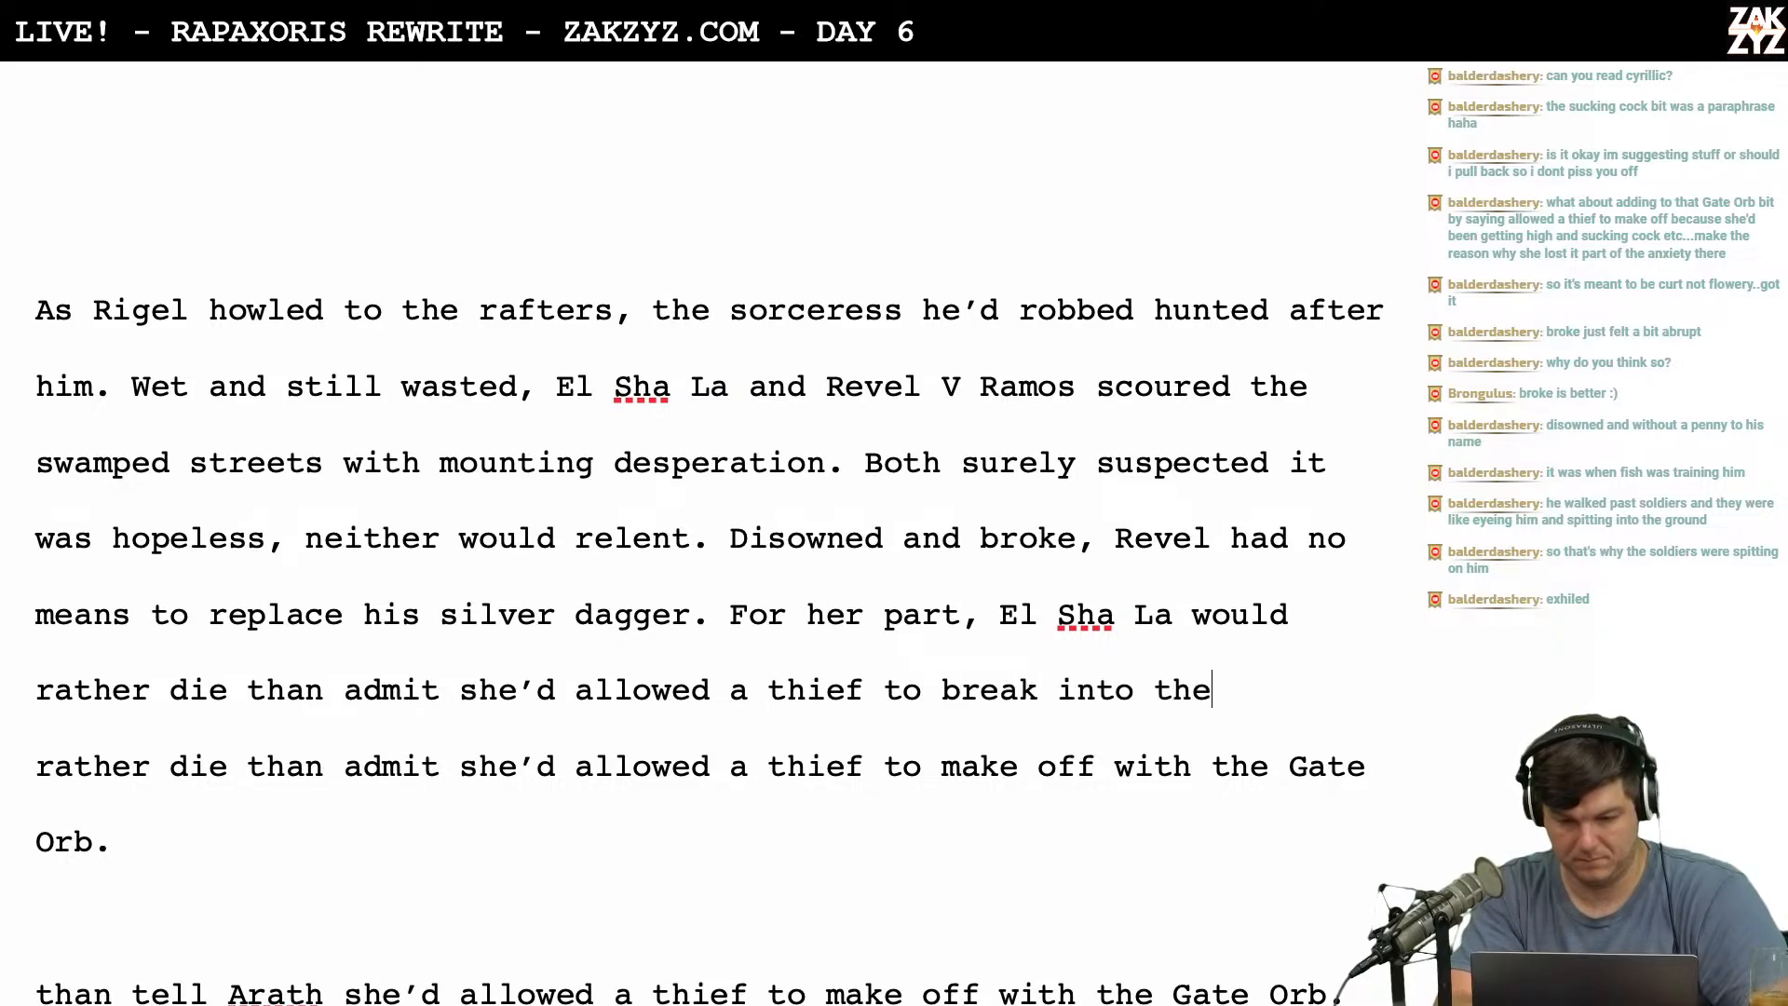
{"action": "type", "text": " tower and make off "}
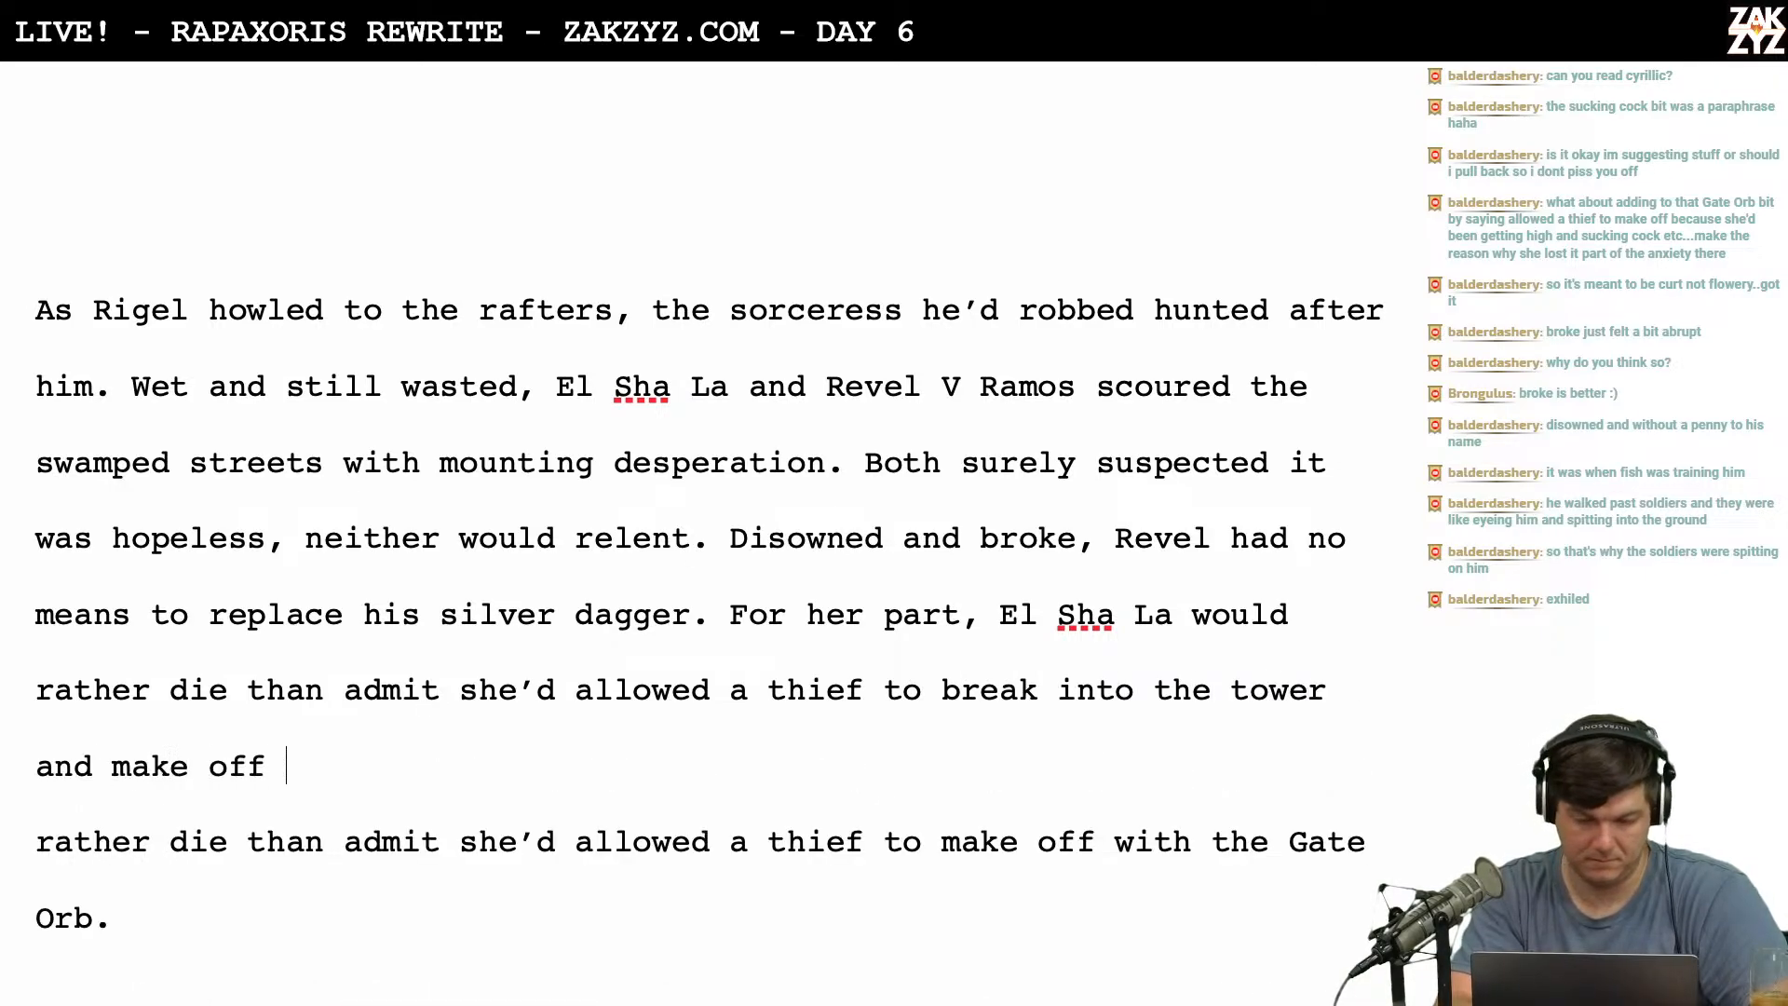
{"action": "type", "text": "with"}
{"action": "type", "text": "ate orb."}
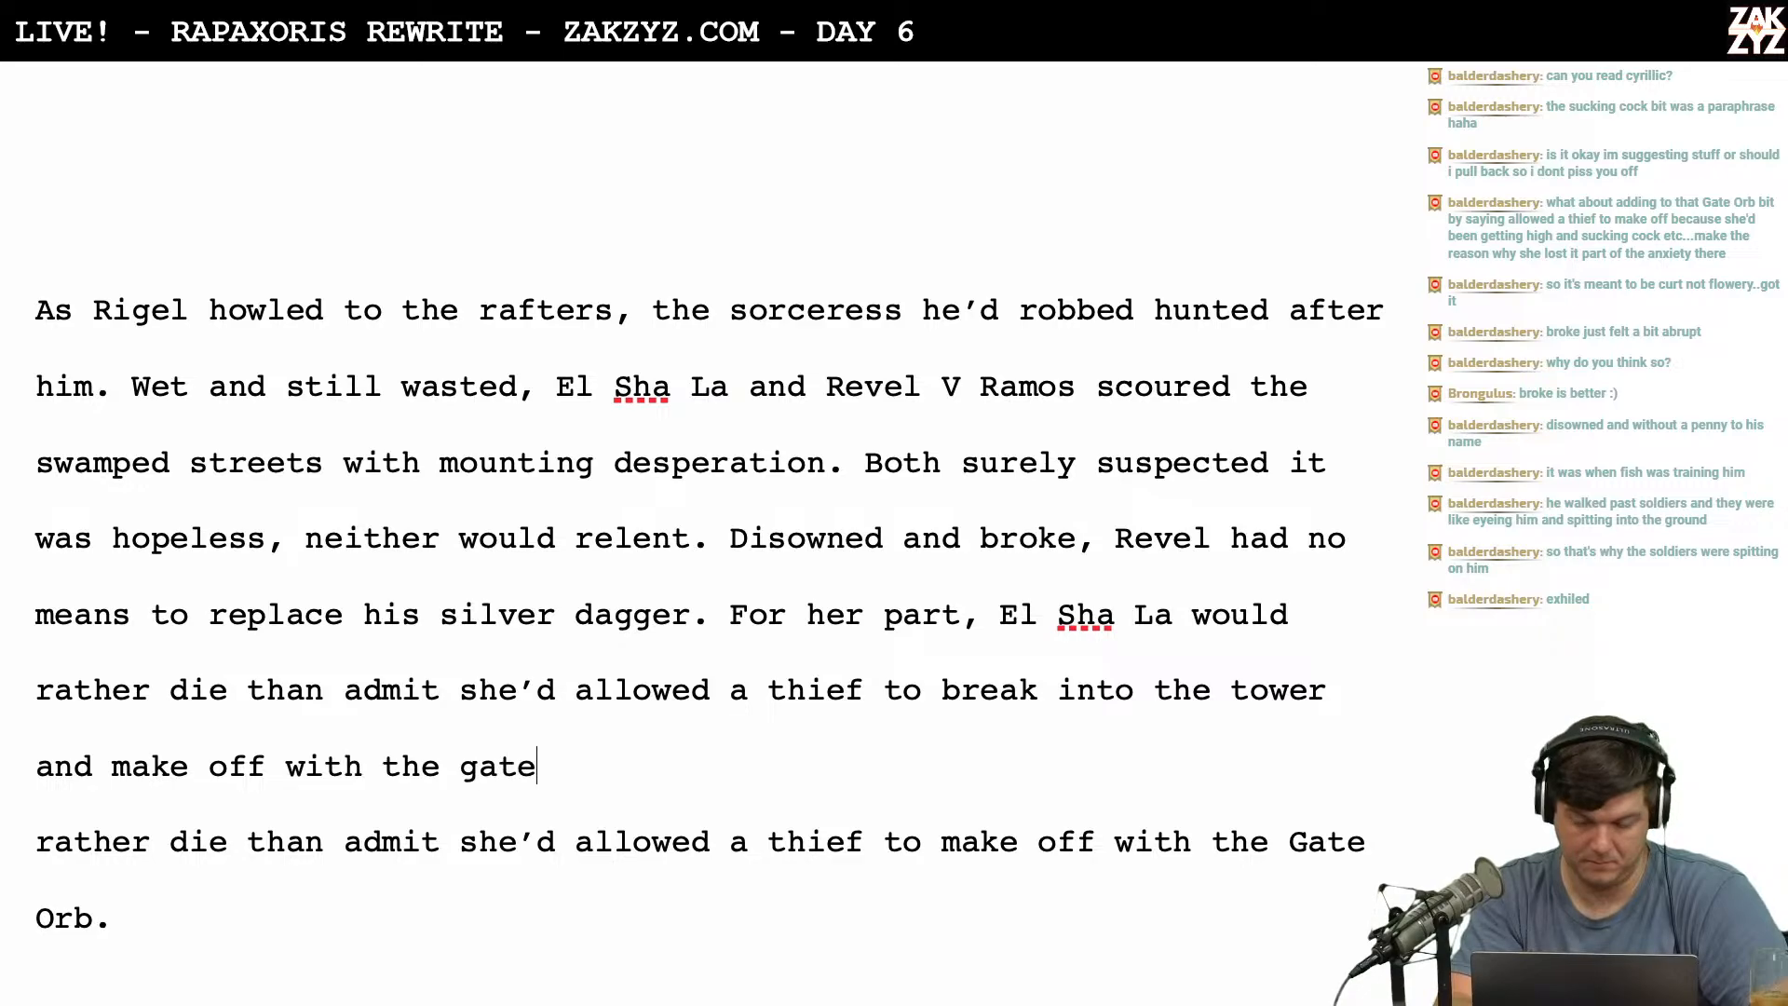
Add blank lines below "gate orb." and begin a new sentence directly after it with "The thought of explaining".
{"action": "key", "text": "Return"}
{"action": "key", "text": "Return"}
{"action": "key", "text": "Left"}
{"action": "key", "text": "Left"}
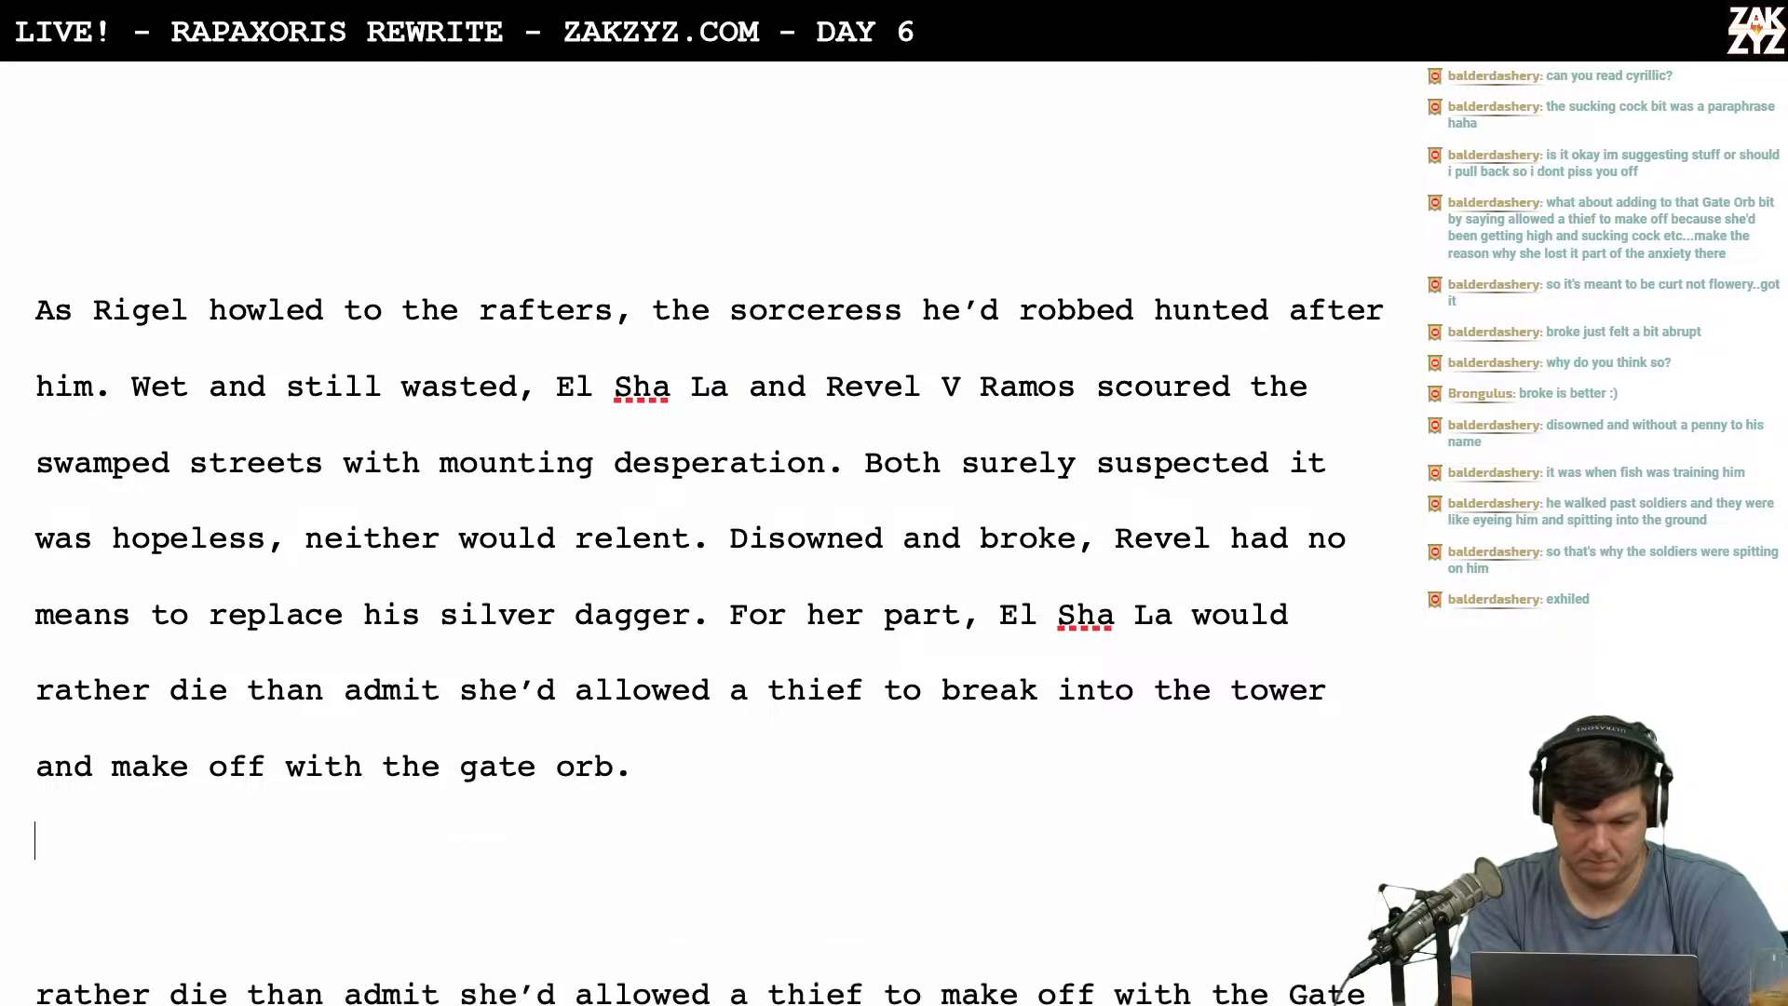
{"action": "type", "text": "The thought of"}
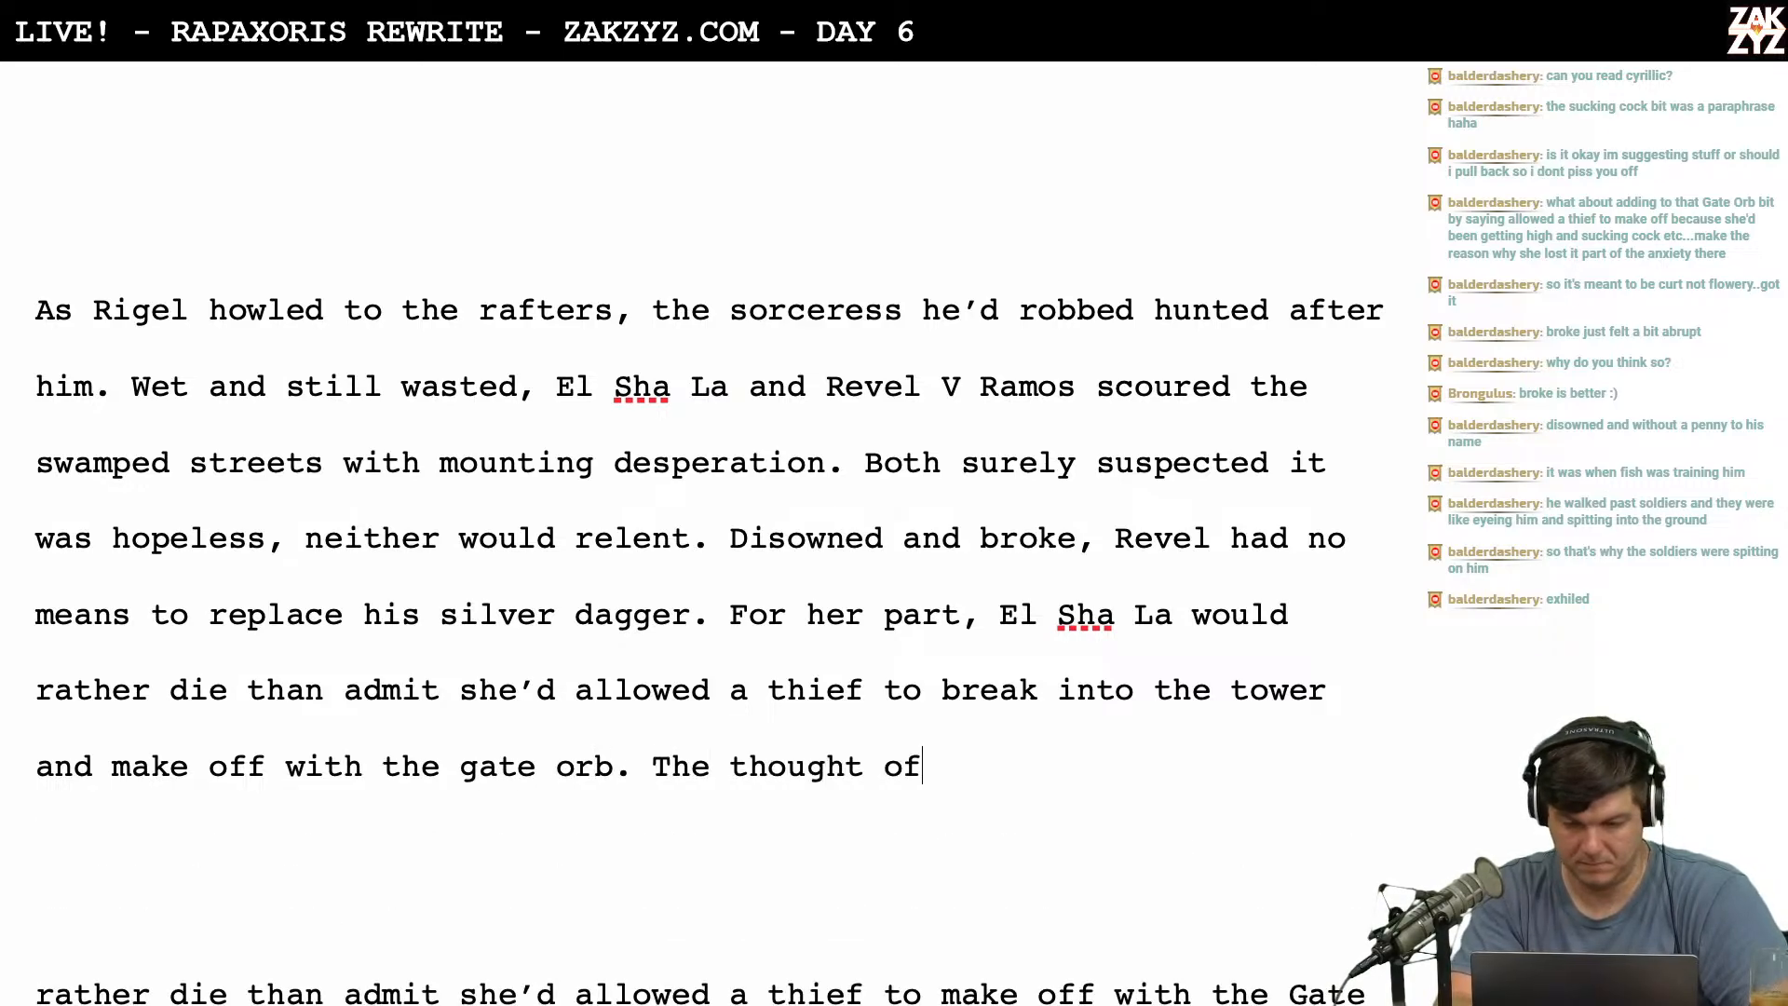
{"action": "type", "text": " explaining "}
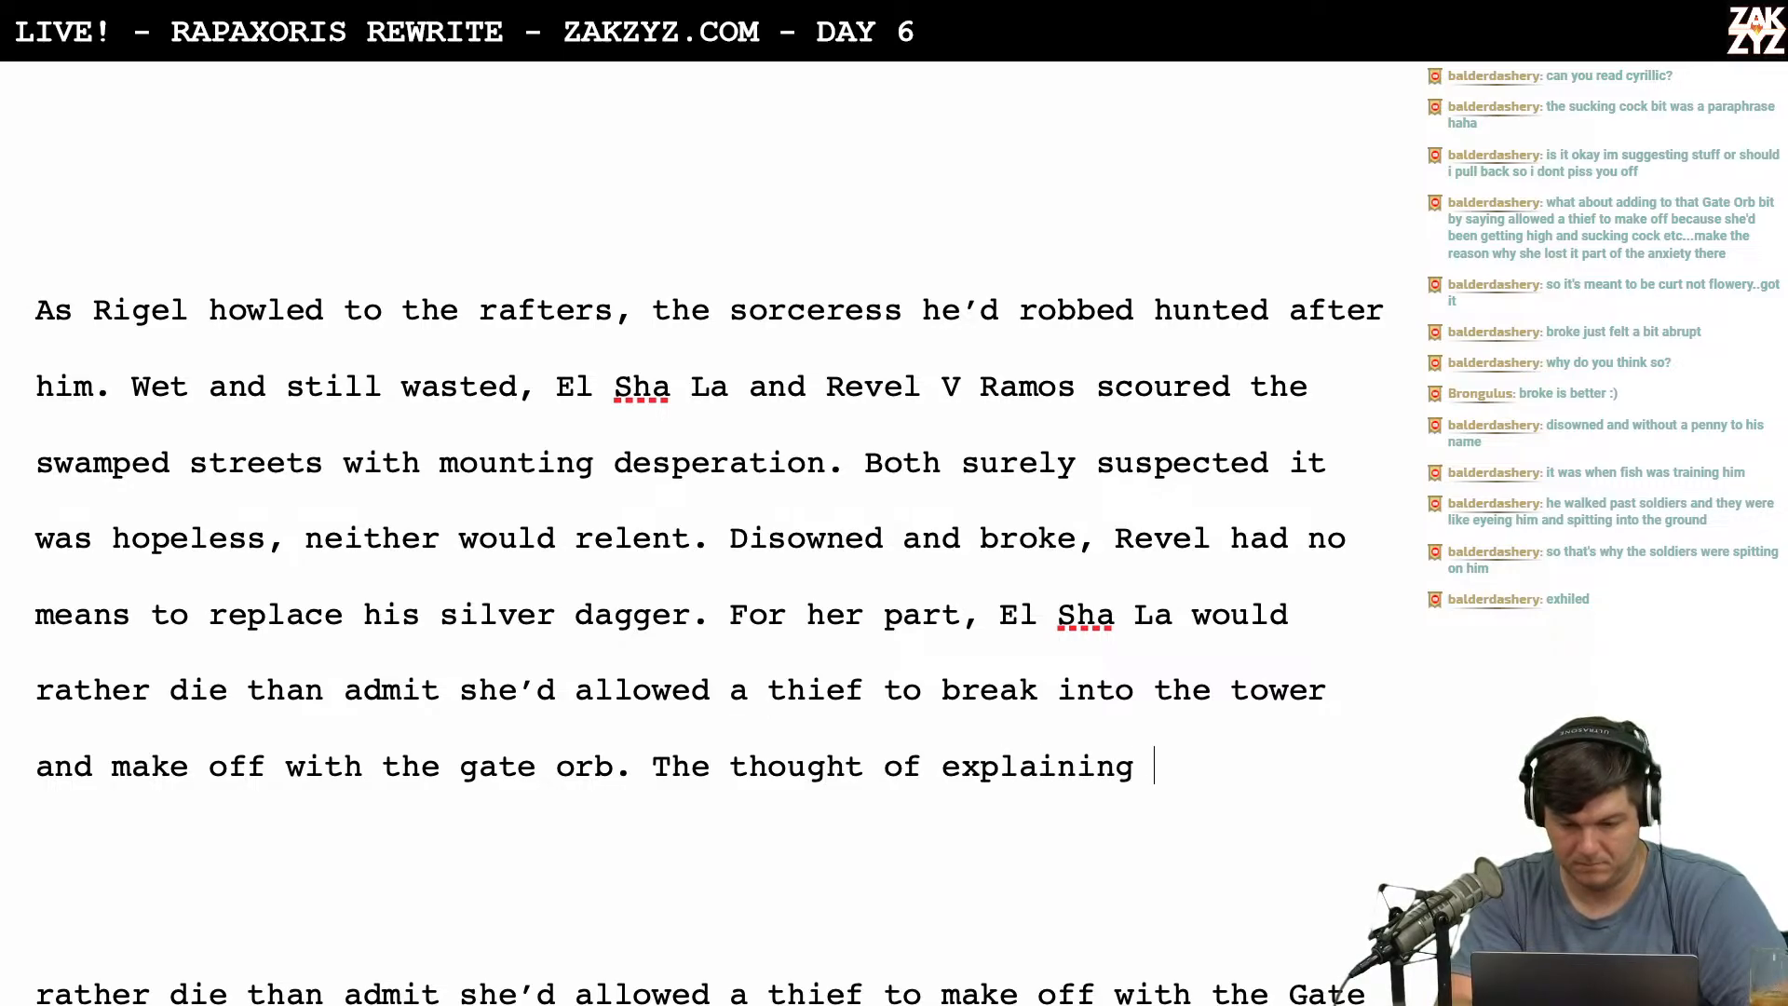
{"action": "type", "text": "why "}
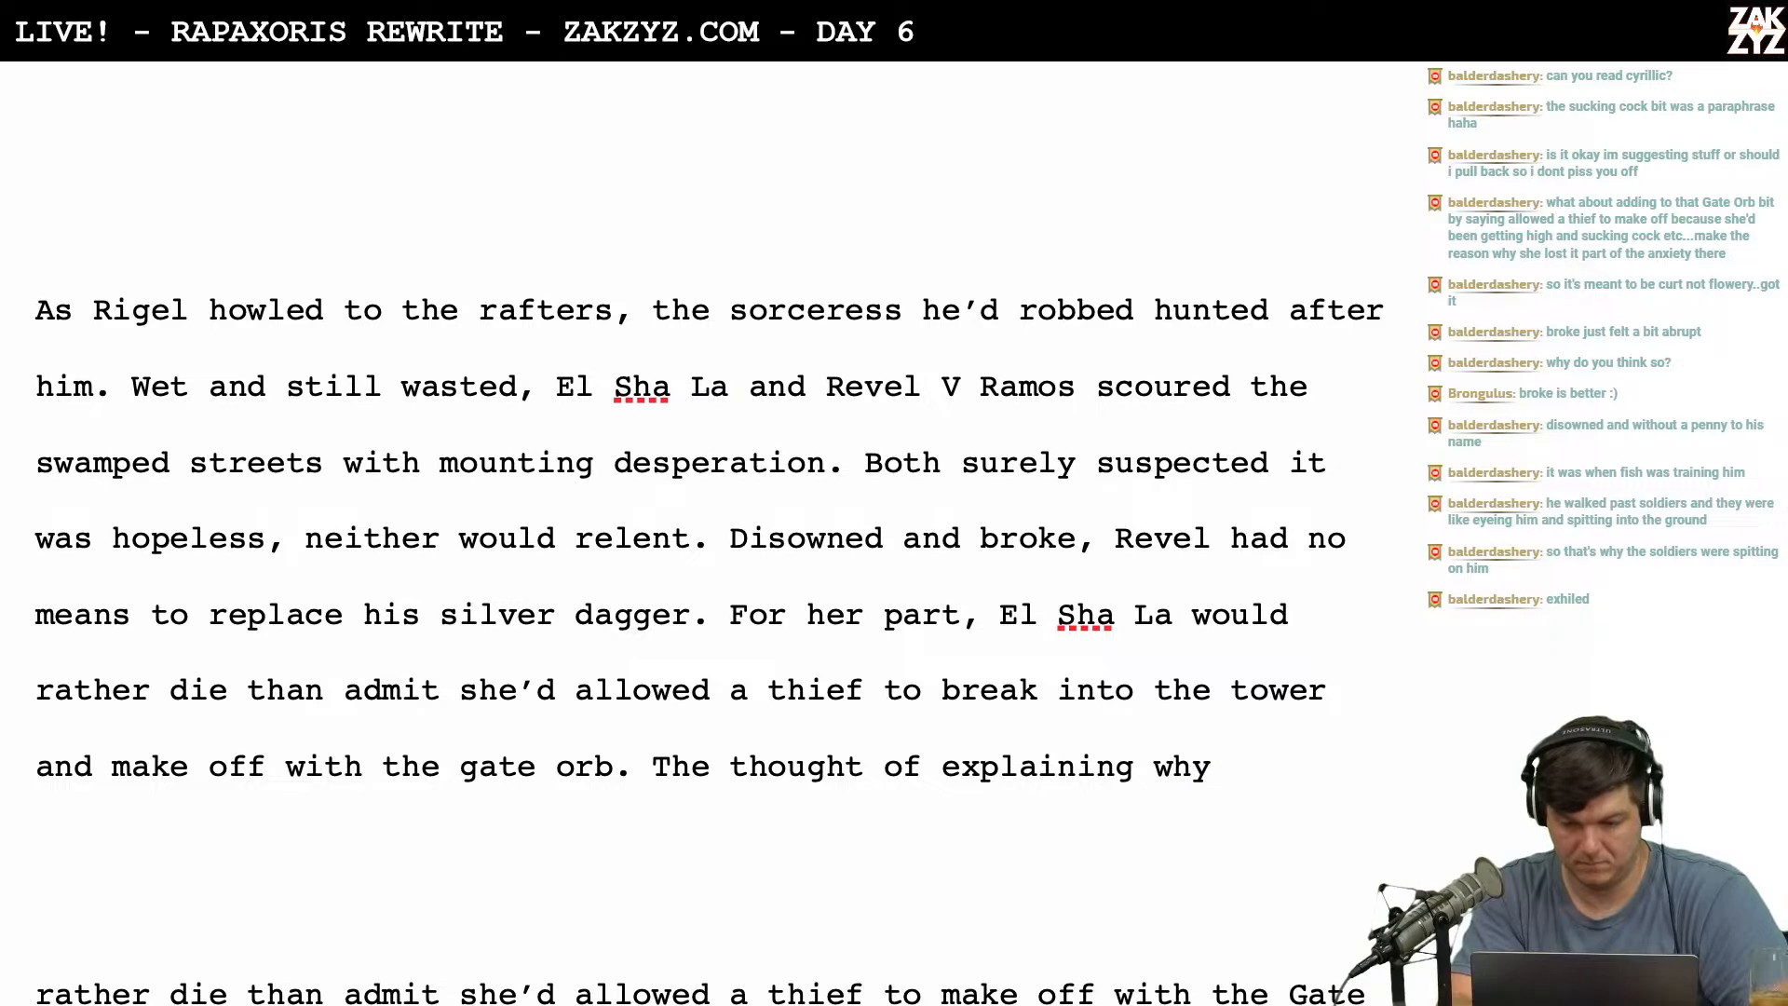
{"action": "type", "text": "she'd been in"}
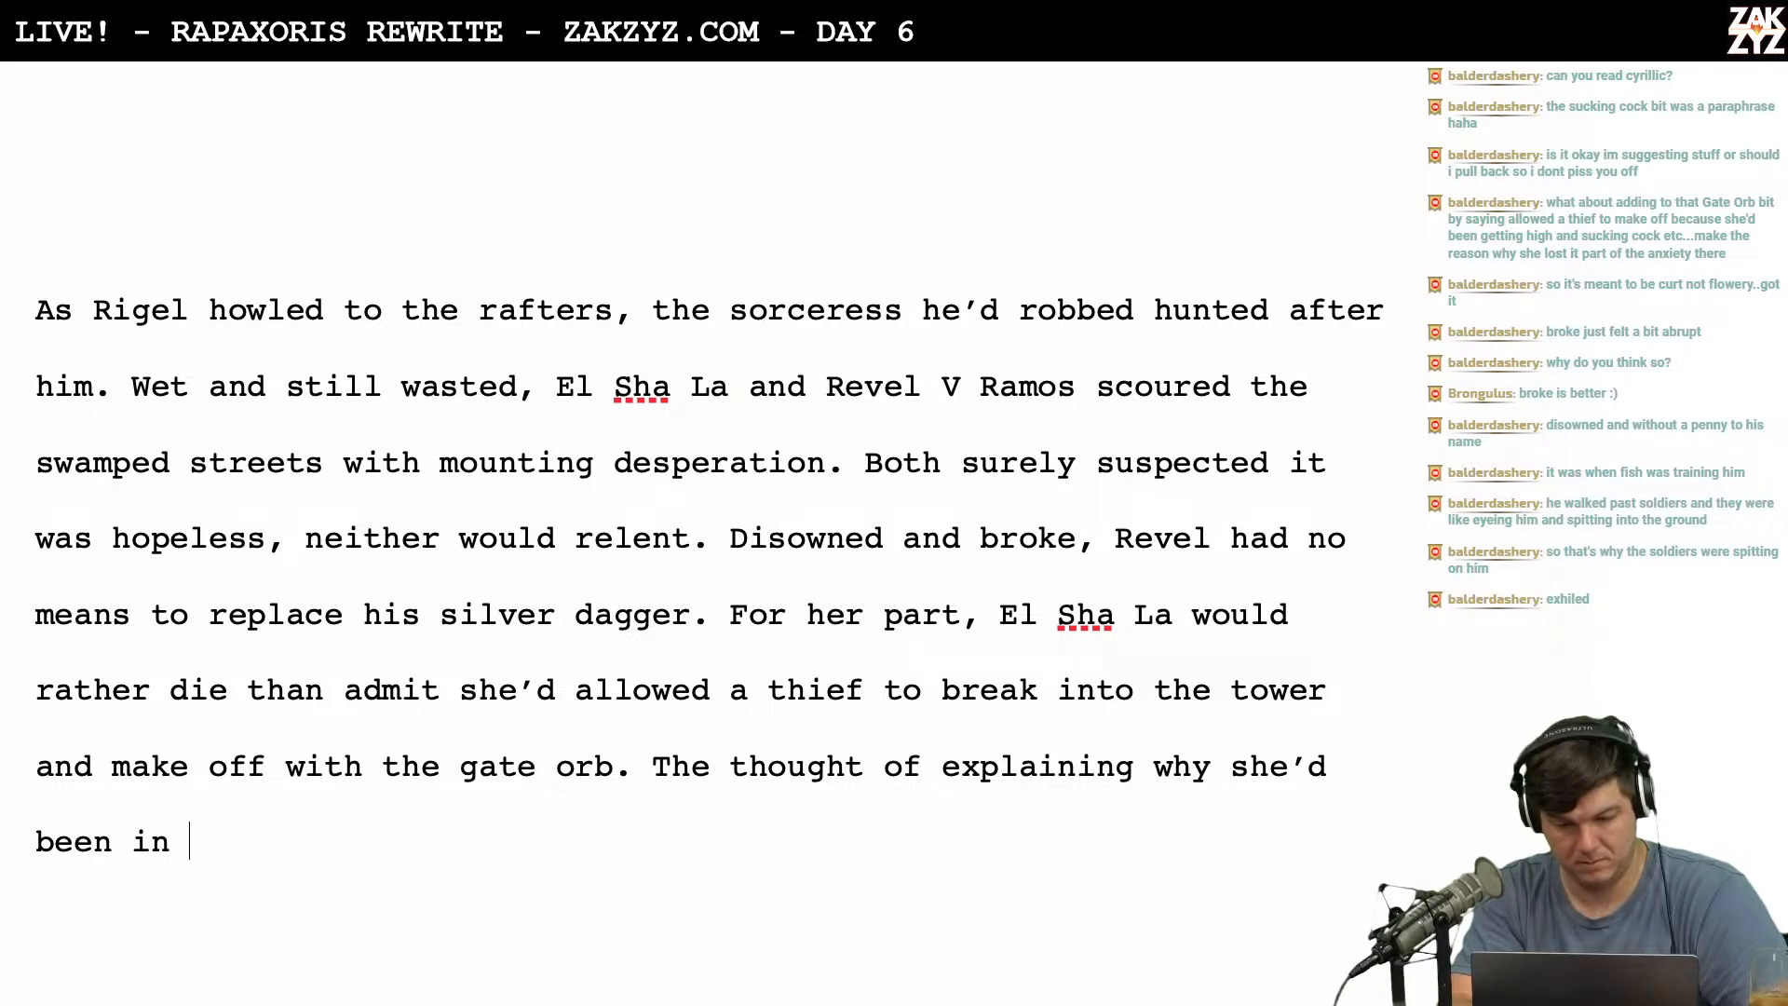
{"action": "key", "text": "BackSpace"}
{"action": "key", "text": "BackSpace"}
{"action": "key", "text": "BackSpace"}
{"action": "key", "text": "BackSpace"}
{"action": "key", "text": "BackSpace"}
{"action": "key", "text": "BackSpace"}
{"action": "key", "text": "BackSpace"}
{"action": "key", "text": "BackSpace"}
{"action": "key", "text": "BackSpace"}
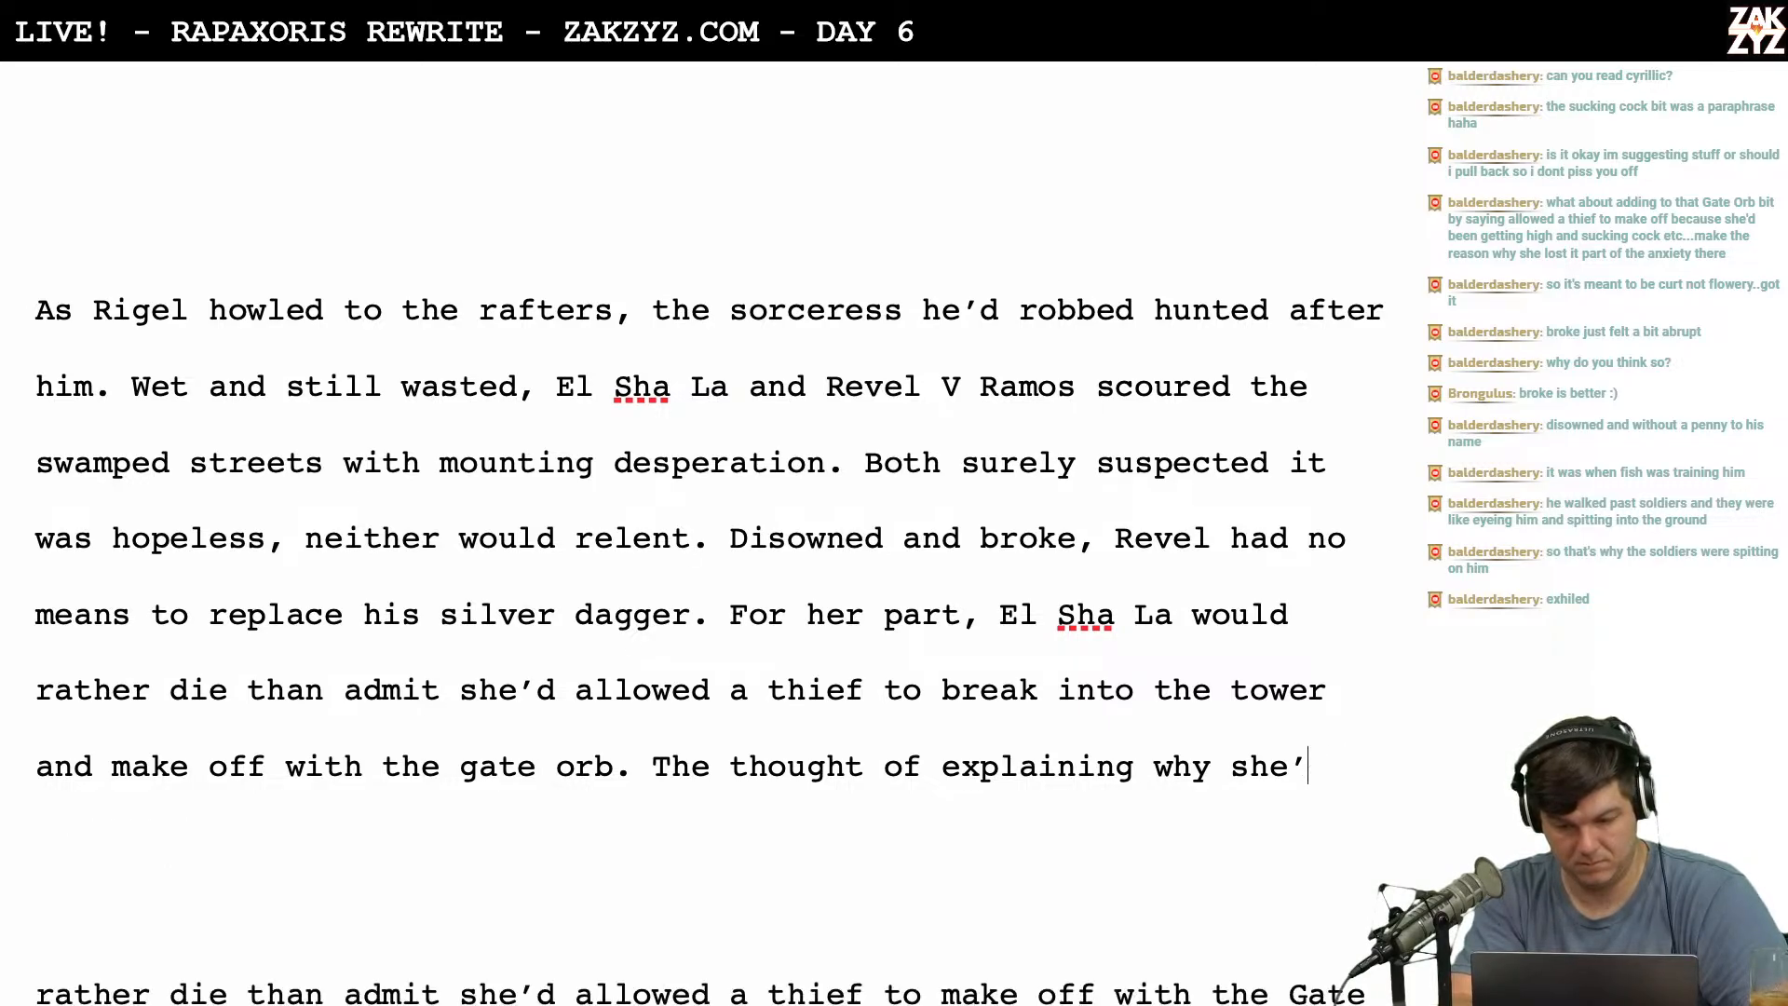
{"action": "type", "text": "d"}
{"action": "key", "text": "BackSpace"}
{"action": "key", "text": "BackSpace"}
{"action": "key", "text": "BackSpace"}
{"action": "key", "text": "BackSpace"}
{"action": "key", "text": "BackSpace"}
{"action": "key", "text": "BackSpace"}
{"action": "key", "text": "BackSpace"}
{"action": "key", "text": "BackSpace"}
{"action": "key", "text": "BackSpace"}
{"action": "key", "text": "BackSpace"}
{"action": "key", "text": "BackSpace"}
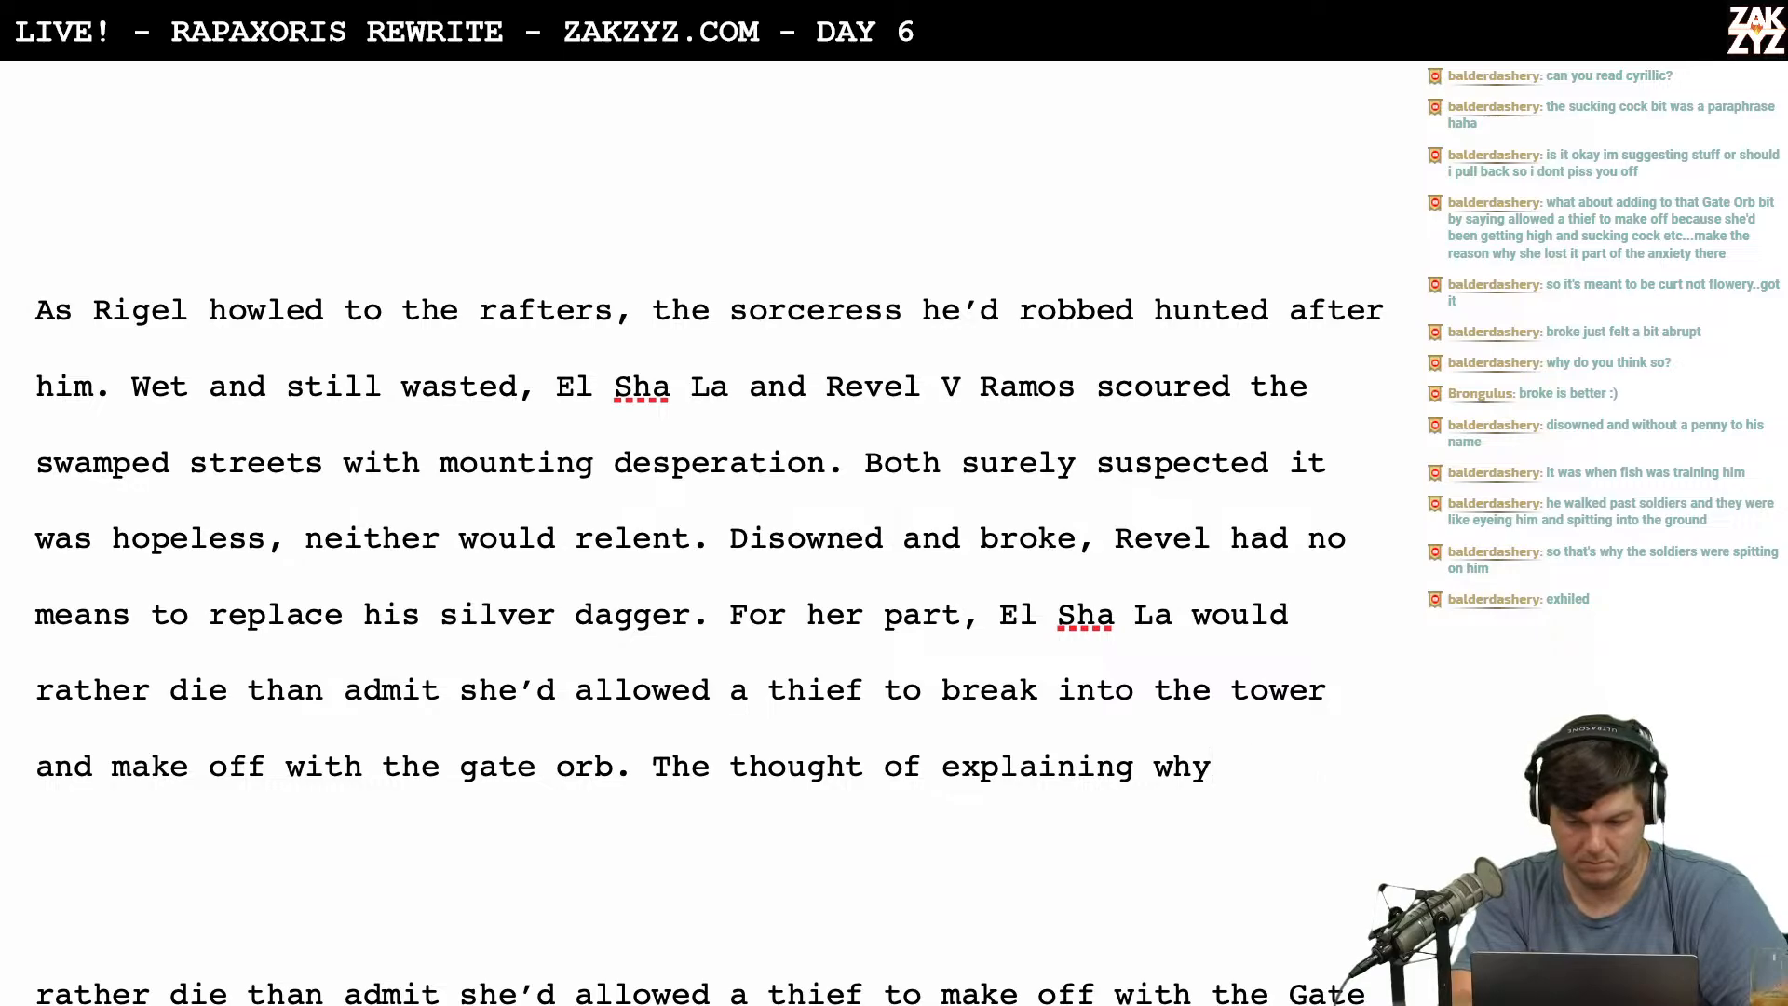
Continue the sentence with "exactly why she was in Arath's bedchamber to begin with made her want to" and leave space below.
{"action": "type", "text": "exactly whe"}
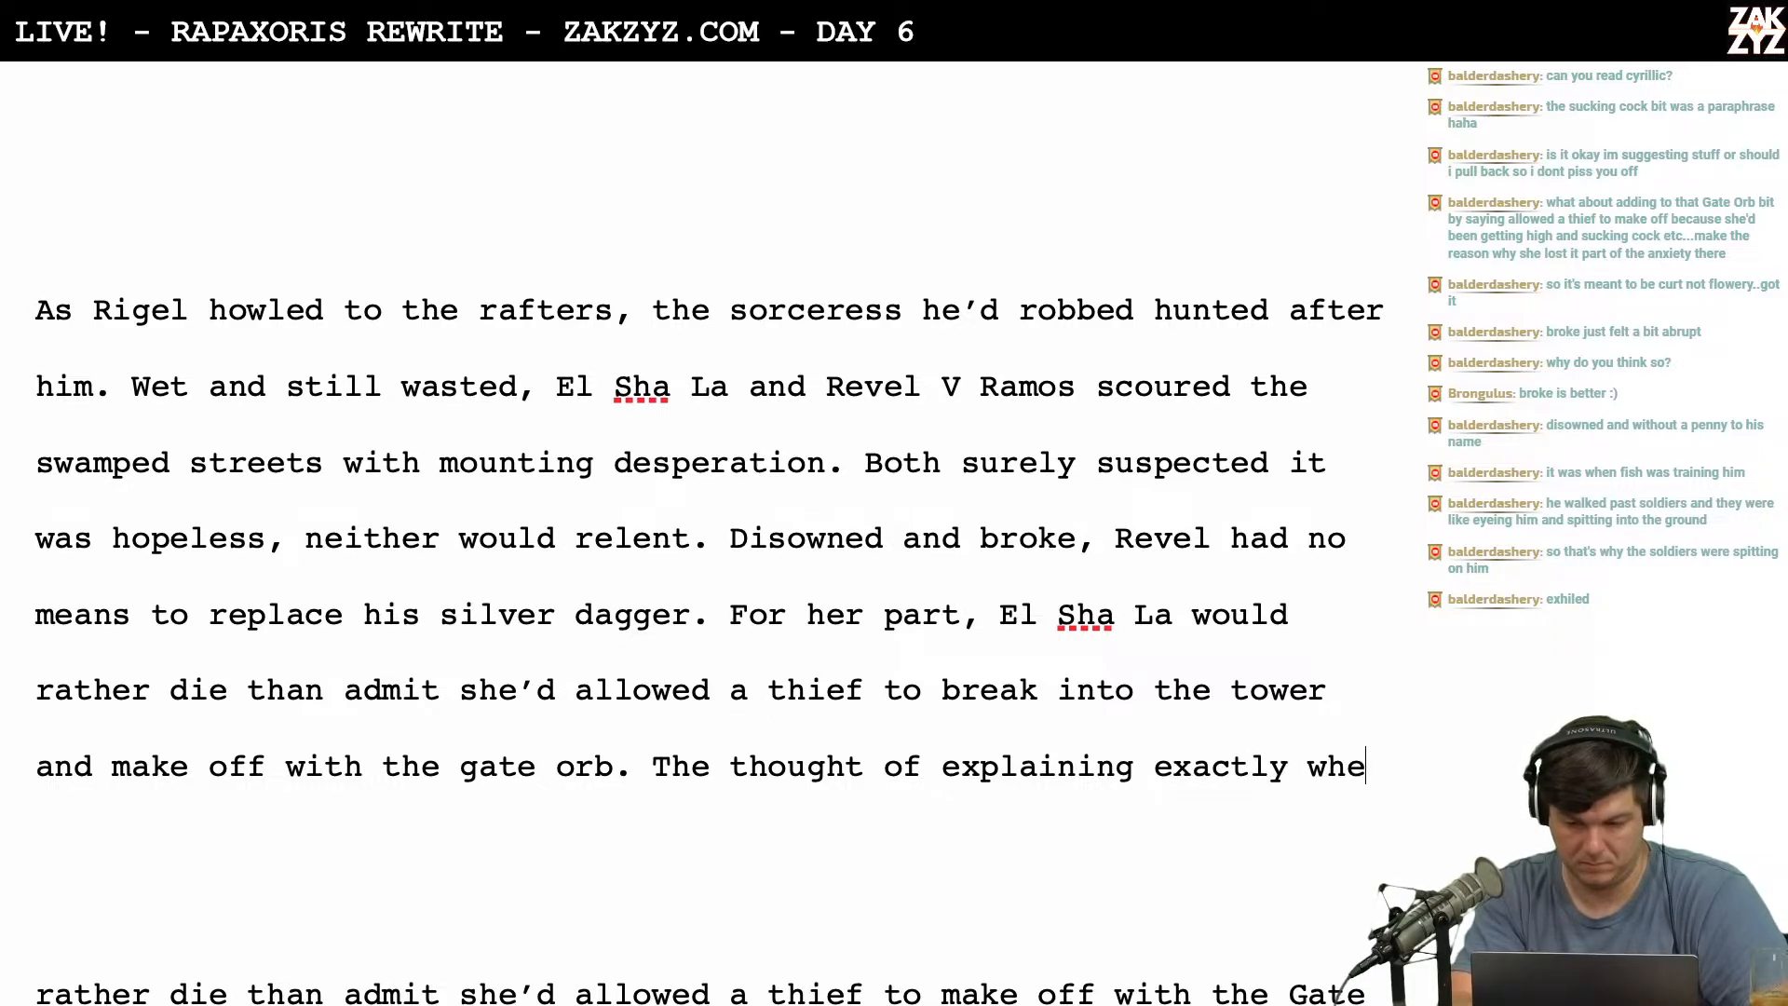
{"action": "key", "text": "BackSpace"}
{"action": "type", "text": "y she was"}
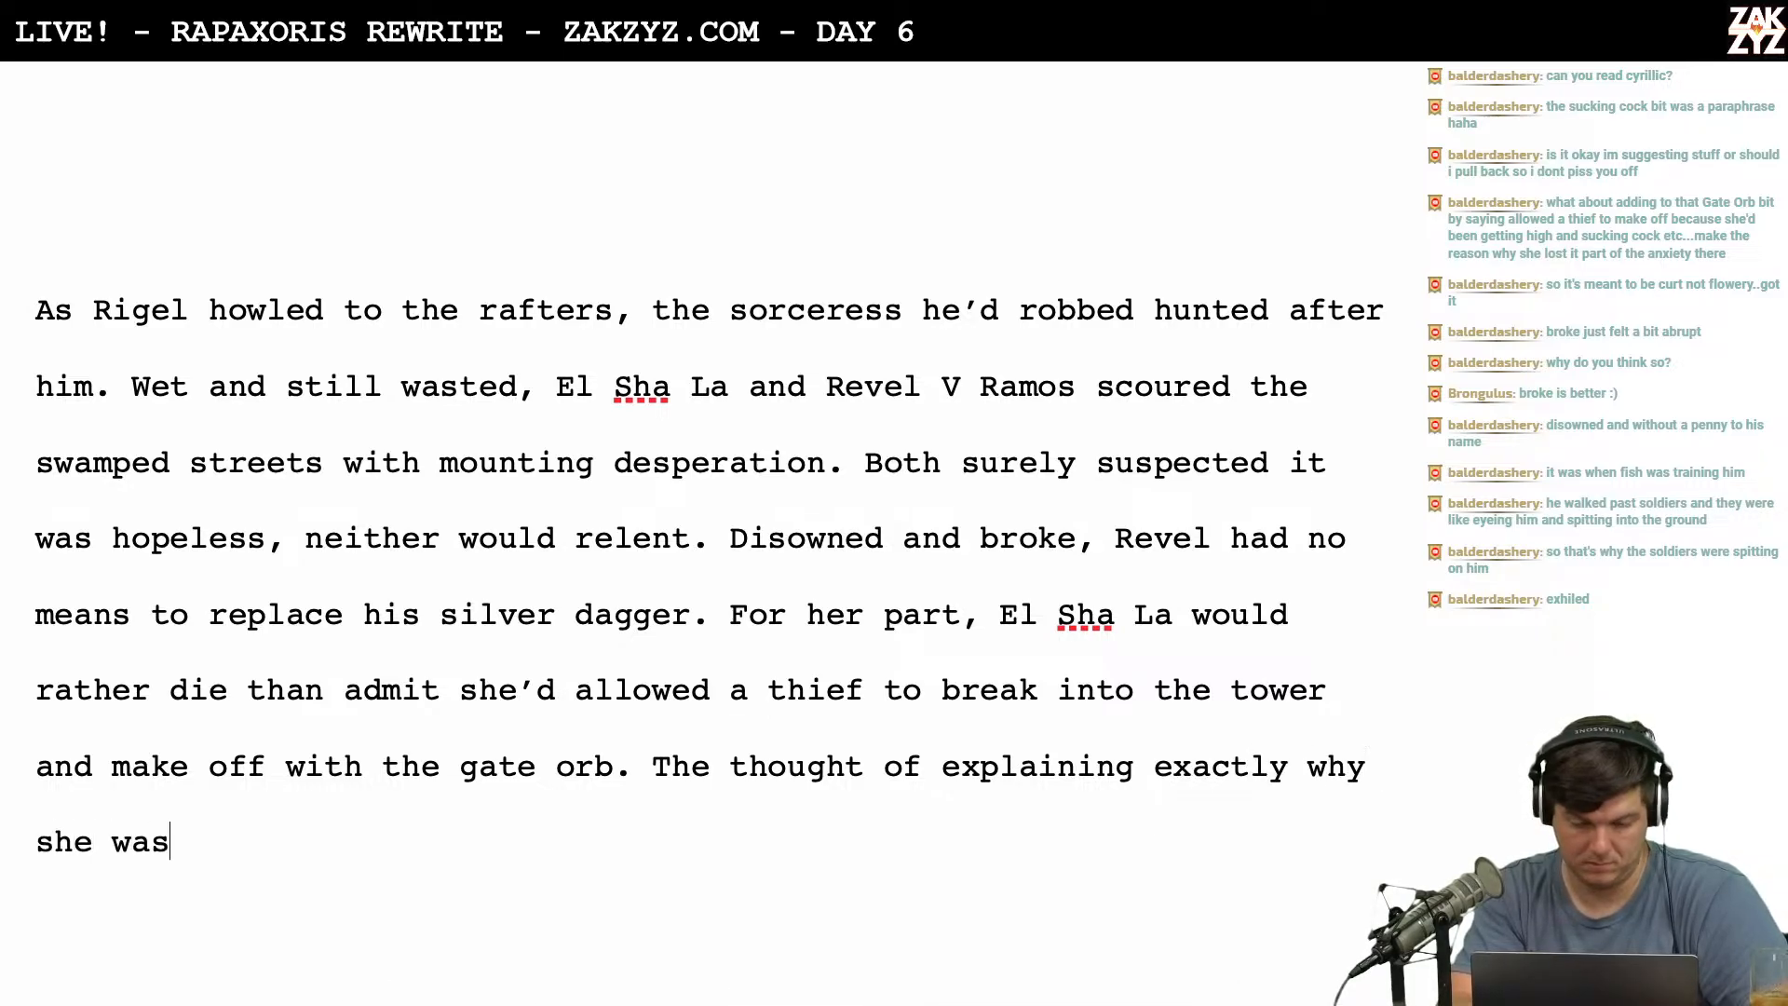
{"action": "type", "text": " in Arath’s ba"}
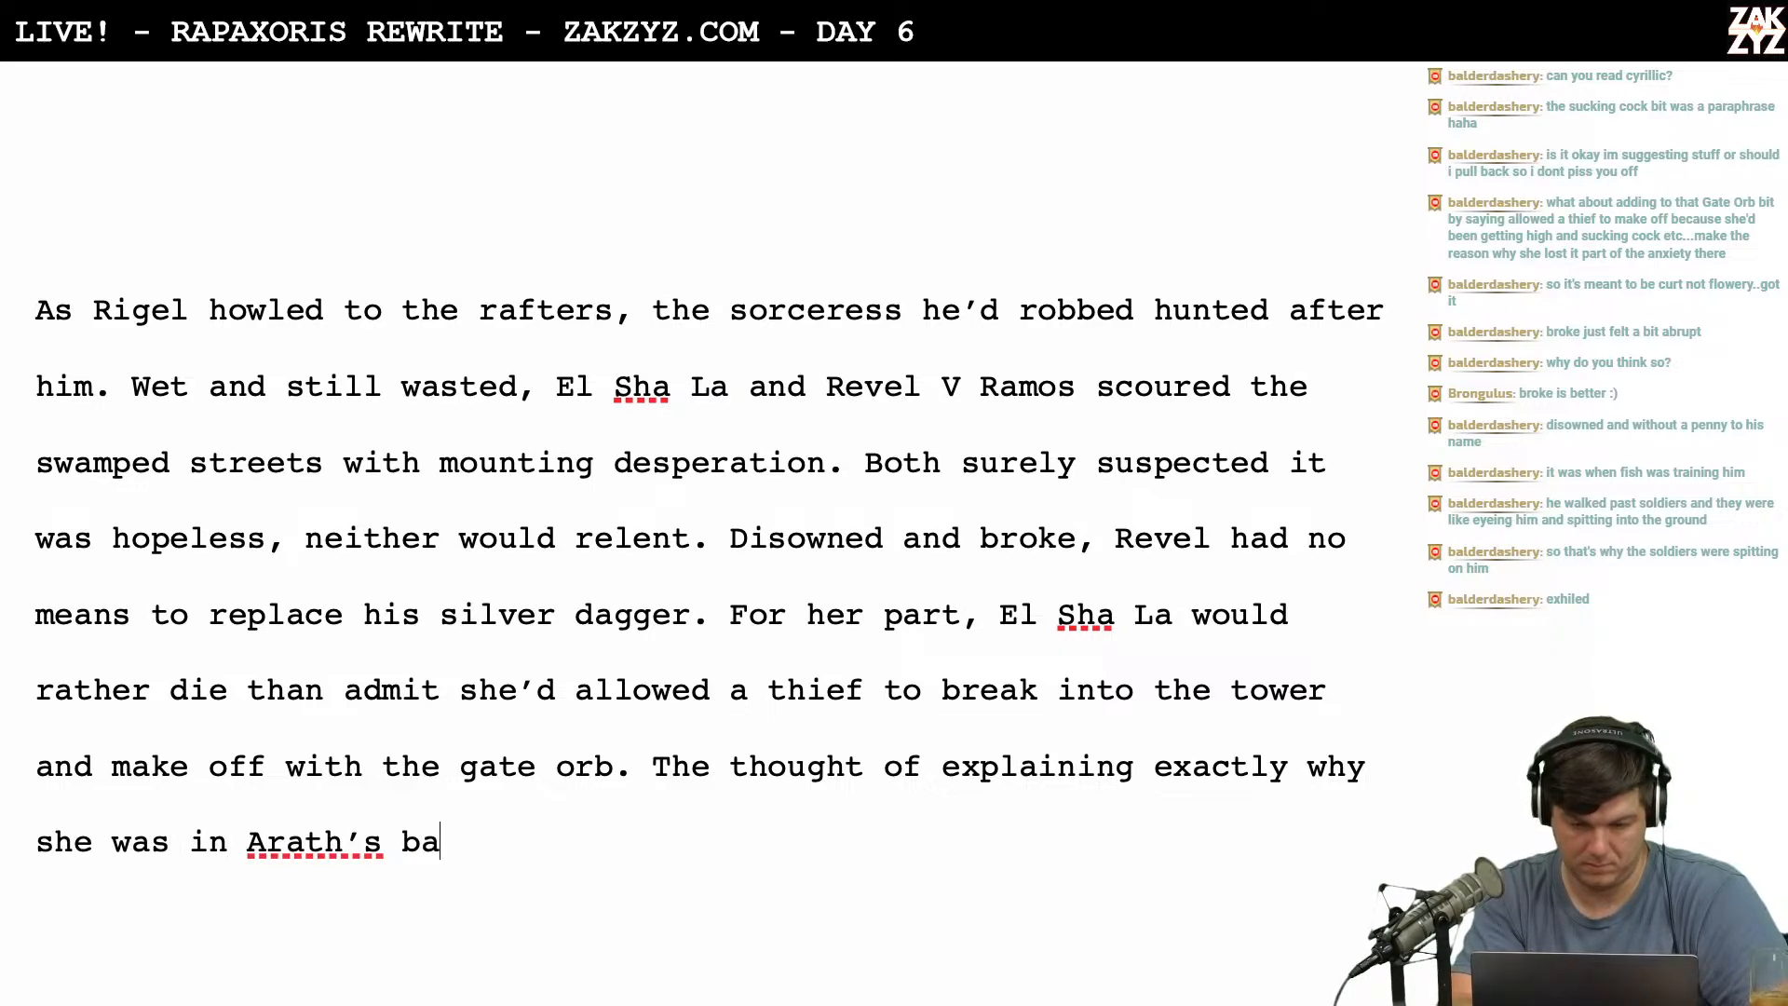
{"action": "key", "text": "BackSpace"}
{"action": "type", "text": "ed"}
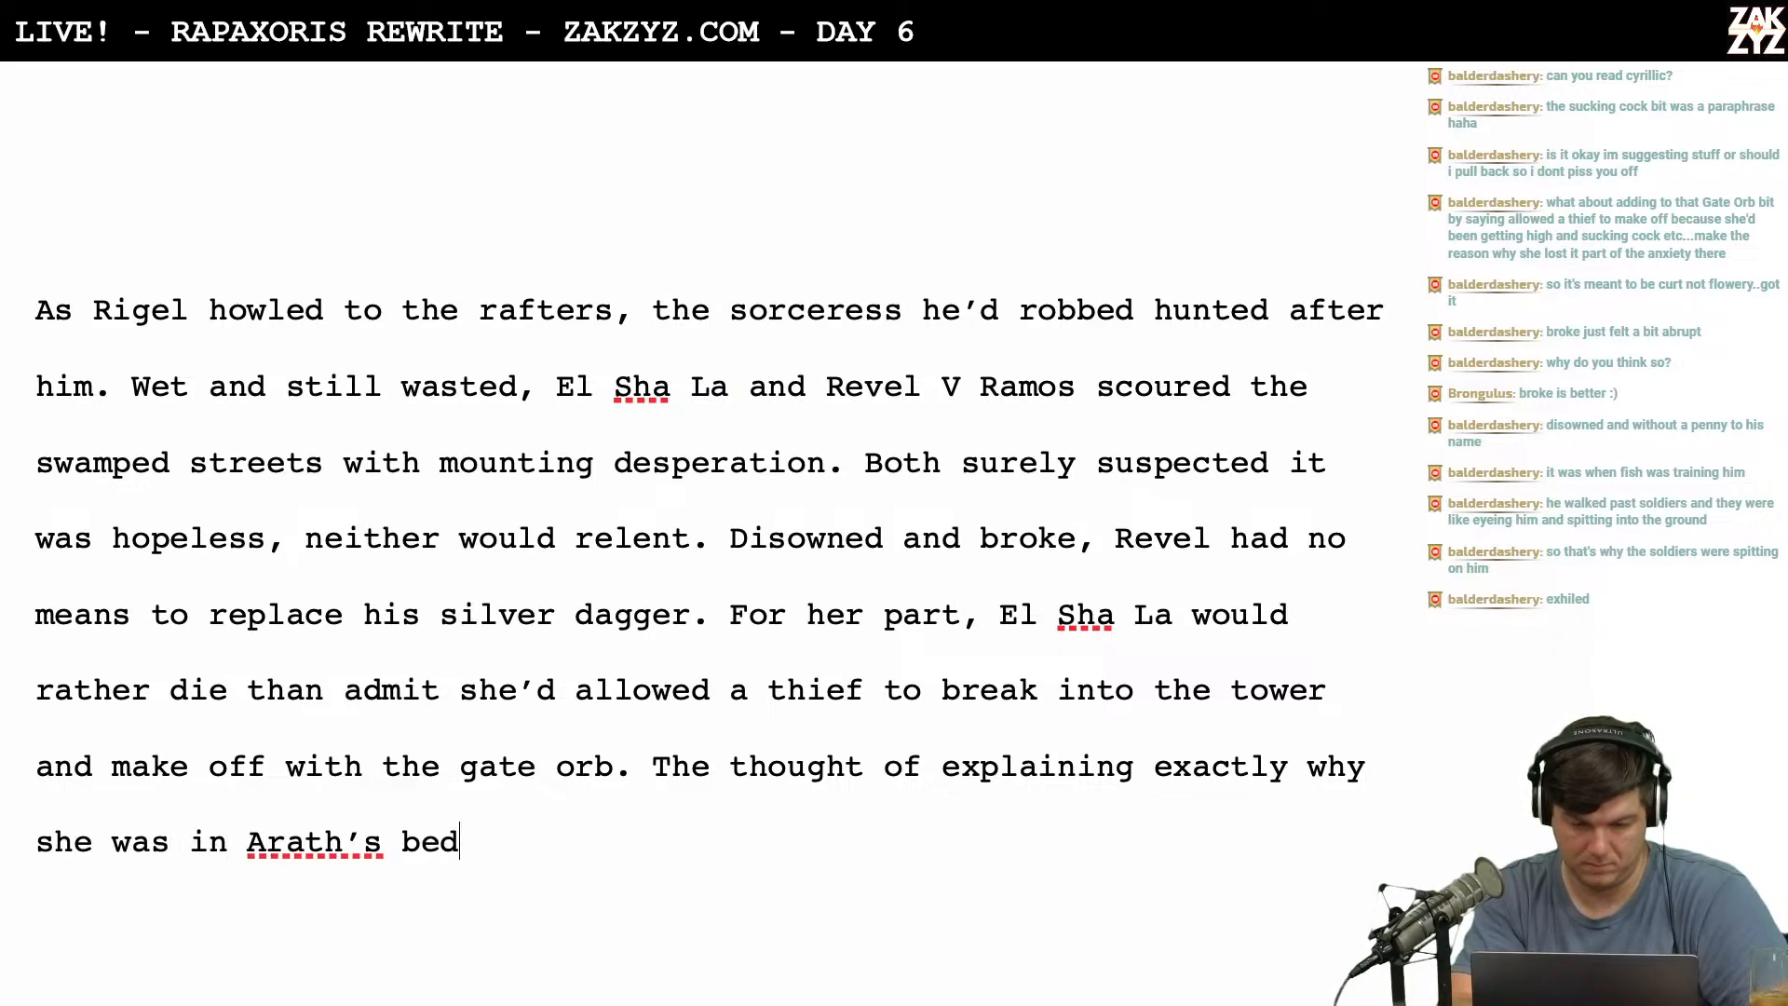
{"action": "type", "text": "cah"}
{"action": "key", "text": "BackSpace"}
{"action": "key", "text": "BackSpace"}
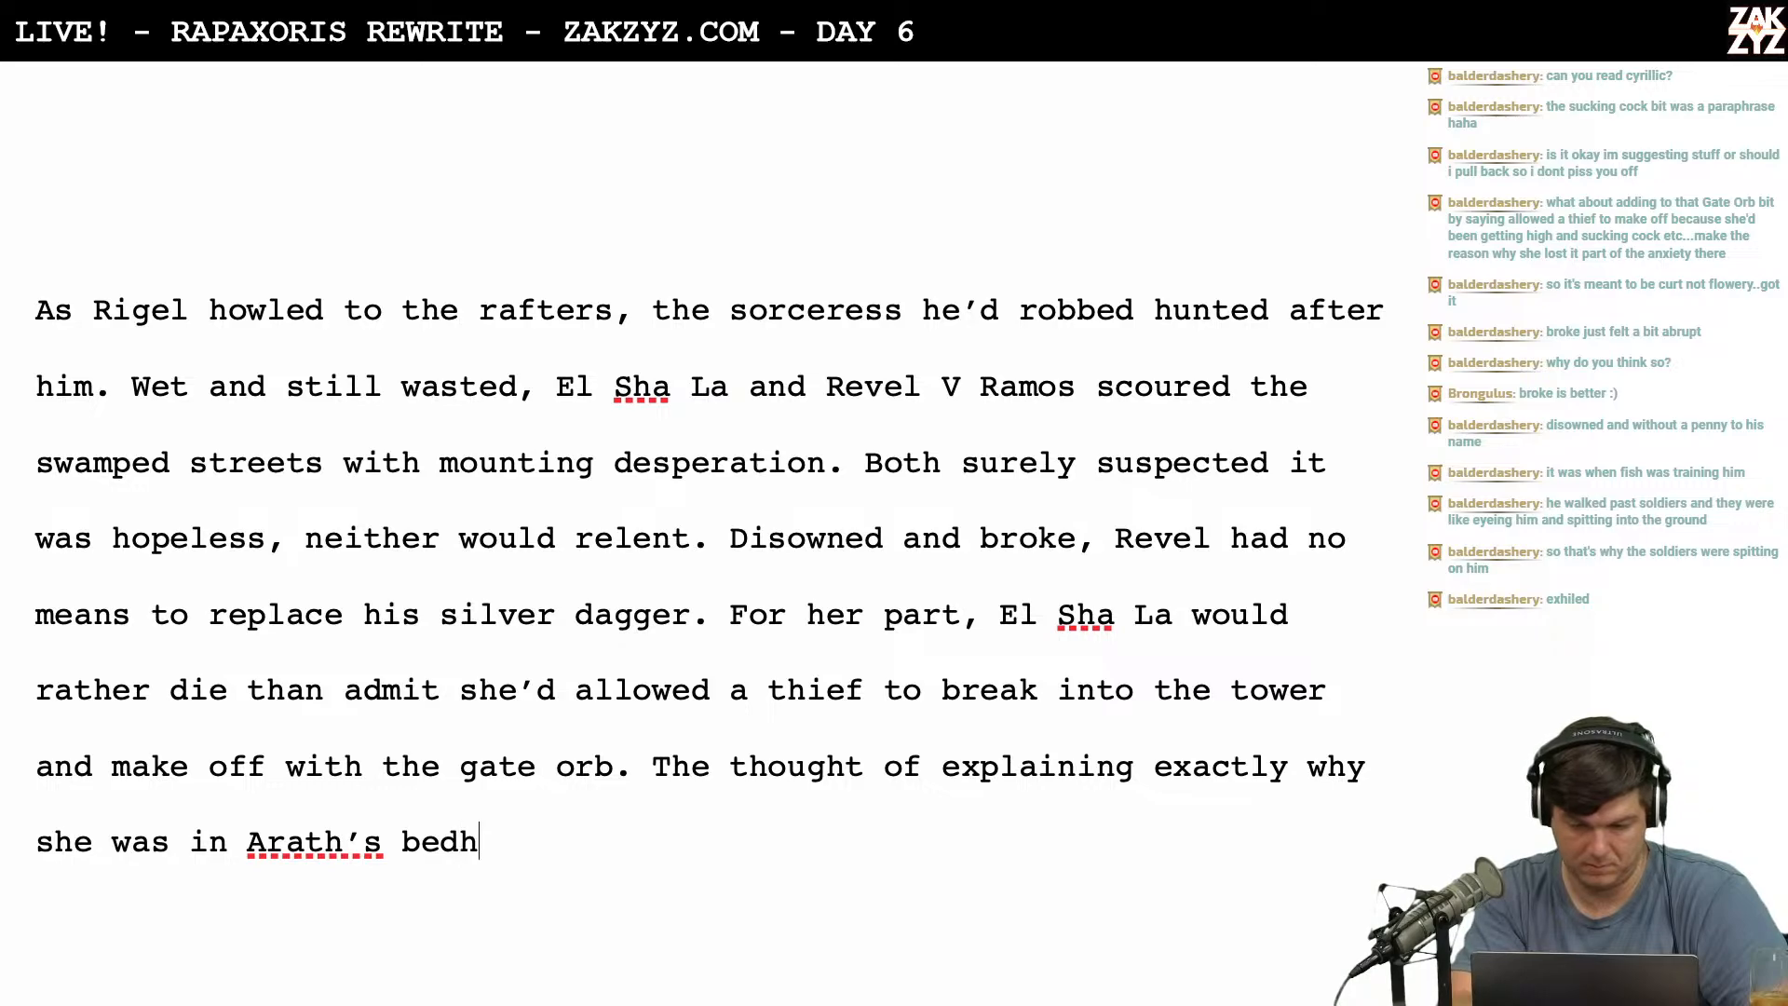
{"action": "type", "text": "a"}
{"action": "key", "text": "BackSpace"}
{"action": "key", "text": "BackSpace"}
{"action": "type", "text": "chamber to b"}
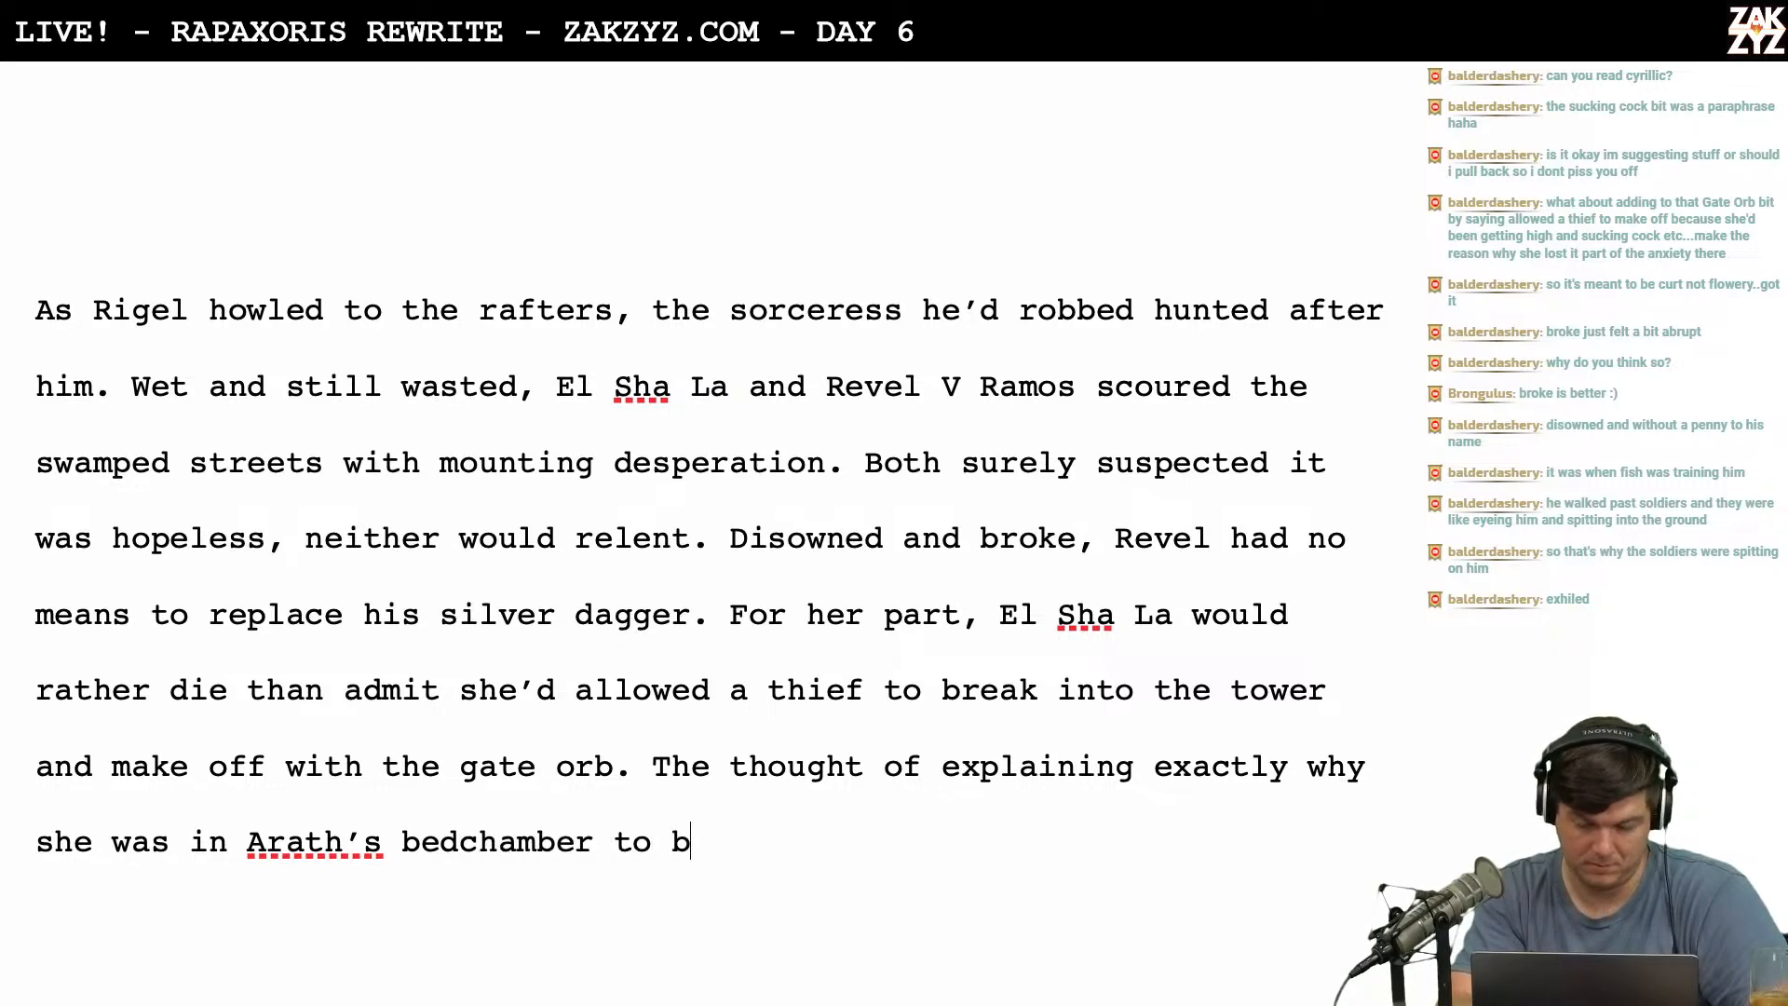
{"action": "type", "text": "egin with mad"}
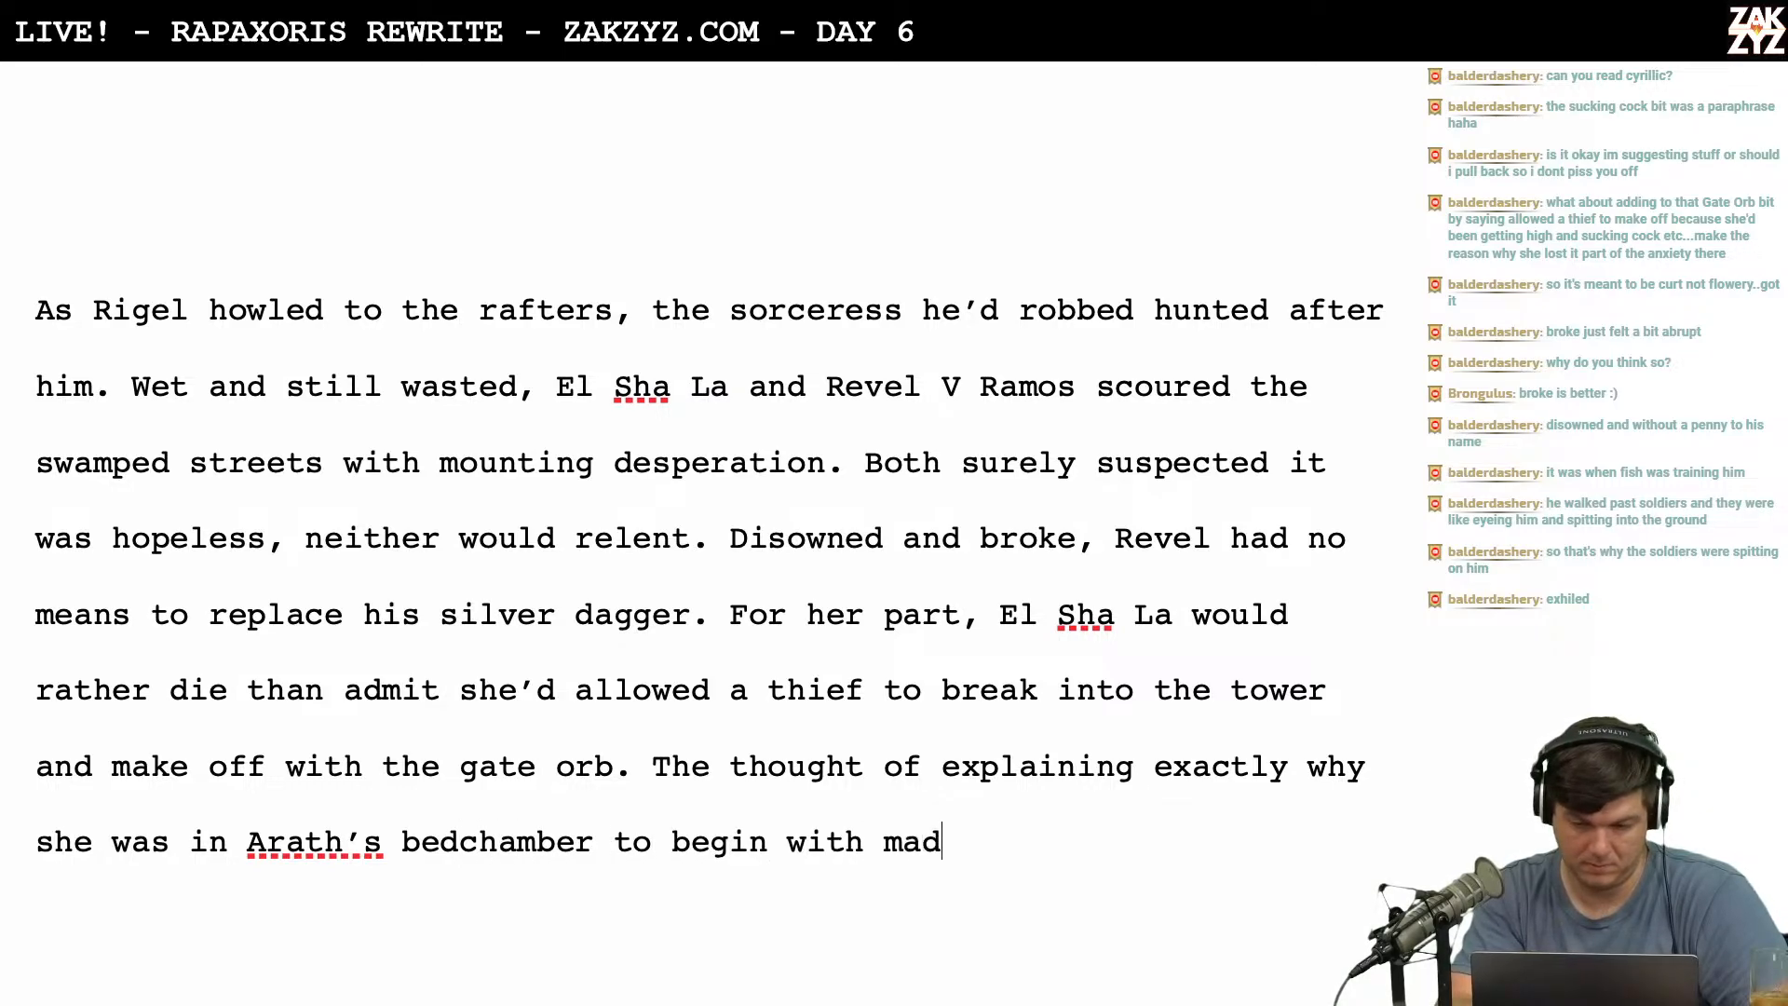
{"action": "type", "text": "e her want to"}
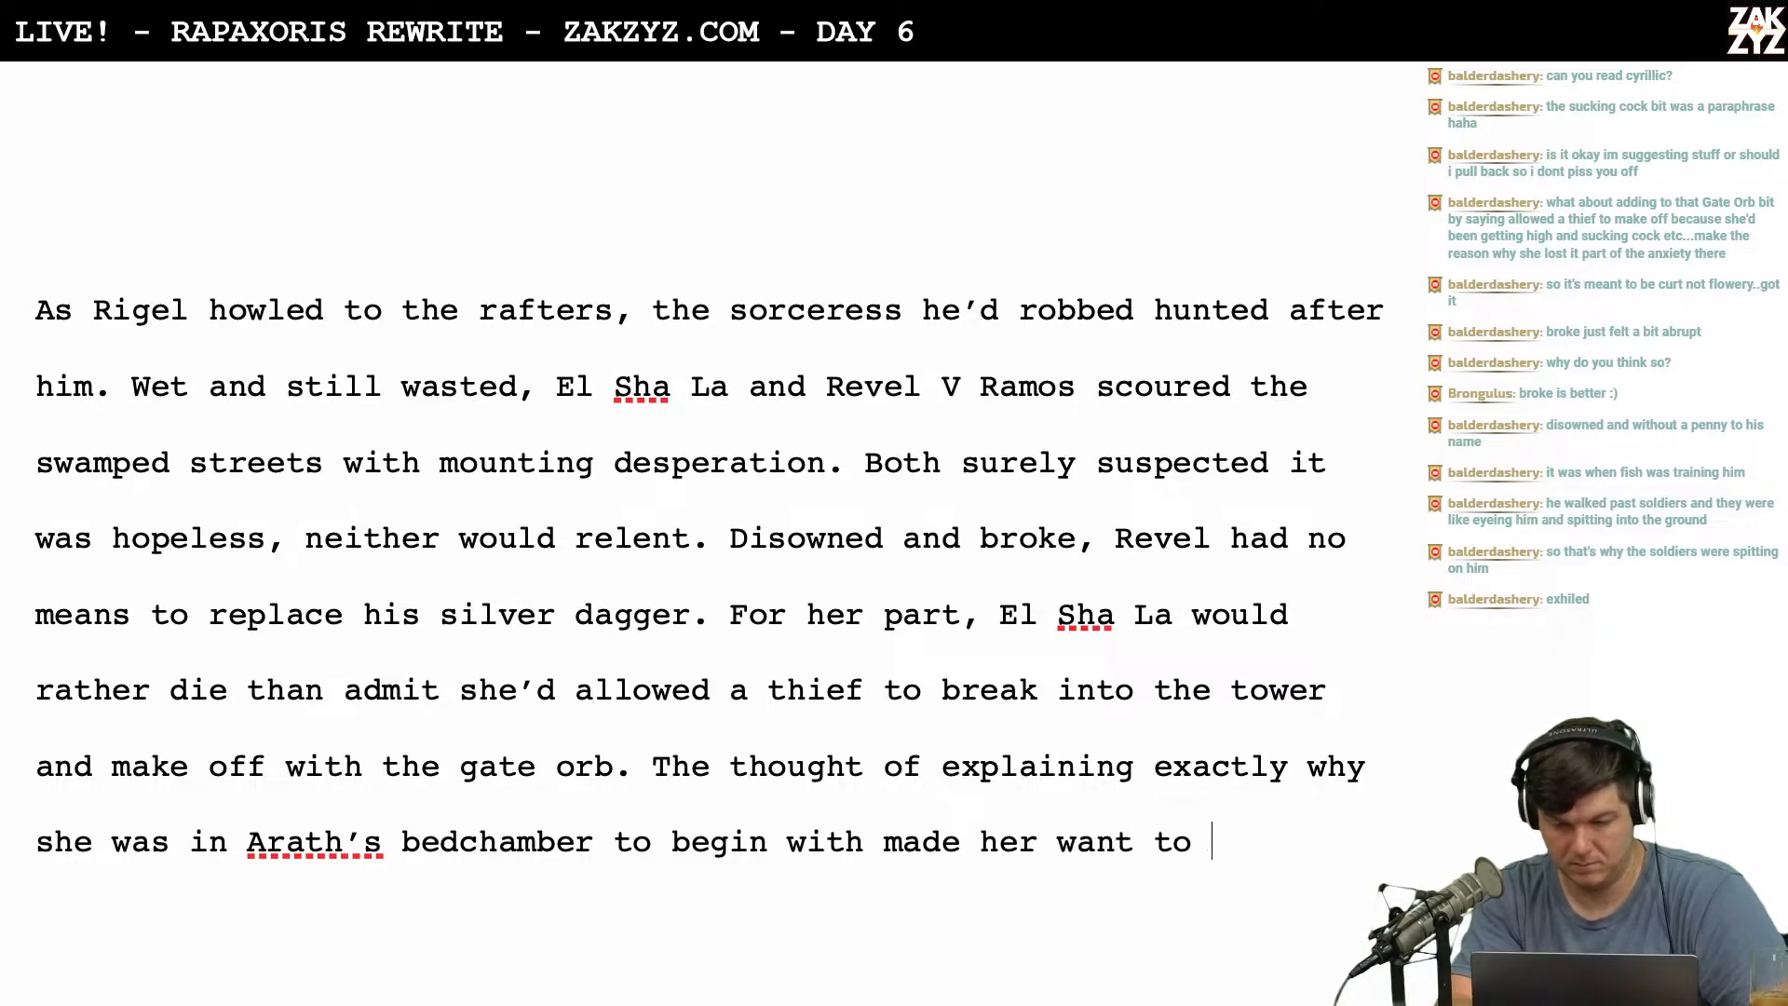
{"action": "key", "text": "Return"}
{"action": "key", "text": "Return"}
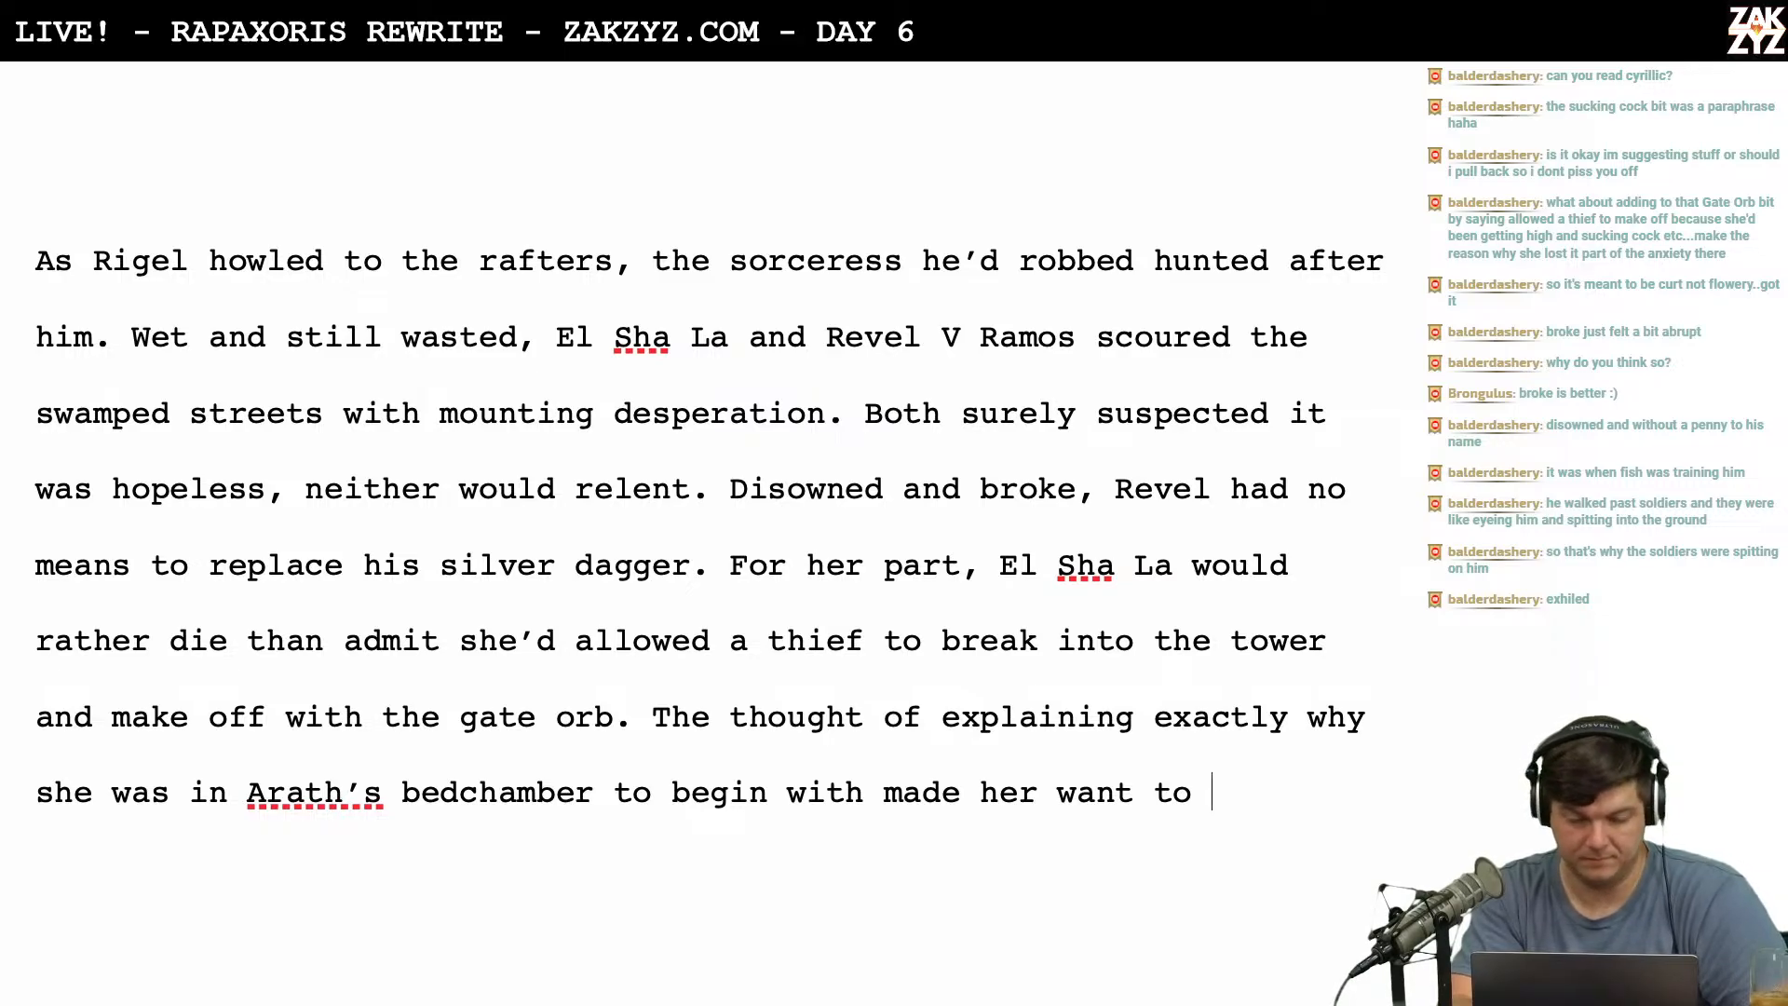
Cut the unfinished sentence about Arath's bedchamber back to "made her wan" and reread the passage.
{"action": "key", "text": "BackSpace"}
{"action": "key", "text": "BackSpace"}
{"action": "key", "text": "BackSpace"}
{"action": "key", "text": "BackSpace"}
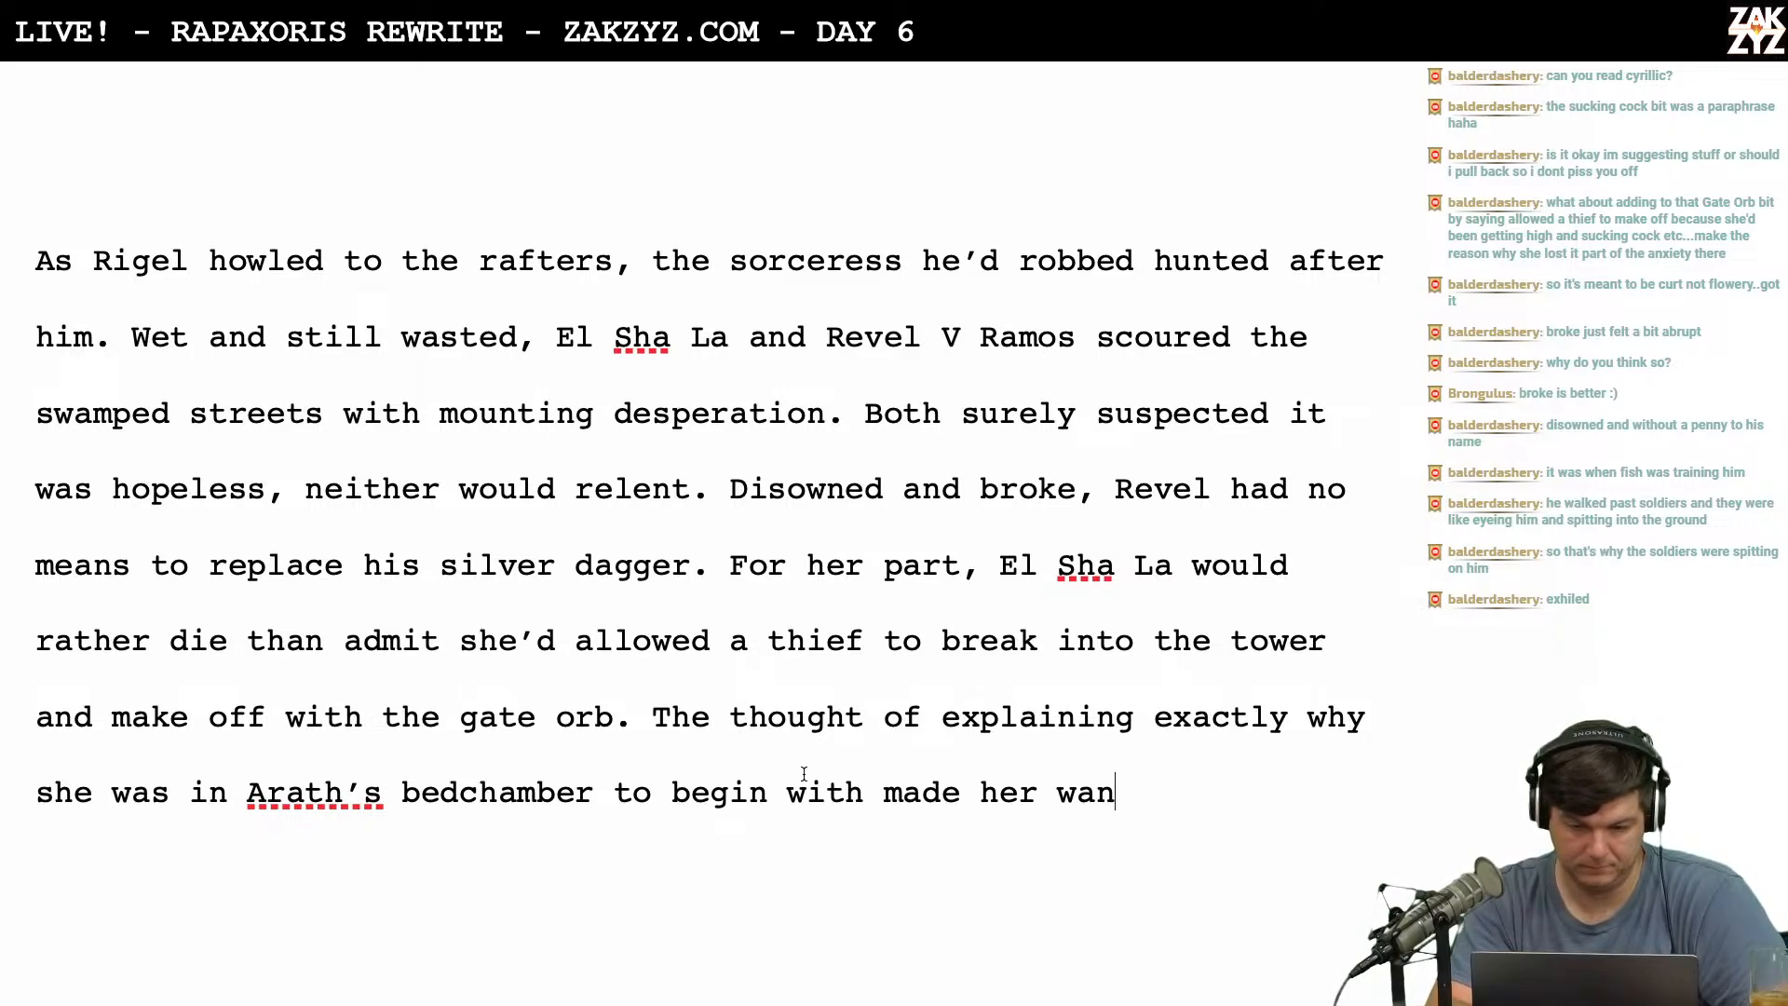
{"action": "scroll", "coordinate": [804, 774], "scroll_direction": "down", "scroll_amount": 2}
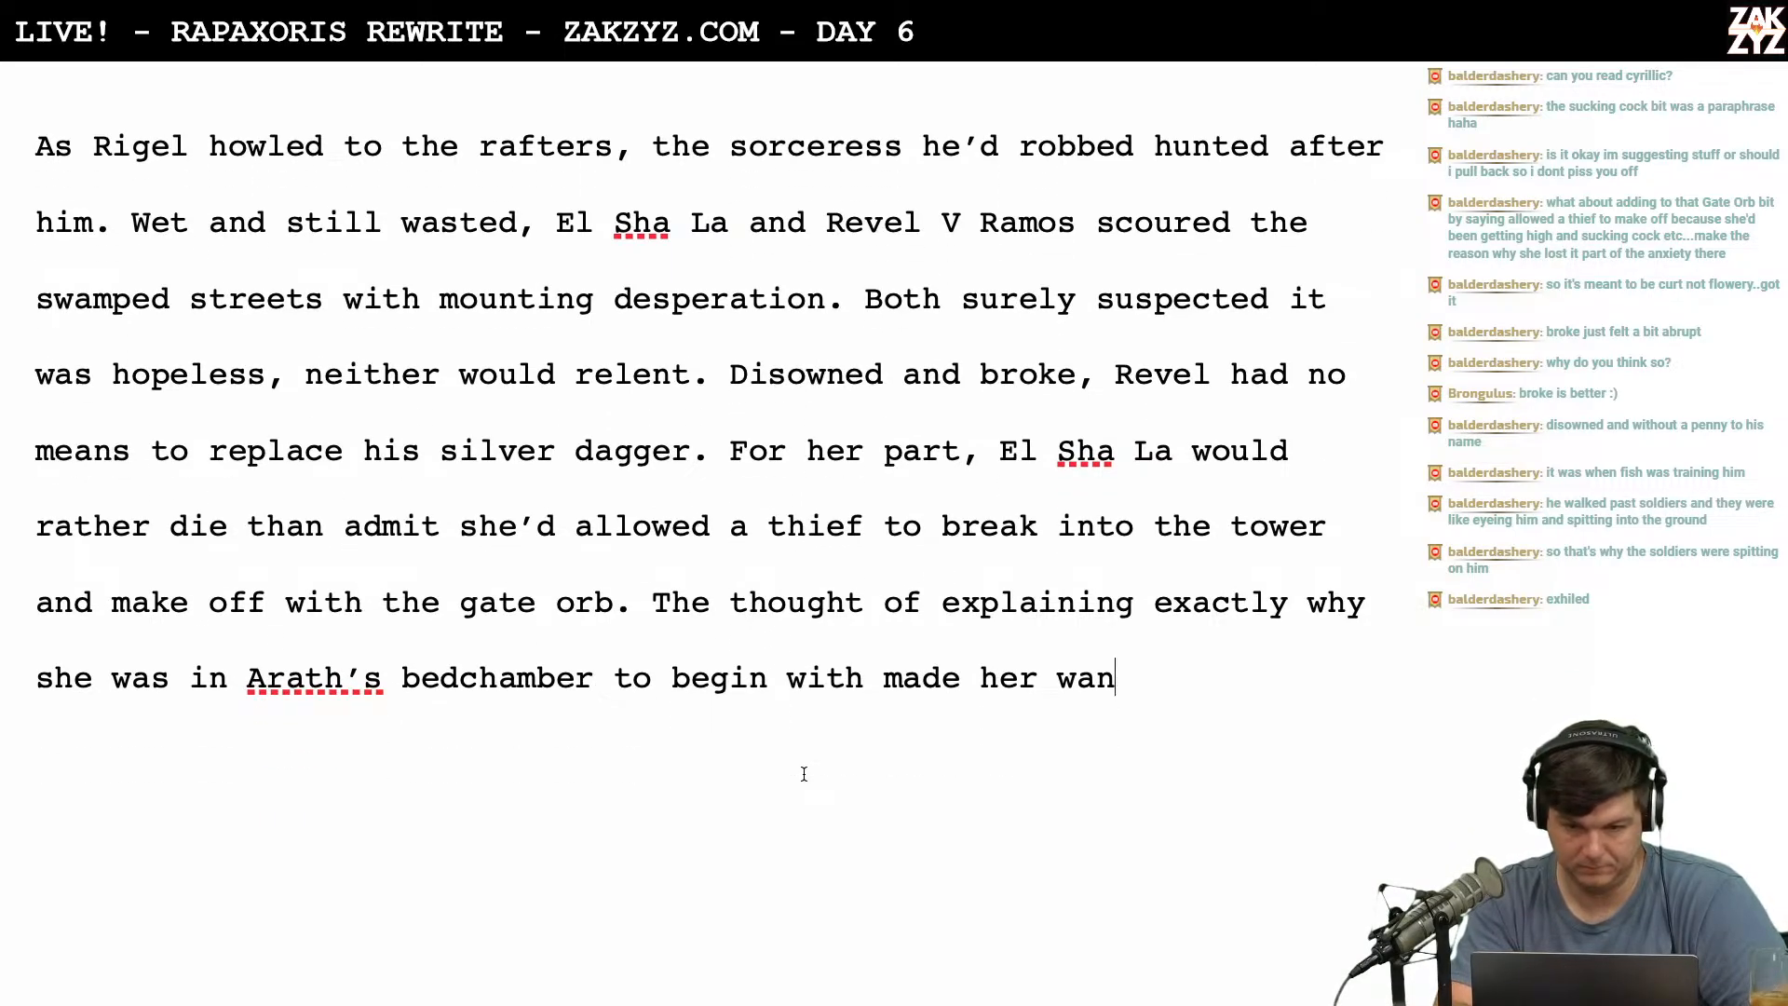
{"action": "scroll", "coordinate": [804, 774], "scroll_direction": "down", "scroll_amount": 2}
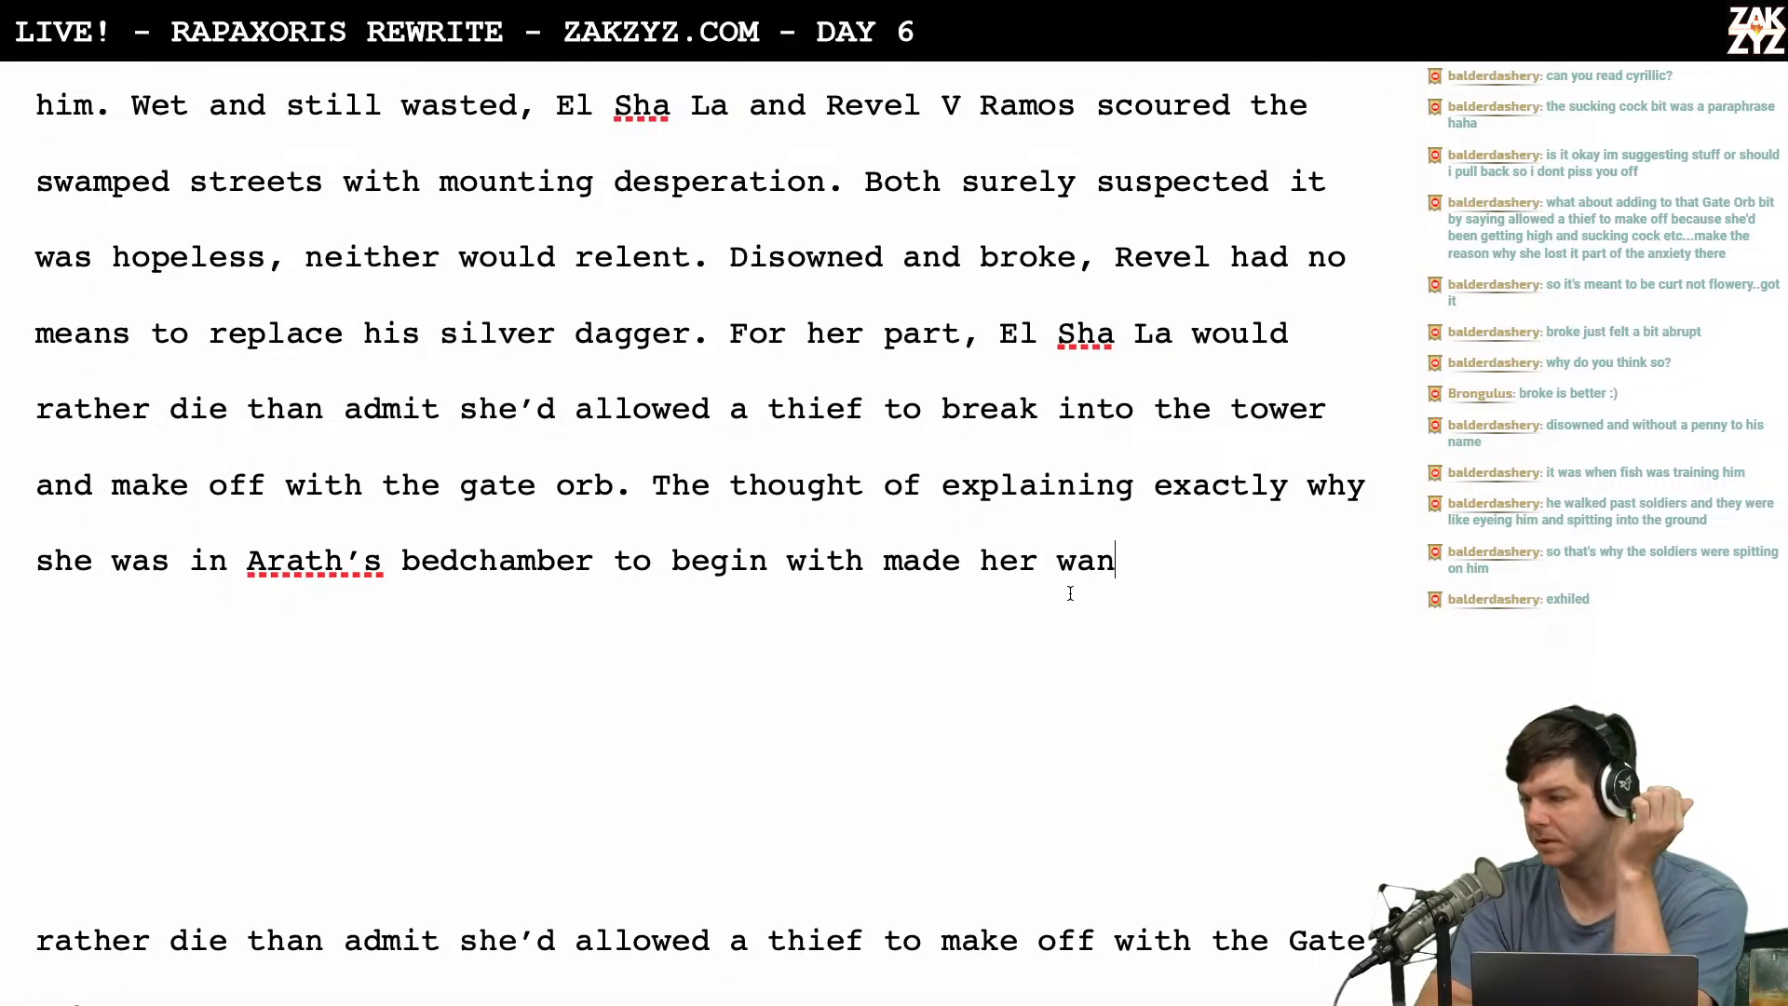
{"action": "scroll", "coordinate": [1070, 593], "scroll_direction": "down", "scroll_amount": 1}
{"action": "scroll", "coordinate": [1070, 593], "scroll_direction": "up", "scroll_amount": 3}
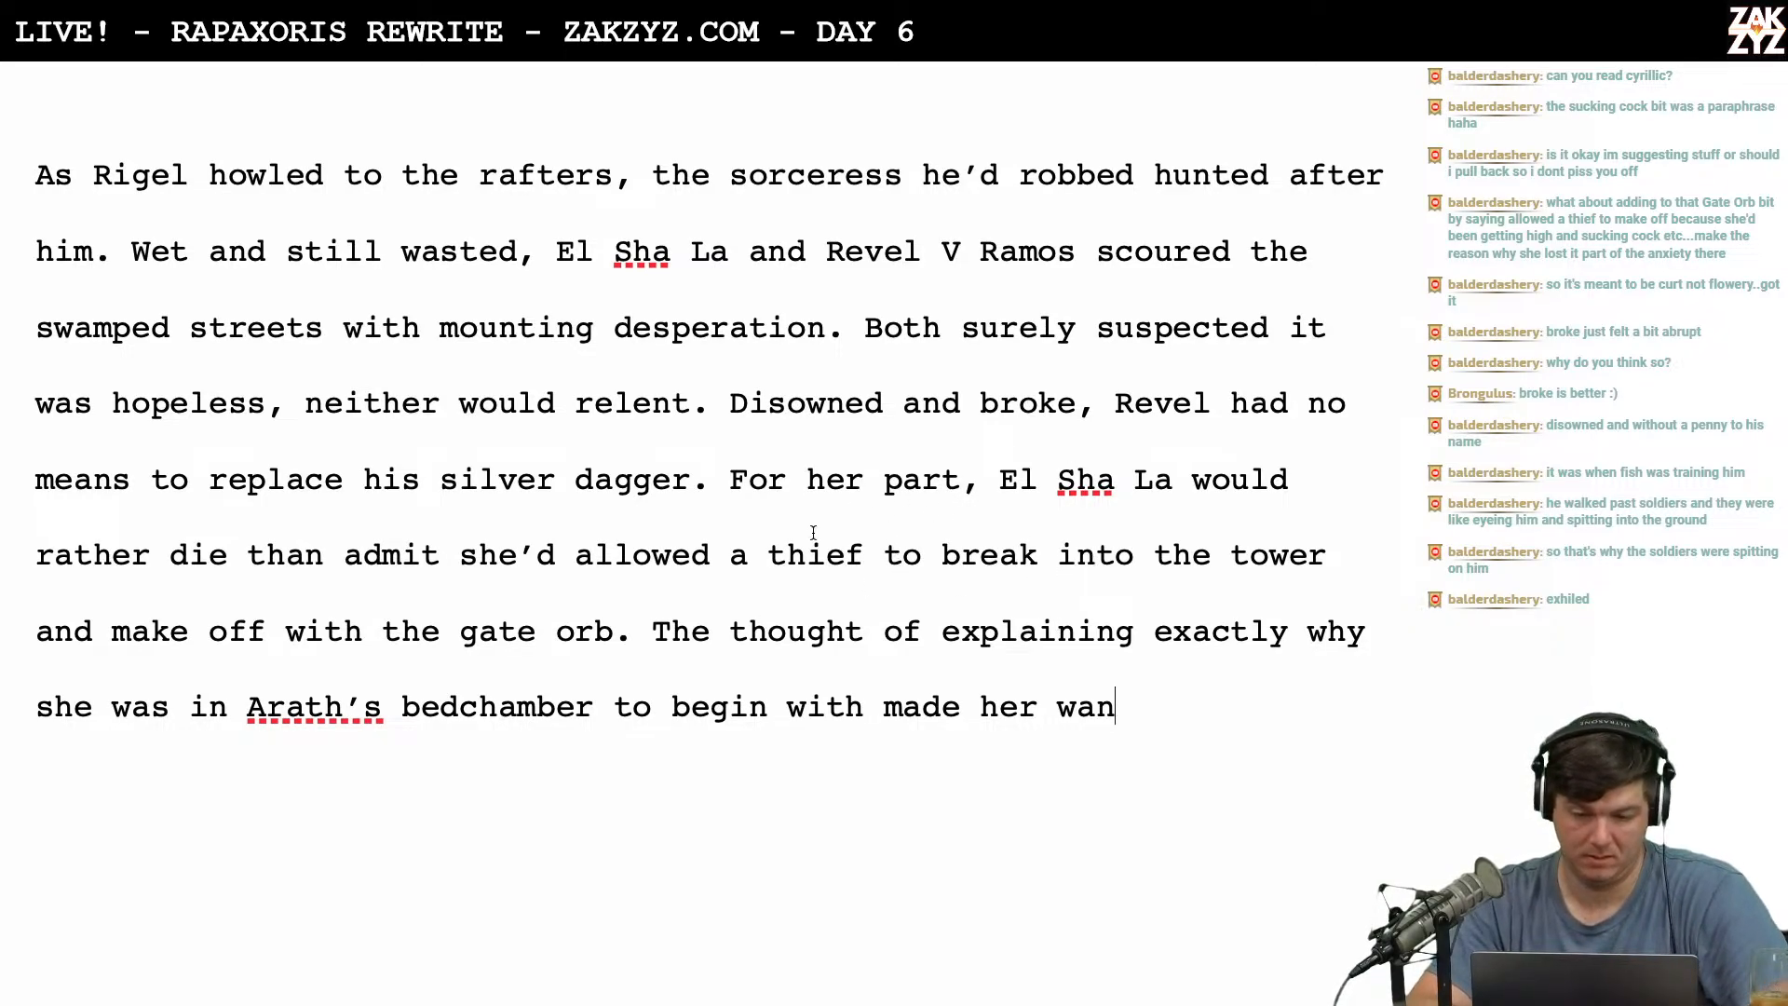
Split "For her part" into its own paragraph and start a sentence after "silver dagger." with "If they failed, El Sha La would".
{"action": "key", "text": "Return"}
{"action": "key", "text": "Return"}
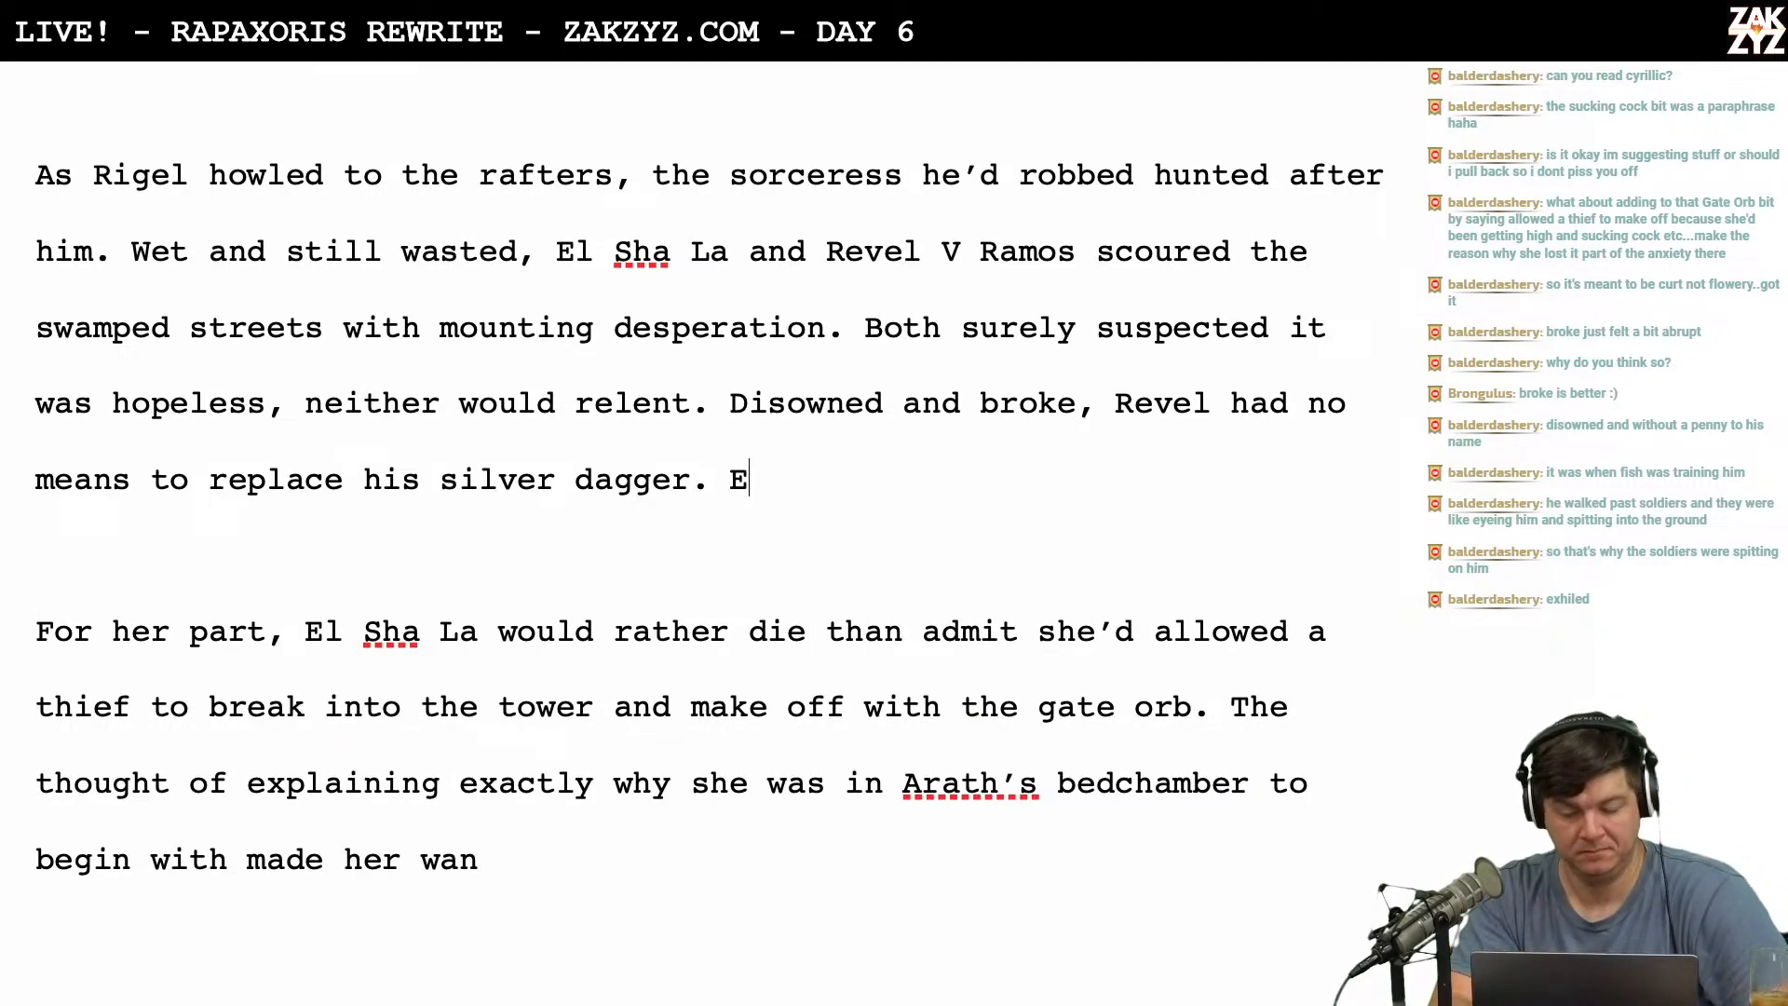
{"action": "key", "text": "BackSpace"}
{"action": "type", "text": "IF t"}
{"action": "key", "text": "BackSpace"}
{"action": "key", "text": "BackSpace"}
{"action": "key", "text": "BackSpace"}
{"action": "type", "text": "f the"}
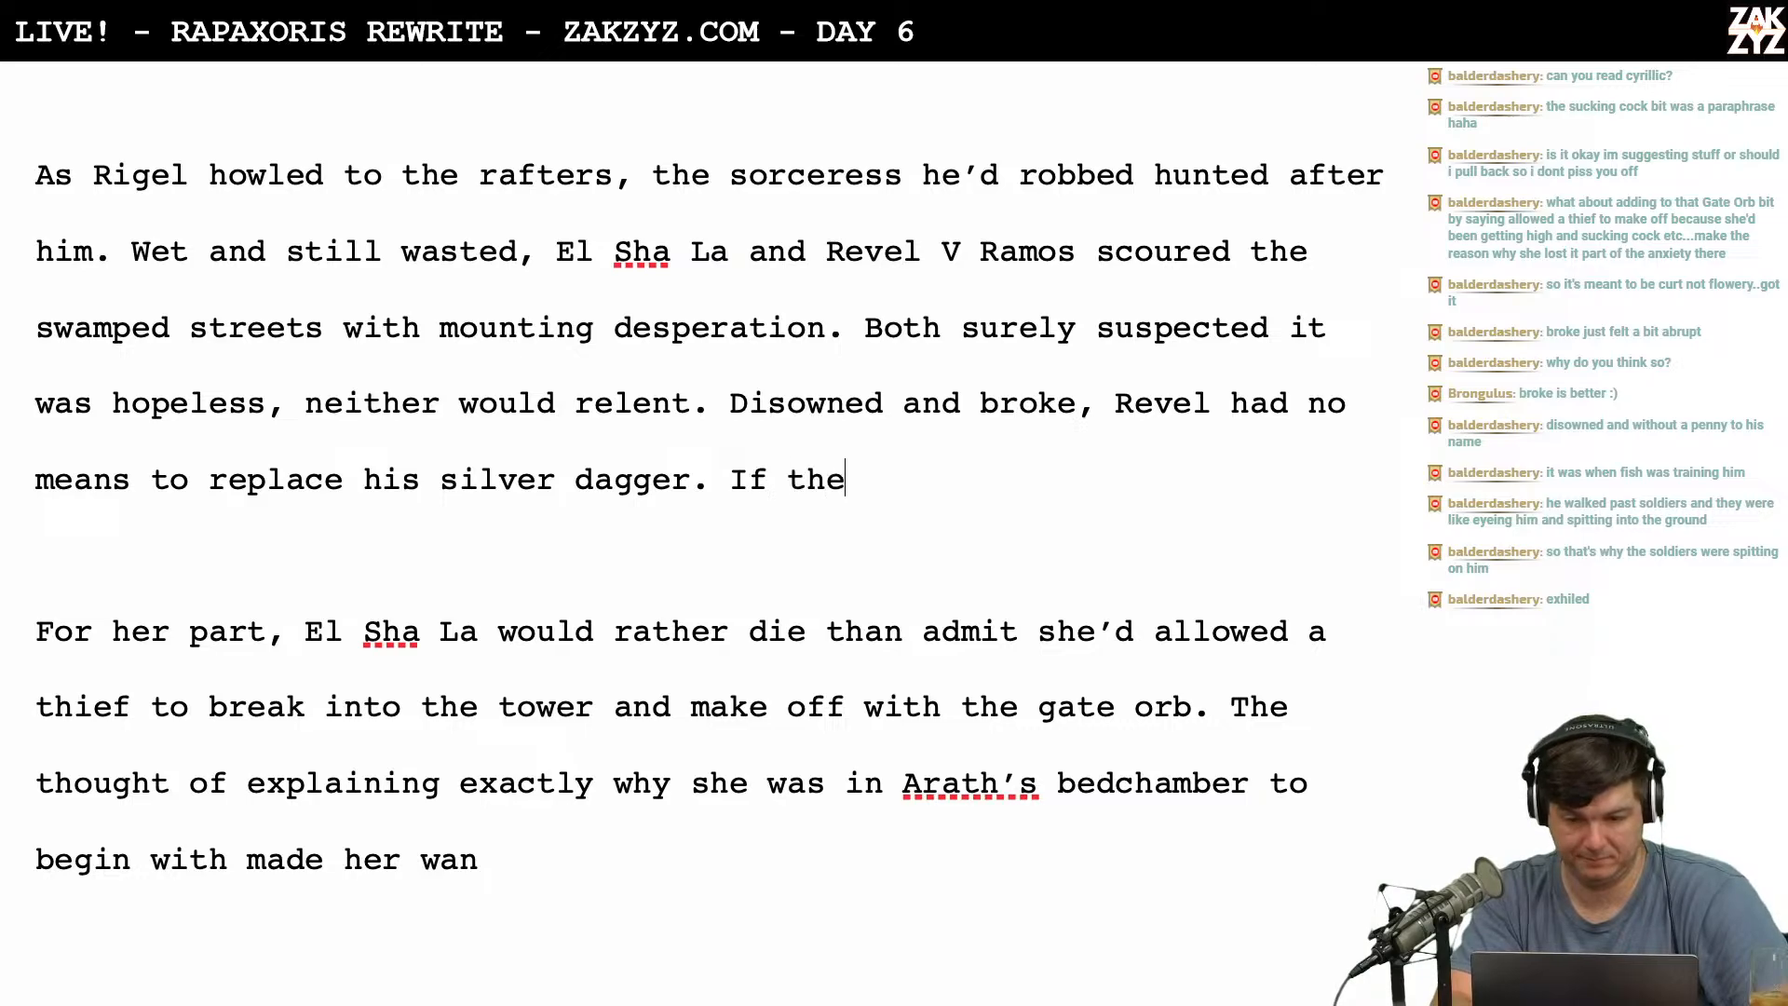
{"action": "type", "text": "y failed, El "}
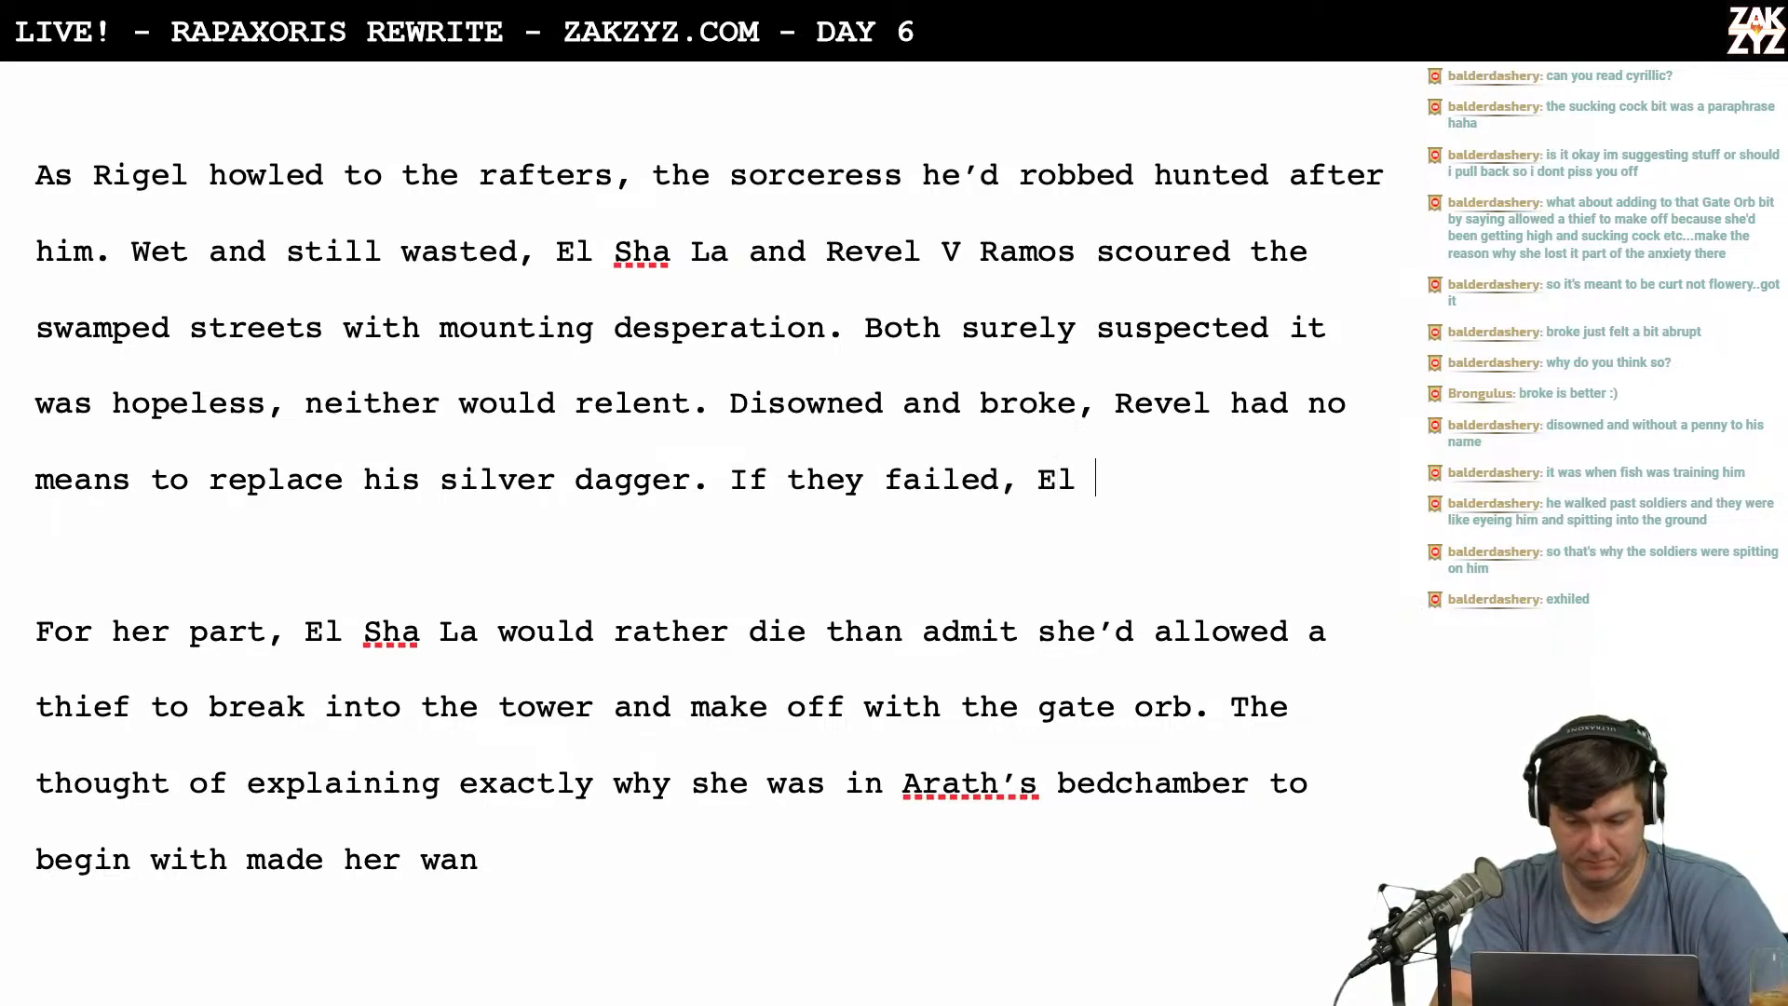
{"action": "type", "text": "Sha La woudl "}
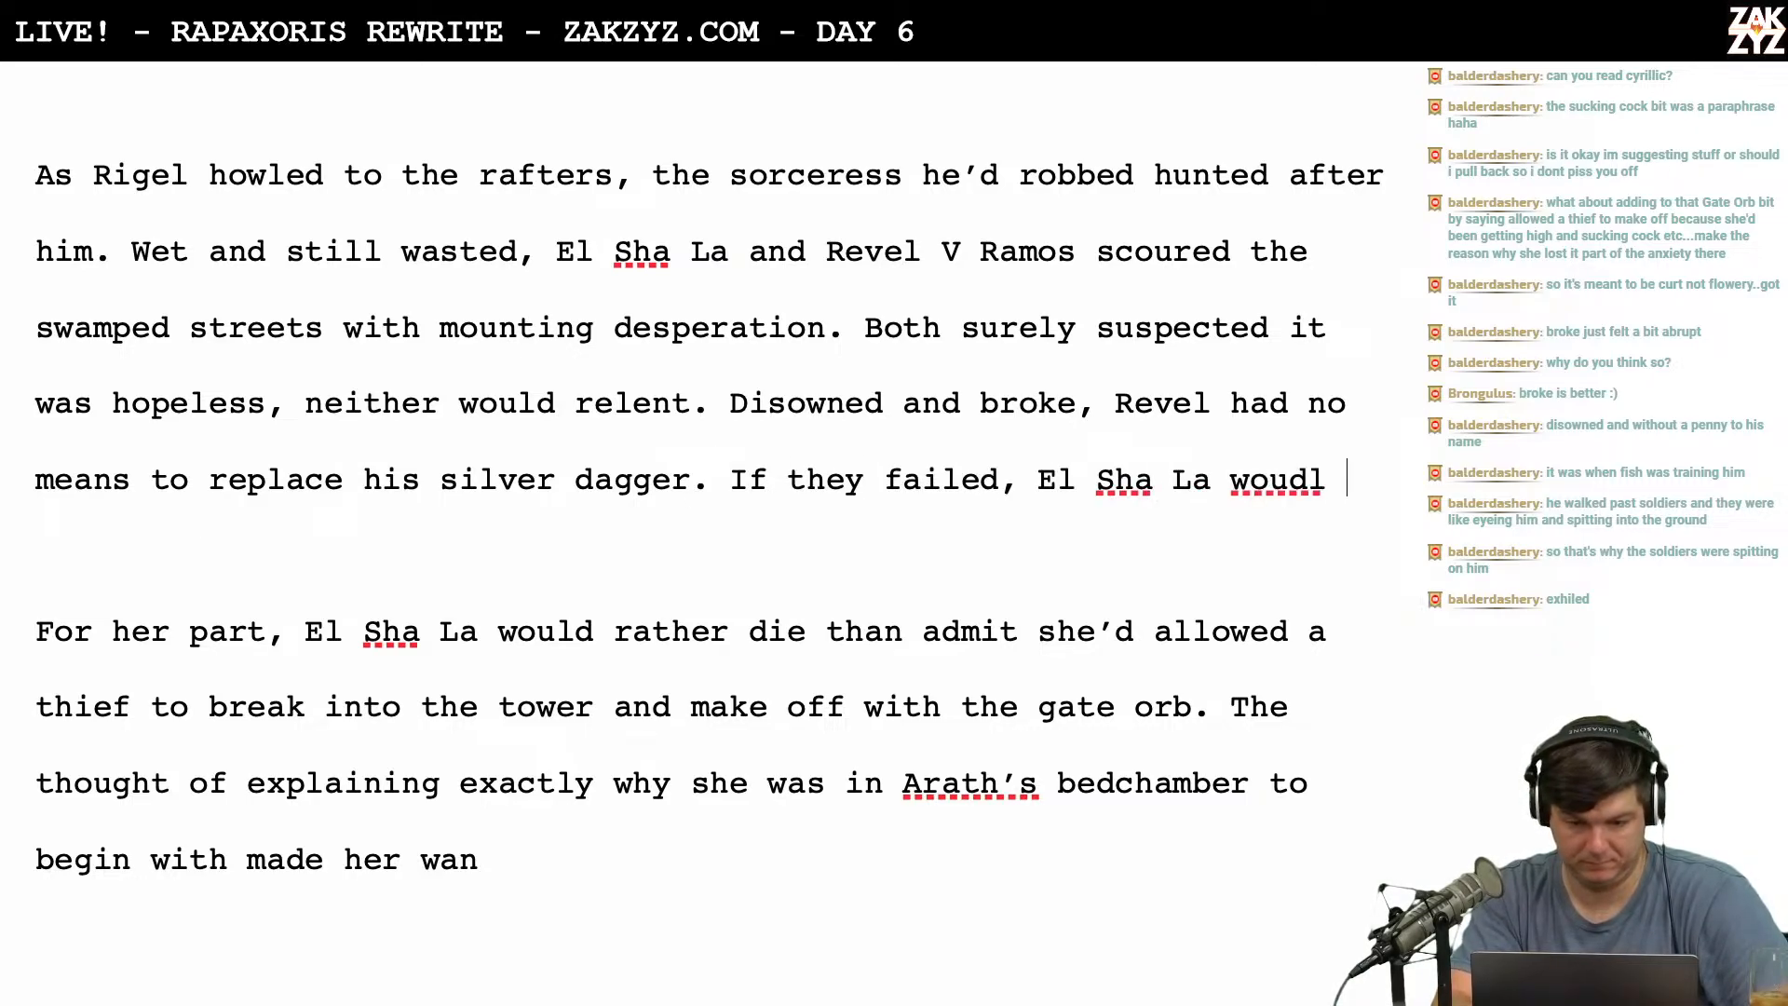
Continue the "If they failed" sentence with "have to tell her father she'd let a thief break into the".
{"action": "type", "text": "have t"}
{"action": "key", "text": "BackSpace"}
{"action": "key", "text": "BackSpace"}
{"action": "key", "text": "BackSpace"}
{"action": "key", "text": "BackSpace"}
{"action": "key", "text": "BackSpace"}
{"action": "key", "text": "BackSpace"}
{"action": "key", "text": "BackSpace"}
{"action": "key", "text": "BackSpace"}
{"action": "key", "text": "BackSpace"}
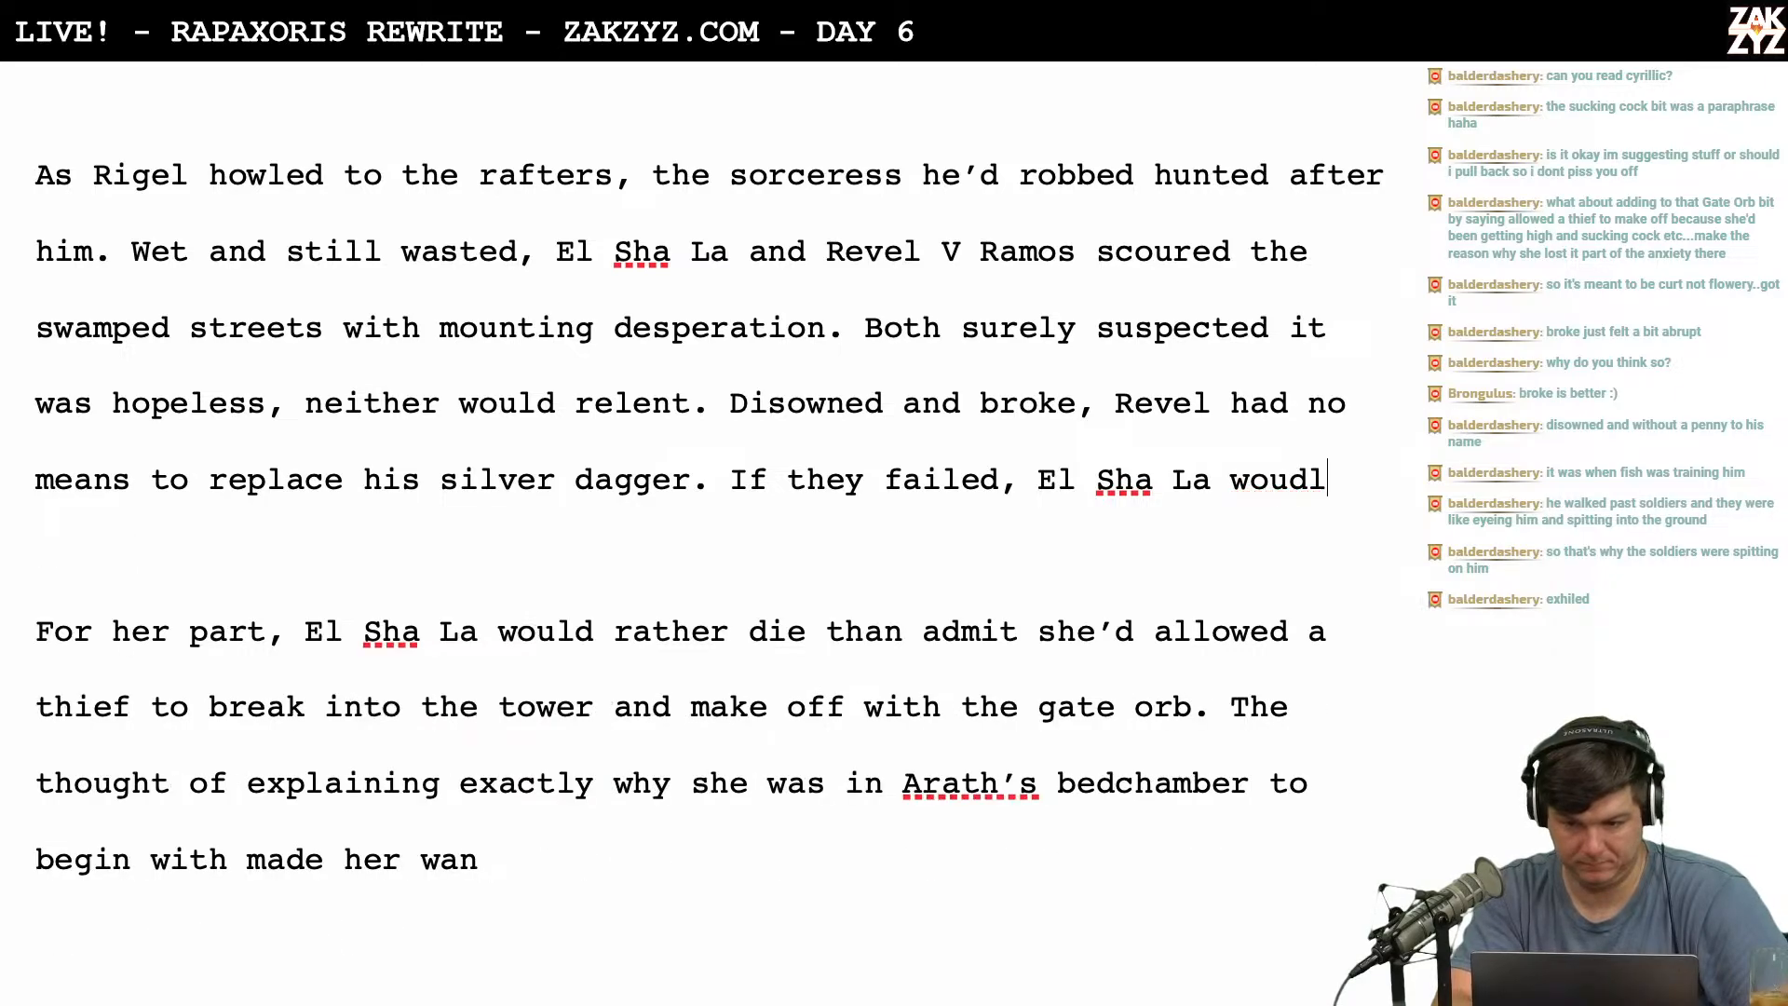
{"action": "type", "text": "ld have to tel"}
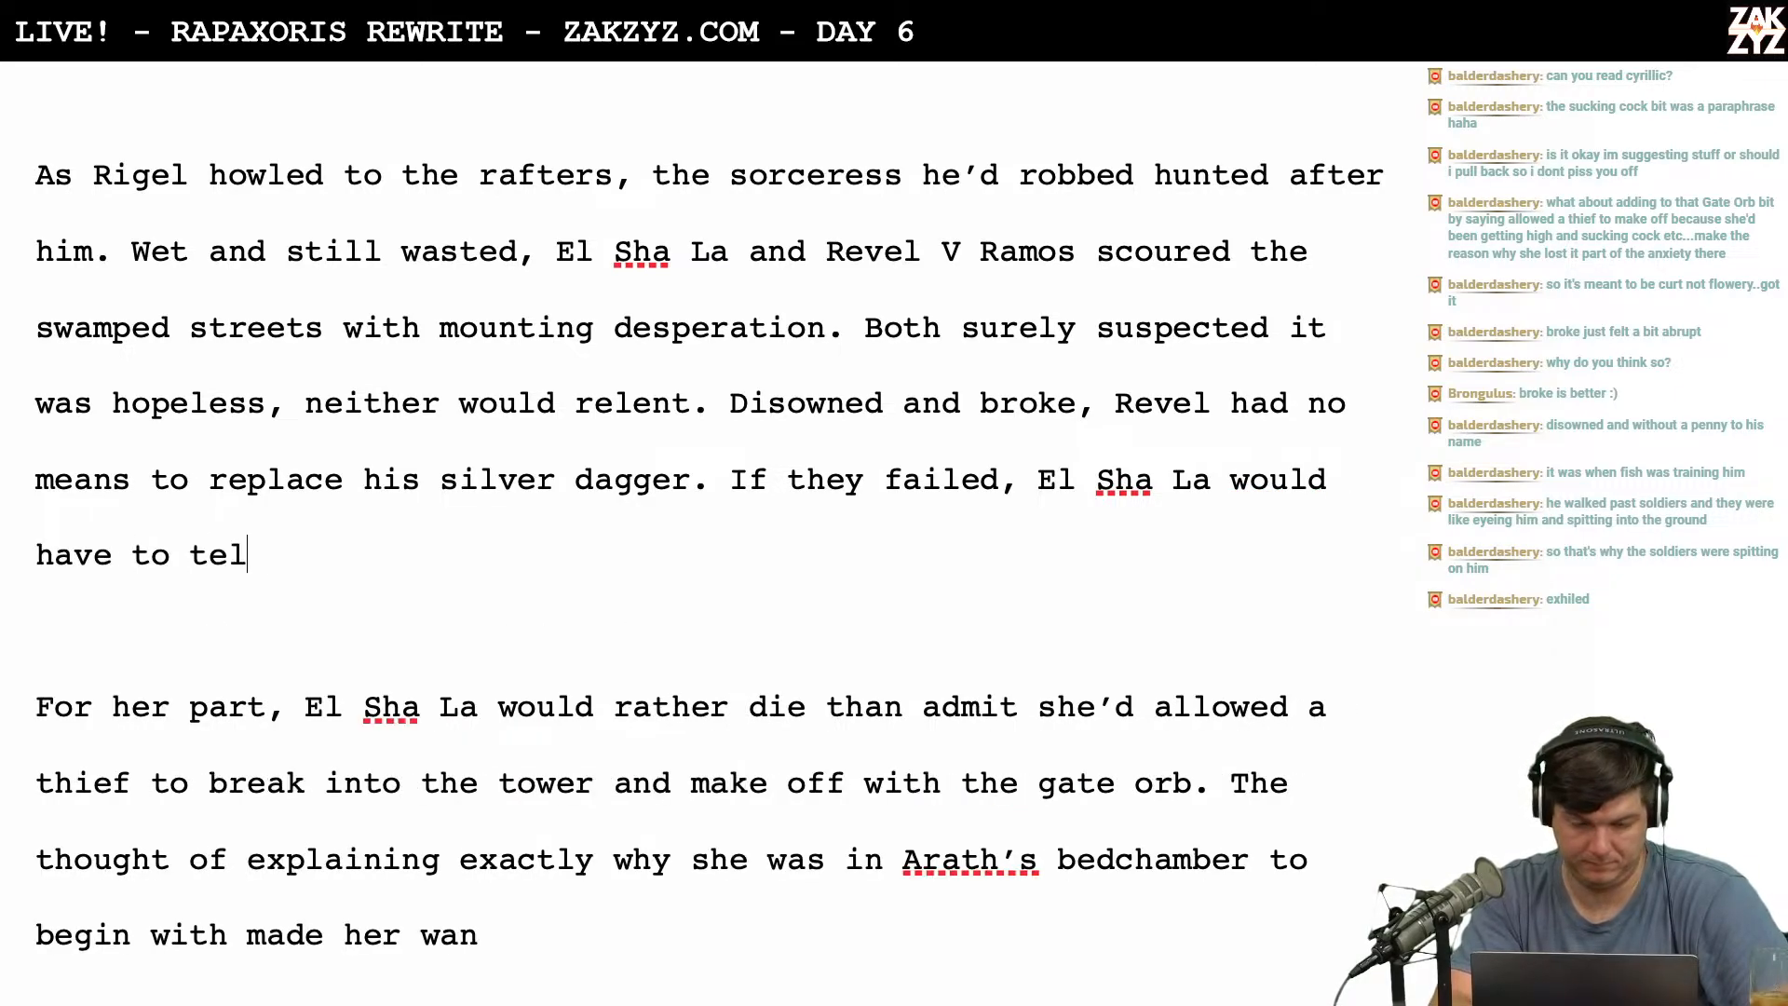
{"action": "type", "text": "l her father sh"}
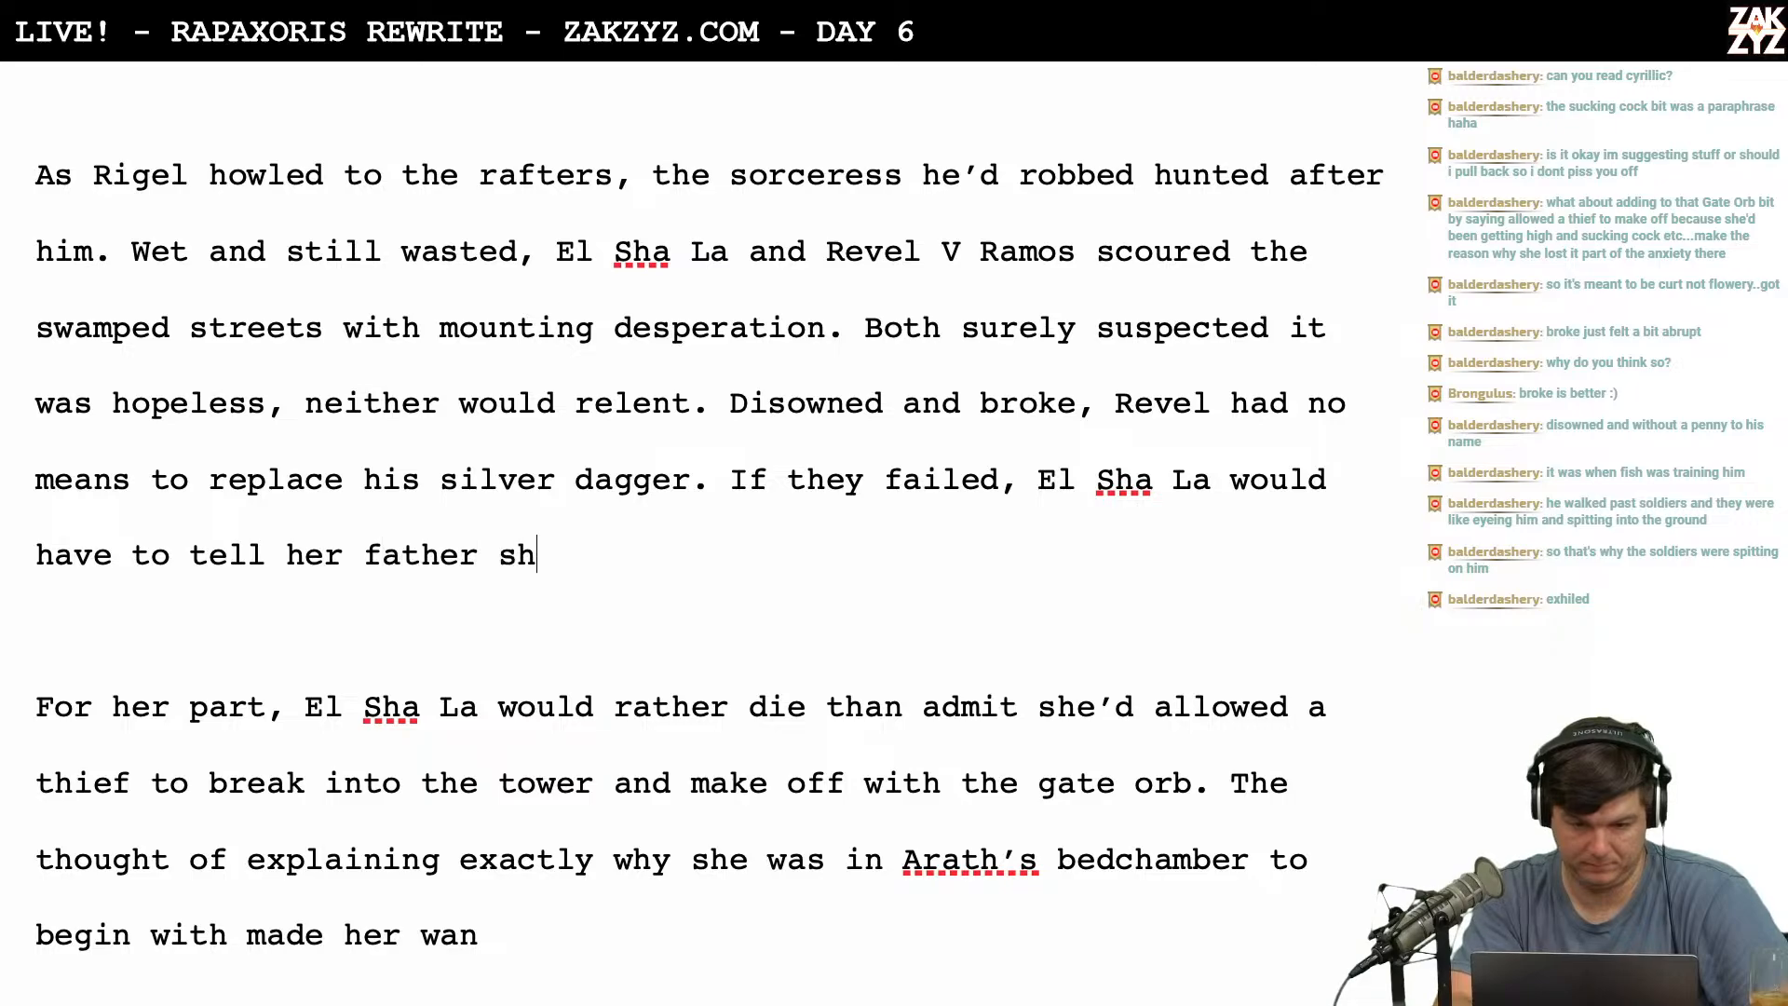
{"action": "type", "text": "e'd a"}
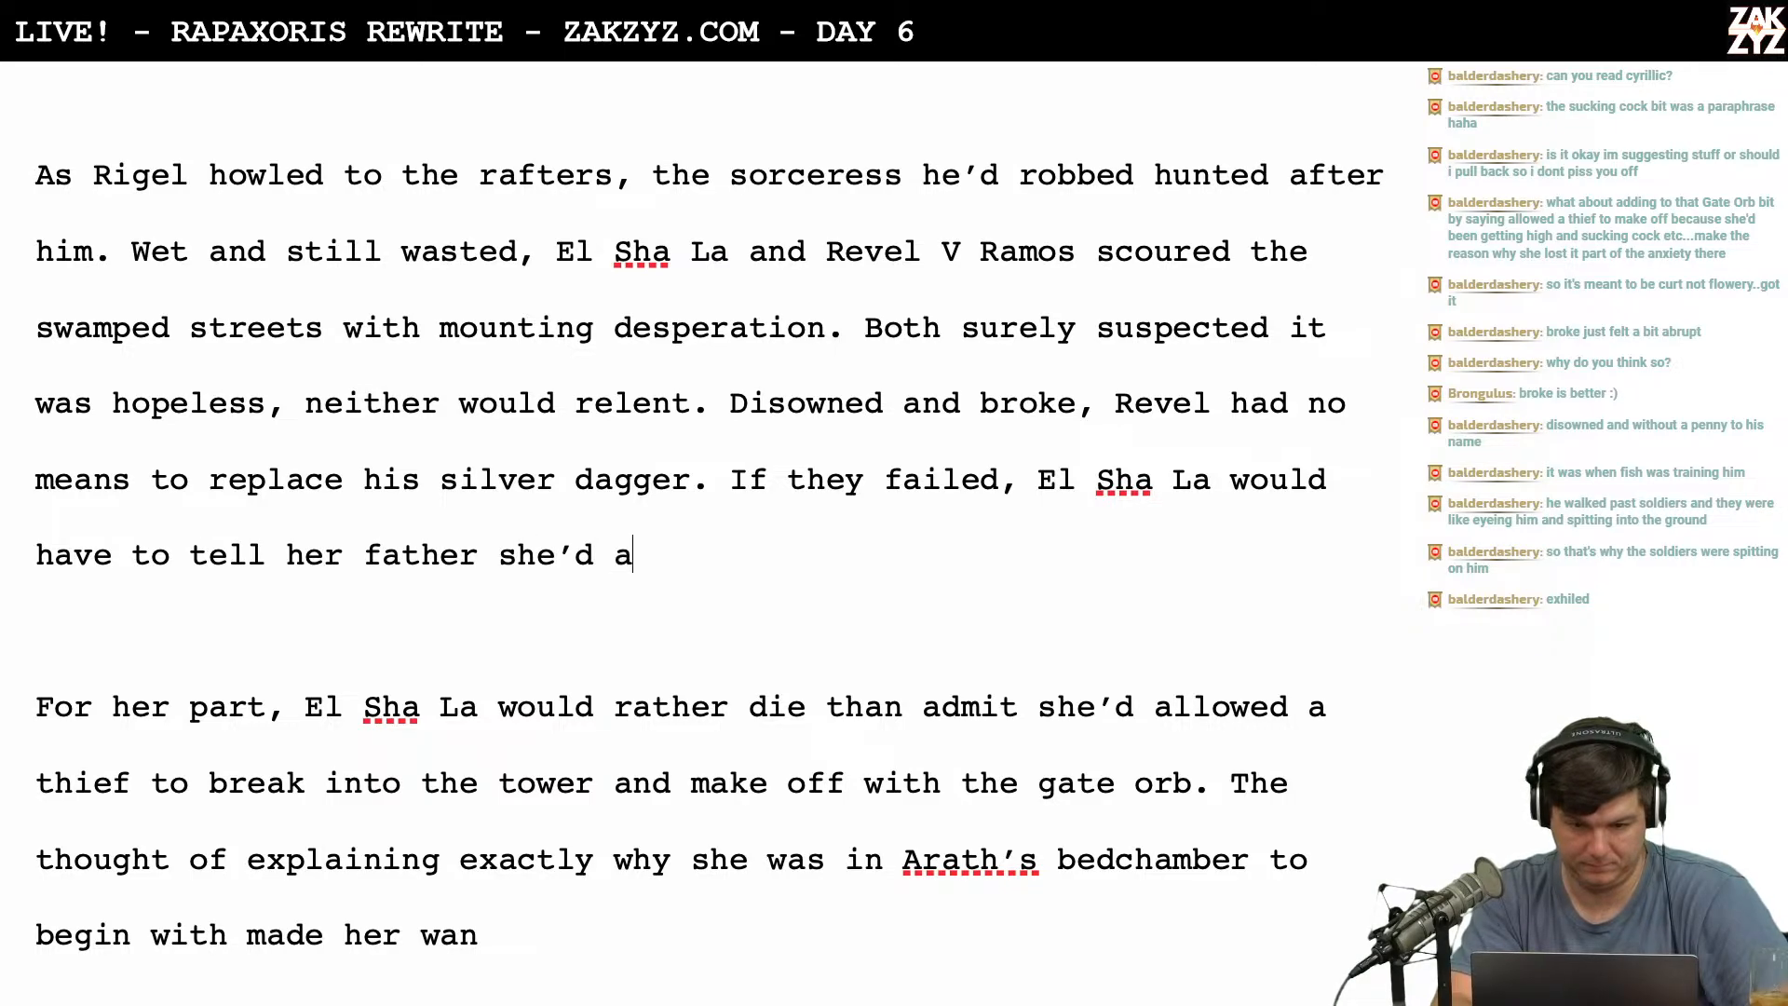
{"action": "key", "text": "BackSpace"}
{"action": "type", "text": "let a thief "}
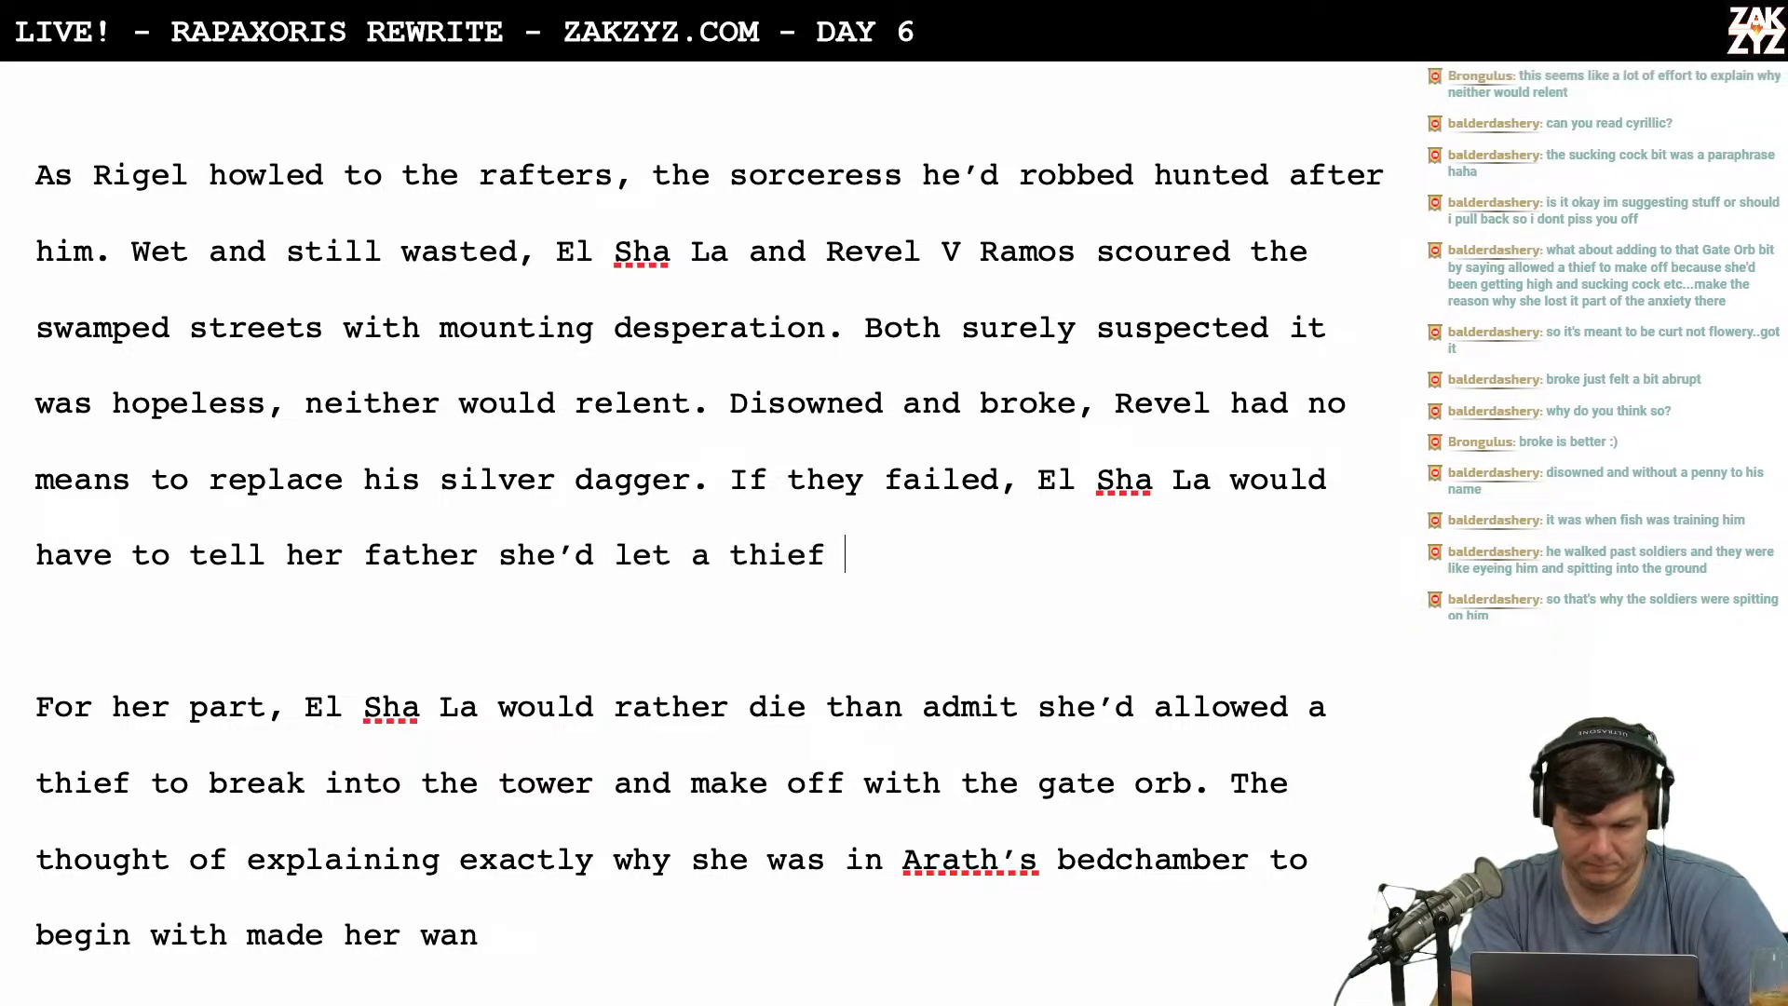
{"action": "type", "text": "break into the "}
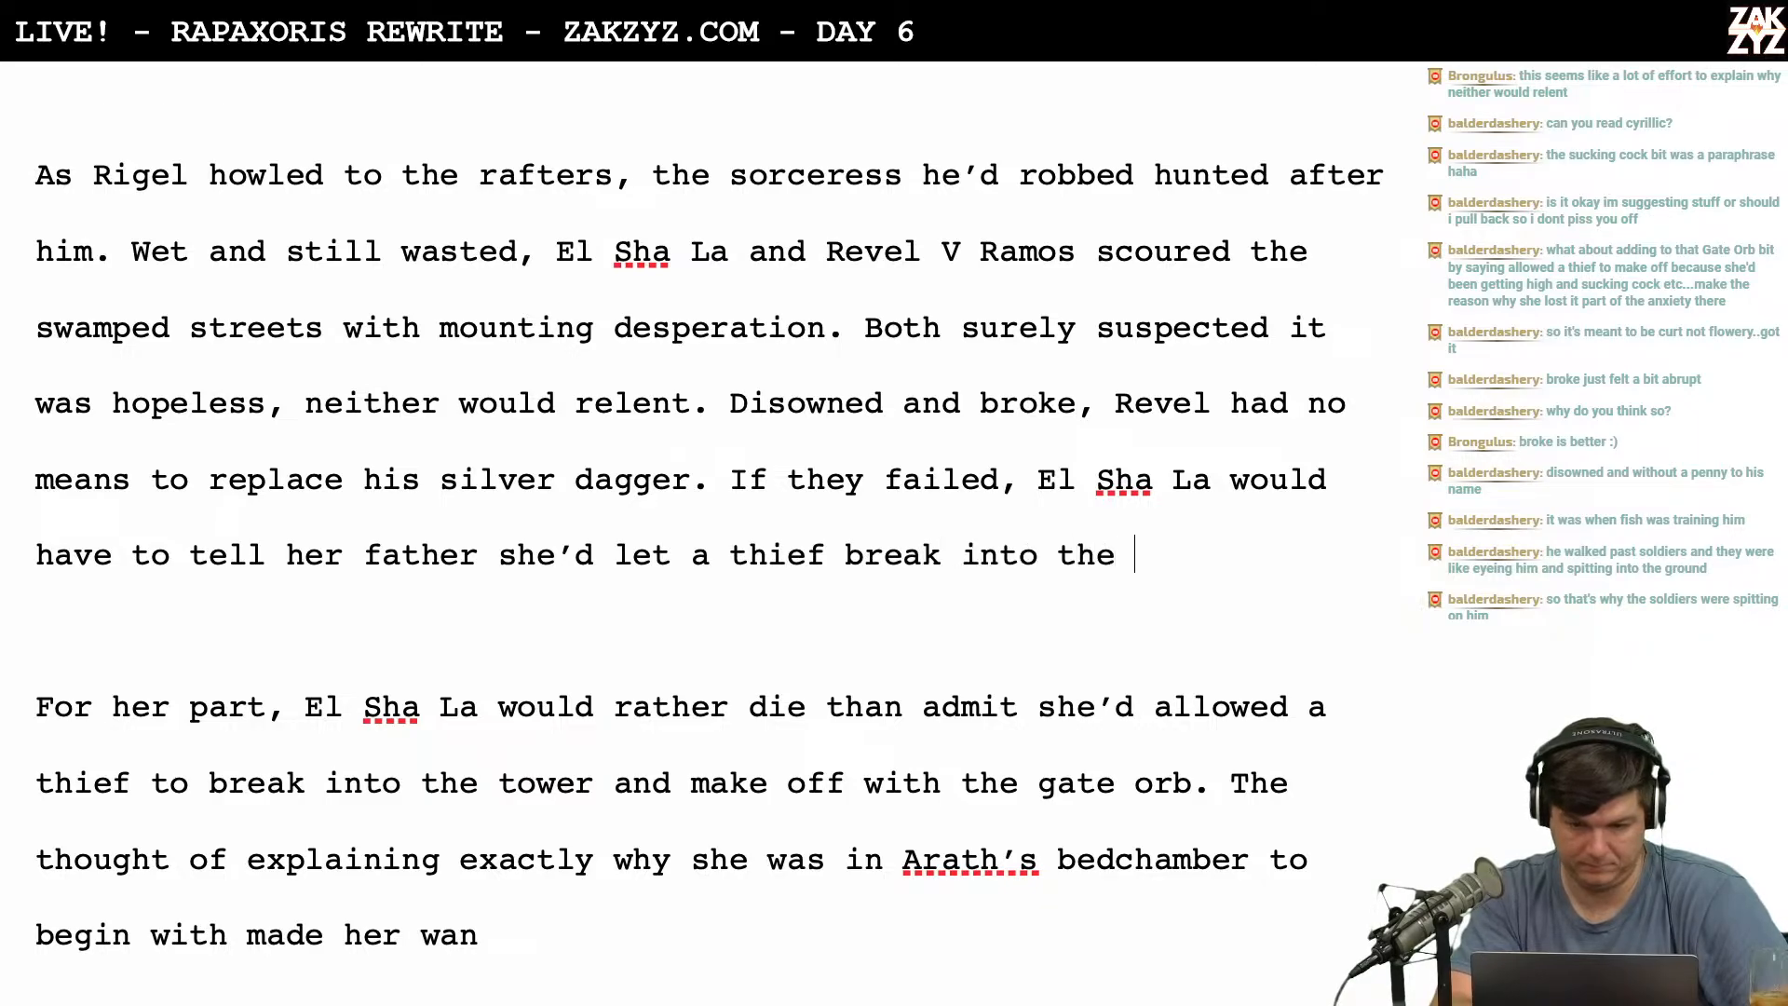
{"action": "type", "text": "two"}
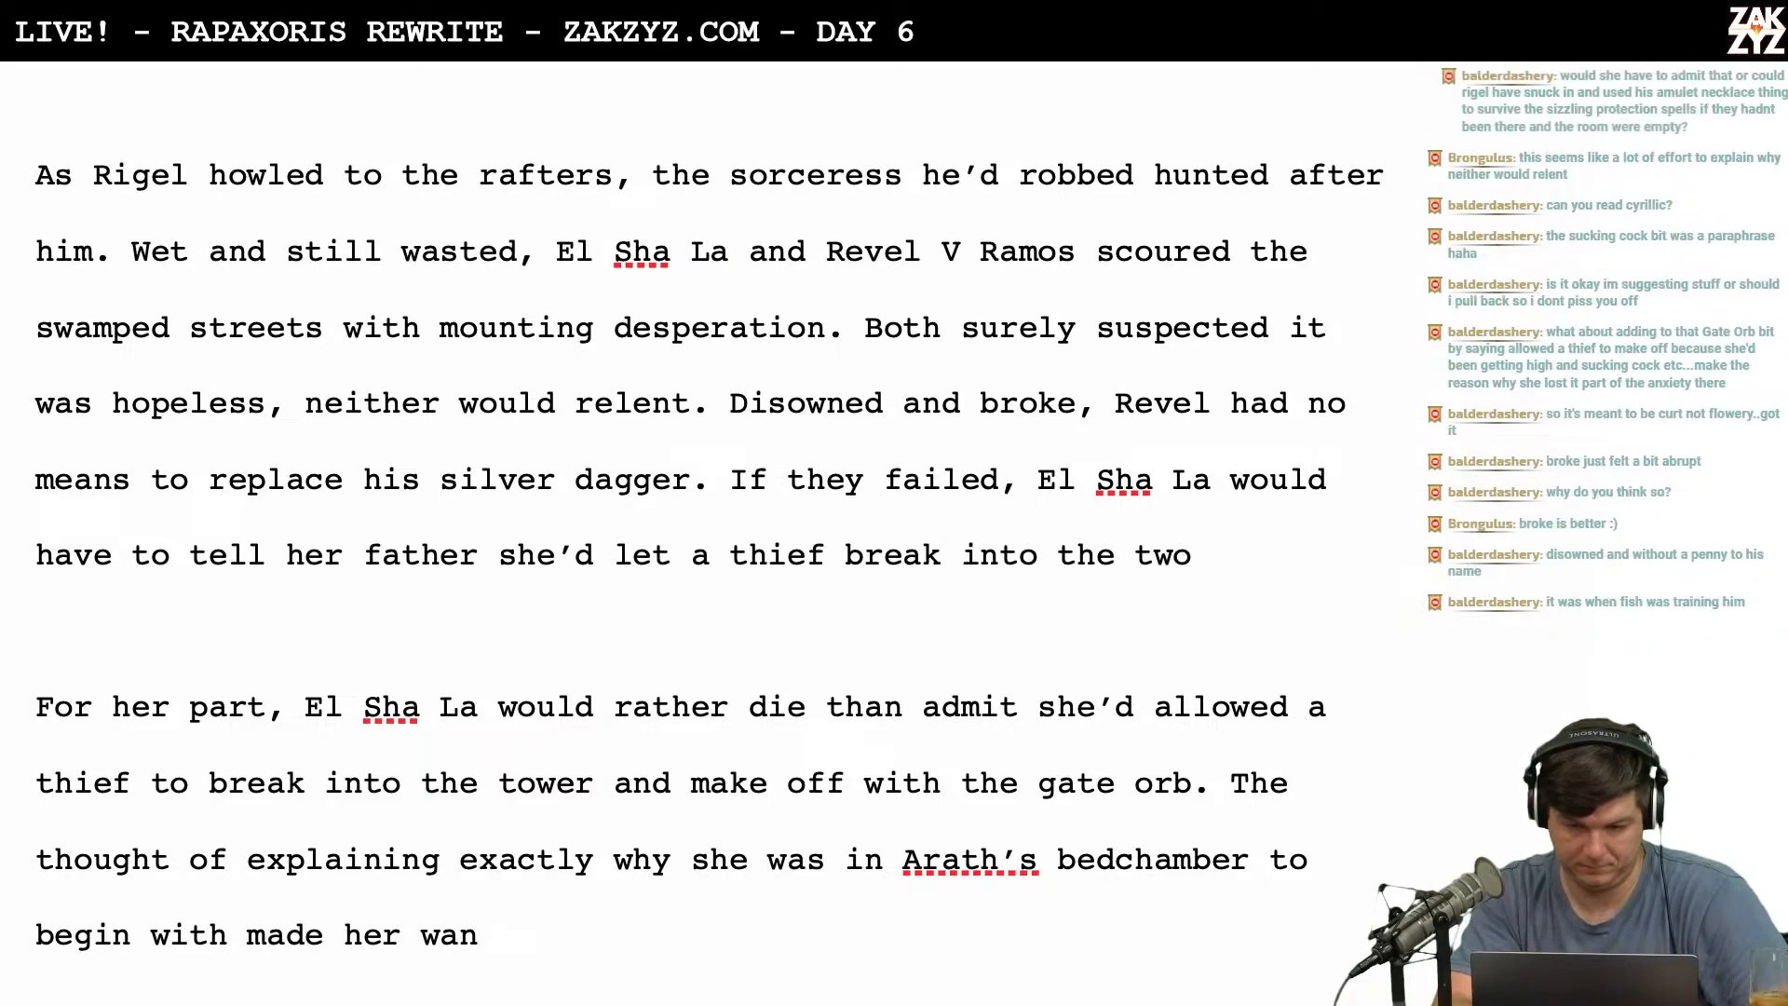
Delete the continuation of the "If they failed" sentence back to "El Sha La wou".
{"action": "key", "text": "BackSpace"}
{"action": "key", "text": "BackSpace"}
{"action": "key", "text": "BackSpace"}
{"action": "key", "text": "BackSpace"}
{"action": "key", "text": "BackSpace"}
{"action": "key", "text": "BackSpace"}
{"action": "key", "text": "BackSpace"}
{"action": "key", "text": "BackSpace"}
{"action": "key", "text": "BackSpace"}
{"action": "key", "text": "BackSpace"}
{"action": "key", "text": "BackSpace"}
{"action": "key", "text": "BackSpace"}
{"action": "key", "text": "BackSpace"}
{"action": "key", "text": "BackSpace"}
{"action": "key", "text": "BackSpace"}
{"action": "key", "text": "BackSpace"}
{"action": "key", "text": "BackSpace"}
{"action": "key", "text": "BackSpace"}
{"action": "key", "text": "BackSpace"}
{"action": "key", "text": "BackSpace"}
{"action": "key", "text": "BackSpace"}
{"action": "key", "text": "BackSpace"}
{"action": "key", "text": "BackSpace"}
{"action": "key", "text": "BackSpace"}
{"action": "key", "text": "BackSpace"}
{"action": "key", "text": "BackSpace"}
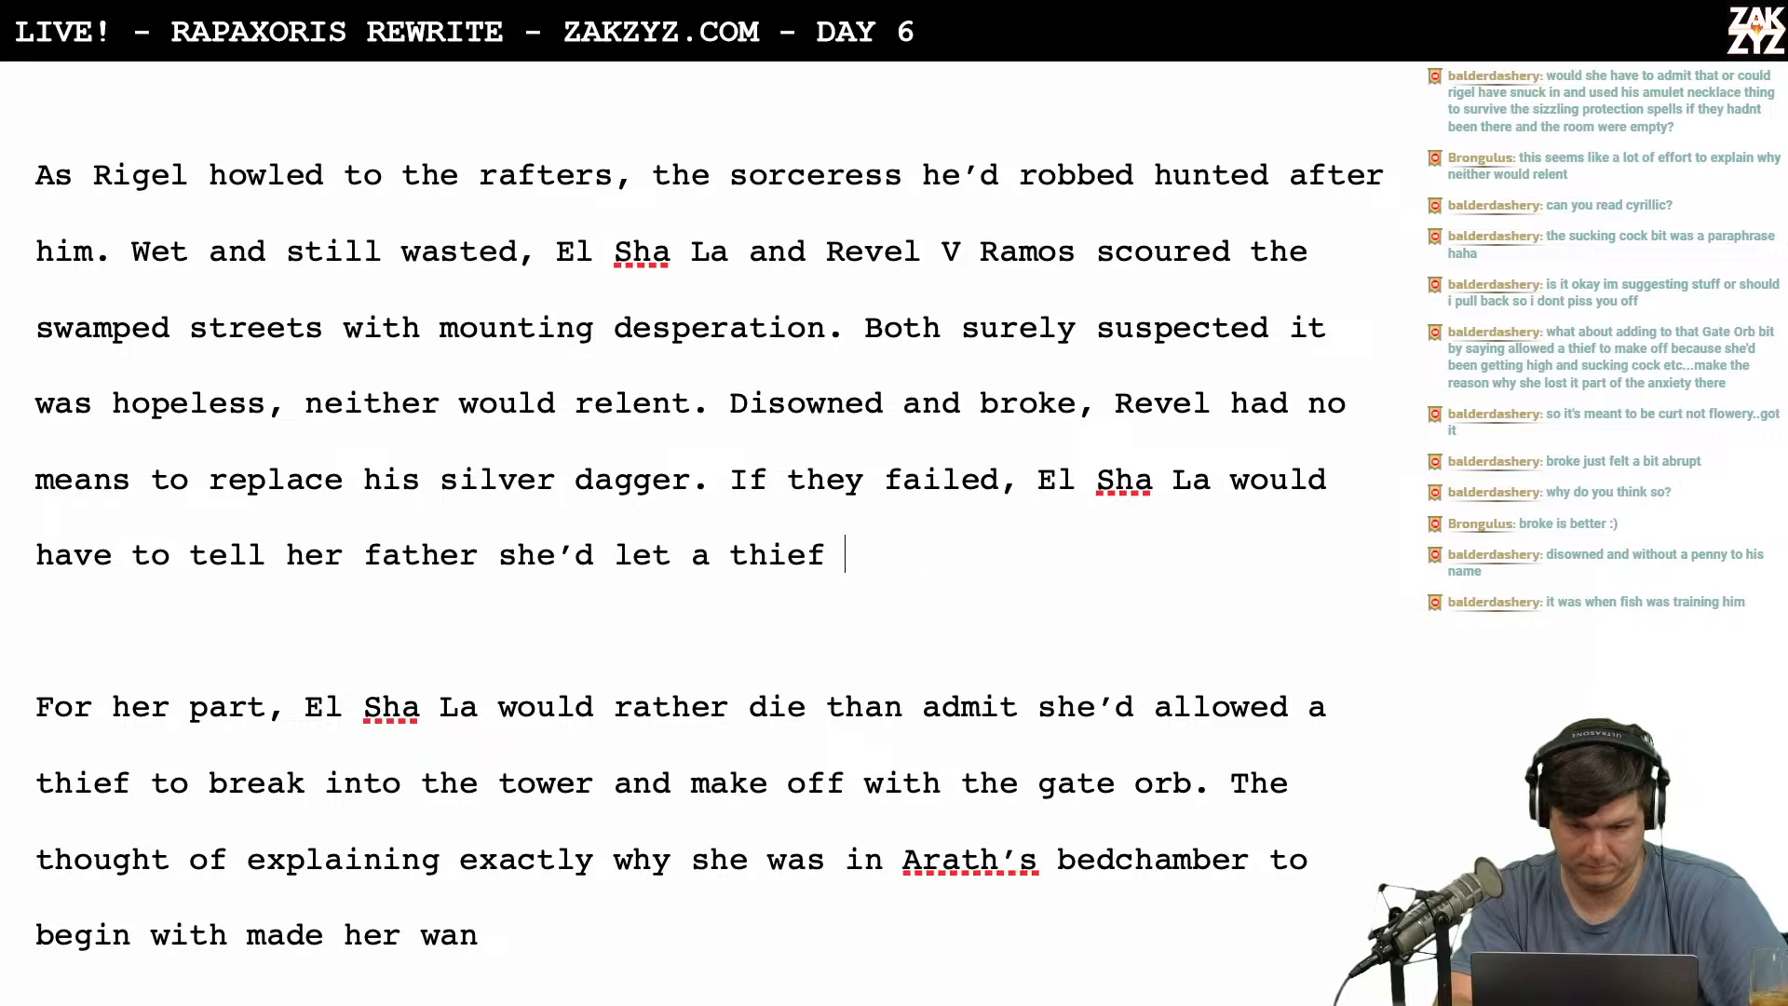
{"action": "key", "text": "BackSpace"}
{"action": "key", "text": "BackSpace"}
{"action": "key", "text": "BackSpace"}
{"action": "key", "text": "BackSpace"}
{"action": "key", "text": "BackSpace"}
{"action": "key", "text": "BackSpace"}
{"action": "key", "text": "BackSpace"}
{"action": "key", "text": "BackSpace"}
{"action": "key", "text": "BackSpace"}
{"action": "key", "text": "BackSpace"}
{"action": "key", "text": "BackSpace"}
{"action": "key", "text": "BackSpace"}
{"action": "key", "text": "BackSpace"}
{"action": "key", "text": "BackSpace"}
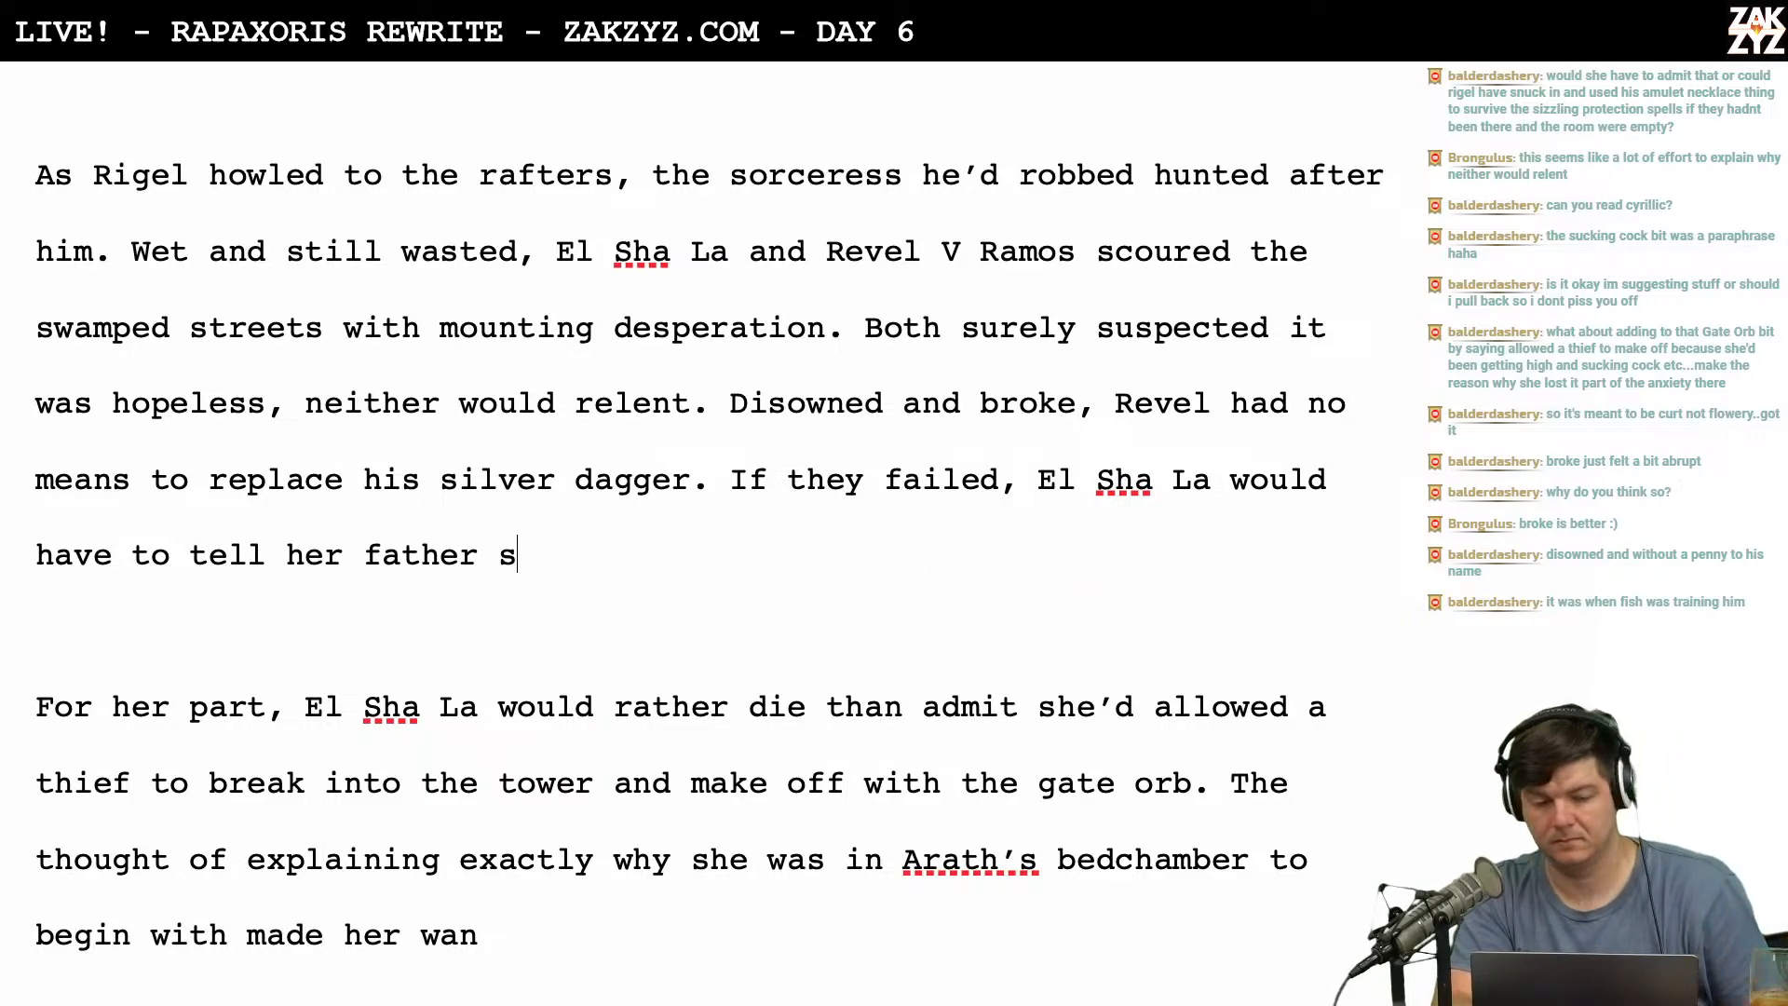
{"action": "key", "text": "BackSpace"}
{"action": "key", "text": "BackSpace"}
{"action": "key", "text": "BackSpace"}
{"action": "key", "text": "BackSpace"}
{"action": "key", "text": "BackSpace"}
{"action": "key", "text": "BackSpace"}
{"action": "key", "text": "BackSpace"}
{"action": "key", "text": "BackSpace"}
{"action": "key", "text": "BackSpace"}
{"action": "key", "text": "BackSpace"}
{"action": "key", "text": "BackSpace"}
{"action": "key", "text": "BackSpace"}
{"action": "key", "text": "BackSpace"}
{"action": "key", "text": "BackSpace"}
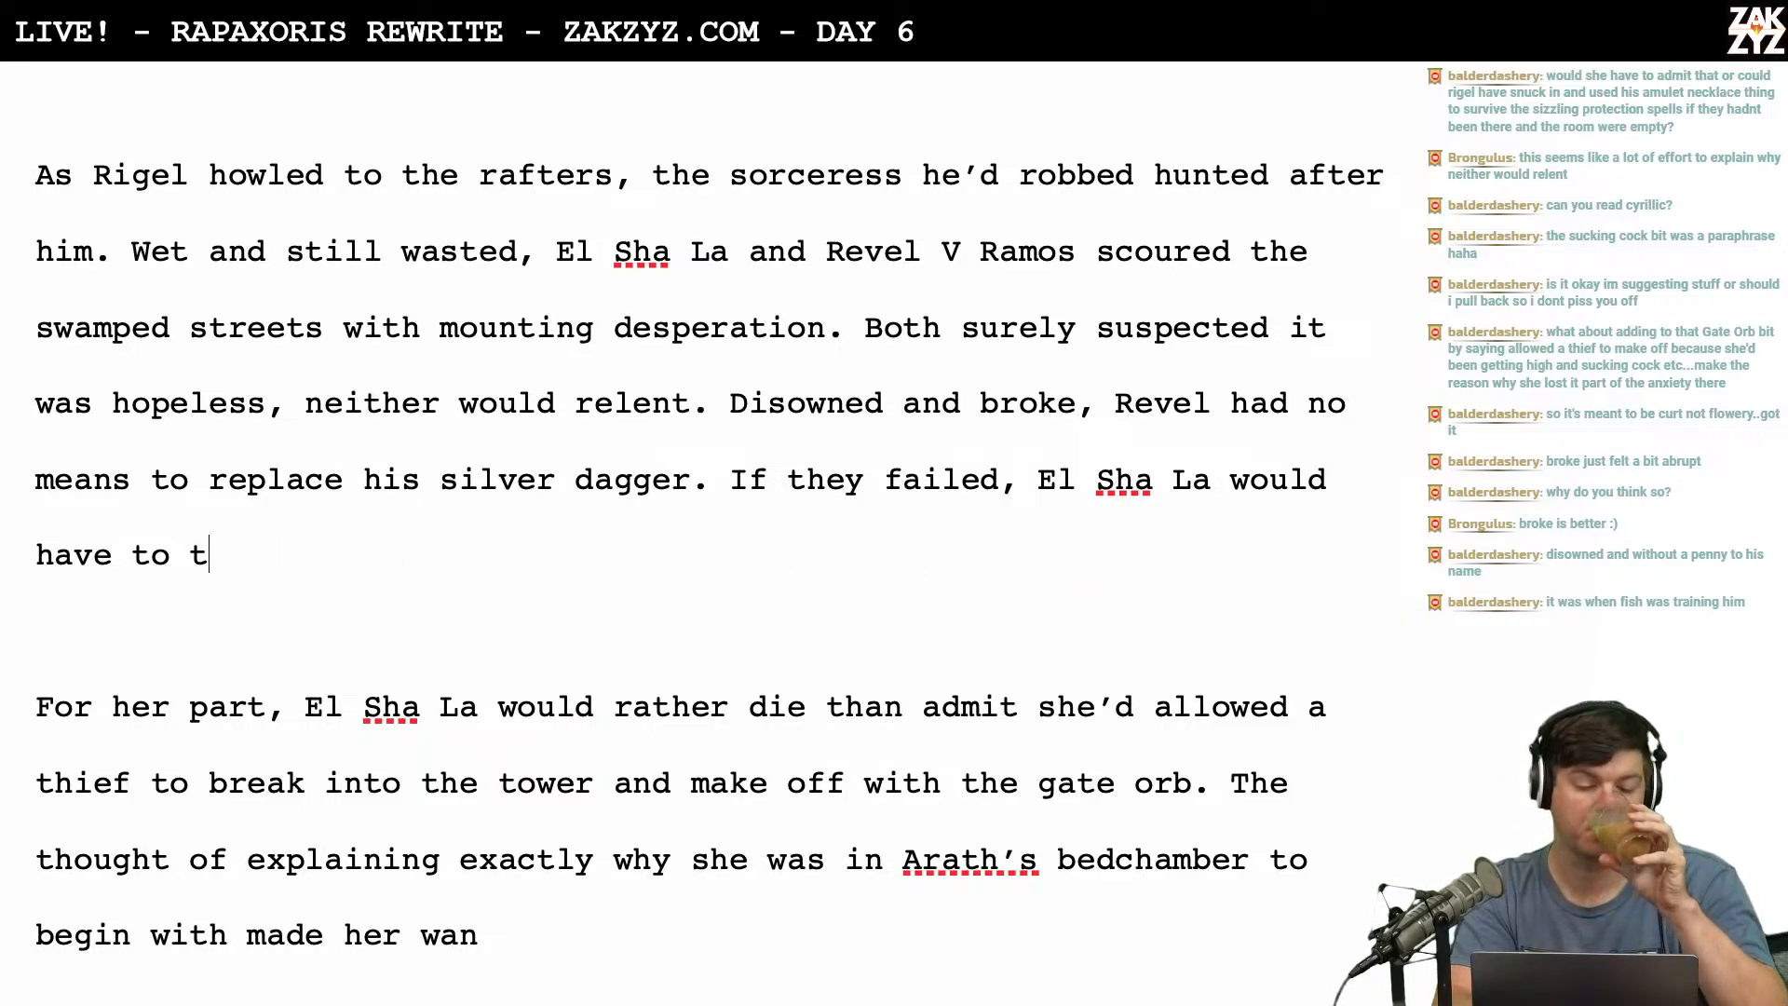
{"action": "key", "text": "BackSpace"}
{"action": "key", "text": "BackSpace"}
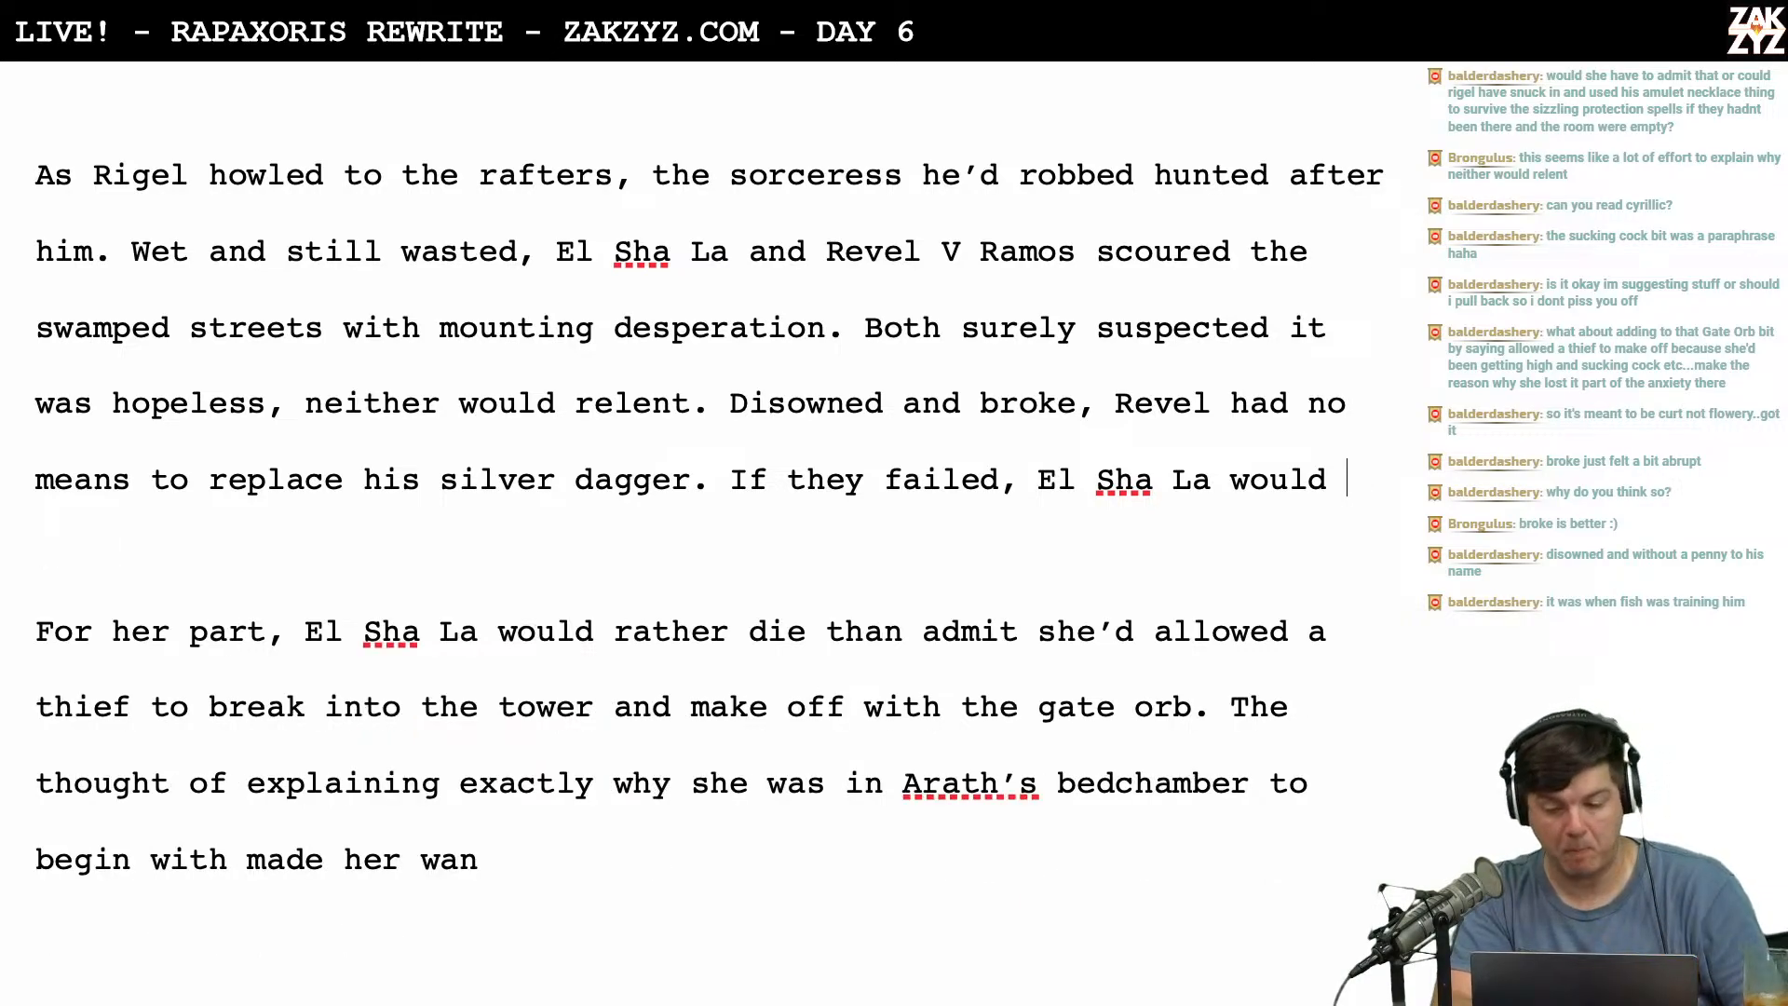
{"action": "key", "text": "BackSpace"}
{"action": "key", "text": "BackSpace"}
{"action": "key", "text": "BackSpace"}
{"action": "scroll", "coordinate": [708, 522], "scroll_direction": "down", "scroll_amount": 1}
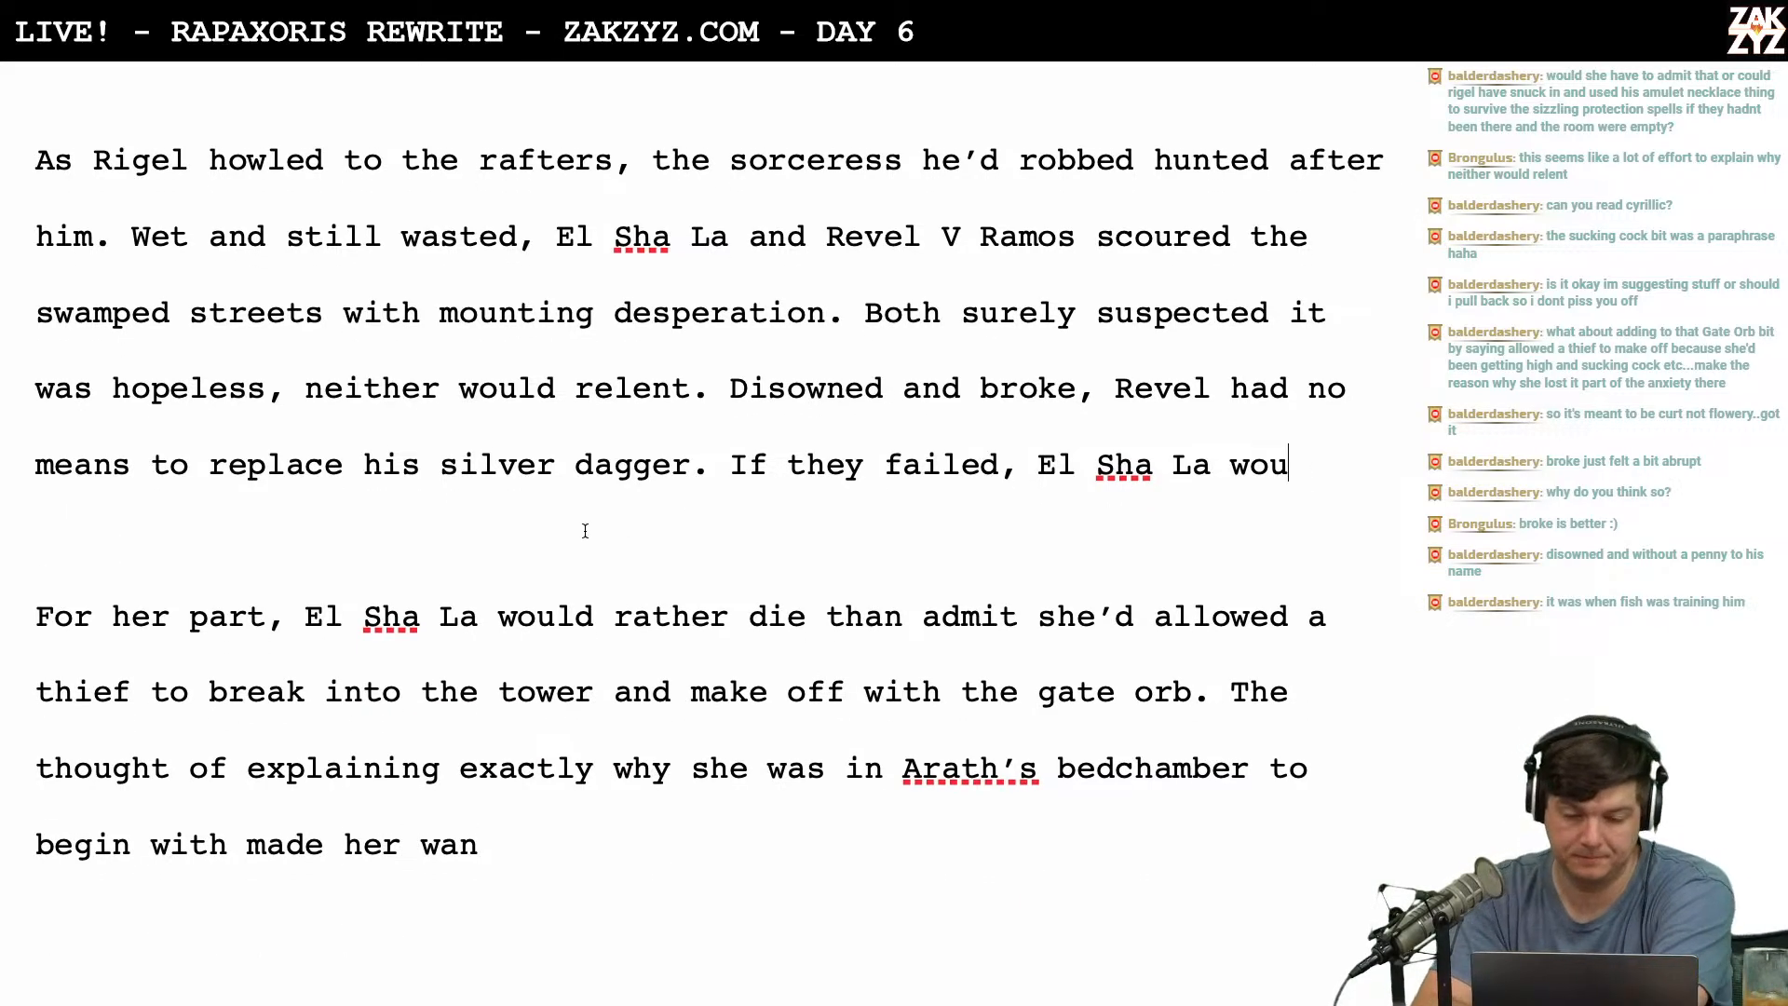
Push the "If they failed" fragment down onto its own line, leaving blank lines below "silver dagger.".
{"action": "left_click", "coordinate": [719, 470]}
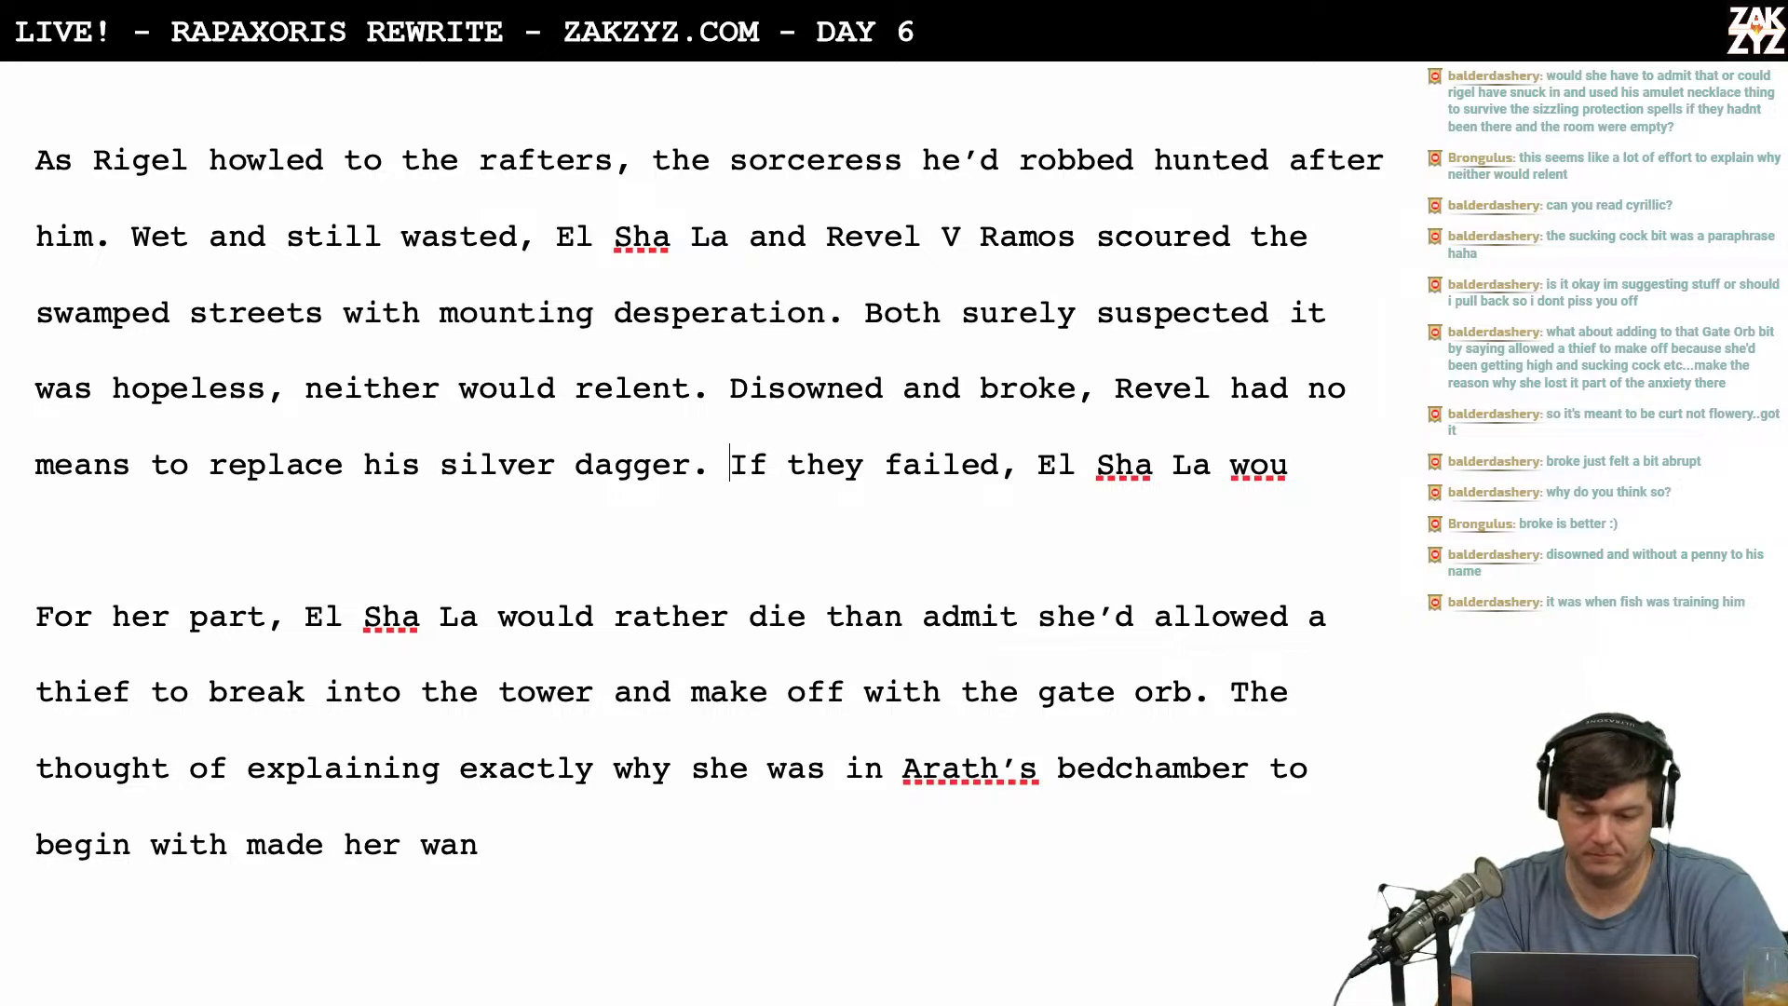
{"action": "key", "text": "Return"}
{"action": "key", "text": "Return"}
{"action": "key", "text": "Return"}
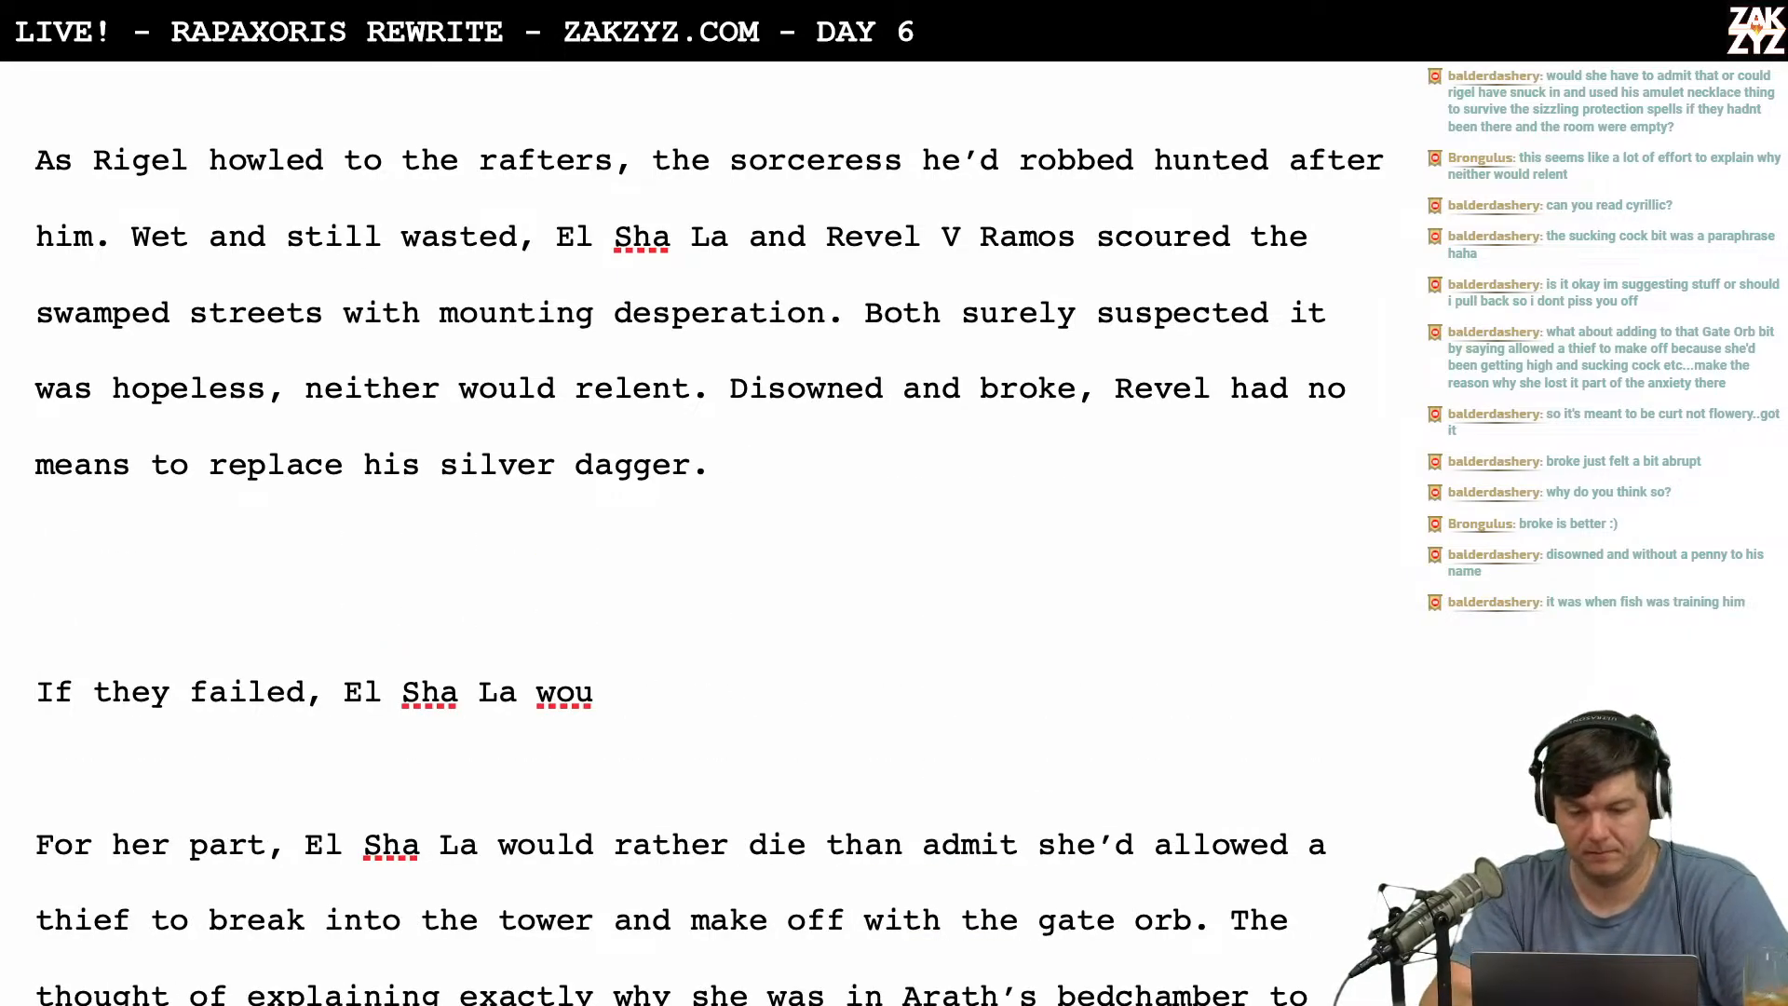
Try starting a sentence after "silver dagger." with "His was only" and remove it.
{"action": "type", "text": "Hiw"}
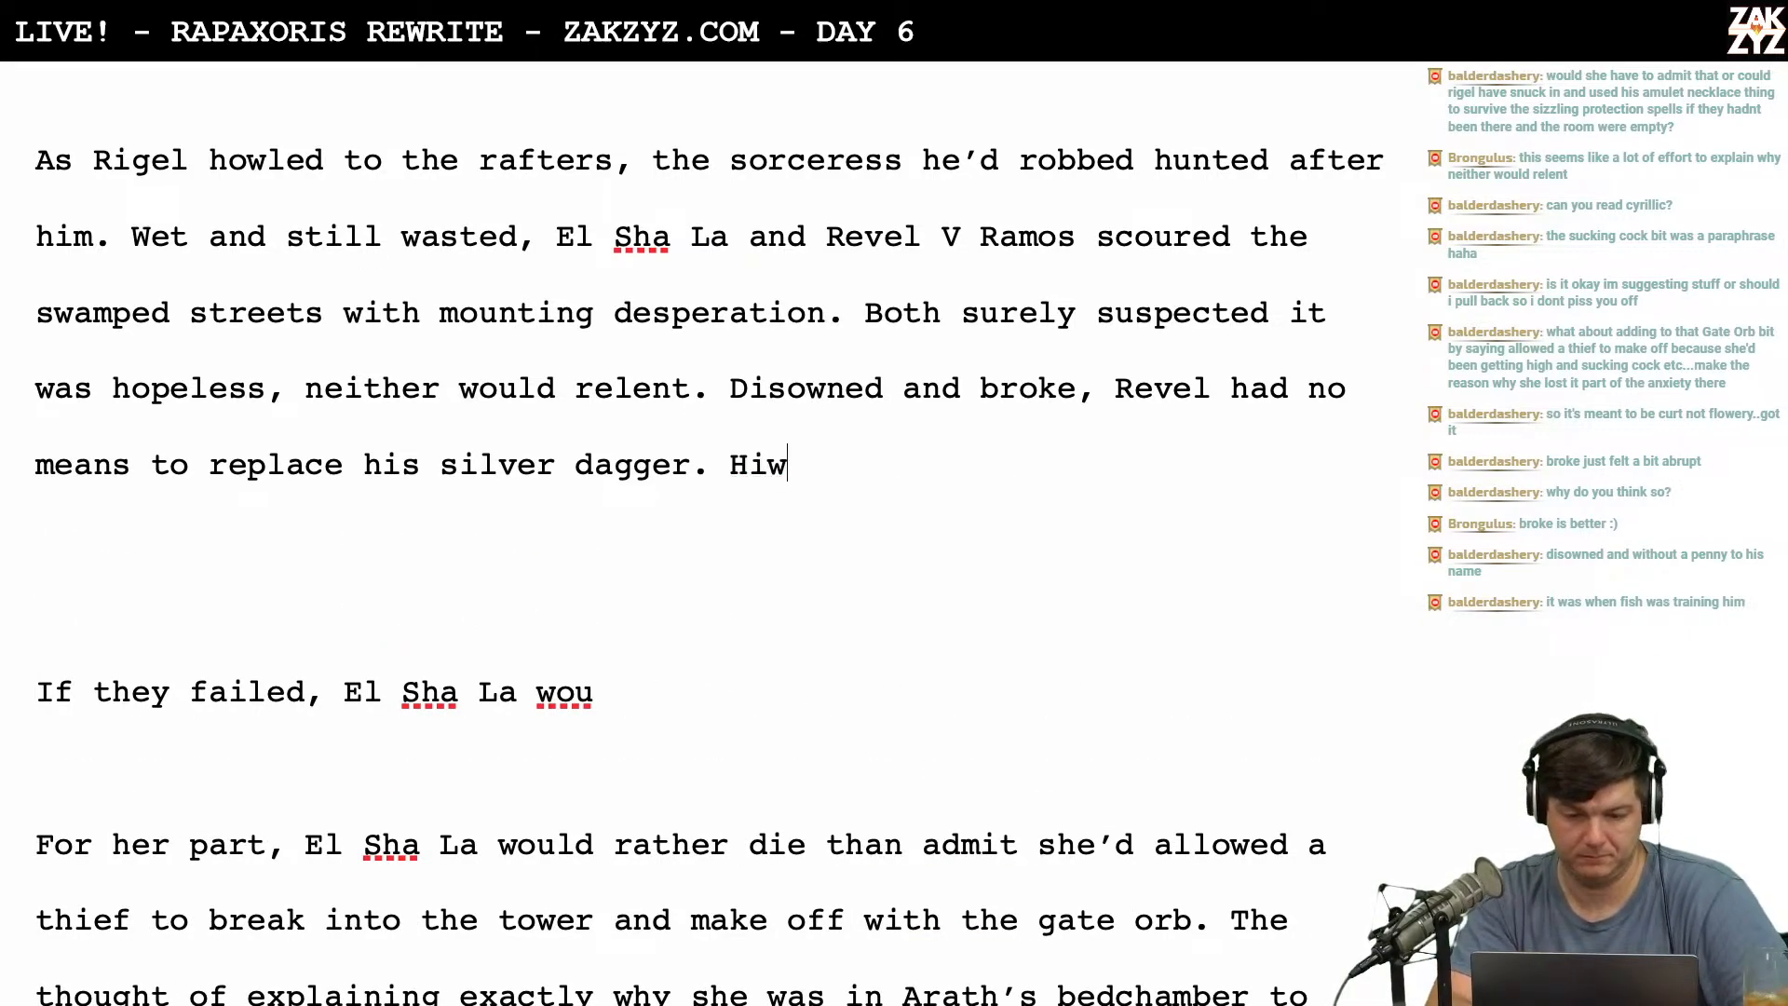
{"action": "key", "text": "BackSpace"}
{"action": "type", "text": "s was only"}
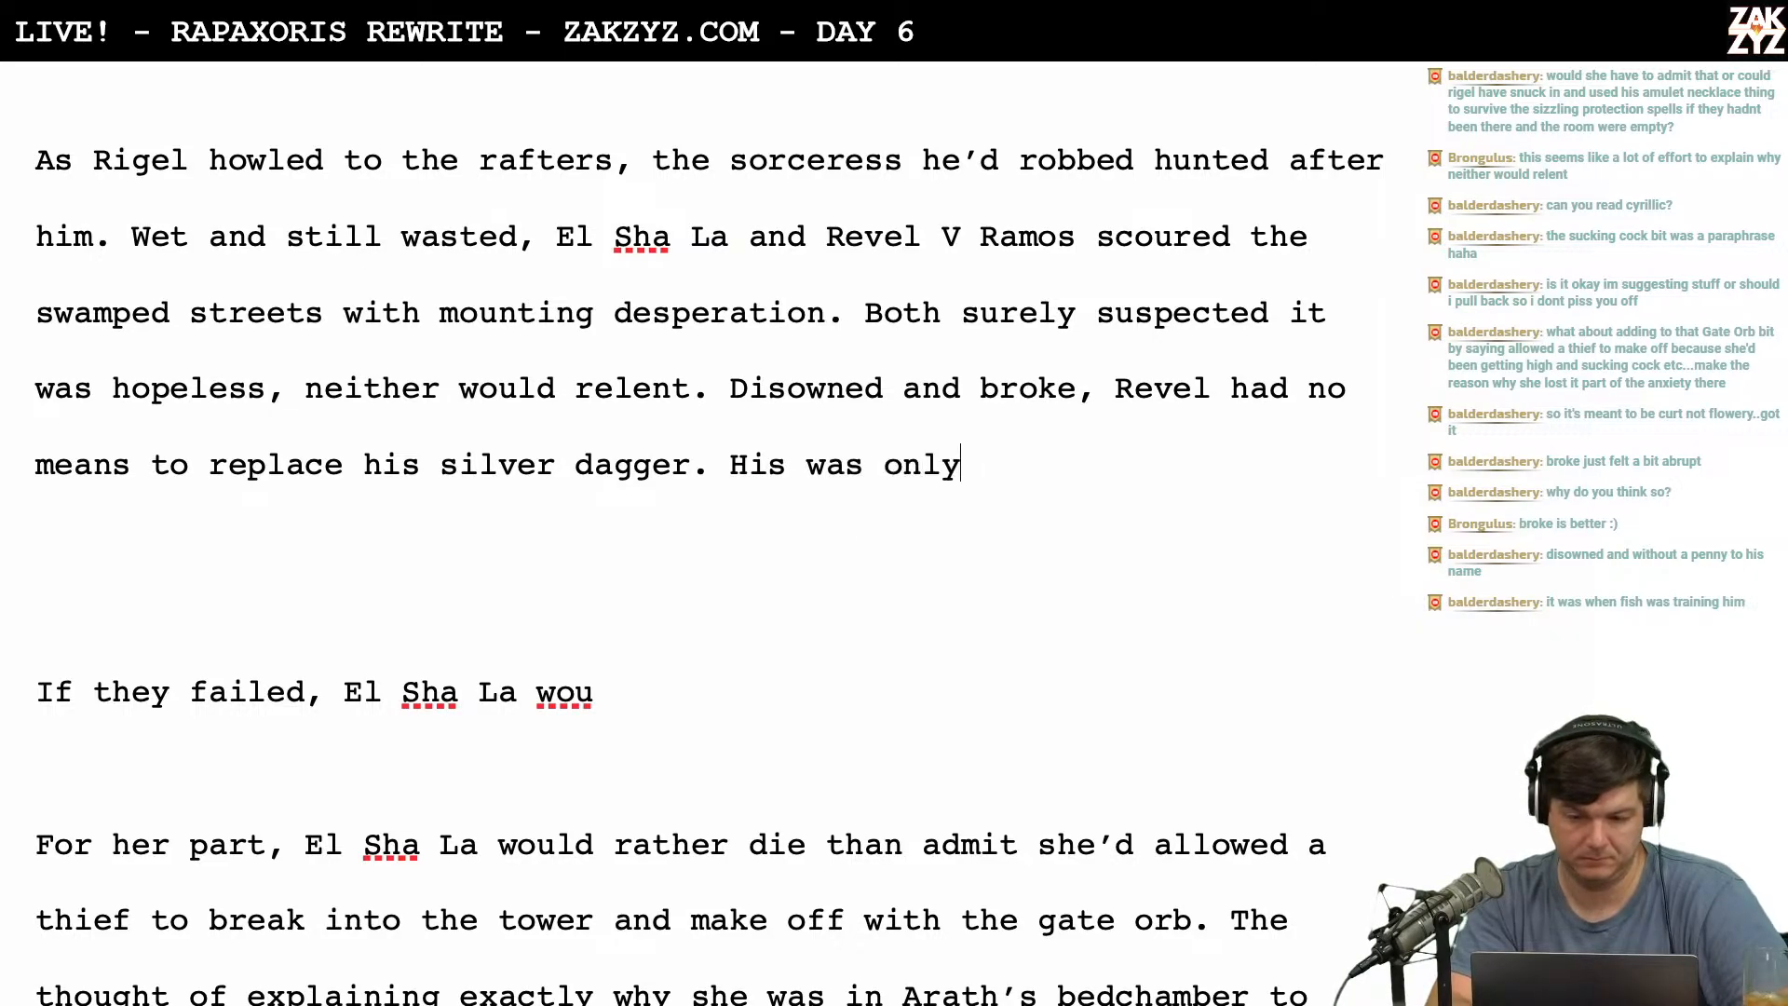
{"action": "key", "text": "BackSpace"}
{"action": "key", "text": "BackSpace"}
{"action": "key", "text": "BackSpace"}
{"action": "key", "text": "BackSpace"}
{"action": "key", "text": "BackSpace"}
{"action": "key", "text": "BackSpace"}
{"action": "key", "text": "BackSpace"}
{"action": "key", "text": "BackSpace"}
{"action": "key", "text": "BackSpace"}
{"action": "key", "text": "BackSpace"}
{"action": "key", "text": "BackSpace"}
{"action": "key", "text": "BackSpace"}
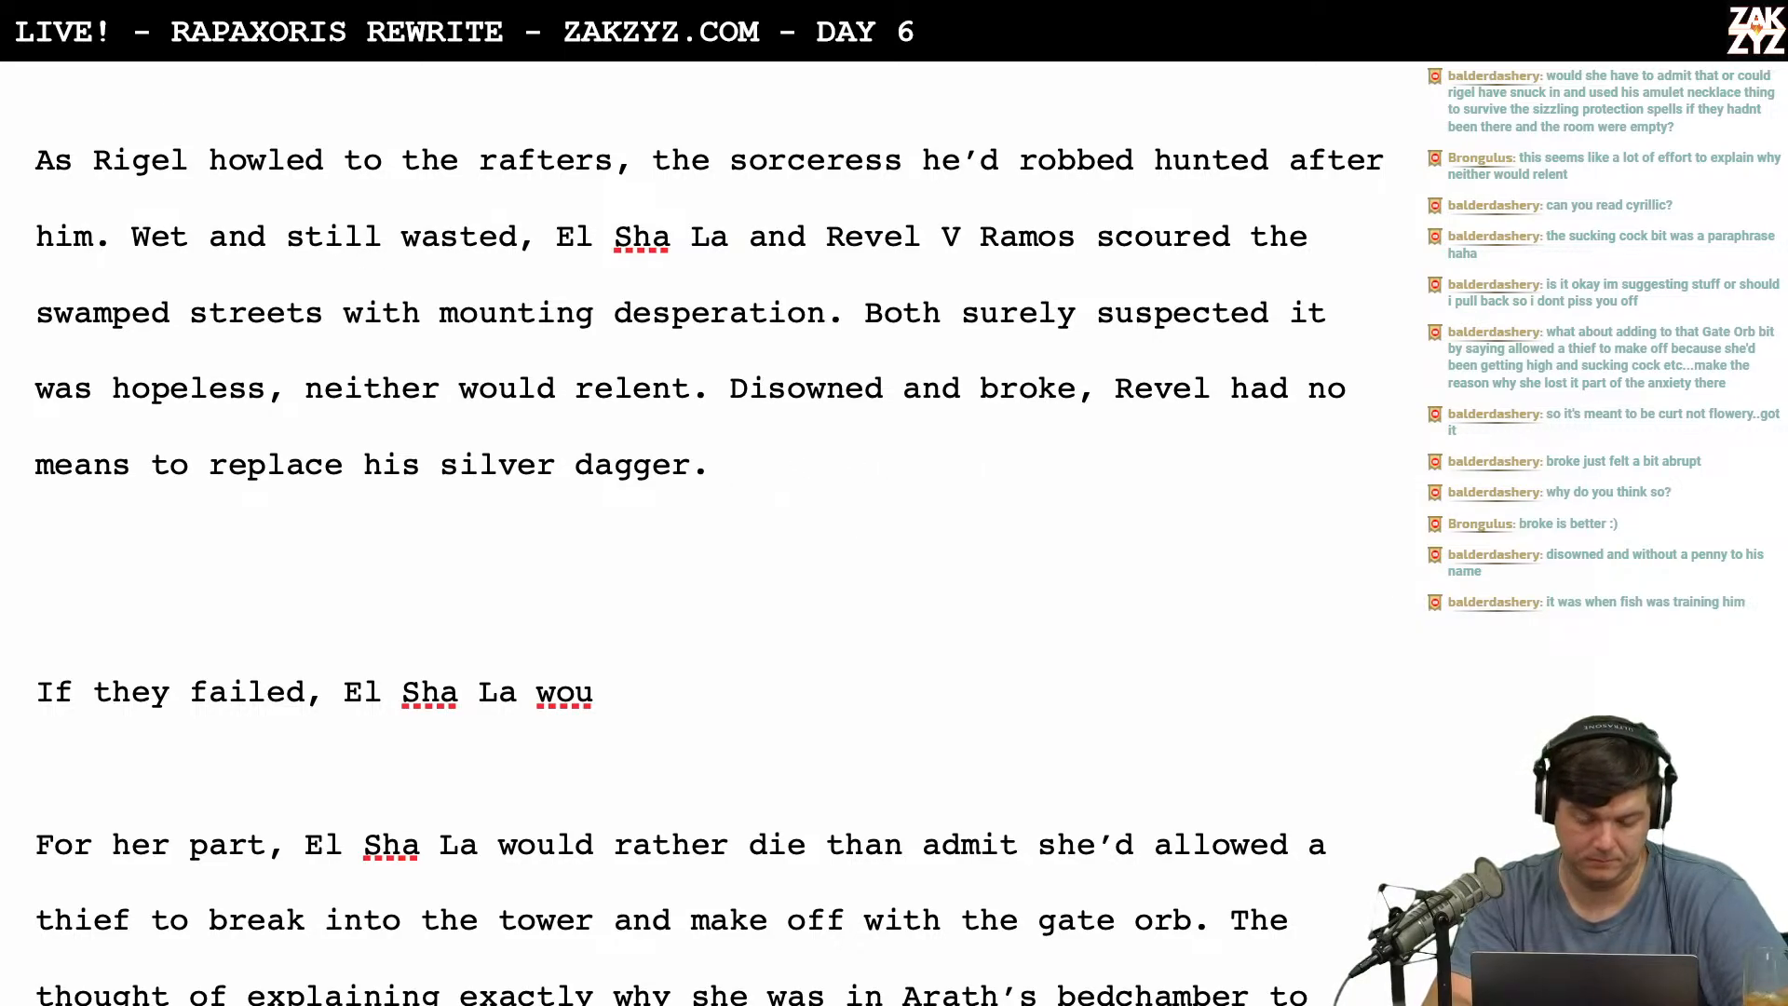
Begin a new sentence after "silver dagger." with "For her part, El Sha La would have to explain".
{"action": "type", "text": "For her par"}
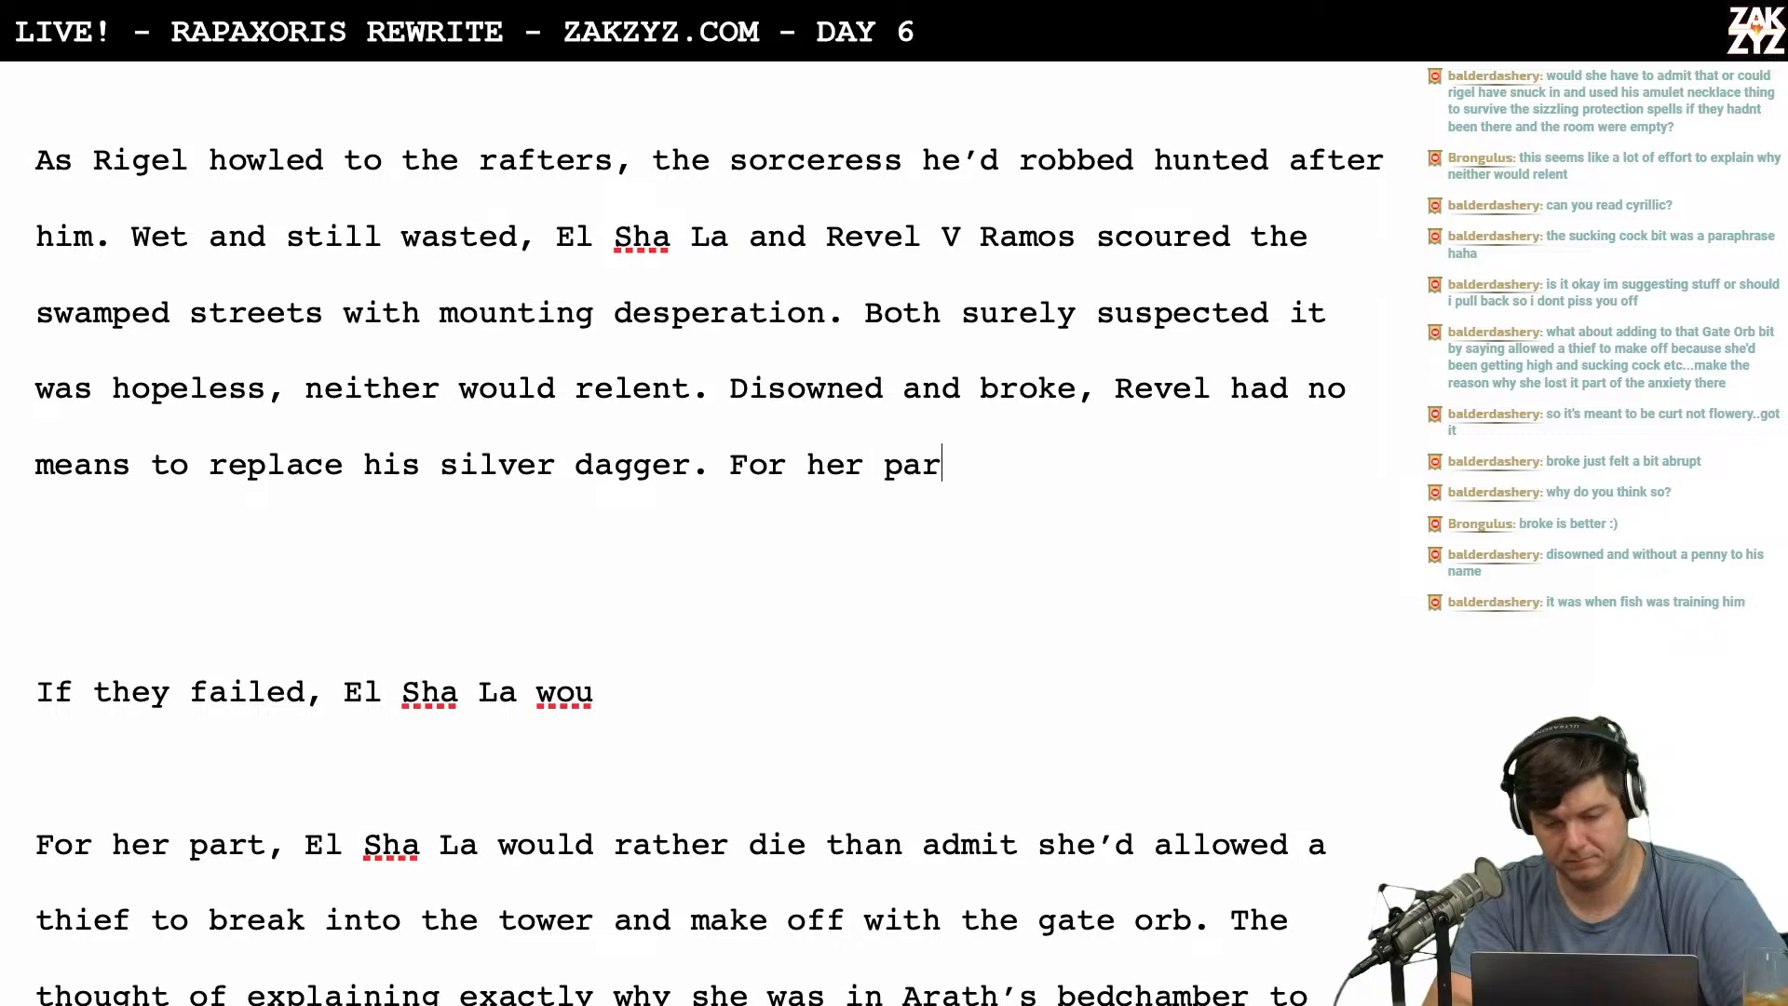
{"action": "type", "text": "t,"}
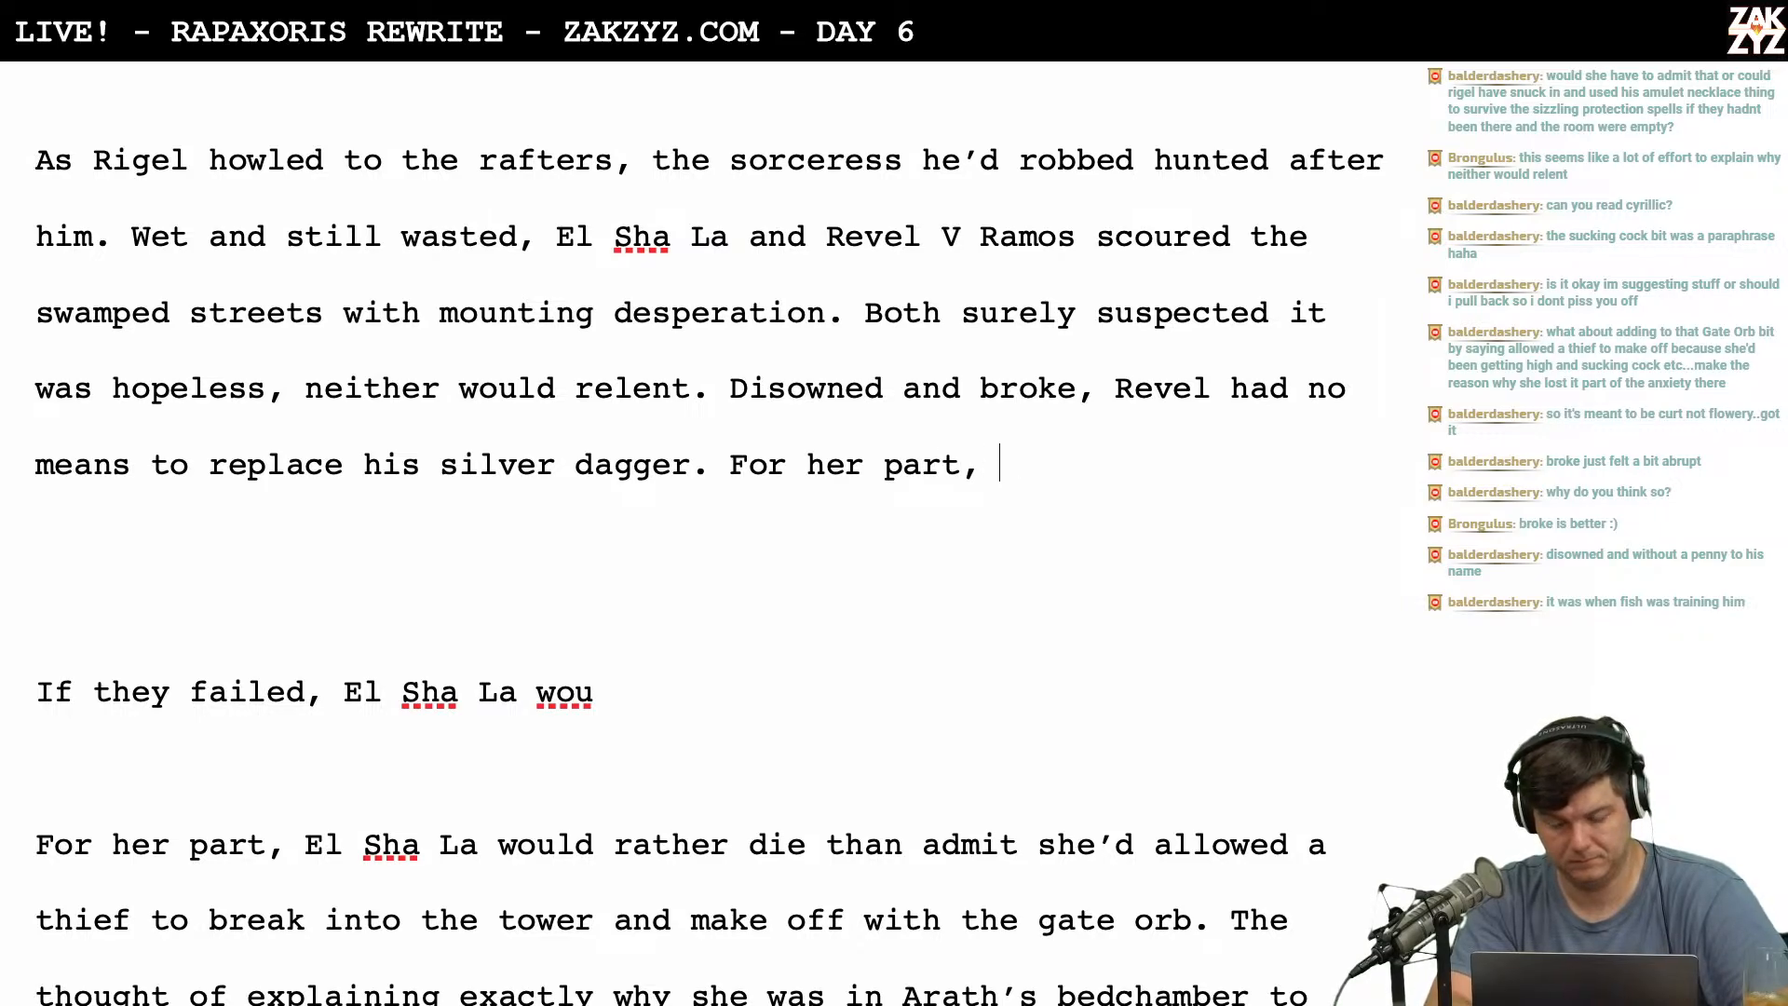
{"action": "type", "text": " El Sha L"}
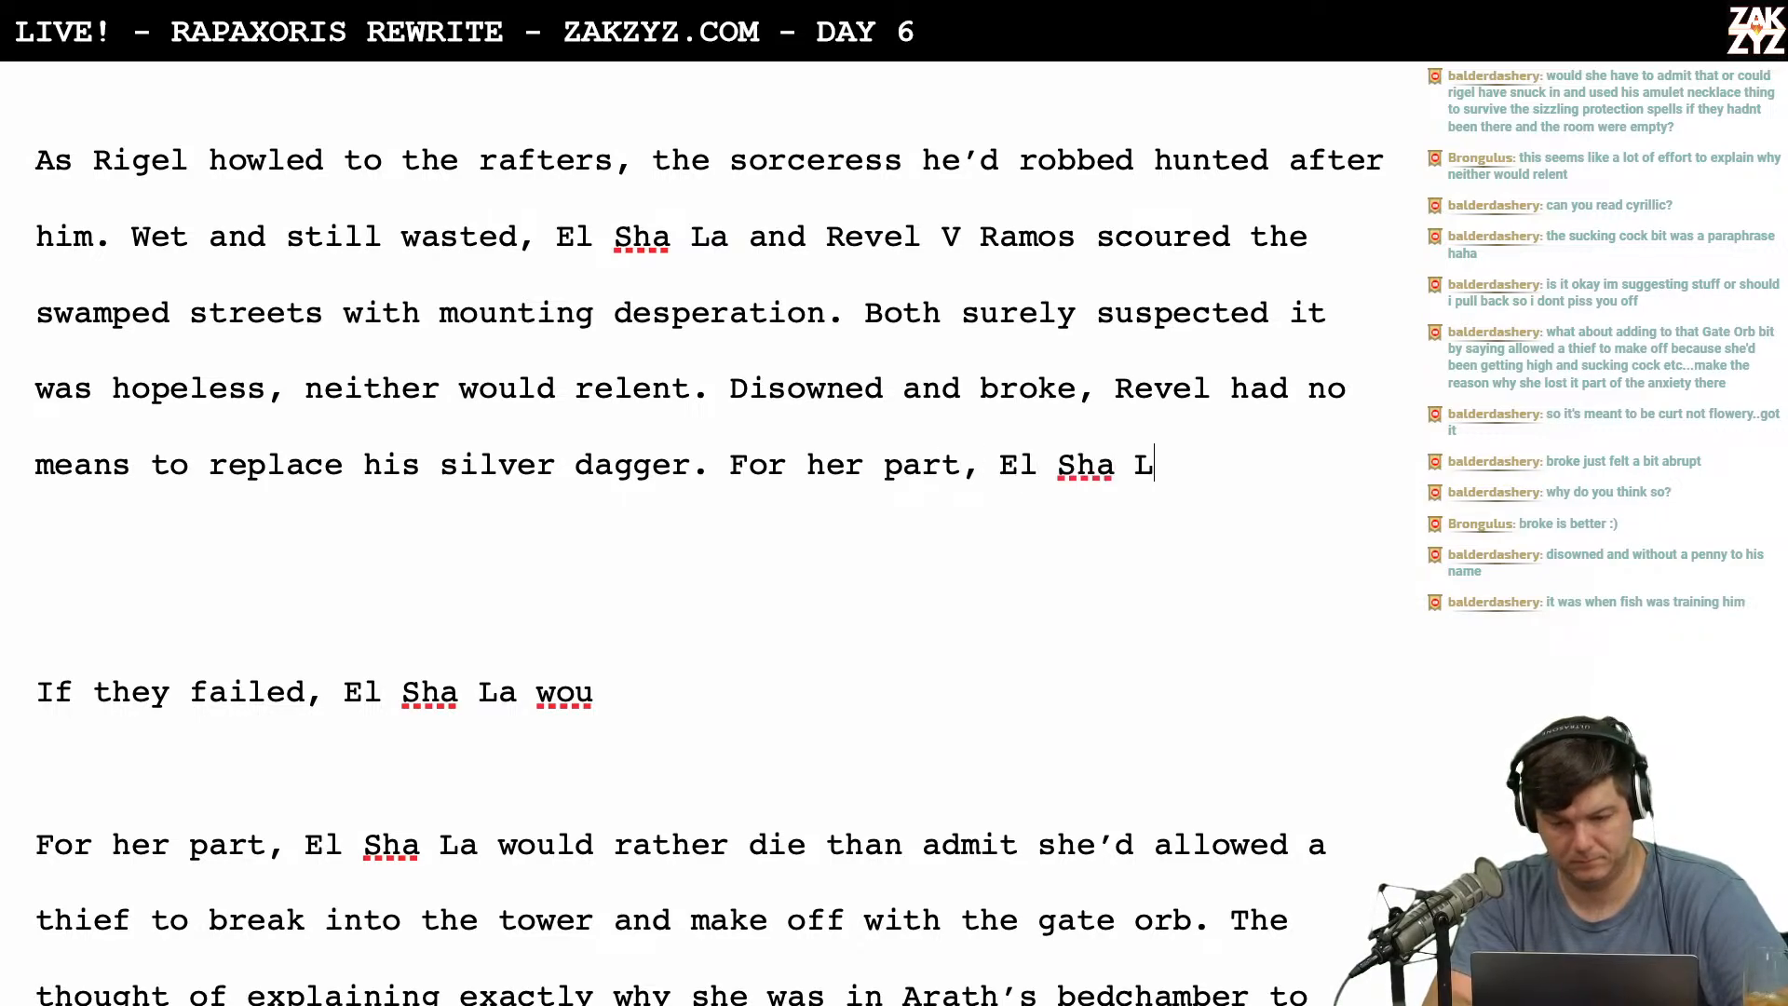
{"action": "type", "text": "a would shv"}
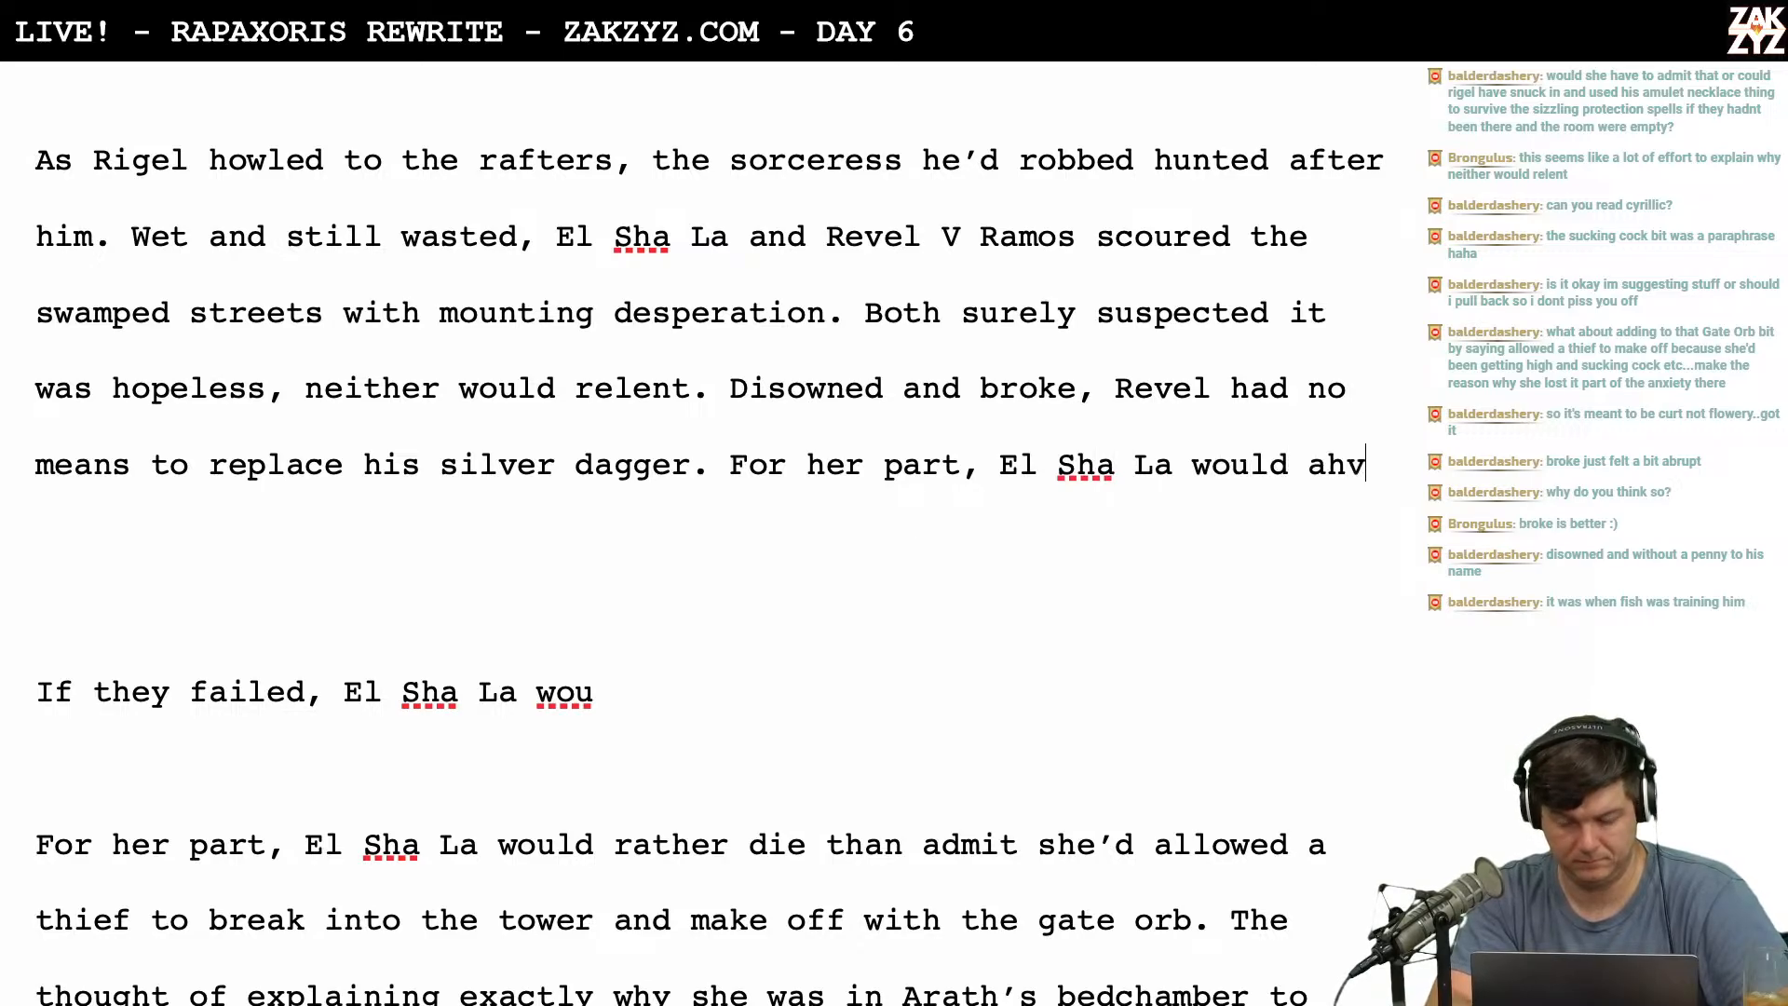
{"action": "key", "text": "BackSpace"}
{"action": "key", "text": "BackSpace"}
{"action": "key", "text": "BackSpace"}
{"action": "type", "text": "have to explain"}
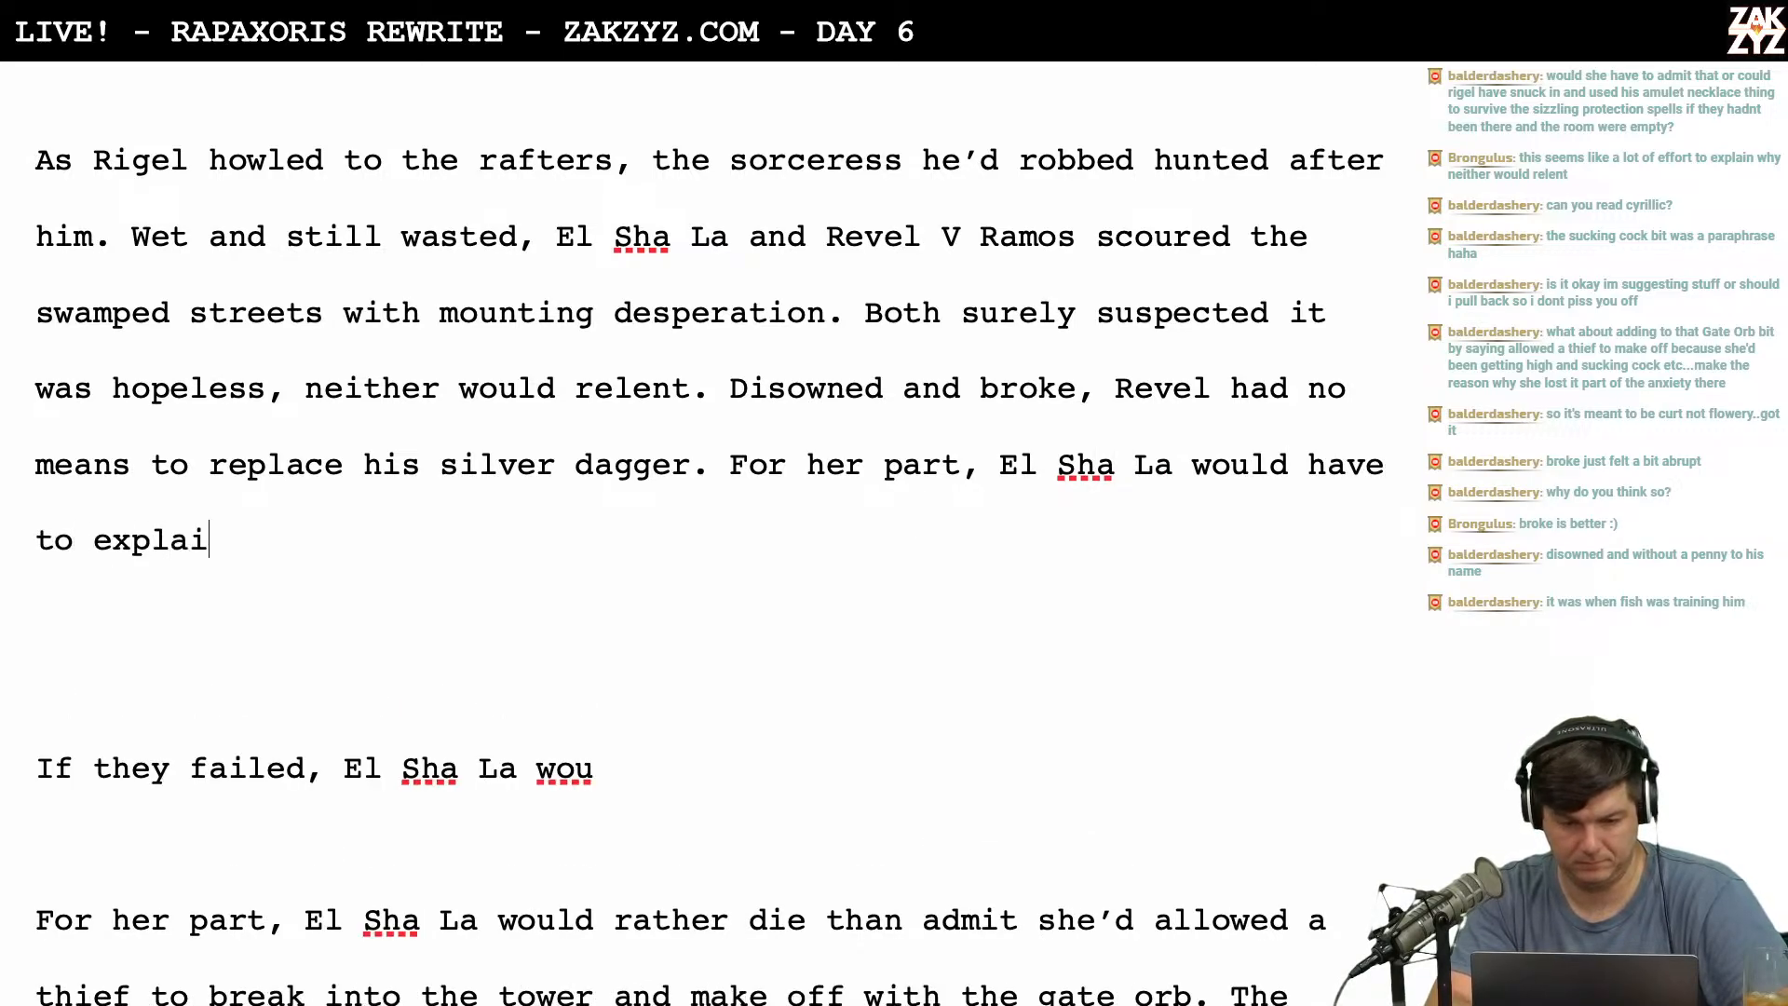
Replace "explain" at the end of the new sentence with "tell her father she'd".
{"action": "key", "text": "BackSpace"}
{"action": "key", "text": "BackSpace"}
{"action": "key", "text": "BackSpace"}
{"action": "key", "text": "BackSpace"}
{"action": "key", "text": "BackSpace"}
{"action": "key", "text": "BackSpace"}
{"action": "key", "text": "BackSpace"}
{"action": "key", "text": "BackSpace"}
{"action": "type", "text": "tell"}
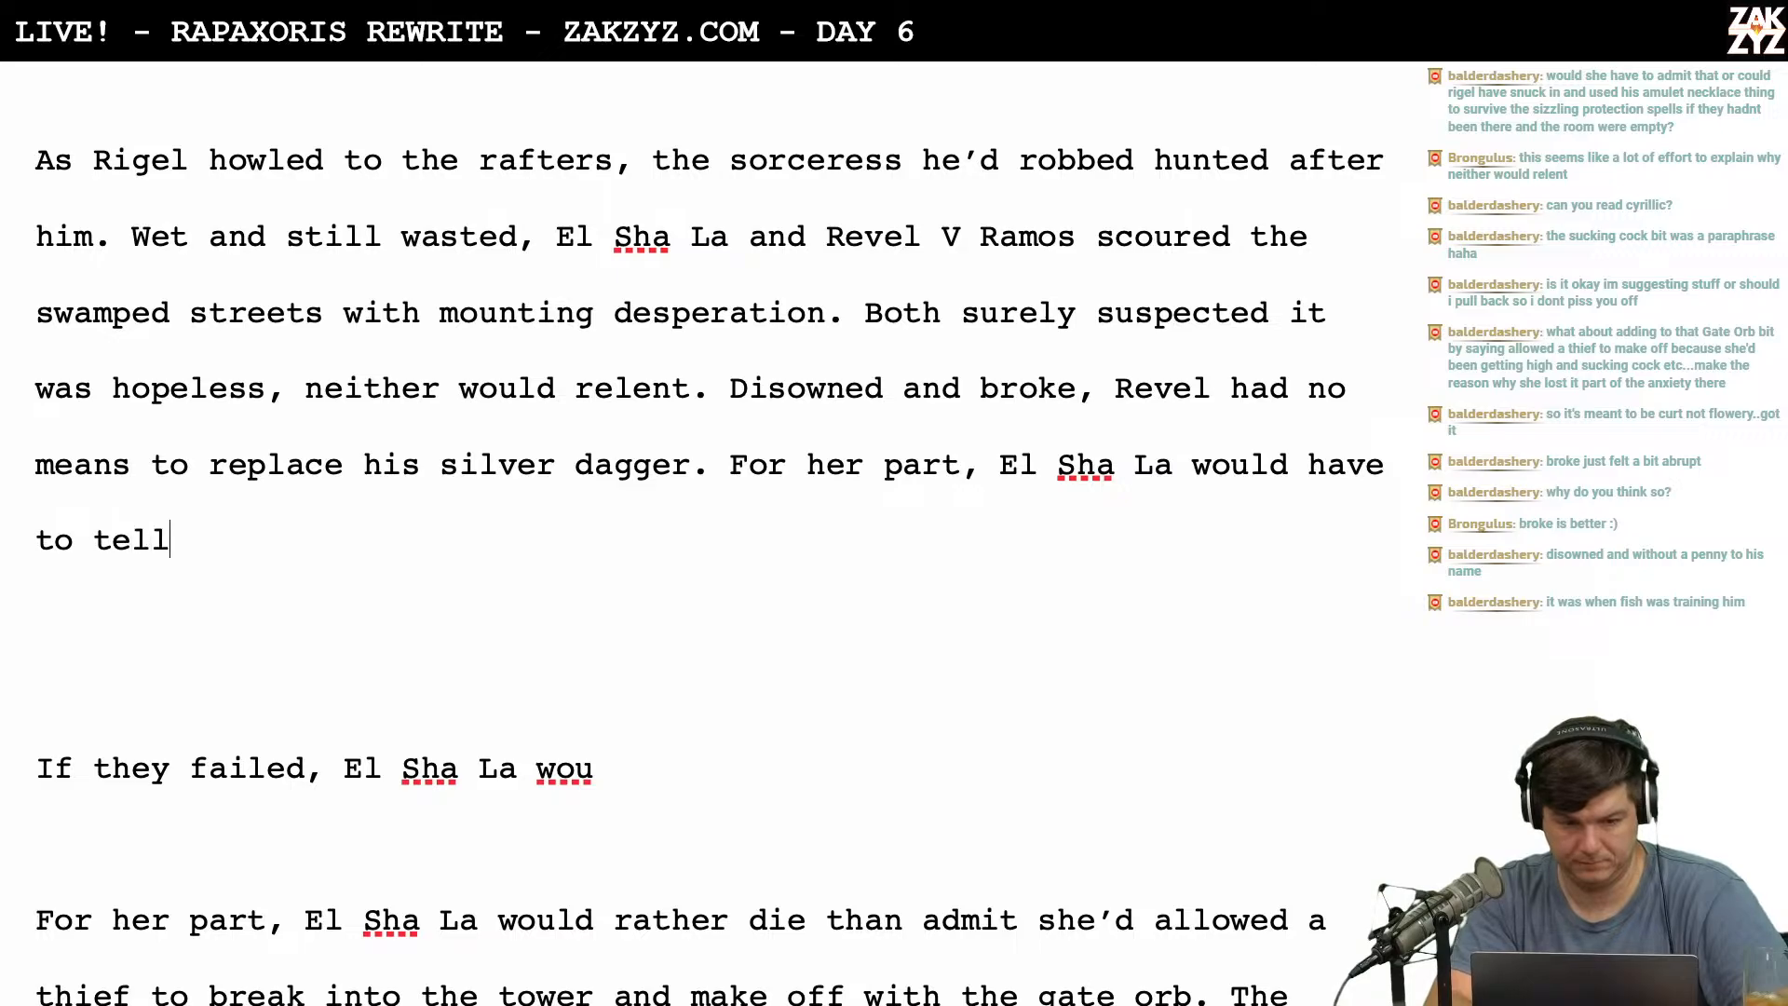
{"action": "type", "text": " her father she'd fai"}
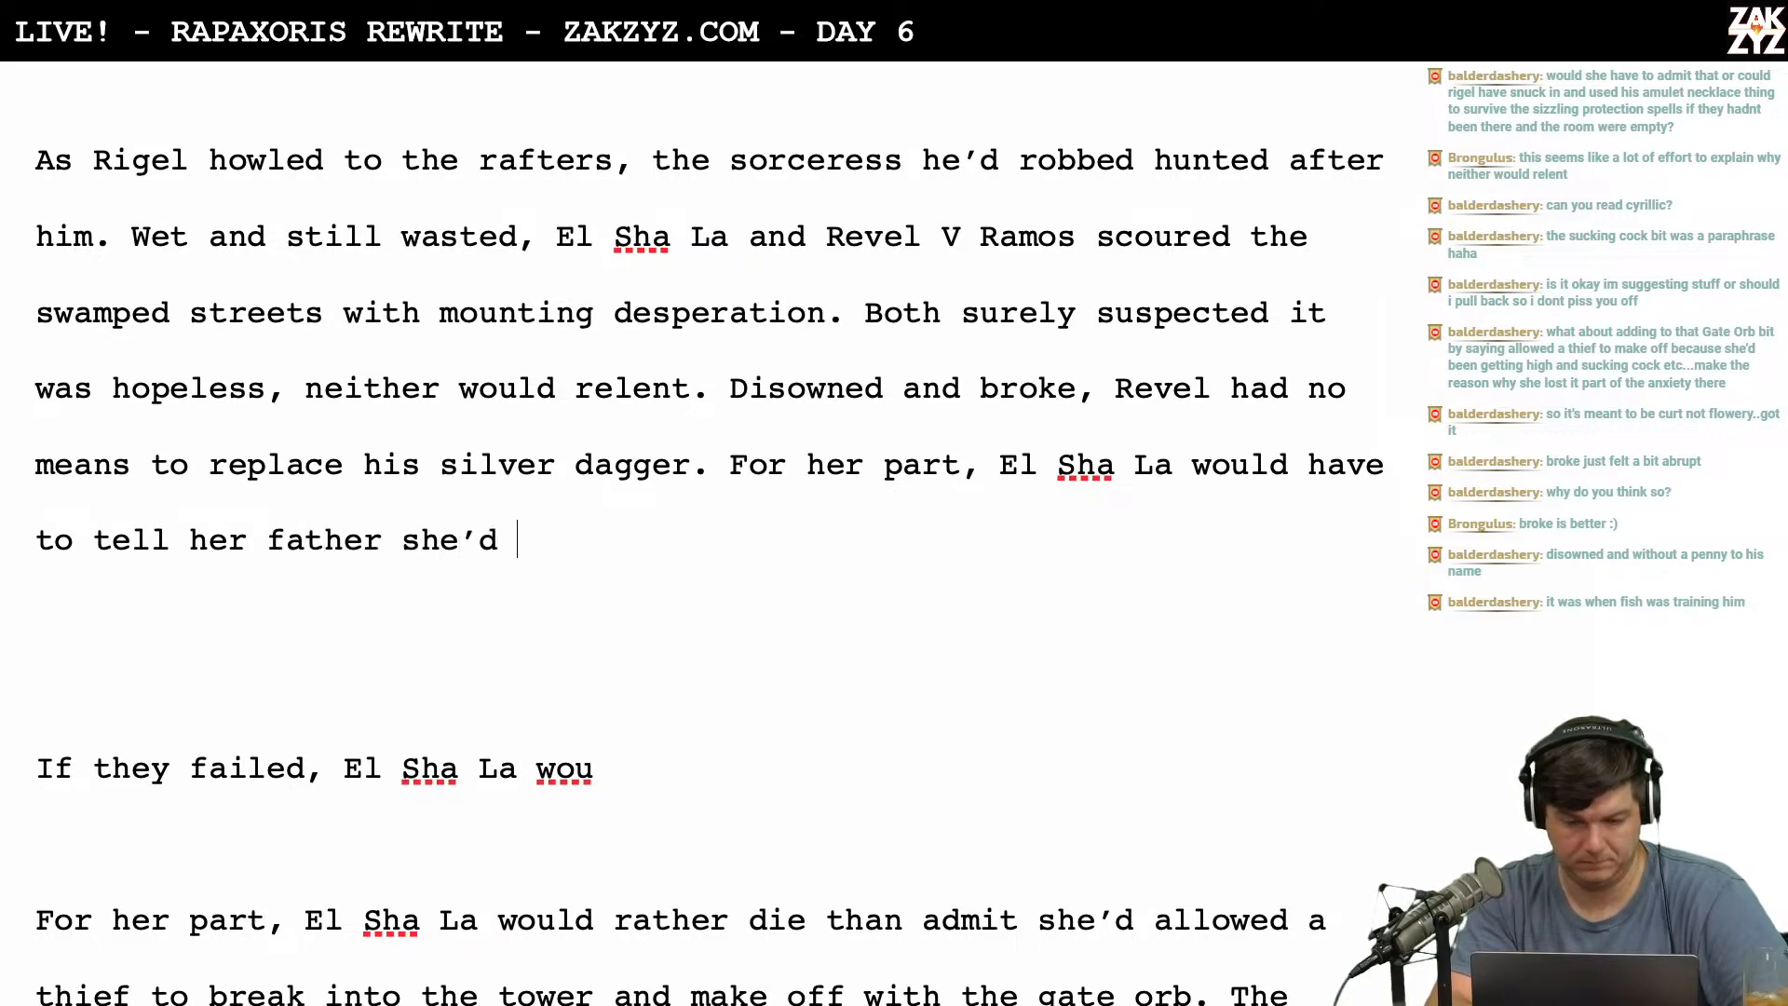
Try "failed" after "she'd" and delete it again.
{"action": "type", "text": "eld"}
{"action": "key", "text": "BackSpace"}
{"action": "key", "text": "BackSpace"}
{"action": "key", "text": "BackSpace"}
{"action": "type", "text": "le"}
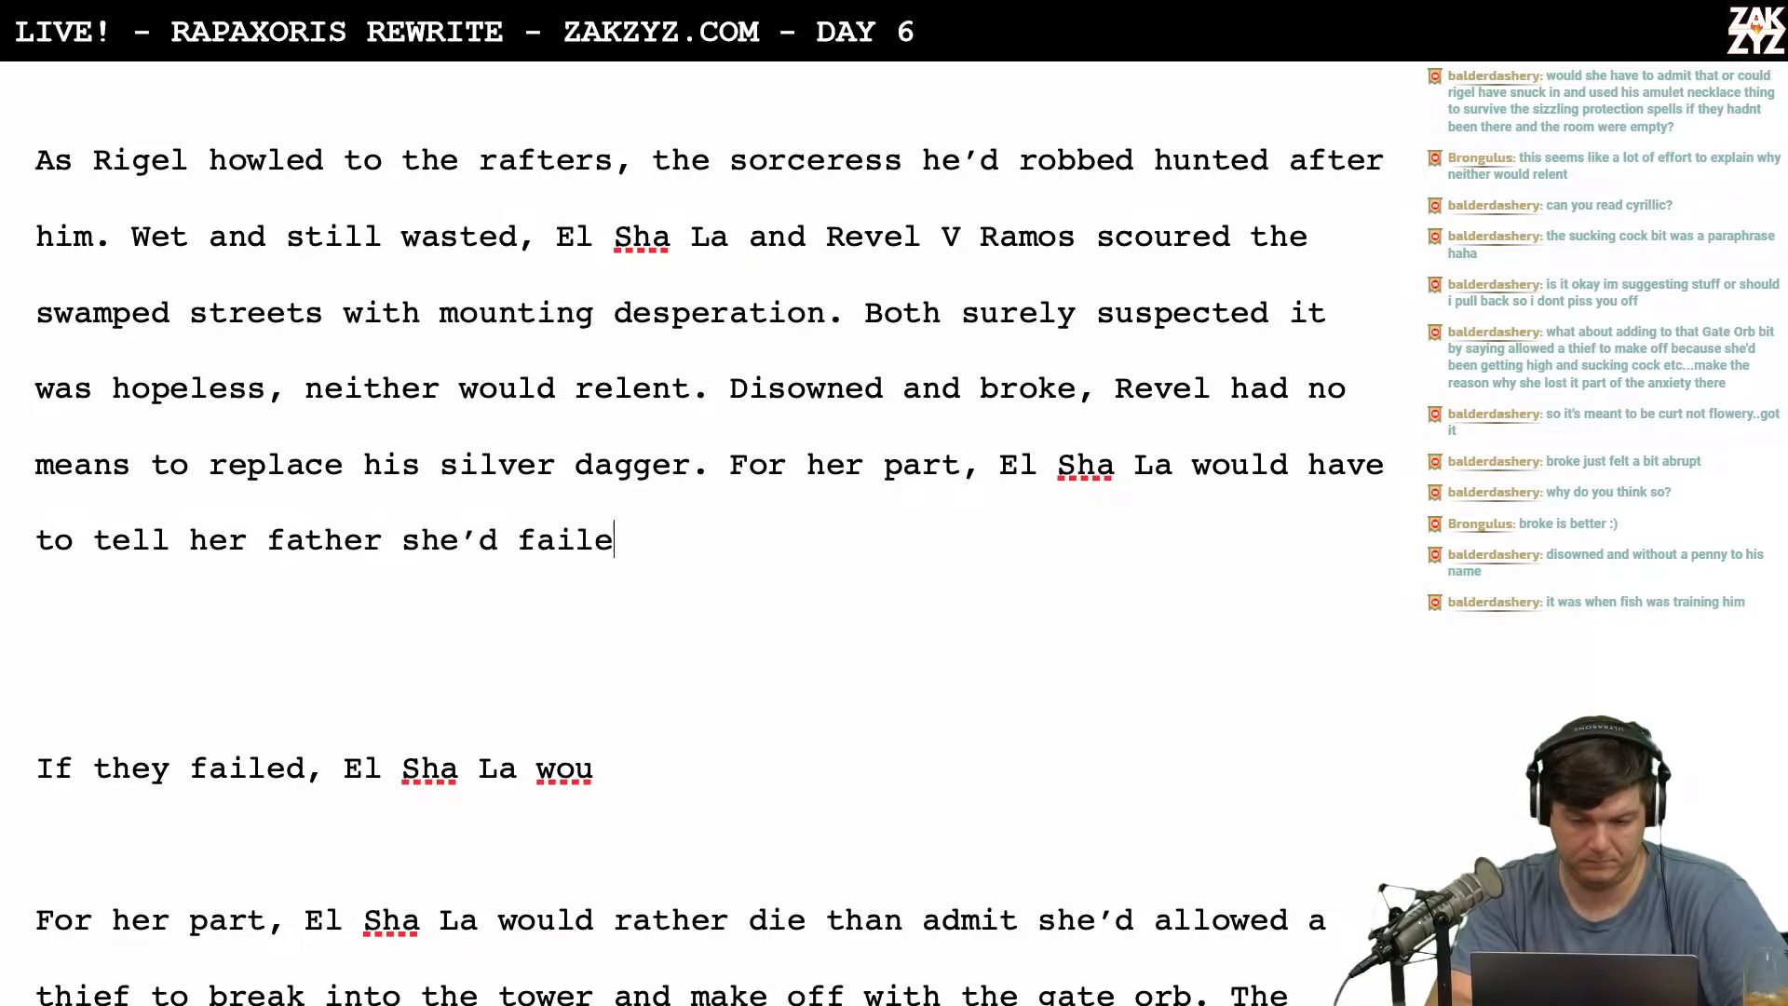
{"action": "key", "text": "BackSpace"}
{"action": "key", "text": "BackSpace"}
{"action": "key", "text": "BackSpace"}
{"action": "key", "text": "BackSpace"}
{"action": "key", "text": "BackSpace"}
Try continuing the sentence after "she'd" with "seen the thief" and remove it again.
{"action": "type", "text": "seen the "}
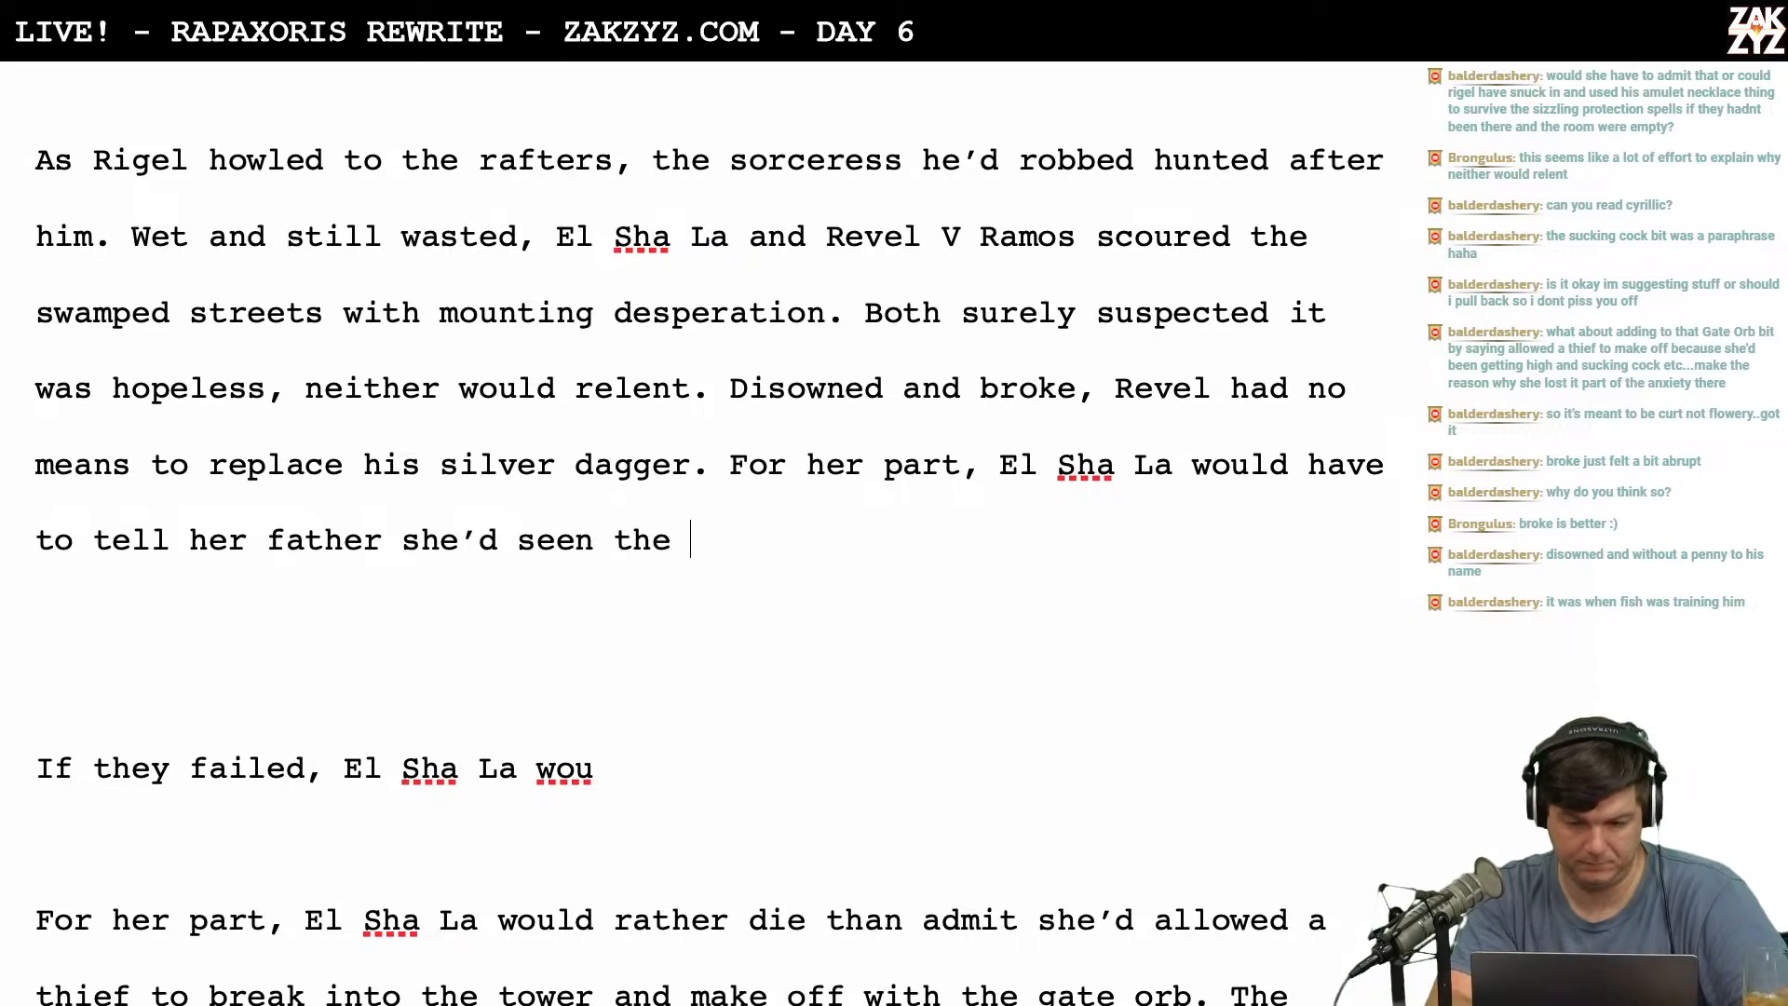
{"action": "type", "text": "theif"}
{"action": "key", "text": "BackSpace"}
{"action": "key", "text": "BackSpace"}
{"action": "key", "text": "BackSpace"}
{"action": "type", "text": "ief"}
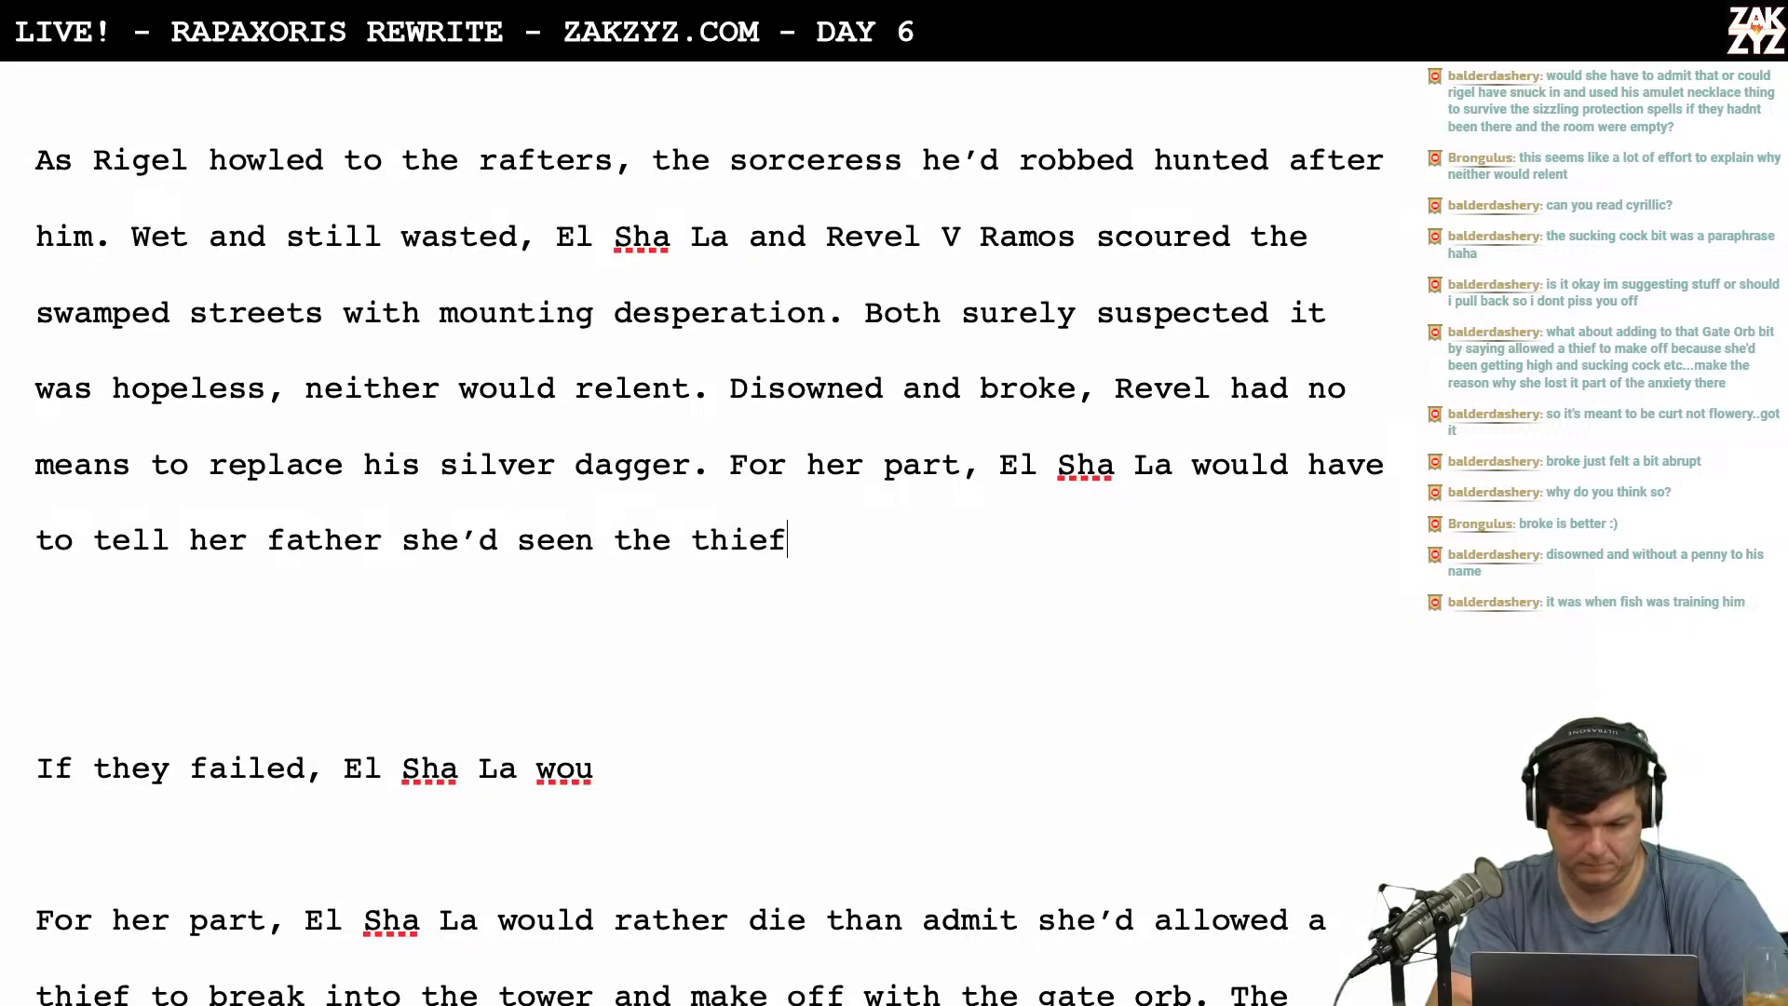
{"action": "key", "text": "BackSpace"}
{"action": "key", "text": "BackSpace"}
{"action": "key", "text": "BackSpace"}
{"action": "key", "text": "BackSpace"}
{"action": "key", "text": "BackSpace"}
{"action": "key", "text": "BackSpace"}
{"action": "key", "text": "BackSpace"}
{"action": "key", "text": "BackSpace"}
{"action": "key", "text": "BackSpace"}
{"action": "key", "text": "BackSpace"}
{"action": "key", "text": "BackSpace"}
{"action": "key", "text": "BackSpace"}
{"action": "key", "text": "BackSpace"}
{"action": "key", "text": "BackSpace"}
{"action": "key", "text": "BackSpace"}
{"action": "key", "text": "BackSpace"}
{"action": "key", "text": "BackSpace"}
{"action": "key", "text": "BackSpace"}
{"action": "key", "text": "BackSpace"}
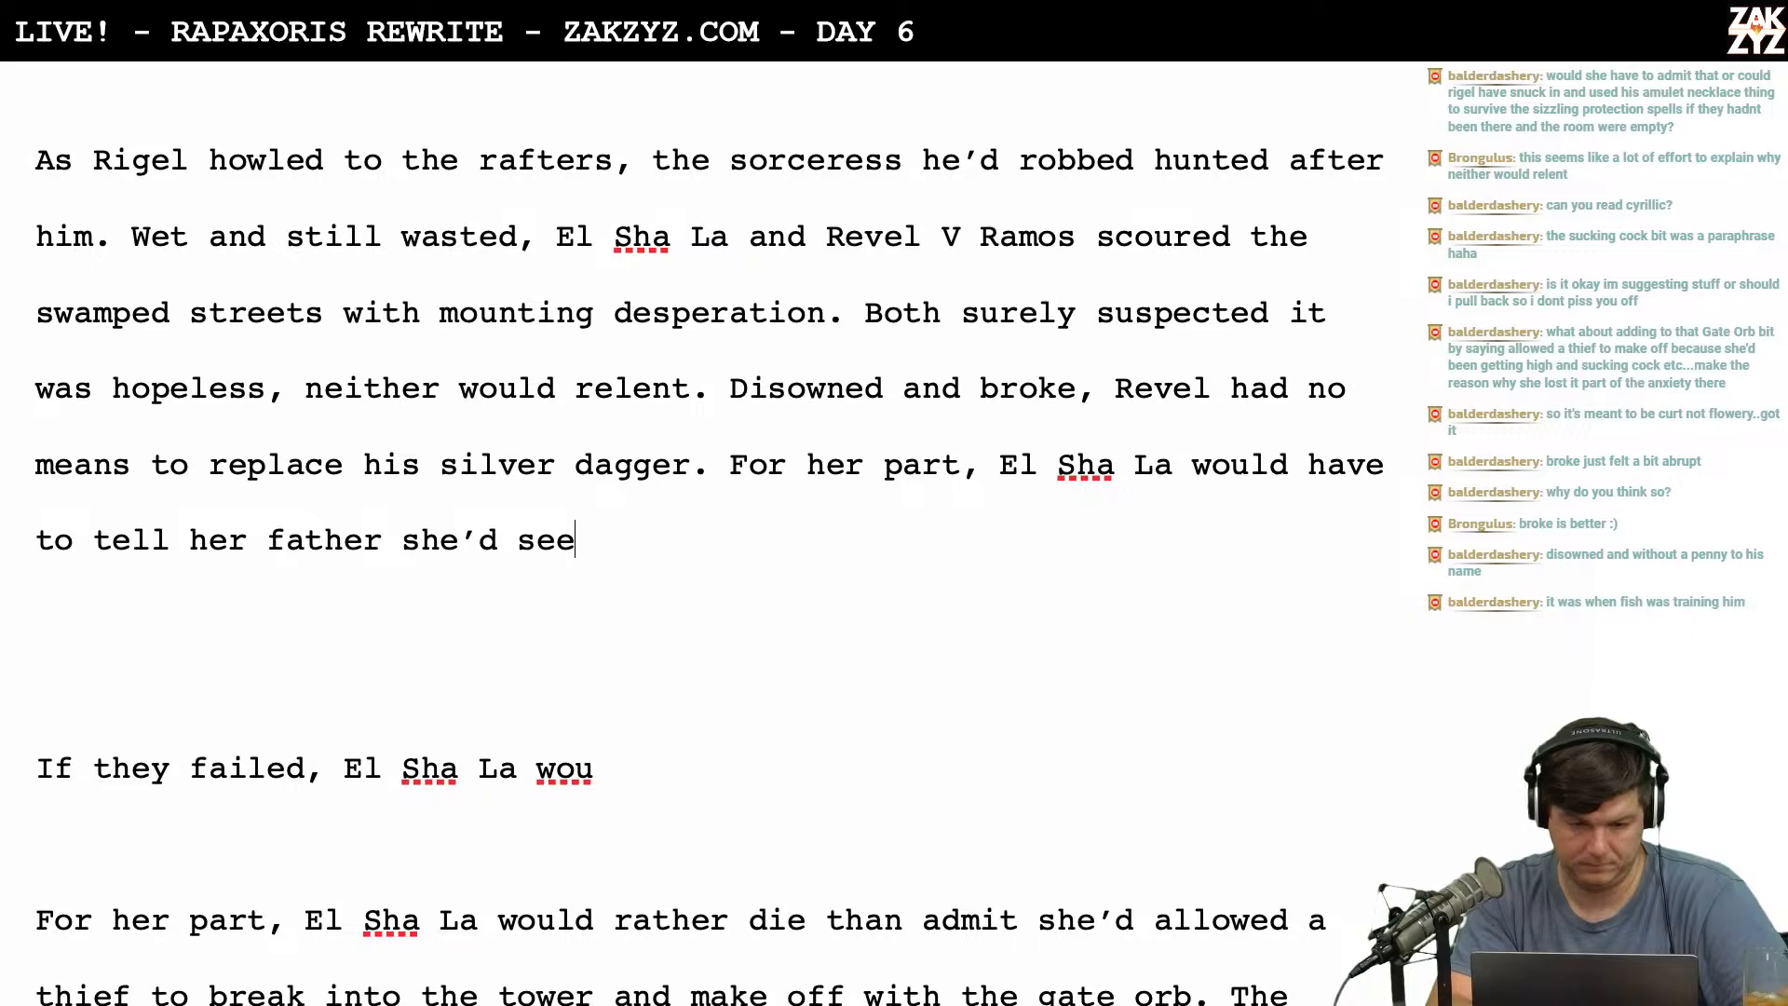
Continue the sentence after "tell her father" with "she'd allowed a thief to break into the tower and".
{"action": "type", "text": "she"}
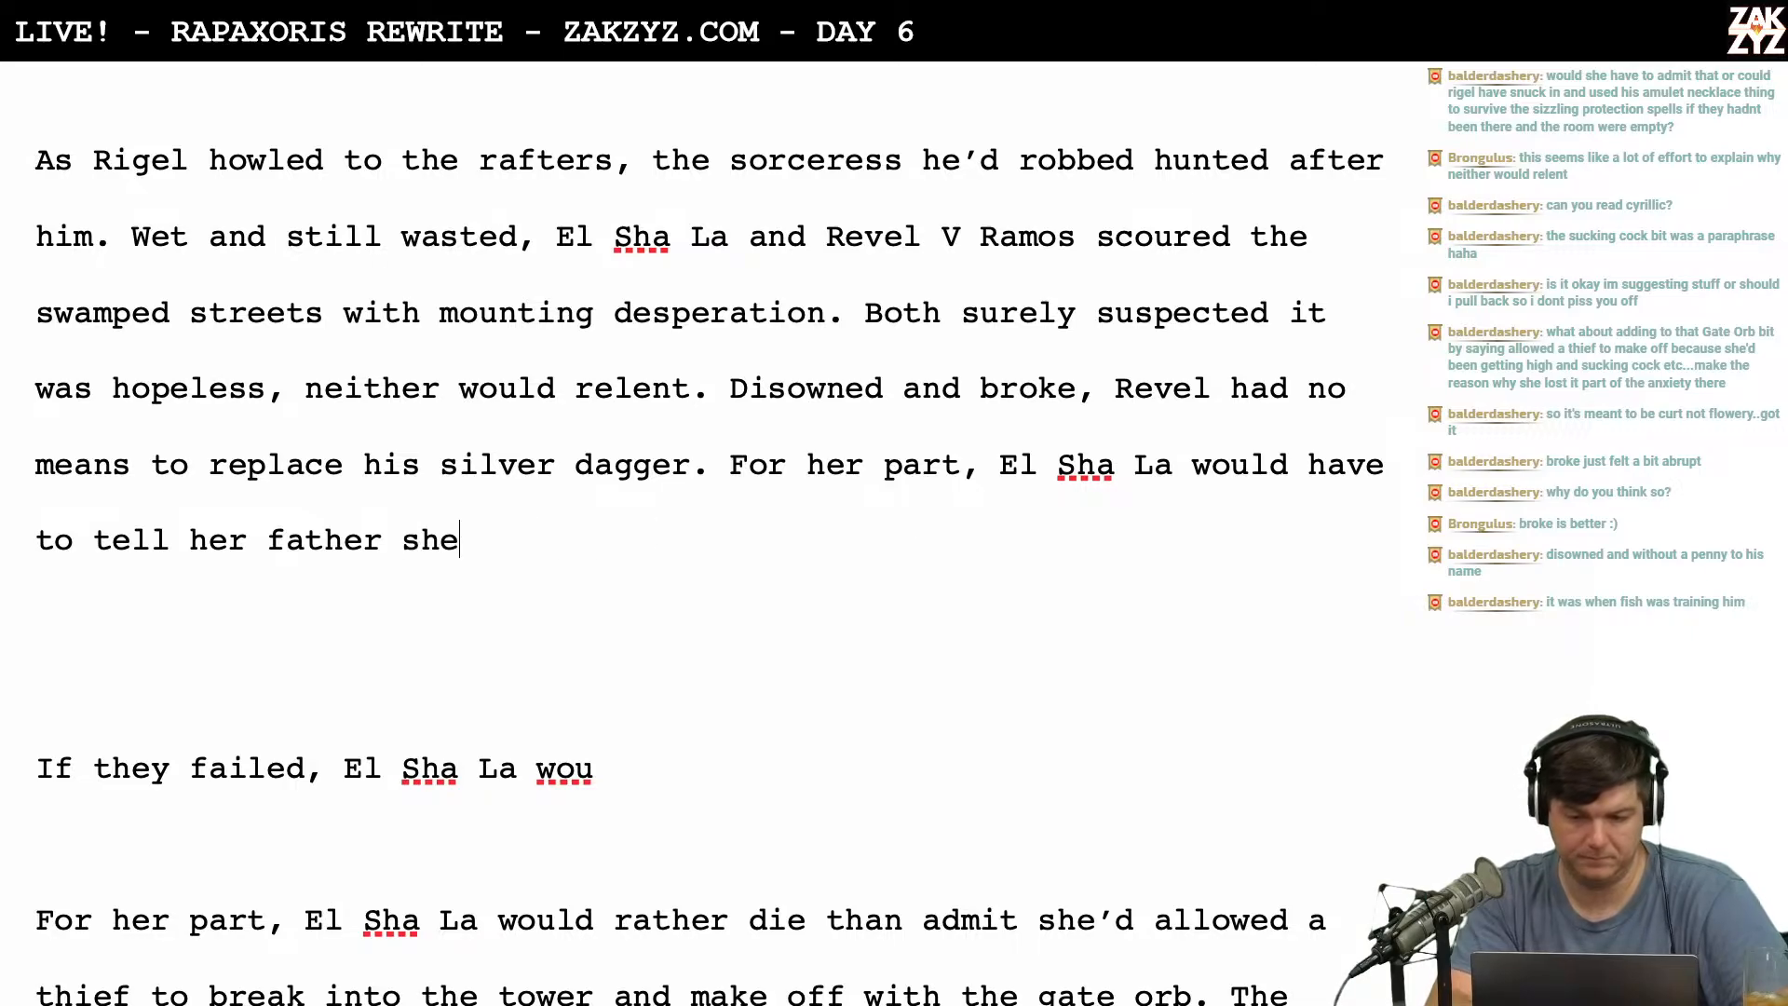
{"action": "type", "text": "'d allowed a theif"}
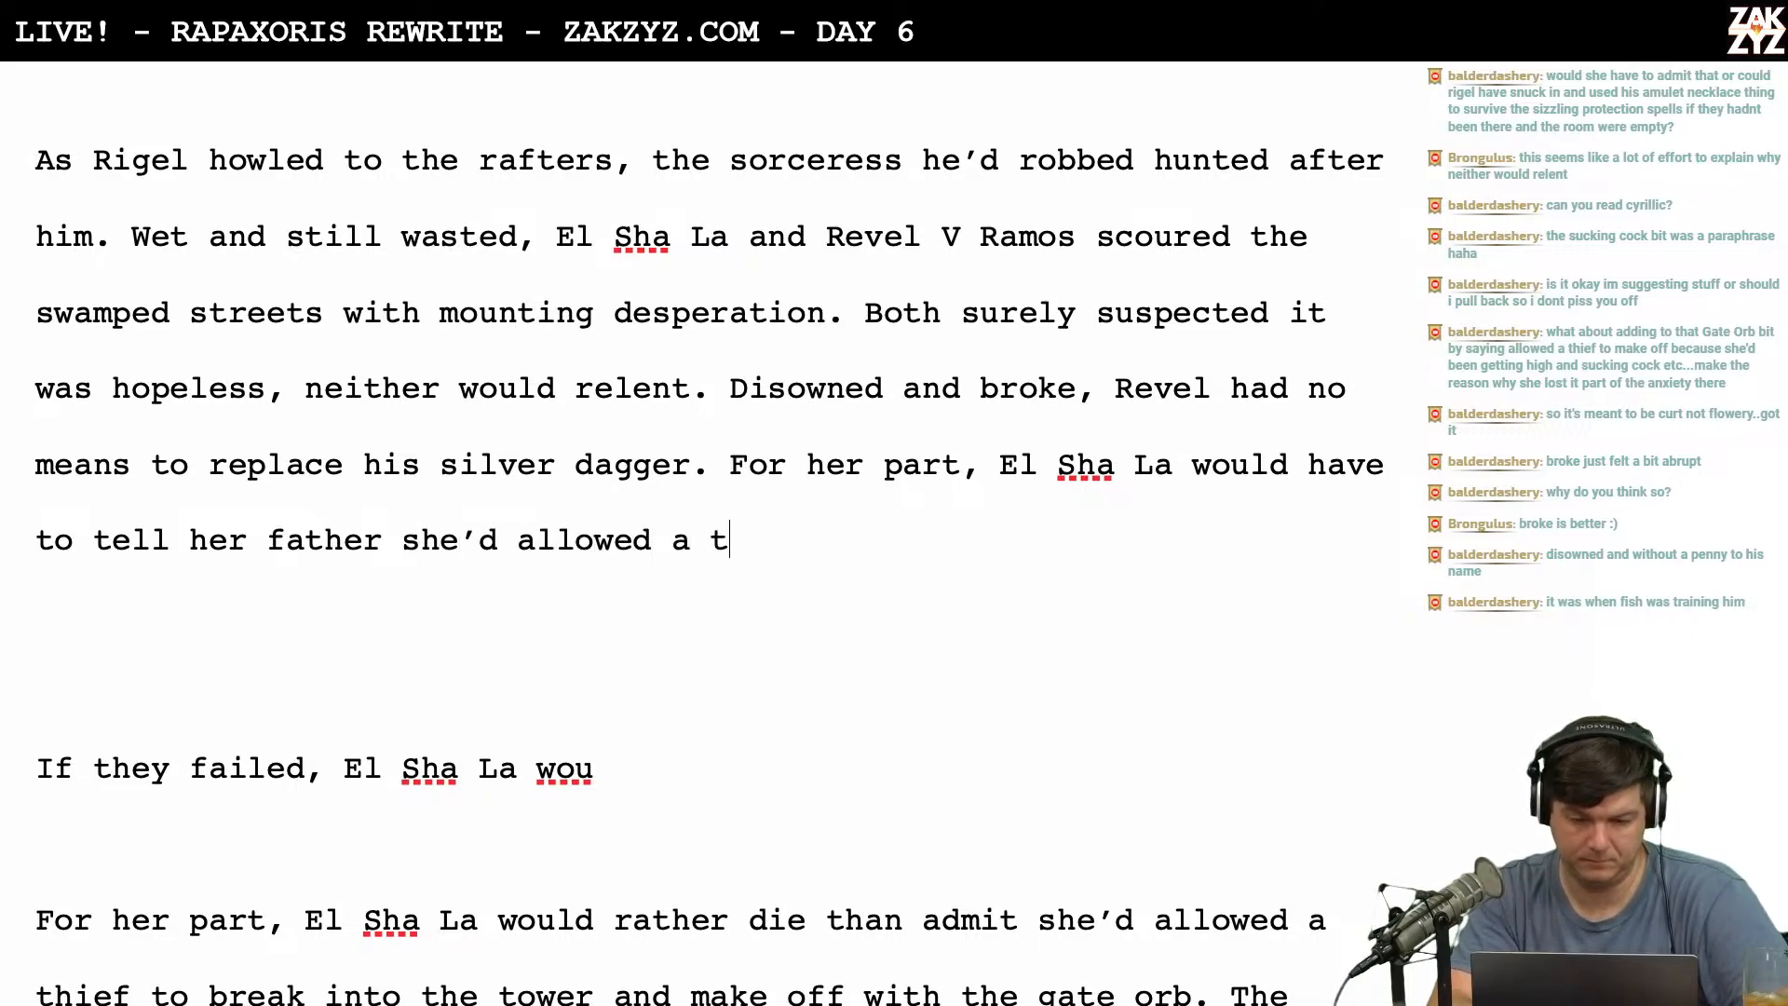
{"action": "key", "text": "BackSpace"}
{"action": "key", "text": "BackSpace"}
{"action": "key", "text": "BackSpace"}
{"action": "type", "text": "ief to break intot h"}
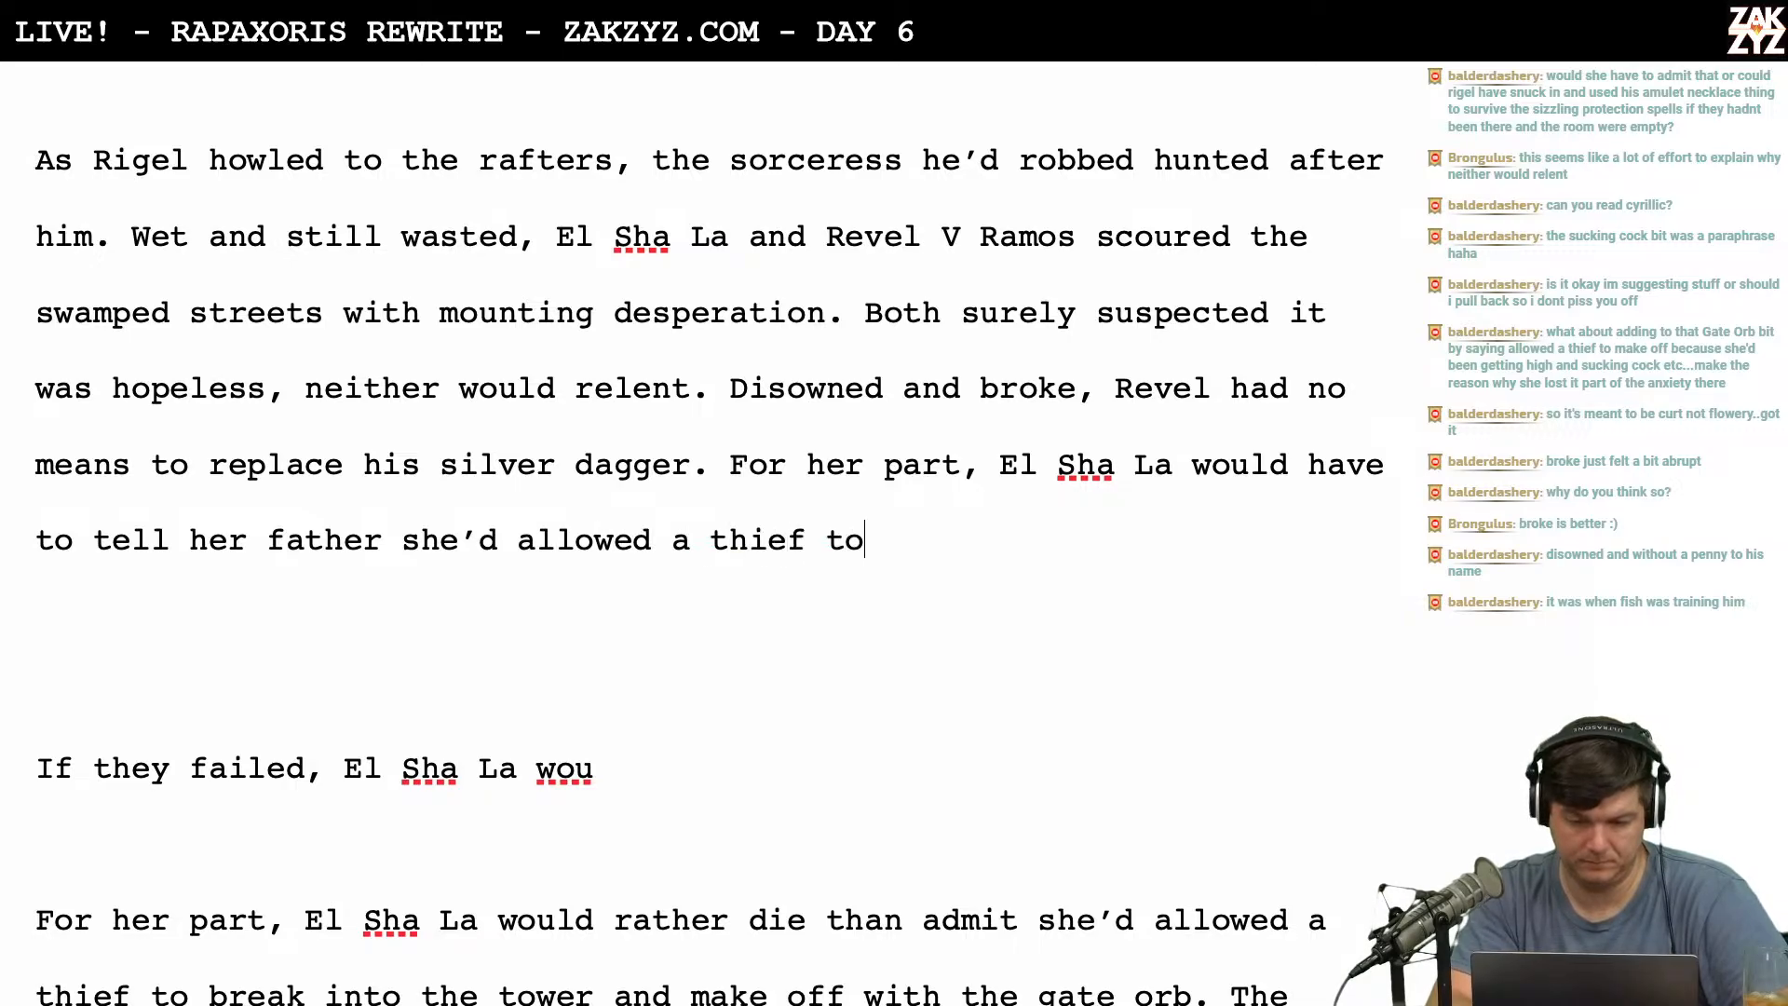
{"action": "key", "text": "BackSpace"}
{"action": "key", "text": "BackSpace"}
{"action": "key", "text": "BackSpace"}
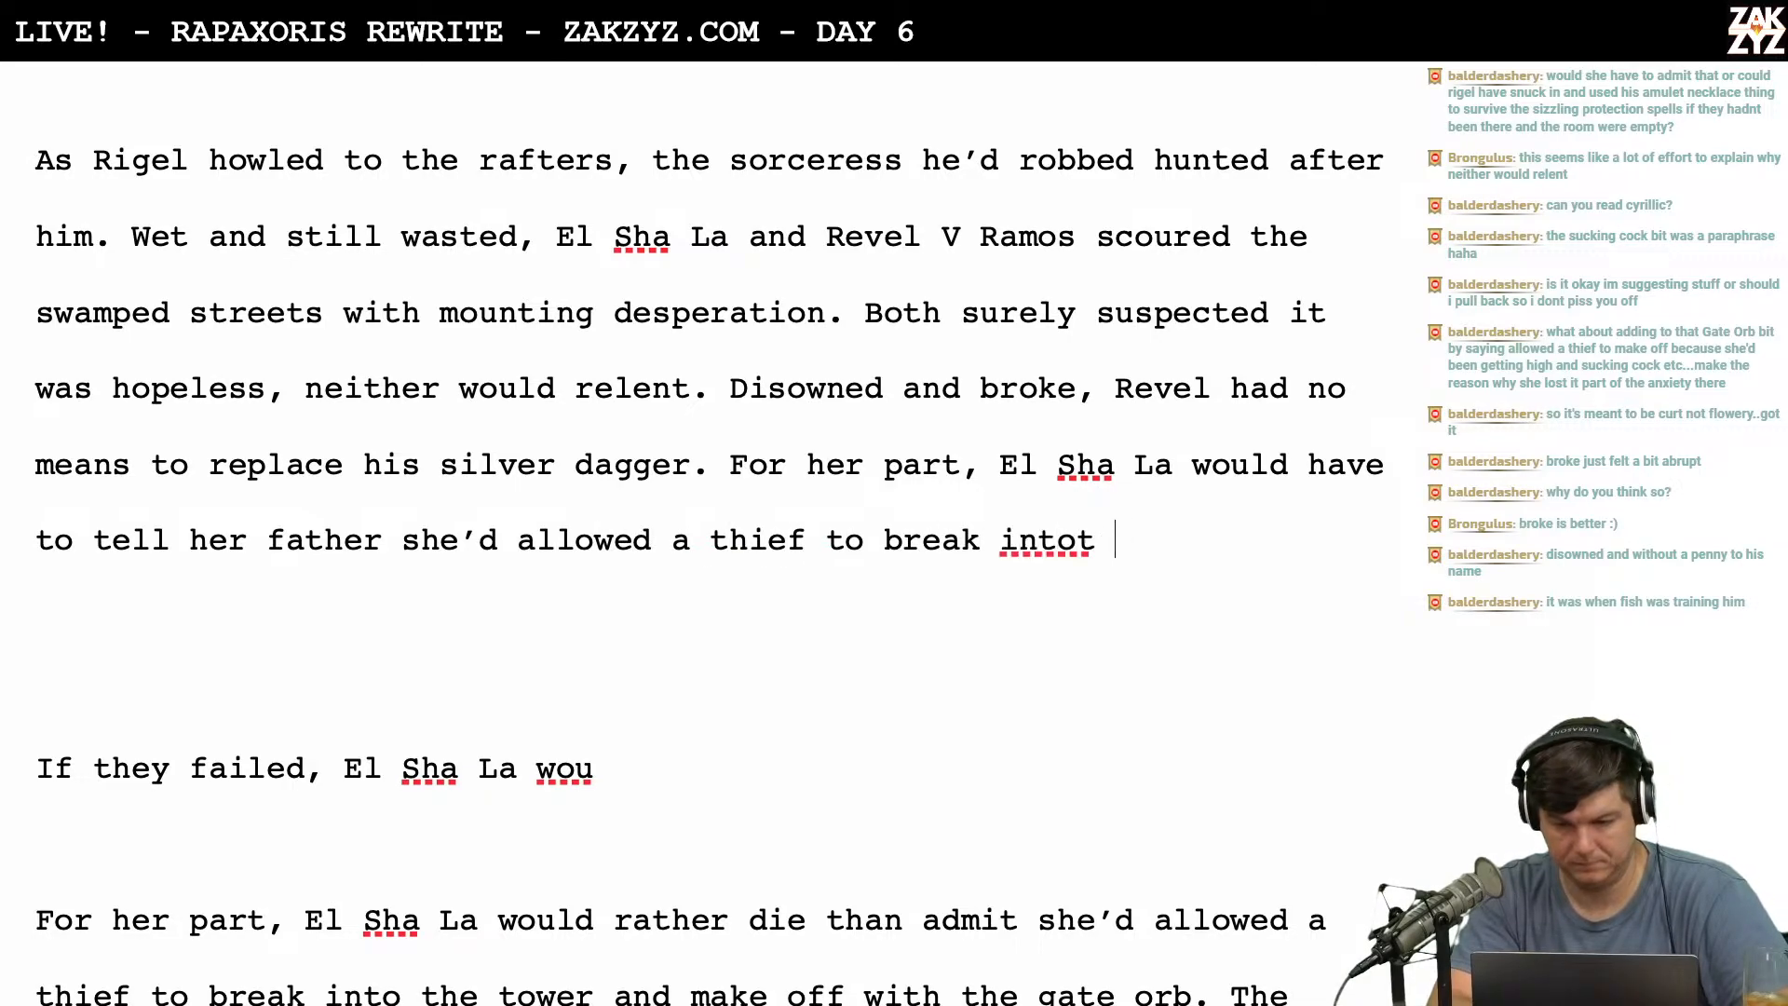
{"action": "type", "text": "the tower and ma"}
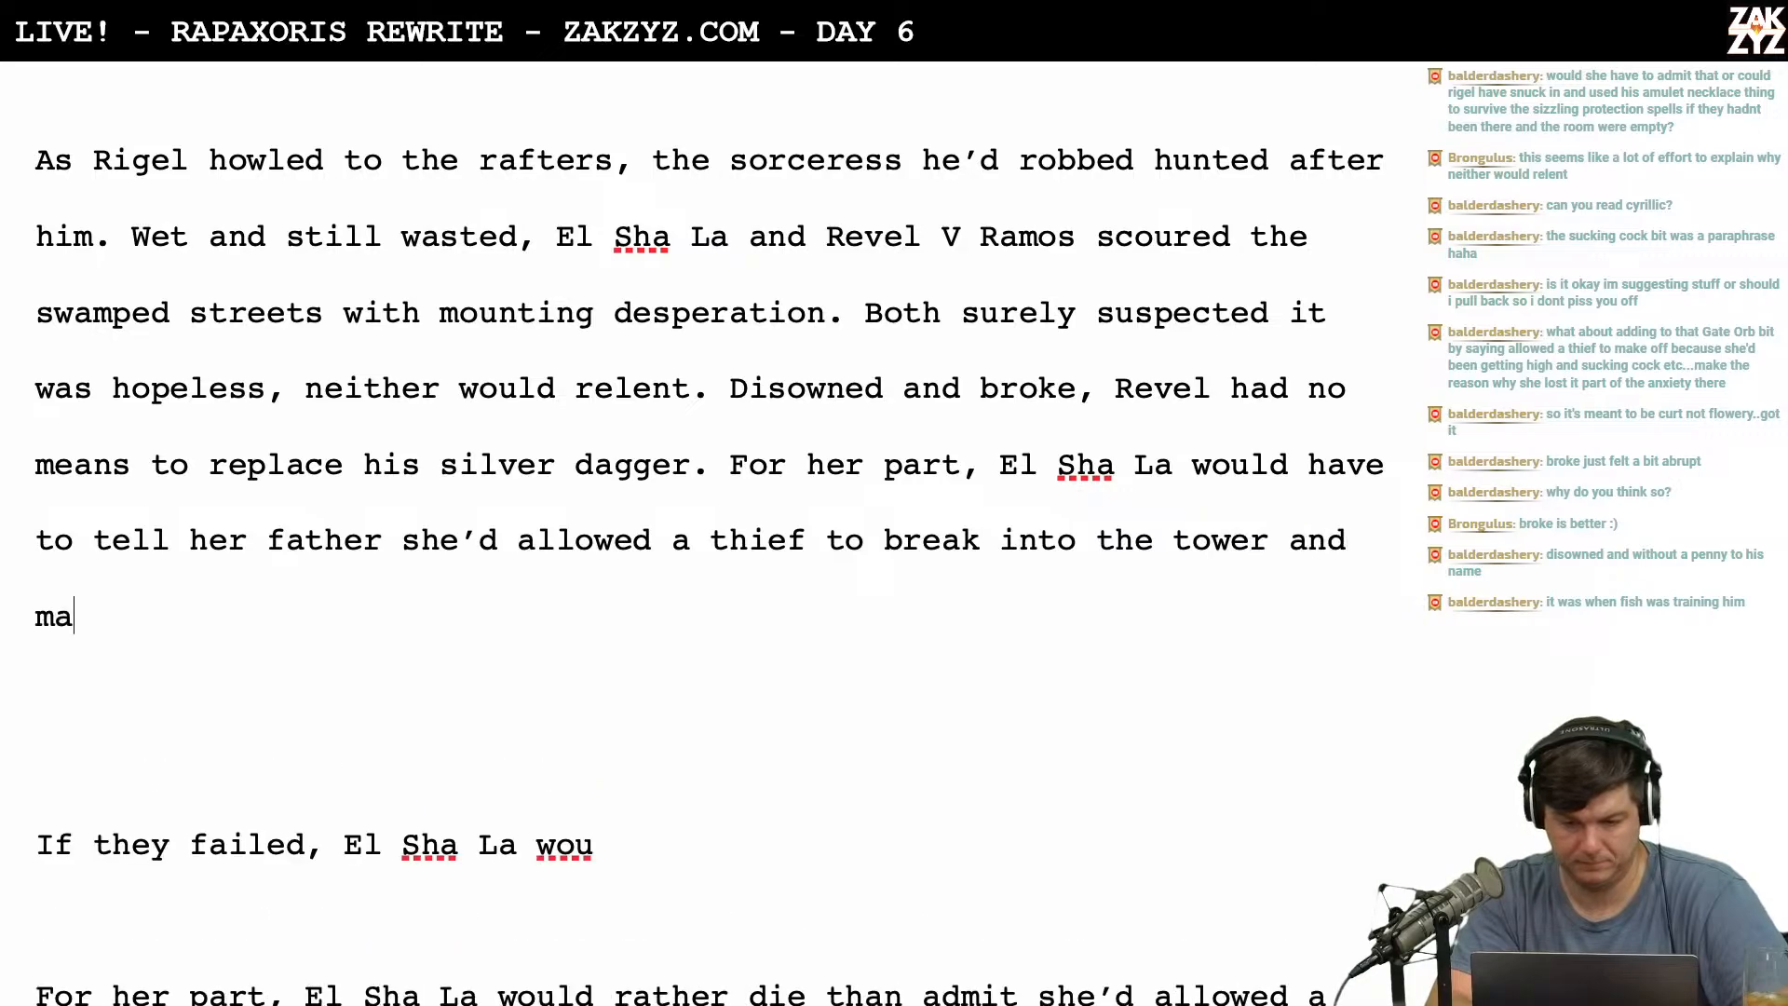
Finish the sentence about the thief with "make off with the Gate Orb.".
{"action": "type", "text": "ek"}
{"action": "key", "text": "BackSpace"}
{"action": "key", "text": "BackSpace"}
{"action": "key", "text": "BackSpace"}
{"action": "type", "text": "ke off "}
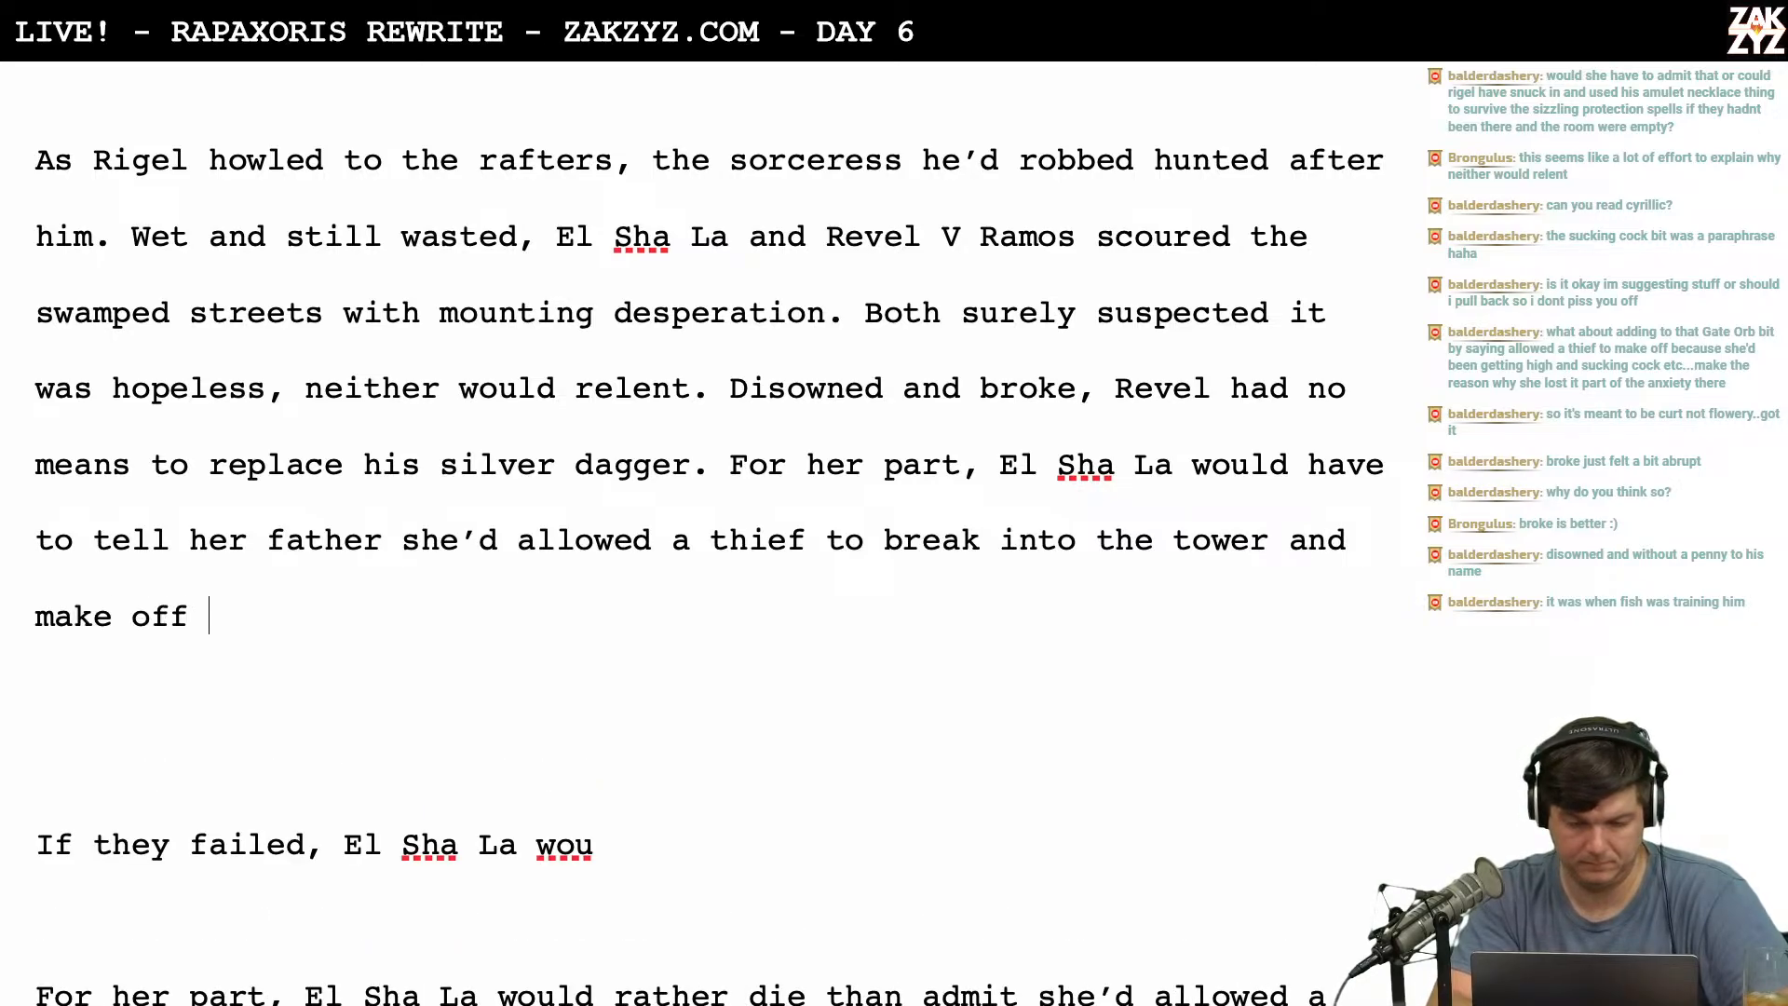
{"action": "type", "text": "with the Gate o"}
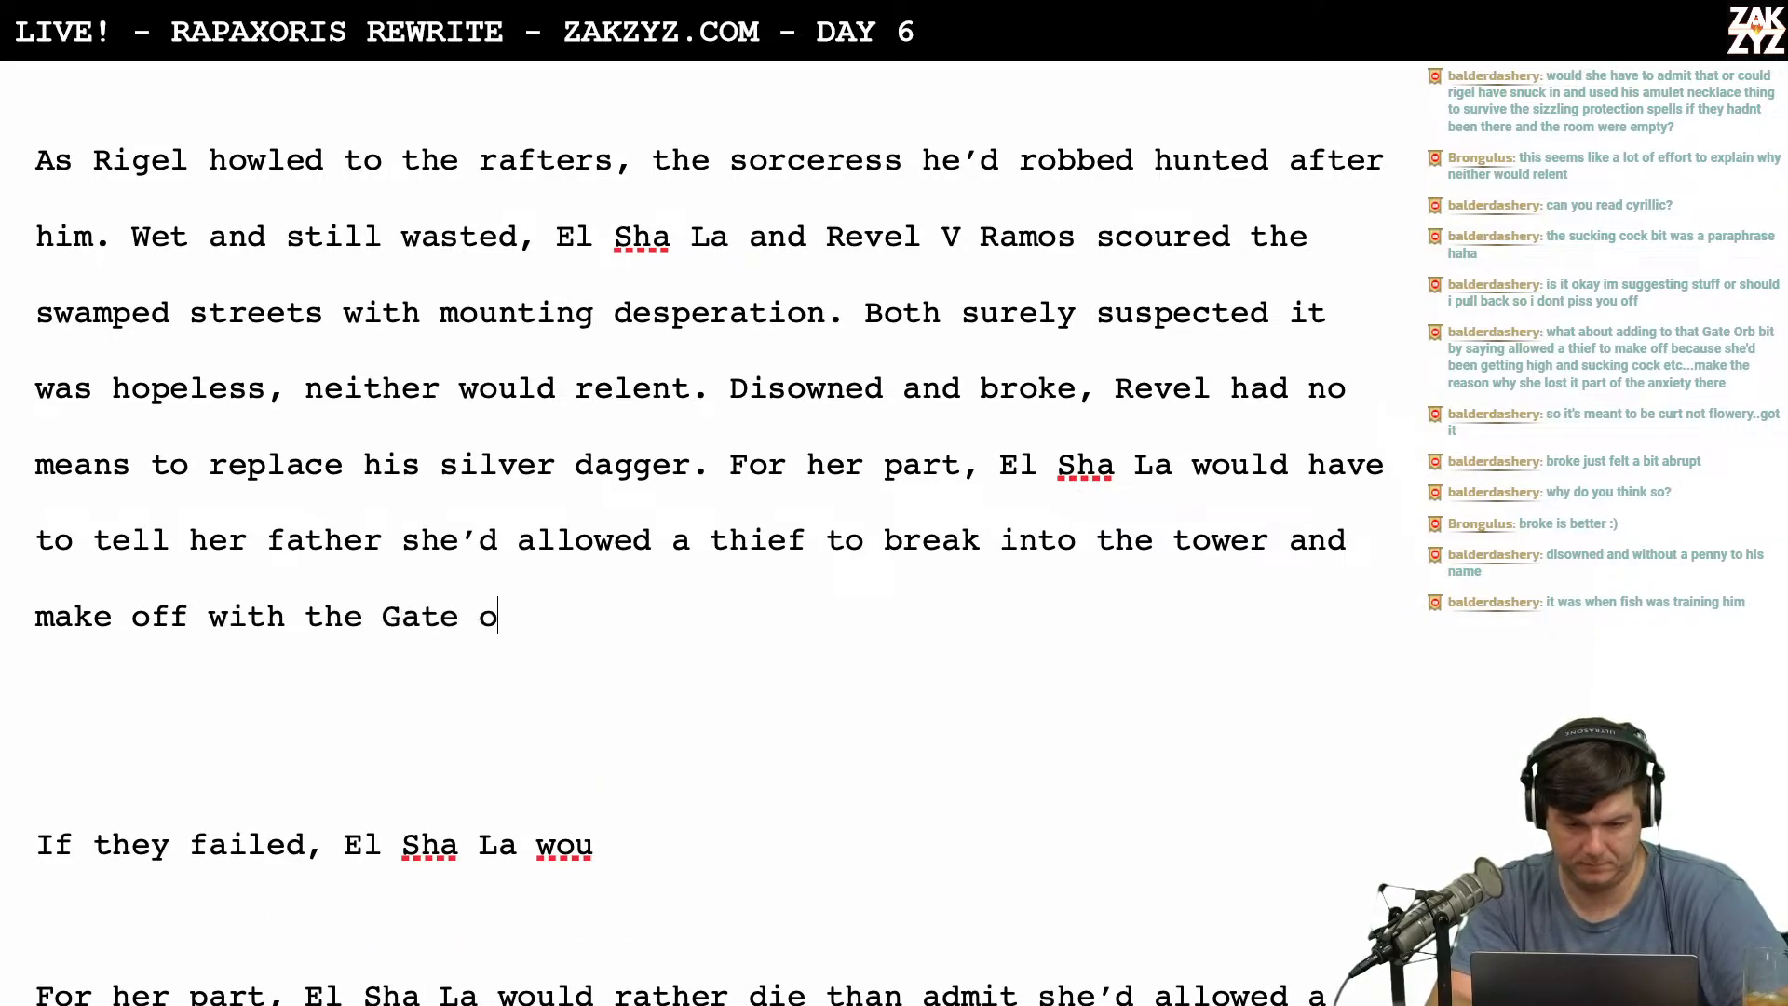
{"action": "type", "text": "r"}
{"action": "key", "text": "BackSpace"}
{"action": "key", "text": "BackSpace"}
{"action": "type", "text": "Orb. "}
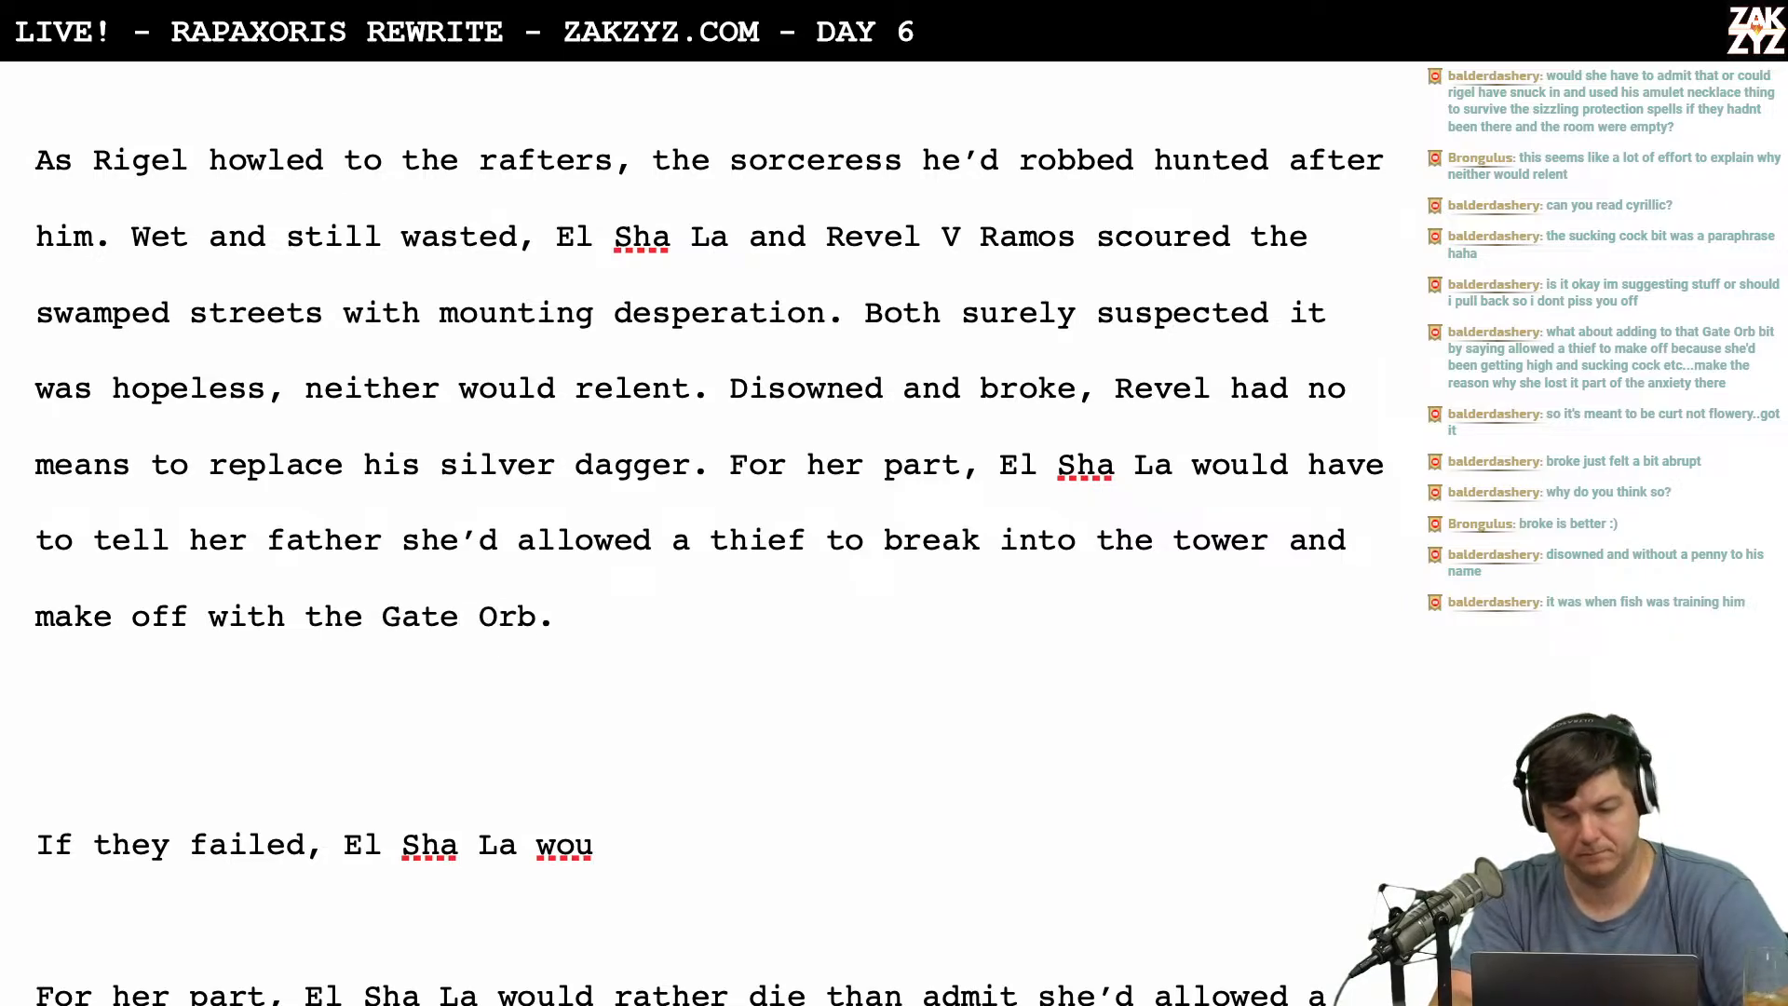
Begin a new sentence after "Gate Orb." with "The thought of explaining exactly why she'd been".
{"action": "type", "text": "The thought"}
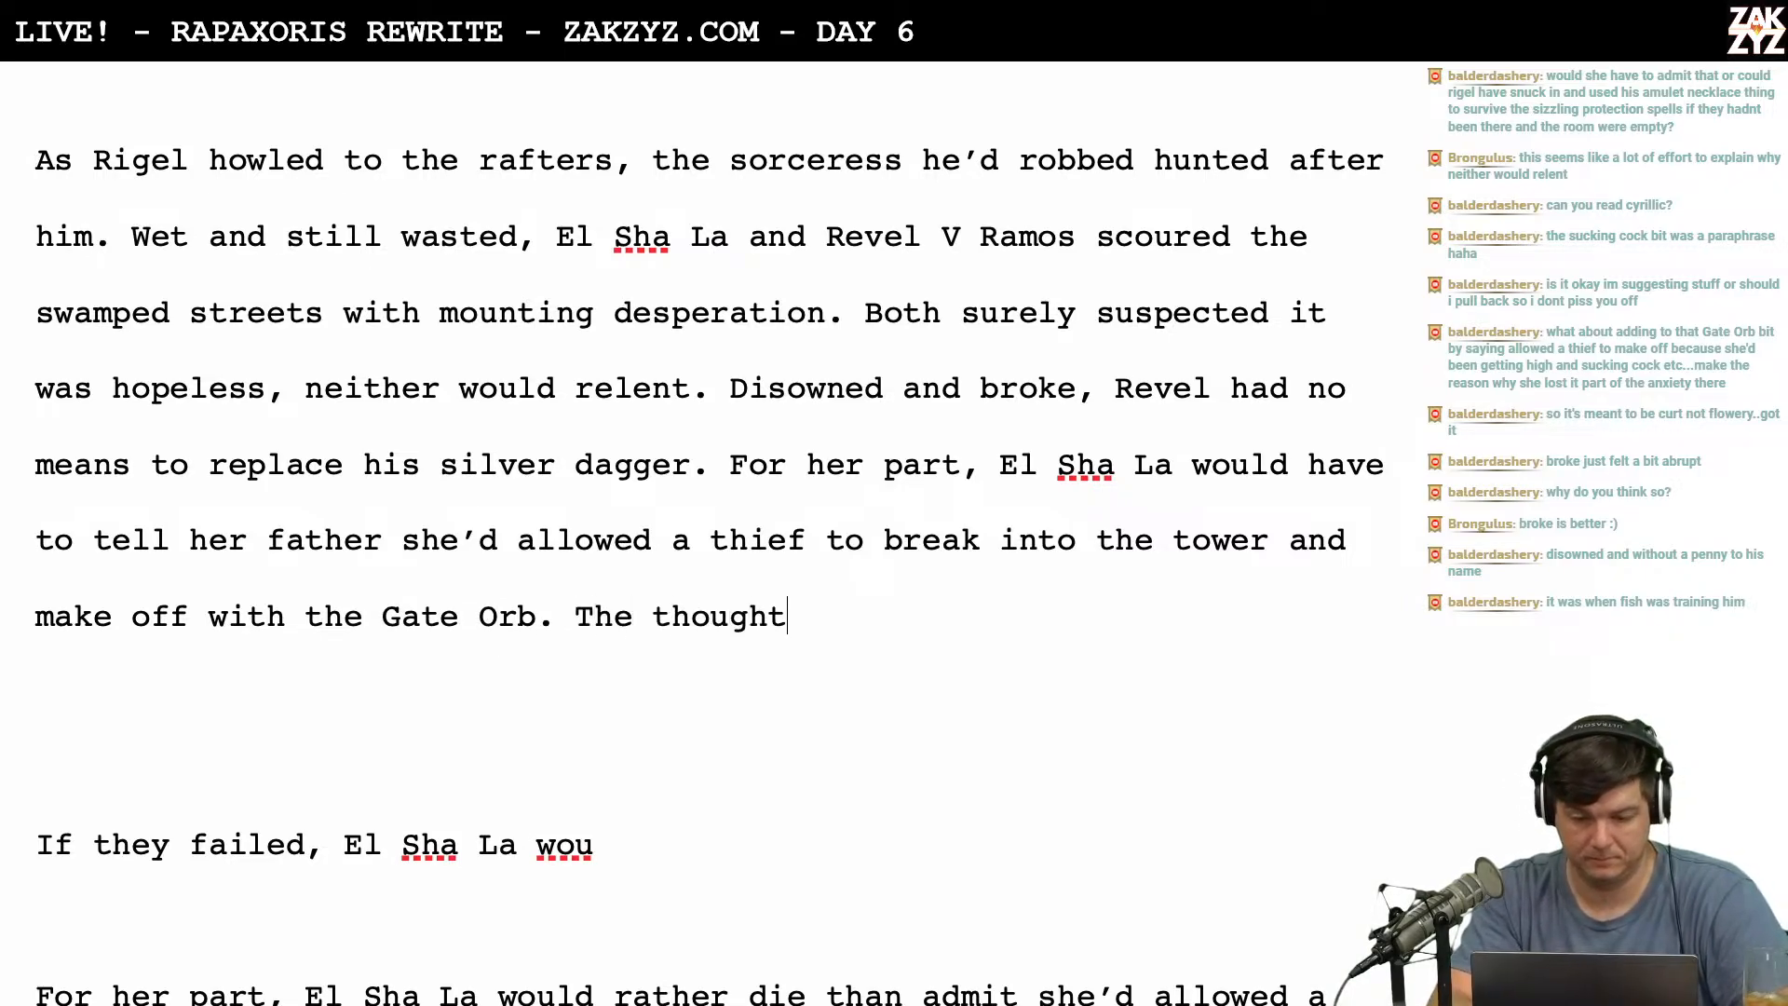
{"action": "type", "text": " of explainign"}
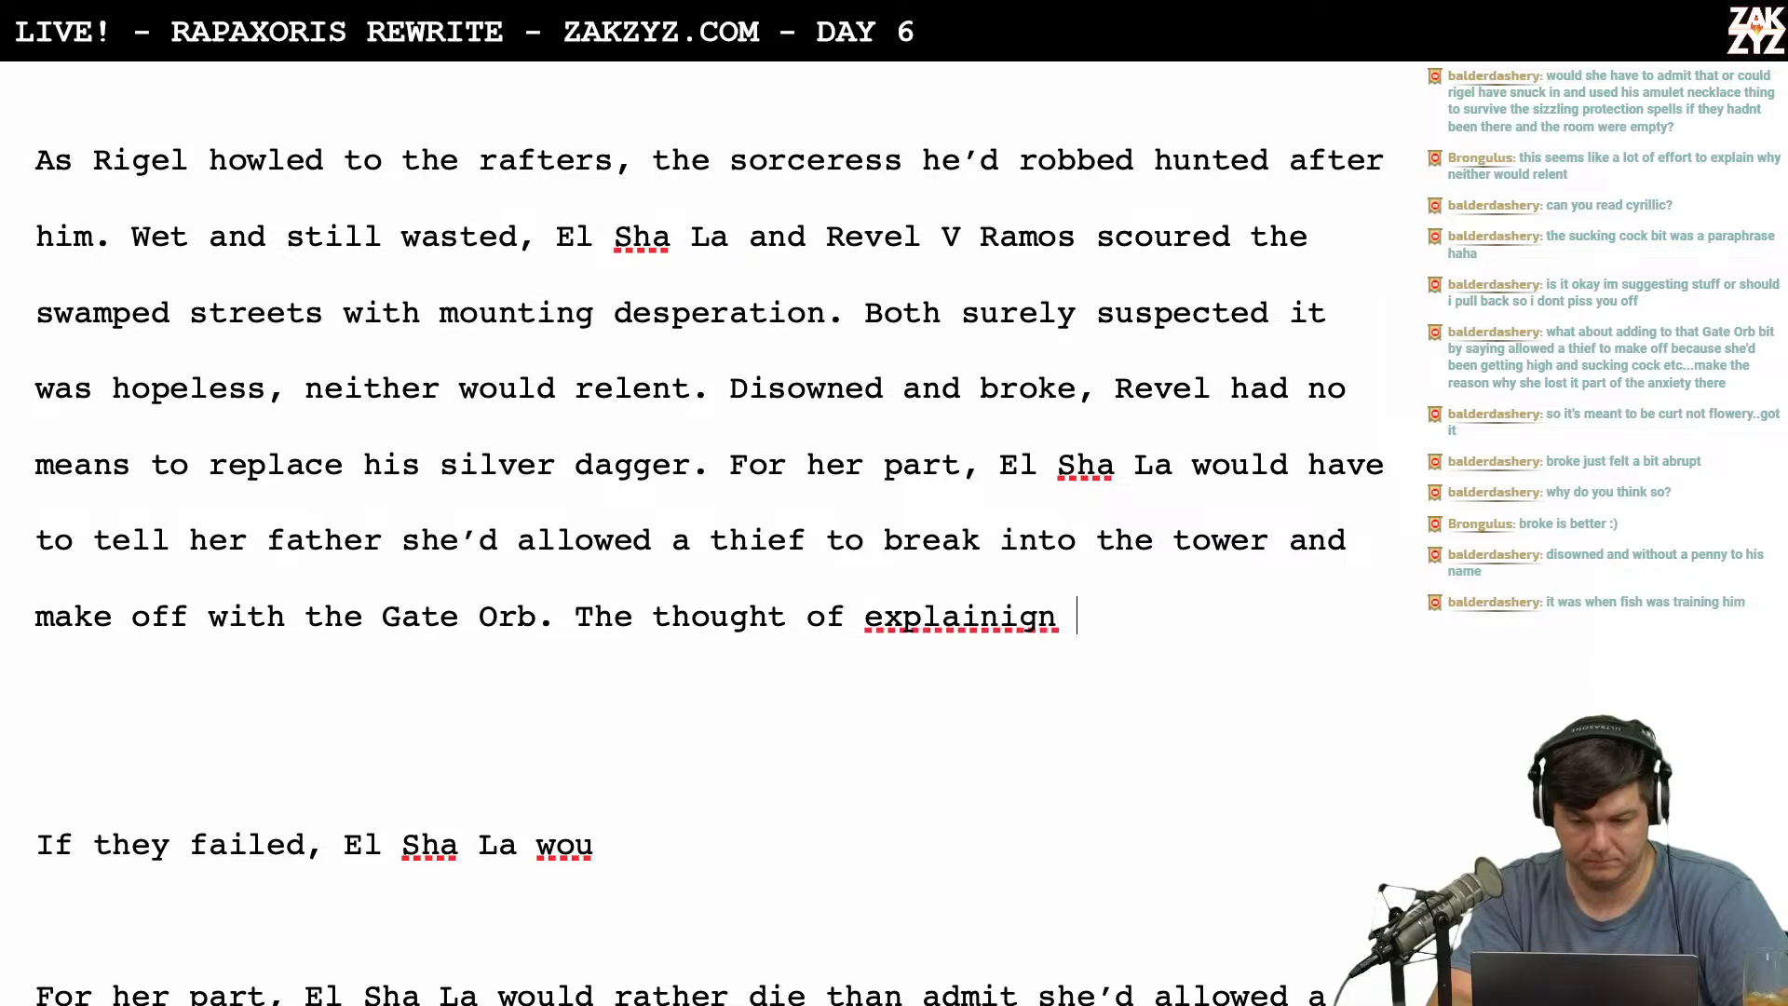
{"action": "key", "text": "BackSpace"}
{"action": "key", "text": "BackSpace"}
{"action": "type", "text": "ng exac"}
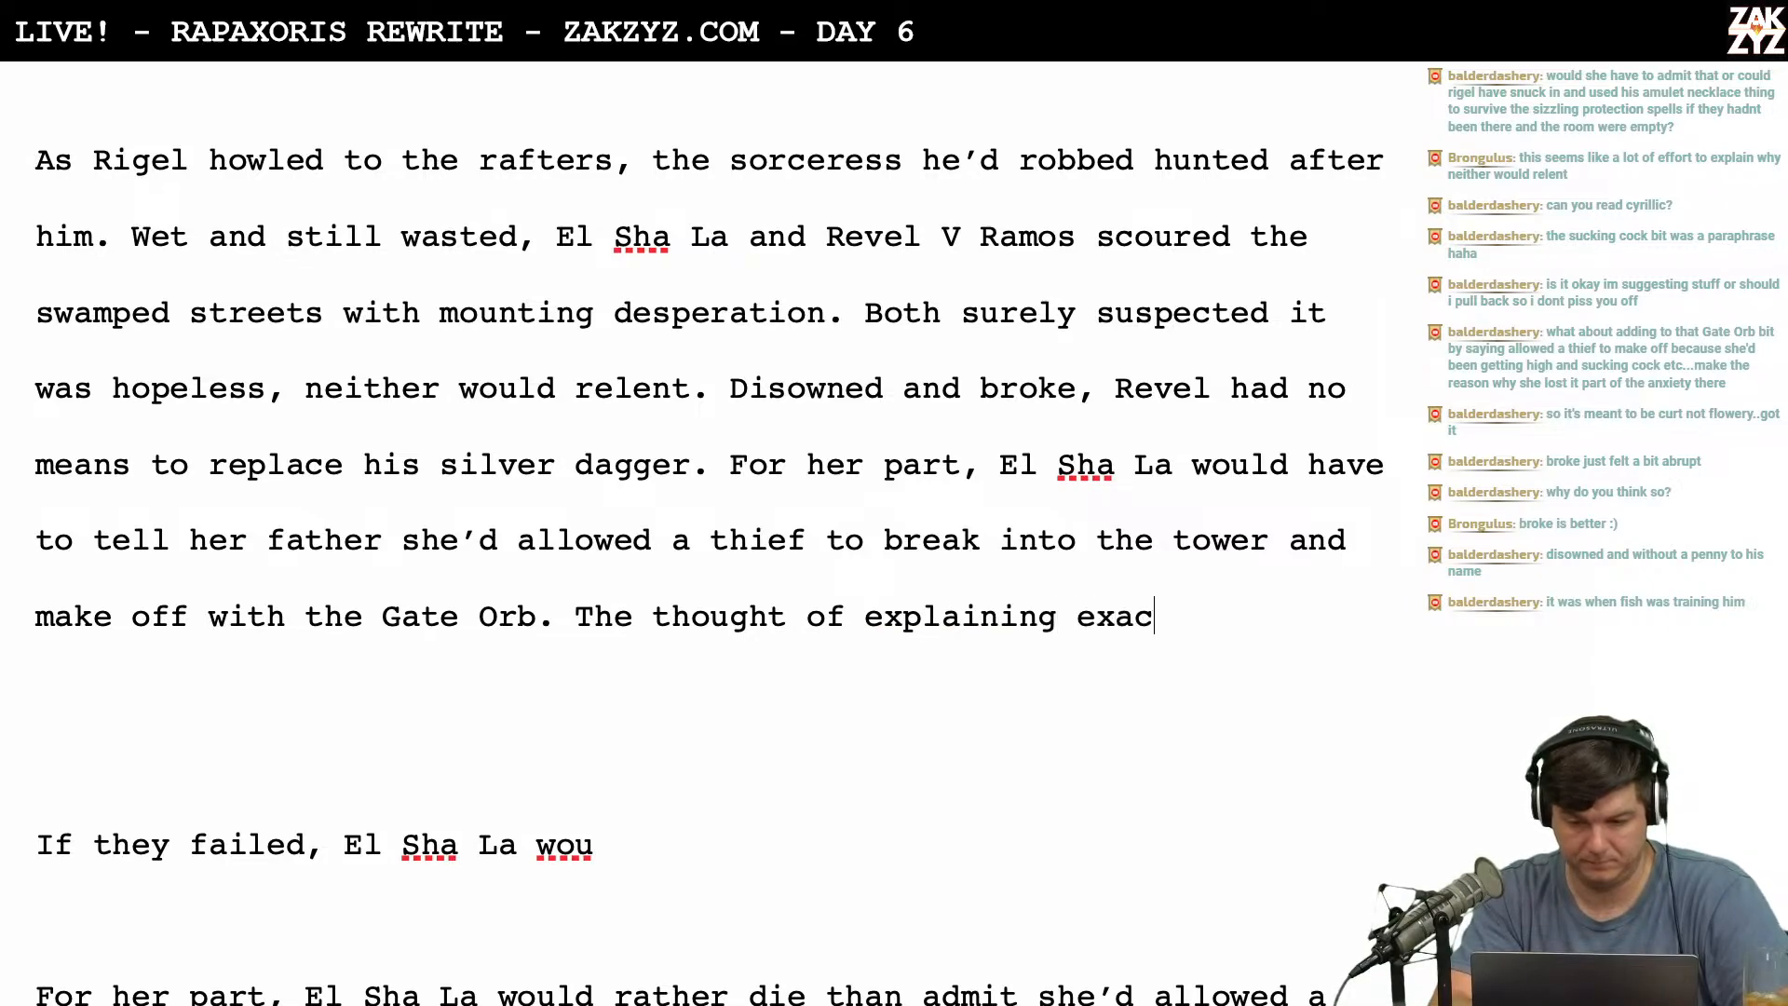
{"action": "type", "text": "tly why she'd be"}
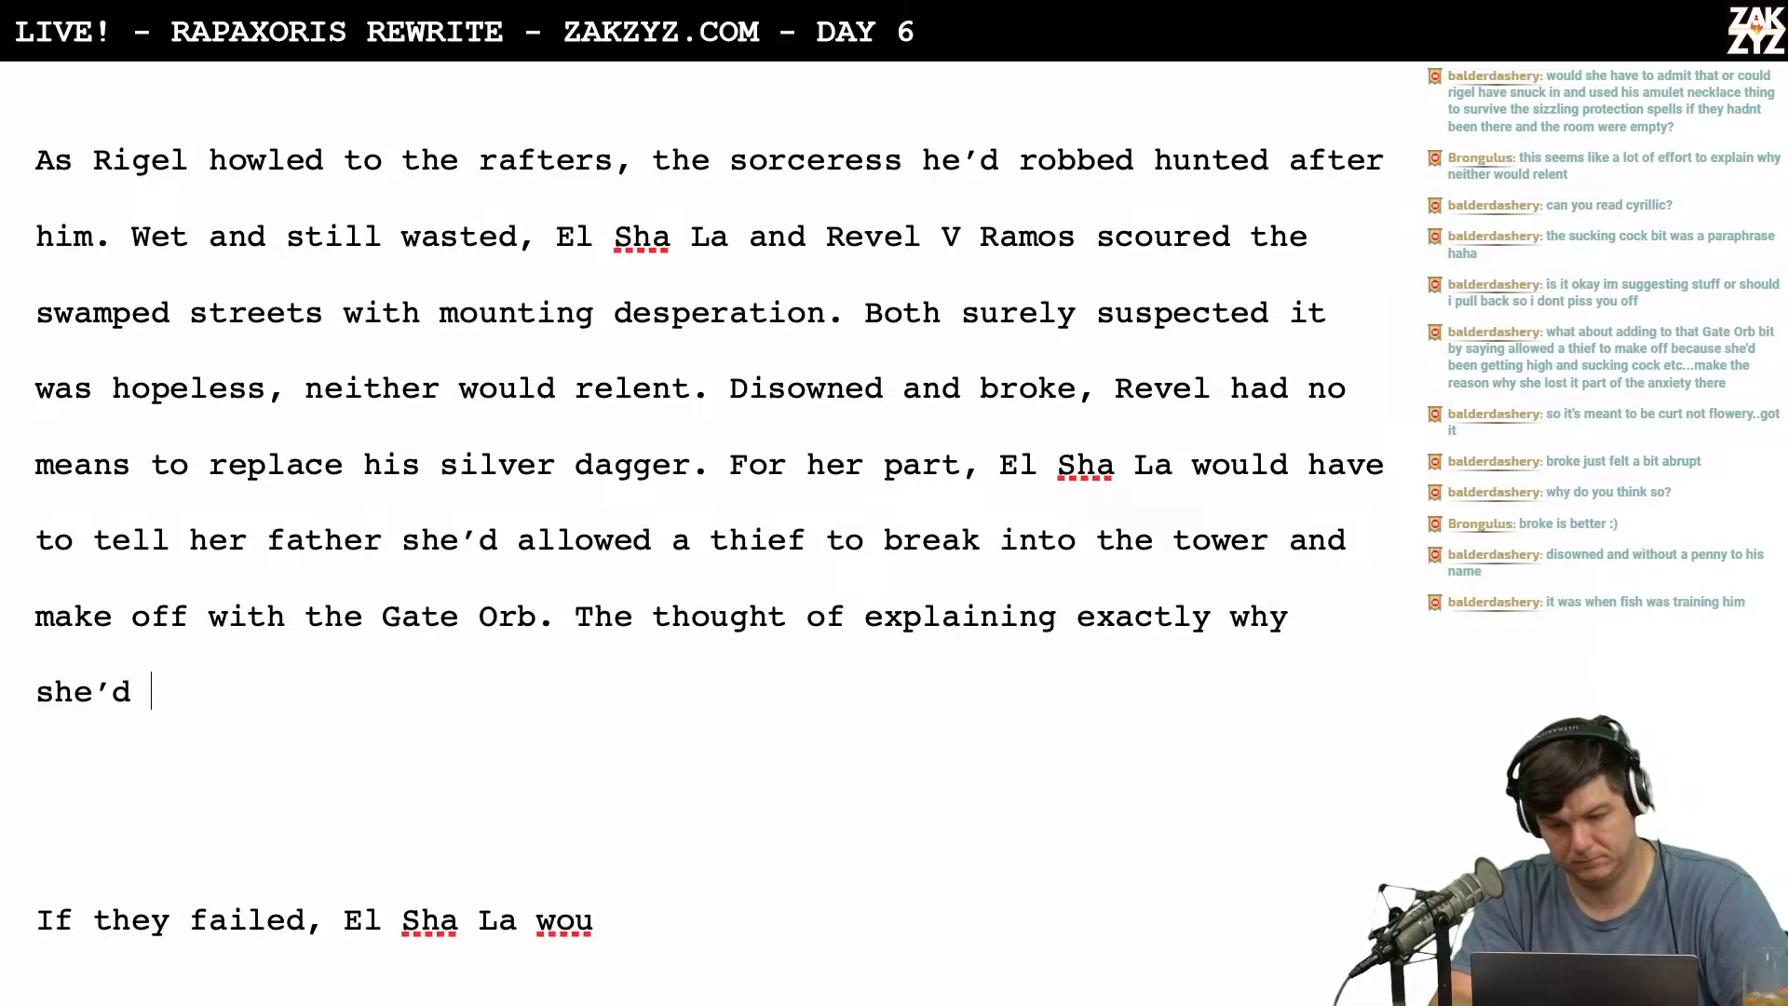
{"action": "type", "text": "en in"}
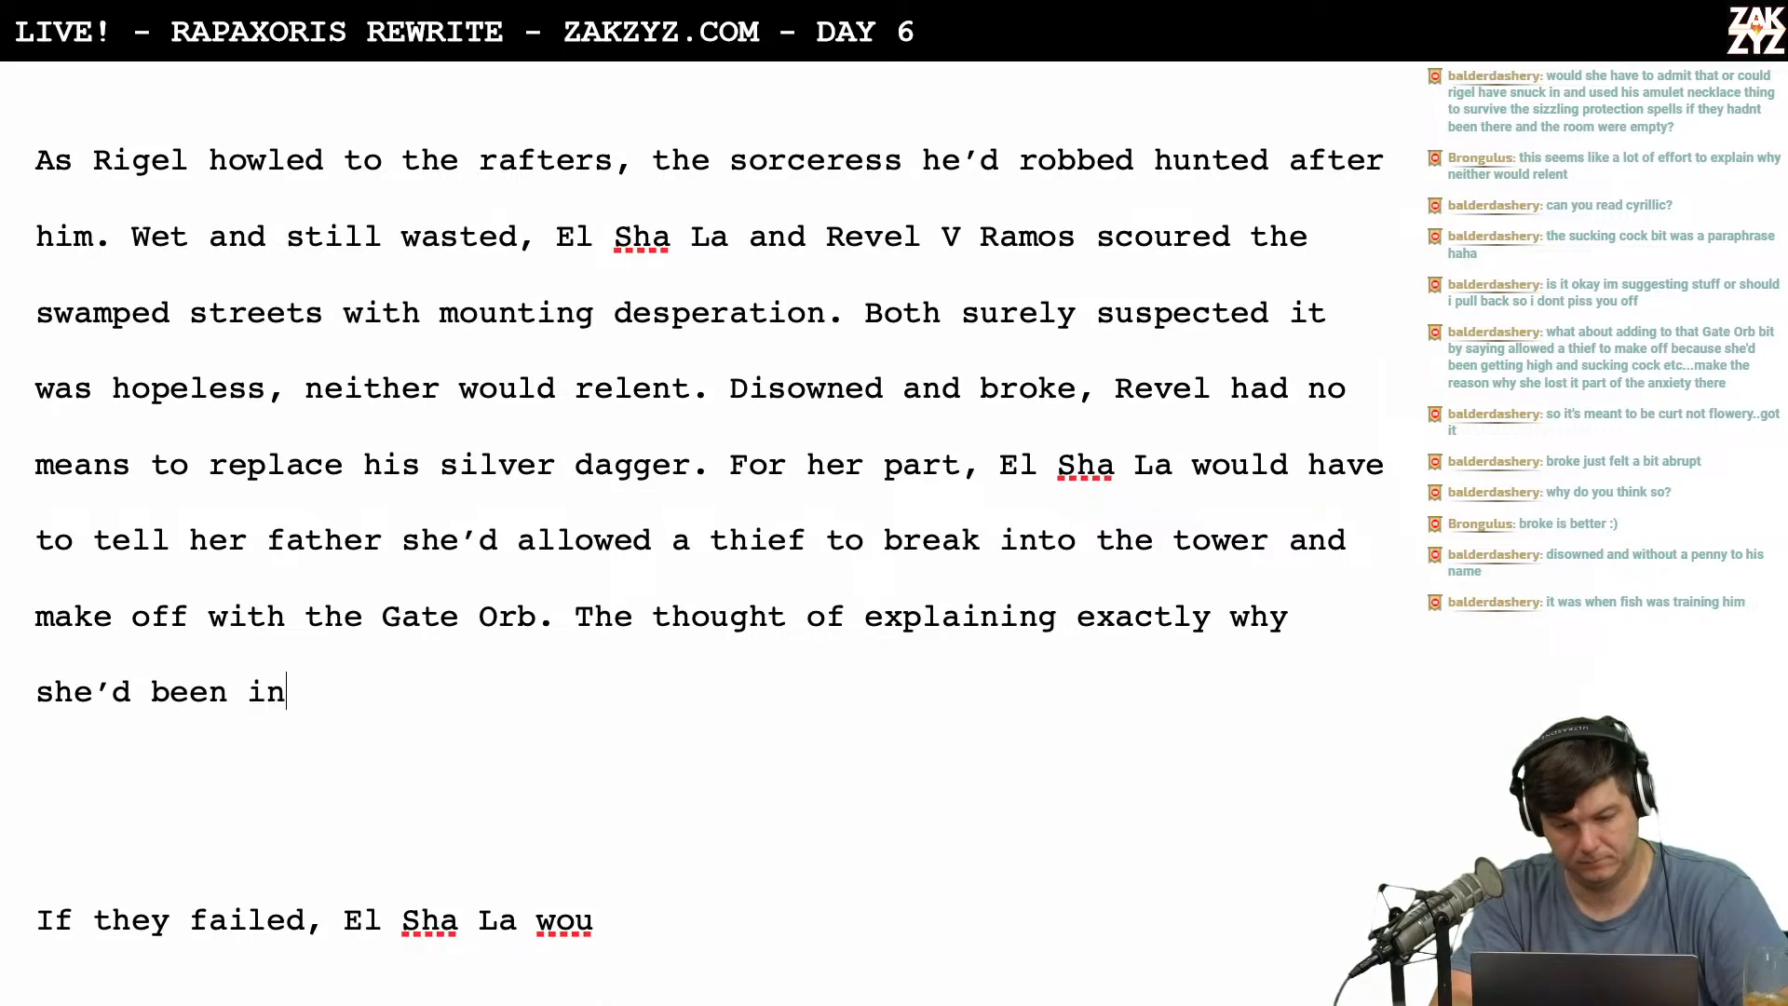
{"action": "key", "text": "BackSpace"}
{"action": "key", "text": "BackSpace"}
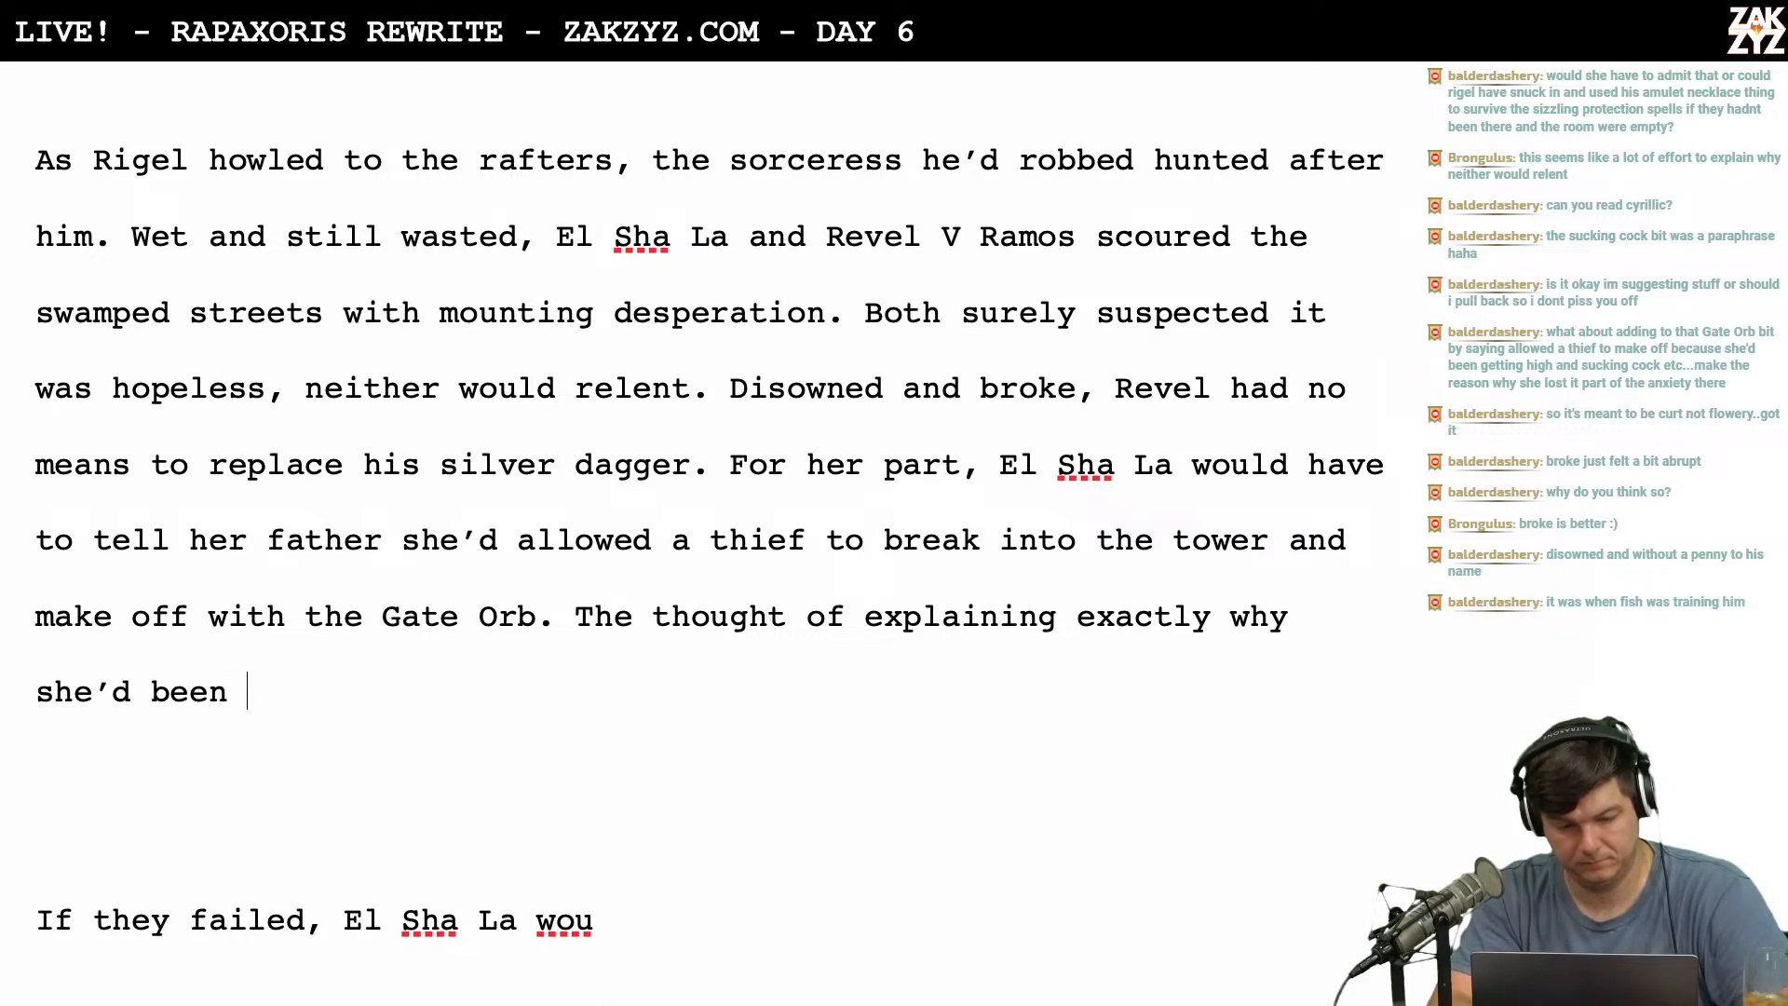
Replace "she'd been" at the end of the new sentence with "she was in Arath's bedchamber to begin with".
{"action": "scroll", "coordinate": [689, 503], "scroll_direction": "down", "scroll_amount": 5}
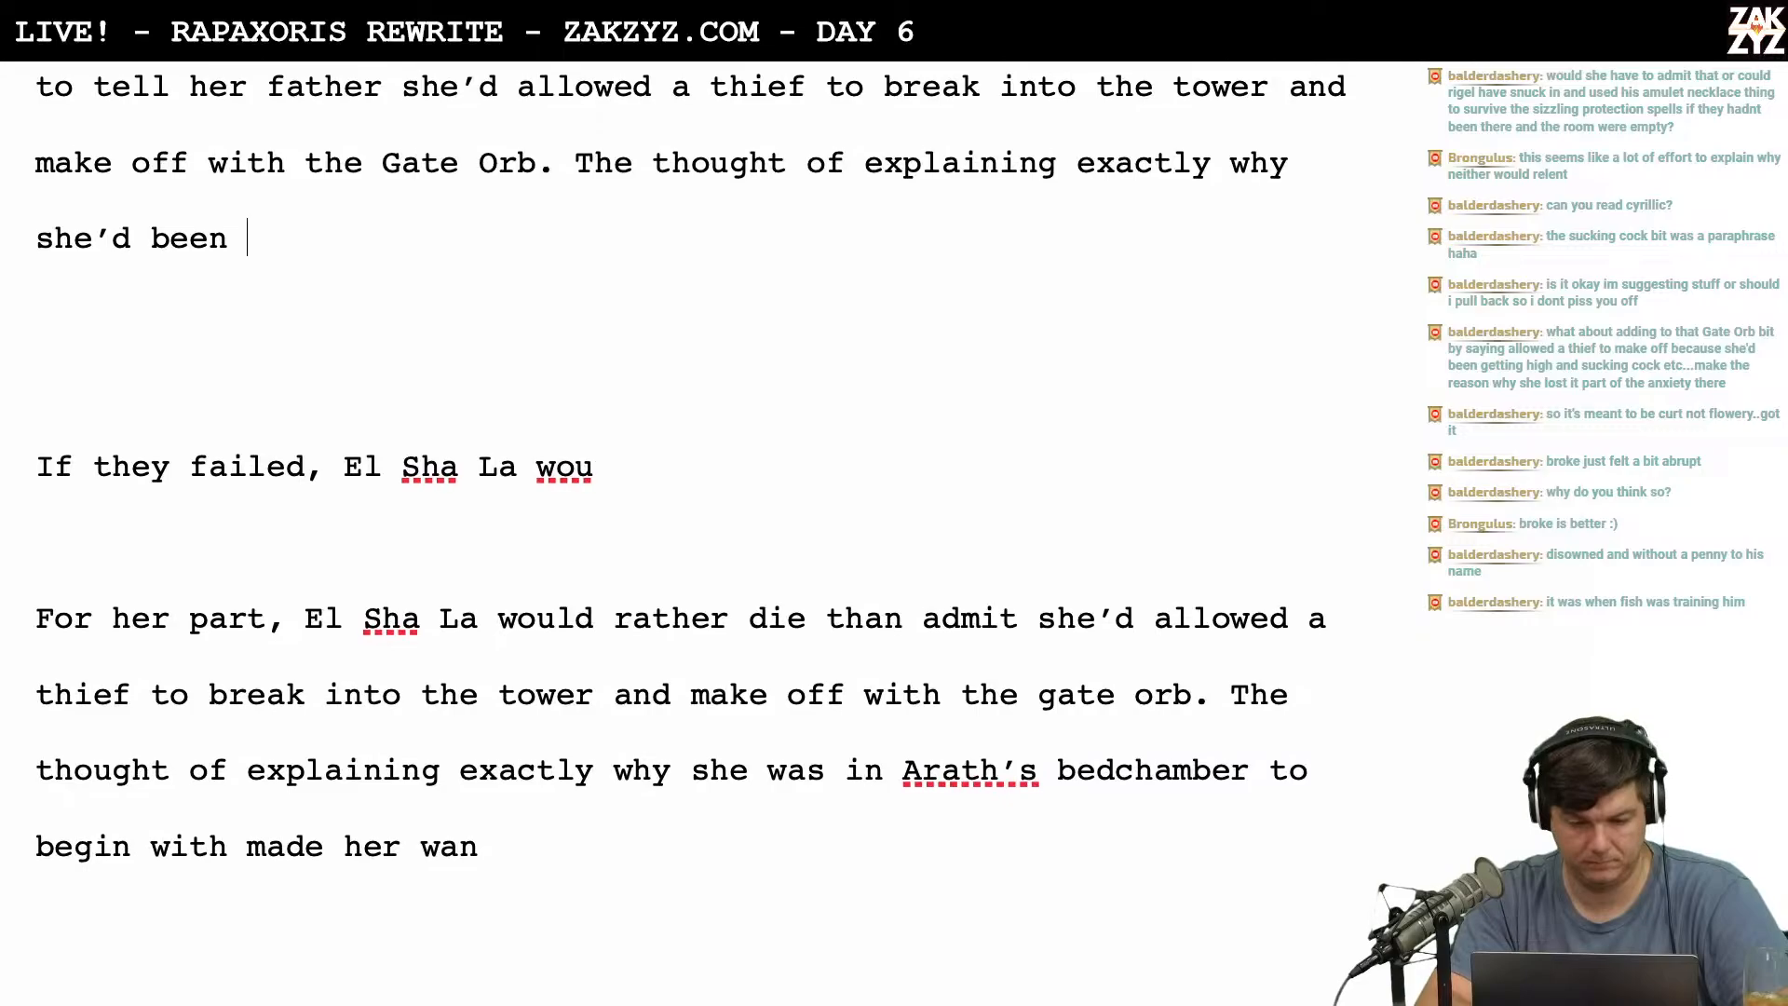
{"action": "key", "text": "BackSpace"}
{"action": "key", "text": "BackSpace"}
{"action": "key", "text": "BackSpace"}
{"action": "key", "text": "BackSpace"}
{"action": "key", "text": "BackSpace"}
{"action": "key", "text": "BackSpace"}
{"action": "key", "text": "BackSpace"}
{"action": "key", "text": "BackSpace"}
{"action": "key", "text": "BackSpace"}
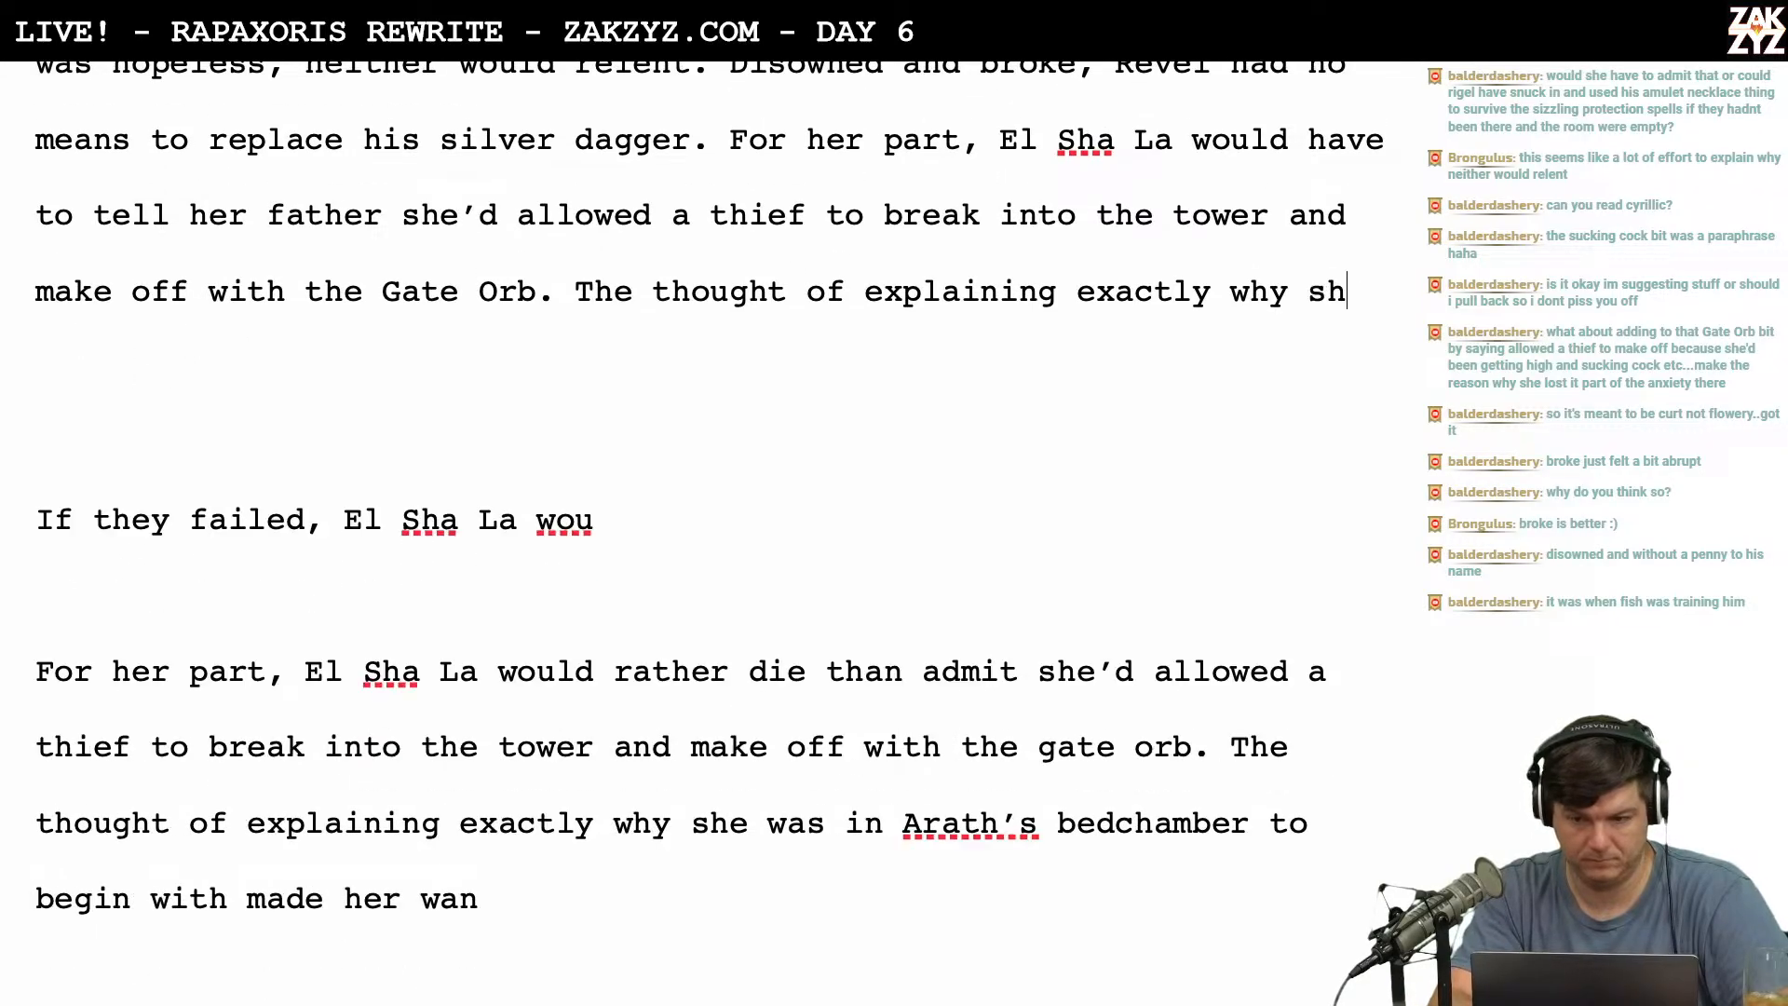
{"action": "key", "text": "BackSpace"}
{"action": "key", "text": "BackSpace"}
{"action": "type", "text": "she was i"}
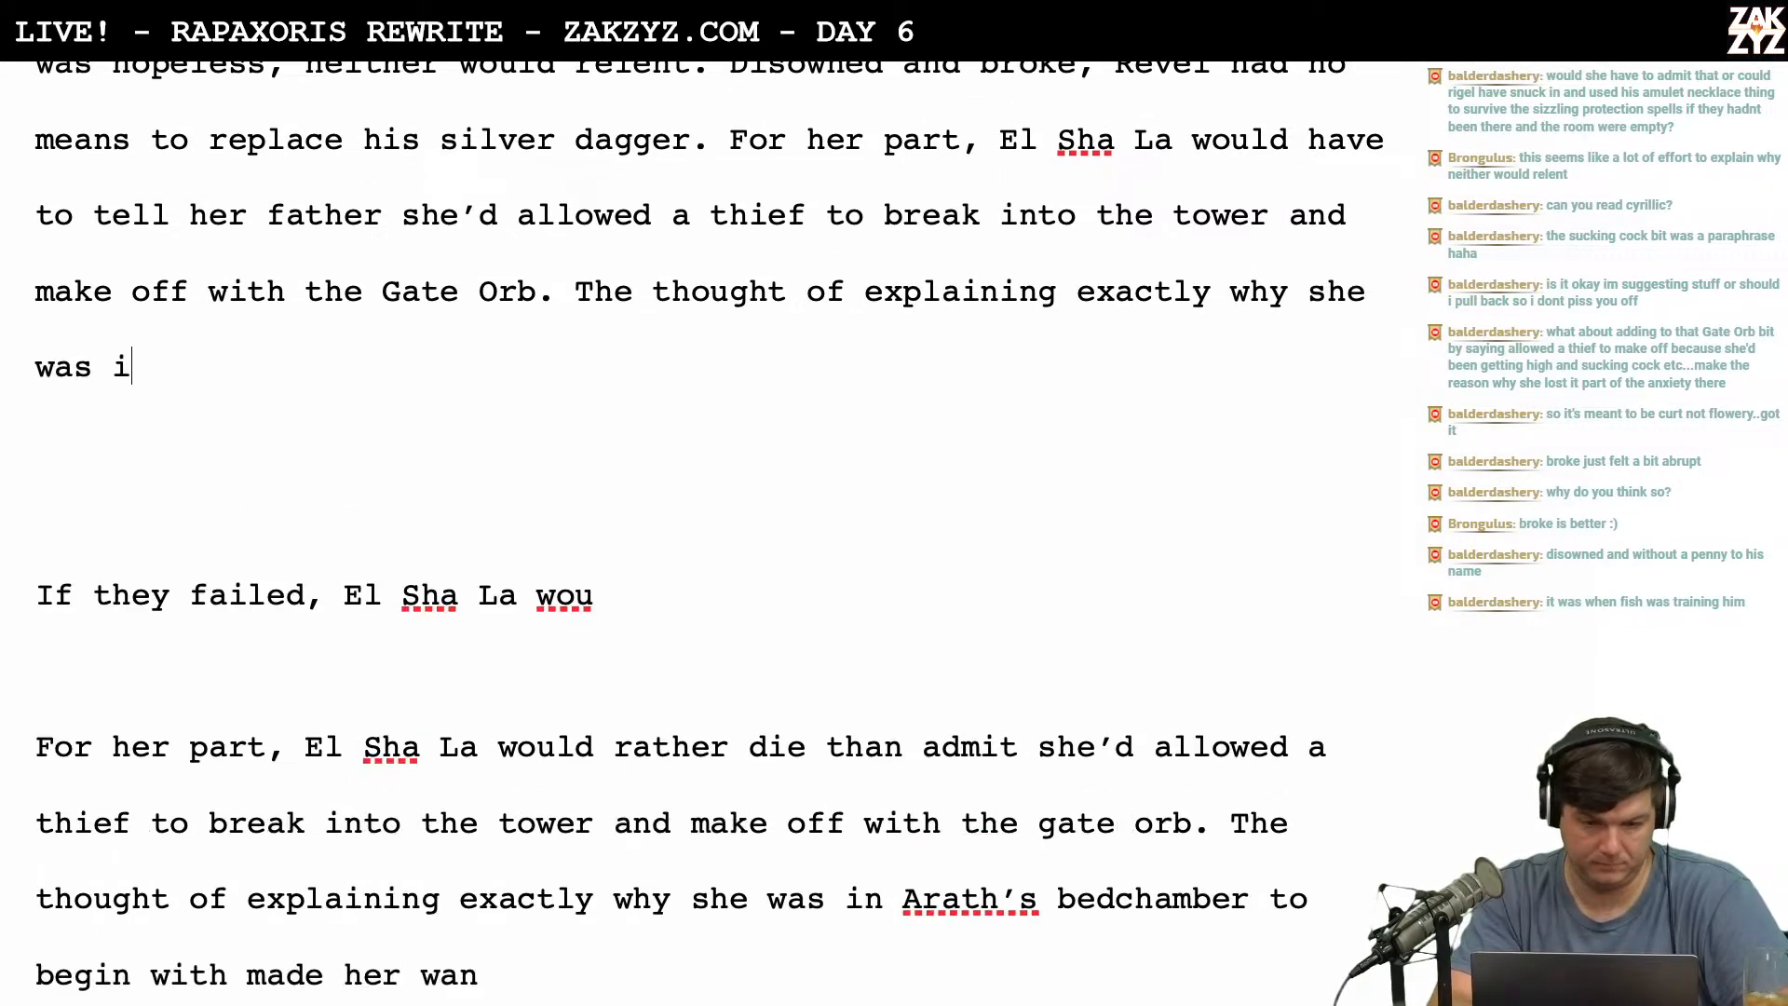
{"action": "type", "text": "n Arath's "}
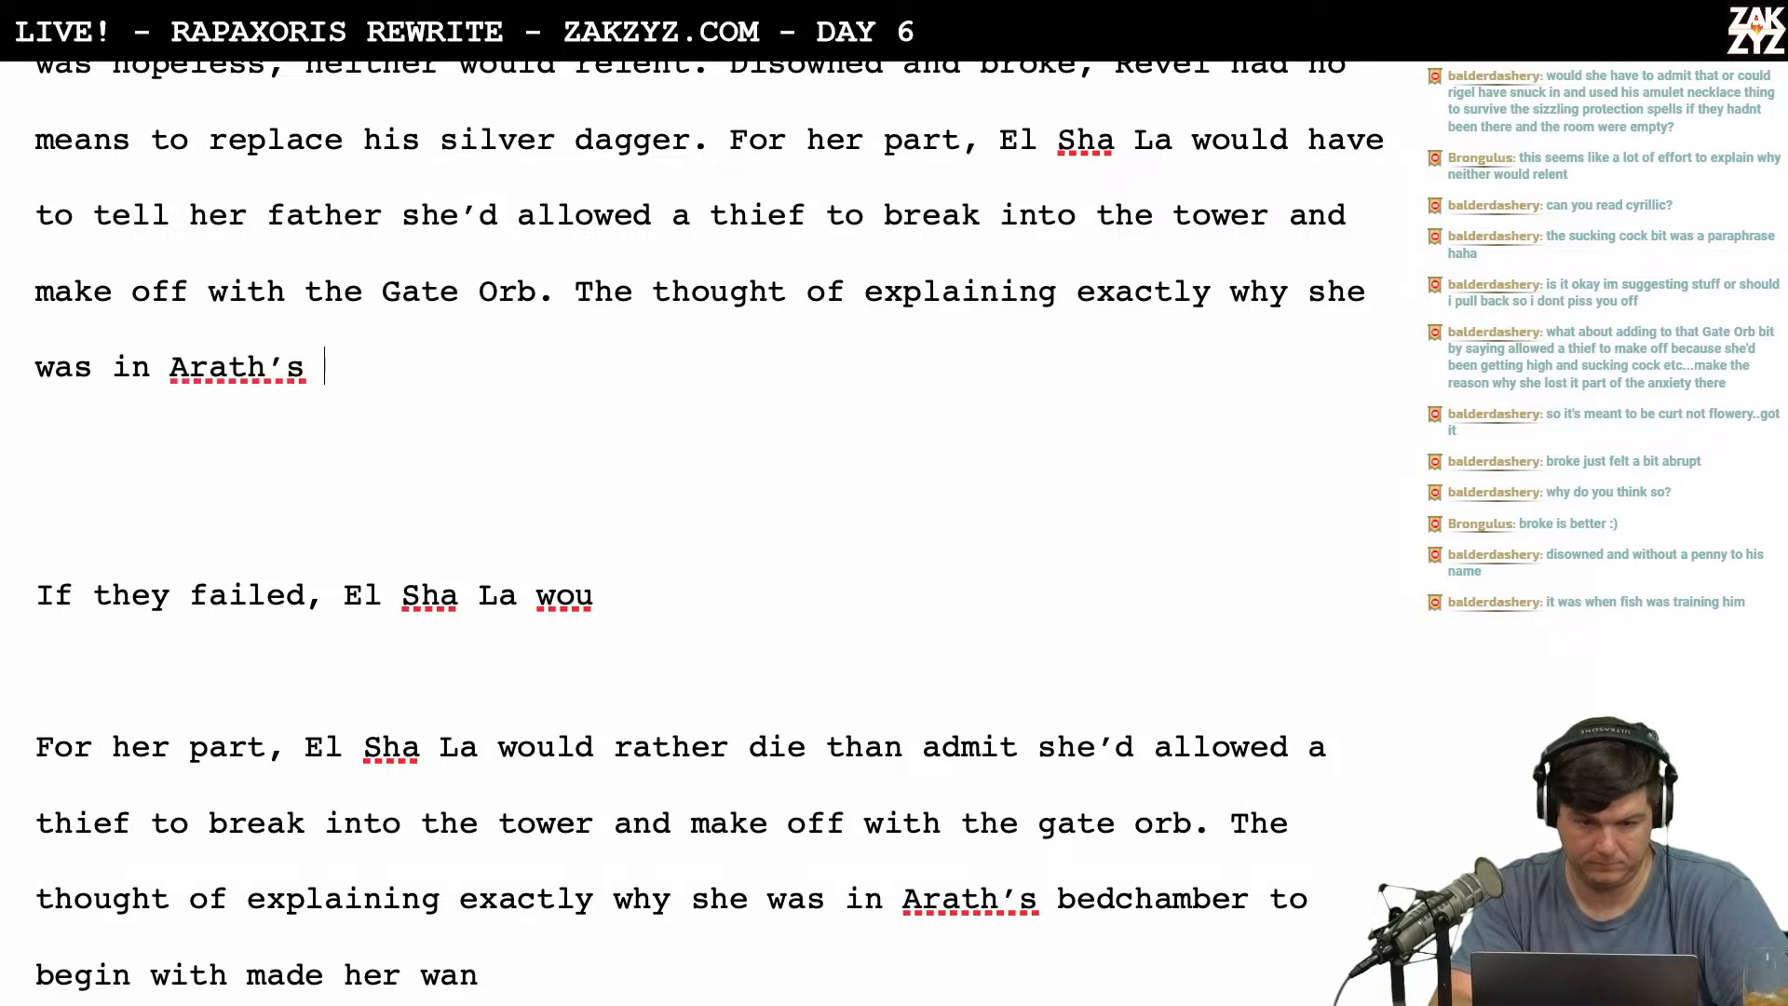
{"action": "type", "text": "bedchamber to b"}
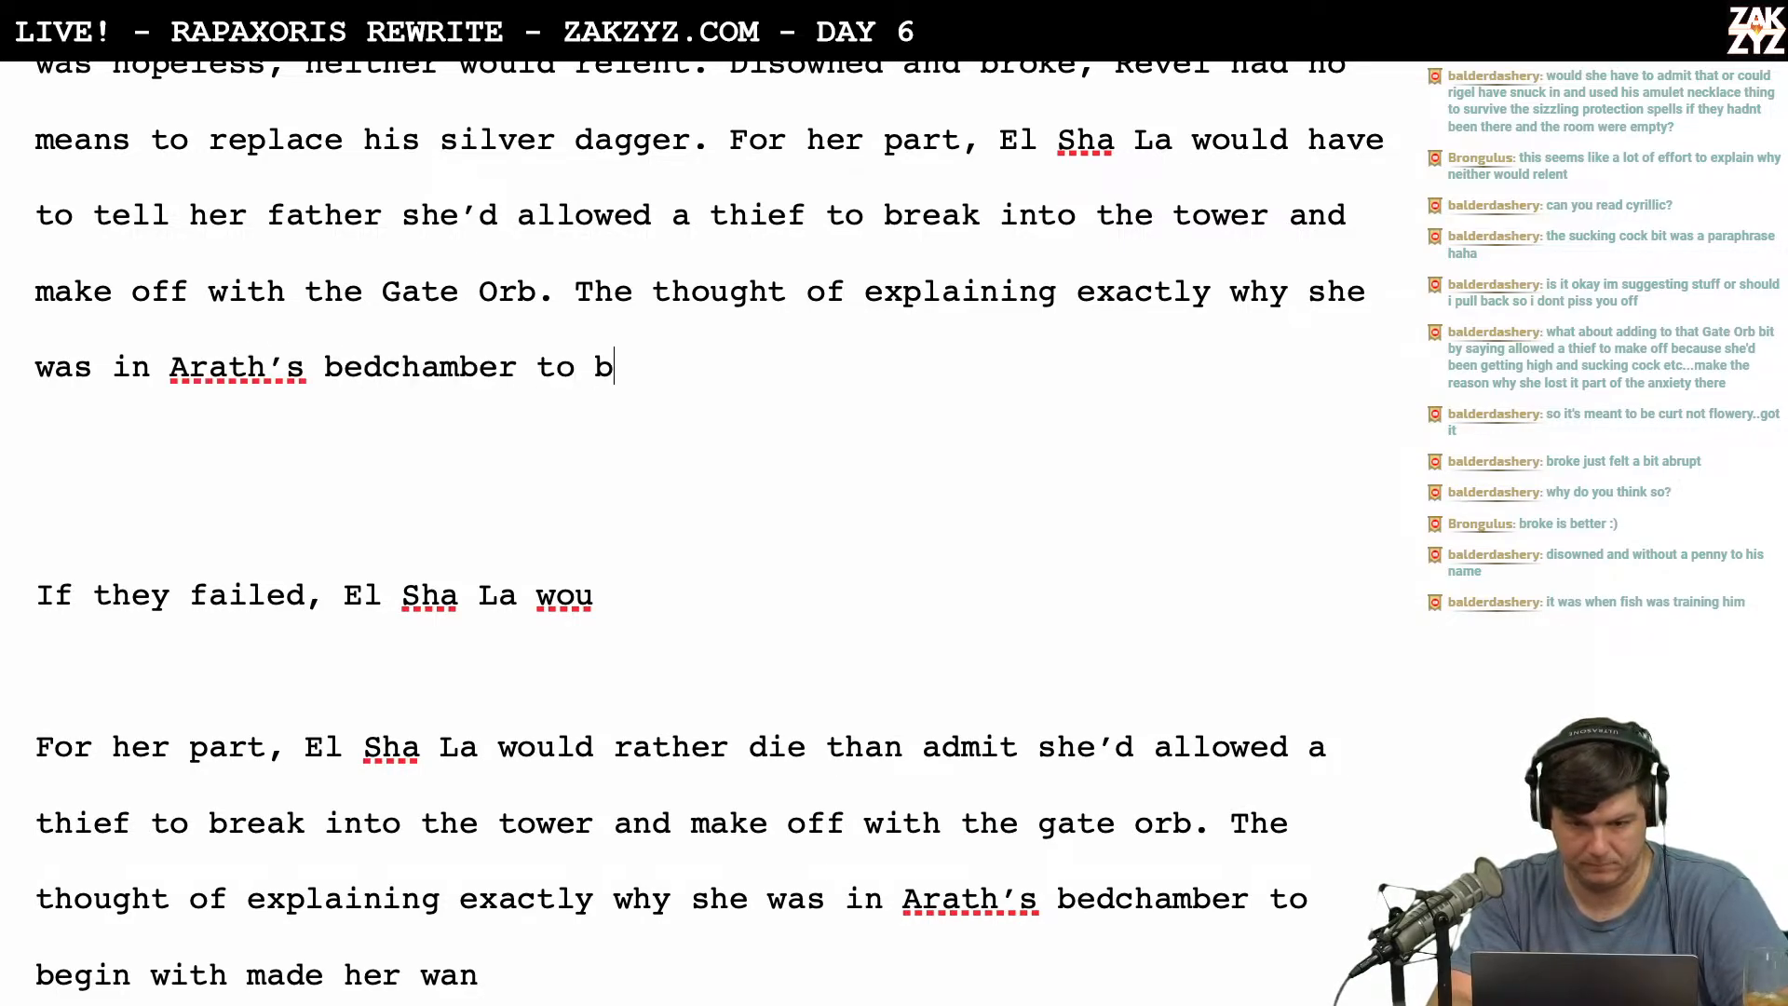
{"action": "type", "text": "e g"}
{"action": "key", "text": "BackSpace"}
{"action": "key", "text": "BackSpace"}
{"action": "type", "text": "gin with "}
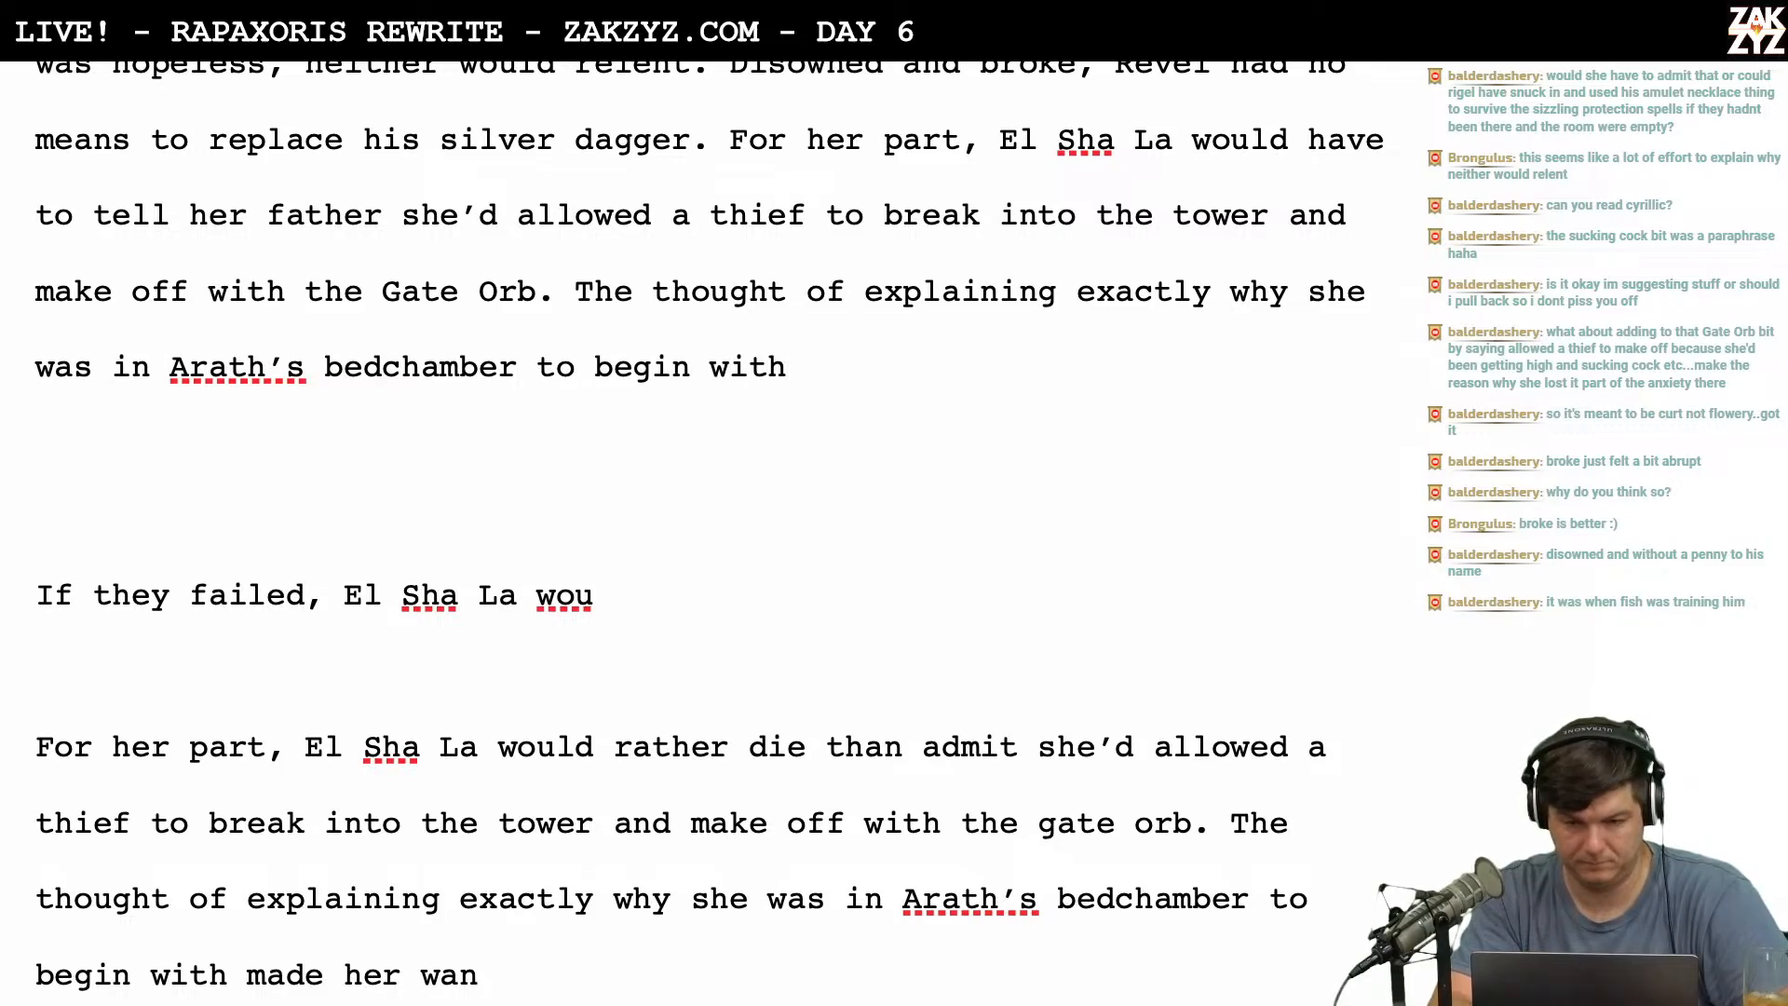
End the sentence with "made her want to die." and split the whole sentence off into its own paragraph below "Gate Orb.".
{"action": "type", "text": "made her want to"}
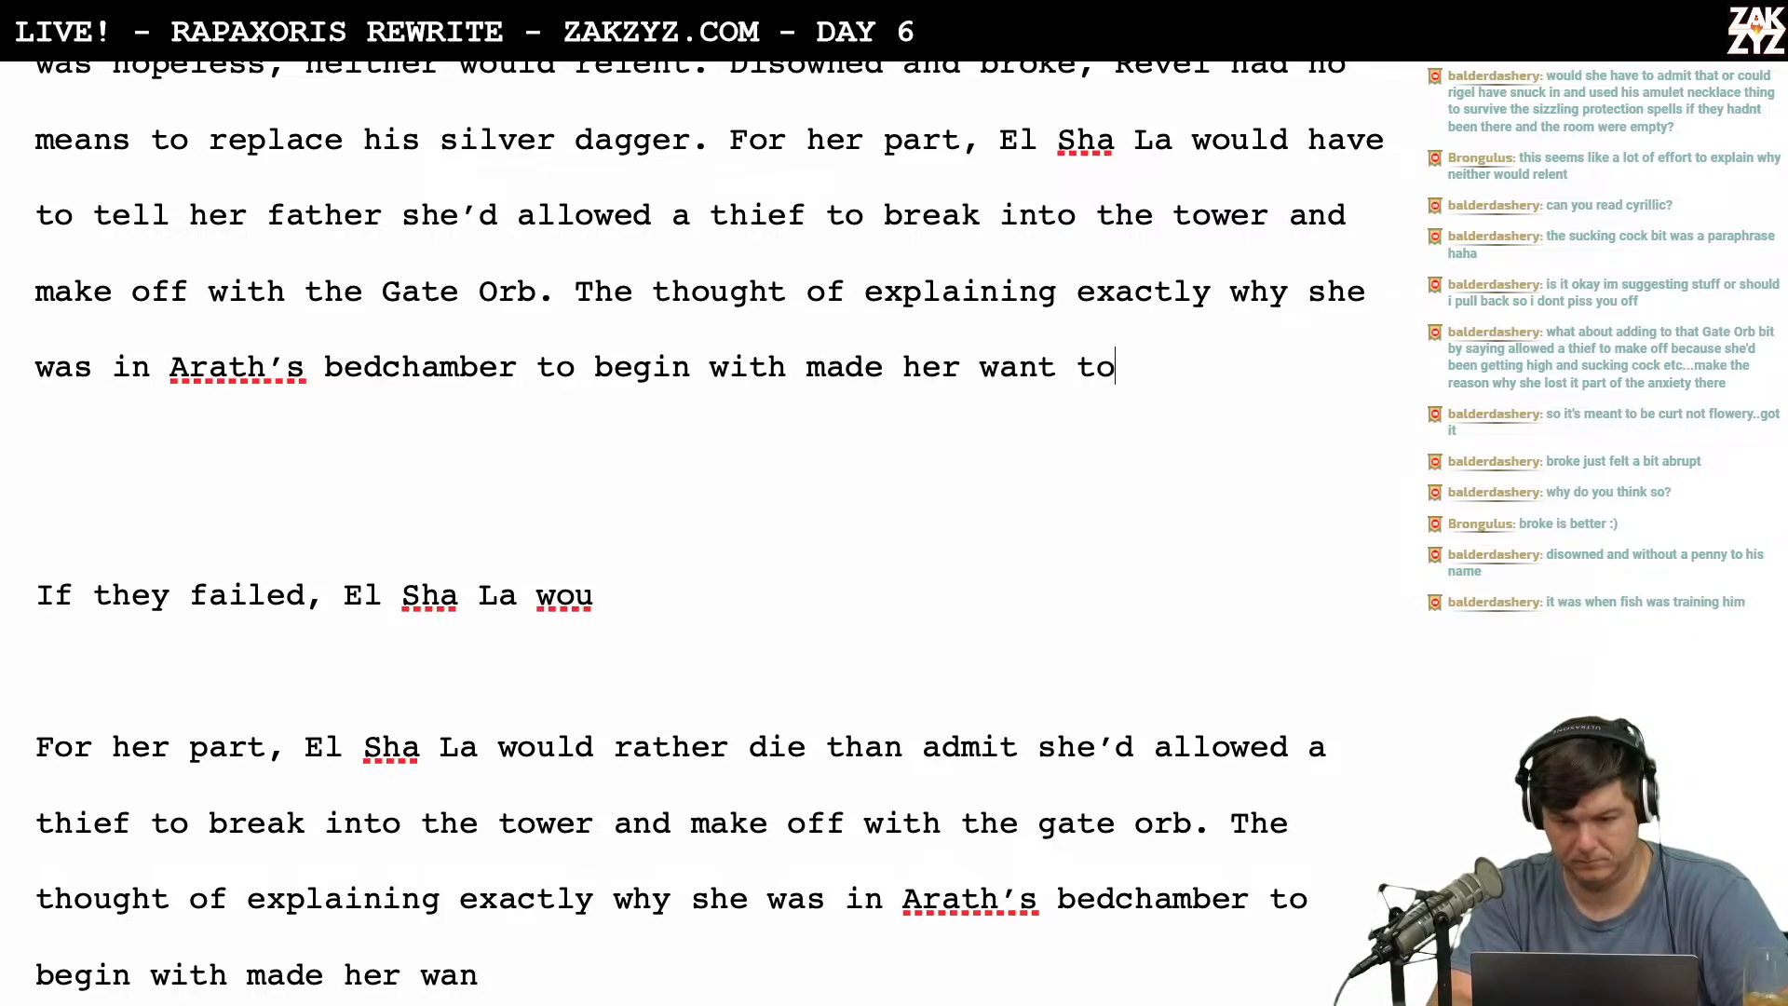
{"action": "type", "text": " di"}
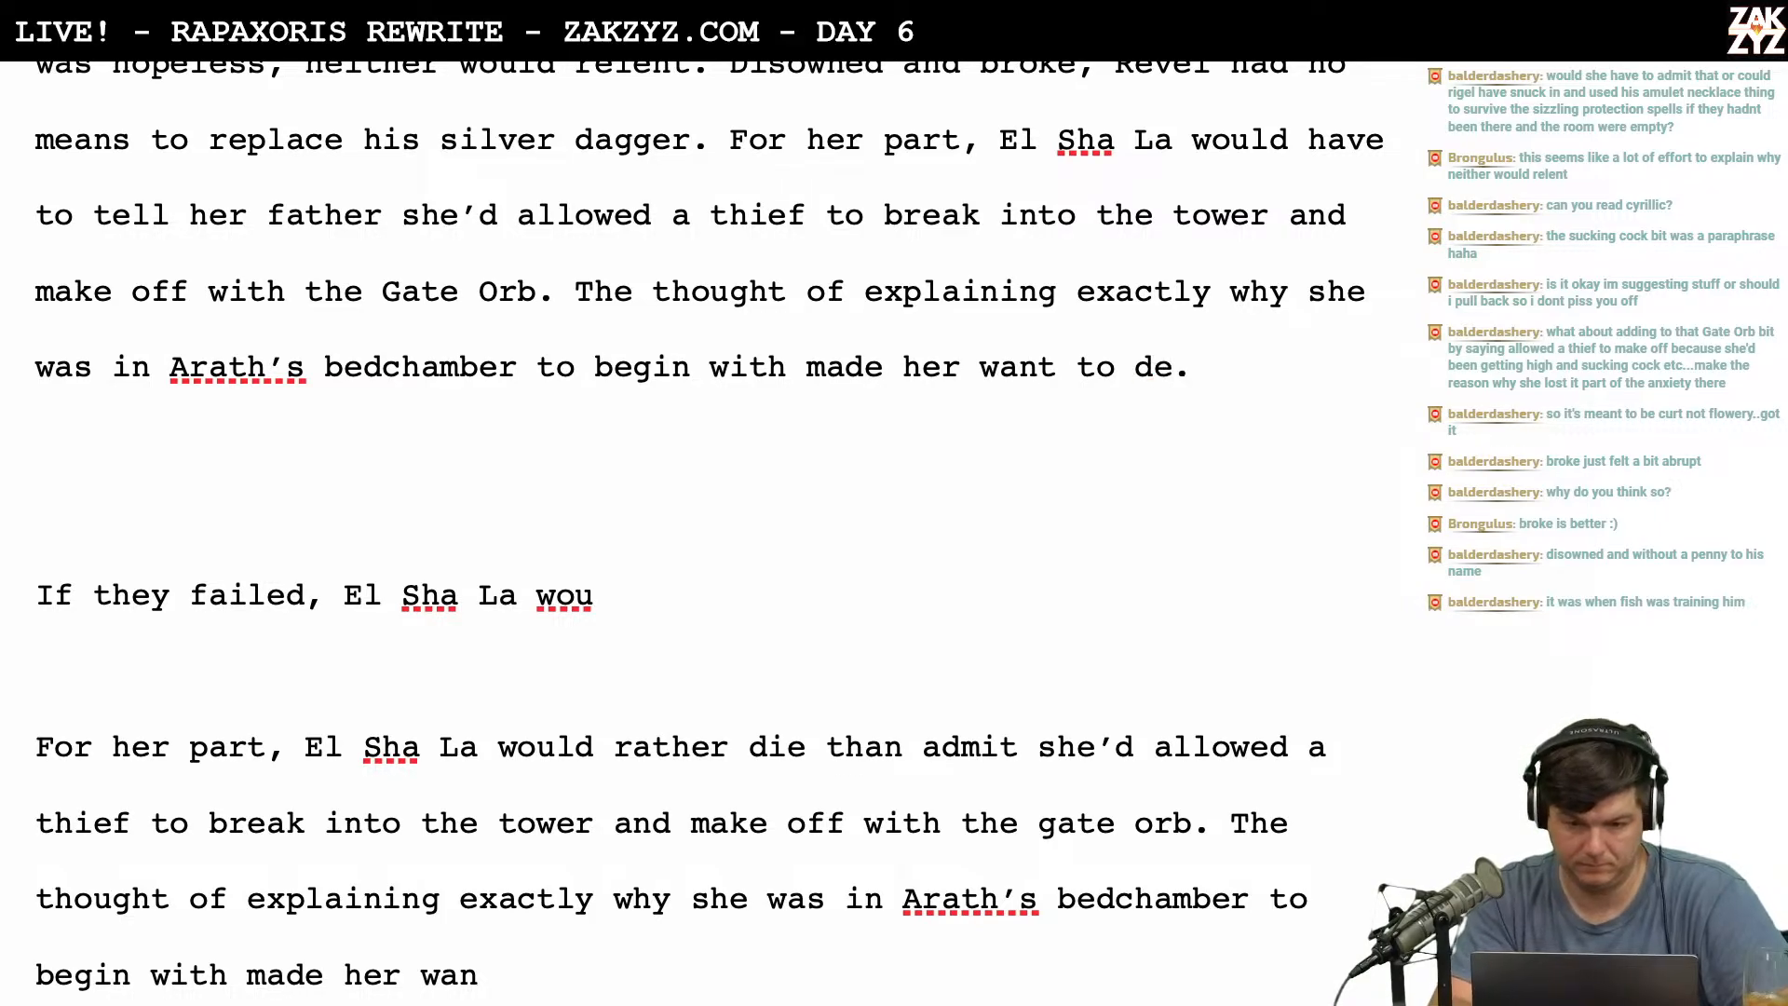
{"action": "key", "text": "BackSpace"}
{"action": "key", "text": "BackSpace"}
{"action": "type", "text": "ie"}
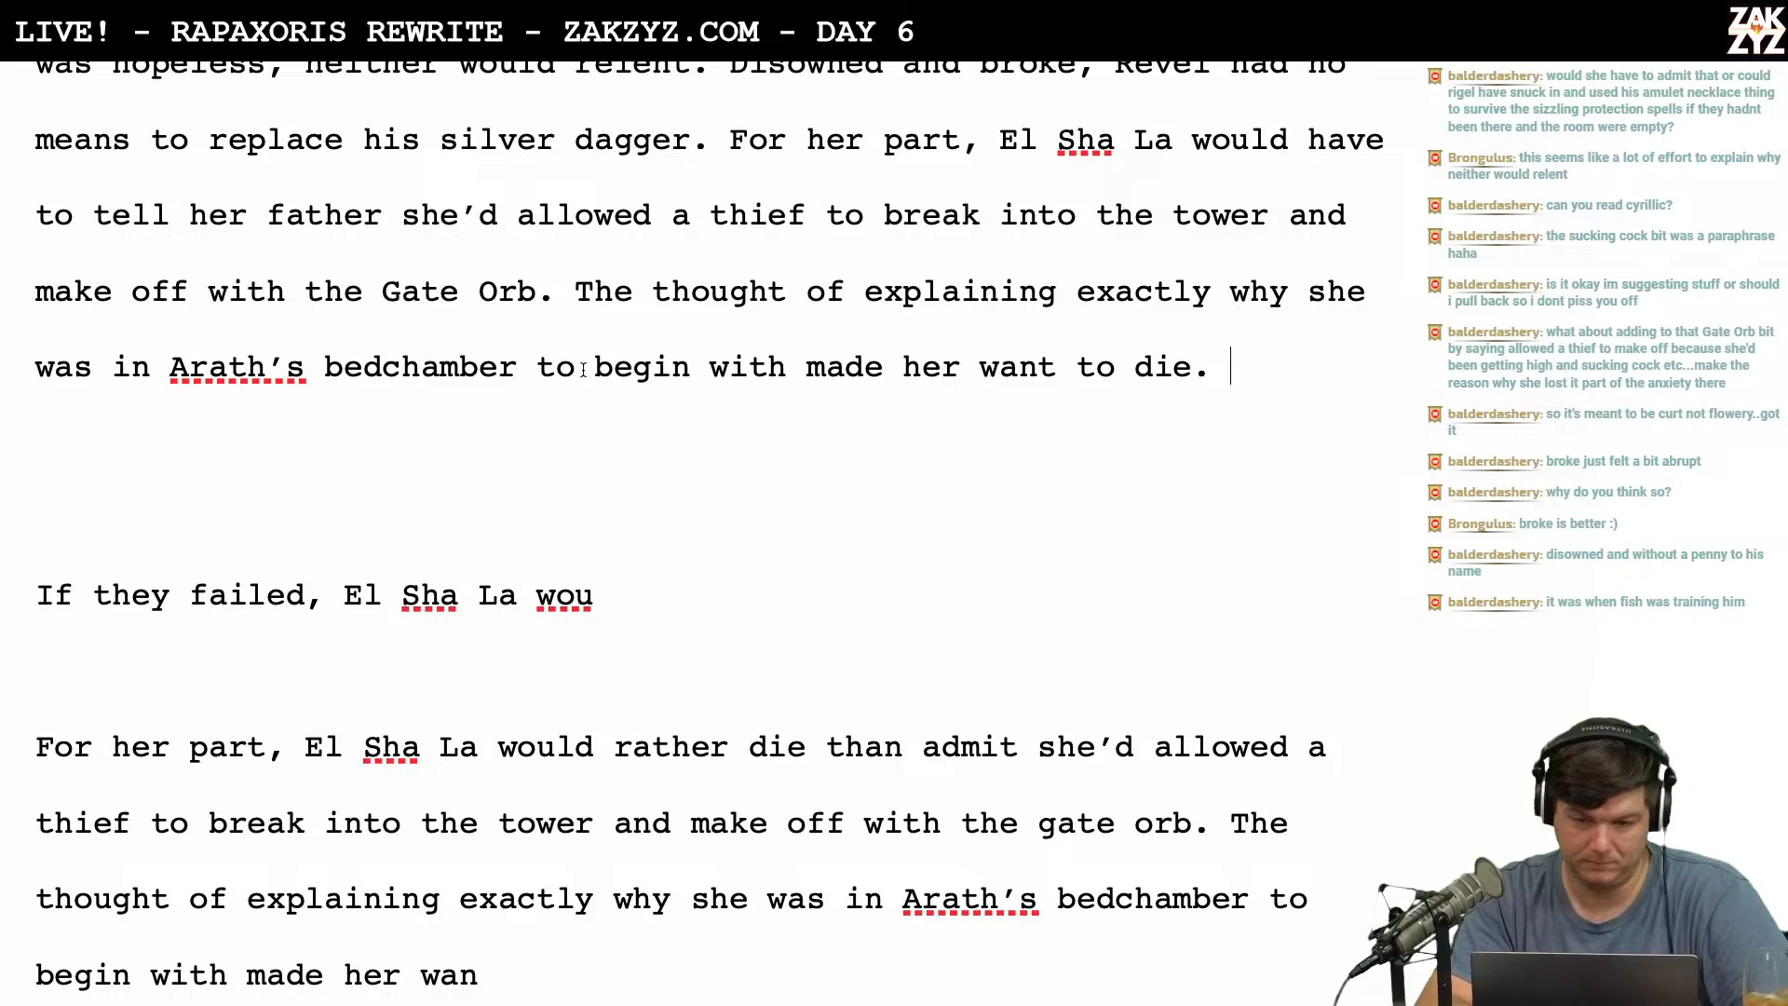
{"action": "key", "text": "Return"}
{"action": "key", "text": "Return"}
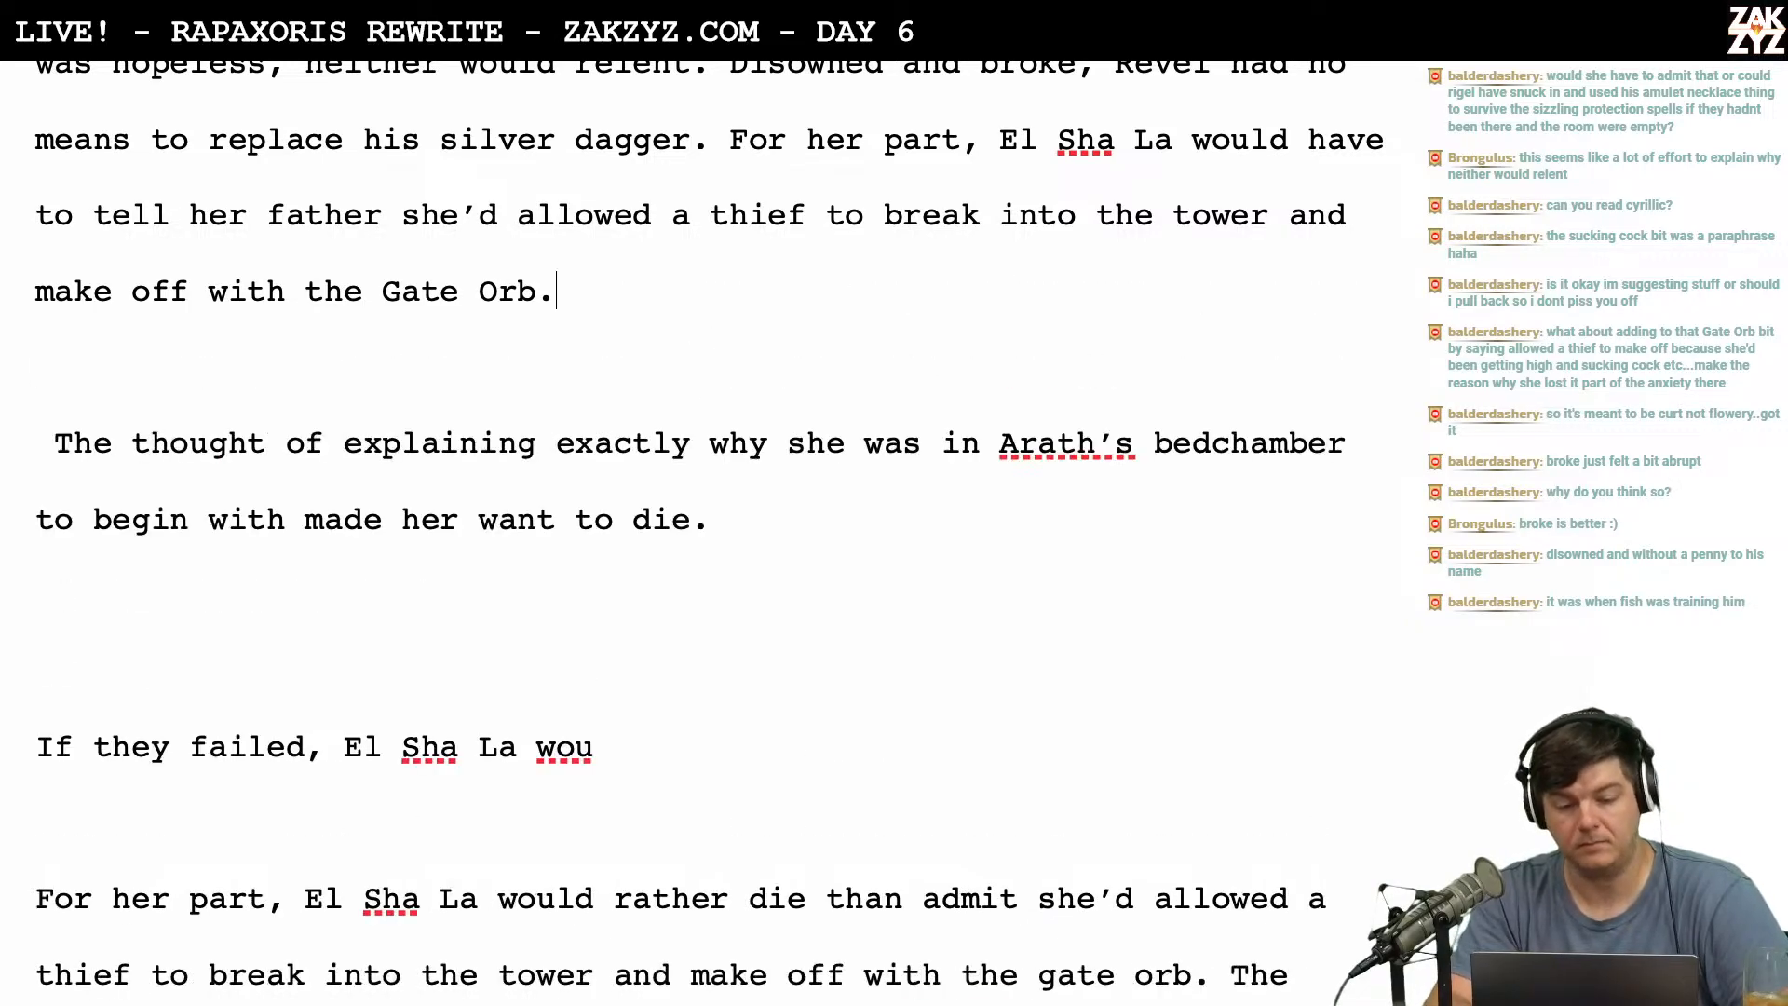
Try starting a sentence after "Gate Orb." with "Even" and remove it.
{"action": "scroll", "coordinate": [708, 526], "scroll_direction": "up", "scroll_amount": 3}
{"action": "type", "text": "E"}
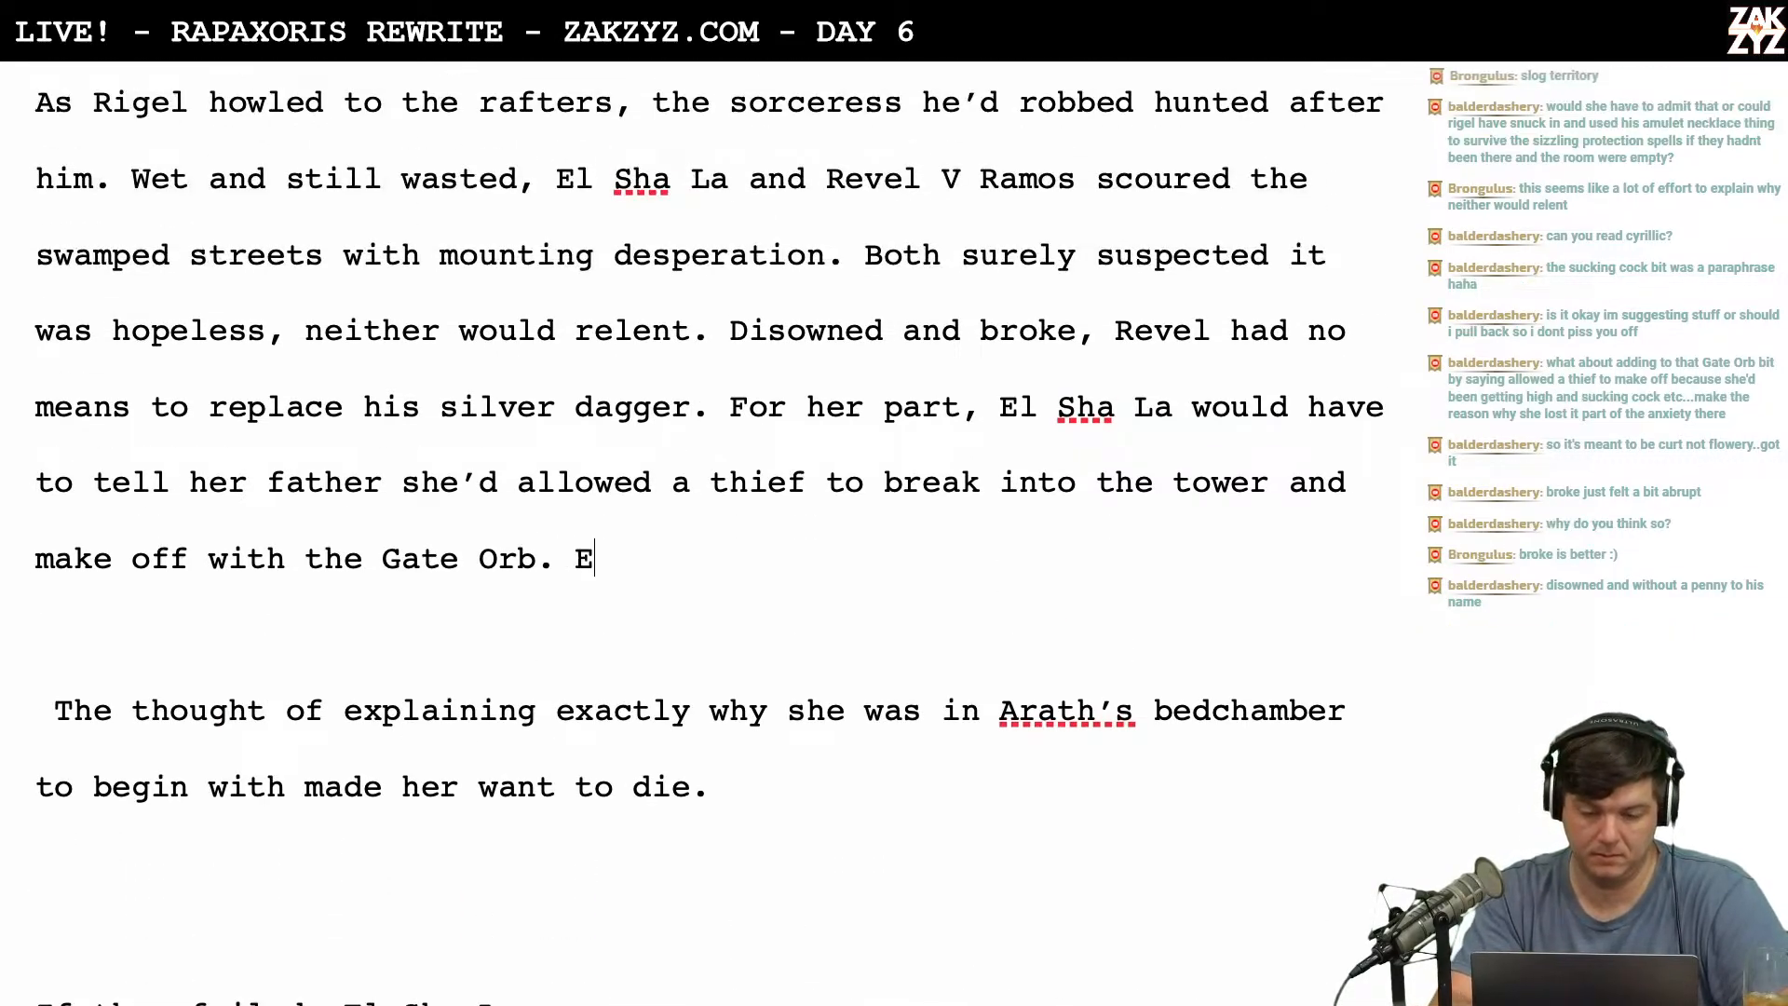
{"action": "type", "text": "ven"}
{"action": "key", "text": "BackSpace"}
{"action": "key", "text": "BackSpace"}
{"action": "key", "text": "BackSpace"}
{"action": "key", "text": "BackSpace"}
{"action": "key", "text": "BackSpace"}
{"action": "key", "text": "BackSpace"}
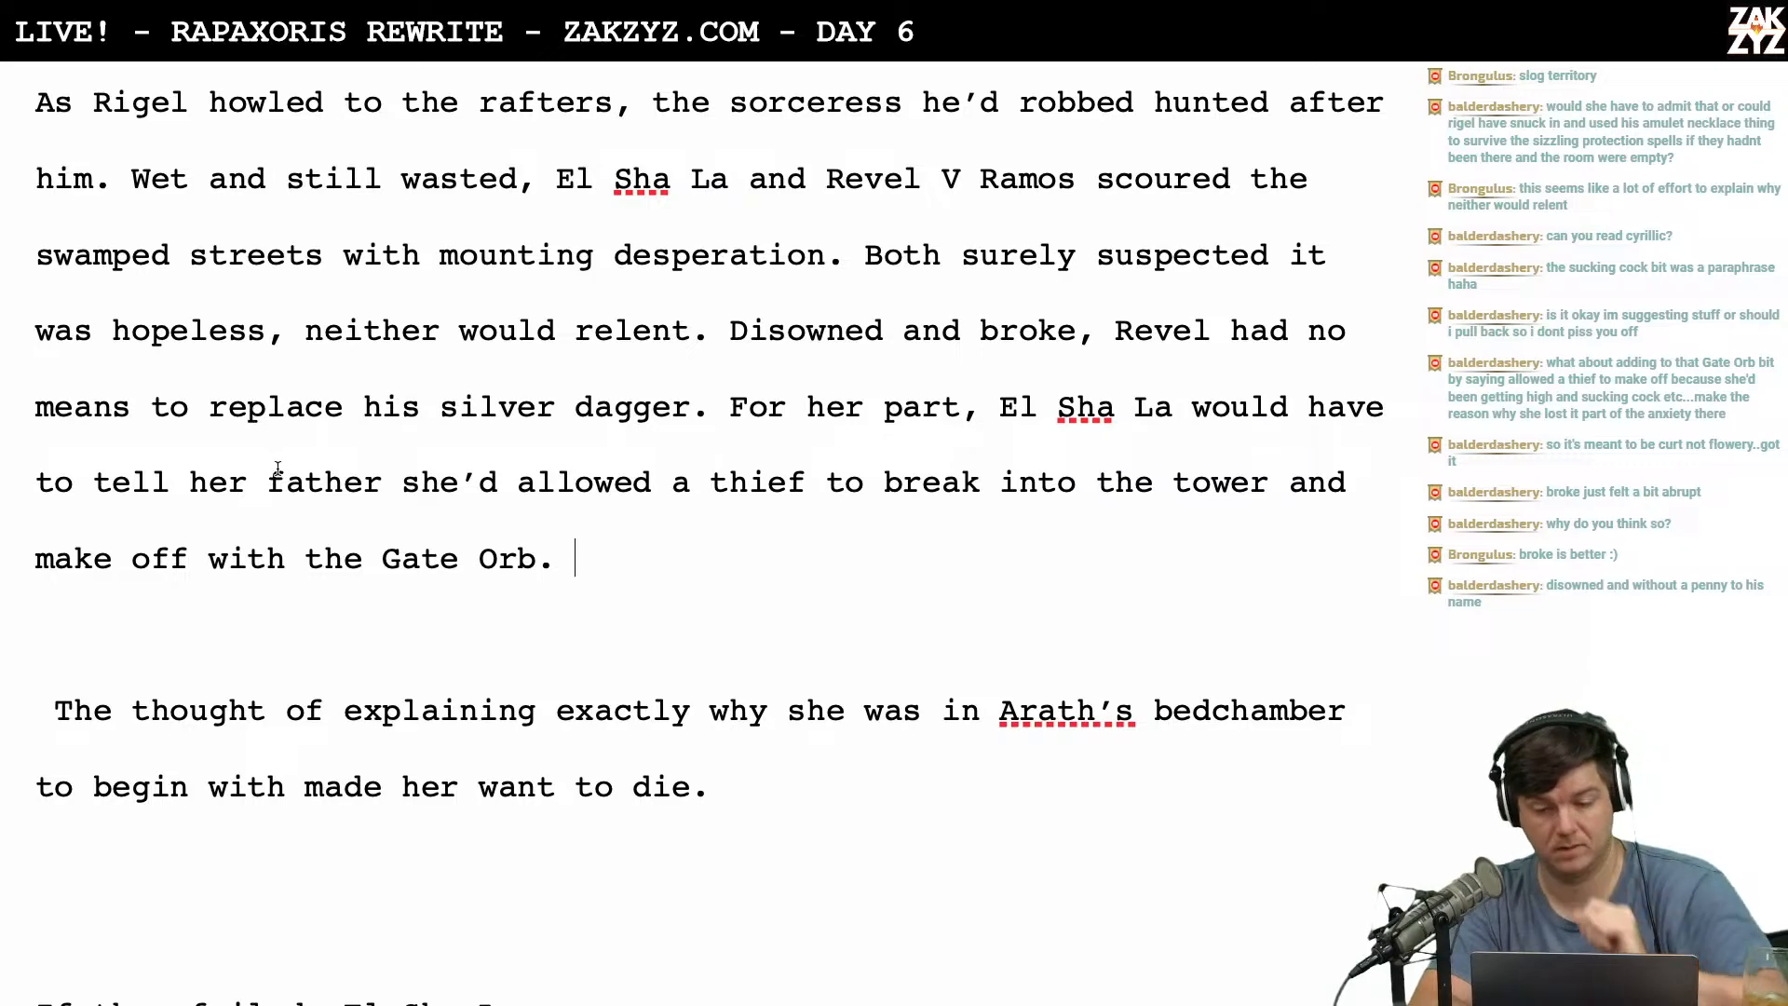
Start a new sentence after "Gate Orb." with "The thought of explaining to Arath what she'd been".
{"action": "scroll", "coordinate": [278, 468], "scroll_direction": "down", "scroll_amount": 1}
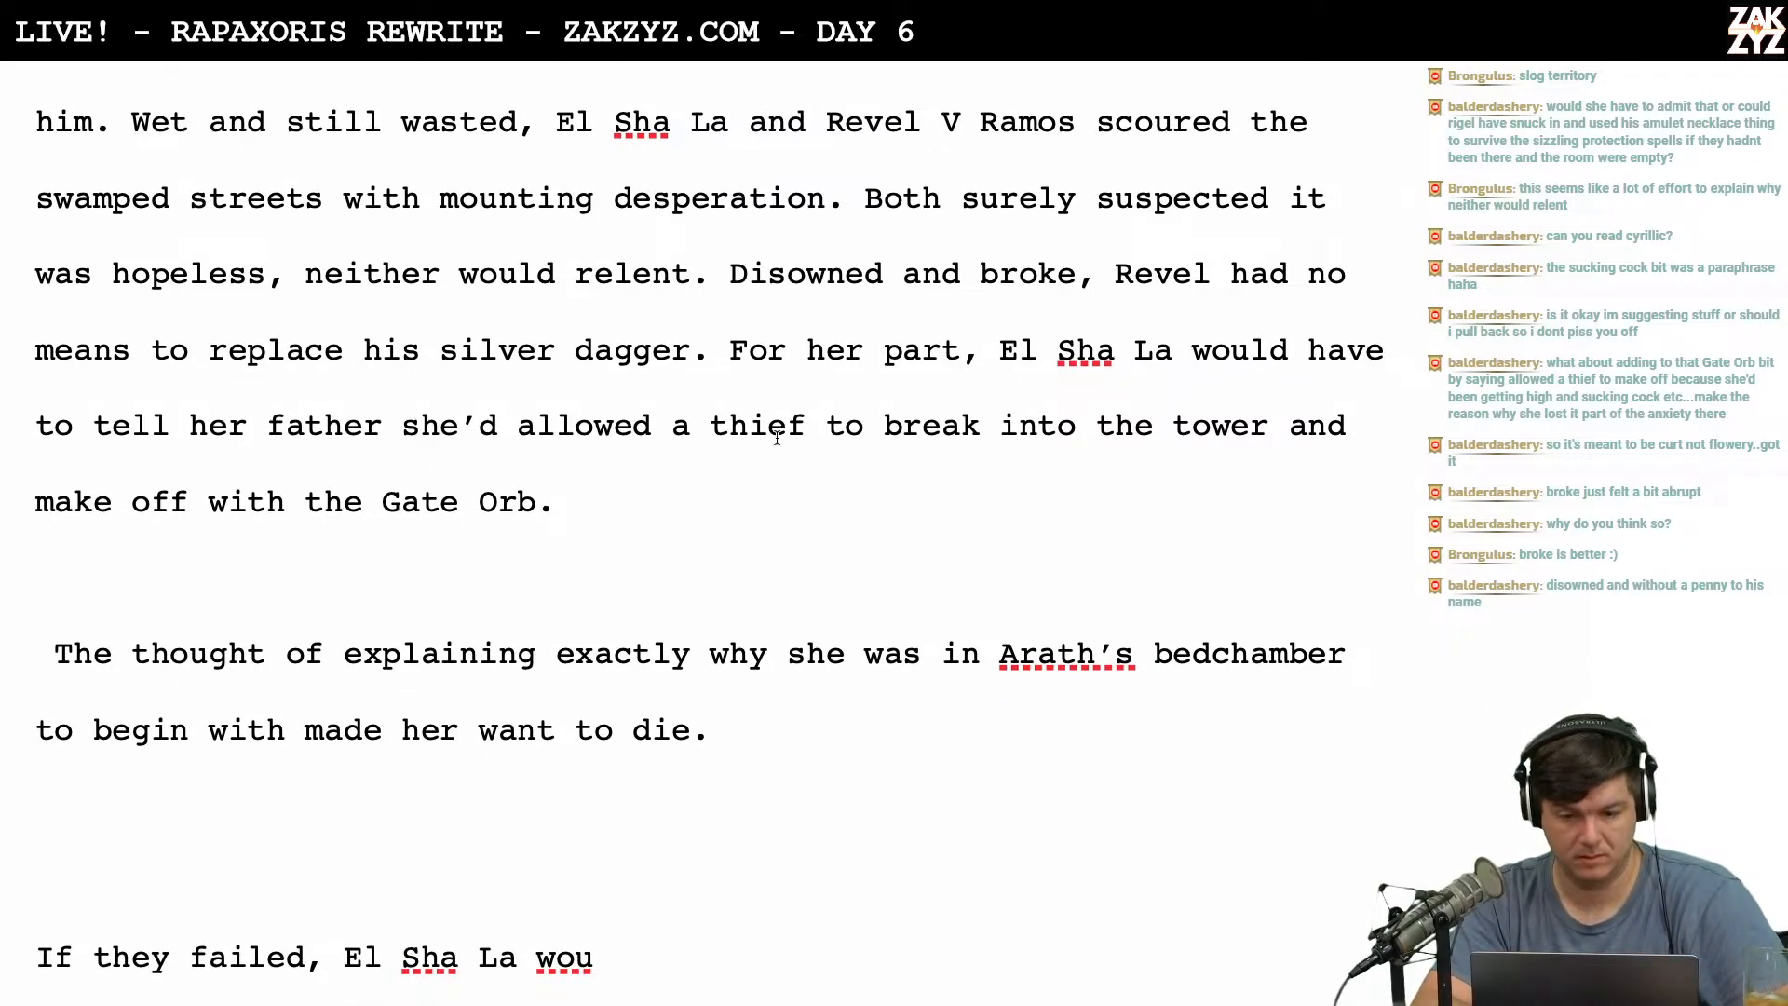
{"action": "scroll", "coordinate": [777, 438], "scroll_direction": "down", "scroll_amount": 1}
{"action": "type", "text": "The"}
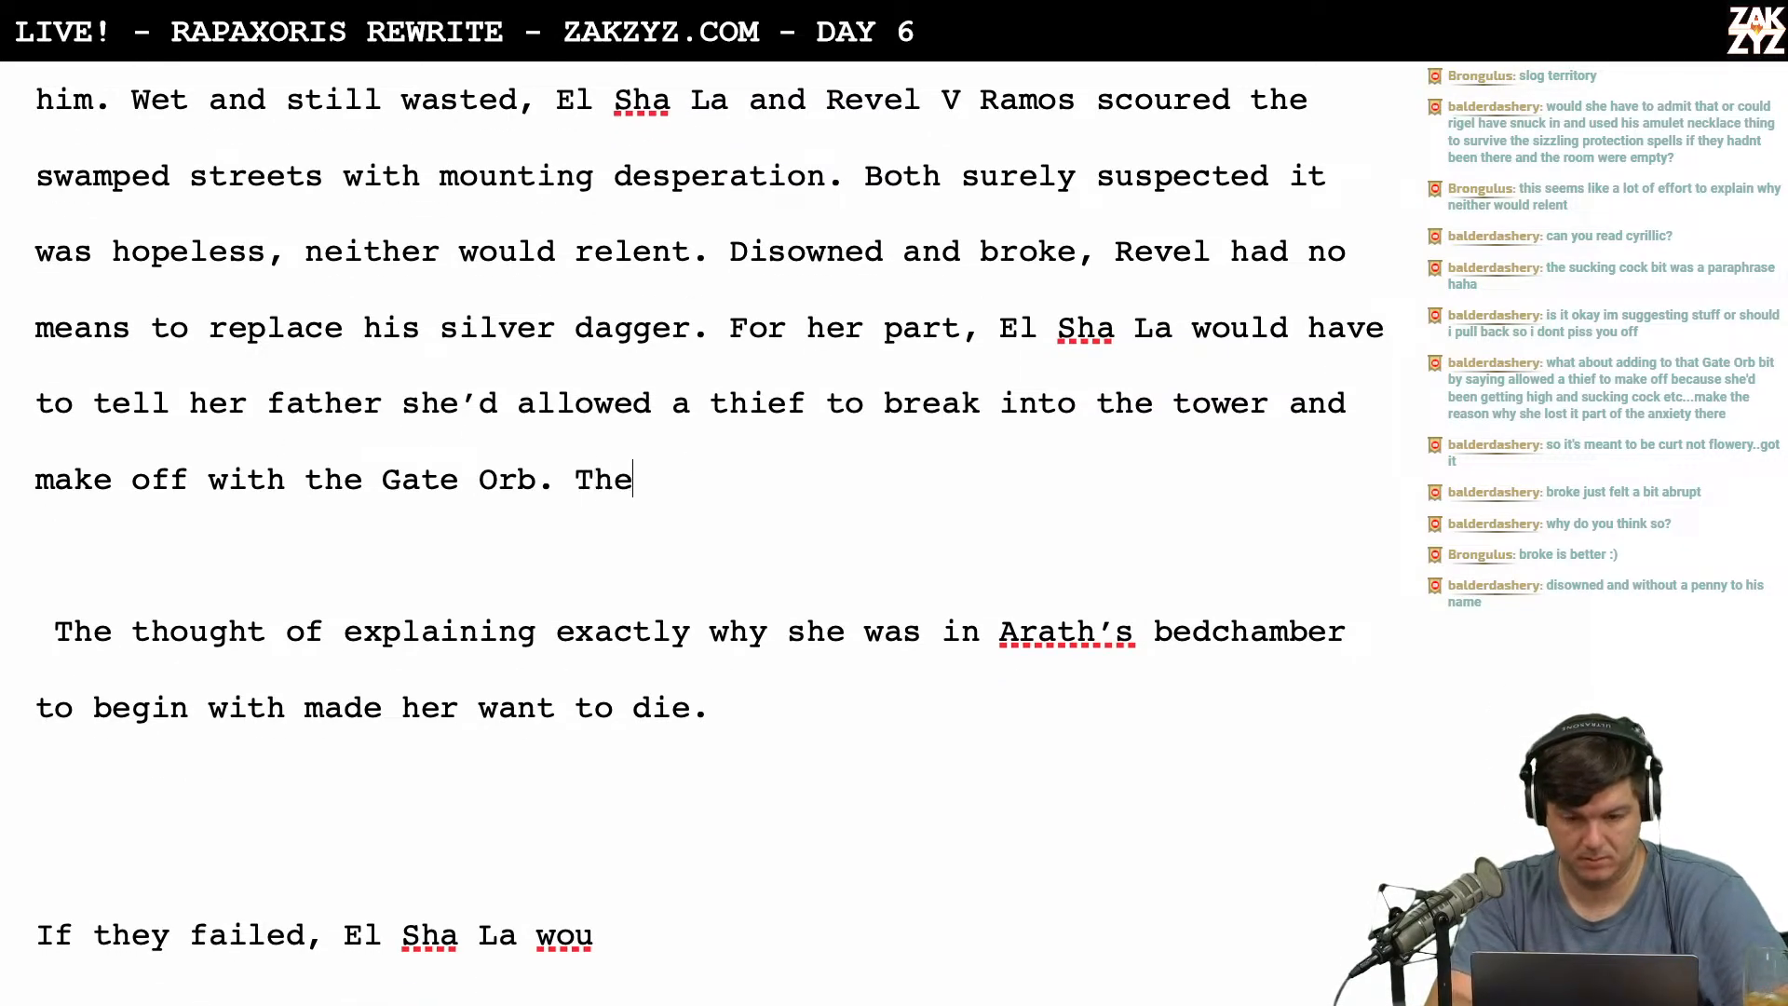
{"action": "type", "text": " thought of exp"}
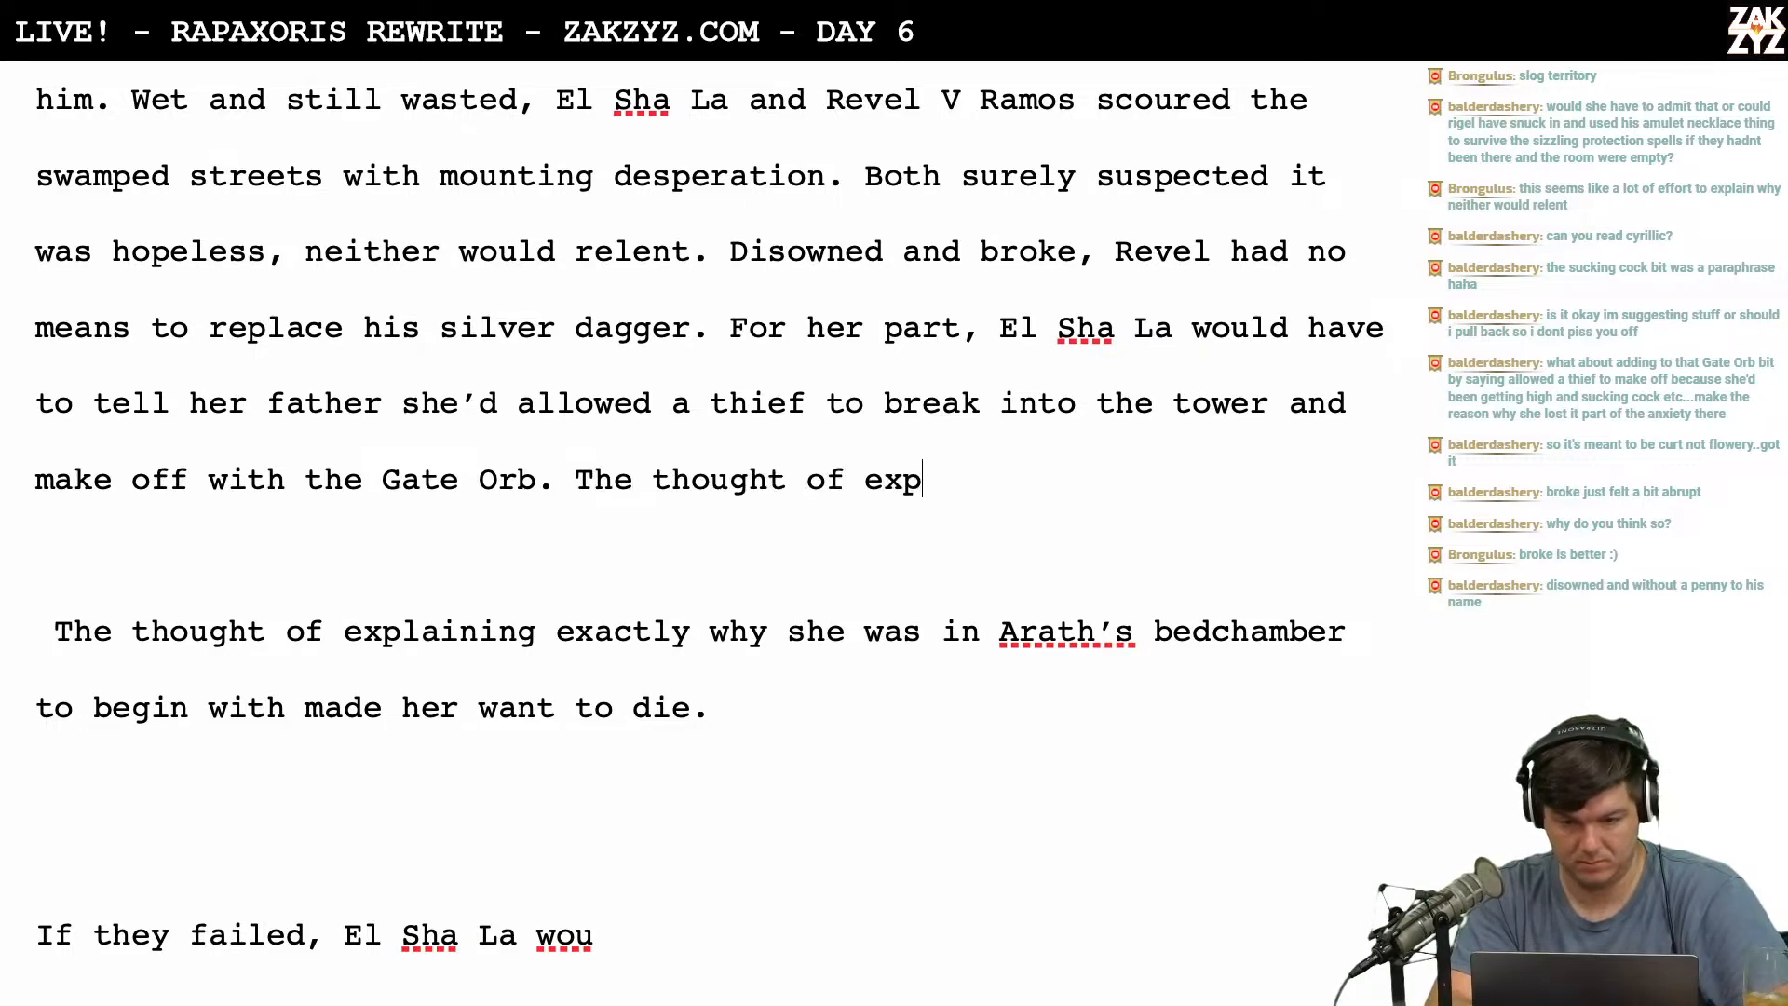
{"action": "type", "text": "laining ti"}
{"action": "key", "text": "BackSpace"}
{"action": "type", "text": "o "}
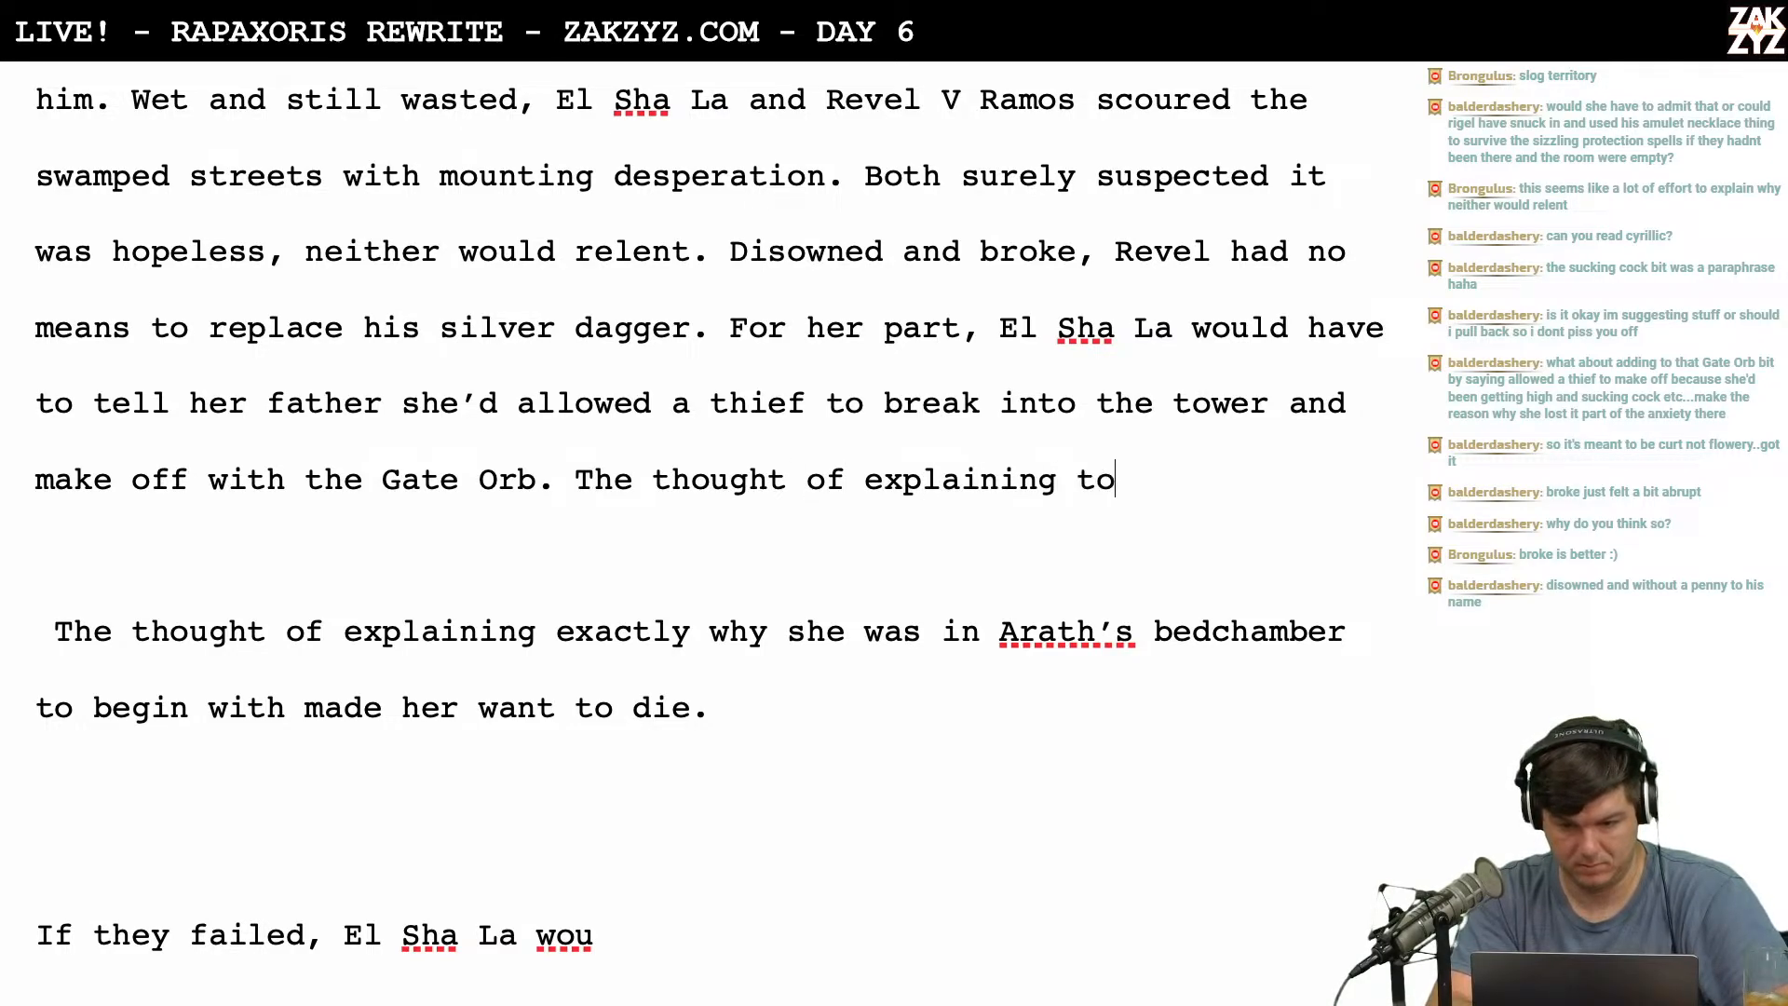
{"action": "type", "text": "Ar"}
{"action": "type", "text": "wh"}
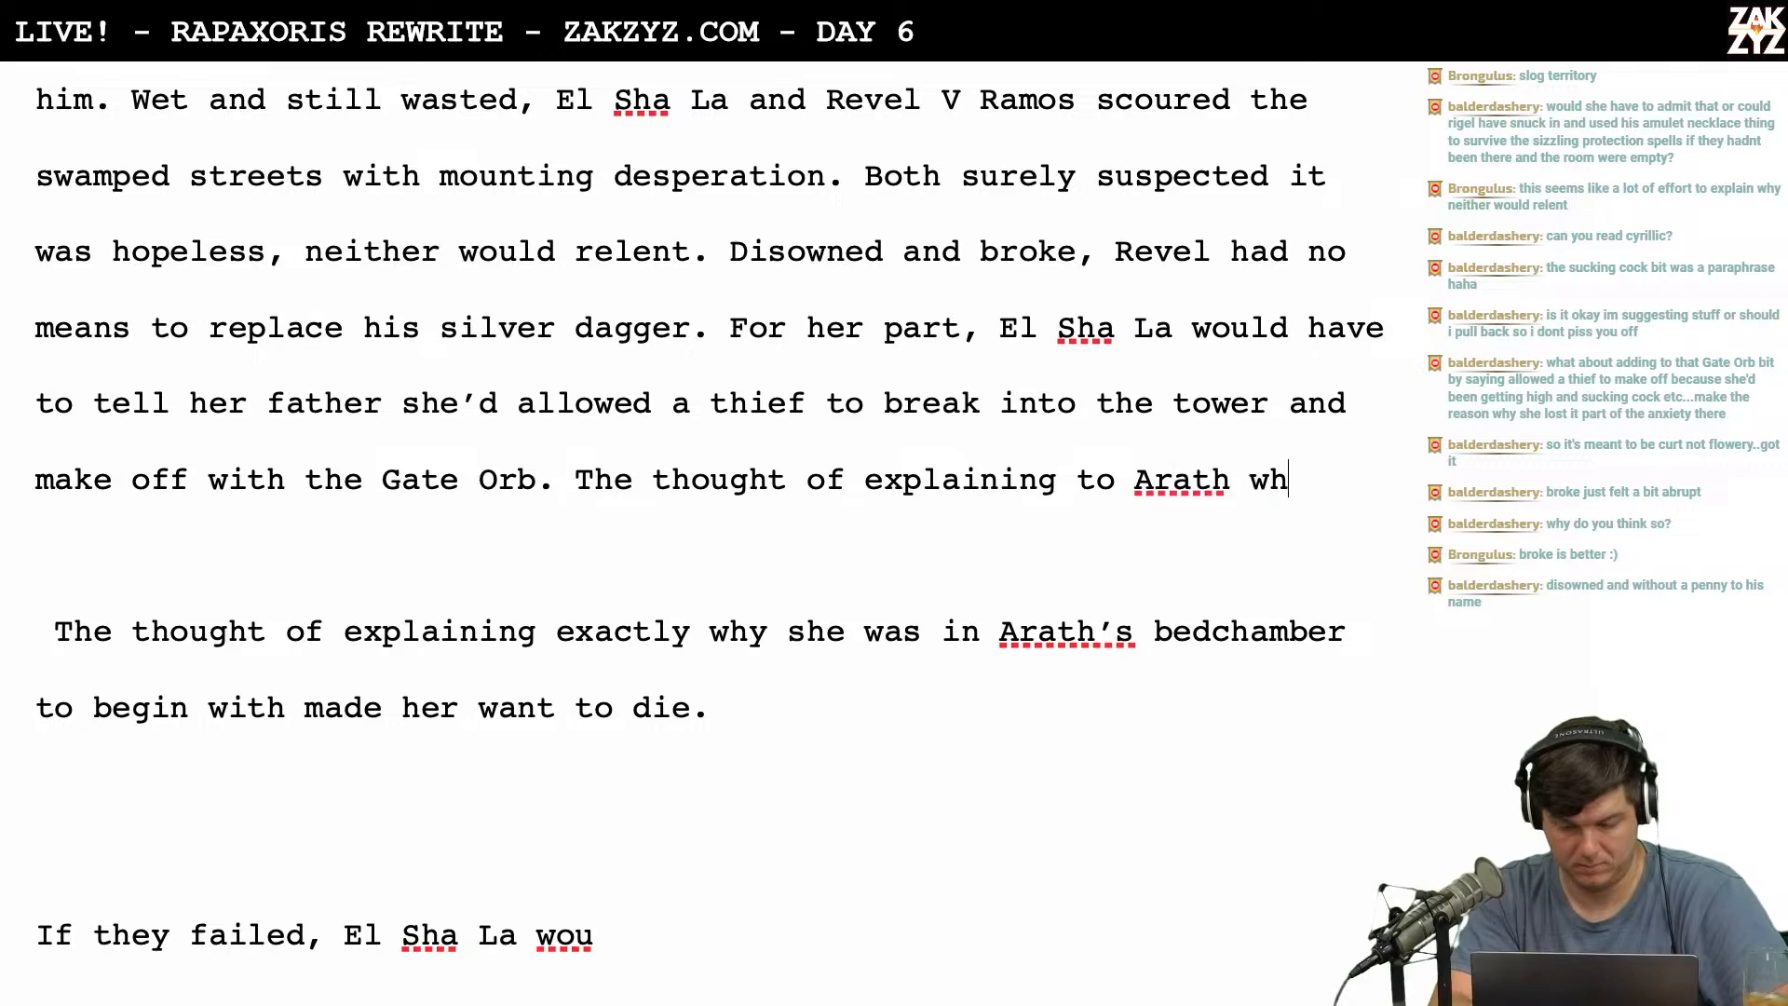
{"action": "type", "text": "at she'd been up tin"}
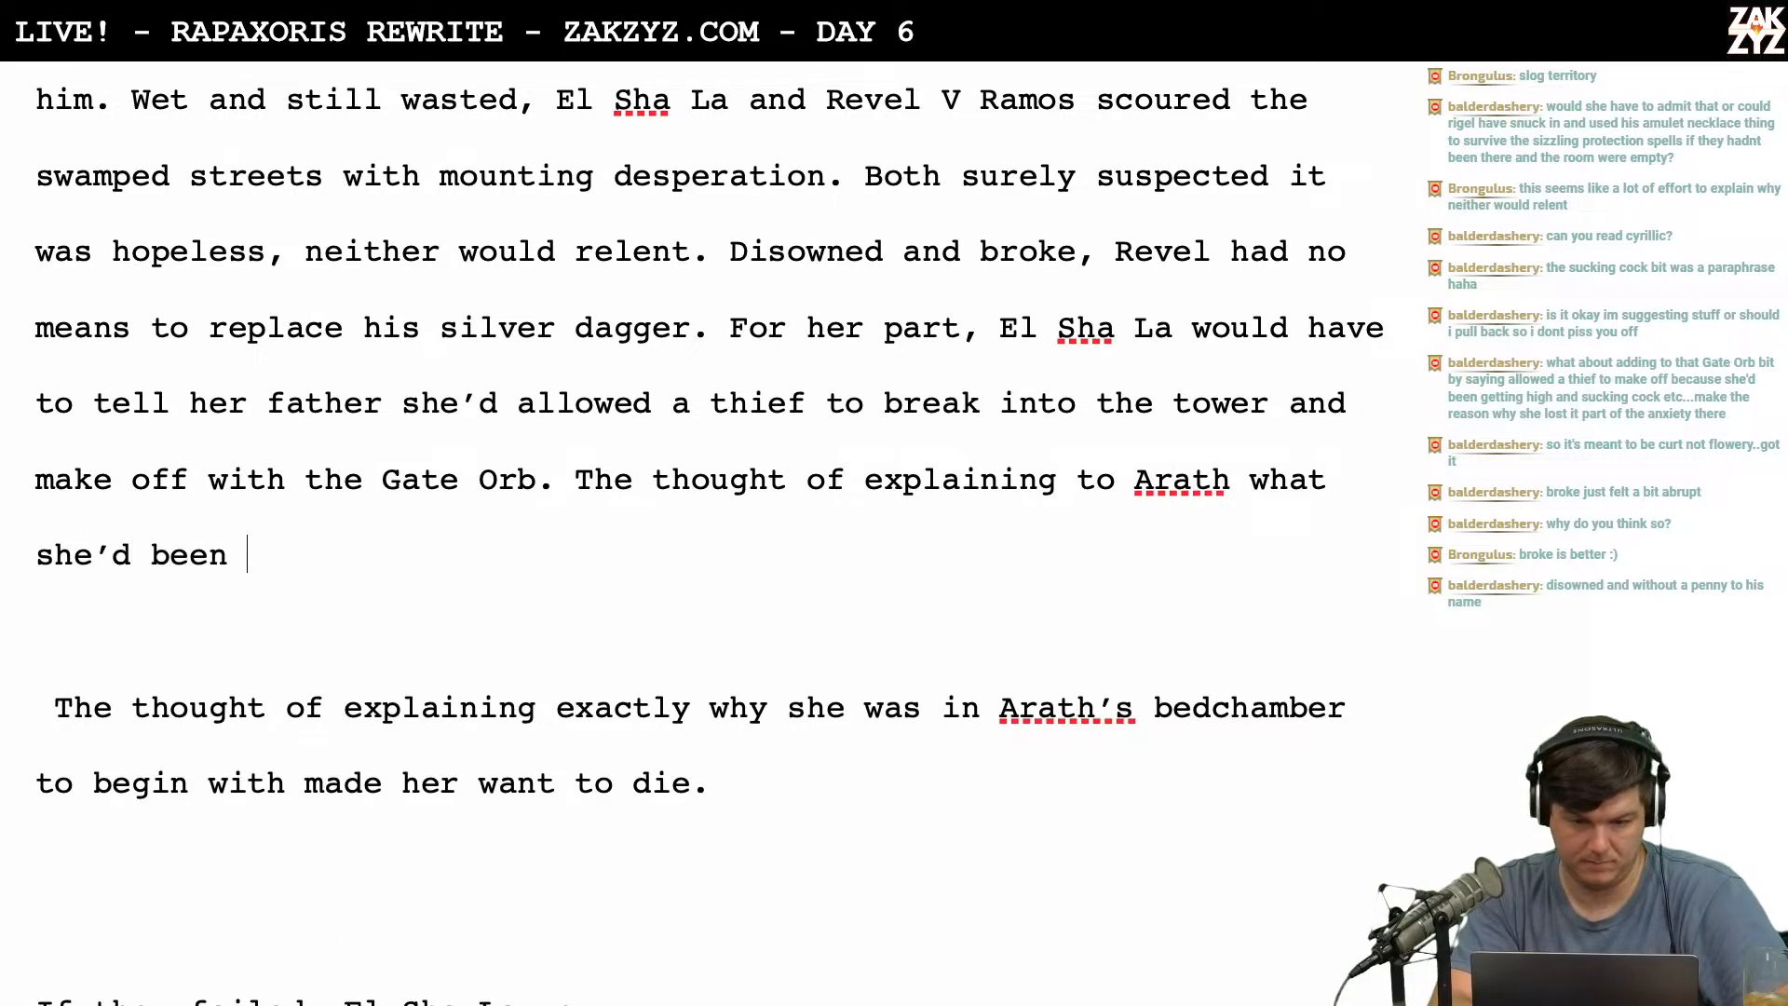
Replace "to Arath what she'd been" in the new sentence with "what she'd been up to in Arath's bedchamber".
{"action": "key", "text": "BackSpace"}
{"action": "key", "text": "BackSpace"}
{"action": "key", "text": "BackSpace"}
{"action": "key", "text": "BackSpace"}
{"action": "key", "text": "BackSpace"}
{"action": "key", "text": "BackSpace"}
{"action": "key", "text": "BackSpace"}
{"action": "key", "text": "BackSpace"}
{"action": "key", "text": "BackSpace"}
{"action": "key", "text": "BackSpace"}
{"action": "key", "text": "BackSpace"}
{"action": "key", "text": "BackSpace"}
{"action": "key", "text": "BackSpace"}
{"action": "key", "text": "BackSpace"}
{"action": "key", "text": "BackSpace"}
{"action": "key", "text": "BackSpace"}
{"action": "key", "text": "BackSpace"}
{"action": "key", "text": "BackSpace"}
{"action": "key", "text": "BackSpace"}
{"action": "key", "text": "BackSpace"}
{"action": "key", "text": "BackSpace"}
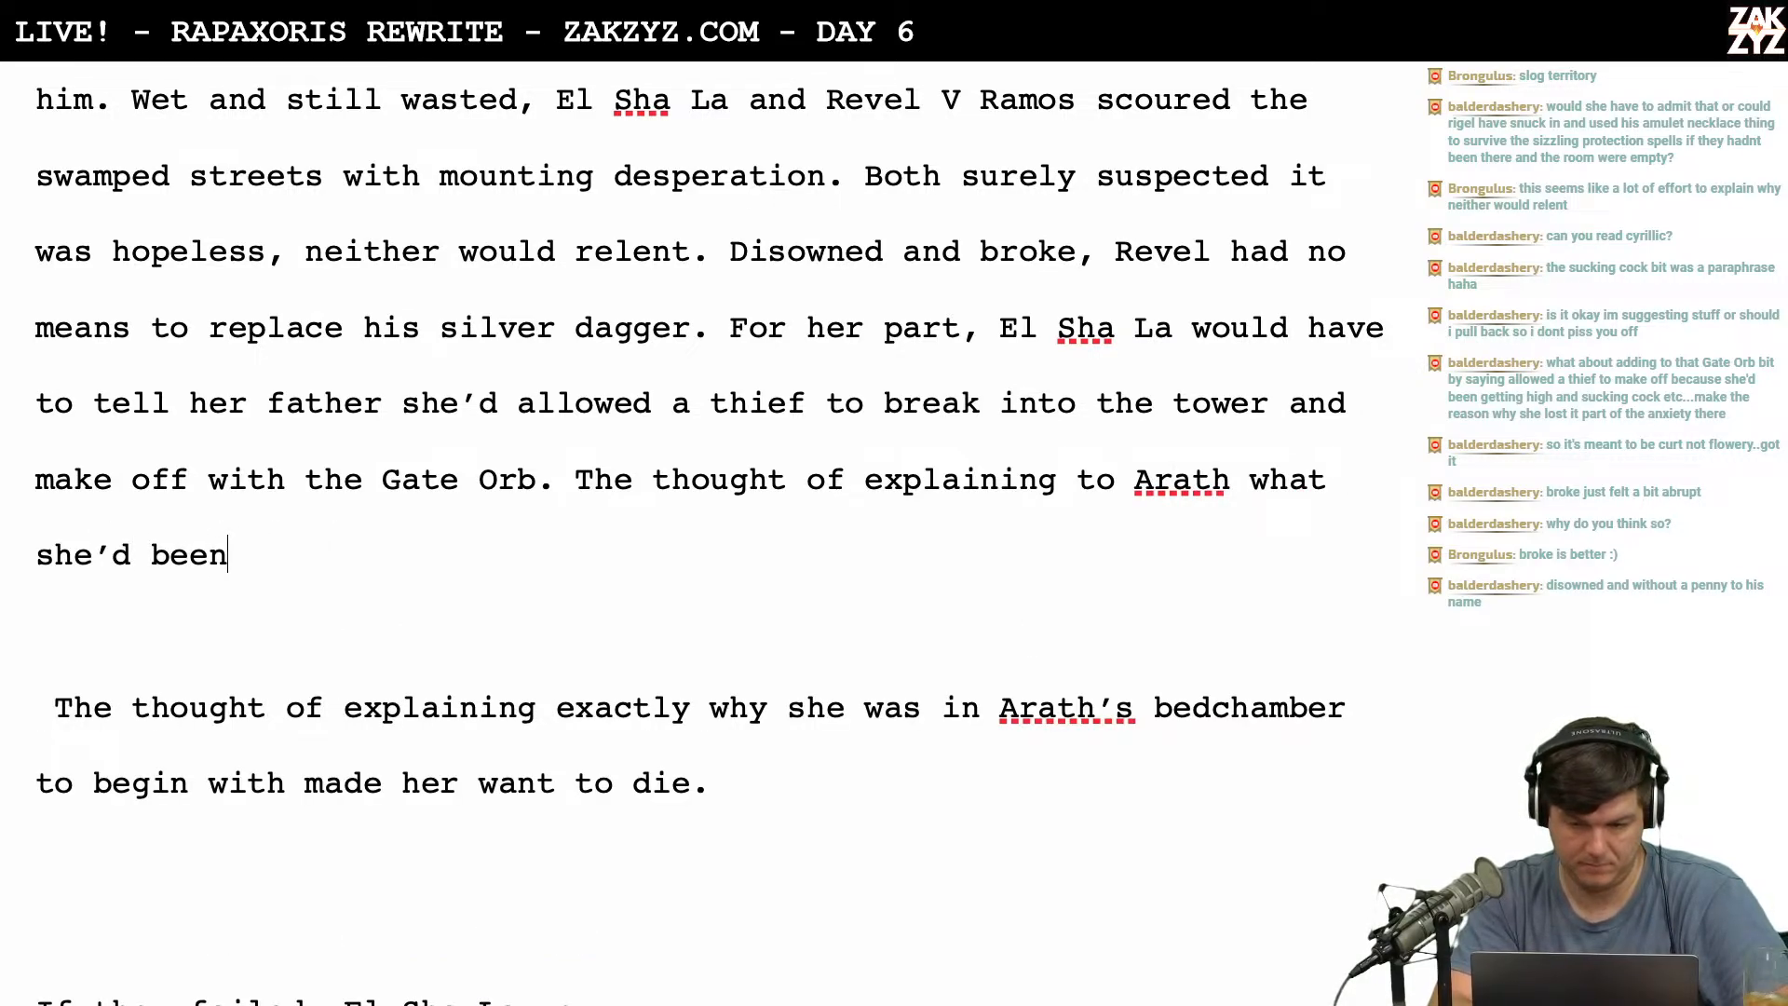
{"action": "key", "text": "BackSpace"}
{"action": "key", "text": "BackSpace"}
{"action": "key", "text": "BackSpace"}
{"action": "key", "text": "BackSpace"}
{"action": "key", "text": "BackSpace"}
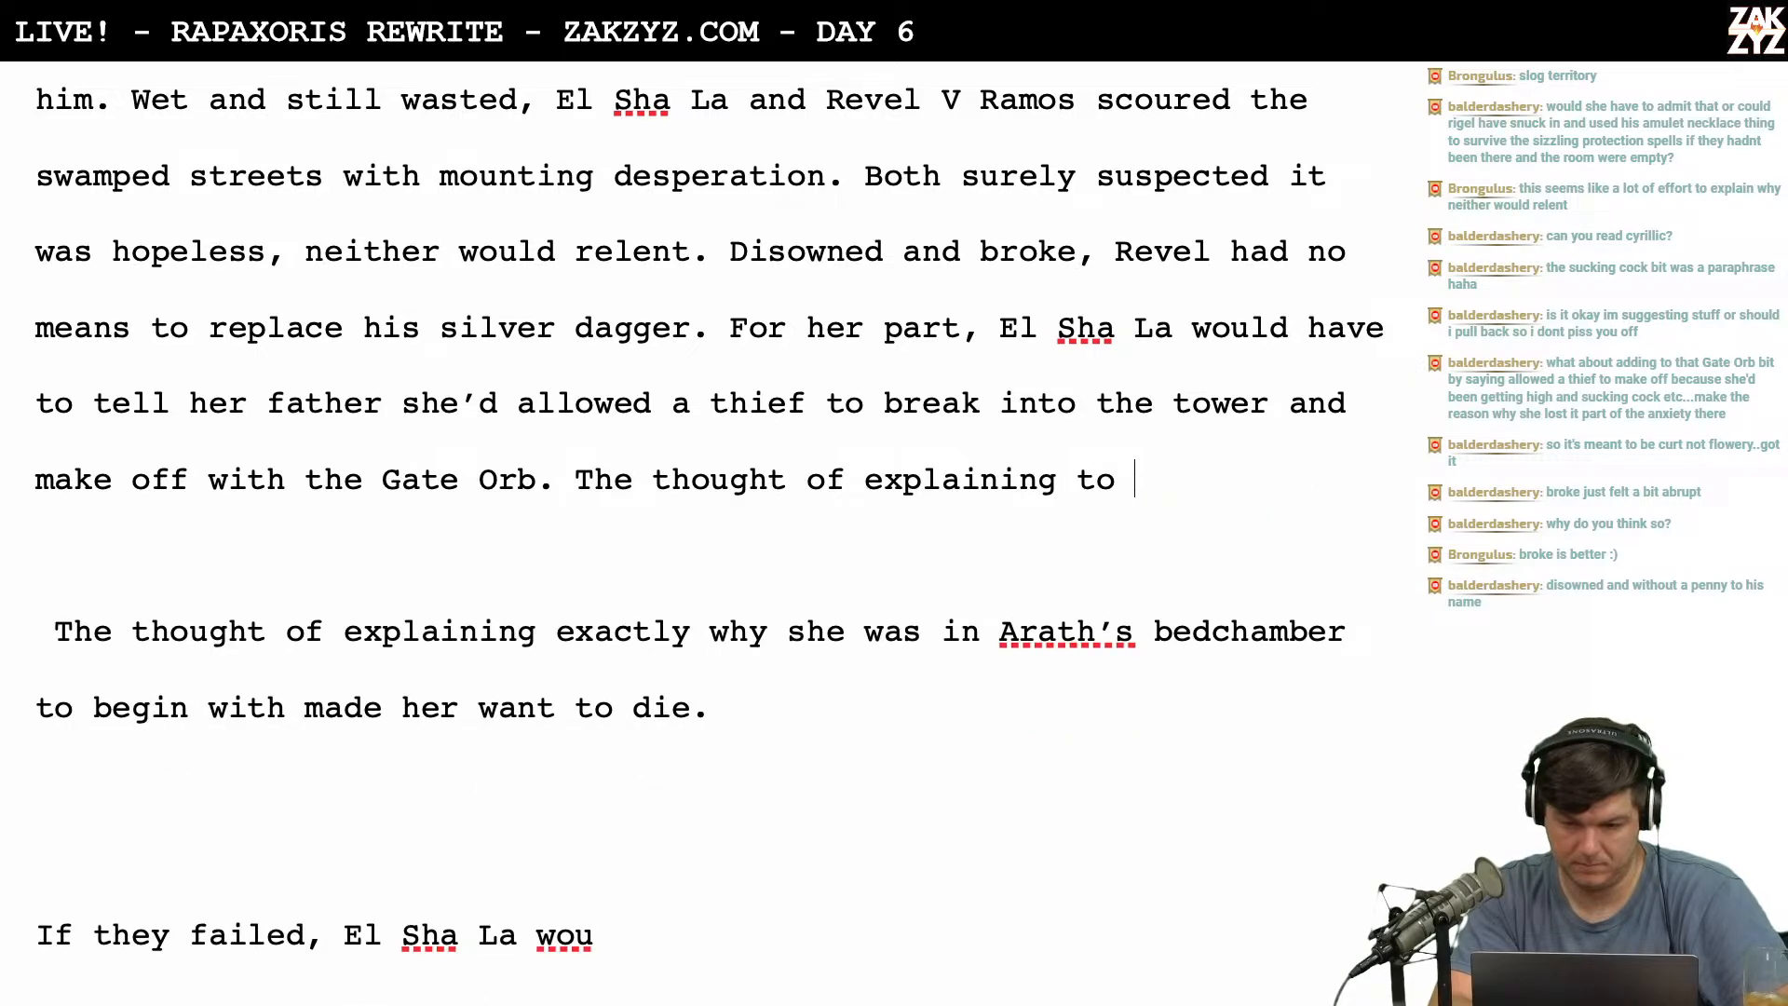
{"action": "type", "text": "what she"}
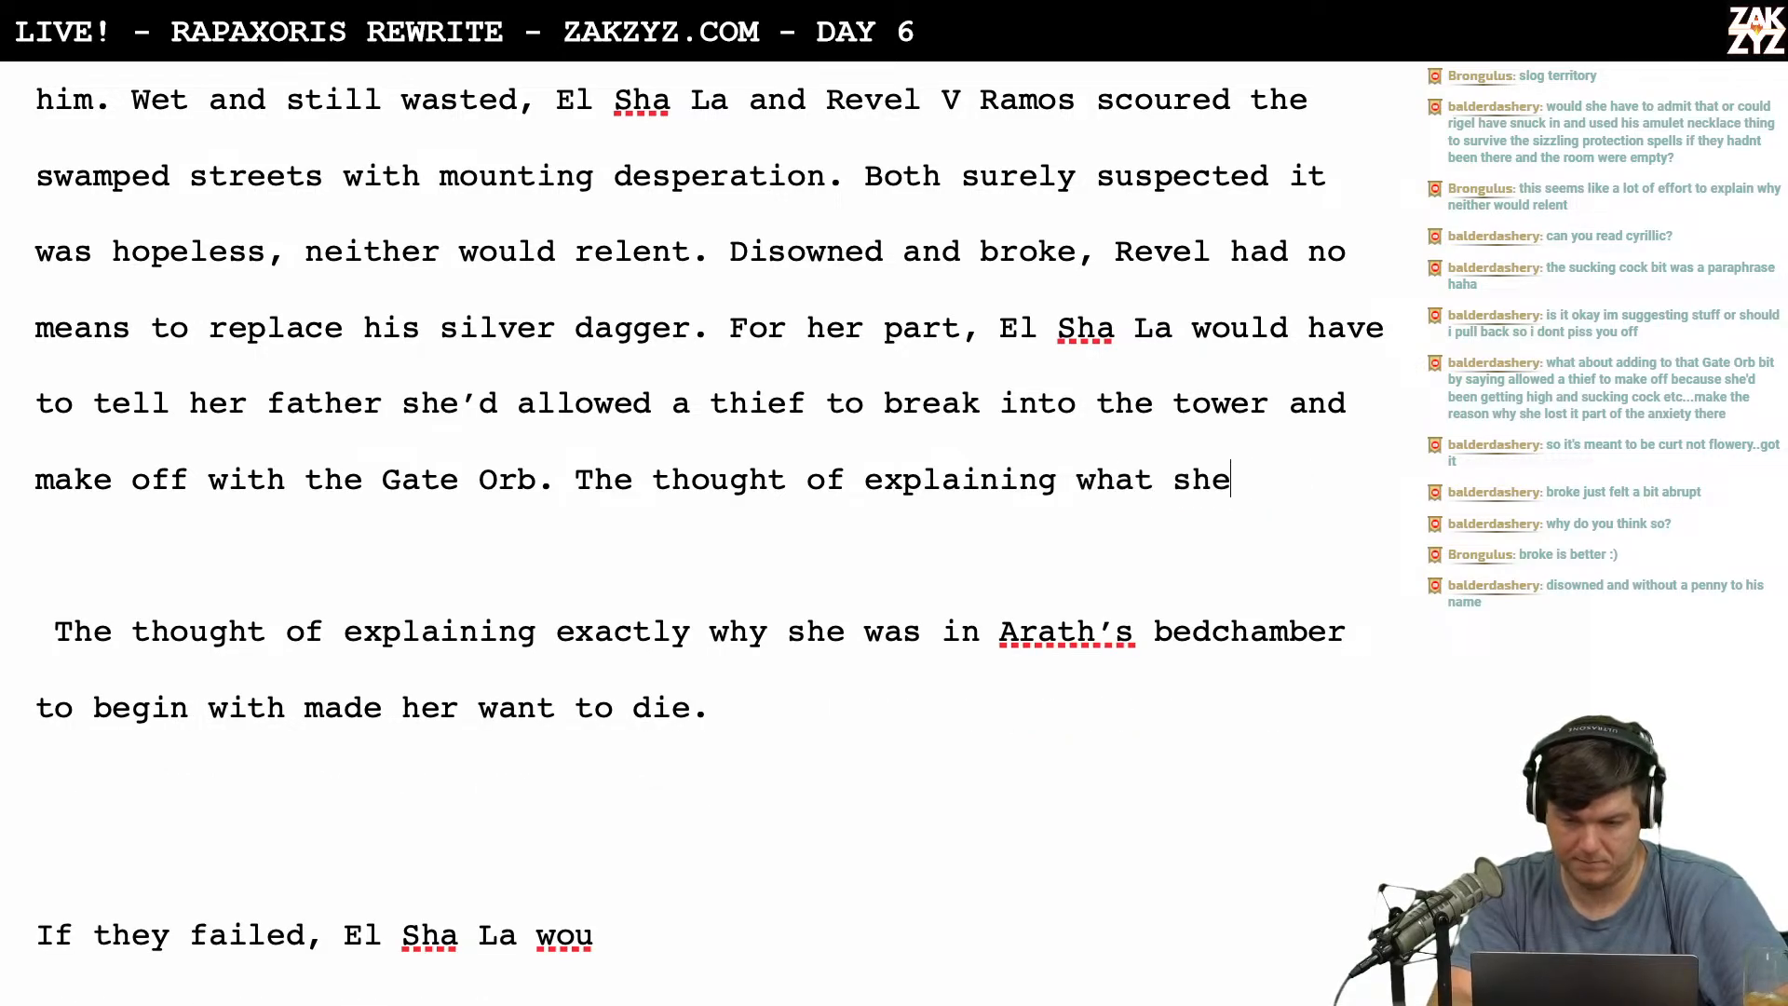
{"action": "type", "text": "'d been up to "}
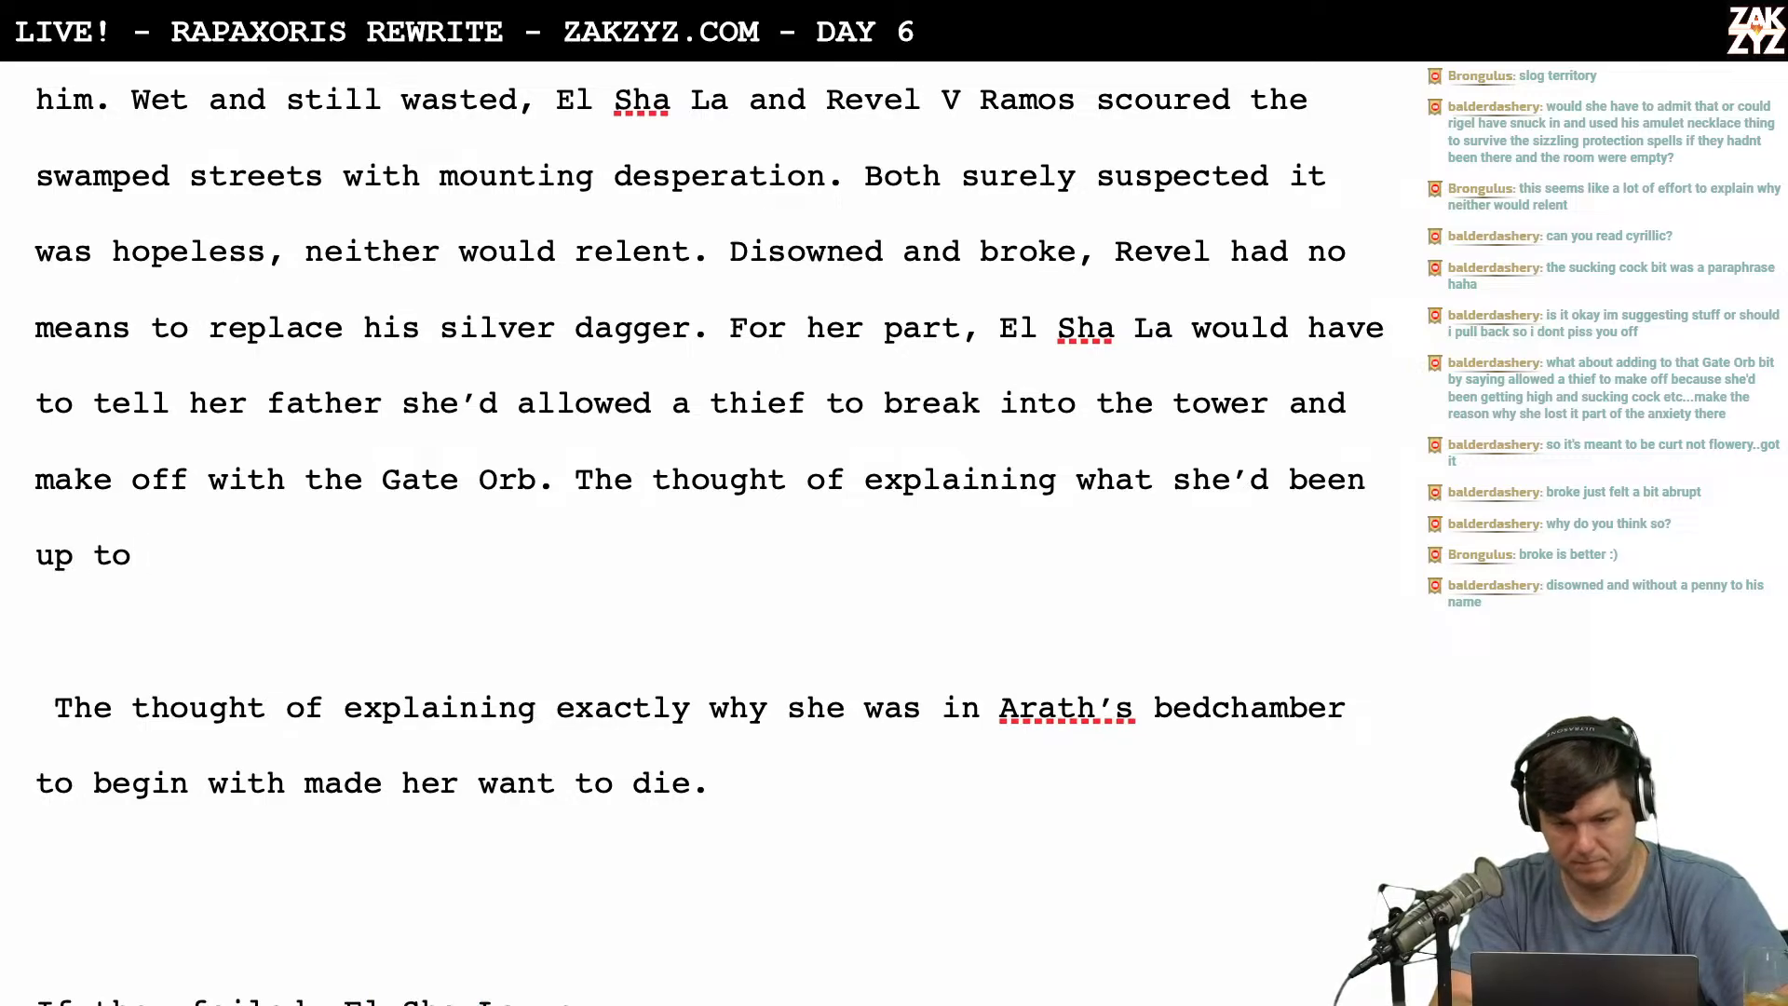
{"action": "type", "text": "in Arath's "}
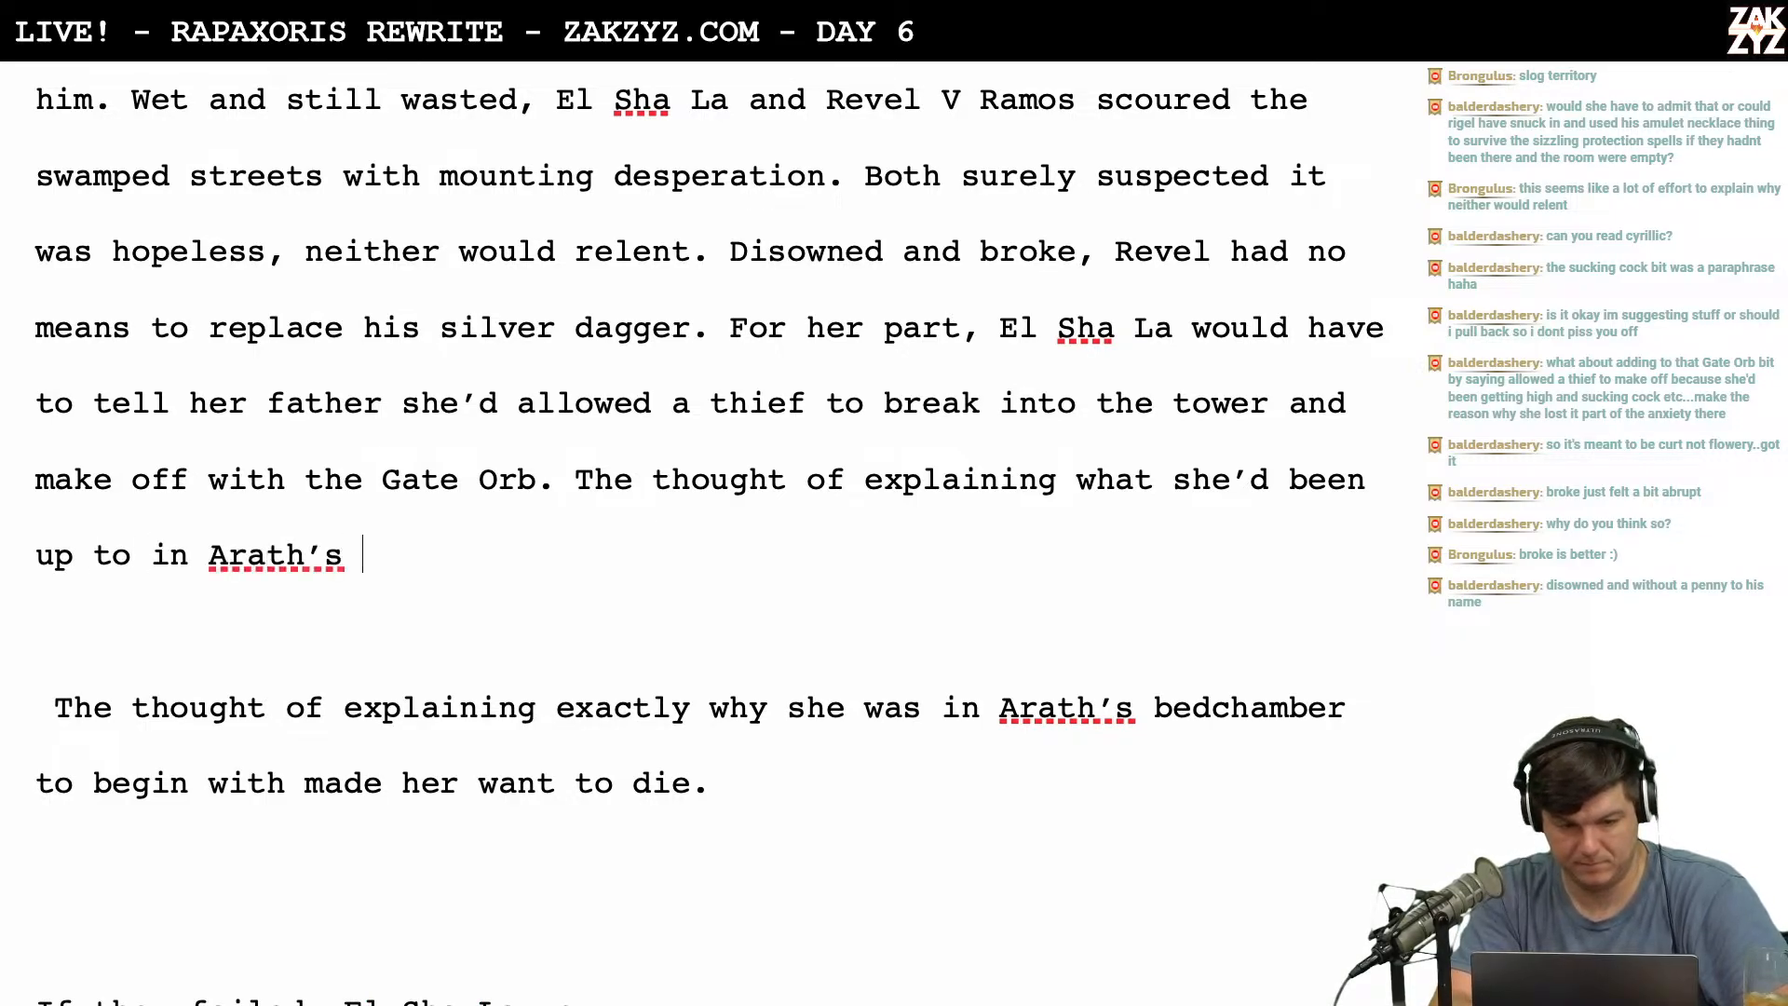
{"action": "type", "text": "bedchamber want"}
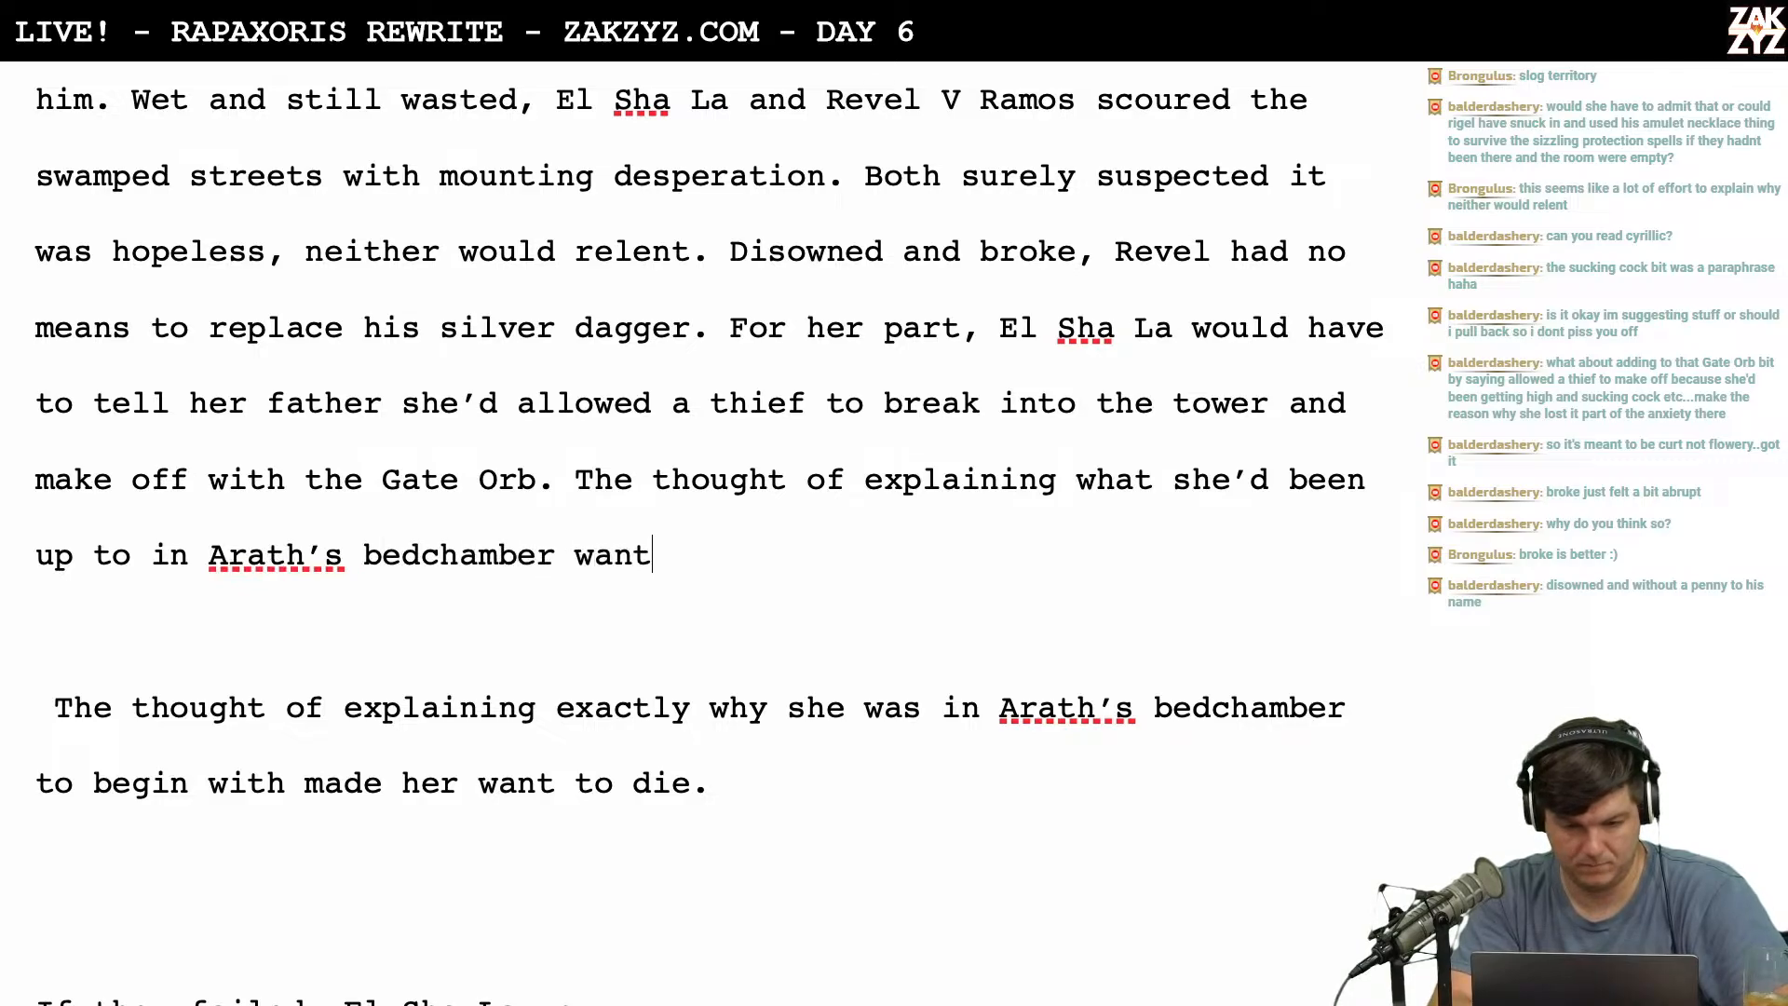
Finish the new sentence after "bedchamber" with "made her want to burst into flames.".
{"action": "key", "text": "BackSpace"}
{"action": "key", "text": "BackSpace"}
{"action": "key", "text": "BackSpace"}
{"action": "key", "text": "BackSpace"}
{"action": "type", "text": "made her wan"}
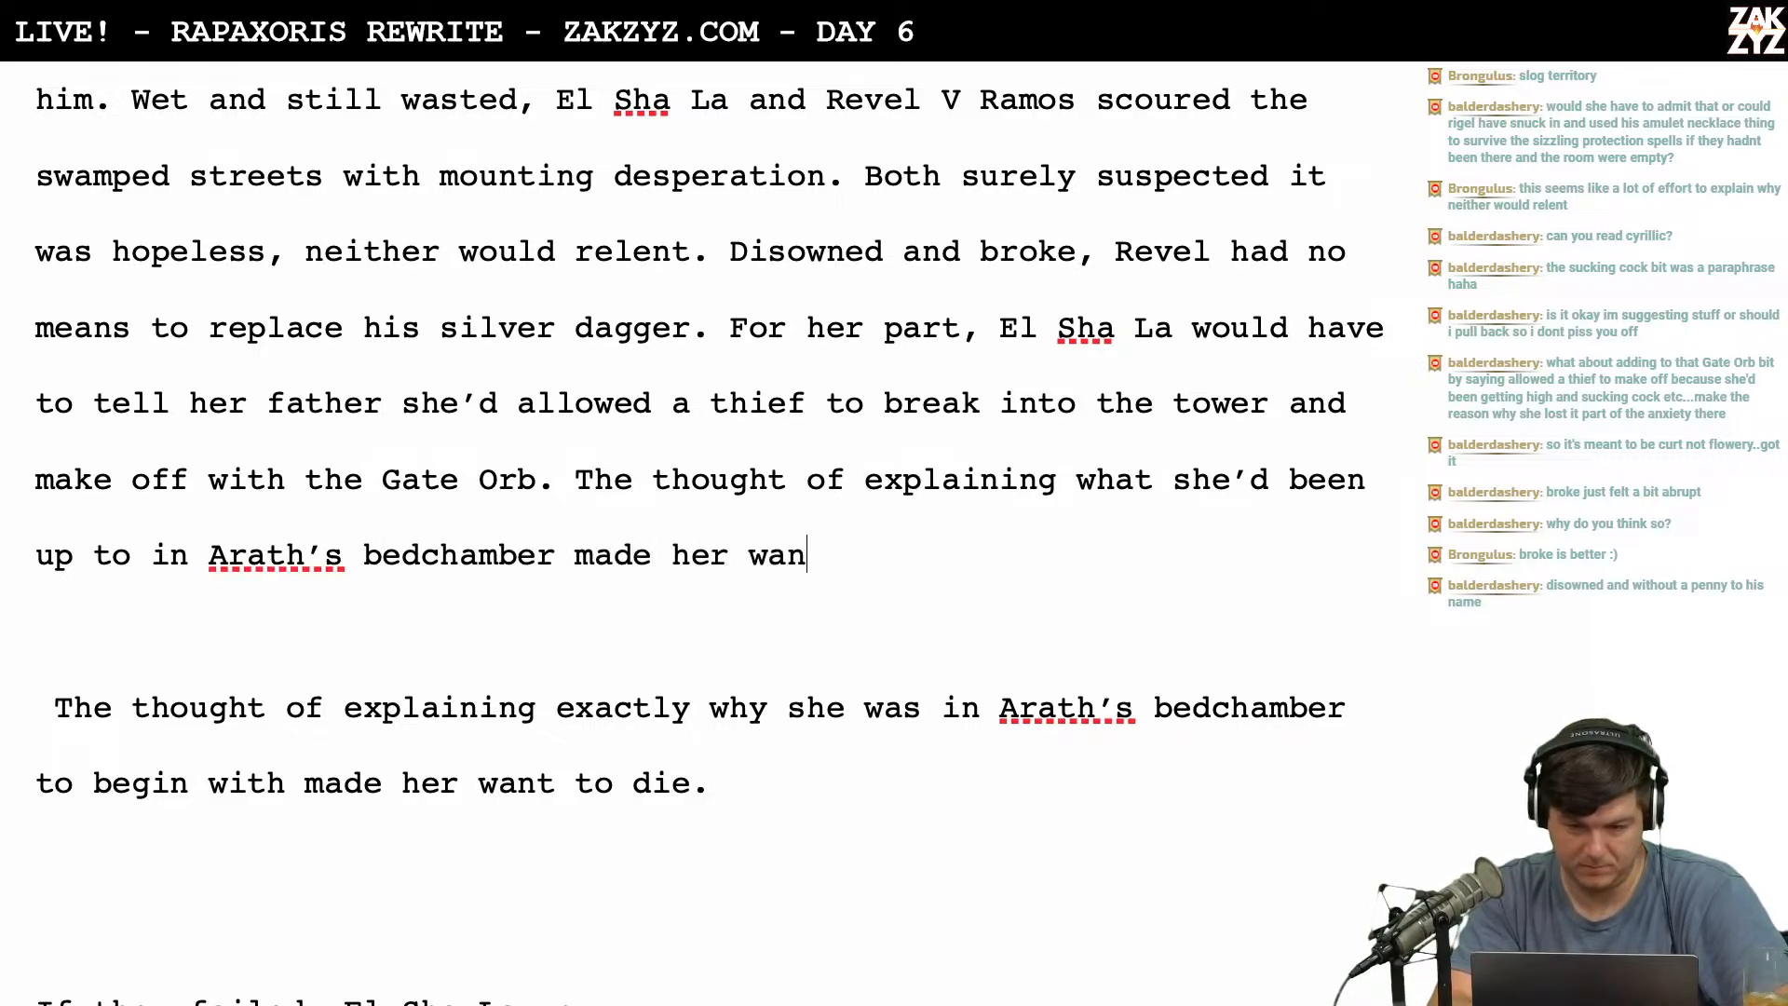
{"action": "type", "text": "t to burst into flam"}
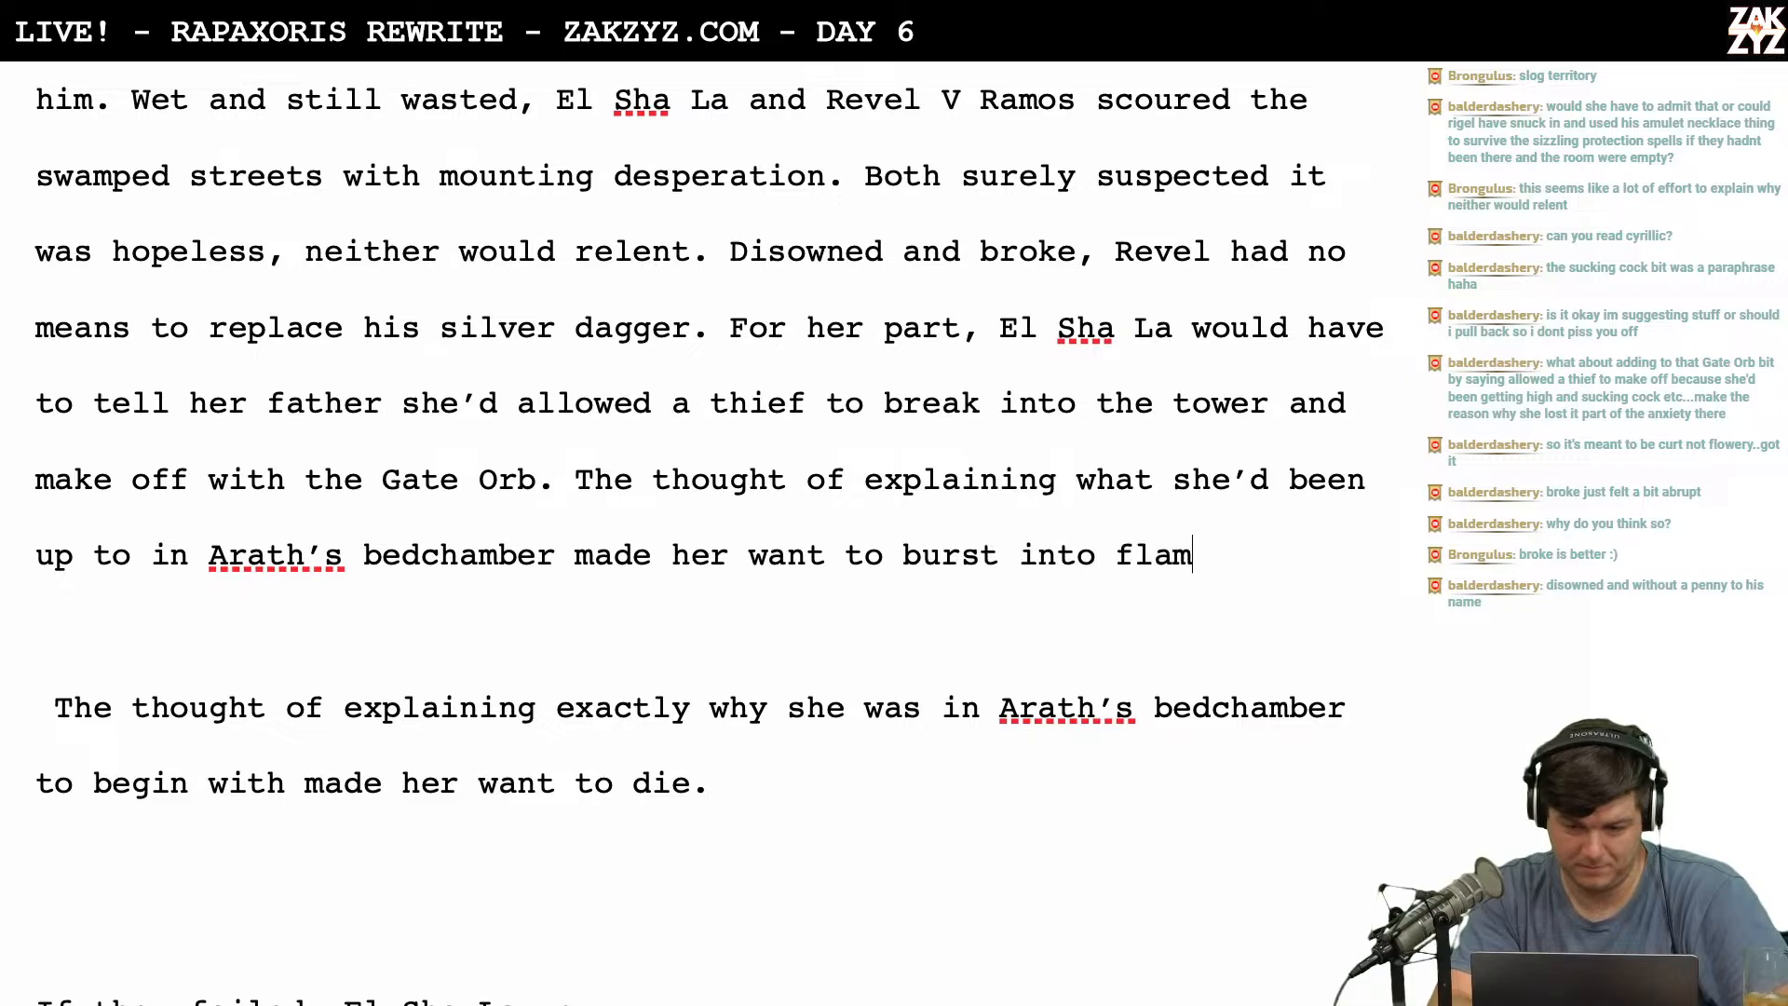
{"action": "type", "text": "es."}
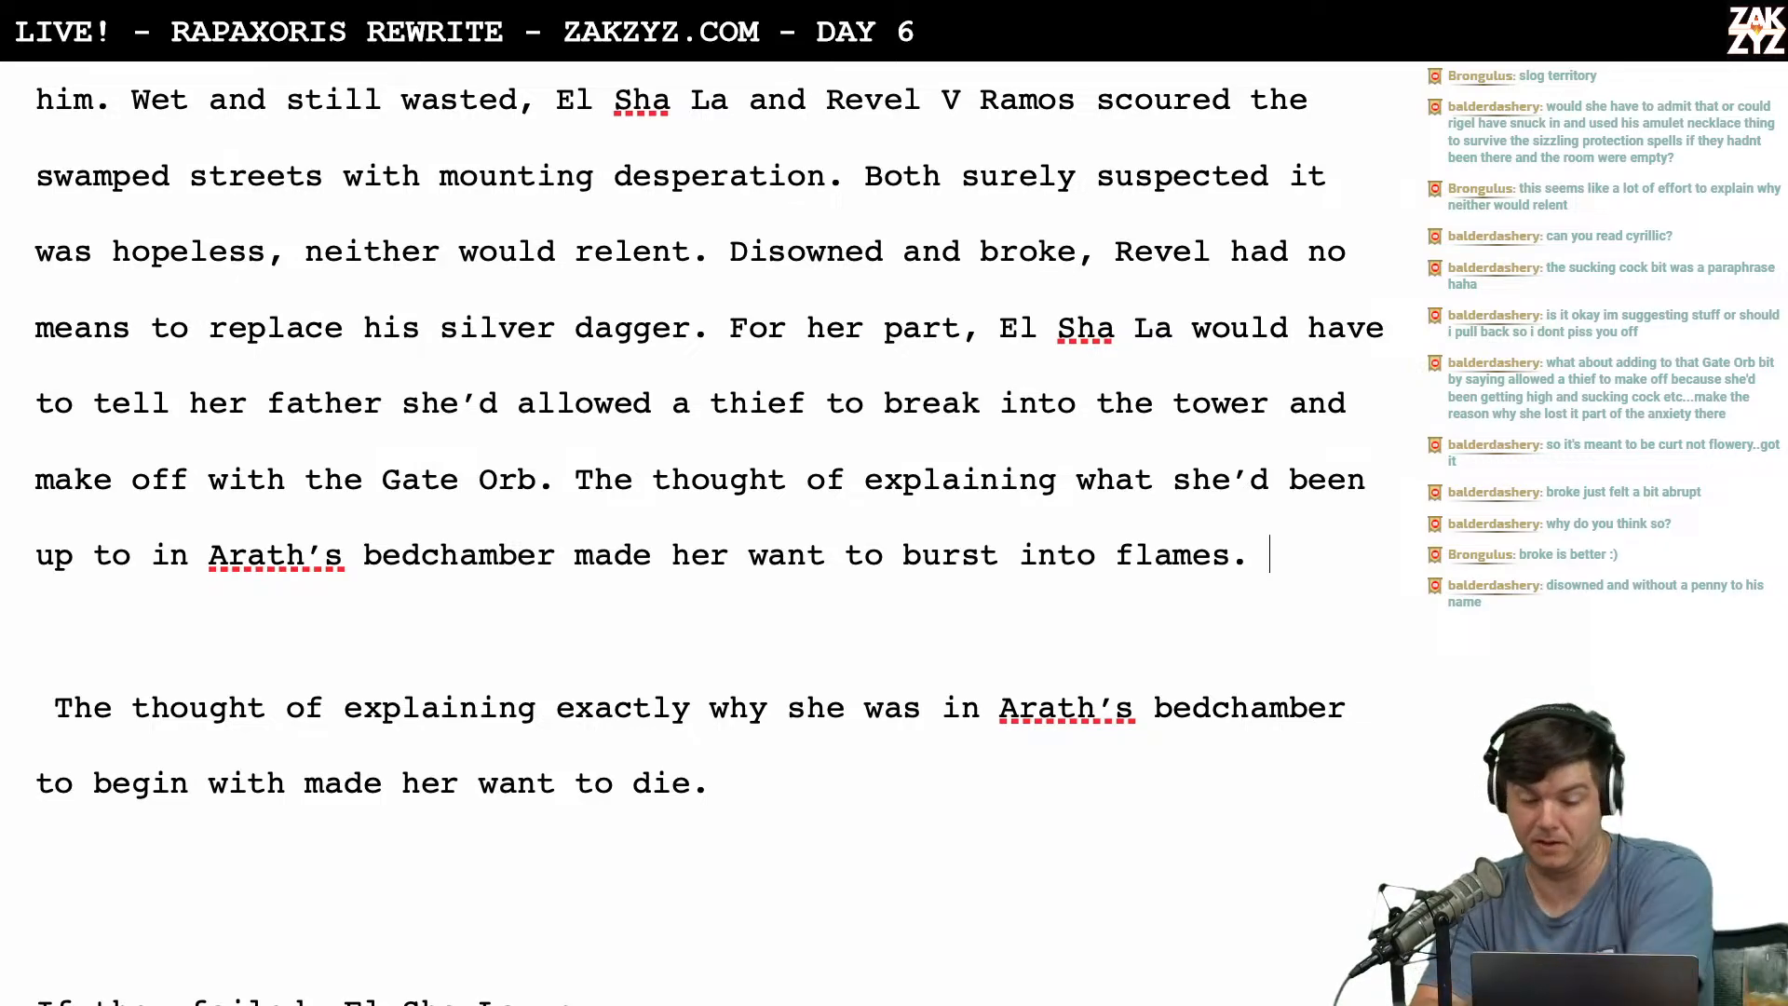
Delete the older version of the sentence, ending "made her want to die.", together with the blank line above it.
{"action": "key", "text": "shift+Down"}
{"action": "key", "text": "shift+Down"}
{"action": "key", "text": "shift+Down"}
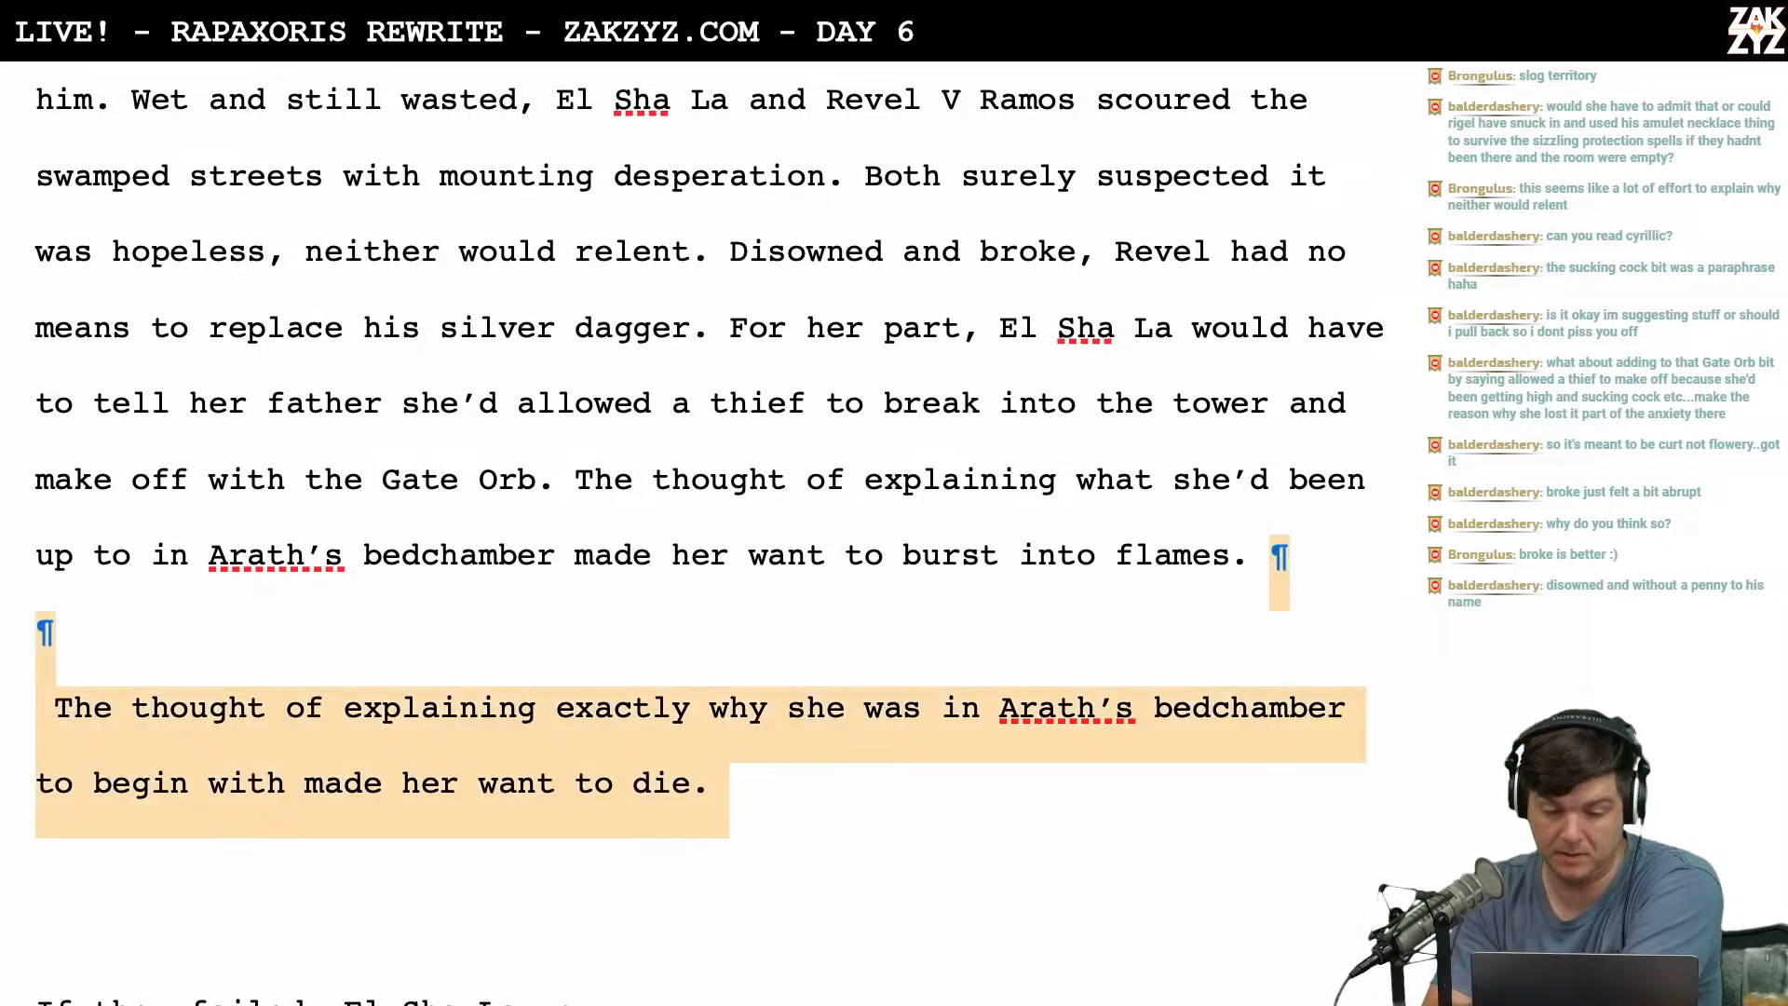
{"action": "key", "text": "BackSpace"}
{"action": "scroll", "coordinate": [708, 545], "scroll_direction": "down", "scroll_amount": 1}
{"action": "scroll", "coordinate": [892, 413], "scroll_direction": "up", "scroll_amount": 2}
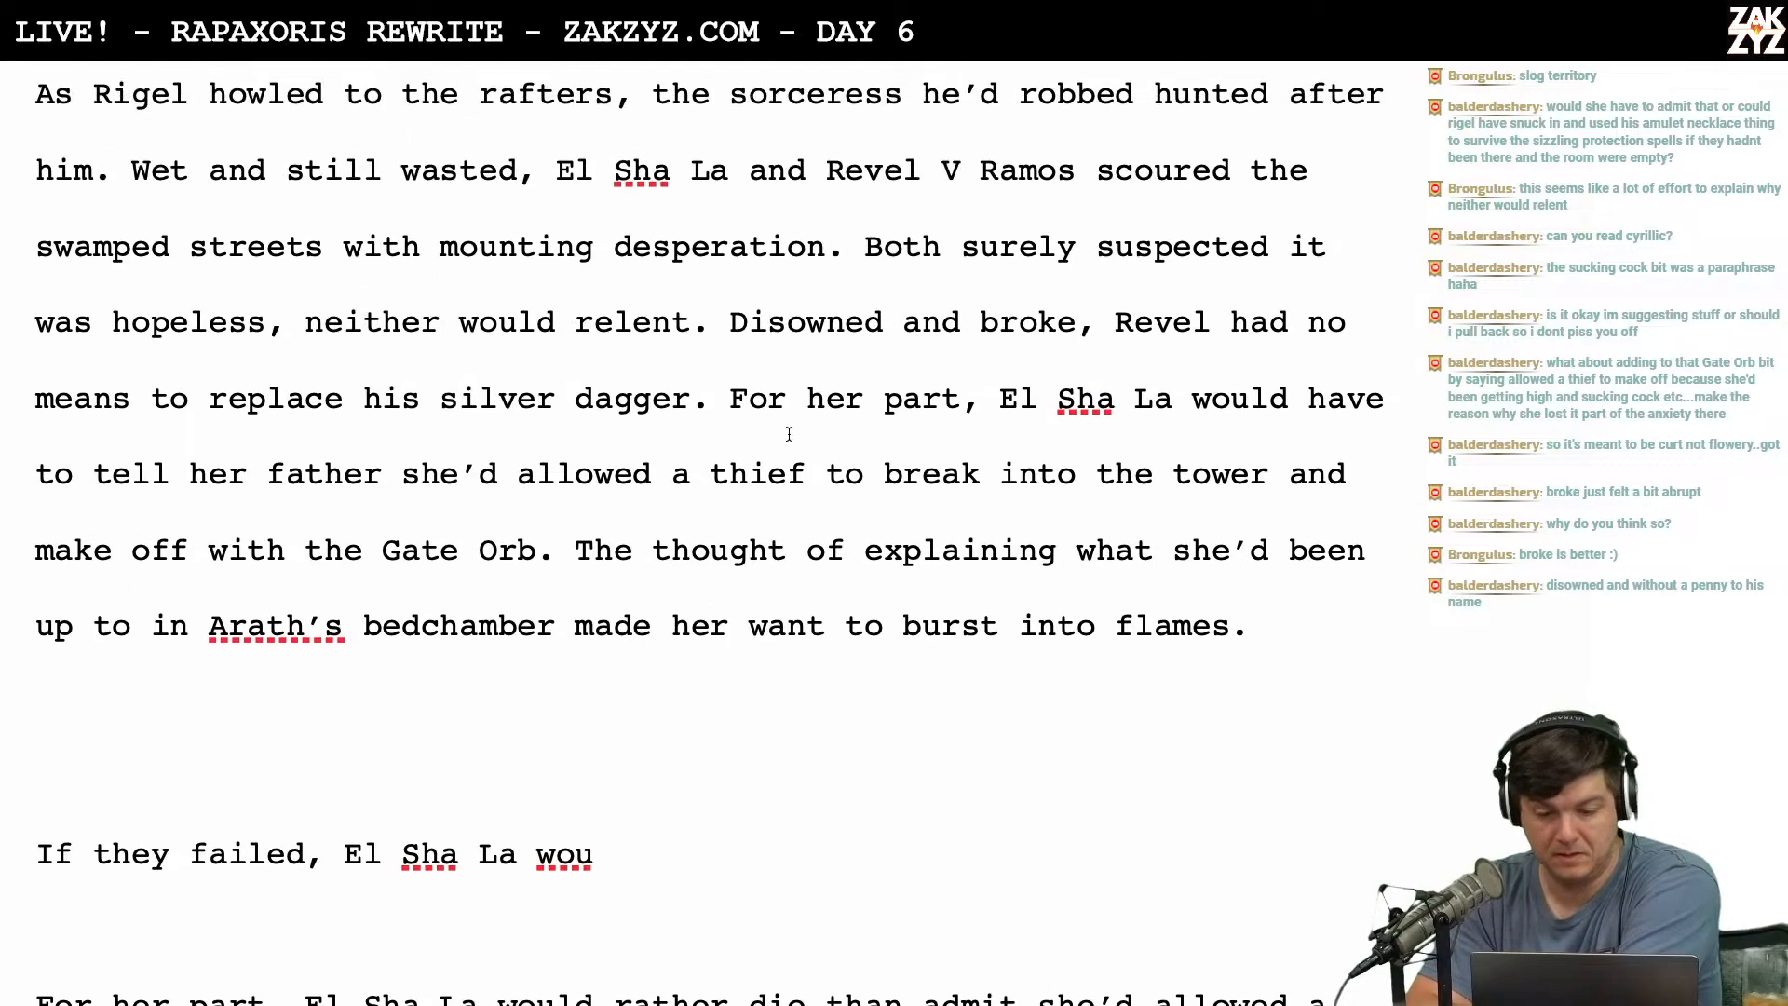
Try adding "and swordsman" after "the sorceress" in the passage's opening sentence.
{"action": "scroll", "coordinate": [891, 413], "scroll_direction": "down", "scroll_amount": 5}
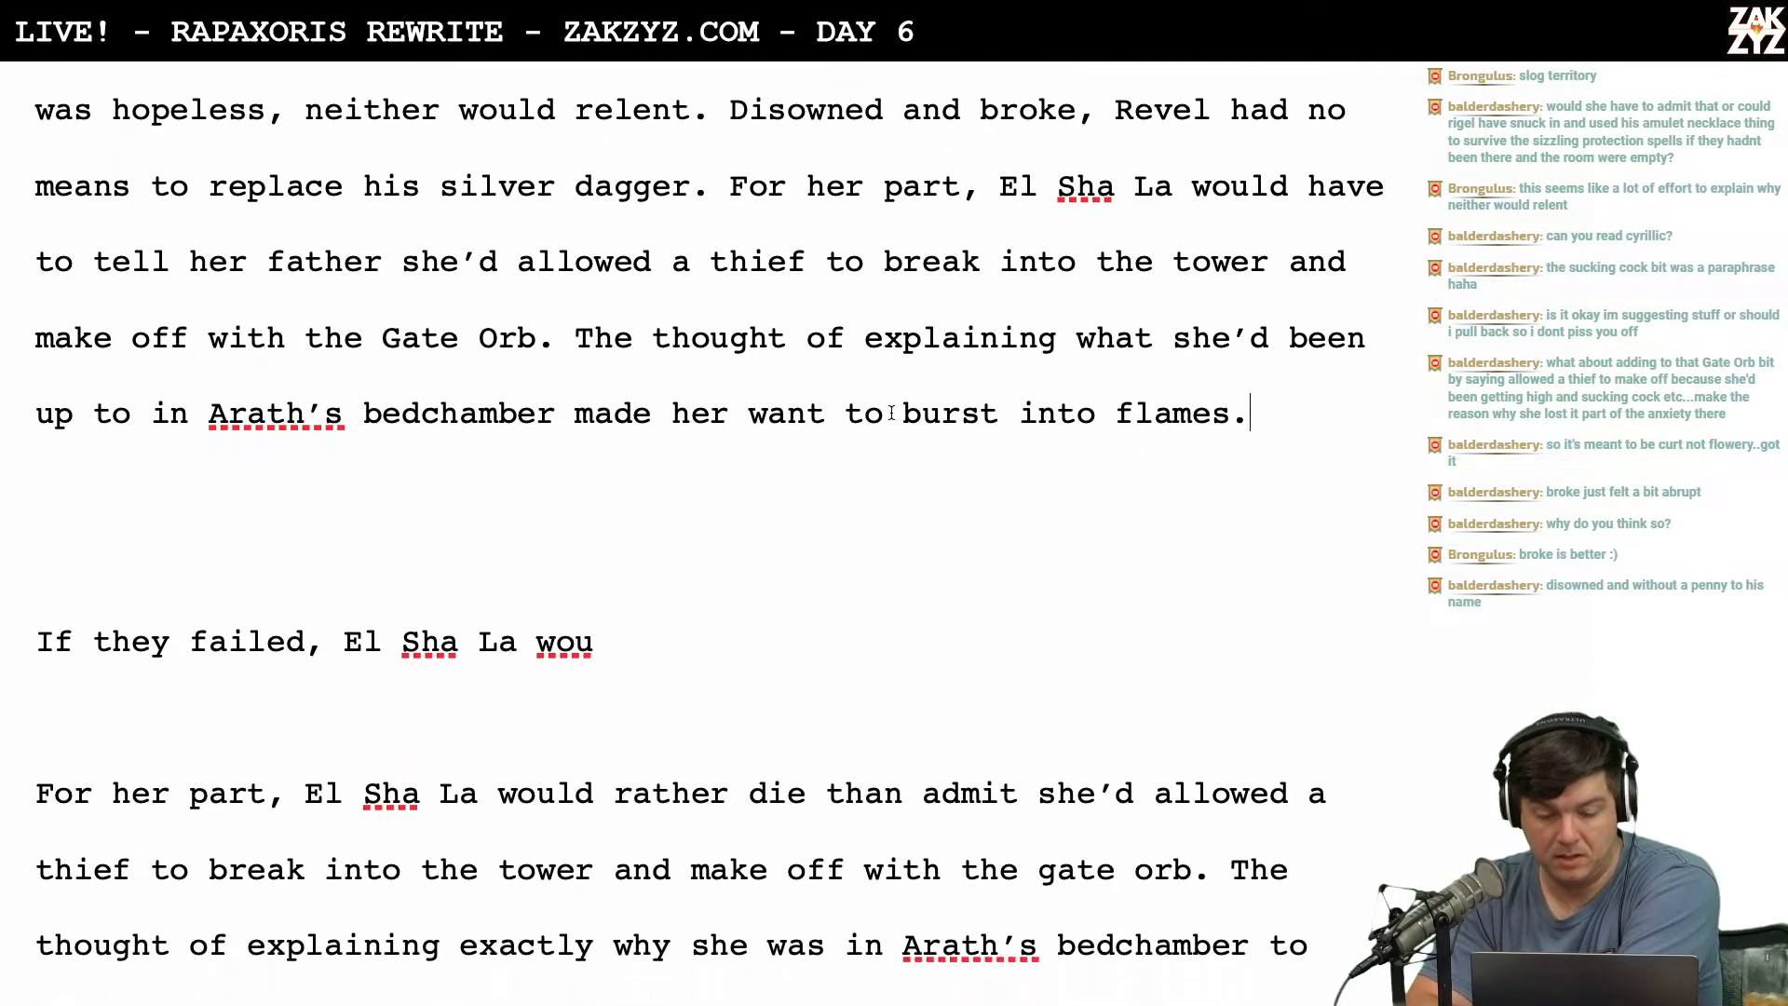
{"action": "scroll", "coordinate": [891, 413], "scroll_direction": "up", "scroll_amount": 7}
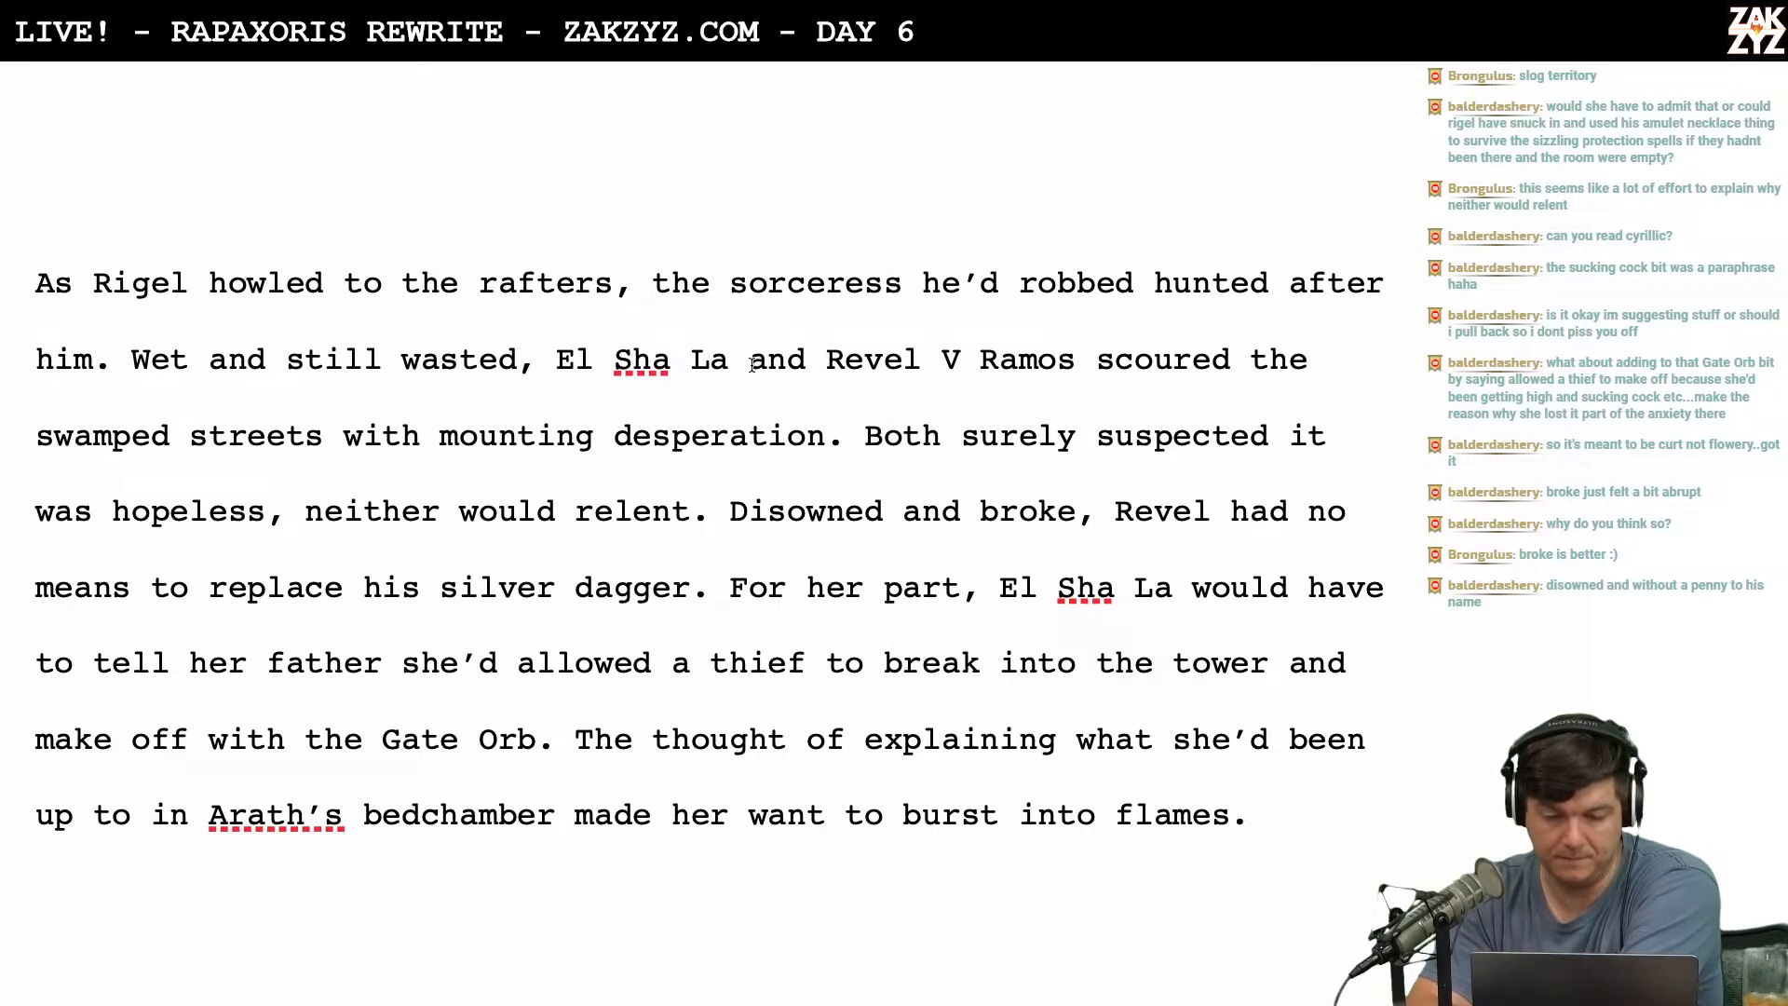
{"action": "scroll", "coordinate": [539, 450], "scroll_direction": "down", "scroll_amount": 1}
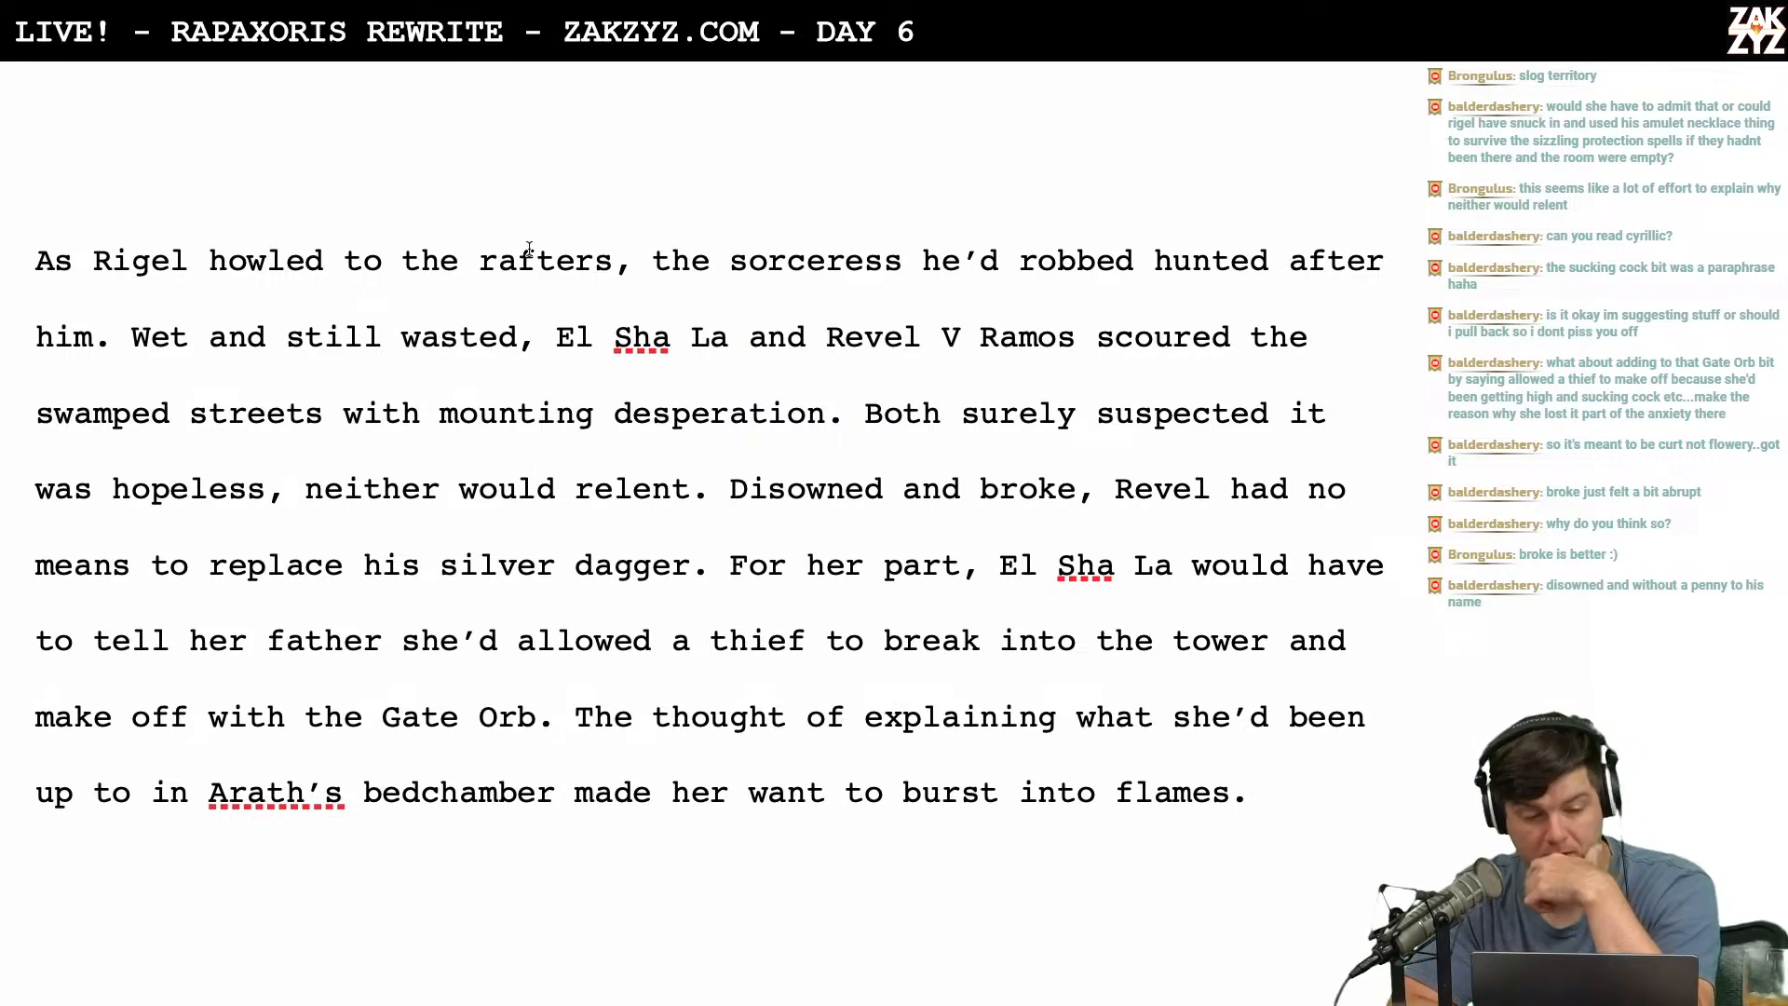
{"action": "scroll", "coordinate": [394, 242], "scroll_direction": "down", "scroll_amount": 1}
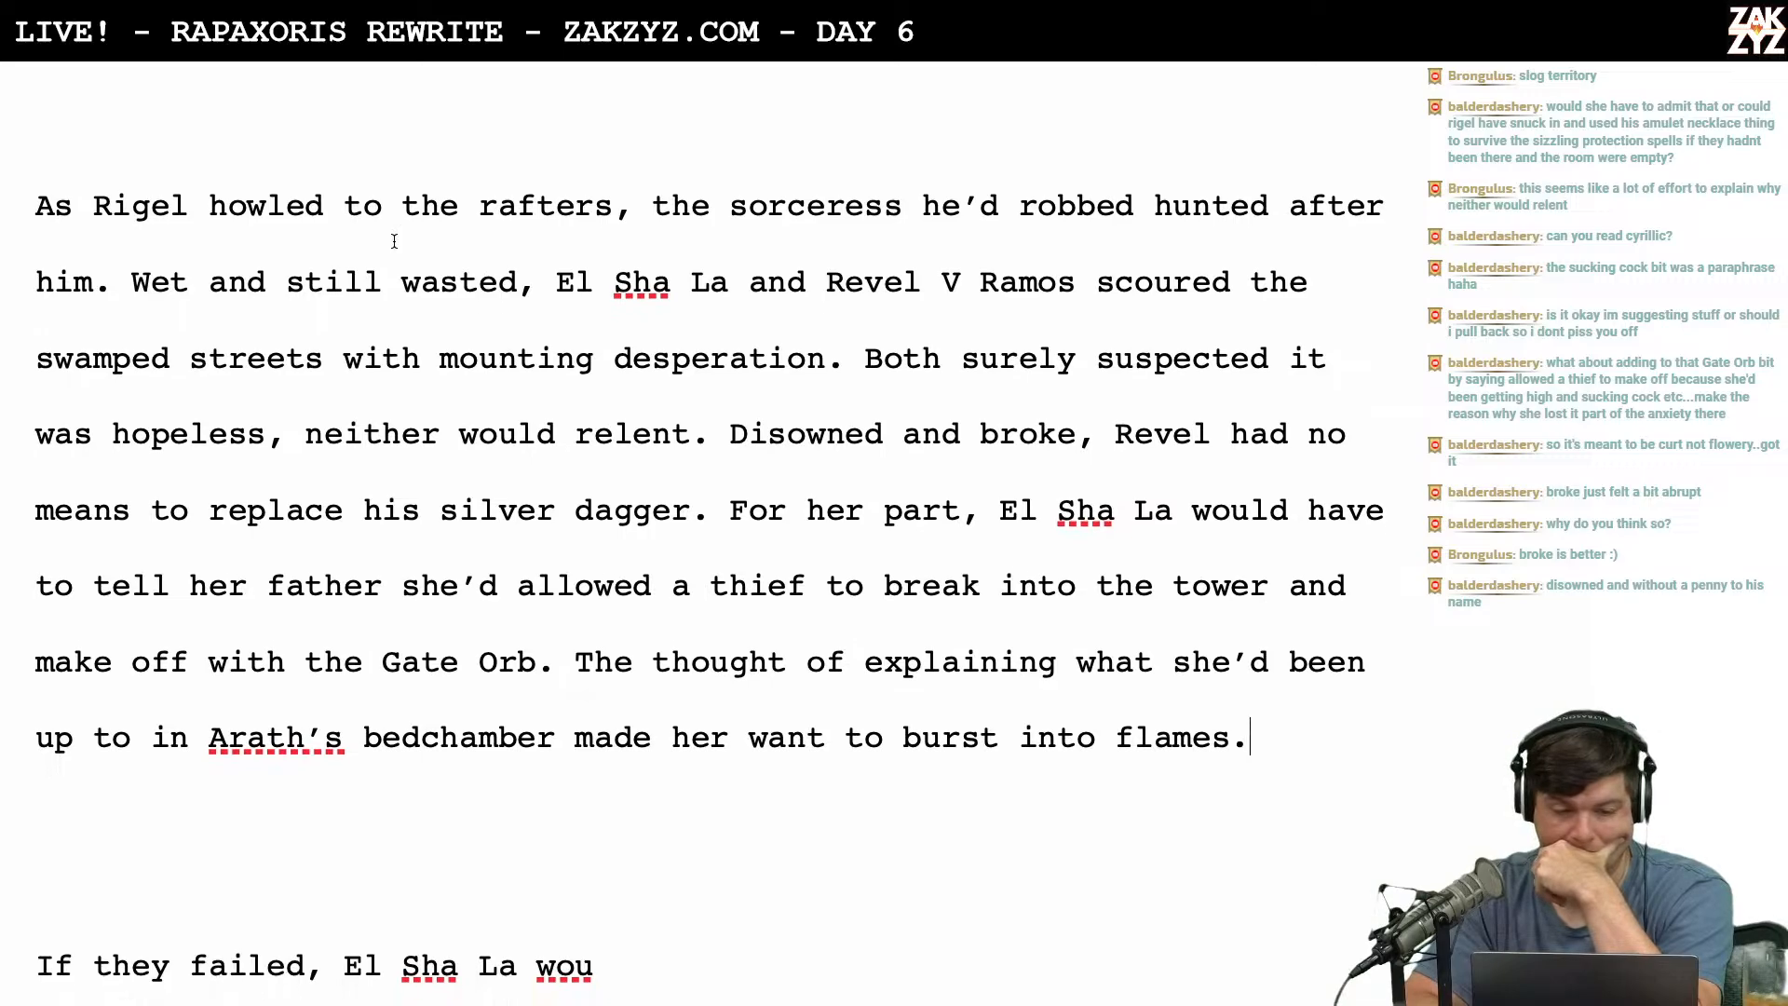
{"action": "scroll", "coordinate": [394, 241], "scroll_direction": "up", "scroll_amount": 2}
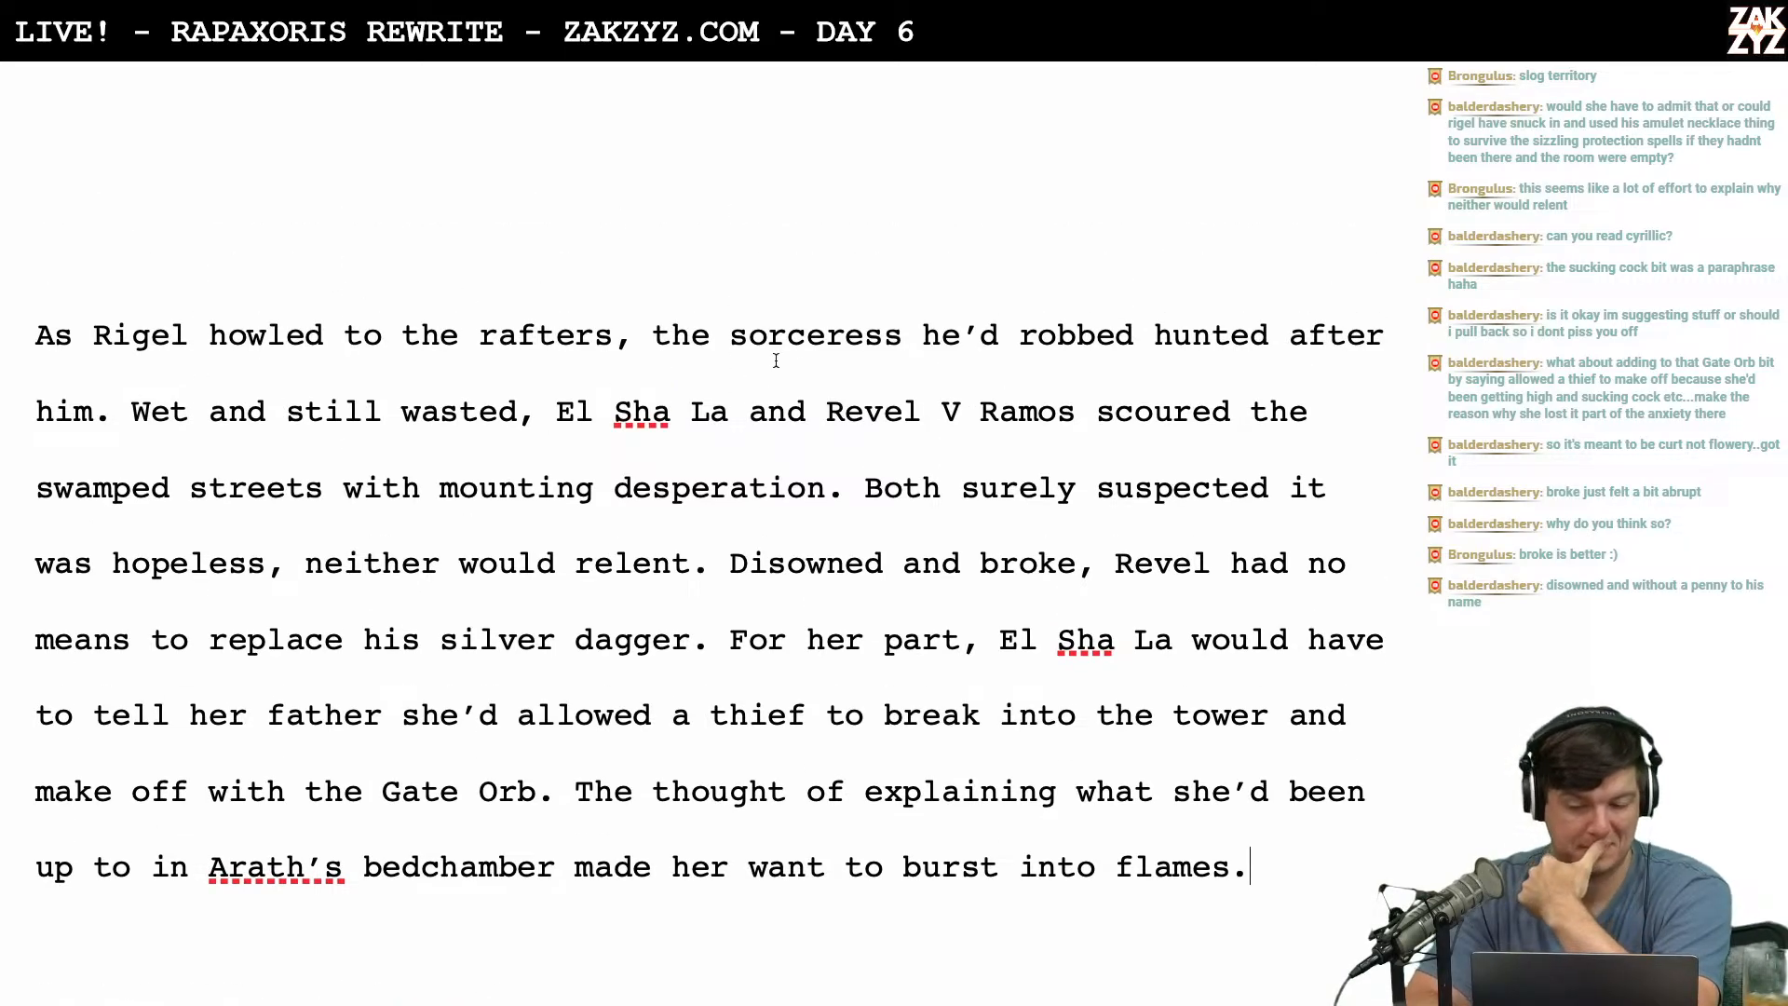
{"action": "left_click", "coordinate": [749, 335]}
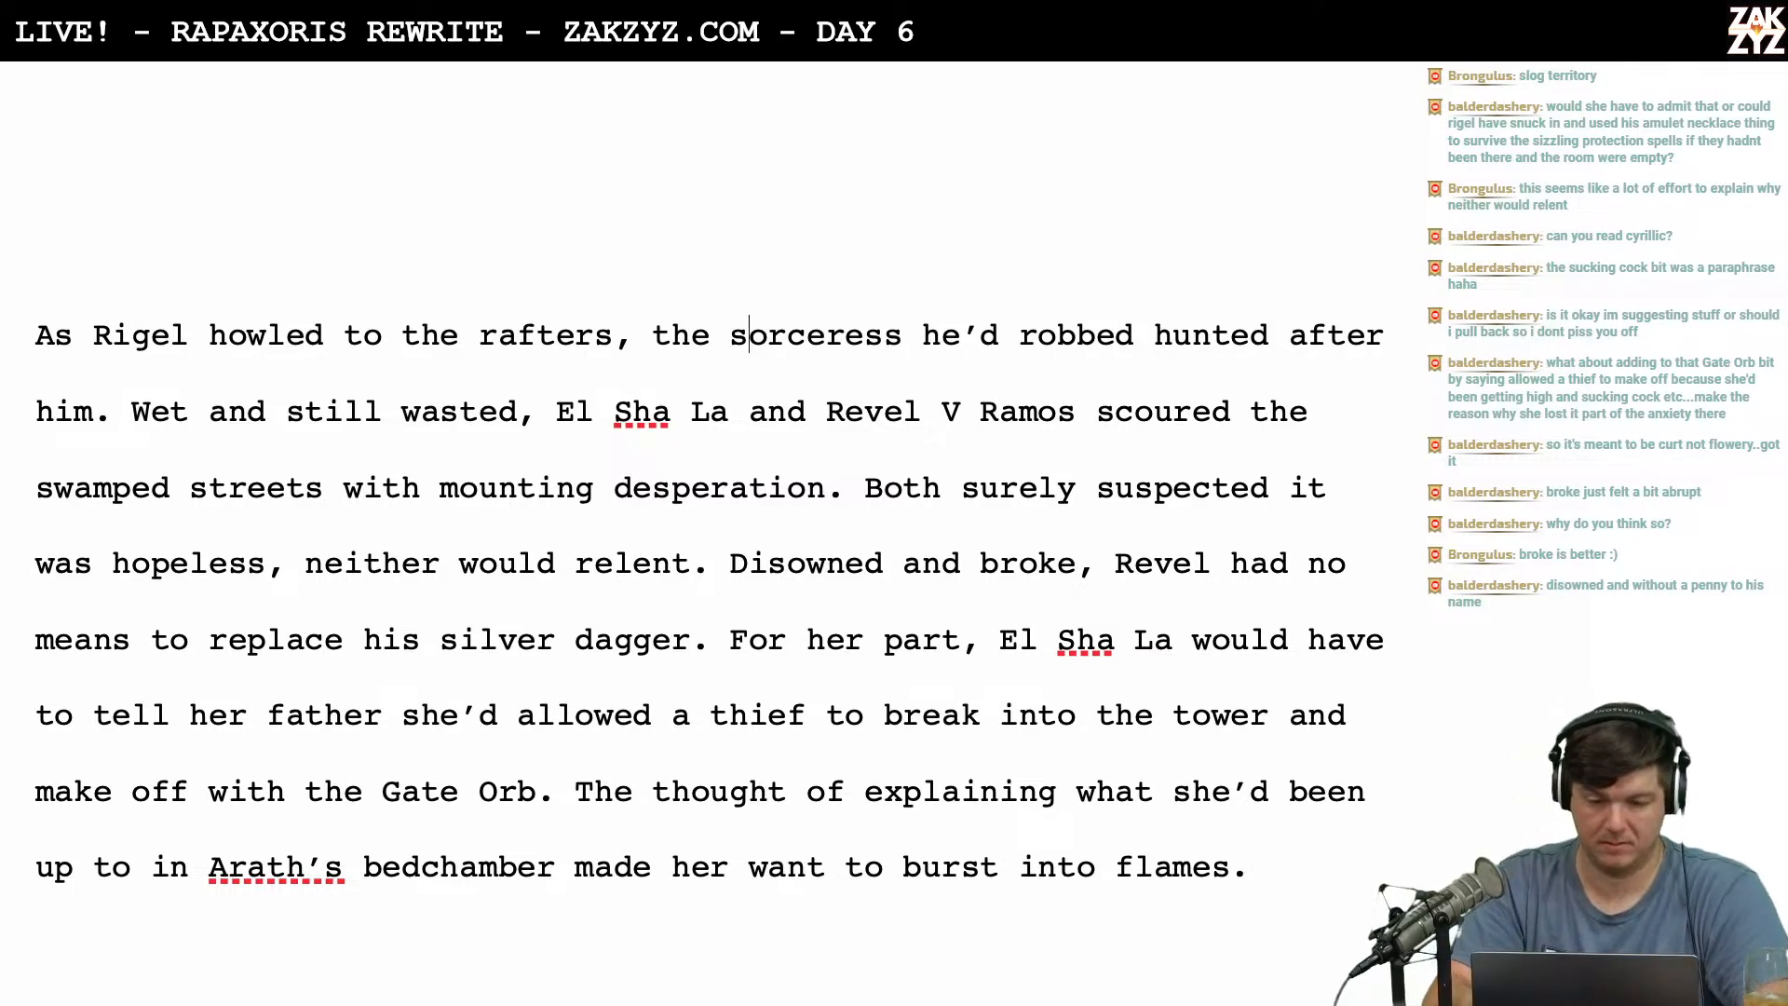
{"action": "key", "text": "Right"}
{"action": "key", "text": "Right"}
{"action": "key", "text": "Right"}
{"action": "key", "text": "Left"}
{"action": "key", "text": "Left"}
{"action": "key", "text": "Right"}
{"action": "key", "text": "Right"}
{"action": "key", "text": "Right"}
{"action": "key", "text": "Right"}
{"action": "key", "text": "Right"}
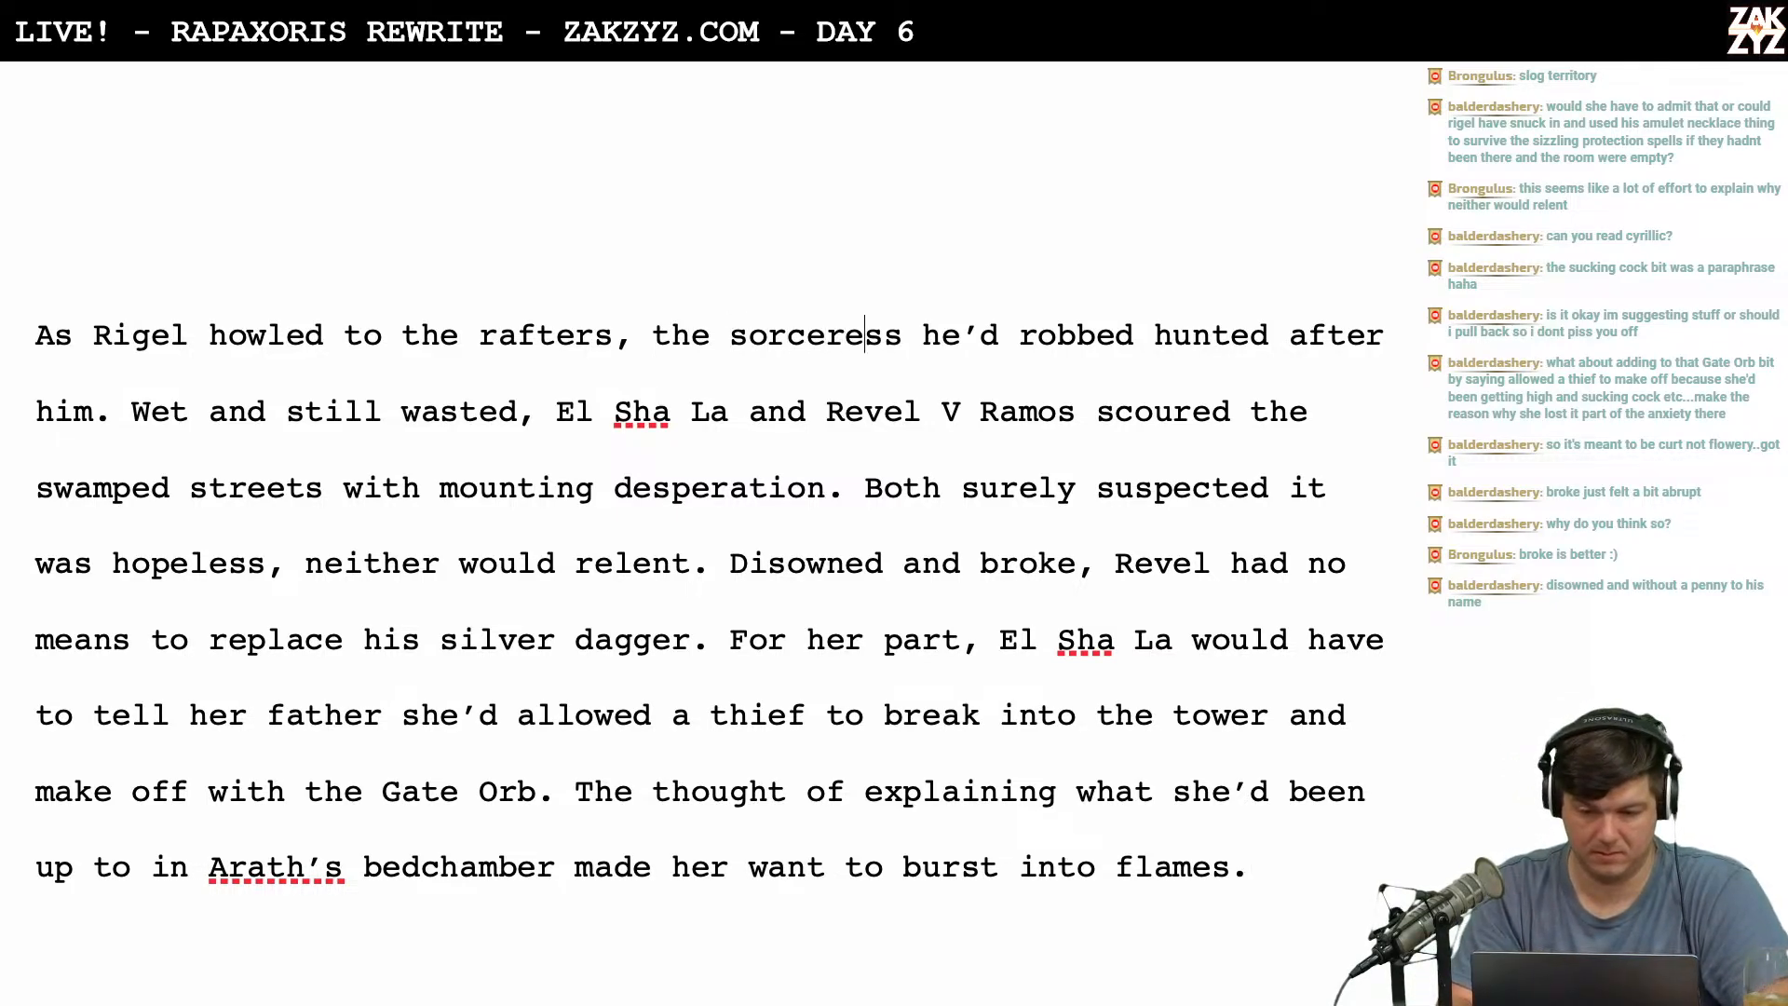
{"action": "key", "text": "Right"}
{"action": "key", "text": "Right"}
{"action": "type", "text": "amnd"}
{"action": "key", "text": "BackSpace"}
{"action": "key", "text": "BackSpace"}
{"action": "key", "text": "BackSpace"}
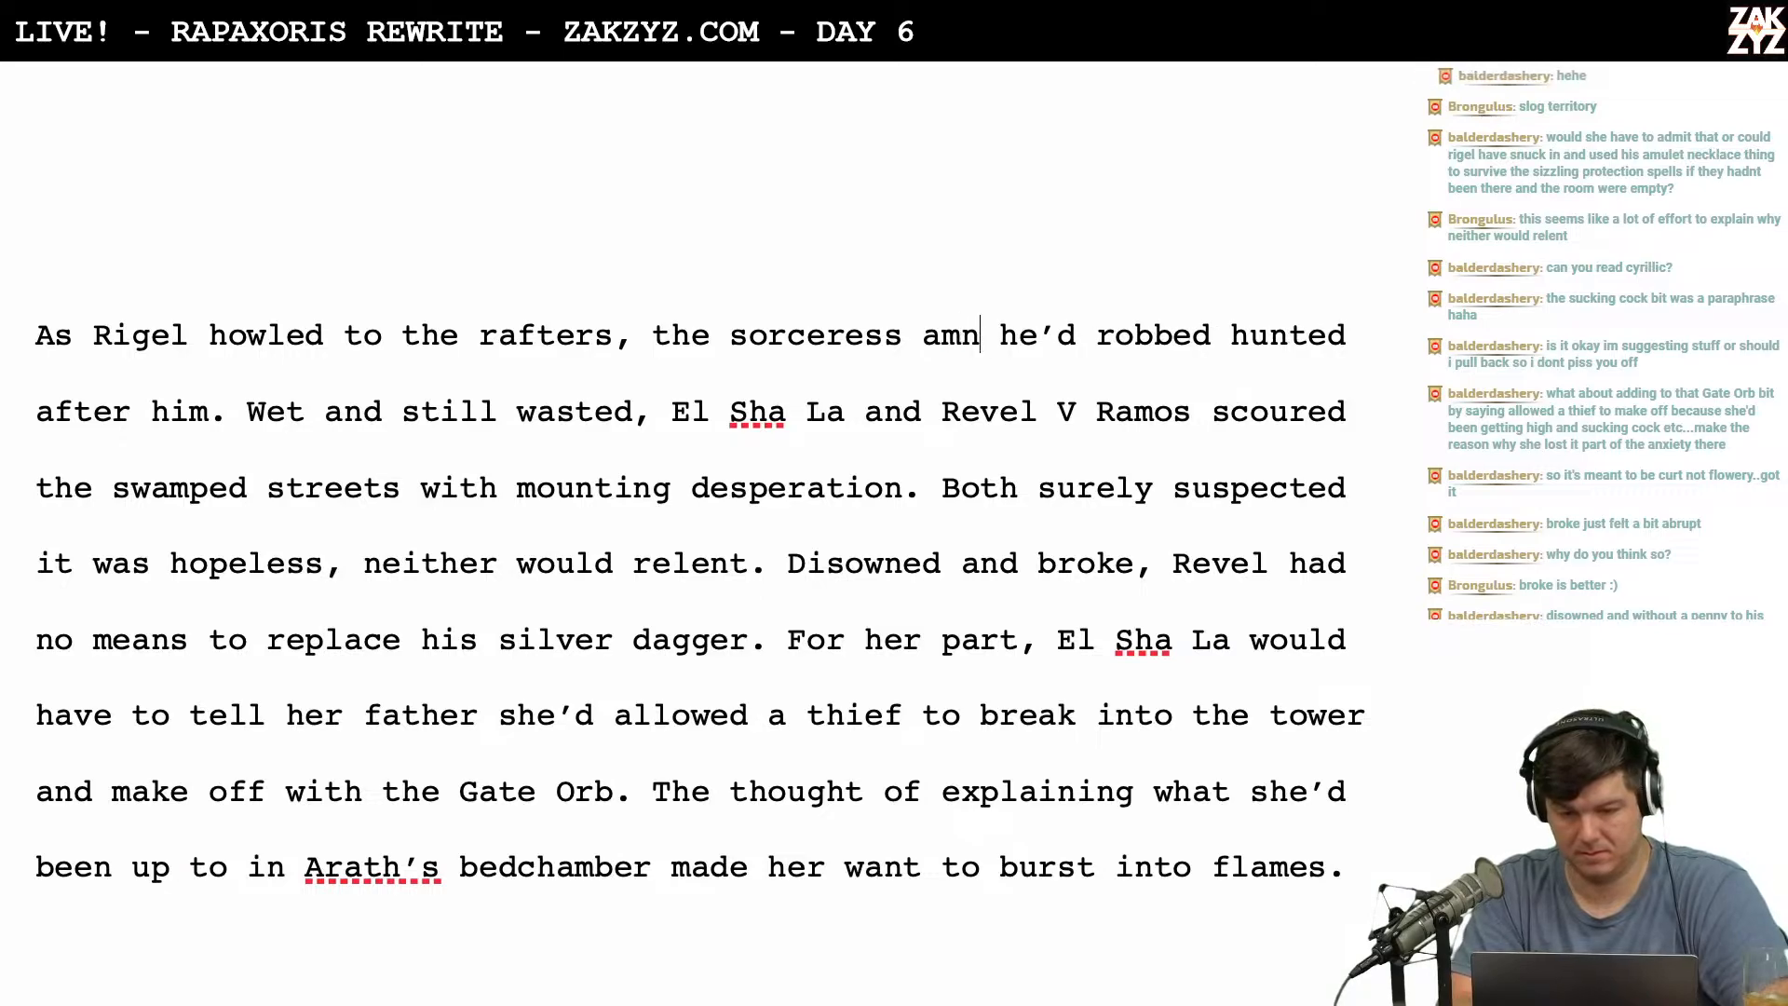
{"action": "type", "text": "nd swordsman"}
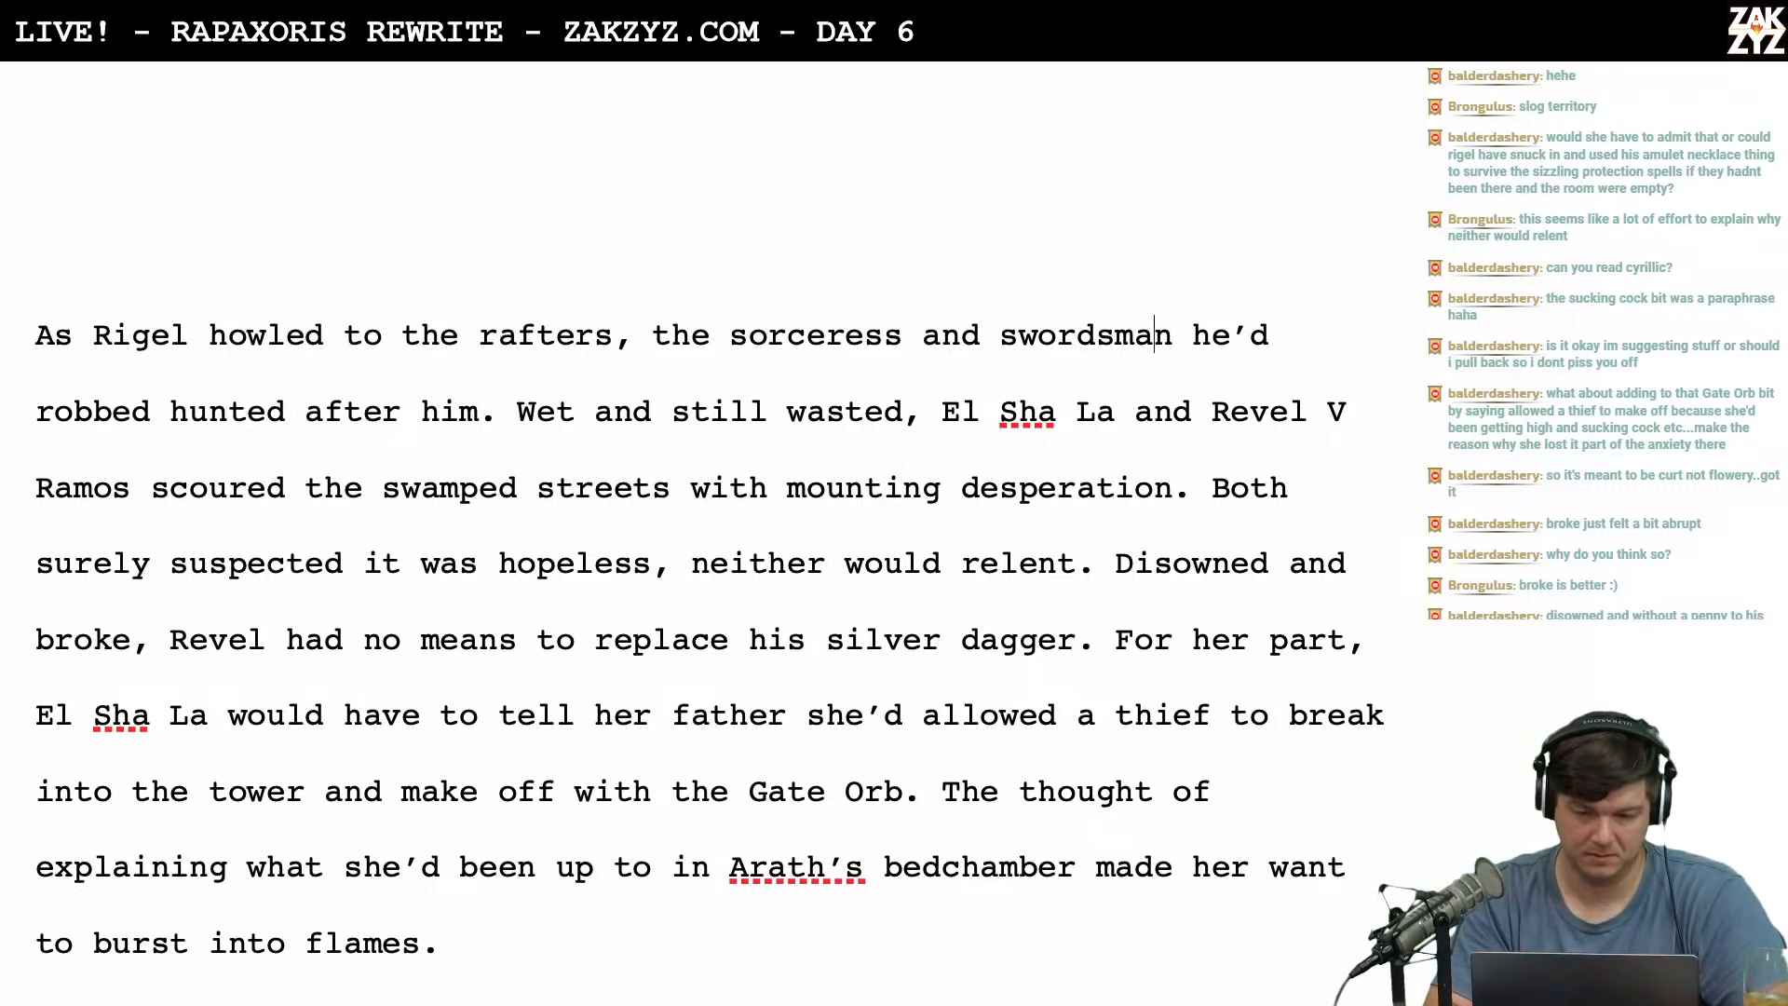
Remove "and swordsman" from the opening sentence so it reads "the sorceress he'd robbed".
{"action": "key", "text": "Left"}
{"action": "key", "text": "Left"}
{"action": "key", "text": "Left"}
{"action": "key", "text": "Left"}
{"action": "key", "text": "Left"}
{"action": "key", "text": "Left"}
{"action": "key", "text": "Left"}
{"action": "key", "text": "Left"}
{"action": "key", "text": "Left"}
{"action": "key", "text": "Left"}
{"action": "key", "text": "Left"}
{"action": "key", "text": "Left"}
{"action": "key", "text": "Left"}
{"action": "key", "text": "Left"}
{"action": "key", "text": "Left"}
{"action": "key", "text": "Left"}
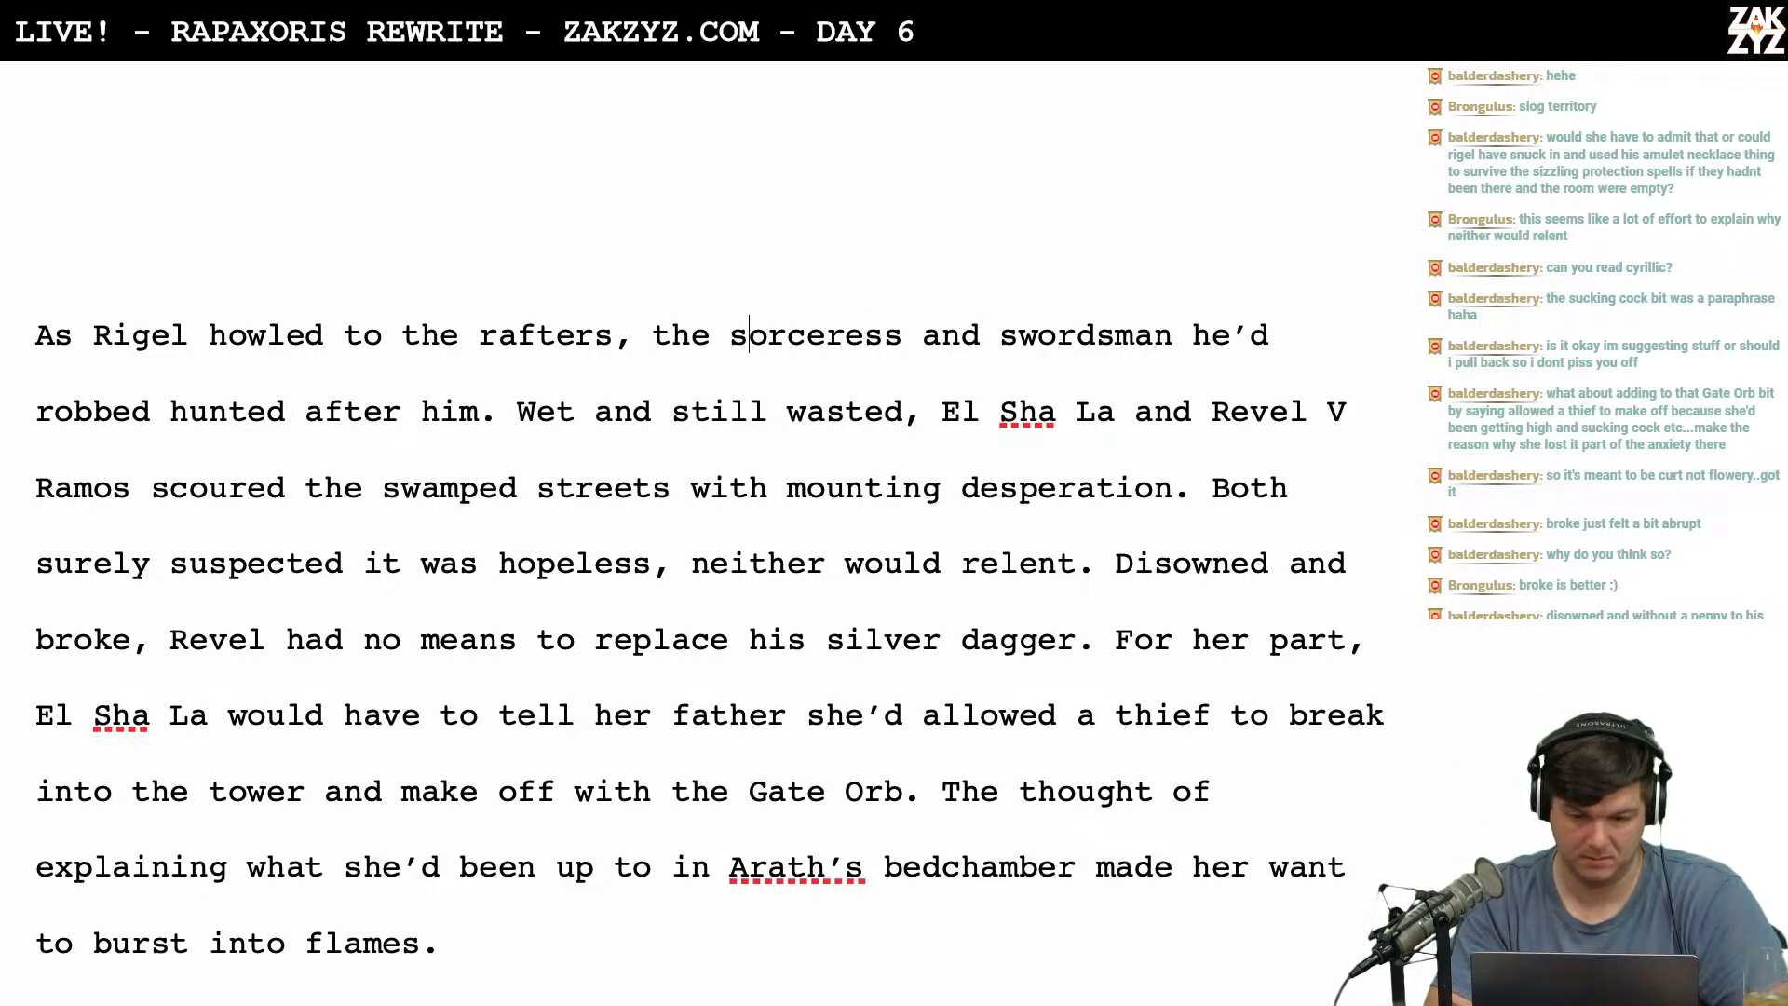
{"action": "key", "text": "shift+Right"}
{"action": "key", "text": "shift+Right"}
{"action": "key", "text": "shift+Right"}
{"action": "key", "text": "shift+Right"}
{"action": "key", "text": "shift+Right"}
{"action": "key", "text": "shift+Right"}
{"action": "key", "text": "shift+Right"}
{"action": "key", "text": "shift+Right"}
{"action": "key", "text": "shift+Right"}
{"action": "key", "text": "shift+Right"}
{"action": "key", "text": "shift+Right"}
{"action": "key", "text": "shift+Right"}
{"action": "key", "text": "shift+Right"}
{"action": "key", "text": "shift+Right"}
{"action": "key", "text": "shift+Right"}
{"action": "key", "text": "shift+Right"}
{"action": "key", "text": "shift+Right"}
{"action": "key", "text": "shift+Right"}
{"action": "key", "text": "shift+Right"}
{"action": "key", "text": "shift+Right"}
{"action": "key", "text": "shift+Right"}
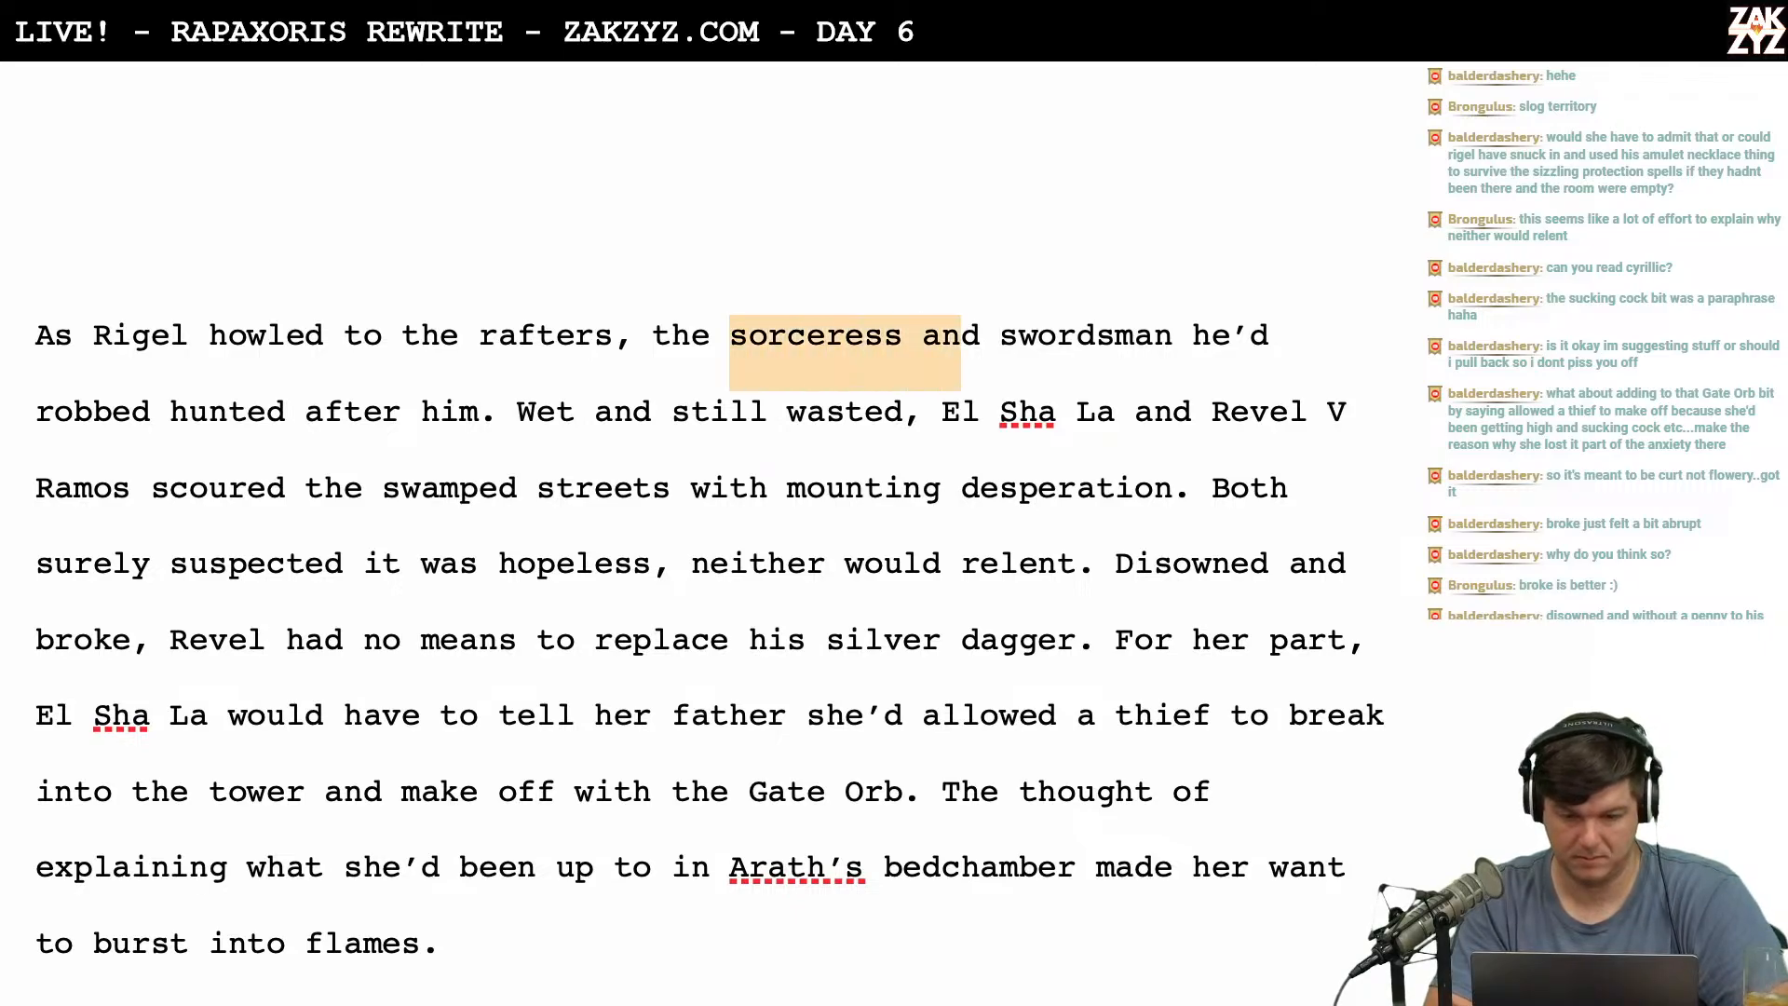
{"action": "key", "text": "Right"}
{"action": "key", "text": "Right"}
{"action": "key", "text": "Right"}
{"action": "key", "text": "Right"}
{"action": "key", "text": "Right"}
{"action": "key", "text": "Right"}
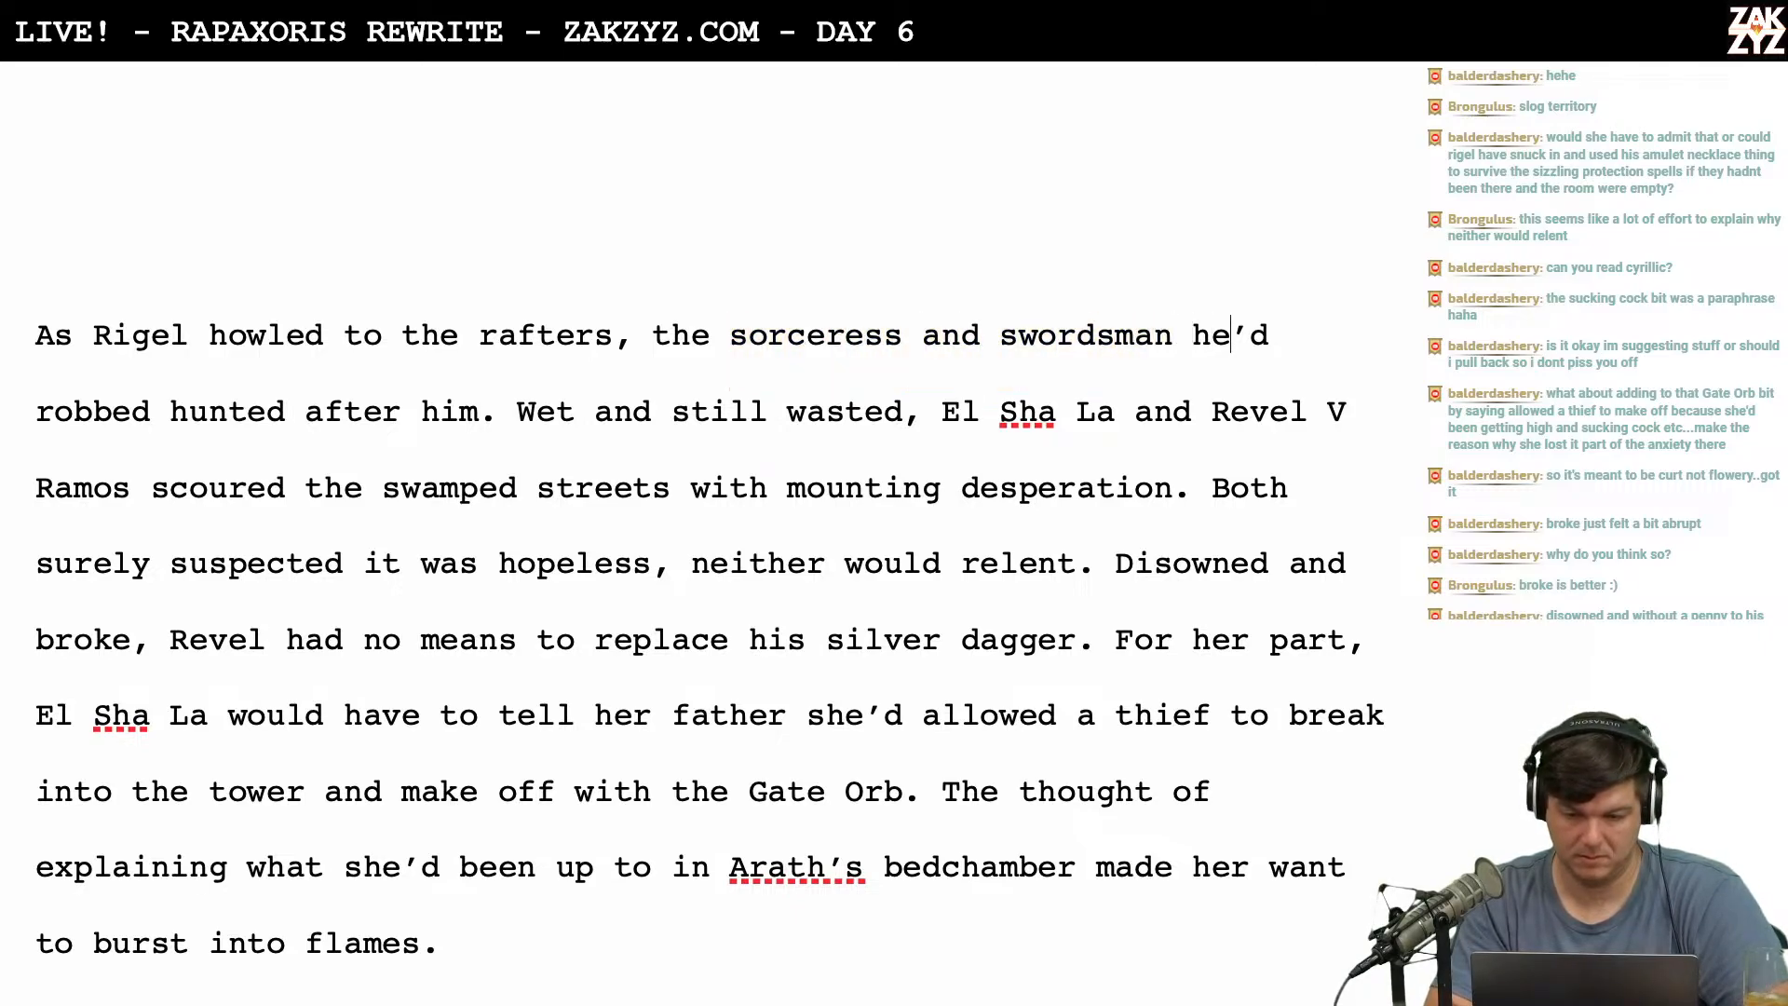
{"action": "key", "text": "Left"}
{"action": "key", "text": "Left"}
{"action": "key", "text": "Left"}
{"action": "key", "text": "Left"}
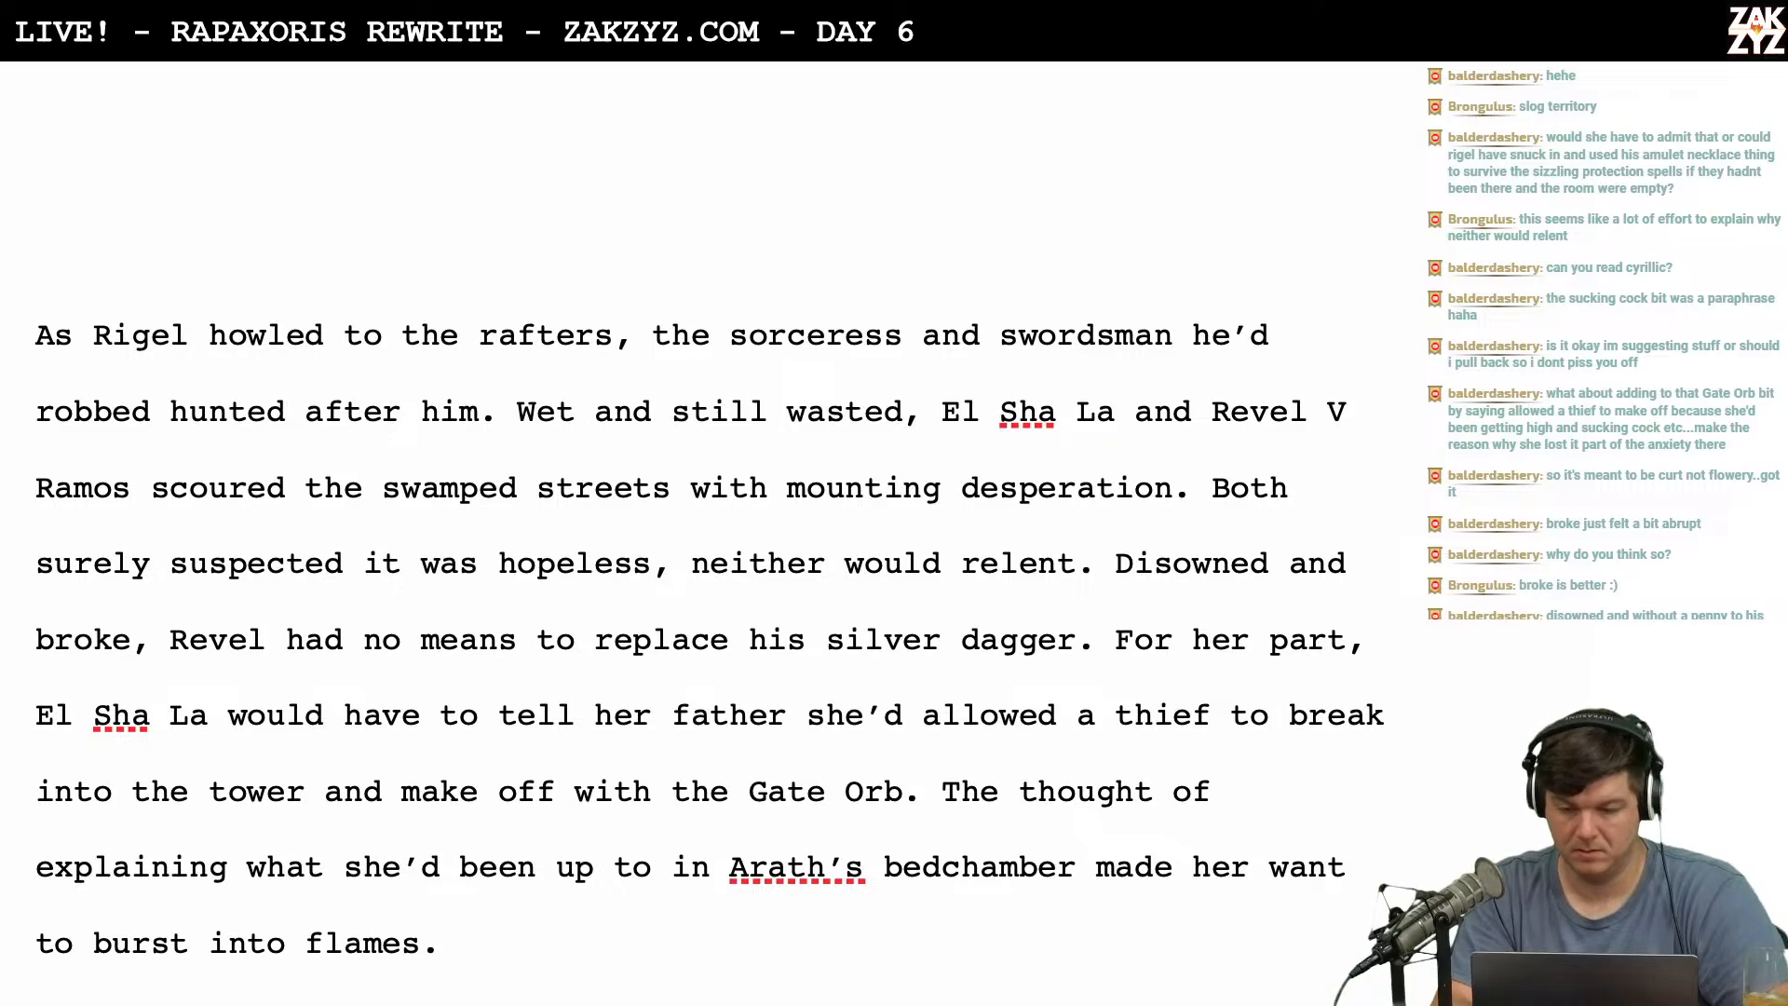
{"action": "key", "text": "BackSpace"}
{"action": "key", "text": "BackSpace"}
{"action": "key", "text": "BackSpace"}
{"action": "key", "text": "BackSpace"}
{"action": "key", "text": "BackSpace"}
{"action": "key", "text": "BackSpace"}
{"action": "key", "text": "BackSpace"}
{"action": "key", "text": "BackSpace"}
{"action": "key", "text": "BackSpace"}
{"action": "key", "text": "BackSpace"}
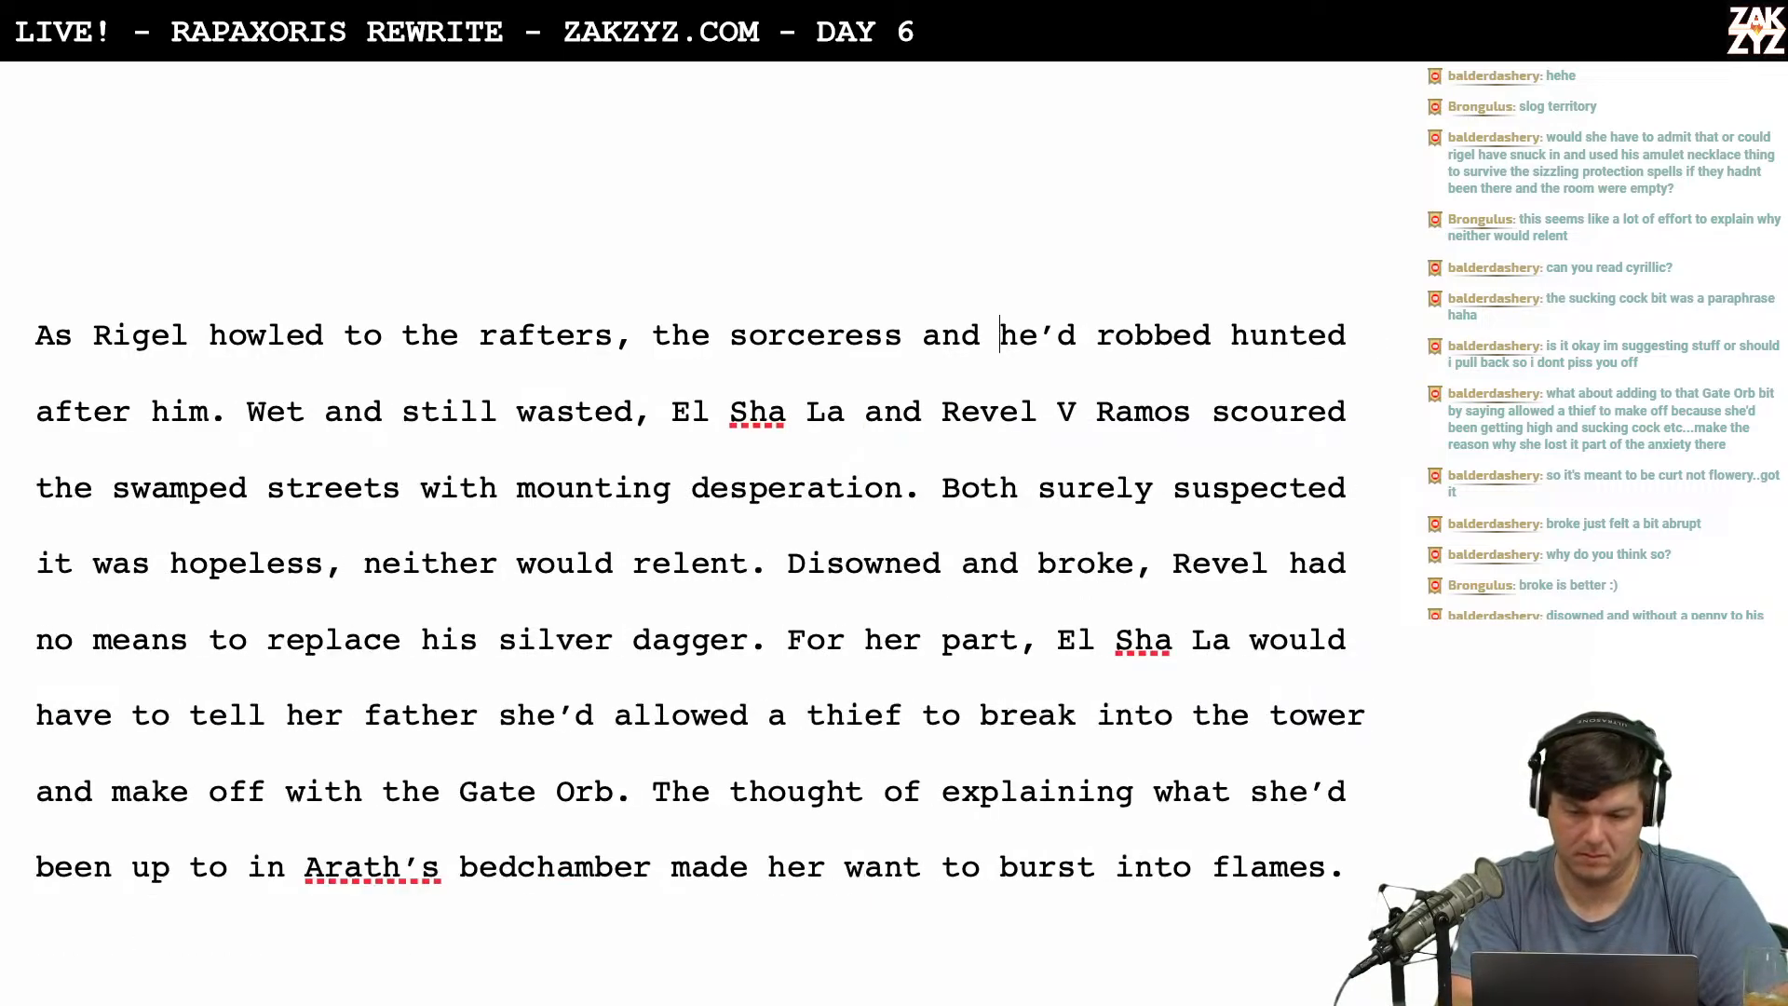
{"action": "key", "text": "BackSpace"}
{"action": "key", "text": "BackSpace"}
{"action": "key", "text": "BackSpace"}
{"action": "key", "text": "BackSpace"}
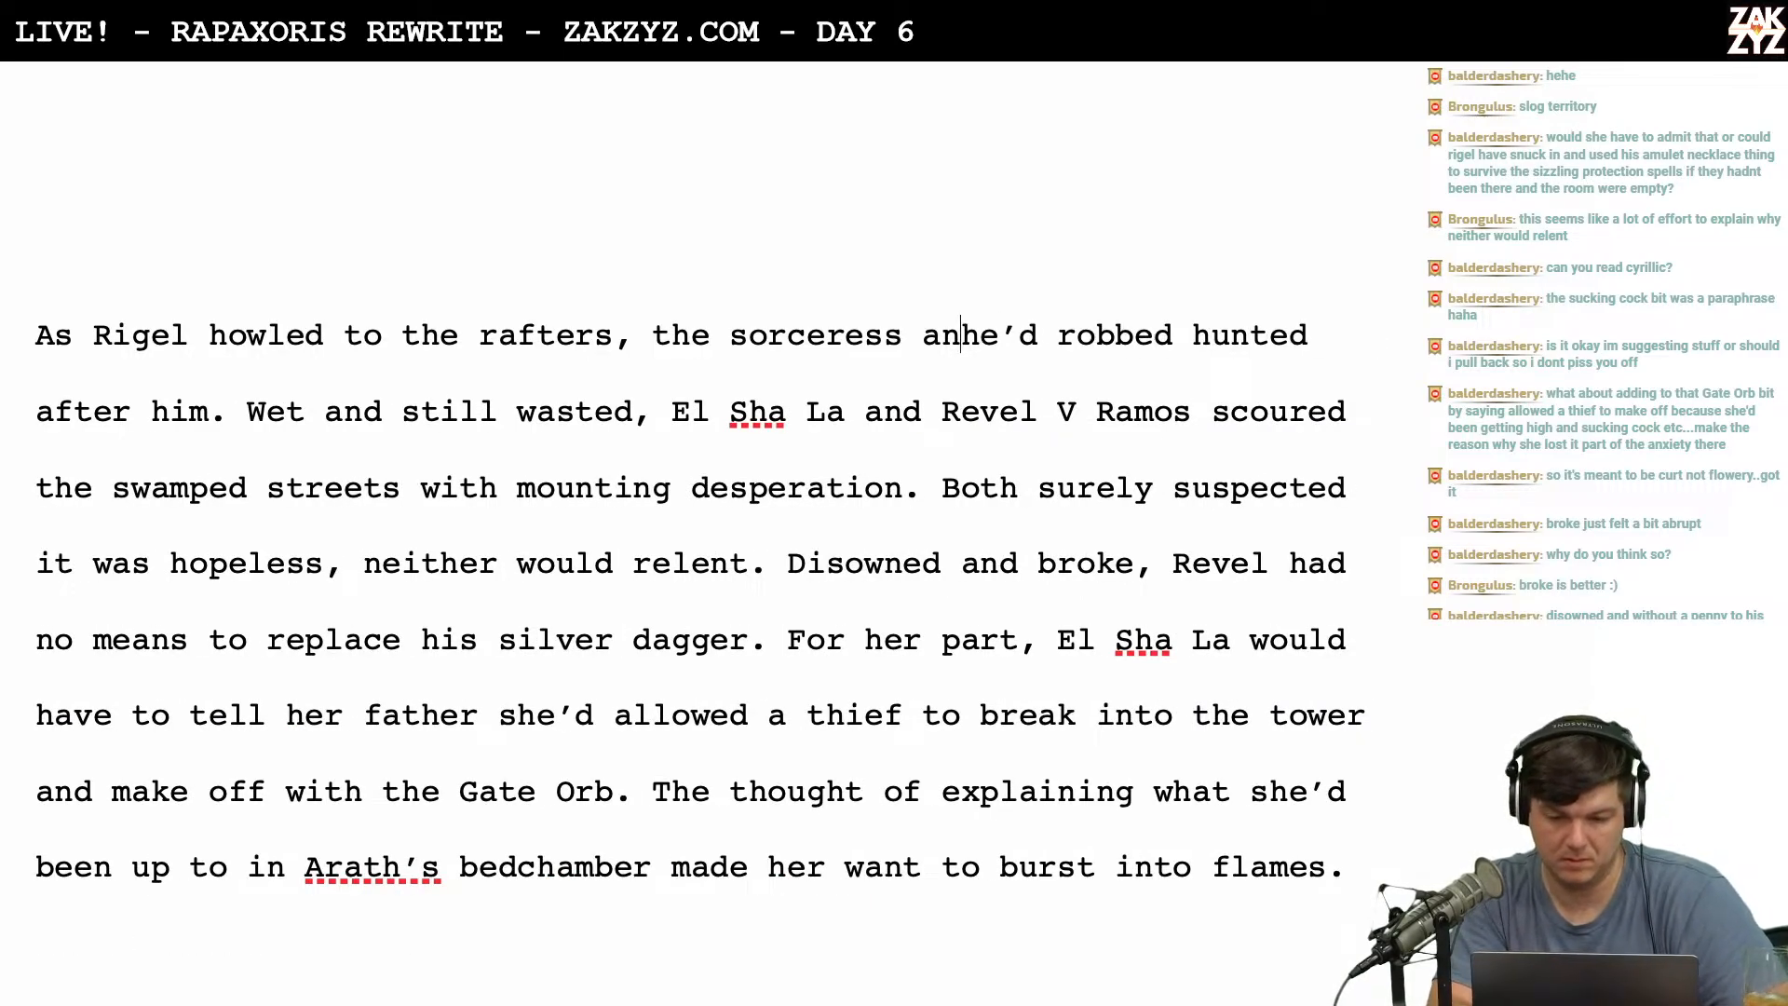
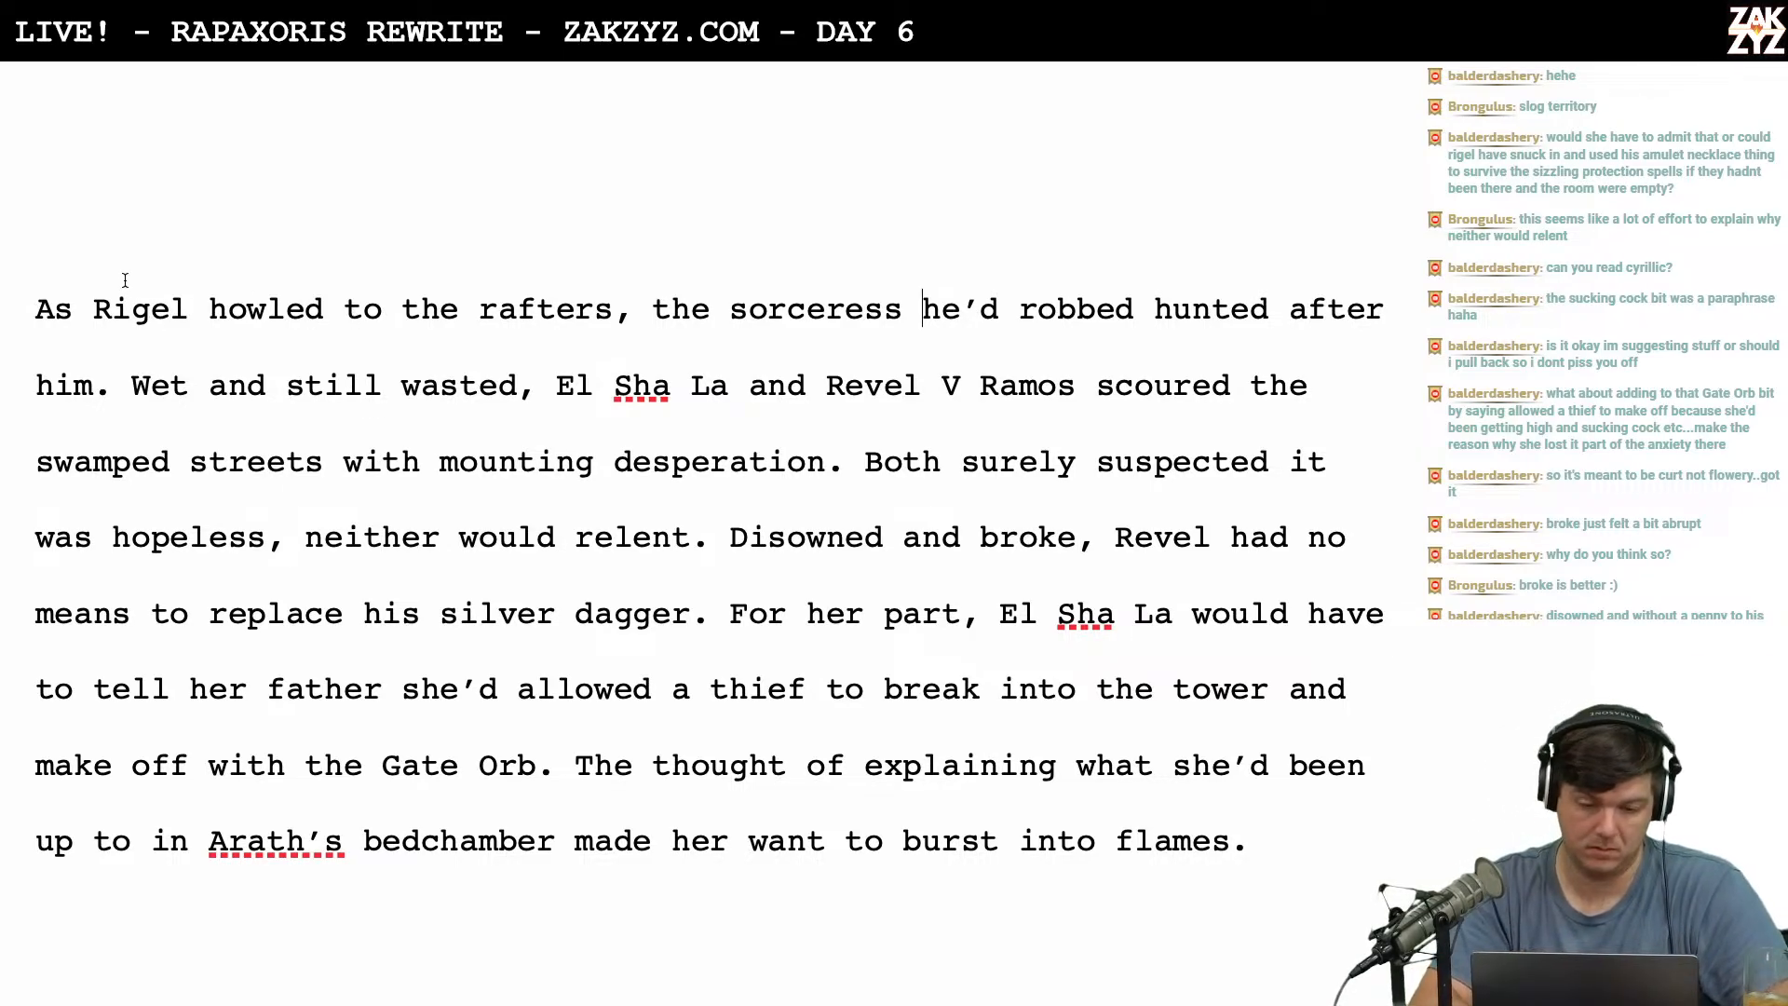
Replace the passage's opening word "As" with "While" before "Rigel howled to the rafters".
{"action": "left_click", "coordinate": [85, 312]}
{"action": "key", "text": "BackSpace"}
{"action": "key", "text": "BackSpace"}
{"action": "key", "text": "BackSpace"}
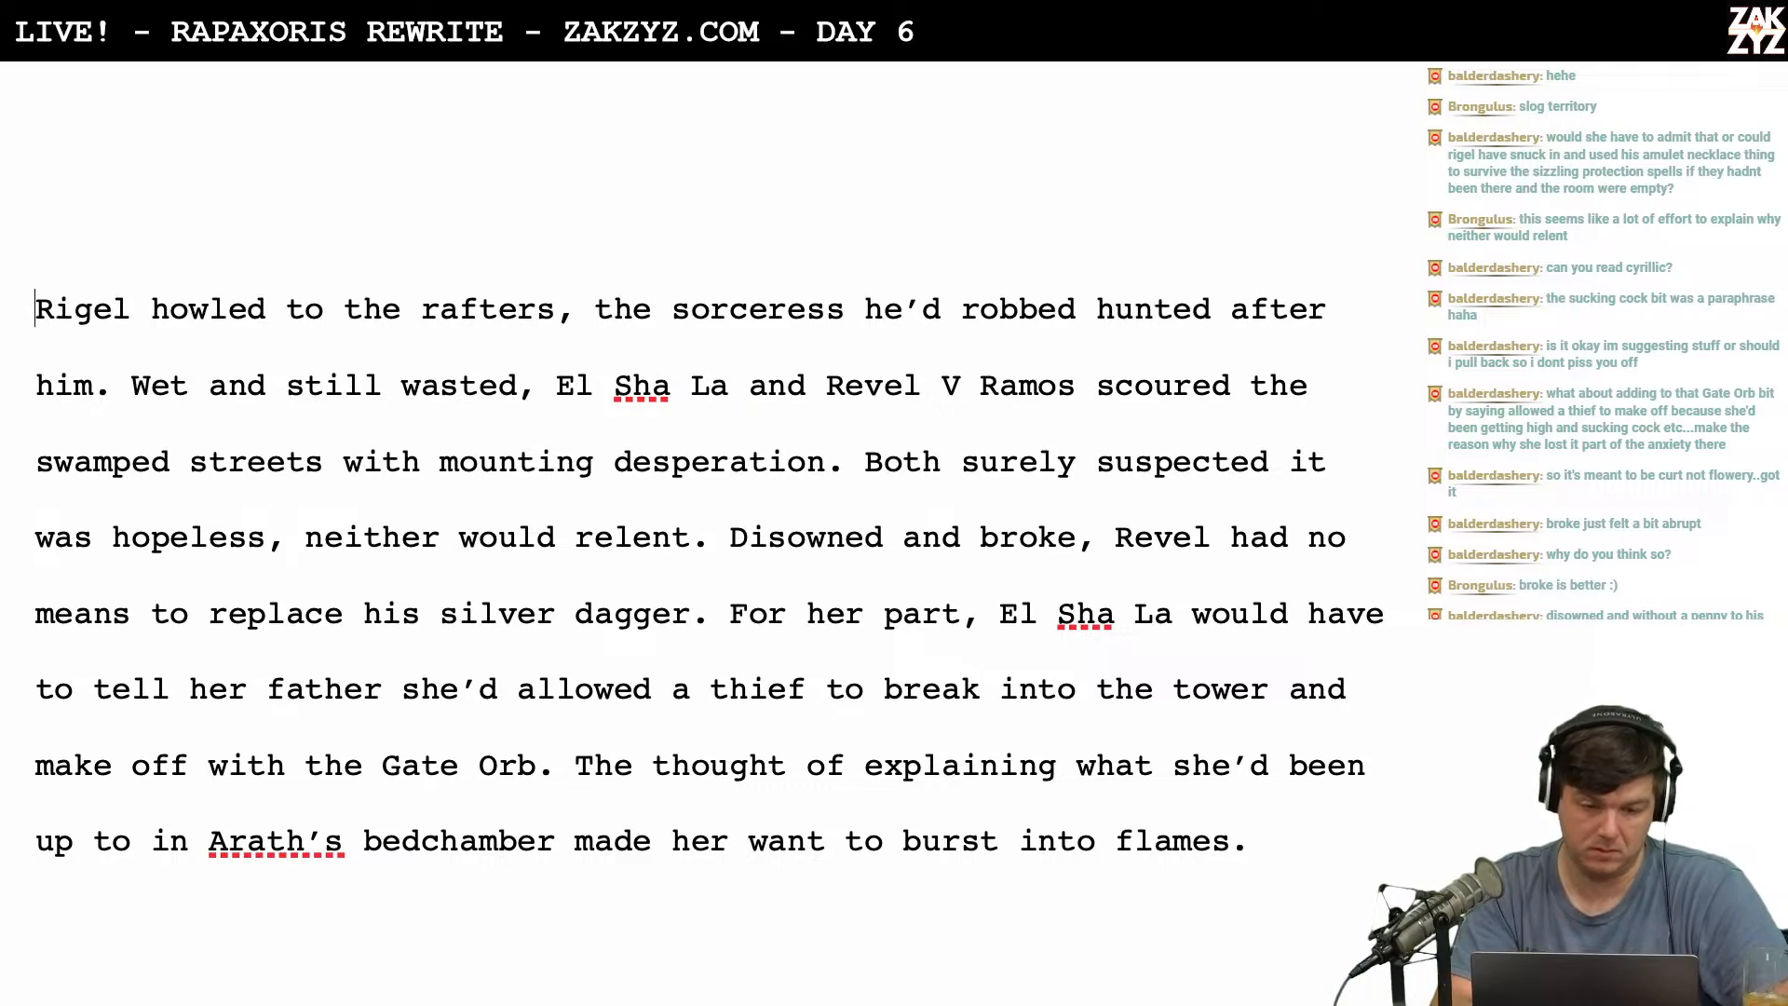
{"action": "type", "text": "While"}
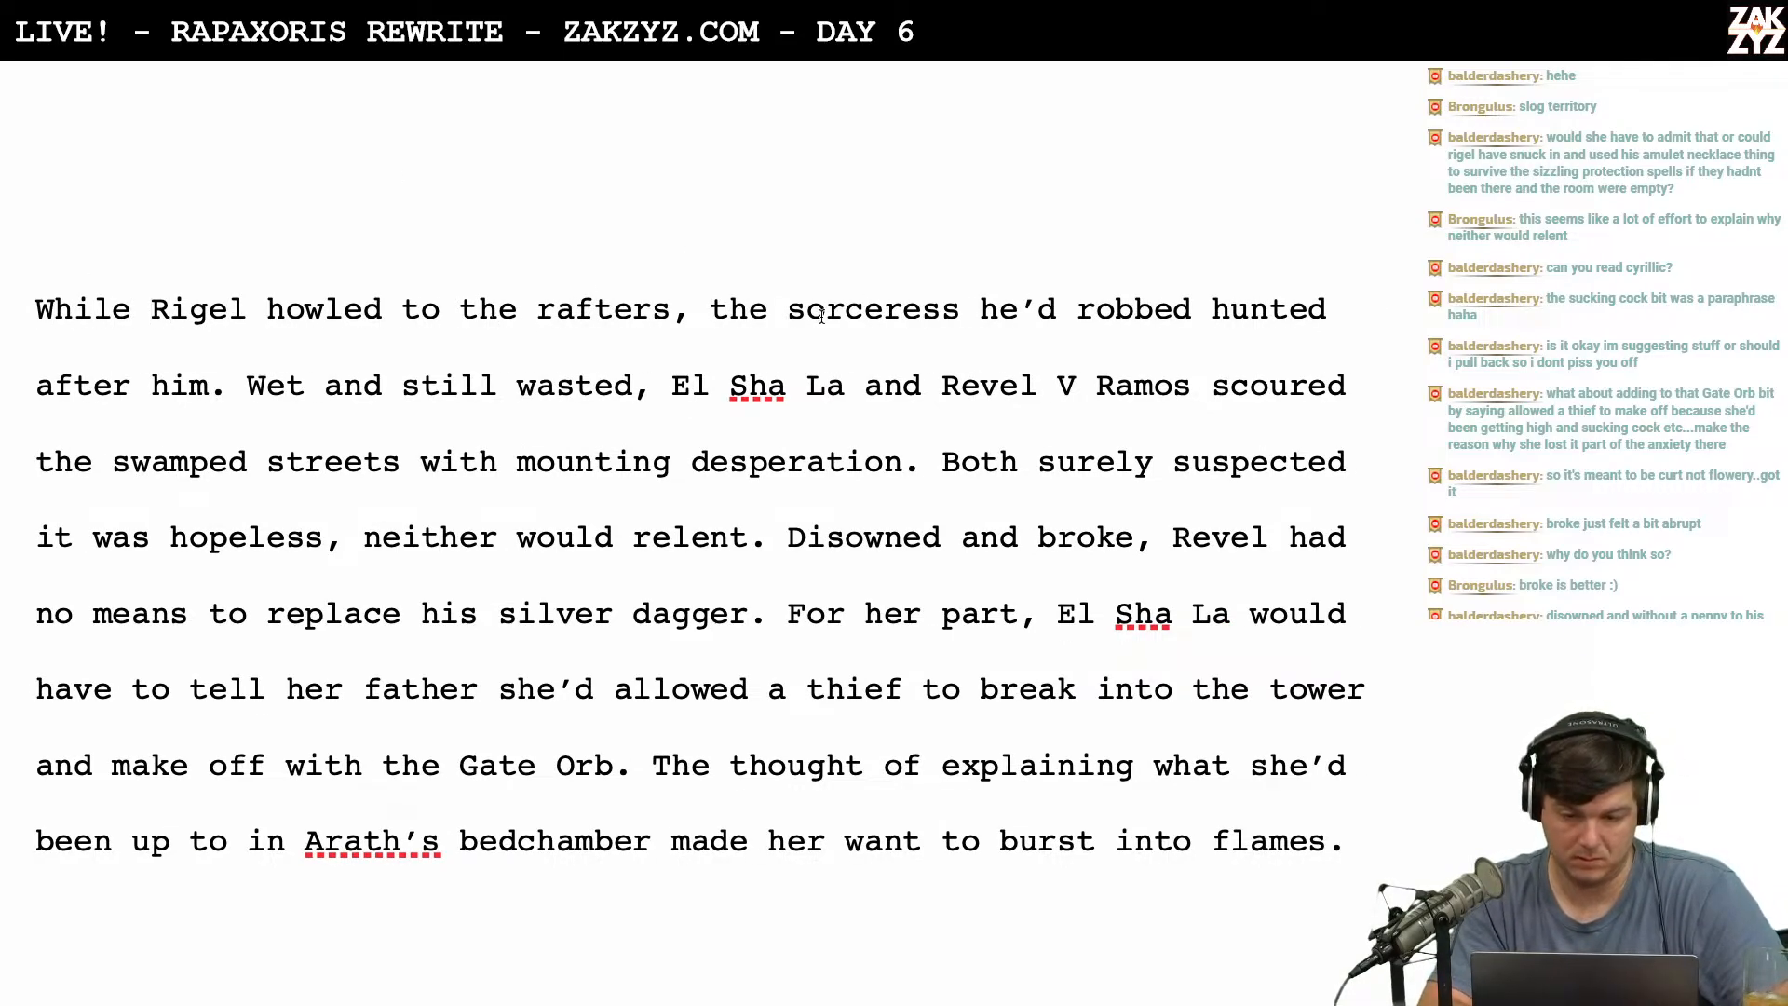
Recast the end of the opening sentence as "the pair he'd robbed hunted after him.", ahead of the old wording.
{"action": "left_click", "coordinate": [779, 318]}
{"action": "key", "text": "Return"}
{"action": "key", "text": "Left"}
{"action": "type", "text": "pai"}
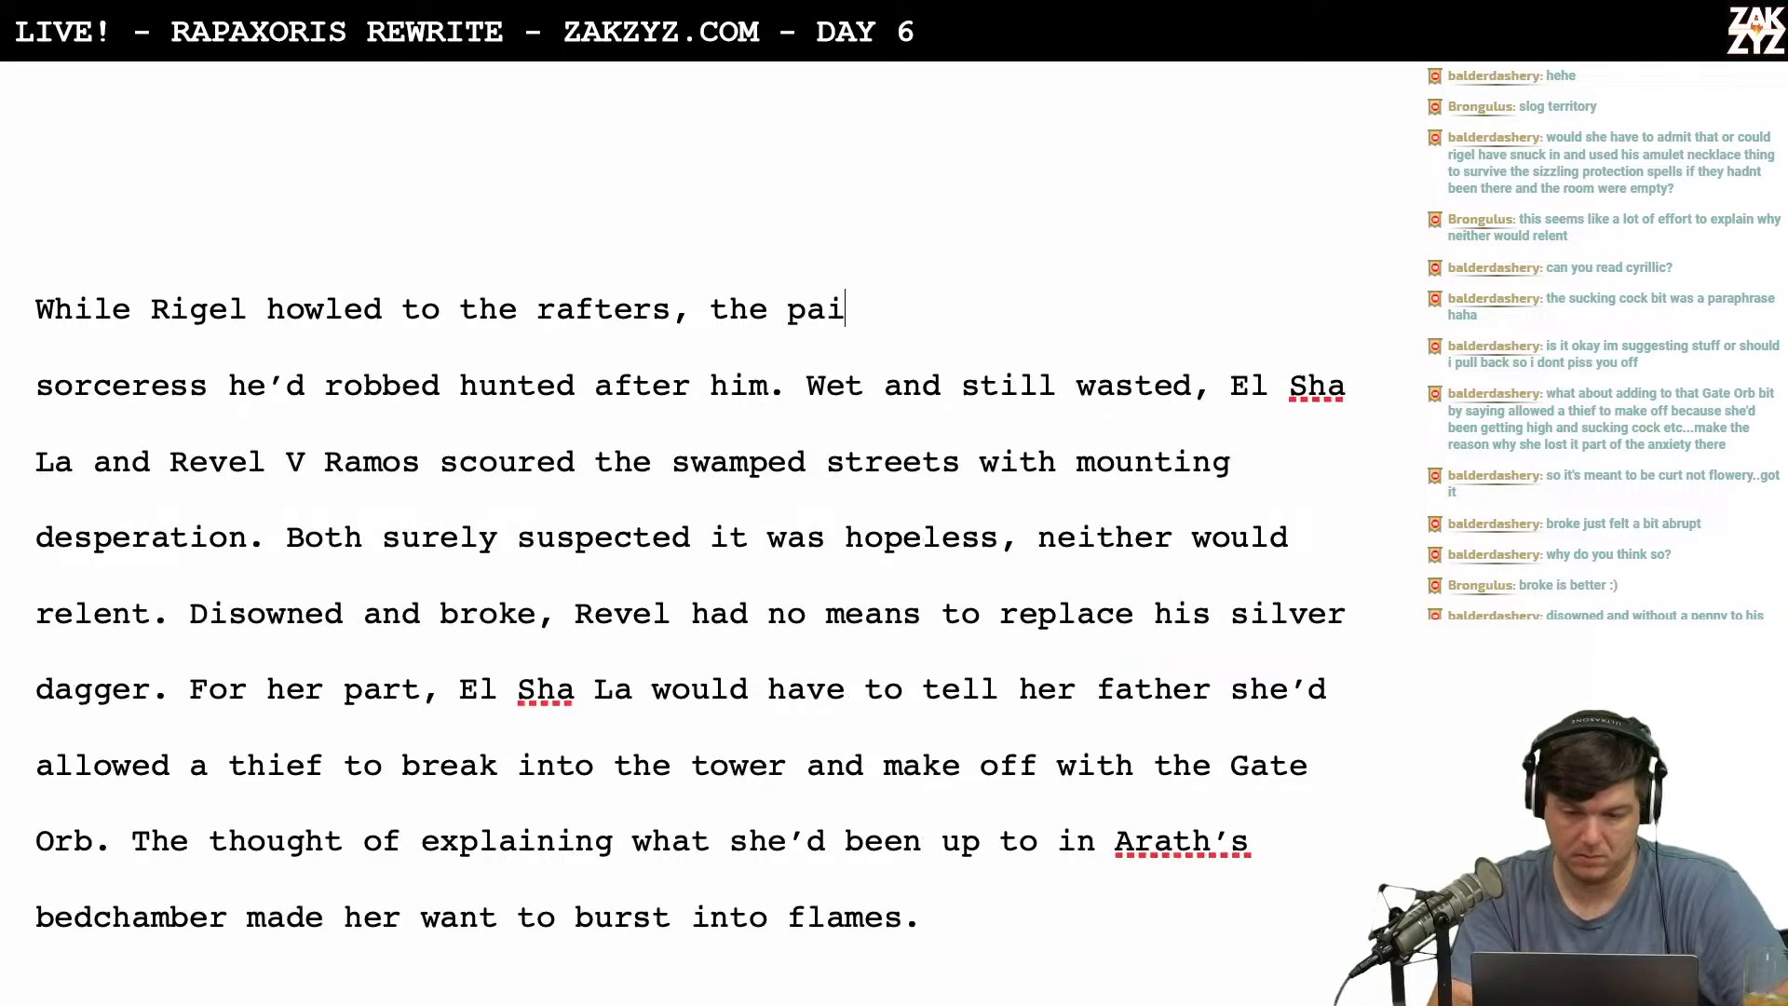
{"action": "type", "text": "r he'd robbed hunte"}
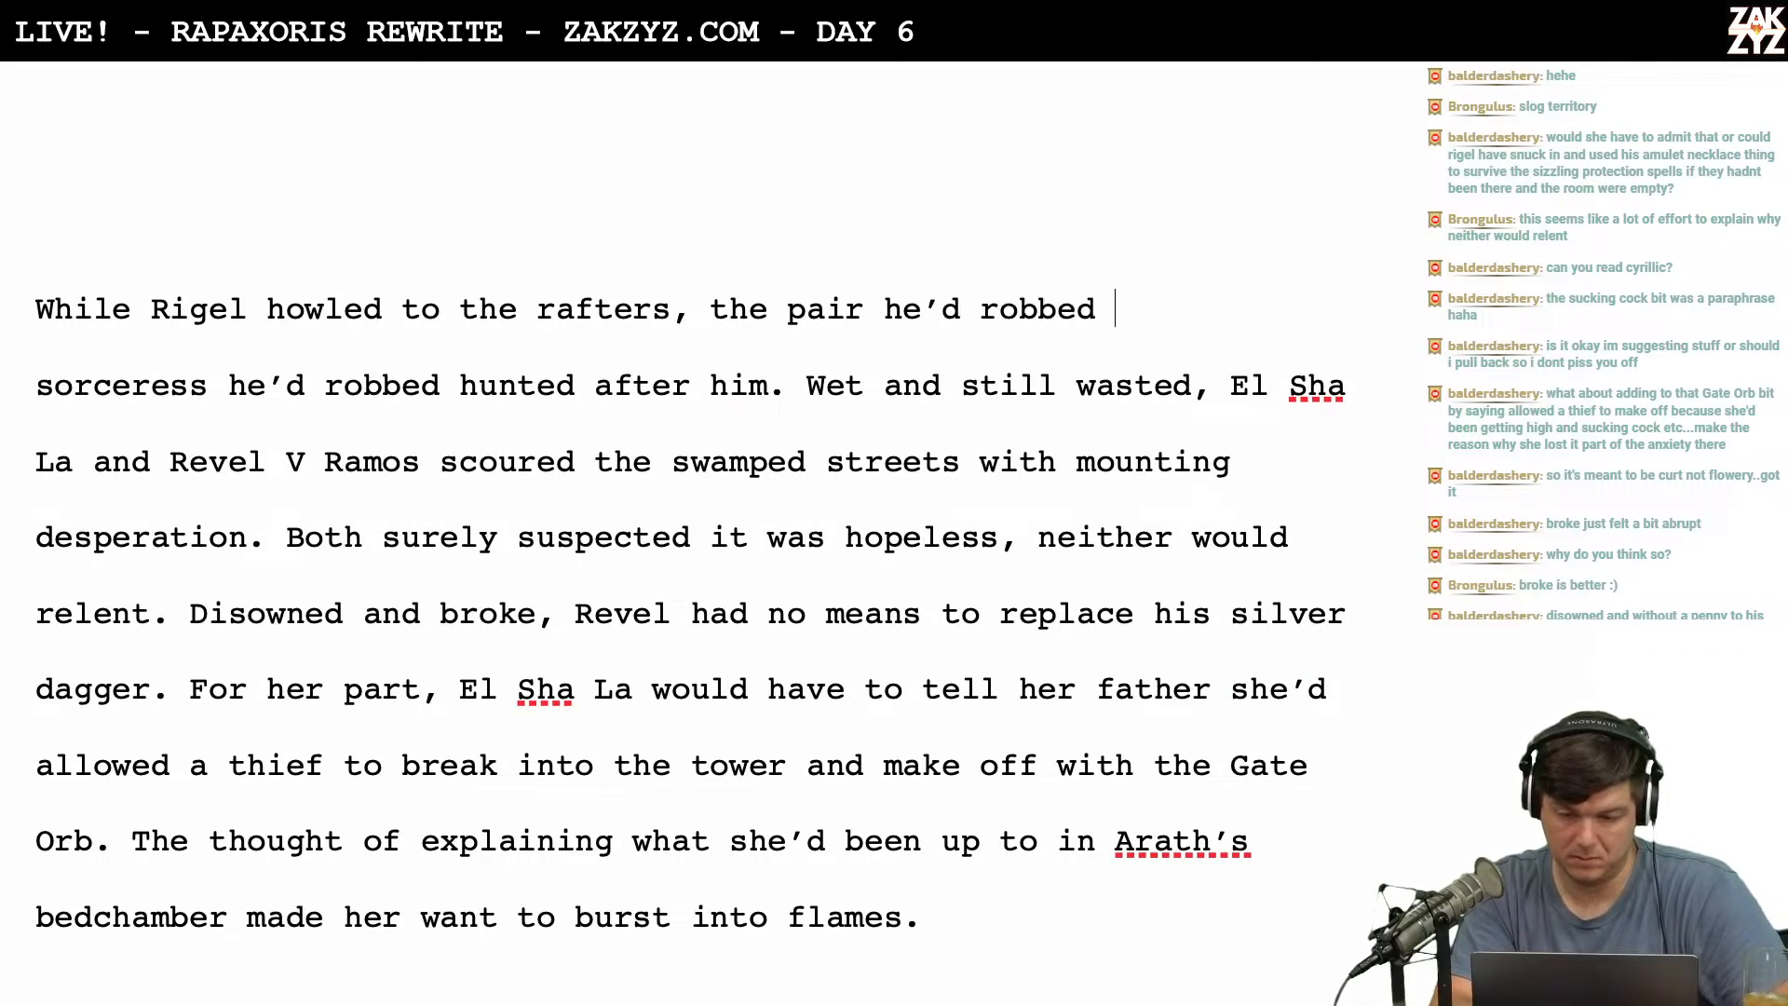
{"action": "type", "text": "d after him."}
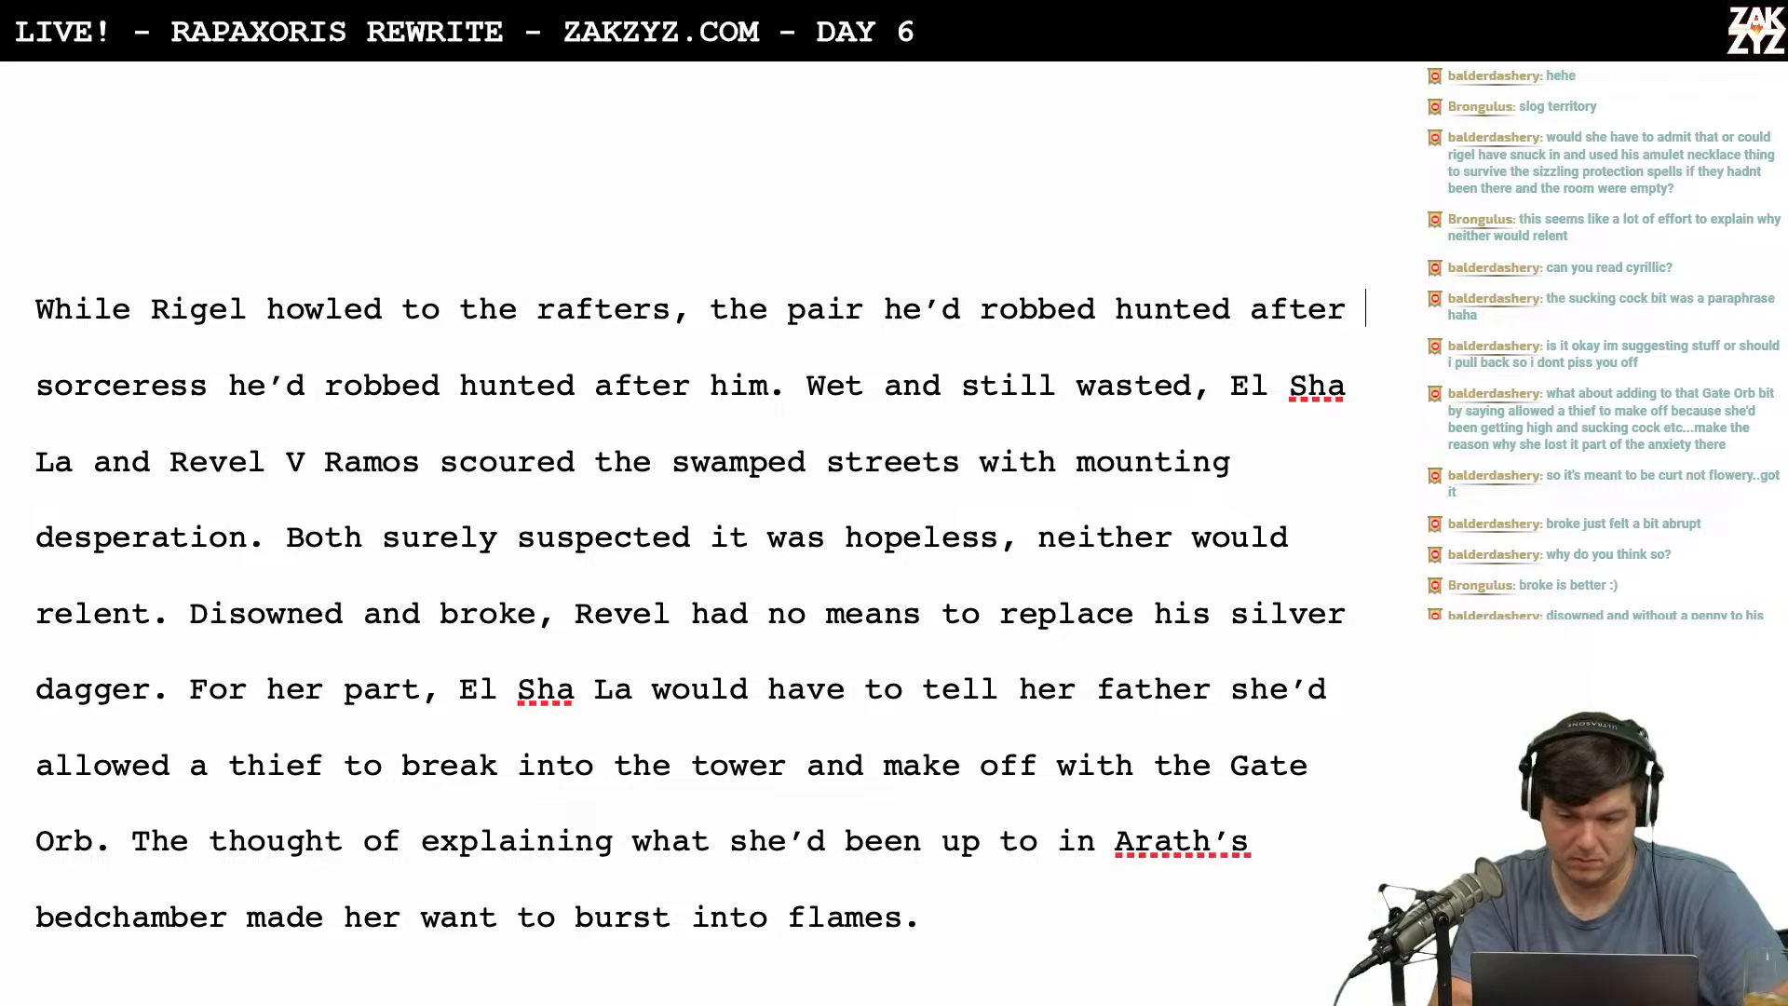
Delete the leftover fragment "sorceress he'd robbed hunted after him." and its line break so the text runs on to "Wet and still wasted".
{"action": "key", "text": "shift+Down"}
{"action": "key", "text": "shift+Down"}
{"action": "key", "text": "shift+Right"}
{"action": "key", "text": "shift+Right"}
{"action": "key", "text": "shift+Right"}
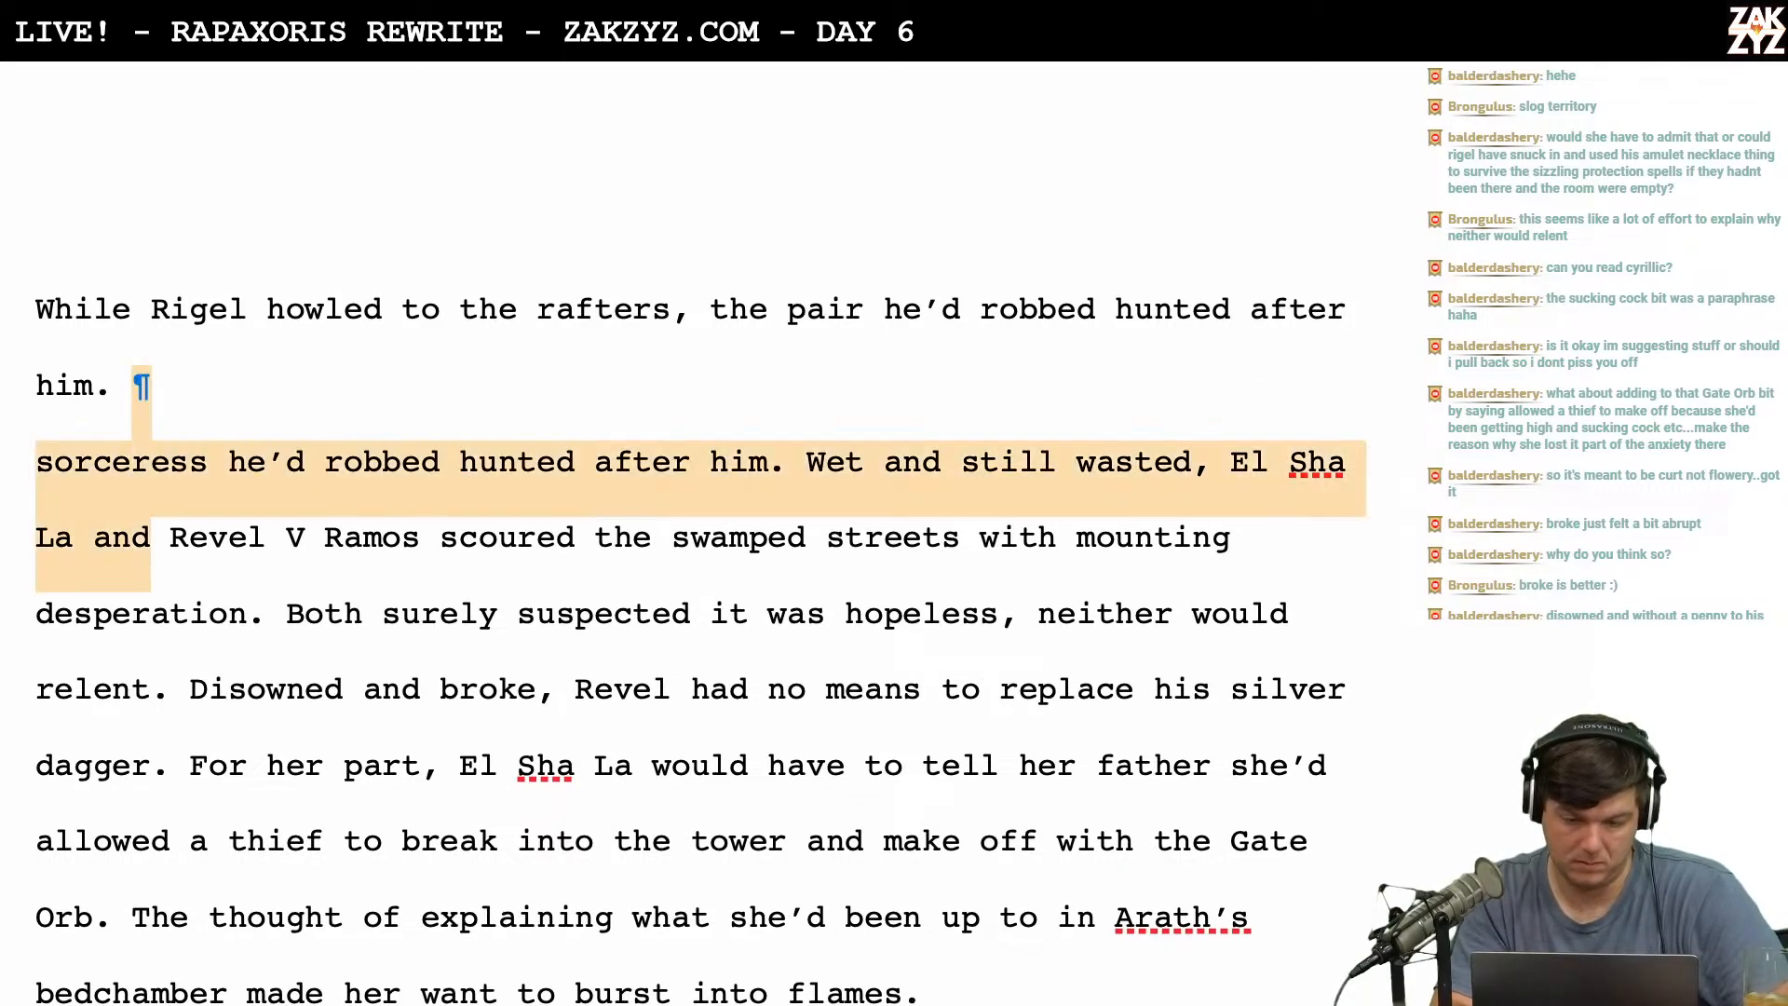
{"action": "key", "text": "shift+Right"}
{"action": "key", "text": "shift+Right"}
{"action": "key", "text": "shift+Right"}
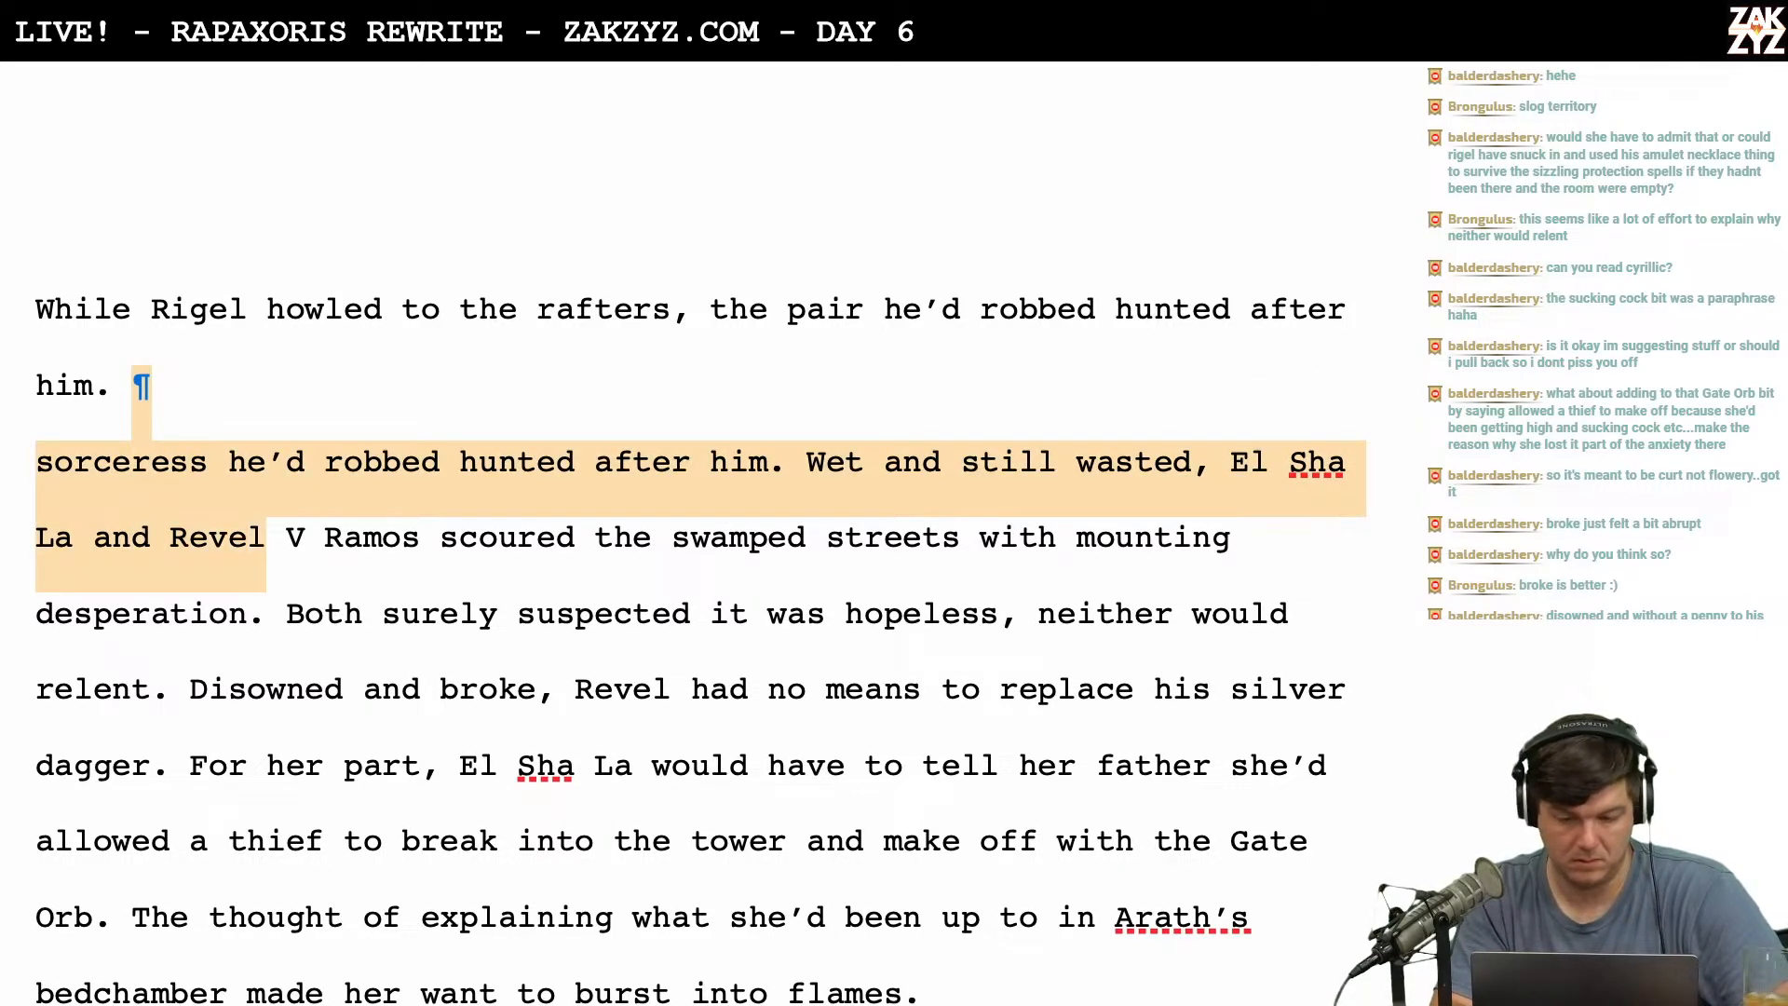
{"action": "key", "text": "Left"}
{"action": "key", "text": "Right"}
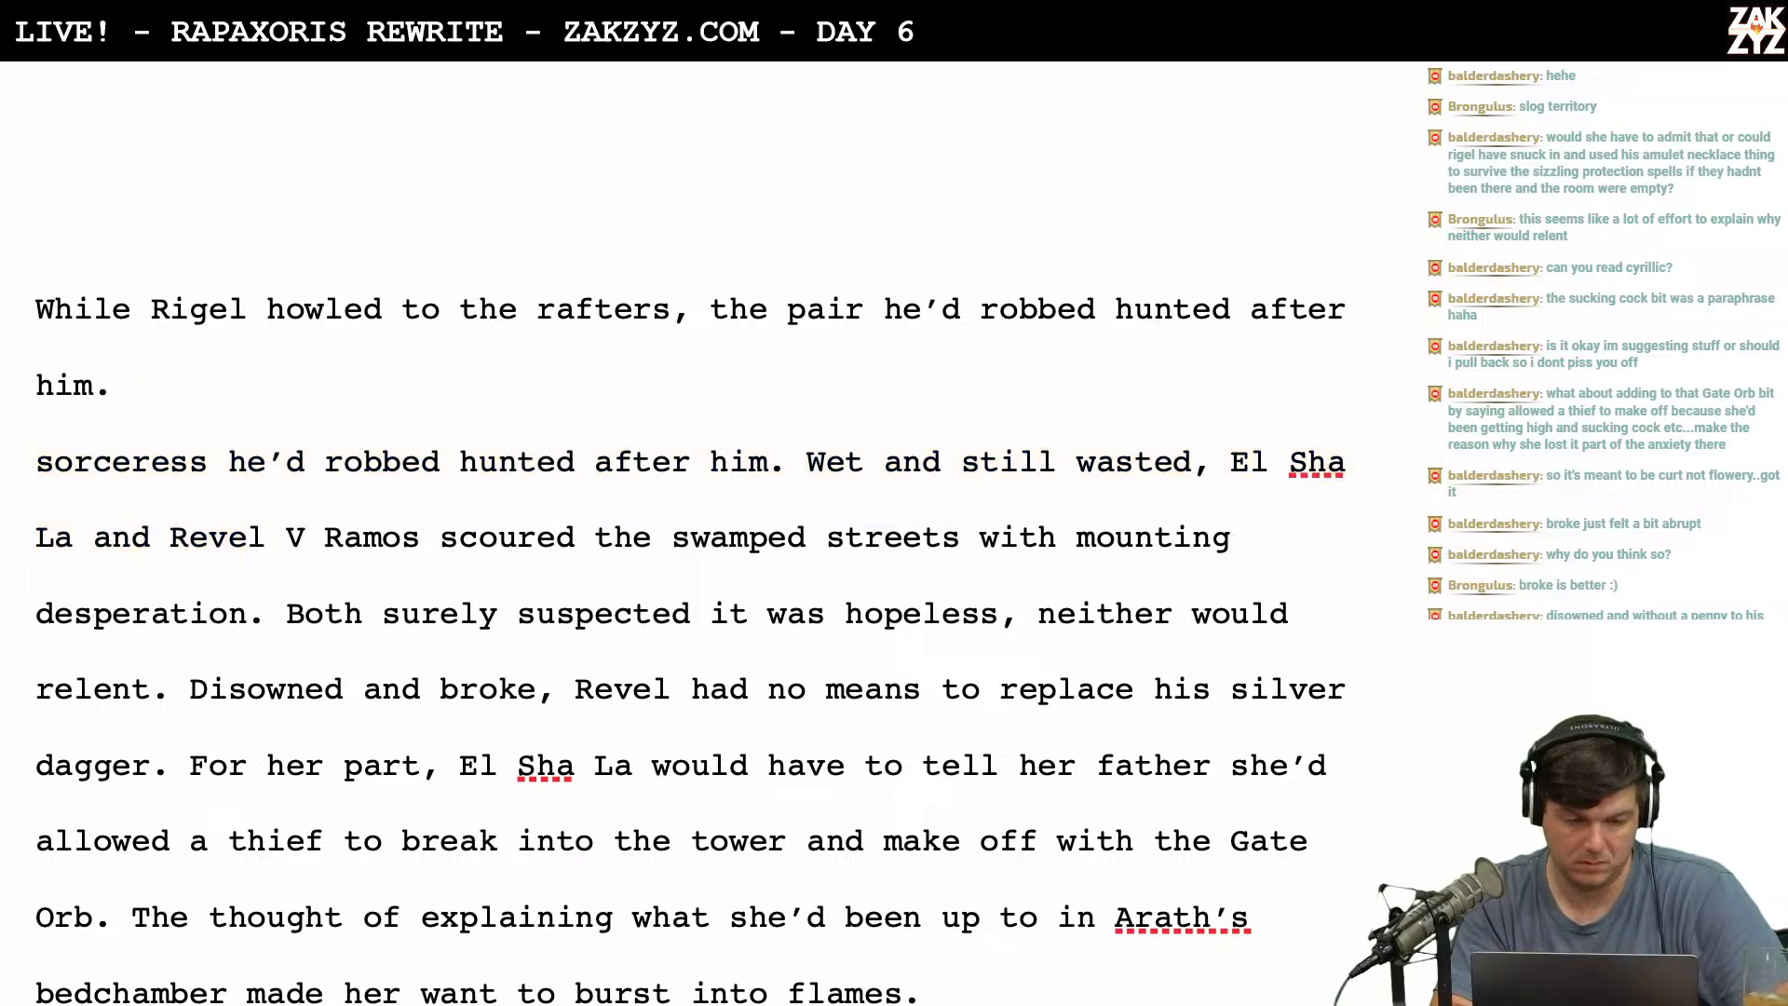
{"action": "key", "text": "shift+Right"}
{"action": "key", "text": "shift+Right"}
{"action": "key", "text": "shift+Right"}
{"action": "key", "text": "shift+Right"}
{"action": "key", "text": "shift+Right"}
{"action": "key", "text": "shift+Right"}
{"action": "key", "text": "shift+Right"}
{"action": "key", "text": "shift+Right"}
{"action": "key", "text": "shift+Right"}
{"action": "key", "text": "shift+Right"}
{"action": "key", "text": "shift+Right"}
{"action": "key", "text": "shift+Right"}
{"action": "key", "text": "shift+Right"}
{"action": "key", "text": "shift+Right"}
{"action": "key", "text": "shift+Right"}
{"action": "key", "text": "shift+Right"}
{"action": "key", "text": "shift+Right"}
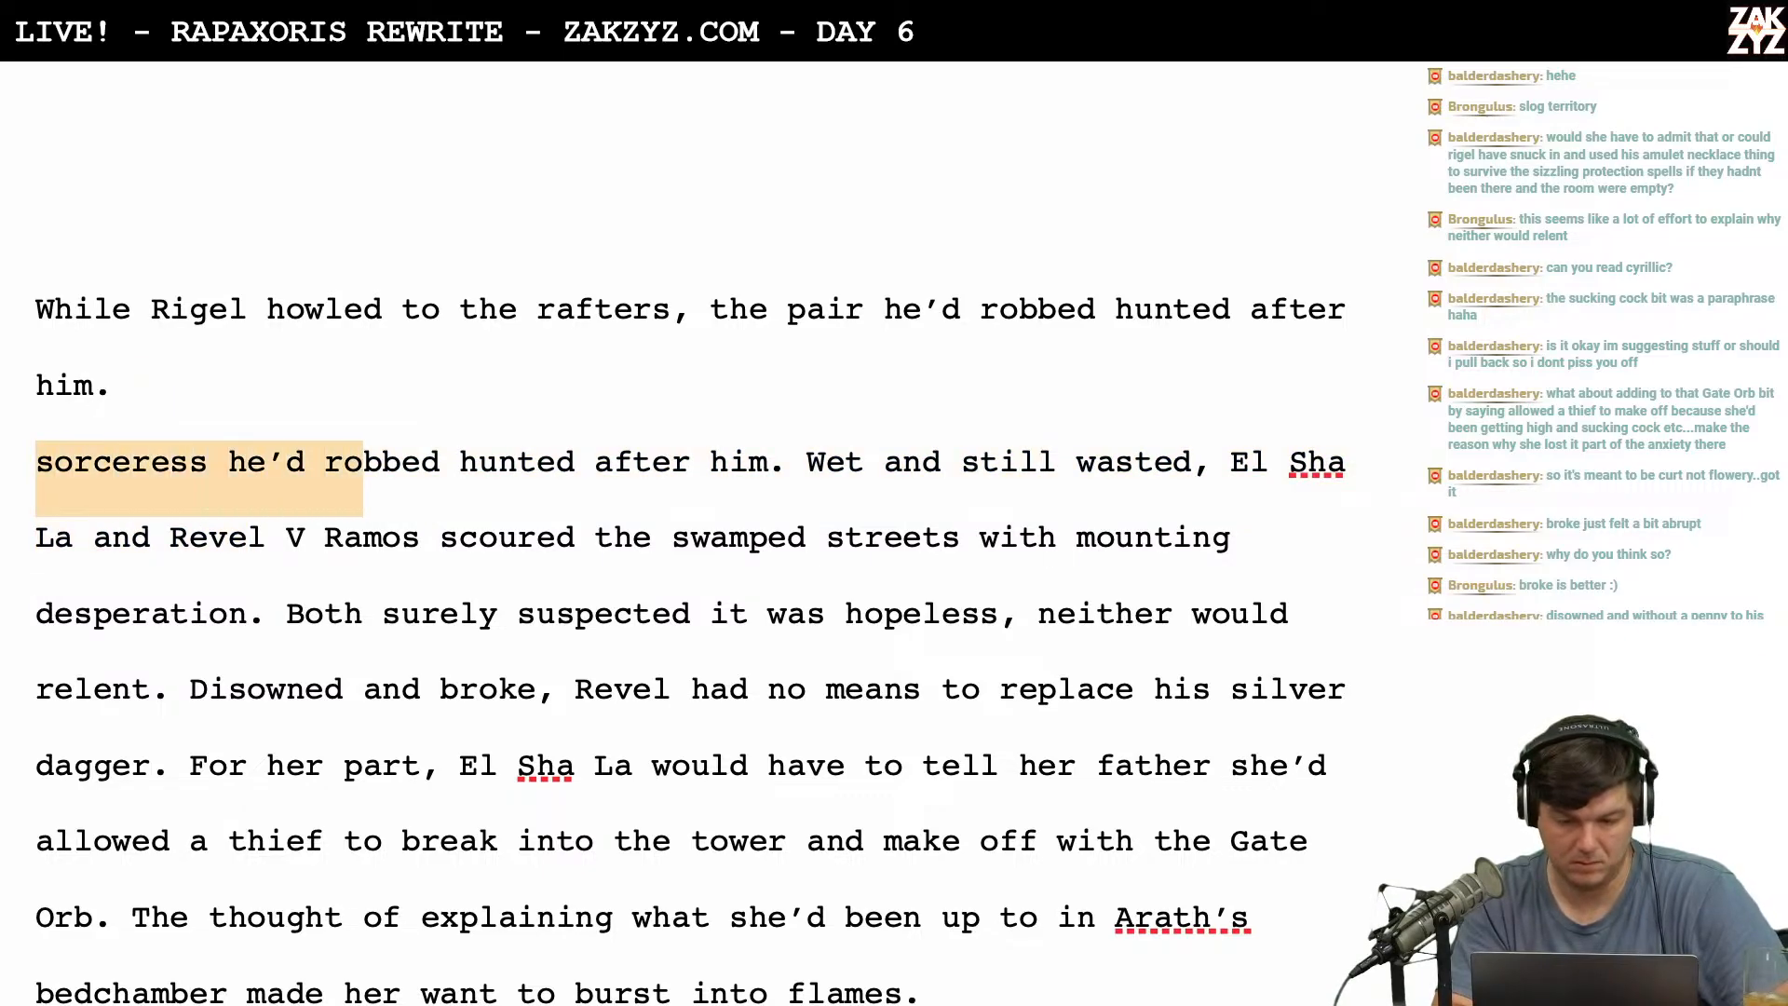
{"action": "key", "text": "shift+Right"}
{"action": "key", "text": "shift+Right"}
{"action": "key", "text": "shift+Right"}
{"action": "key", "text": "shift+Right"}
{"action": "key", "text": "shift+Right"}
{"action": "key", "text": "shift+Right"}
{"action": "key", "text": "shift+Right"}
{"action": "key", "text": "shift+Right"}
{"action": "key", "text": "shift+Right"}
{"action": "key", "text": "shift+Right"}
{"action": "key", "text": "shift+Right"}
{"action": "key", "text": "shift+Right"}
{"action": "key", "text": "shift+Right"}
{"action": "key", "text": "shift+Right"}
{"action": "key", "text": "shift+Right"}
{"action": "key", "text": "shift+Right"}
{"action": "key", "text": "shift+Right"}
{"action": "key", "text": "shift+Right"}
{"action": "key", "text": "shift+Right"}
{"action": "key", "text": "shift+Right"}
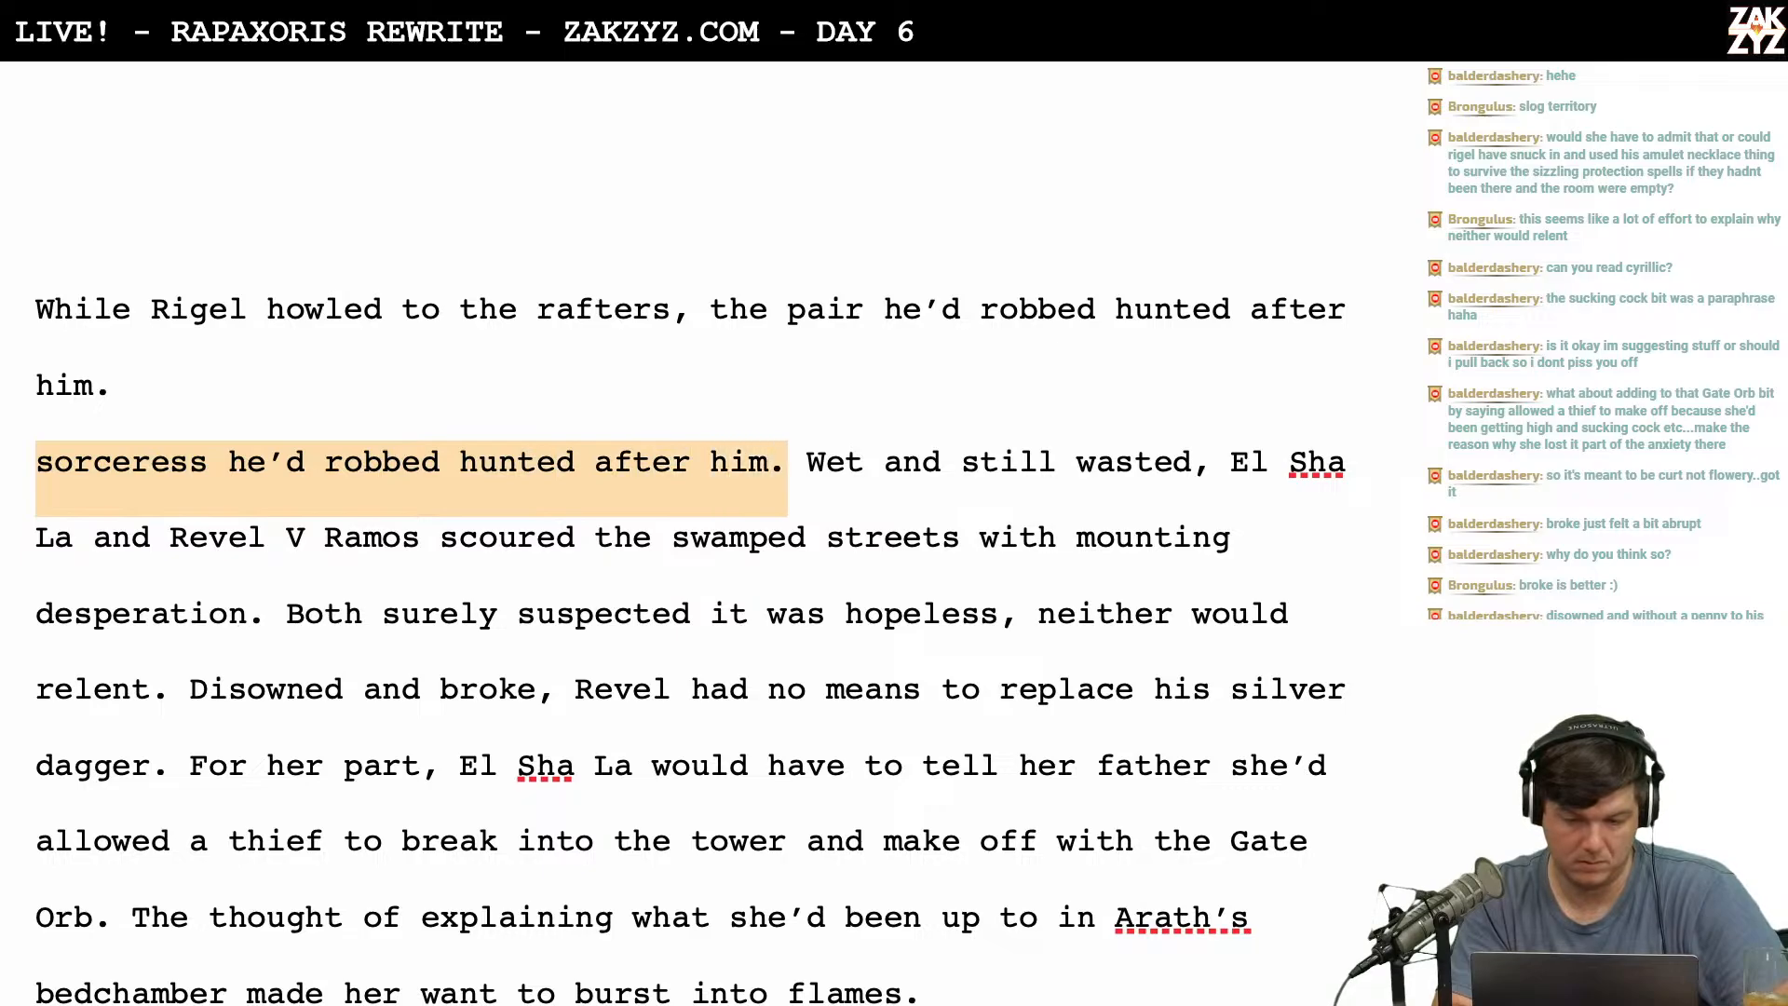
{"action": "key", "text": "BackSpace"}
{"action": "key", "text": "BackSpace"}
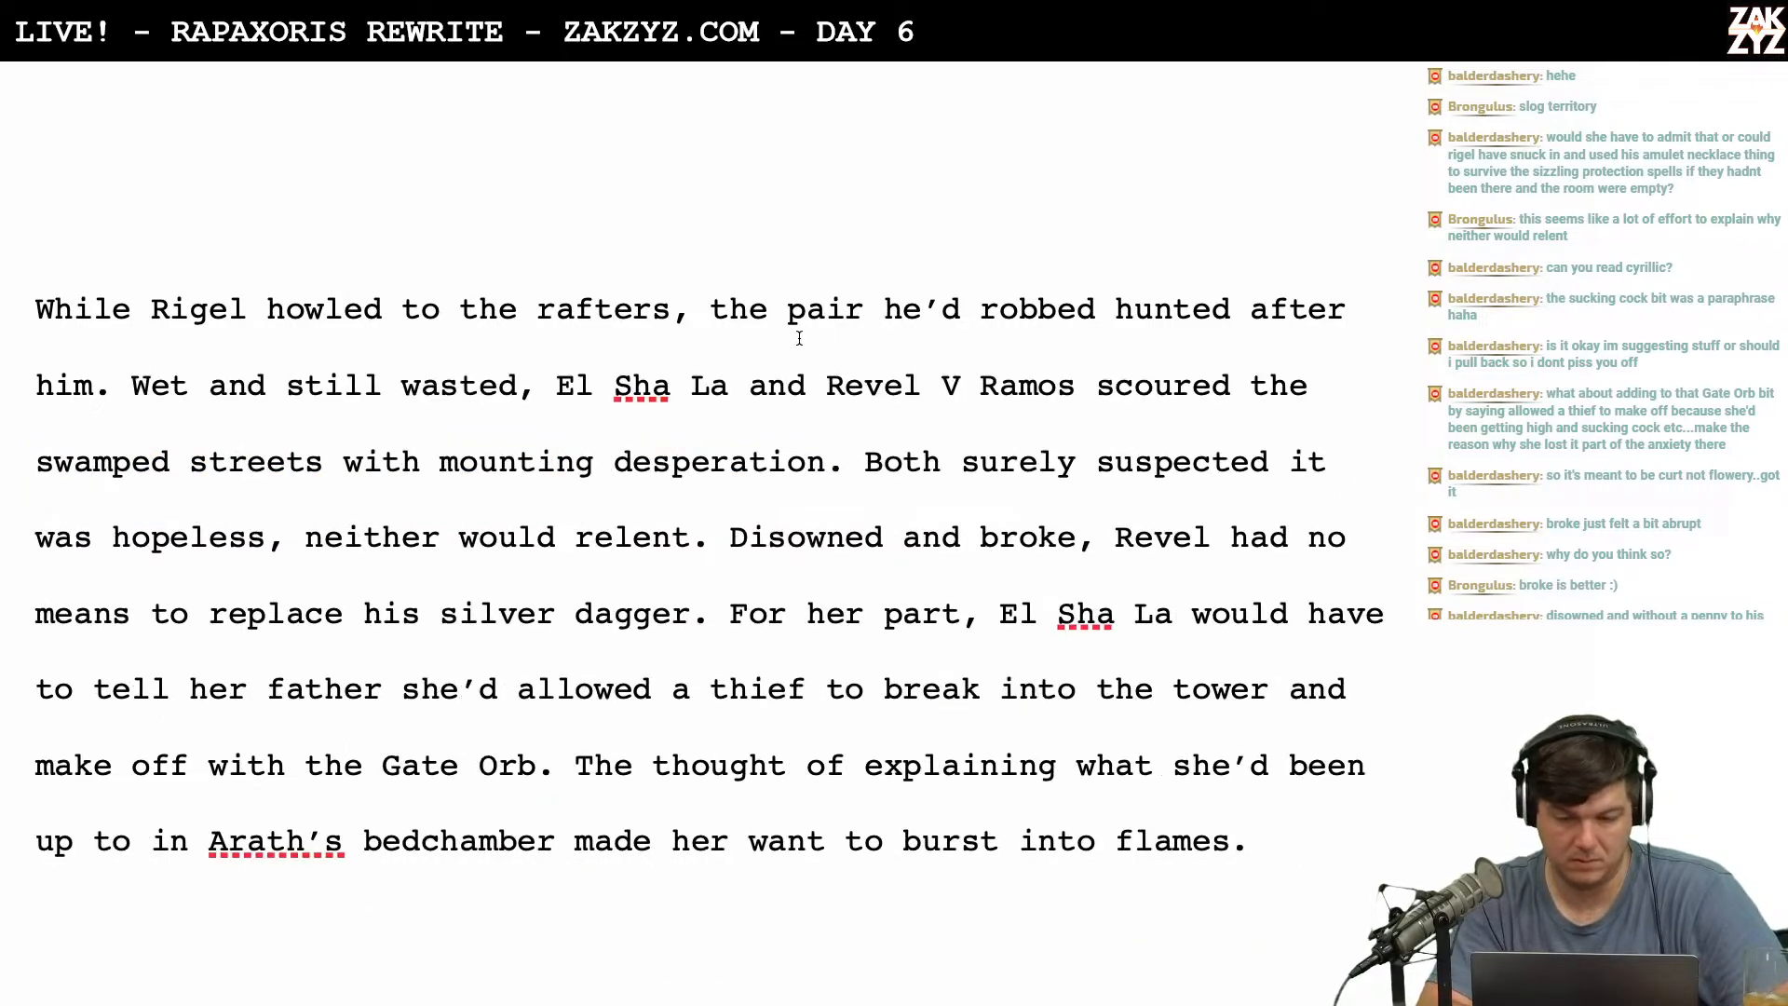
After "Wet and still wasted," write "the sorceress and swordsman scoured the swamped streets with increasing desperation." ahead of the old wording.
{"action": "left_click", "coordinate": [570, 387]}
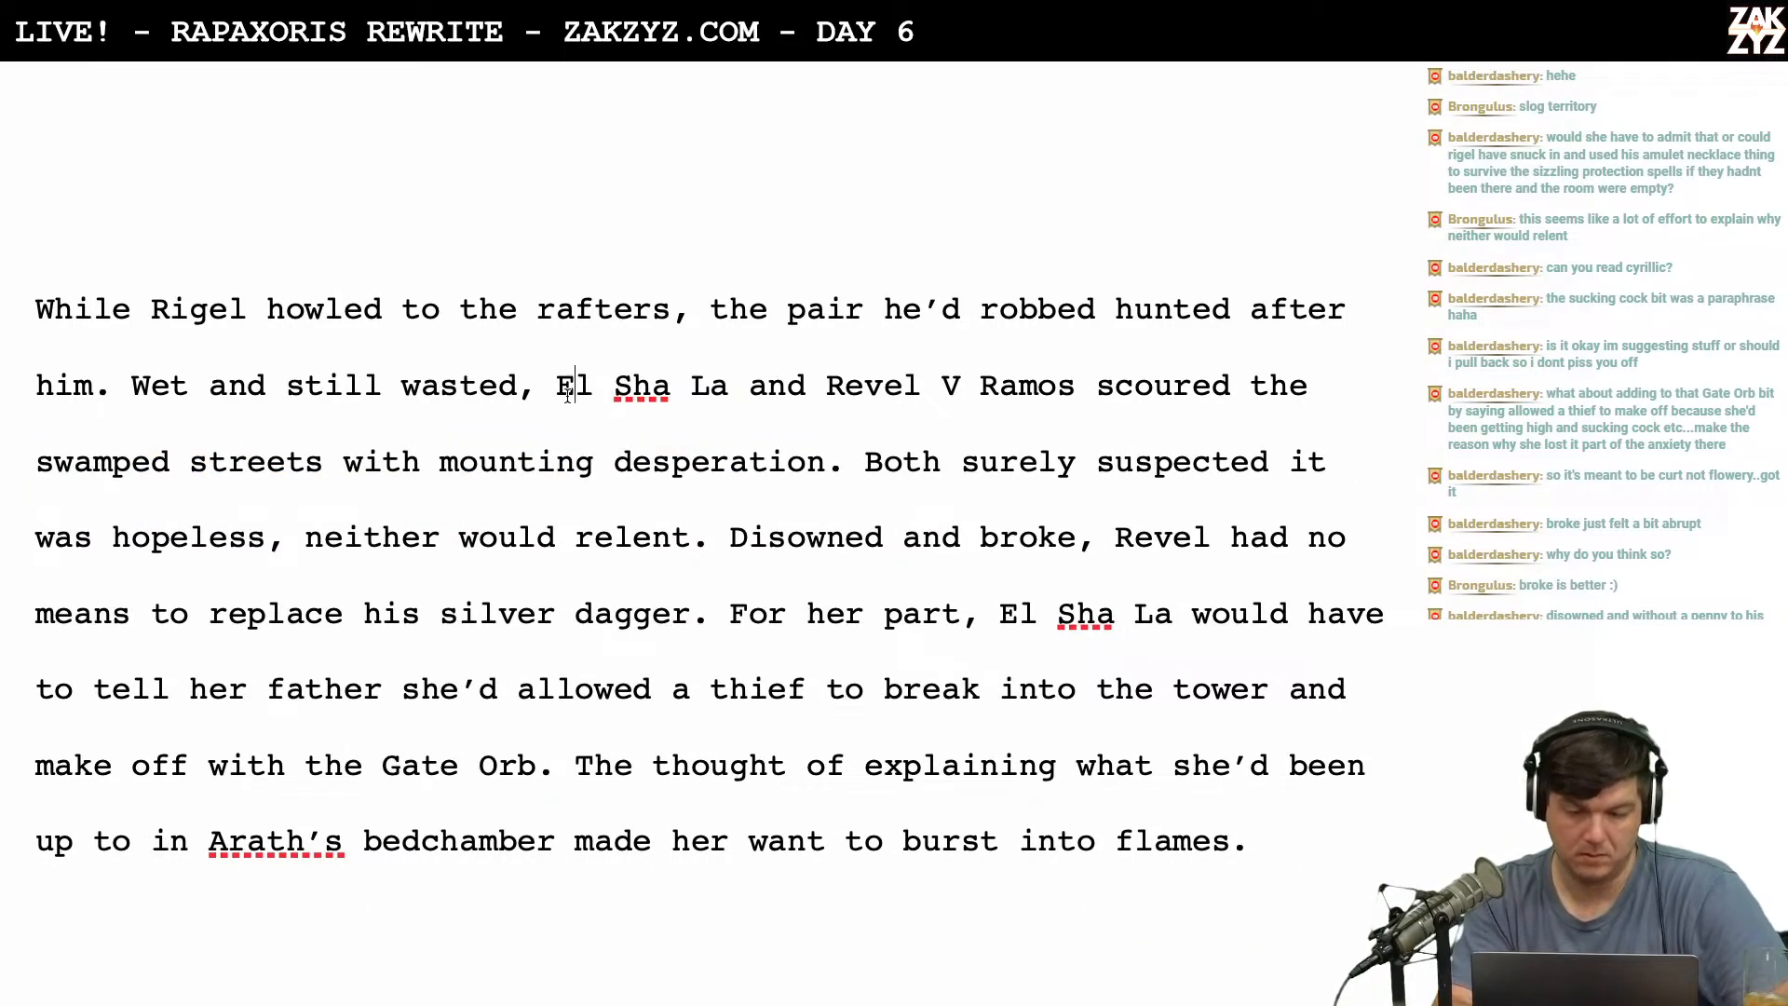
{"action": "key", "text": "Return"}
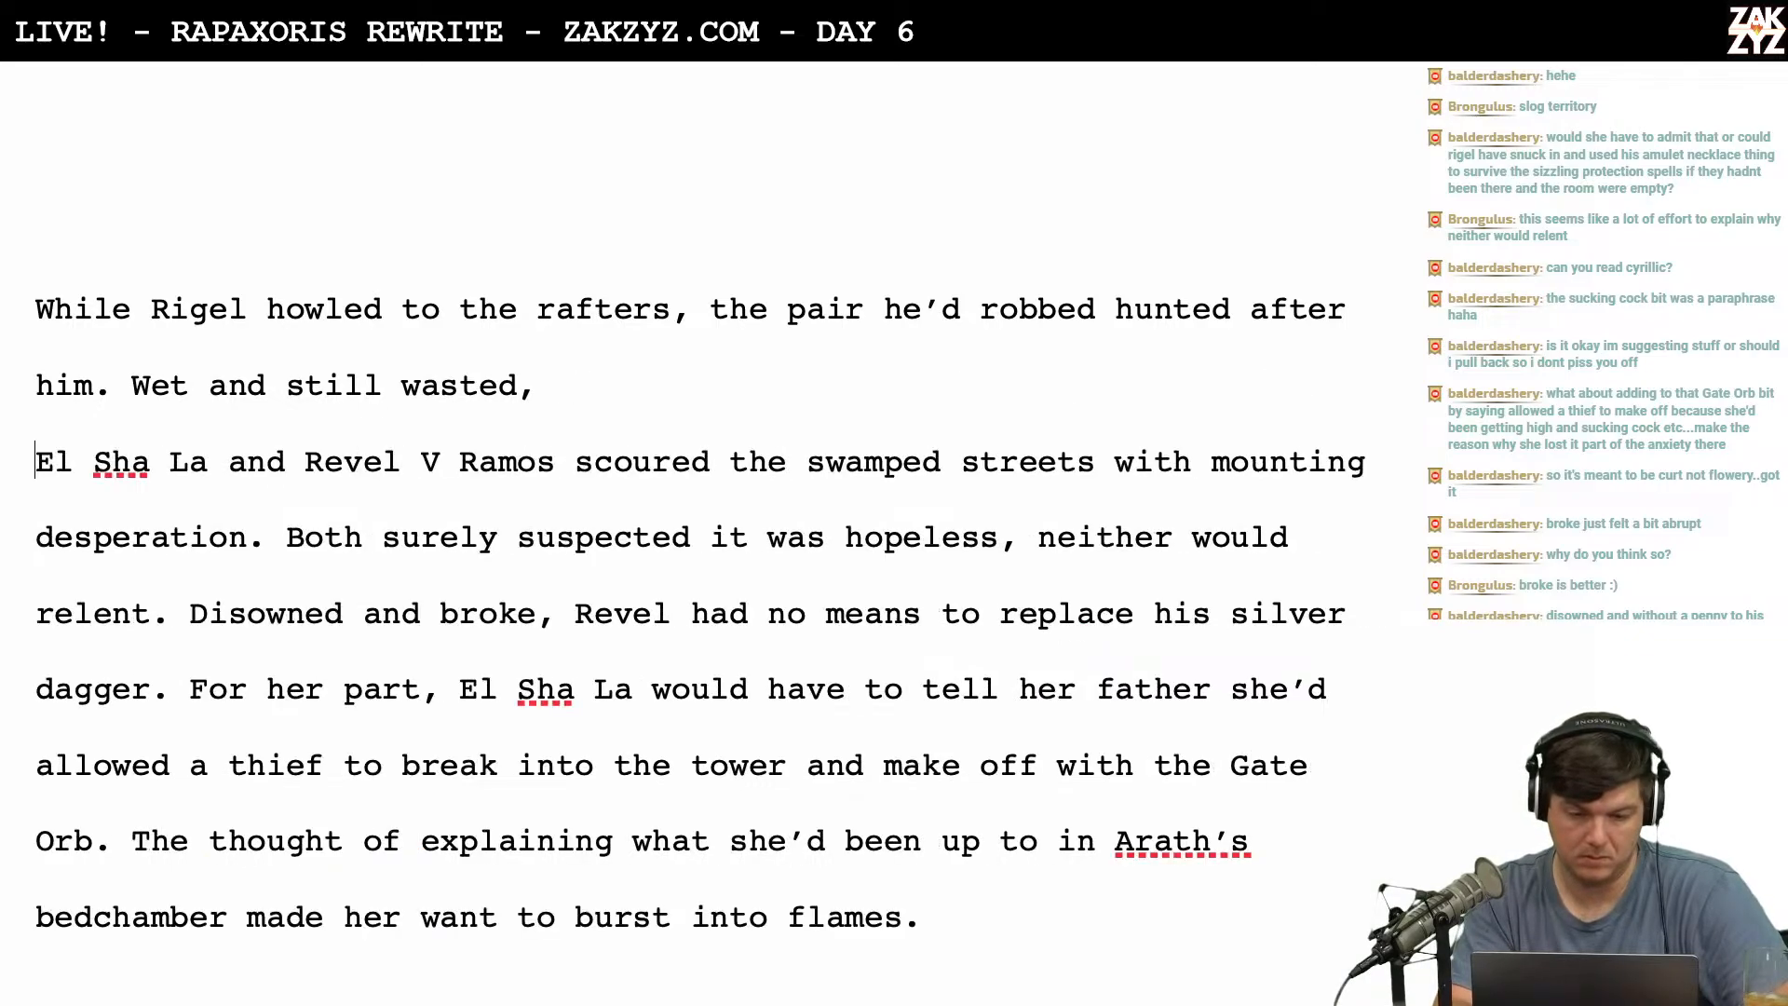
{"action": "key", "text": "Left"}
{"action": "type", "text": "the sorceres"}
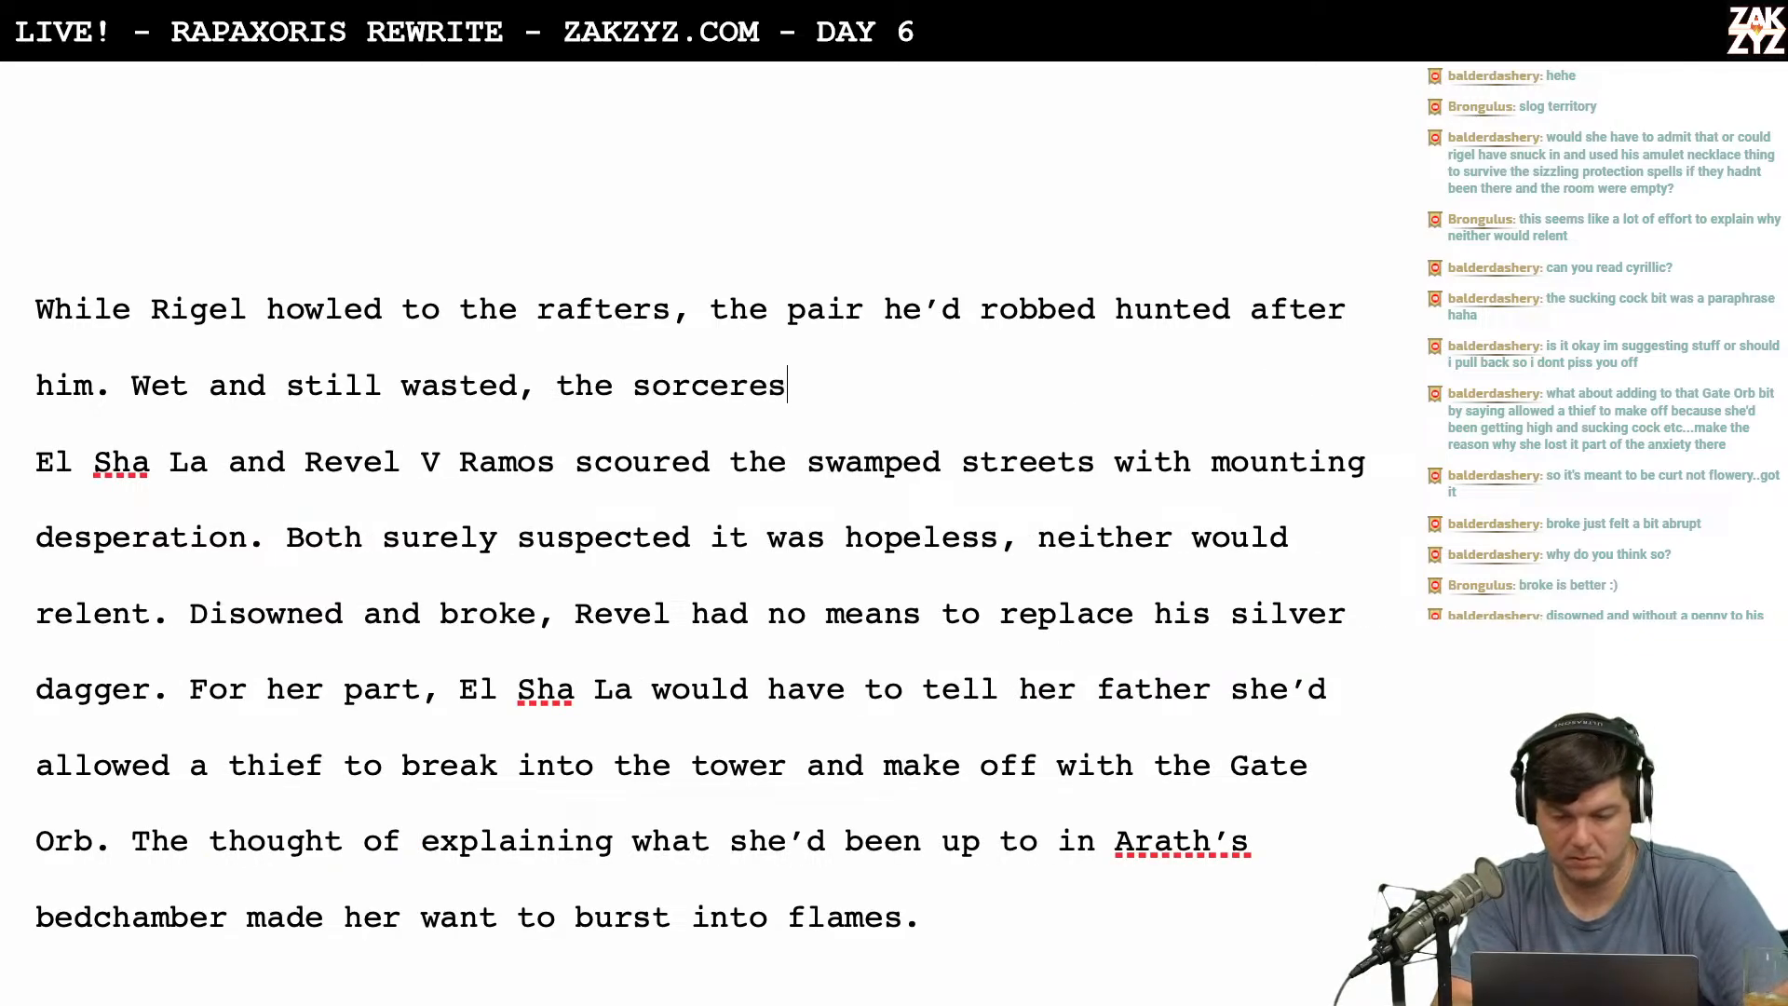
{"action": "type", "text": "s and swordsman "}
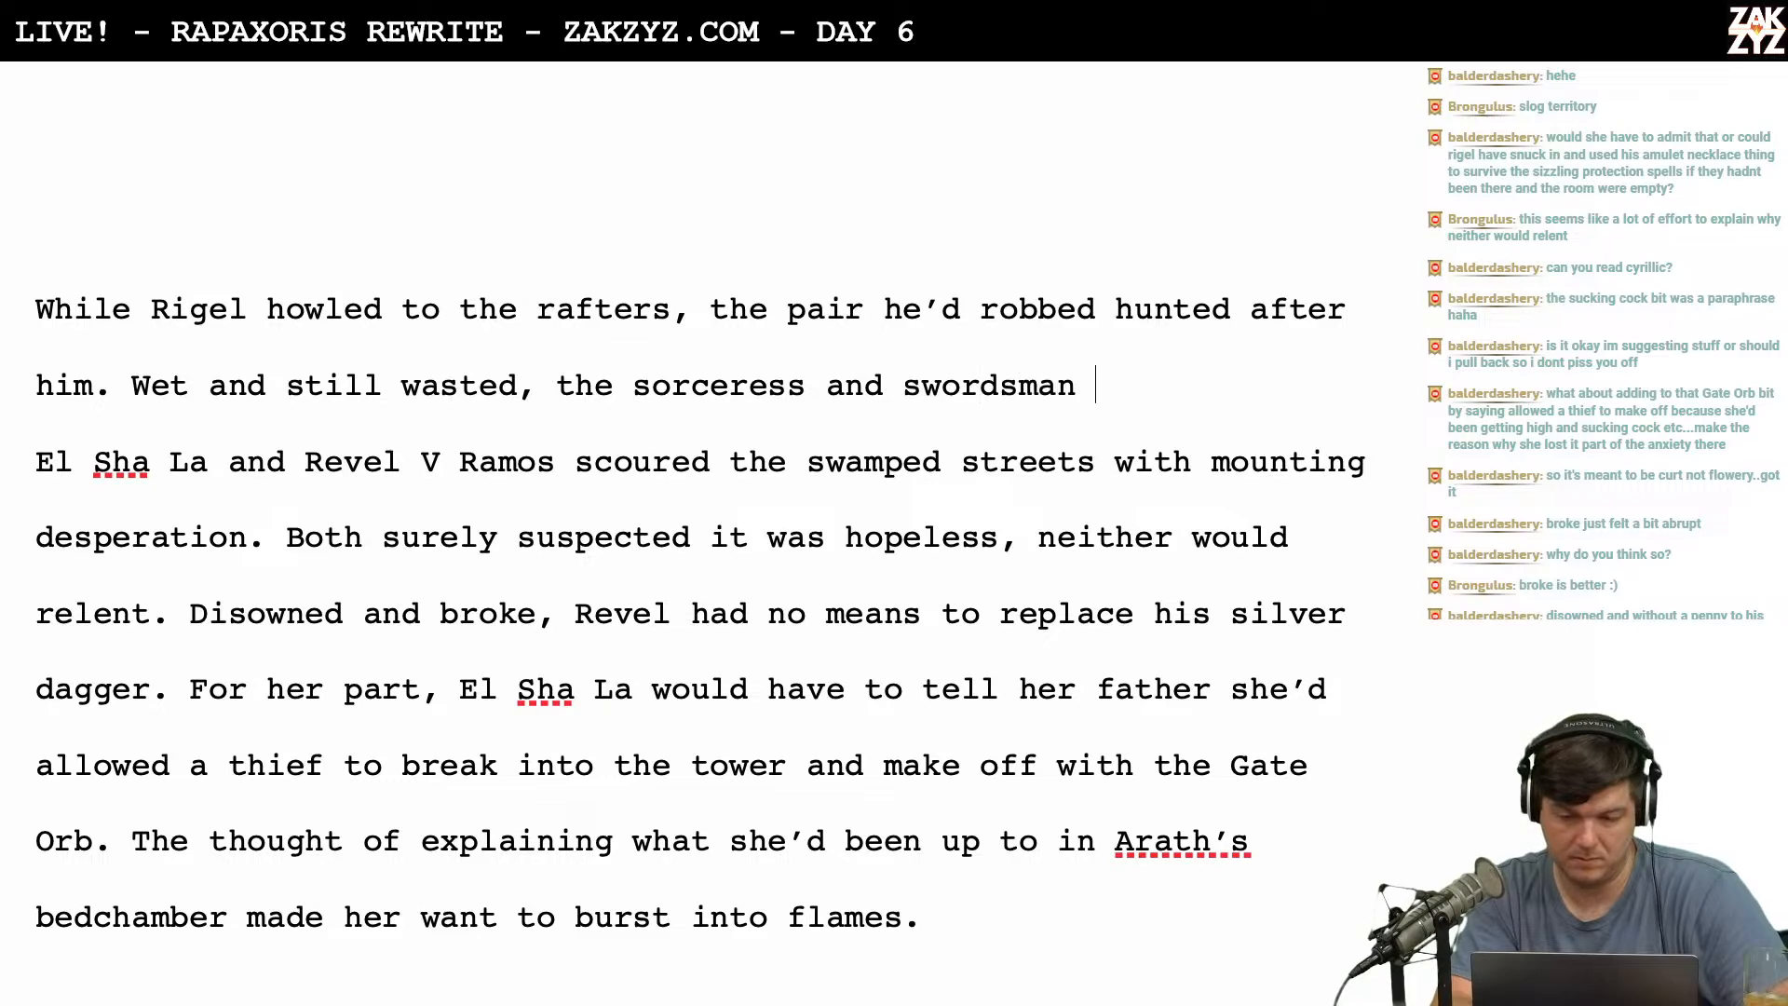
{"action": "type", "text": "scoured the s"}
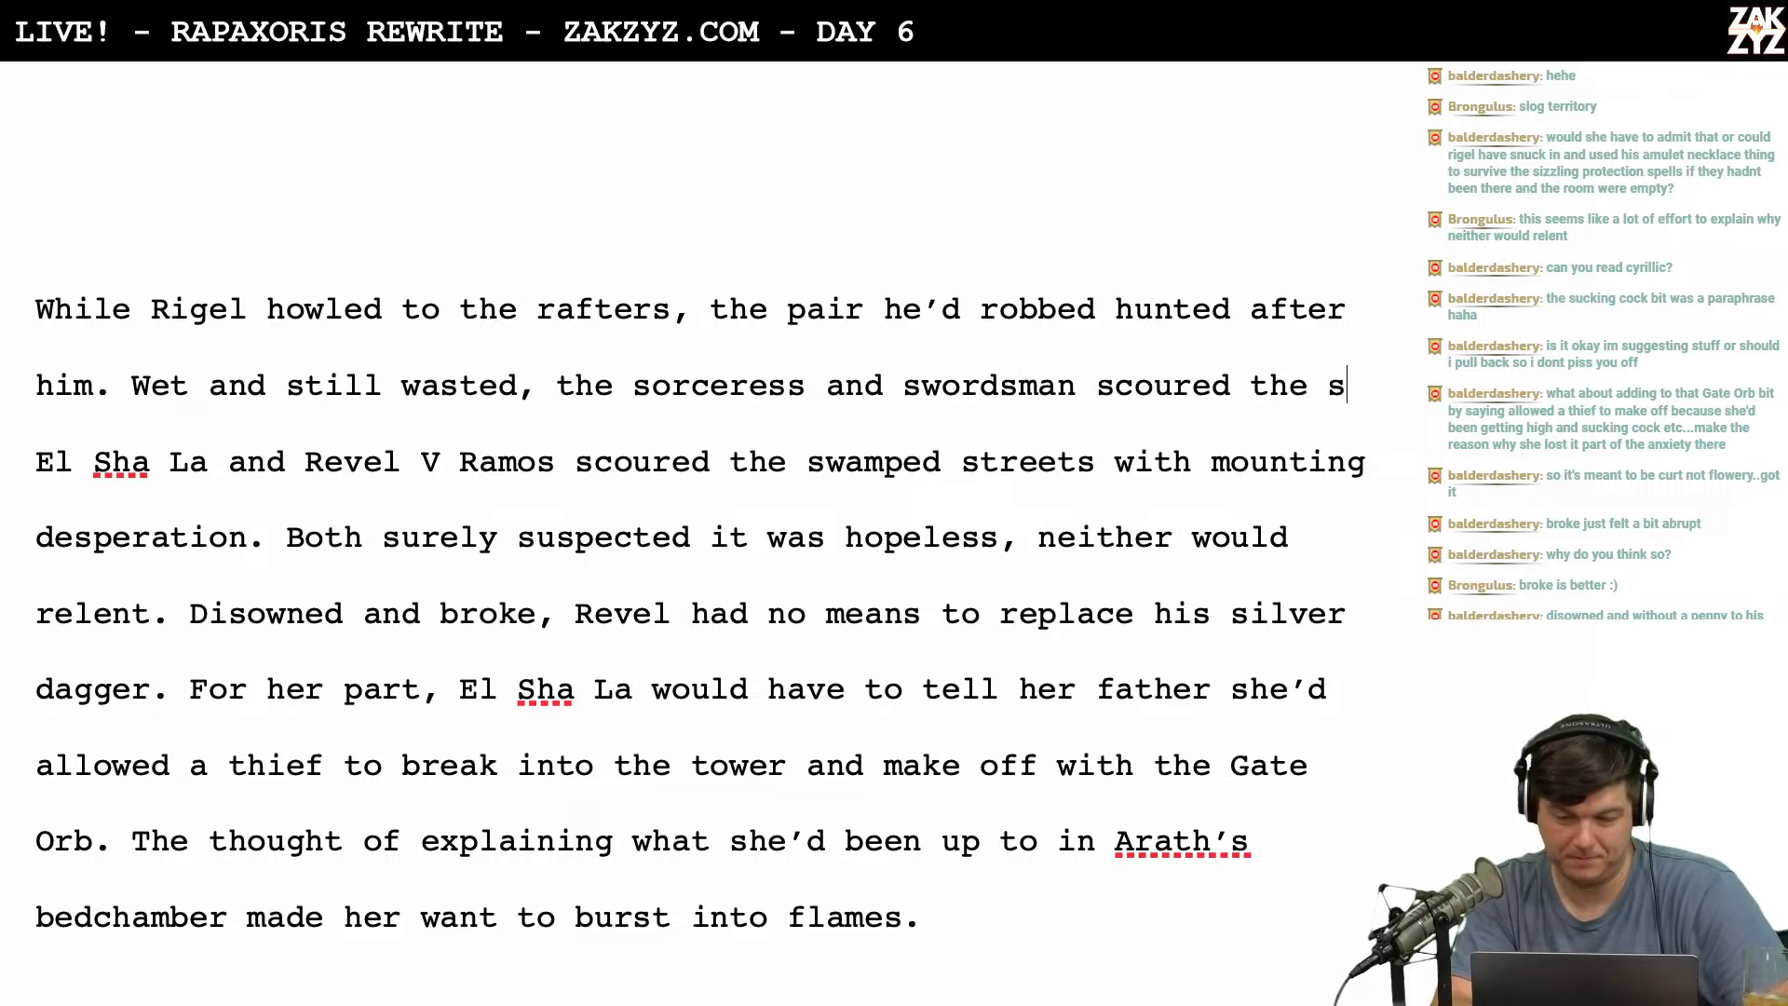
{"action": "type", "text": "wamped stre"}
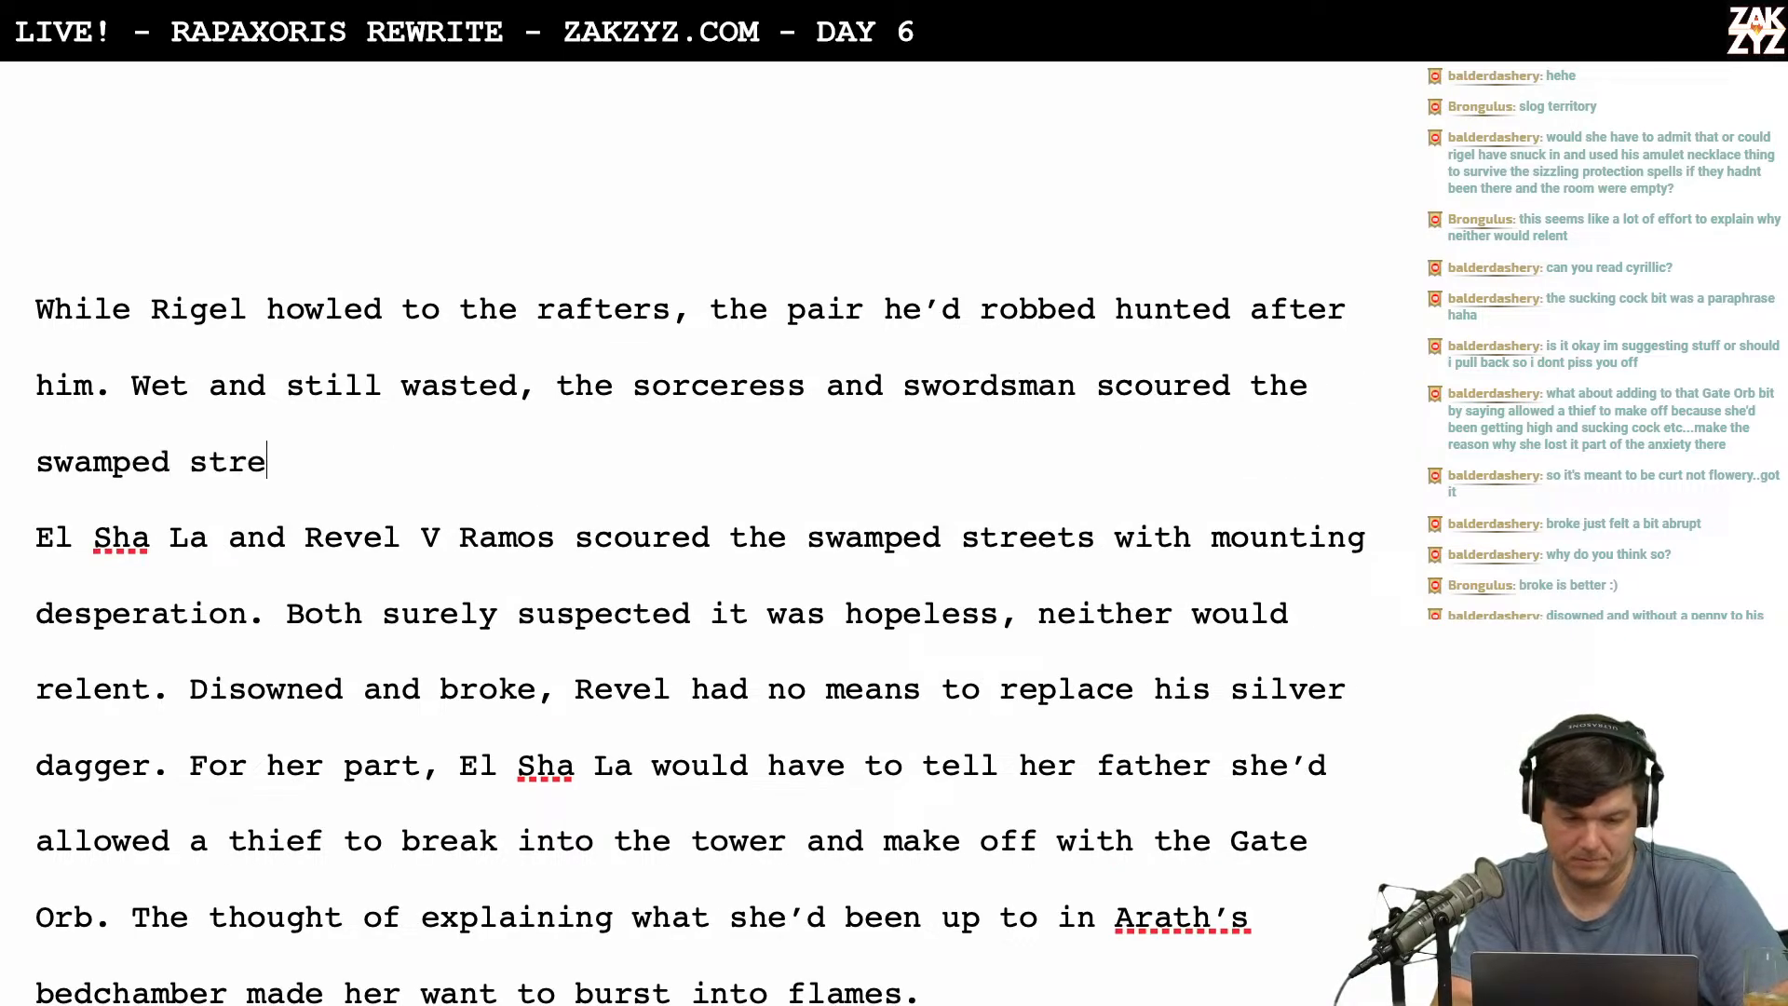
{"action": "type", "text": "ets with "}
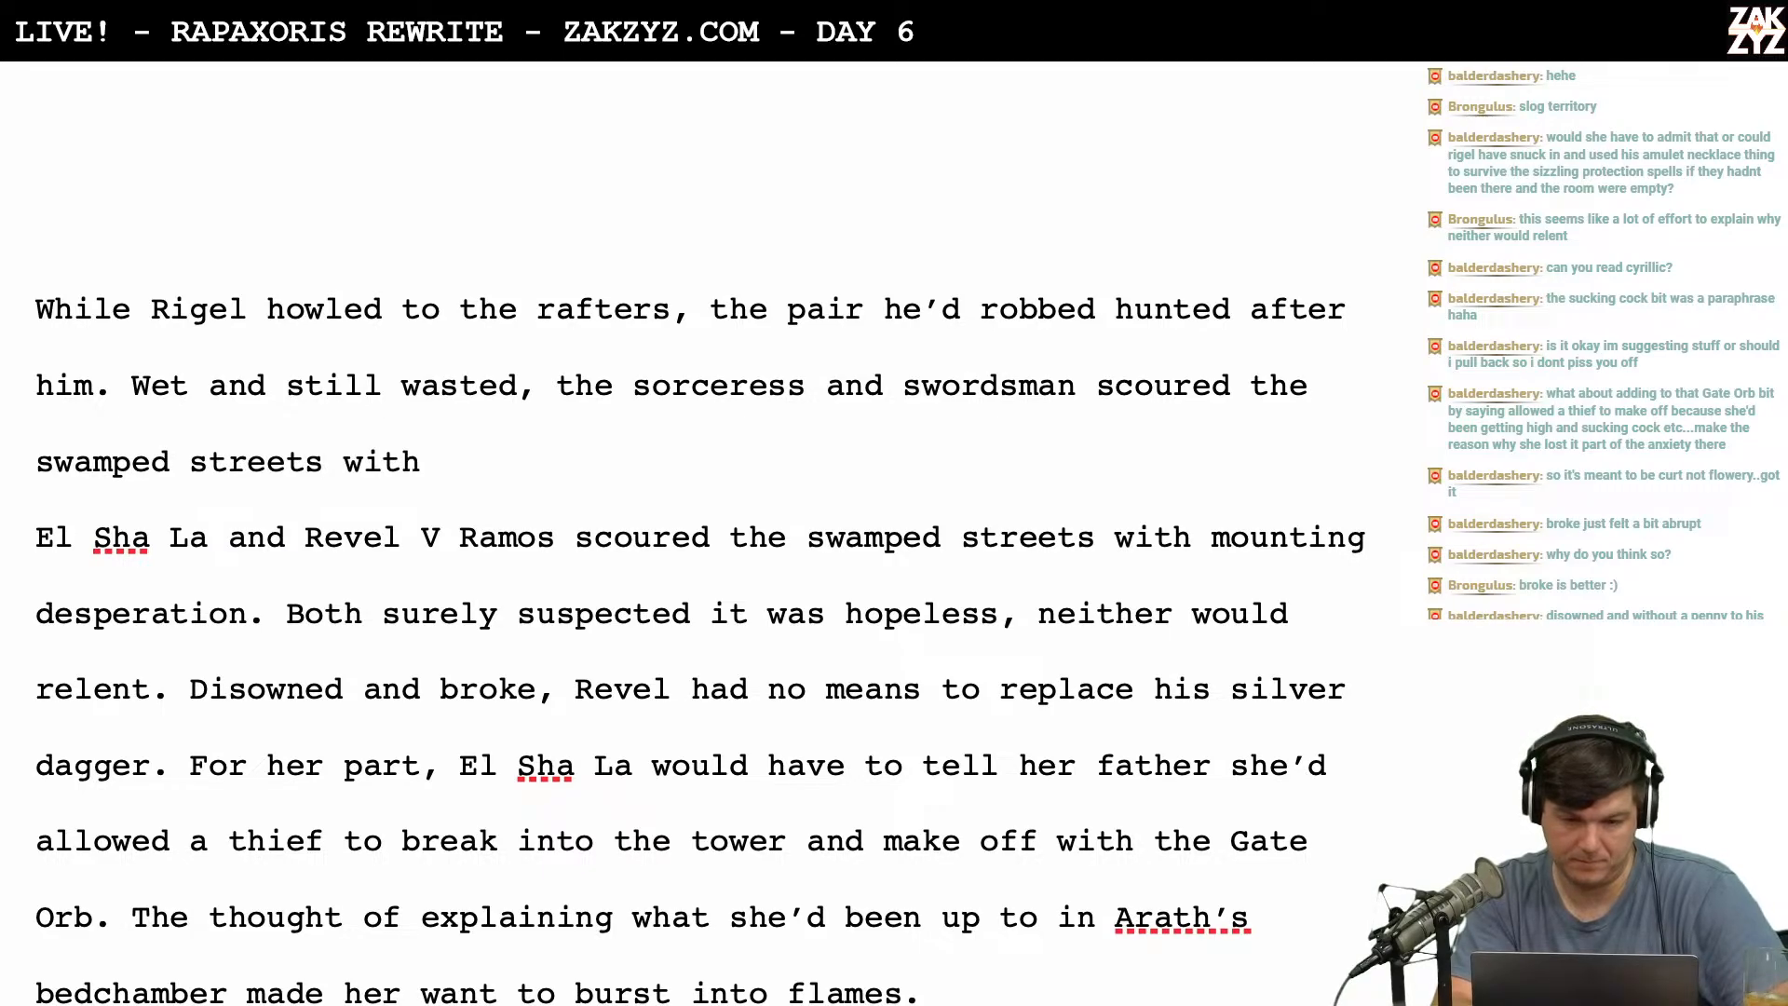
{"action": "type", "text": "increaxing"}
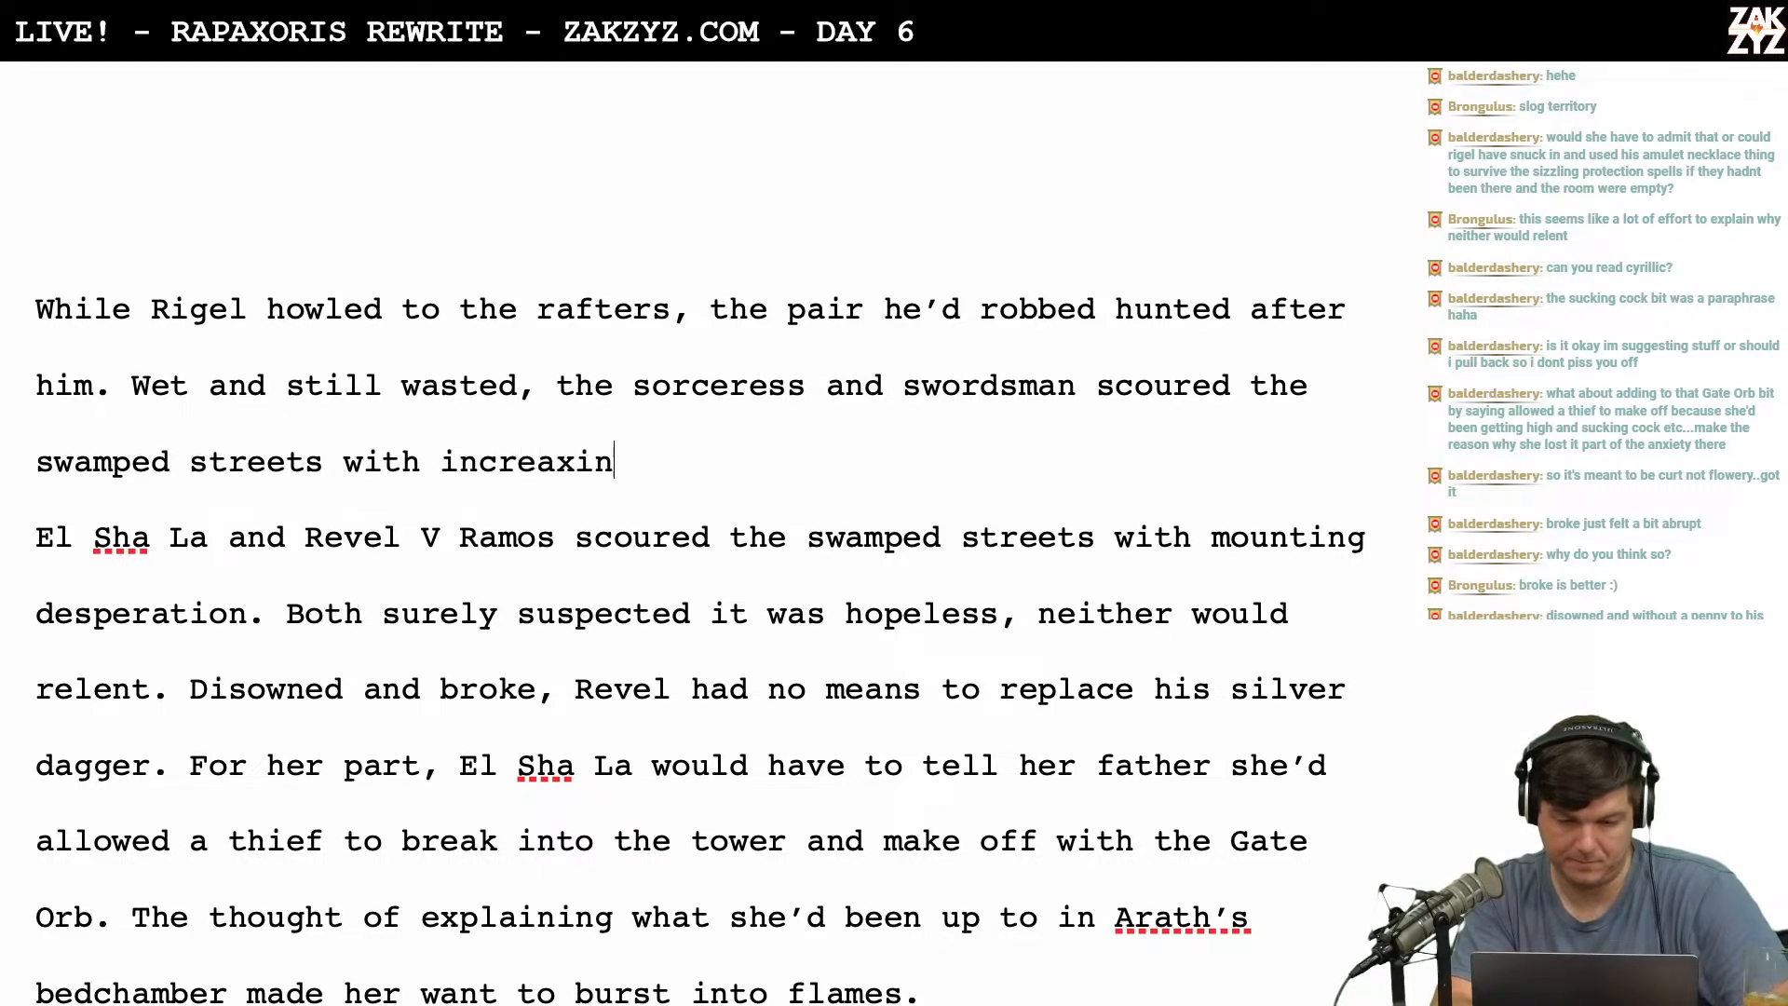
{"action": "key", "text": "BackSpace"}
{"action": "key", "text": "BackSpace"}
{"action": "key", "text": "BackSpace"}
{"action": "key", "text": "BackSpace"}
{"action": "key", "text": "BackSpace"}
{"action": "key", "text": "BackSpace"}
{"action": "type", "text": "asi"}
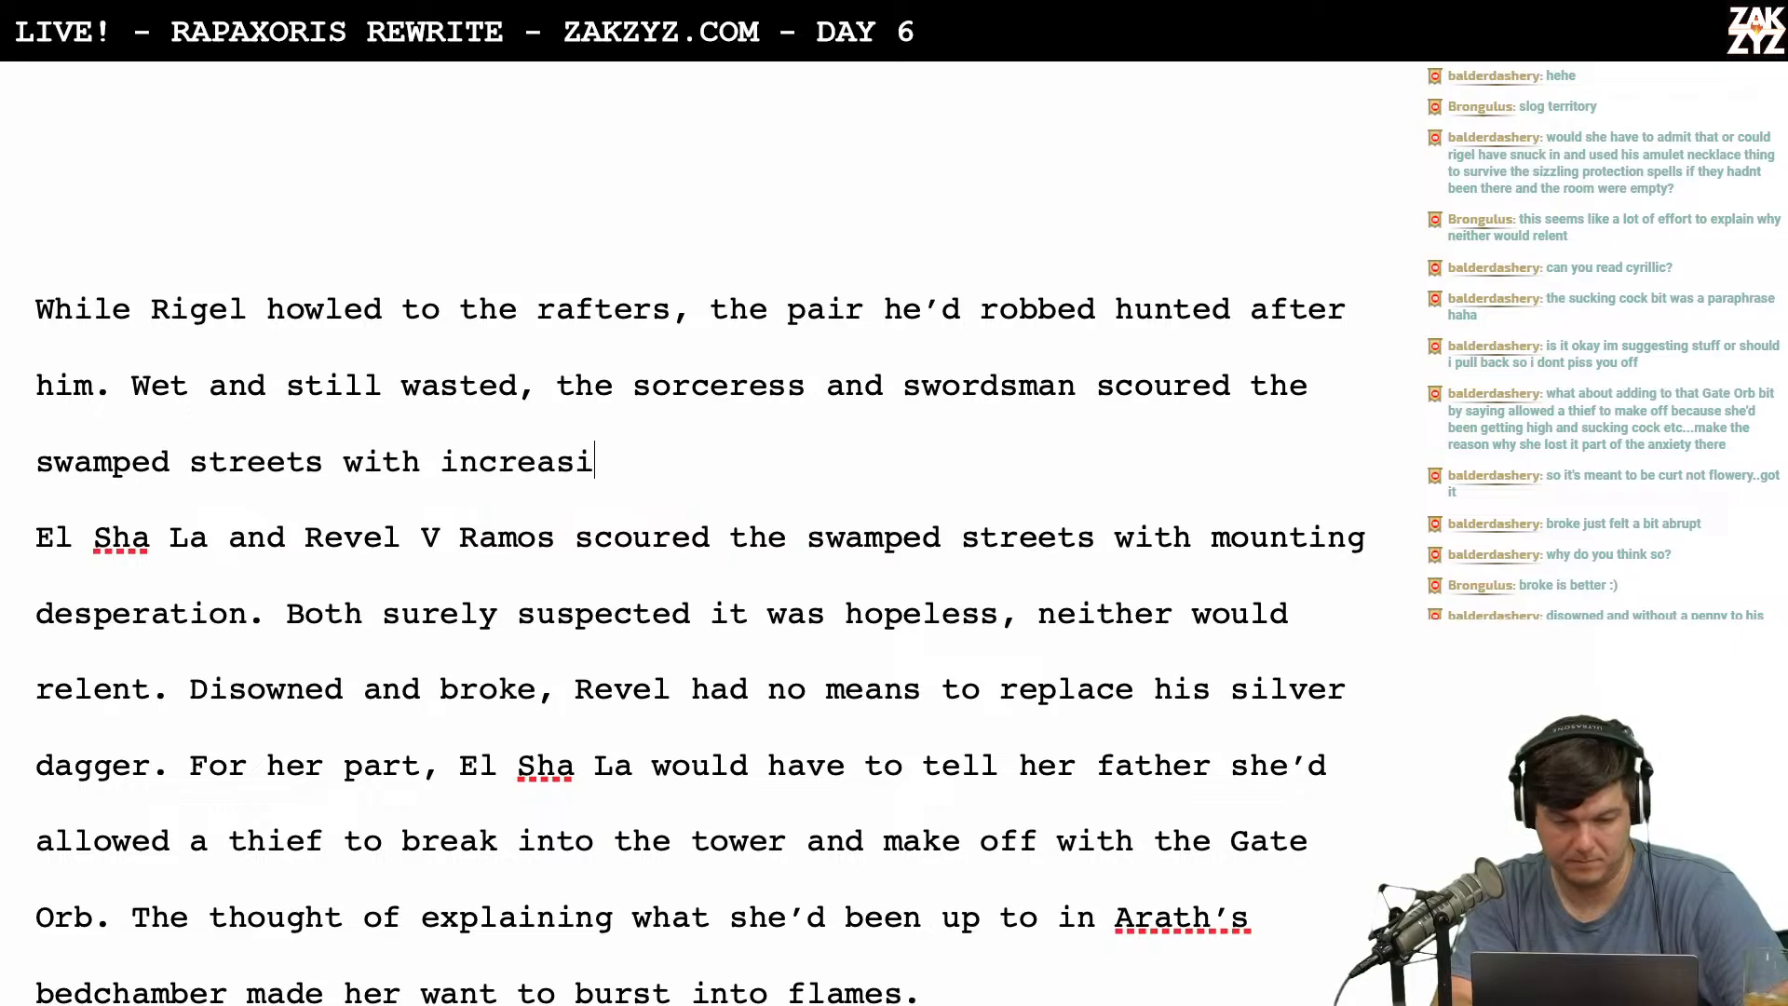
{"action": "type", "text": "ng desperation/."}
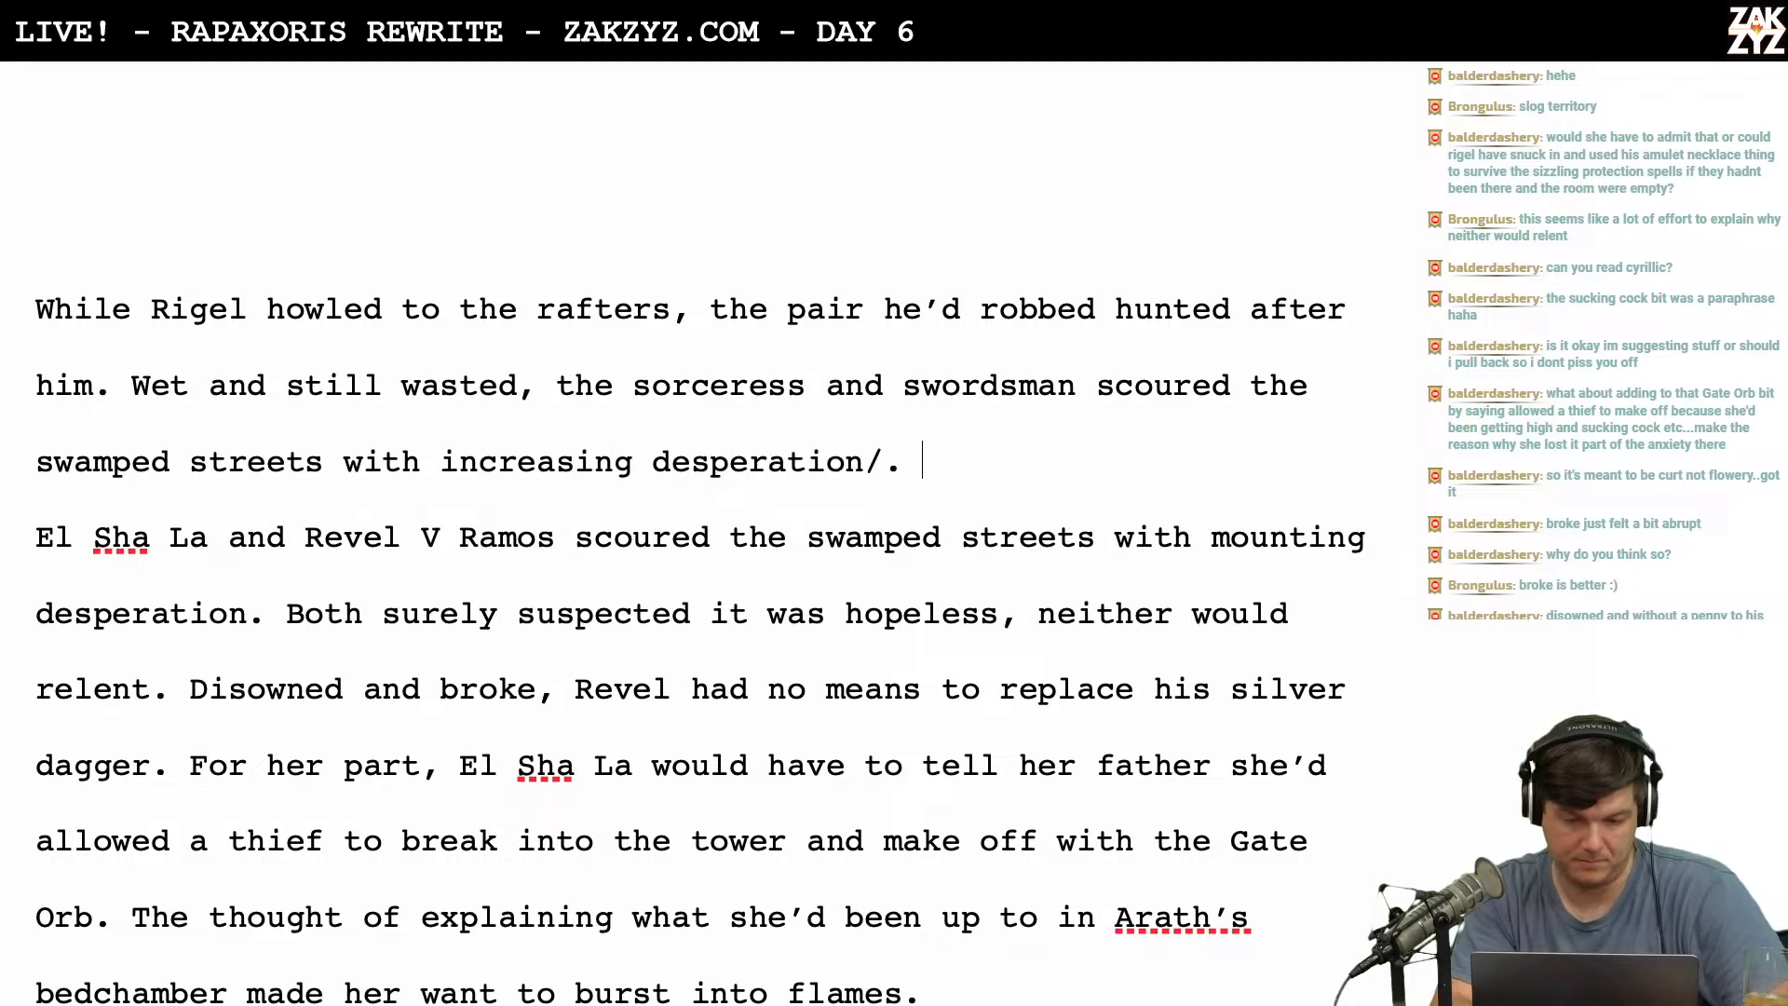
{"action": "key", "text": "BackSpace"}
{"action": "key", "text": "BackSpace"}
{"action": "key", "text": "BackSpace"}
{"action": "type", "text": "."}
Delete the old wording from "El Sha La and Revel V Ramos scoured" through "mounting desperation.", including the line break before it.
{"action": "key", "text": "shift+Down"}
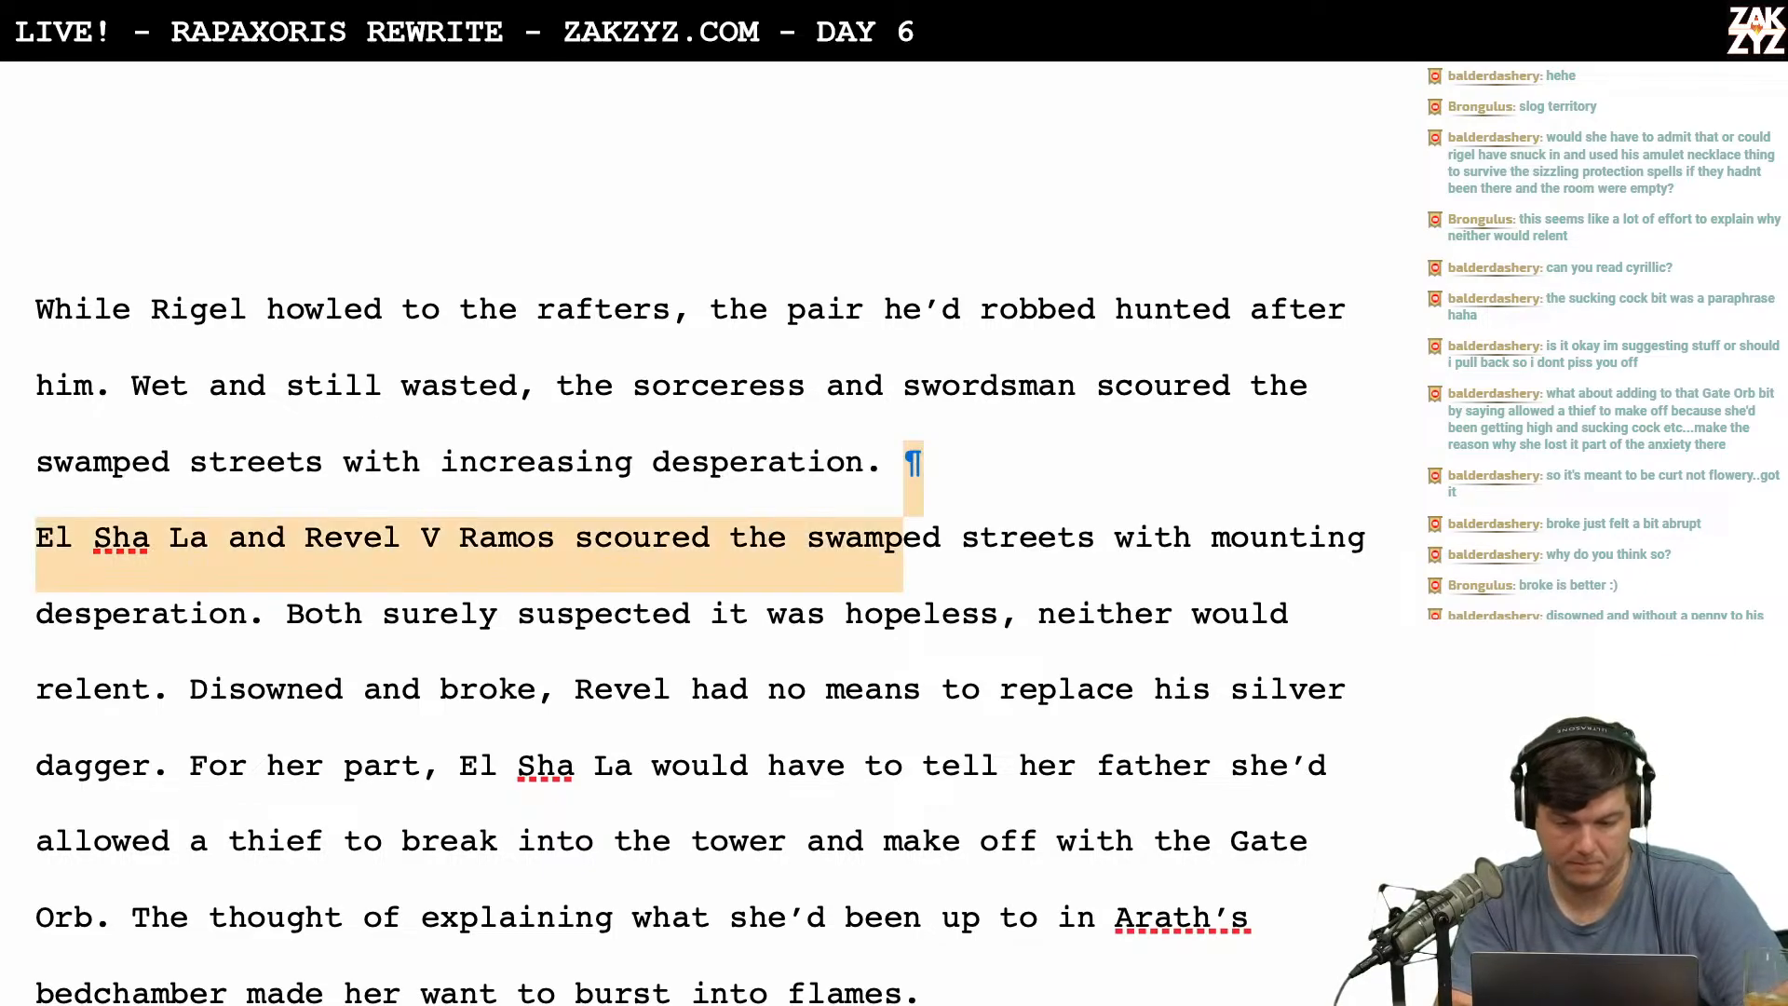
{"action": "key", "text": "shift+Right"}
{"action": "key", "text": "shift+Right"}
{"action": "key", "text": "shift+Right"}
{"action": "key", "text": "shift+Right"}
{"action": "key", "text": "shift+Right"}
{"action": "key", "text": "shift+Right"}
{"action": "key", "text": "shift+Right"}
{"action": "key", "text": "shift+Right"}
{"action": "key", "text": "shift+Right"}
{"action": "key", "text": "shift+Right"}
{"action": "key", "text": "shift+Right"}
{"action": "key", "text": "shift+Right"}
{"action": "key", "text": "shift+Right"}
{"action": "key", "text": "shift+Right"}
{"action": "key", "text": "shift+Right"}
{"action": "key", "text": "shift+Right"}
{"action": "key", "text": "shift+Right"}
{"action": "key", "text": "shift+Right"}
{"action": "key", "text": "shift+Right"}
{"action": "key", "text": "shift+Right"}
{"action": "key", "text": "shift+Right"}
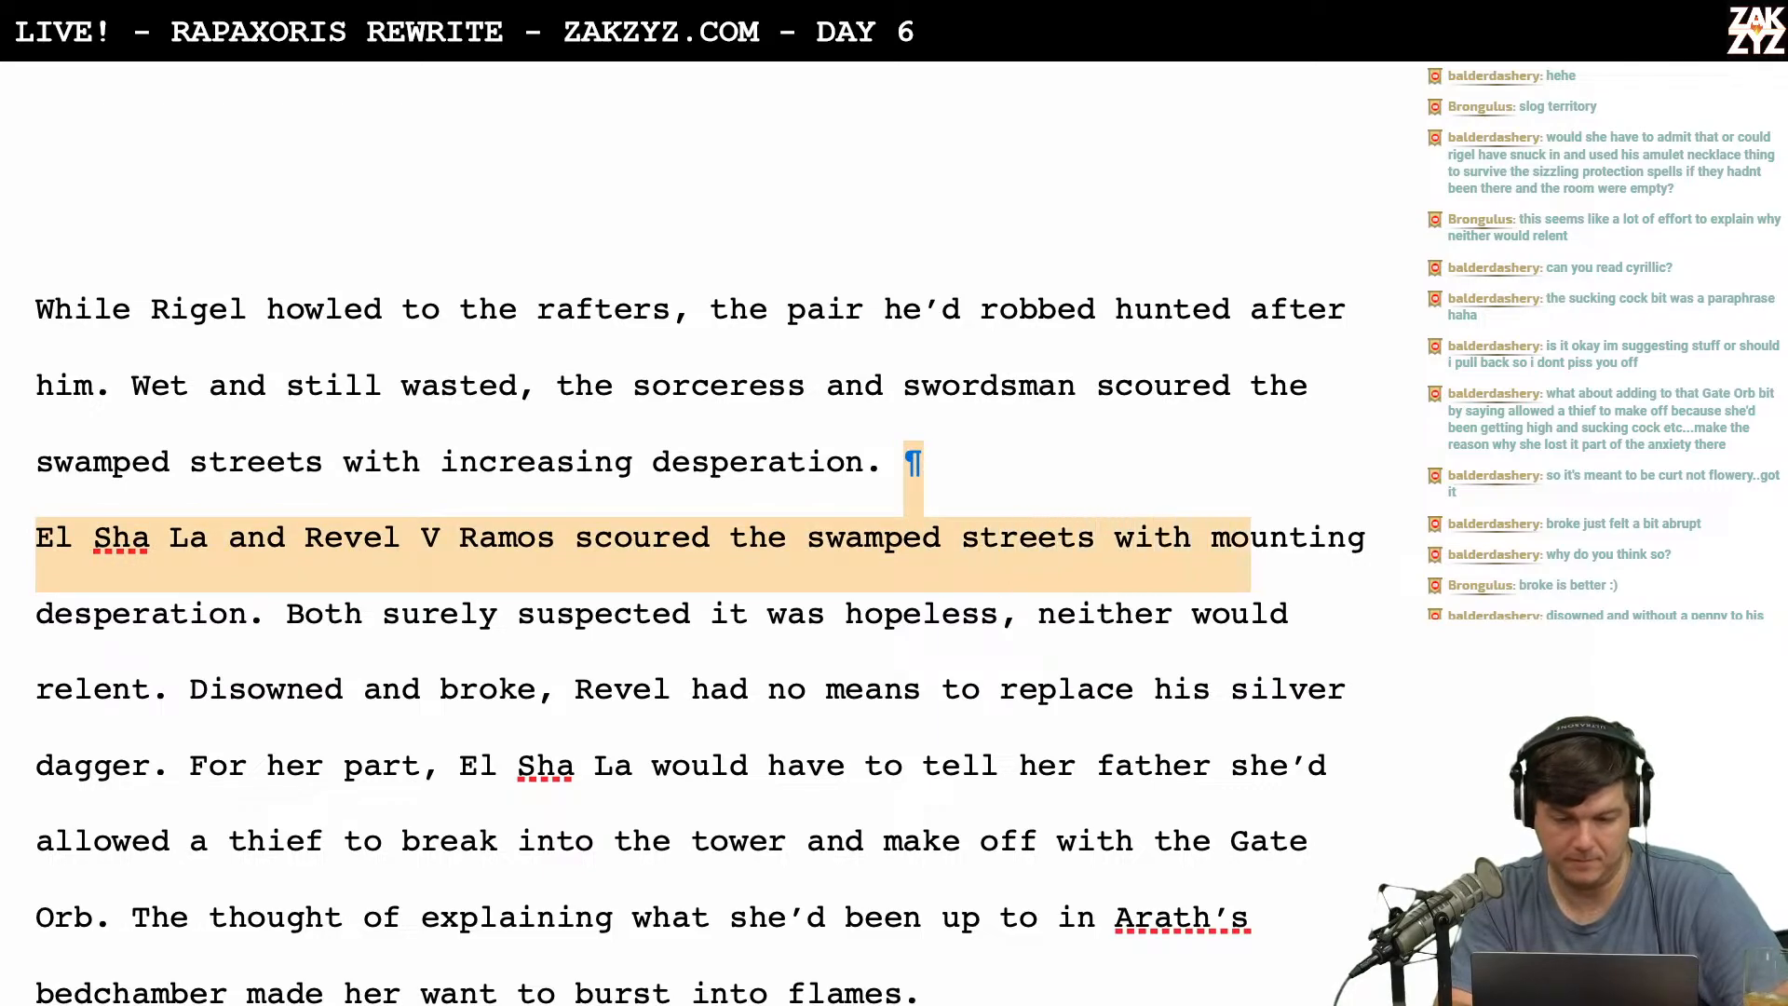
{"action": "key", "text": "shift+Right"}
{"action": "key", "text": "shift+Right"}
{"action": "key", "text": "shift+Right"}
{"action": "key", "text": "shift+Right"}
{"action": "key", "text": "shift+Right"}
{"action": "key", "text": "shift+Right"}
{"action": "key", "text": "shift+Right"}
{"action": "key", "text": "shift+Right"}
{"action": "key", "text": "shift+Right"}
{"action": "key", "text": "shift+Right"}
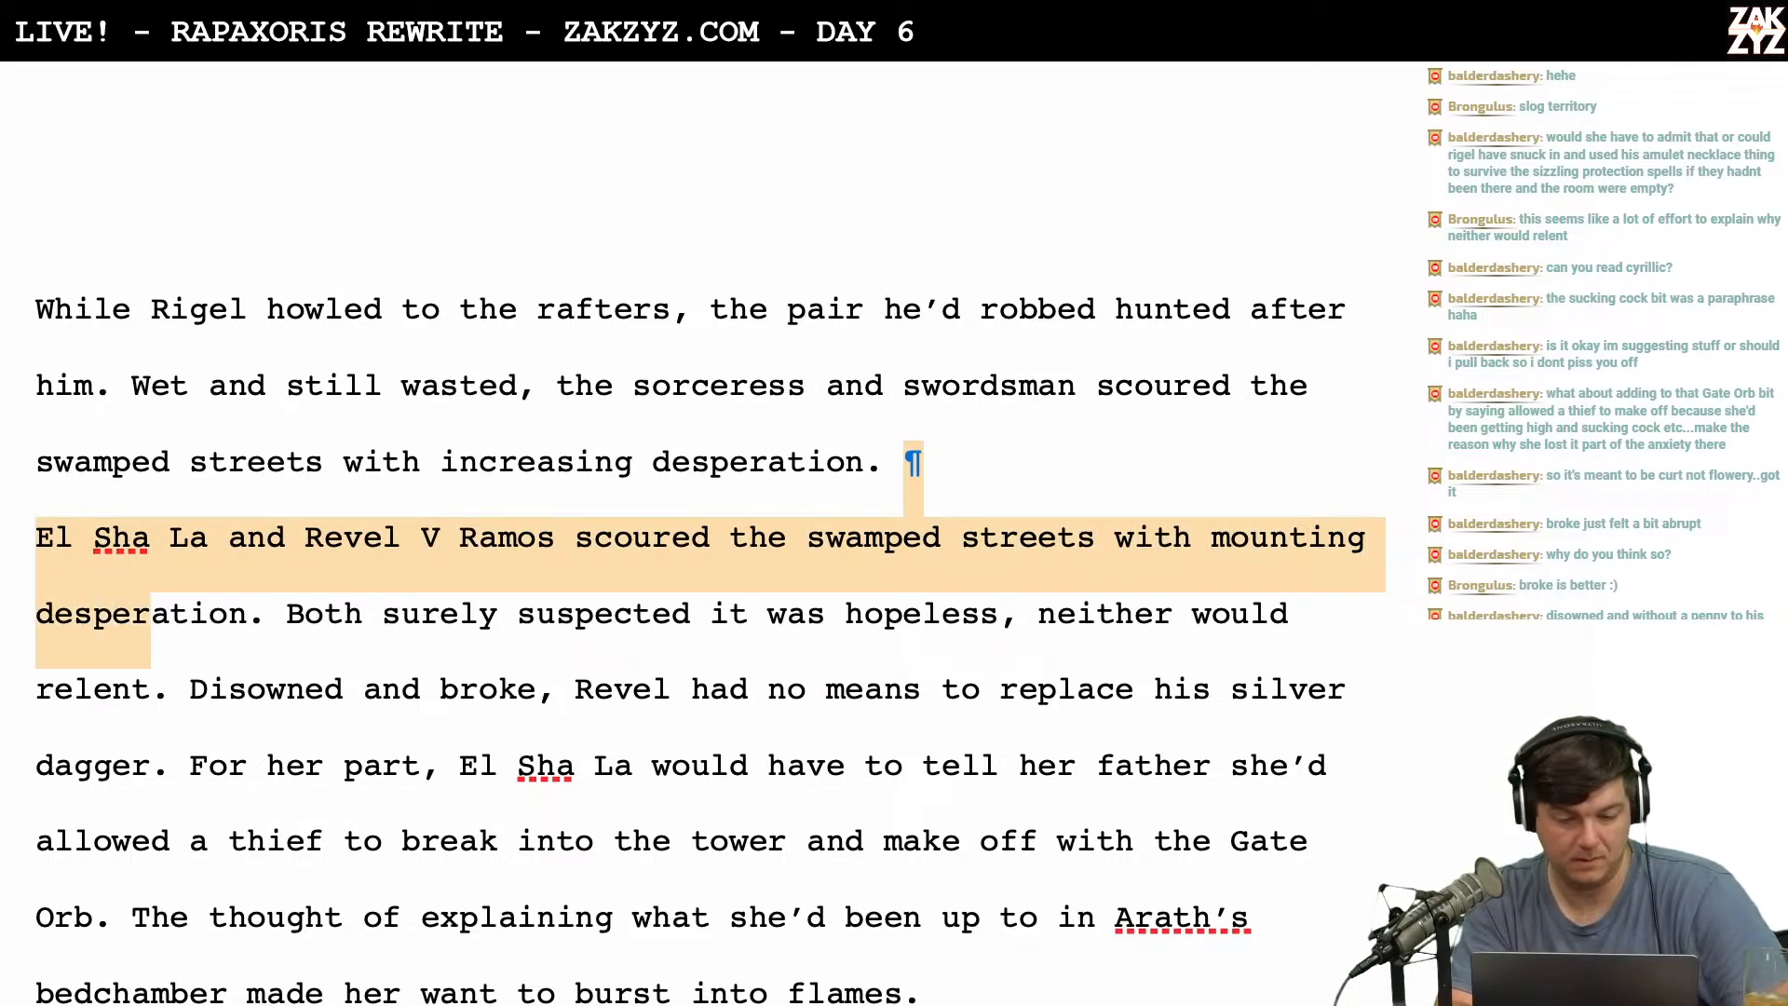
{"action": "key", "text": "shift+Right"}
{"action": "key", "text": "shift+Right"}
{"action": "key", "text": "shift+Right"}
{"action": "key", "text": "BackSpace"}
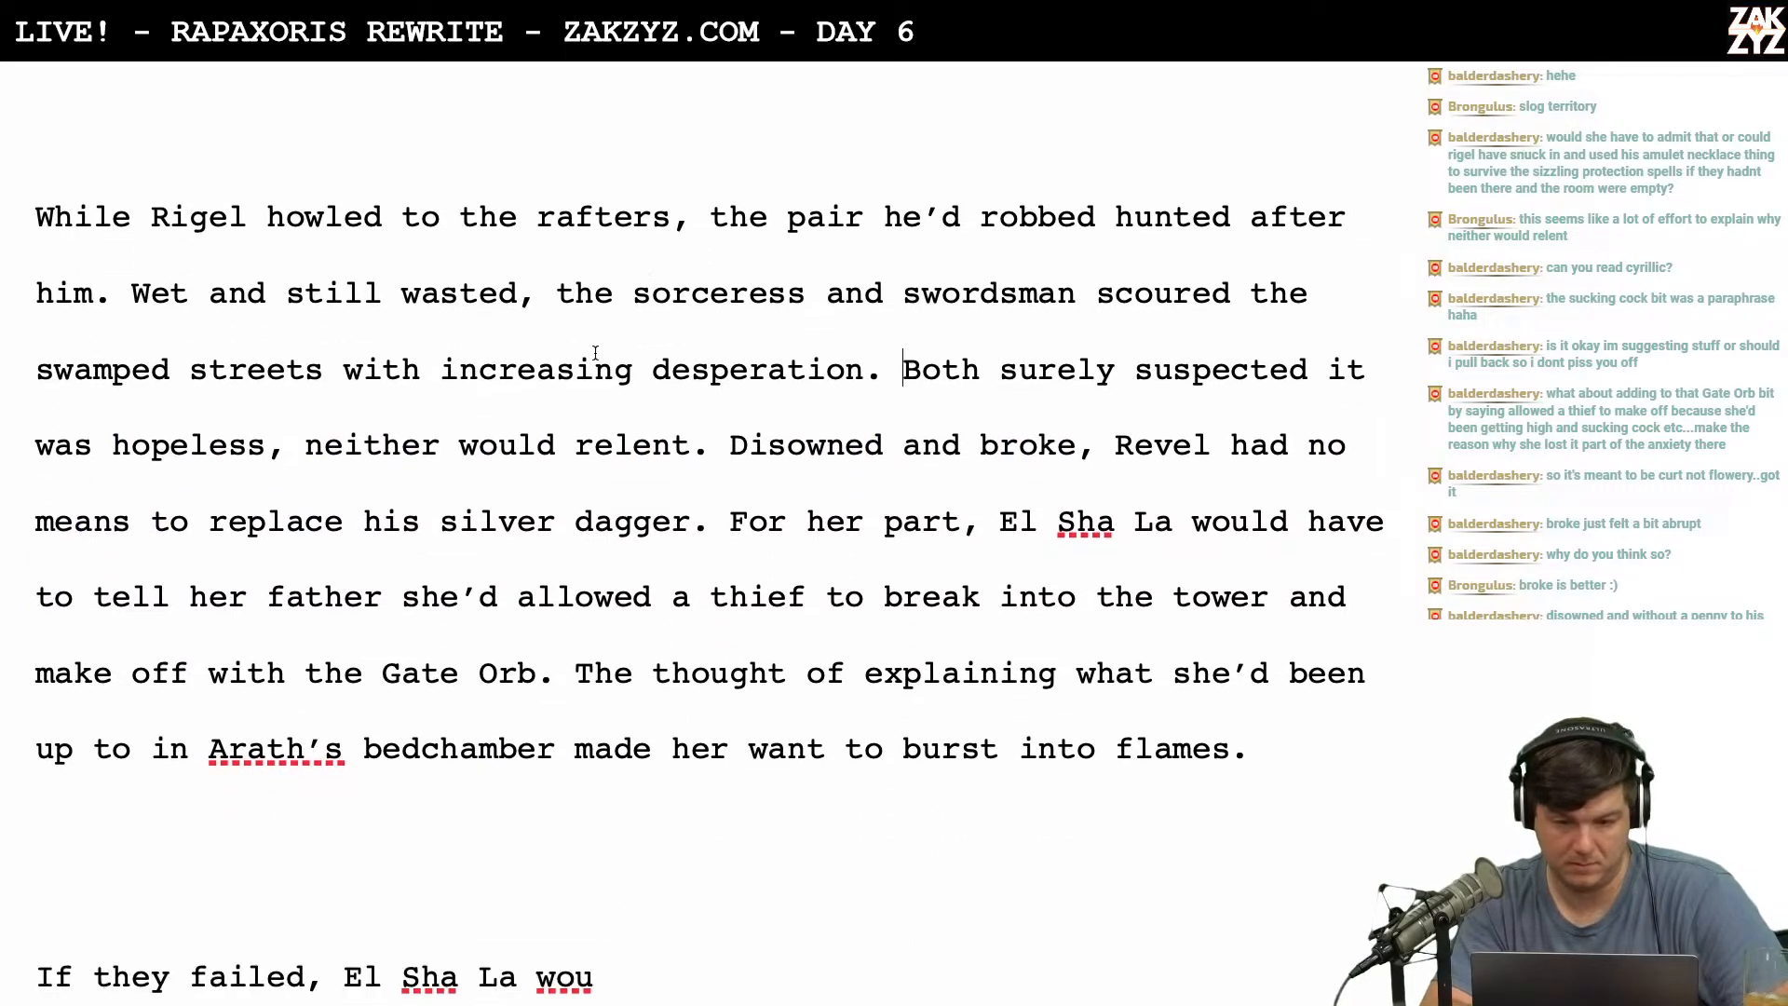
Remove "surely" from "Both surely suspected" and add "V Ramos" after "Revel" in the "Disowned and broke" sentence.
{"action": "key", "text": "ctrl+Right"}
{"action": "key", "text": "ctrl+Right"}
{"action": "key", "text": "Left"}
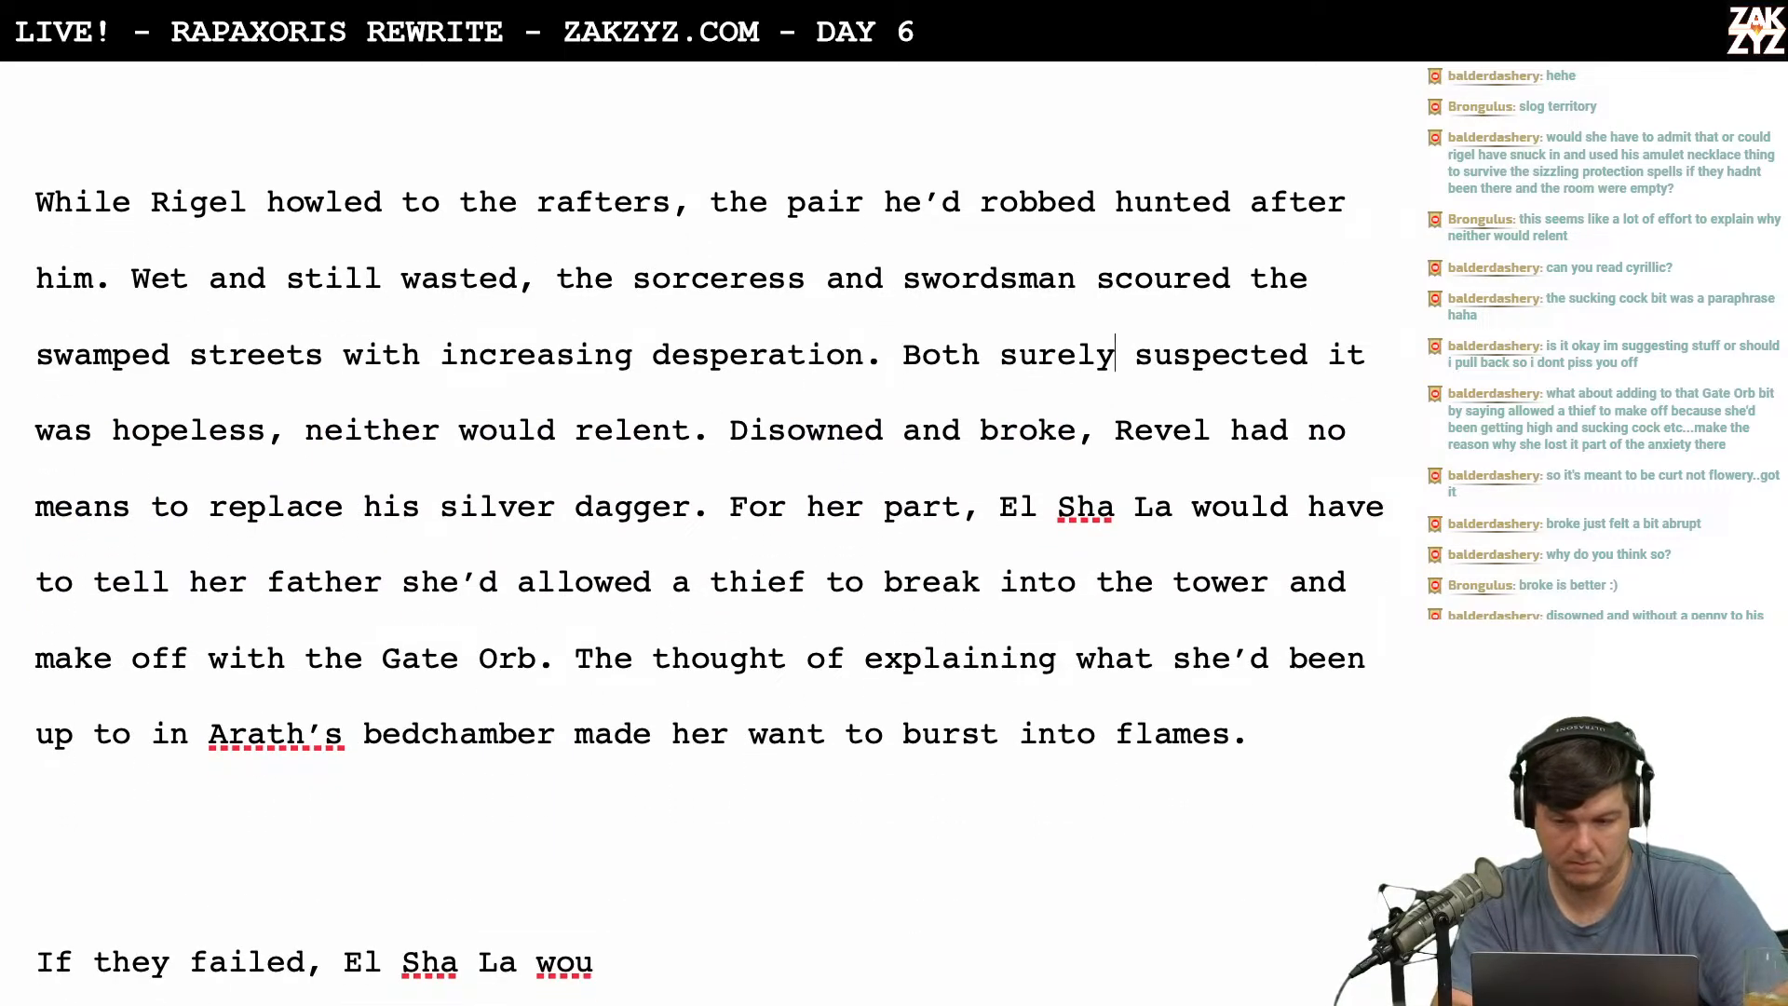
{"action": "key", "text": "BackSpace"}
{"action": "key", "text": "BackSpace"}
{"action": "key", "text": "BackSpace"}
{"action": "key", "text": "BackSpace"}
{"action": "key", "text": "BackSpace"}
{"action": "key", "text": "BackSpace"}
{"action": "key", "text": "BackSpace"}
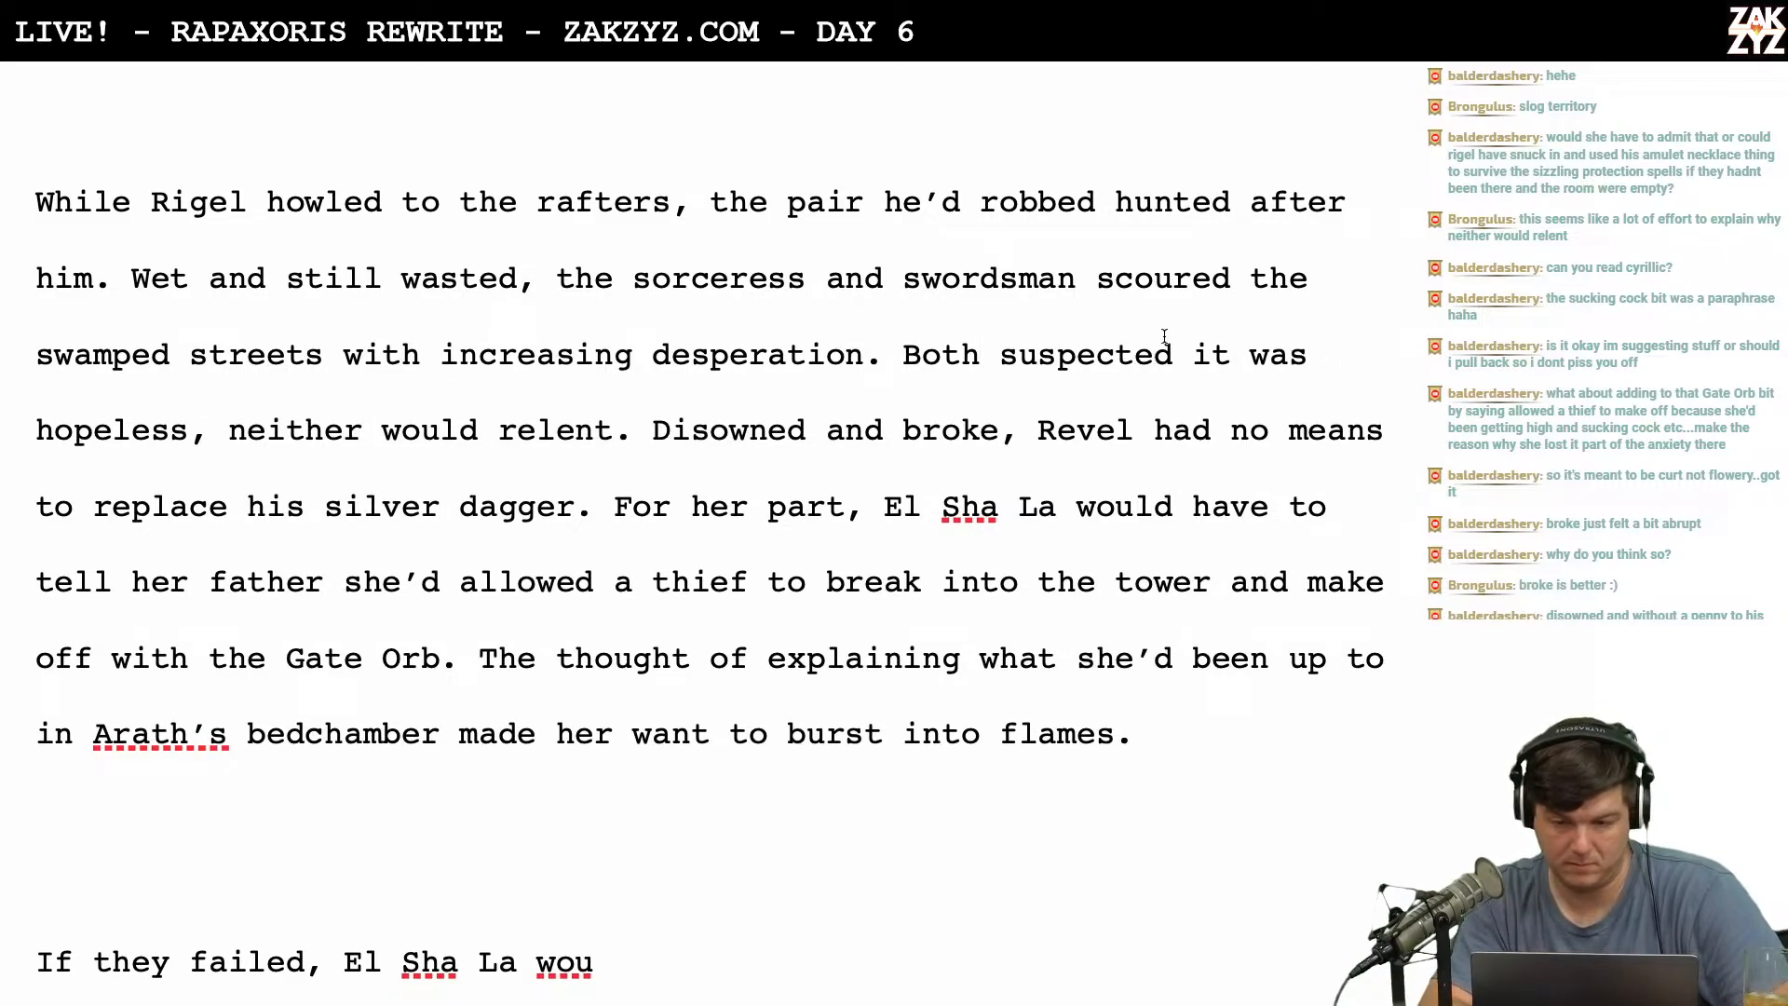
{"action": "type", "text": "V Ramos"}
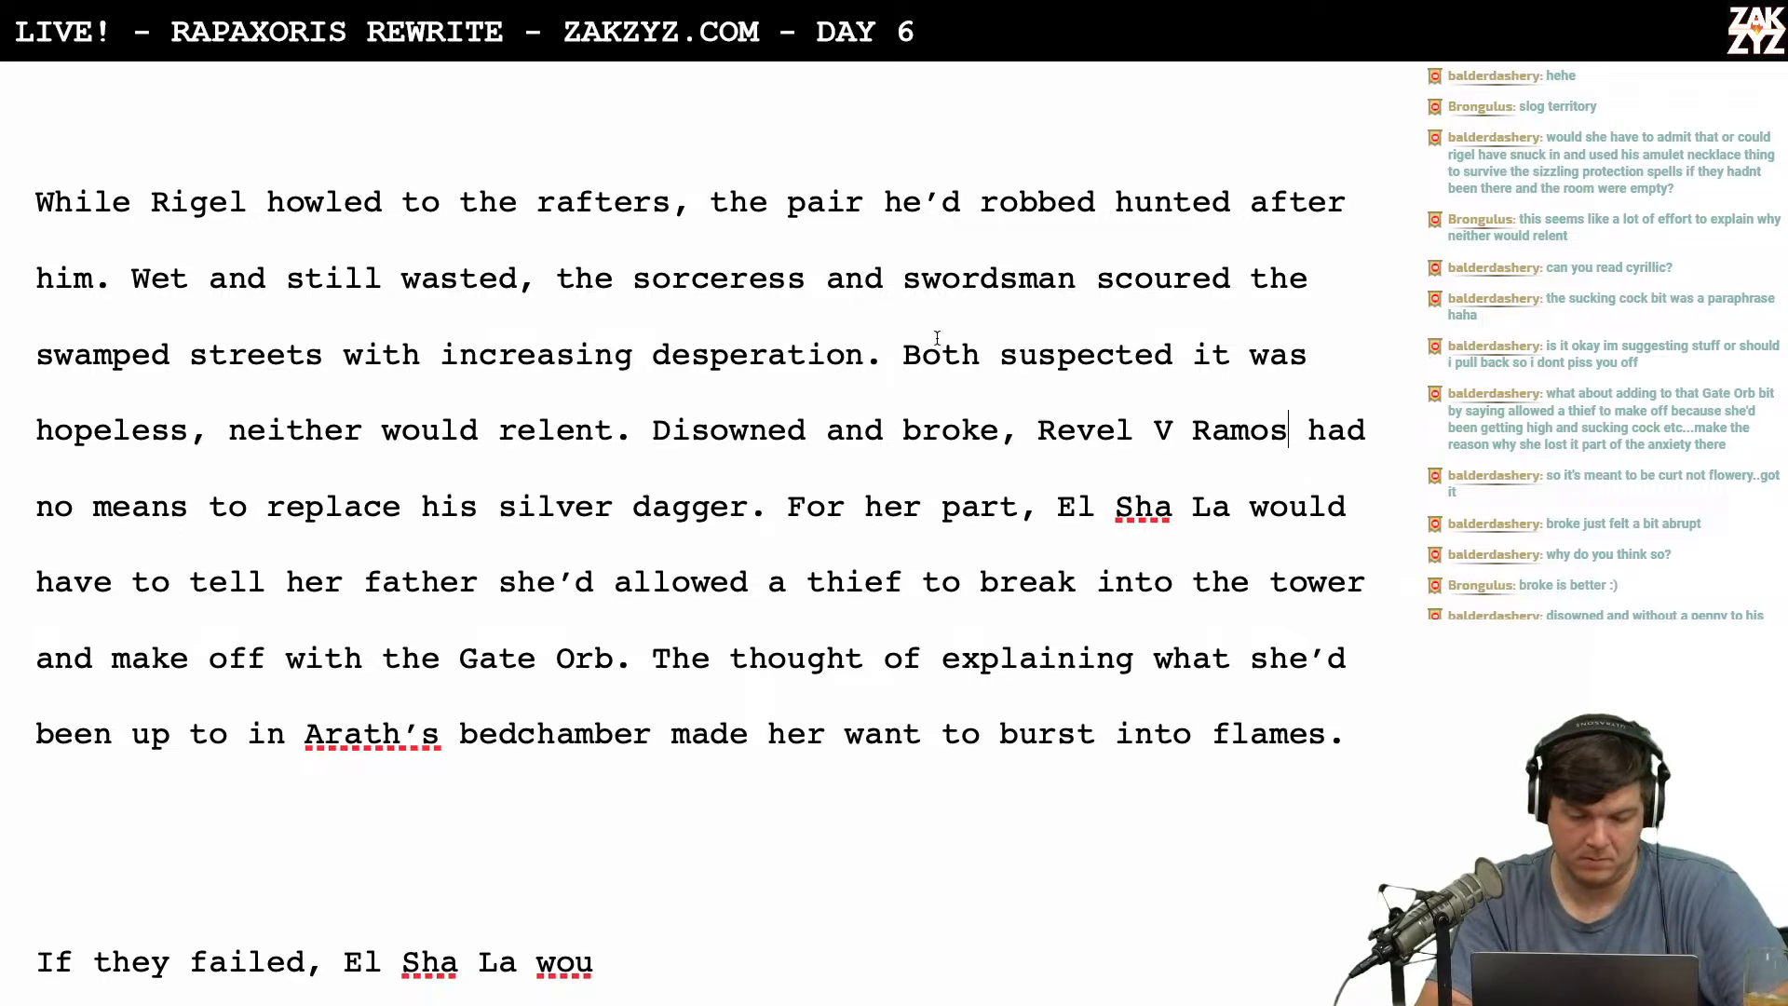
Reread the revised passage from "While Rigel howled" to "burst into flames", checking its flow and wording.
{"action": "scroll", "coordinate": [937, 338], "scroll_direction": "down", "scroll_amount": 1}
{"action": "scroll", "coordinate": [937, 338], "scroll_direction": "up", "scroll_amount": 1}
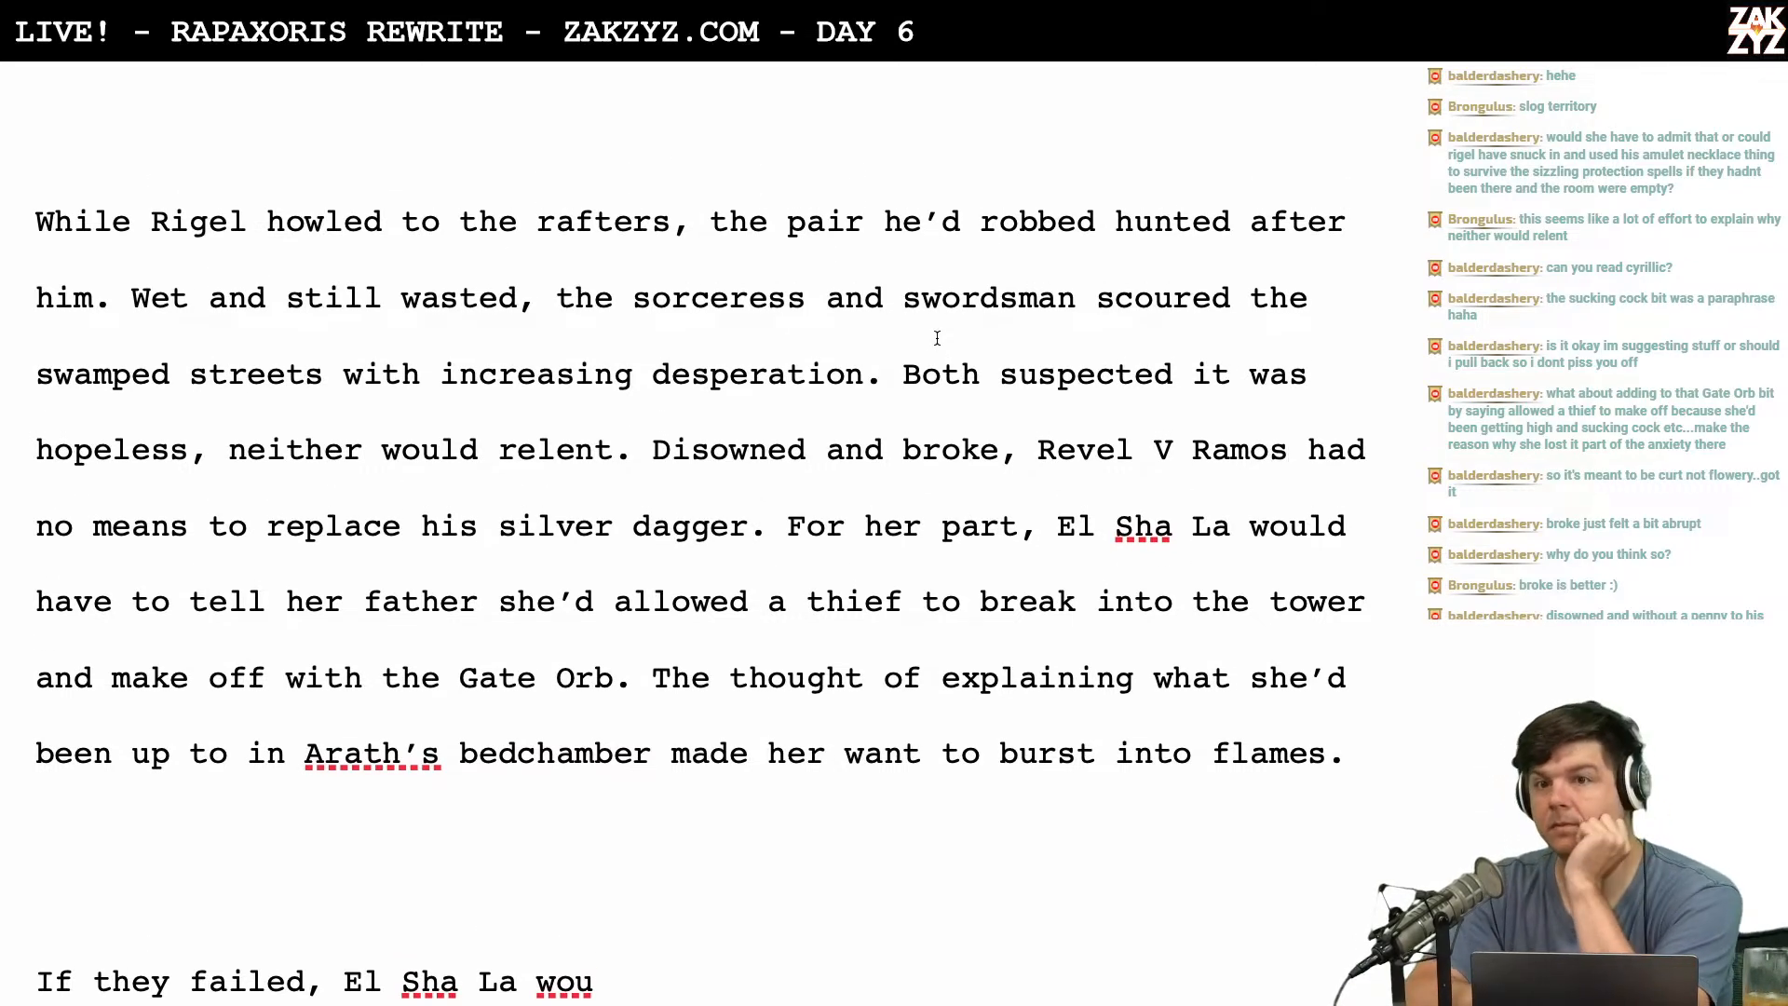
{"action": "scroll", "coordinate": [970, 269], "scroll_direction": "up", "scroll_amount": 1}
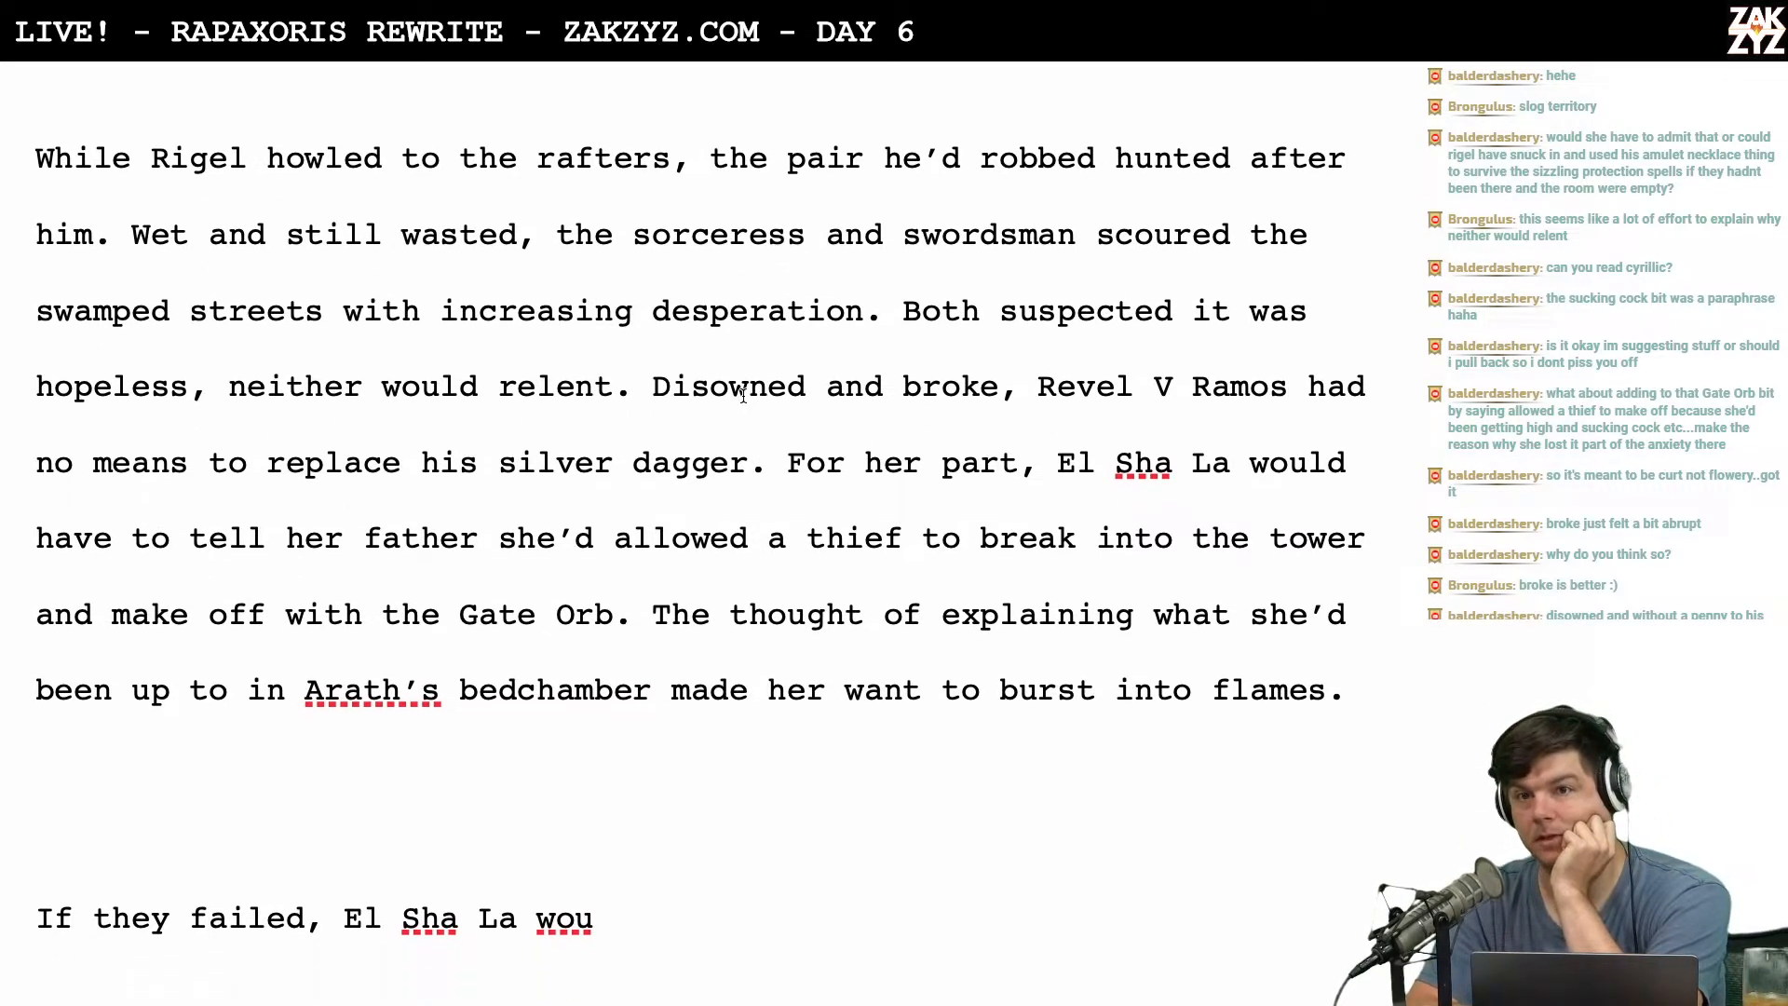
{"action": "scroll", "coordinate": [745, 373], "scroll_direction": "down", "scroll_amount": 1}
{"action": "scroll", "coordinate": [603, 463], "scroll_direction": "up", "scroll_amount": 1}
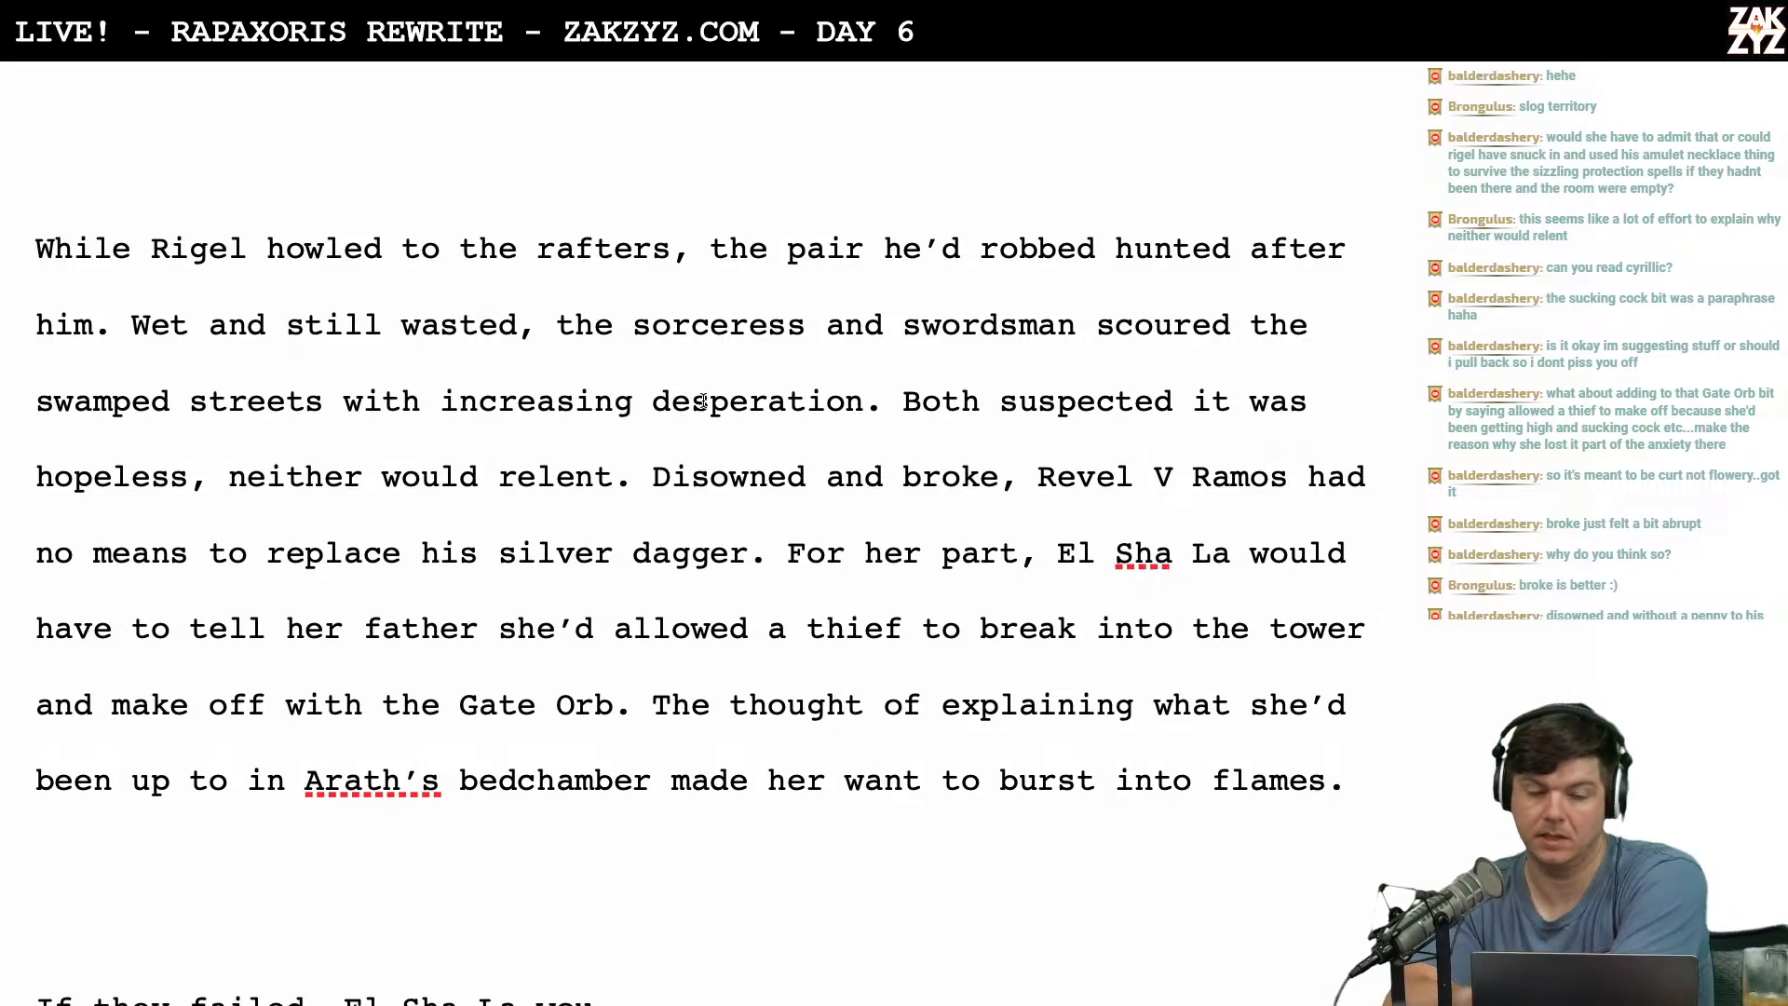
{"action": "scroll", "coordinate": [703, 401], "scroll_direction": "down", "scroll_amount": 1}
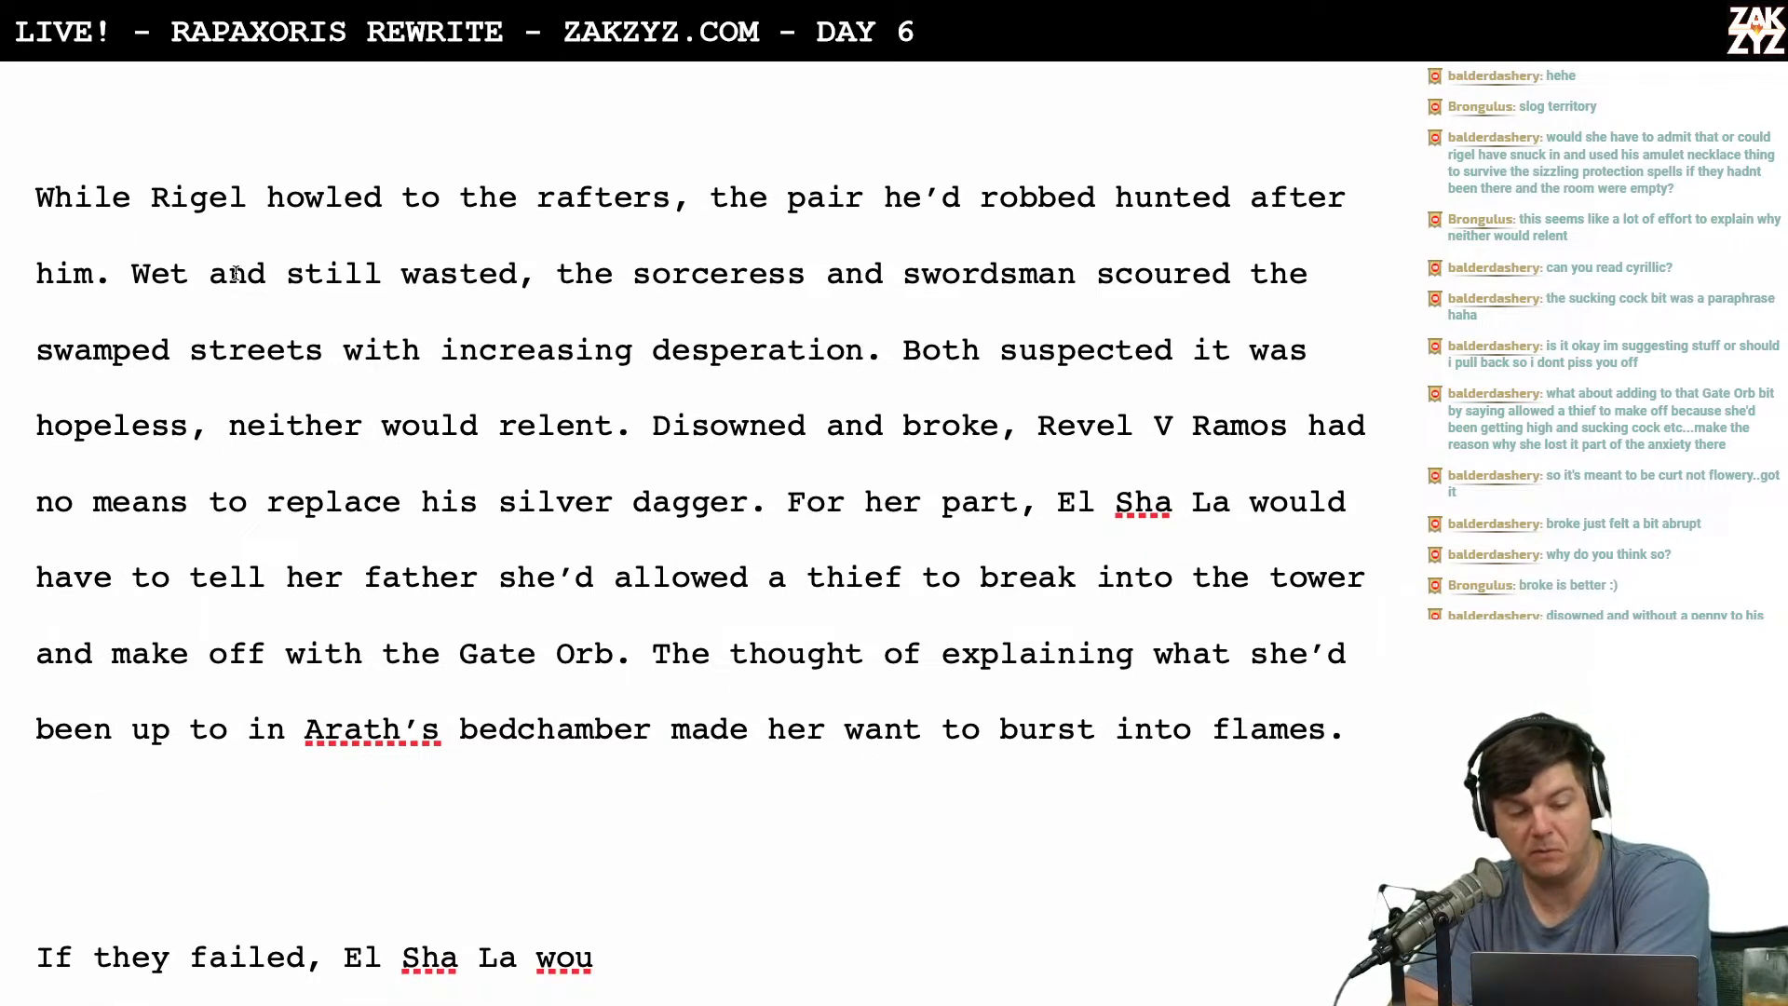
{"action": "scroll", "coordinate": [522, 284], "scroll_direction": "down", "scroll_amount": 1}
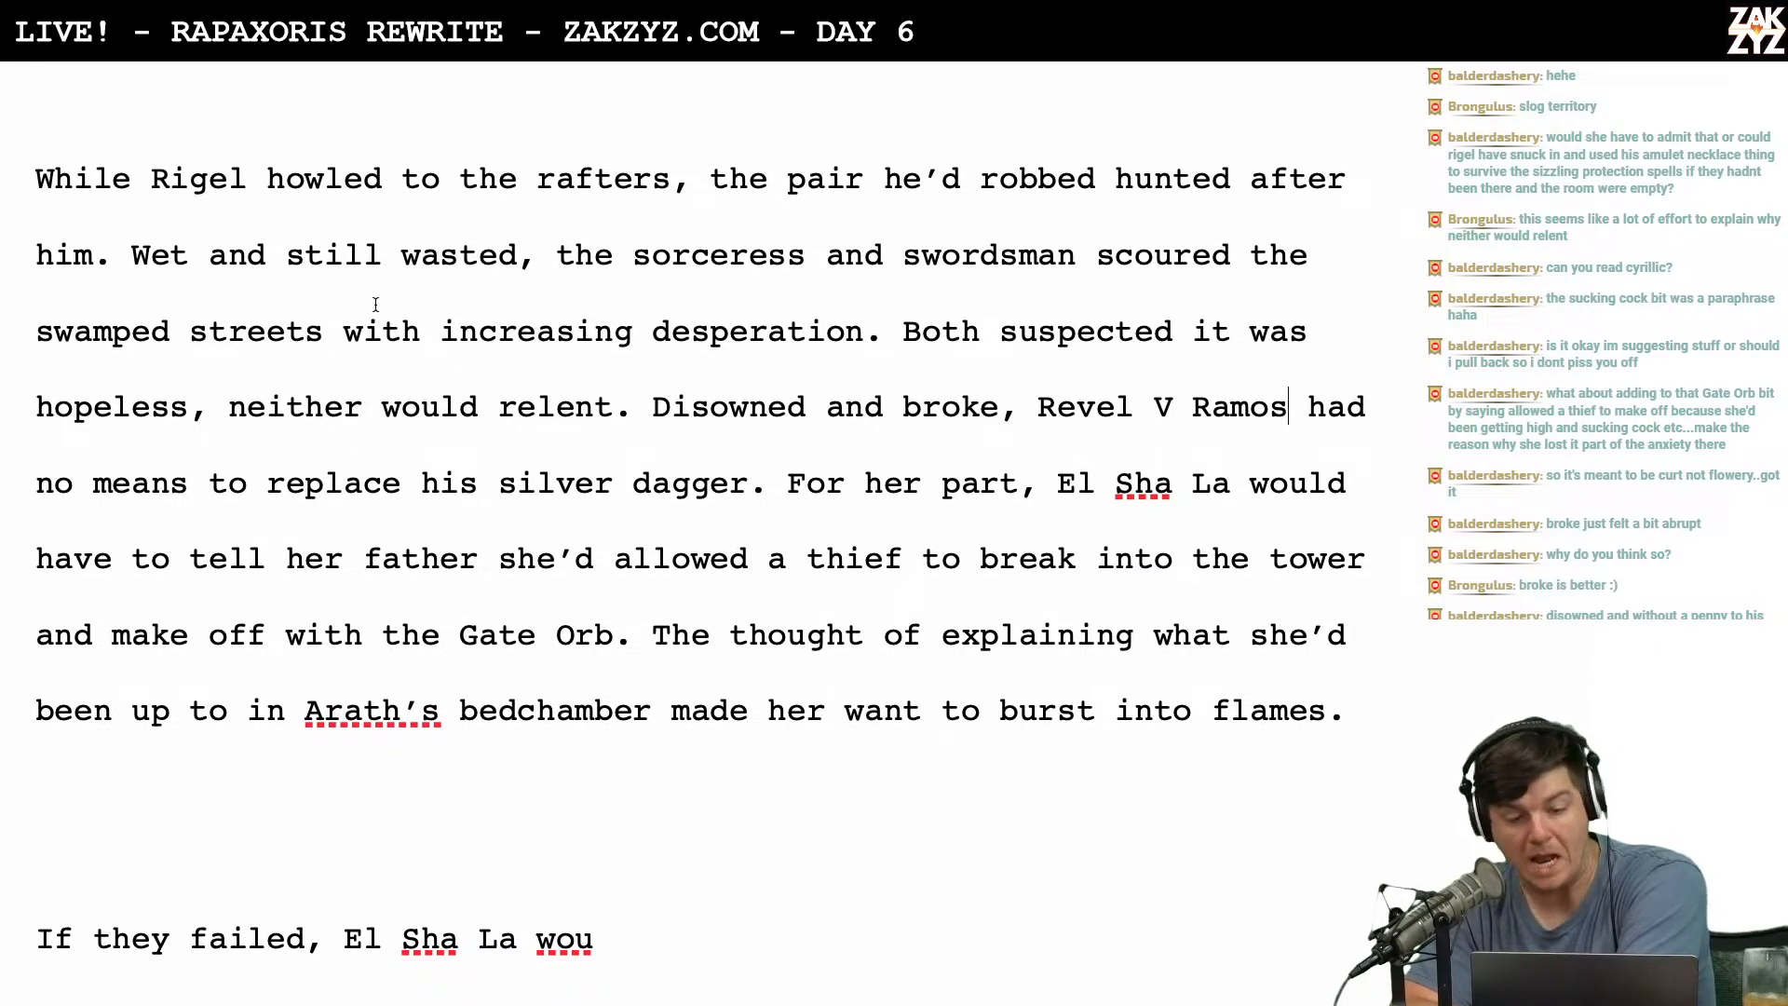
{"action": "scroll", "coordinate": [376, 304], "scroll_direction": "down", "scroll_amount": 1}
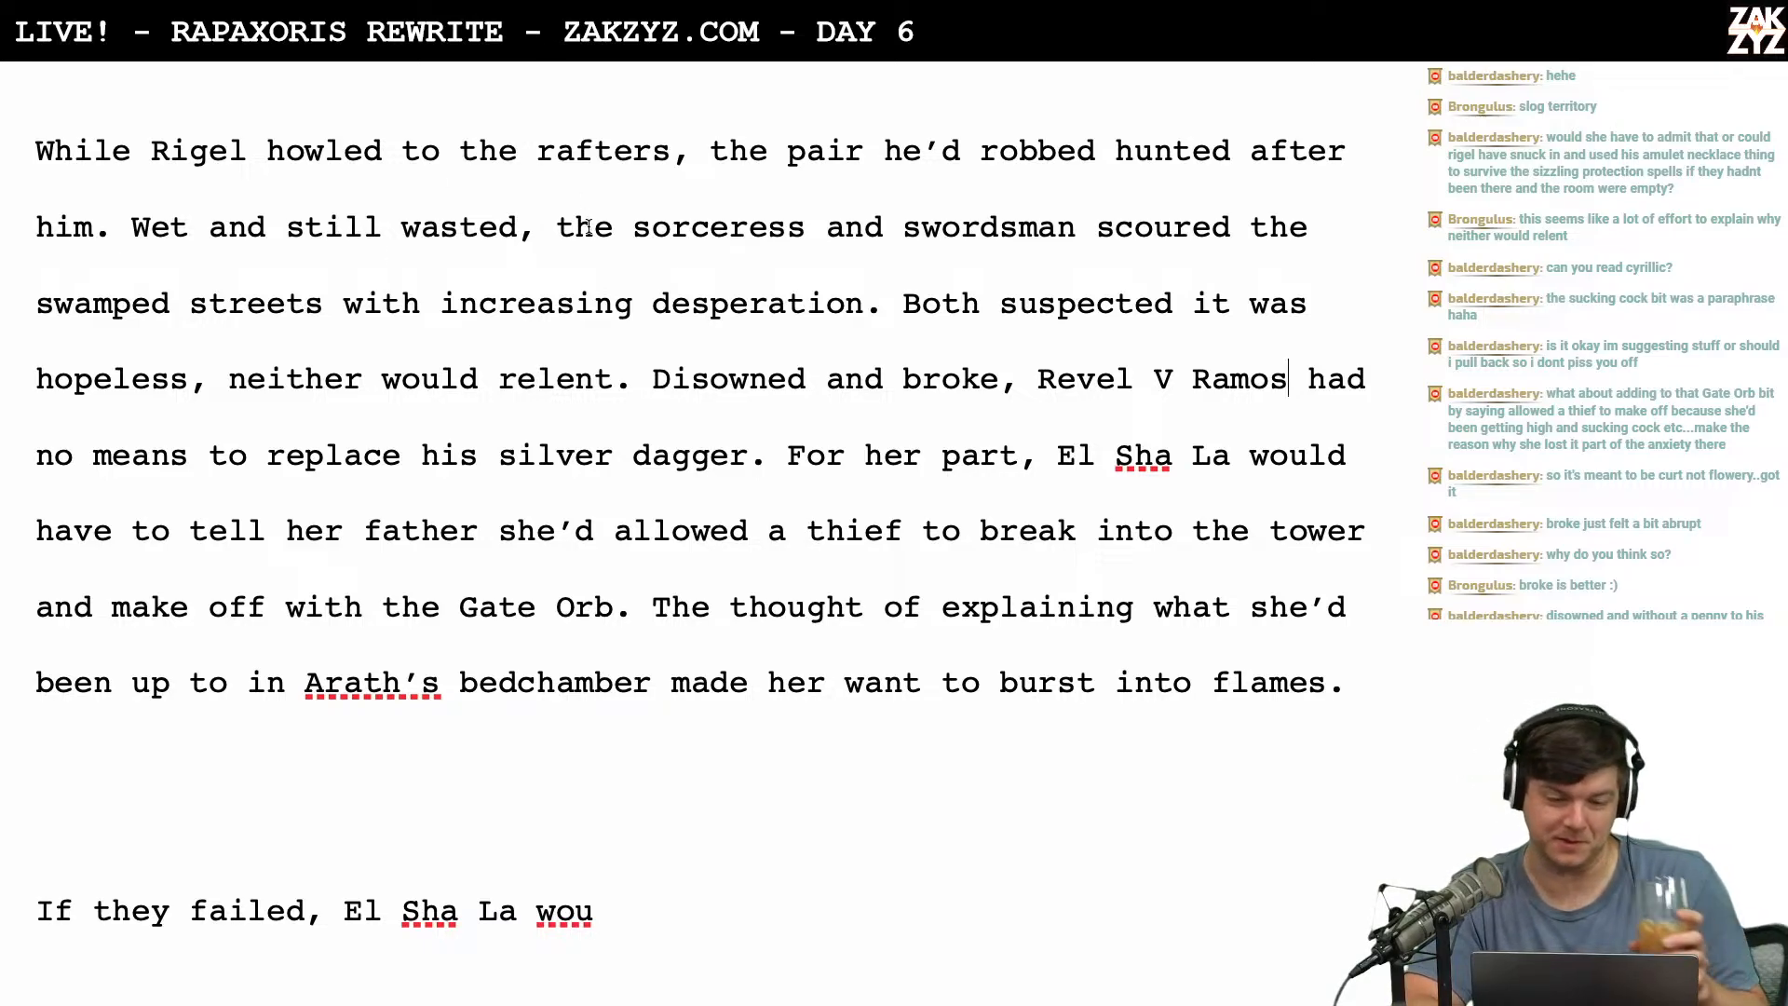
{"action": "left_click", "coordinate": [634, 228]}
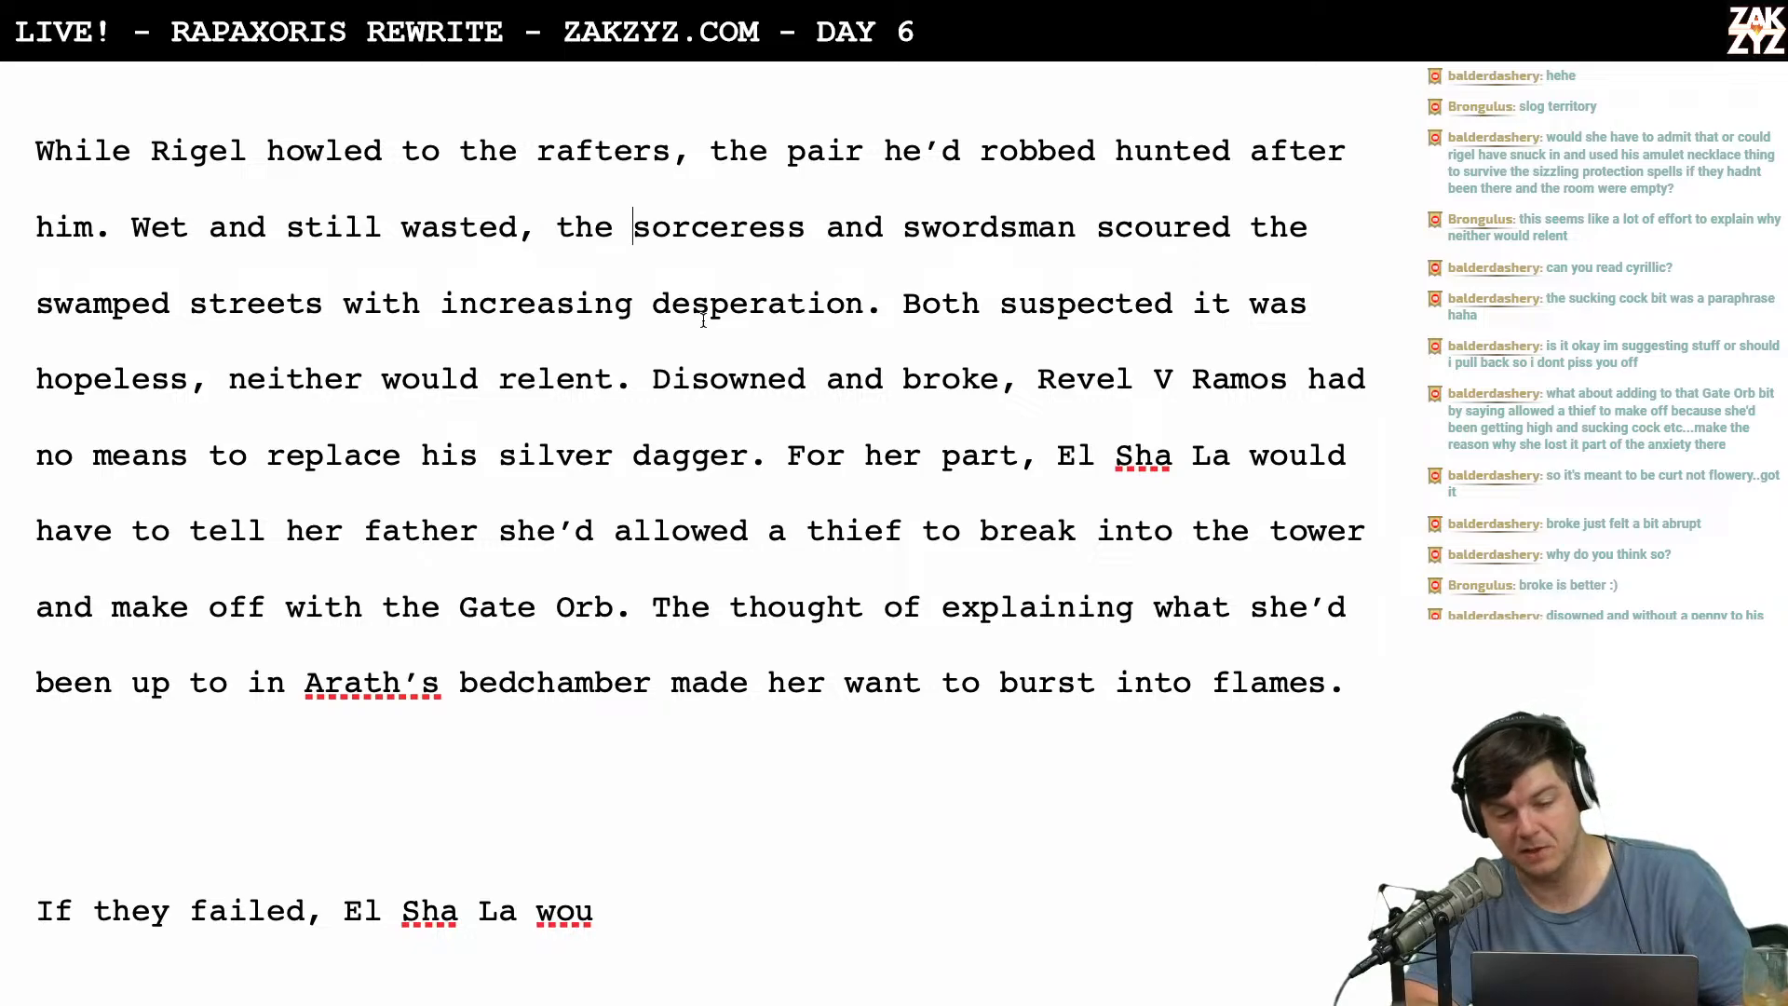
{"action": "scroll", "coordinate": [703, 320], "scroll_direction": "down", "scroll_amount": 1}
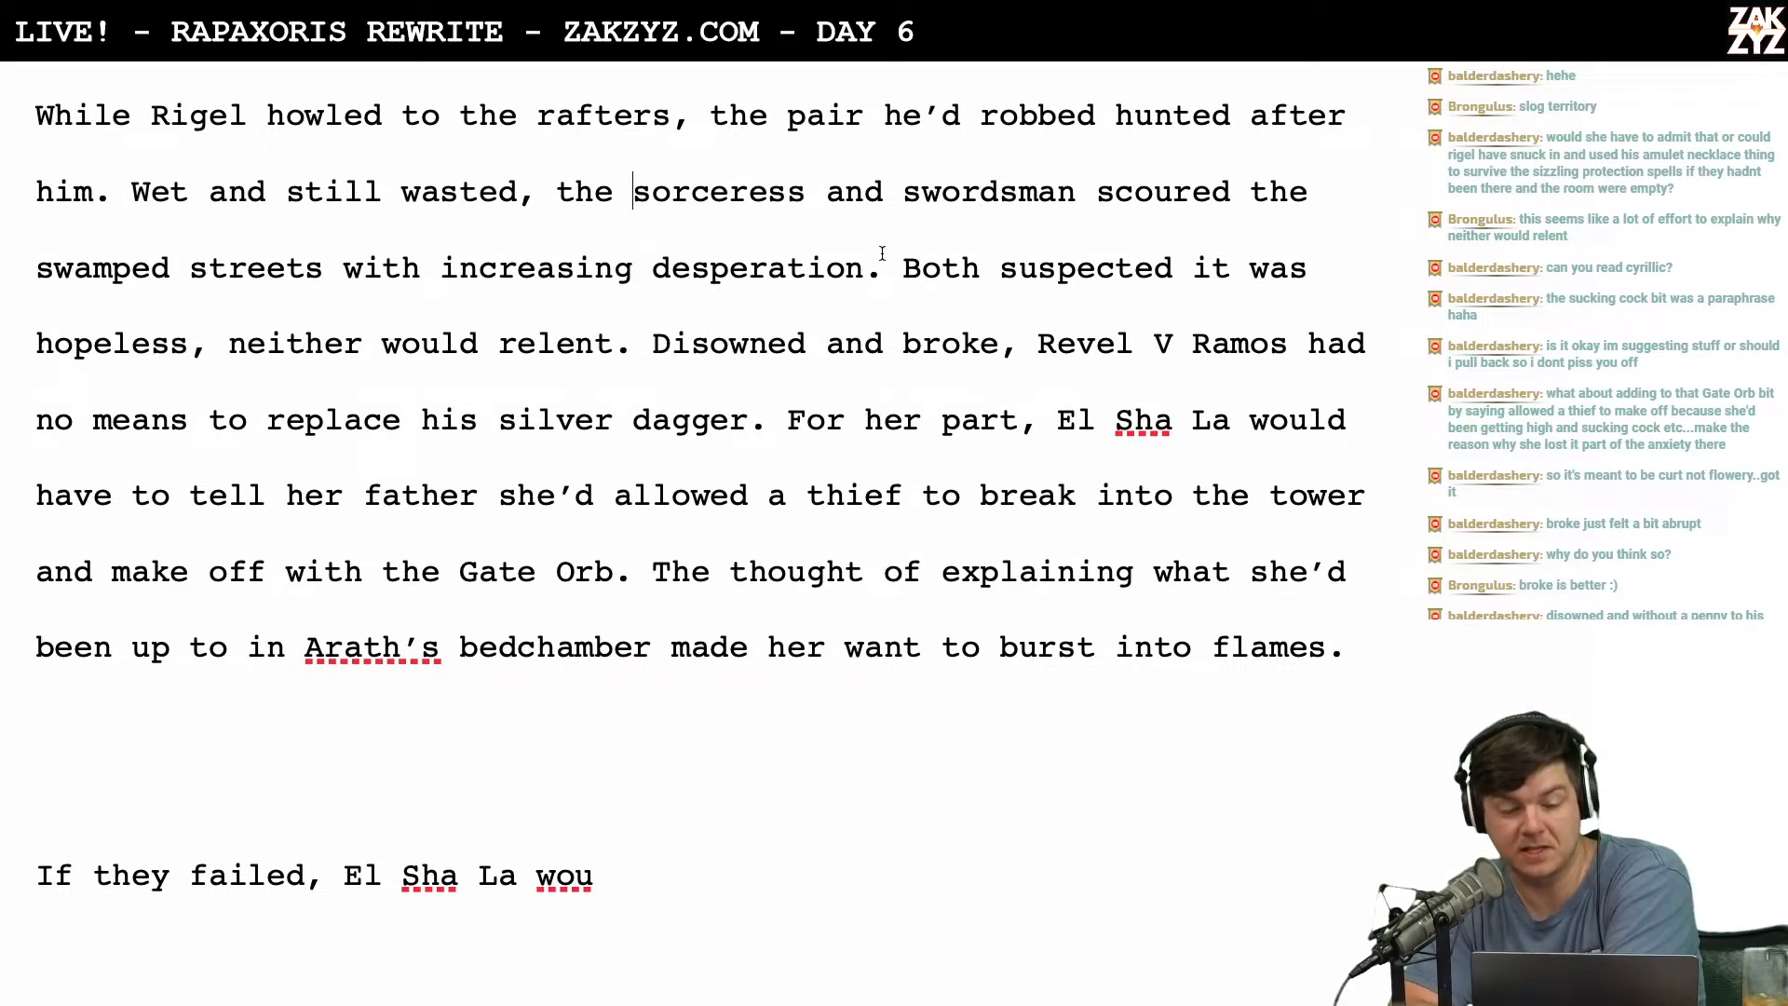
{"action": "scroll", "coordinate": [364, 312], "scroll_direction": "down", "scroll_amount": 1}
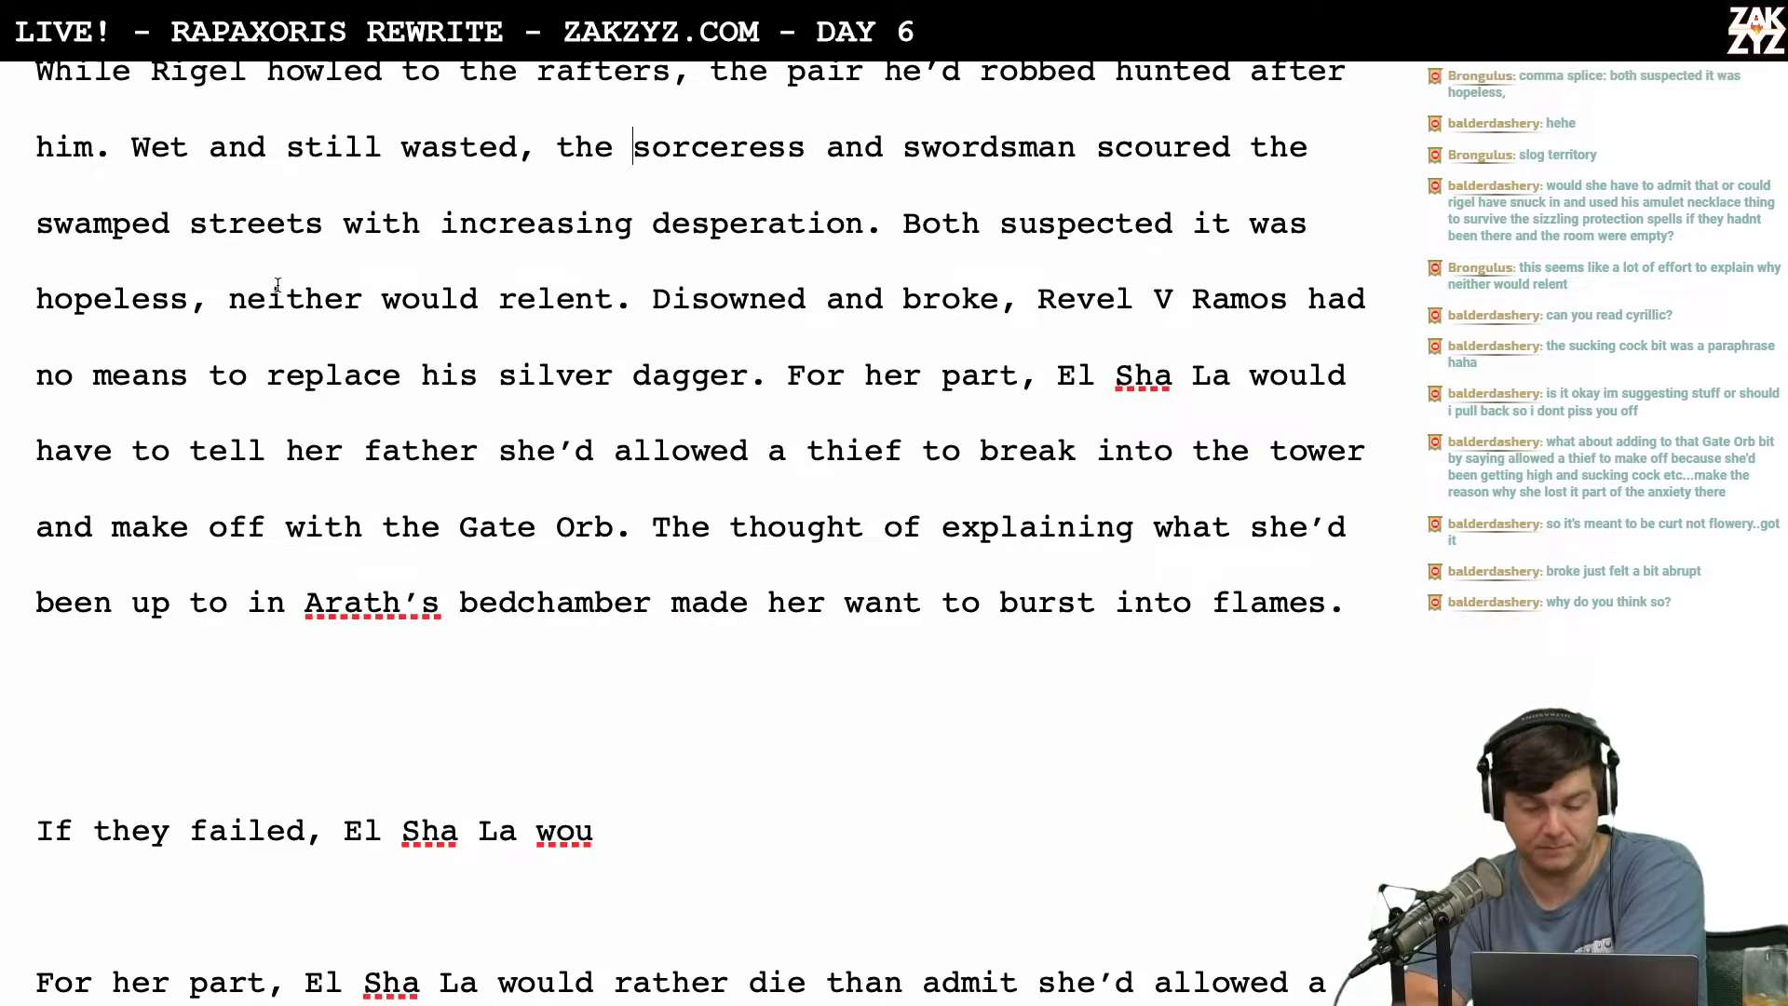
Replace "Both suspected it was hopeless," with "Hopeless as it seemed," ahead of "neither would relent.".
{"action": "scroll", "coordinate": [278, 284], "scroll_direction": "down", "scroll_amount": 1}
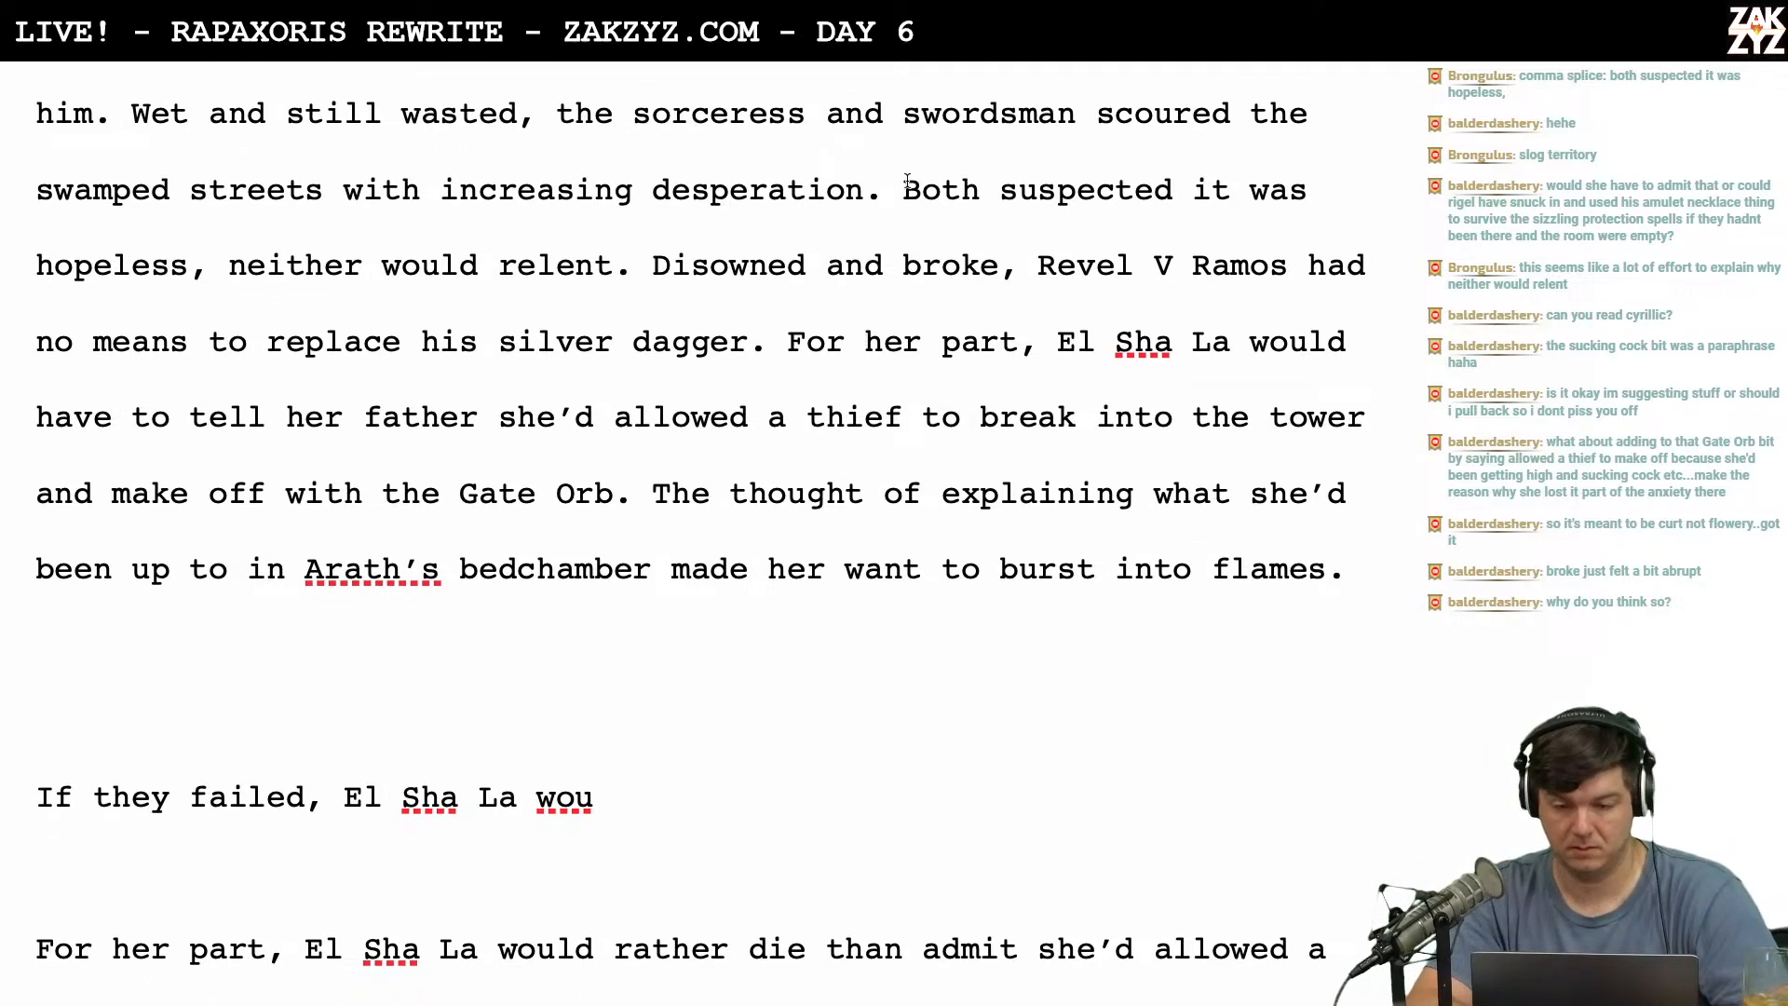
{"action": "type", "text": "Hopeless as "}
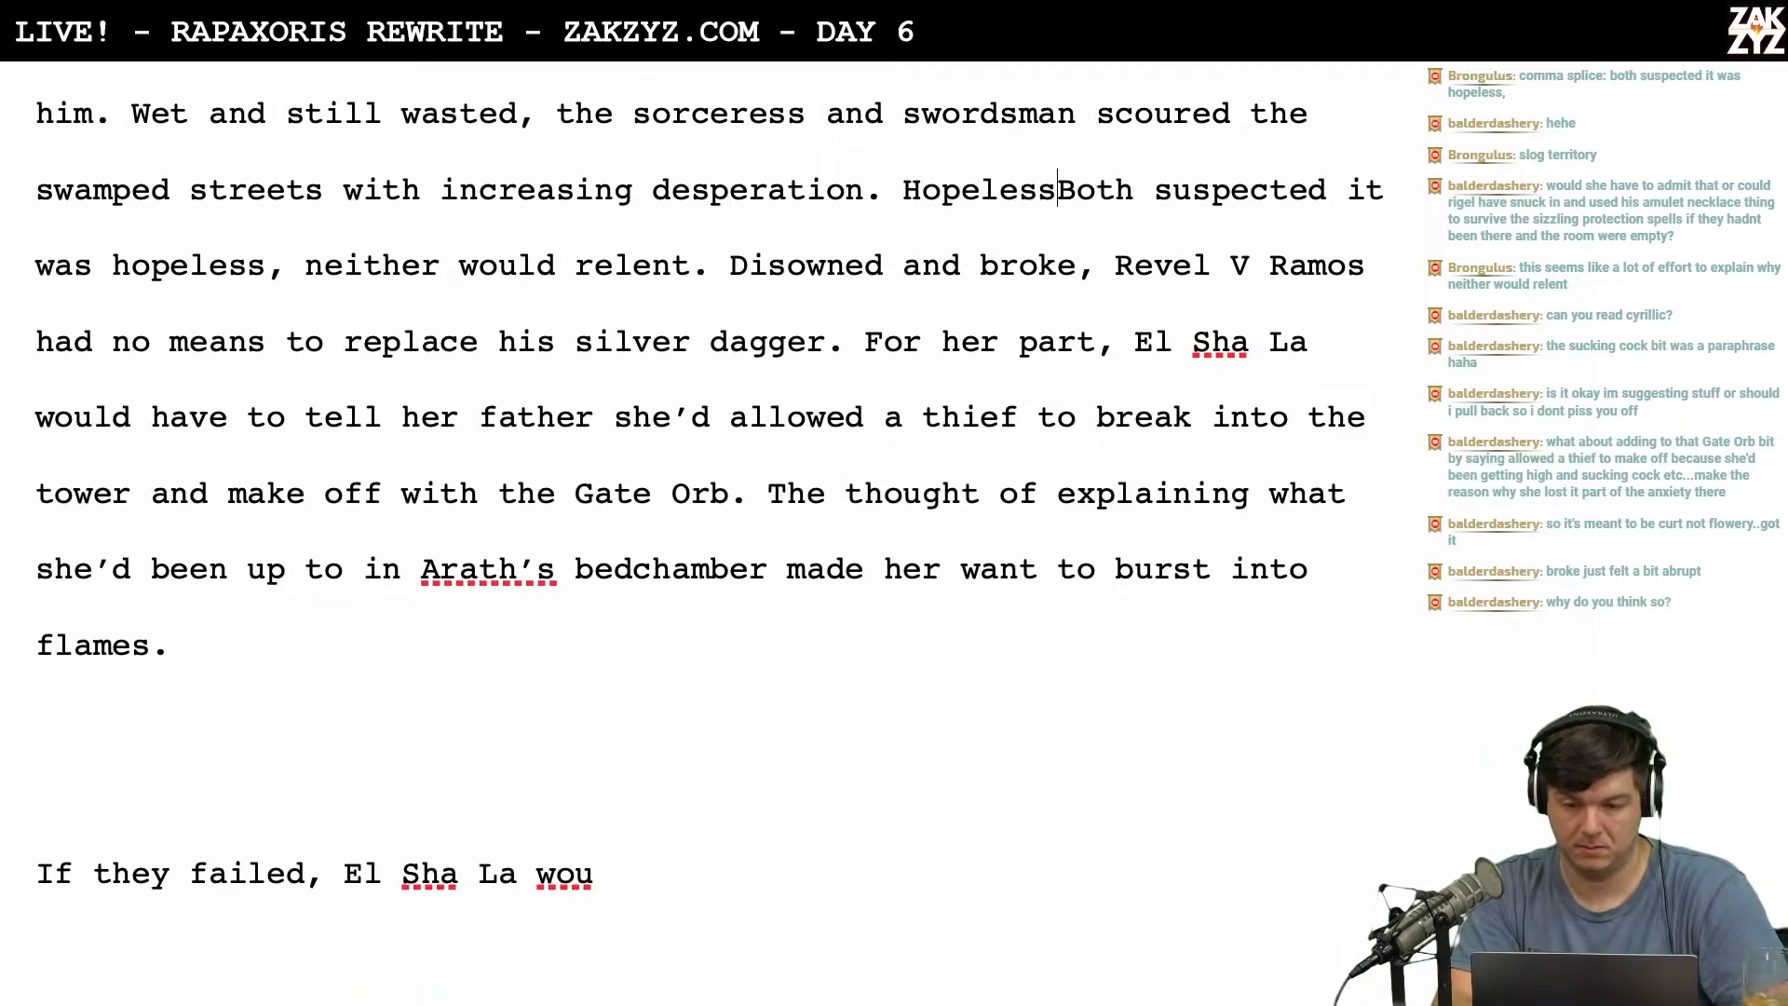
{"action": "type", "text": "it seemed,"}
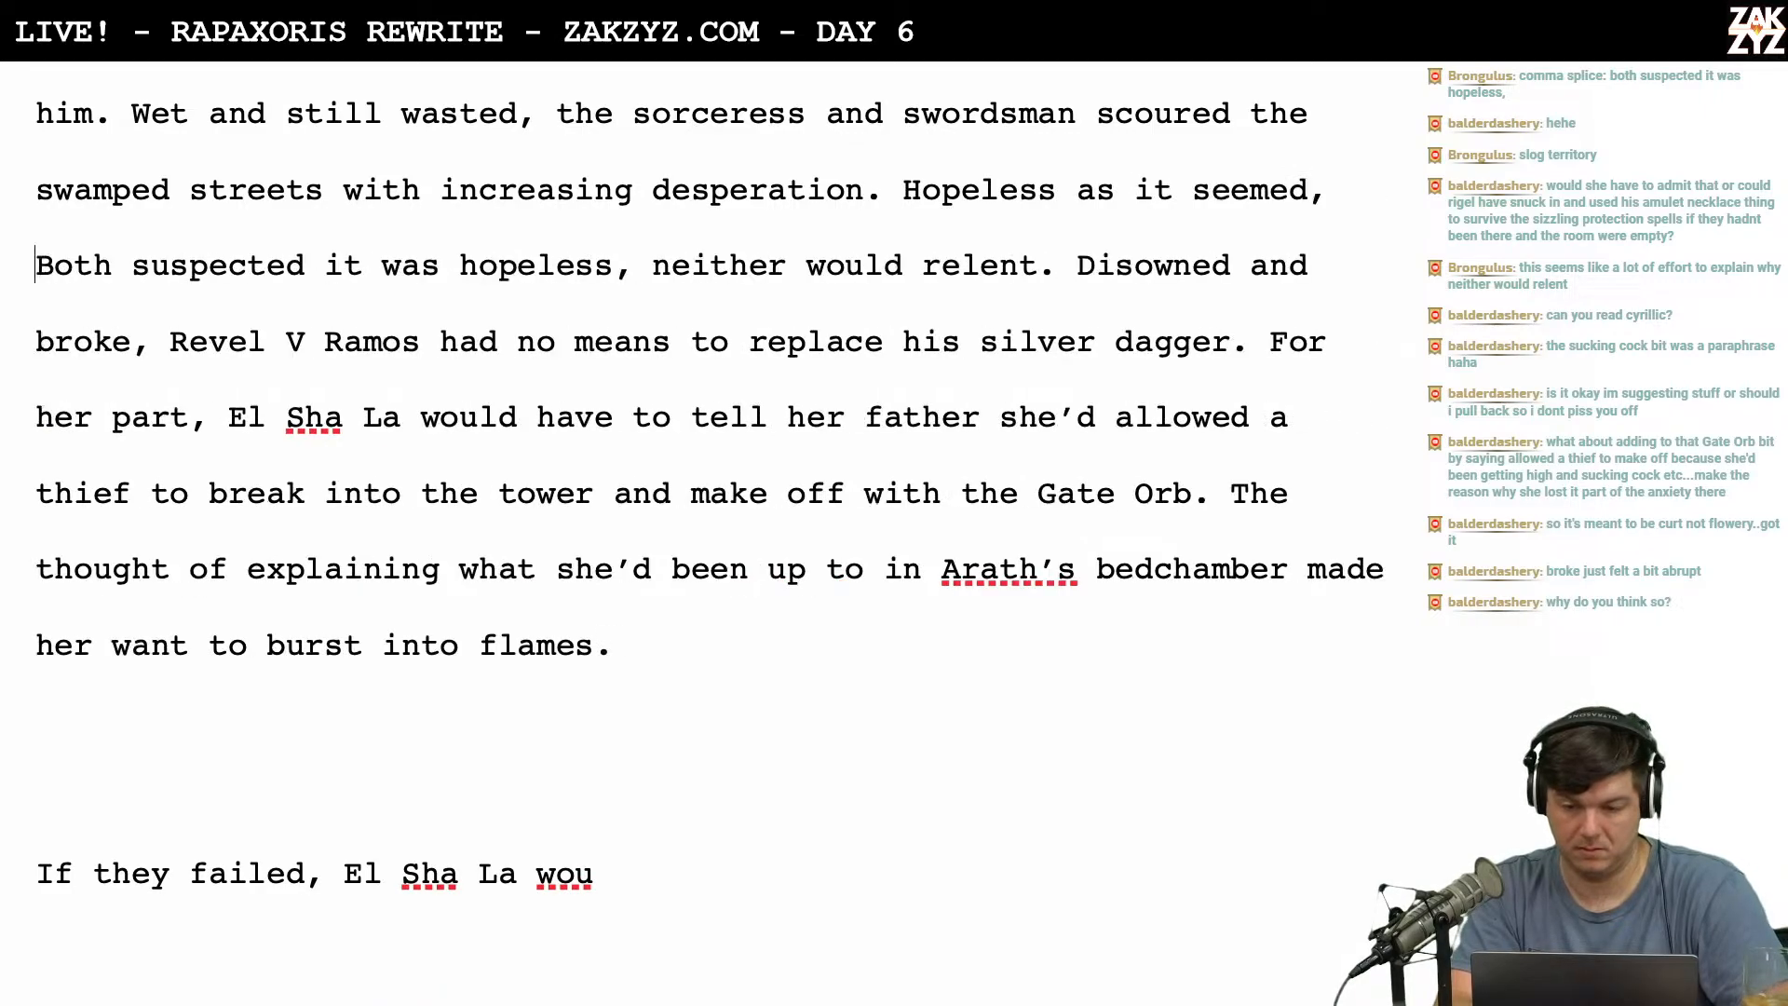
{"action": "key", "text": "shift+Right"}
{"action": "key", "text": "shift+Right"}
{"action": "key", "text": "shift+Right"}
{"action": "key", "text": "shift+Right"}
{"action": "key", "text": "shift+Right"}
{"action": "key", "text": "shift+Right"}
{"action": "key", "text": "shift+Right"}
{"action": "key", "text": "shift+Right"}
{"action": "key", "text": "shift+Right"}
{"action": "key", "text": "shift+Right"}
{"action": "key", "text": "shift+Right"}
{"action": "key", "text": "shift+Right"}
{"action": "key", "text": "shift+Right"}
{"action": "key", "text": "shift+Right"}
{"action": "key", "text": "shift+Right"}
{"action": "key", "text": "shift+Right"}
{"action": "key", "text": "shift+Right"}
{"action": "key", "text": "shift+Right"}
{"action": "key", "text": "shift+Right"}
{"action": "key", "text": "shift+Right"}
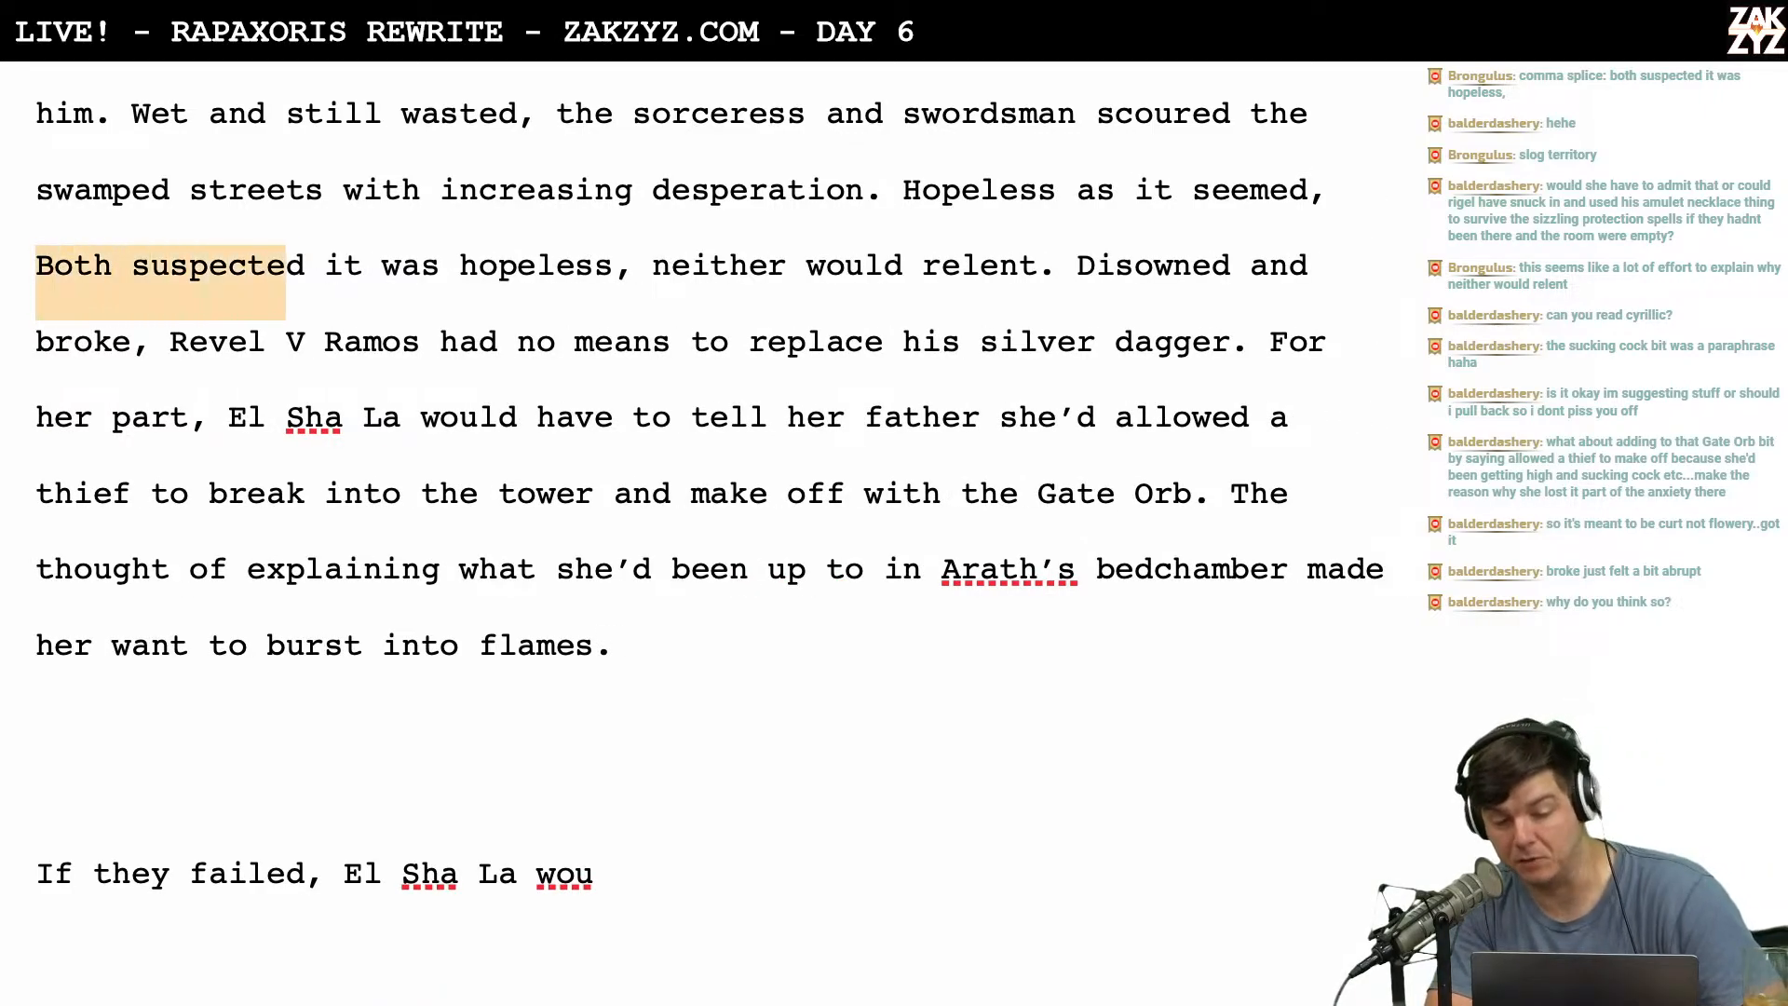
{"action": "key", "text": "shift+Right"}
{"action": "key", "text": "shift+Right"}
{"action": "key", "text": "shift+Right"}
{"action": "key", "text": "shift+Right"}
{"action": "key", "text": "shift+Right"}
{"action": "key", "text": "shift+Right"}
{"action": "key", "text": "shift+Right"}
{"action": "key", "text": "shift+Right"}
{"action": "key", "text": "shift+Right"}
{"action": "key", "text": "shift+Right"}
{"action": "key", "text": "BackSpace"}
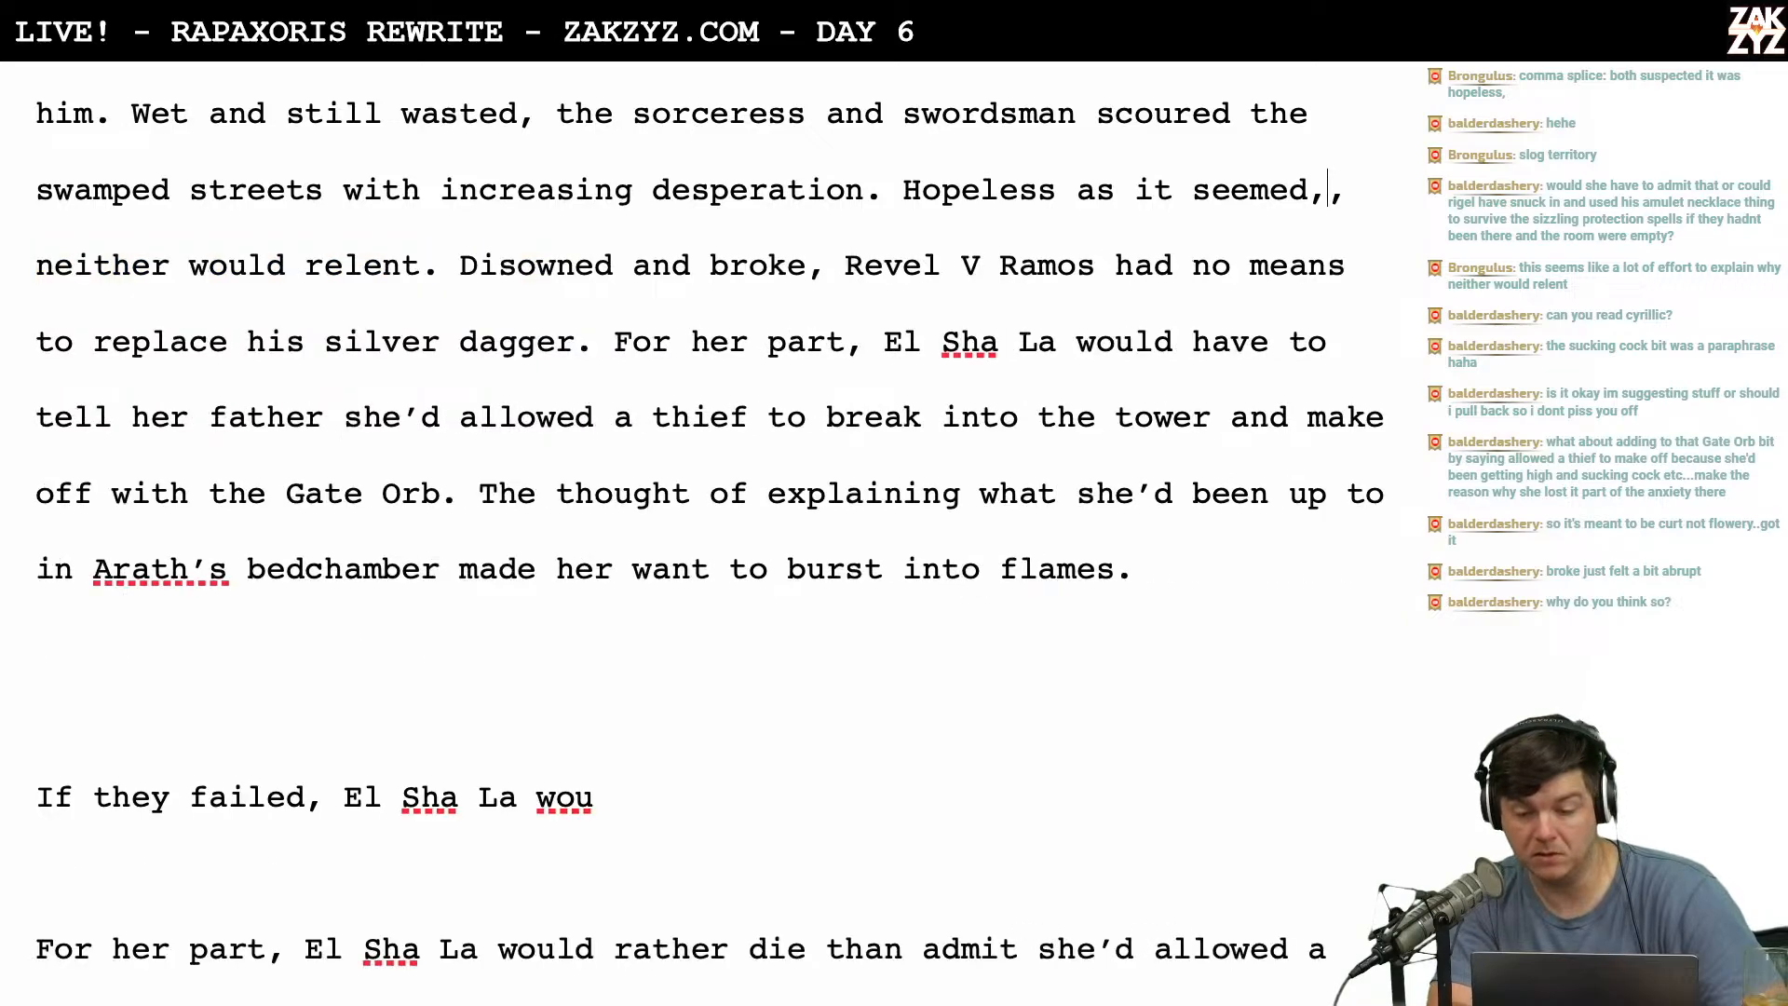
{"action": "scroll", "coordinate": [824, 170], "scroll_direction": "down", "scroll_amount": 1}
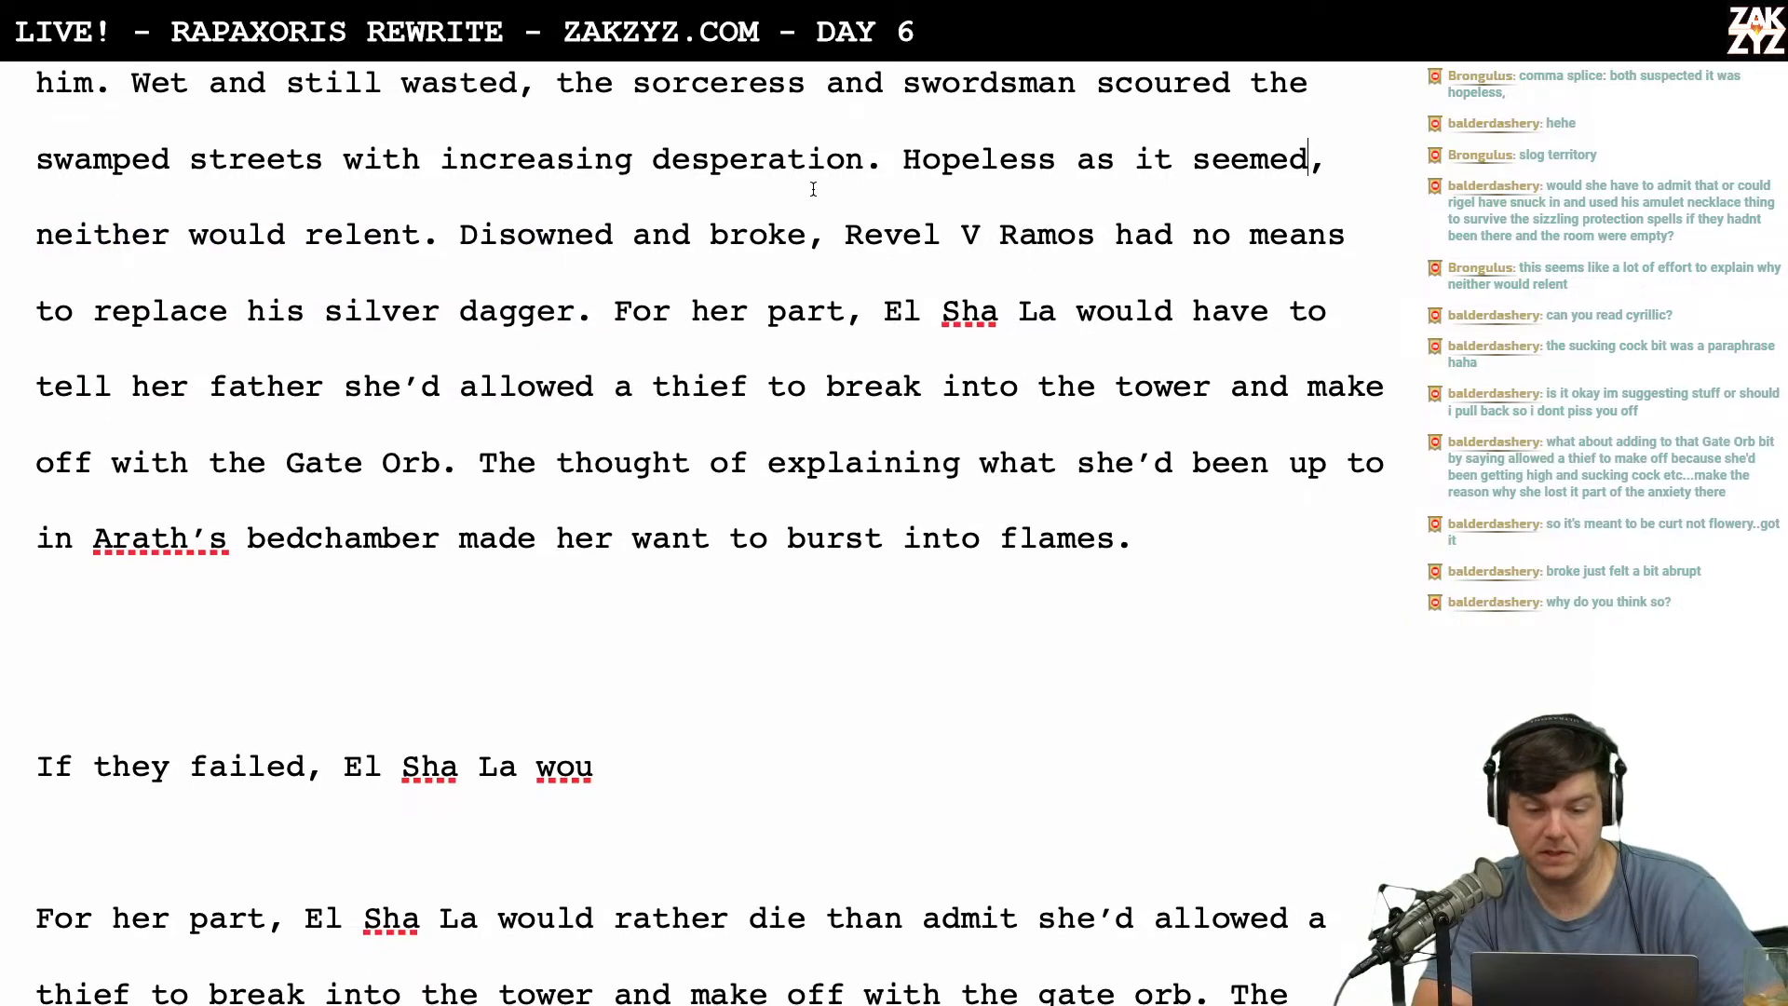
Replace the whole sentence between "increasing desperation." and "Disowned and broke" with "Neither would relent.".
{"action": "scroll", "coordinate": [815, 182], "scroll_direction": "up", "scroll_amount": 2}
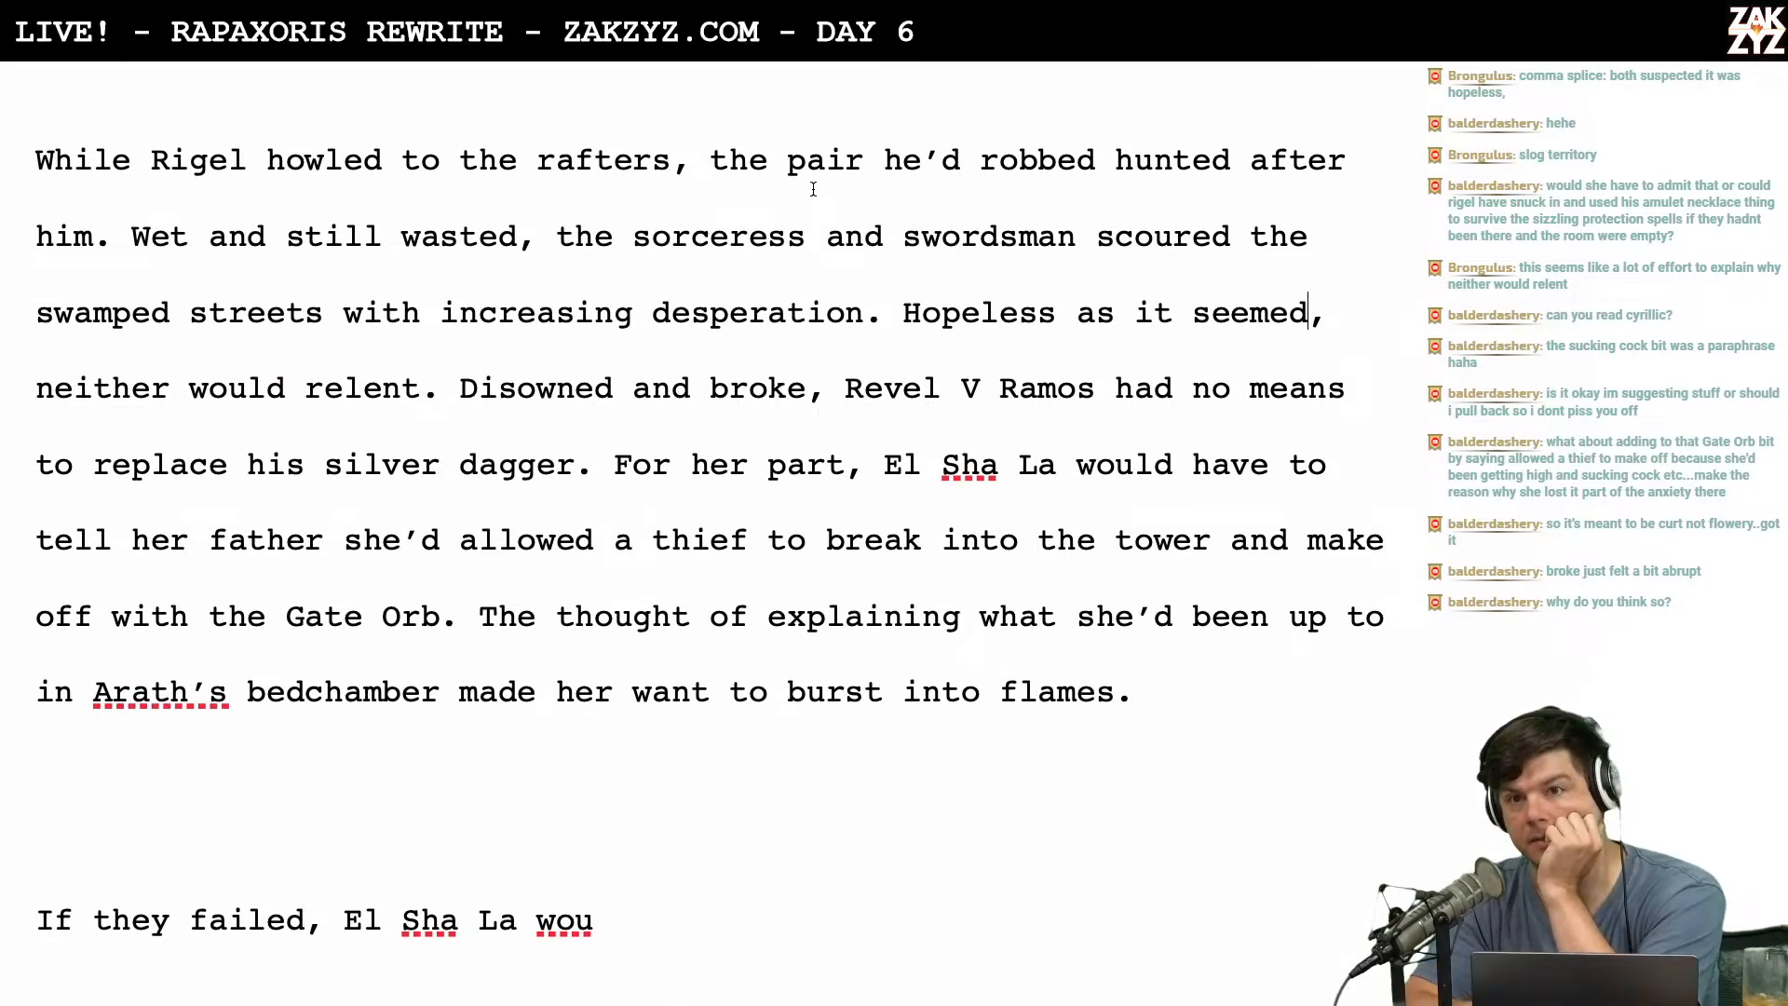
{"action": "scroll", "coordinate": [813, 189], "scroll_direction": "down", "scroll_amount": 1}
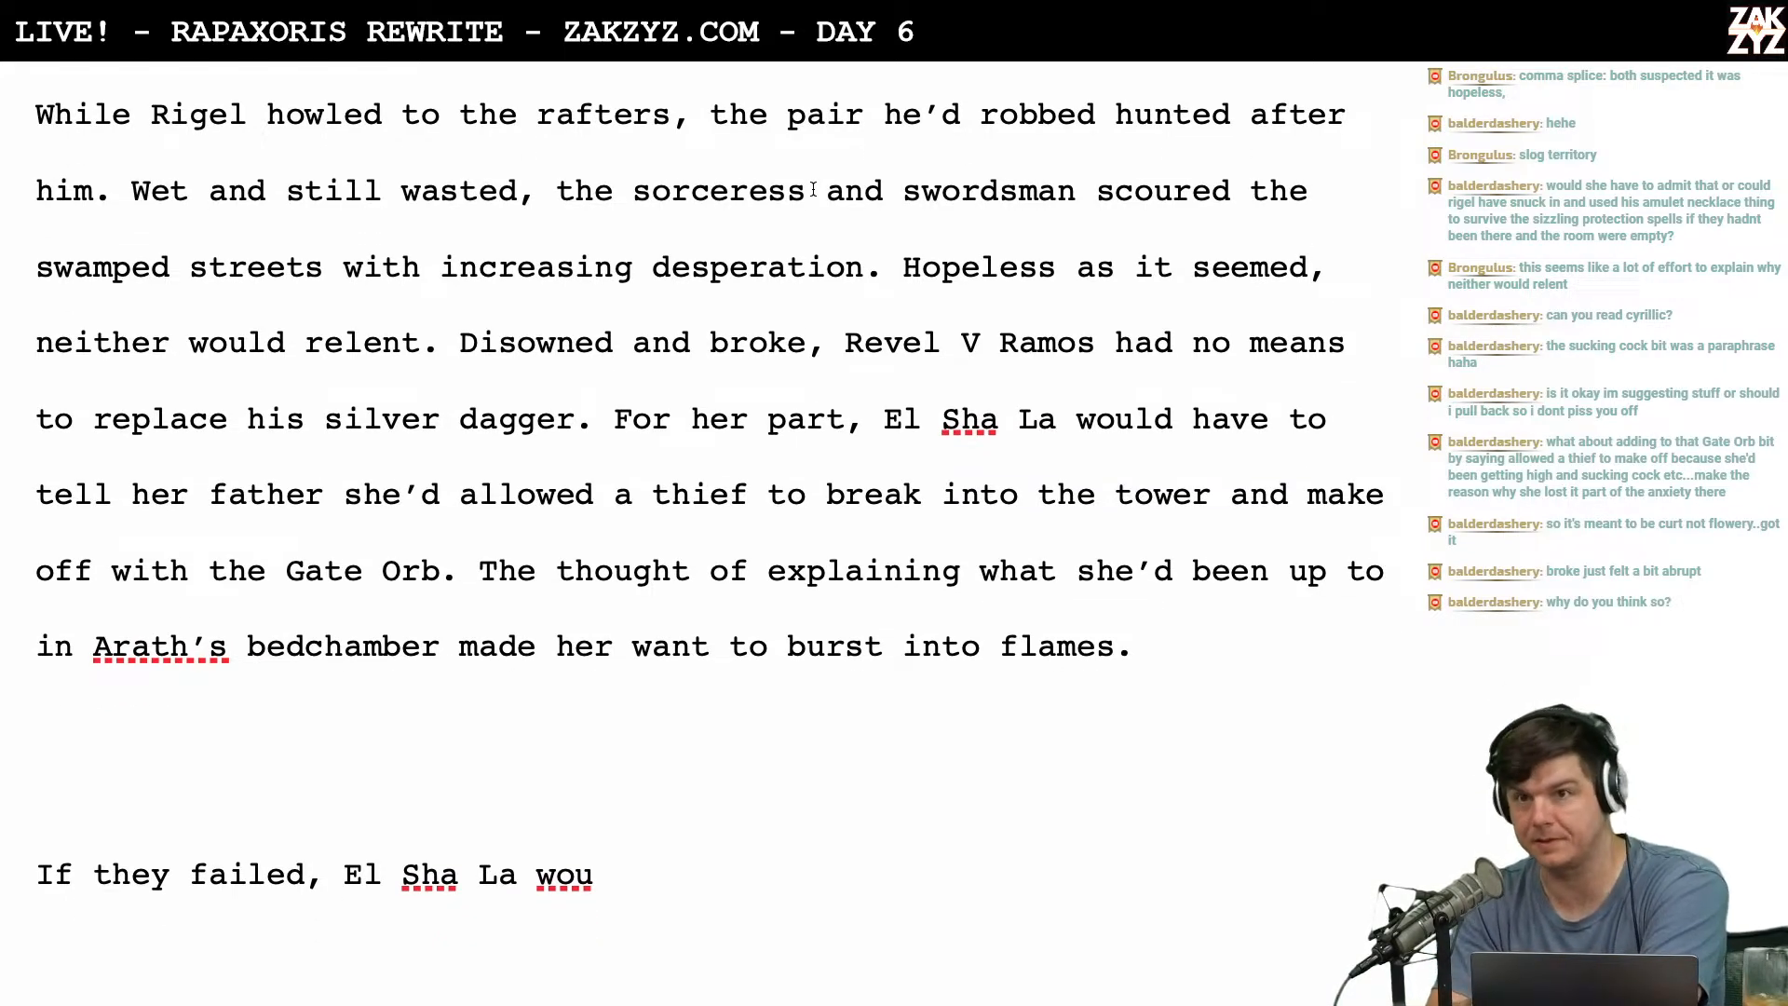
{"action": "scroll", "coordinate": [813, 189], "scroll_direction": "up", "scroll_amount": 2}
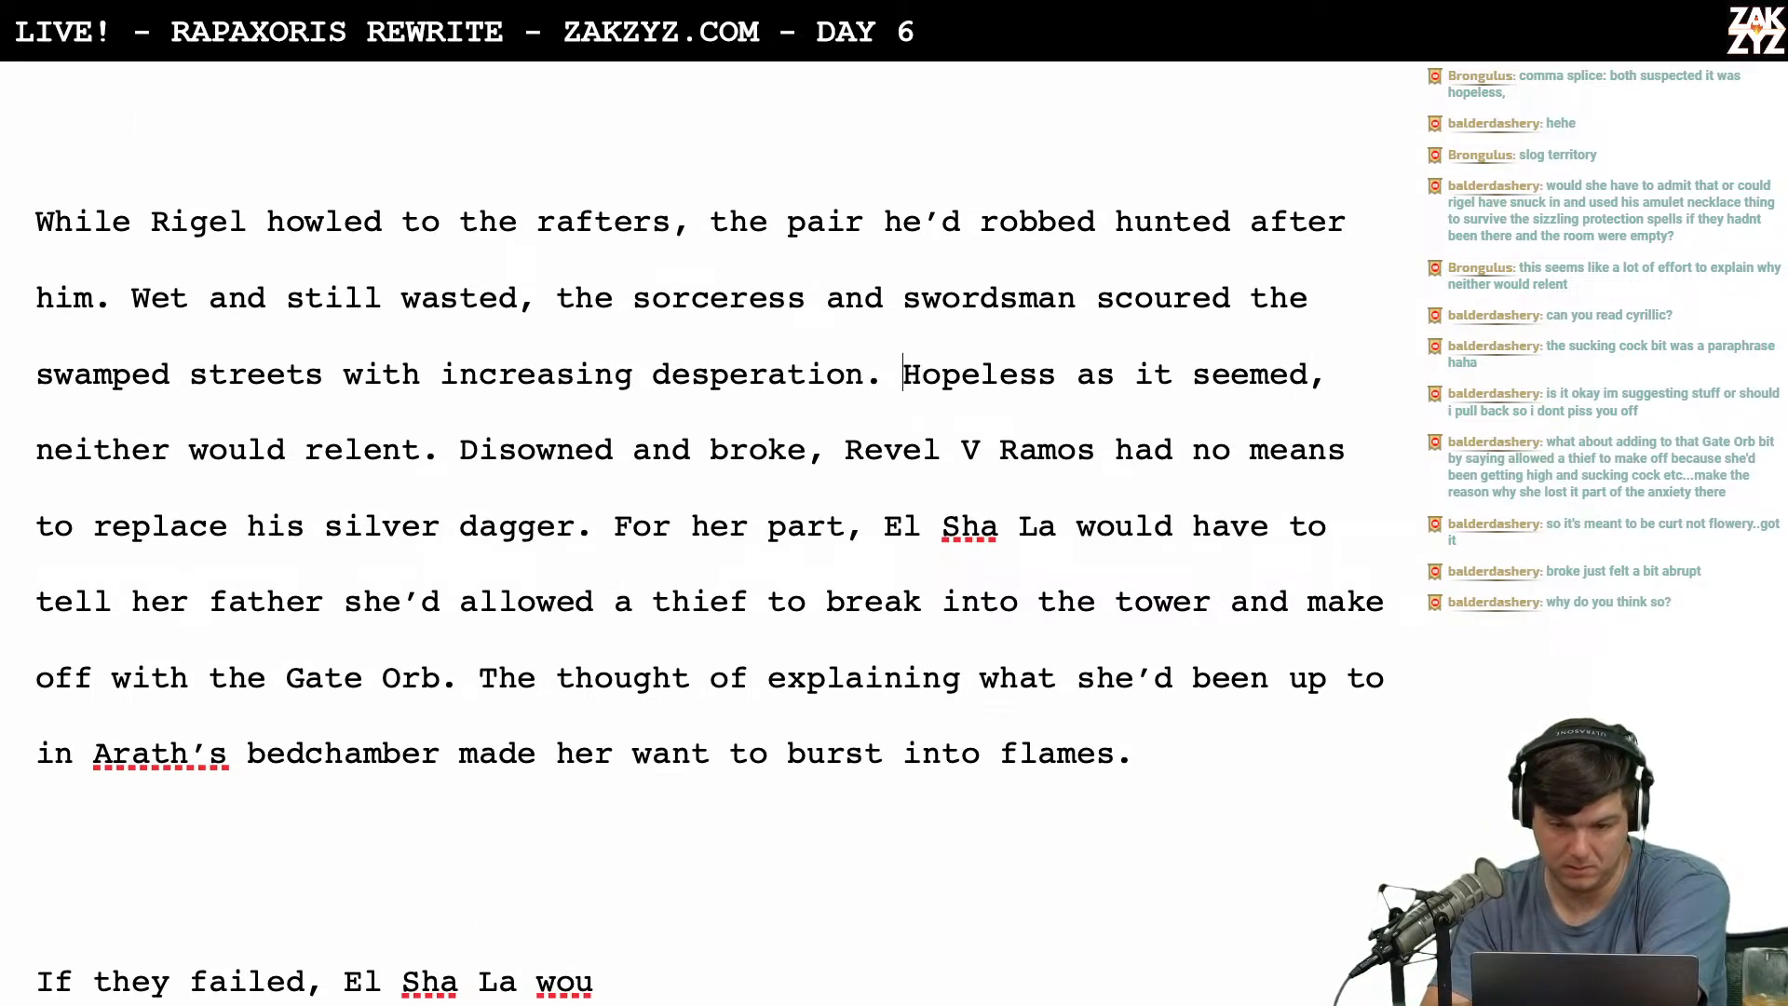
{"action": "left_click_drag", "start_coordinate": [904, 374], "coordinate": [440, 456]}
{"action": "key", "text": "BackSpace"}
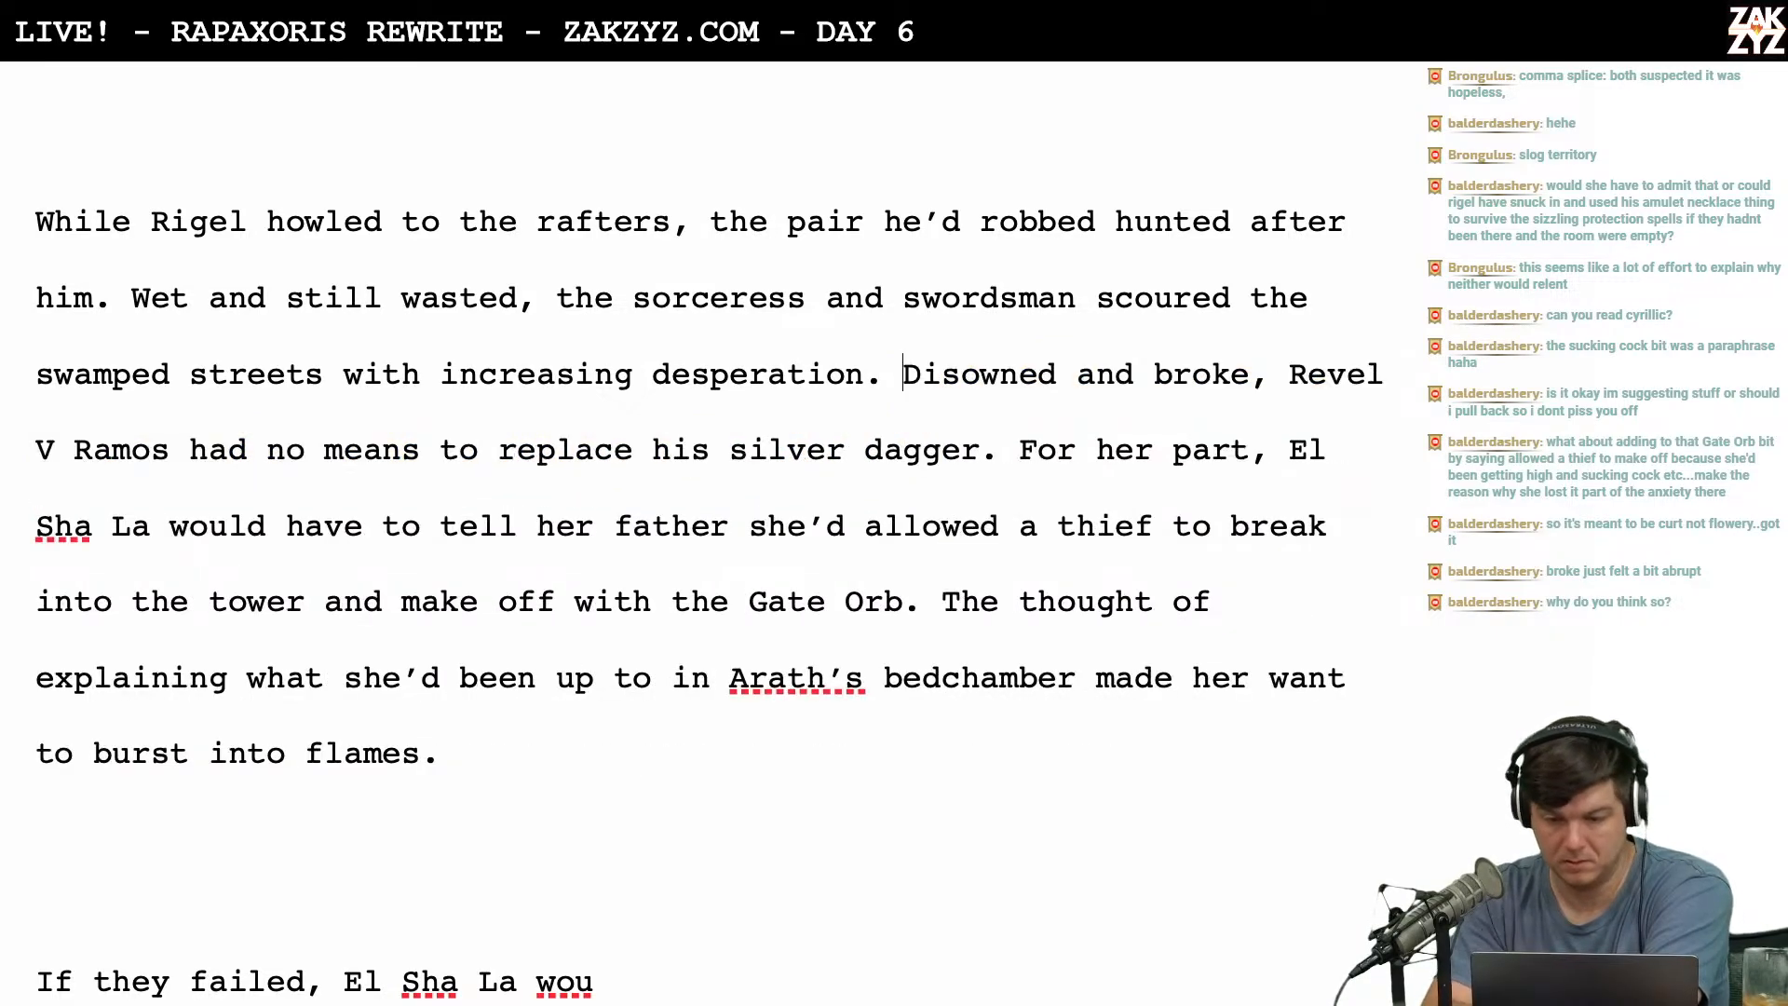
{"action": "scroll", "coordinate": [708, 568], "scroll_direction": "down", "scroll_amount": 3}
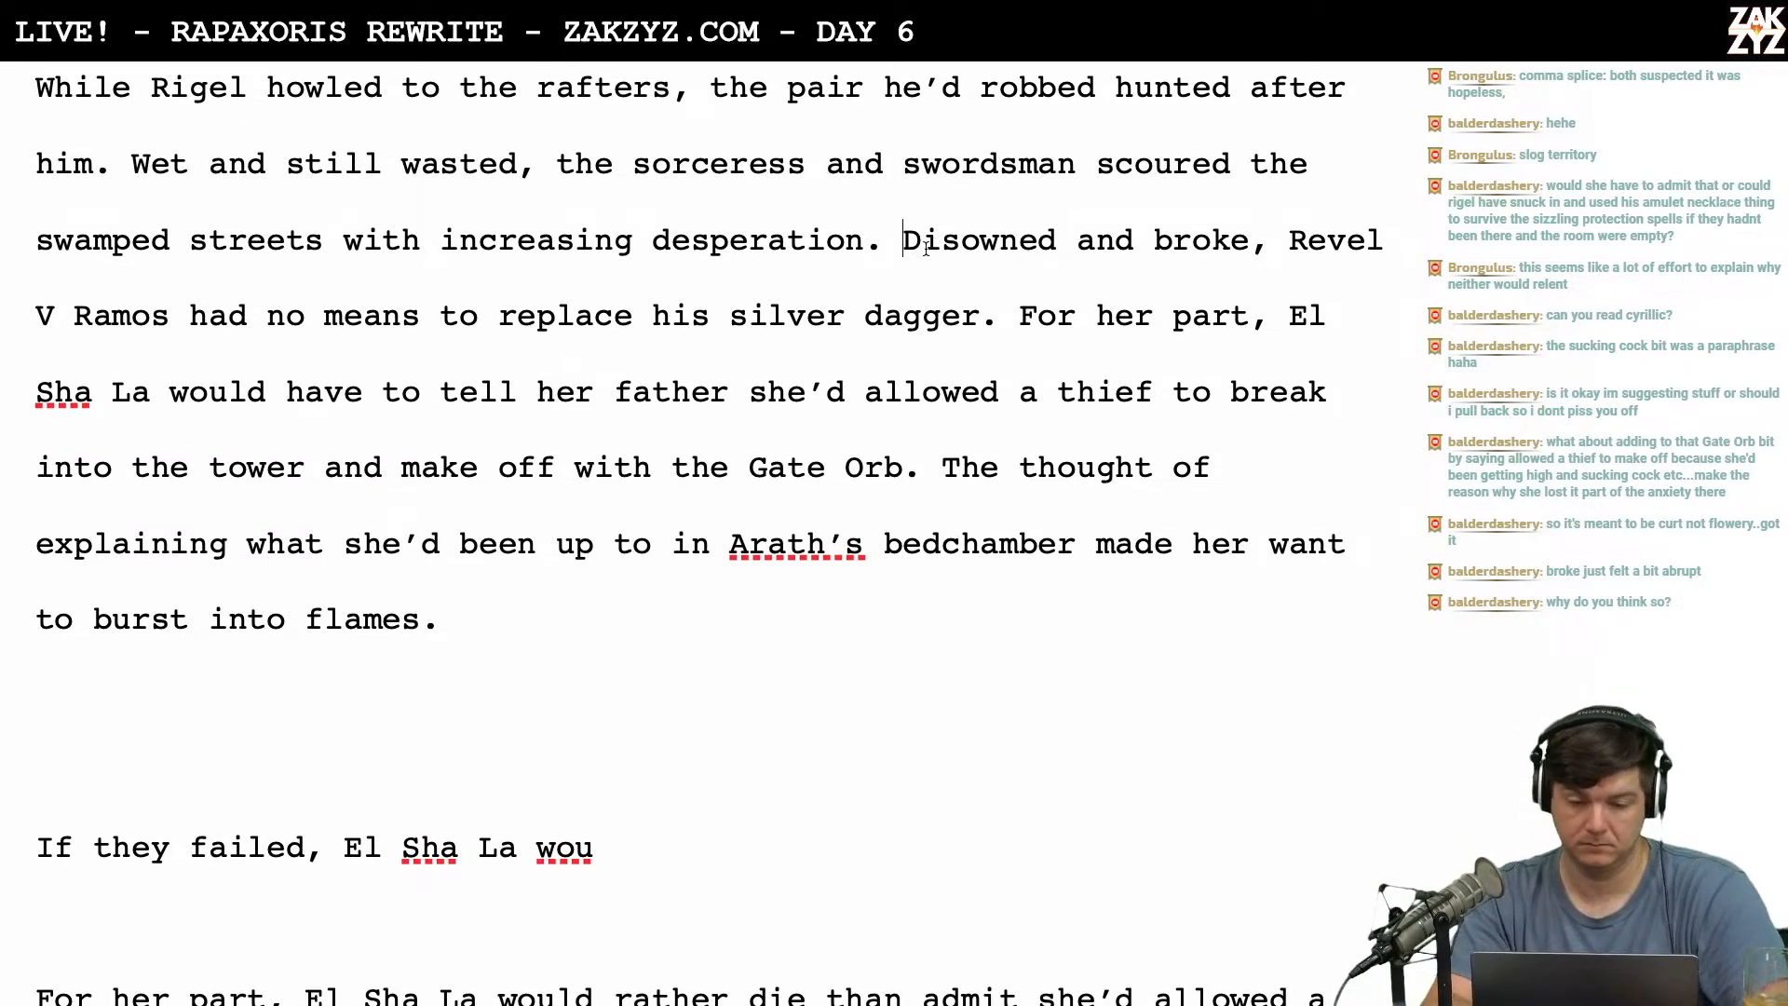
{"action": "type", "text": "Neither would rel"}
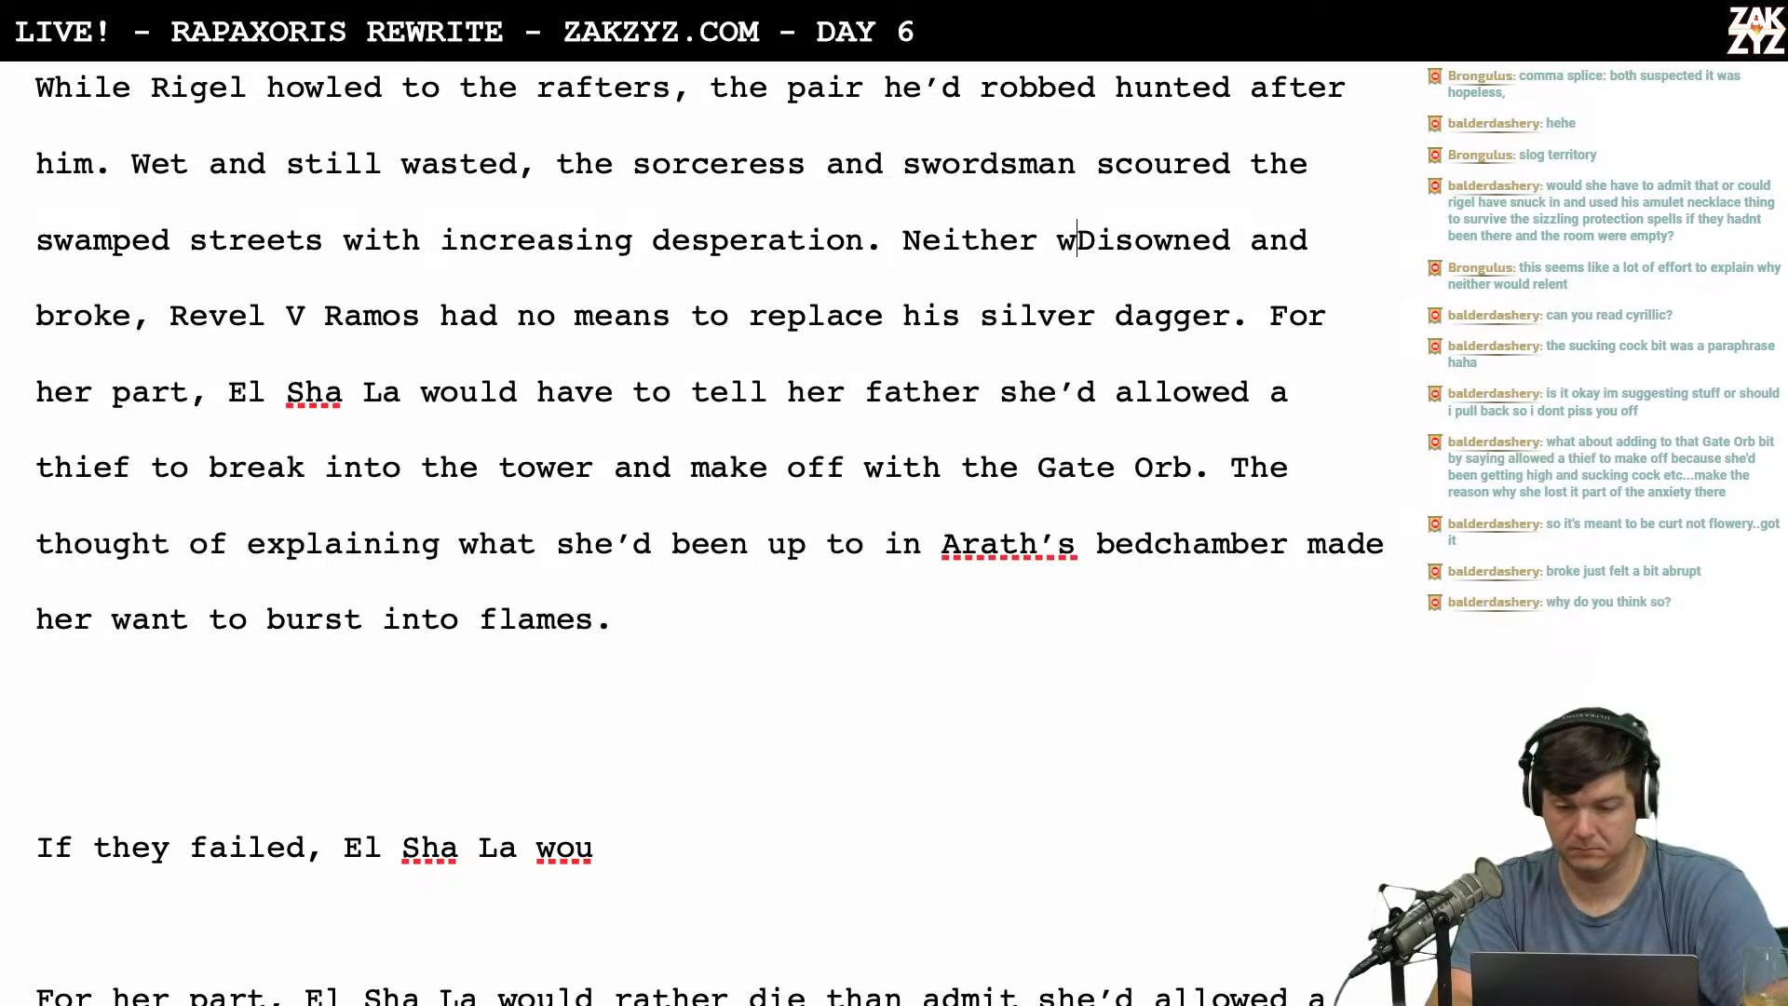
{"action": "type", "text": "ent"}
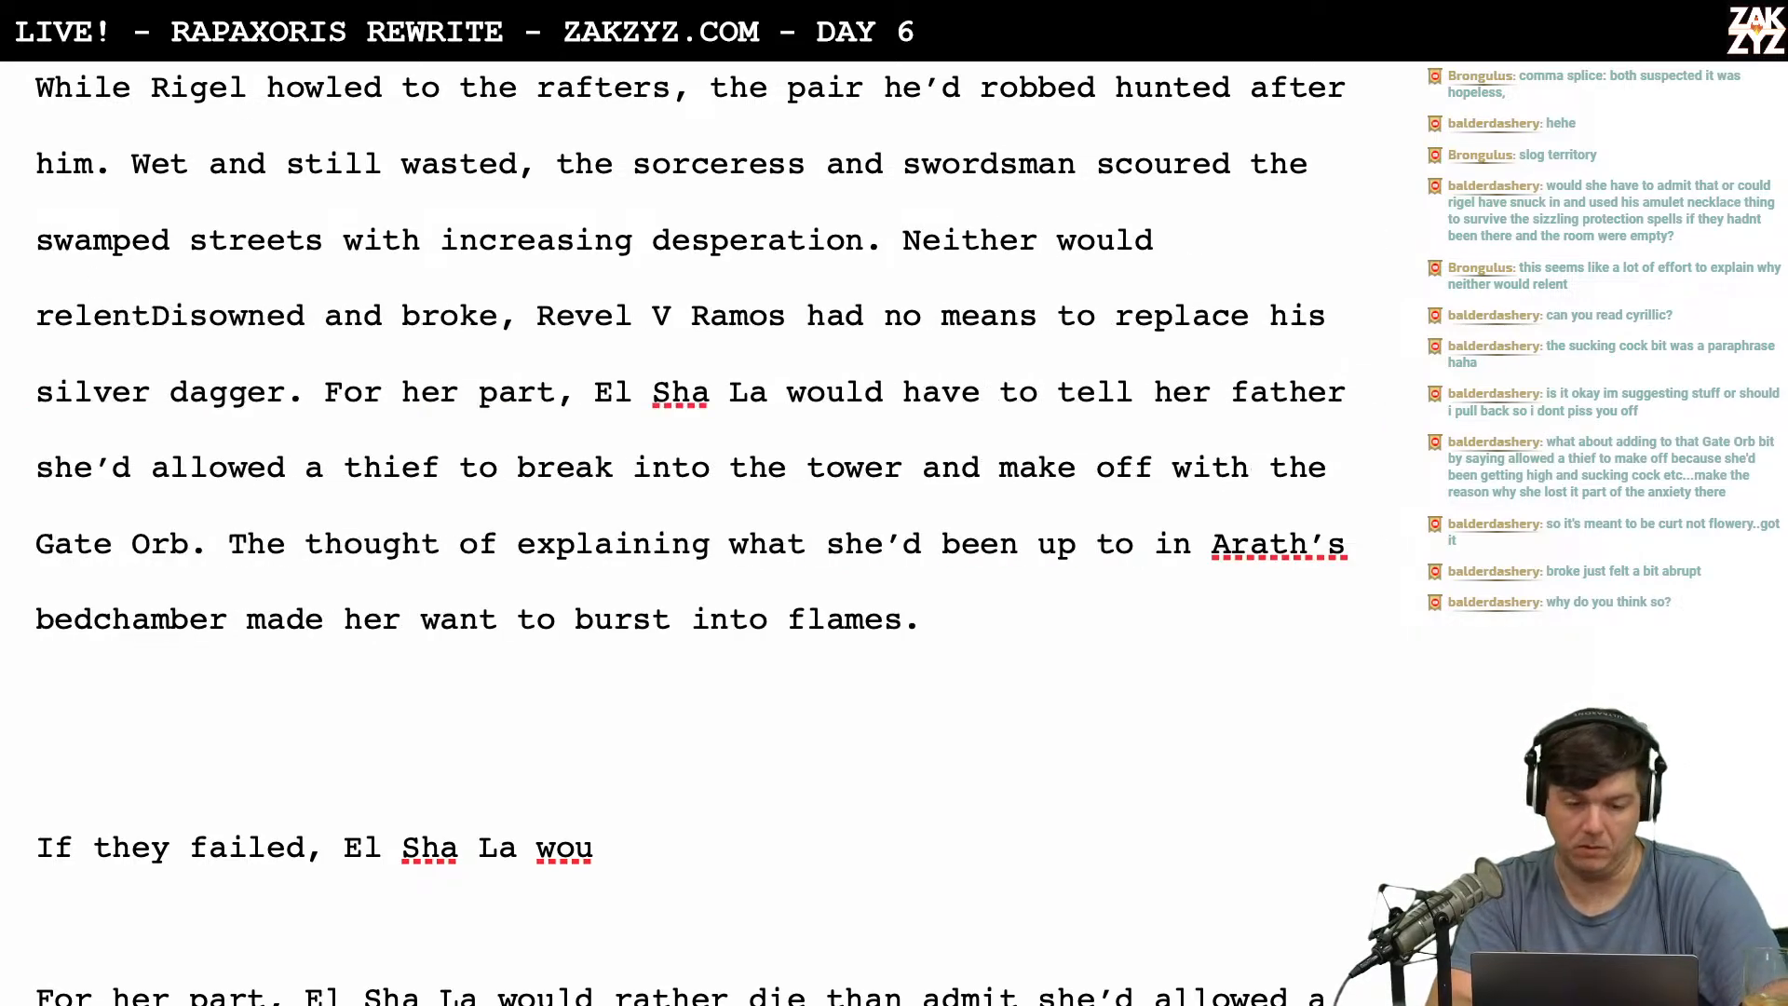
{"action": "type", "text": "."}
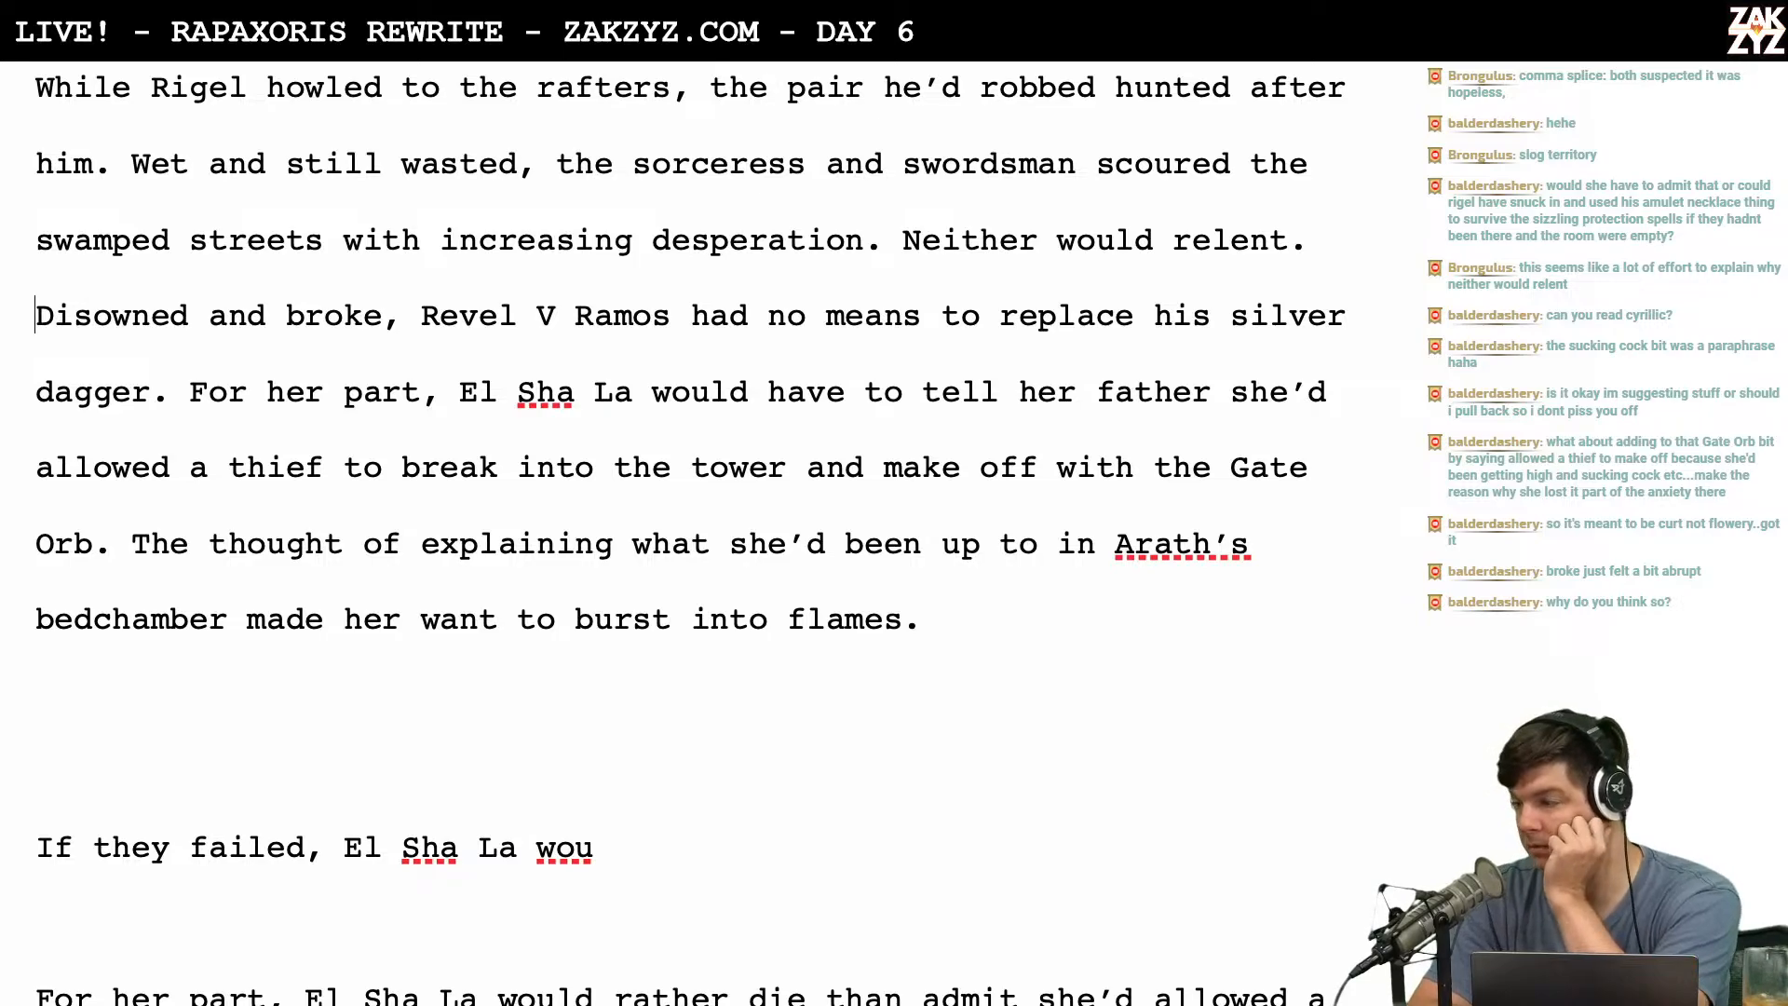
Move "For her part" onward down past a blank line and write "El Sha La could not tell her father she’d allowed a thief" after "silver dagger.".
{"action": "scroll", "coordinate": [935, 186], "scroll_direction": "down", "scroll_amount": 1}
{"action": "scroll", "coordinate": [935, 187], "scroll_direction": "up", "scroll_amount": 2}
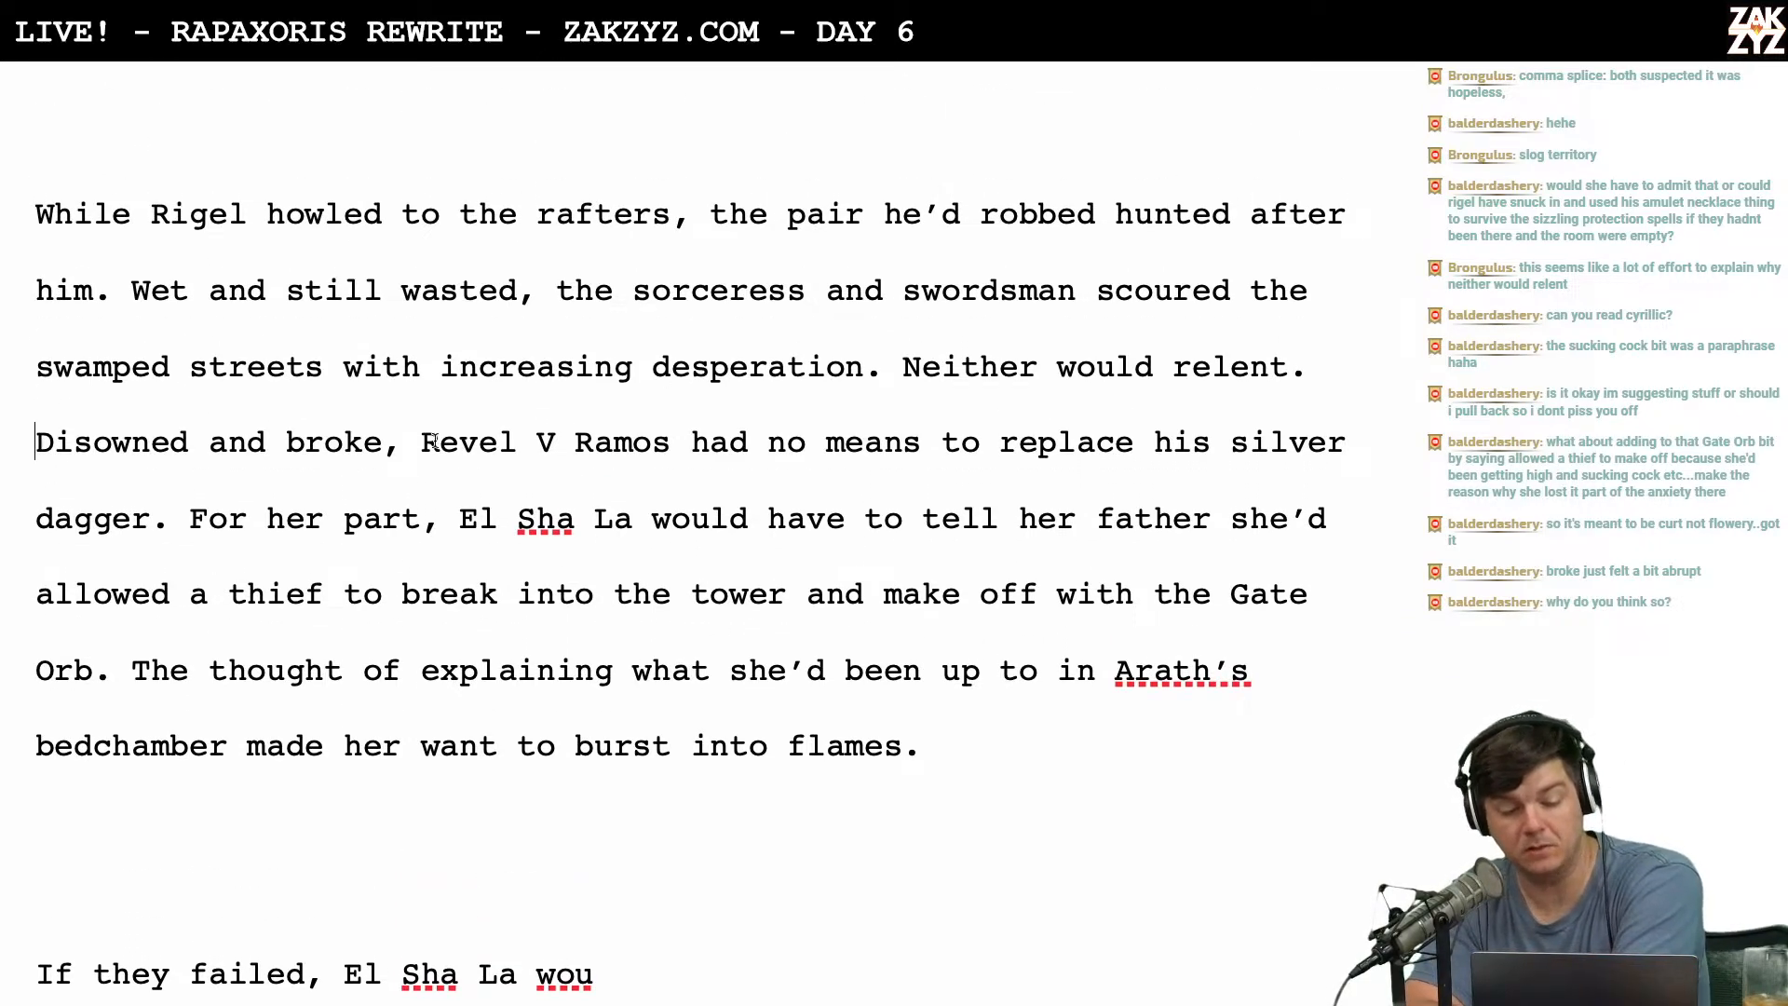
{"action": "scroll", "coordinate": [678, 451], "scroll_direction": "down", "scroll_amount": 1}
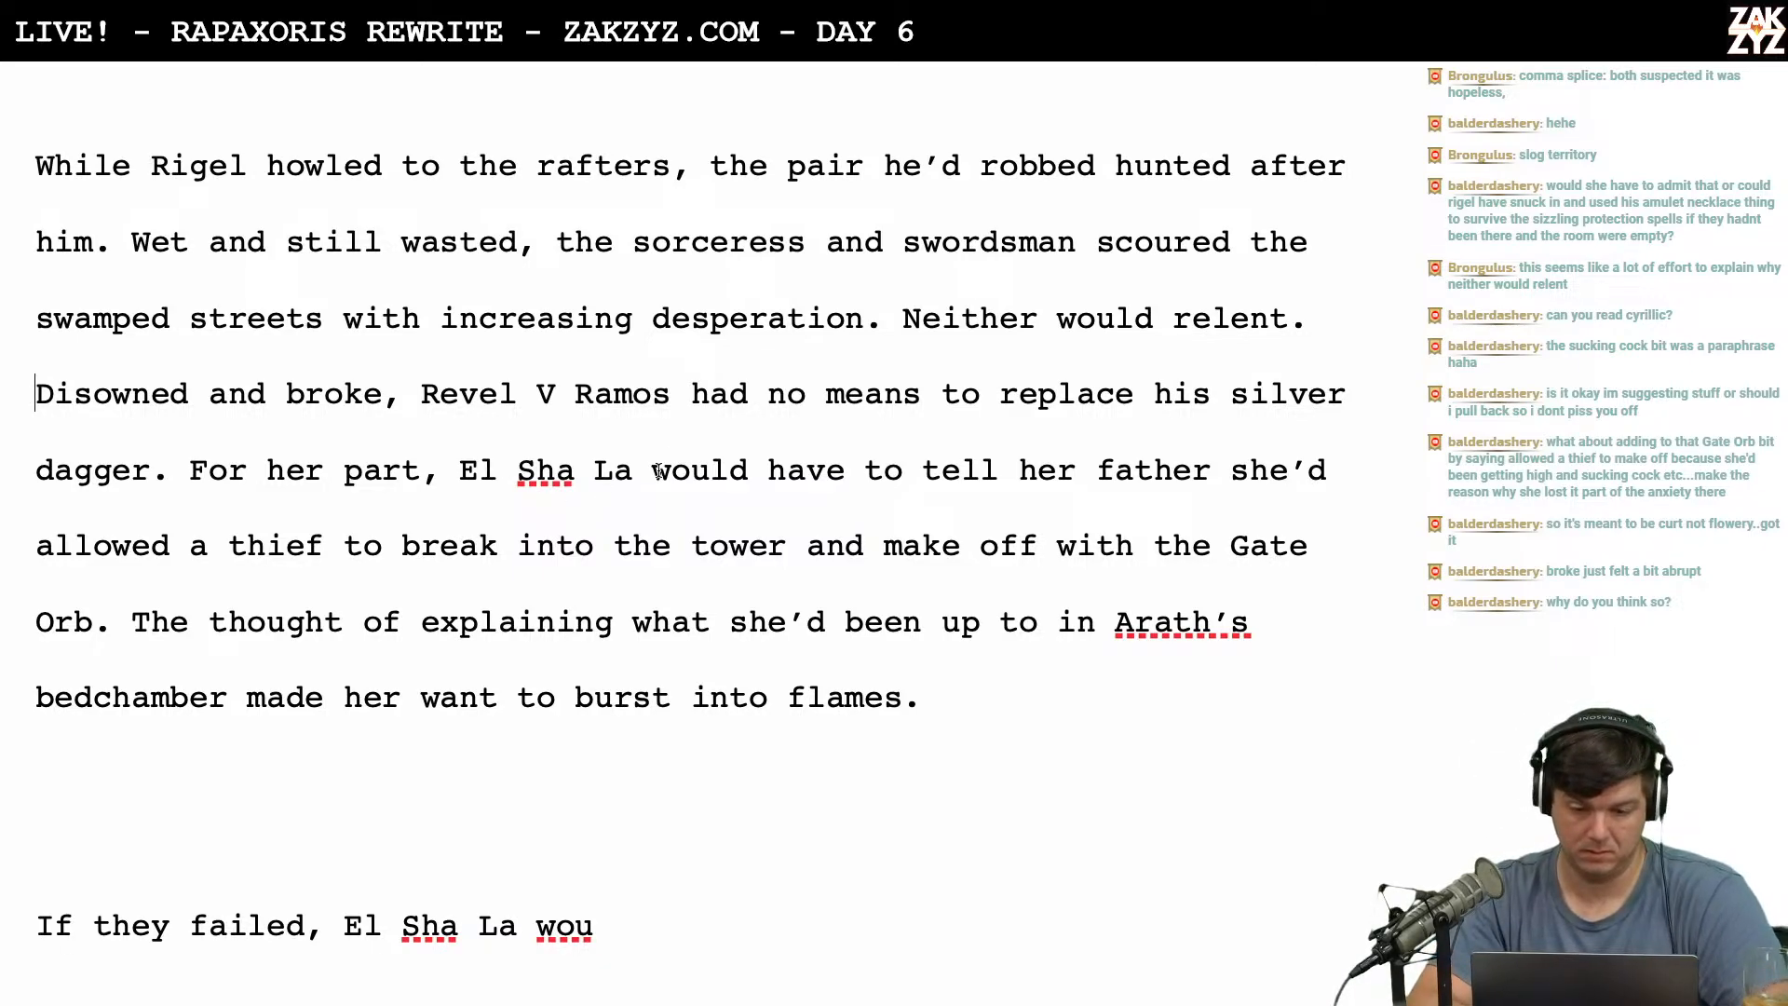
{"action": "left_click", "coordinate": [185, 469]}
{"action": "key", "text": "Return"}
{"action": "key", "text": "Return"}
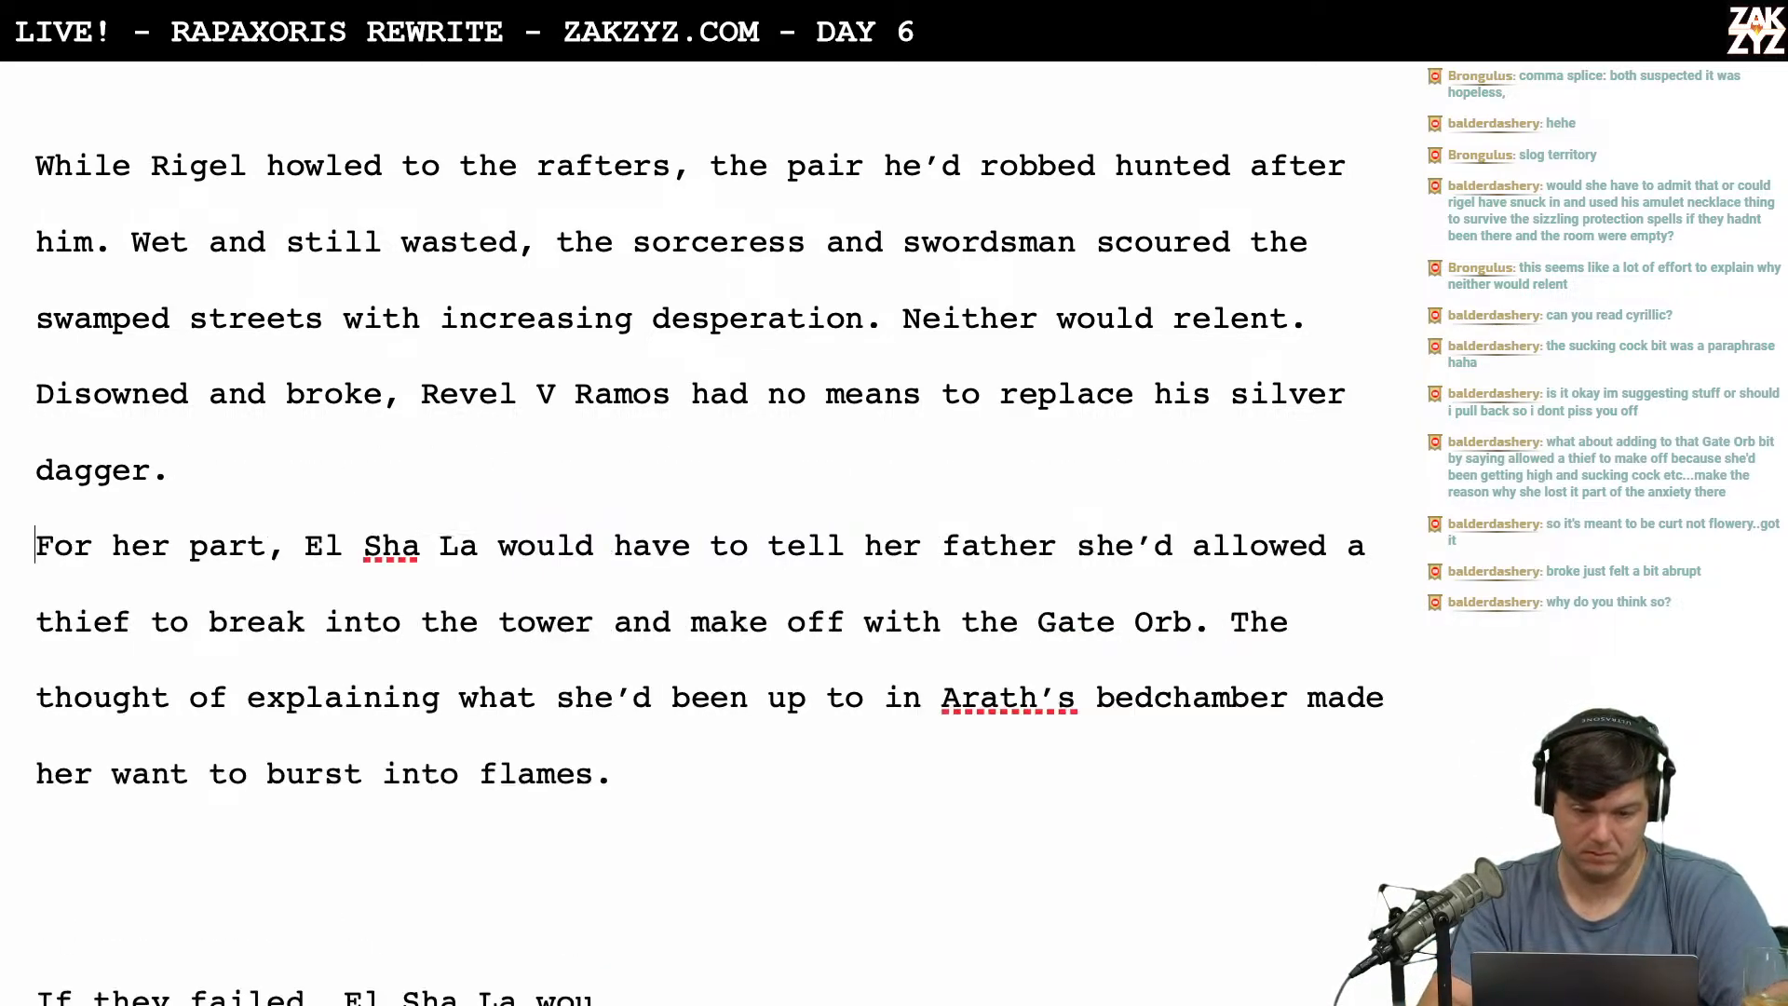
{"action": "key", "text": "Up"}
{"action": "type", "text": "E"}
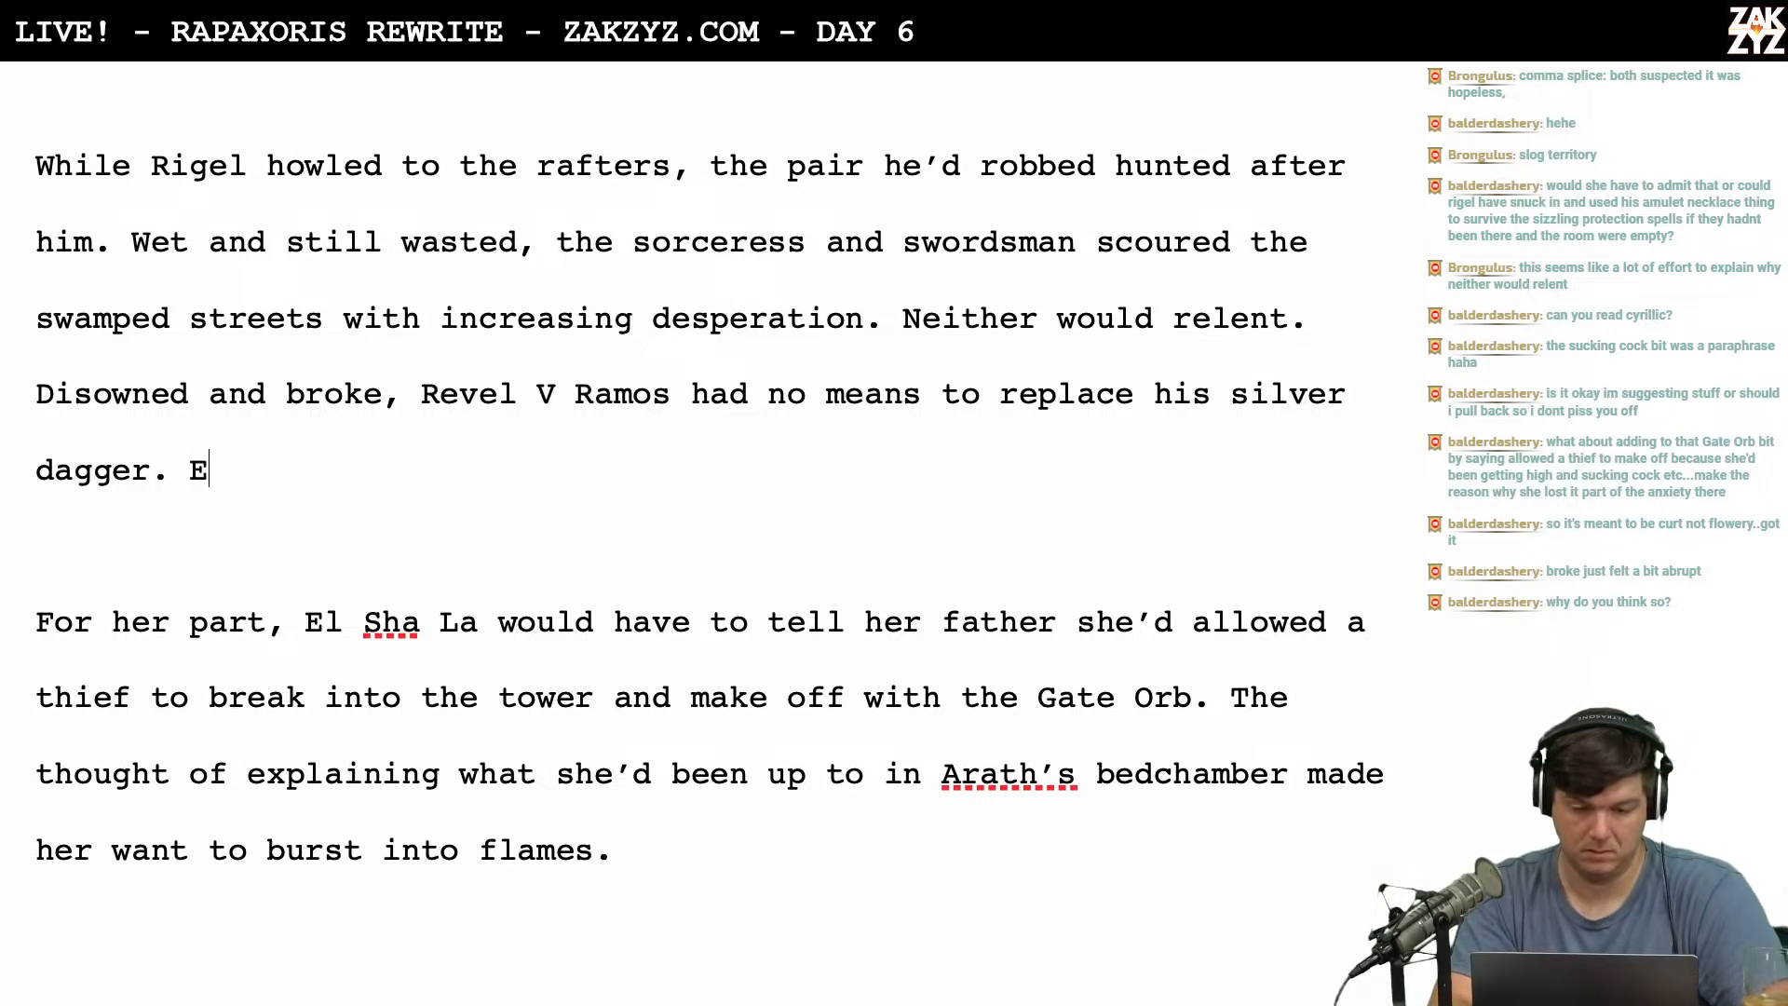
{"action": "type", "text": "l Sha La "}
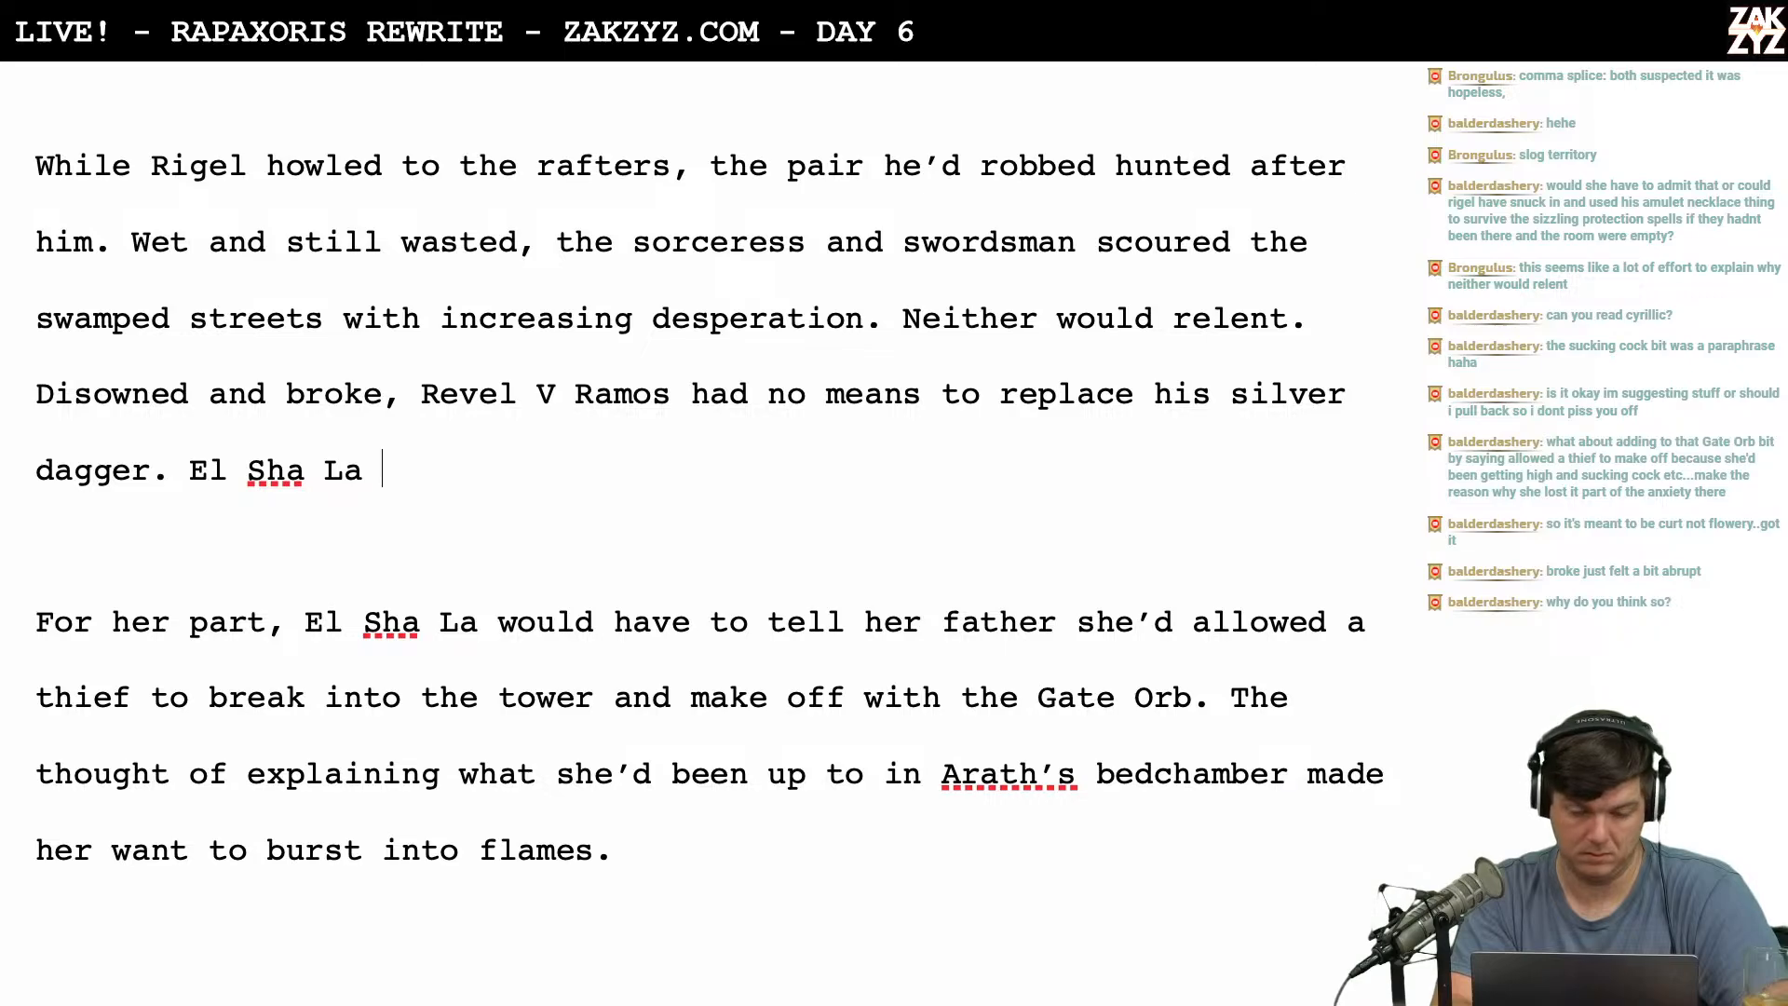
{"action": "type", "text": "could not te"}
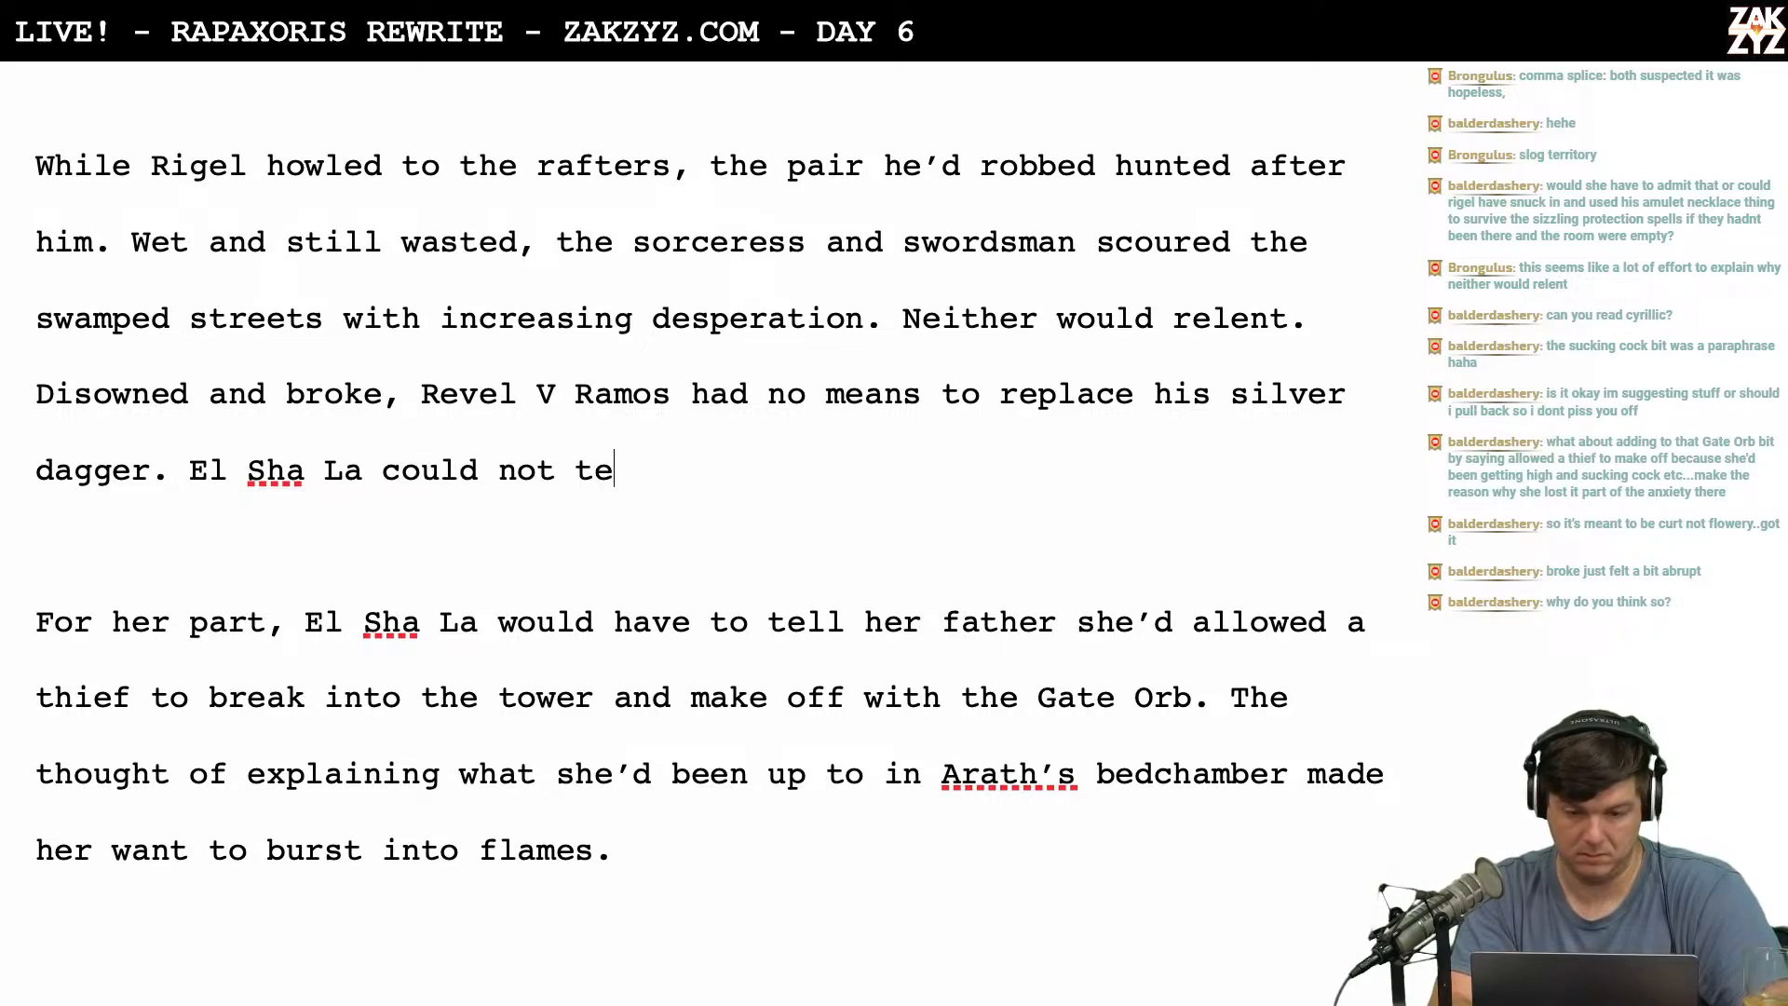
{"action": "type", "text": "ll her father she'd allowe"}
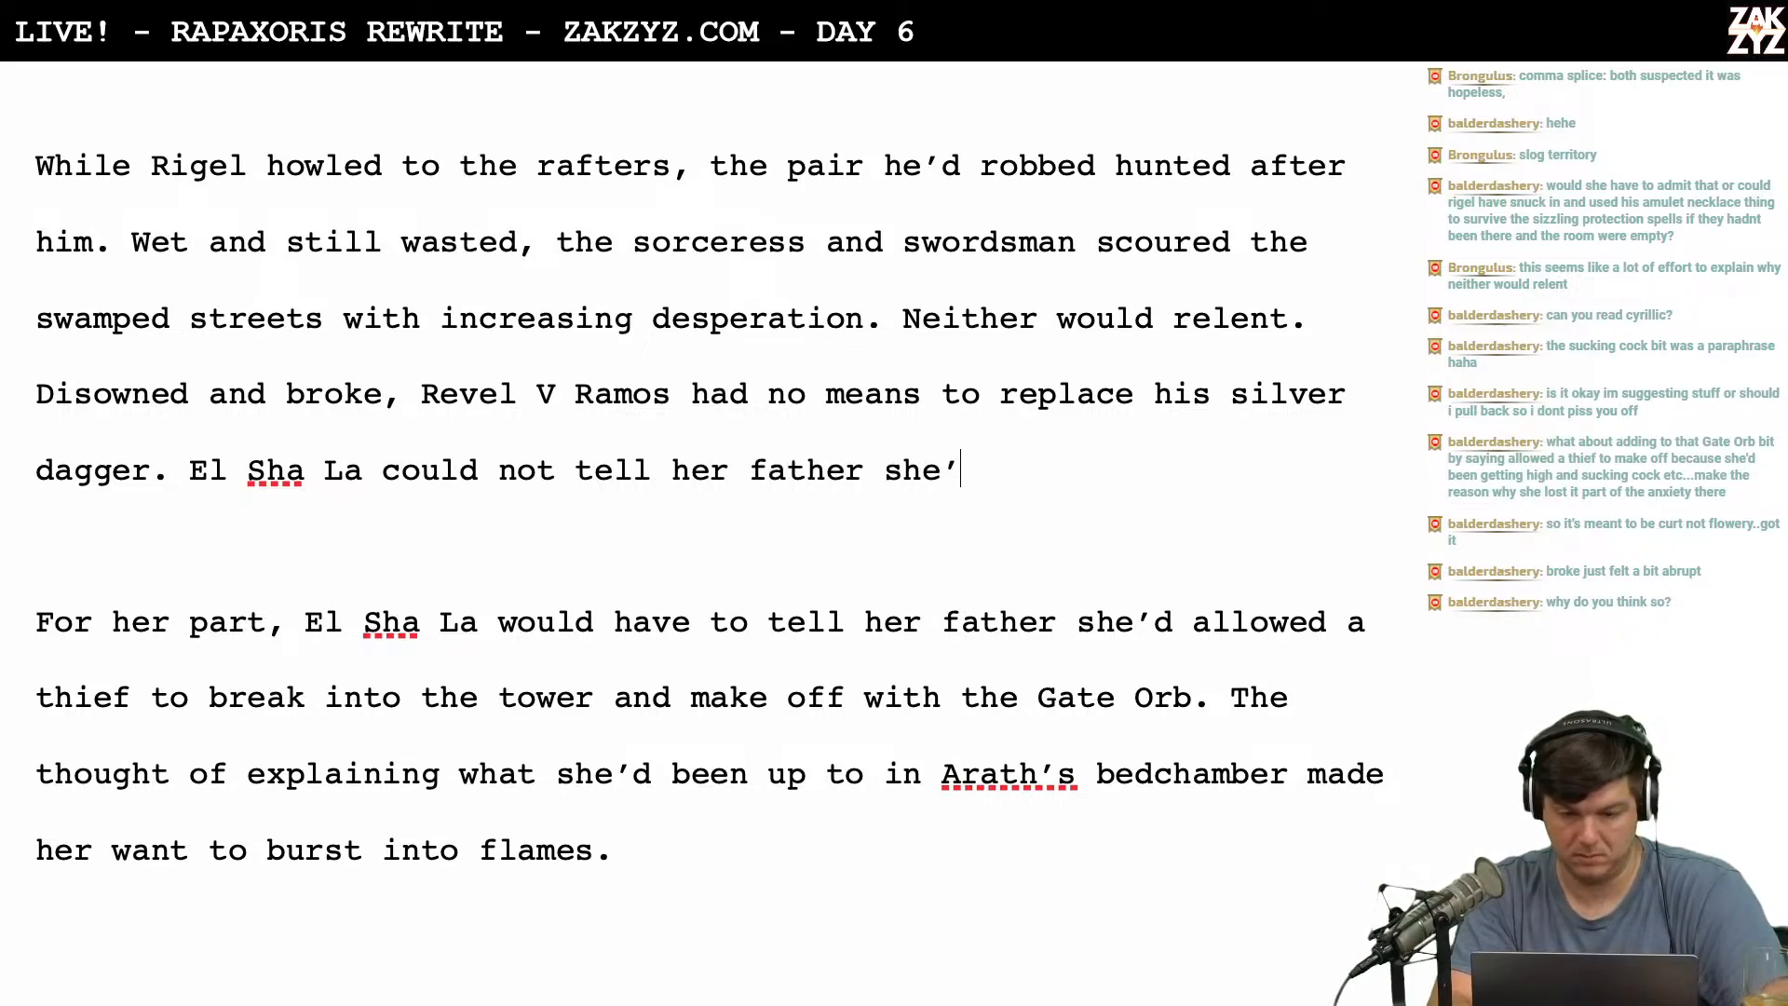
{"action": "type", "text": "d a thie r"}
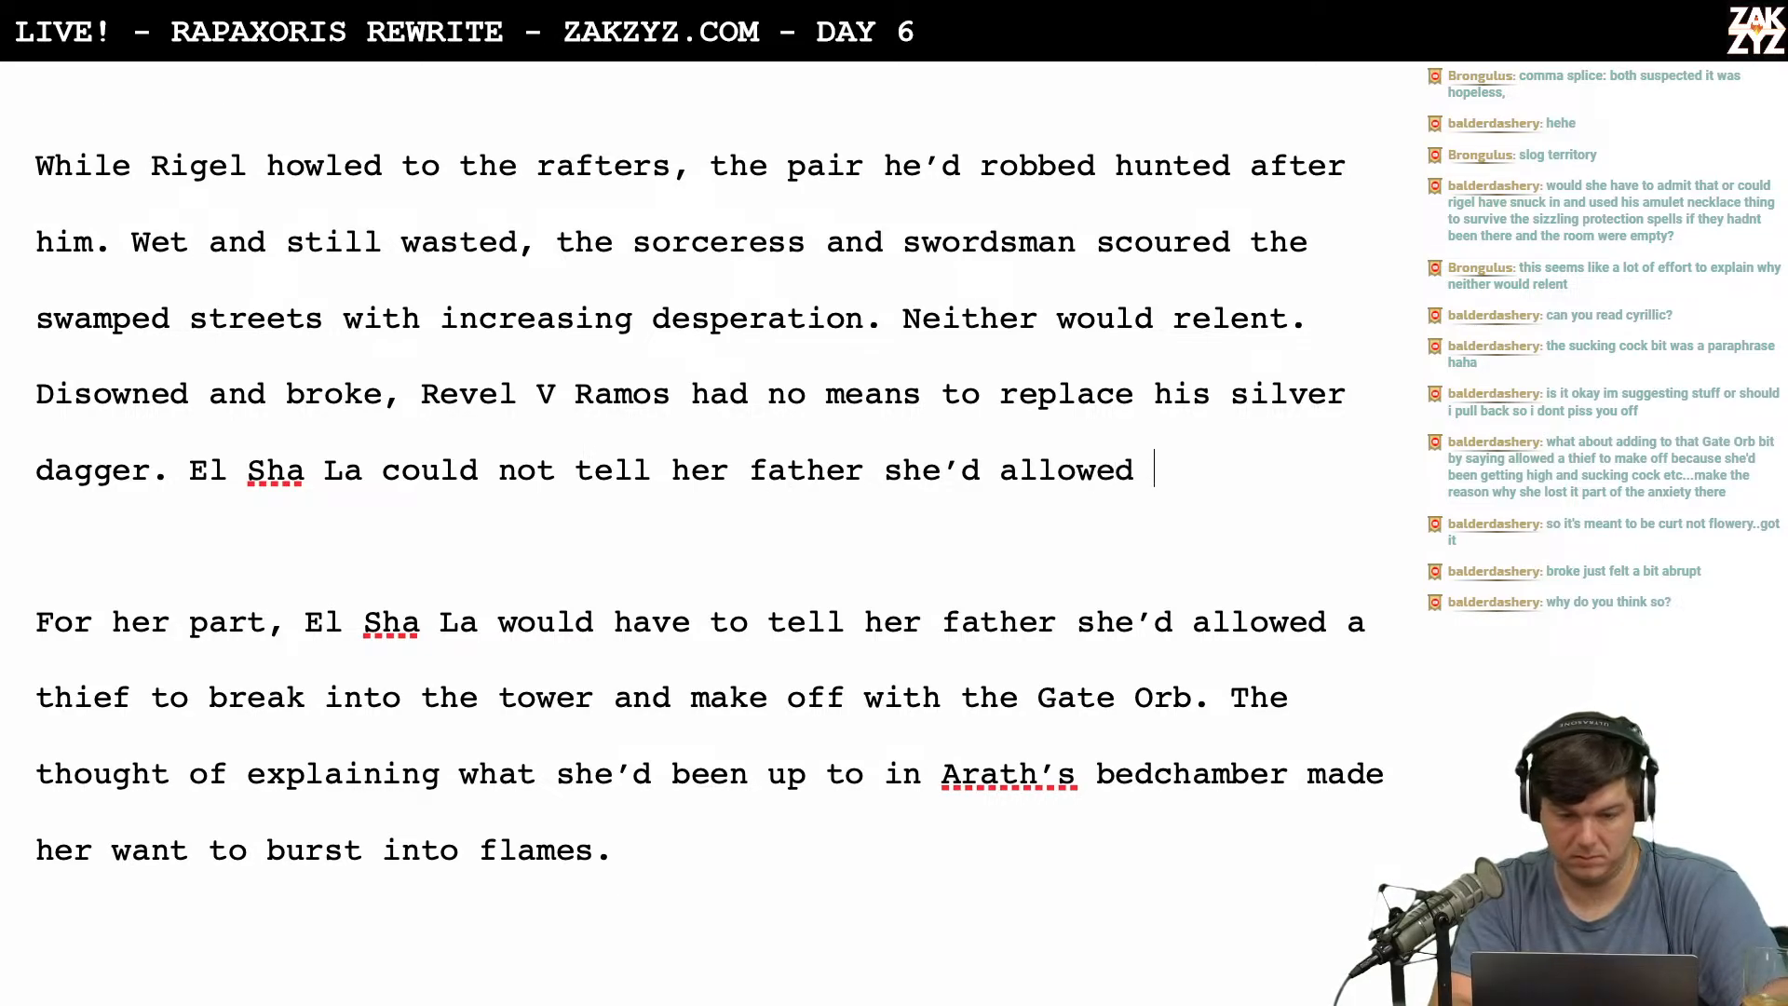
{"action": "key", "text": "BackSpace"}
{"action": "key", "text": "BackSpace"}
{"action": "type", "text": "f"}
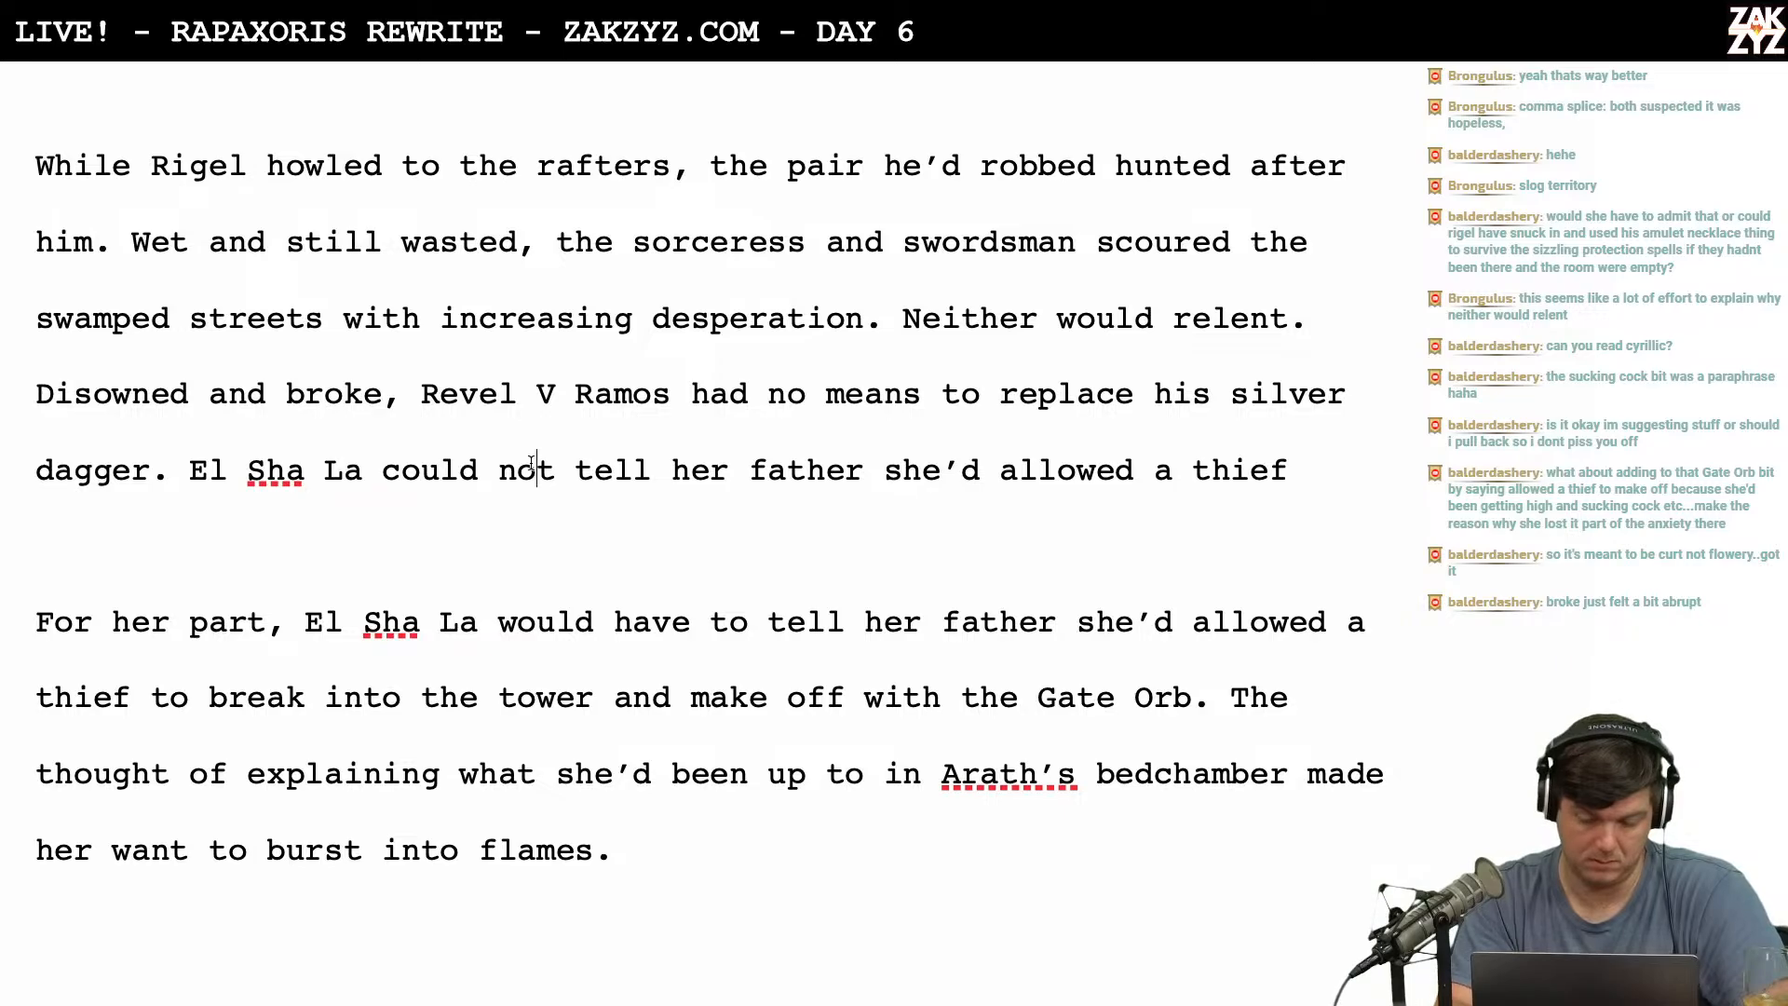
Turn "El Sha La could" into "El Sha La could’t possibly tell her father she’d allowed a thief to break into the tower." ahead of "not tell".
{"action": "left_click", "coordinate": [498, 470]}
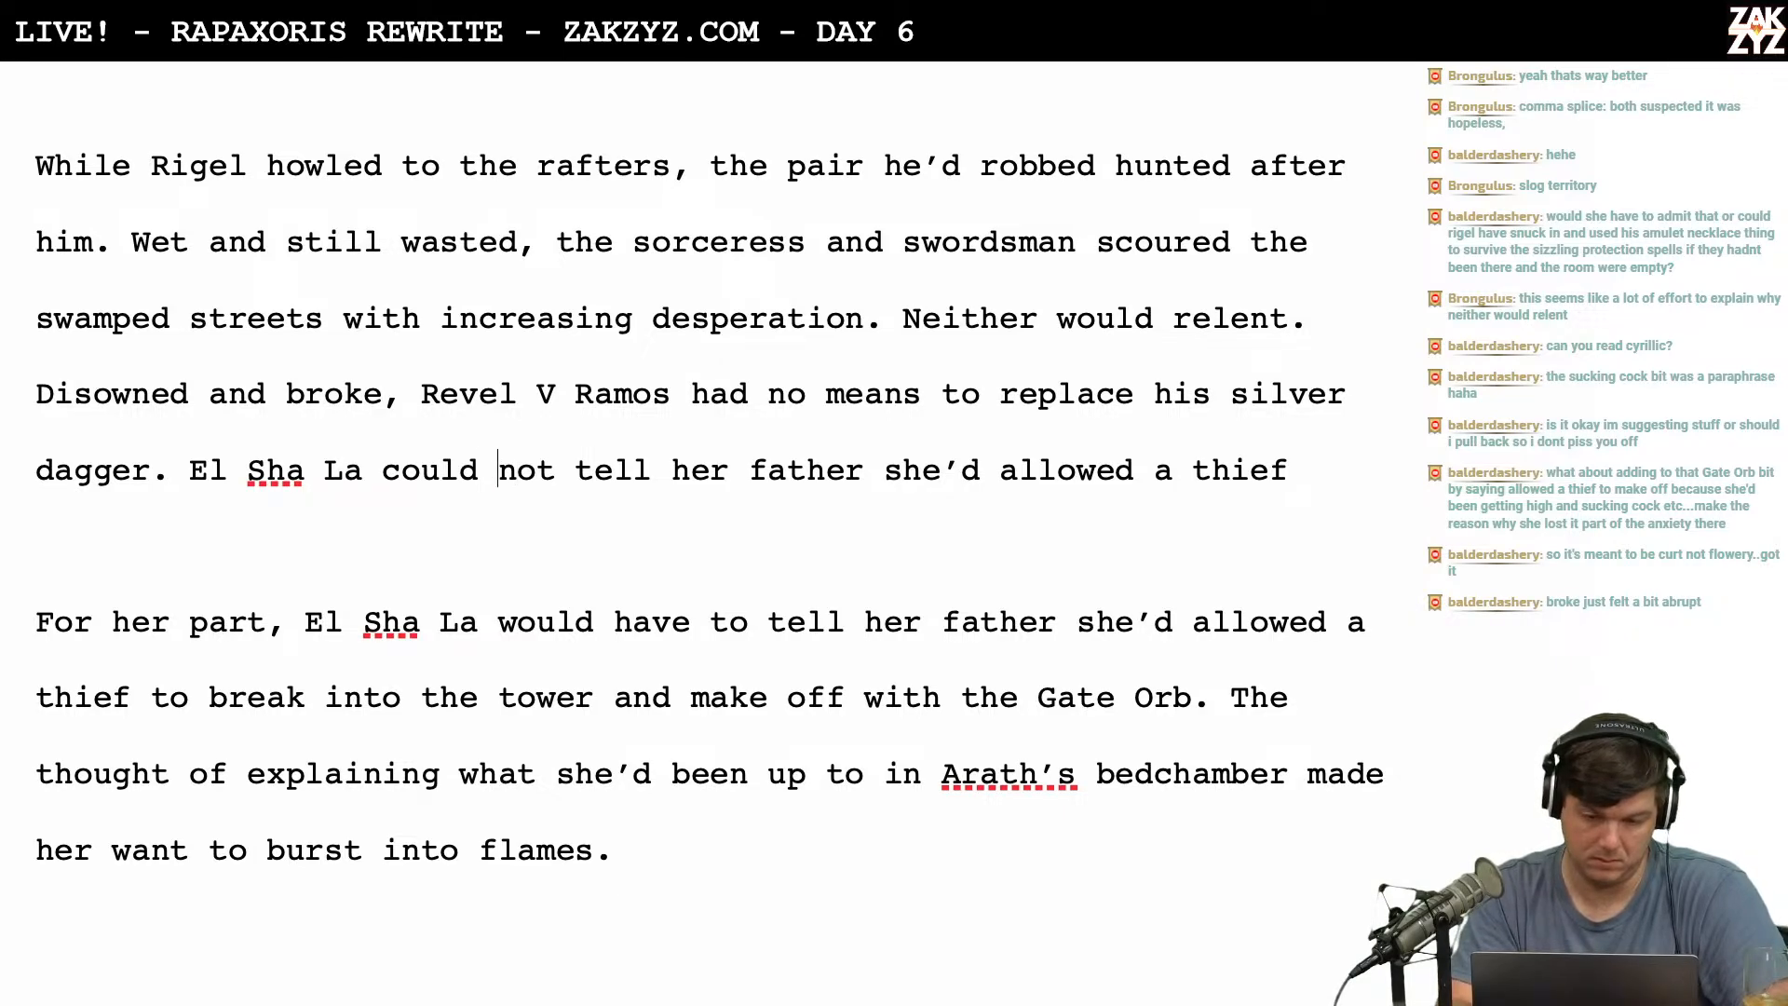
{"action": "type", "text": "’"}
{"action": "type", "text": "t po"}
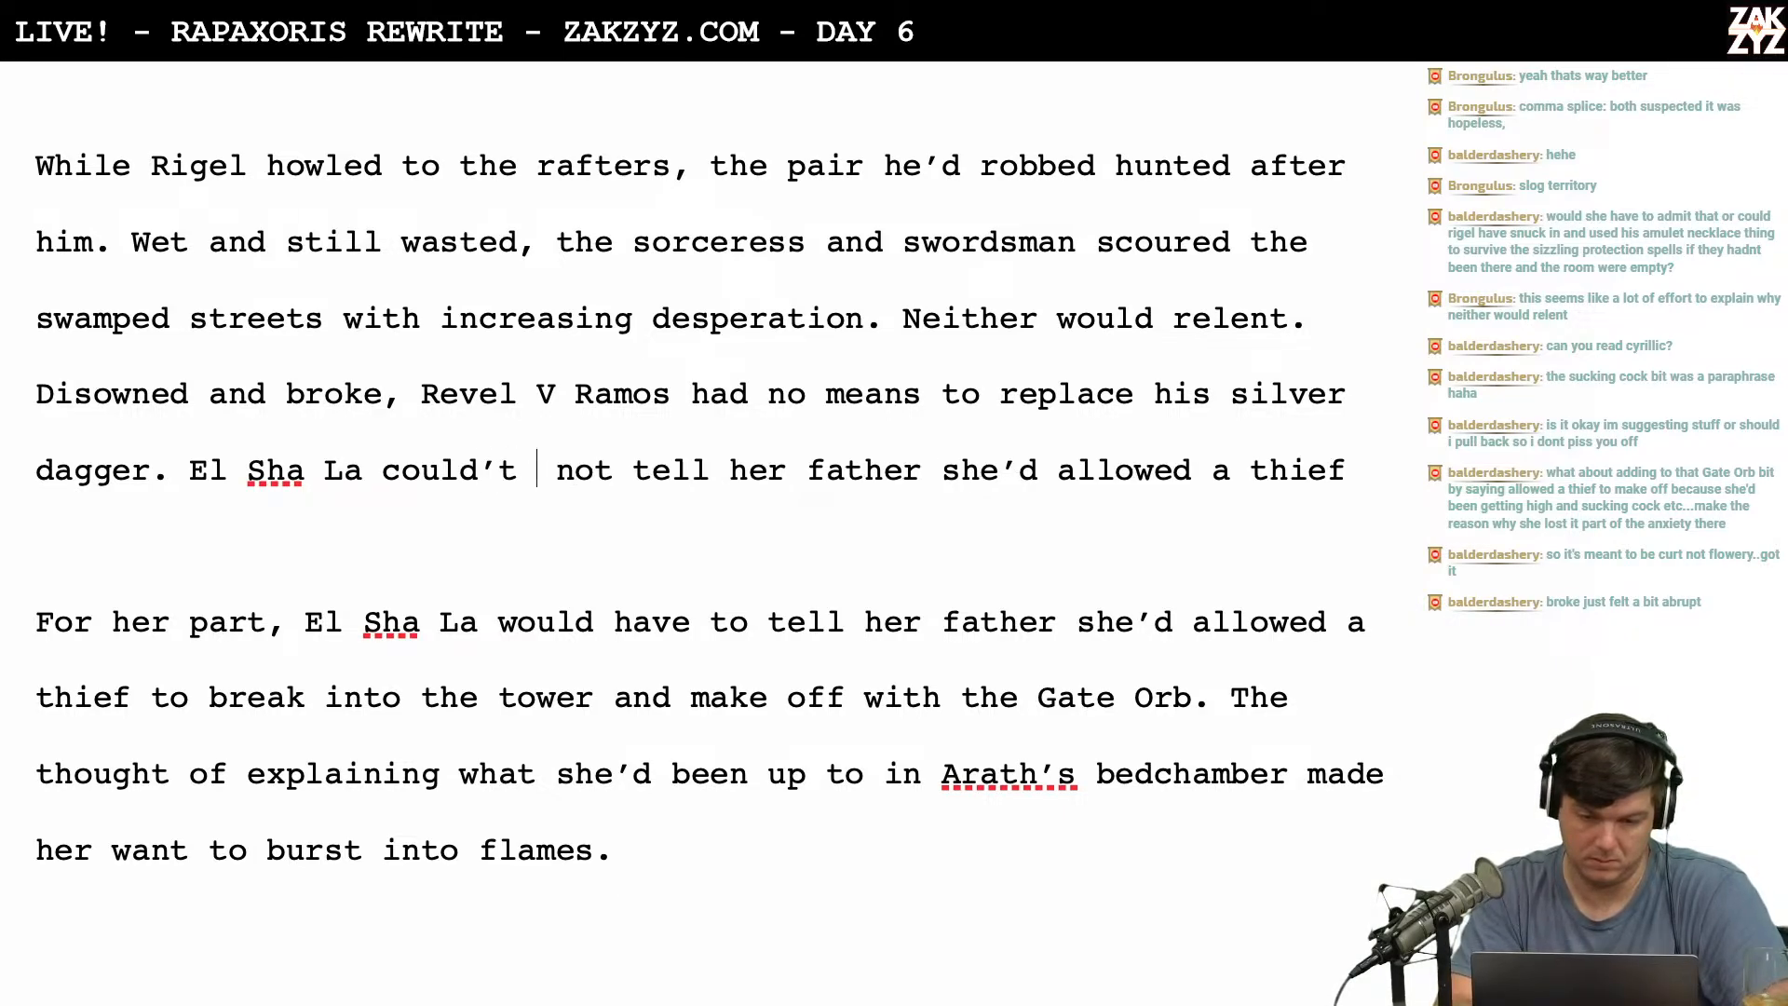
{"action": "type", "text": "ssibly tell her f"}
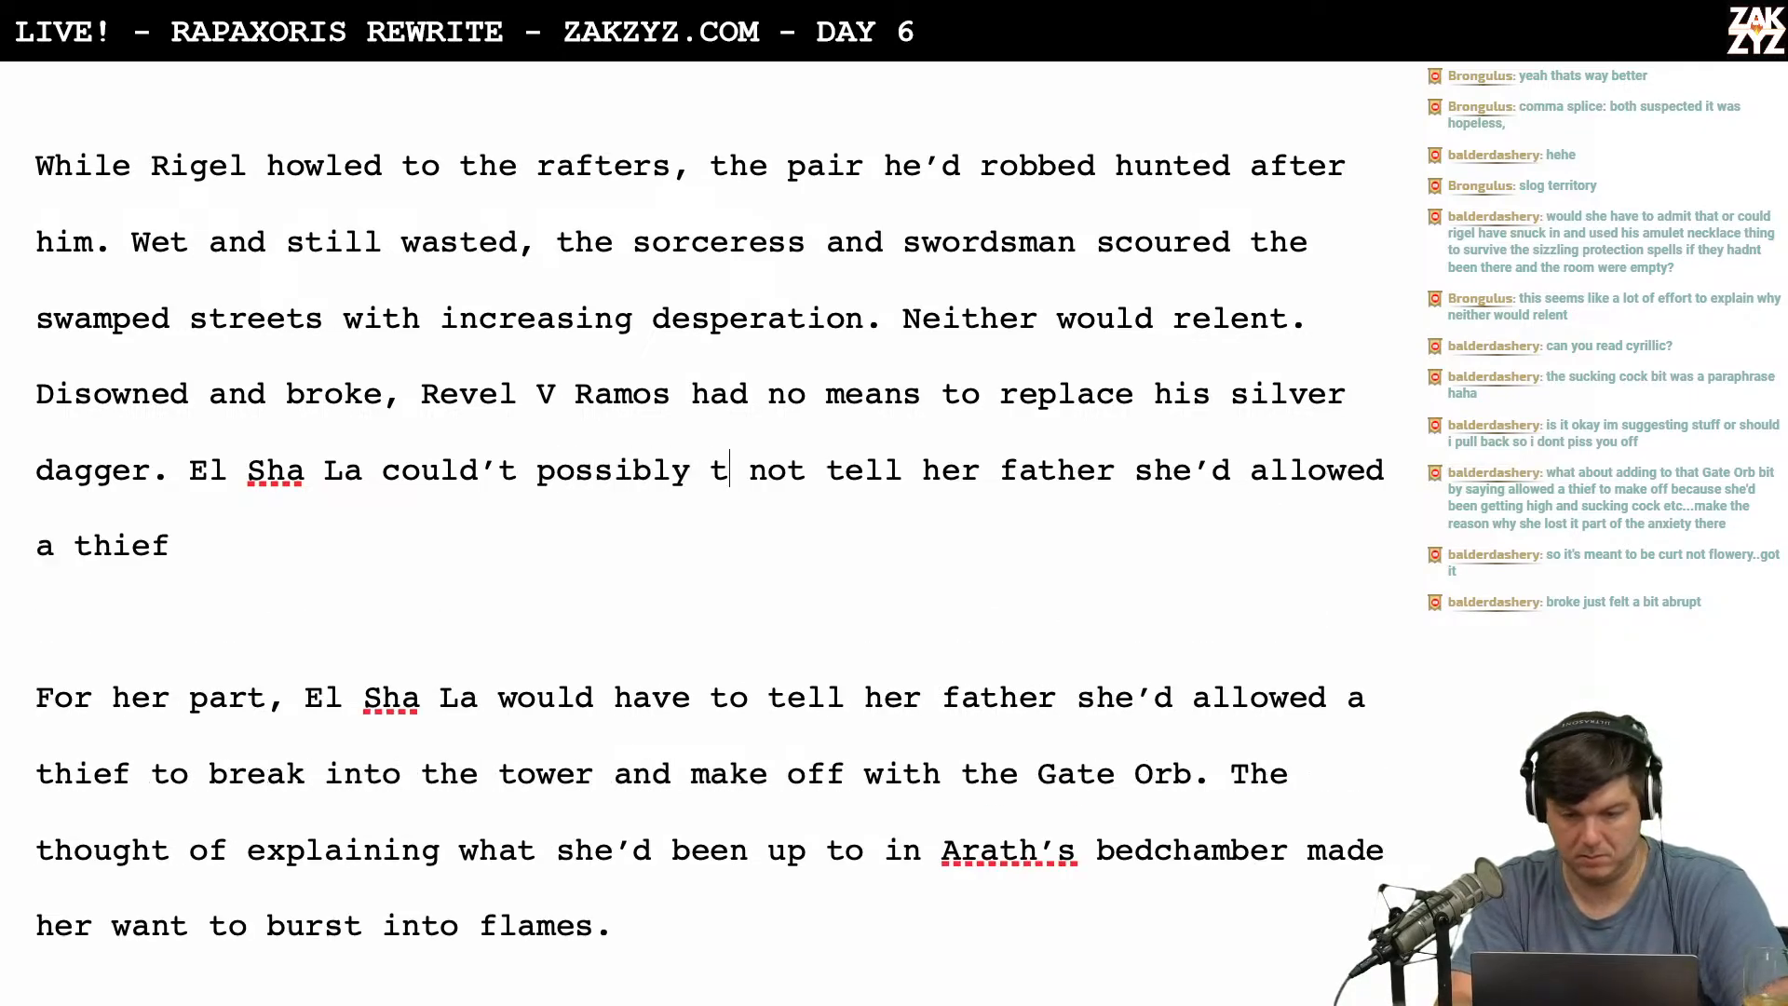
{"action": "type", "text": "ather she’d all"}
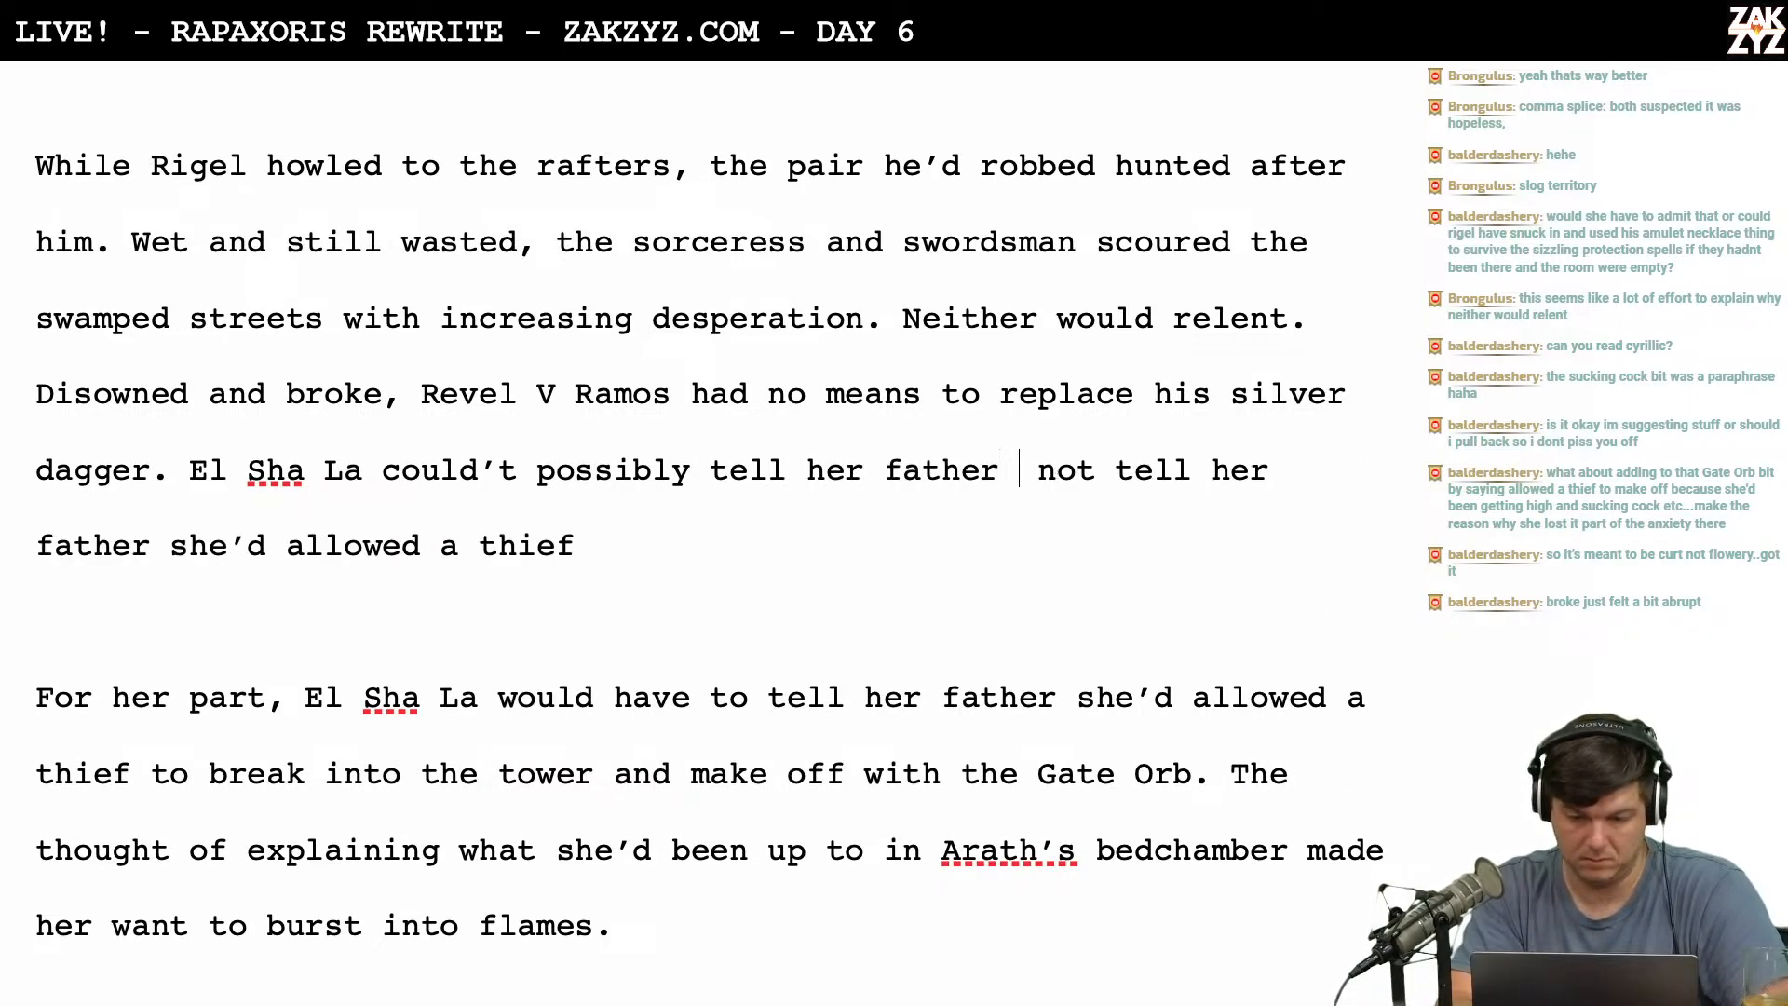
{"action": "type", "text": "owed a thief not tell her"}
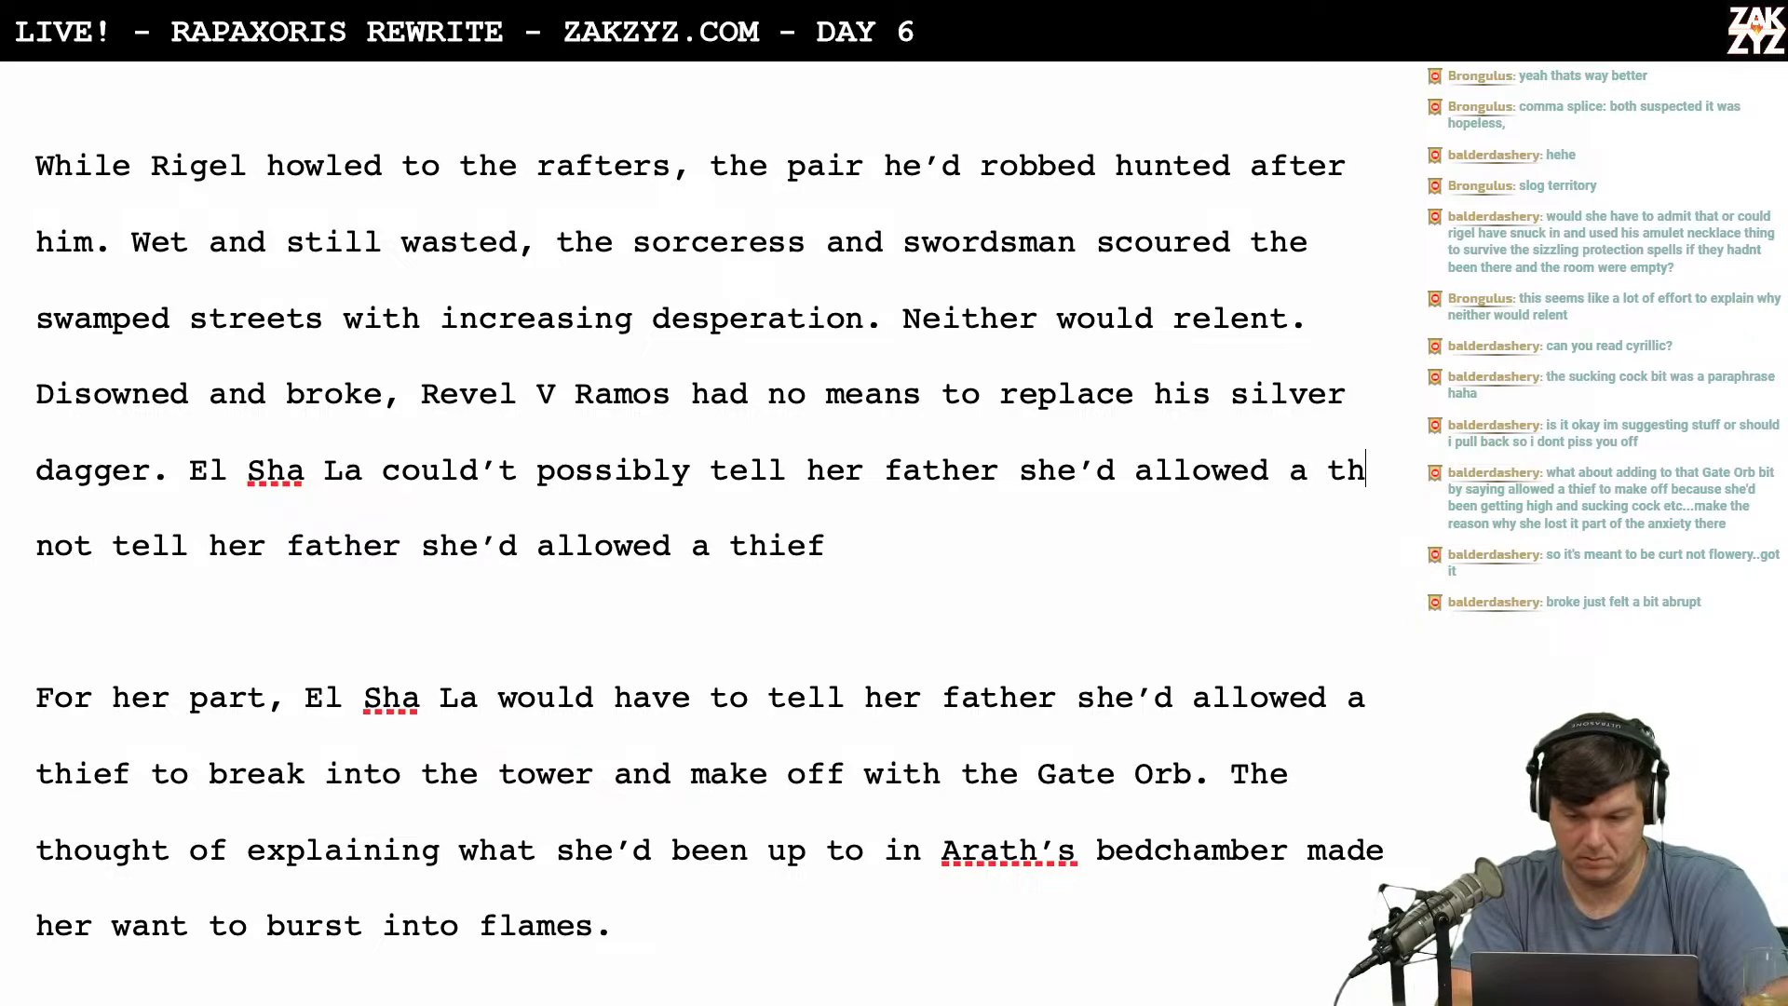
{"action": "key", "text": "BackSpace"}
{"action": "key", "text": "BackSpace"}
{"action": "type", "text": "f to break into the"}
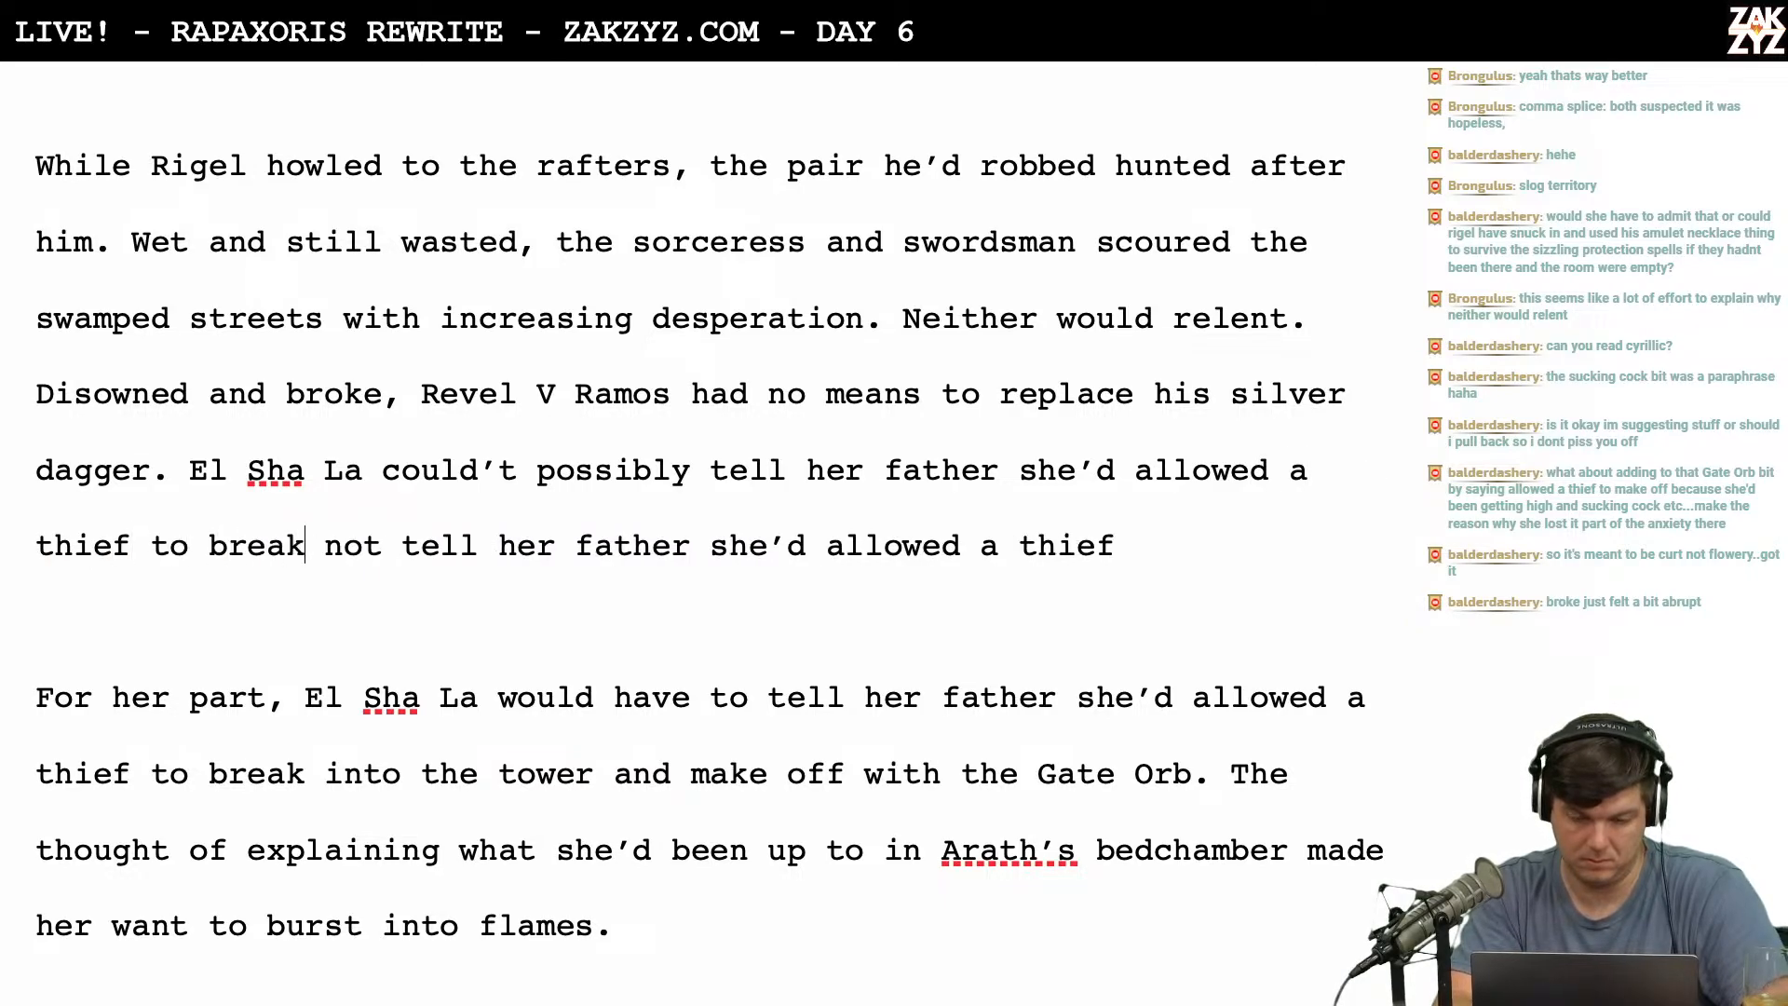
{"action": "type", "text": " tower."}
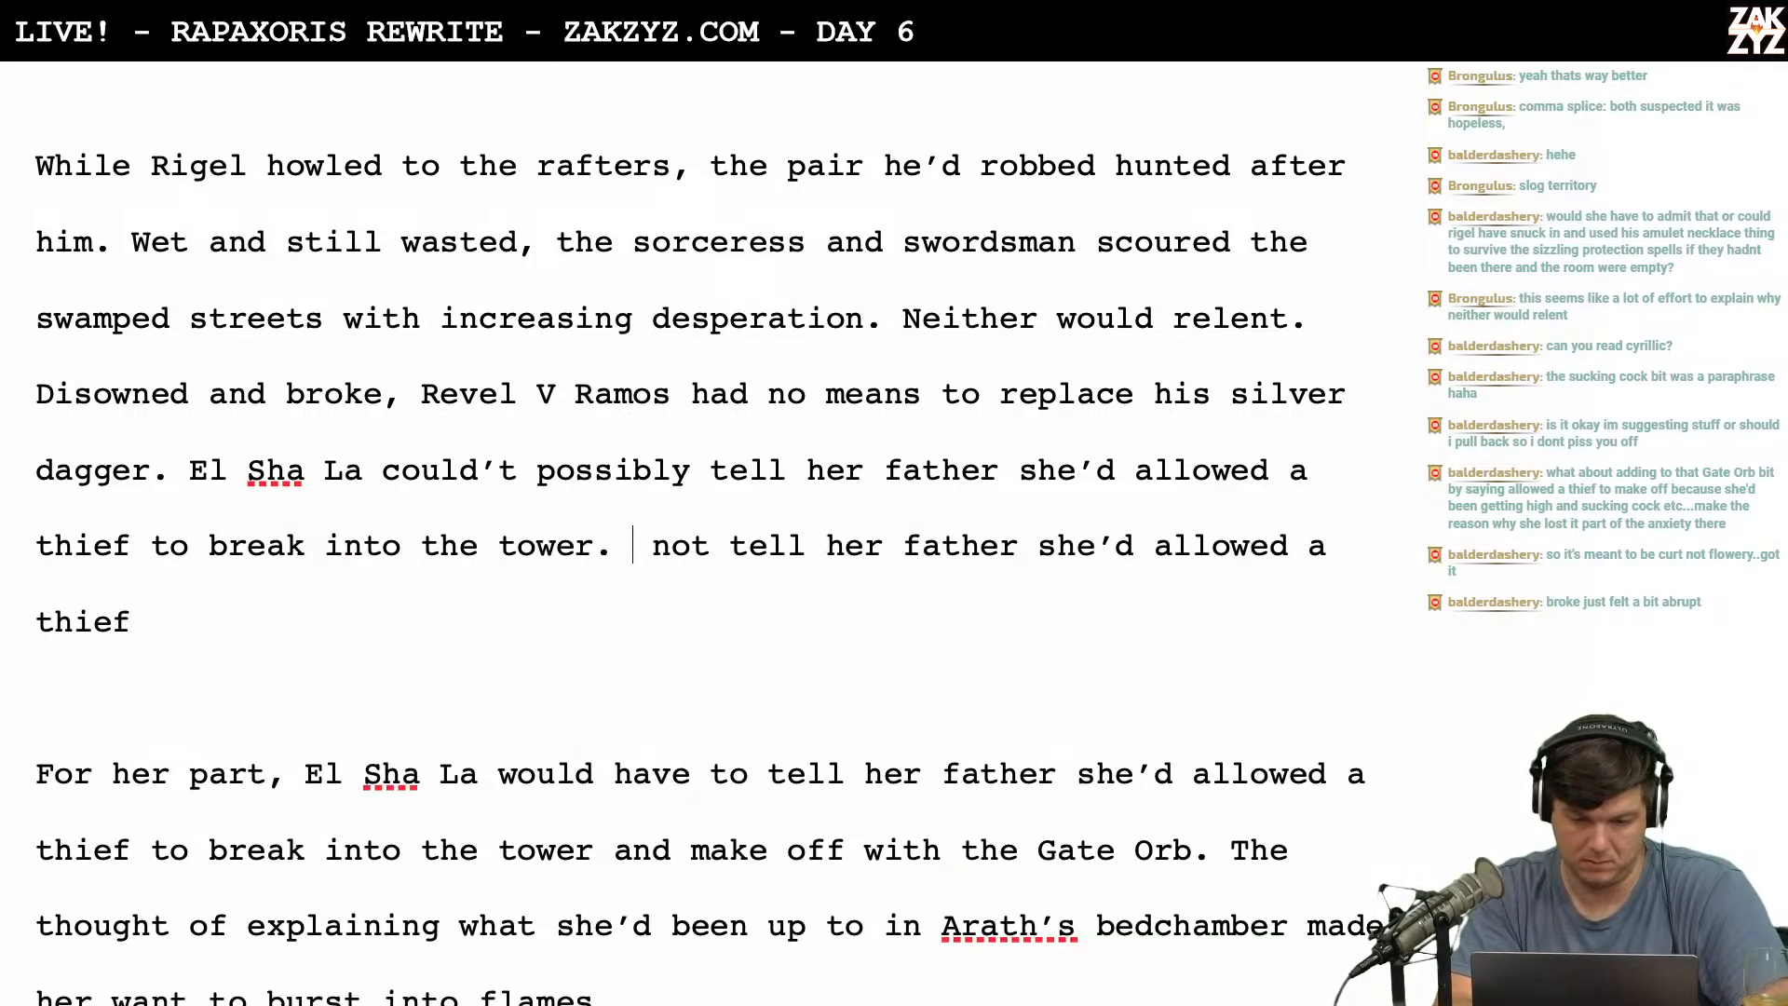
Delete the leftover wording from "not tell her father" through "the Gate Orb.", including the line breaks, up to "The thought of explaining".
{"action": "key", "text": "shift+Down"}
{"action": "key", "text": "shift+Down"}
{"action": "key", "text": "shift+Down"}
{"action": "key", "text": "shift+Down"}
{"action": "key", "text": "shift+Down"}
{"action": "key", "text": "shift+Up"}
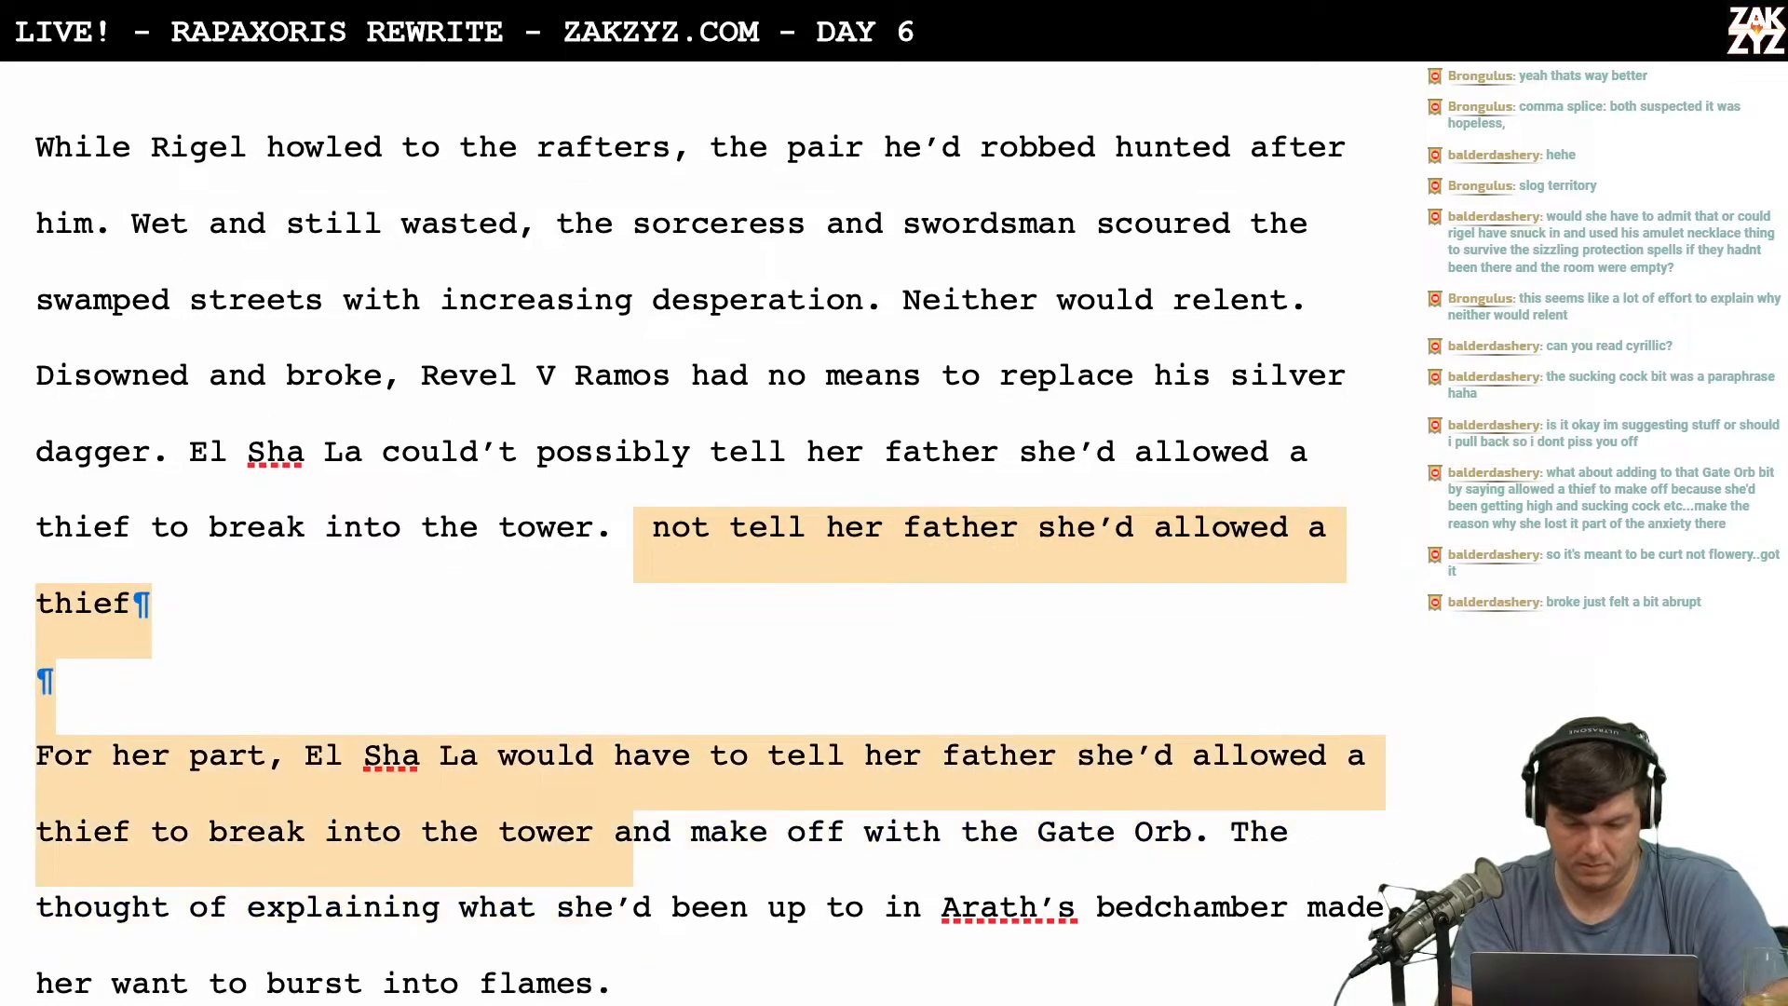
{"action": "key", "text": "shift+Right"}
{"action": "key", "text": "shift+Right"}
{"action": "key", "text": "shift+Right"}
{"action": "key", "text": "shift+Right"}
{"action": "key", "text": "shift+Right"}
{"action": "key", "text": "shift+Right"}
{"action": "key", "text": "shift+Right"}
{"action": "key", "text": "shift+Right"}
{"action": "key", "text": "shift+Right"}
{"action": "key", "text": "shift+Right"}
{"action": "key", "text": "shift+Right"}
{"action": "key", "text": "shift+Right"}
{"action": "key", "text": "shift+Right"}
{"action": "key", "text": "shift+Right"}
{"action": "key", "text": "shift+Right"}
{"action": "key", "text": "shift+Right"}
{"action": "key", "text": "shift+Right"}
{"action": "key", "text": "shift+Right"}
{"action": "key", "text": "shift+Right"}
{"action": "key", "text": "shift+Right"}
{"action": "key", "text": "shift+Right"}
{"action": "key", "text": "shift+Right"}
{"action": "key", "text": "shift+Right"}
{"action": "key", "text": "shift+Right"}
{"action": "key", "text": "shift+Right"}
{"action": "key", "text": "shift+Right"}
{"action": "key", "text": "shift+Right"}
{"action": "key", "text": "shift+Right"}
{"action": "key", "text": "shift+Right"}
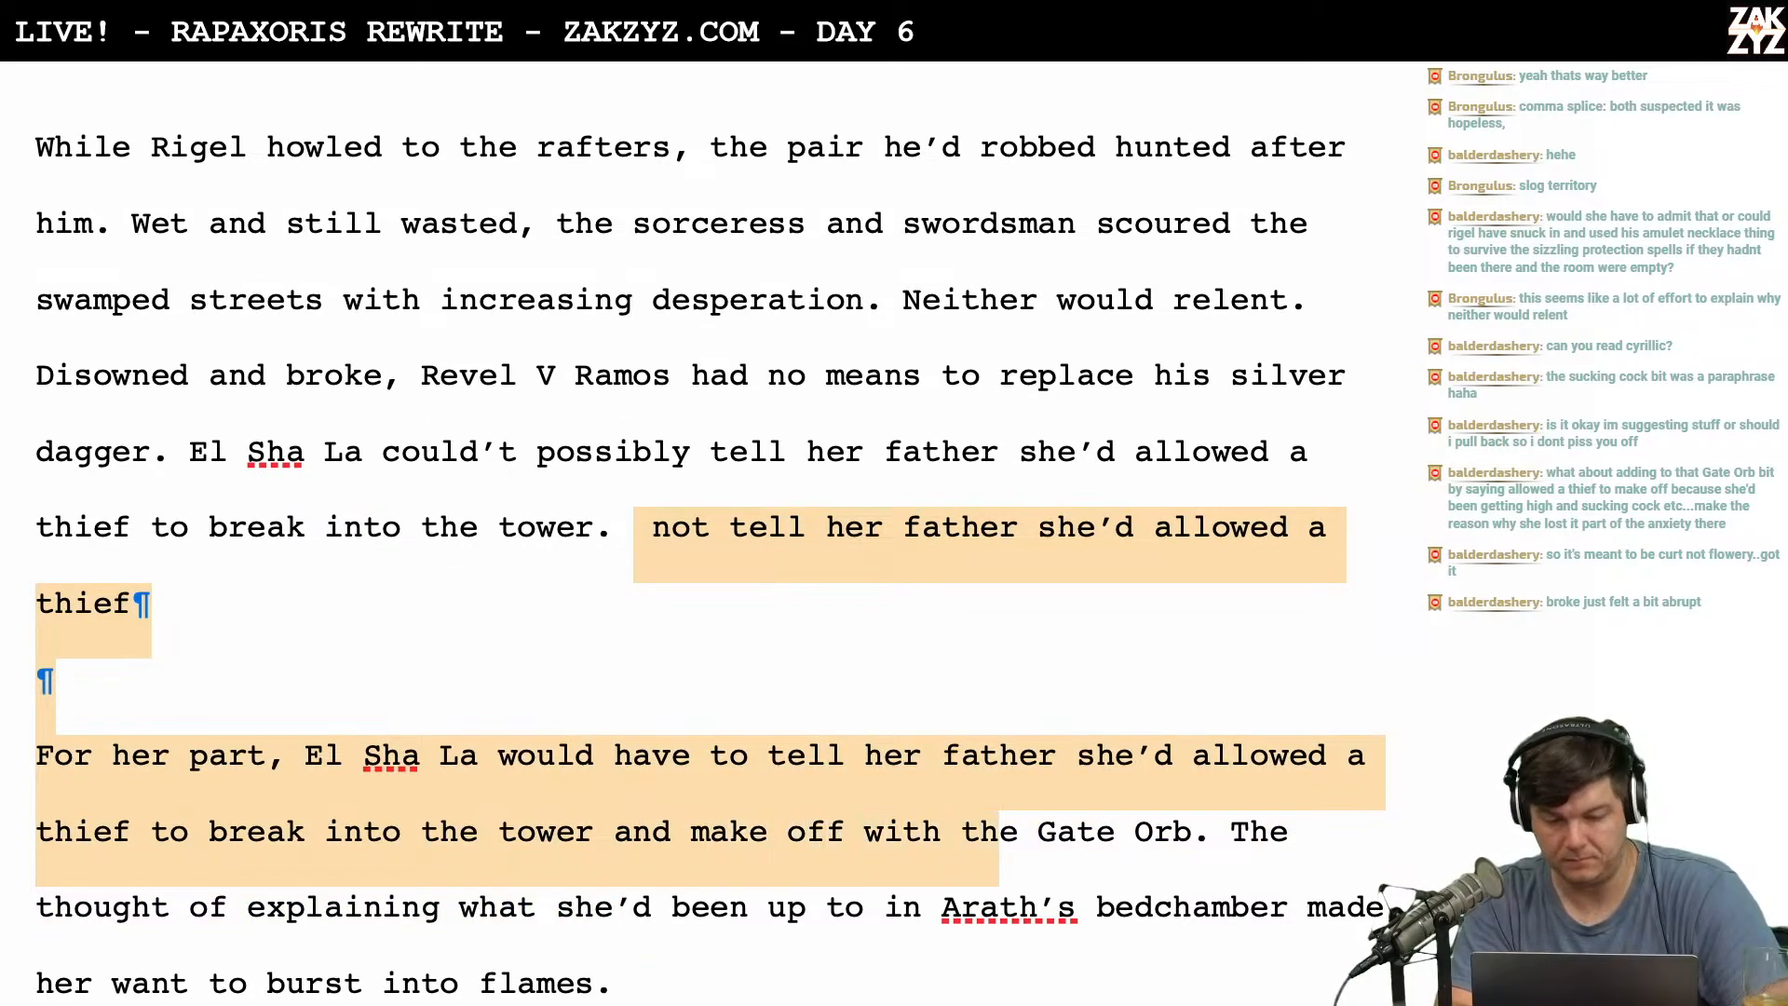
{"action": "key", "text": "shift+Right"}
{"action": "key", "text": "shift+Right"}
{"action": "key", "text": "BackSpace"}
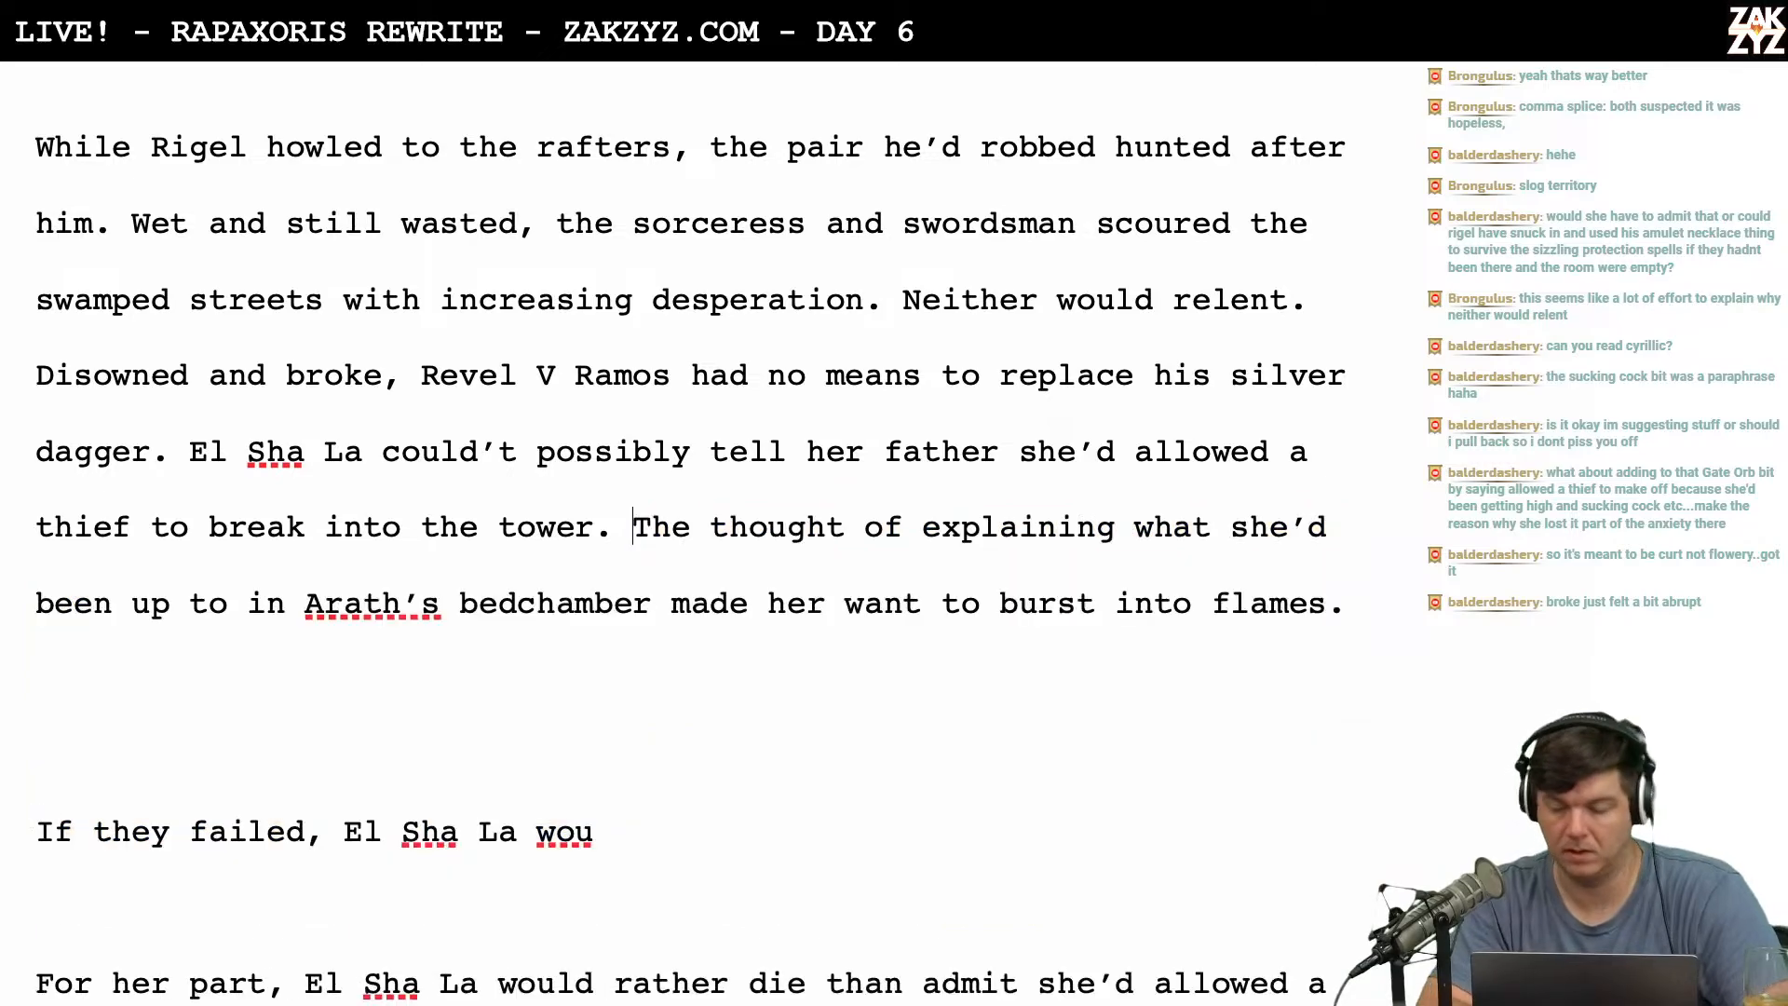
{"action": "scroll", "coordinate": [689, 531], "scroll_direction": "down", "scroll_amount": 1}
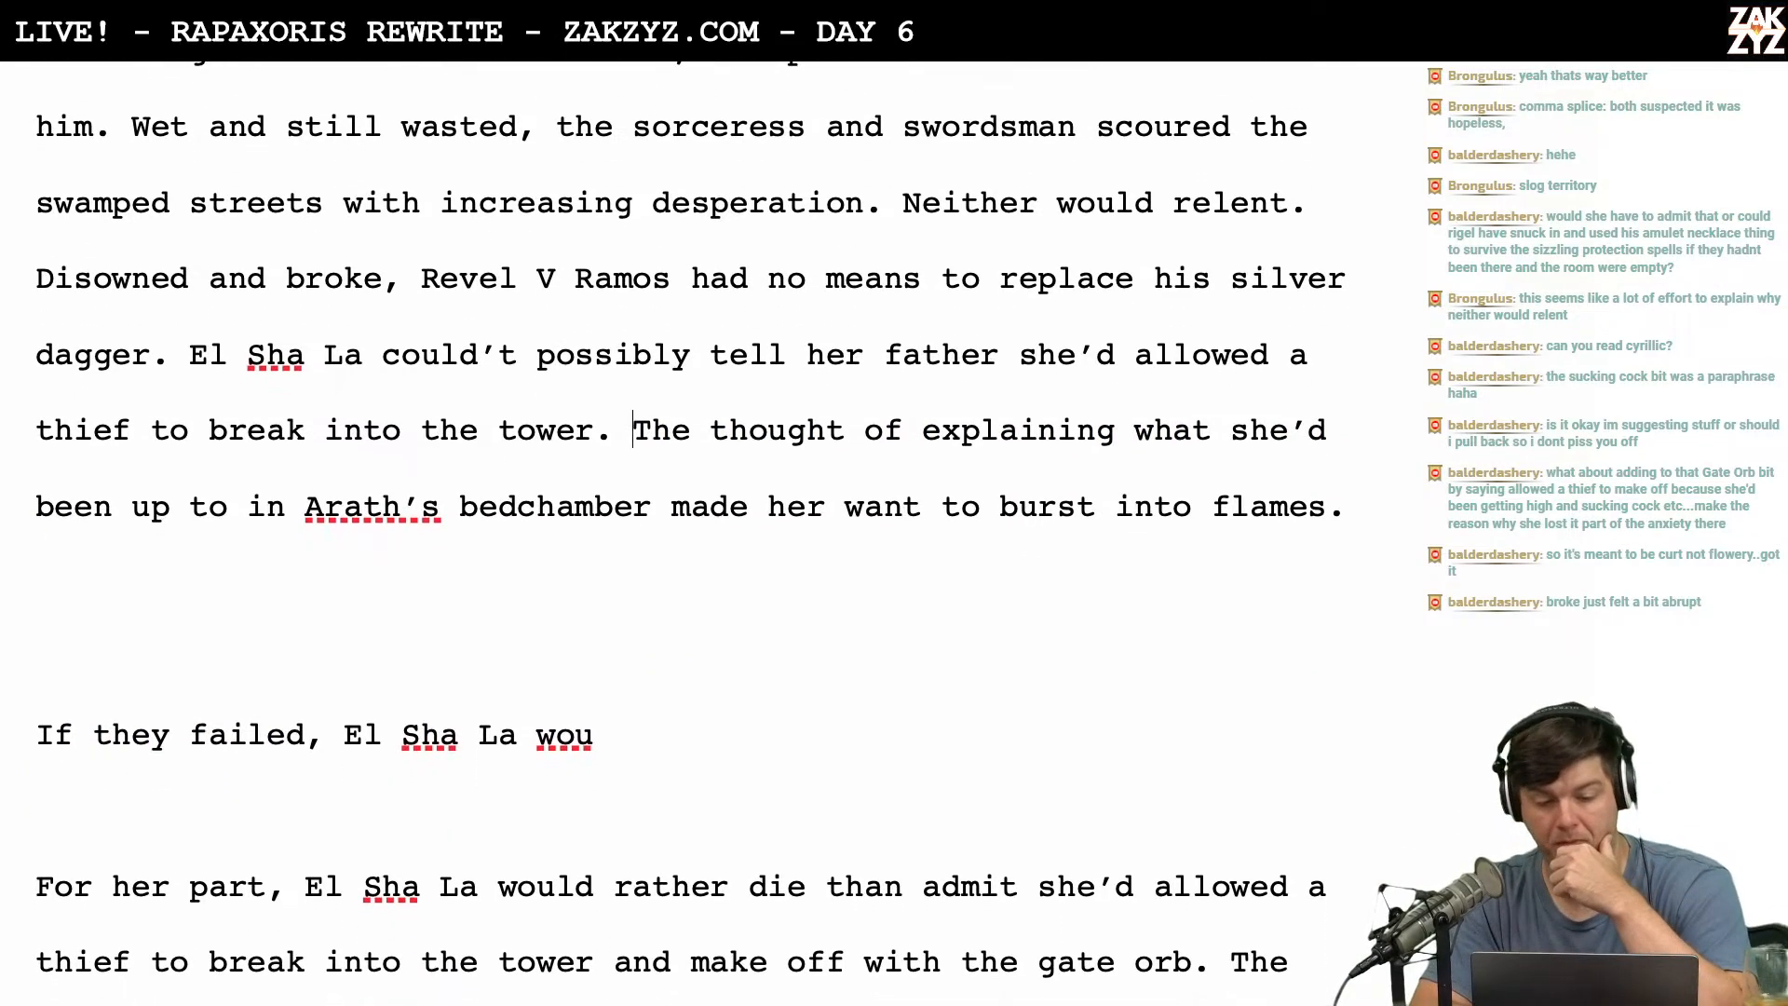
{"action": "scroll", "coordinate": [689, 531], "scroll_direction": "up", "scroll_amount": 2}
{"action": "scroll", "coordinate": [690, 531], "scroll_direction": "down", "scroll_amount": 1}
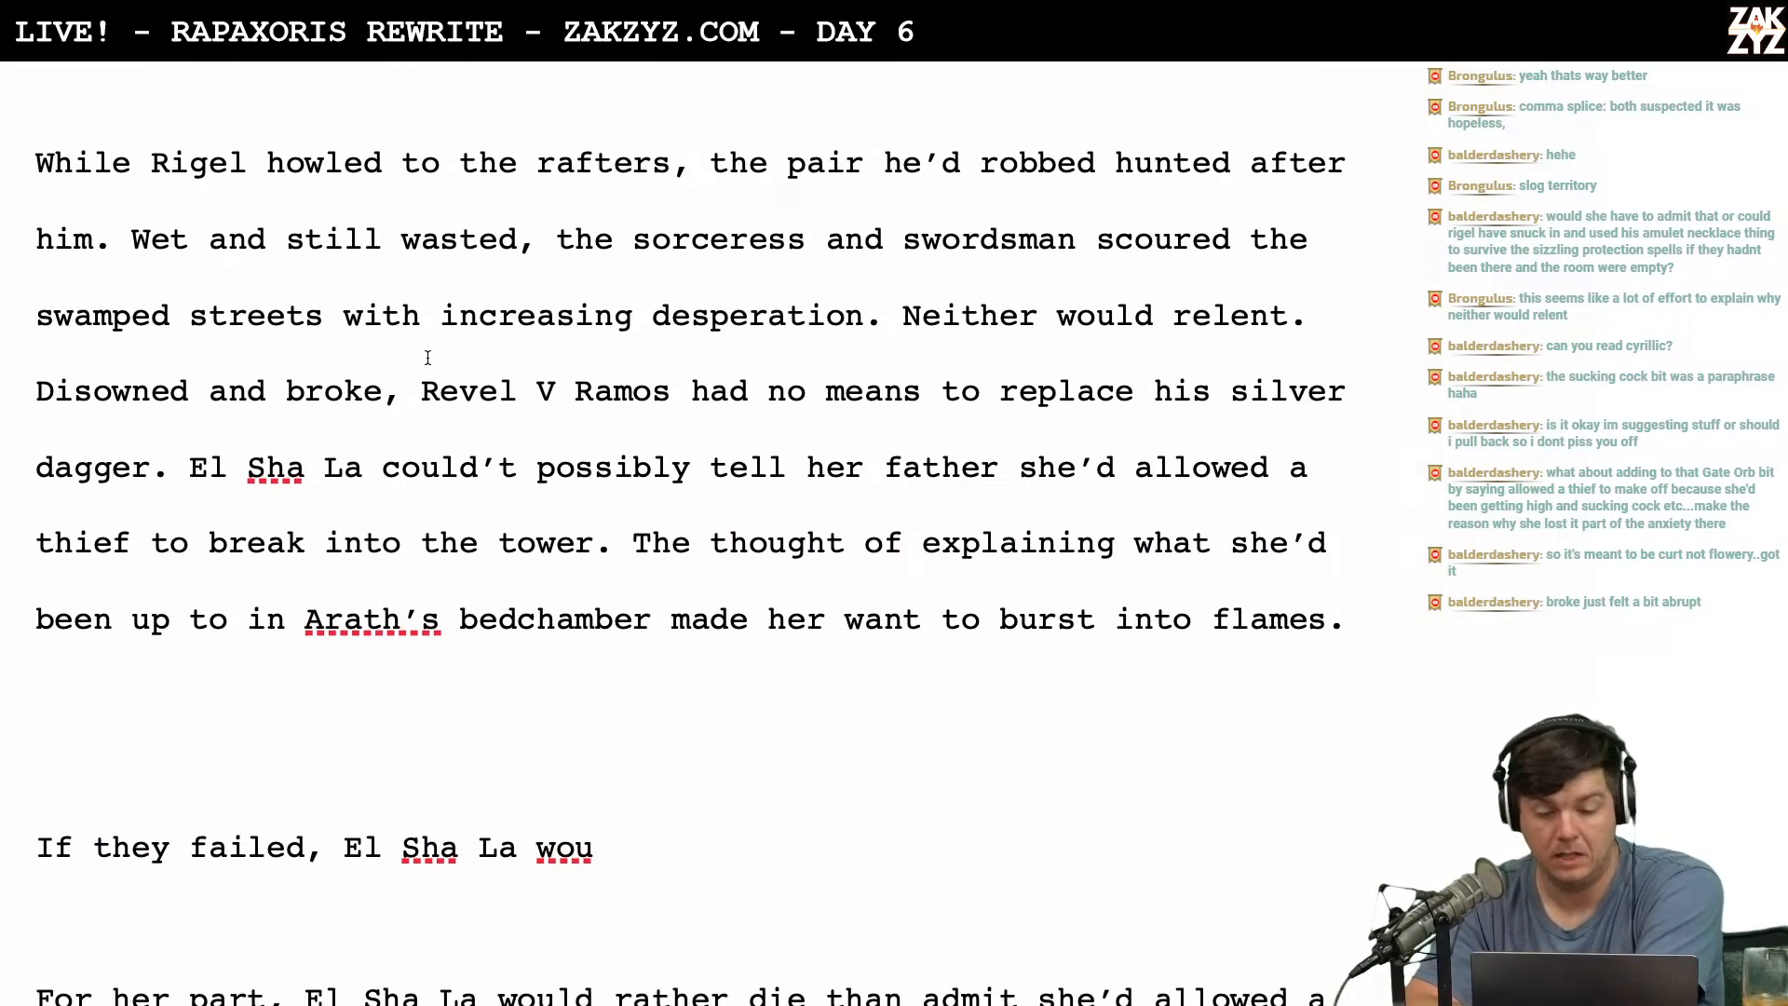
Move "could’t possibly tell" onward down past a blank line and write "couldn’t admit she’d allowed a thief" after "El Sha La".
{"action": "scroll", "coordinate": [516, 497], "scroll_direction": "down", "scroll_amount": 2}
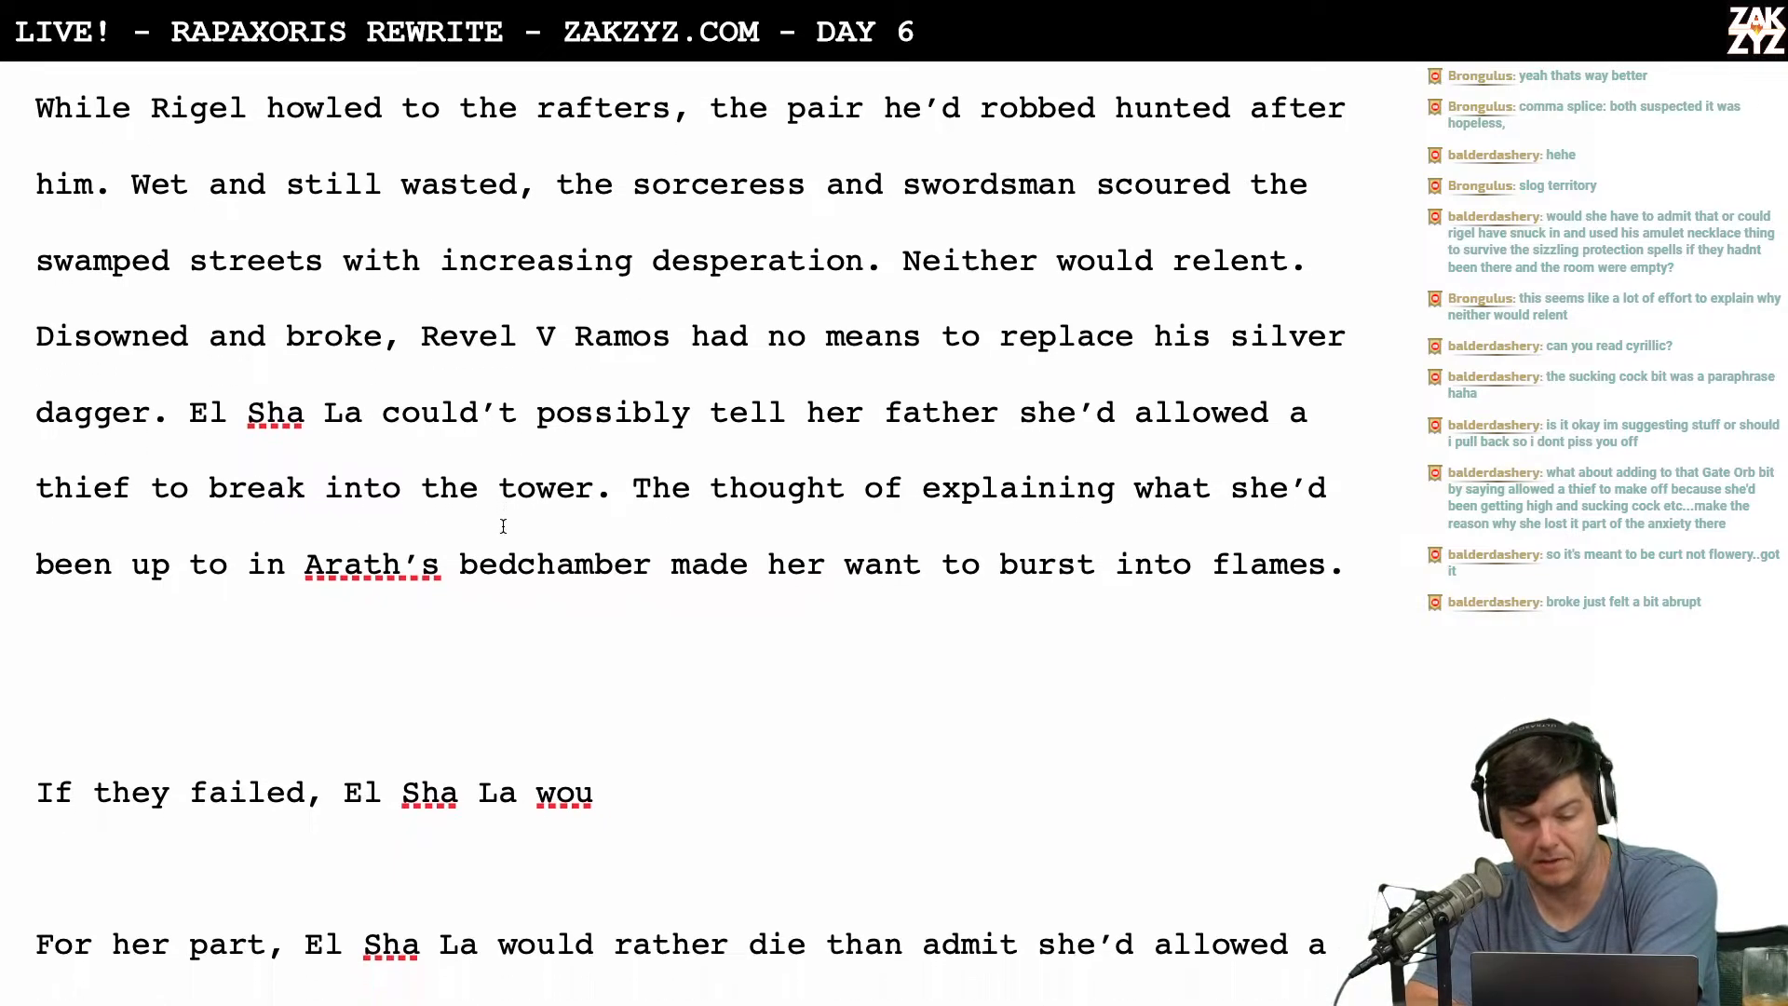
{"action": "scroll", "coordinate": [596, 505], "scroll_direction": "down", "scroll_amount": 1}
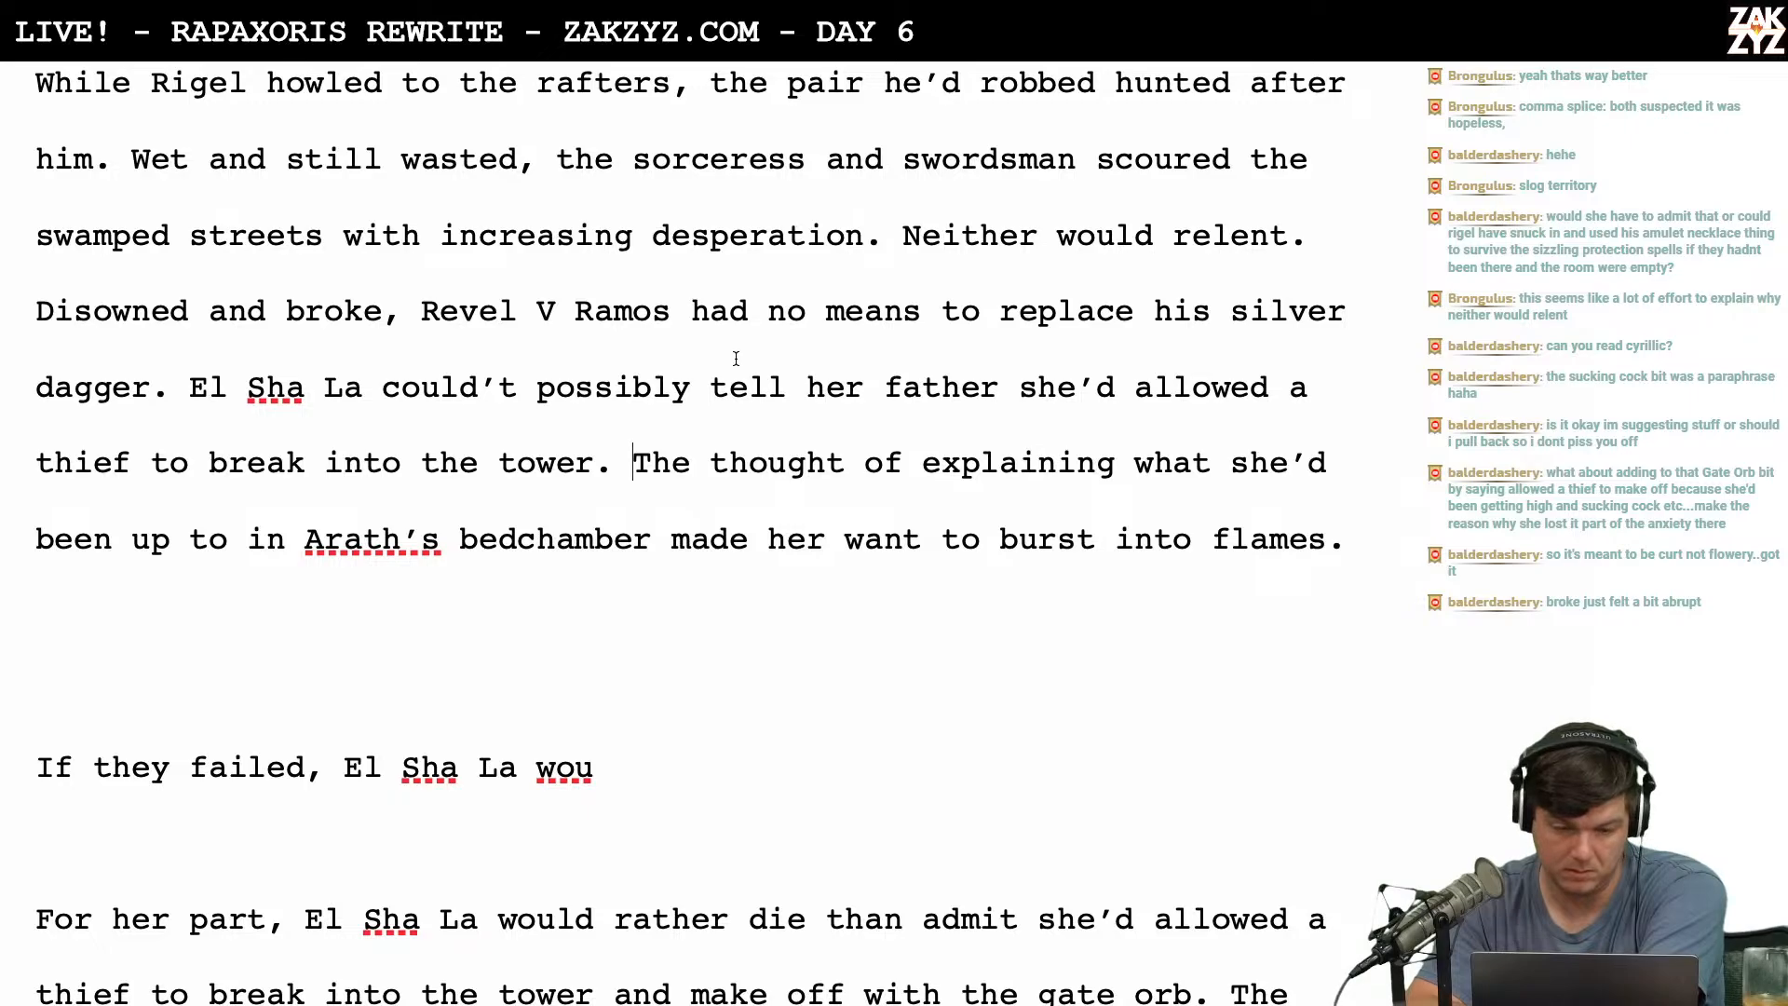
{"action": "scroll", "coordinate": [563, 384], "scroll_direction": "down", "scroll_amount": 2}
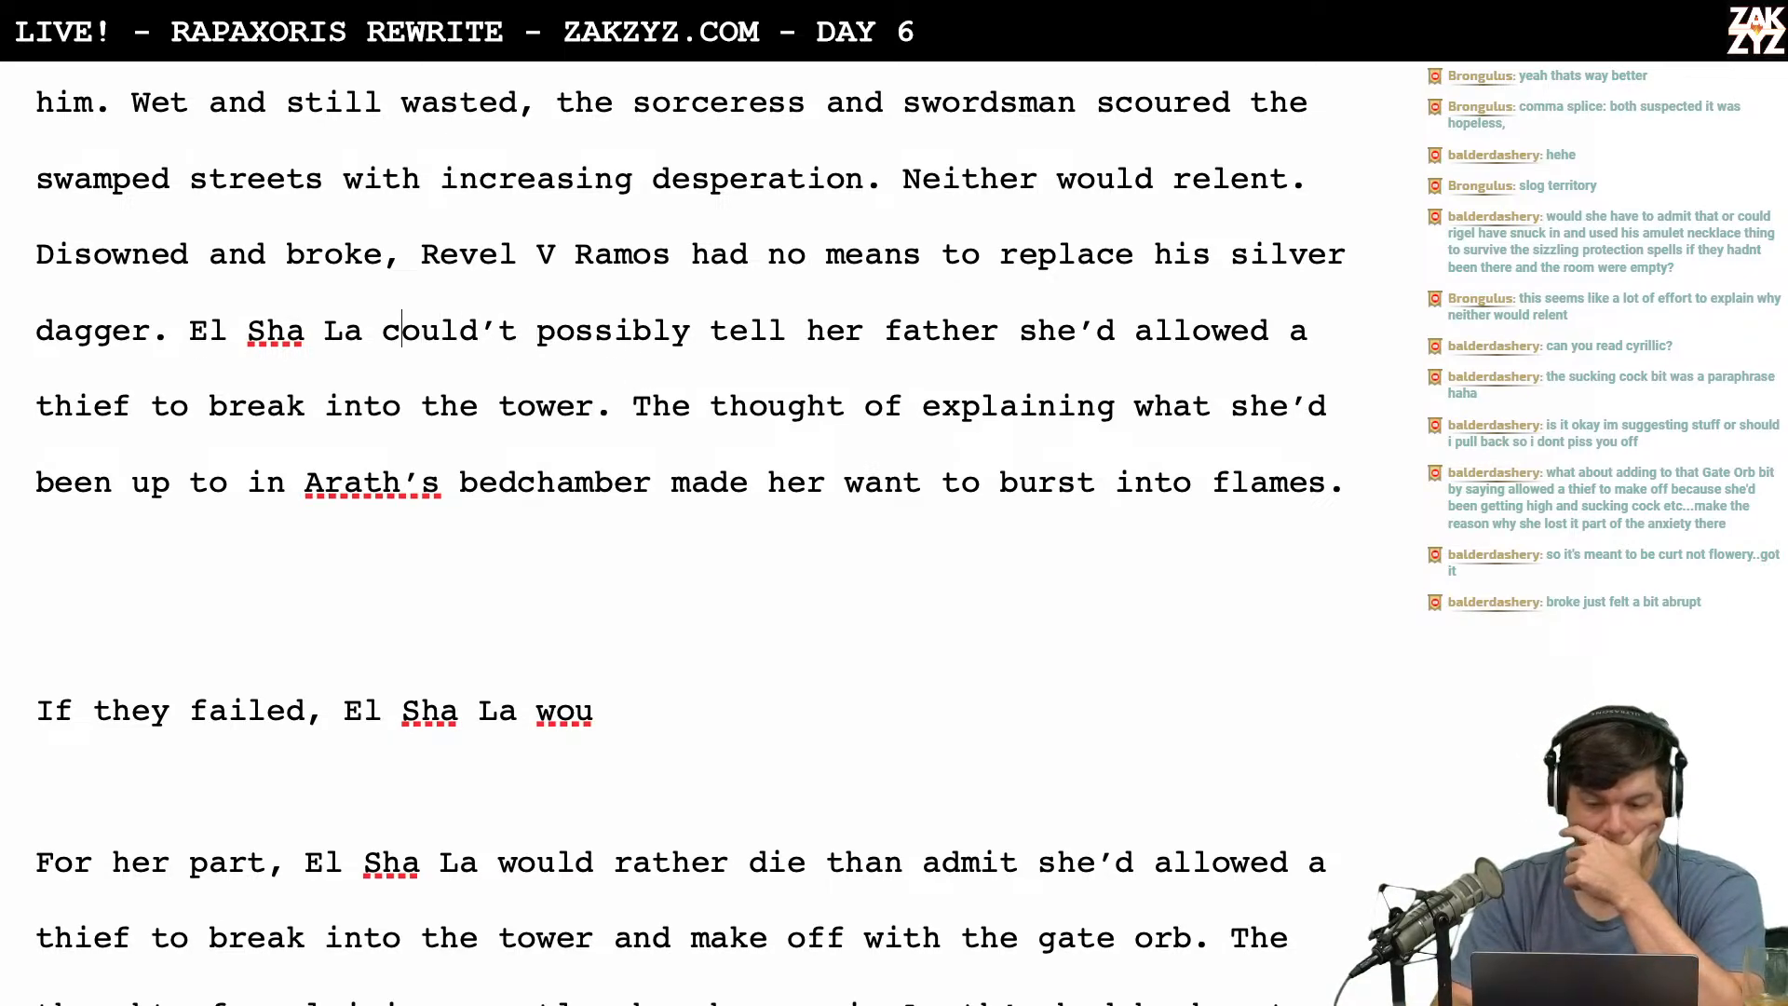
{"action": "key", "text": "Return"}
{"action": "key", "text": "Return"}
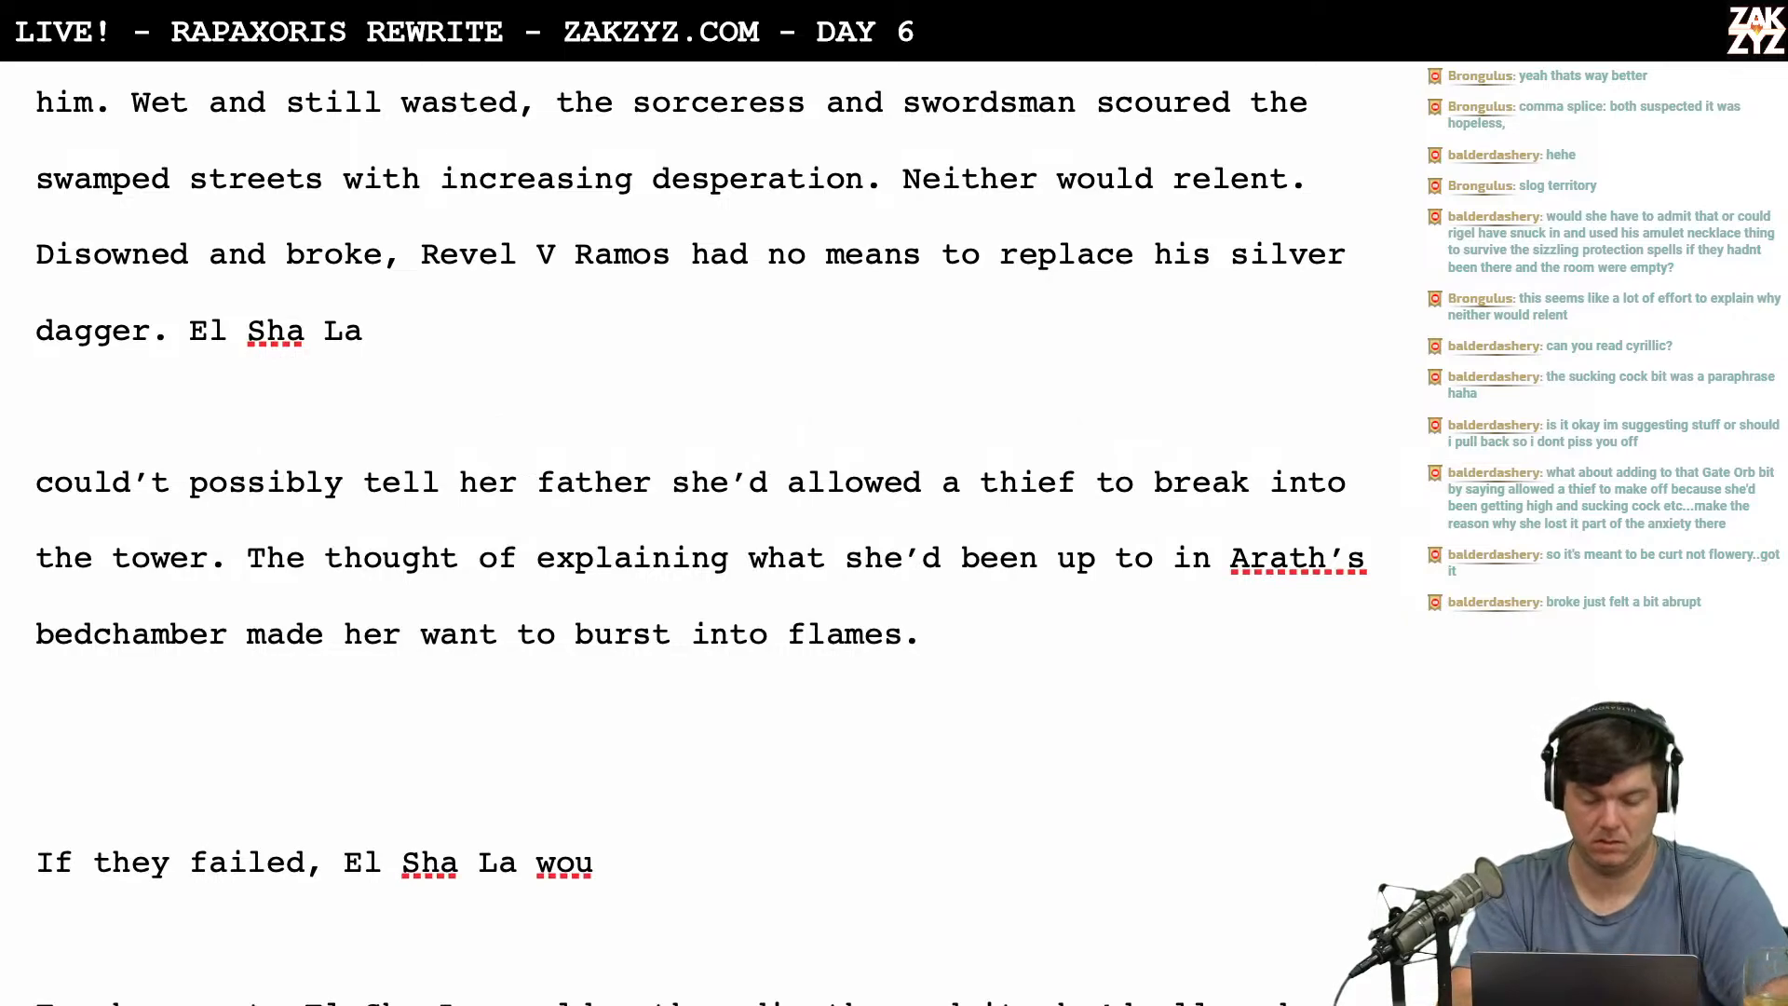
{"action": "type", "text": "couldn't admit "}
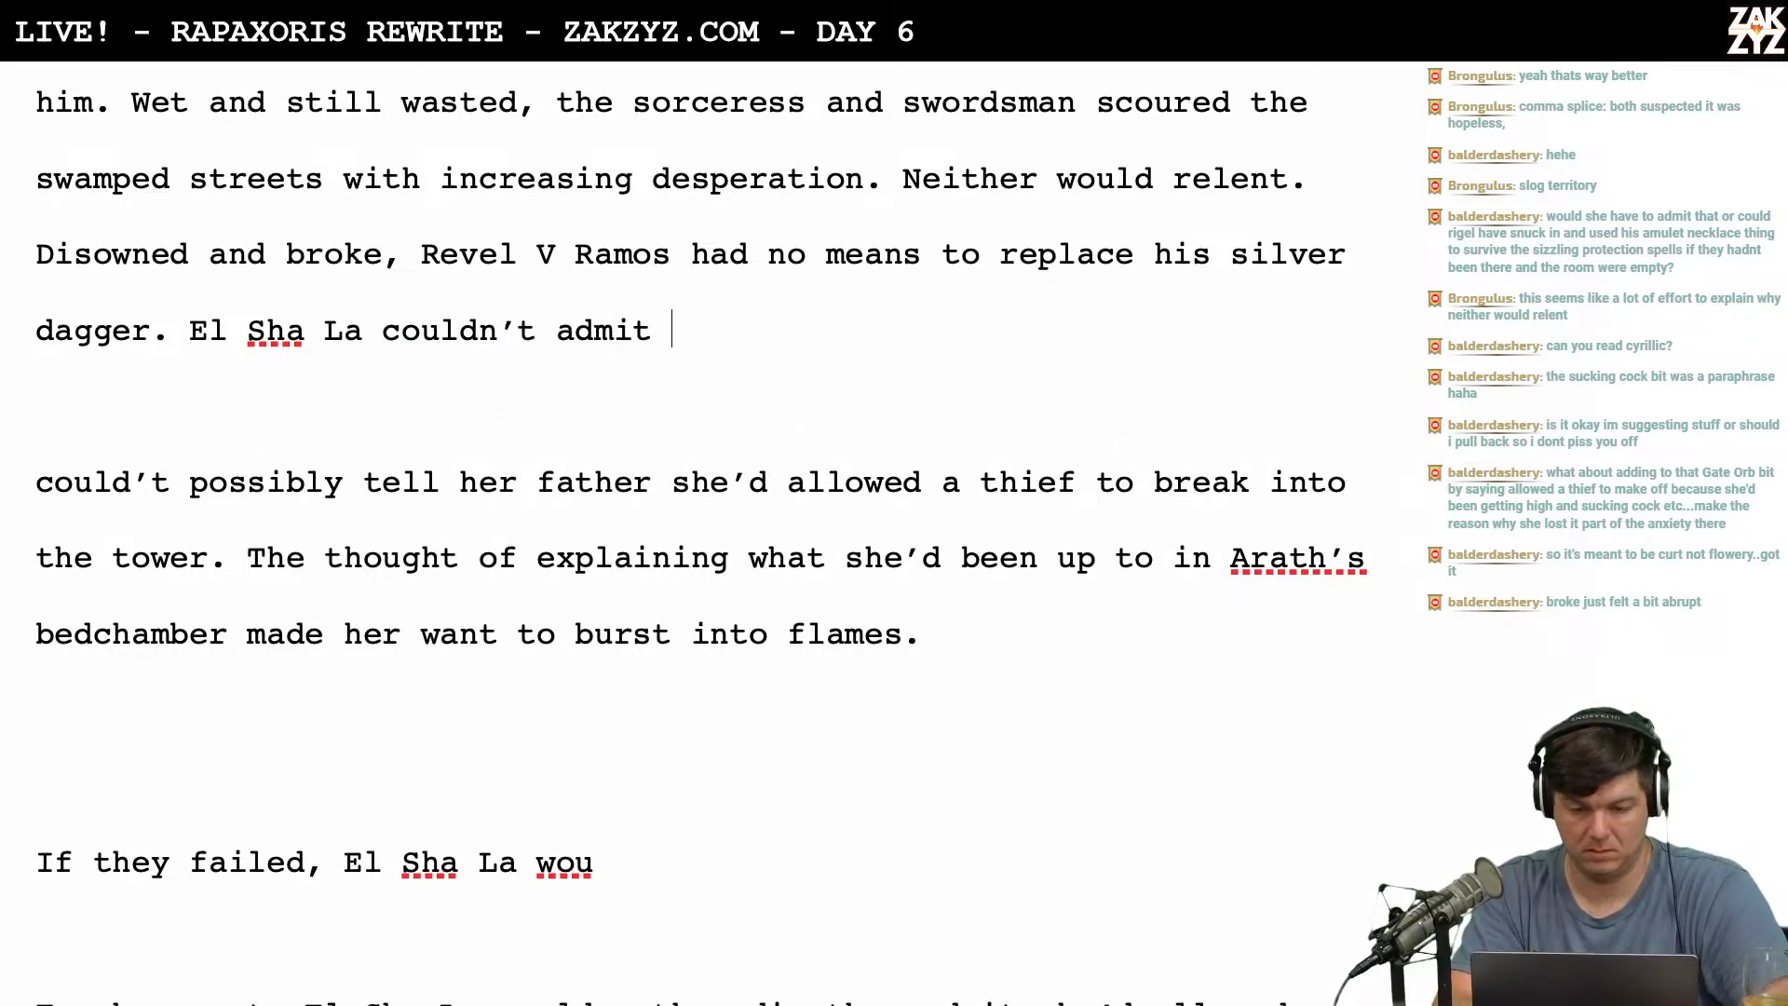
{"action": "type", "text": "she'e"}
{"action": "key", "text": "BackSpace"}
{"action": "type", "text": "d allwo"}
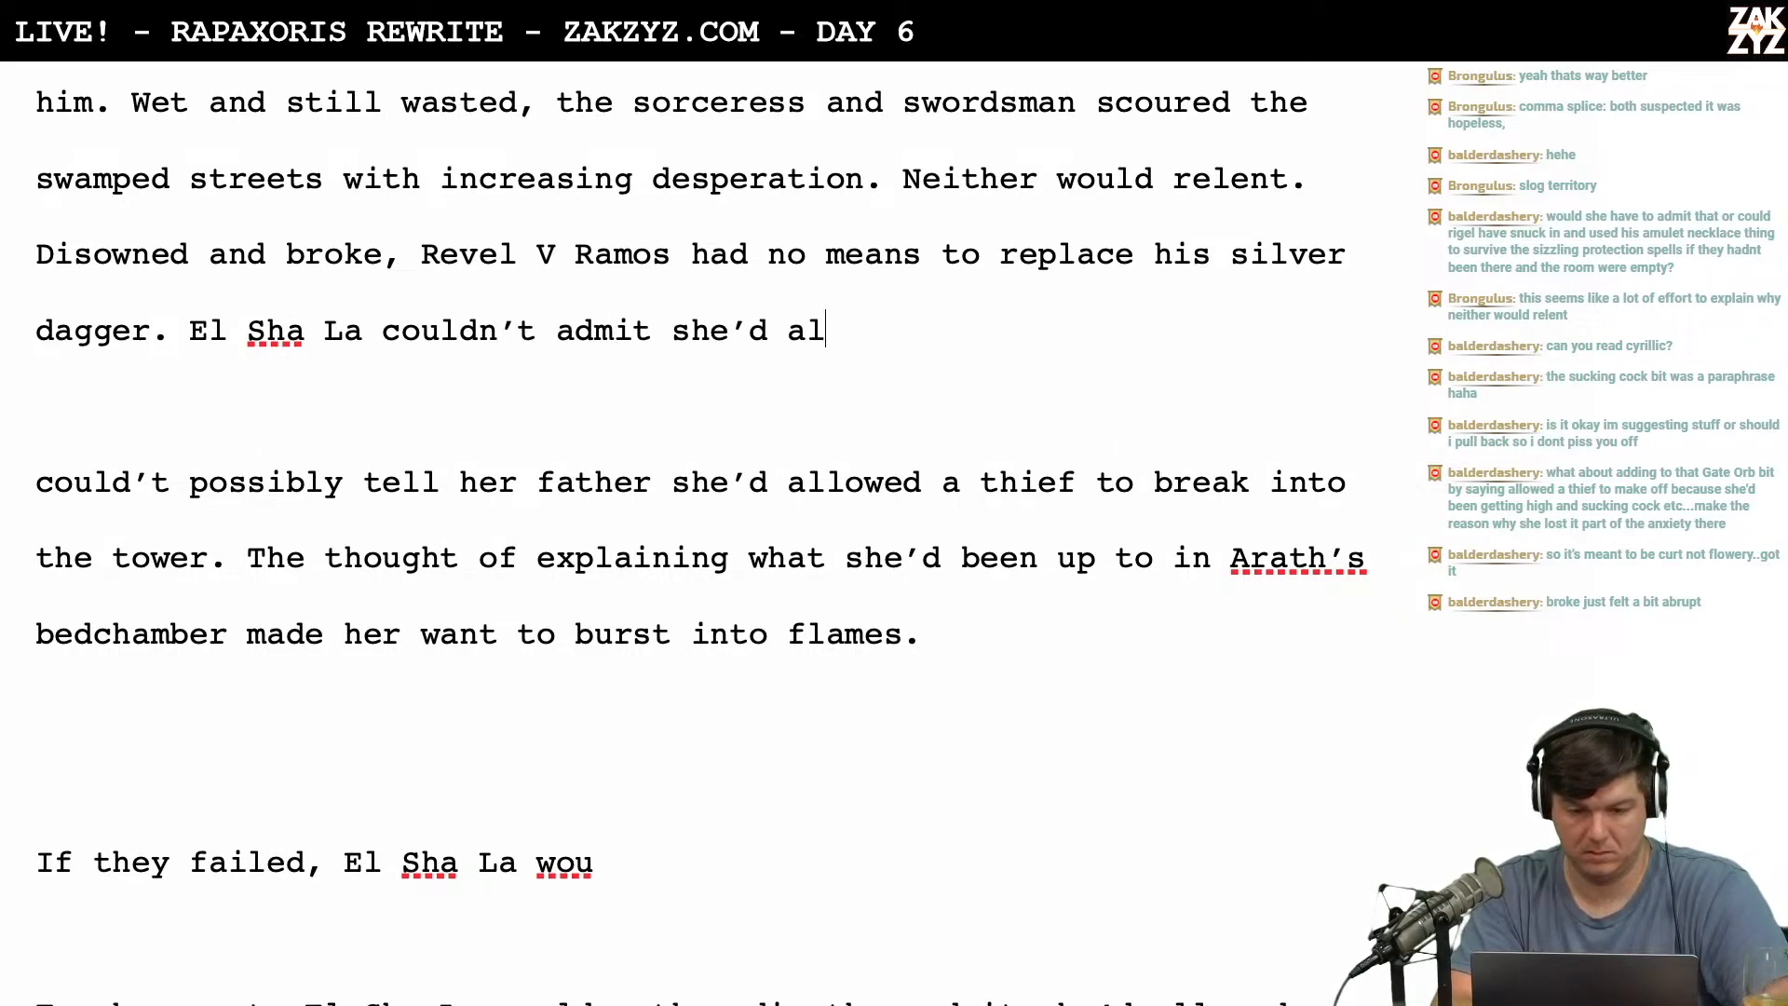
{"action": "key", "text": "BackSpace"}
{"action": "key", "text": "BackSpace"}
{"action": "type", "text": "owed a thief"}
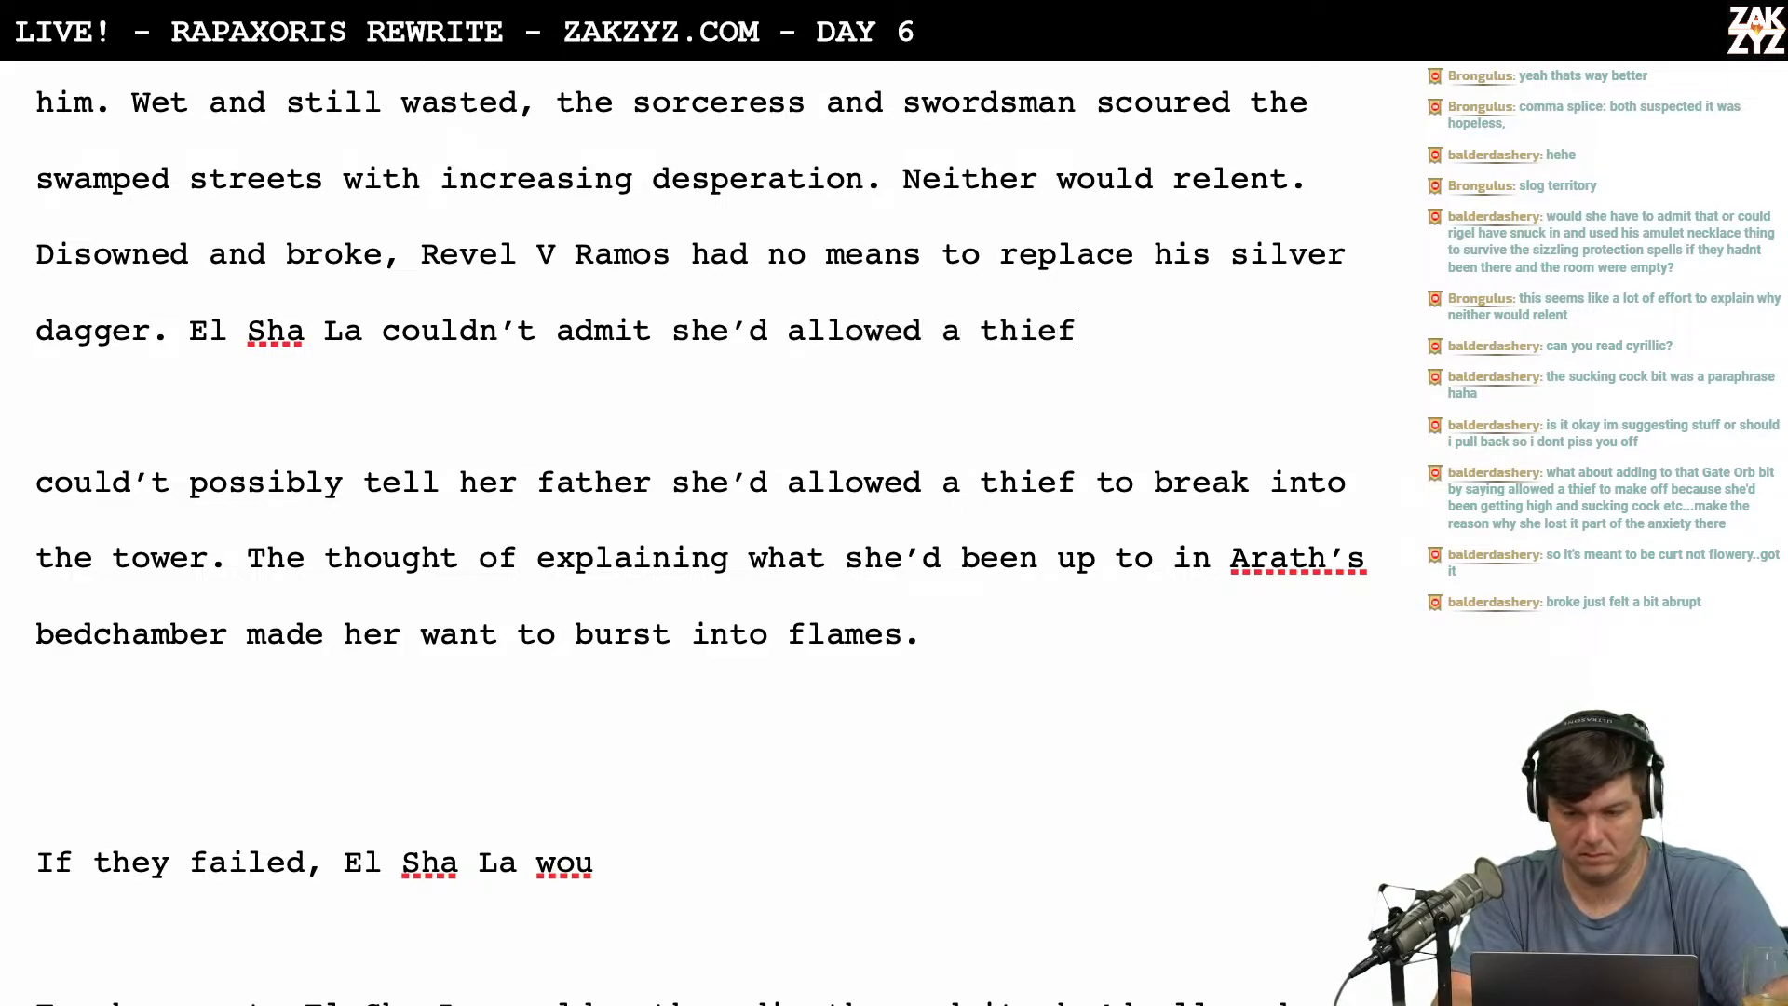
Complete the new El Sha La sentence with "to break into the tower and escape unscathed." after "a thief".
{"action": "type", "text": " to break into"}
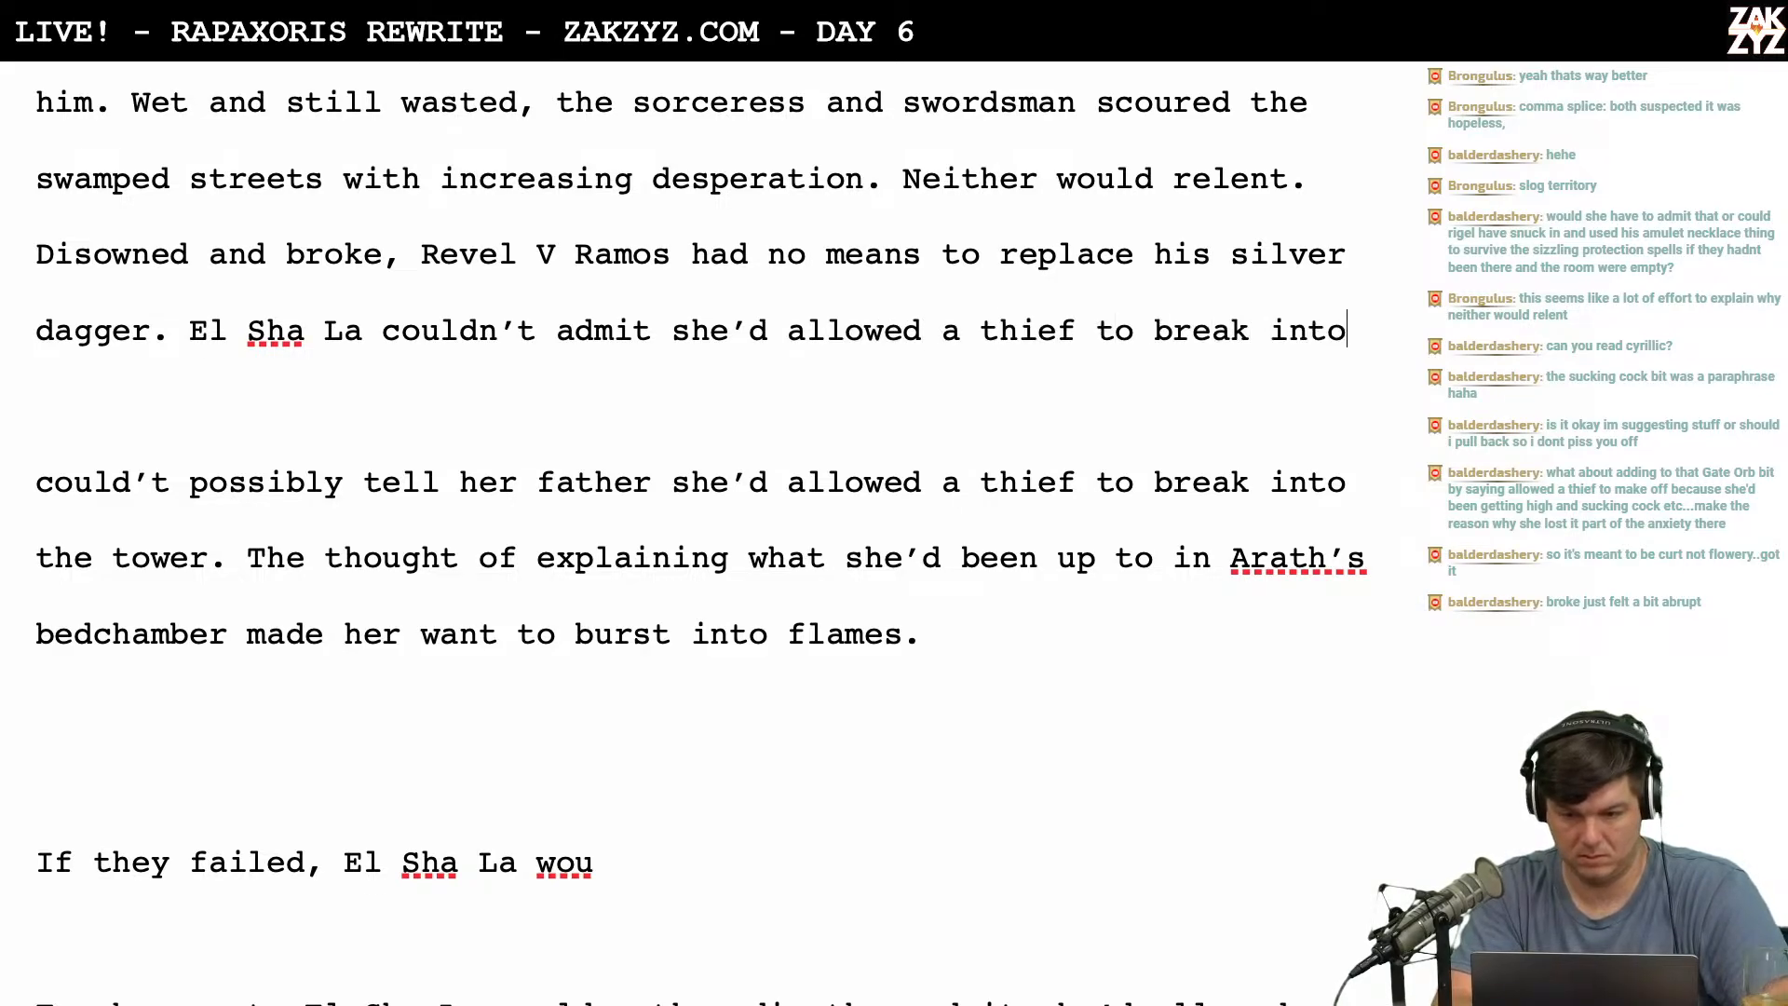
{"action": "type", "text": " the tow"}
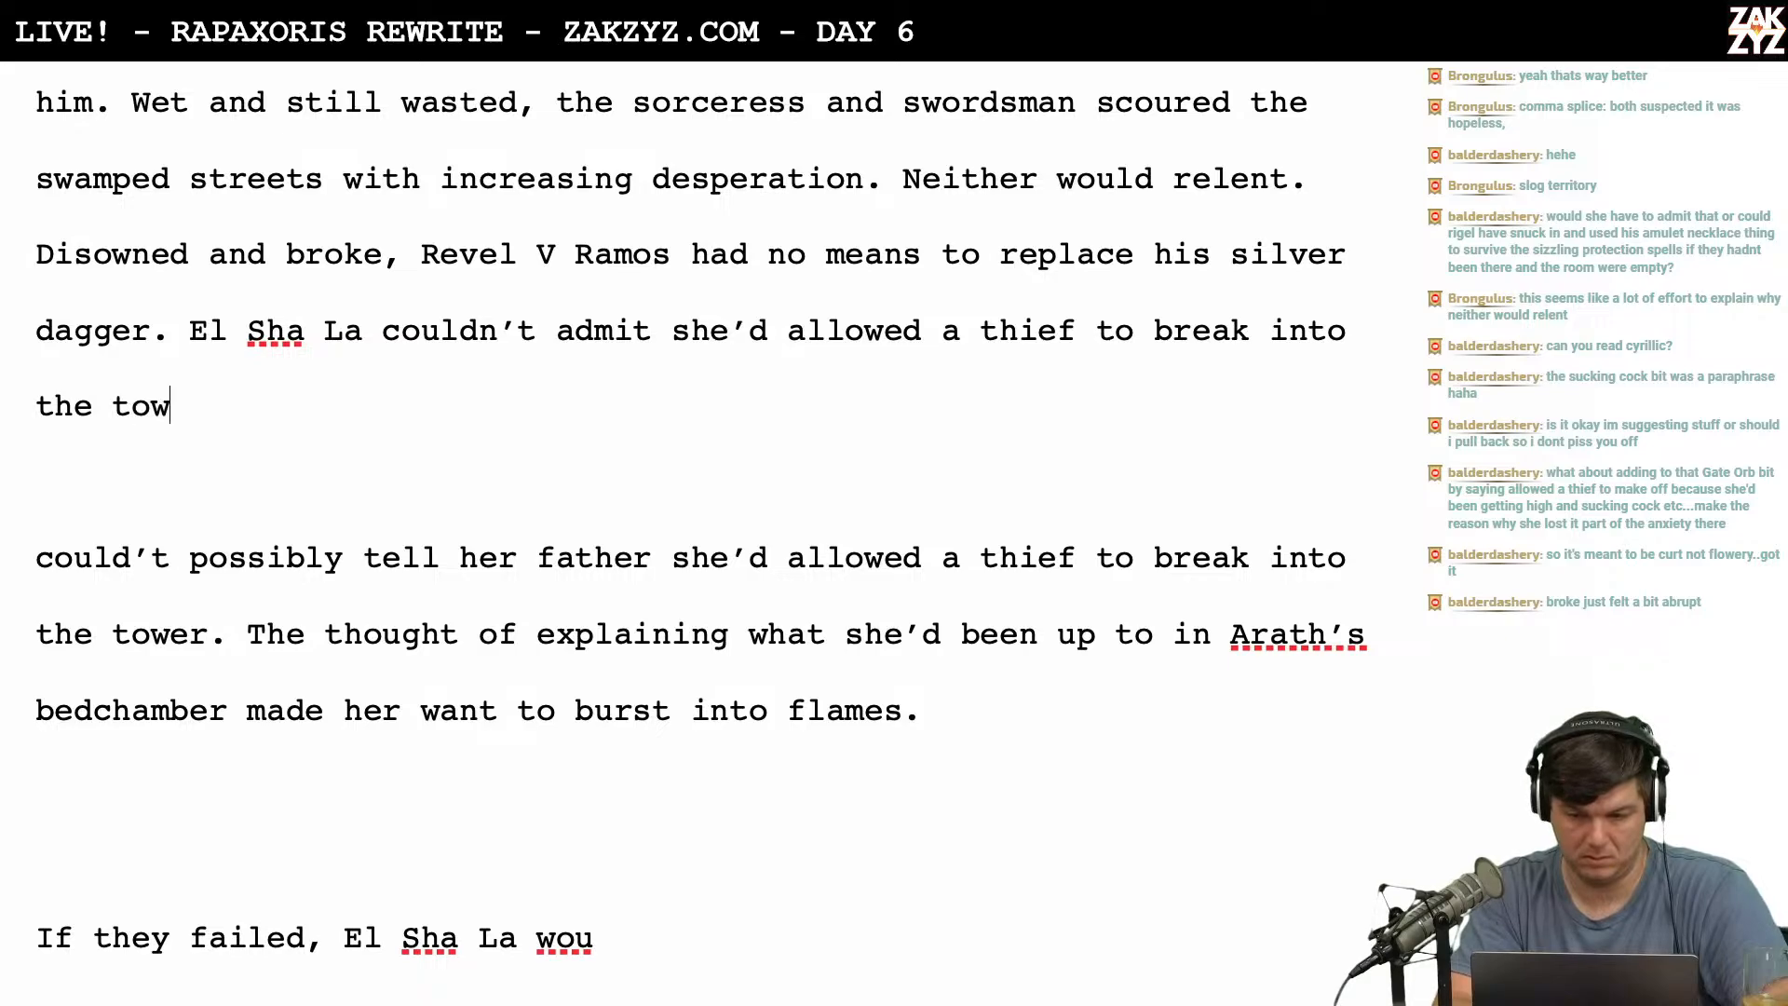
{"action": "type", "text": "er and exc"}
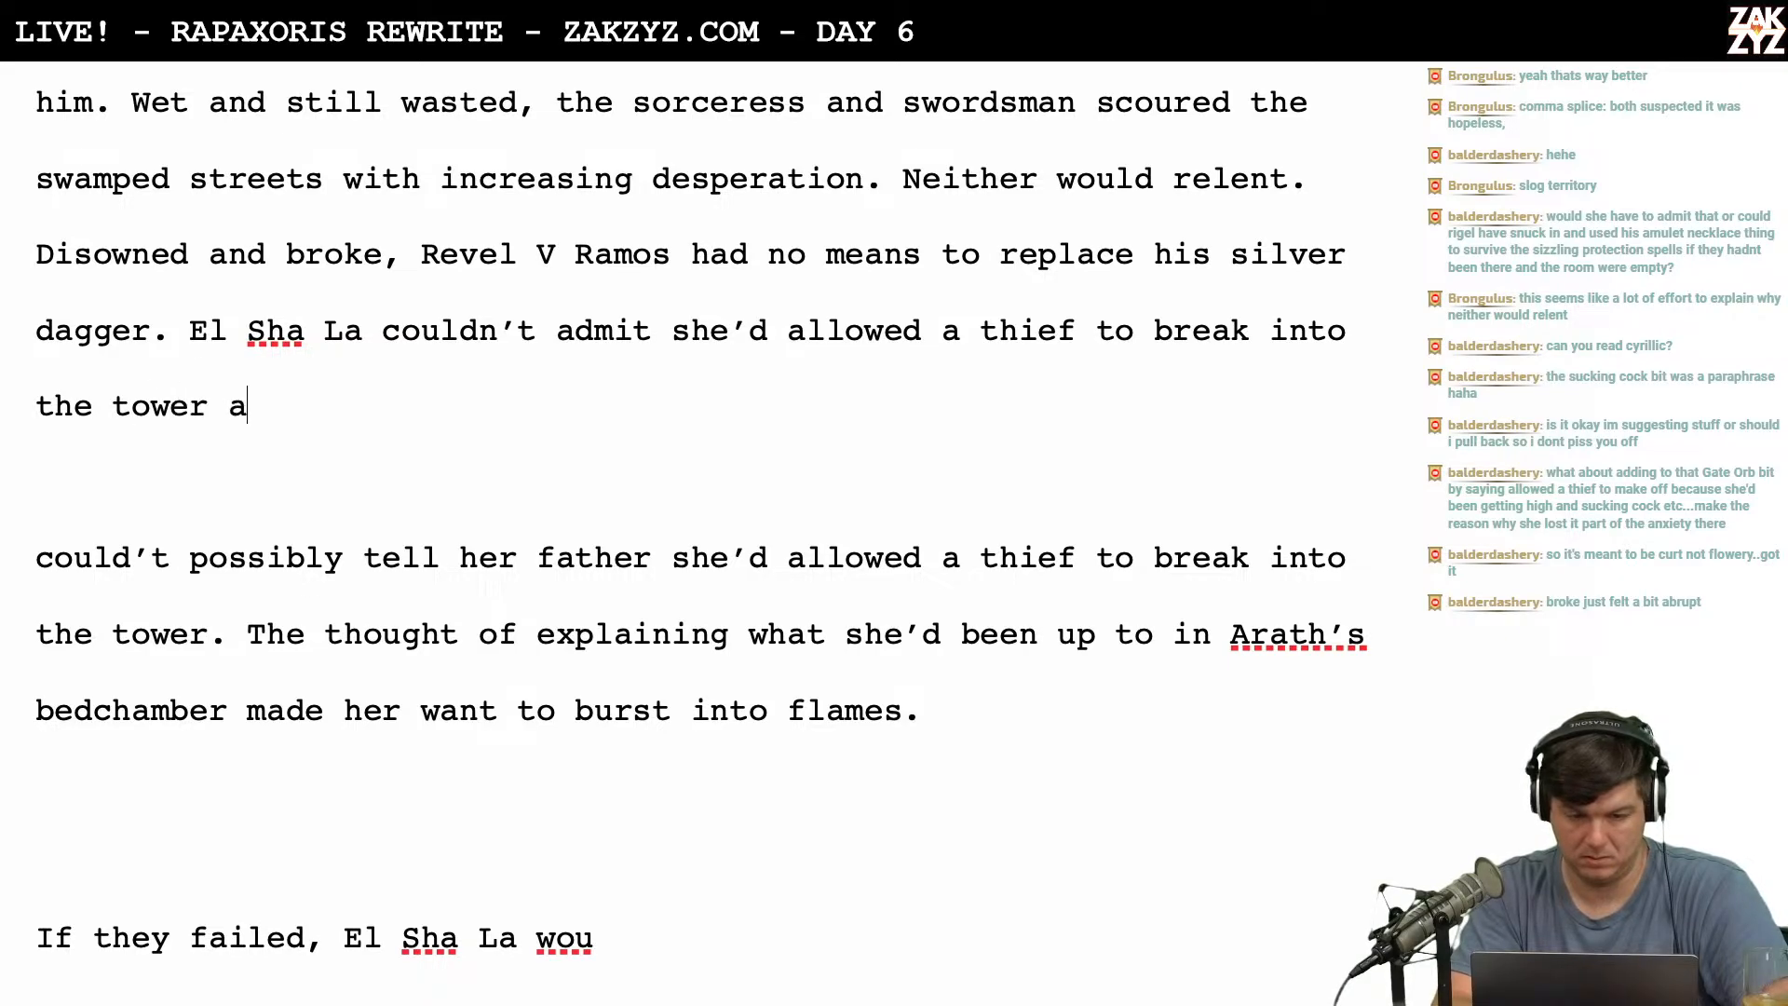
{"action": "key", "text": "BackSpace"}
{"action": "key", "text": "BackSpace"}
{"action": "type", "text": "scape "}
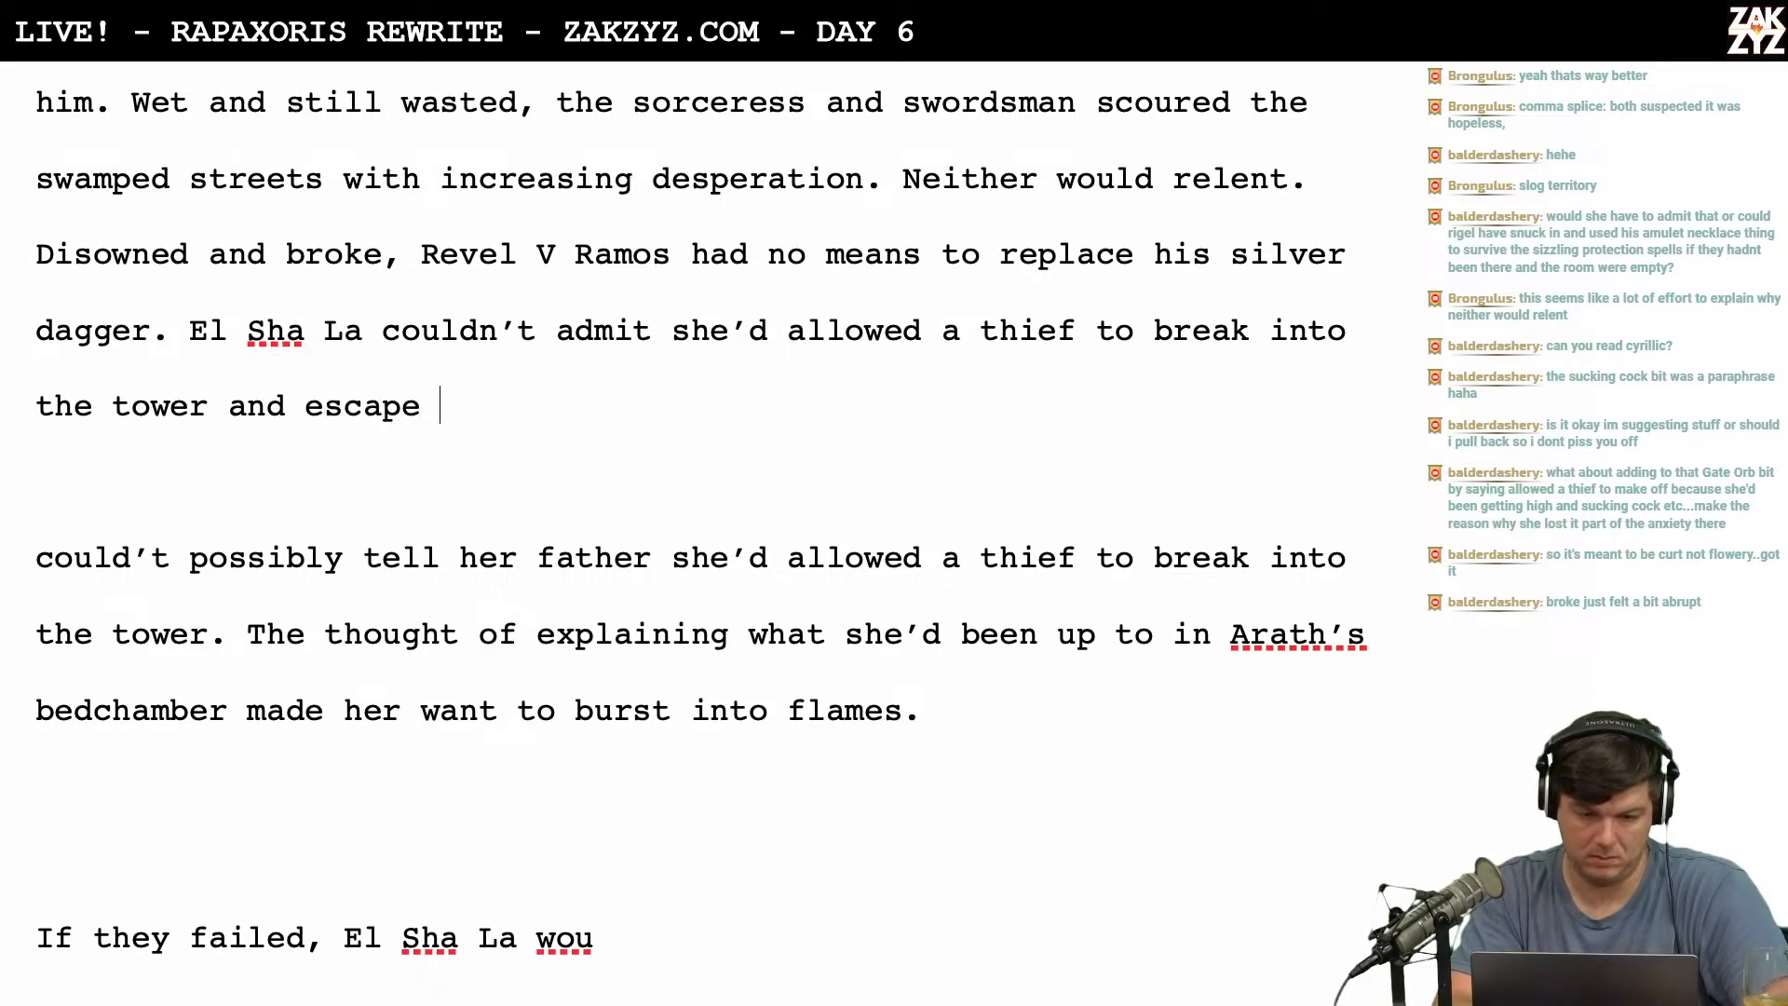
{"action": "type", "text": "unscathed."}
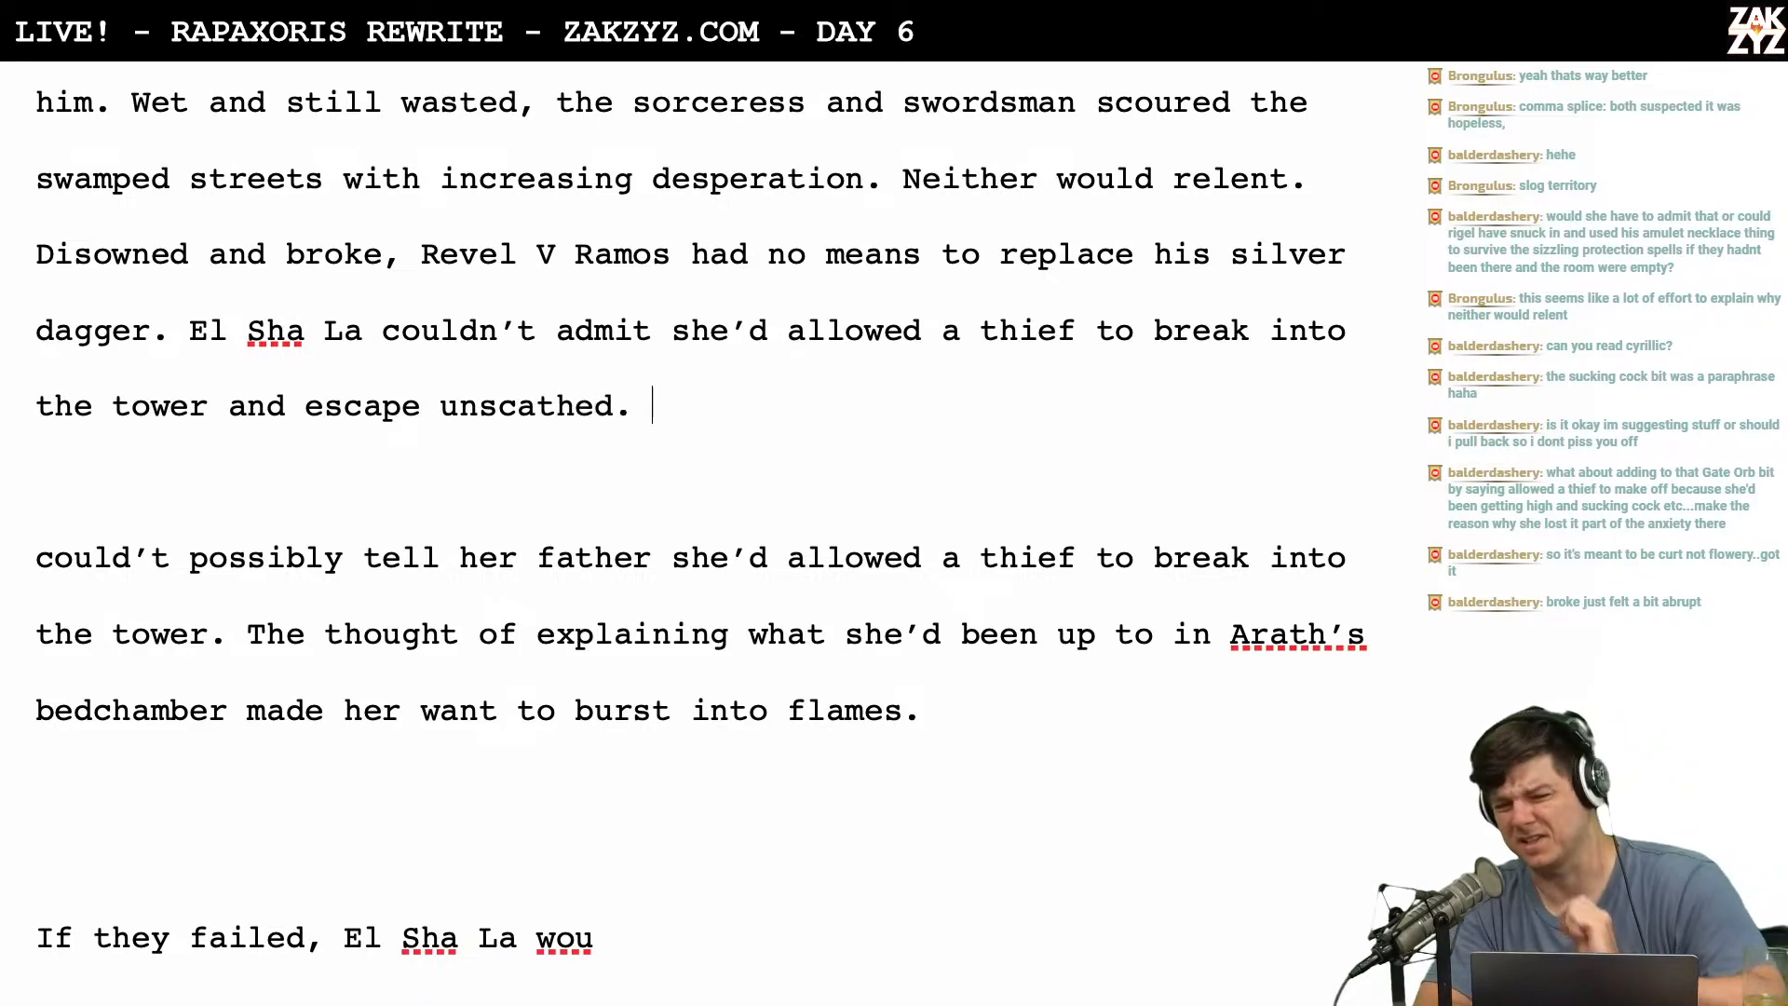
{"action": "key", "text": "shift+Down"}
{"action": "key", "text": "shift+Down"}
{"action": "key", "text": "shift+Down"}
{"action": "key", "text": "shift+Down"}
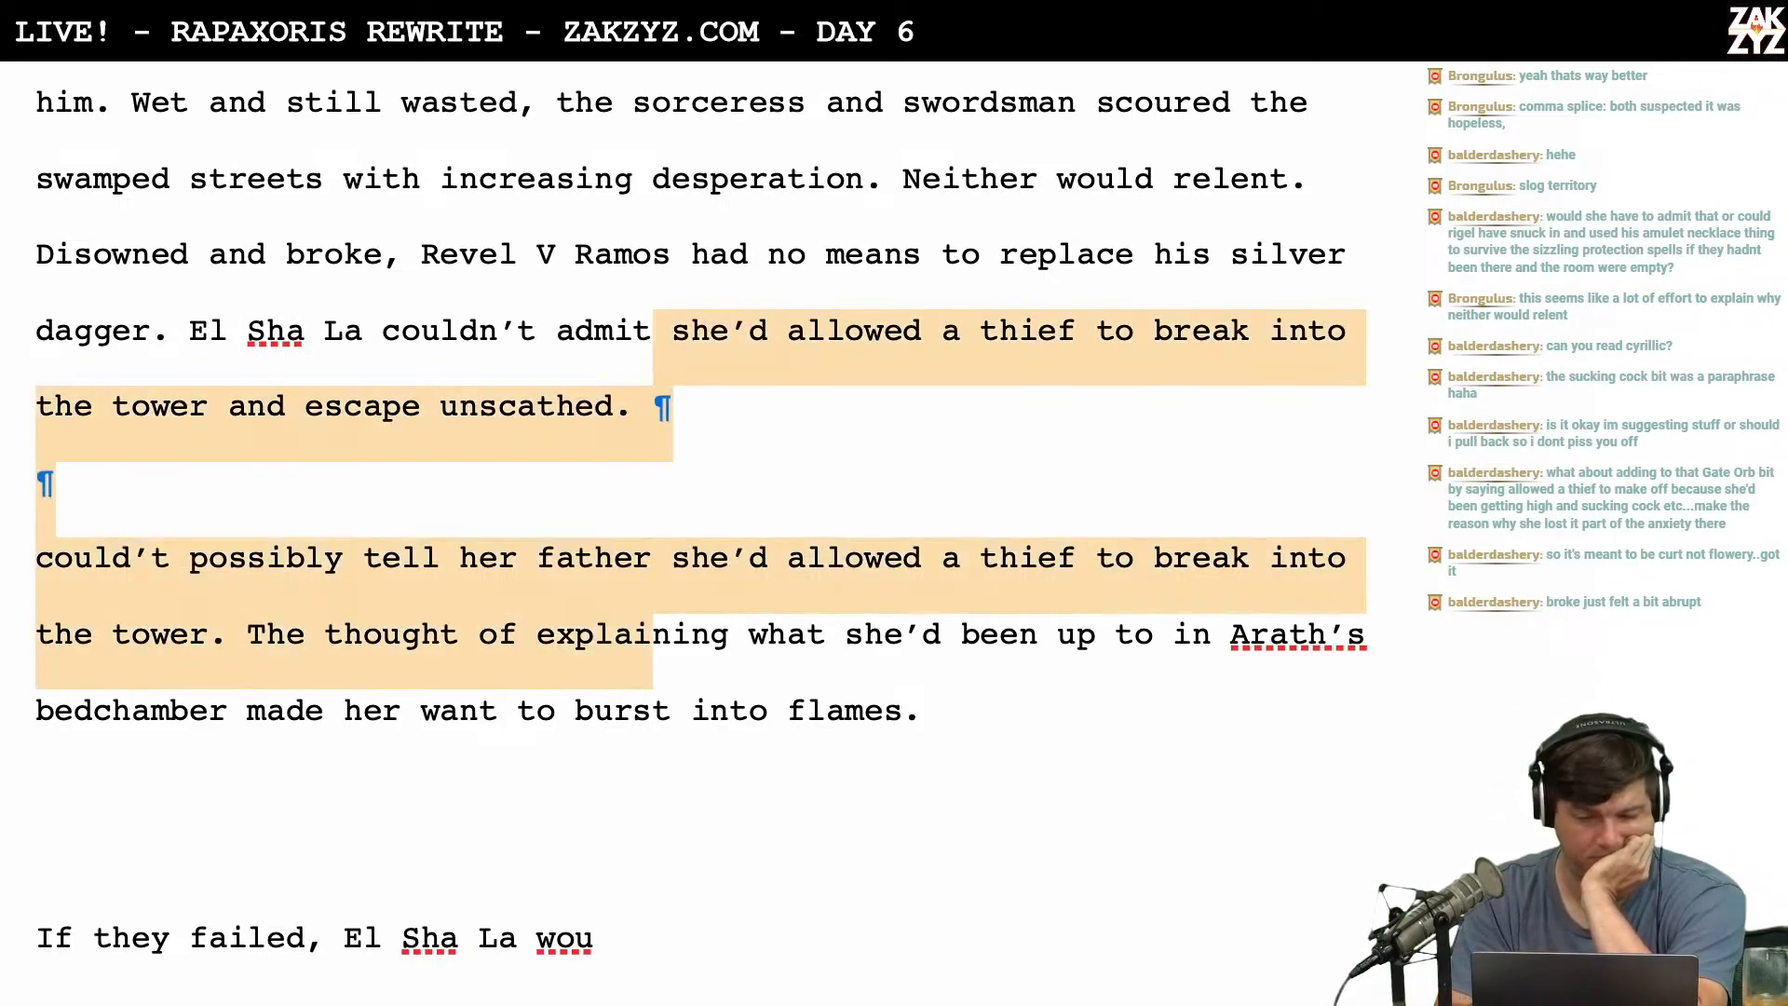
{"action": "key", "text": "shift+Left"}
{"action": "key", "text": "shift+Left"}
{"action": "key", "text": "shift+Left"}
{"action": "key", "text": "shift+Left"}
{"action": "key", "text": "shift+Left"}
{"action": "key", "text": "shift+Left"}
{"action": "key", "text": "shift+Left"}
{"action": "key", "text": "shift+Left"}
{"action": "key", "text": "shift+Left"}
{"action": "key", "text": "shift+Left"}
{"action": "key", "text": "shift+Left"}
{"action": "key", "text": "shift+Left"}
{"action": "key", "text": "shift+Left"}
{"action": "key", "text": "shift+Left"}
{"action": "key", "text": "shift+Left"}
{"action": "key", "text": "shift+Left"}
{"action": "key", "text": "shift+Left"}
{"action": "key", "text": "shift+Left"}
{"action": "key", "text": "shift+Left"}
{"action": "key", "text": "shift+Left"}
{"action": "key", "text": "shift+Left"}
{"action": "key", "text": "shift+Left"}
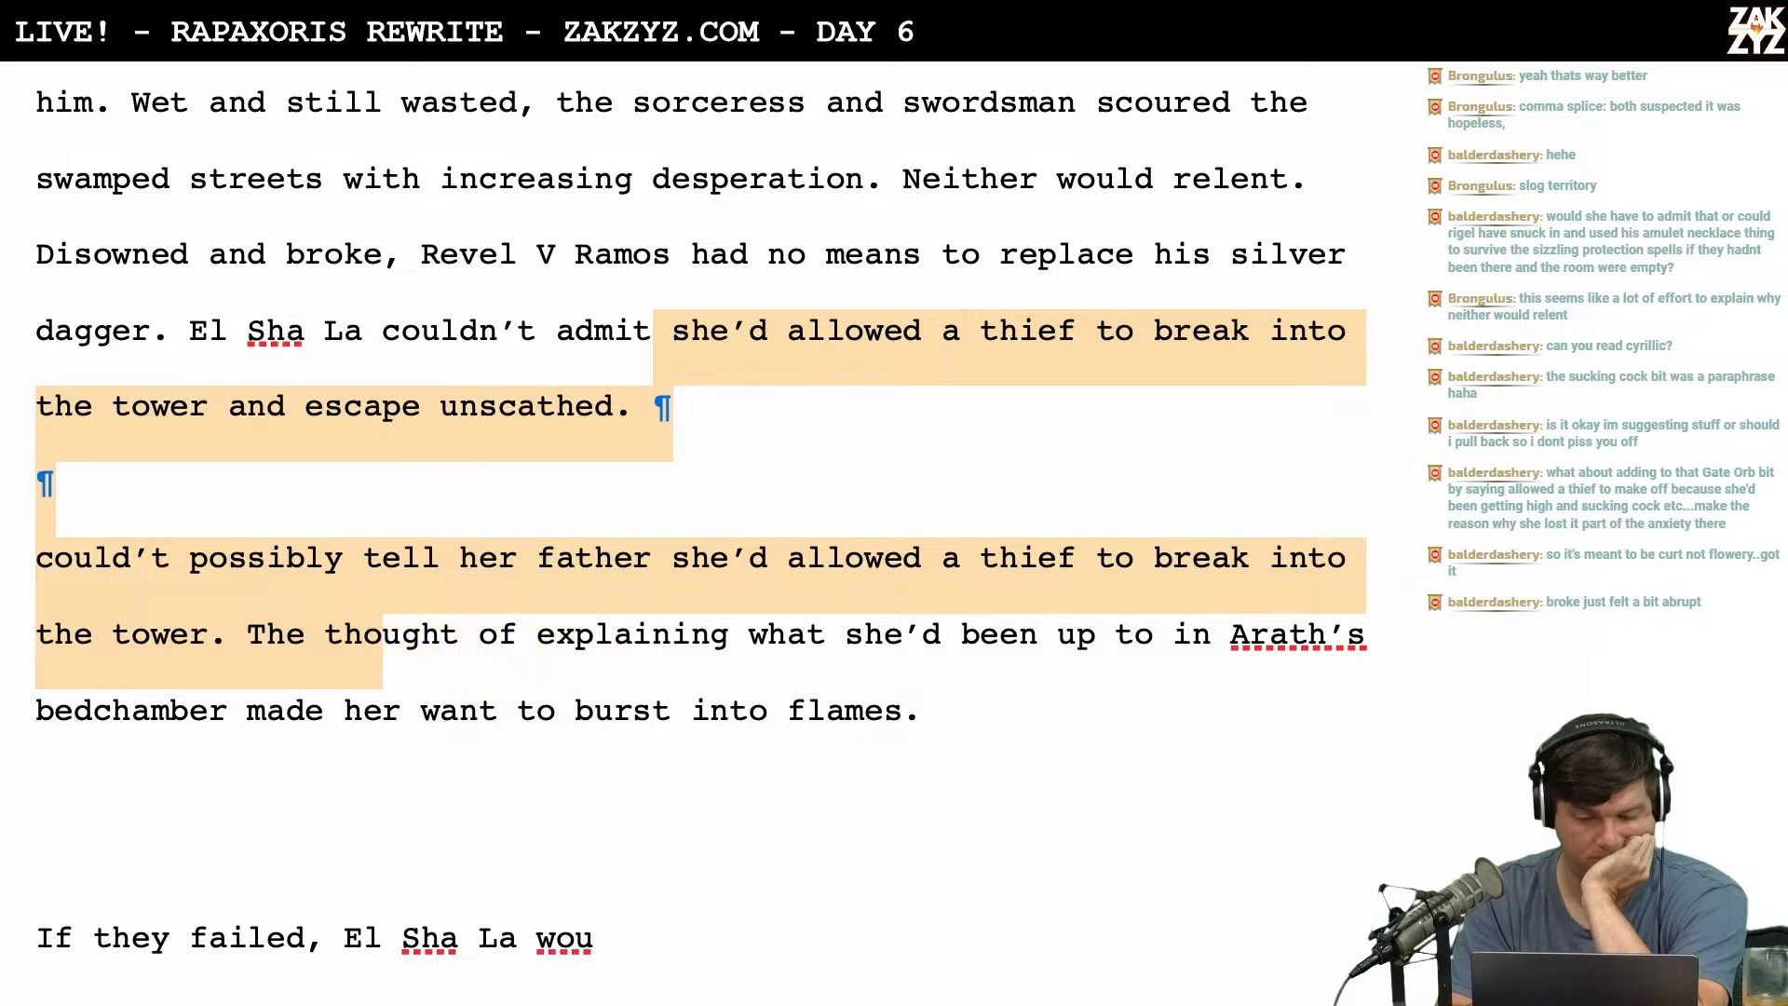
{"action": "key", "text": "BackSpace"}
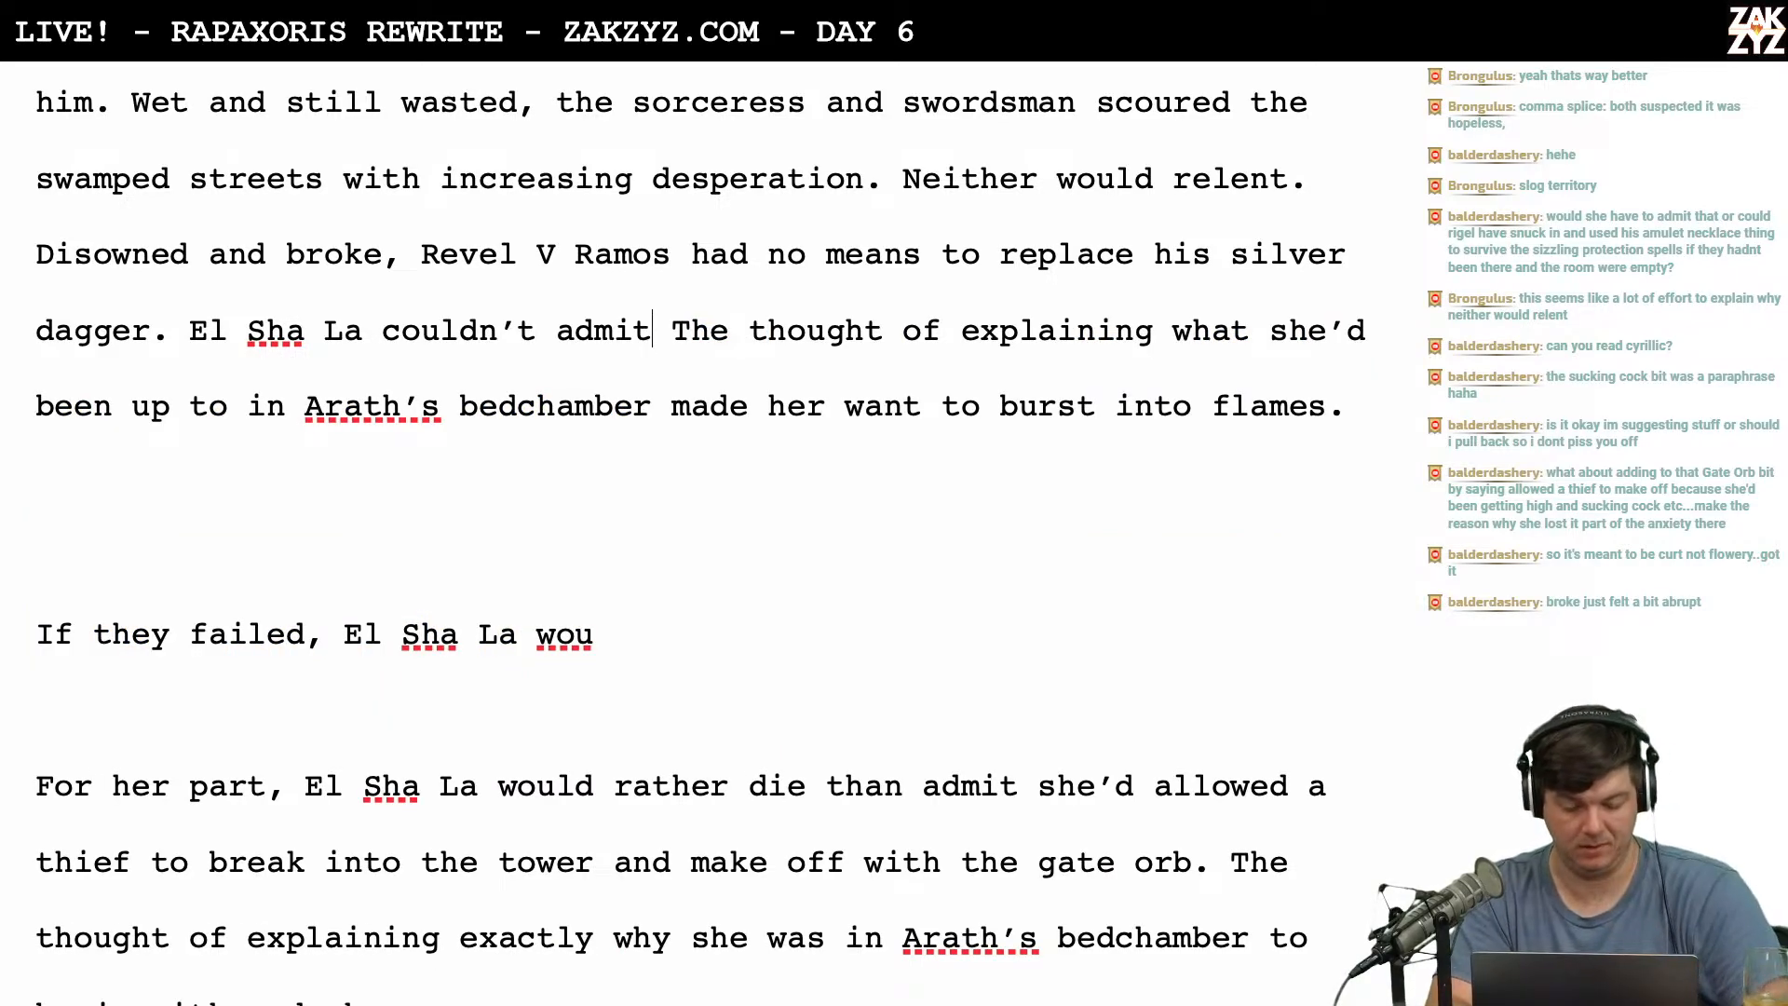
{"action": "key", "text": "ctrl+z"}
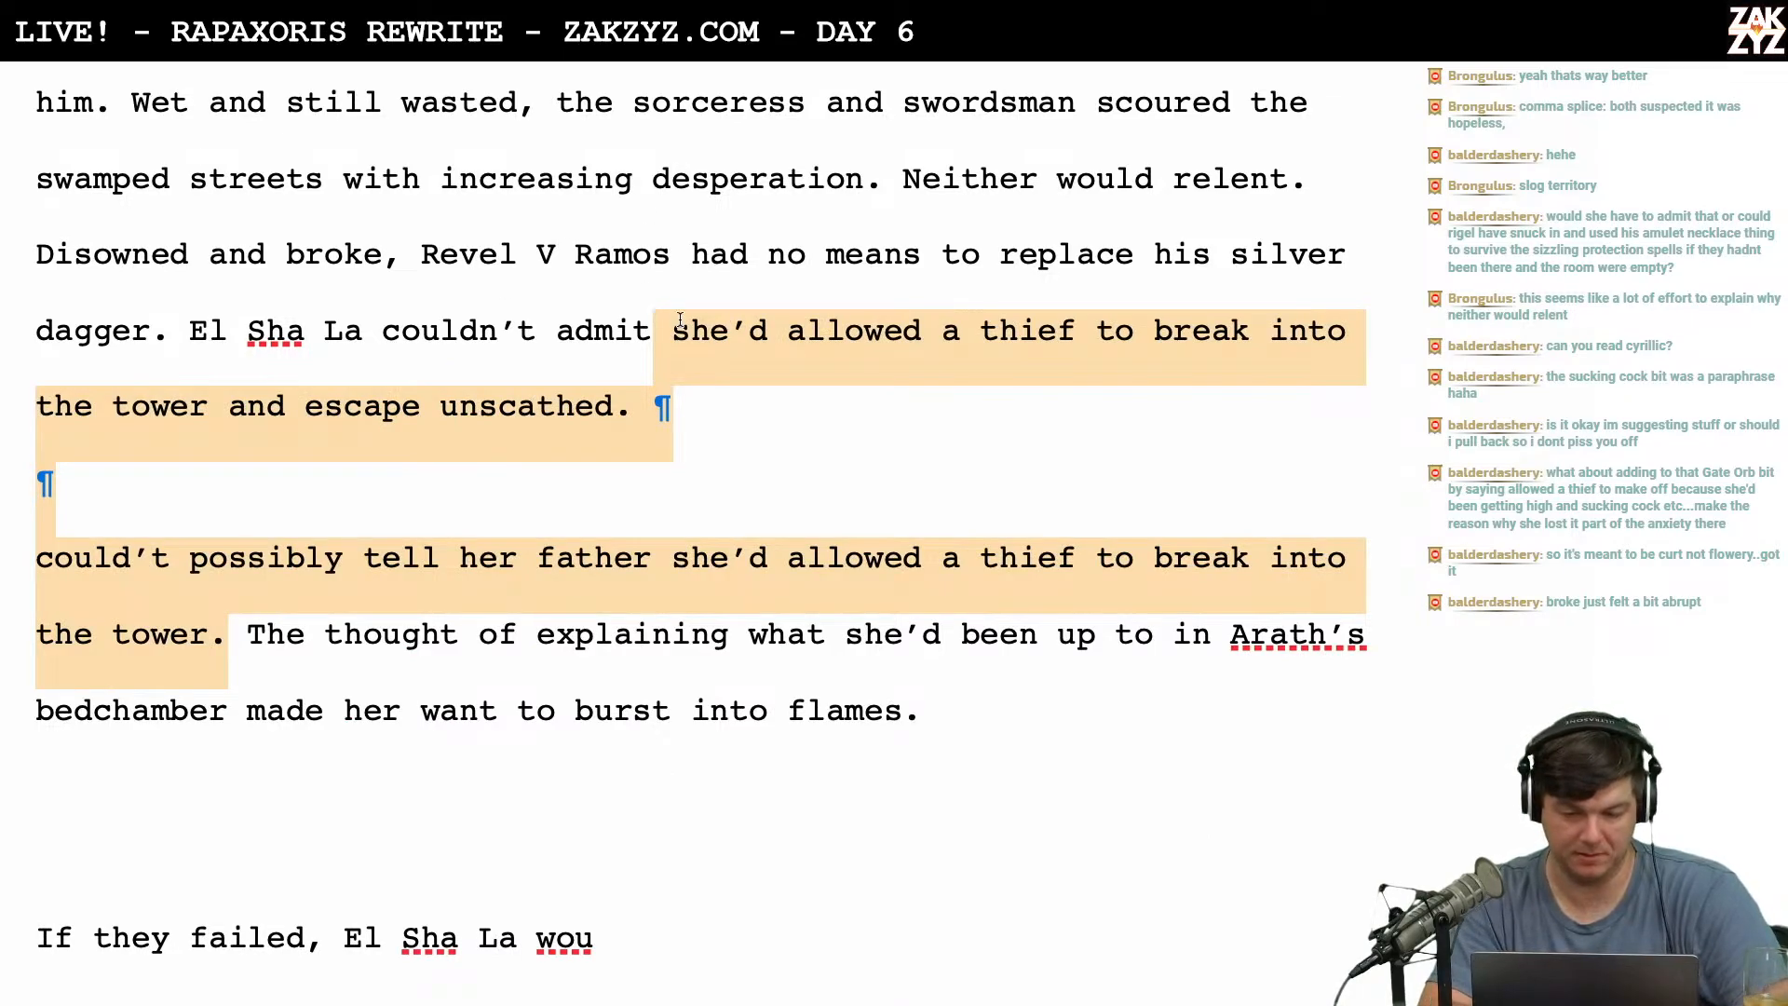
Delete the line breaks after "escape unscathed." and the leftover wording from "could’t possibly tell" through "the tower.", up to "The thought of explaining".
{"action": "left_click", "coordinate": [696, 383]}
{"action": "key", "text": "shift+Down"}
{"action": "key", "text": "shift+Down"}
{"action": "key", "text": "shift+Down"}
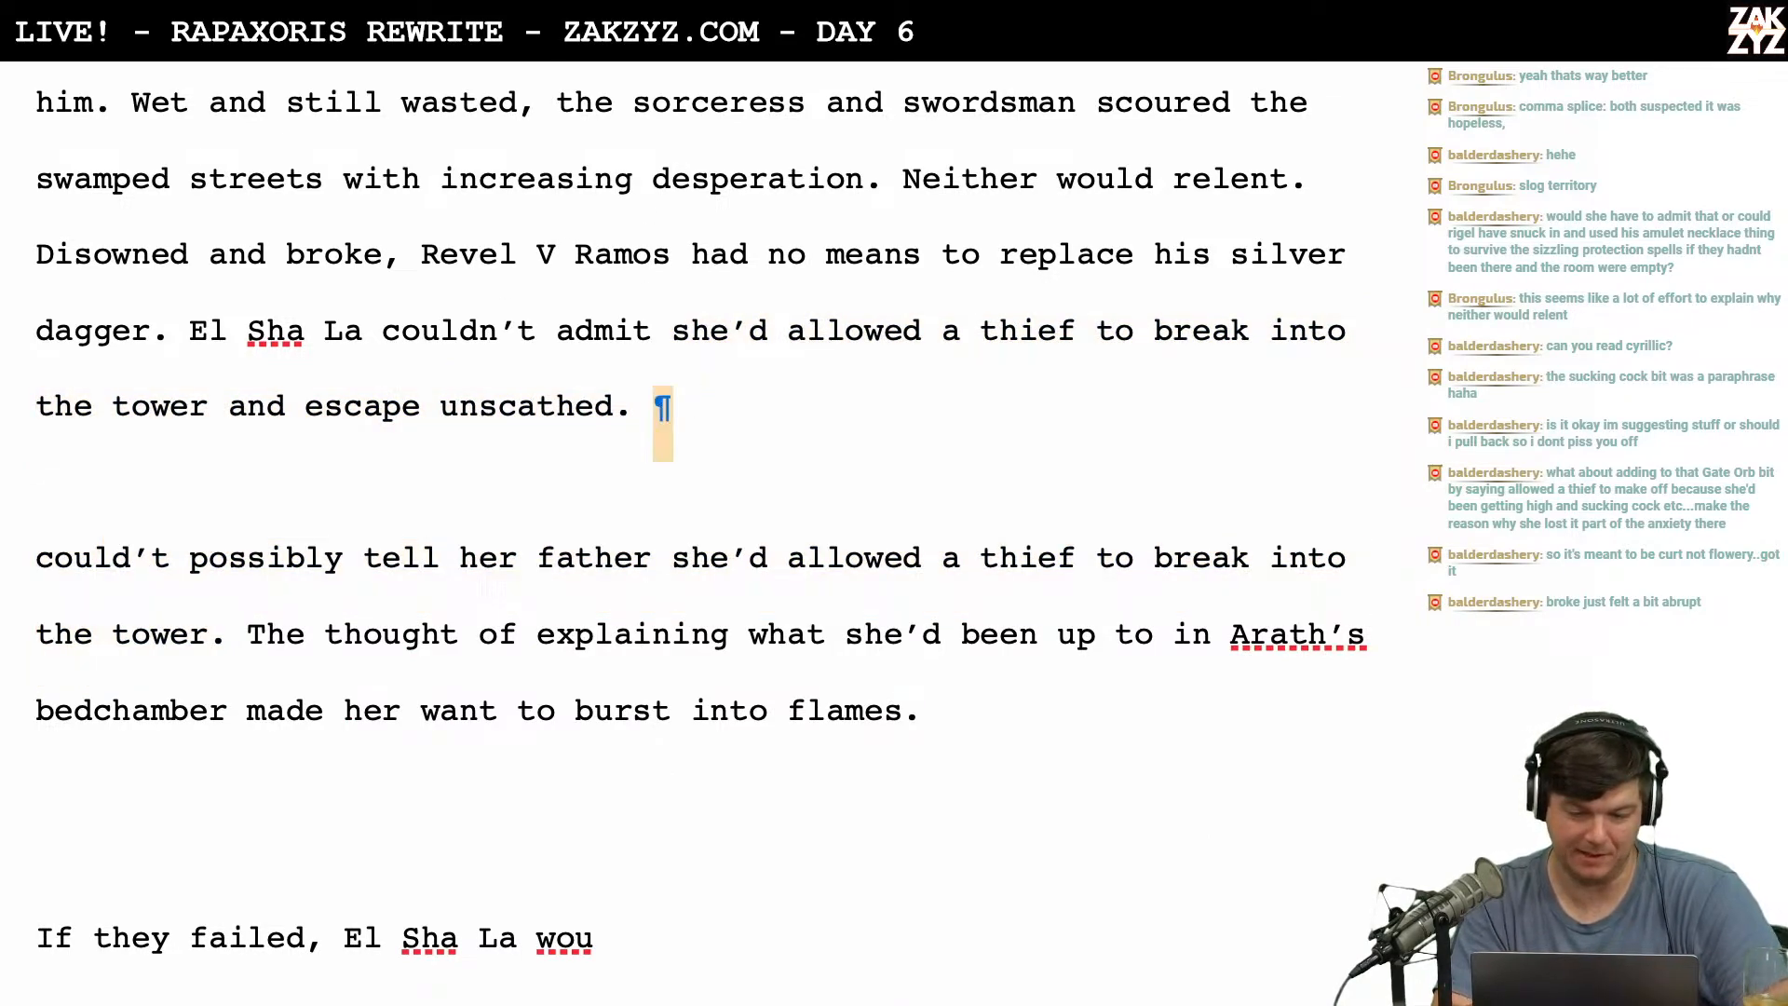
{"action": "key", "text": "shift+Left"}
{"action": "key", "text": "shift+Left"}
{"action": "key", "text": "shift+Left"}
{"action": "key", "text": "shift+Left"}
{"action": "key", "text": "shift+Left"}
{"action": "key", "text": "shift+Left"}
{"action": "key", "text": "shift+Left"}
{"action": "key", "text": "shift+Left"}
{"action": "key", "text": "shift+Left"}
{"action": "key", "text": "shift+Left"}
{"action": "key", "text": "shift+Left"}
{"action": "key", "text": "shift+Left"}
{"action": "key", "text": "shift+Left"}
{"action": "key", "text": "shift+Left"}
{"action": "key", "text": "shift+Left"}
{"action": "key", "text": "shift+Left"}
{"action": "key", "text": "shift+Left"}
{"action": "key", "text": "shift+Left"}
{"action": "key", "text": "shift+Left"}
{"action": "key", "text": "shift+Left"}
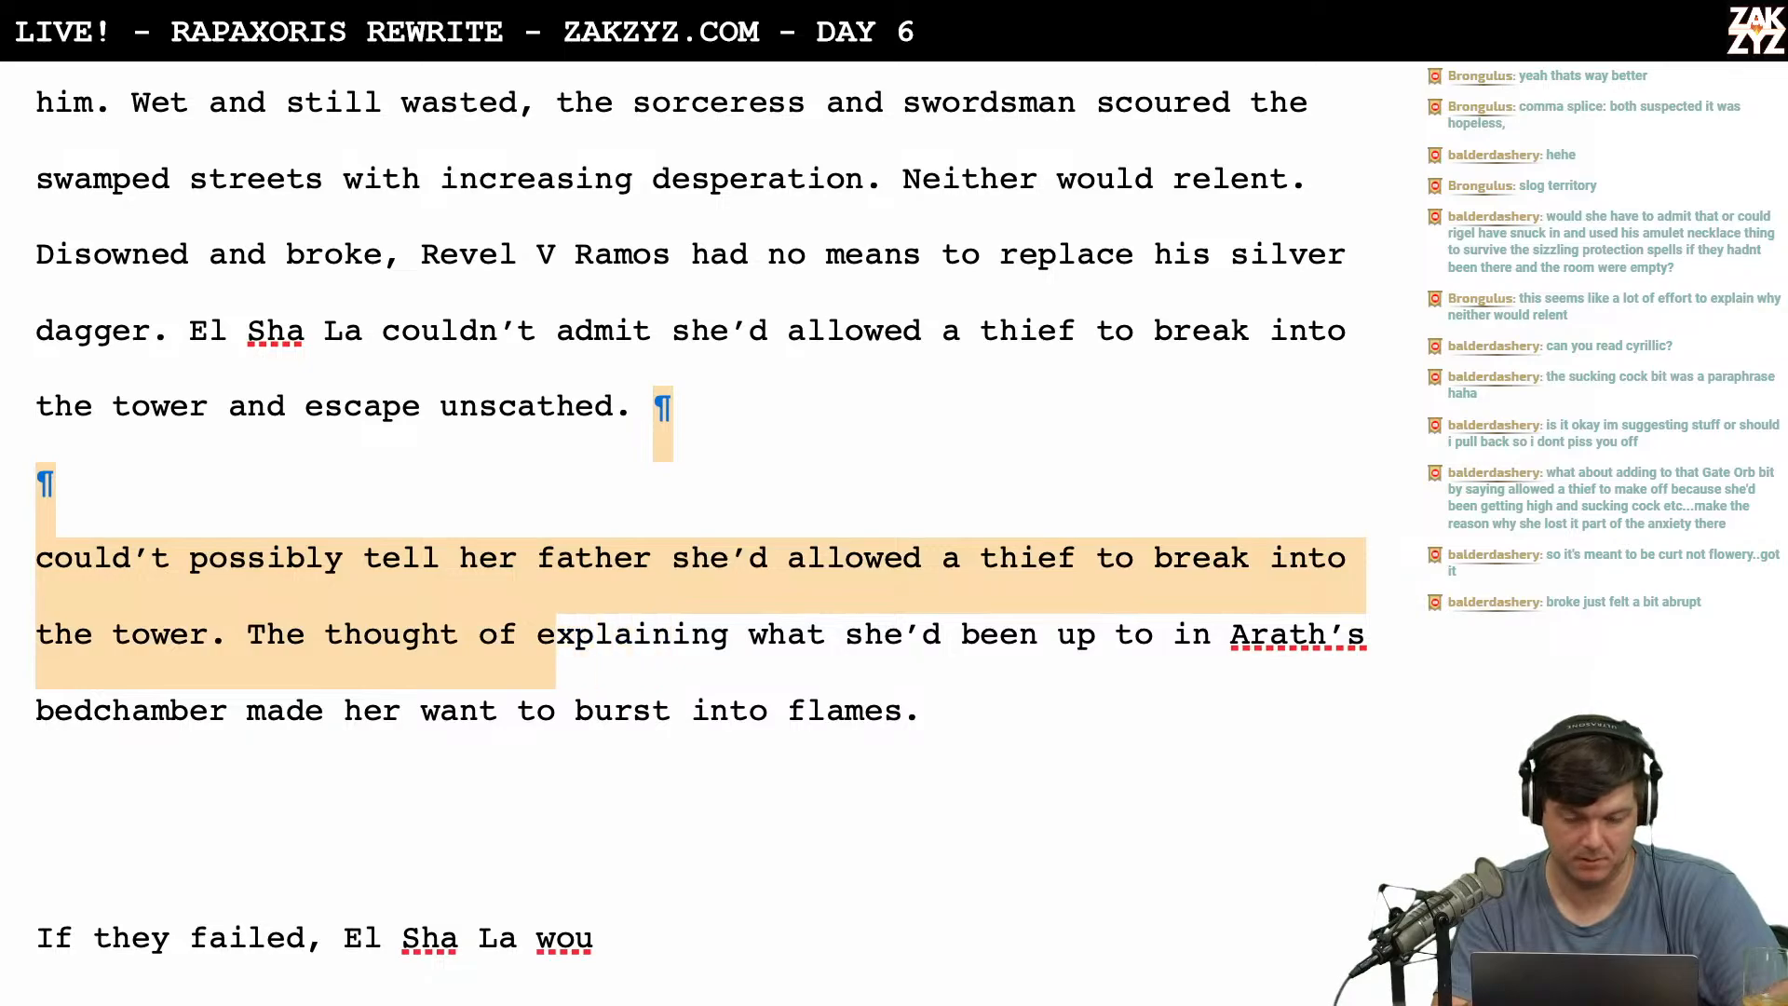
{"action": "key", "text": "shift+Left"}
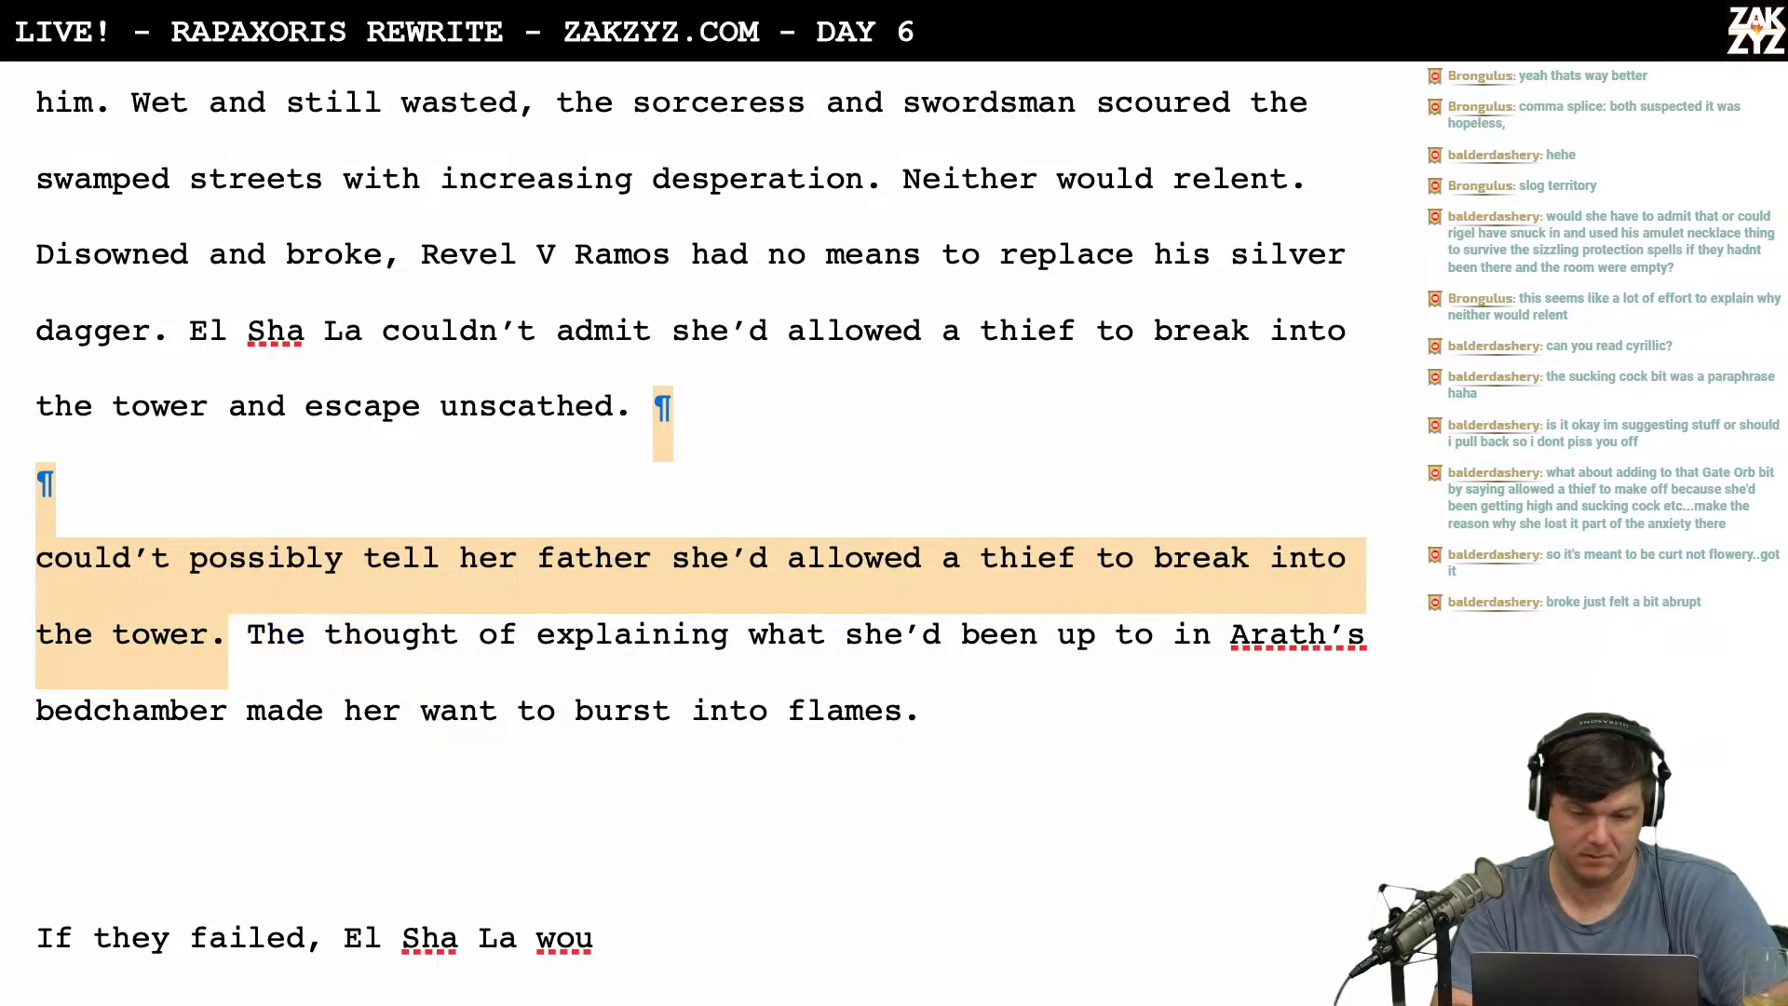
{"action": "key", "text": "Delete"}
Replace the paragraph's opening word "While" with "As" before "Rigel howled to the rafters".
{"action": "scroll", "coordinate": [689, 559], "scroll_direction": "up", "scroll_amount": 2}
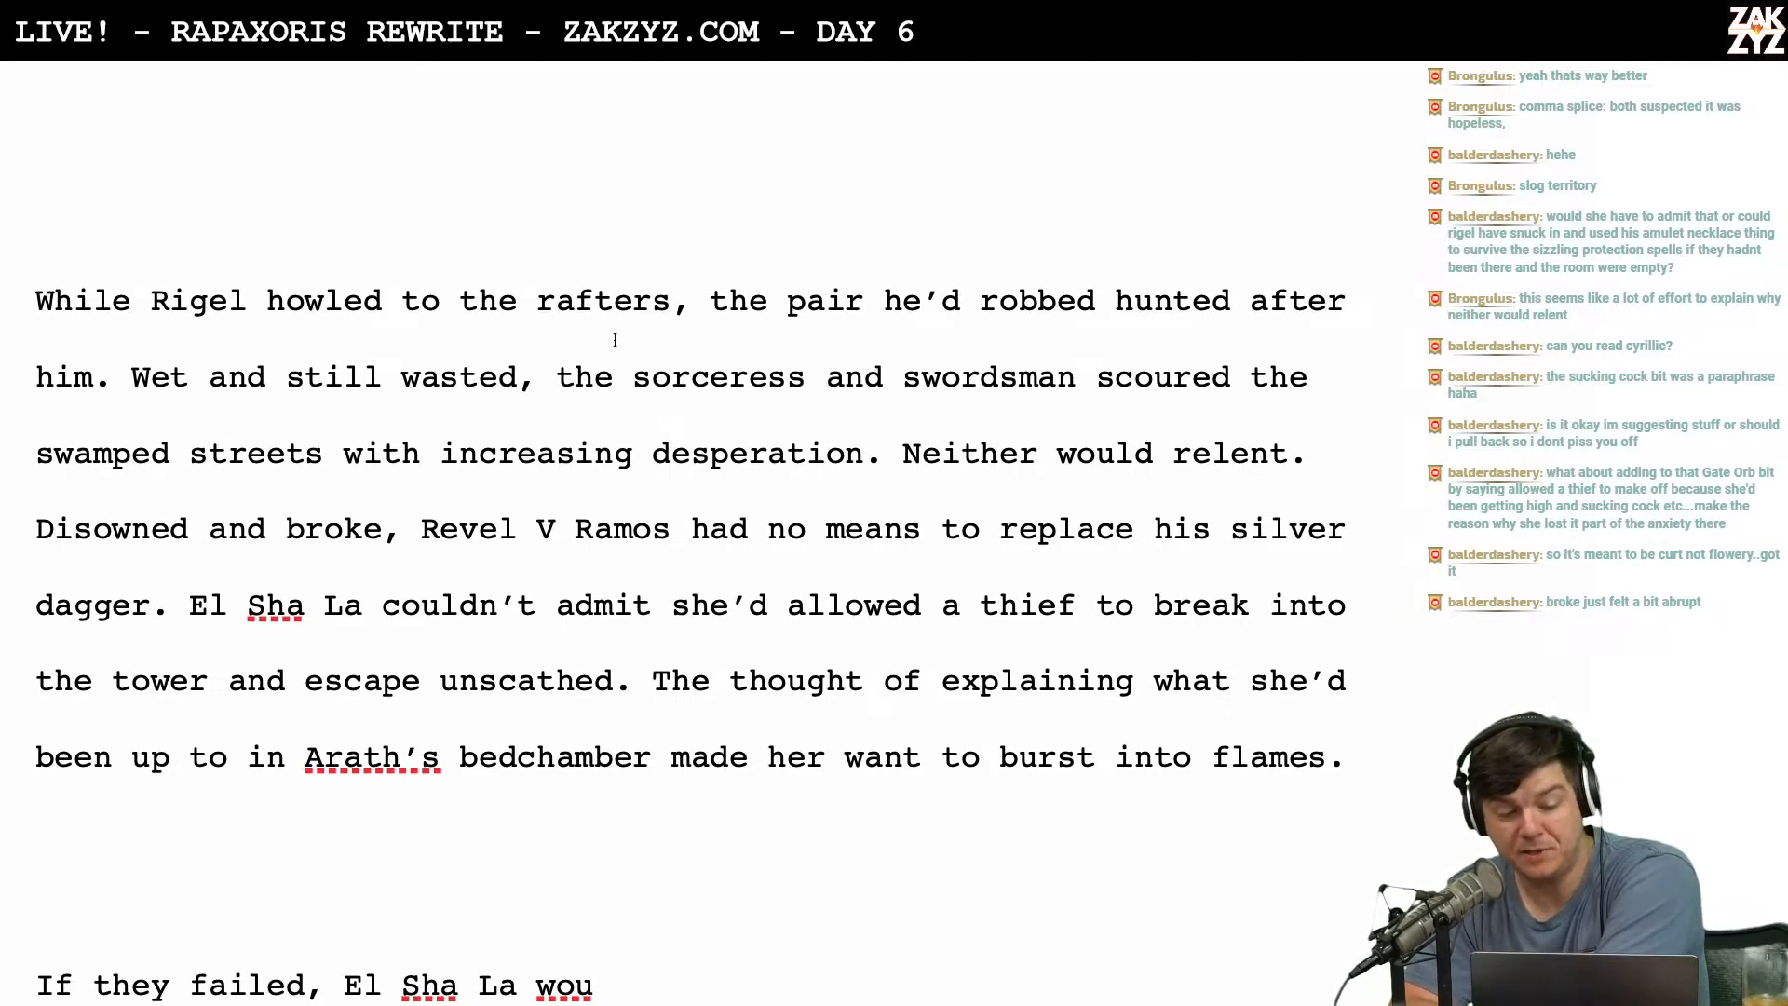
{"action": "scroll", "coordinate": [835, 372], "scroll_direction": "down", "scroll_amount": 1}
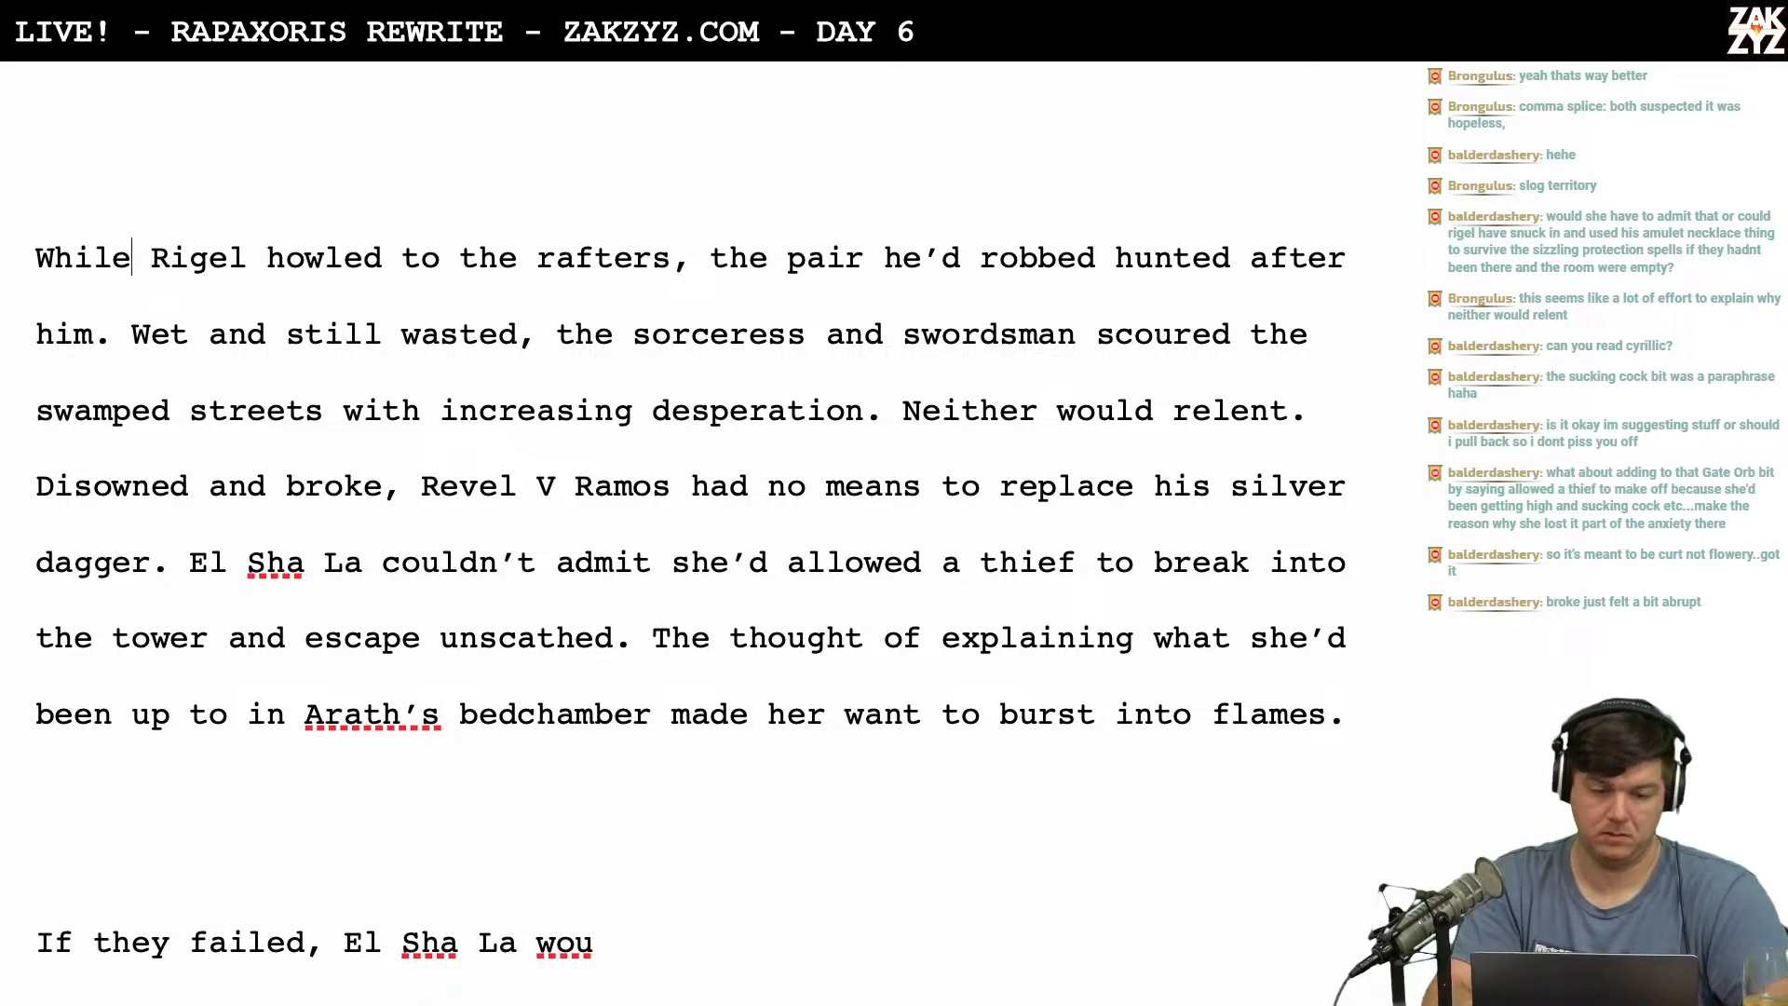
{"action": "key", "text": "BackSpace"}
{"action": "key", "text": "BackSpace"}
{"action": "key", "text": "BackSpace"}
{"action": "key", "text": "BackSpace"}
{"action": "key", "text": "BackSpace"}
{"action": "type", "text": "As"}
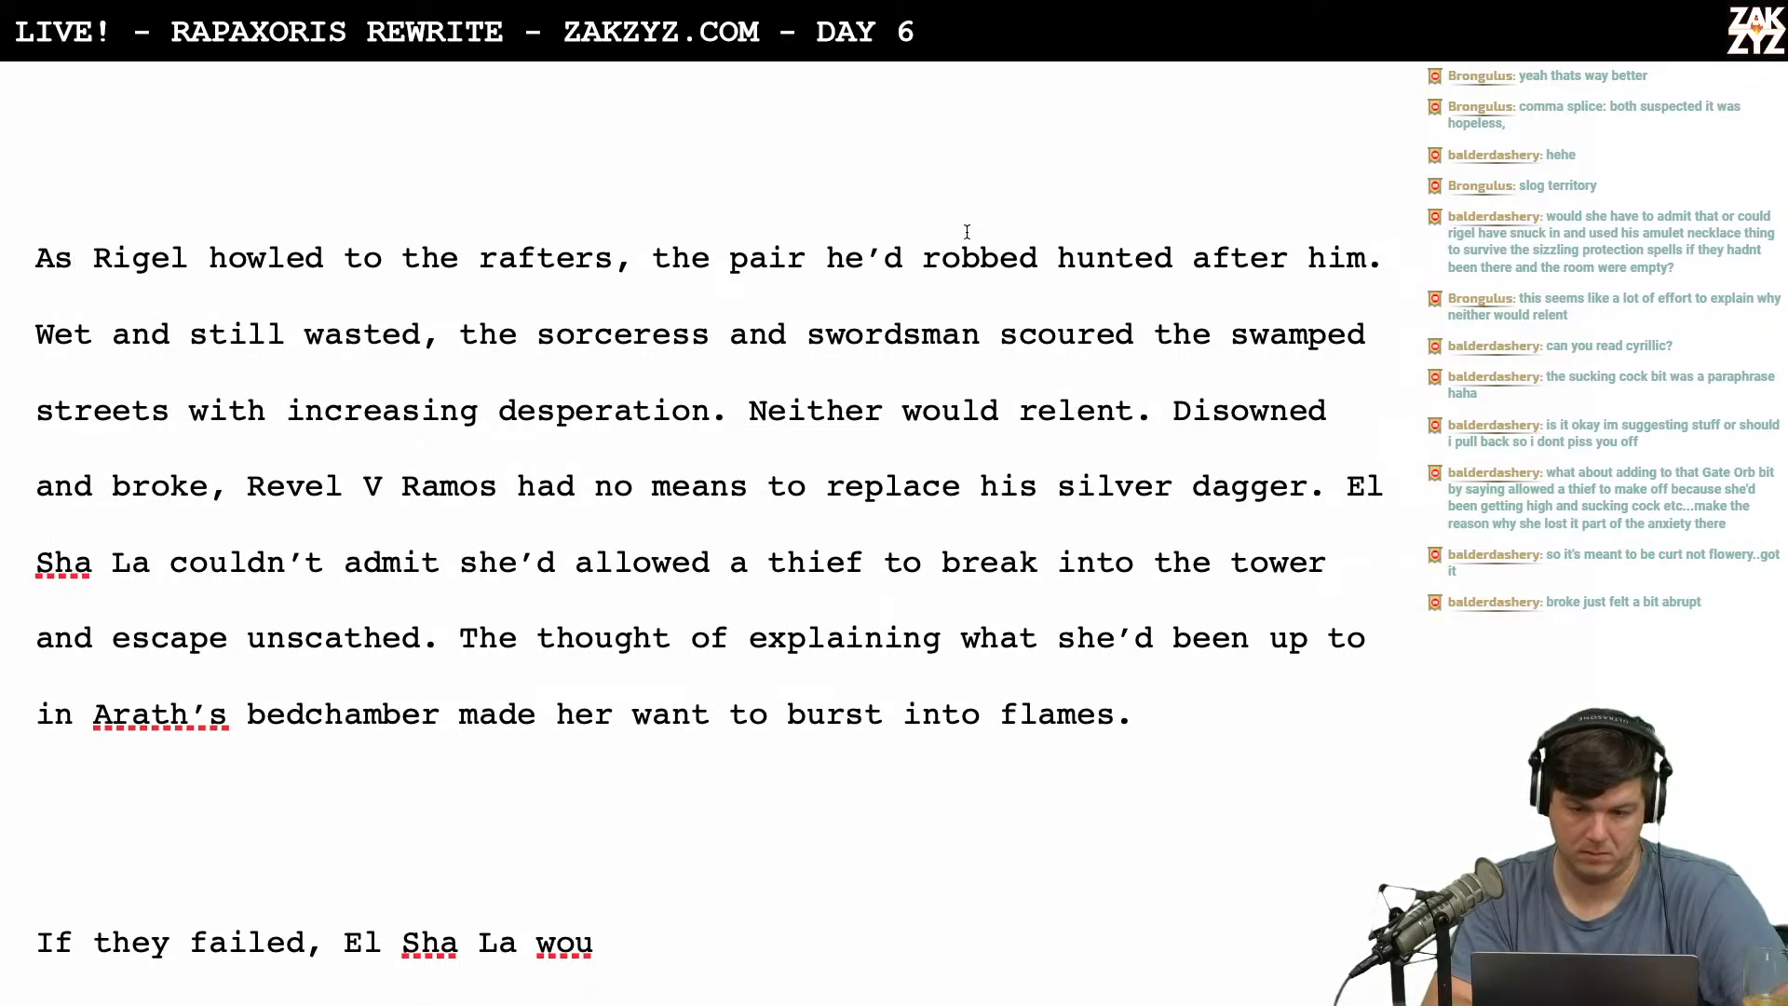
Try the wording "his trail." after "hunted after" in the paragraph's first sentence.
{"action": "scroll", "coordinate": [1070, 299], "scroll_direction": "down", "scroll_amount": 1}
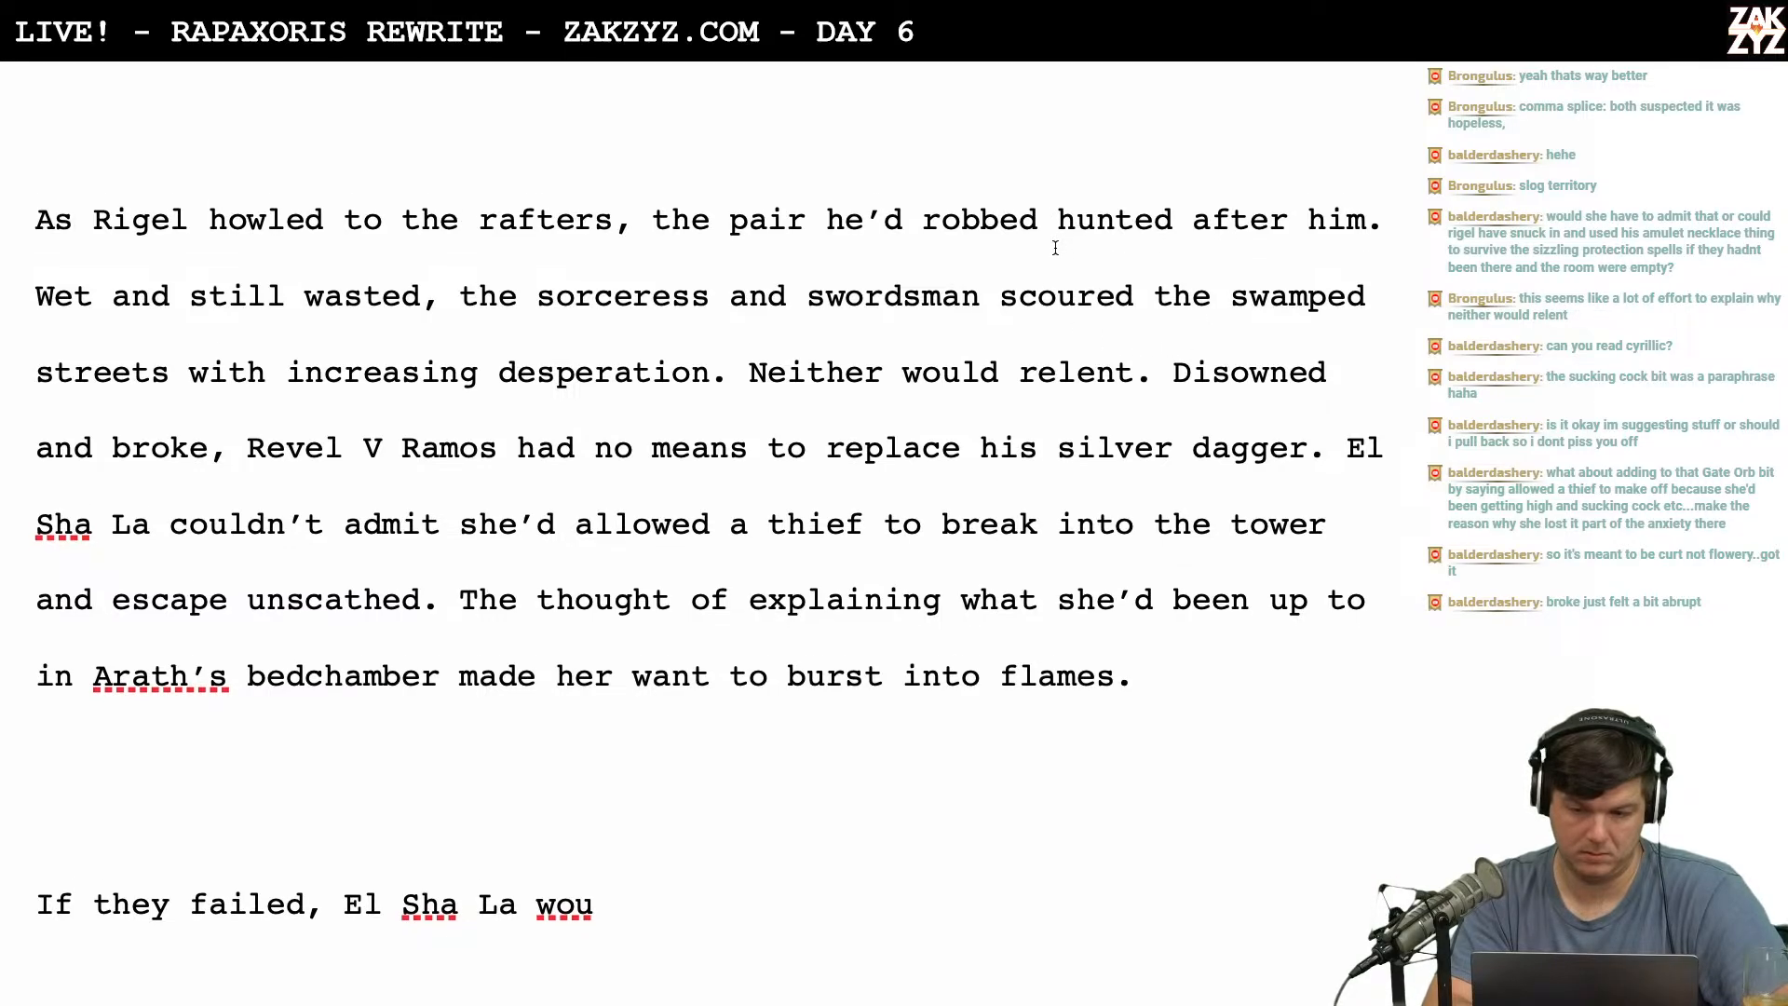
{"action": "scroll", "coordinate": [1055, 247], "scroll_direction": "down", "scroll_amount": 1}
{"action": "scroll", "coordinate": [1055, 247], "scroll_direction": "up", "scroll_amount": 1}
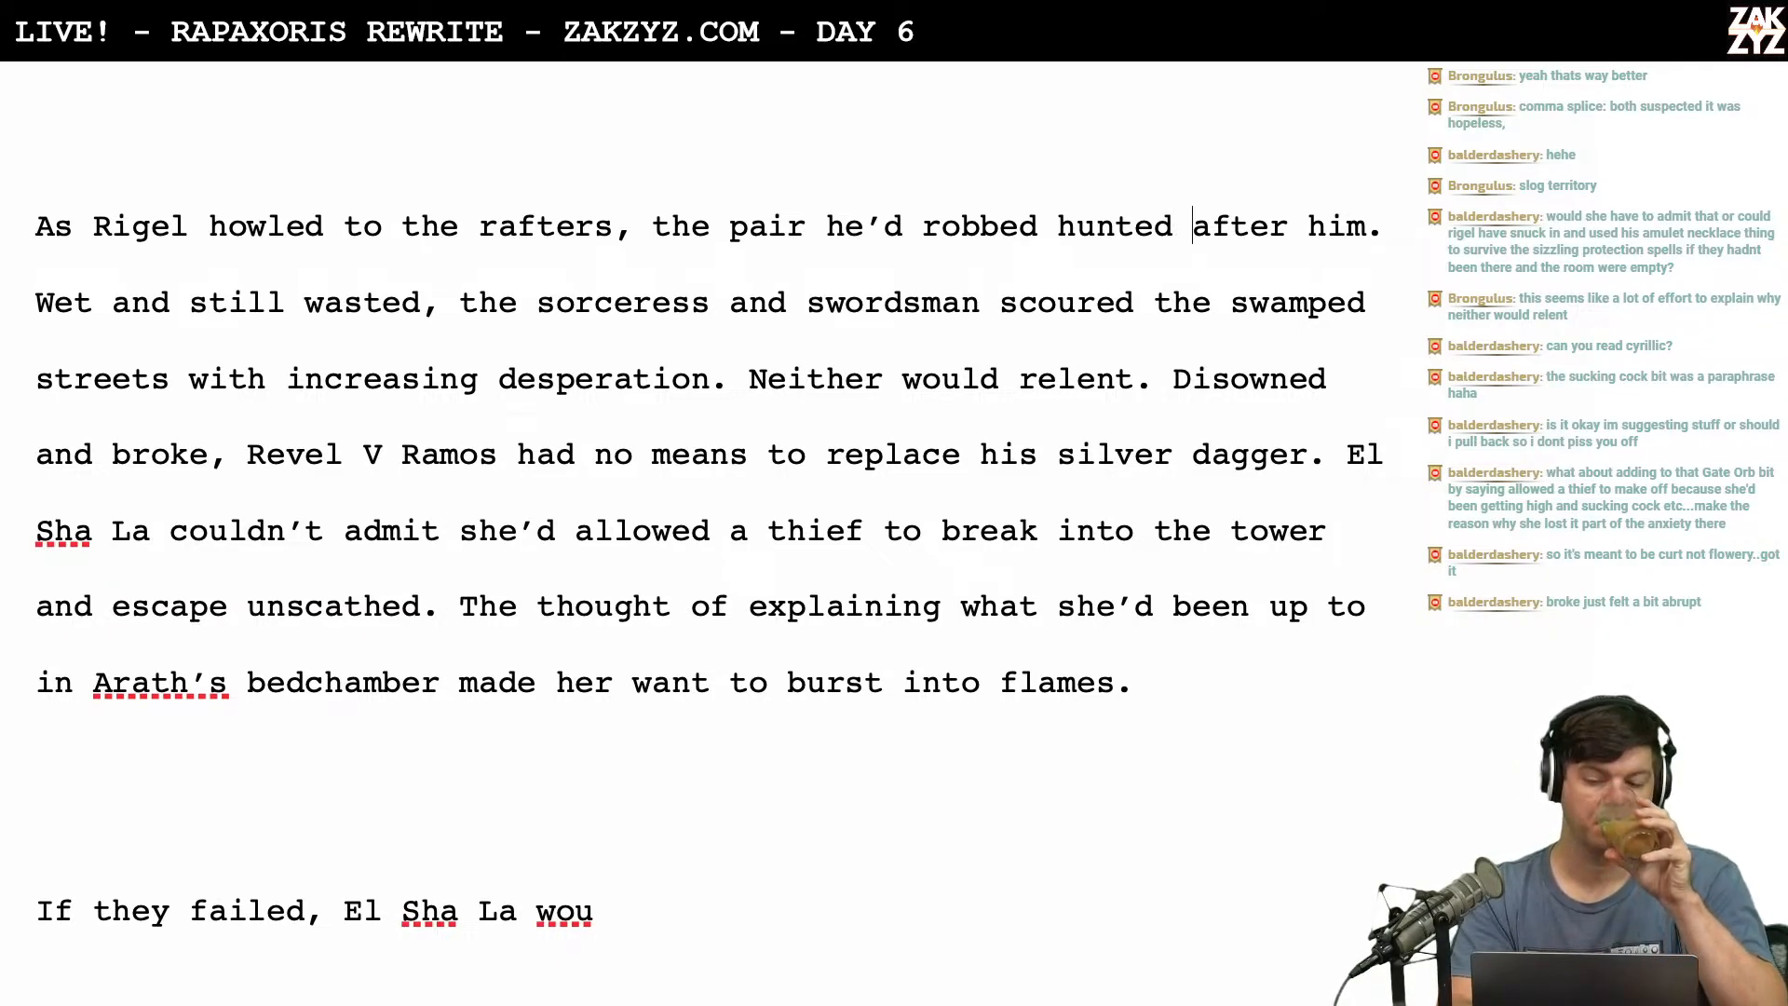
{"action": "left_click", "coordinate": [1289, 226]}
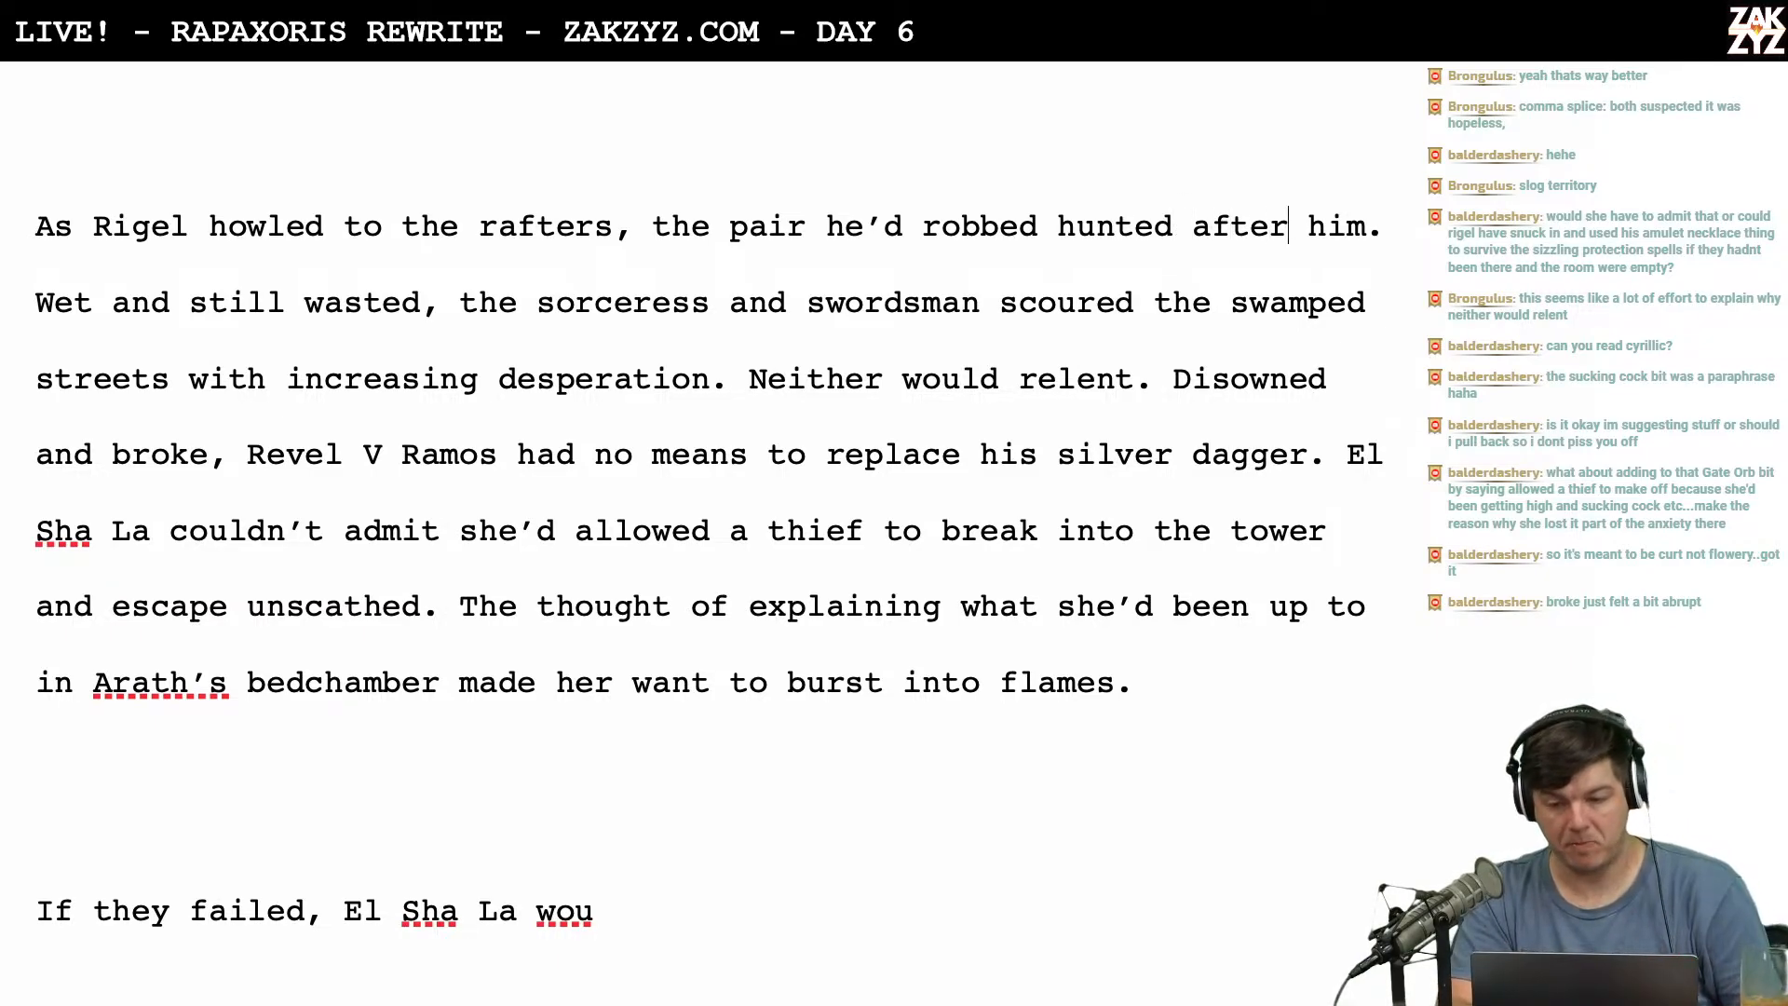
{"action": "type", "text": "his trail."}
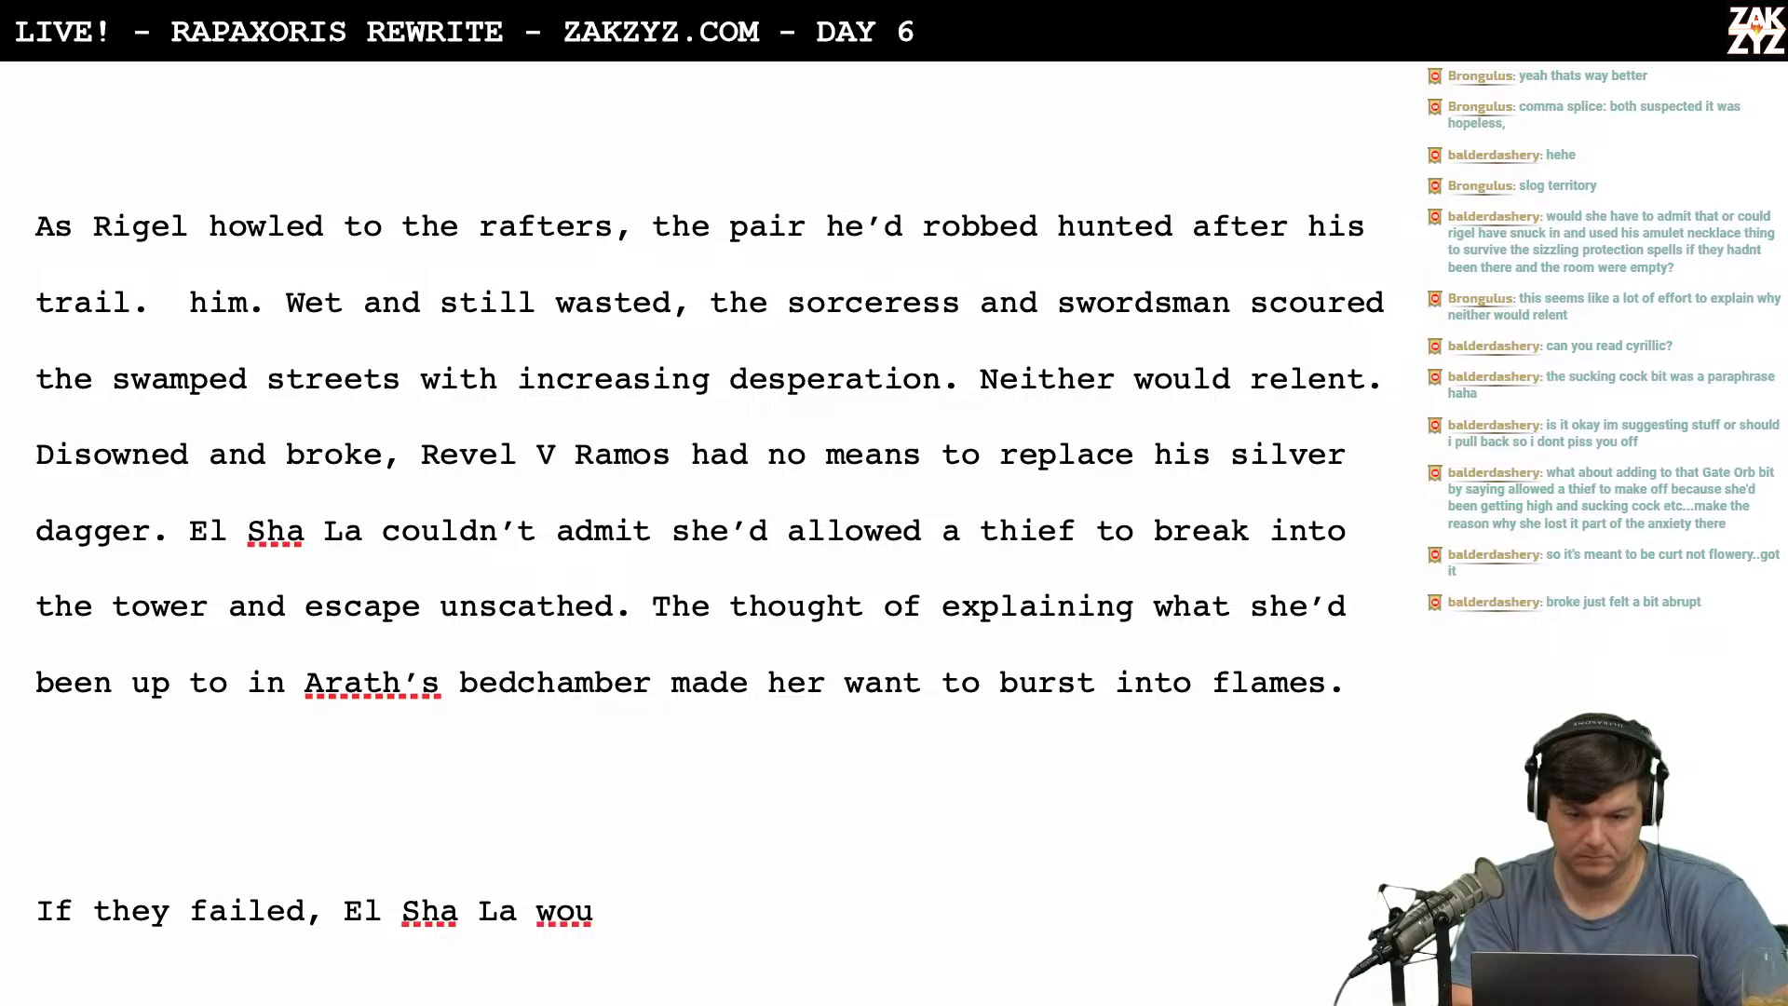
Try "scoured the s" after "he’d robbed" with "hunted" onward moved below a blank line, and undo the trial.
{"action": "left_click", "coordinate": [1057, 226]}
{"action": "key", "text": "Return"}
{"action": "key", "text": "Return"}
{"action": "type", "text": "scoured the s"}
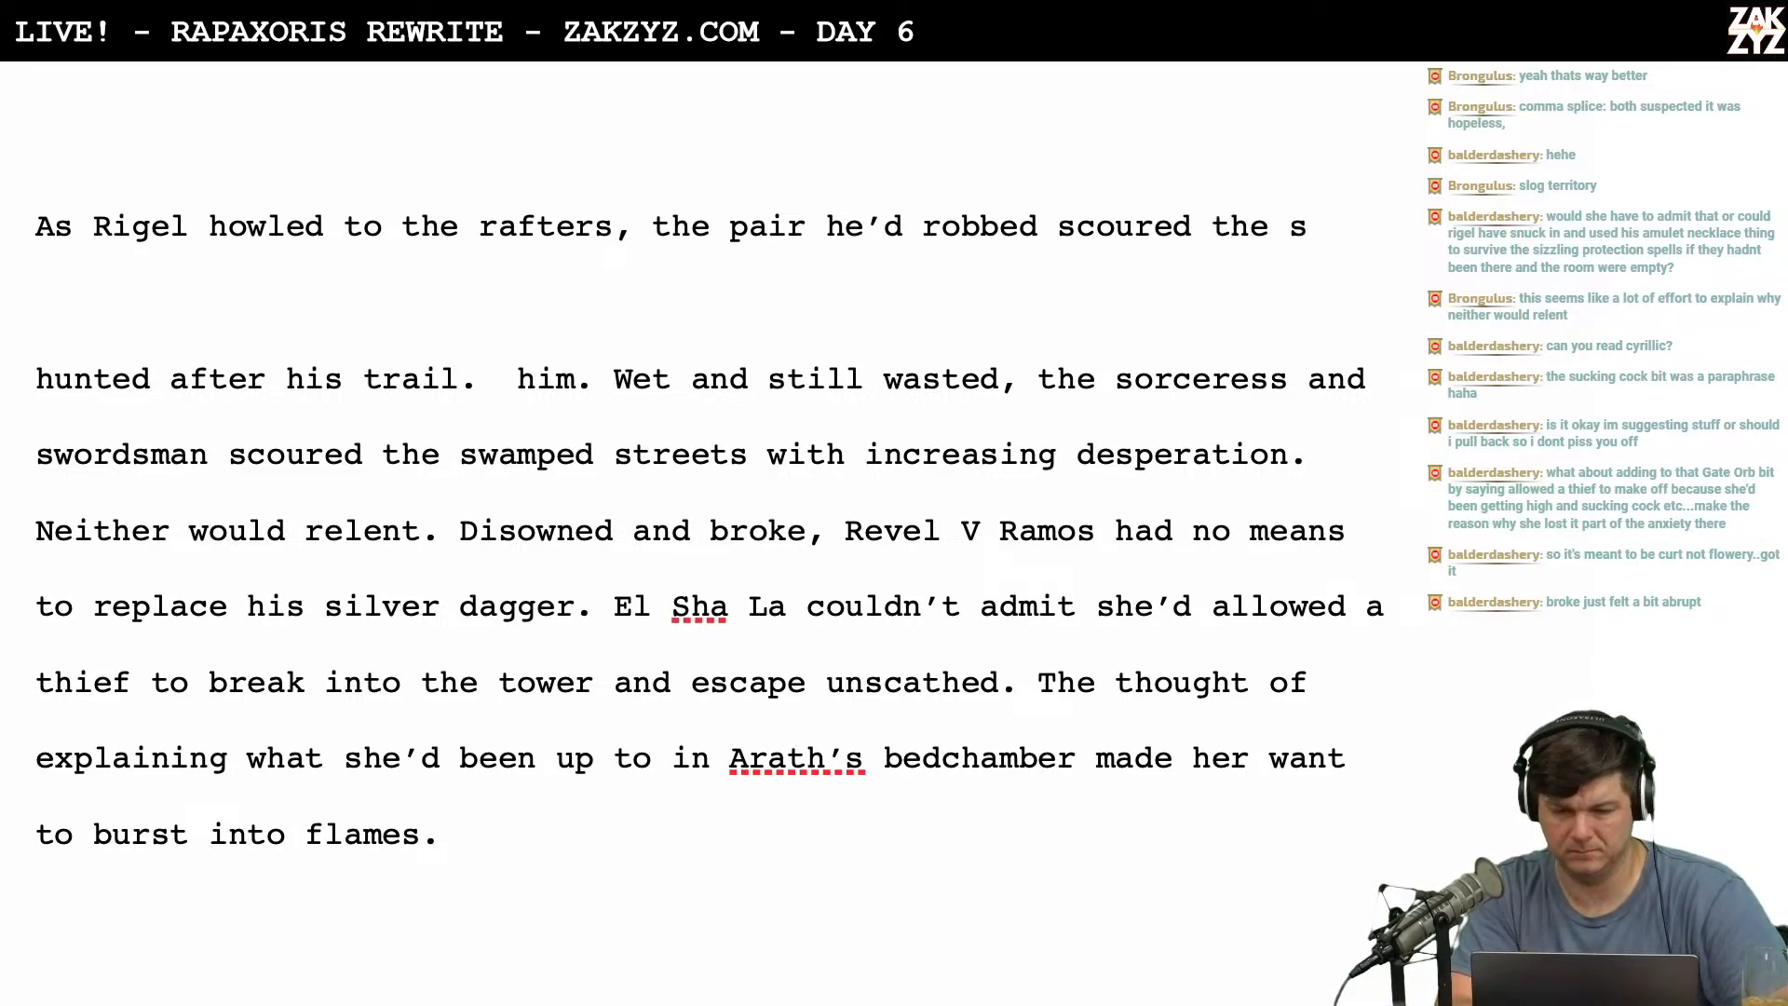
{"action": "key", "text": "ctrl+z"}
{"action": "key", "text": "ctrl+z"}
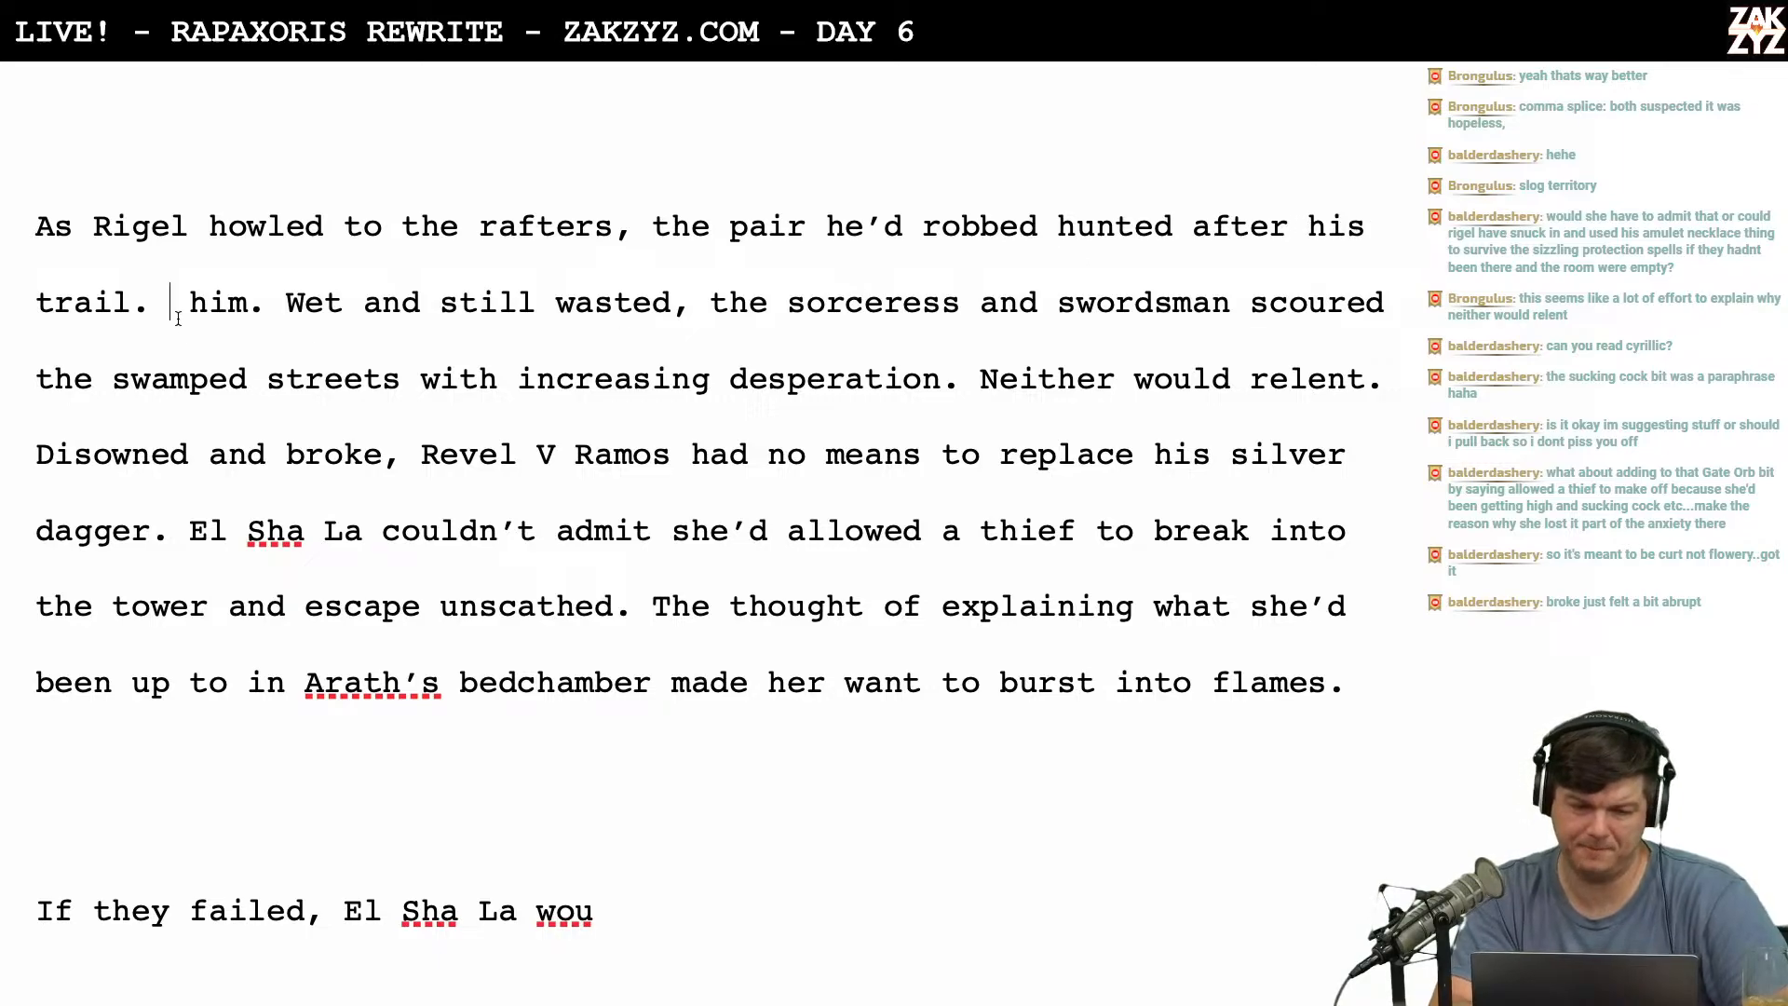
Remove the trial wording "his trail." so the first sentence ends with "hunted after him.".
{"action": "key", "text": "BackSpace"}
{"action": "key", "text": "BackSpace"}
{"action": "key", "text": "BackSpace"}
{"action": "key", "text": "BackSpace"}
{"action": "key", "text": "BackSpace"}
{"action": "key", "text": "BackSpace"}
{"action": "key", "text": "BackSpace"}
{"action": "key", "text": "BackSpace"}
{"action": "key", "text": "BackSpace"}
{"action": "key", "text": "BackSpace"}
{"action": "key", "text": "BackSpace"}
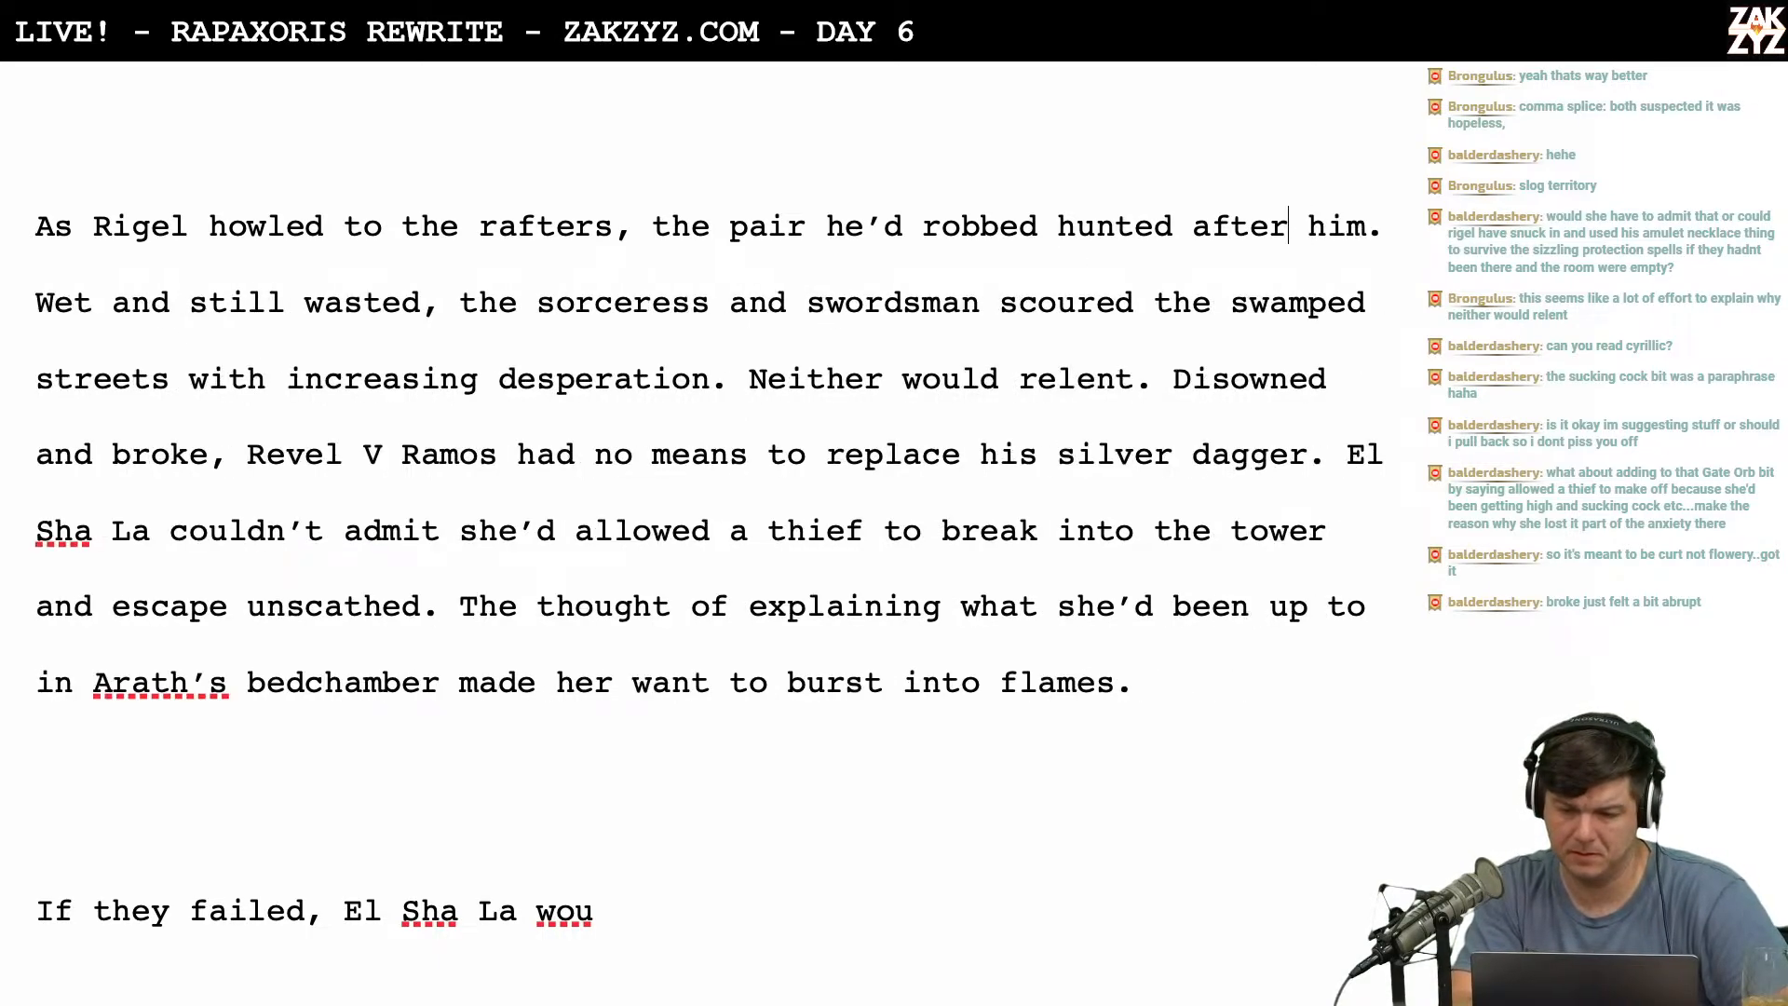
Split the paragraph's first sentence before "the pair he’d robbed", leaving a blank line for new wording after "rafters,".
{"action": "scroll", "coordinate": [710, 549], "scroll_direction": "down", "scroll_amount": 1}
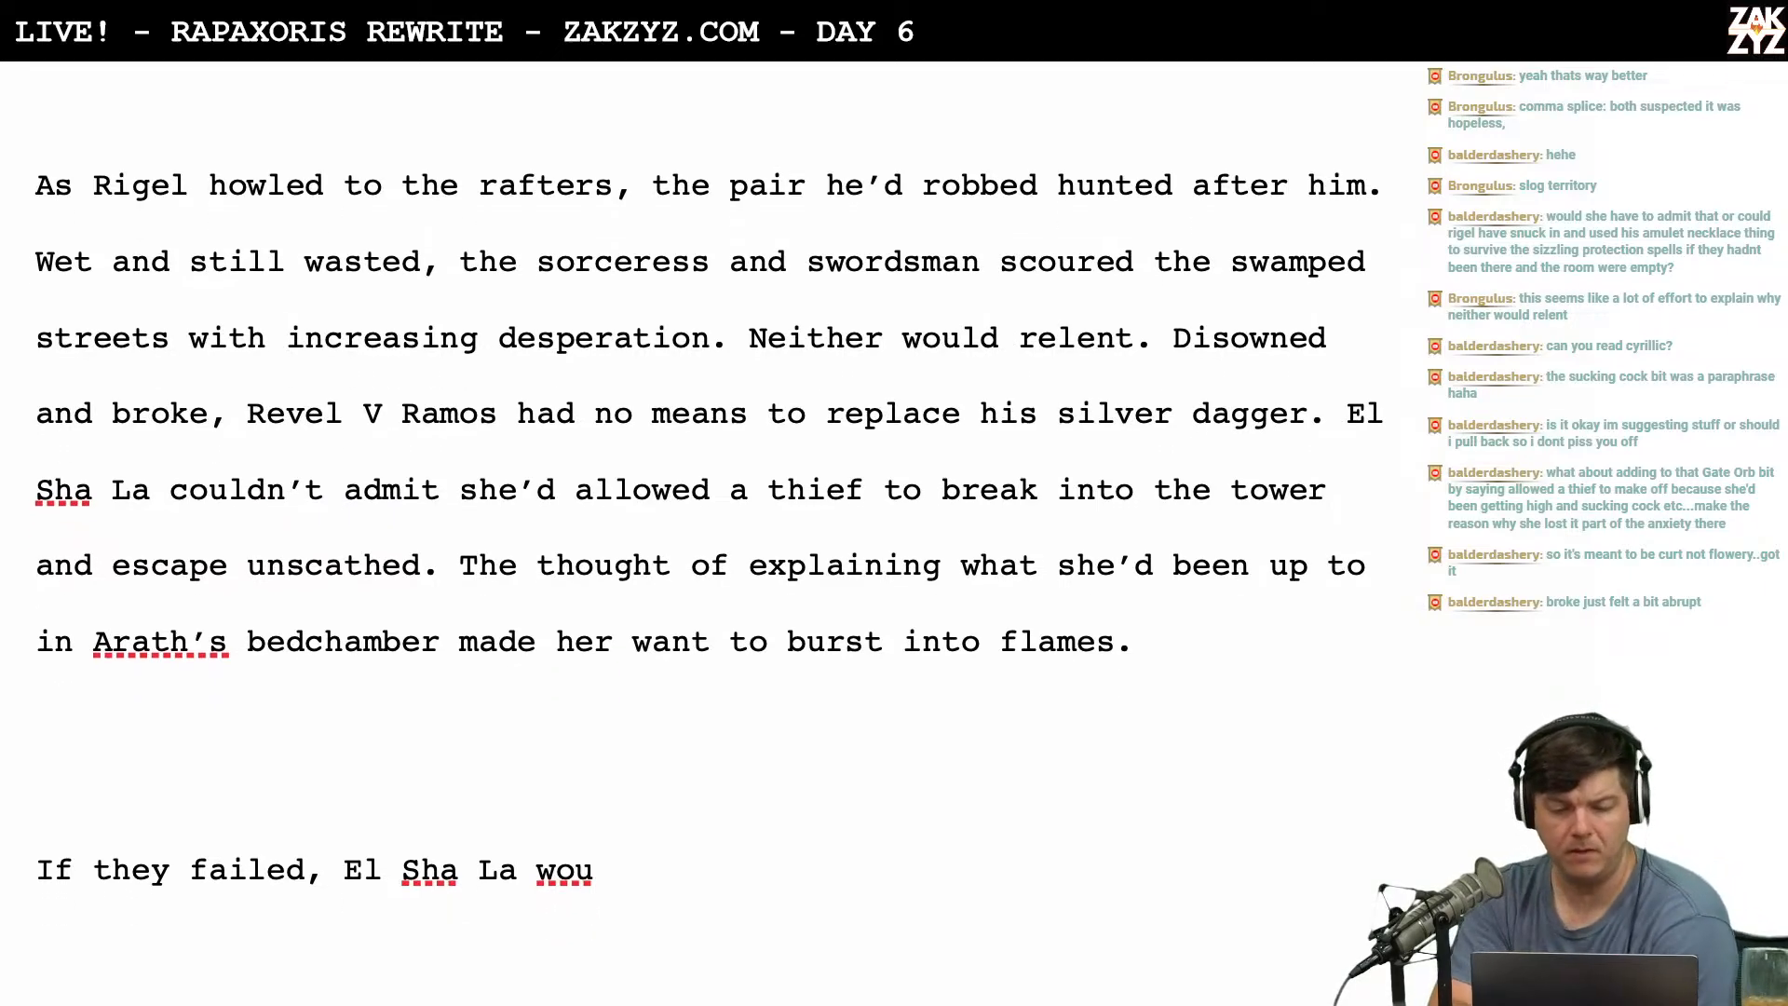
{"action": "scroll", "coordinate": [168, 316], "scroll_direction": "down", "scroll_amount": 3}
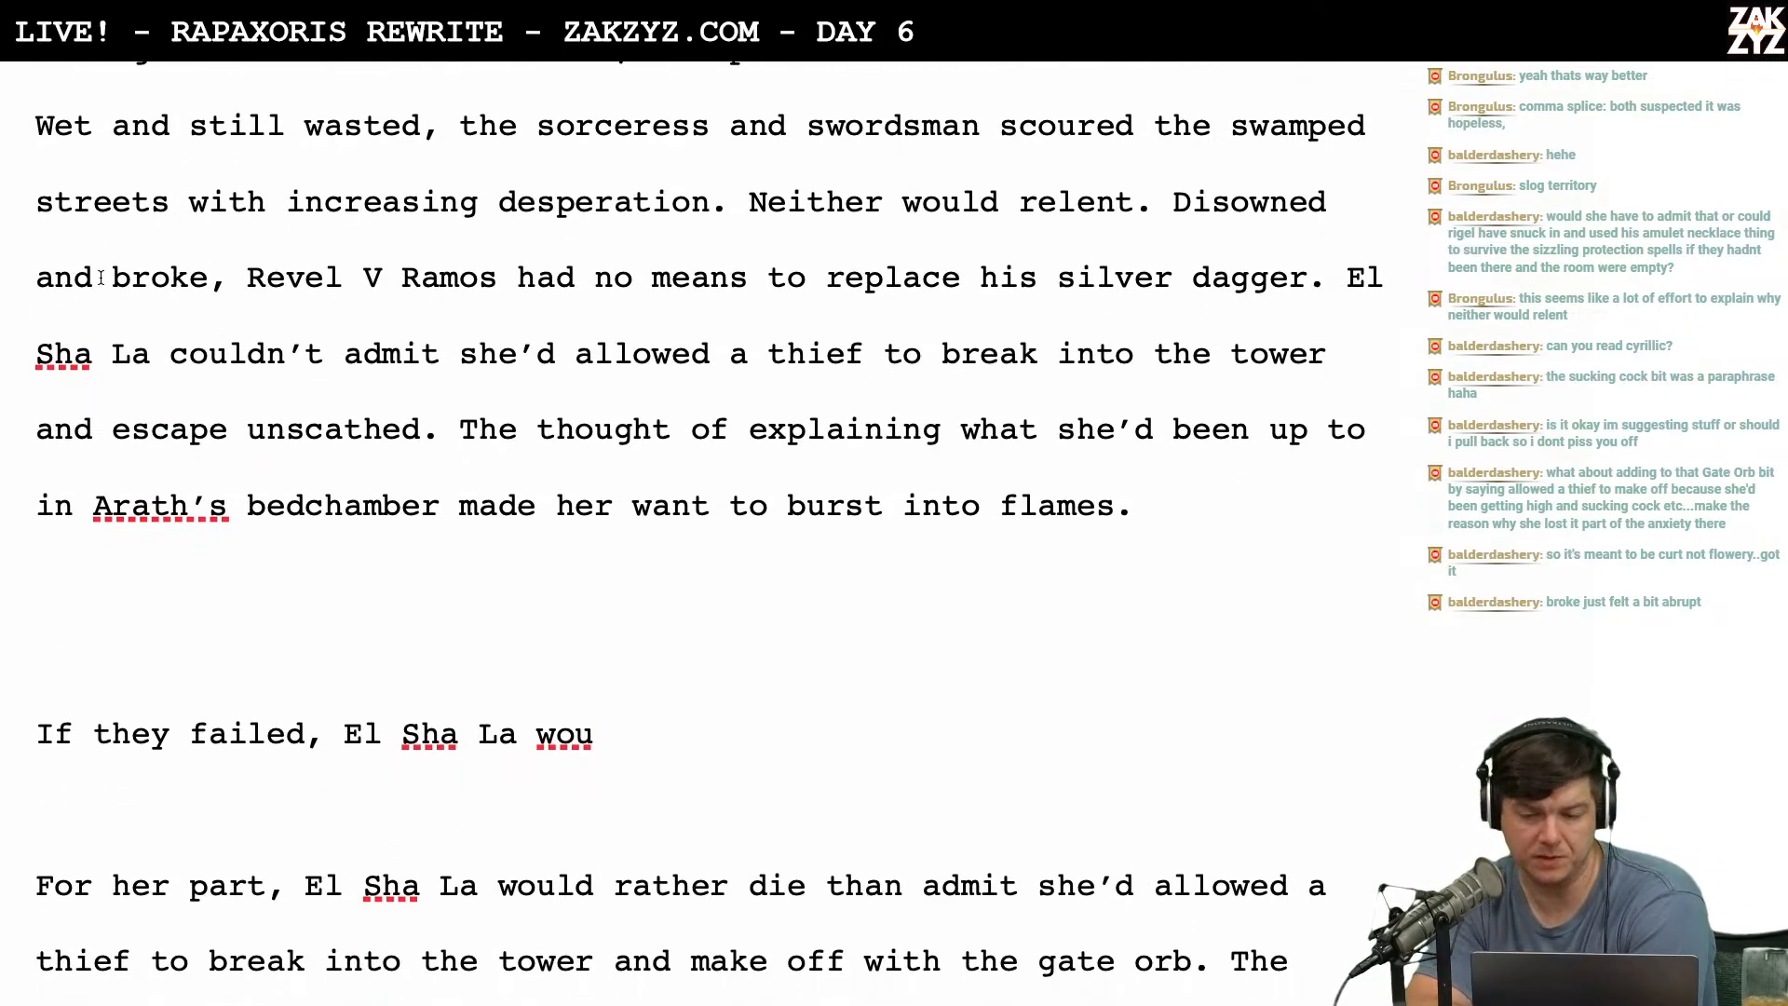
{"action": "scroll", "coordinate": [708, 531], "scroll_direction": "up", "scroll_amount": 1}
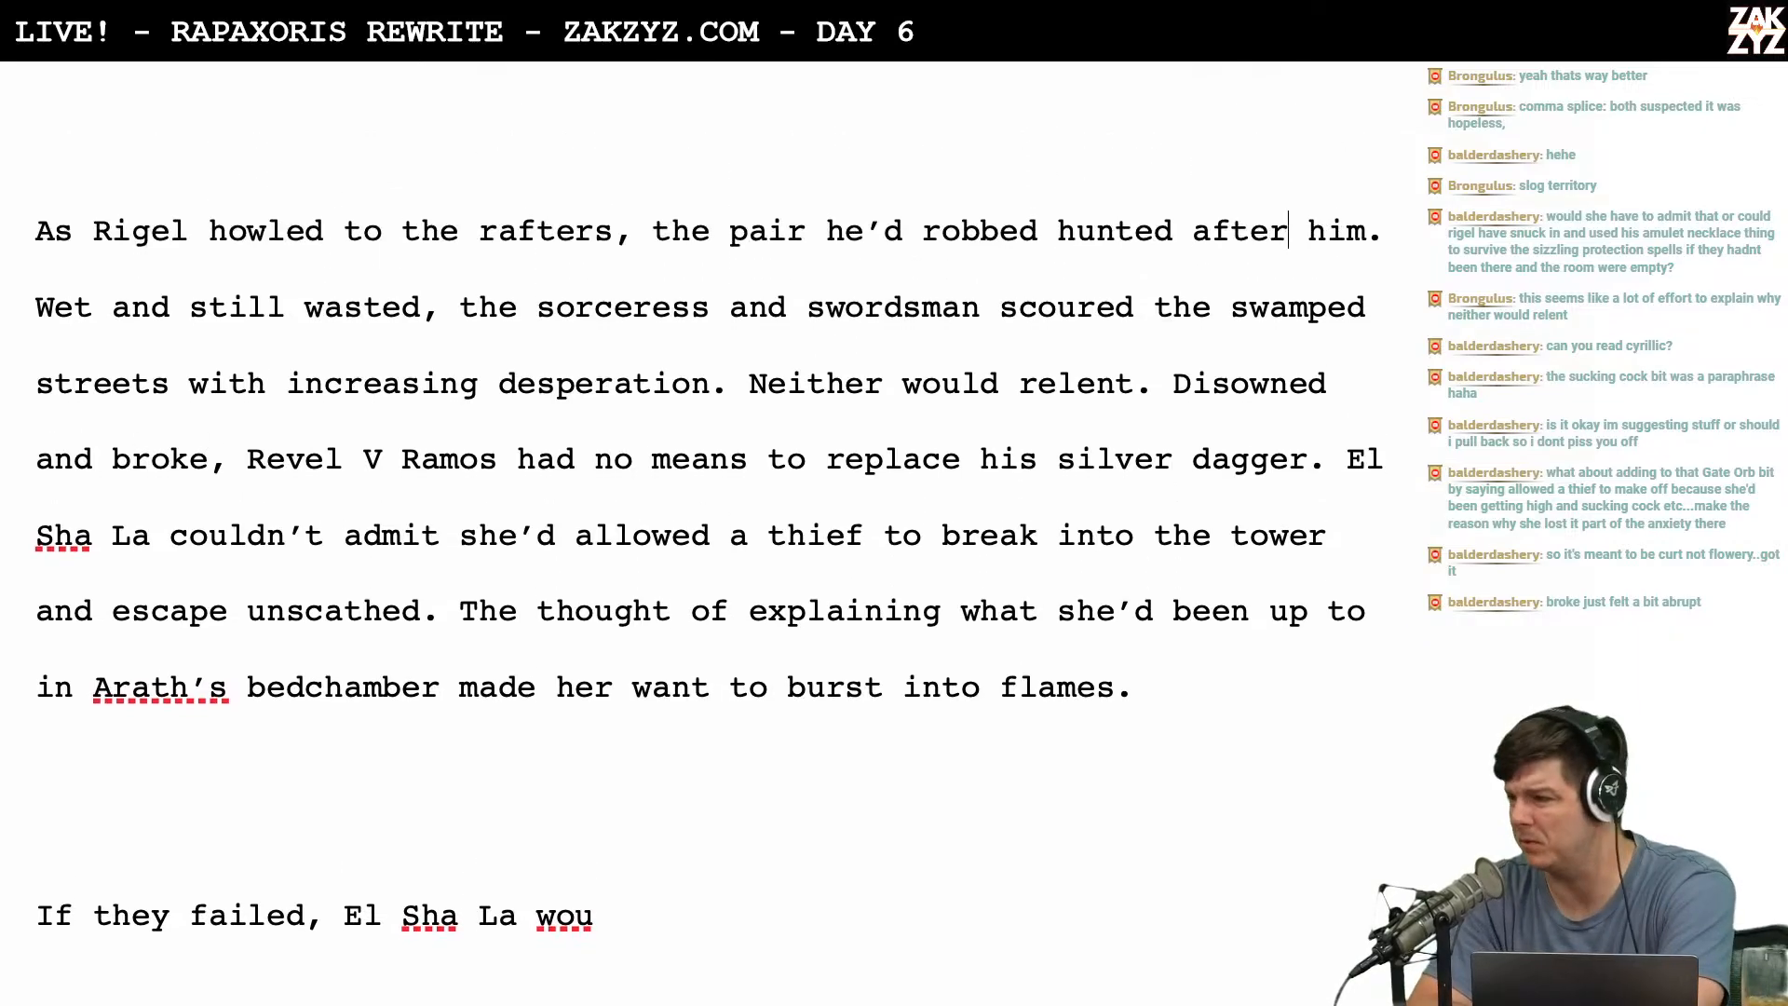
{"action": "scroll", "coordinate": [224, 244], "scroll_direction": "down", "scroll_amount": 1}
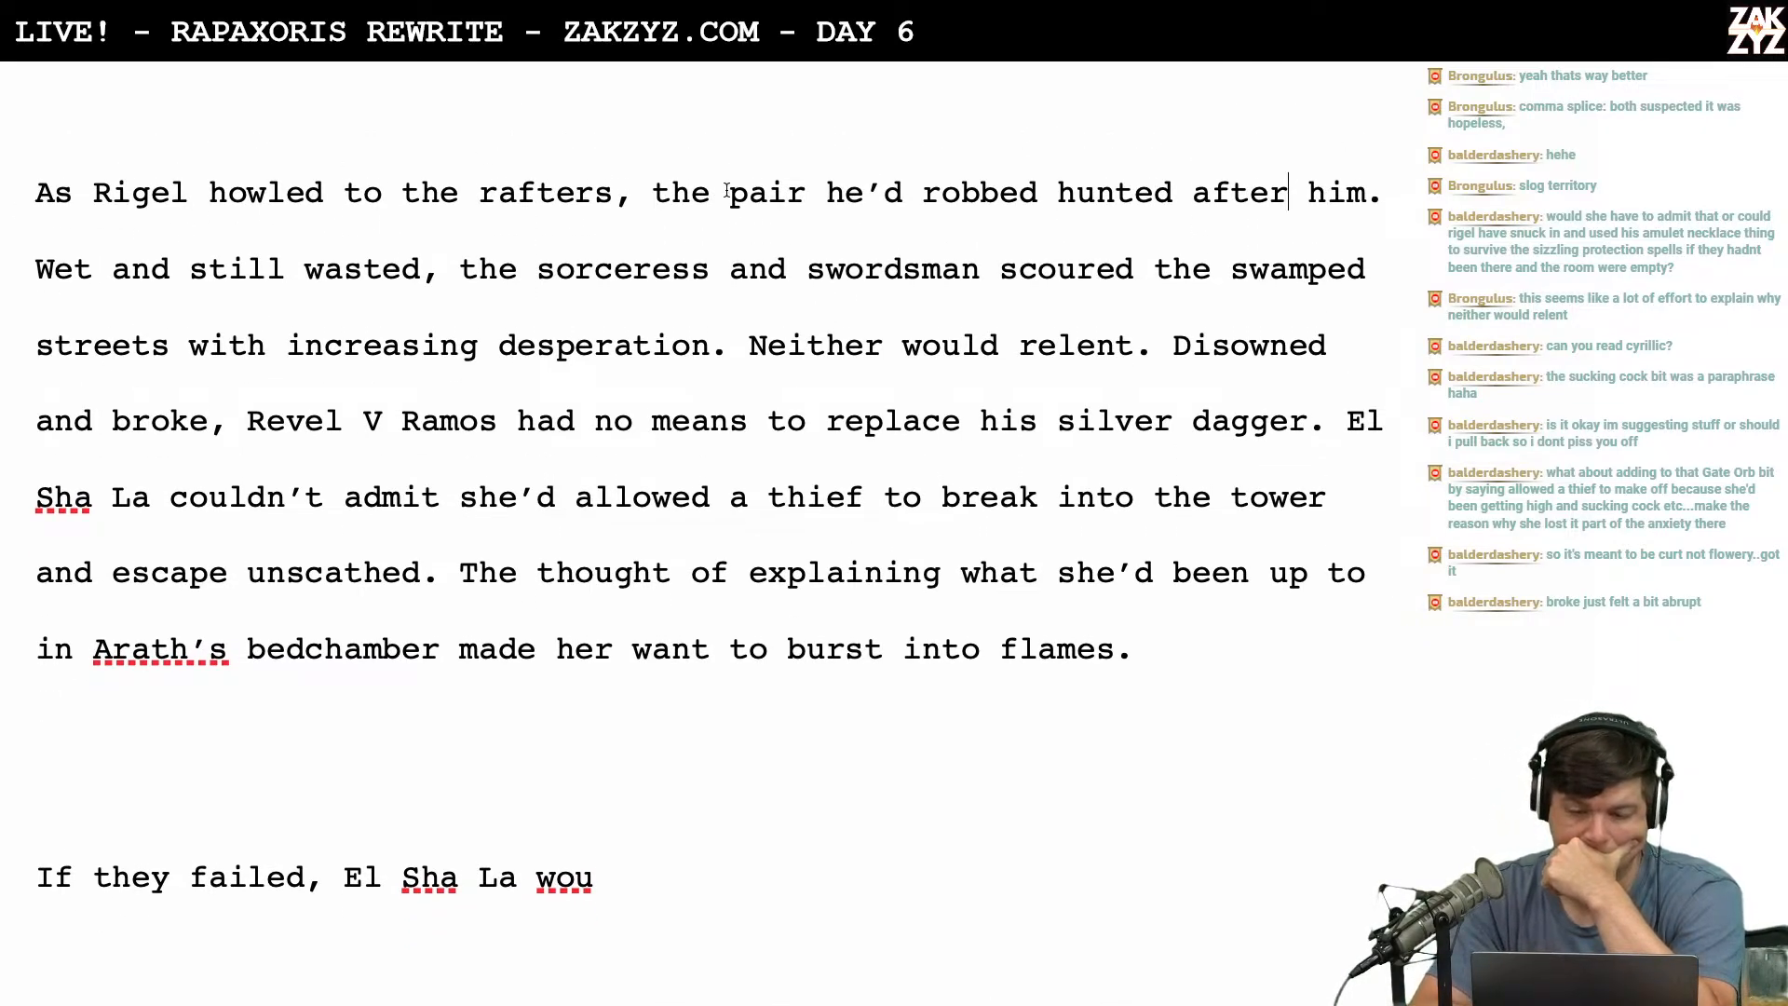
{"action": "left_click", "coordinate": [654, 193]}
{"action": "key", "text": "Return"}
{"action": "key", "text": "Return"}
{"action": "key", "text": "Up"}
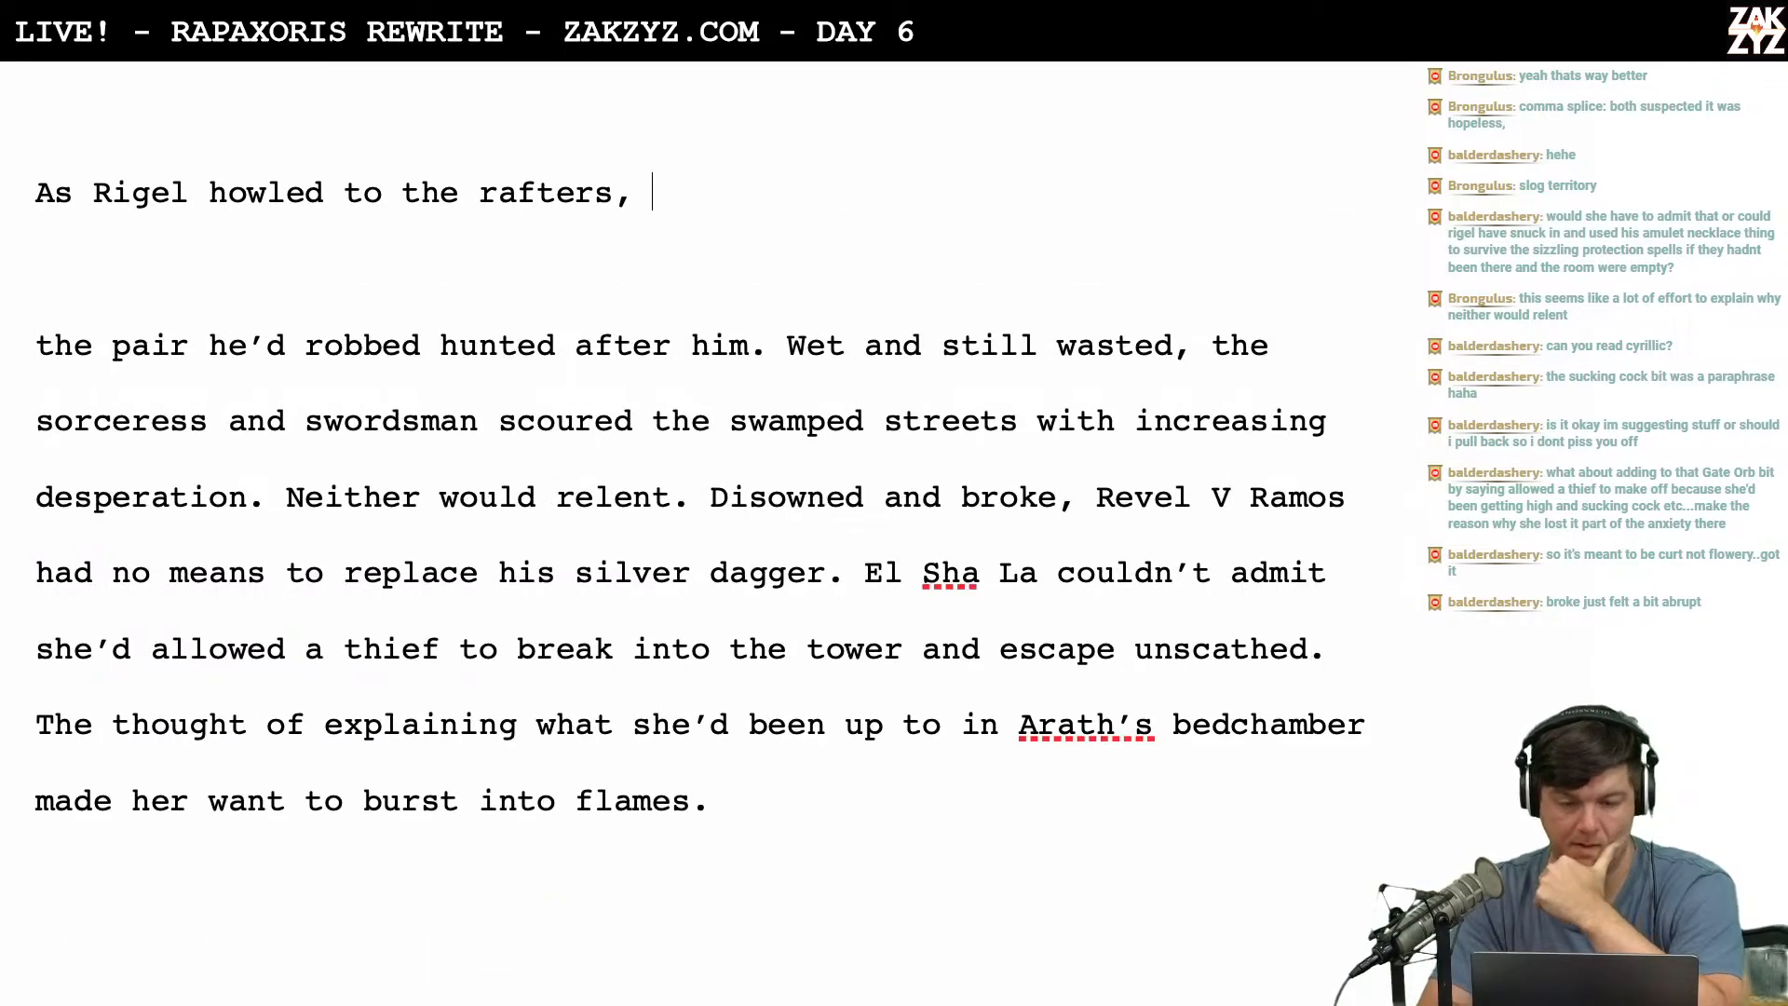
Write "the ones he’d robbed hunted" after "As Rigel howled to the rafters,".
{"action": "type", "text": "the oens h"}
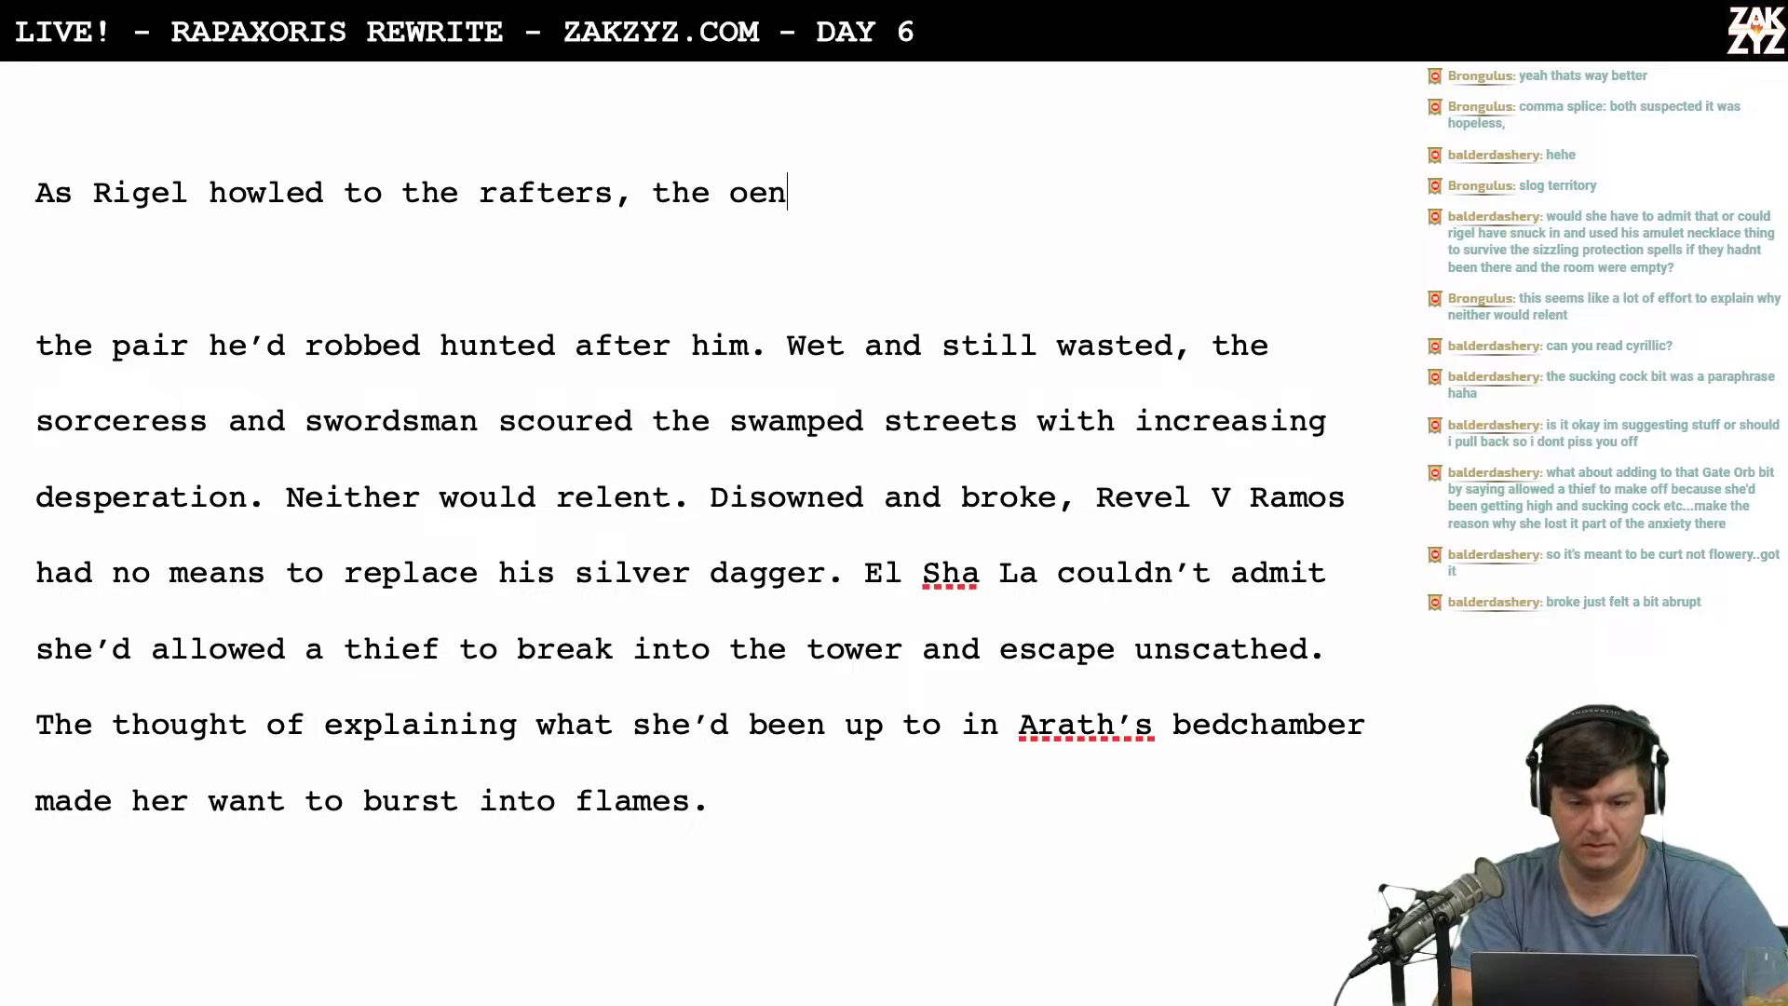
{"action": "key", "text": "BackSpace"}
{"action": "key", "text": "BackSpace"}
{"action": "key", "text": "BackSpace"}
{"action": "key", "text": "BackSpace"}
{"action": "key", "text": "BackSpace"}
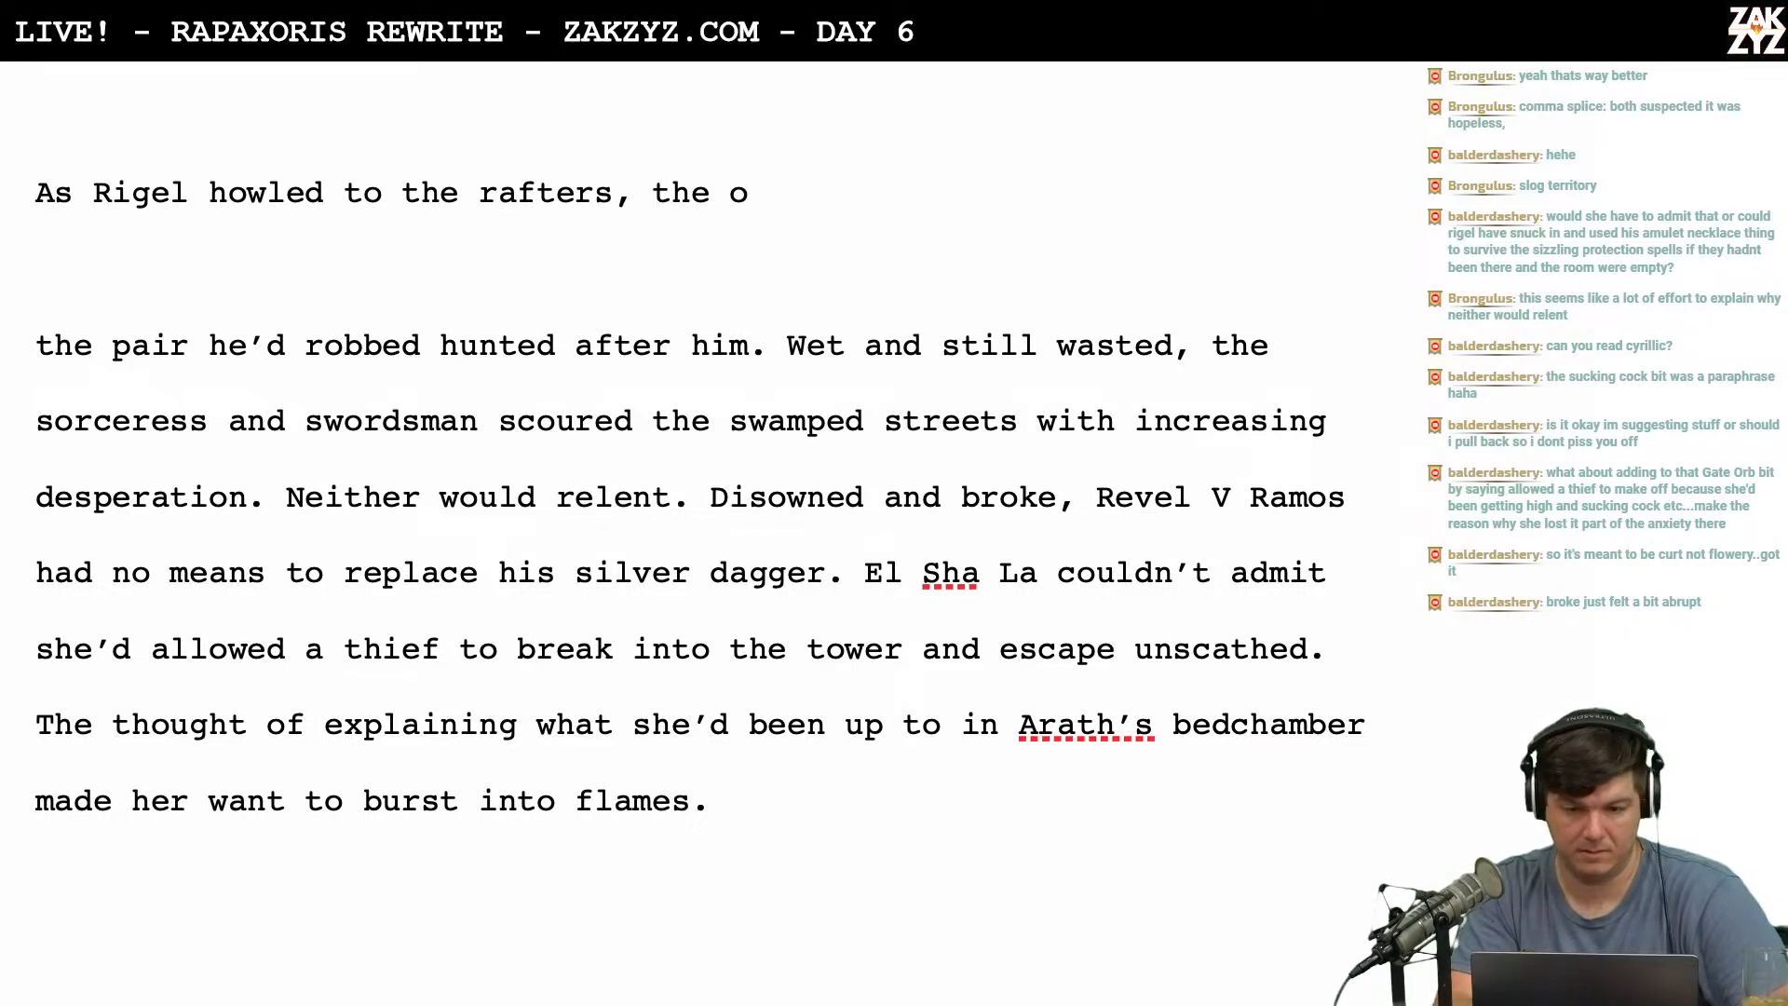
{"action": "type", "text": "nes he "}
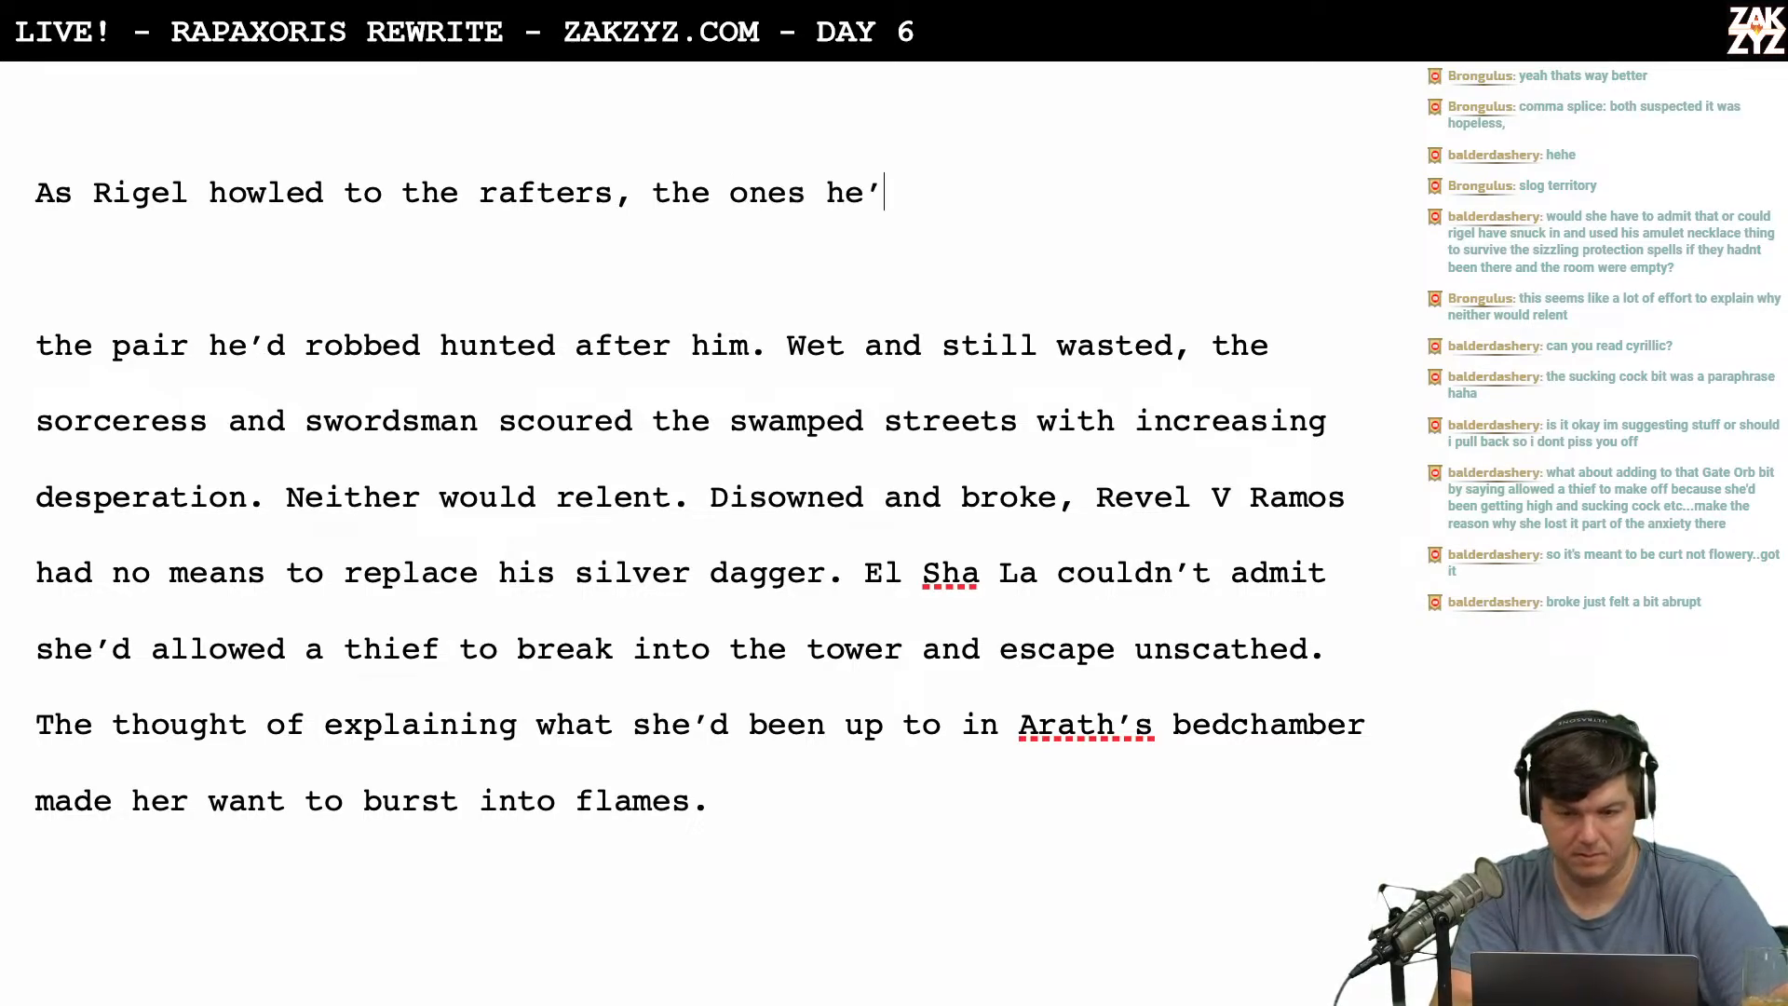
{"action": "type", "text": "d robed"}
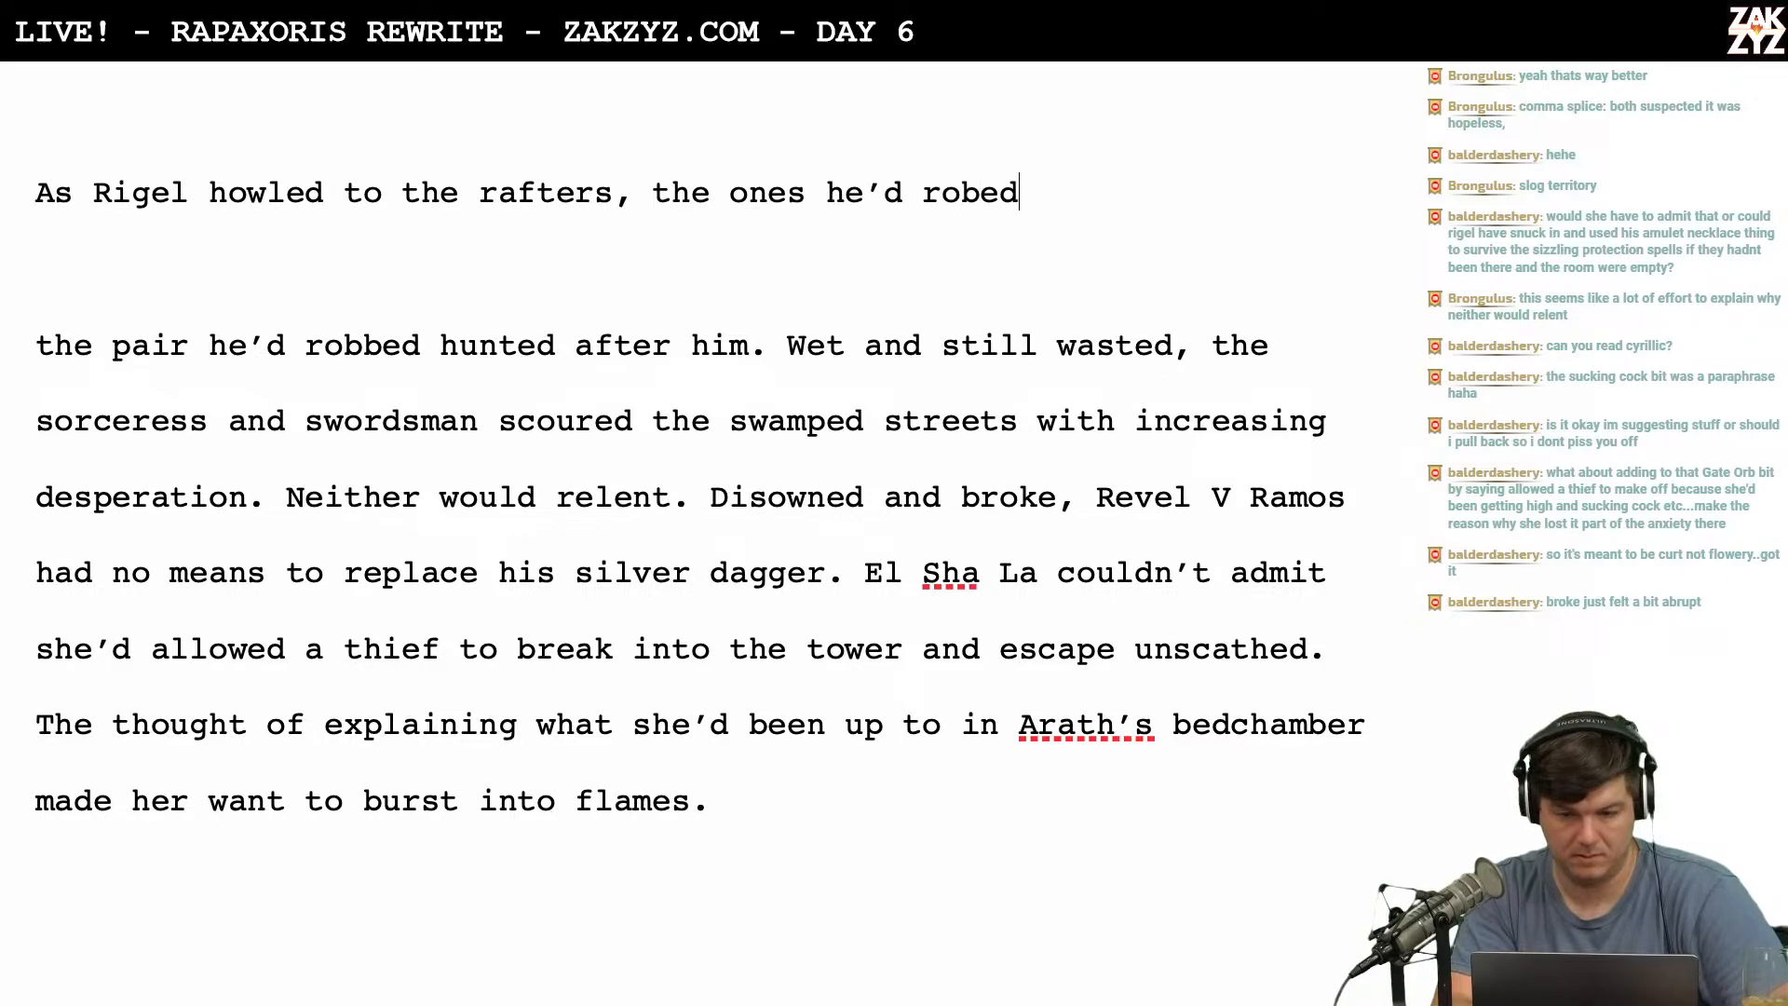
{"action": "key", "text": "BackSpace"}
{"action": "key", "text": "BackSpace"}
{"action": "type", "text": "bed hunte"}
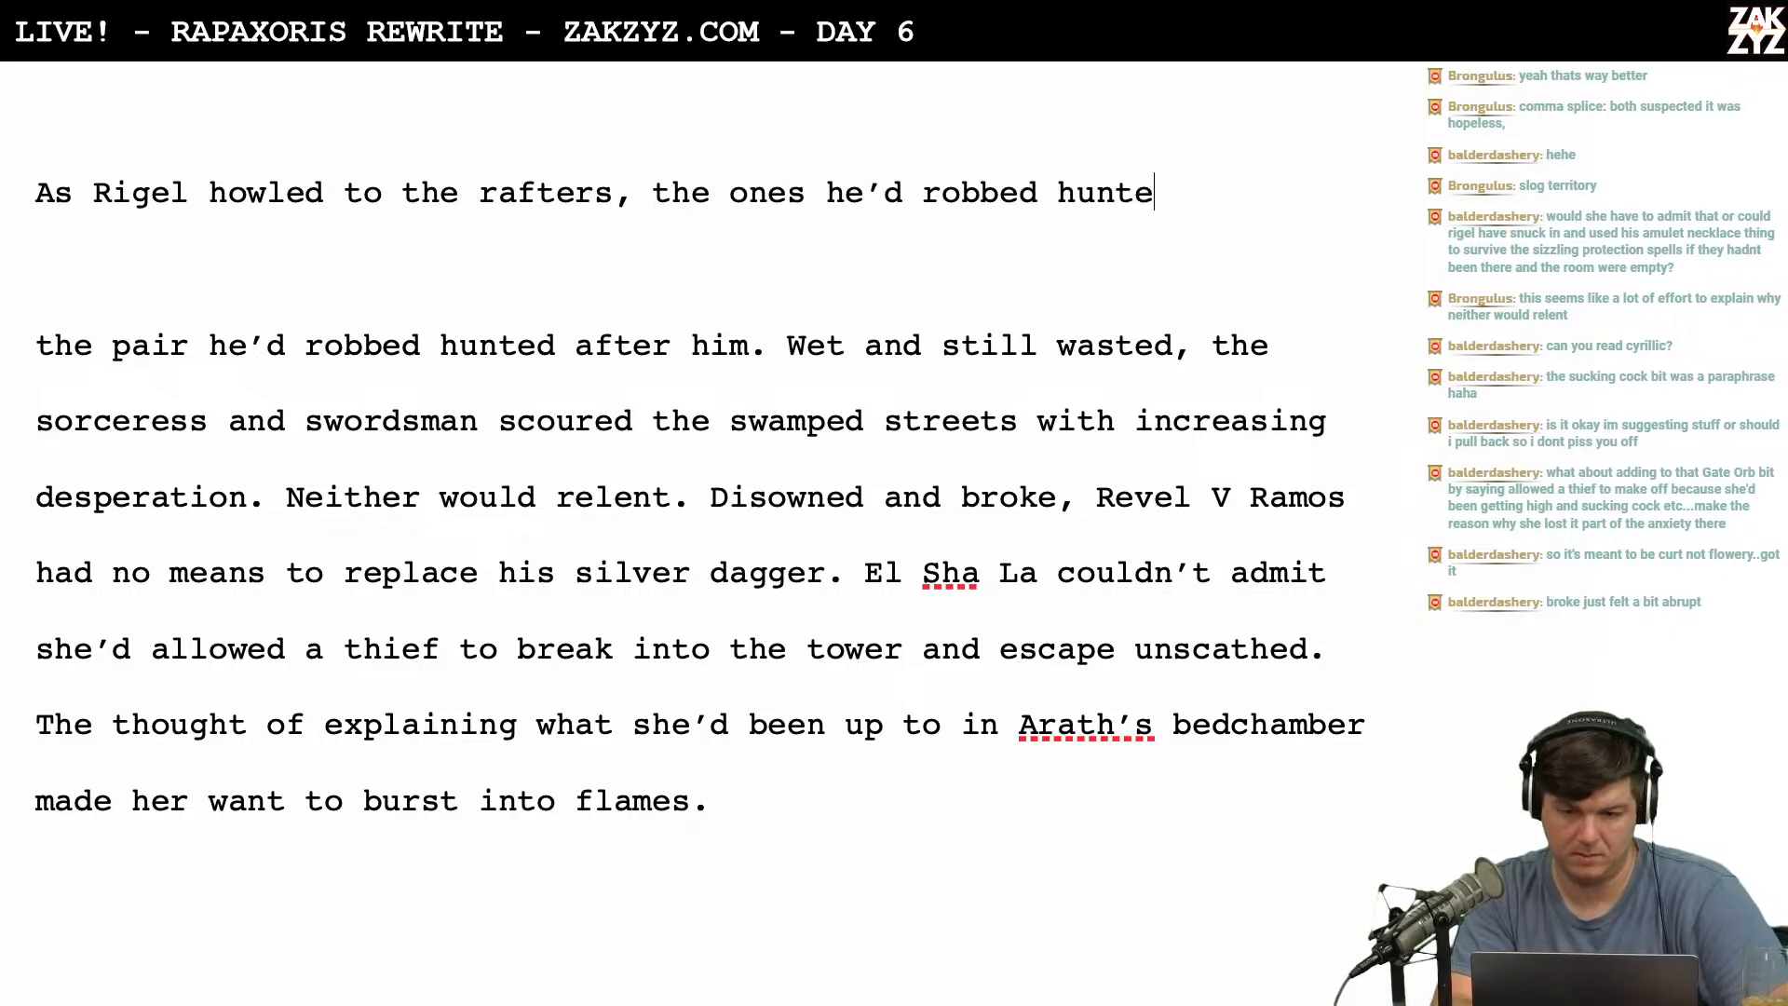
{"action": "type", "text": "d"}
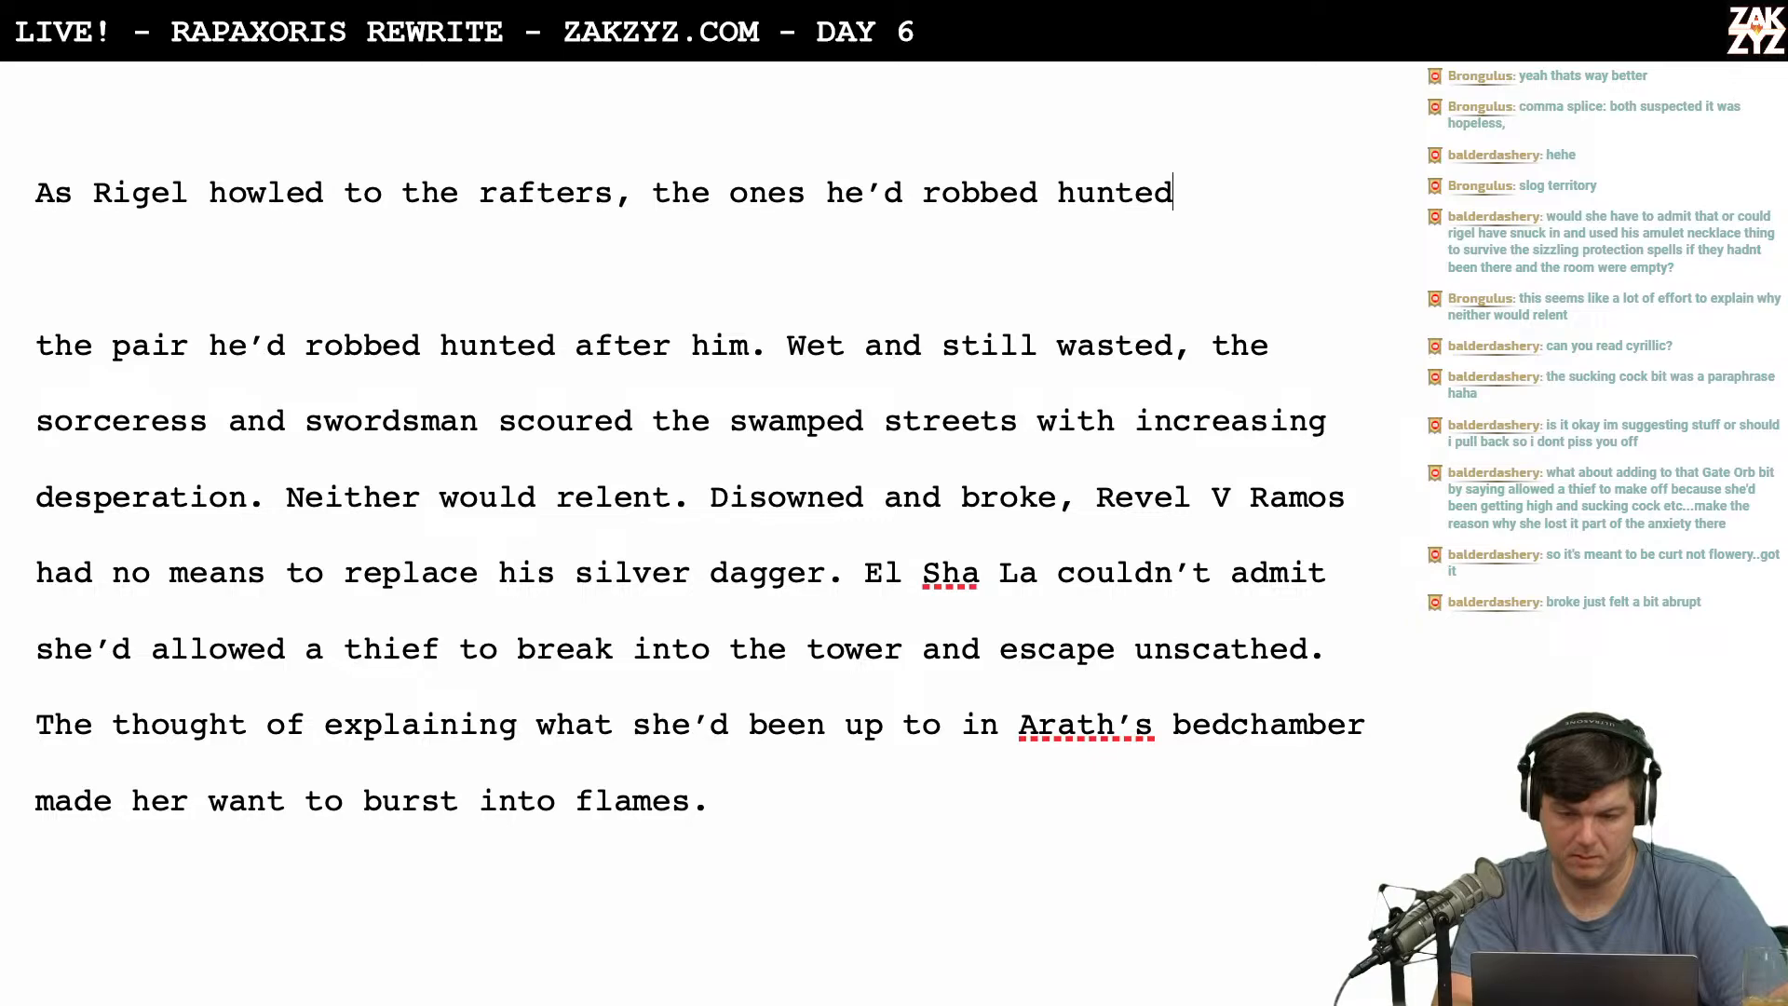
Replace "hunted" in the new opening clause so that it reads "the ones he’d robbed scoured the swamped streets.".
{"action": "key", "text": "BackSpace"}
{"action": "key", "text": "BackSpace"}
{"action": "key", "text": "BackSpace"}
{"action": "key", "text": "BackSpace"}
{"action": "key", "text": "BackSpace"}
{"action": "key", "text": "BackSpace"}
{"action": "key", "text": "BackSpace"}
{"action": "key", "text": "BackSpace"}
{"action": "key", "text": "BackSpace"}
{"action": "key", "text": "BackSpace"}
{"action": "key", "text": "BackSpace"}
{"action": "key", "text": "BackSpace"}
{"action": "key", "text": "BackSpace"}
{"action": "type", "text": "s"}
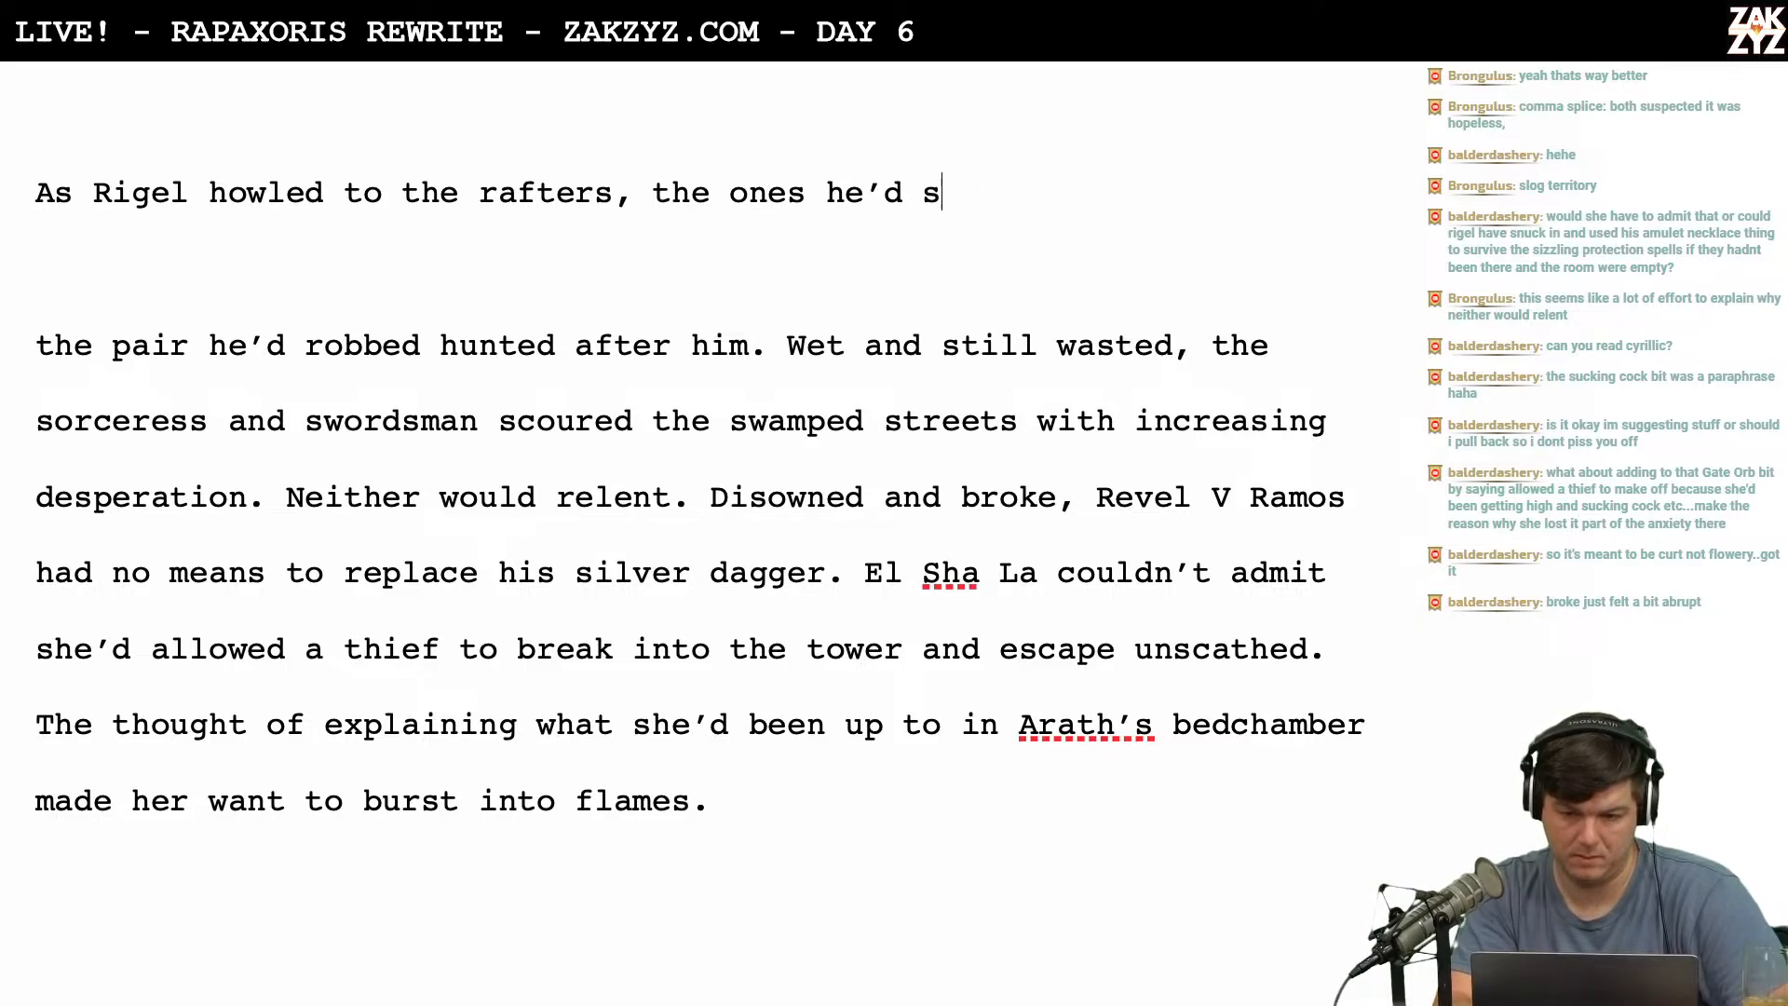
{"action": "key", "text": "BackSpace"}
{"action": "type", "text": "robbed scou"}
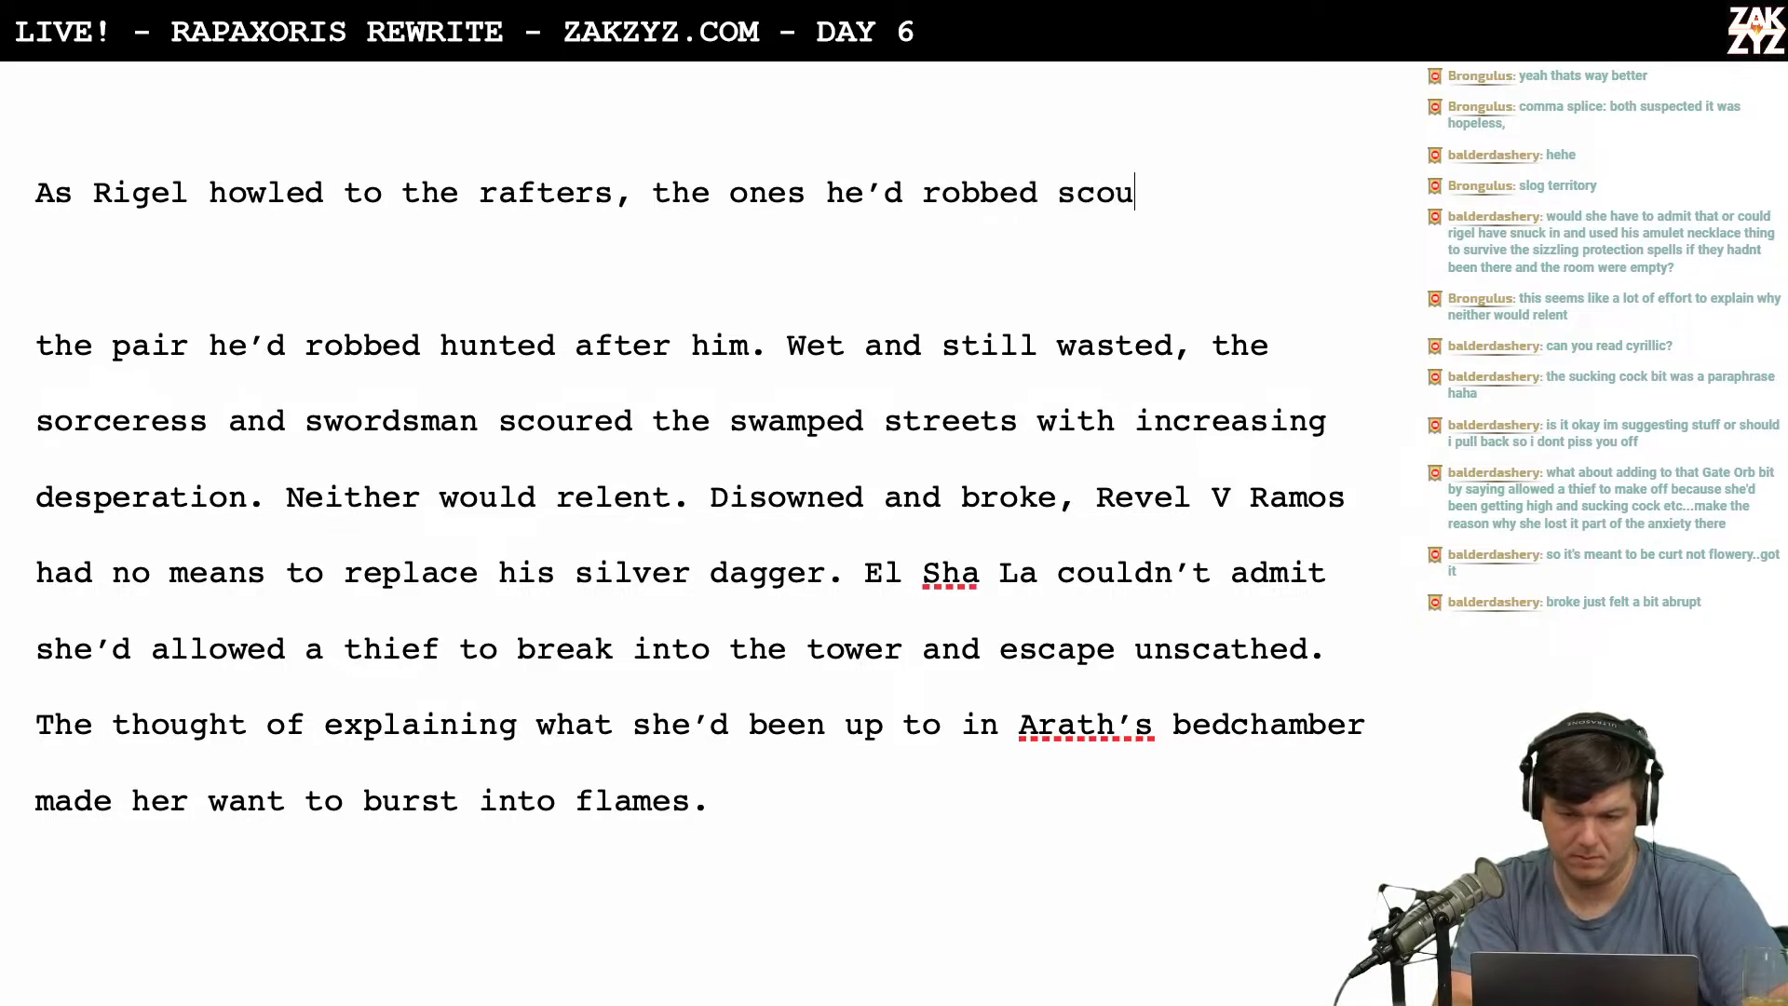
{"action": "type", "text": "red the swam"}
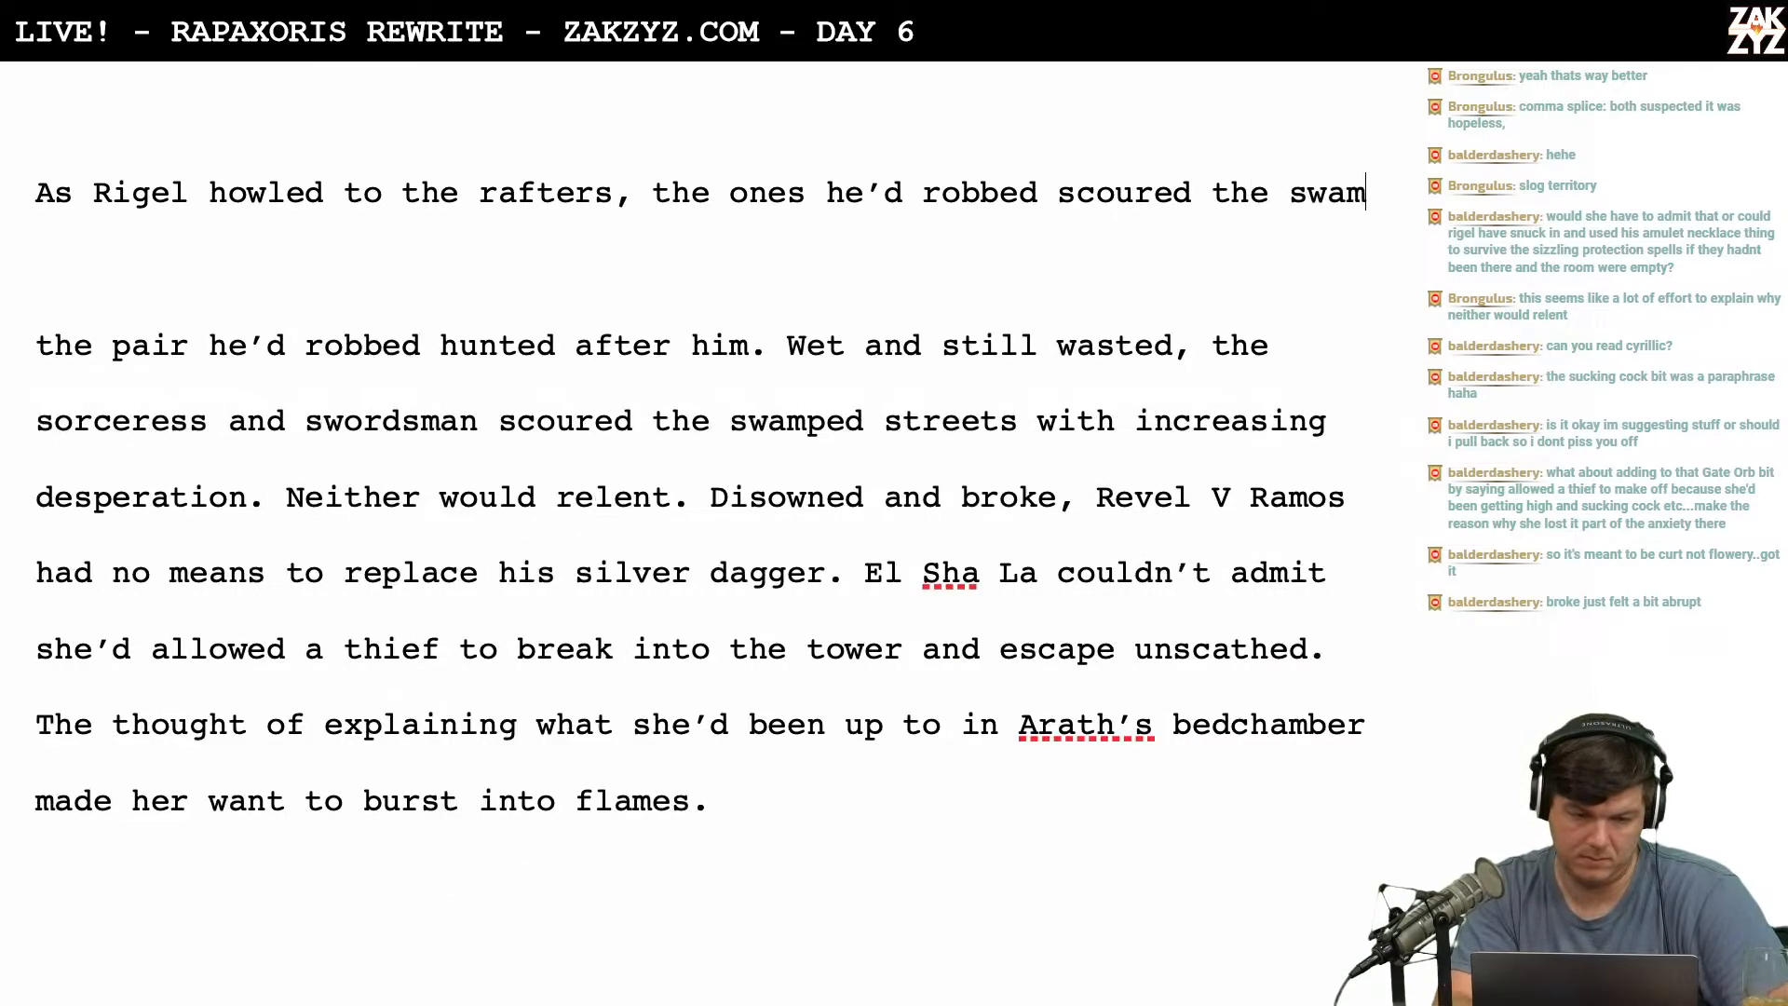
{"action": "type", "text": "ped streets."}
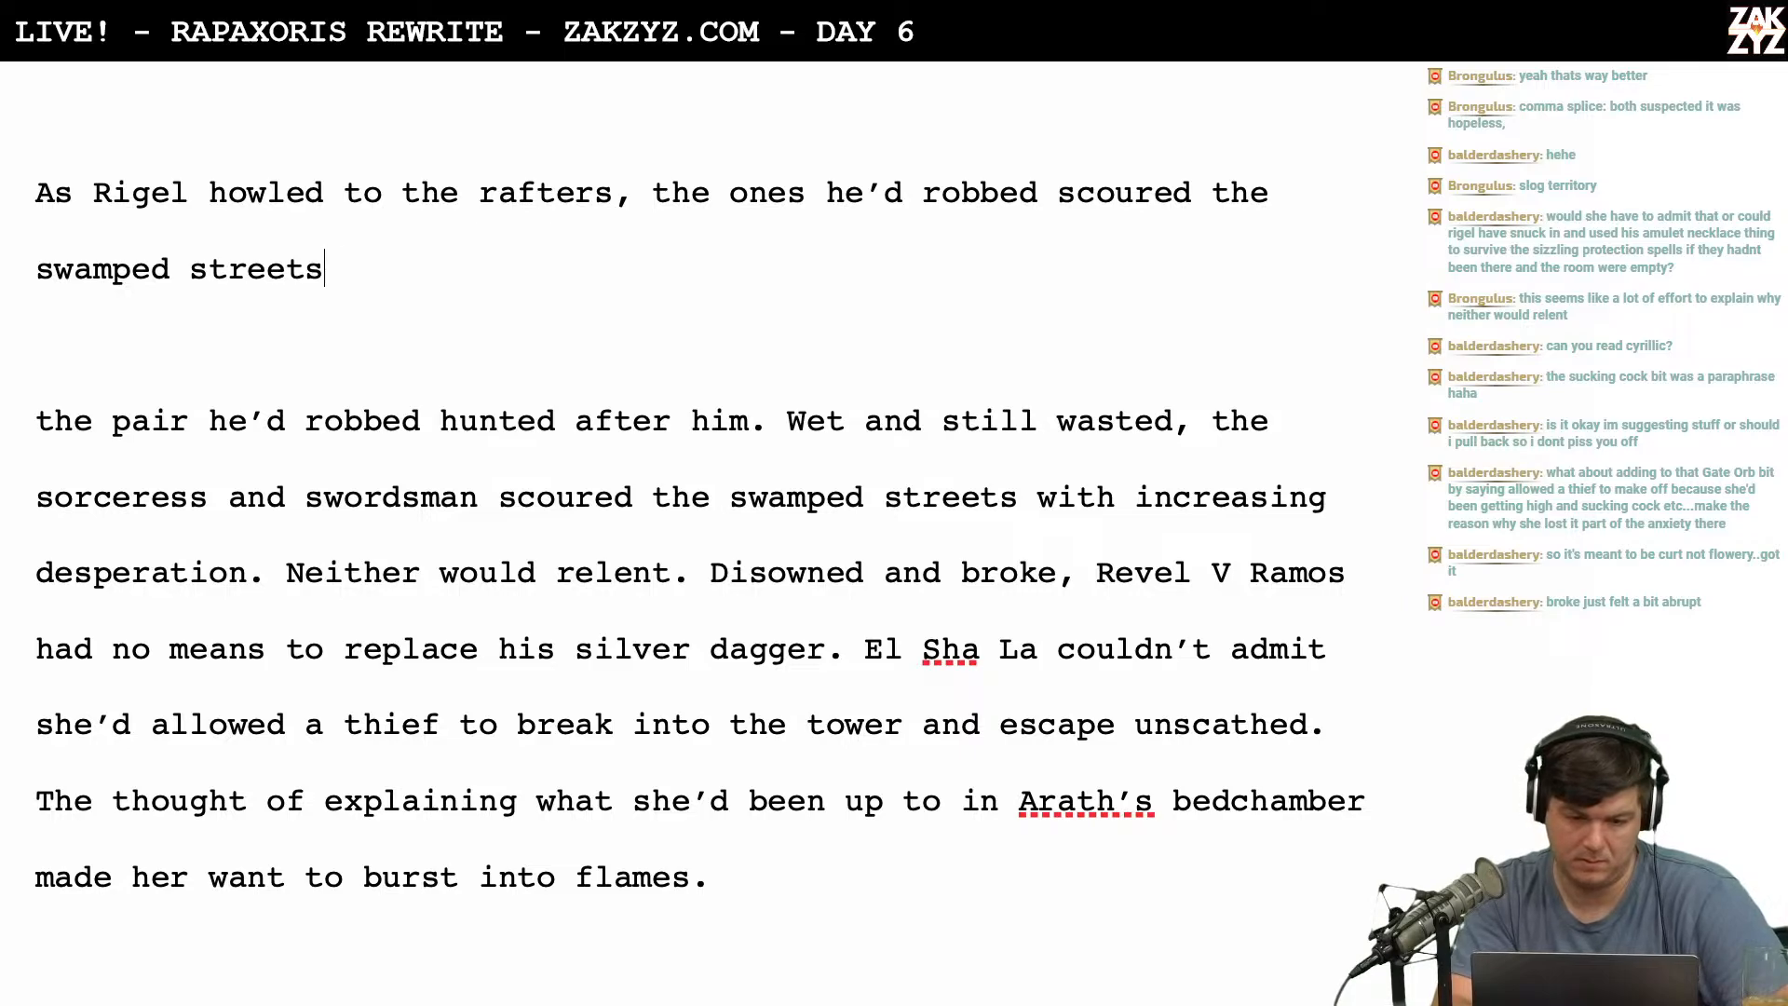
Delete the leftover "the pair he’d robbed hunted after him." and its blank line, joining "Wet and still wasted" to the new opening sentence.
{"action": "key", "text": "shift+Down"}
{"action": "key", "text": "shift+Down"}
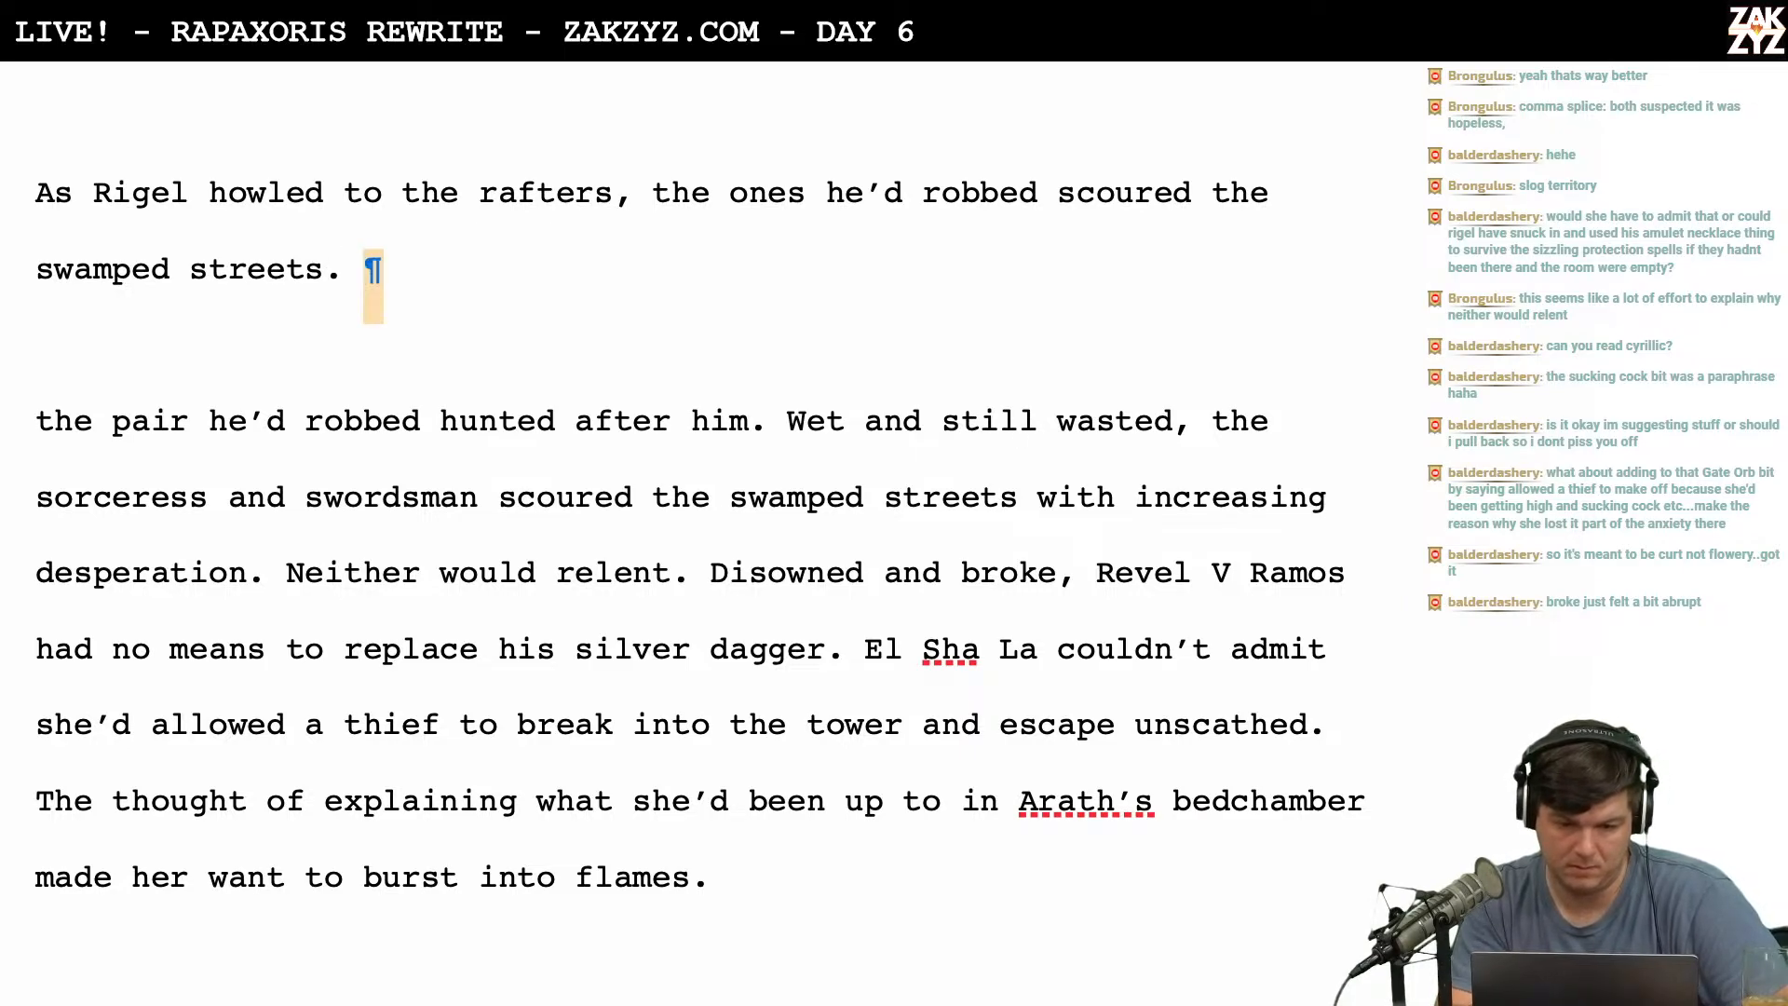
{"action": "key", "text": "shift+Right"}
{"action": "key", "text": "shift+Right"}
{"action": "key", "text": "shift+Right"}
{"action": "key", "text": "shift+Right"}
{"action": "key", "text": "shift+Right"}
{"action": "key", "text": "shift+Right"}
{"action": "key", "text": "shift+Right"}
{"action": "key", "text": "shift+Right"}
{"action": "key", "text": "shift+Right"}
{"action": "key", "text": "shift+Right"}
{"action": "key", "text": "shift+Right"}
{"action": "key", "text": "shift+Right"}
{"action": "key", "text": "shift+Right"}
{"action": "key", "text": "shift+Right"}
{"action": "key", "text": "shift+Right"}
{"action": "key", "text": "shift+Right"}
{"action": "key", "text": "shift+Right"}
{"action": "key", "text": "shift+Right"}
{"action": "key", "text": "shift+Right"}
{"action": "key", "text": "shift+Right"}
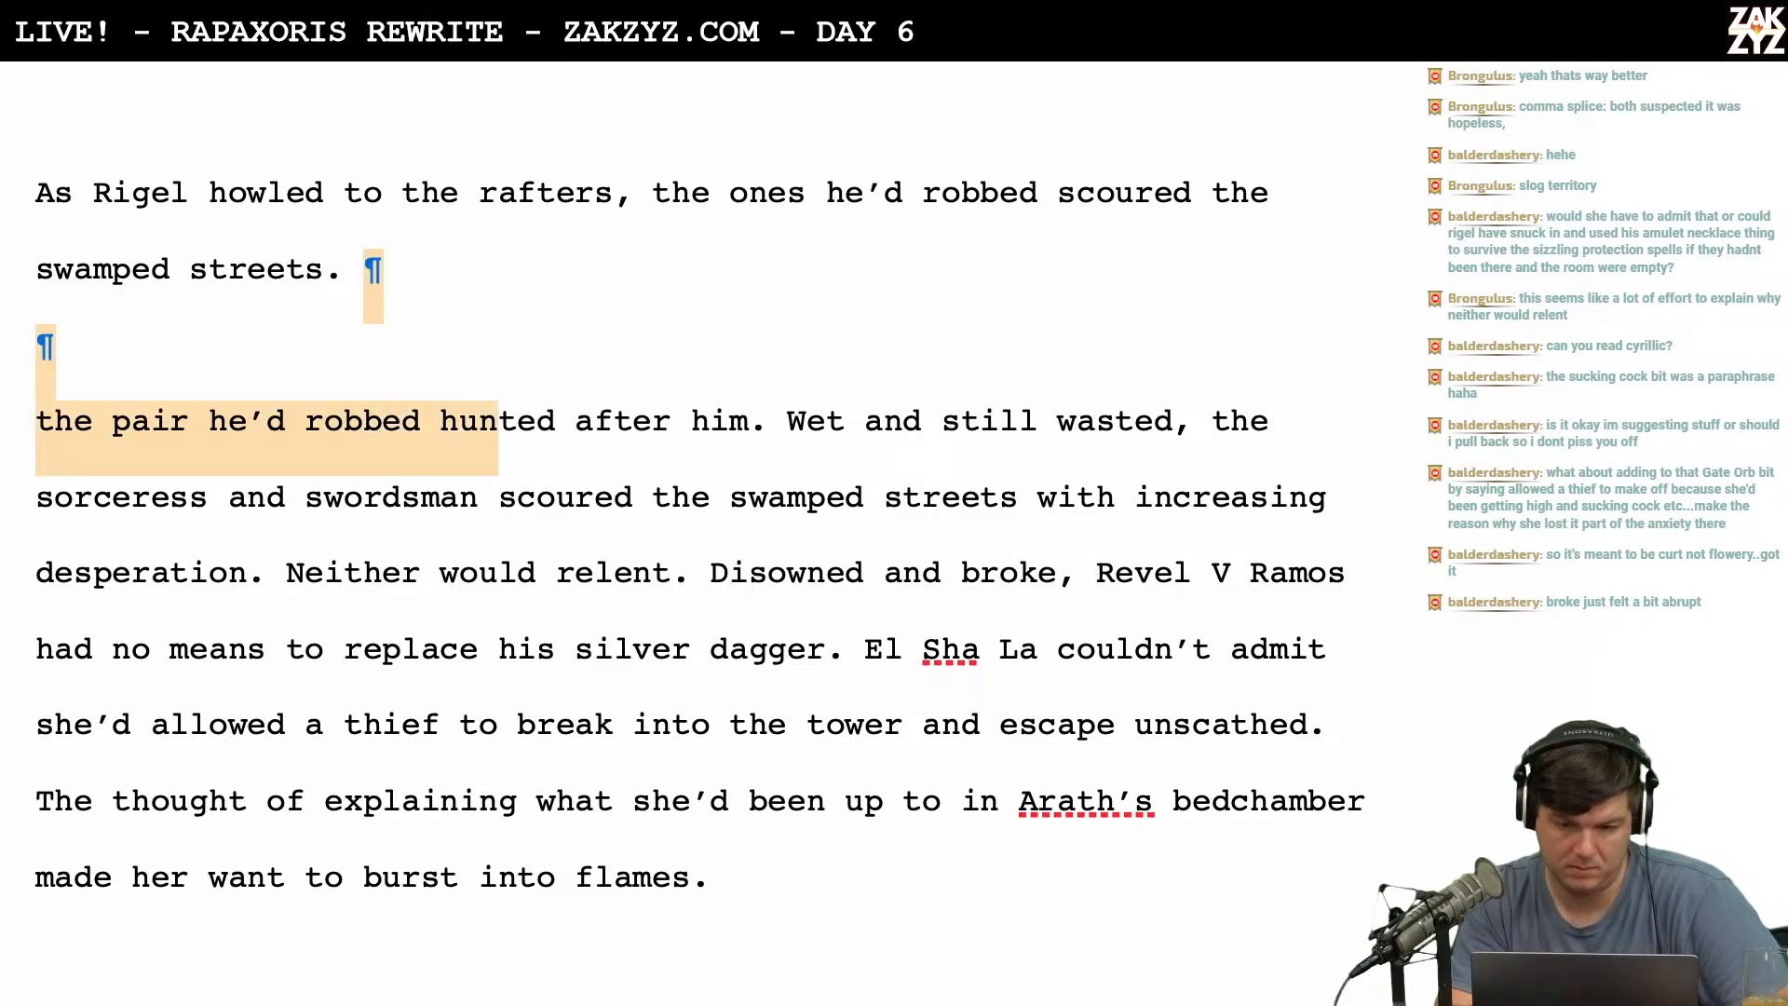
{"action": "key", "text": "shift+Right"}
{"action": "key", "text": "shift+Right"}
{"action": "key", "text": "BackSpace"}
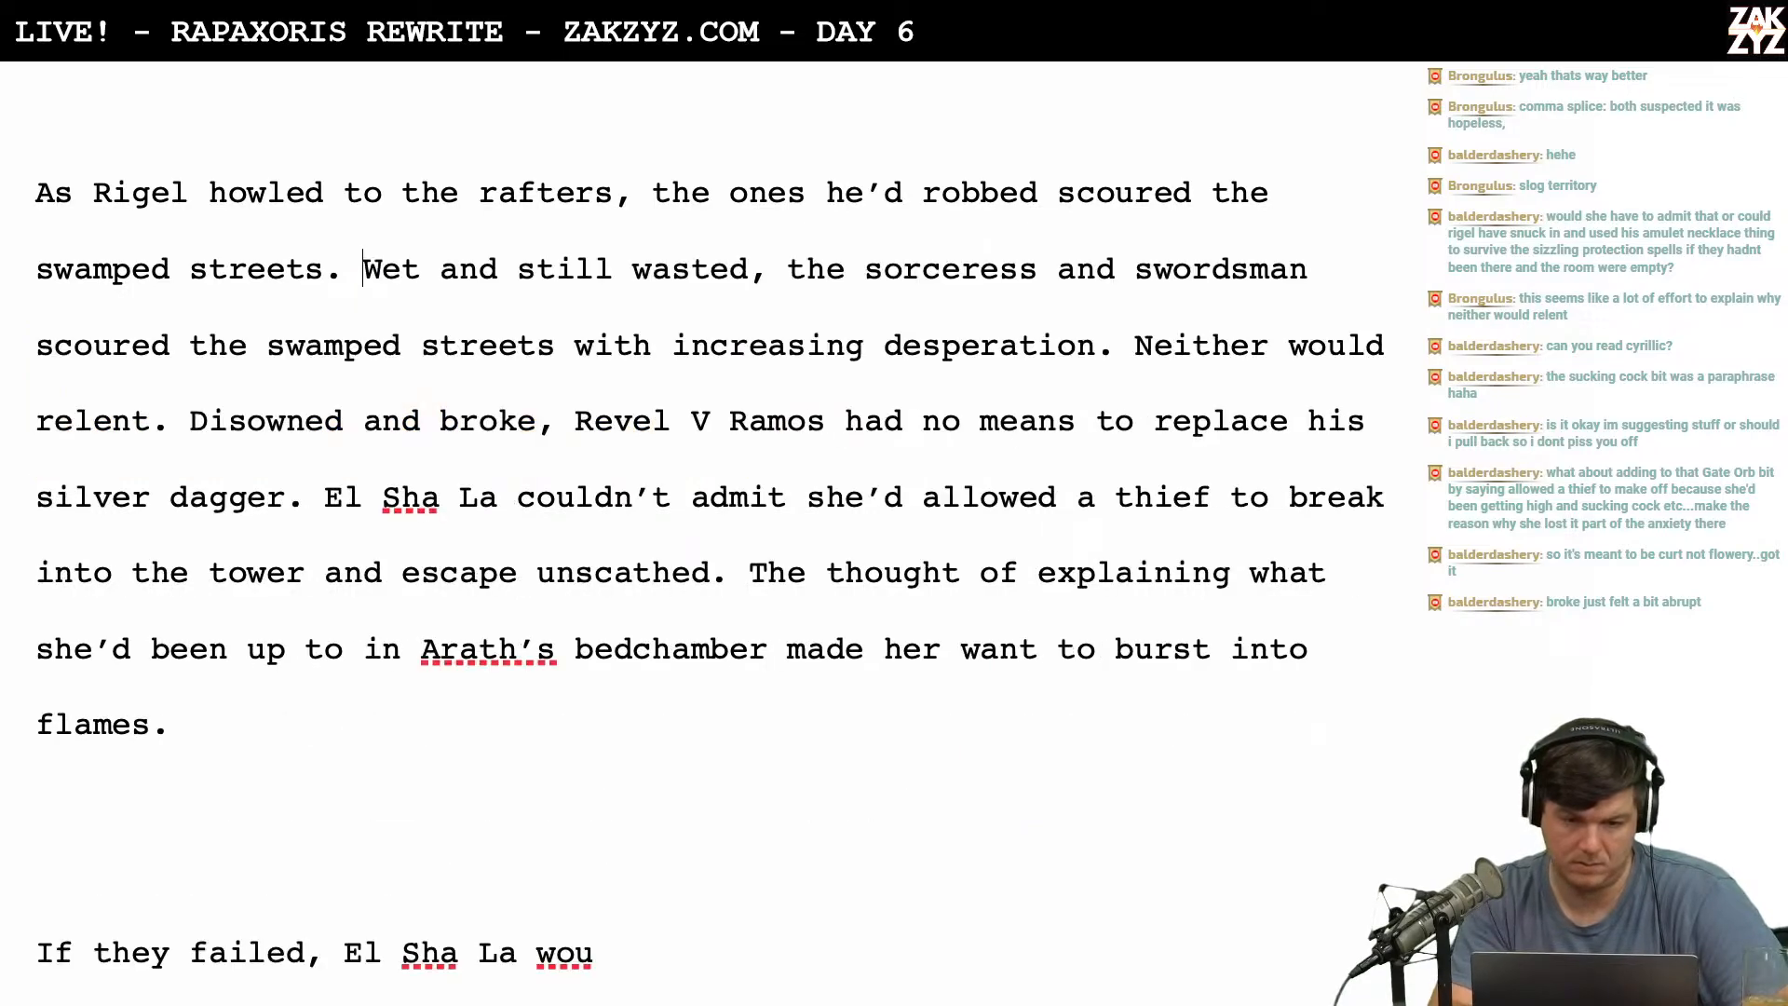
Break the second sentence after "the sorceress and swordsman", moving the repeated "scoured the swamped streets" onto its own line.
{"action": "left_click", "coordinate": [173, 363]}
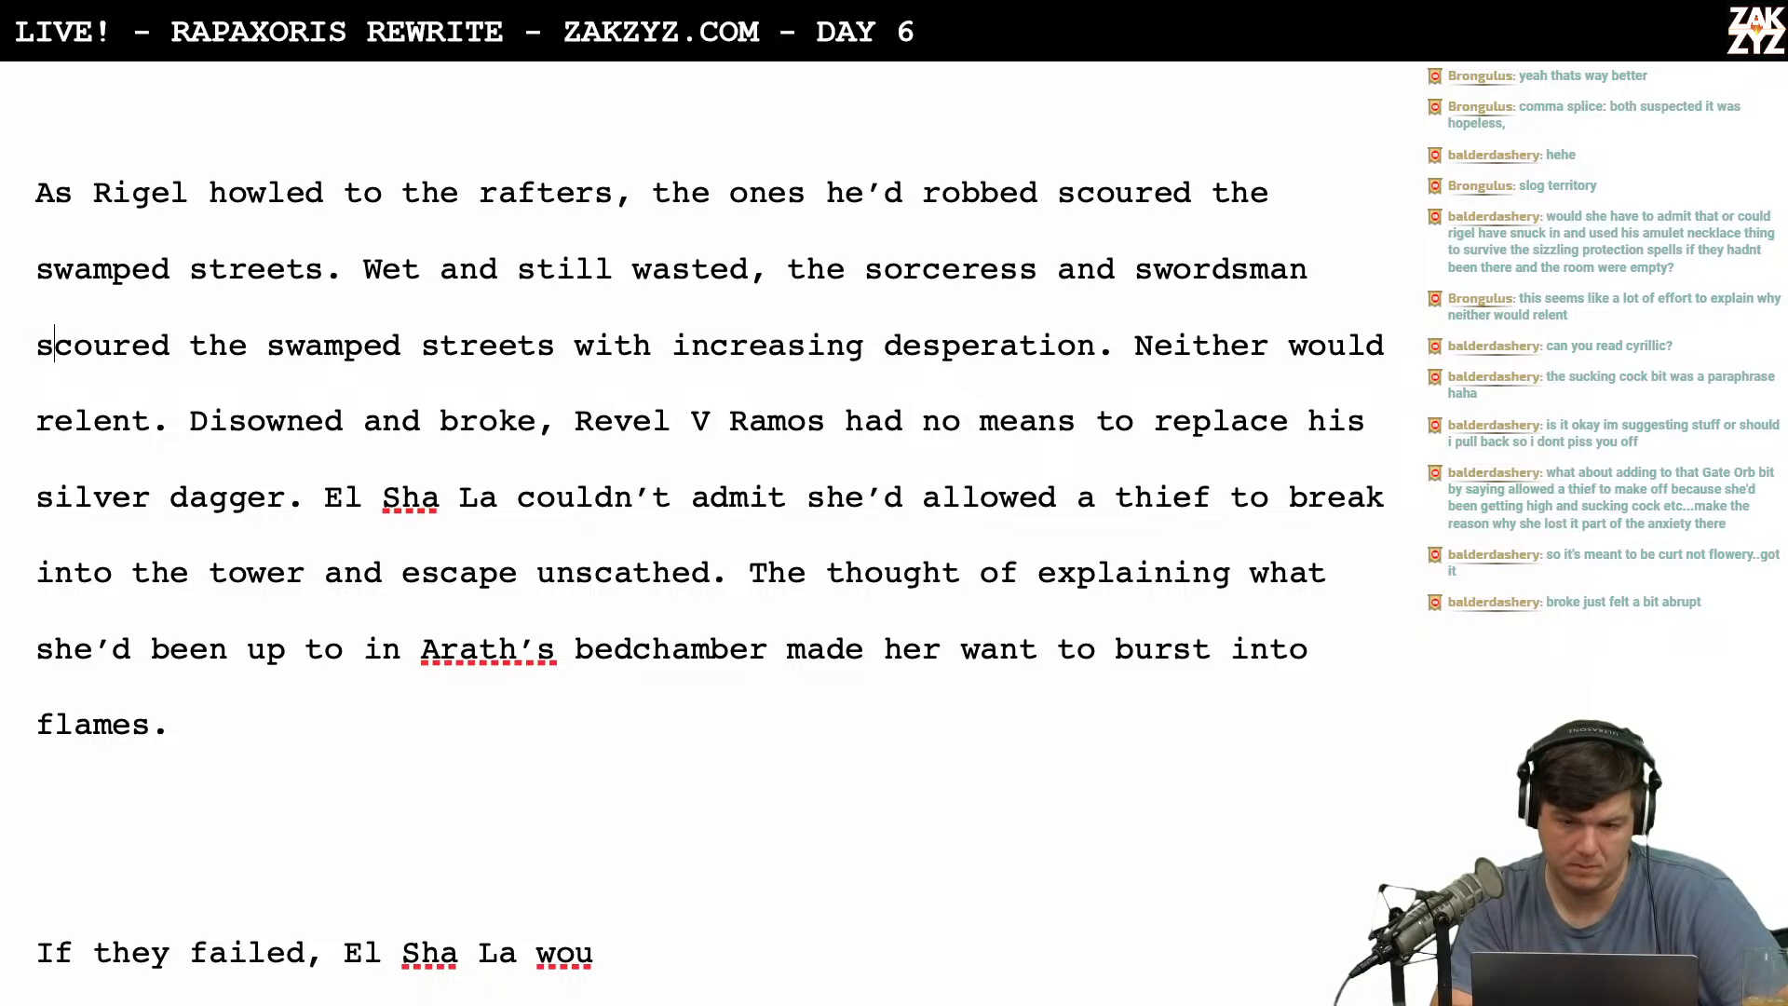
{"action": "scroll", "coordinate": [710, 531], "scroll_direction": "down", "scroll_amount": 1}
{"action": "scroll", "coordinate": [711, 531], "scroll_direction": "up", "scroll_amount": 2}
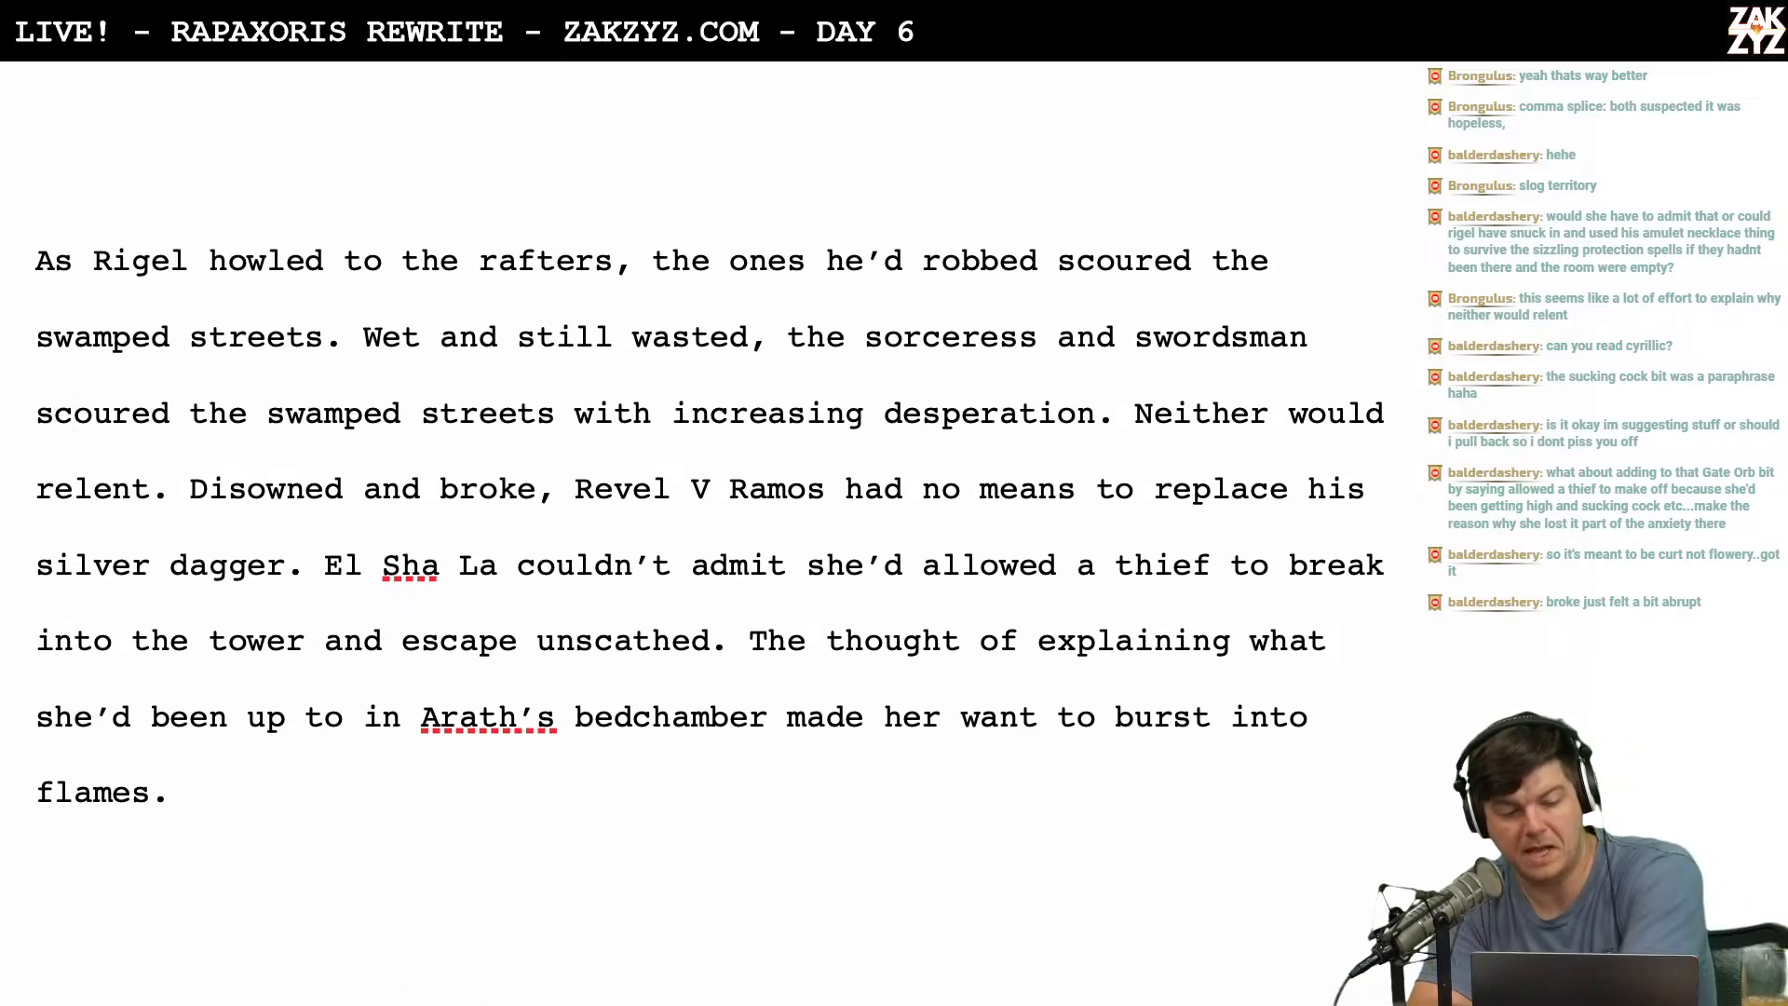
{"action": "scroll", "coordinate": [199, 320], "scroll_direction": "down", "scroll_amount": 1}
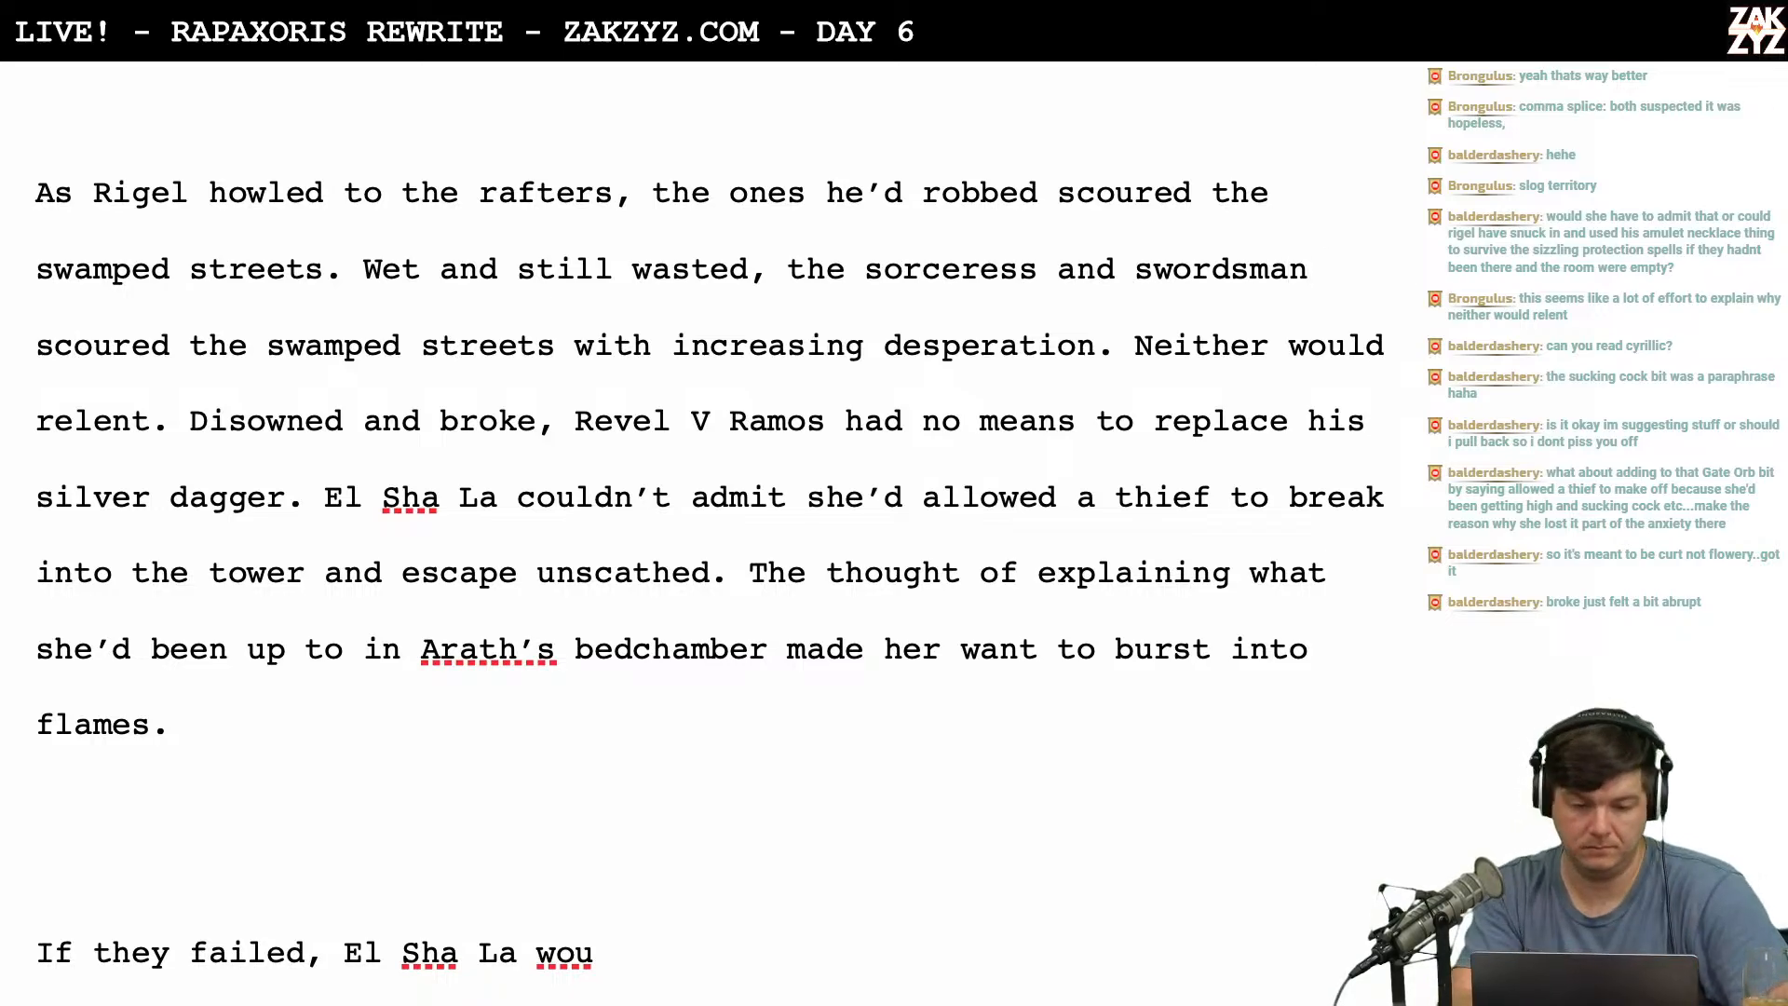
{"action": "type", "text": "\\"}
{"action": "key", "text": "BackSpace"}
{"action": "key", "text": "BackSpace"}
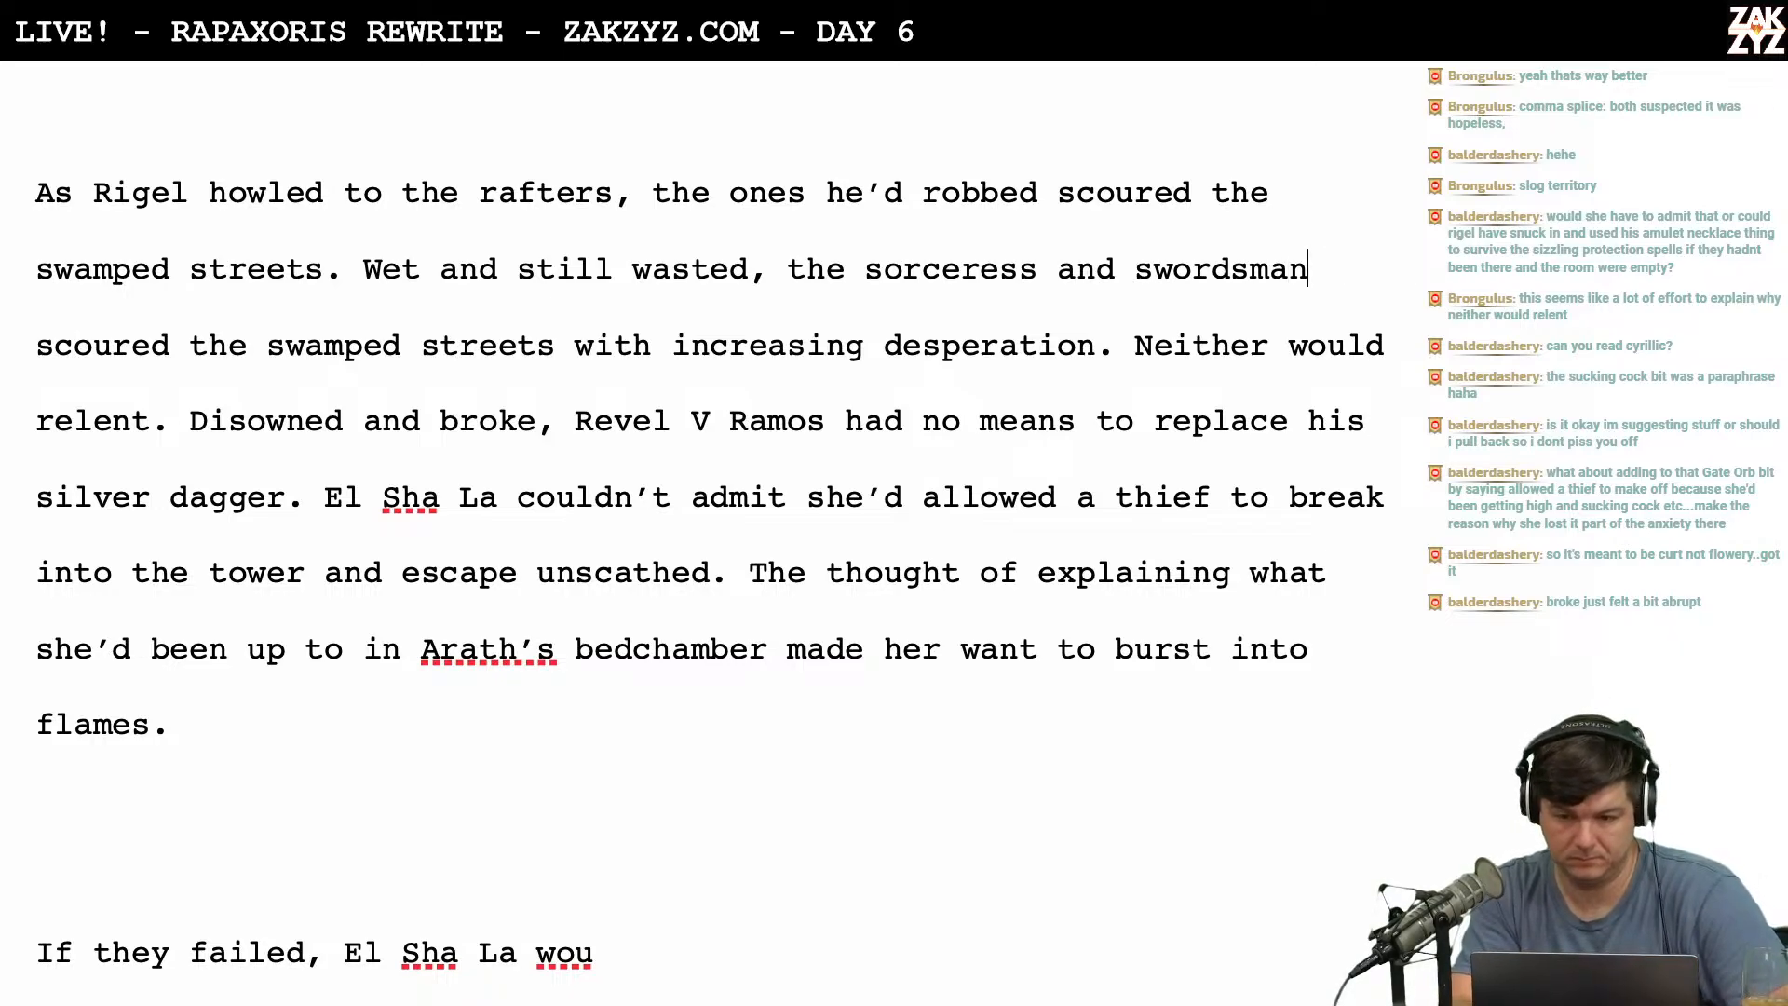
Try the wording "hunted with" after "the sorceress and swordsman" and remove it again.
{"action": "type", "text": "hunted "}
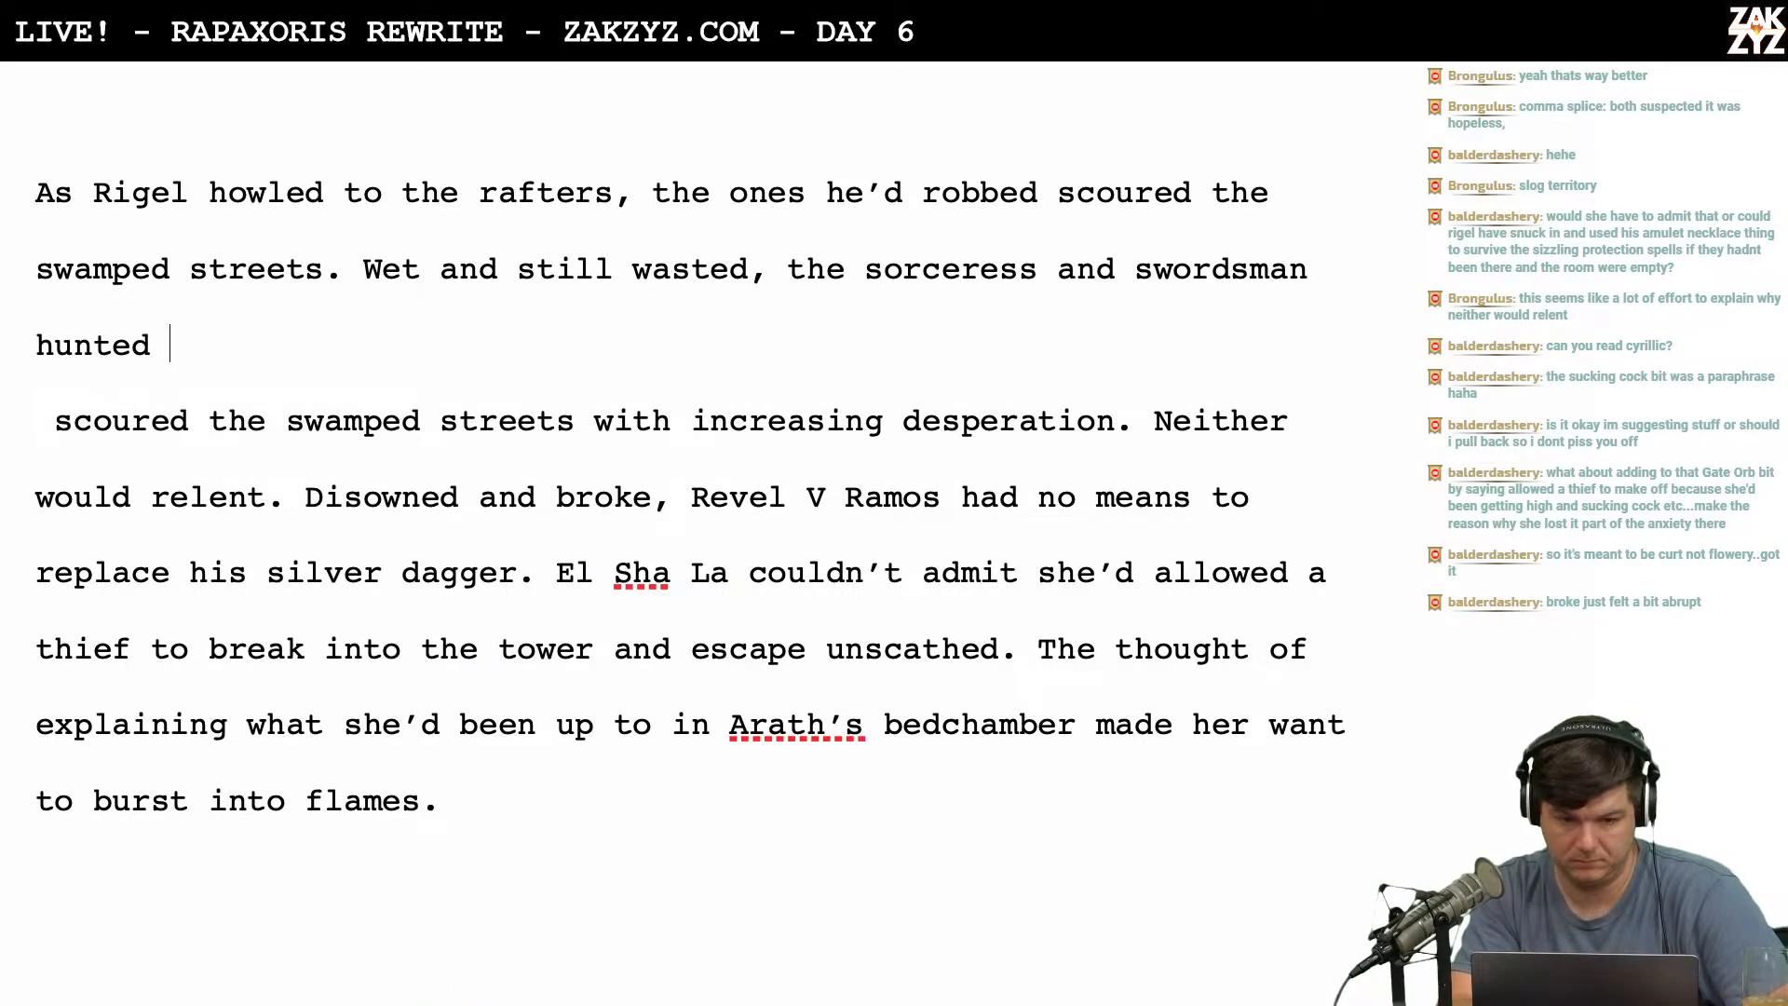
{"action": "type", "text": "with"}
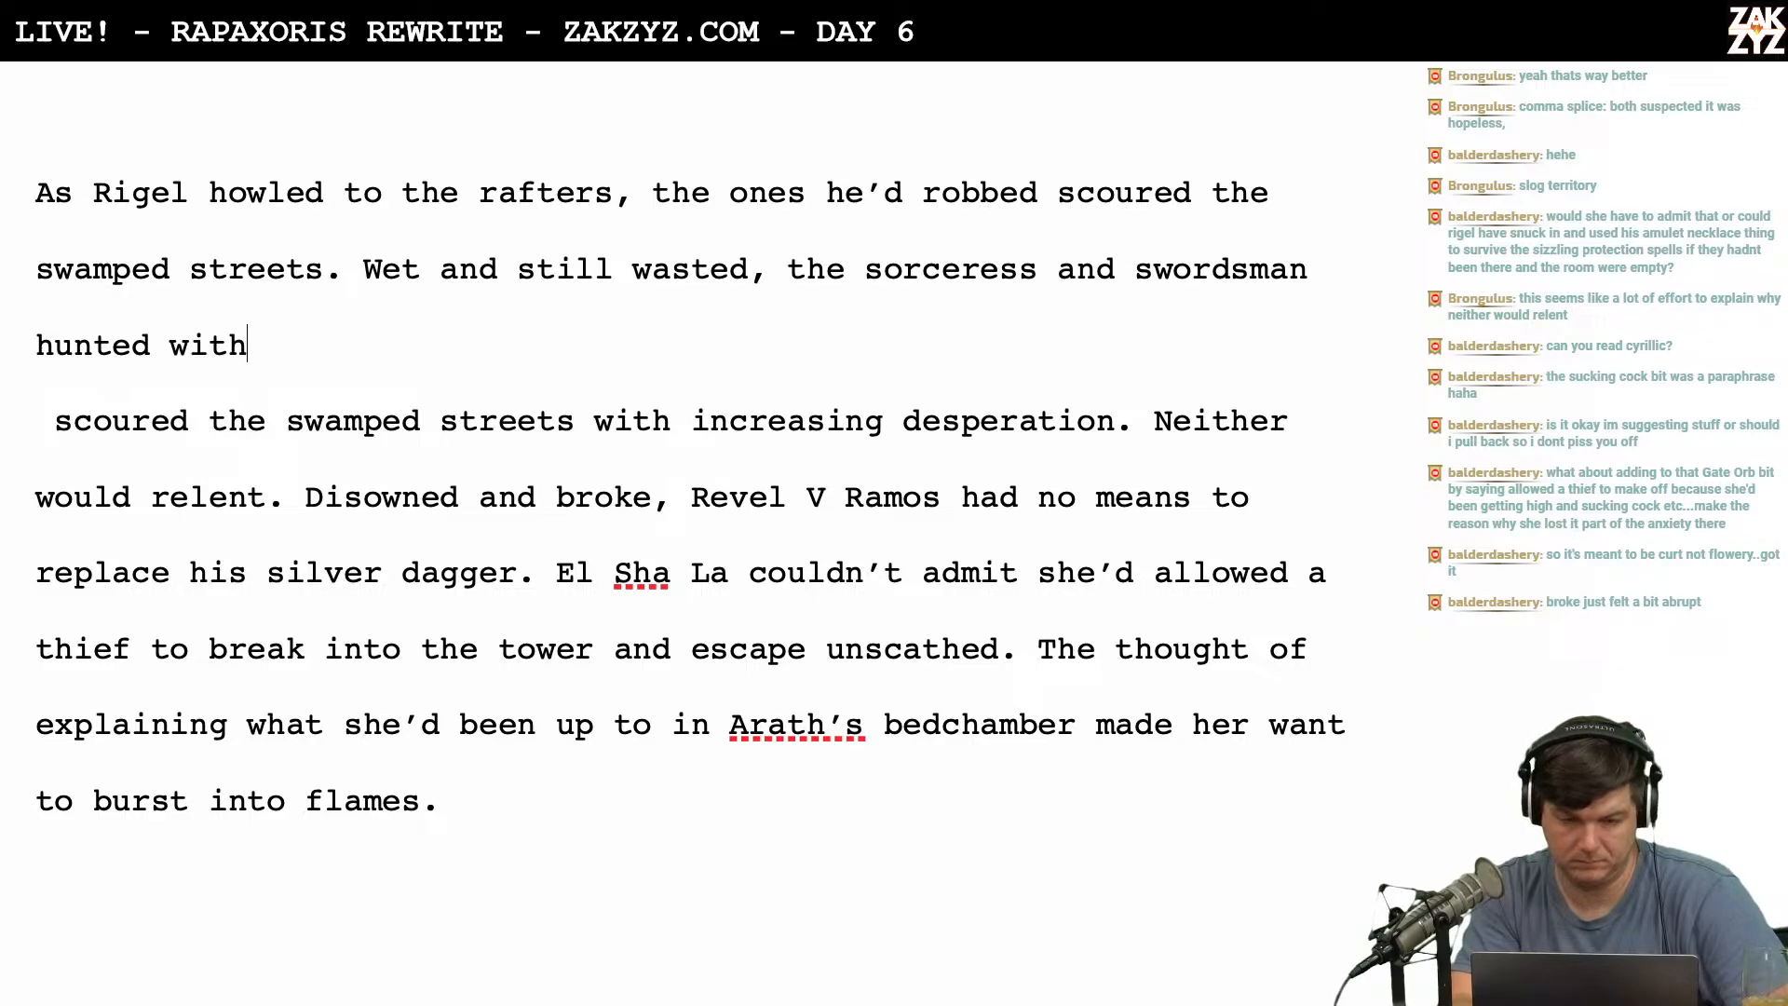
{"action": "key", "text": "BackSpace"}
{"action": "key", "text": "BackSpace"}
{"action": "key", "text": "BackSpace"}
{"action": "key", "text": "BackSpace"}
{"action": "key", "text": "BackSpace"}
{"action": "key", "text": "BackSpace"}
{"action": "key", "text": "BackSpace"}
{"action": "key", "text": "BackSpace"}
{"action": "key", "text": "BackSpace"}
{"action": "key", "text": "BackSpace"}
{"action": "key", "text": "BackSpace"}
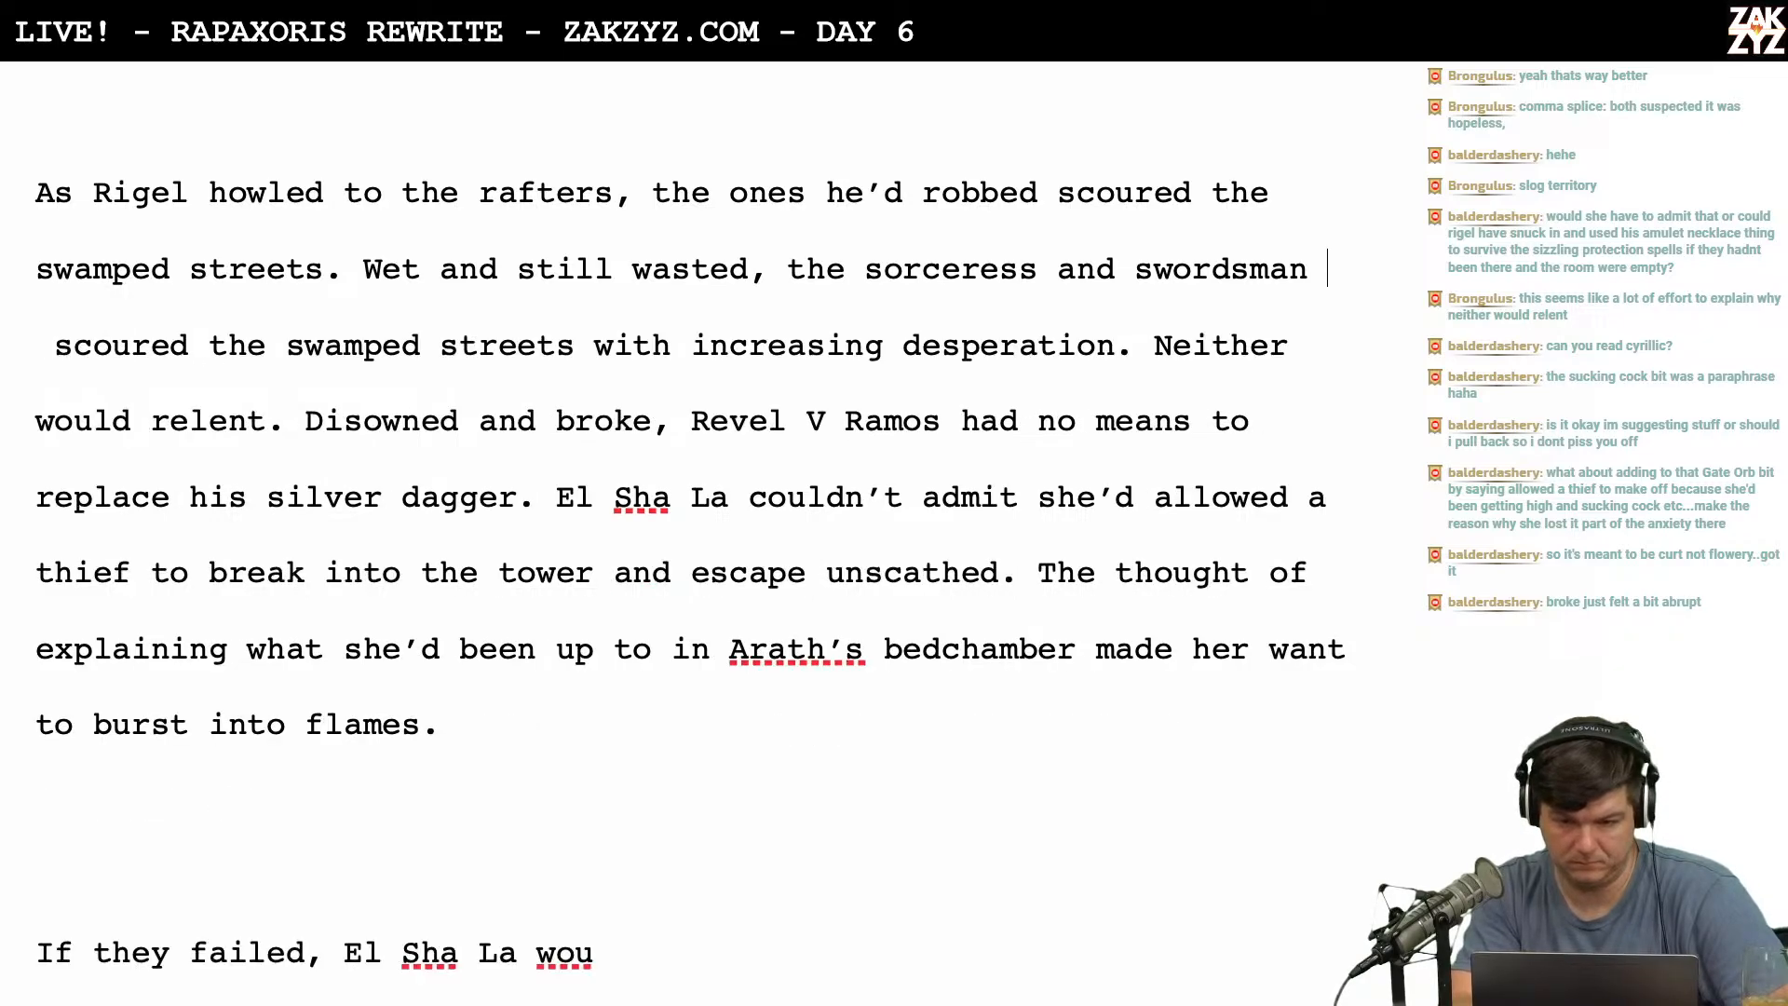
Add blank lines above the old "scoured" text and continue the second sentence with "searched every alley, nook, and garbage pile.".
{"action": "key", "text": "Return"}
{"action": "key", "text": "Return"}
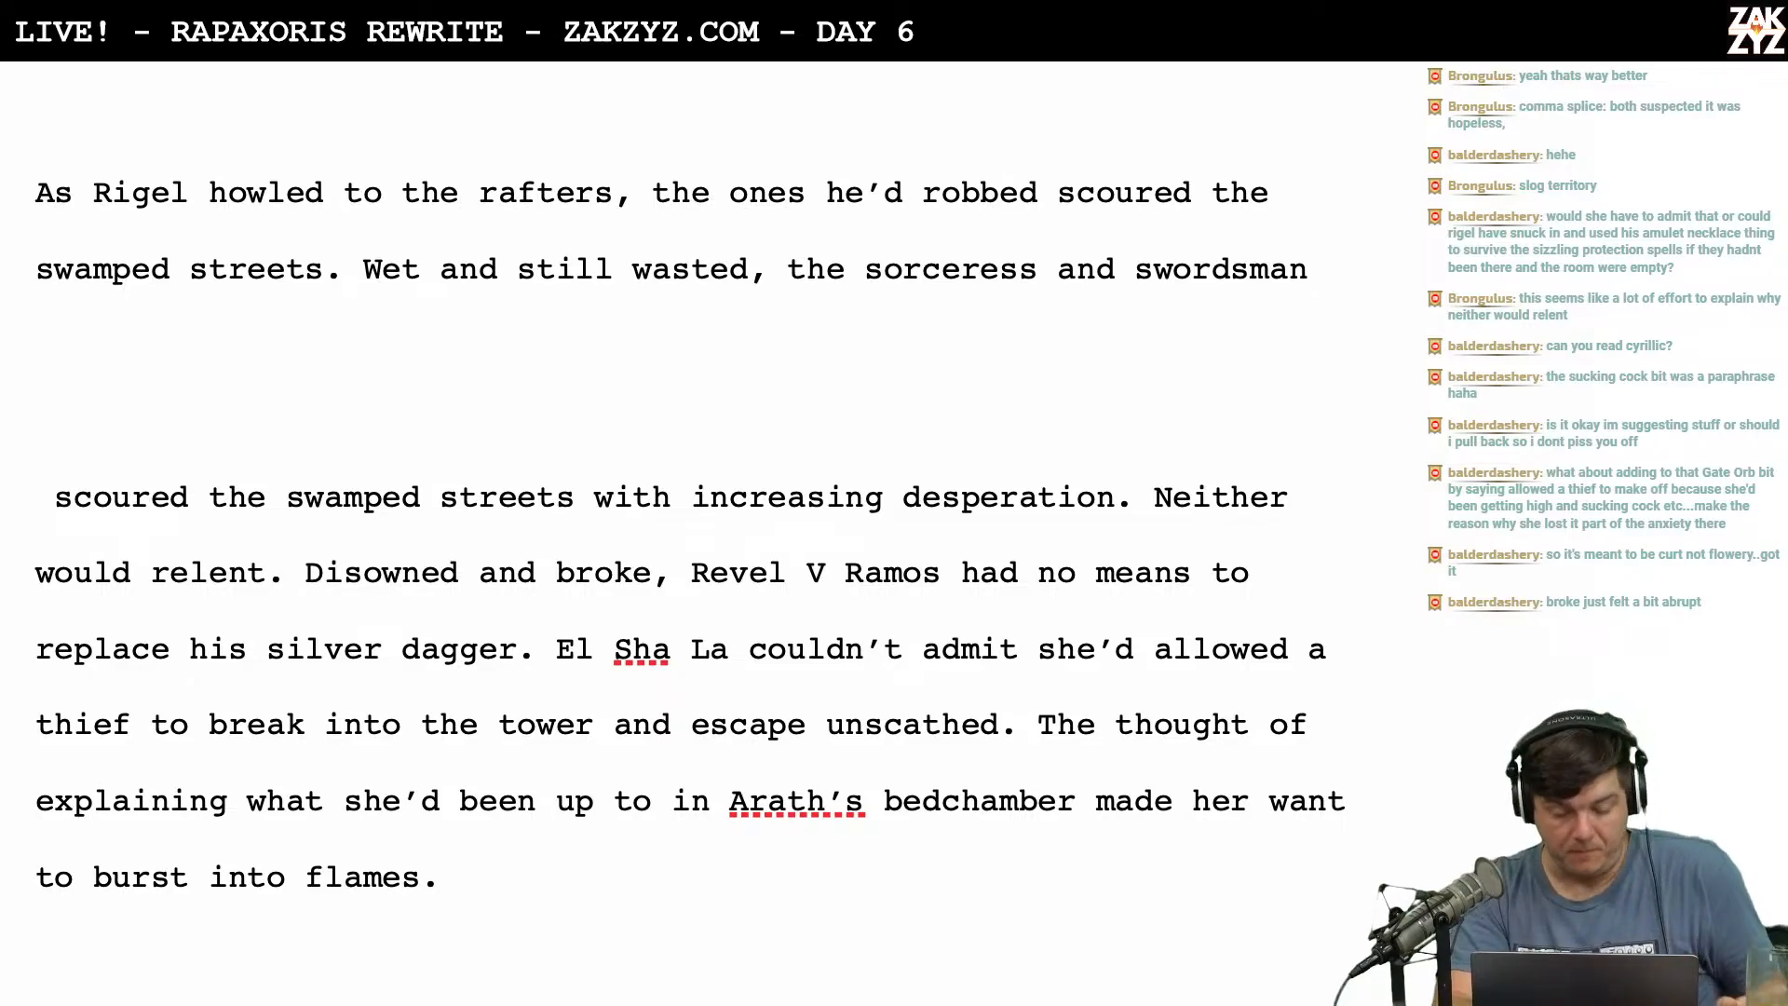
{"action": "type", "text": "searched every ally"}
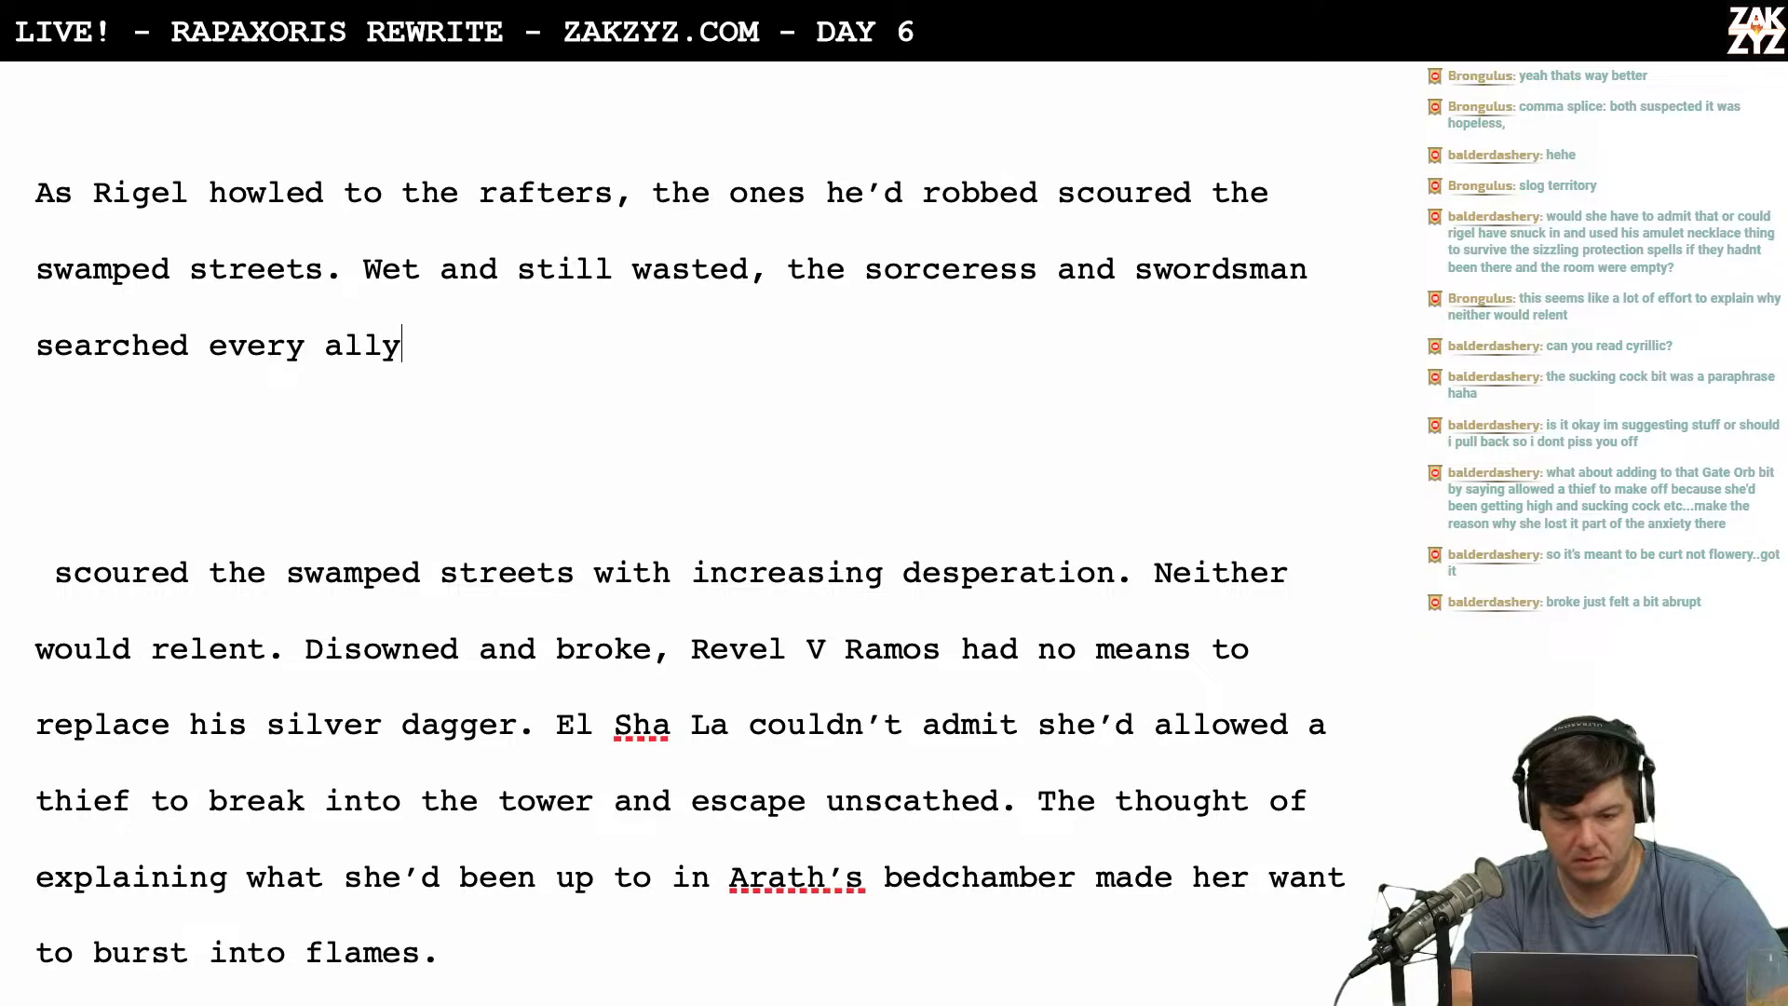
{"action": "key", "text": "BackSpace"}
{"action": "type", "text": "ey,"}
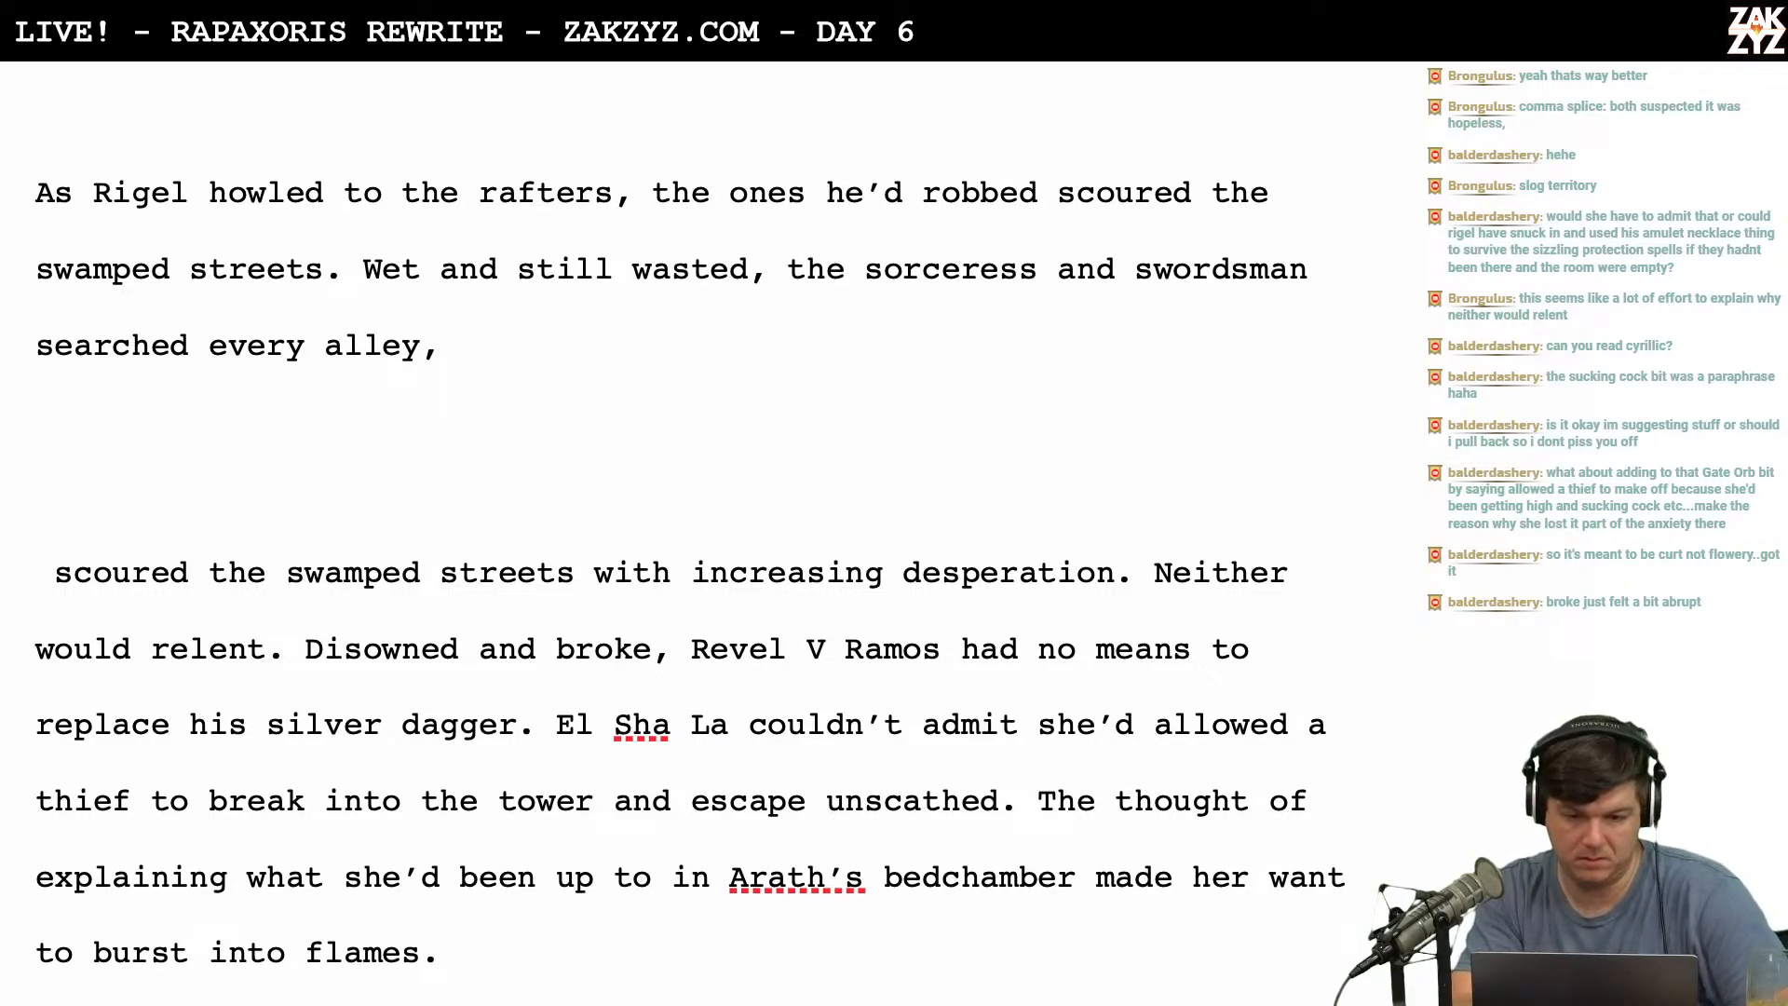
{"action": "type", "text": " nook, and r"}
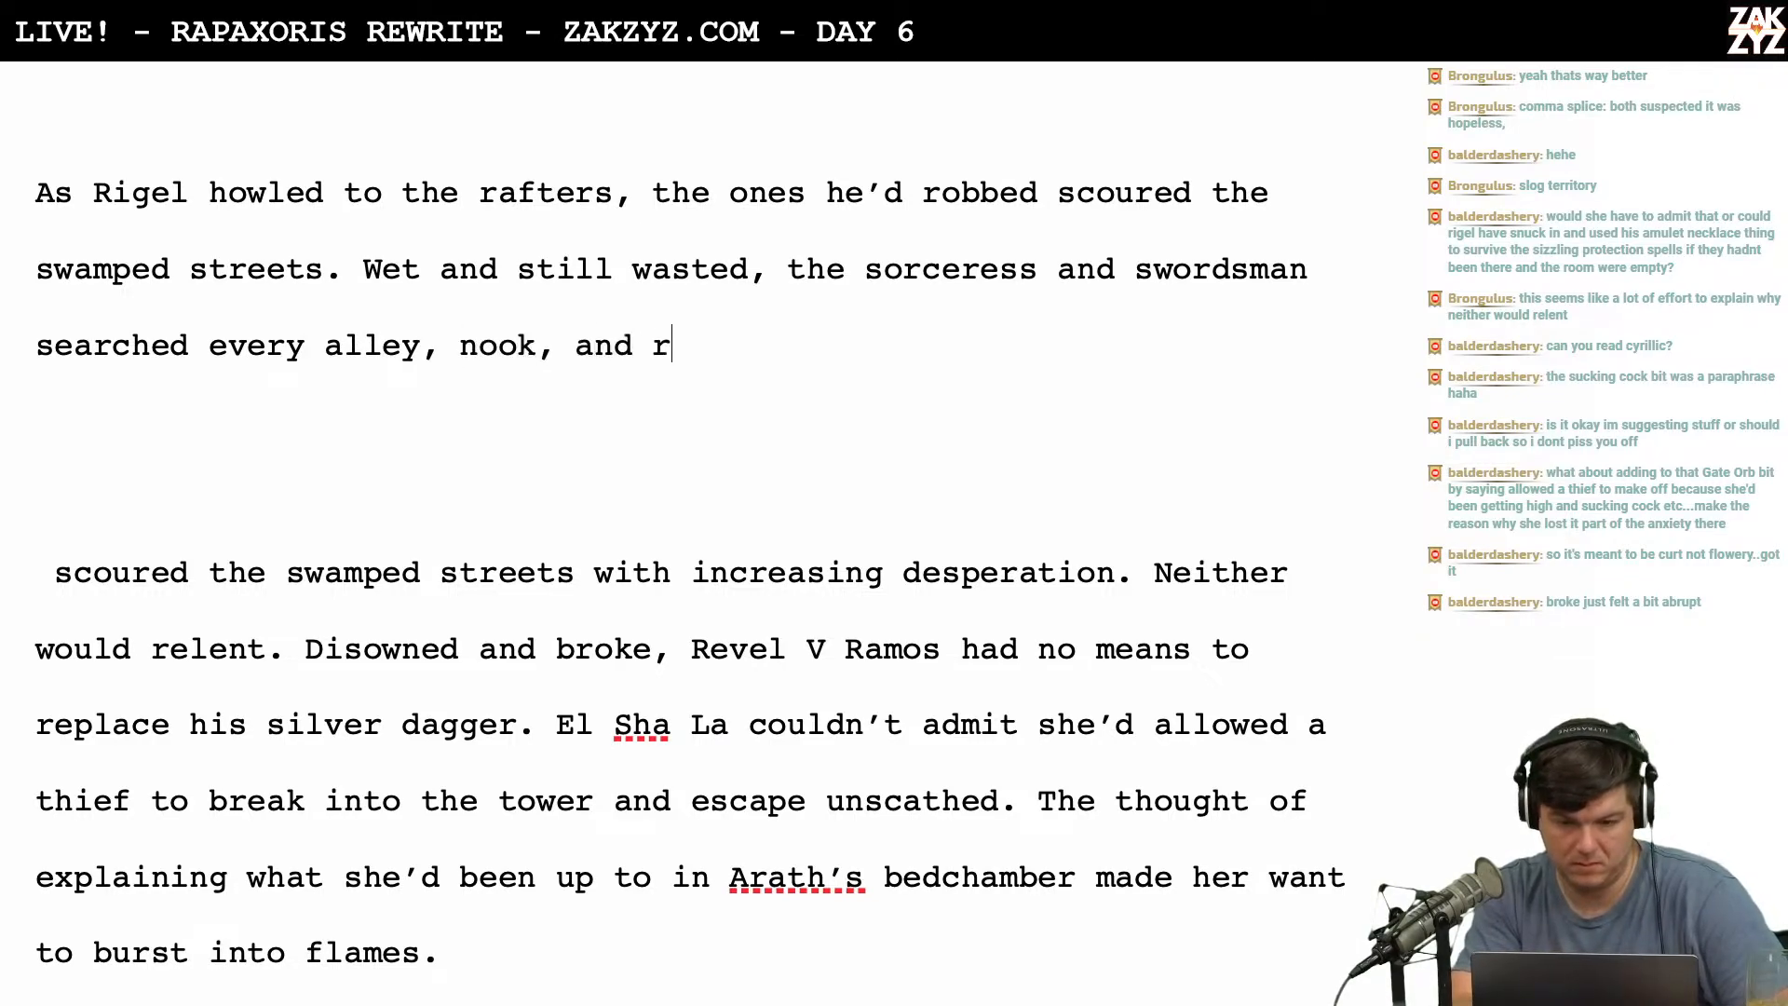
{"action": "key", "text": "BackSpace"}
{"action": "type", "text": "garba"}
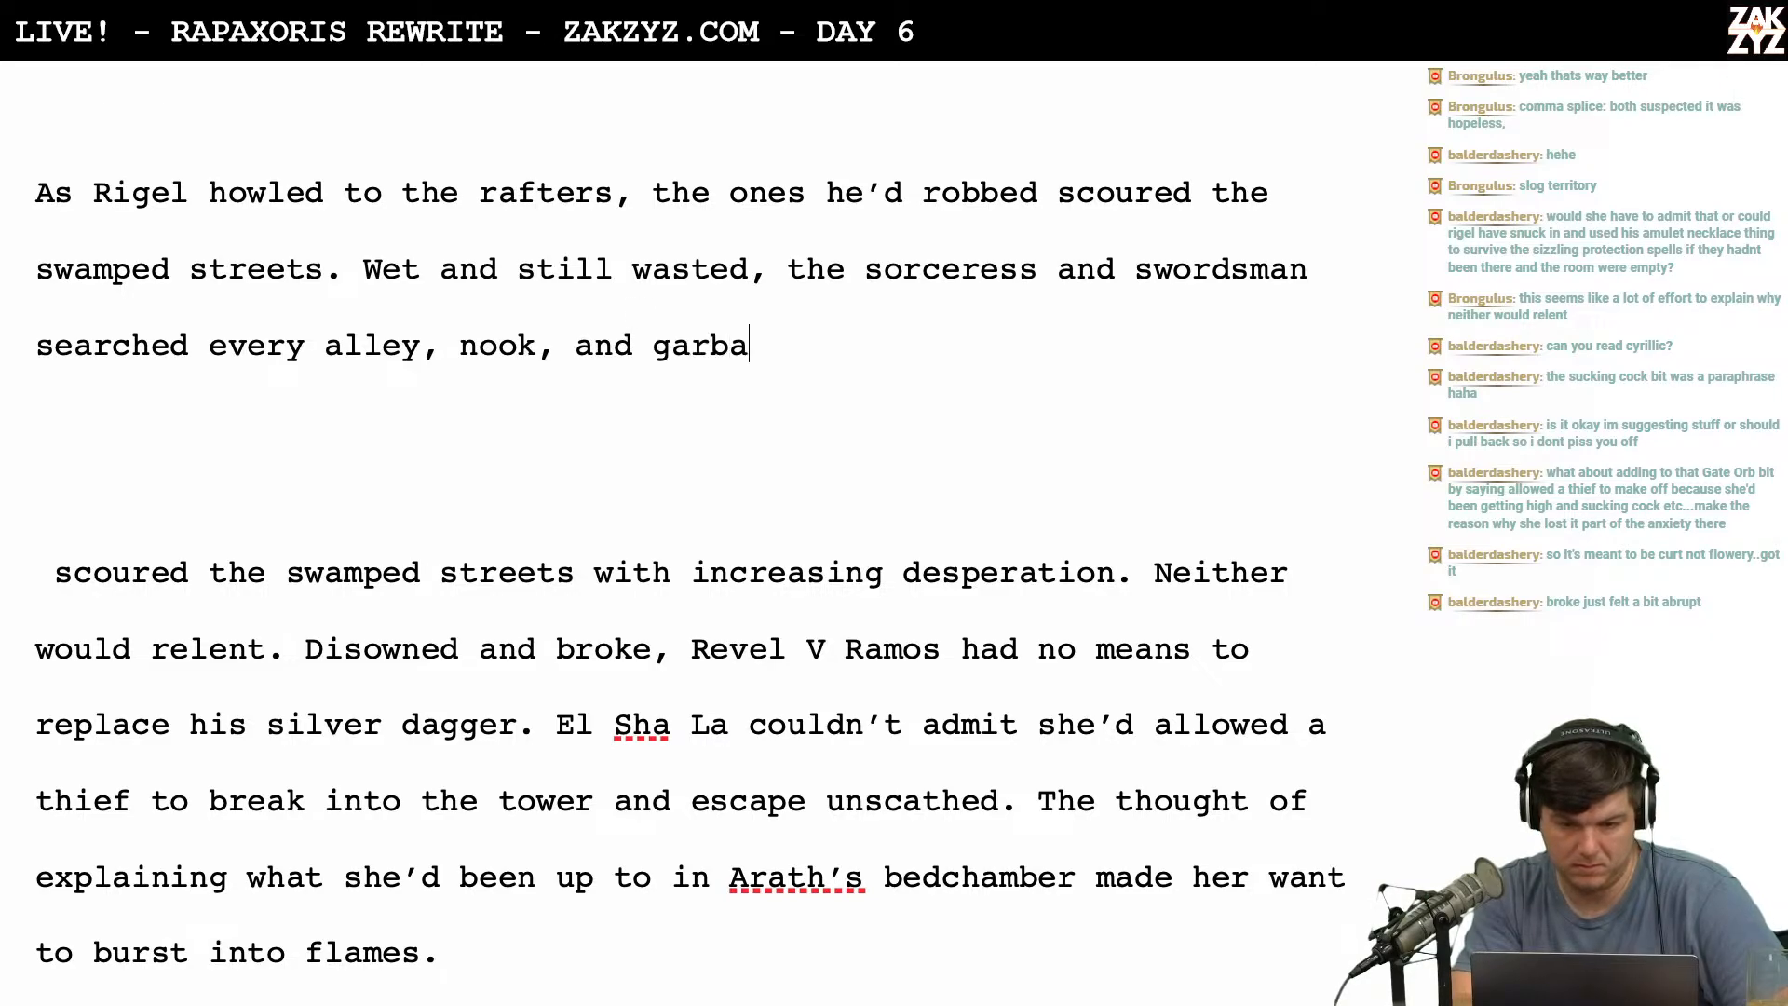
{"action": "type", "text": "ge pile."}
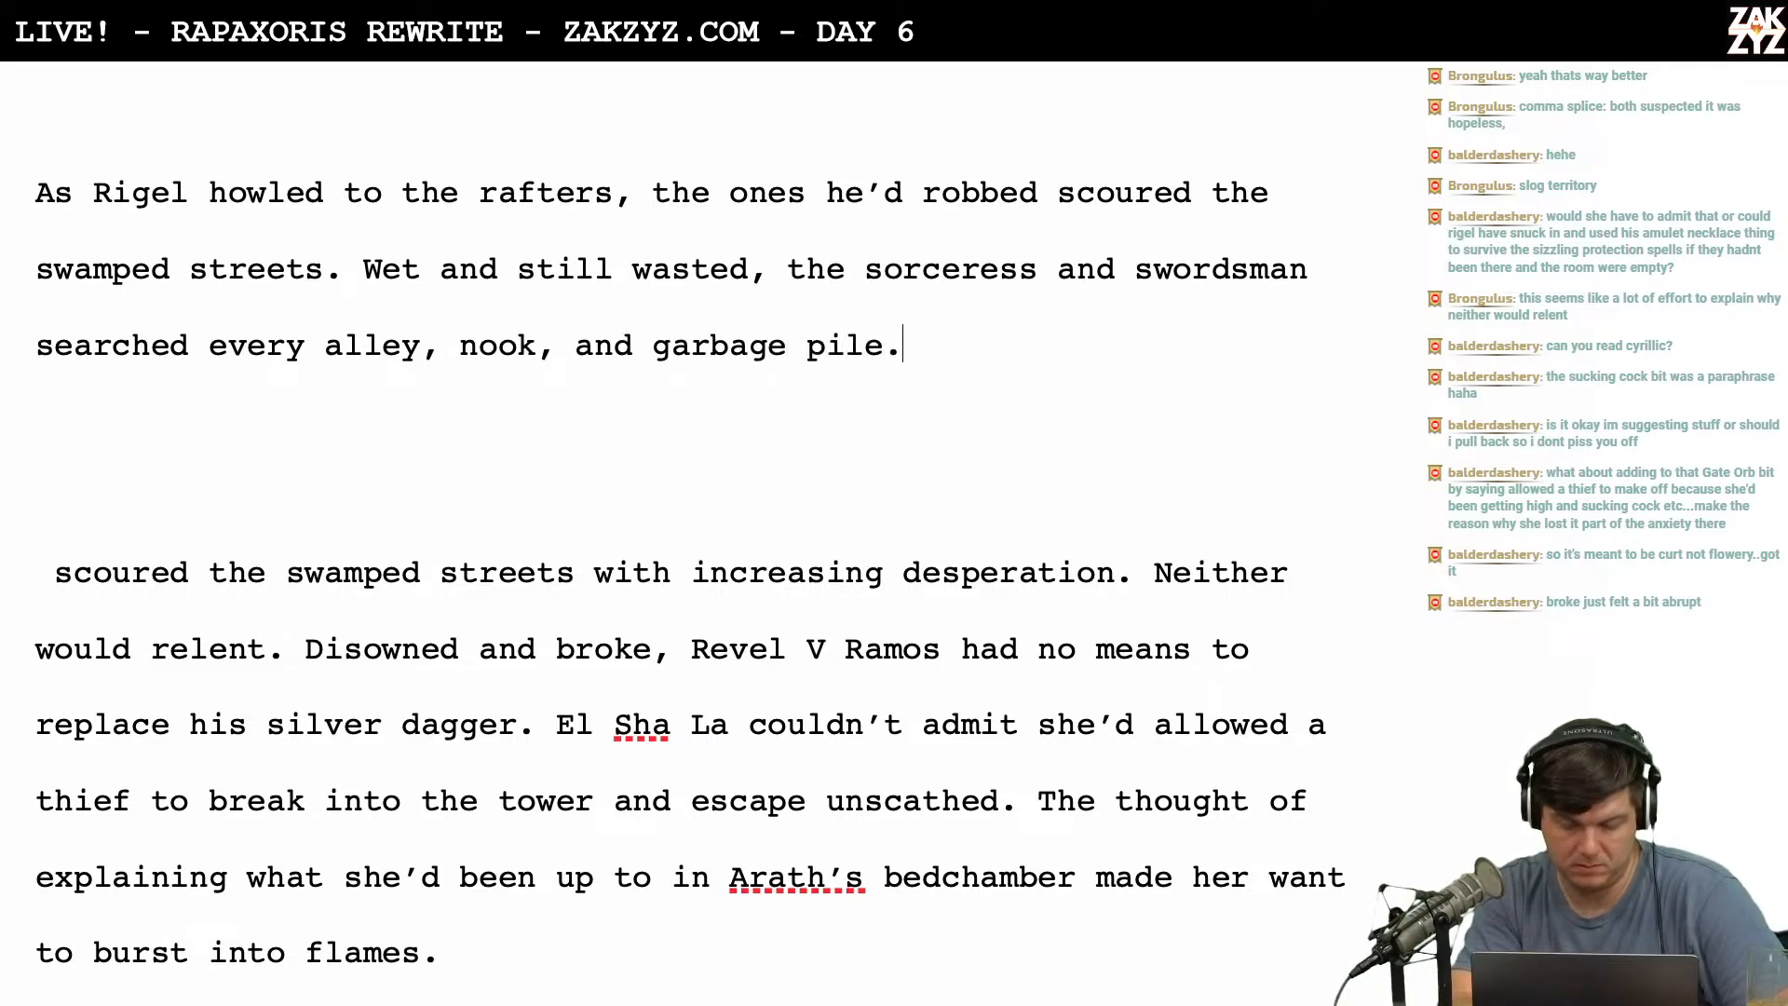
Extend the sentence ending "garbage pile" with "in the whole Quartiere".
{"action": "type", "text": "in"}
{"action": "key", "text": "BackSpace"}
{"action": "key", "text": "BackSpace"}
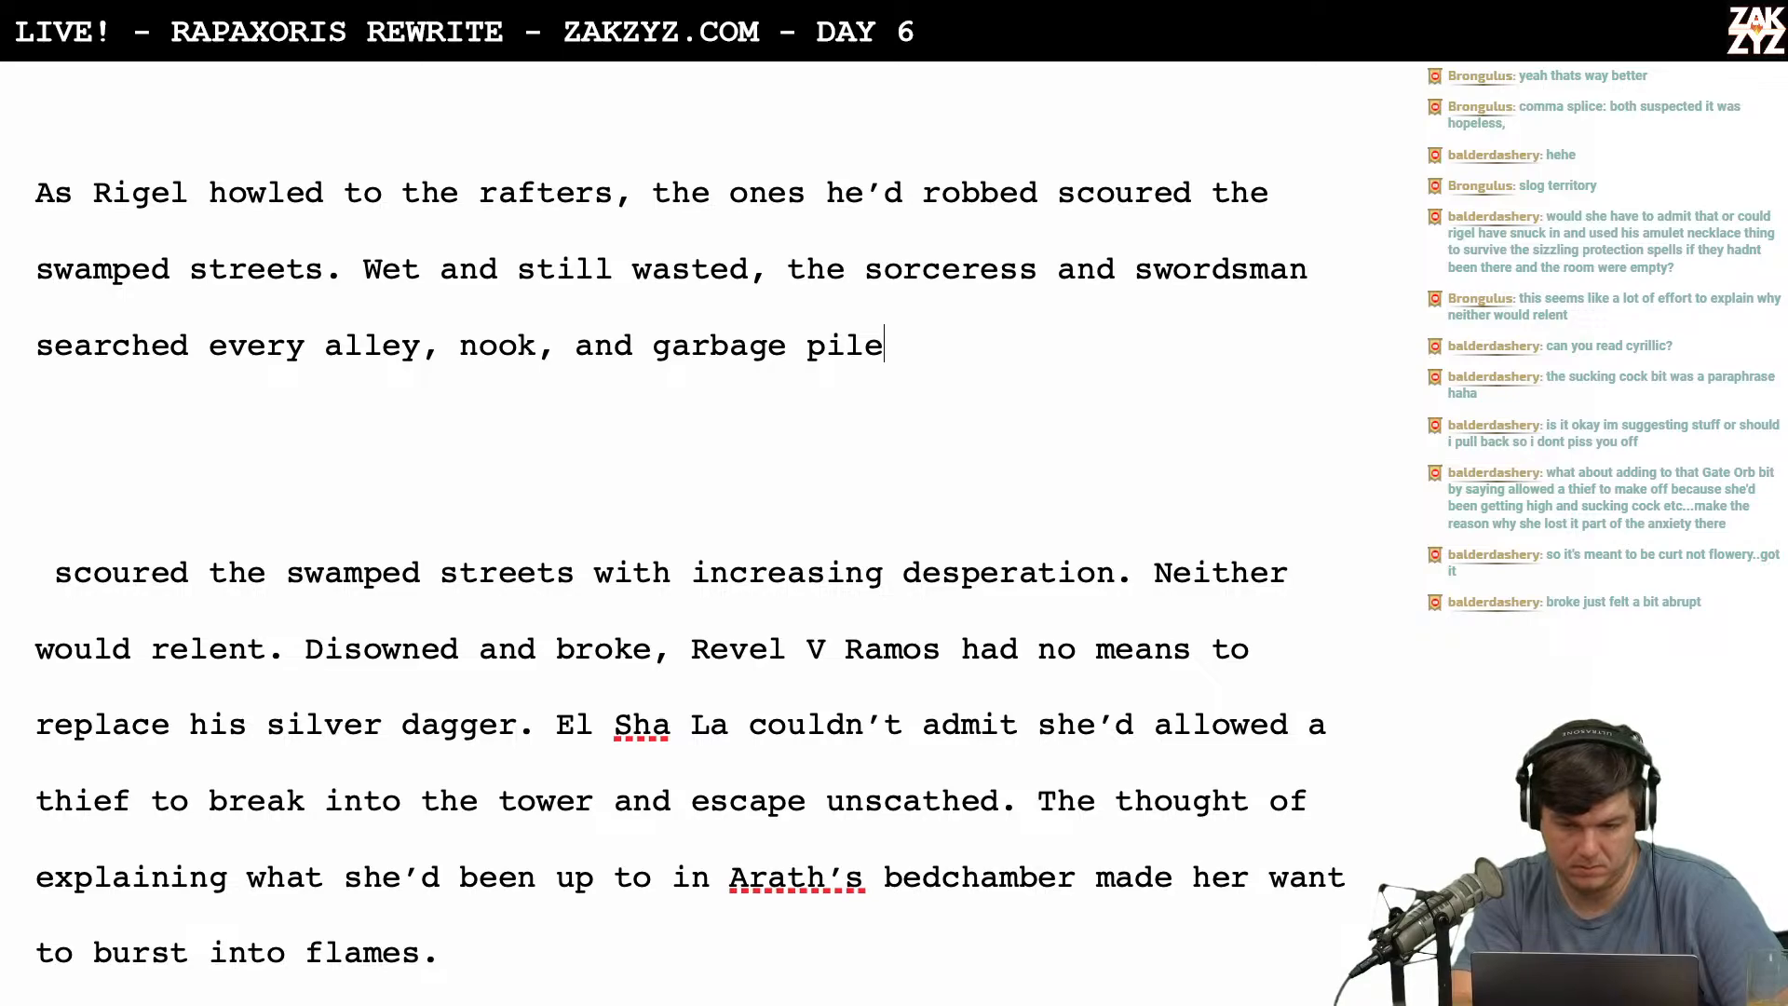
{"action": "type", "text": "in the whole "}
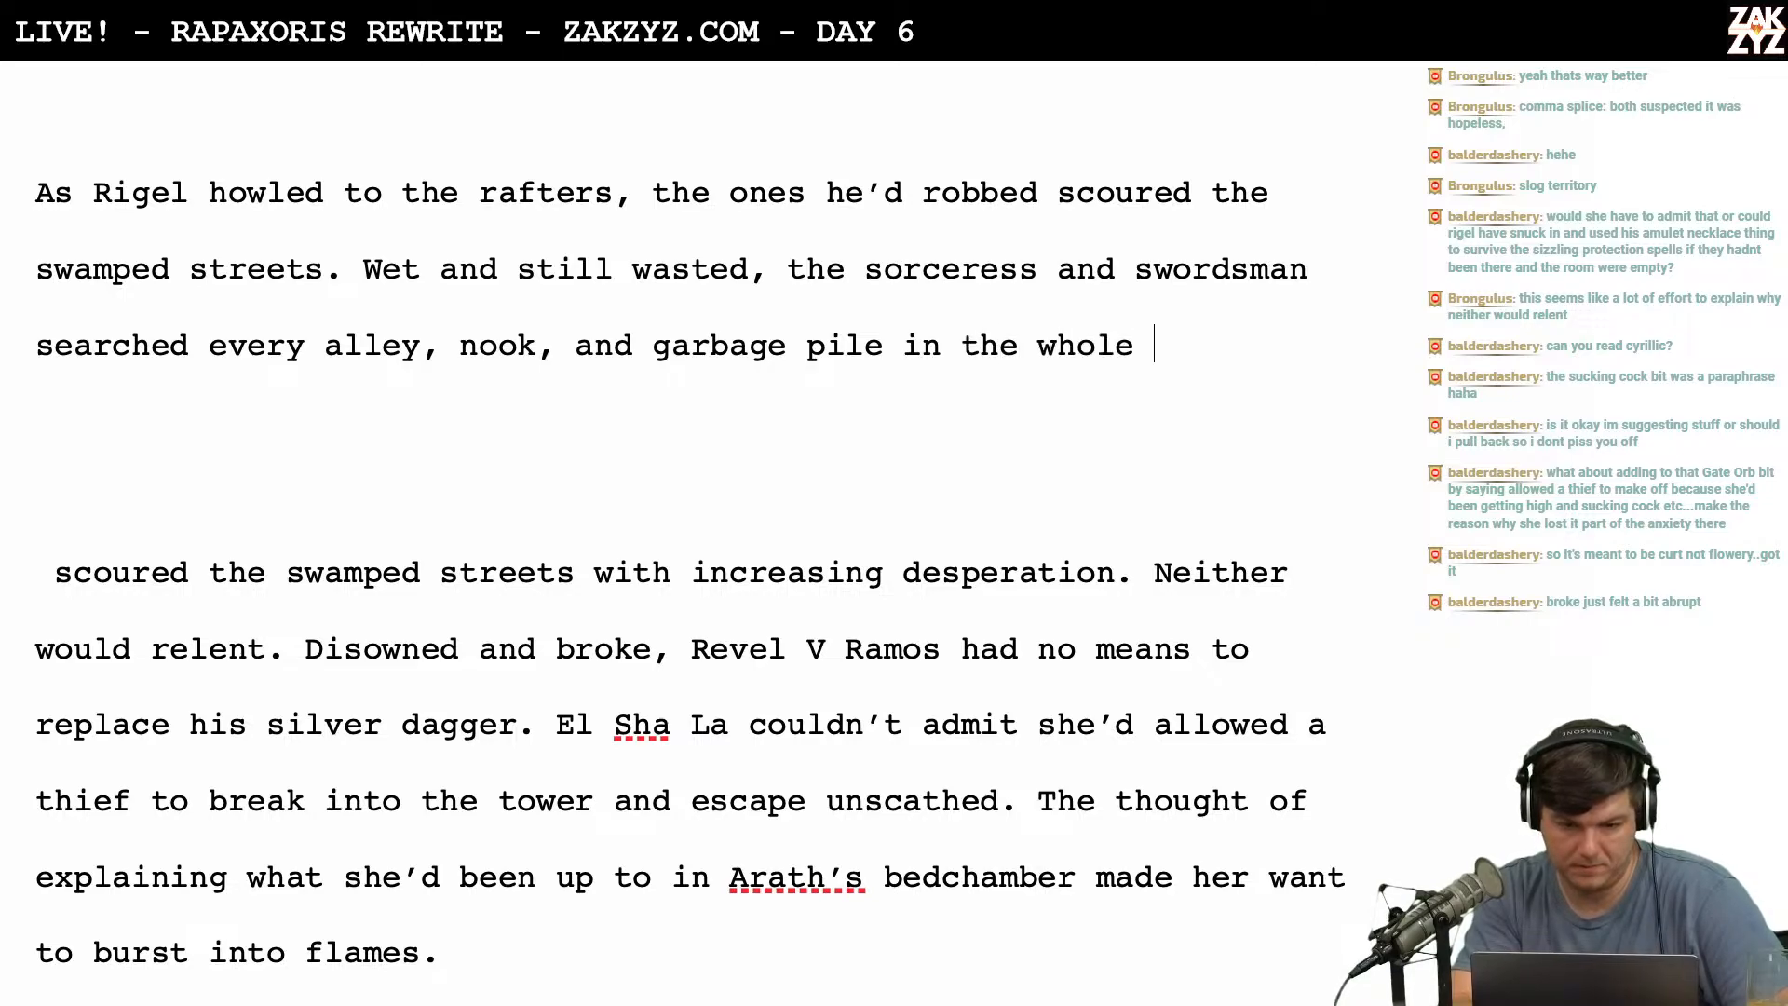
{"action": "type", "text": "Quartiere"}
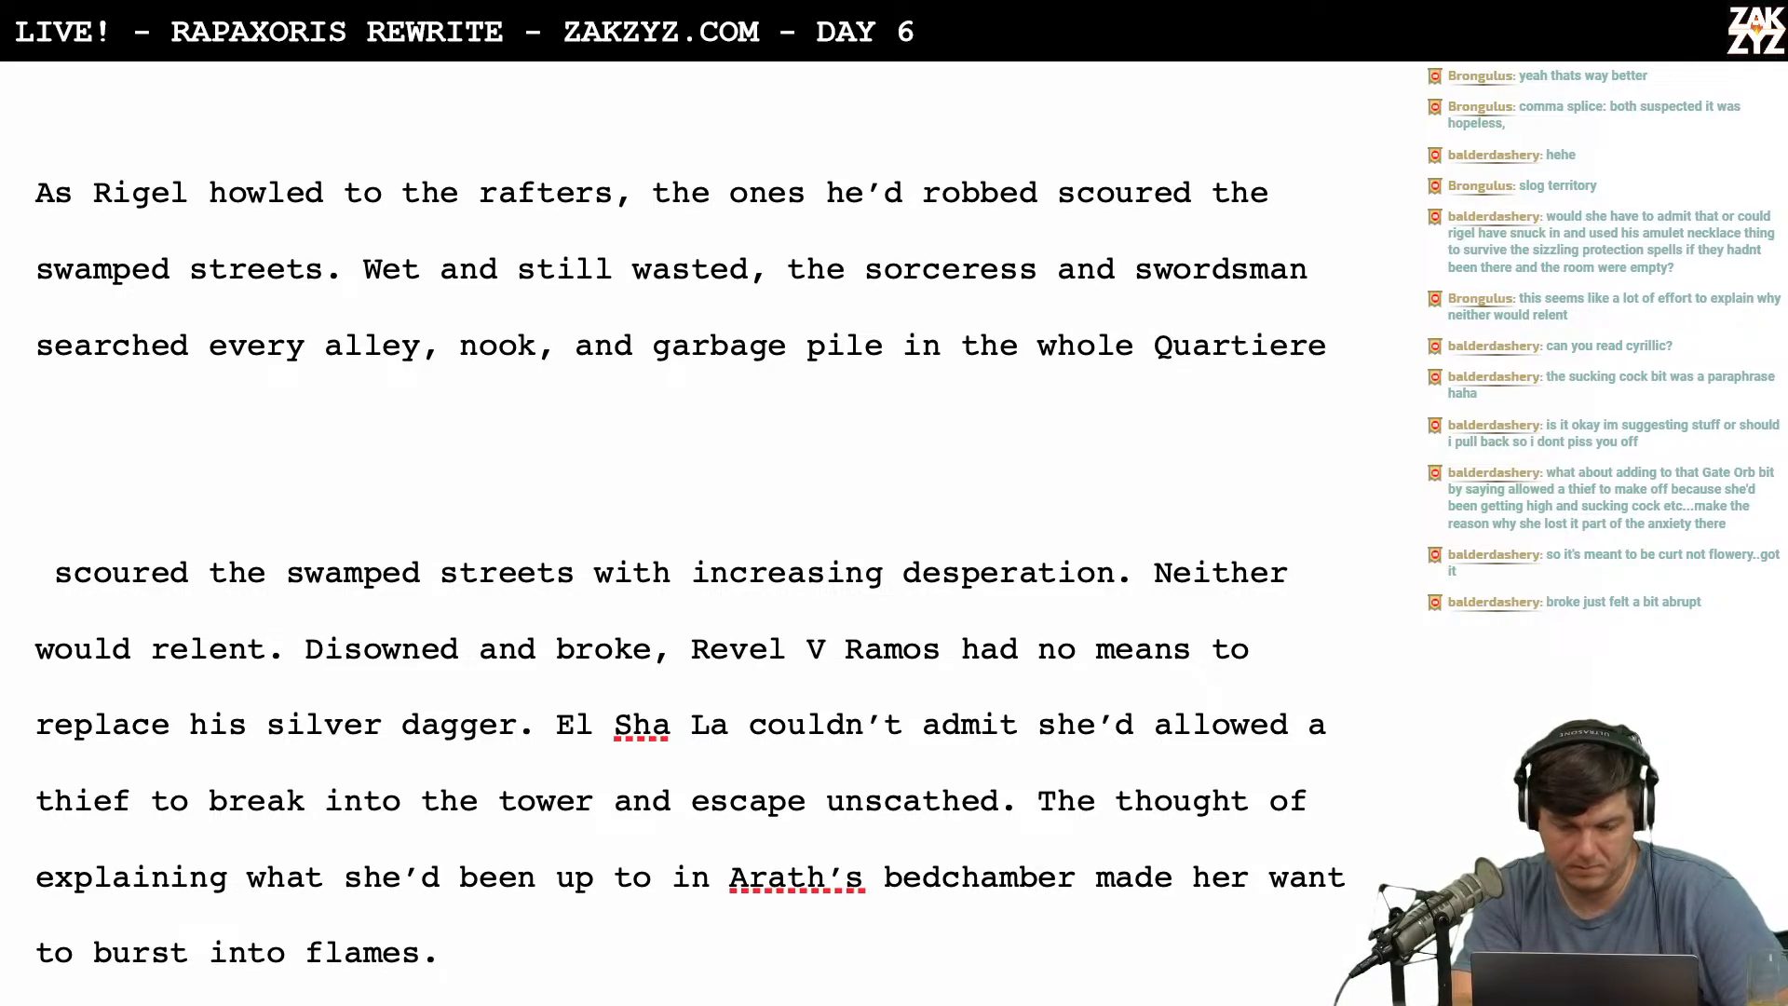
End the sentence after "Quartiere" and begin the following one with "They found nothing,".
{"action": "type", "text": ". They "}
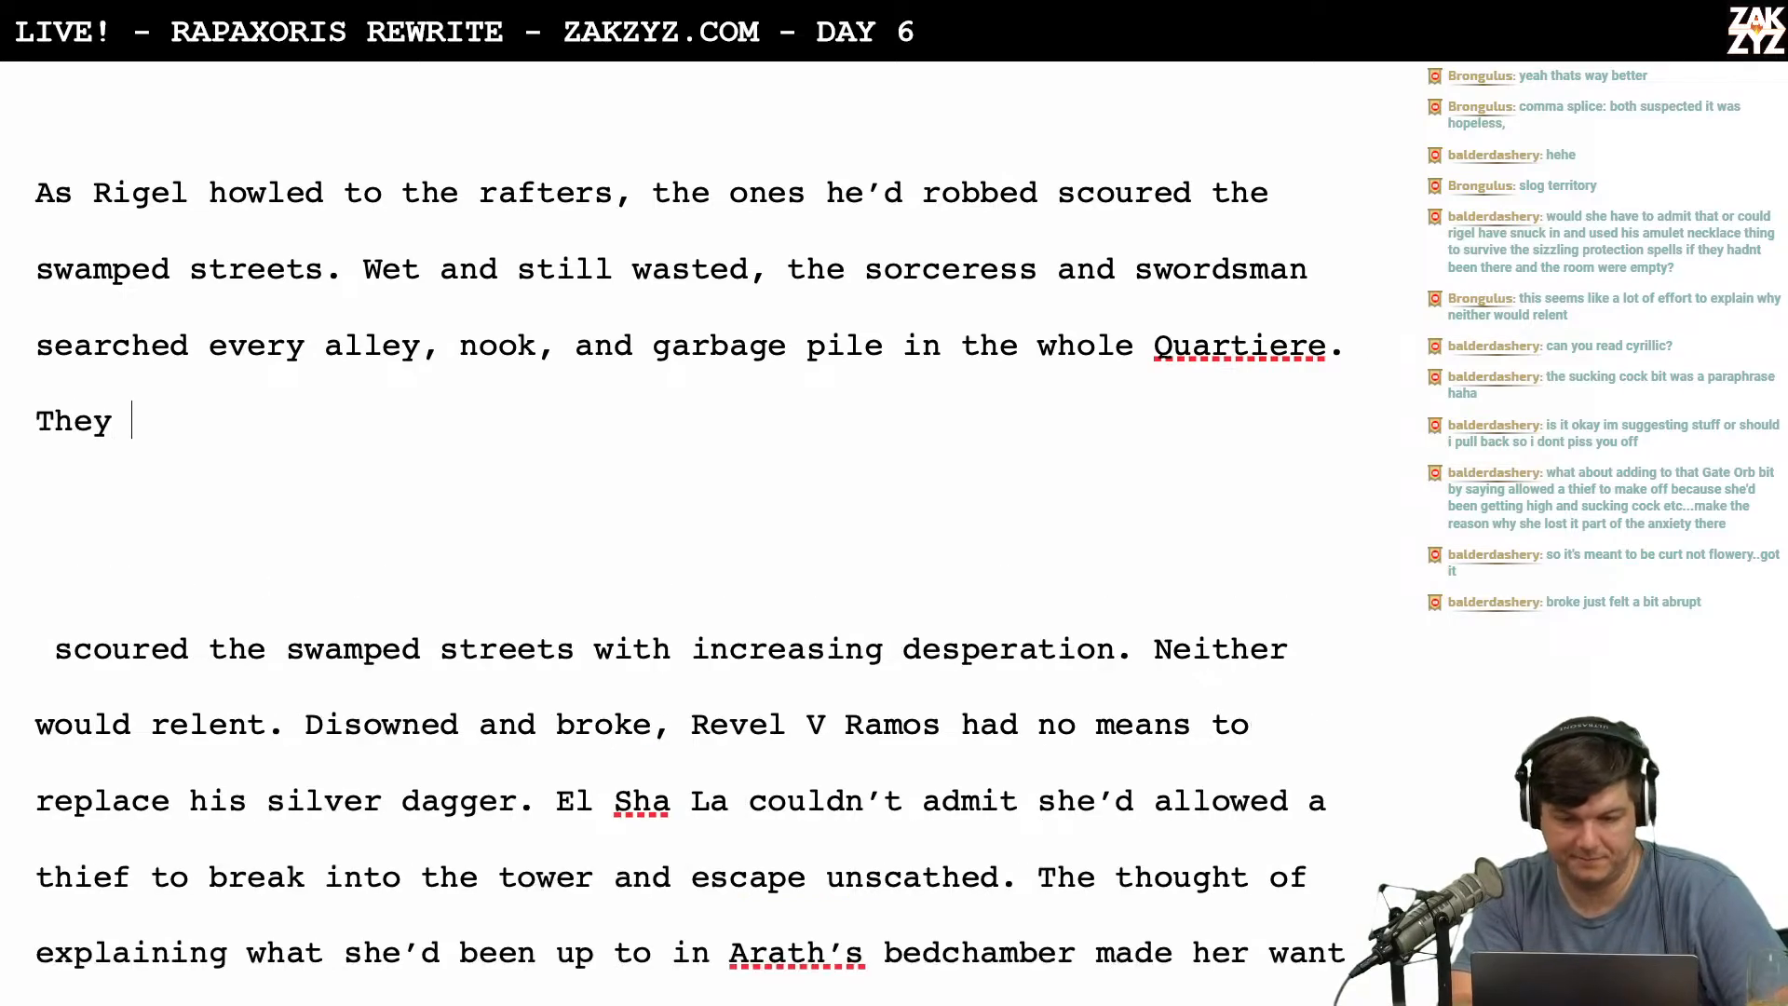
{"action": "type", "text": "found nothing"}
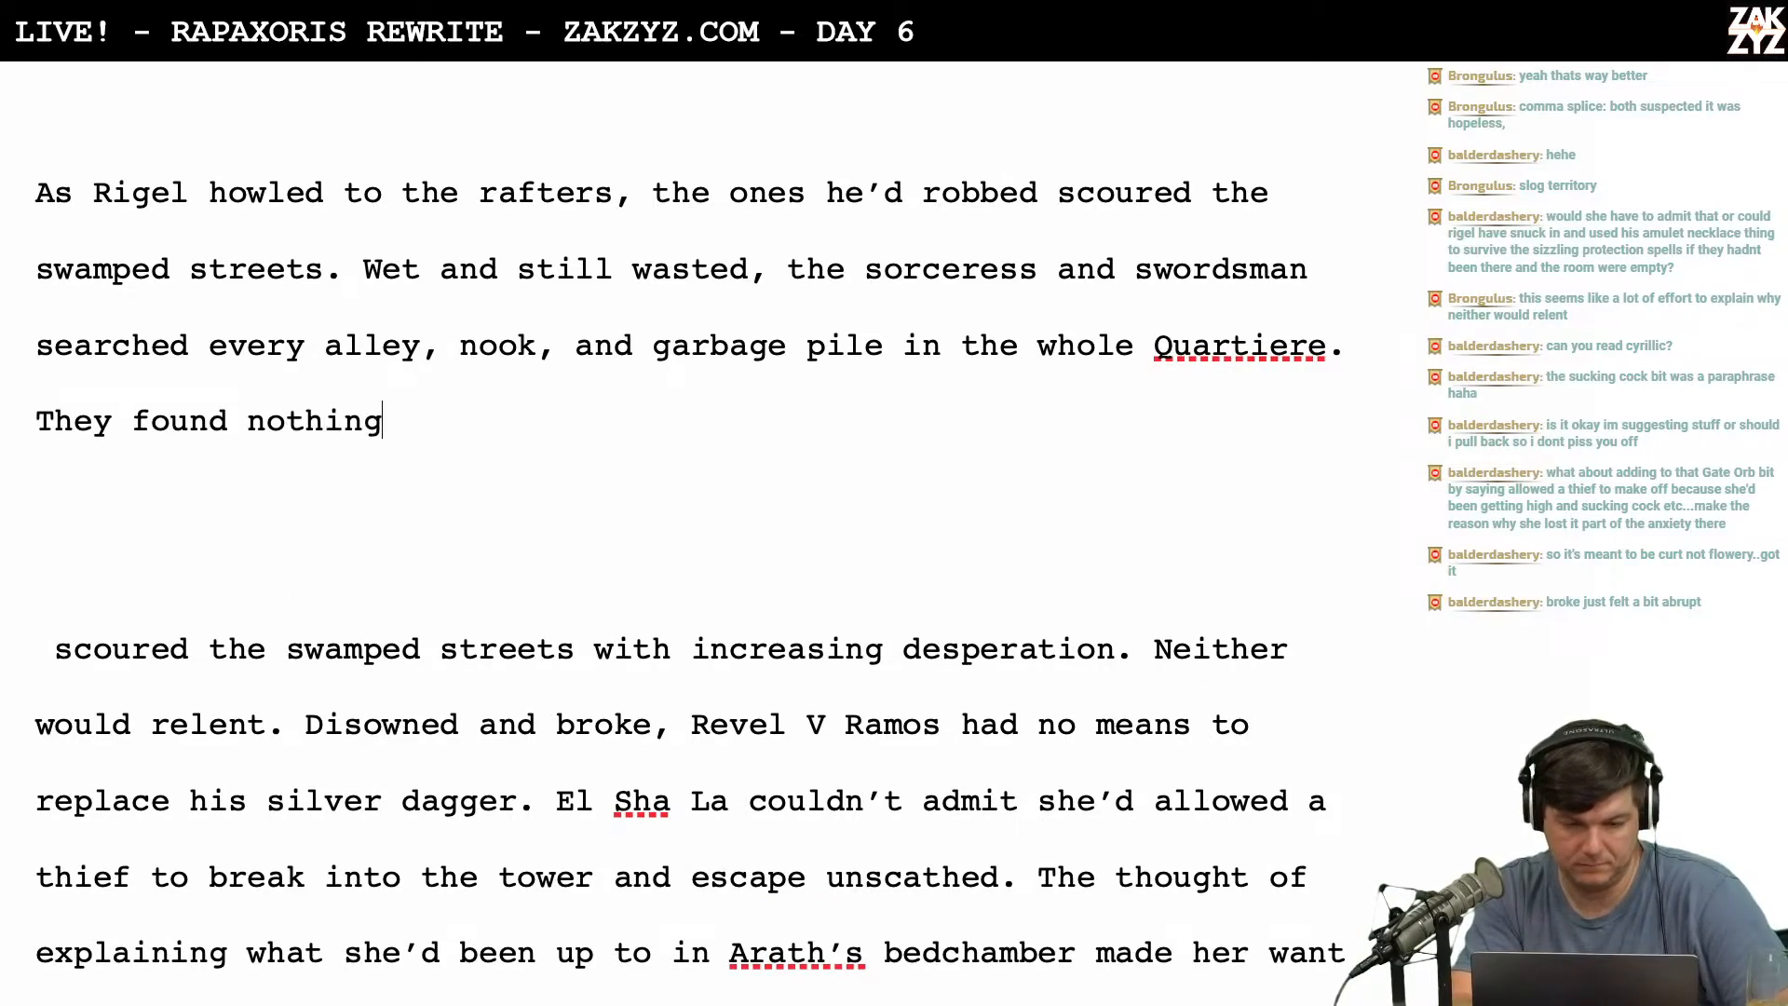
{"action": "key", "text": "BackSpace"}
{"action": "key", "text": "BackSpace"}
{"action": "key", "text": "BackSpace"}
{"action": "type", "text": "ing,"}
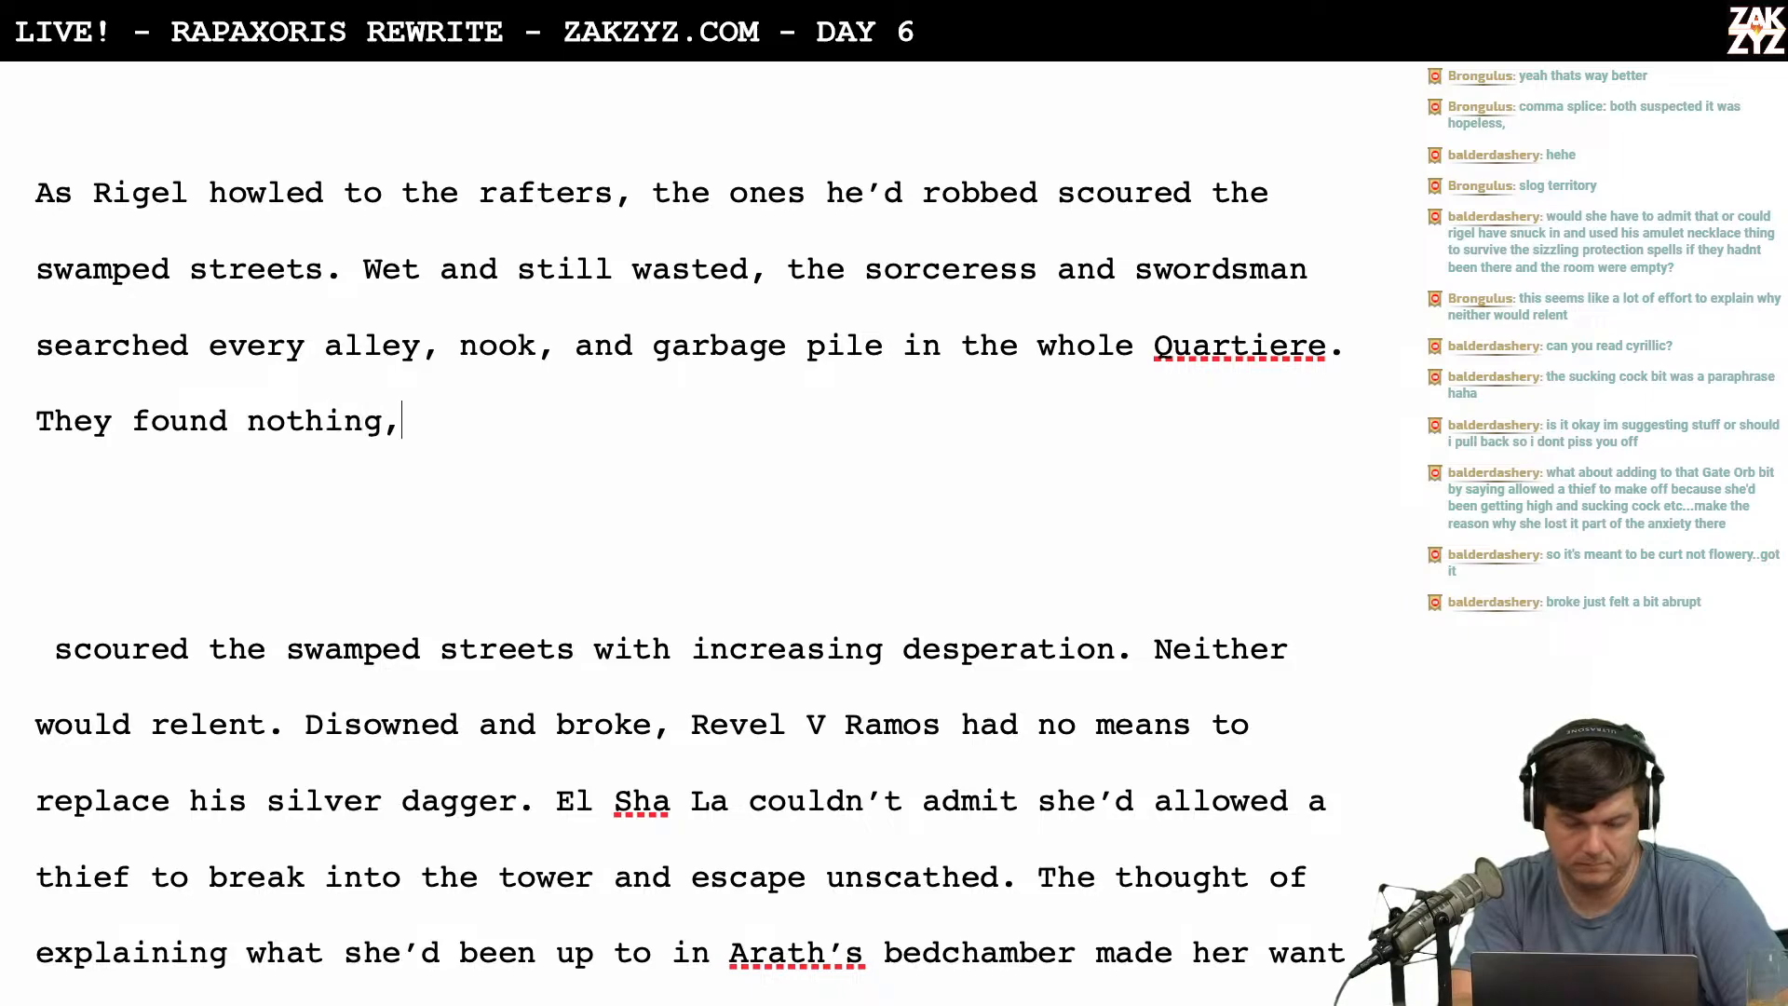
Continue the sentence after "They found nothing," with "the deluge had obliterated every trace.".
{"action": "type", "text": " the s"}
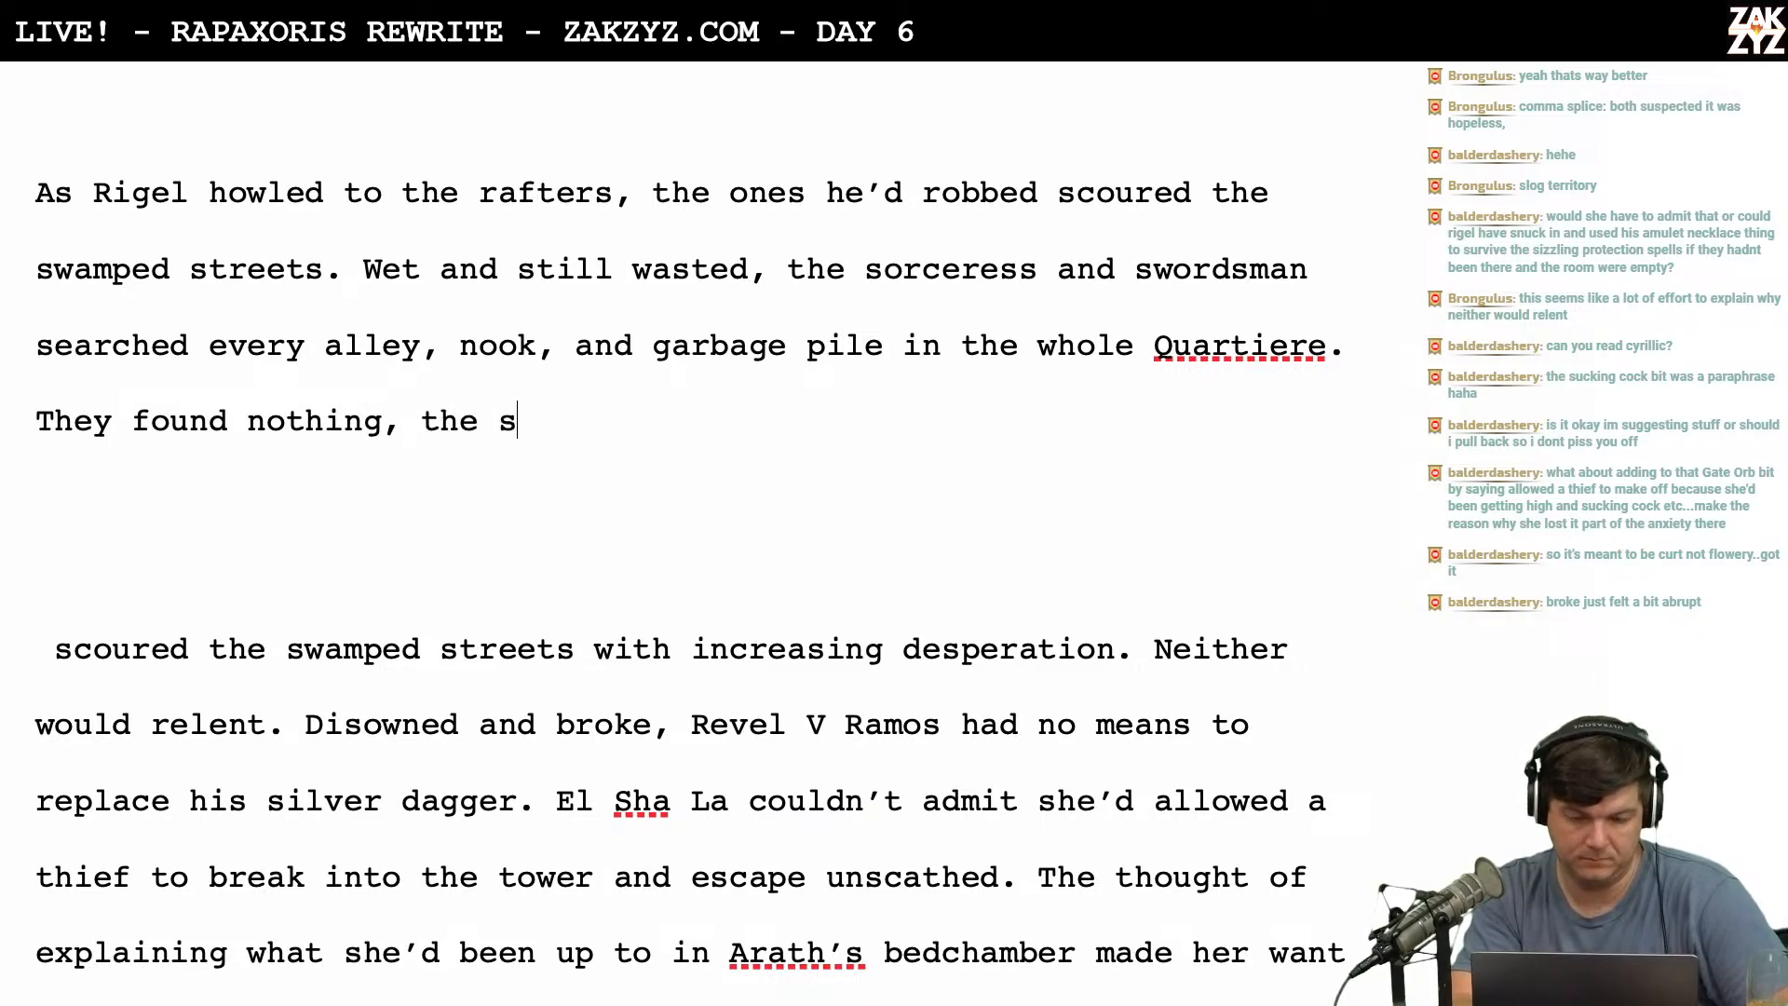
{"action": "key", "text": "BackSpace"}
{"action": "type", "text": "deluy"}
{"action": "type", "text": "e"}
{"action": "key", "text": "BackSpace"}
{"action": "key", "text": "BackSpace"}
{"action": "type", "text": "g"}
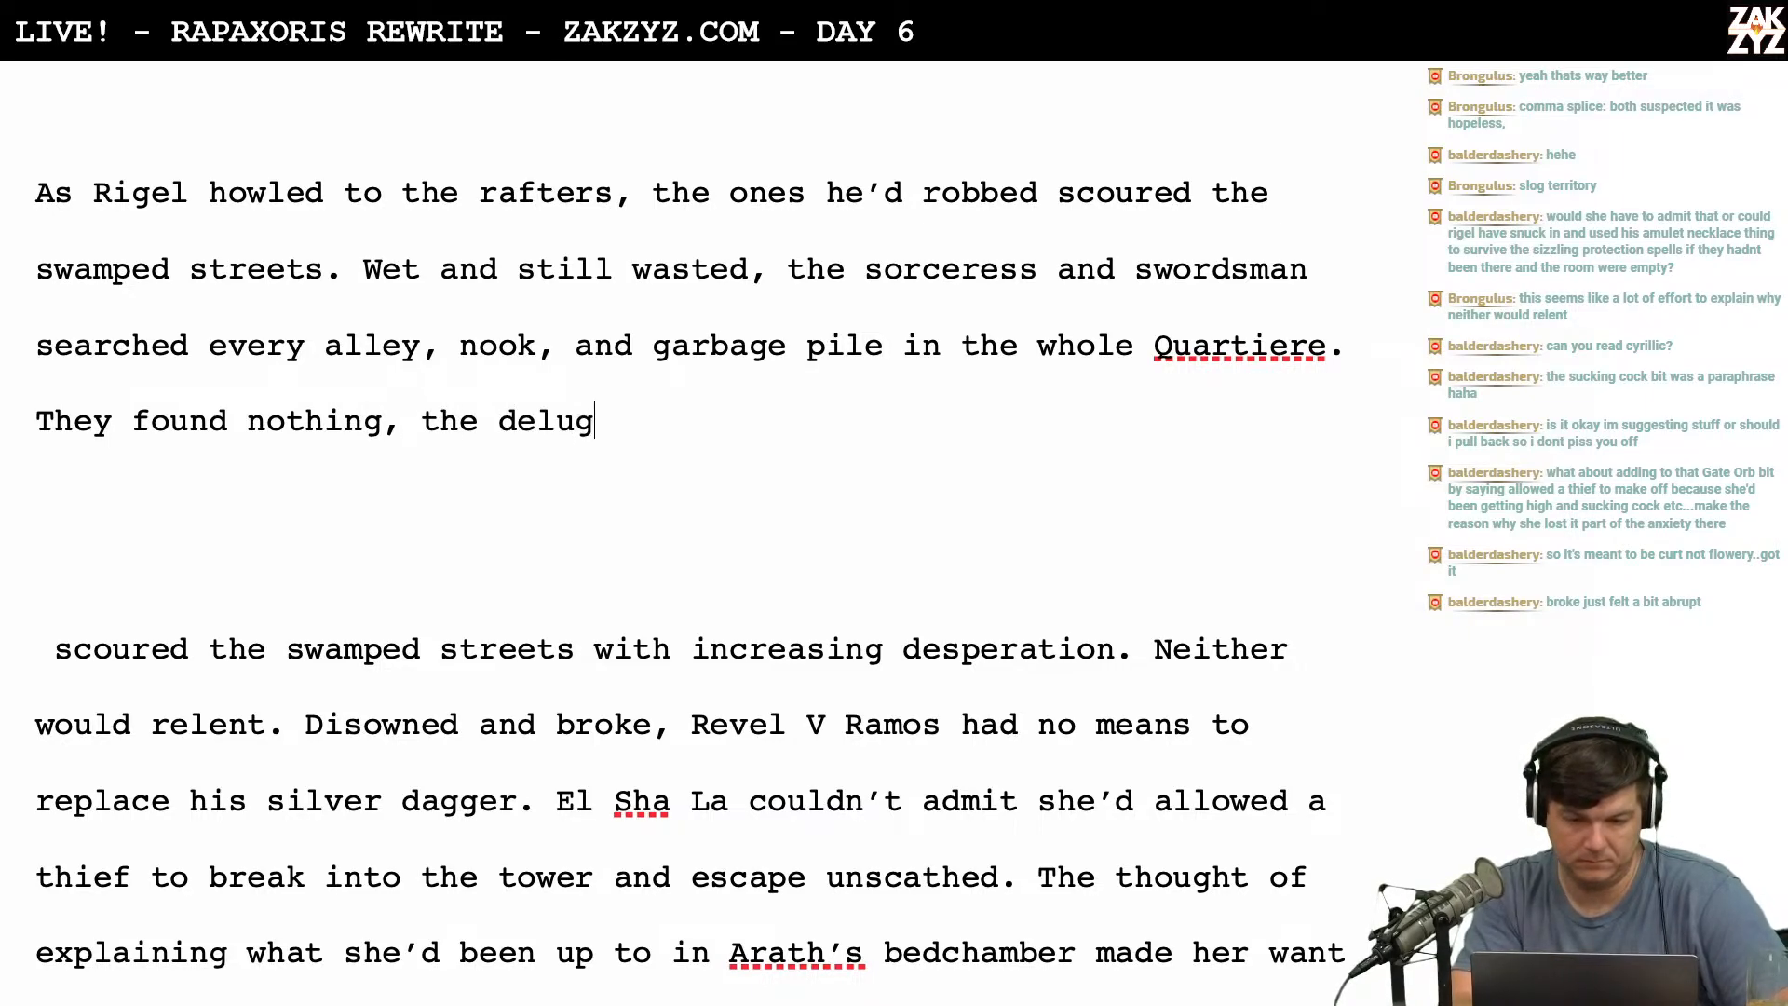
{"action": "type", "text": "e had obli"}
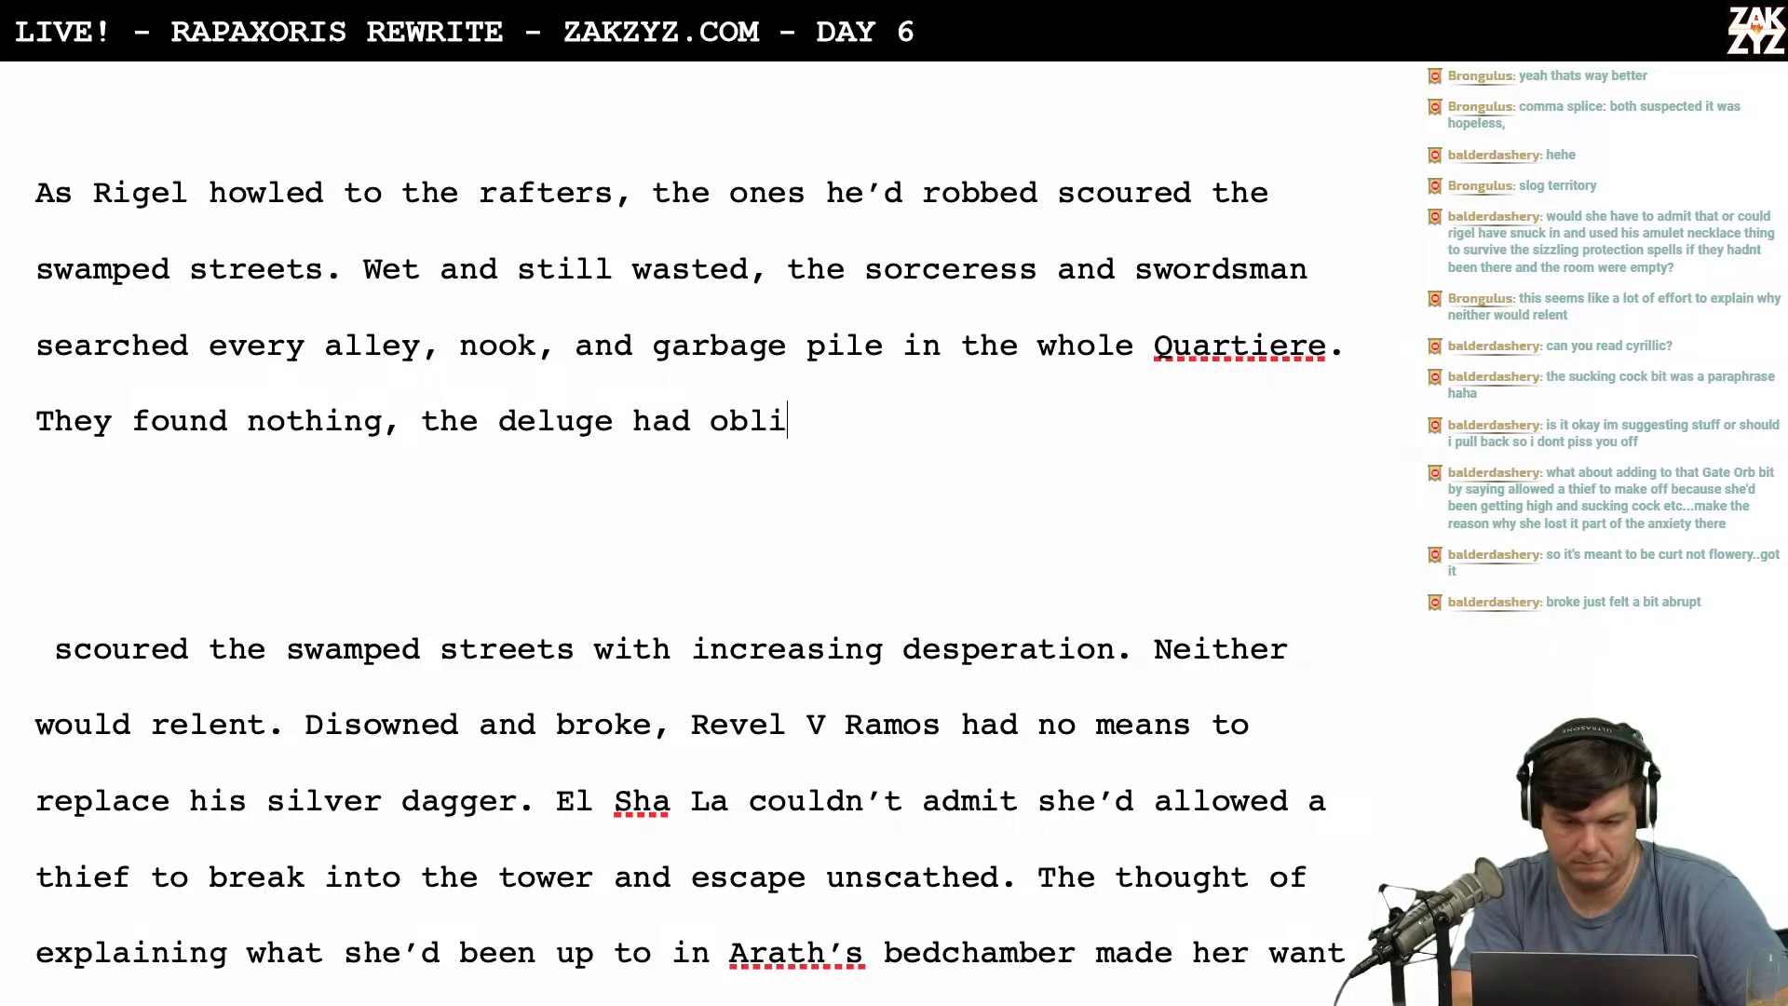
{"action": "type", "text": "terated "}
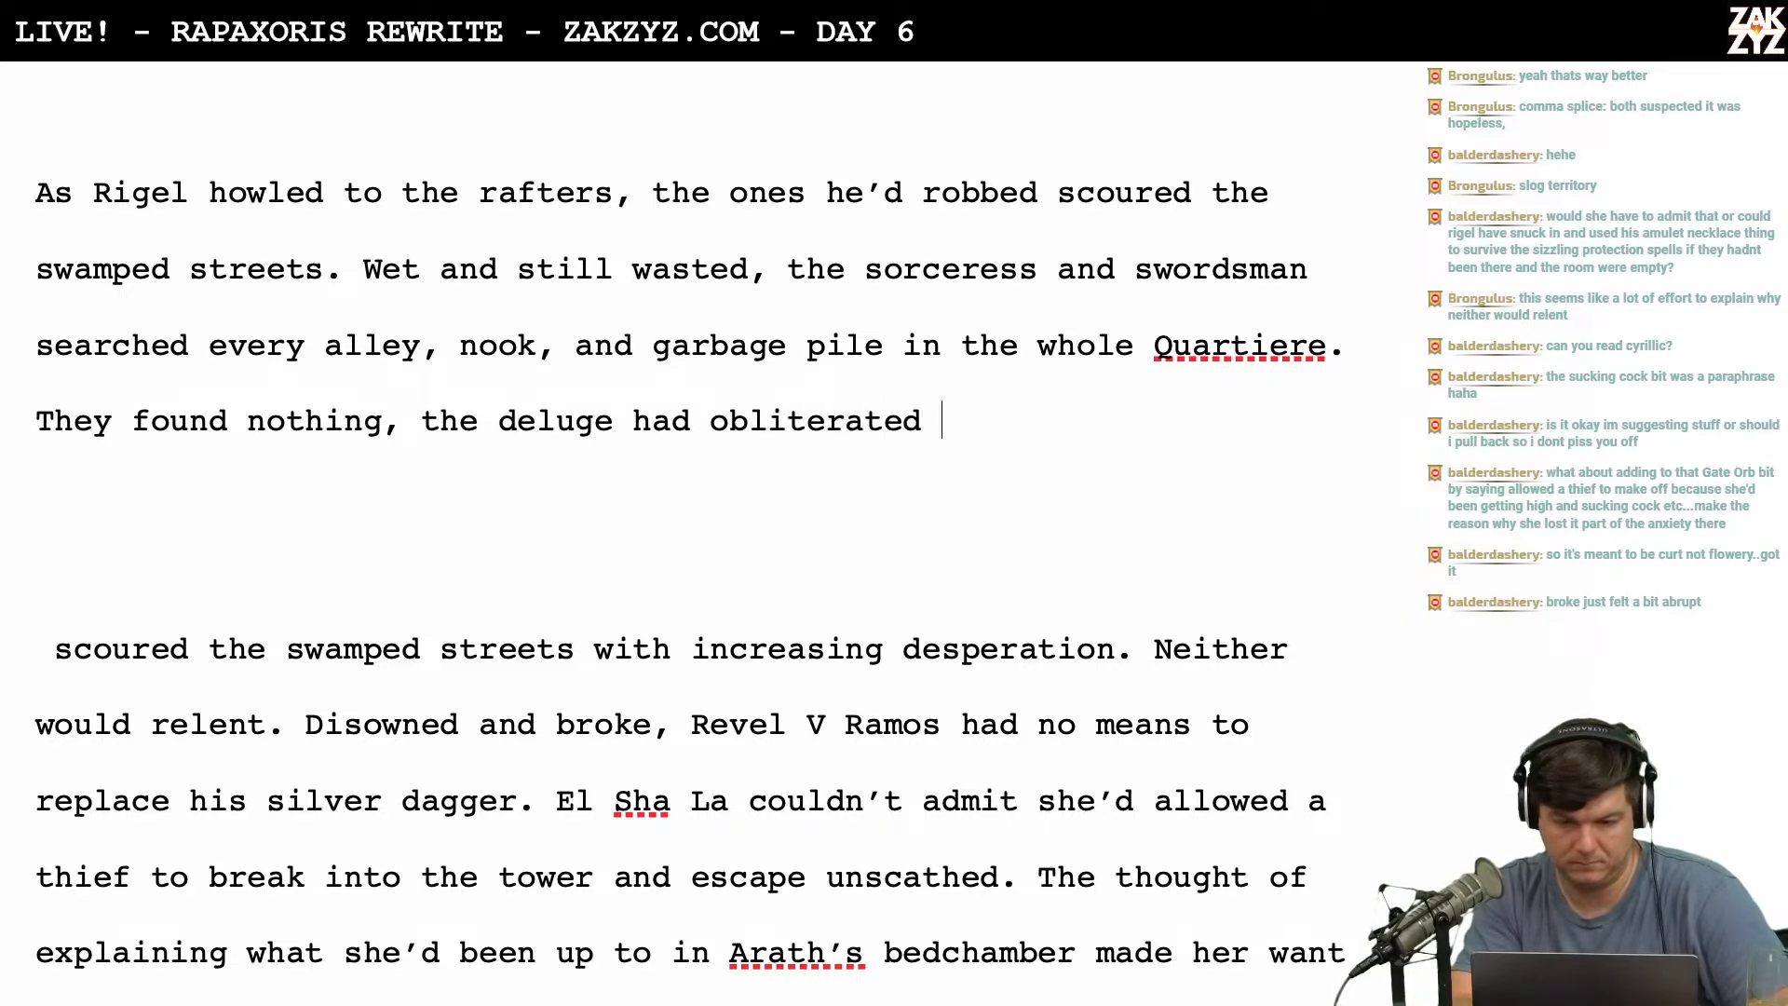
{"action": "type", "text": "every trace."}
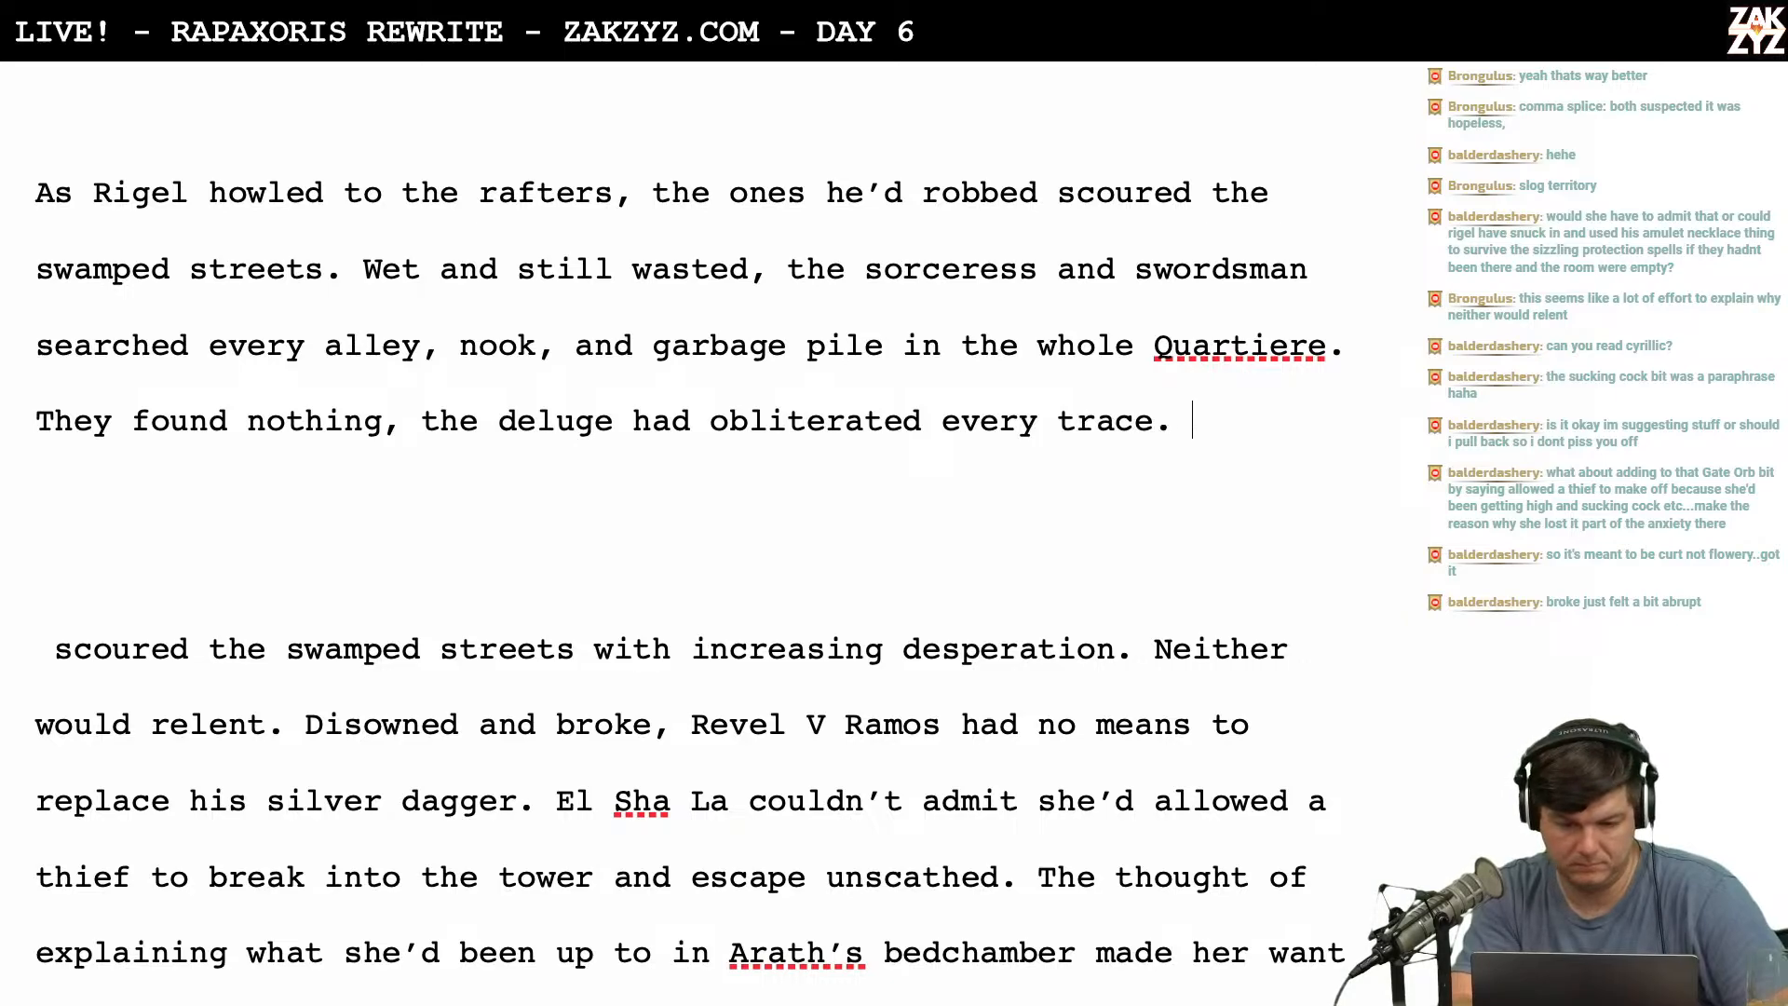
Extend "every trace" with "of the thief." and add the sentence "Neither would relent.".
{"action": "type", "text": " S"}
{"action": "key", "text": "BackSpace"}
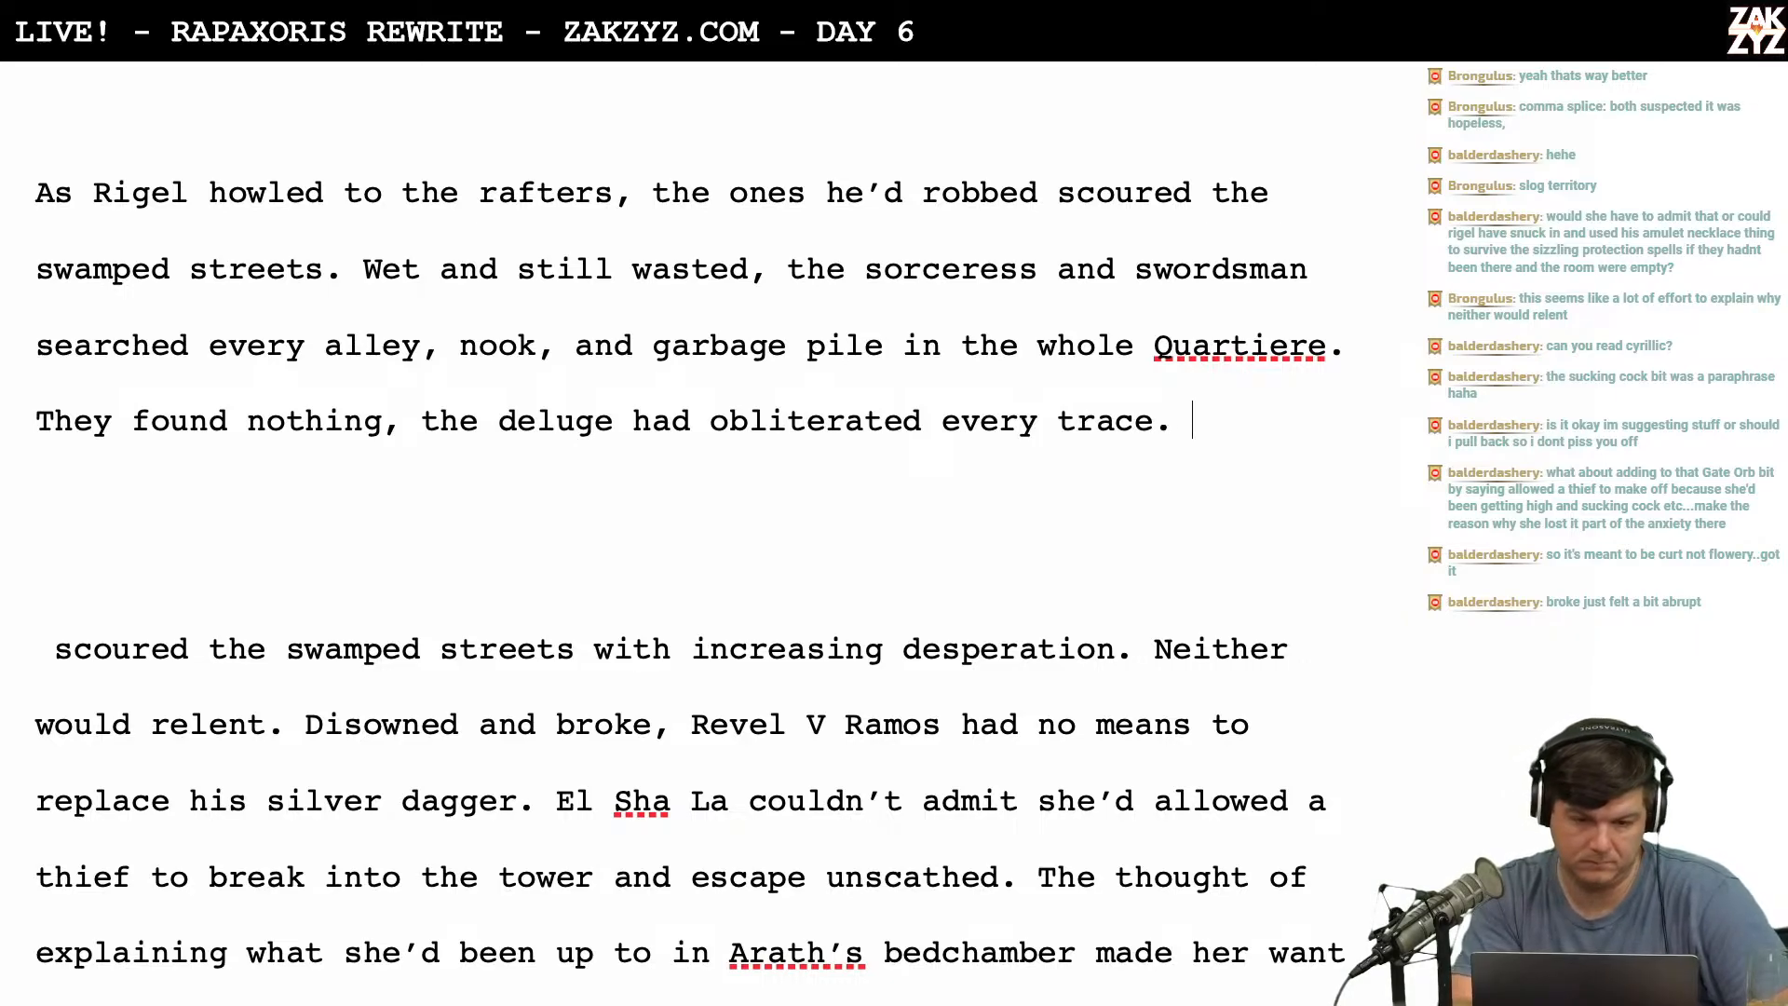
{"action": "key", "text": "BackSpace"}
{"action": "key", "text": "BackSpace"}
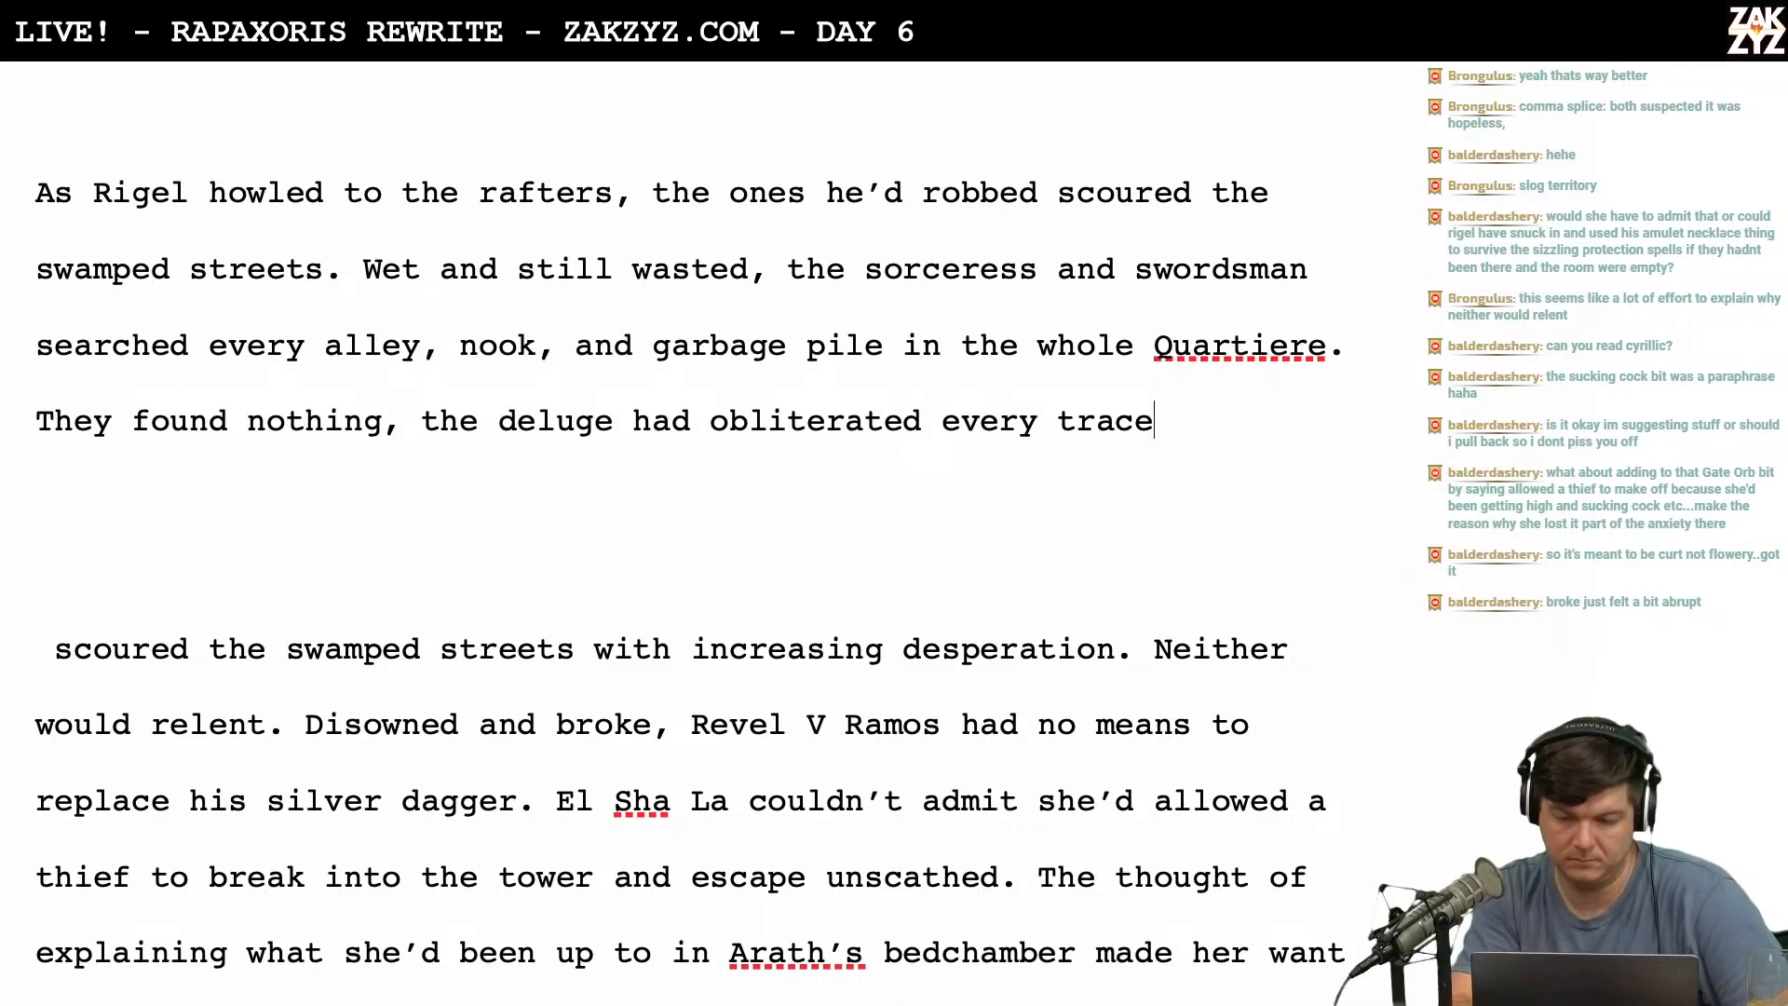
{"action": "type", "text": "of"}
{"action": "key", "text": "BackSpace"}
{"action": "key", "text": "BackSpace"}
{"action": "key", "text": "BackSpace"}
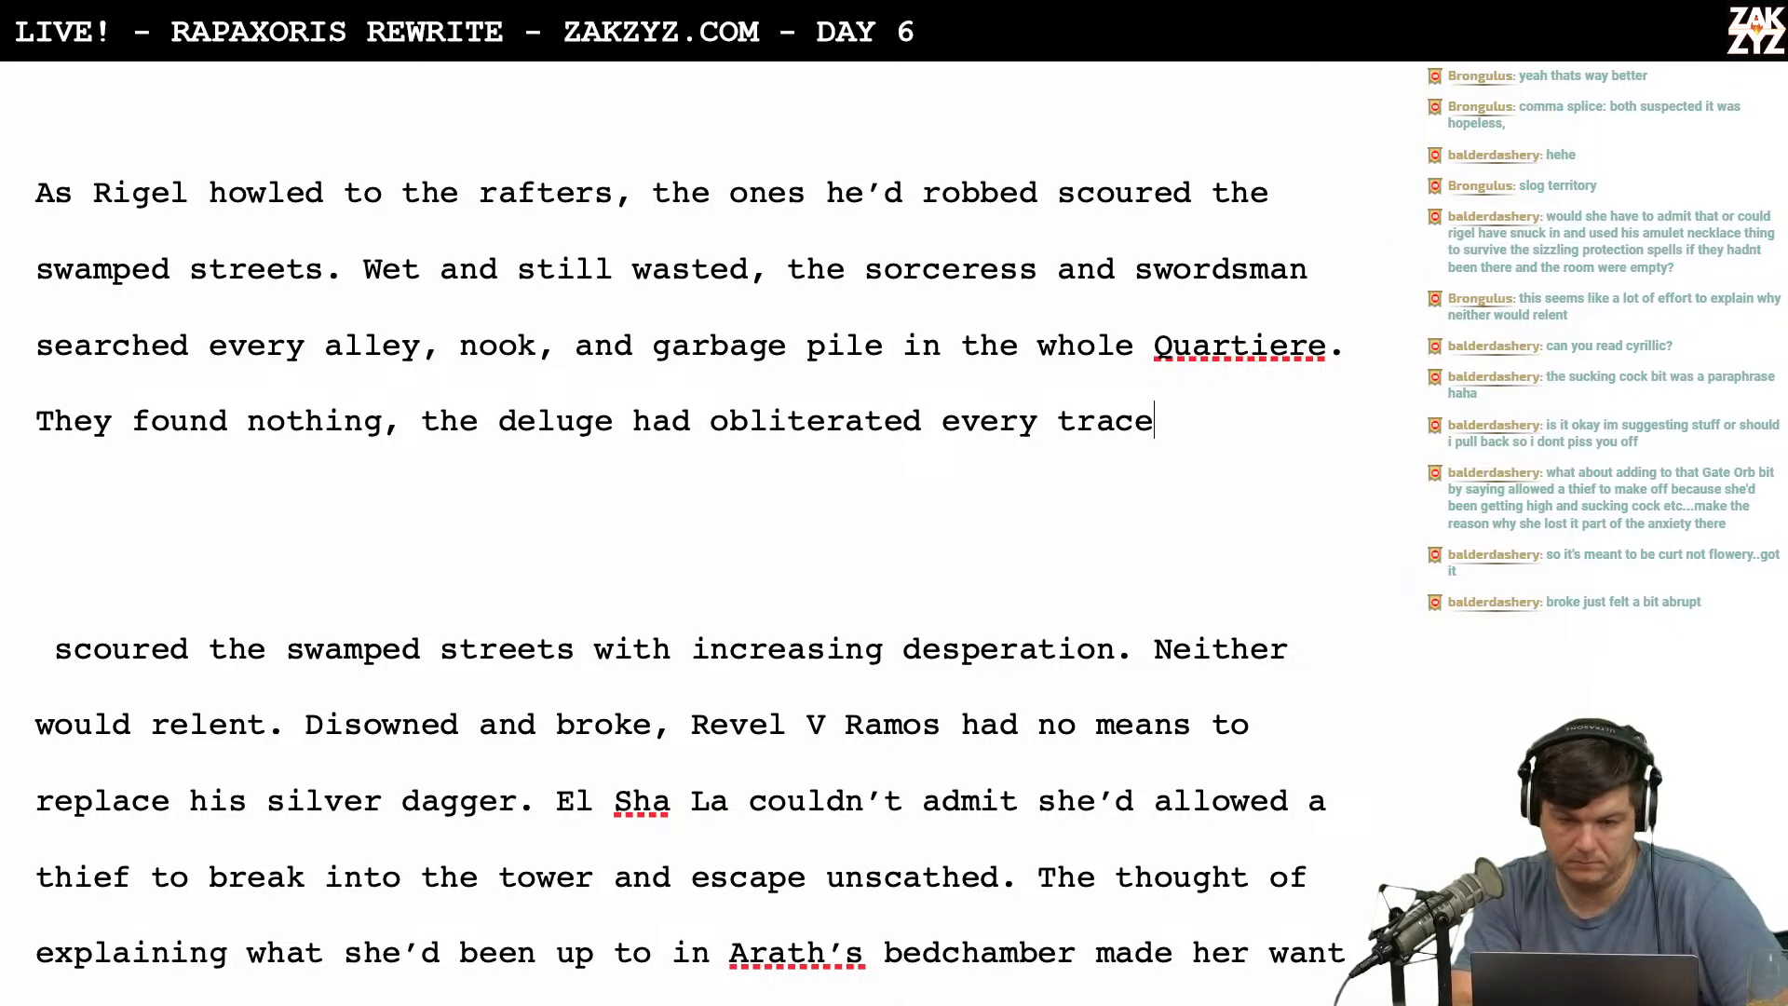
{"action": "type", "text": "of the thief. "}
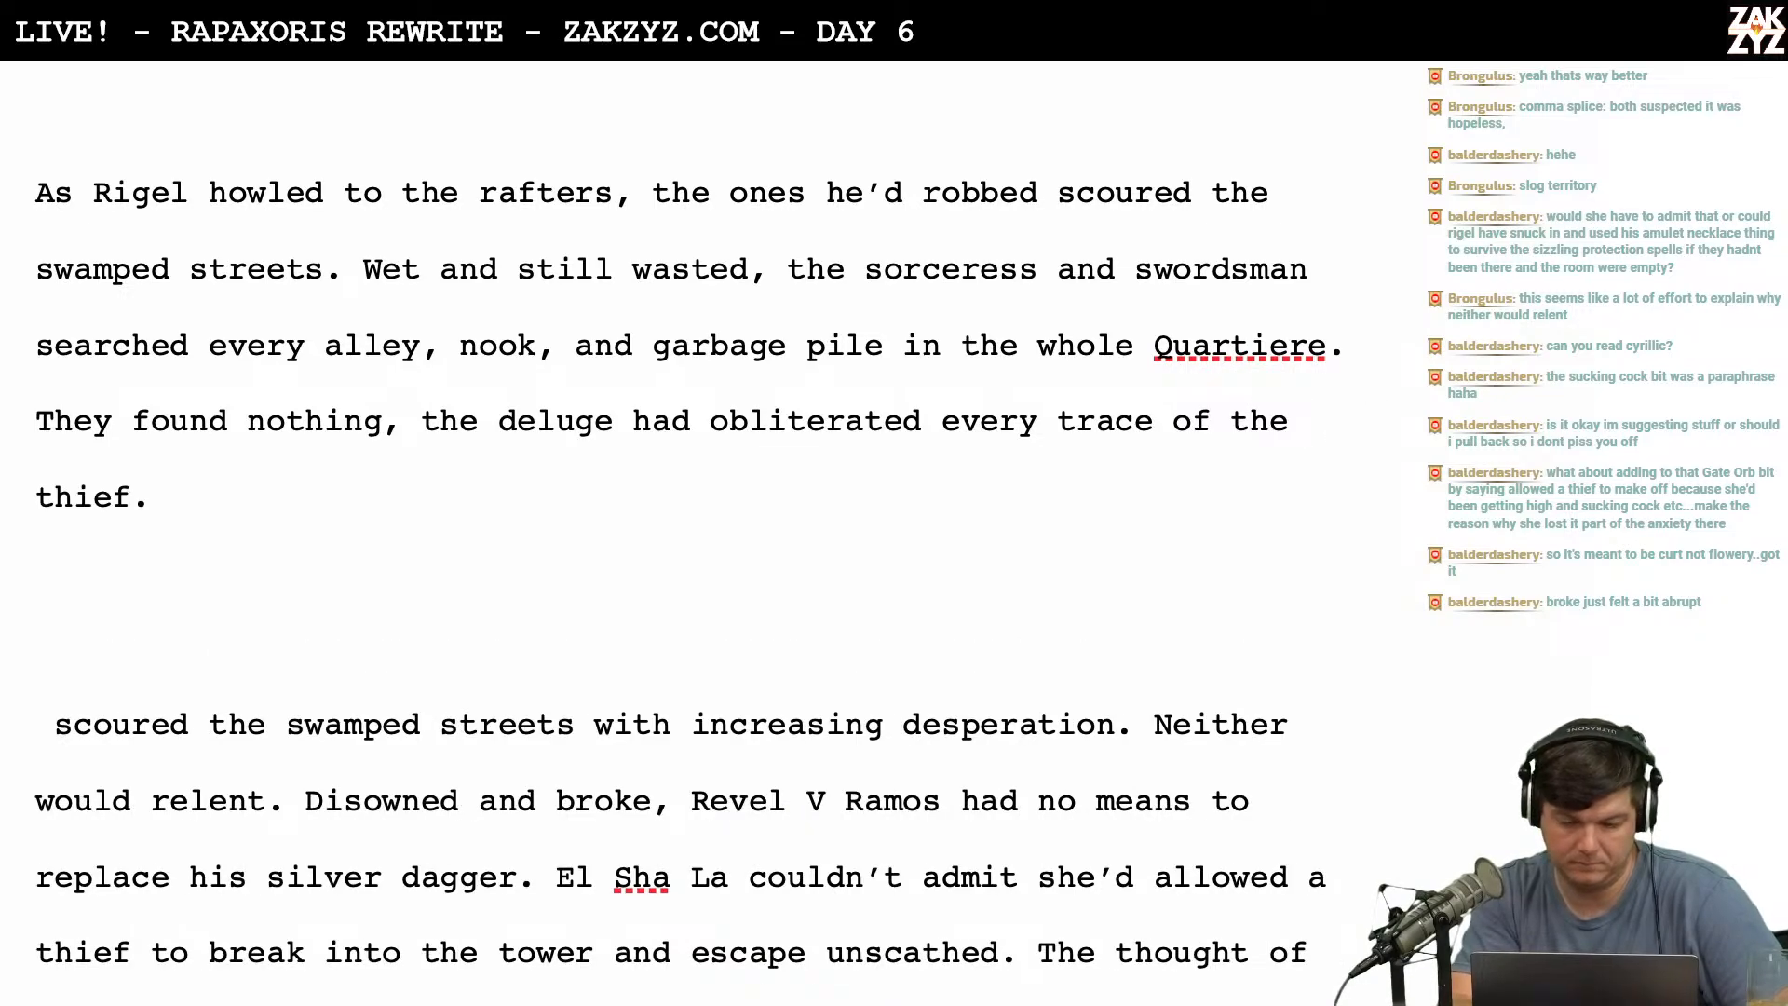
{"action": "type", "text": "Neither would "}
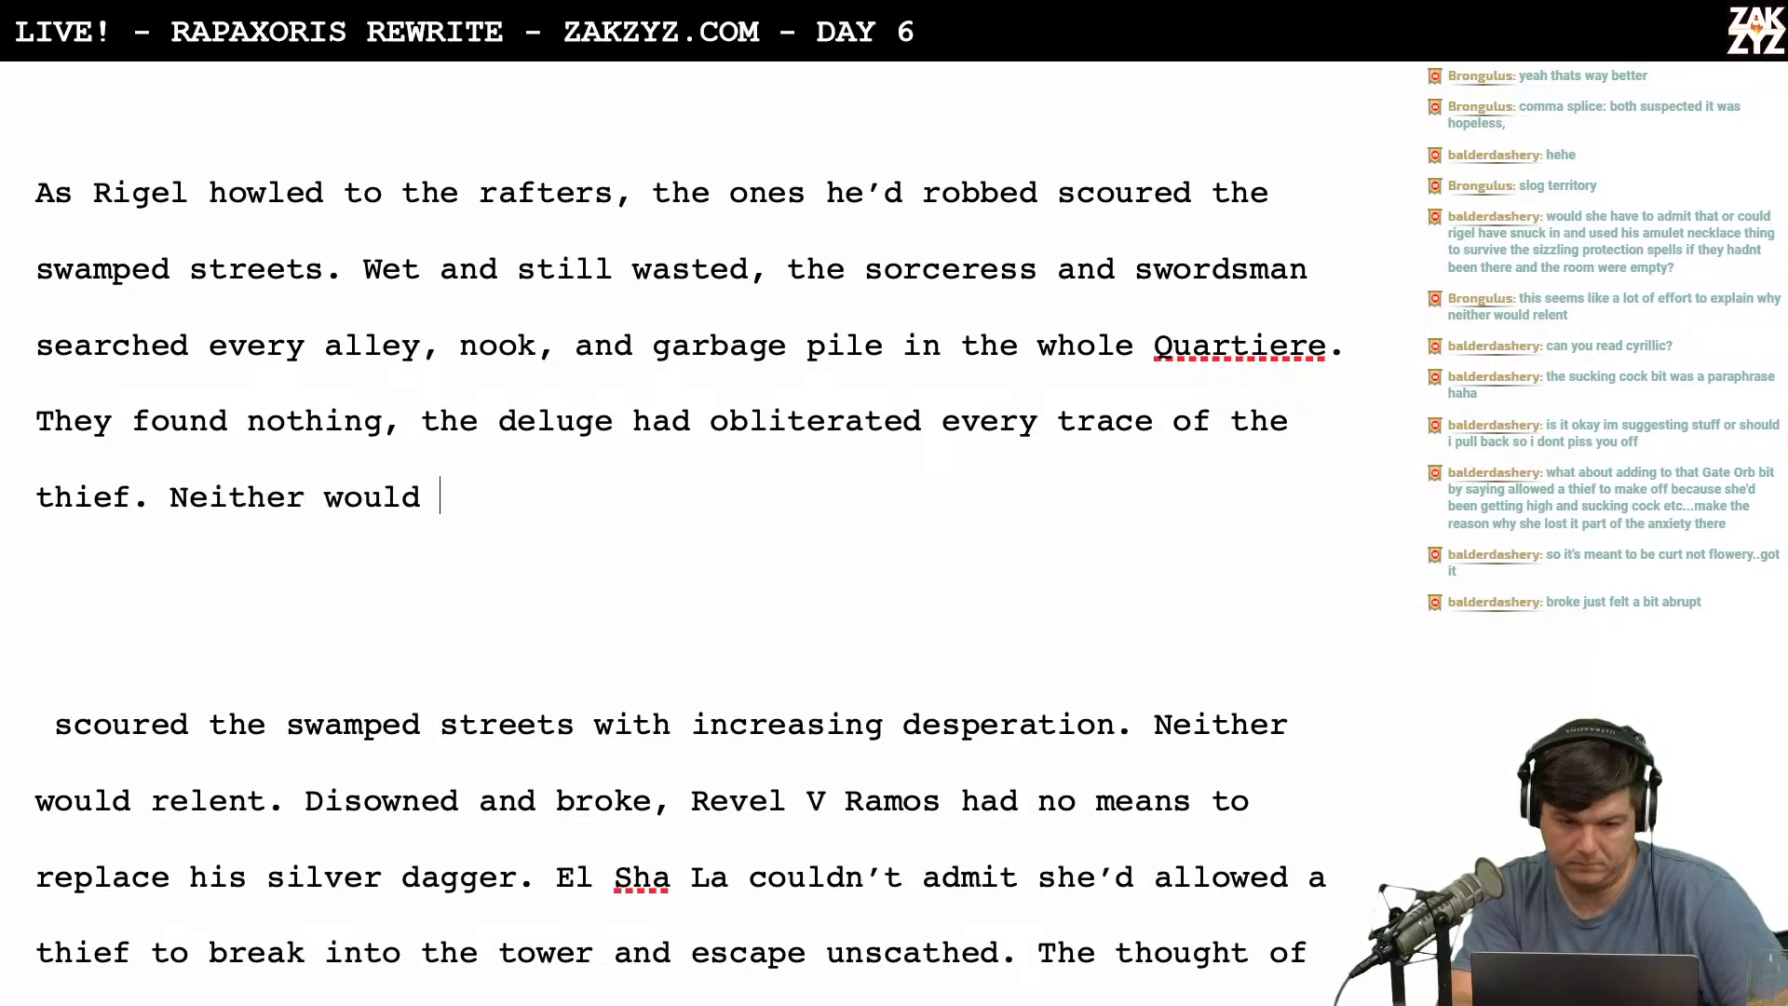
{"action": "type", "text": "relent."}
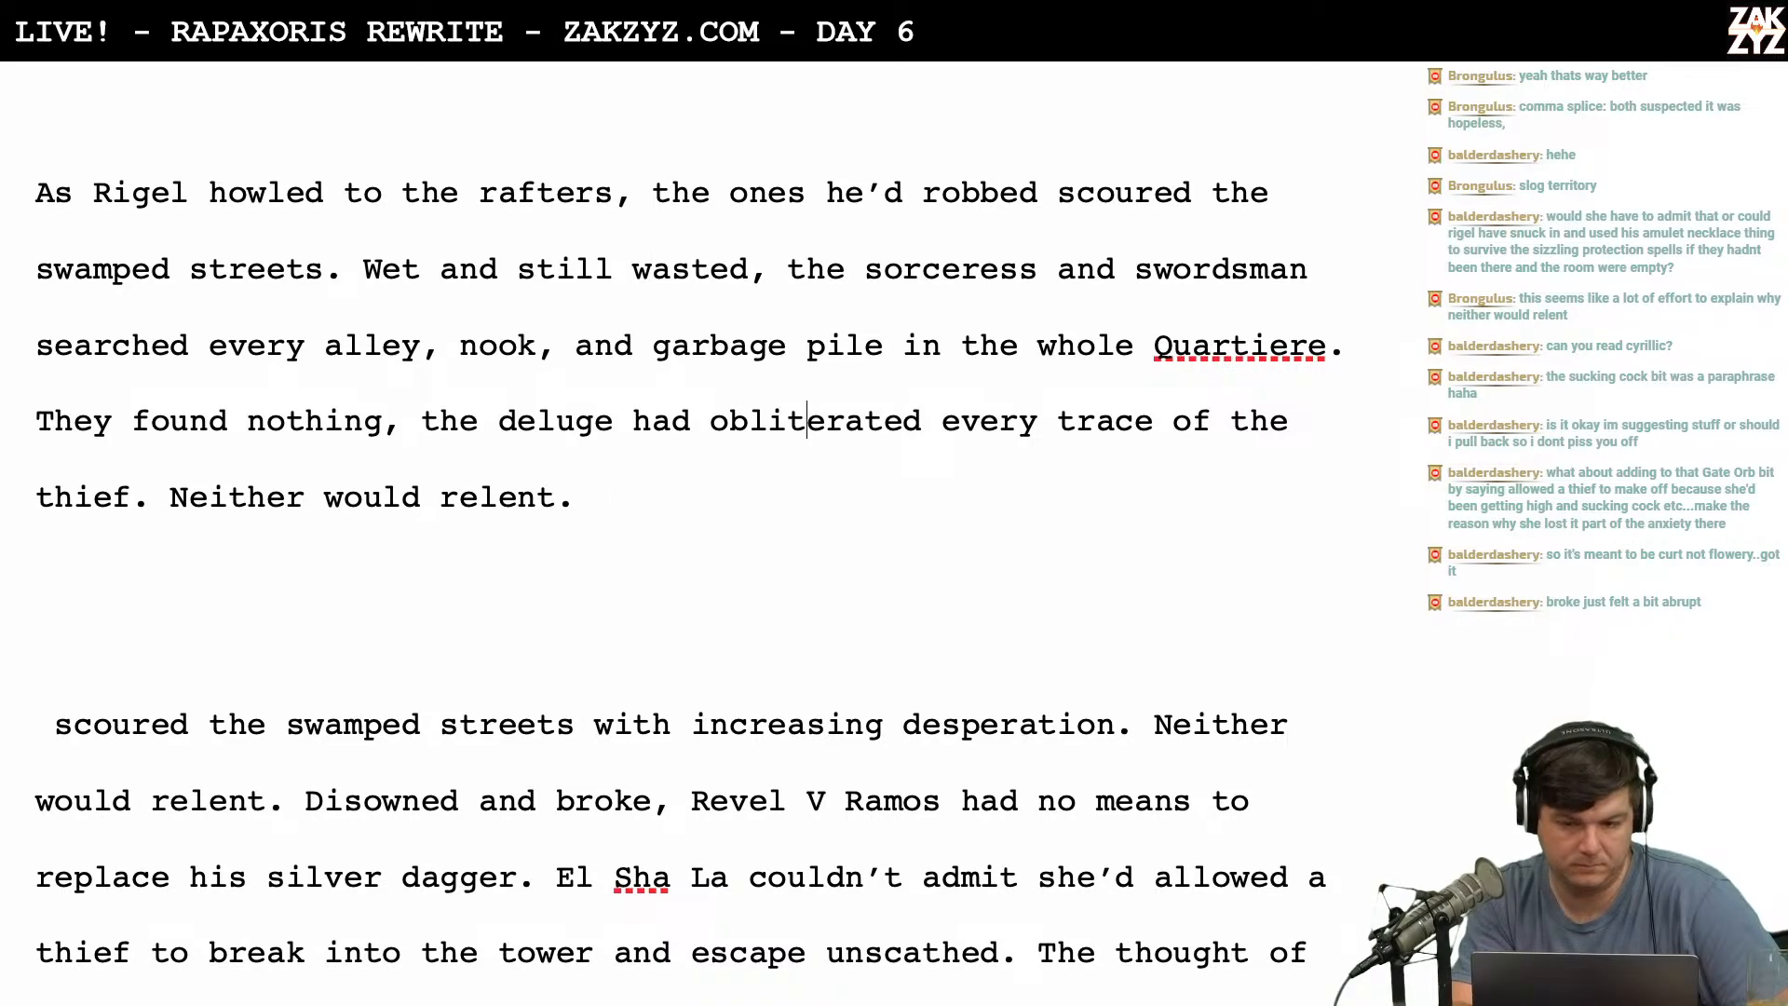
Delete "the whole" before "Quartiere" and finish the search sentence with "the district." in its place.
{"action": "scroll", "coordinate": [690, 533], "scroll_direction": "down", "scroll_amount": 1}
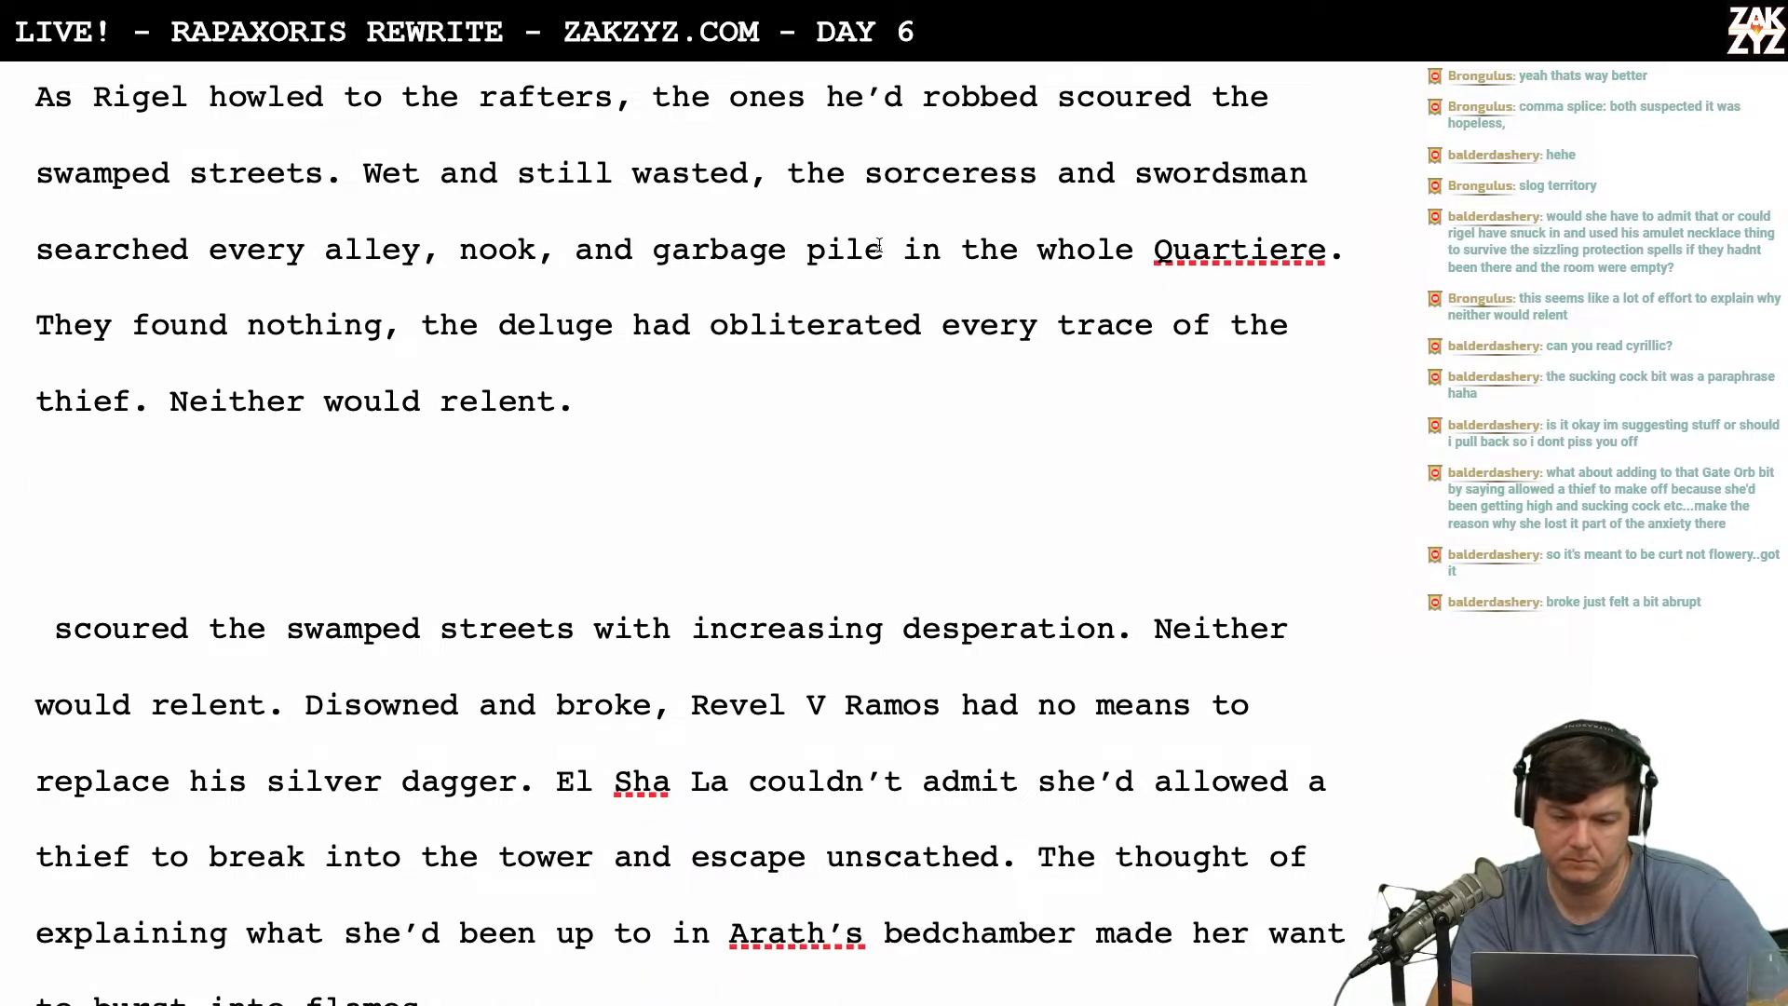
{"action": "left_click", "coordinate": [1135, 253]}
{"action": "key", "text": "BackSpace"}
{"action": "key", "text": "BackSpace"}
{"action": "key", "text": "BackSpace"}
{"action": "key", "text": "BackSpace"}
{"action": "key", "text": "BackSpace"}
{"action": "key", "text": "BackSpace"}
{"action": "key", "text": "BackSpace"}
{"action": "key", "text": "BackSpace"}
{"action": "key", "text": "BackSpace"}
{"action": "key", "text": "BackSpace"}
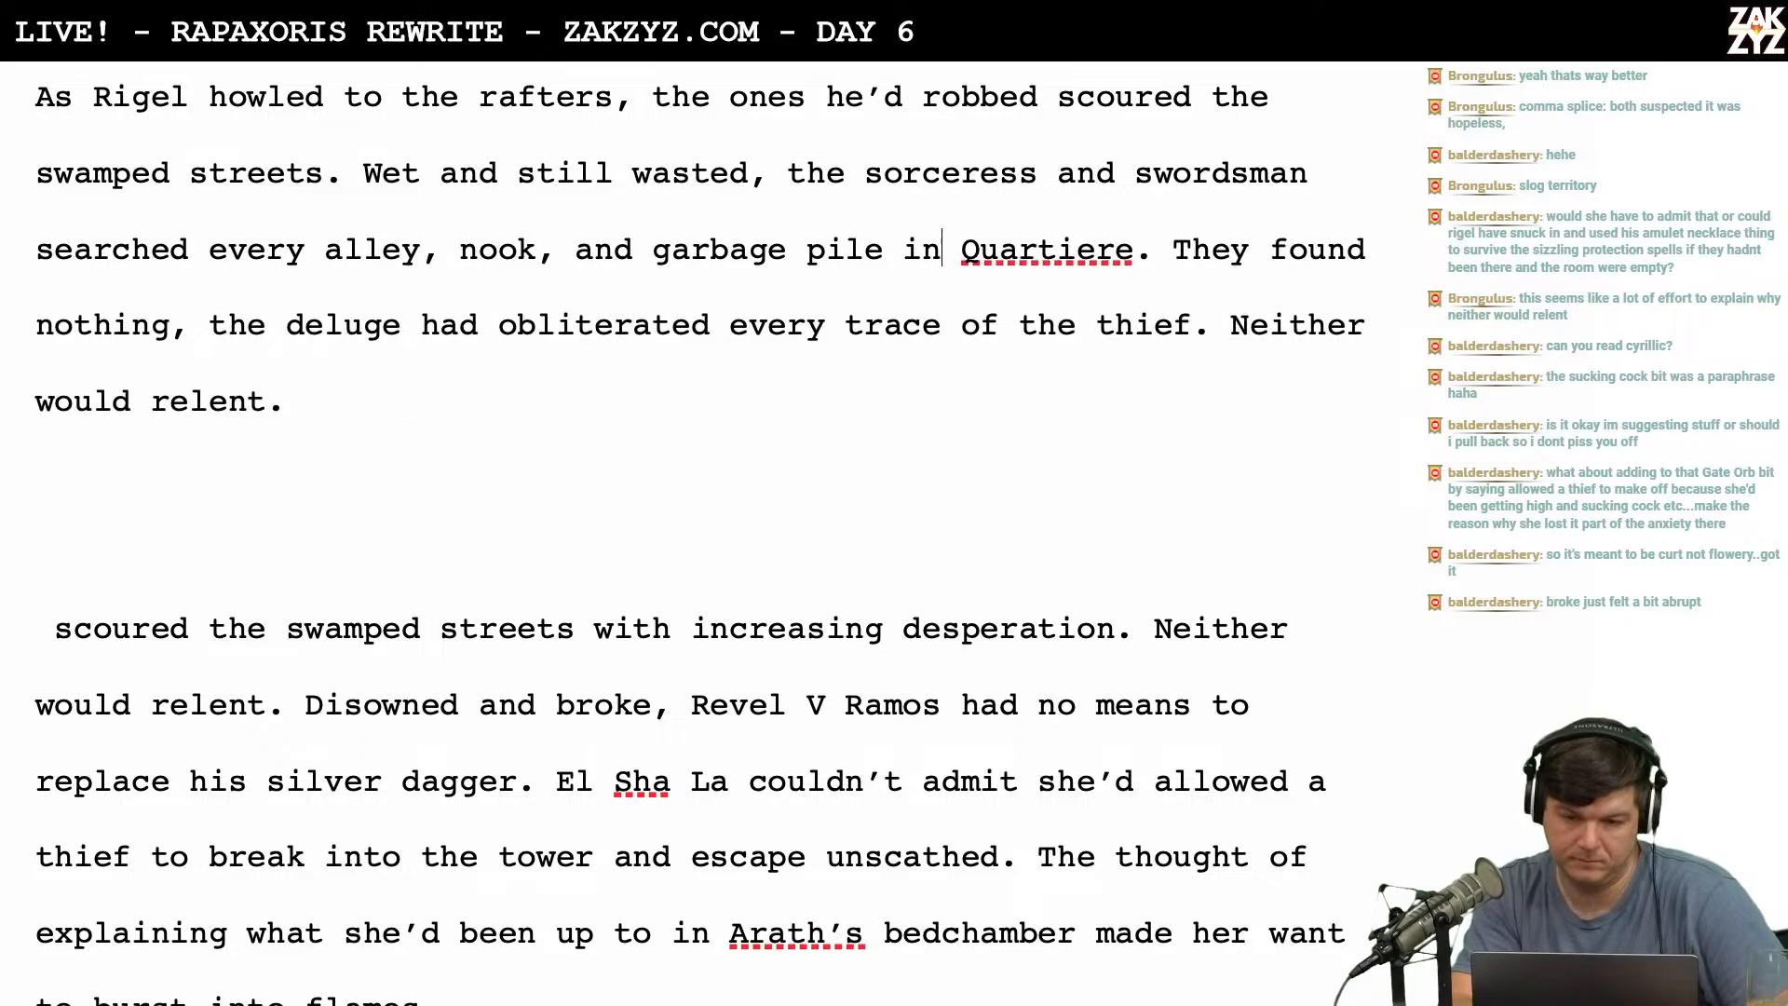
{"action": "type", "text": "the district."}
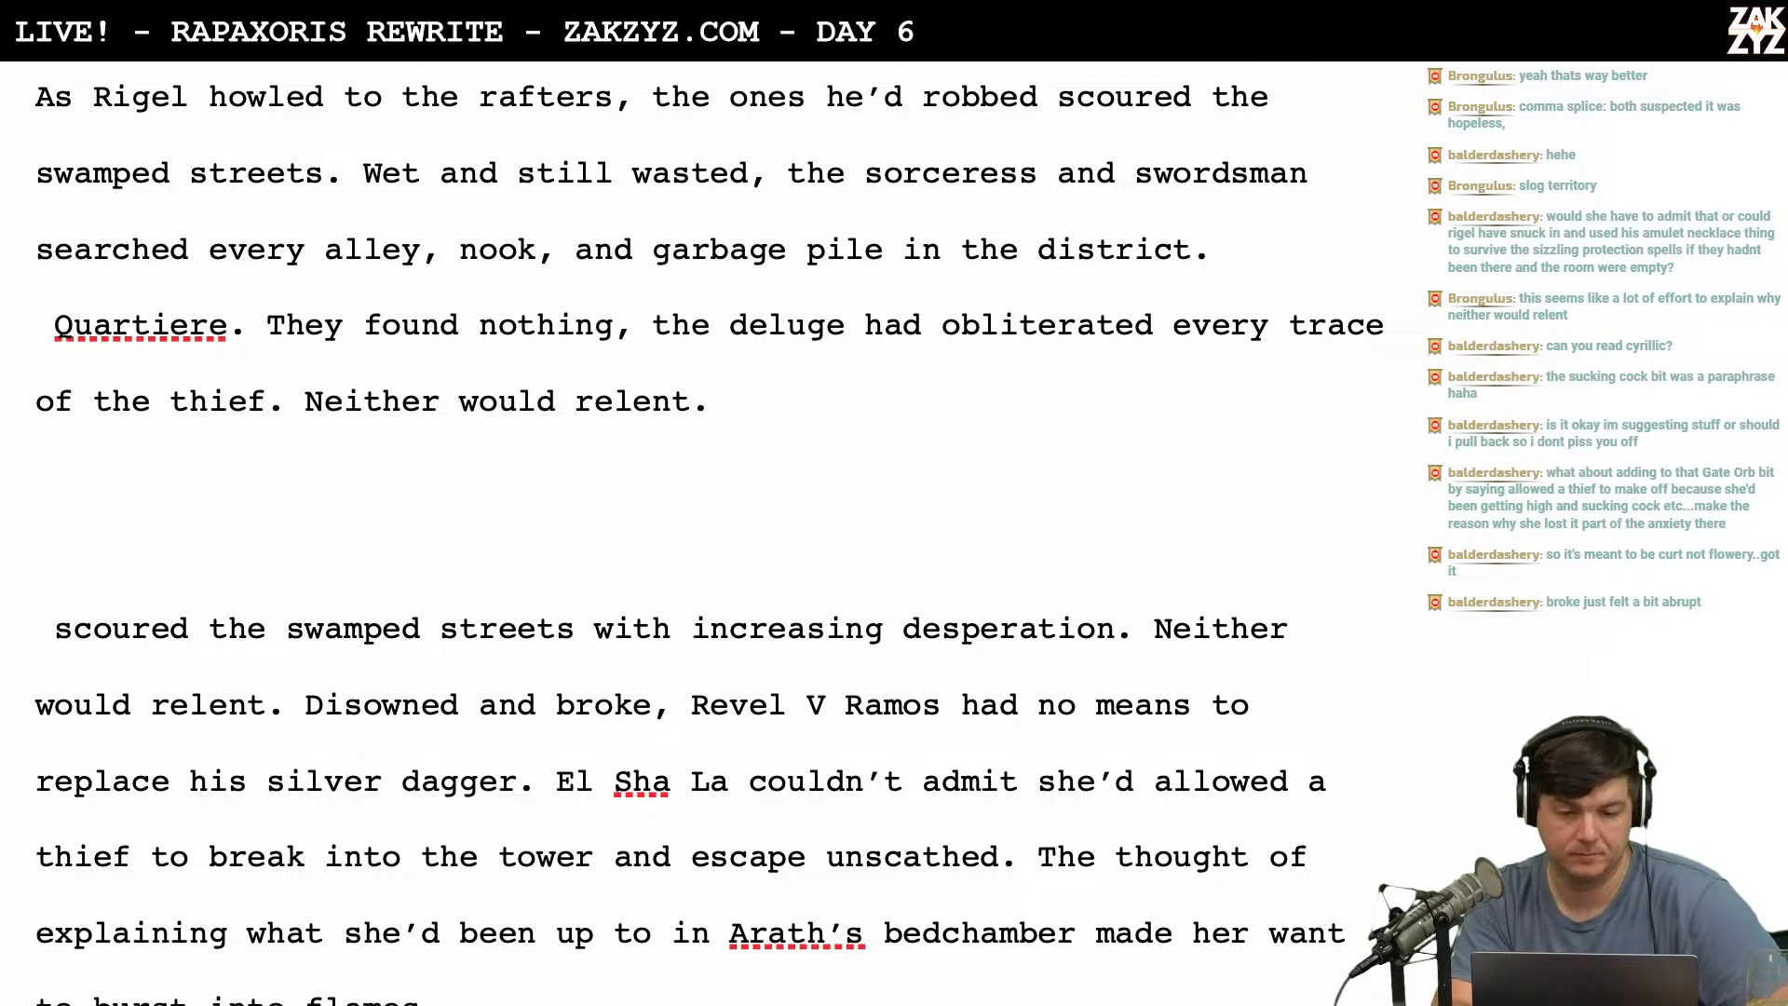
Separate the leftover text starting with "Quartiere" from the new opening with blank lines, returning to the end of "the district.".
{"action": "key", "text": "Return"}
{"action": "key", "text": "Return"}
{"action": "key", "text": "Left"}
{"action": "key", "text": "Up"}
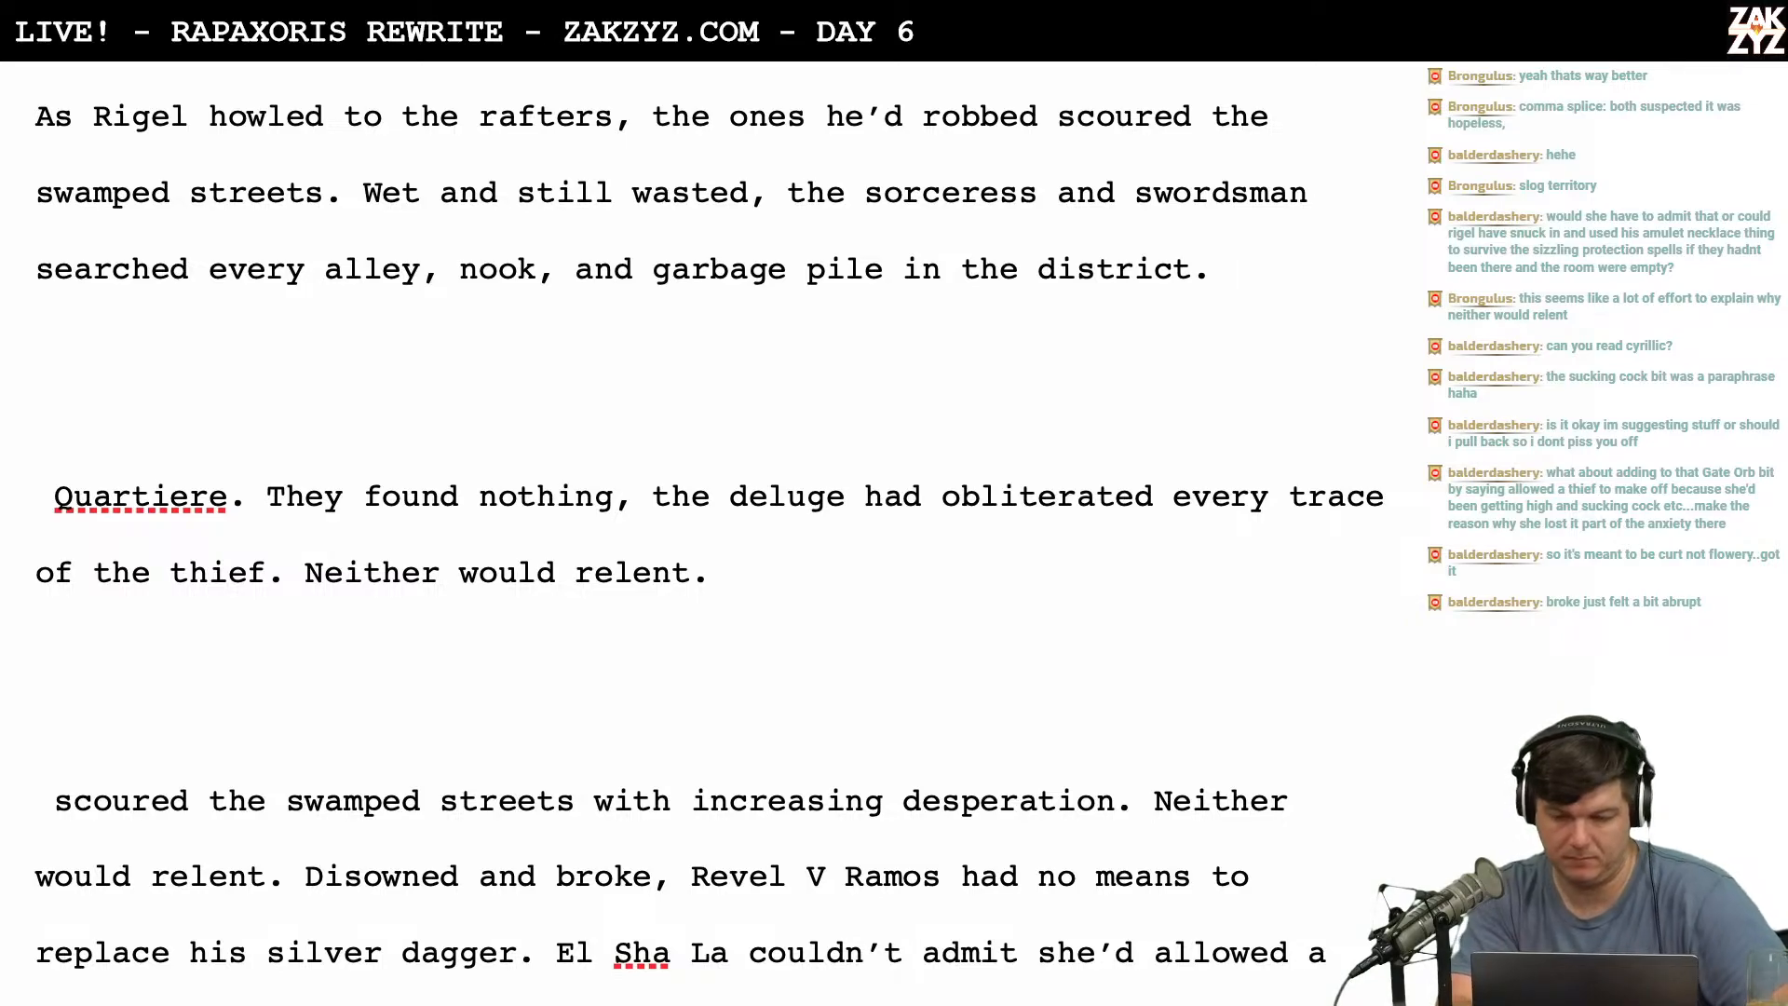
Try continuing the search sentence with "for the body of the" after "district" and remove it again.
{"action": "key", "text": "BackSpace"}
{"action": "key", "text": "BackSpace"}
{"action": "type", "text": "for "}
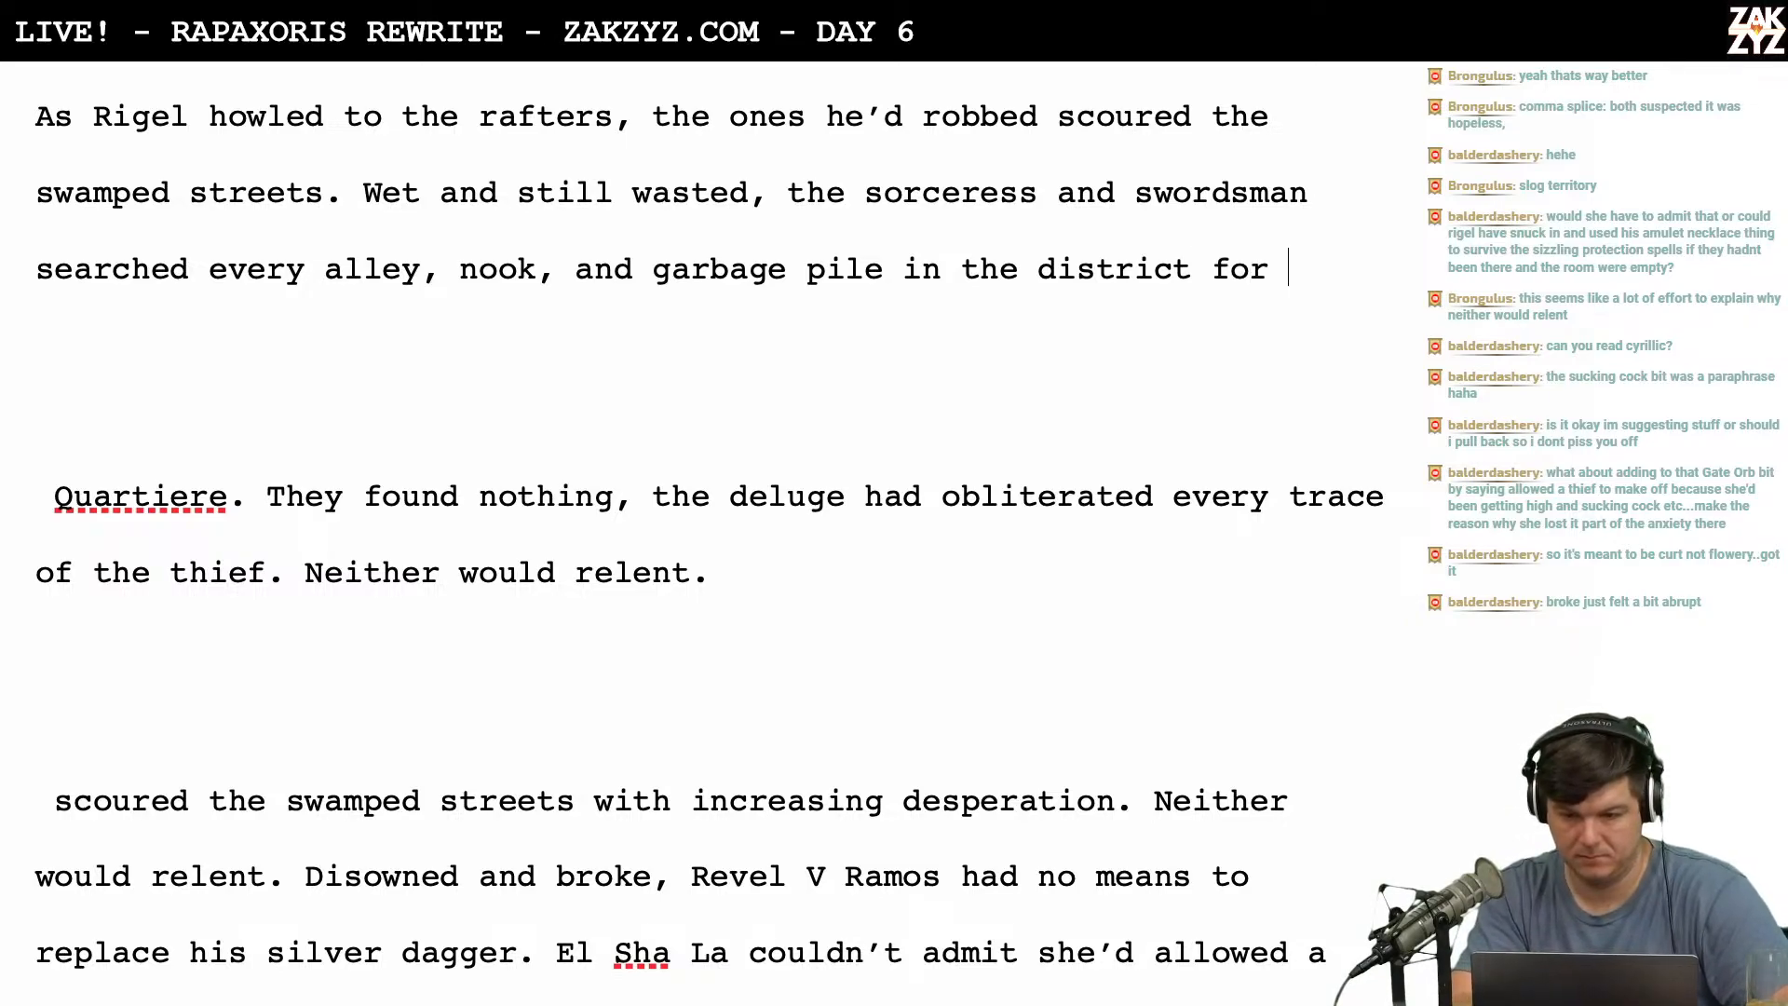
{"action": "type", "text": "the body of the t"}
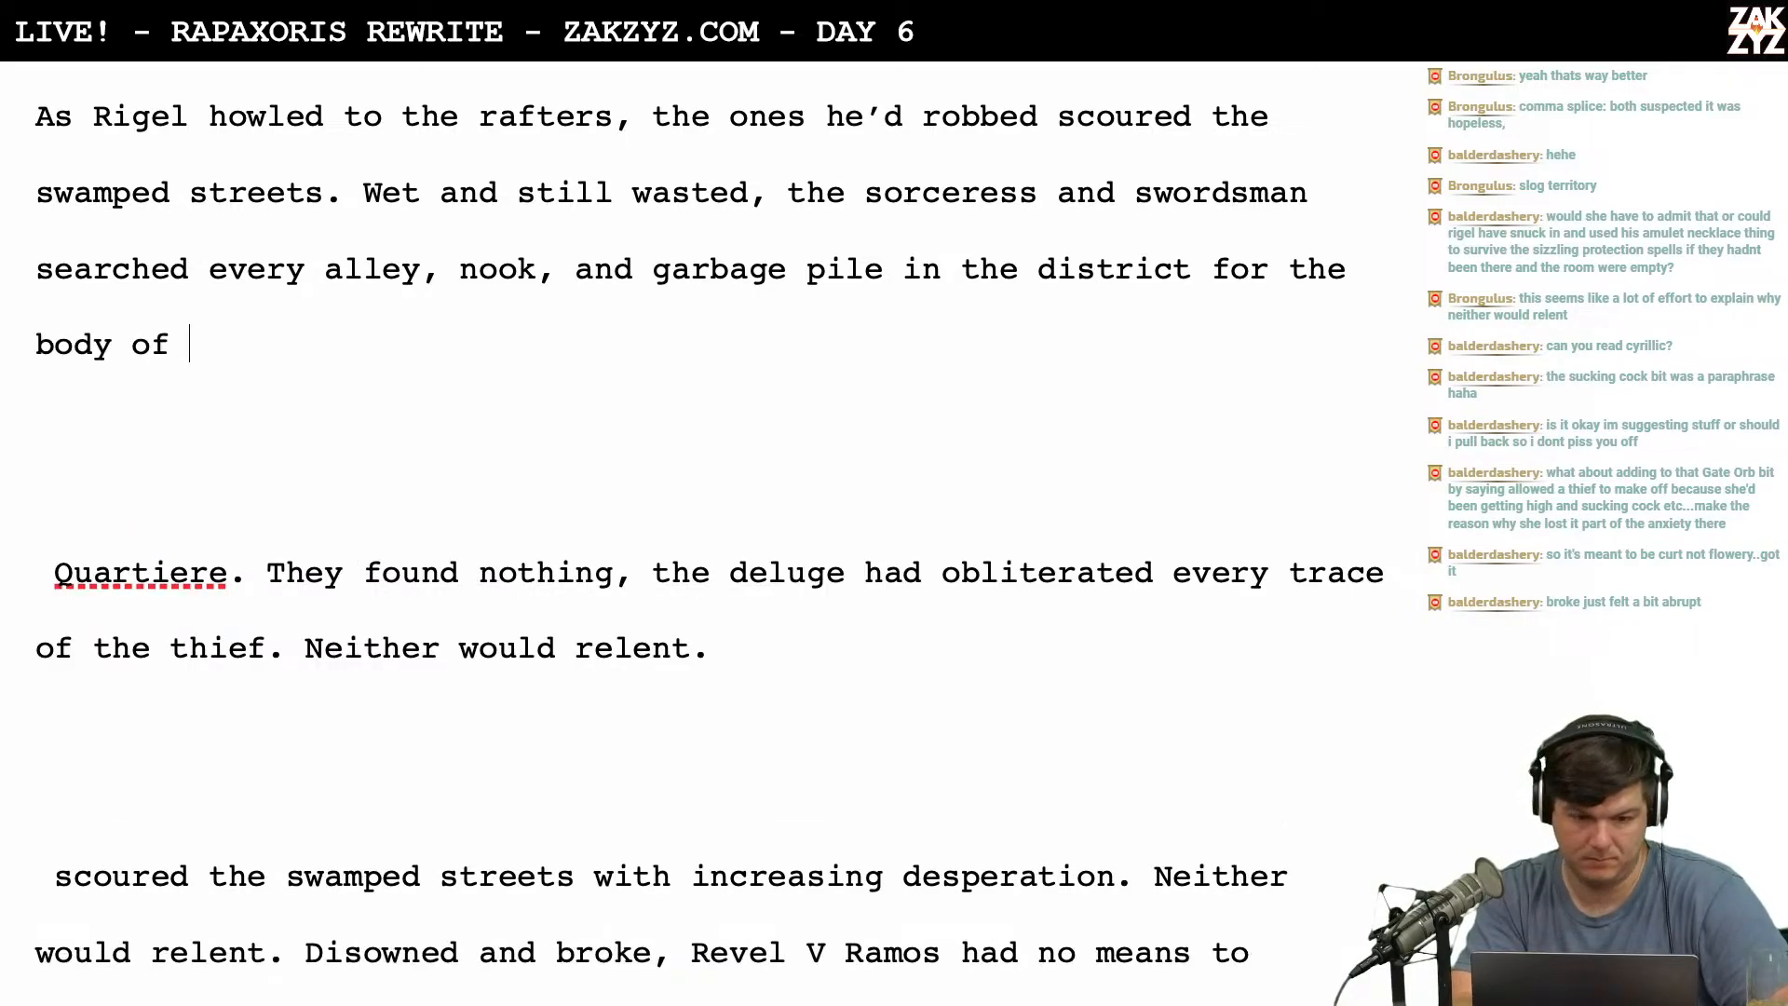
{"action": "key", "text": "BackSpace"}
{"action": "key", "text": "BackSpace"}
{"action": "key", "text": "BackSpace"}
{"action": "key", "text": "BackSpace"}
{"action": "key", "text": "BackSpace"}
{"action": "key", "text": "BackSpace"}
{"action": "key", "text": "BackSpace"}
{"action": "key", "text": "BackSpace"}
{"action": "key", "text": "BackSpace"}
{"action": "key", "text": "BackSpace"}
{"action": "key", "text": "BackSpace"}
{"action": "key", "text": "BackSpace"}
{"action": "key", "text": "BackSpace"}
{"action": "key", "text": "BackSpace"}
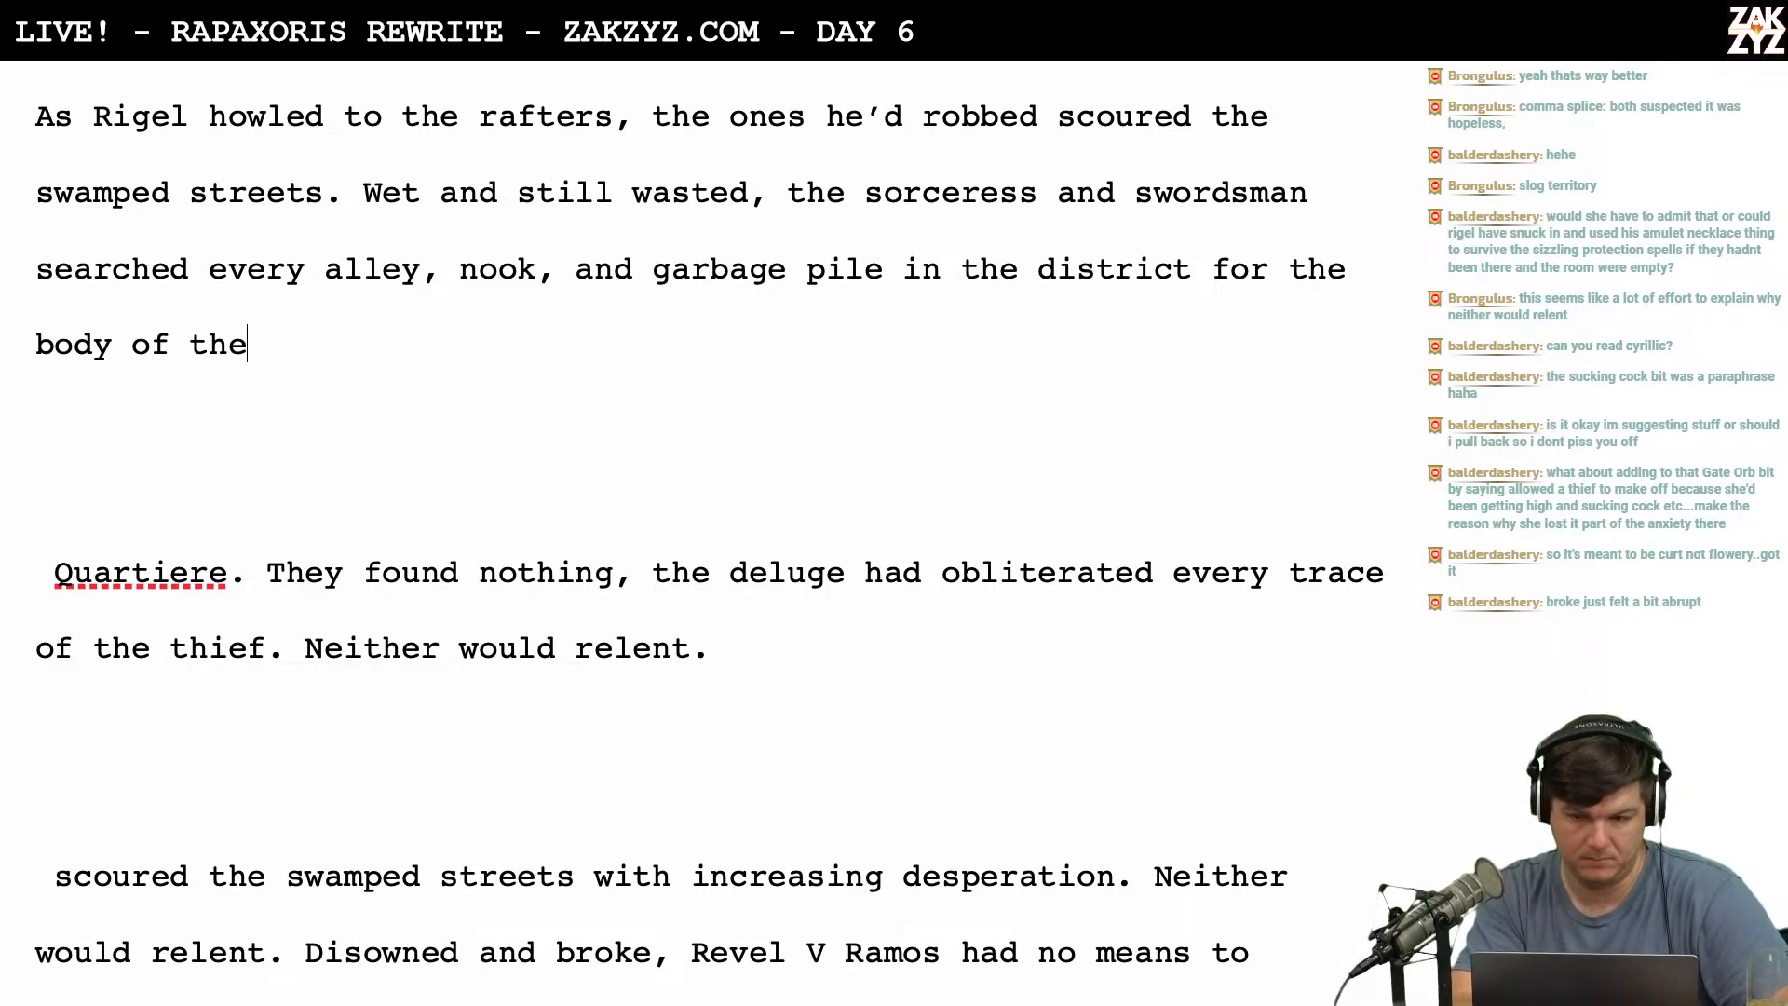
{"action": "key", "text": "BackSpace"}
{"action": "key", "text": "BackSpace"}
{"action": "key", "text": "BackSpace"}
{"action": "key", "text": "BackSpace"}
{"action": "key", "text": "BackSpace"}
{"action": "key", "text": "BackSpace"}
{"action": "key", "text": "BackSpace"}
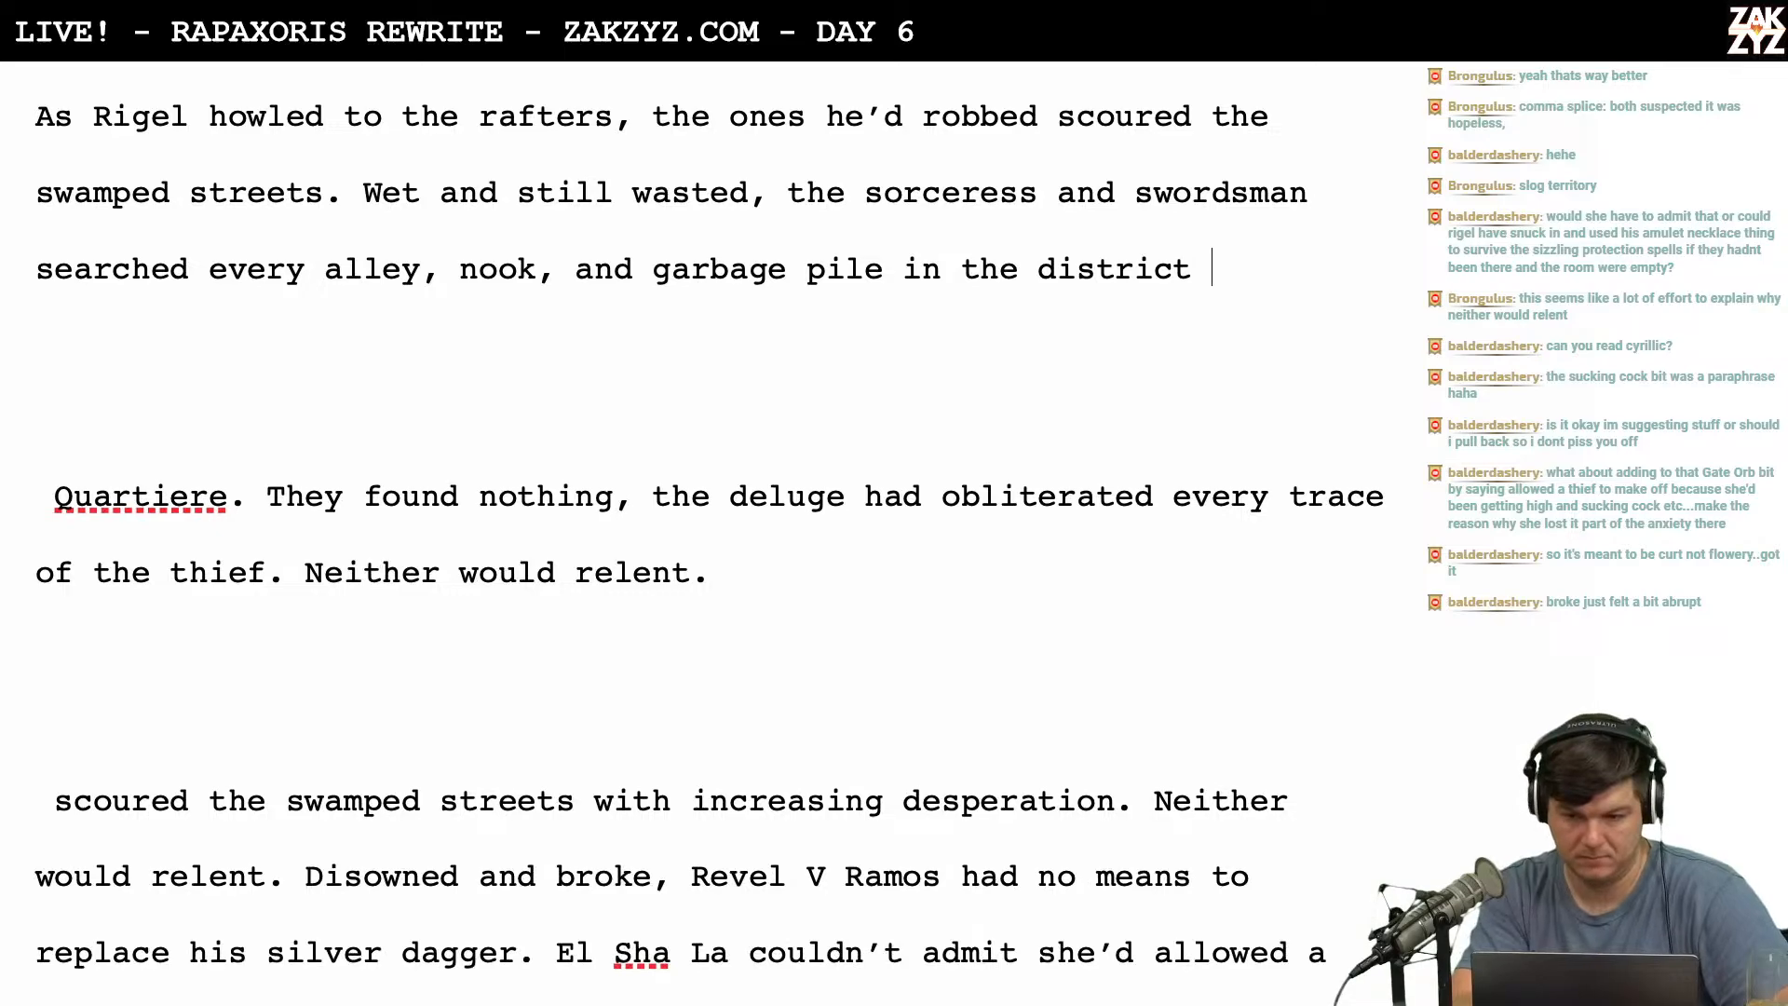
End the search sentence after "district" and add the short sentence "They found nothing.".
{"action": "type", "text": "T"}
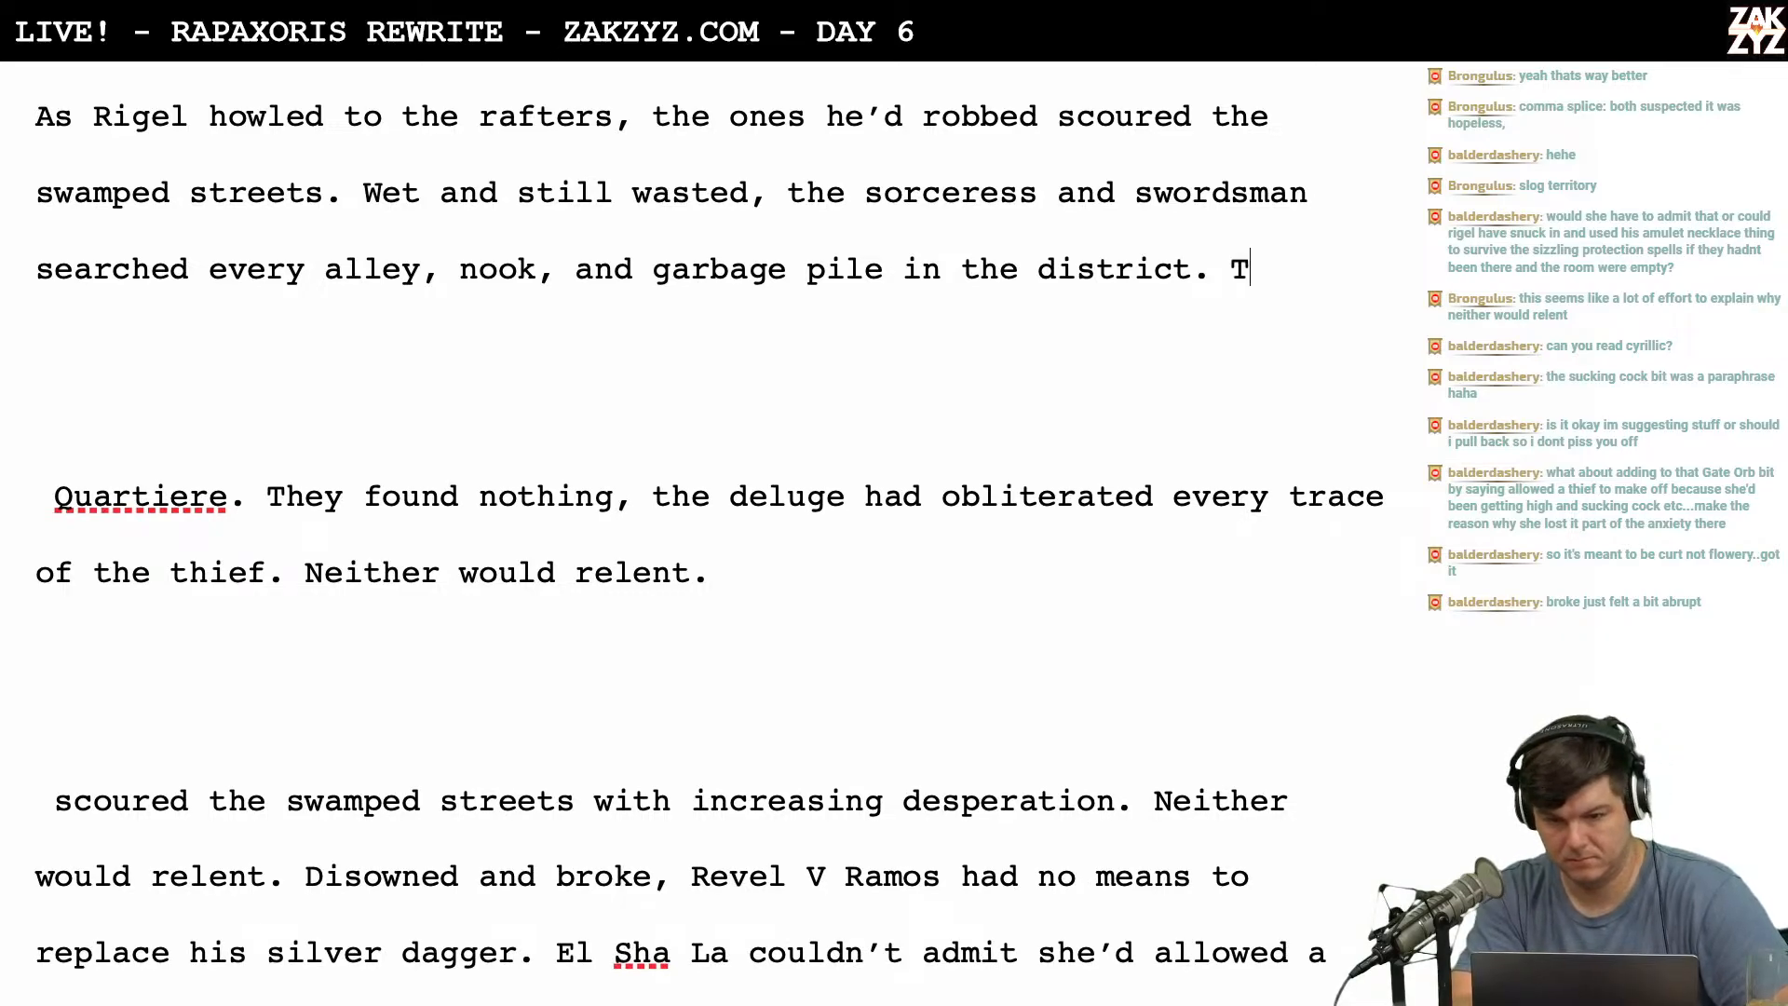
{"action": "type", "text": "hey found nothing,"}
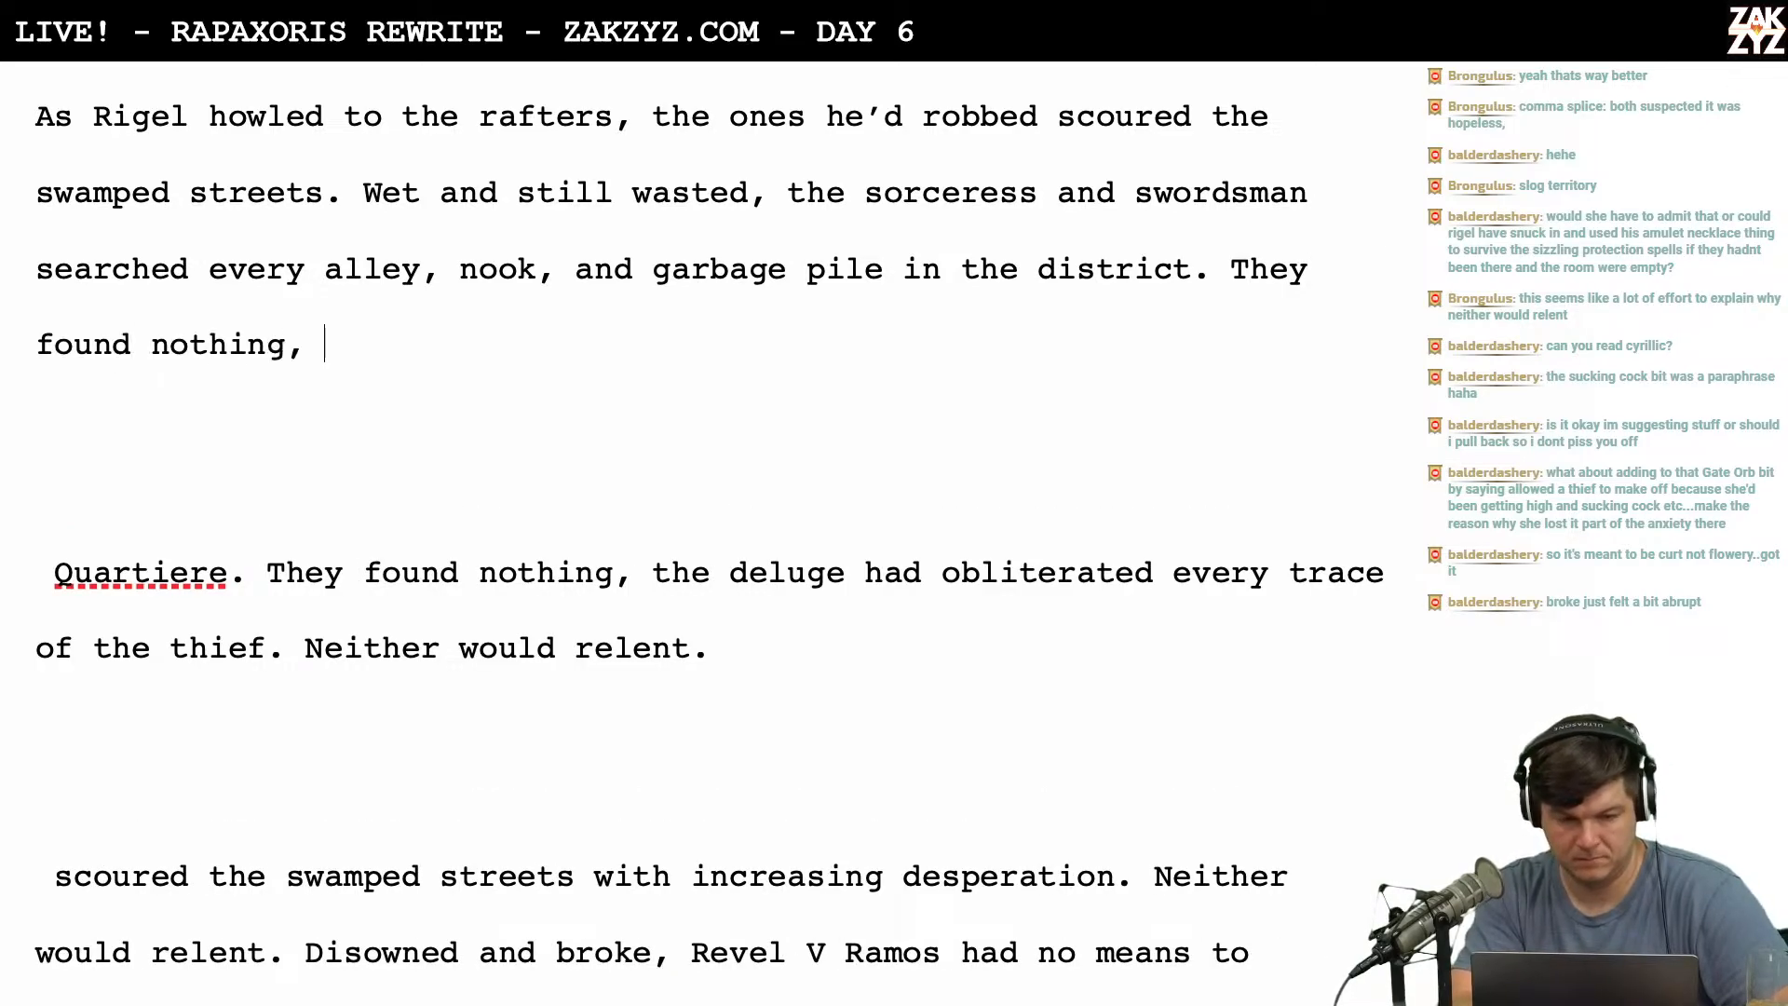
{"action": "key", "text": "BackSpace"}
{"action": "key", "text": "BackSpace"}
{"action": "type", "text": ". T"}
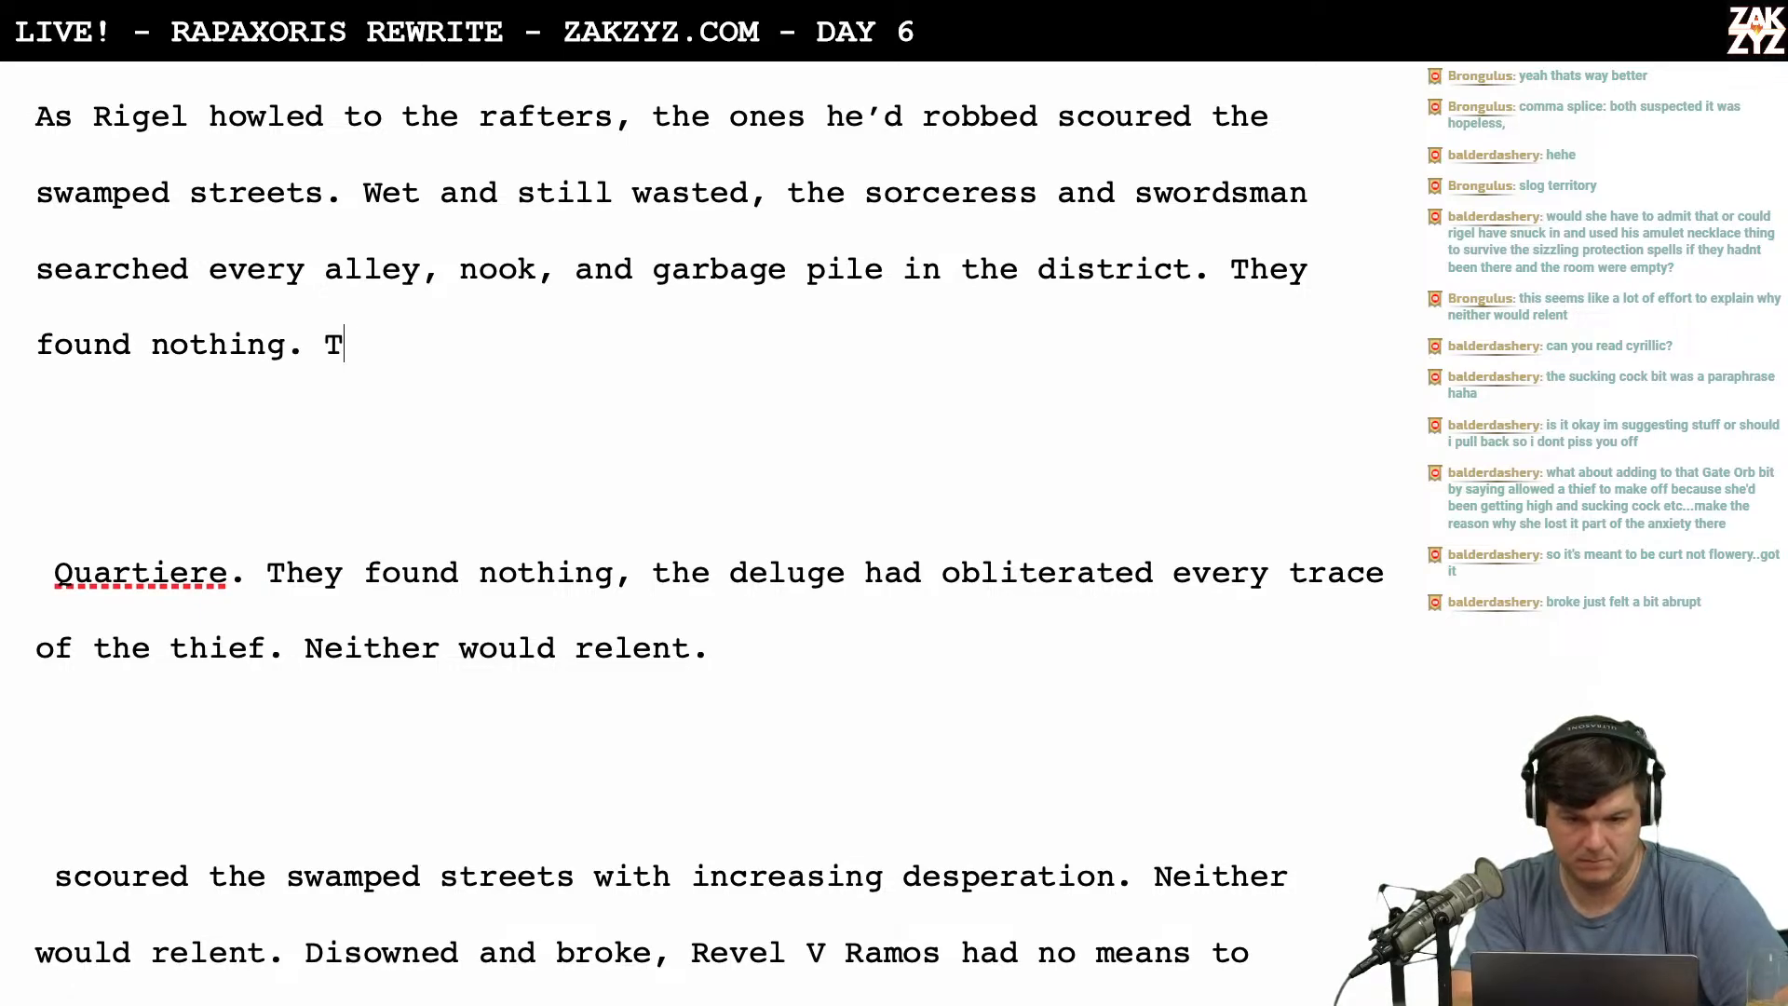
Write the separate sentence "The deluge had obliterated every trace of the thief’s trail.".
{"action": "type", "text": "he deluge ha"}
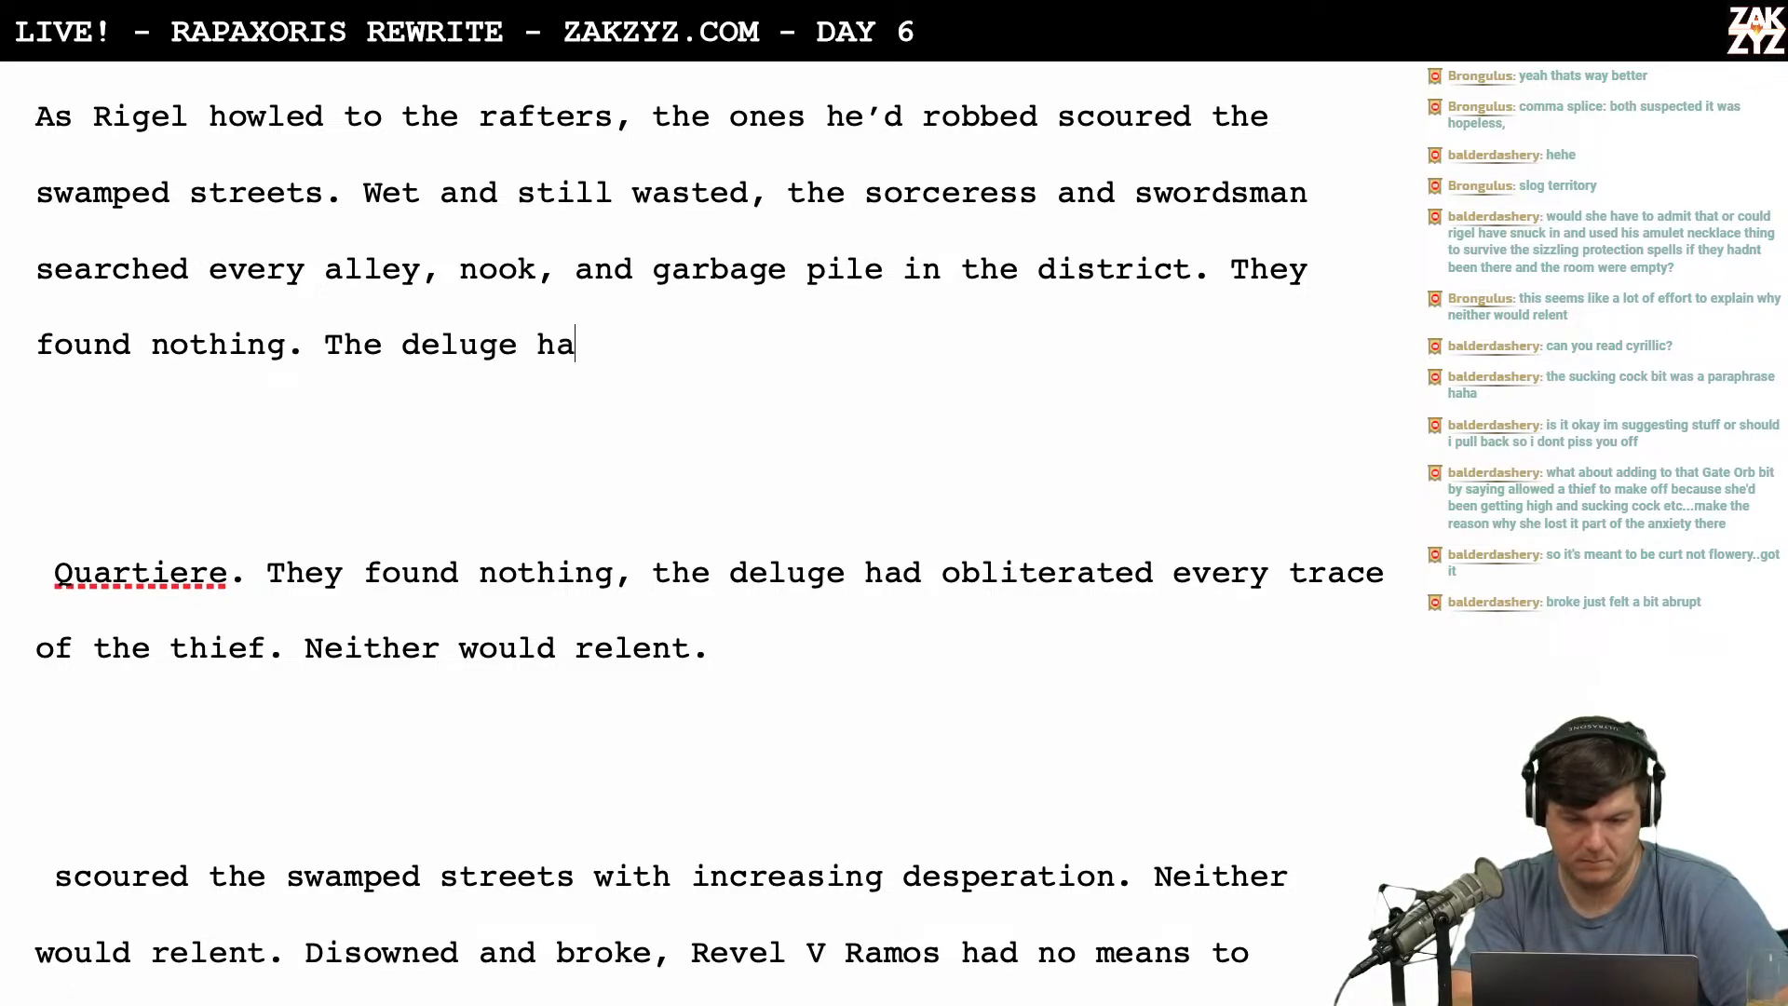
{"action": "type", "text": "d obliterat"}
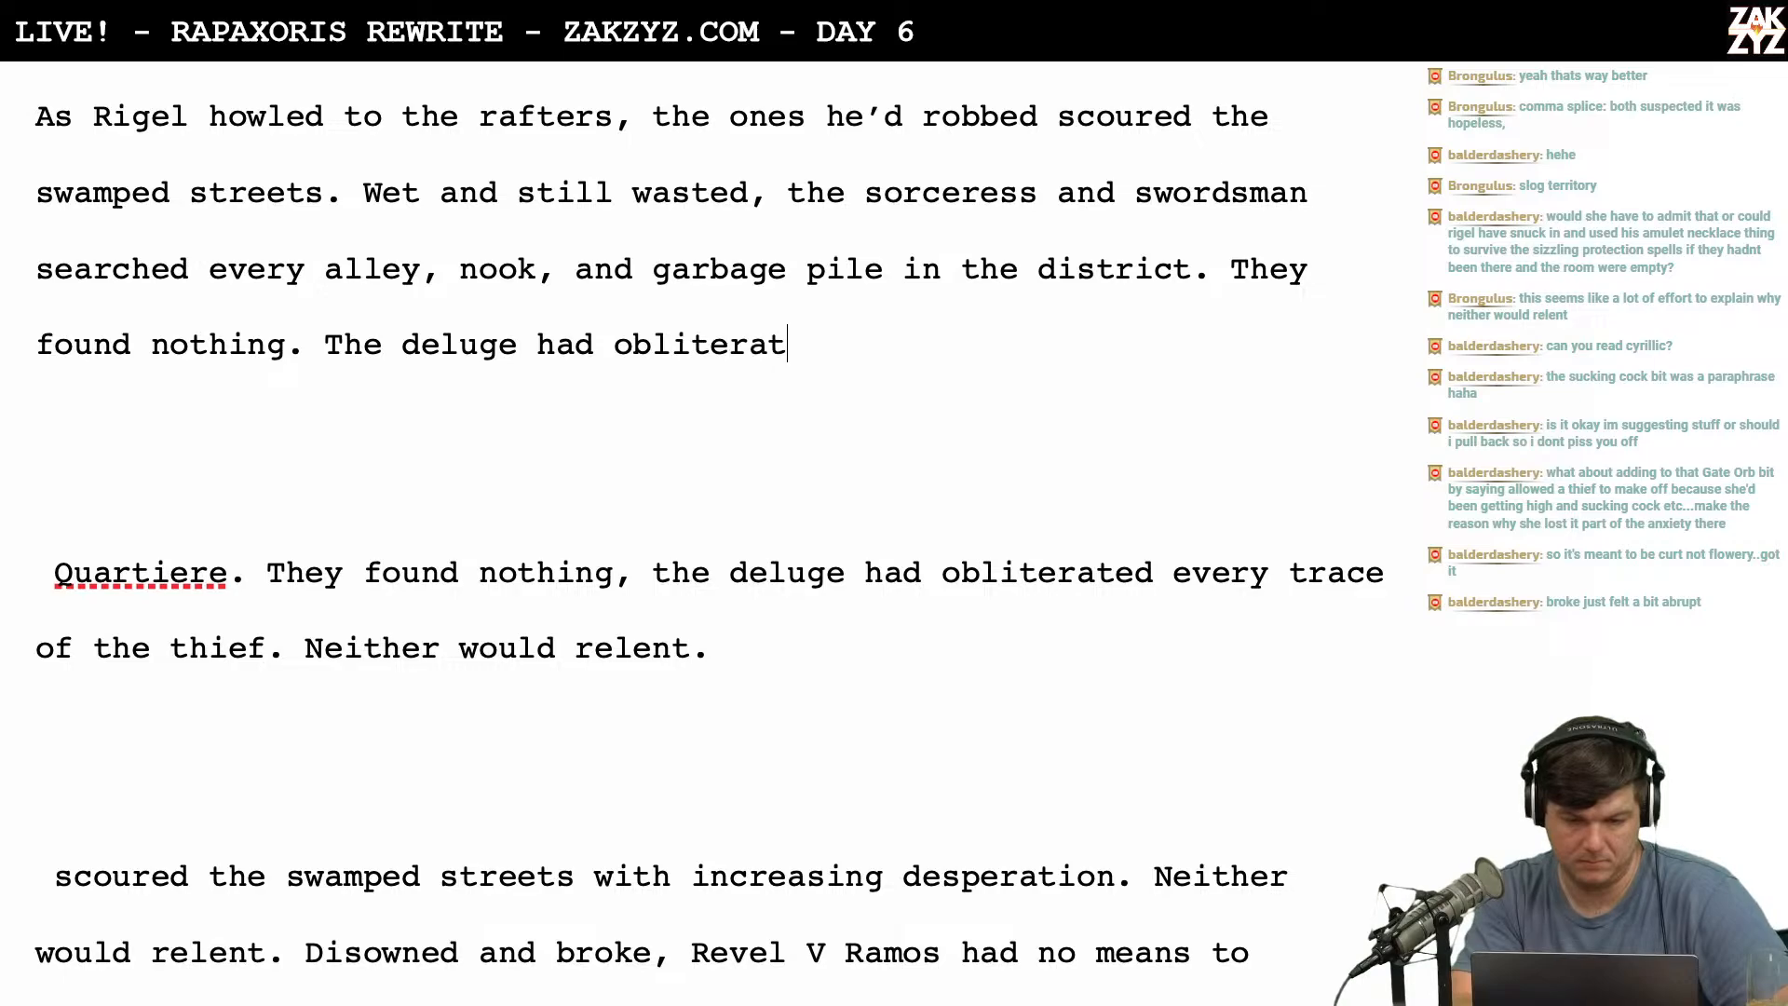
{"action": "key", "text": "BackSpace"}
{"action": "type", "text": "ed "}
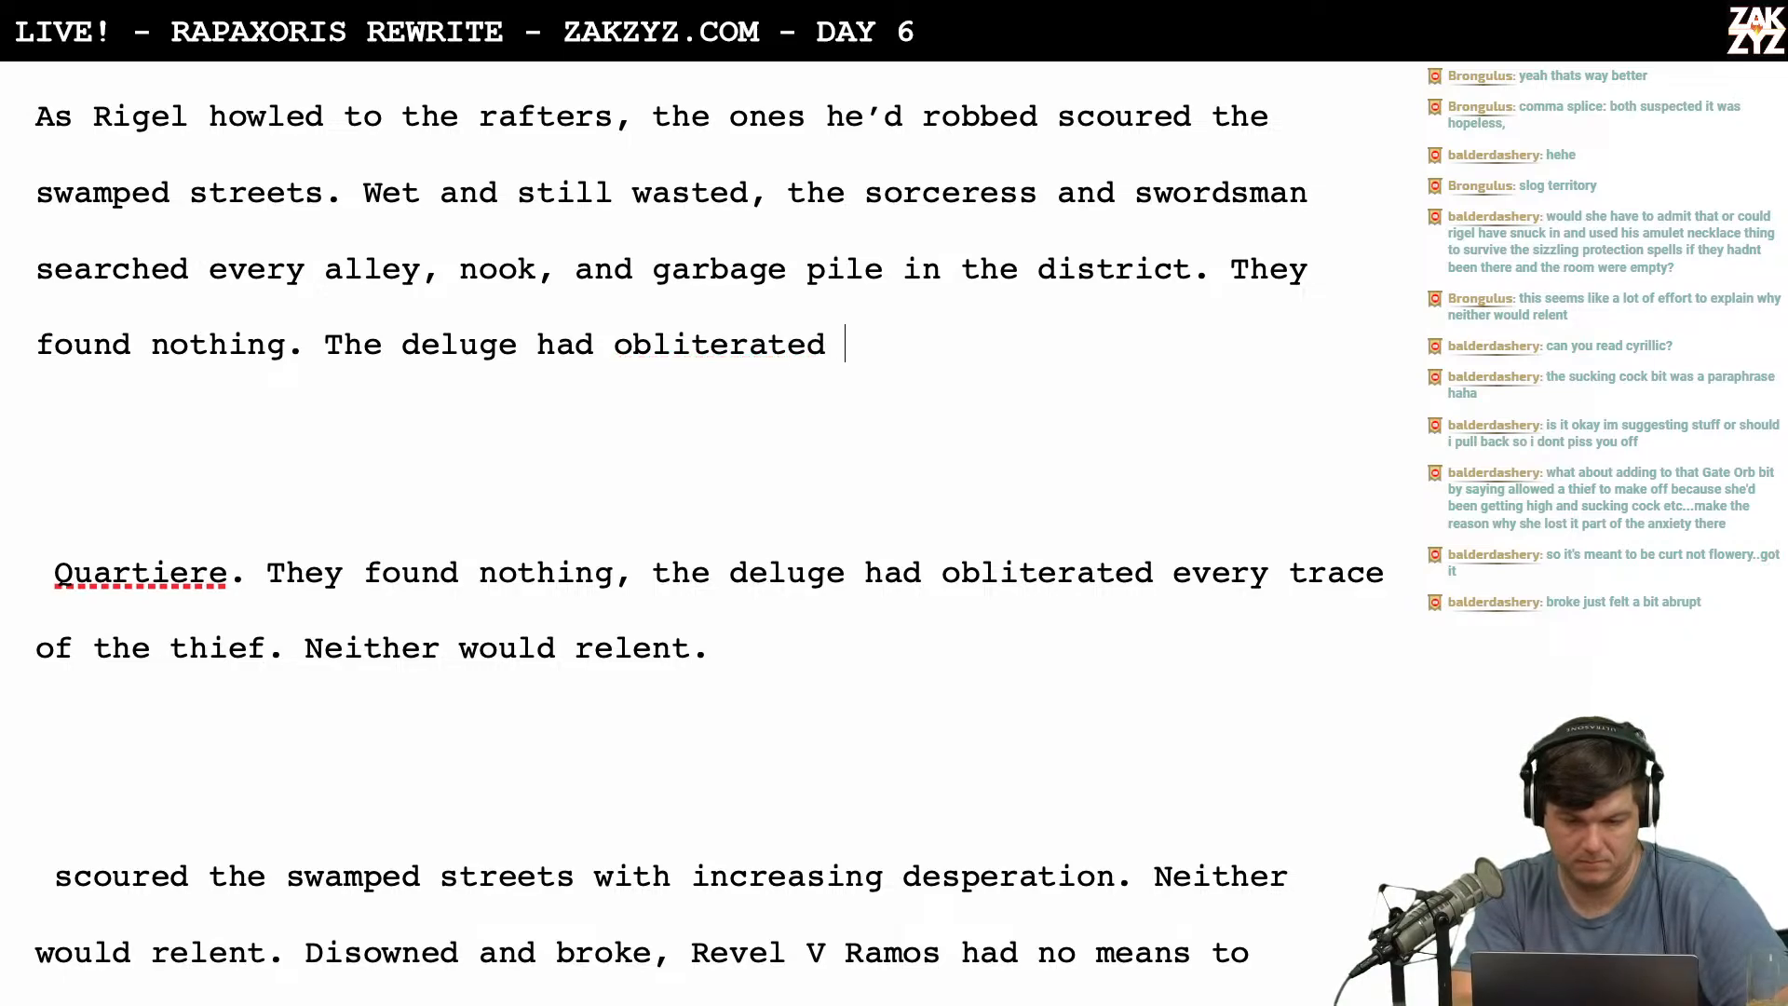
{"action": "type", "text": "every tra"}
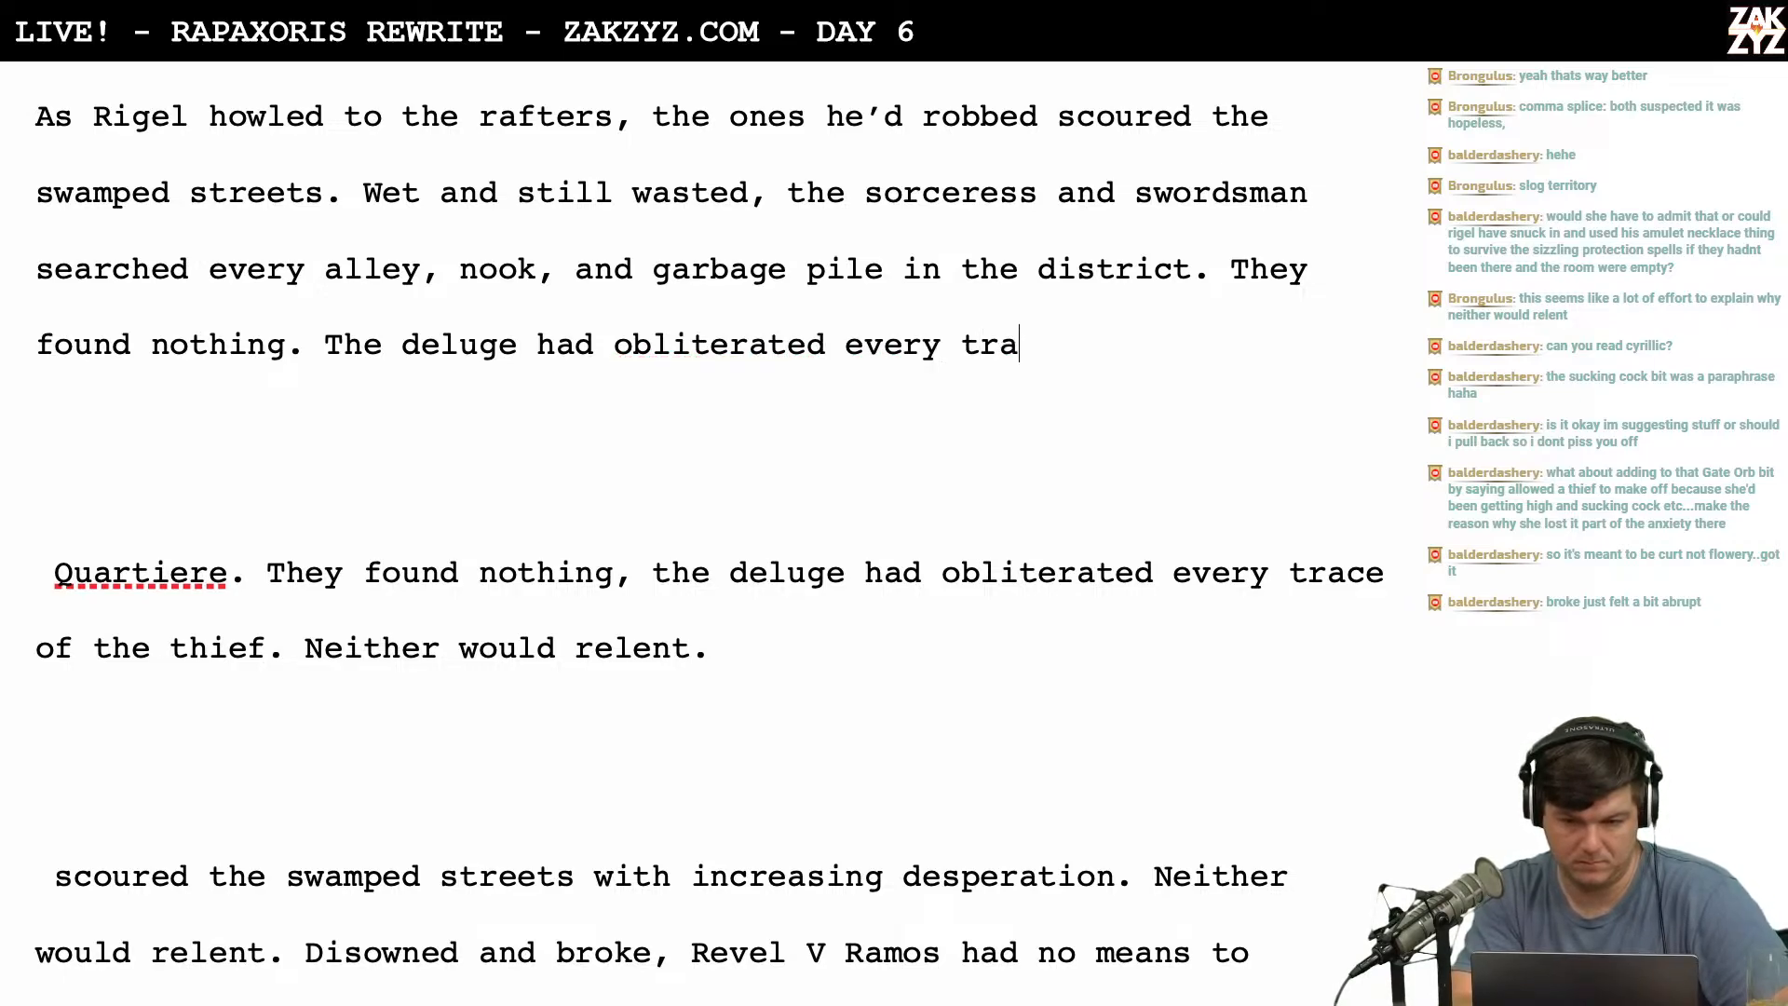
{"action": "type", "text": "ce of the thief's st"}
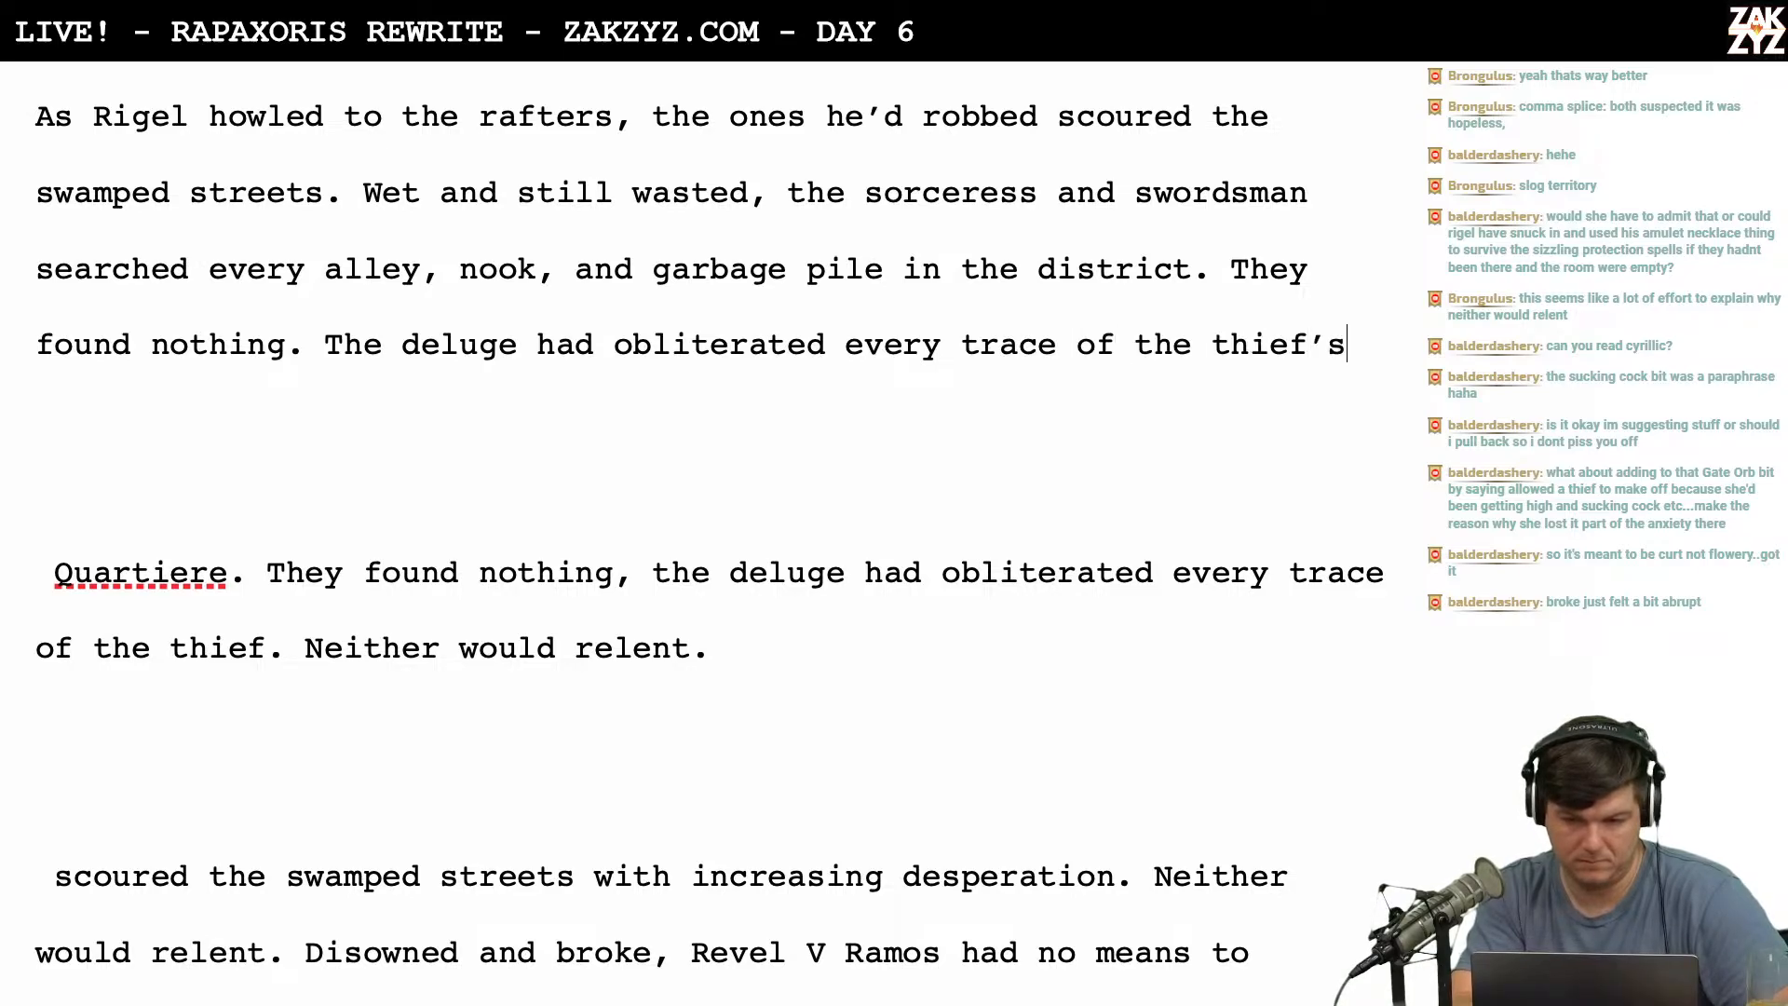
{"action": "key", "text": "BackSpace"}
{"action": "key", "text": "BackSpace"}
{"action": "type", "text": "trail. "}
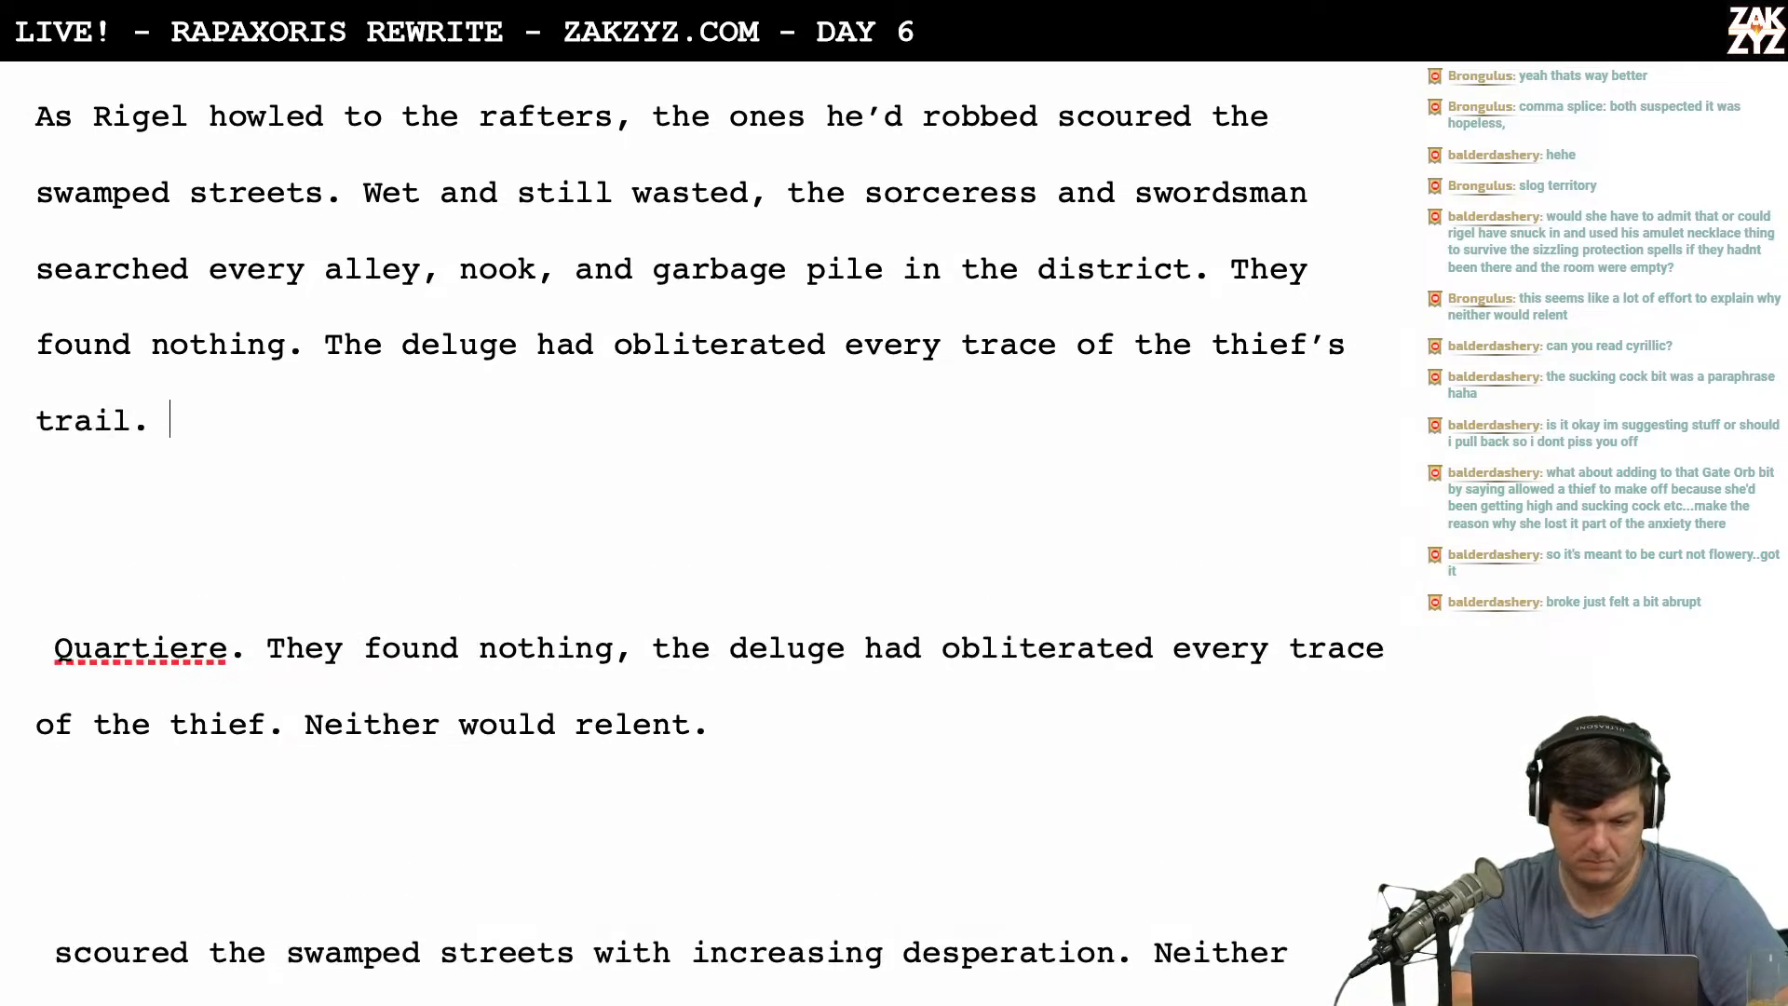
Try following "trail." with a sentence beginning "They hunted on," and remove it again.
{"action": "type", "text": "T"}
{"action": "key", "text": "BackSpace"}
{"action": "type", "text": "s"}
{"action": "key", "text": "BackSpace"}
{"action": "type", "text": "T"}
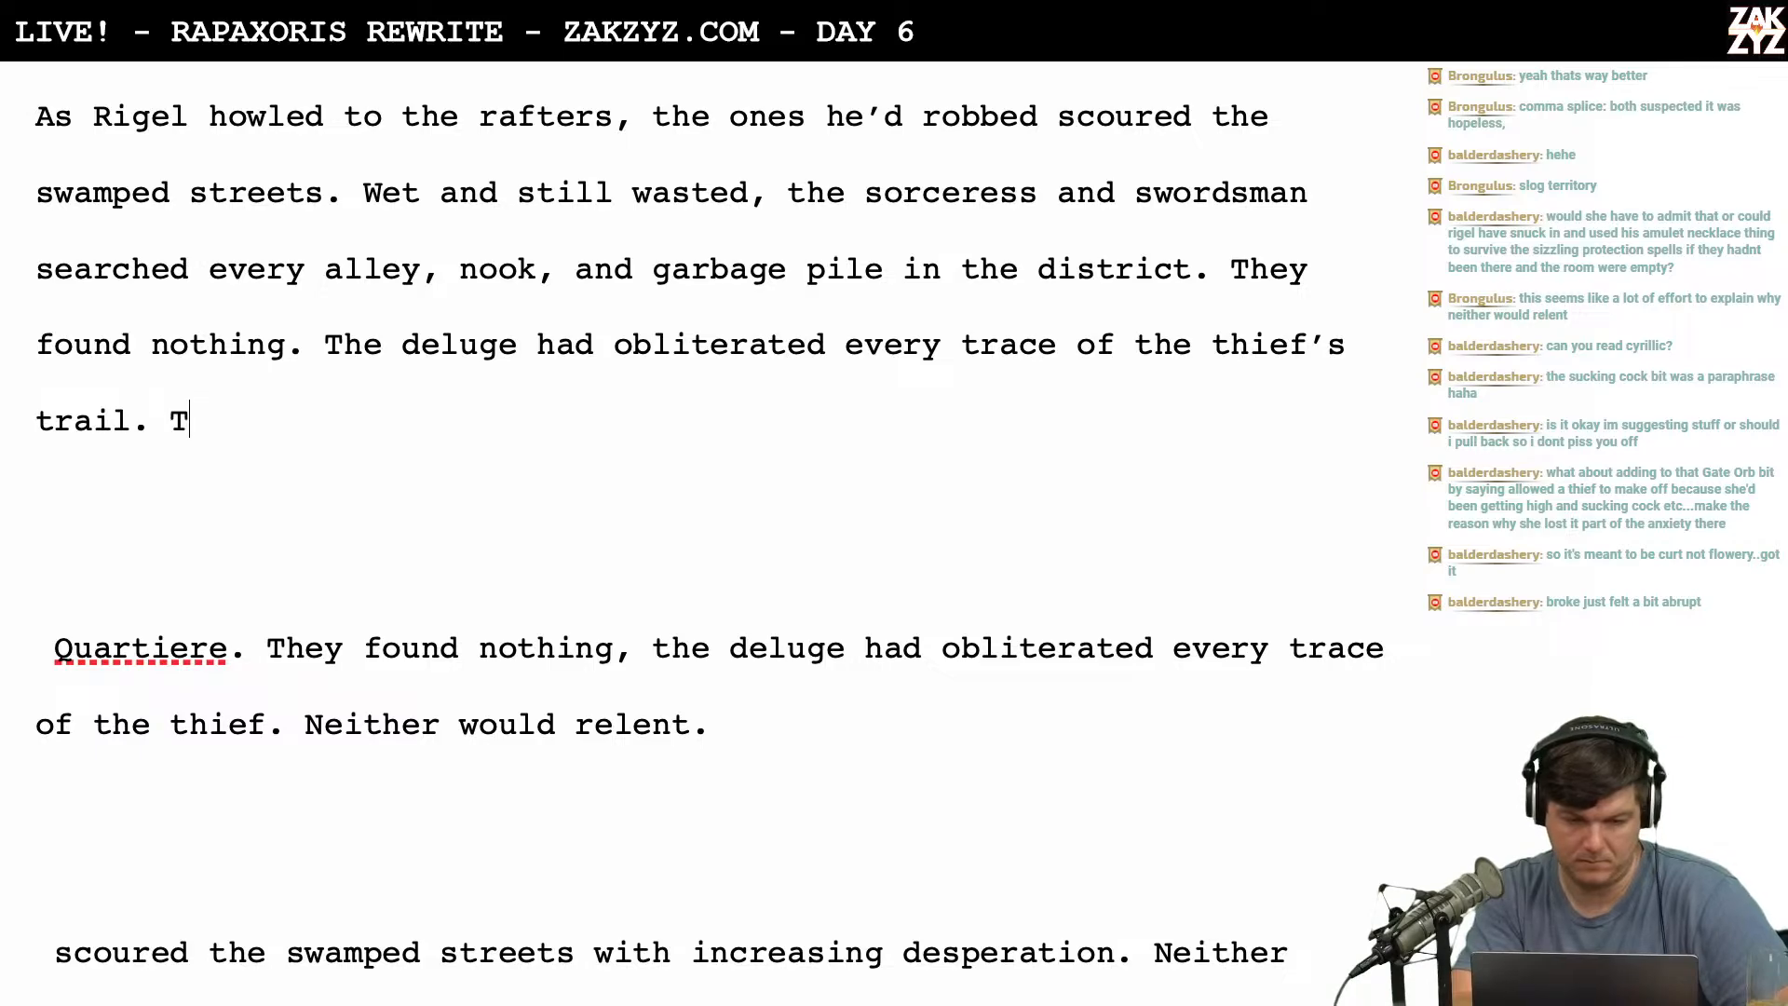
{"action": "type", "text": "hey"}
{"action": "key", "text": "BackSpace"}
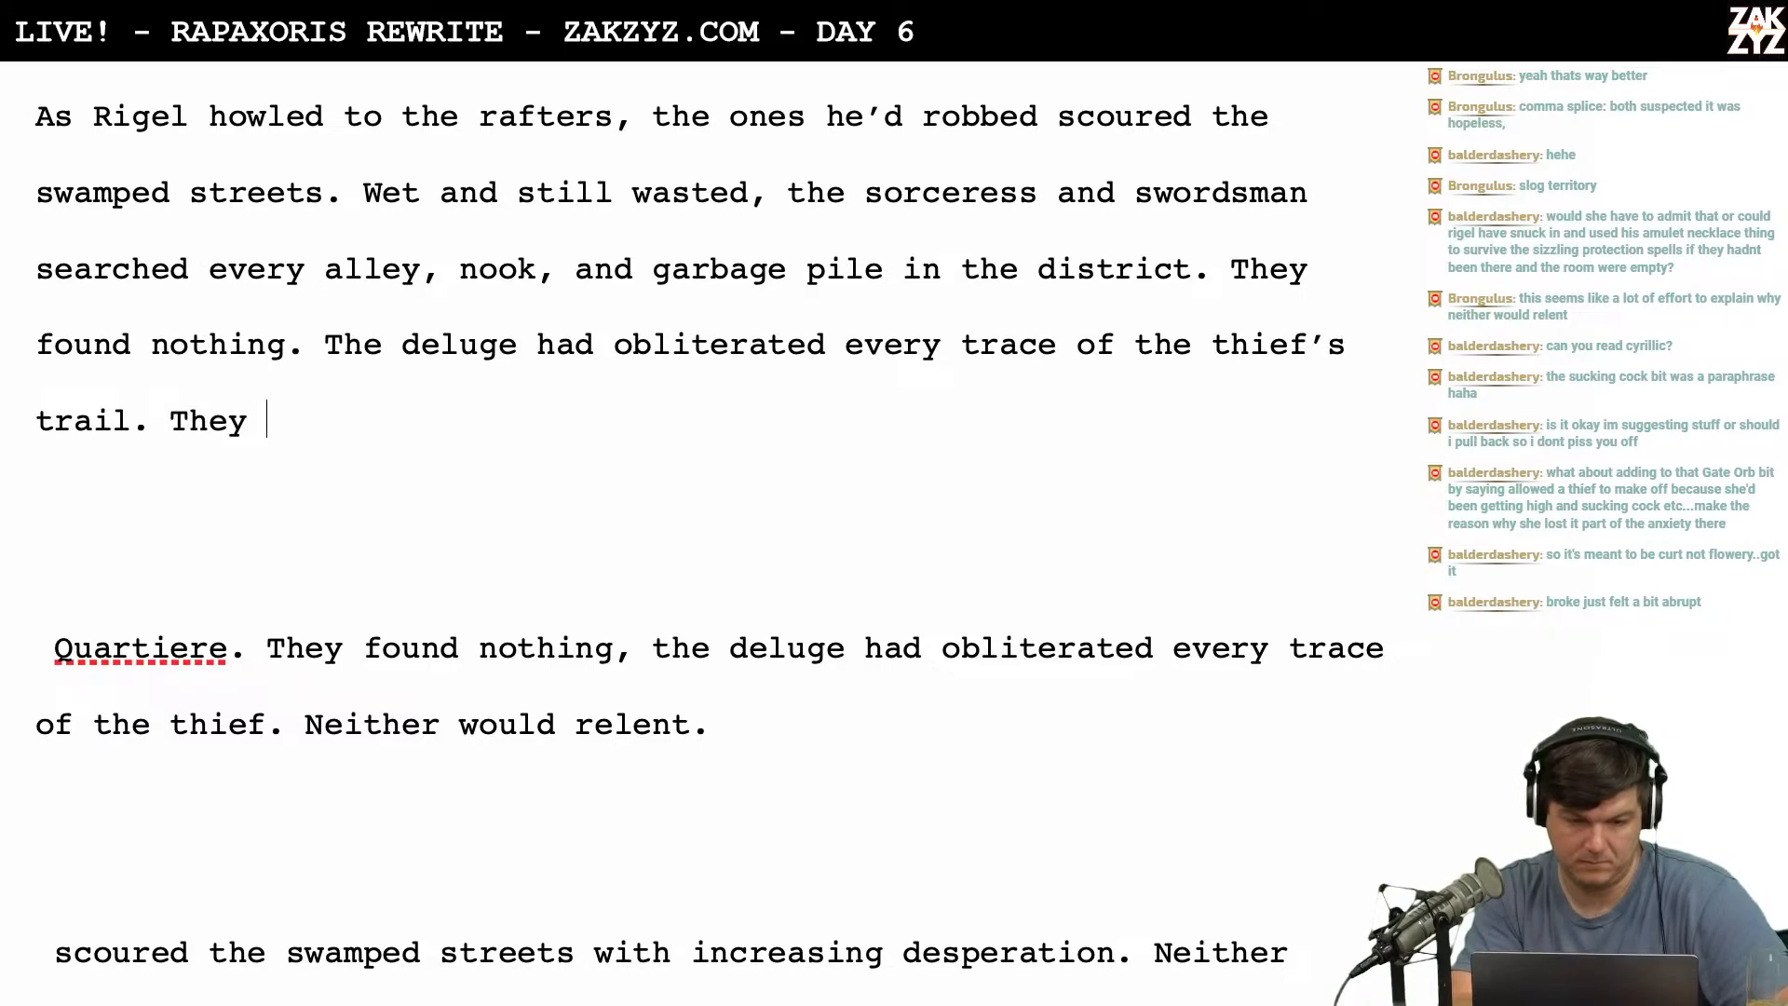
{"action": "type", "text": "ex"}
{"action": "key", "text": "BackSpace"}
{"action": "key", "text": "BackSpace"}
{"action": "key", "text": "BackSpace"}
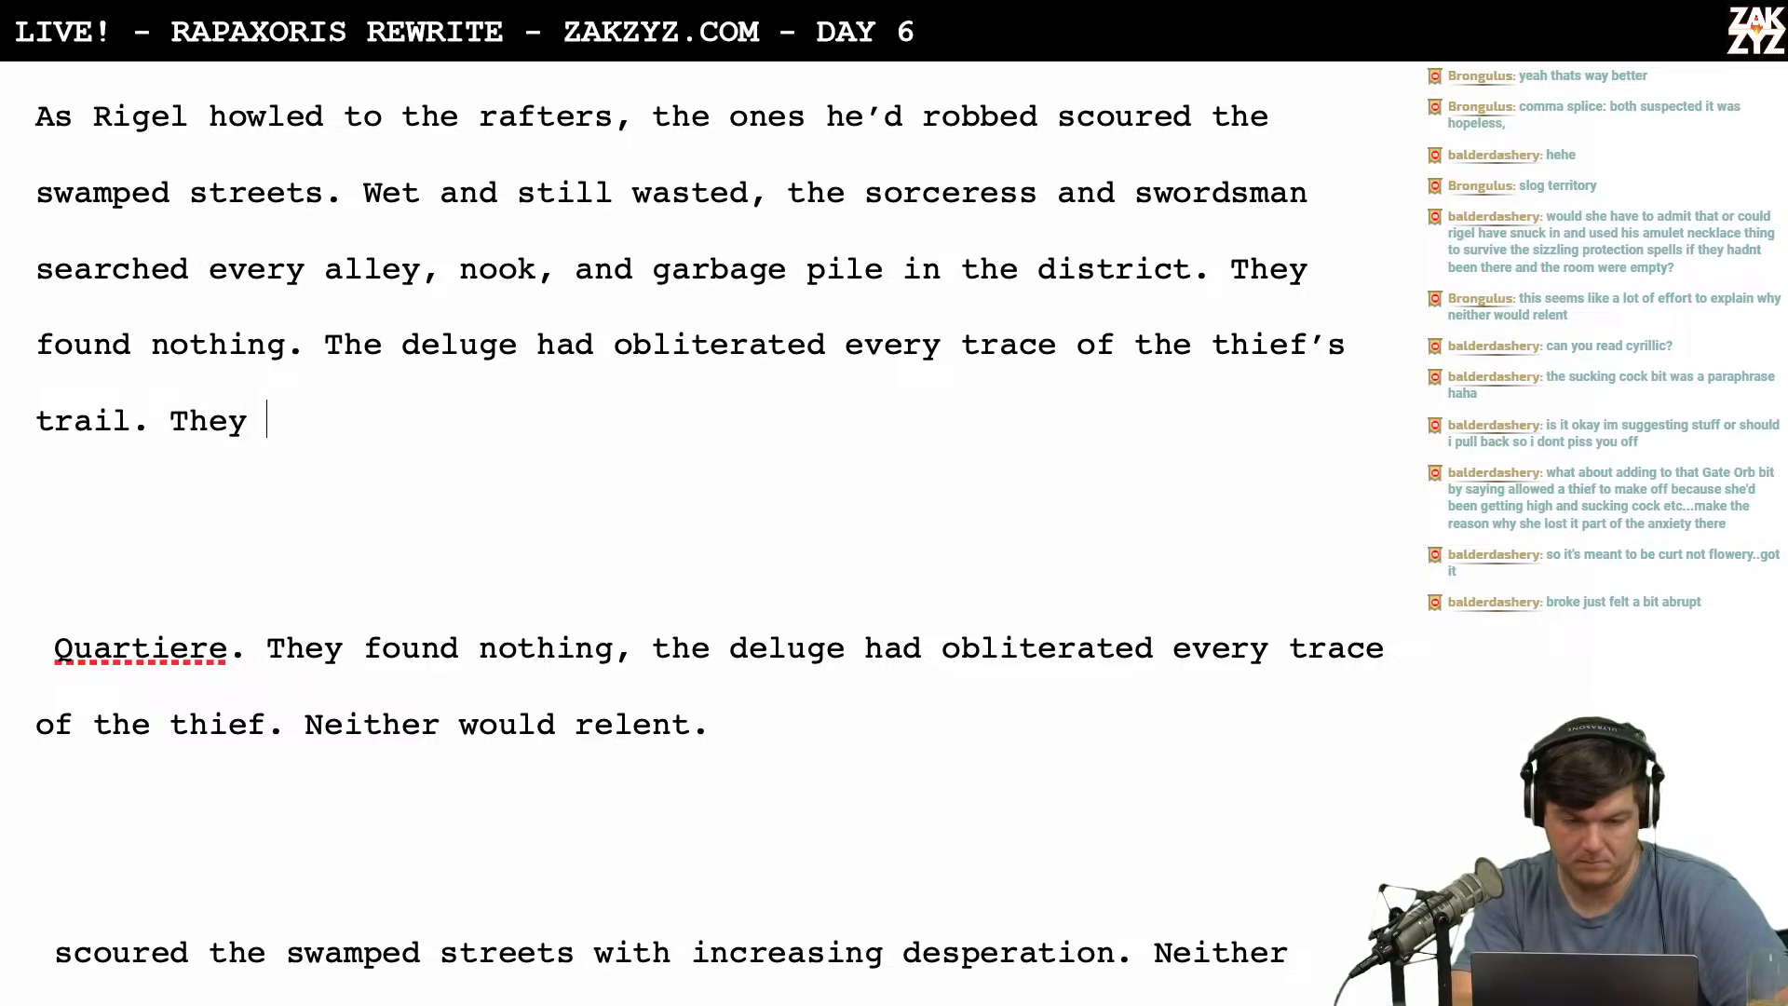
{"action": "type", "text": "hunted on"}
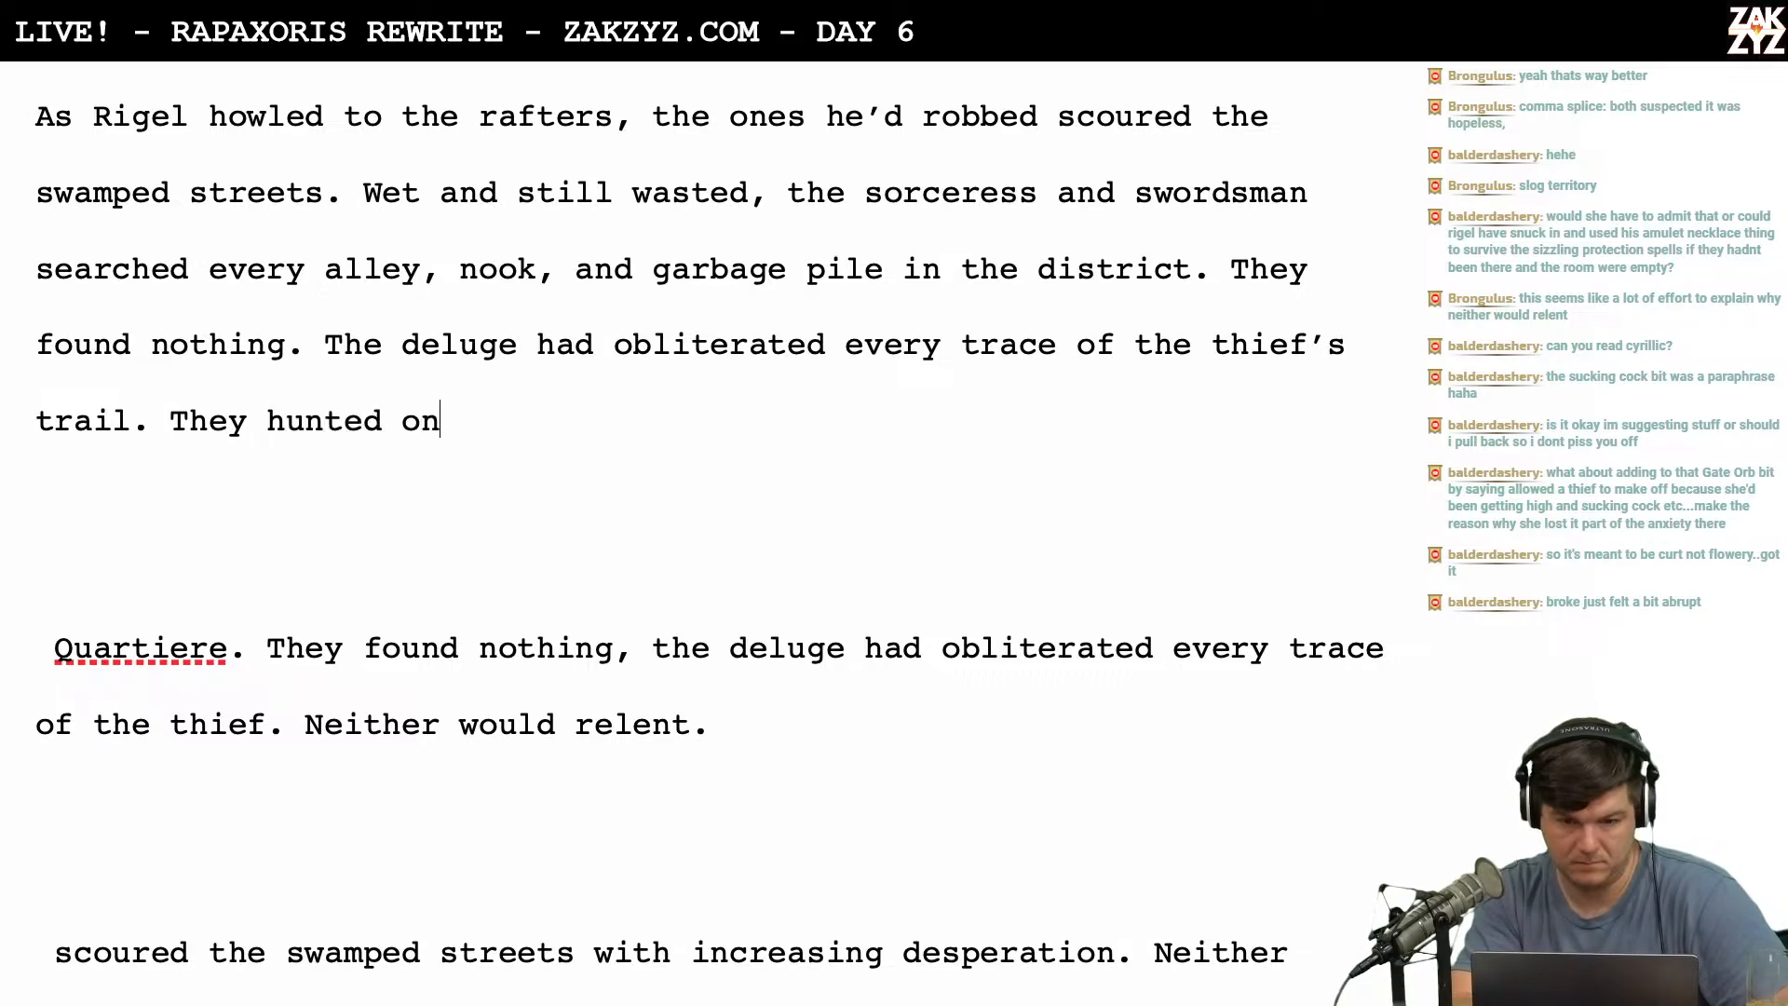
{"action": "type", "text": ","}
{"action": "key", "text": "BackSpace"}
{"action": "key", "text": "BackSpace"}
{"action": "key", "text": "BackSpace"}
{"action": "key", "text": "BackSpace"}
{"action": "key", "text": "BackSpace"}
{"action": "key", "text": "BackSpace"}
{"action": "key", "text": "BackSpace"}
{"action": "key", "text": "BackSpace"}
{"action": "key", "text": "BackSpace"}
{"action": "key", "text": "BackSpace"}
{"action": "key", "text": "BackSpace"}
{"action": "key", "text": "BackSpace"}
{"action": "key", "text": "BackSpace"}
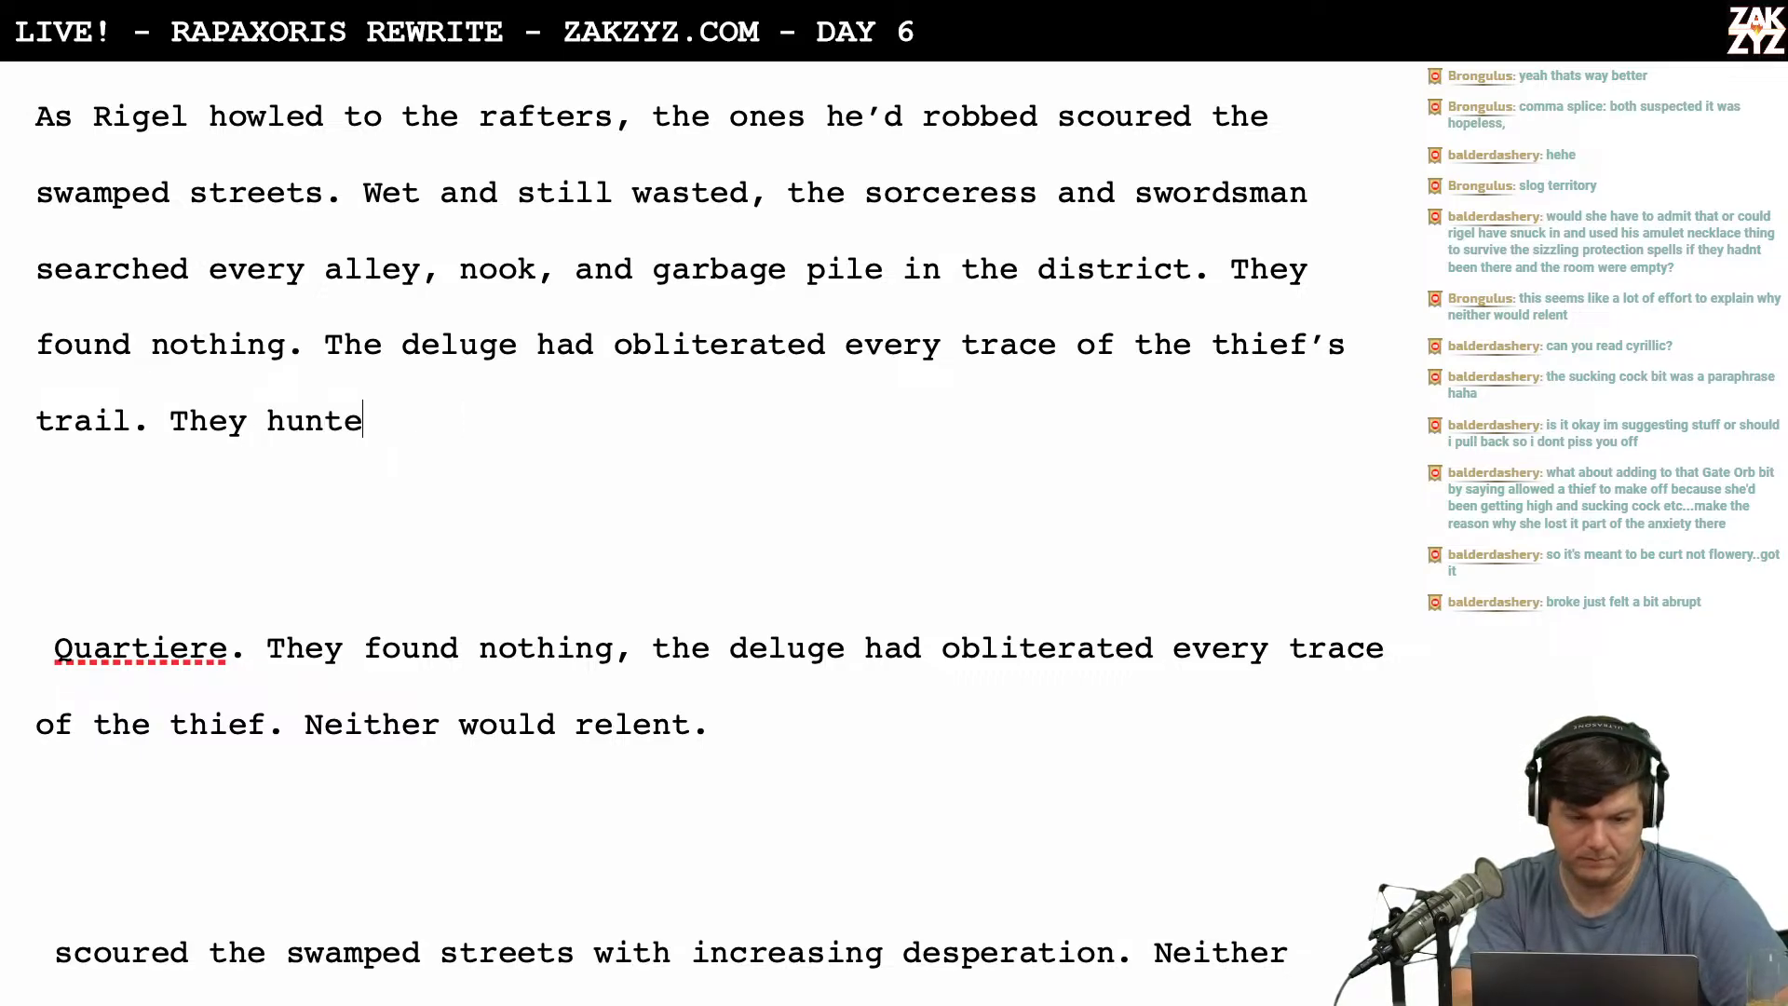
{"action": "key", "text": "BackSpace"}
{"action": "key", "text": "BackSpace"}
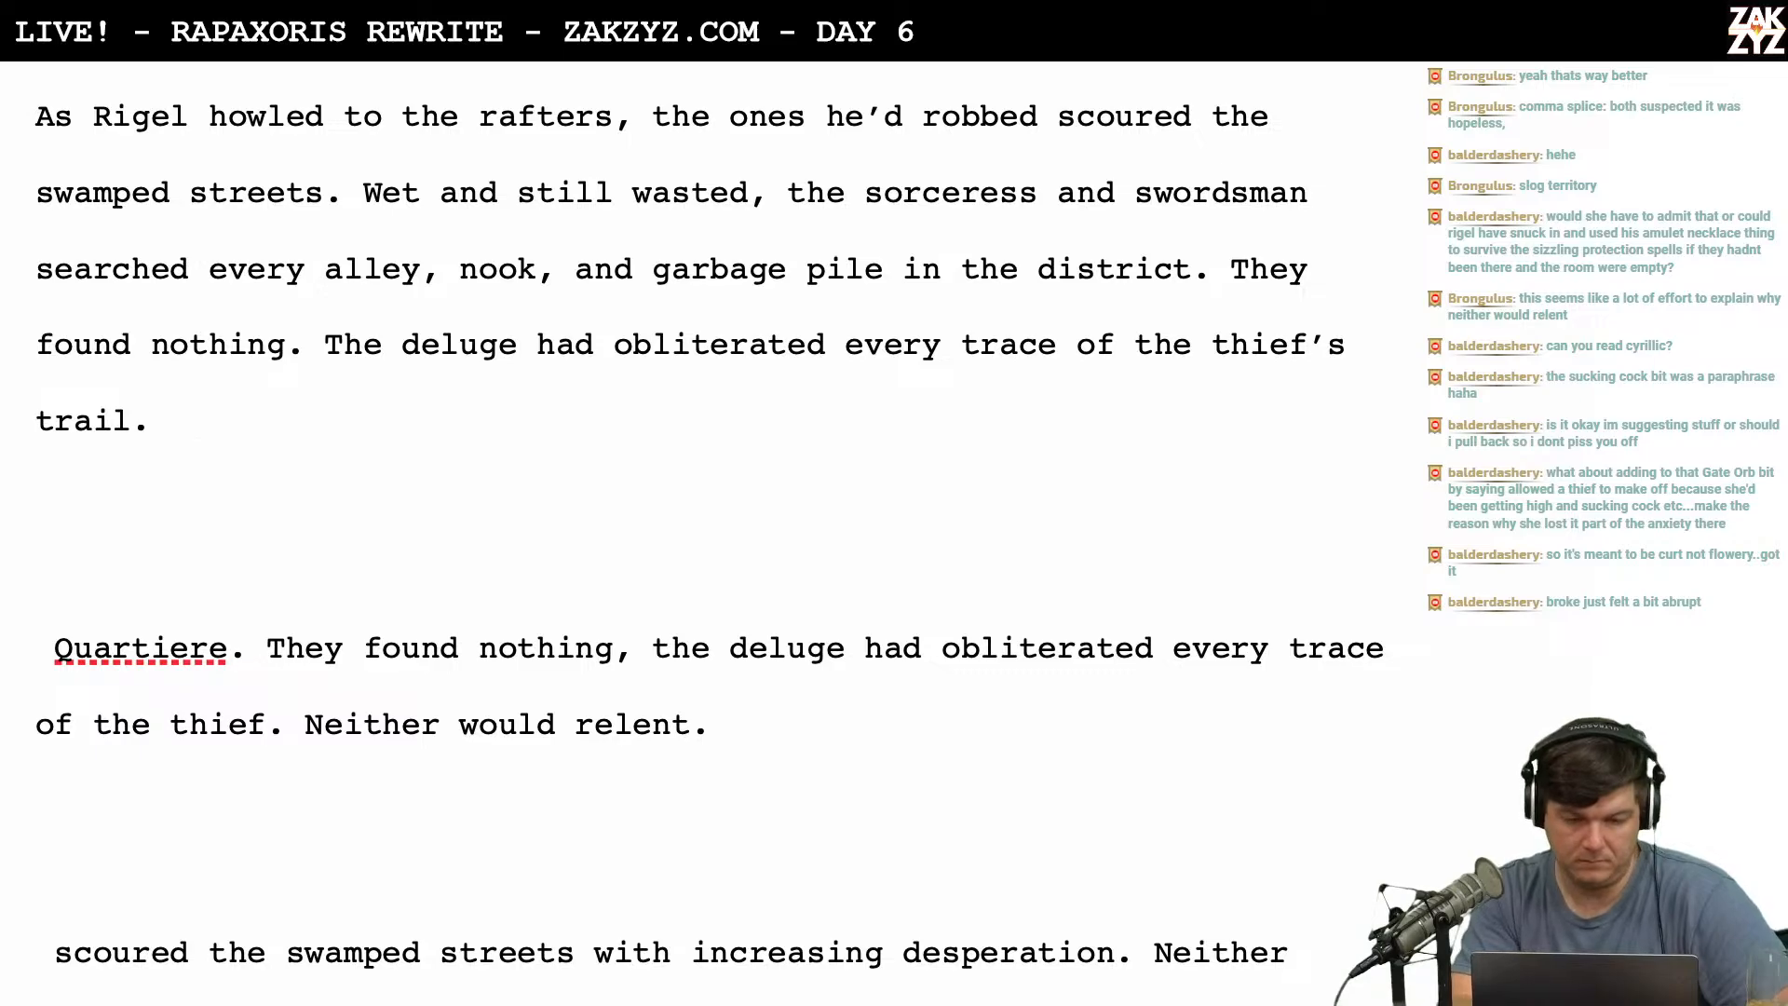
Insert three line breaks after "trail." to separate the new opening from the leftover text below.
{"action": "key", "text": "Return"}
{"action": "key", "text": "Return"}
{"action": "key", "text": "Return"}
Cut the leftover passage from "The whole district was shuttered against" to the last "against the shipbreaker" above page 27.
{"action": "scroll", "coordinate": [708, 530], "scroll_direction": "down", "scroll_amount": 5}
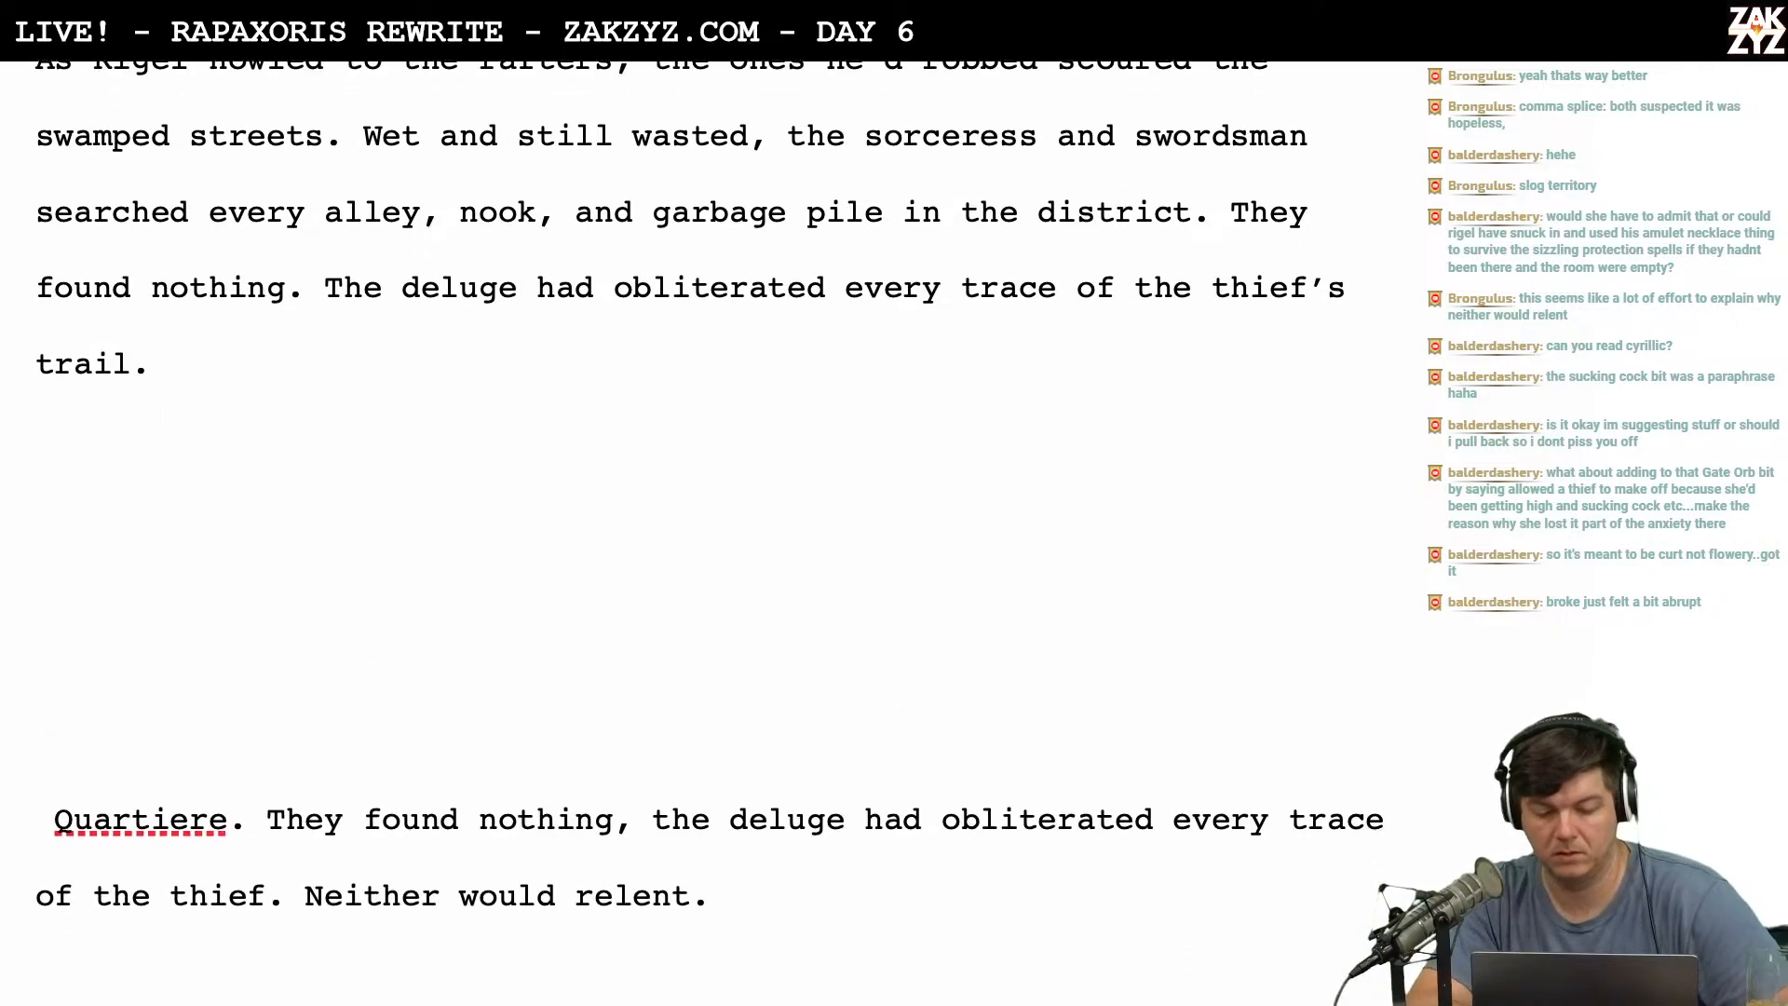
{"action": "scroll", "coordinate": [708, 531], "scroll_direction": "down", "scroll_amount": 5}
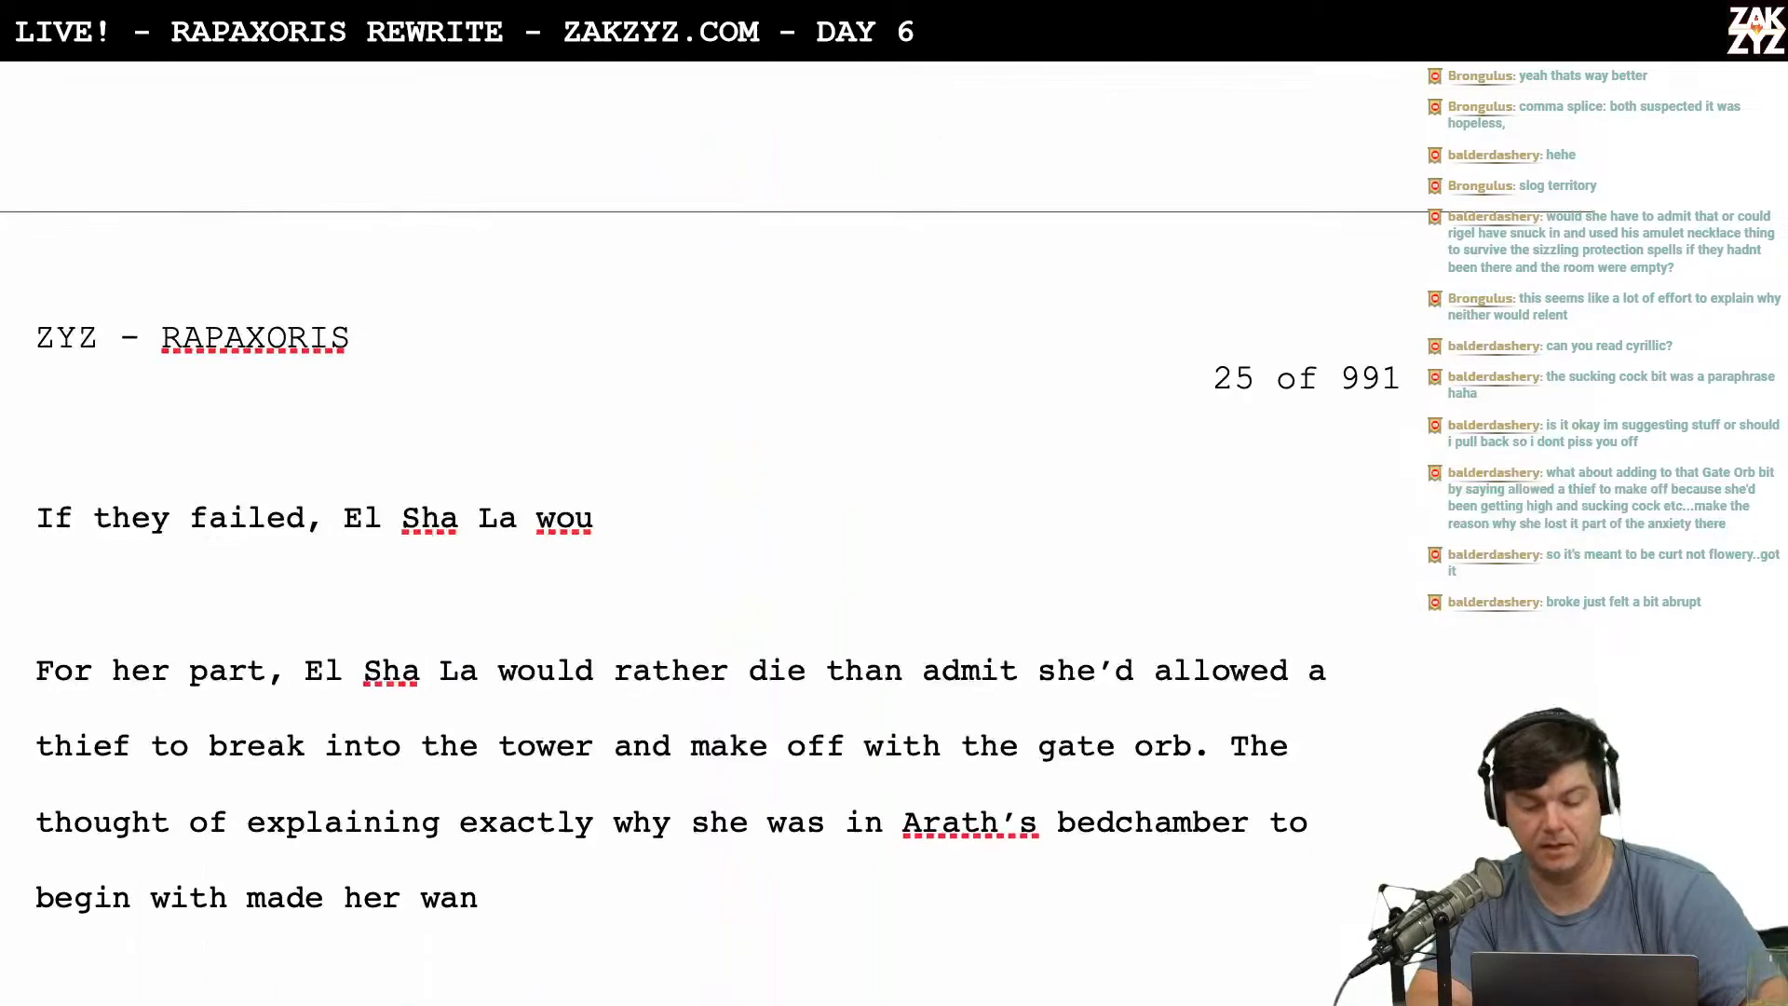
{"action": "scroll", "coordinate": [708, 530], "scroll_direction": "down", "scroll_amount": 5}
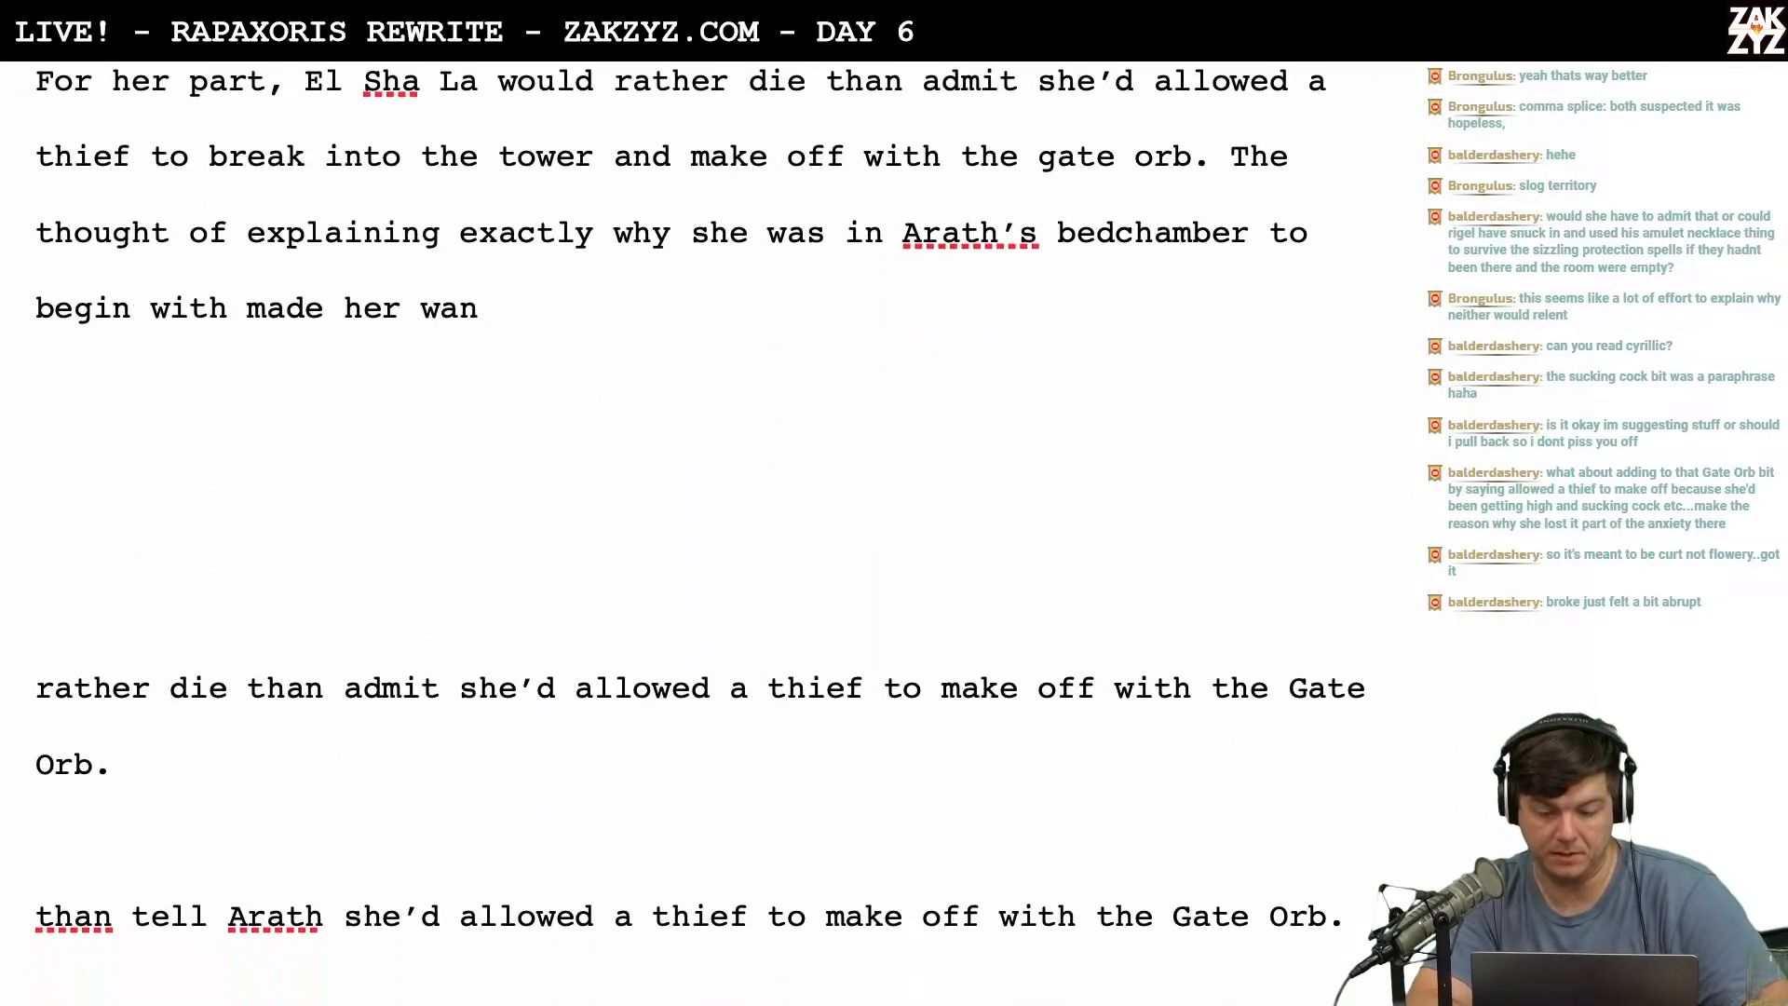
{"action": "scroll", "coordinate": [708, 531], "scroll_direction": "down", "scroll_amount": 6}
{"action": "scroll", "coordinate": [708, 531], "scroll_direction": "down", "scroll_amount": 15}
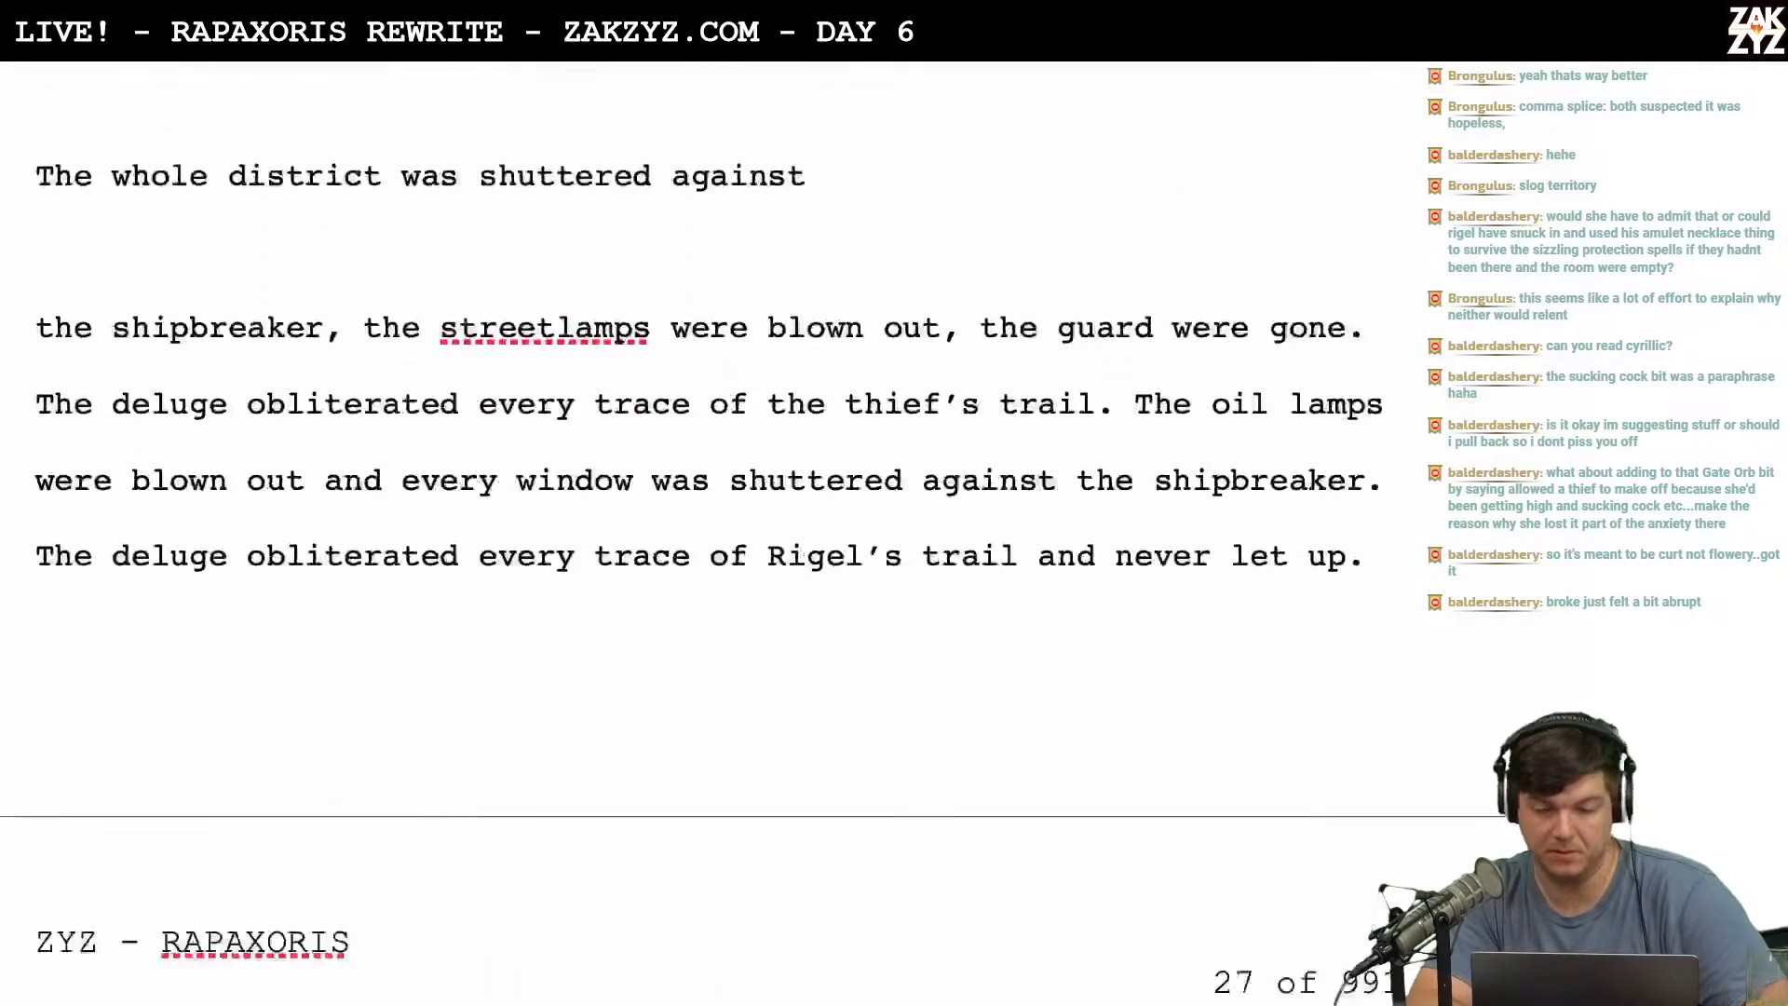
{"action": "scroll", "coordinate": [708, 531], "scroll_direction": "up", "scroll_amount": 1}
{"action": "scroll", "coordinate": [962, 288], "scroll_direction": "up", "scroll_amount": 1}
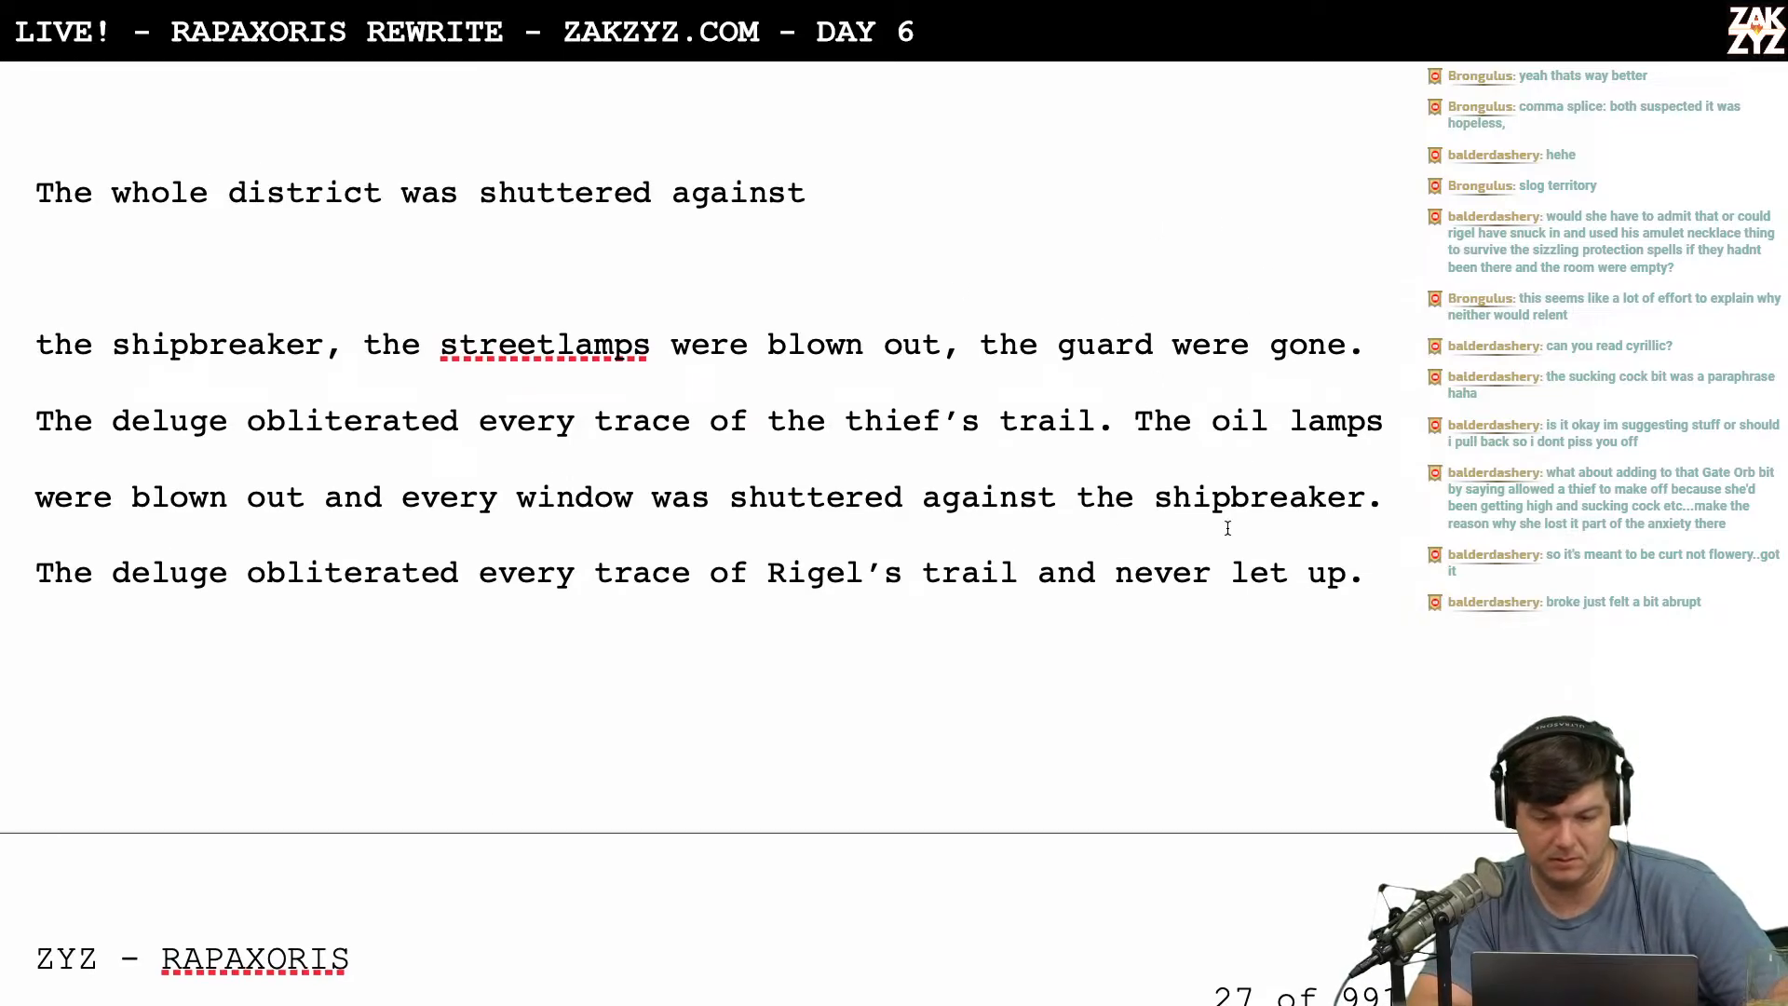
{"action": "left_click_drag", "start_coordinate": [1366, 497], "coordinate": [24, 207]}
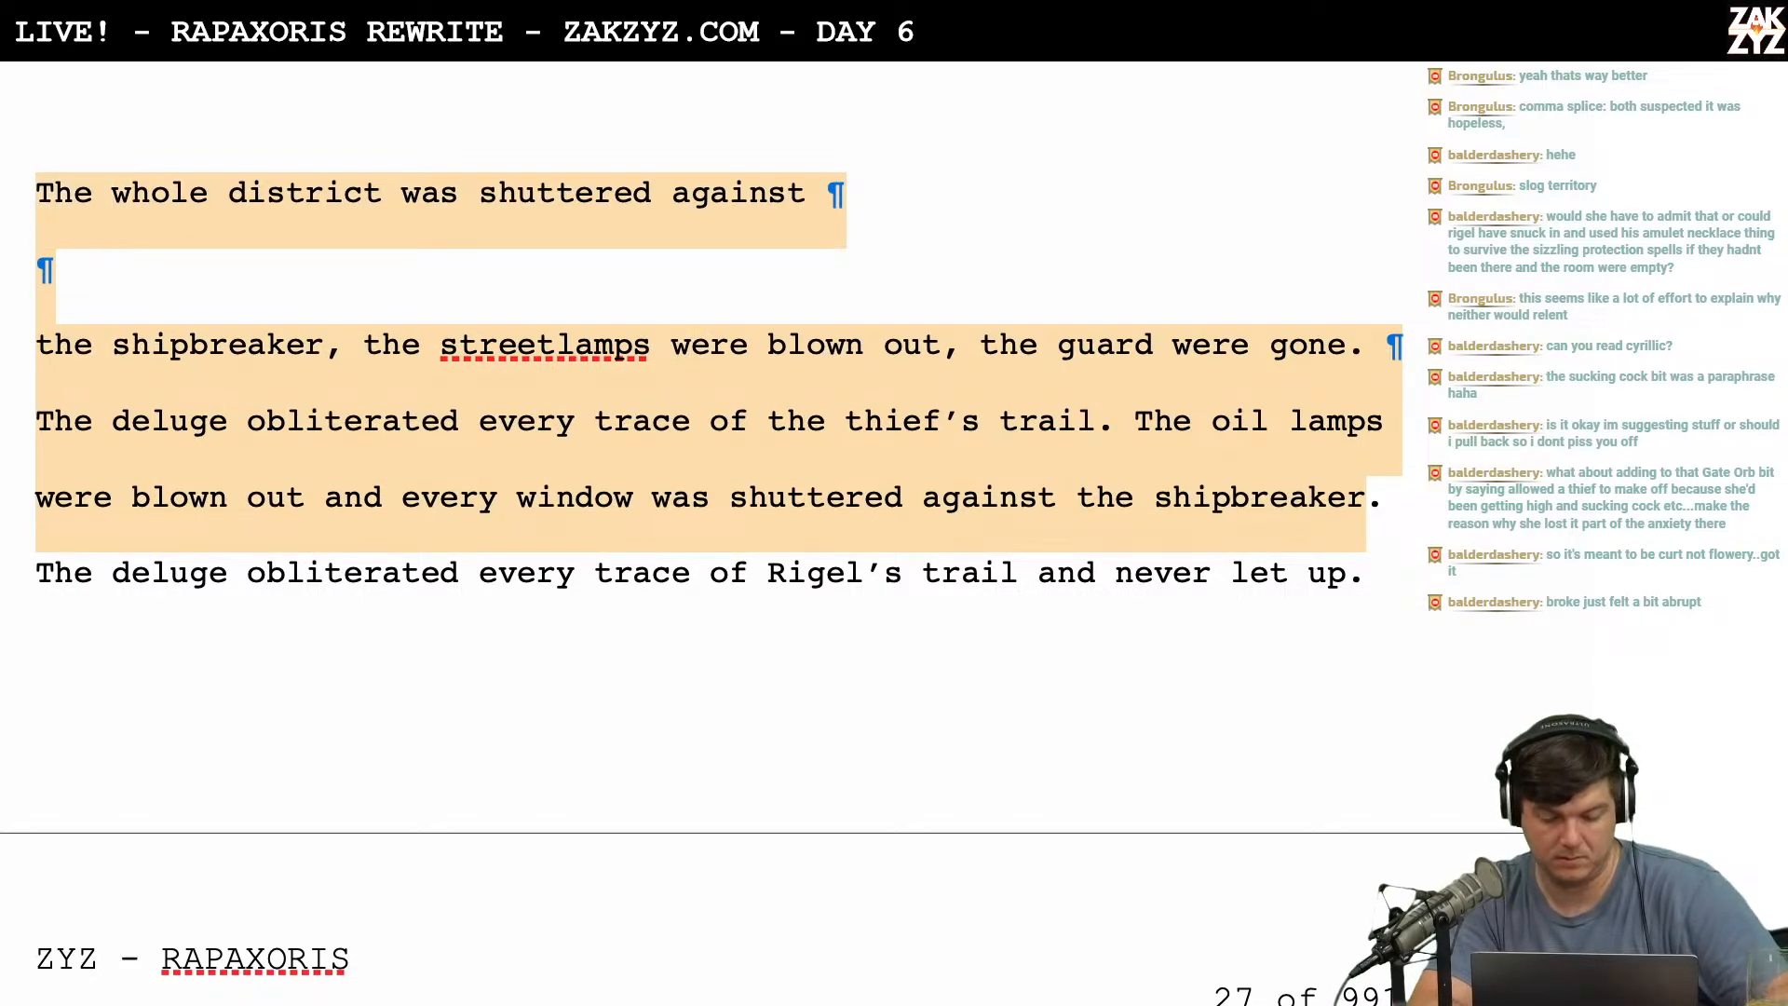
{"action": "key", "text": "BackSpace"}
Move the sentence starting "The deluge had obliterated" down and paste the cut district passage right after "They found nothing.".
{"action": "scroll", "coordinate": [708, 465], "scroll_direction": "up", "scroll_amount": 10}
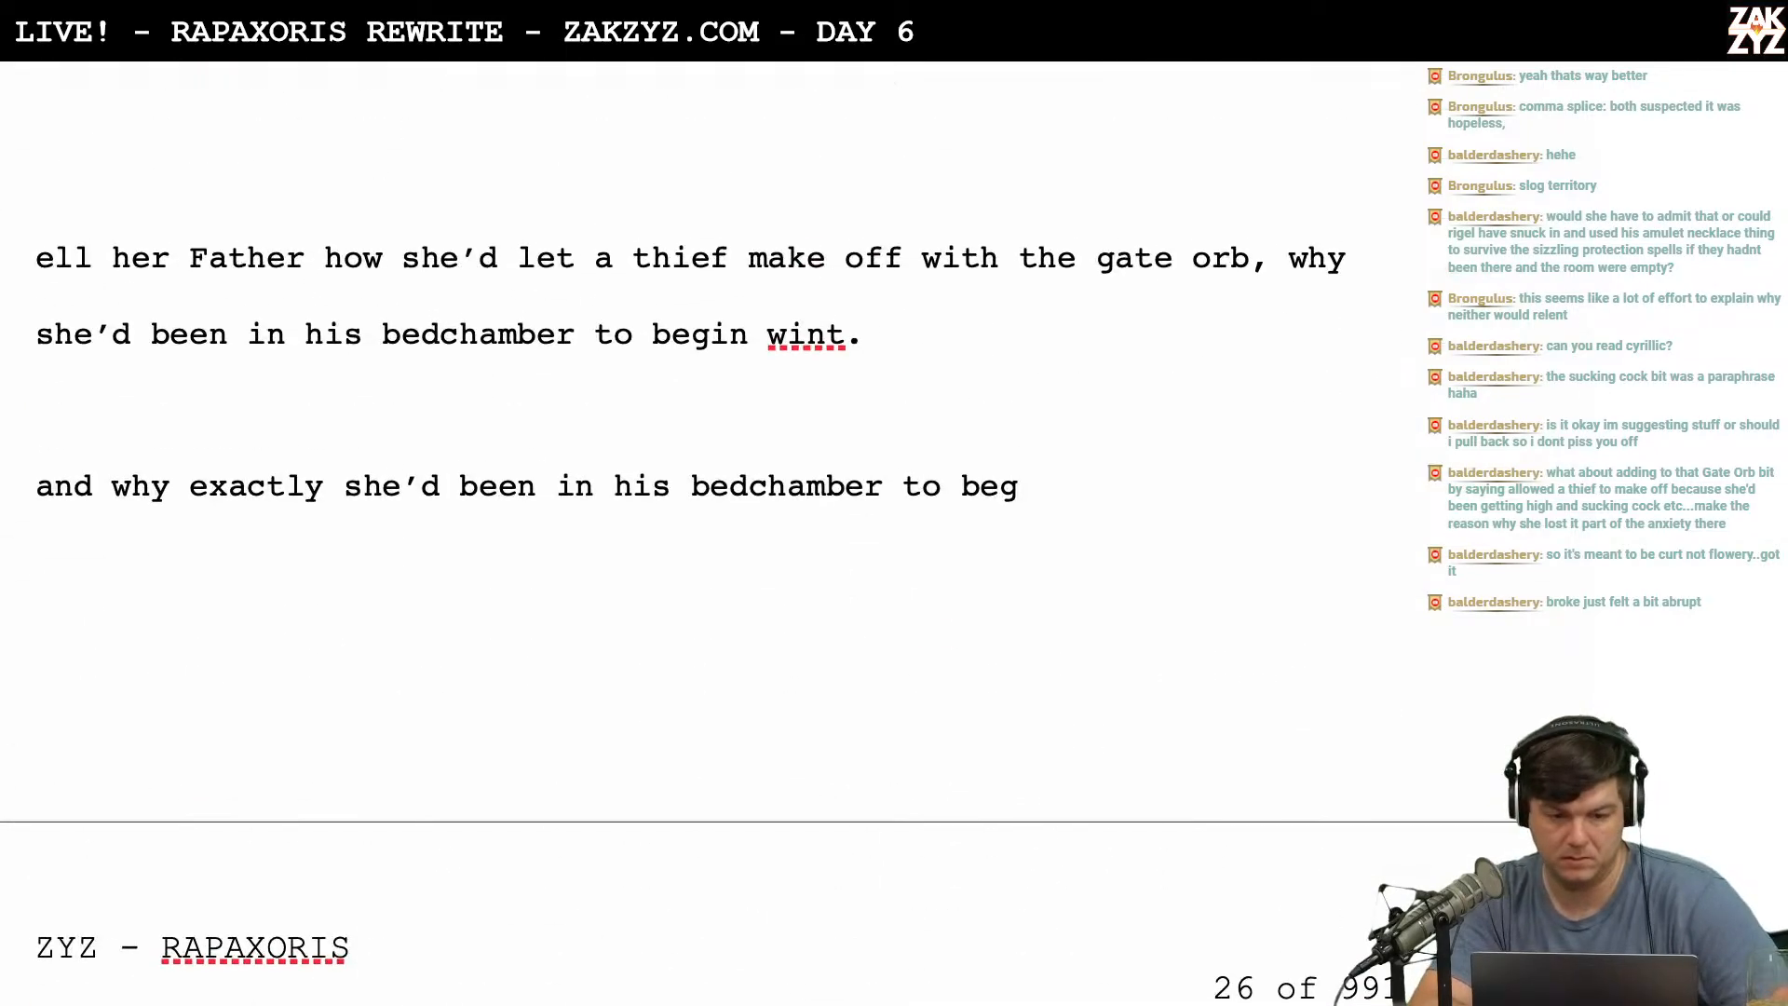
{"action": "scroll", "coordinate": [708, 465], "scroll_direction": "up", "scroll_amount": 20}
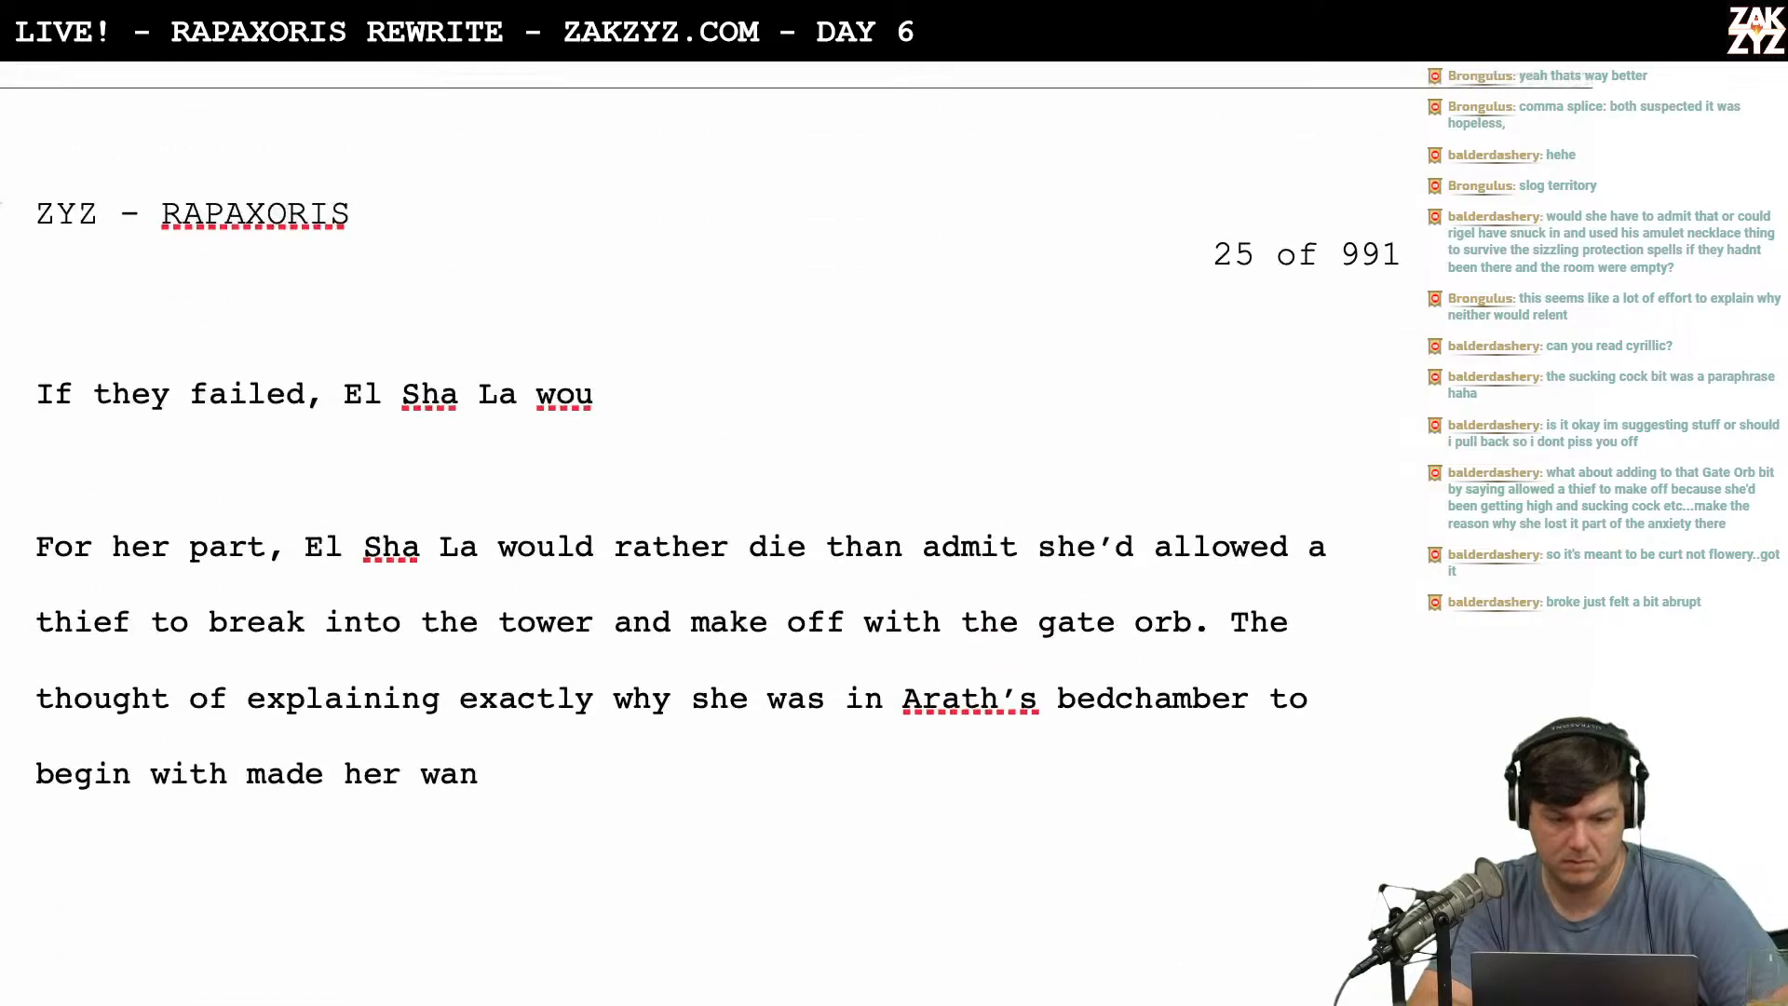
{"action": "scroll", "coordinate": [120, 279], "scroll_direction": "down", "scroll_amount": 1}
{"action": "scroll", "coordinate": [121, 279], "scroll_direction": "up", "scroll_amount": 10}
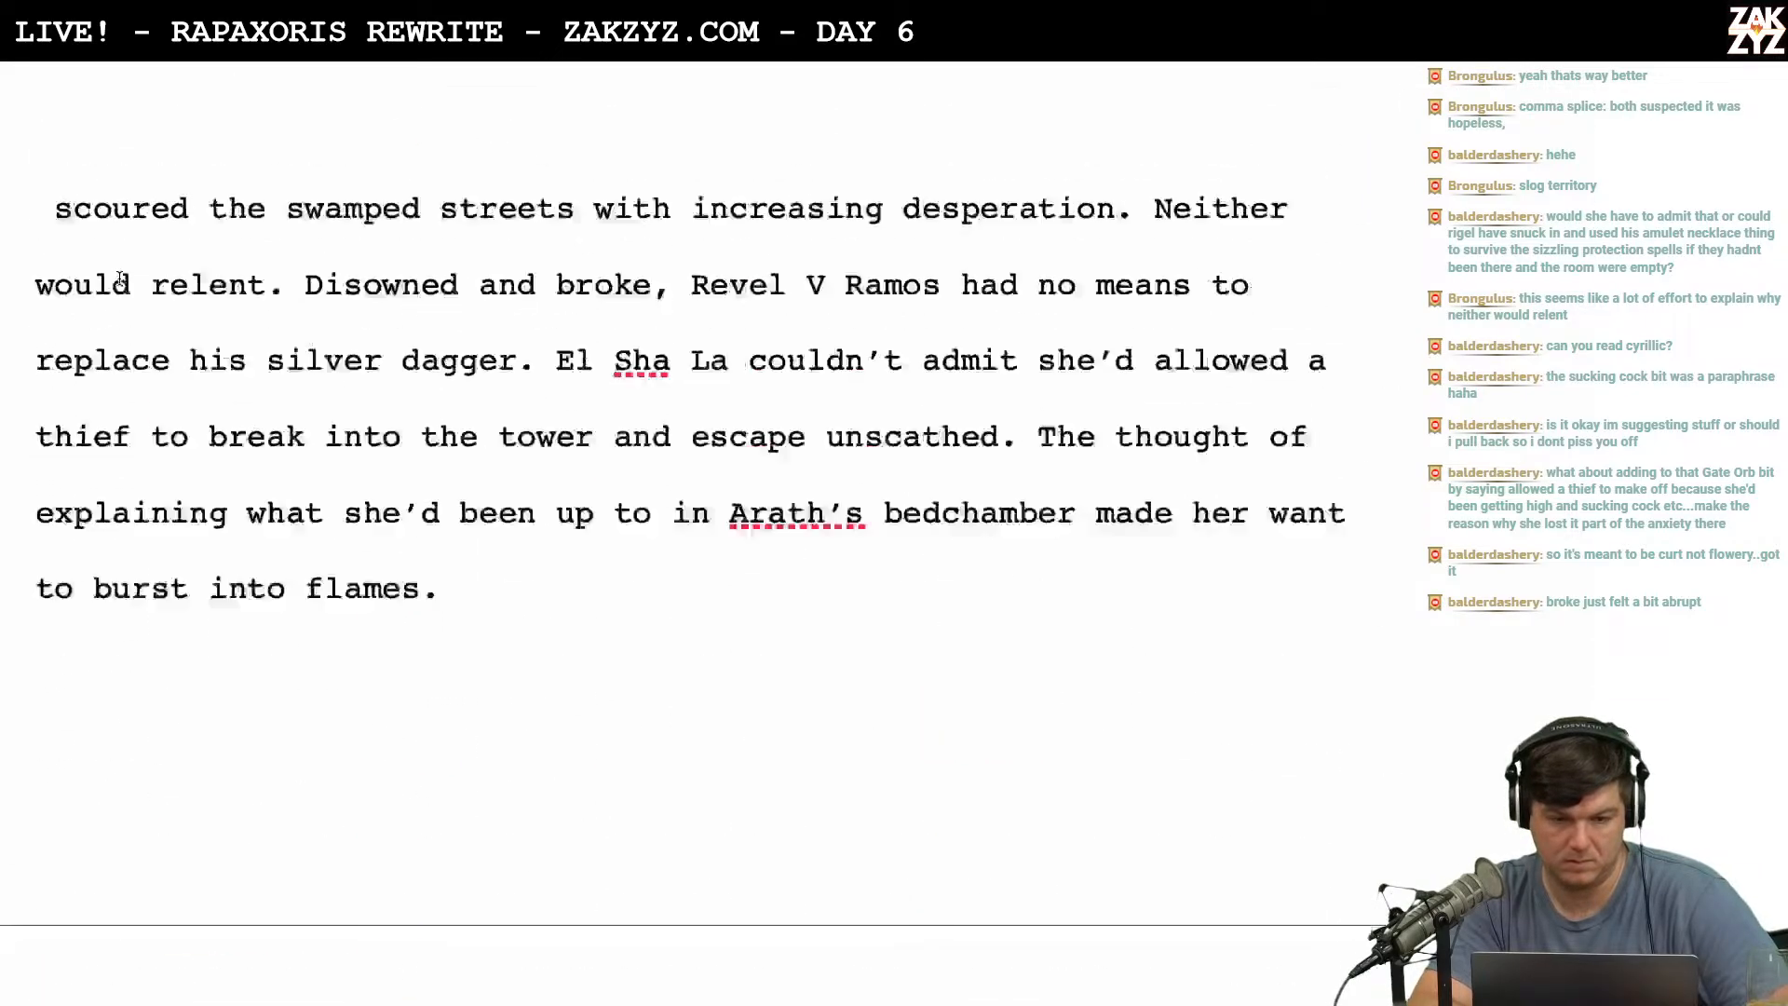
{"action": "scroll", "coordinate": [120, 279], "scroll_direction": "up", "scroll_amount": 20}
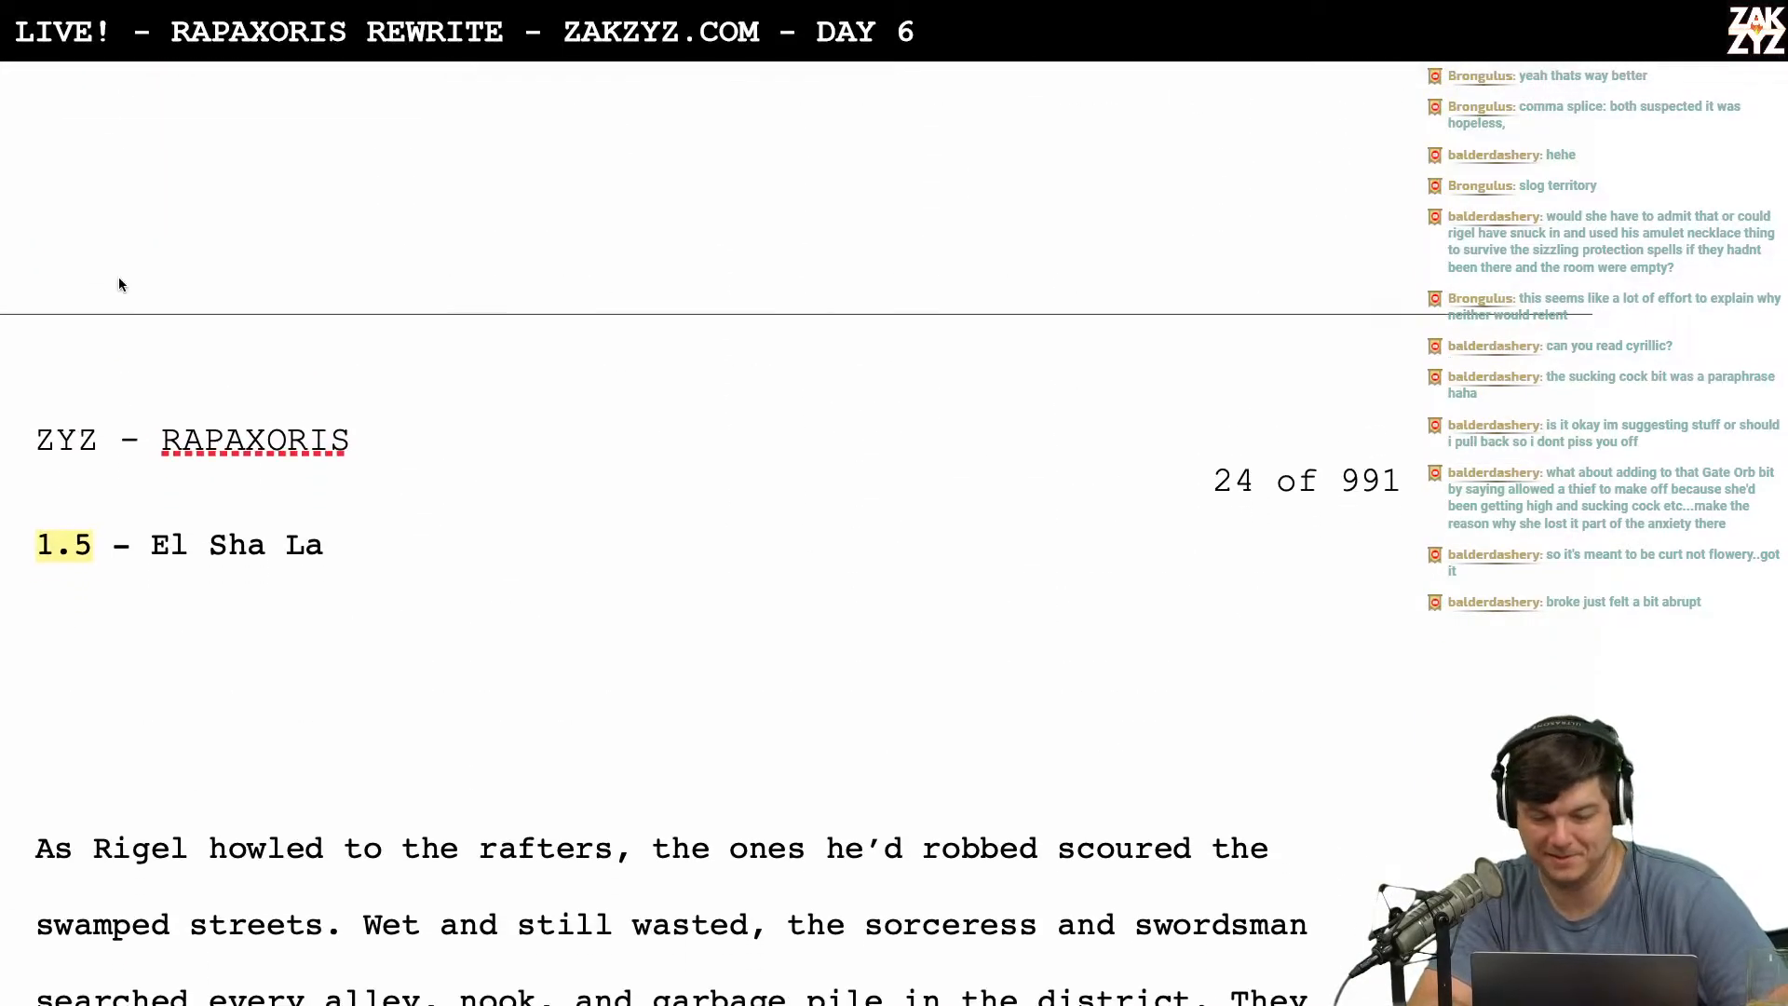
{"action": "scroll", "coordinate": [120, 279], "scroll_direction": "down", "scroll_amount": 5}
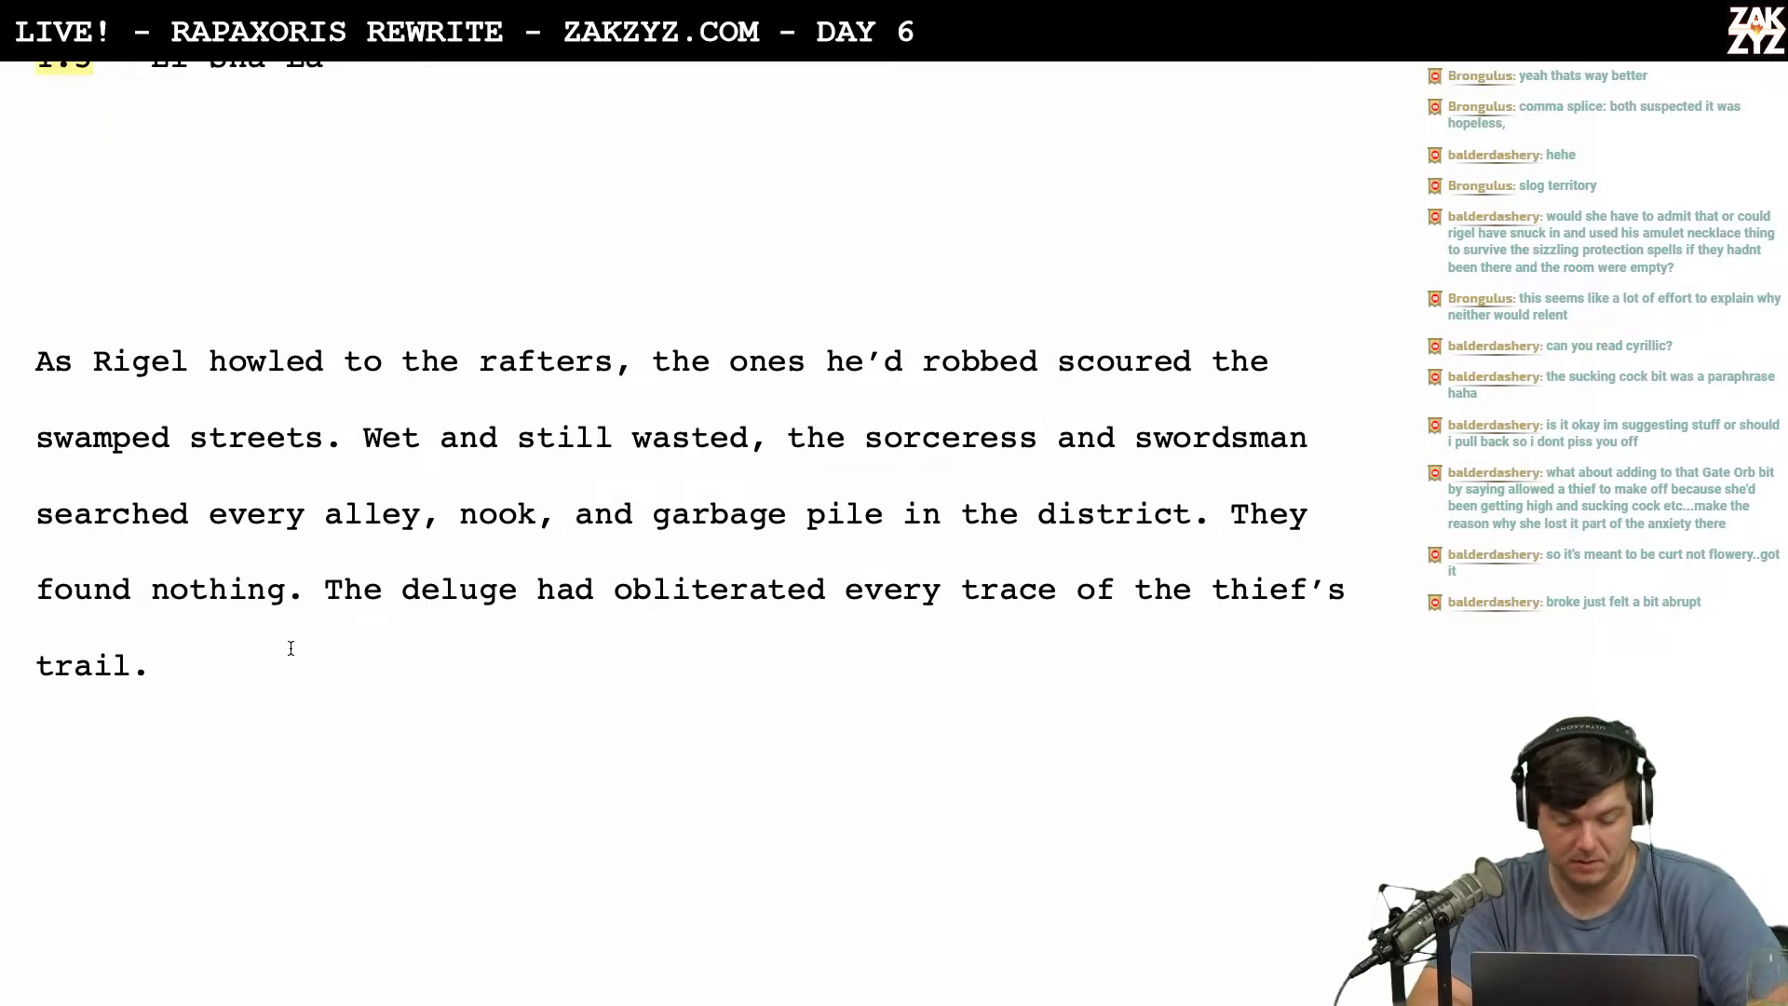
{"action": "left_click", "coordinate": [325, 590]}
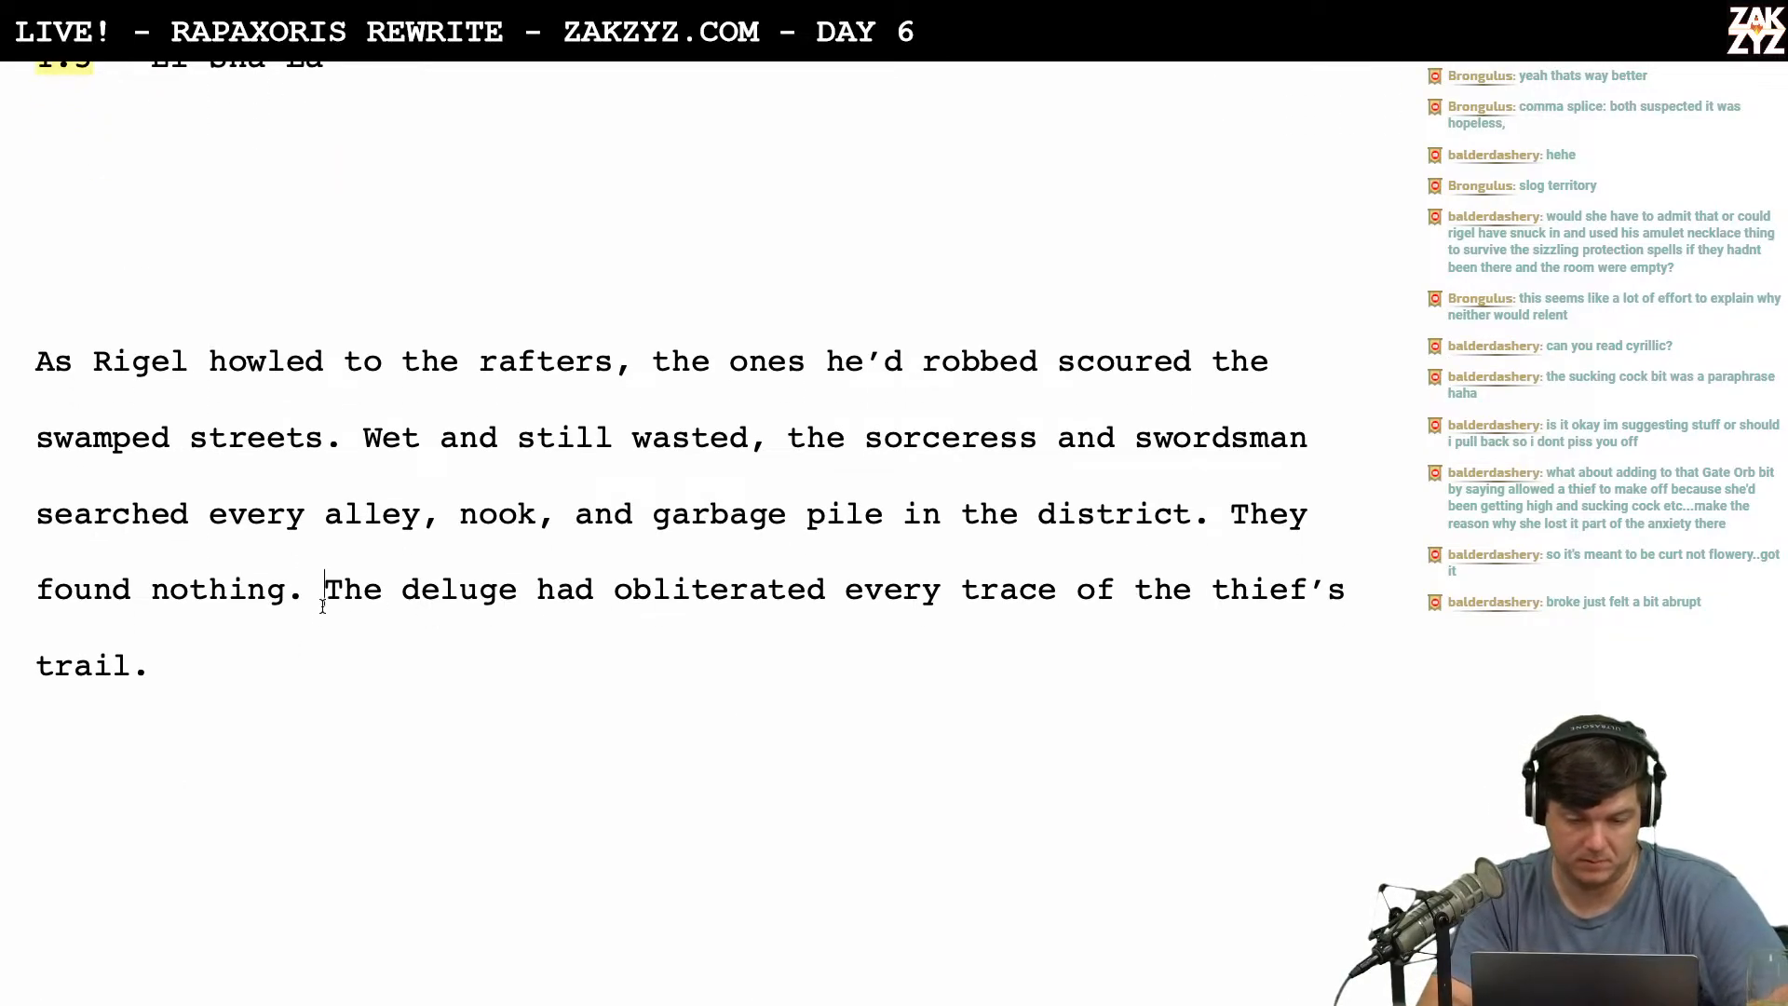
{"action": "key", "text": "Return"}
{"action": "key", "text": "Return"}
{"action": "key", "text": "Up"}
{"action": "key", "text": "Left"}
{"action": "key", "text": "Right"}
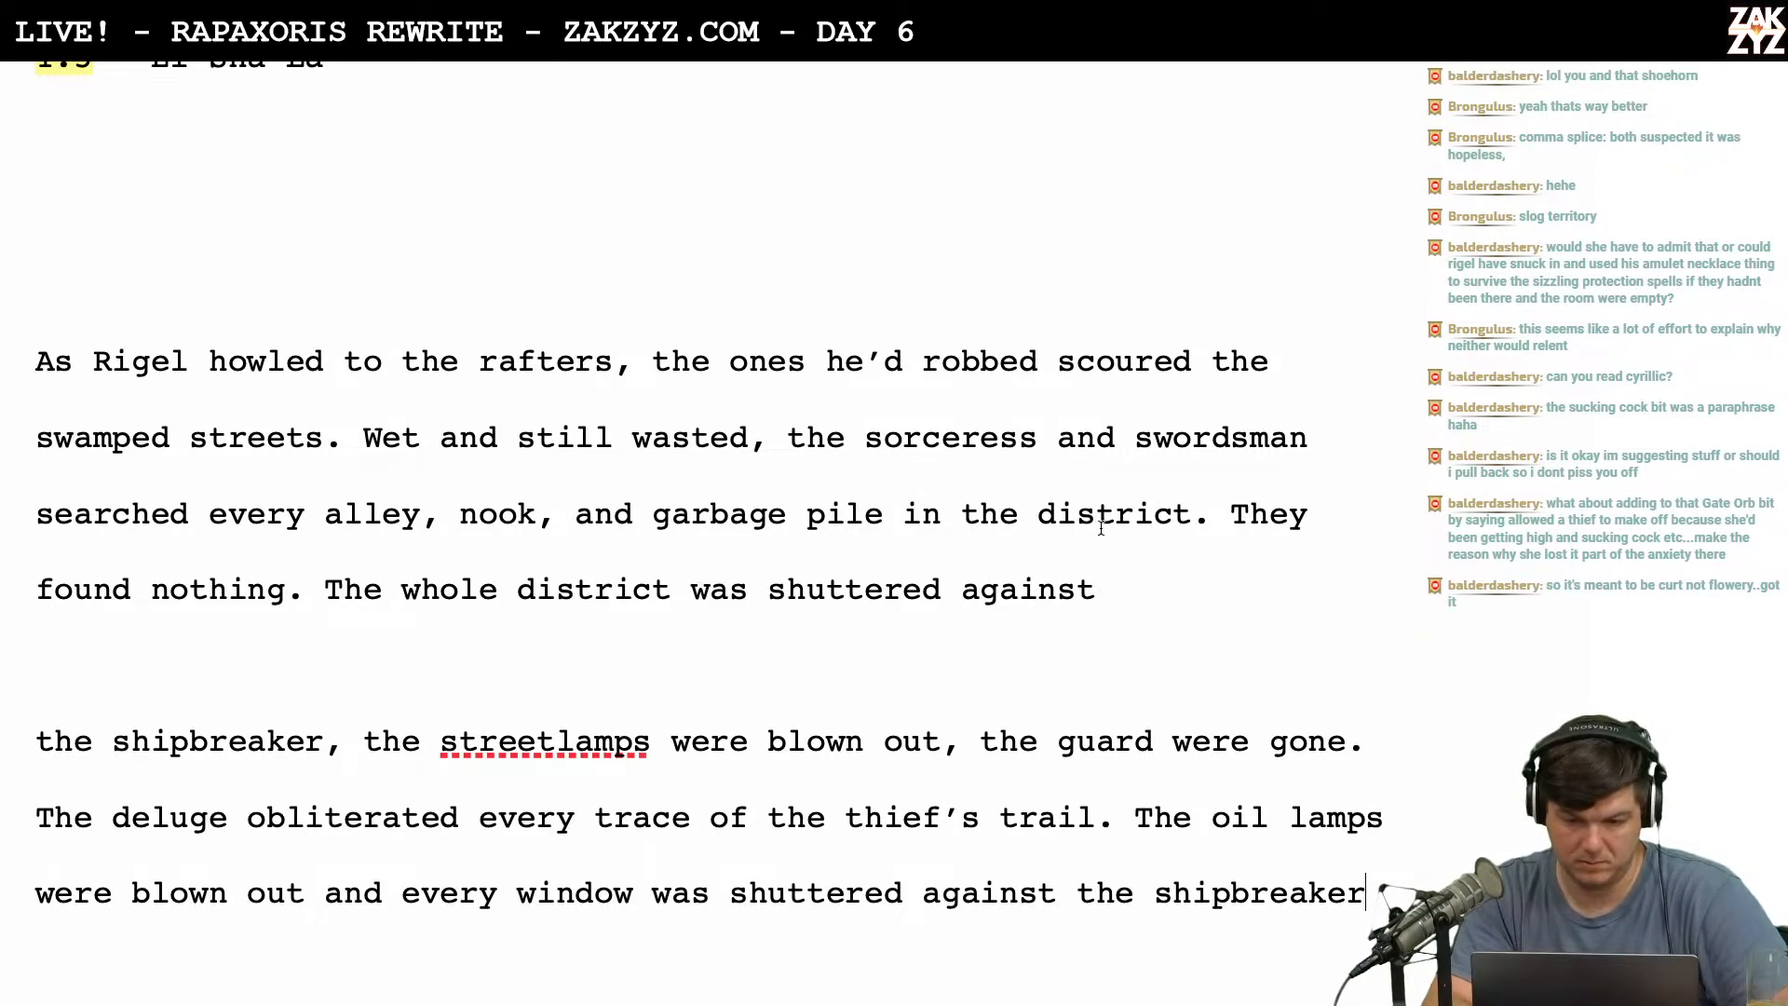
Replace "district" with "Quartiere" in the sentence about searching every alley, nook, and garbage pile.
{"action": "left_click", "coordinate": [1189, 516]}
{"action": "key", "text": "BackSpace"}
{"action": "key", "text": "BackSpace"}
{"action": "key", "text": "BackSpace"}
{"action": "key", "text": "BackSpace"}
{"action": "key", "text": "BackSpace"}
{"action": "key", "text": "BackSpace"}
{"action": "key", "text": "BackSpace"}
{"action": "key", "text": "BackSpace"}
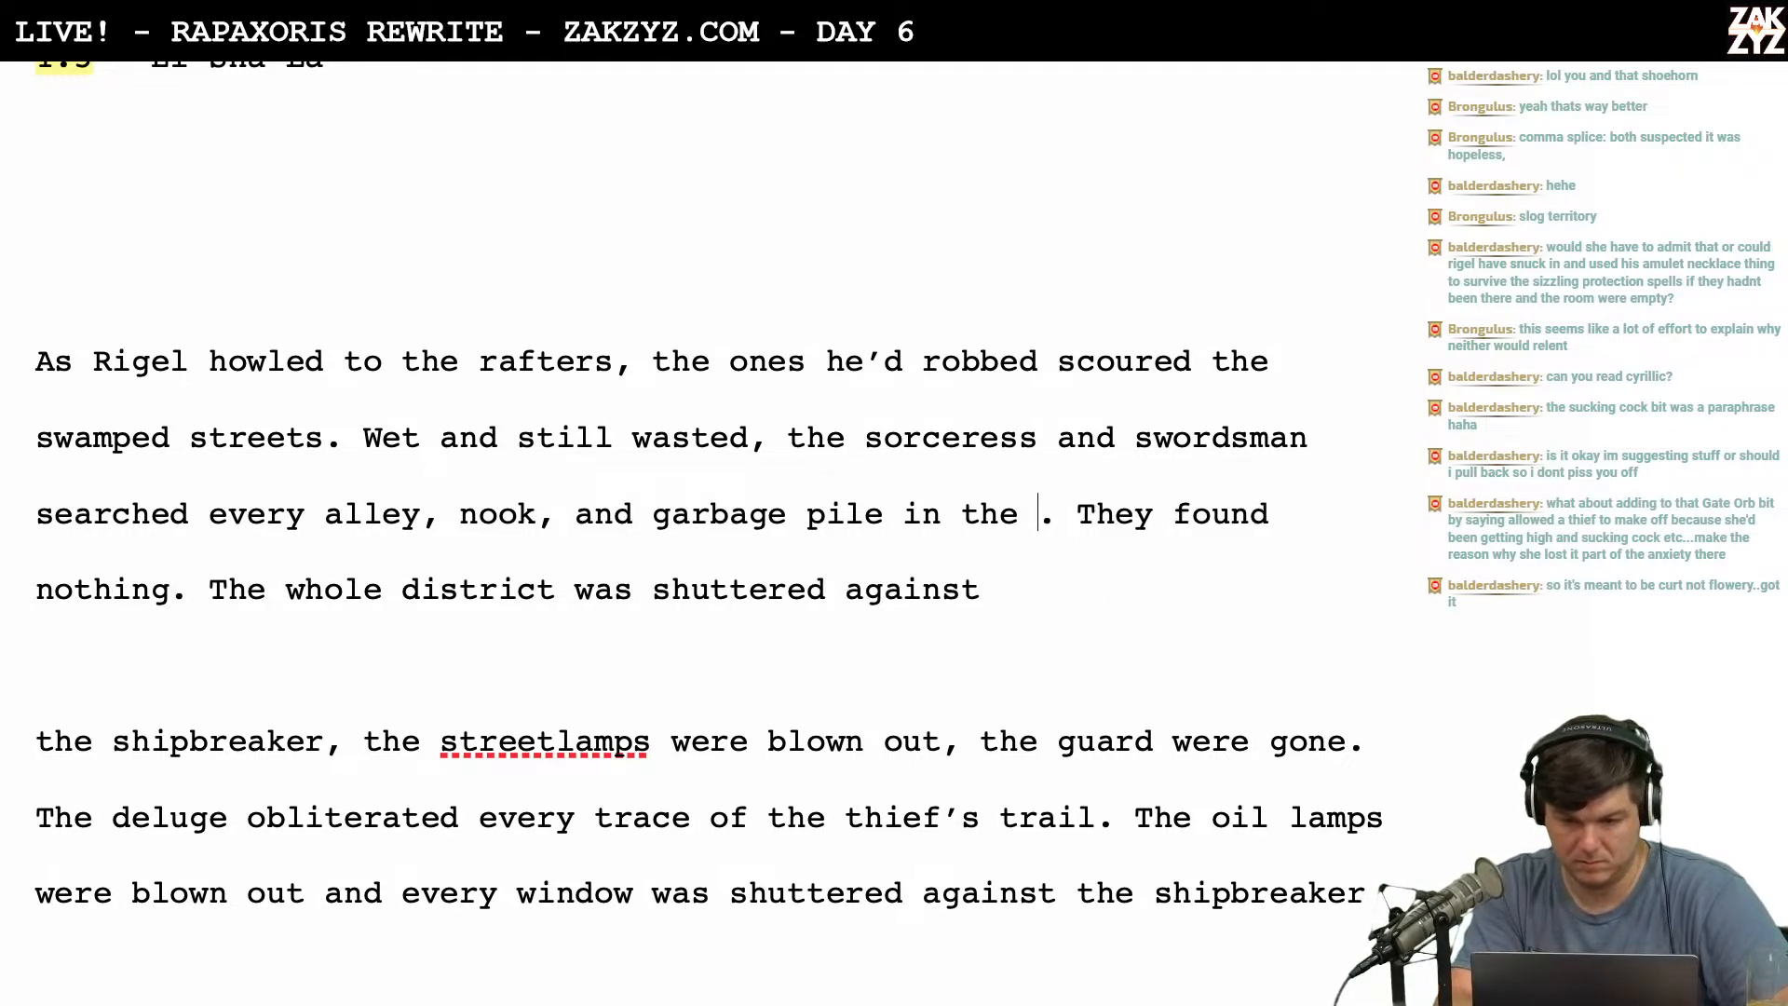
{"action": "type", "text": "Qua"}
{"action": "type", "text": "rtiere"}
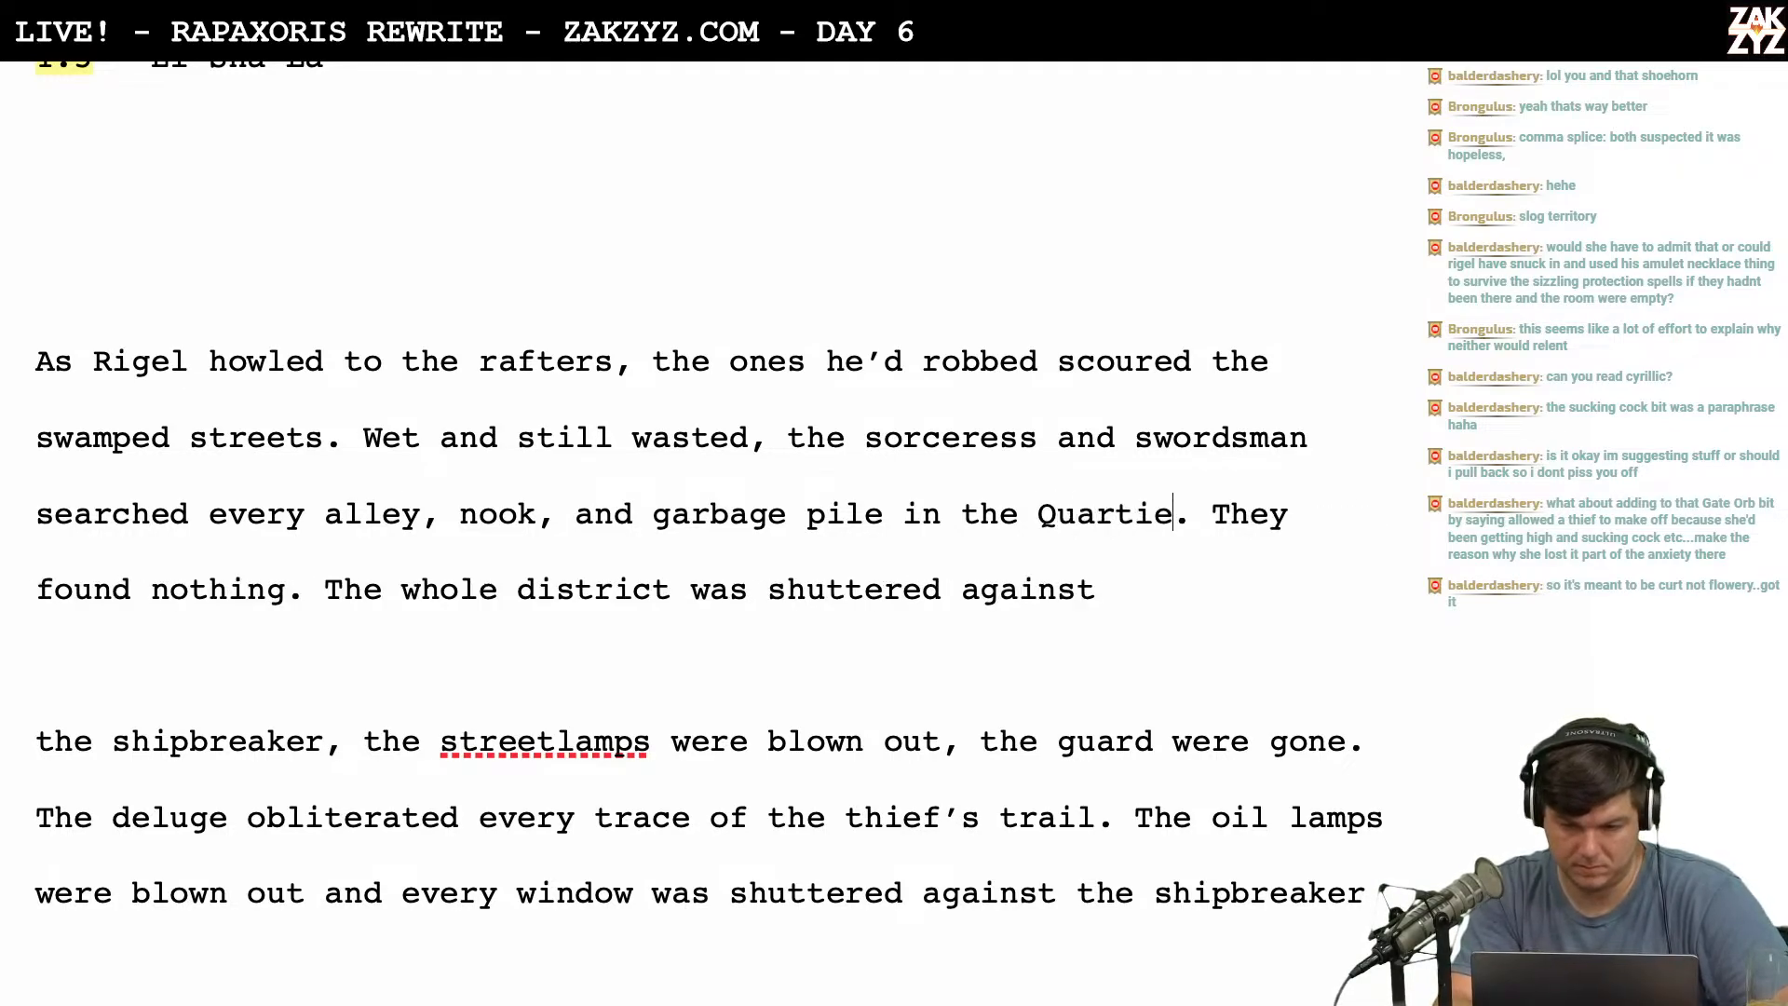
Complete the sentence "The whole district was shuttered against" with "the shipbreaker." and start another sentence with "The".
{"action": "left_click", "coordinate": [1115, 590]}
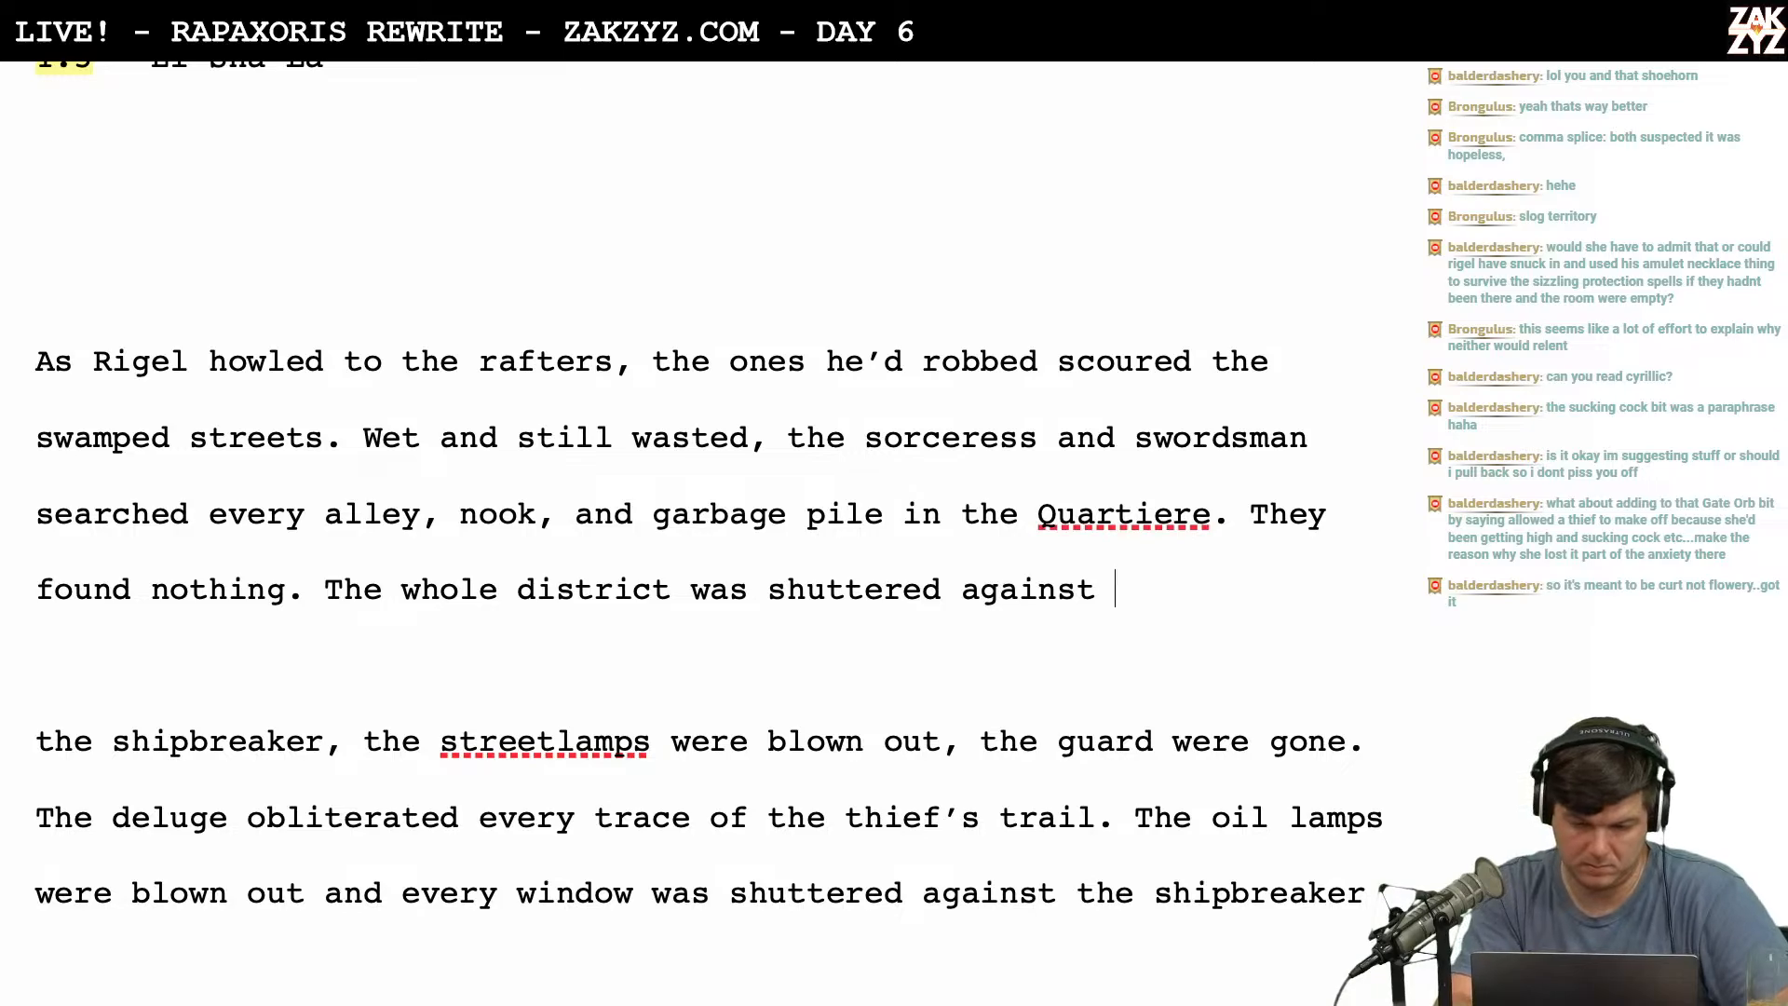
{"action": "type", "text": "the shipb"}
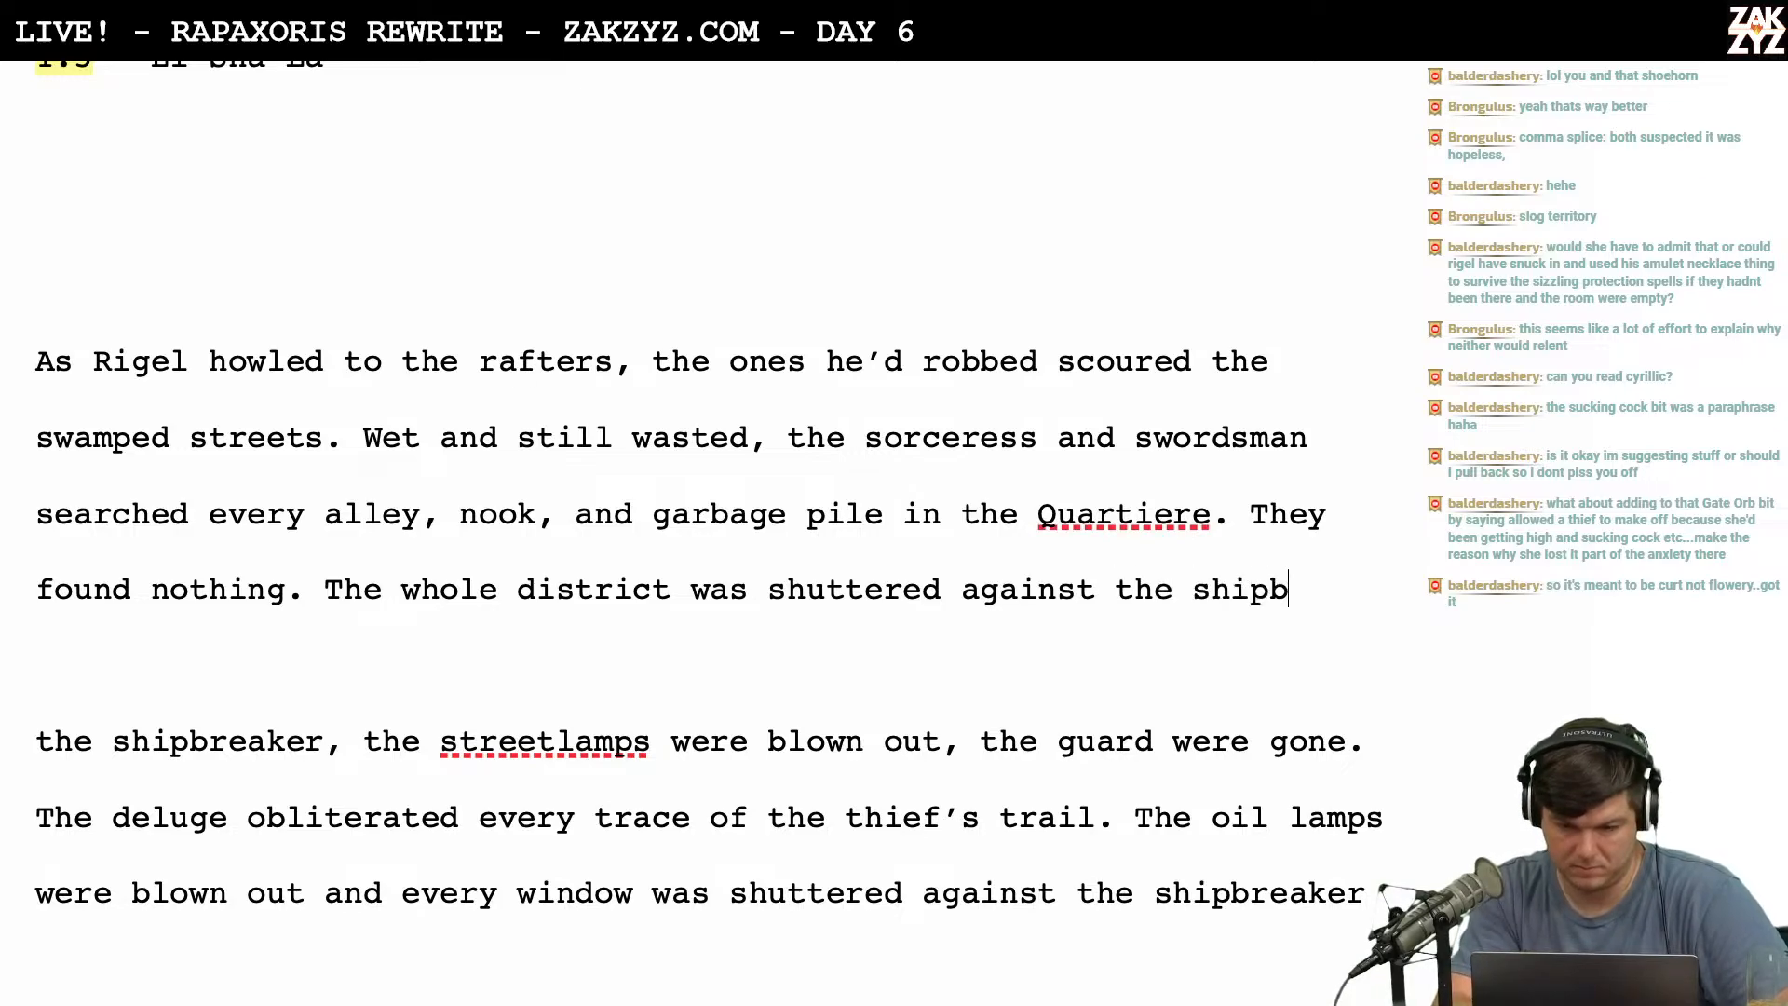
{"action": "type", "text": "reaker. The ship"}
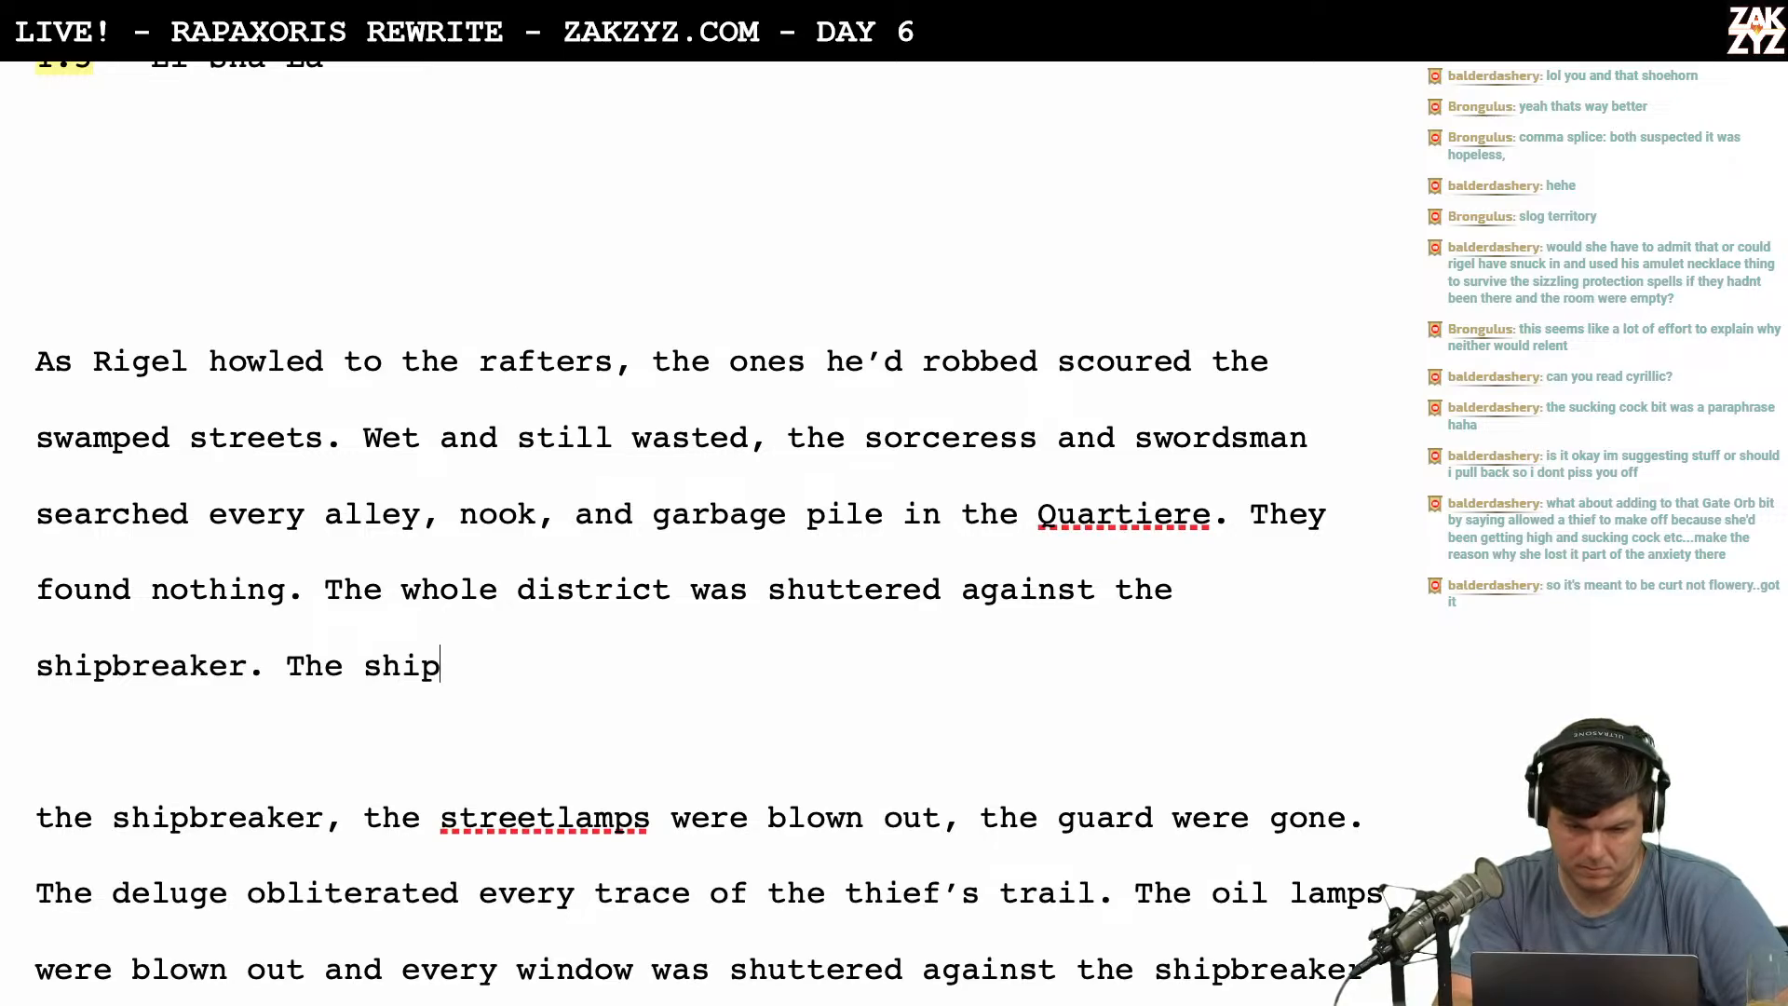
Write the new sentence as "The streetlamps were blown out, the guard were gone.".
{"action": "key", "text": "BackSpace"}
{"action": "key", "text": "BackSpace"}
{"action": "key", "text": "BackSpace"}
{"action": "key", "text": "BackSpace"}
{"action": "type", "text": "s"}
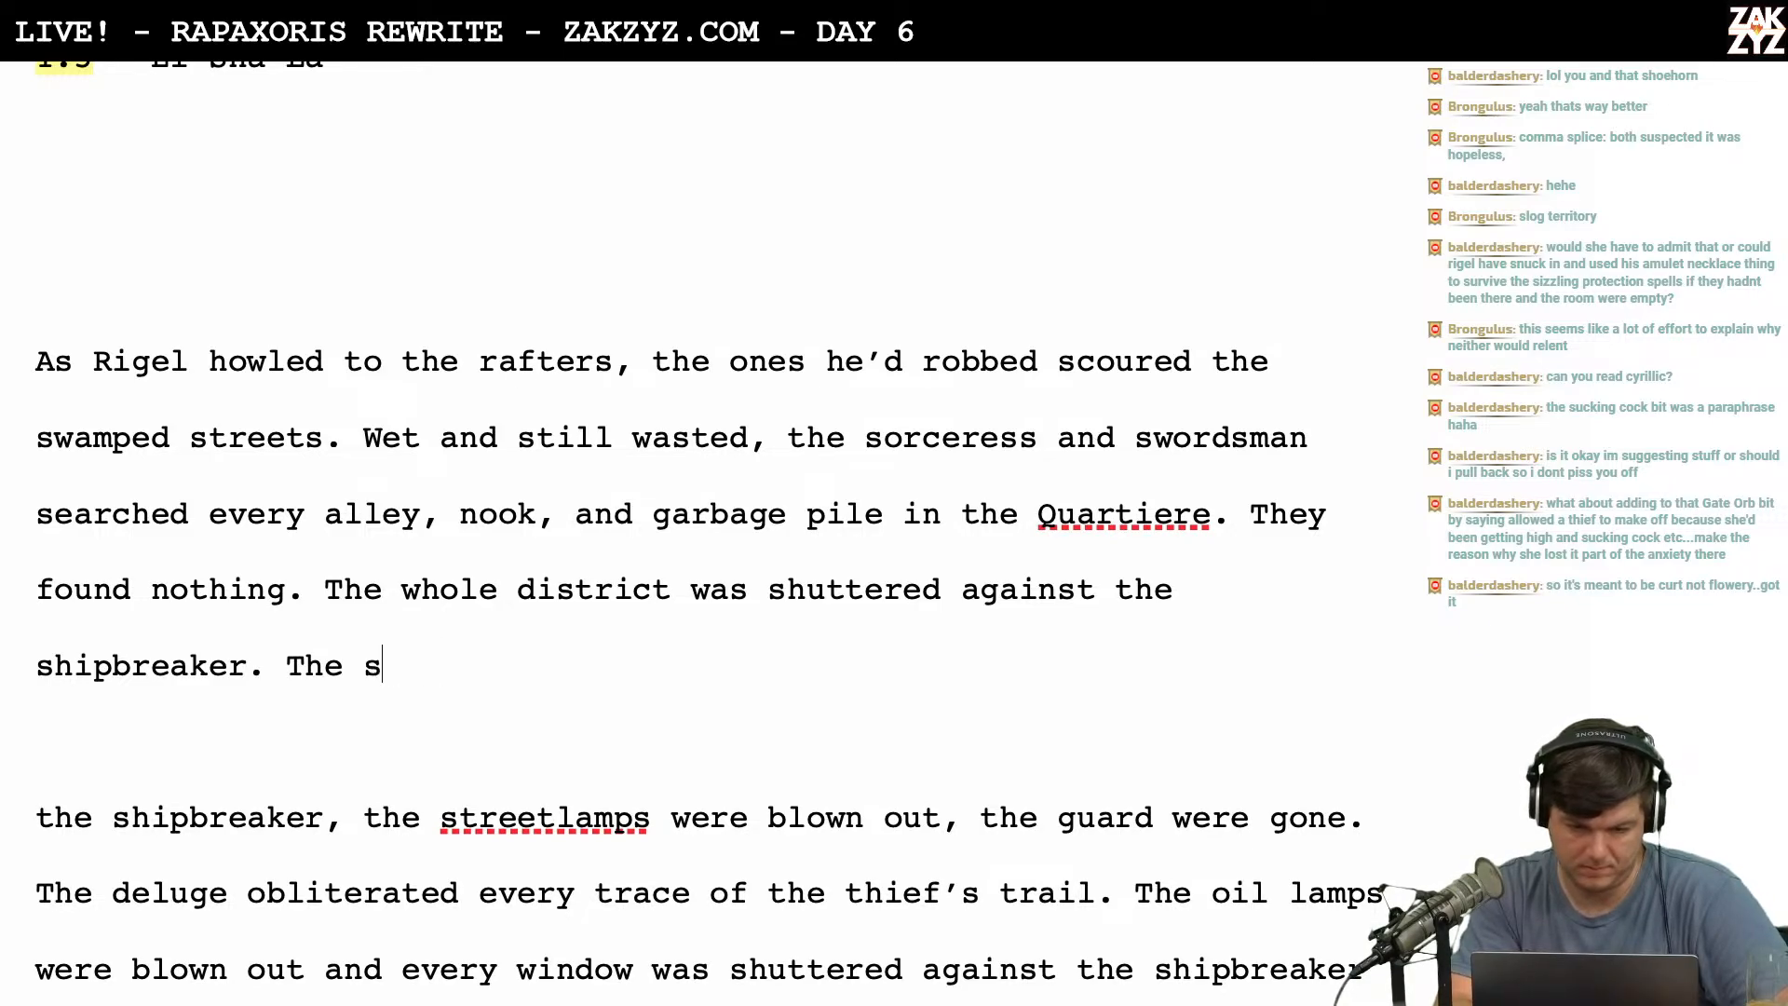
{"action": "type", "text": "treetlamps were"}
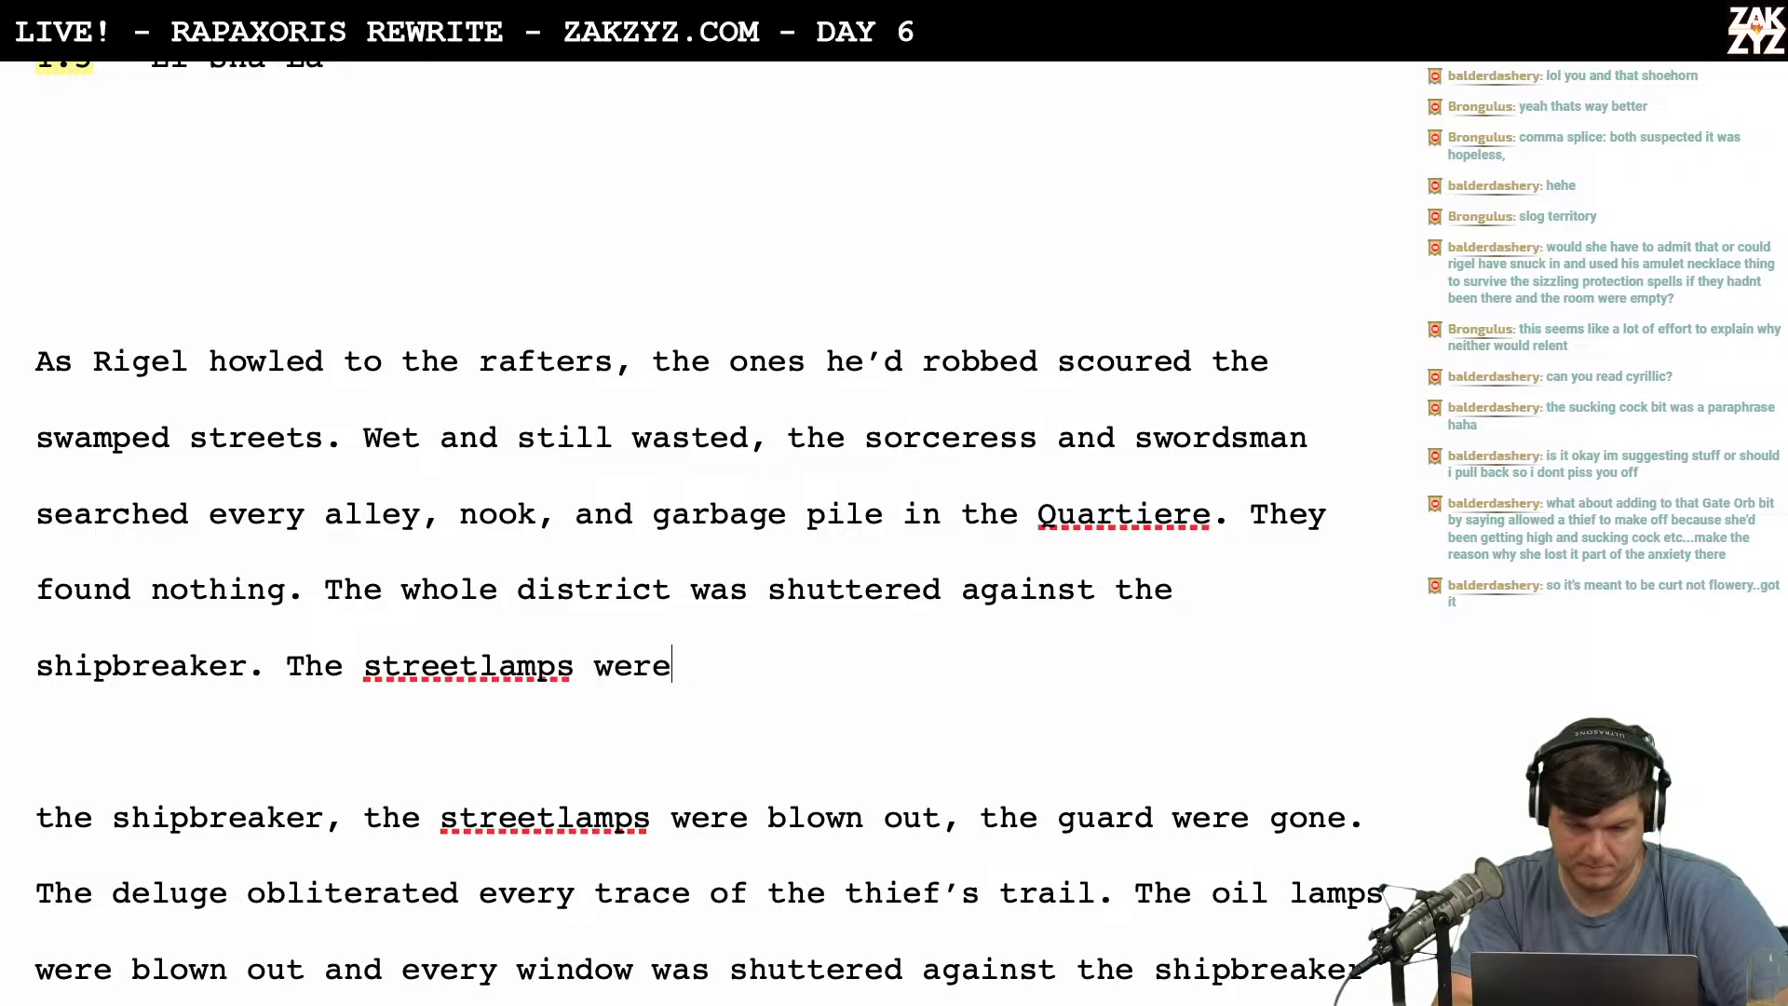
{"action": "type", "text": " blown out"}
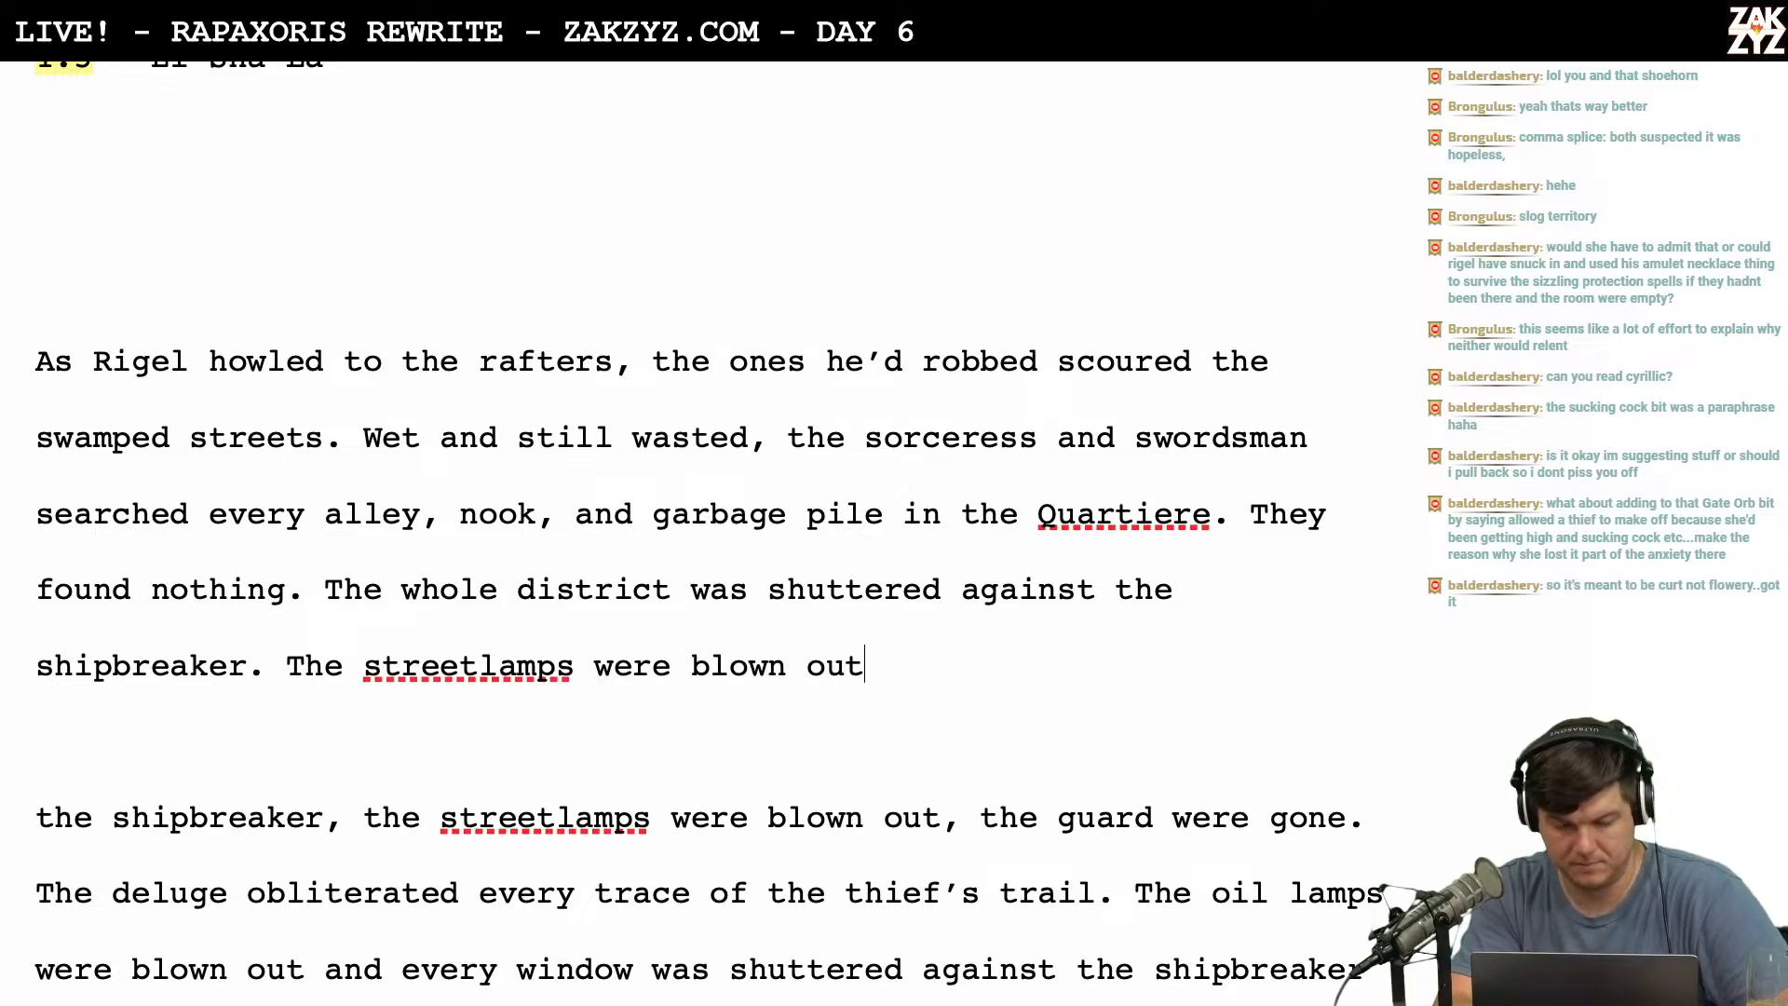
{"action": "type", "text": ", the guard "}
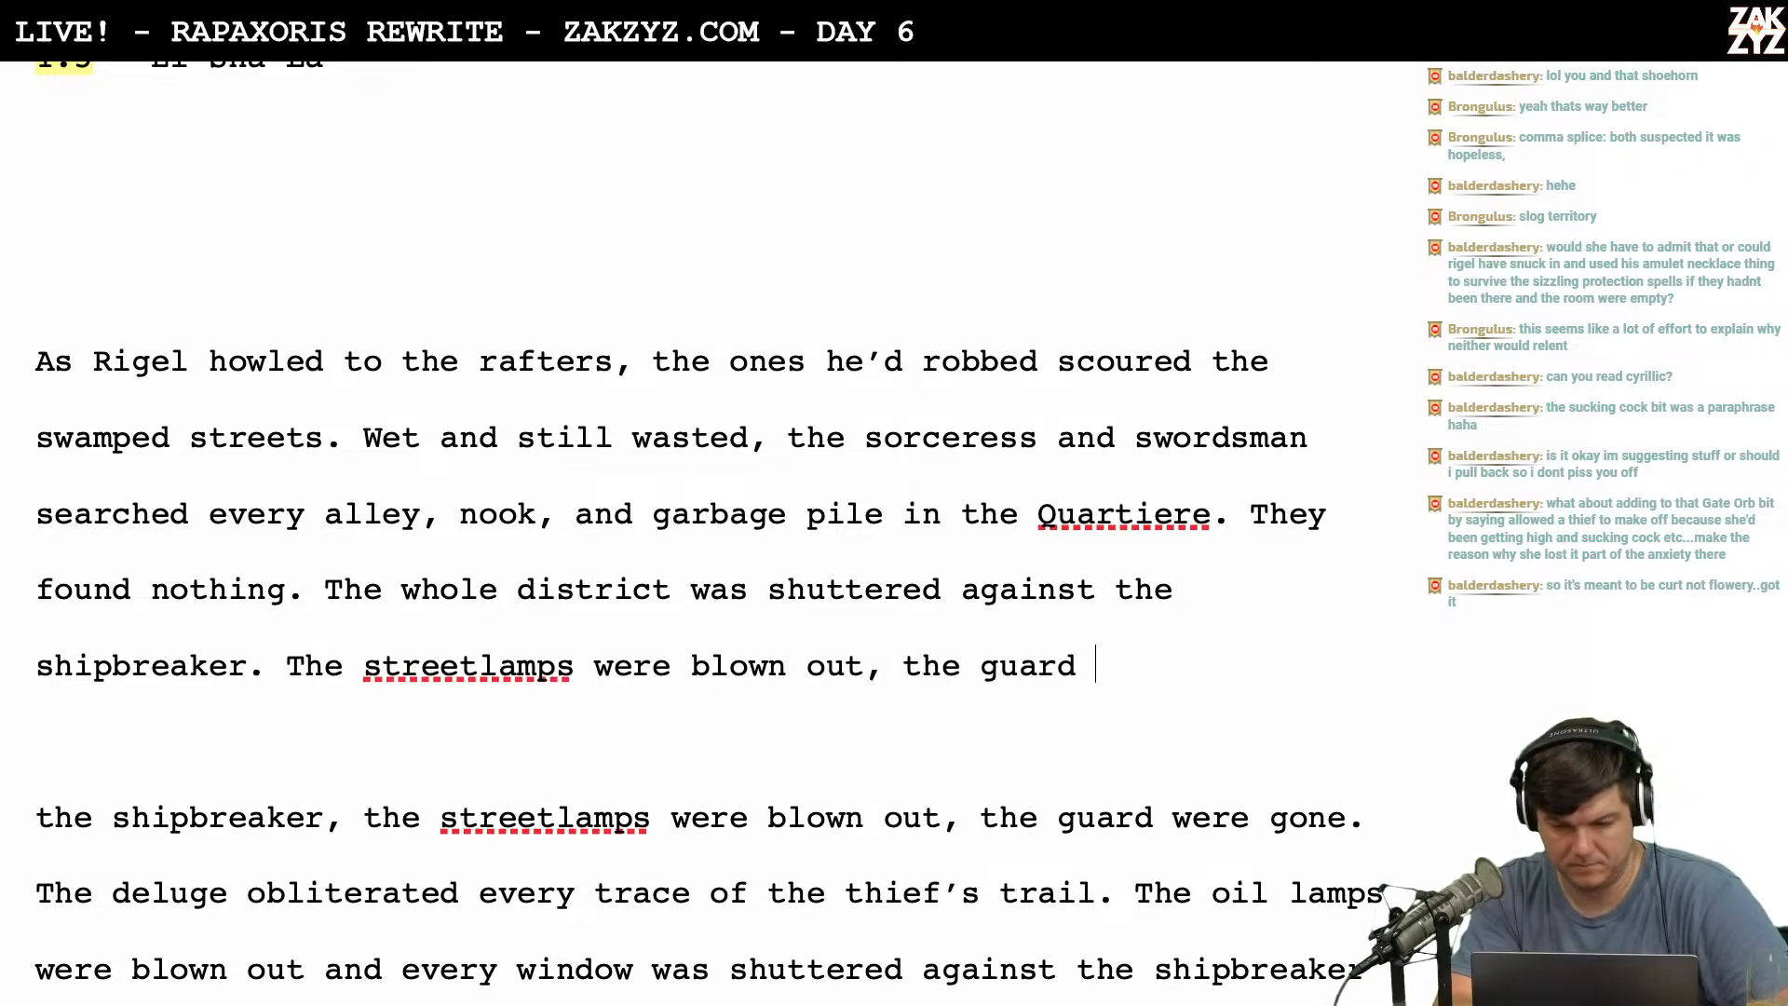
{"action": "type", "text": "were gone."}
{"action": "key", "text": "BackSpace"}
{"action": "key", "text": "BackSpace"}
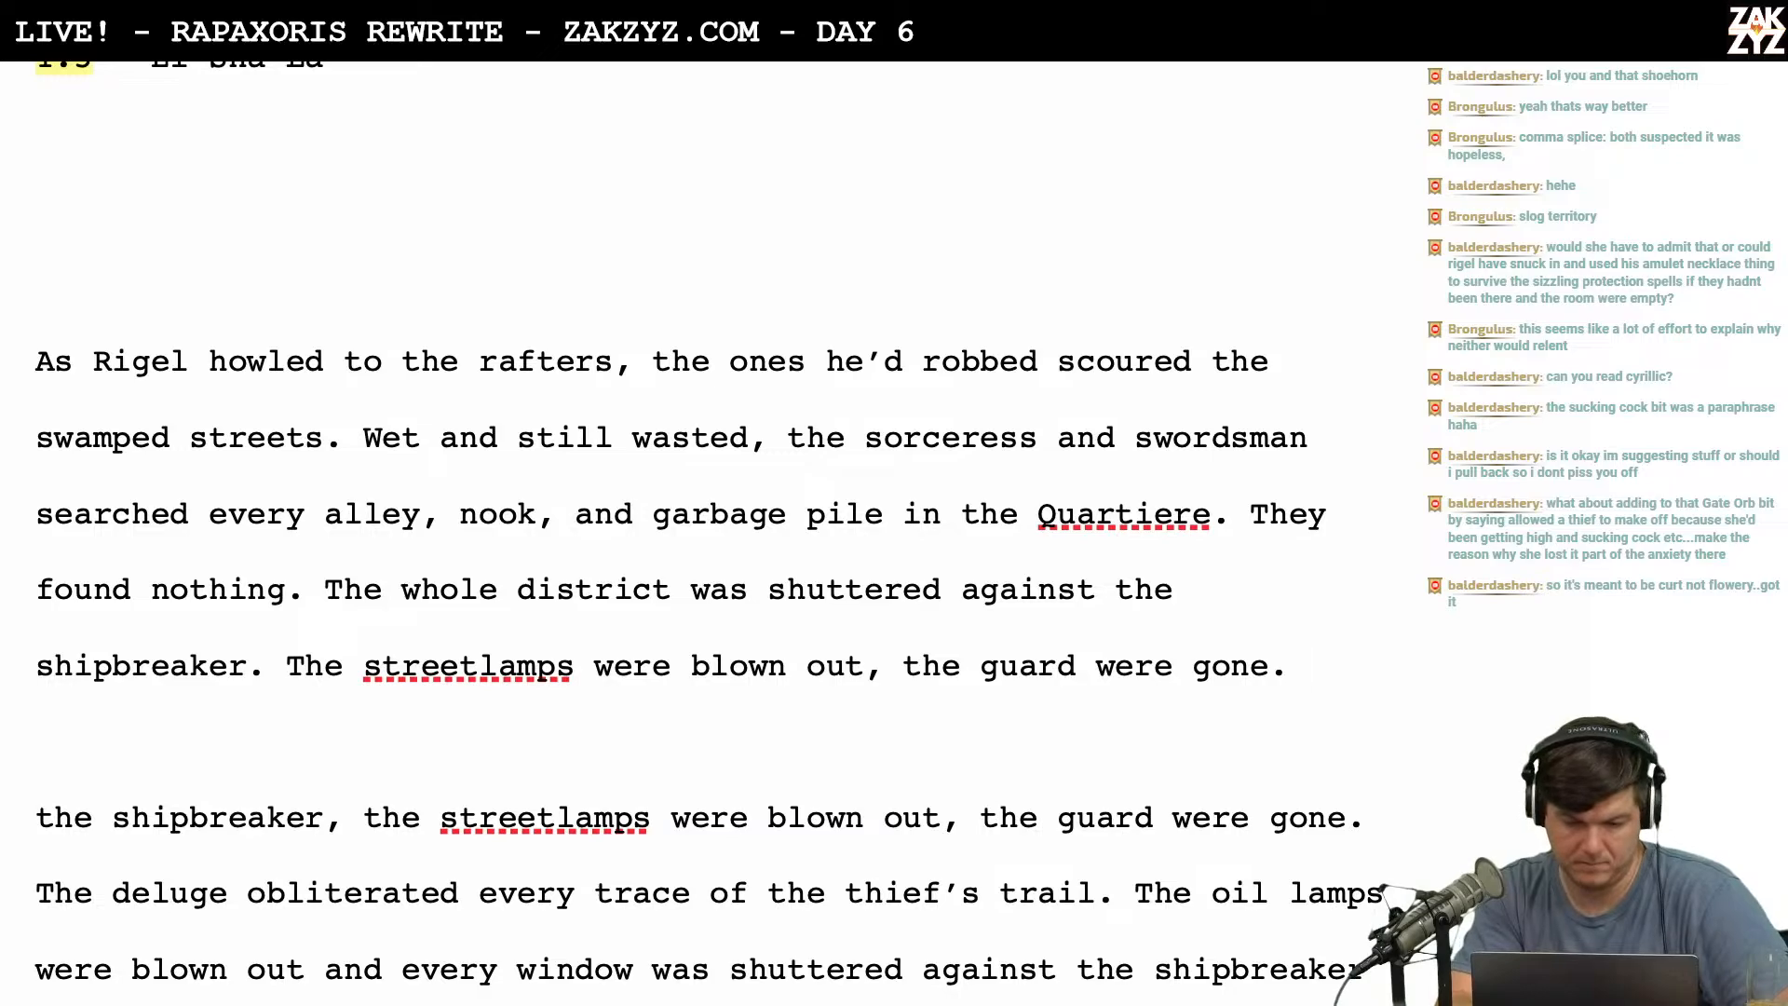
Begin the following sentence with "The deluge had obliterated" after "the guard were gone.".
{"action": "type", "text": "The delgu"}
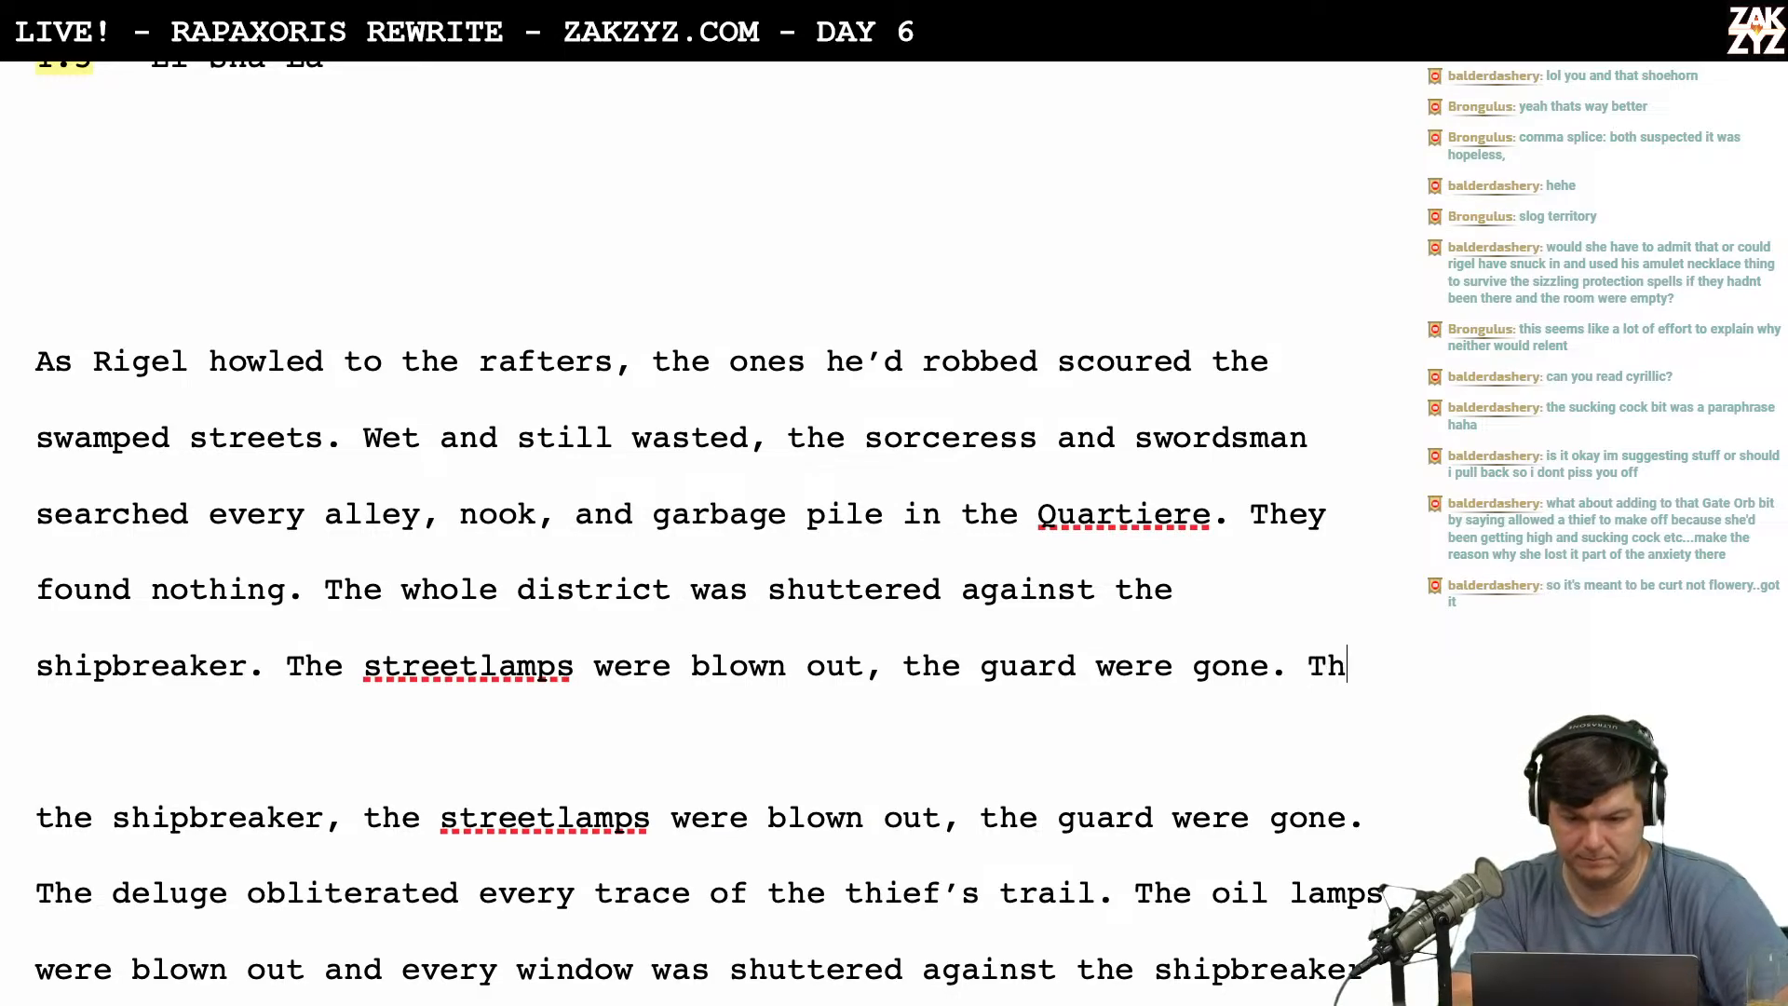
{"action": "key", "text": "BackSpace"}
{"action": "key", "text": "BackSpace"}
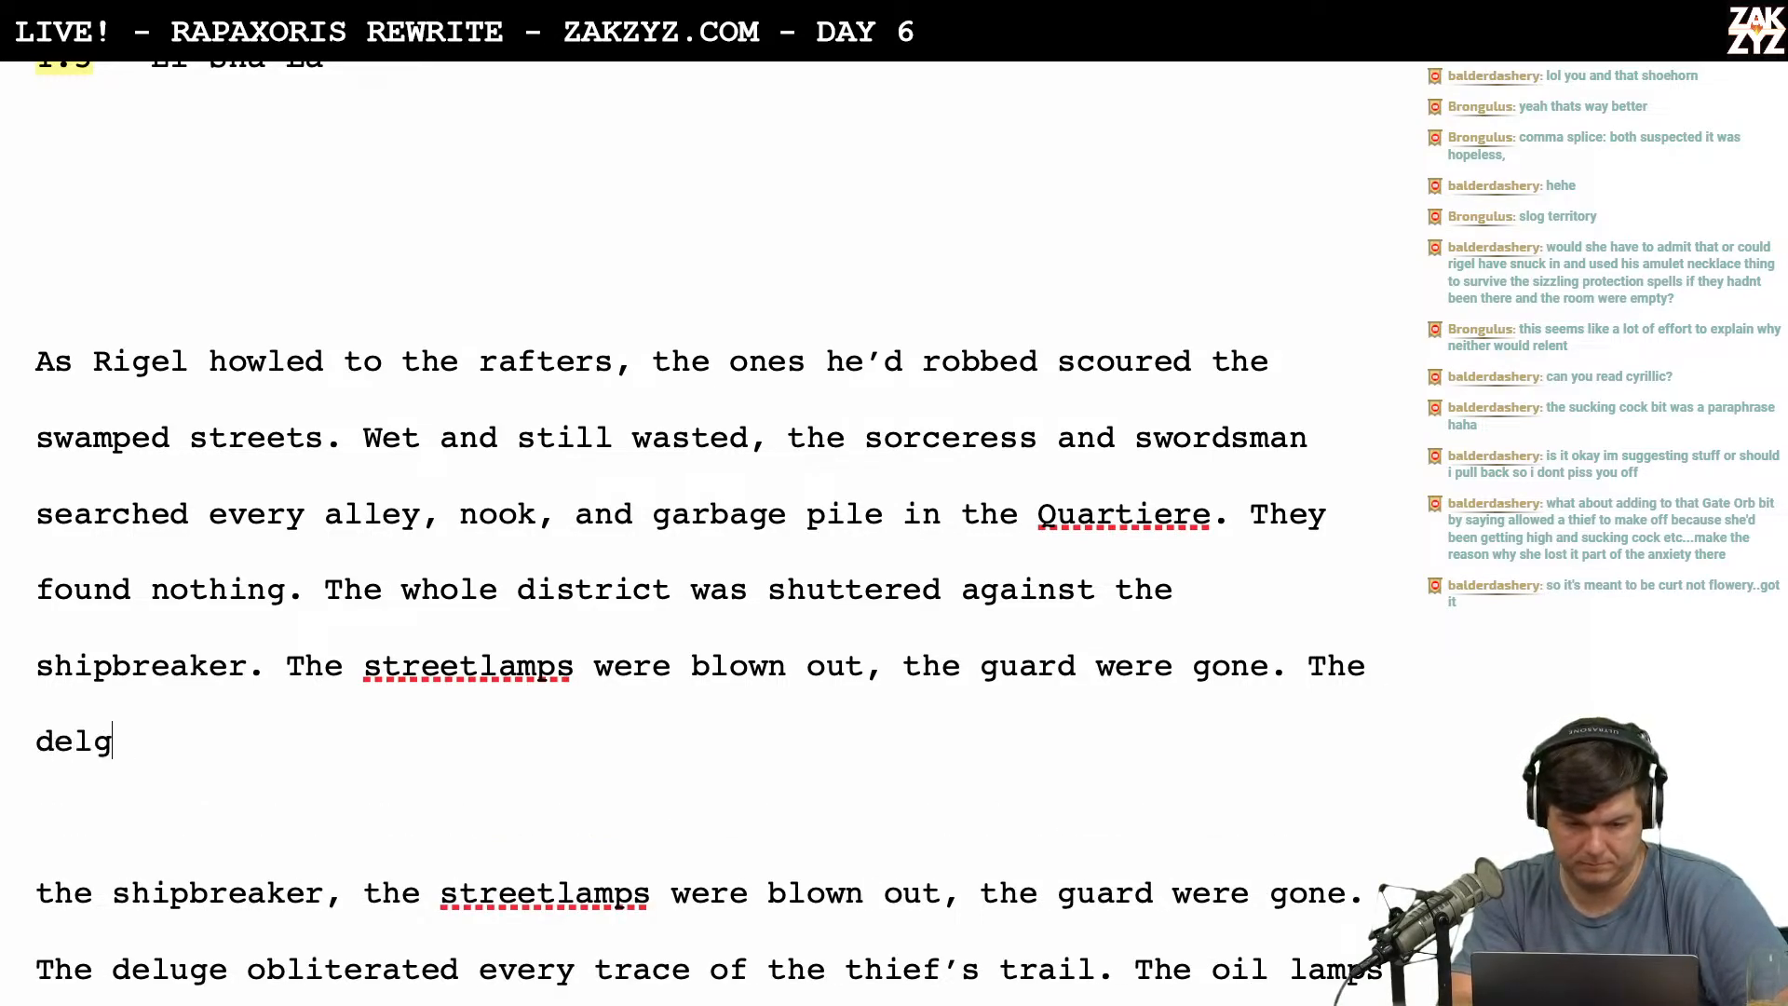
{"action": "type", "text": "uge had obliterated"}
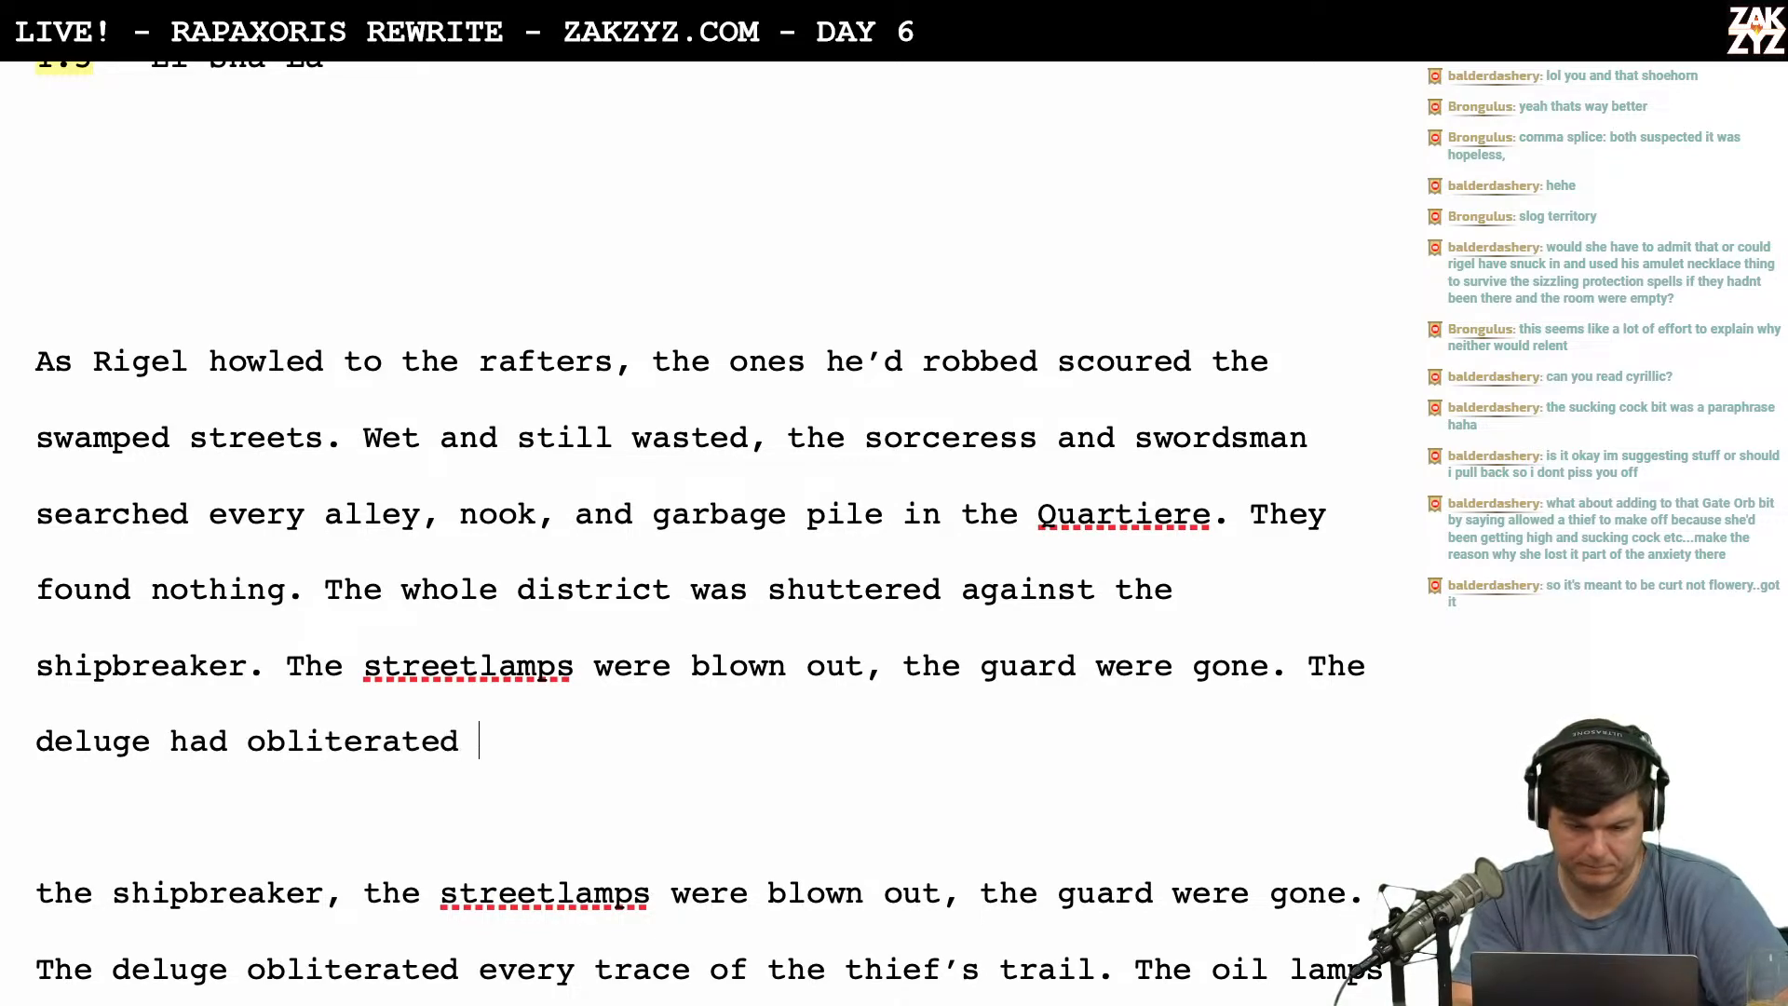
Delete the blank line and the leftover line "the shipbreaker, the streetlamps were blown out, the guard were gone." below the new sentence.
{"action": "key", "text": "shift+Down"}
{"action": "key", "text": "shift+Down"}
{"action": "key", "text": "shift+Right"}
{"action": "key", "text": "shift+Right"}
{"action": "key", "text": "shift+Right"}
{"action": "key", "text": "shift+Right"}
{"action": "key", "text": "shift+Right"}
{"action": "key", "text": "shift+Right"}
{"action": "key", "text": "shift+Right"}
{"action": "key", "text": "shift+Right"}
{"action": "key", "text": "shift+Right"}
{"action": "key", "text": "shift+Right"}
{"action": "key", "text": "shift+Right"}
{"action": "key", "text": "shift+Right"}
{"action": "key", "text": "shift+Right"}
{"action": "key", "text": "shift+Right"}
{"action": "key", "text": "shift+Right"}
{"action": "key", "text": "shift+Right"}
{"action": "key", "text": "shift+Right"}
{"action": "key", "text": "shift+Right"}
{"action": "key", "text": "shift+Right"}
{"action": "key", "text": "shift+Right"}
{"action": "key", "text": "shift+Right"}
{"action": "key", "text": "shift+Right"}
{"action": "key", "text": "shift+Right"}
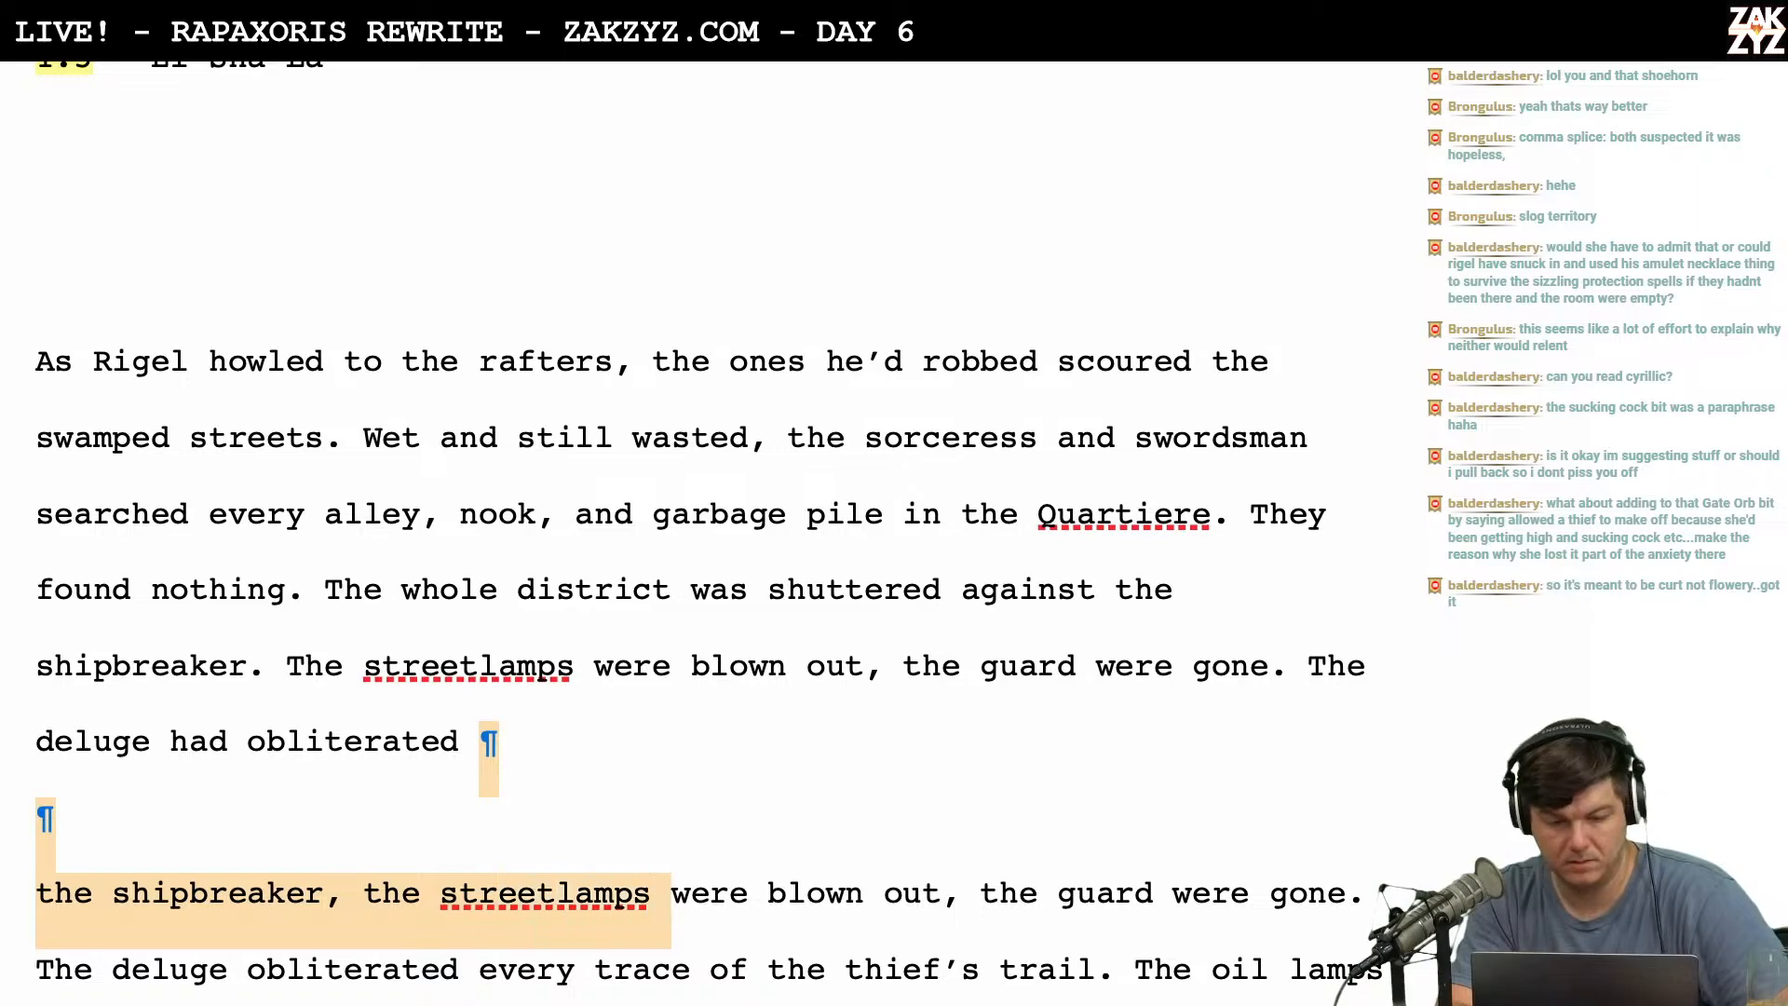
{"action": "key", "text": "shift+Right"}
{"action": "key", "text": "shift+Right"}
{"action": "key", "text": "shift+Right"}
{"action": "key", "text": "shift+Right"}
{"action": "key", "text": "shift+Right"}
{"action": "key", "text": "shift+Right"}
{"action": "key", "text": "shift+Right"}
{"action": "key", "text": "shift+Right"}
{"action": "key", "text": "shift+Right"}
{"action": "key", "text": "shift+Right"}
{"action": "key", "text": "shift+Right"}
{"action": "key", "text": "shift+Right"}
{"action": "key", "text": "shift+Right"}
{"action": "key", "text": "shift+Right"}
{"action": "key", "text": "shift+Right"}
{"action": "key", "text": "shift+Right"}
{"action": "key", "text": "shift+Right"}
{"action": "key", "text": "shift+Right"}
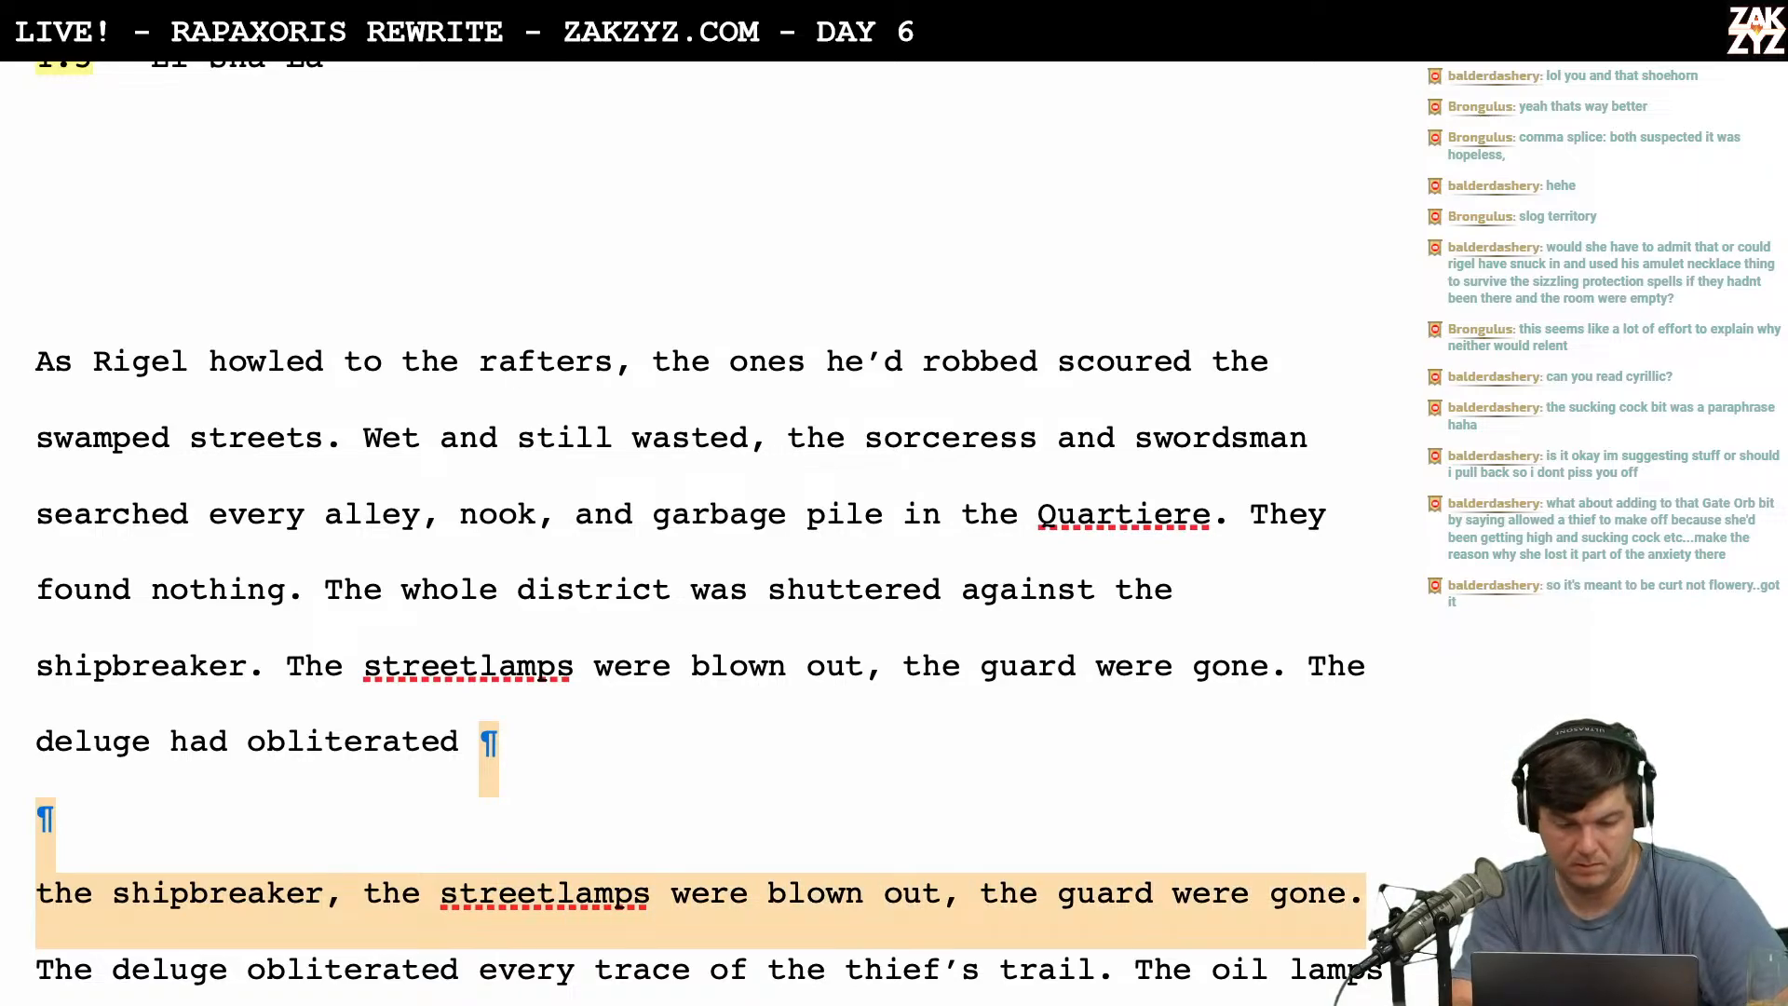
{"action": "key", "text": "BackSpace"}
{"action": "key", "text": "Right"}
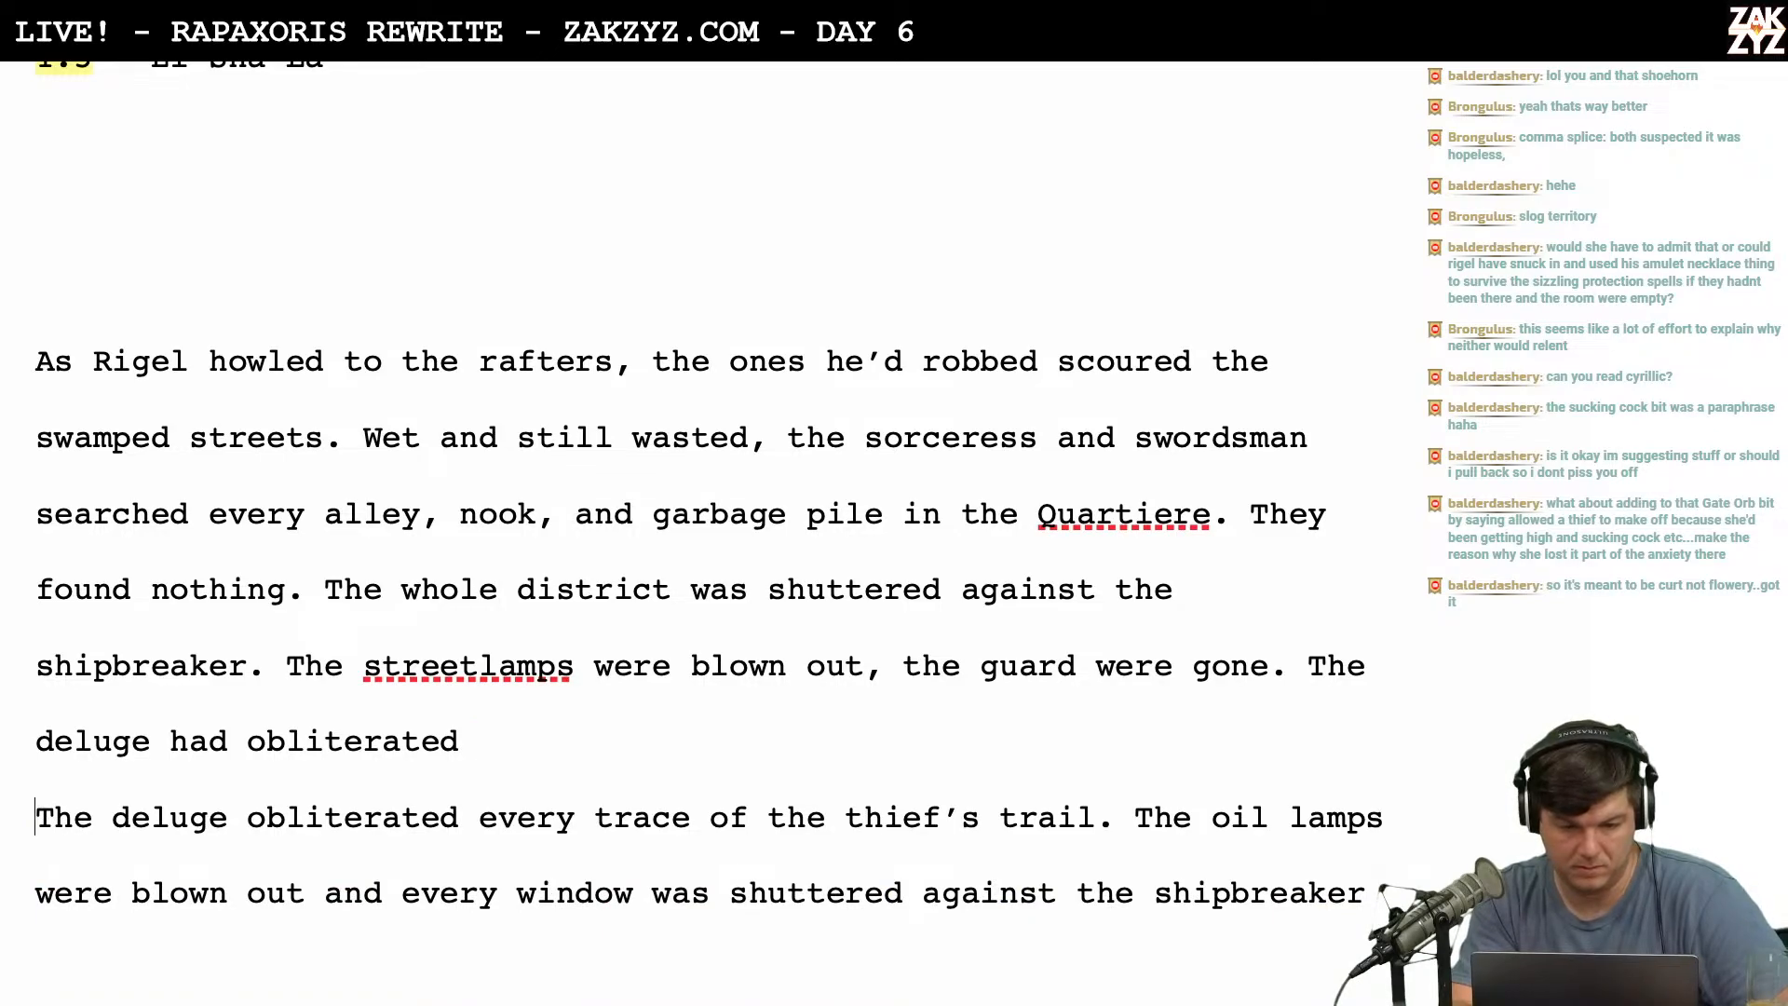
Delete the sentence "They found nothing." that follows "garbage pile in the Quartiere.".
{"action": "key", "text": "Up"}
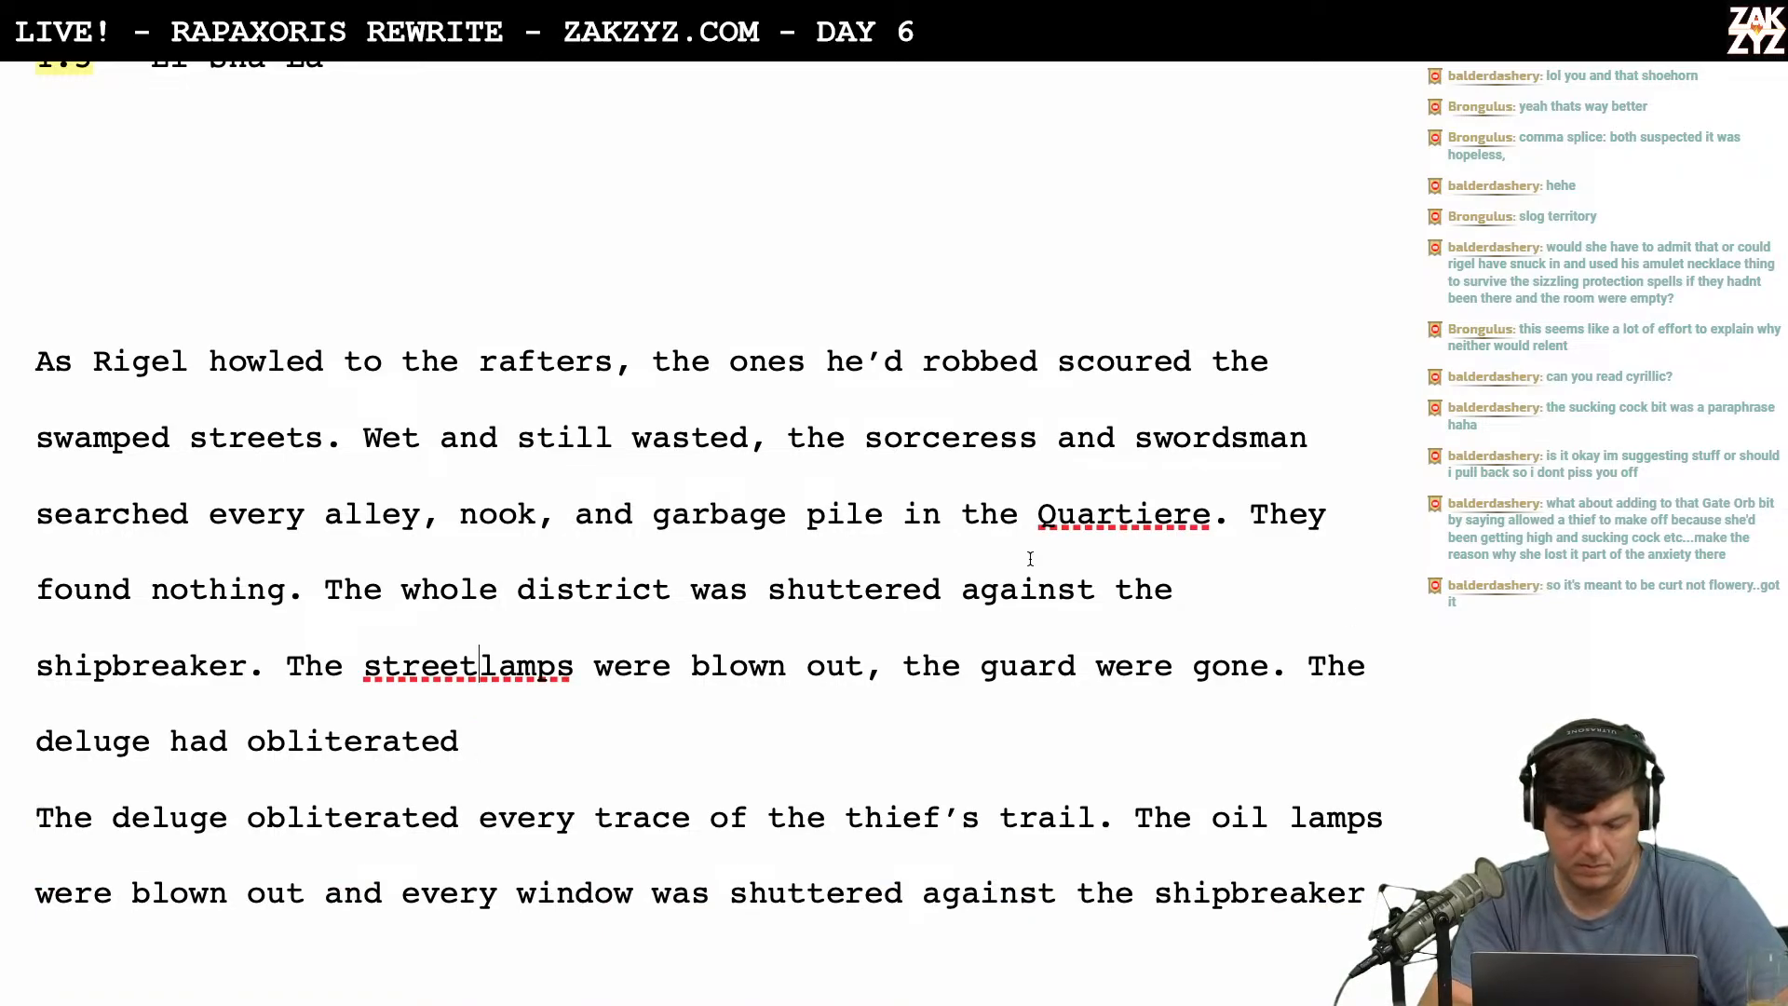
{"action": "left_click", "coordinate": [1281, 517]}
{"action": "key", "text": "Left"}
{"action": "key", "text": "Left"}
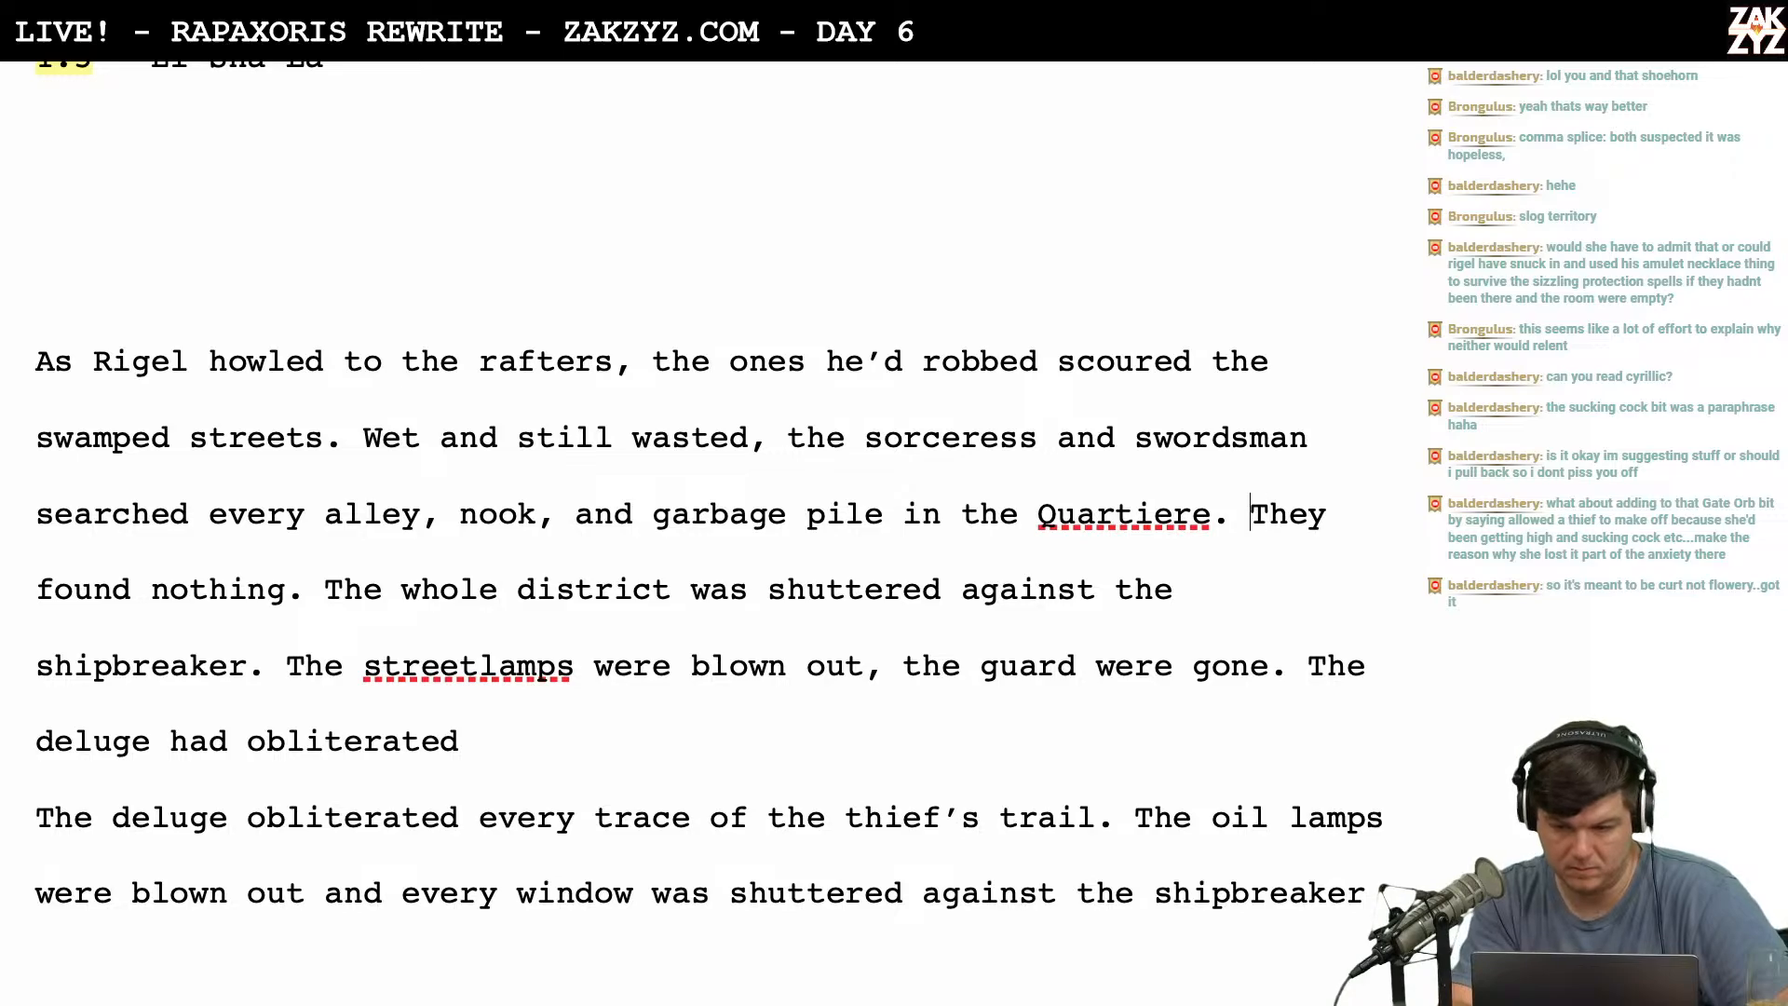
{"action": "key", "text": "shift+Right"}
{"action": "key", "text": "shift+Right"}
{"action": "key", "text": "shift+Right"}
{"action": "key", "text": "shift+Right"}
{"action": "key", "text": "shift+Right"}
{"action": "key", "text": "shift+Right"}
{"action": "key", "text": "shift+Right"}
{"action": "key", "text": "shift+Right"}
{"action": "key", "text": "shift+Right"}
{"action": "key", "text": "shift+Right"}
{"action": "key", "text": "shift+Right"}
{"action": "key", "text": "shift+Right"}
{"action": "key", "text": "shift+Right"}
{"action": "key", "text": "shift+Right"}
{"action": "key", "text": "shift+Right"}
{"action": "key", "text": "shift+Right"}
{"action": "key", "text": "shift+Right"}
{"action": "key", "text": "shift+Right"}
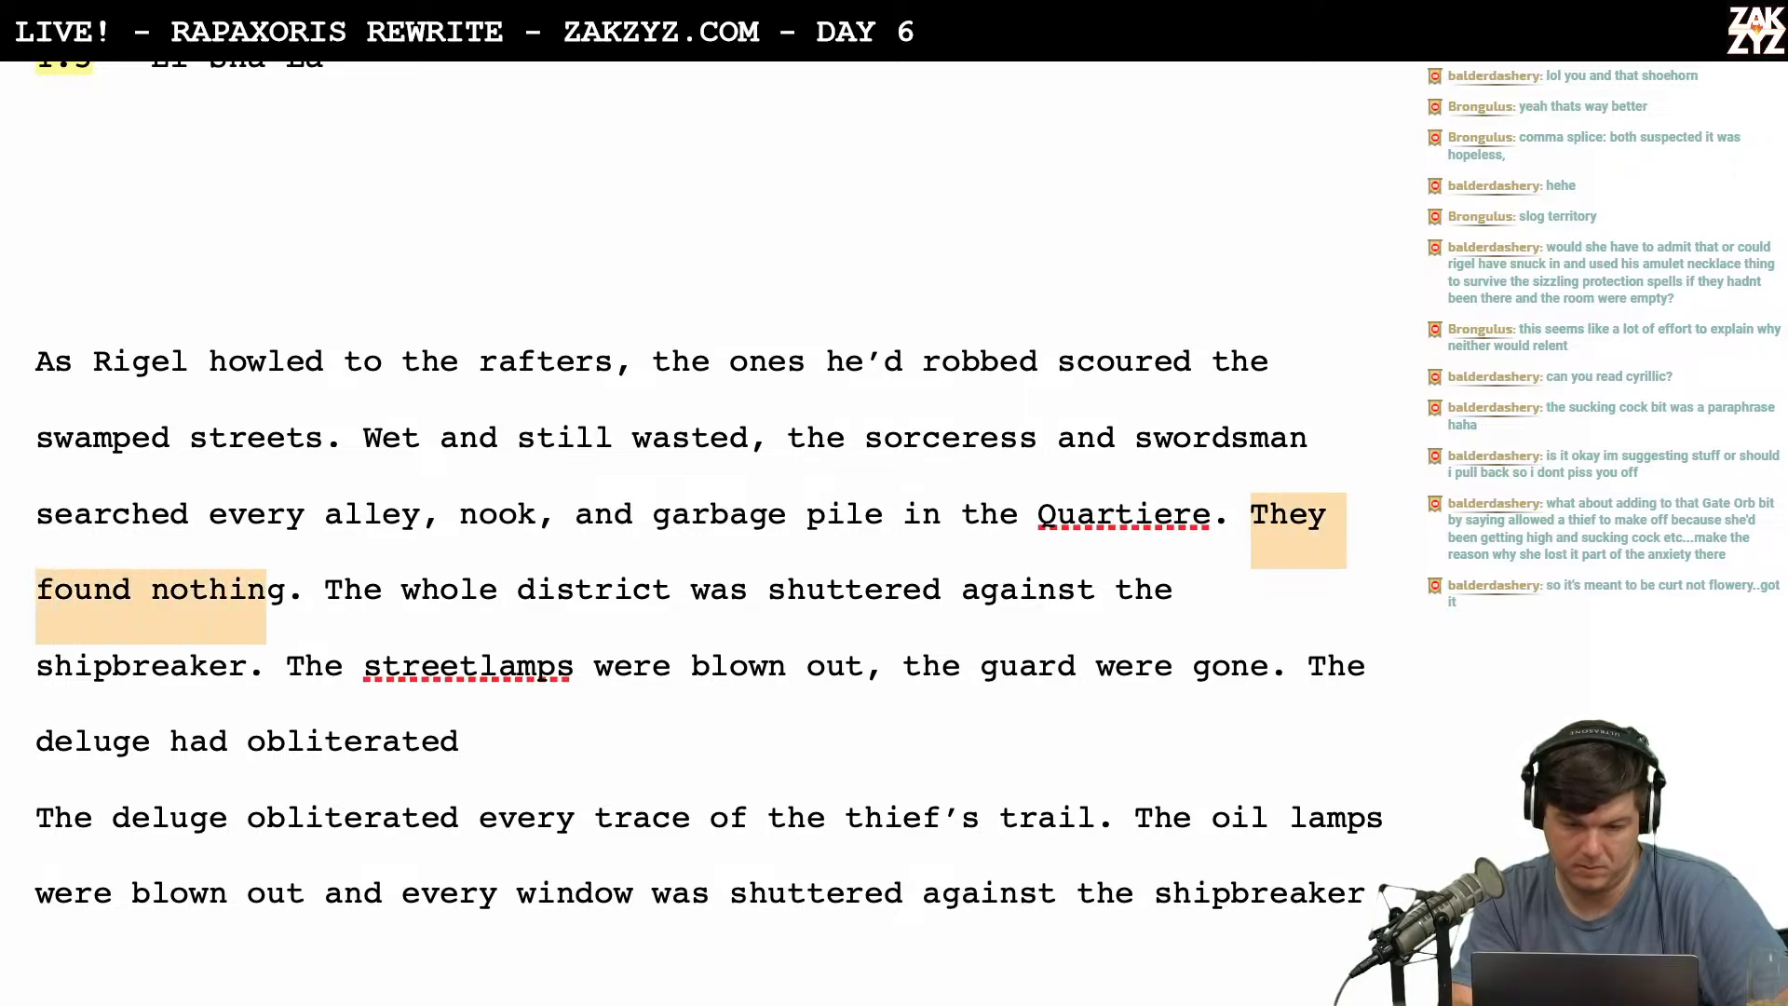
{"action": "key", "text": "shift+Right"}
{"action": "key", "text": "shift+Right"}
{"action": "key", "text": "BackSpace"}
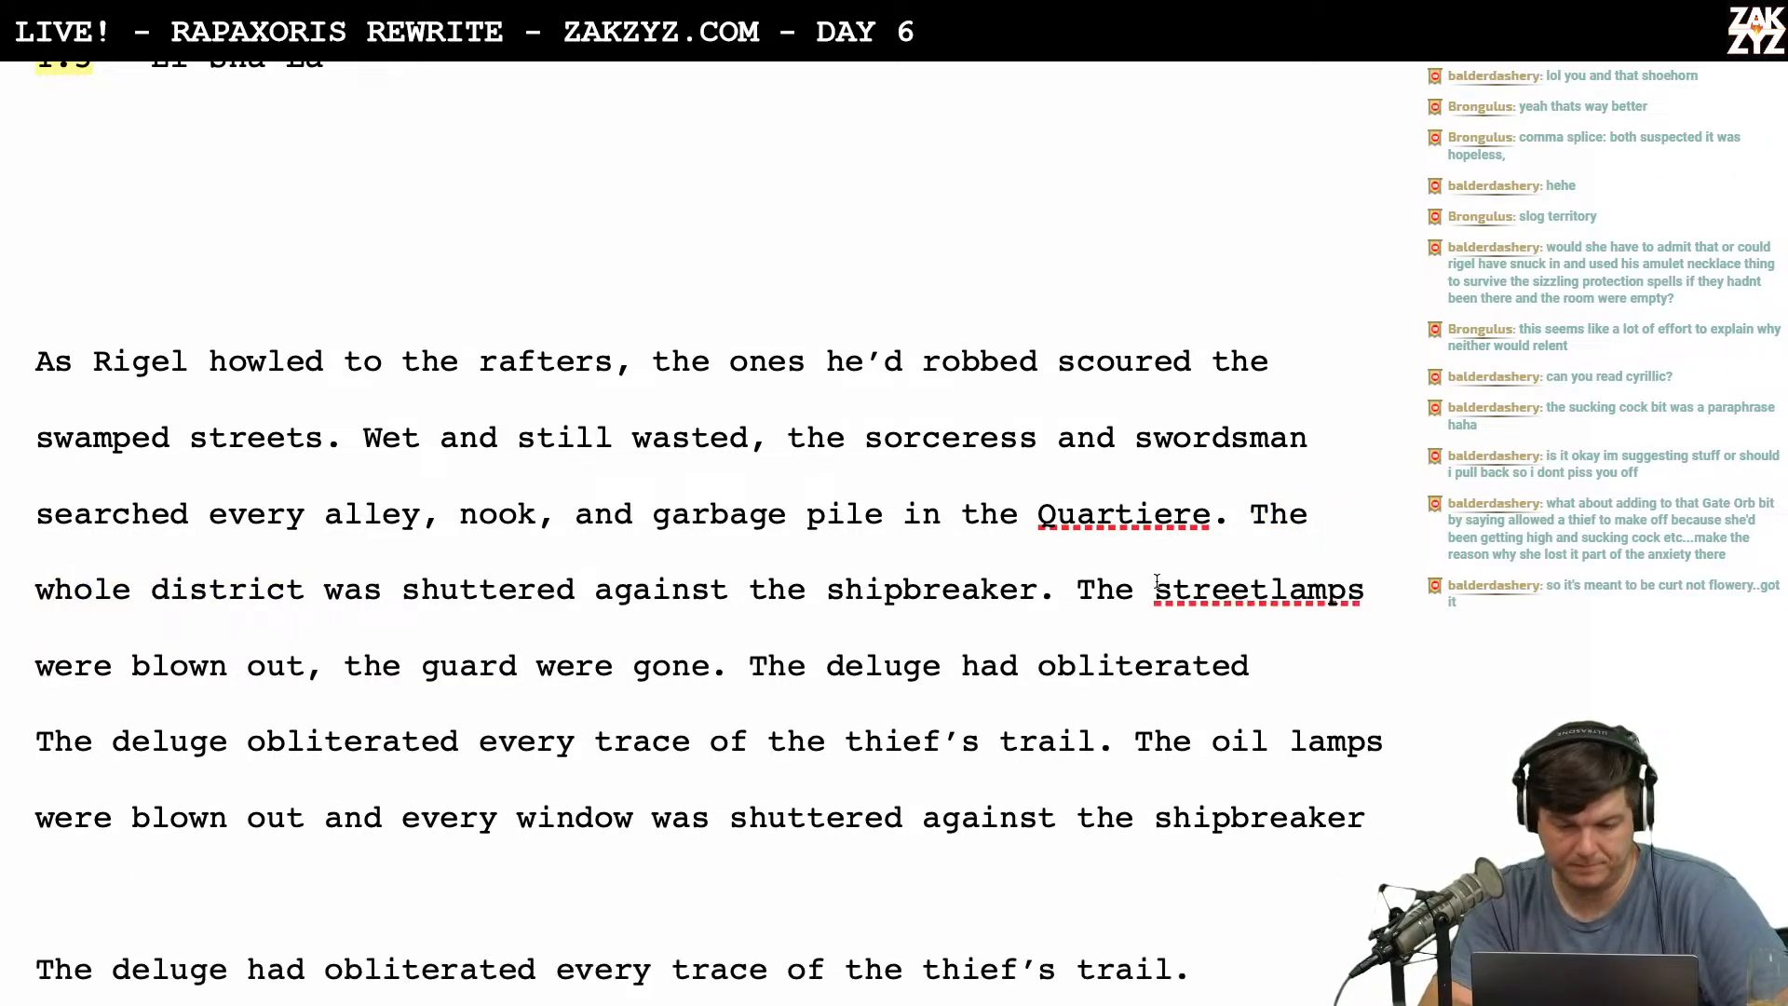
Split the leftover draft after "the thief's trail." with four line breaks, pushing "The oil lamps" down onto its own line.
{"action": "left_click", "coordinate": [1114, 740]}
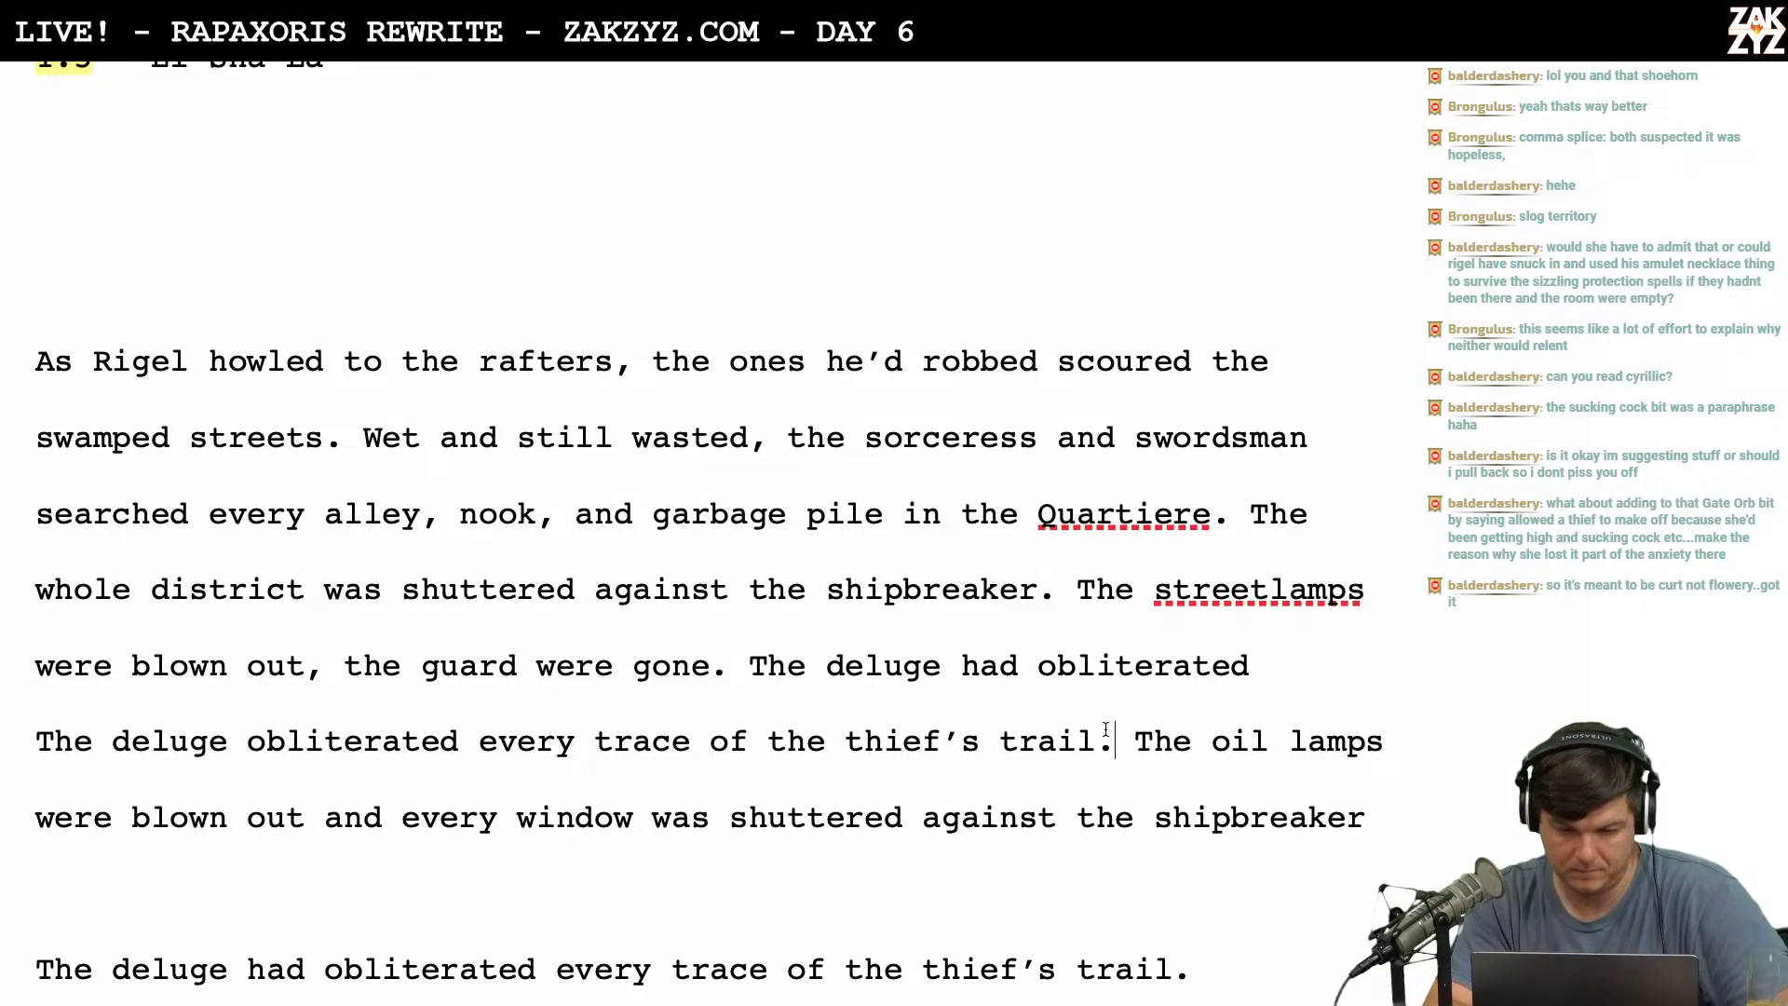
{"action": "key", "text": "Return"}
{"action": "key", "text": "Return"}
{"action": "key", "text": "Return"}
{"action": "key", "text": "Return"}
{"action": "key", "text": "Up"}
{"action": "key", "text": "Up"}
{"action": "key", "text": "Up"}
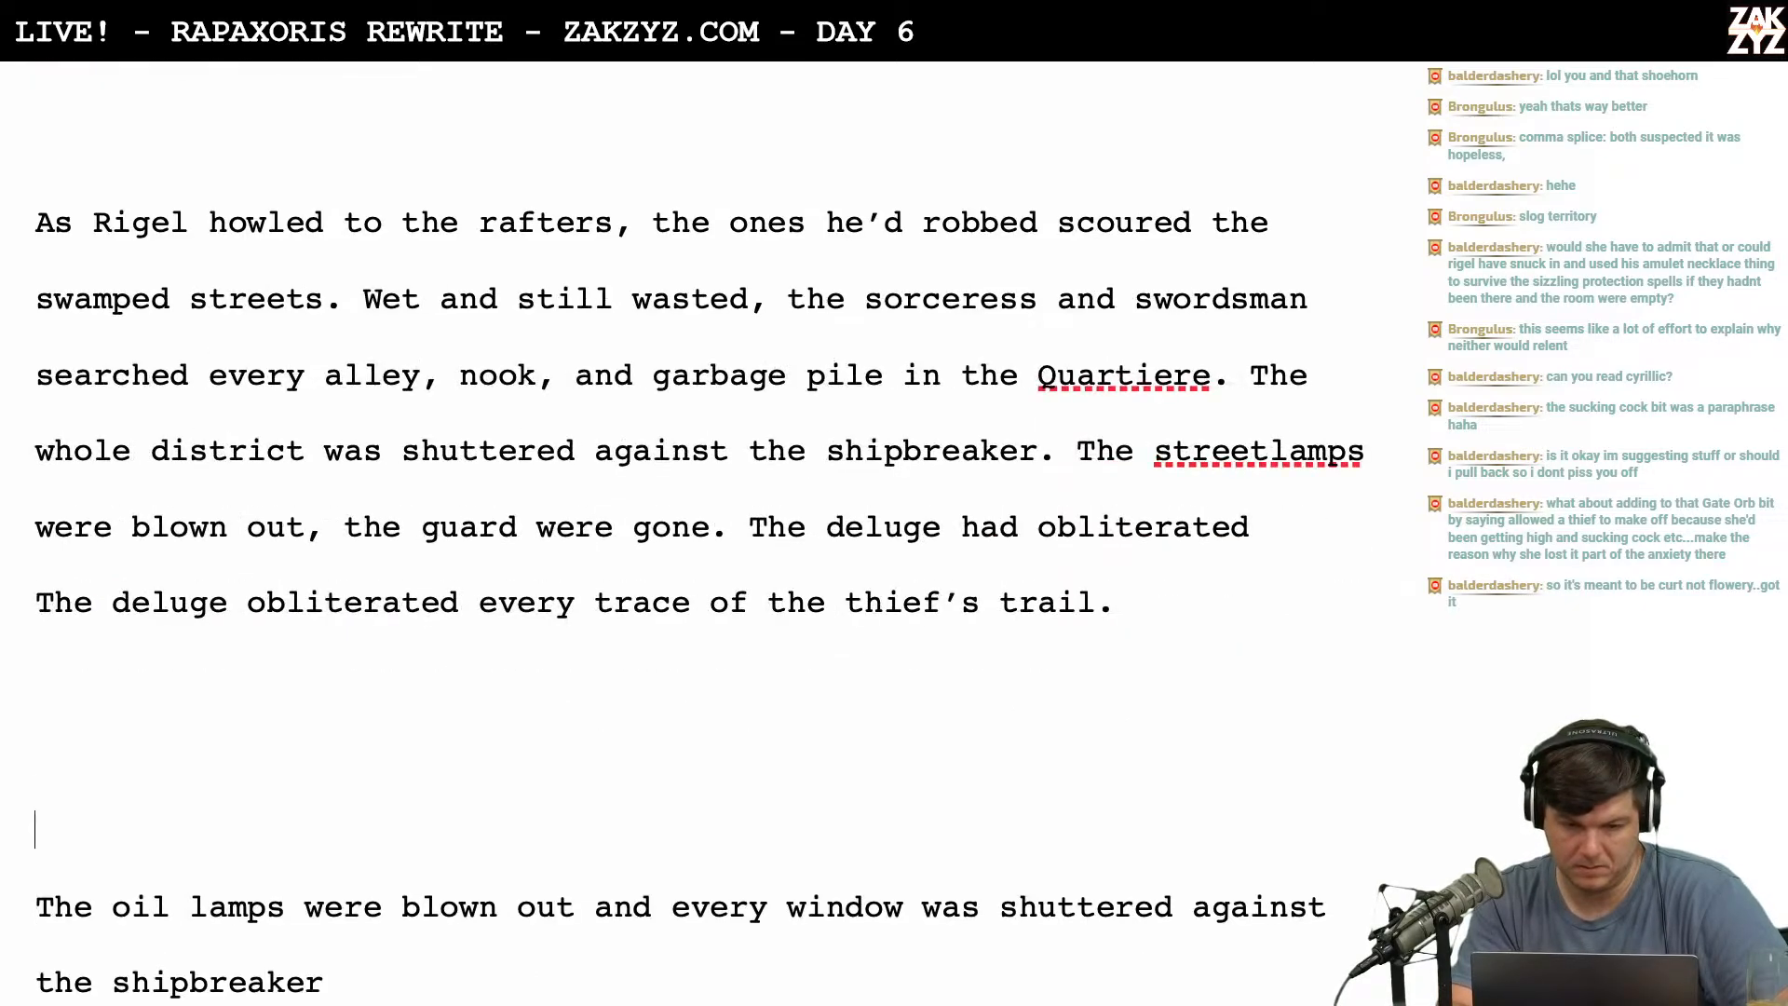
{"action": "scroll", "coordinate": [1106, 723], "scroll_direction": "up", "scroll_amount": 2}
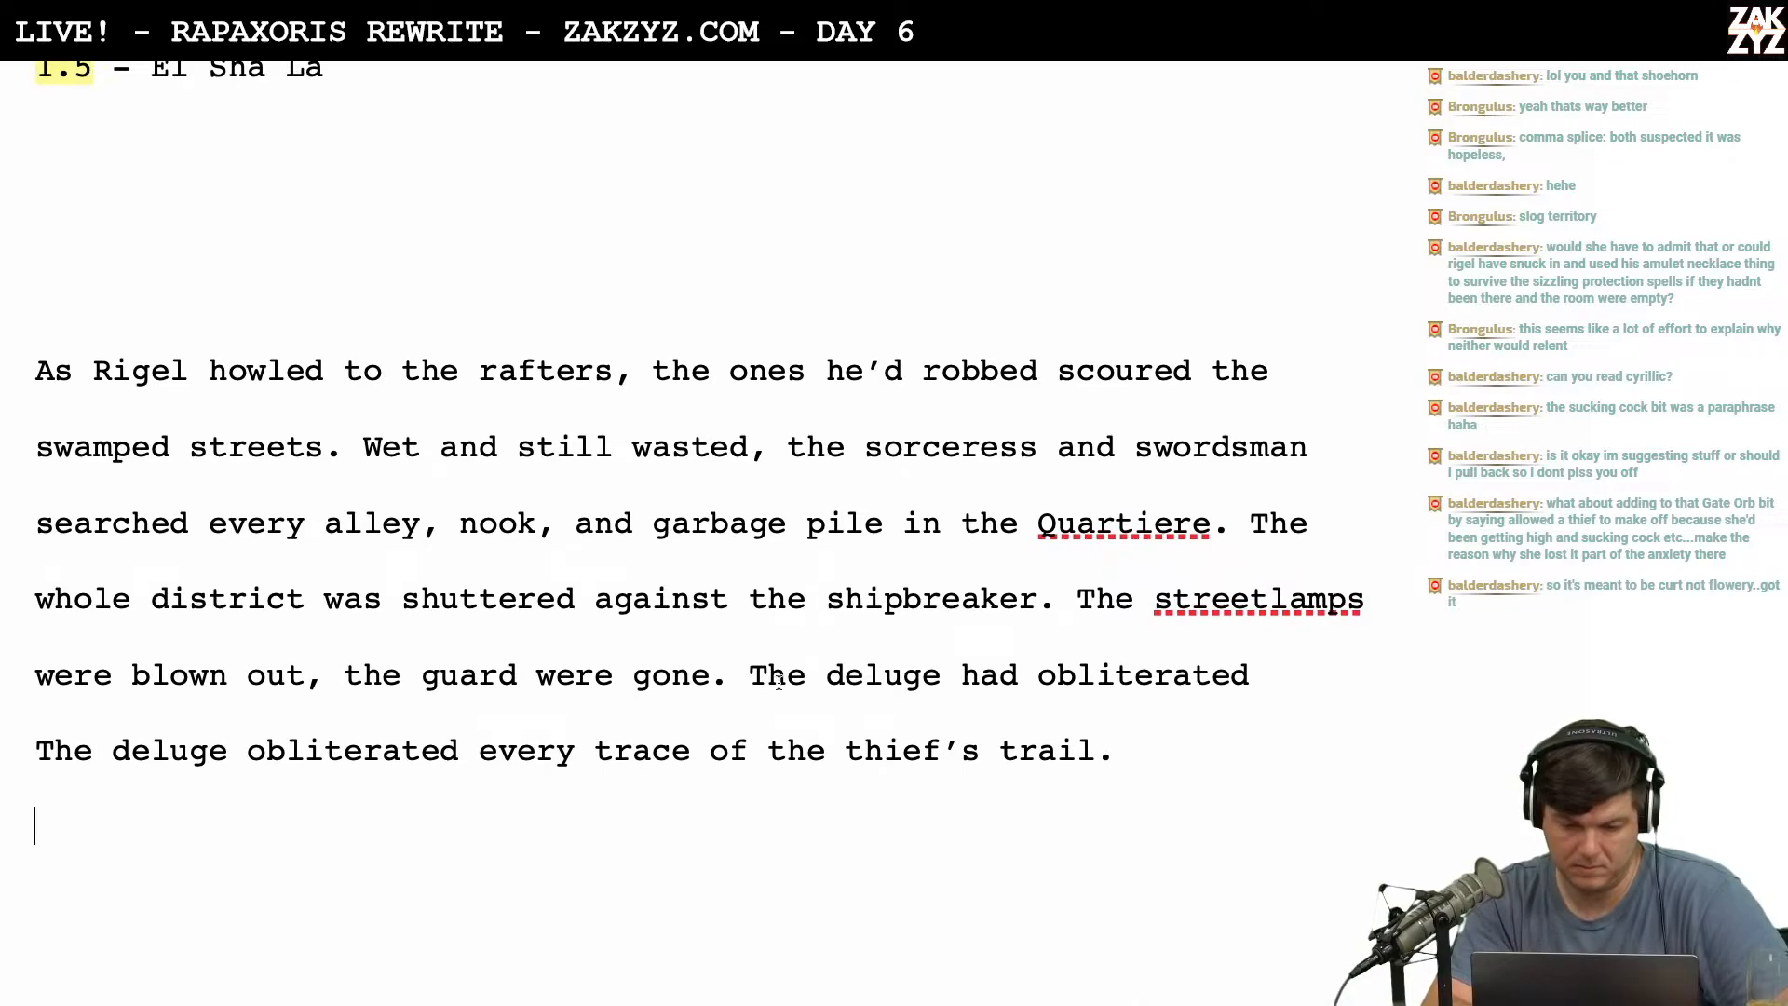
Replace the unfinished "The deluge had obliterated" after "the guard were gone." with a new sentence starting "The".
{"action": "left_click", "coordinate": [736, 681]}
{"action": "key", "text": "Right"}
{"action": "key", "text": "shift+Right"}
{"action": "key", "text": "shift+Right"}
{"action": "key", "text": "shift+Right"}
{"action": "key", "text": "shift+Right"}
{"action": "key", "text": "shift+Right"}
{"action": "key", "text": "shift+Right"}
{"action": "key", "text": "shift+Right"}
{"action": "key", "text": "shift+Right"}
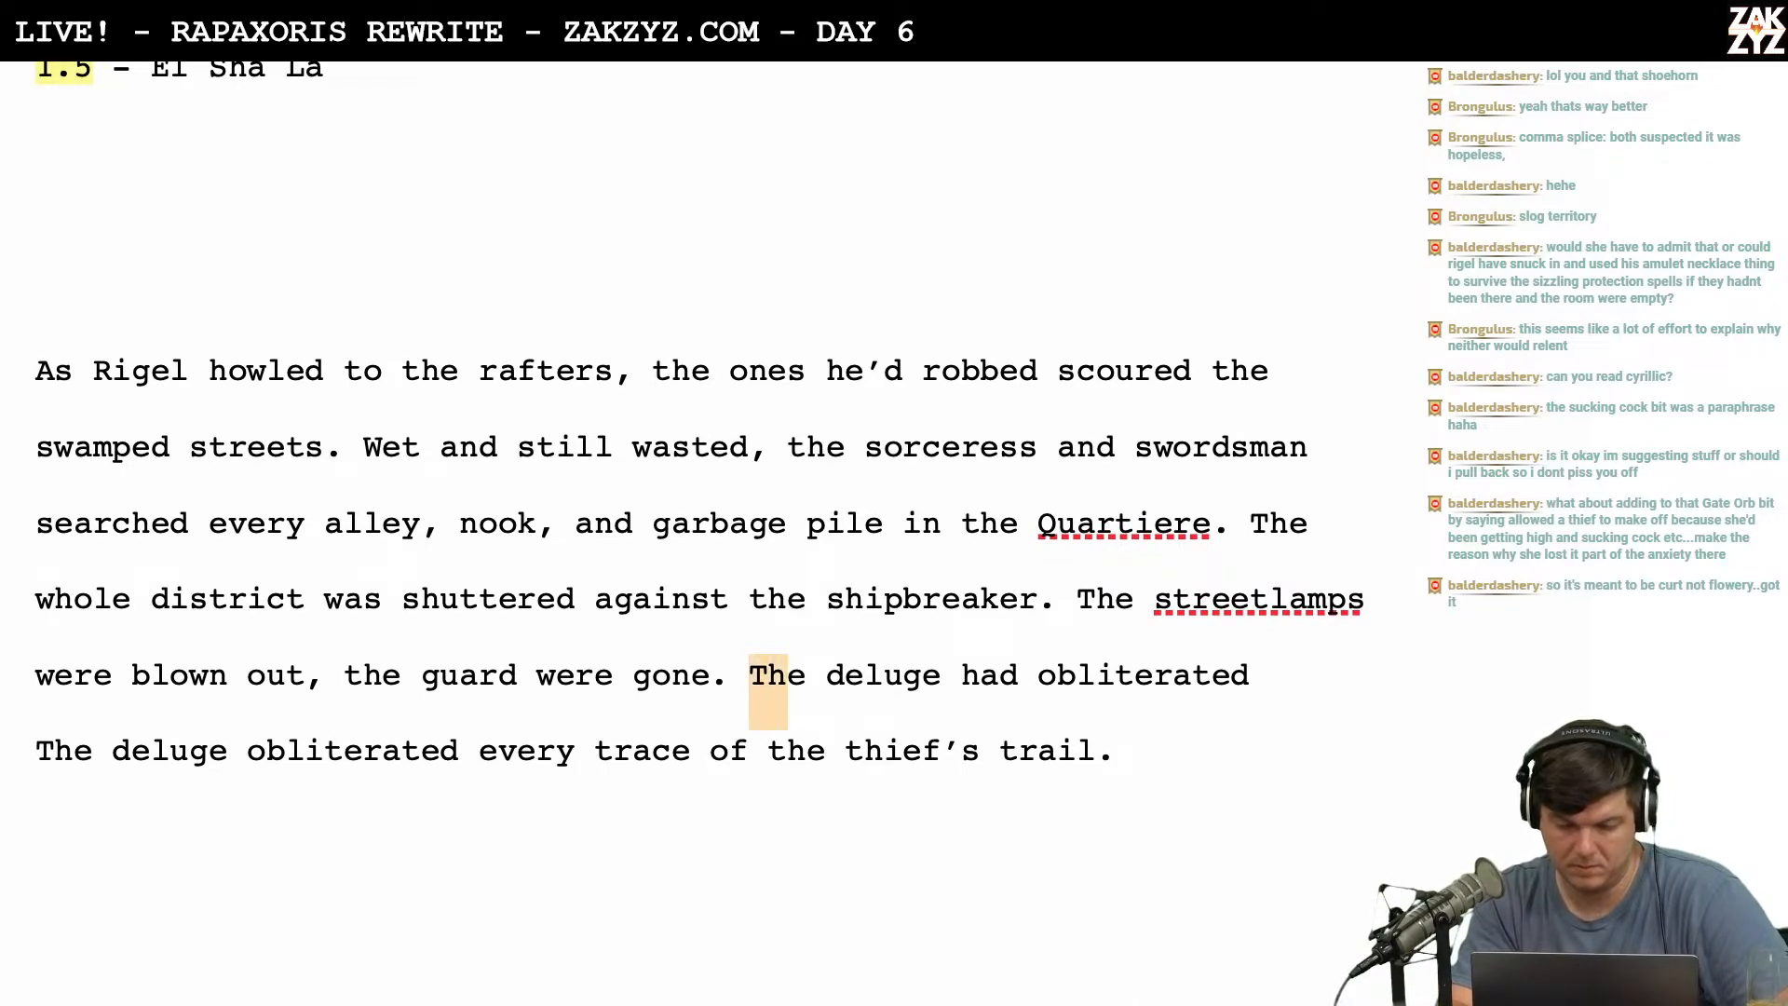
{"action": "key", "text": "shift+Right"}
{"action": "key", "text": "shift+Right"}
{"action": "key", "text": "shift+Right"}
{"action": "key", "text": "shift+Right"}
{"action": "key", "text": "shift+Right"}
{"action": "key", "text": "shift+Right"}
{"action": "key", "text": "shift+Right"}
{"action": "key", "text": "shift+Right"}
{"action": "key", "text": "shift+Right"}
{"action": "key", "text": "shift+Right"}
{"action": "key", "text": "shift+Right"}
{"action": "key", "text": "shift+Right"}
{"action": "key", "text": "shift+Right"}
{"action": "key", "text": "shift+Right"}
{"action": "key", "text": "shift+Right"}
{"action": "key", "text": "shift+Right"}
{"action": "key", "text": "shift+Right"}
{"action": "key", "text": "shift+Right"}
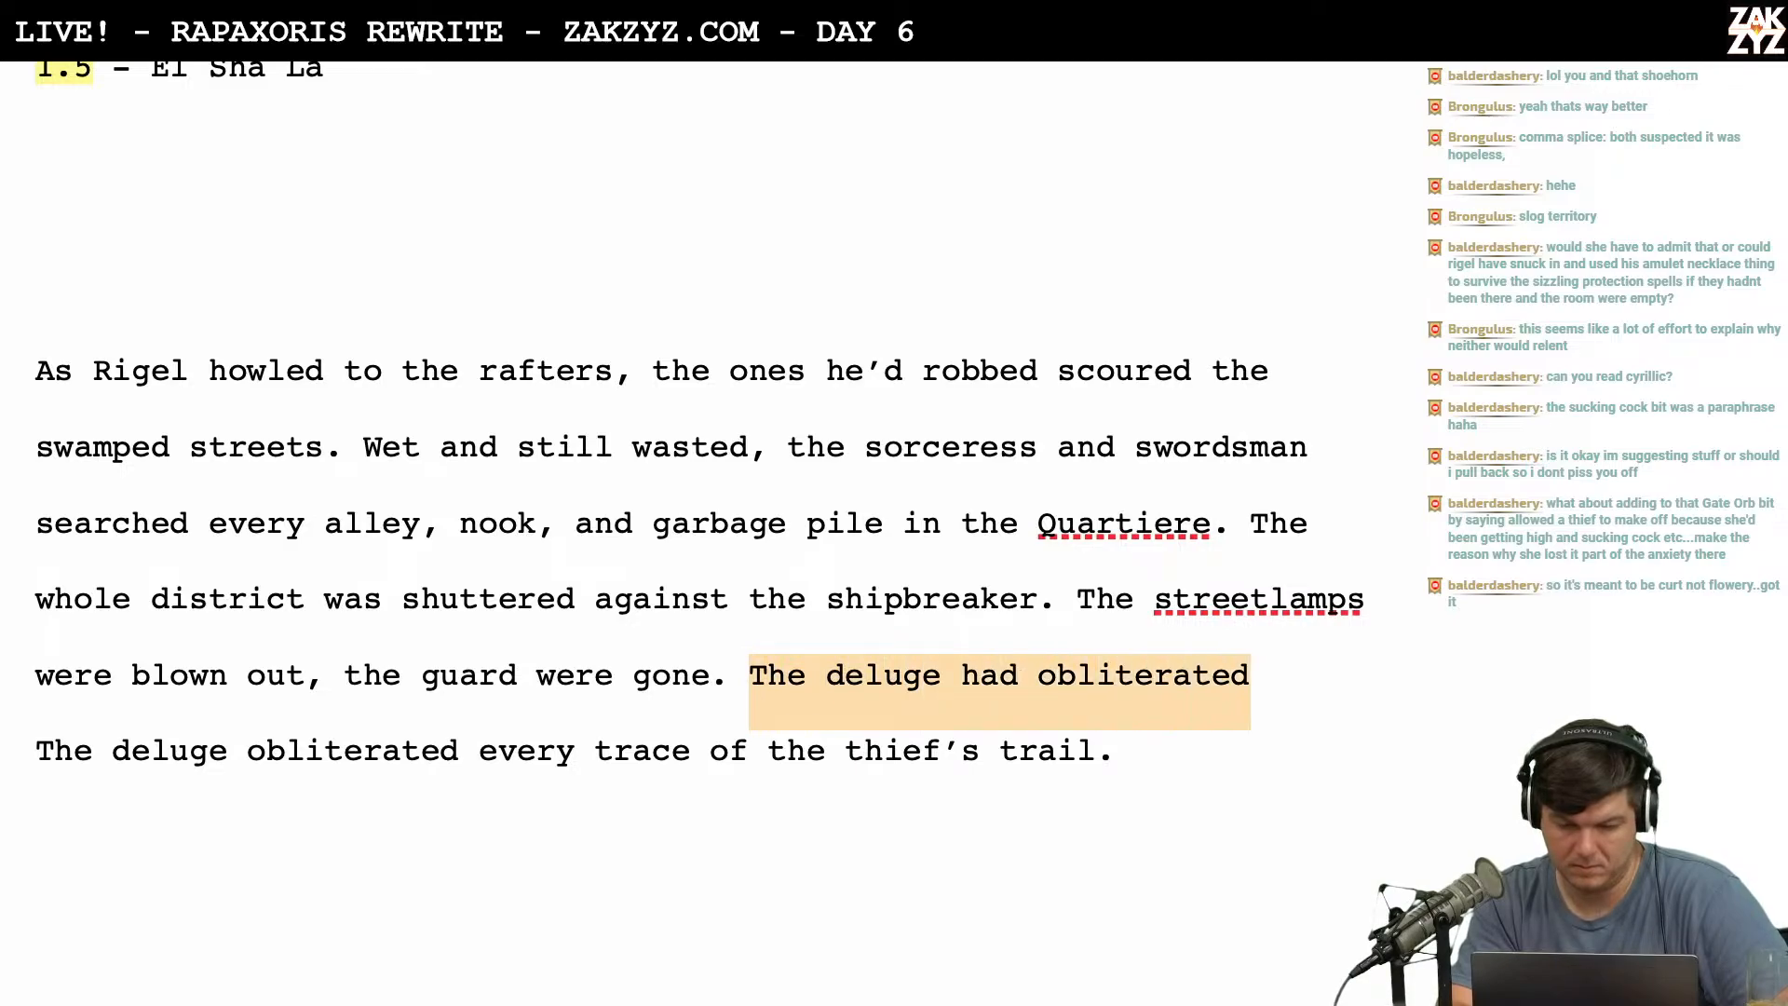
{"action": "key", "text": "BackSpace"}
{"action": "type", "text": "The"}
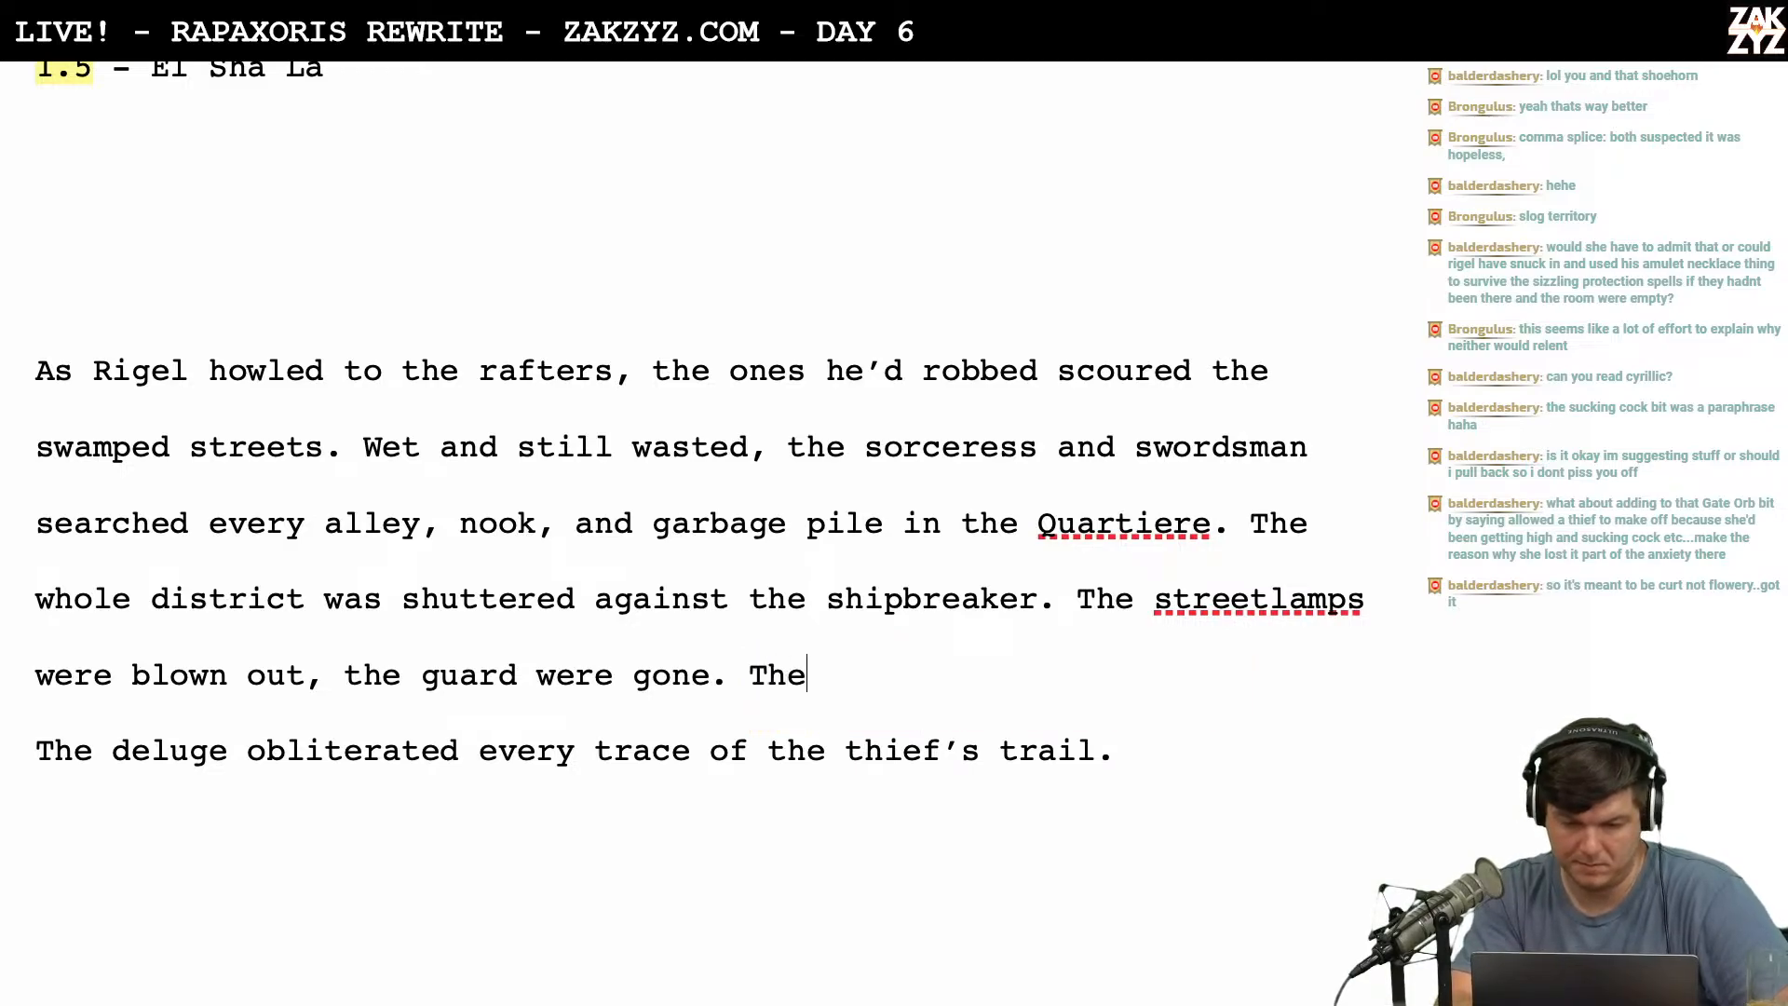
Complete the paragraph's final sentence as "They had nothing to go on, the deluge had obliterated every trace of the thief's trail.".
{"action": "type", "text": "y had nothing to go"}
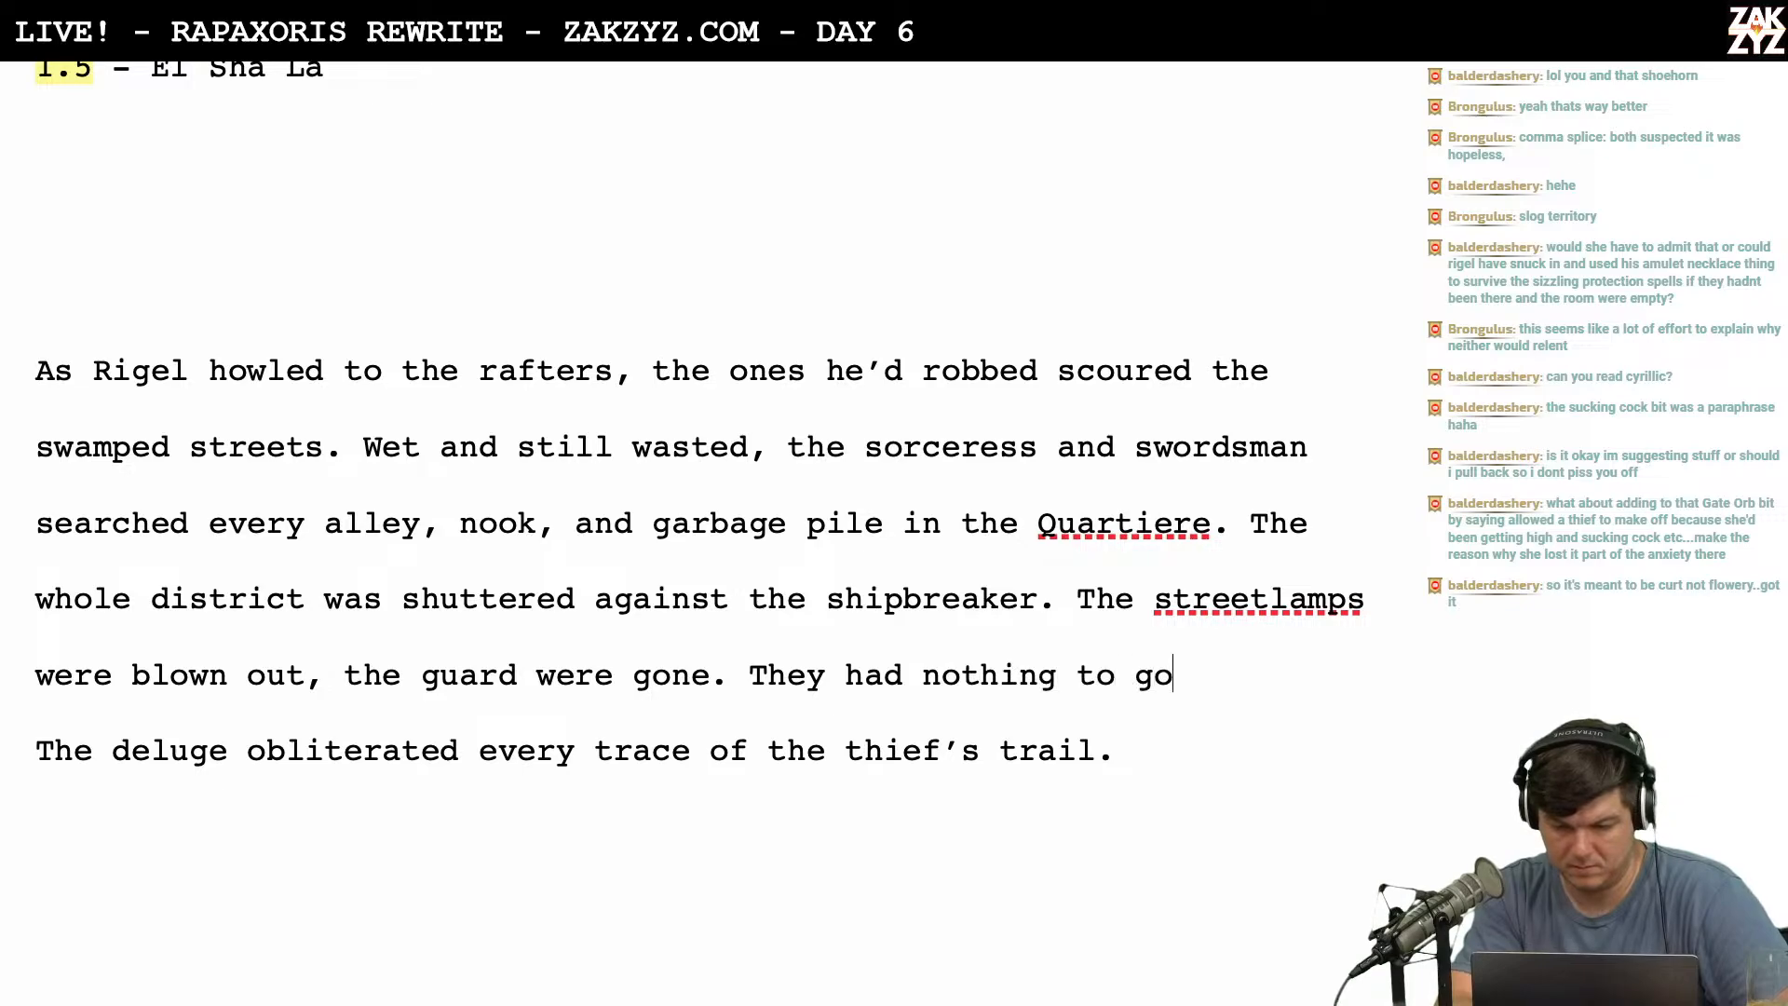
{"action": "type", "text": " on, the de"}
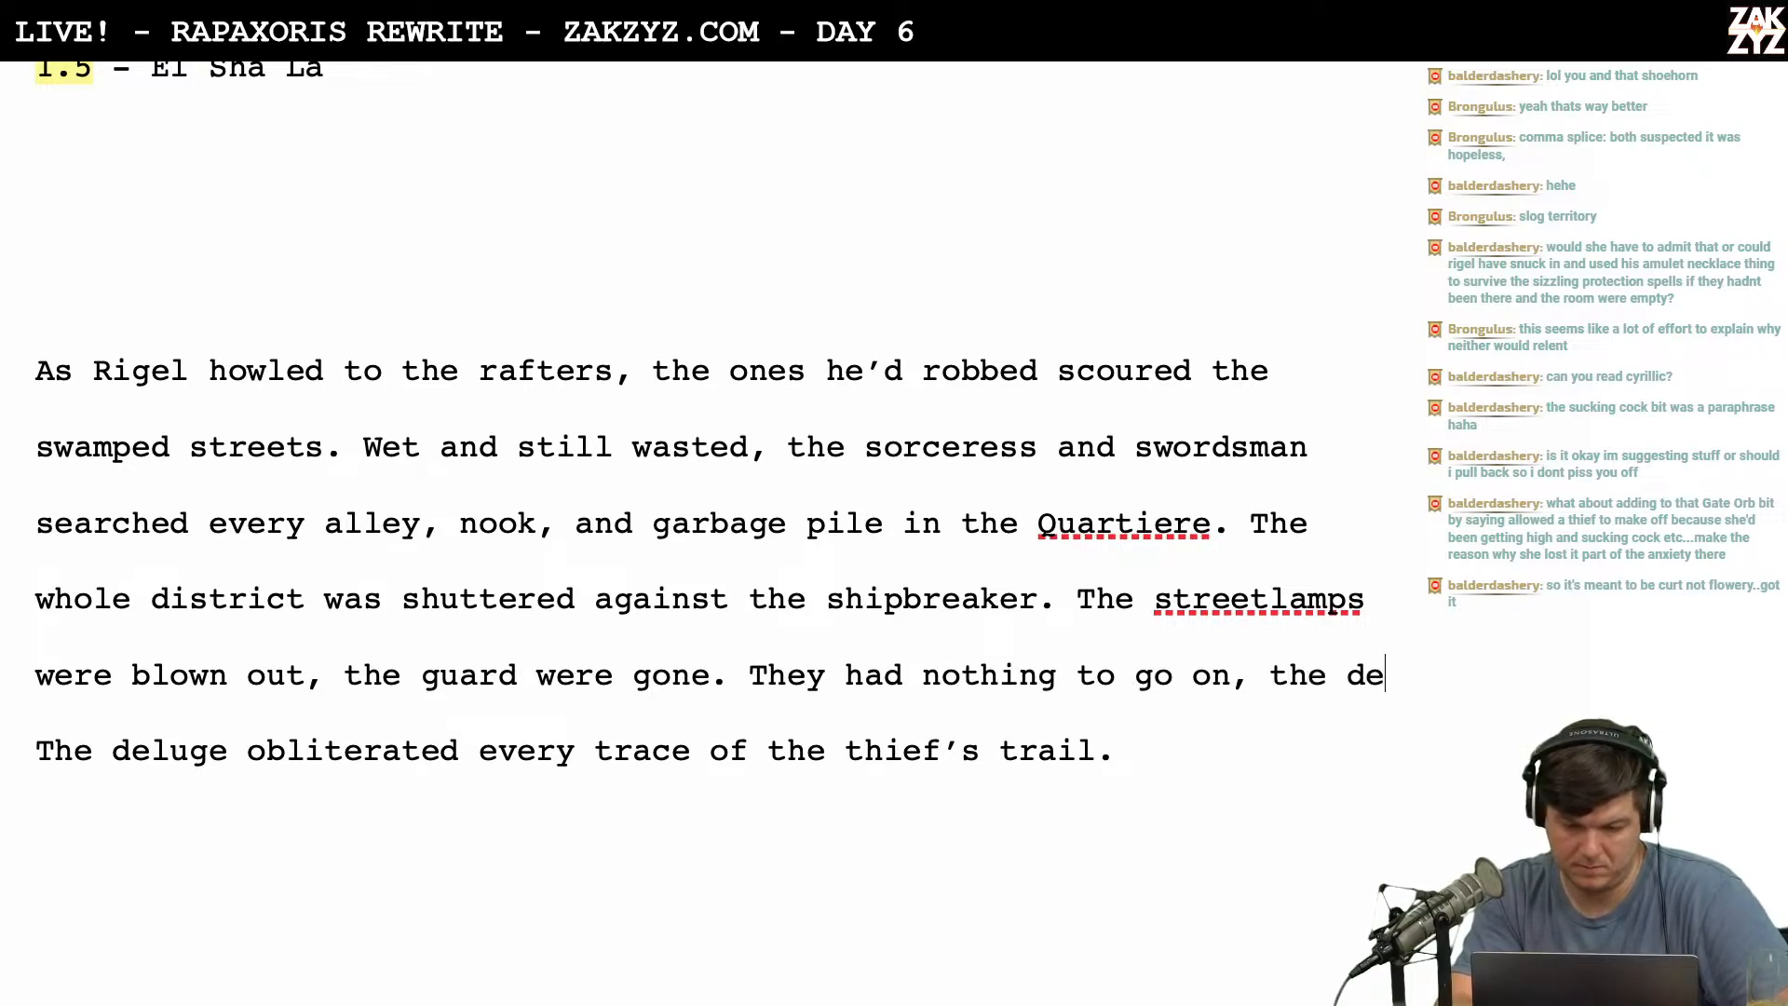
{"action": "type", "text": "luge hadeluge had"}
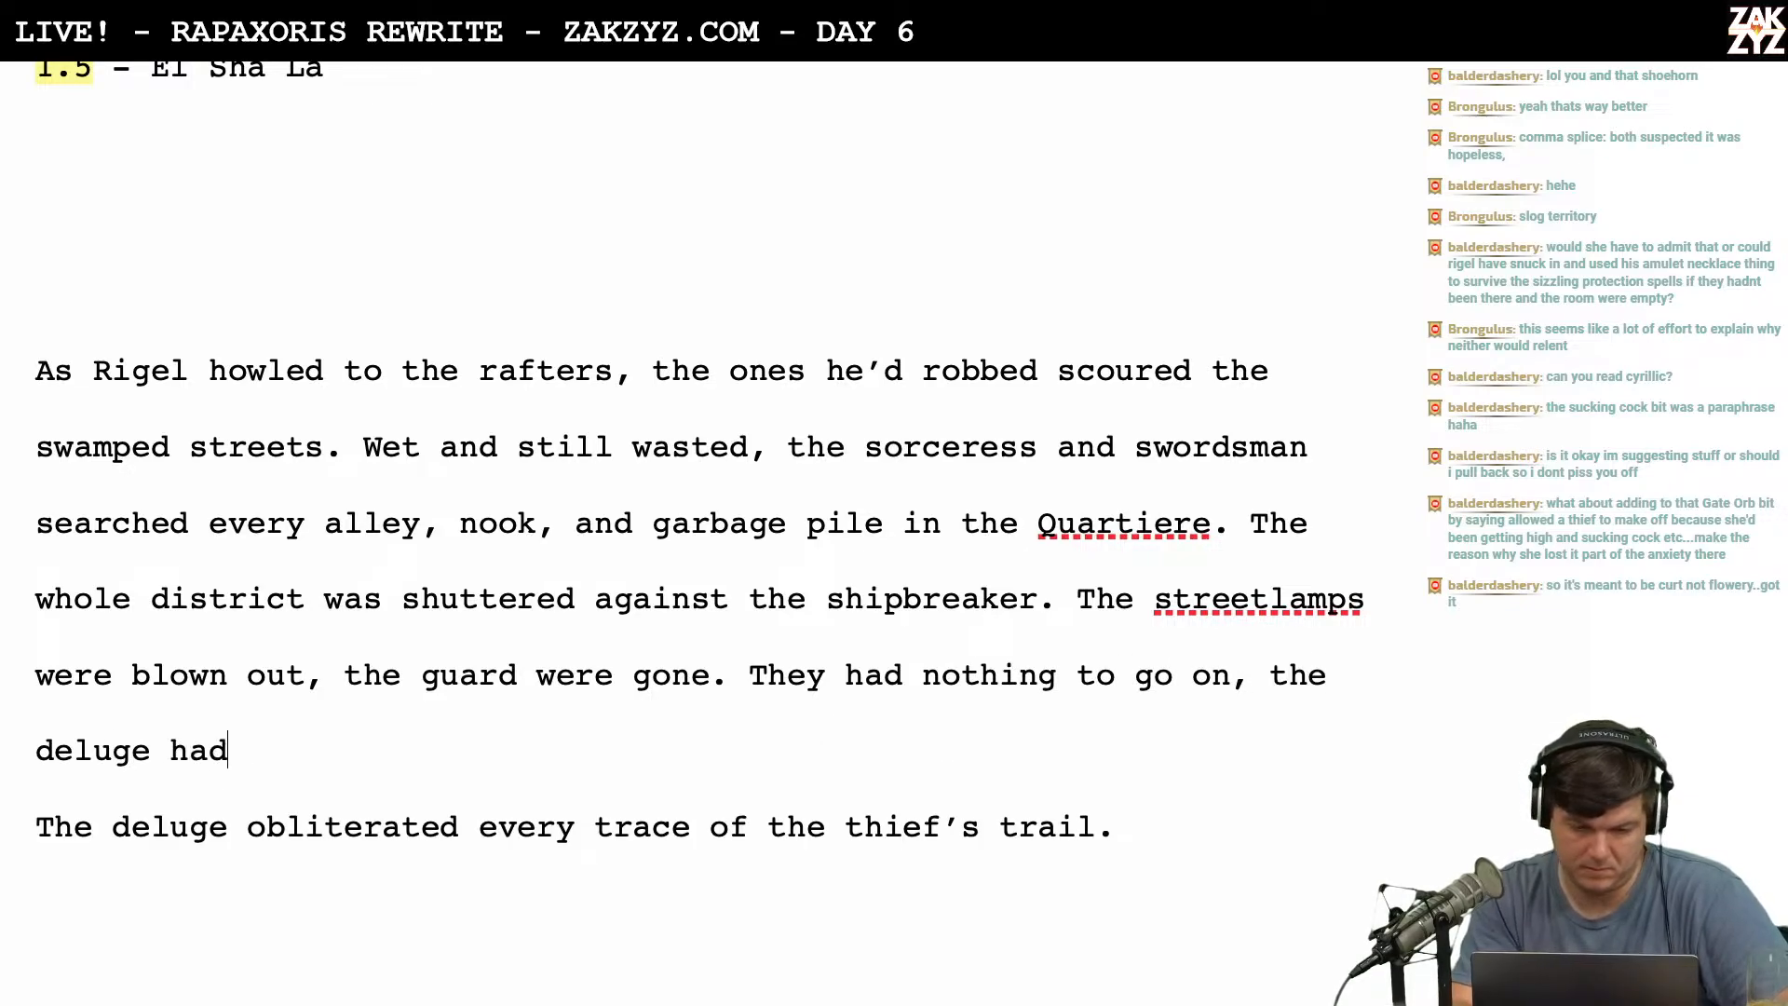
{"action": "key", "text": "shift+Down"}
{"action": "key", "text": "shift+Right"}
{"action": "key", "text": "BackSpace"}
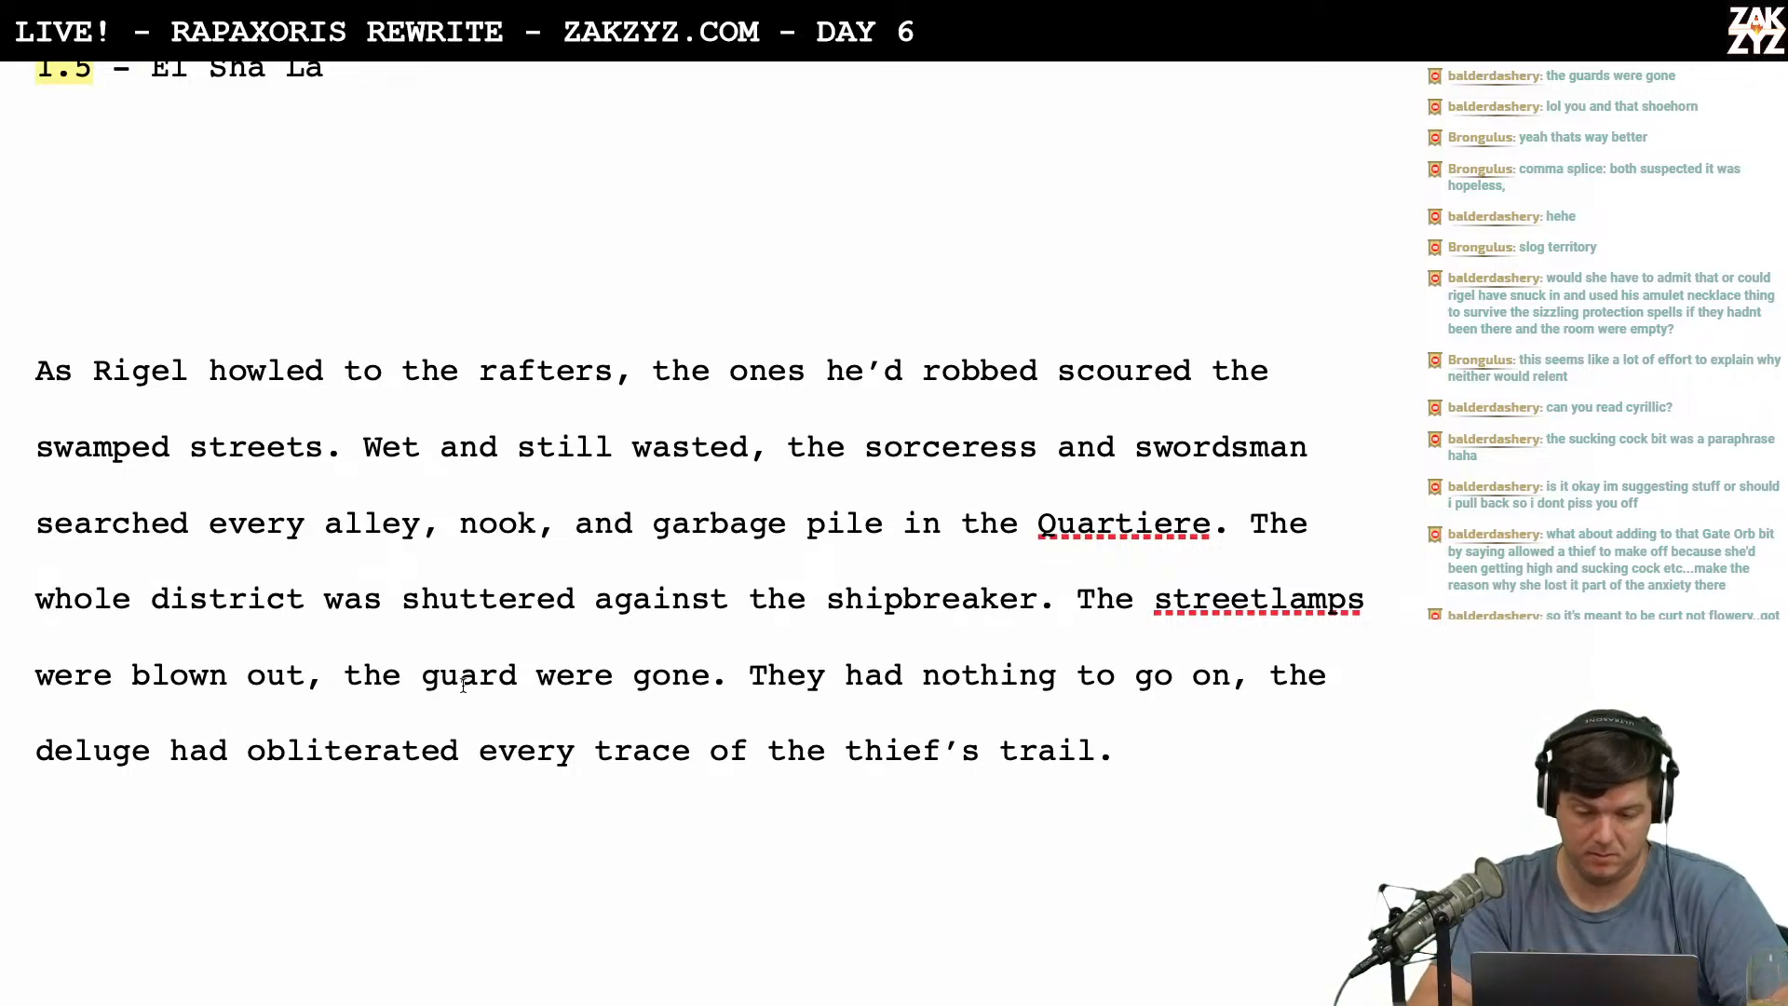
Change "guard" to "guards" in the sentence about the blown-out streetlamps.
{"action": "left_click", "coordinate": [513, 672]}
{"action": "type", "text": "s"}
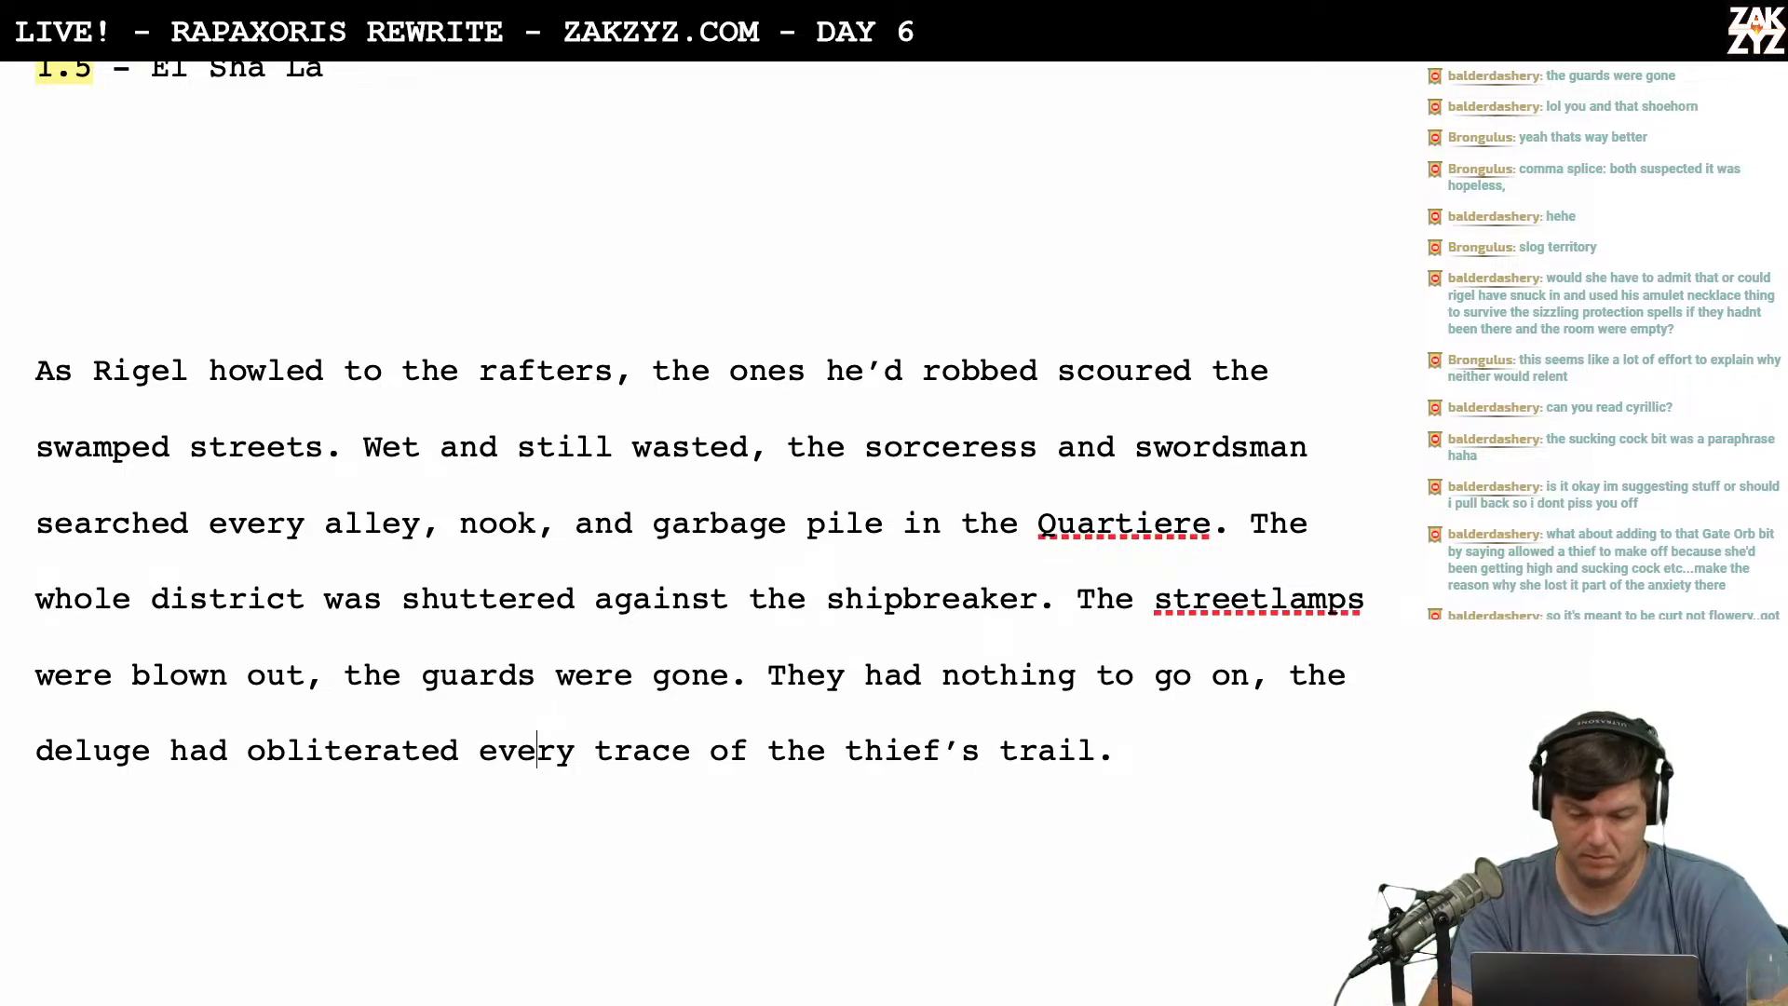
{"action": "key", "text": "Down"}
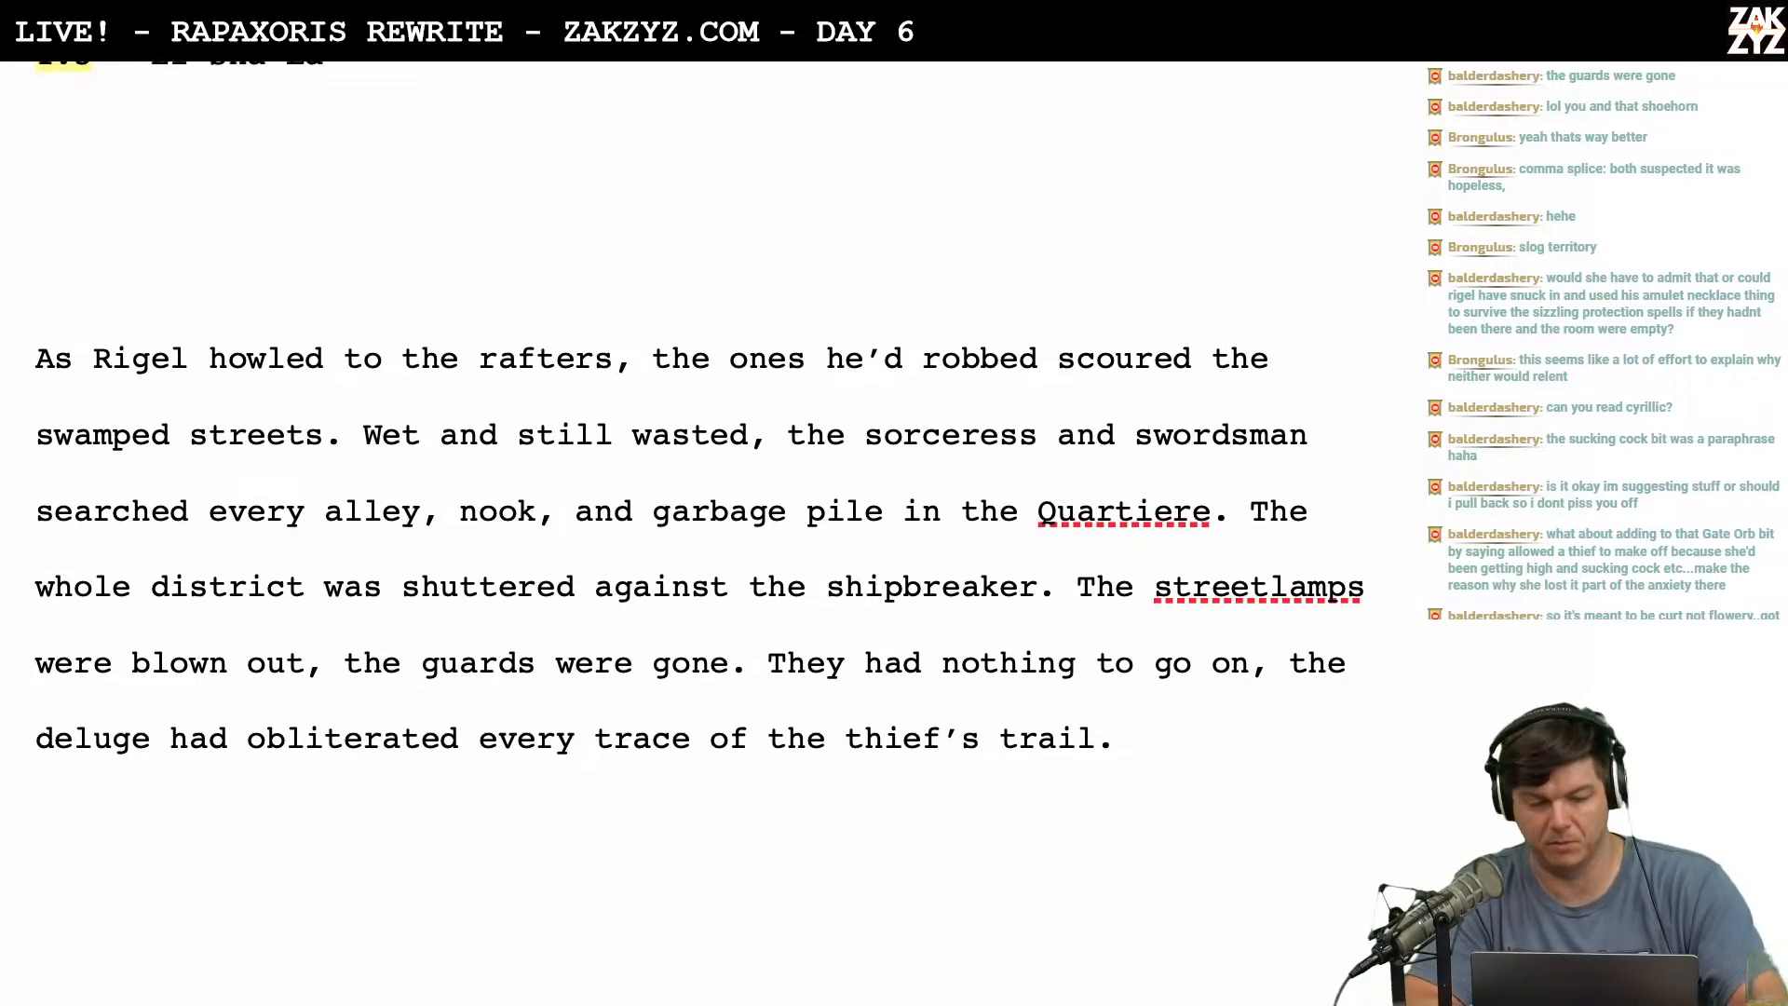
Extend the paragraph's first sentence with "for the thief" after "swamped streets".
{"action": "scroll", "coordinate": [498, 662], "scroll_direction": "down", "scroll_amount": 1}
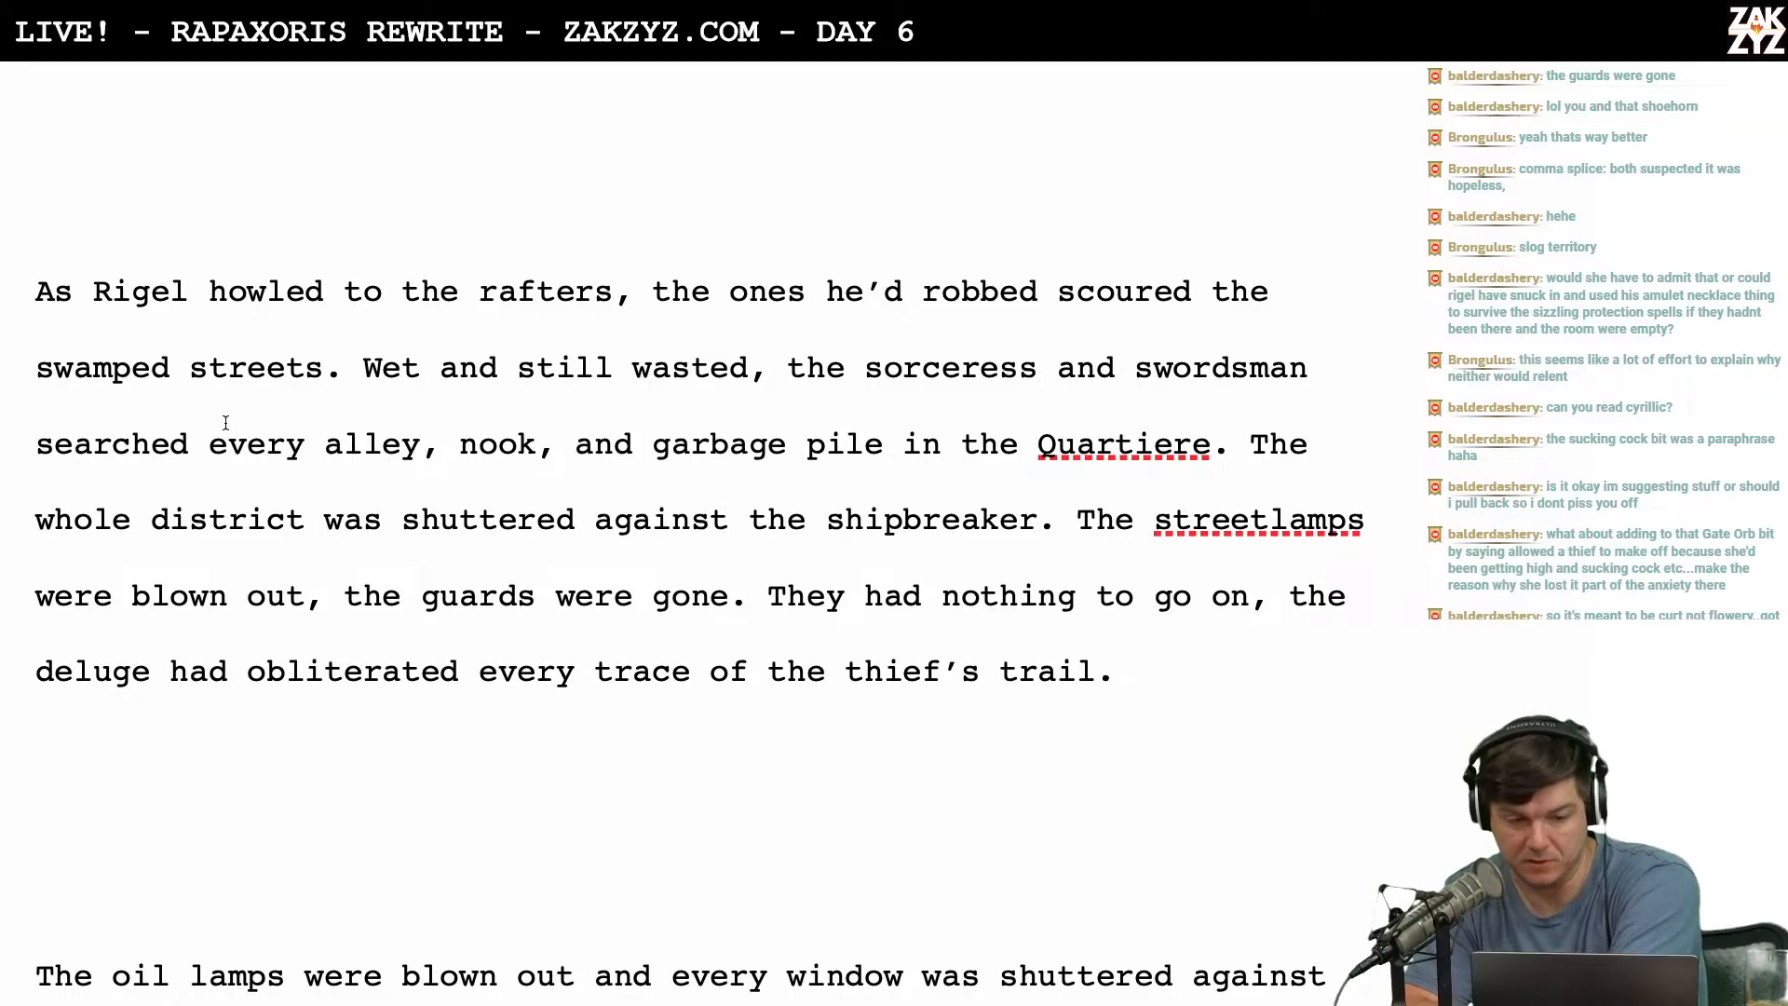
{"action": "left_click", "coordinate": [368, 371]}
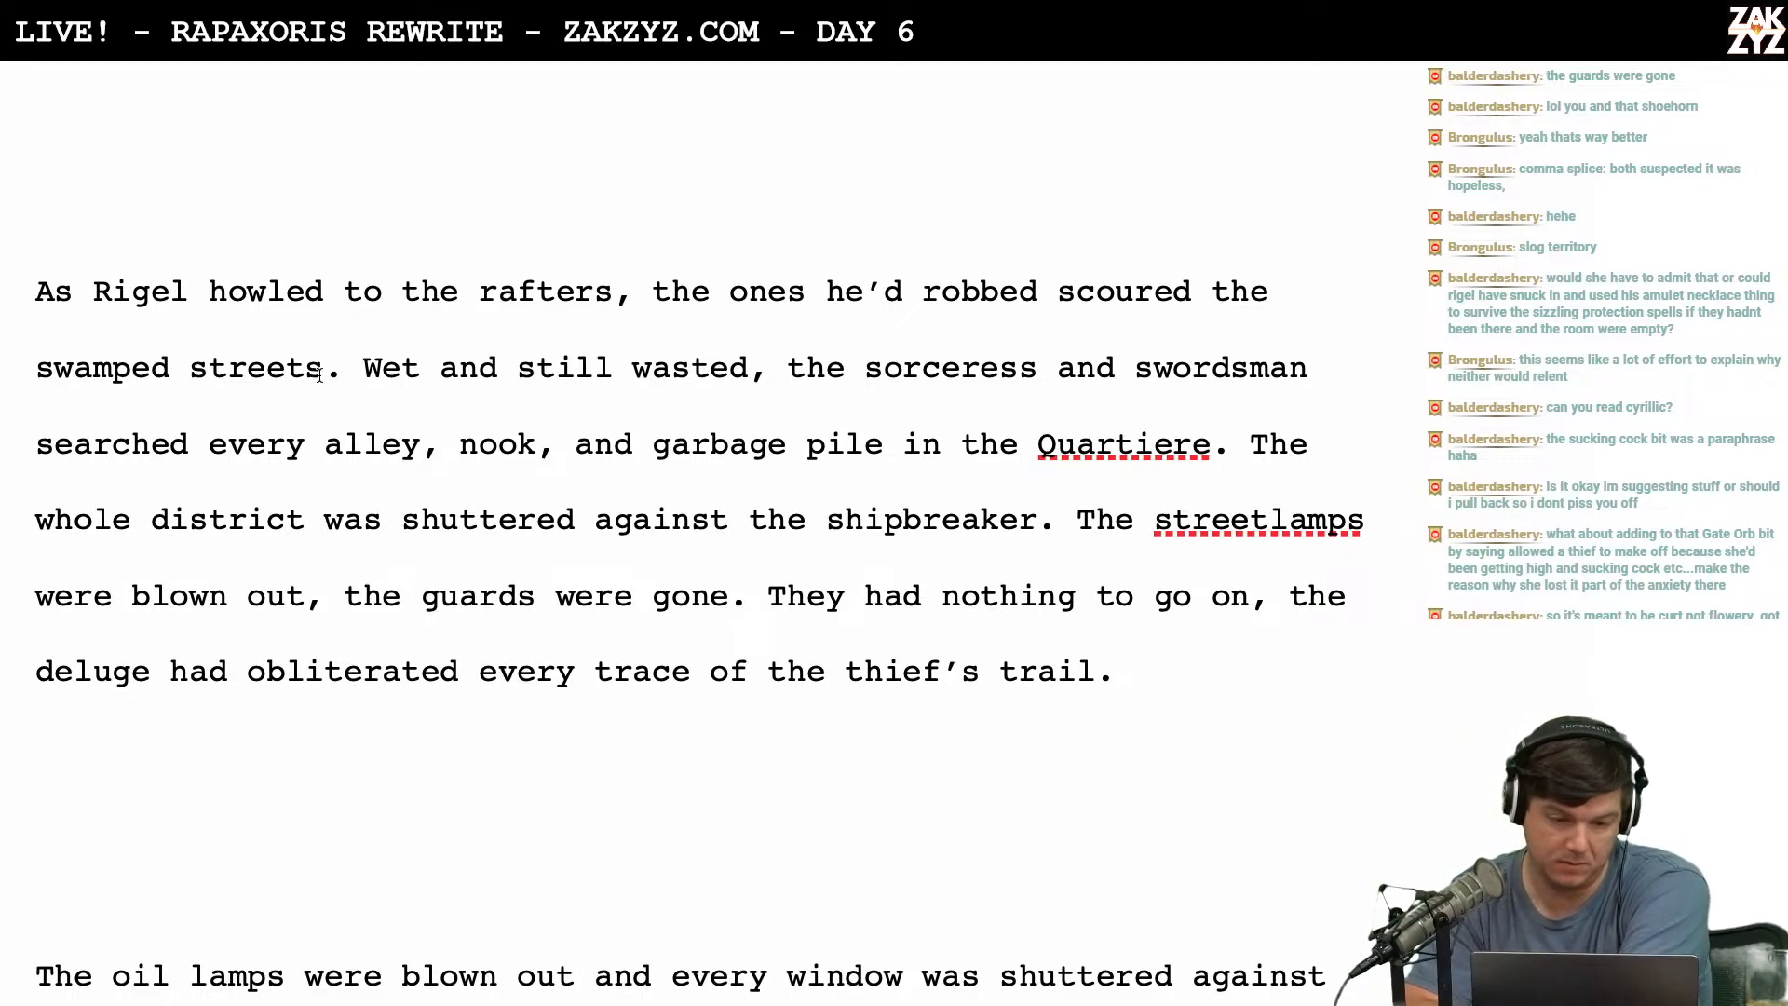
{"action": "left_click", "coordinate": [321, 375]}
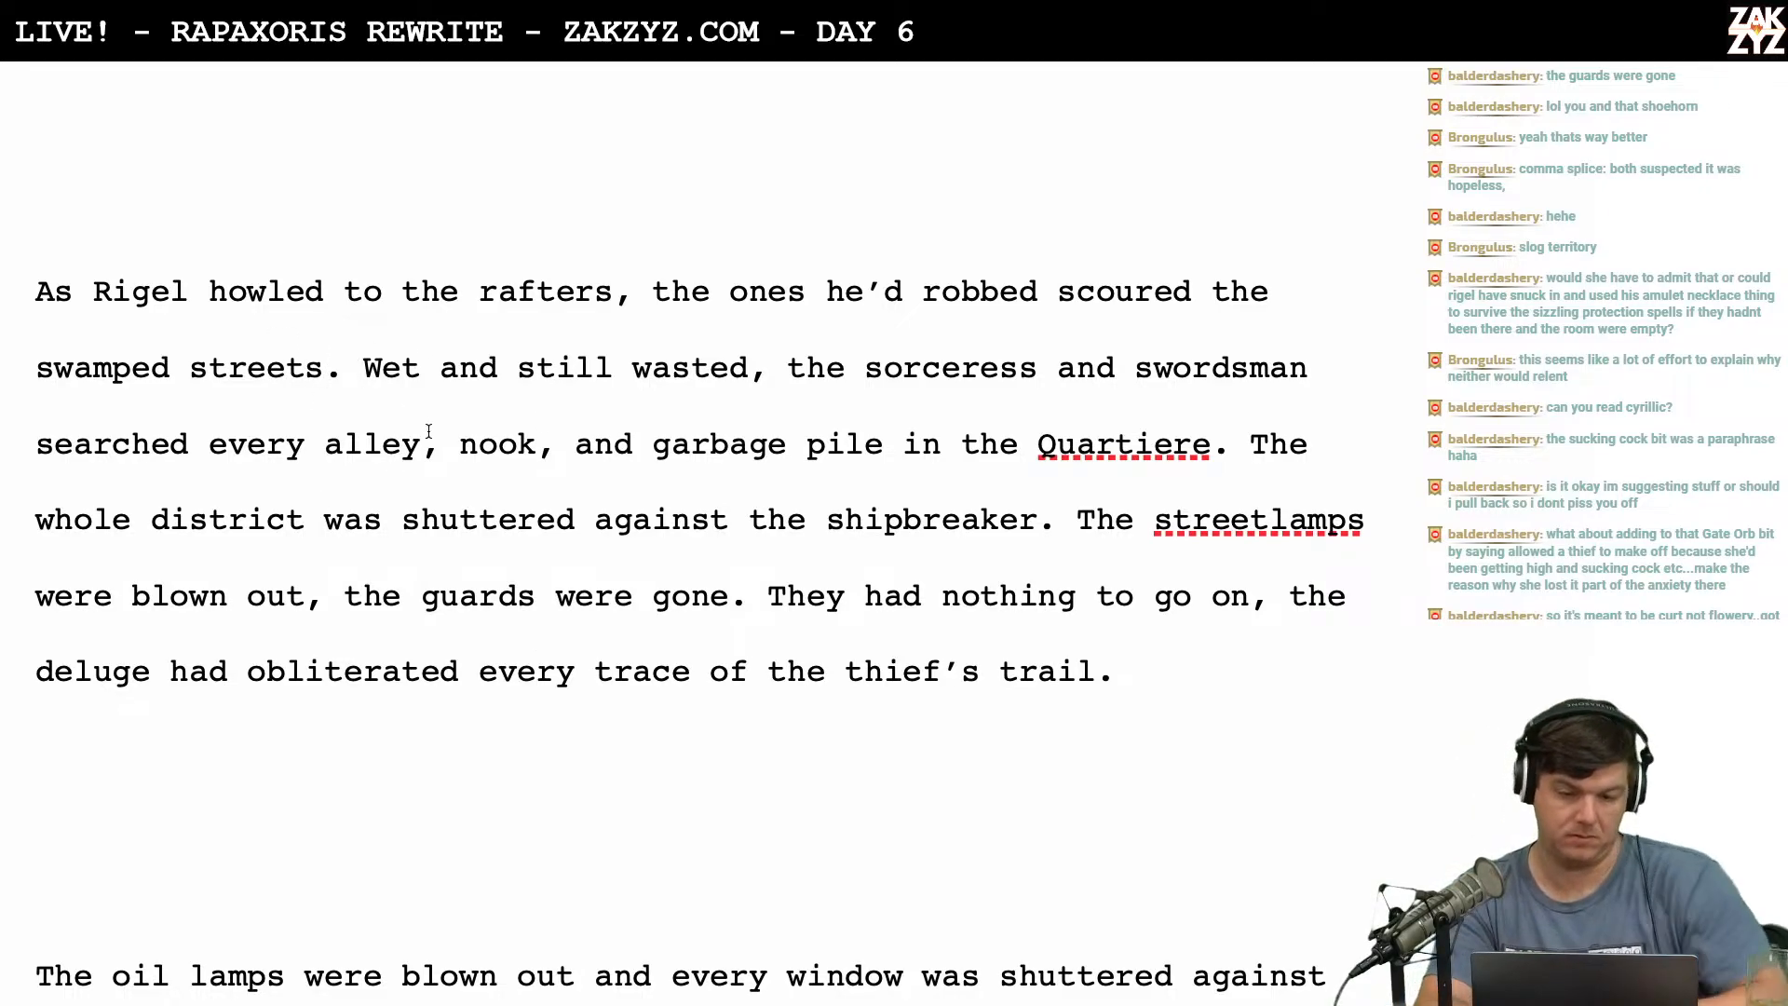
{"action": "type", "text": "for "}
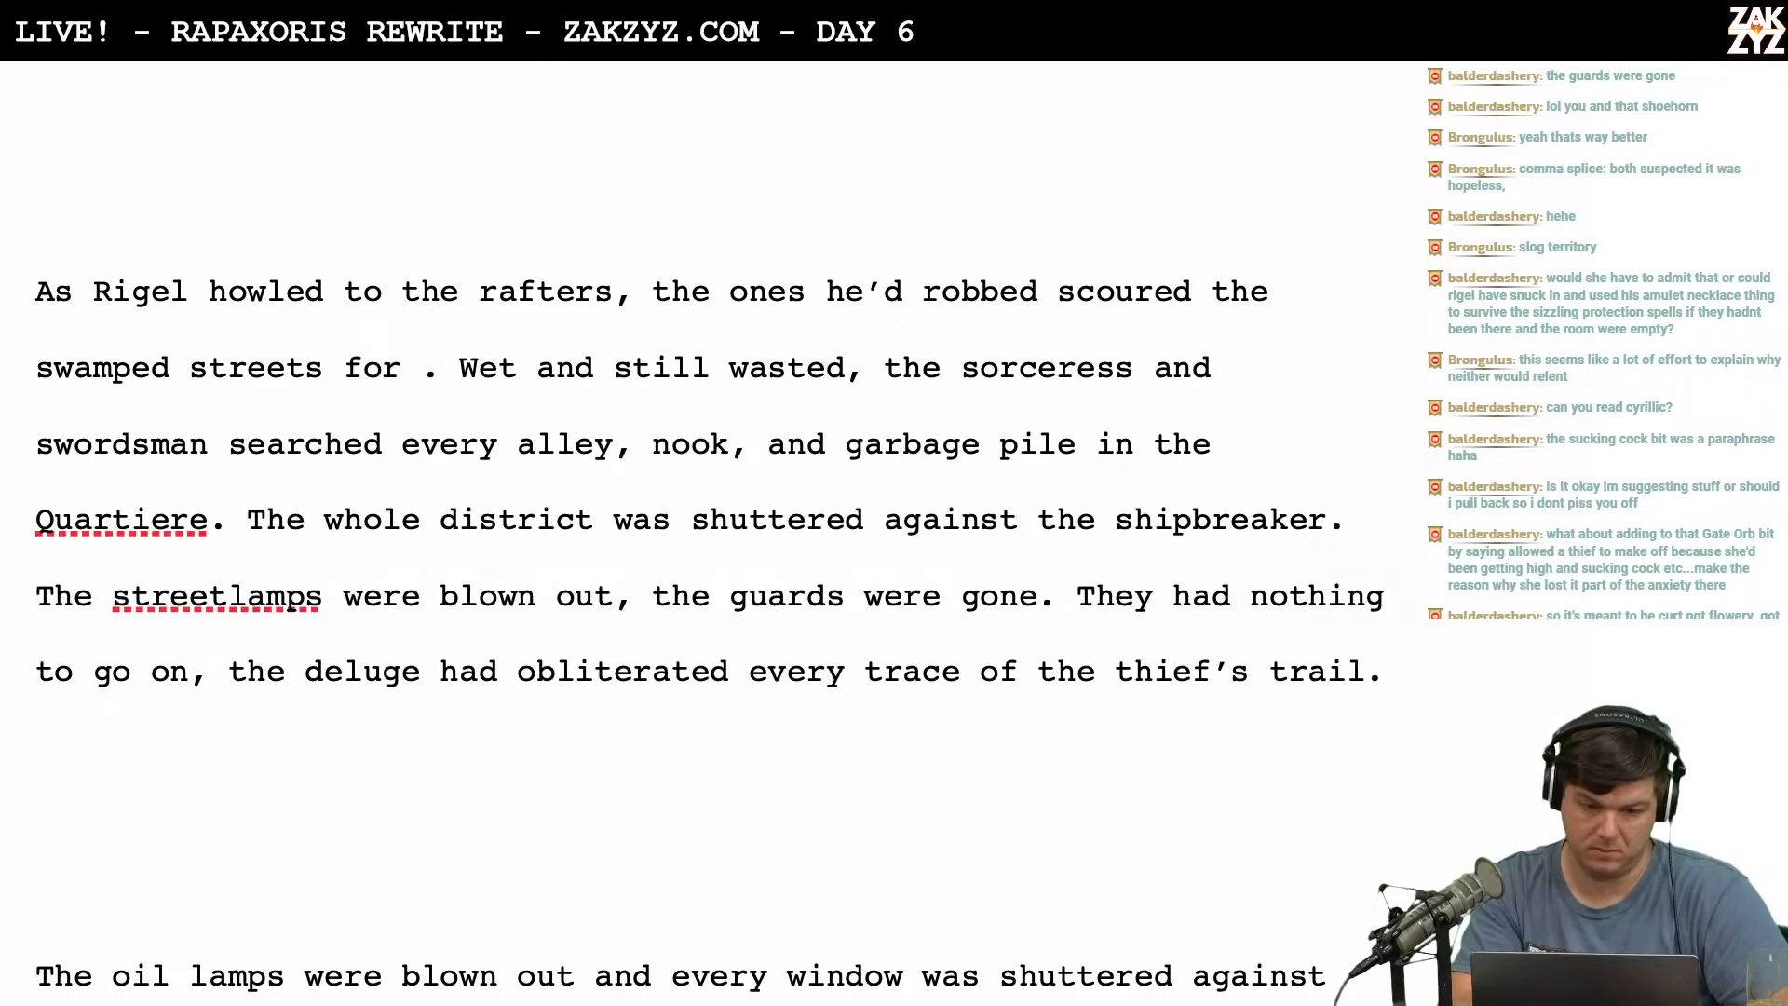
{"action": "type", "text": "the thief"}
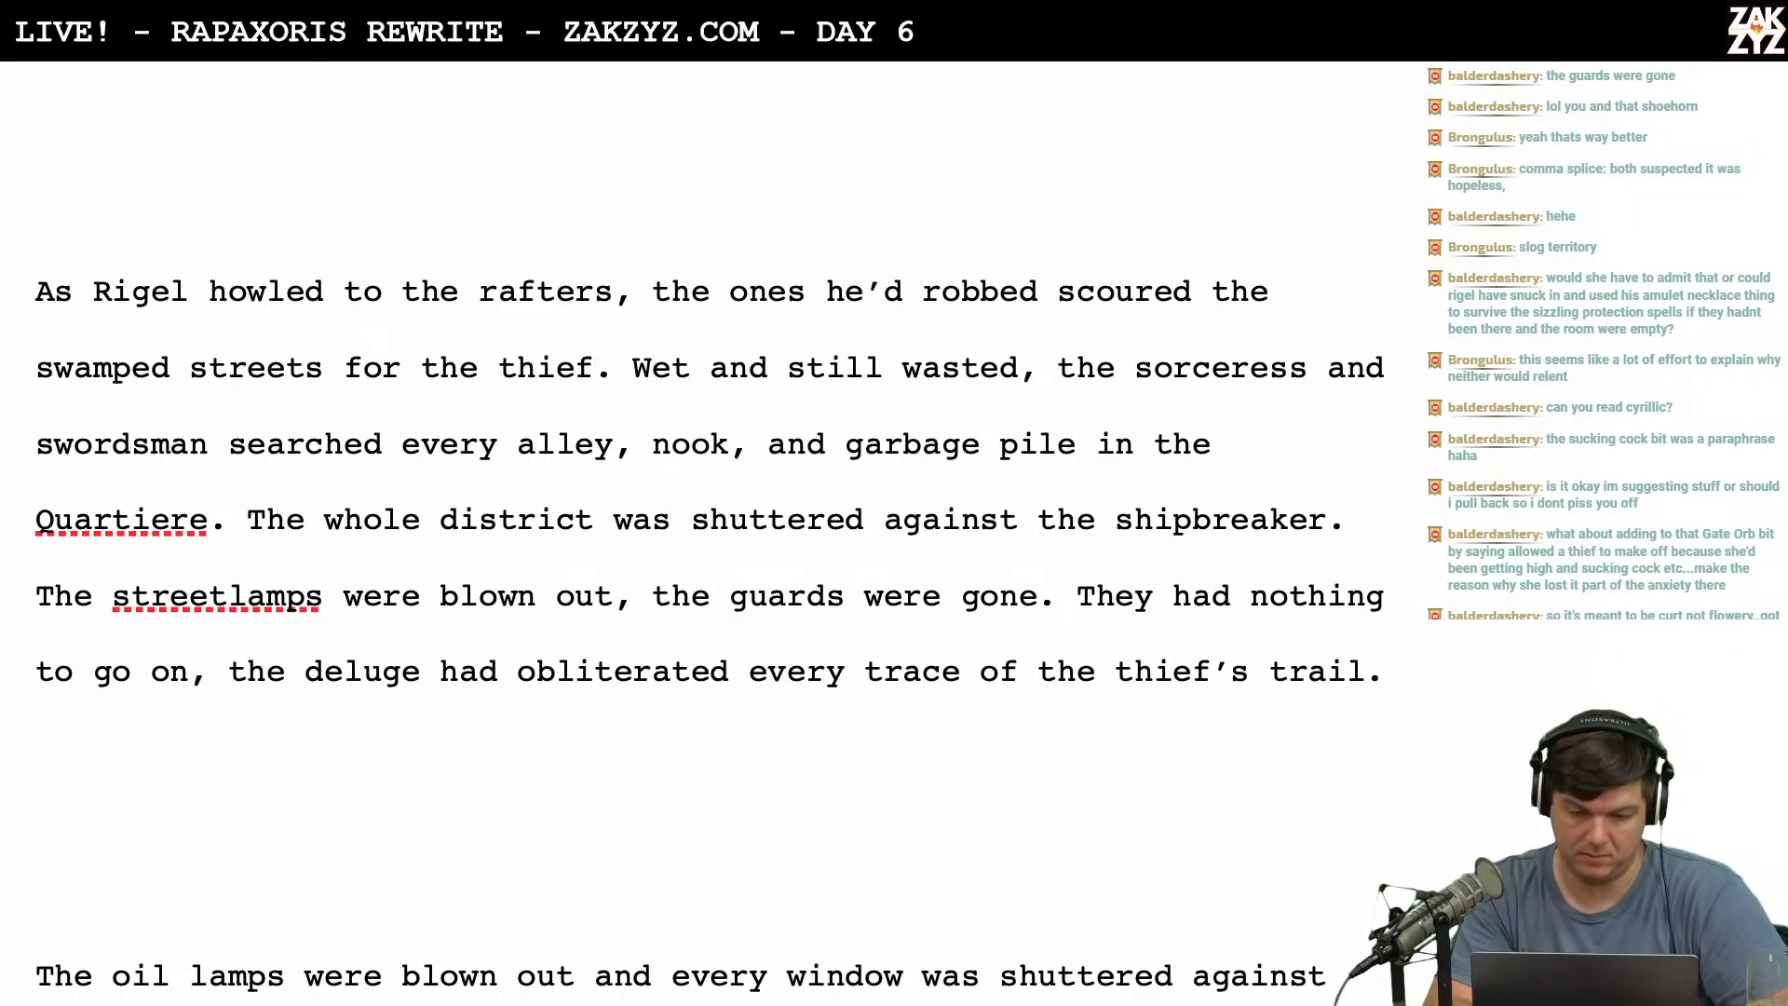
Break the paragraph directly after "Quartiere", moving the text from "The whole district" onward below it.
{"action": "scroll", "coordinate": [709, 596], "scroll_direction": "down", "scroll_amount": 2}
{"action": "scroll", "coordinate": [709, 596], "scroll_direction": "up", "scroll_amount": 2}
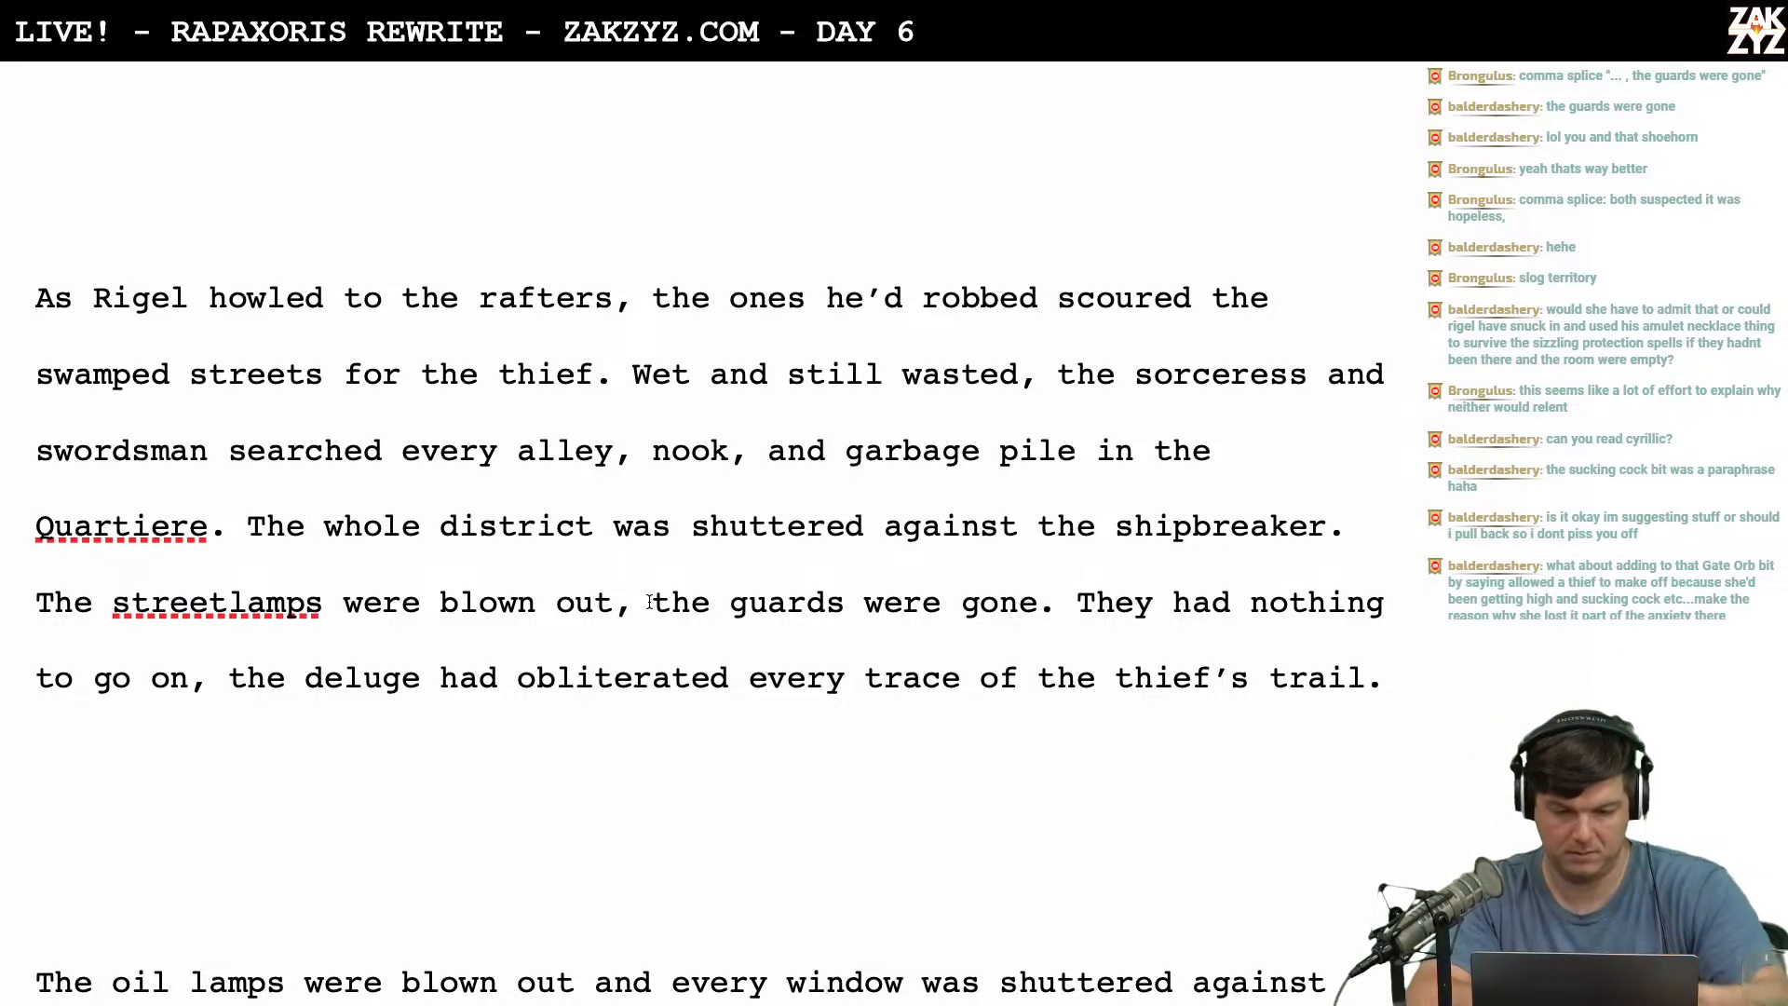
{"action": "scroll", "coordinate": [650, 602], "scroll_direction": "down", "scroll_amount": 1}
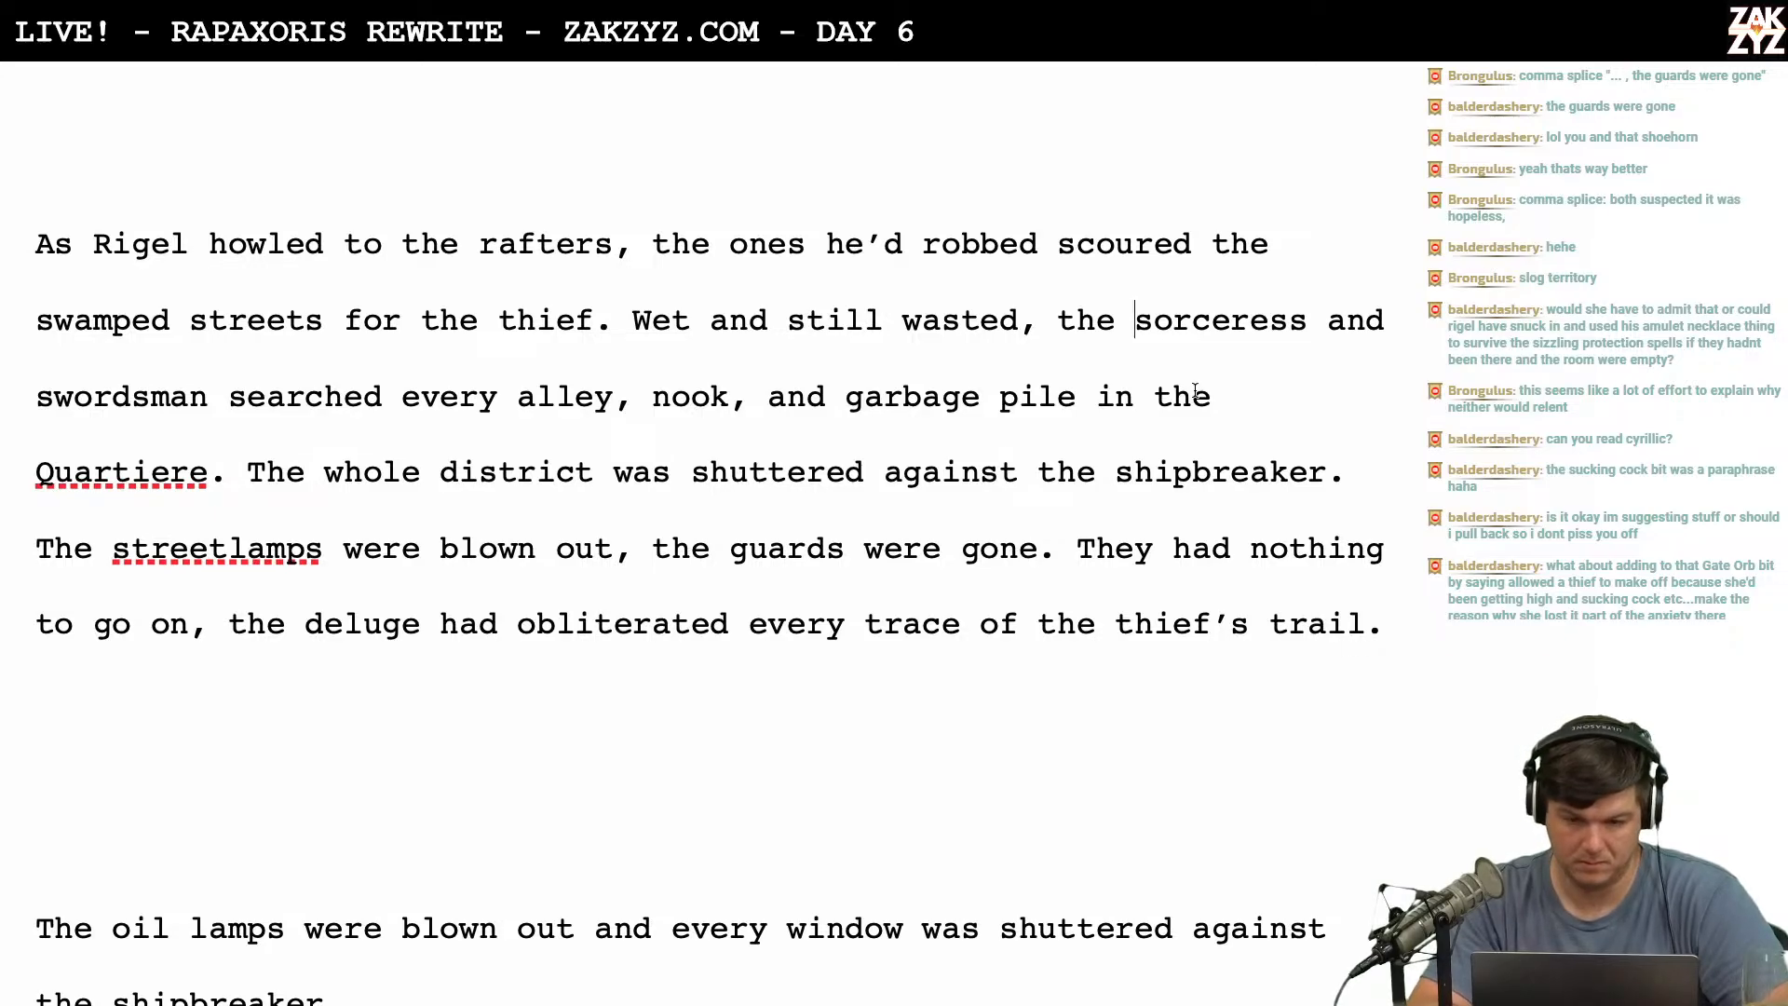
{"action": "scroll", "coordinate": [1195, 390], "scroll_direction": "down", "scroll_amount": 1}
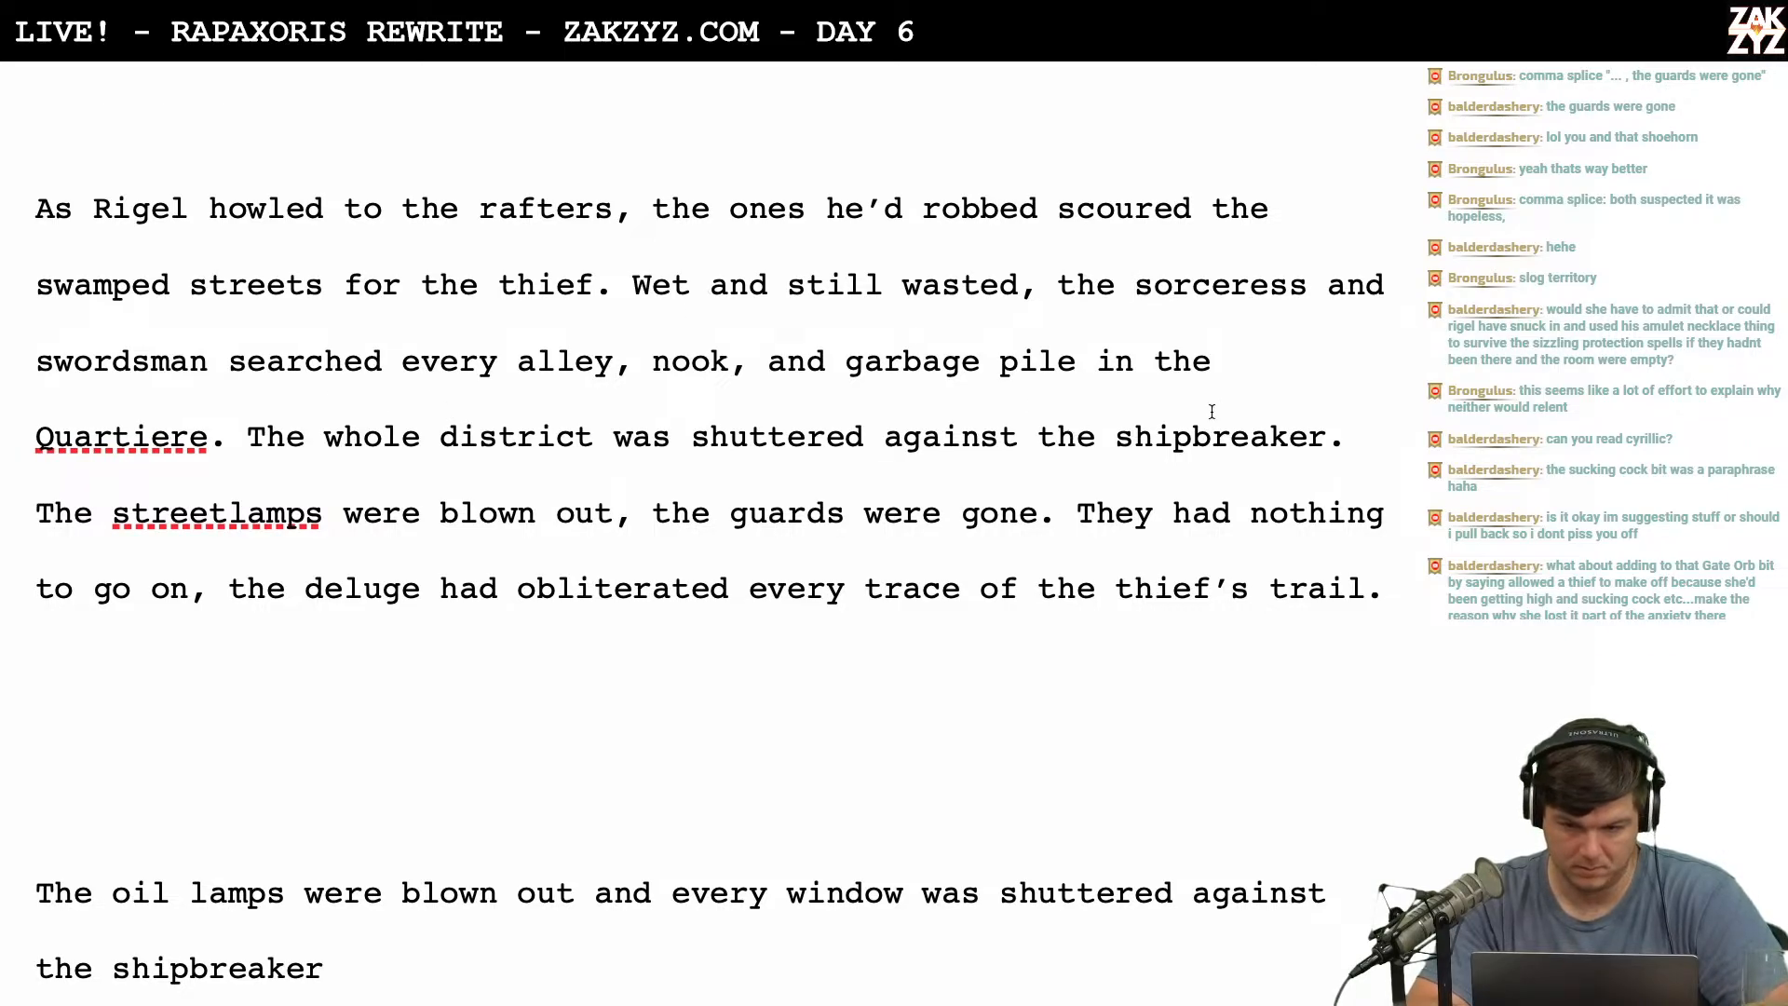
{"action": "left_click", "coordinate": [1235, 395]}
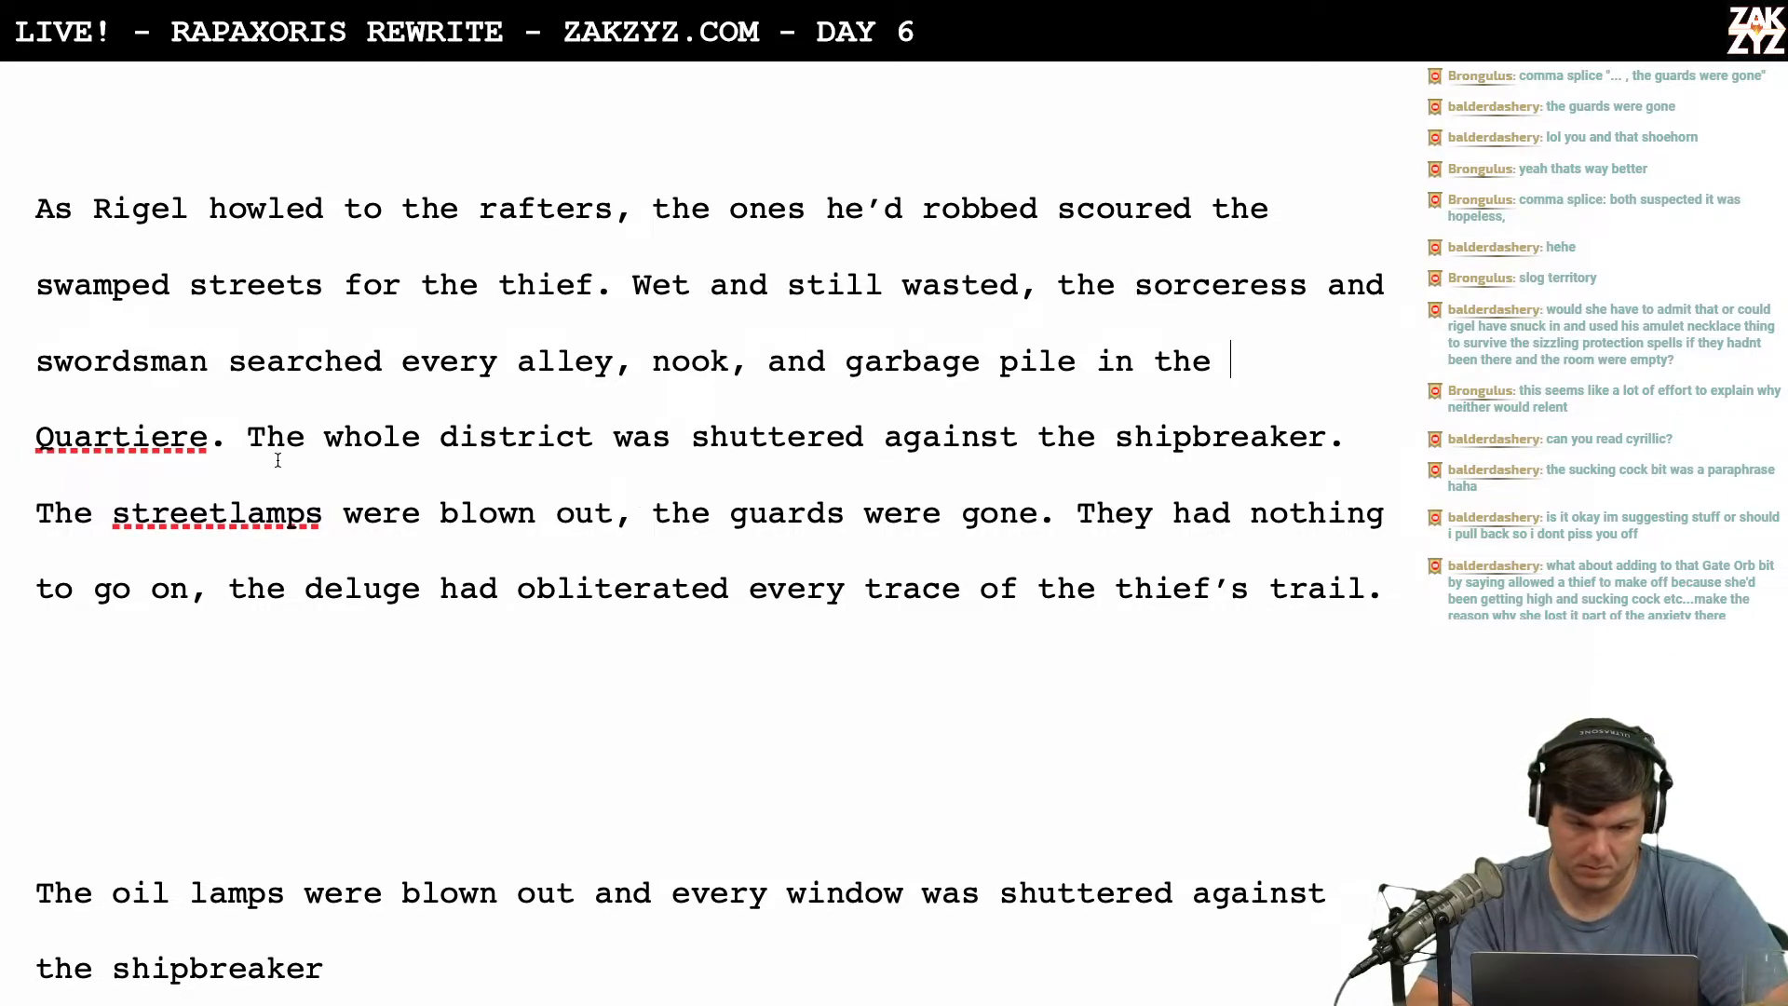
{"action": "left_click", "coordinate": [226, 438]}
{"action": "type", "text": "and"}
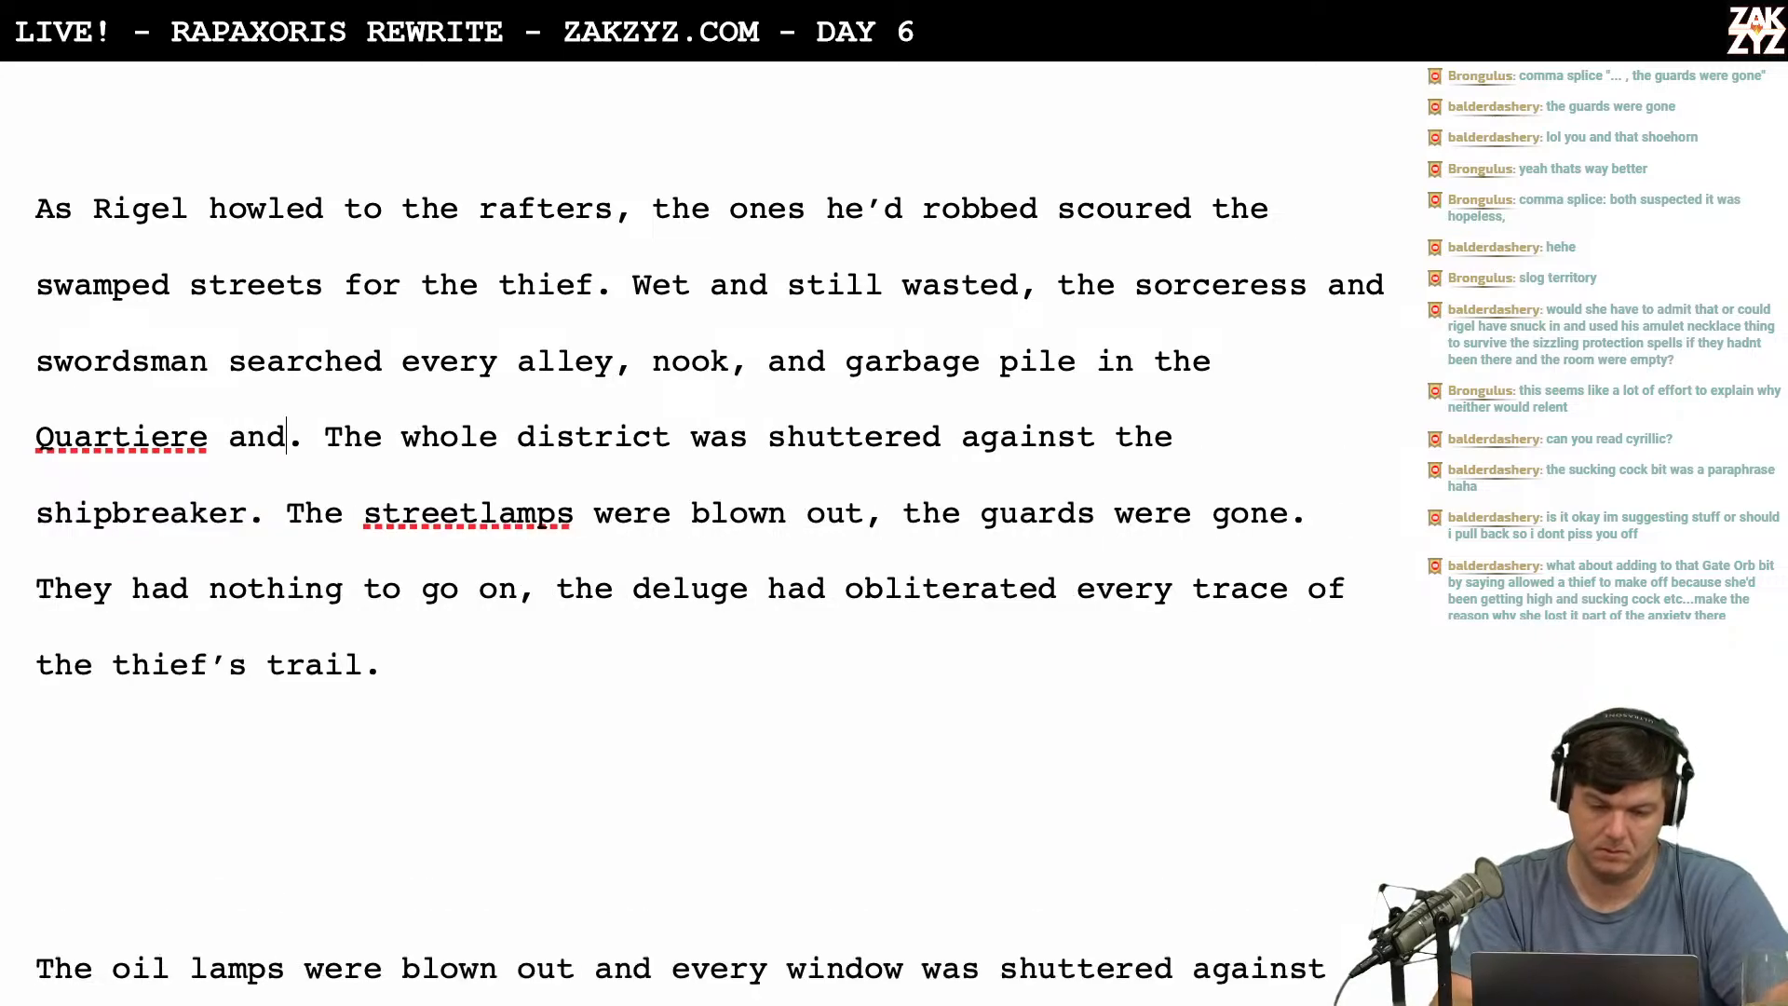
{"action": "key", "text": "BackSpace"}
{"action": "key", "text": "BackSpace"}
{"action": "key", "text": "BackSpace"}
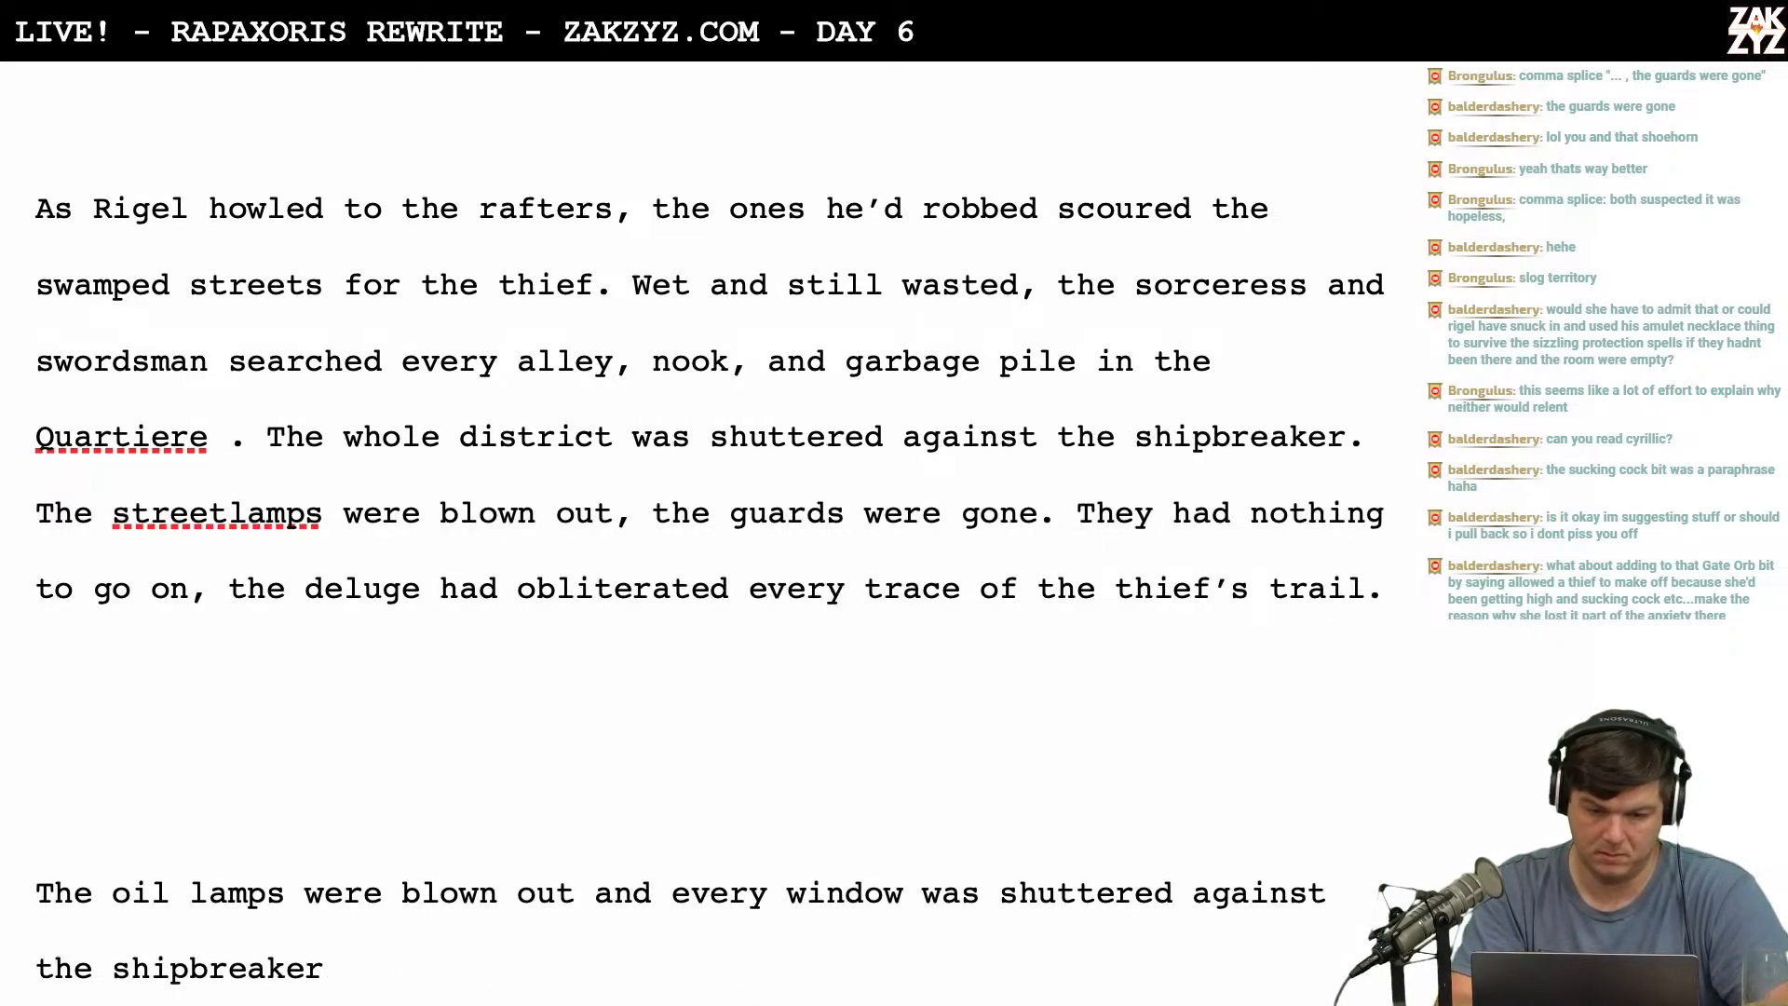
{"action": "key", "text": "Return"}
{"action": "key", "text": "Left"}
{"action": "key", "text": "BackSpace"}
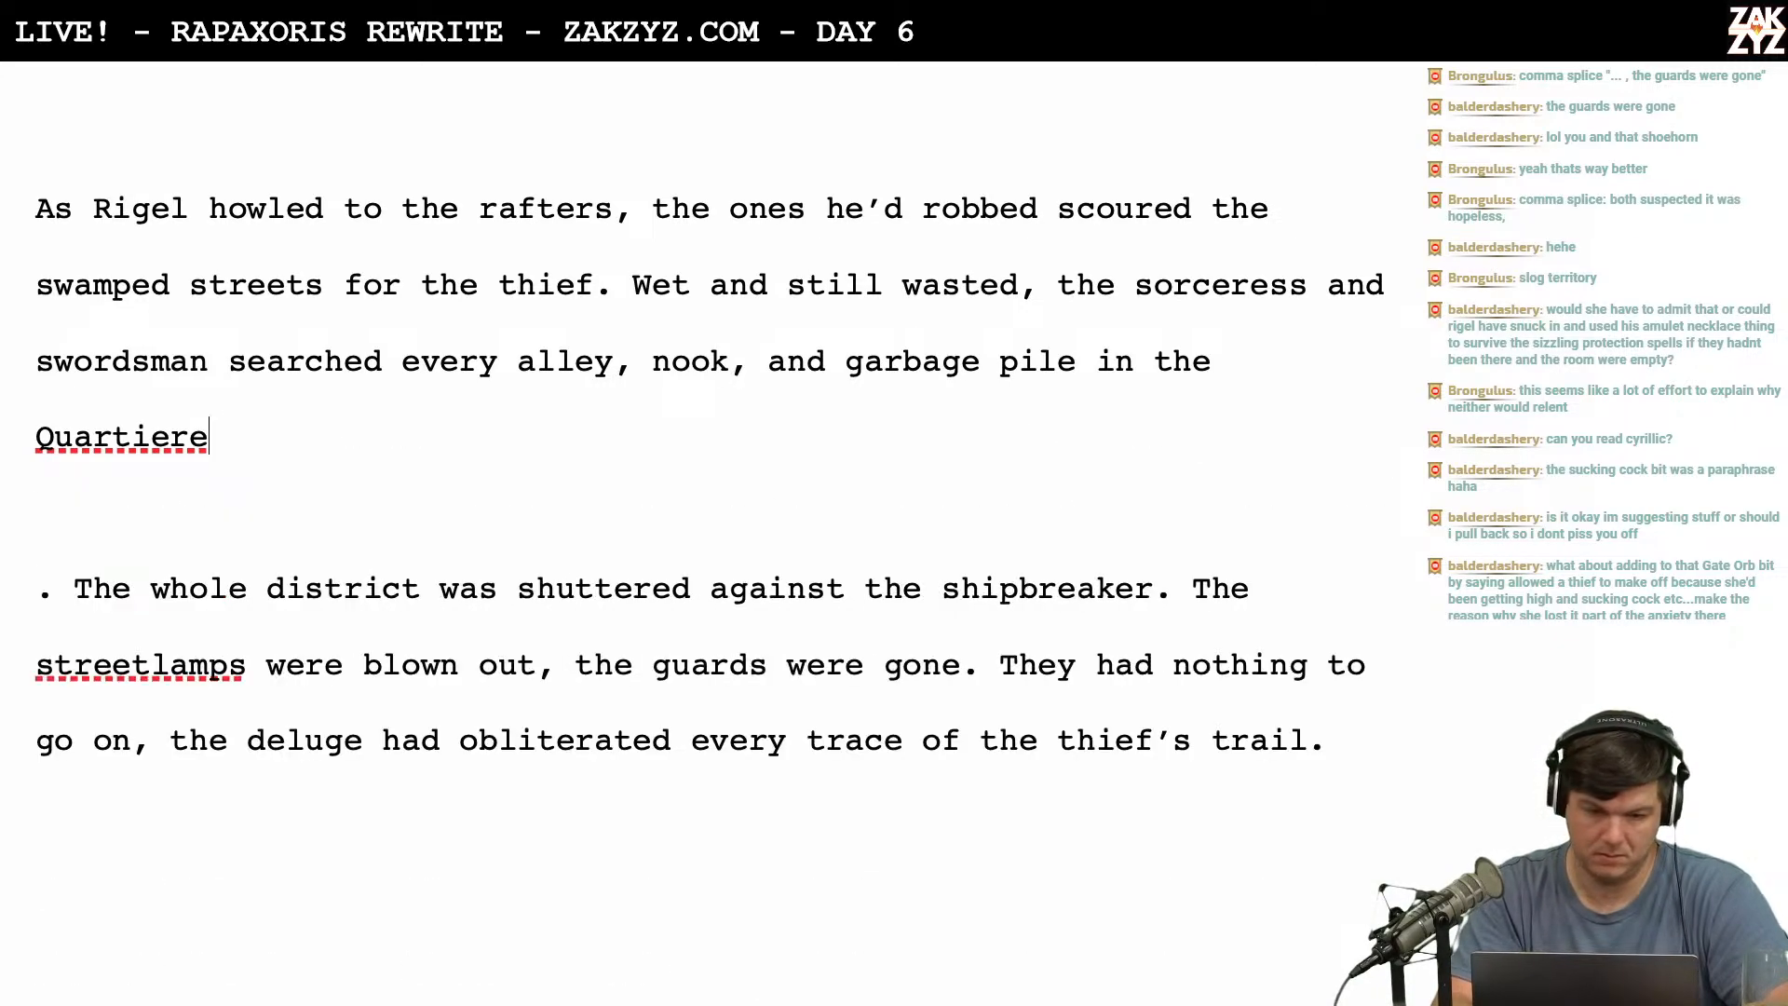
{"action": "type", "text": "for"}
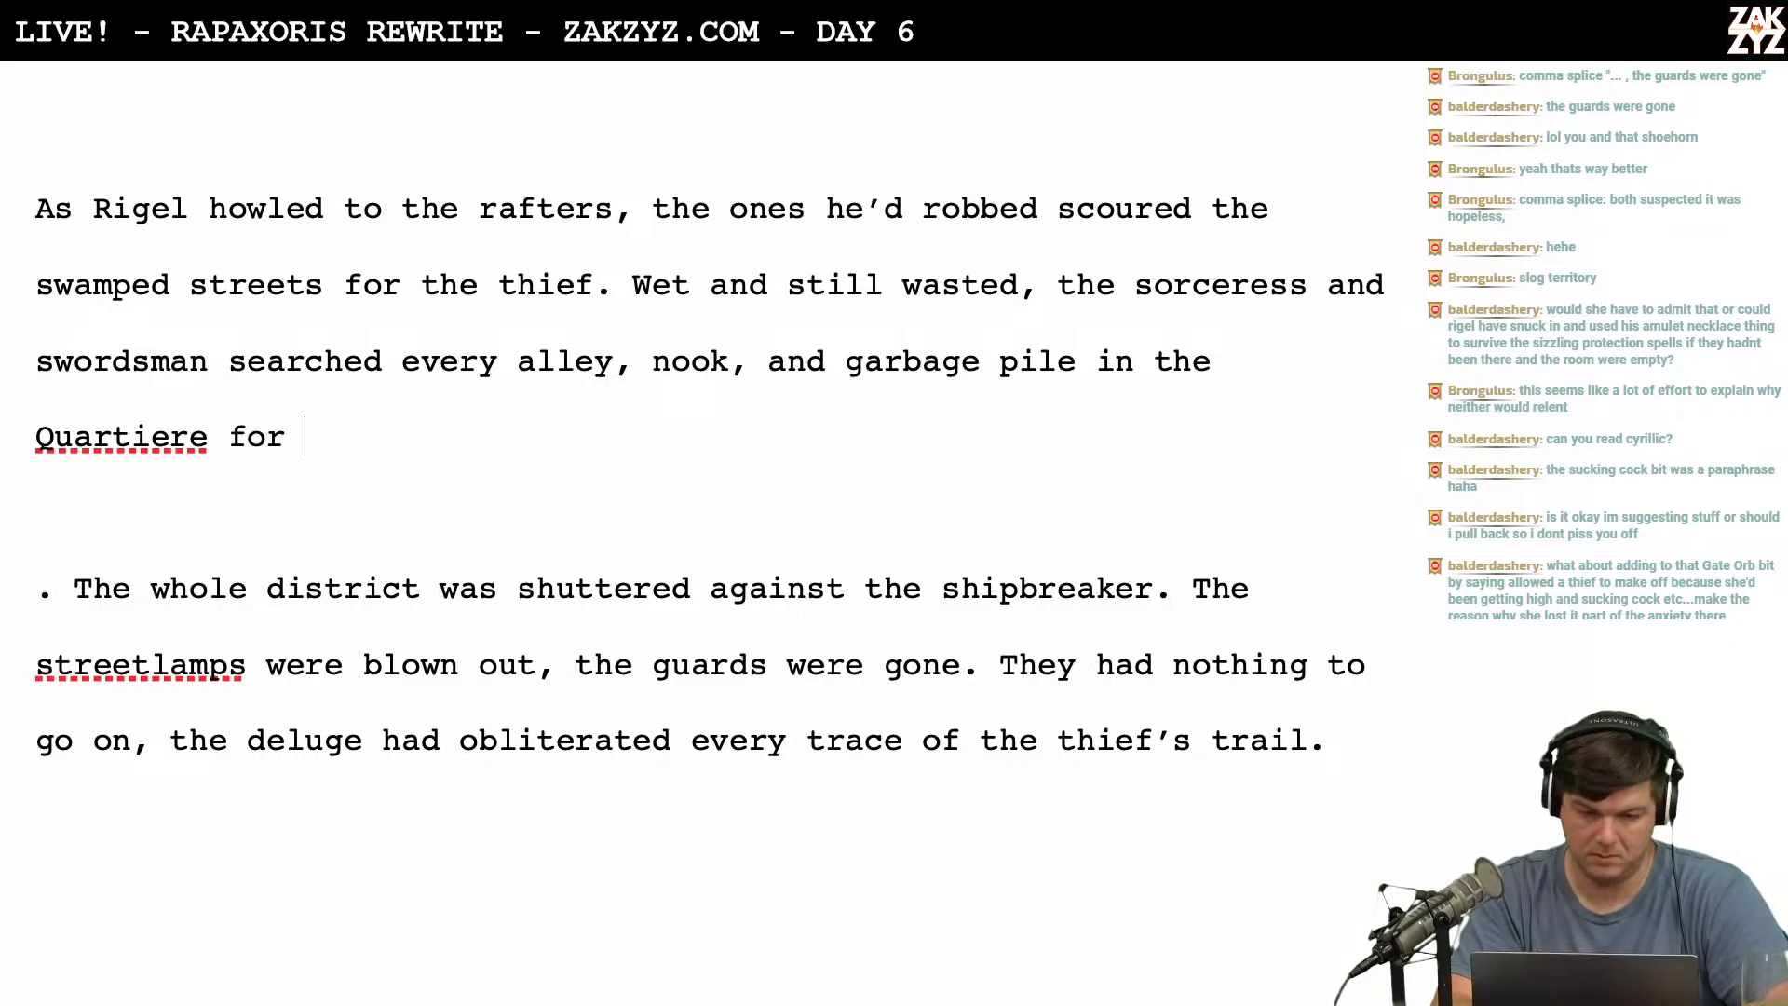
{"action": "key", "text": "BackSpace"}
{"action": "key", "text": "BackSpace"}
{"action": "key", "text": "BackSpace"}
{"action": "key", "text": "BackSpace"}
{"action": "key", "text": "BackSpace"}
{"action": "type", "text": "."}
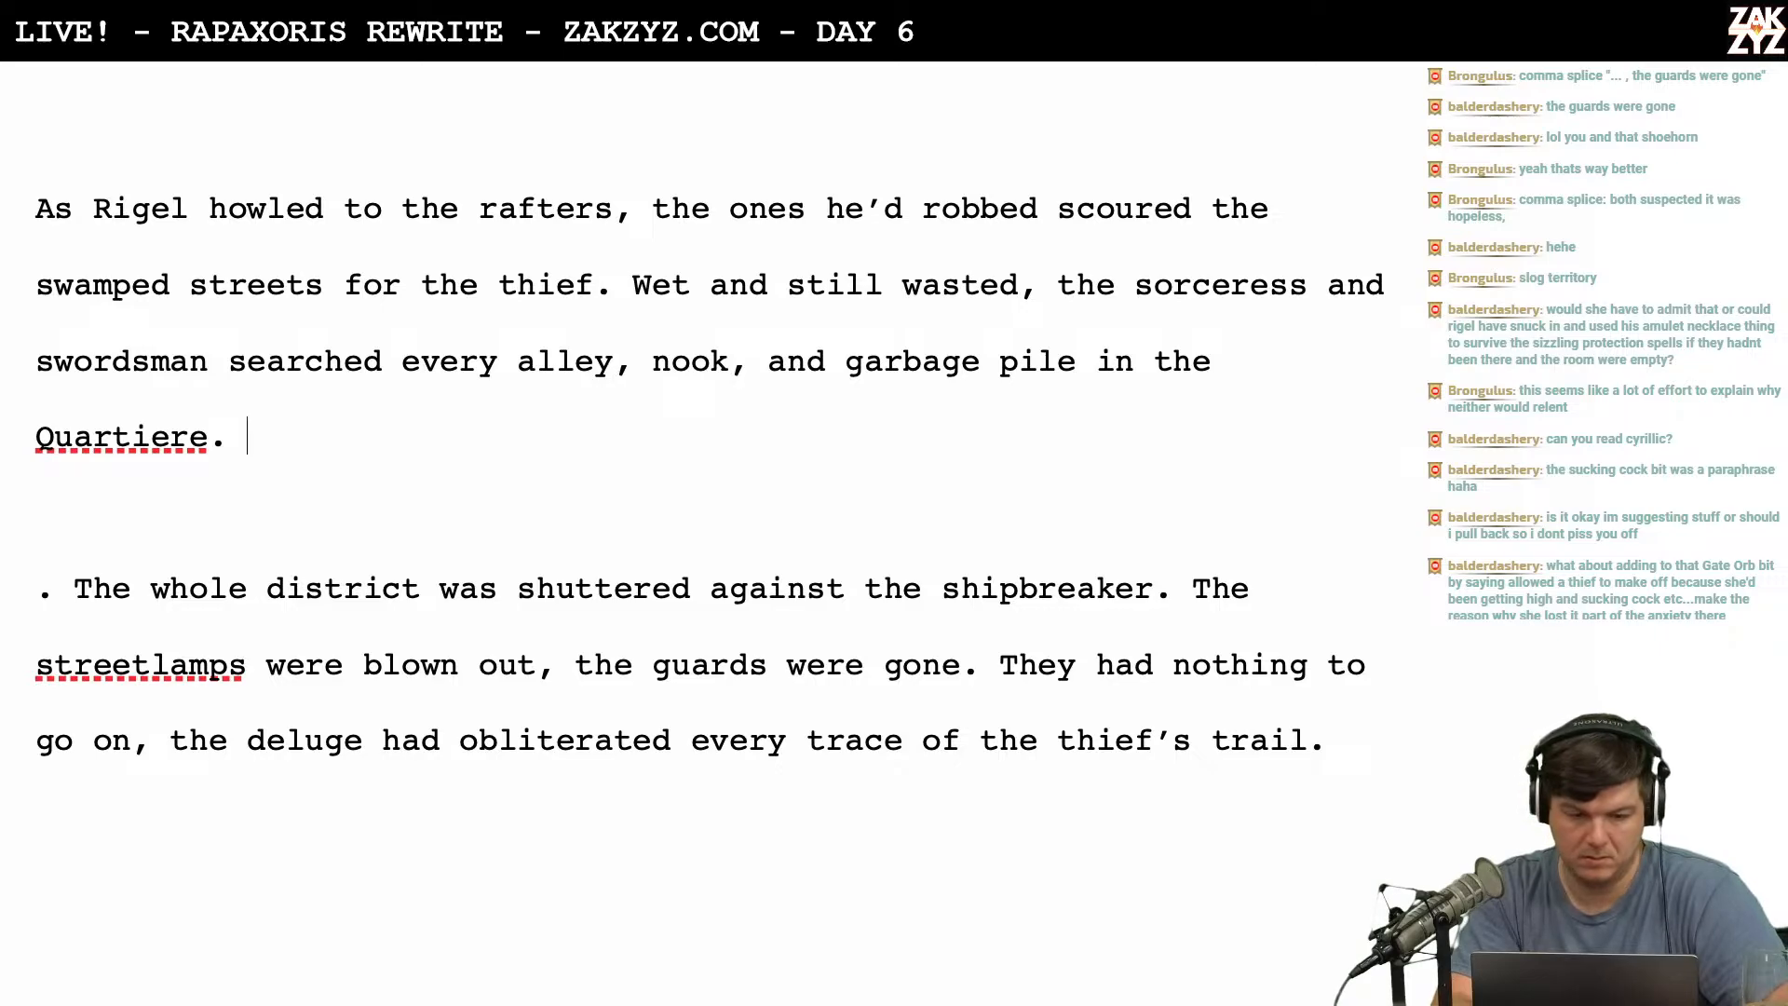
{"action": "key", "text": "BackSpace"}
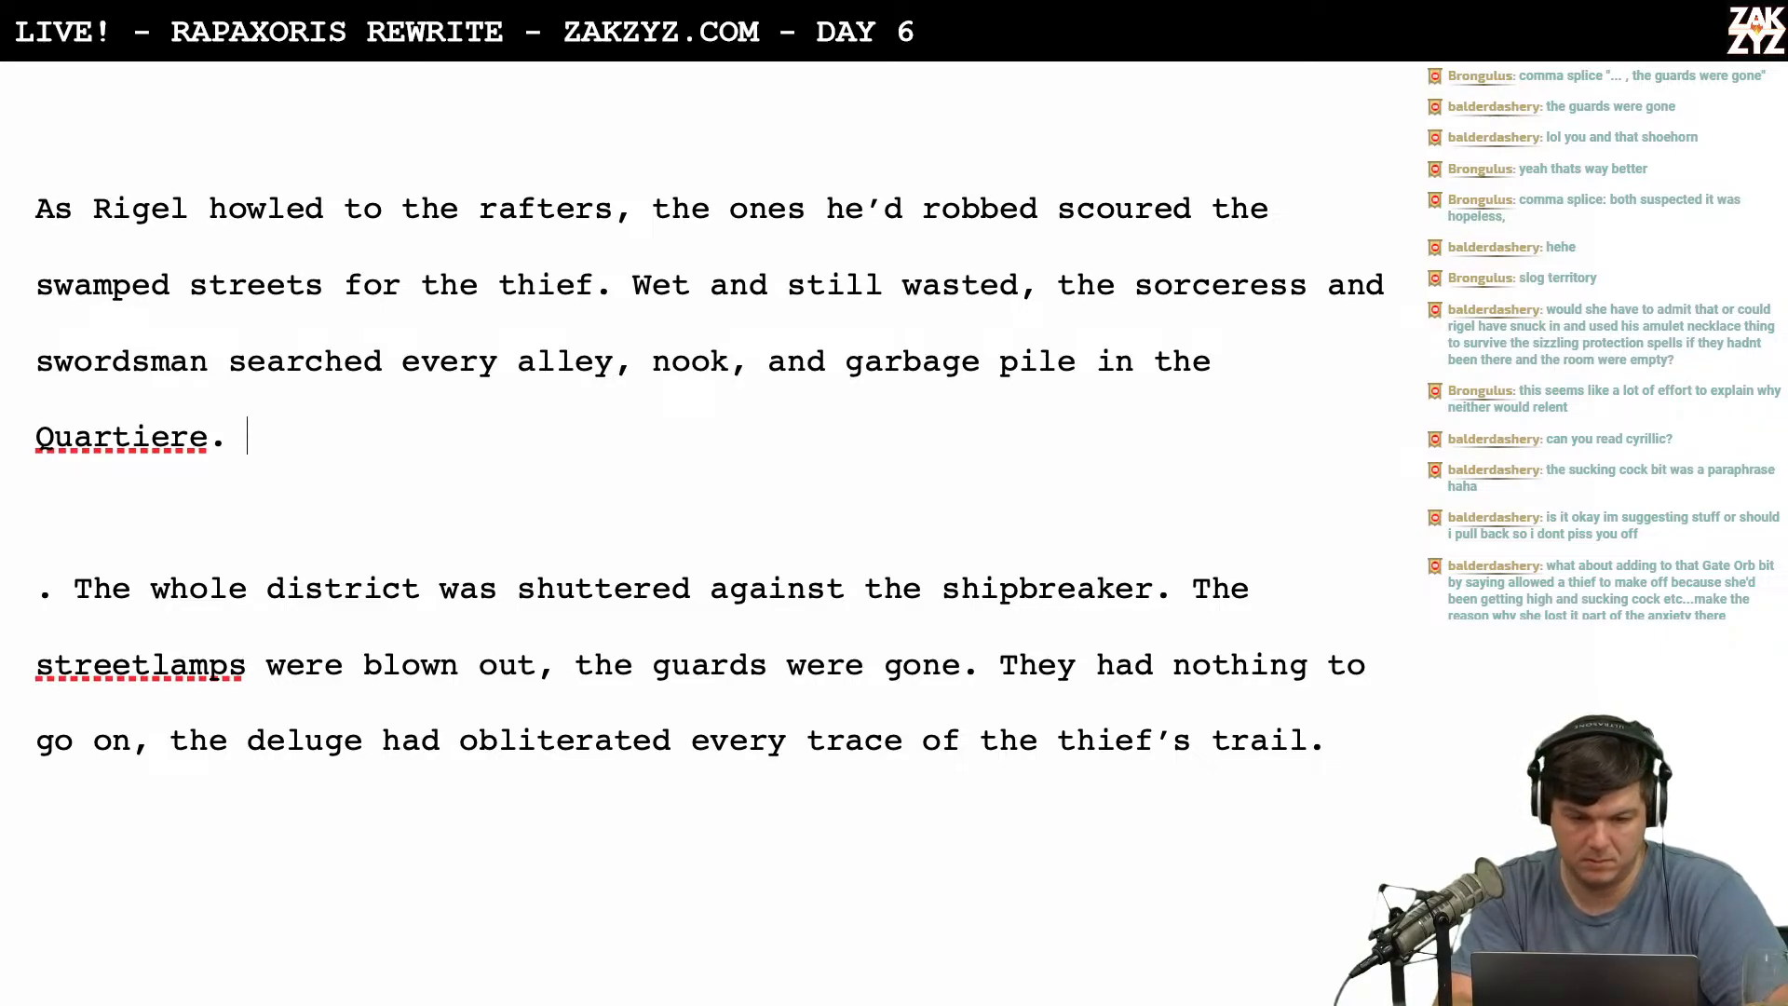
{"action": "type", "text": "The"}
{"action": "key", "text": "BackSpace"}
{"action": "key", "text": "BackSpace"}
{"action": "key", "text": "BackSpace"}
{"action": "key", "text": "BackSpace"}
{"action": "key", "text": "BackSpace"}
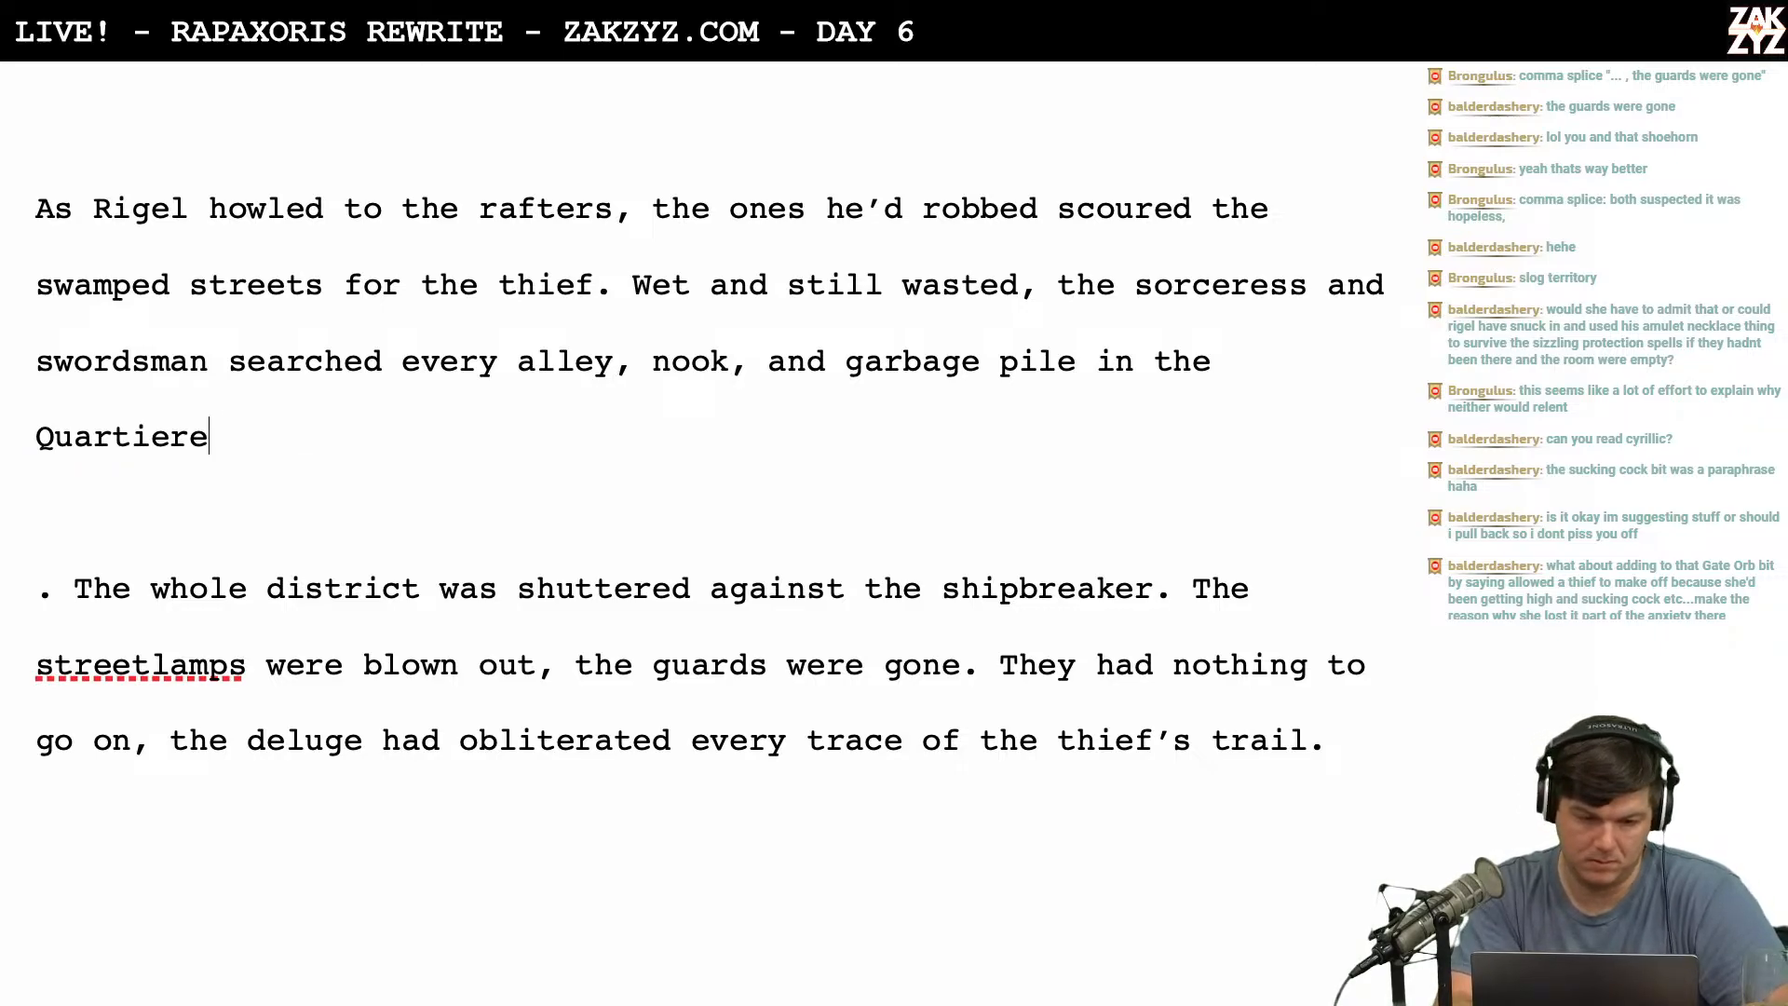
{"action": "type", "text": ","}
{"action": "key", "text": "BackSpace"}
{"action": "key", "text": "BackSpace"}
{"action": "type", "text": "."}
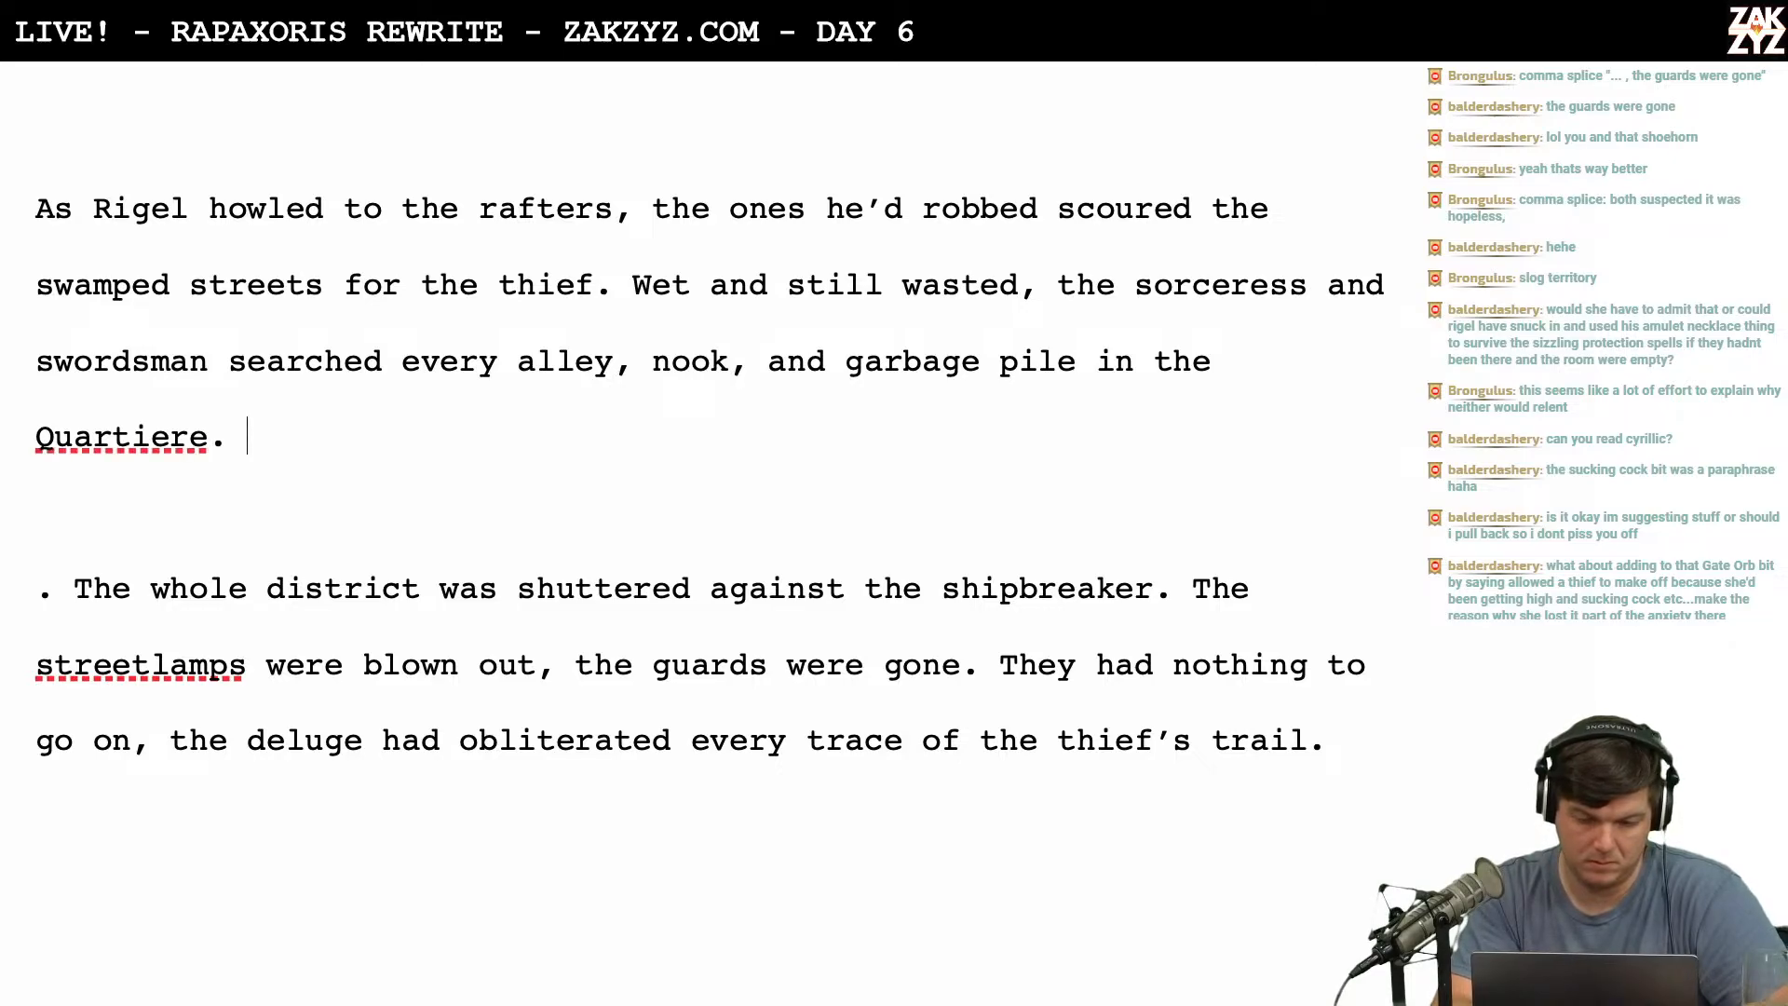
{"action": "key", "text": "BackSpace"}
{"action": "key", "text": "BackSpace"}
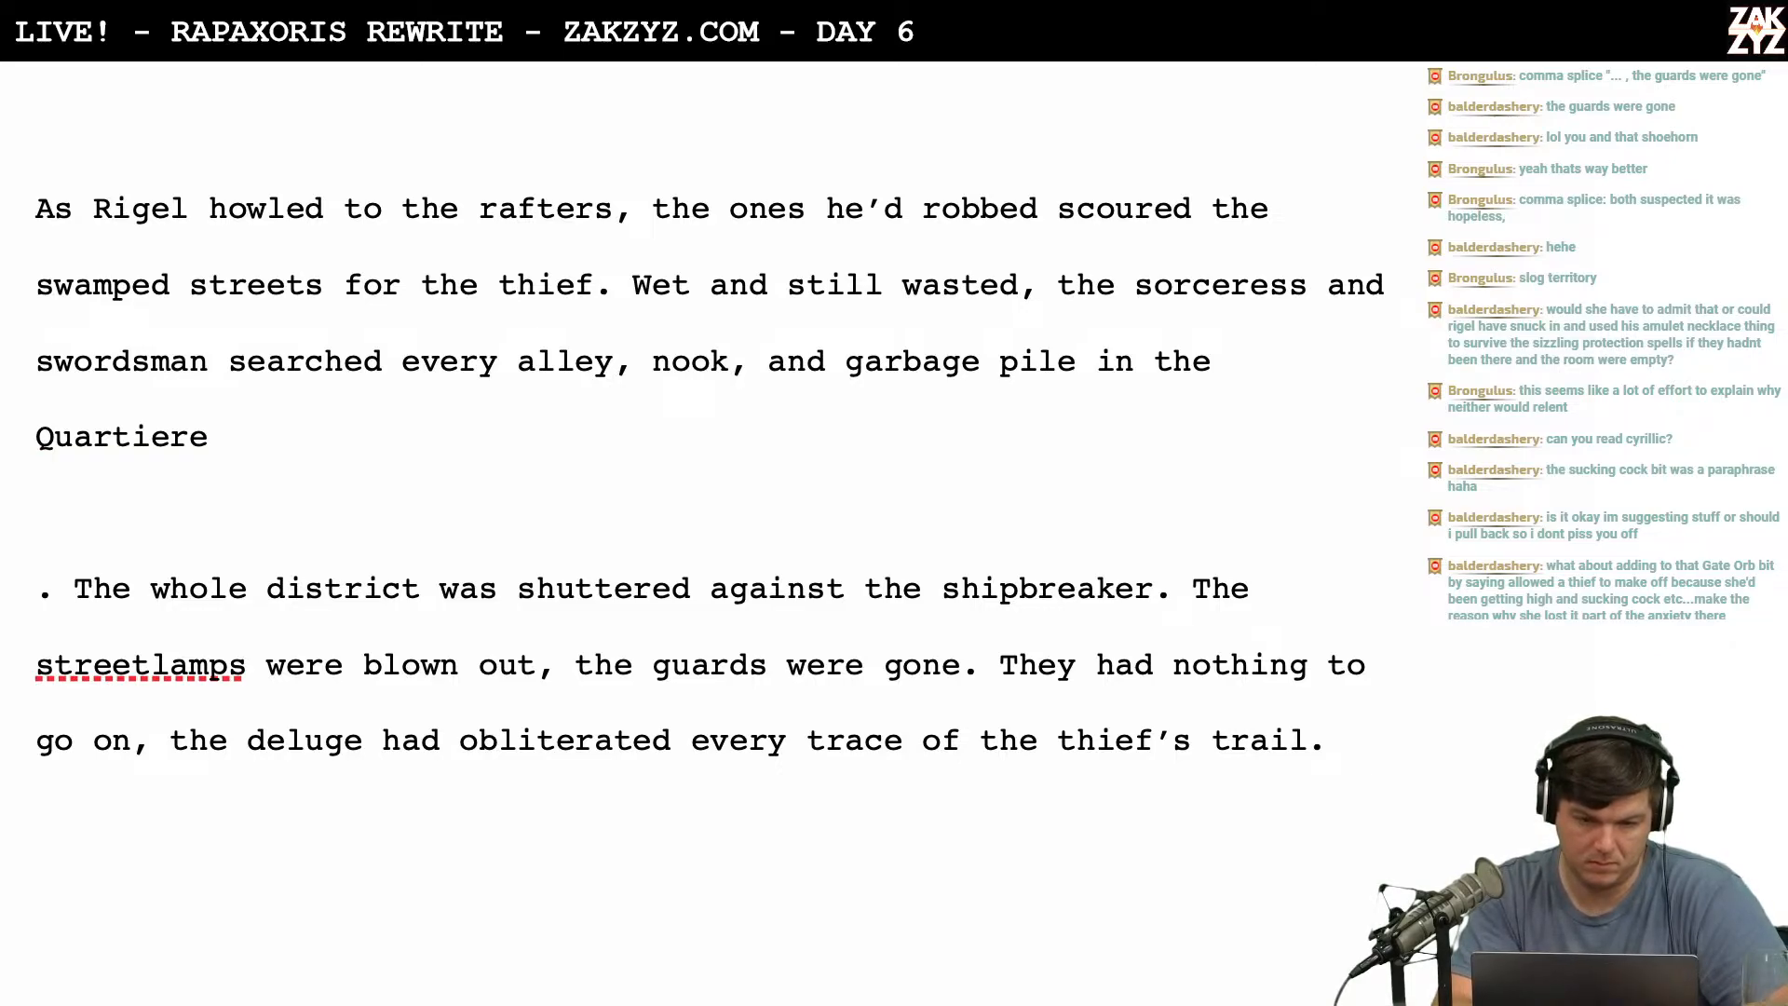
End the sentence after "Quartiere" with a period, trying "They hoped in" as the following sentence and removing it again.
{"action": "type", "text": ". They hoped in "}
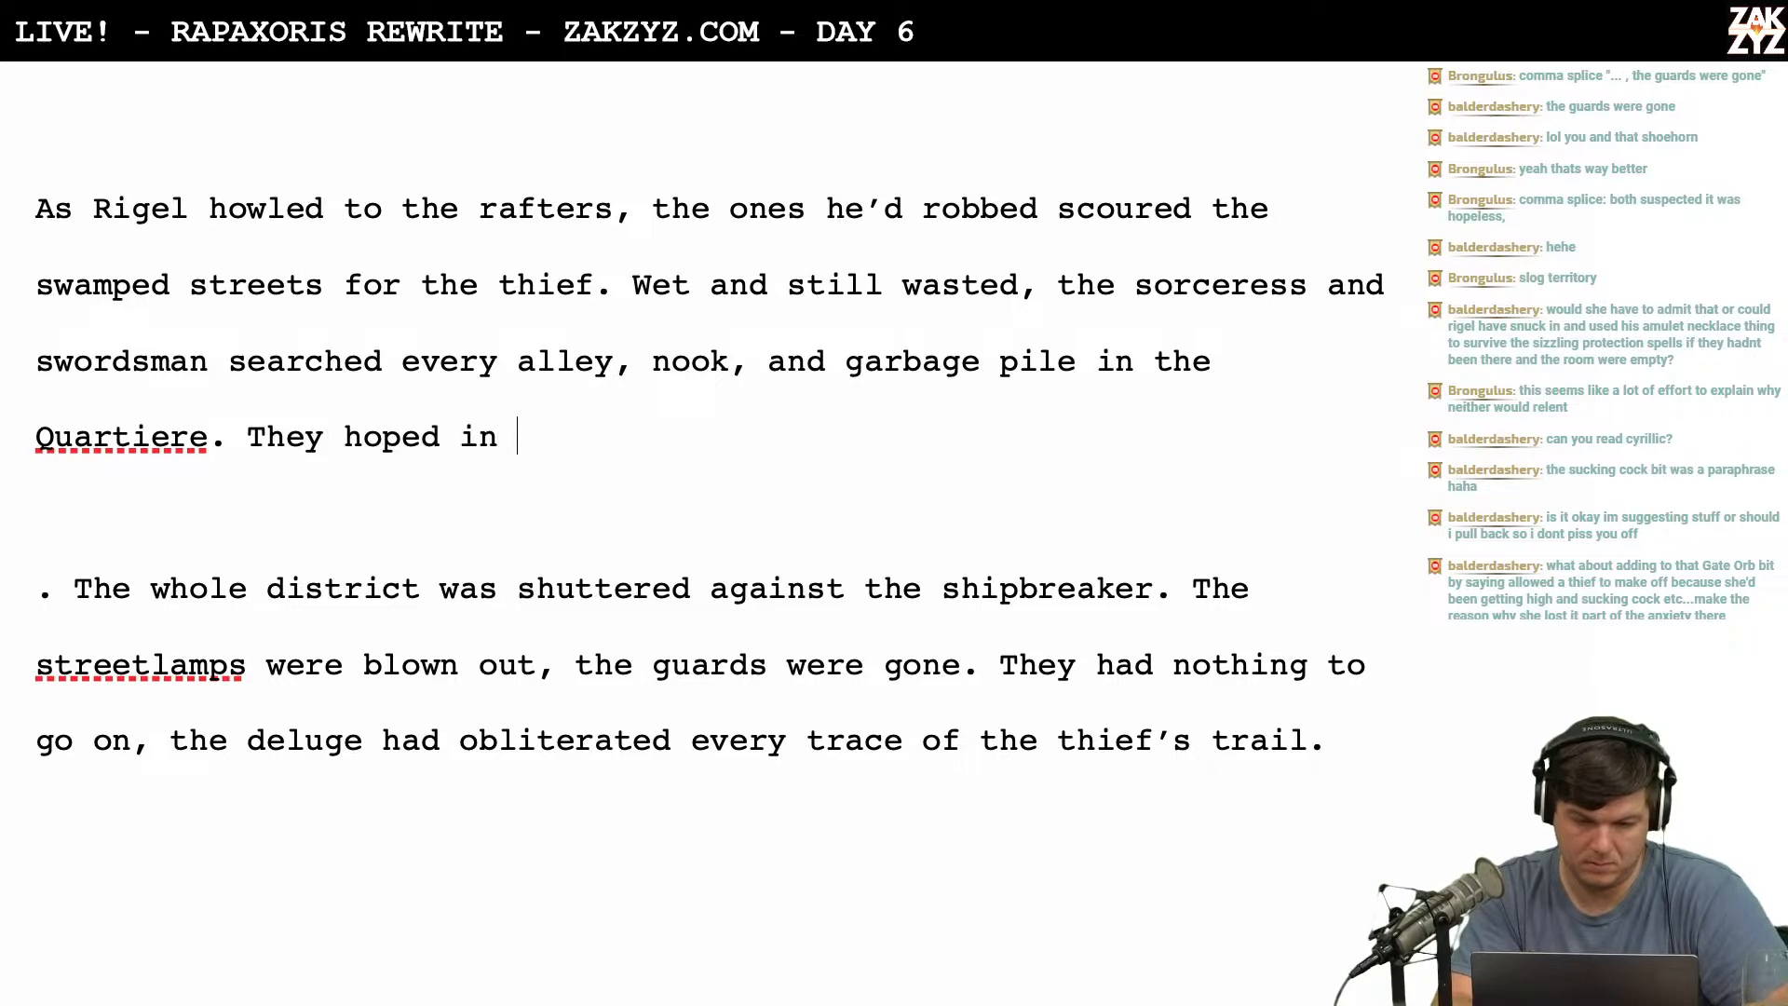
{"action": "type", "text": "Vain"}
{"action": "key", "text": "BackSpace"}
{"action": "key", "text": "BackSpace"}
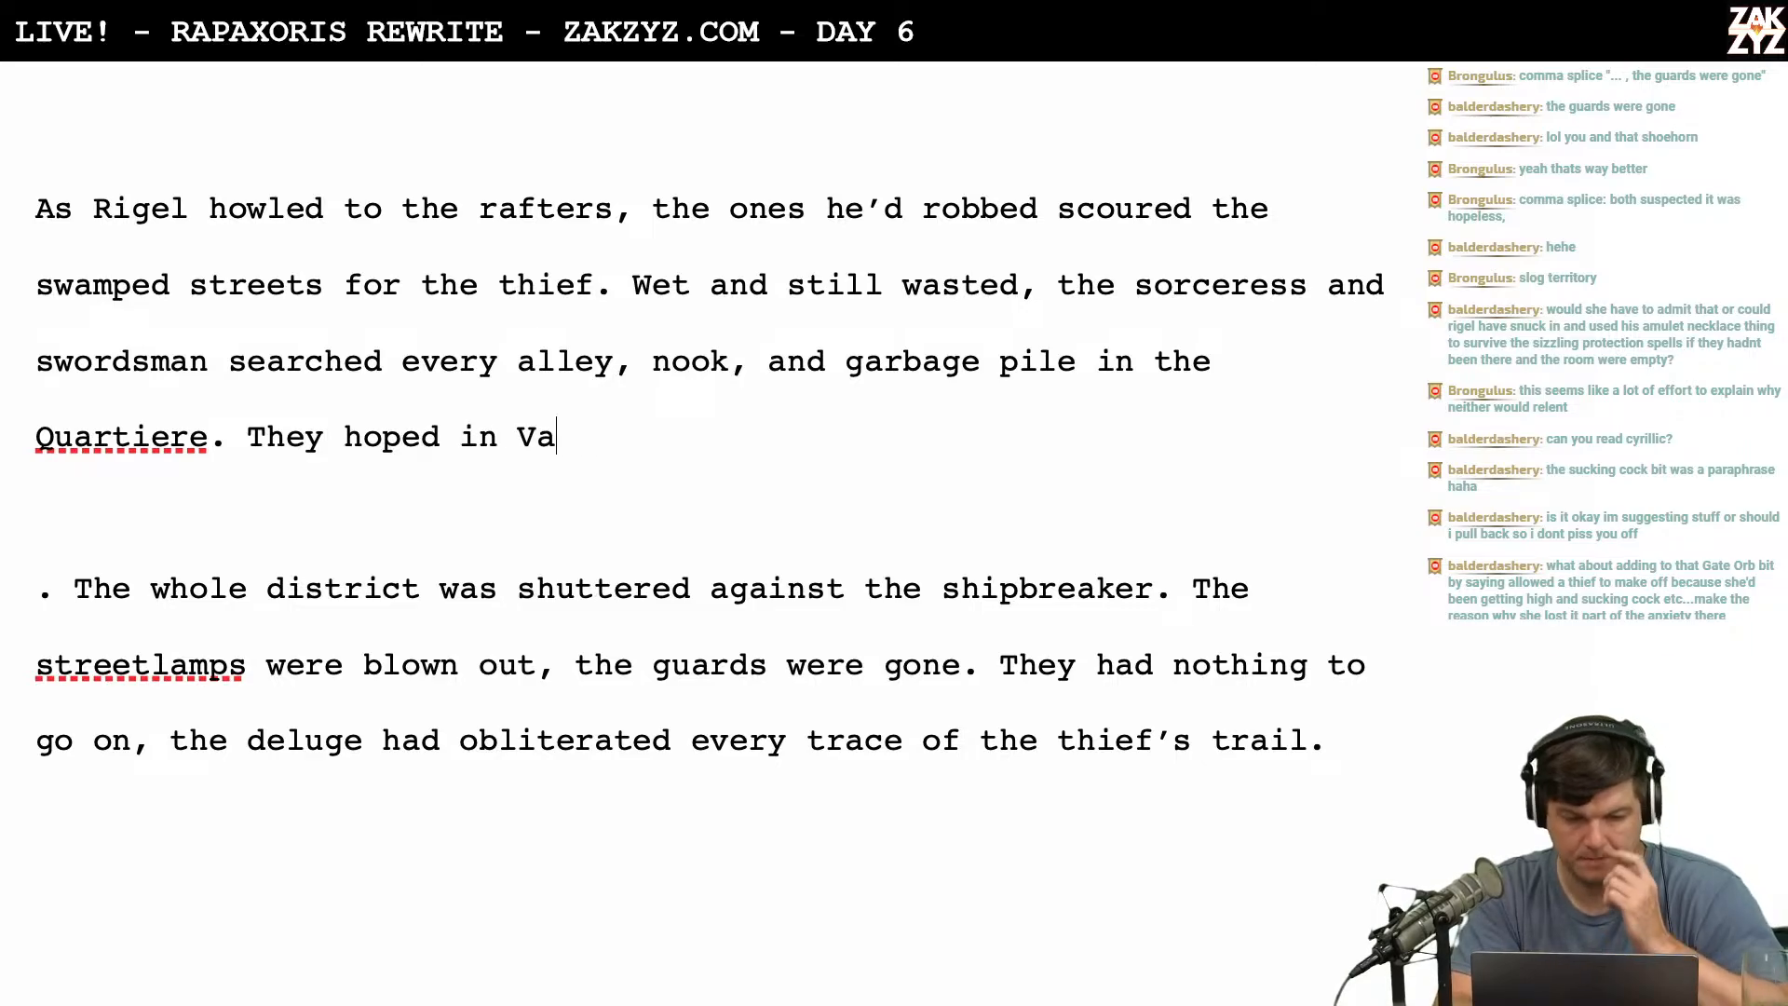
{"action": "key", "text": "BackSpace"}
{"action": "key", "text": "BackSpace"}
{"action": "key", "text": "BackSpace"}
{"action": "key", "text": "BackSpace"}
{"action": "key", "text": "BackSpace"}
{"action": "key", "text": "BackSpace"}
{"action": "key", "text": "BackSpace"}
{"action": "key", "text": "BackSpace"}
{"action": "key", "text": "BackSpace"}
{"action": "key", "text": "BackSpace"}
{"action": "key", "text": "BackSpace"}
{"action": "key", "text": "BackSpace"}
{"action": "key", "text": "BackSpace"}
{"action": "key", "text": "BackSpace"}
{"action": "key", "text": "BackSpace"}
{"action": "key", "text": "BackSpace"}
{"action": "key", "text": "BackSpace"}
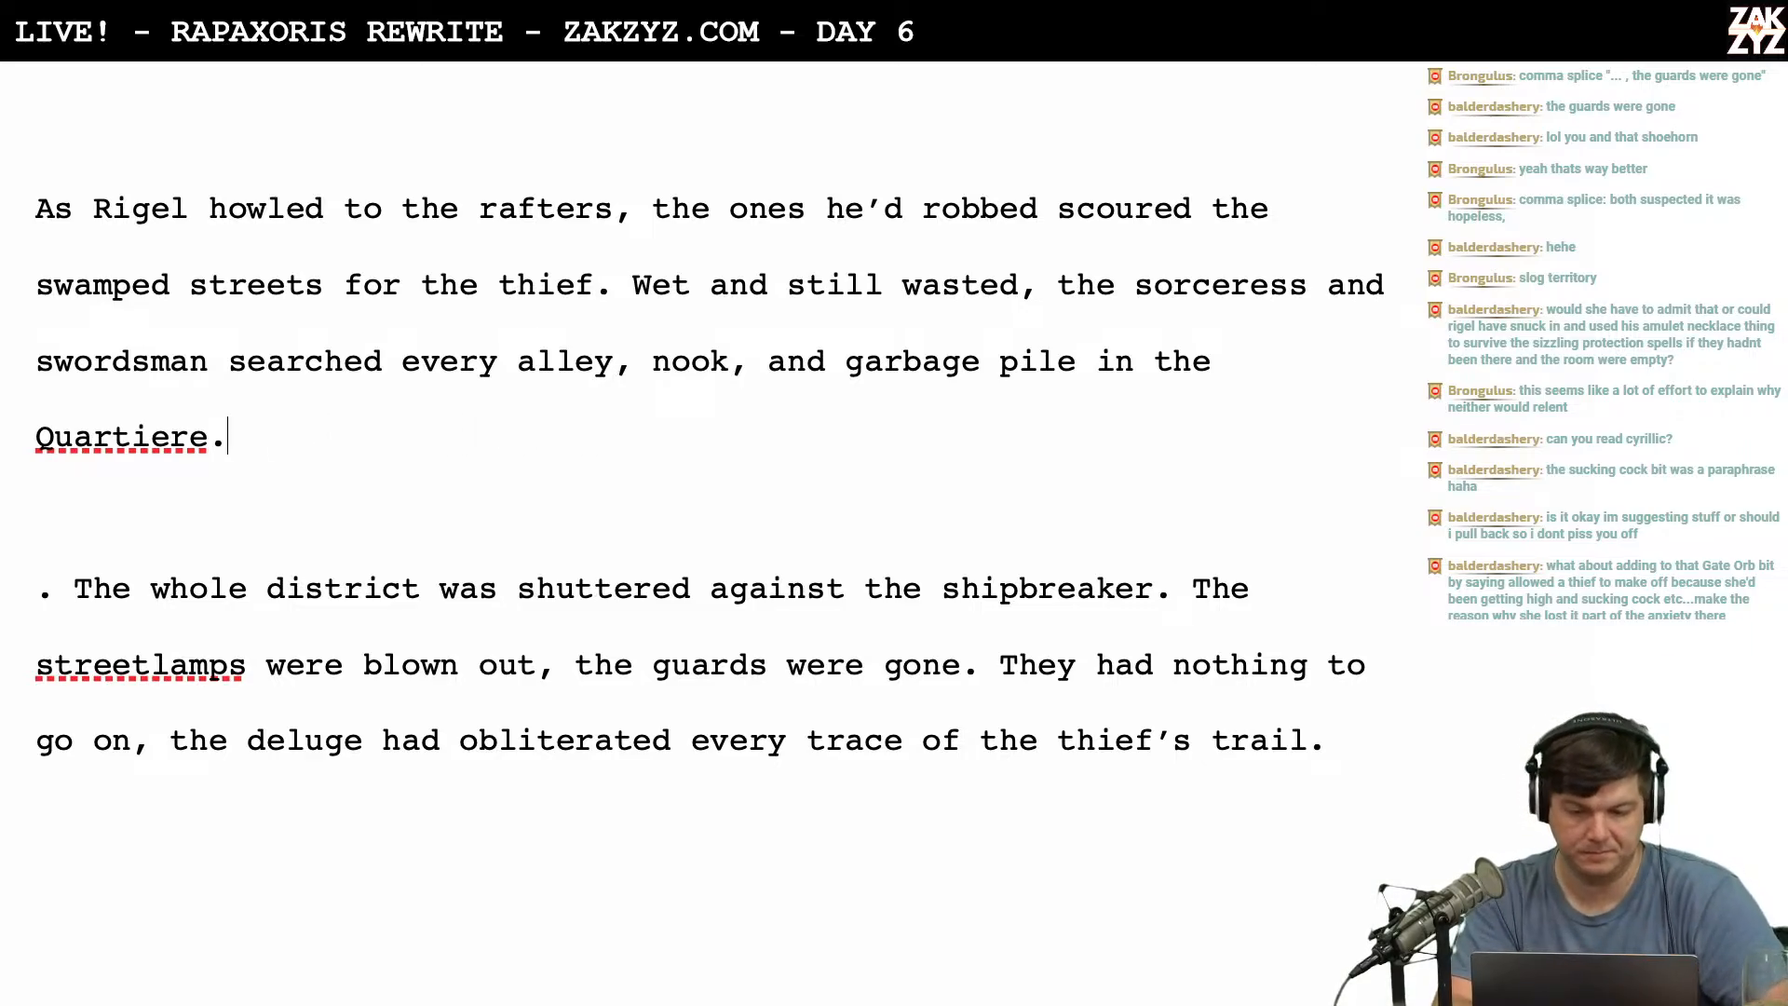
{"action": "type", "text": "They "}
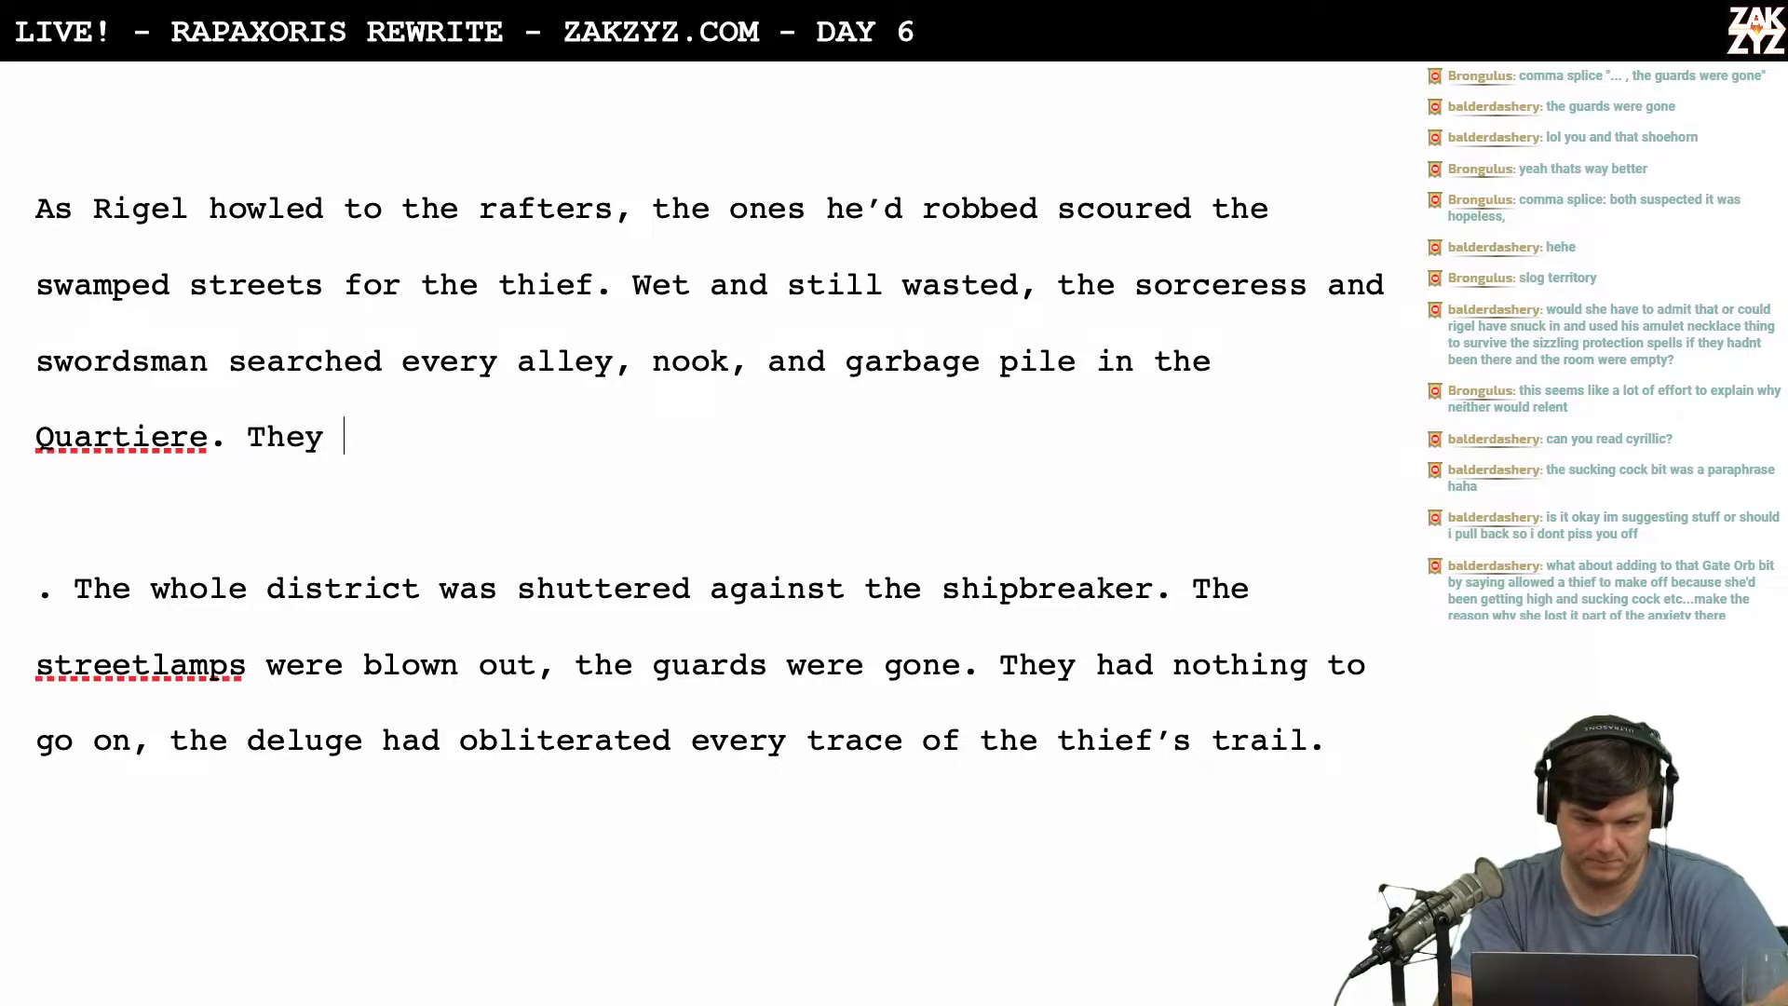
{"action": "type", "text": "hoped in"}
{"action": "key", "text": "BackSpace"}
{"action": "key", "text": "BackSpace"}
{"action": "key", "text": "BackSpace"}
{"action": "key", "text": "BackSpace"}
{"action": "key", "text": "BackSpace"}
{"action": "key", "text": "BackSpace"}
{"action": "key", "text": "BackSpace"}
{"action": "key", "text": "BackSpace"}
{"action": "key", "text": "BackSpace"}
{"action": "key", "text": "BackSpace"}
{"action": "key", "text": "BackSpace"}
{"action": "key", "text": "BackSpace"}
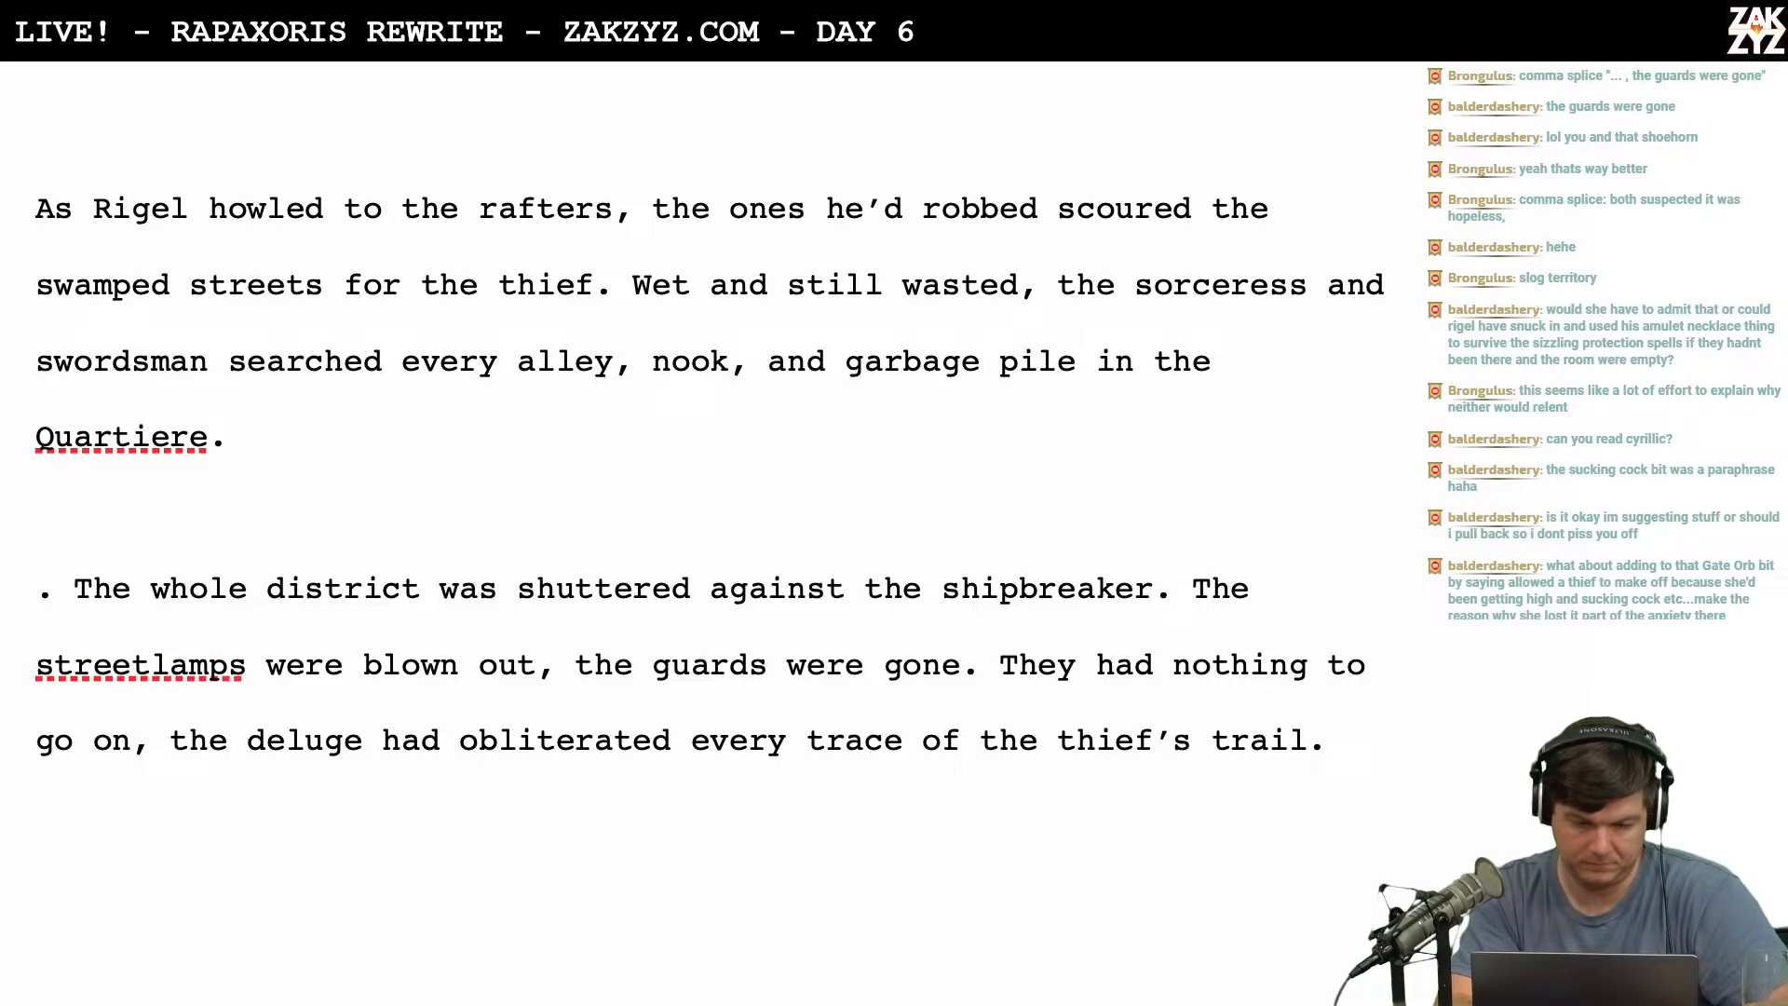
{"action": "type", "text": "They"}
{"action": "key", "text": "BackSpace"}
{"action": "key", "text": "BackSpace"}
{"action": "key", "text": "BackSpace"}
{"action": "key", "text": "BackSpace"}
{"action": "key", "text": "BackSpace"}
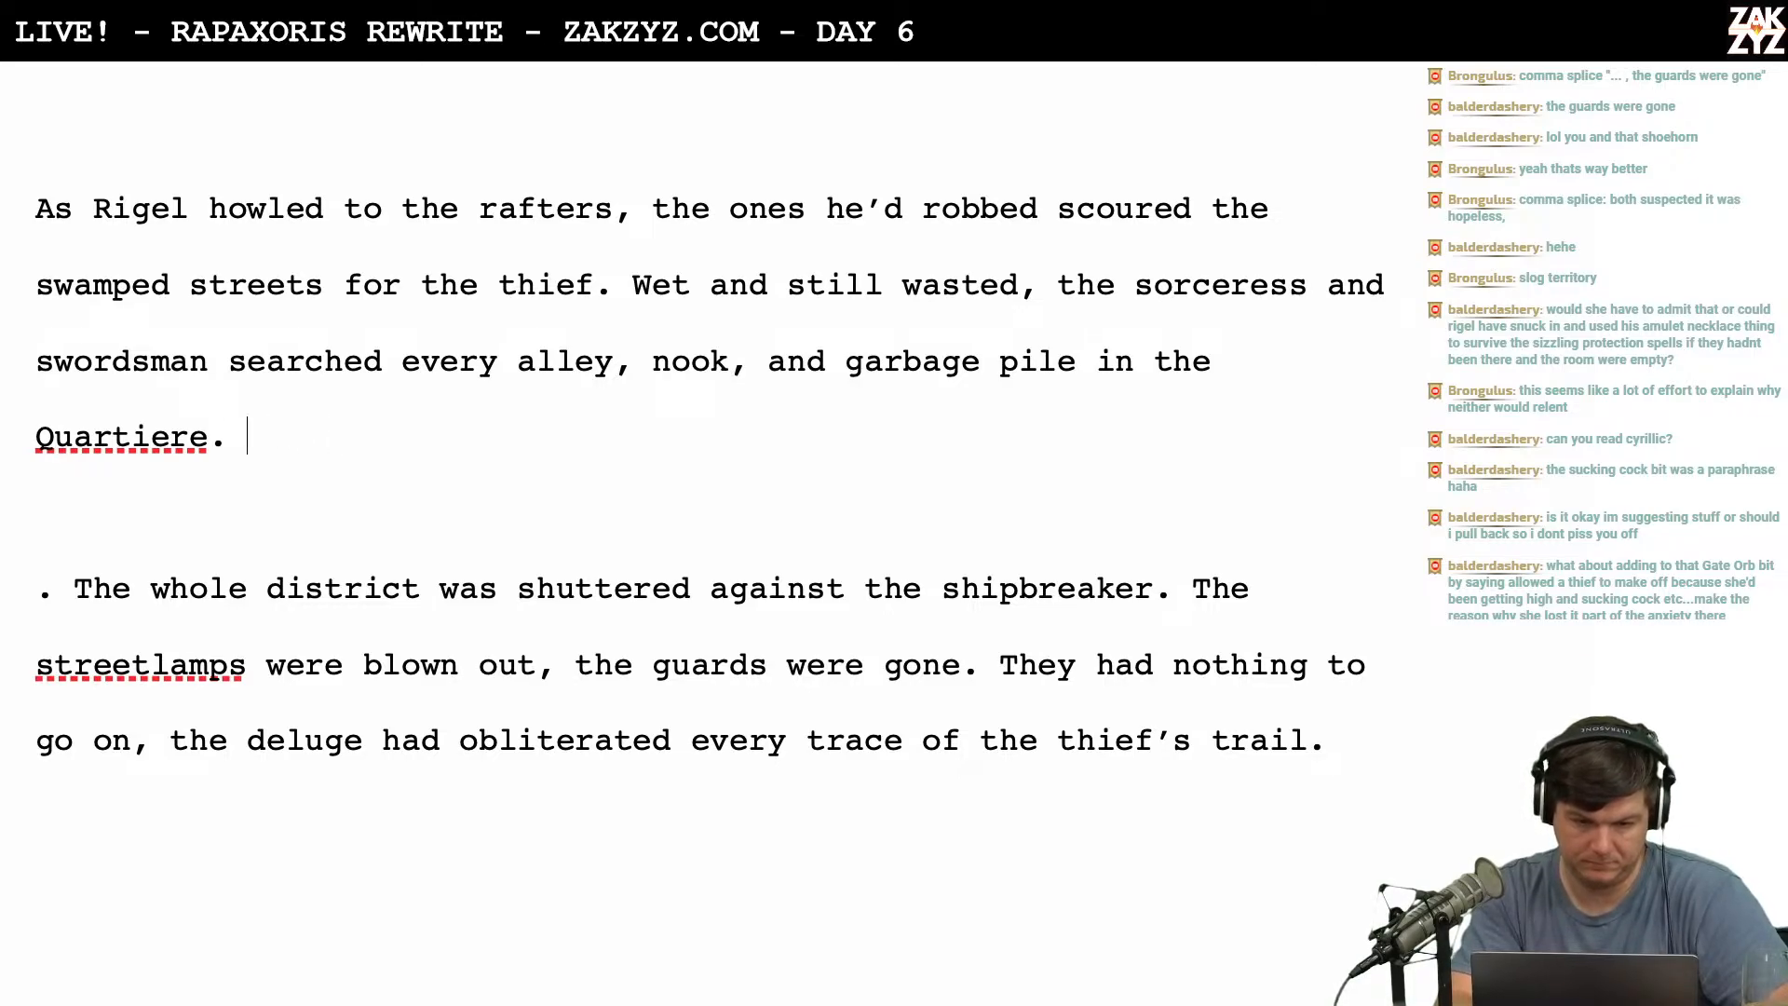
{"action": "type", "text": "Rigel hoped"}
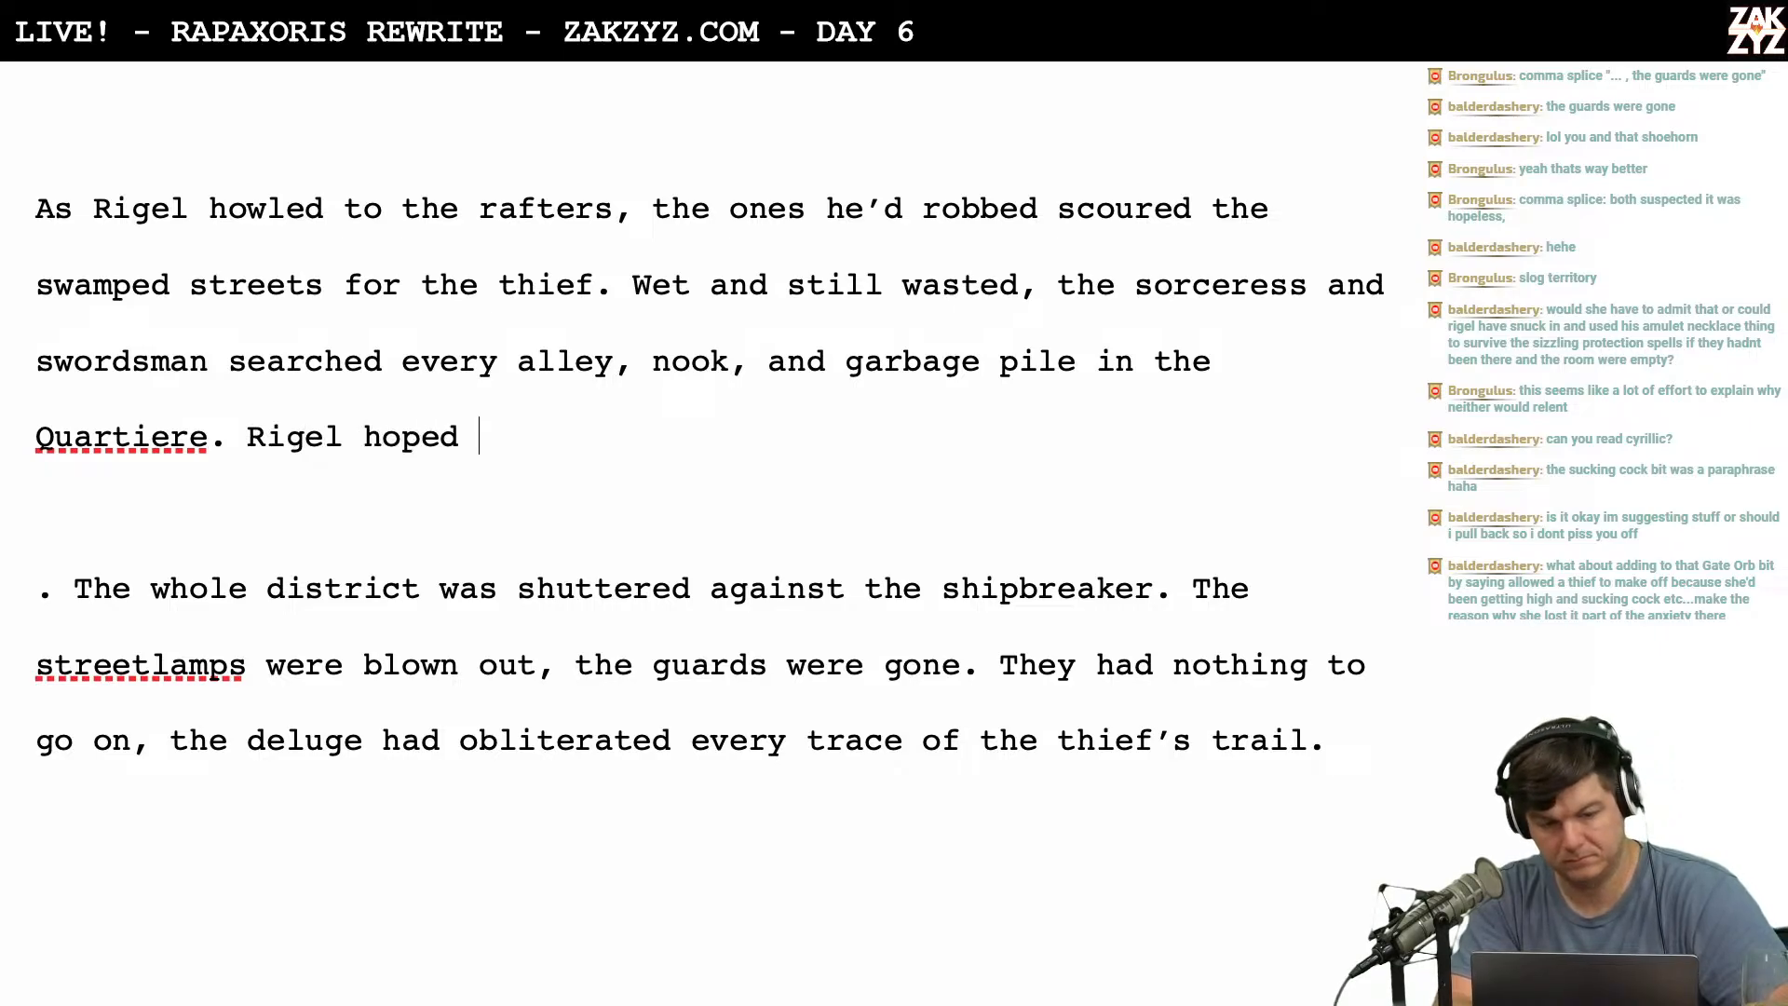
{"action": "key", "text": "BackSpace"}
{"action": "key", "text": "BackSpace"}
{"action": "key", "text": "BackSpace"}
{"action": "key", "text": "BackSpace"}
{"action": "key", "text": "BackSpace"}
{"action": "key", "text": "BackSpace"}
{"action": "key", "text": "BackSpace"}
{"action": "key", "text": "BackSpace"}
{"action": "key", "text": "BackSpace"}
{"action": "key", "text": "BackSpace"}
{"action": "key", "text": "BackSpace"}
{"action": "key", "text": "BackSpace"}
Start a new sentence with "Somehow," after "Quartiere.", trying "the little baster" as its continuation and removing that part again.
{"action": "type", "text": "S"}
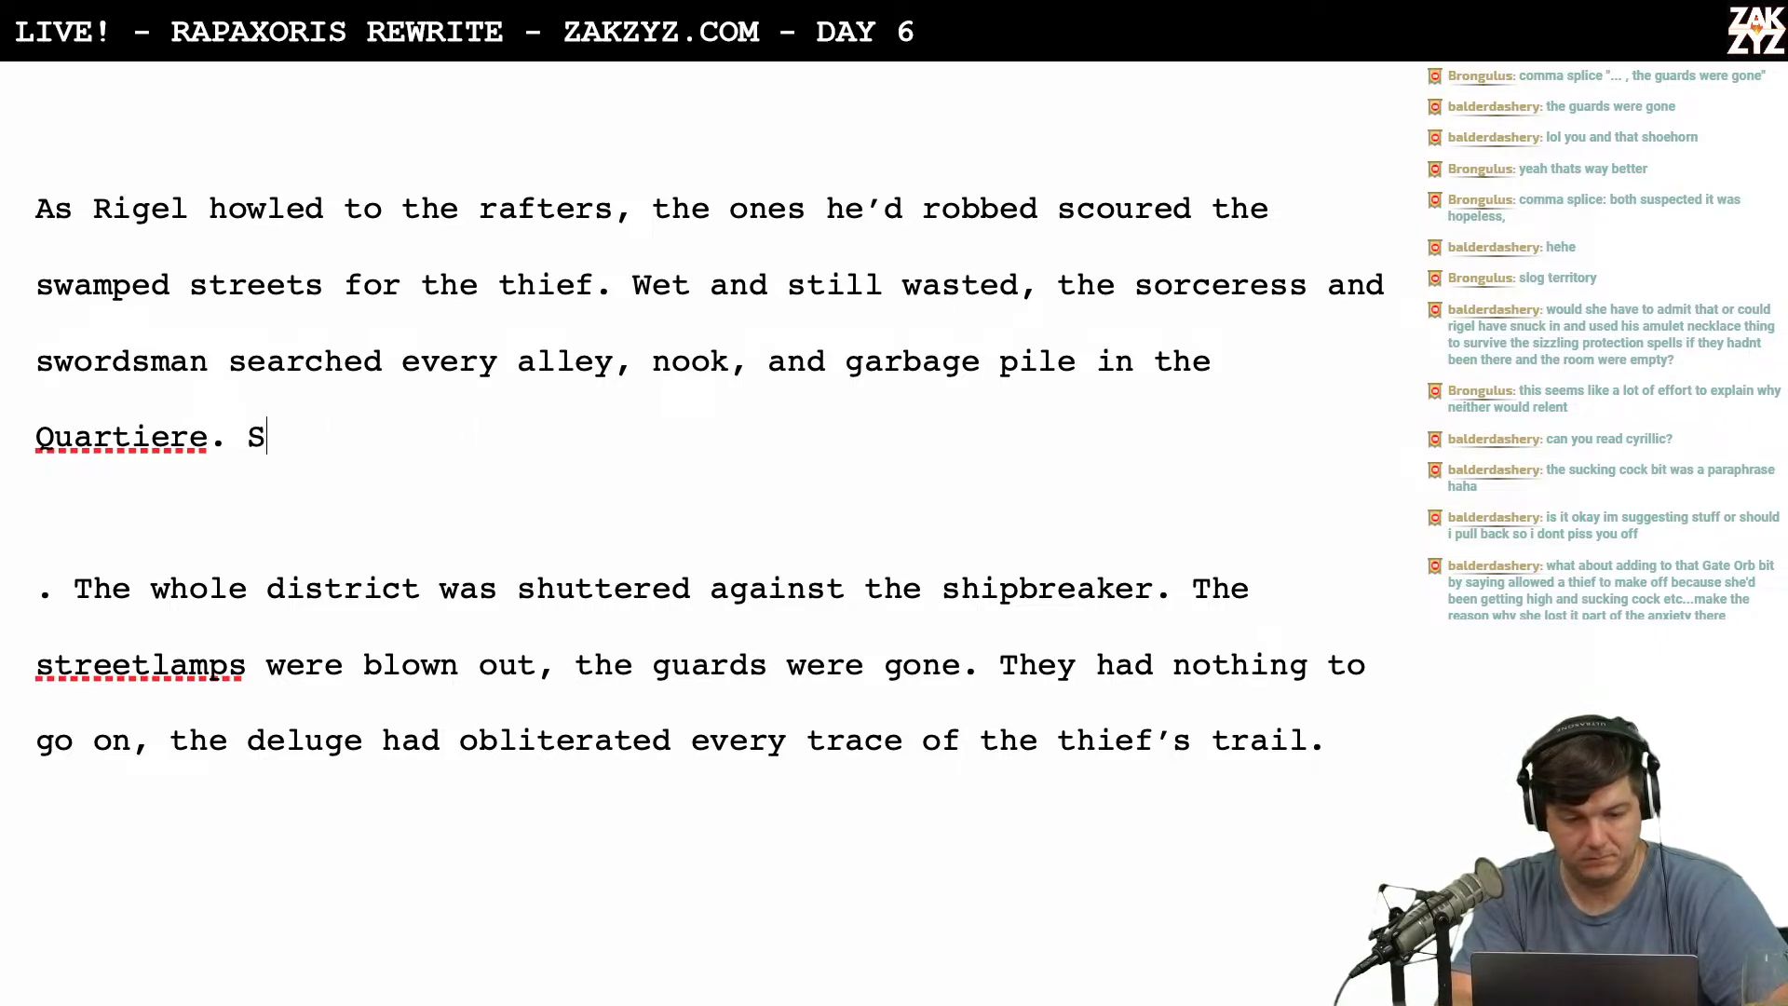
{"action": "type", "text": "omehow, the little "}
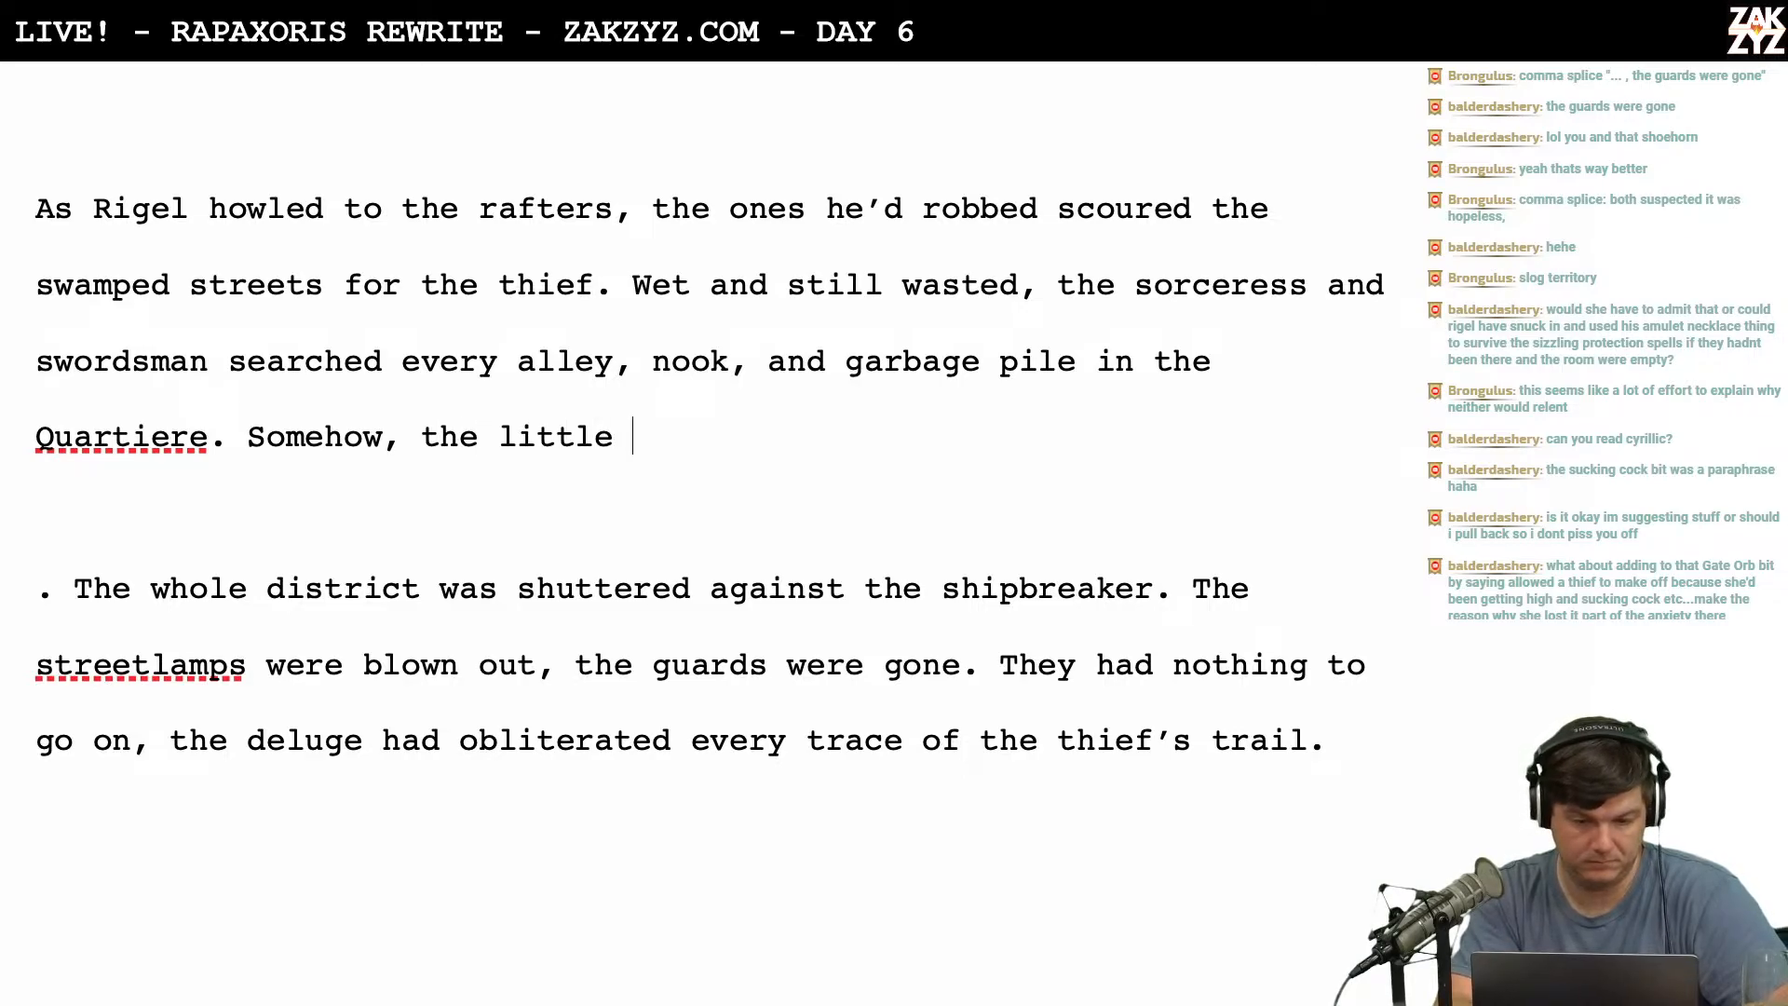
{"action": "type", "text": "baster"}
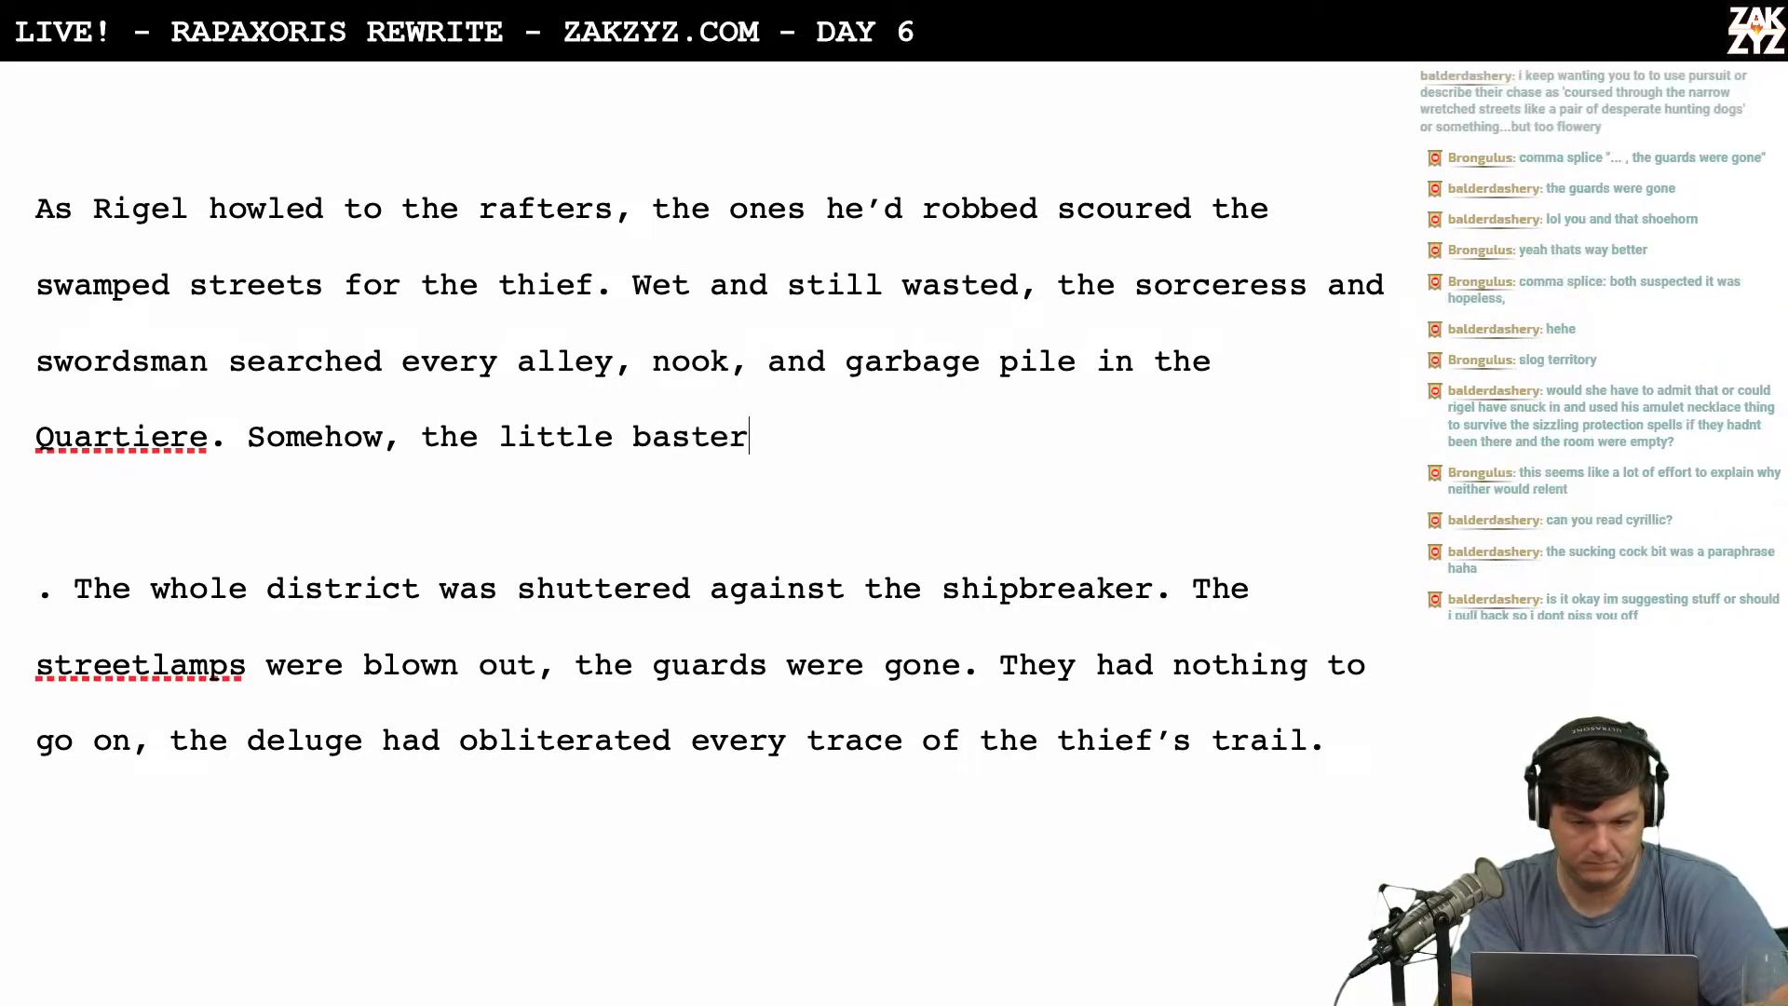
{"action": "key", "text": "BackSpace"}
{"action": "key", "text": "BackSpace"}
{"action": "key", "text": "BackSpace"}
{"action": "key", "text": "BackSpace"}
{"action": "key", "text": "BackSpace"}
{"action": "key", "text": "BackSpace"}
{"action": "key", "text": "BackSpace"}
{"action": "key", "text": "BackSpace"}
{"action": "key", "text": "BackSpace"}
{"action": "key", "text": "BackSpace"}
{"action": "key", "text": "BackSpace"}
{"action": "key", "text": "BackSpace"}
{"action": "key", "text": "BackSpace"}
{"action": "key", "text": "BackSpace"}
{"action": "key", "text": "BackSpace"}
{"action": "key", "text": "BackSpace"}
{"action": "key", "text": "BackSpace"}
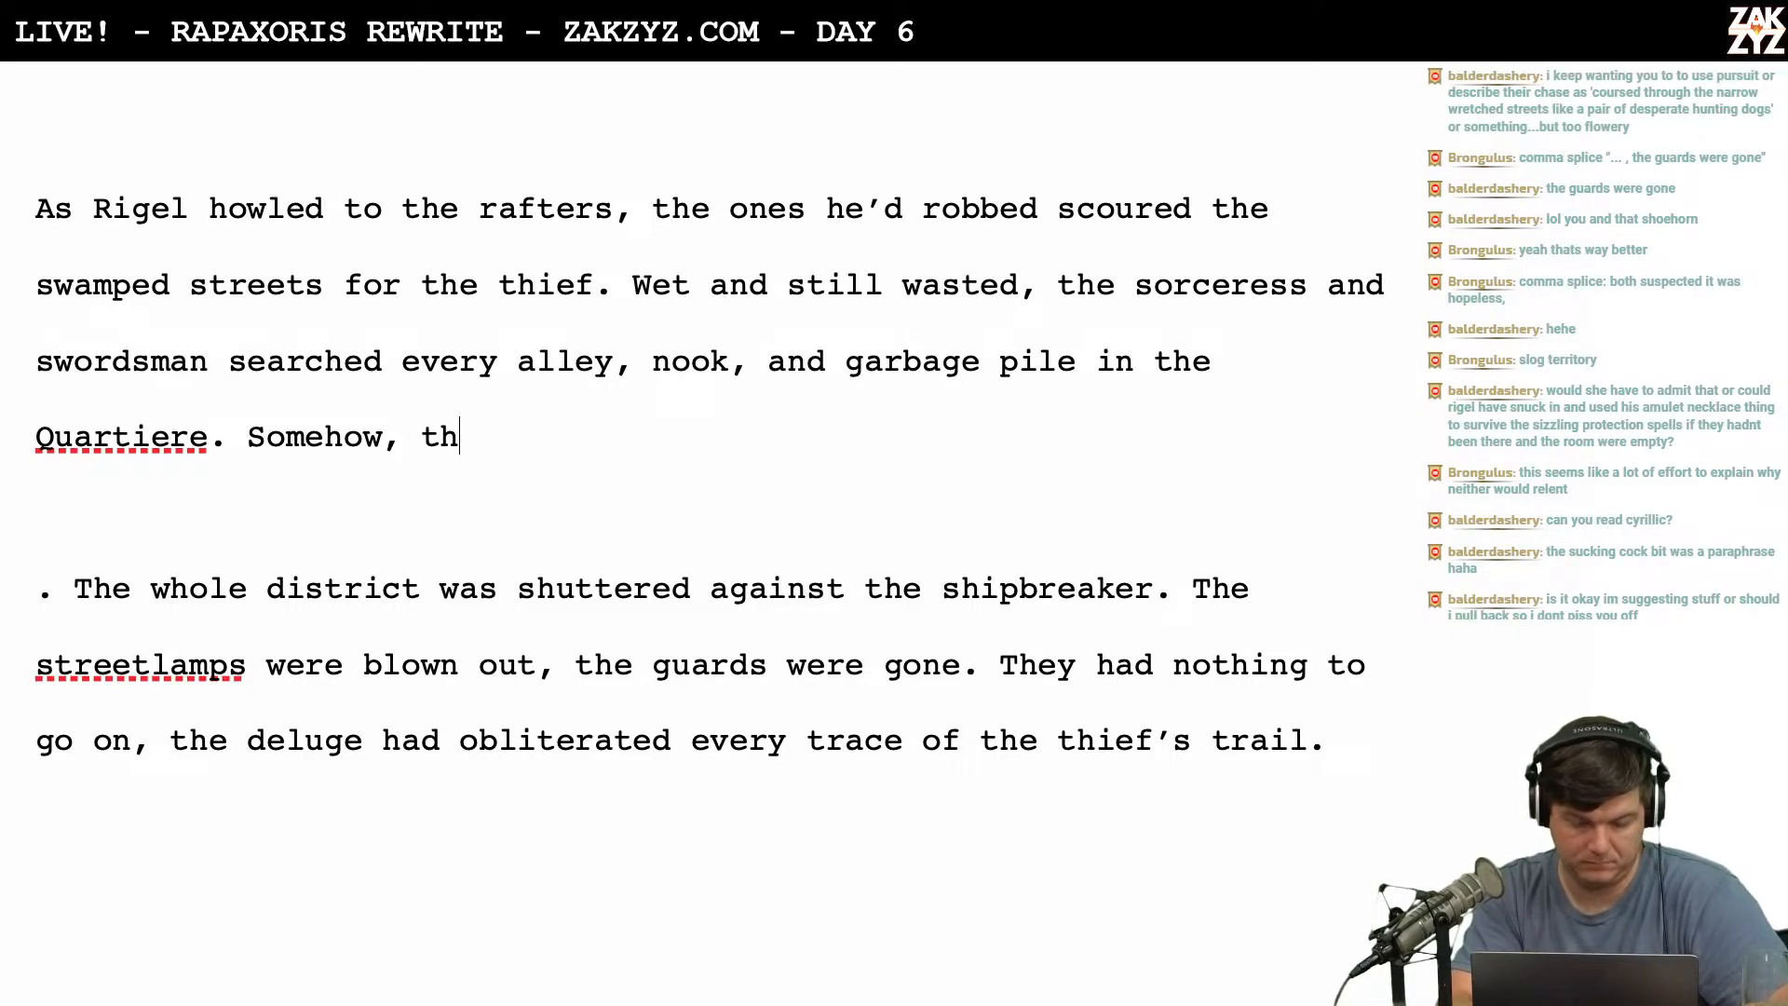
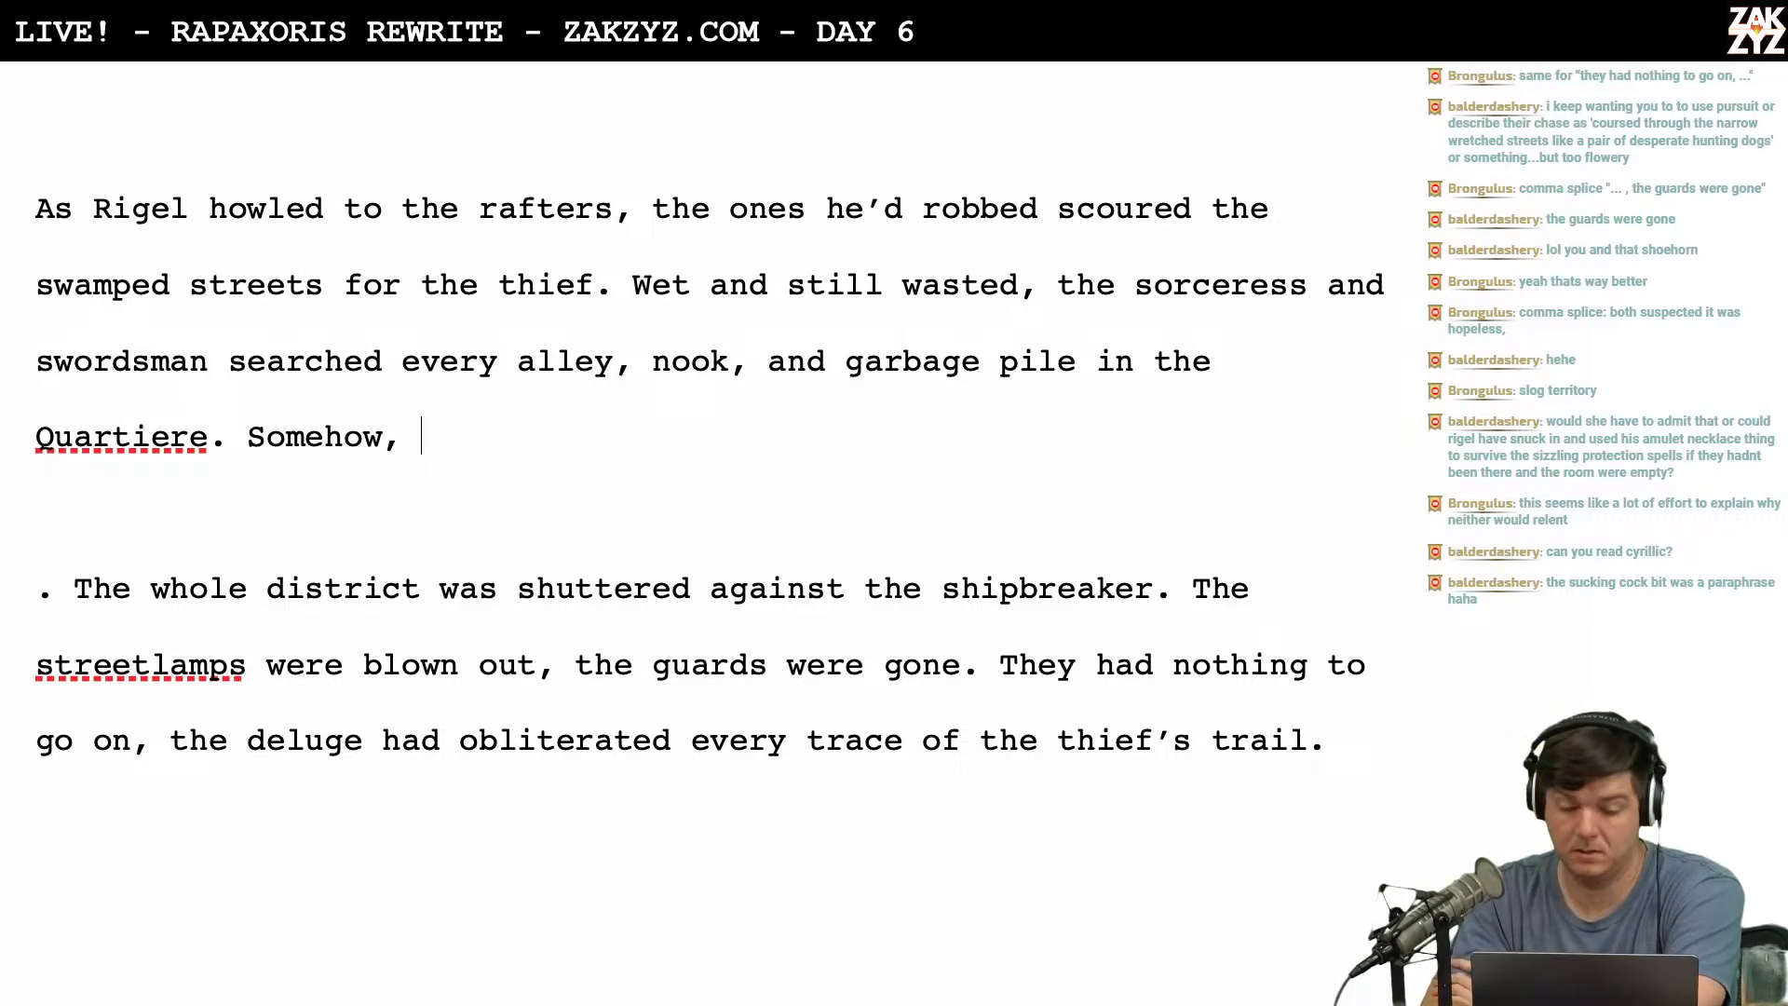
Replace "ones" with "pair" before "he'd robbed" in the paragraph's first sentence, after briefly trying "two".
{"action": "scroll", "coordinate": [709, 475], "scroll_direction": "down", "scroll_amount": 1}
{"action": "scroll", "coordinate": [710, 475], "scroll_direction": "up", "scroll_amount": 2}
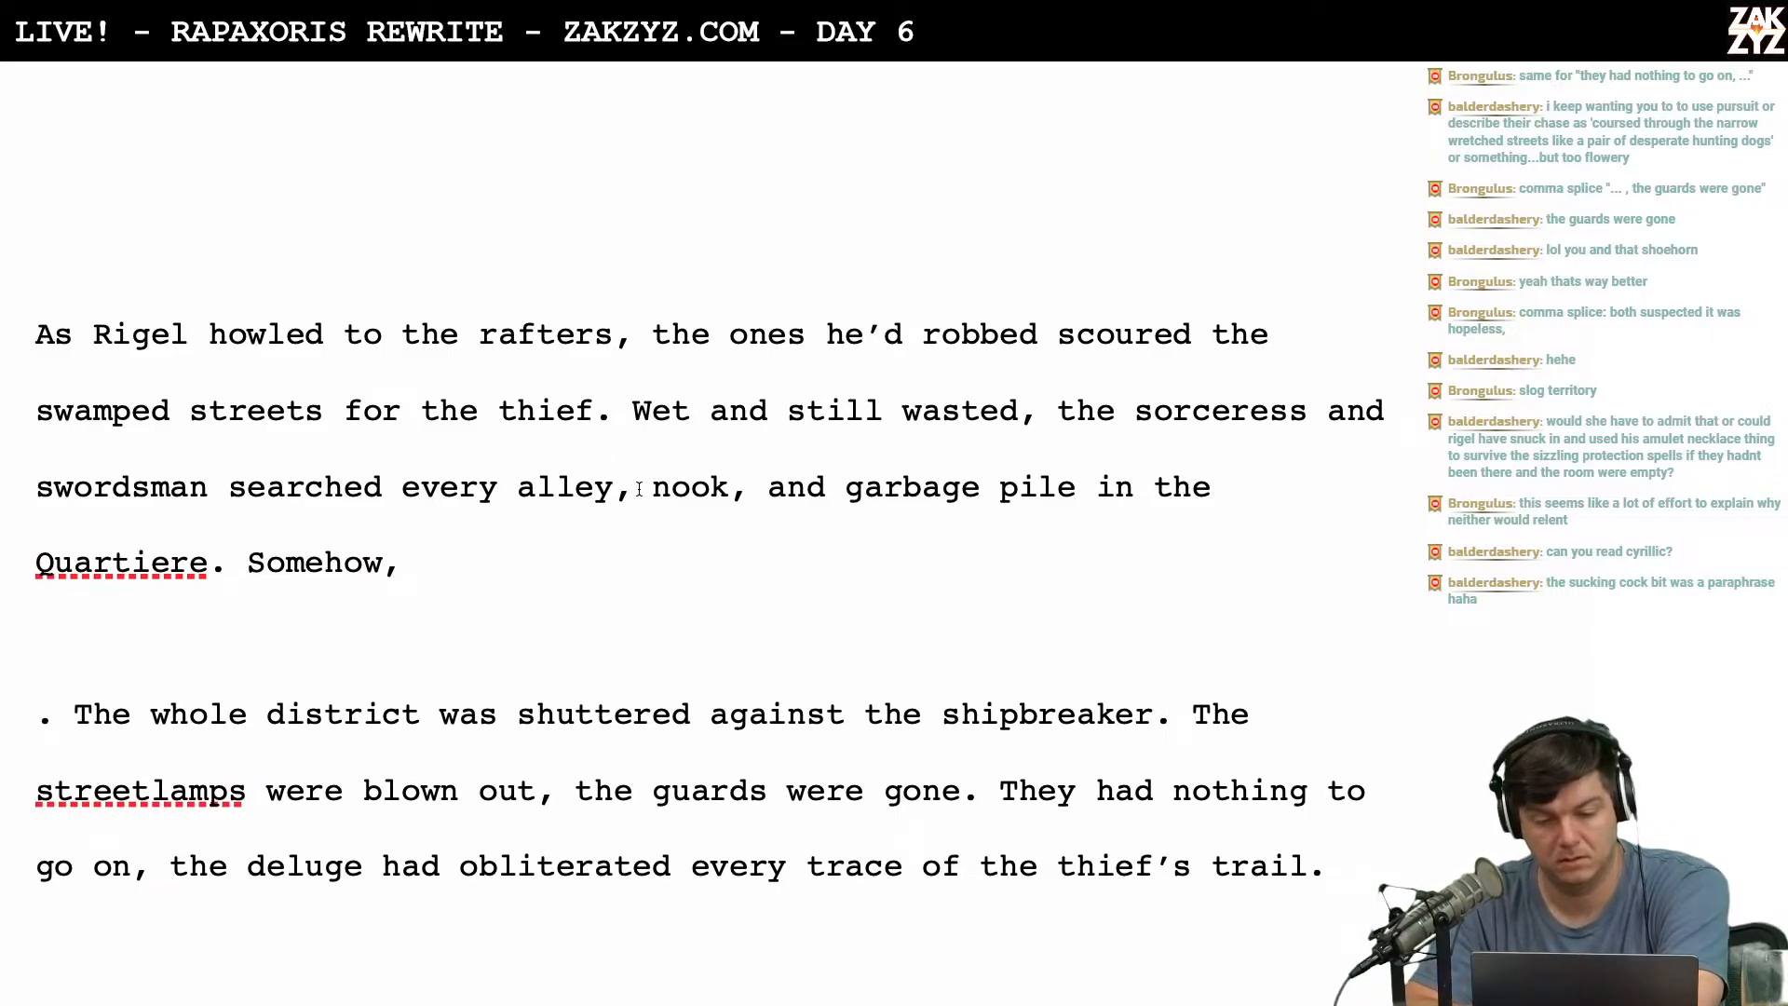
{"action": "scroll", "coordinate": [639, 489], "scroll_direction": "down", "scroll_amount": 1}
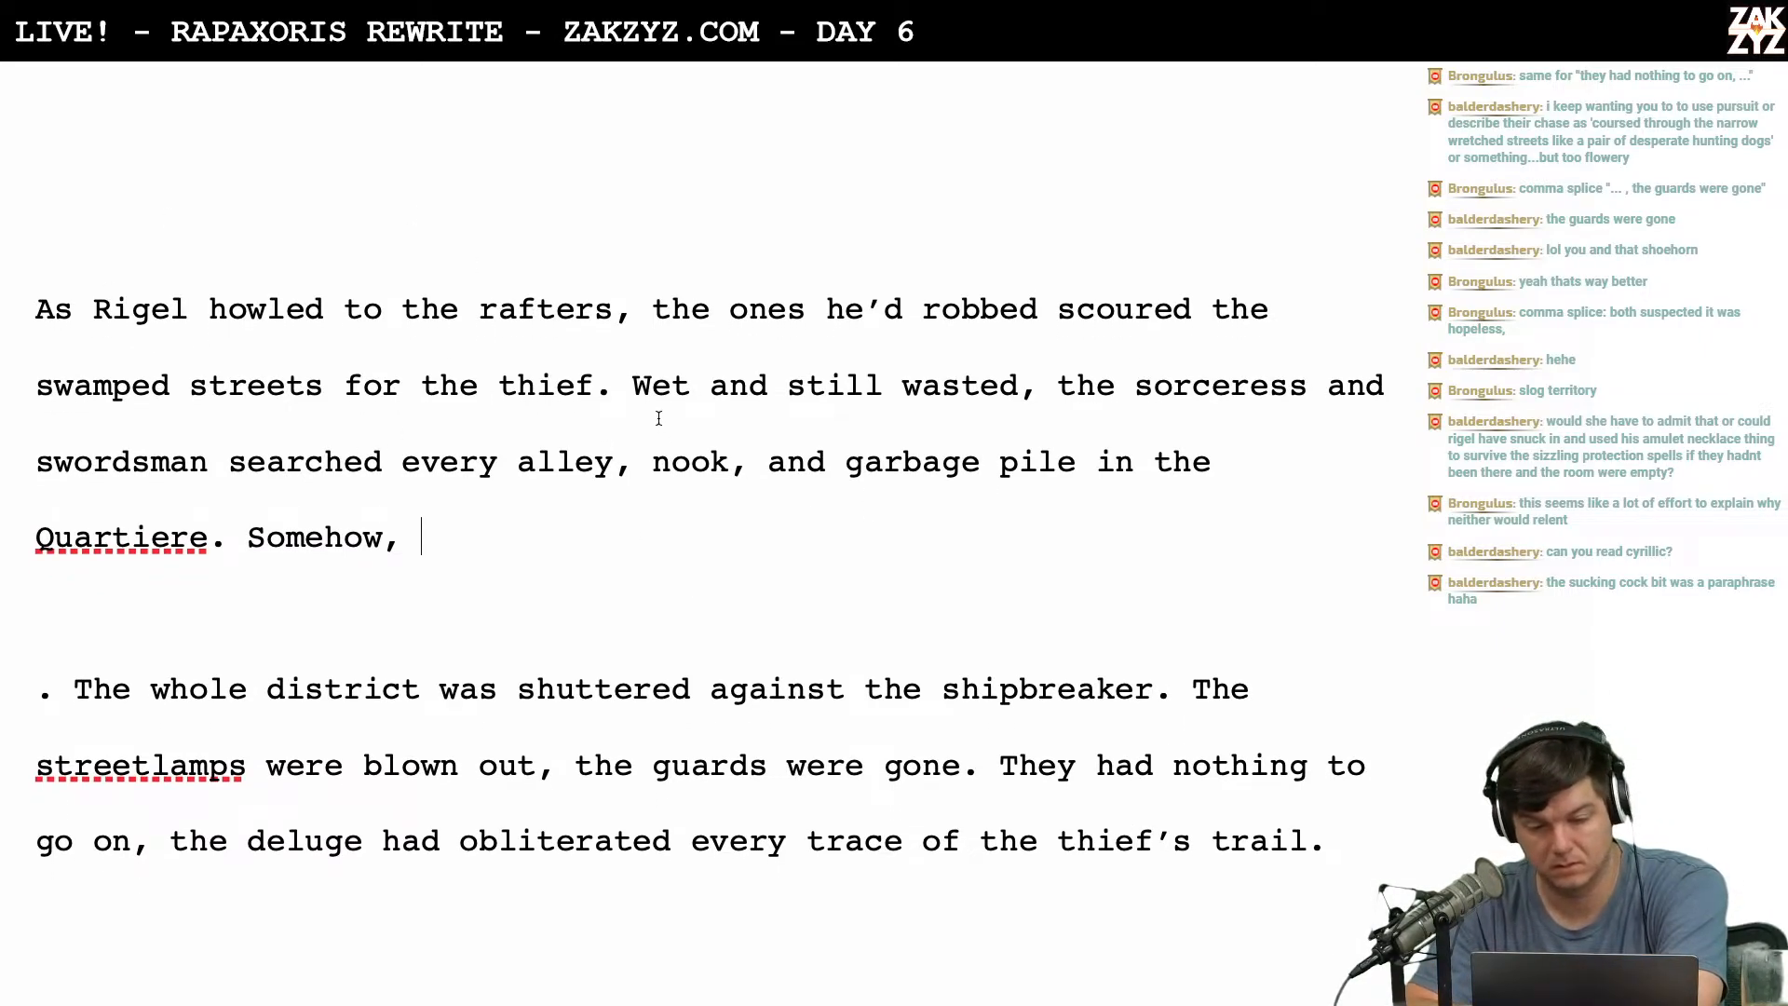
{"action": "left_click", "coordinate": [729, 312]}
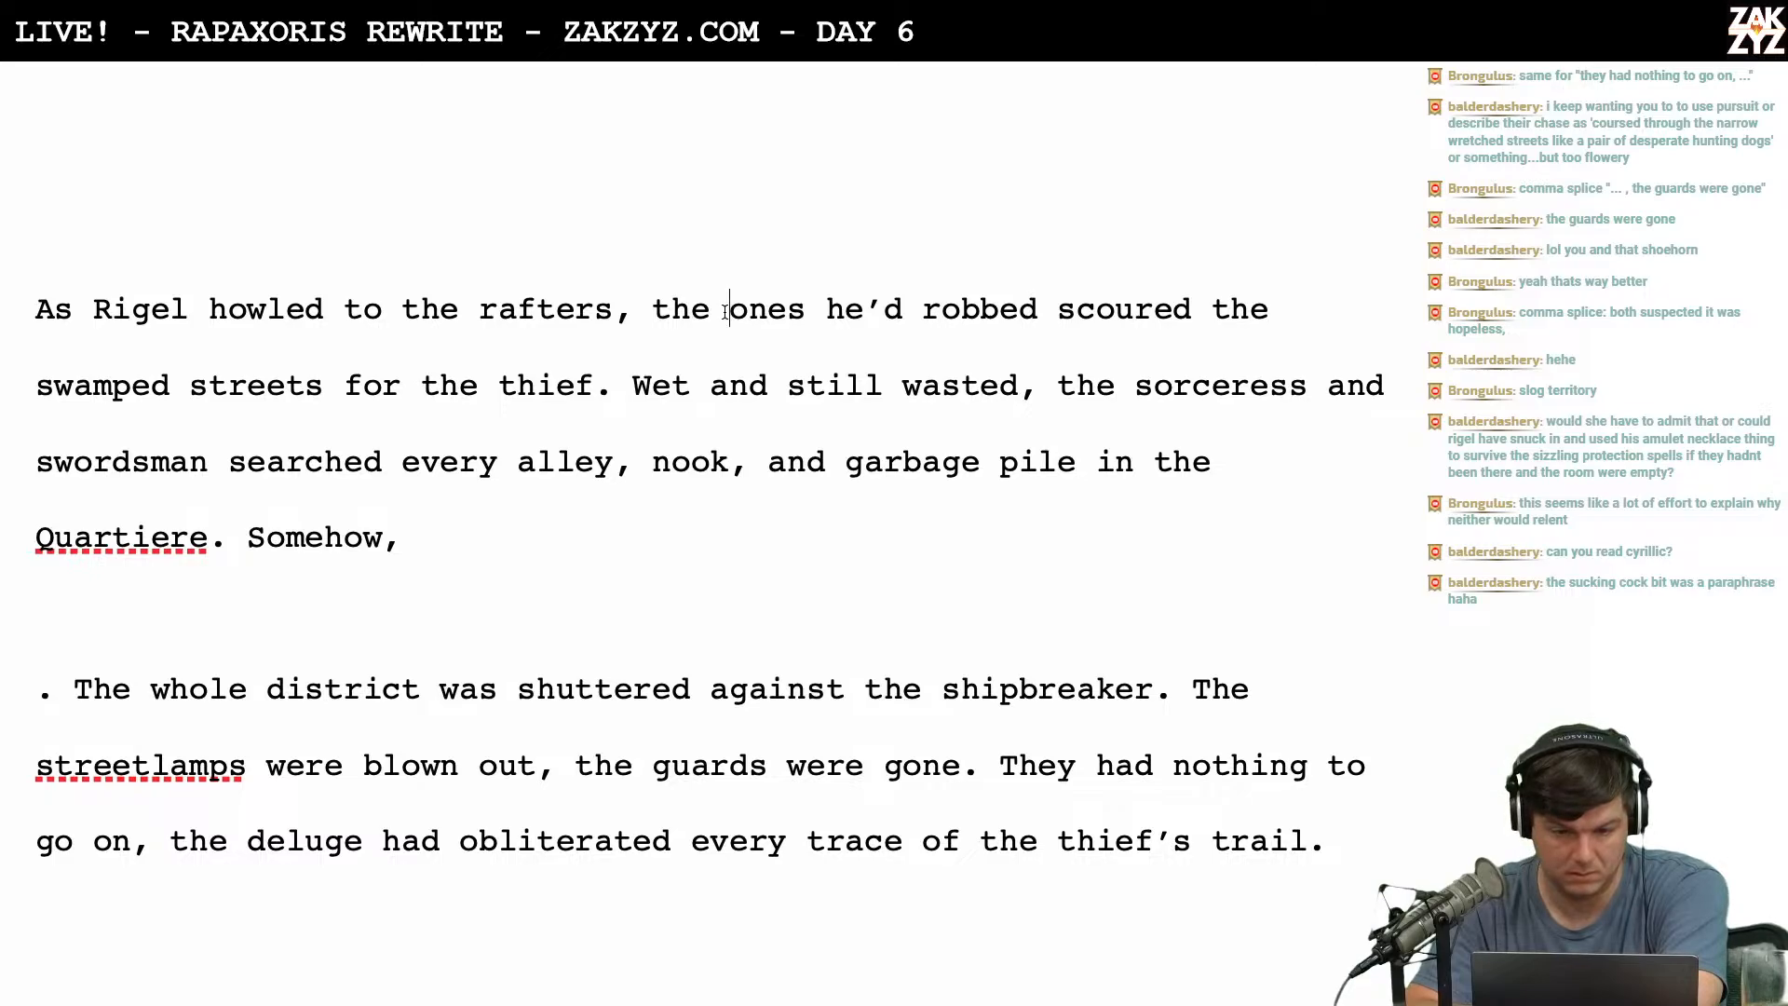
{"action": "key", "text": "Right"}
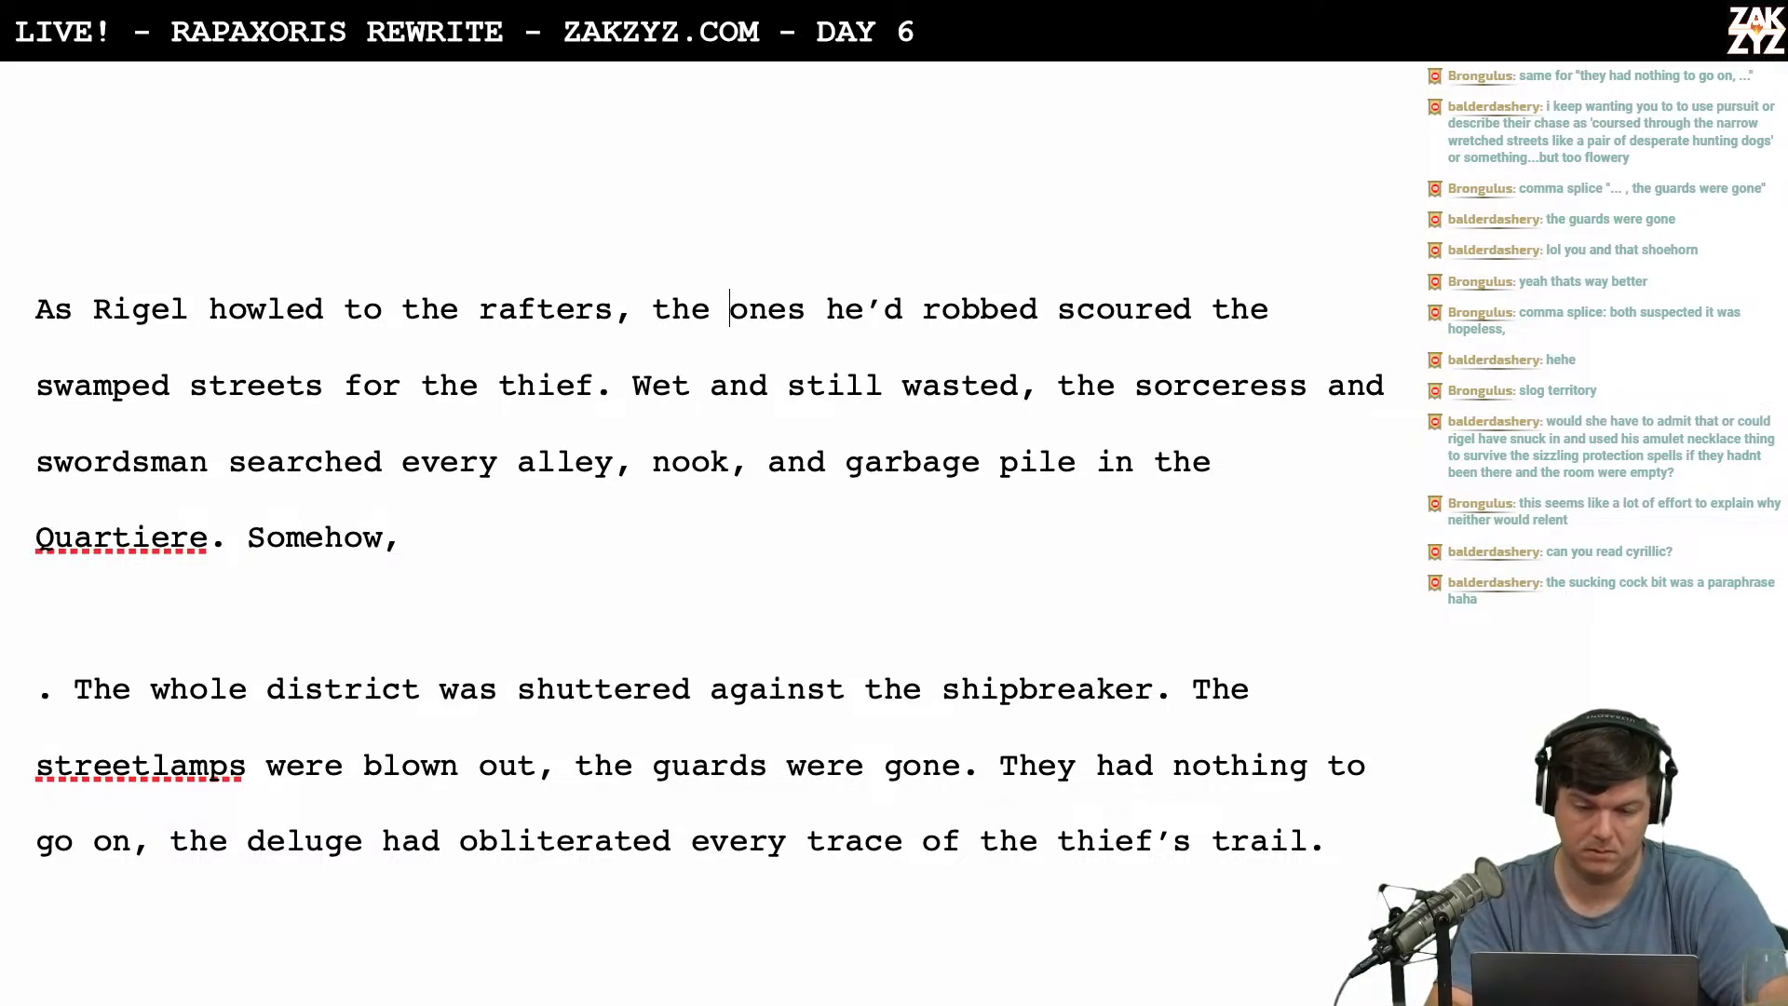
{"action": "key", "text": "shift+Right"}
{"action": "key", "text": "shift+Right"}
{"action": "key", "text": "shift+Right"}
{"action": "key", "text": "shift+Right"}
{"action": "key", "text": "shift+Right"}
{"action": "key", "text": "shift+Left"}
{"action": "type", "text": "twop"}
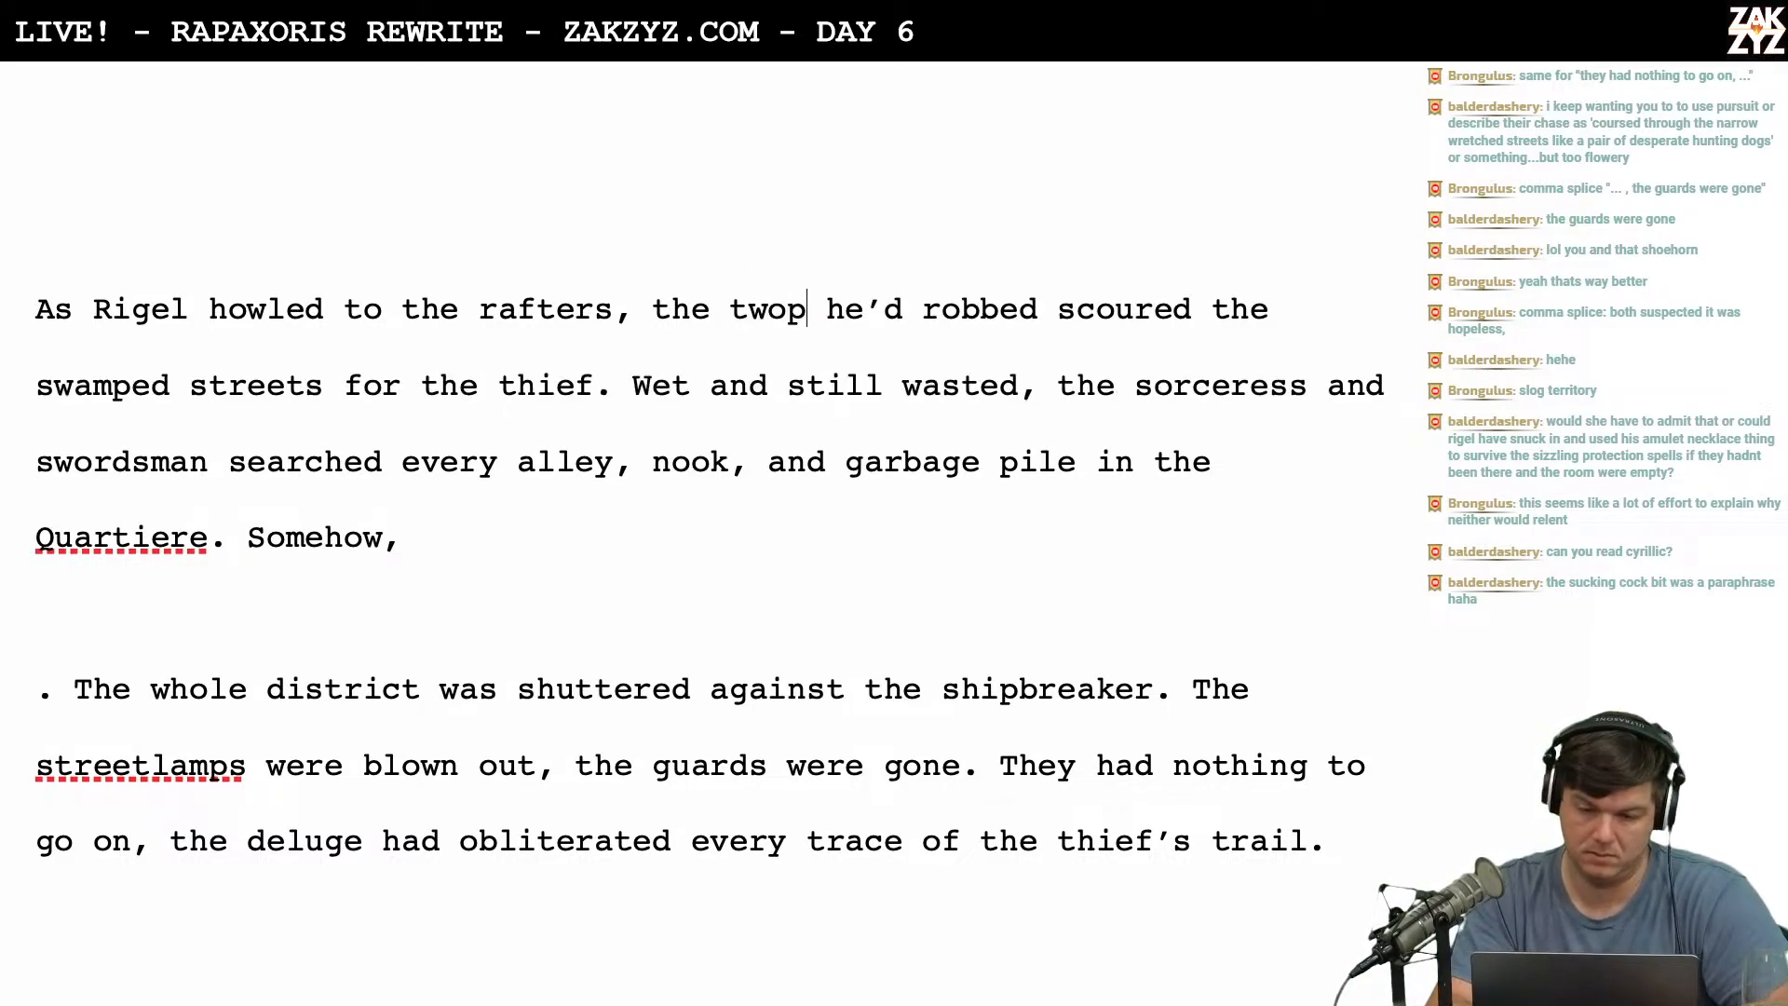
{"action": "key", "text": "BackSpace"}
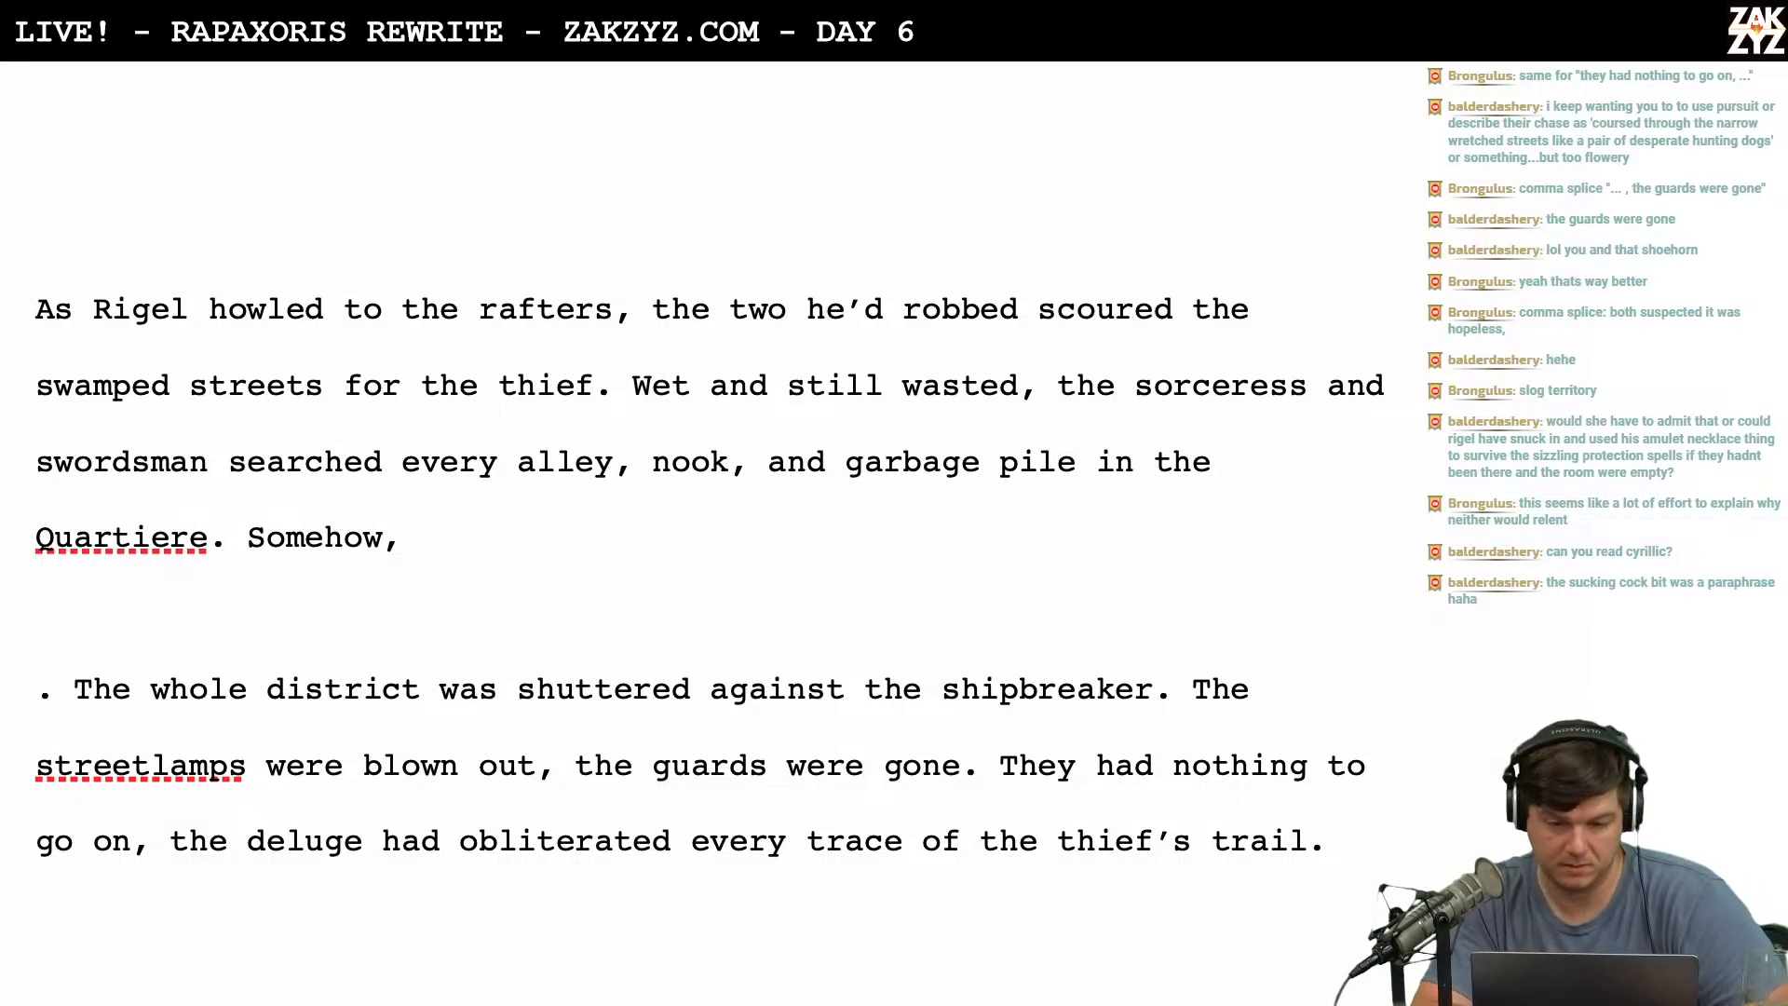
{"action": "key", "text": "BackSpace"}
{"action": "key", "text": "BackSpace"}
{"action": "key", "text": "BackSpace"}
{"action": "type", "text": "pair"}
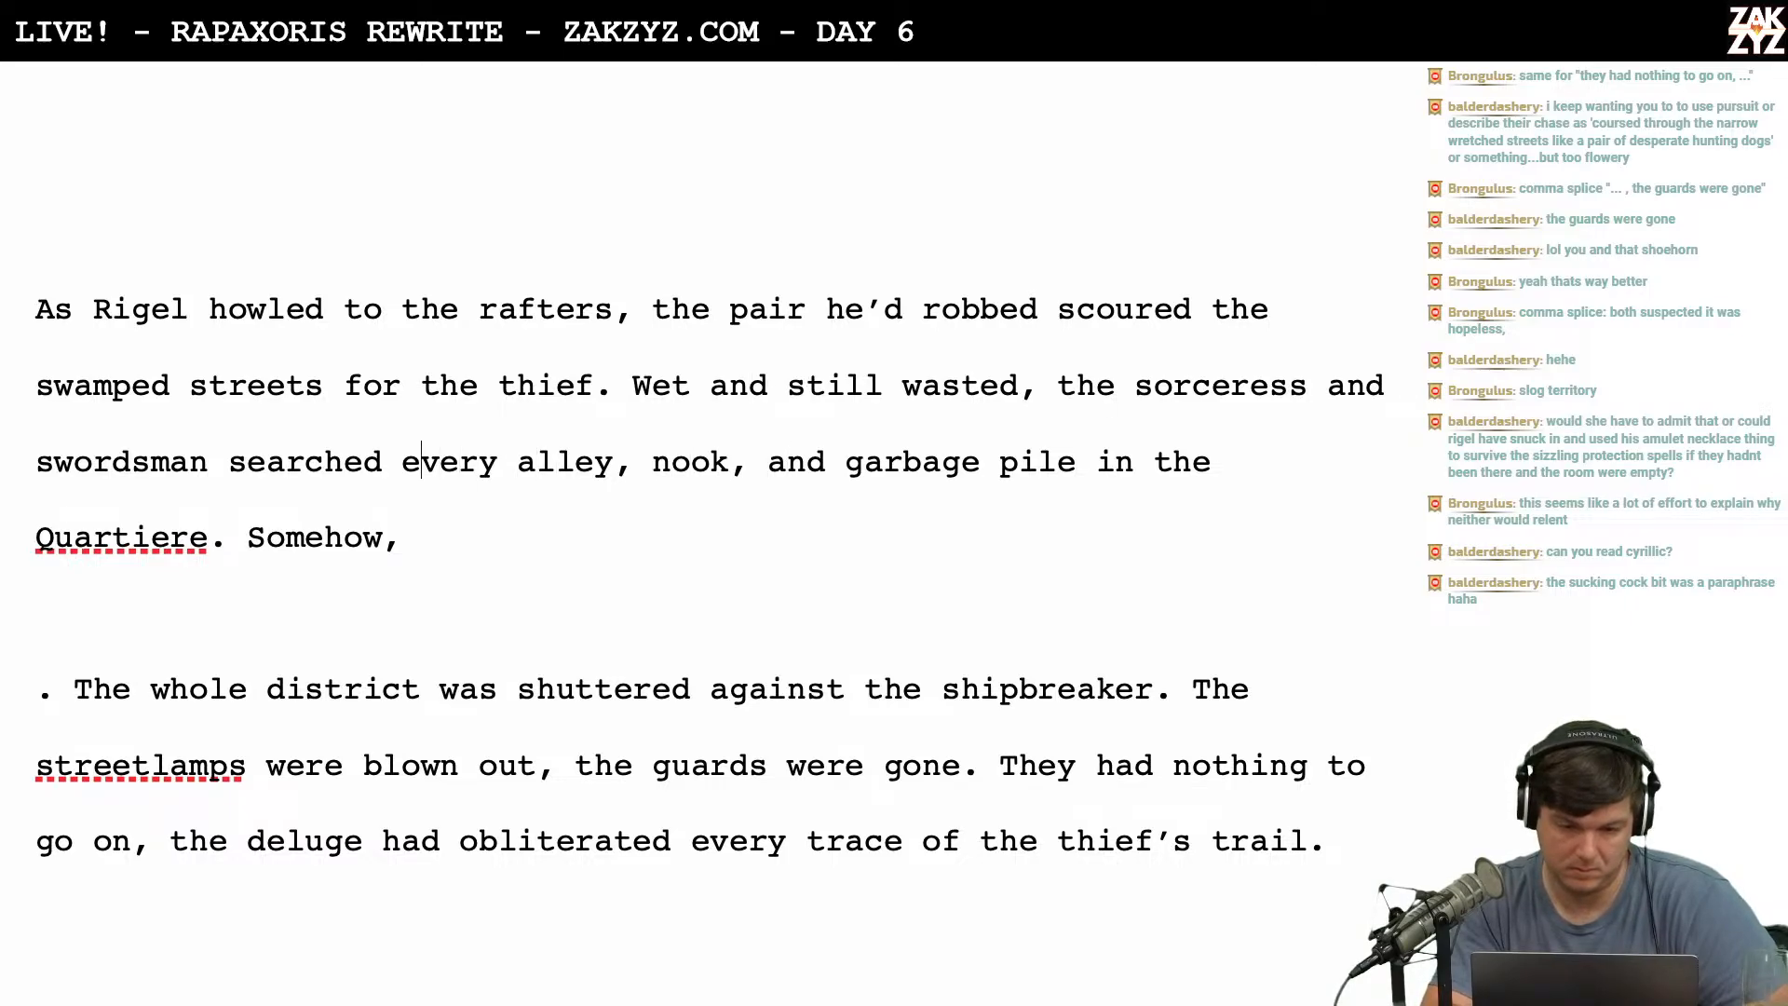
Break the paragraph directly after "swordsman searched", trying "in vain" as the continuation and removing it again.
{"action": "key", "text": "Return"}
{"action": "type", "text": "in vain"}
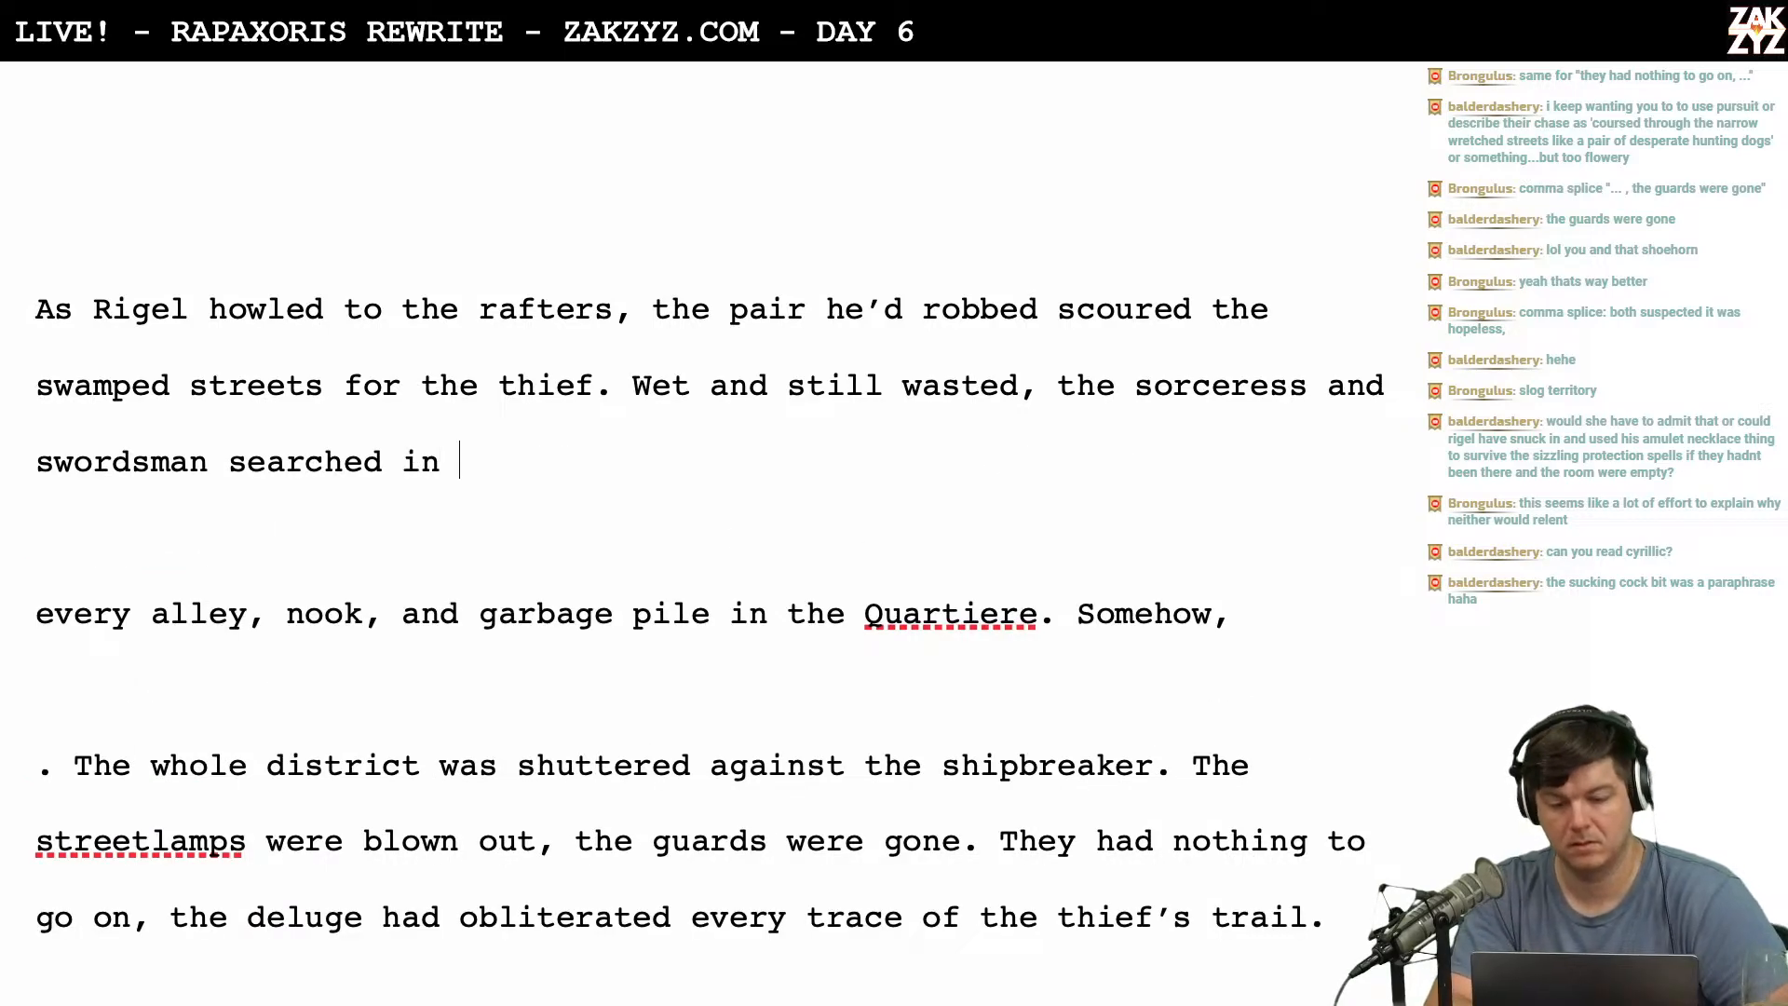
{"action": "key", "text": "BackSpace"}
{"action": "key", "text": "BackSpace"}
{"action": "key", "text": "BackSpace"}
{"action": "key", "text": "BackSpace"}
{"action": "key", "text": "BackSpace"}
{"action": "key", "text": "BackSpace"}
{"action": "key", "text": "BackSpace"}
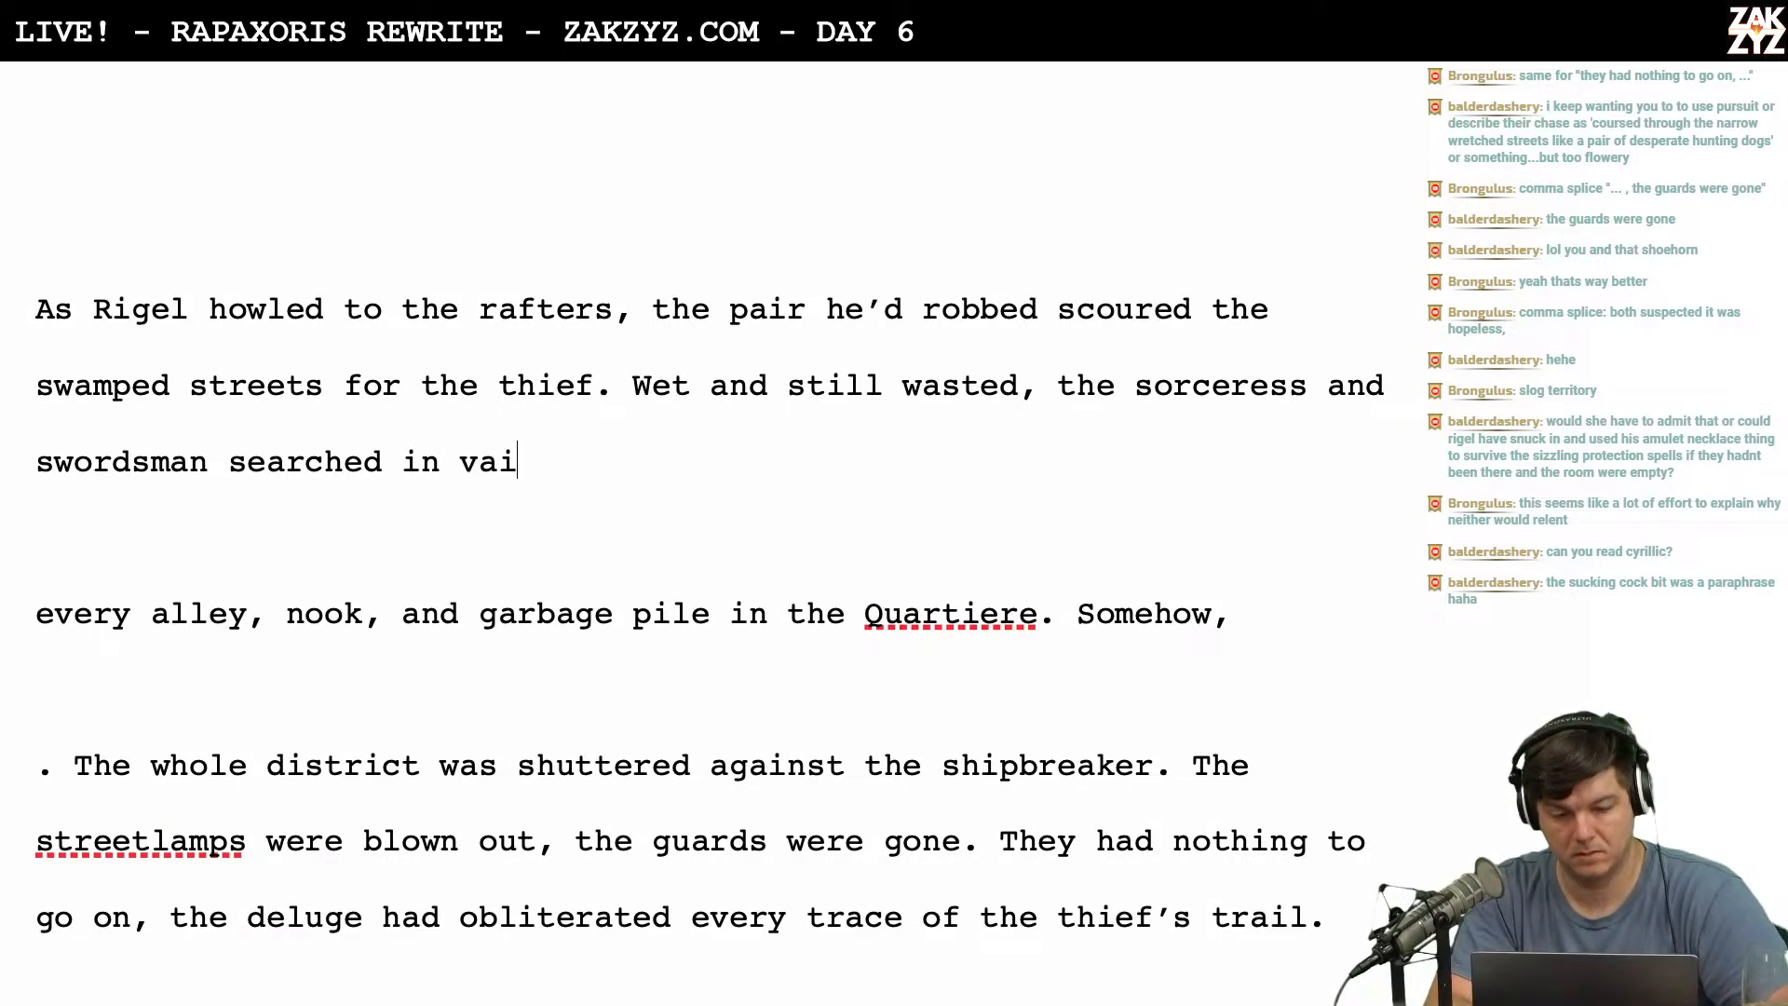
Continue the sentence after "swordsman searched" with "every alley", leaving no comma after it.
{"action": "type", "text": "every ally"}
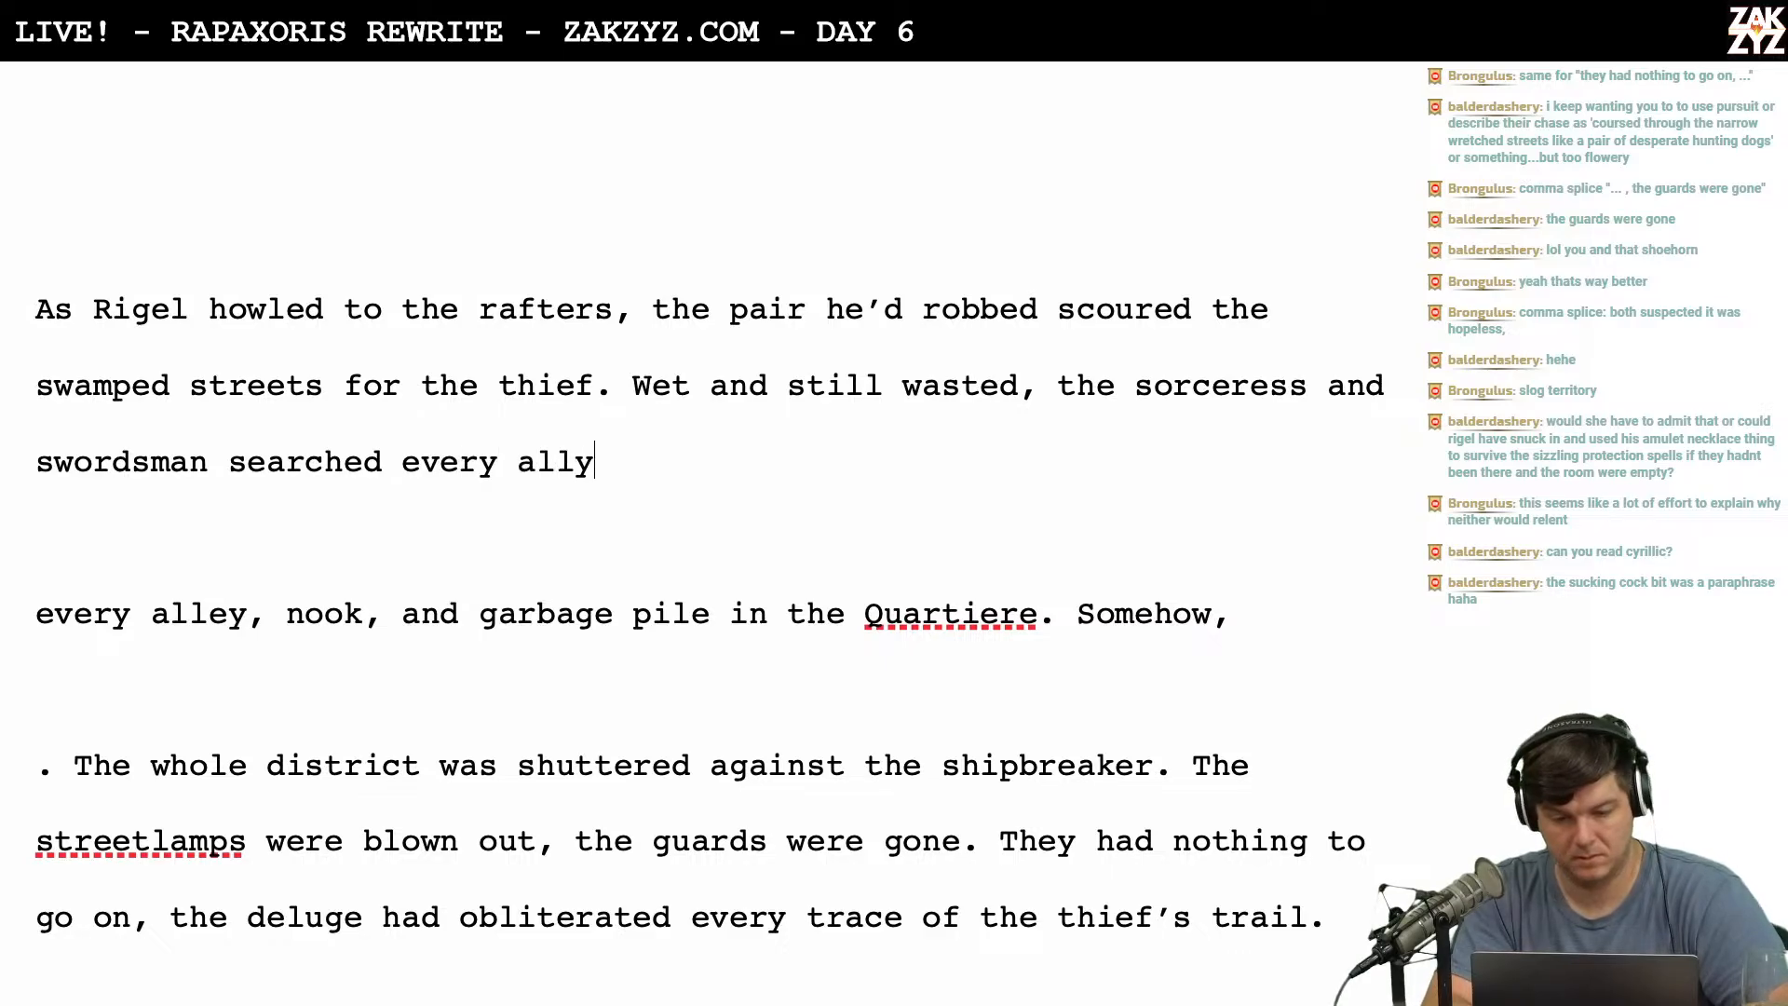
{"action": "key", "text": "BackSpace"}
{"action": "key", "text": "BackSpace"}
{"action": "type", "text": "e"}
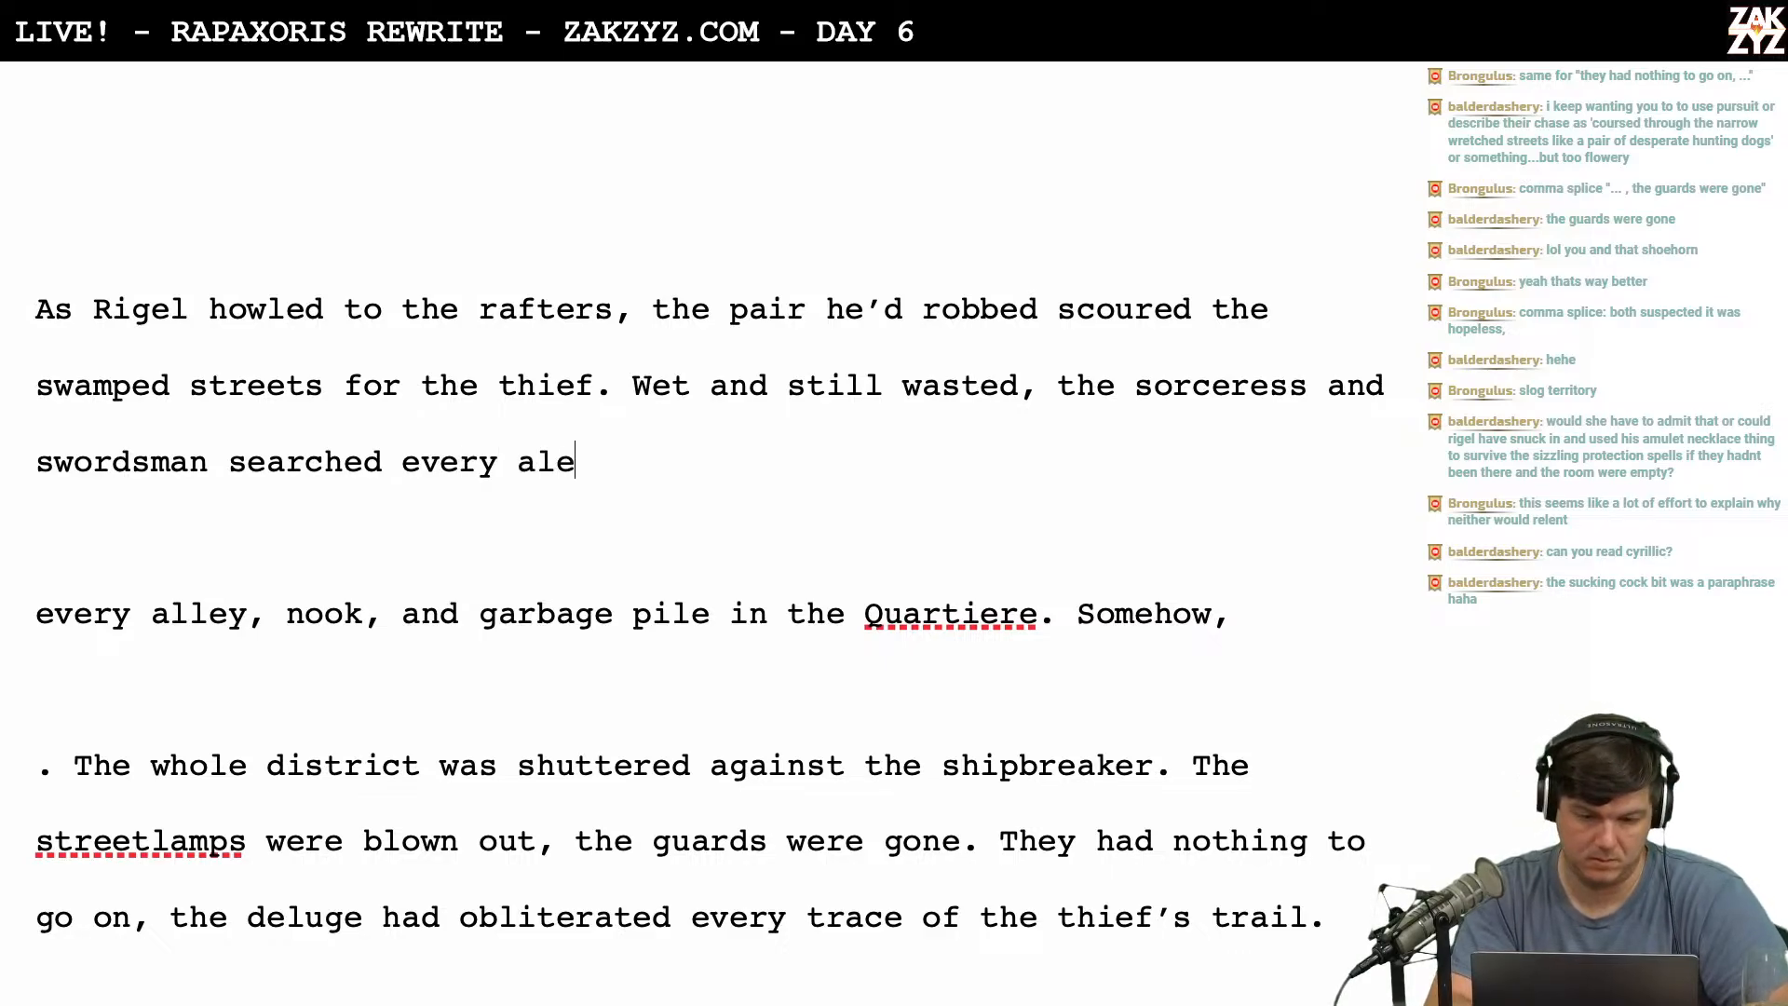
{"action": "key", "text": "BackSpace"}
{"action": "type", "text": "ley"}
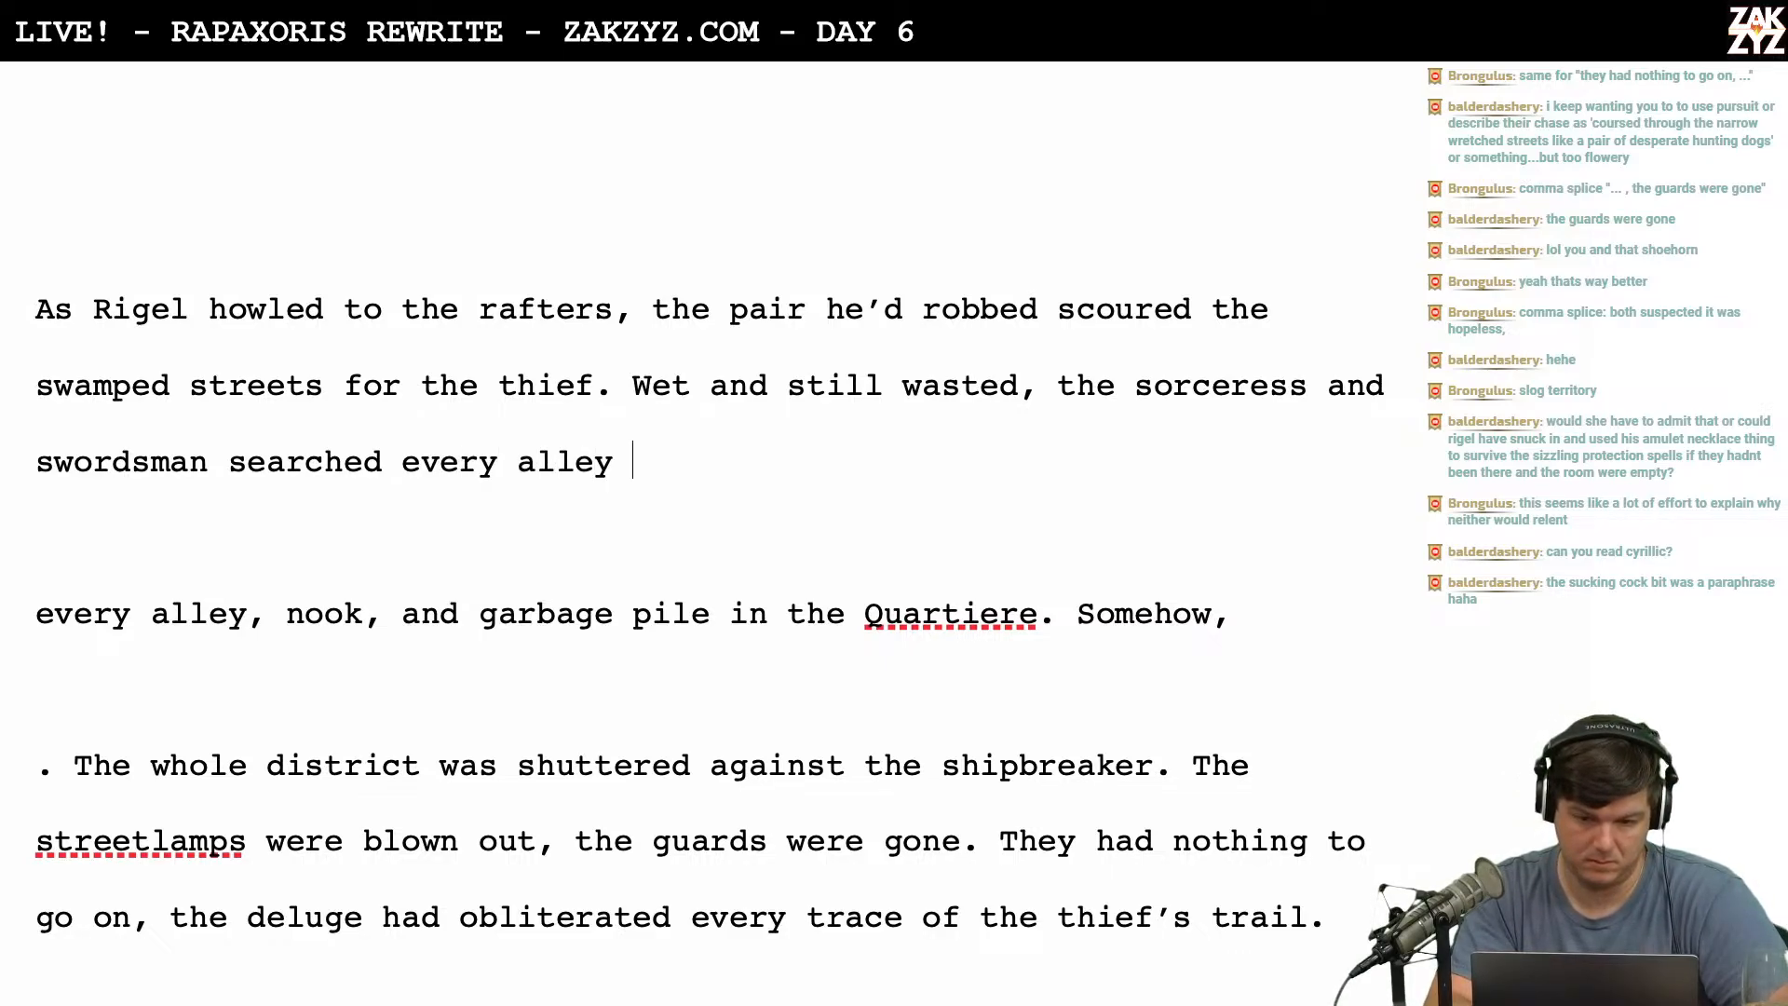
{"action": "type", "text": ","}
{"action": "key", "text": "BackSpace"}
{"action": "key", "text": "BackSpace"}
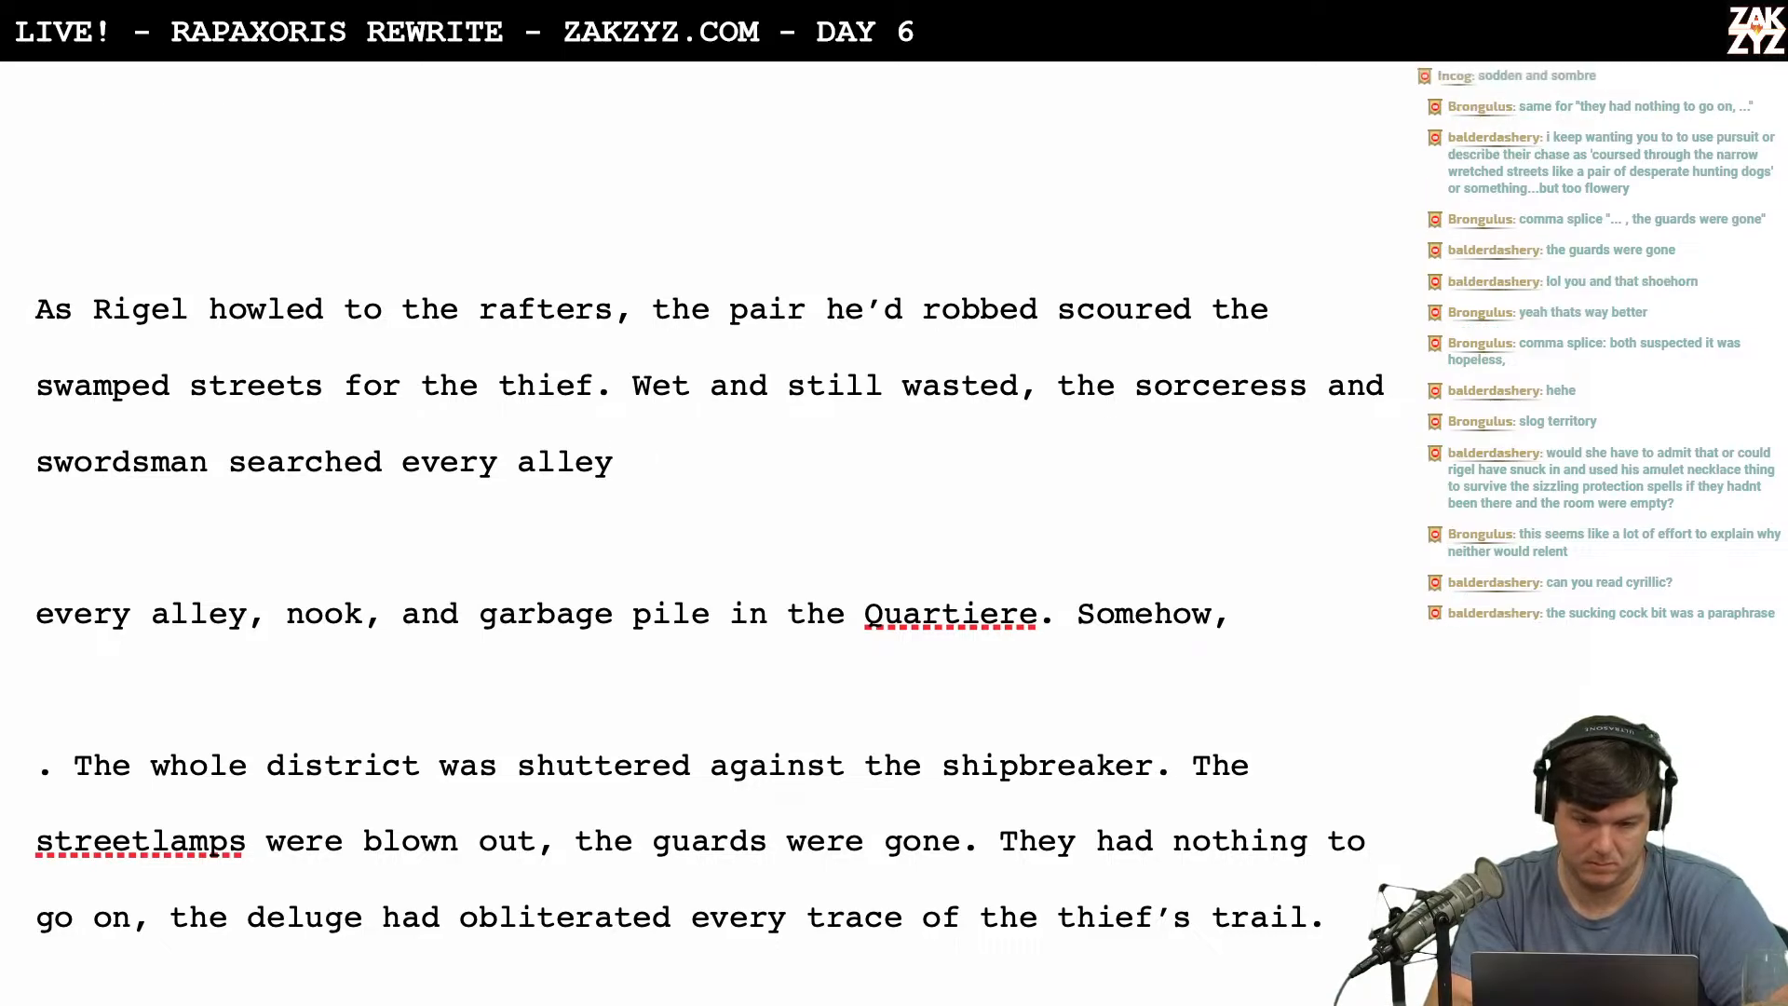
Try ending the sentence after "every alley" with "and garbage pile in the whole quartiere." and remove it again.
{"action": "type", "text": "and garbage"}
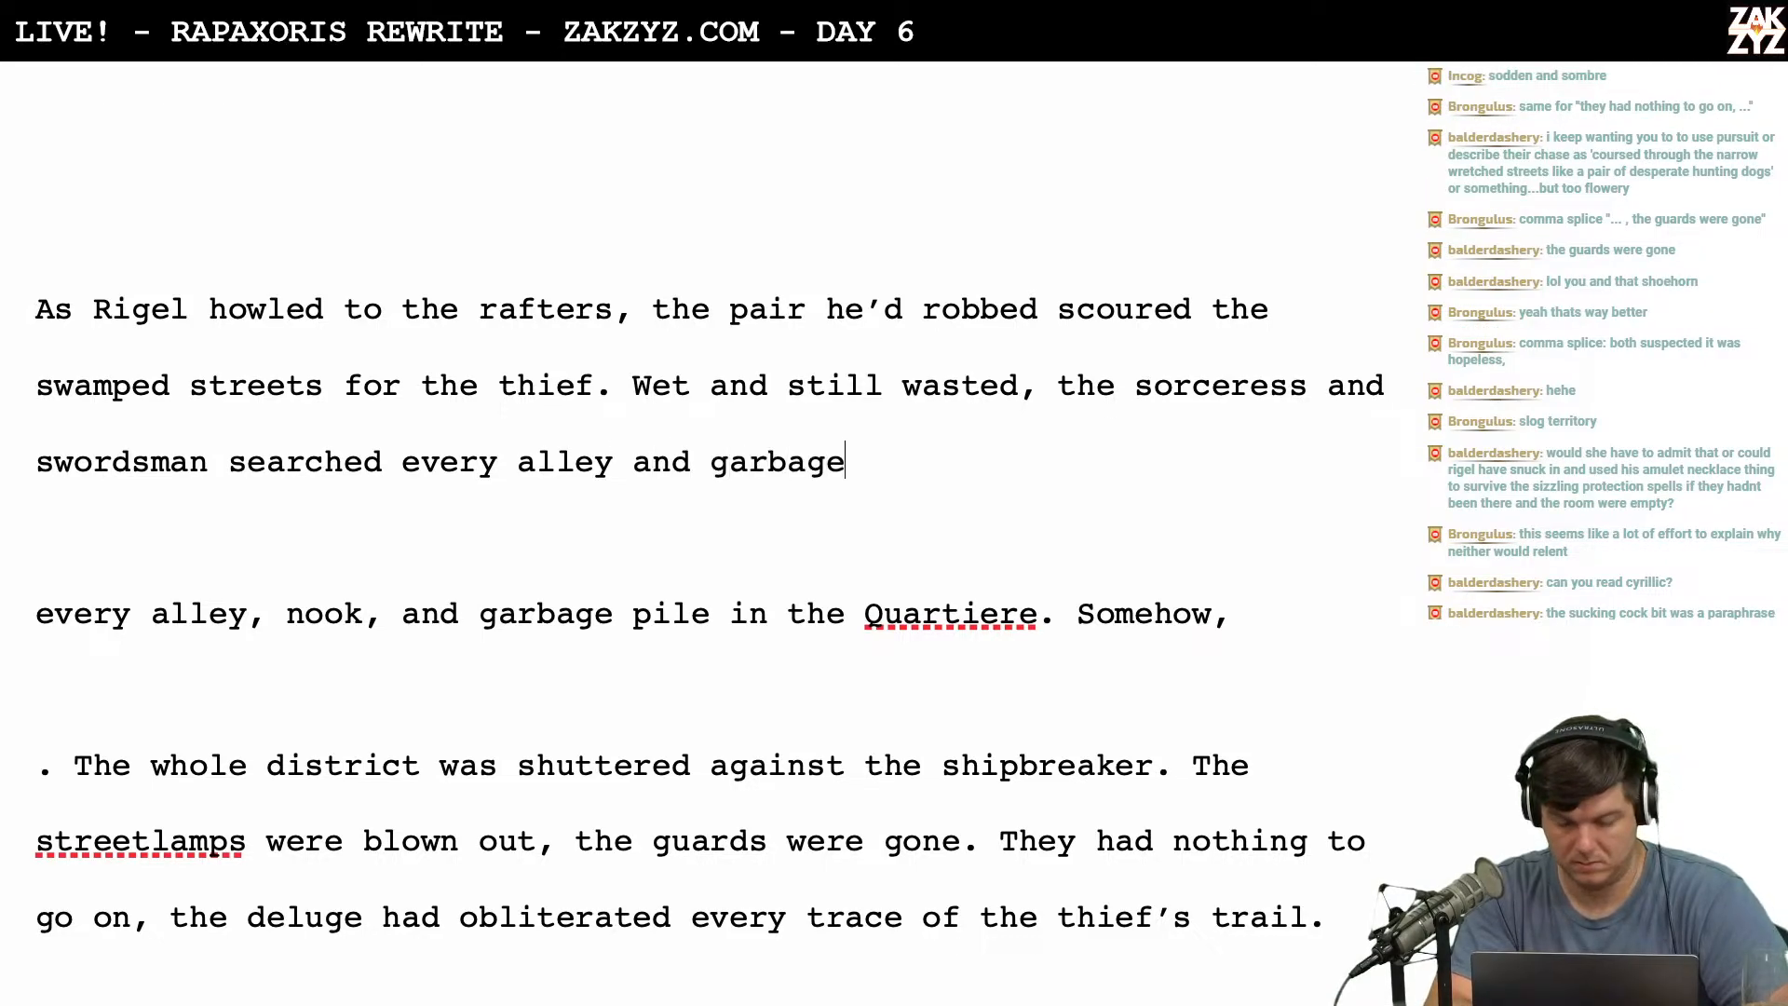
{"action": "type", "text": " pile in the whole c"}
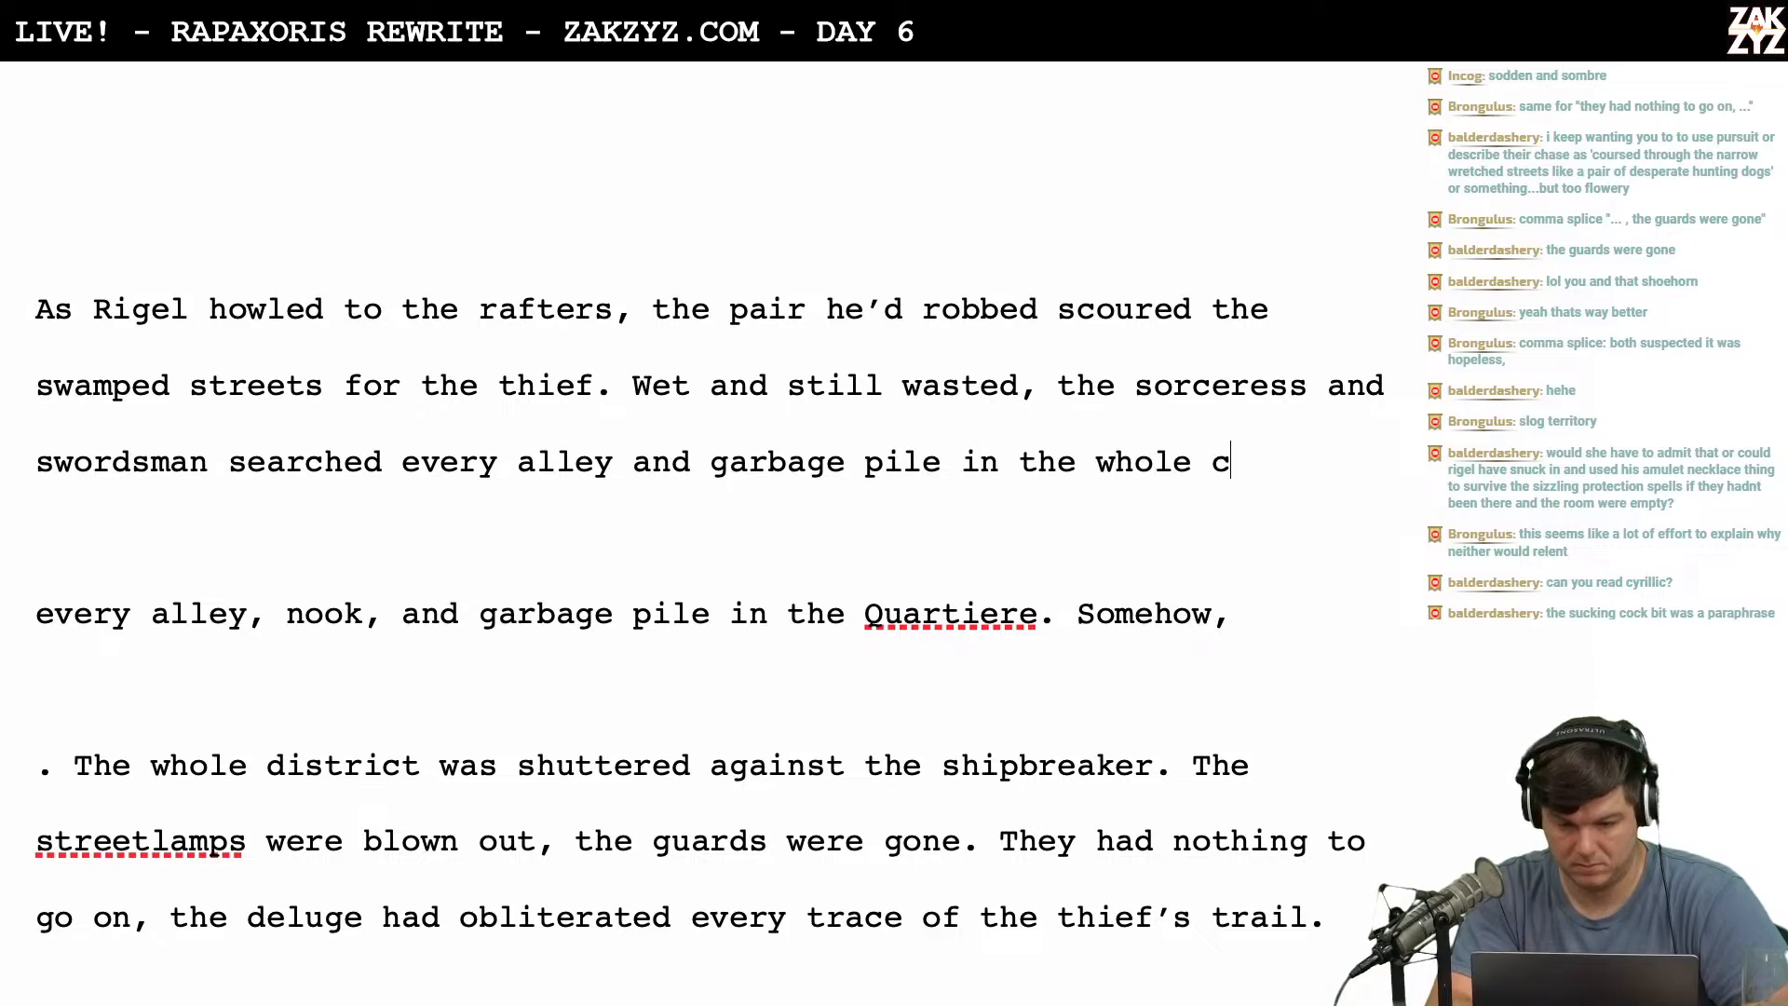
{"action": "key", "text": "BackSpace"}
{"action": "type", "text": "quartiere."}
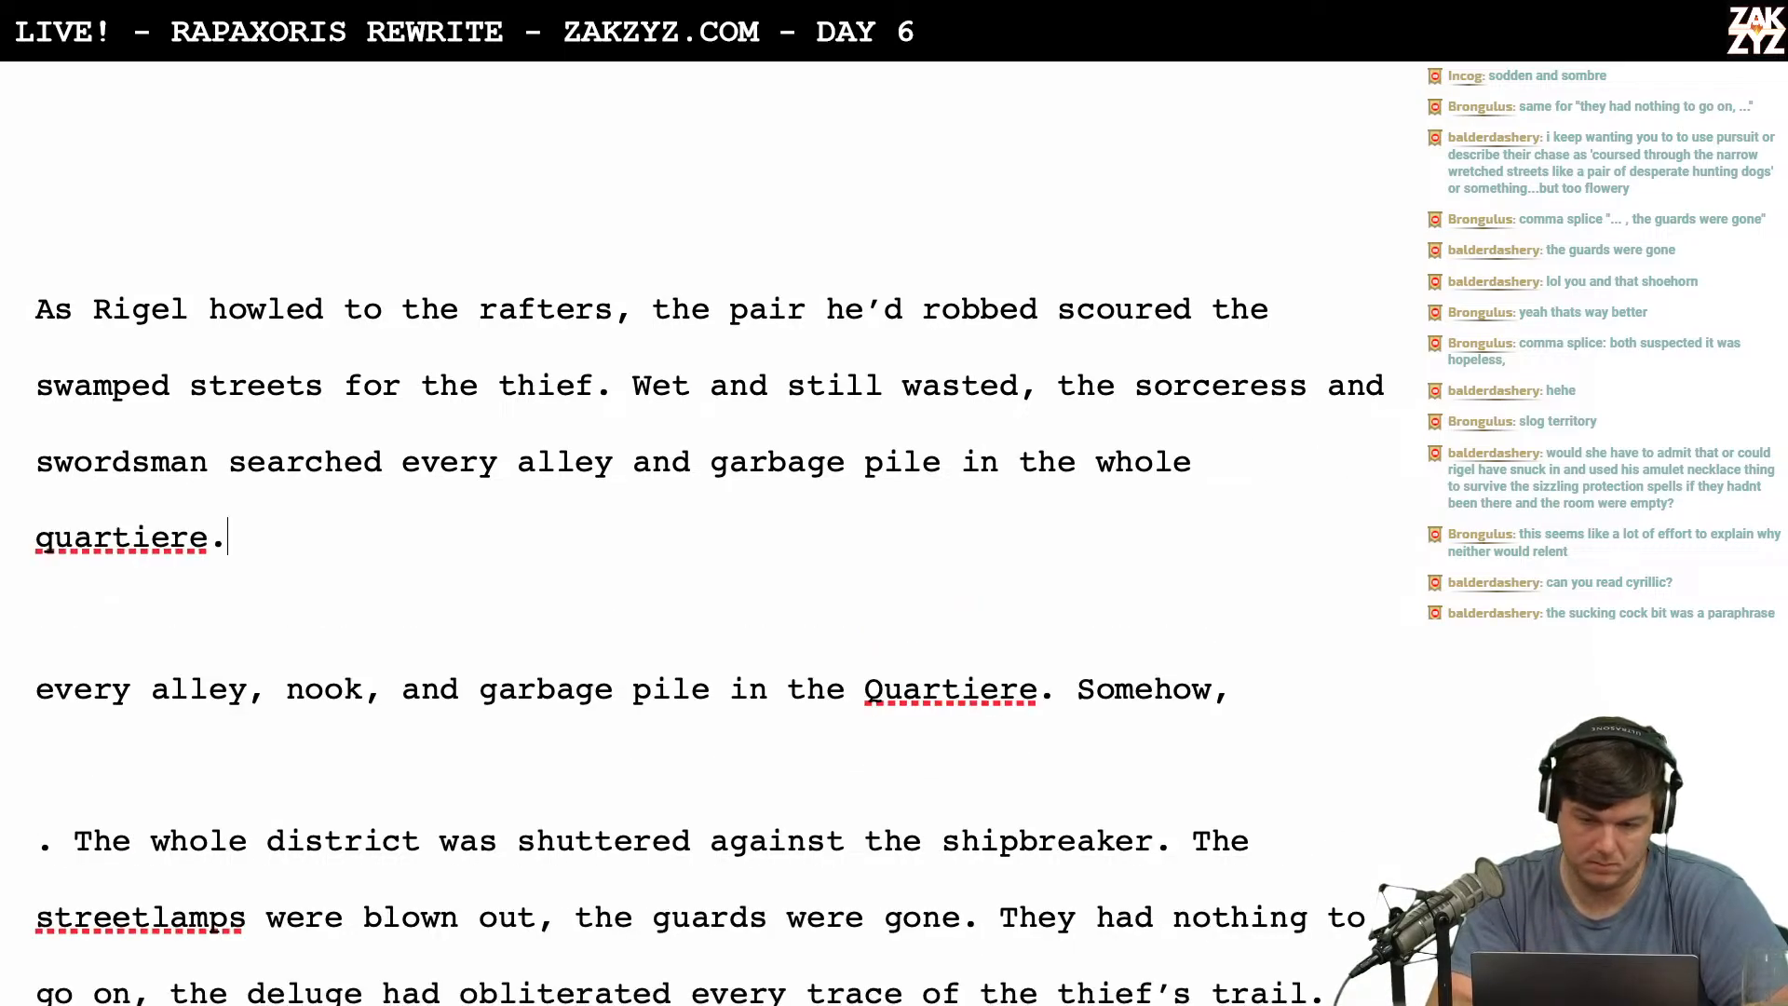
{"action": "key", "text": "BackSpace"}
{"action": "key", "text": "BackSpace"}
{"action": "key", "text": "BackSpace"}
{"action": "key", "text": "BackSpace"}
{"action": "key", "text": "BackSpace"}
{"action": "key", "text": "BackSpace"}
{"action": "key", "text": "BackSpace"}
{"action": "key", "text": "BackSpace"}
{"action": "key", "text": "BackSpace"}
{"action": "key", "text": "BackSpace"}
{"action": "key", "text": "BackSpace"}
{"action": "key", "text": "BackSpace"}
{"action": "key", "text": "BackSpace"}
{"action": "key", "text": "BackSpace"}
{"action": "key", "text": "BackSpace"}
{"action": "key", "text": "BackSpace"}
{"action": "key", "text": "BackSpace"}
{"action": "key", "text": "BackSpace"}
{"action": "key", "text": "BackSpace"}
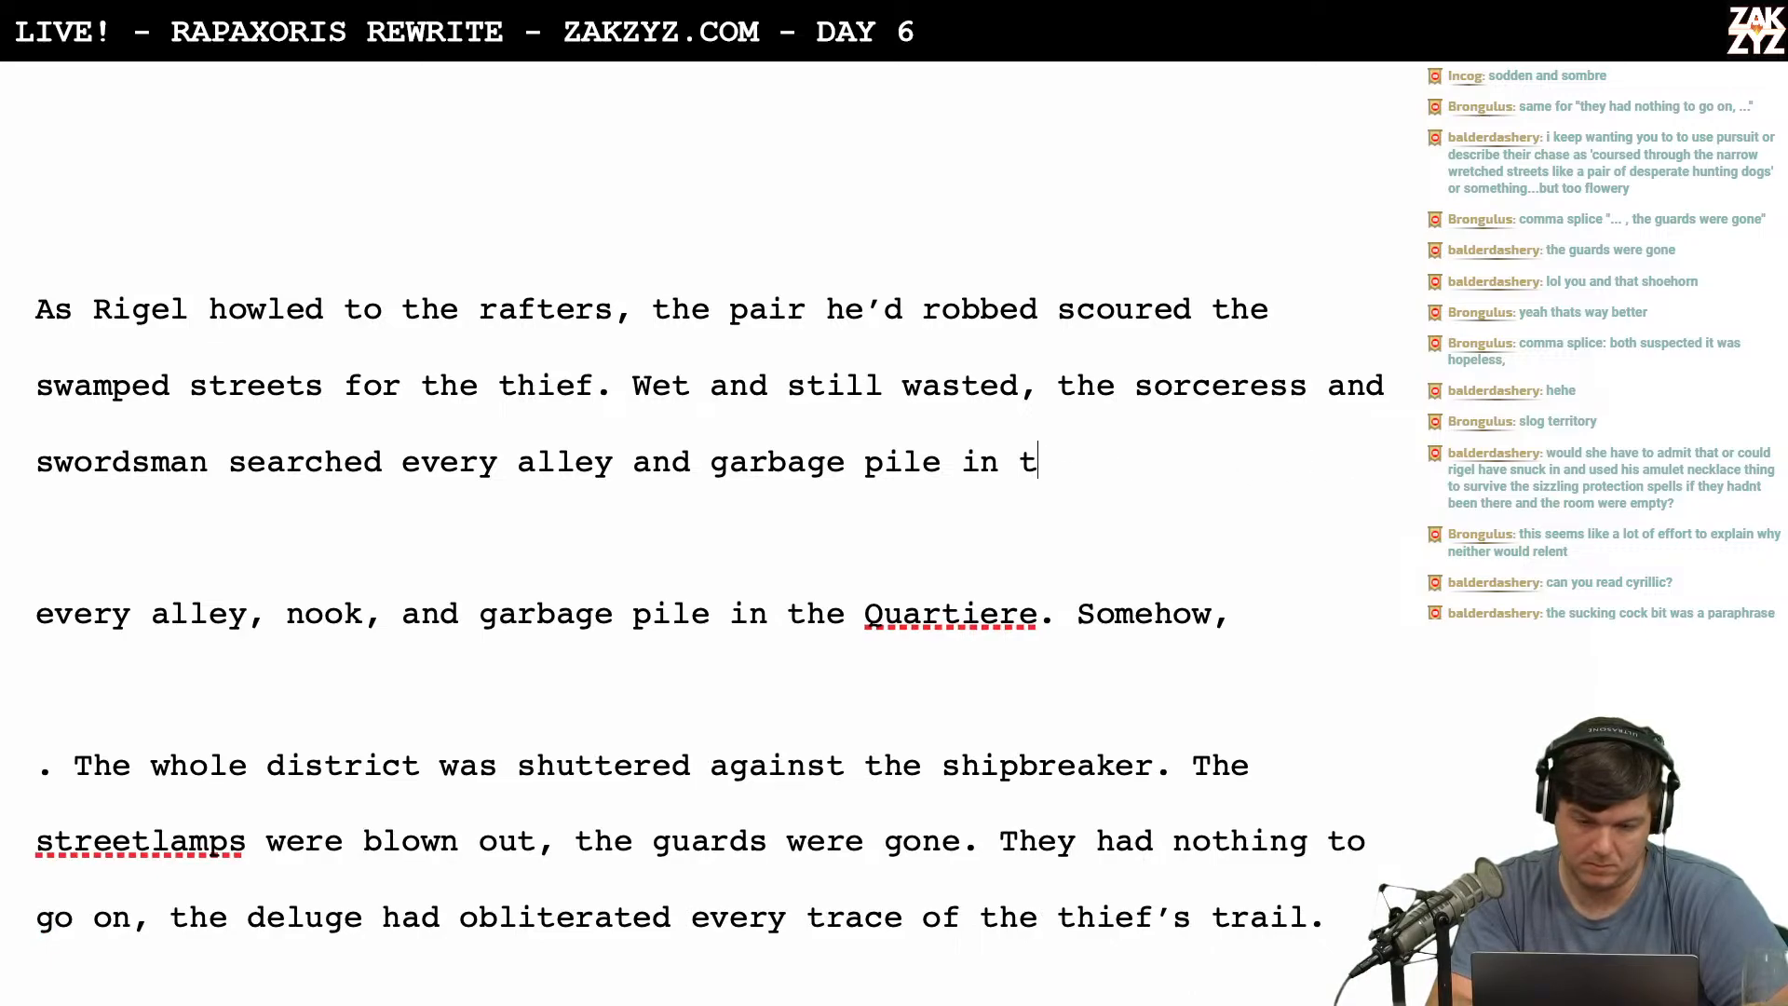
{"action": "key", "text": "BackSpace"}
{"action": "key", "text": "BackSpace"}
{"action": "key", "text": "BackSpace"}
{"action": "key", "text": "BackSpace"}
{"action": "key", "text": "BackSpace"}
{"action": "key", "text": "BackSpace"}
{"action": "key", "text": "BackSpace"}
{"action": "key", "text": "BackSpace"}
{"action": "key", "text": "BackSpace"}
{"action": "key", "text": "BackSpace"}
{"action": "key", "text": "BackSpace"}
{"action": "key", "text": "BackSpace"}
{"action": "key", "text": "BackSpace"}
{"action": "key", "text": "BackSpace"}
{"action": "key", "text": "BackSpace"}
{"action": "key", "text": "BackSpace"}
{"action": "key", "text": "BackSpace"}
{"action": "key", "text": "BackSpace"}
{"action": "key", "text": "BackSpace"}
{"action": "key", "text": "BackSpace"}
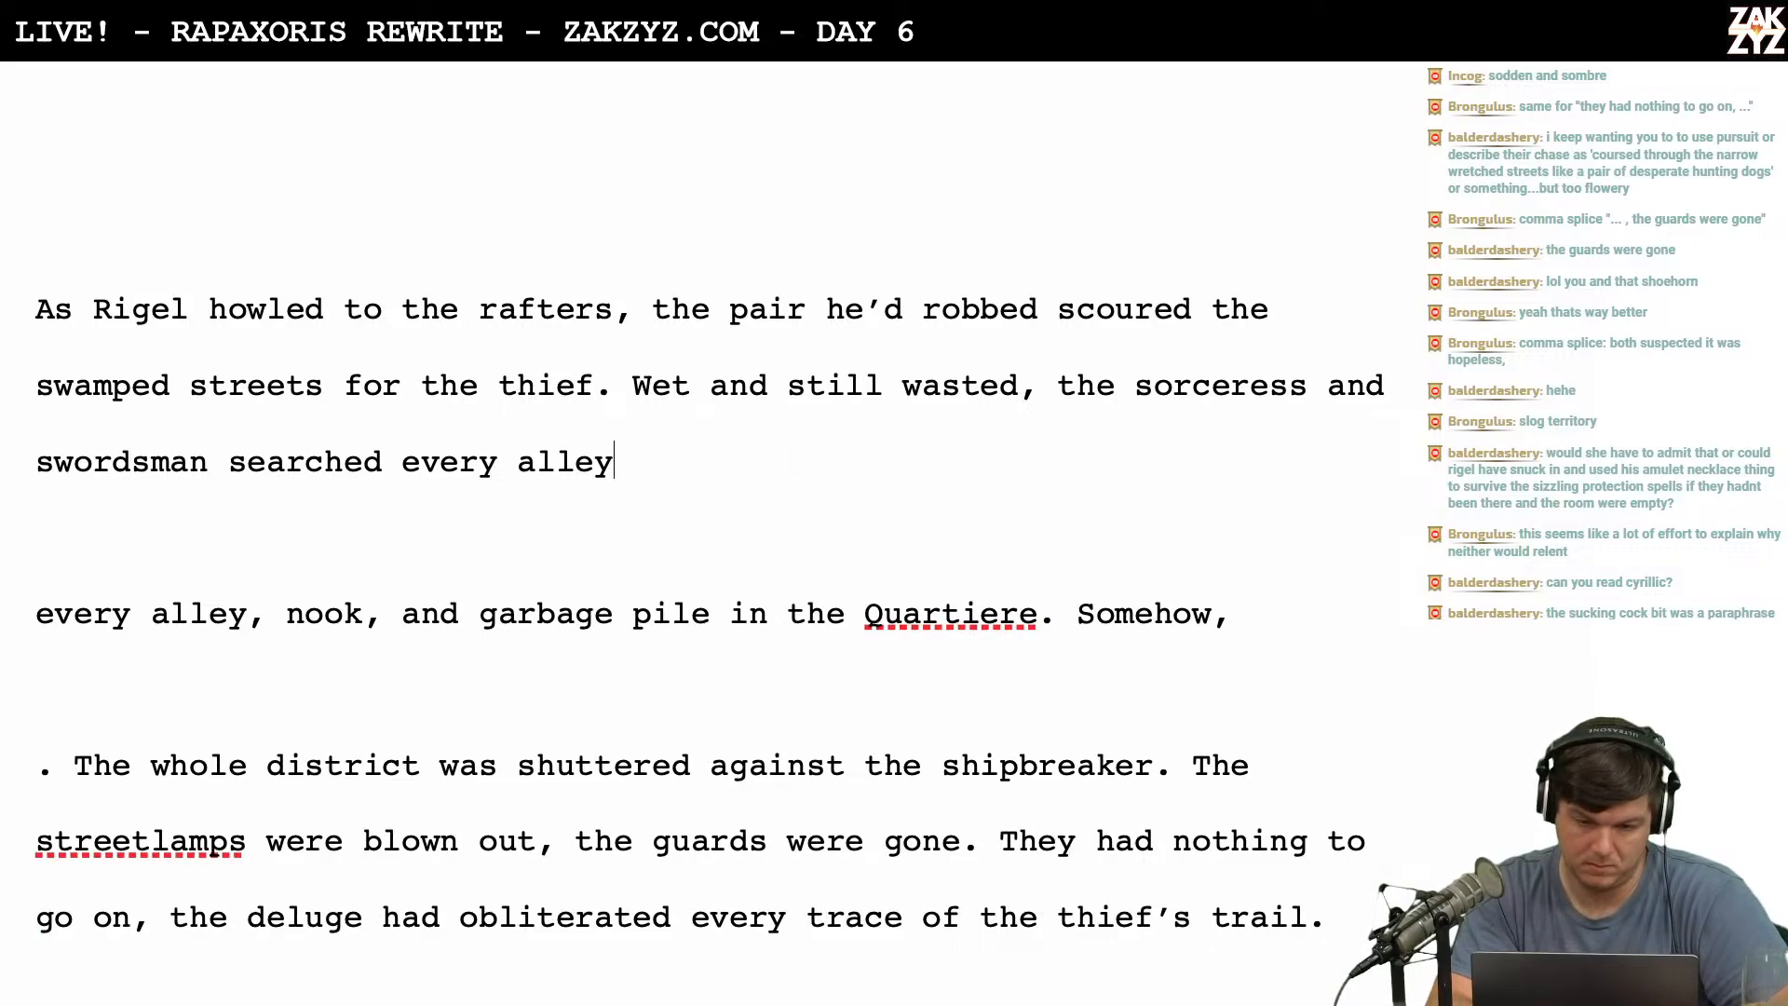
Add a comma after "every alley" and end the first sentence after "swamped streets", deleting "for the thief".
{"action": "type", "text": ","}
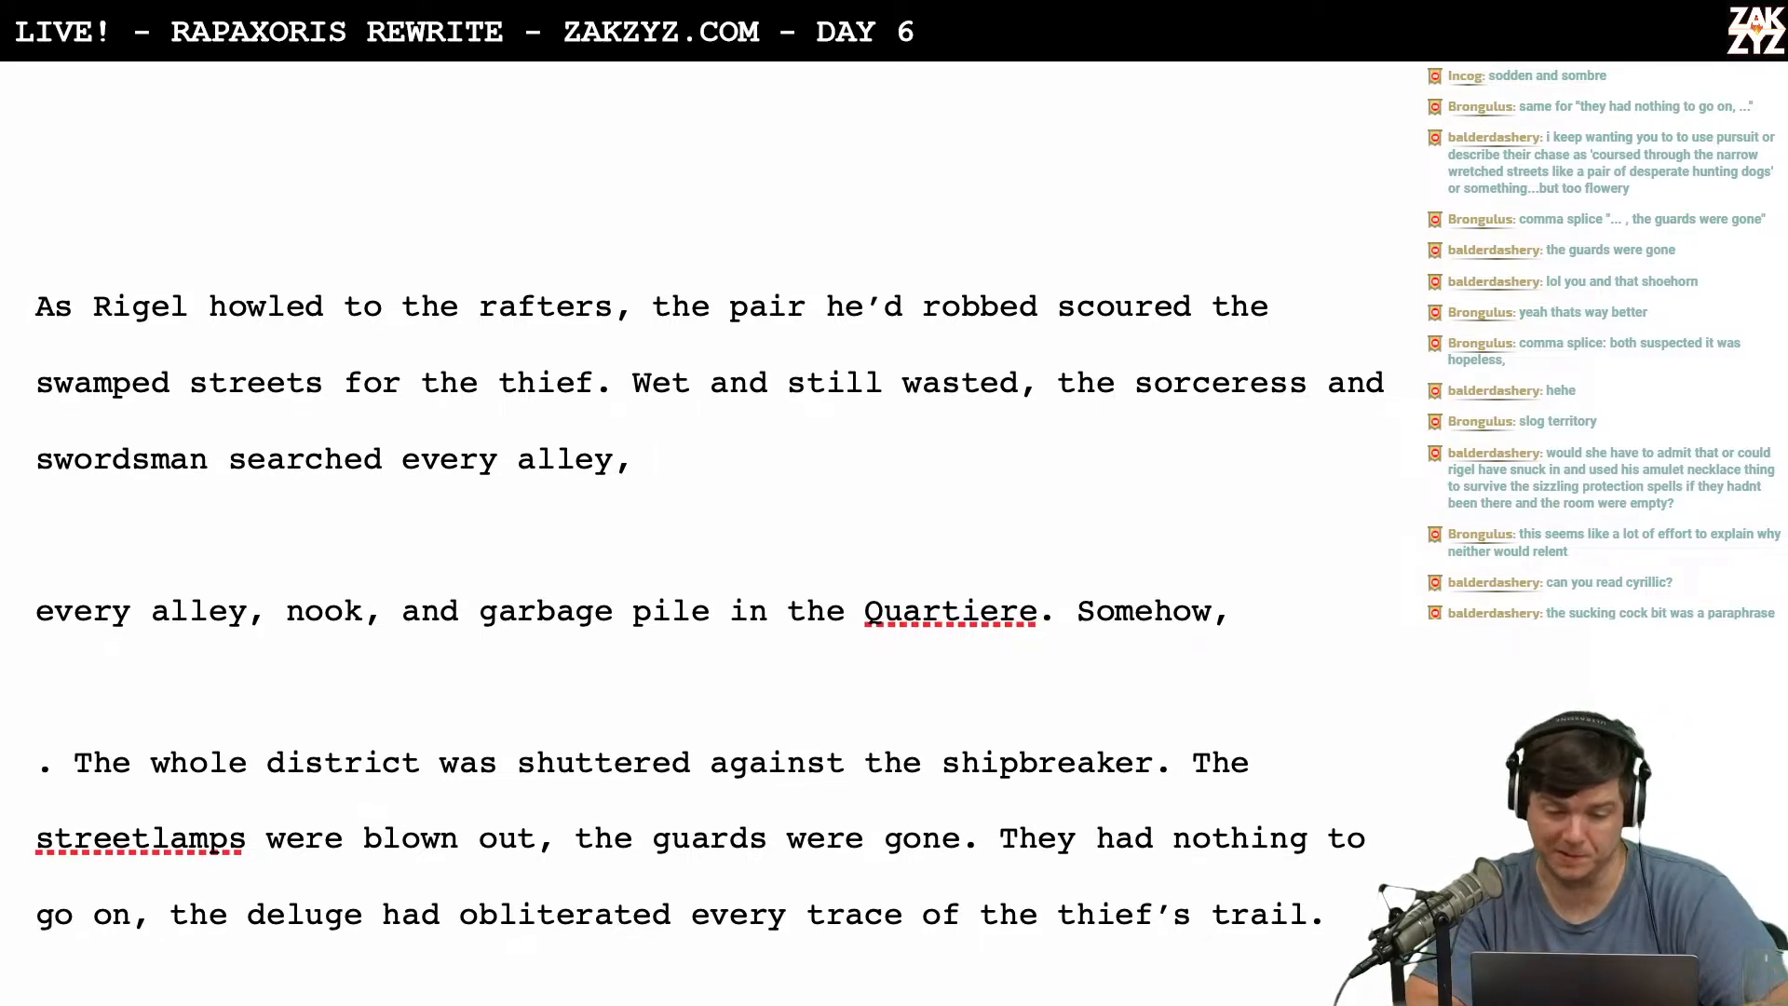
{"action": "scroll", "coordinate": [710, 598], "scroll_direction": "down", "scroll_amount": 1}
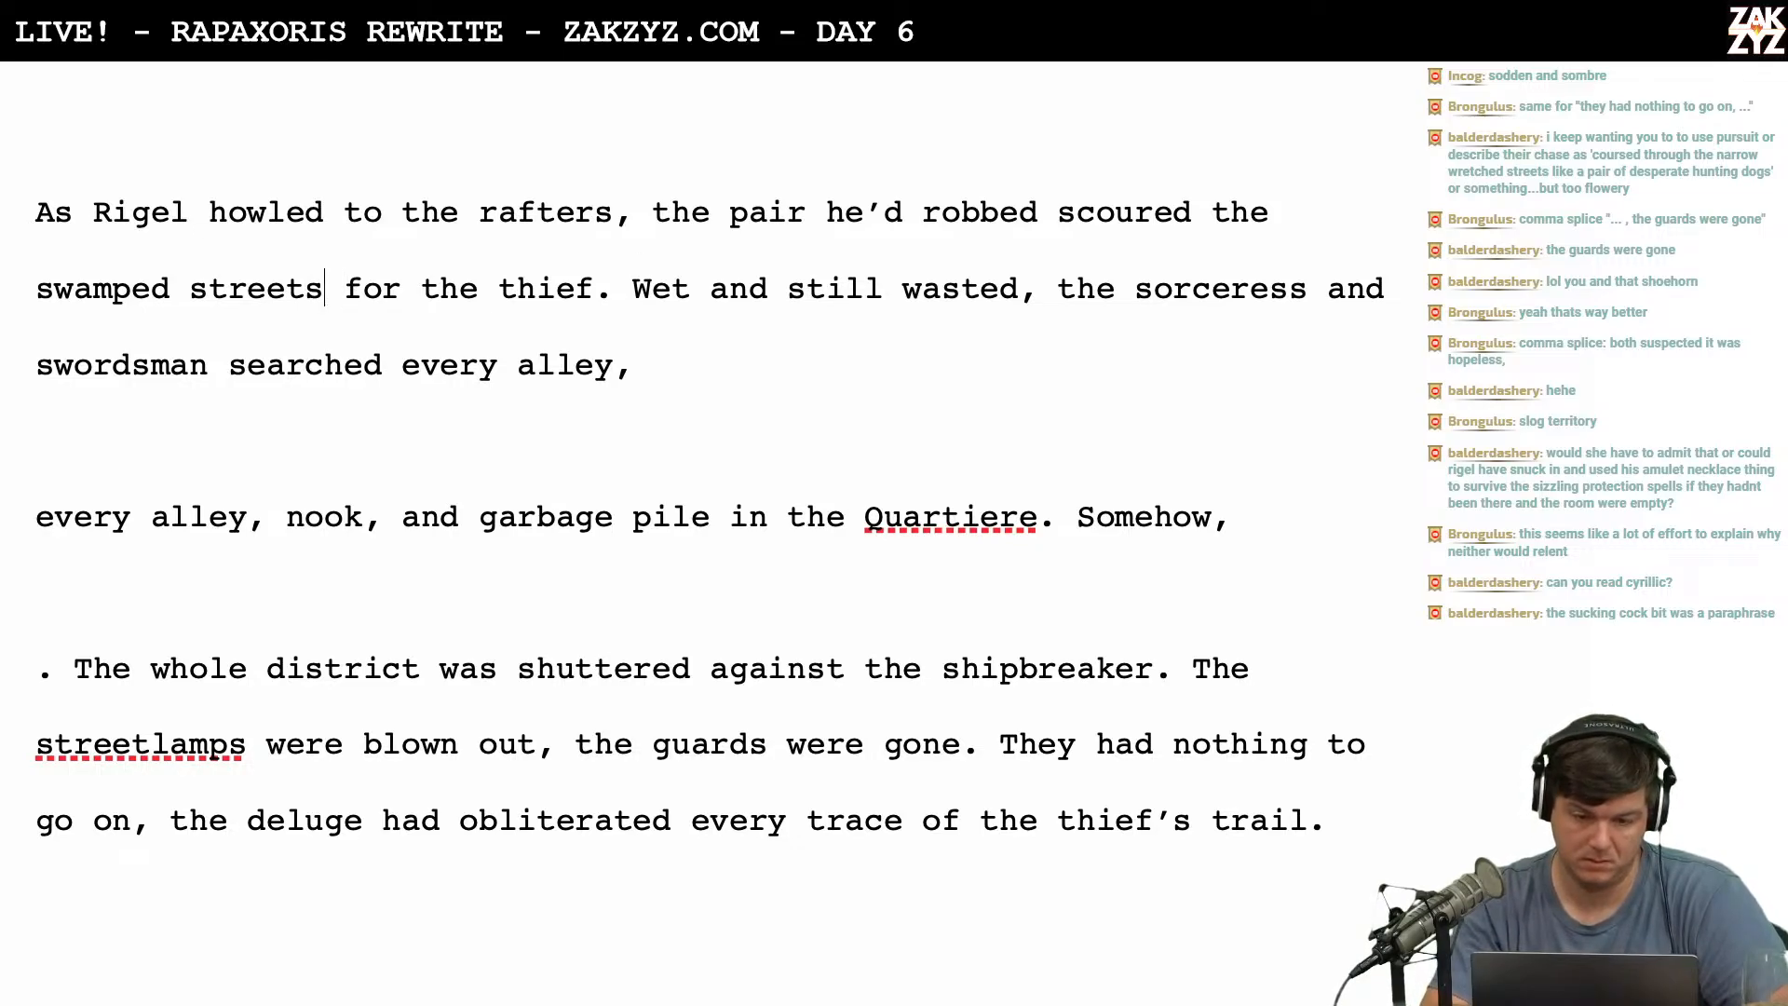
{"action": "type", "text": "."}
{"action": "left_click_drag", "start_coordinate": [364, 288], "coordinate": [654, 288]}
{"action": "key", "text": "BackSpace"}
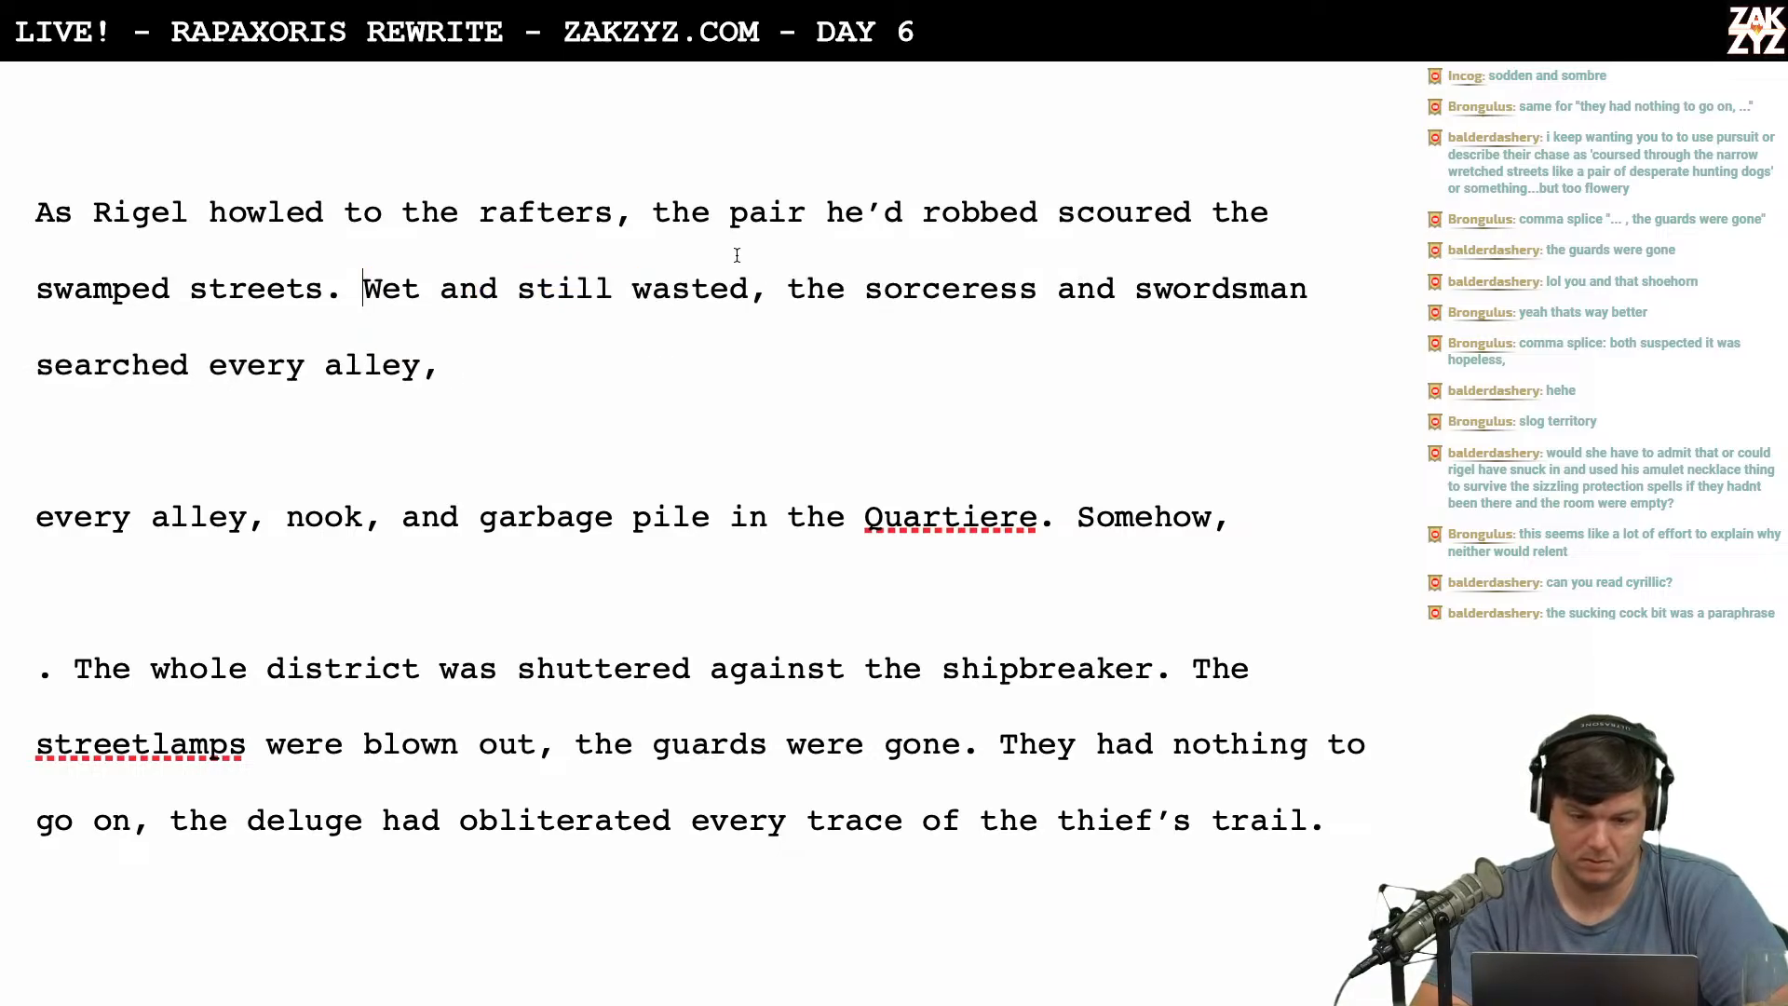
Add "pit" after "every alley,", trying ", and garbage pile for the body of the thief." as the ending and removing it again.
{"action": "left_click", "coordinate": [602, 369]}
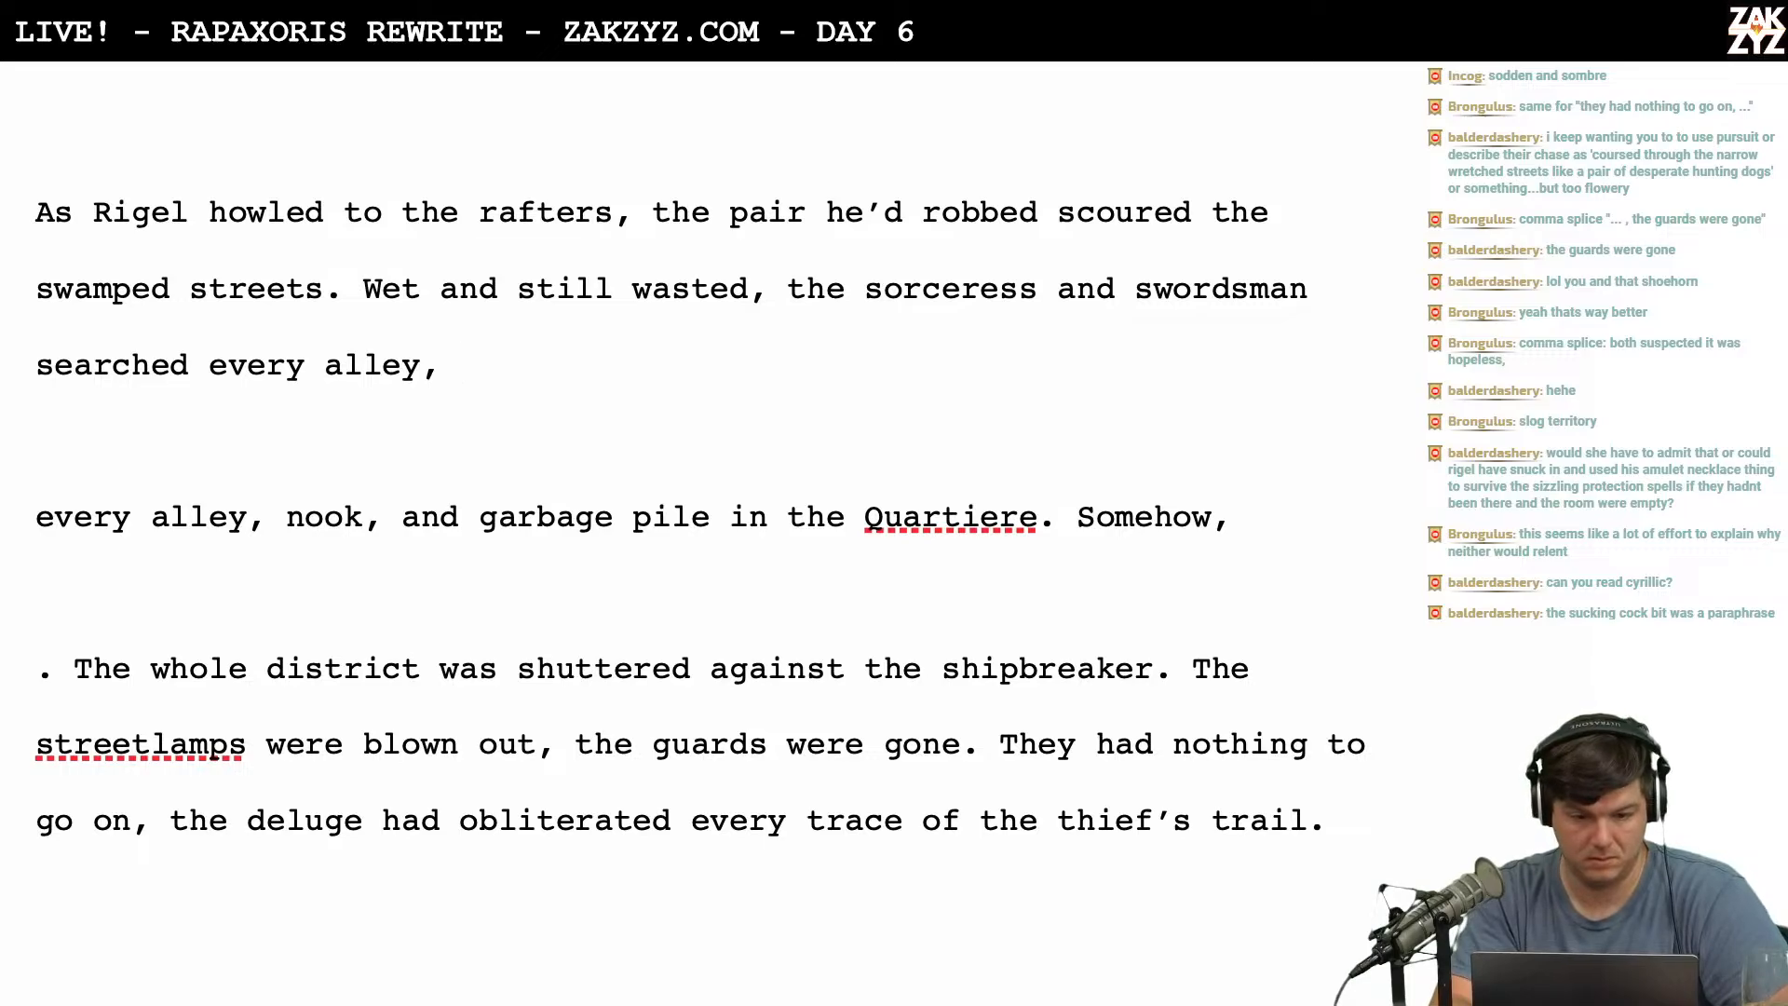
{"action": "type", "text": "pit"}
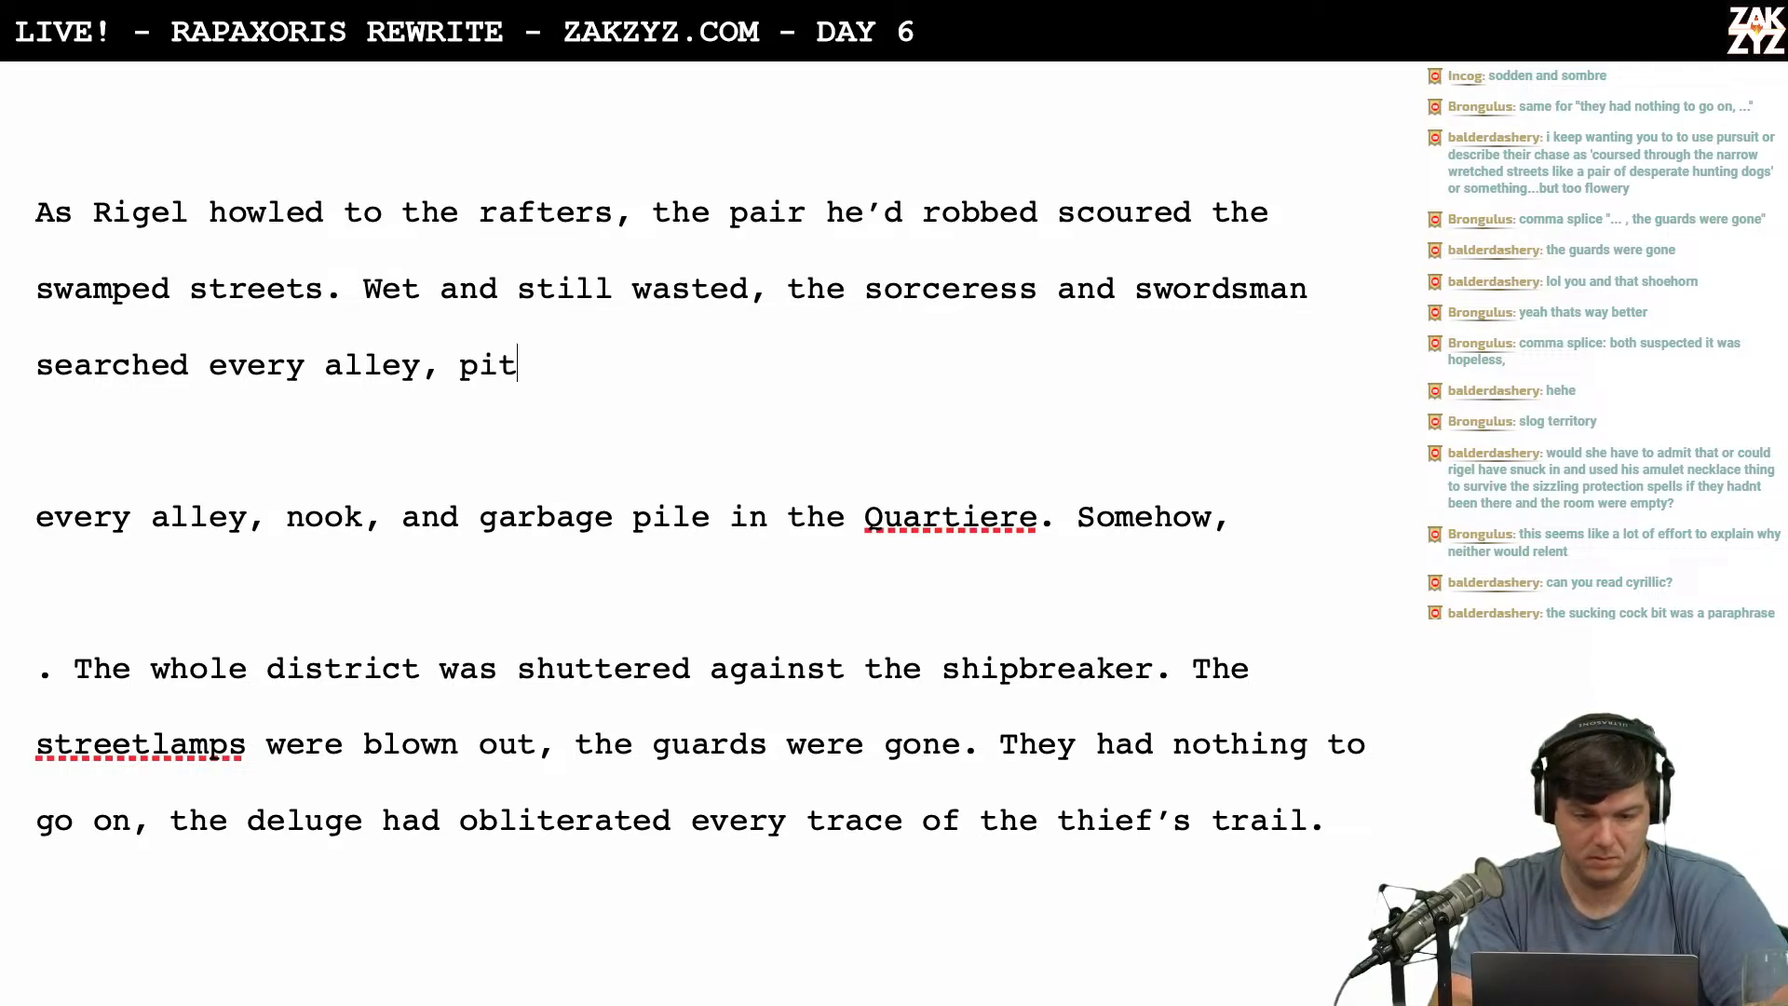
{"action": "type", "text": ", and garba"}
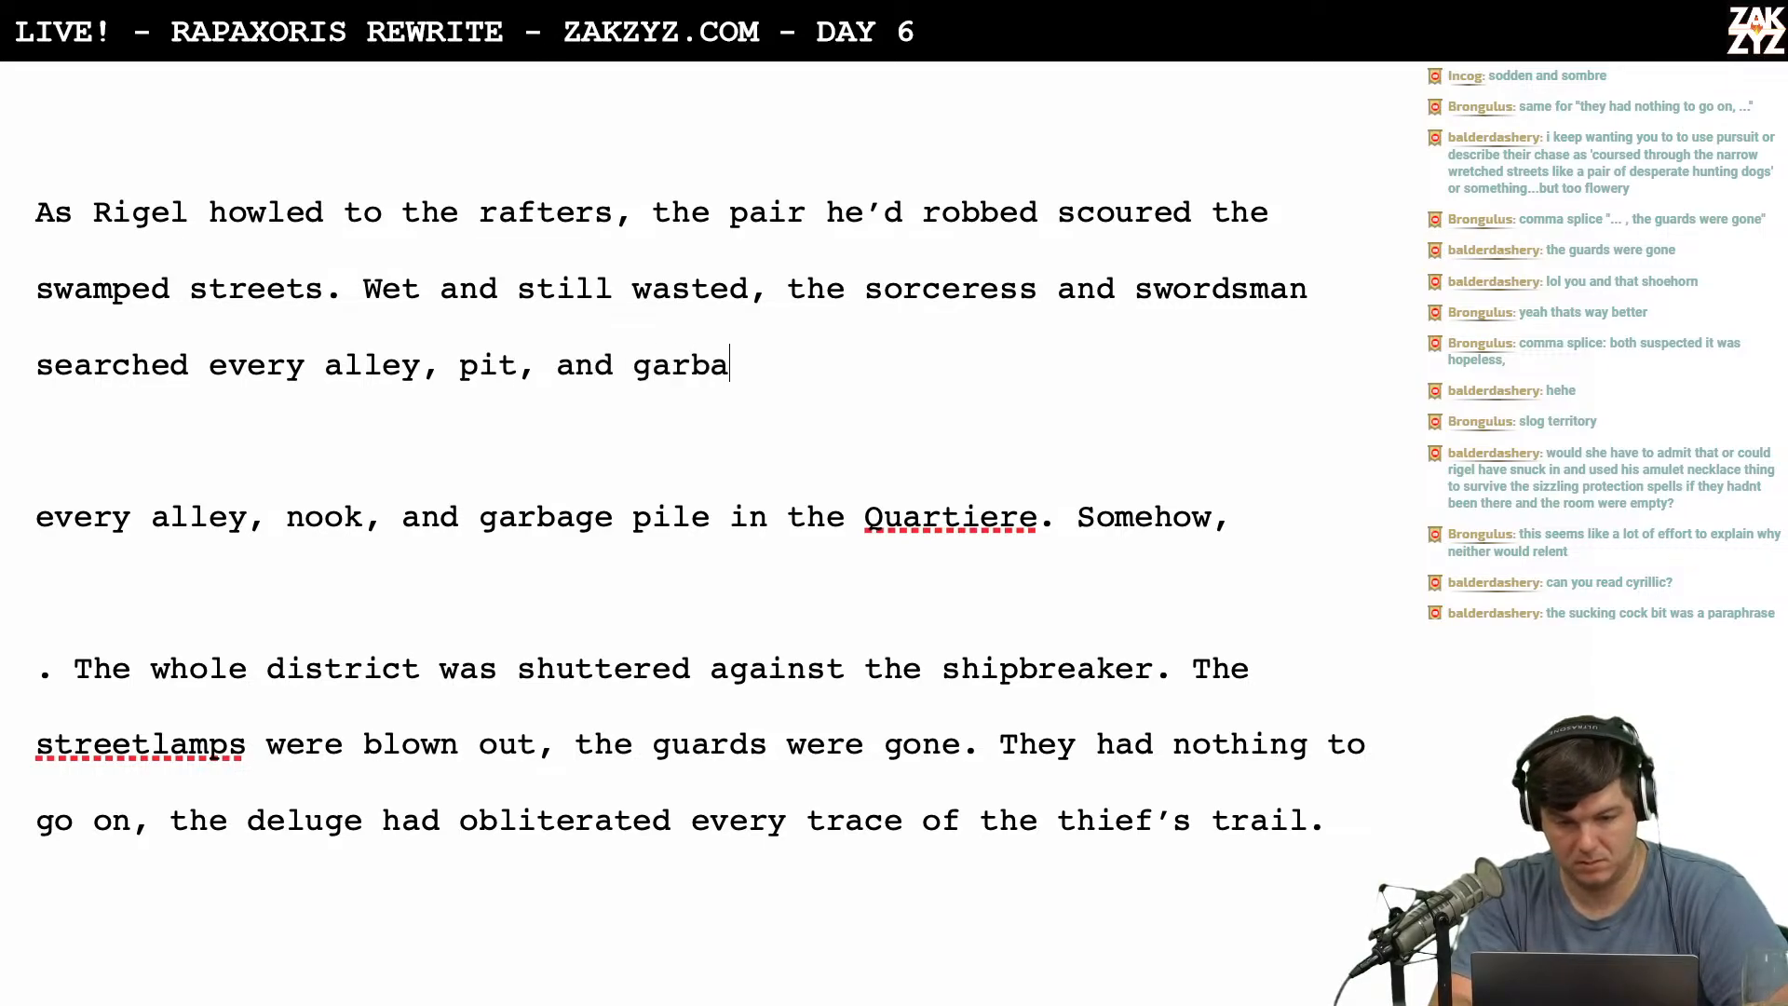
{"action": "type", "text": "ge pile for "}
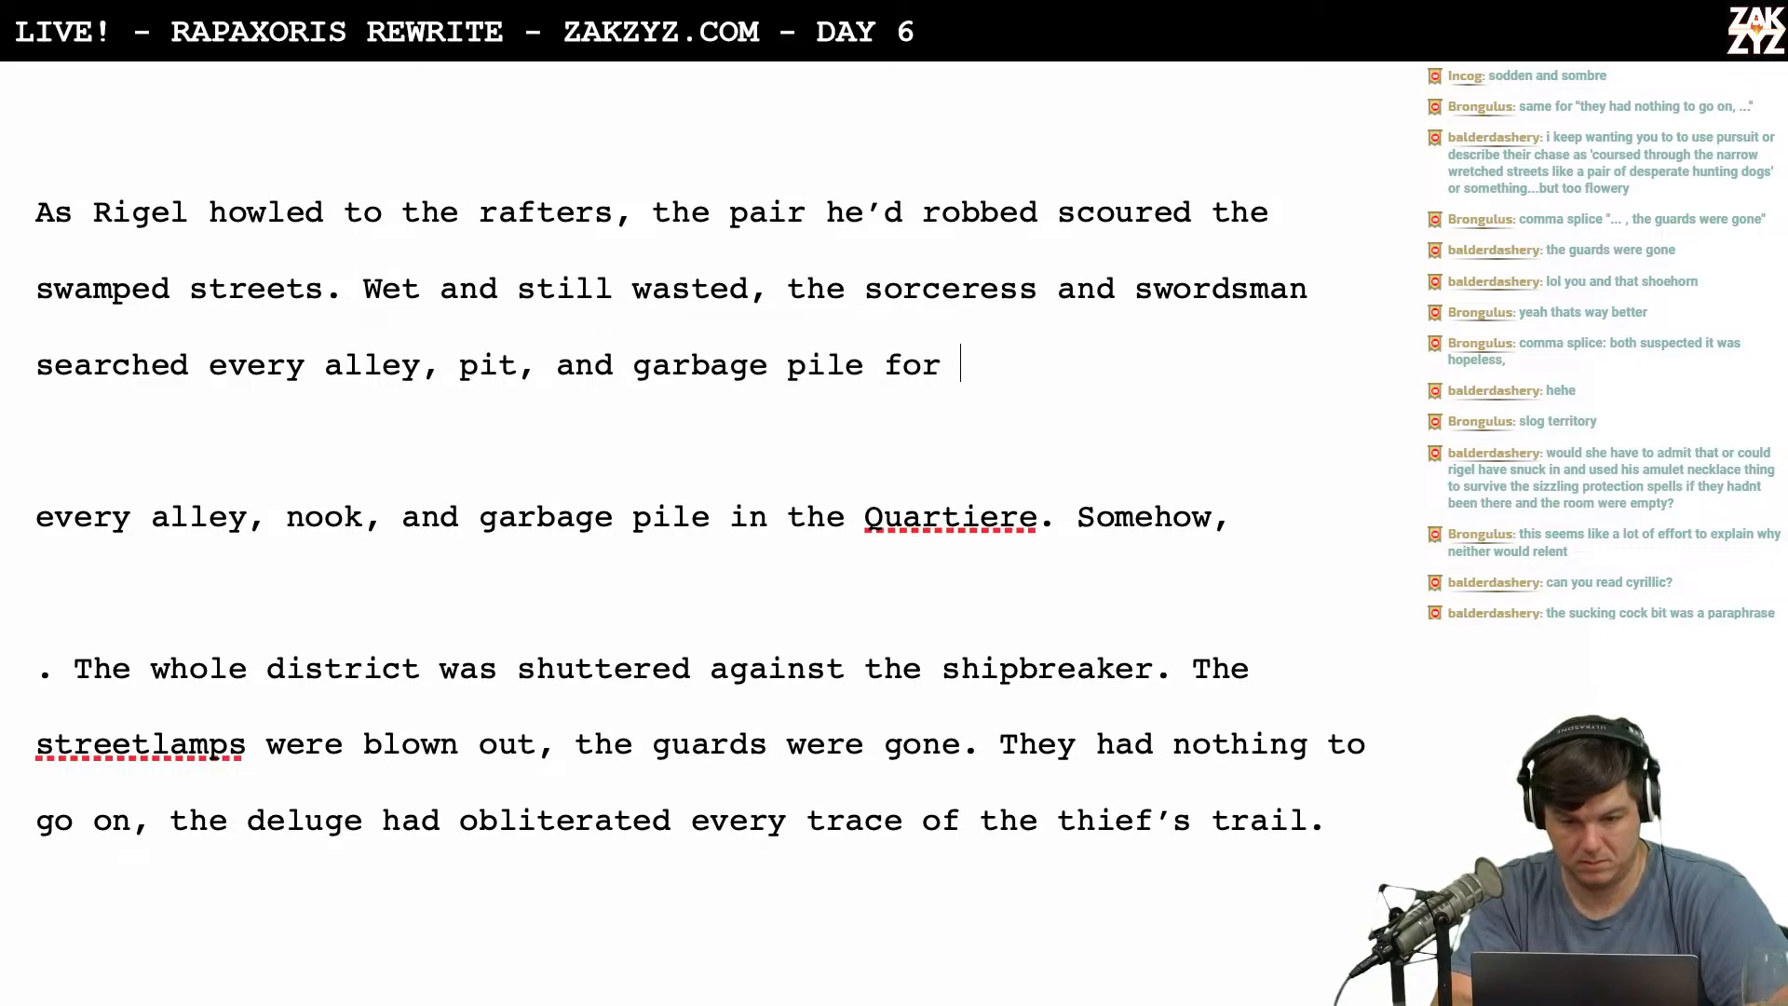
{"action": "type", "text": "the body of the thief."}
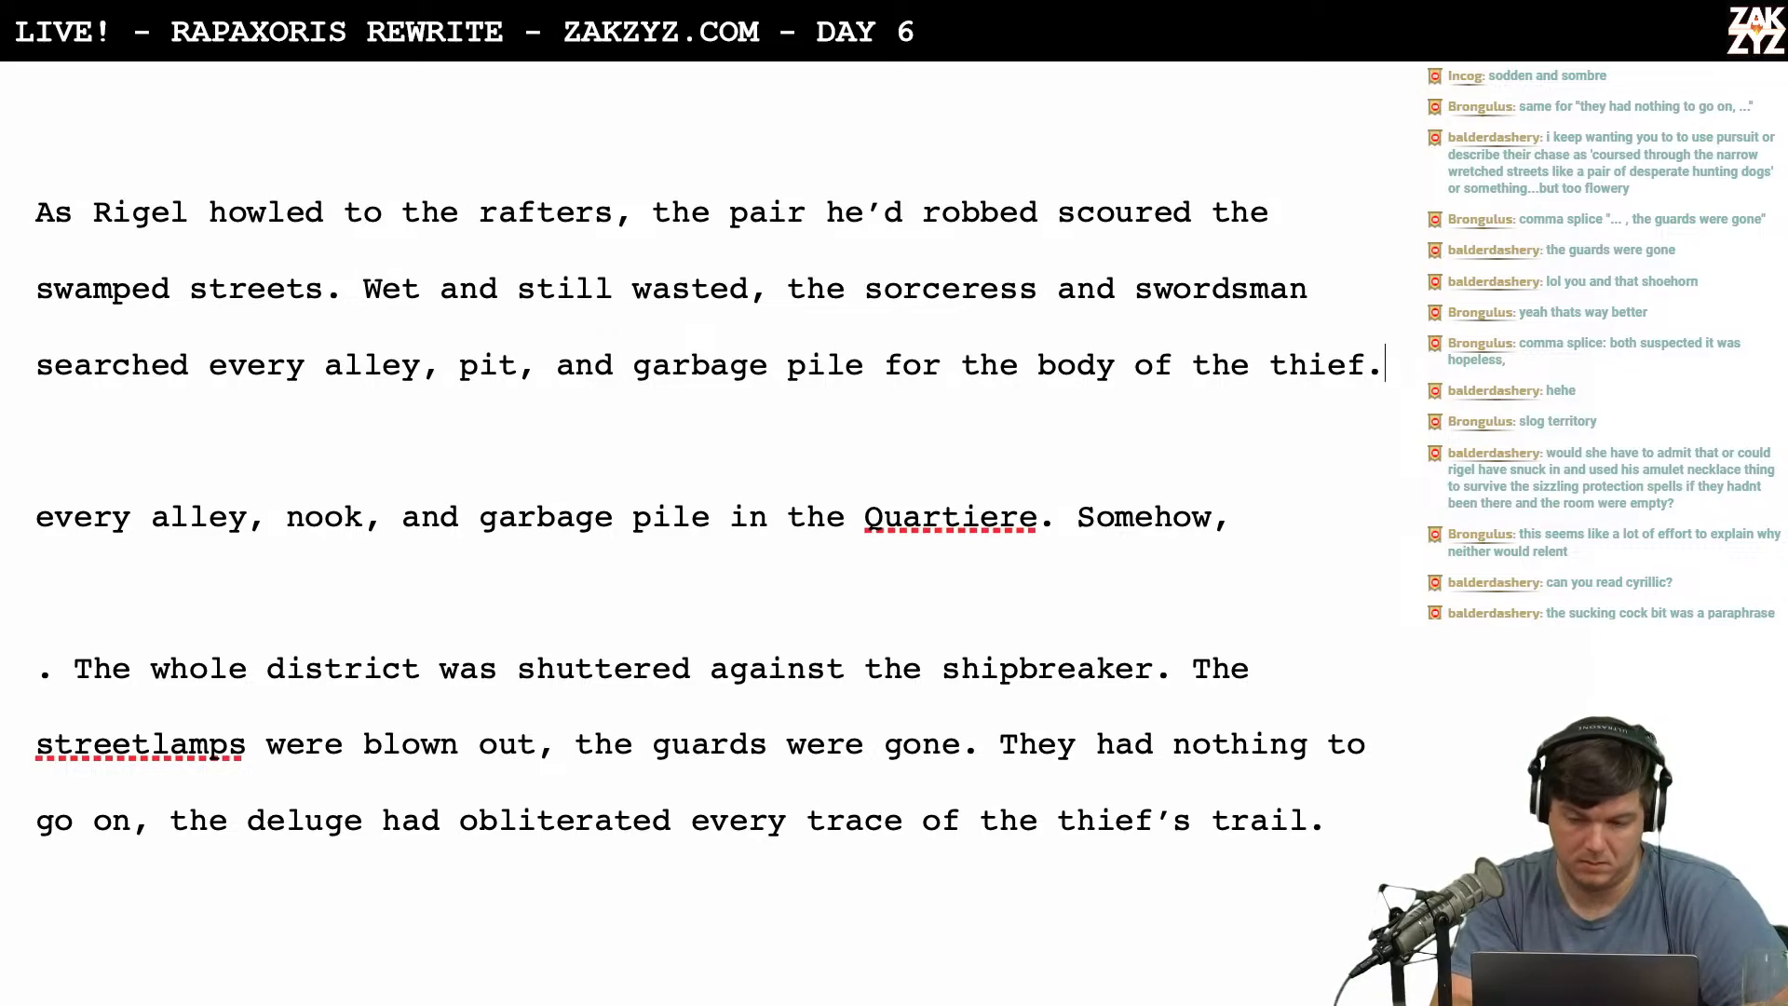
{"action": "key", "text": "BackSpace"}
{"action": "key", "text": "BackSpace"}
{"action": "key", "text": "BackSpace"}
{"action": "key", "text": "BackSpace"}
{"action": "key", "text": "BackSpace"}
{"action": "key", "text": "BackSpace"}
{"action": "key", "text": "BackSpace"}
{"action": "key", "text": "BackSpace"}
{"action": "key", "text": "BackSpace"}
{"action": "key", "text": "BackSpace"}
{"action": "key", "text": "BackSpace"}
{"action": "key", "text": "BackSpace"}
{"action": "key", "text": "BackSpace"}
{"action": "key", "text": "BackSpace"}
{"action": "key", "text": "BackSpace"}
{"action": "key", "text": "BackSpace"}
{"action": "key", "text": "BackSpace"}
{"action": "key", "text": "BackSpace"}
{"action": "key", "text": "BackSpace"}
{"action": "key", "text": "BackSpace"}
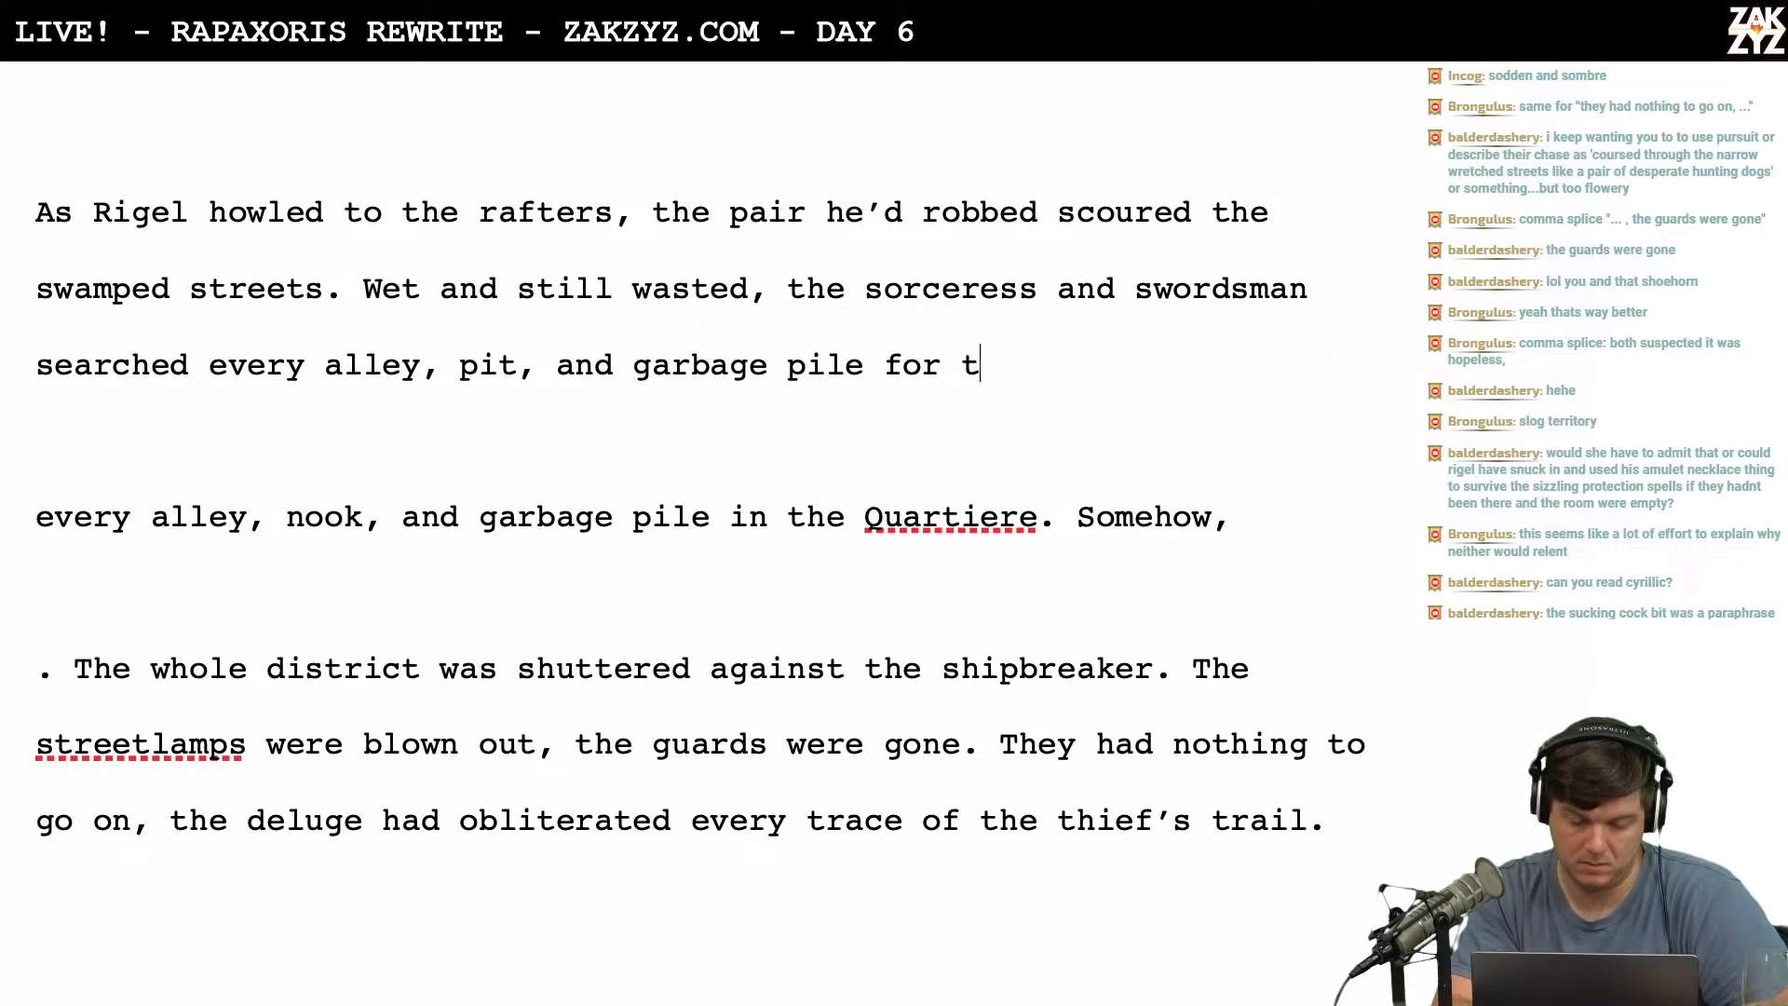
{"action": "key", "text": "BackSpace"}
{"action": "key", "text": "BackSpace"}
{"action": "key", "text": "BackSpace"}
{"action": "key", "text": "BackSpace"}
{"action": "key", "text": "BackSpace"}
{"action": "key", "text": "BackSpace"}
{"action": "key", "text": "BackSpace"}
{"action": "key", "text": "BackSpace"}
{"action": "key", "text": "BackSpace"}
{"action": "key", "text": "BackSpace"}
{"action": "key", "text": "BackSpace"}
{"action": "key", "text": "BackSpace"}
{"action": "key", "text": "BackSpace"}
{"action": "key", "text": "BackSpace"}
{"action": "key", "text": "BackSpace"}
{"action": "key", "text": "BackSpace"}
{"action": "key", "text": "BackSpace"}
{"action": "key", "text": "BackSpace"}
{"action": "key", "text": "BackSpace"}
{"action": "key", "text": "BackSpace"}
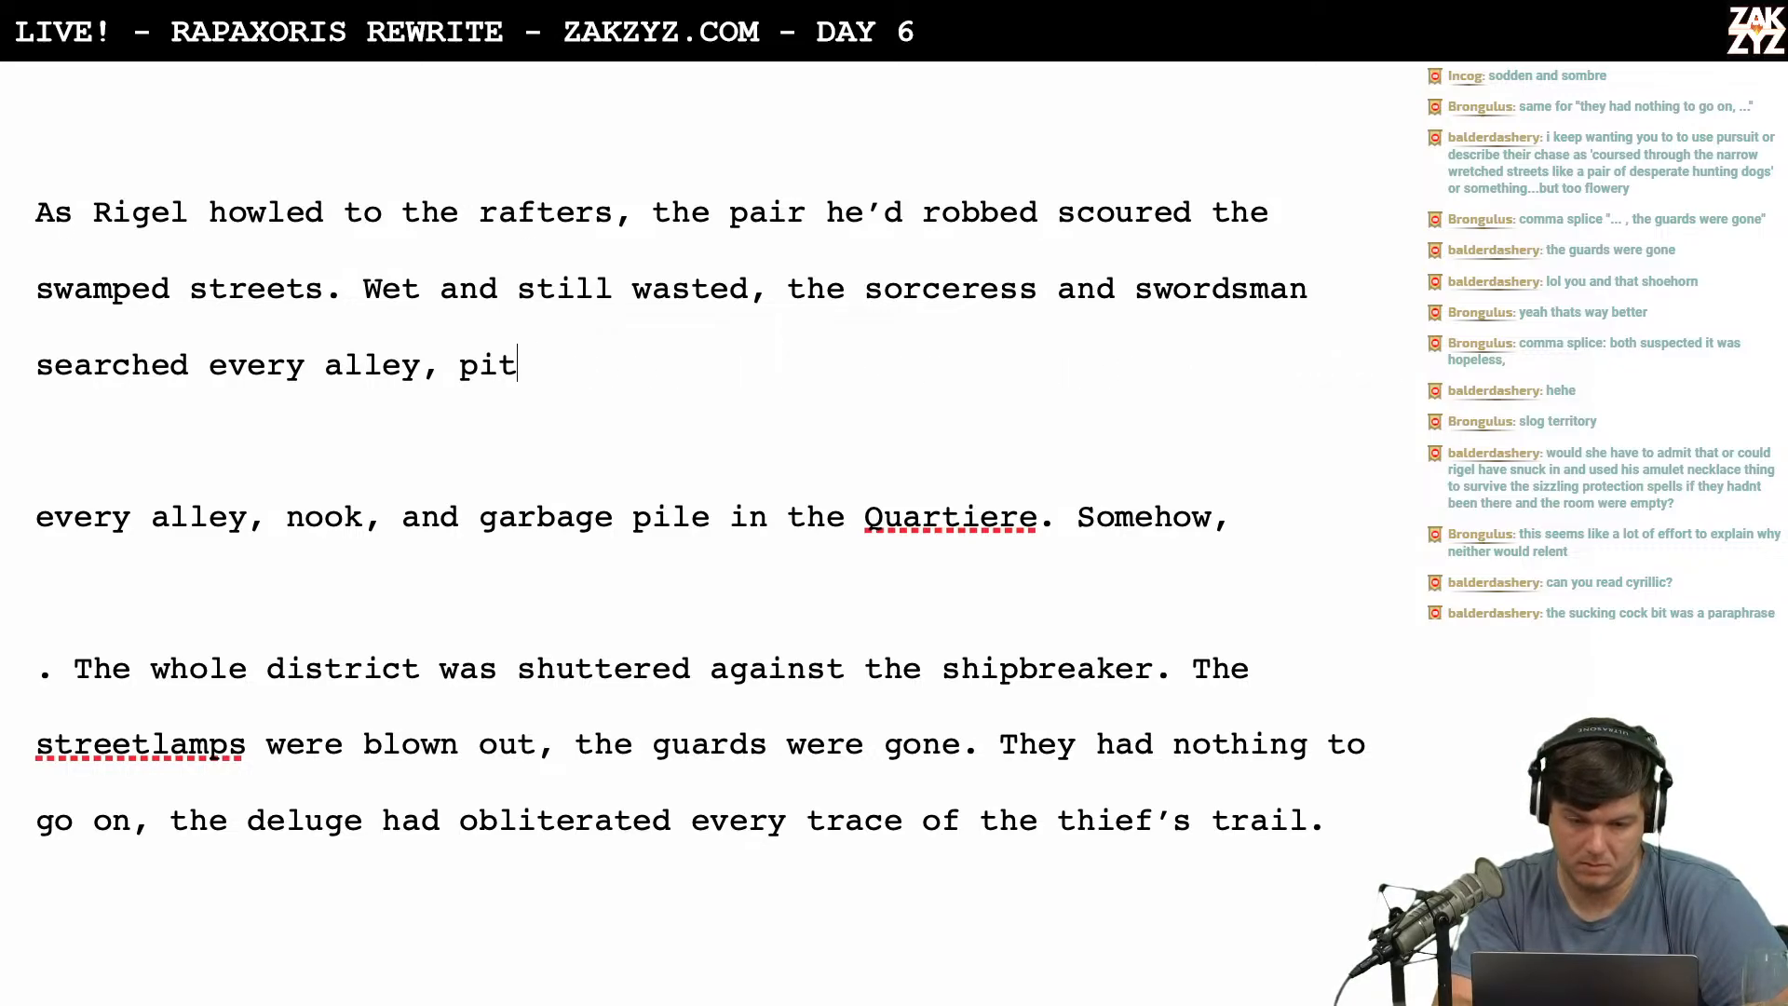
Delete the comma and "pit" after "every alley".
{"action": "key", "text": "BackSpace"}
{"action": "key", "text": "BackSpace"}
{"action": "key", "text": "BackSpace"}
{"action": "key", "text": "BackSpace"}
{"action": "key", "text": "BackSpace"}
{"action": "key", "text": "BackSpace"}
Try continuing the sentence after "every alley" with "and garbage" and remove it again.
{"action": "type", "text": "a"}
{"action": "key", "text": "BackSpace"}
{"action": "key", "text": "BackSpace"}
{"action": "type", "text": "y an"}
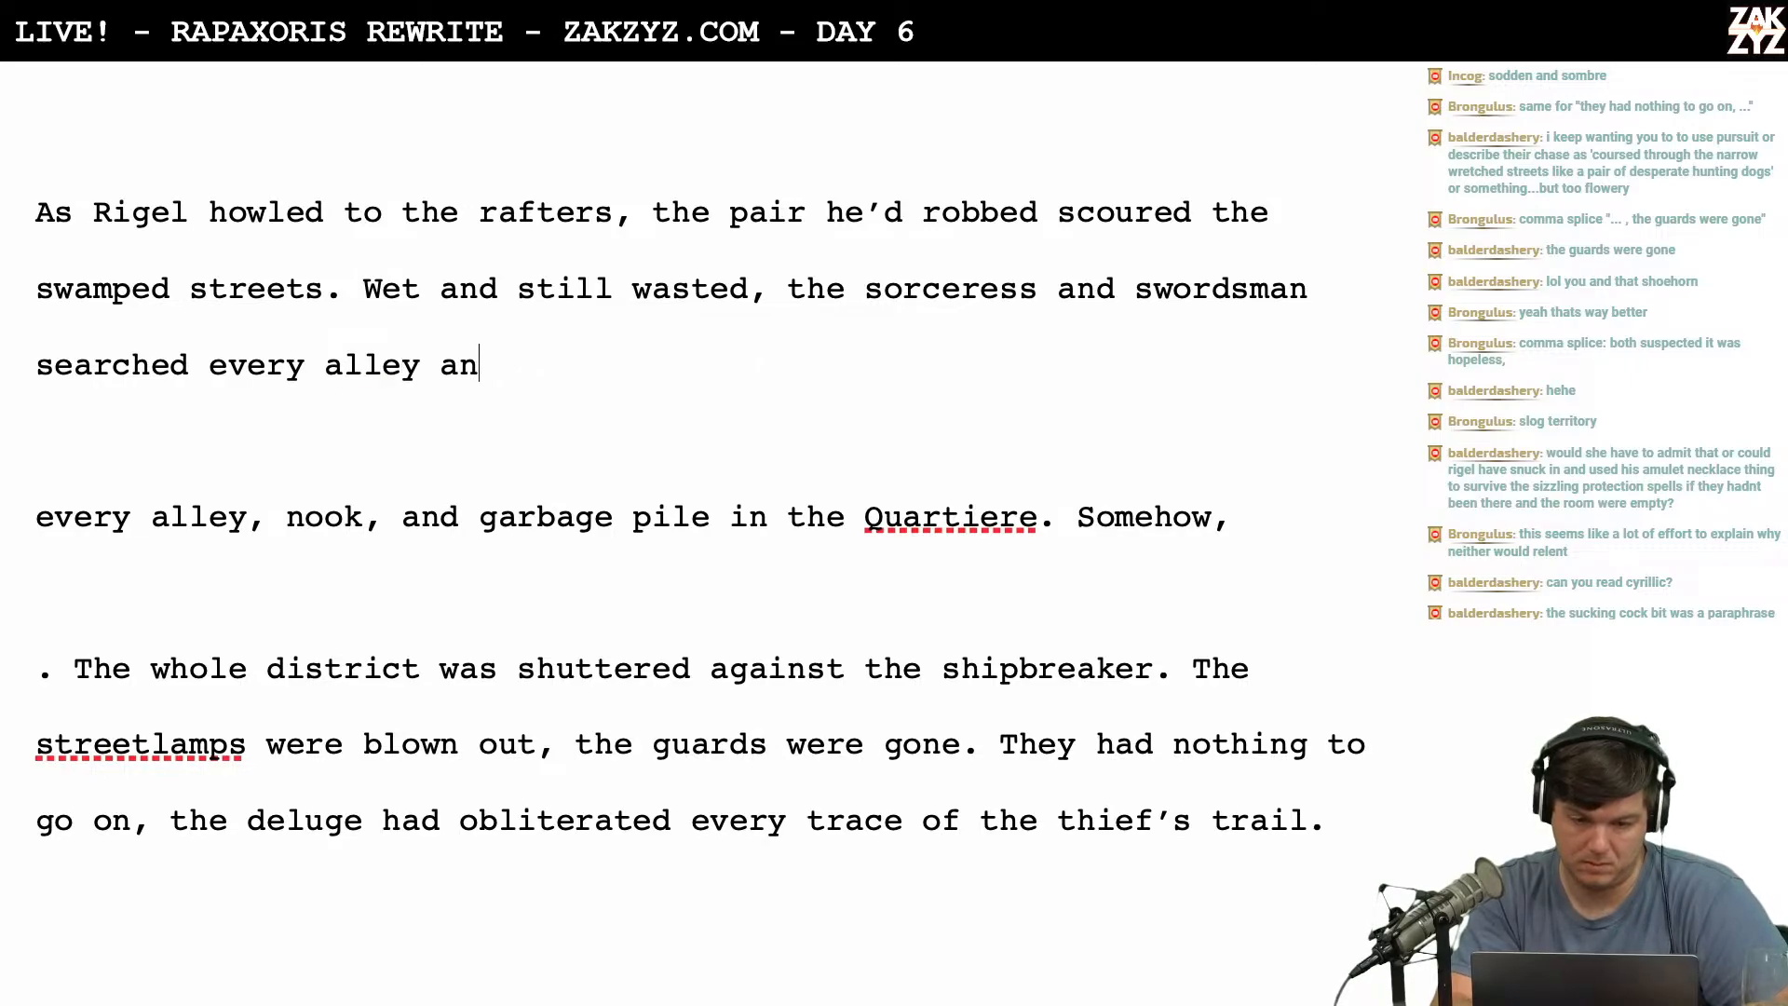
{"action": "type", "text": "g"}
{"action": "key", "text": "BackSpace"}
{"action": "key", "text": "BackSpace"}
{"action": "type", "text": "d"}
{"action": "key", "text": "BackSpace"}
{"action": "key", "text": "BackSpace"}
{"action": "type", "text": "nd "}
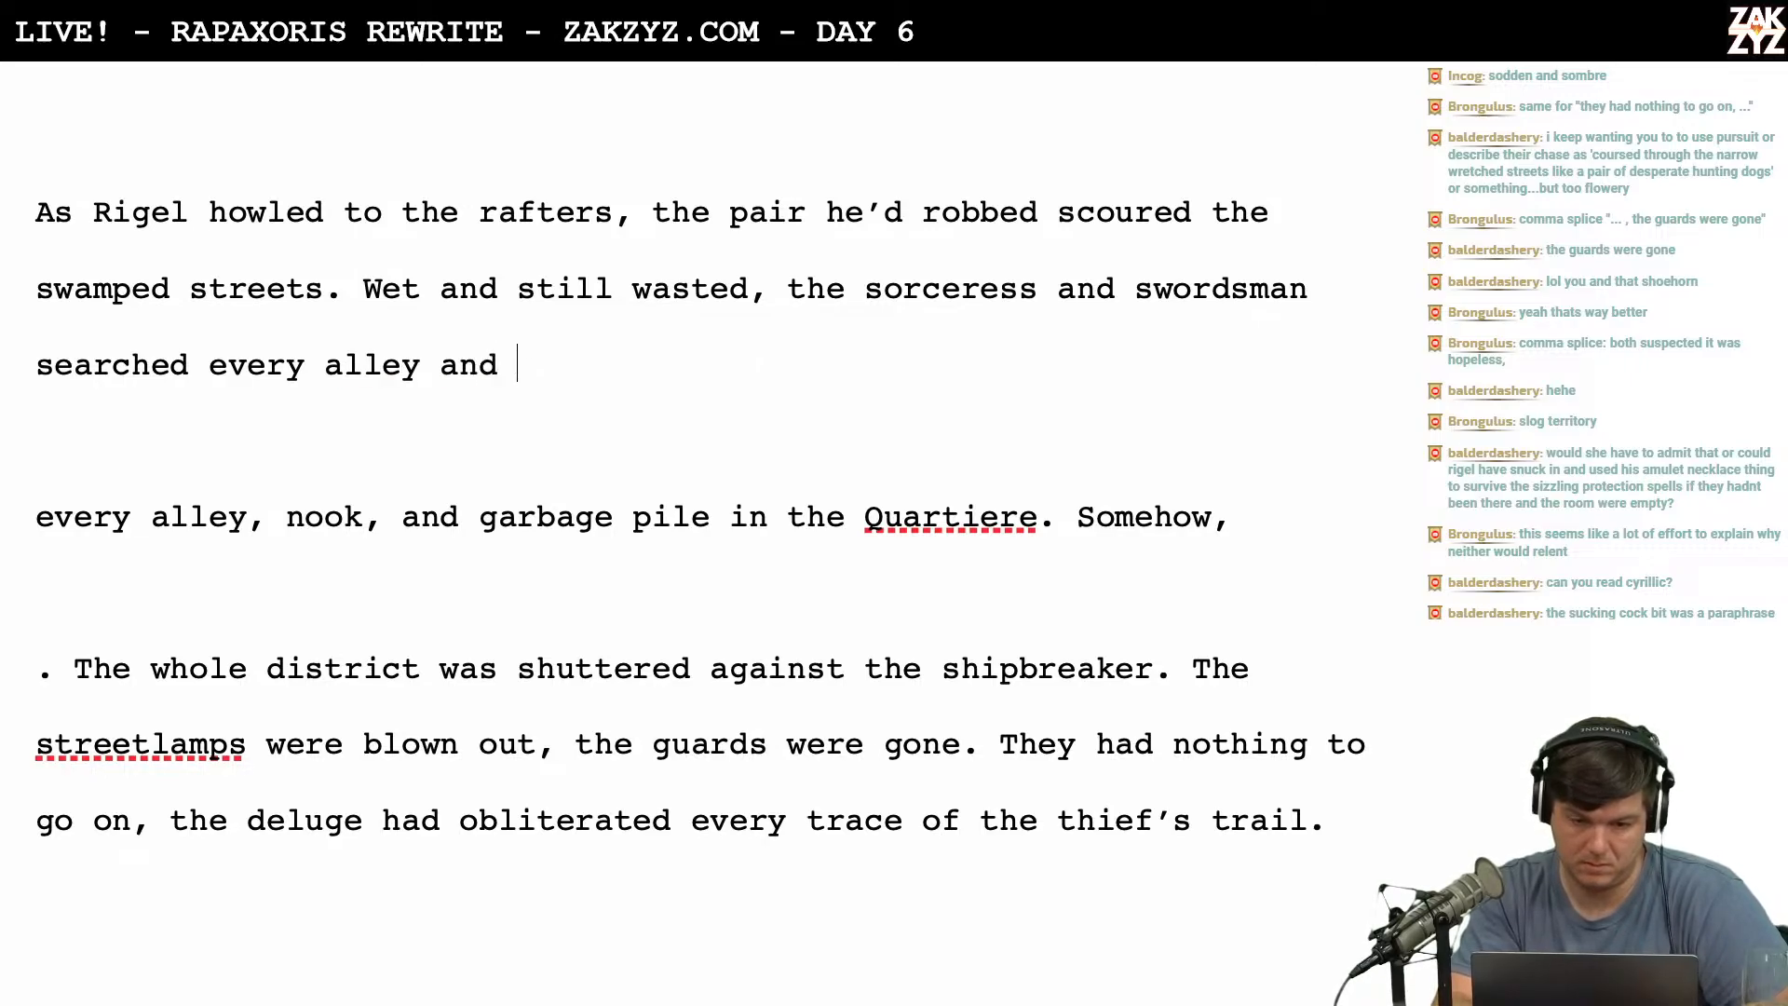
{"action": "type", "text": "garbage"}
{"action": "key", "text": "BackSpace"}
{"action": "key", "text": "BackSpace"}
{"action": "key", "text": "BackSpace"}
{"action": "key", "text": "BackSpace"}
{"action": "key", "text": "BackSpace"}
{"action": "key", "text": "BackSpace"}
{"action": "key", "text": "BackSpace"}
{"action": "key", "text": "BackSpace"}
{"action": "key", "text": "BackSpace"}
{"action": "key", "text": "BackSpace"}
{"action": "key", "text": "BackSpace"}
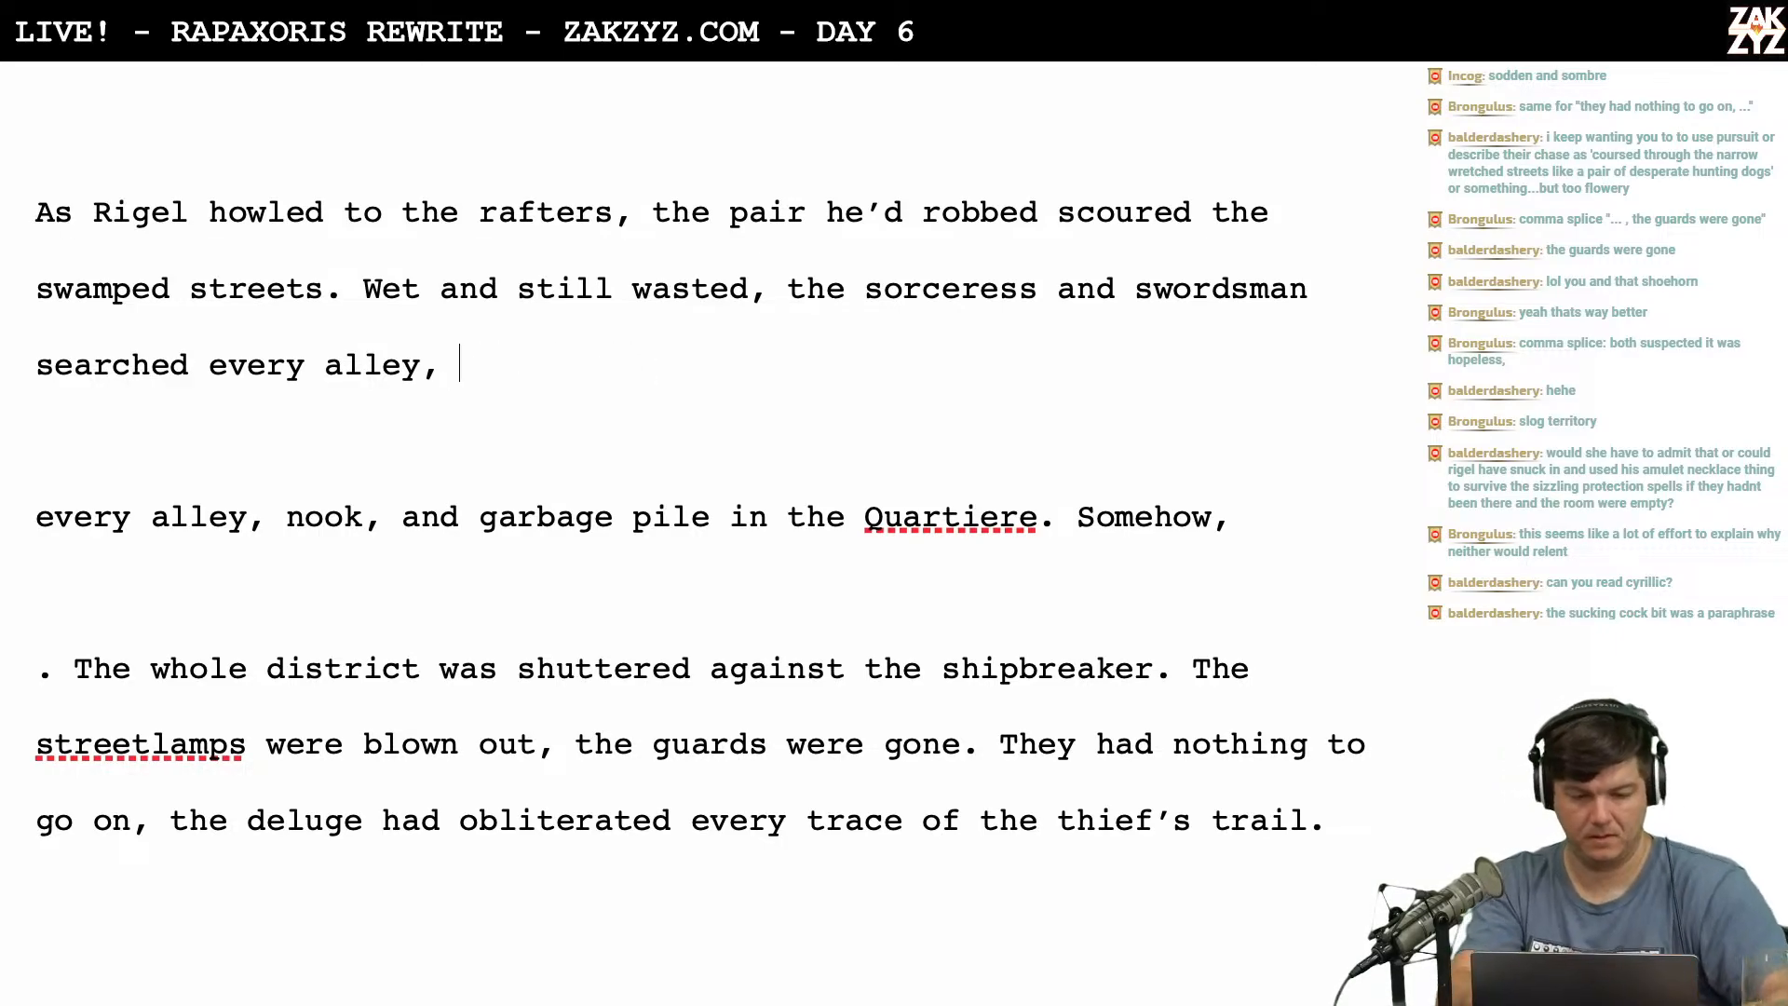
Drop the comma after "every alley" and end the sentence with "in the quartiere for the body of the theif.".
{"action": "key", "text": "BackSpace"}
{"action": "key", "text": "BackSpace"}
{"action": "type", "text": "in the qua"}
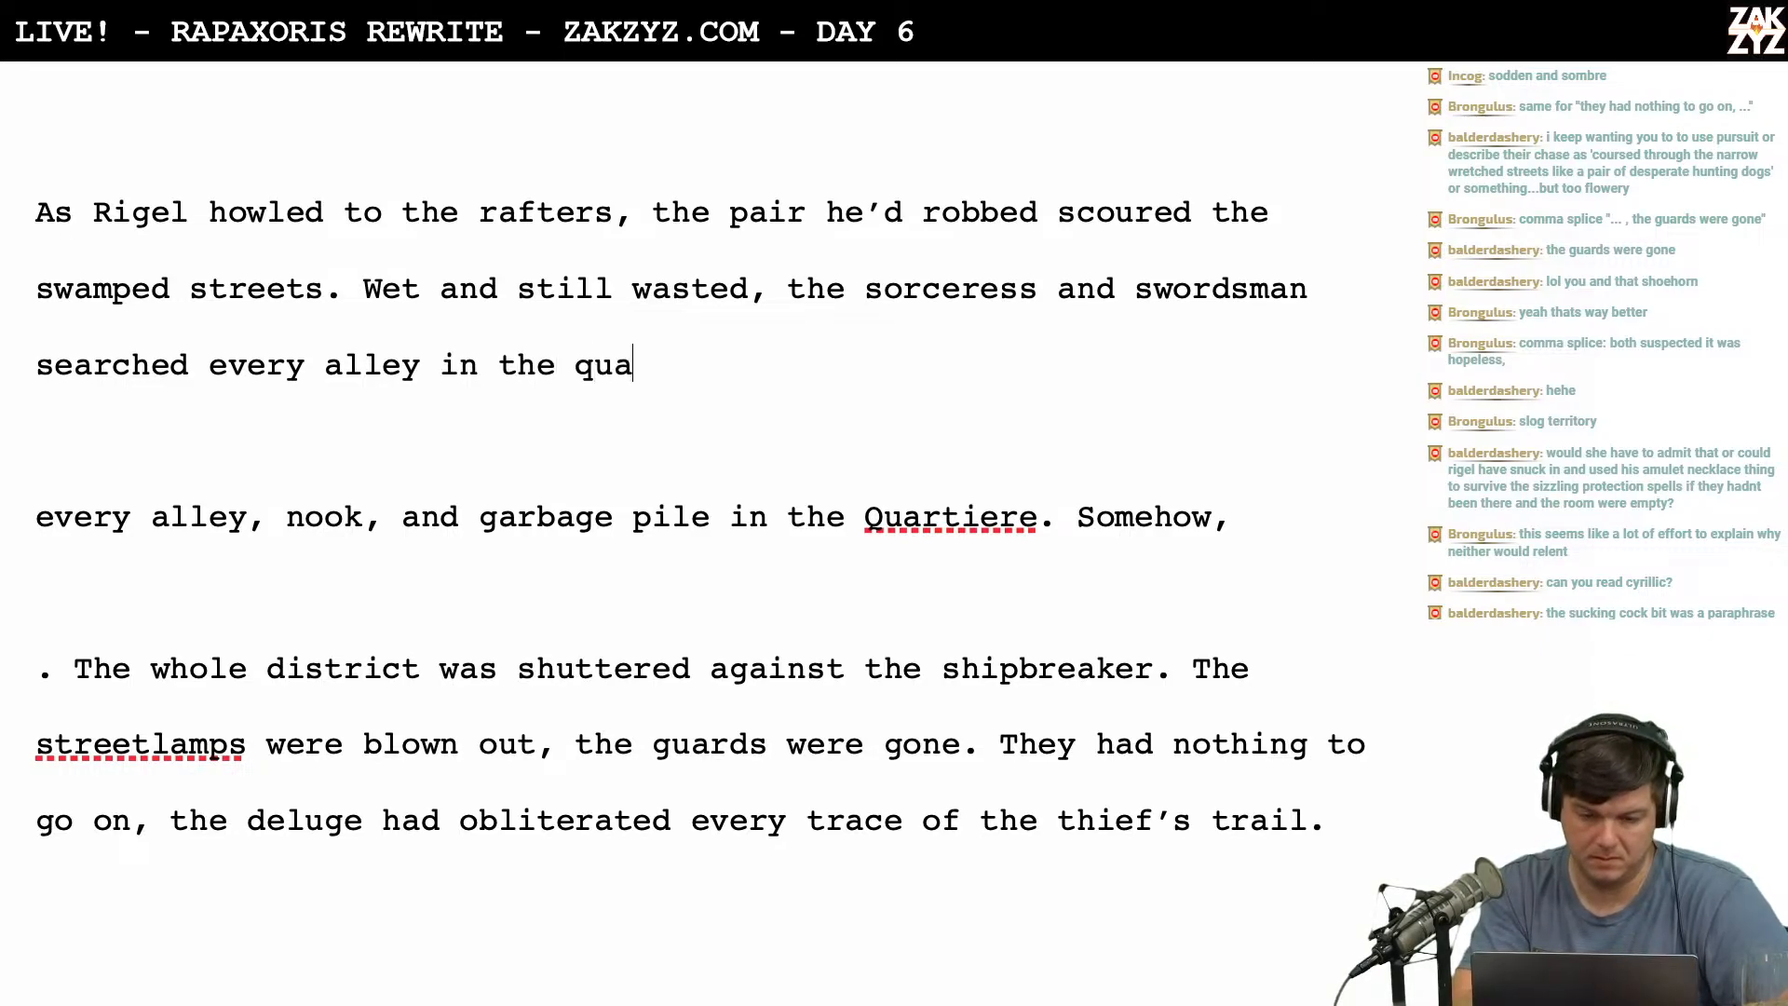
{"action": "type", "text": "rtiere for the"}
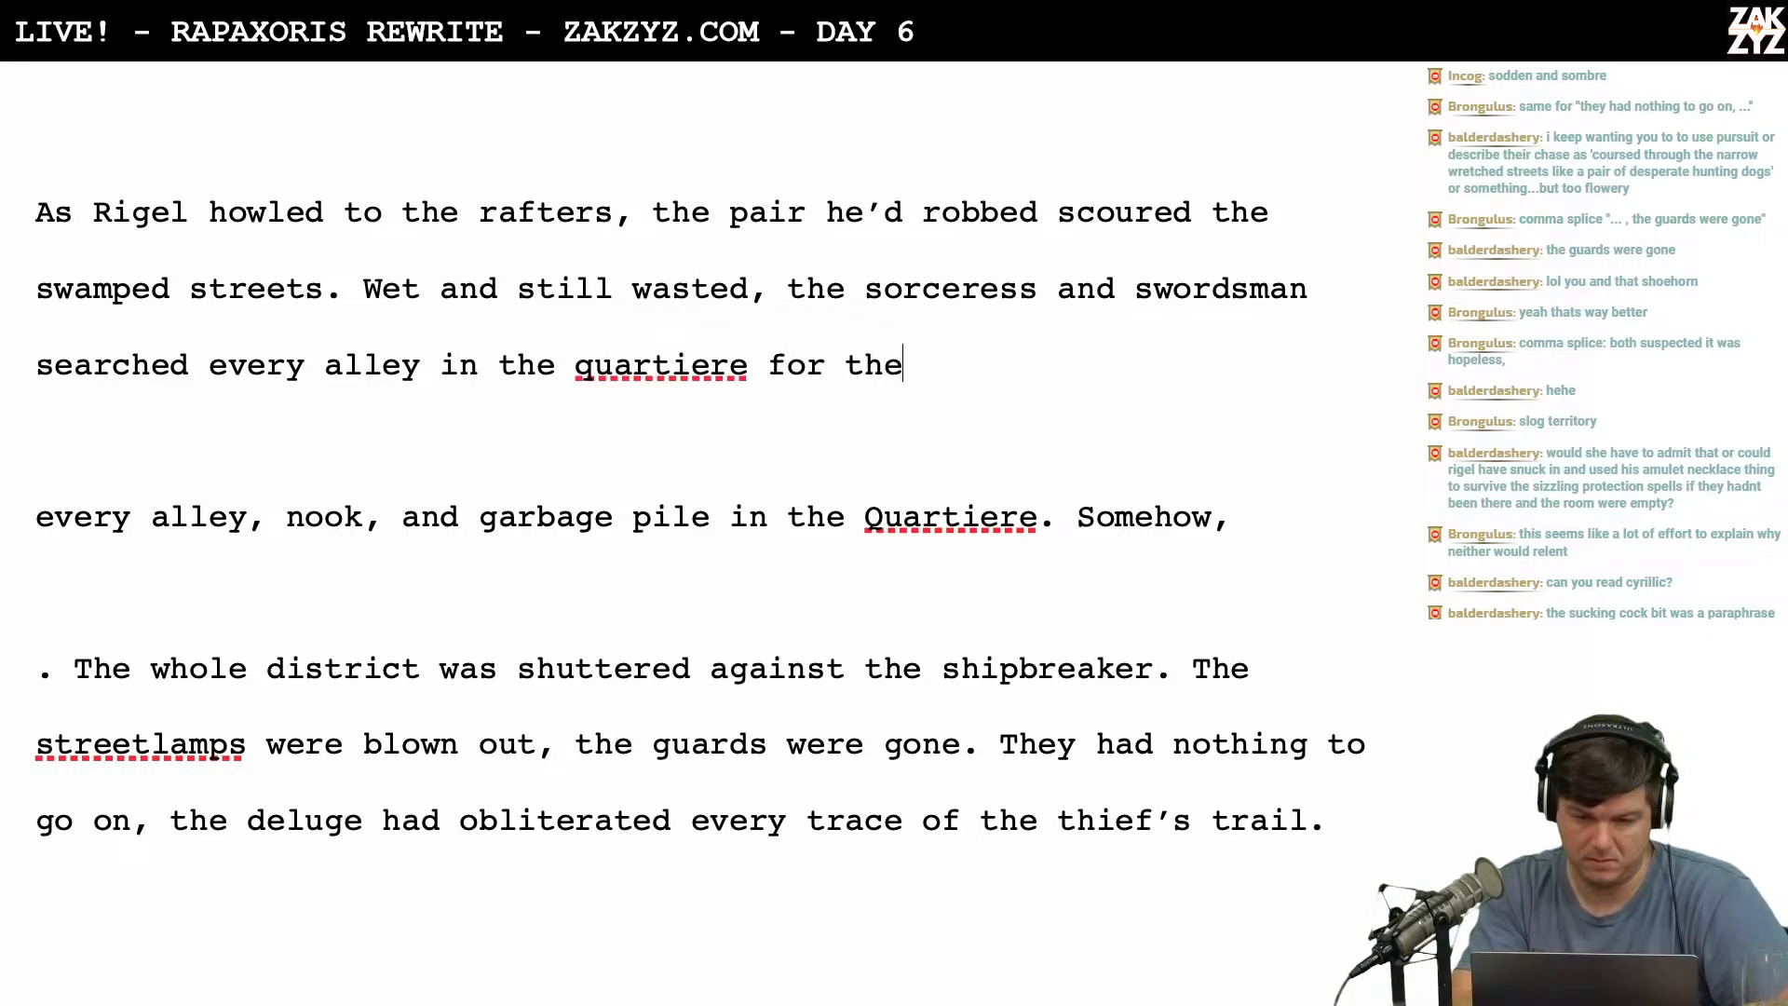
{"action": "type", "text": " body of the Th"}
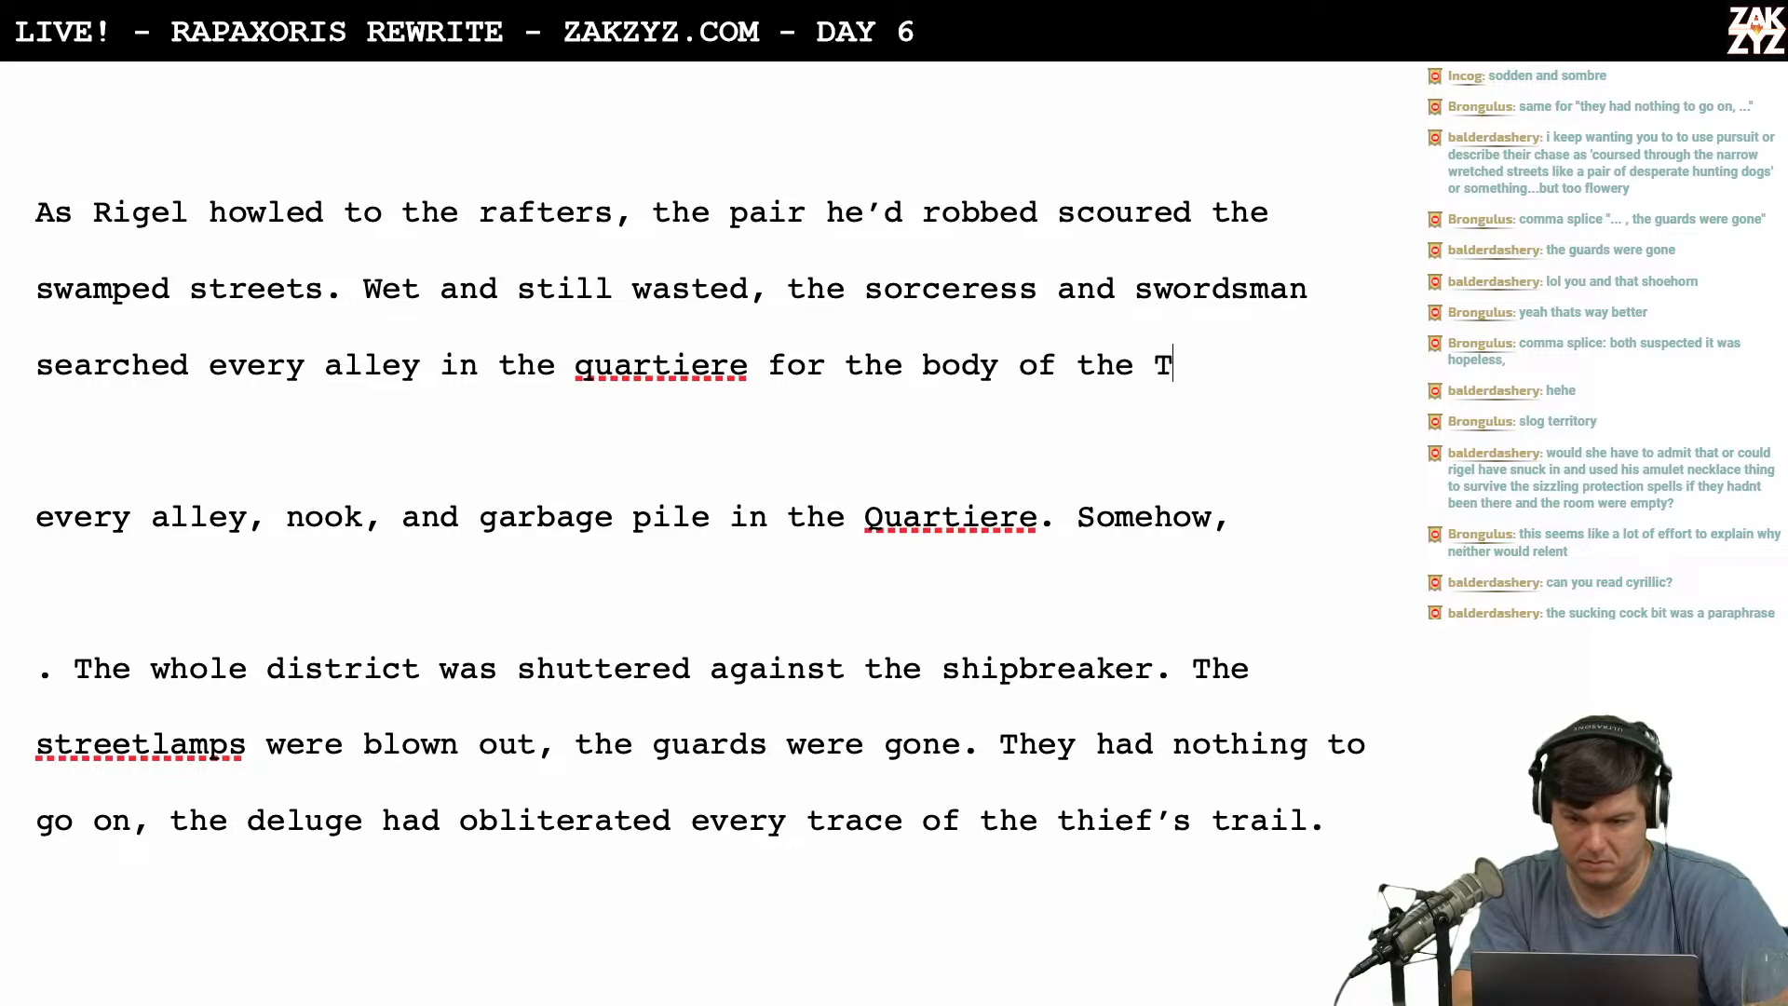
{"action": "key", "text": "BackSpace"}
{"action": "key", "text": "BackSpace"}
{"action": "type", "text": "theif."}
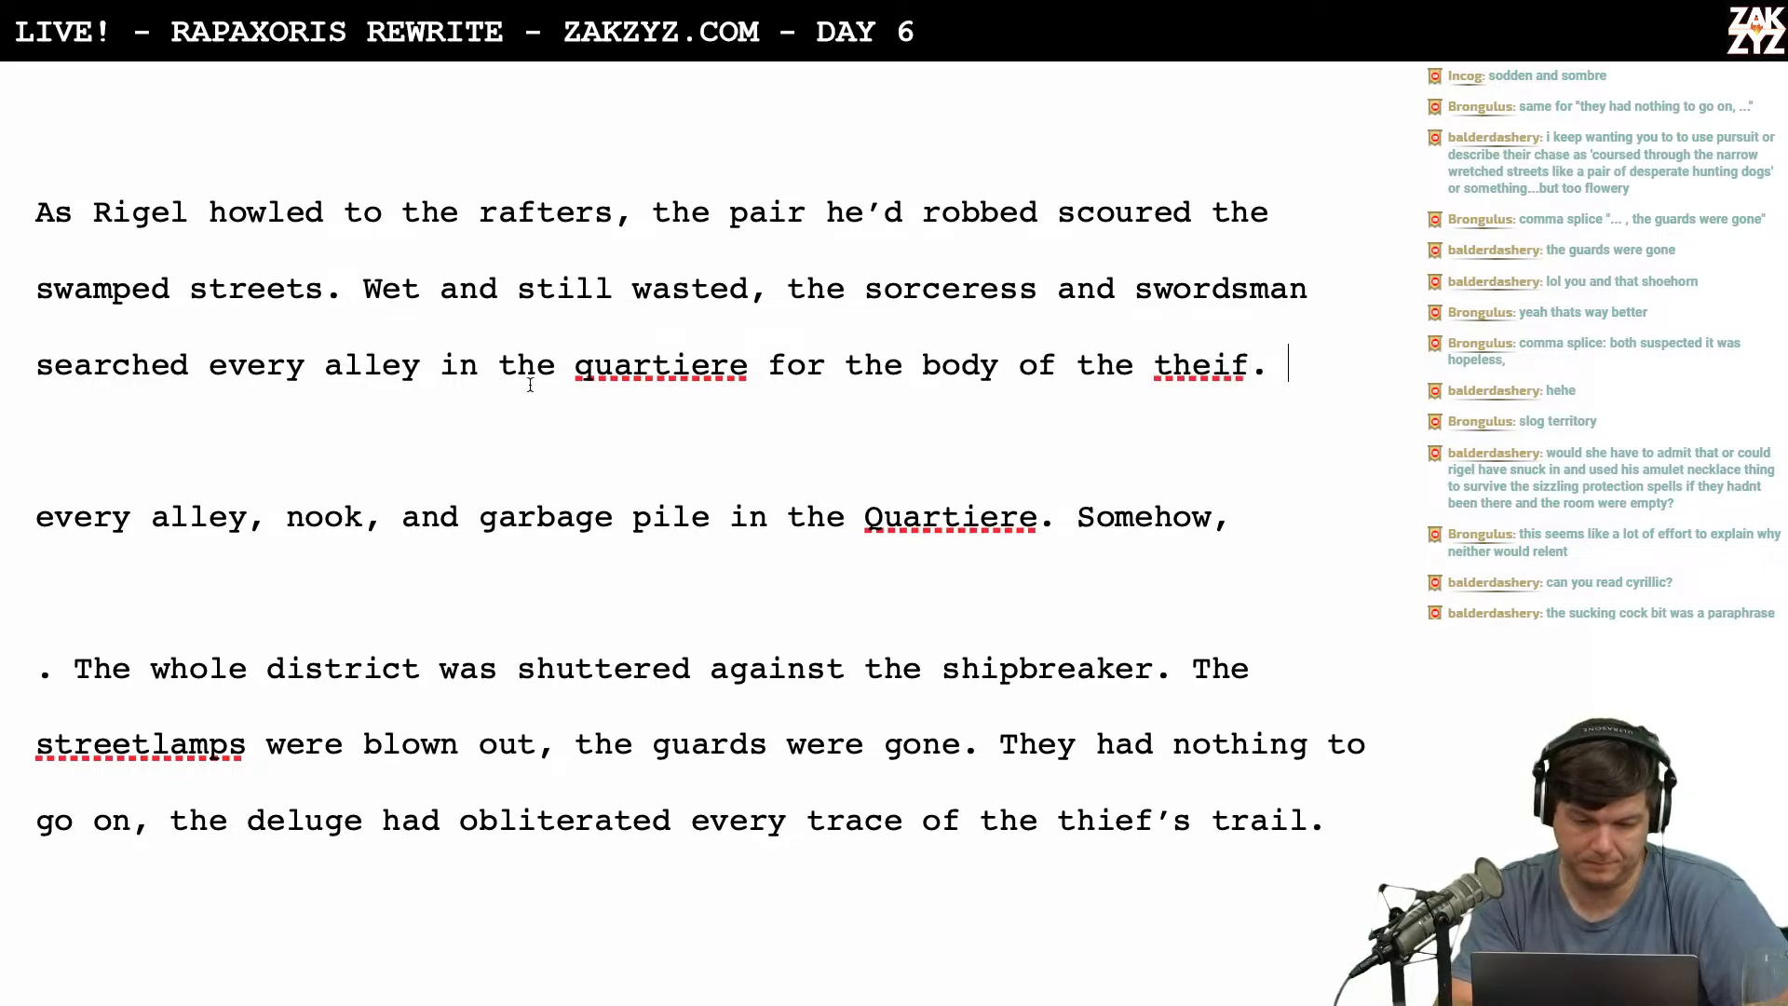
Capitalize "Quartiere" in the sentence about searching every alley.
{"action": "left_click", "coordinate": [593, 366]}
{"action": "key", "text": "BackSpace"}
{"action": "type", "text": "Q"}
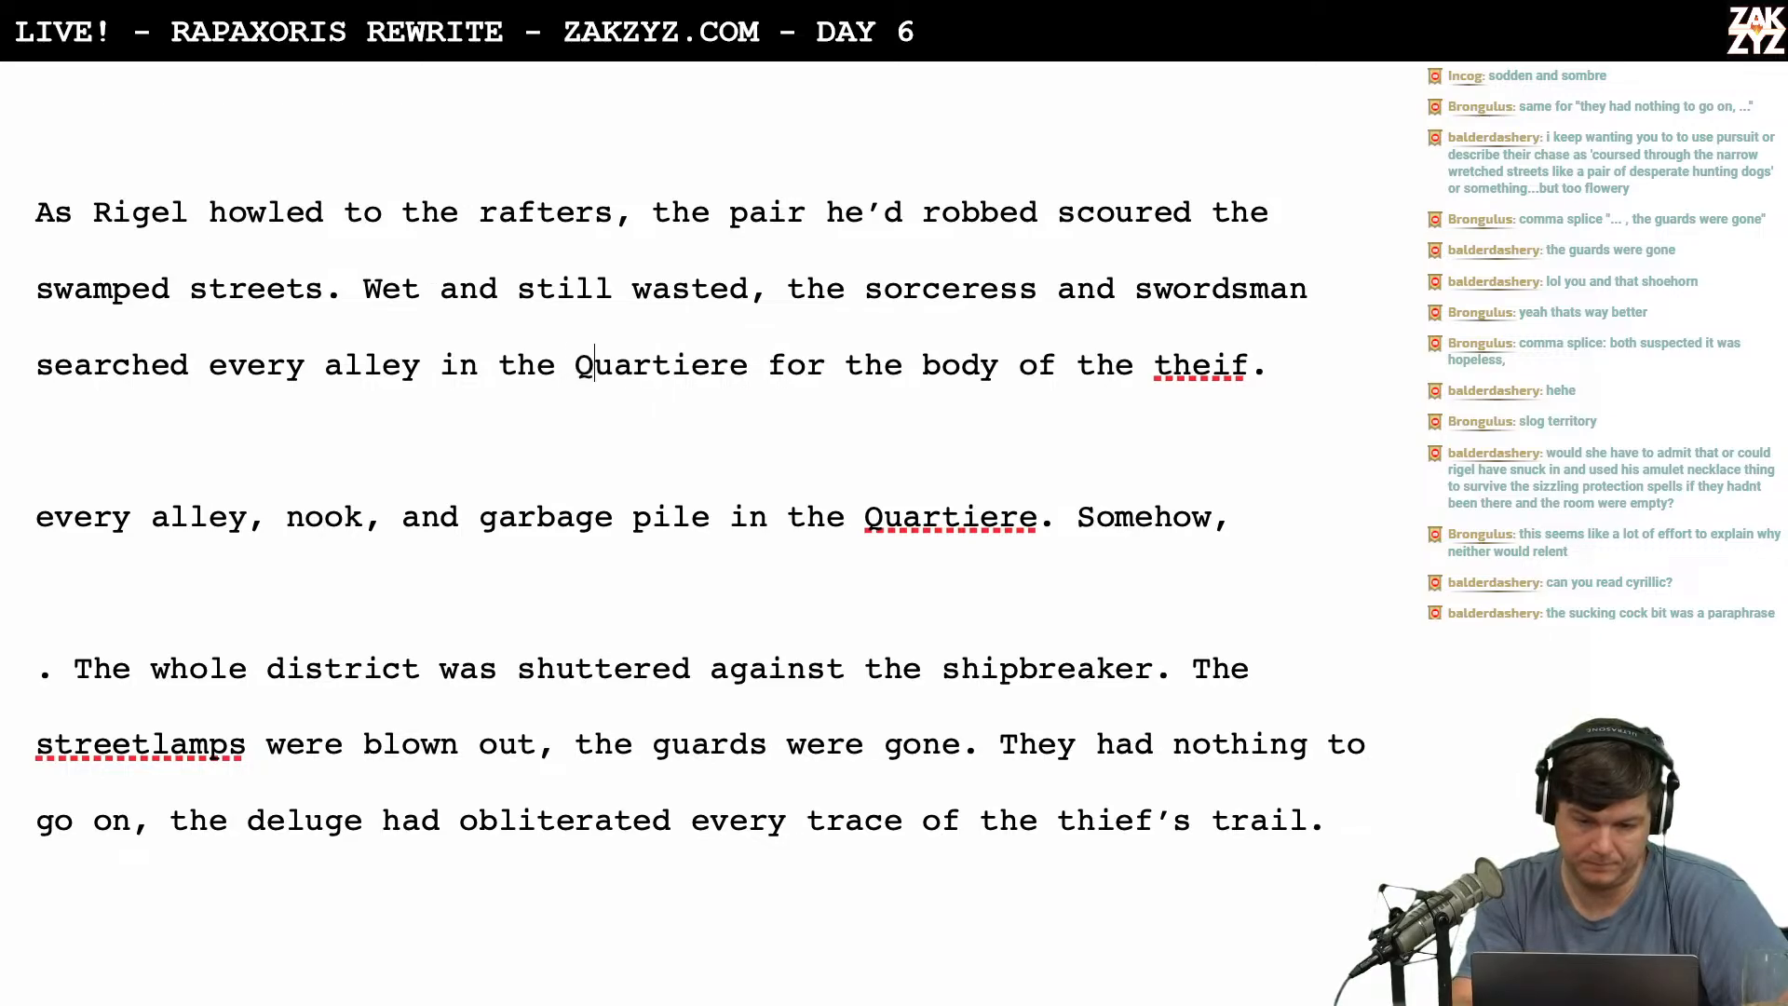
Try opening the next sentence with "Rigel", then with "Revel was", and remove it again.
{"action": "key", "text": "End"}
{"action": "type", "text": "Rigel"}
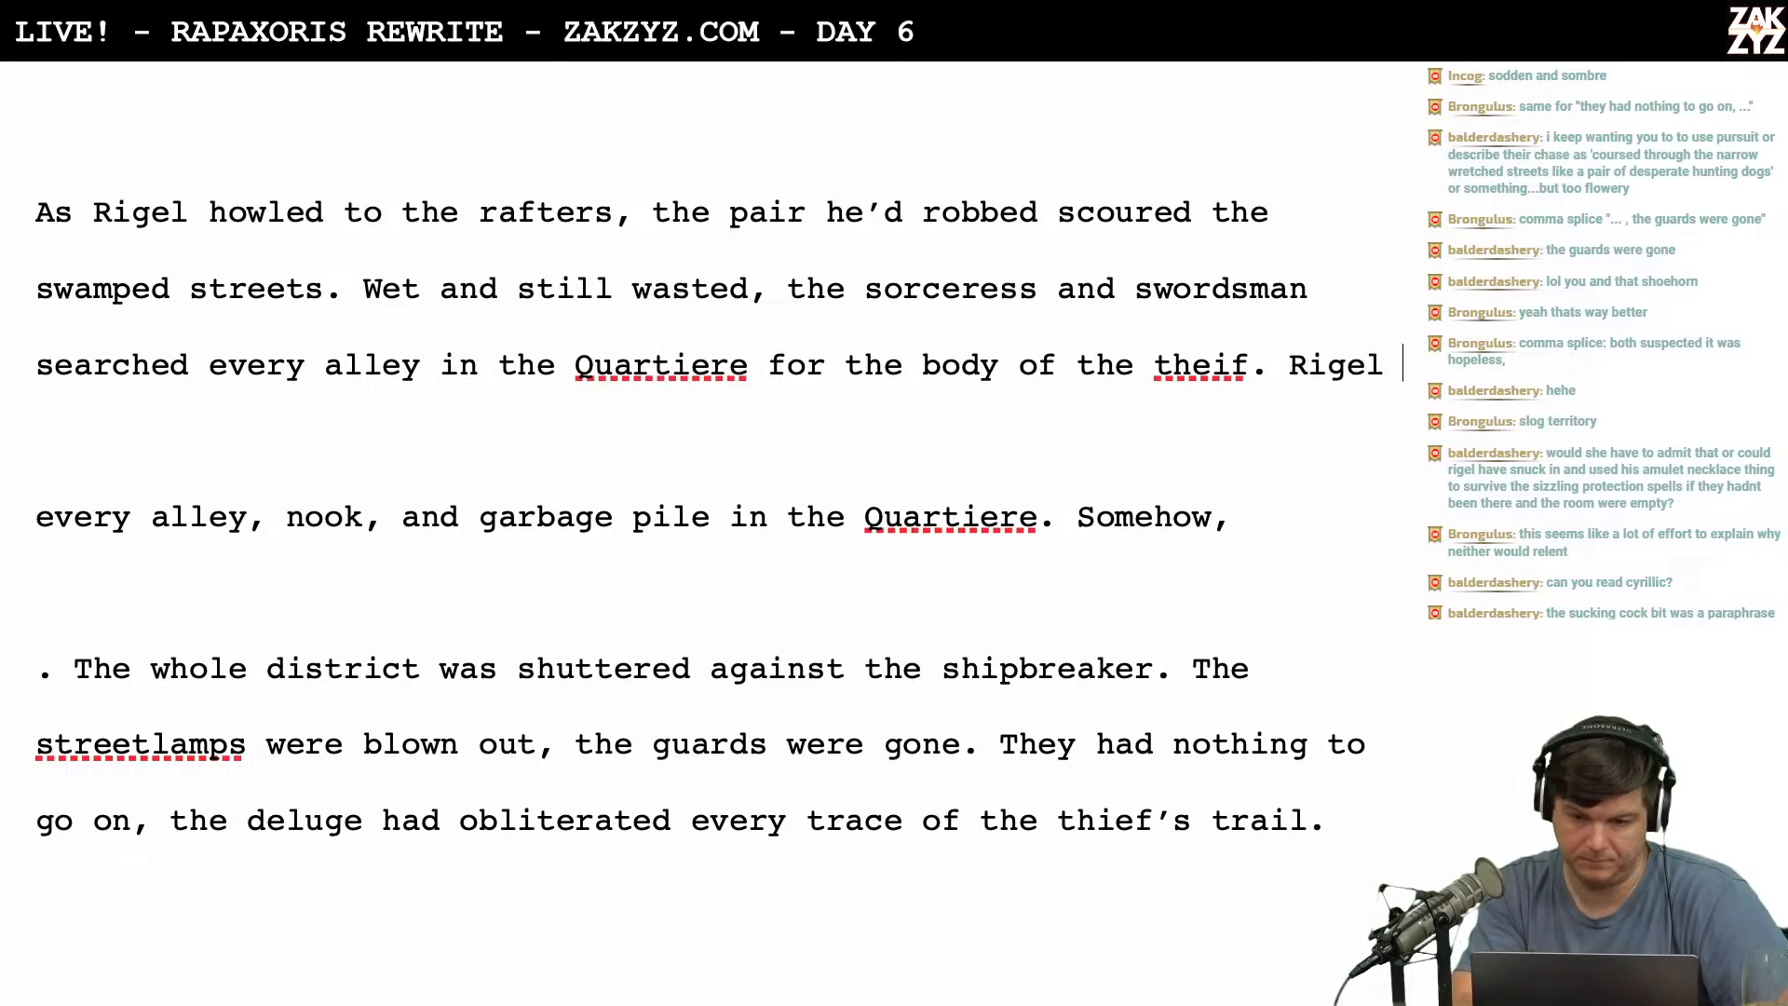
{"action": "key", "text": "BackSpace"}
{"action": "key", "text": "BackSpace"}
{"action": "key", "text": "BackSpace"}
{"action": "key", "text": "BackSpace"}
{"action": "type", "text": "evel was"}
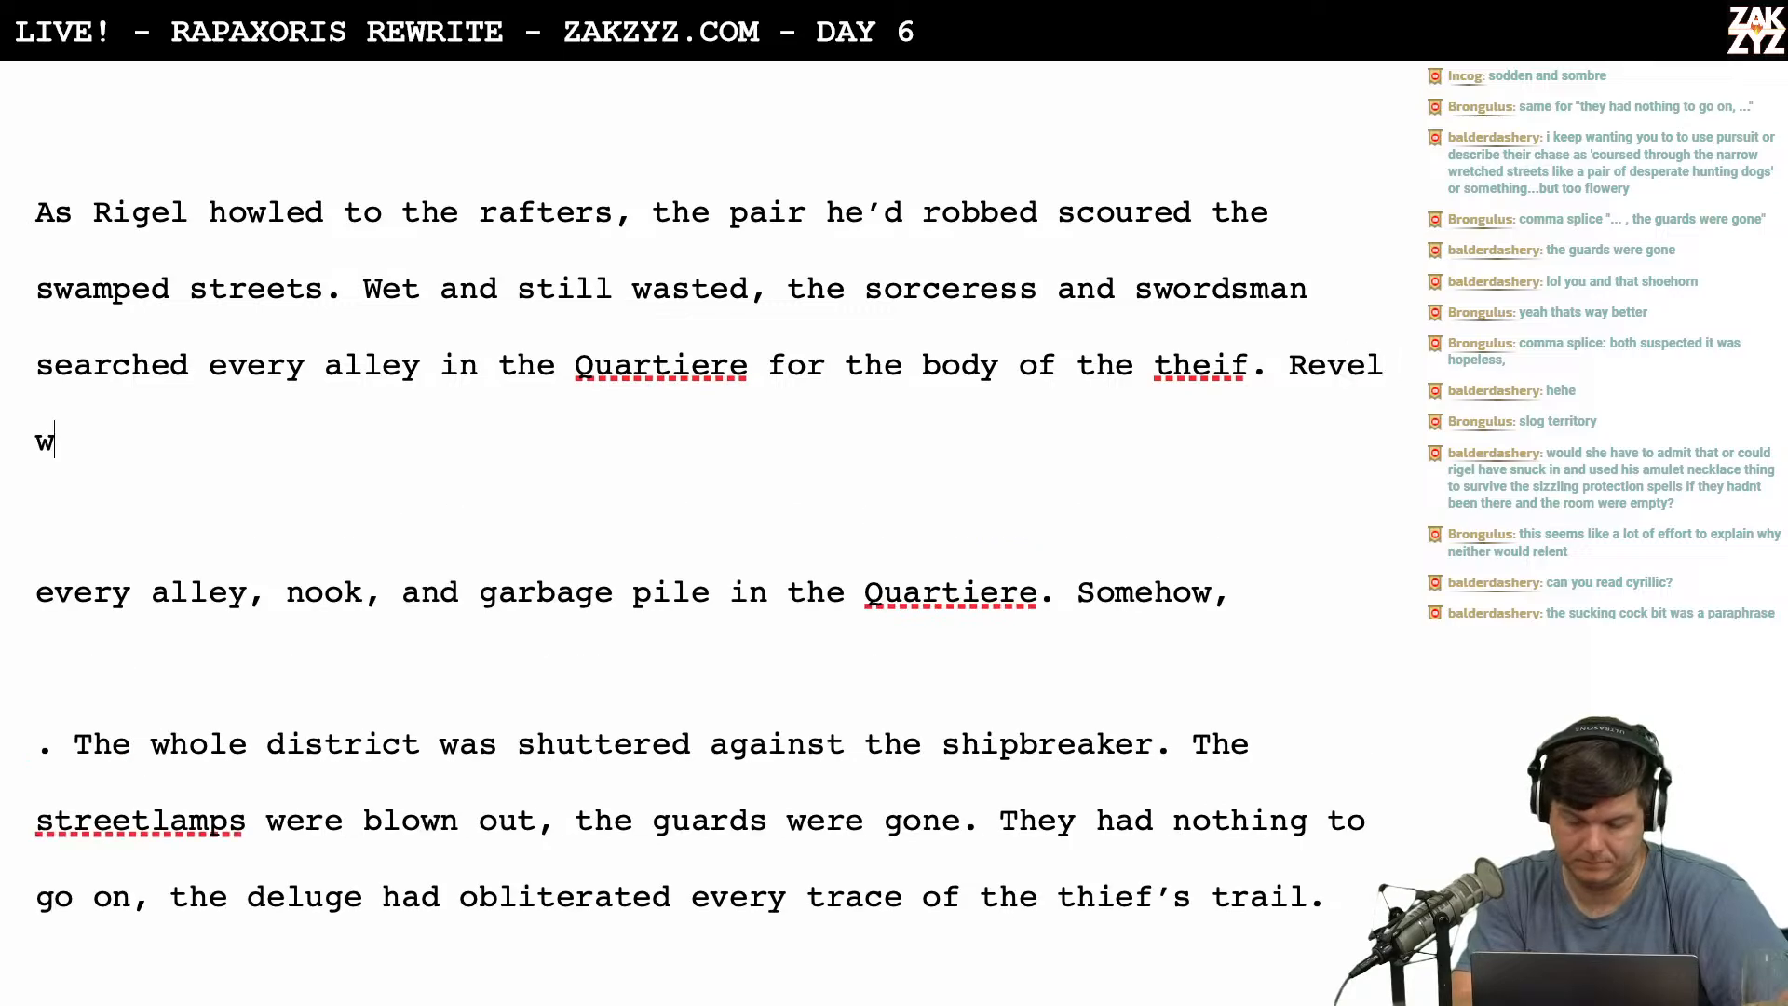
{"action": "key", "text": "BackSpace"}
{"action": "key", "text": "BackSpace"}
{"action": "key", "text": "BackSpace"}
{"action": "key", "text": "BackSpace"}
{"action": "key", "text": "BackSpace"}
{"action": "key", "text": "BackSpace"}
{"action": "key", "text": "BackSpace"}
{"action": "key", "text": "BackSpace"}
{"action": "key", "text": "BackSpace"}
Correct the misspelled "theif" at the end of the sentence to "thief".
{"action": "key", "text": "BackSpace"}
{"action": "key", "text": "BackSpace"}
{"action": "key", "text": "BackSpace"}
{"action": "key", "text": "BackSpace"}
{"action": "key", "text": "BackSpace"}
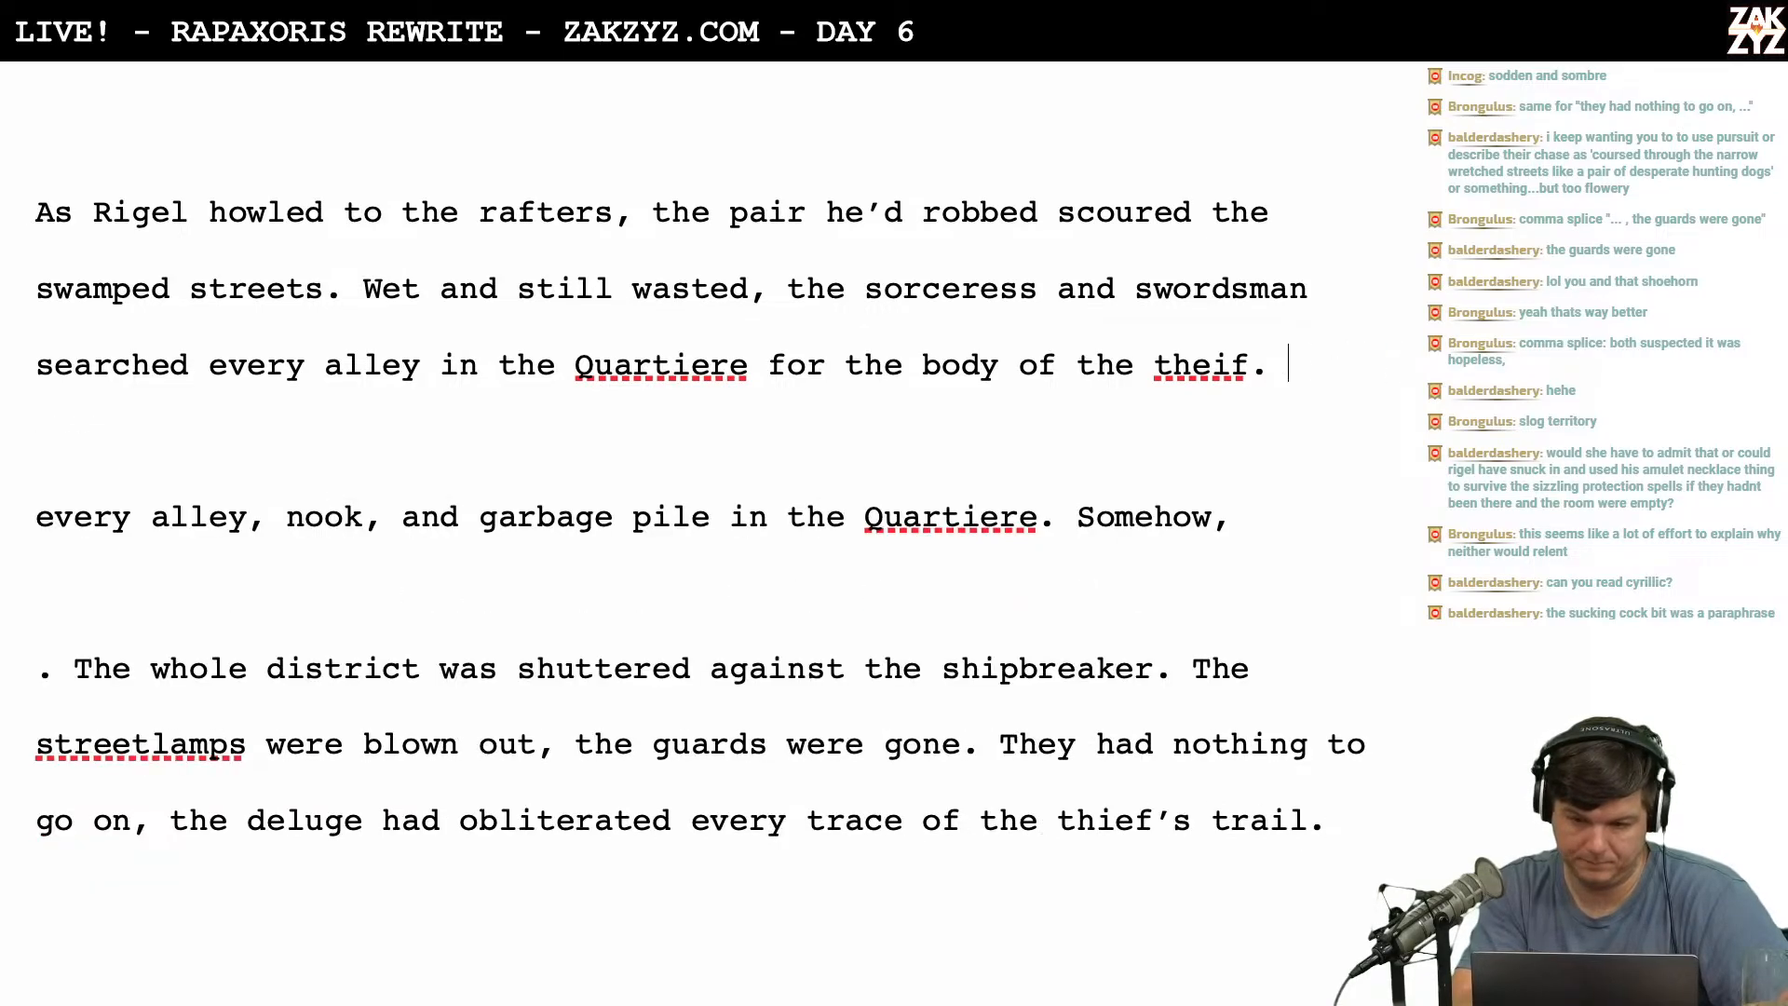
{"action": "type", "text": "ief."}
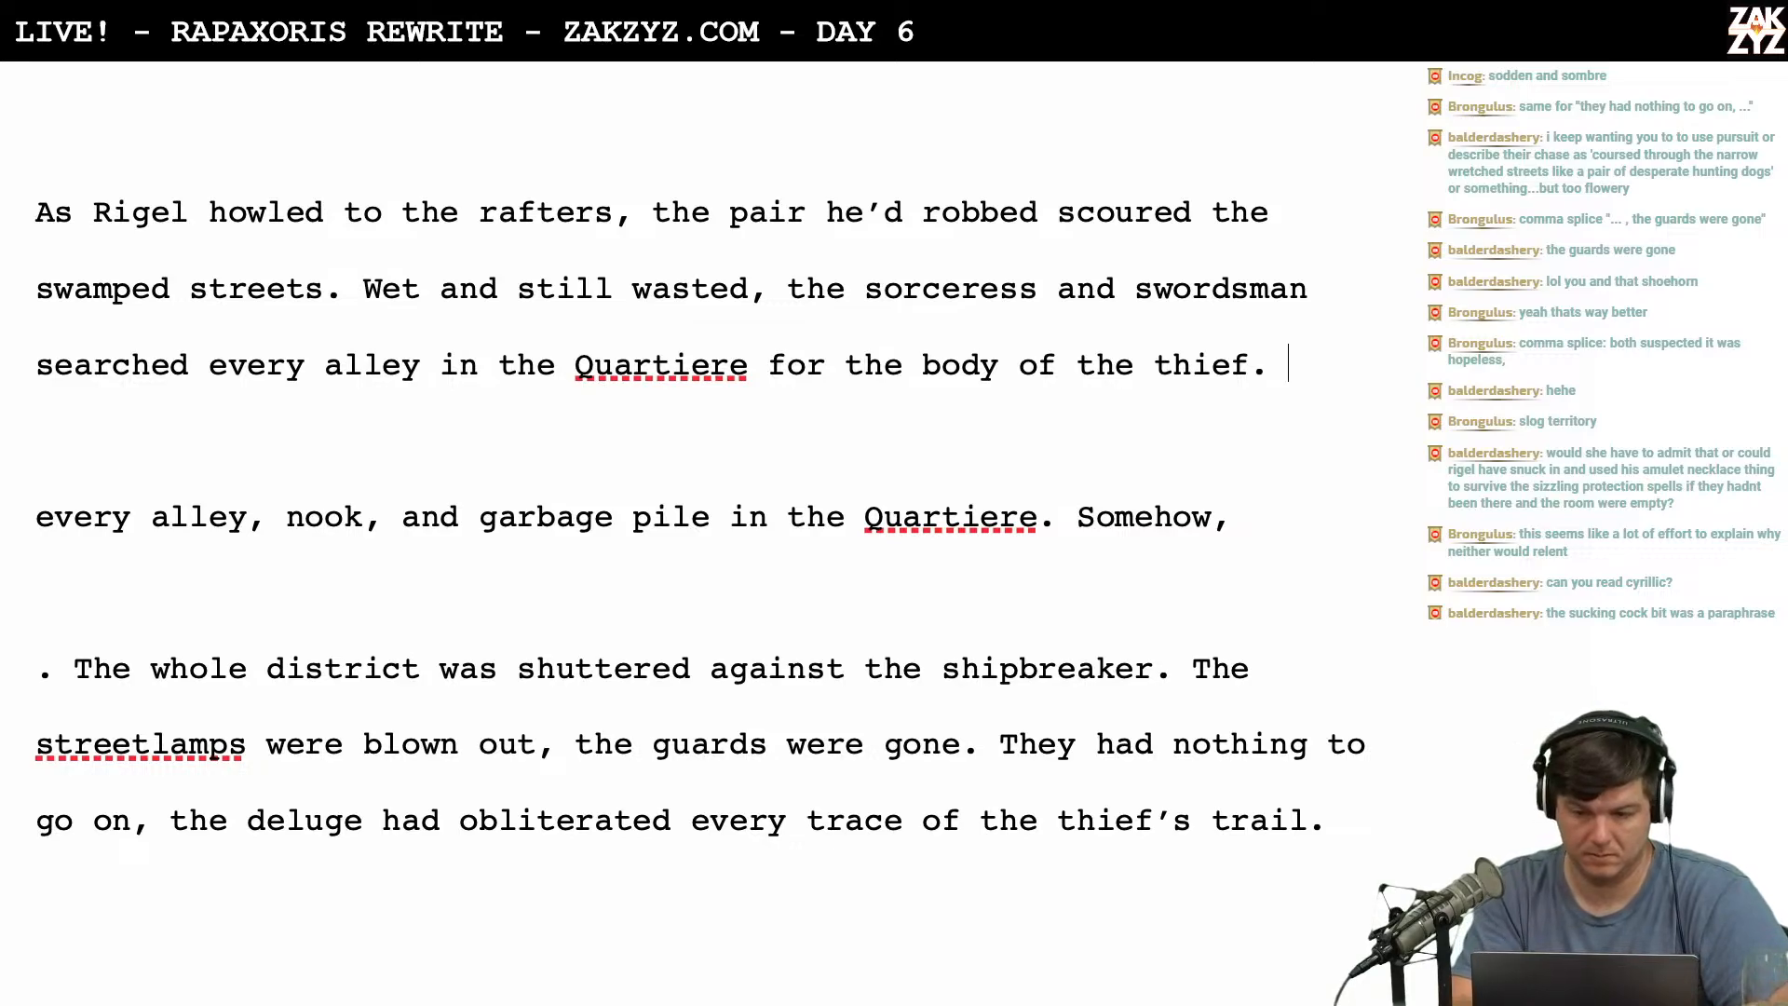
Try opening the sentence after "the body of the thief." with "Both" and remove it again.
{"action": "type", "text": "he"}
{"action": "key", "text": "BackSpace"}
{"action": "key", "text": "BackSpace"}
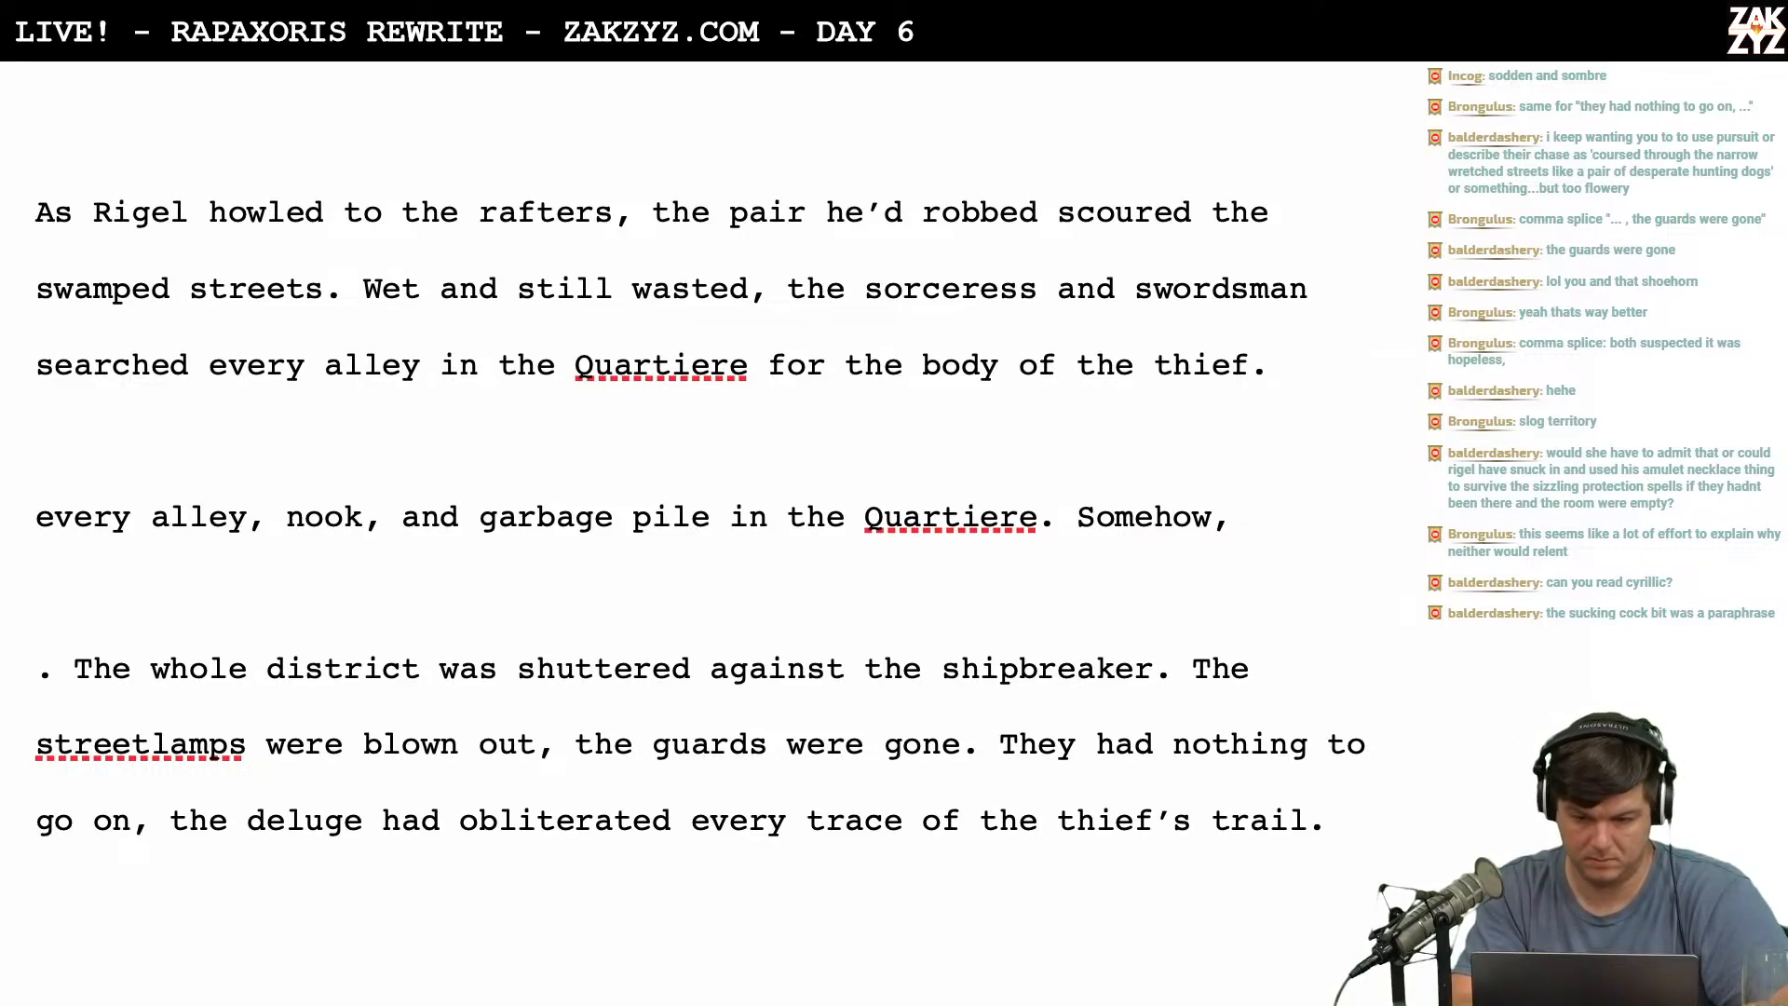
{"action": "type", "text": "Both"}
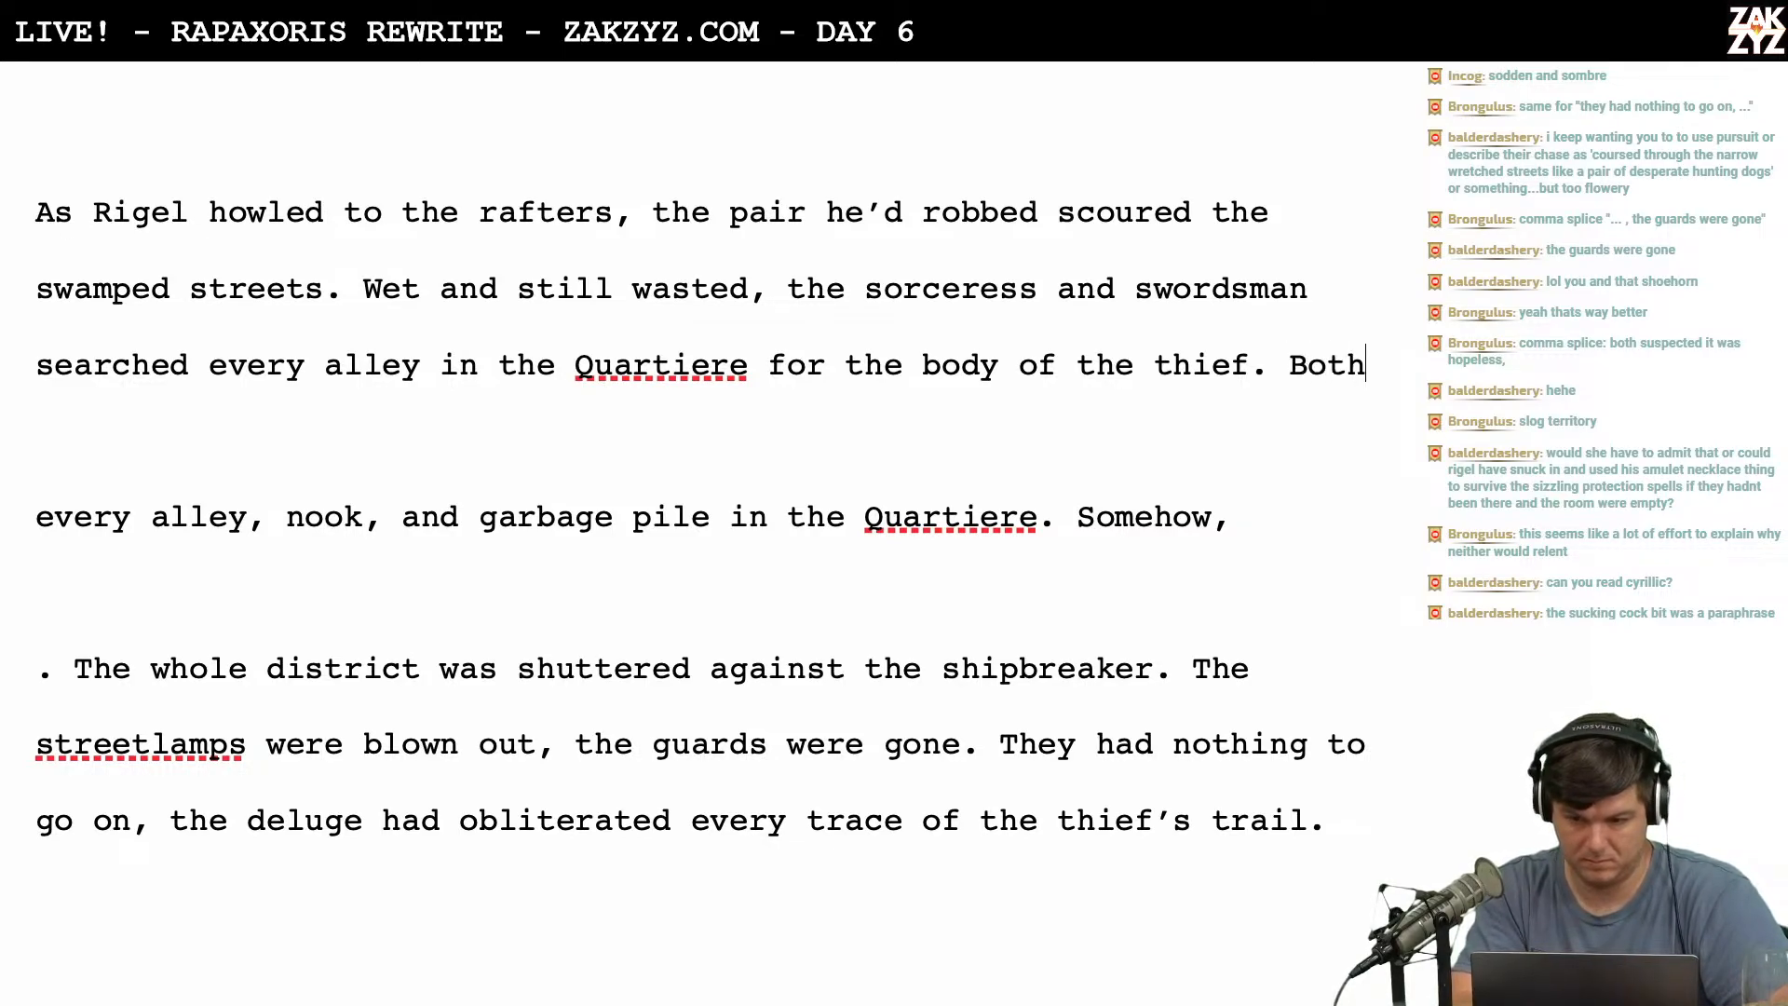
{"action": "key", "text": "BackSpace"}
{"action": "key", "text": "BackSpace"}
{"action": "key", "text": "BackSpace"}
{"action": "key", "text": "BackSpace"}
{"action": "key", "text": "BackSpace"}
Try "He ought have bled out, but they" as the start of the next sentence and remove it again.
{"action": "type", "text": "He"}
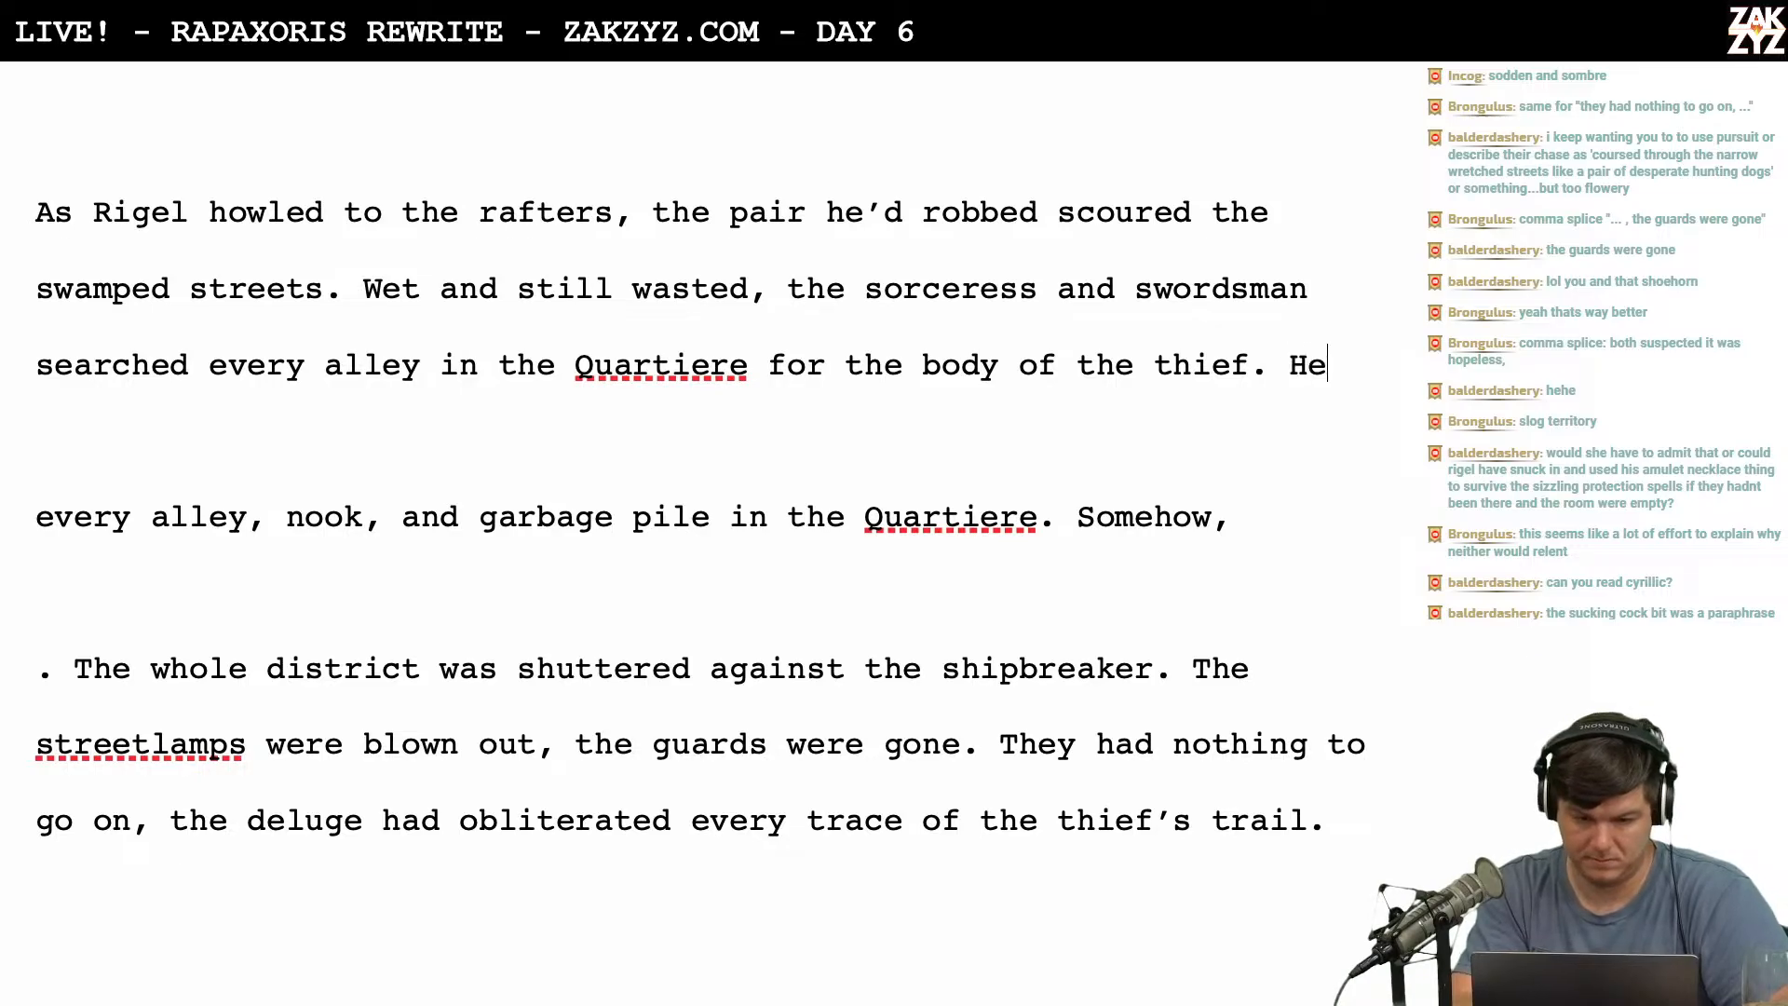
{"action": "type", "text": " ought have bled "}
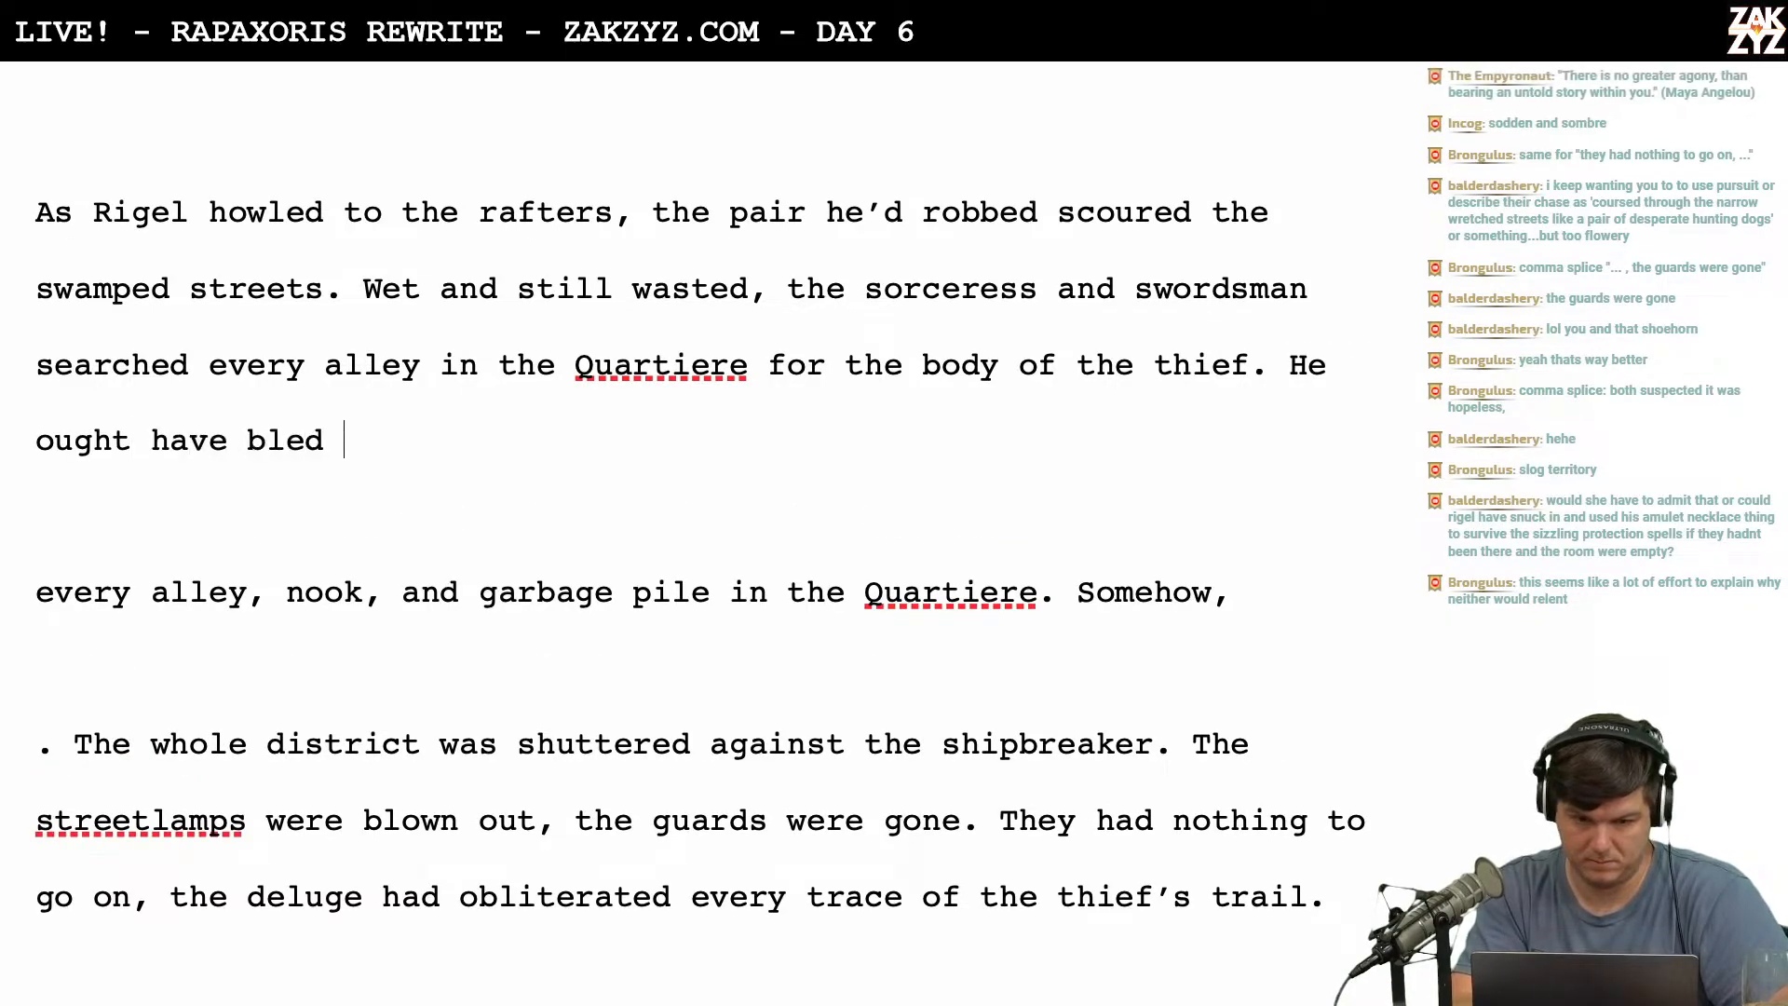
{"action": "type", "text": "out, but they"}
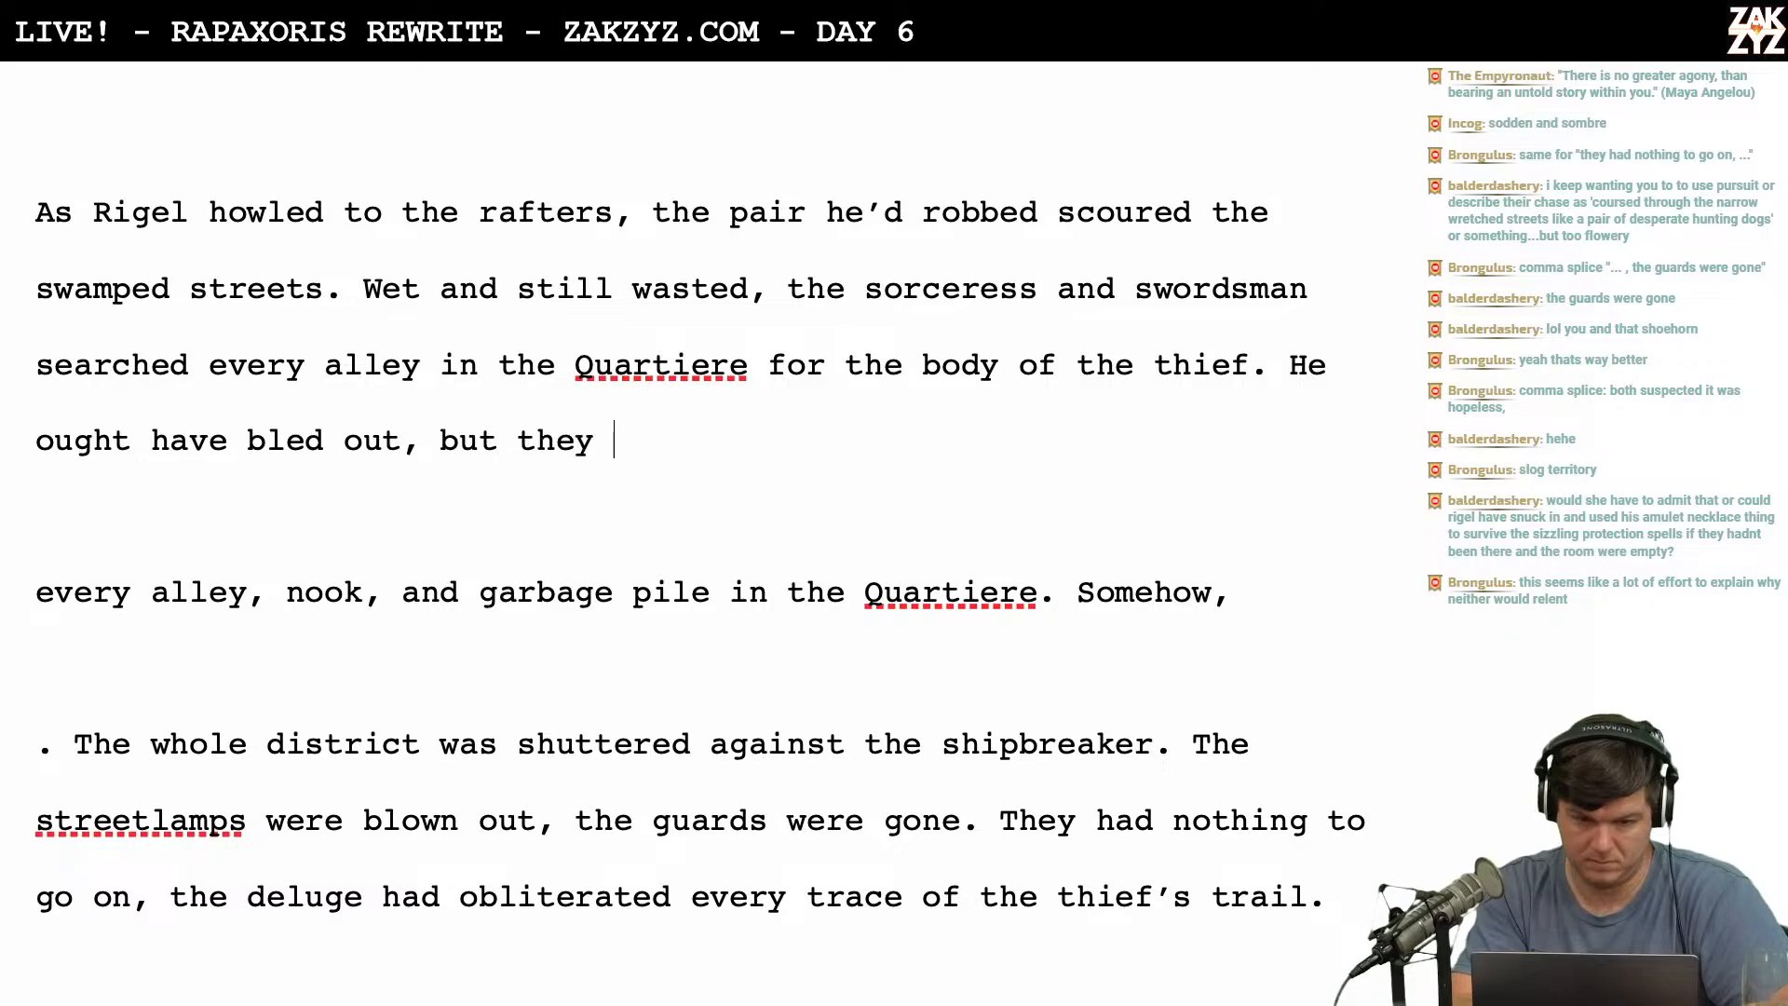
{"action": "key", "text": "BackSpace"}
{"action": "key", "text": "BackSpace"}
{"action": "key", "text": "BackSpace"}
{"action": "key", "text": "BackSpace"}
{"action": "key", "text": "BackSpace"}
{"action": "key", "text": "BackSpace"}
{"action": "key", "text": "BackSpace"}
{"action": "key", "text": "BackSpace"}
{"action": "key", "text": "BackSpace"}
{"action": "key", "text": "BackSpace"}
{"action": "key", "text": "BackSpace"}
{"action": "key", "text": "BackSpace"}
{"action": "key", "text": "BackSpace"}
{"action": "key", "text": "BackSpace"}
{"action": "key", "text": "BackSpace"}
{"action": "key", "text": "BackSpace"}
{"action": "key", "text": "BackSpace"}
{"action": "key", "text": "BackSpace"}
{"action": "key", "text": "BackSpace"}
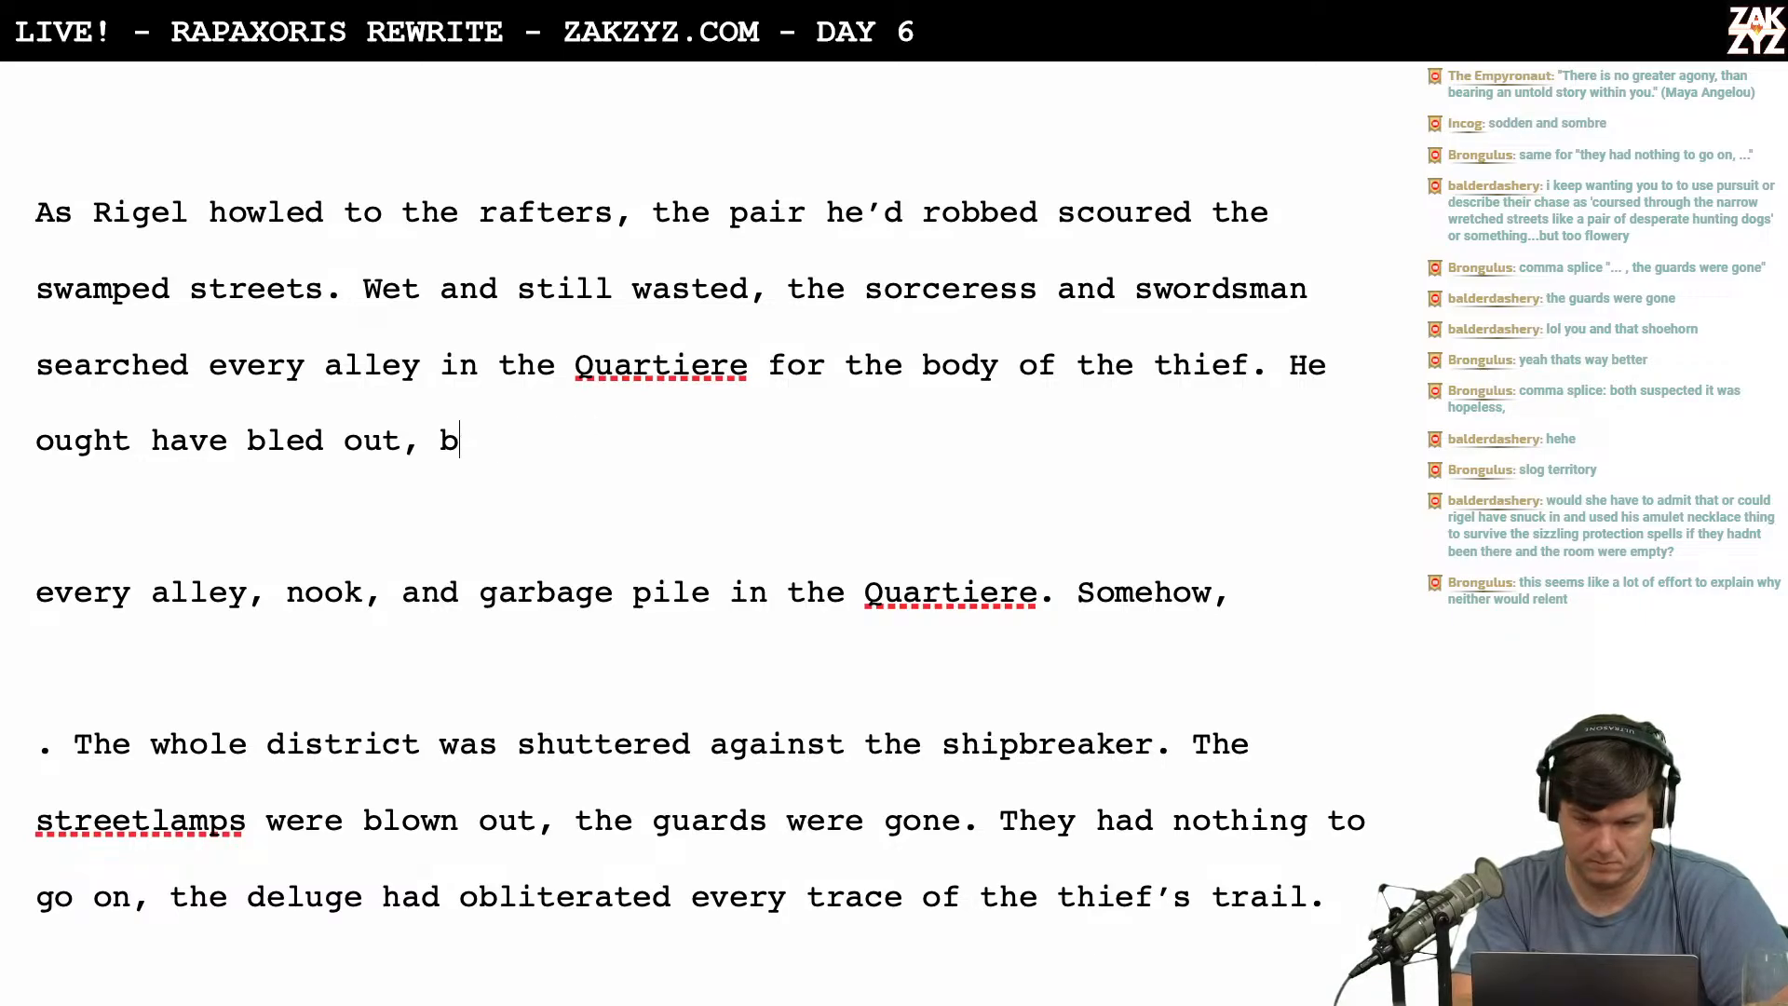
{"action": "key", "text": "BackSpace"}
{"action": "key", "text": "BackSpace"}
{"action": "key", "text": "BackSpace"}
{"action": "key", "text": "BackSpace"}
{"action": "key", "text": "BackSpace"}
{"action": "key", "text": "BackSpace"}
{"action": "key", "text": "BackSpace"}
{"action": "key", "text": "BackSpace"}
{"action": "key", "text": "BackSpace"}
{"action": "key", "text": "BackSpace"}
{"action": "key", "text": "BackSpace"}
{"action": "key", "text": "BackSpace"}
{"action": "key", "text": "BackSpace"}
{"action": "key", "text": "BackSpace"}
{"action": "key", "text": "BackSpace"}
{"action": "key", "text": "BackSpace"}
{"action": "key", "text": "BackSpace"}
{"action": "key", "text": "BackSpace"}
{"action": "key", "text": "BackSpace"}
{"action": "key", "text": "BackSpace"}
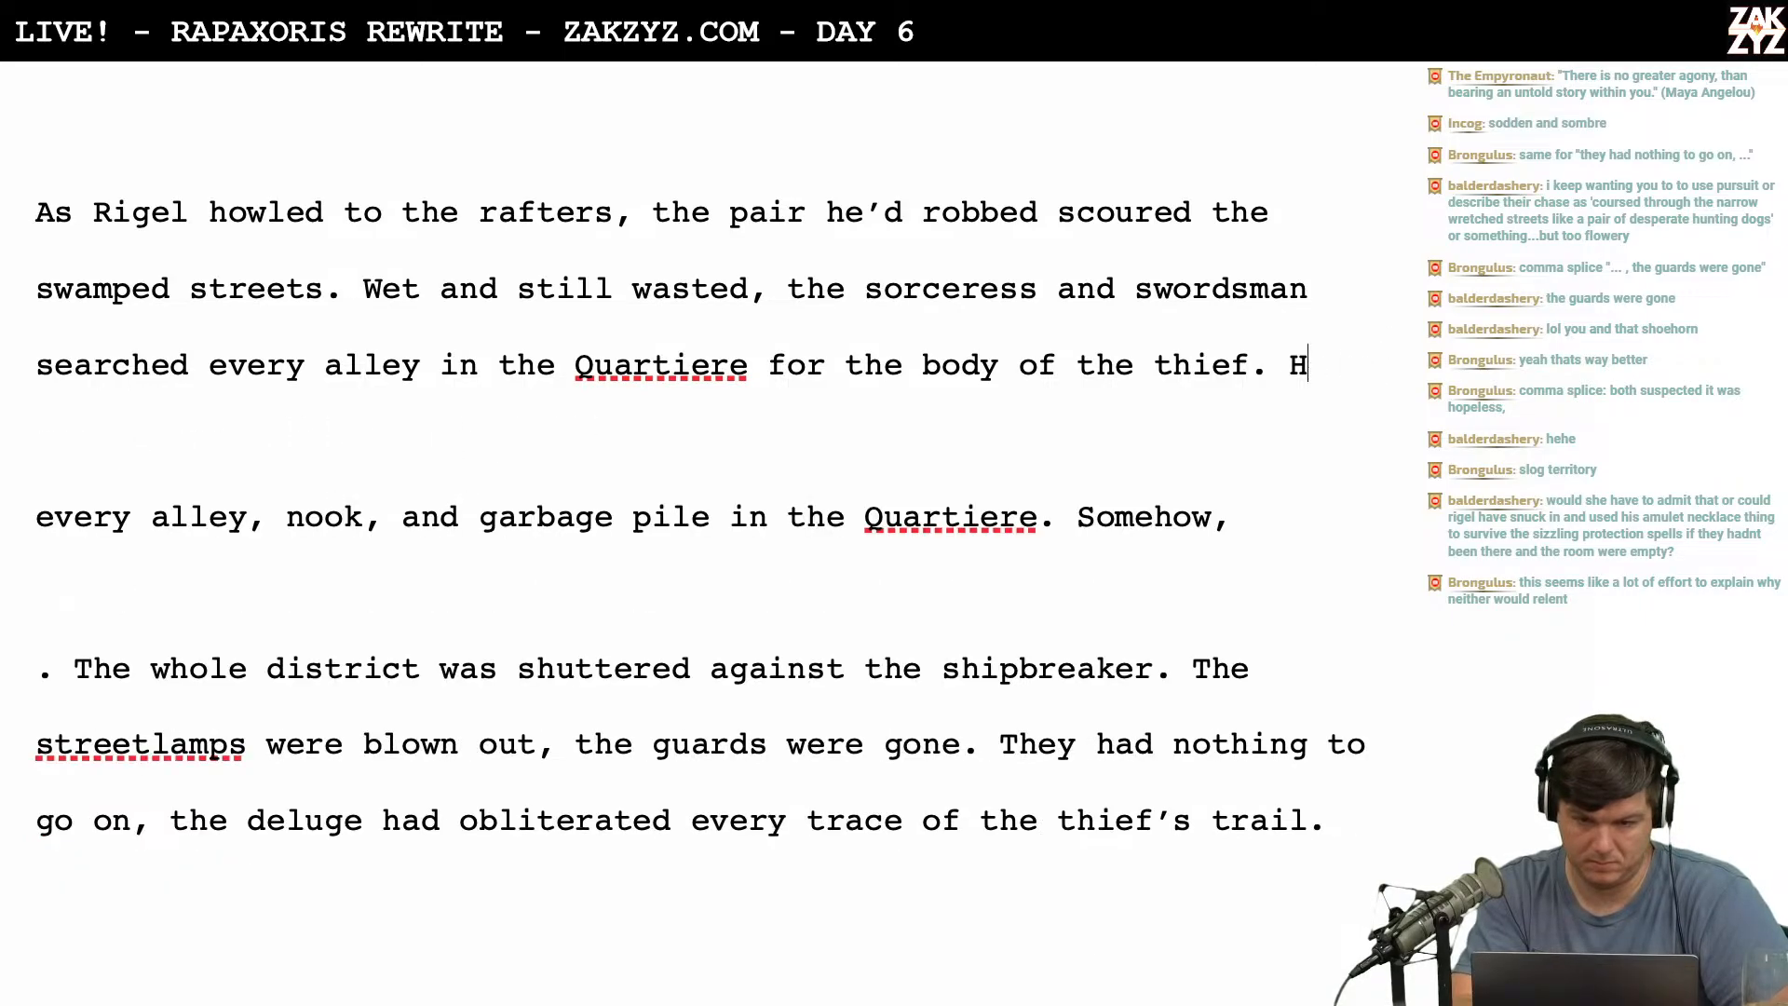
{"action": "key", "text": "BackSpace"}
End the sentence after "every alley in the Quartiere", deleting "for the body of the thief".
{"action": "key", "text": "BackSpace"}
{"action": "key", "text": "BackSpace"}
{"action": "key", "text": "BackSpace"}
{"action": "key", "text": "BackSpace"}
{"action": "key", "text": "BackSpace"}
{"action": "key", "text": "BackSpace"}
{"action": "key", "text": "BackSpace"}
{"action": "key", "text": "BackSpace"}
{"action": "key", "text": "BackSpace"}
{"action": "key", "text": "BackSpace"}
{"action": "key", "text": "BackSpace"}
{"action": "key", "text": "BackSpace"}
{"action": "key", "text": "BackSpace"}
{"action": "key", "text": "BackSpace"}
{"action": "key", "text": "BackSpace"}
{"action": "key", "text": "BackSpace"}
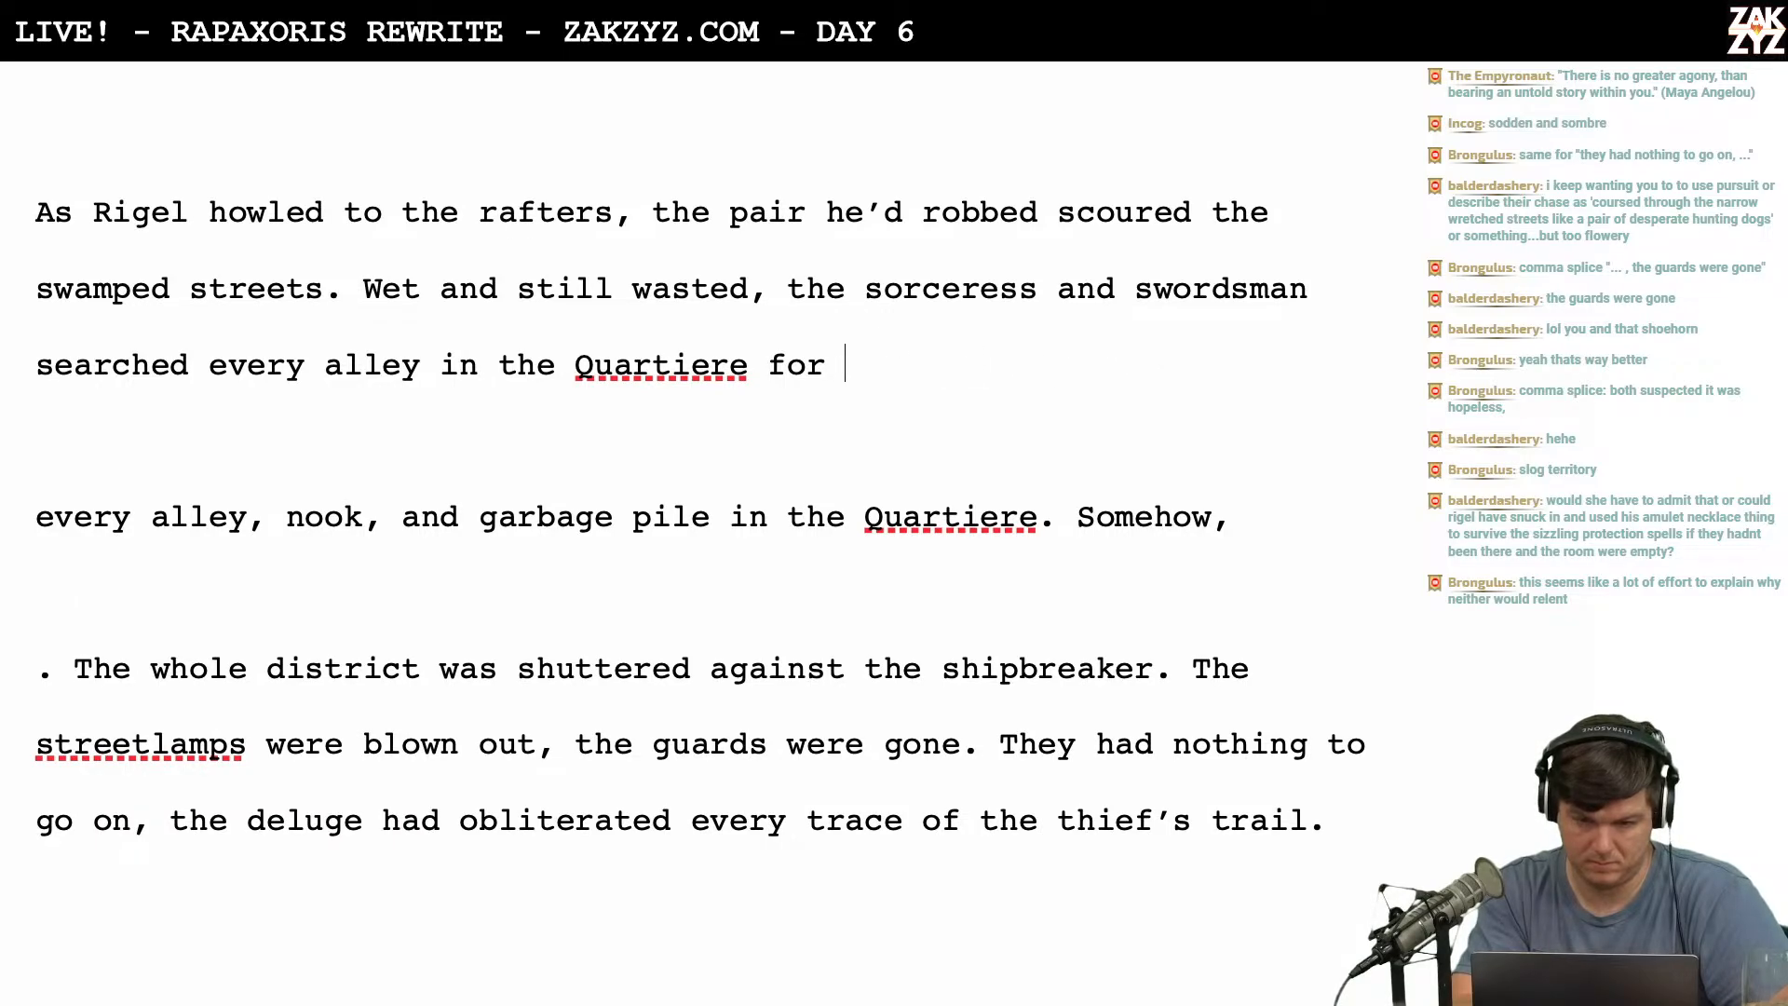
{"action": "type", "text": ". "}
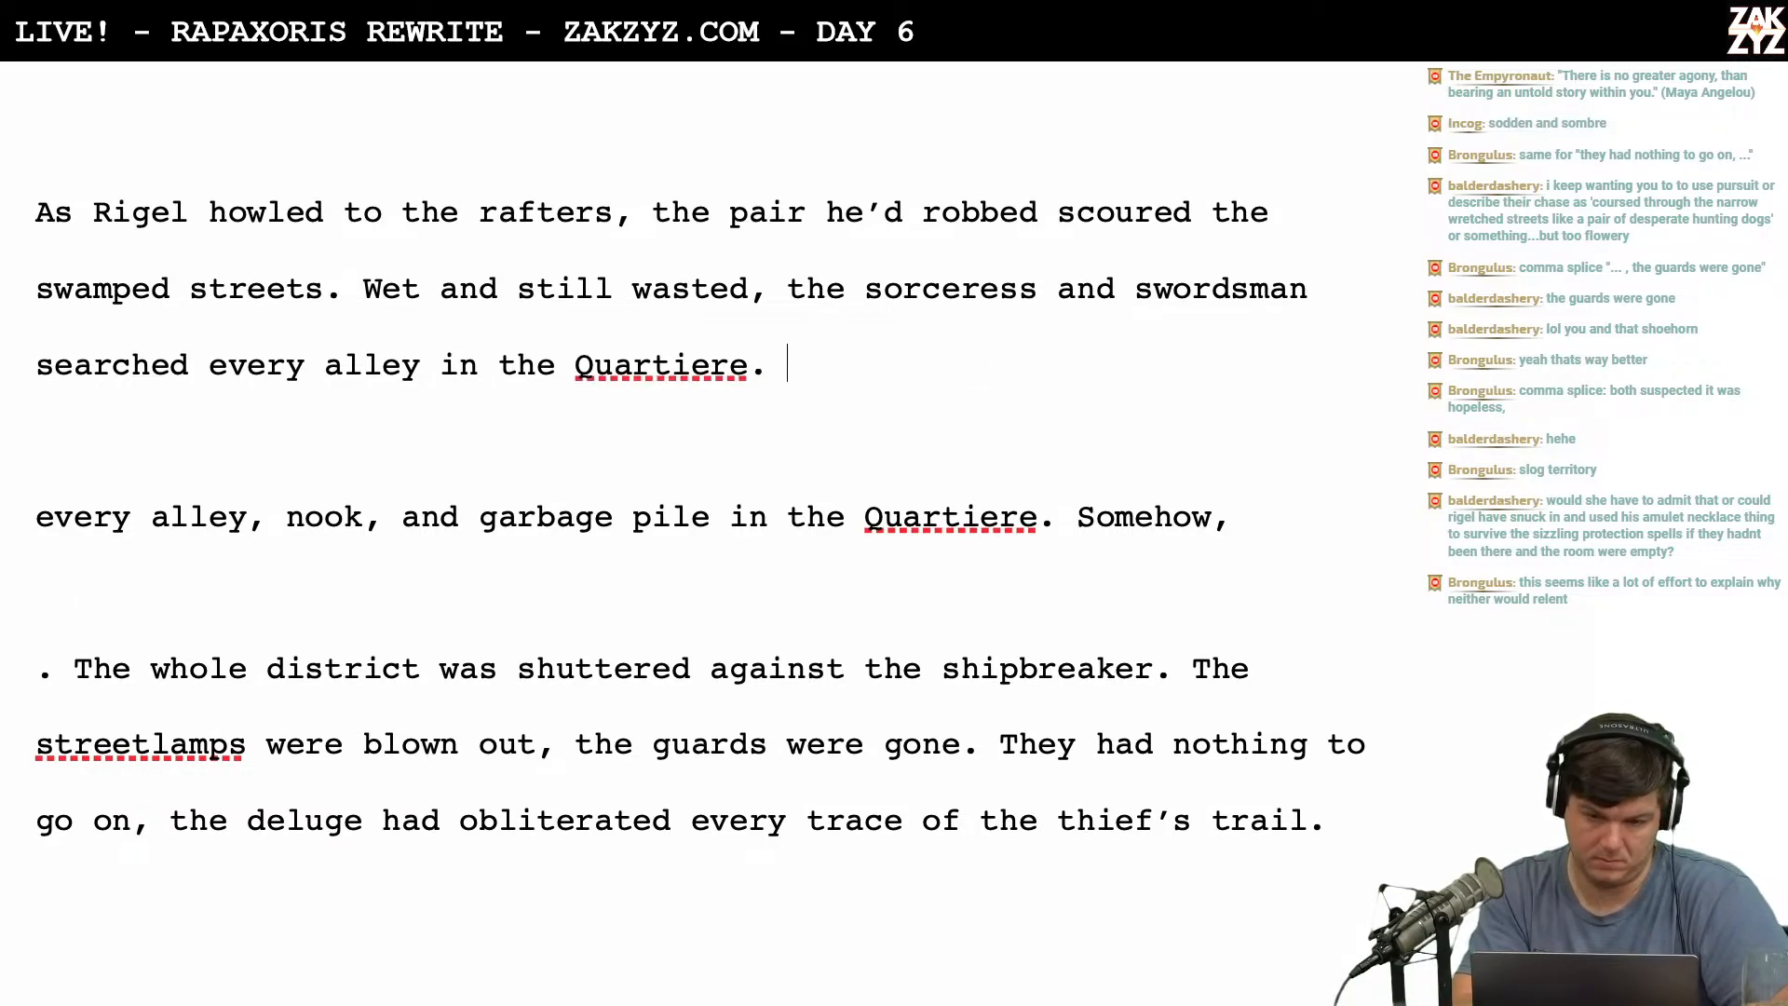
Begin the next sentence with "The boy ought have bled out, but they found no body,".
{"action": "type", "text": "The "}
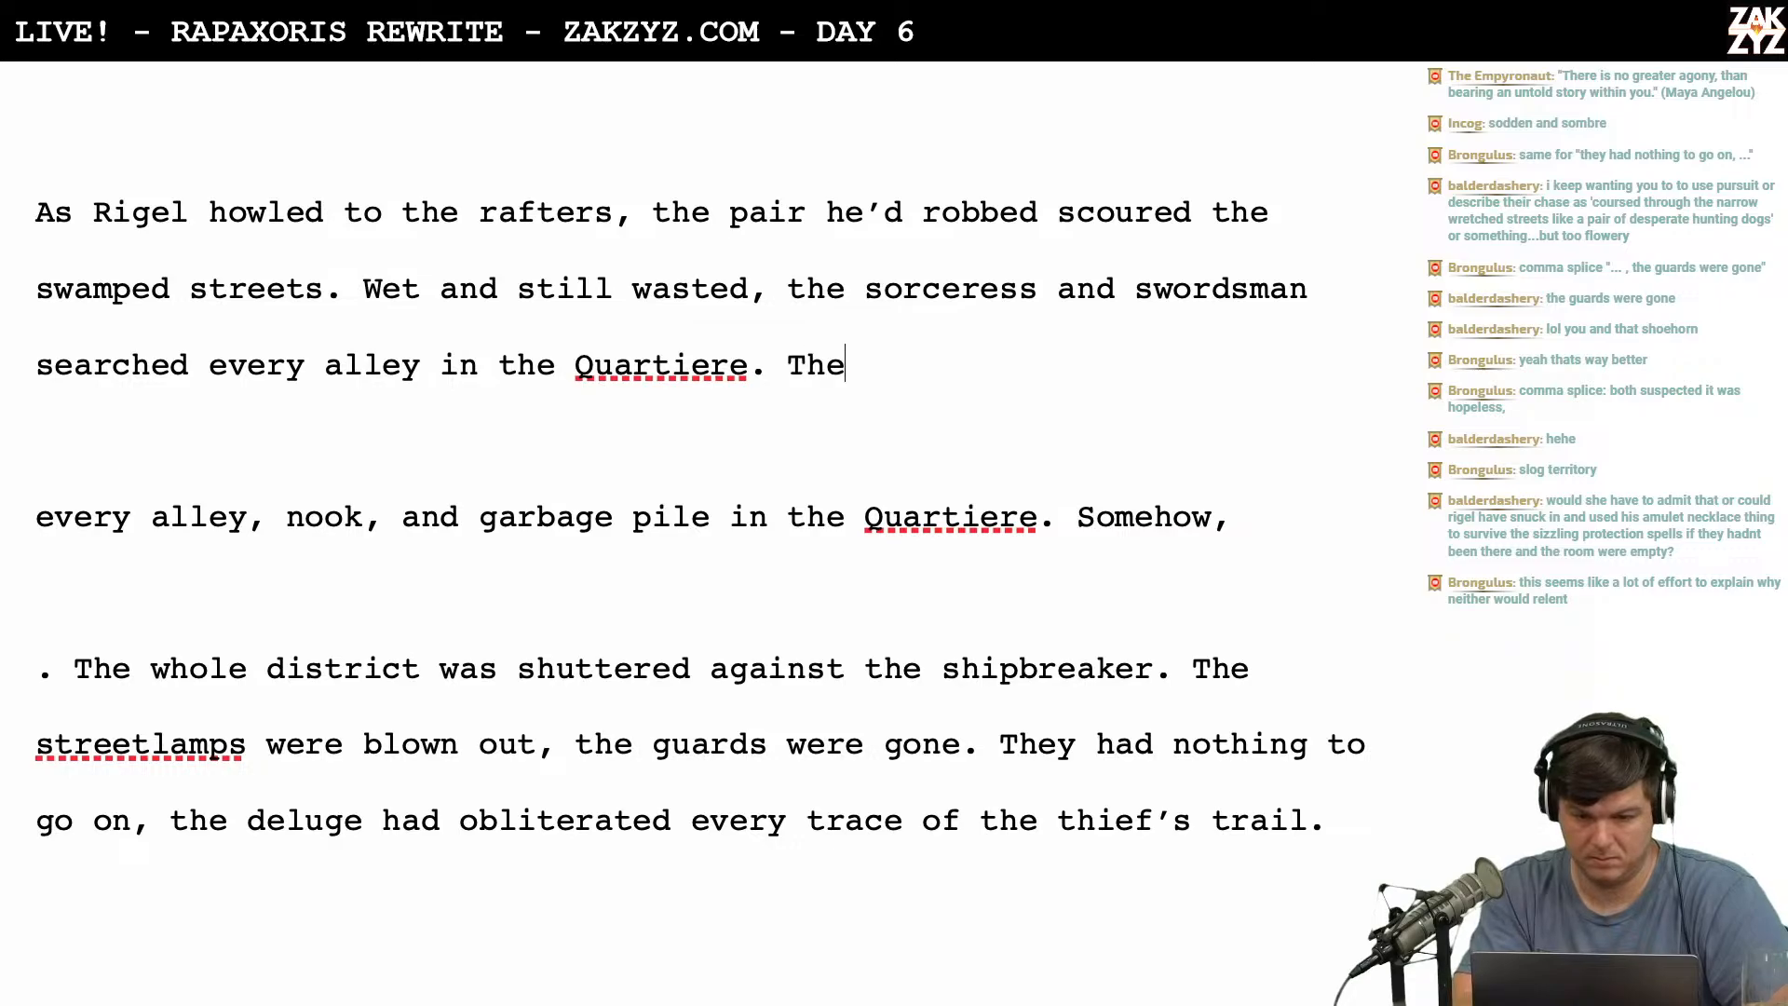
{"action": "type", "text": "boy ought "}
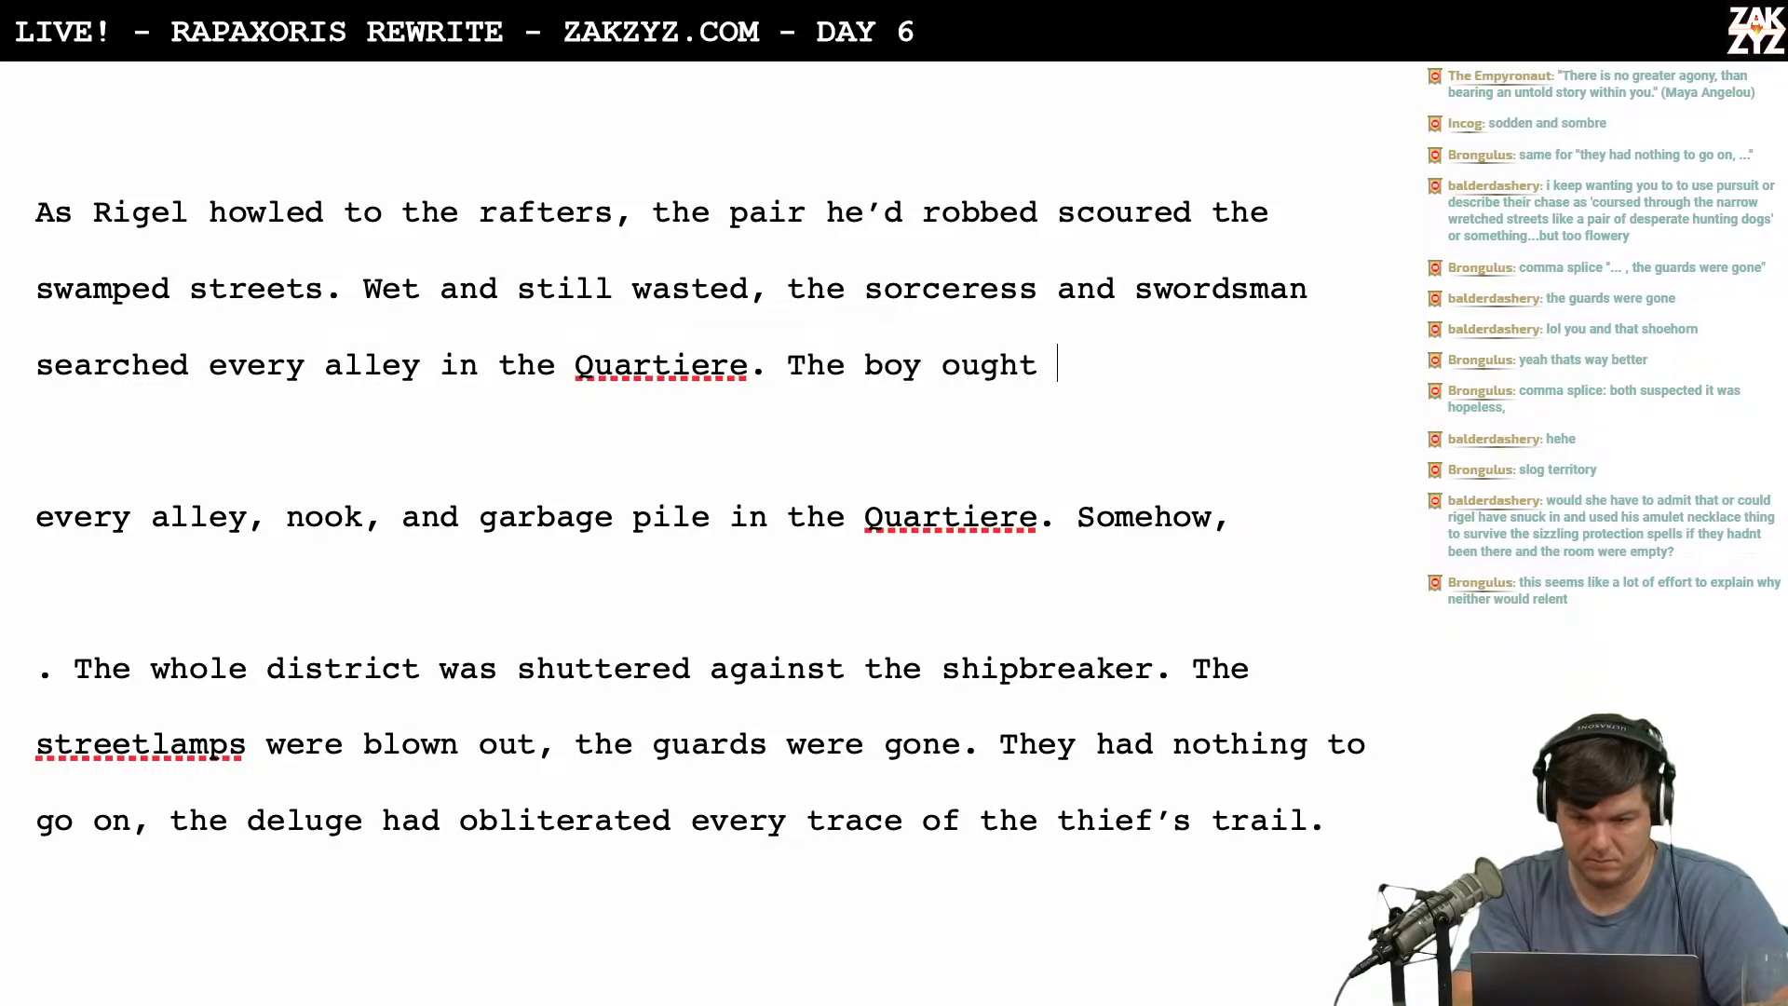
{"action": "type", "text": "have bled out, but "}
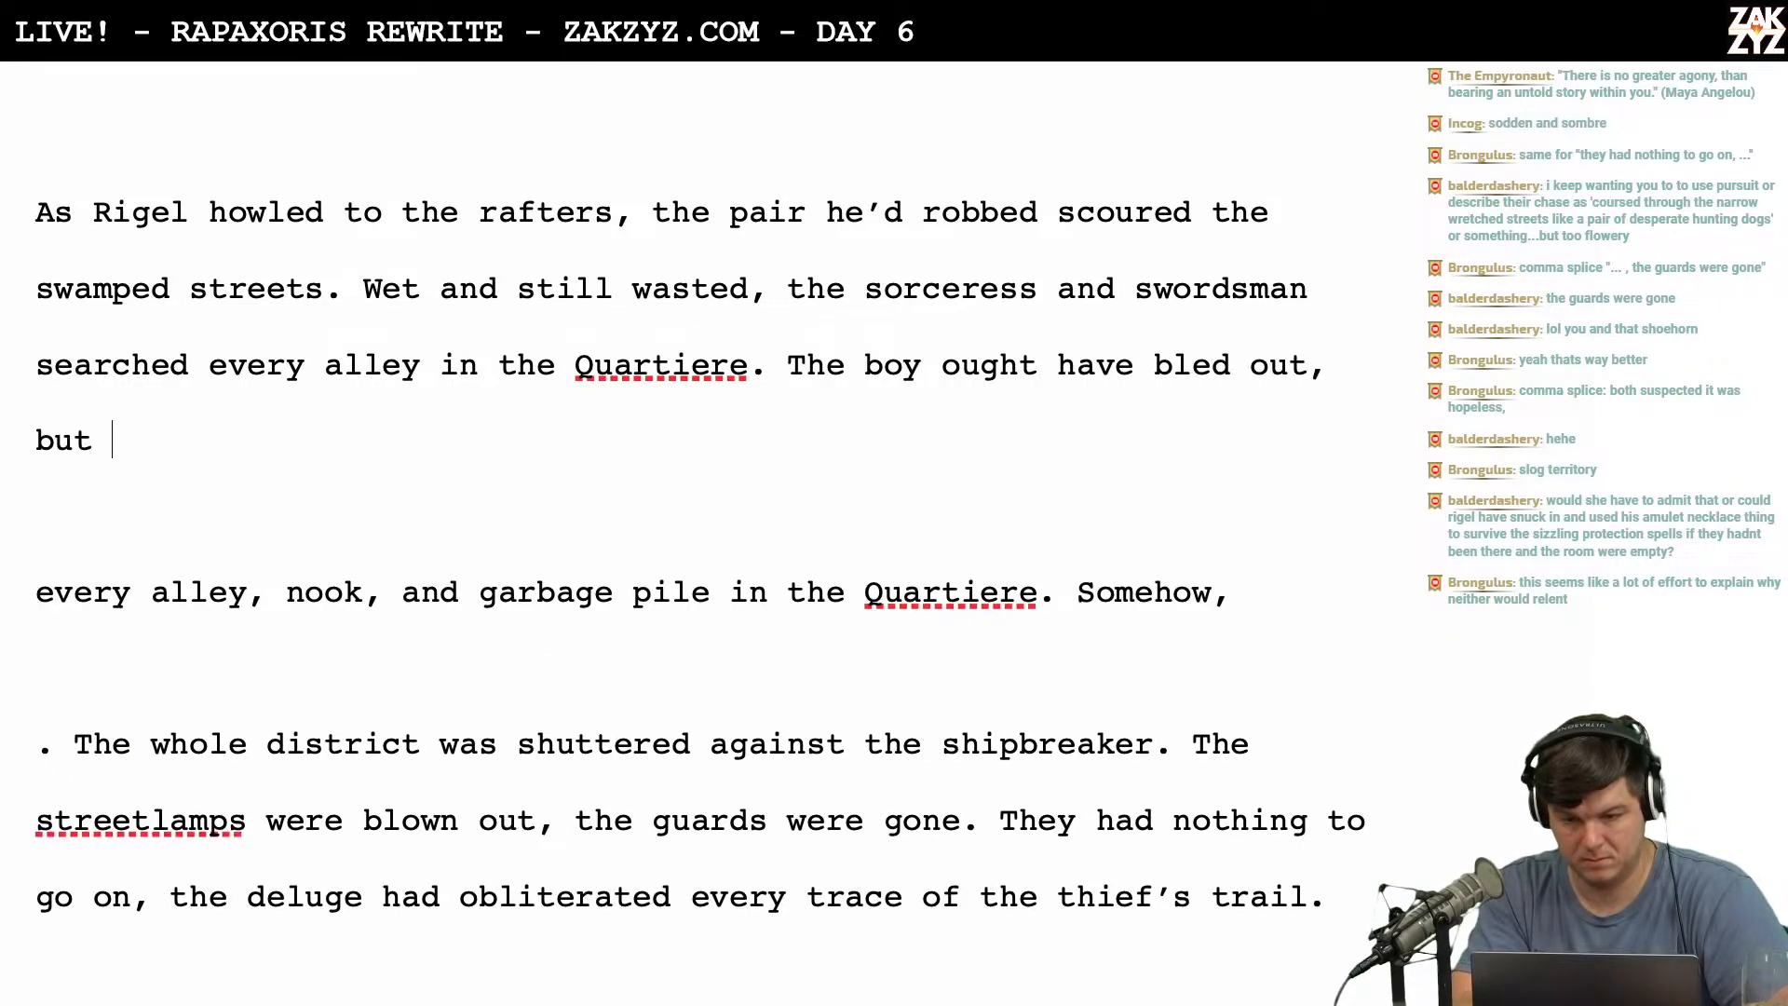
{"action": "type", "text": "they found no bod"}
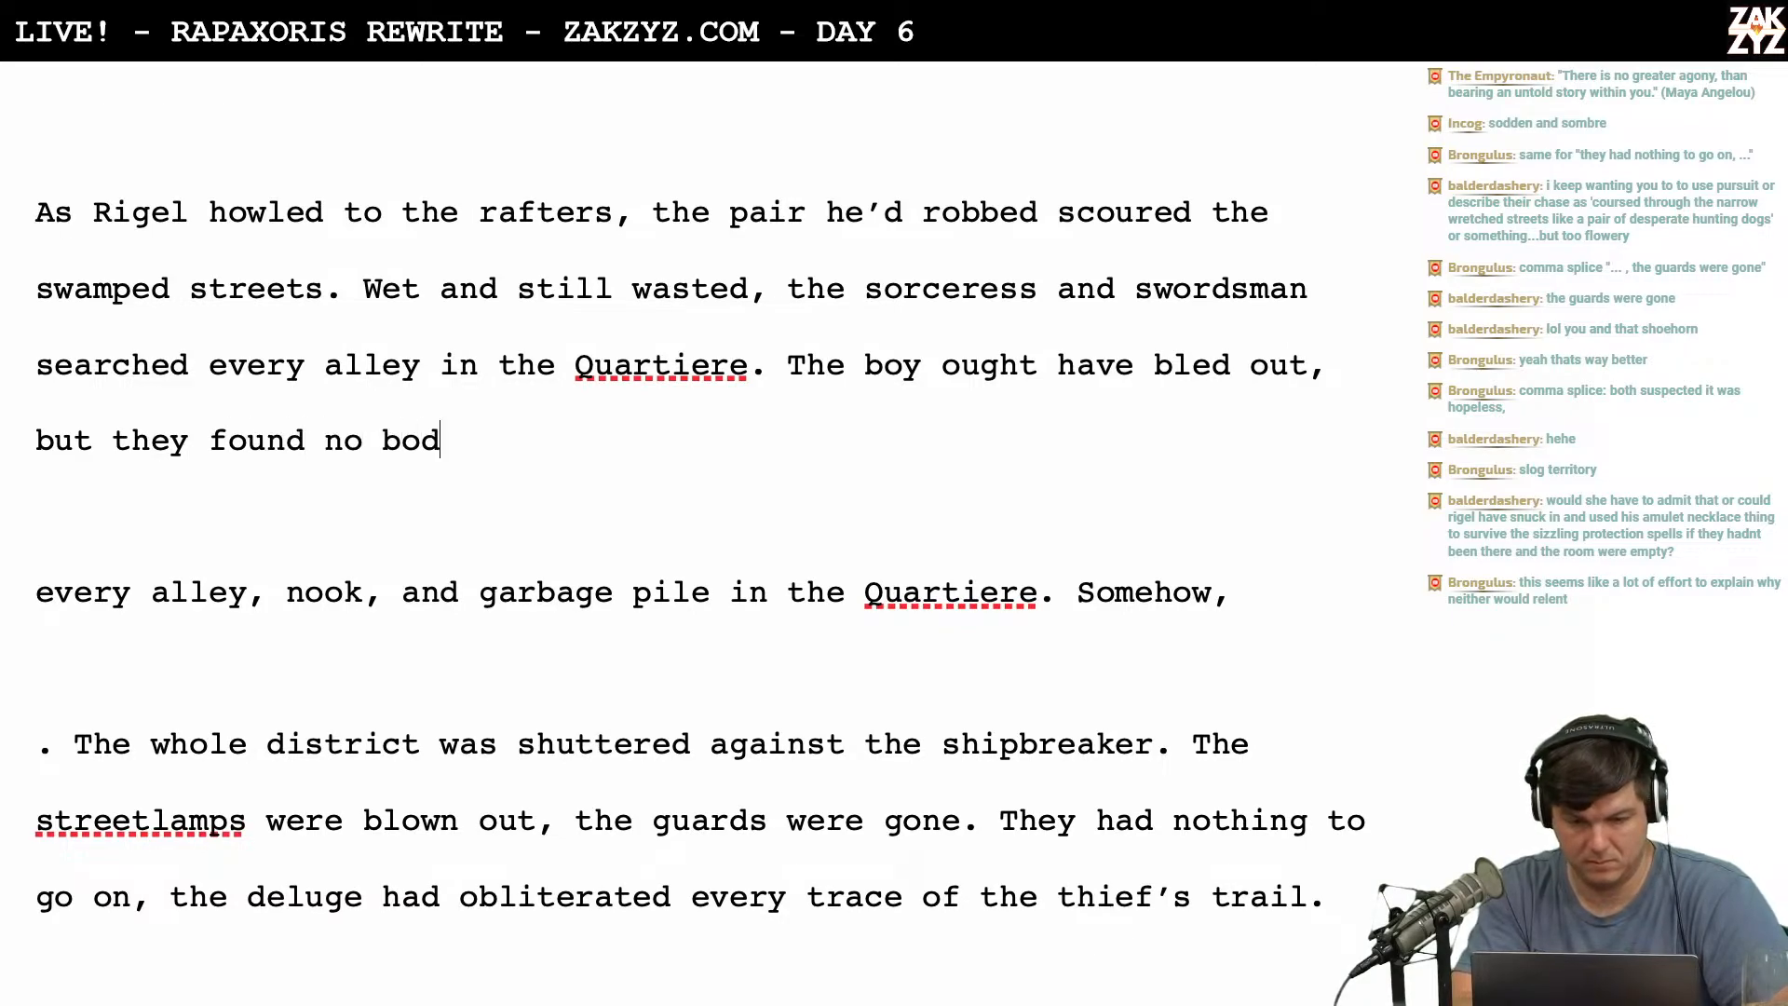
{"action": "type", "text": "y. not"}
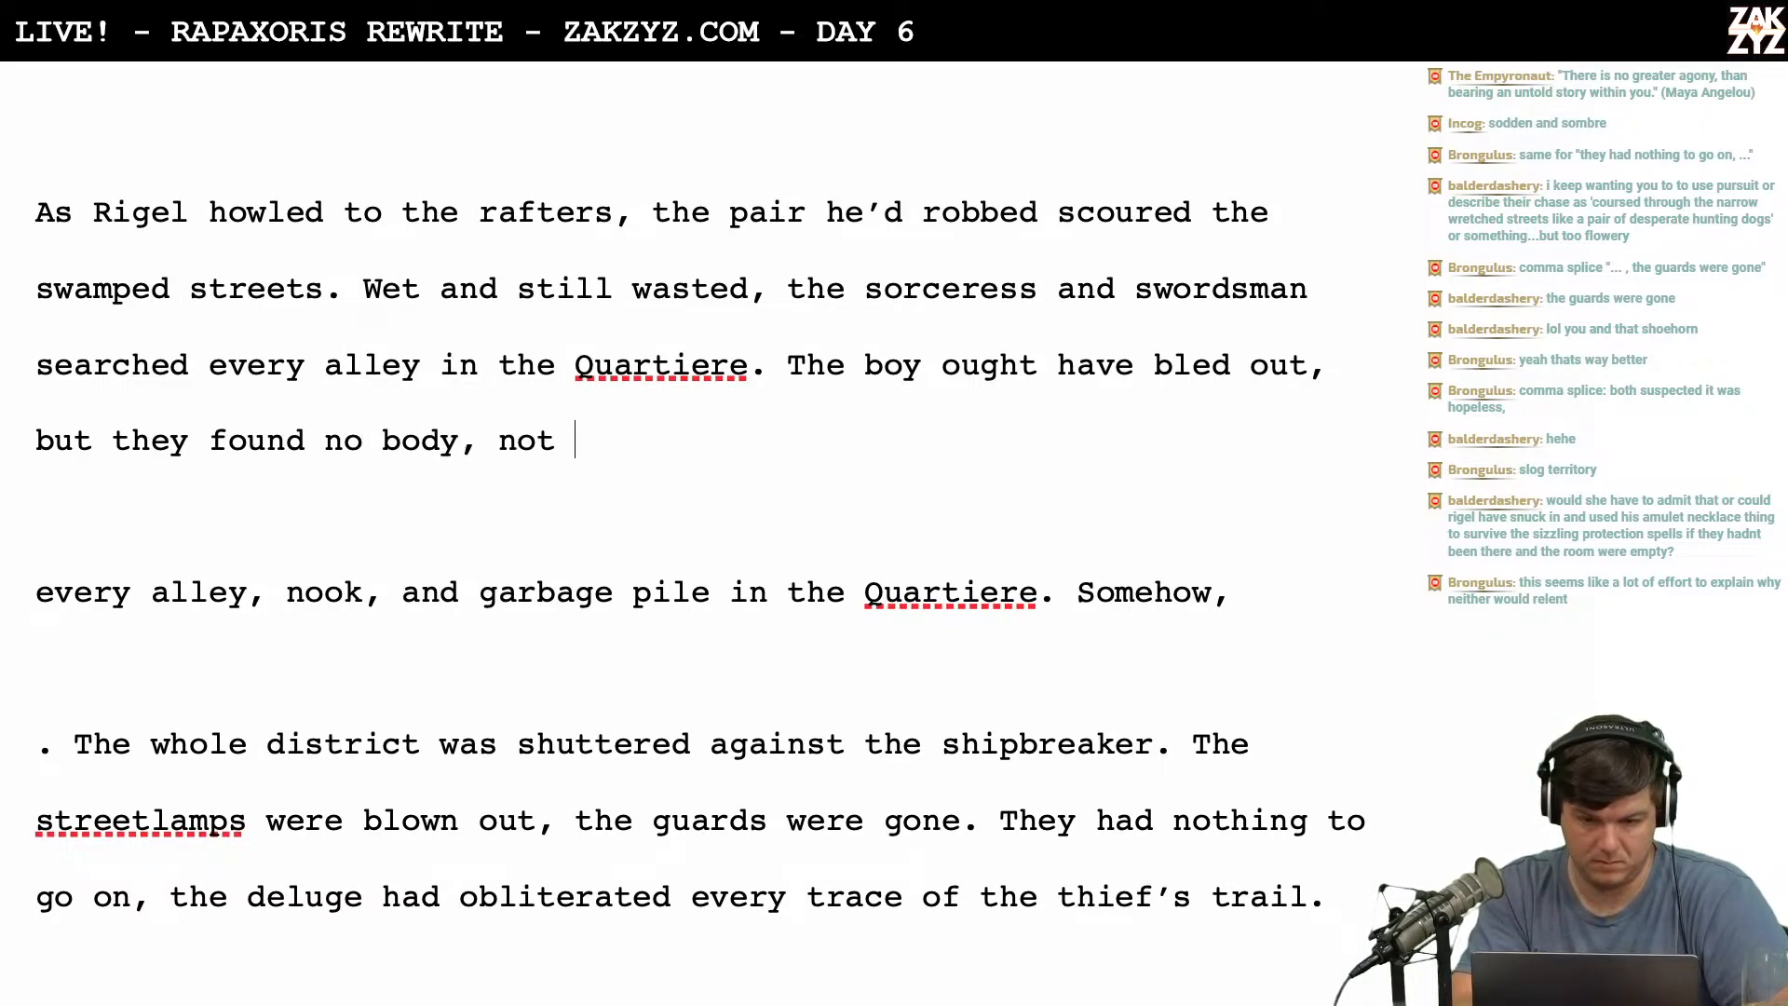
Try continuing after "no body," with "no trace of the gate" and remove it again.
{"action": "key", "text": "BackSpace"}
{"action": "key", "text": "BackSpace"}
{"action": "type", "text": "trace of the "}
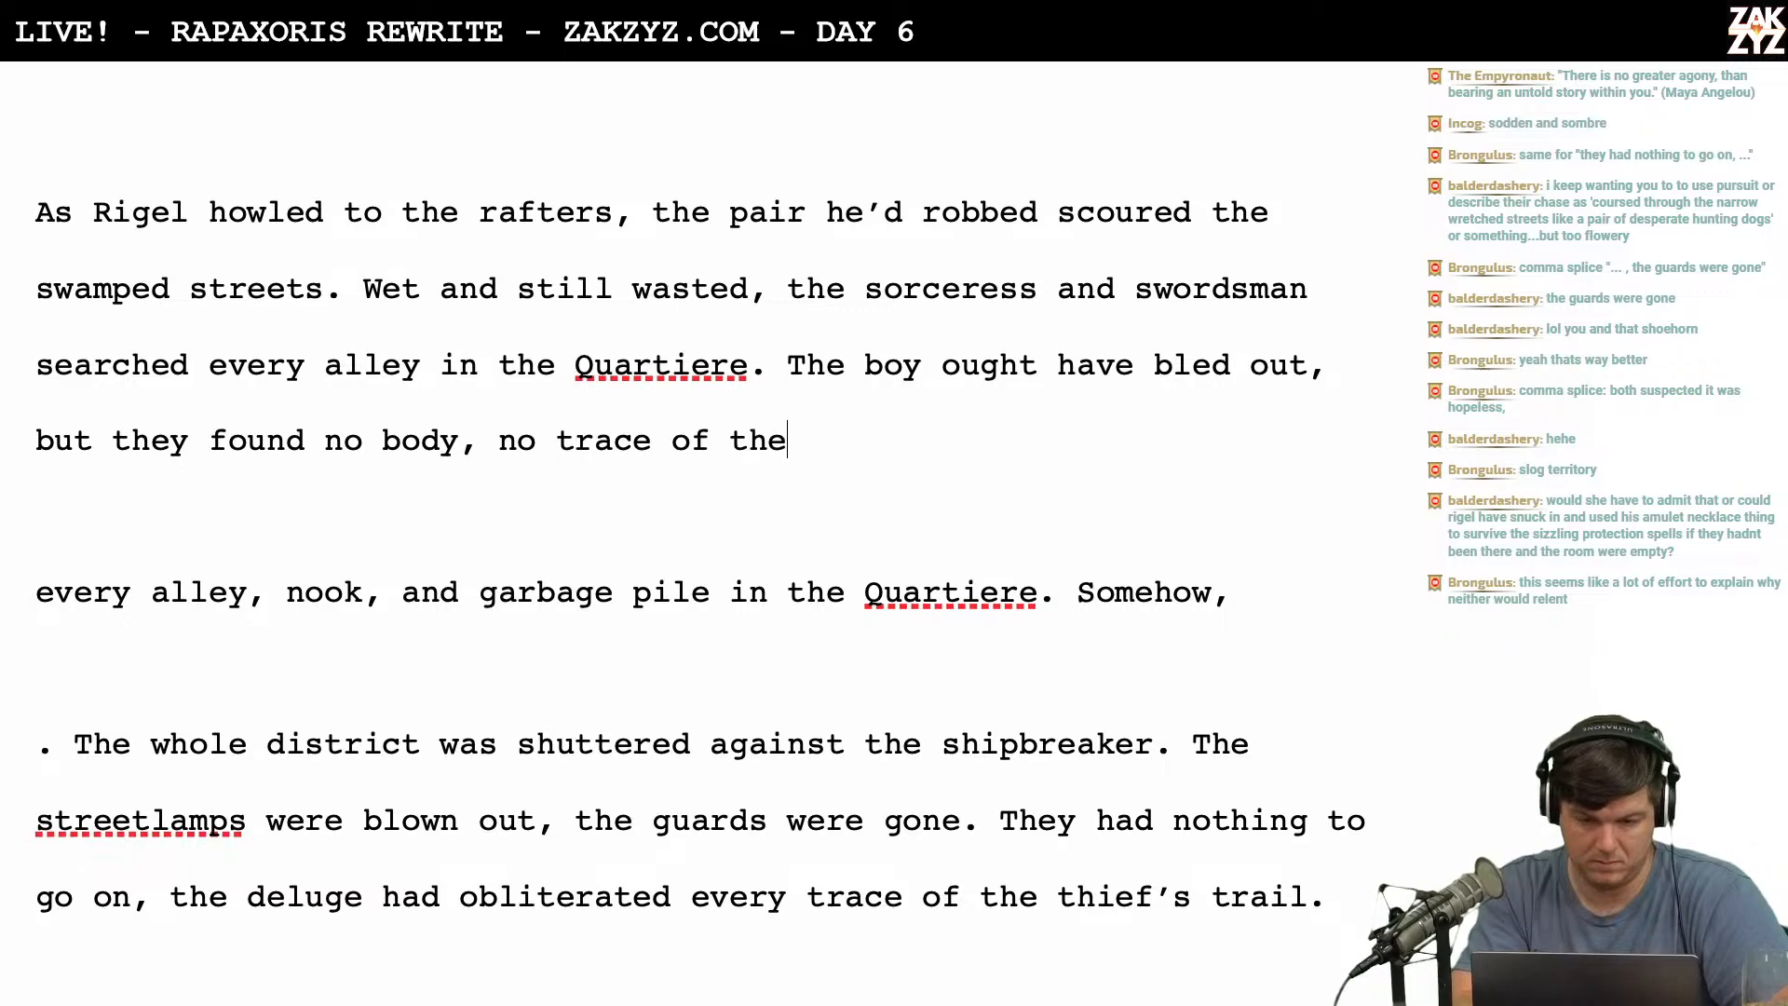
{"action": "type", "text": "gate"}
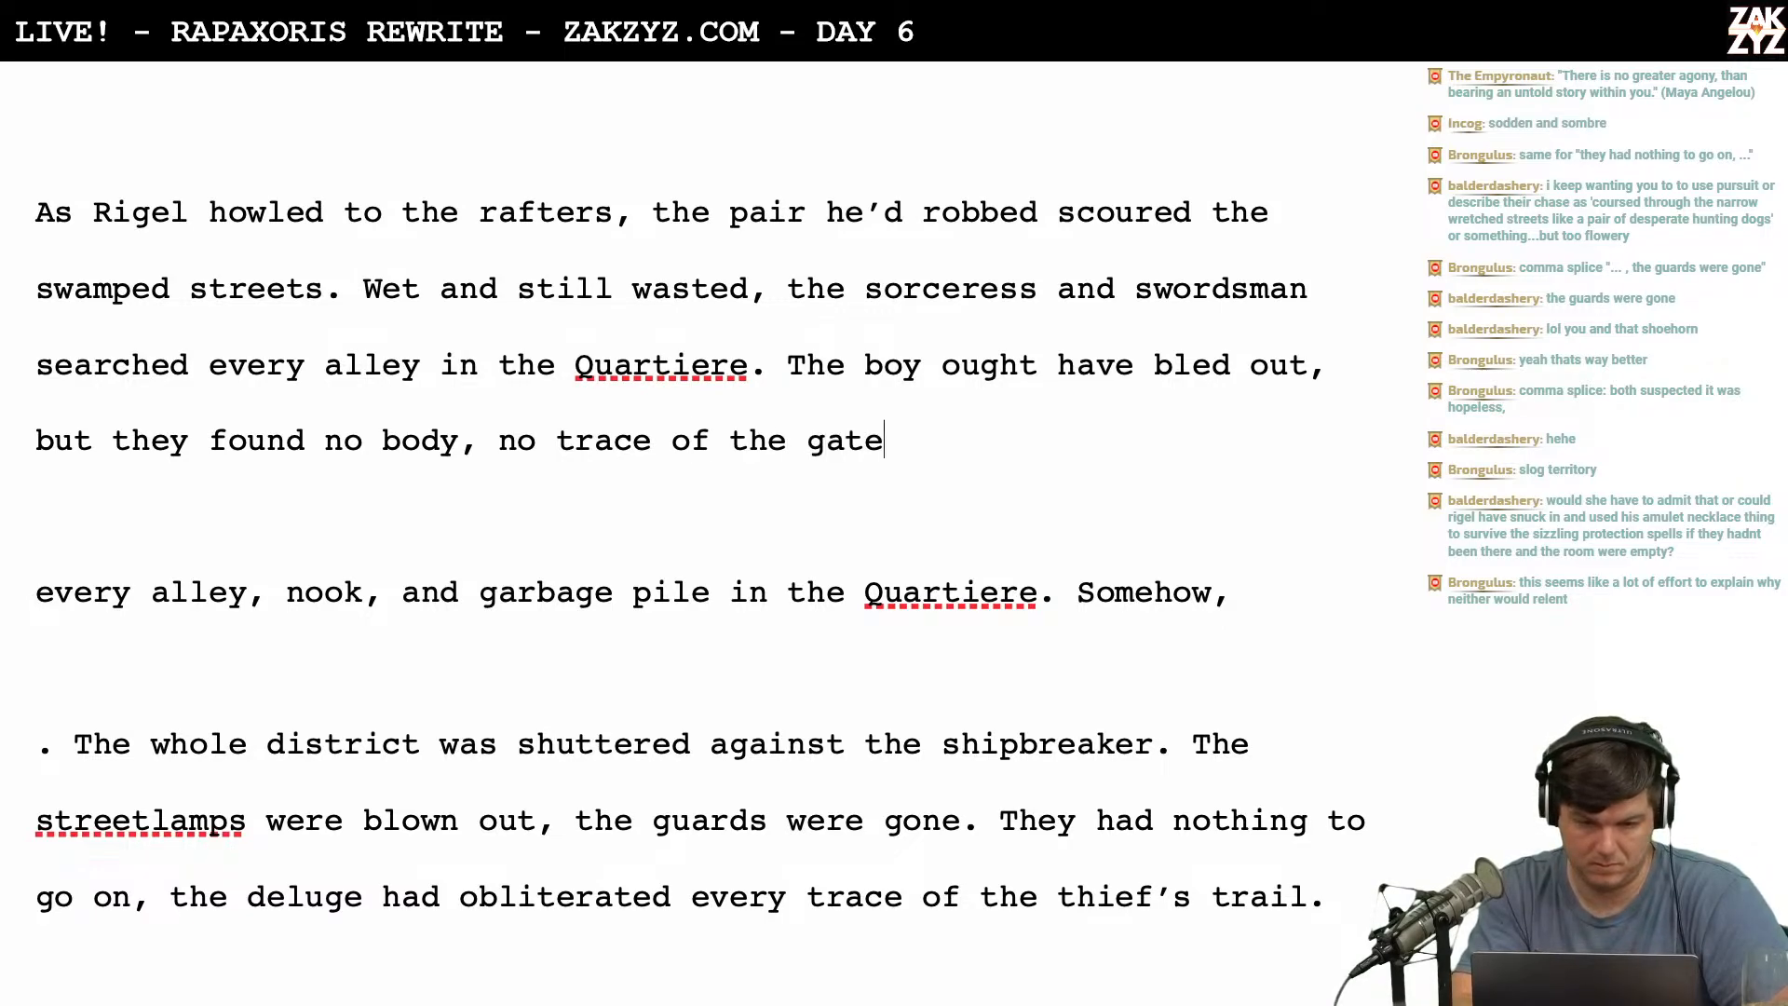
{"action": "key", "text": "BackSpace"}
{"action": "key", "text": "BackSpace"}
{"action": "key", "text": "BackSpace"}
{"action": "key", "text": "BackSpace"}
{"action": "key", "text": "BackSpace"}
{"action": "key", "text": "BackSpace"}
{"action": "key", "text": "BackSpace"}
{"action": "key", "text": "BackSpace"}
{"action": "key", "text": "BackSpace"}
{"action": "key", "text": "BackSpace"}
{"action": "key", "text": "BackSpace"}
{"action": "key", "text": "BackSpace"}
{"action": "key", "text": "BackSpace"}
{"action": "key", "text": "BackSpace"}
{"action": "key", "text": "BackSpace"}
{"action": "key", "text": "BackSpace"}
{"action": "key", "text": "BackSpace"}
{"action": "key", "text": "BackSpace"}
{"action": "key", "text": "BackSpace"}
{"action": "key", "text": "BackSpace"}
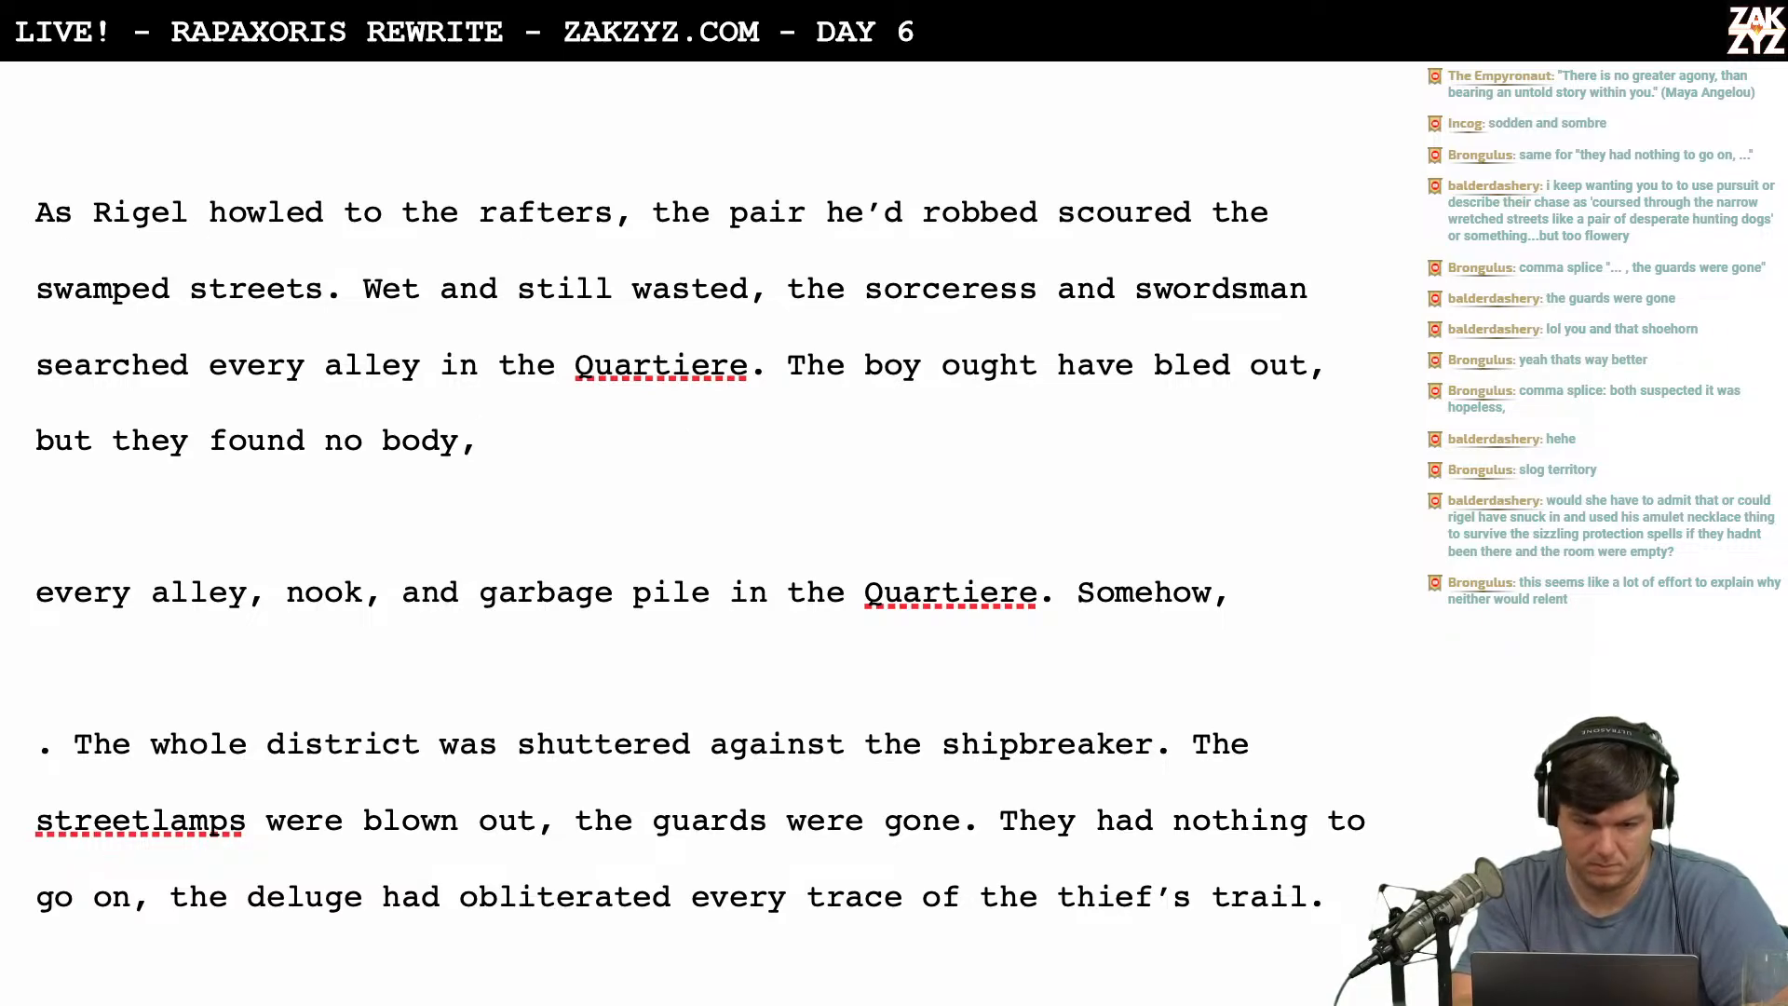
Try extending the sentence with "and no" after "no body", remove it again and end the sentence at "no body.".
{"action": "type", "text": "and no"}
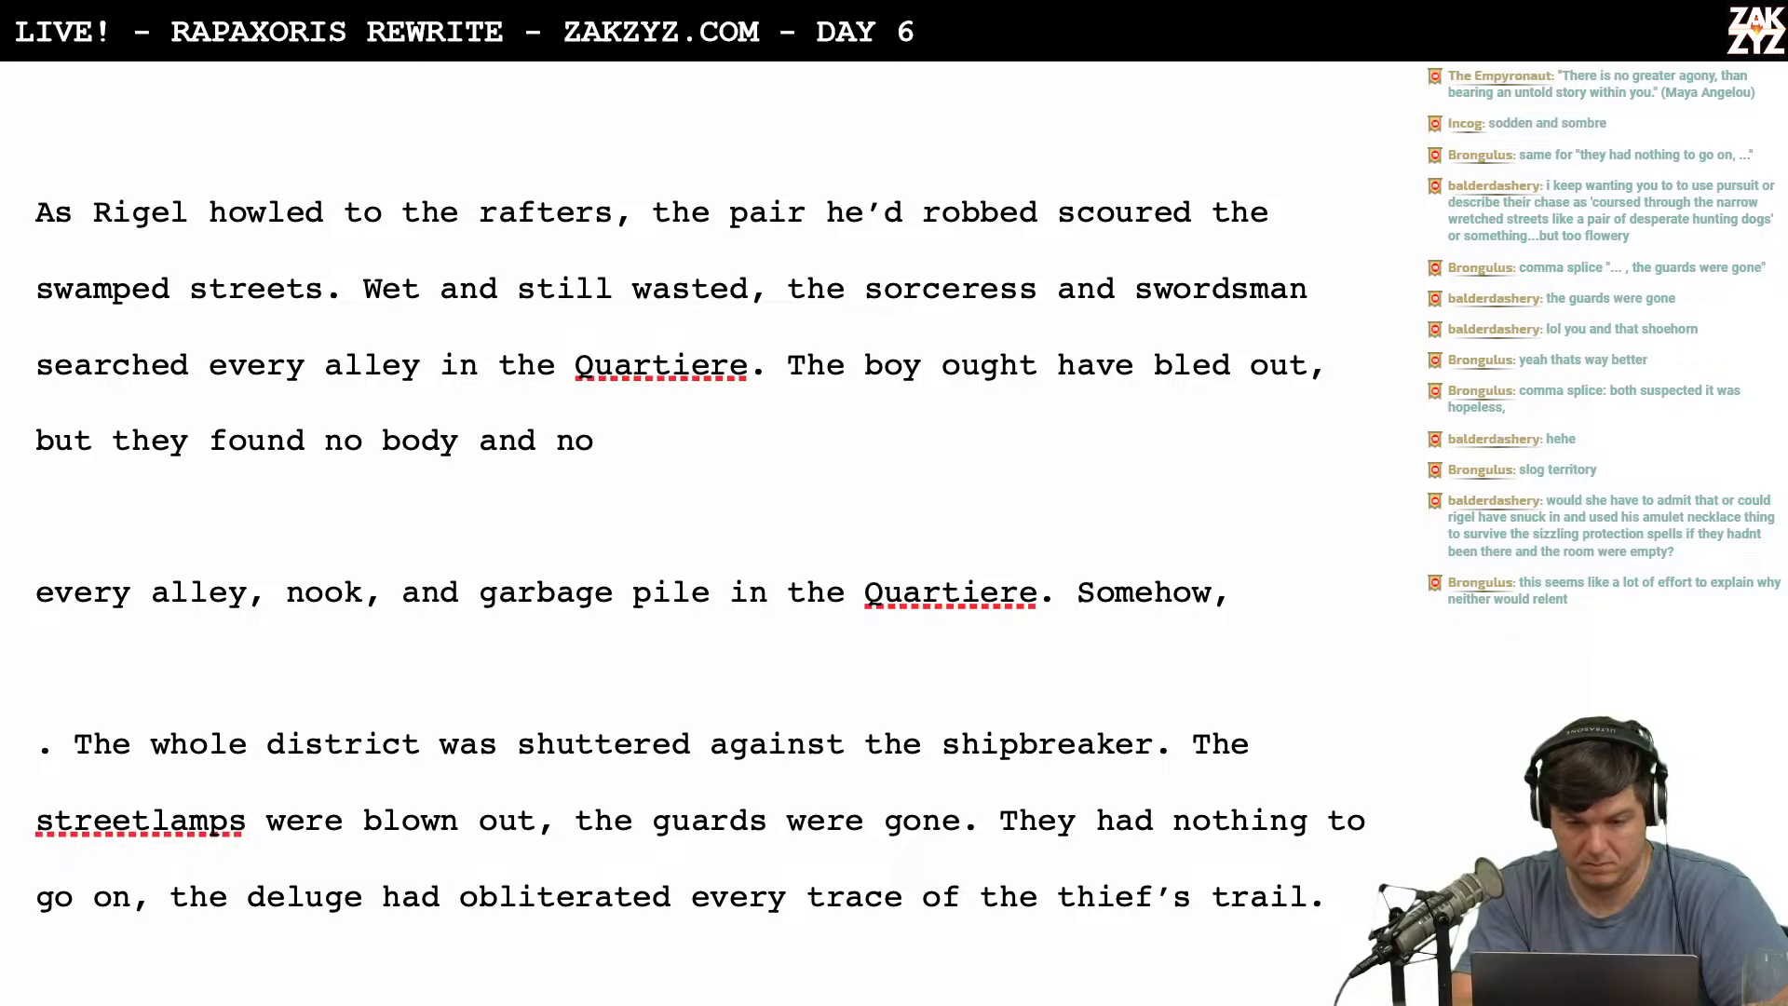
{"action": "key", "text": "BackSpace"}
{"action": "key", "text": "BackSpace"}
{"action": "type", "text": "o"}
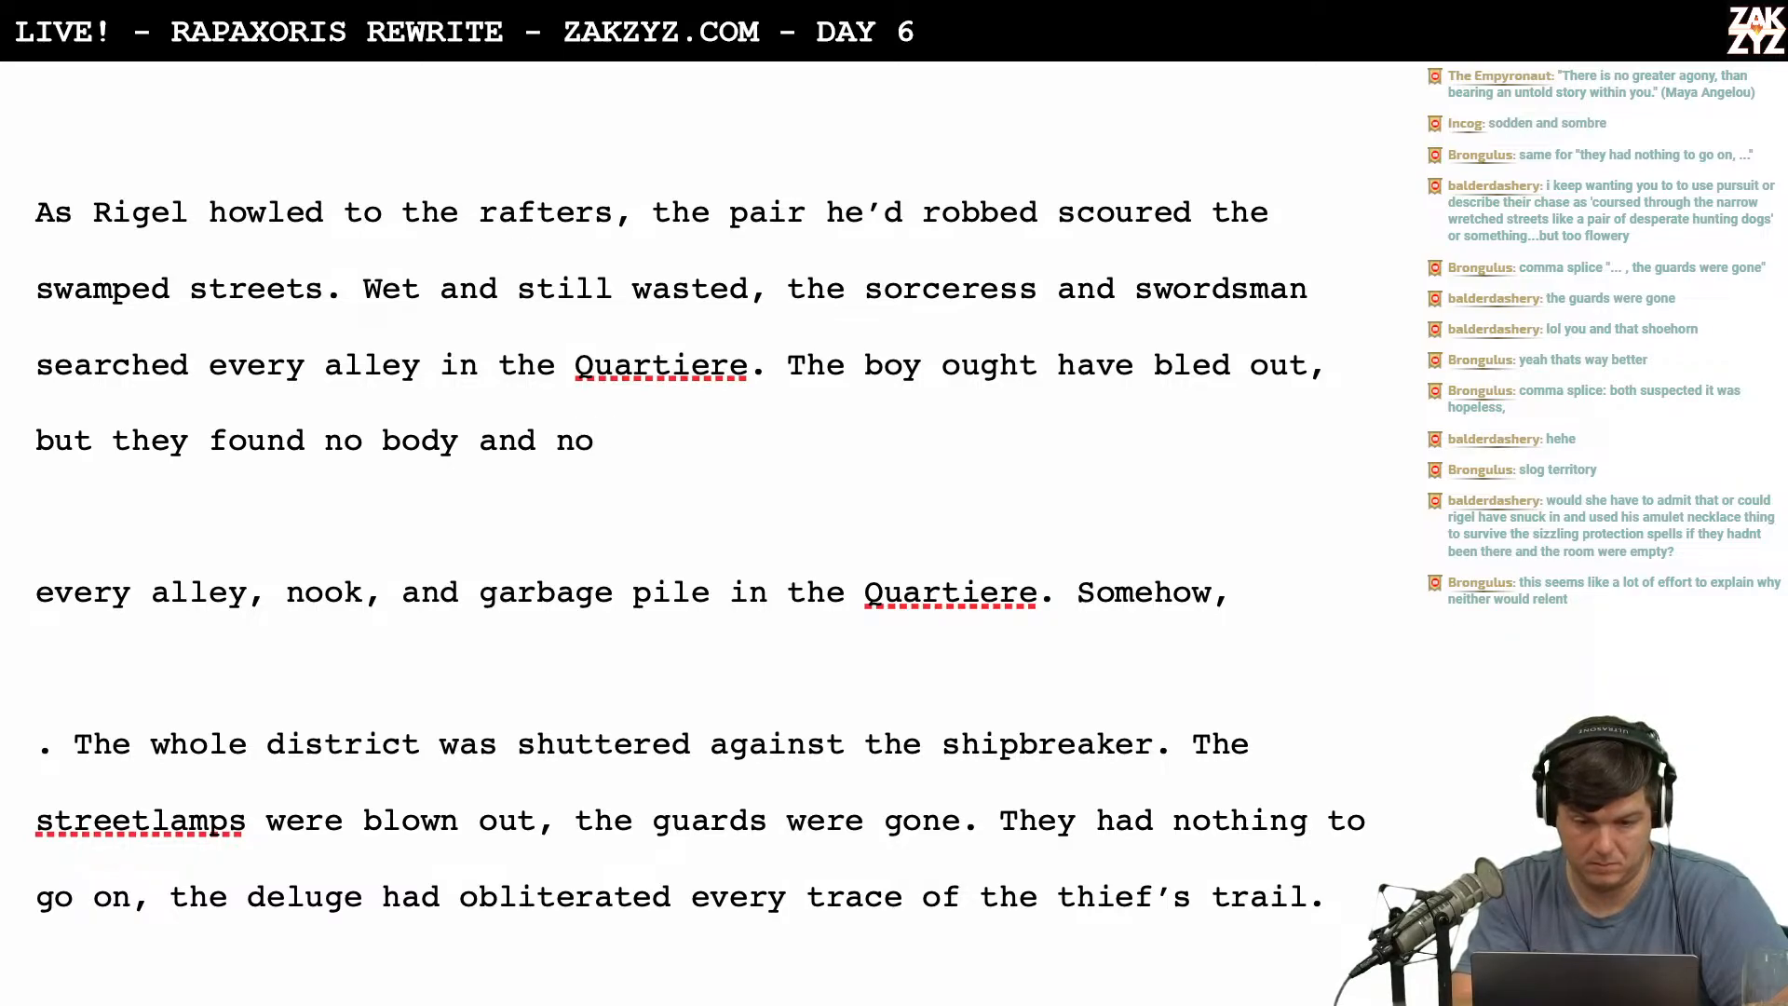
{"action": "key", "text": "BackSpace"}
{"action": "key", "text": "BackSpace"}
{"action": "key", "text": "BackSpace"}
{"action": "key", "text": "BackSpace"}
{"action": "key", "text": "BackSpace"}
{"action": "key", "text": "BackSpace"}
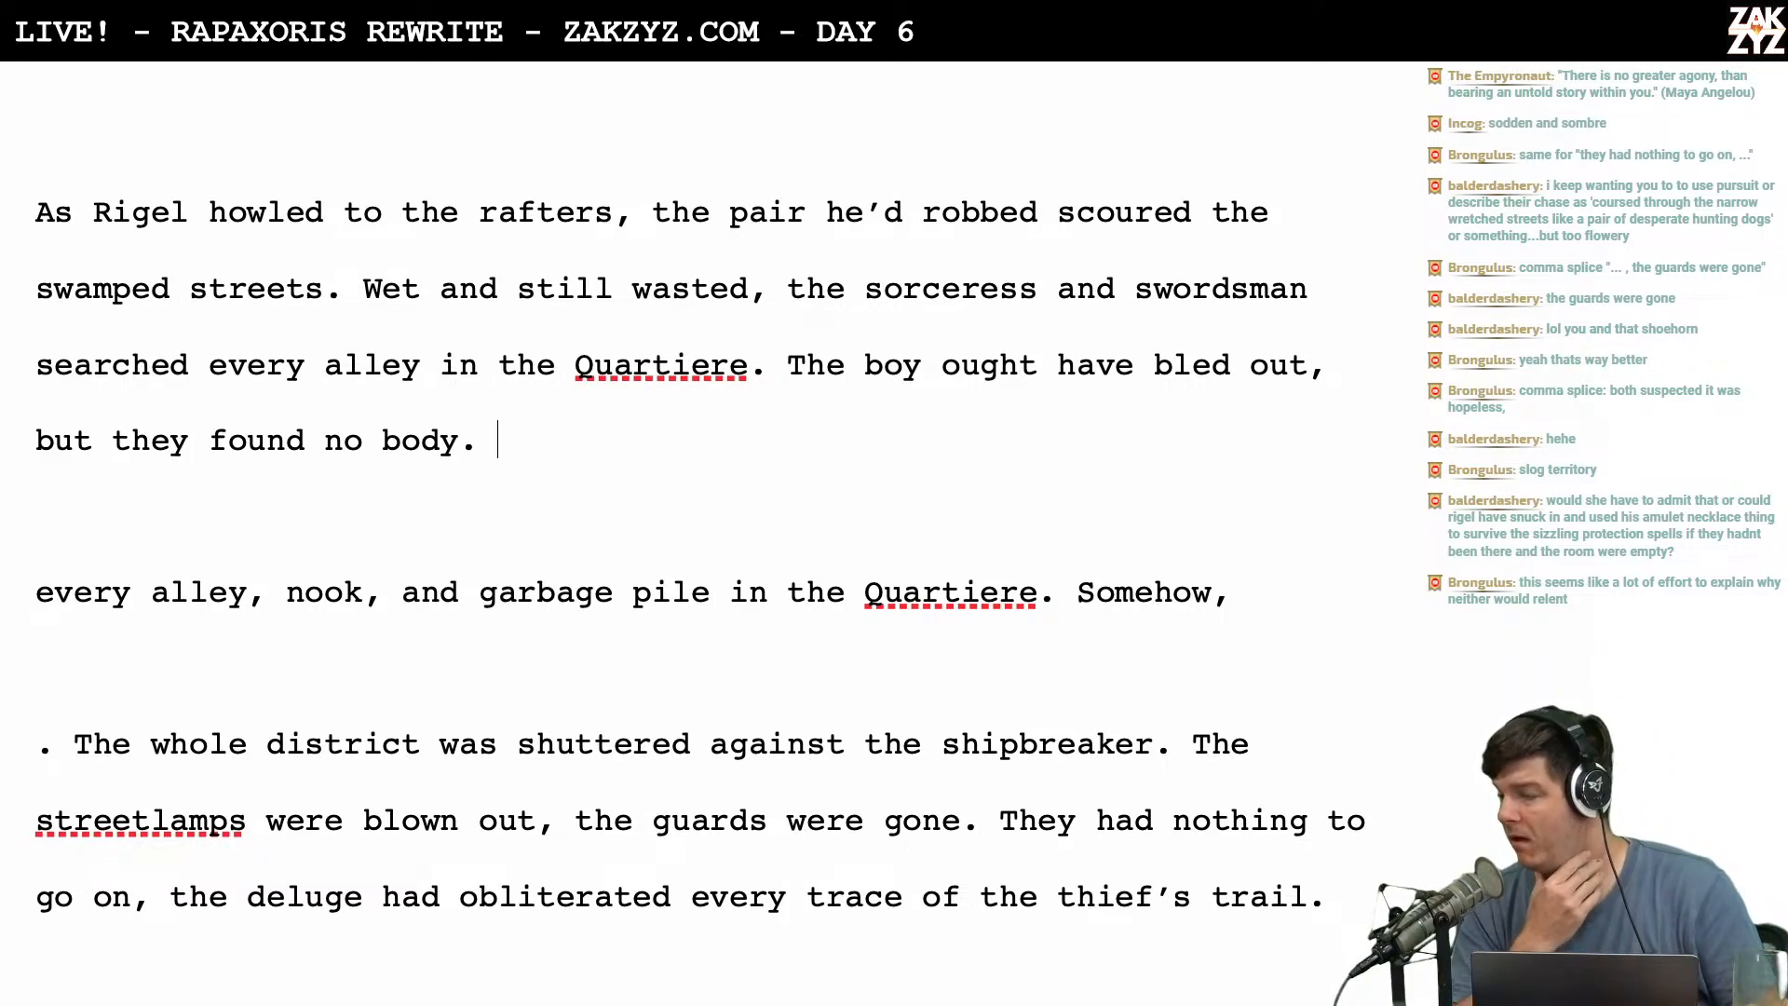
Delete the leftover line "every alley, nook, and garbage pile in the Quartiere. Somehow," below the new paragraph, keeping one blank line.
{"action": "scroll", "coordinate": [699, 540], "scroll_direction": "down", "scroll_amount": 1}
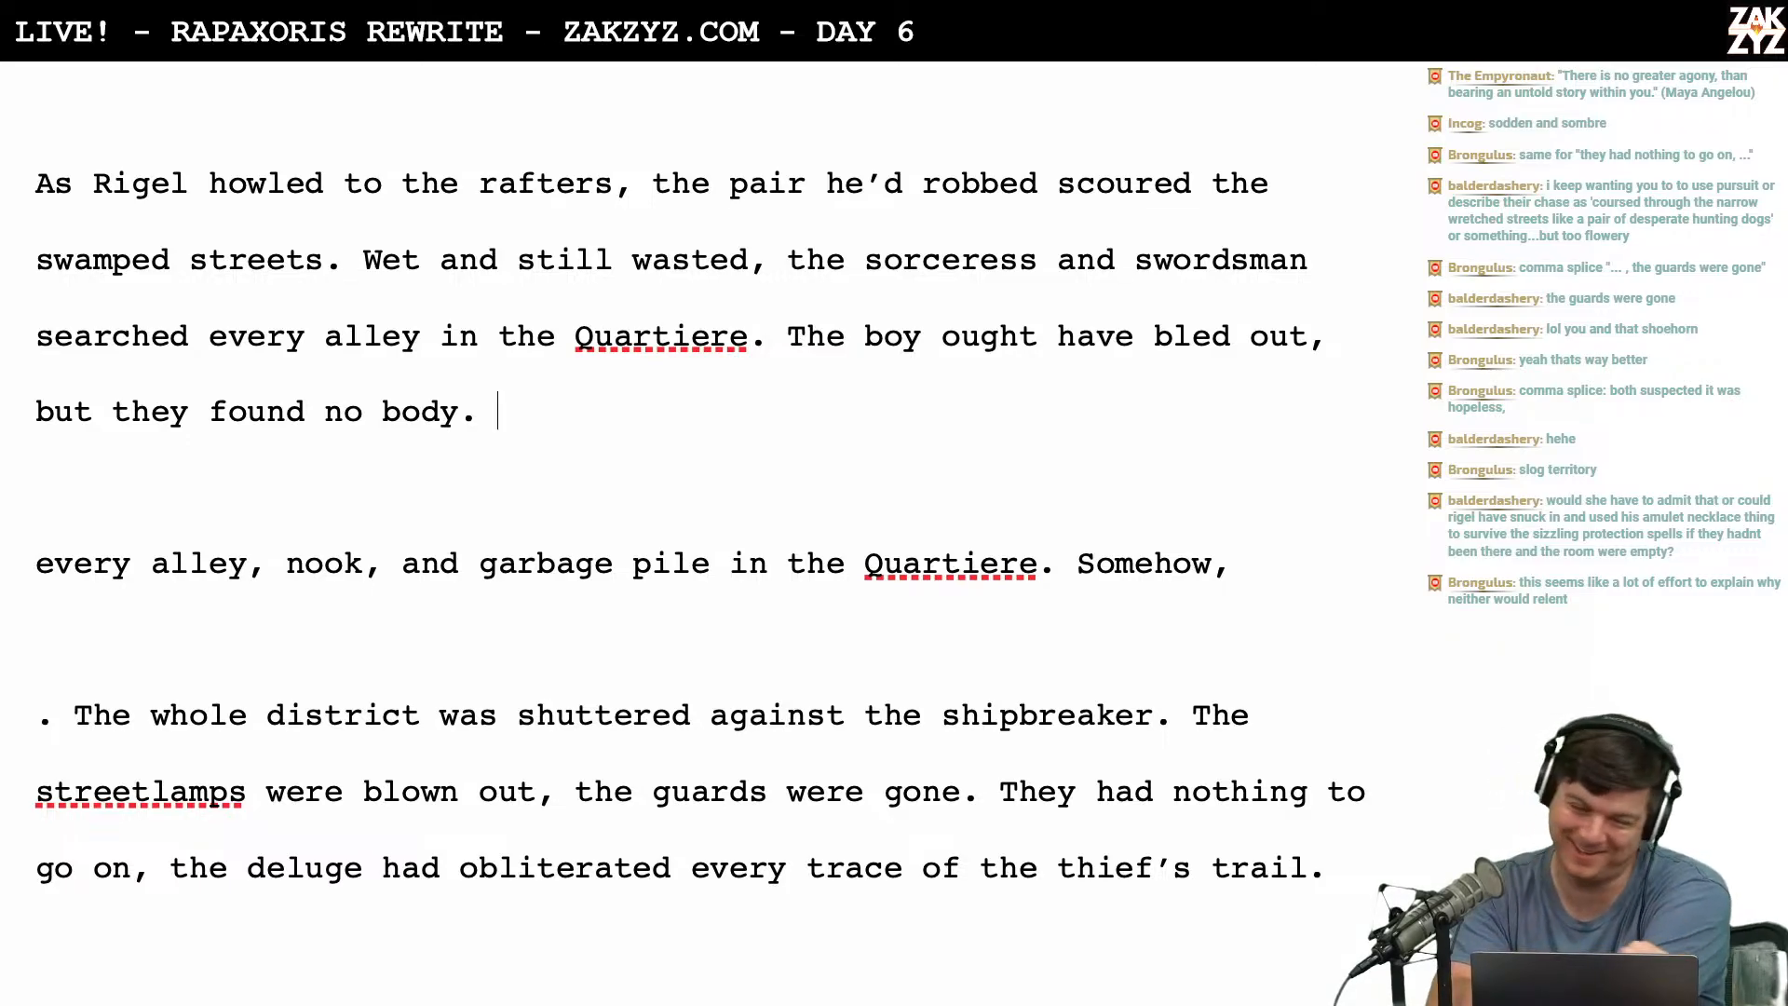
{"action": "key", "text": "shift+Down"}
{"action": "key", "text": "shift+Down"}
{"action": "key", "text": "shift+Down"}
{"action": "key", "text": "shift+Down"}
{"action": "key", "text": "shift+Down"}
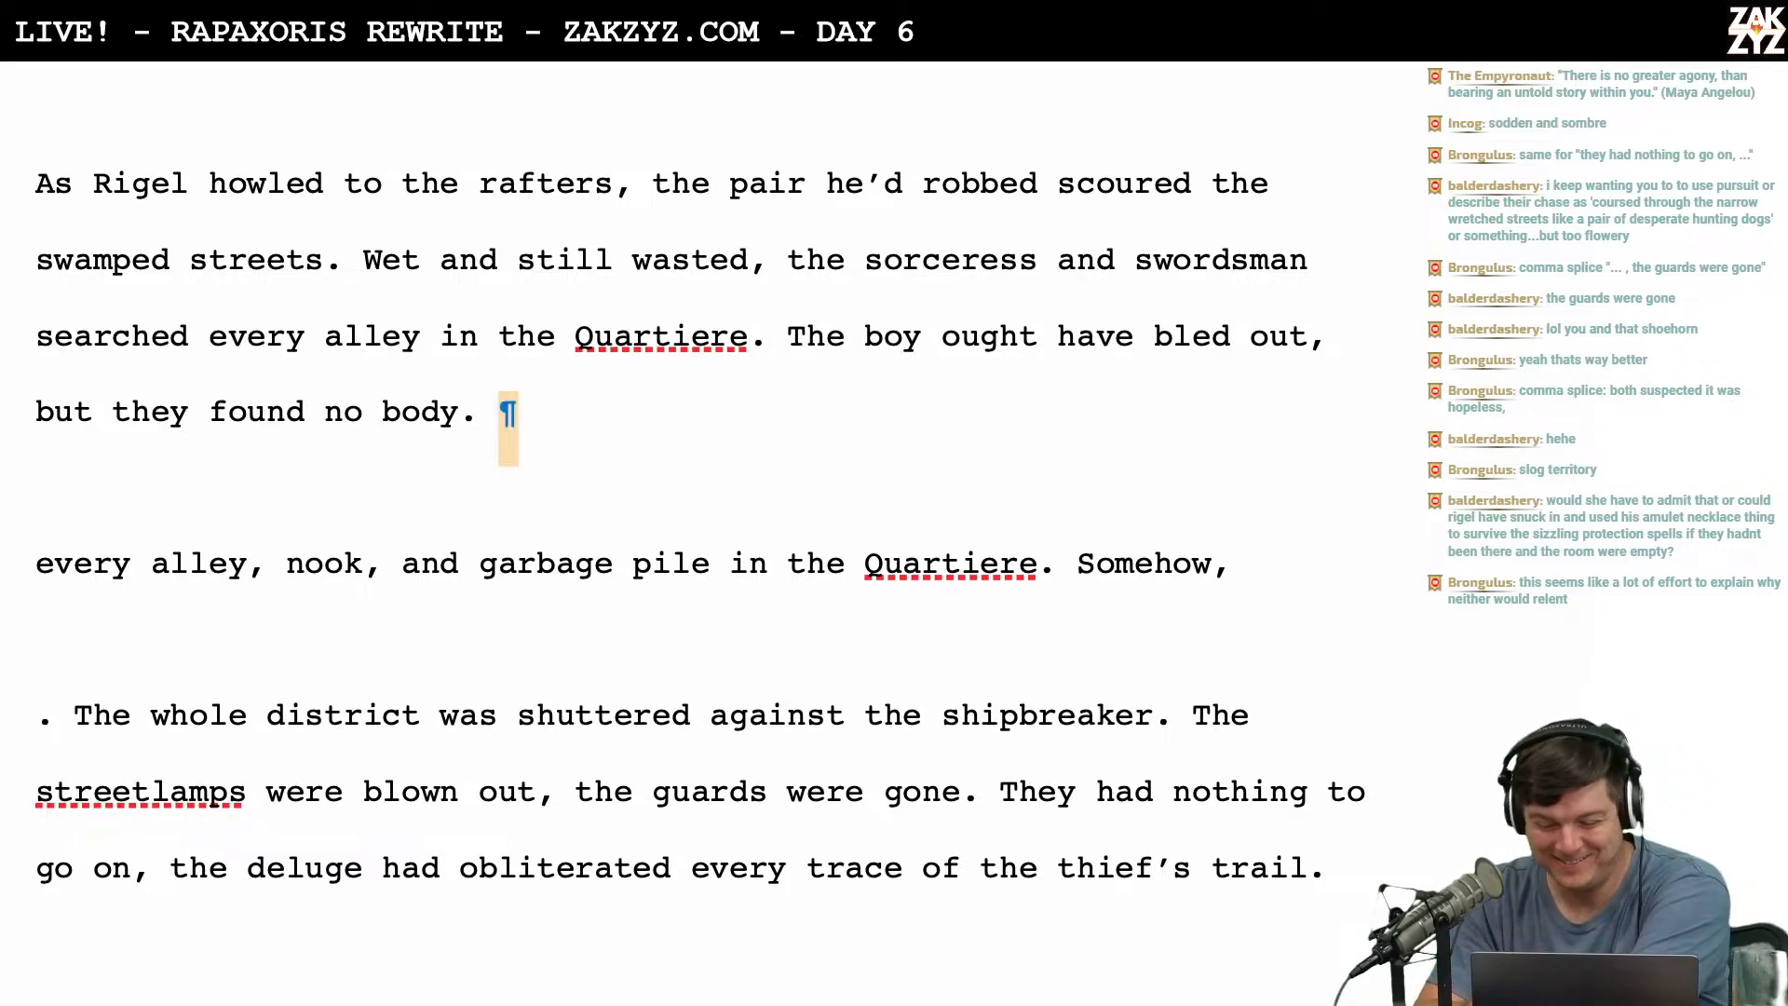
{"action": "key", "text": "shift+Up"}
{"action": "key", "text": "shift+Up"}
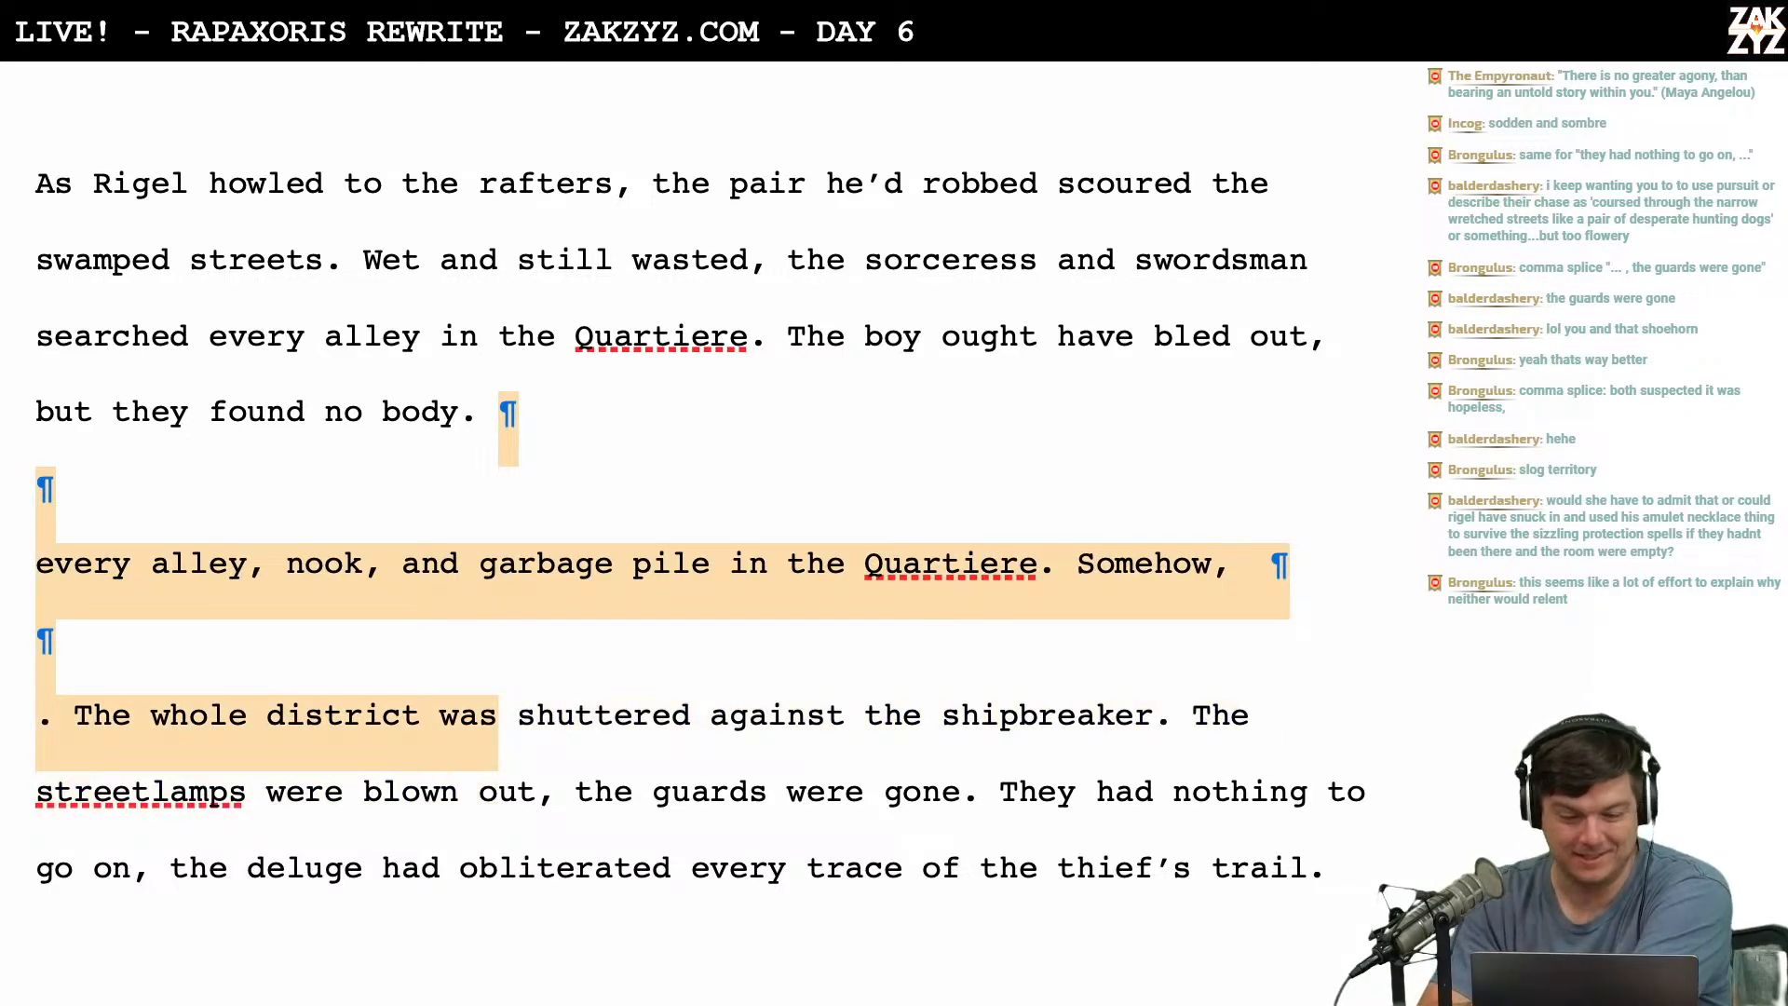
{"action": "key", "text": "shift+Right"}
{"action": "key", "text": "BackSpace"}
{"action": "key", "text": "Return"}
{"action": "key", "text": "Return"}
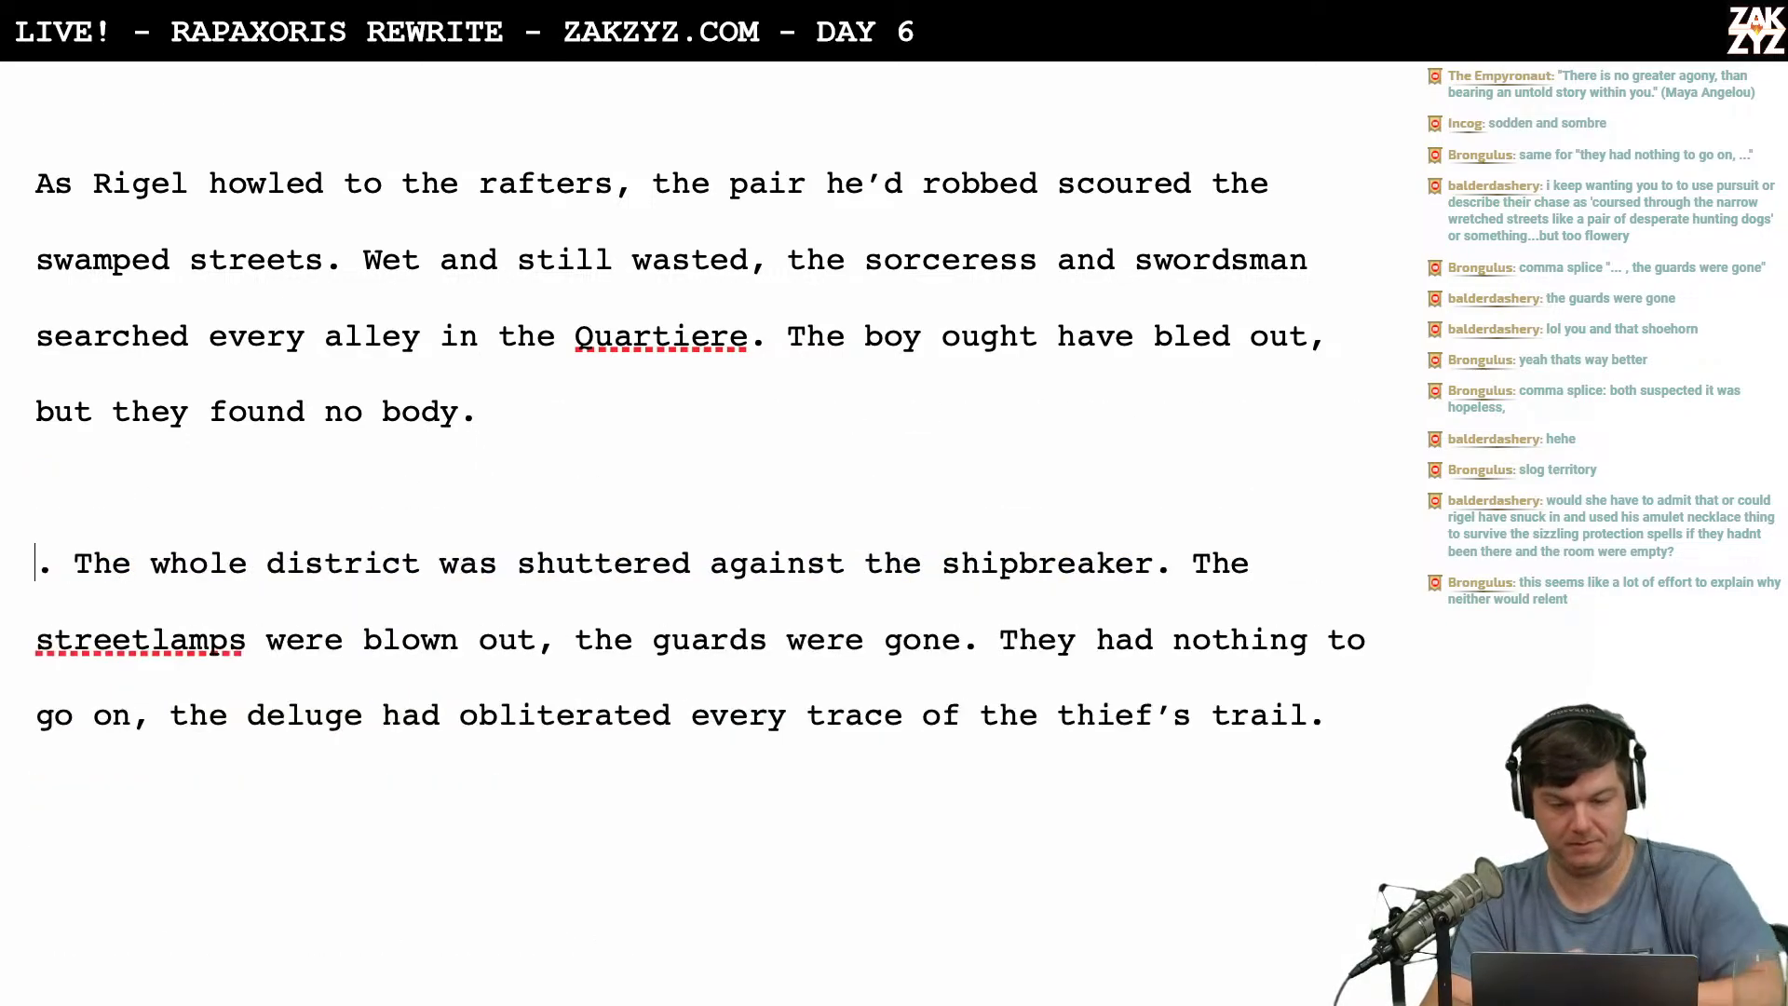
Try "The quartiere was dark." as the next sentence and remove it again.
{"action": "type", "text": "The"}
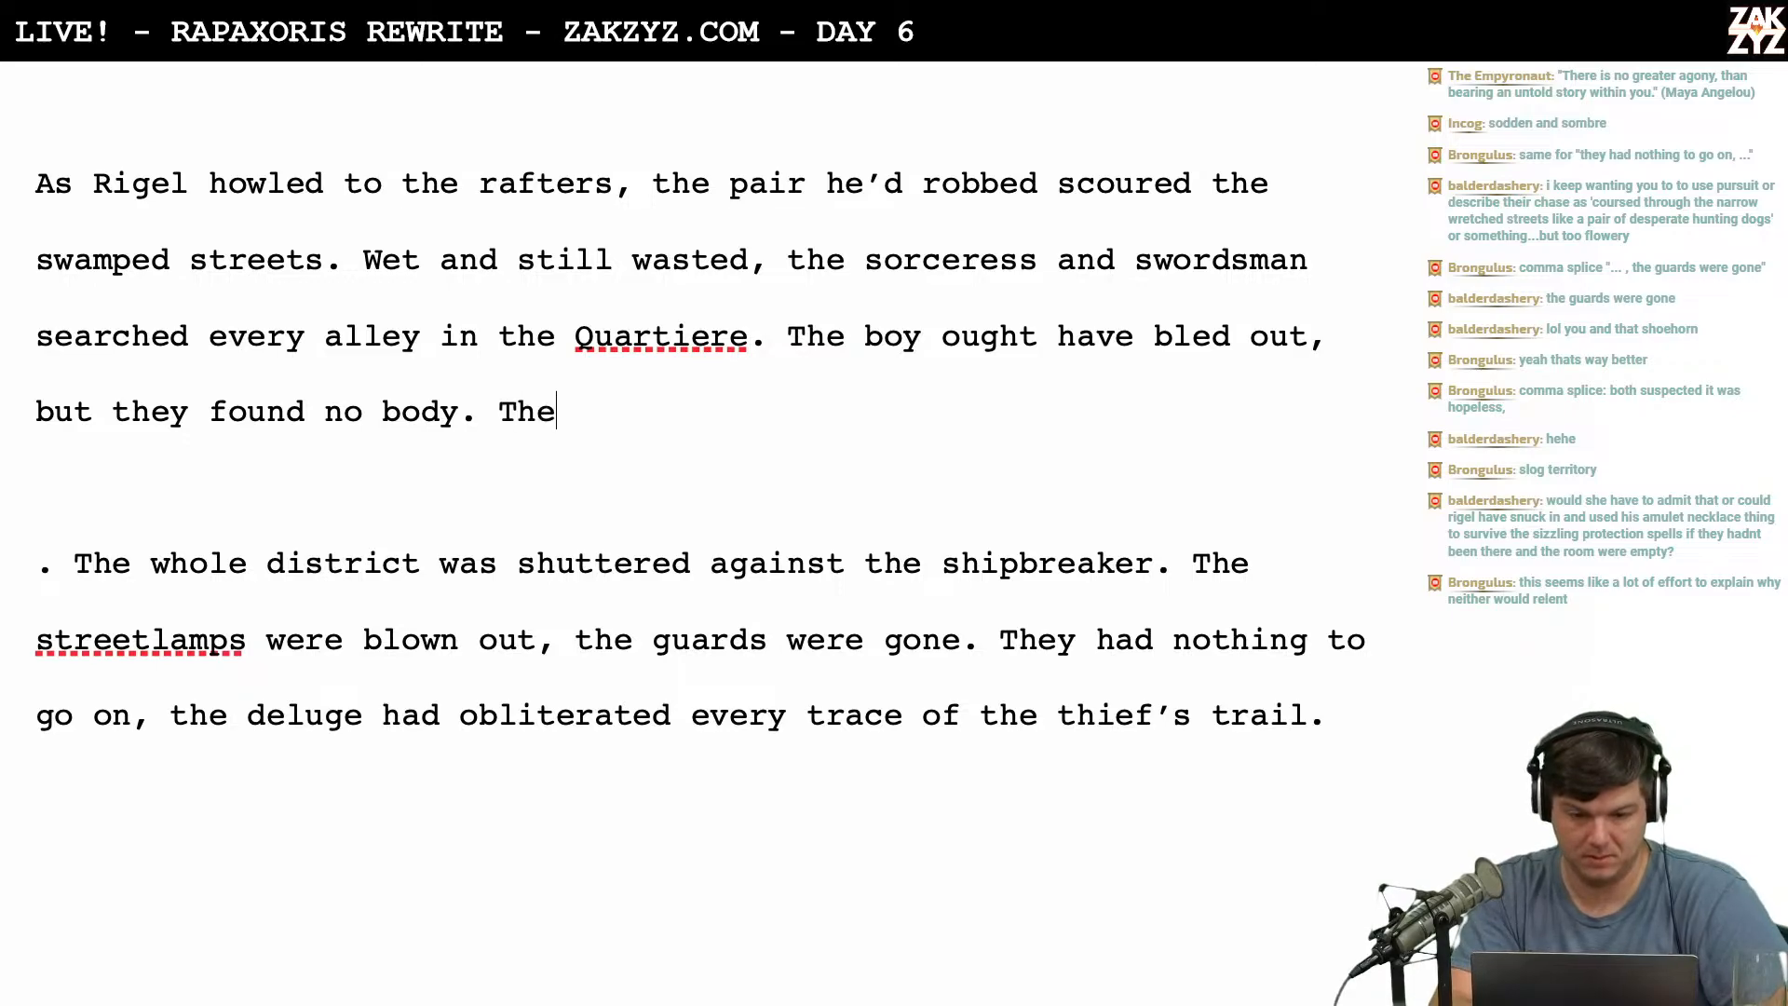
{"action": "type", "text": " quart"}
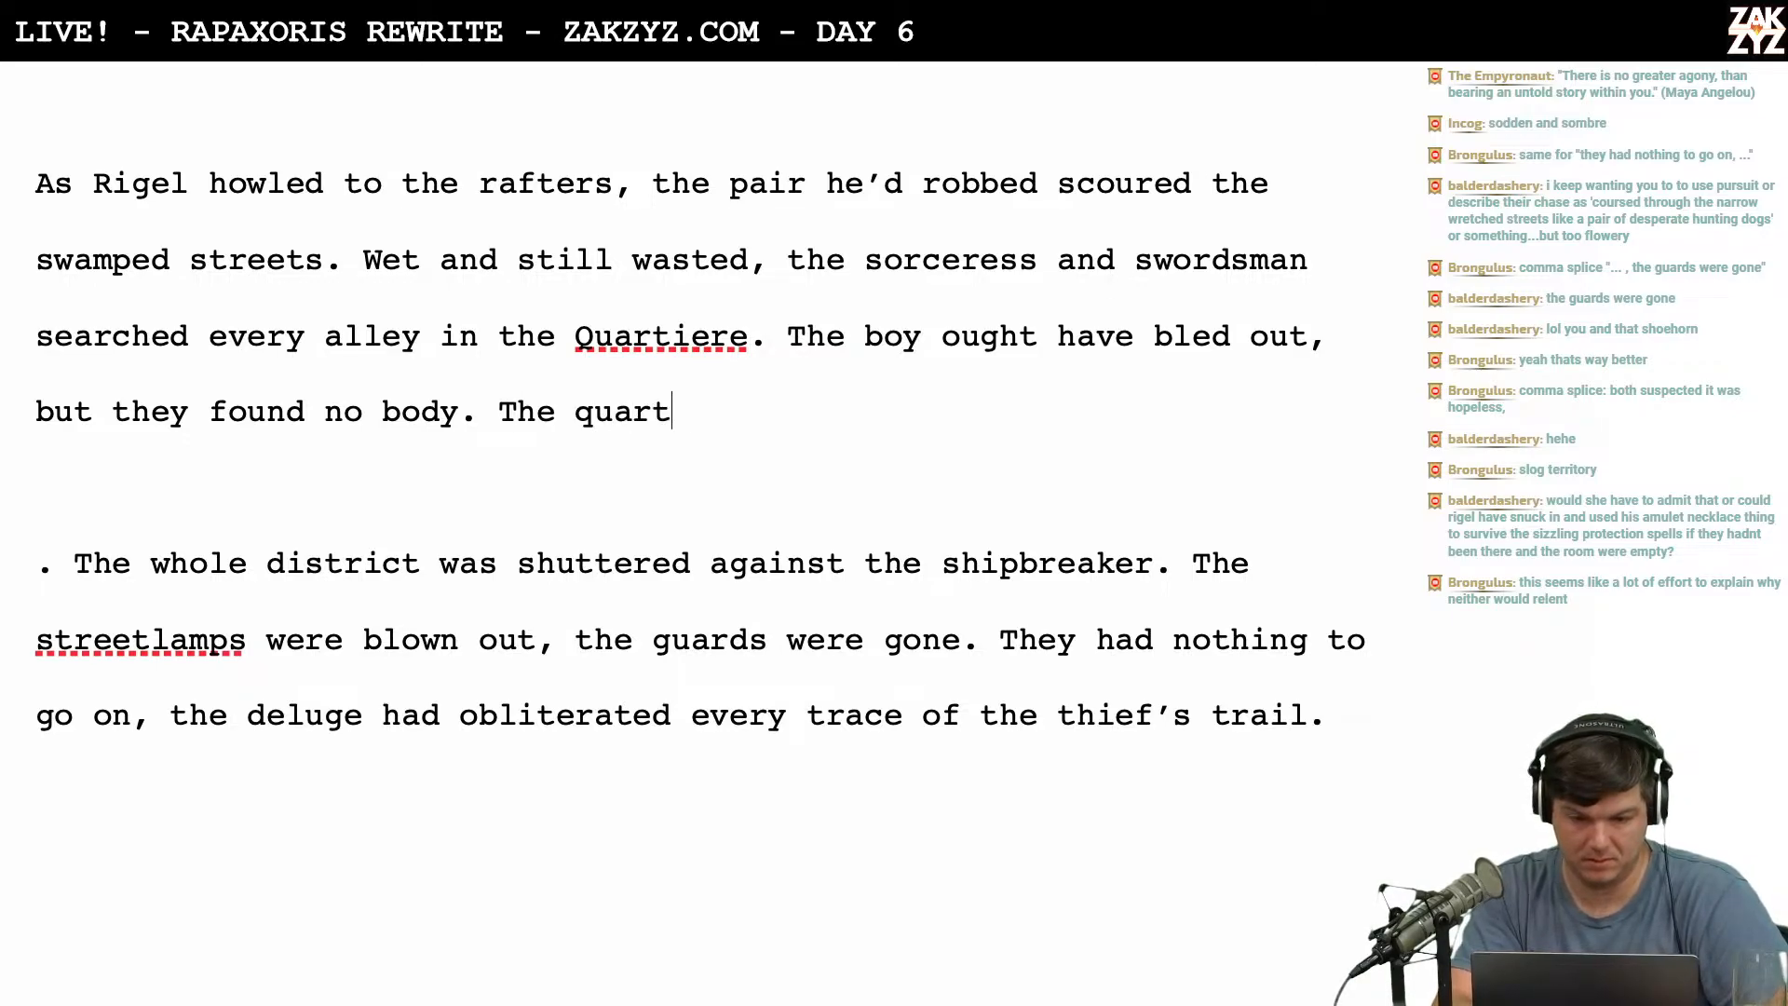
{"action": "type", "text": "iere was dar"}
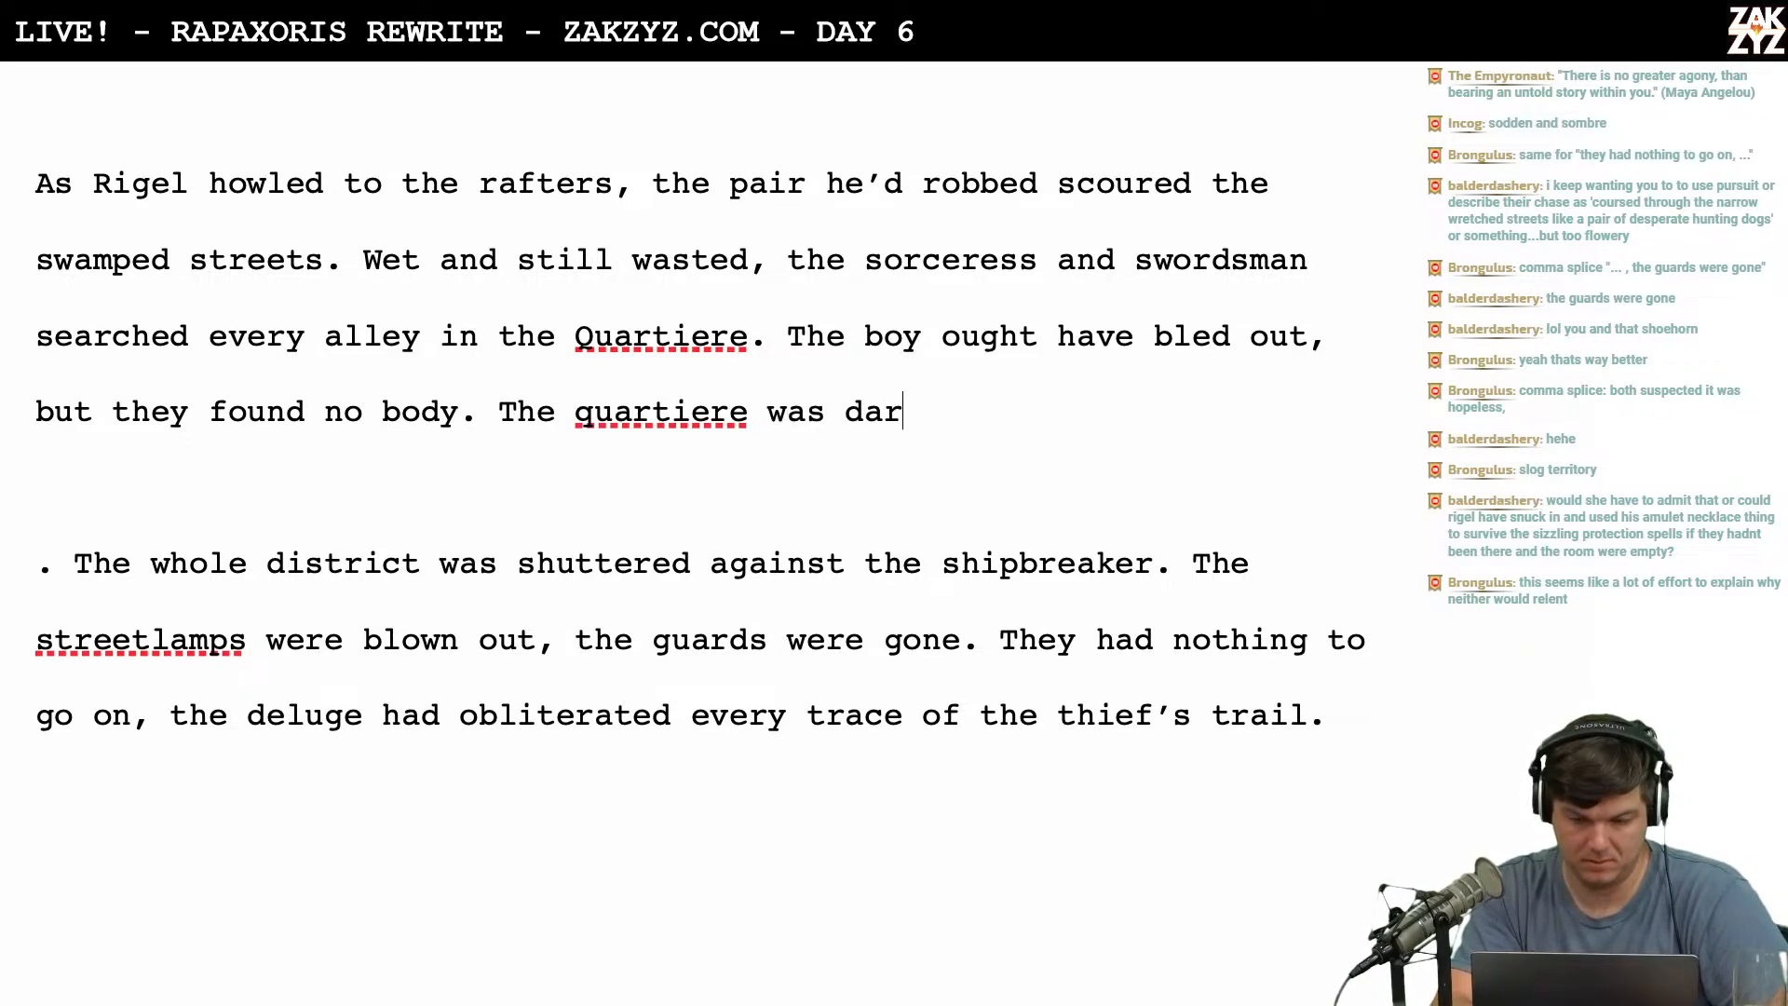
{"action": "type", "text": "k,"}
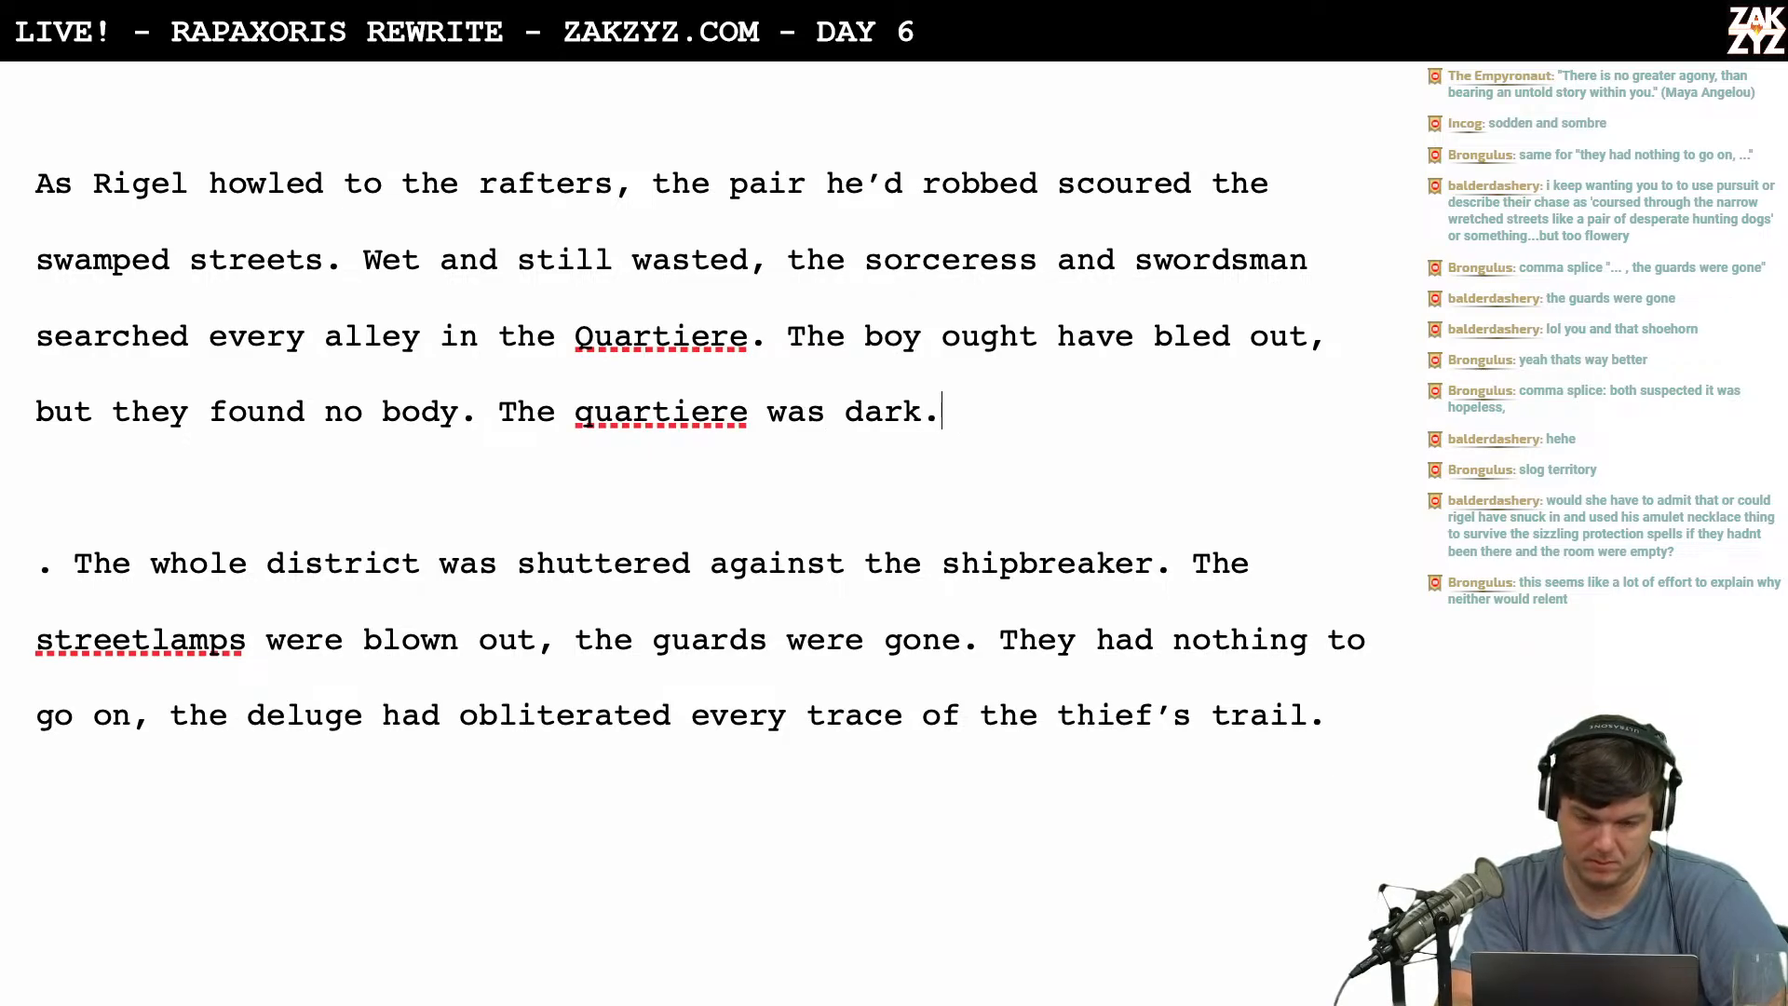
{"action": "key", "text": "BackSpace"}
{"action": "key", "text": "BackSpace"}
{"action": "key", "text": "BackSpace"}
{"action": "key", "text": "BackSpace"}
{"action": "key", "text": "BackSpace"}
{"action": "key", "text": "BackSpace"}
{"action": "key", "text": "BackSpace"}
{"action": "key", "text": "BackSpace"}
{"action": "key", "text": "BackSpace"}
{"action": "key", "text": "BackSpace"}
{"action": "key", "text": "BackSpace"}
{"action": "key", "text": "BackSpace"}
{"action": "key", "text": "BackSpace"}
{"action": "key", "text": "BackSpace"}
{"action": "key", "text": "BackSpace"}
{"action": "key", "text": "BackSpace"}
{"action": "key", "text": "BackSpace"}
{"action": "key", "text": "BackSpace"}
{"action": "key", "text": "BackSpace"}
{"action": "key", "text": "BackSpace"}
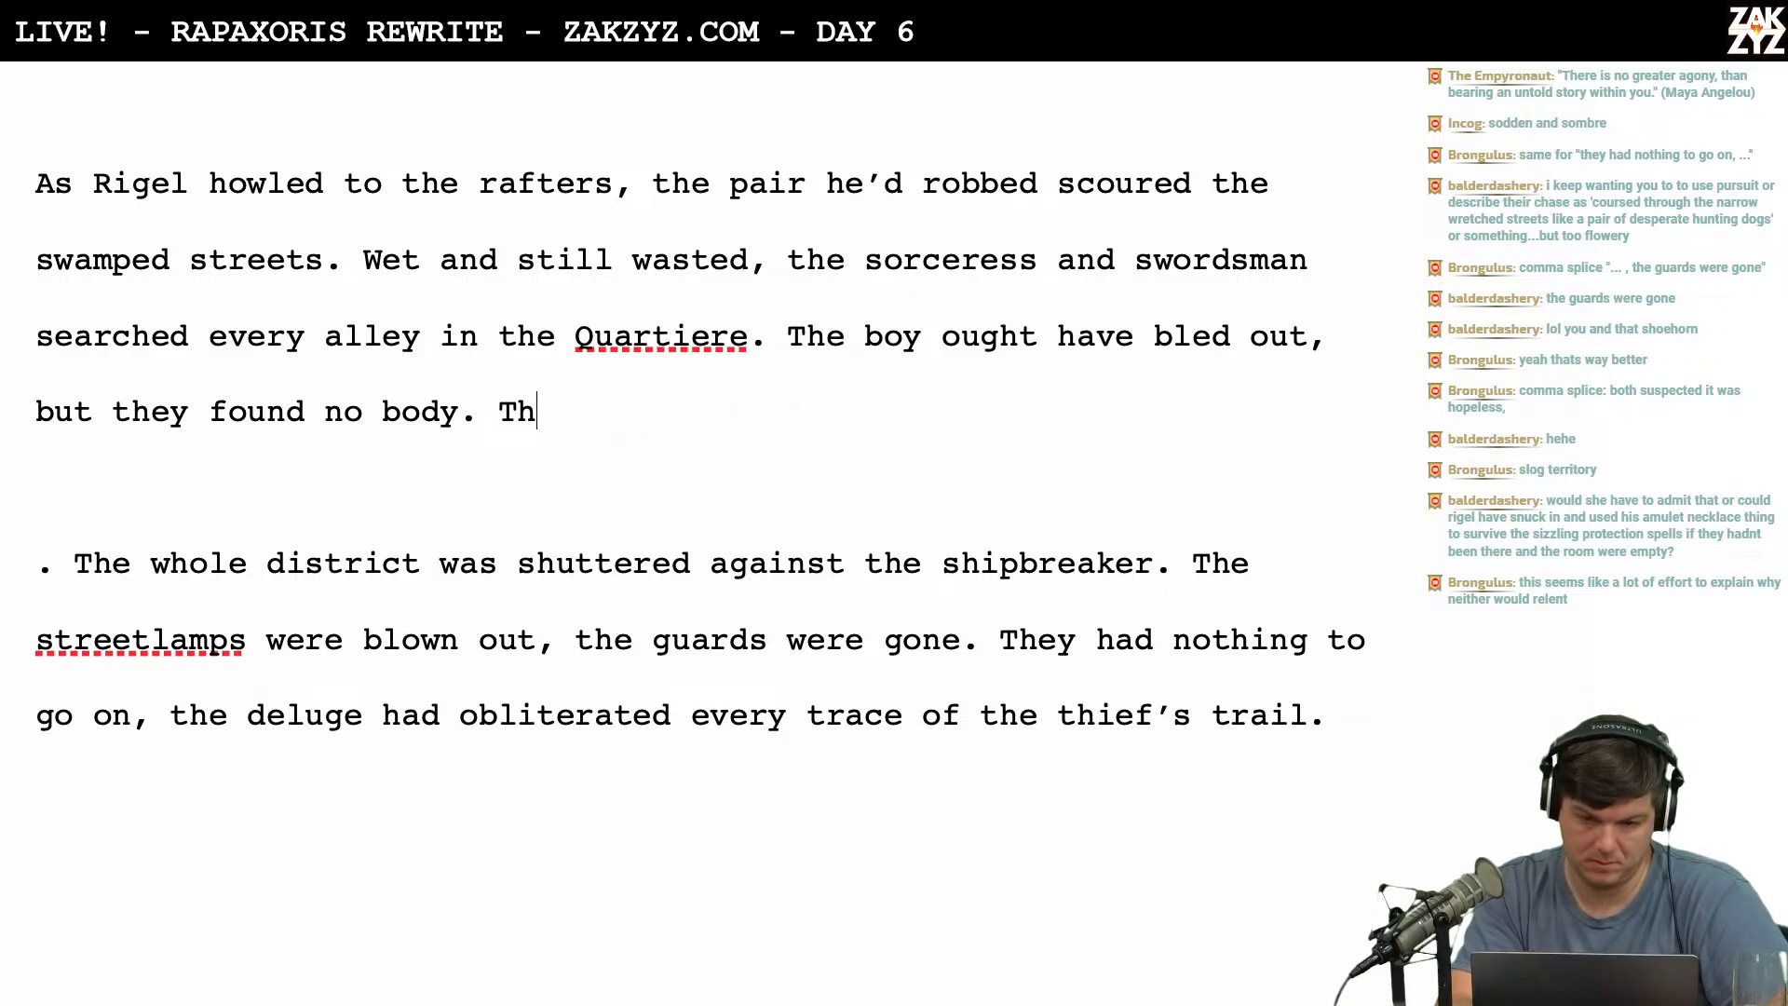
{"action": "key", "text": "BackSpace"}
{"action": "key", "text": "BackSpace"}
Extend the sentence after "they found no body" with "in the black alleys.".
{"action": "key", "text": "BackSpace"}
{"action": "type", "text": "in the bl"}
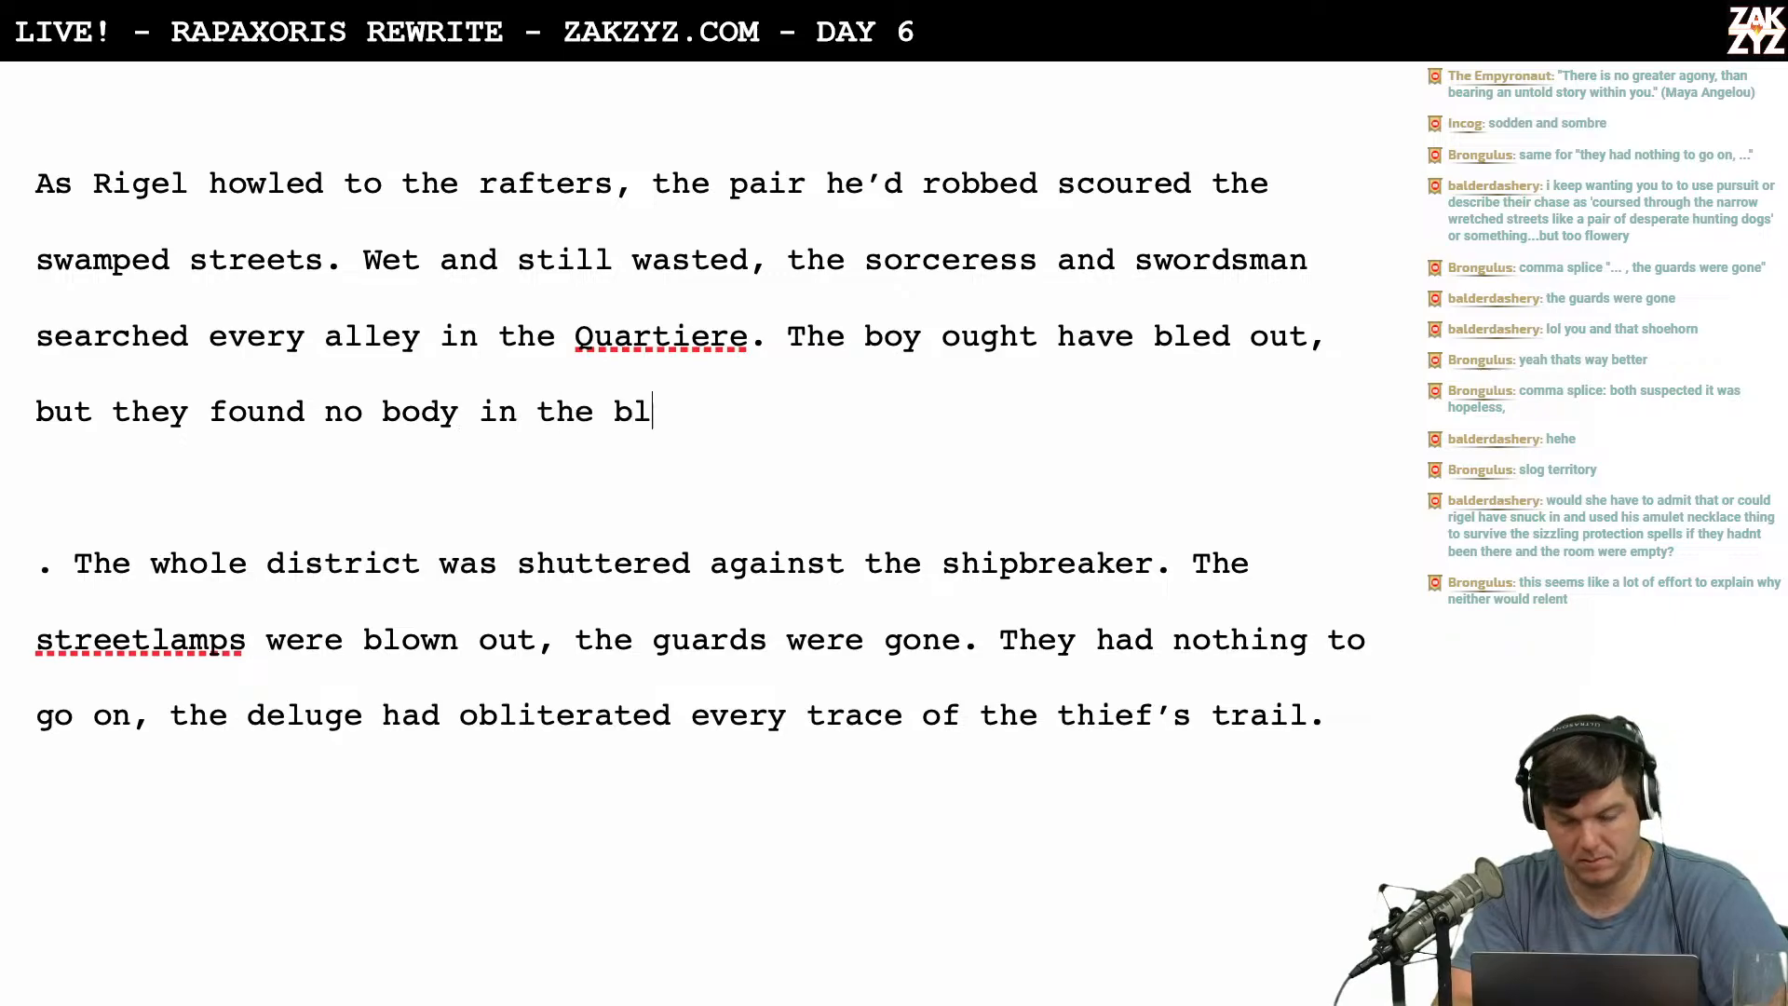
{"action": "type", "text": "ack alleys"}
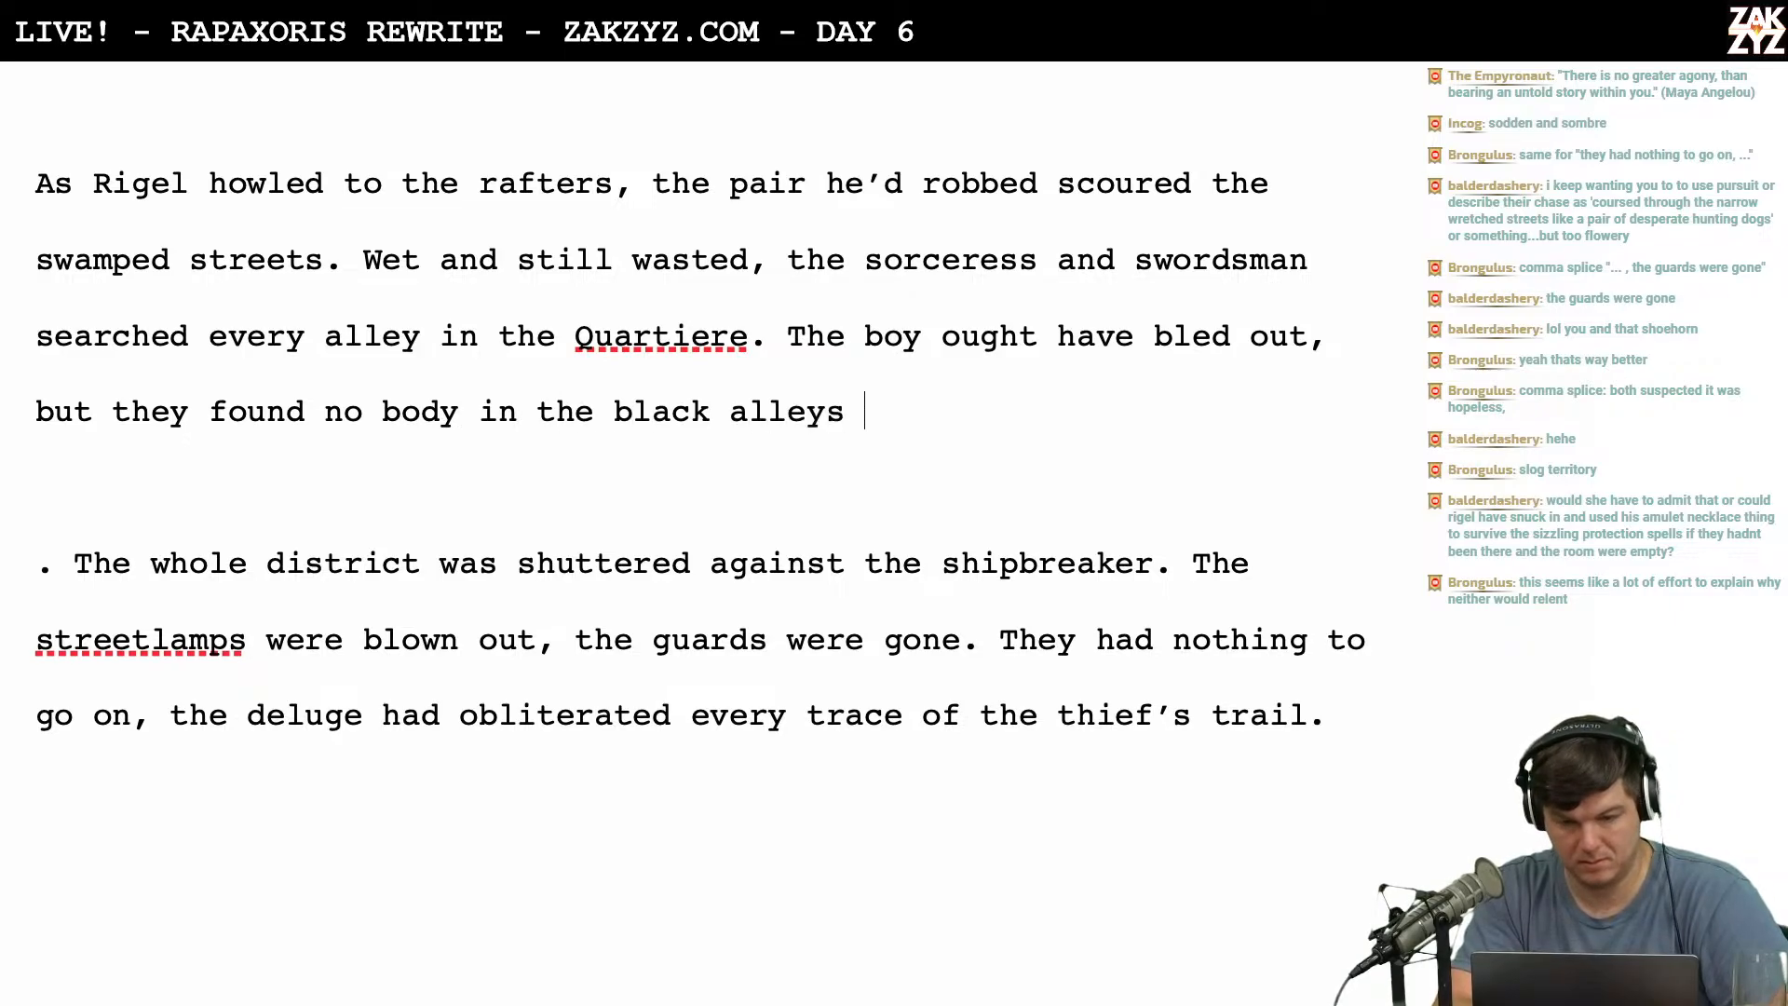
{"action": "scroll", "coordinate": [700, 577], "scroll_direction": "down", "scroll_amount": 1}
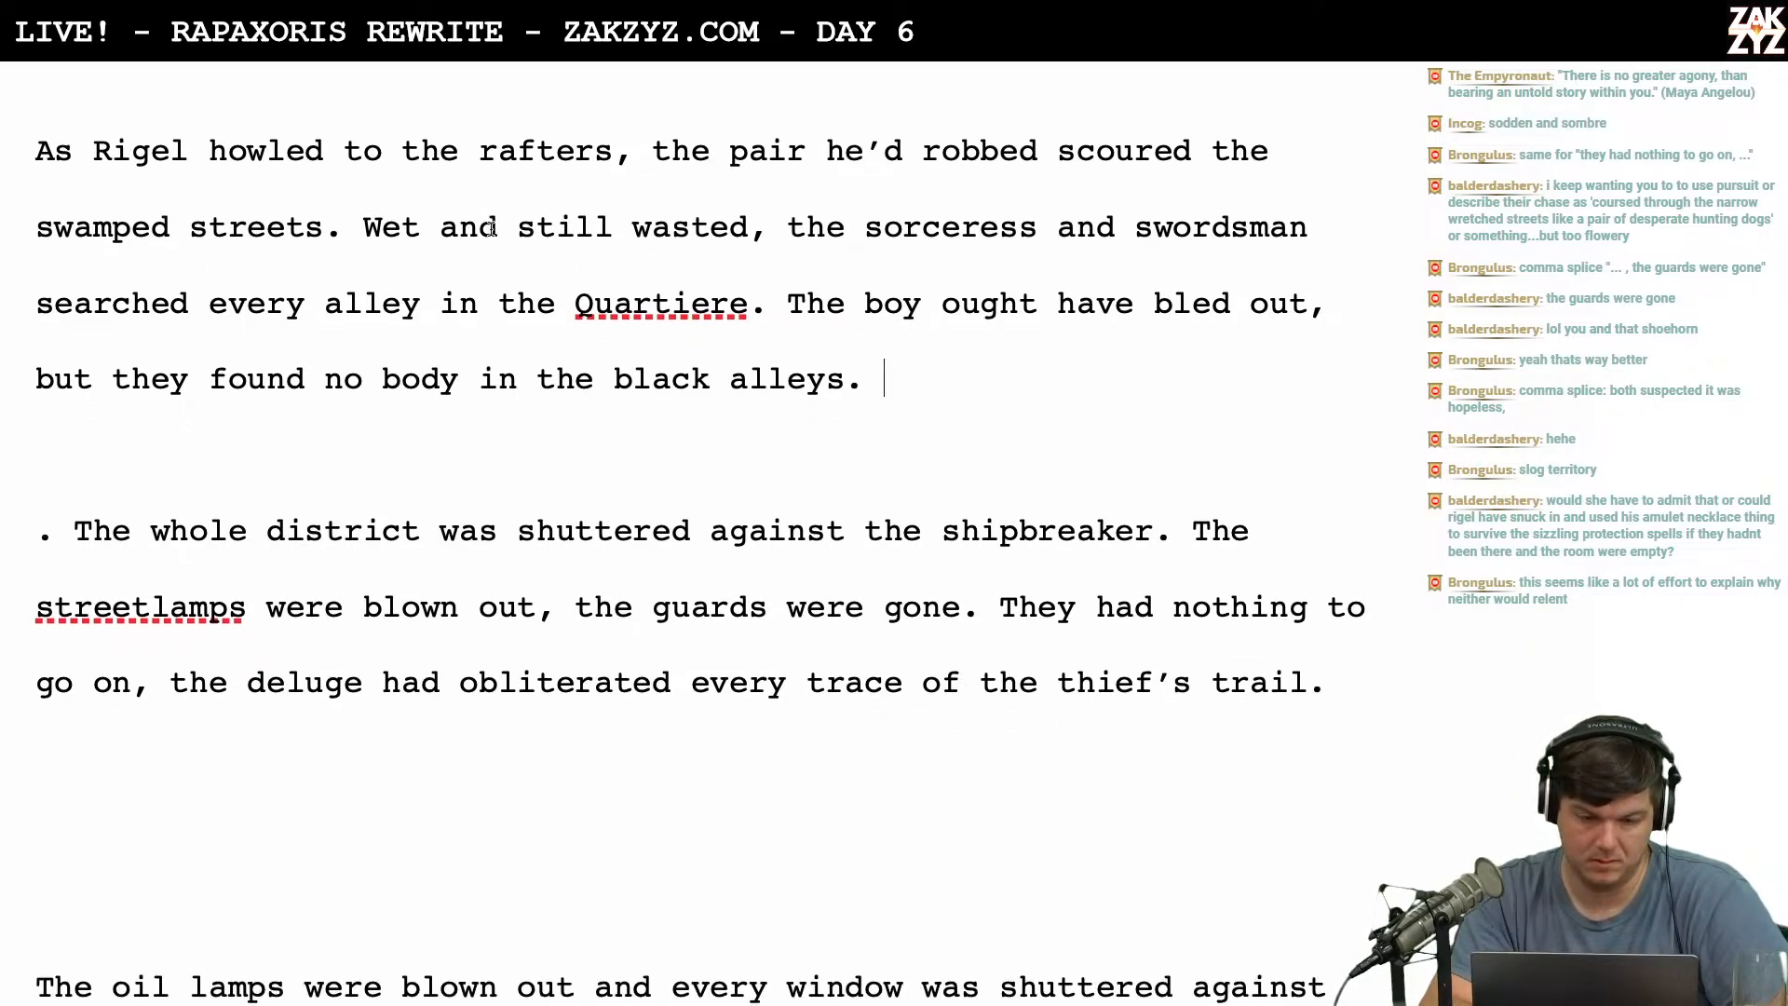
Break the paragraph after "searched every", discard the trial word "street" and set the remaining text off with a blank line.
{"action": "left_click", "coordinate": [312, 302]}
{"action": "key", "text": "Return"}
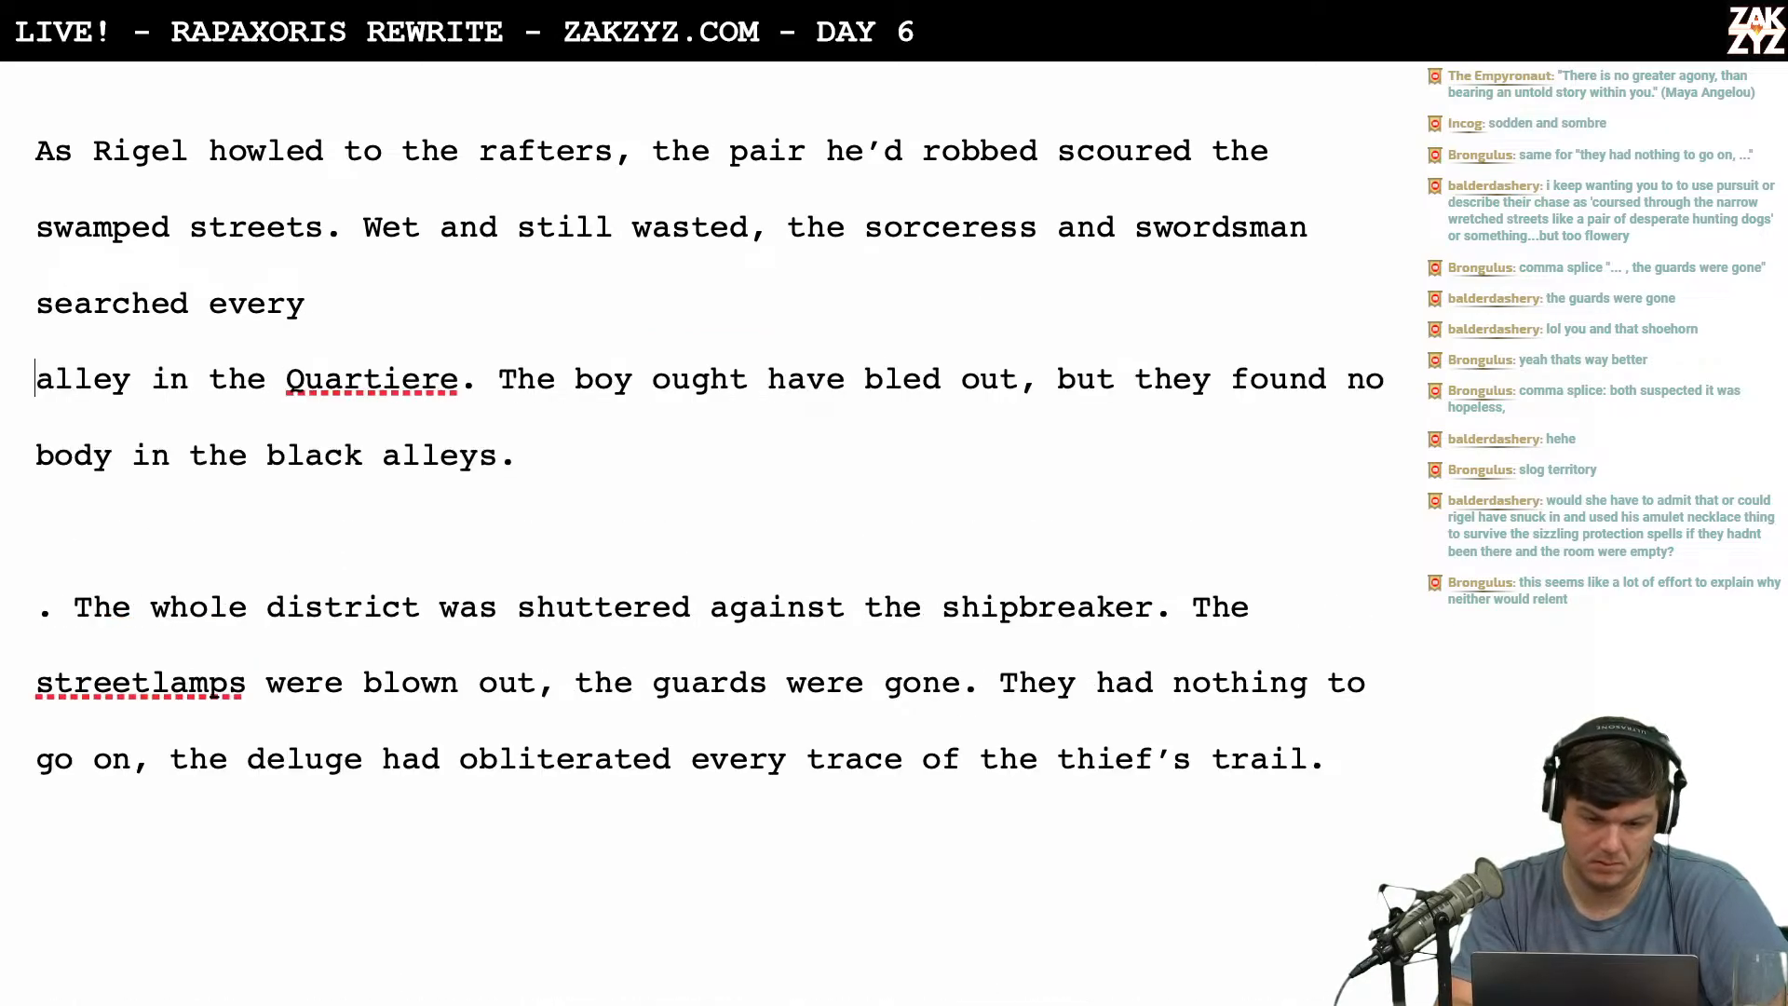
{"action": "type", "text": "s"}
{"action": "left_click", "coordinate": [325, 303]}
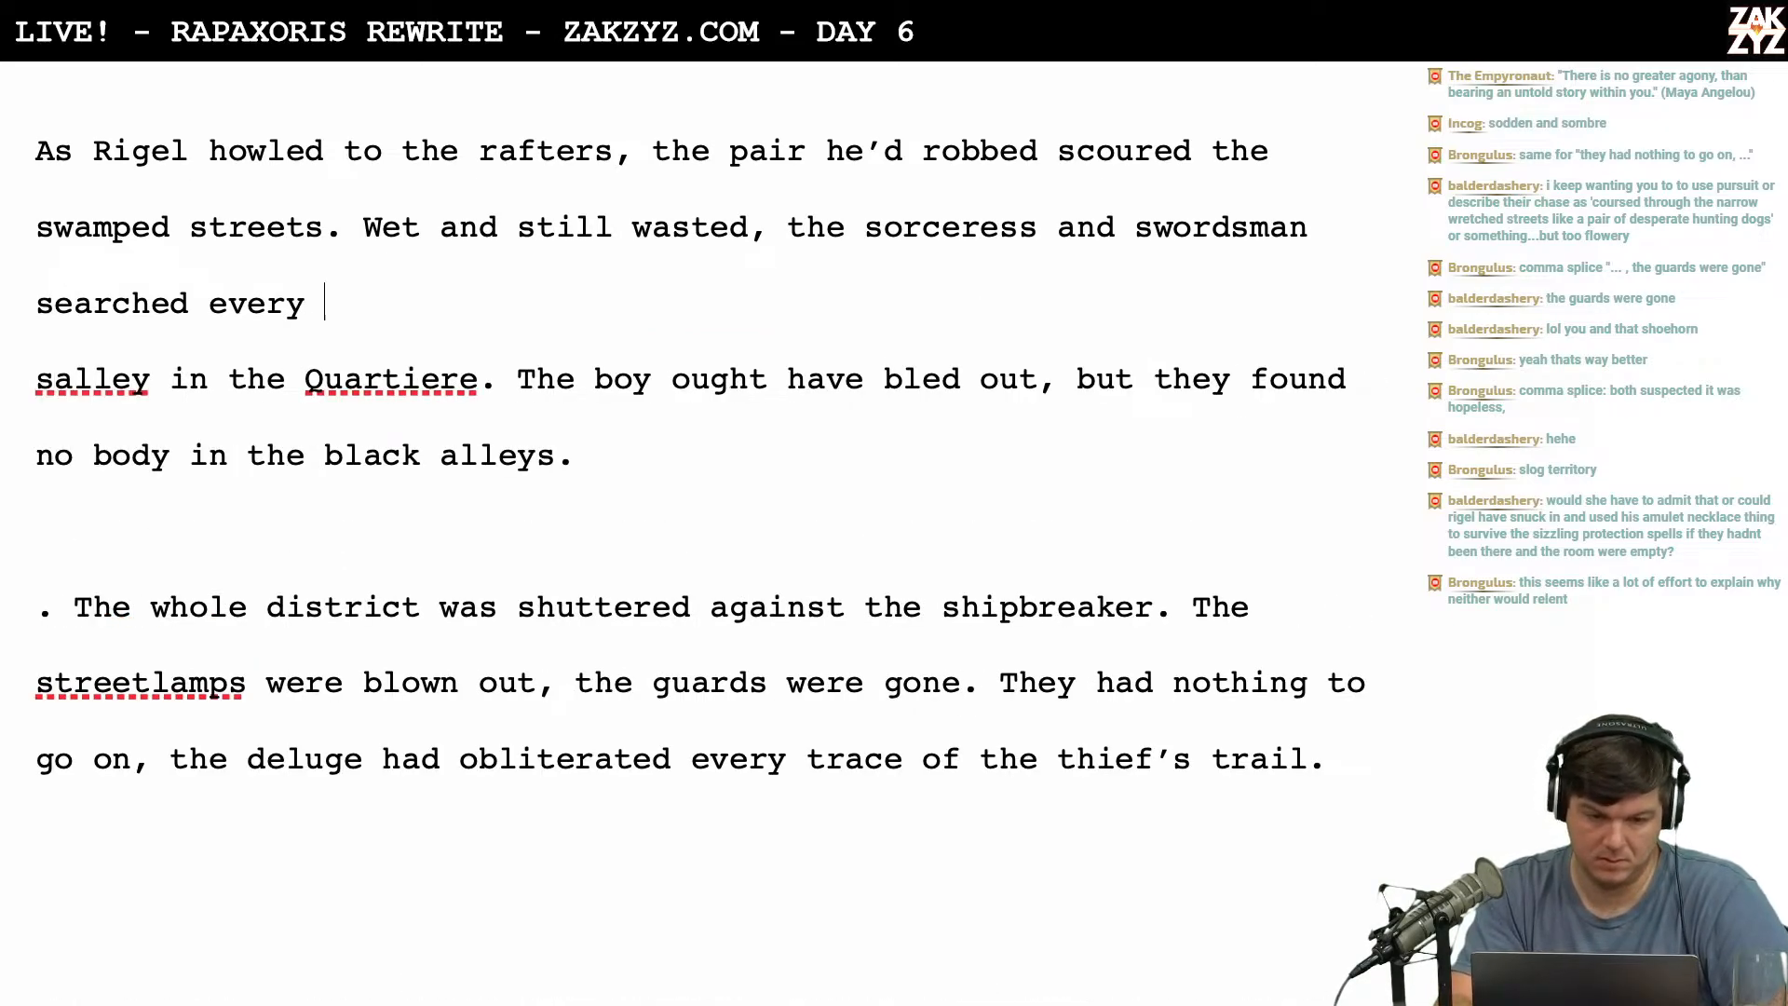
{"action": "type", "text": "street"}
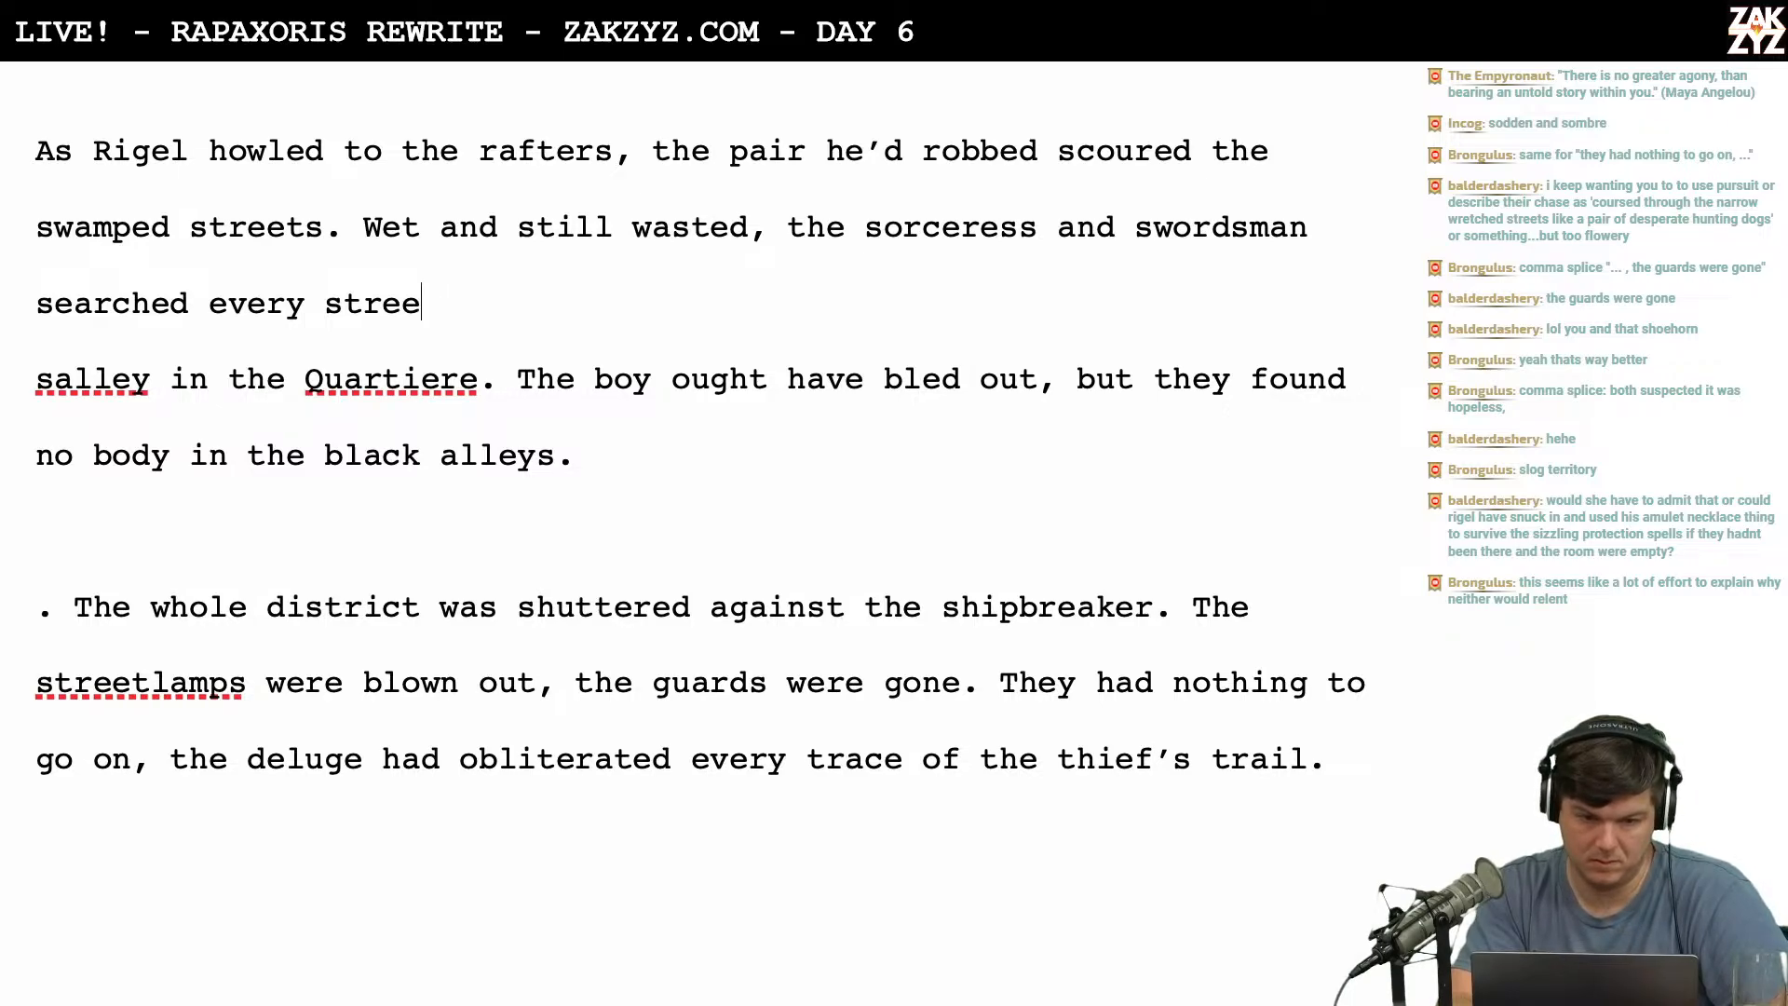
{"action": "key", "text": "BackSpace"}
{"action": "key", "text": "BackSpace"}
{"action": "key", "text": "BackSpace"}
{"action": "key", "text": "BackSpace"}
{"action": "key", "text": "BackSpace"}
{"action": "key", "text": "Return"}
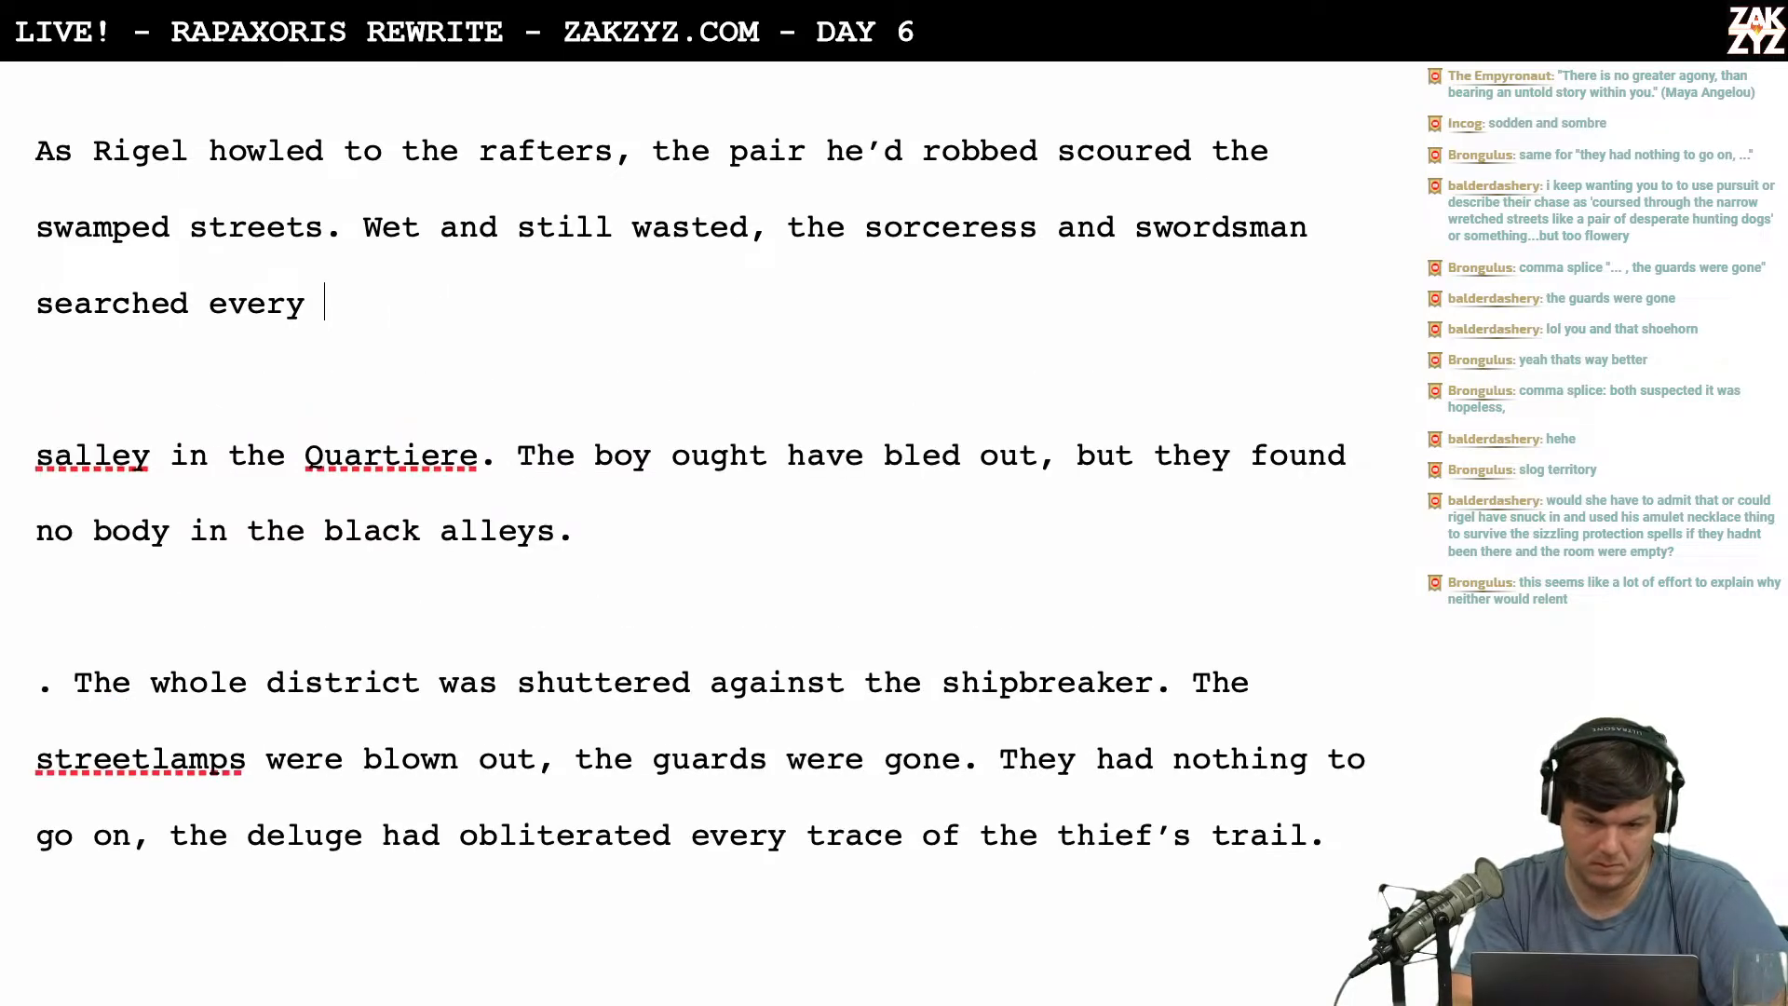
Complete the sentence after "searched every" with "corner of the Quartiere.".
{"action": "type", "text": "corner "}
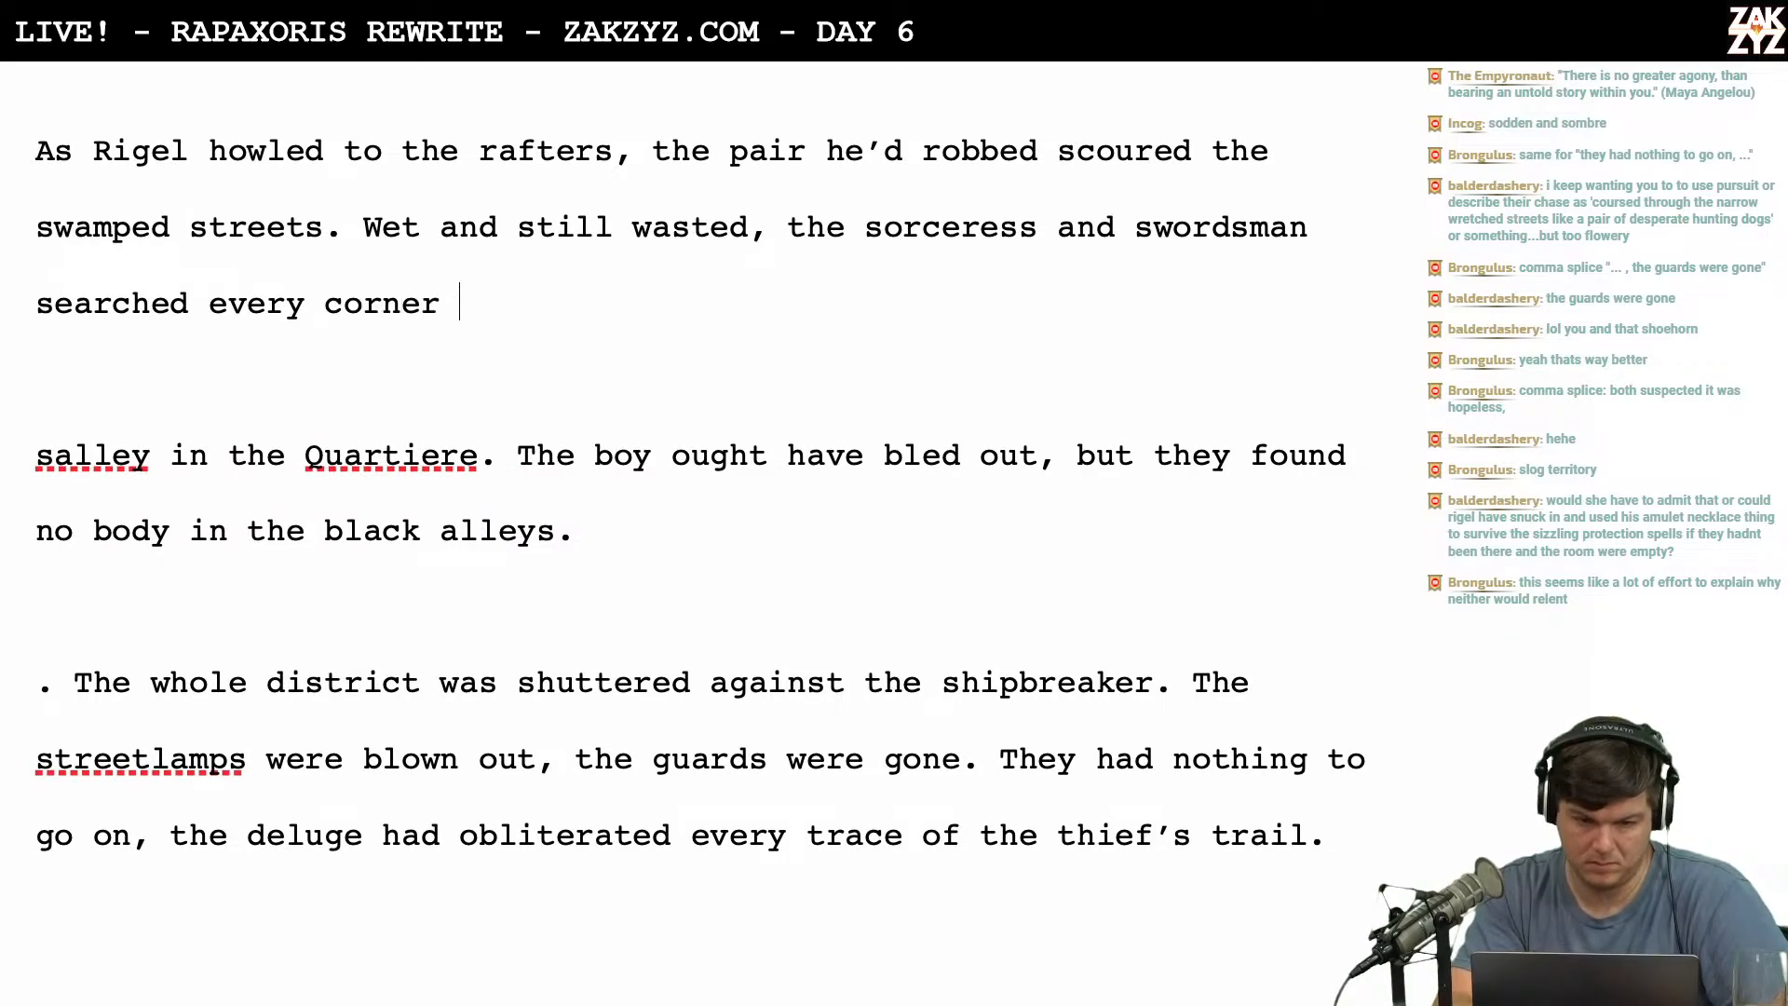
{"action": "type", "text": "of the Quarie"}
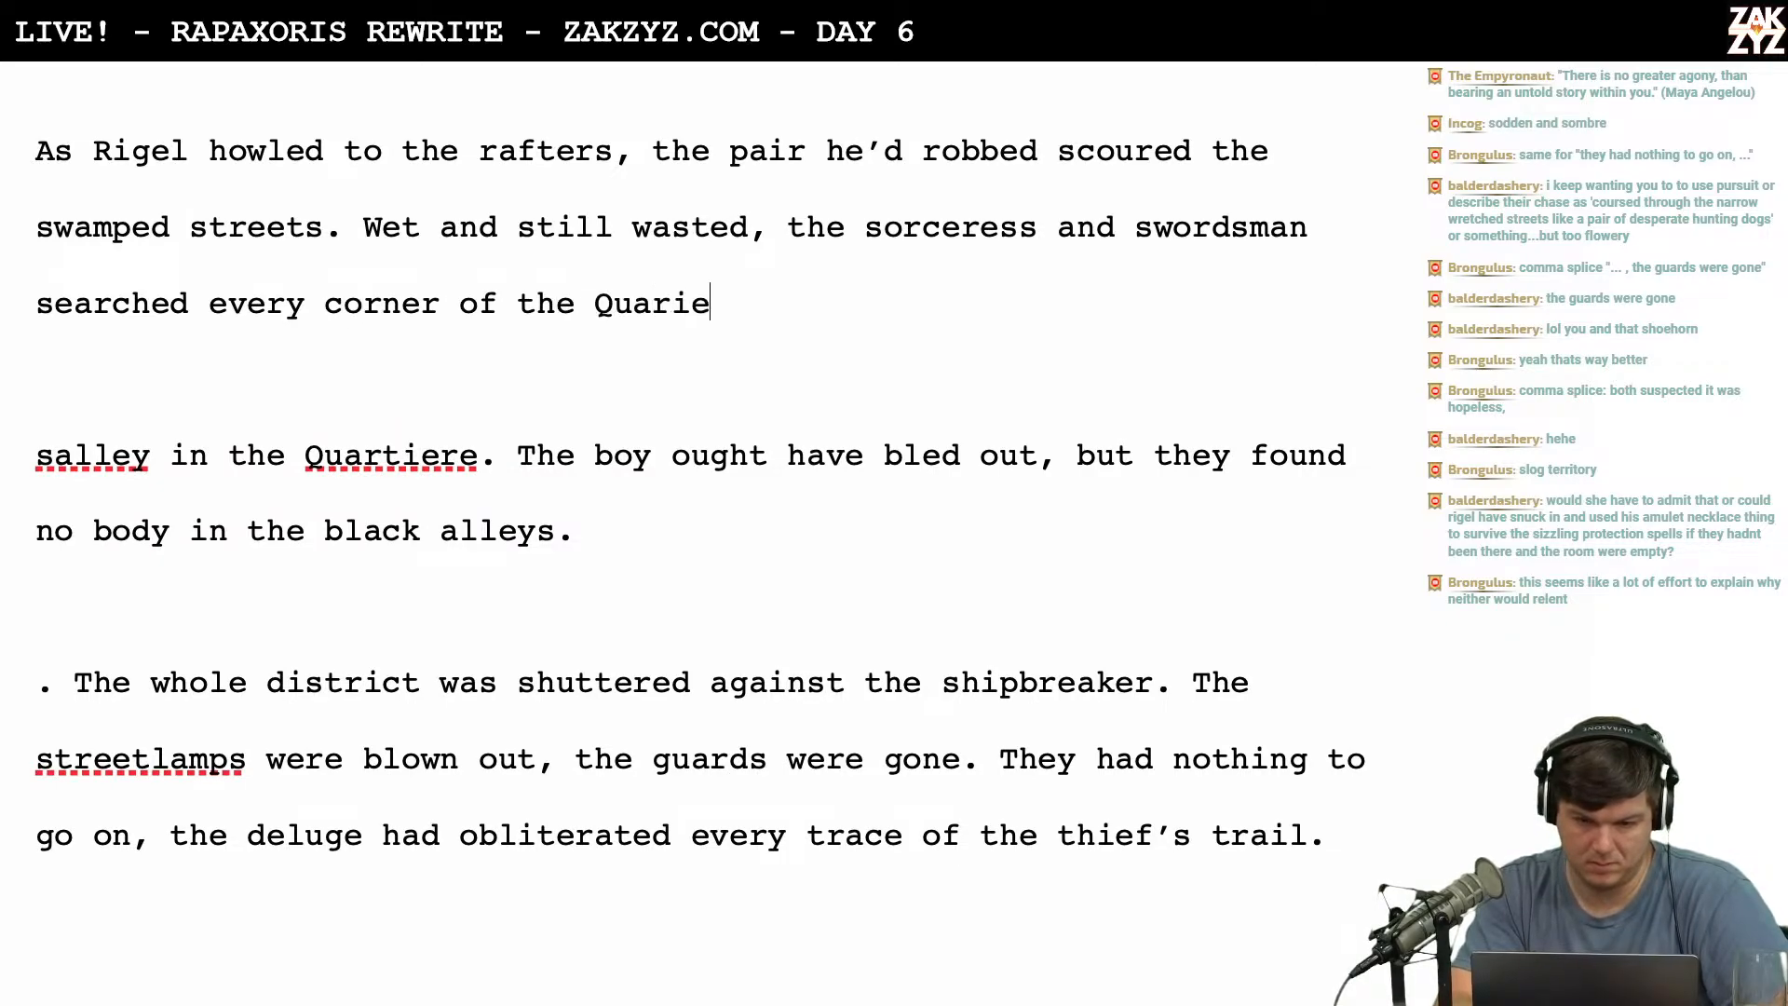
{"action": "type", "text": "re"}
{"action": "key", "text": "BackSpace"}
{"action": "key", "text": "BackSpace"}
{"action": "key", "text": "BackSpace"}
{"action": "key", "text": "BackSpace"}
{"action": "type", "text": "tier."}
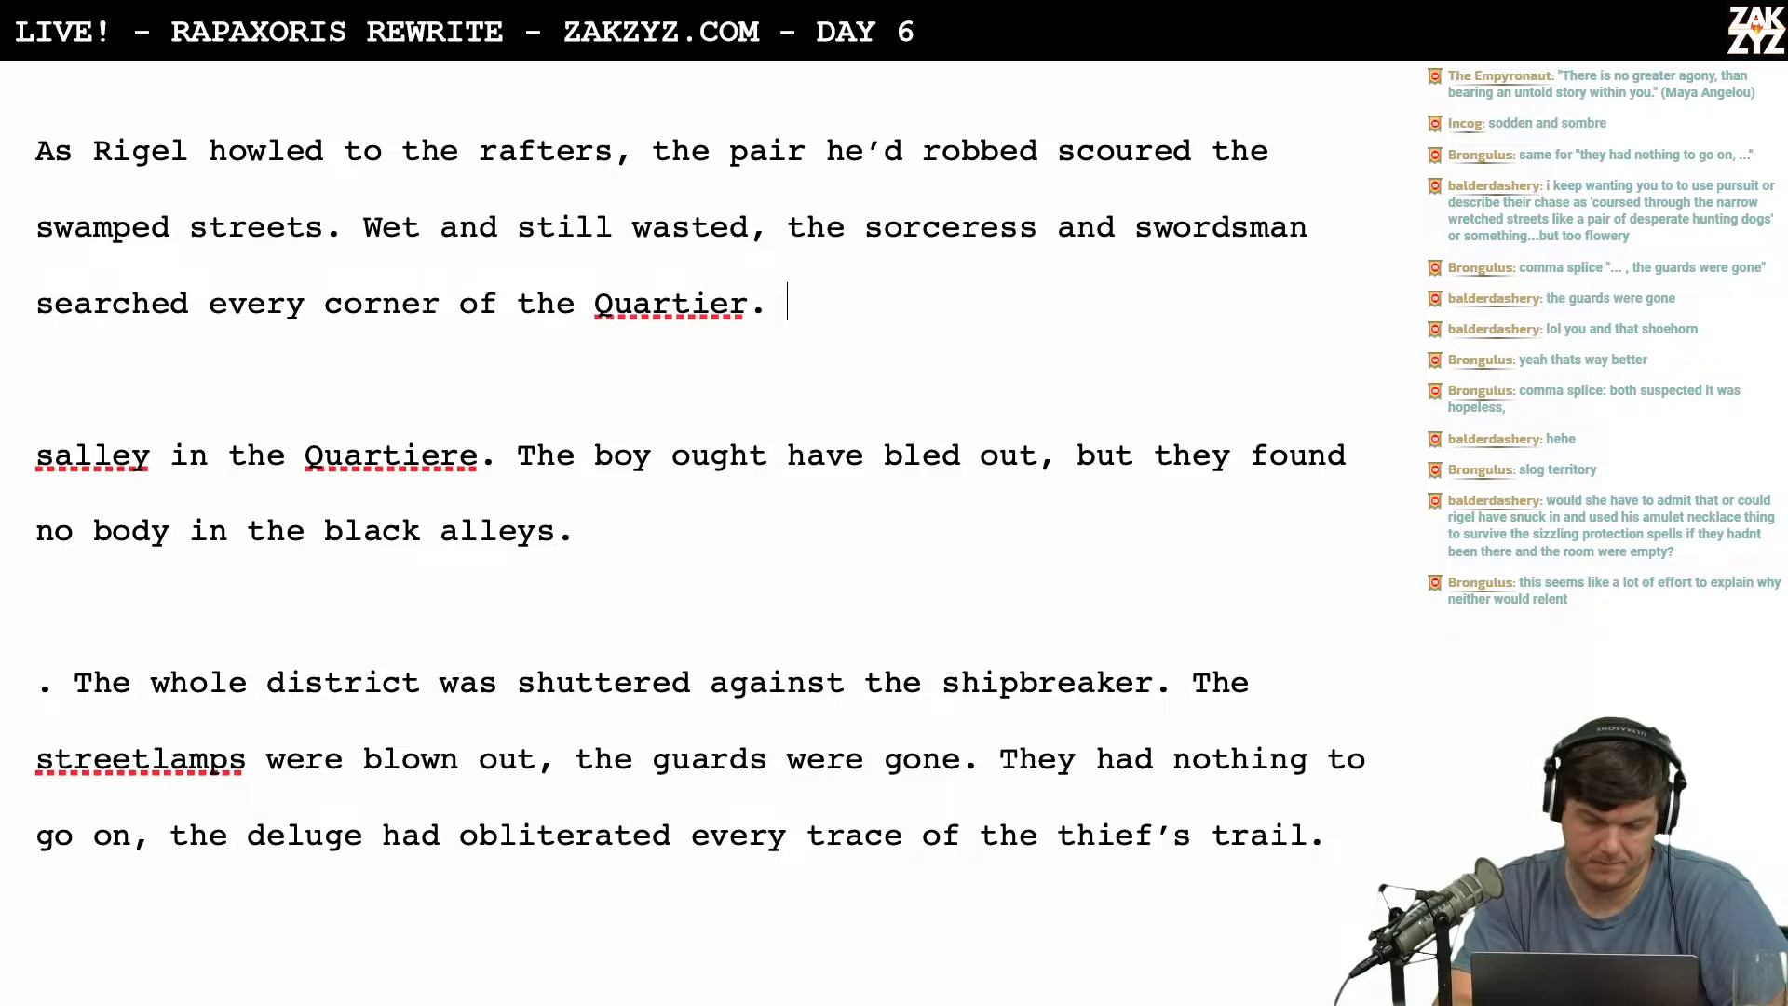
{"action": "key", "text": "BackSpace"}
{"action": "type", "text": "e. "}
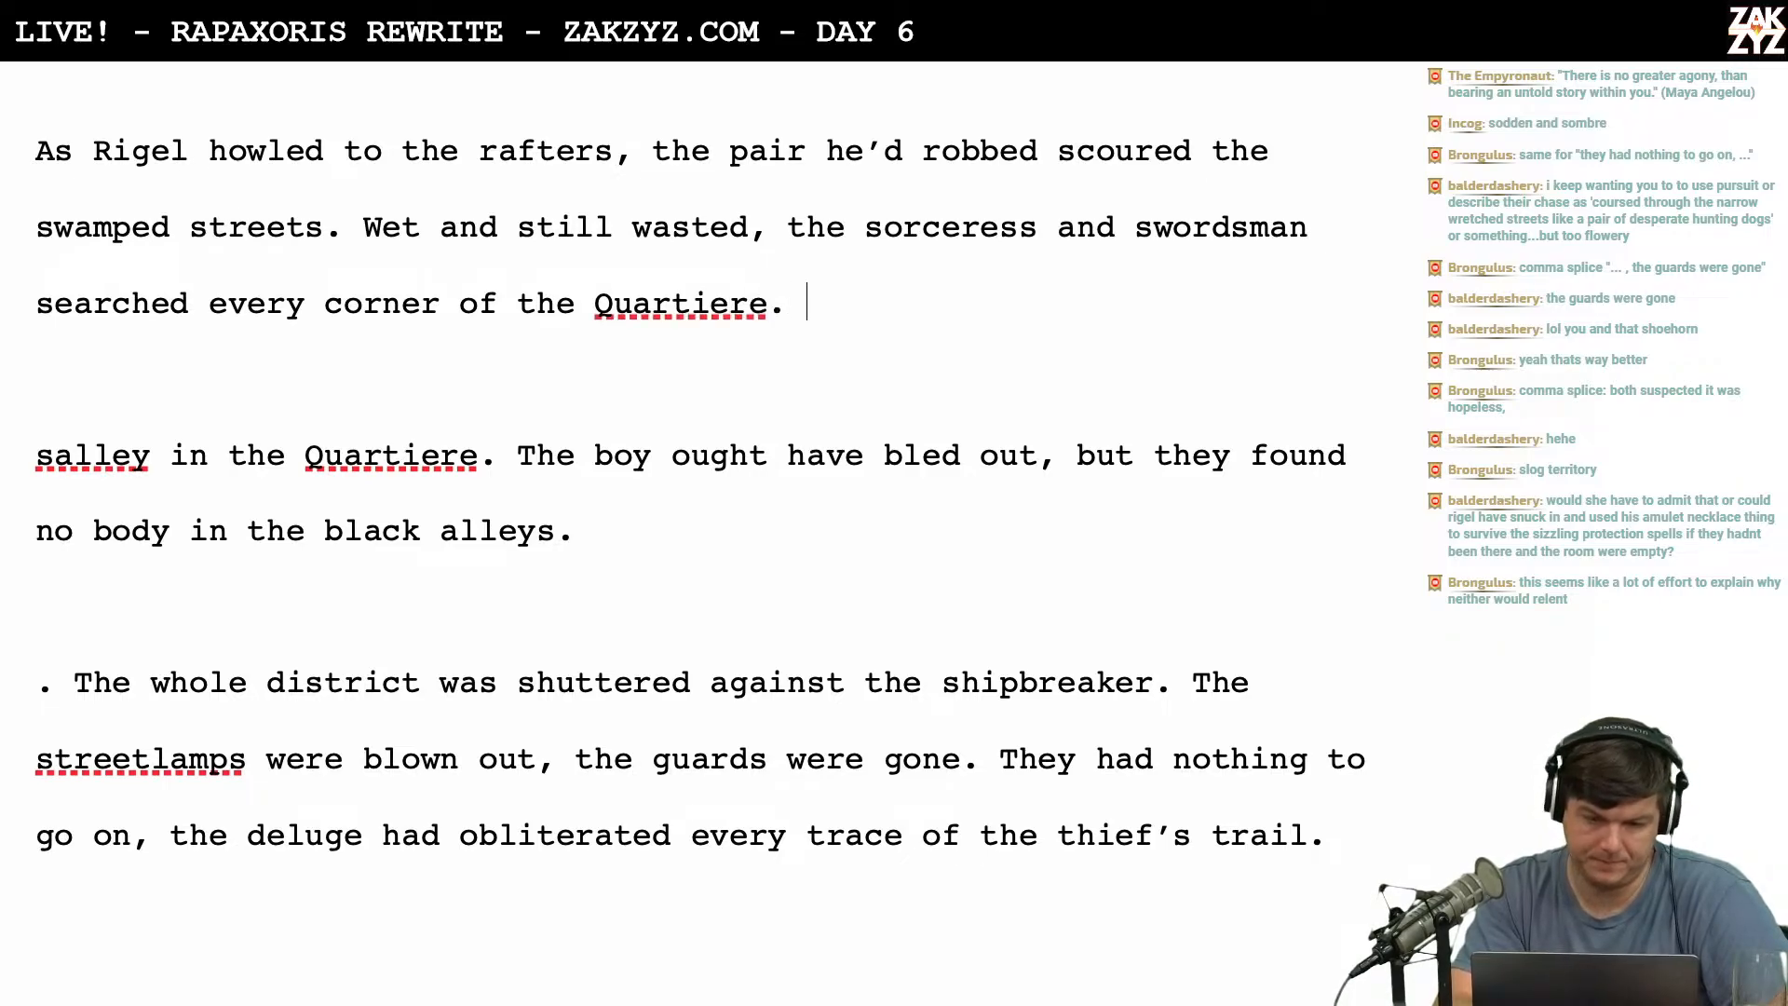
Add the sentence "The boy ought have bled out by now, but they found no bodies in the black alleys.".
{"action": "type", "text": "The b"}
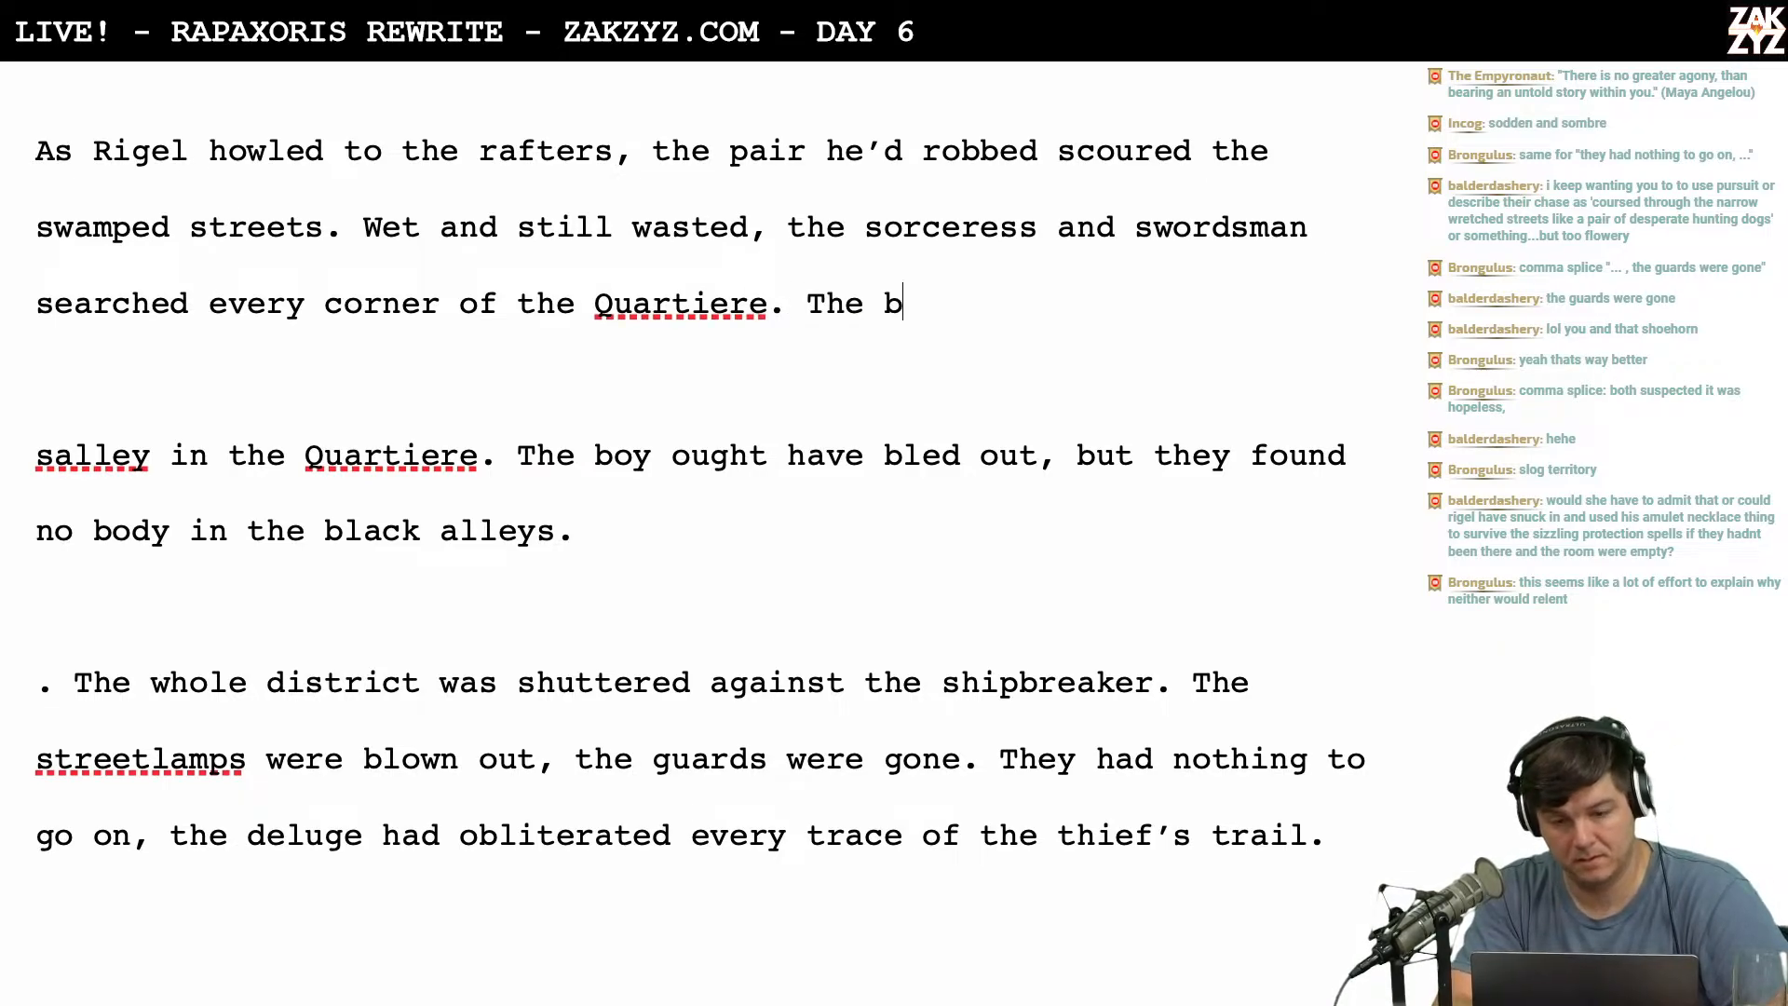
{"action": "type", "text": "oy ought have "}
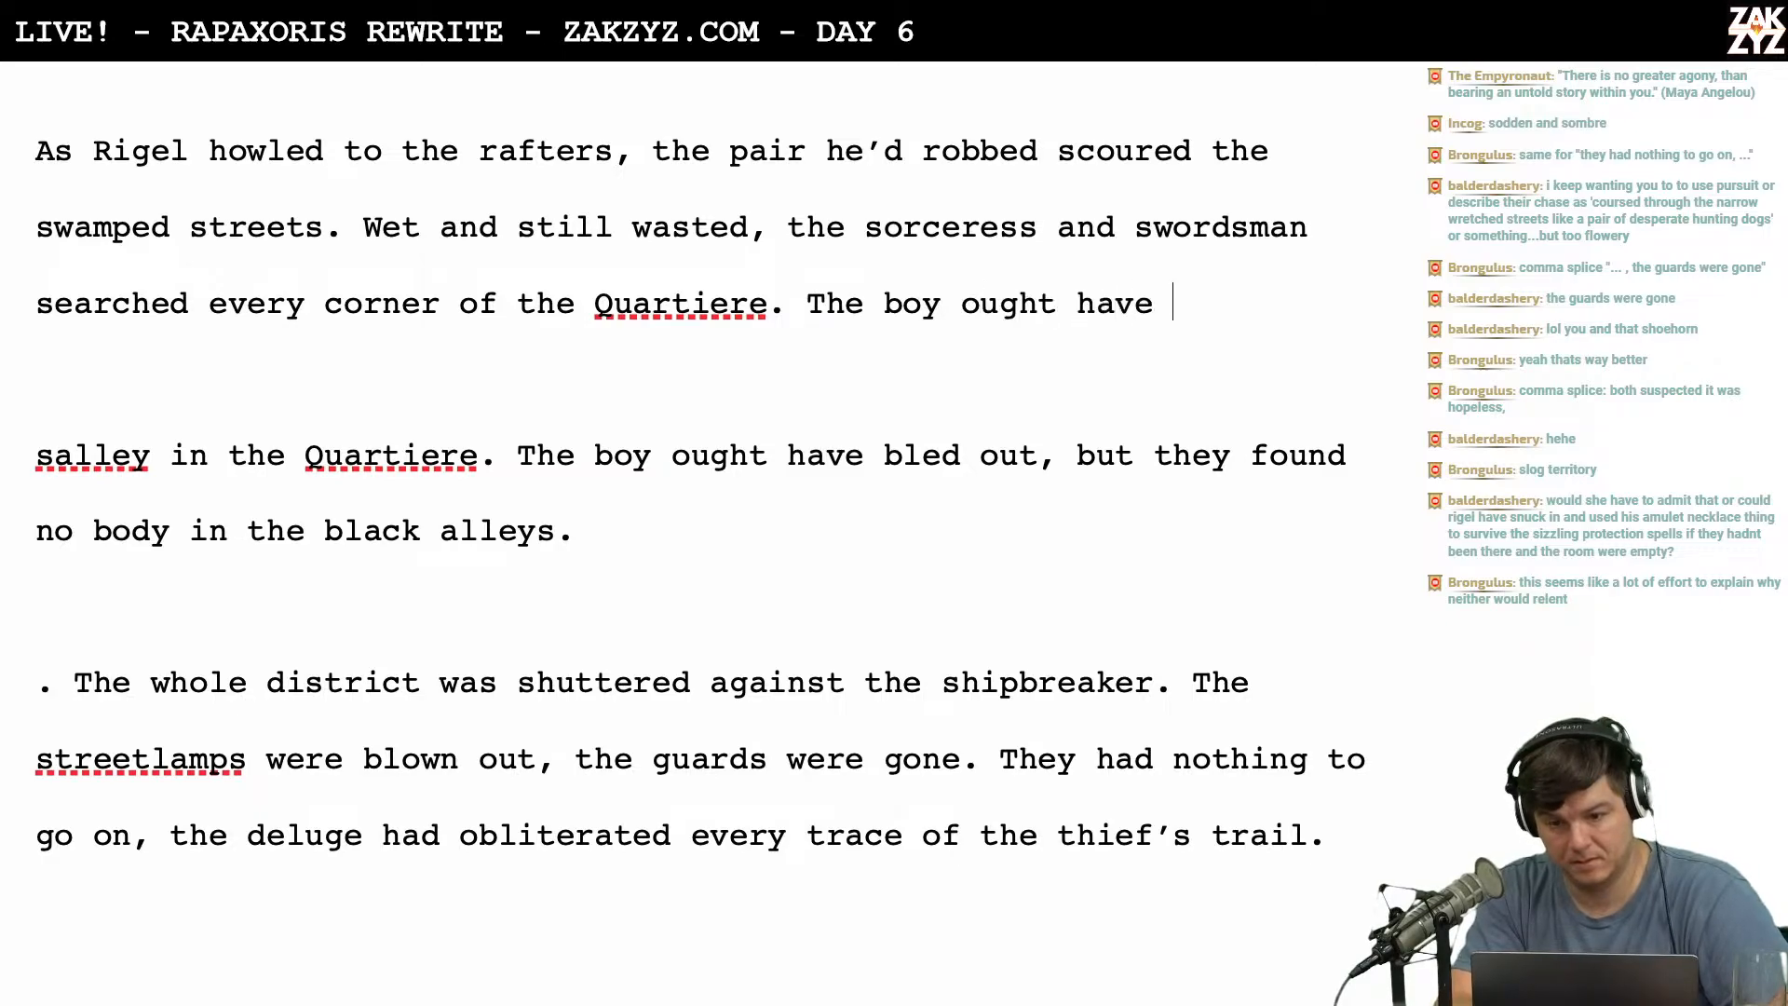
{"action": "type", "text": "bled out by no"}
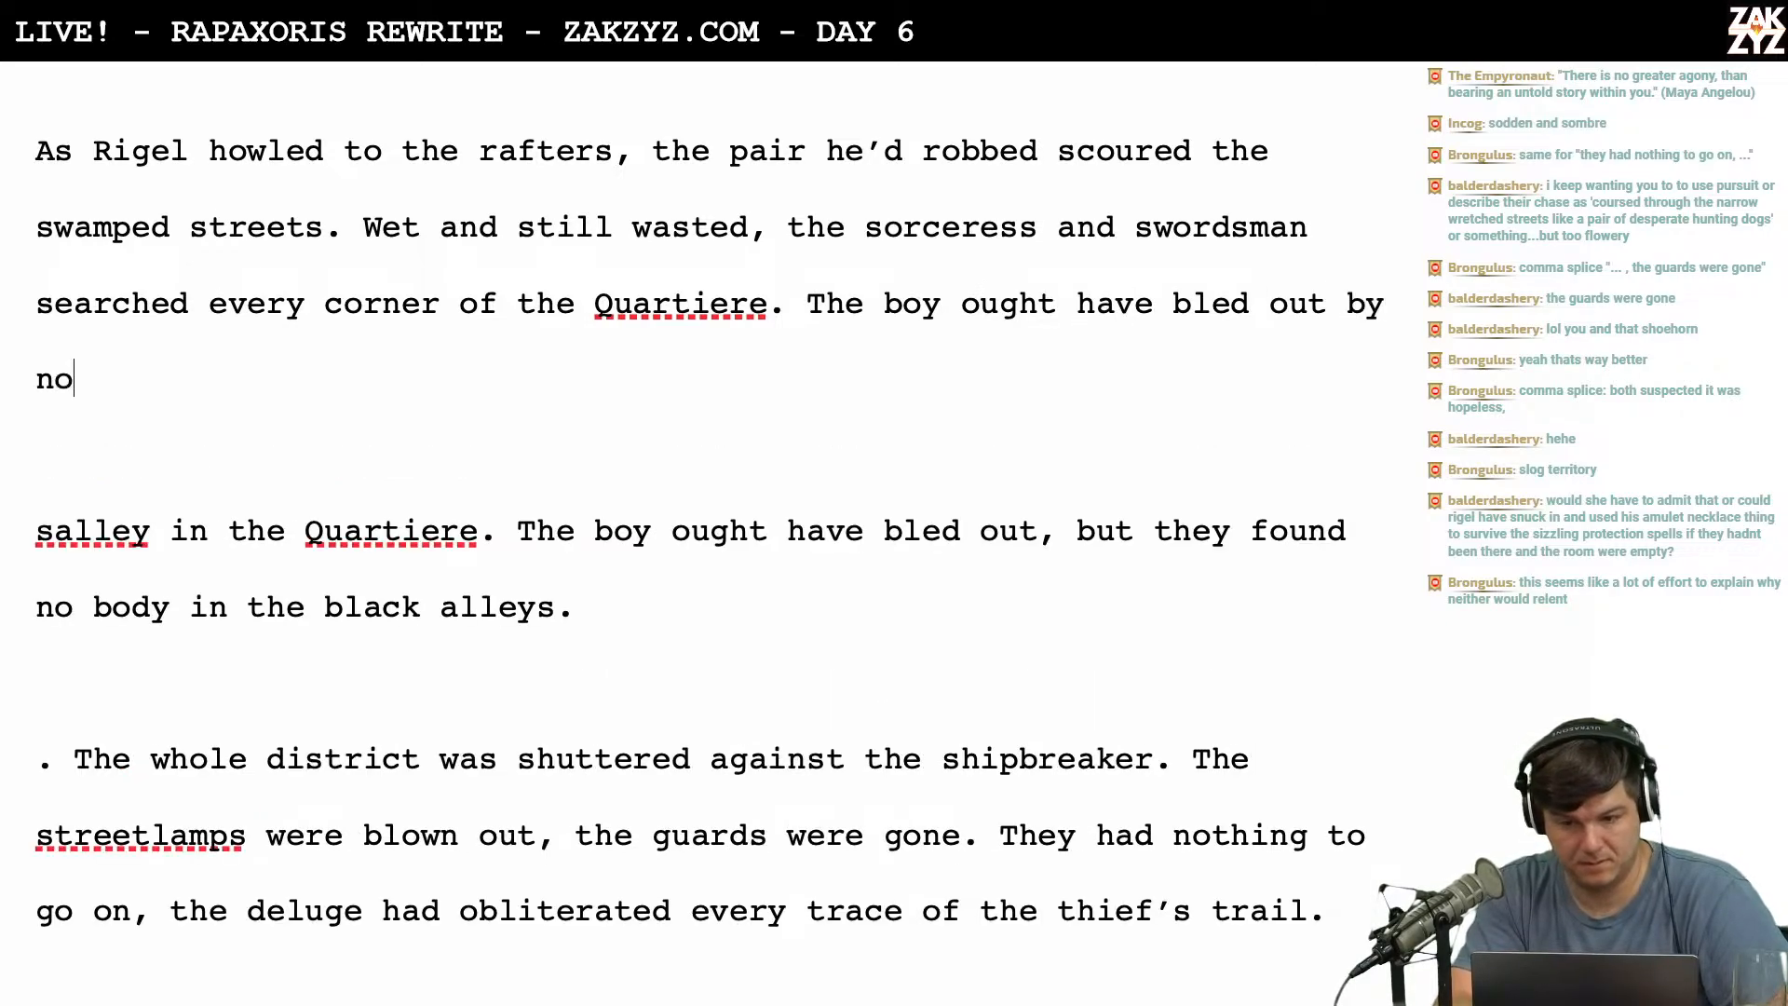
{"action": "type", "text": "w,"}
{"action": "key", "text": "BackSpace"}
{"action": "type", "text": "w, but they"}
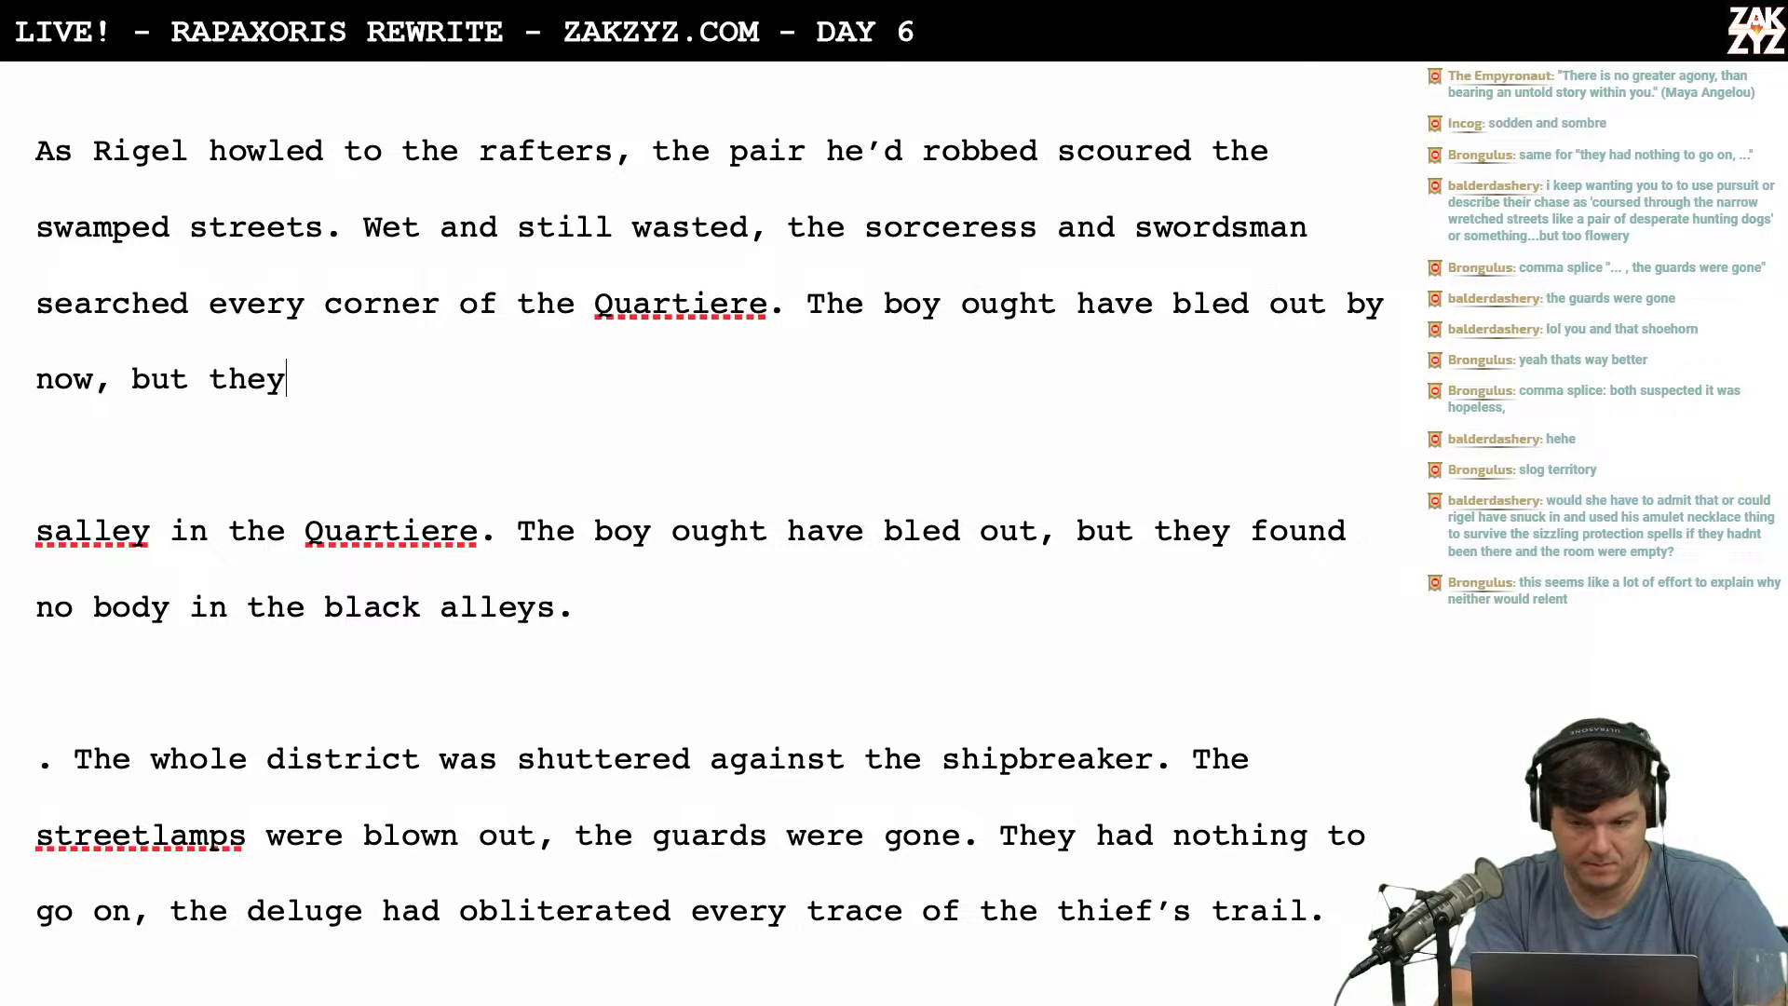
{"action": "type", "text": " found no bodi"}
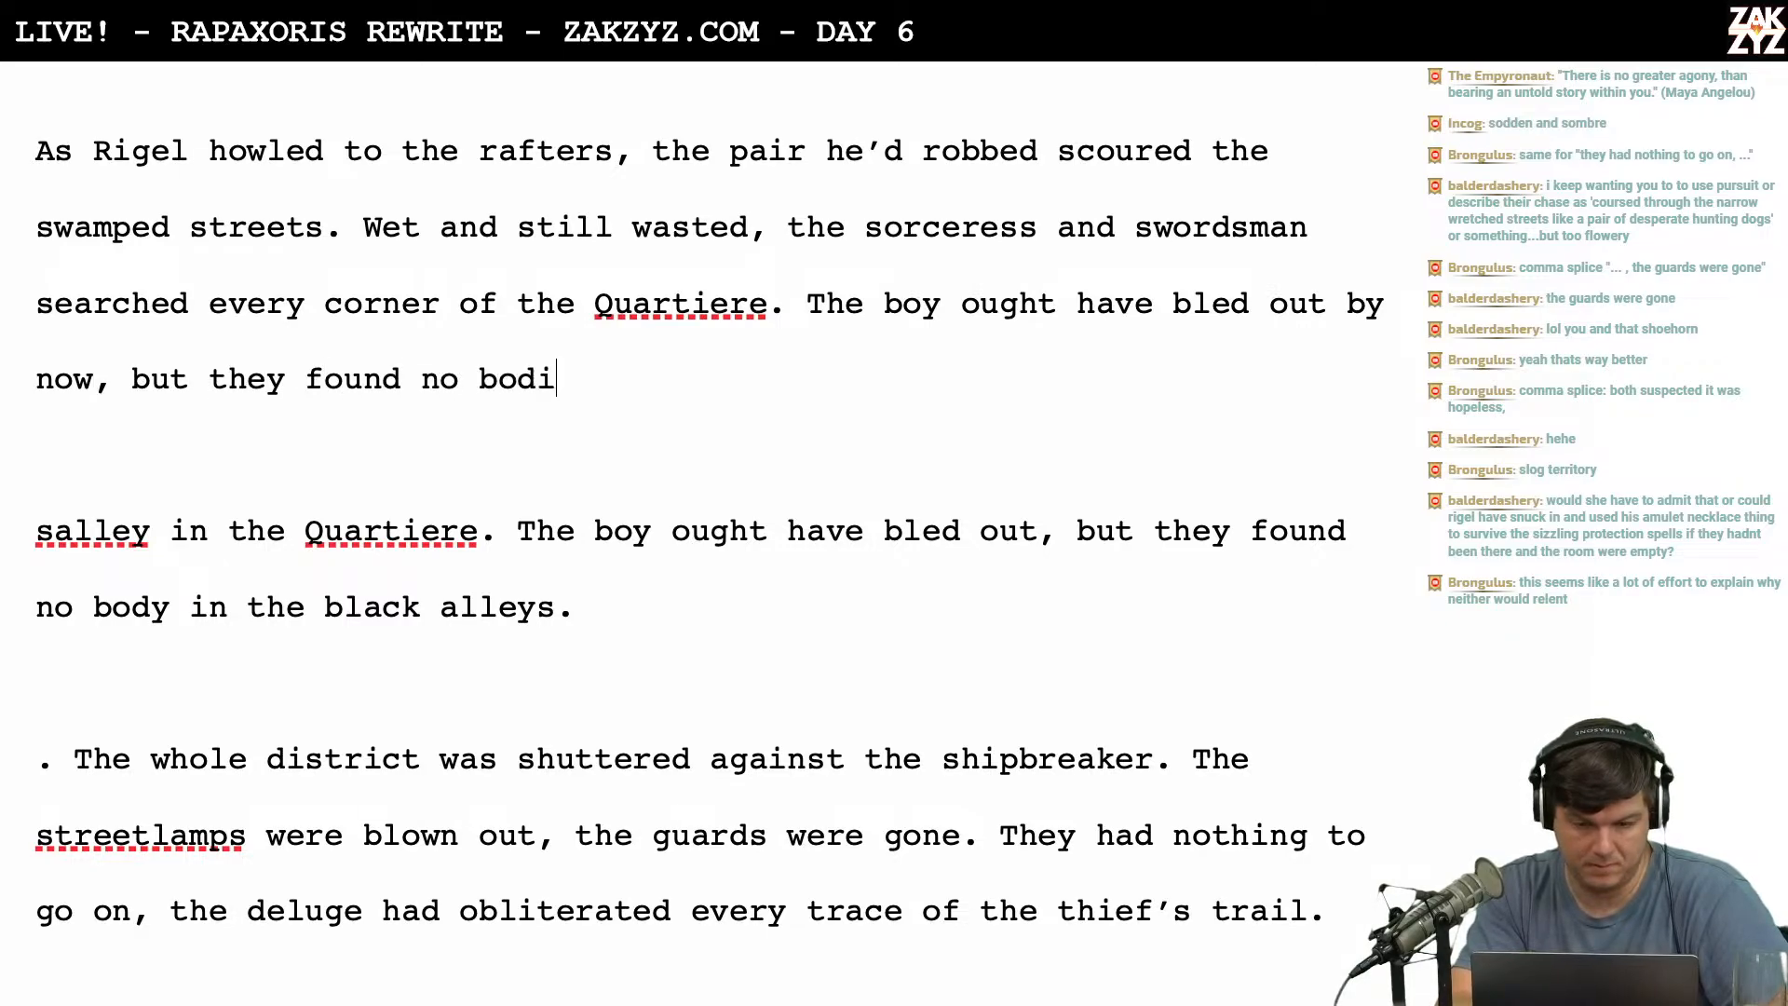
{"action": "type", "text": "es in the black ale"}
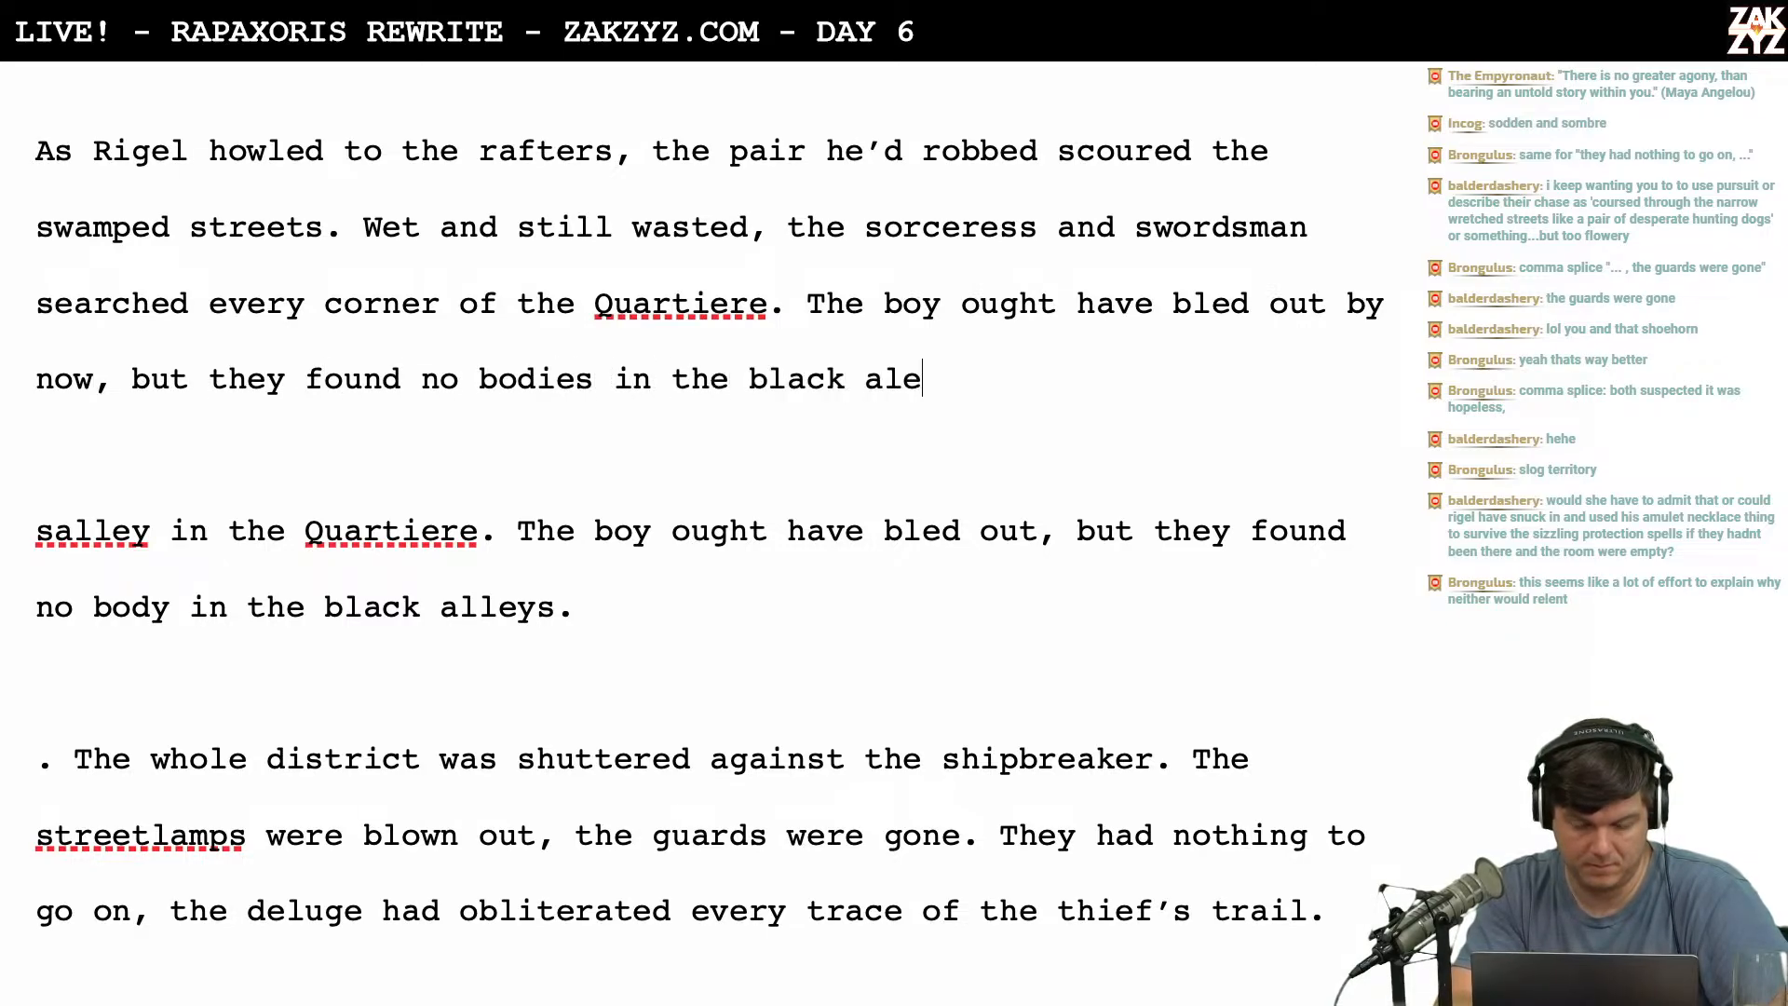
{"action": "key", "text": "BackSpace"}
{"action": "type", "text": "leys. "}
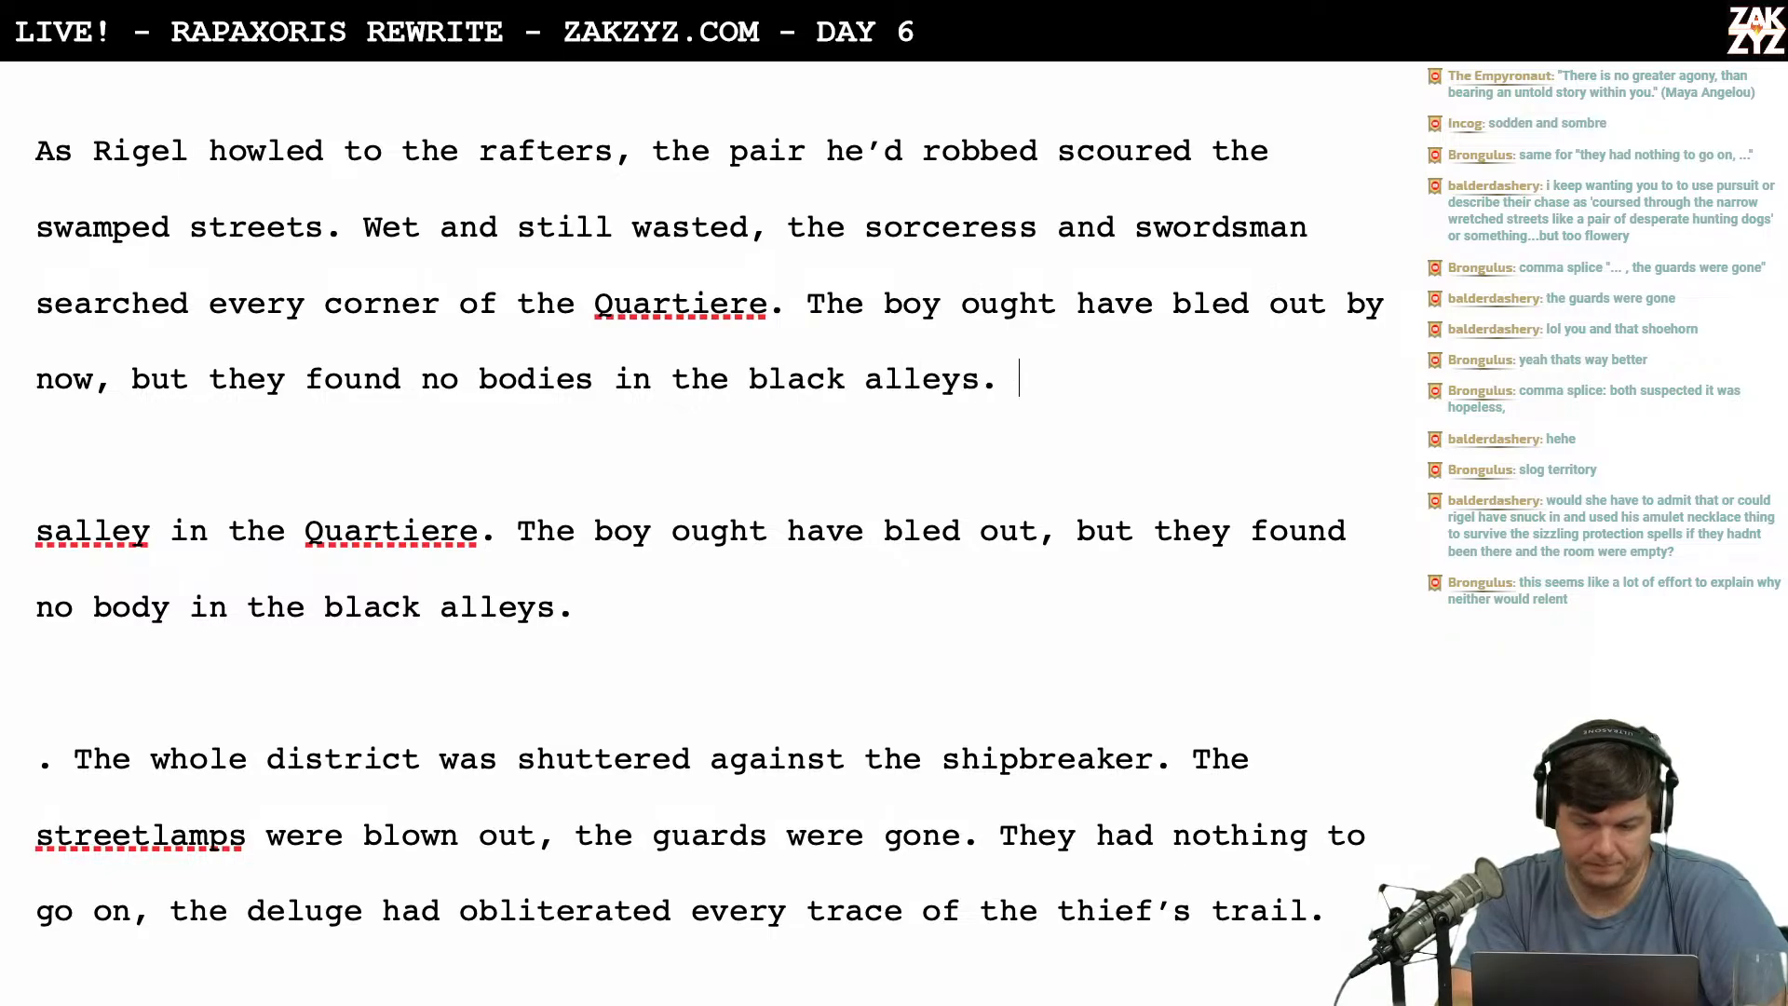
Try opening the next sentence with "The district was shuttered" and remove it again.
{"action": "type", "text": "The distr"}
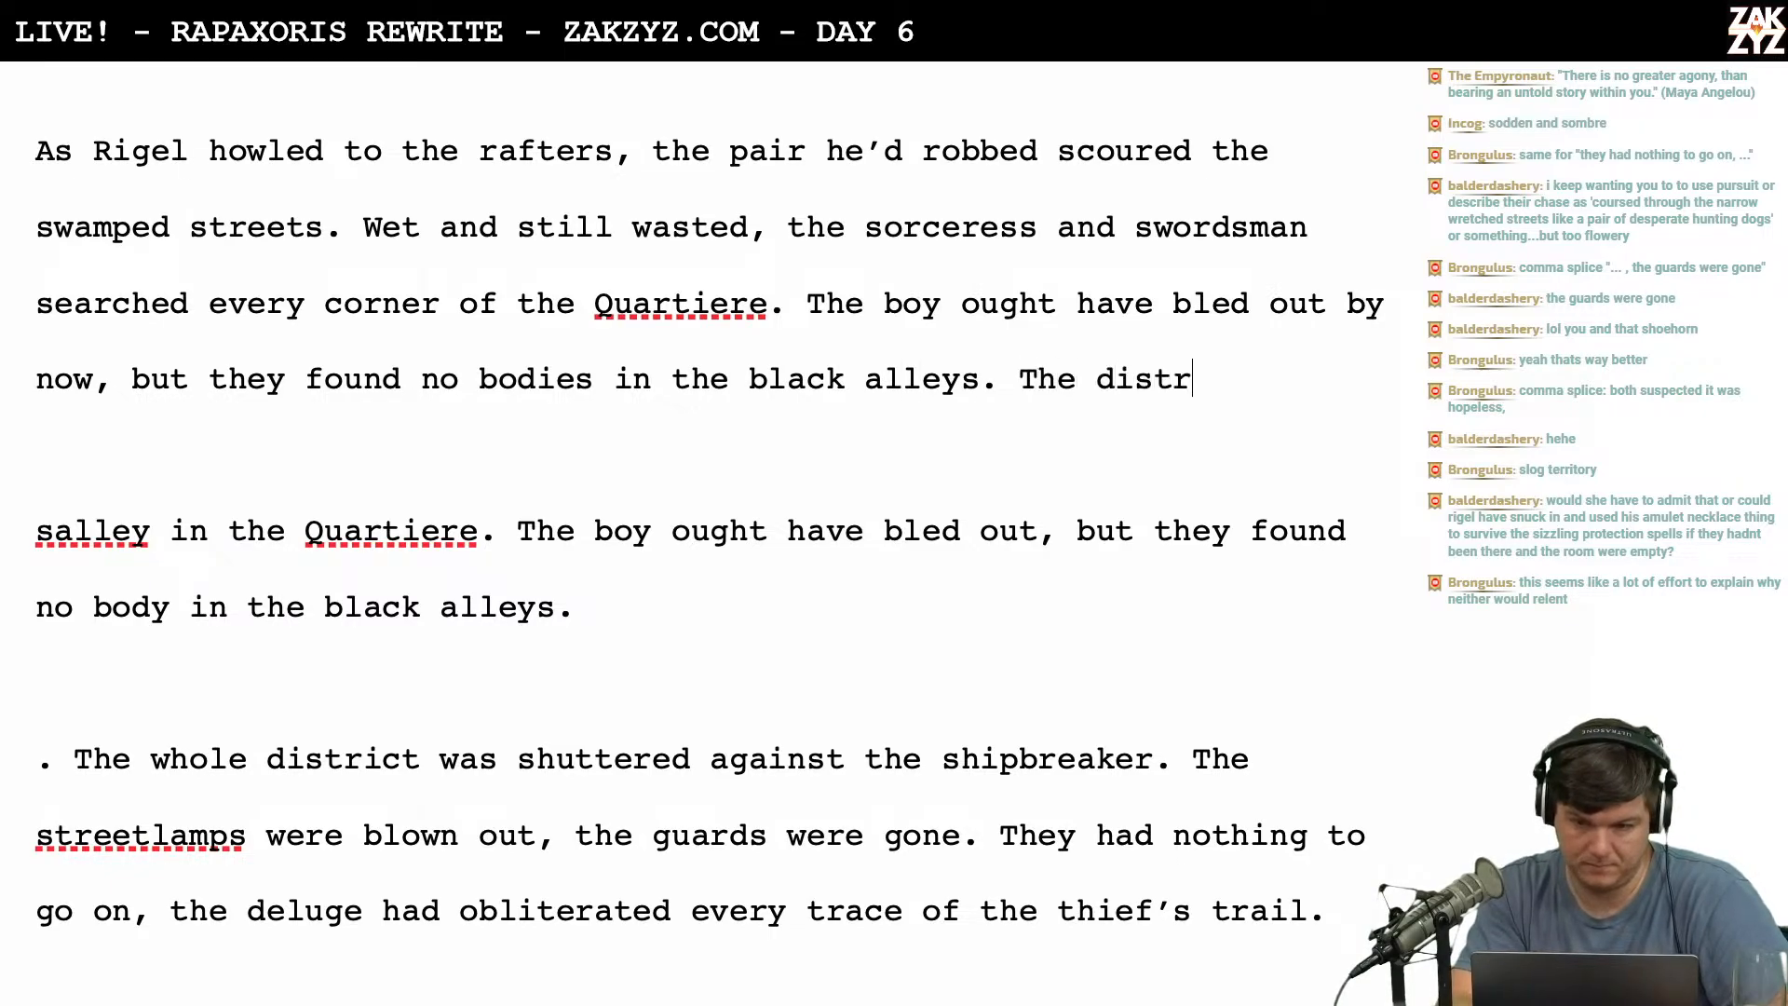
{"action": "type", "text": "ict was shutteered"}
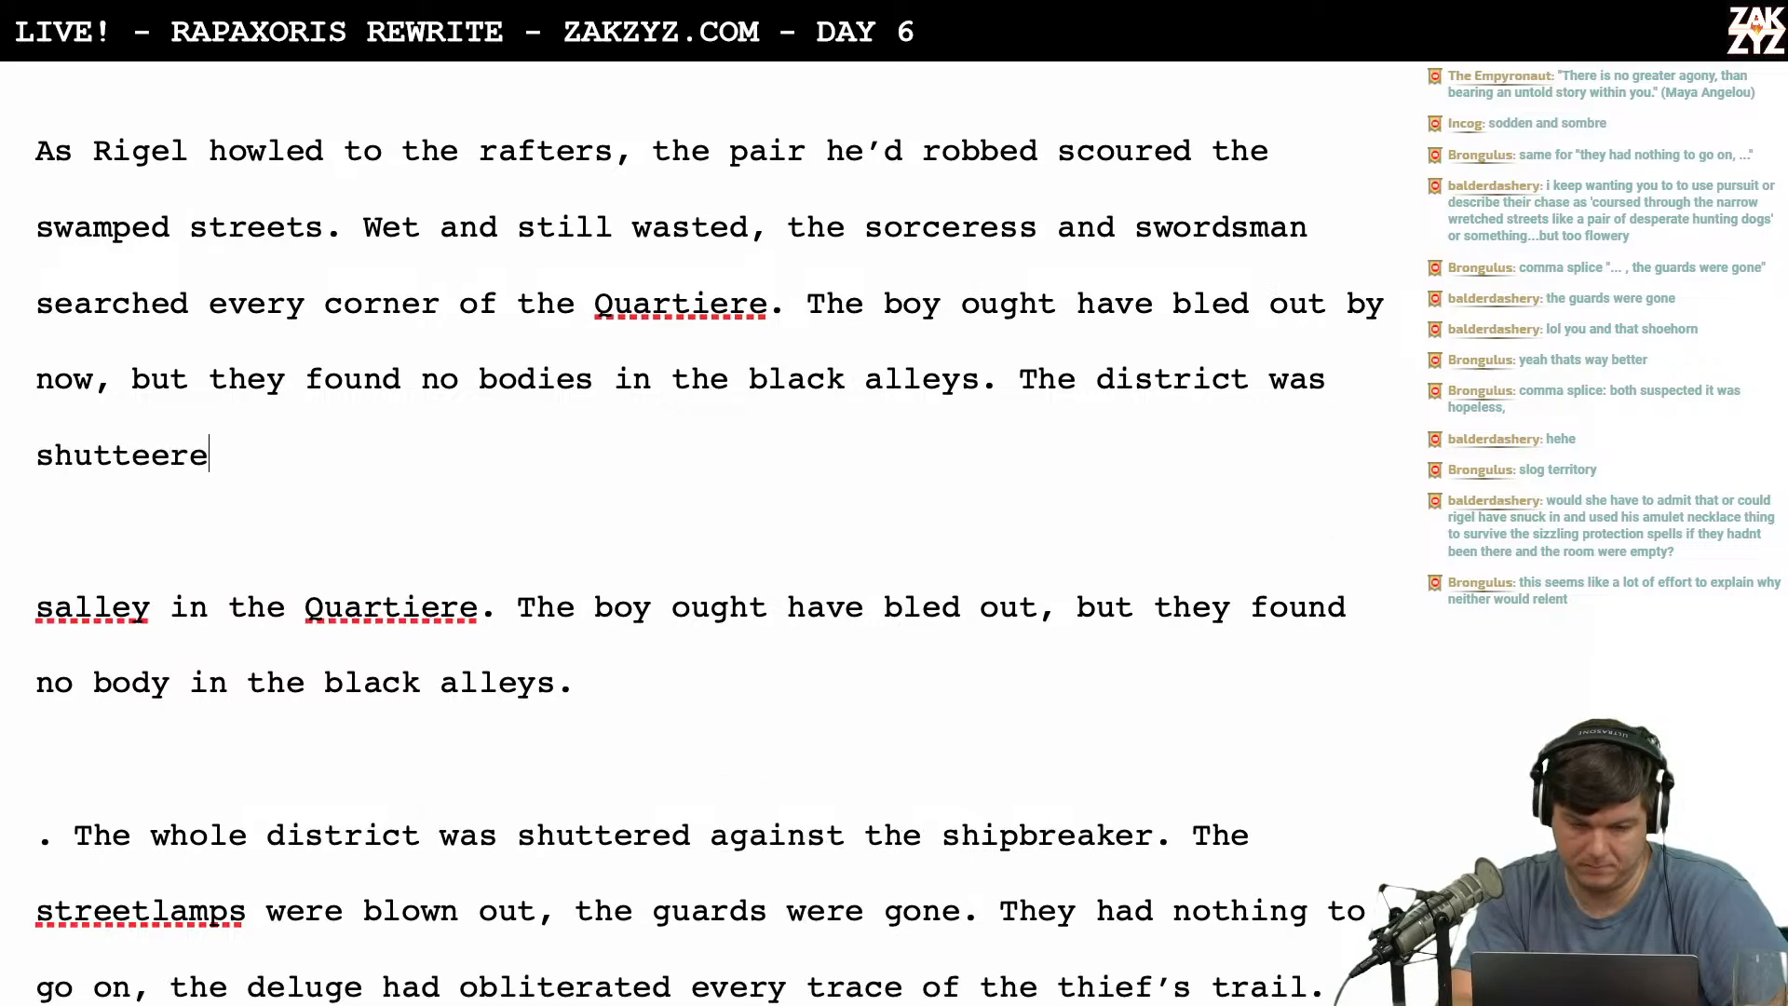
{"action": "key", "text": "BackSpace"}
{"action": "key", "text": "BackSpace"}
{"action": "key", "text": "BackSpace"}
{"action": "key", "text": "BackSpace"}
{"action": "key", "text": "BackSpace"}
{"action": "key", "text": "BackSpace"}
{"action": "key", "text": "BackSpace"}
{"action": "key", "text": "BackSpace"}
{"action": "key", "text": "BackSpace"}
{"action": "key", "text": "BackSpace"}
{"action": "key", "text": "BackSpace"}
{"action": "key", "text": "BackSpace"}
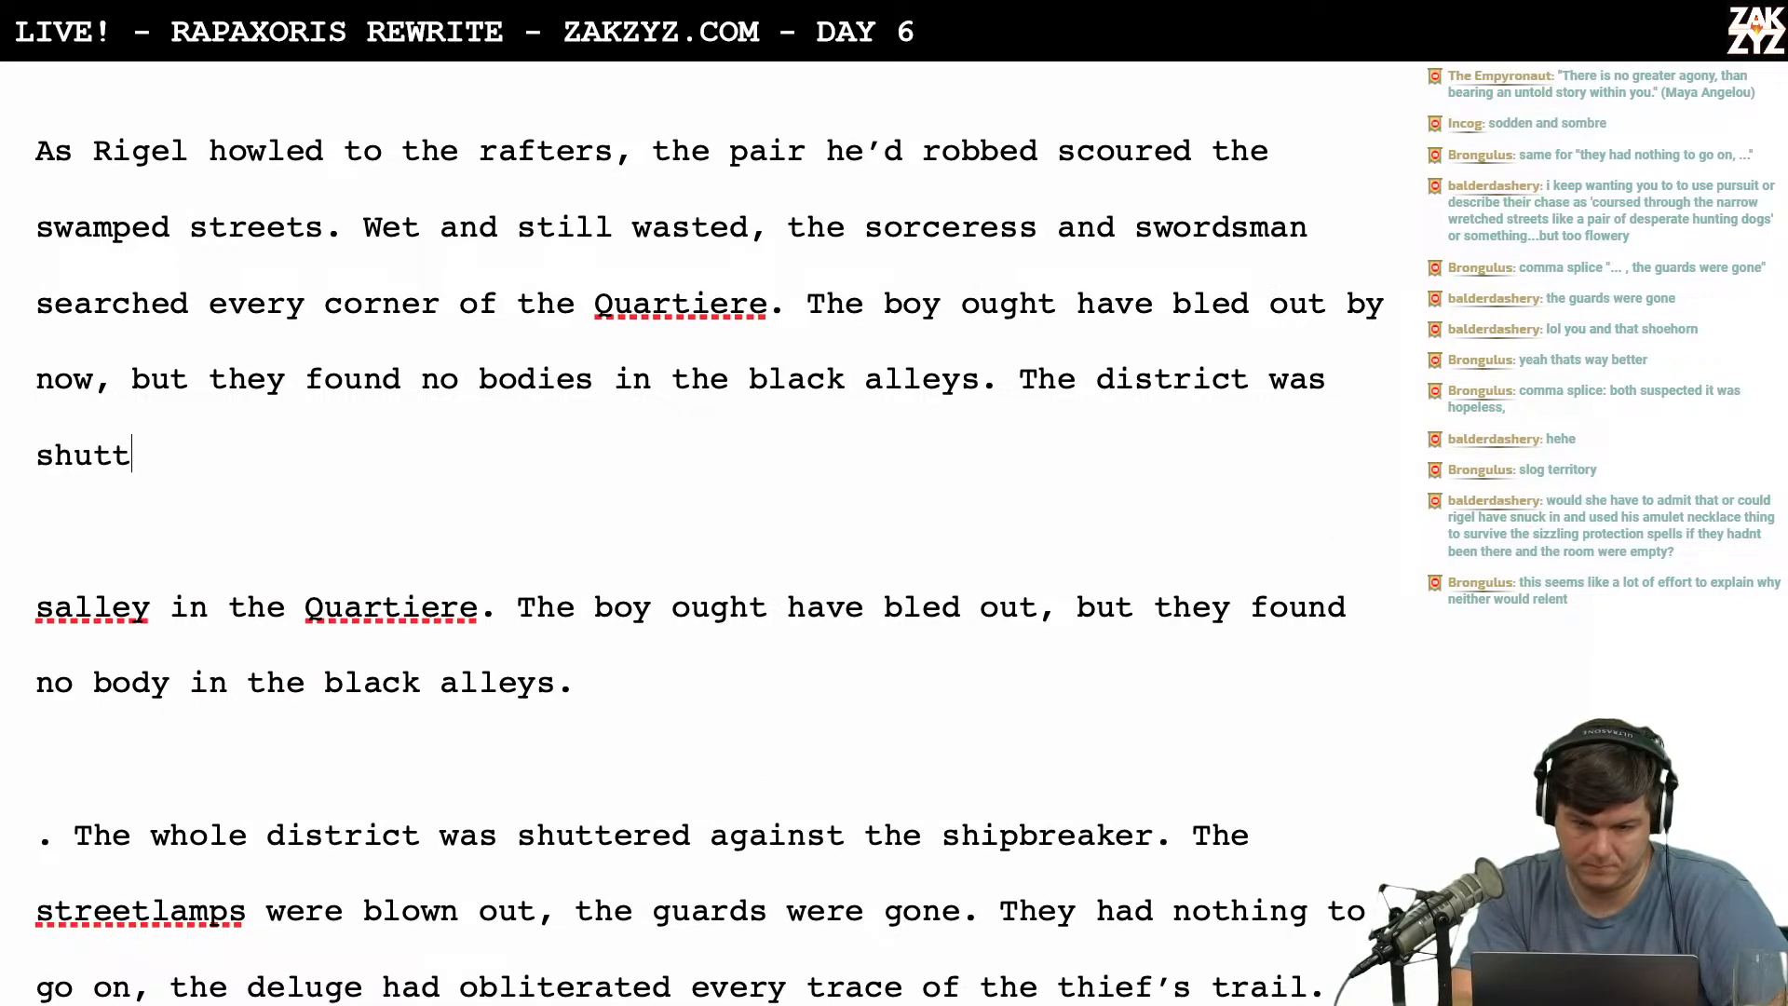
{"action": "key", "text": "BackSpace"}
{"action": "key", "text": "BackSpace"}
{"action": "key", "text": "BackSpace"}
{"action": "key", "text": "BackSpace"}
{"action": "key", "text": "BackSpace"}
{"action": "key", "text": "BackSpace"}
{"action": "key", "text": "BackSpace"}
{"action": "key", "text": "BackSpace"}
{"action": "key", "text": "BackSpace"}
{"action": "key", "text": "BackSpace"}
{"action": "key", "text": "BackSpace"}
{"action": "key", "text": "BackSpace"}
{"action": "key", "text": "BackSpace"}
{"action": "key", "text": "BackSpace"}
{"action": "key", "text": "BackSpace"}
{"action": "key", "text": "BackSpace"}
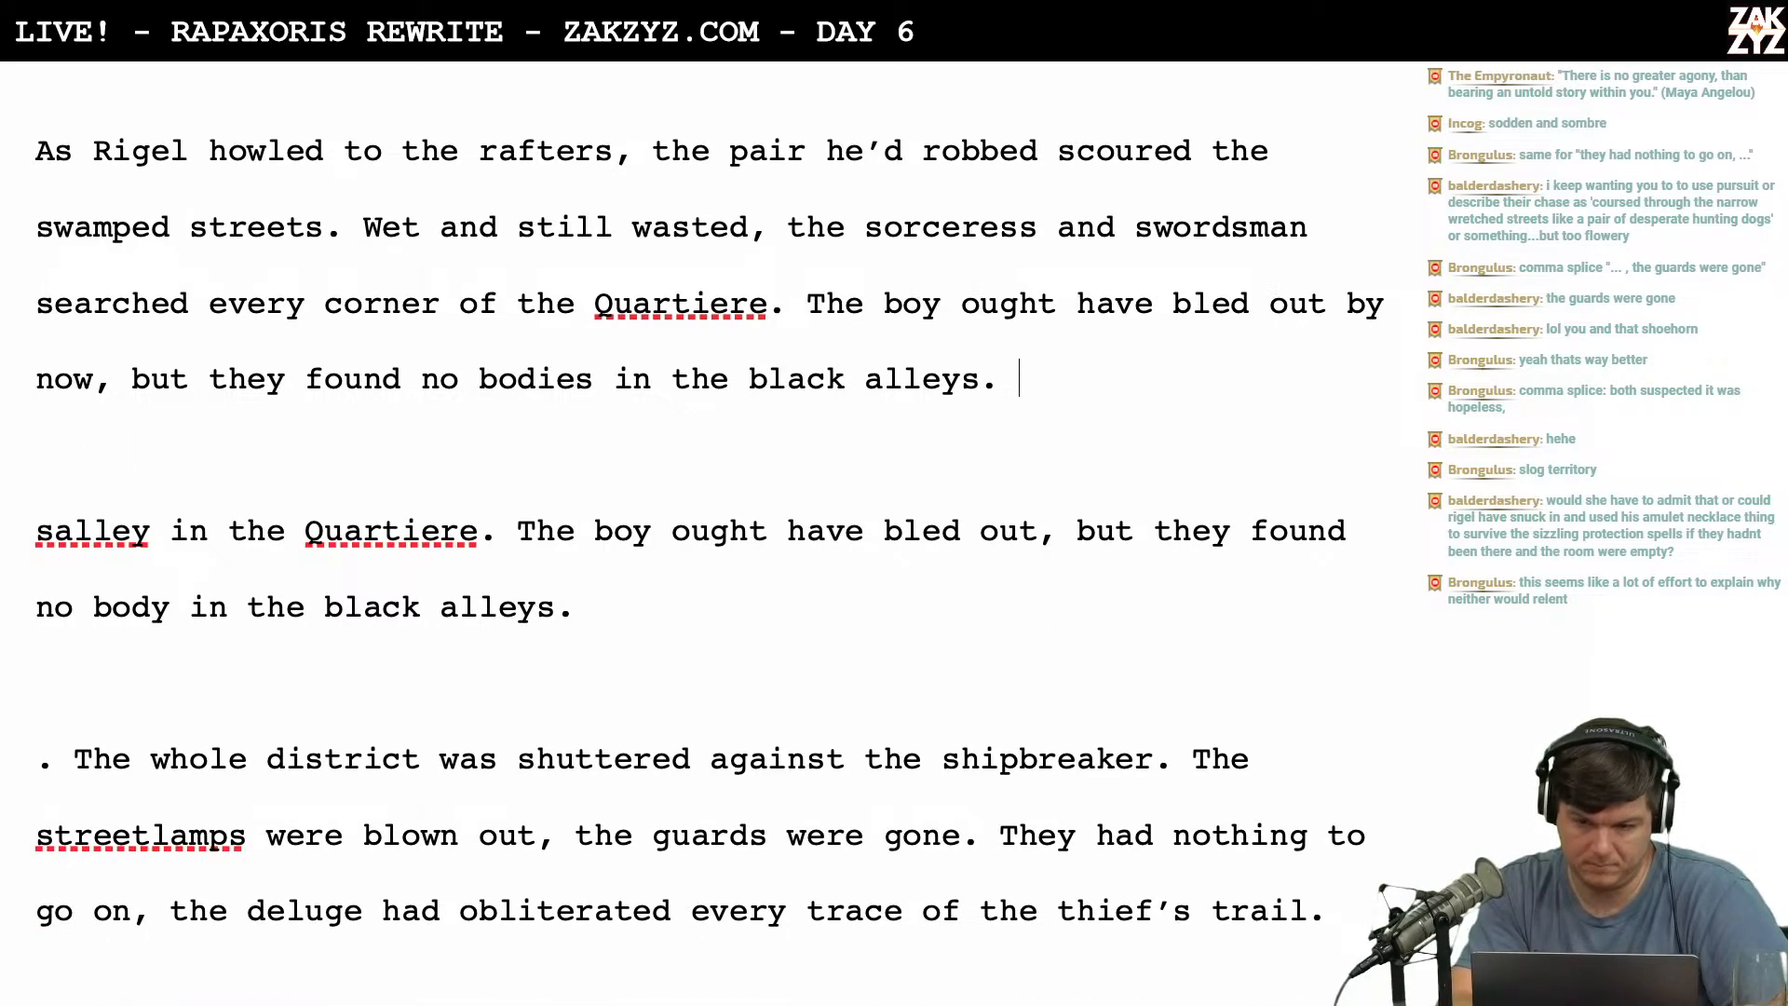
Start the sentence after "black alleys." with "All the street lamps", writing "street lamps" as two words.
{"action": "type", "text": "All the streetl"}
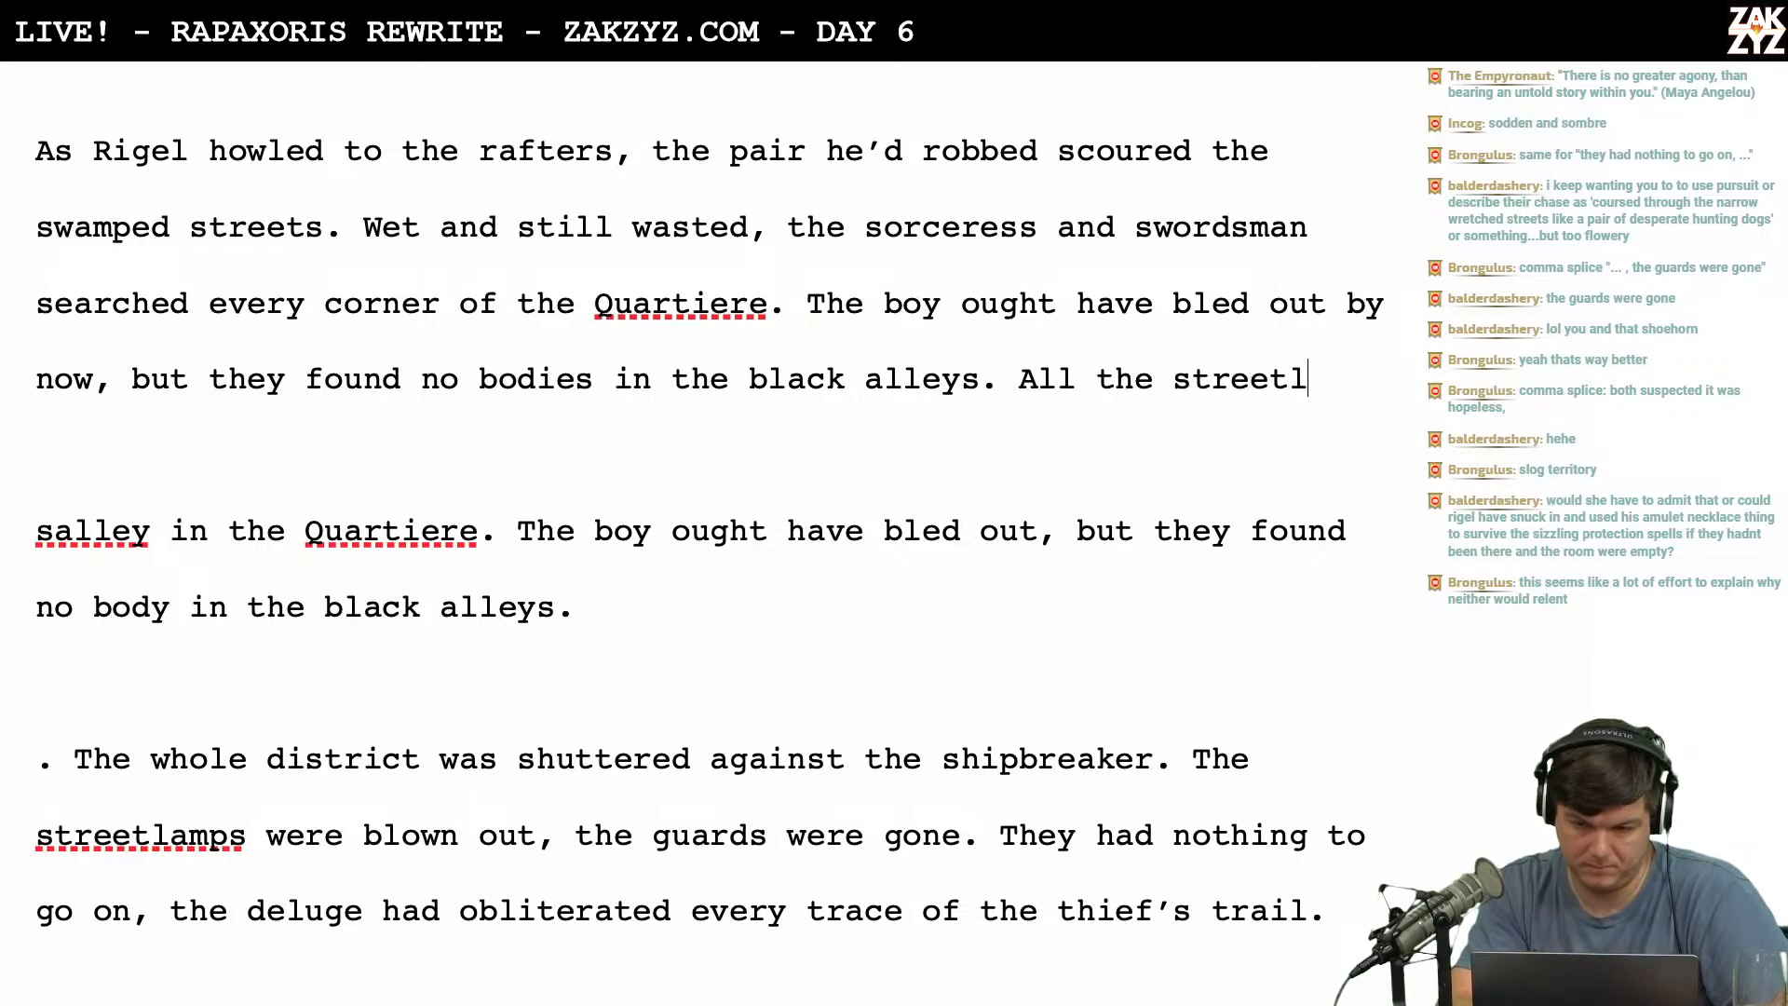
{"action": "type", "text": "amps"}
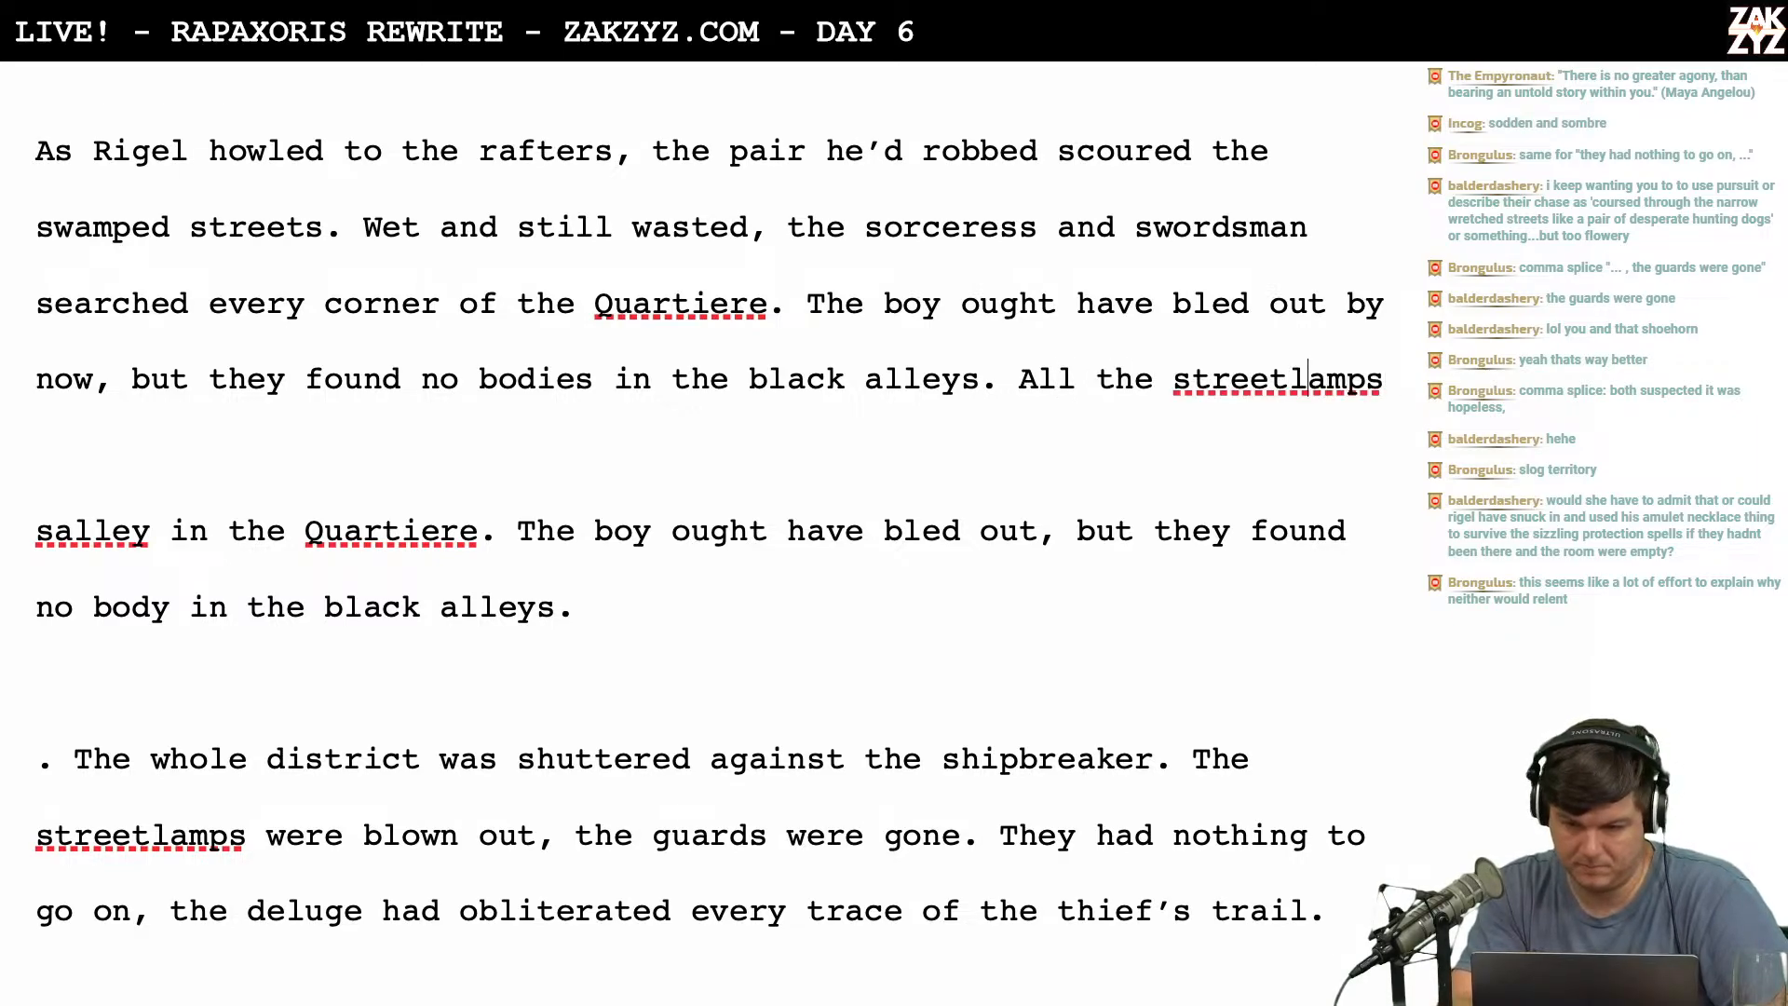
{"action": "key", "text": "Left"}
{"action": "key", "text": "Right"}
{"action": "key", "text": "Right"}
{"action": "key", "text": "Right"}
{"action": "key", "text": "Right"}
{"action": "key", "text": "Right"}
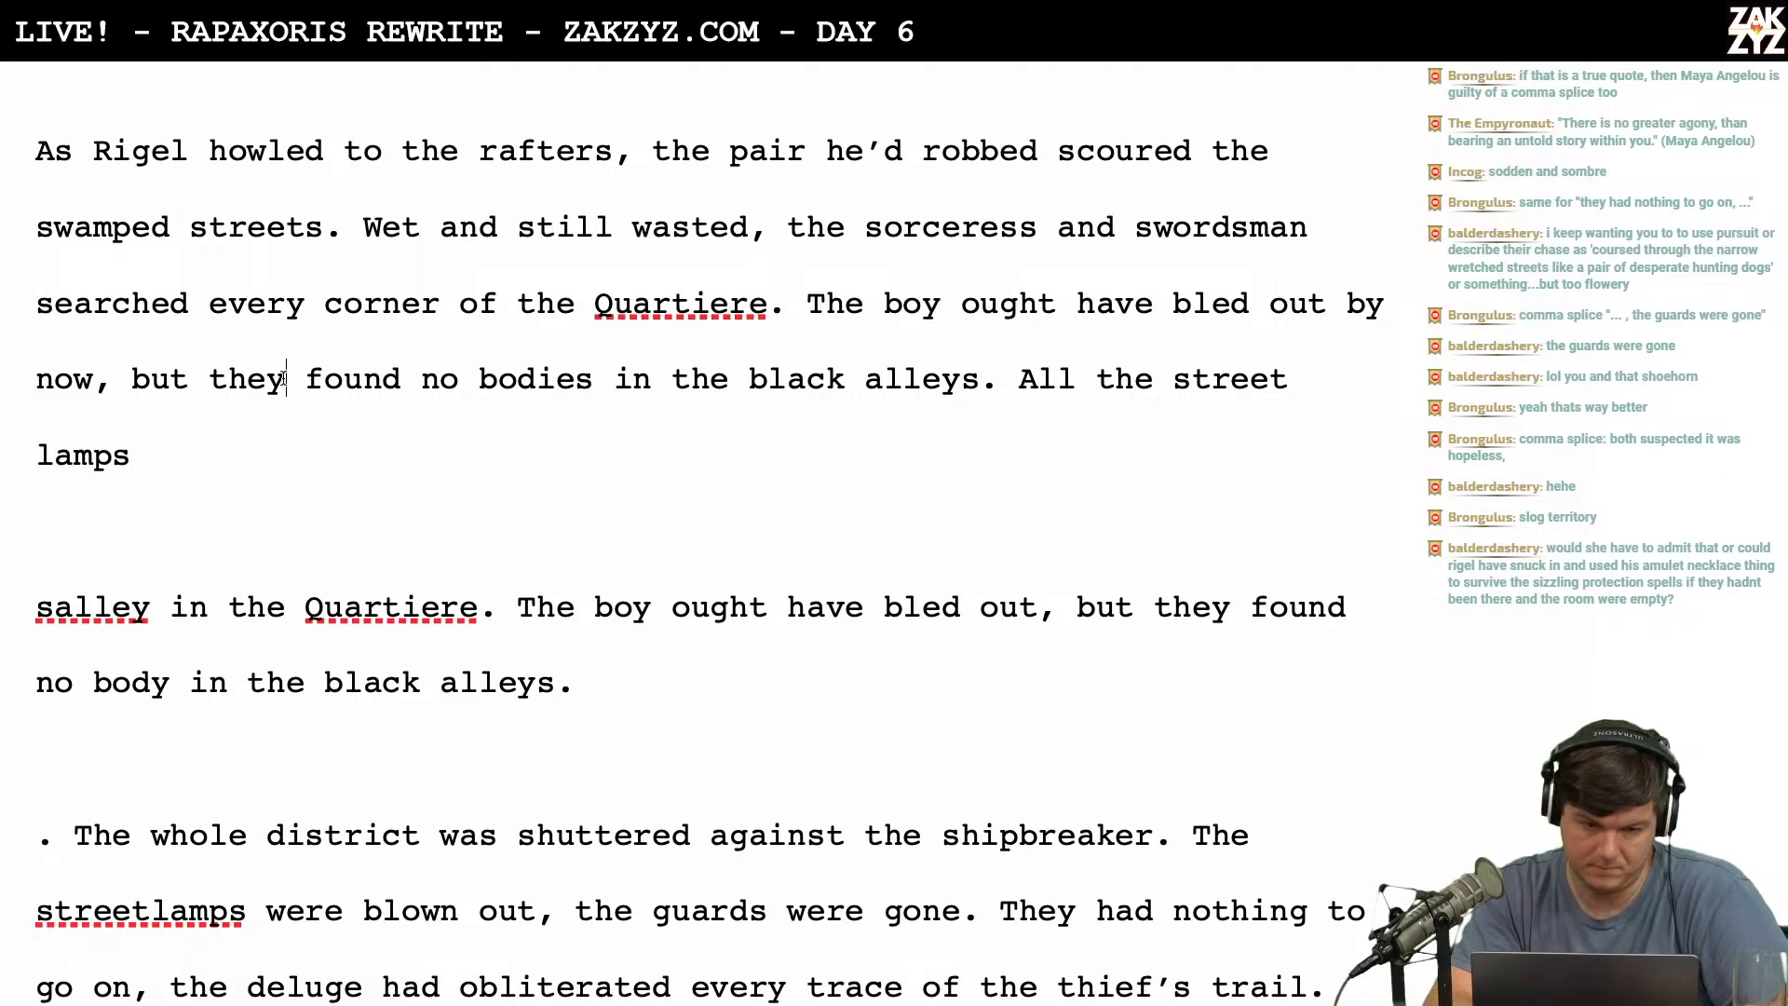
Reword the clause after "bled out by now, but" to "the black alleys bore no bodies.".
{"action": "key", "text": "BackSpace"}
{"action": "type", "text": "black alleys "}
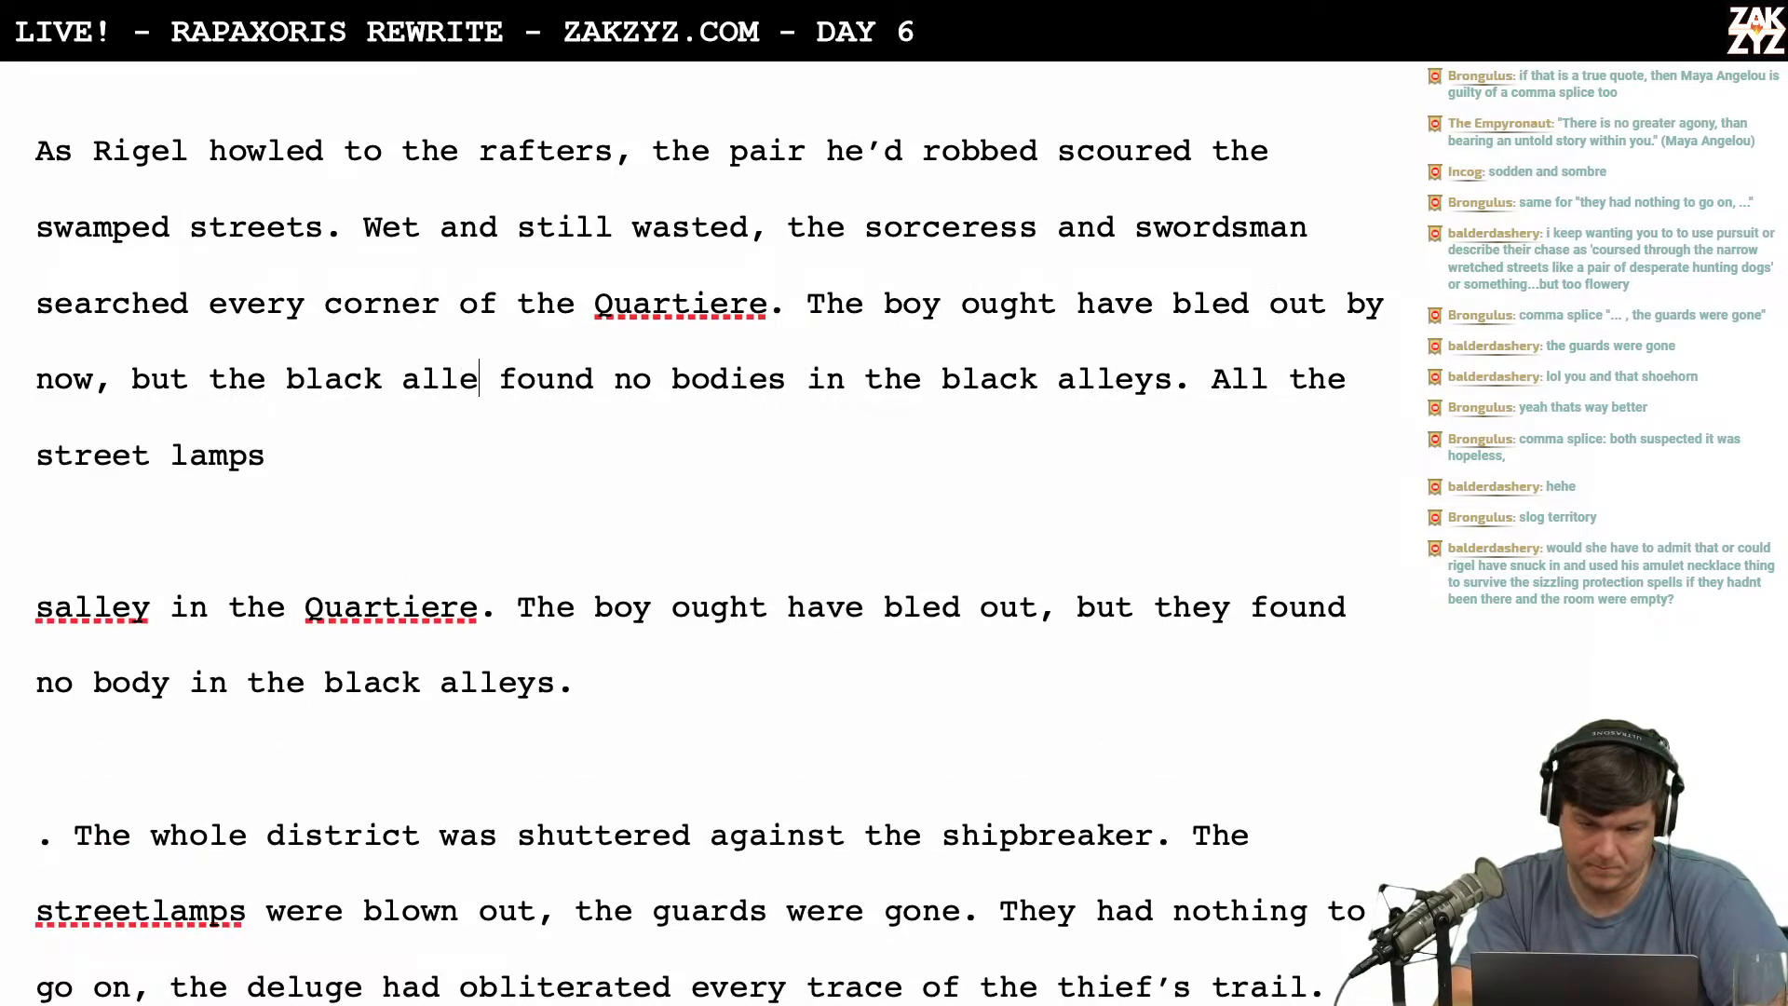
{"action": "type", "text": "bore no bodi"}
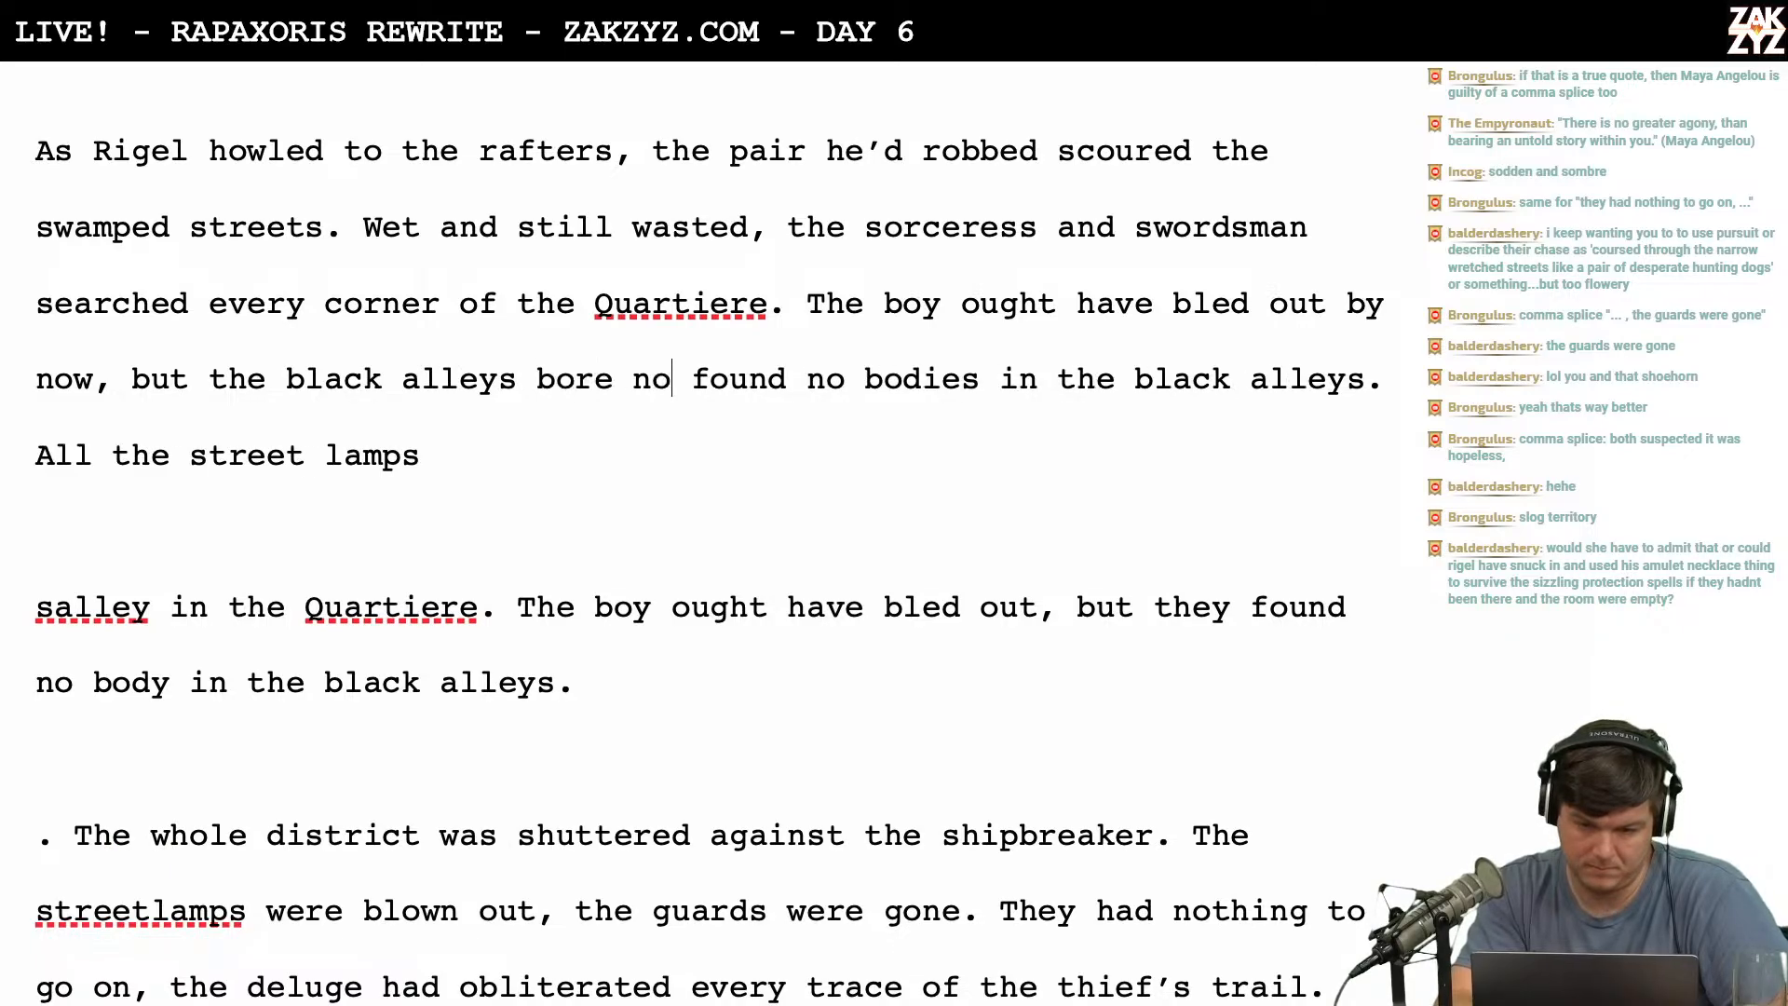
{"action": "key", "text": "BackSpace"}
{"action": "type", "text": "ies."}
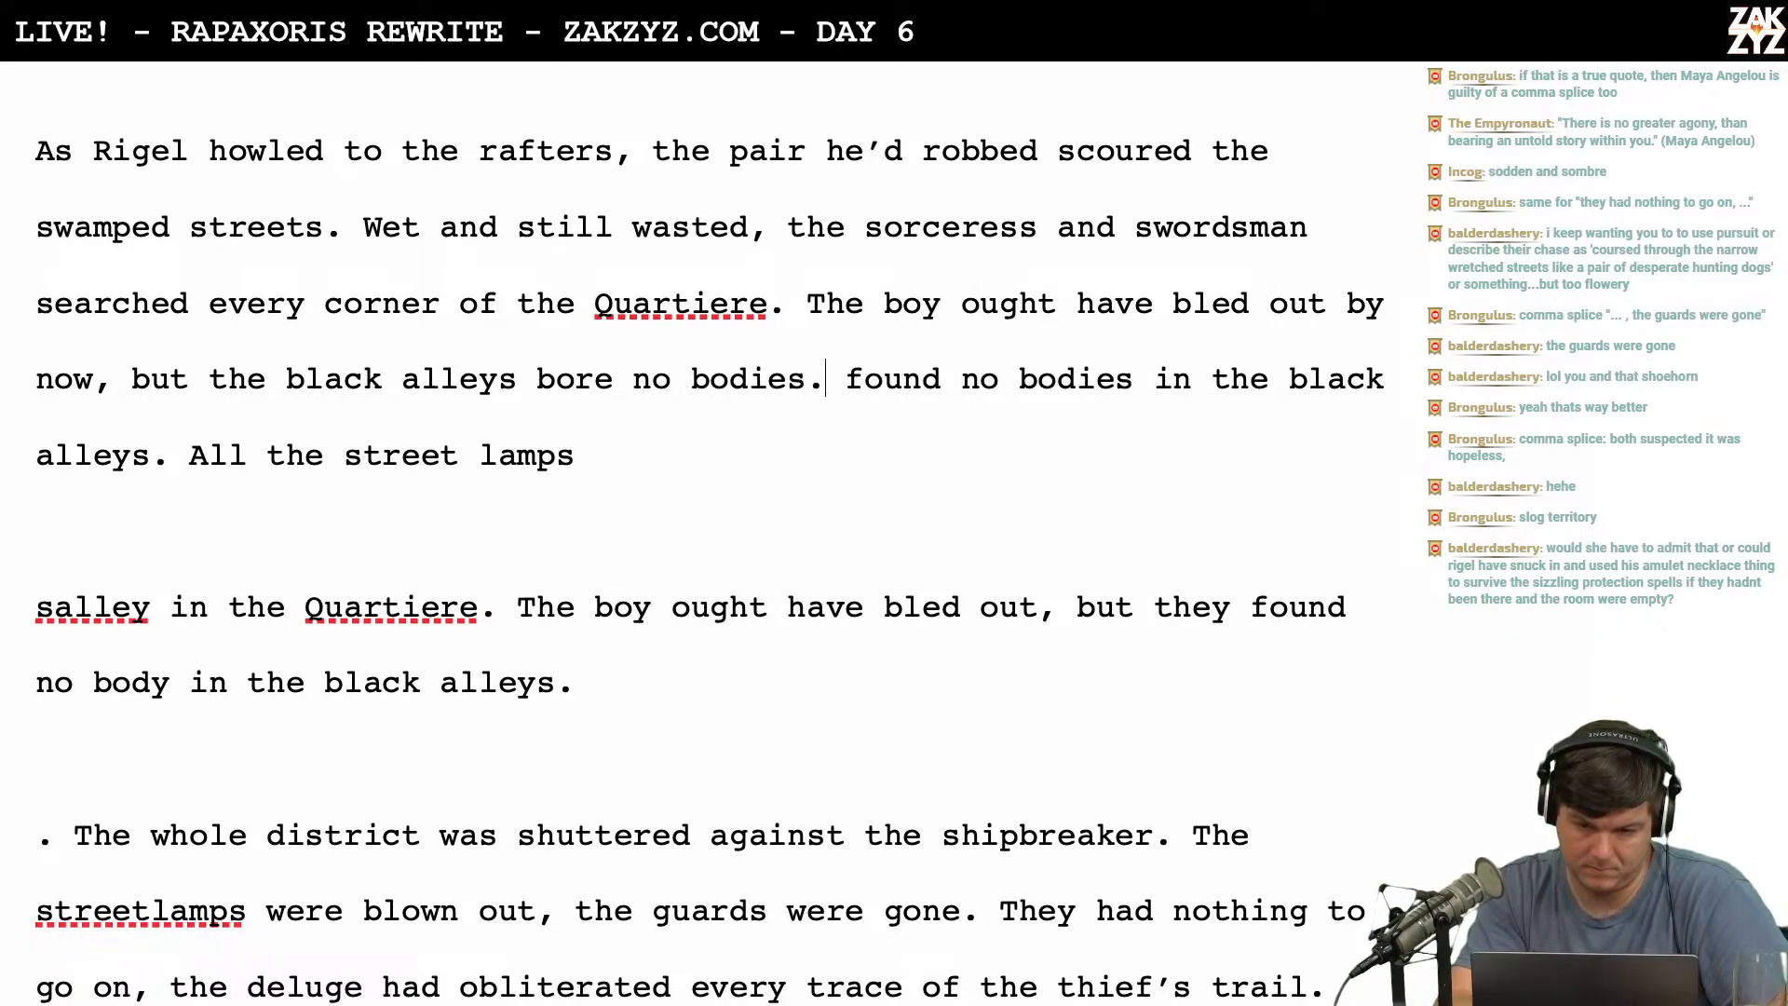
Delete the leftover words "found no bodies in the" and put the remaining "black alleys. All the street lamps" on its own line.
{"action": "key", "text": "shift+Right"}
{"action": "key", "text": "shift+Right"}
{"action": "key", "text": "shift+Right"}
{"action": "key", "text": "shift+Right"}
{"action": "key", "text": "shift+Right"}
{"action": "key", "text": "shift+Right"}
{"action": "key", "text": "shift+Right"}
{"action": "key", "text": "shift+Right"}
{"action": "key", "text": "shift+Right"}
{"action": "key", "text": "shift+Right"}
{"action": "key", "text": "shift+Right"}
{"action": "key", "text": "shift+Right"}
{"action": "key", "text": "shift+Right"}
{"action": "key", "text": "shift+Right"}
{"action": "key", "text": "shift+Right"}
{"action": "key", "text": "shift+Right"}
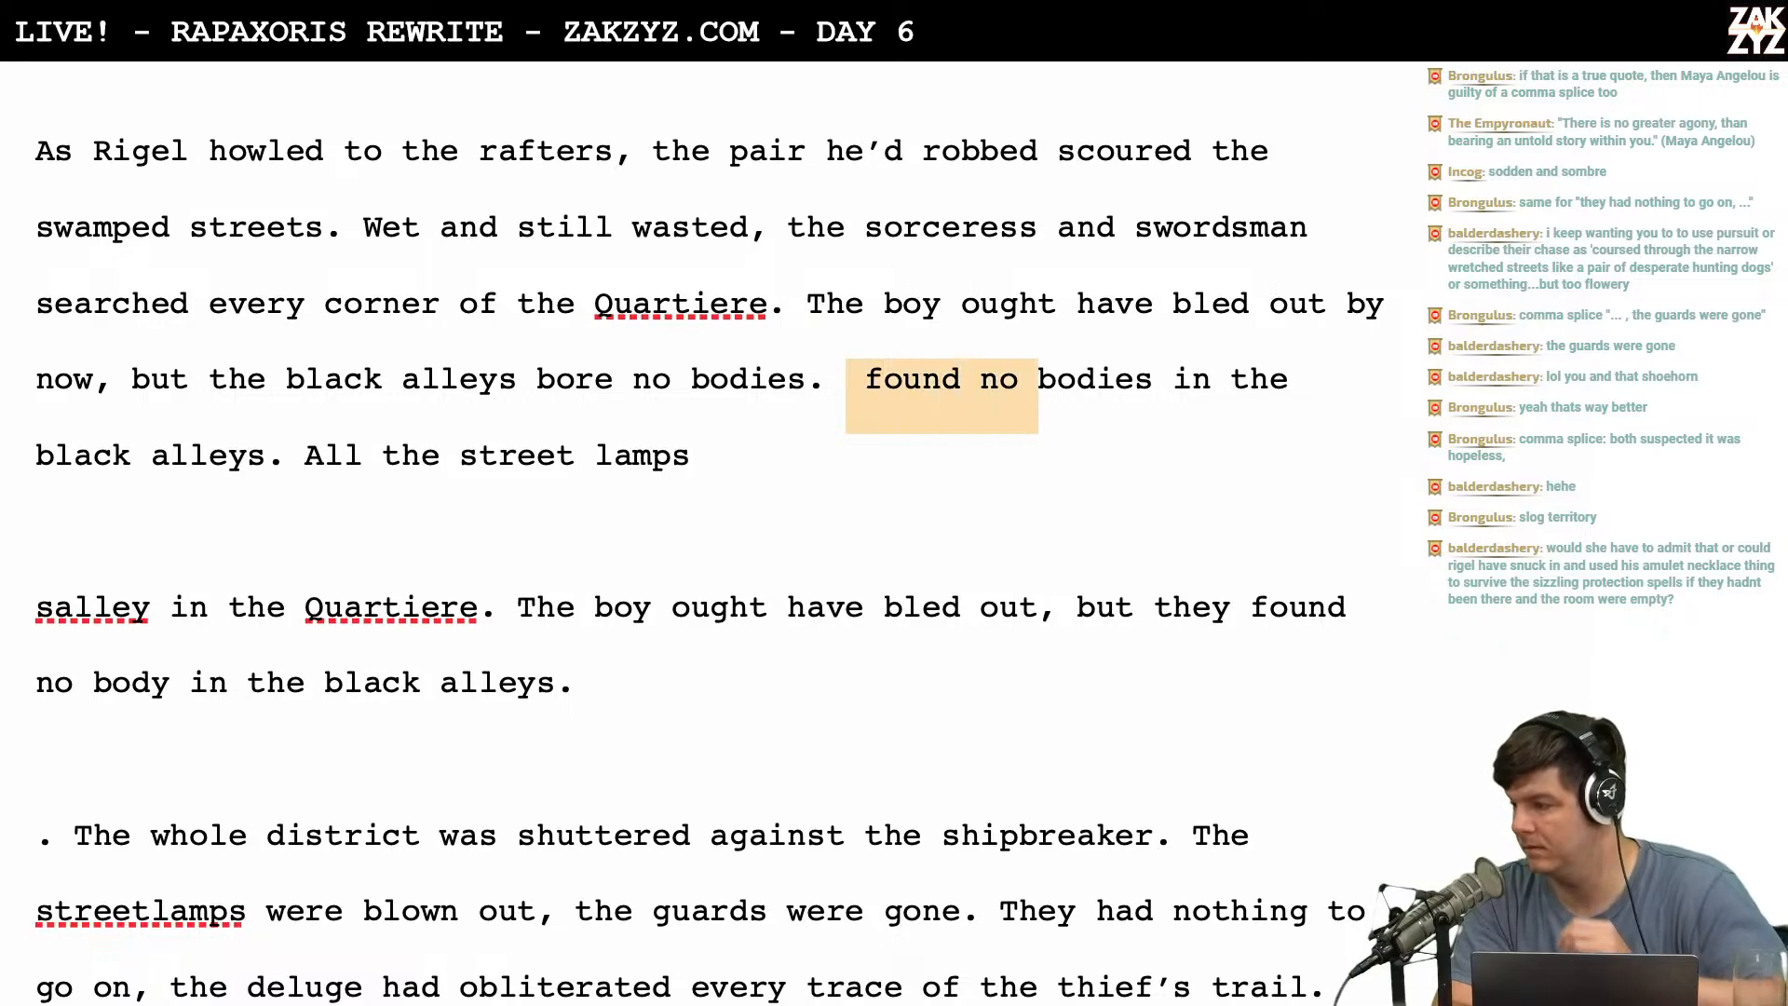
{"action": "key", "text": "shift+Right"}
{"action": "key", "text": "shift+Right"}
{"action": "key", "text": "shift+Right"}
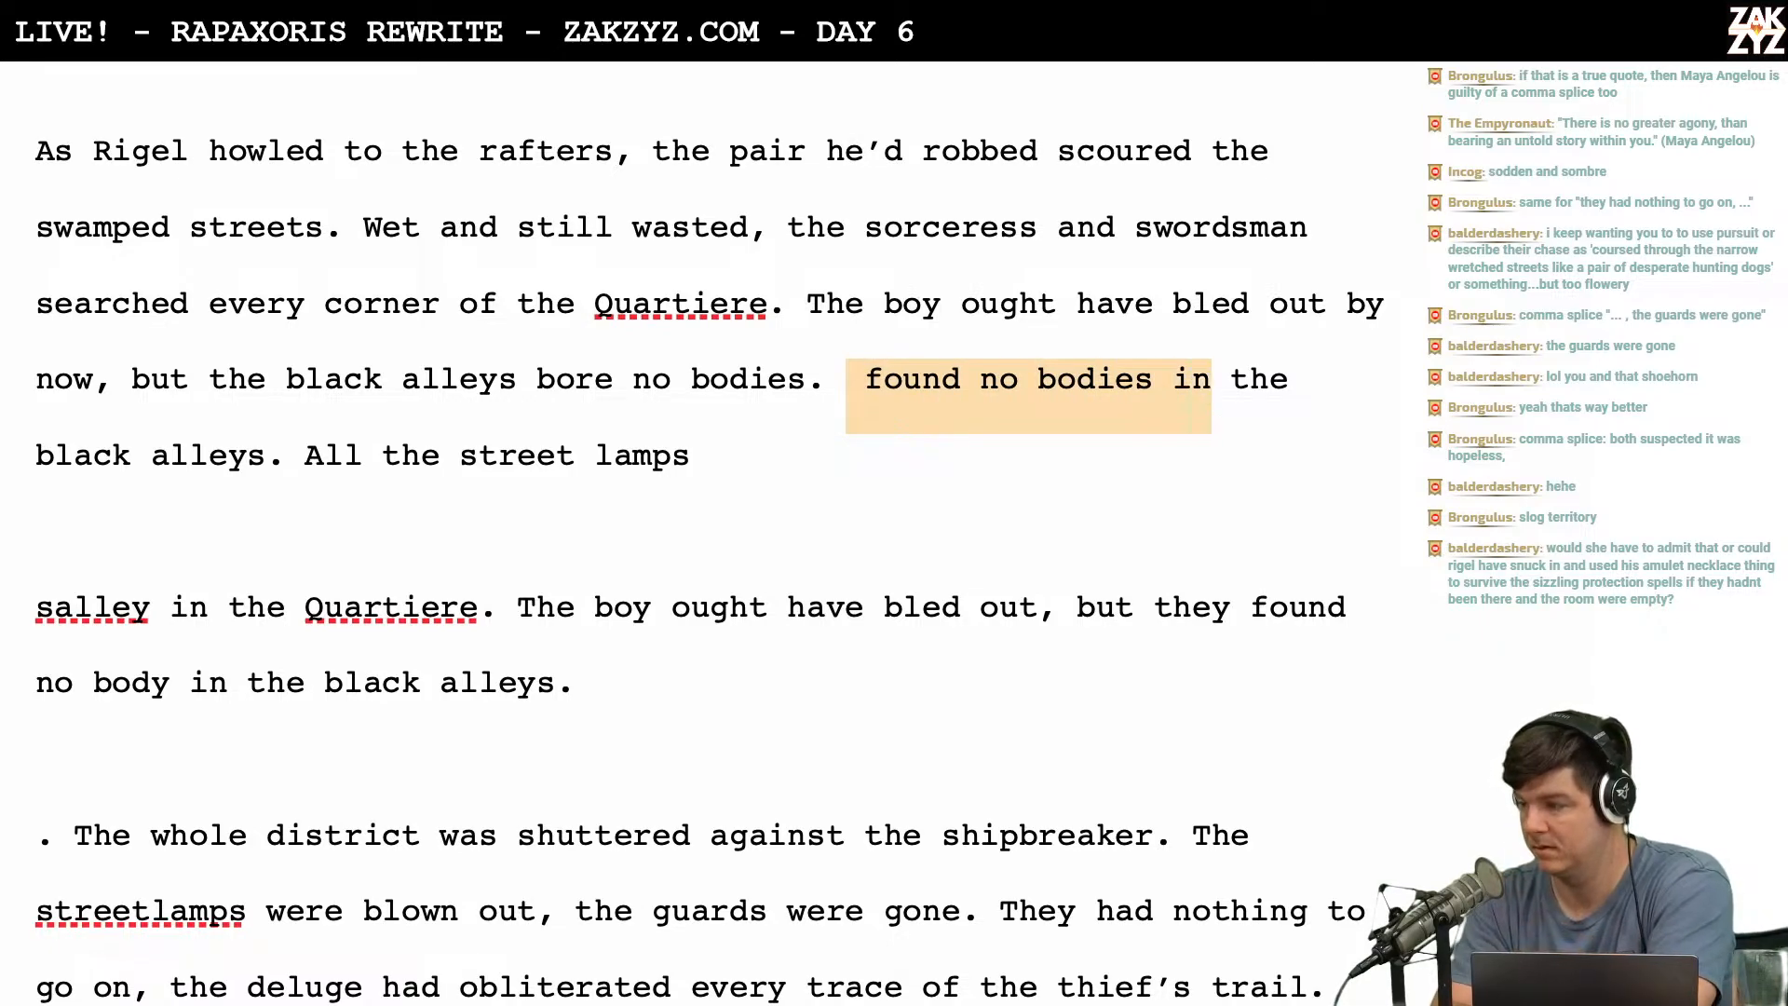
{"action": "key", "text": "shift+Right"}
{"action": "key", "text": "shift+Right"}
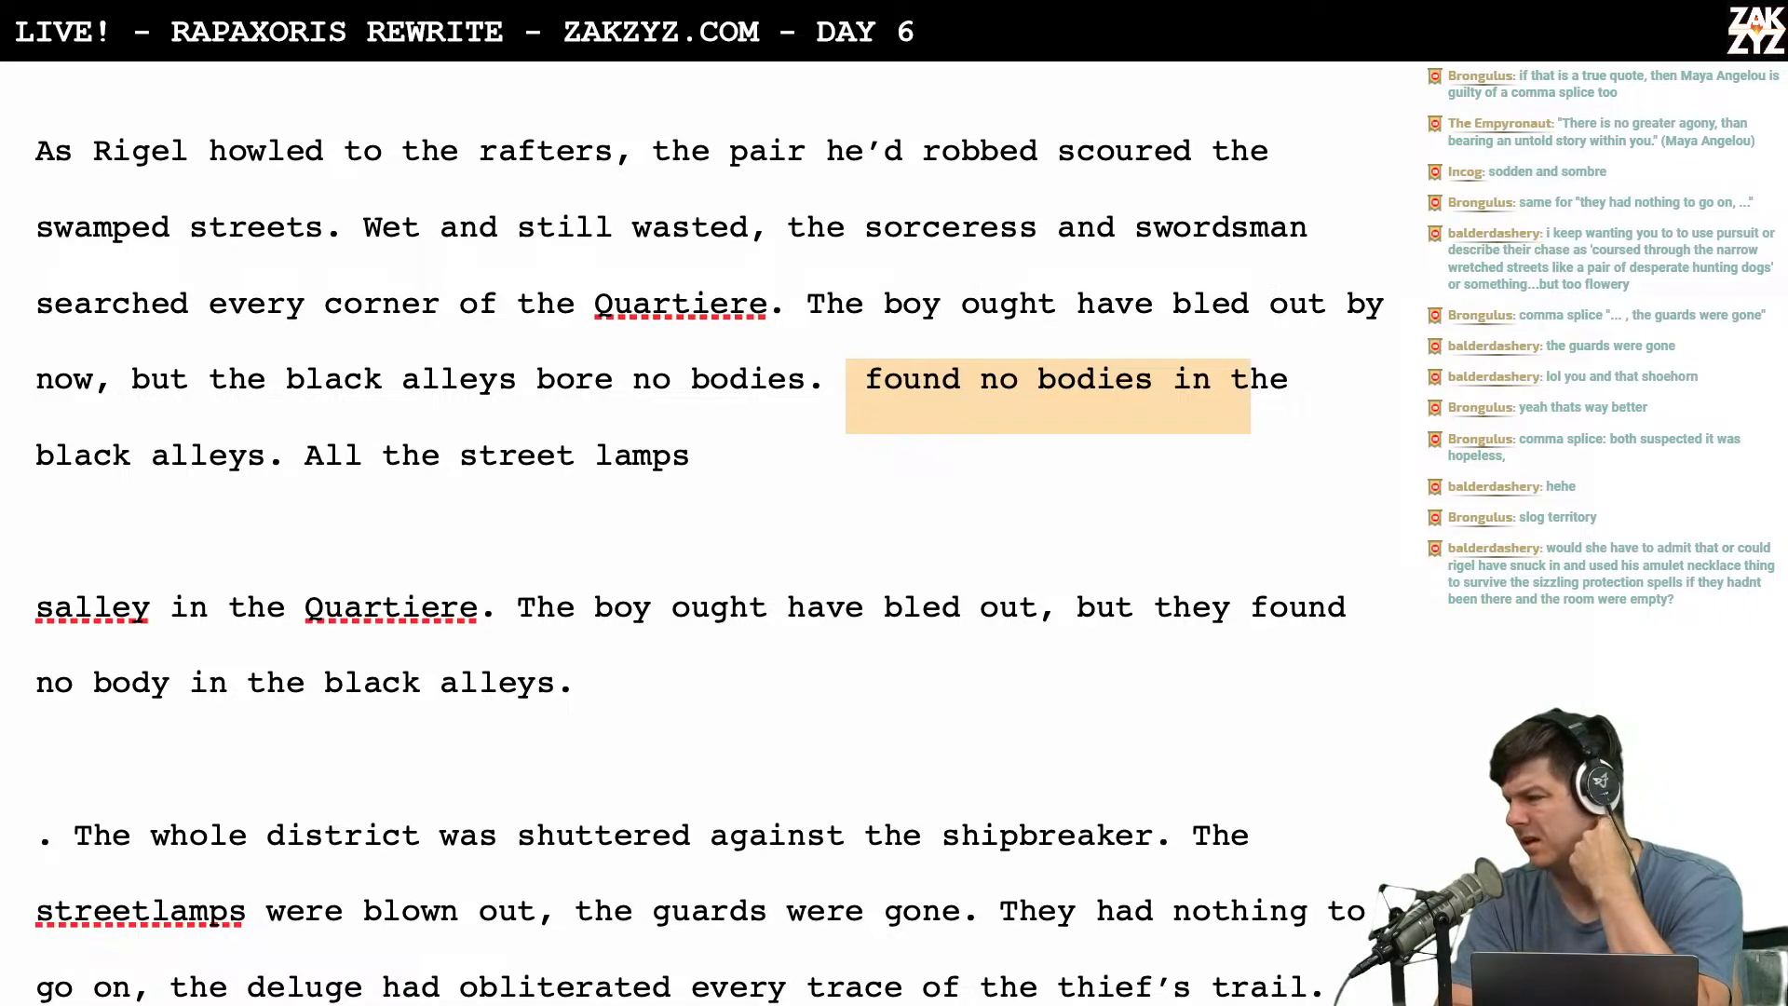
{"action": "key", "text": "shift+Right"}
{"action": "key", "text": "shift+Right"}
{"action": "key", "text": "shift+Right"}
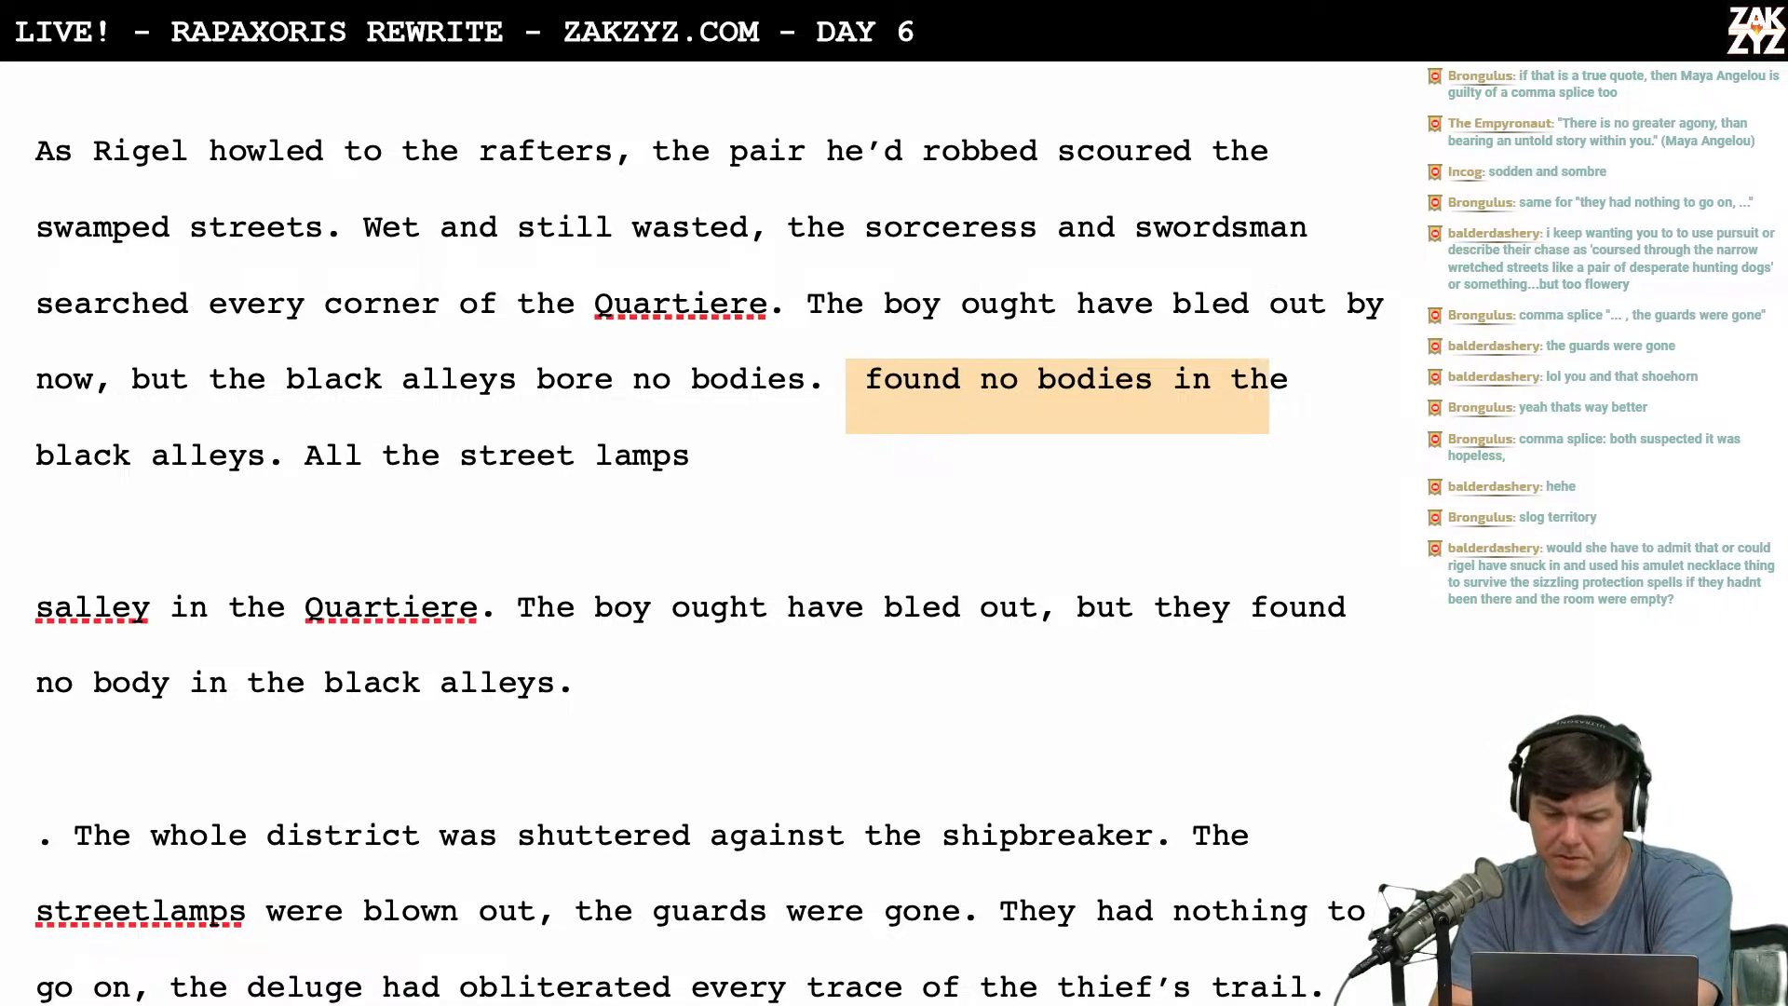
{"action": "key", "text": "shift+Left"}
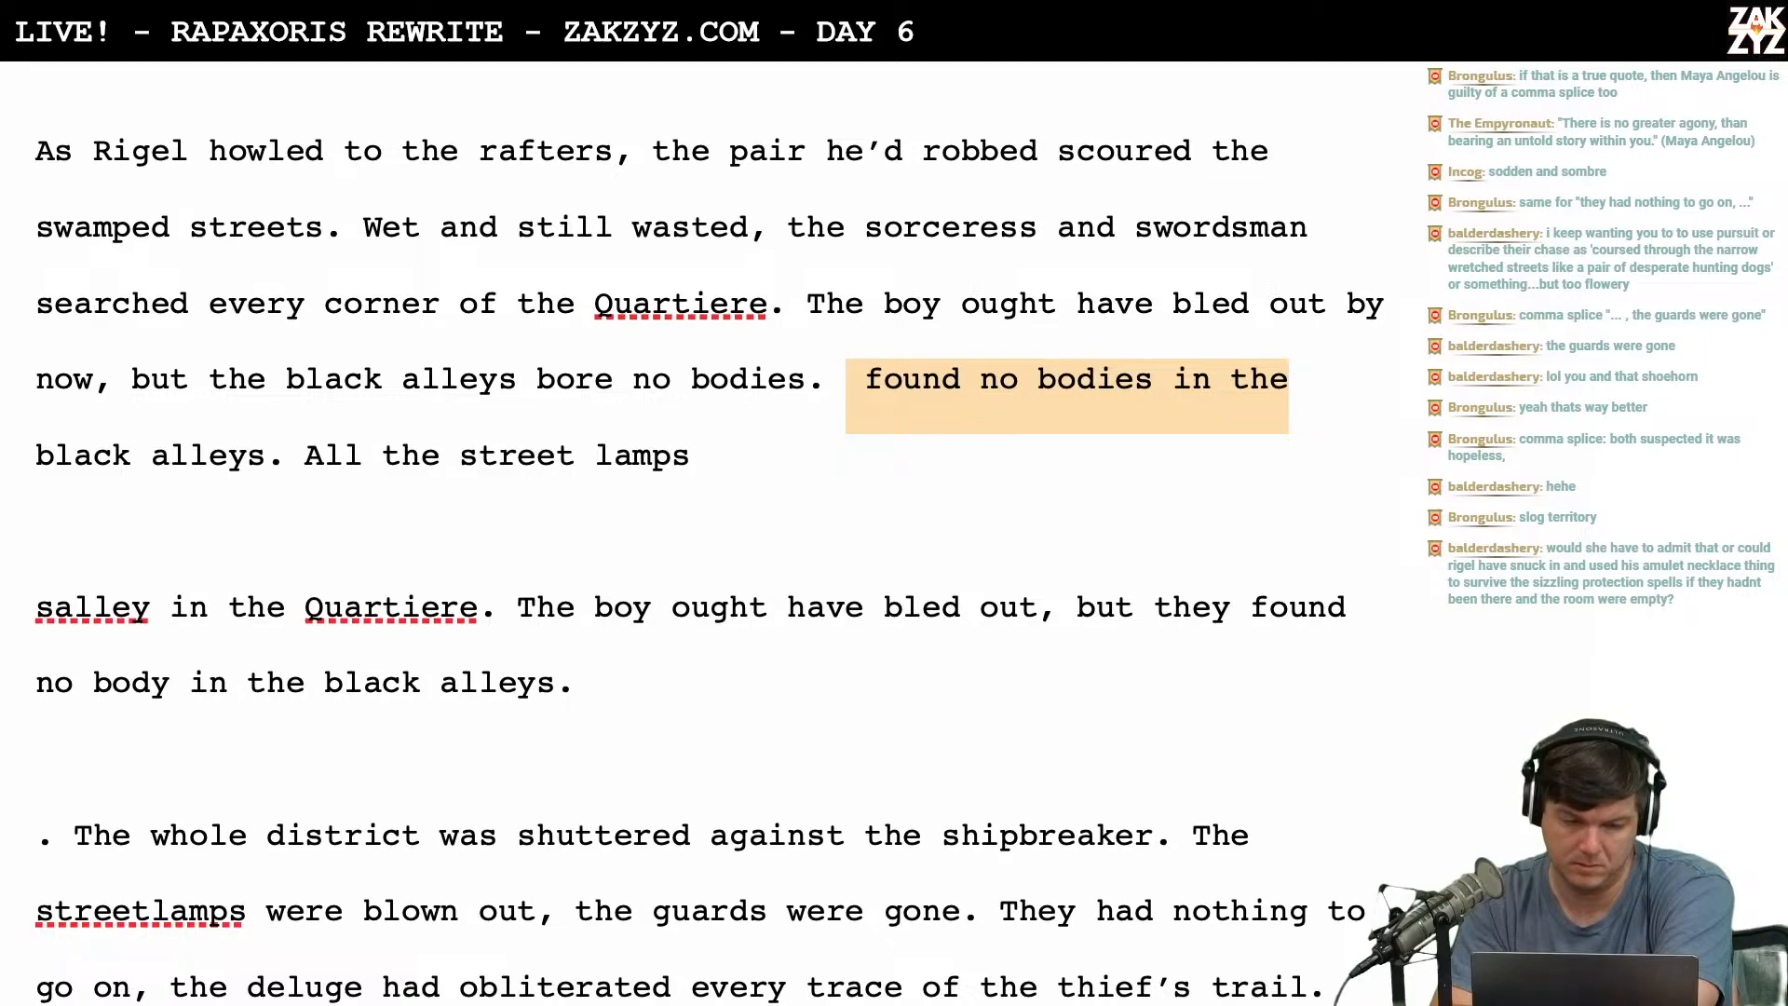
{"action": "key", "text": "BackSpace"}
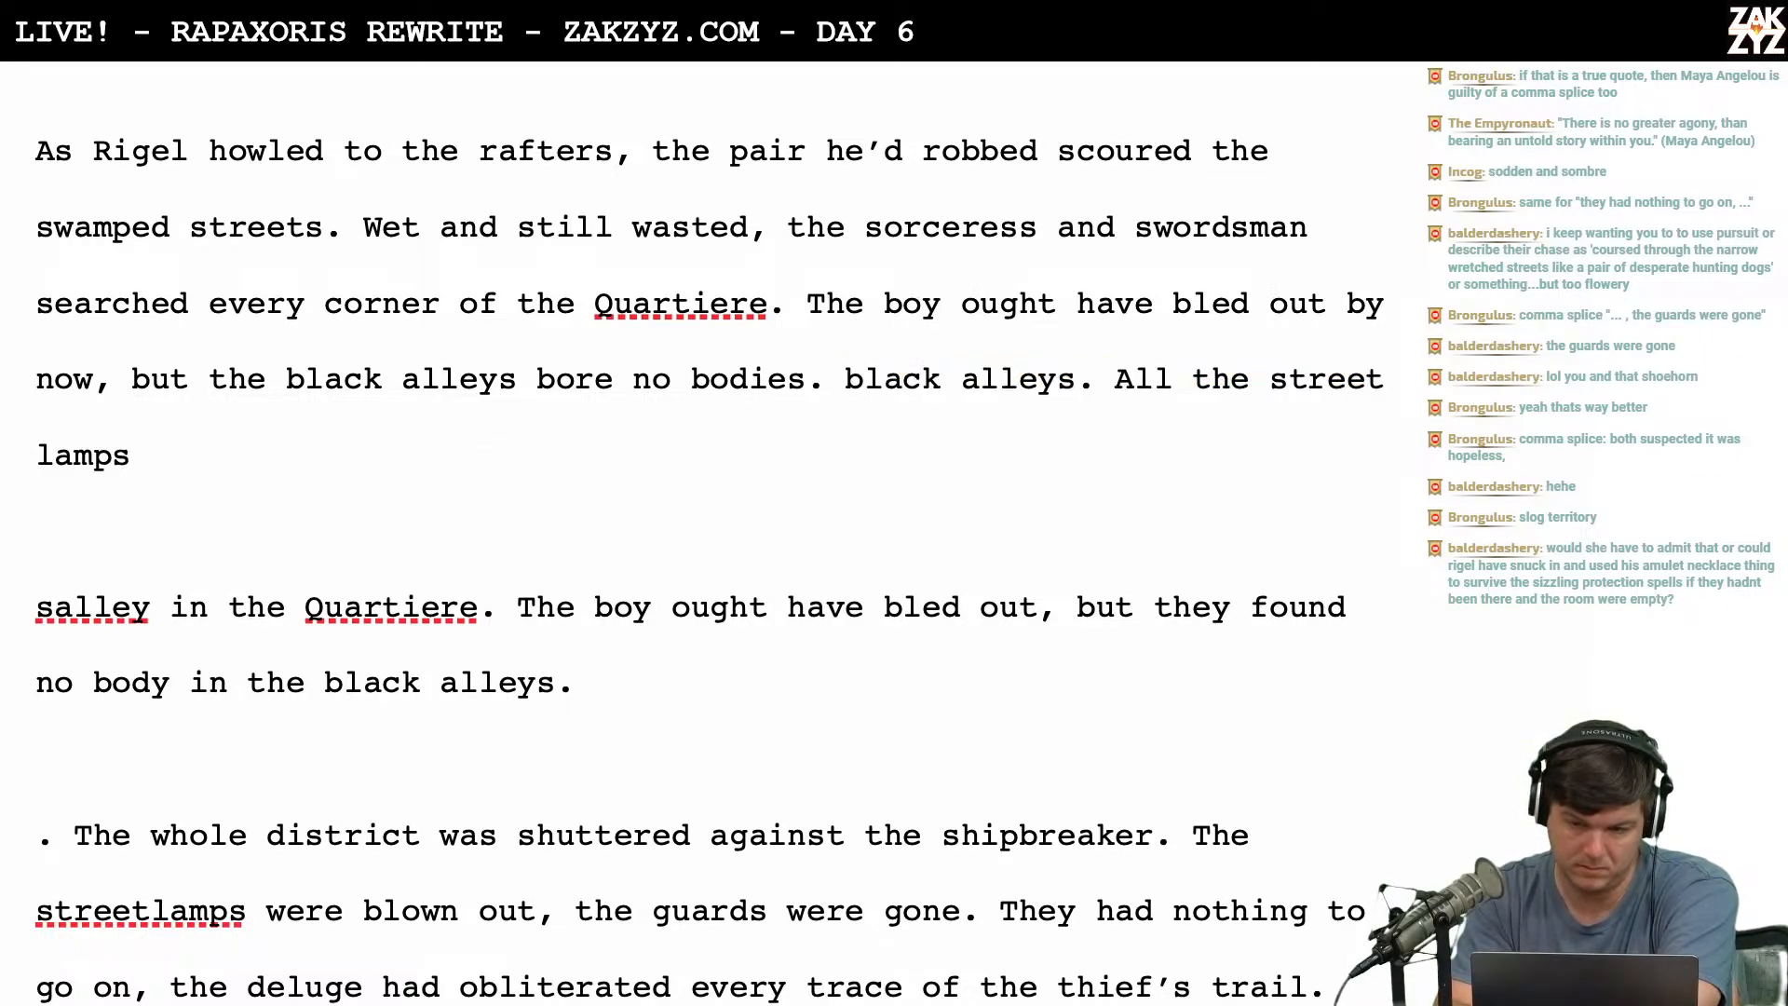
{"action": "key", "text": "Return"}
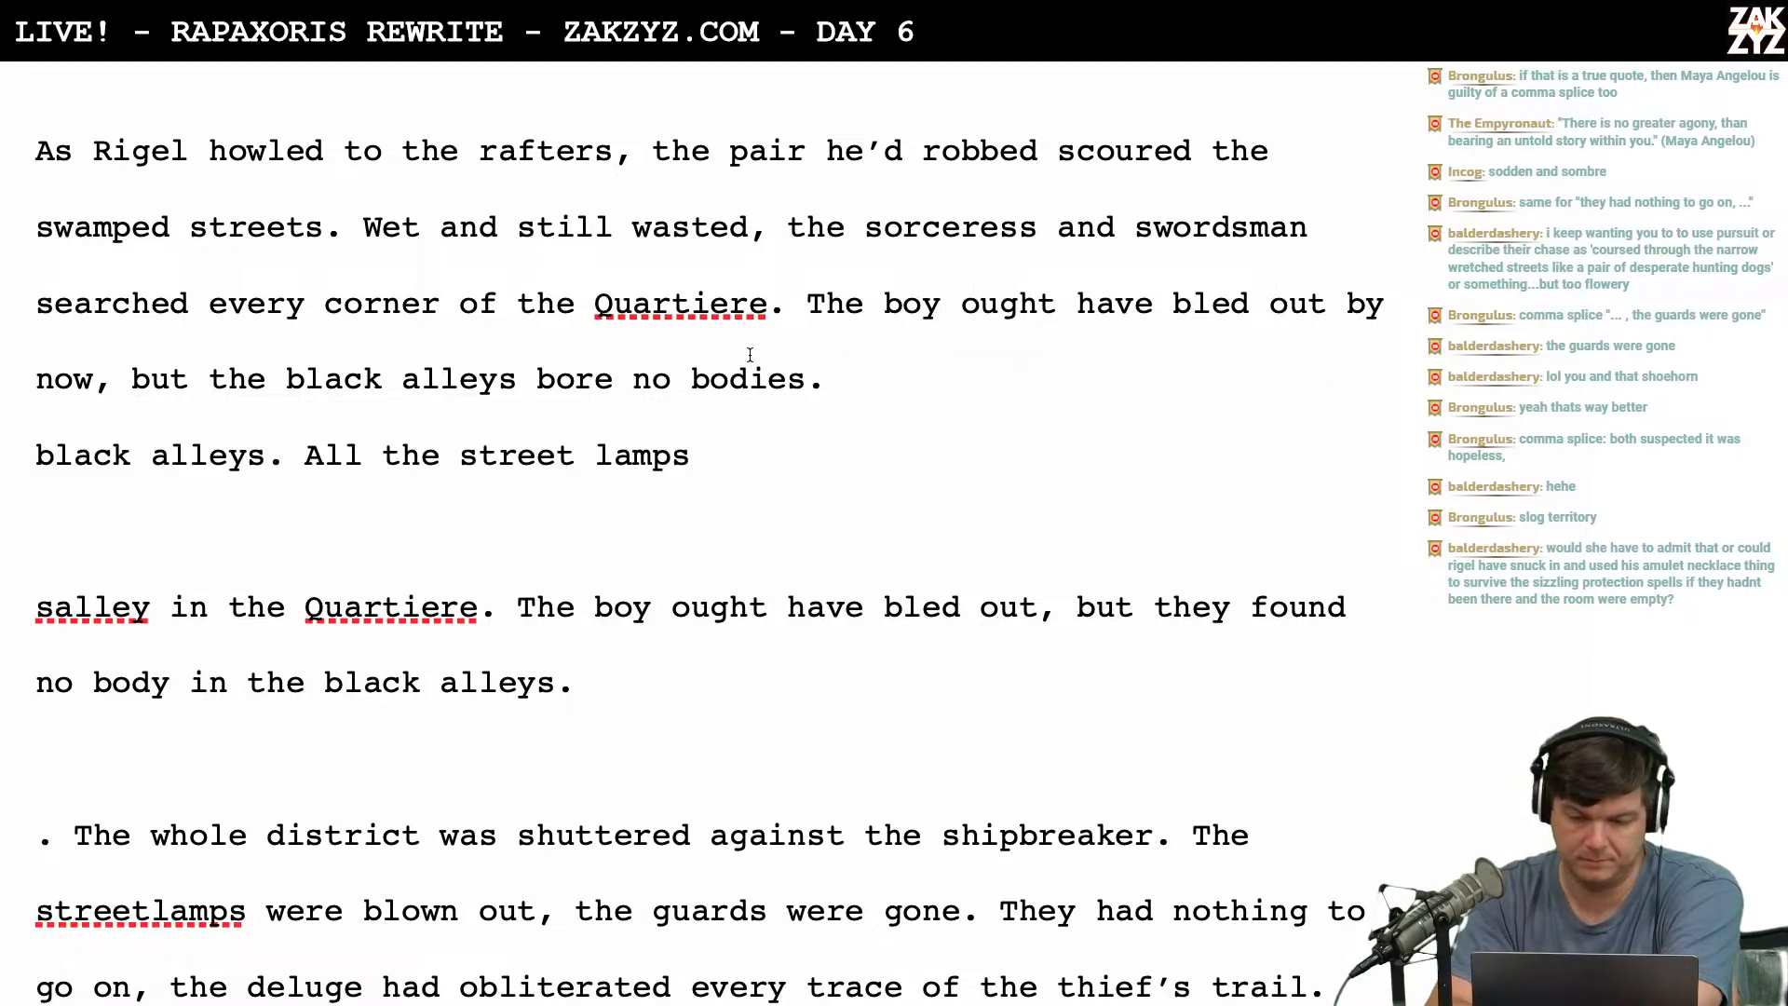
Break the paragraph before "The boy ought" and begin a replacement sentence: "Revel was sure the boy had bled out by now, but".
{"action": "key", "text": "Return"}
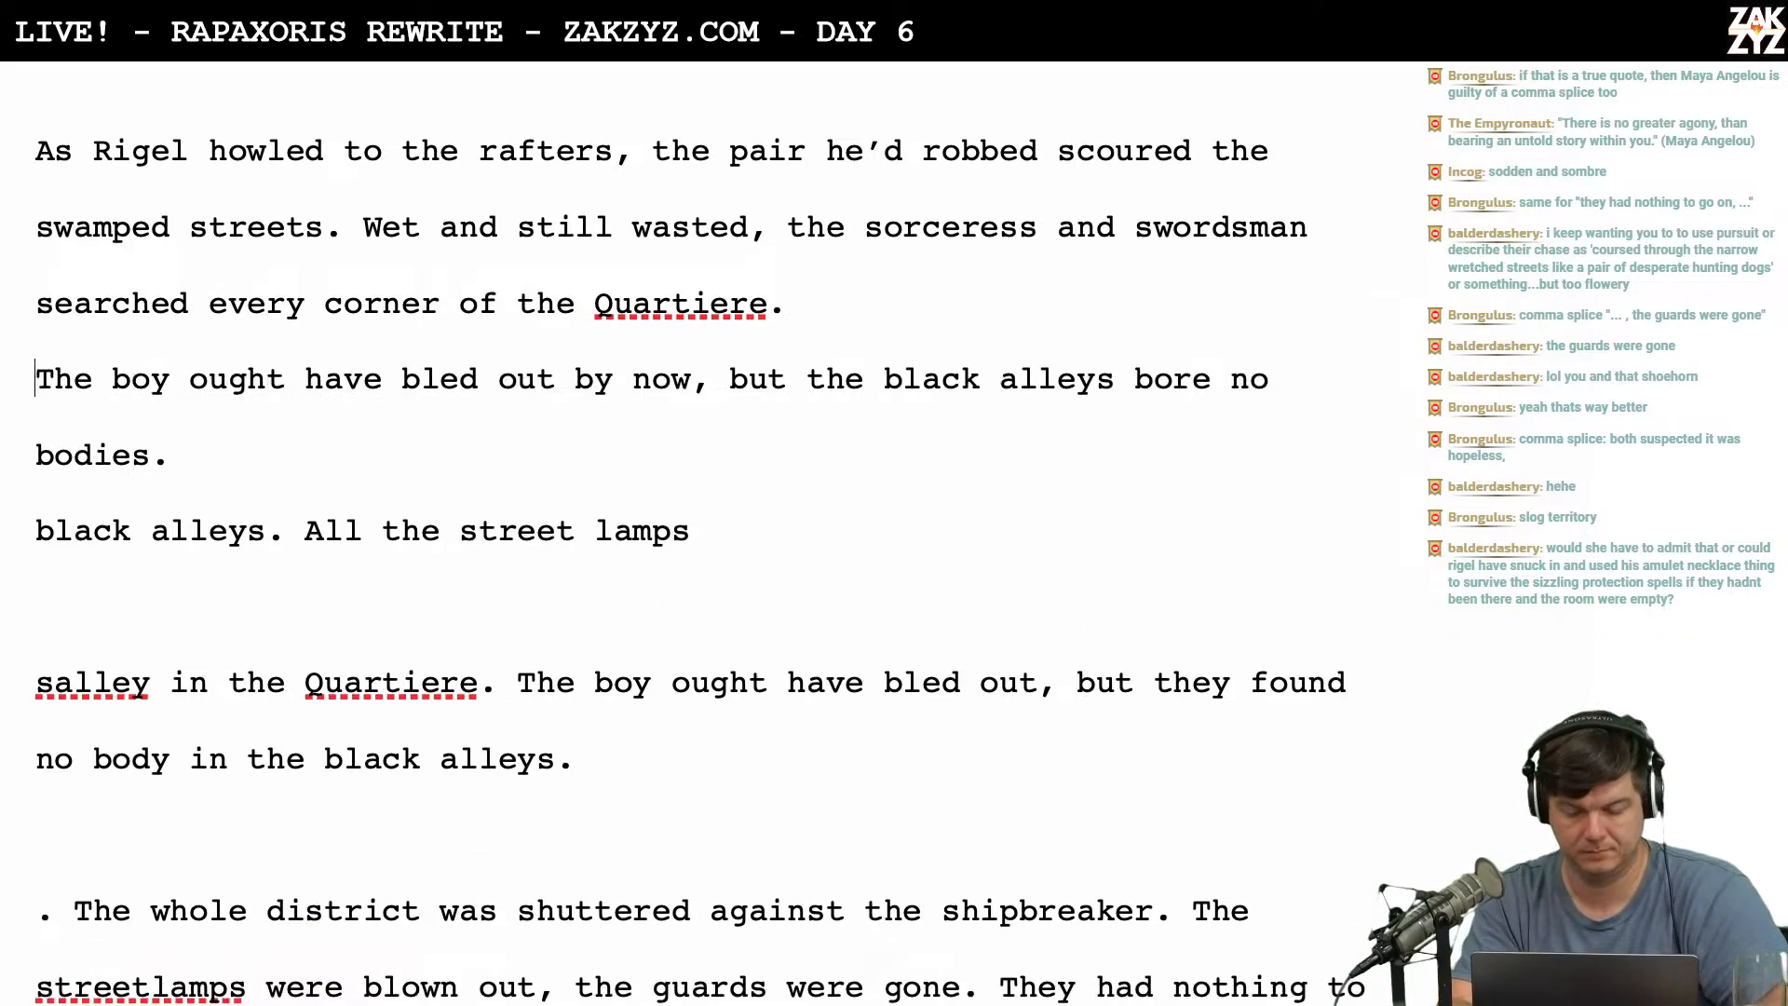
{"action": "type", "text": "Revel was su"}
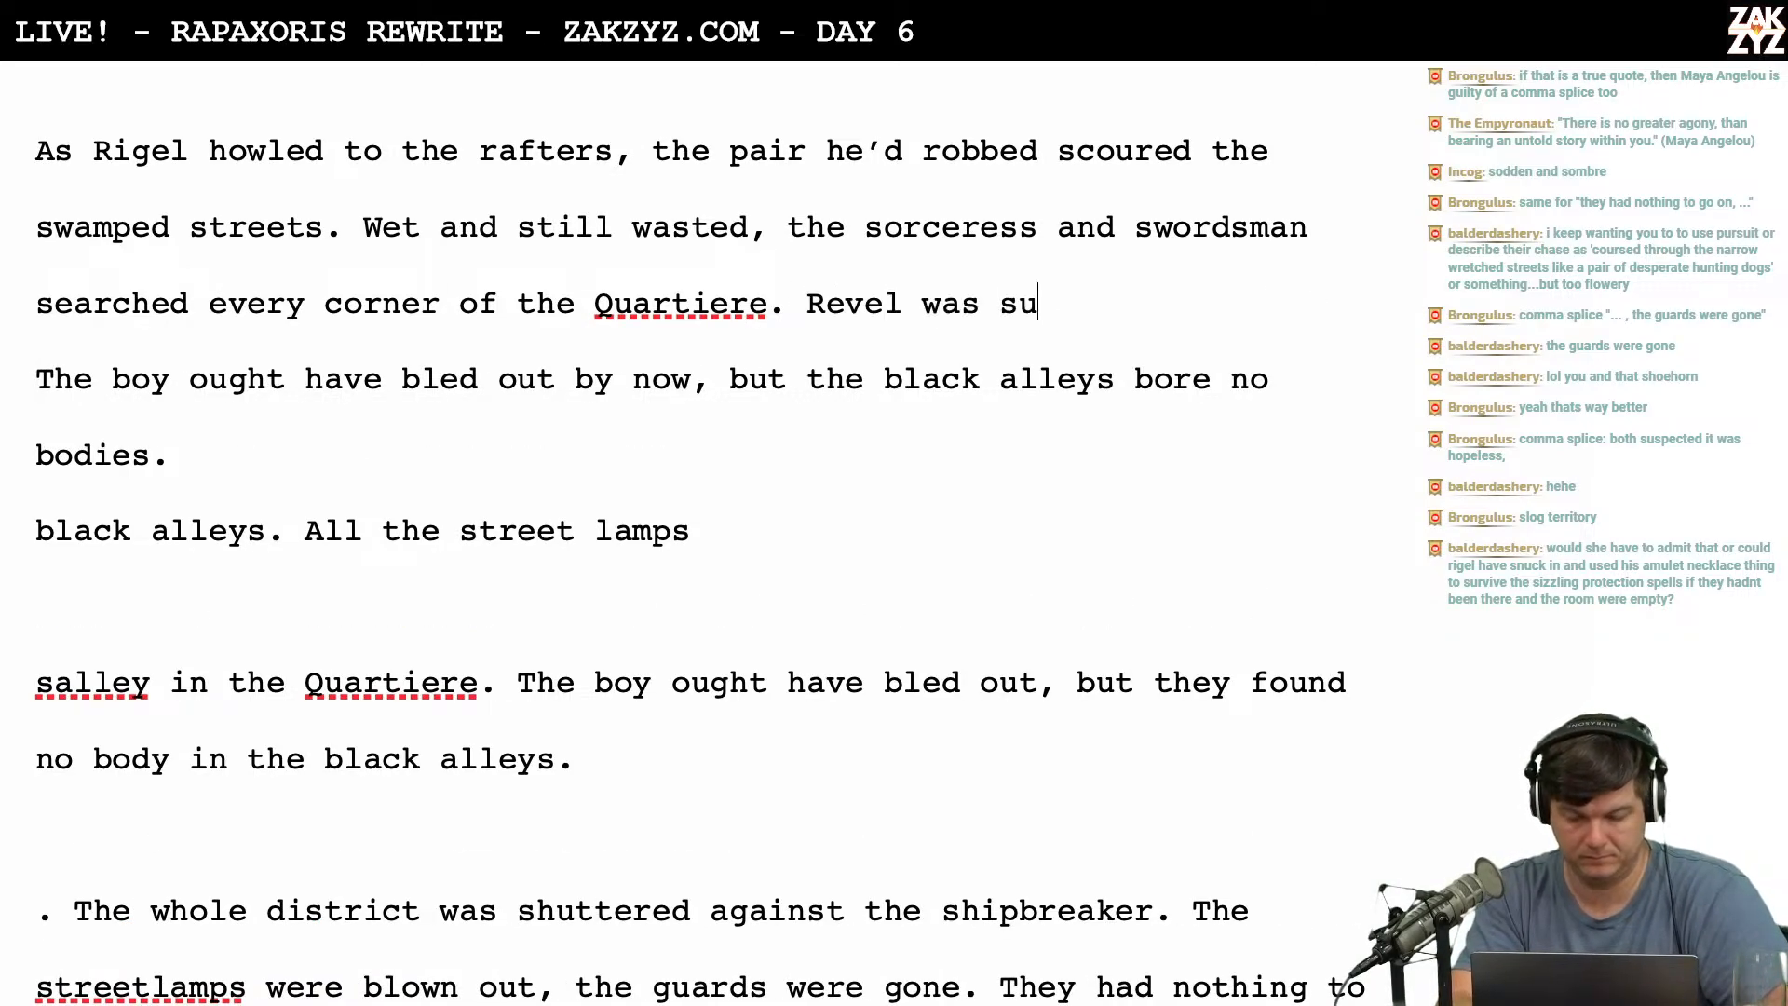
{"action": "type", "text": "re the boy ha"}
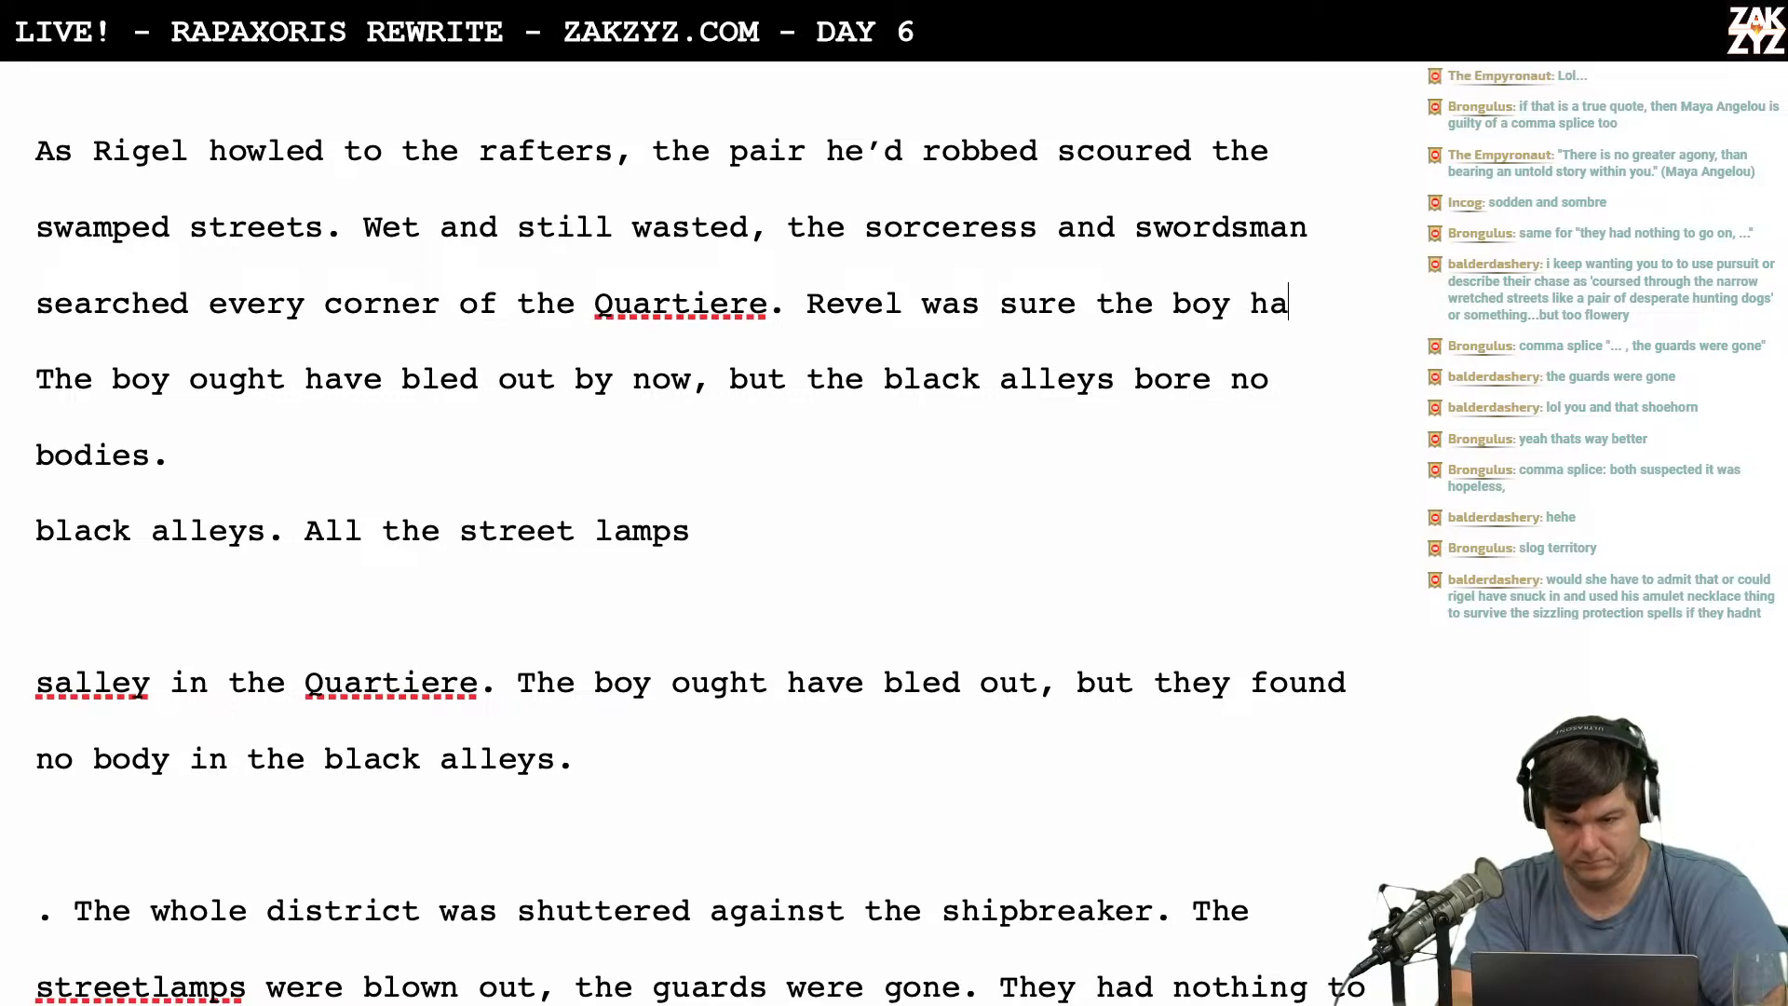
{"action": "type", "text": "d bled out by now, "}
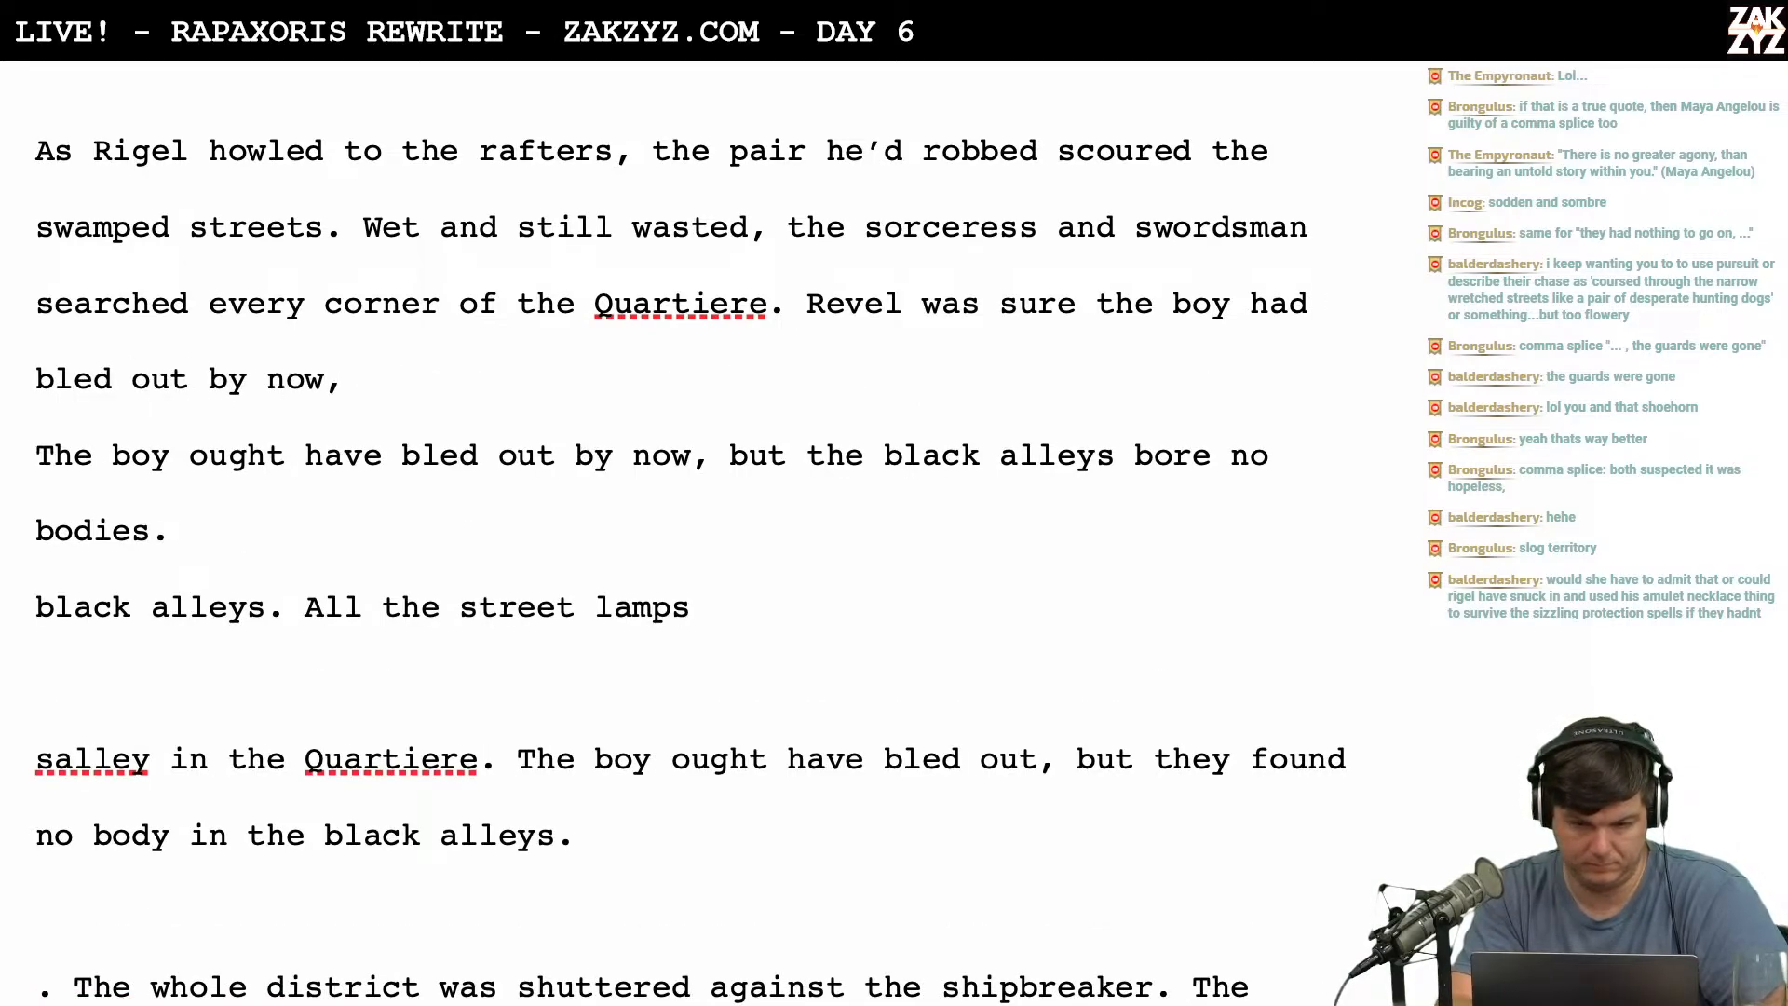
{"action": "type", "text": "but ther"}
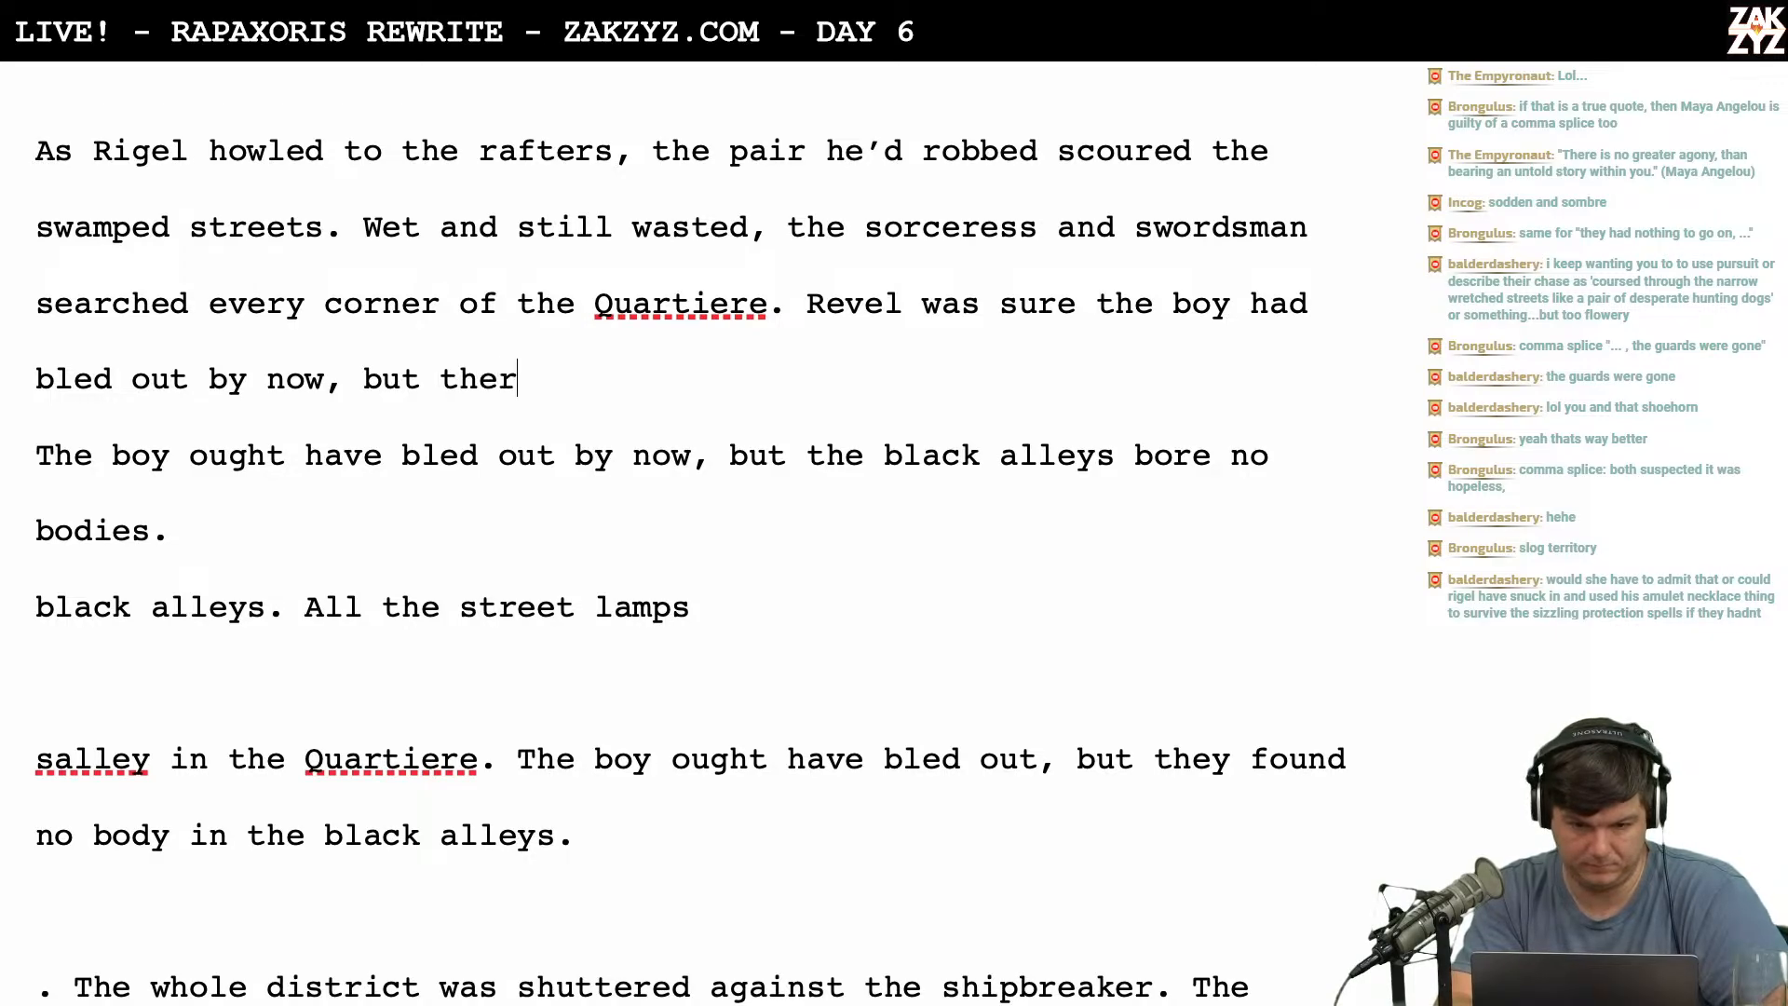
Try ending the new sentence with "there were no bodies" and remove that wording again.
{"action": "type", "text": "e were no boid"}
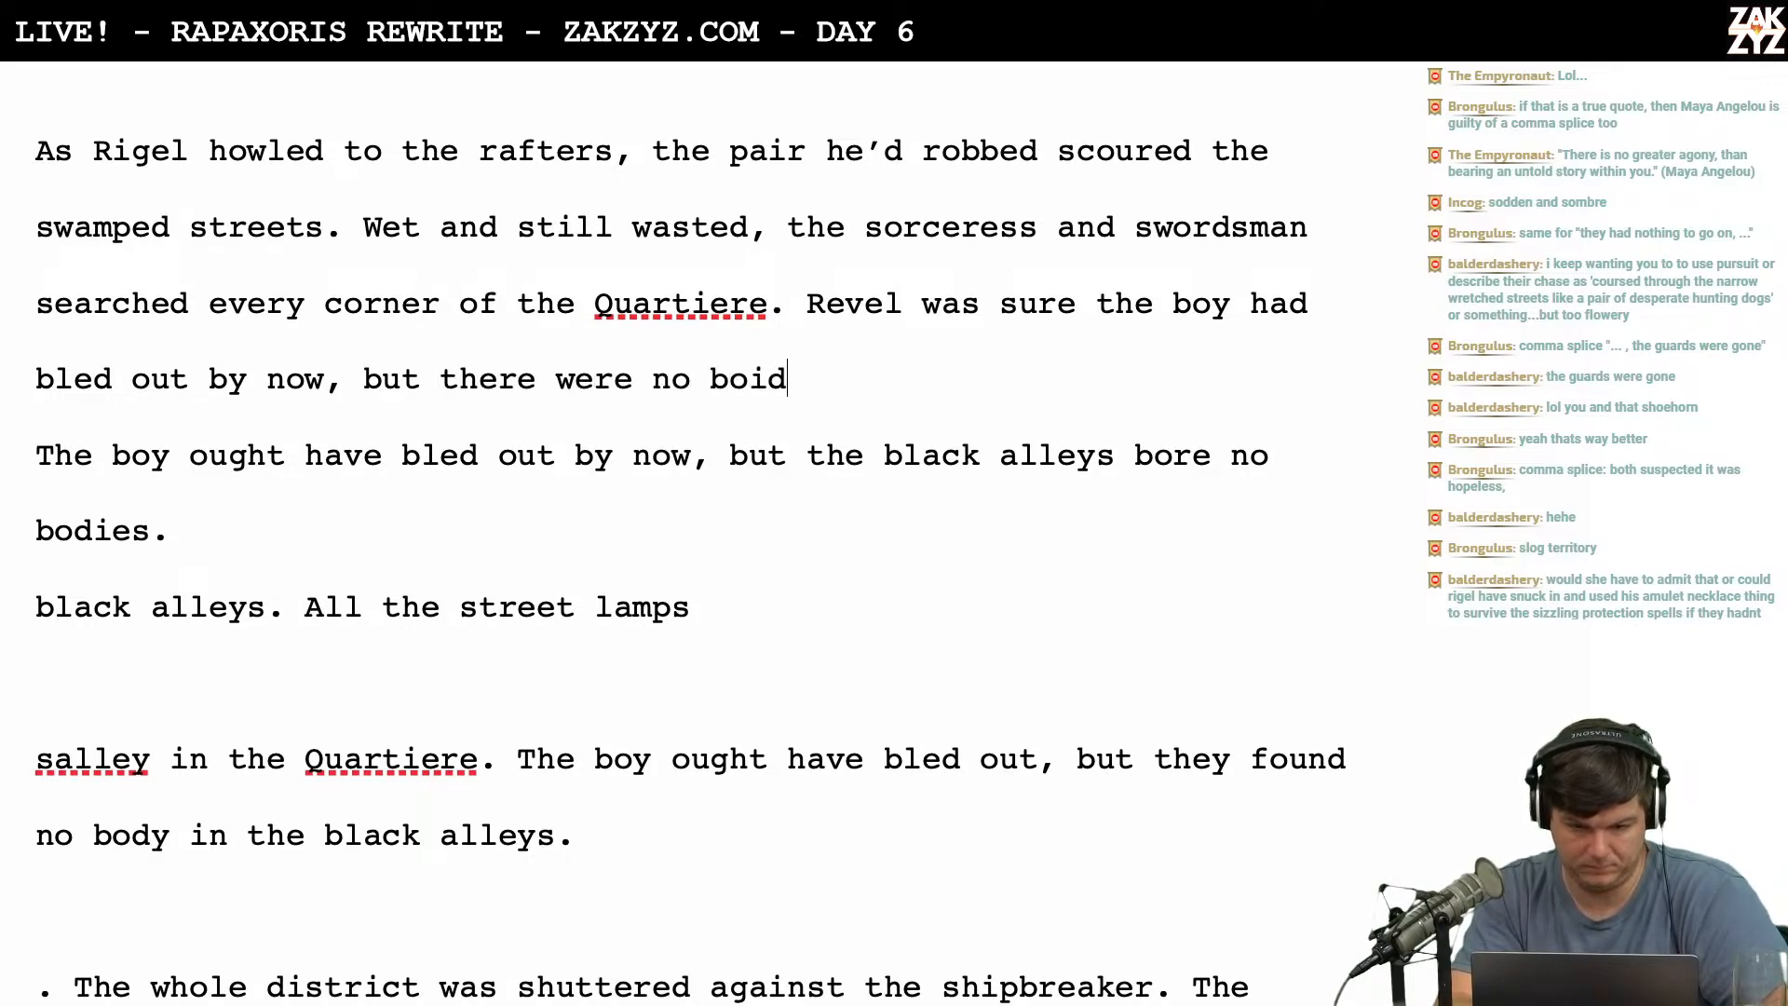
{"action": "key", "text": "BackSpace"}
{"action": "key", "text": "BackSpace"}
{"action": "type", "text": "dies"}
{"action": "key", "text": "BackSpace"}
{"action": "key", "text": "BackSpace"}
{"action": "key", "text": "BackSpace"}
{"action": "key", "text": "BackSpace"}
{"action": "key", "text": "BackSpace"}
{"action": "key", "text": "BackSpace"}
{"action": "key", "text": "BackSpace"}
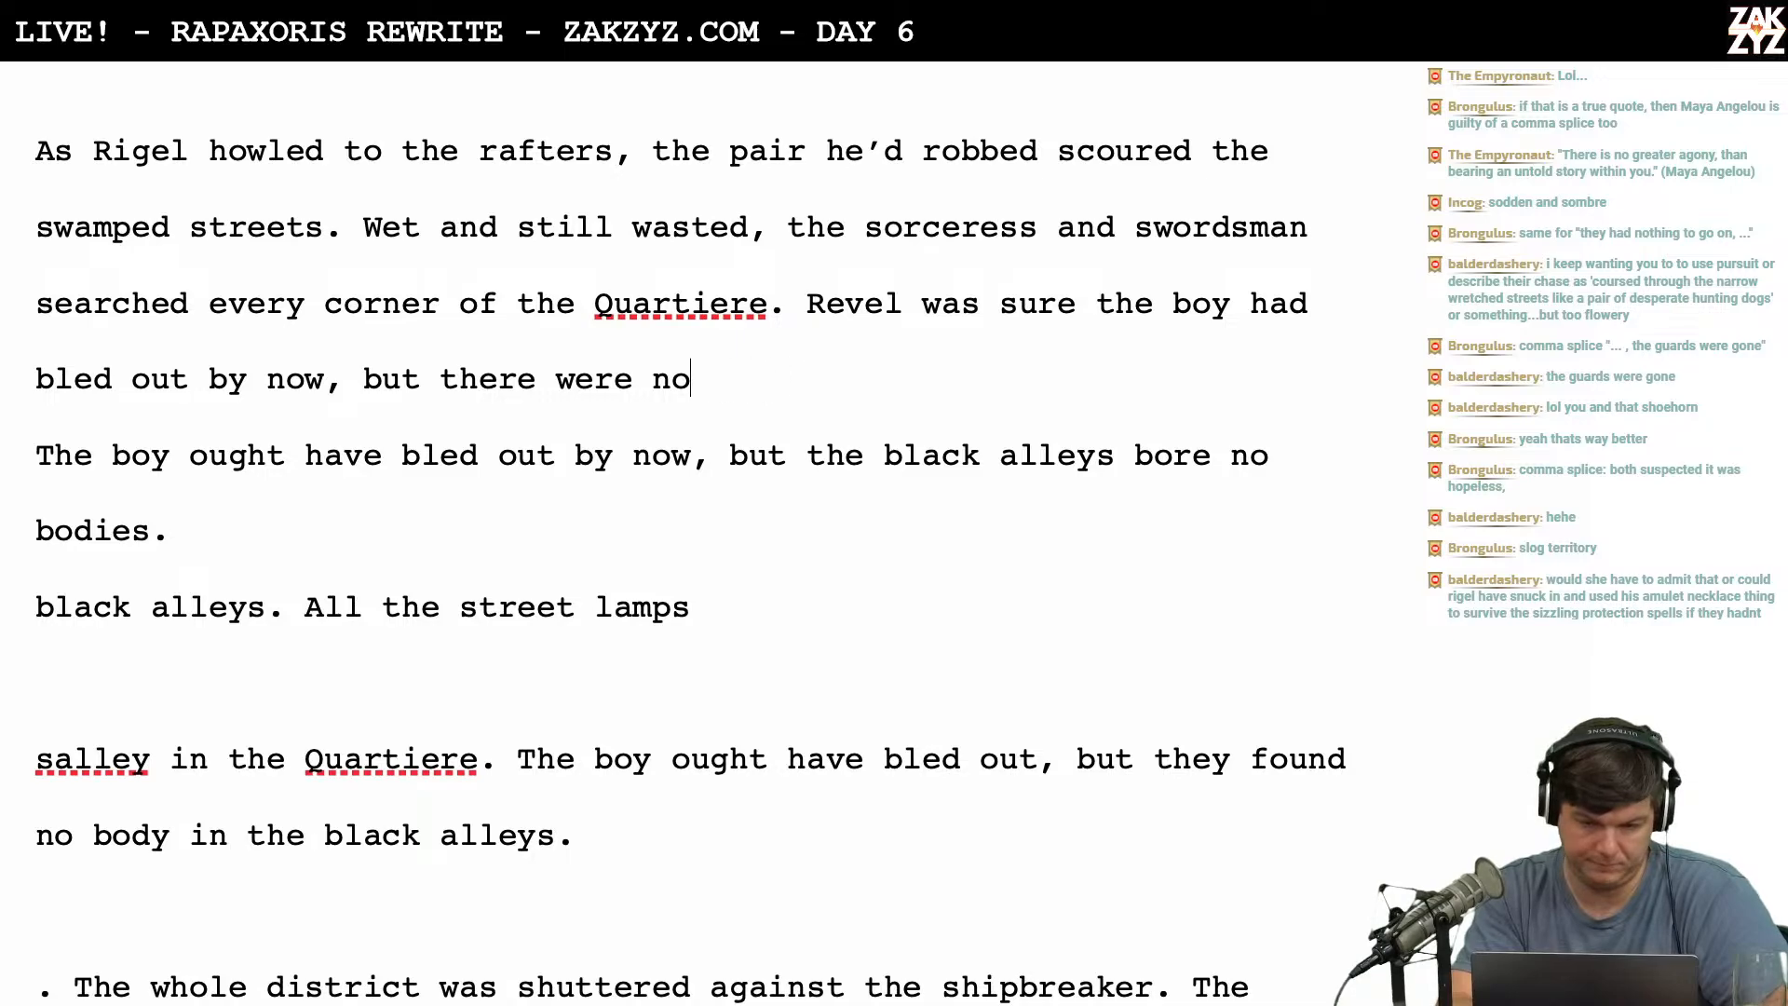
{"action": "key", "text": "BackSpace"}
{"action": "key", "text": "BackSpace"}
{"action": "key", "text": "BackSpace"}
{"action": "key", "text": "BackSpace"}
{"action": "key", "text": "BackSpace"}
{"action": "key", "text": "BackSpace"}
{"action": "key", "text": "BackSpace"}
{"action": "key", "text": "BackSpace"}
{"action": "key", "text": "BackSpace"}
{"action": "key", "text": "BackSpace"}
{"action": "key", "text": "BackSpace"}
Finish the sentence with "they found no body." and set the older draft text below off with blank lines.
{"action": "type", "text": "ey f"}
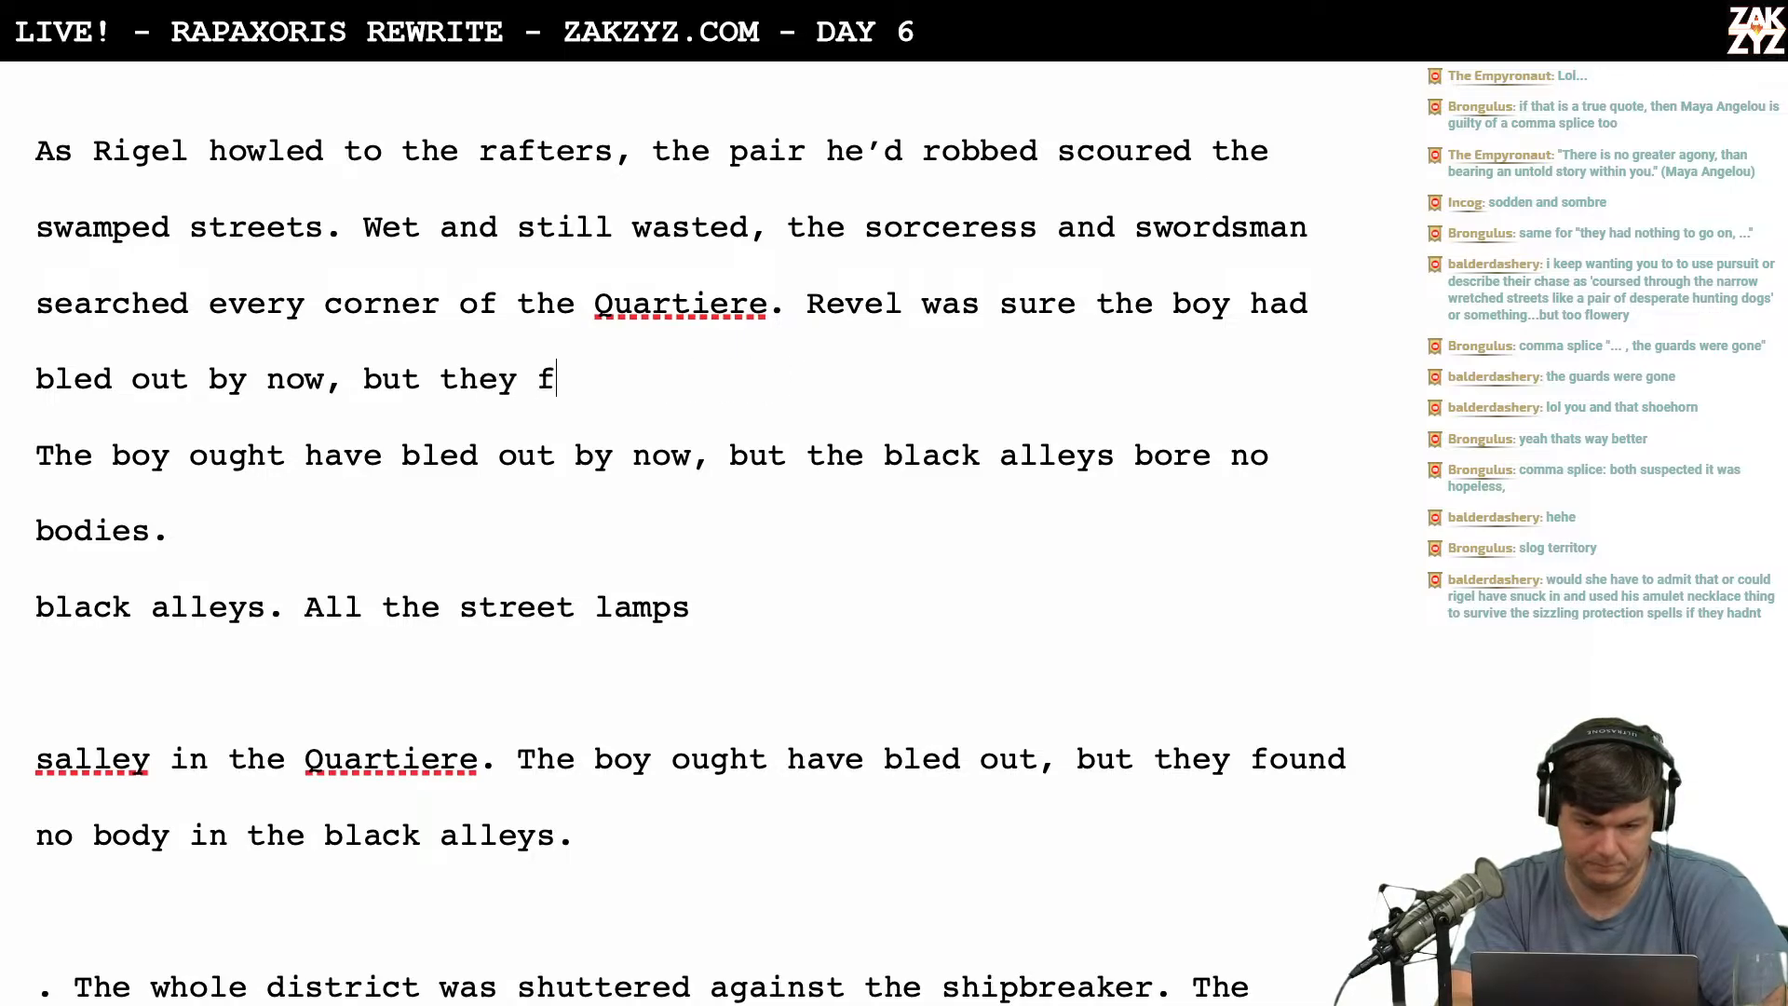
{"action": "type", "text": "ound no bo"}
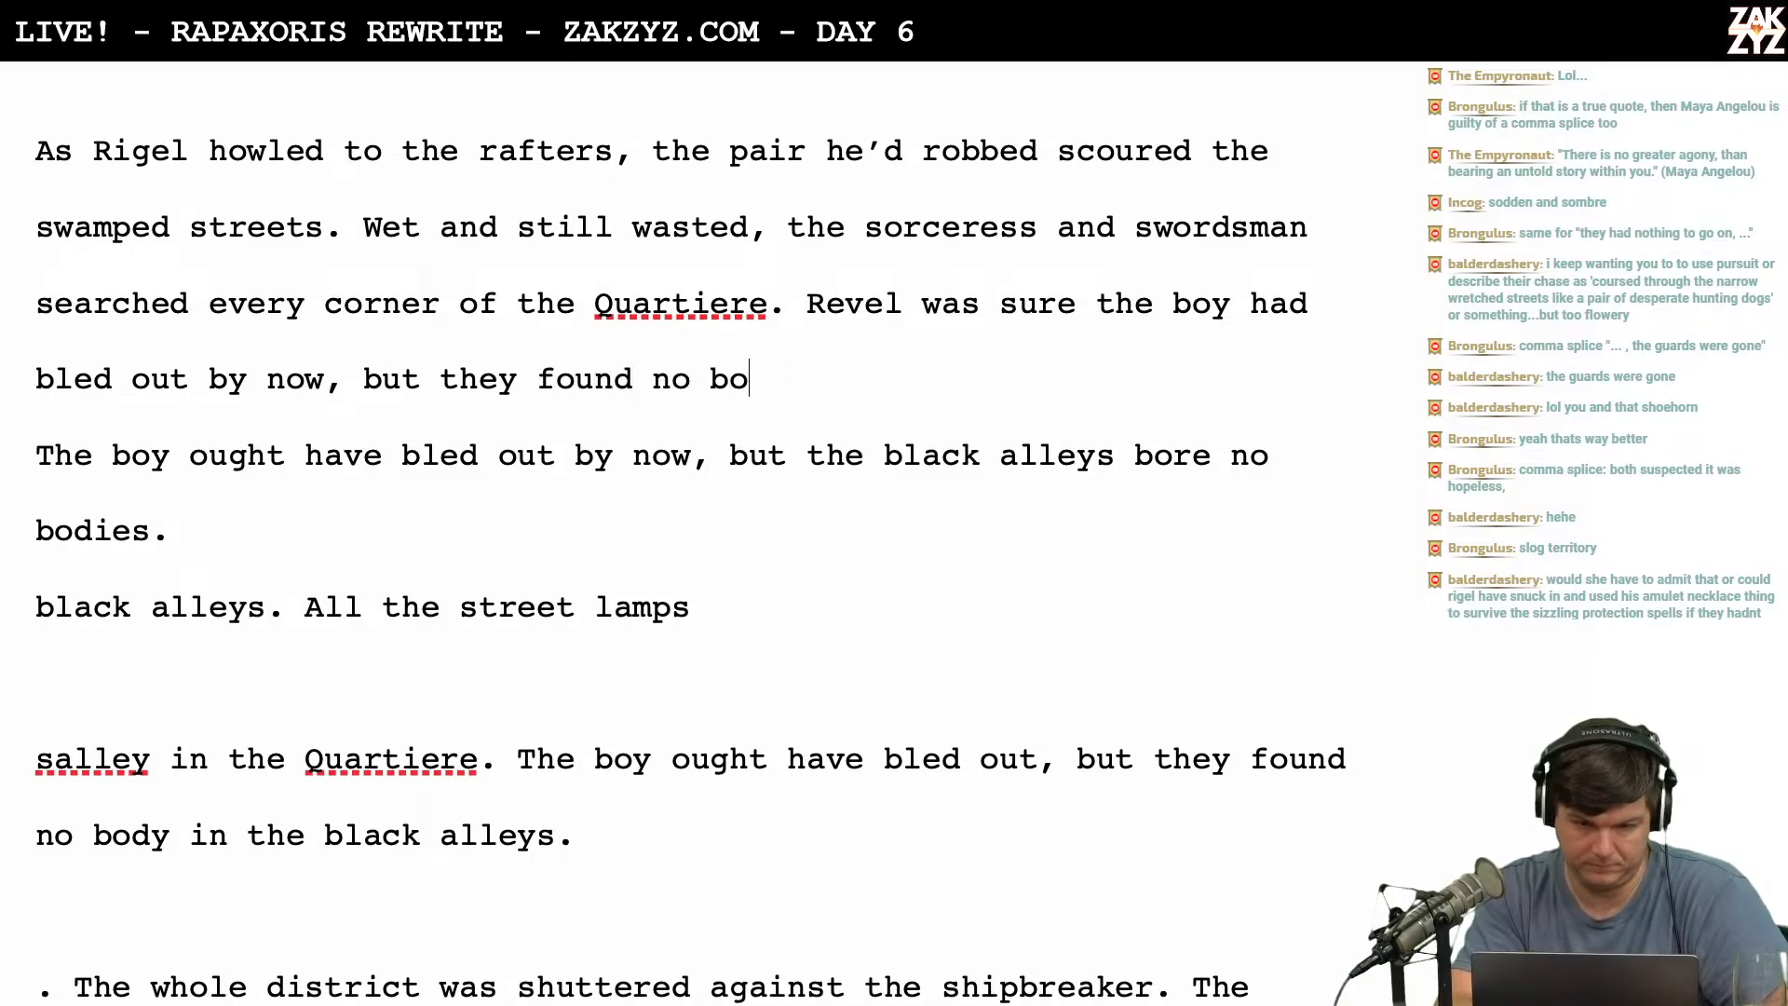
{"action": "type", "text": "dy."}
{"action": "key", "text": "Return"}
{"action": "key", "text": "Return"}
{"action": "key", "text": "Up"}
{"action": "key", "text": "Left"}
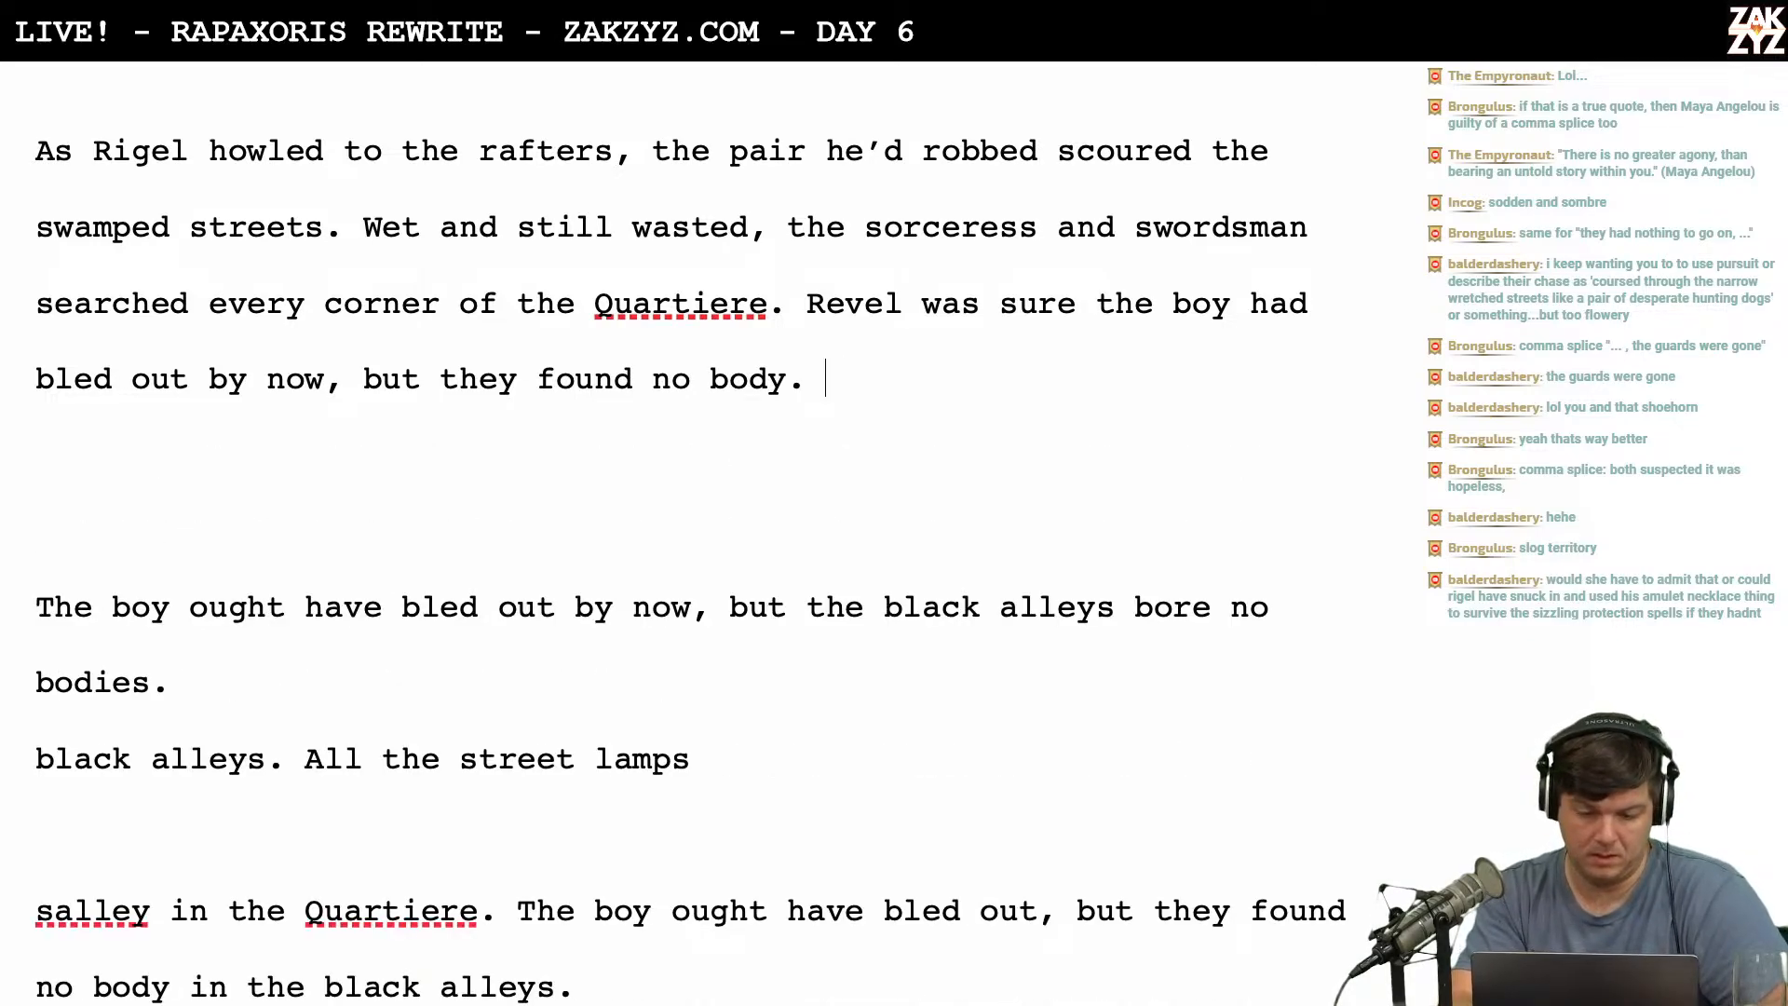
Start the following sentence with "The street lamps were blown out, the".
{"action": "type", "text": "The street la"}
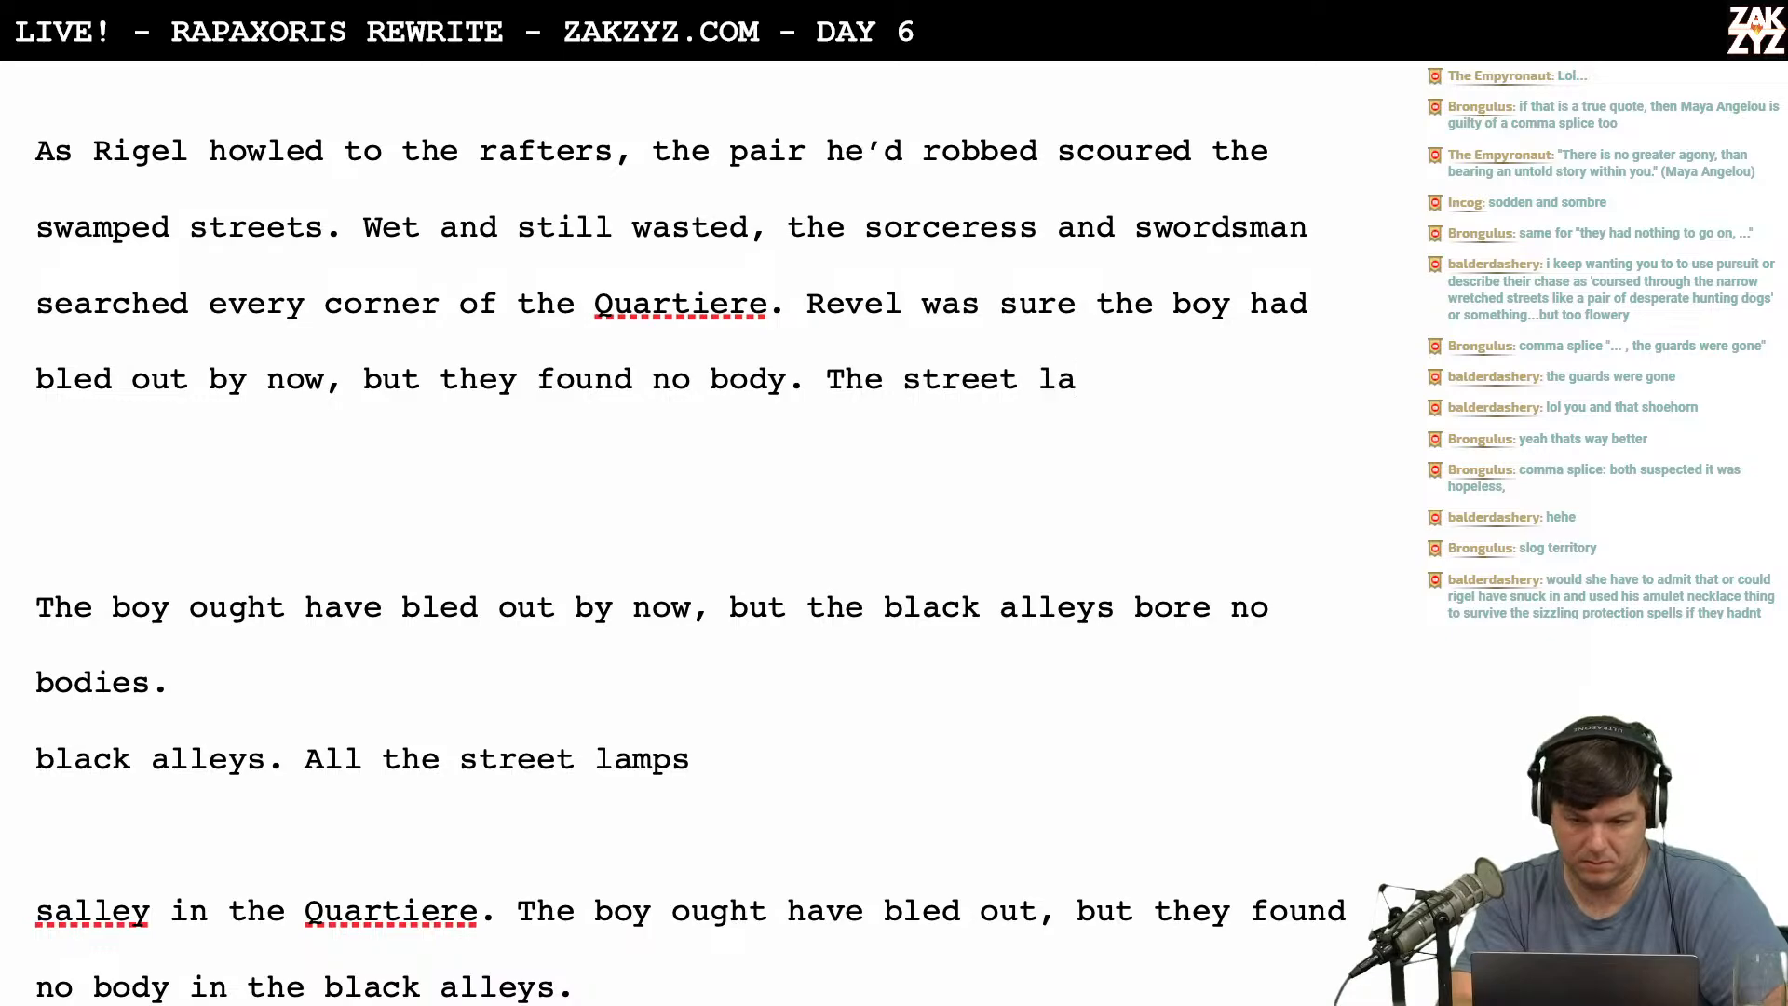
{"action": "type", "text": "mps were blown "}
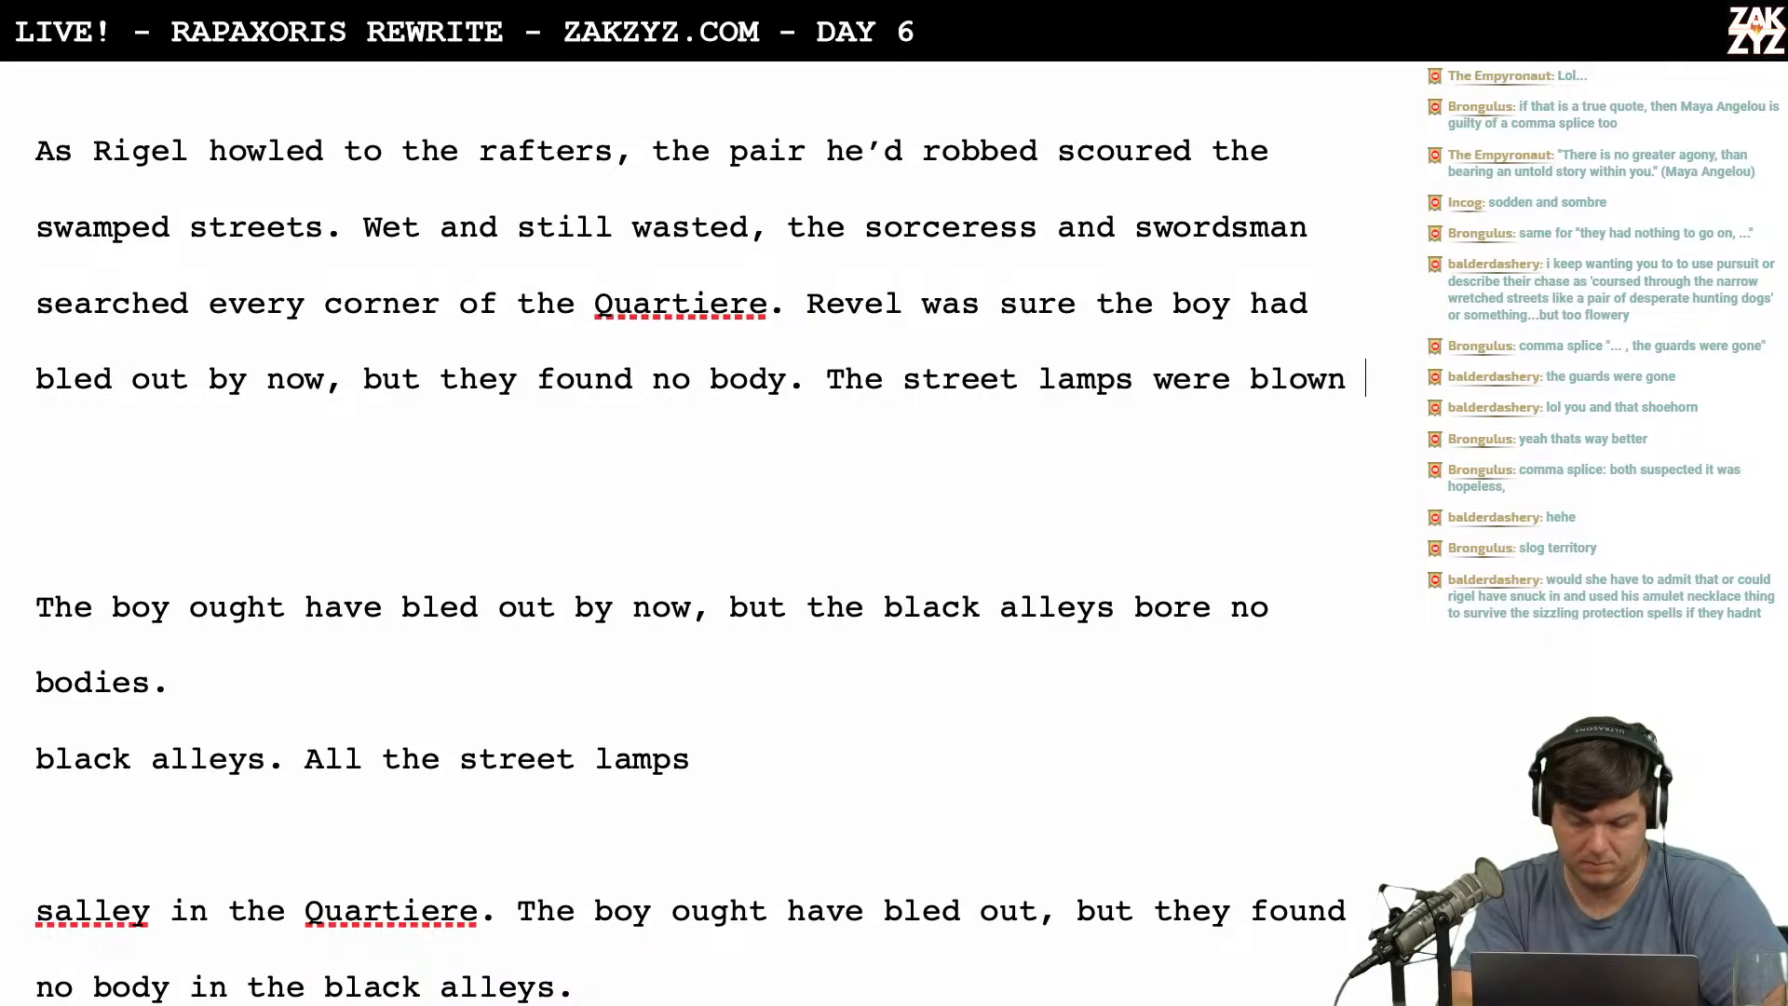
{"action": "type", "text": "out,"}
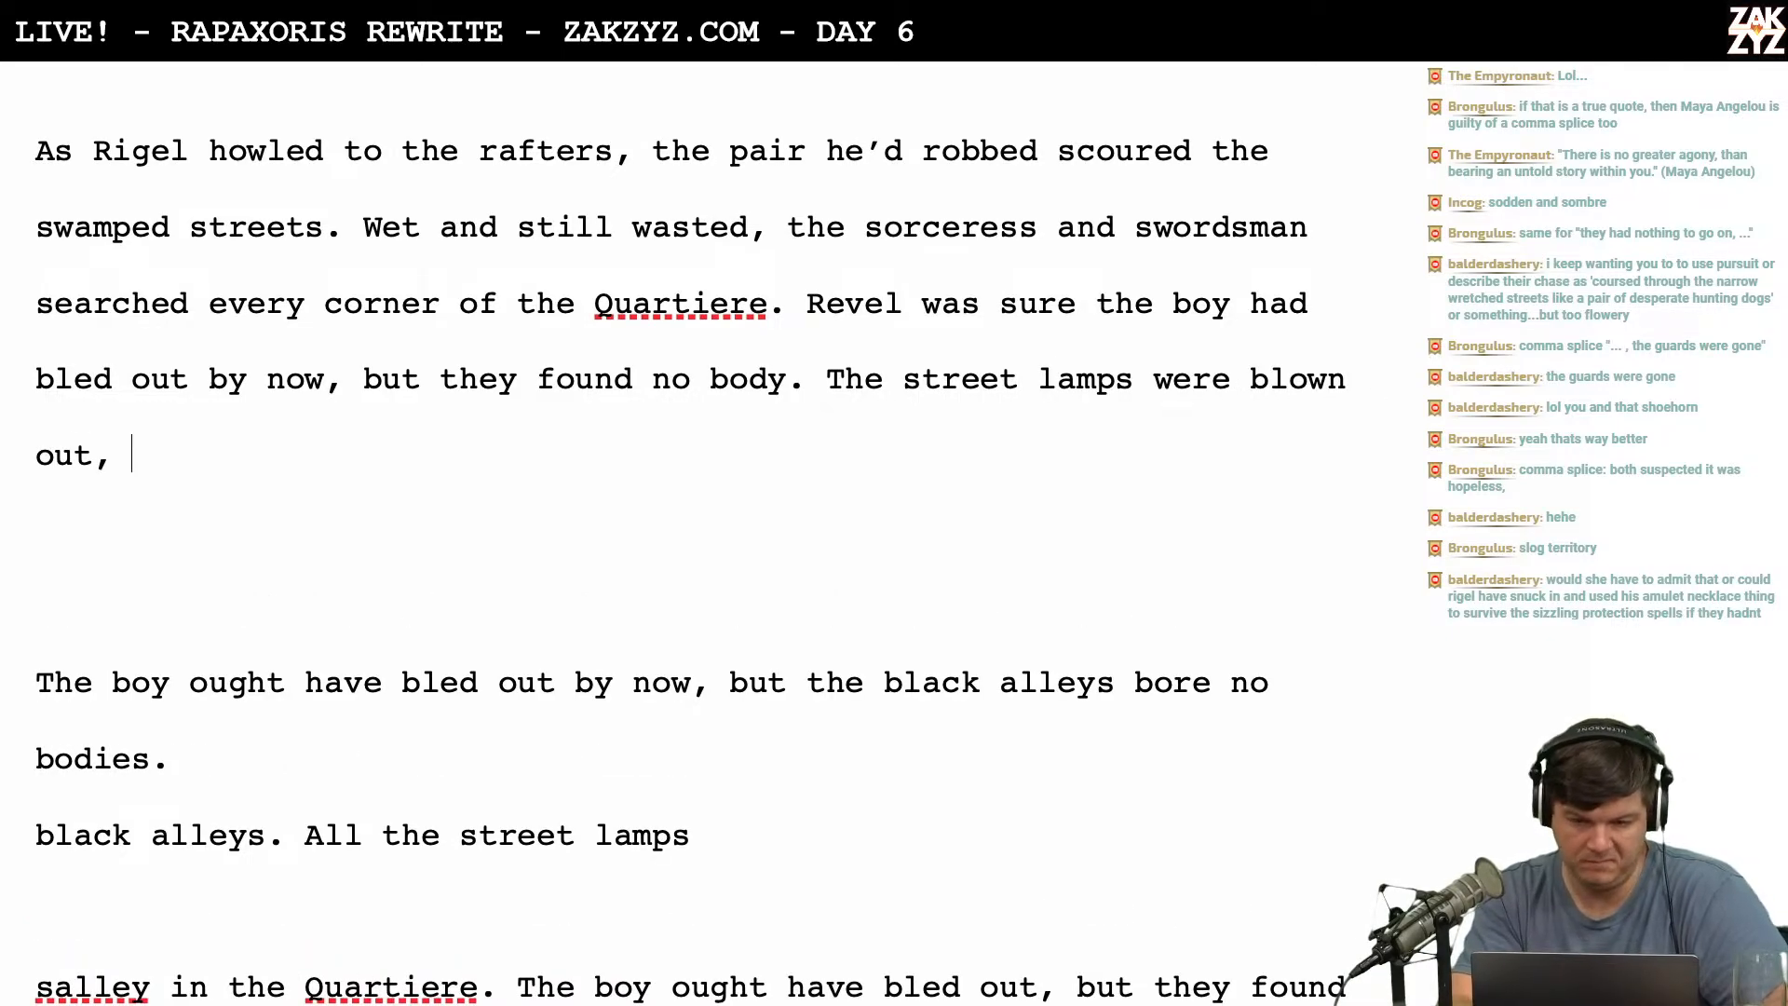
{"action": "type", "text": " the"}
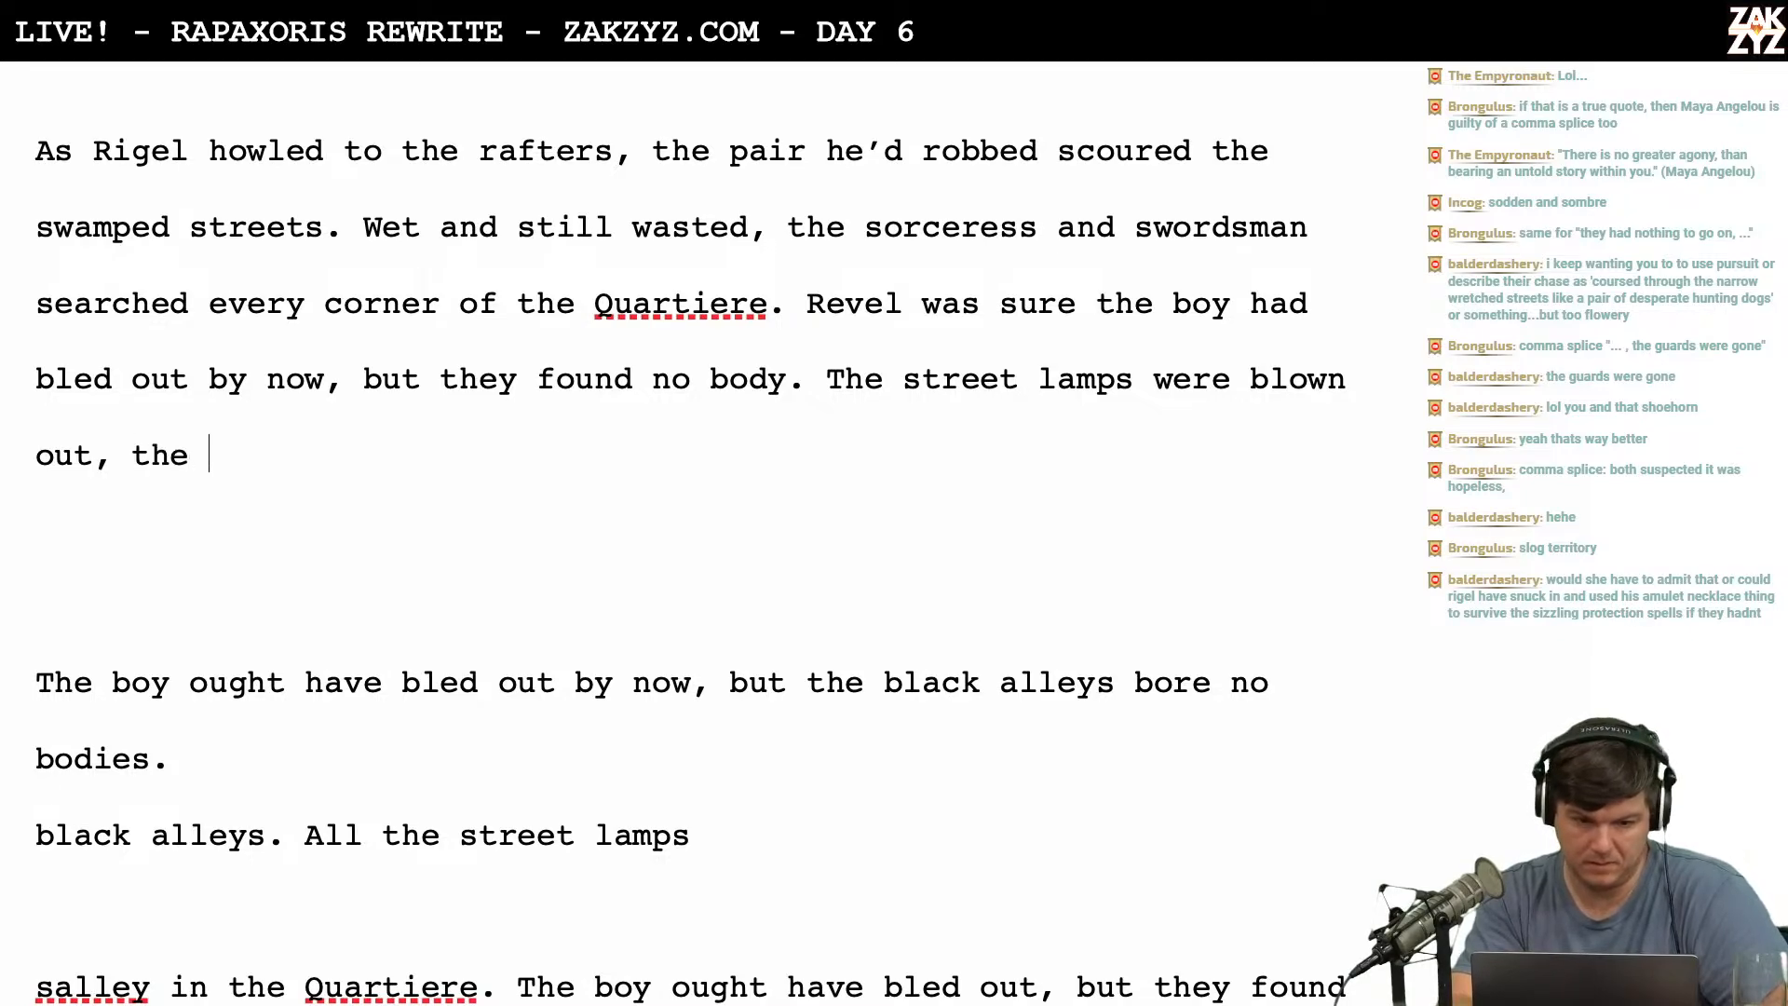
{"action": "type", "text": " sut"}
{"action": "key", "text": "BackSpace"}
{"action": "key", "text": "BackSpace"}
{"action": "key", "text": "BackSpace"}
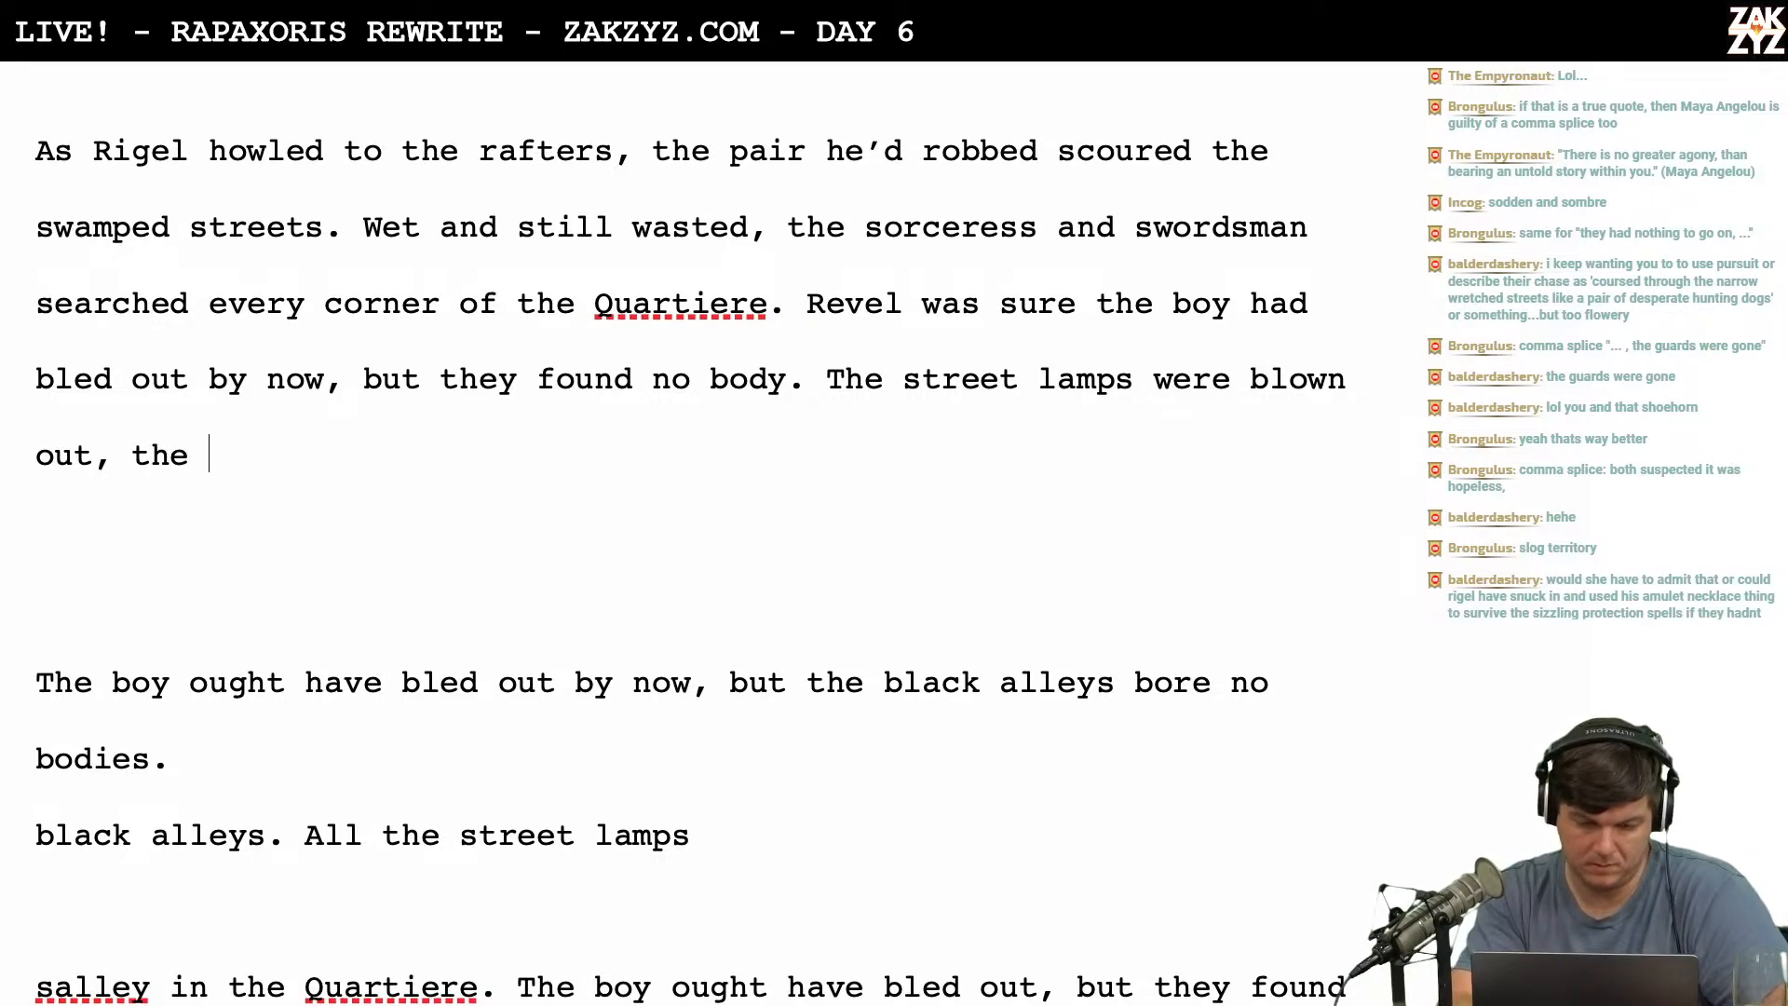
Complete the street-lamps sentence with "windows were all shuttered against the shipbreaker, and the guard were long gone.".
{"action": "scroll", "coordinate": [689, 533], "scroll_direction": "down", "scroll_amount": 7}
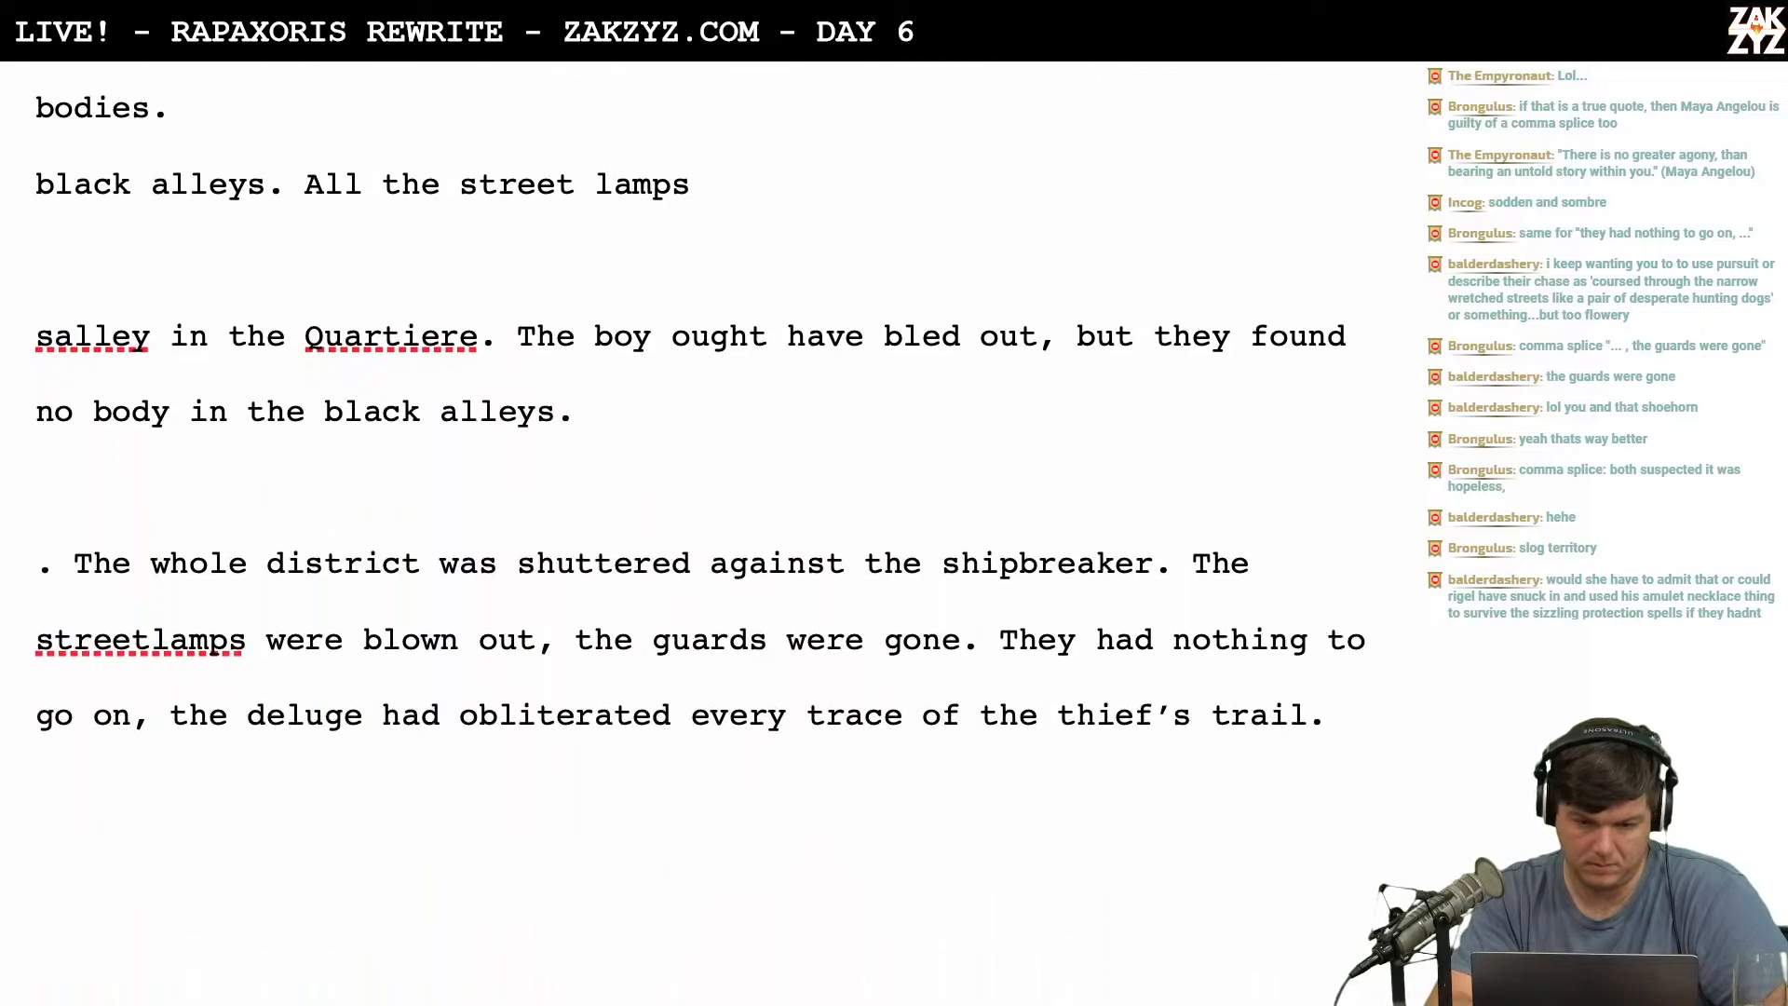
{"action": "scroll", "coordinate": [689, 533], "scroll_direction": "up", "scroll_amount": 3}
{"action": "scroll", "coordinate": [689, 532], "scroll_direction": "up", "scroll_amount": 3}
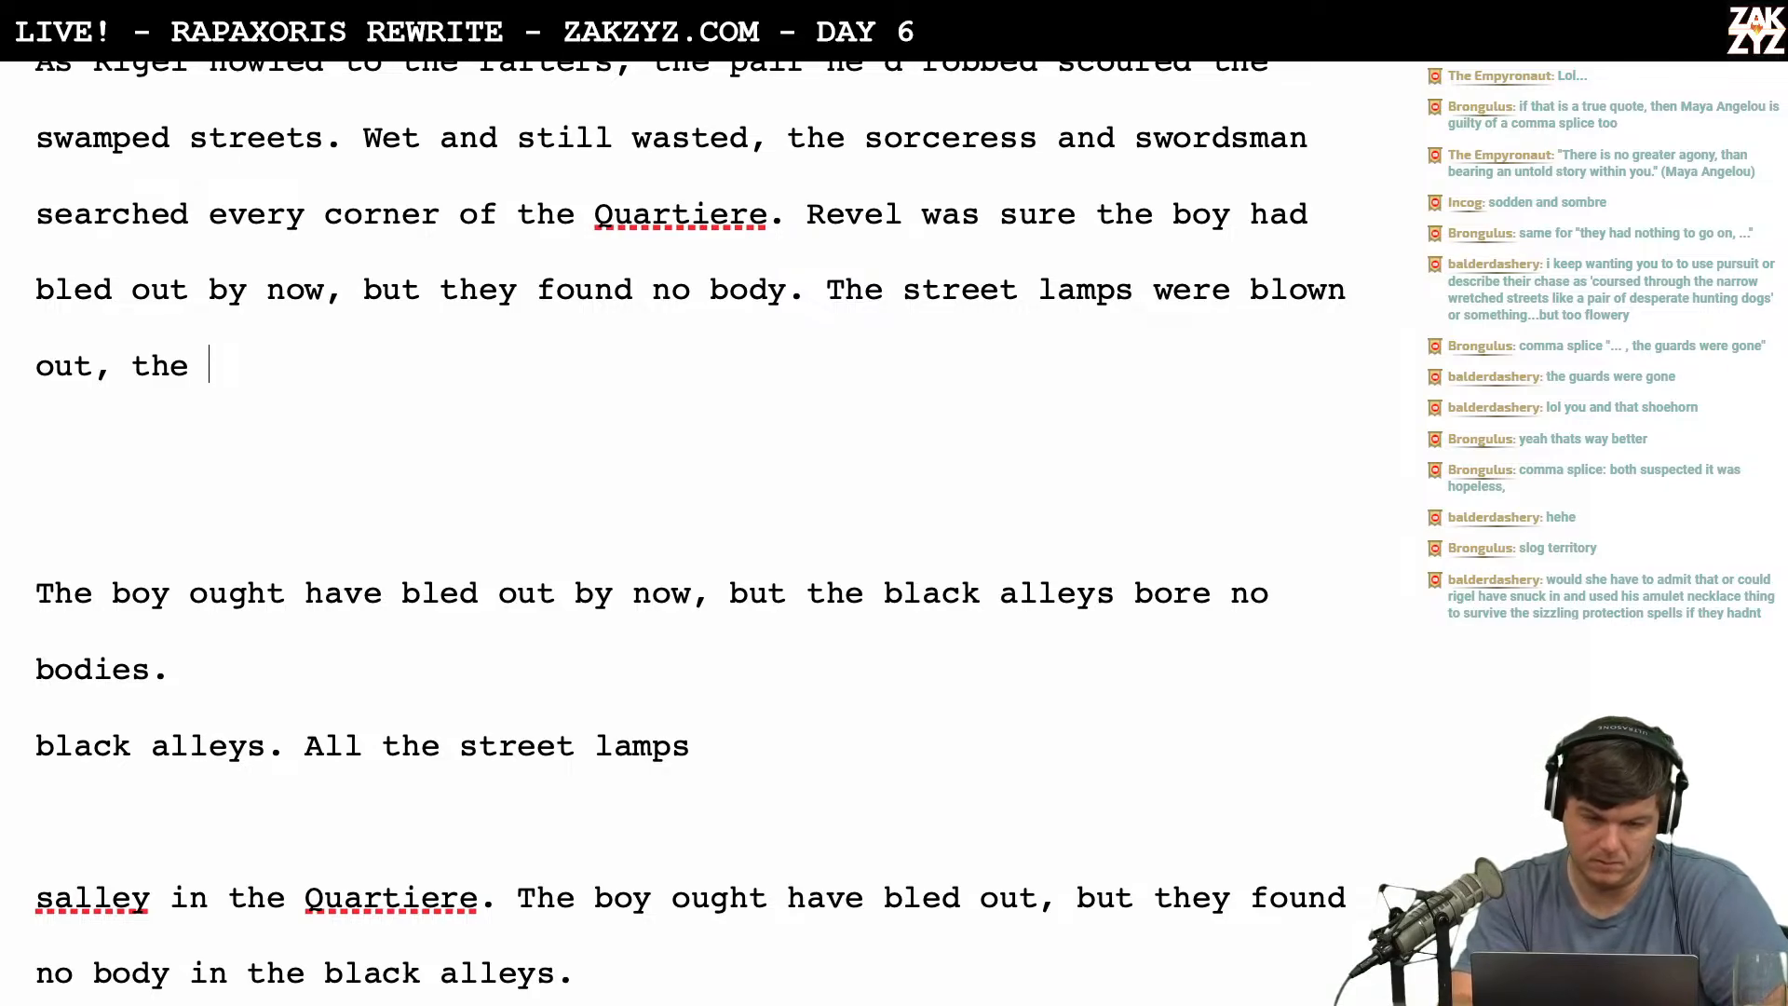
{"action": "type", "text": "dis"}
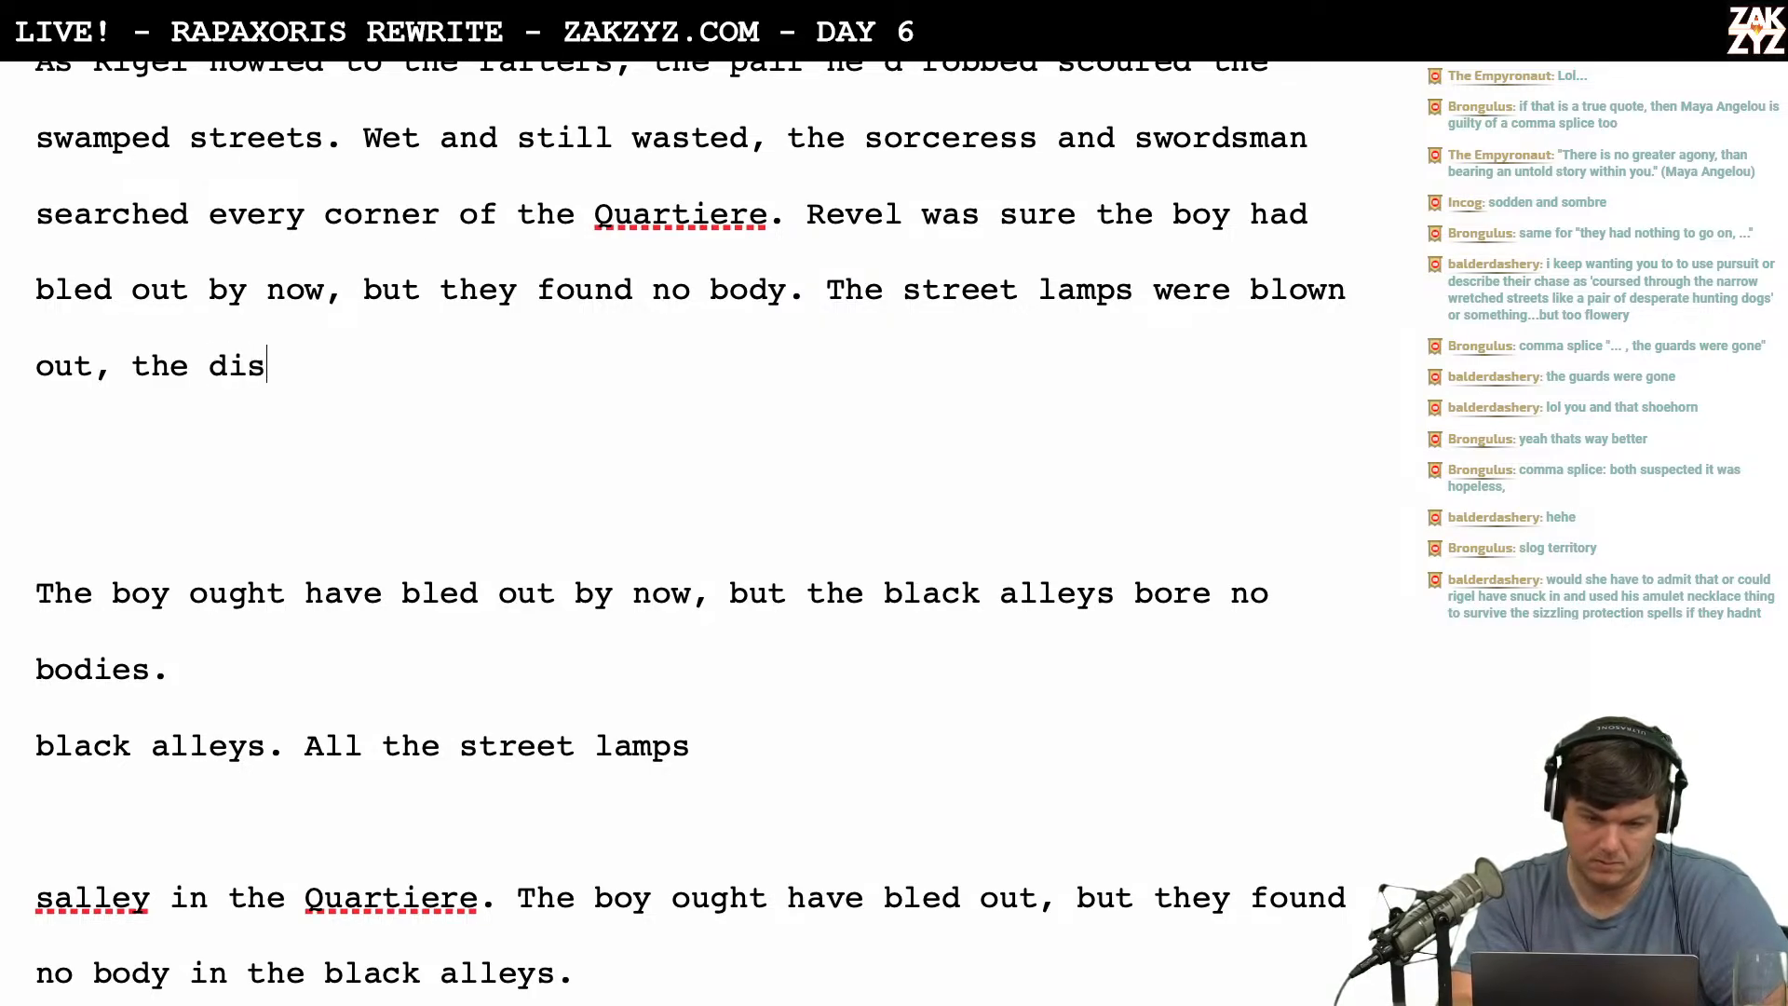
{"action": "key", "text": "BackSpace"}
{"action": "key", "text": "BackSpace"}
{"action": "key", "text": "BackSpace"}
{"action": "key", "text": "BackSpace"}
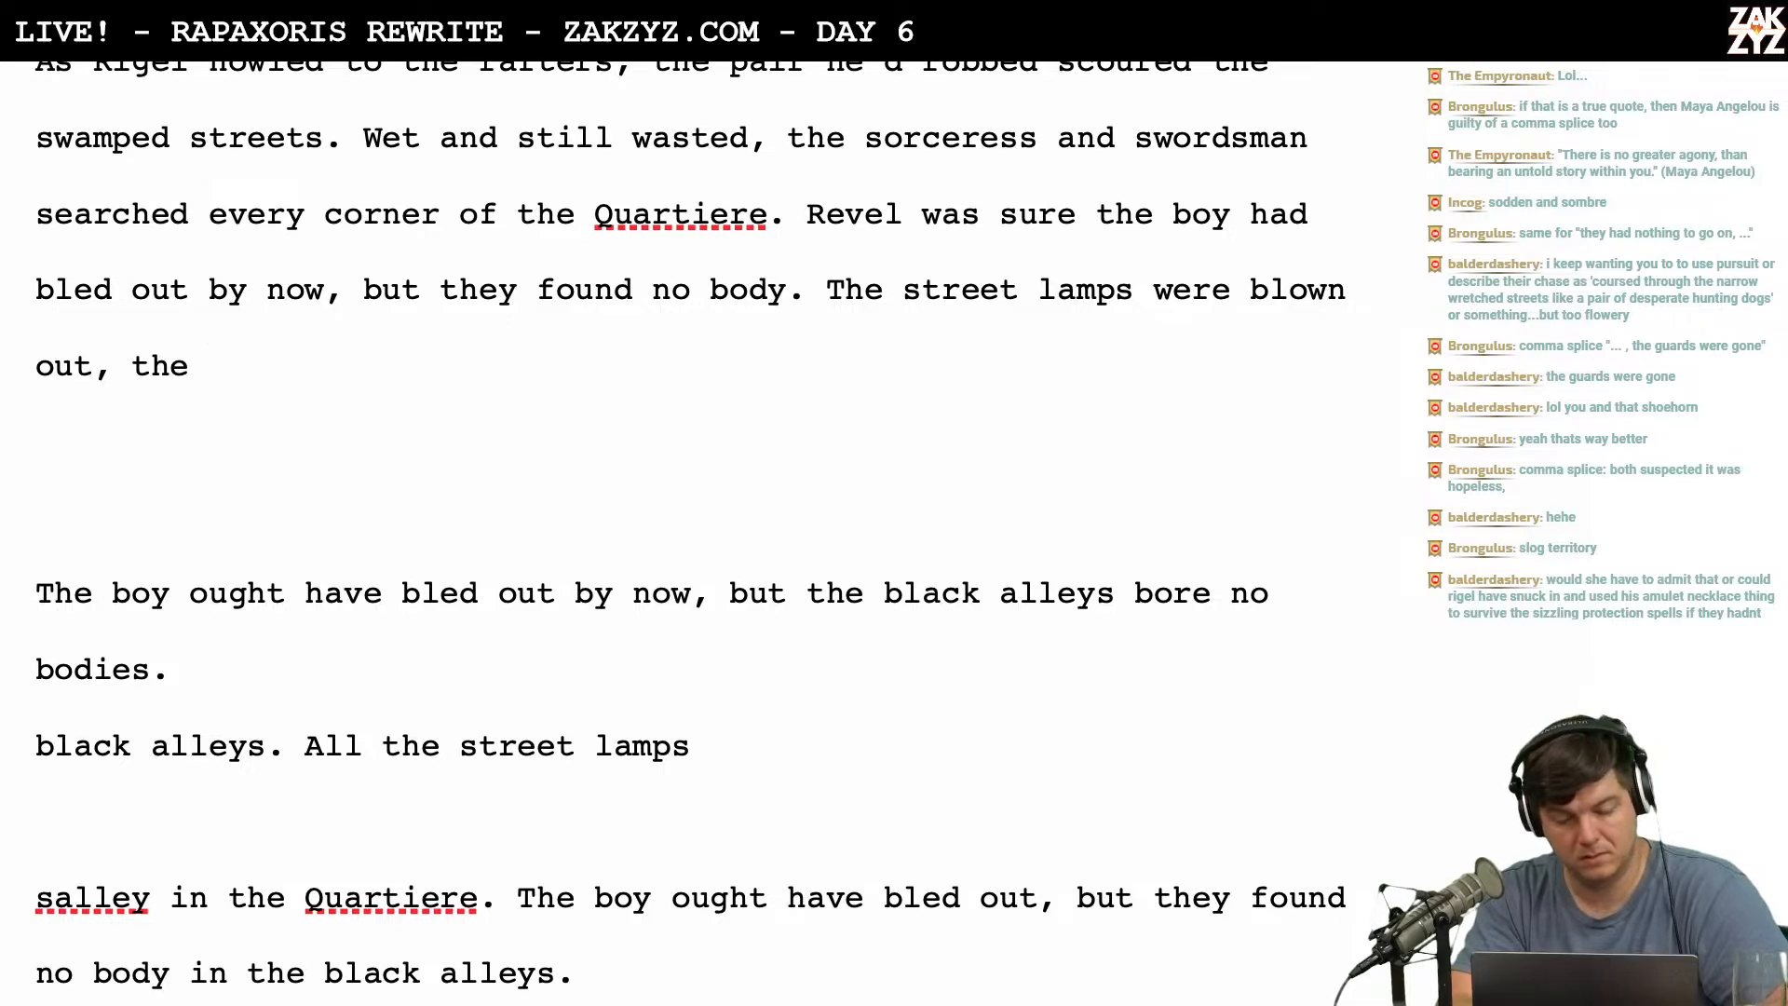
{"action": "key", "text": "BackSpace"}
{"action": "type", "text": "e wind"}
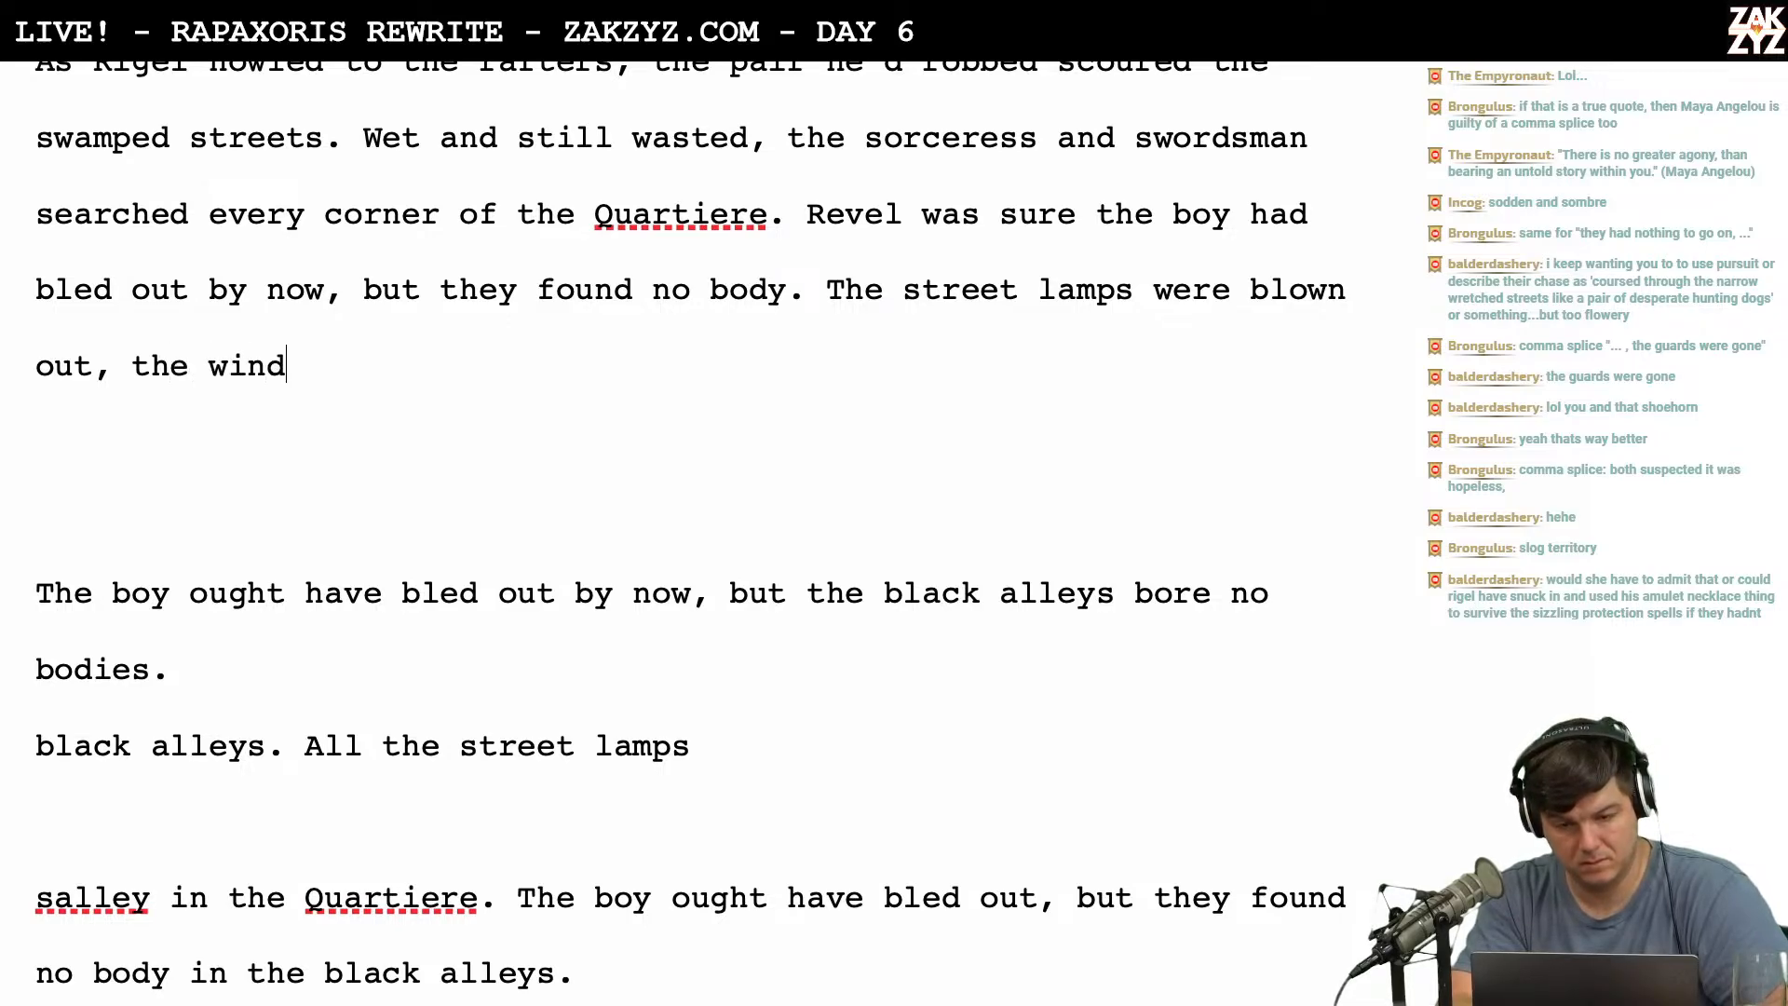
{"action": "type", "text": "ows were all sh"}
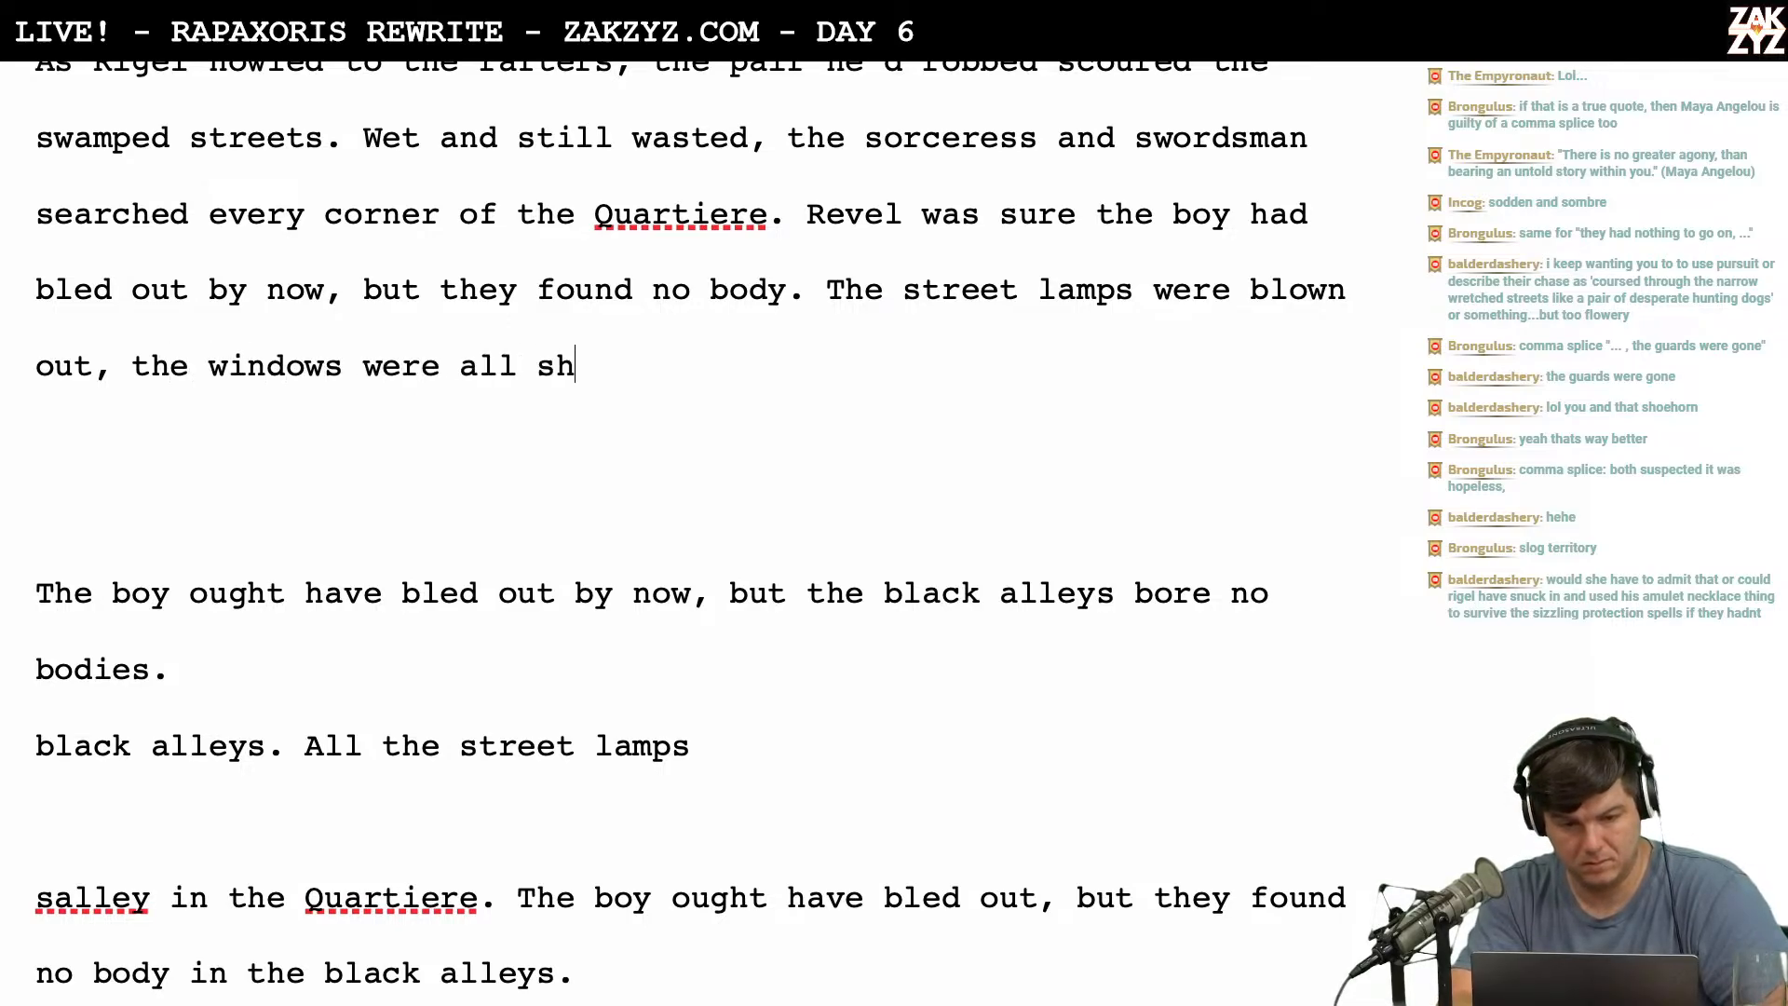
{"action": "type", "text": "uttered against "}
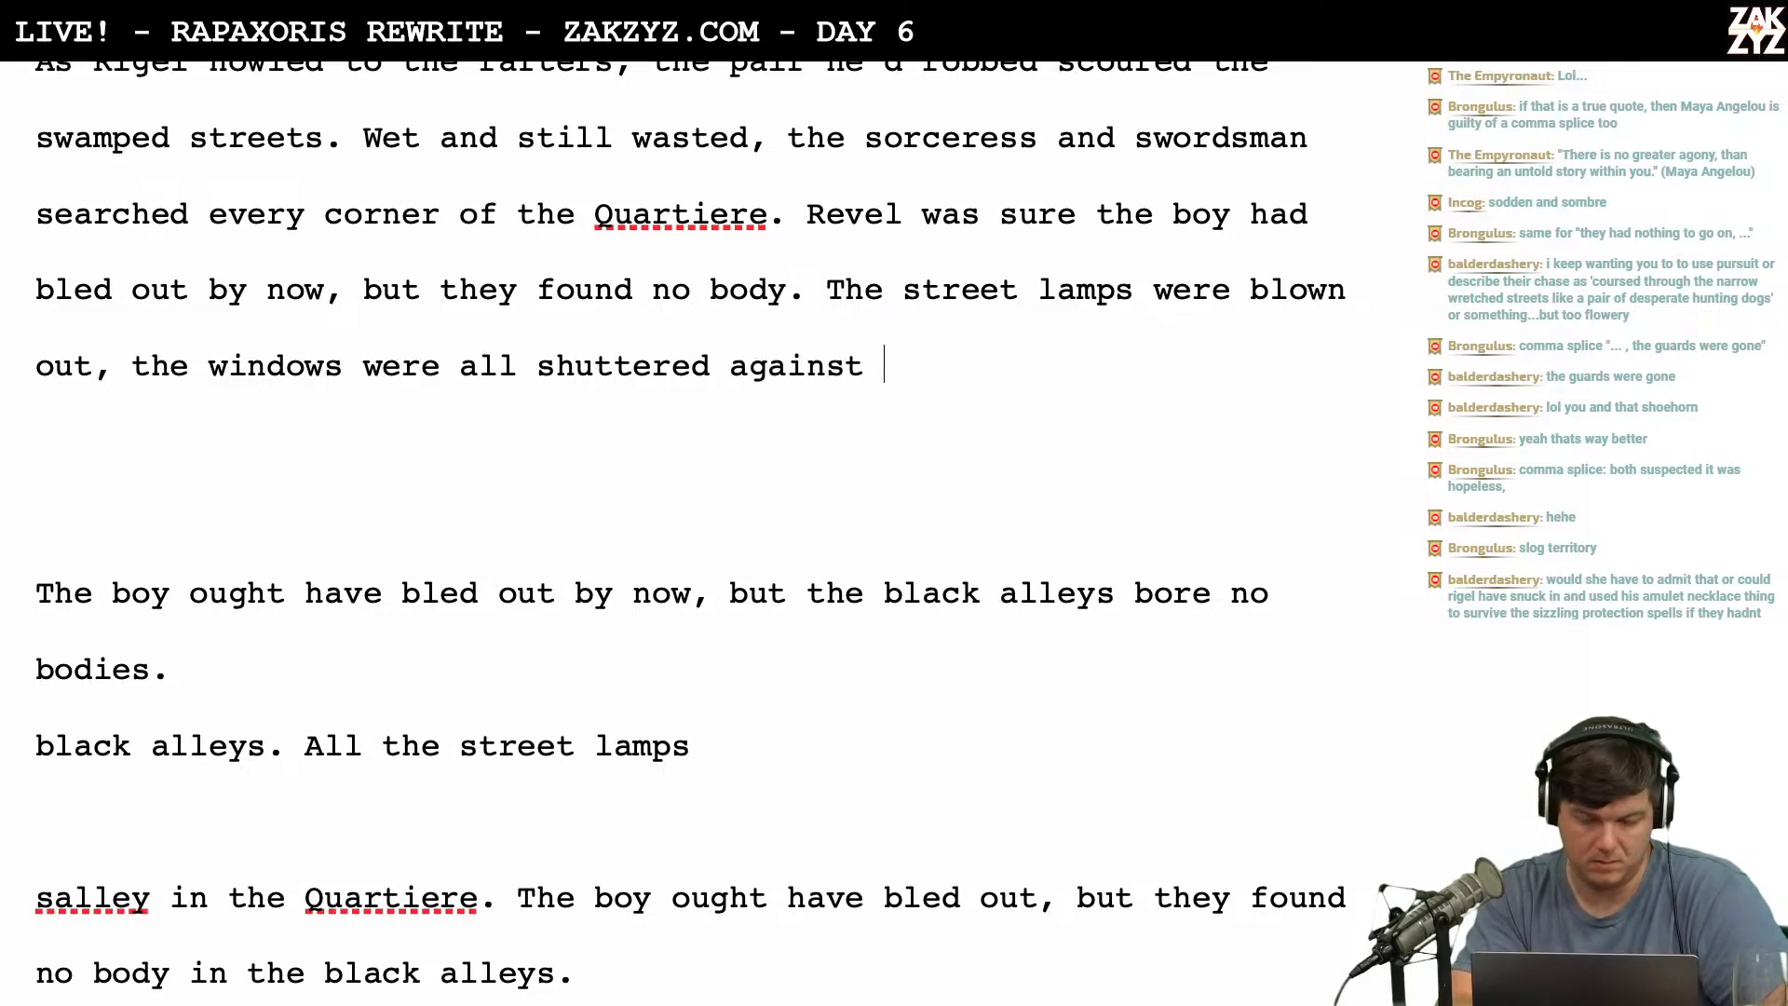
{"action": "type", "text": "the shipb"}
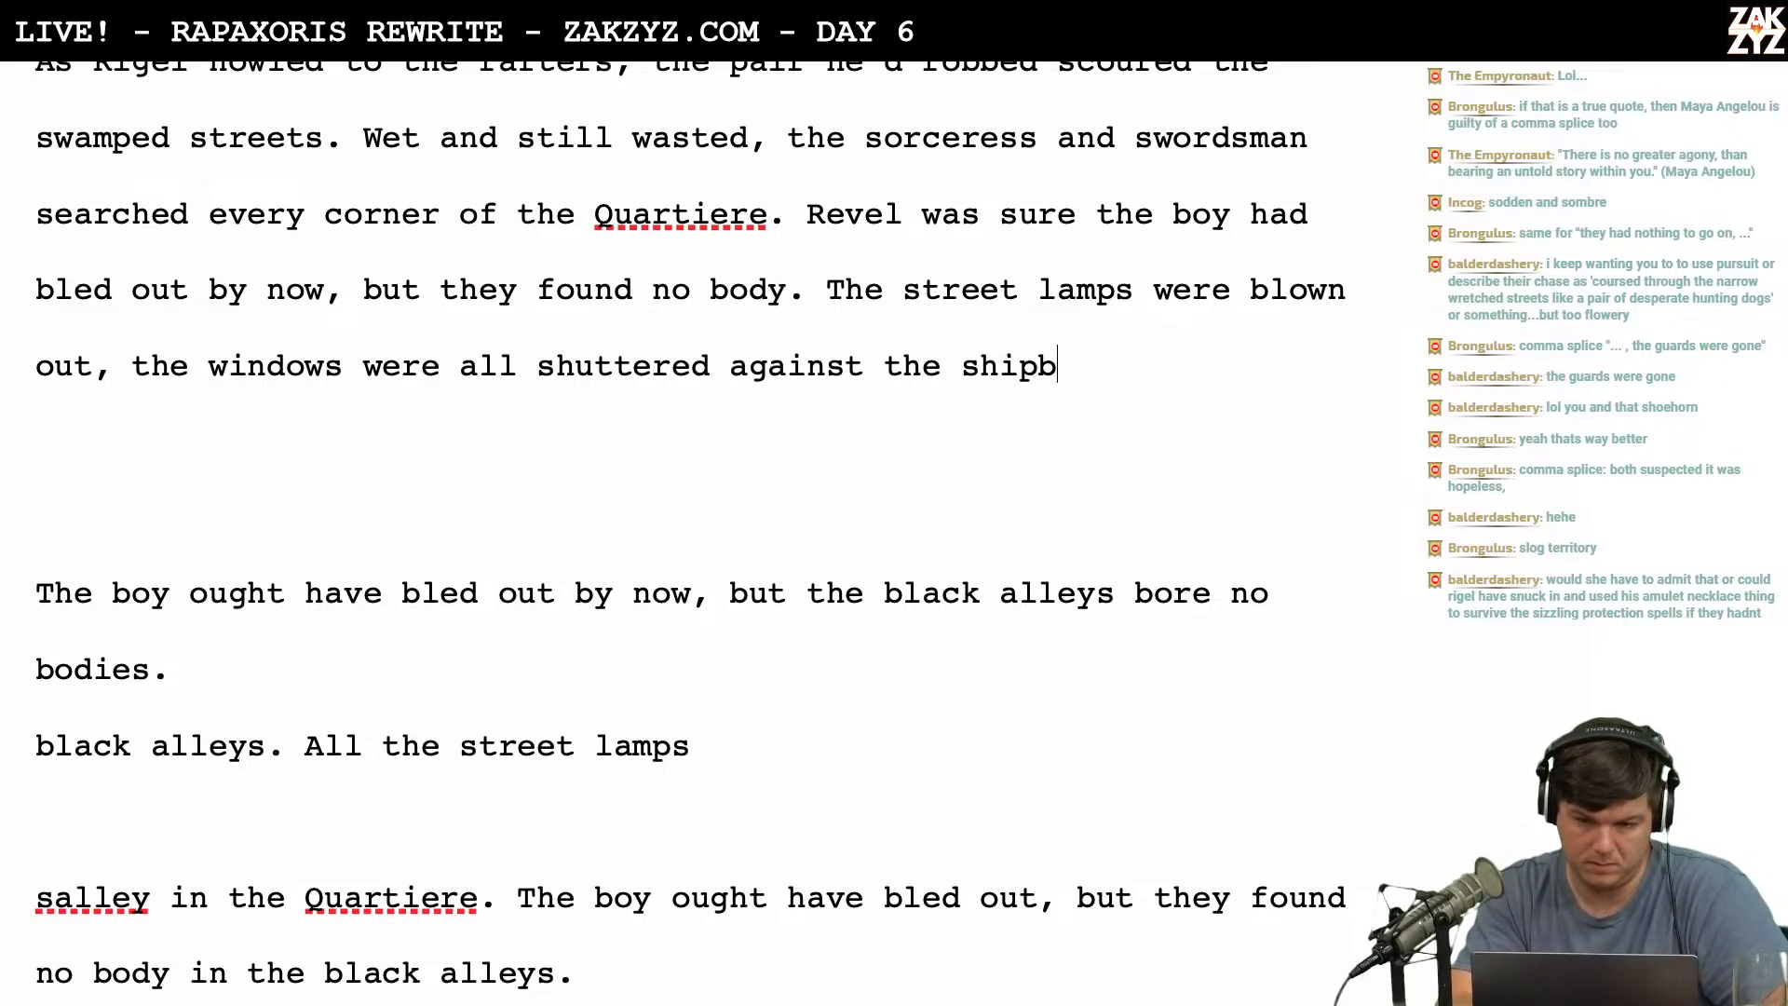
{"action": "type", "text": "reaker, and the g"}
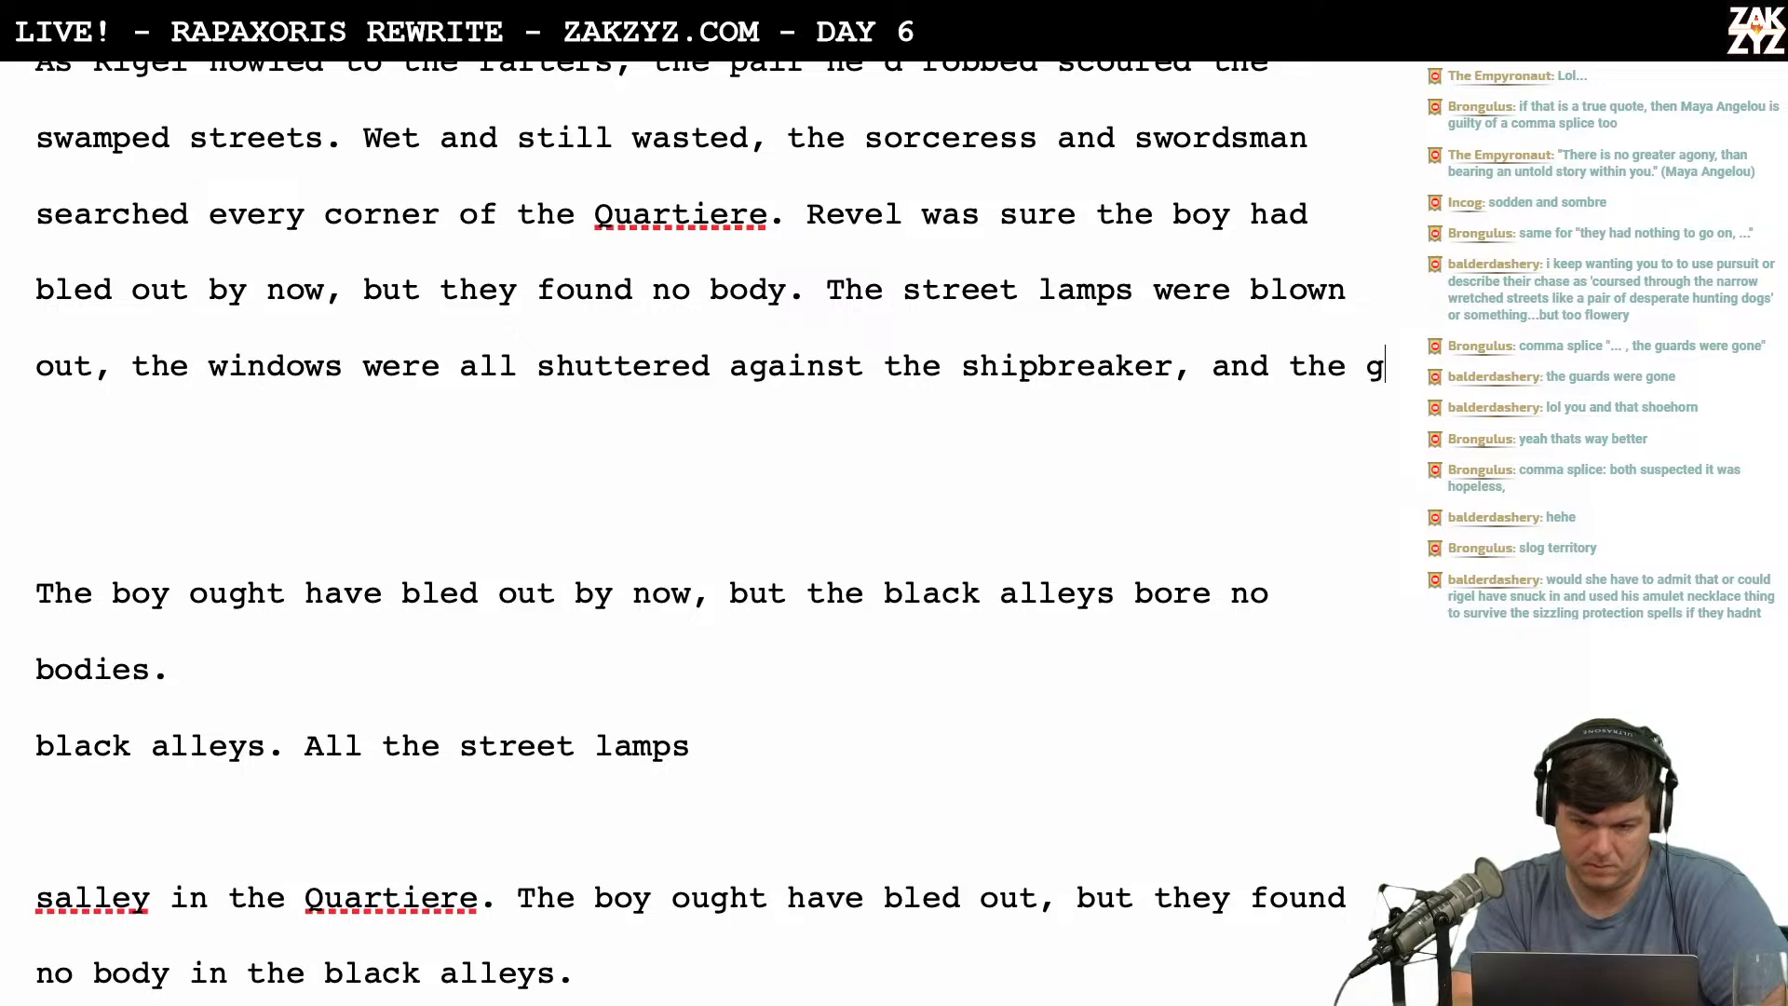
{"action": "type", "text": "uard were lo"}
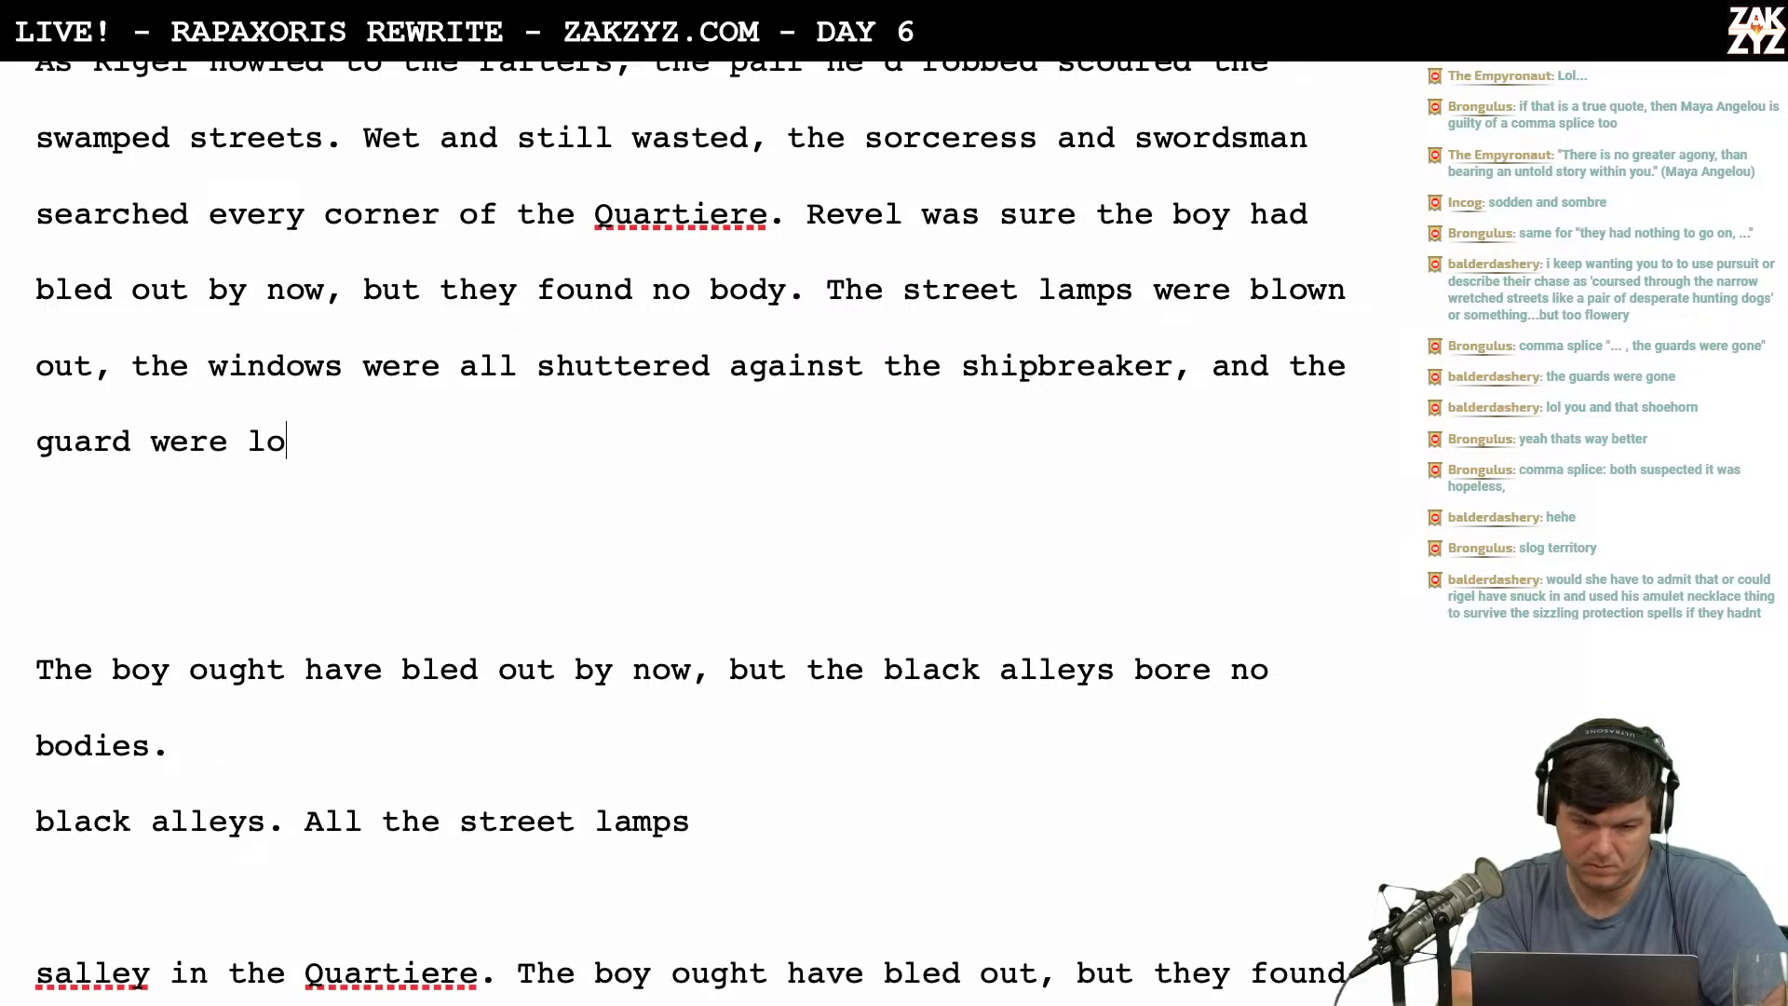
{"action": "type", "text": "ng gone. Their "}
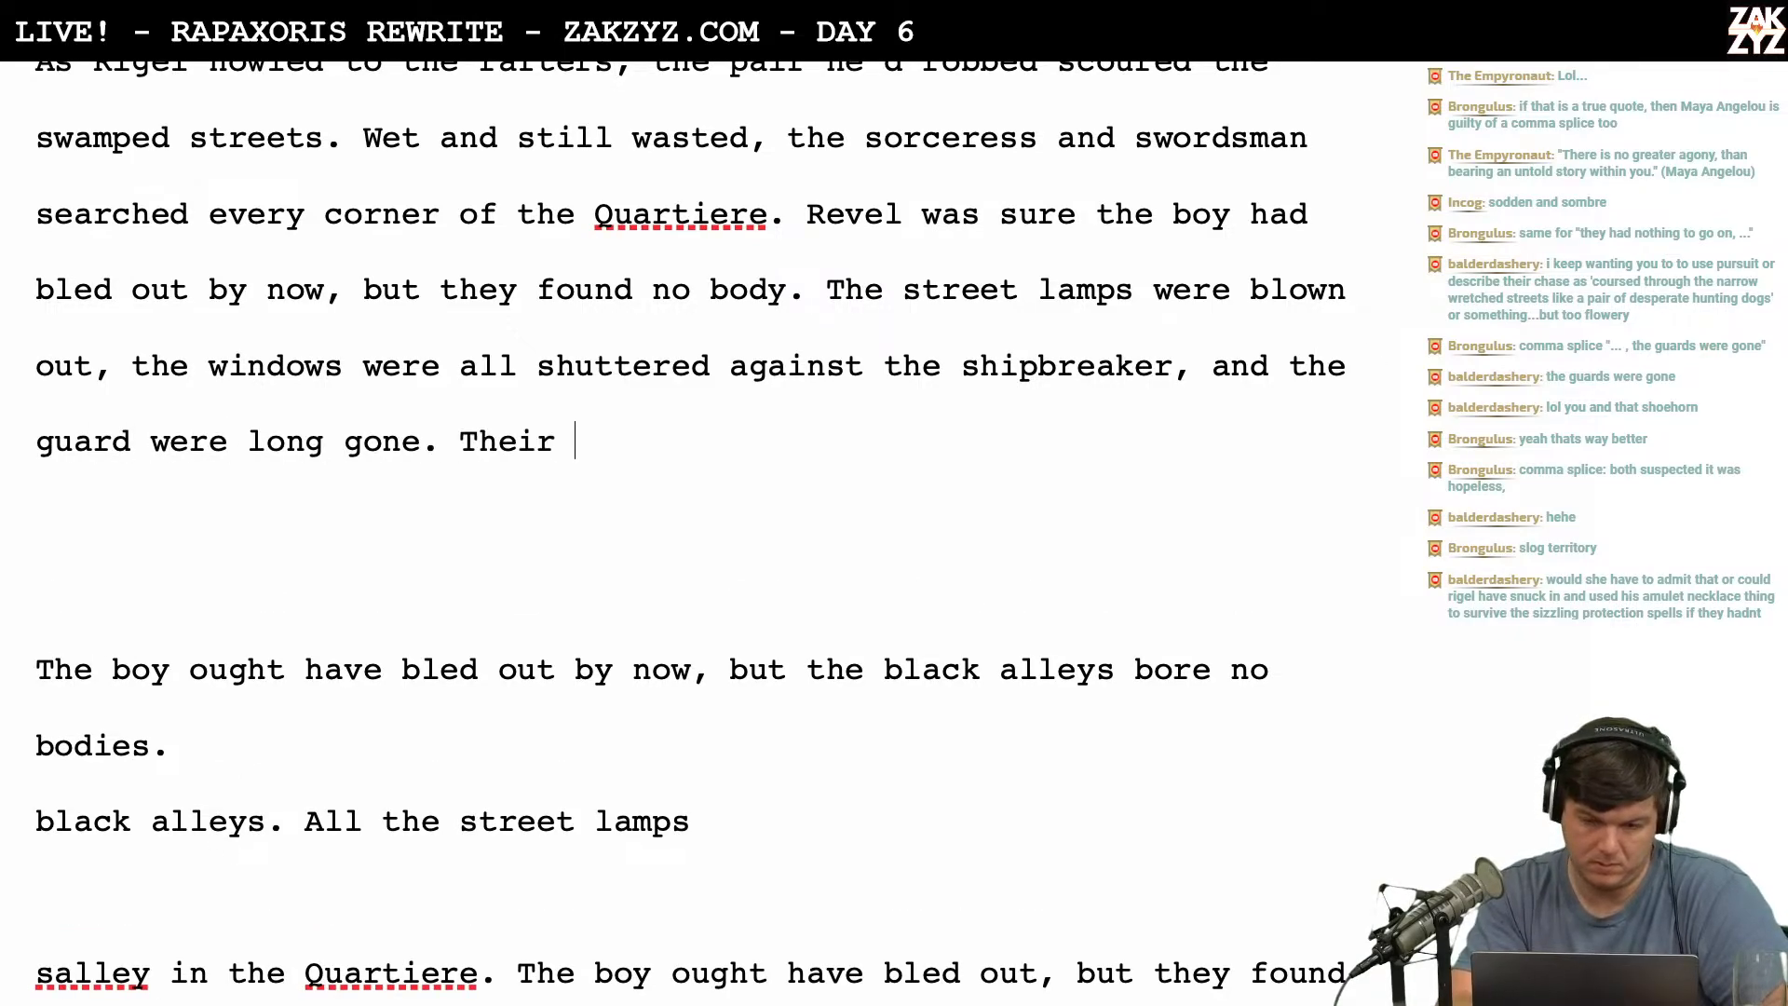
Try following it with the sentence "Their only light was Revel's lantern.".
{"action": "type", "text": "only light was "}
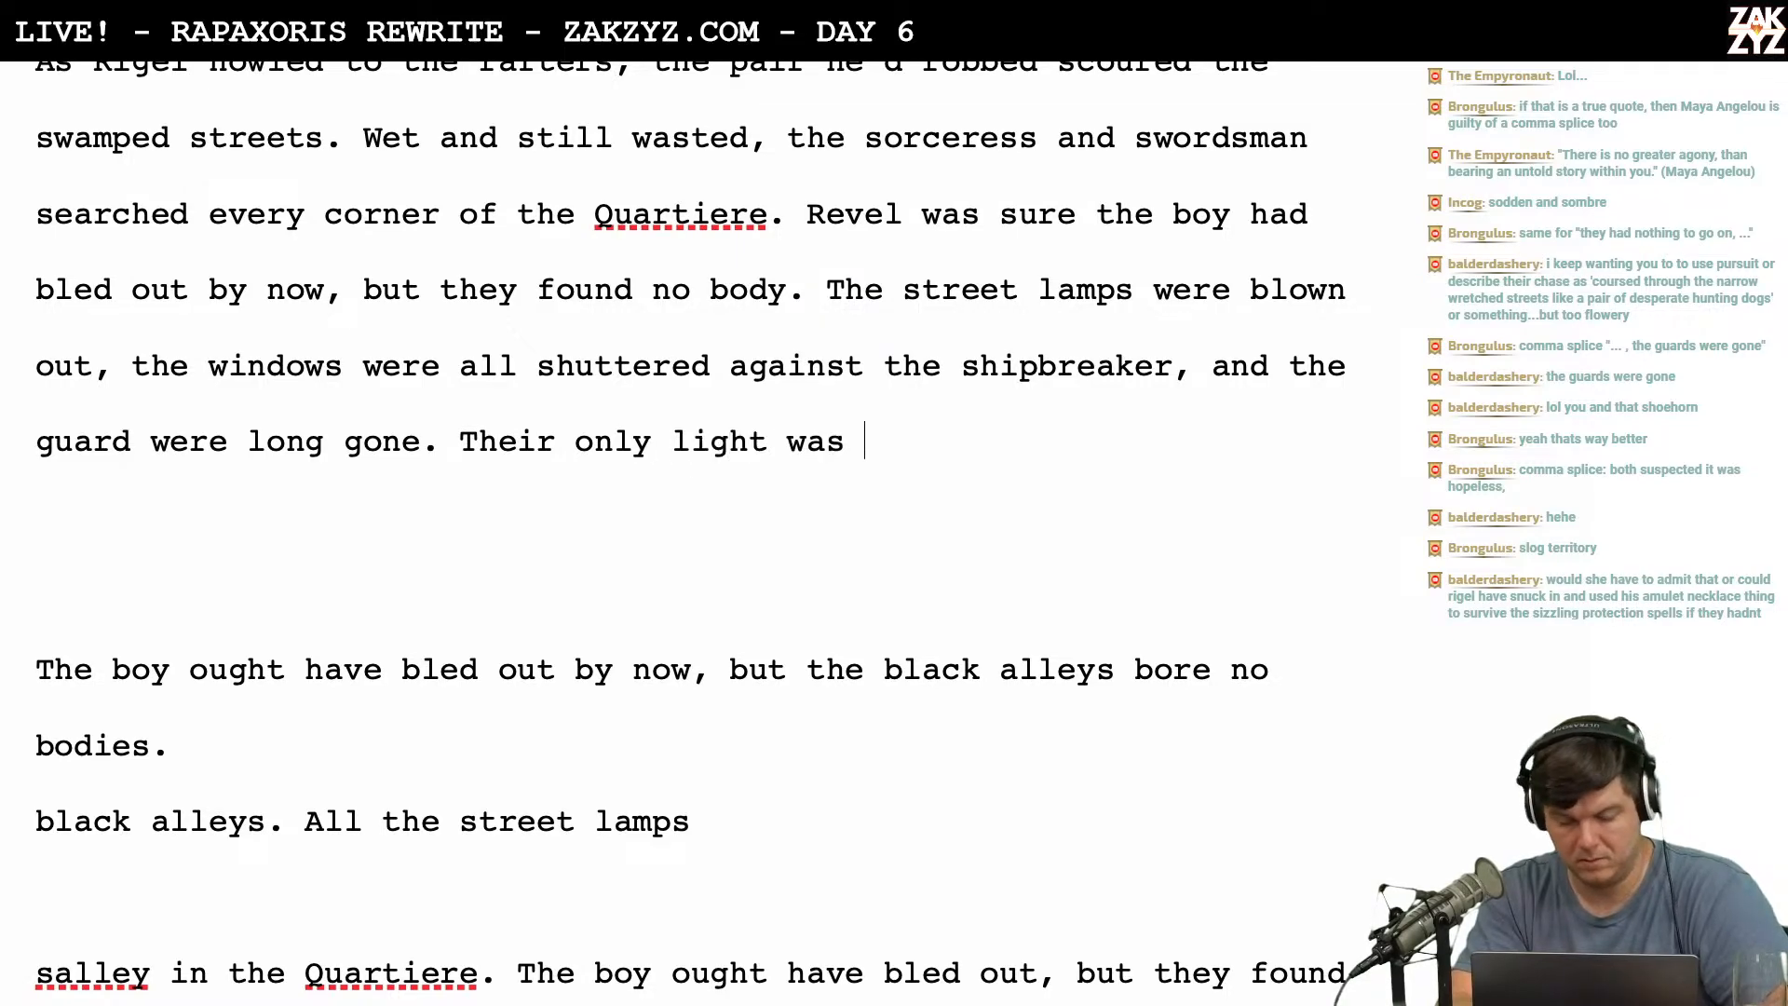
{"action": "type", "text": "Revel's lanter"}
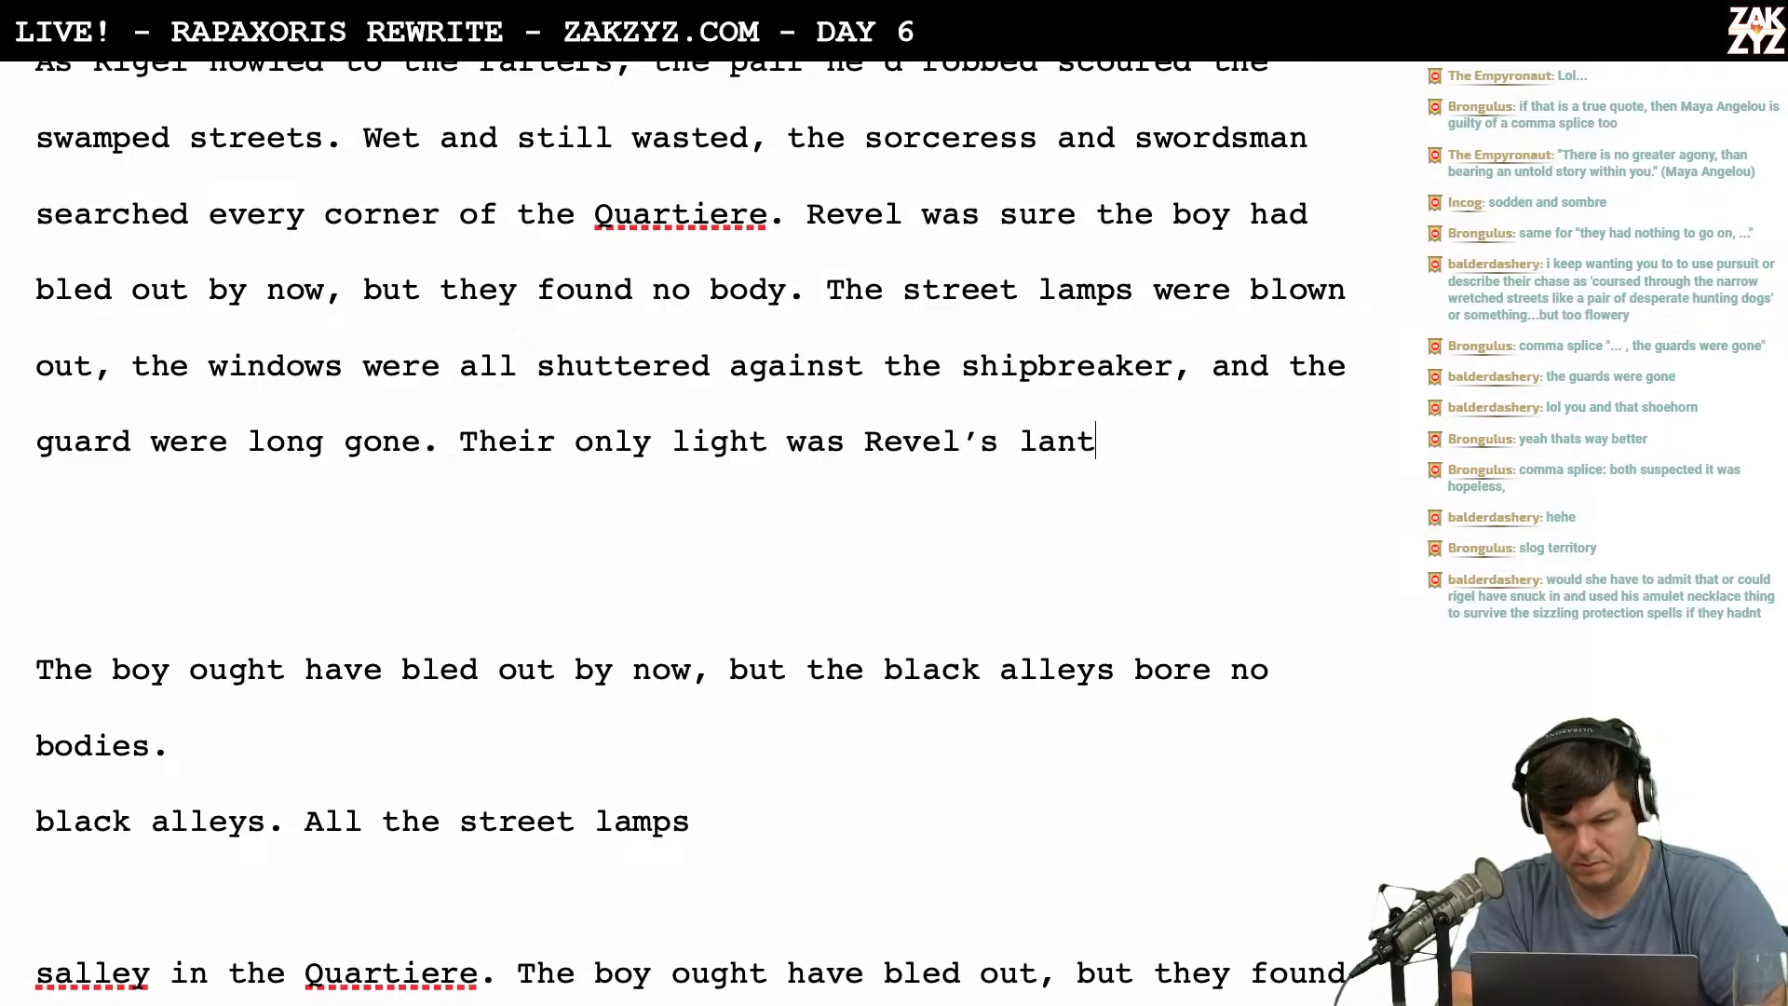
{"action": "type", "text": "n"}
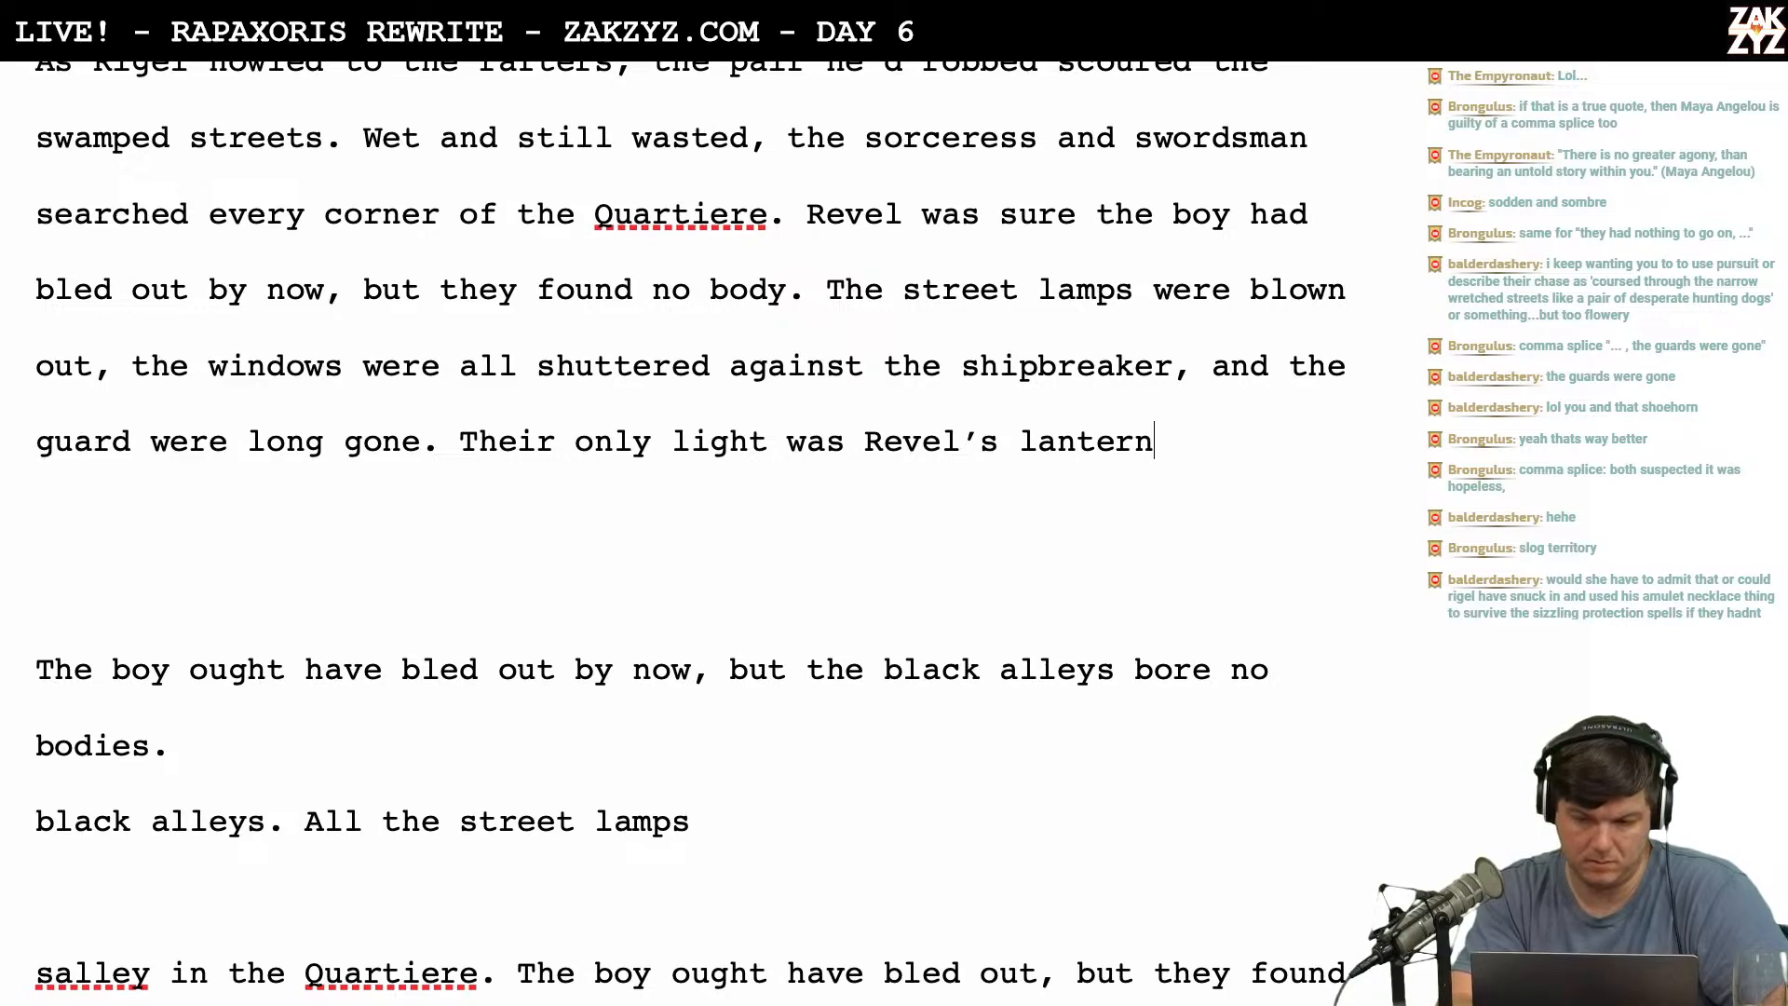
{"action": "type", "text": ". ,."}
{"action": "key", "text": "BackSpace"}
{"action": "key", "text": "BackSpace"}
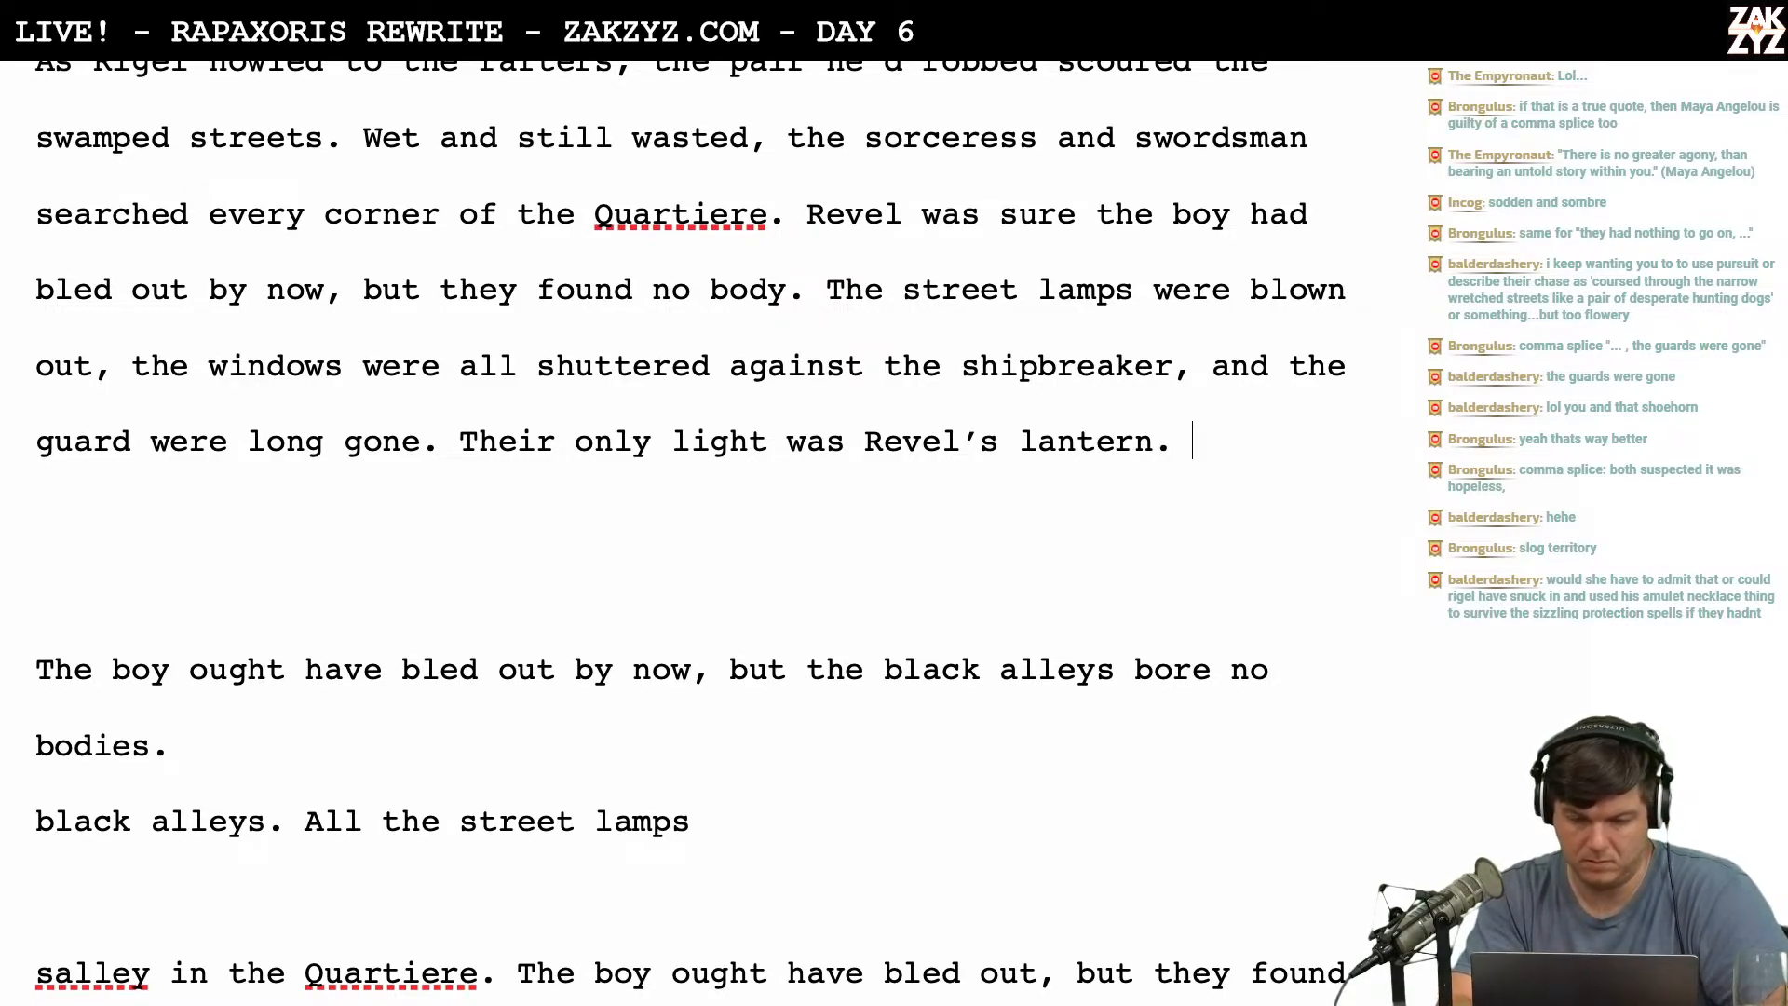
Try opening another sentence with "It was" and with "They had nothing", removing each wording again.
{"action": "type", "text": "It was"}
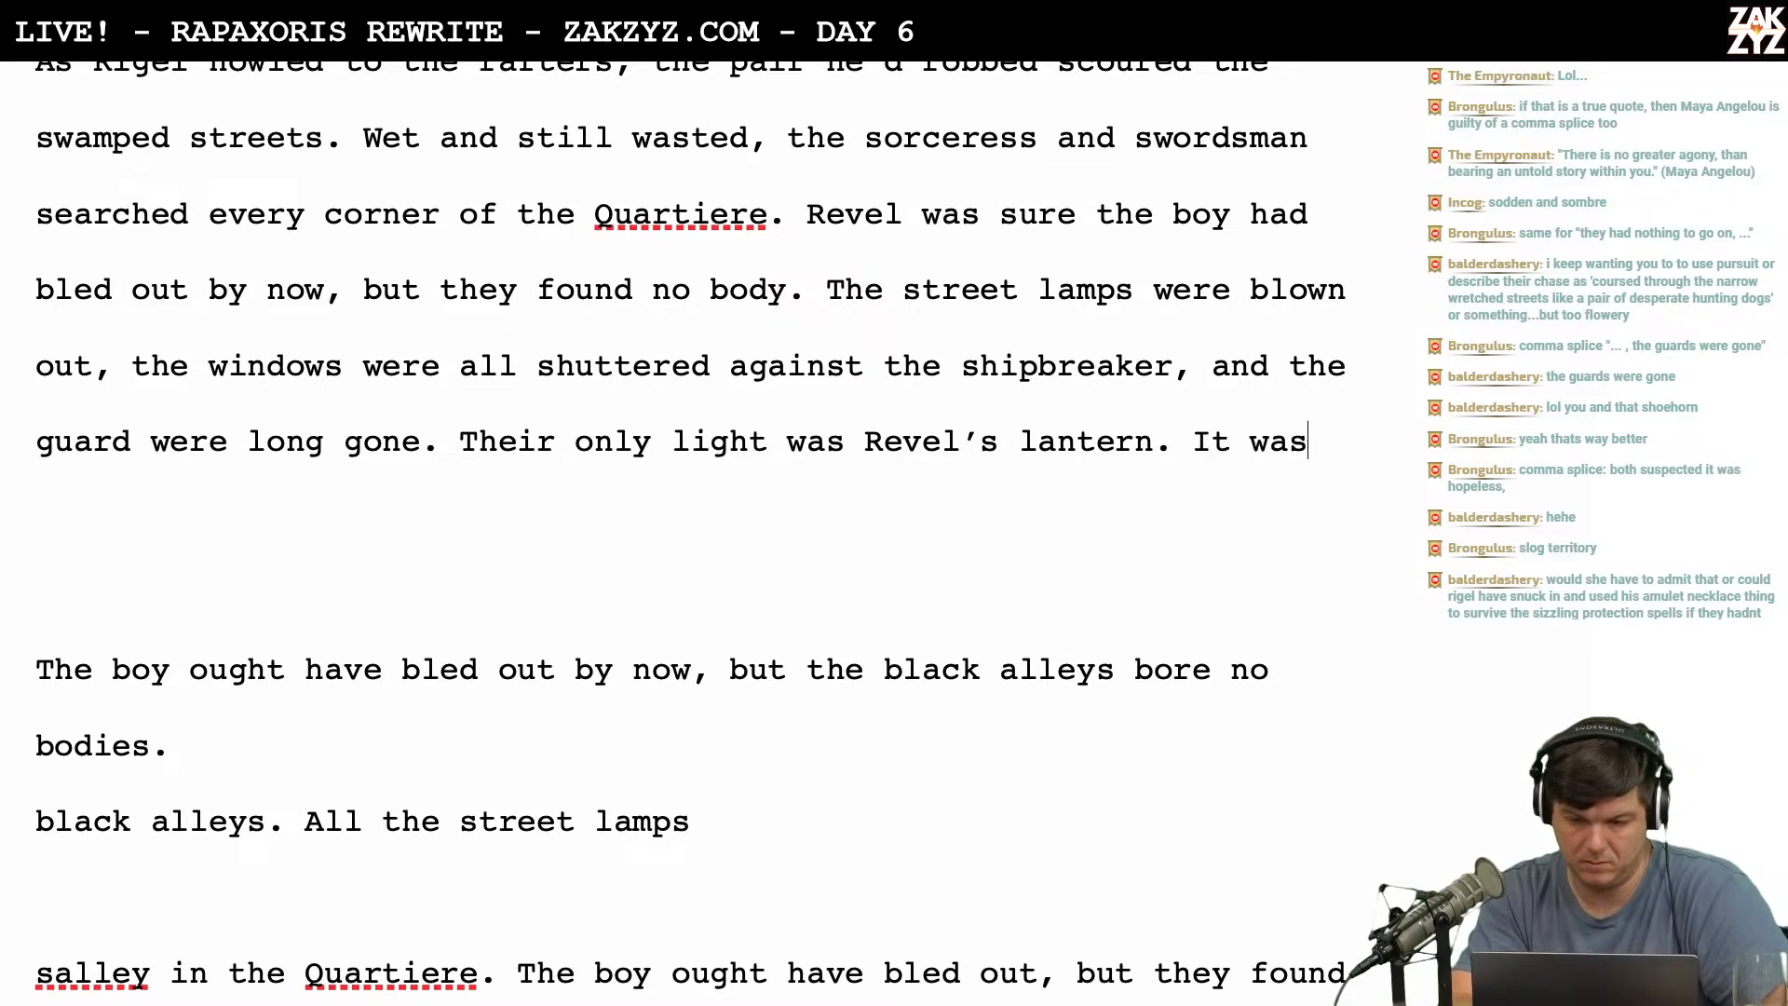
{"action": "key", "text": "BackSpace"}
{"action": "key", "text": "BackSpace"}
{"action": "key", "text": "BackSpace"}
{"action": "key", "text": "BackSpace"}
{"action": "key", "text": "BackSpace"}
{"action": "key", "text": "BackSpace"}
{"action": "type", "text": "They h"}
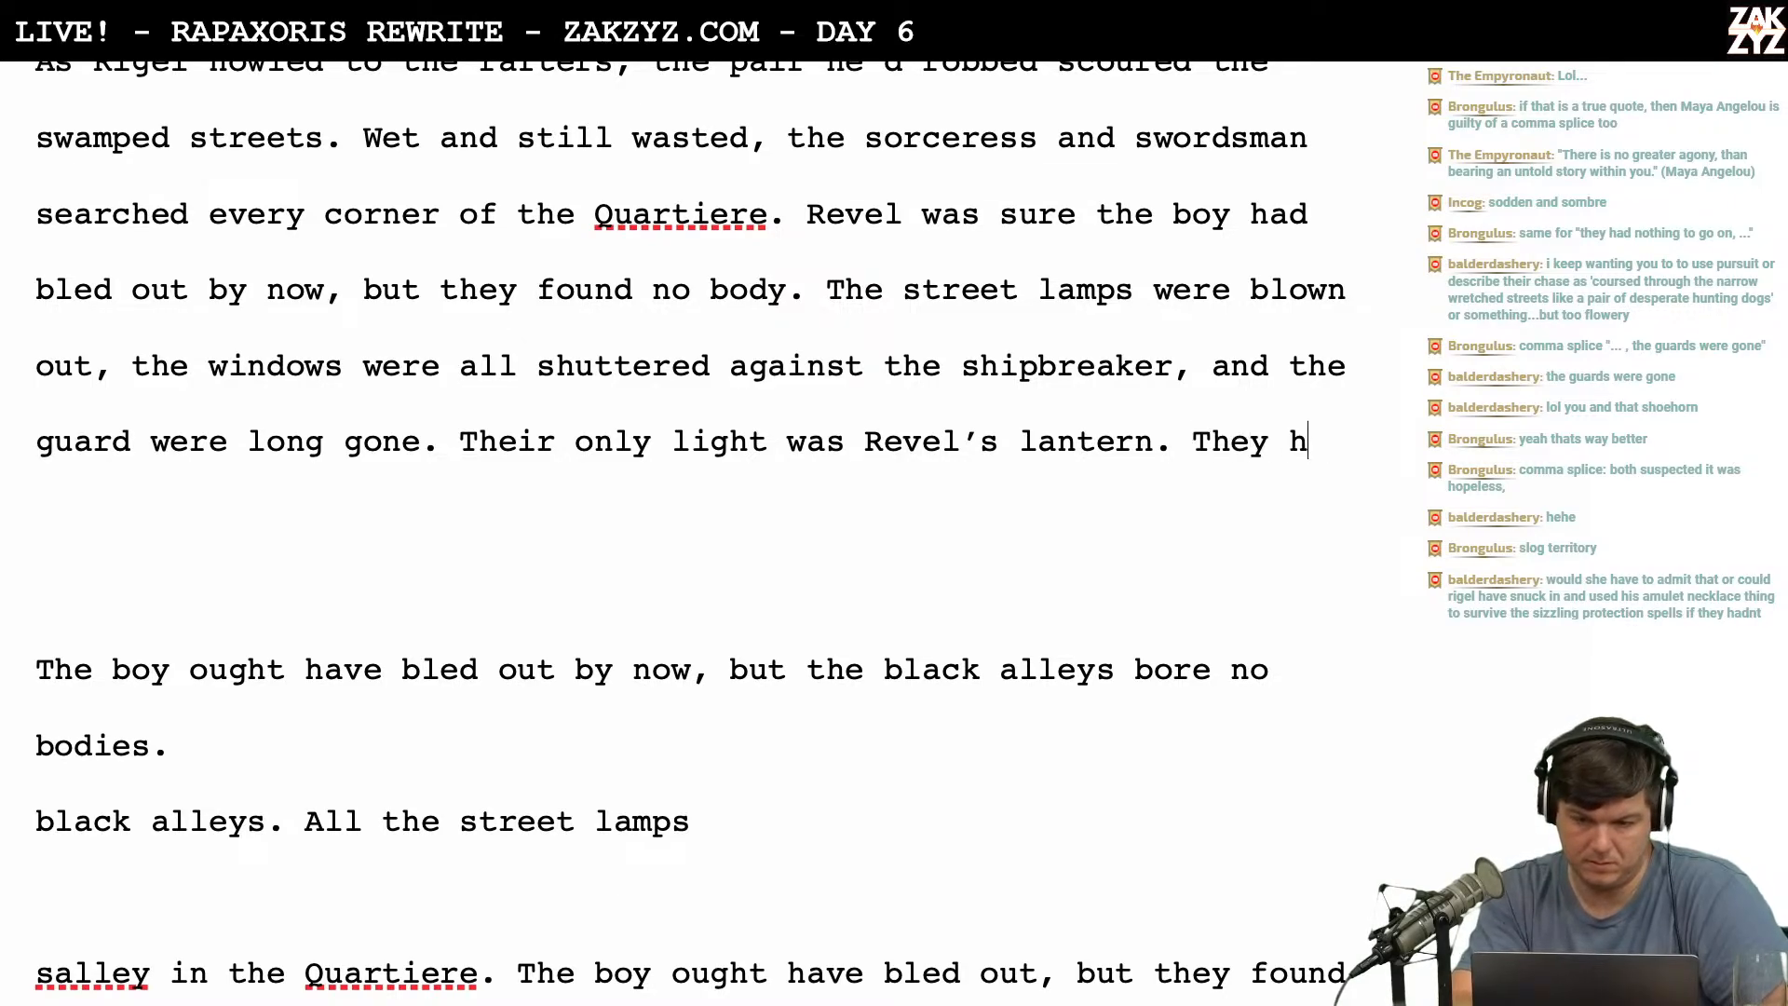
{"action": "type", "text": "ad nothing"}
{"action": "key", "text": "BackSpace"}
{"action": "key", "text": "BackSpace"}
{"action": "key", "text": "BackSpace"}
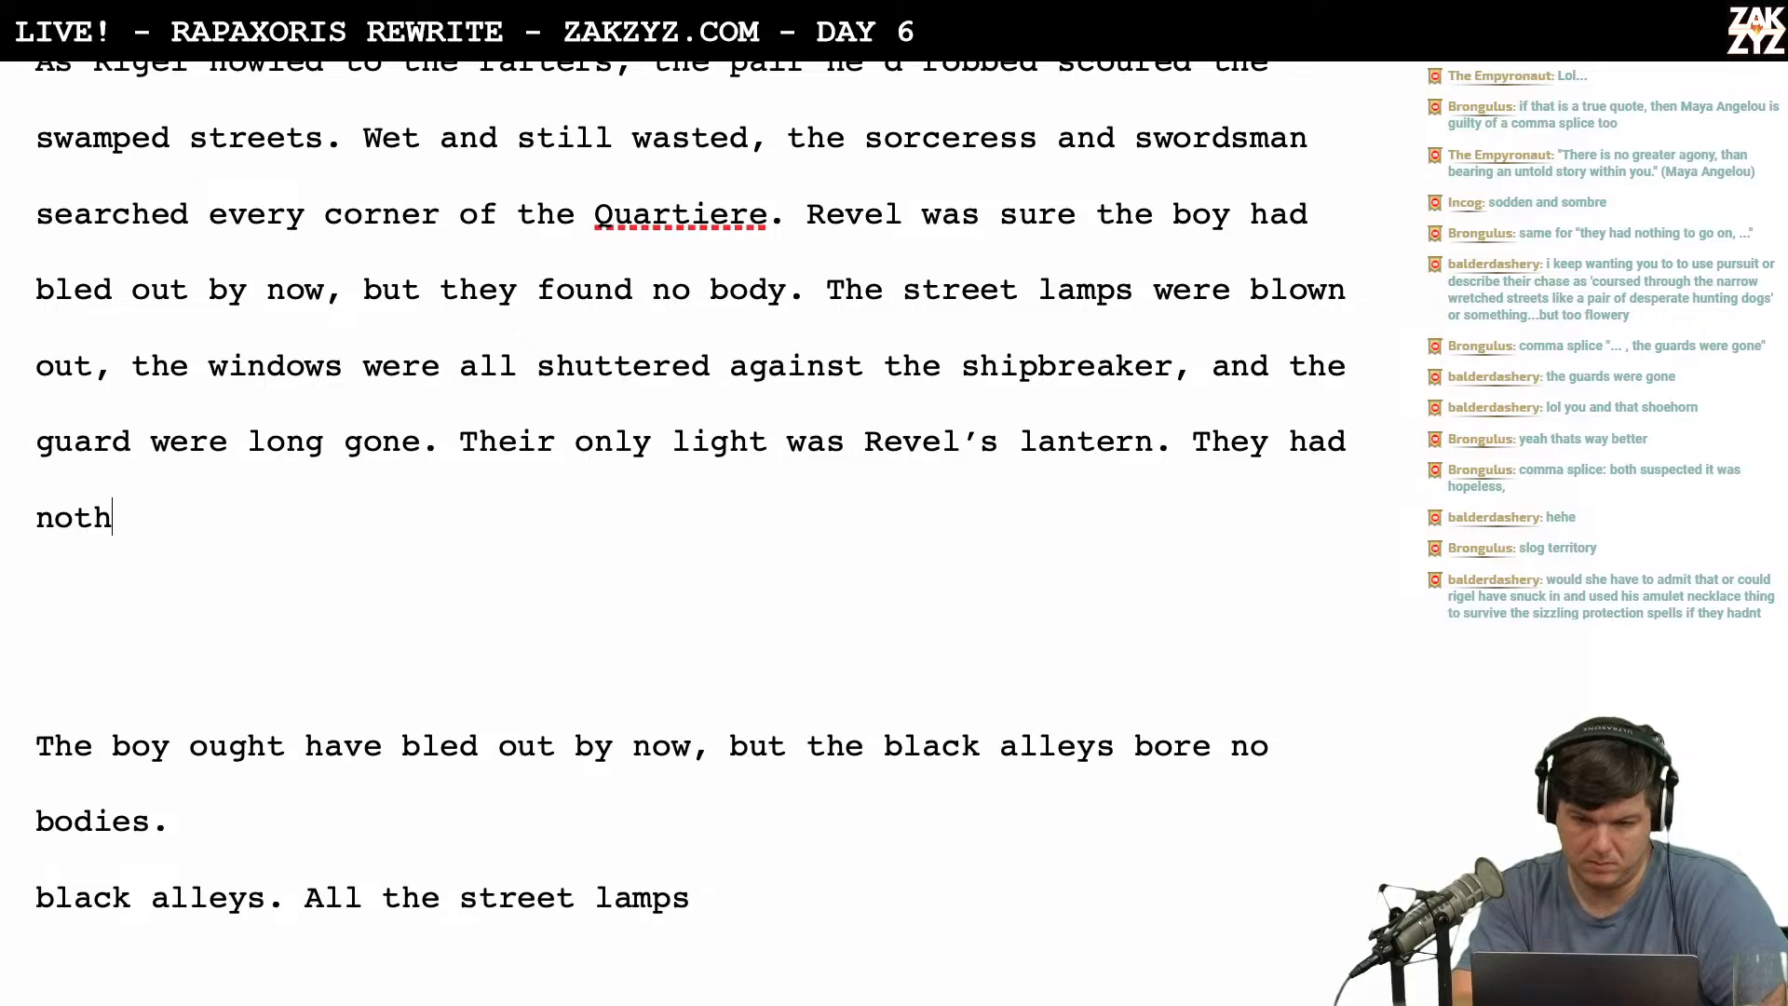
{"action": "key", "text": "BackSpace"}
{"action": "key", "text": "BackSpace"}
{"action": "key", "text": "BackSpace"}
{"action": "key", "text": "BackSpace"}
{"action": "key", "text": "BackSpace"}
{"action": "key", "text": "BackSpace"}
{"action": "key", "text": "BackSpace"}
{"action": "key", "text": "BackSpace"}
{"action": "key", "text": "BackSpace"}
{"action": "key", "text": "BackSpace"}
{"action": "key", "text": "BackSpace"}
{"action": "key", "text": "BackSpace"}
{"action": "key", "text": "BackSpace"}
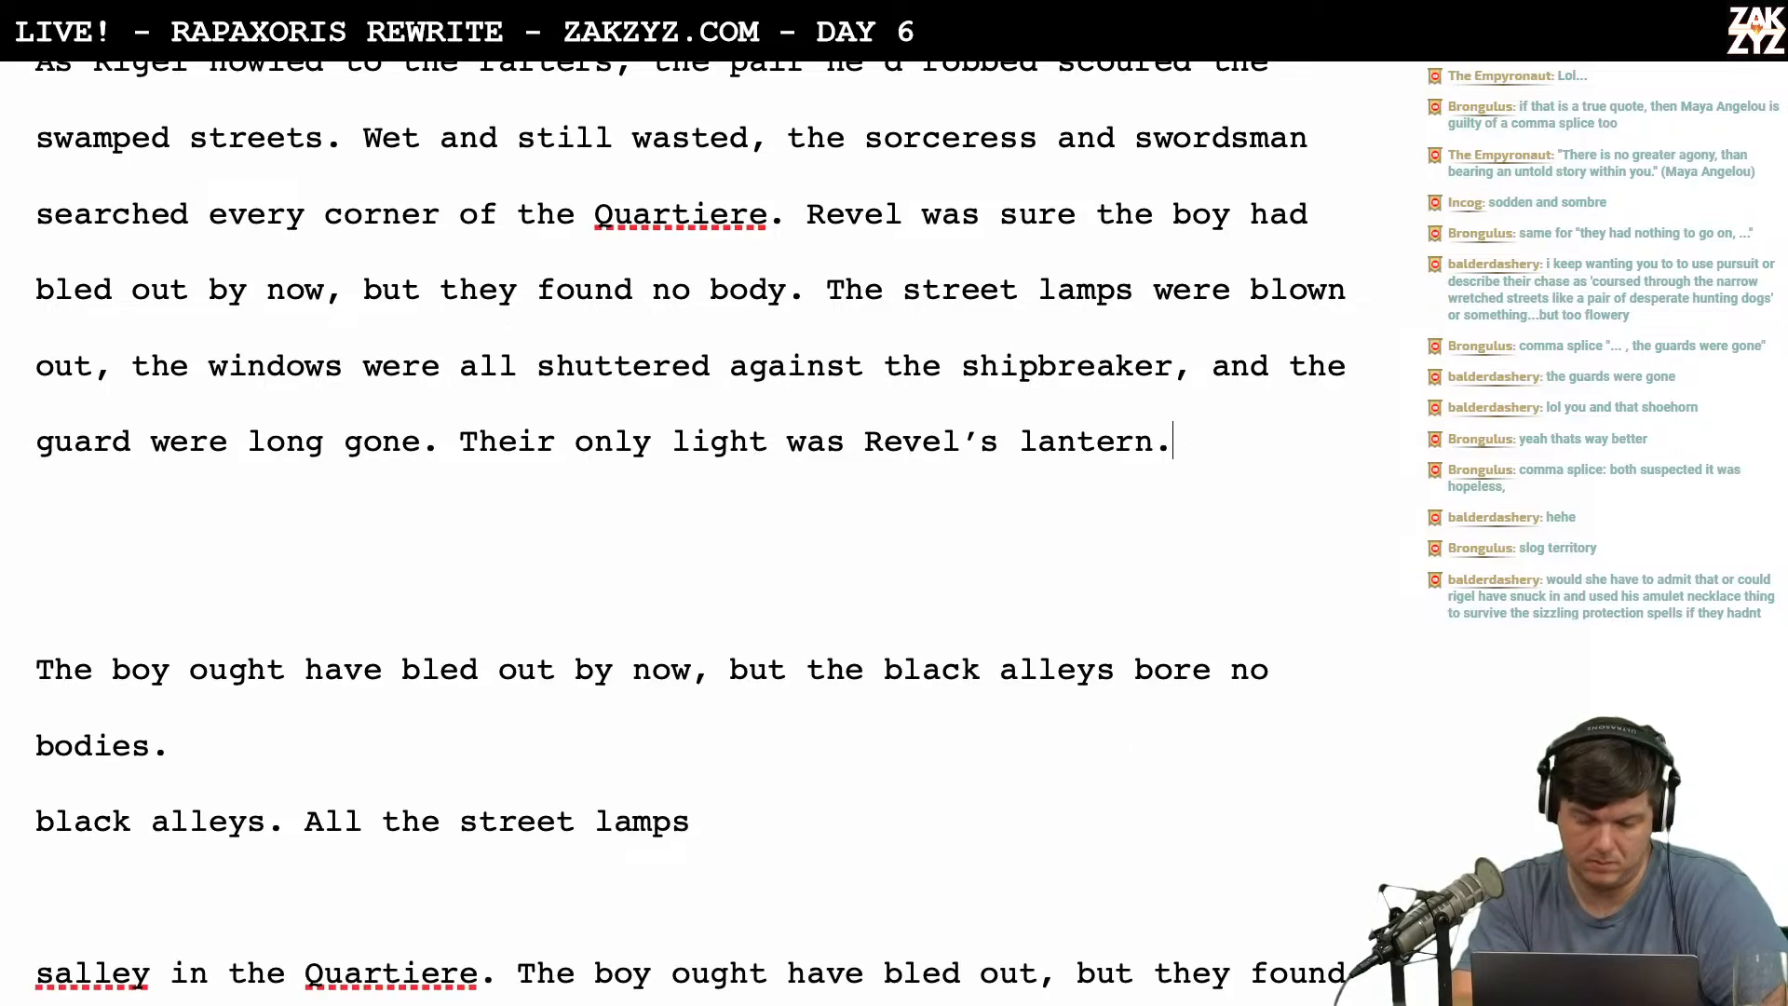
Delete the sentence about Revel's lantern after "long gone.".
{"action": "key", "text": "BackSpace"}
{"action": "key", "text": "BackSpace"}
{"action": "key", "text": "BackSpace"}
{"action": "key", "text": "BackSpace"}
{"action": "key", "text": "BackSpace"}
{"action": "key", "text": "BackSpace"}
{"action": "key", "text": "BackSpace"}
{"action": "key", "text": "BackSpace"}
{"action": "key", "text": "BackSpace"}
{"action": "key", "text": "BackSpace"}
{"action": "key", "text": "BackSpace"}
{"action": "key", "text": "BackSpace"}
{"action": "key", "text": "BackSpace"}
{"action": "key", "text": "BackSpace"}
{"action": "key", "text": "BackSpace"}
{"action": "key", "text": "BackSpace"}
{"action": "key", "text": "BackSpace"}
{"action": "key", "text": "BackSpace"}
{"action": "key", "text": "BackSpace"}
{"action": "key", "text": "BackSpace"}
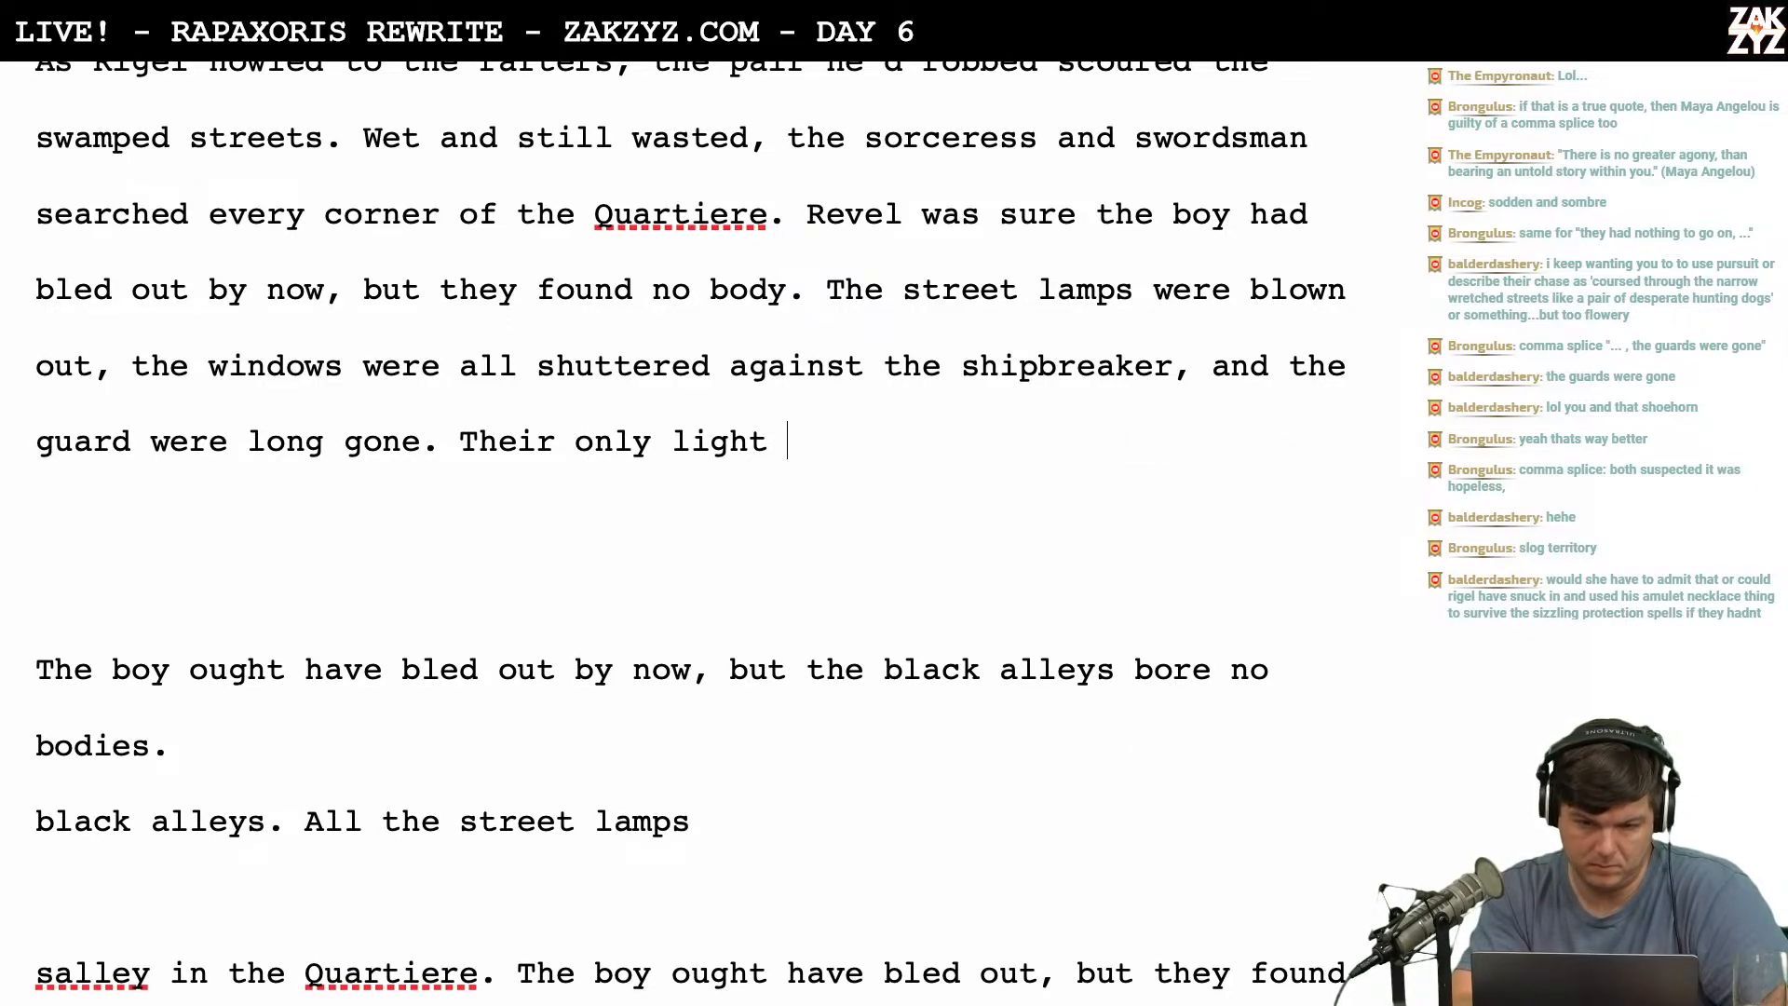
{"action": "key", "text": "BackSpace"}
{"action": "key", "text": "BackSpace"}
{"action": "key", "text": "BackSpace"}
{"action": "key", "text": "BackSpace"}
{"action": "key", "text": "BackSpace"}
{"action": "key", "text": "BackSpace"}
{"action": "key", "text": "BackSpace"}
{"action": "key", "text": "BackSpace"}
{"action": "key", "text": "BackSpace"}
{"action": "key", "text": "BackSpace"}
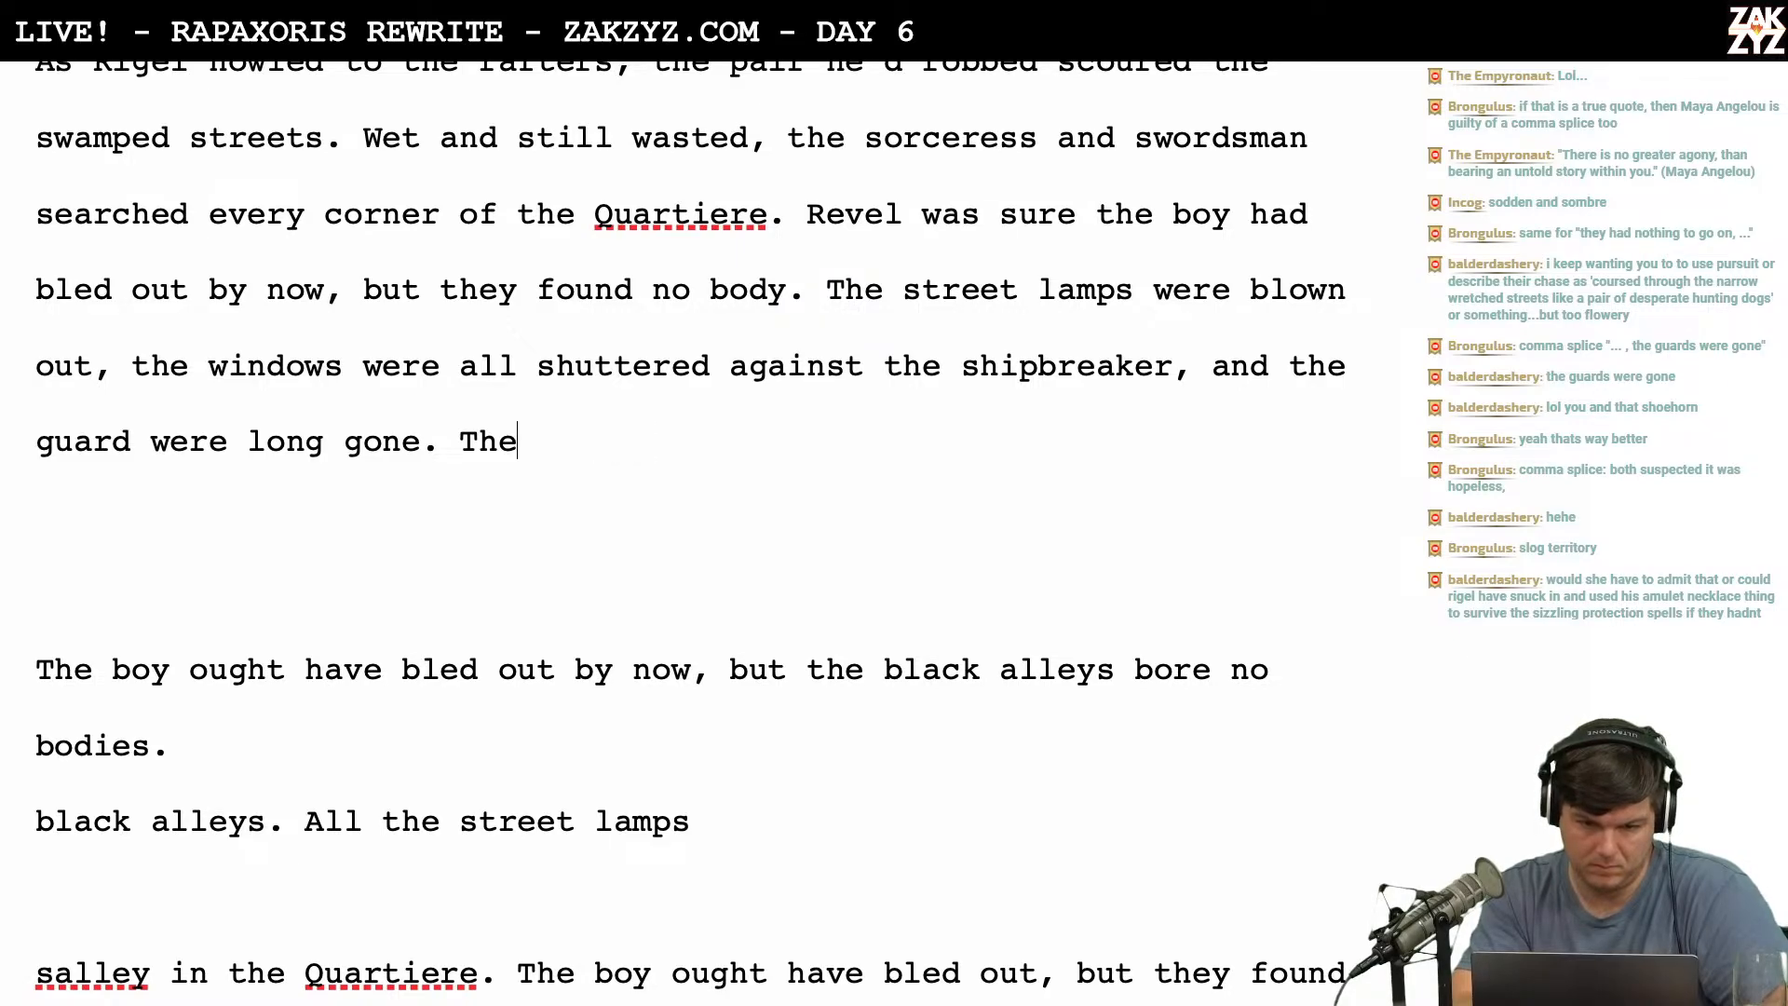
Try extending the search sentence after "Quartiere" with "by the" and remove the addition again.
{"action": "scroll", "coordinate": [778, 251], "scroll_direction": "up", "scroll_amount": 3}
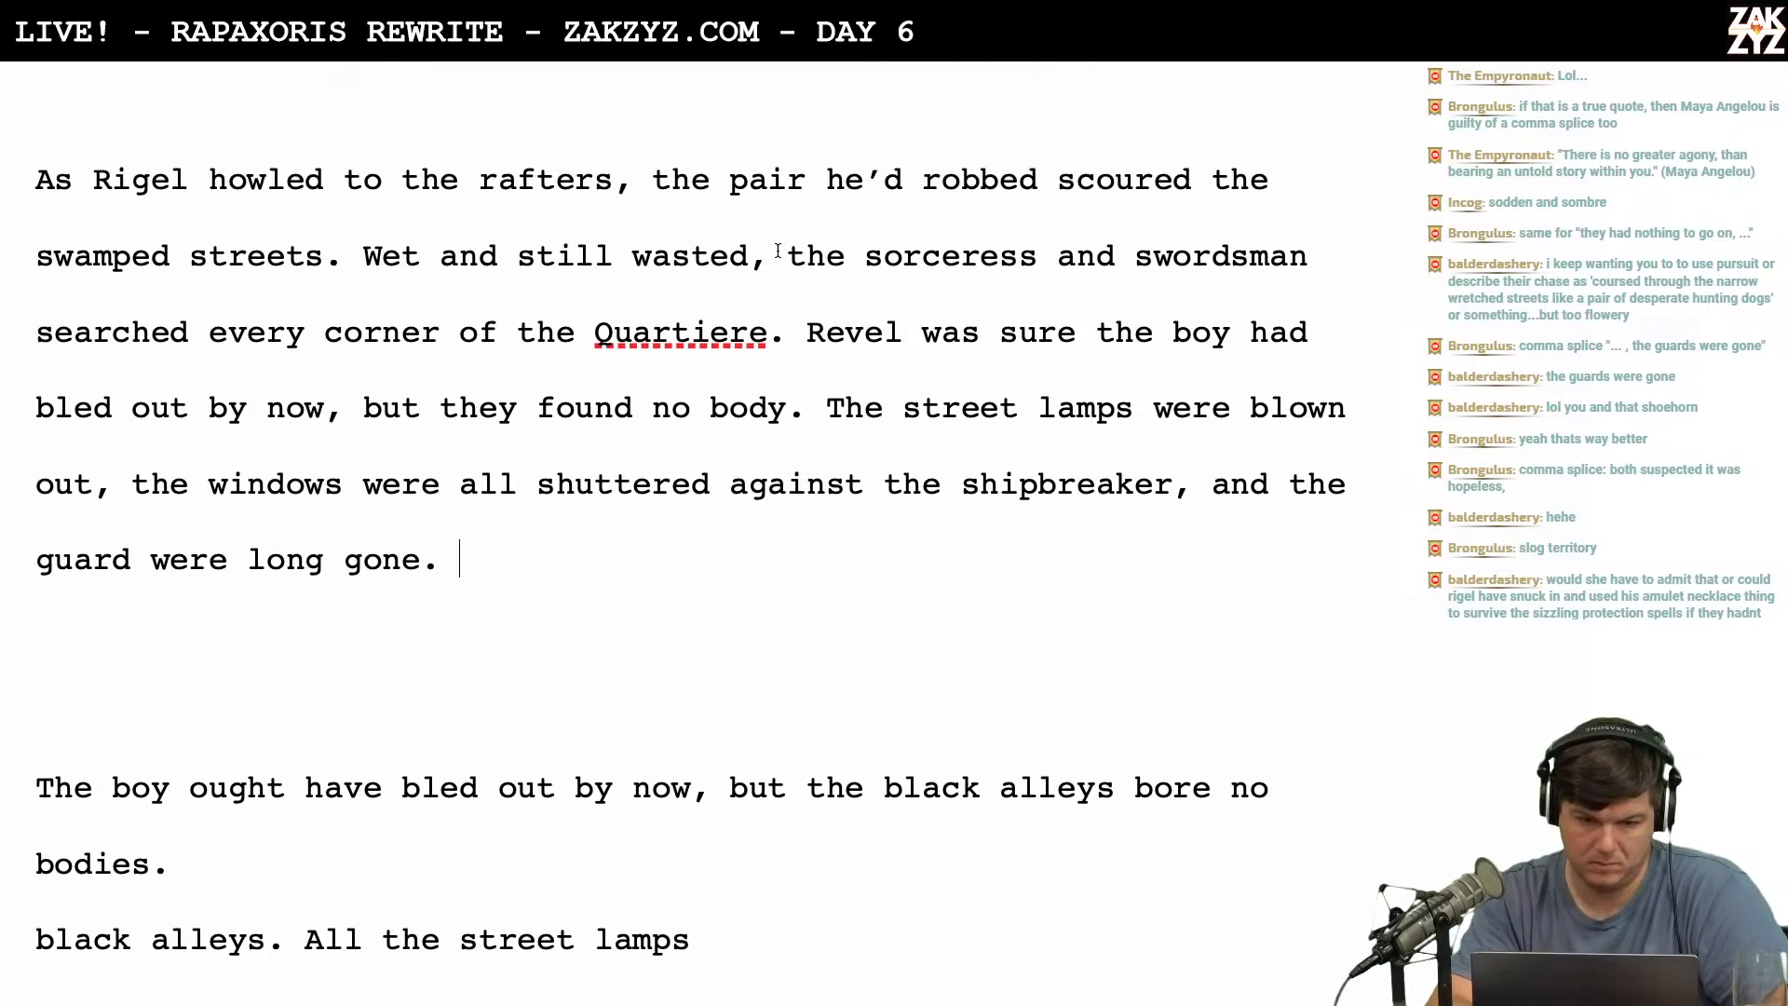
{"action": "left_click", "coordinate": [767, 337]}
{"action": "type", "text": "by th"}
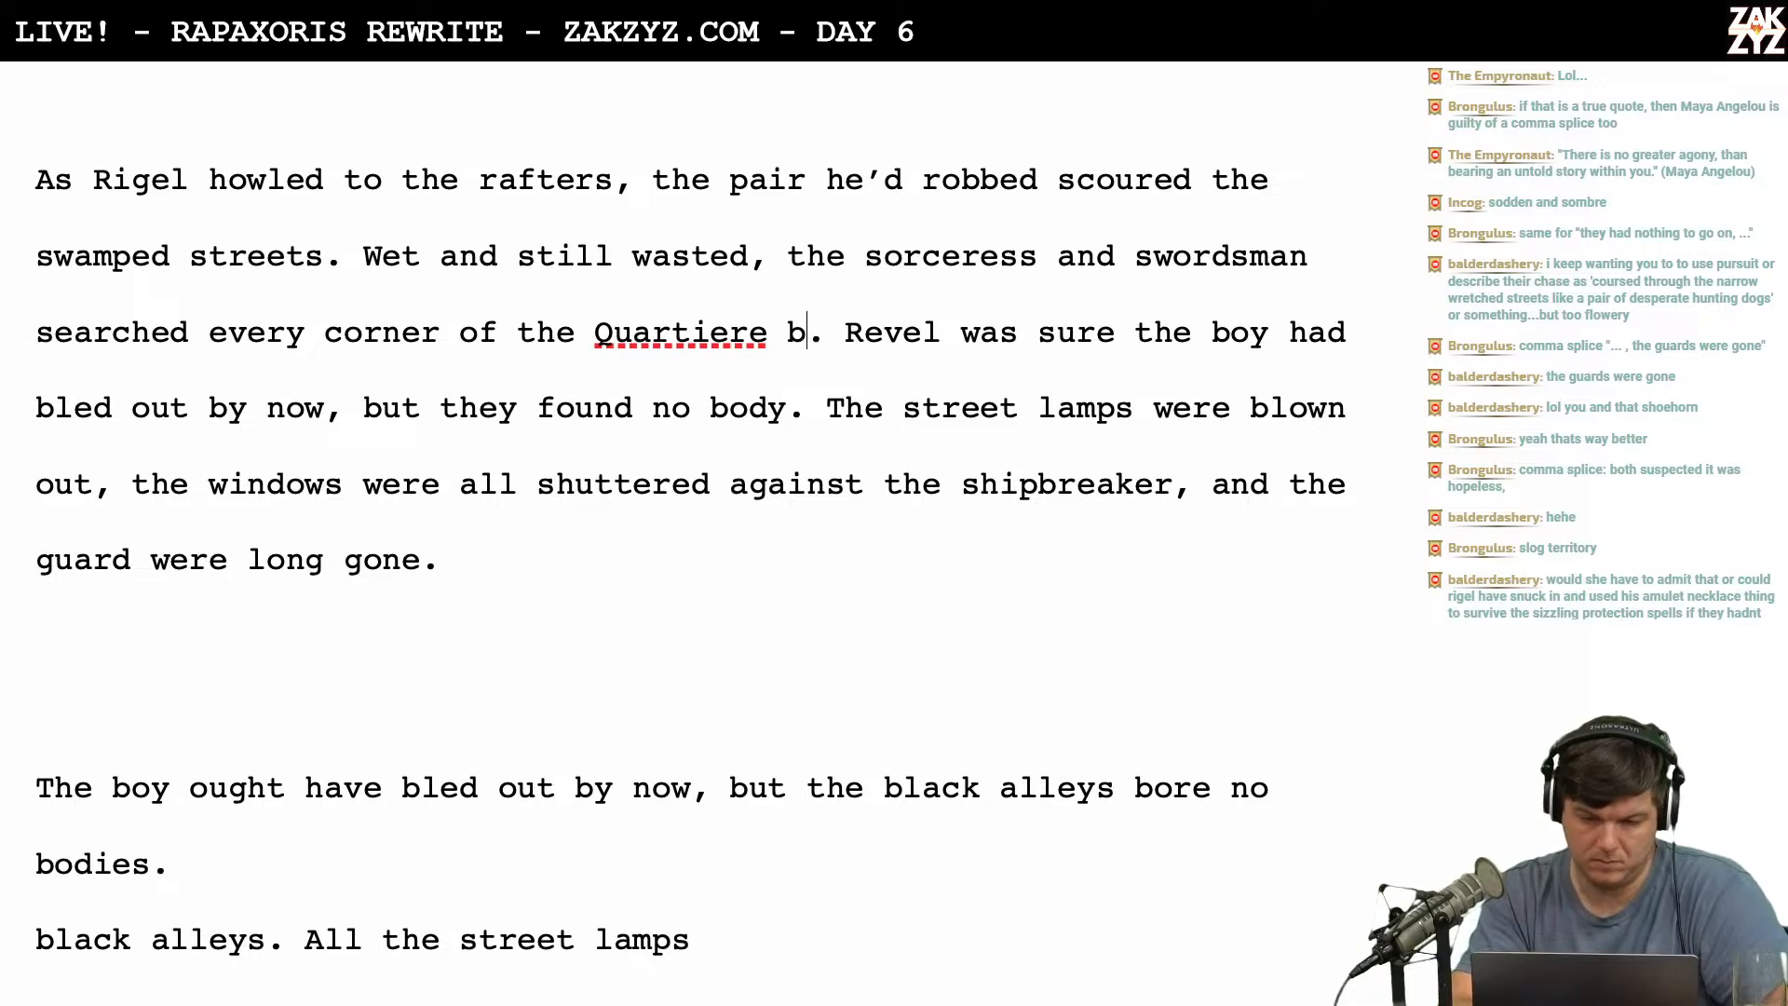
{"action": "type", "text": "e l"}
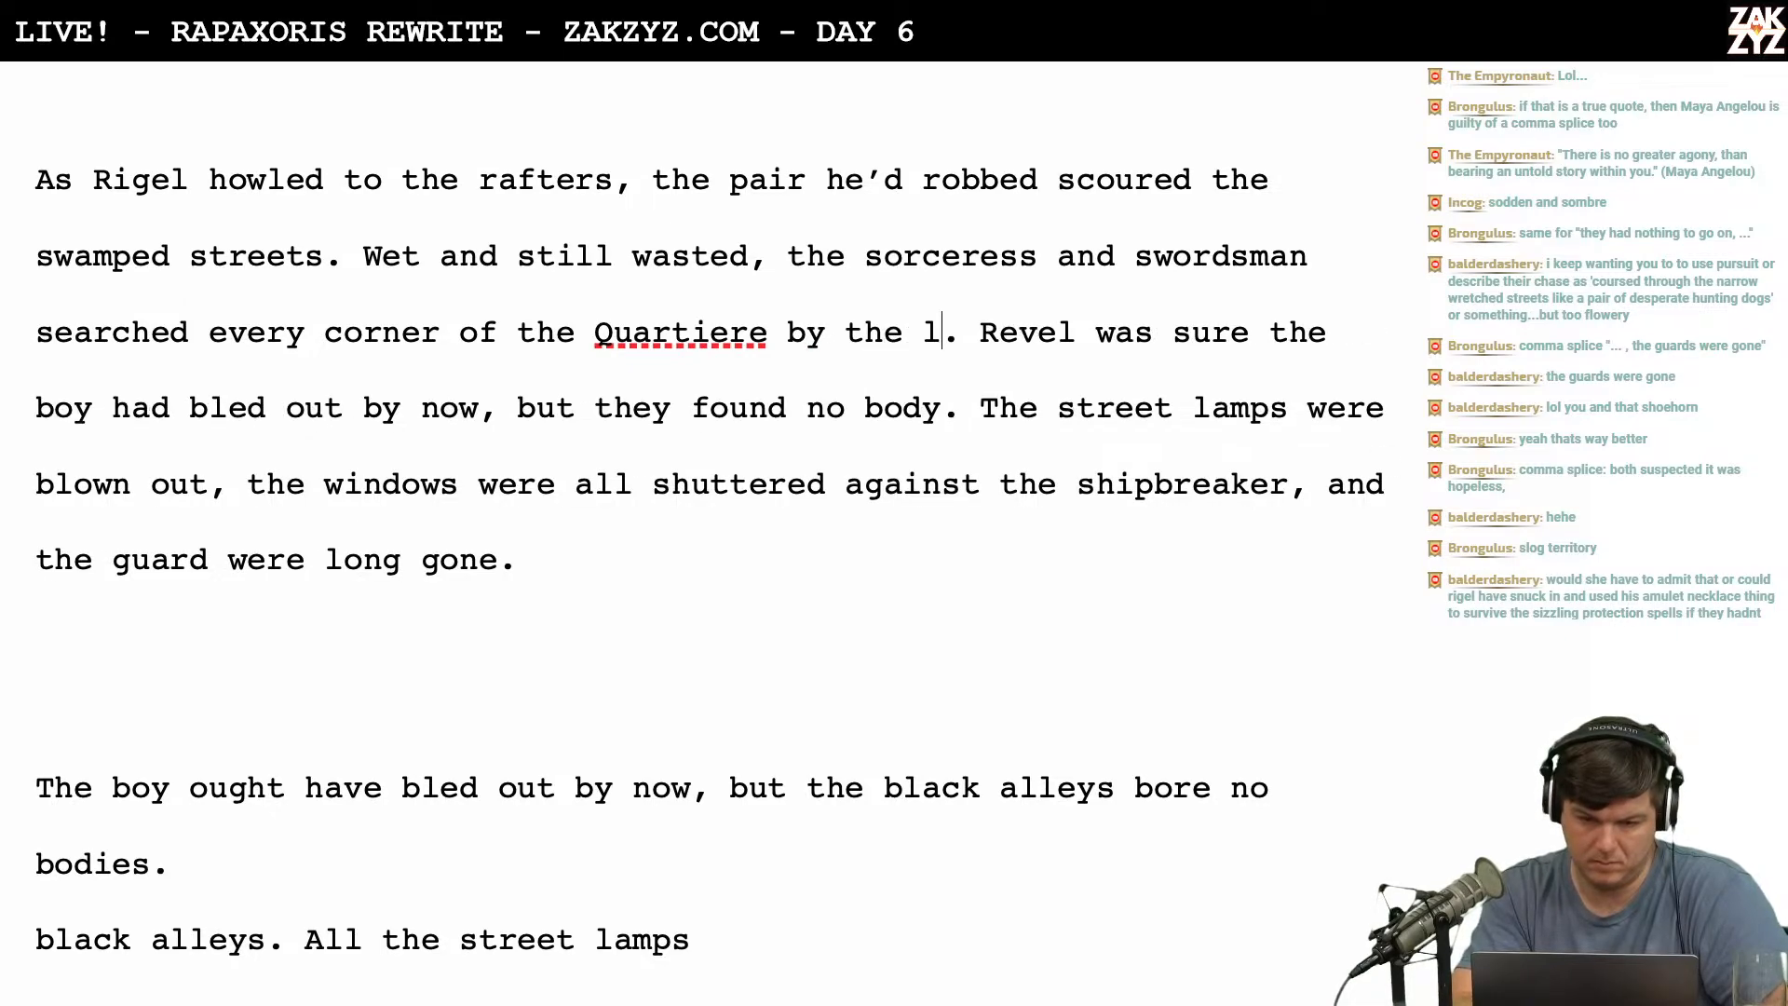
{"action": "key", "text": "BackSpace"}
{"action": "key", "text": "BackSpace"}
{"action": "key", "text": "BackSpace"}
{"action": "key", "text": "BackSpace"}
{"action": "key", "text": "BackSpace"}
{"action": "key", "text": "BackSpace"}
{"action": "key", "text": "BackSpace"}
{"action": "key", "text": "BackSpace"}
{"action": "key", "text": "BackSpace"}
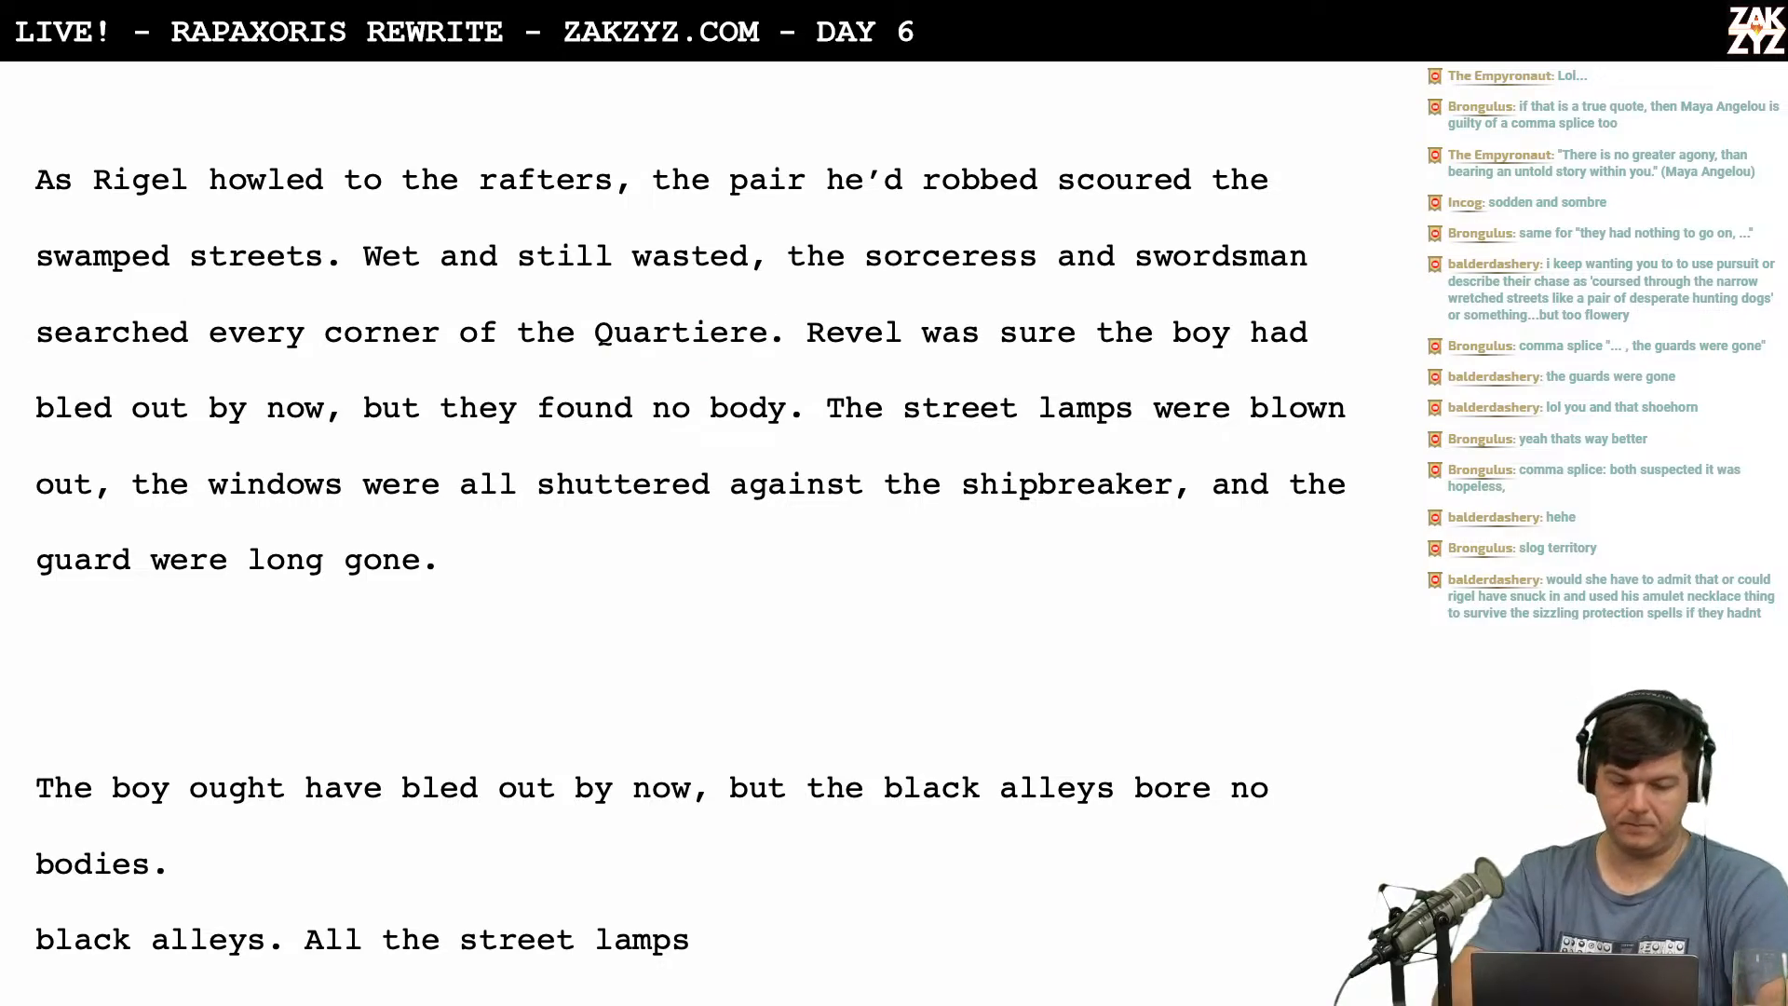
Break the paragraph before "Revel was sure", set that text off with a blank line and return to the end of the search sentence.
{"action": "key", "text": "Right"}
{"action": "key", "text": "Right"}
{"action": "key", "text": "Return"}
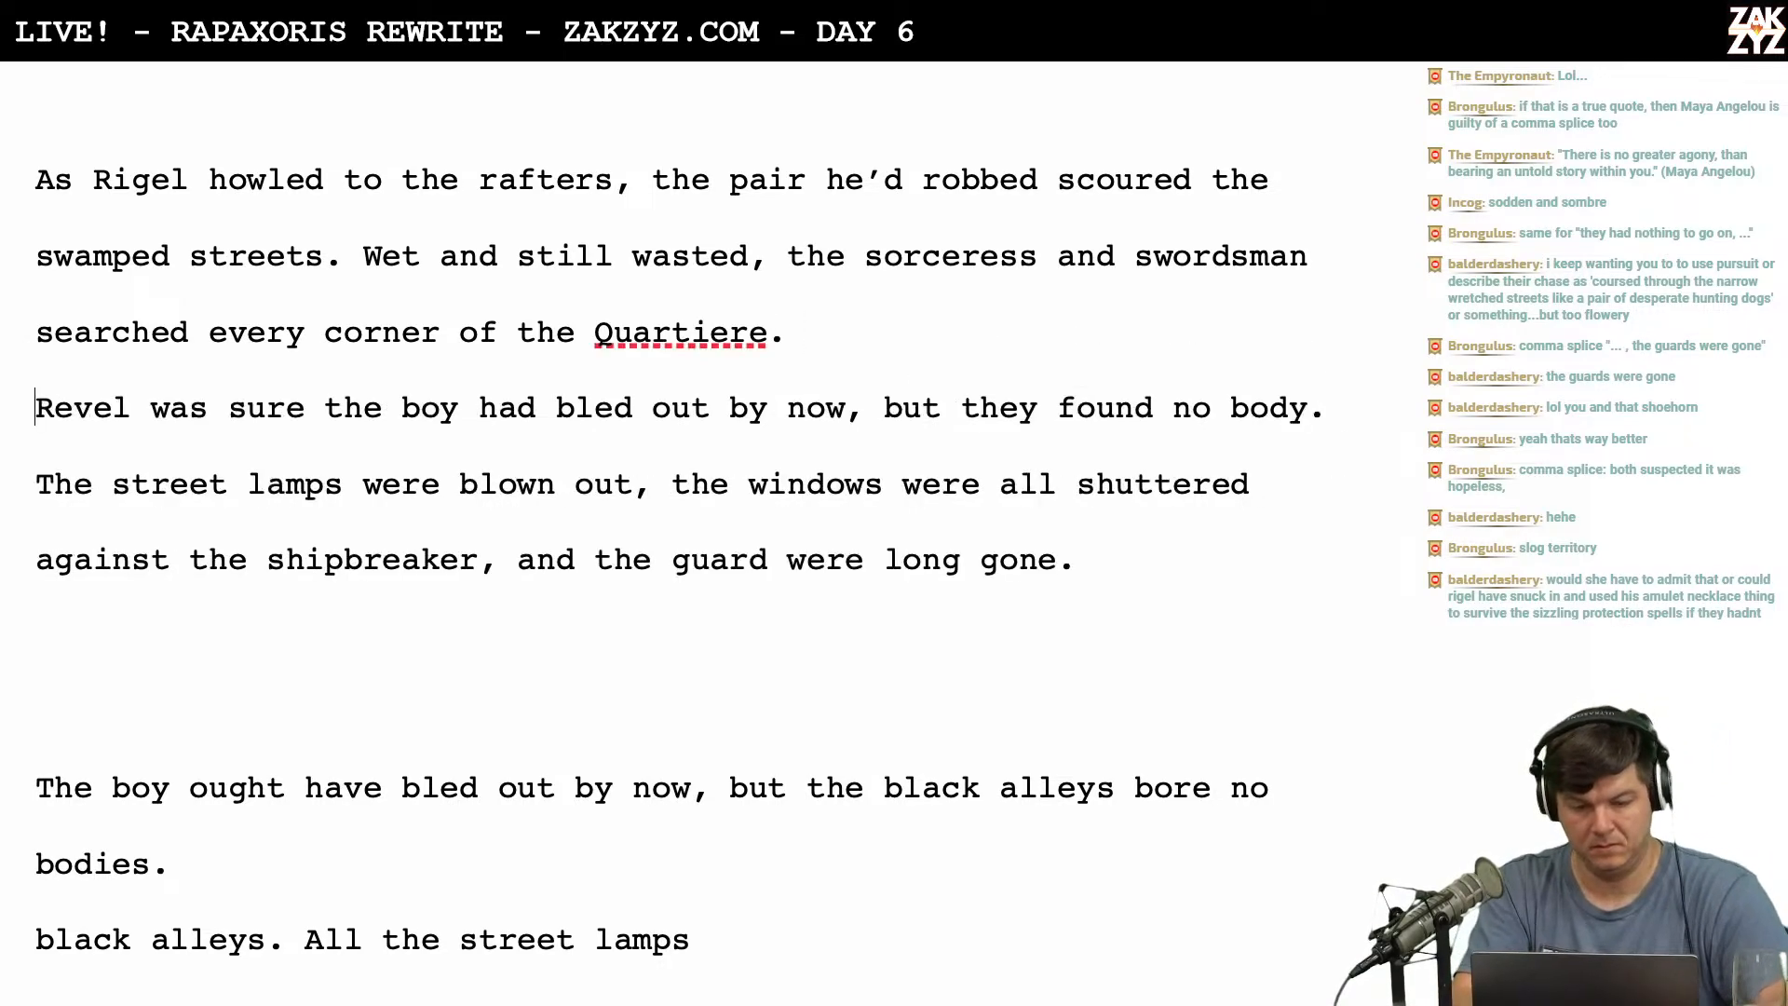
{"action": "key", "text": "Return"}
{"action": "key", "text": "Left"}
{"action": "key", "text": "Left"}
Continue the opening paragraph after "Quartiere." with "The boy ought to have bled out by now, but they found no body.".
{"action": "type", "text": "They "}
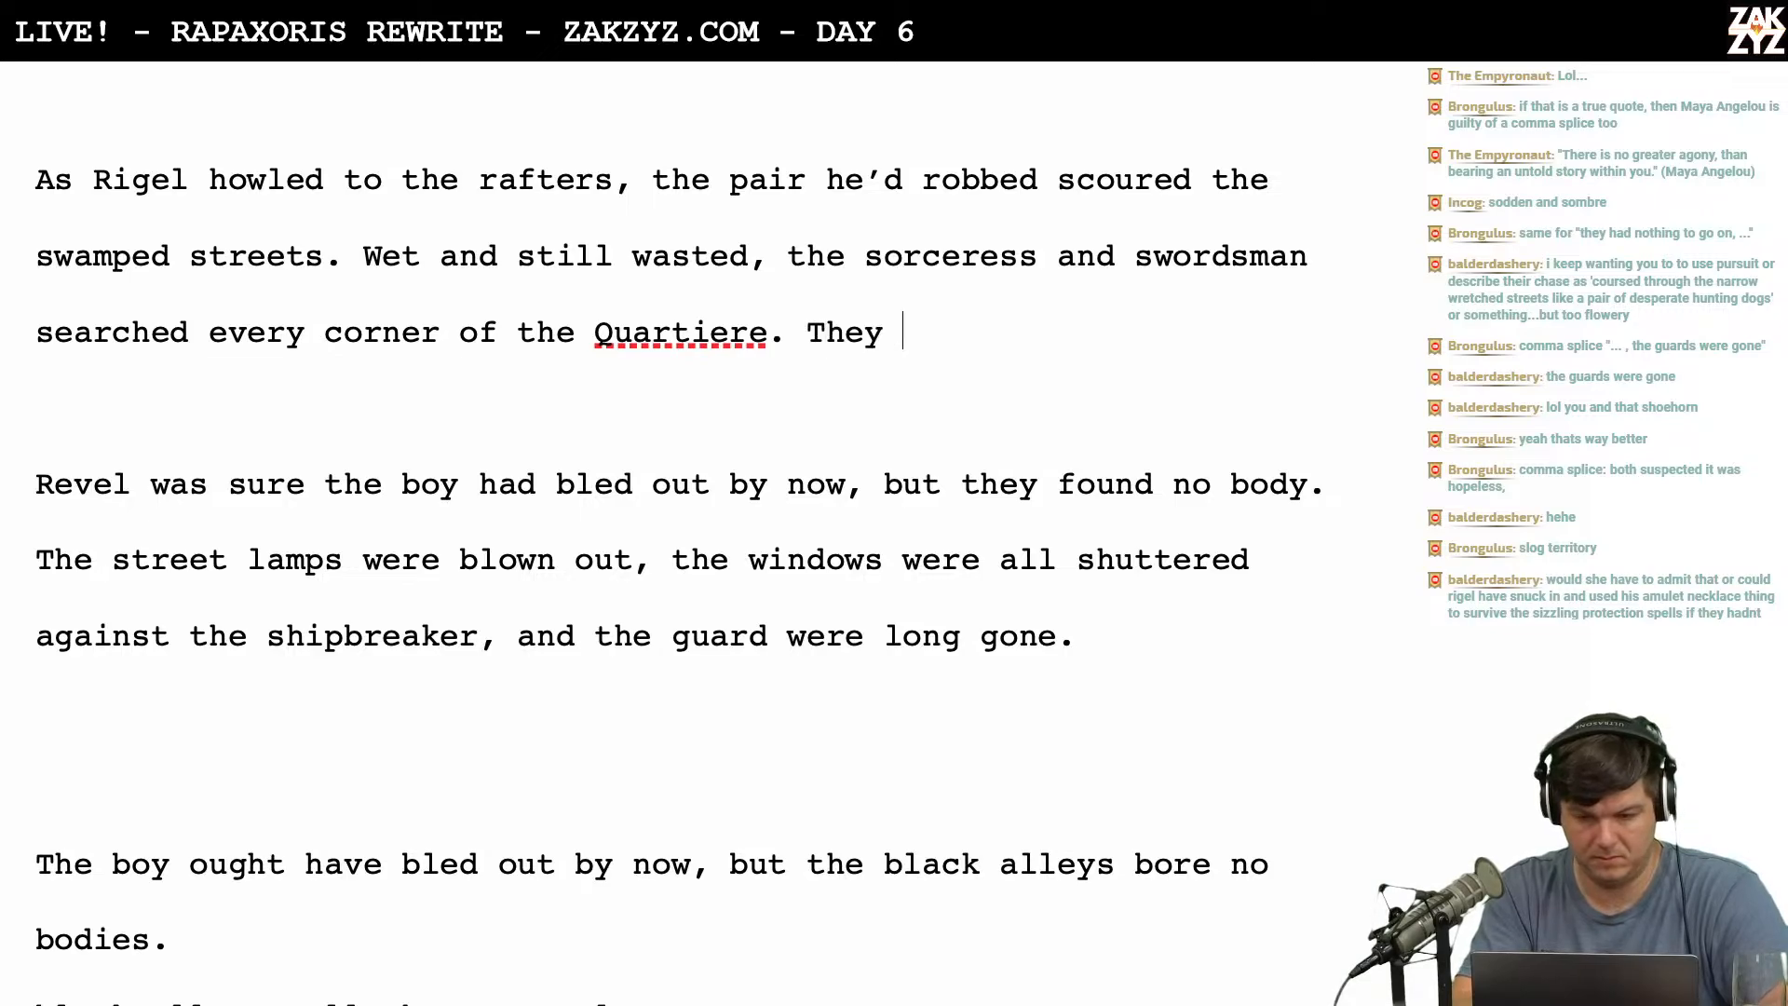
{"action": "type", "text": "bought"}
{"action": "key", "text": "BackSpace"}
{"action": "key", "text": "BackSpace"}
{"action": "key", "text": "BackSpace"}
{"action": "type", "text": "y"}
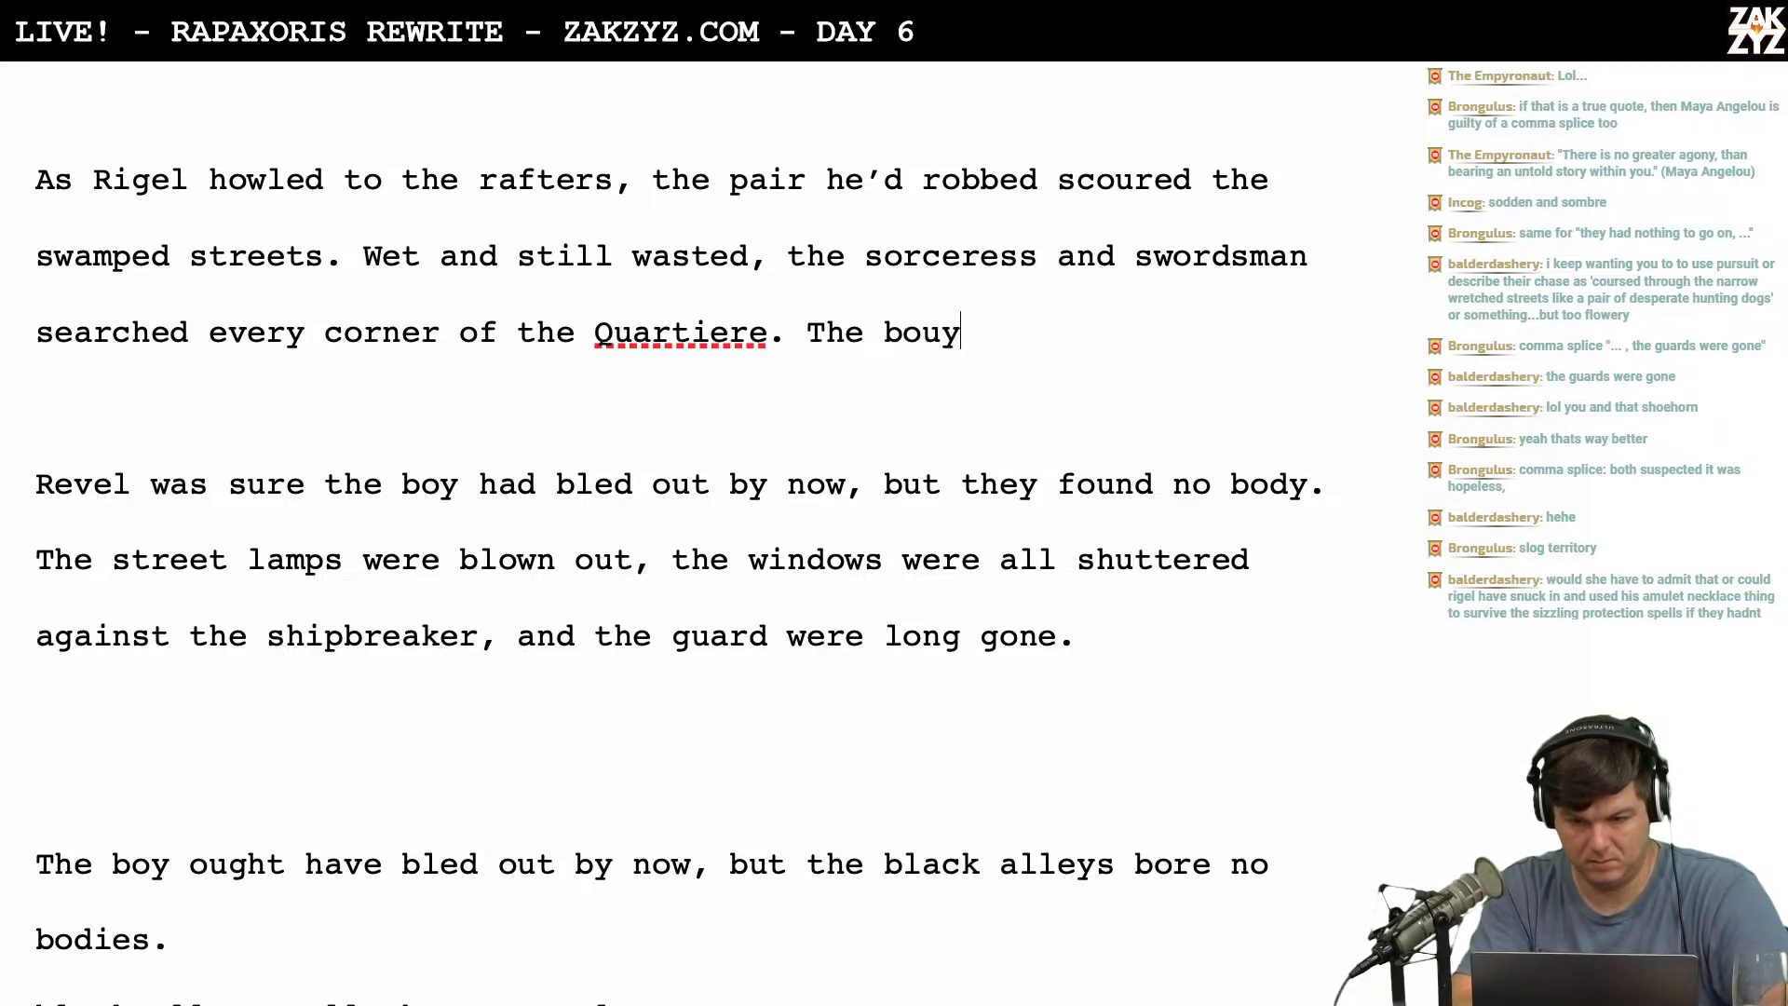
{"action": "key", "text": "BackSpace"}
{"action": "key", "text": "BackSpace"}
{"action": "type", "text": "y ought to hav"}
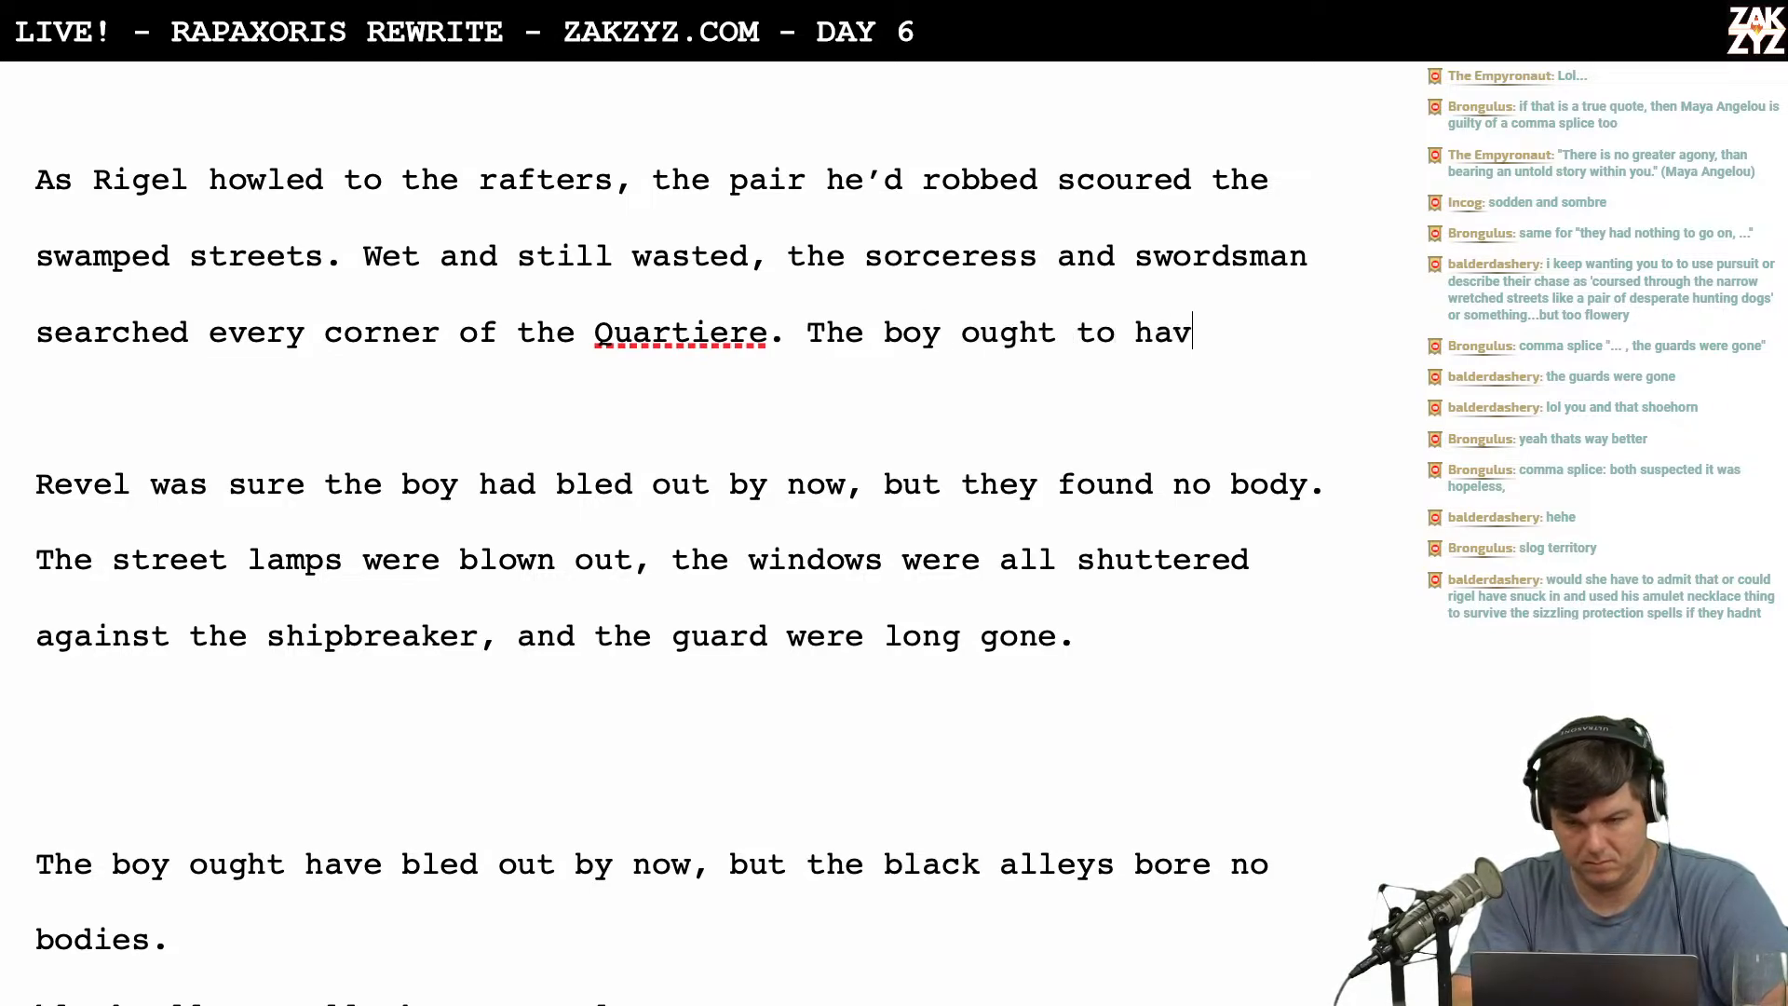
{"action": "type", "text": "e bled out by now"}
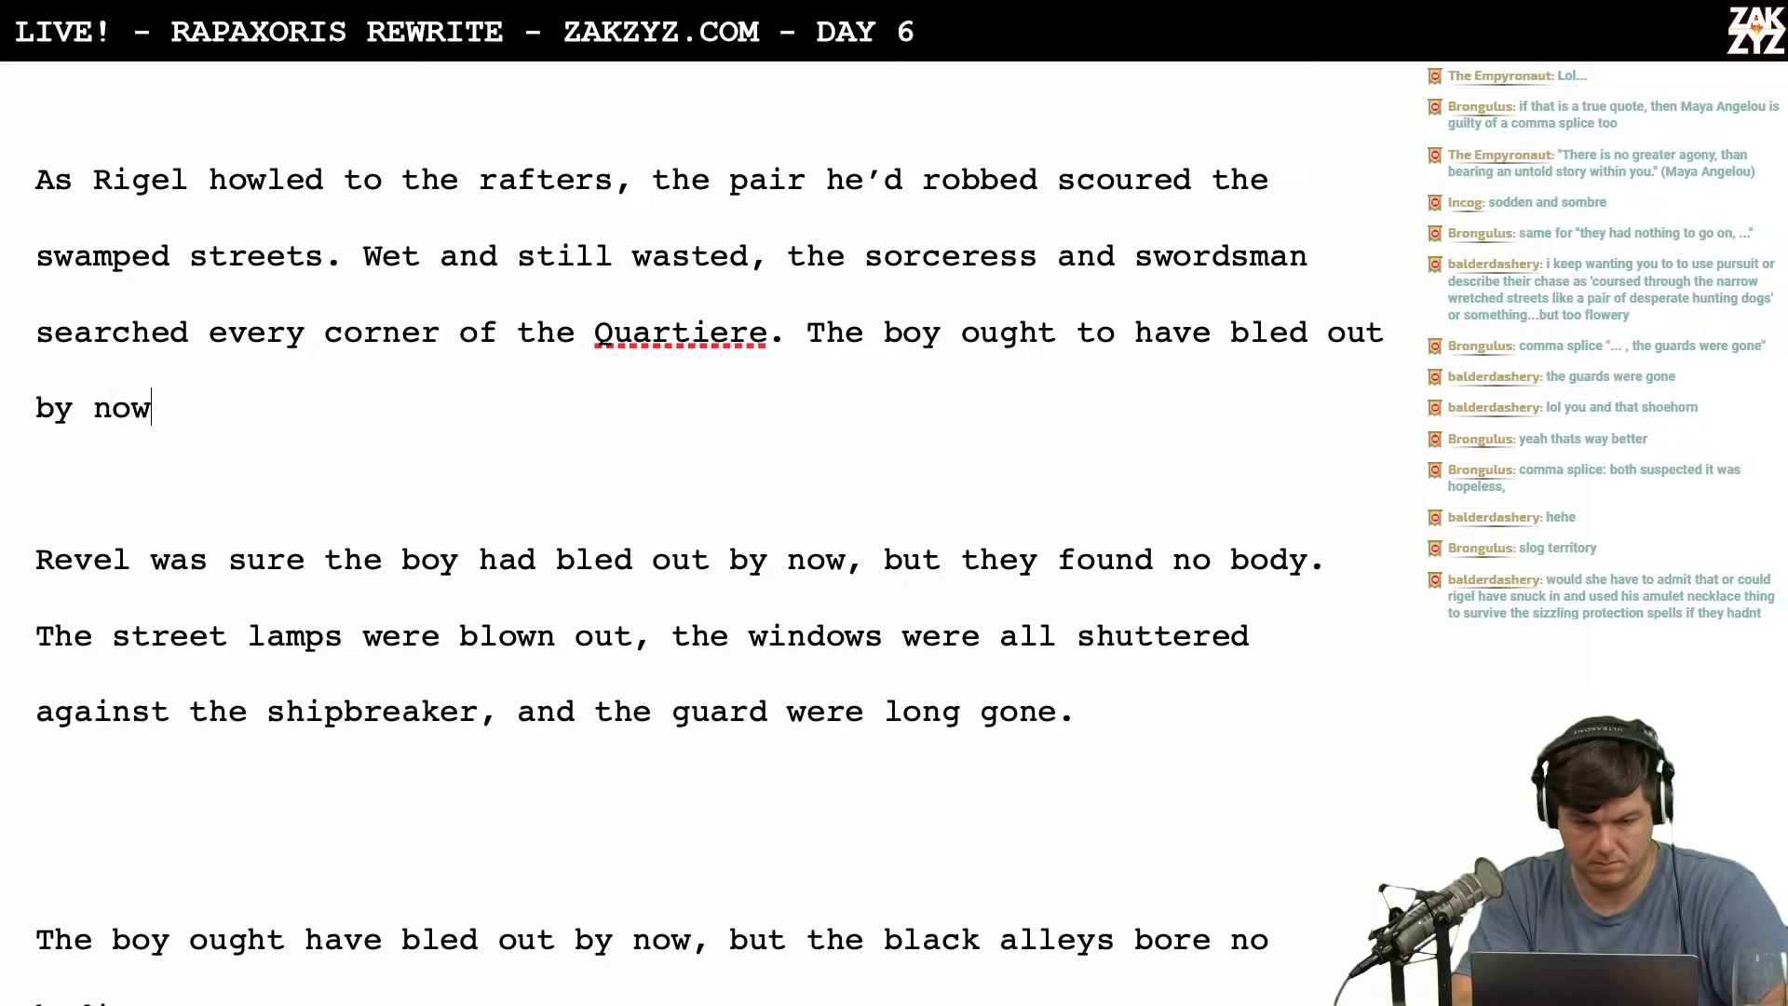
{"action": "type", "text": ", but they found no body."}
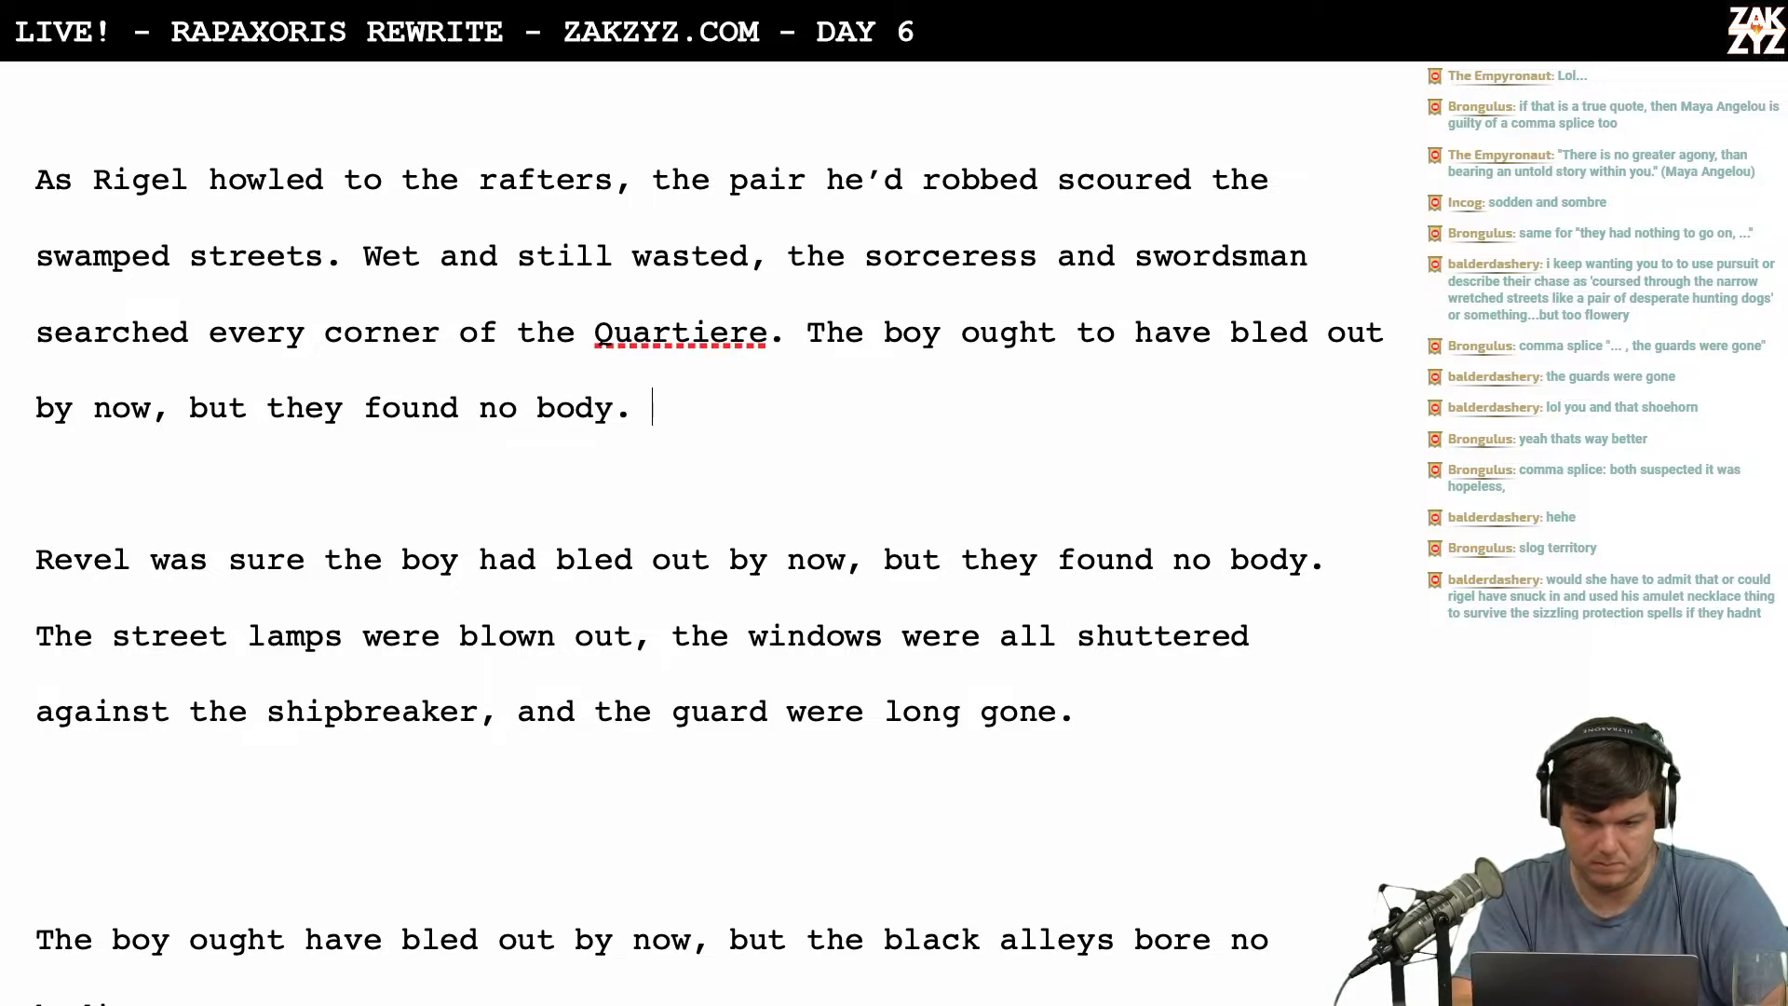
Continue the opening paragraph after "found no body." with the sentence "The district was completely deserted.".
{"action": "type", "text": "The d"}
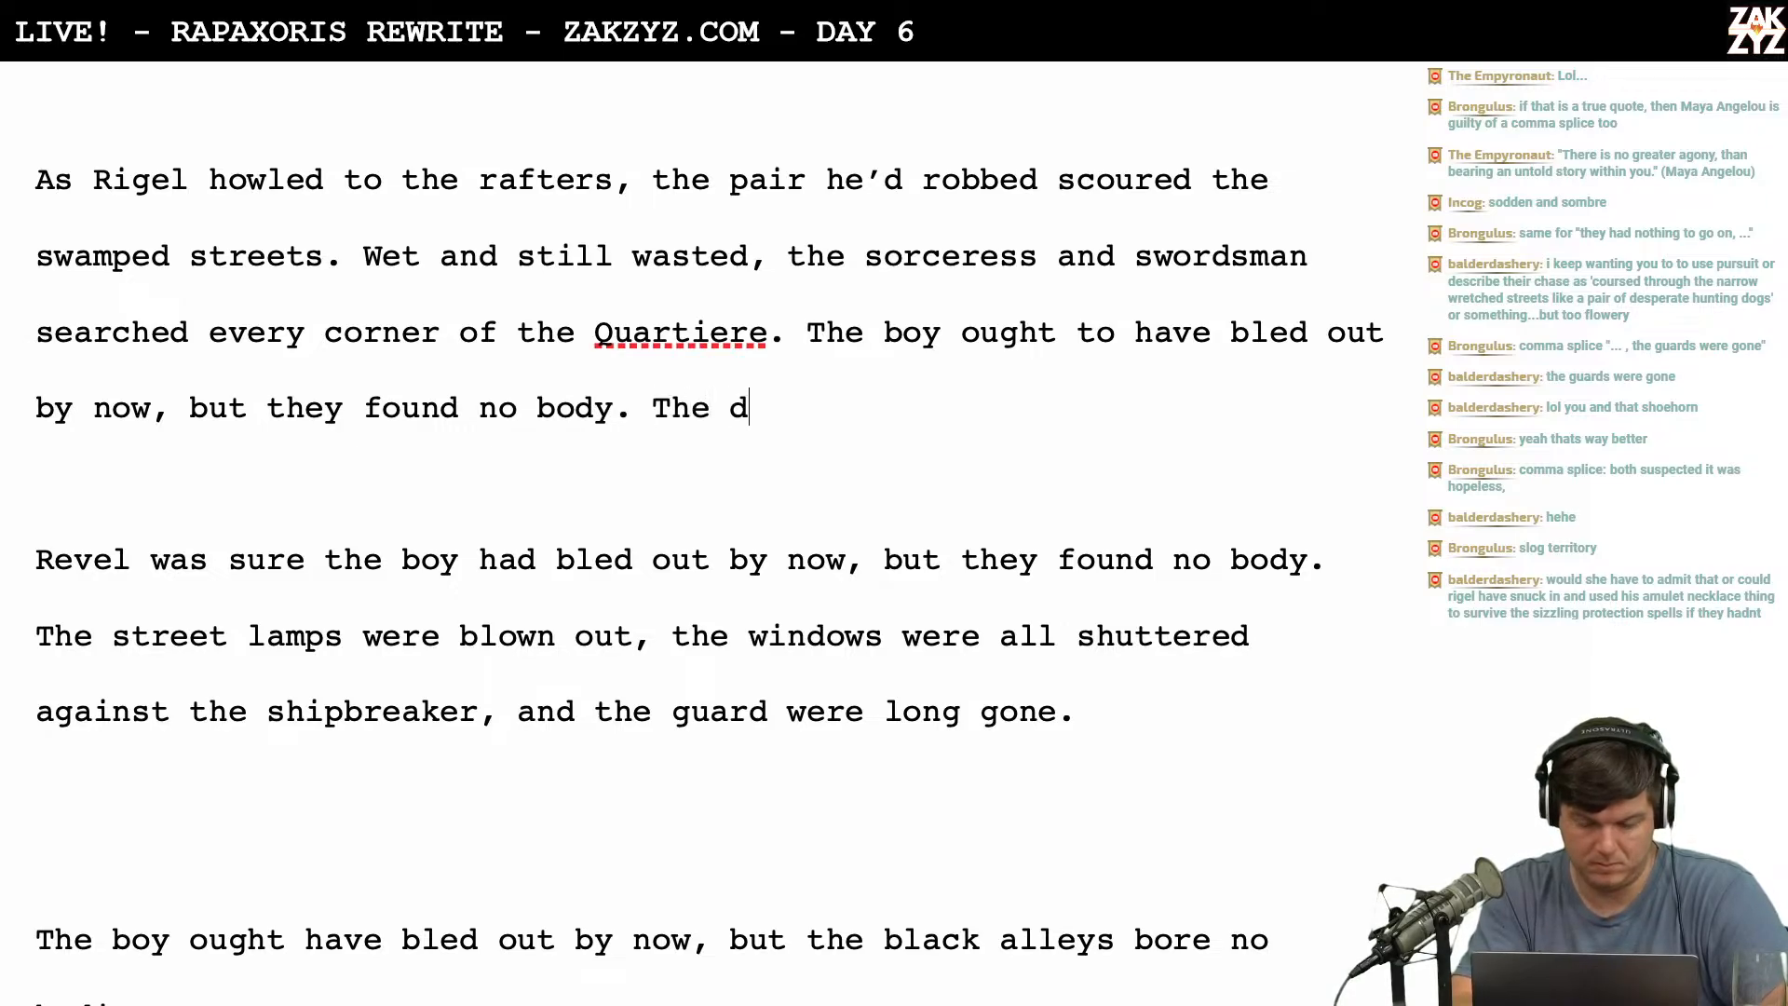
{"action": "type", "text": "istrict was com"}
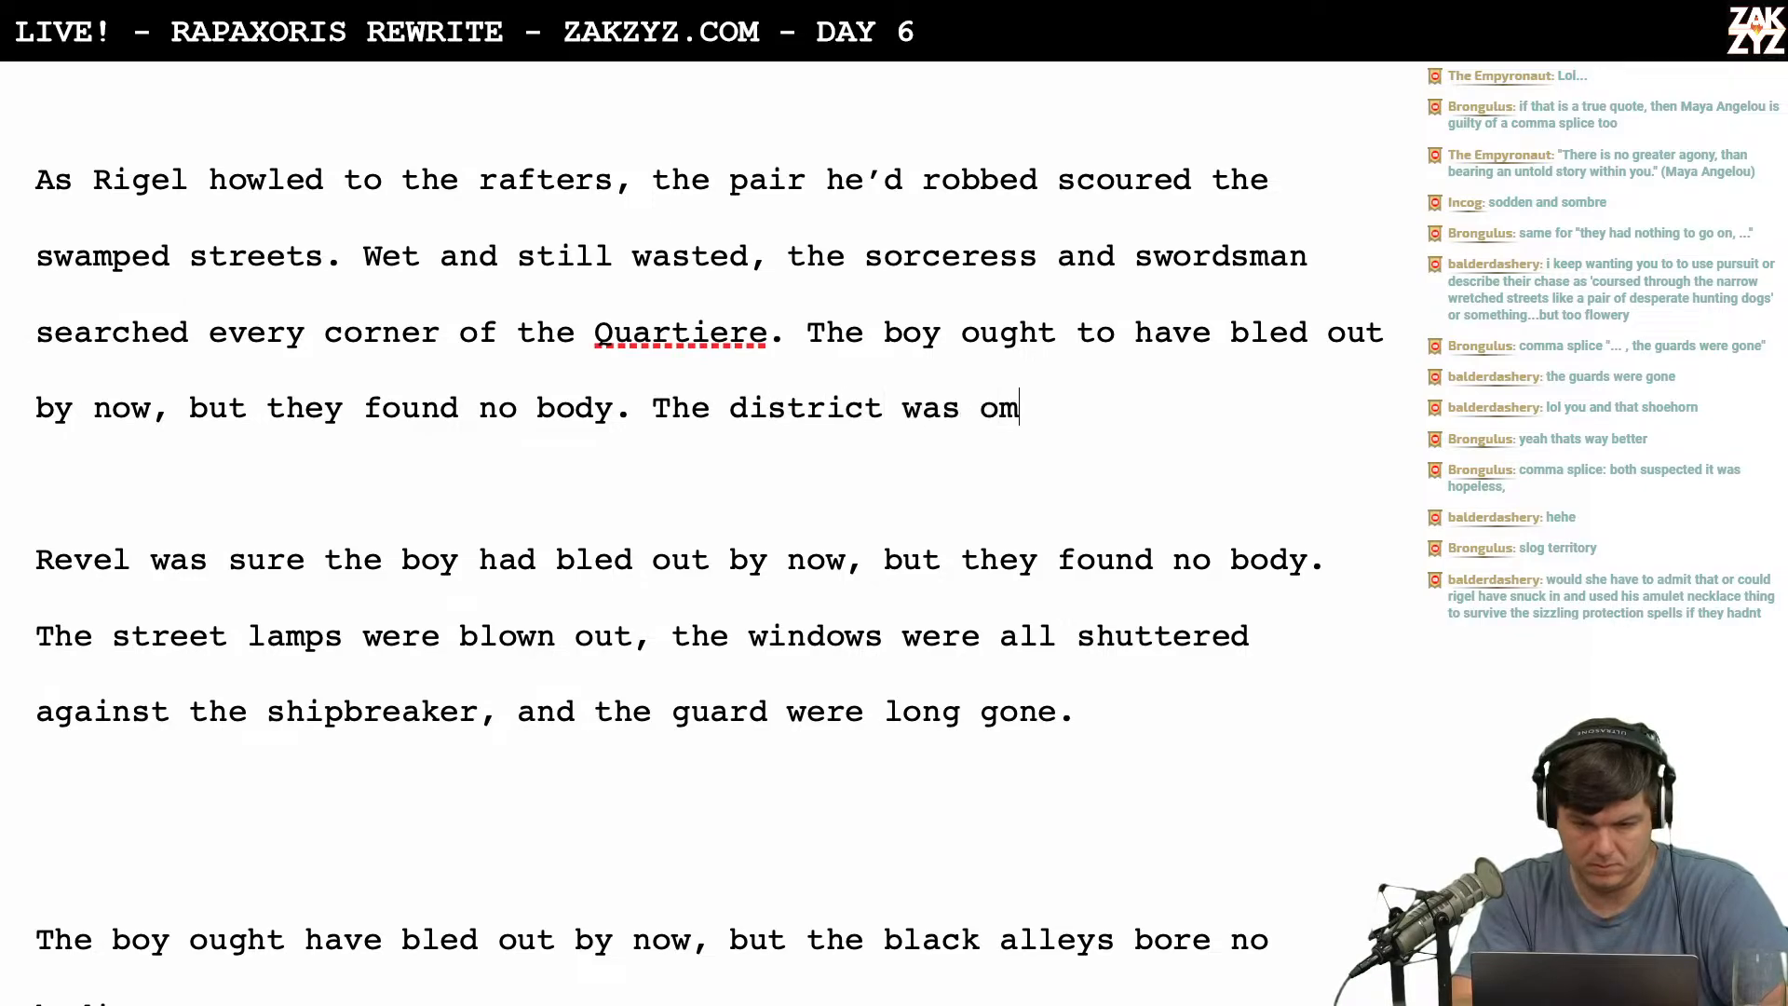
{"action": "key", "text": "BackSpace"}
{"action": "key", "text": "BackSpace"}
{"action": "type", "text": "completely de"}
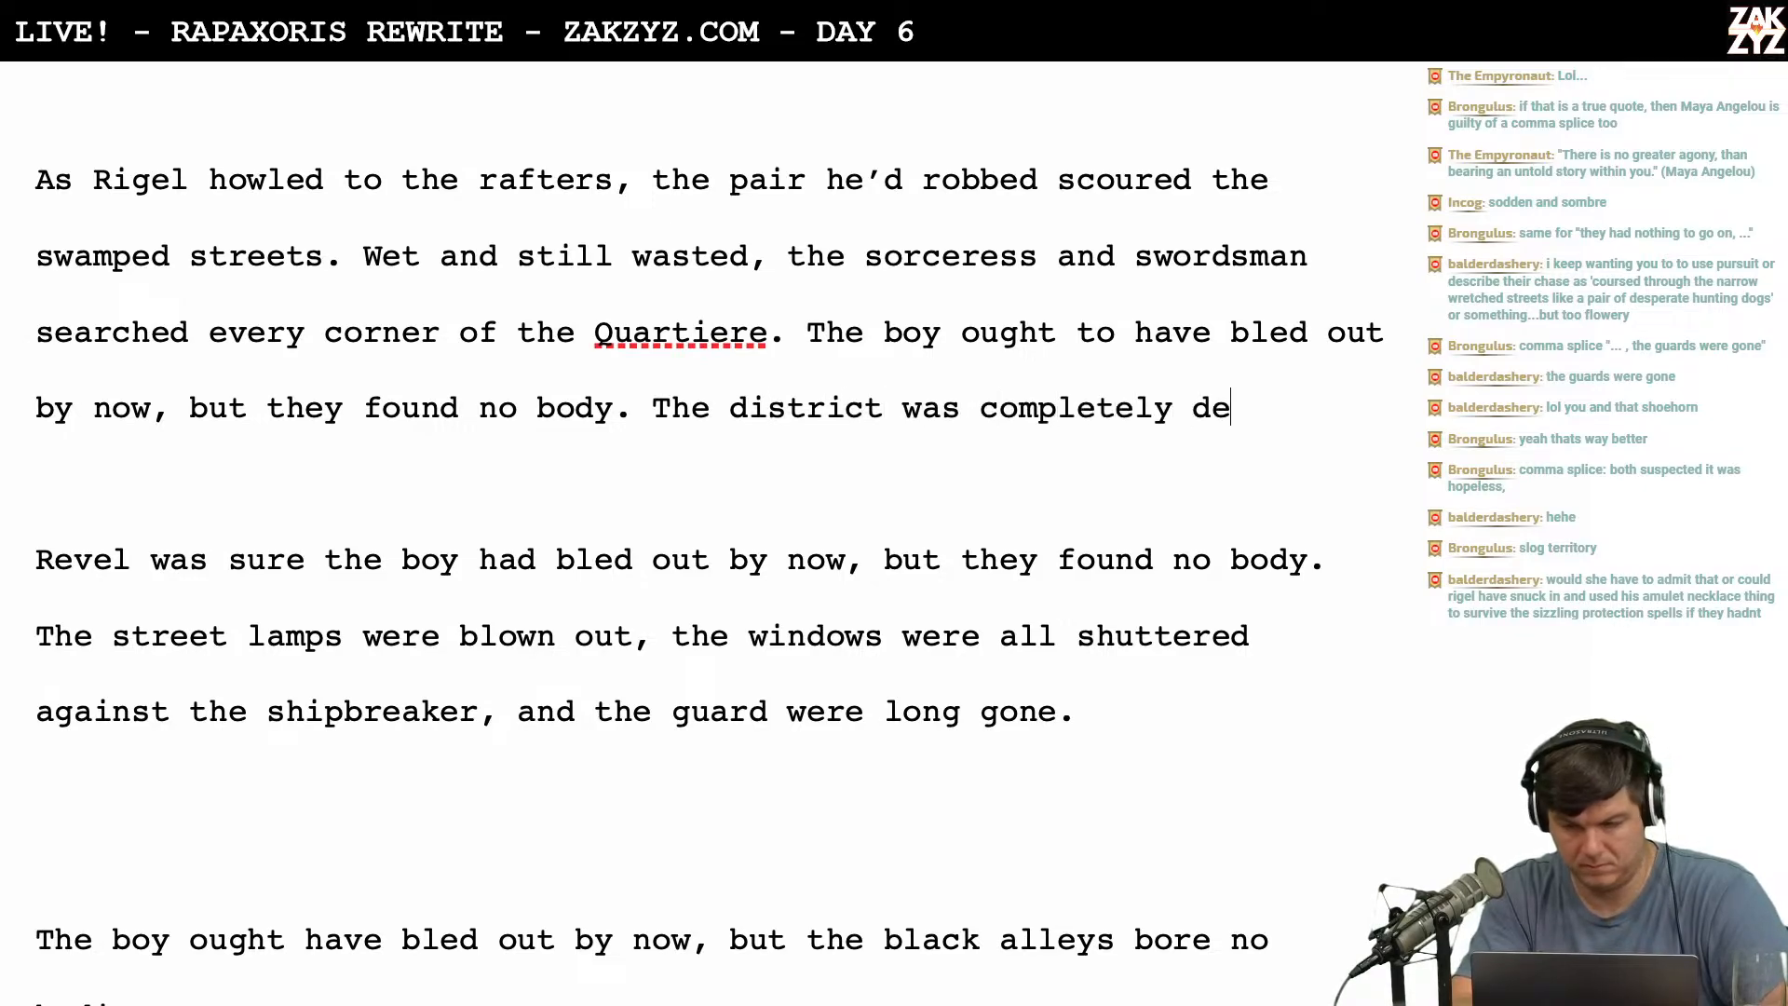
{"action": "type", "text": "serted. The street"}
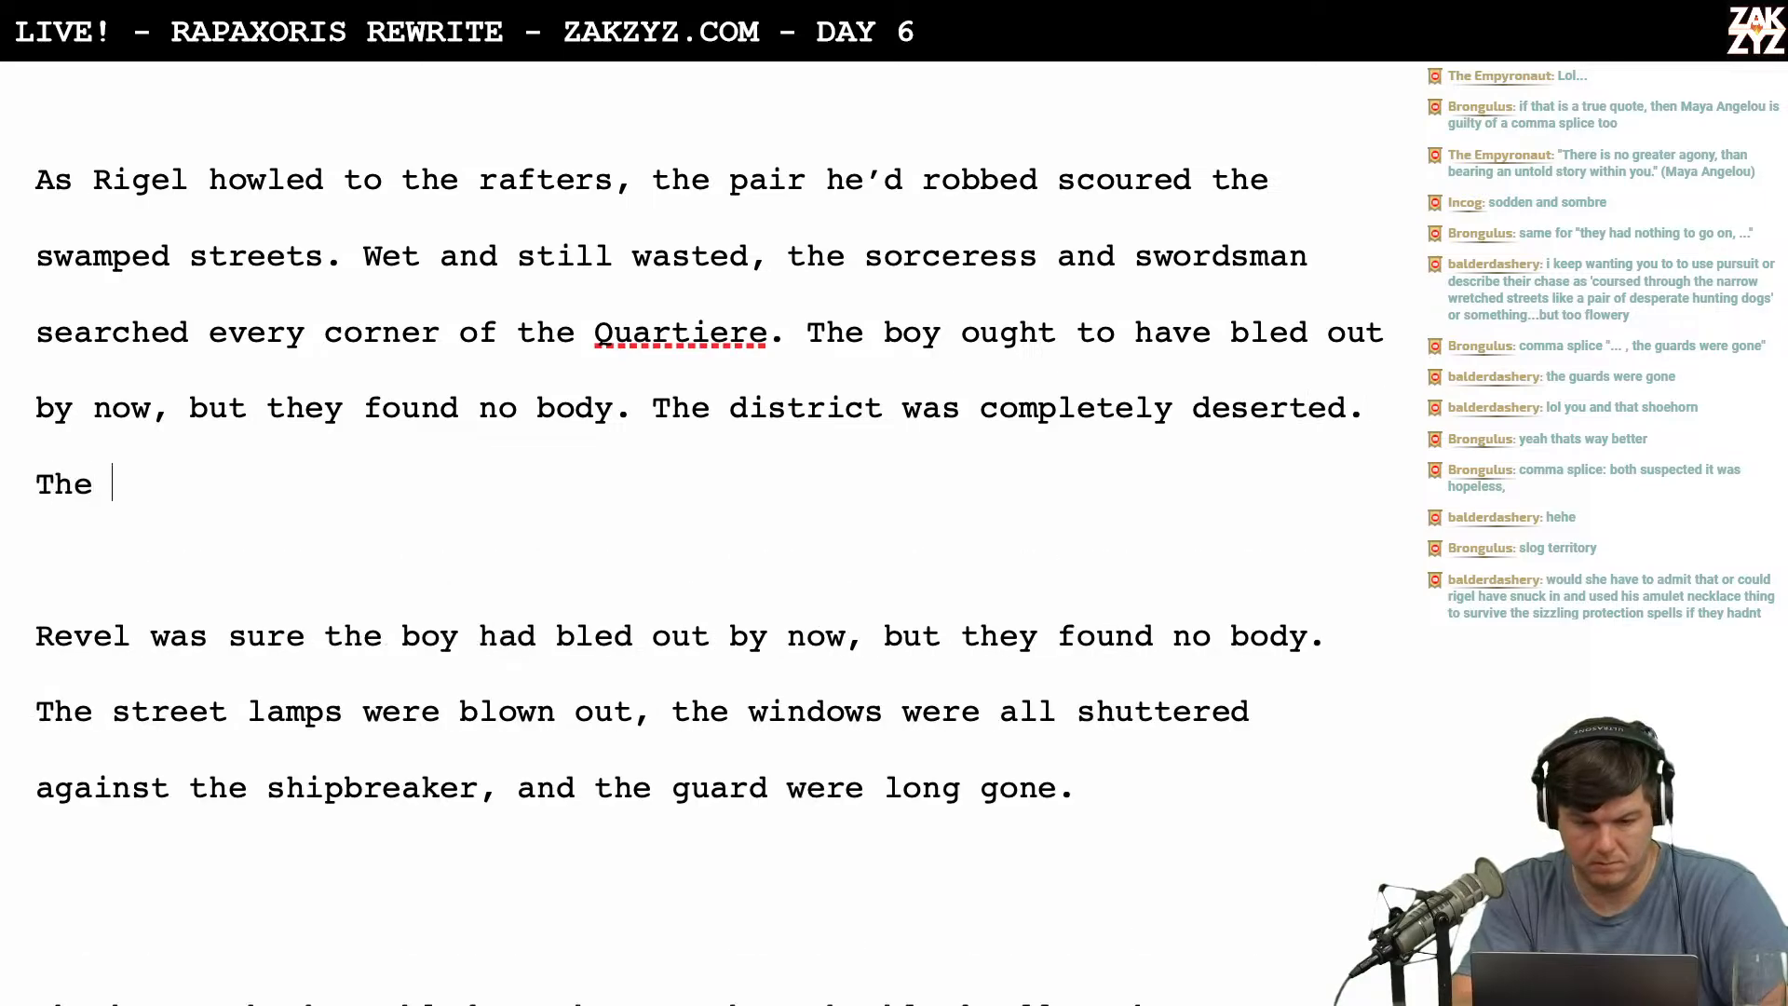
Add the sentence "The windows were all shuttered against the shipbreaker, the street lamps were blown out, and the guards were long gone.".
{"action": "key", "text": "BackSpace"}
{"action": "key", "text": "BackSpace"}
{"action": "key", "text": "BackSpace"}
{"action": "key", "text": "BackSpace"}
{"action": "key", "text": "BackSpace"}
{"action": "key", "text": "BackSpace"}
{"action": "key", "text": "BackSpace"}
{"action": "type", "text": "window"}
{"action": "key", "text": "BackSpace"}
{"action": "type", "text": "ow"}
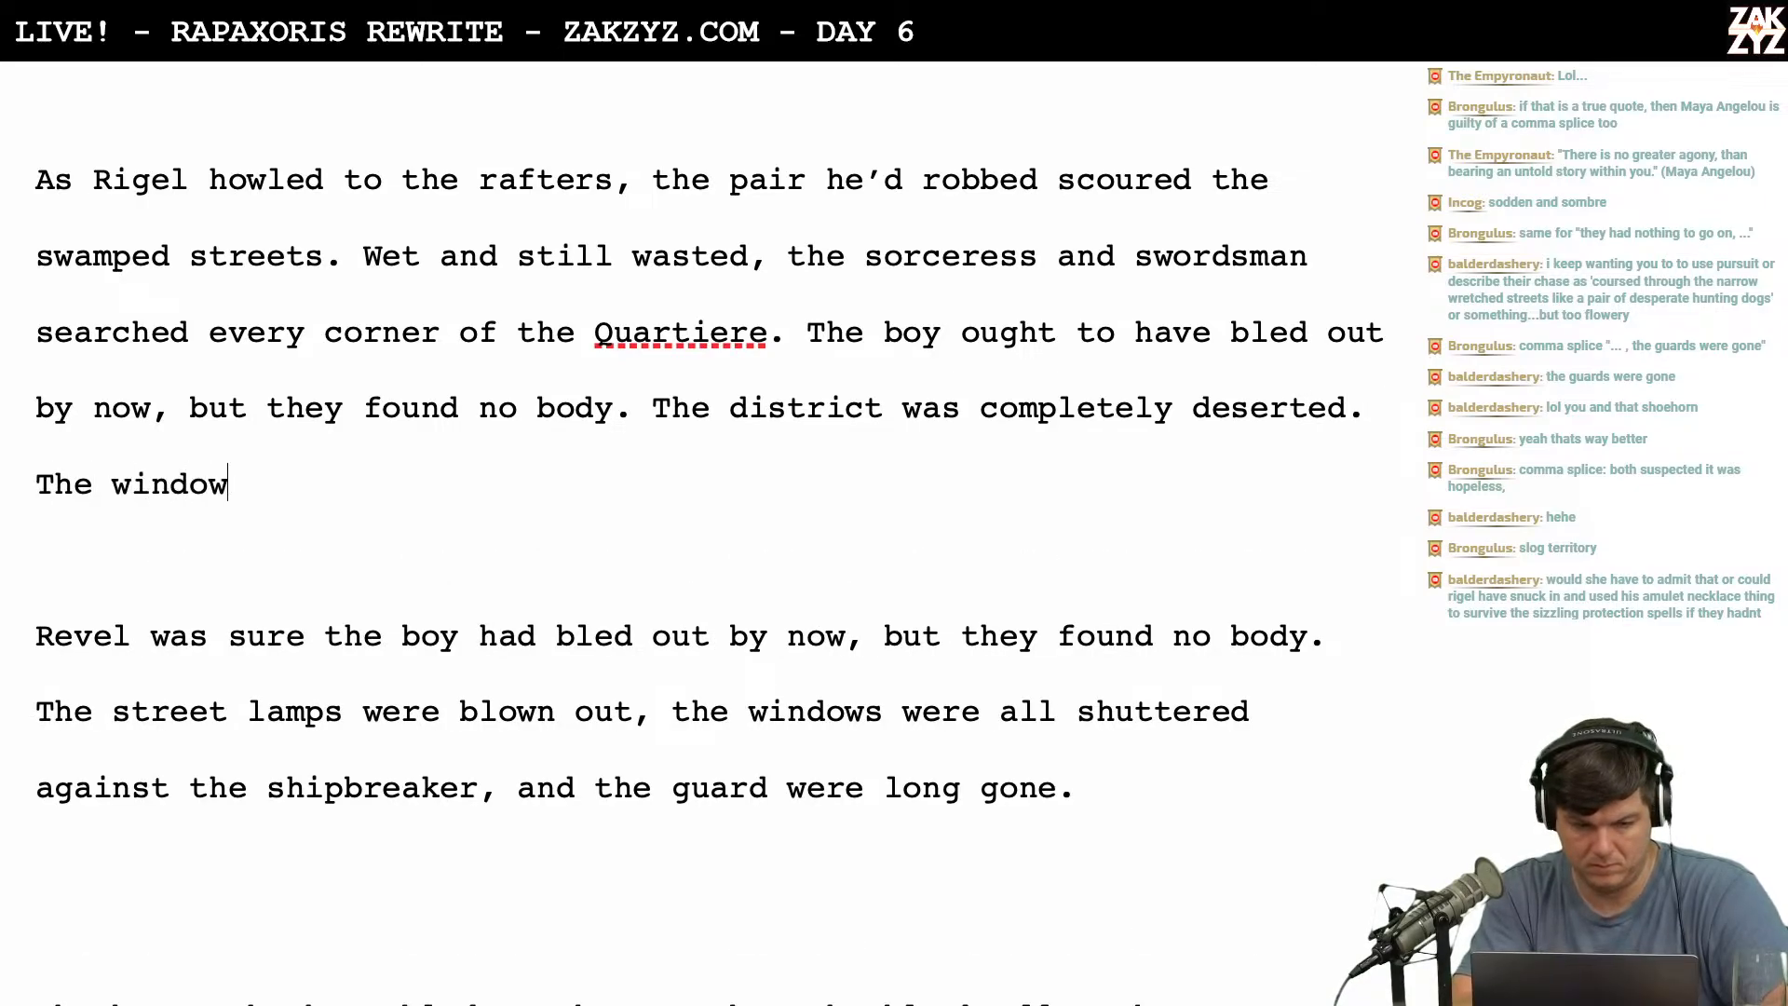
{"action": "type", "text": "s were all s"}
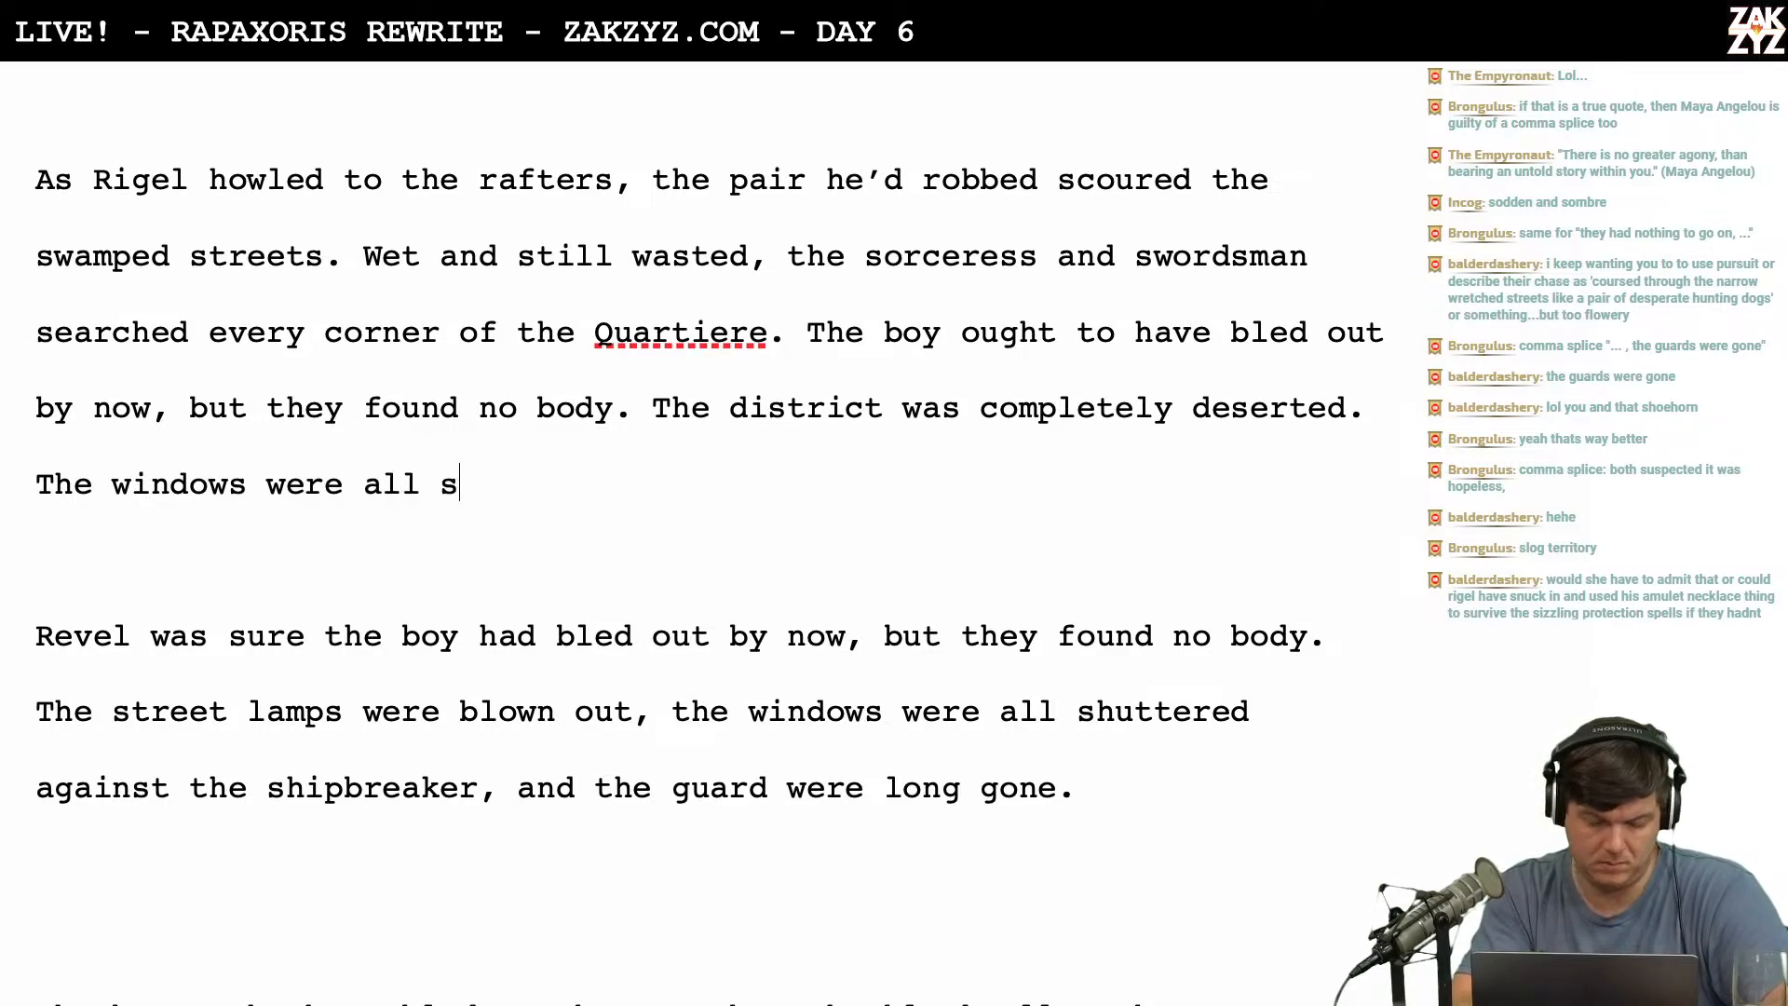
{"action": "type", "text": "huttered a"}
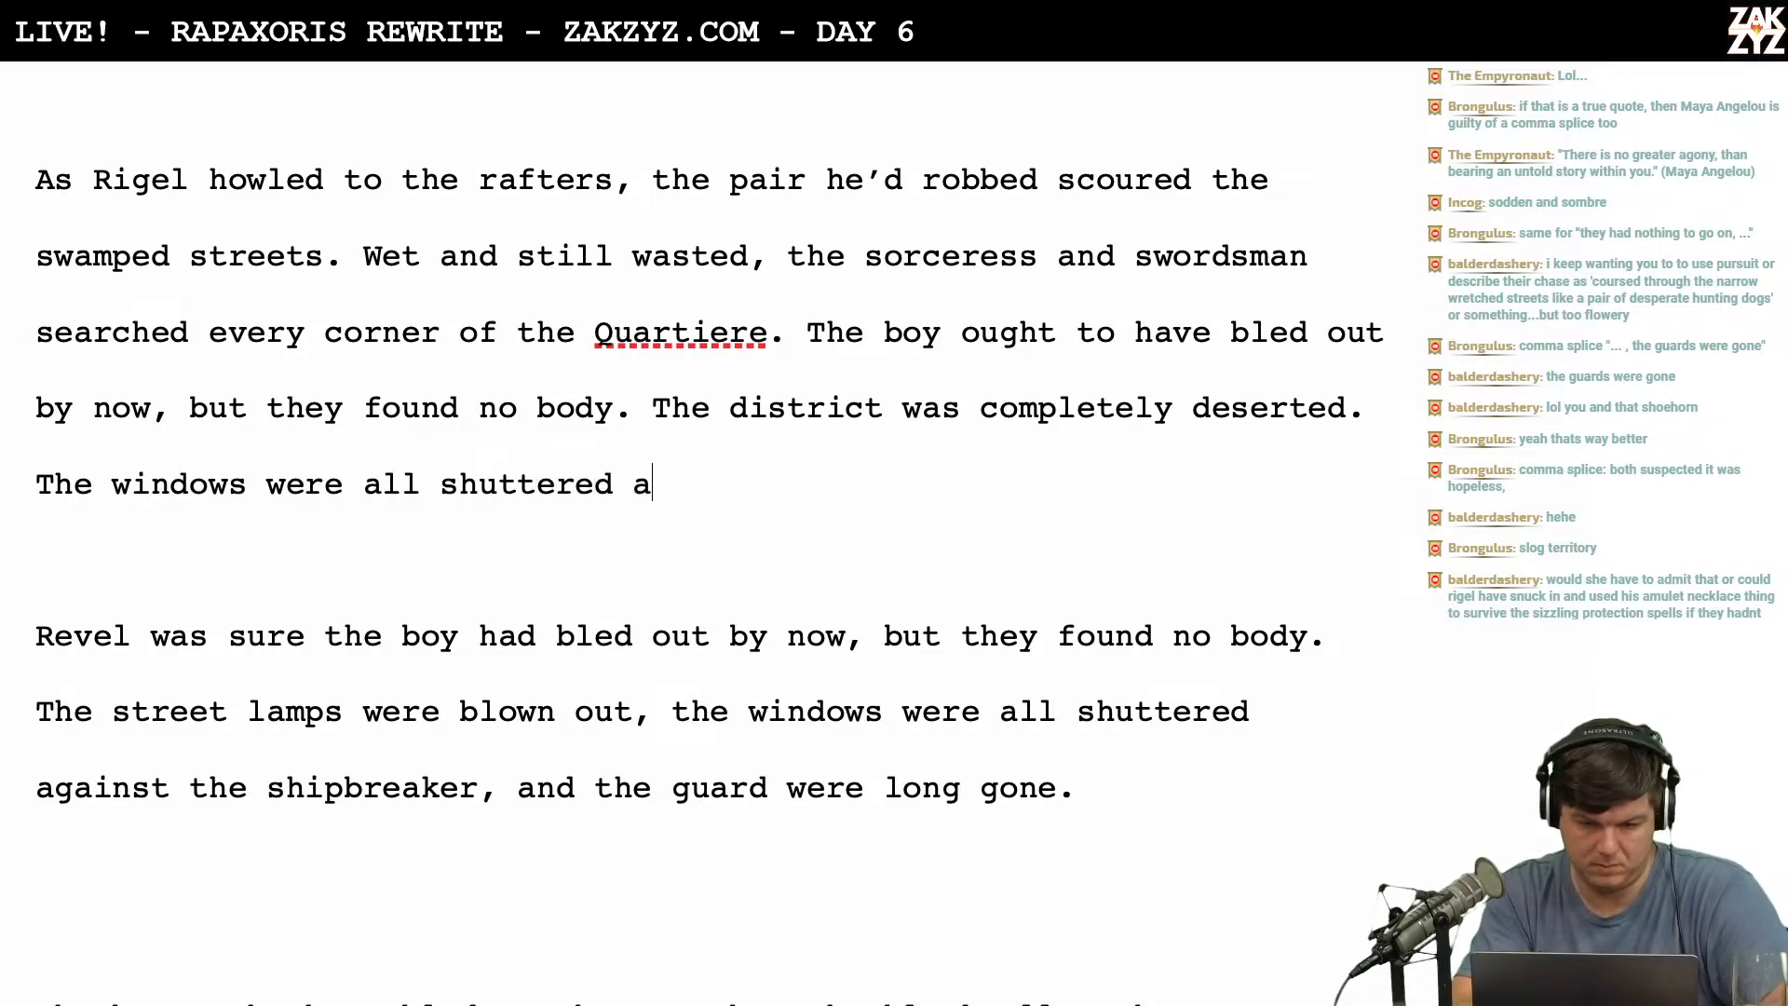
{"action": "type", "text": "gainst the shipb"}
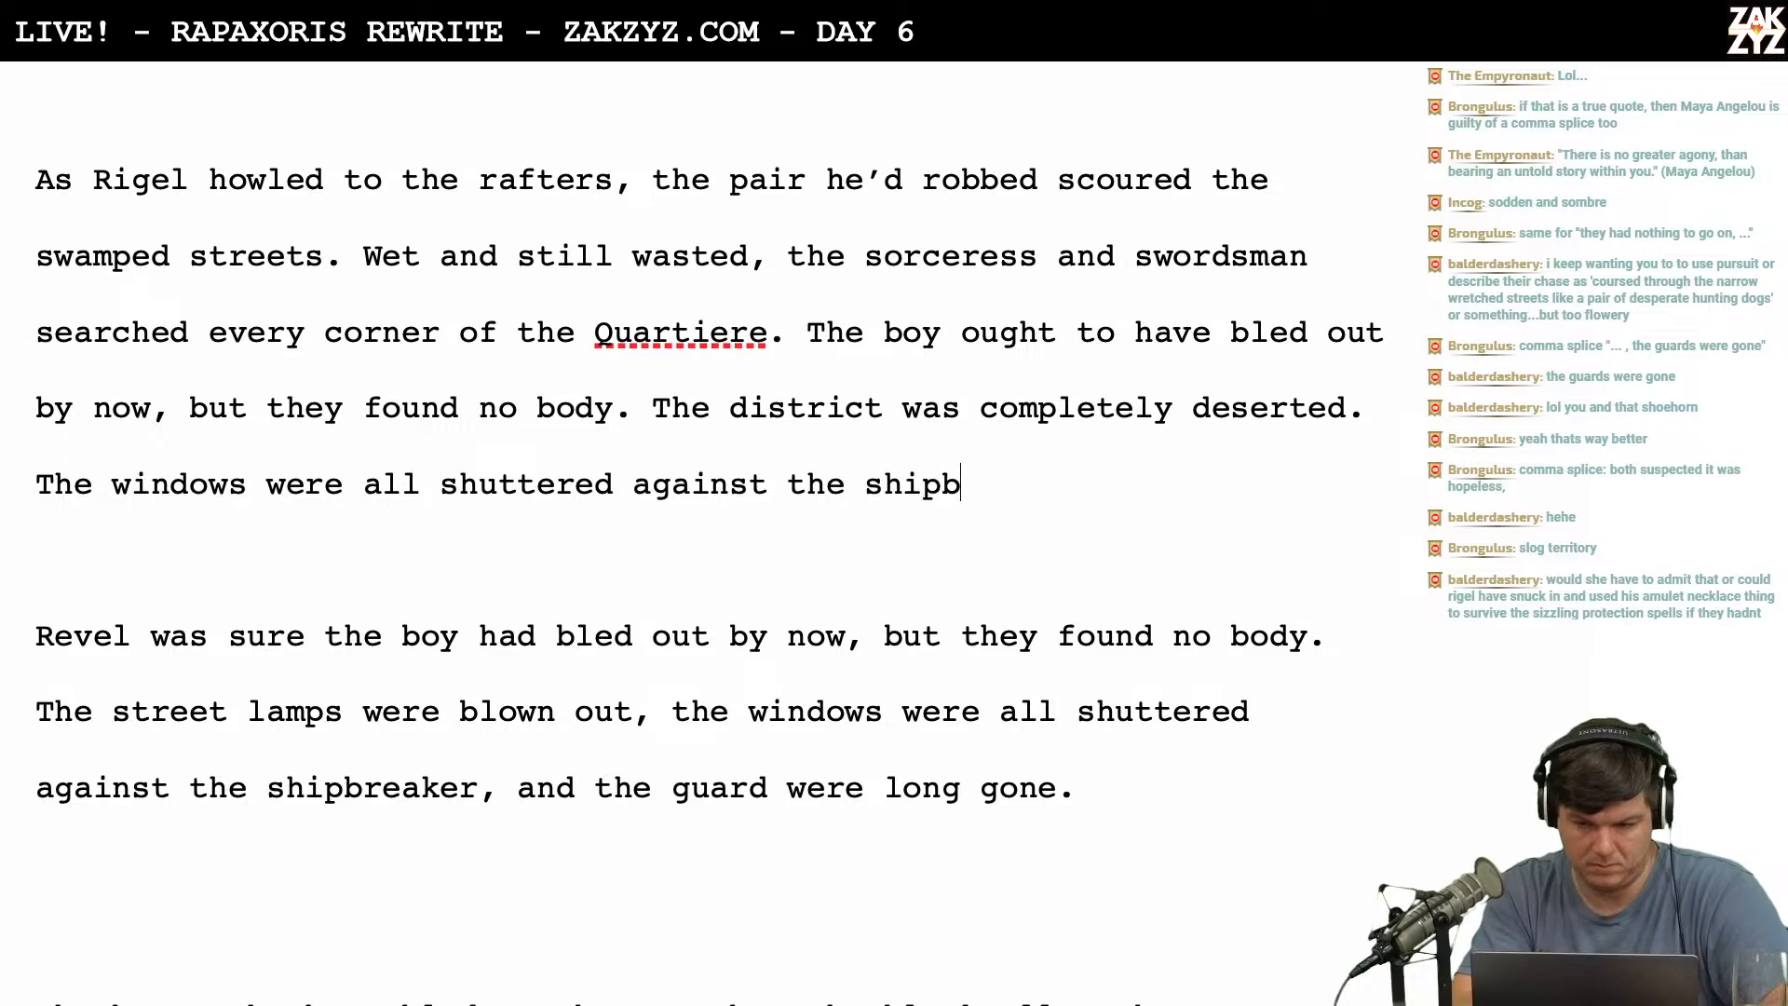
{"action": "type", "text": "reaker, the street "}
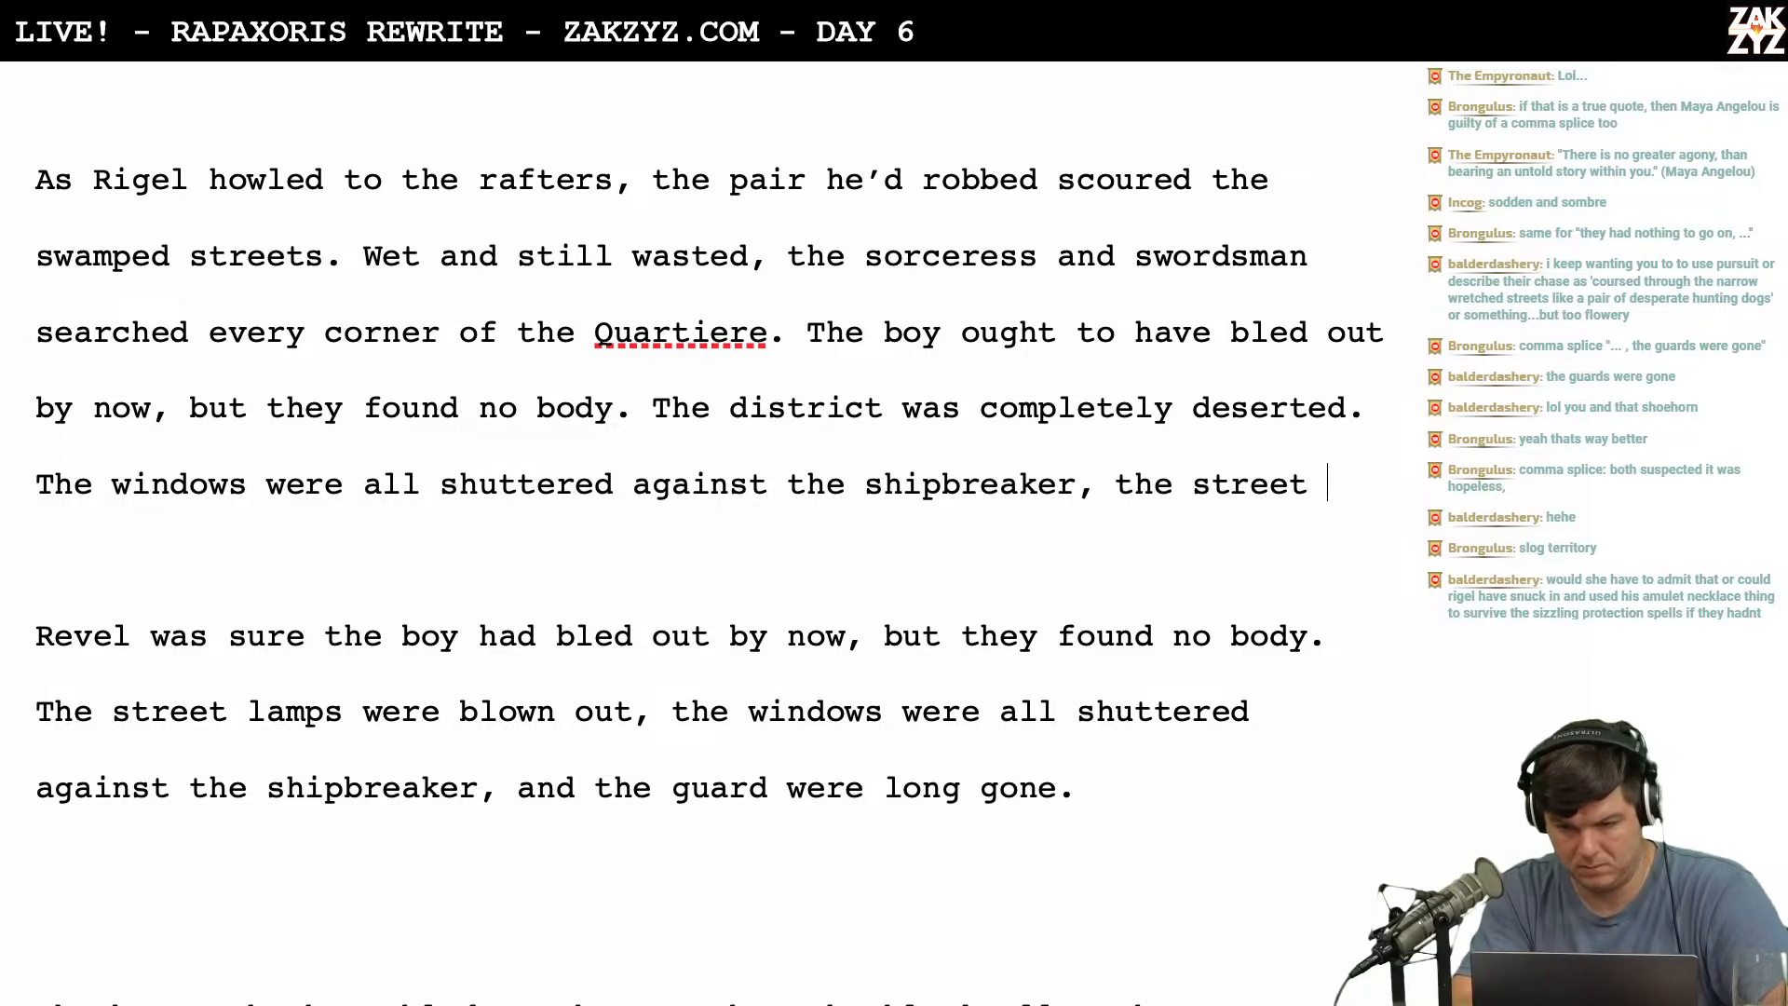
{"action": "type", "text": "lamps were bl"}
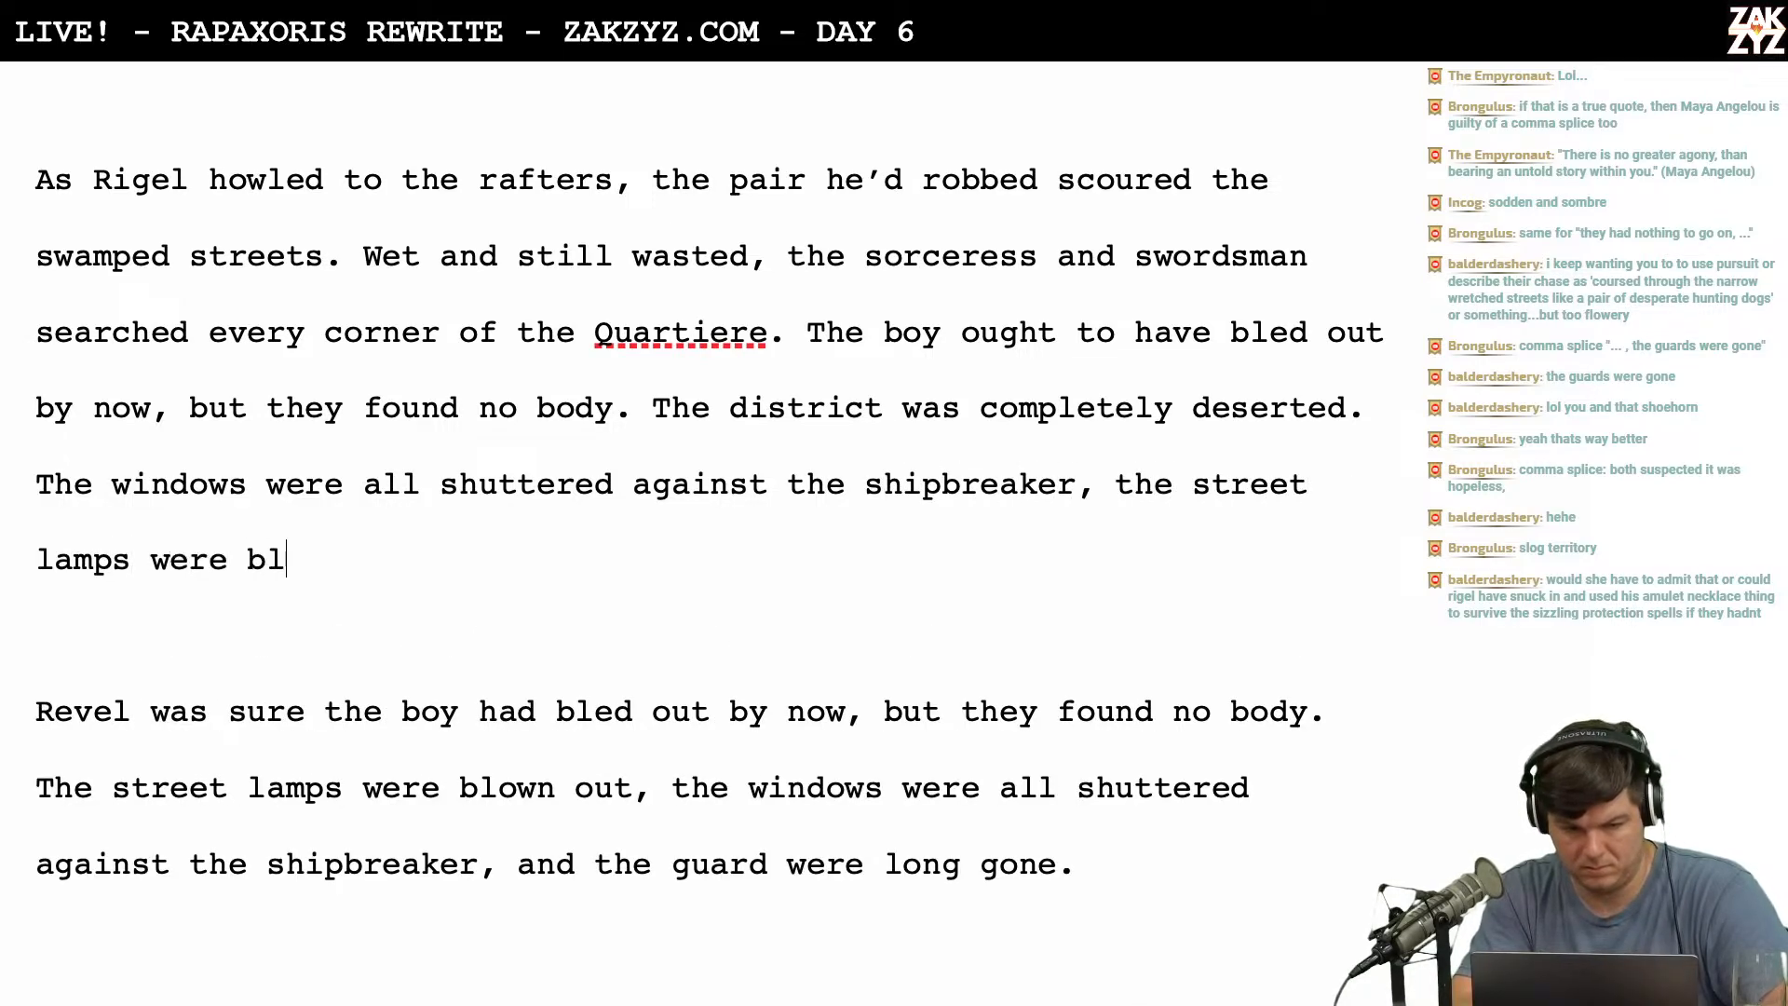
{"action": "type", "text": "own out, and t"}
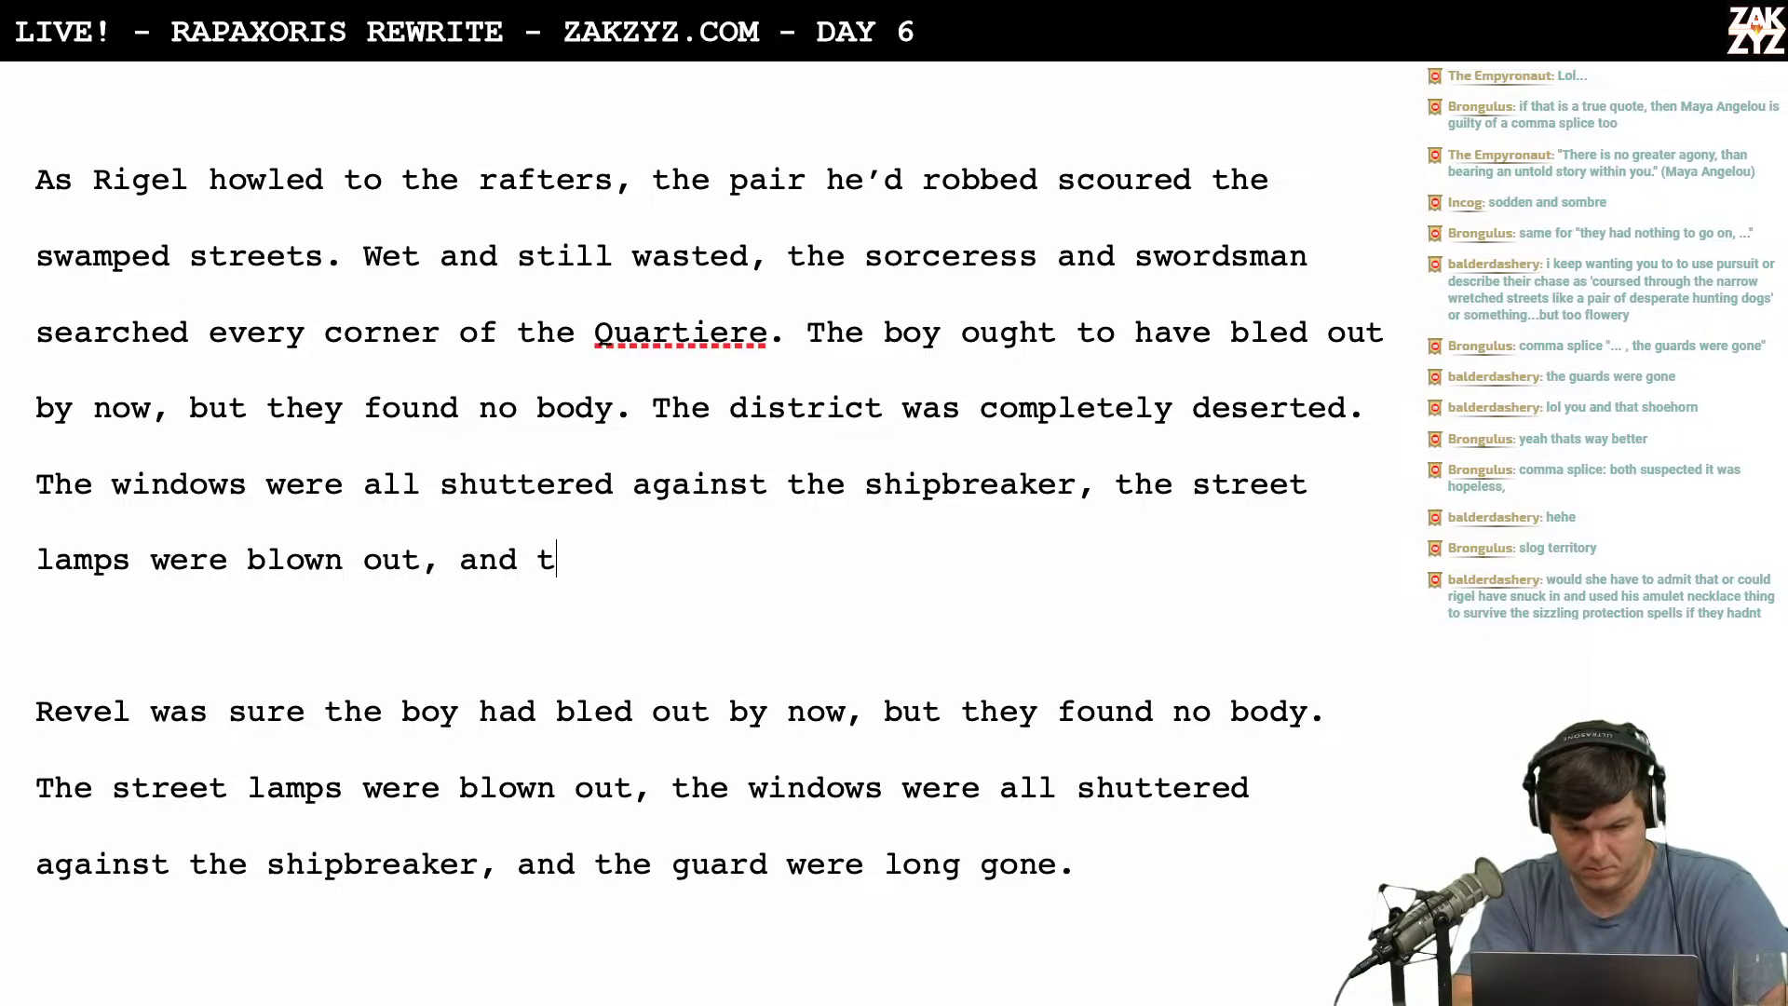
{"action": "type", "text": "he guards were long gone./"}
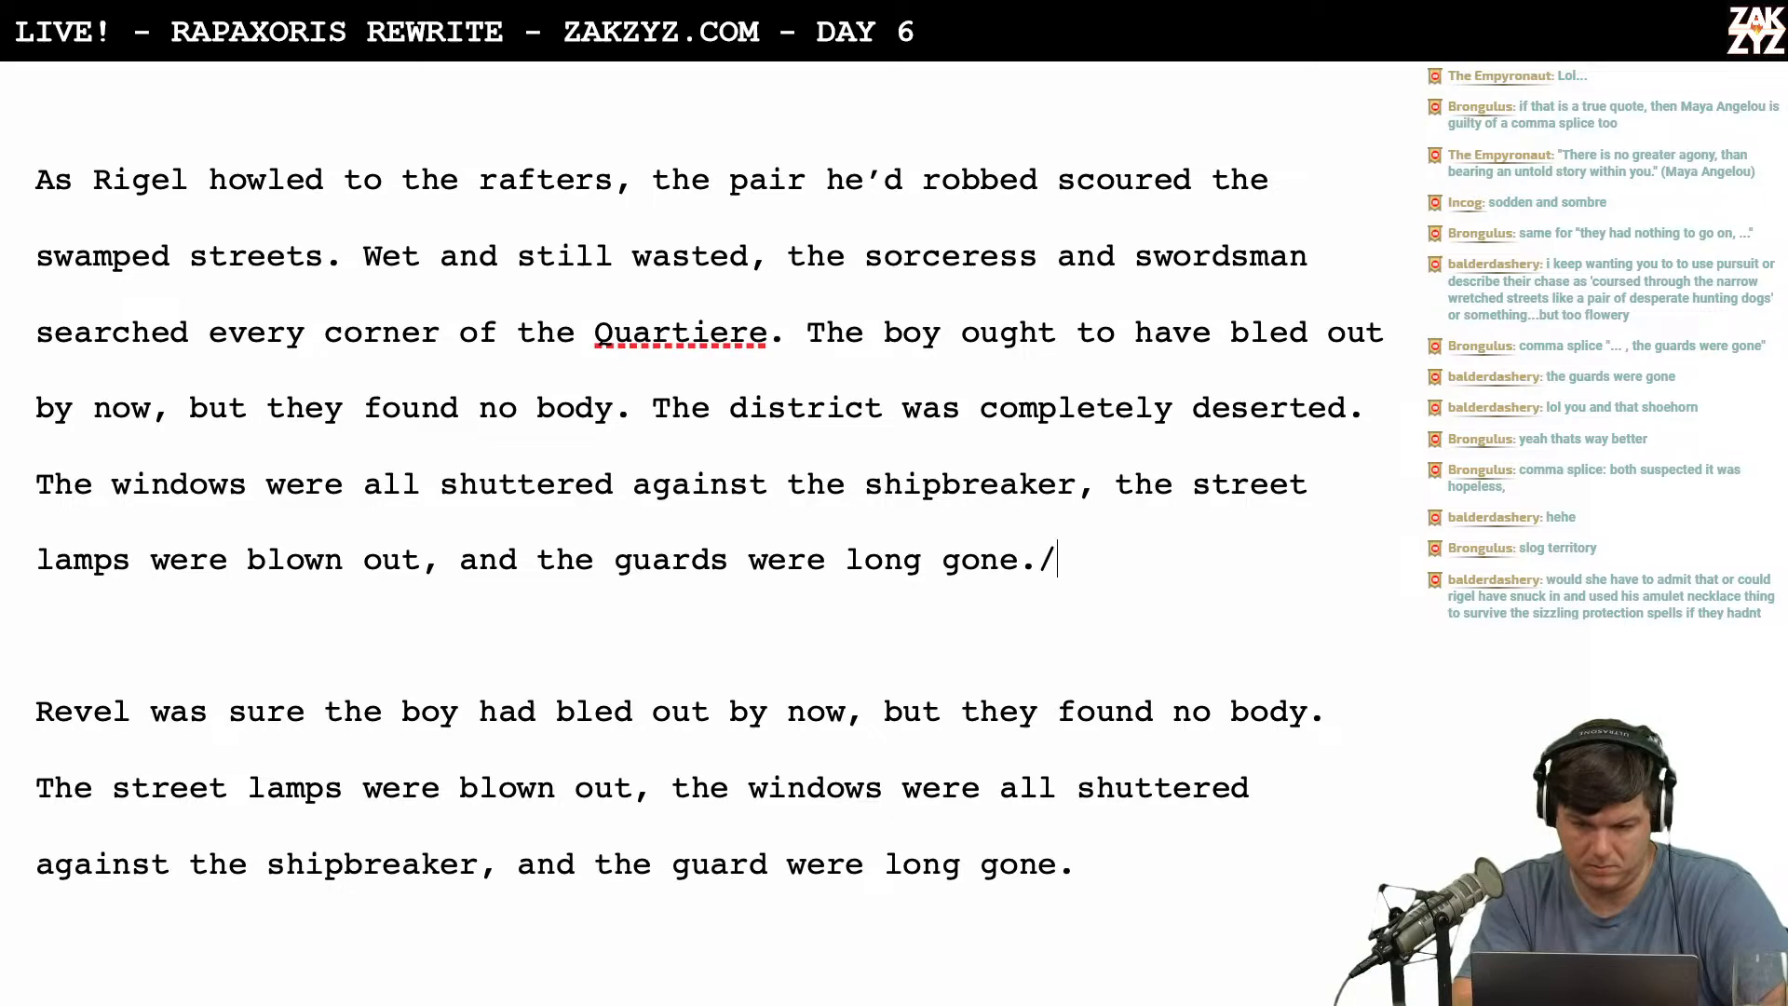
{"action": "key", "text": "BackSpace"}
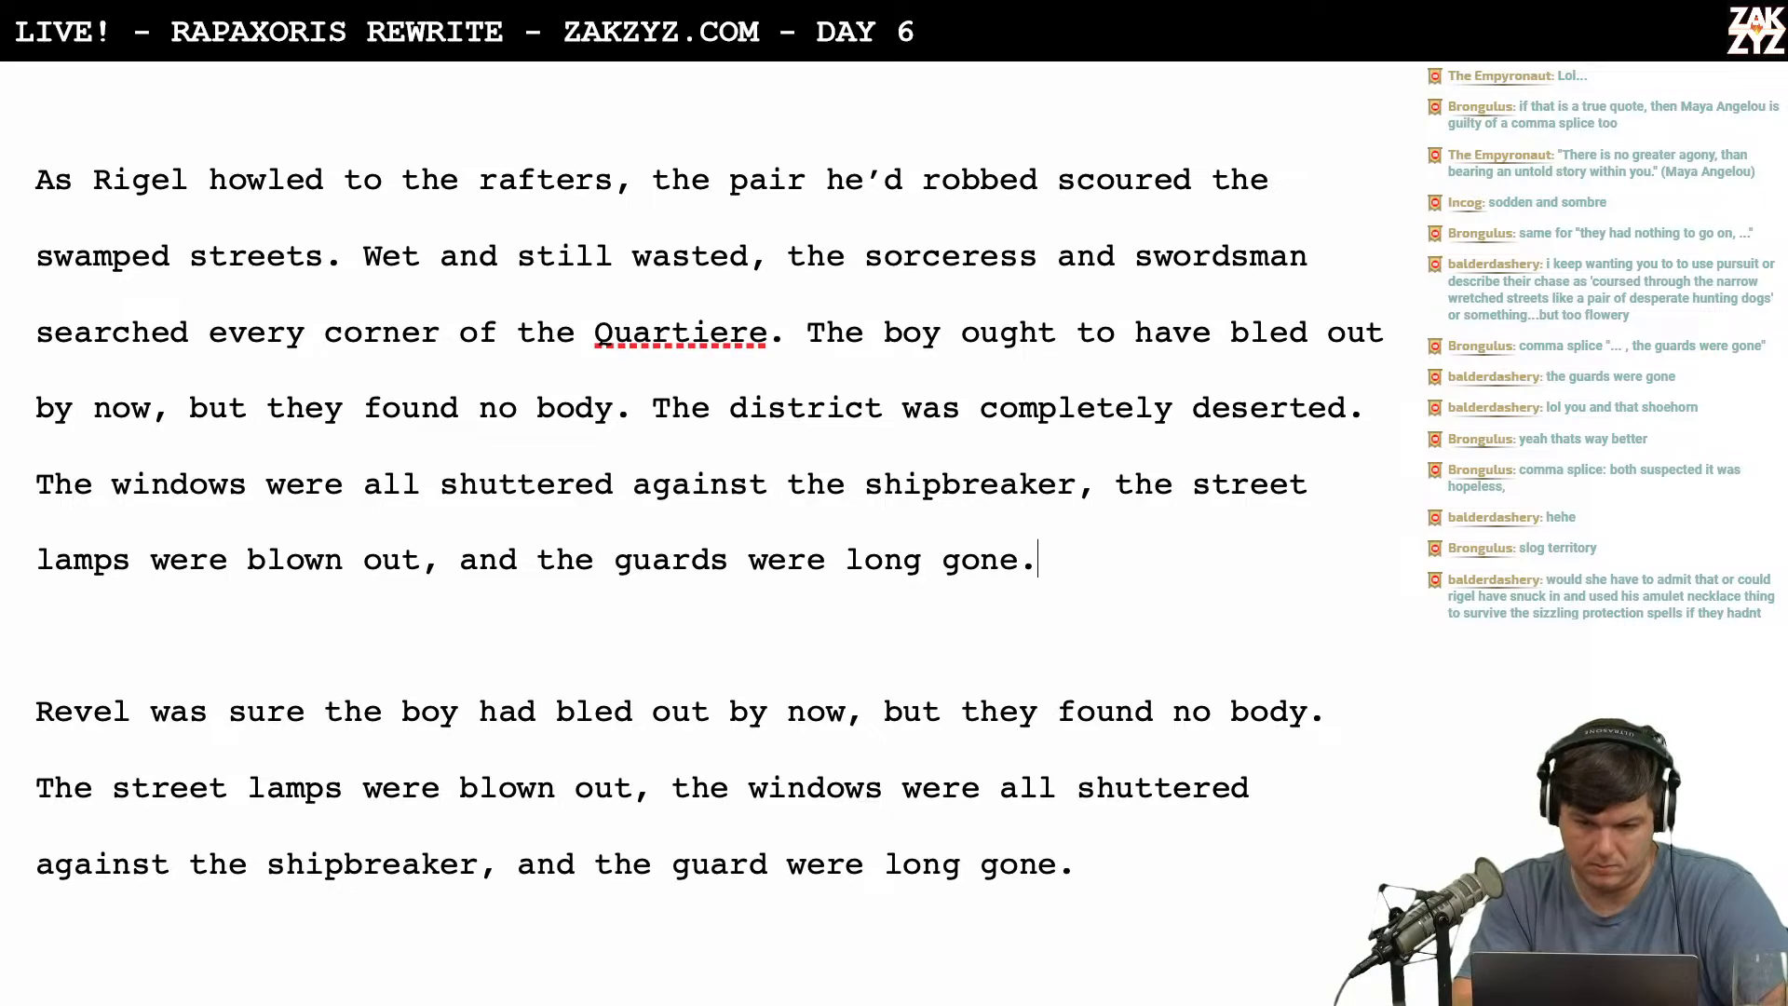
Insert extra blank lines below the opening paragraph and start another sentence after "long gone." with "The".
{"action": "key", "text": "Return"}
{"action": "key", "text": "Return"}
{"action": "key", "text": "Up"}
{"action": "type", "text": "The"}
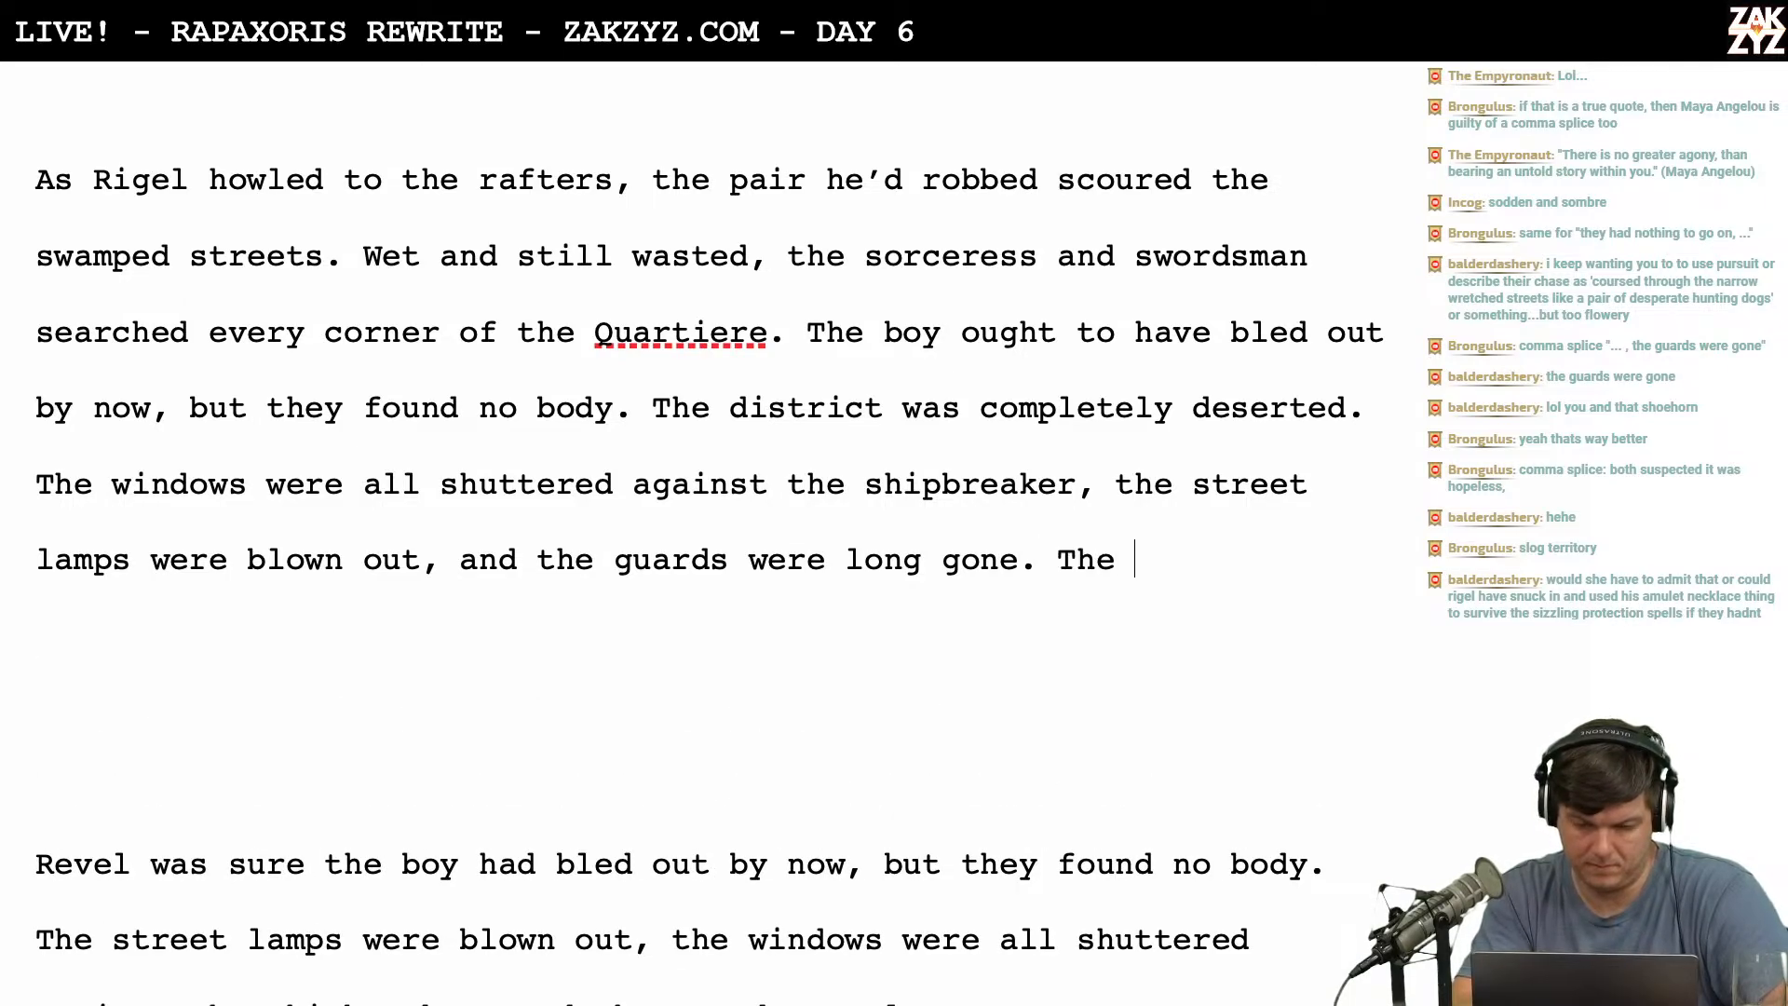
Delete the older draft passages below the opening paragraph through "They had nothing to", leaving a blank line before "go on, the deluge".
{"action": "scroll", "coordinate": [671, 522], "scroll_direction": "down", "scroll_amount": 10}
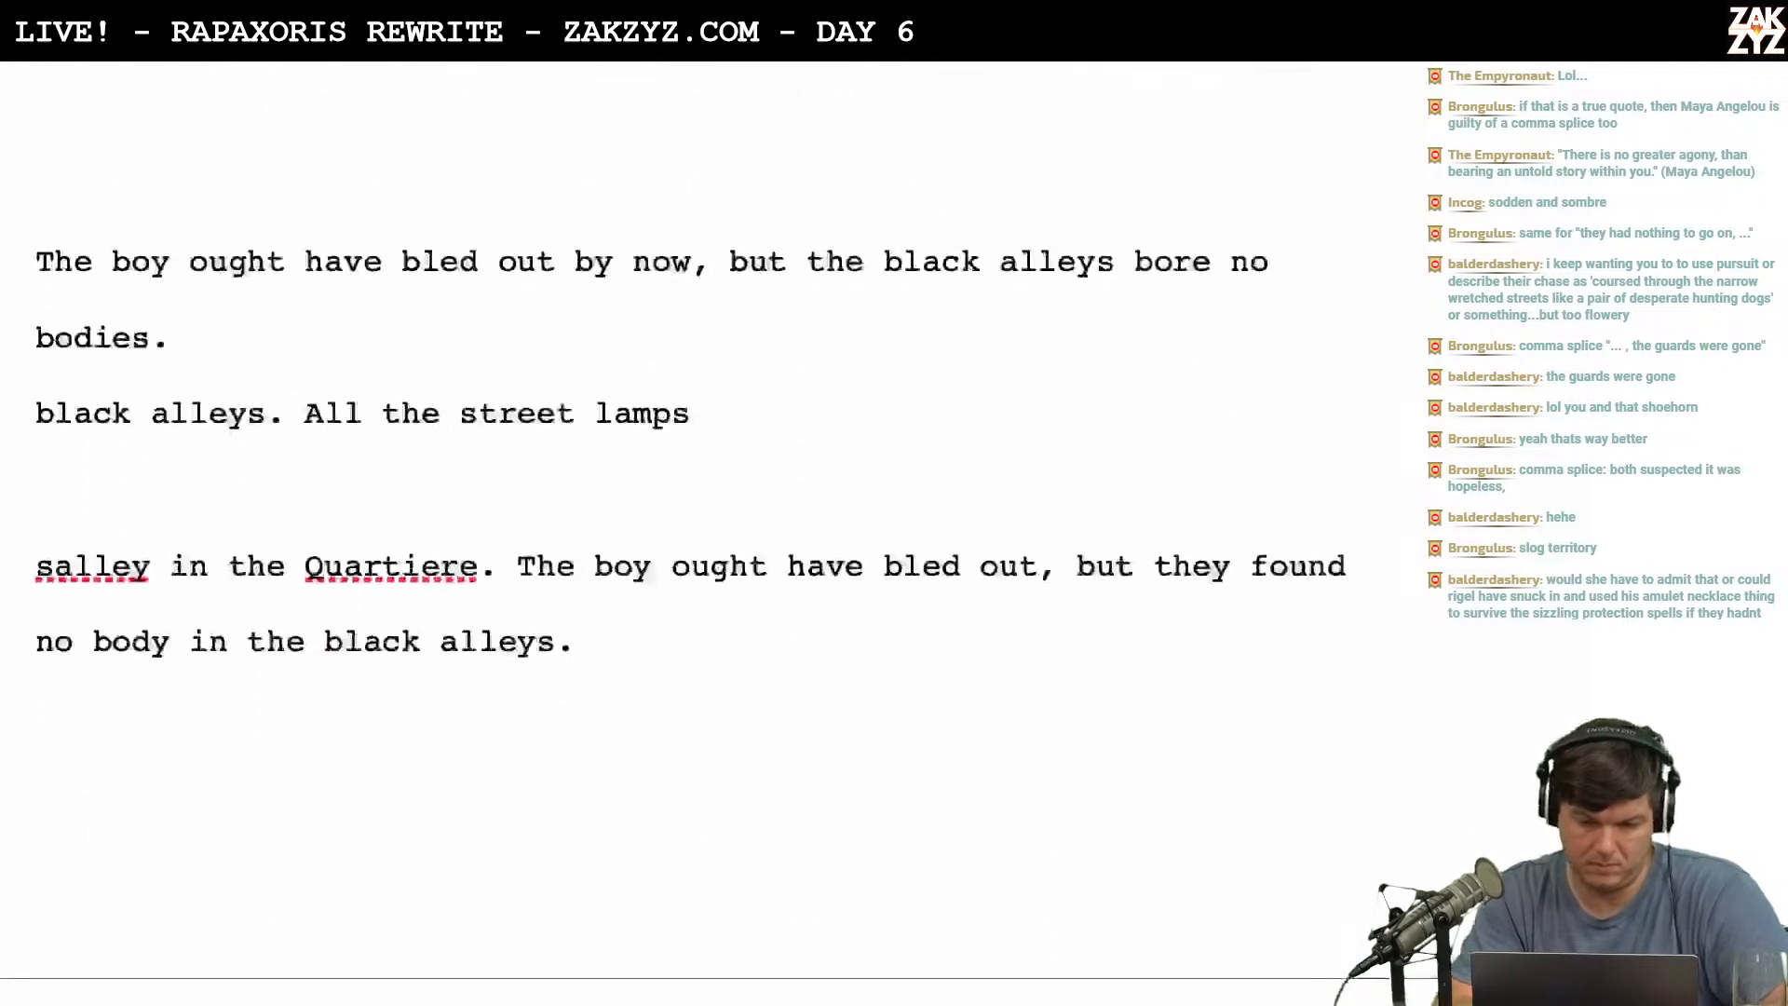
{"action": "scroll", "coordinate": [670, 521], "scroll_direction": "up", "scroll_amount": 6}
{"action": "scroll", "coordinate": [670, 522], "scroll_direction": "up", "scroll_amount": 4}
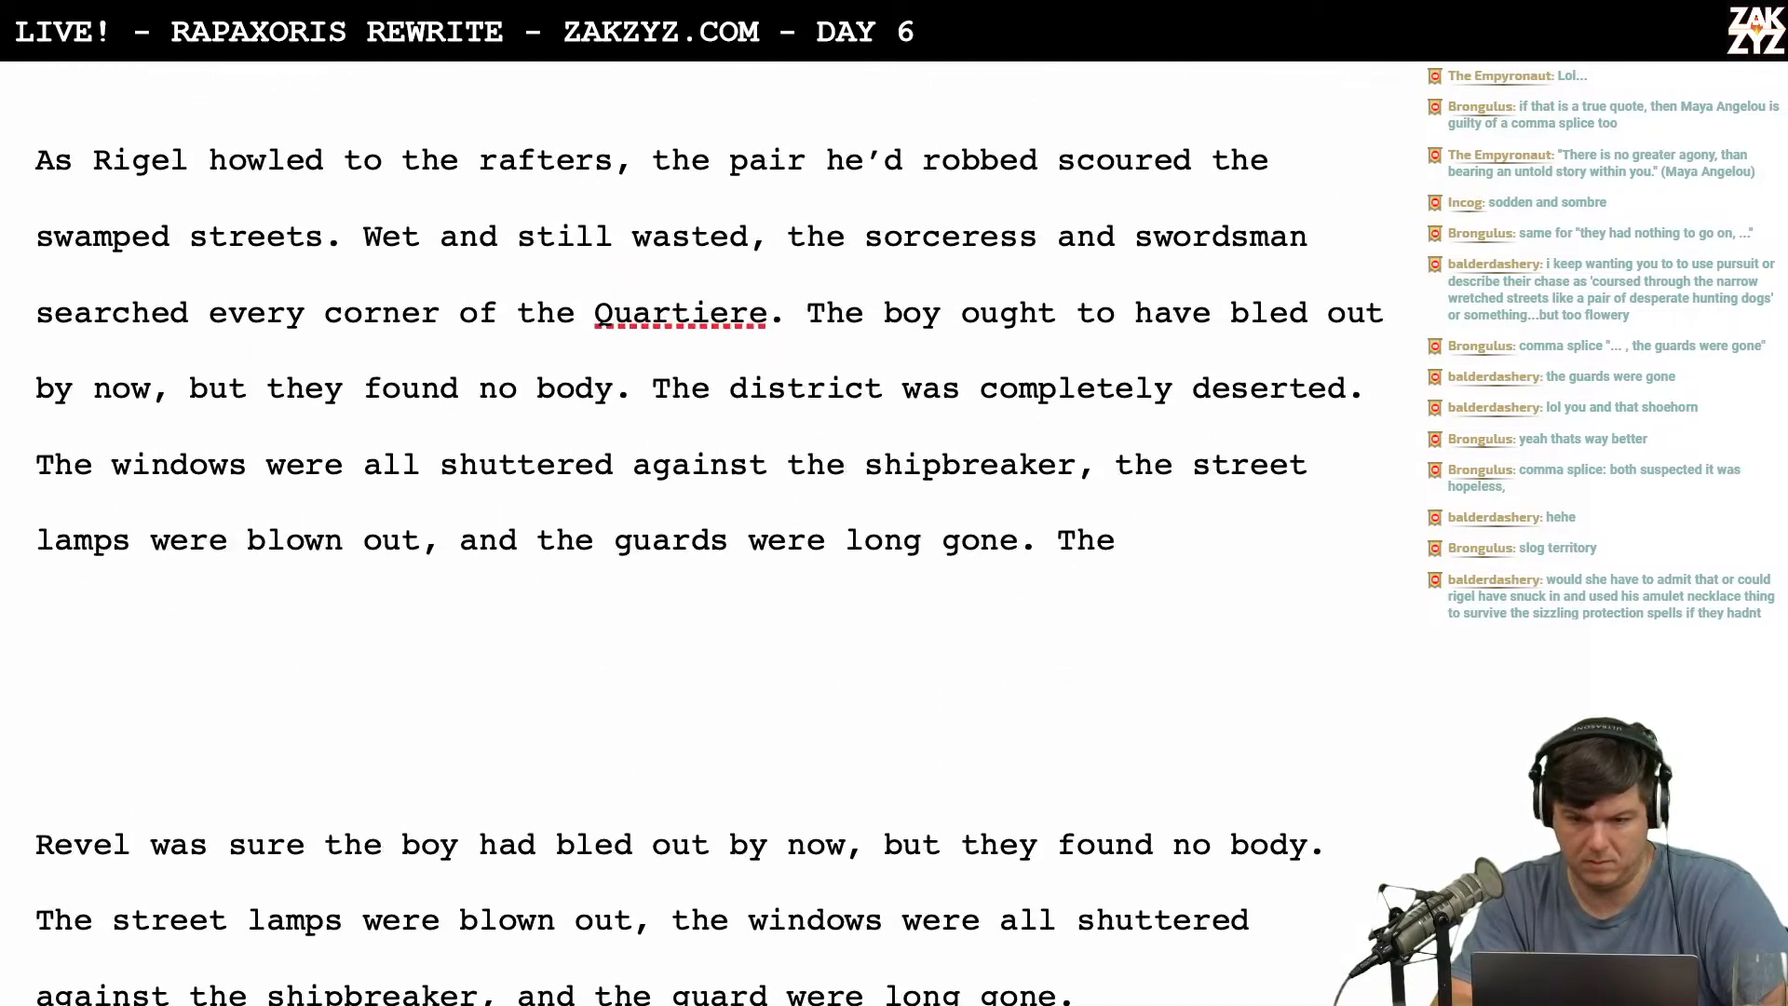
{"action": "key", "text": "shift+Down"}
{"action": "key", "text": "shift+Down"}
{"action": "key", "text": "shift+Down"}
{"action": "key", "text": "shift+Down"}
{"action": "key", "text": "shift+Down"}
{"action": "key", "text": "shift+Down"}
{"action": "key", "text": "shift+Down"}
{"action": "key", "text": "shift+Down"}
{"action": "key", "text": "shift+Down"}
{"action": "key", "text": "shift+Down"}
{"action": "key", "text": "shift+Down"}
{"action": "key", "text": "shift+Down"}
{"action": "key", "text": "shift+Down"}
{"action": "key", "text": "shift+Down"}
{"action": "key", "text": "shift+Down"}
{"action": "key", "text": "shift+Down"}
{"action": "key", "text": "shift+Down"}
{"action": "key", "text": "shift+Down"}
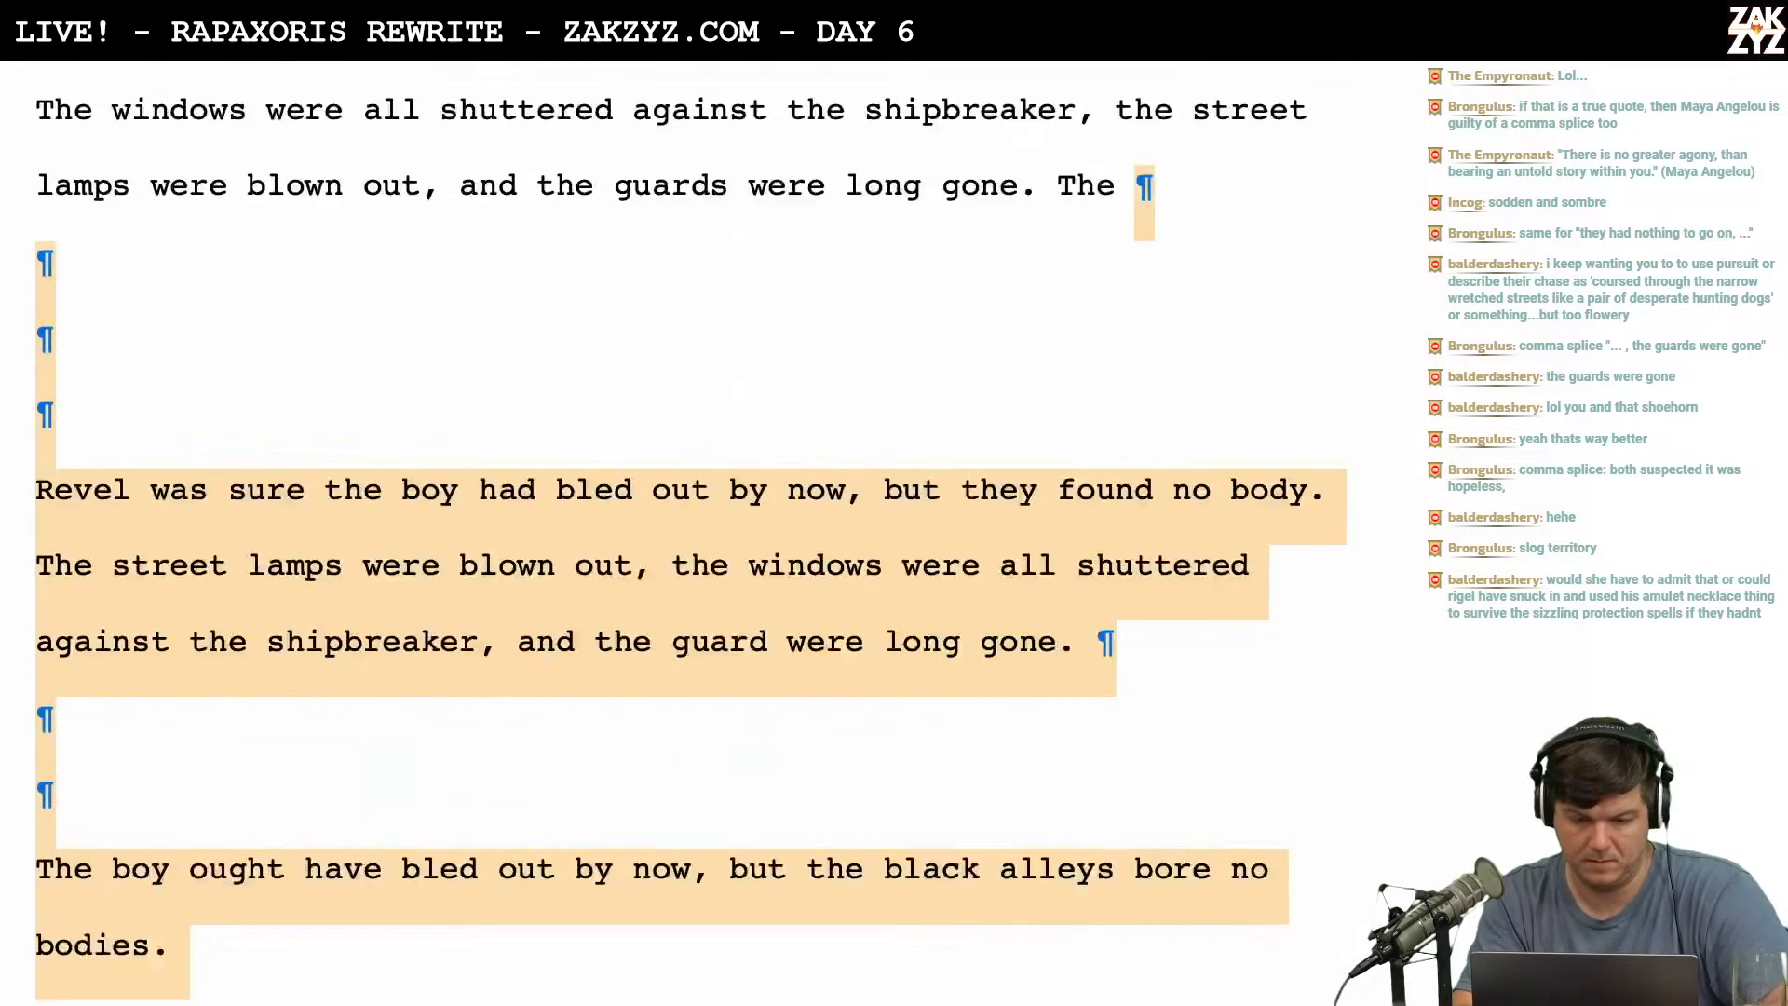
{"action": "key", "text": "shift+Up"}
{"action": "key", "text": "shift+Up"}
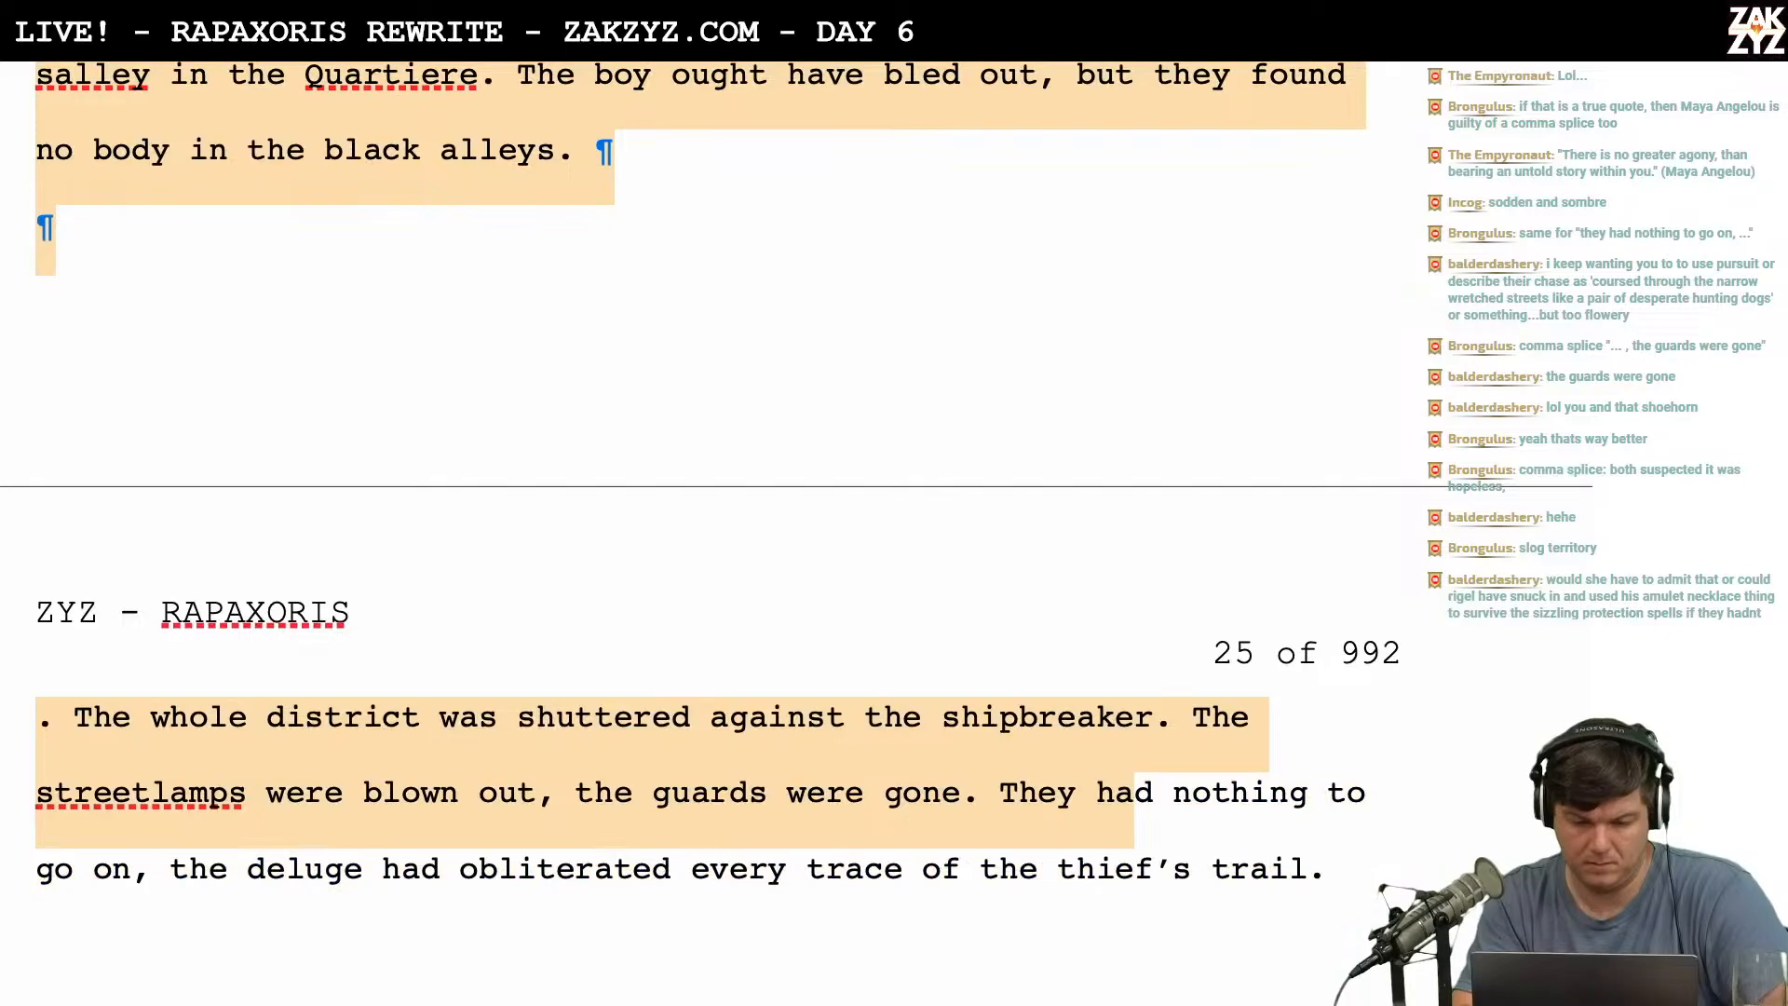
{"action": "key", "text": "shift+Right"}
{"action": "key", "text": "shift+Right"}
{"action": "key", "text": "shift+Right"}
{"action": "key", "text": "shift+Right"}
{"action": "key", "text": "shift+Right"}
{"action": "key", "text": "shift+Right"}
{"action": "key", "text": "shift+Right"}
{"action": "key", "text": "shift+Right"}
{"action": "key", "text": "shift+Right"}
{"action": "key", "text": "shift+Right"}
{"action": "key", "text": "shift+Right"}
{"action": "key", "text": "shift+Right"}
{"action": "key", "text": "shift+Right"}
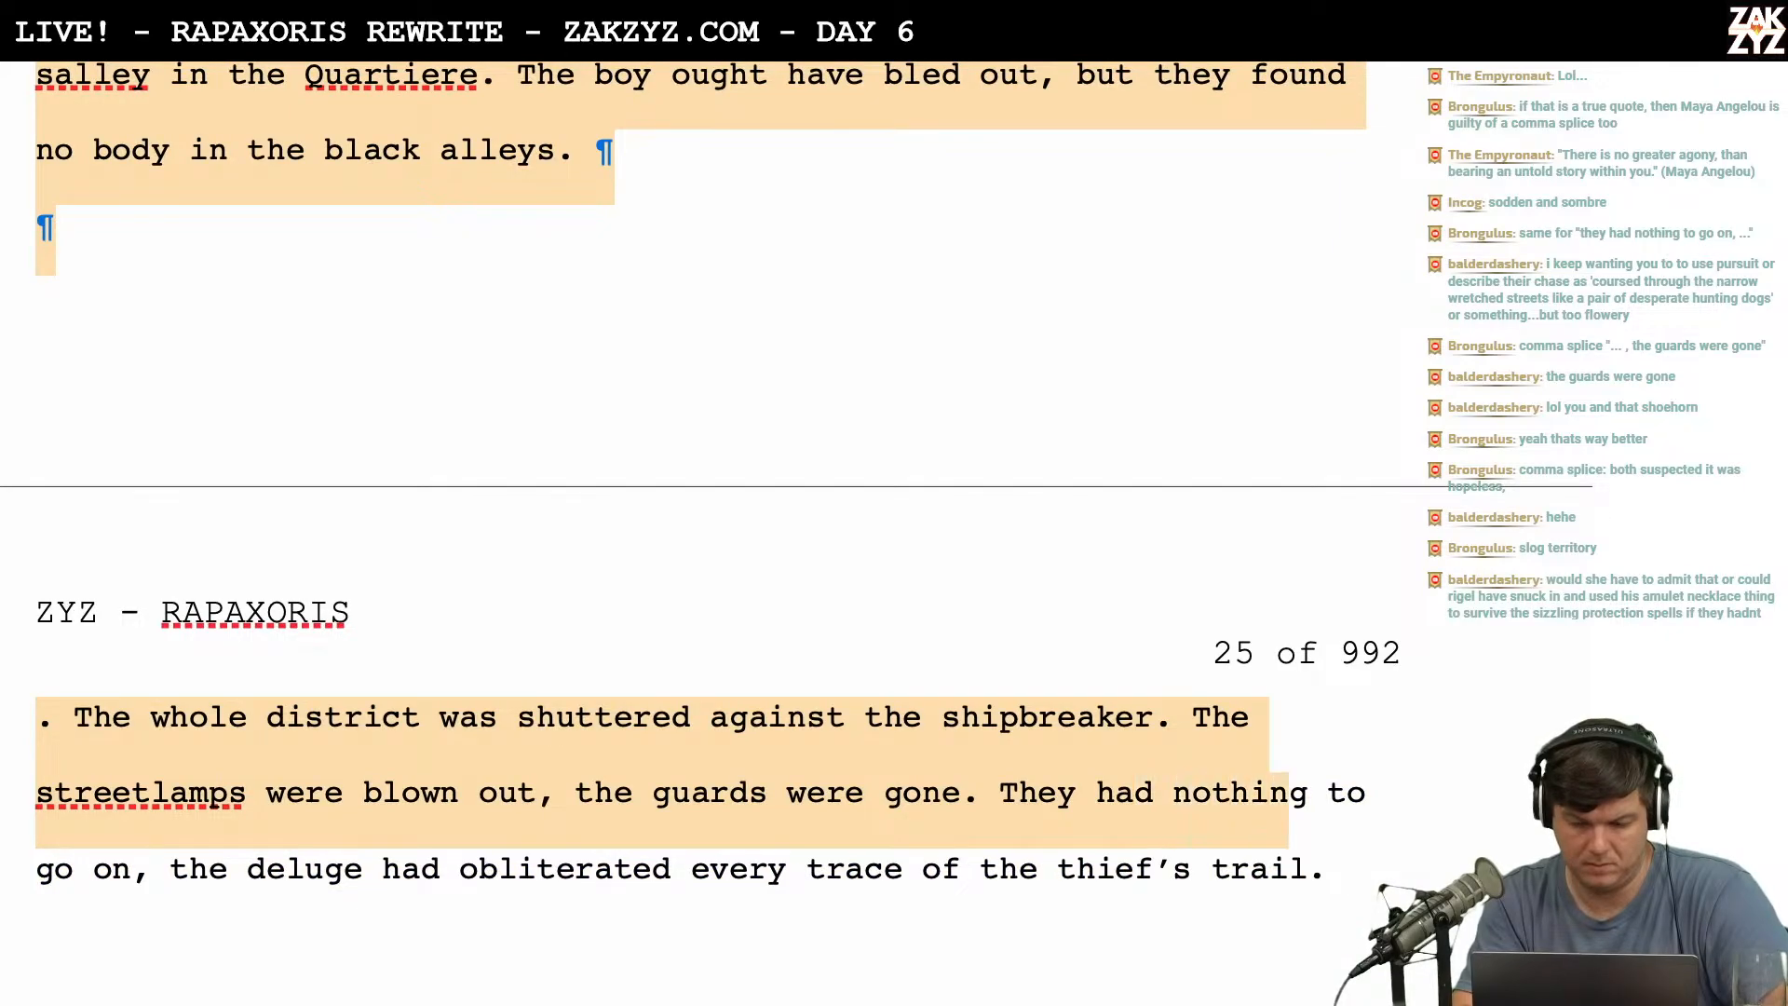
{"action": "key", "text": "BackSpace"}
{"action": "key", "text": "Return"}
{"action": "key", "text": "Return"}
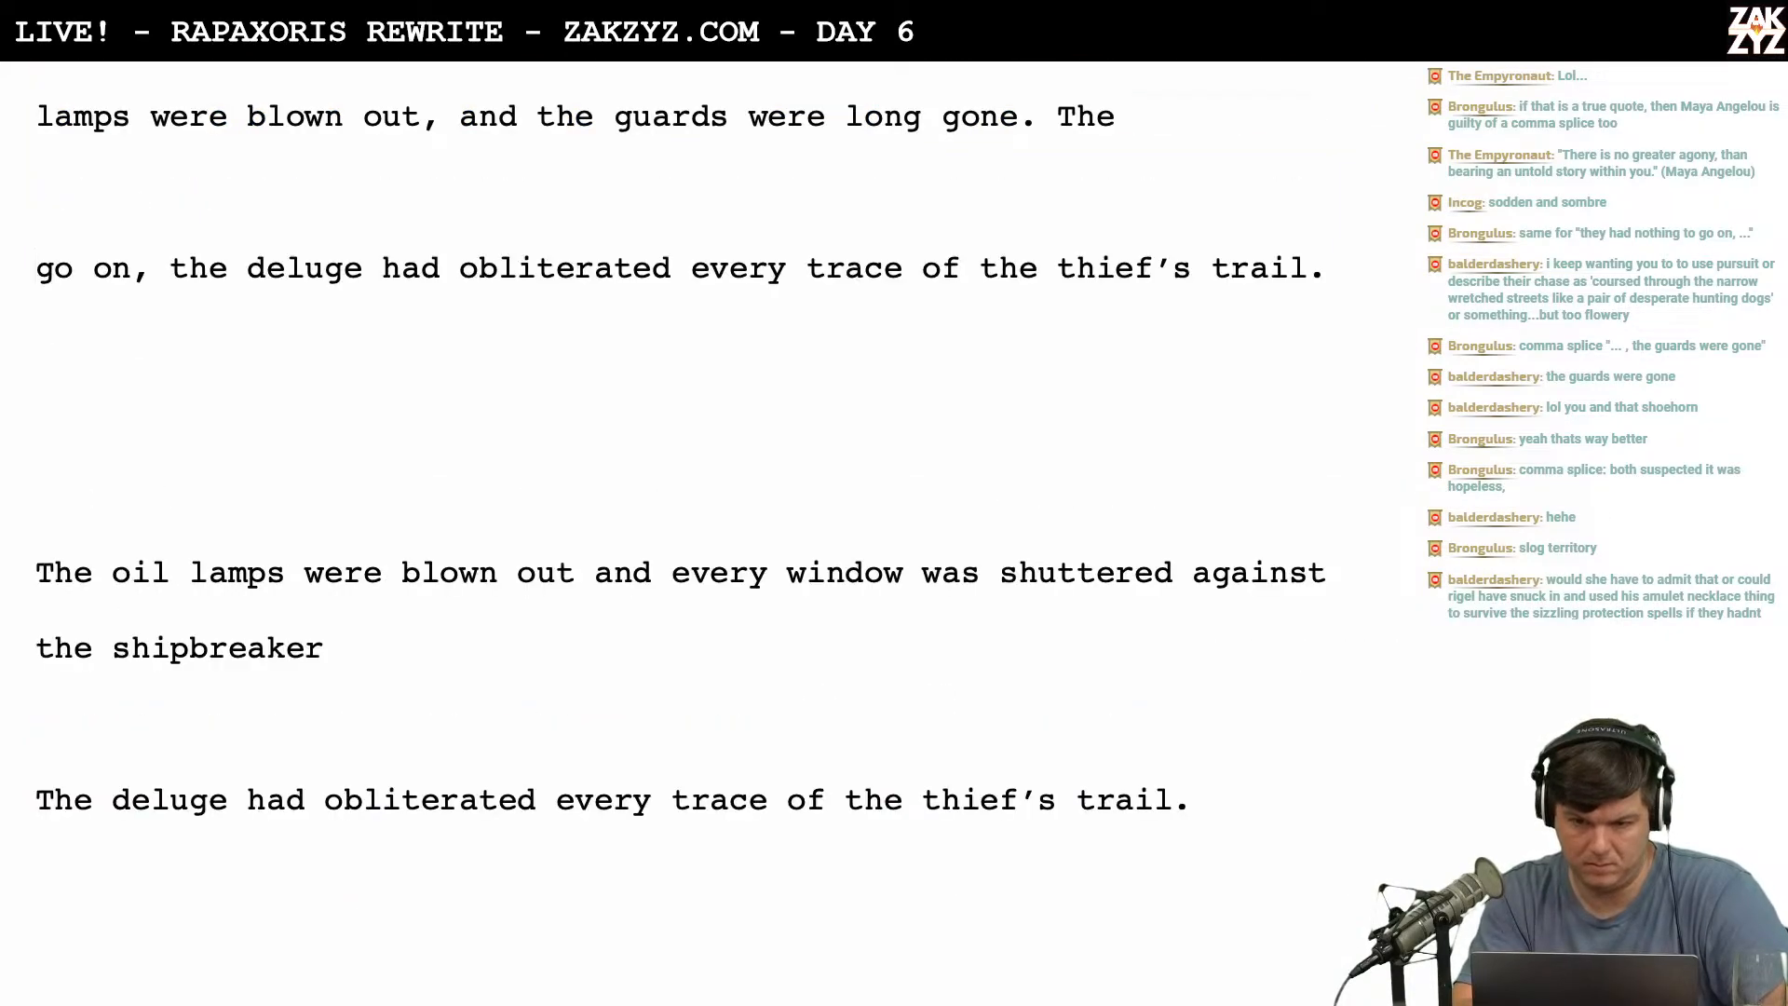
Try replacing the trailing "The" after "long gone." with "Every trace of the thief's trail was" and delete the attempt again.
{"action": "key", "text": "Up"}
{"action": "key", "text": "Up"}
{"action": "key", "text": "Up"}
{"action": "key", "text": "Up"}
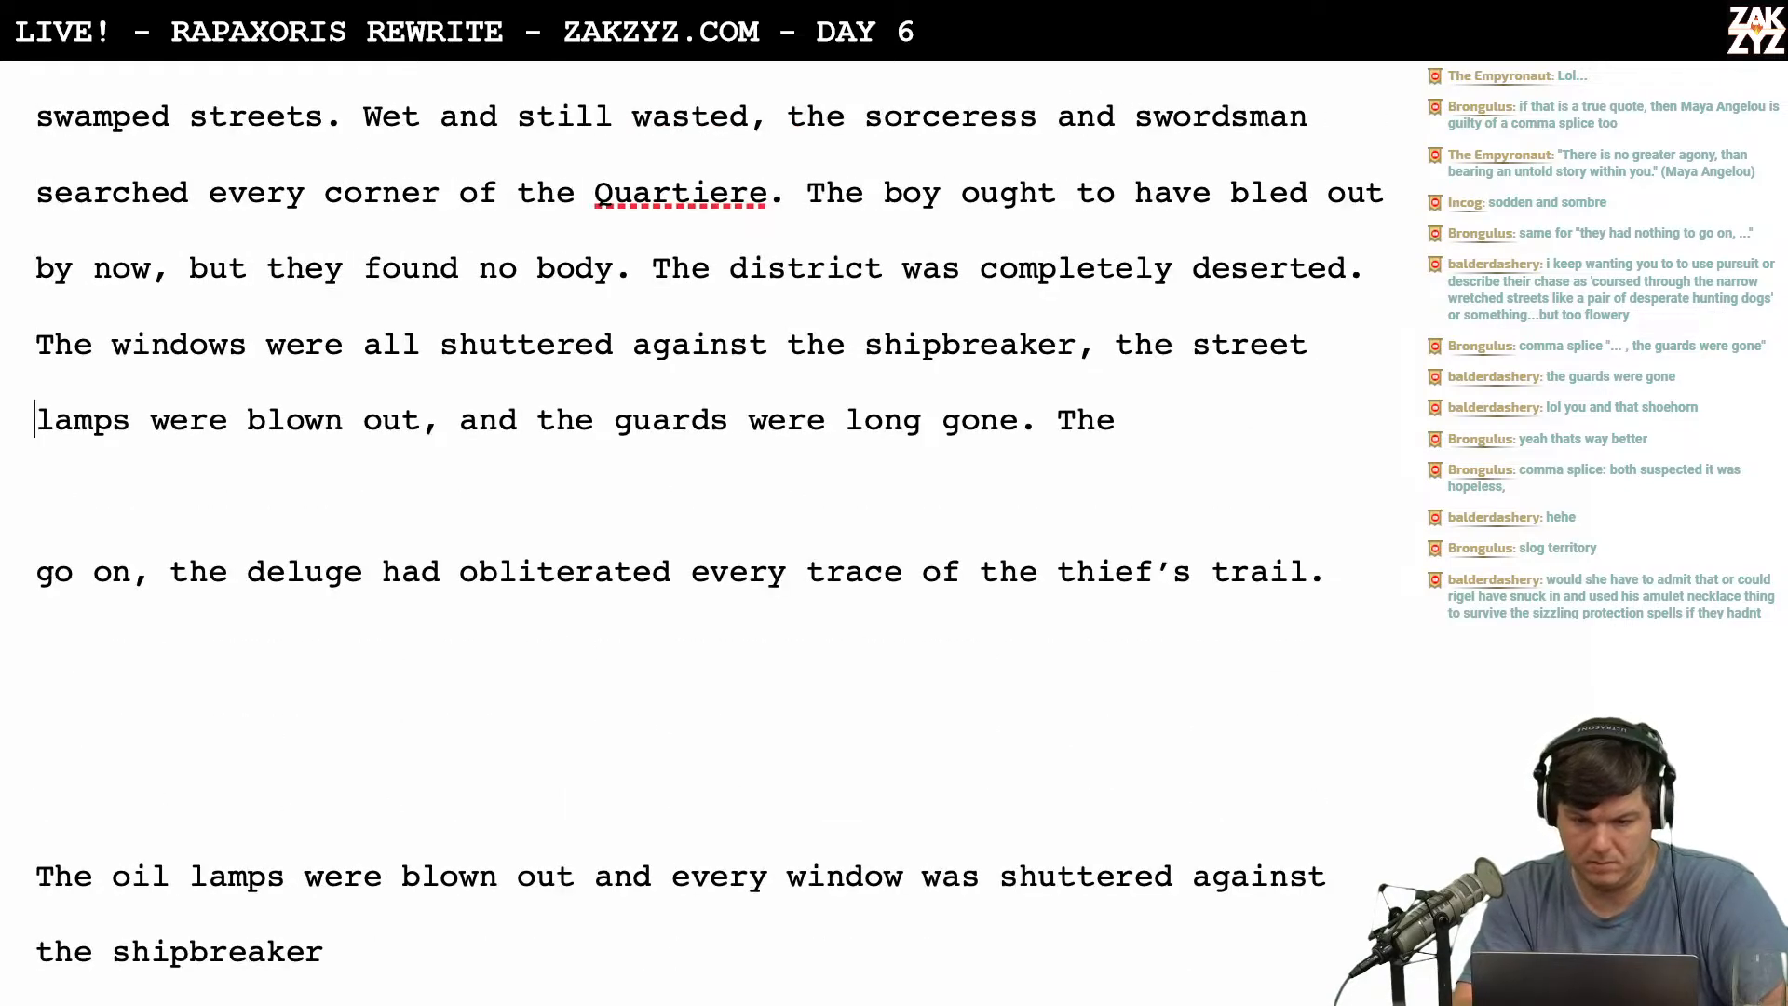
{"action": "key", "text": "BackSpace"}
{"action": "key", "text": "BackSpace"}
{"action": "key", "text": "BackSpace"}
{"action": "key", "text": "BackSpace"}
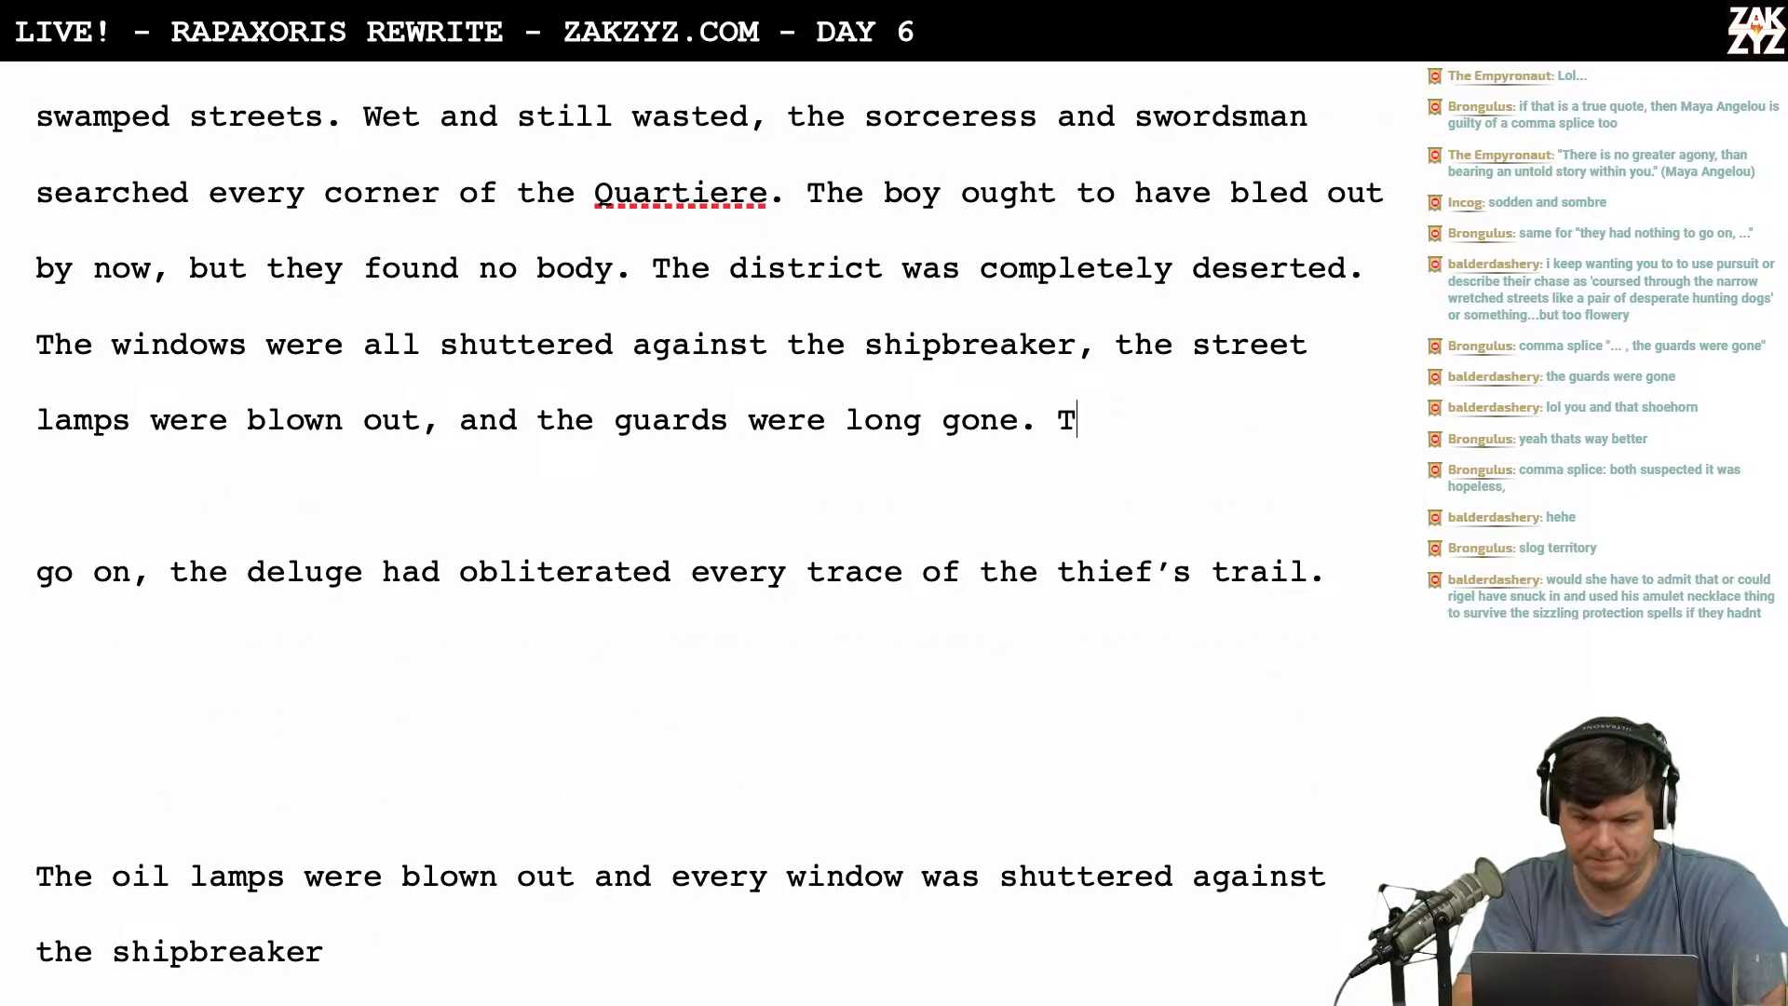
{"action": "type", "text": "Every trace "}
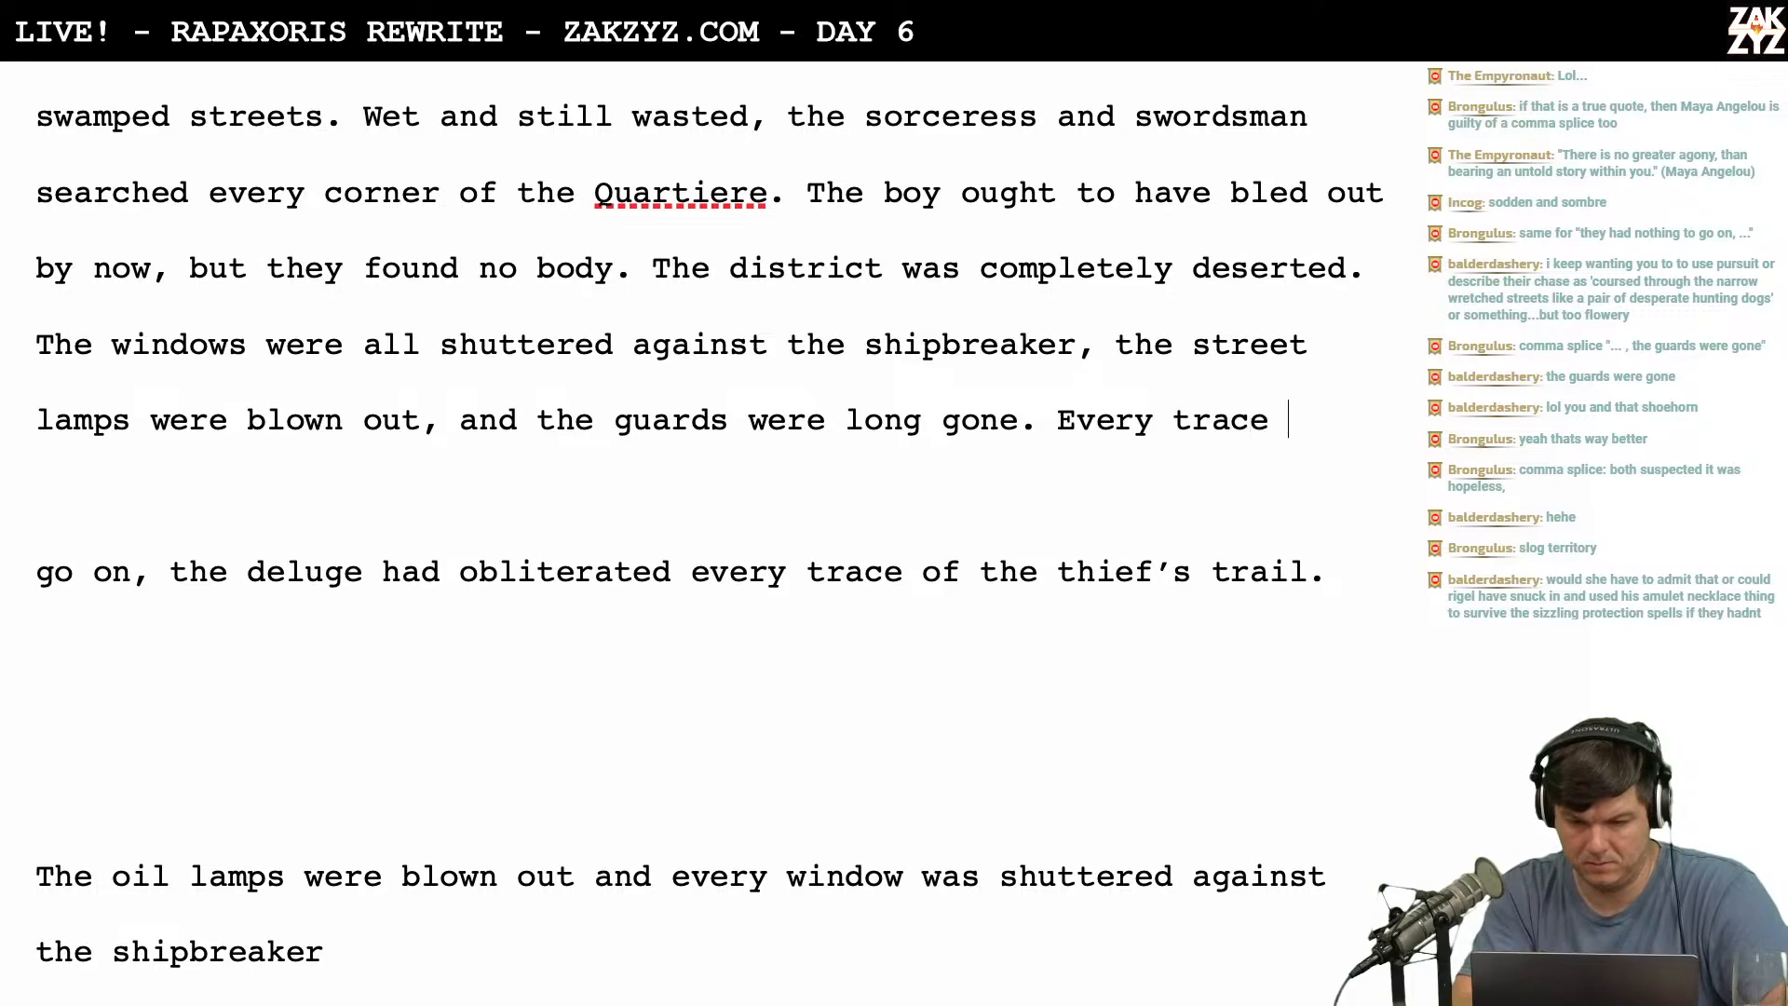
{"action": "type", "text": "of the thief's trai"}
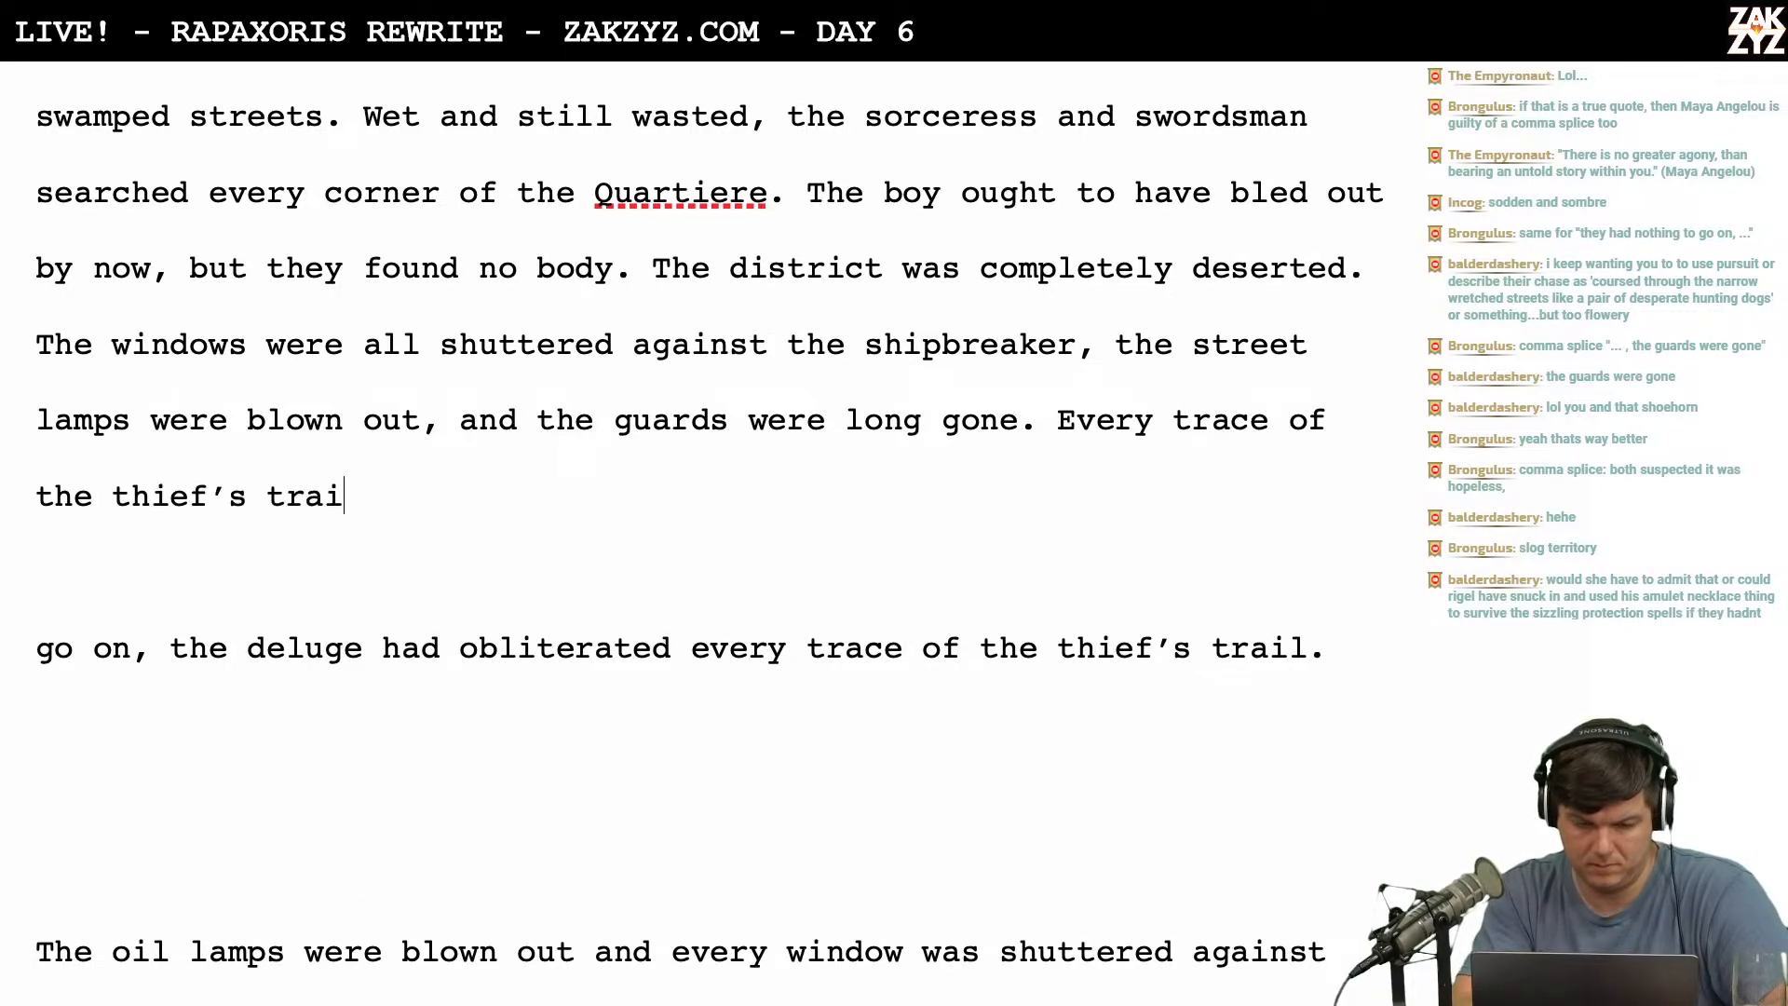
{"action": "type", "text": "l was oblitere"}
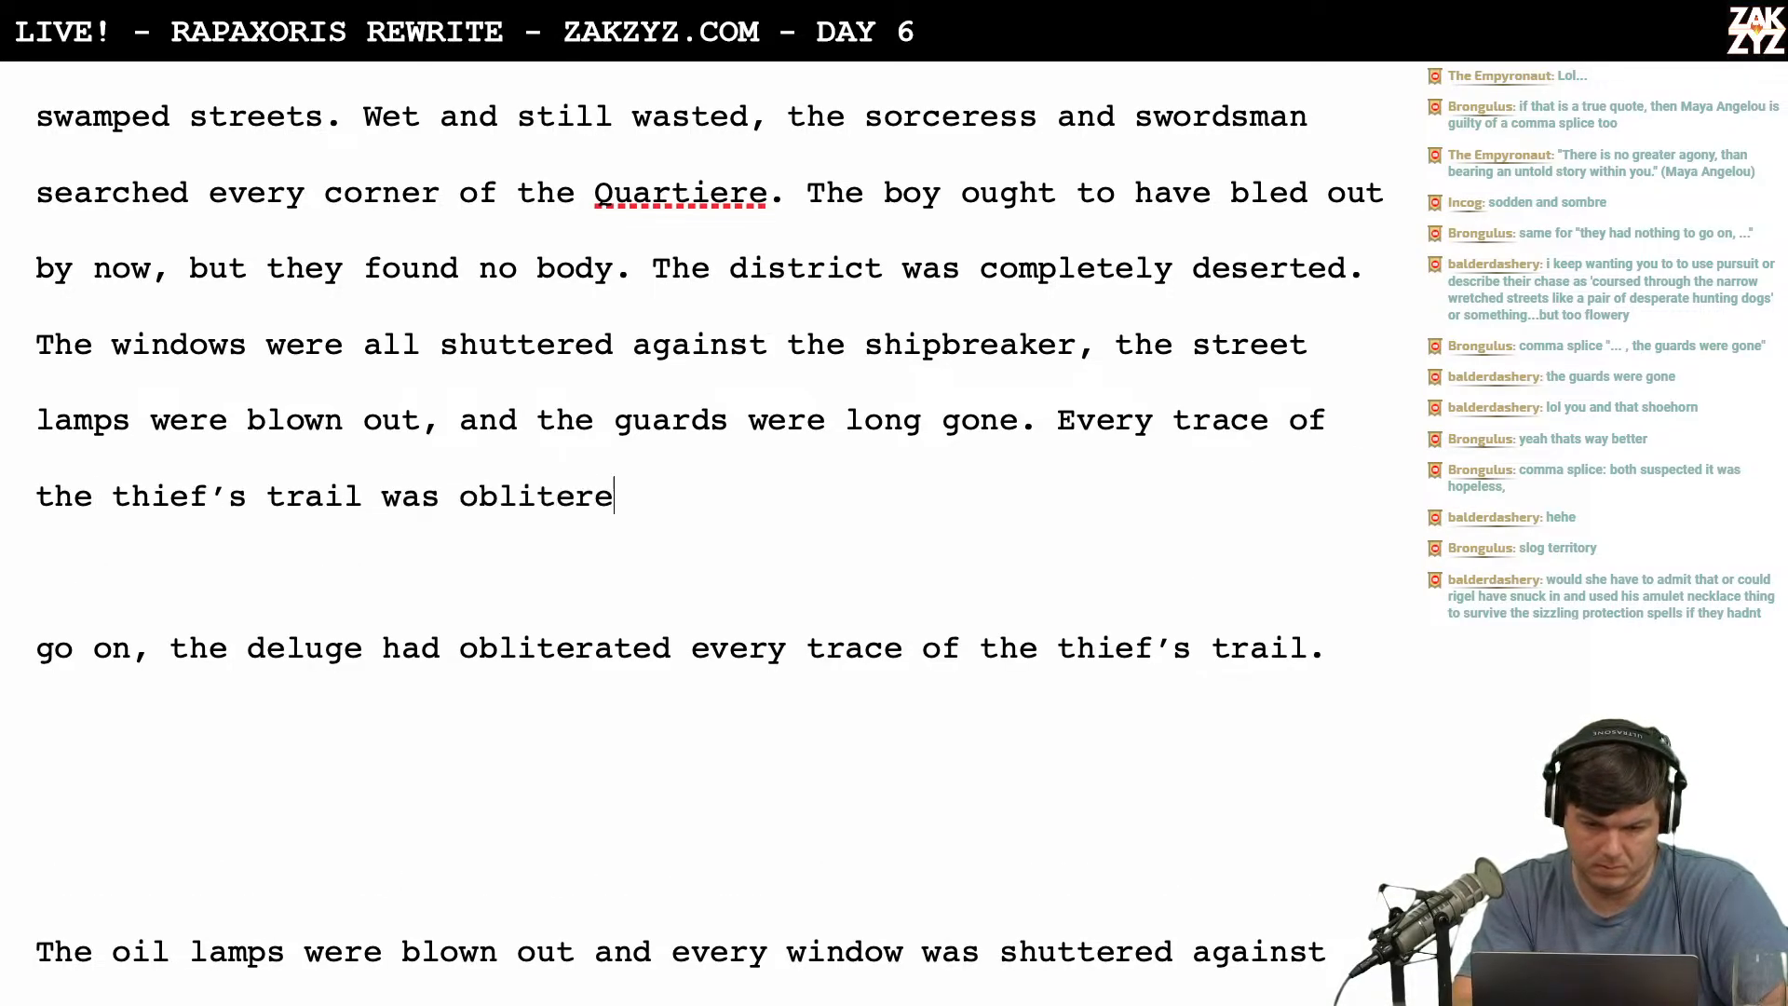
{"action": "key", "text": "BackSpace"}
{"action": "key", "text": "BackSpace"}
{"action": "key", "text": "BackSpace"}
{"action": "key", "text": "BackSpace"}
{"action": "key", "text": "BackSpace"}
{"action": "key", "text": "BackSpace"}
{"action": "key", "text": "BackSpace"}
{"action": "key", "text": "BackSpace"}
{"action": "key", "text": "BackSpace"}
{"action": "key", "text": "BackSpace"}
{"action": "key", "text": "BackSpace"}
{"action": "key", "text": "BackSpace"}
{"action": "key", "text": "BackSpace"}
{"action": "key", "text": "BackSpace"}
{"action": "key", "text": "BackSpace"}
{"action": "key", "text": "BackSpace"}
{"action": "key", "text": "BackSpace"}
{"action": "key", "text": "BackSpace"}
{"action": "key", "text": "BackSpace"}
{"action": "key", "text": "BackSpace"}
{"action": "key", "text": "BackSpace"}
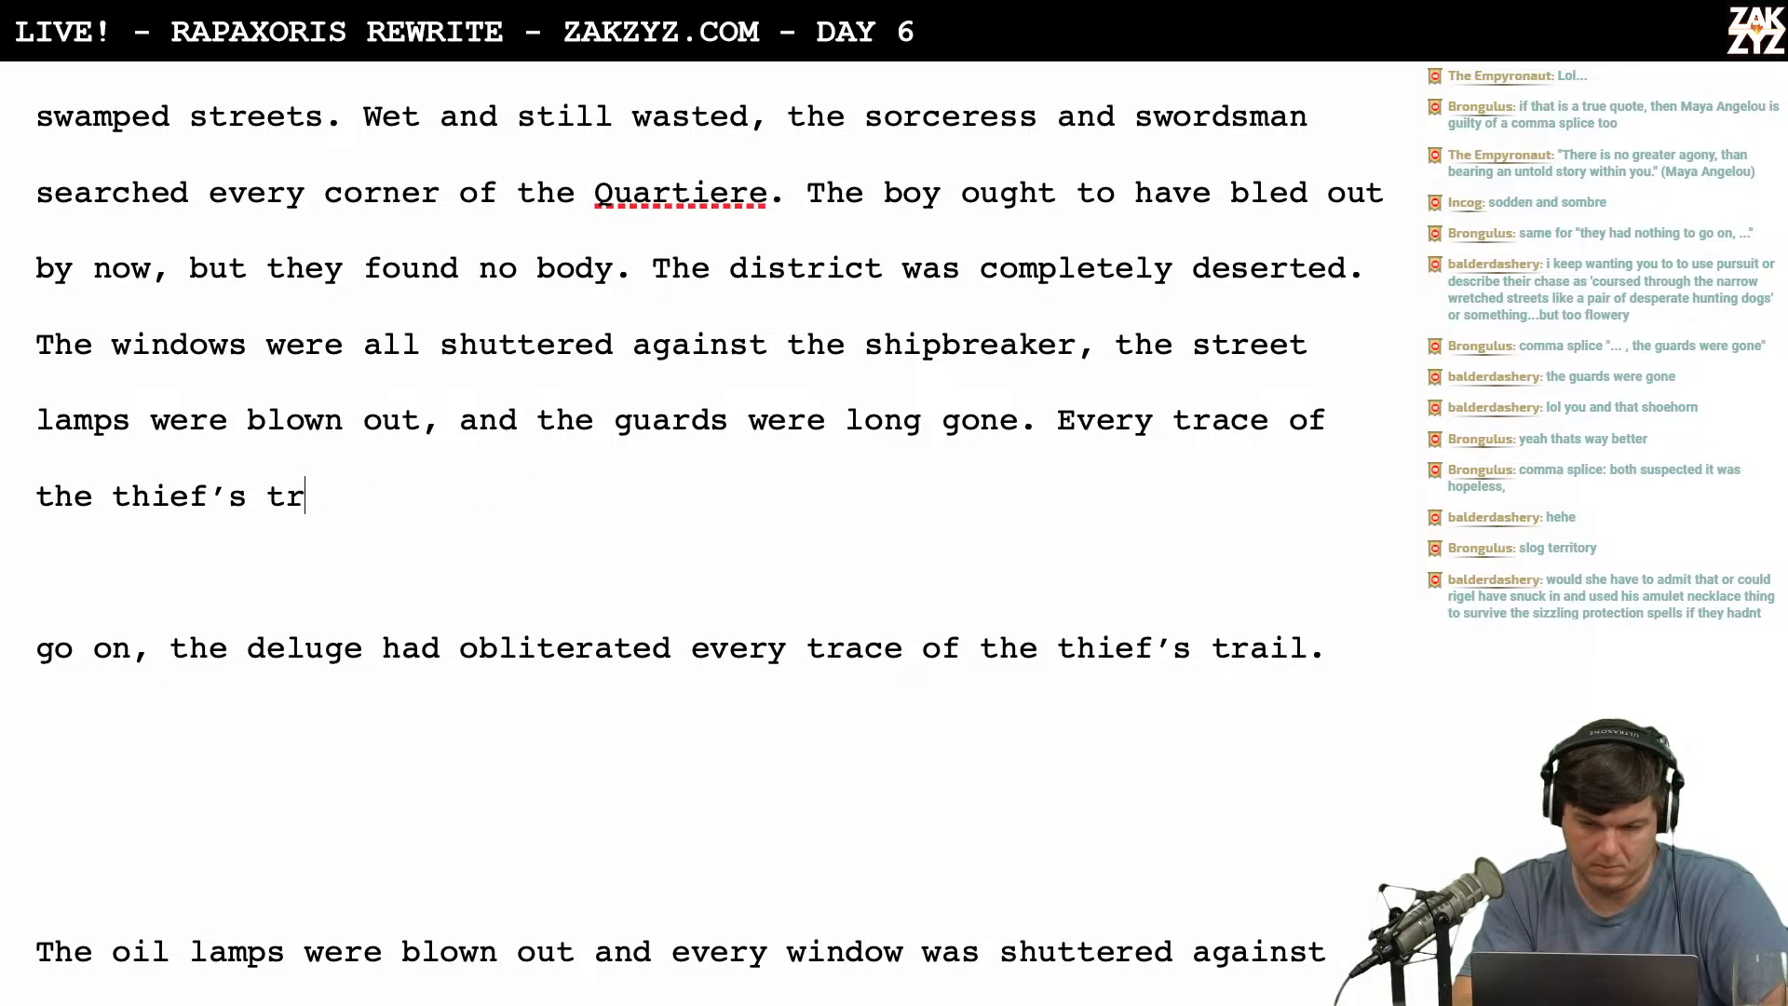
{"action": "key", "text": "BackSpace"}
{"action": "key", "text": "BackSpace"}
{"action": "key", "text": "BackSpace"}
{"action": "key", "text": "BackSpace"}
{"action": "key", "text": "BackSpace"}
{"action": "key", "text": "BackSpace"}
{"action": "key", "text": "BackSpace"}
{"action": "key", "text": "BackSpace"}
{"action": "key", "text": "BackSpace"}
{"action": "key", "text": "BackSpace"}
{"action": "key", "text": "BackSpace"}
{"action": "key", "text": "BackSpace"}
{"action": "key", "text": "BackSpace"}
{"action": "key", "text": "BackSpace"}
{"action": "key", "text": "BackSpace"}
{"action": "key", "text": "BackSpace"}
{"action": "key", "text": "BackSpace"}
{"action": "key", "text": "BackSpace"}
{"action": "key", "text": "BackSpace"}
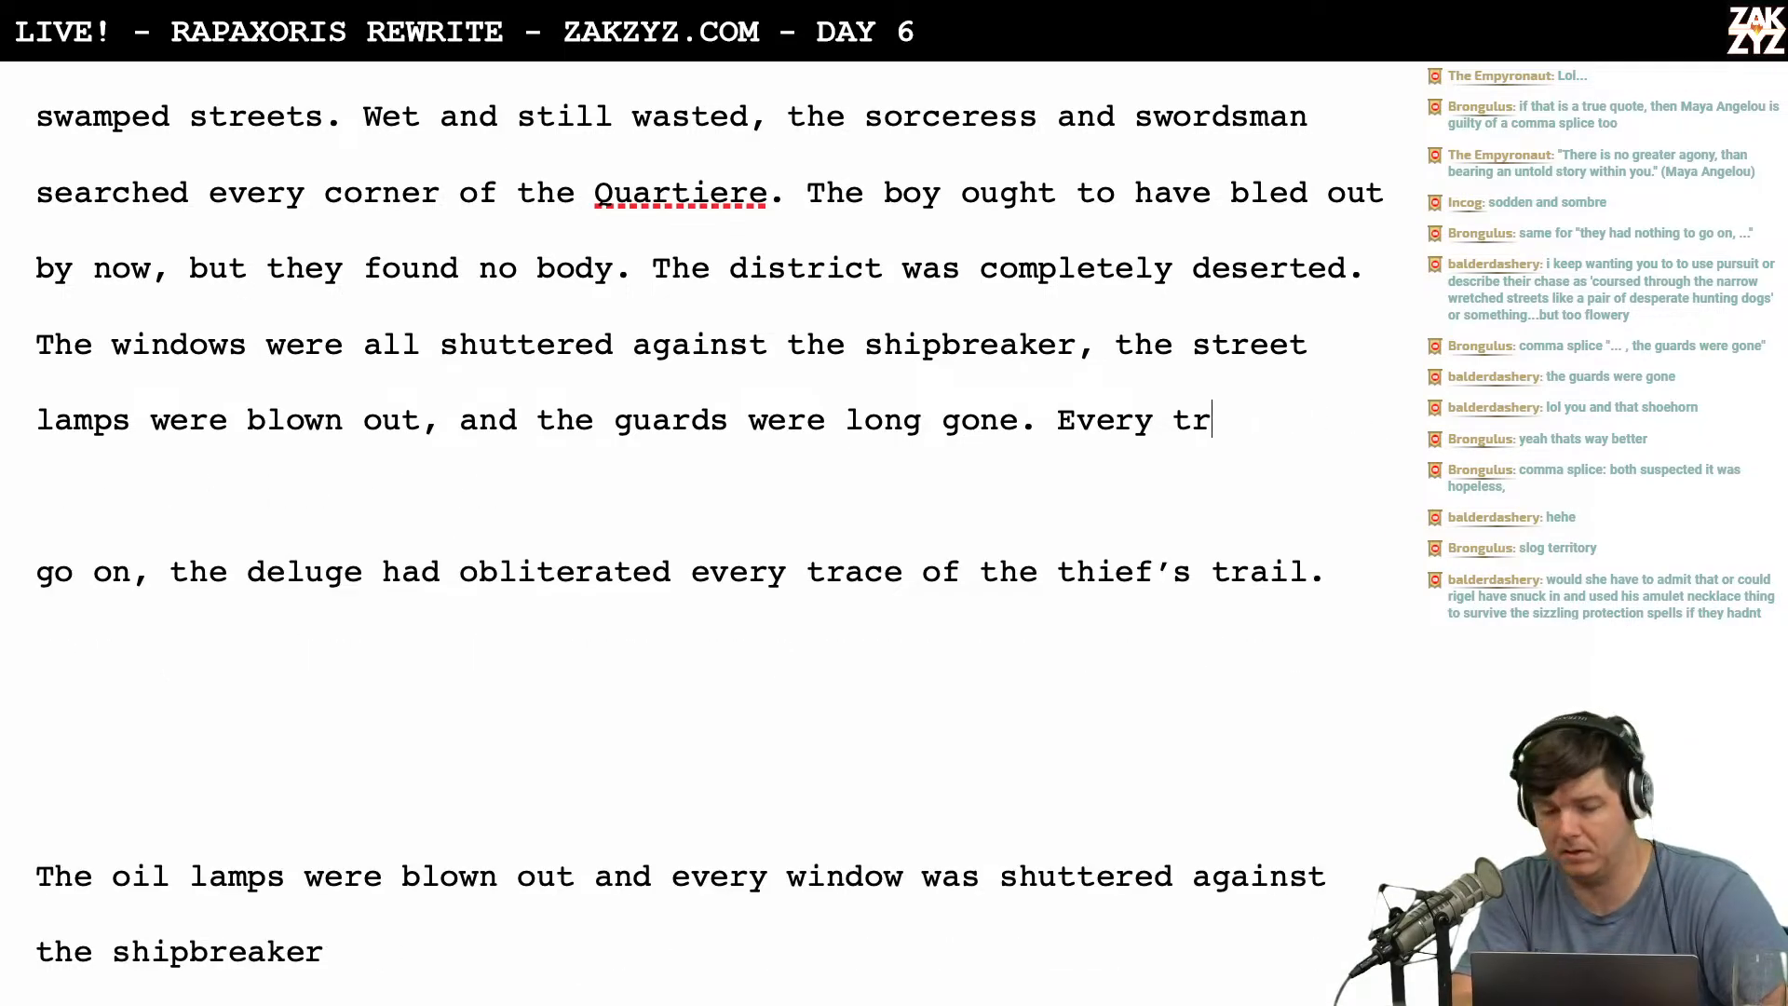
{"action": "key", "text": "BackSpace"}
{"action": "key", "text": "BackSpace"}
{"action": "key", "text": "BackSpace"}
{"action": "key", "text": "BackSpace"}
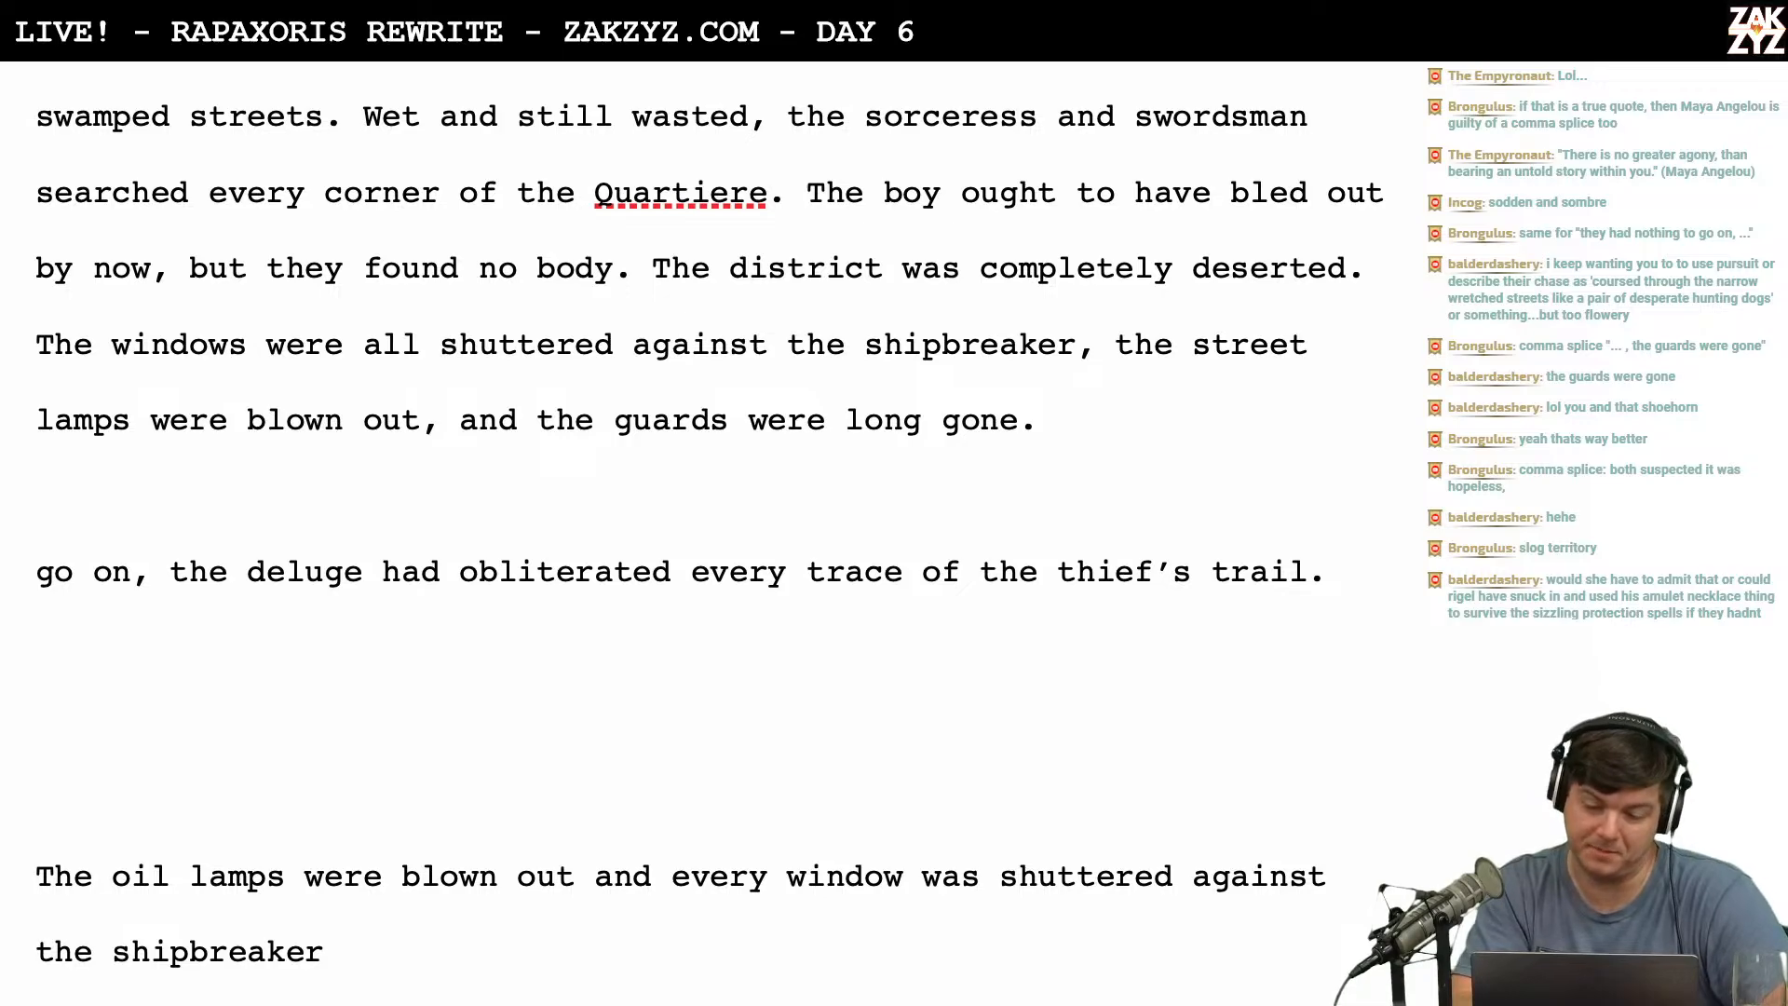
Add the sentence "The deluge had obliterated every trace of the thief's trail." after "long gone.".
{"action": "type", "text": "The del"}
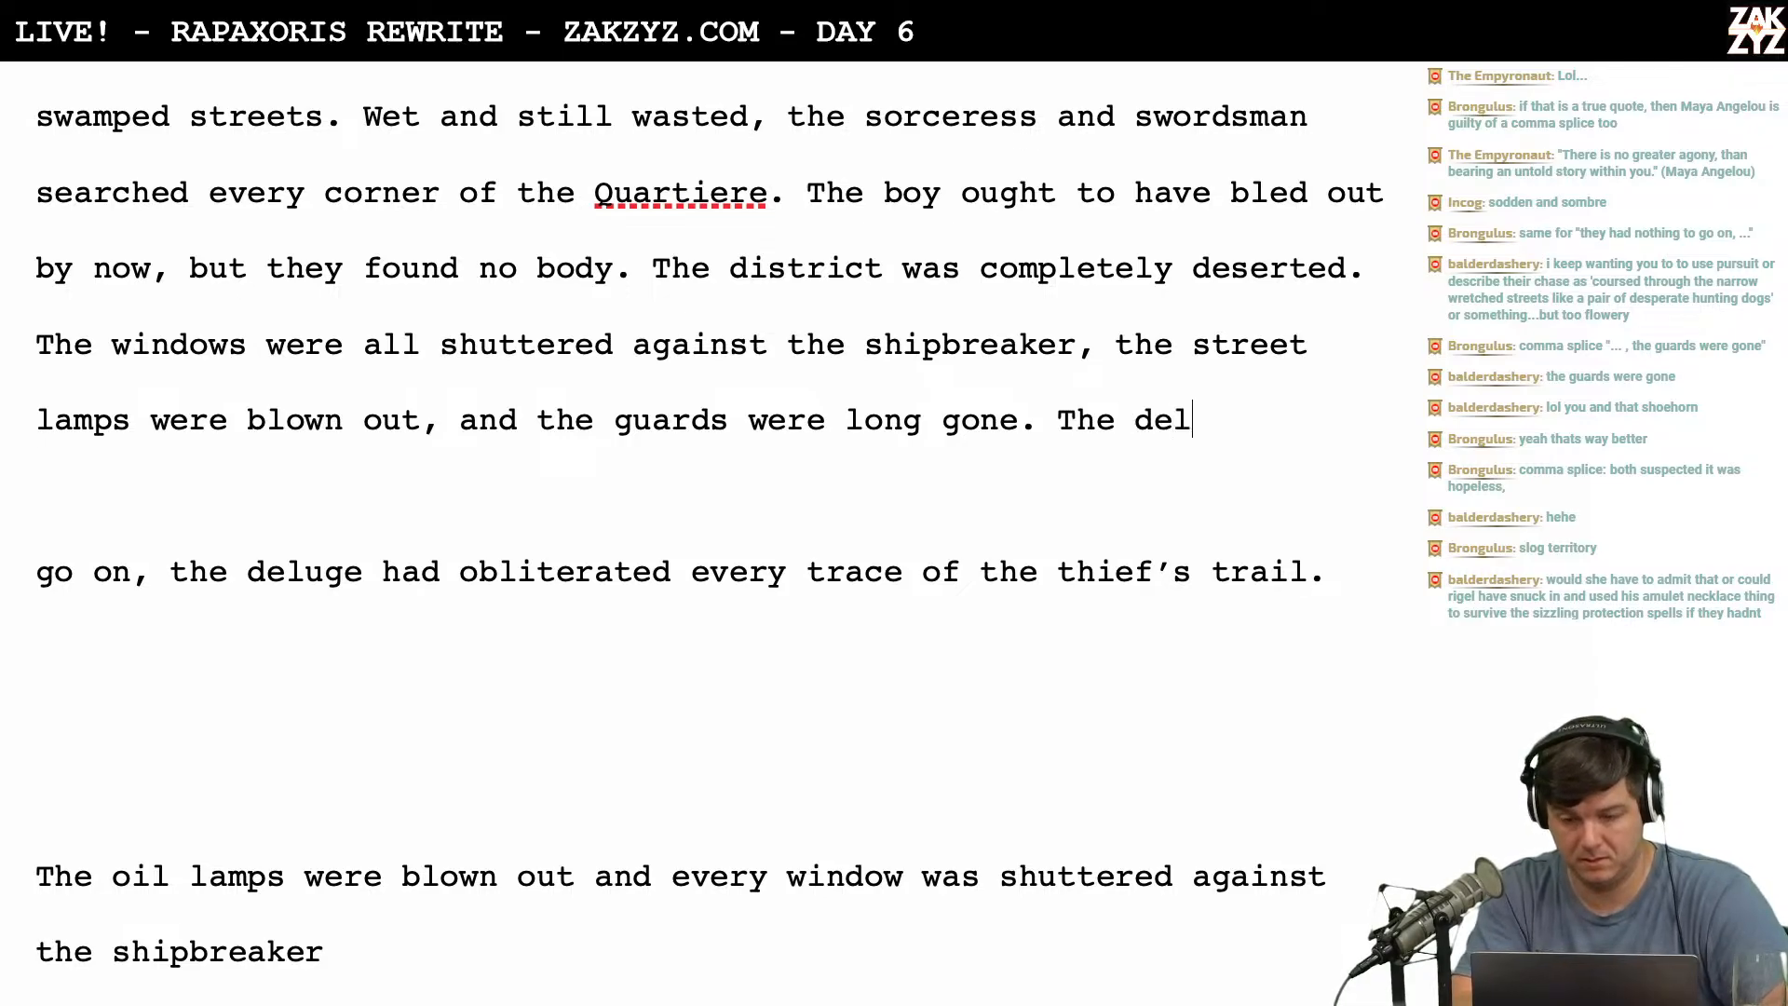
{"action": "type", "text": "uge had obl"}
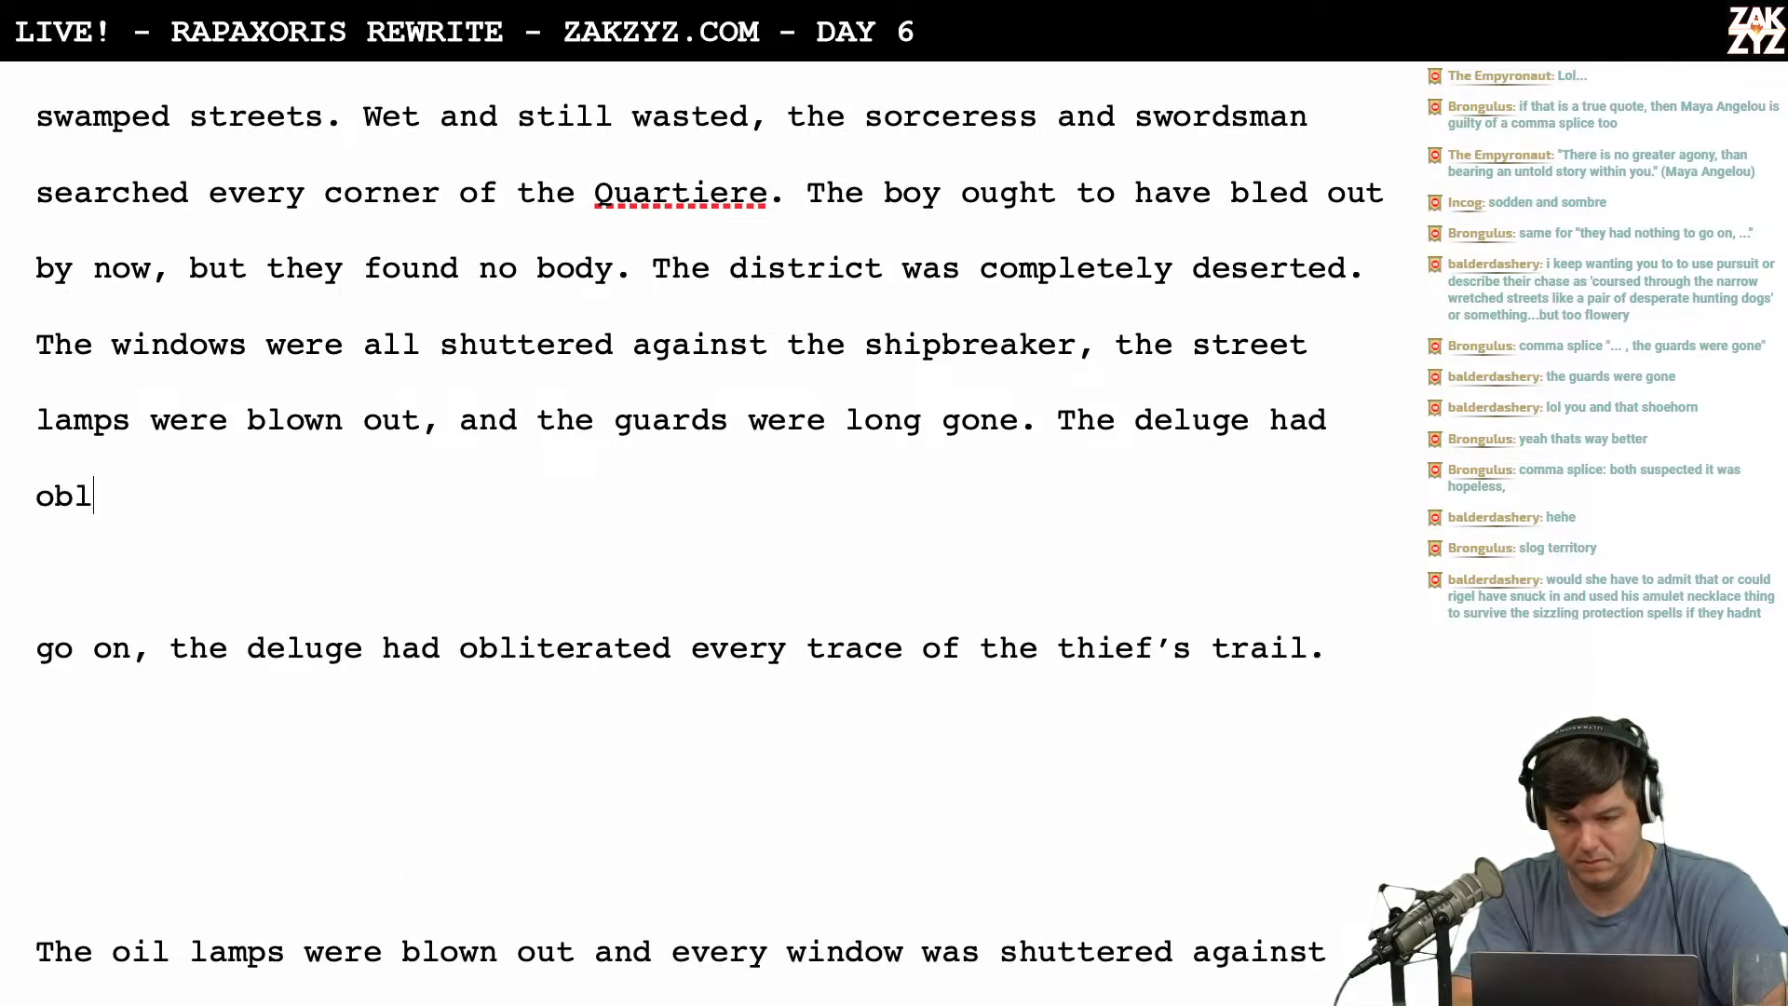
{"action": "type", "text": "iterated ev"}
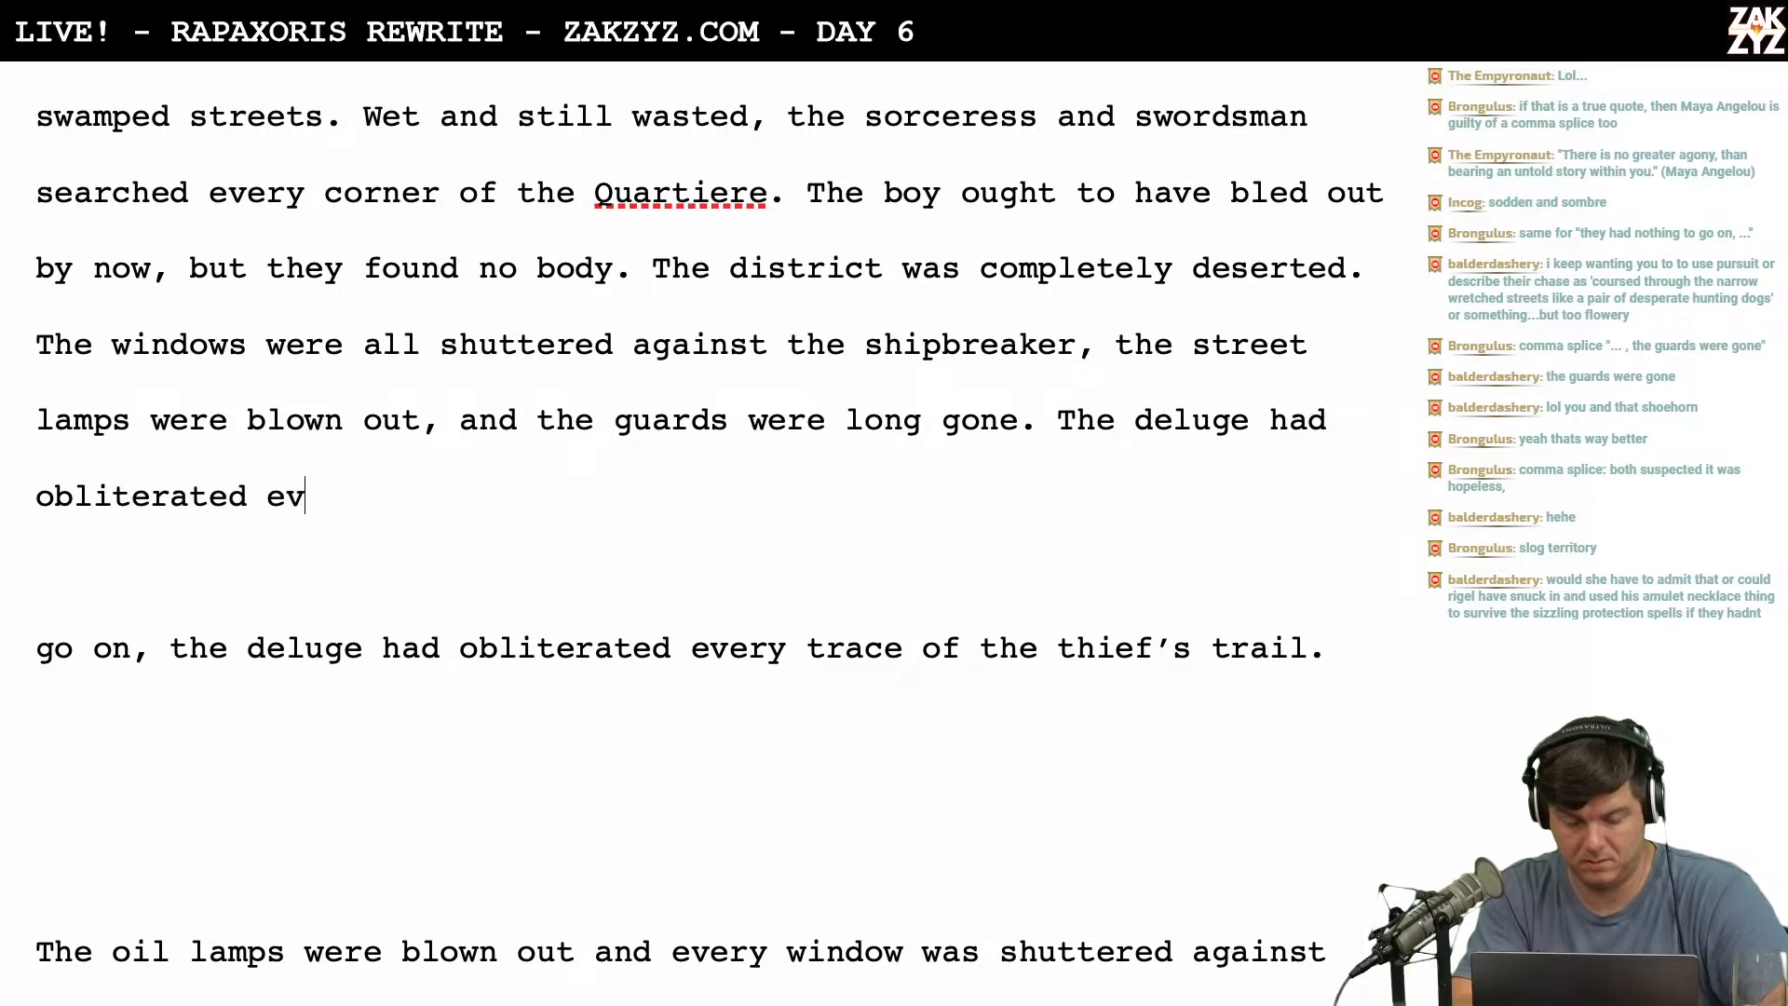
{"action": "type", "text": "ery tra"}
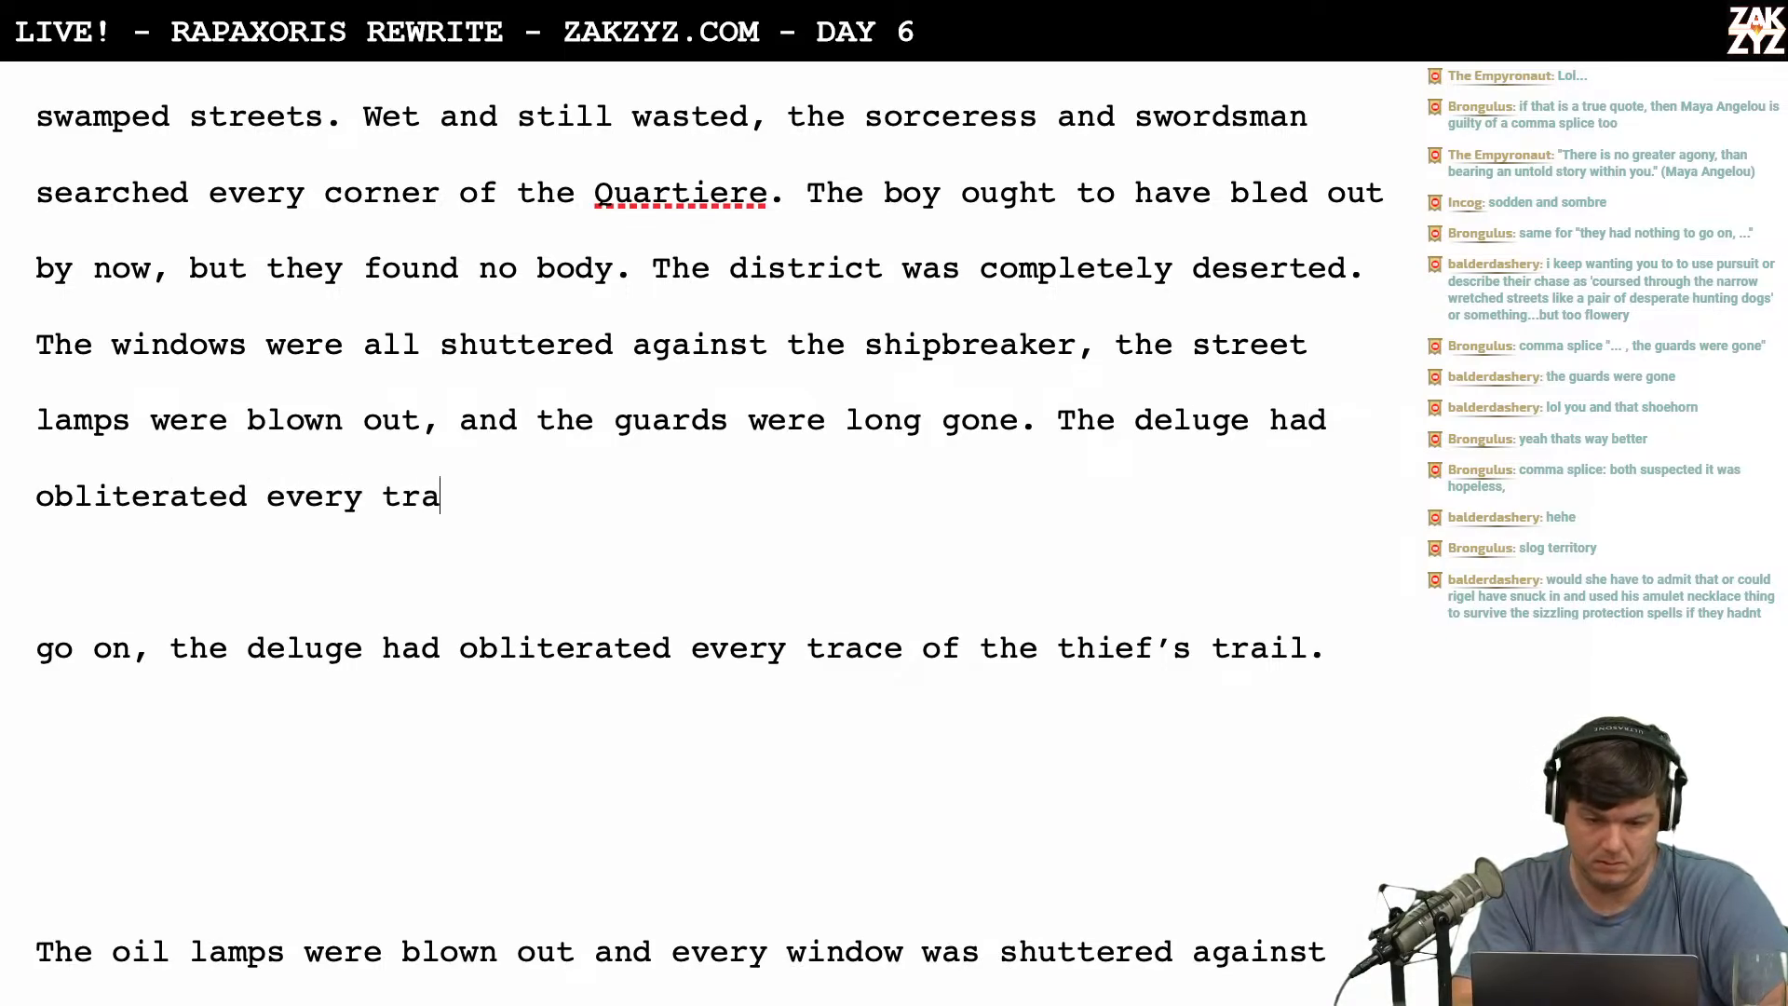
{"action": "type", "text": "ce of the thief’s traile."}
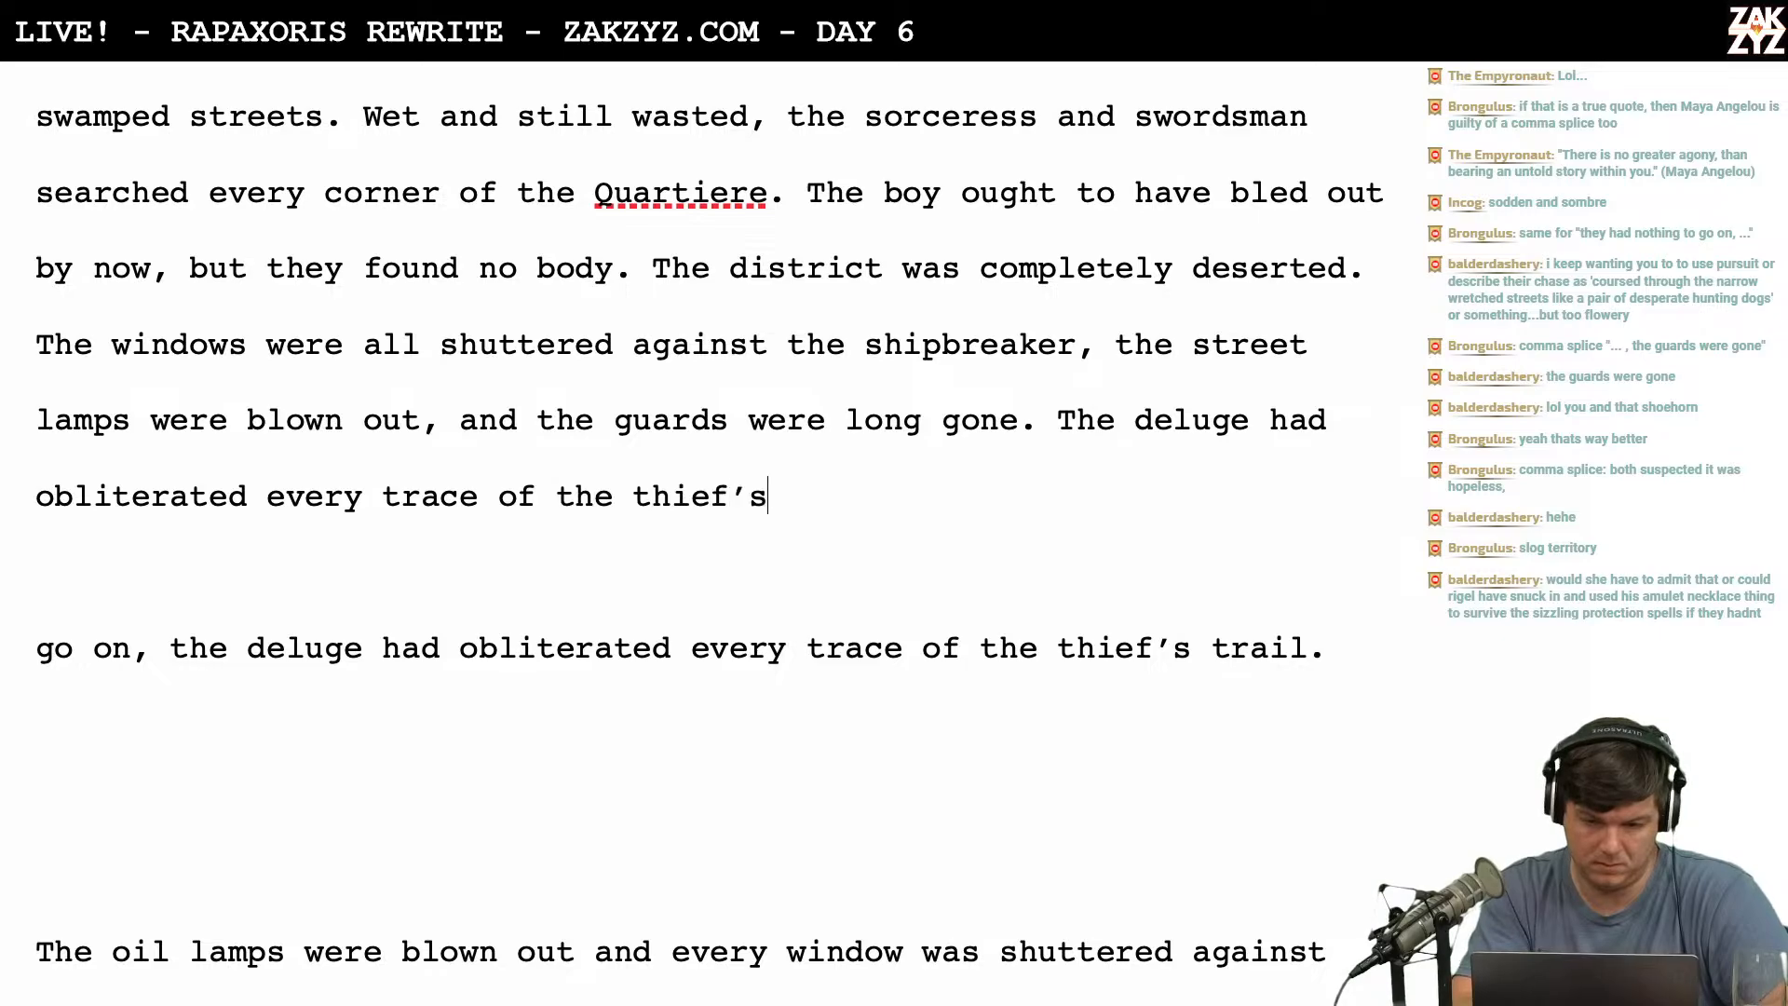
{"action": "key", "text": "Left"}
{"action": "key", "text": "Left"}
{"action": "key", "text": "BackSpace"}
{"action": "key", "text": "Right"}
{"action": "key", "text": "Right"}
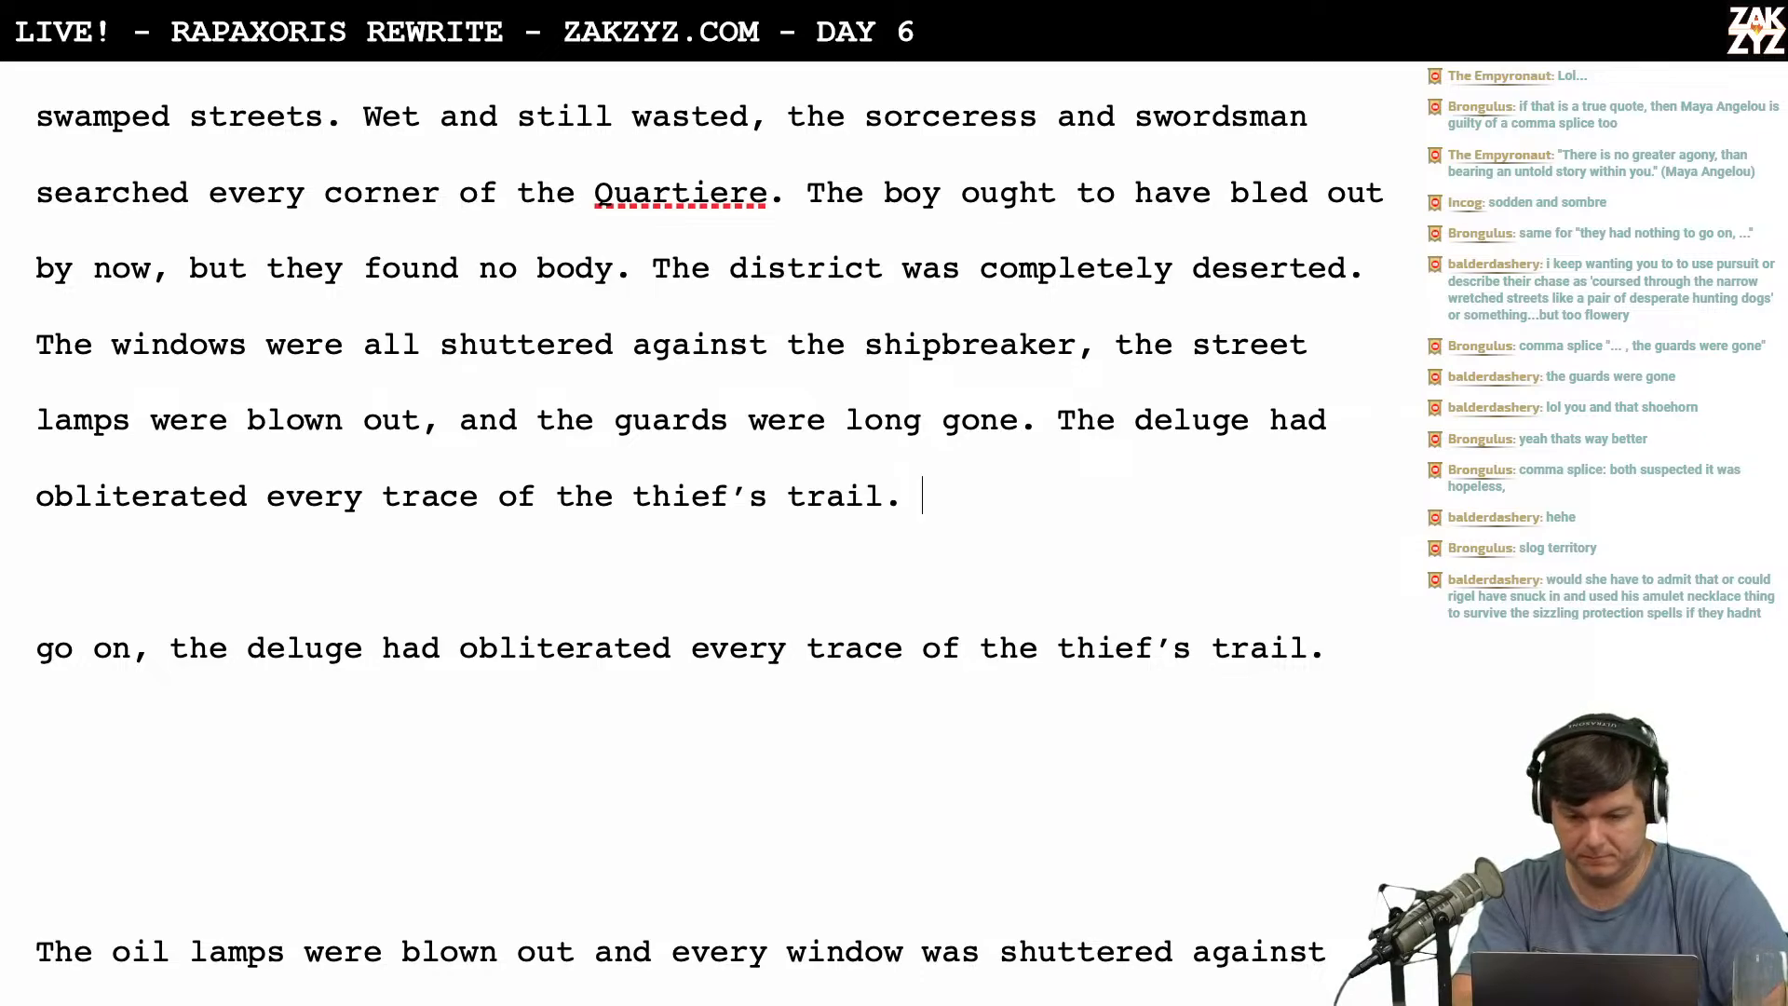
{"action": "scroll", "coordinate": [708, 534], "scroll_direction": "up", "scroll_amount": 3}
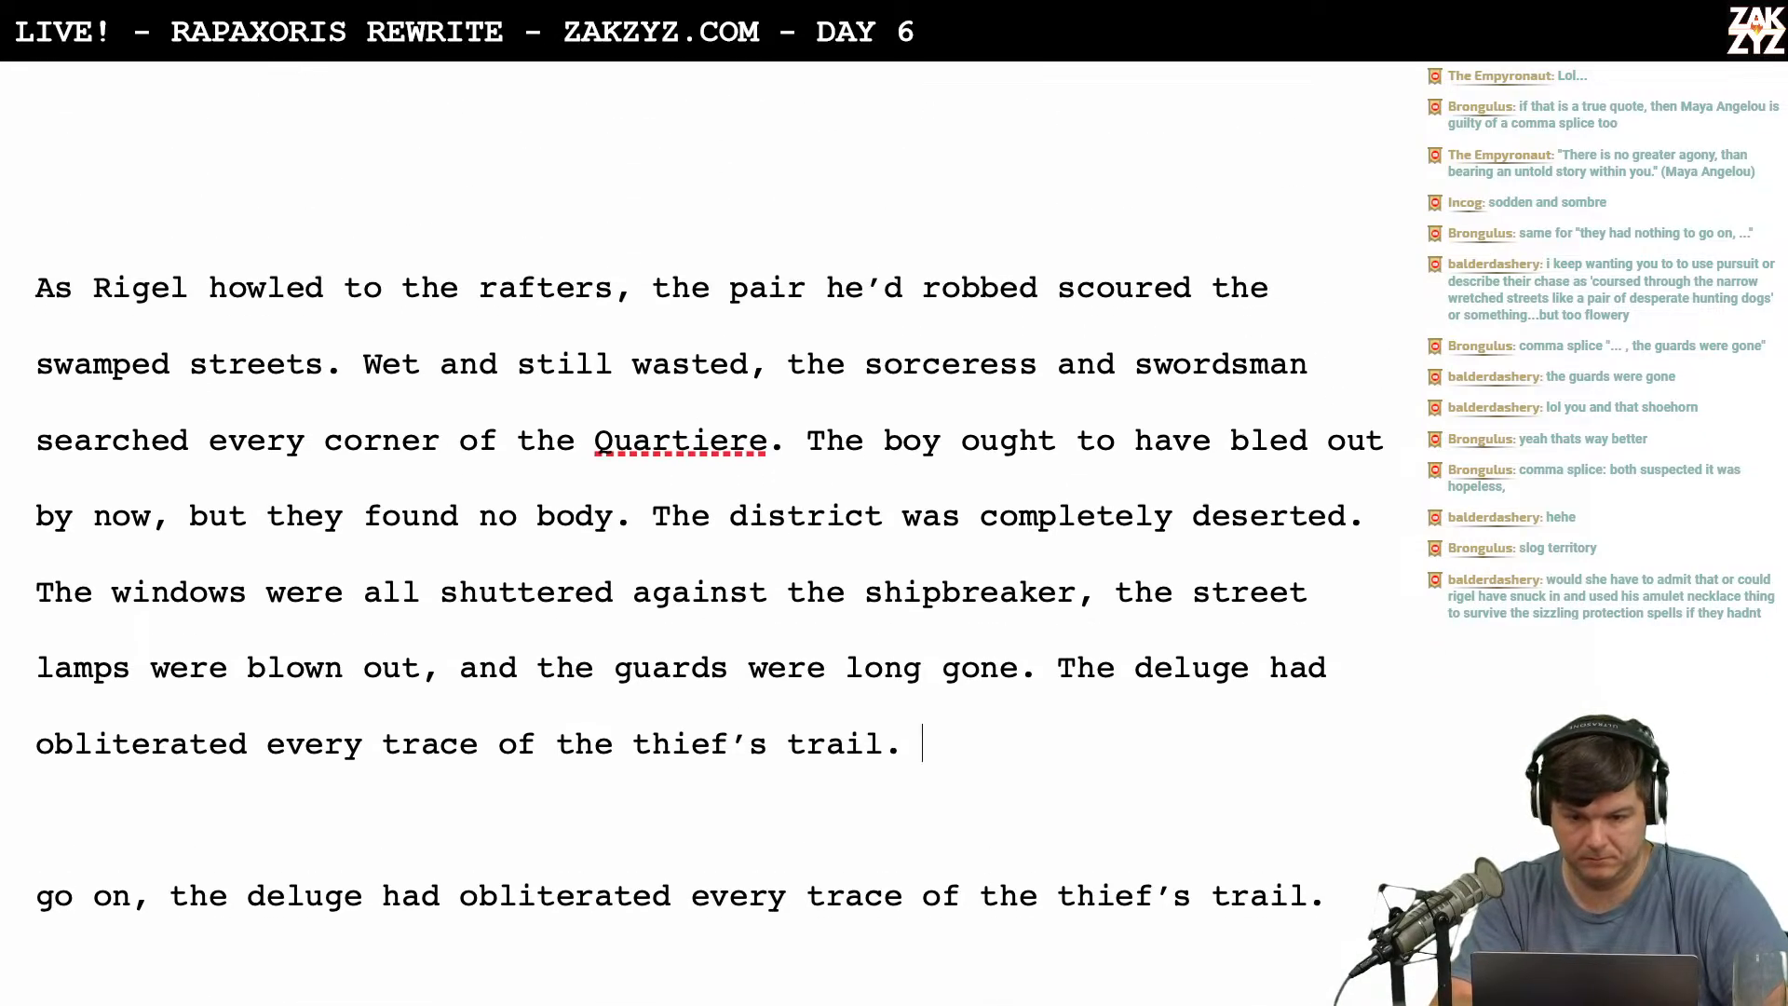
{"action": "type", "text": "Teh"}
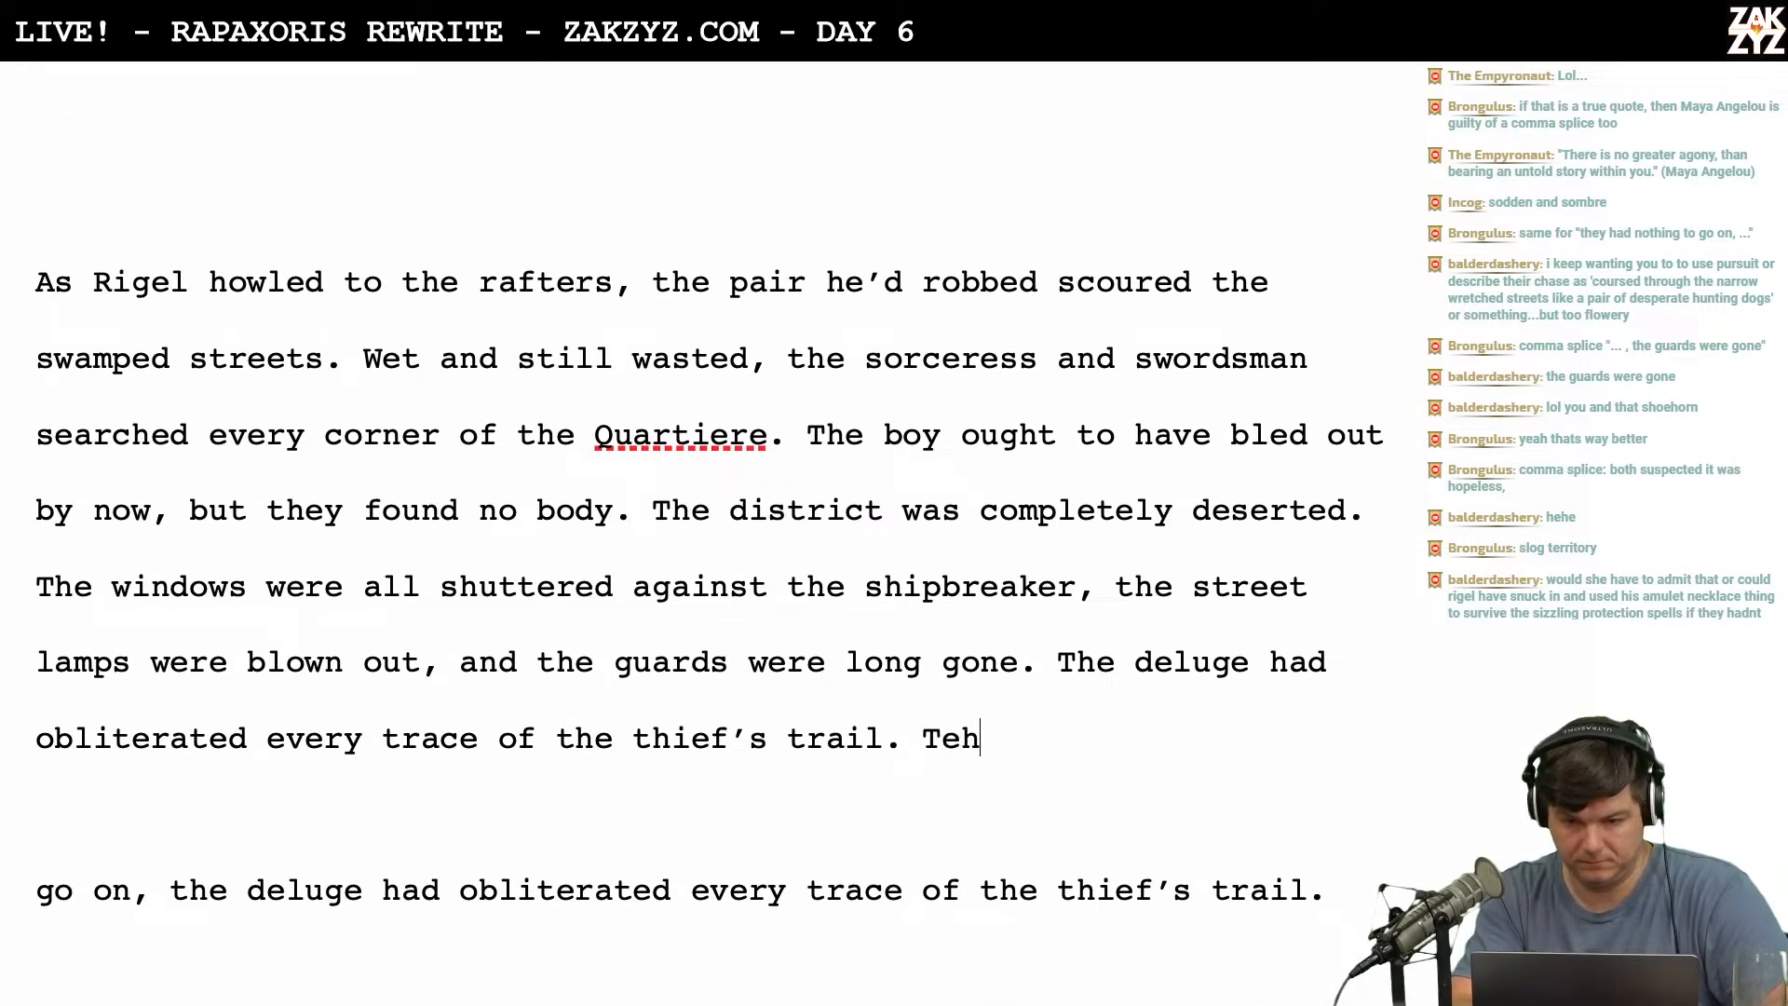
{"action": "key", "text": "BackSpace"}
{"action": "key", "text": "BackSpace"}
{"action": "type", "text": "he"}
{"action": "key", "text": "BackSpace"}
{"action": "key", "text": "BackSpace"}
{"action": "key", "text": "BackSpace"}
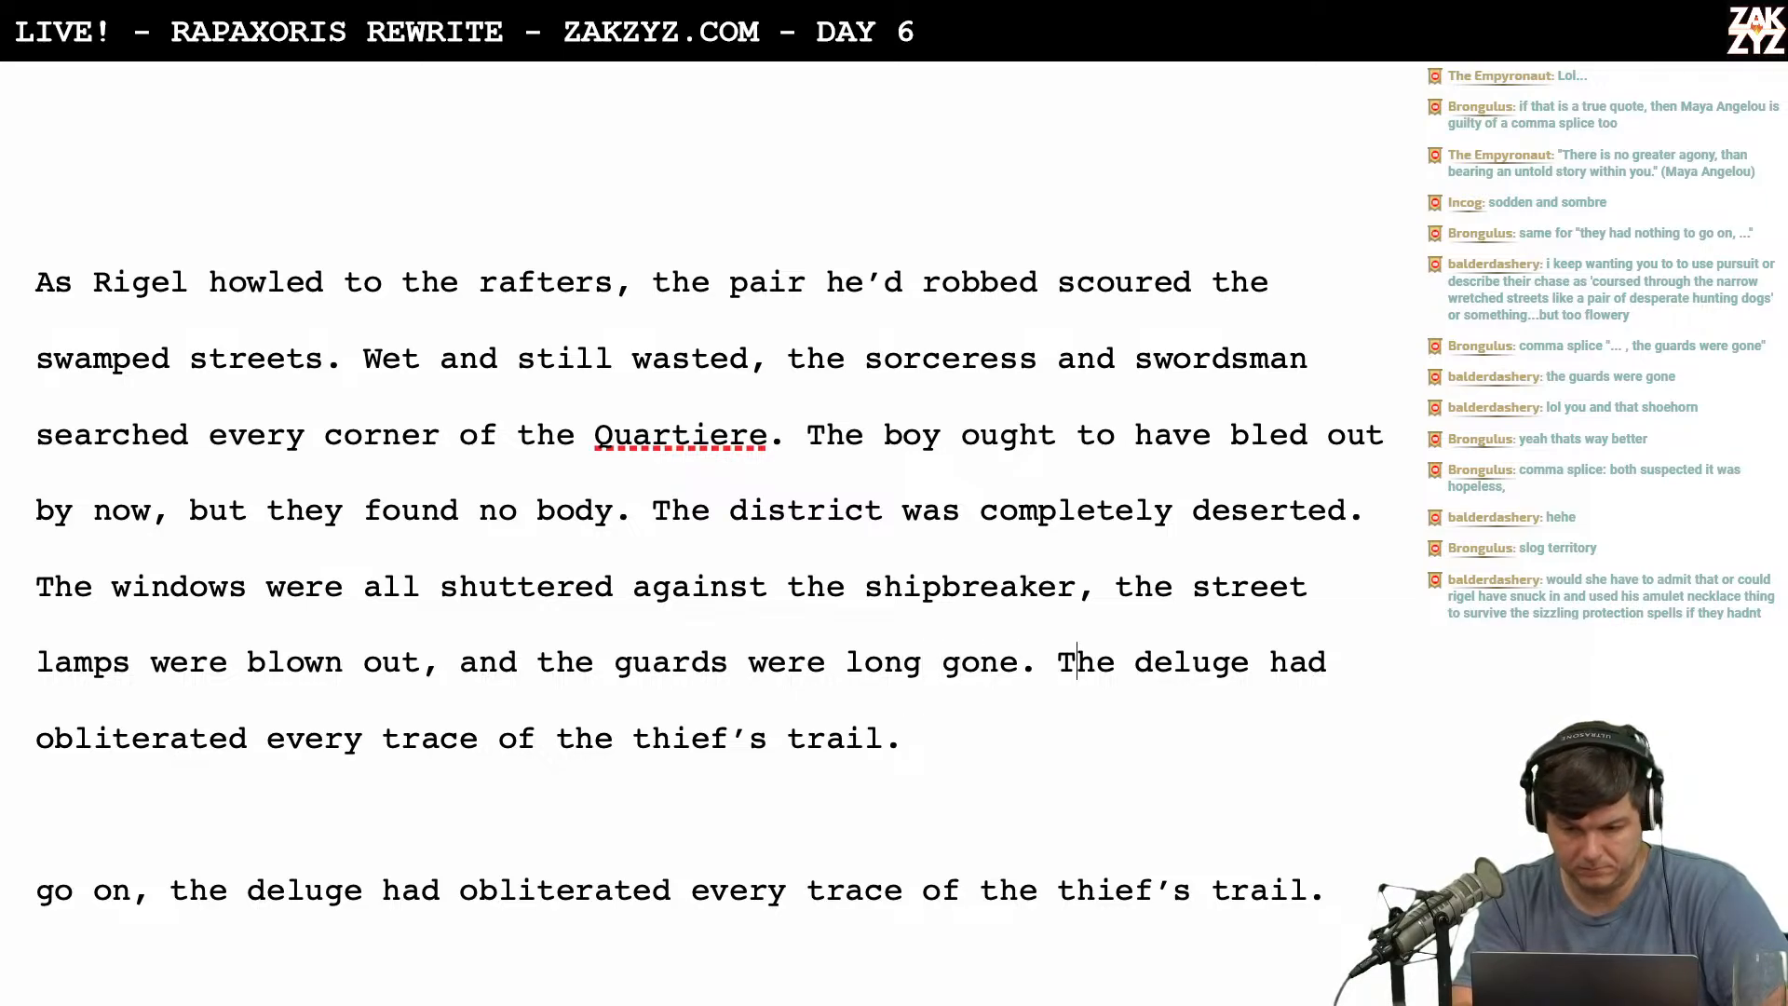
Move the deluge sentence to its own paragraph, then try starting a sentence after "long gone." with "They were chaising" and delete the attempt.
{"action": "key", "text": "Return"}
{"action": "key", "text": "Left"}
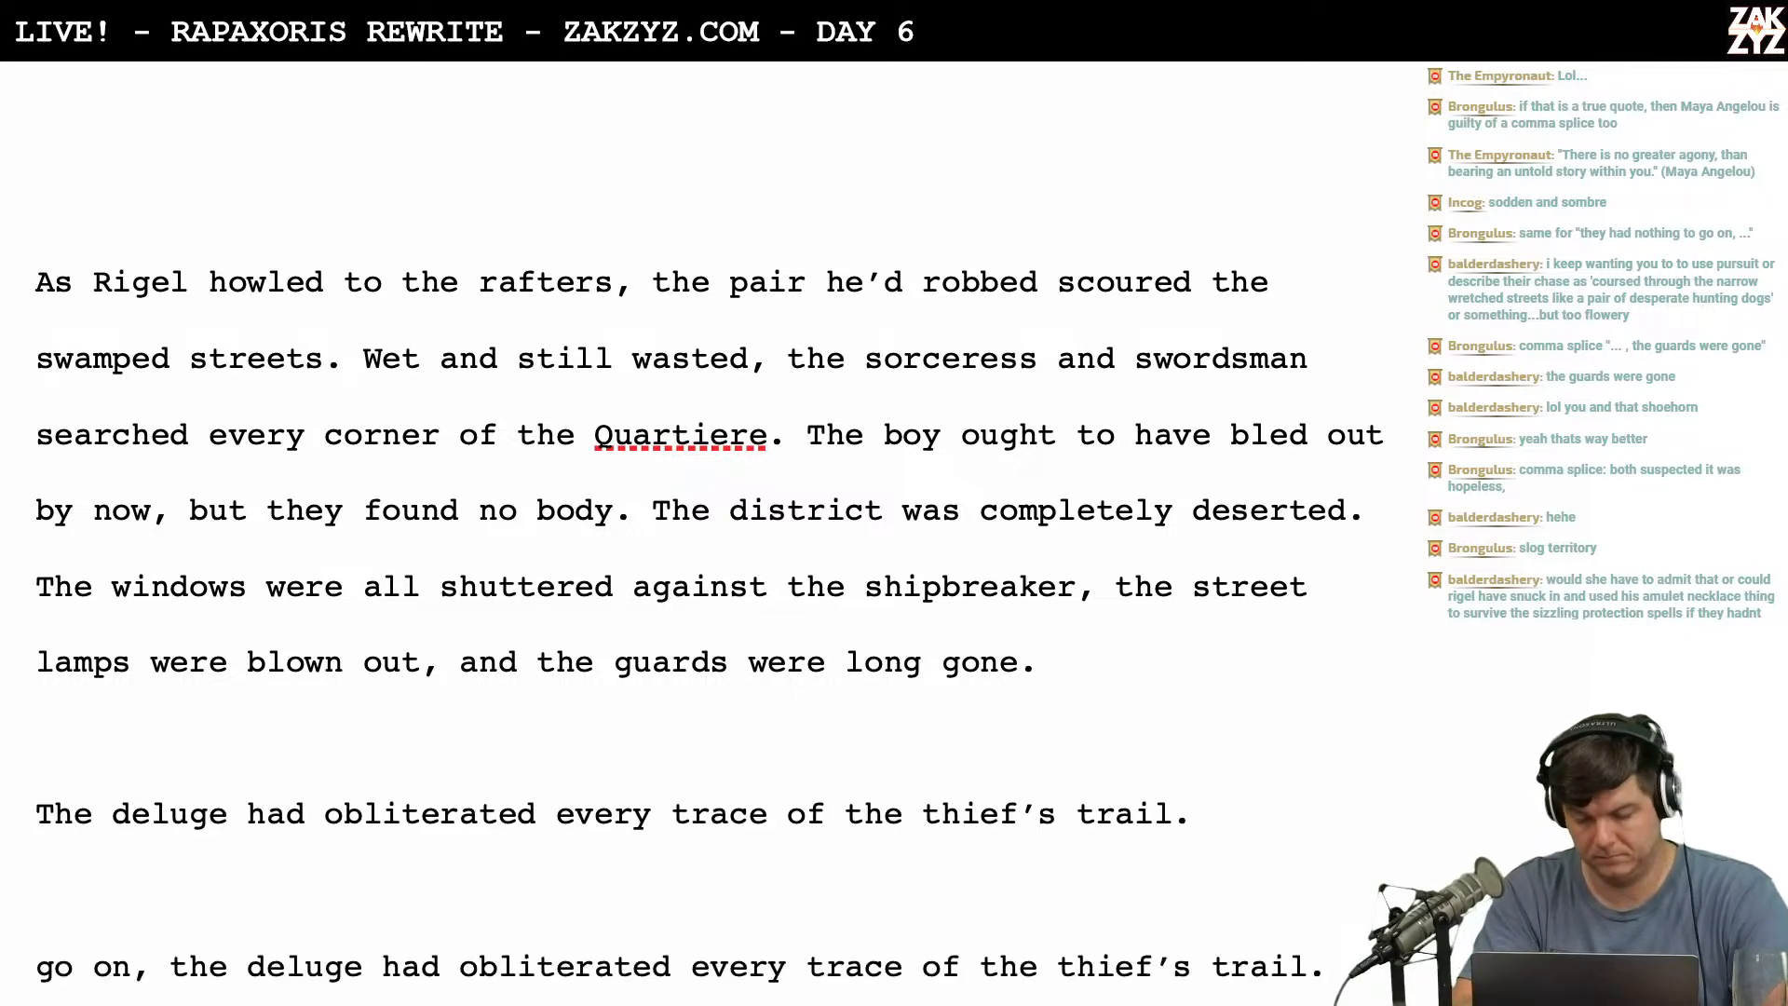
{"action": "type", "text": "They were chaising"}
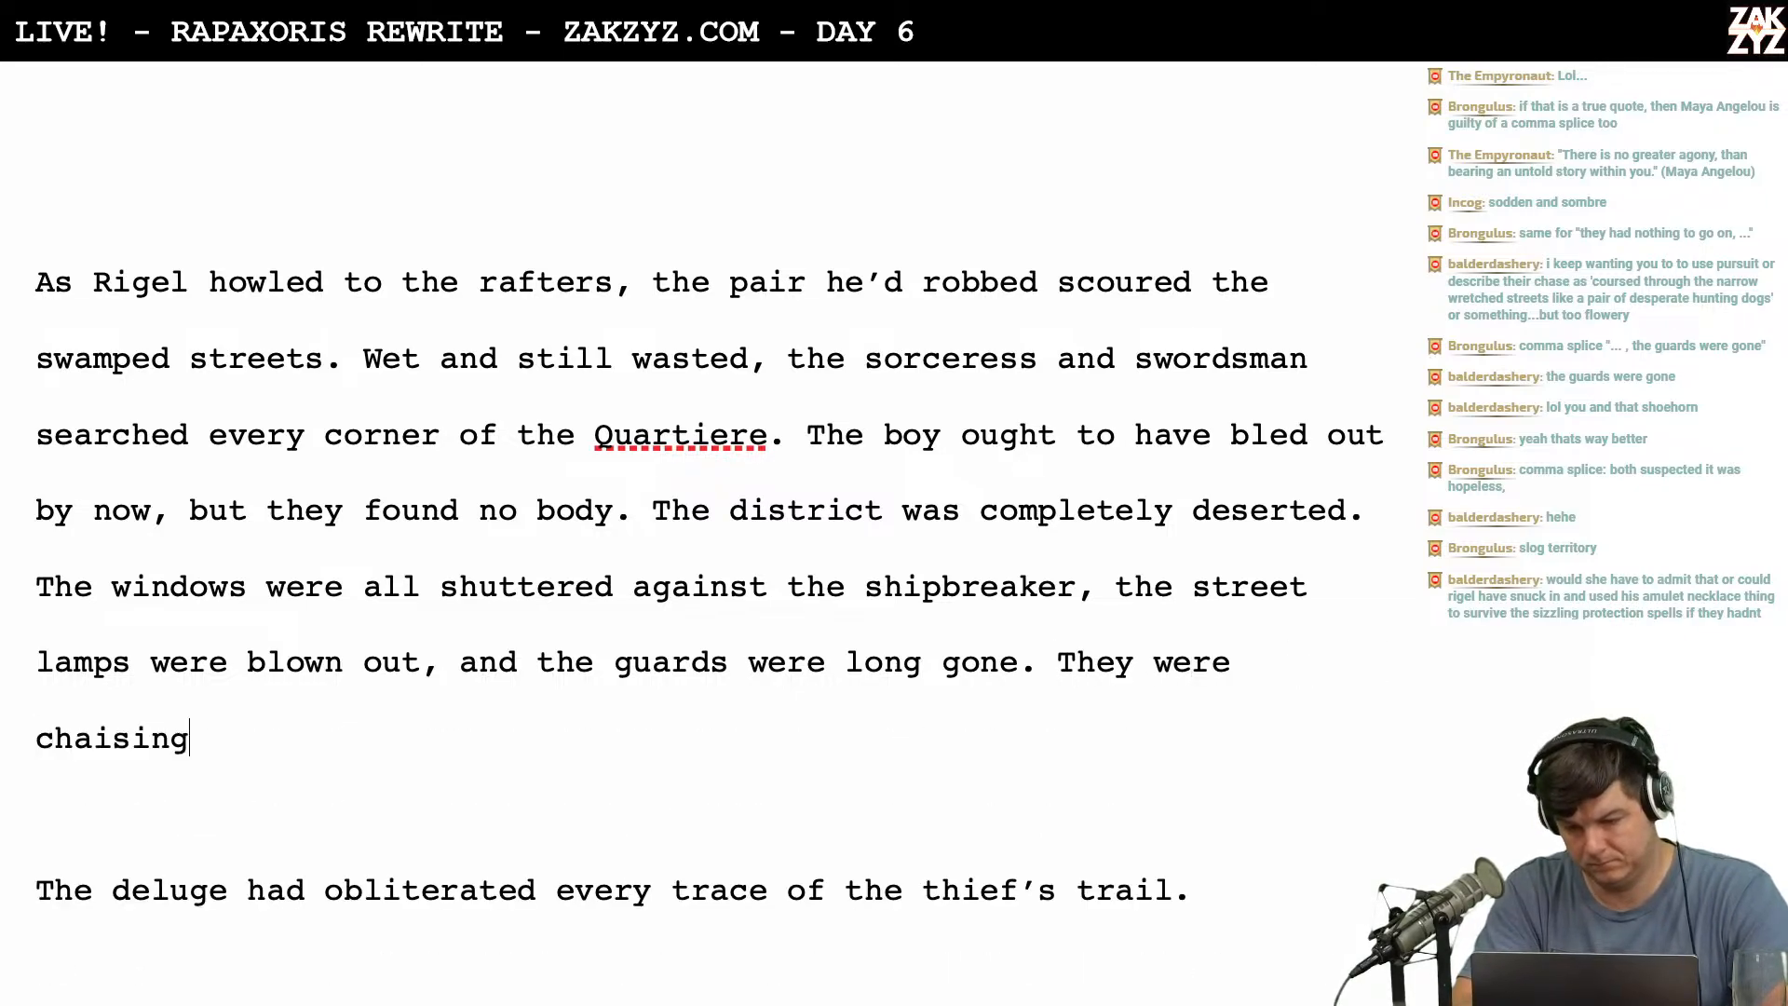
{"action": "key", "text": "BackSpace"}
{"action": "key", "text": "BackSpace"}
{"action": "key", "text": "BackSpace"}
{"action": "key", "text": "BackSpace"}
{"action": "key", "text": "BackSpace"}
{"action": "key", "text": "BackSpace"}
{"action": "key", "text": "BackSpace"}
{"action": "key", "text": "BackSpace"}
{"action": "key", "text": "BackSpace"}
{"action": "key", "text": "BackSpace"}
{"action": "key", "text": "BackSpace"}
{"action": "key", "text": "BackSpace"}
{"action": "key", "text": "BackSpace"}
{"action": "key", "text": "BackSpace"}
{"action": "key", "text": "BackSpace"}
{"action": "key", "text": "BackSpace"}
{"action": "key", "text": "BackSpace"}
{"action": "key", "text": "BackSpace"}
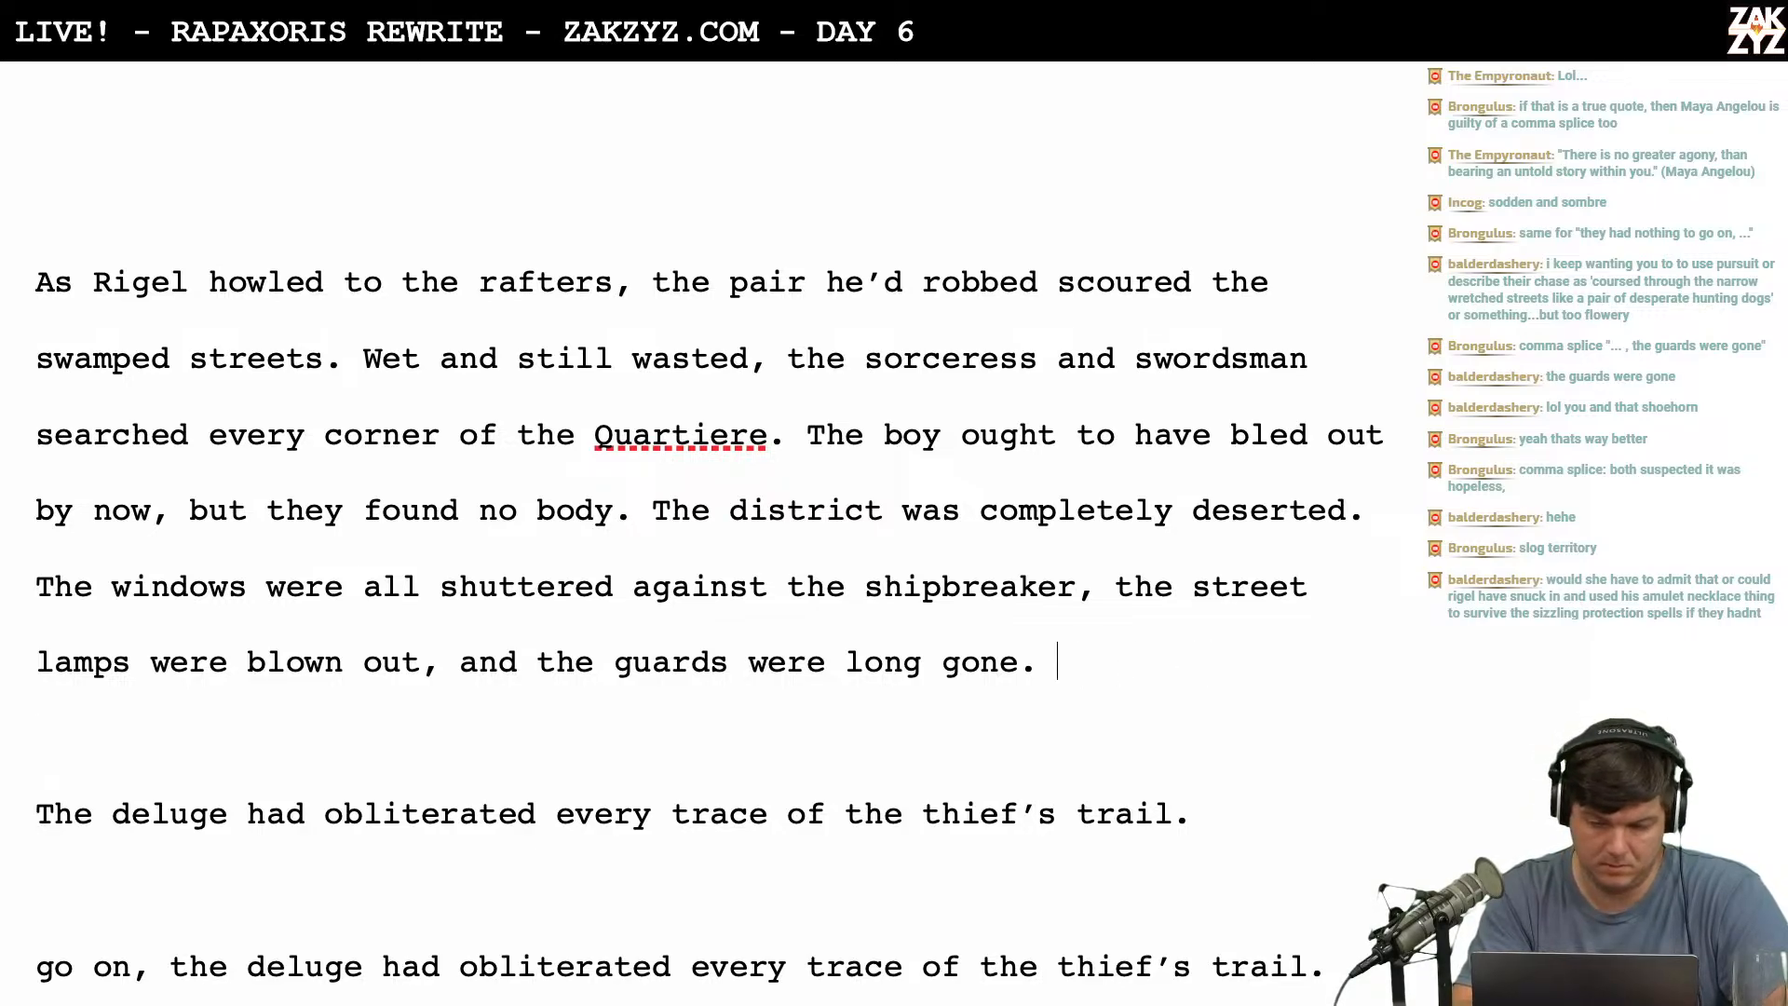
Add "It was hopeless," after "long gone." and join the deluge sentence onto it with a lowercase "the".
{"action": "type", "text": "It "}
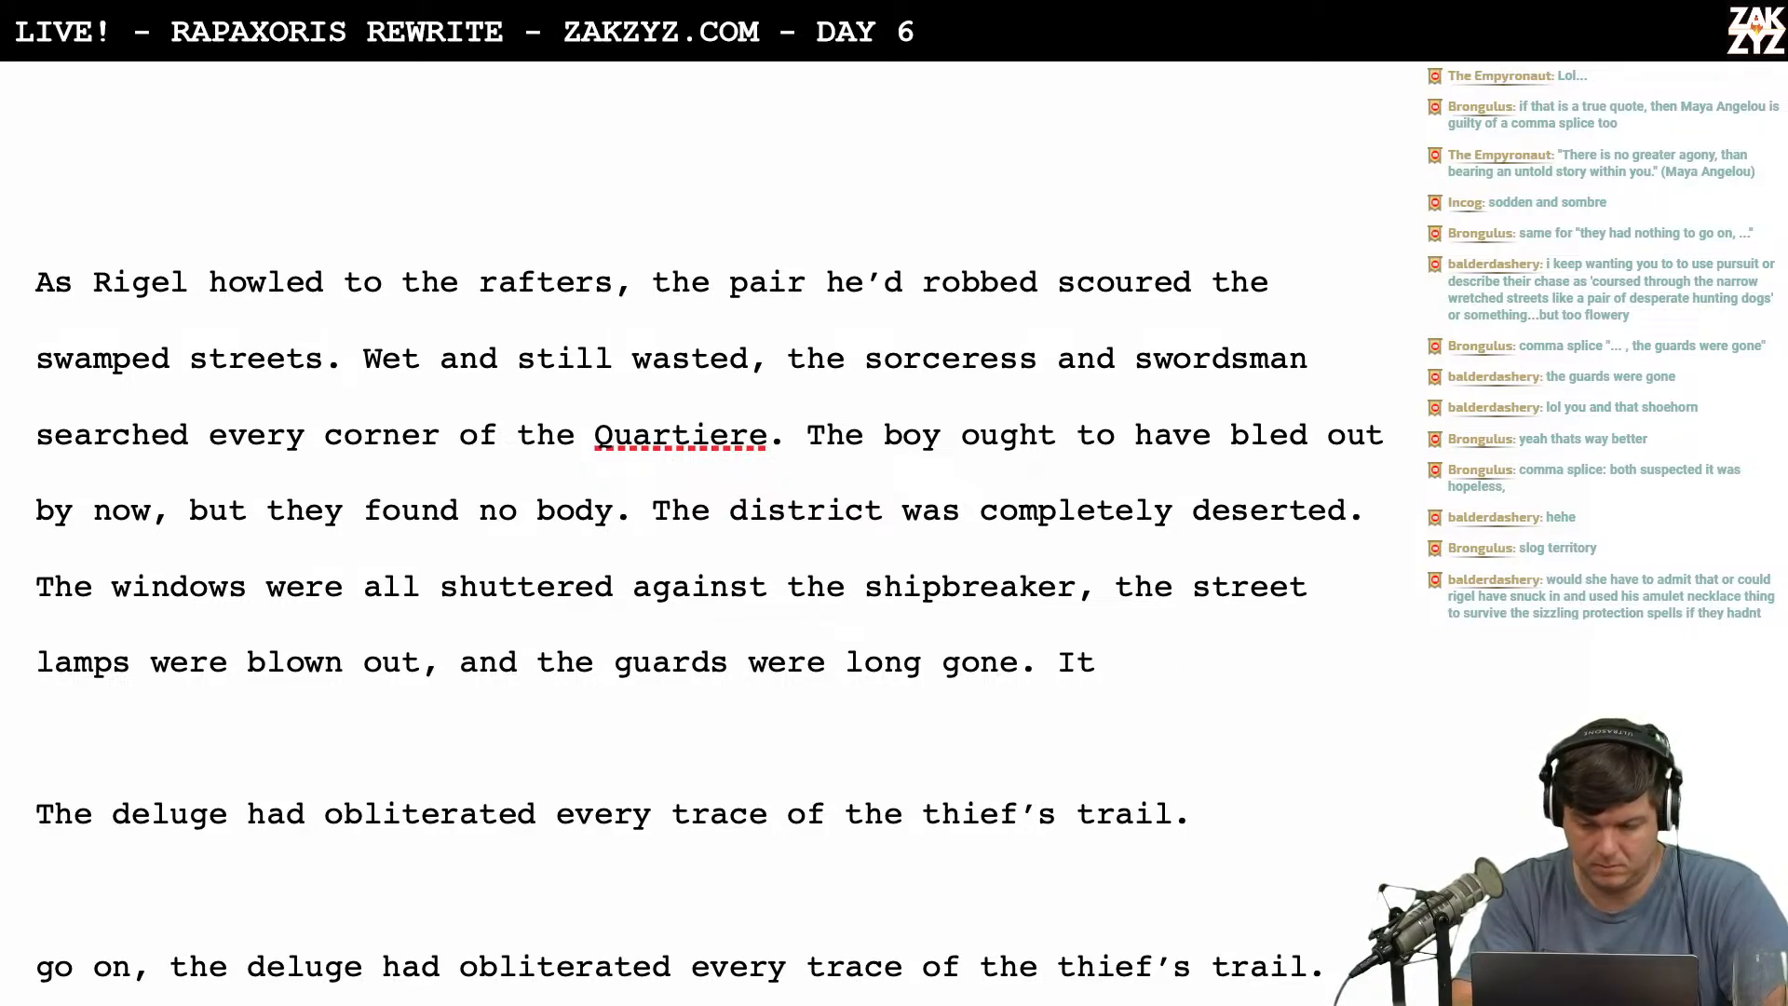
{"action": "type", "text": "was hopeless,"}
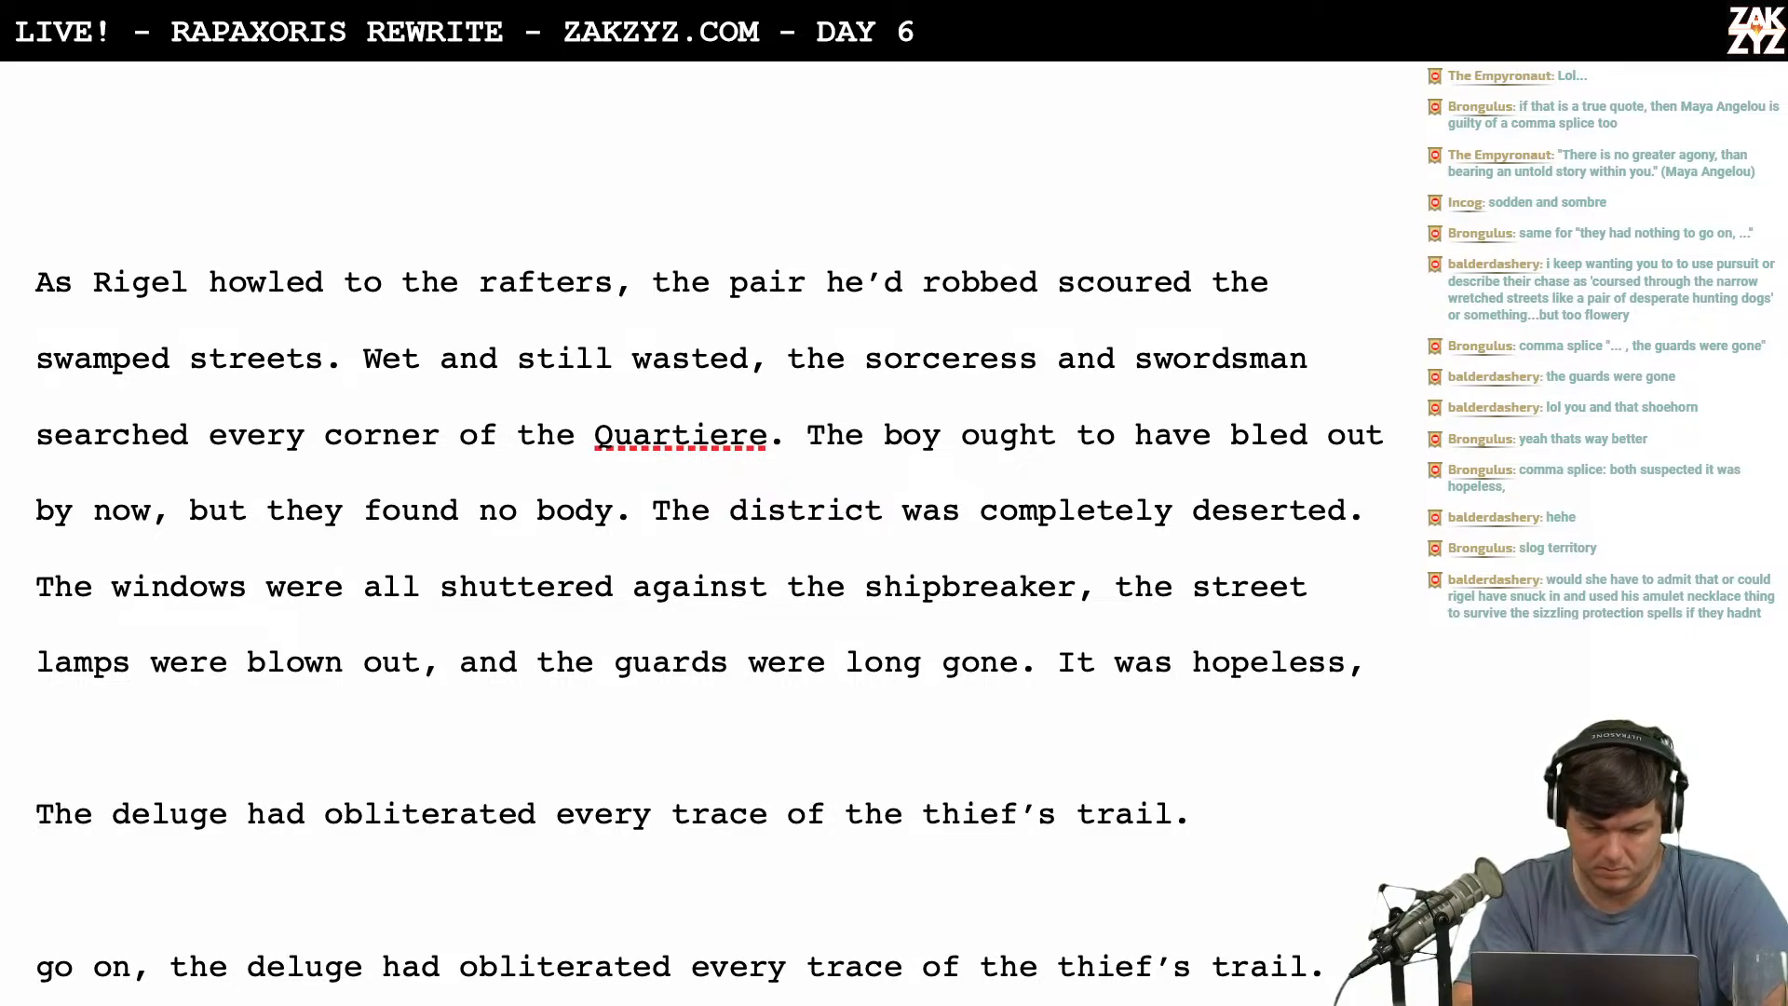
{"action": "key", "text": "Delete"}
{"action": "key", "text": "Delete"}
{"action": "key", "text": "Delete"}
{"action": "type", "text": "t"}
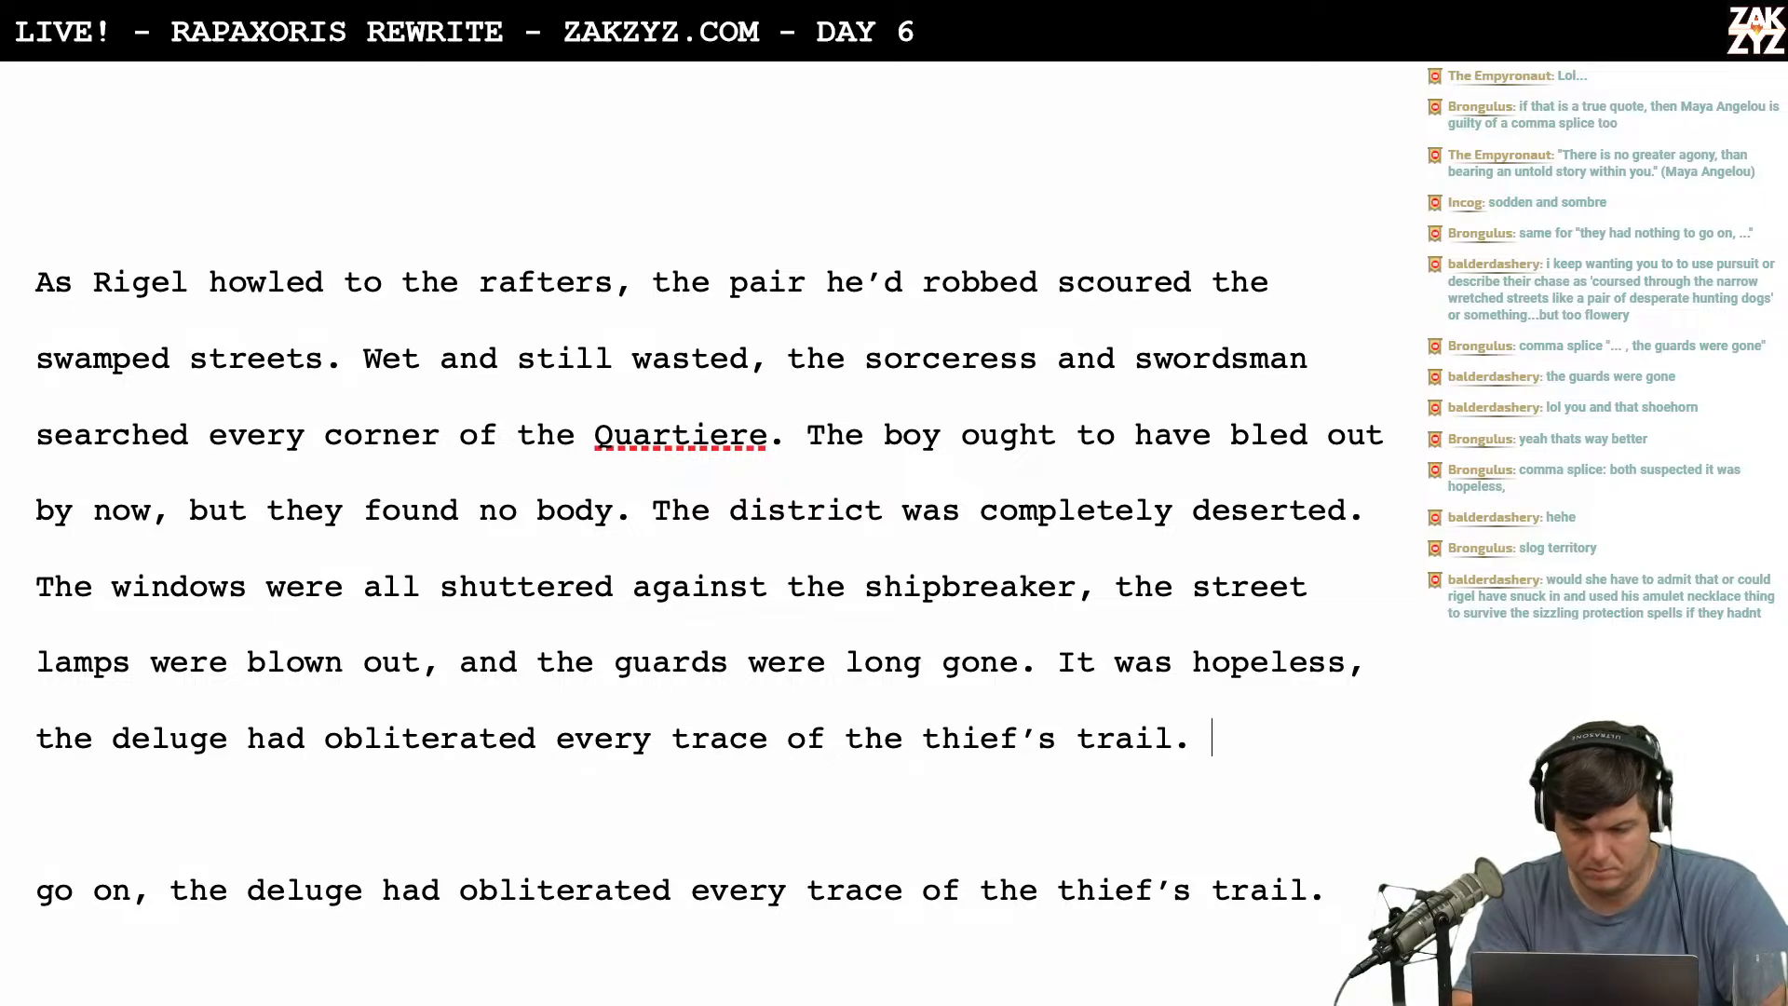
Push "It was hopeless," below a blank line, then try a sentence beginning "They chased" after "long gone." and delete it.
{"action": "scroll", "coordinate": [638, 224], "scroll_direction": "down", "scroll_amount": 1}
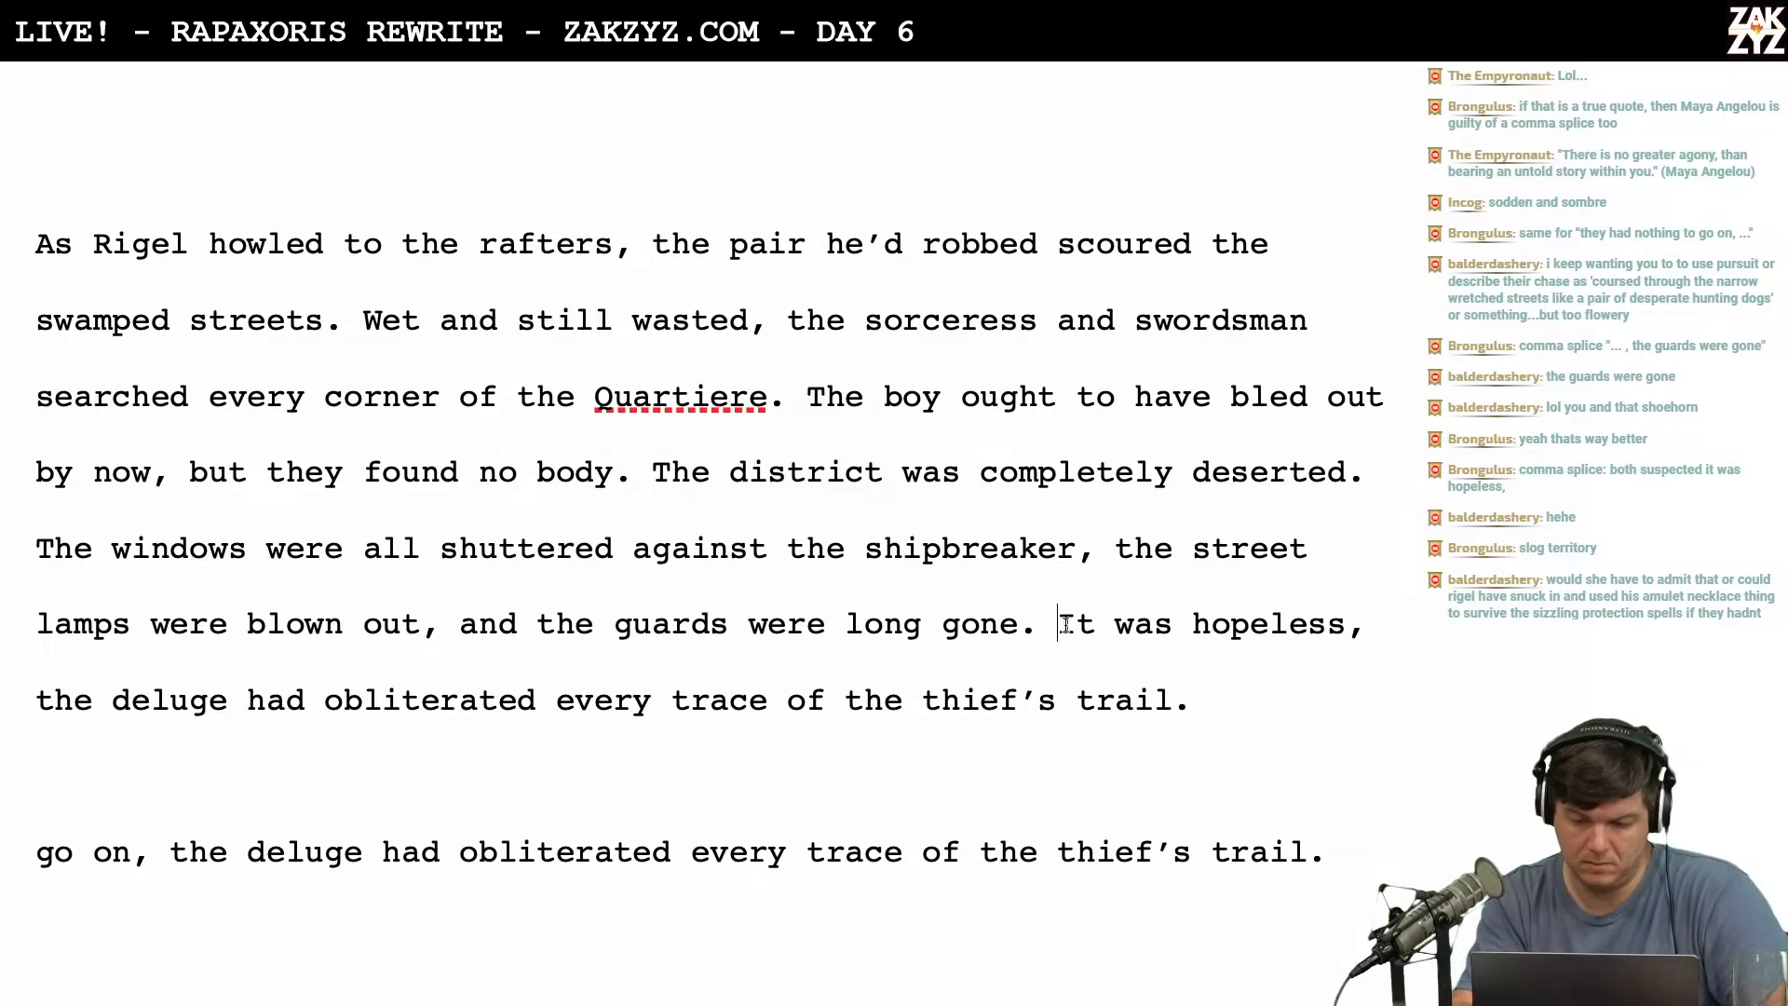
{"action": "key", "text": "Return"}
{"action": "key", "text": "Return"}
{"action": "type", "text": "They cha"}
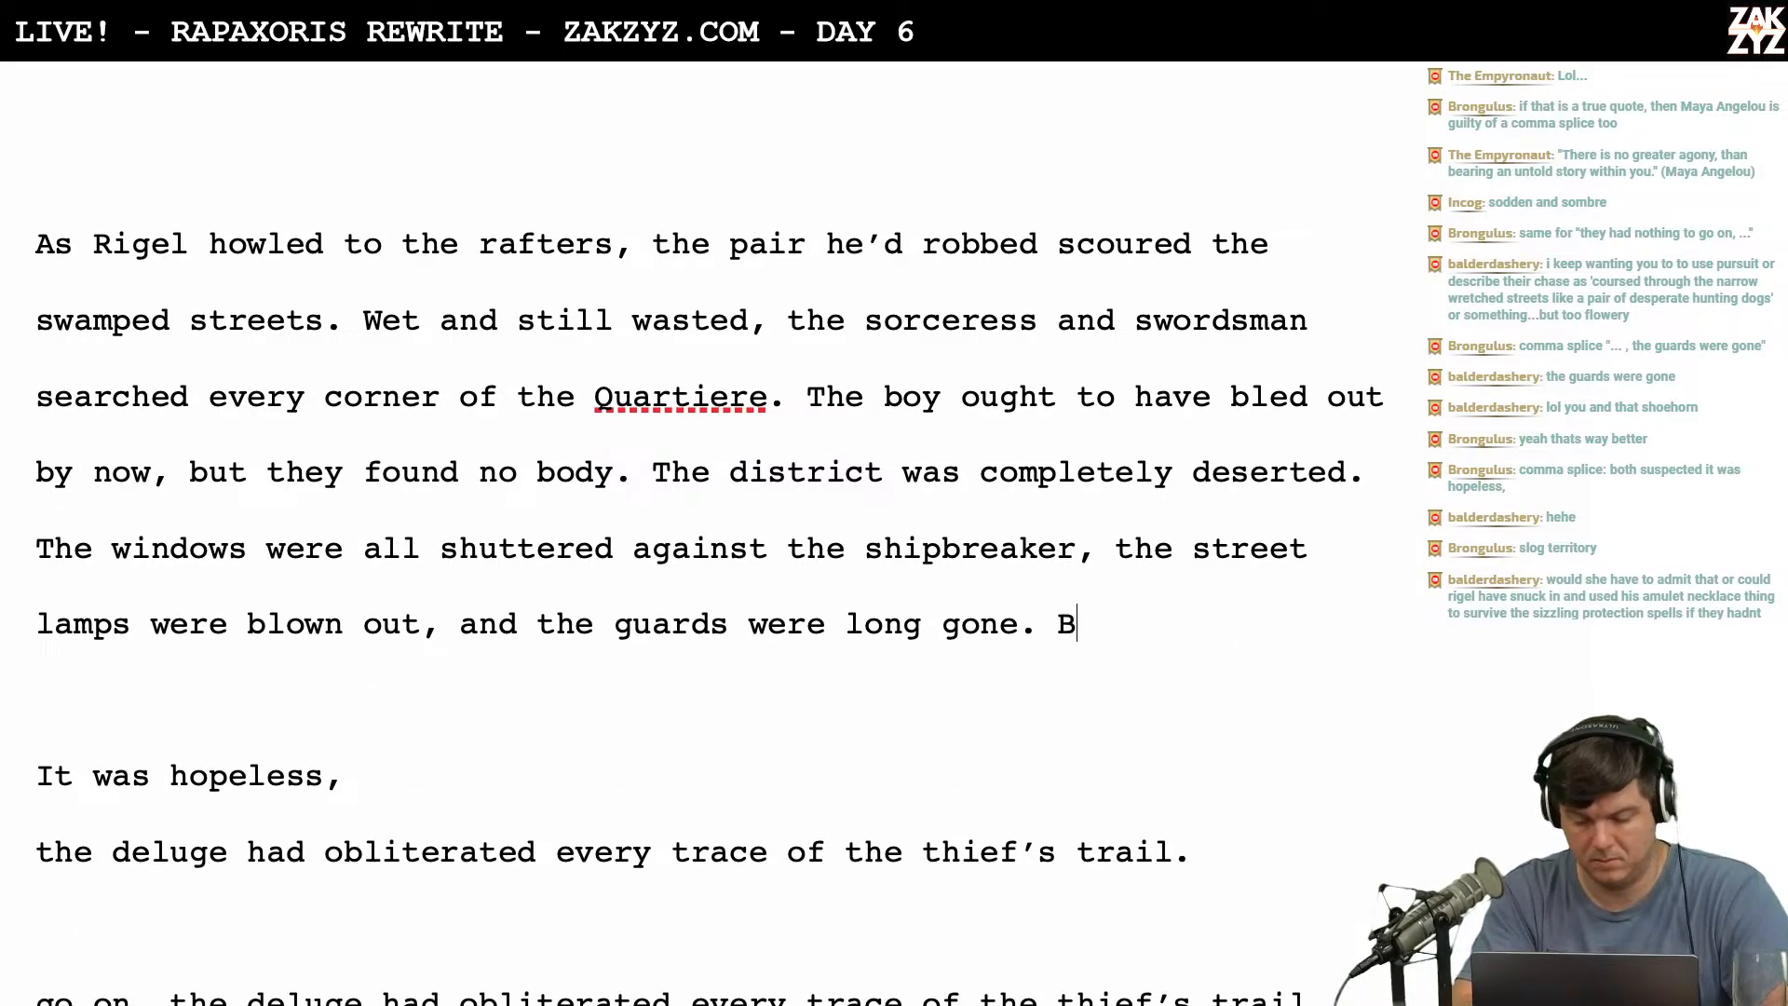
{"action": "type", "text": "sed their t"}
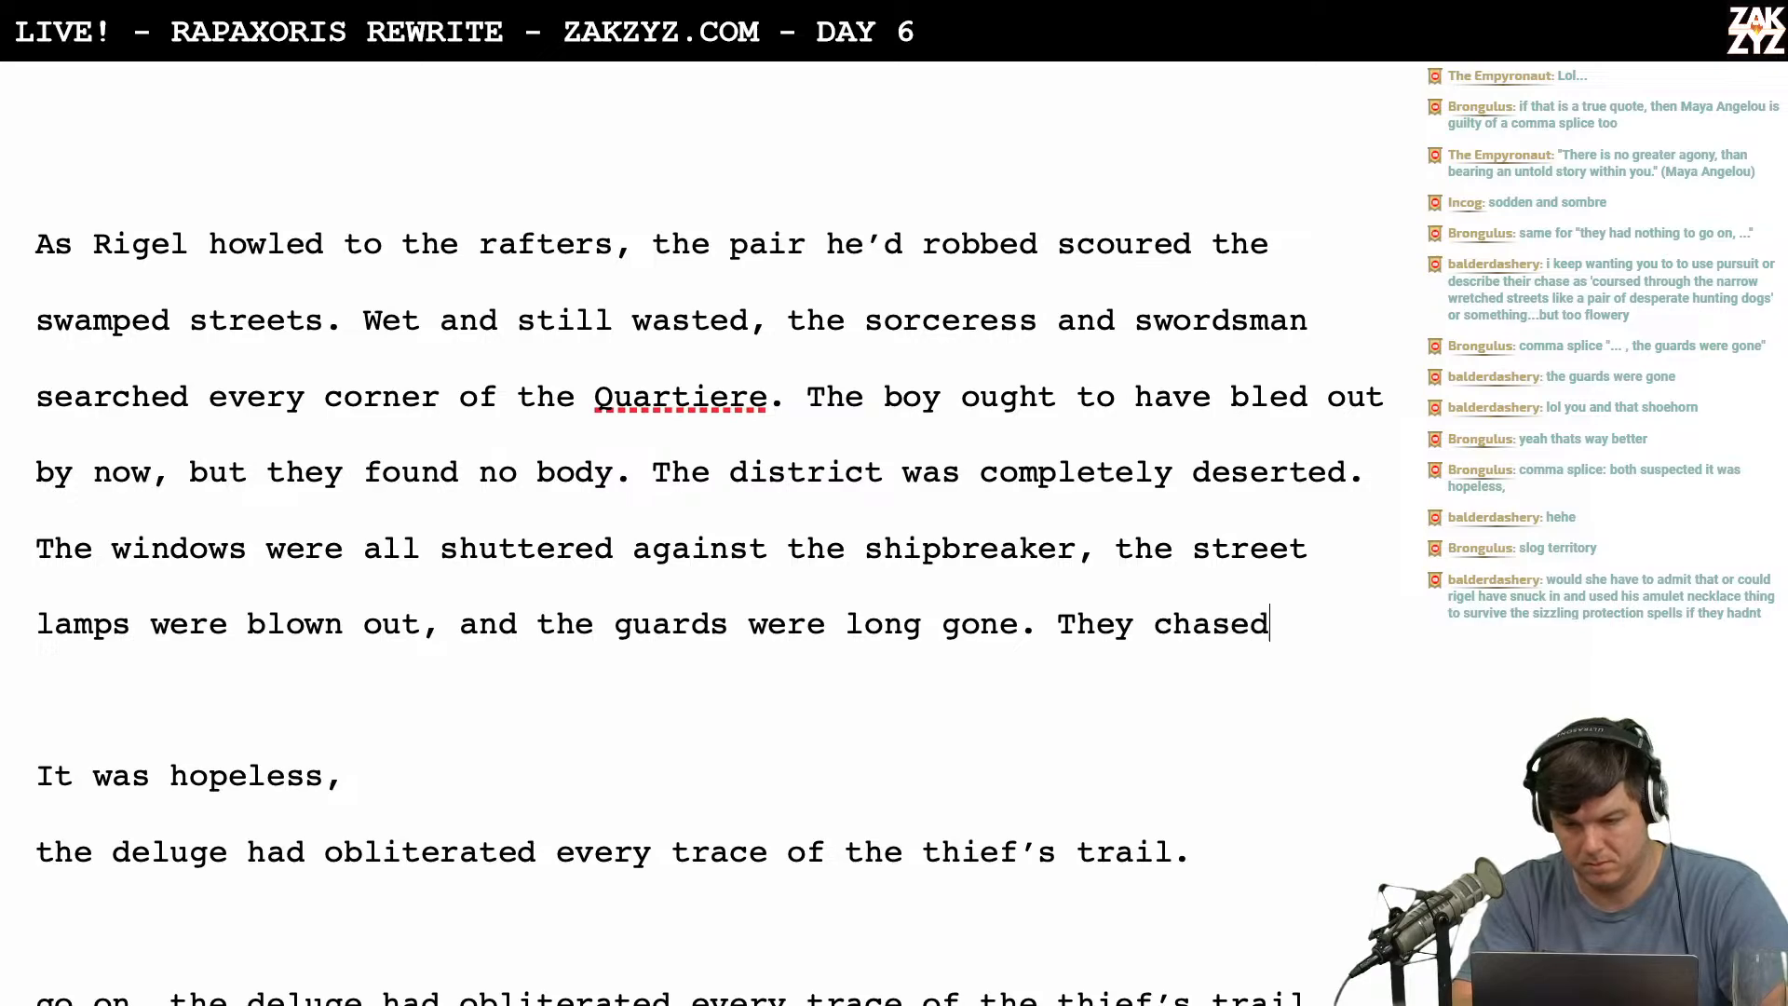
{"action": "key", "text": "BackSpace"}
{"action": "key", "text": "BackSpace"}
{"action": "key", "text": "BackSpace"}
{"action": "key", "text": "BackSpace"}
{"action": "key", "text": "BackSpace"}
{"action": "key", "text": "BackSpace"}
{"action": "key", "text": "BackSpace"}
{"action": "key", "text": "BackSpace"}
{"action": "key", "text": "BackSpace"}
{"action": "key", "text": "BackSpace"}
{"action": "key", "text": "BackSpace"}
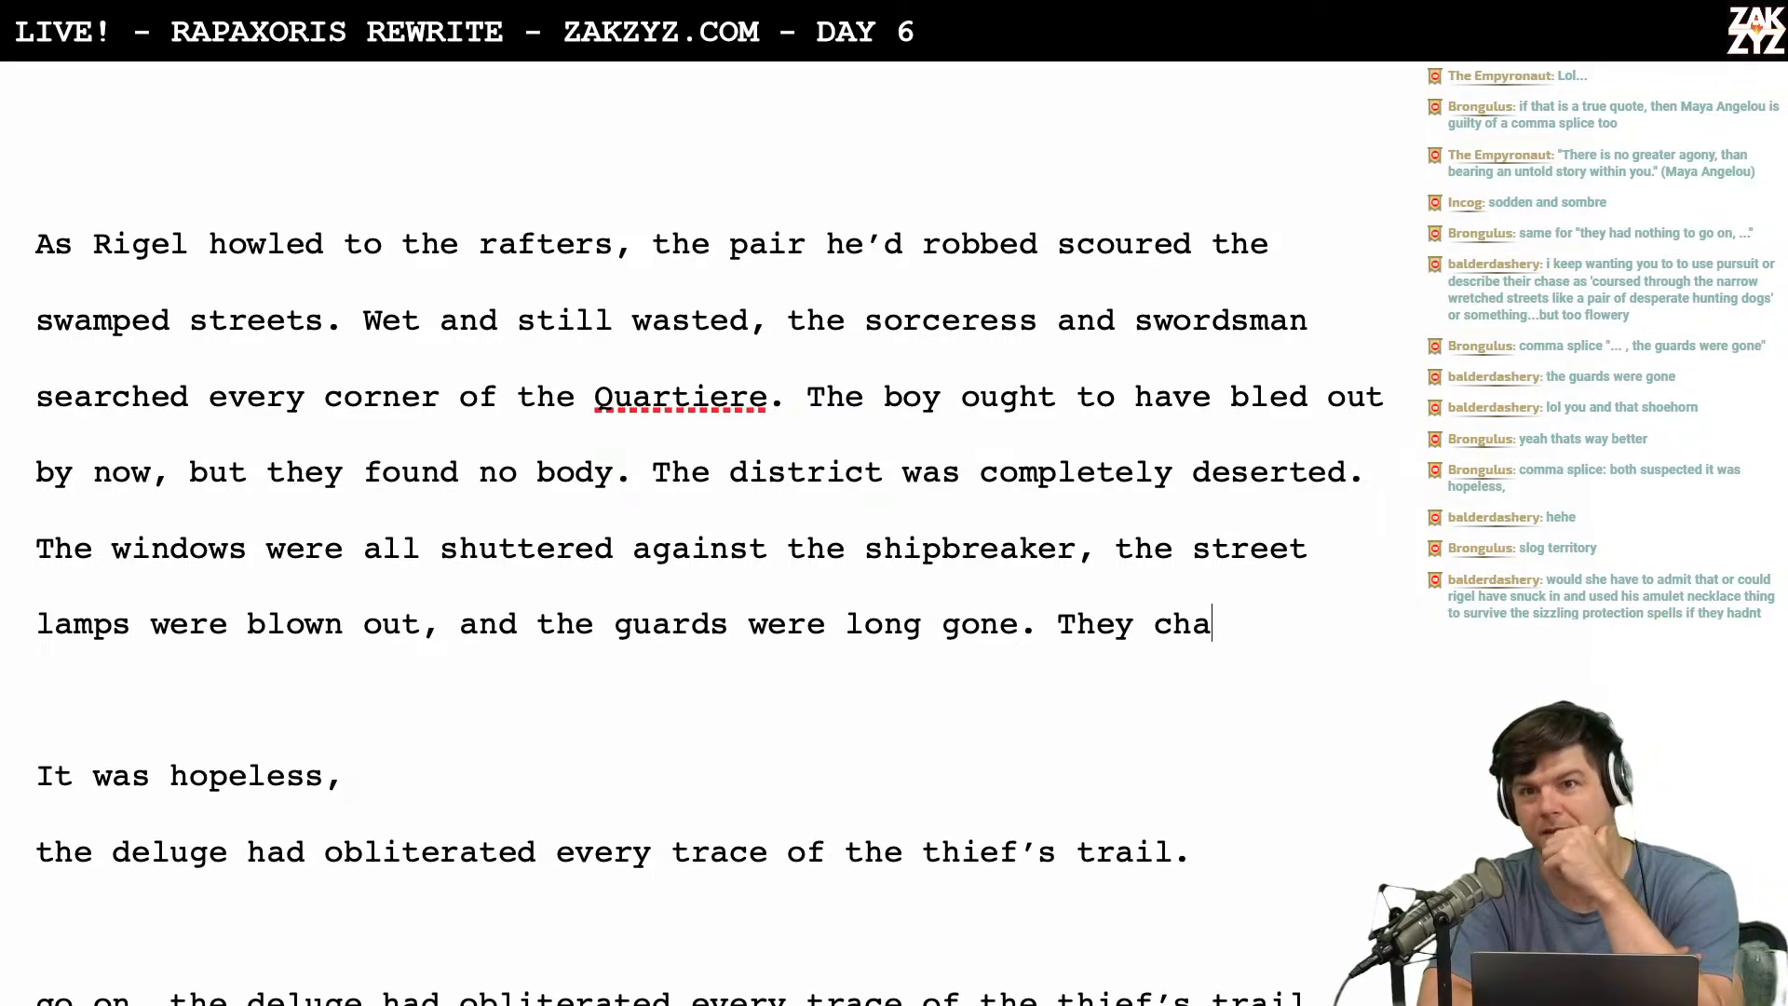
{"action": "key", "text": "BackSpace"}
{"action": "key", "text": "BackSpace"}
{"action": "key", "text": "BackSpace"}
{"action": "key", "text": "BackSpace"}
{"action": "key", "text": "BackSpace"}
{"action": "key", "text": "BackSpace"}
{"action": "key", "text": "BackSpace"}
{"action": "key", "text": "BackSpace"}
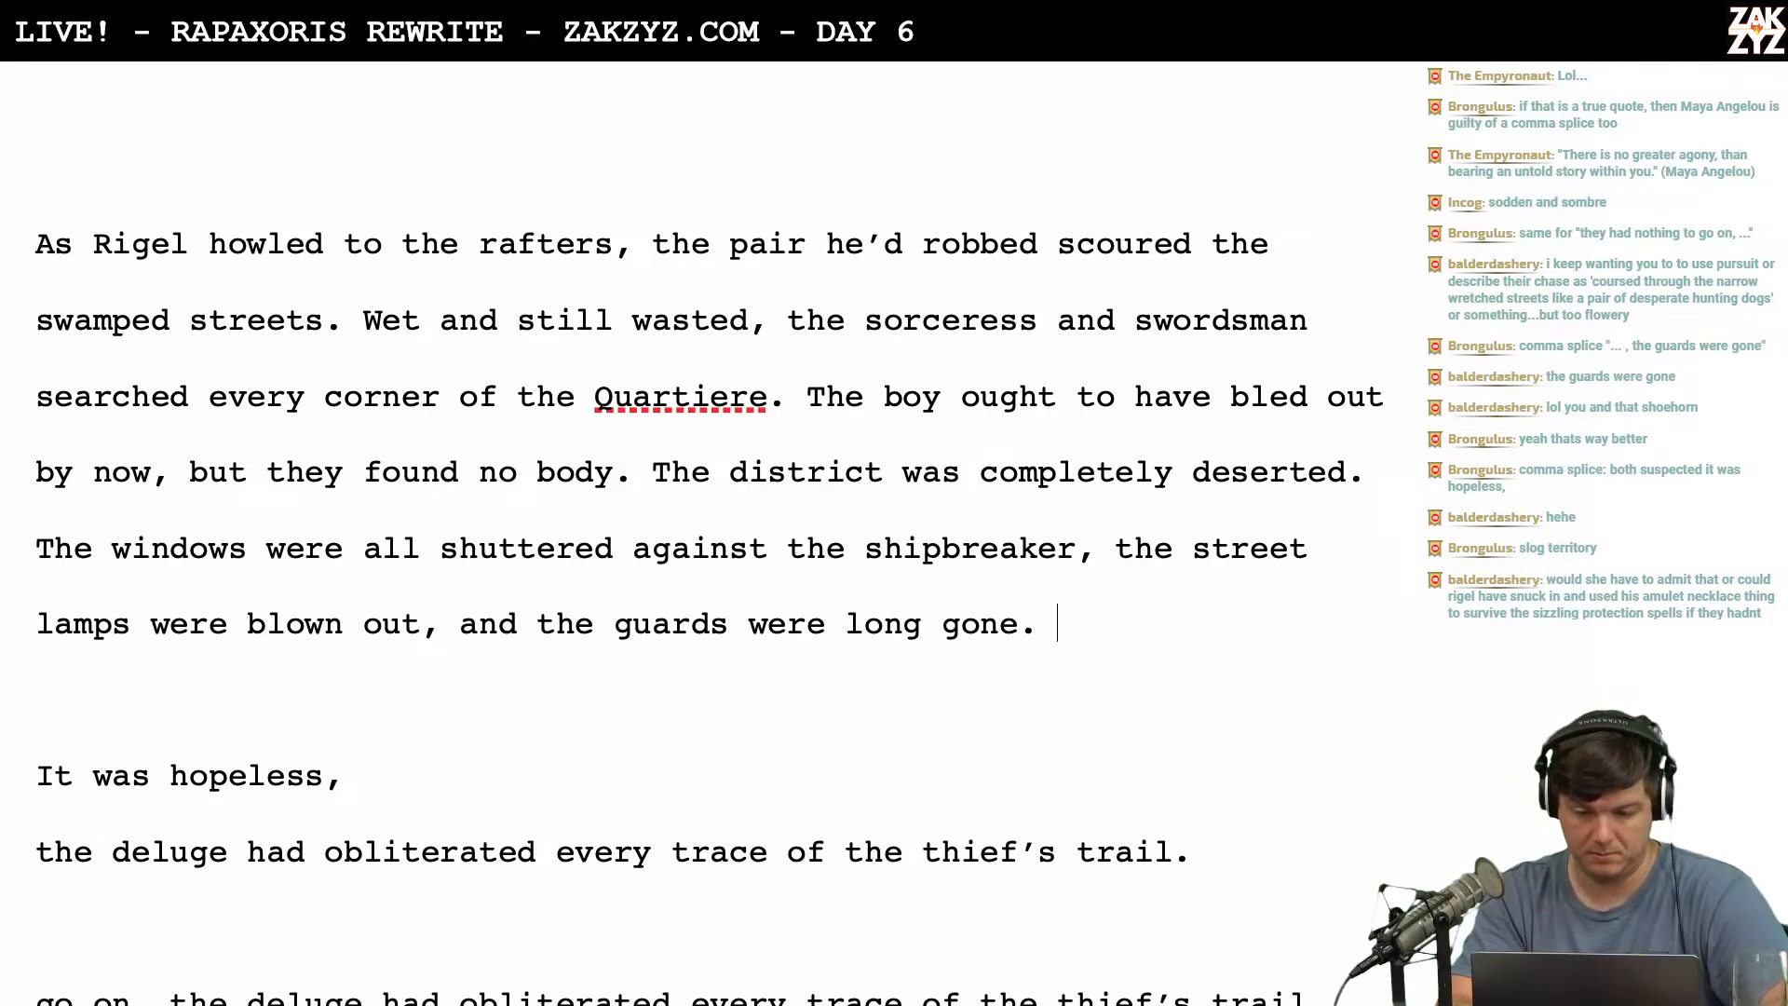
Write "They stumbled forward by the light of Revel's lantern, st" after "long gone." and move it into a separate paragraph.
{"action": "type", "text": "They s"}
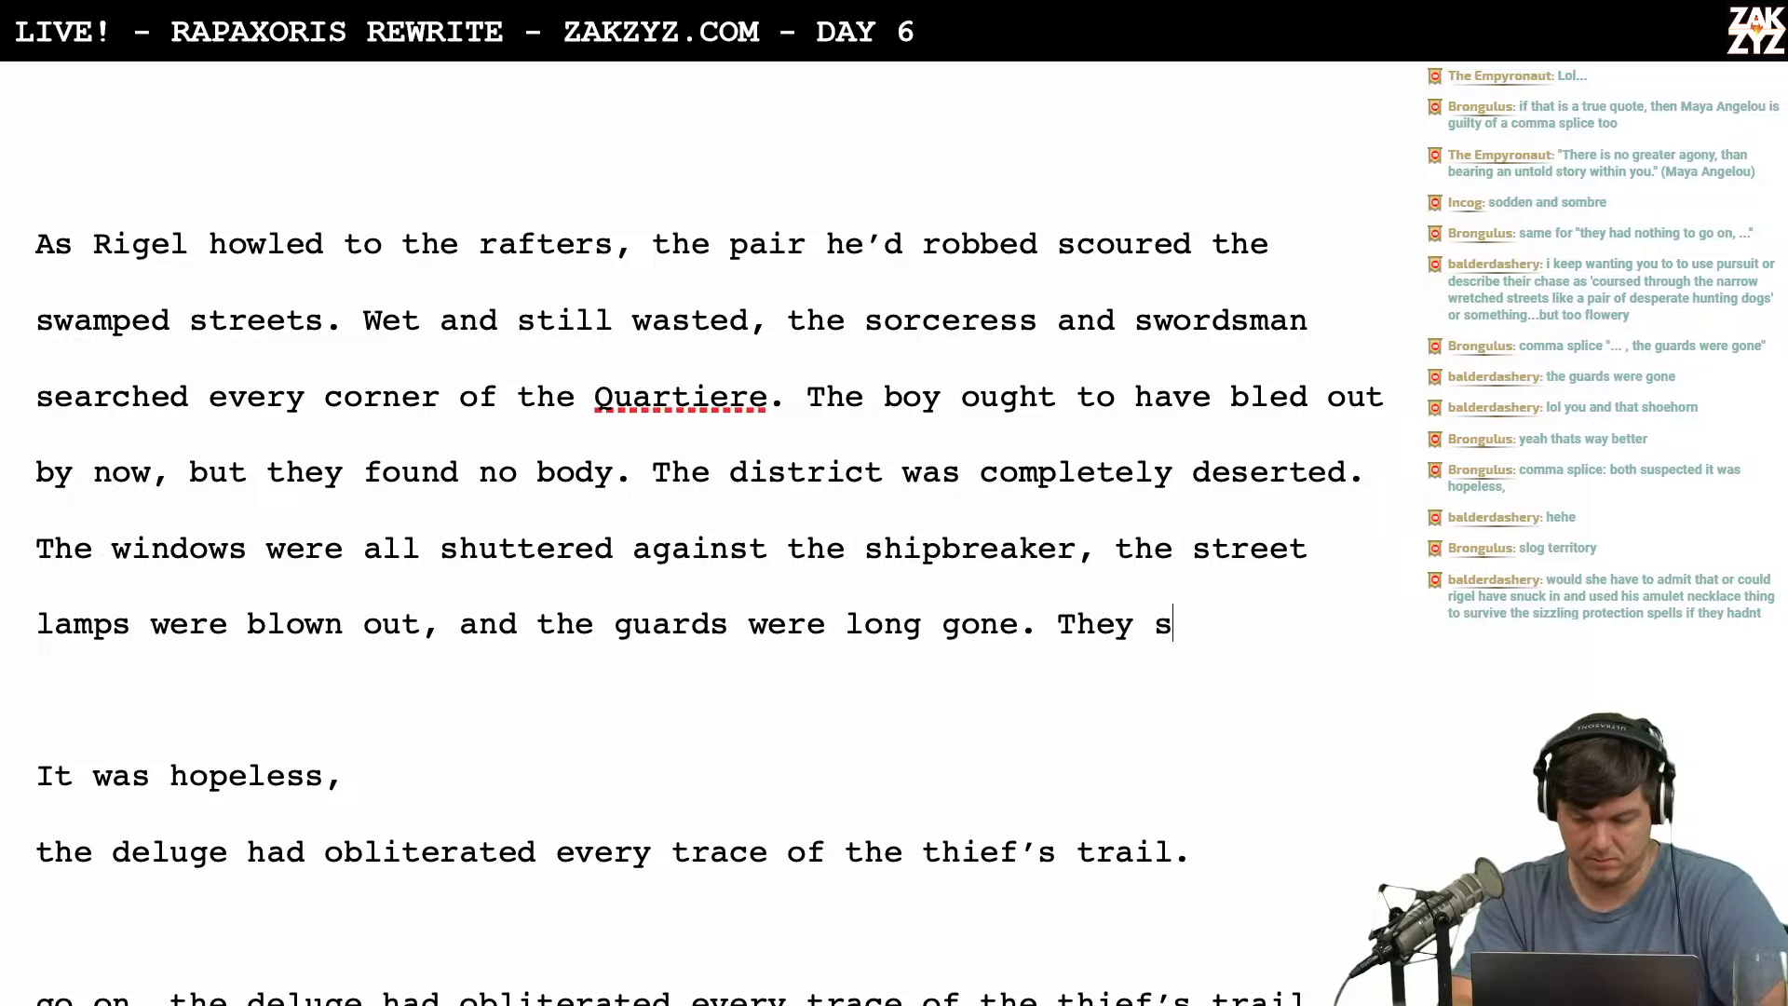
{"action": "type", "text": "tumbled forward"}
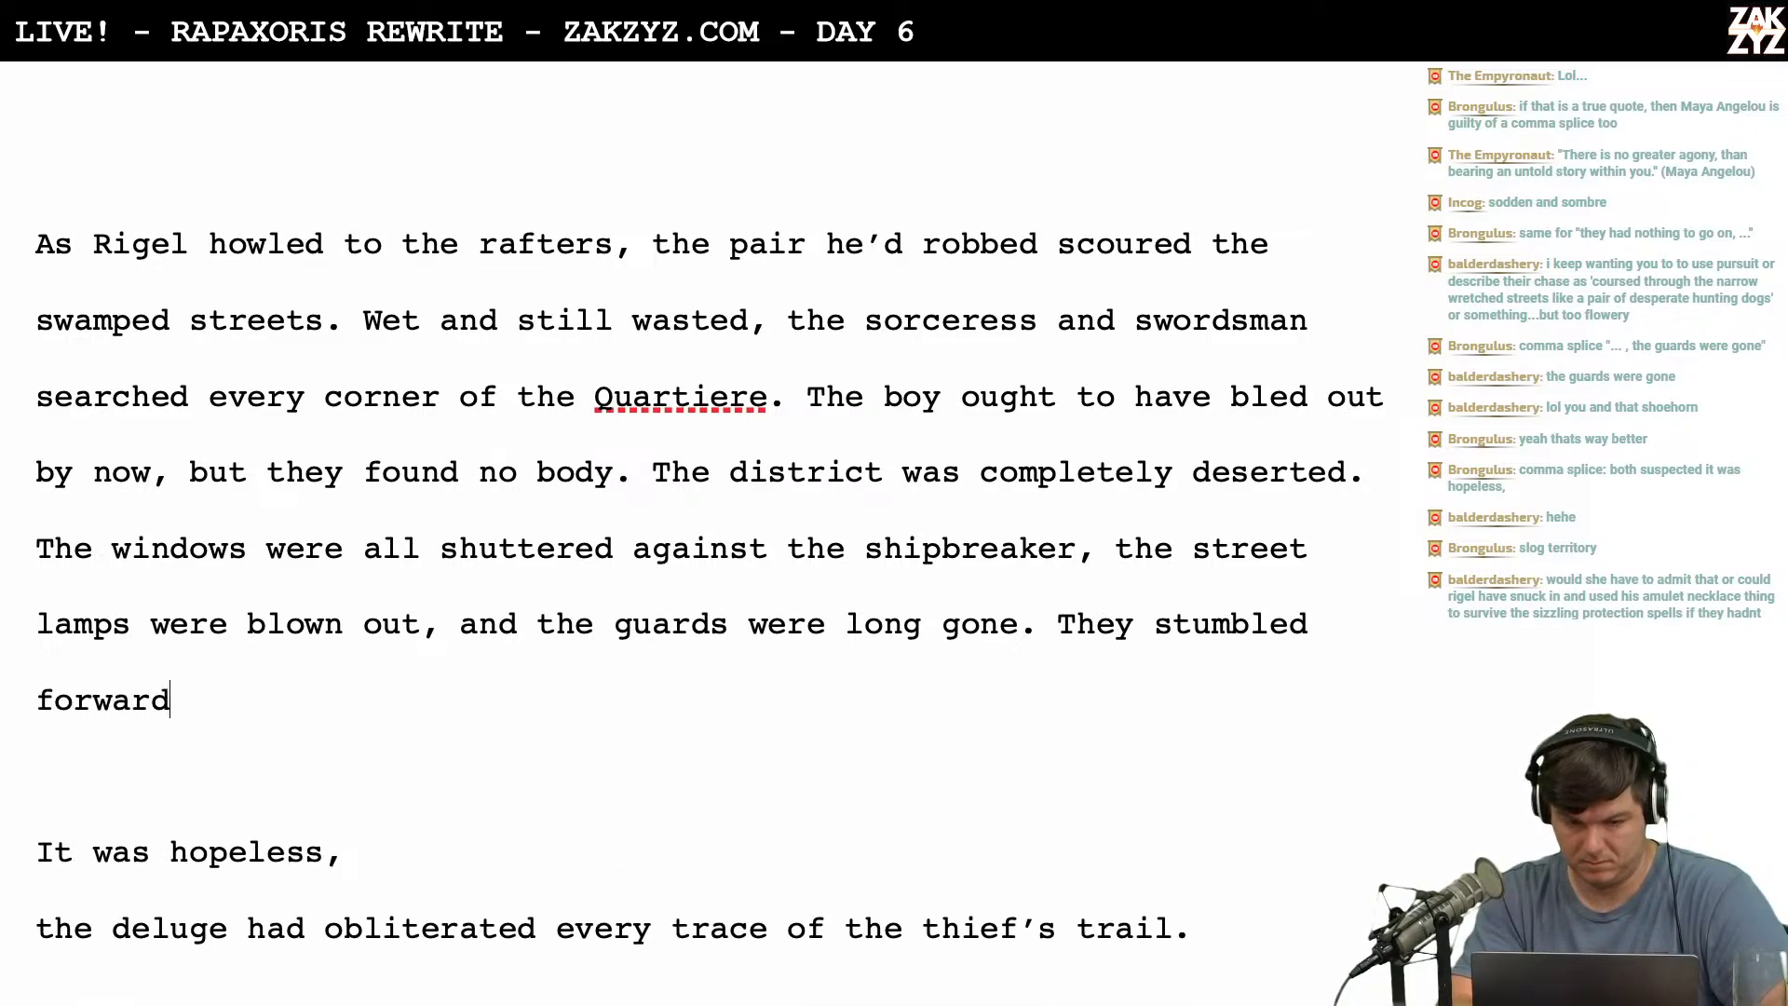
{"action": "type", "text": " by the l"}
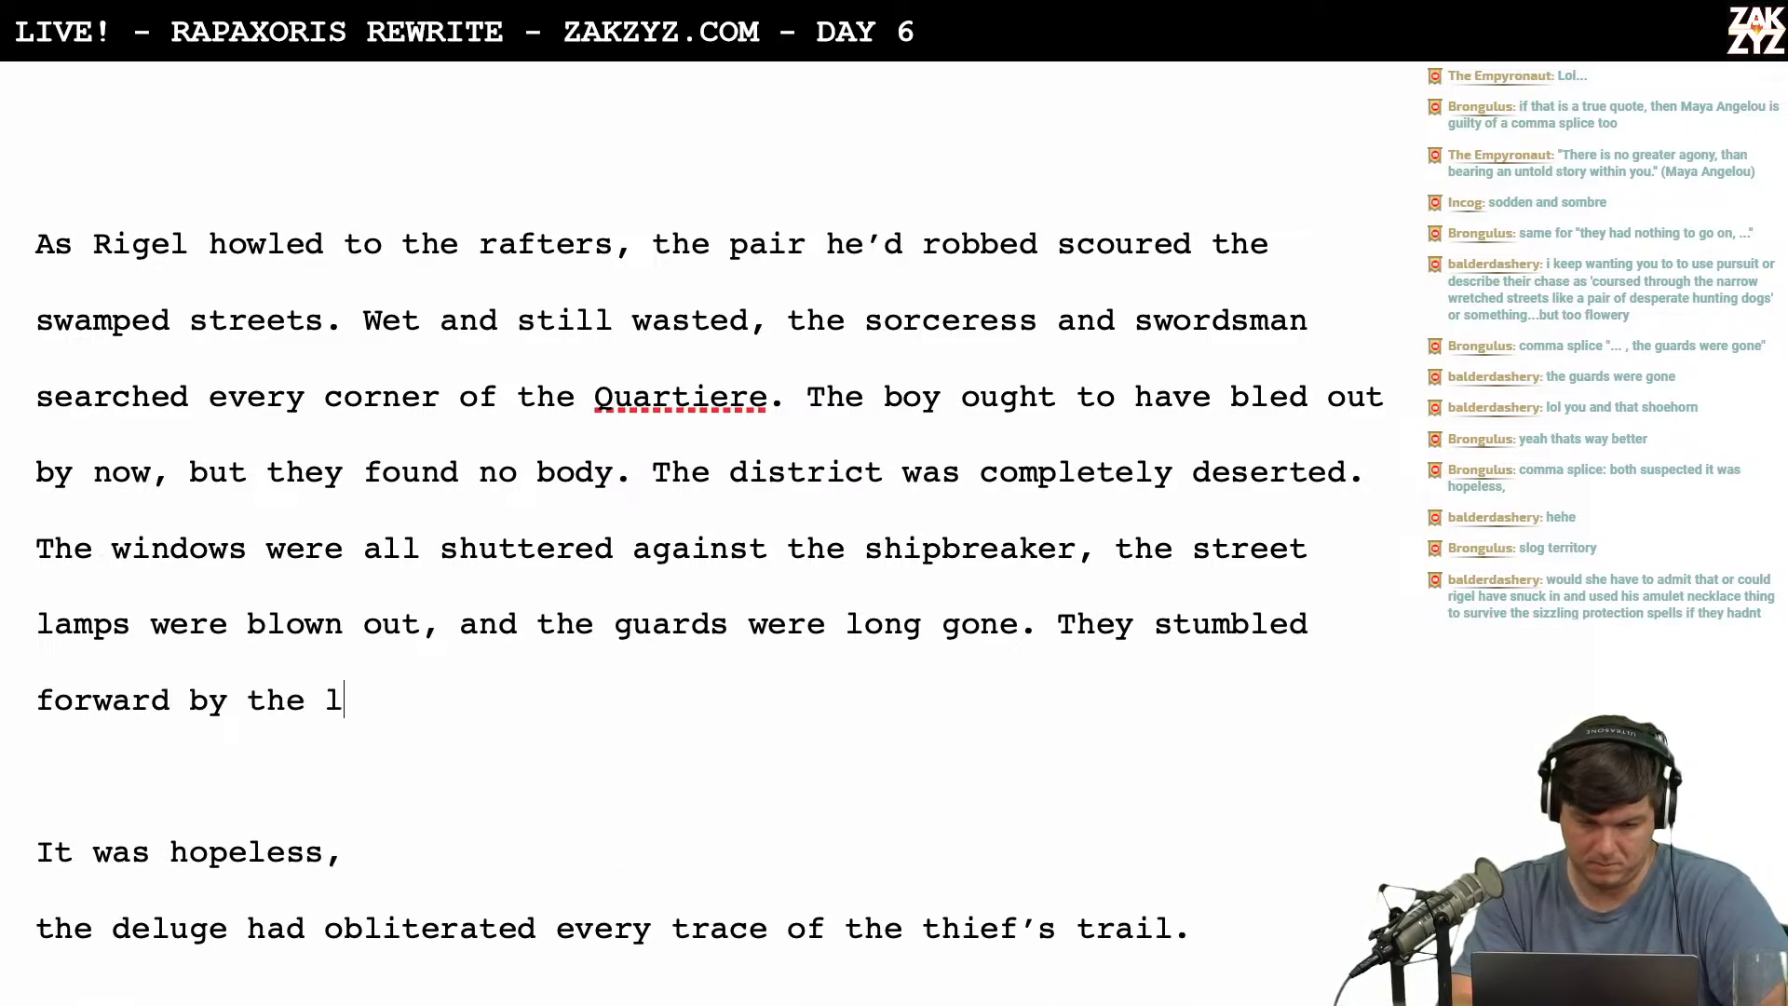
{"action": "type", "text": "ight of Revel"}
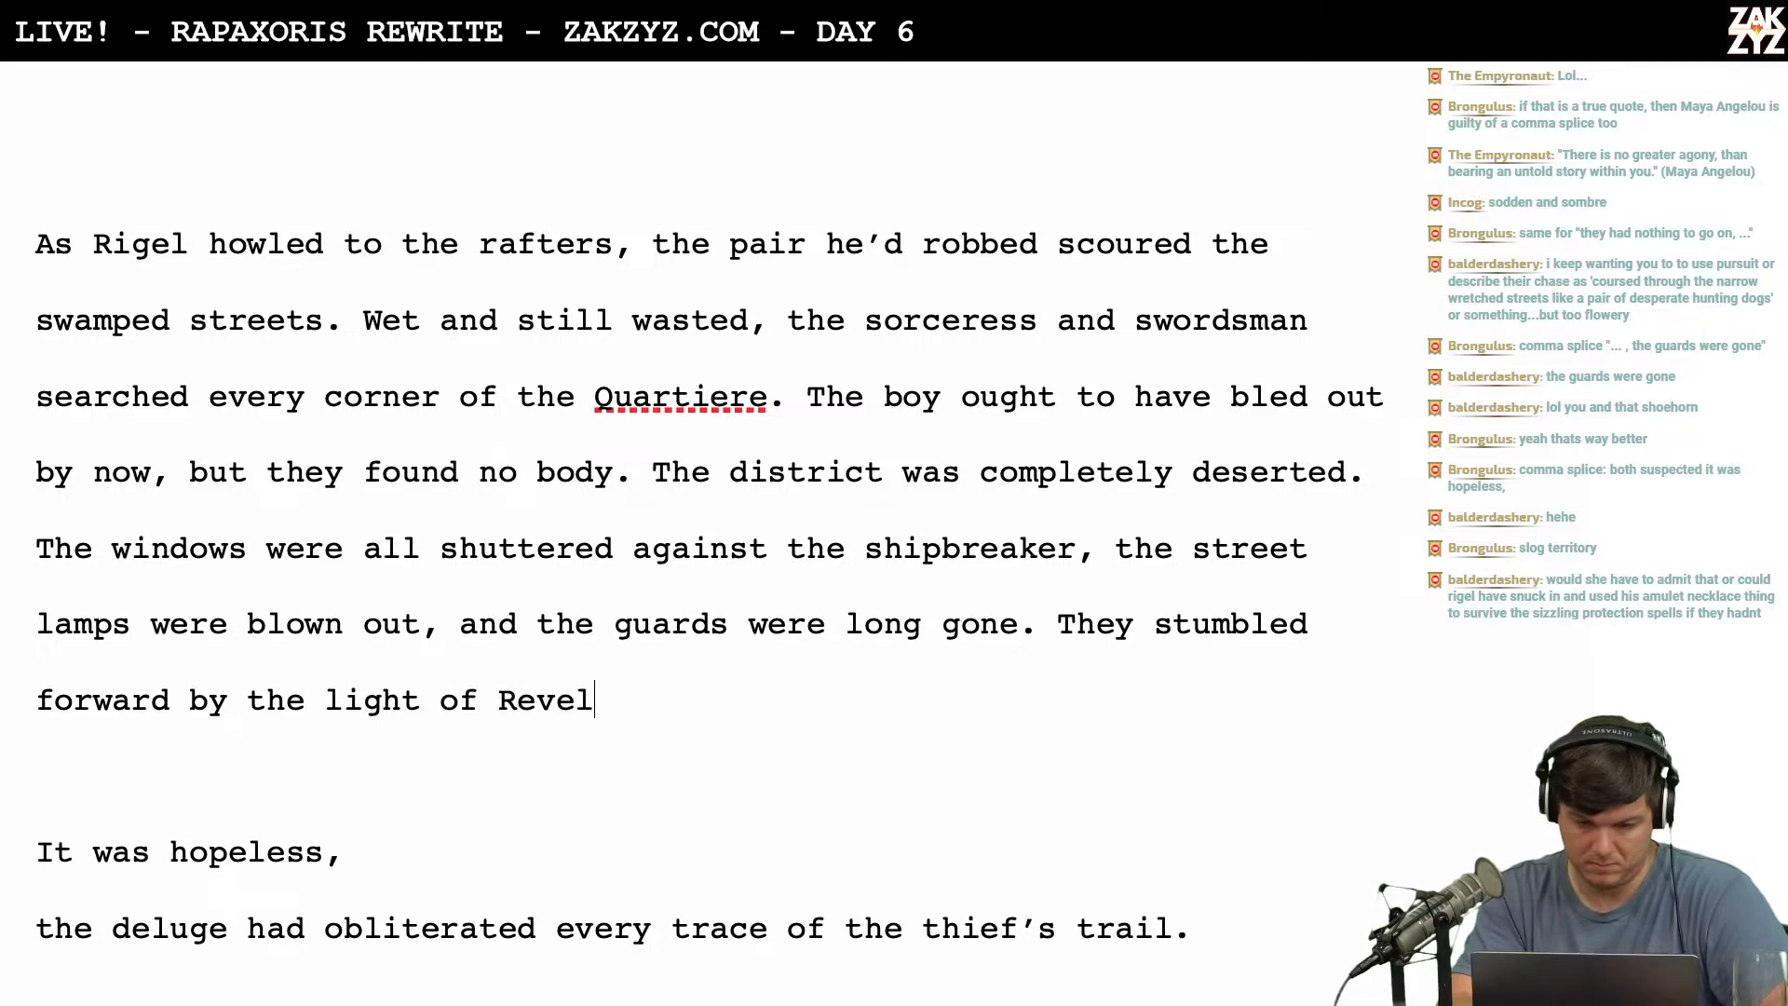
{"action": "type", "text": "'s lantern"}
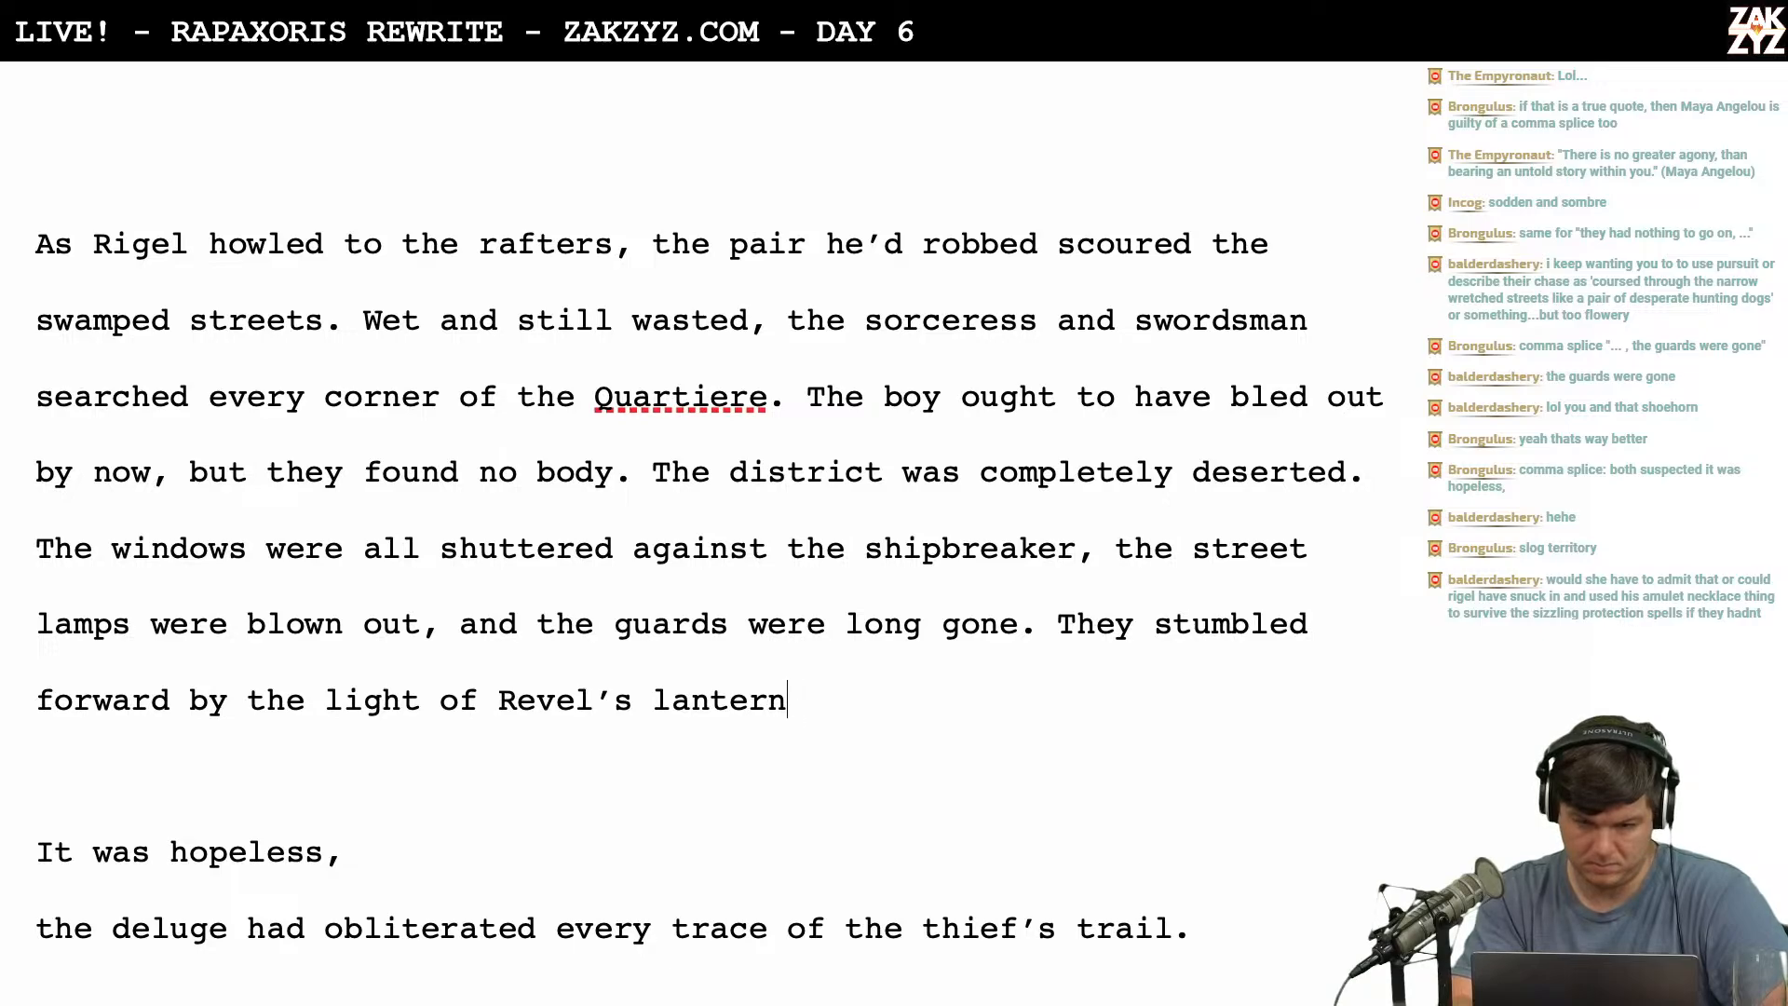
{"action": "type", "text": ", "}
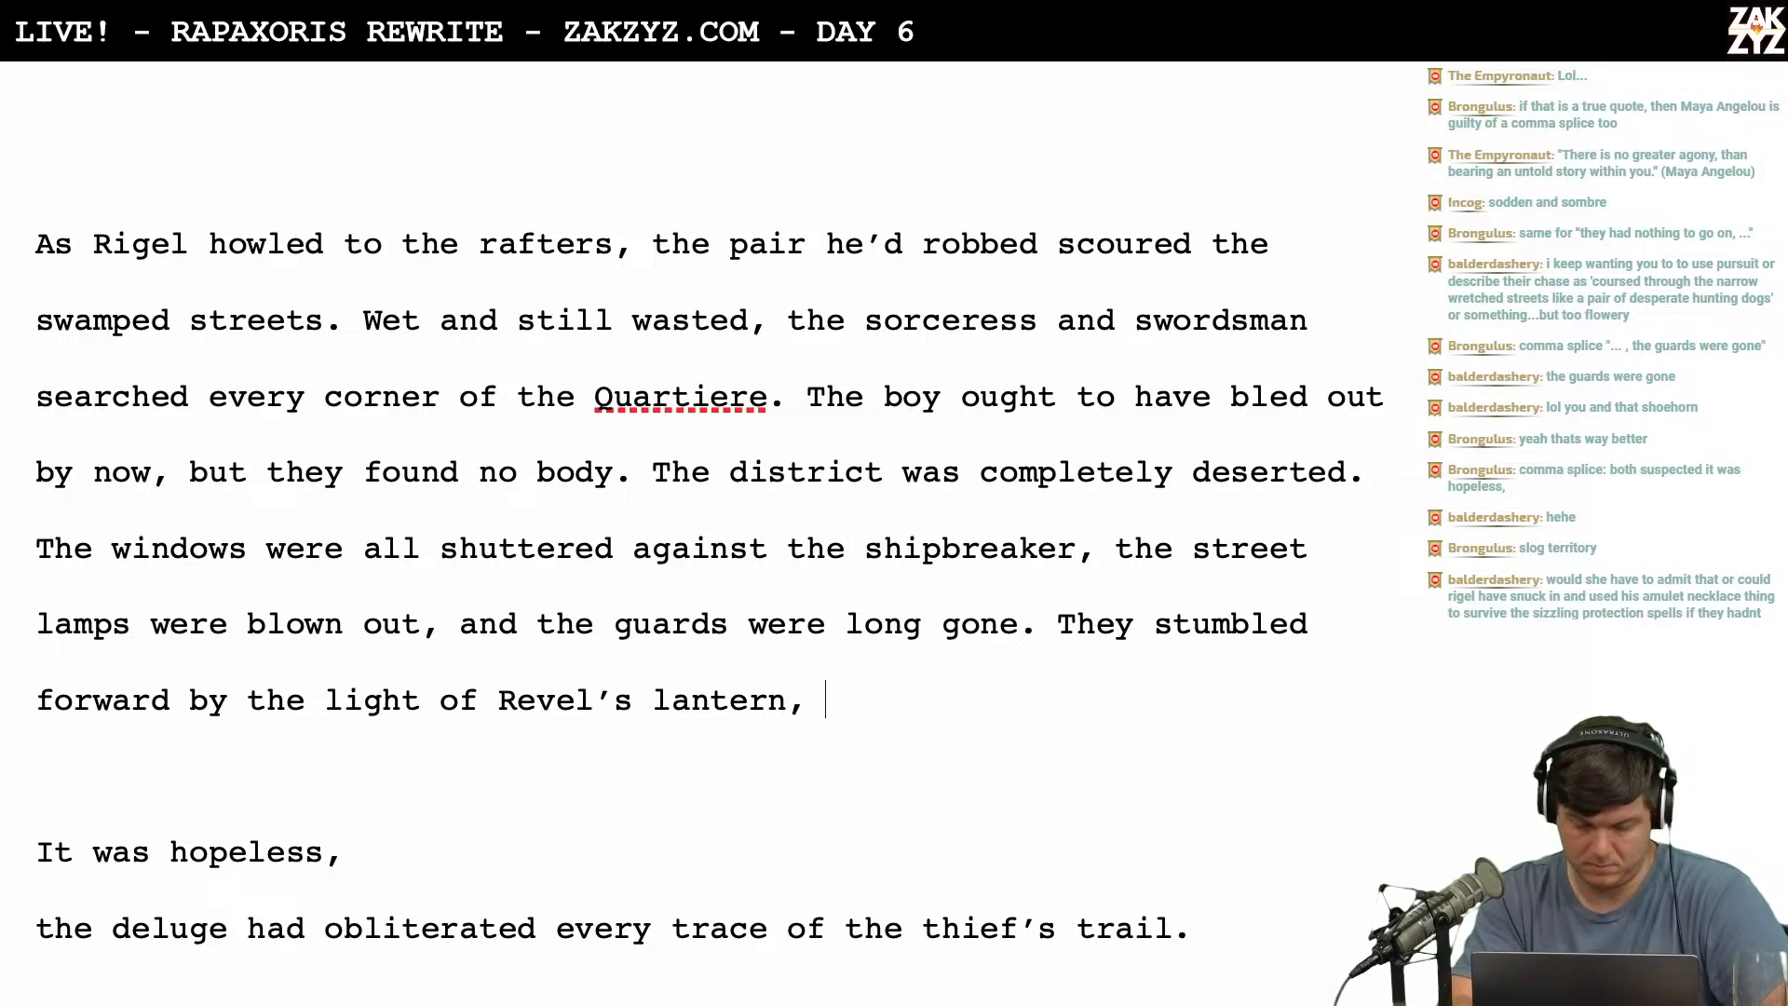
{"action": "type", "text": "st"}
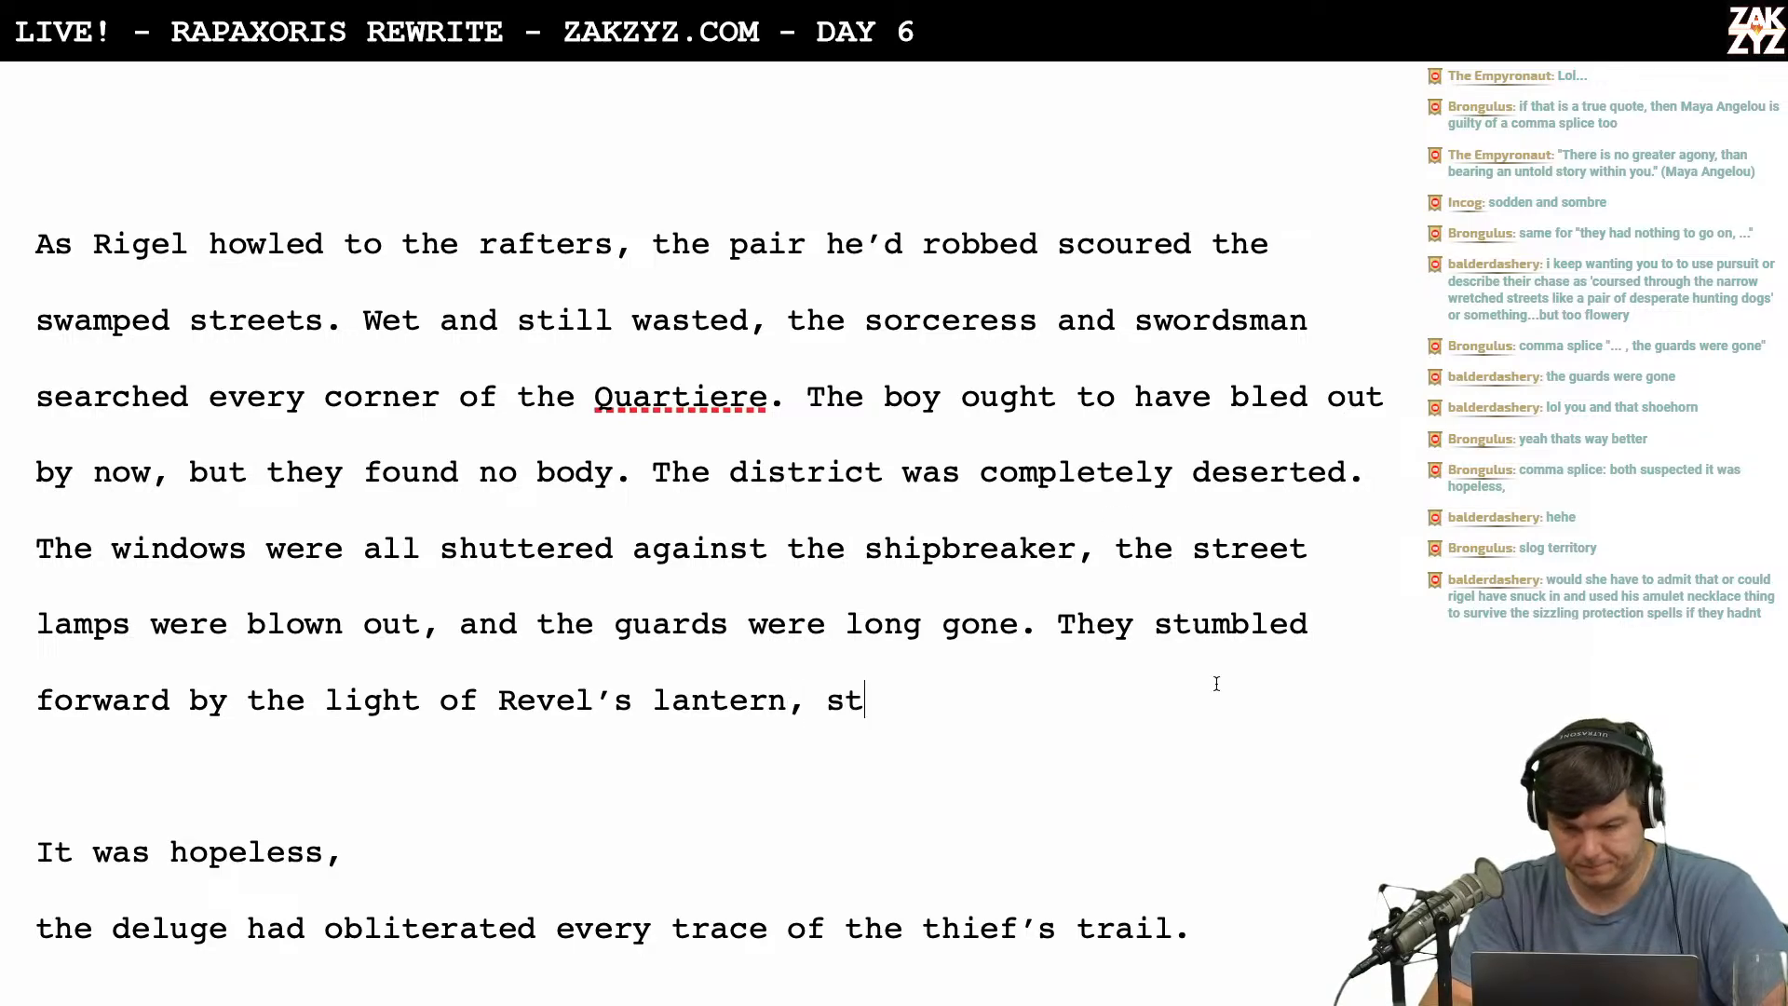
{"action": "key", "text": "Return"}
{"action": "key", "text": "Return"}
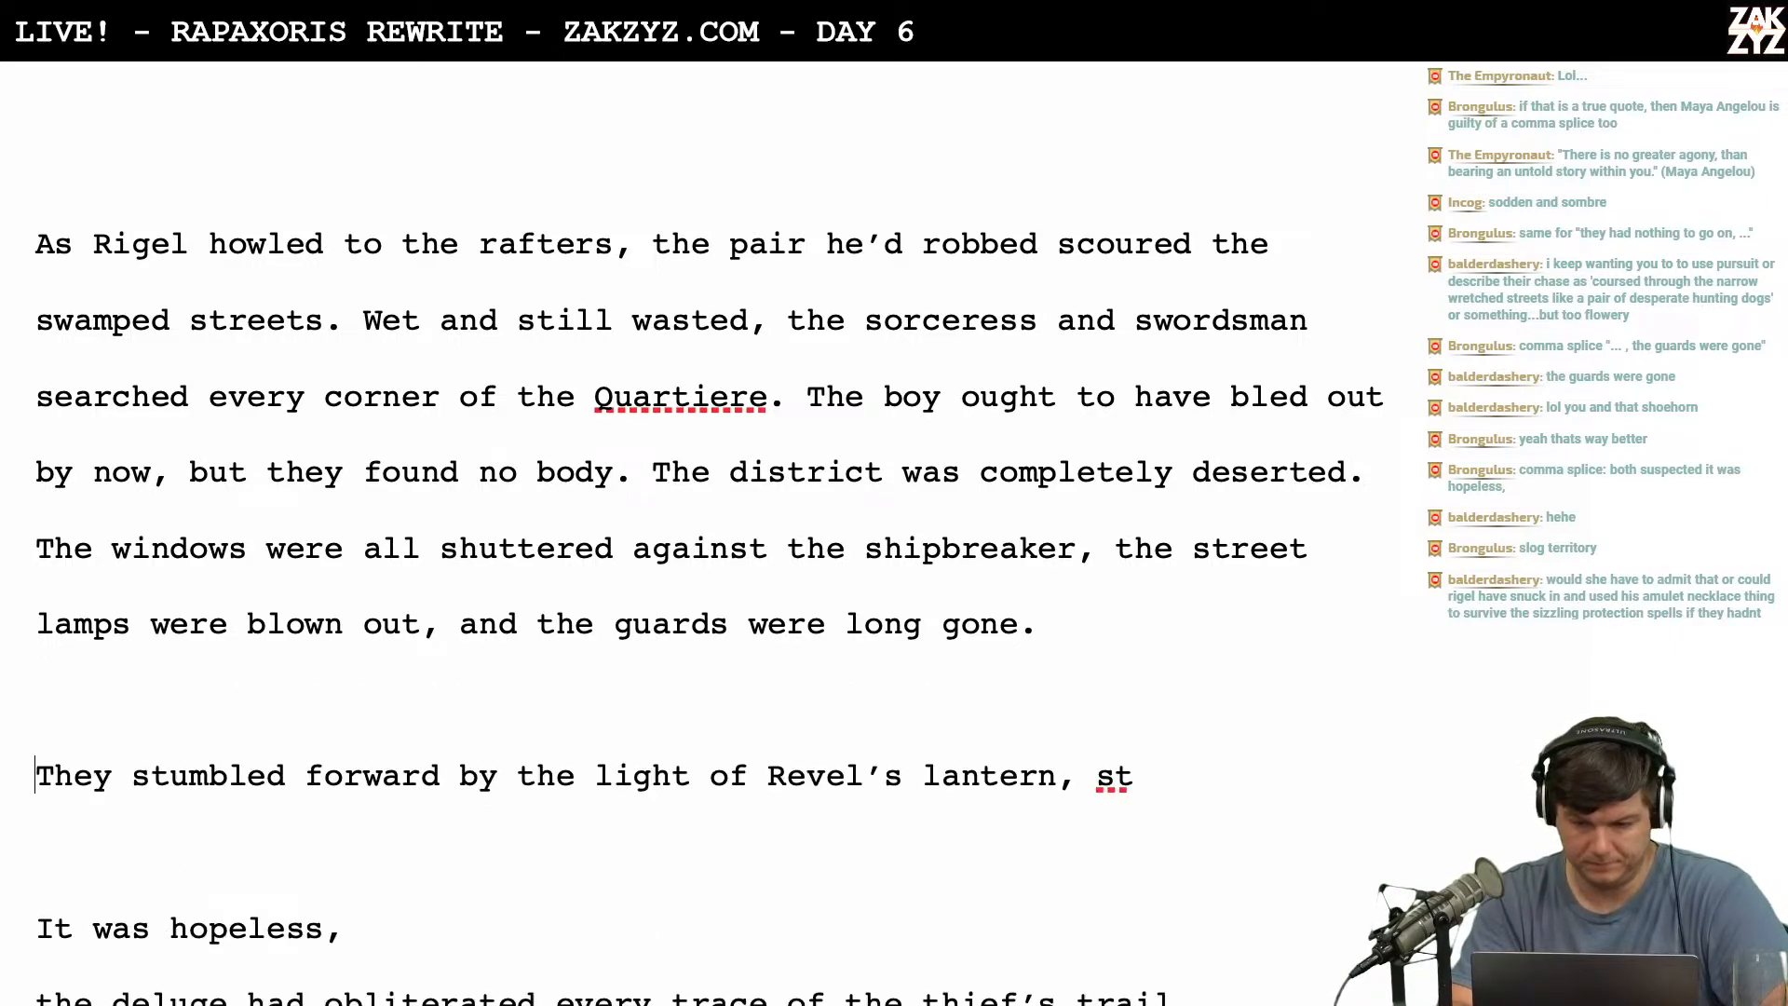
Delete the word "street" before "lamps" in the sentence about the shuttered windows.
{"action": "key", "text": "BackSpace"}
{"action": "key", "text": "BackSpace"}
{"action": "key", "text": "BackSpace"}
{"action": "key", "text": "BackSpace"}
{"action": "key", "text": "BackSpace"}
{"action": "key", "text": "BackSpace"}
{"action": "key", "text": "BackSpace"}
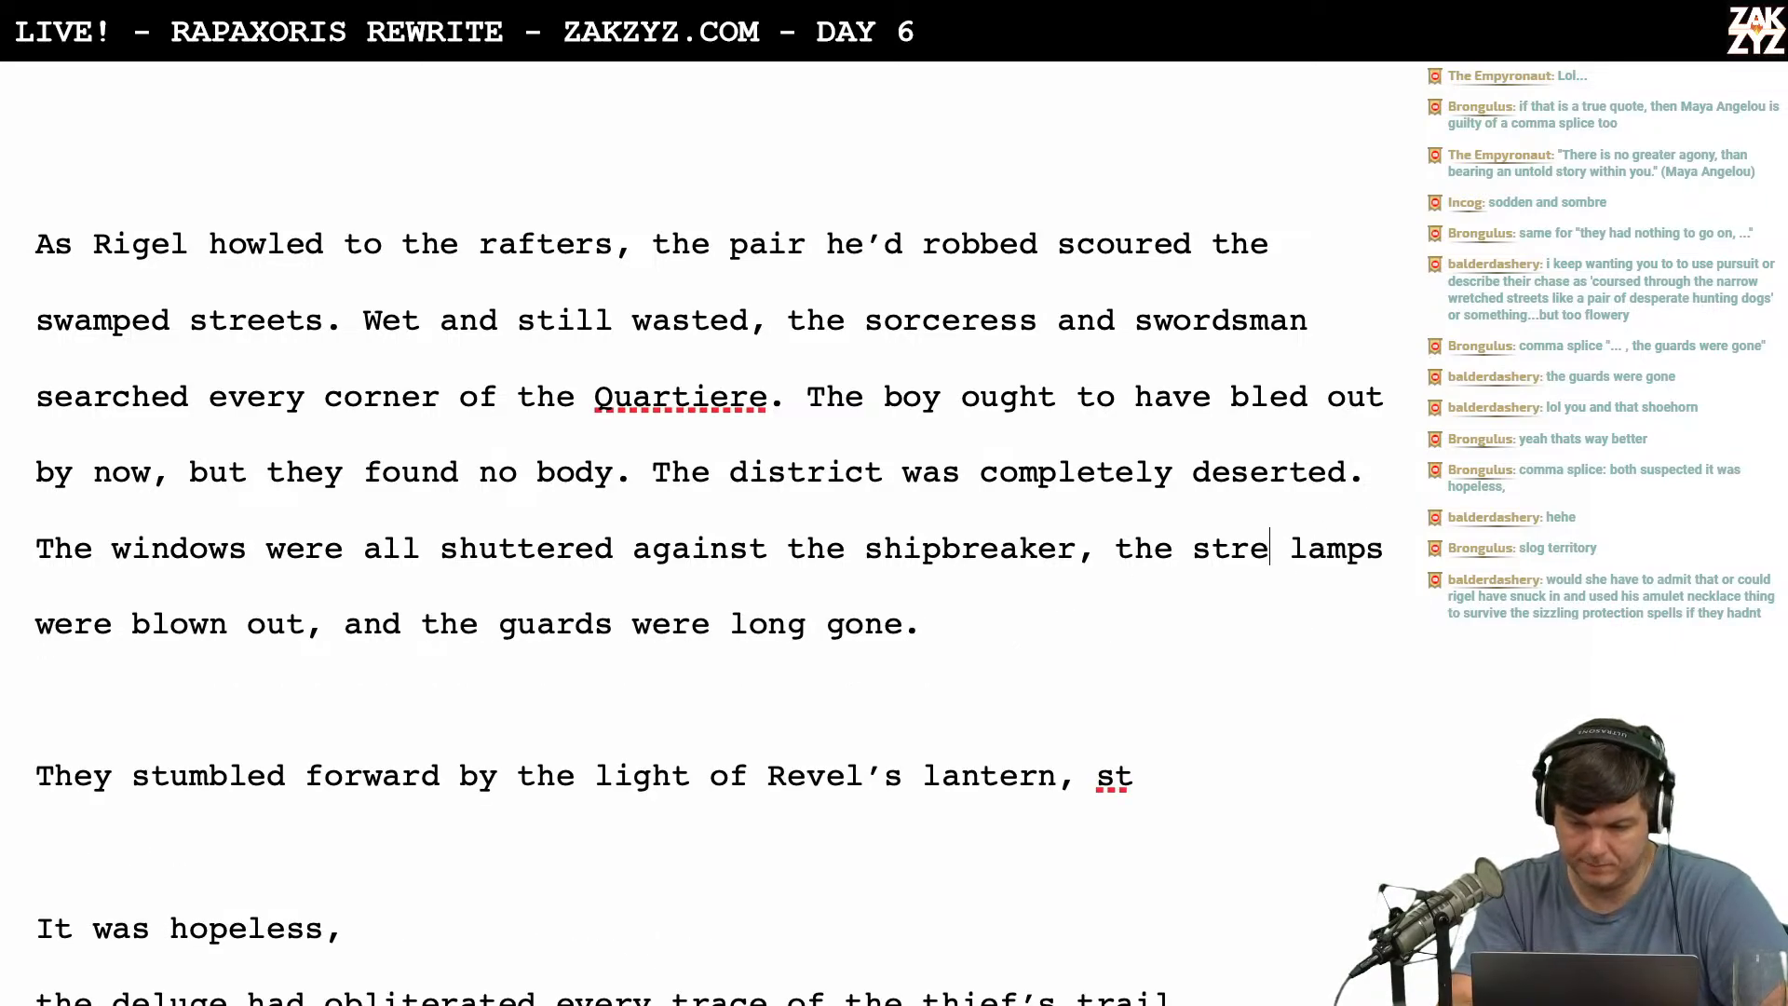
Add the sentence "Street after street, they stumbled forward by the light of Revel's lantern." after "long gone.".
{"action": "type", "text": "St"}
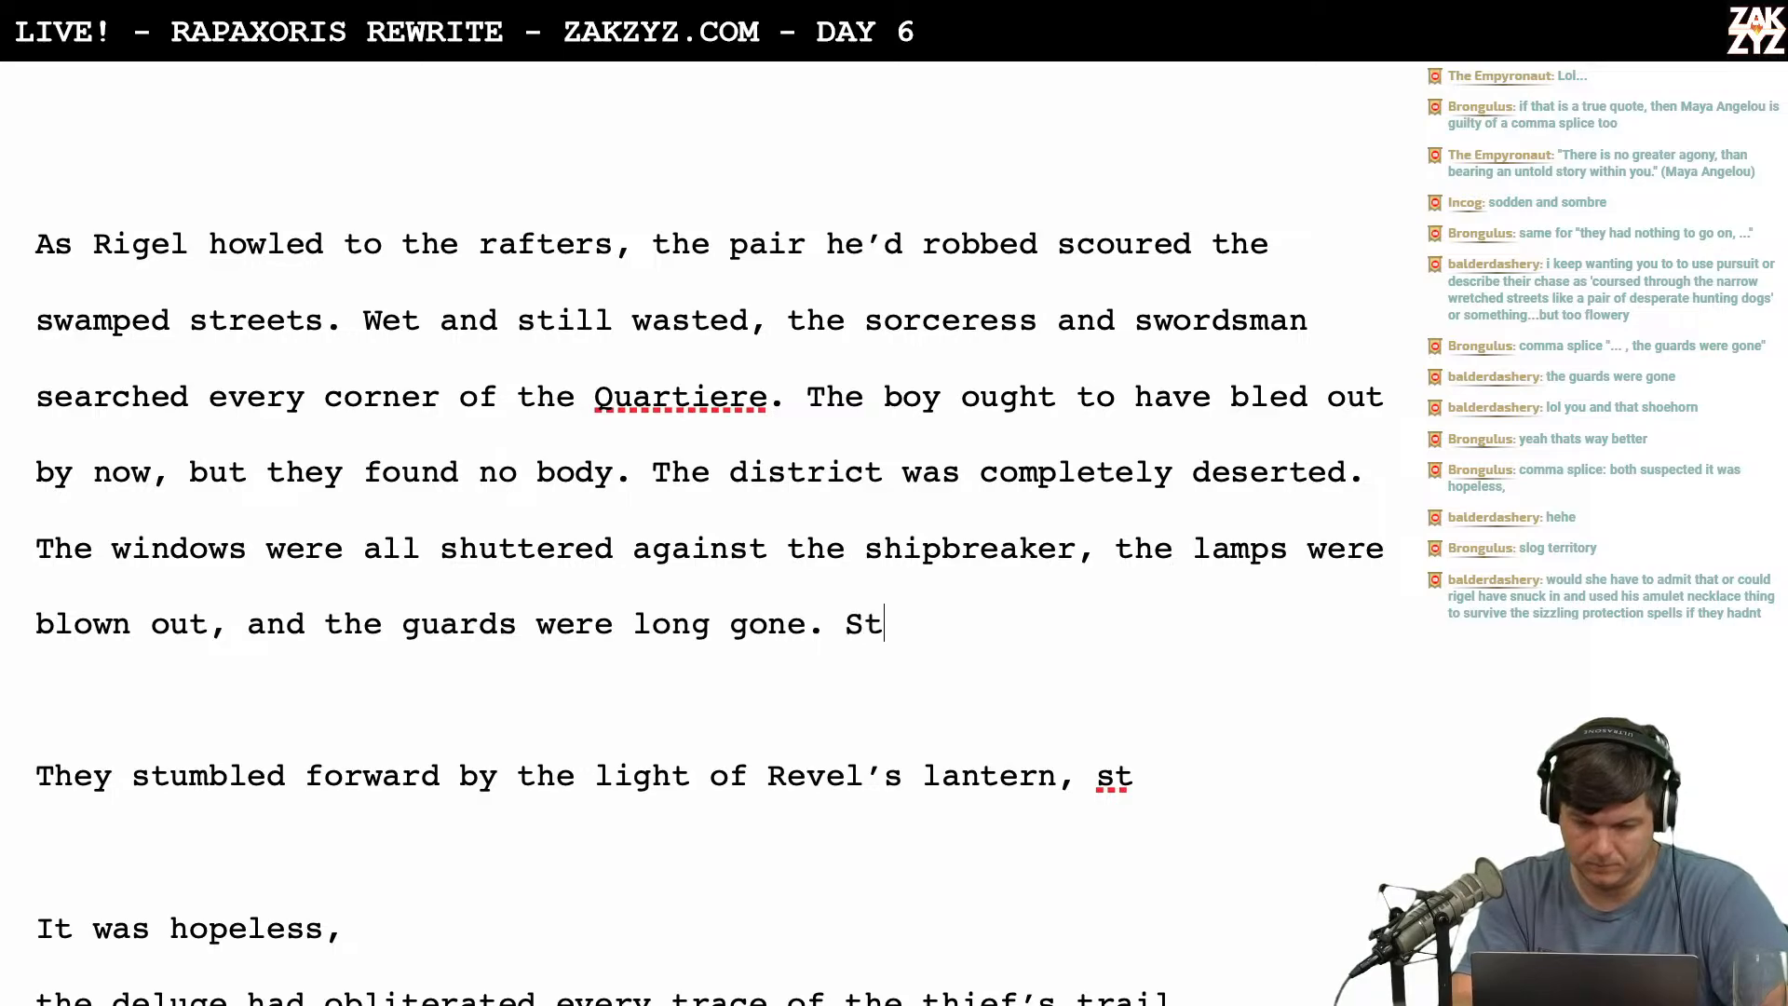
{"action": "type", "text": "reet after street after stree"}
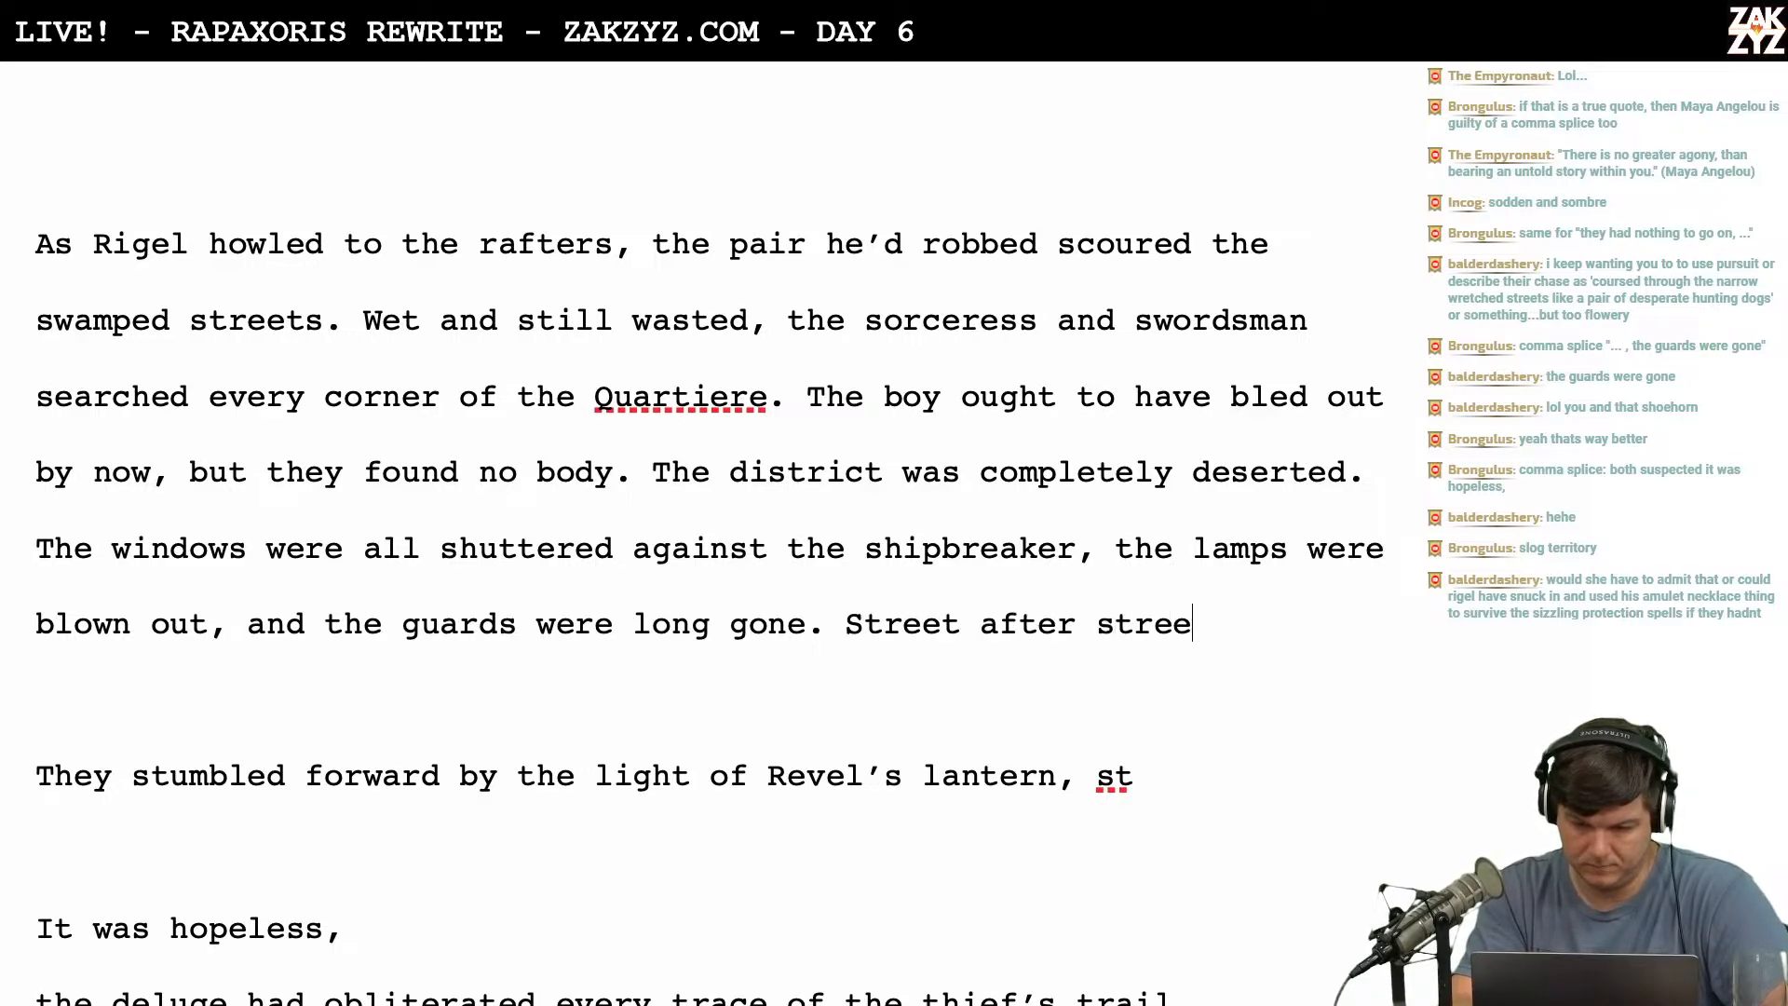
{"action": "type", "text": ", they "}
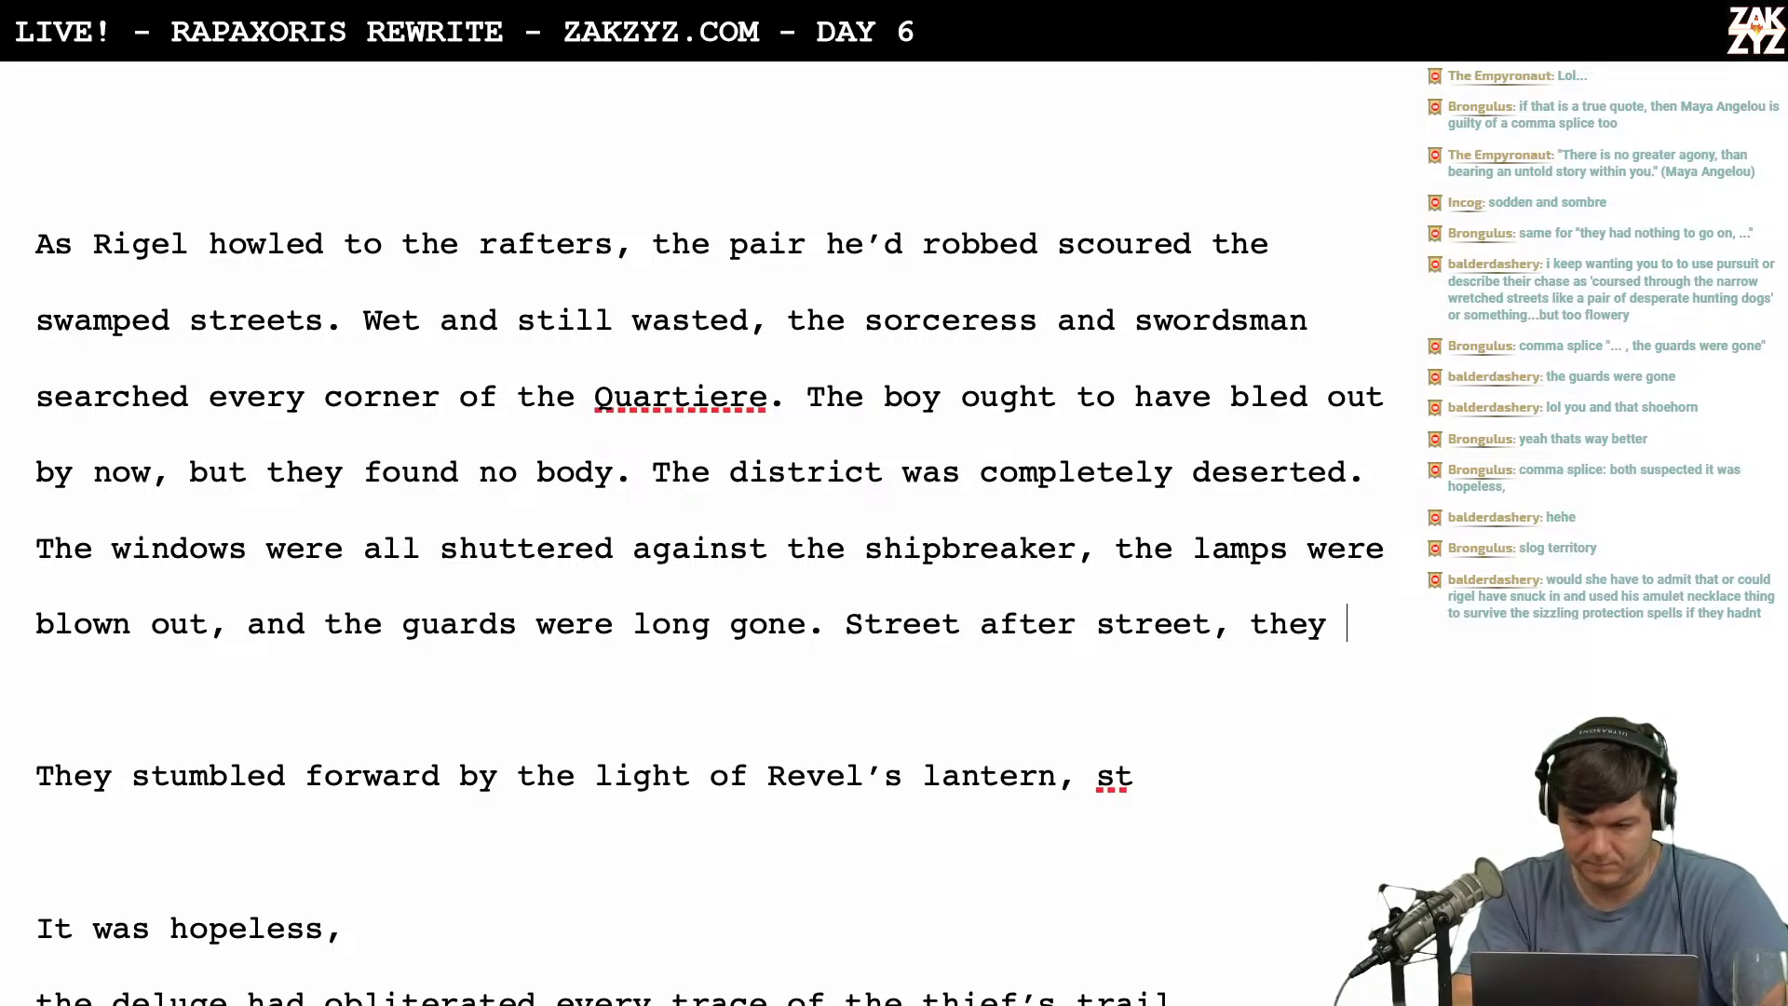
{"action": "type", "text": "stumbled forward by the L"}
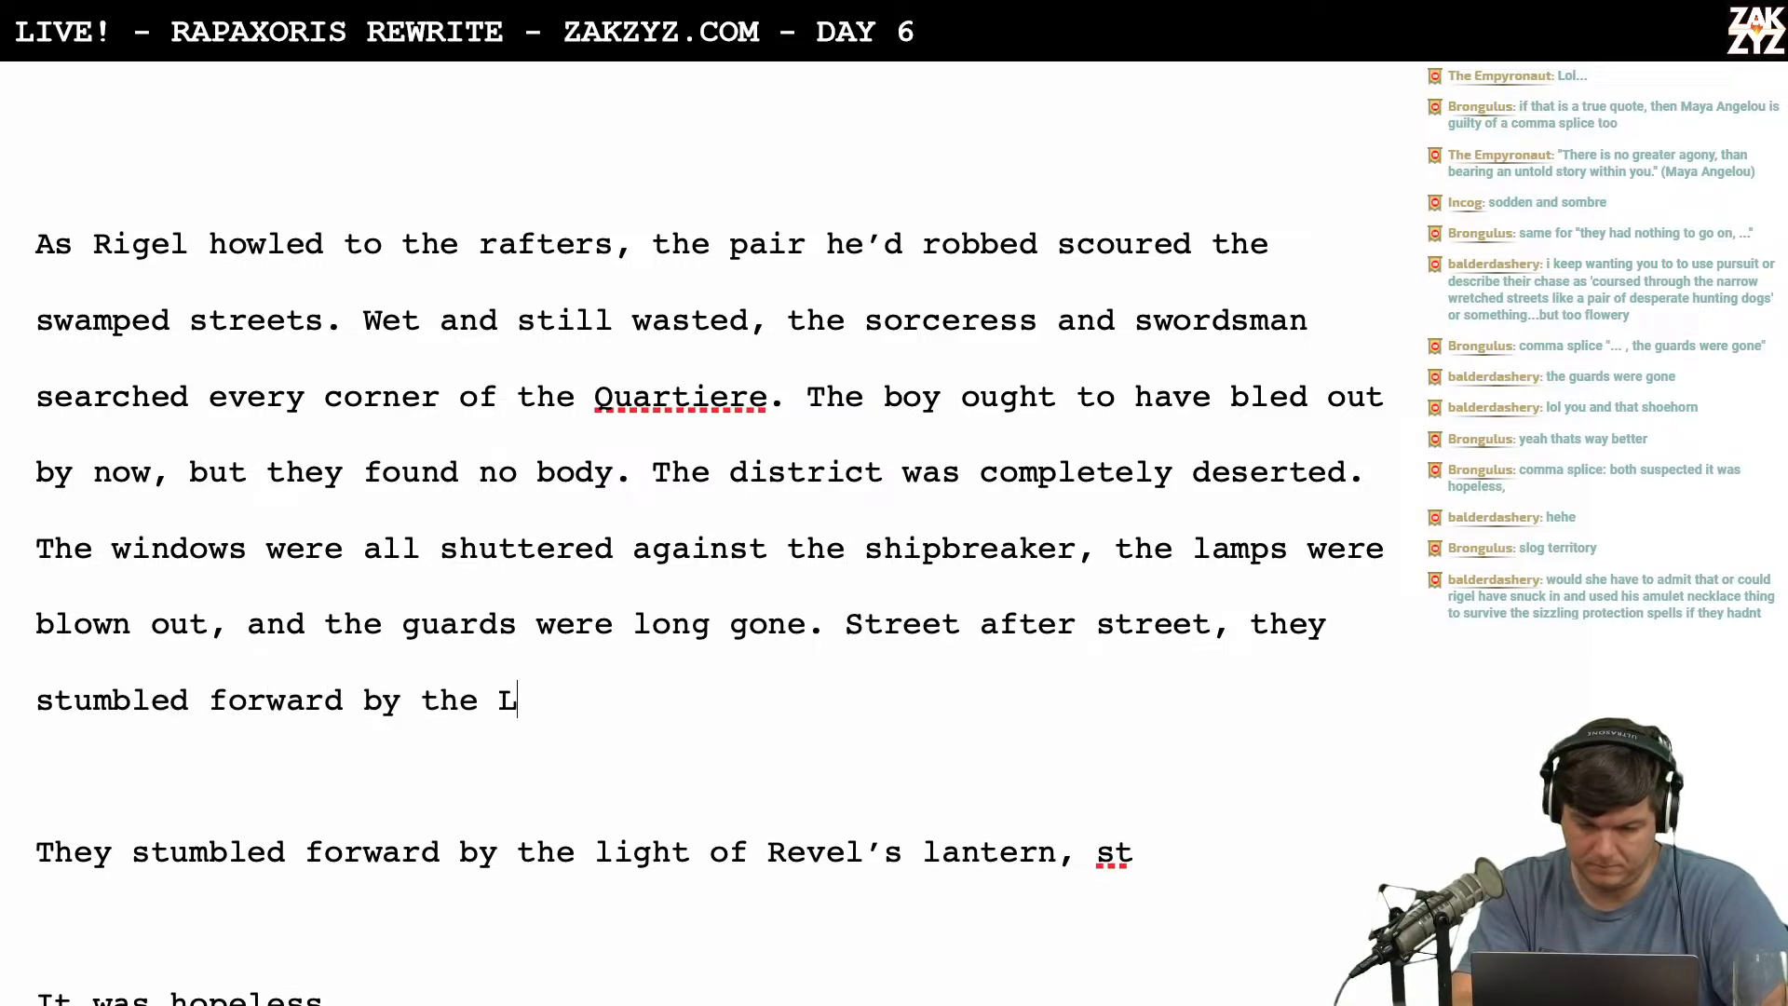
{"action": "key", "text": "BackSpace"}
{"action": "type", "text": "light of Revel's lanteren"}
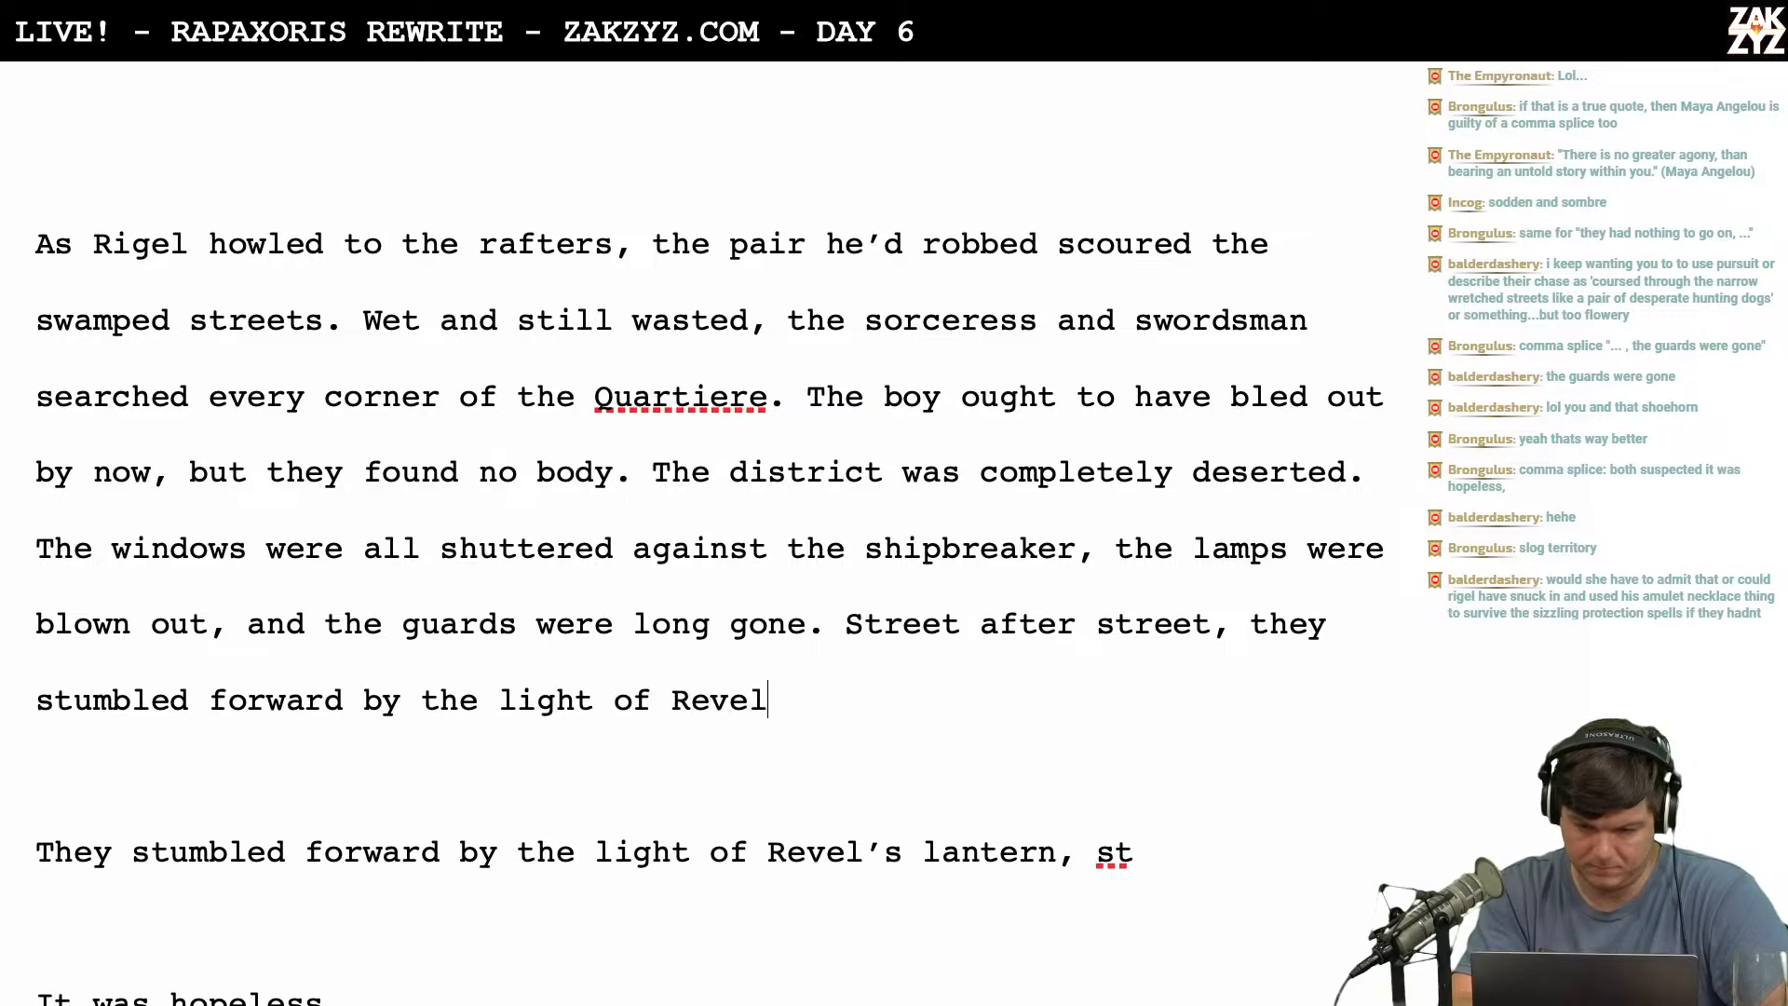
{"action": "key", "text": "BackSpace"}
{"action": "key", "text": "BackSpace"}
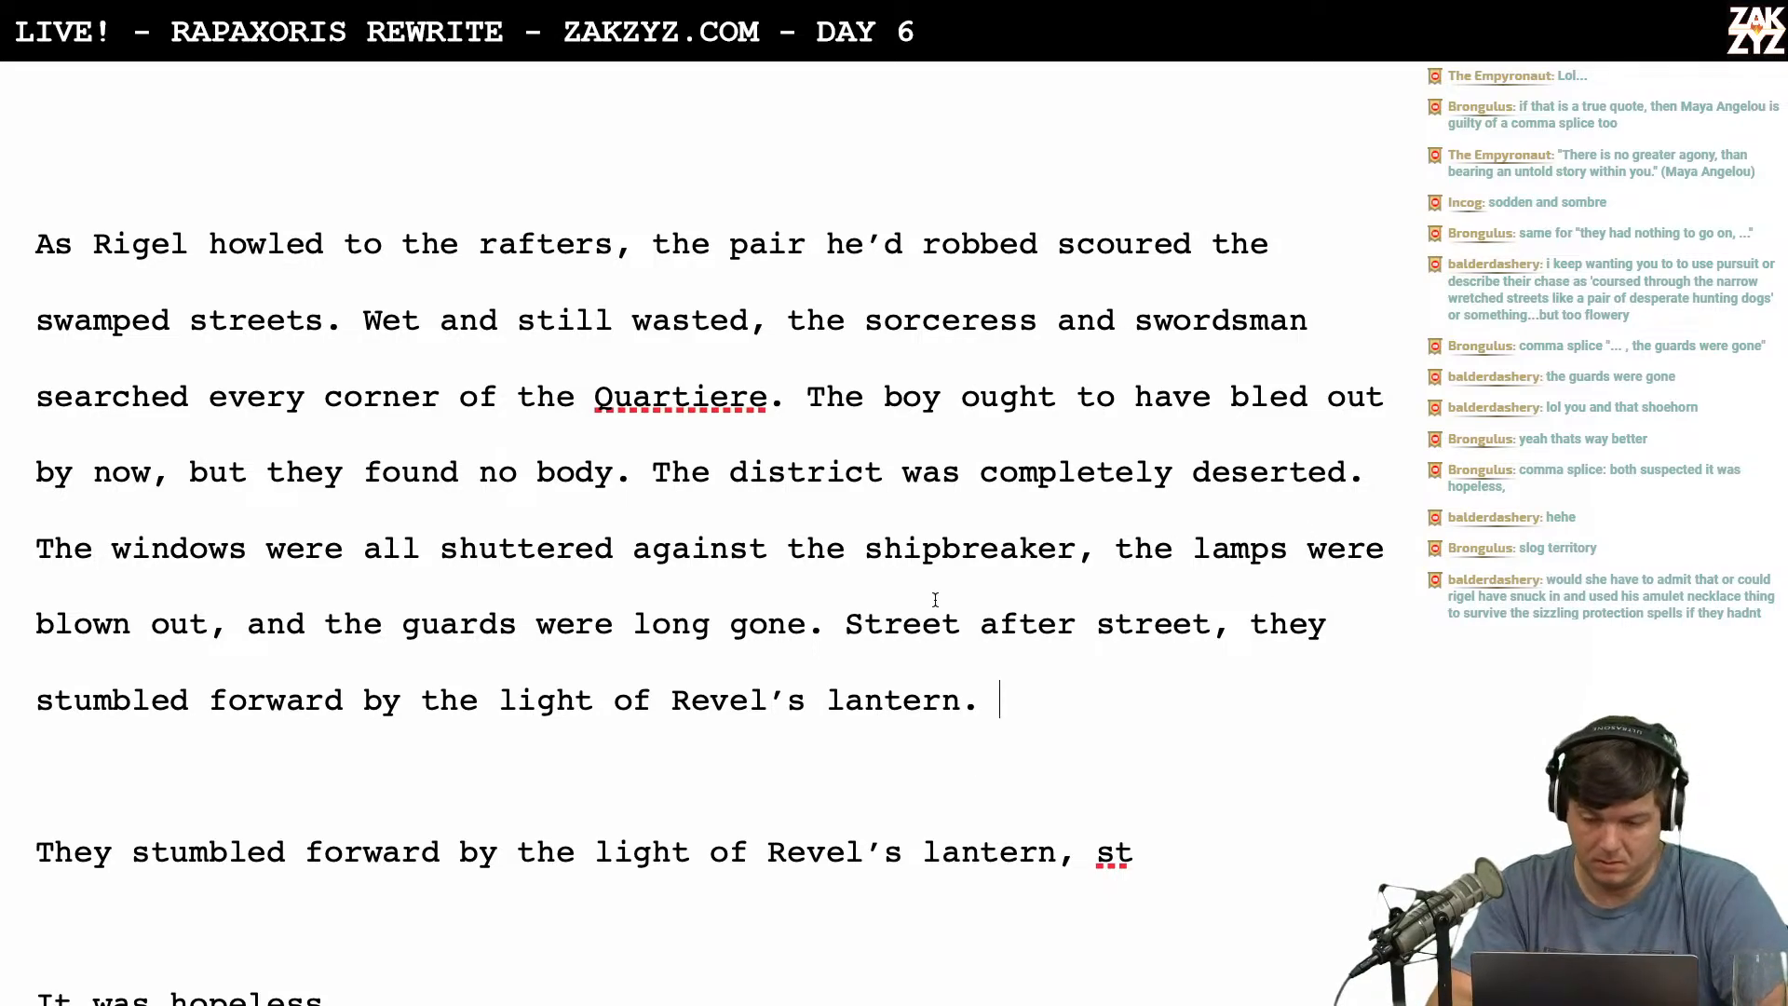
Start a new sentence after "Revel's lantern." with "The deluge".
{"action": "left_click", "coordinate": [1081, 739]}
{"action": "type", "text": "T"}
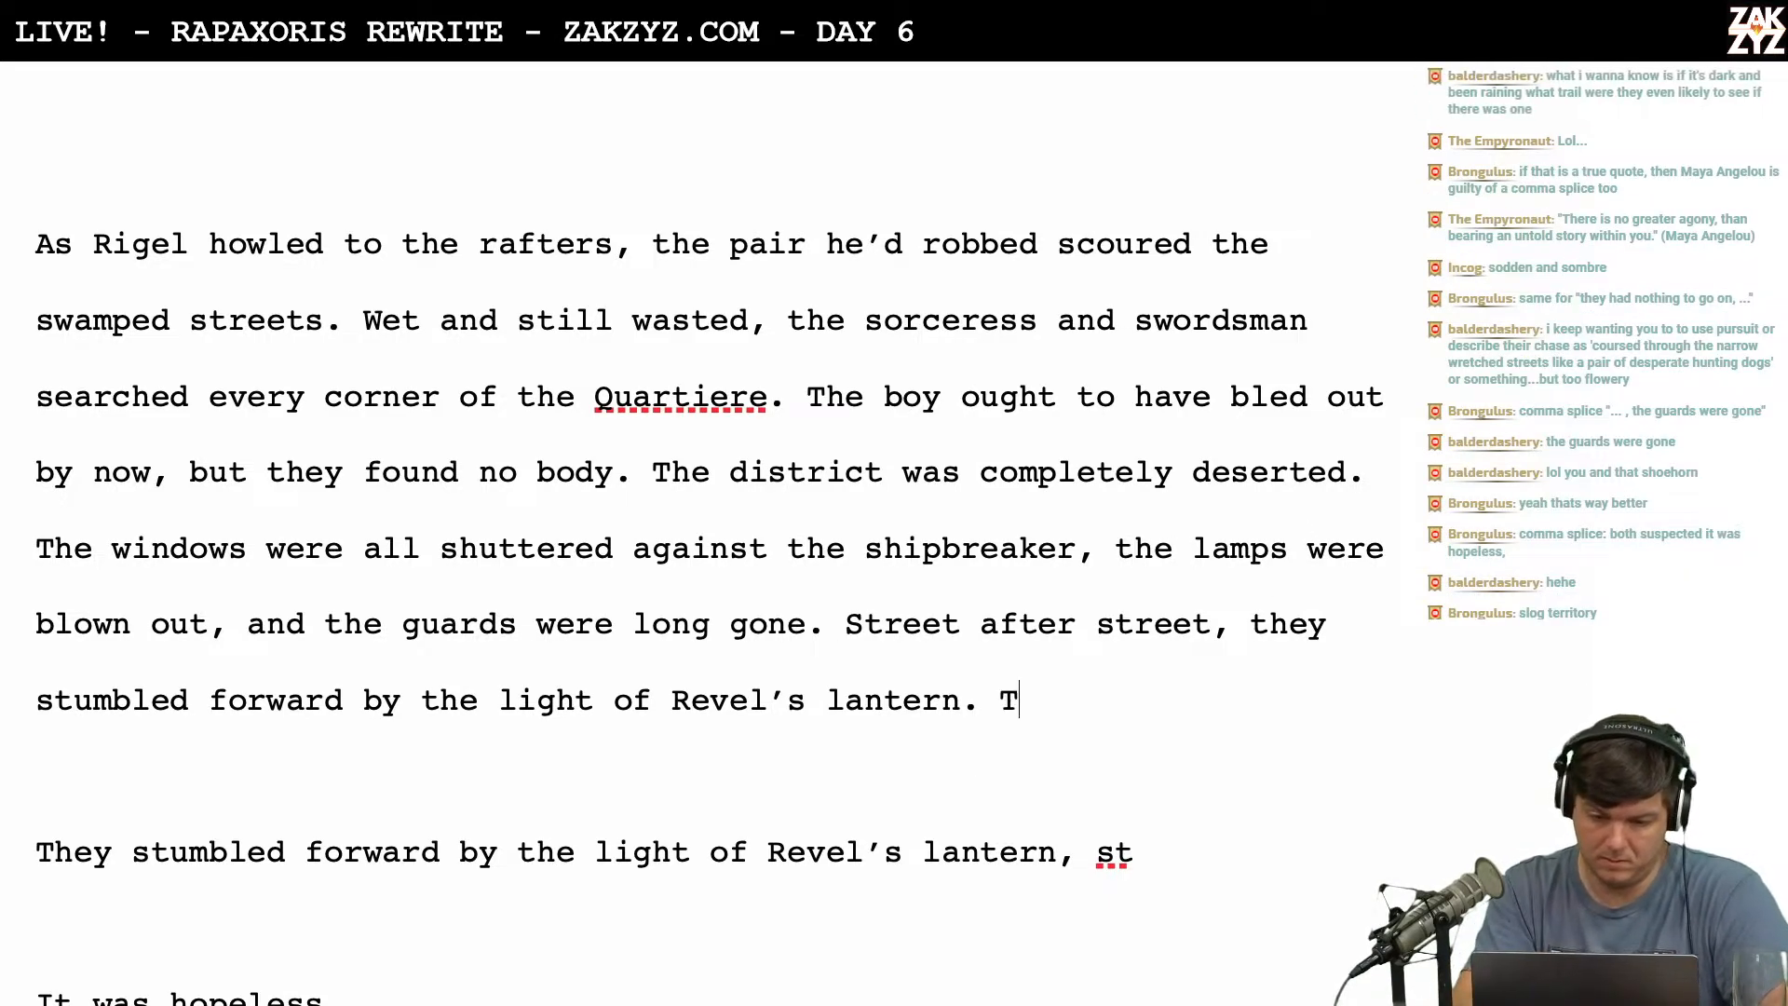
{"action": "type", "text": "he"}
{"action": "type", "text": " deluge"}
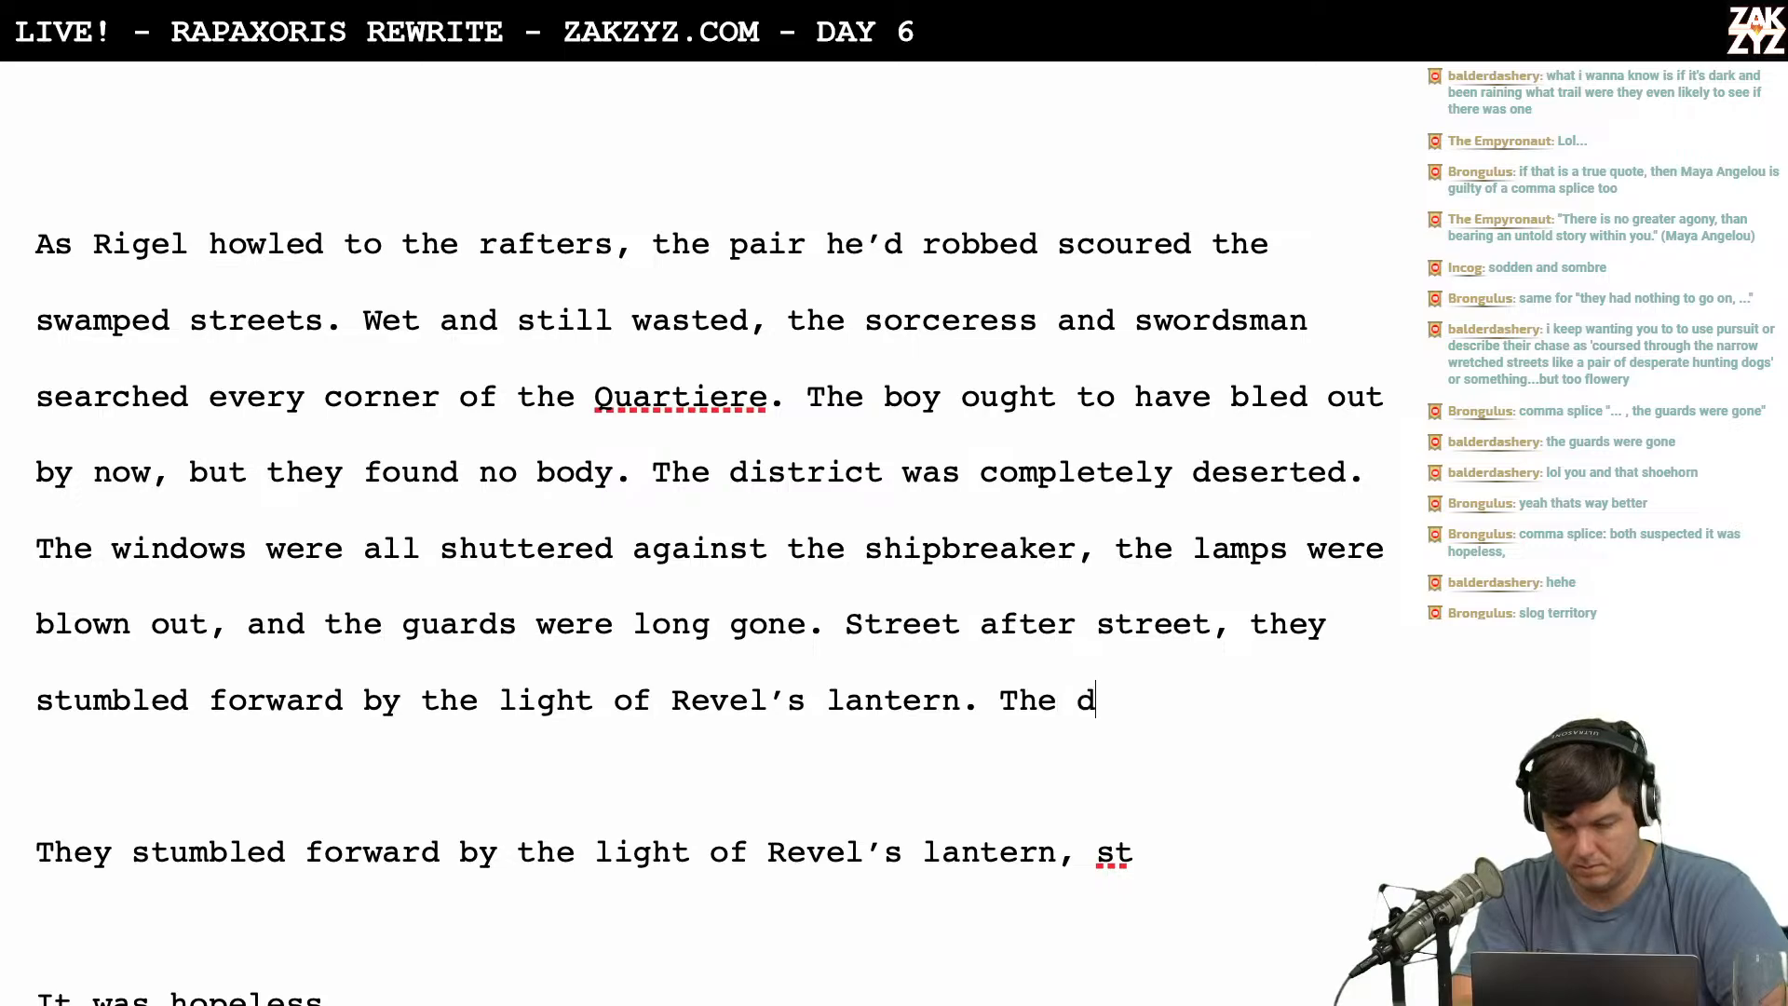
Delete the leftover lines "They stumbled forward by the light of Revel's lantern, st" and "It was hopeless," joining the older deluge sentence to "The deluge".
{"action": "key", "text": "shift+Down"}
{"action": "key", "text": "shift+Down"}
{"action": "key", "text": "shift+Down"}
{"action": "key", "text": "shift+Down"}
{"action": "key", "text": "shift+Down"}
{"action": "key", "text": "shift+Down"}
{"action": "key", "text": "shift+Down"}
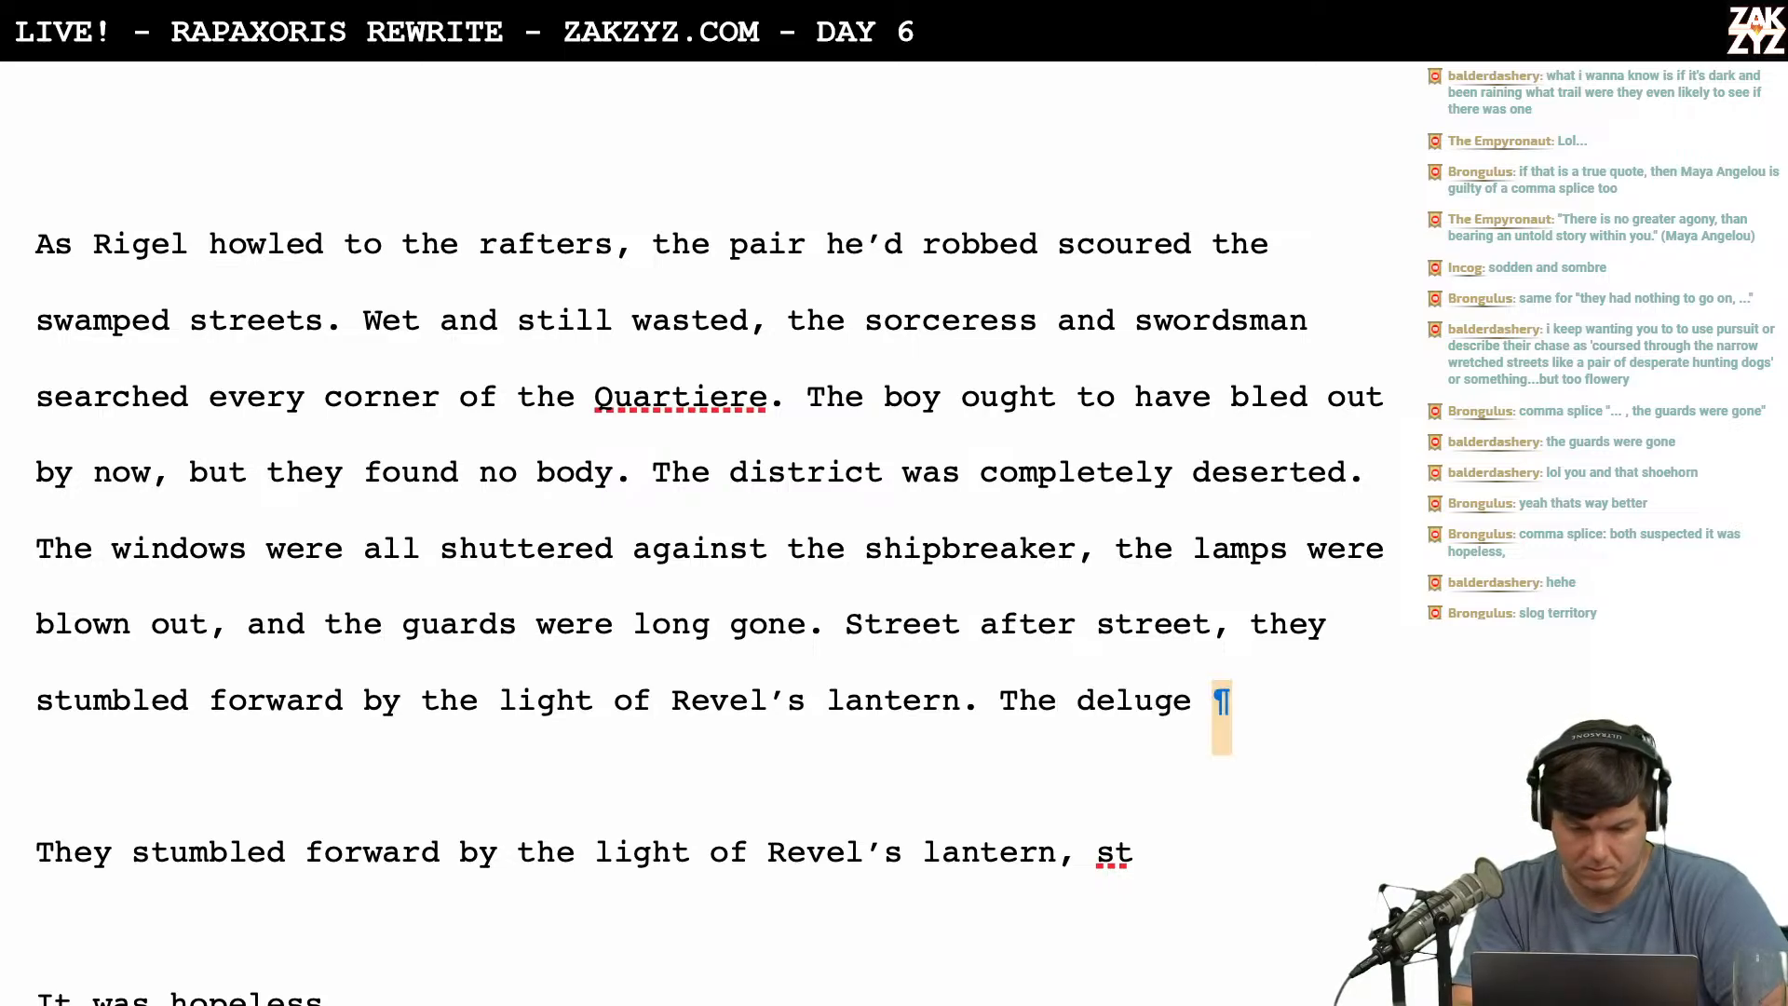
{"action": "key", "text": "shift+Up"}
{"action": "key", "text": "shift+Up"}
{"action": "key", "text": "shift+Up"}
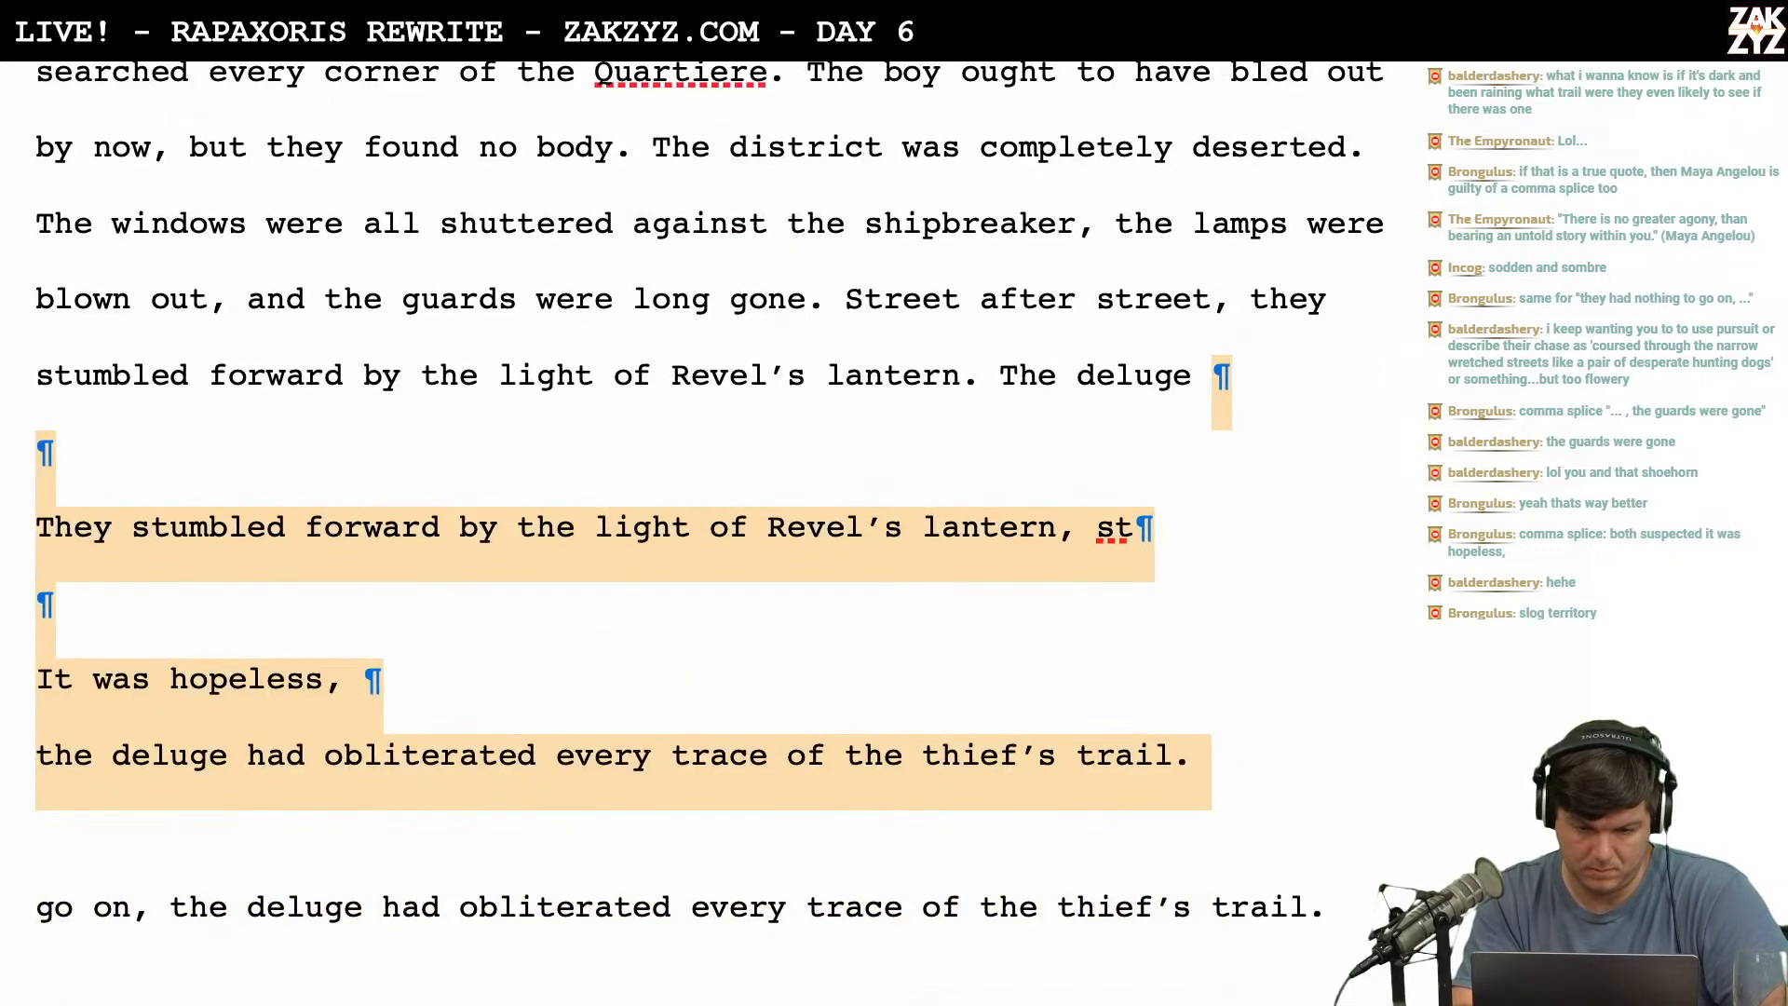
{"action": "key", "text": "shift+Right"}
{"action": "key", "text": "BackSpace"}
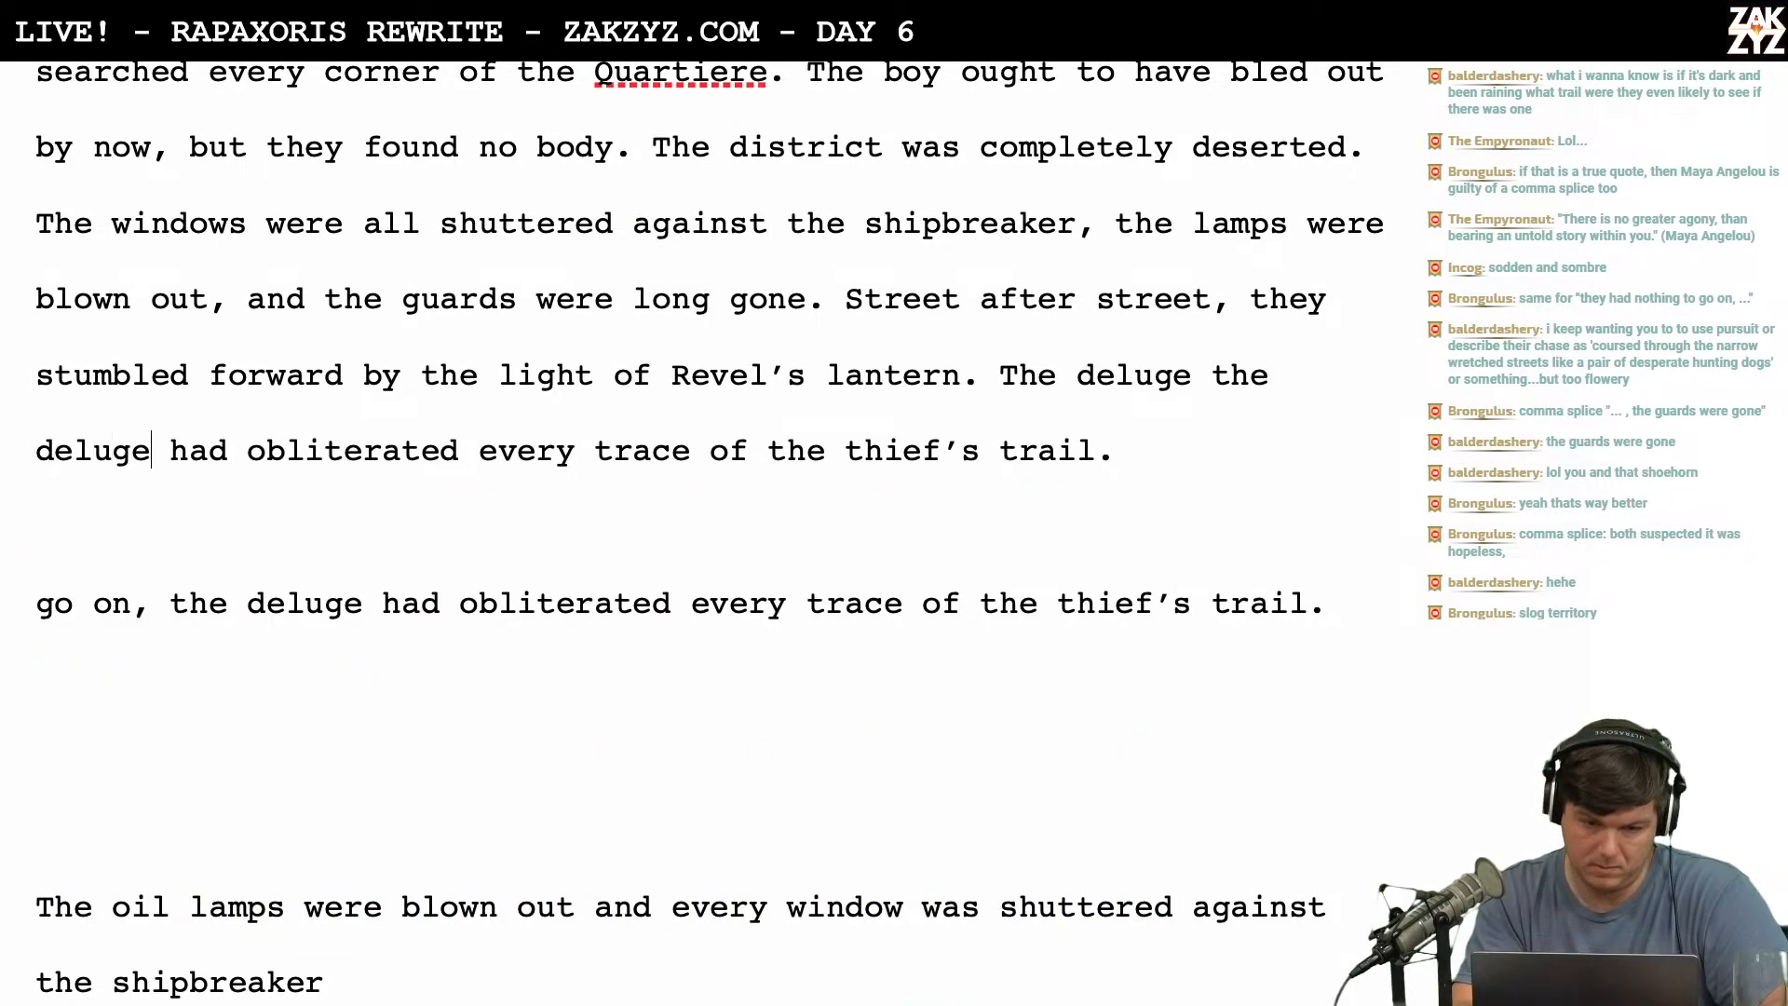
Remove the duplicated "the deluge had" so the sentence reads "The deluge obliterated every trace of the thief's trail.".
{"action": "key", "text": "BackSpace"}
{"action": "key", "text": "BackSpace"}
{"action": "key", "text": "BackSpace"}
{"action": "key", "text": "BackSpace"}
{"action": "key", "text": "BackSpace"}
{"action": "key", "text": "BackSpace"}
{"action": "key", "text": "BackSpace"}
{"action": "key", "text": "BackSpace"}
{"action": "key", "text": "BackSpace"}
{"action": "key", "text": "BackSpace"}
{"action": "key", "text": "BackSpace"}
{"action": "key", "text": "BackSpace"}
{"action": "key", "text": "BackSpace"}
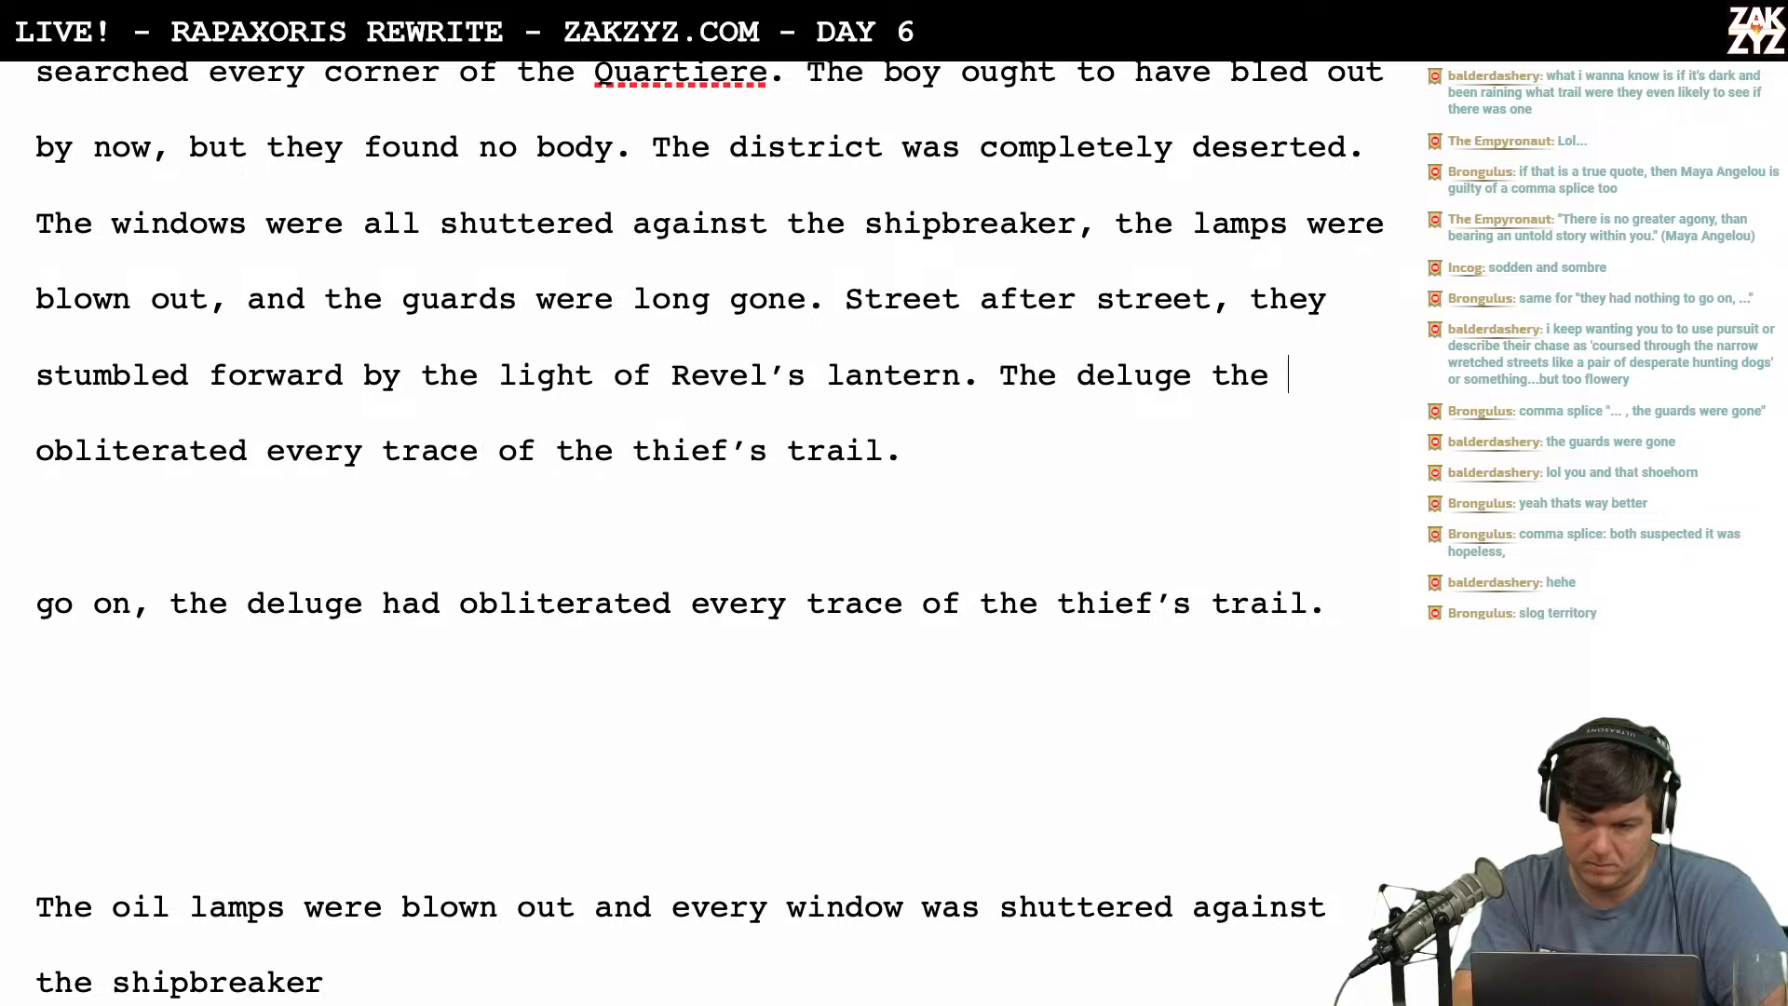
{"action": "key", "text": "BackSpace"}
{"action": "key", "text": "BackSpace"}
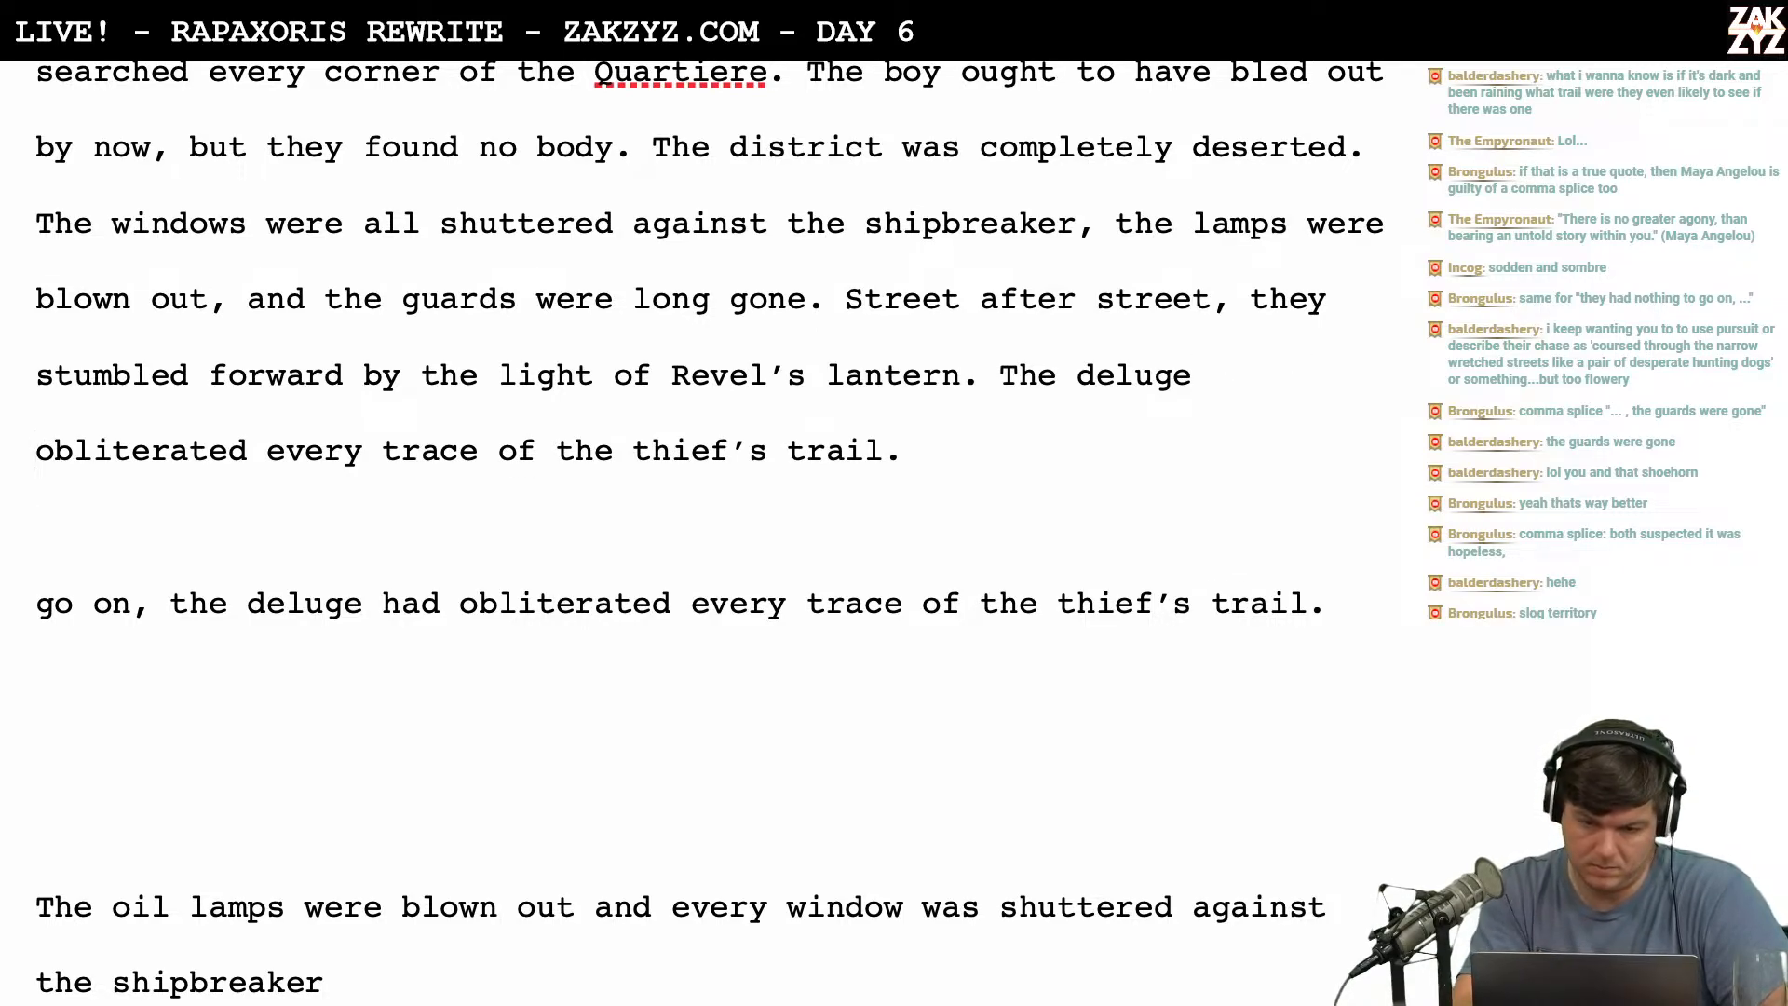
Extend the deluge sentence so that it ends with "the thief's trail and never let up.".
{"action": "key", "text": "BackSpace"}
{"action": "type", "text": "and never let u"}
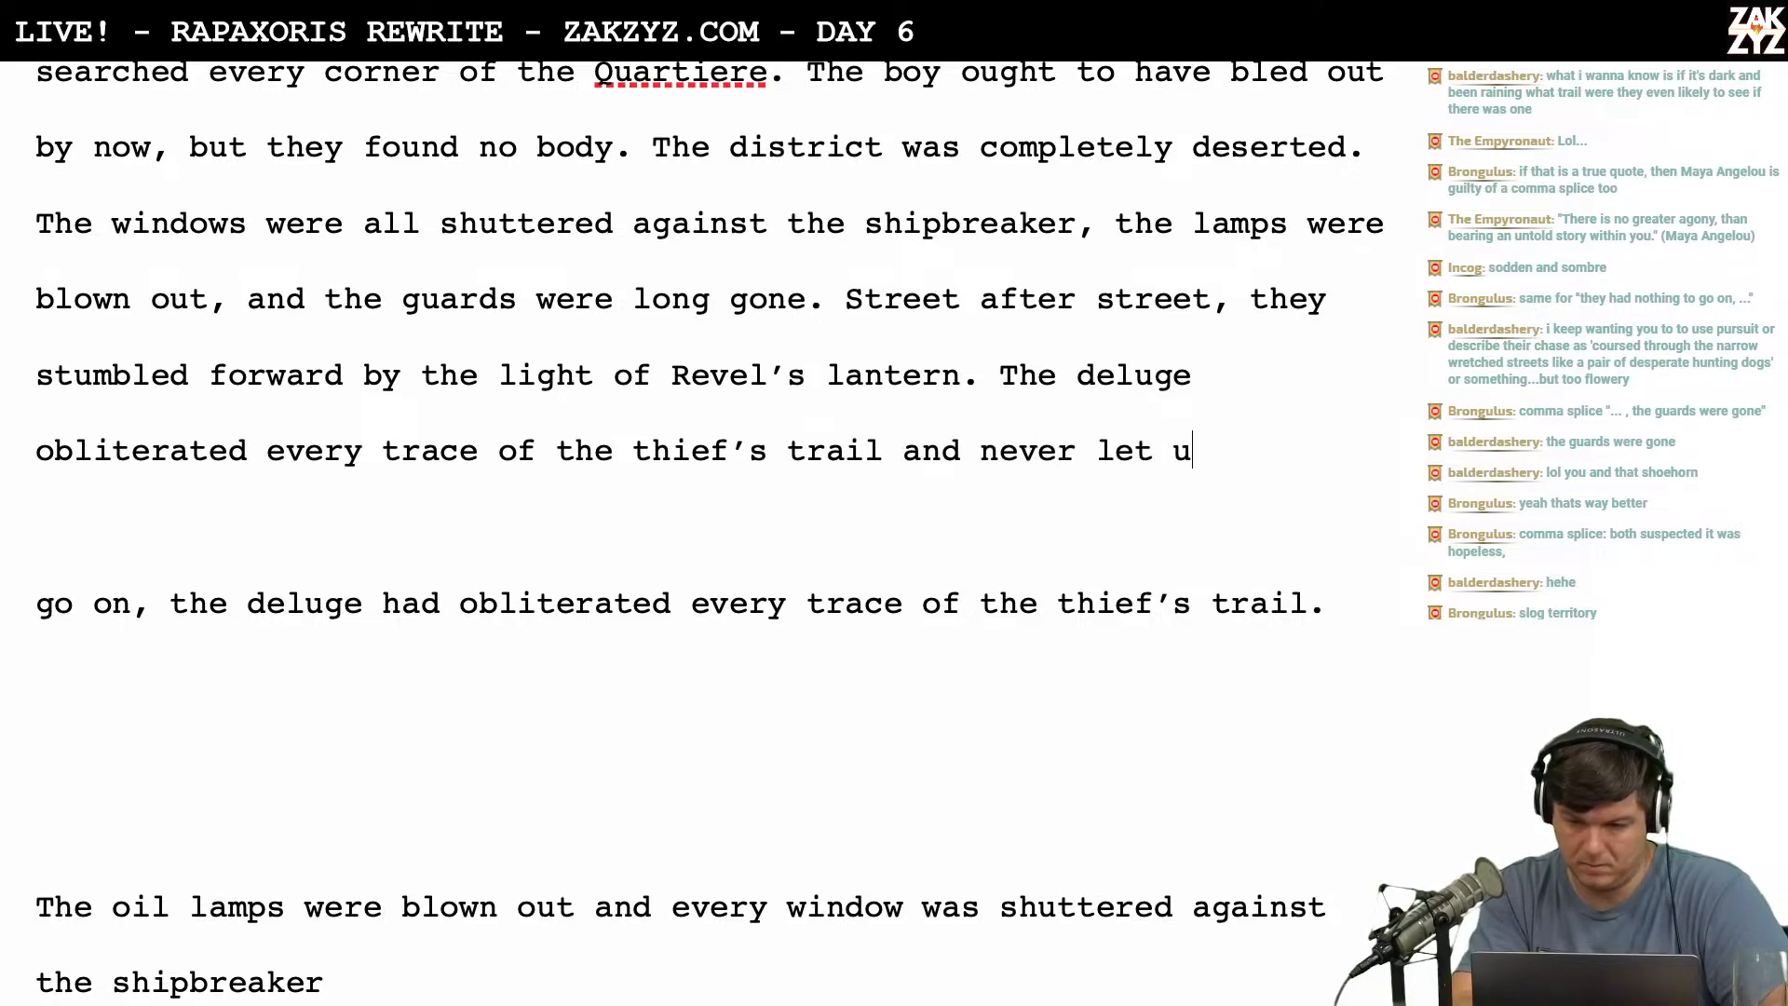
{"action": "type", "text": "p."}
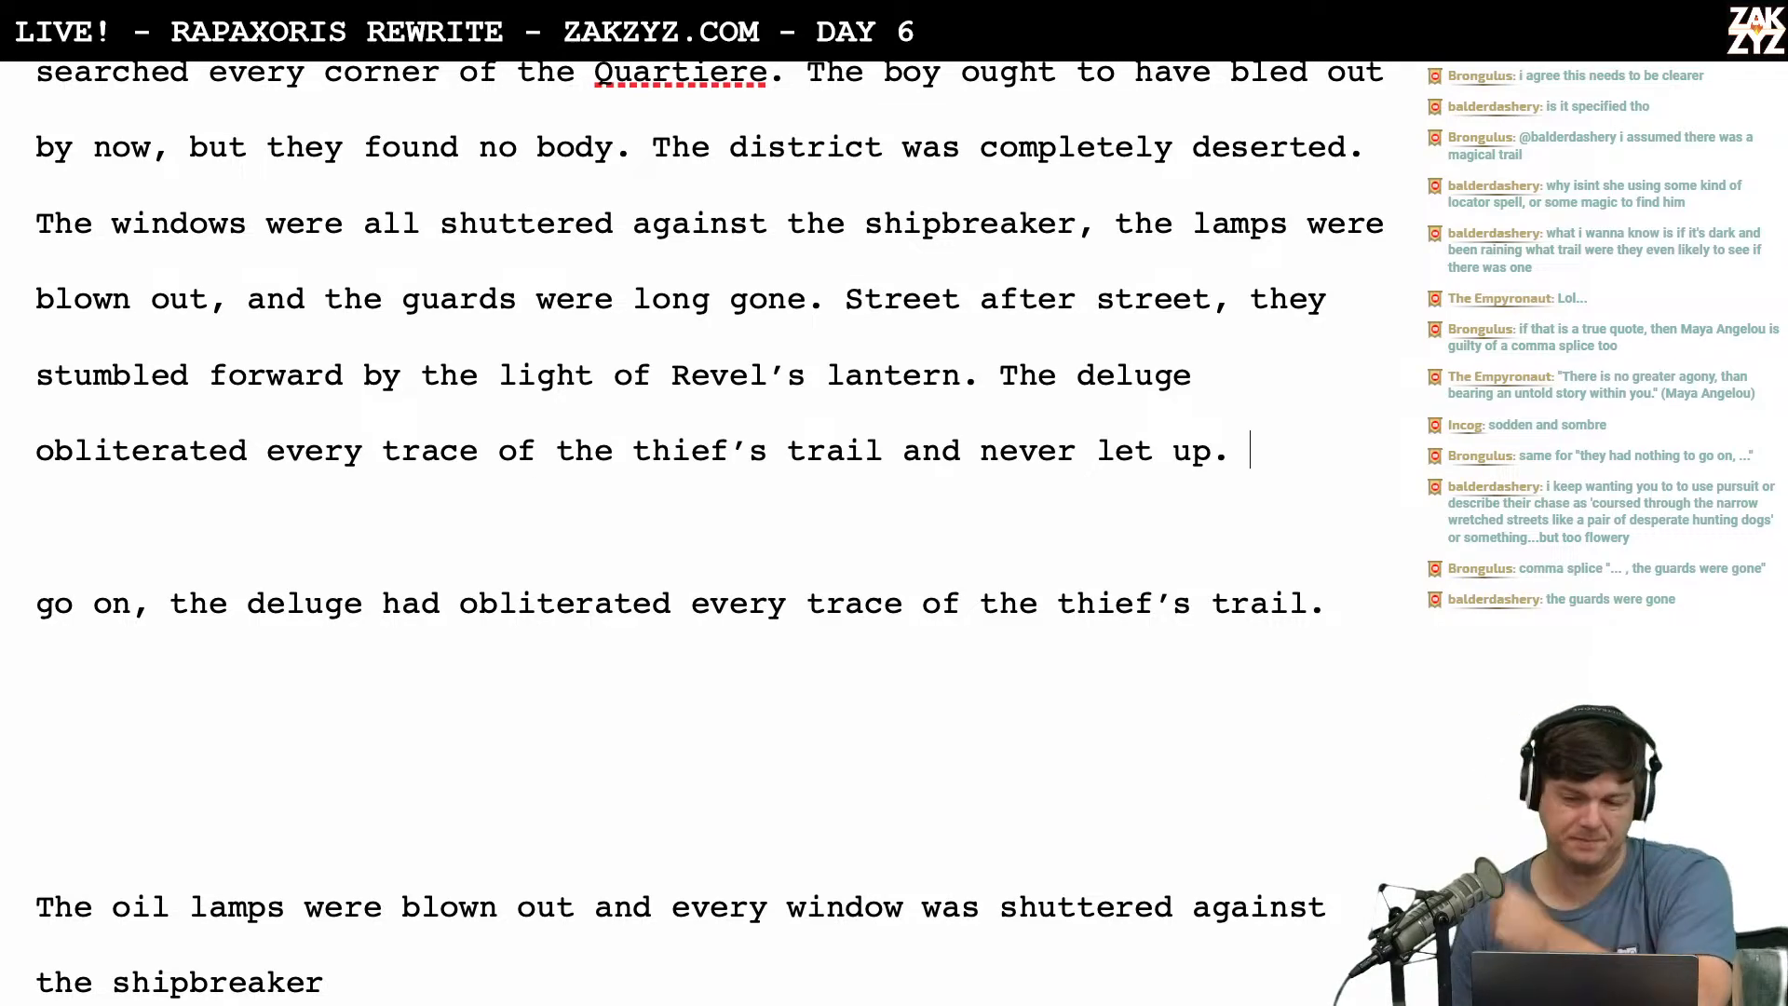
Split the opening paragraph before "The district was completely deserted," leaving a blank line between the two parts.
{"action": "scroll", "coordinate": [708, 531], "scroll_direction": "up", "scroll_amount": 4}
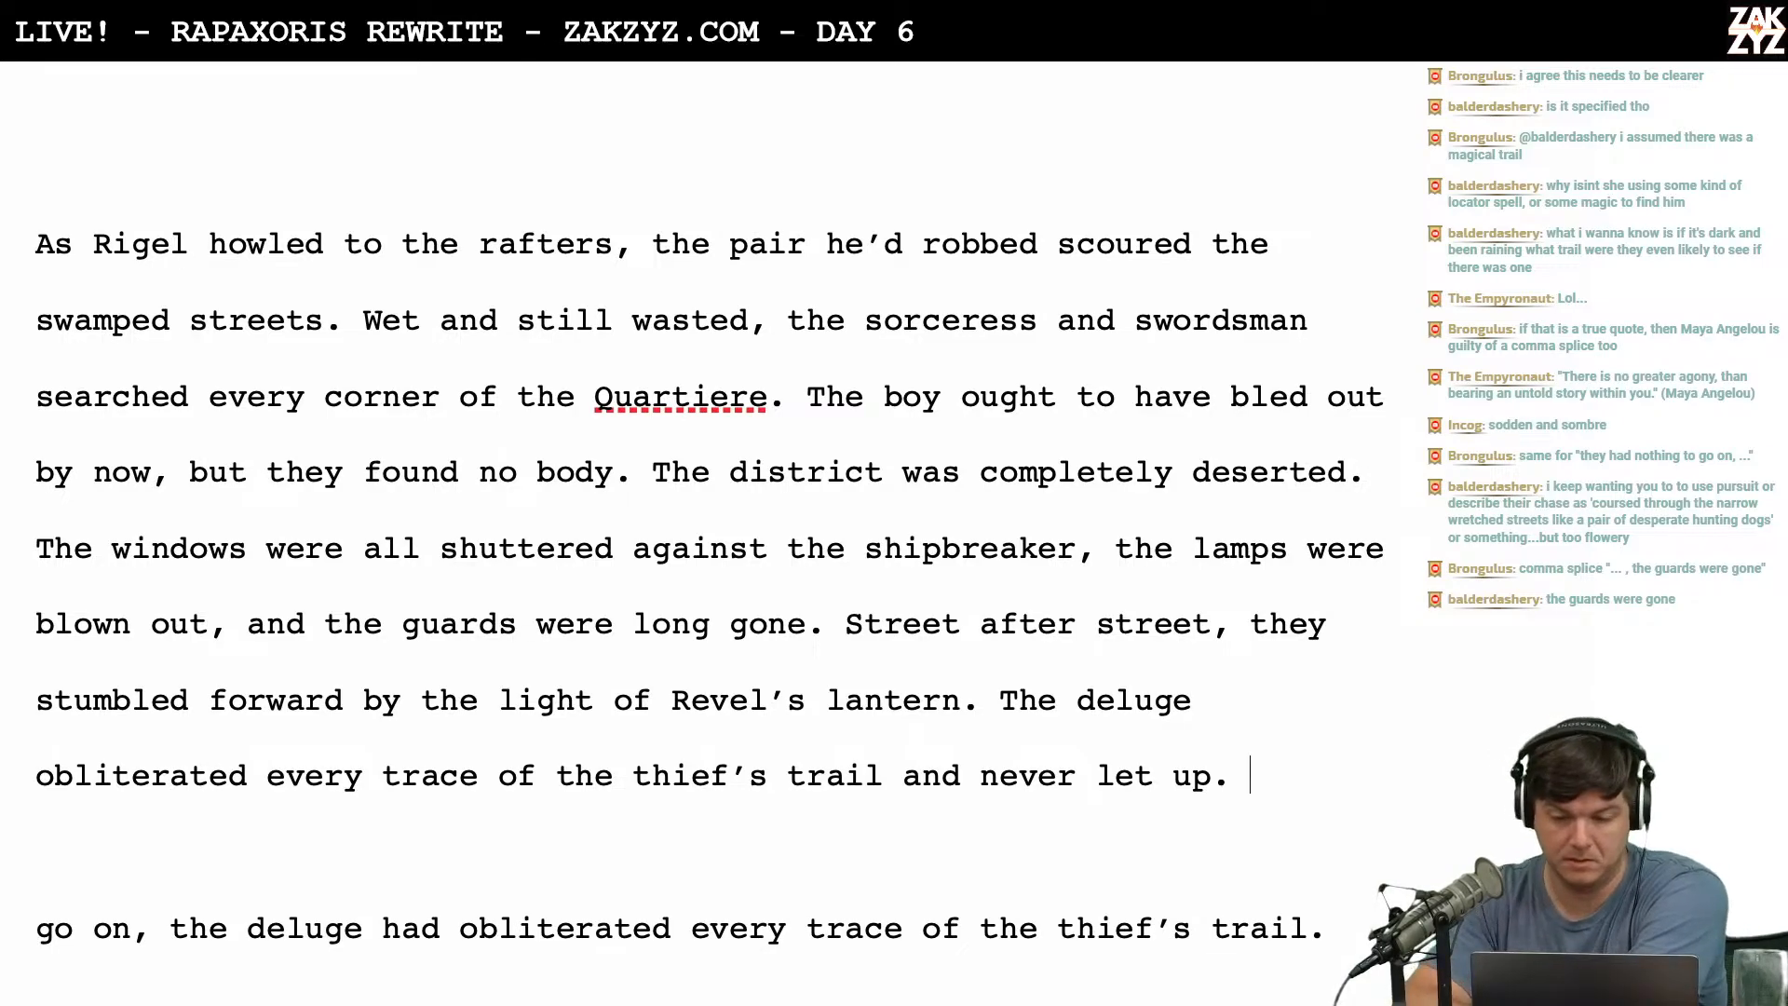
{"action": "scroll", "coordinate": [935, 466], "scroll_direction": "down", "scroll_amount": 2}
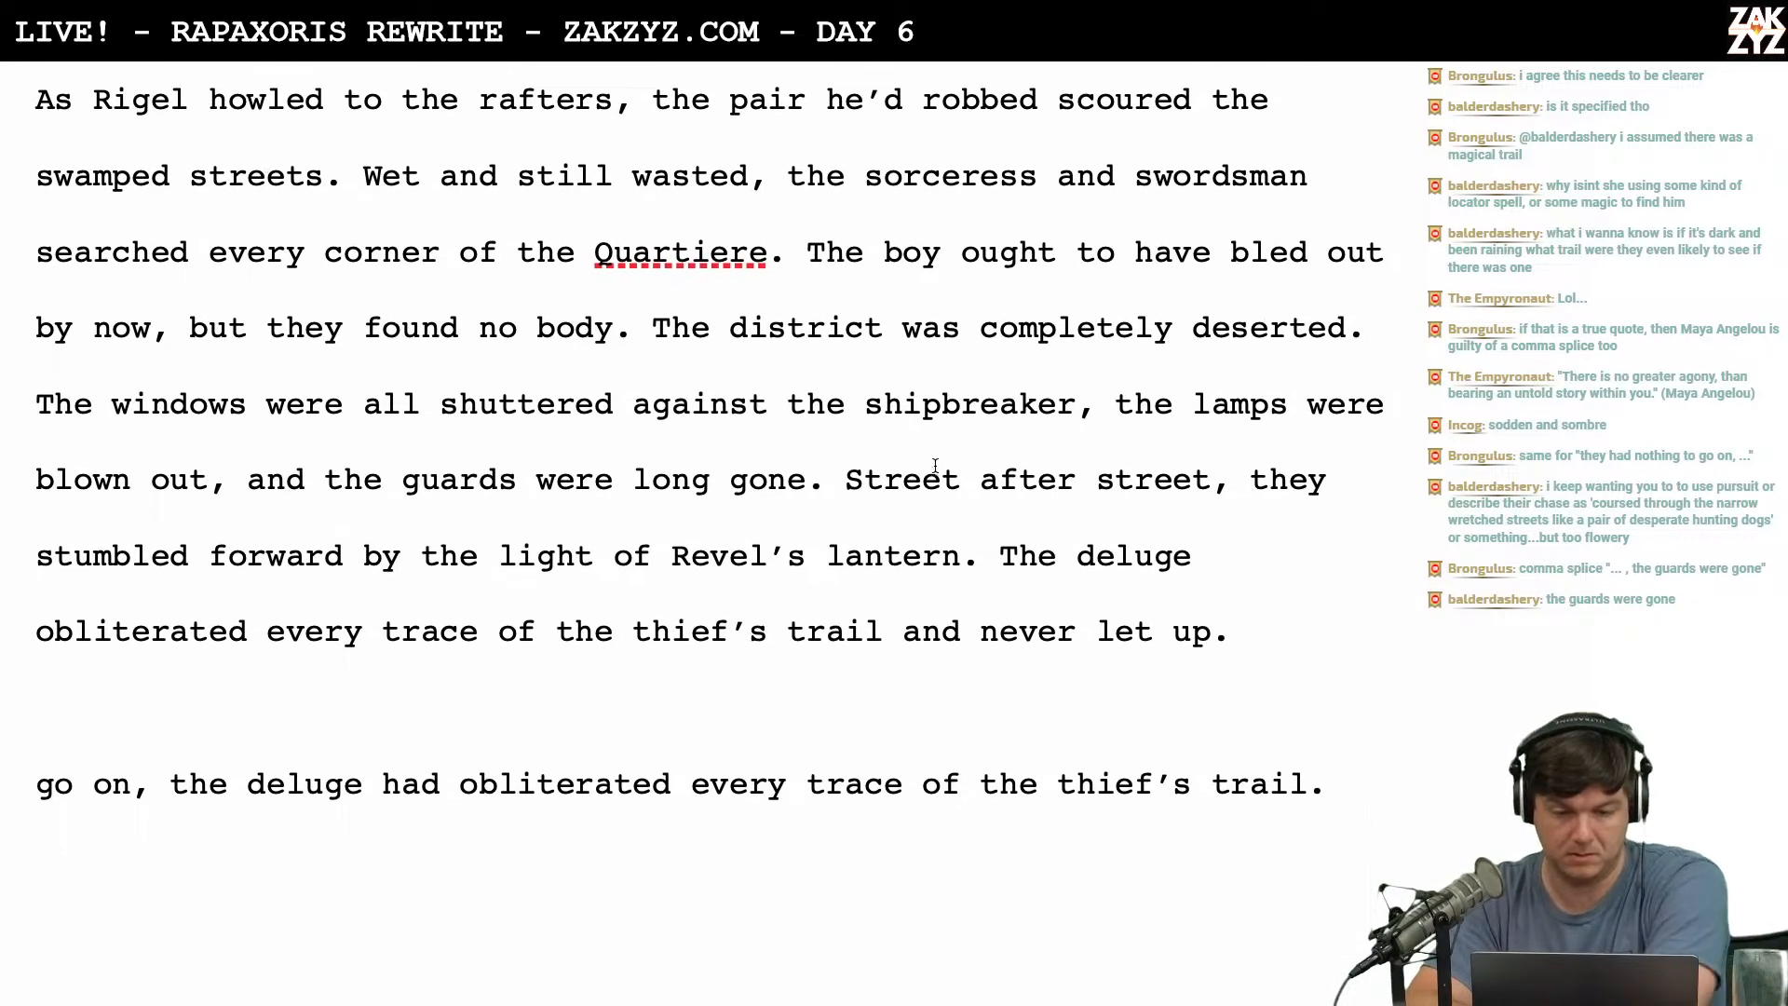
{"action": "left_click", "coordinate": [651, 328]}
{"action": "key", "text": "Return"}
{"action": "key", "text": "Return"}
{"action": "left_click", "coordinate": [653, 328]}
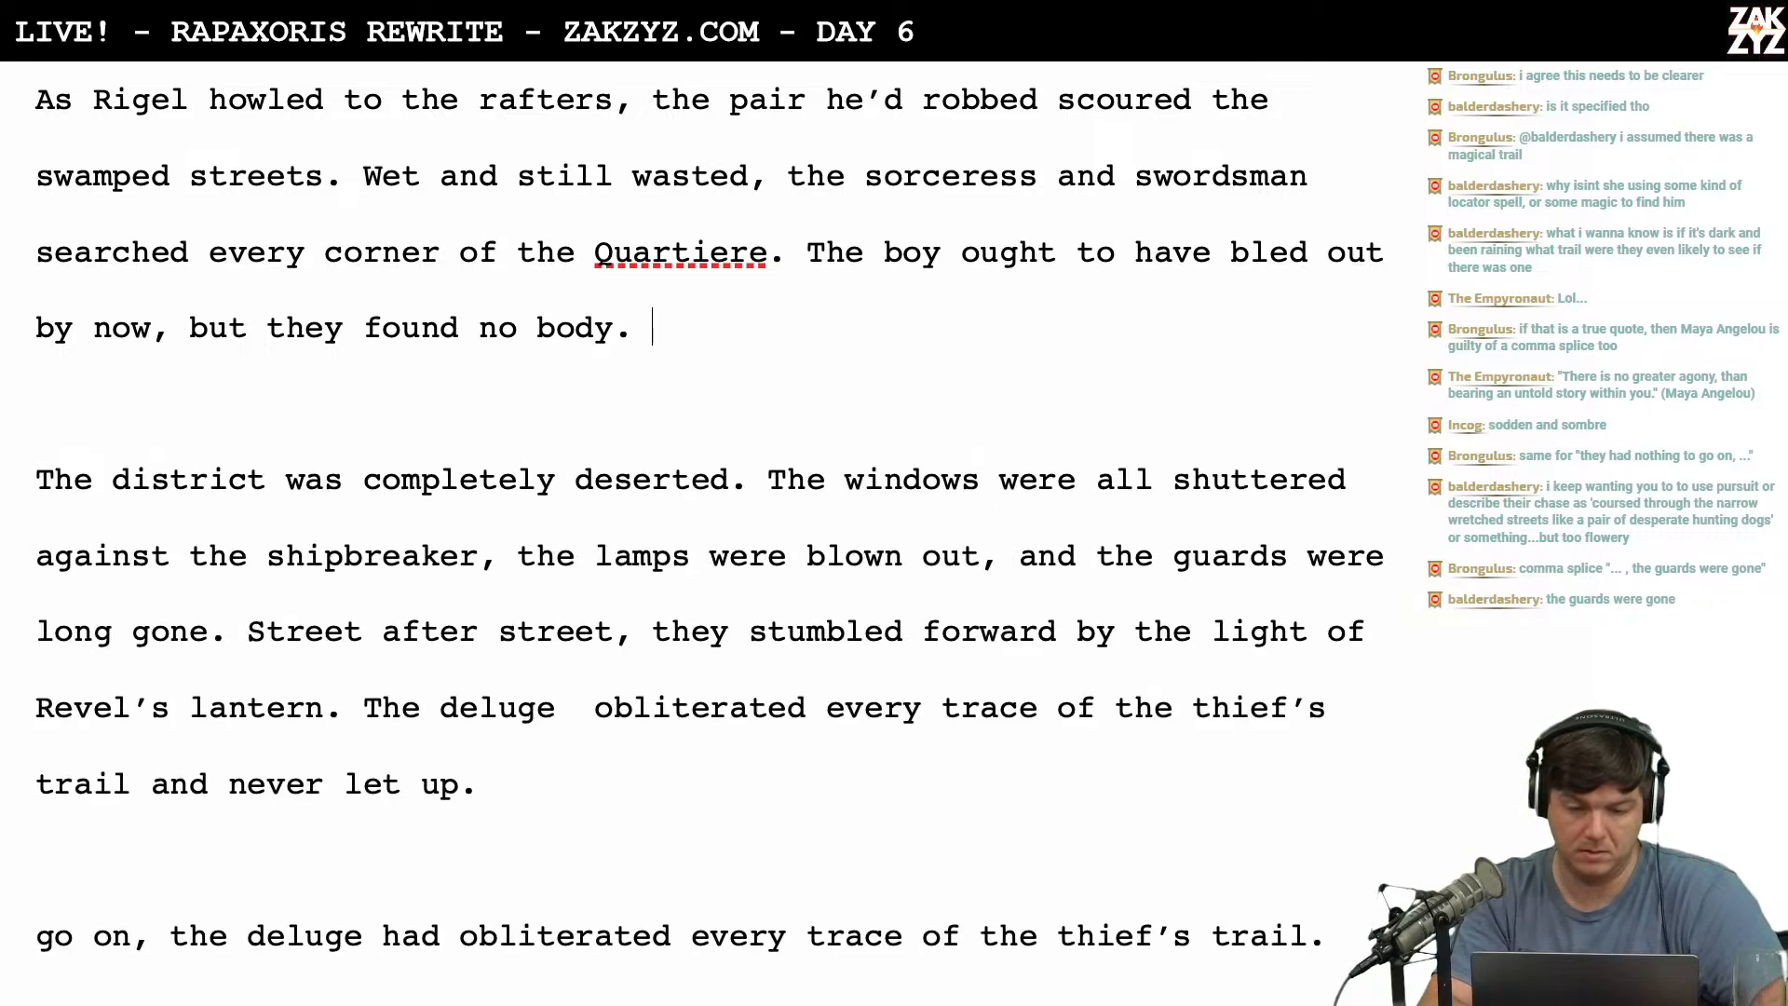
Extend the end of the first paragraph to read "they found no body and no blood trail.".
{"action": "key", "text": "BackSpace"}
{"action": "key", "text": "BackSpace"}
{"action": "type", "text": "and no bl"}
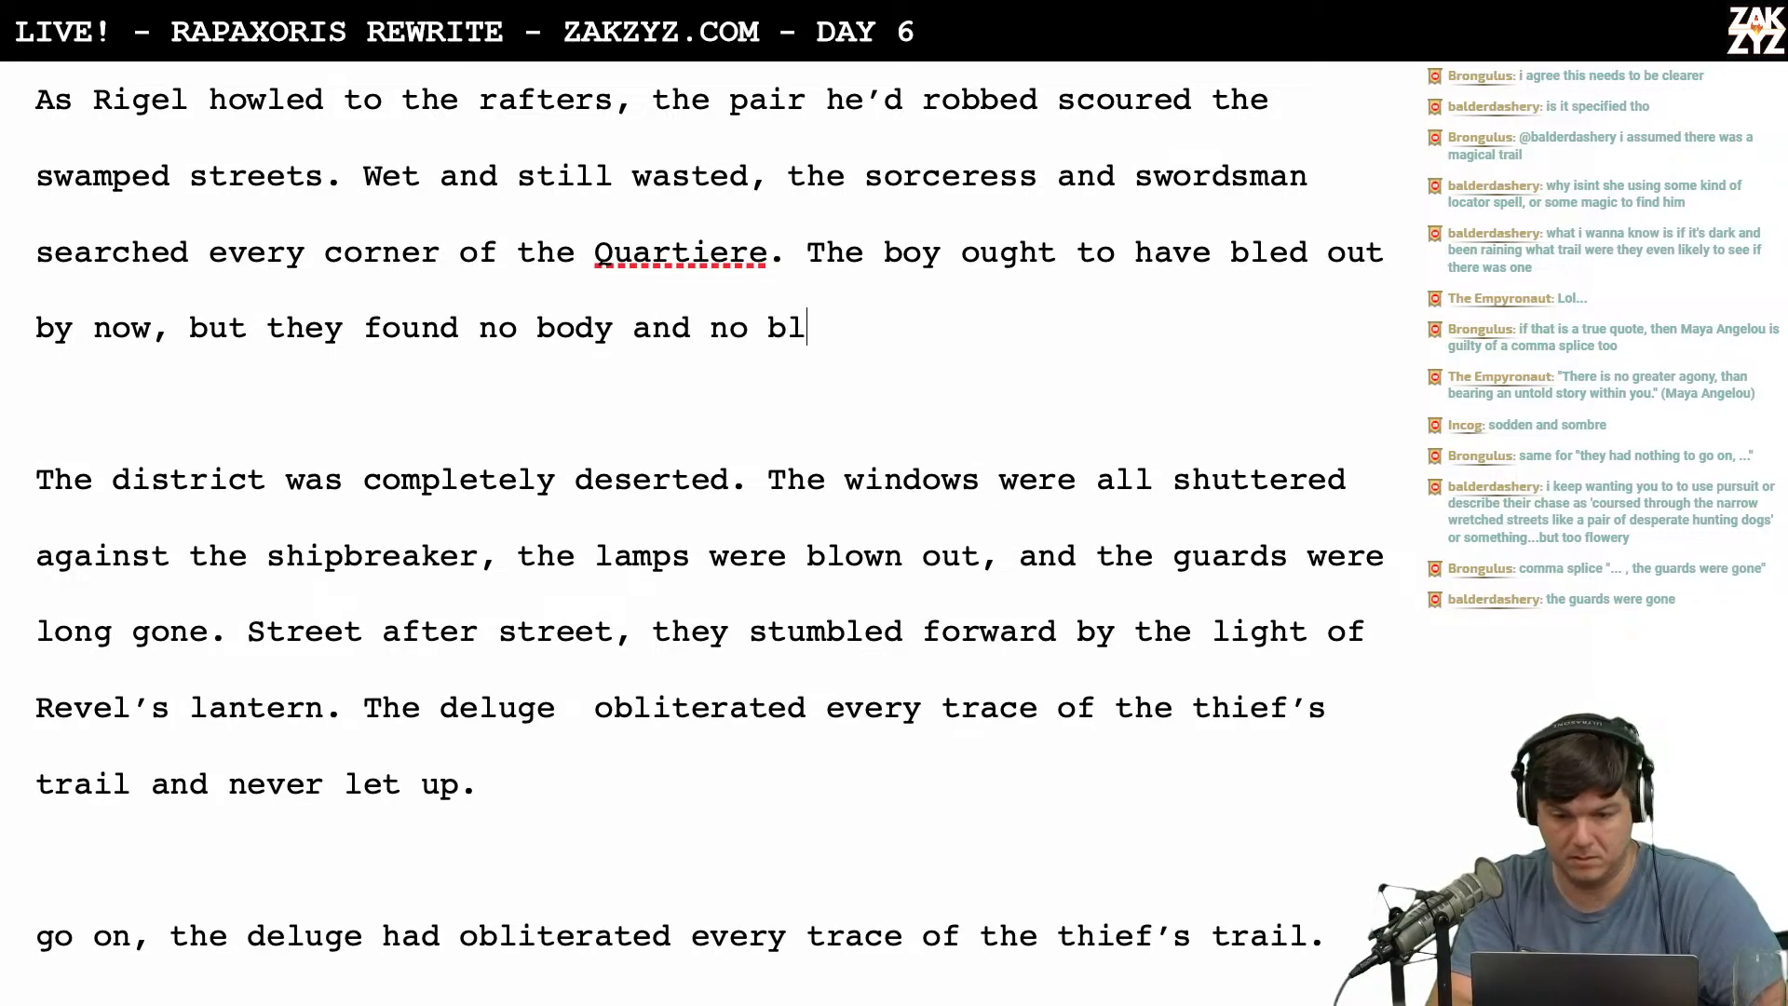
{"action": "type", "text": "ood trail. The s"}
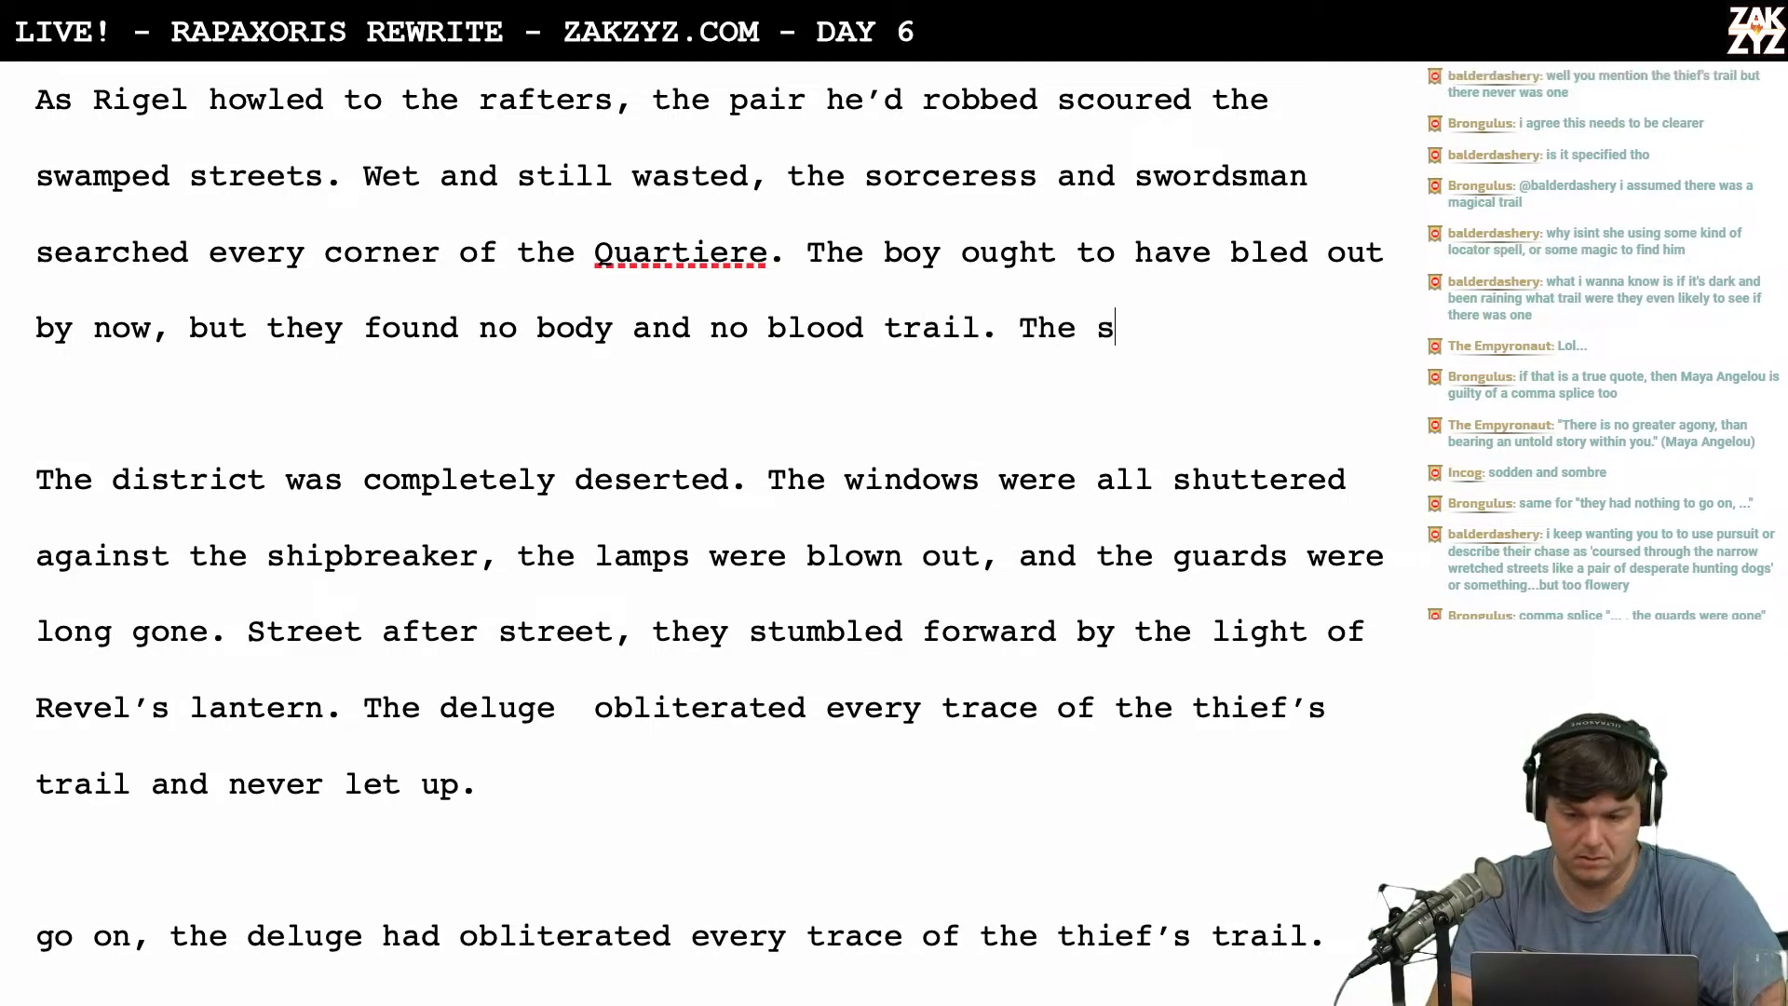
Add the sentence "The deluge obliterated every trace of the thief's passage." after "no blood trail.".
{"action": "type", "text": "torm"}
{"action": "key", "text": "BackSpace"}
{"action": "key", "text": "BackSpace"}
{"action": "key", "text": "BackSpace"}
{"action": "key", "text": "BackSpace"}
{"action": "key", "text": "BackSpace"}
{"action": "key", "text": "BackSpace"}
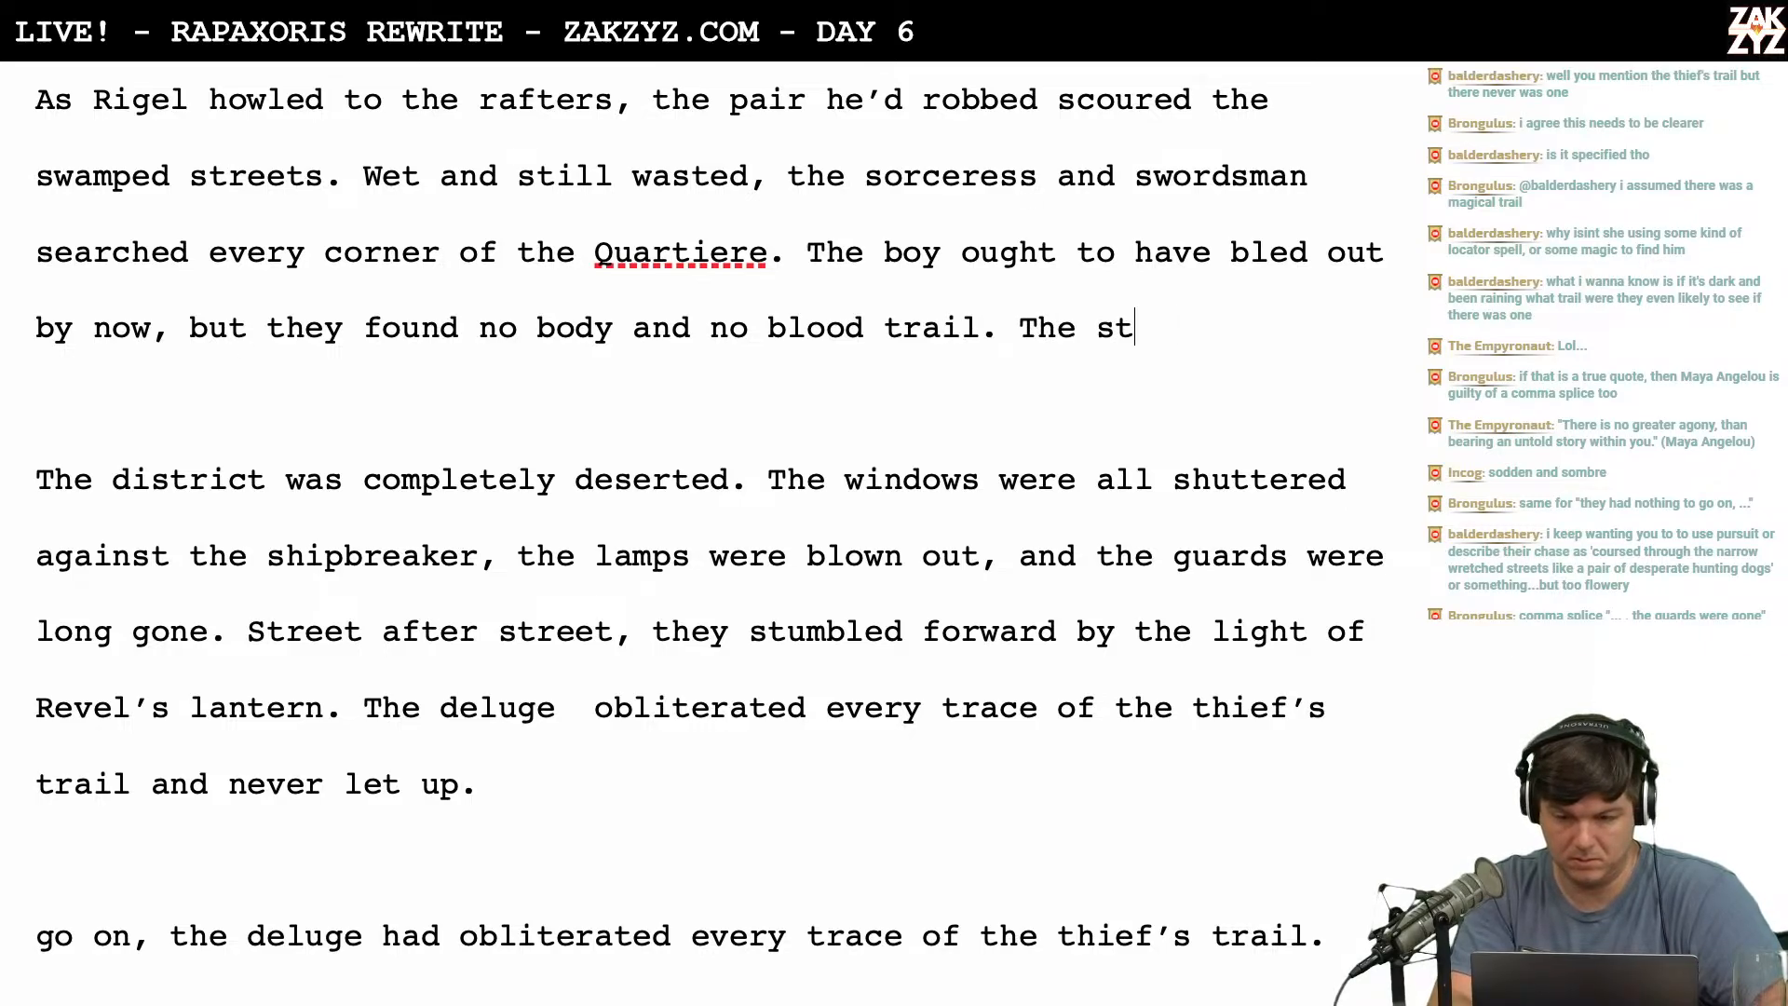
{"action": "type", "text": "deluge oblitere"}
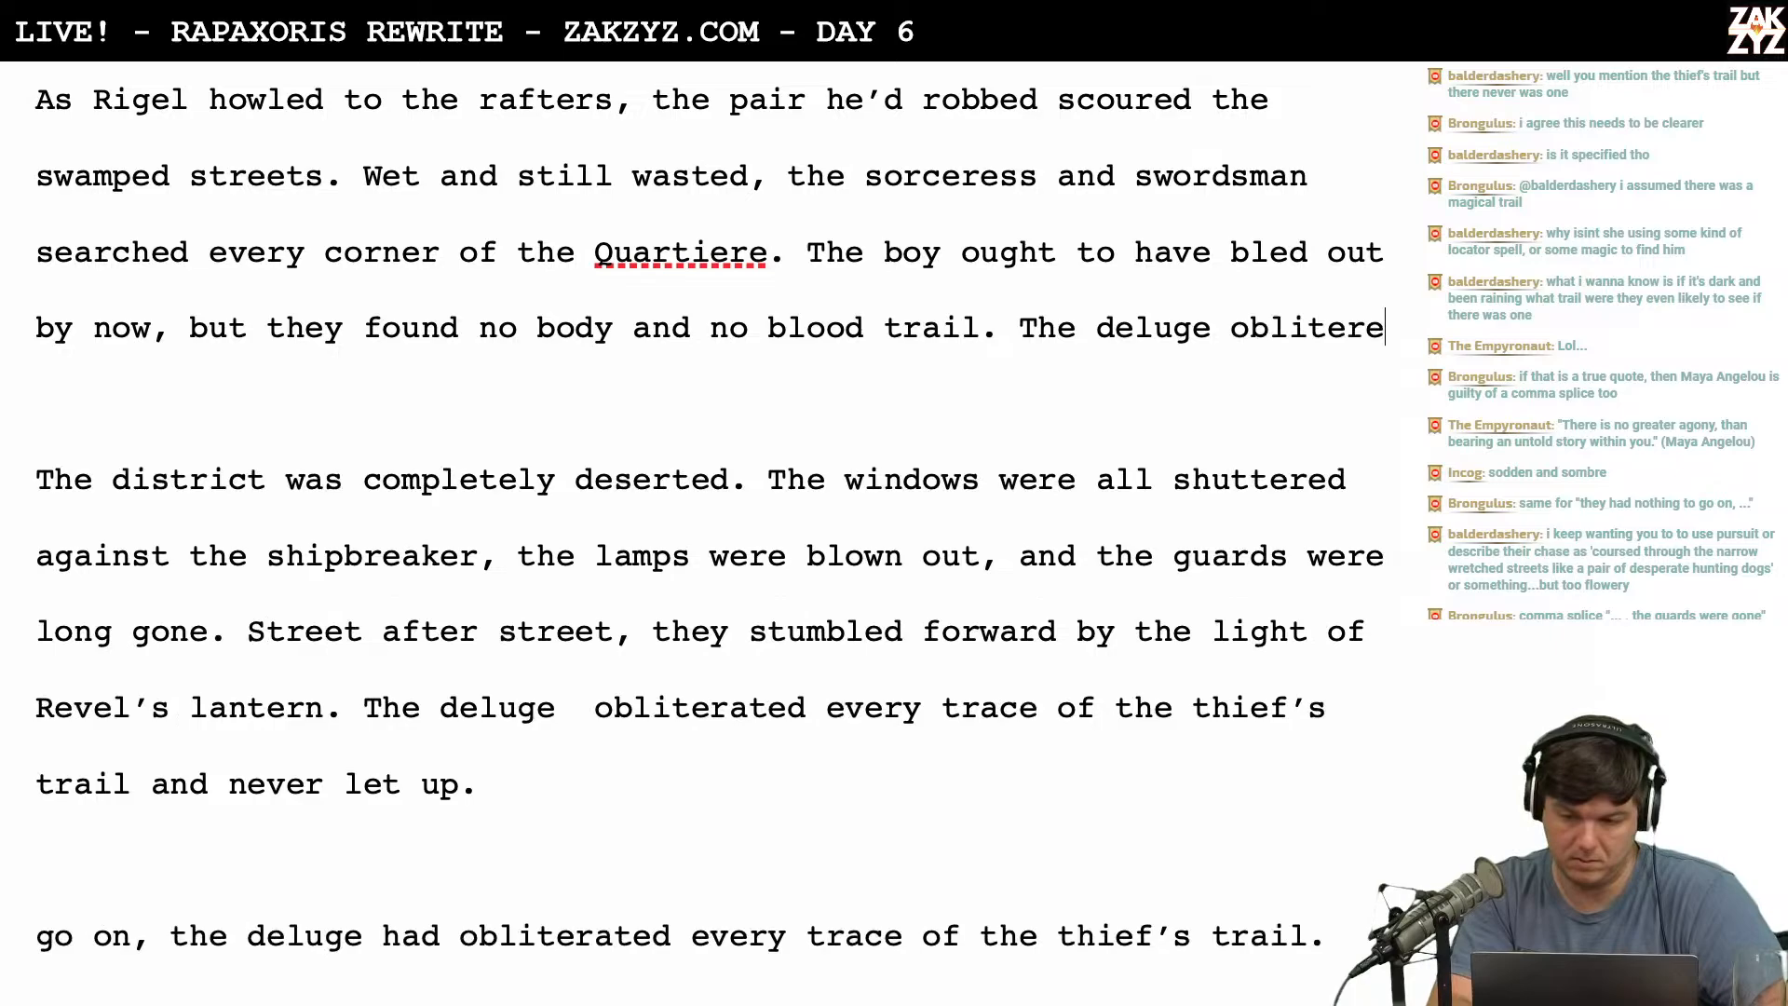
{"action": "key", "text": "BackSpace"}
{"action": "type", "text": "ated every tra"}
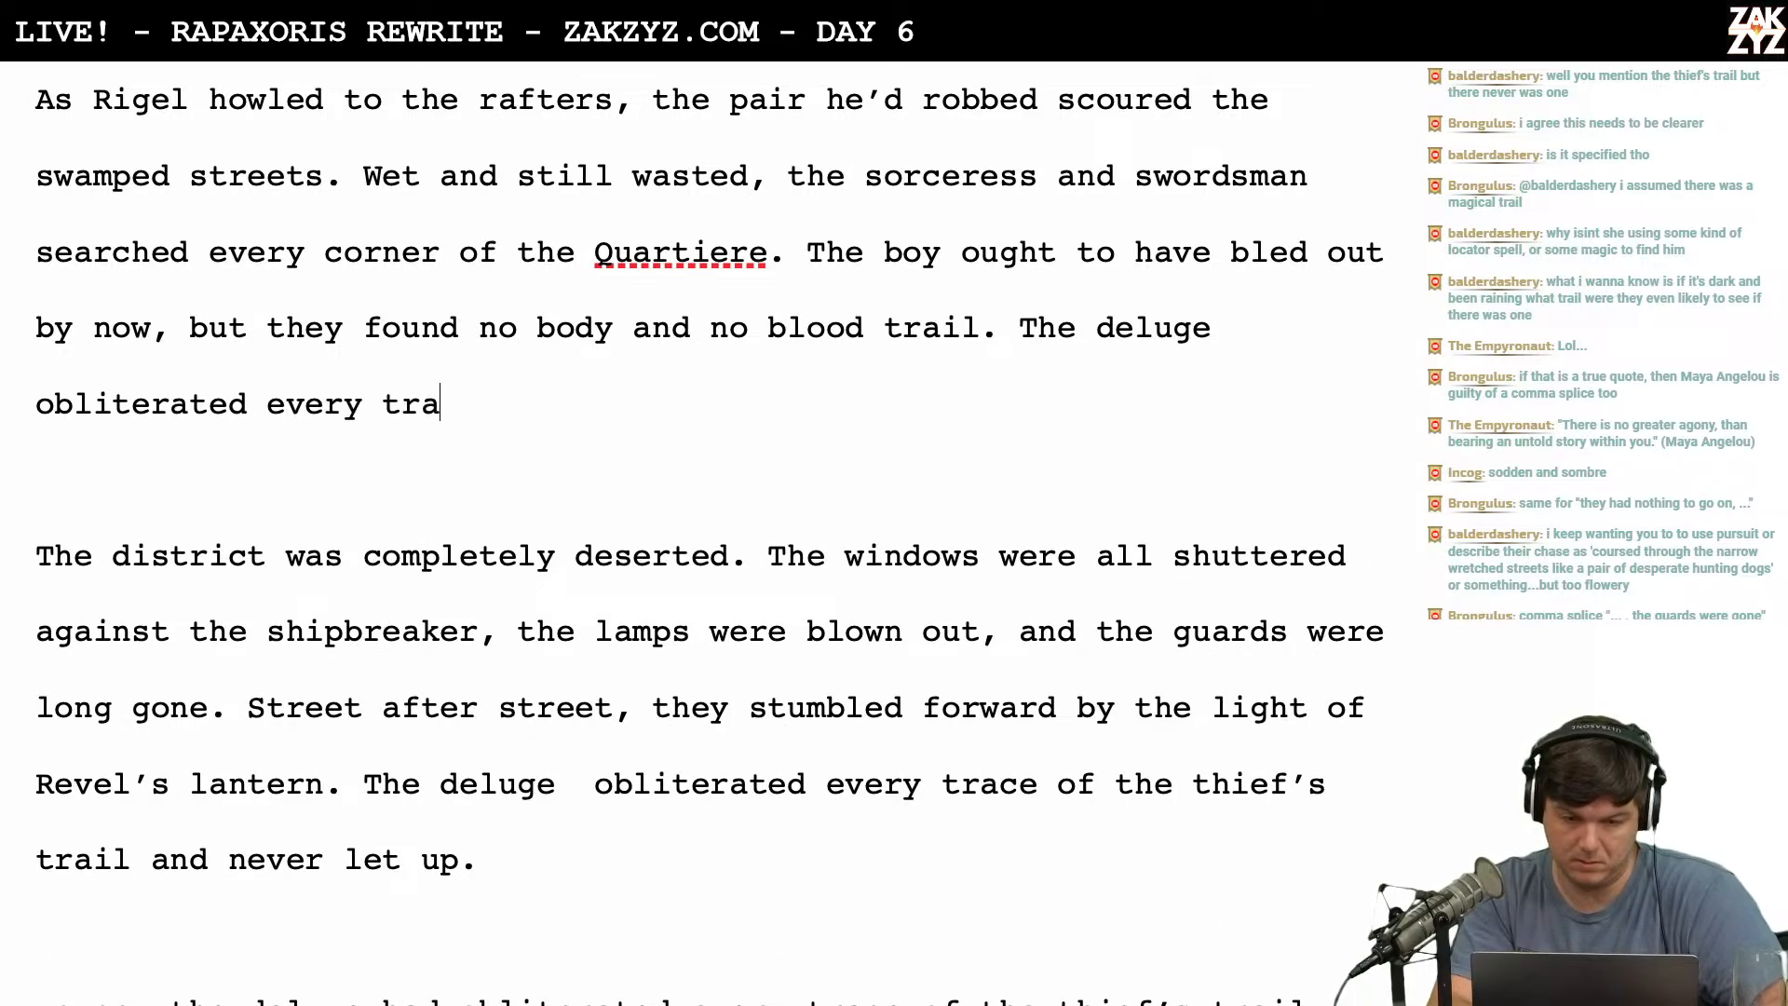
{"action": "type", "text": "ce of the thi"}
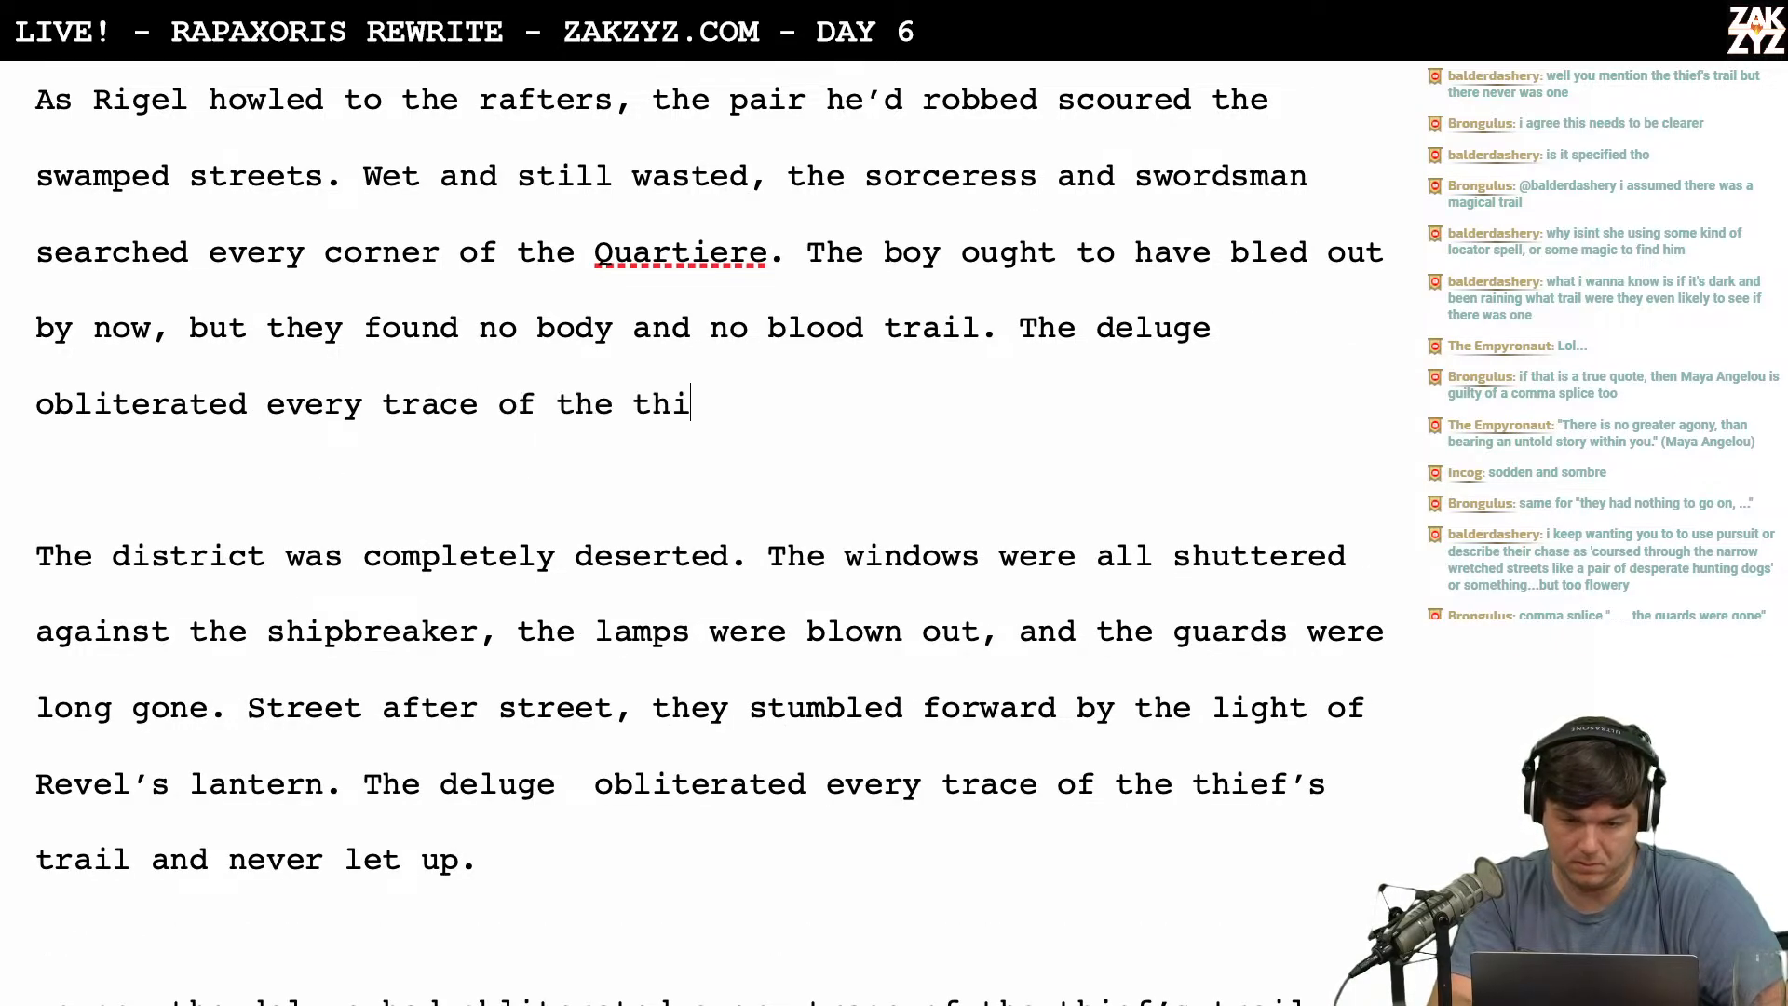
{"action": "type", "text": "ef's passage."}
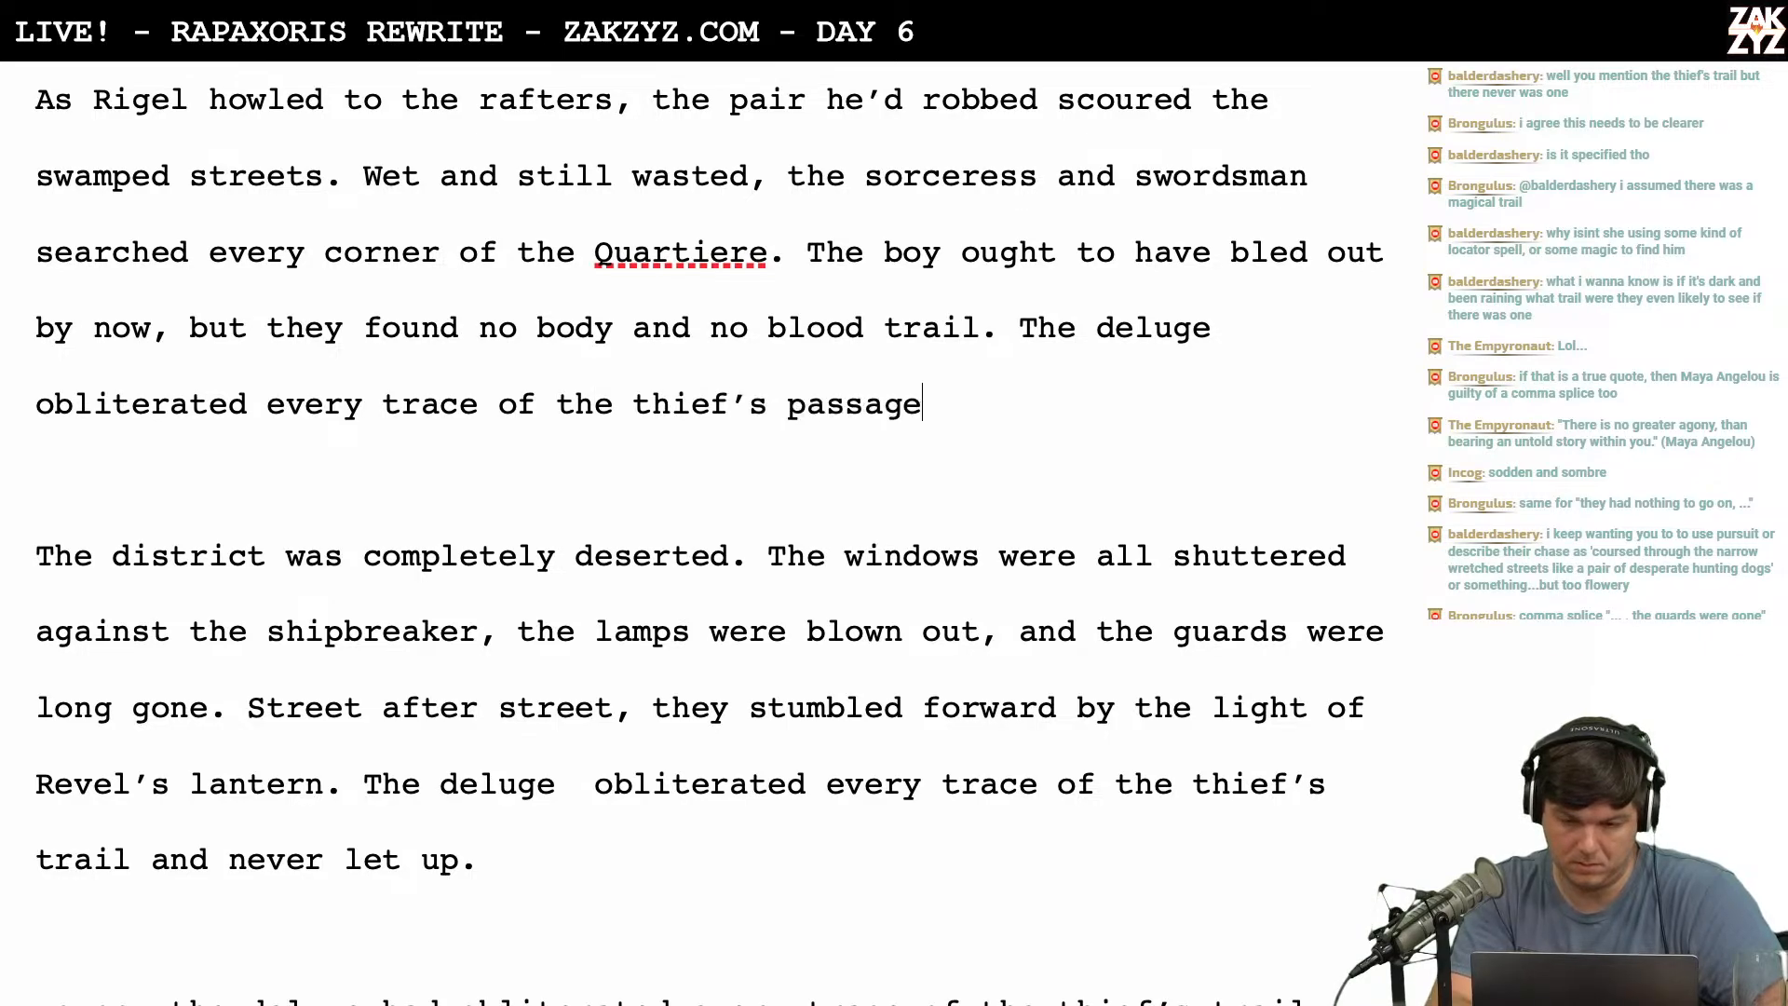
Add "By the light of Revel's lantern they blundered through the deserted district." after "the thief's passage," with extra blank lines below it.
{"action": "key", "text": "Return"}
{"action": "key", "text": "Return"}
{"action": "key", "text": "Left"}
{"action": "key", "text": "Left"}
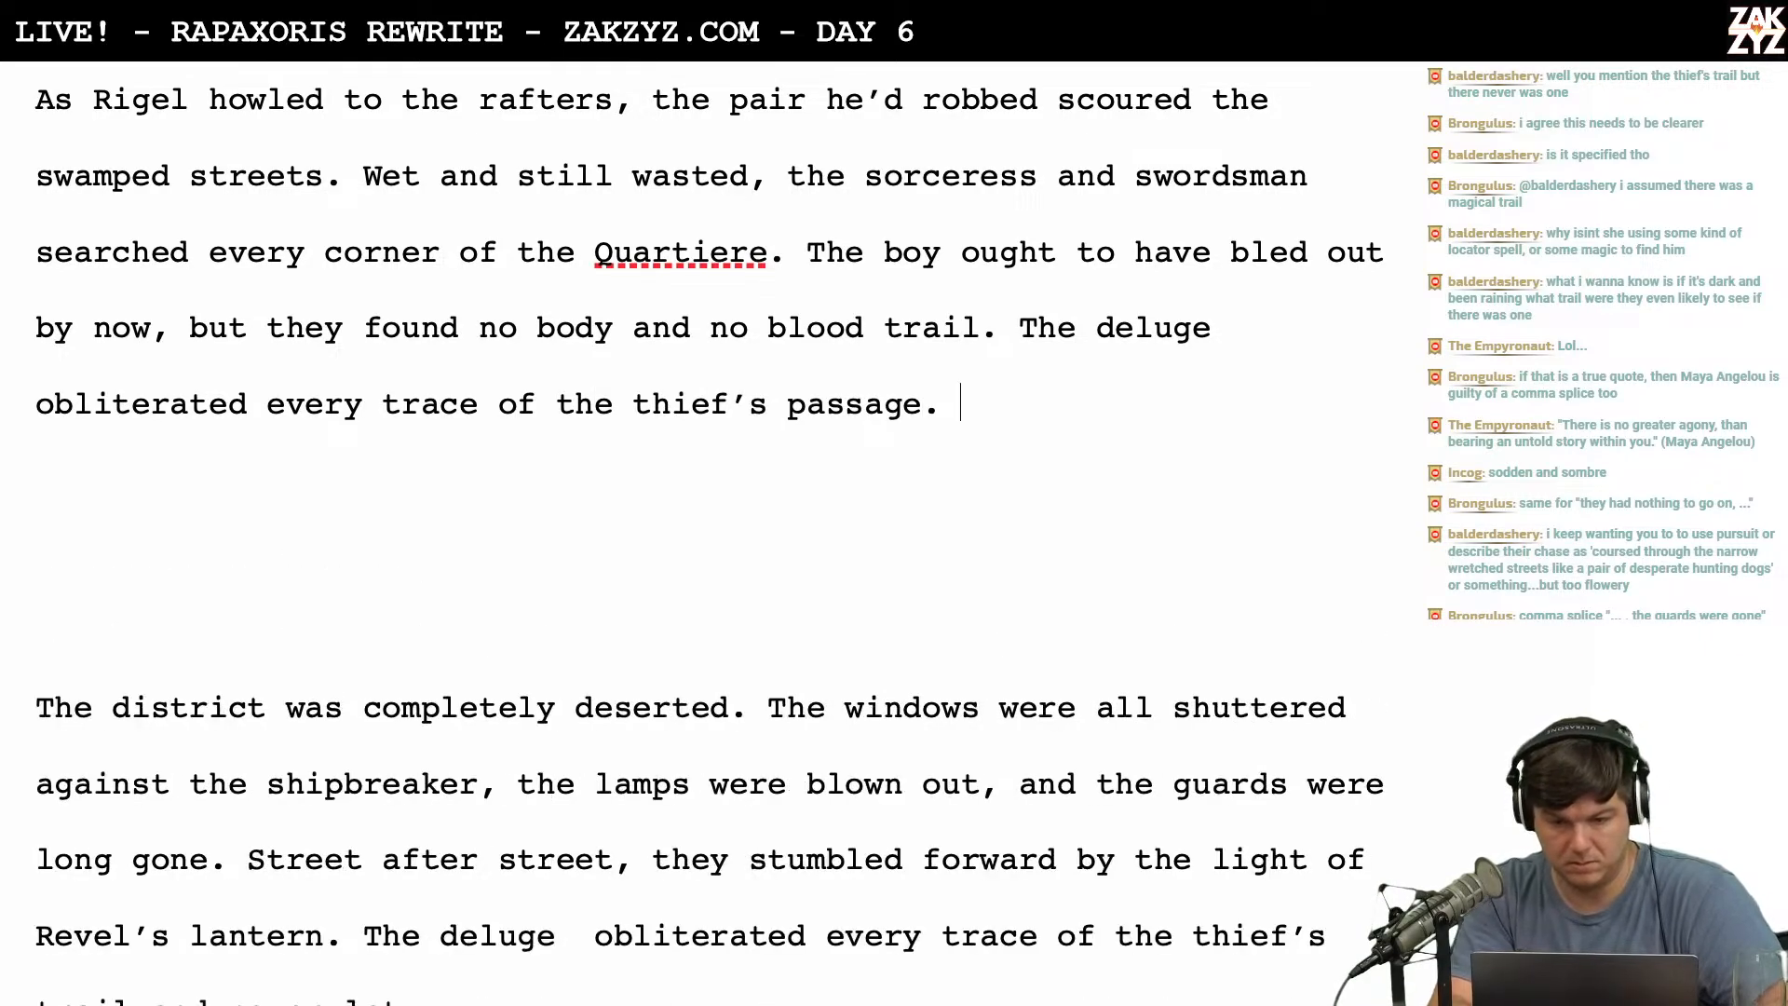
{"action": "type", "text": "By the light"}
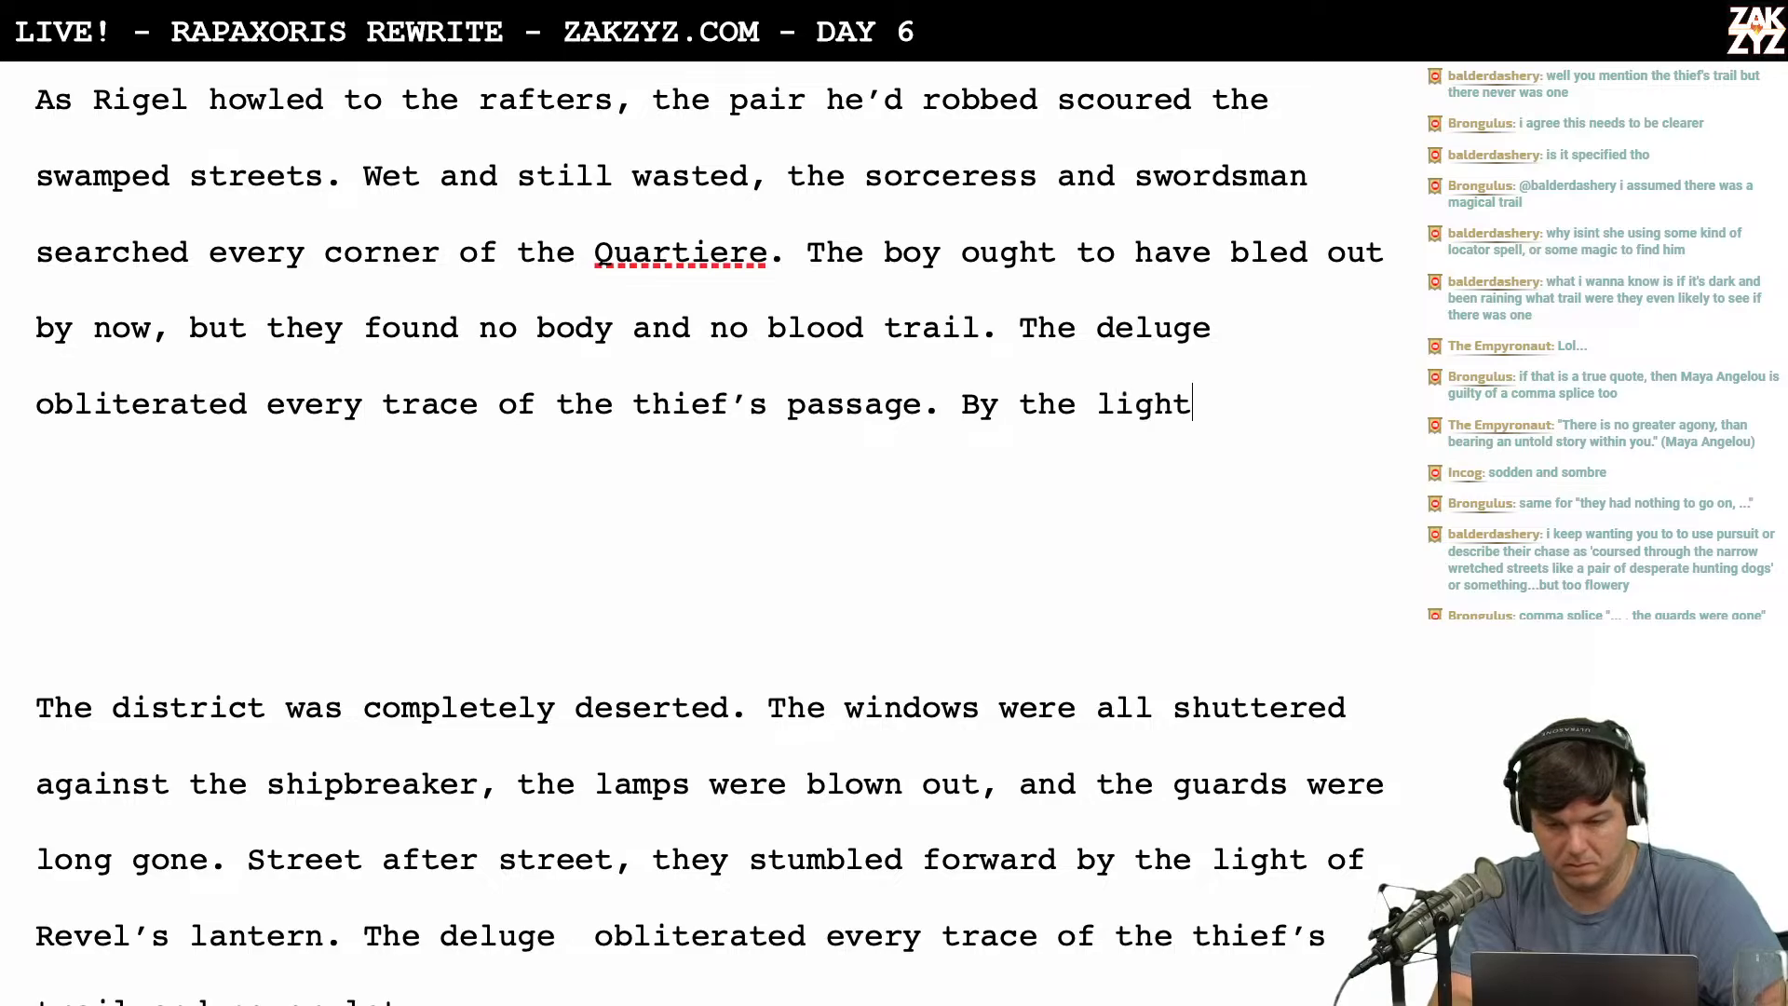
{"action": "type", "text": " of Revle"}
{"action": "key", "text": "BackSpace"}
{"action": "key", "text": "BackSpace"}
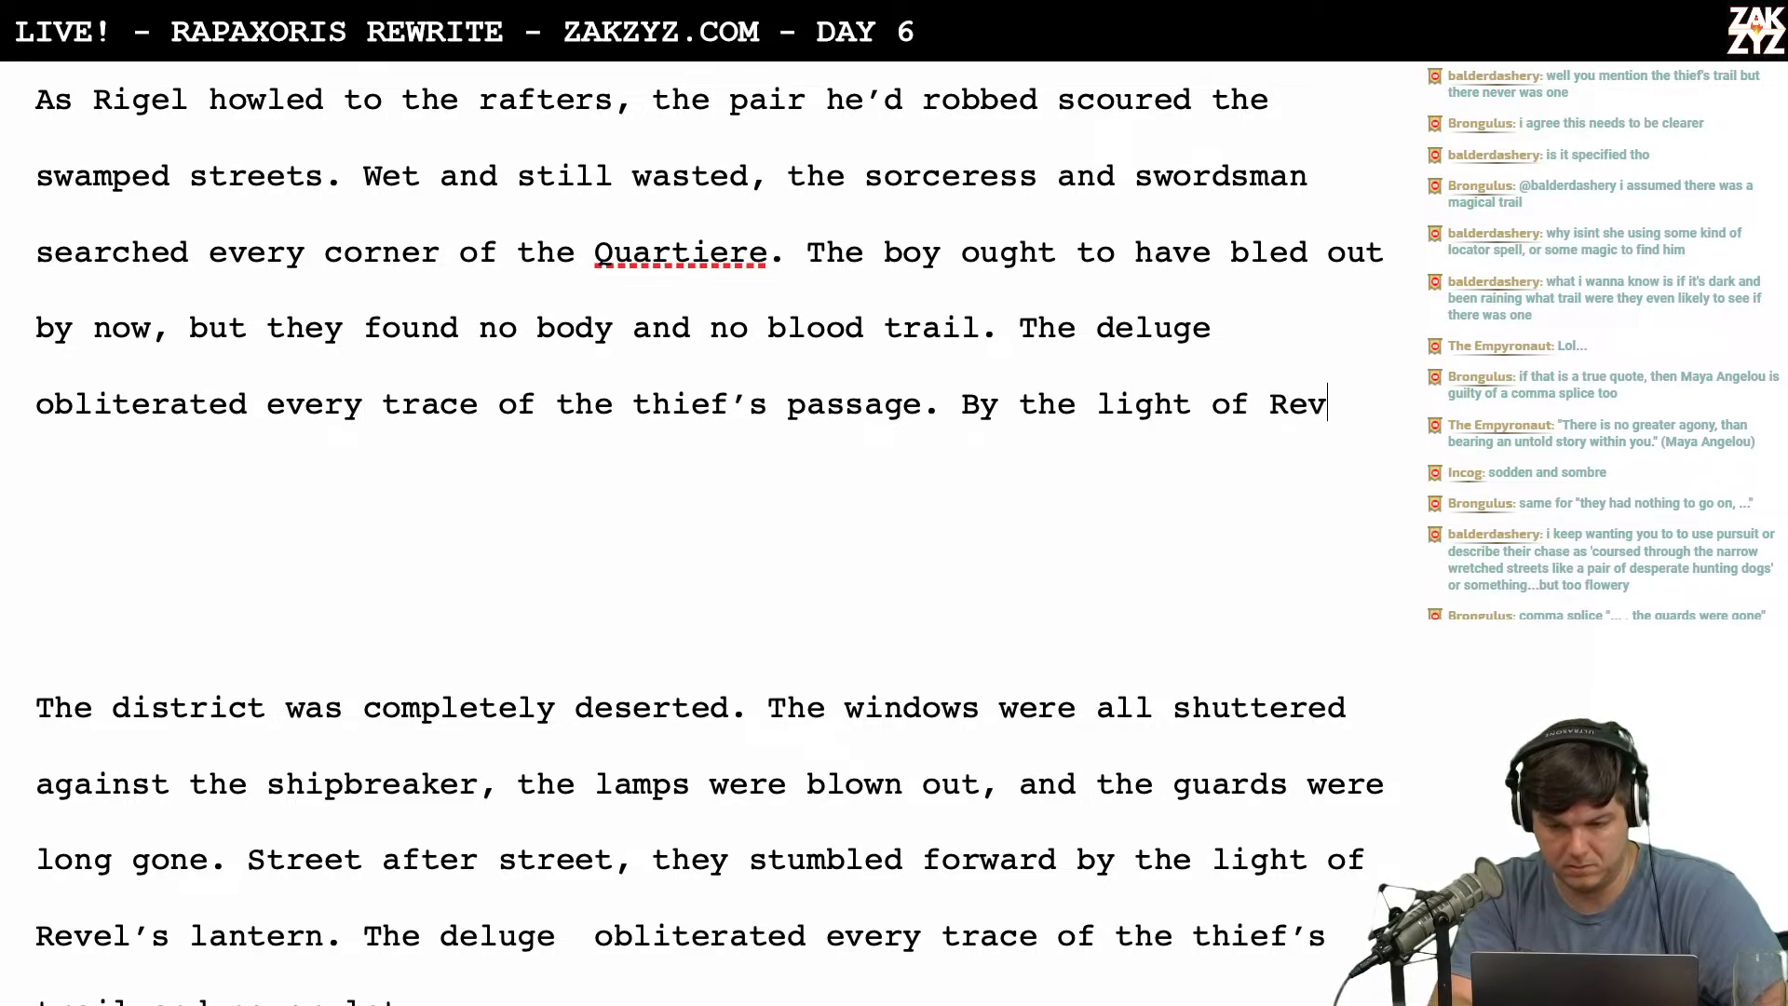
{"action": "type", "text": "el's lant"}
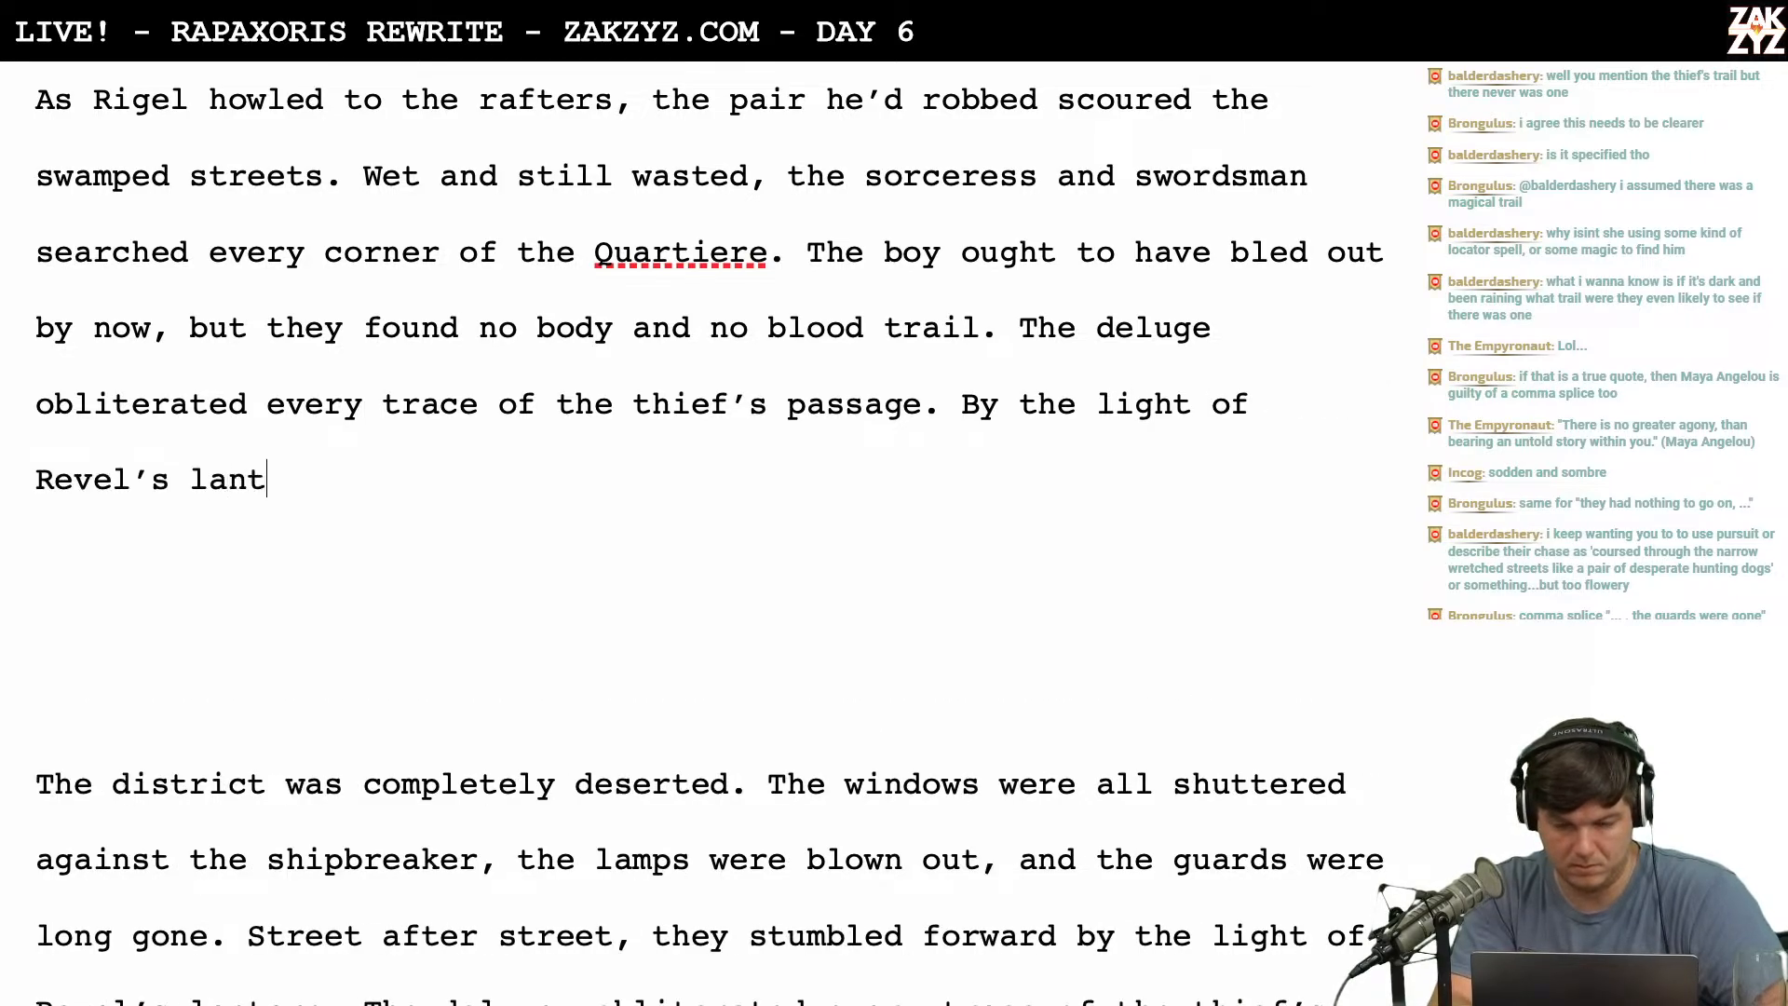
{"action": "type", "text": "ern thet"}
{"action": "key", "text": "BackSpace"}
{"action": "type", "text": "y"}
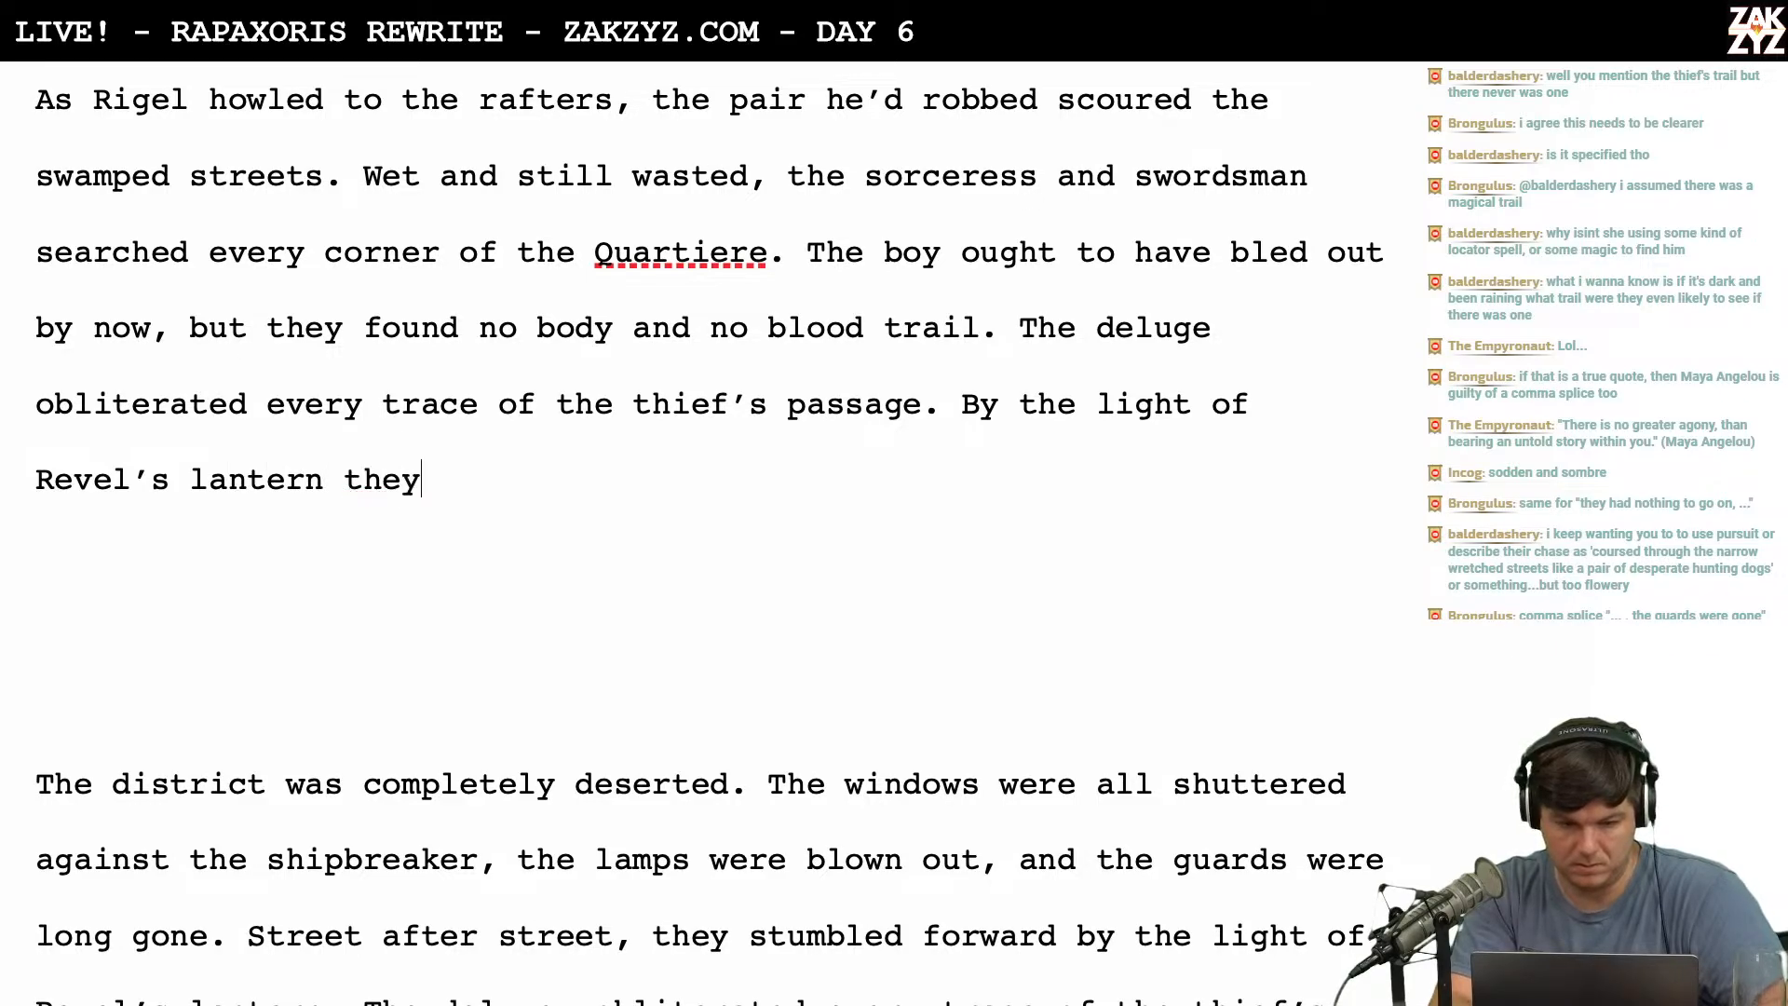
{"action": "type", "text": " blundered throug"}
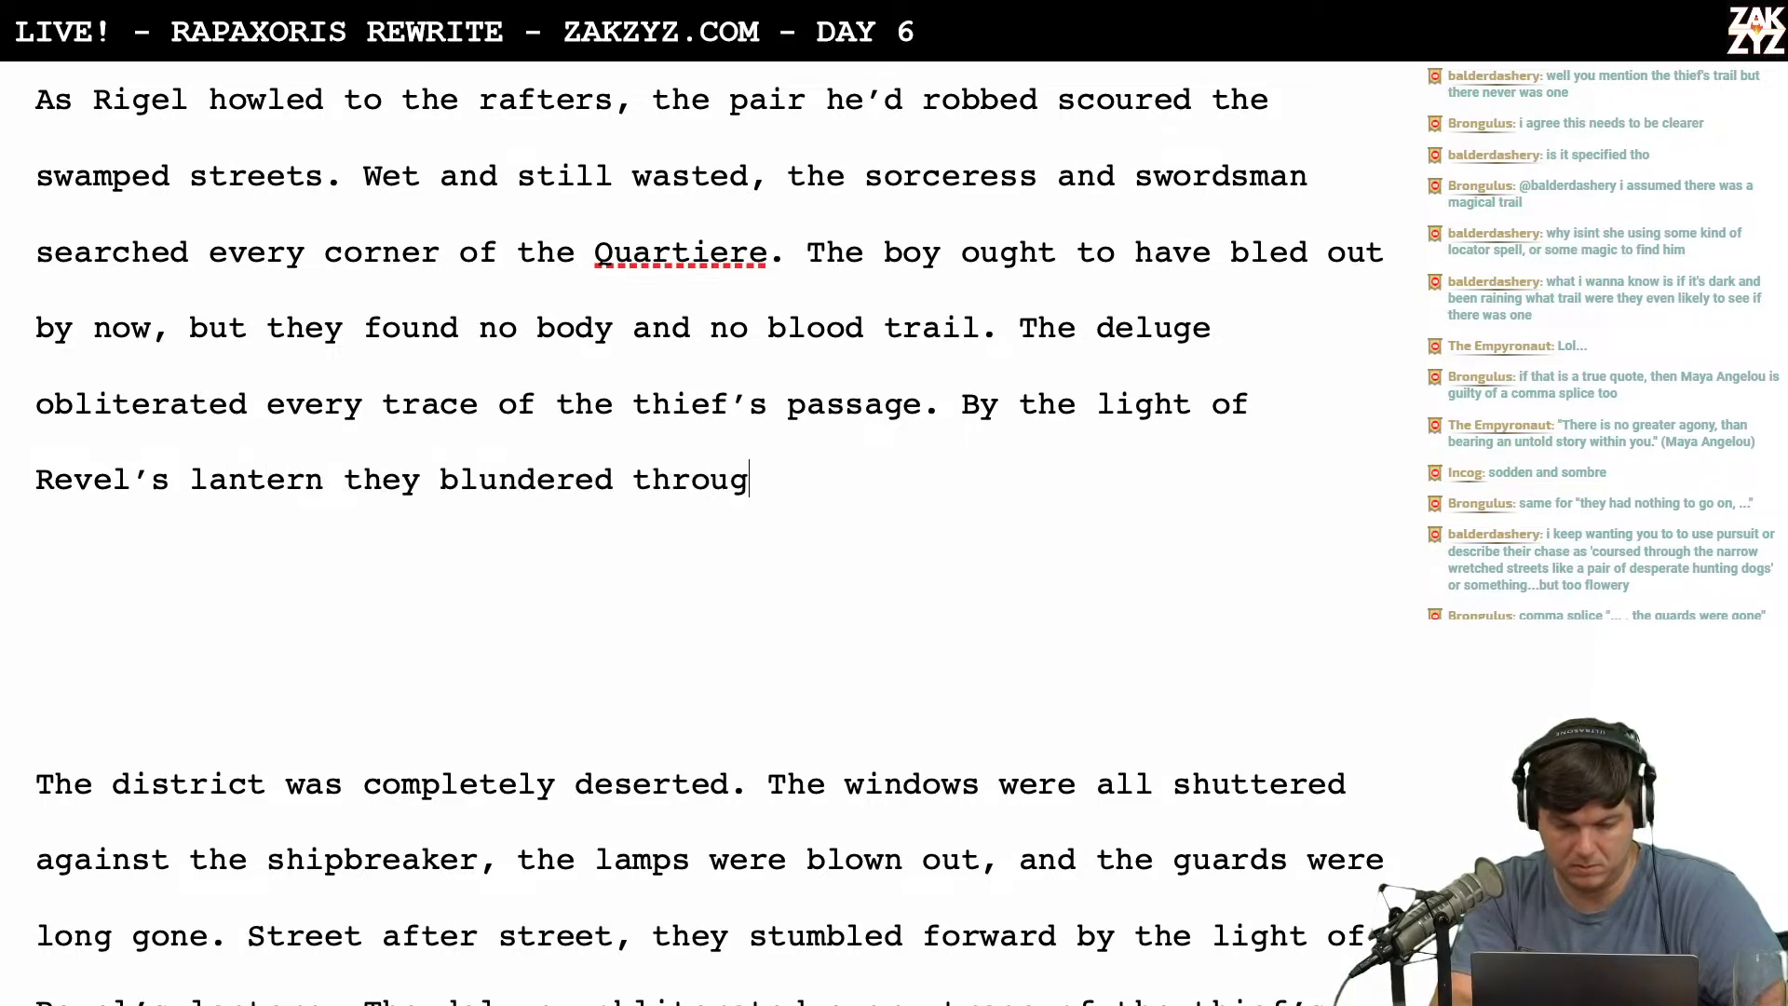
{"action": "type", "text": "h the deserted "}
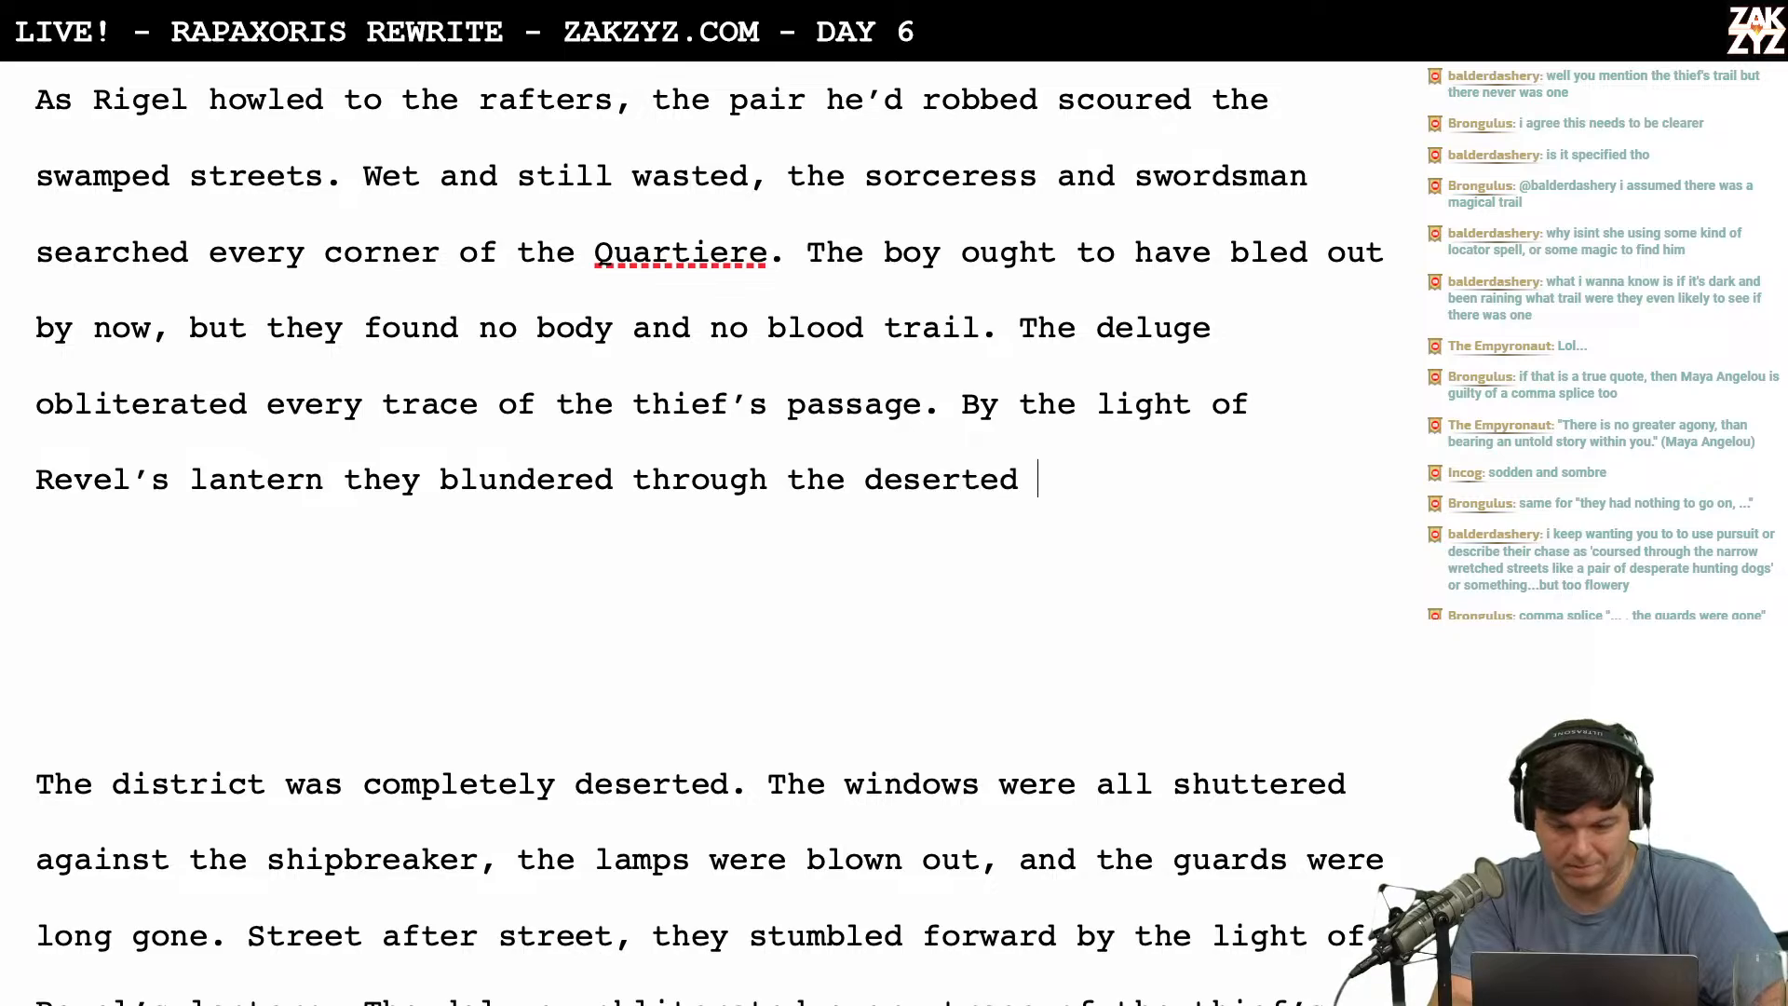
{"action": "type", "text": "district."}
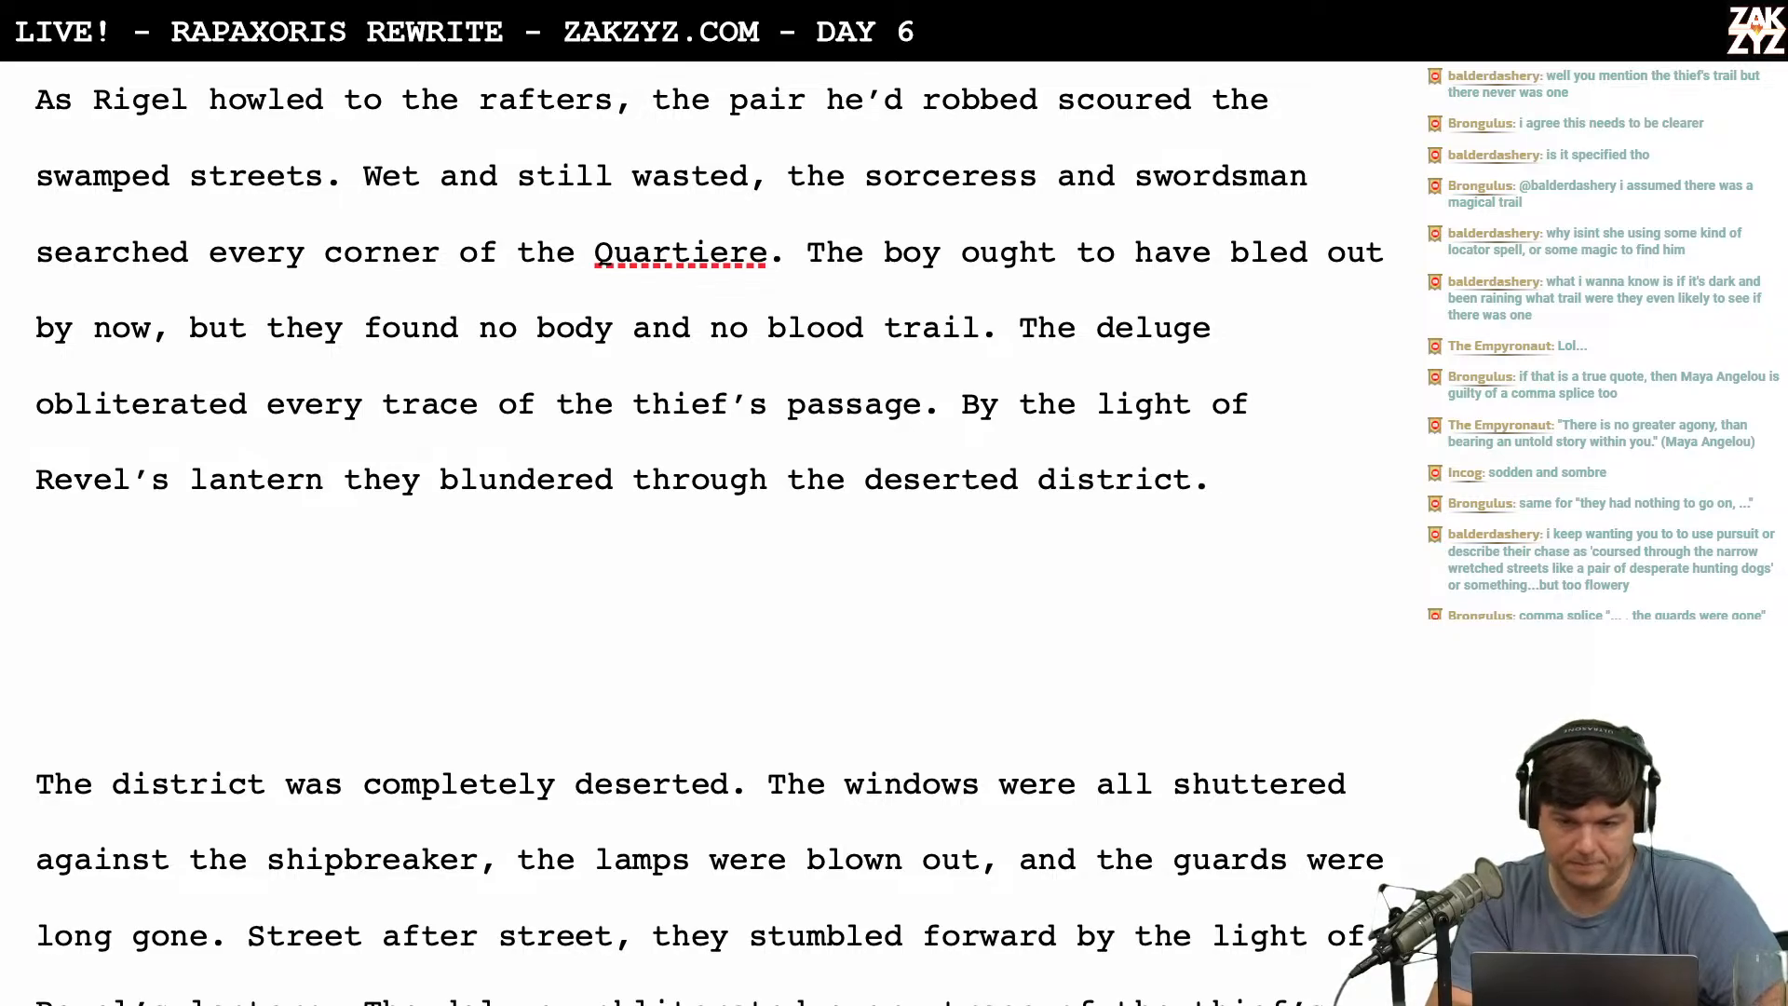
Break the sentence starting "By the light of Revel's lantern" off into its own paragraph below "the thief's passage.".
{"action": "scroll", "coordinate": [434, 277], "scroll_direction": "up", "scroll_amount": 2}
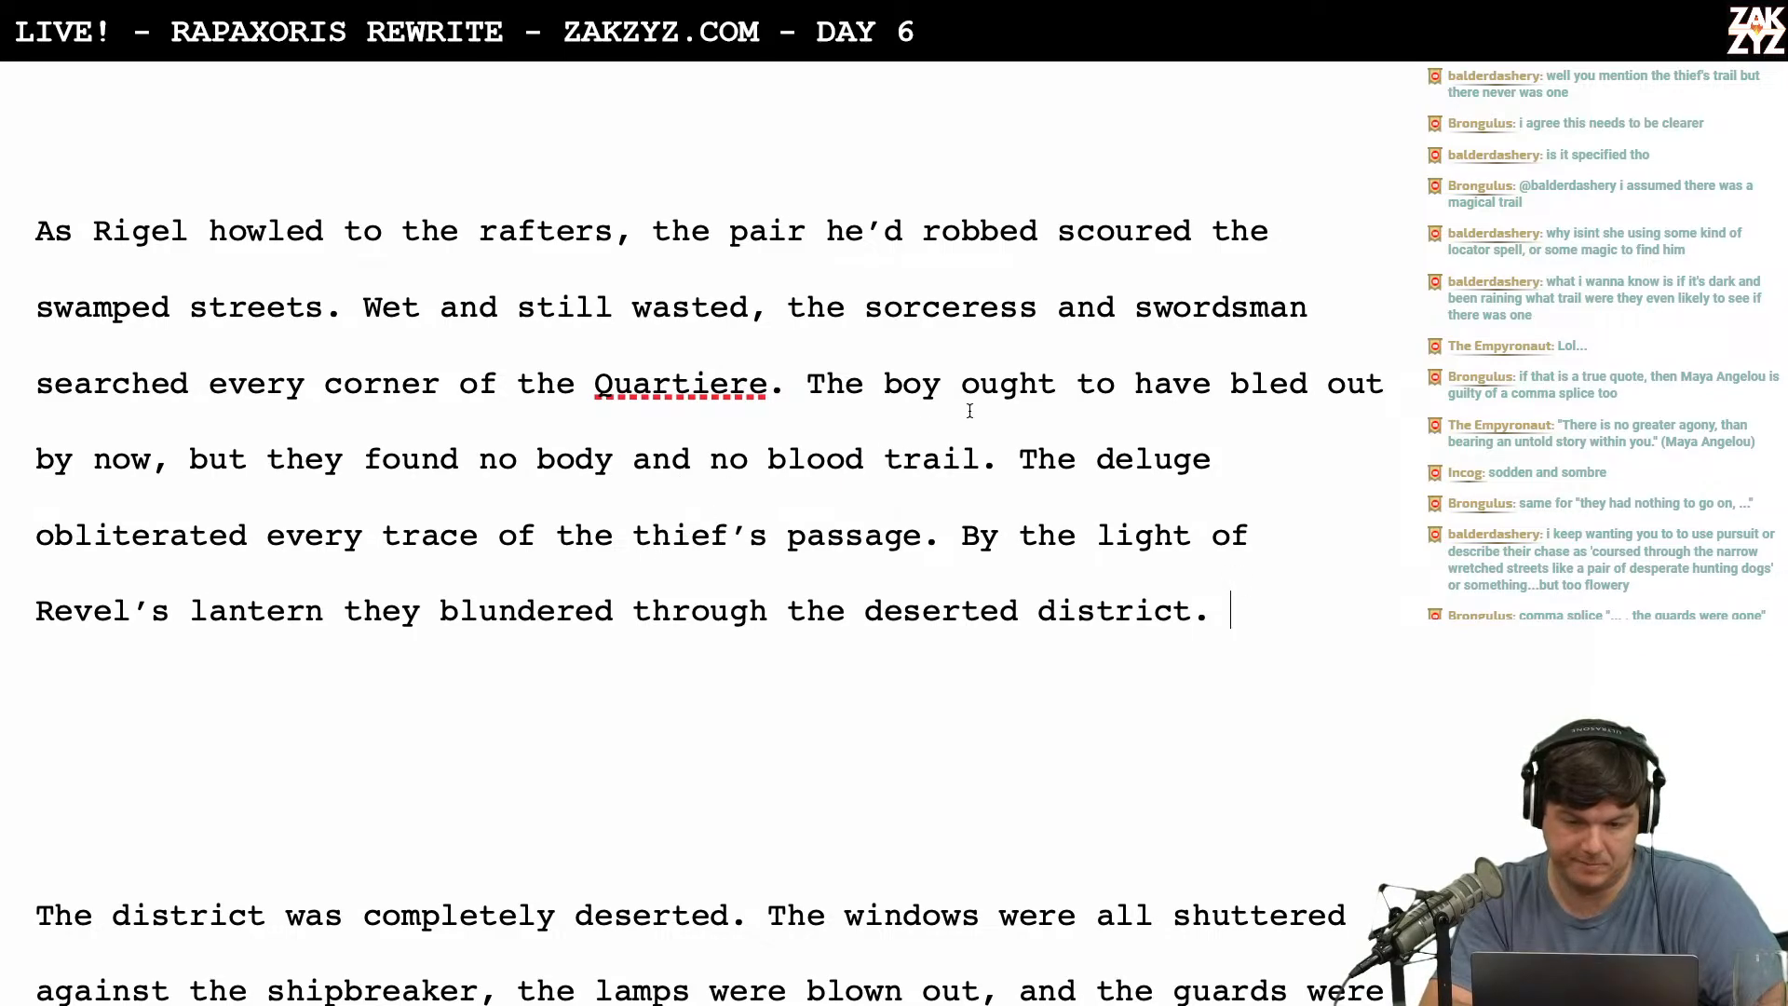
{"action": "scroll", "coordinate": [1025, 468], "scroll_direction": "down", "scroll_amount": 1}
{"action": "scroll", "coordinate": [1024, 467], "scroll_direction": "down", "scroll_amount": 1}
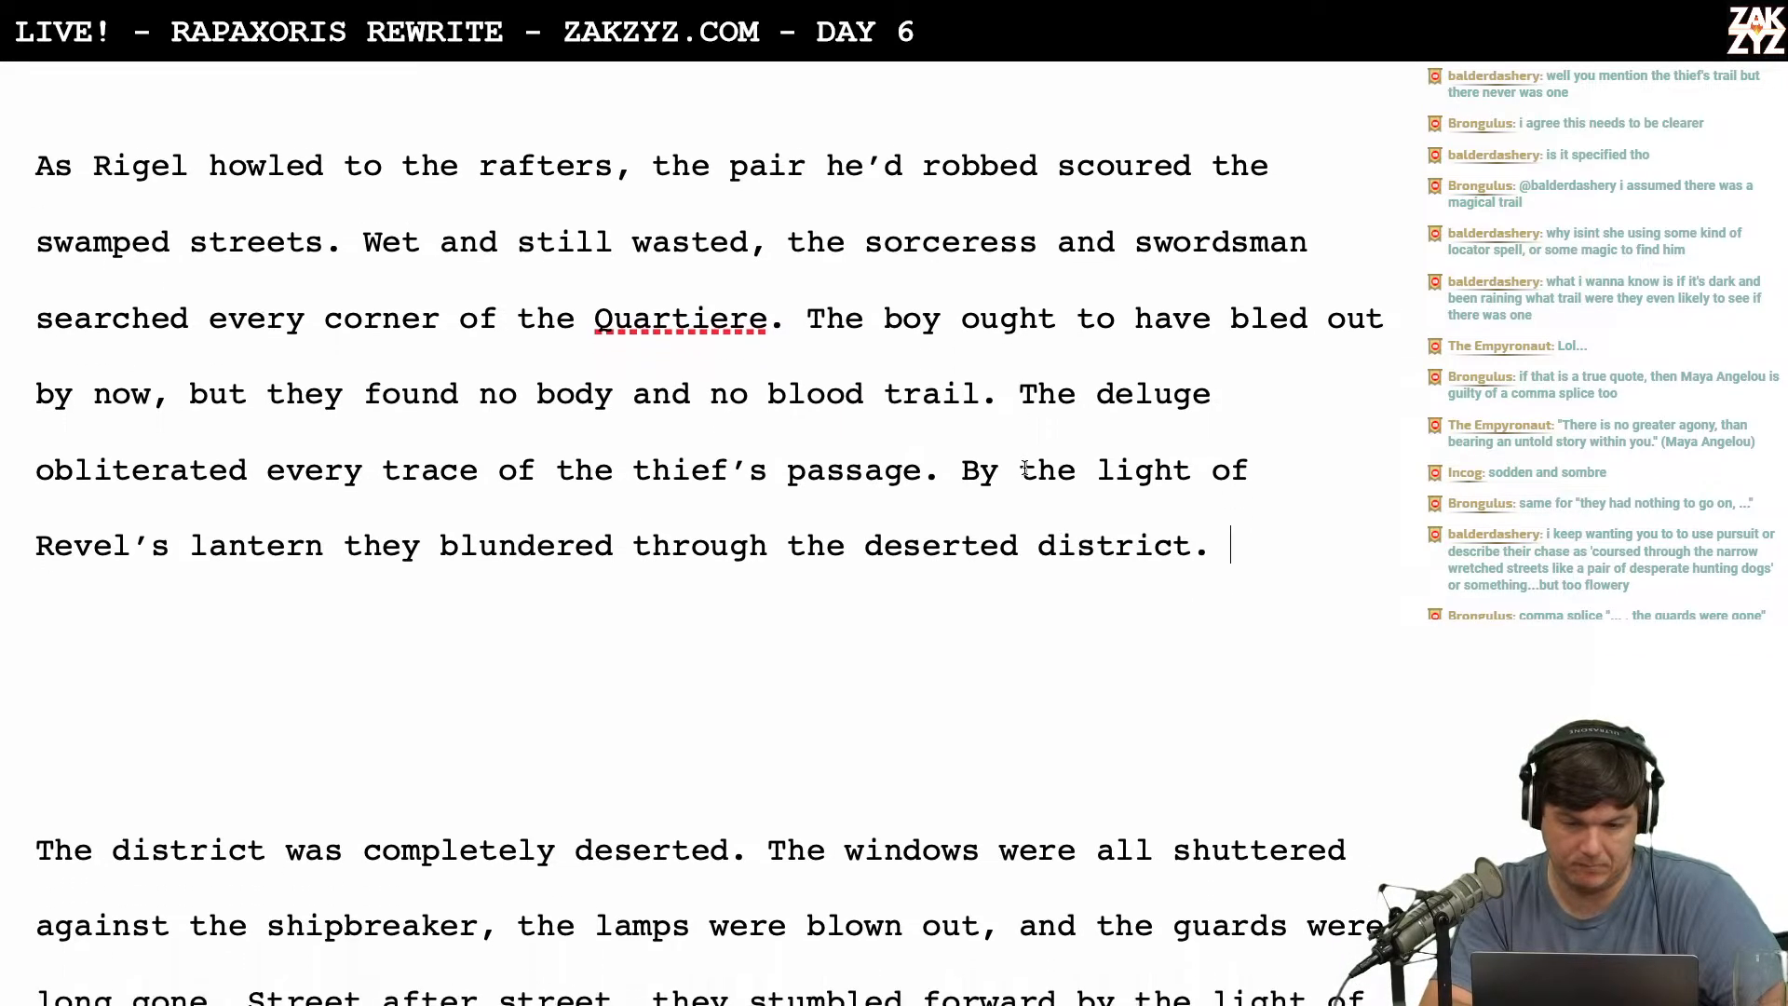
{"action": "scroll", "coordinate": [1025, 467], "scroll_direction": "up", "scroll_amount": 1}
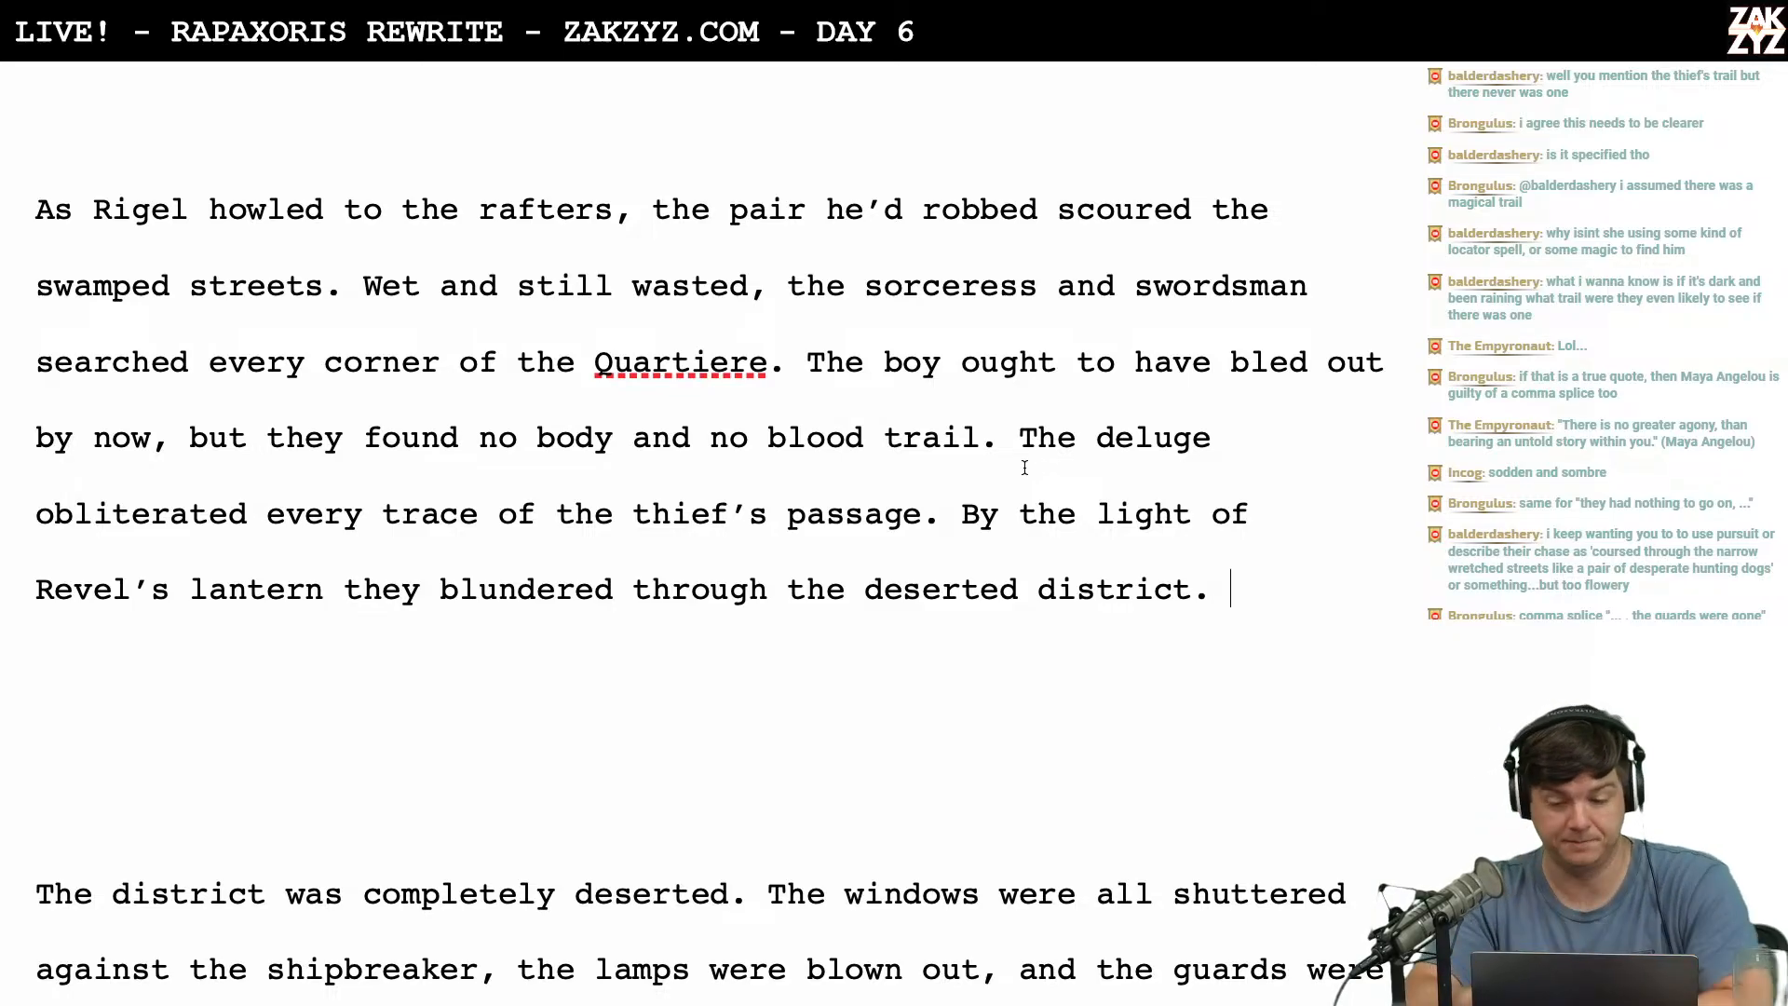
{"action": "scroll", "coordinate": [1024, 467], "scroll_direction": "down", "scroll_amount": 3}
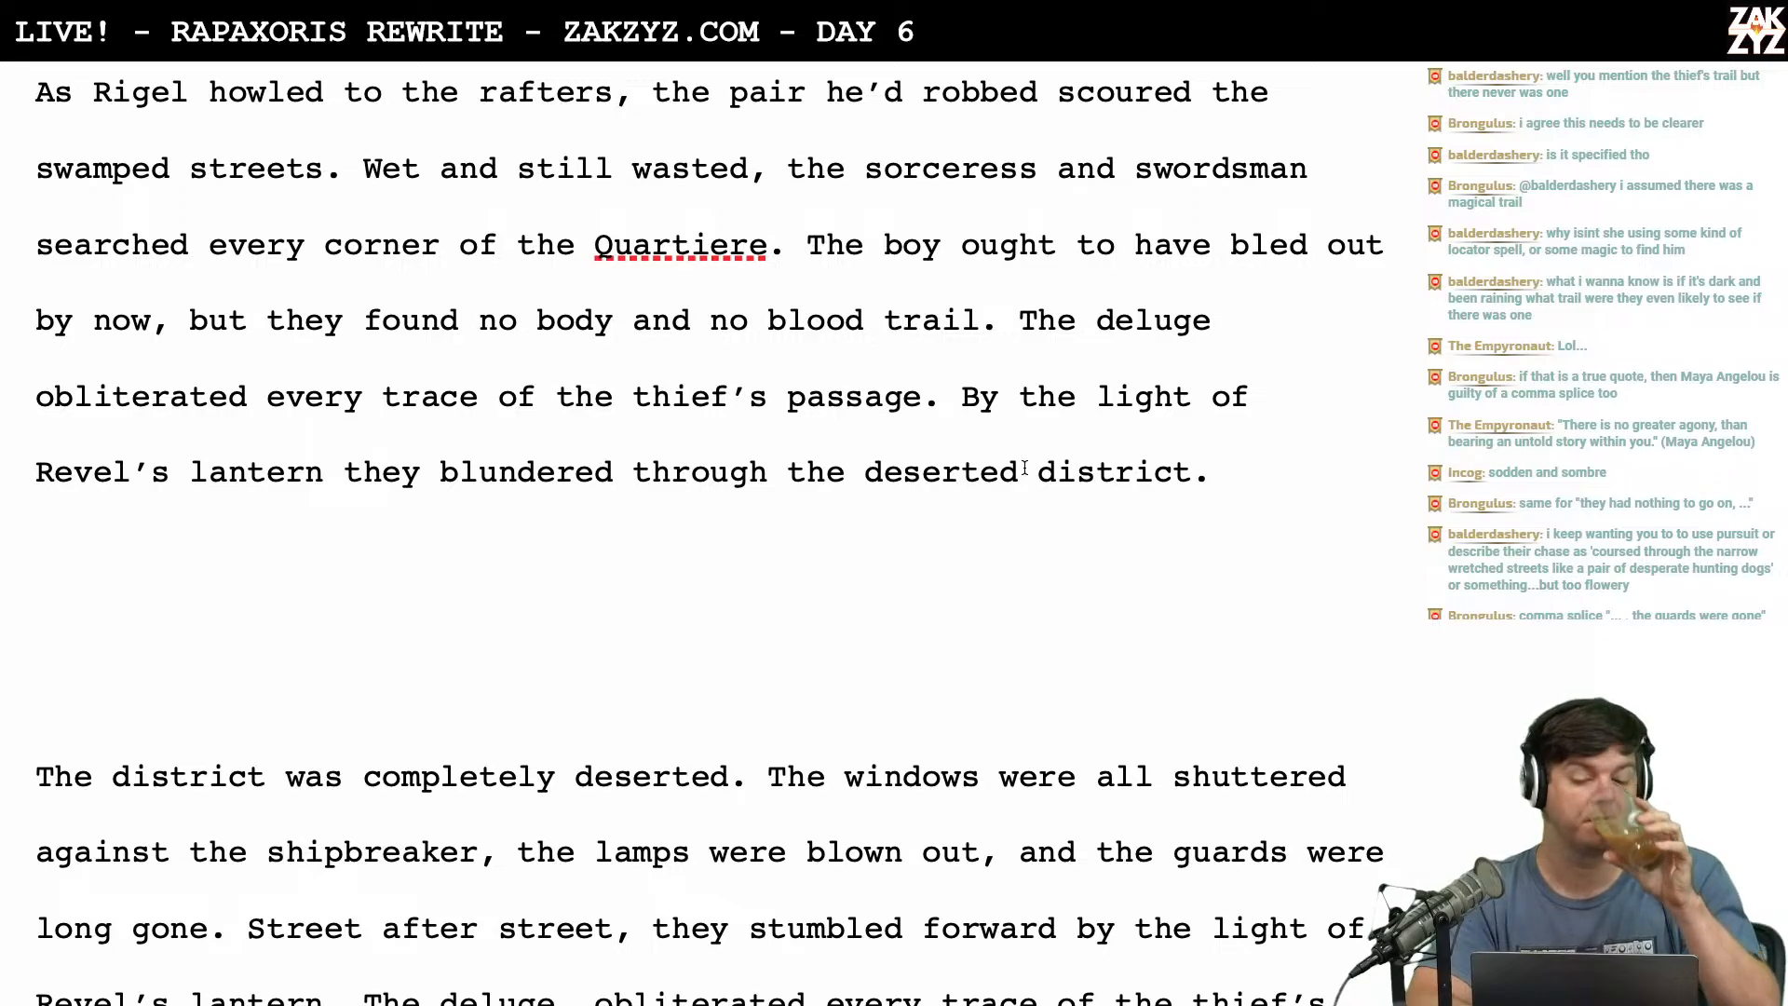
{"action": "scroll", "coordinate": [1025, 467], "scroll_direction": "up", "scroll_amount": 1}
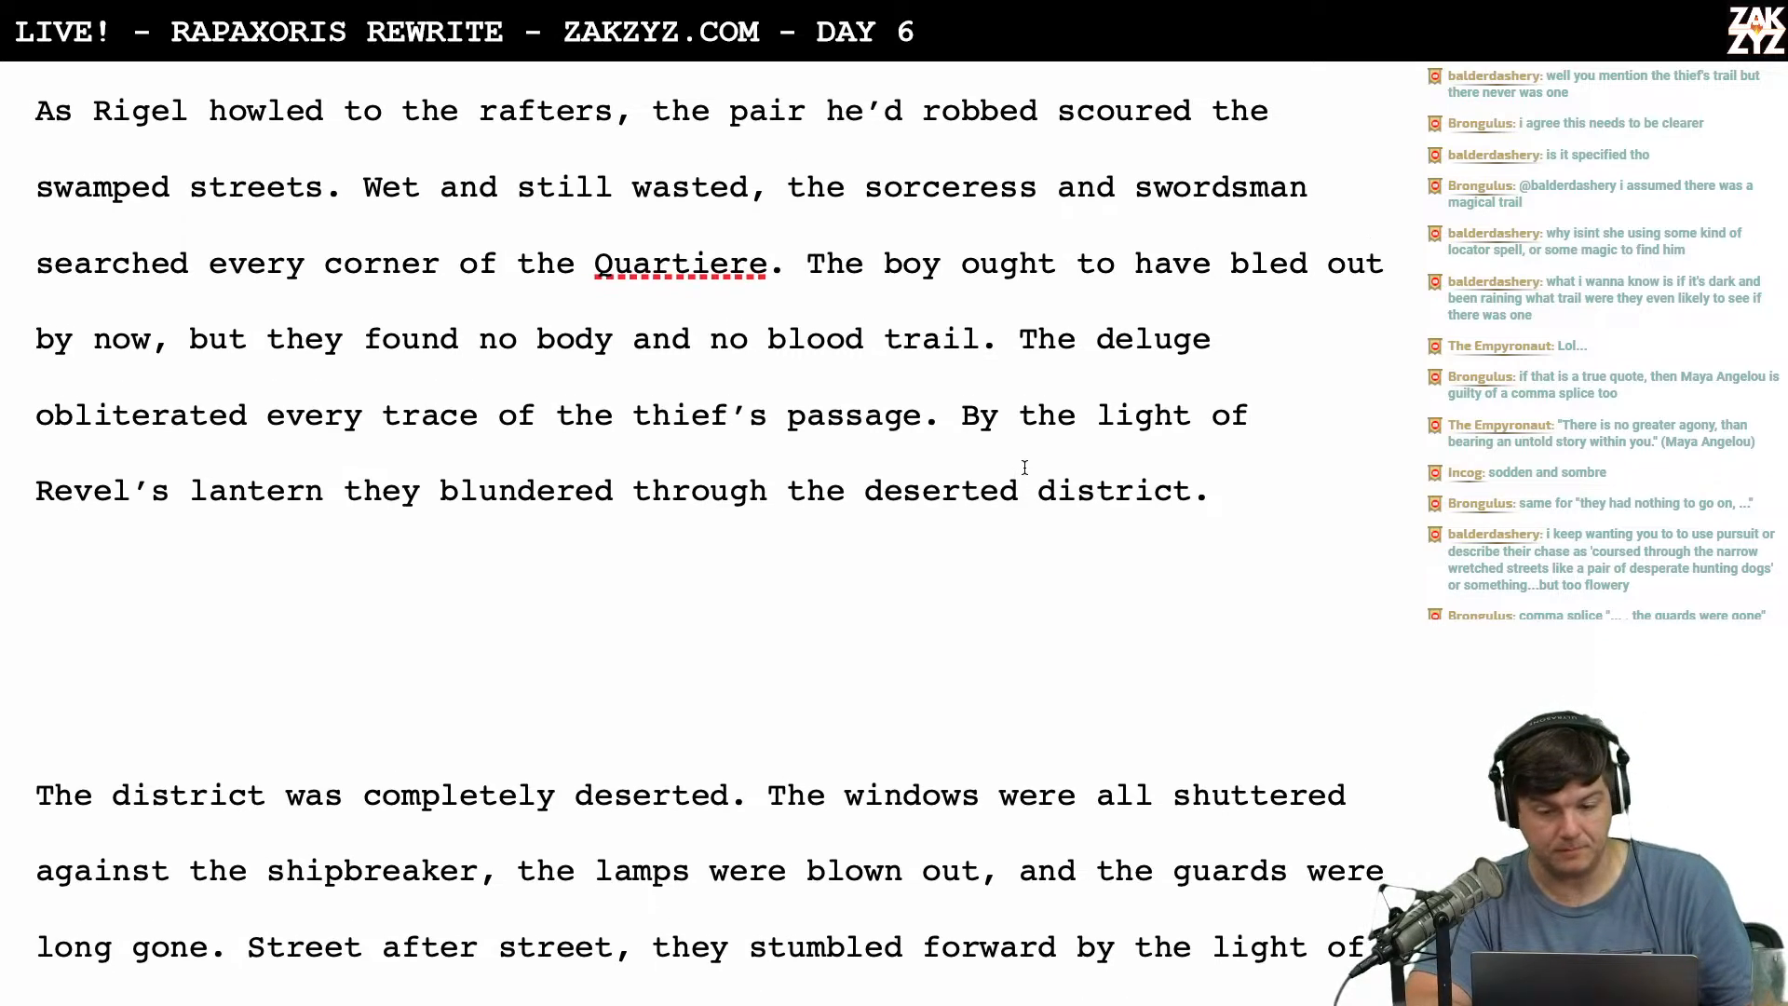
{"action": "left_click", "coordinate": [961, 414]}
{"action": "key", "text": "Return"}
{"action": "key", "text": "Return"}
{"action": "key", "text": "Left"}
{"action": "key", "text": "Left"}
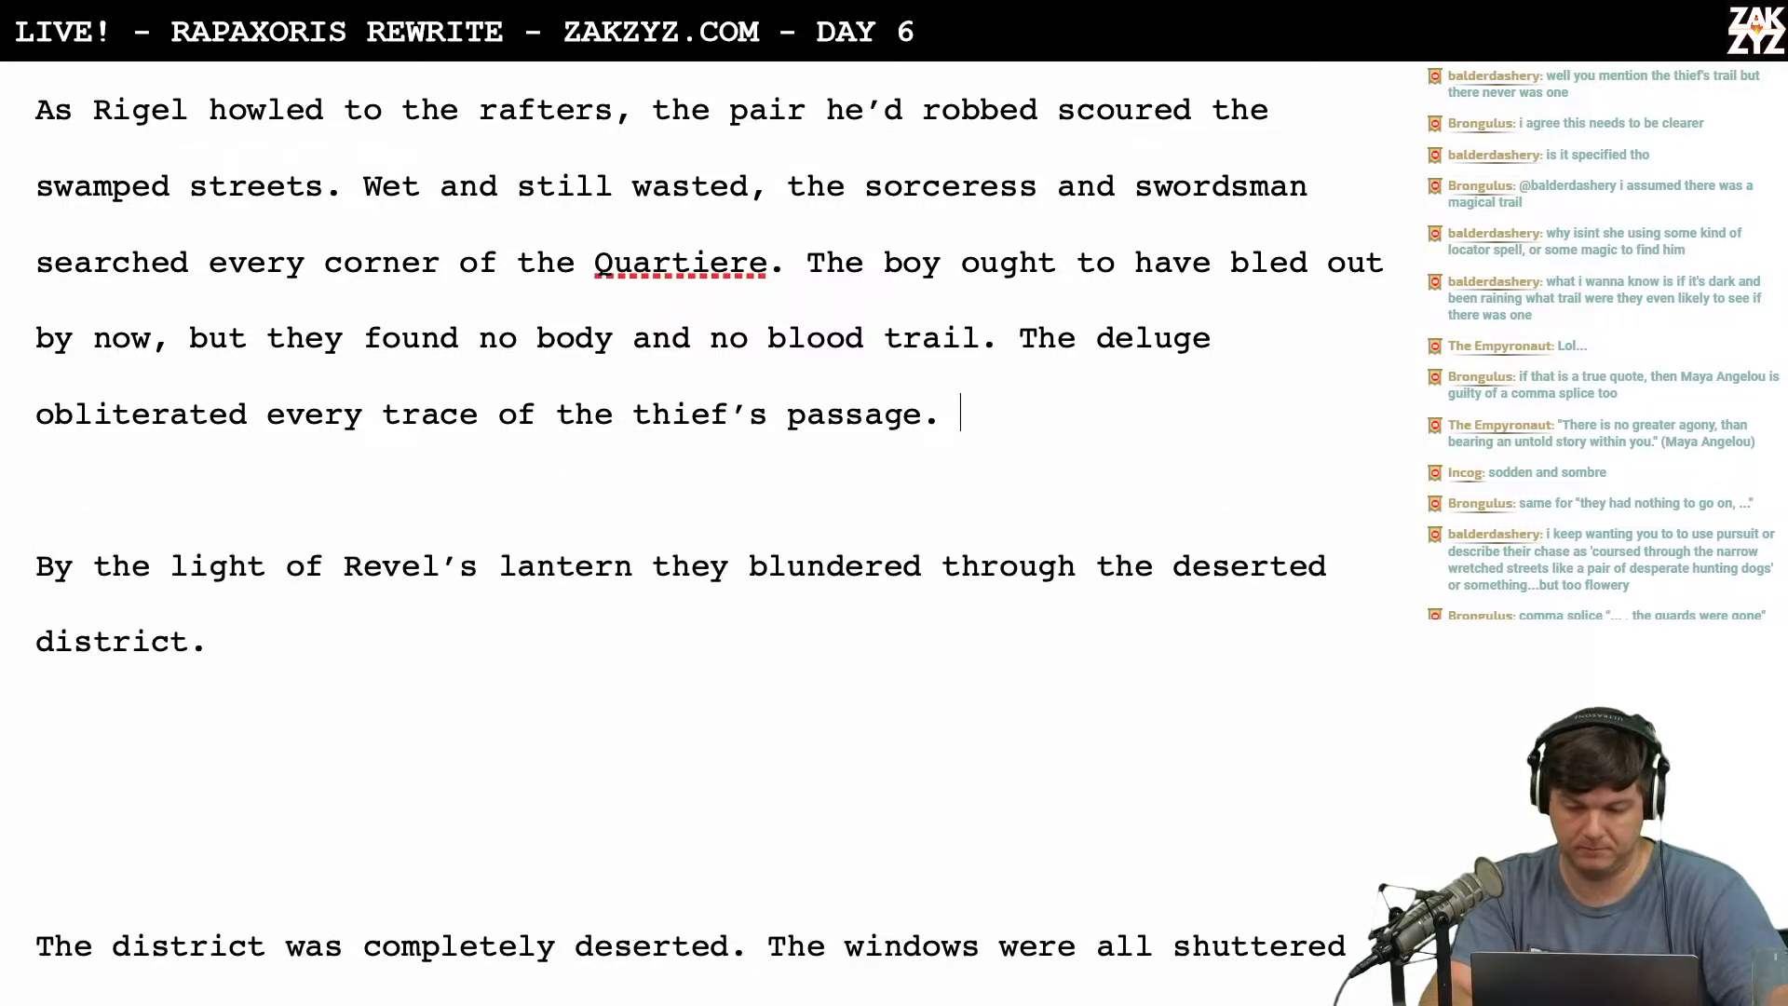
{"action": "type", "text": "They blundered"}
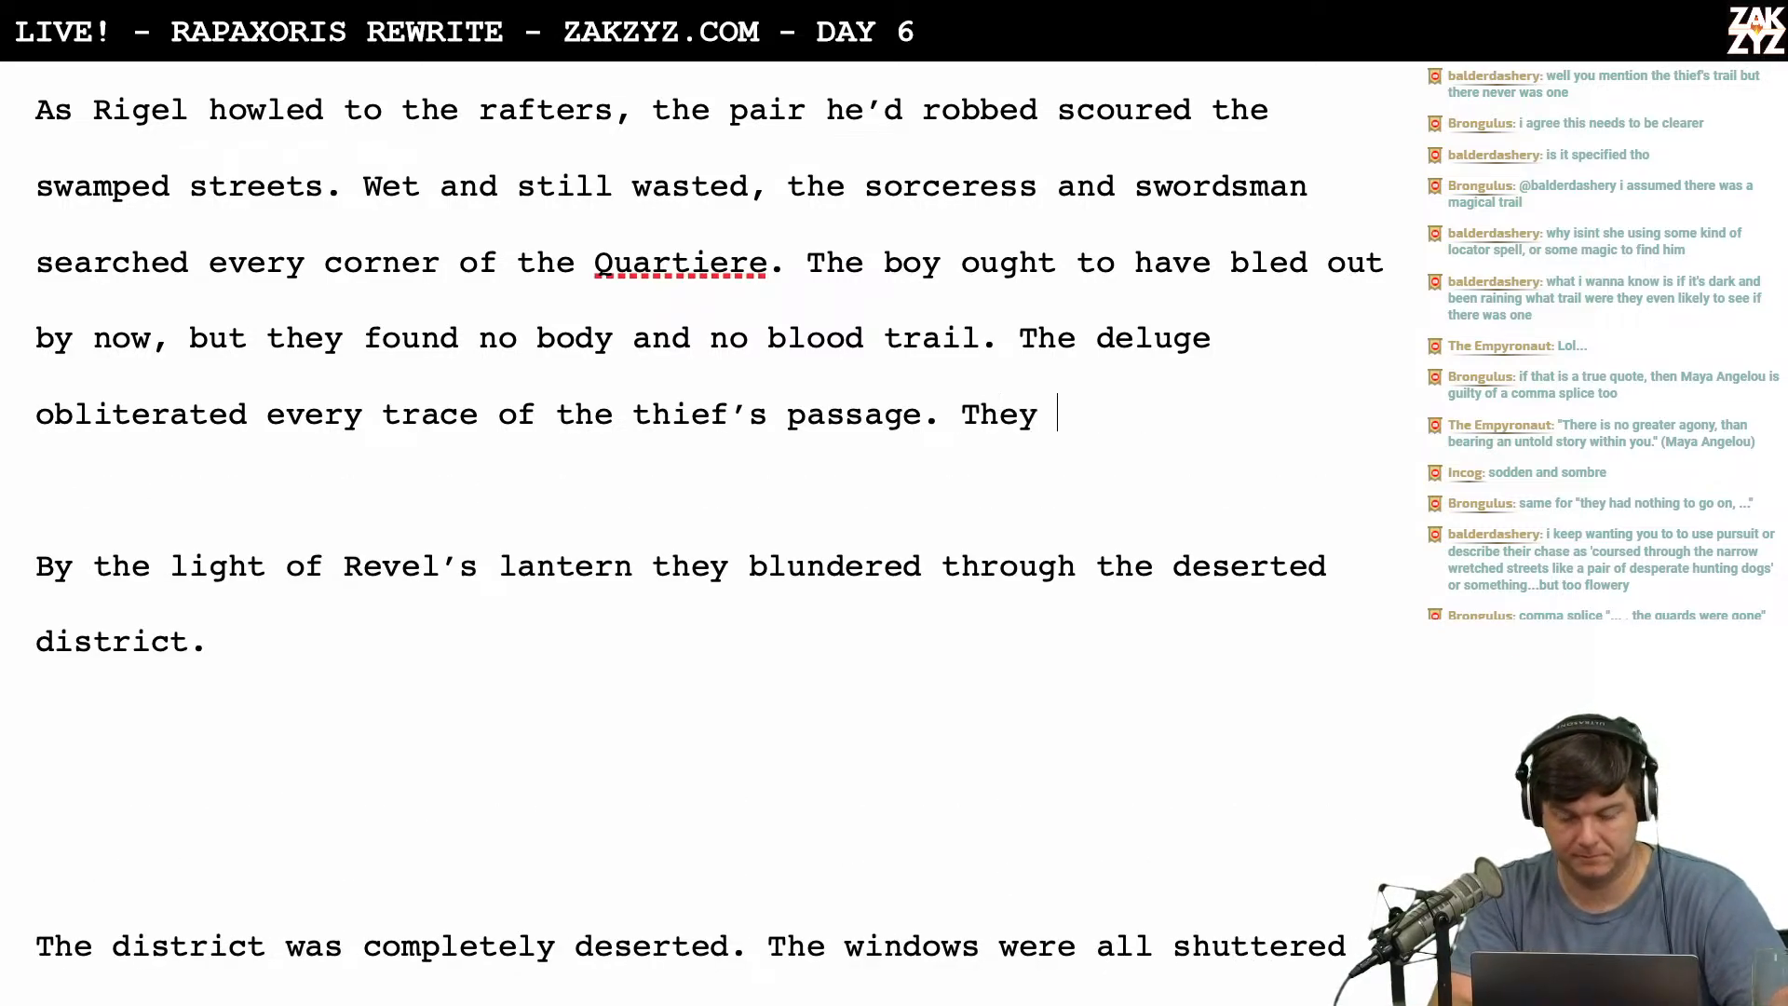
{"action": "key", "text": "BackSpace"}
{"action": "key", "text": "BackSpace"}
{"action": "key", "text": "BackSpace"}
{"action": "key", "text": "BackSpace"}
{"action": "key", "text": "BackSpace"}
{"action": "key", "text": "BackSpace"}
{"action": "key", "text": "BackSpace"}
{"action": "key", "text": "BackSpace"}
{"action": "key", "text": "BackSpace"}
{"action": "key", "text": "BackSpace"}
{"action": "key", "text": "BackSpace"}
{"action": "key", "text": "BackSpace"}
{"action": "key", "text": "BackSpace"}
{"action": "key", "text": "BackSpace"}
{"action": "key", "text": "BackSpace"}
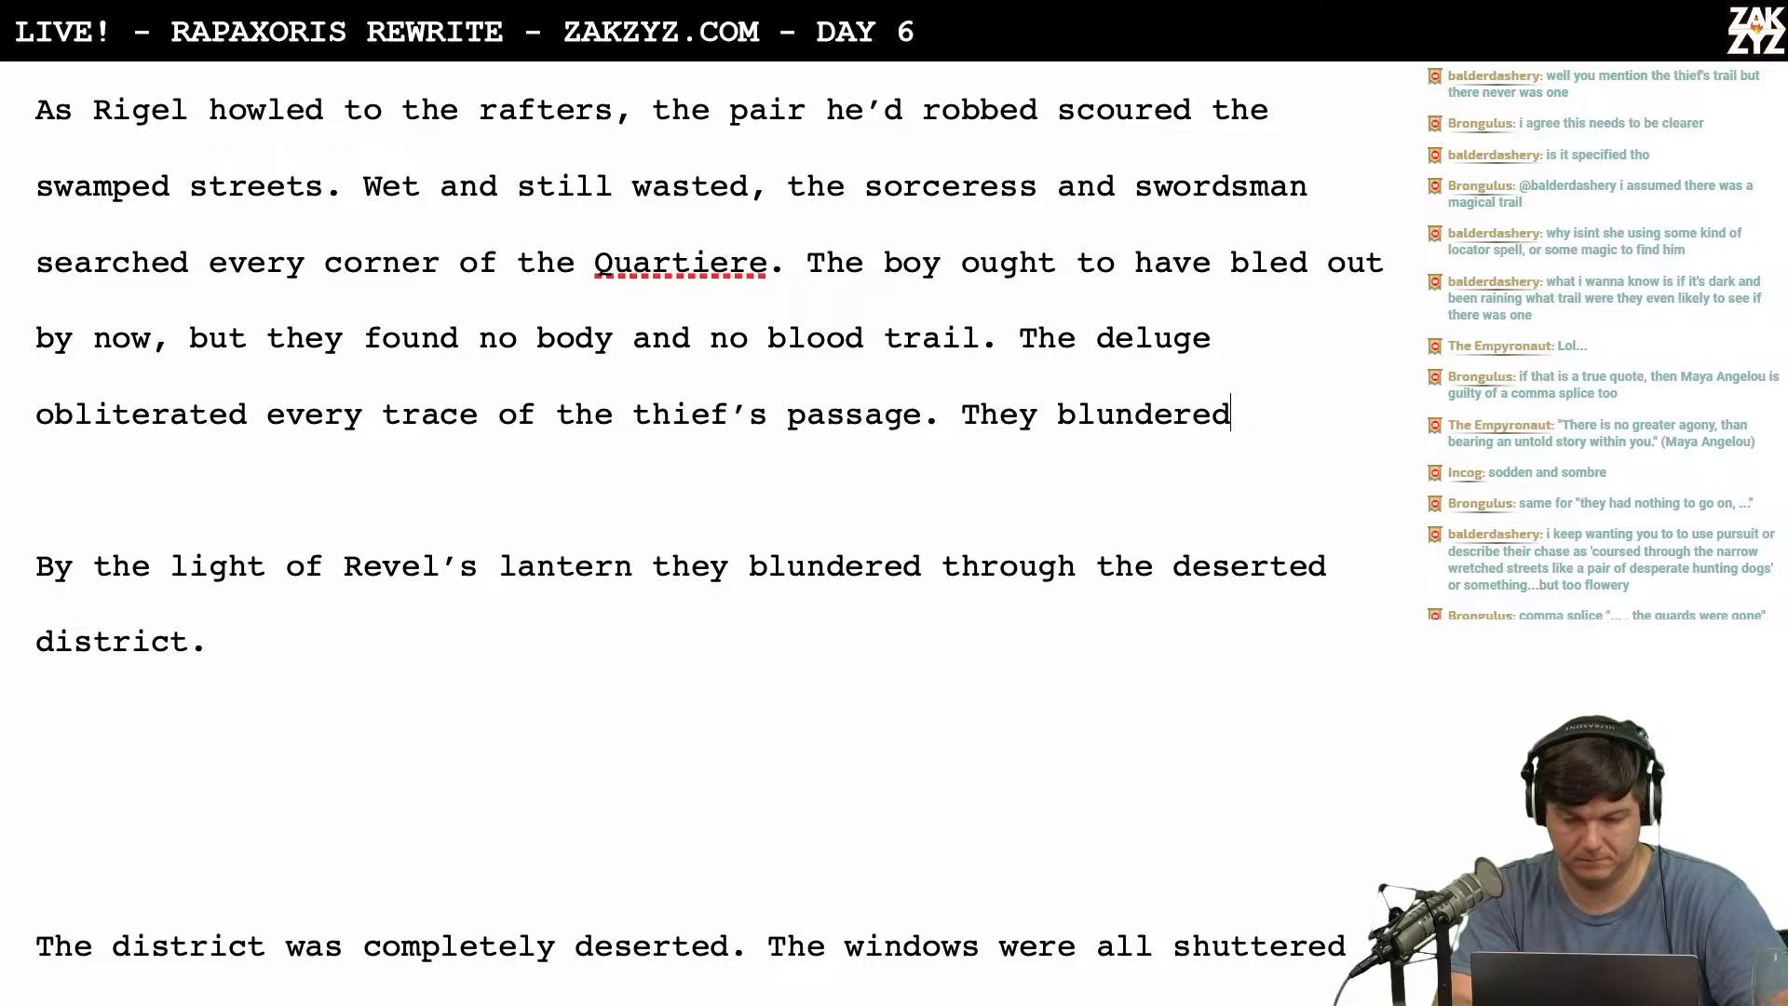
Add the sentence "By lanternlight, they blundered through the deserted district." after "the thief's passage.".
{"action": "type", "text": "By "}
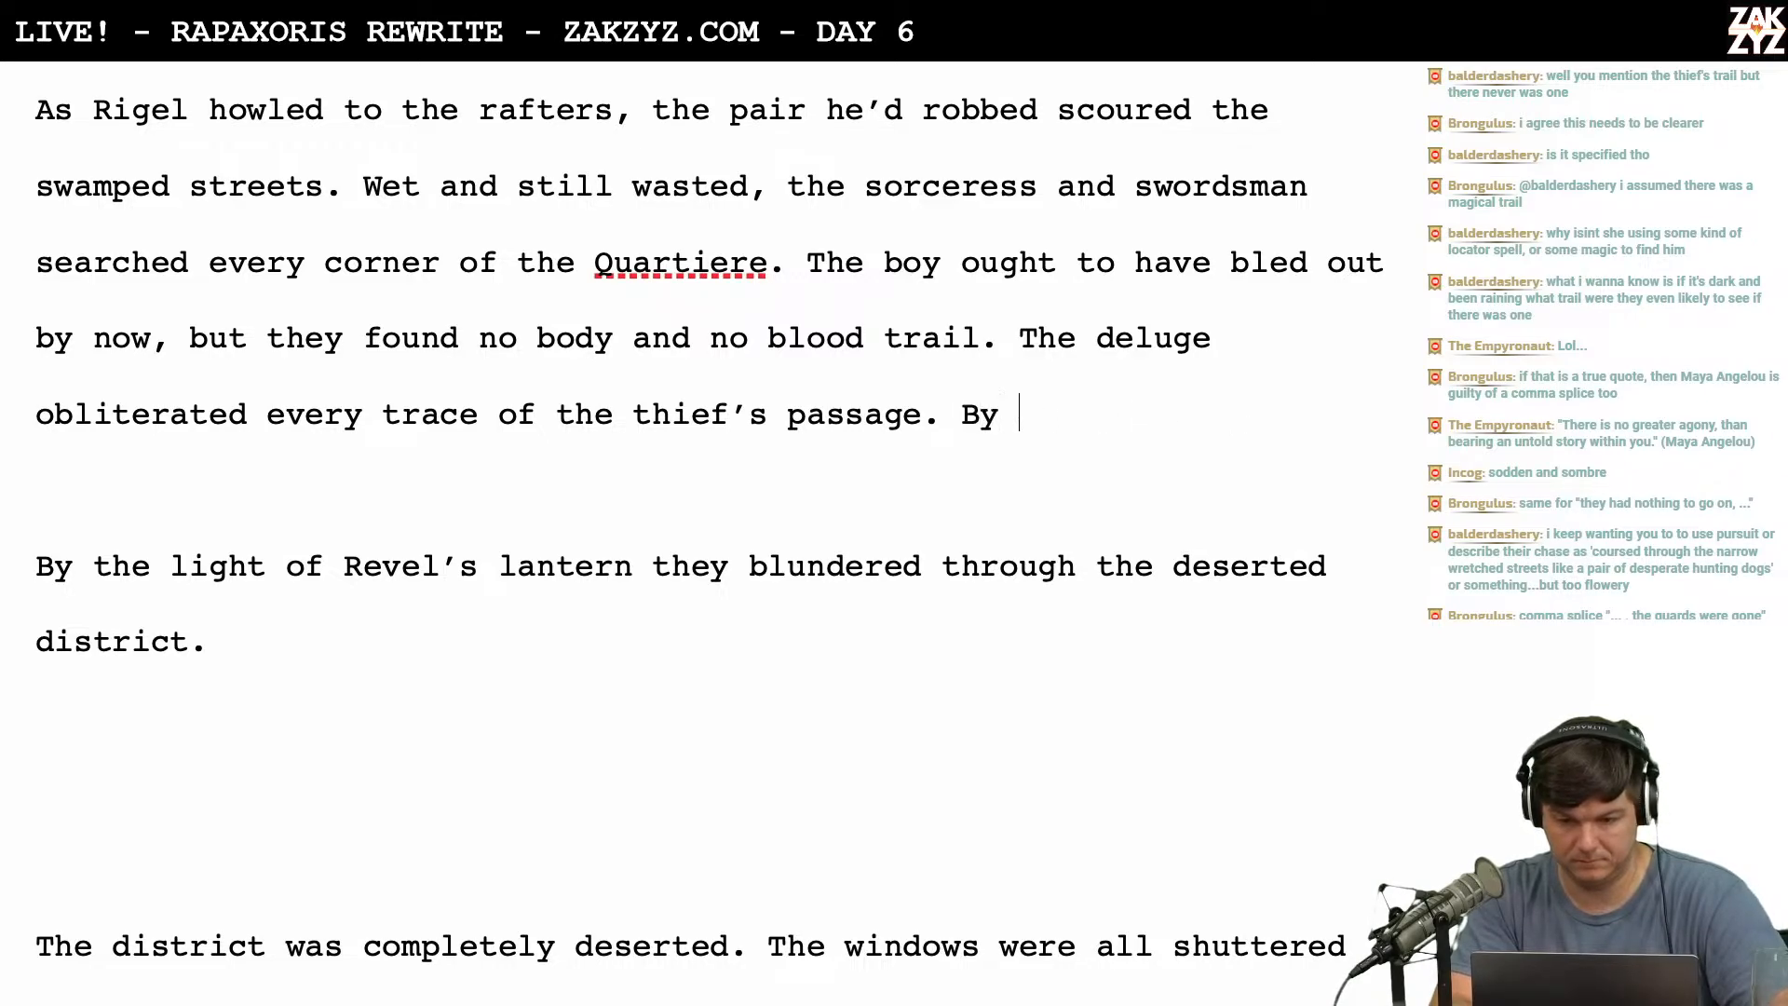
{"action": "type", "text": "lanternlight, the"}
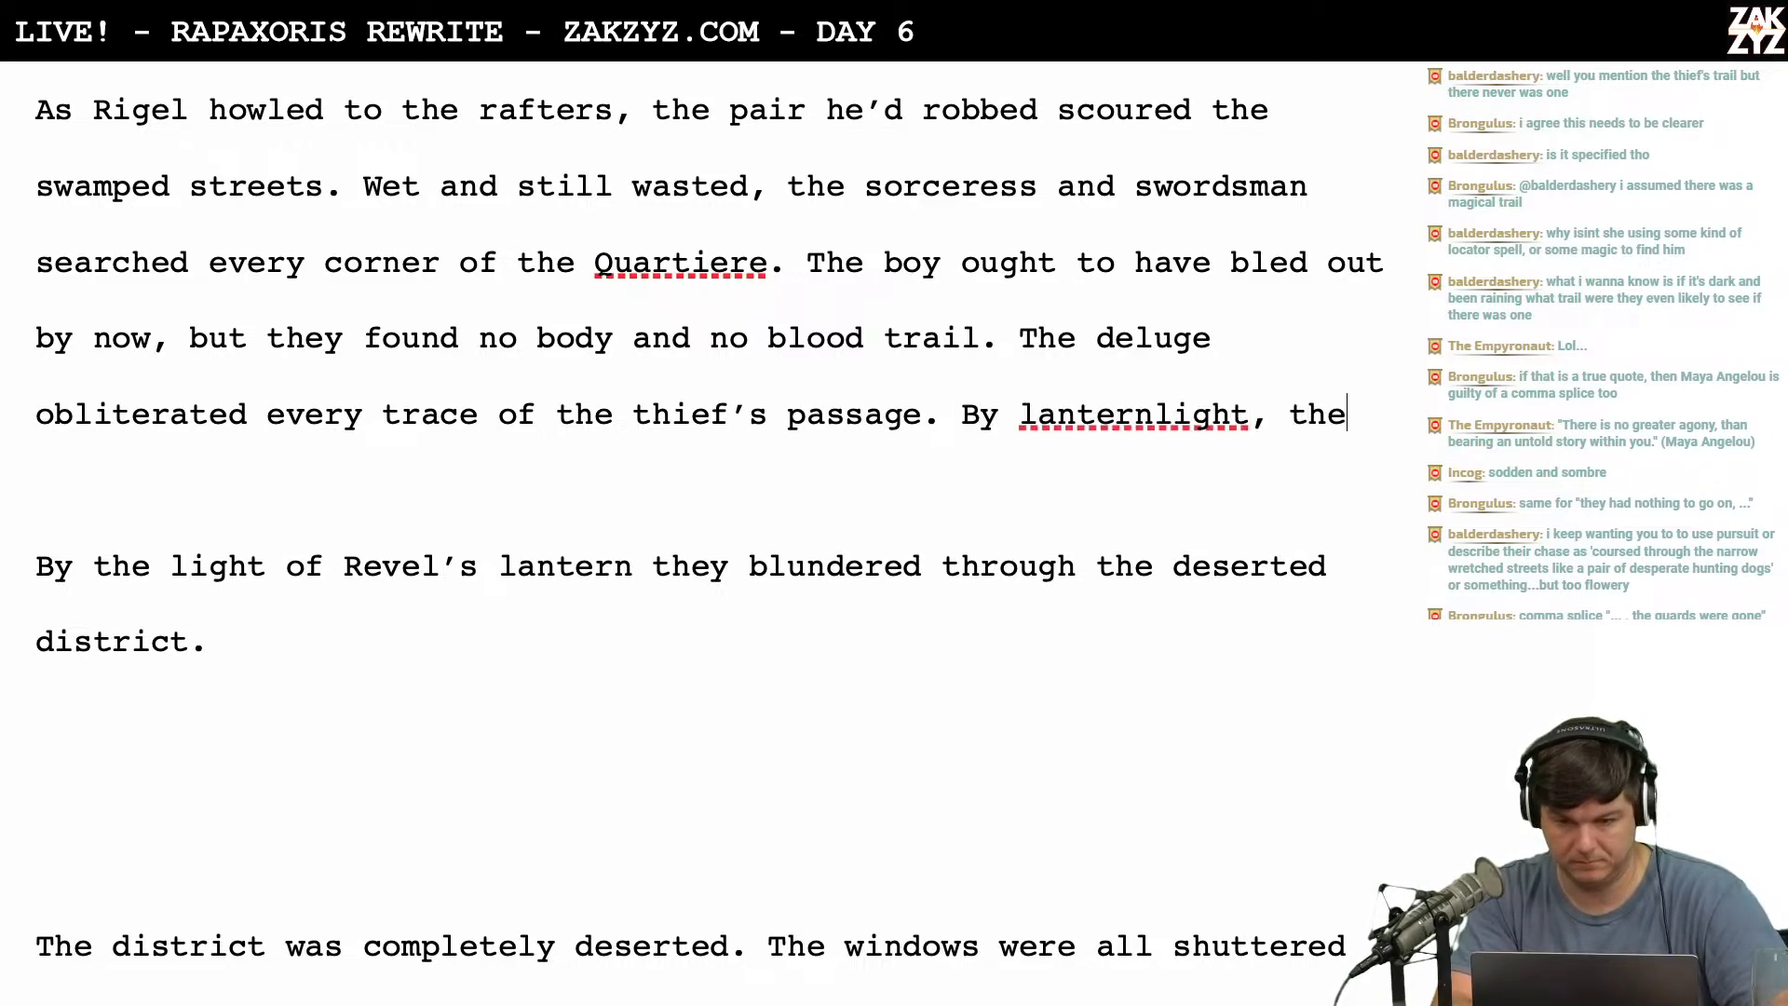
{"action": "type", "text": "y blundered th"}
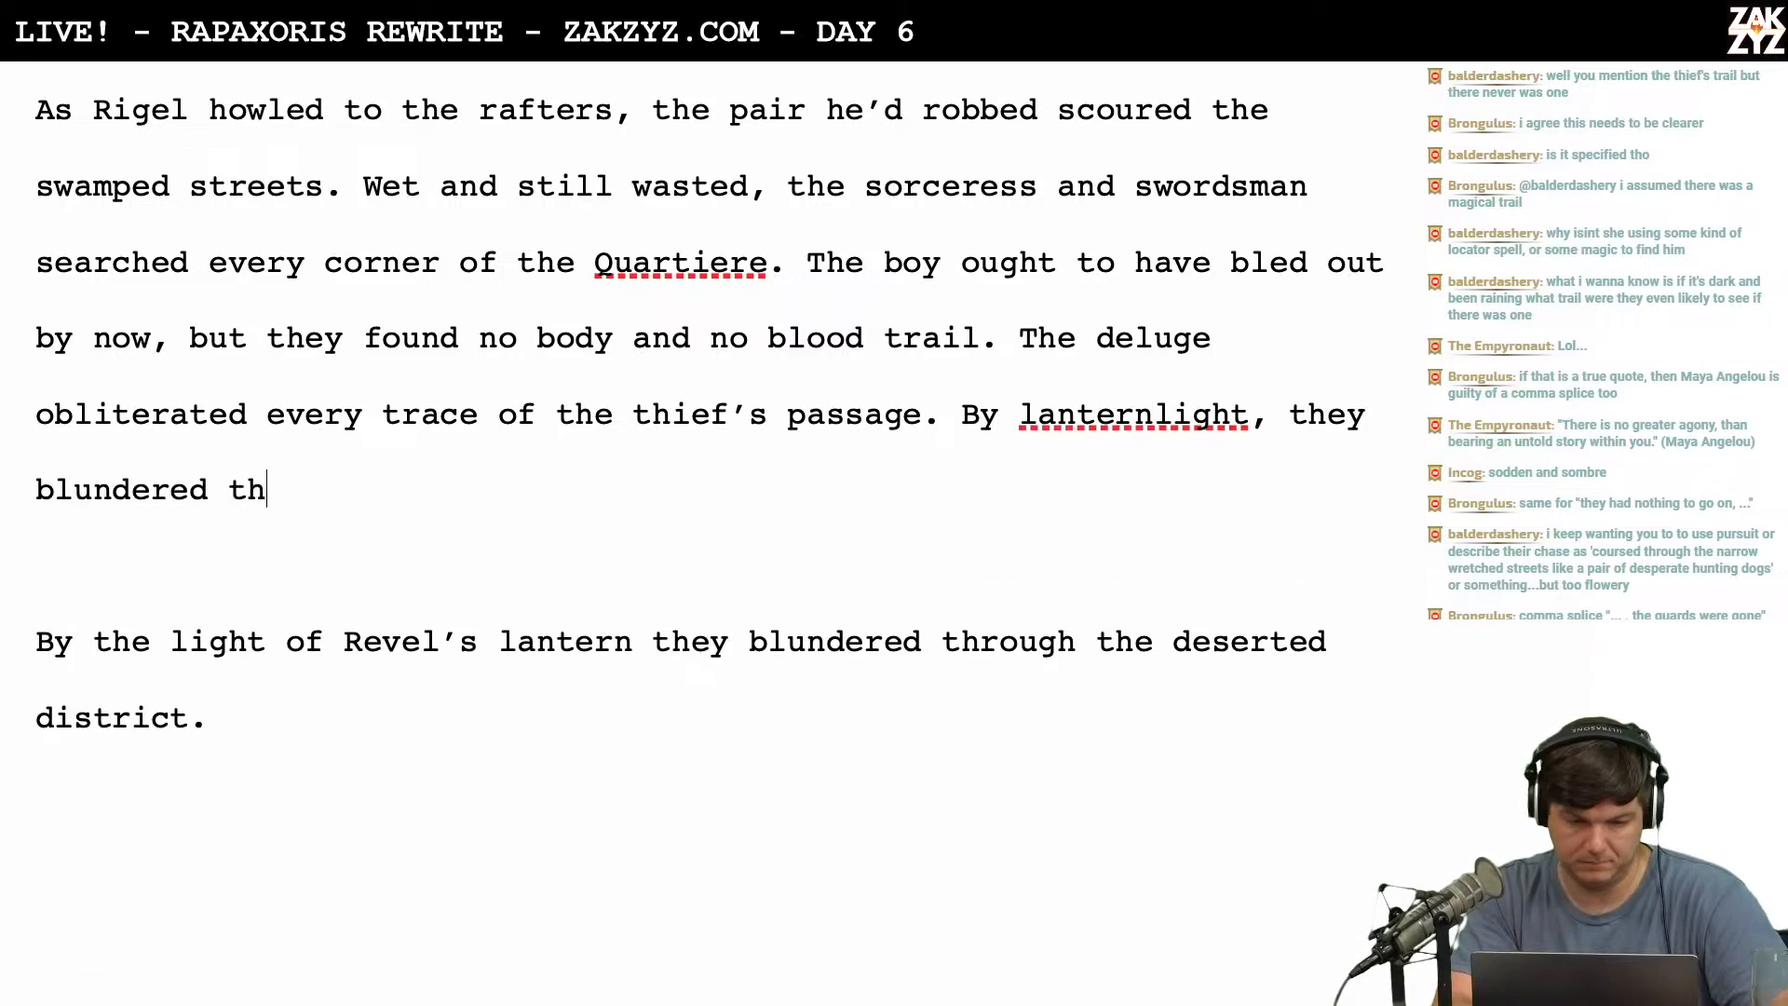
{"action": "type", "text": "rough the des"}
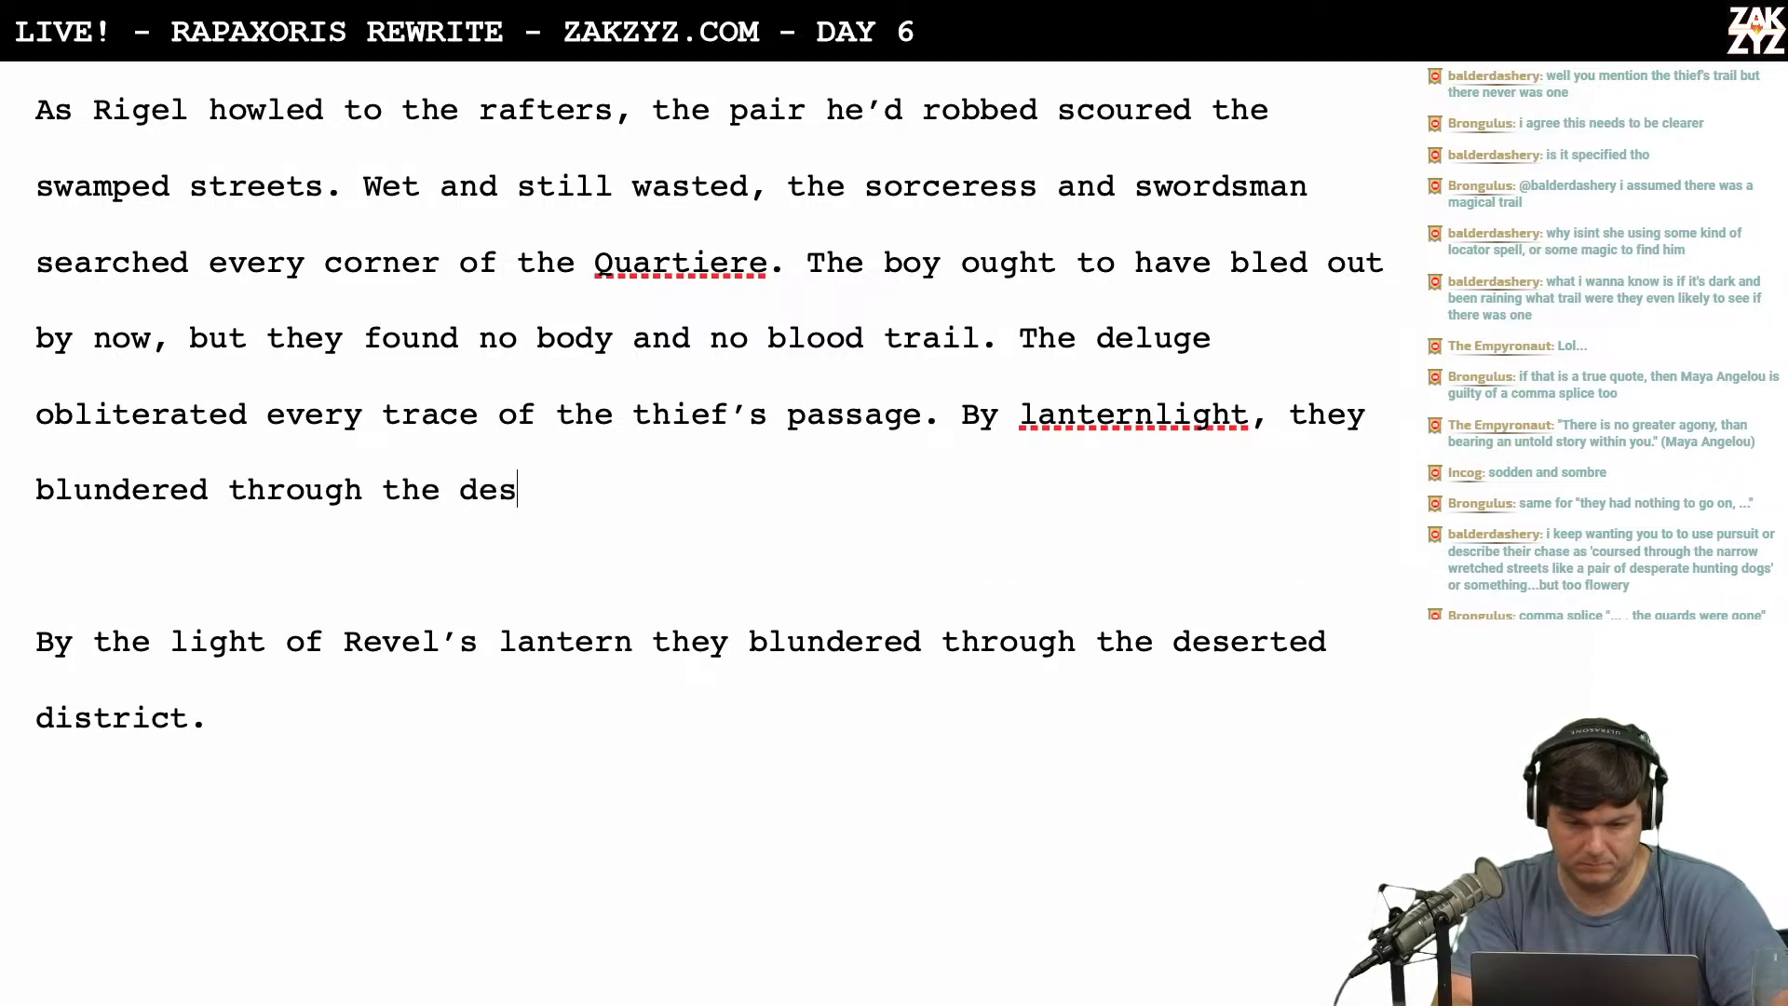
{"action": "type", "text": "erted district,"}
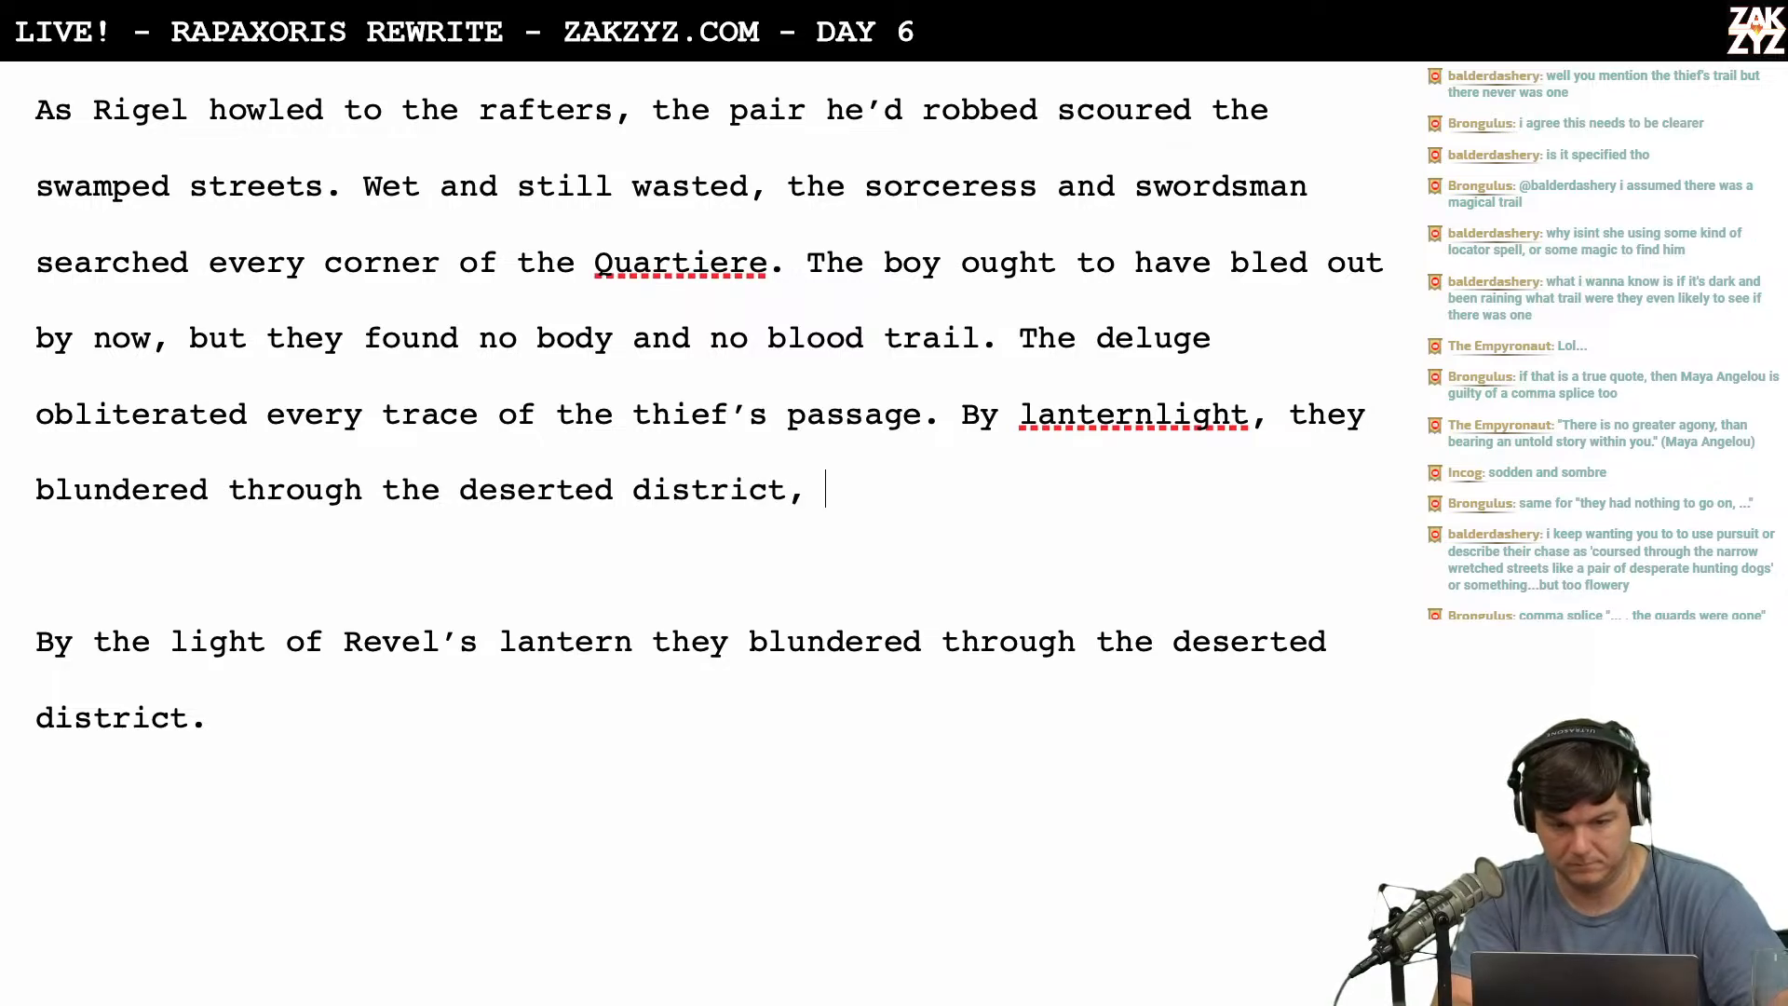
{"action": "key", "text": "BackSpace"}
{"action": "key", "text": "BackSpace"}
{"action": "type", "text": "."}
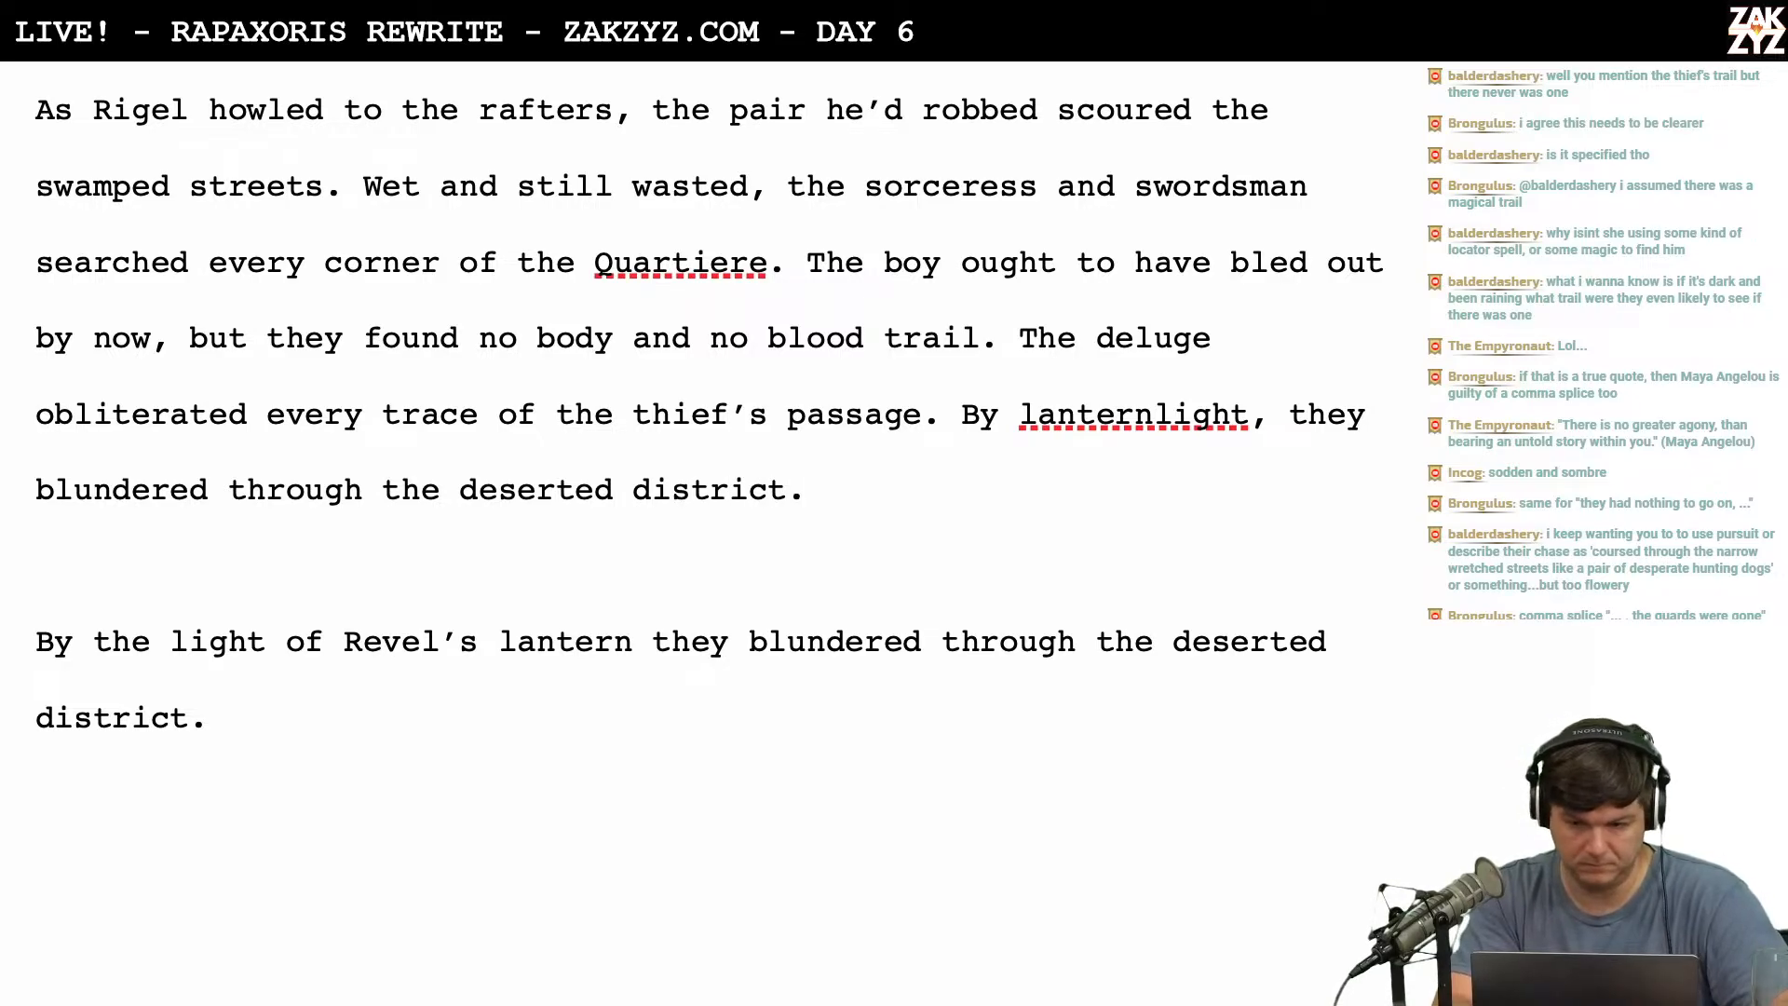
Delete everything after "the deserted district." through "The district was completely deserted." so "The windows were all shuttered" follows directly.
{"action": "key", "text": "shift+Down"}
{"action": "key", "text": "shift+Down"}
{"action": "key", "text": "shift+Down"}
{"action": "key", "text": "shift+Down"}
{"action": "key", "text": "shift+Down"}
{"action": "key", "text": "shift+Down"}
{"action": "key", "text": "shift+Down"}
{"action": "key", "text": "shift+Down"}
{"action": "key", "text": "shift+Down"}
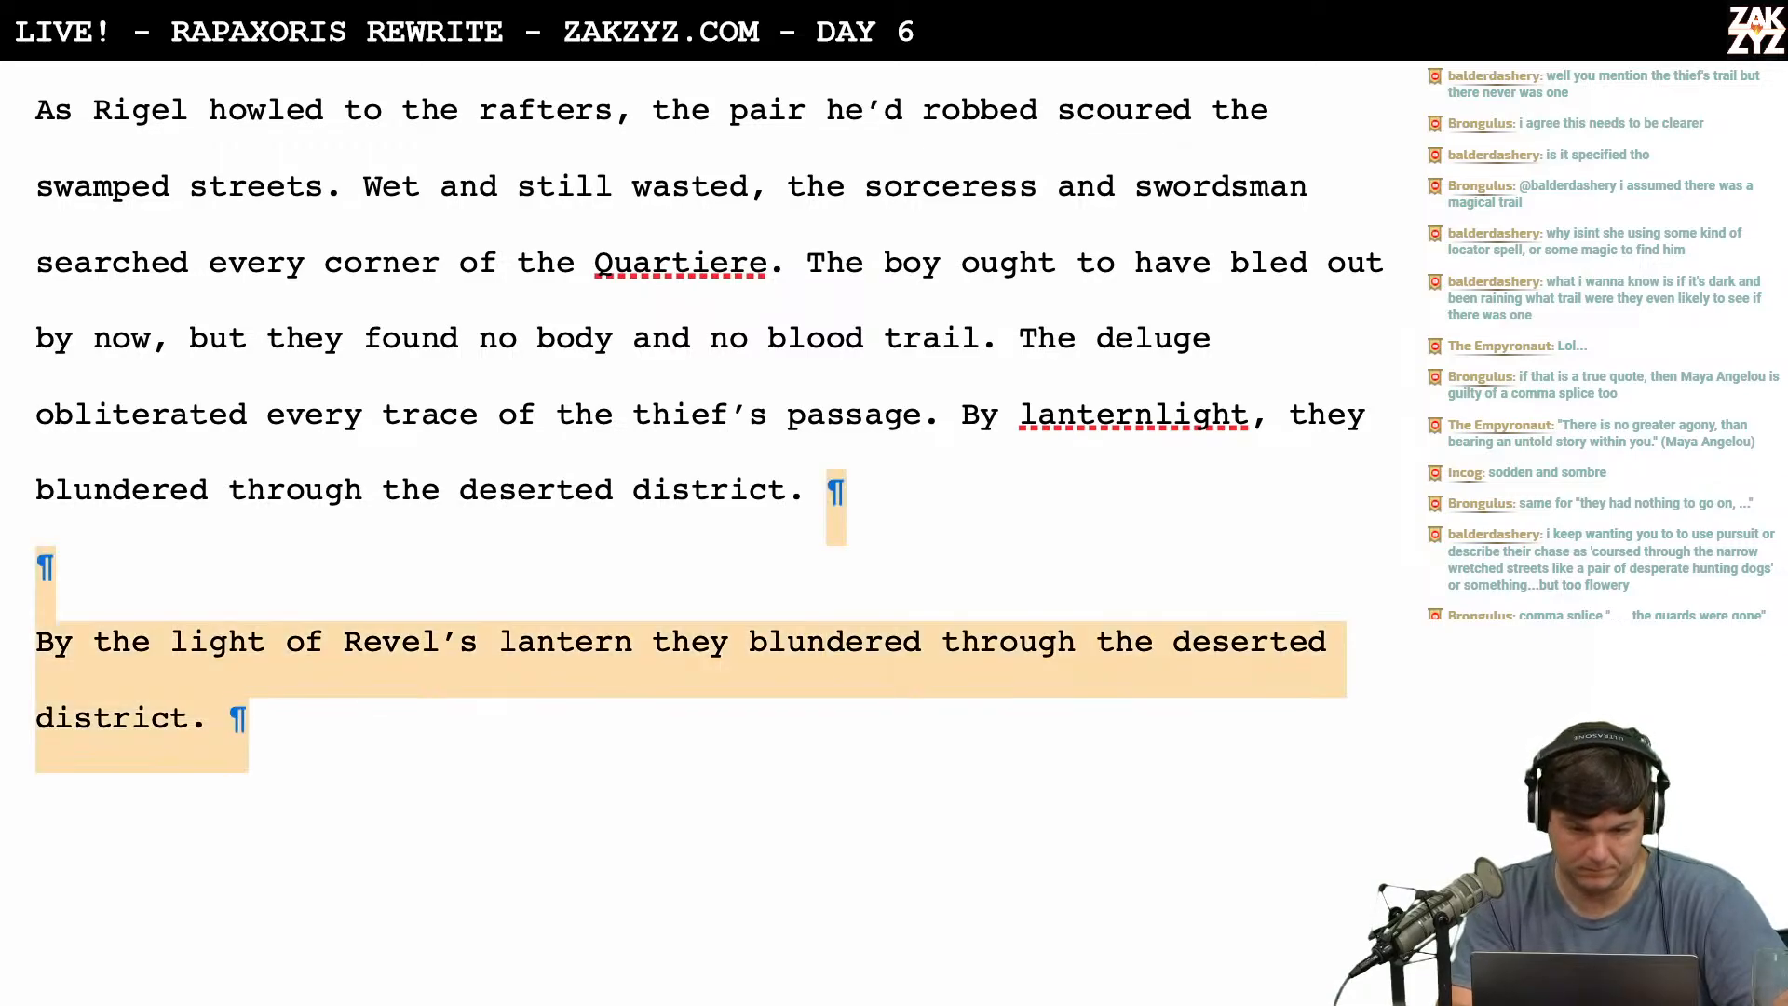
{"action": "key", "text": "shift+Up"}
{"action": "key", "text": "shift+Up"}
{"action": "key", "text": "shift+Down"}
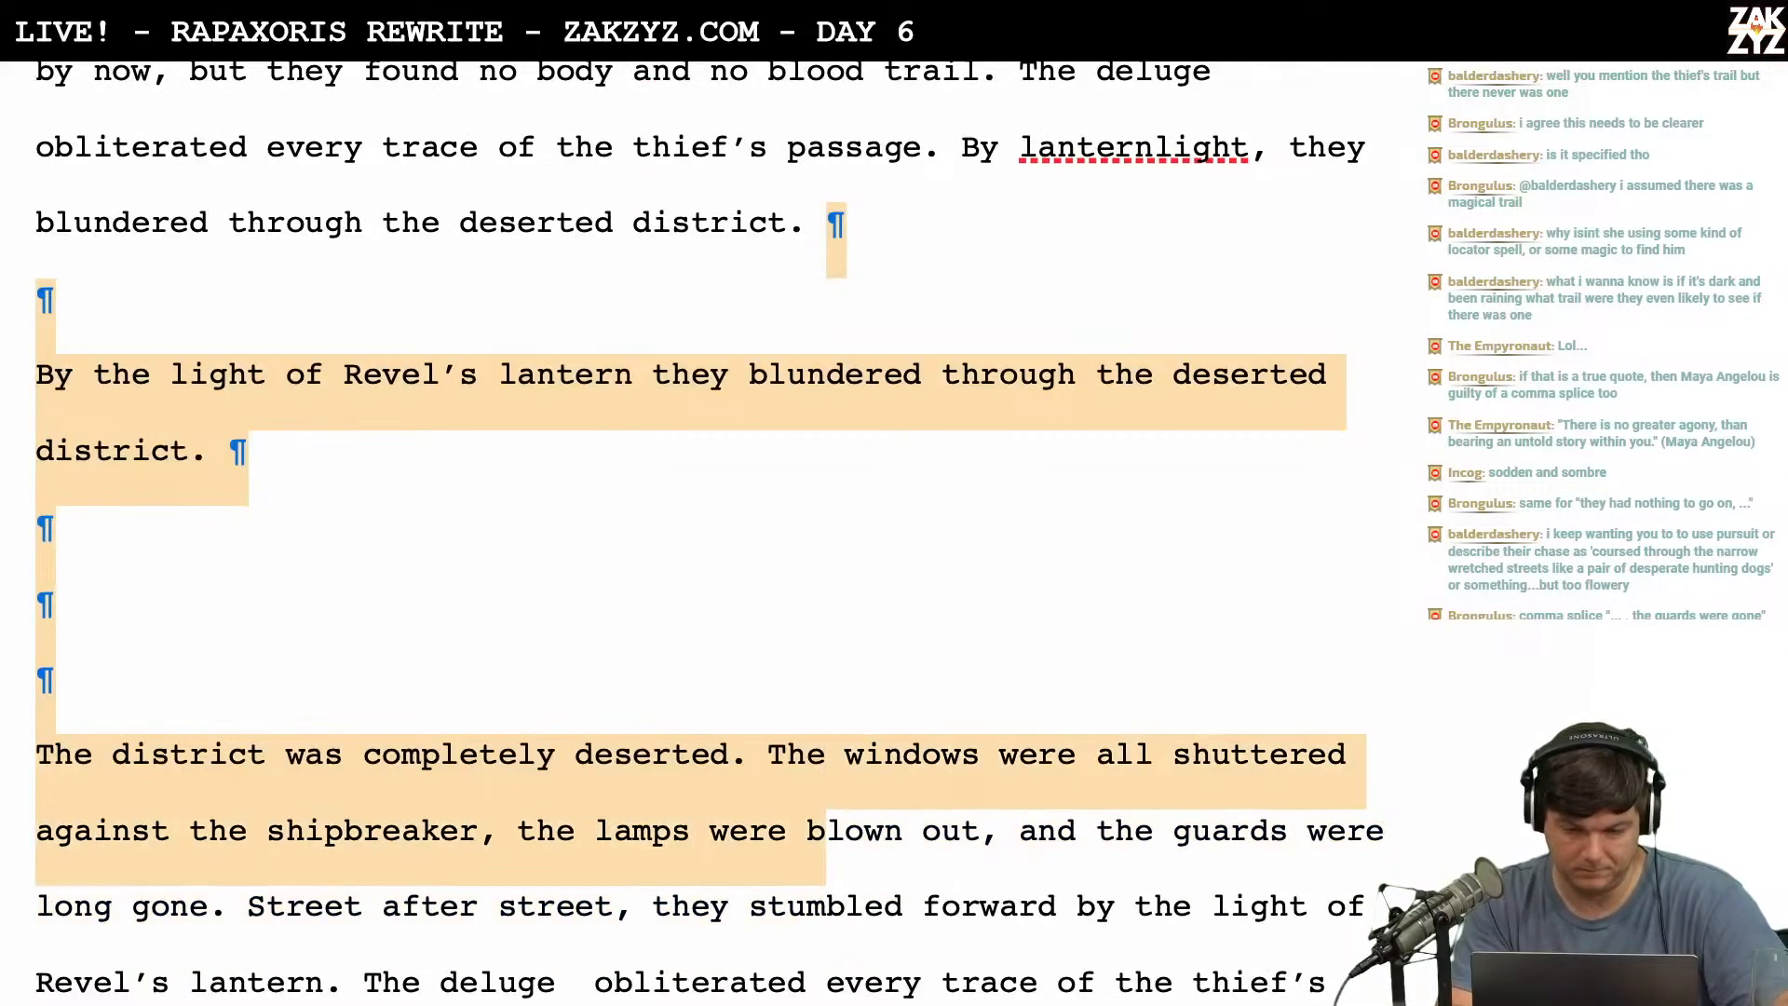
{"action": "key", "text": "shift+Up"}
{"action": "key", "text": "shift+Left"}
{"action": "key", "text": "shift+Left"}
{"action": "key", "text": "shift+Left"}
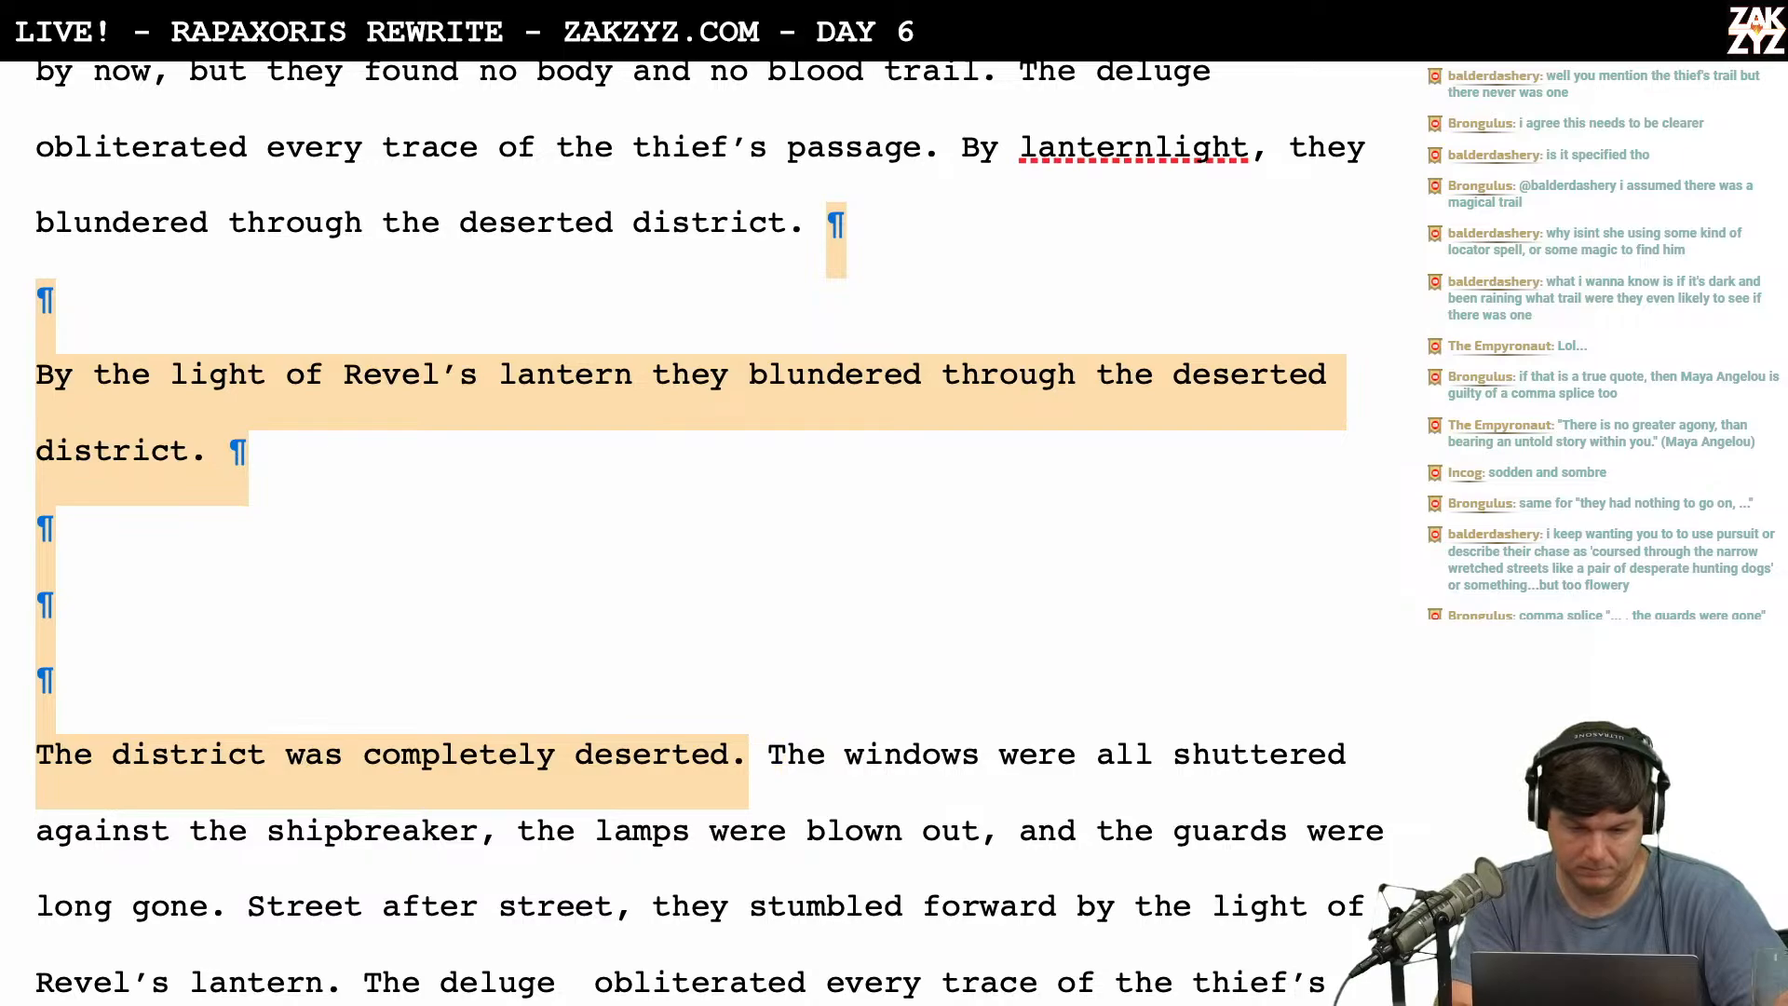
{"action": "key", "text": "Delete"}
Break the text starting "Street after street" off into its own paragraph, several blank lines below "the guards were long gone.".
{"action": "scroll", "coordinate": [940, 416], "scroll_direction": "down", "scroll_amount": 1}
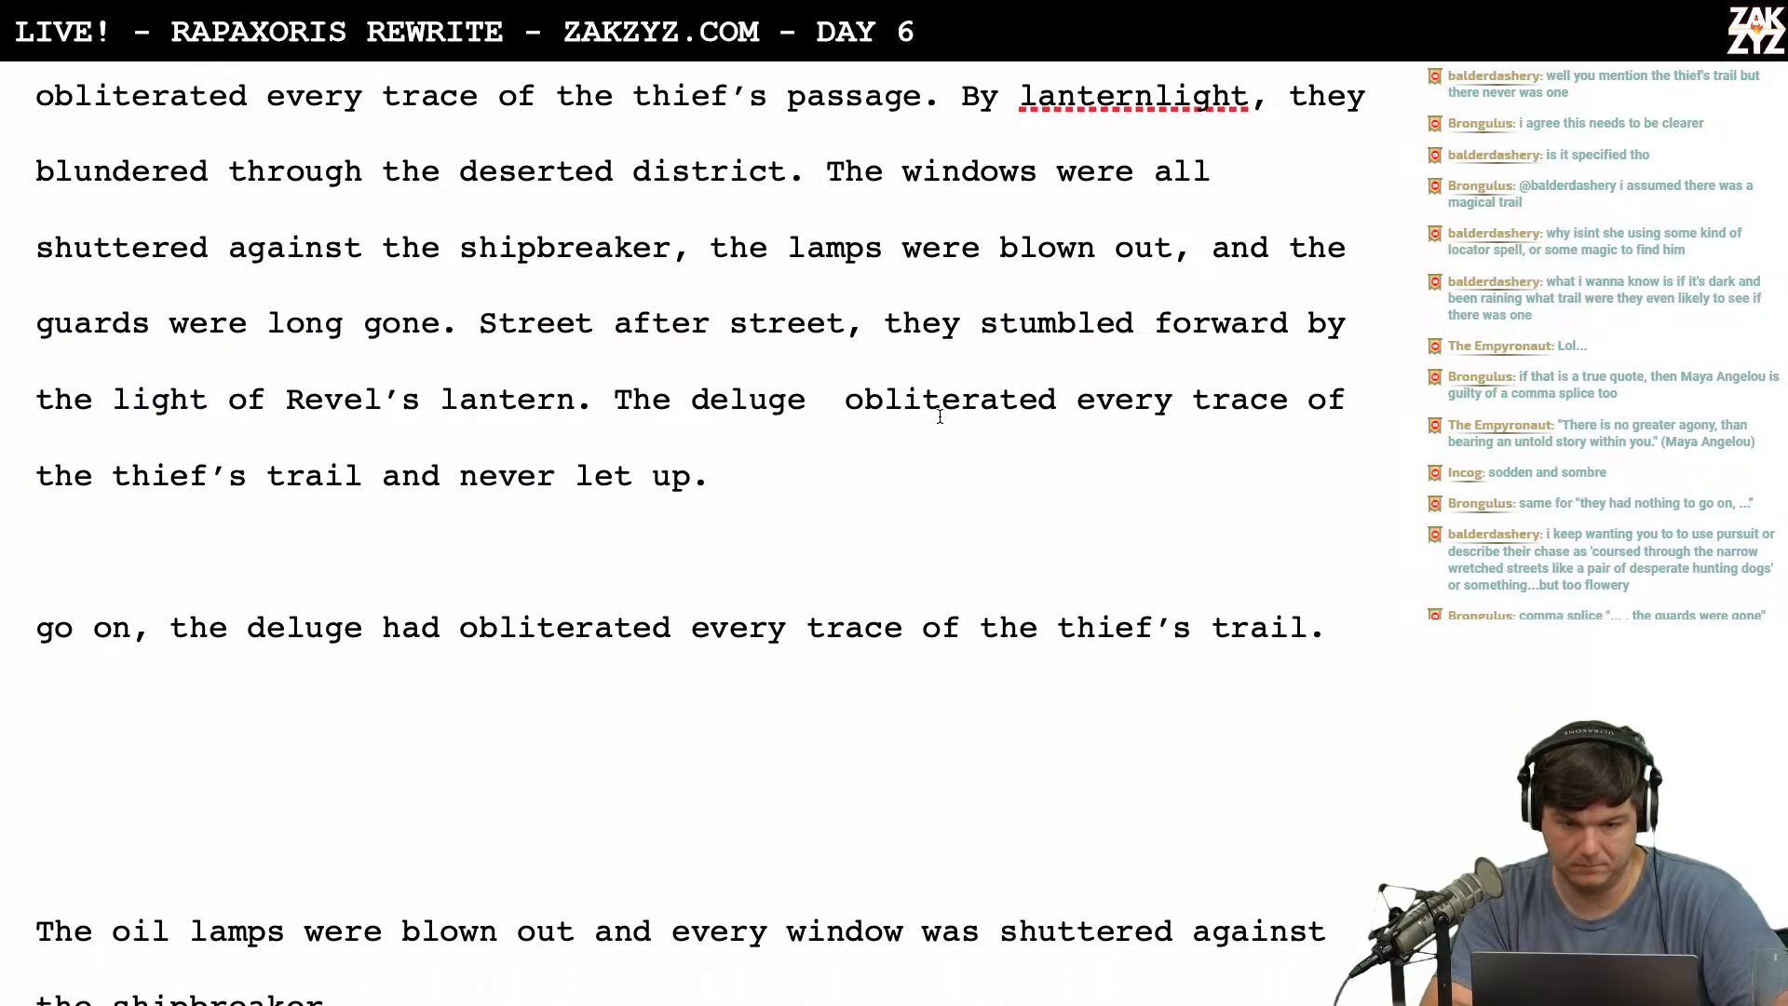
{"action": "left_click", "coordinate": [485, 326]}
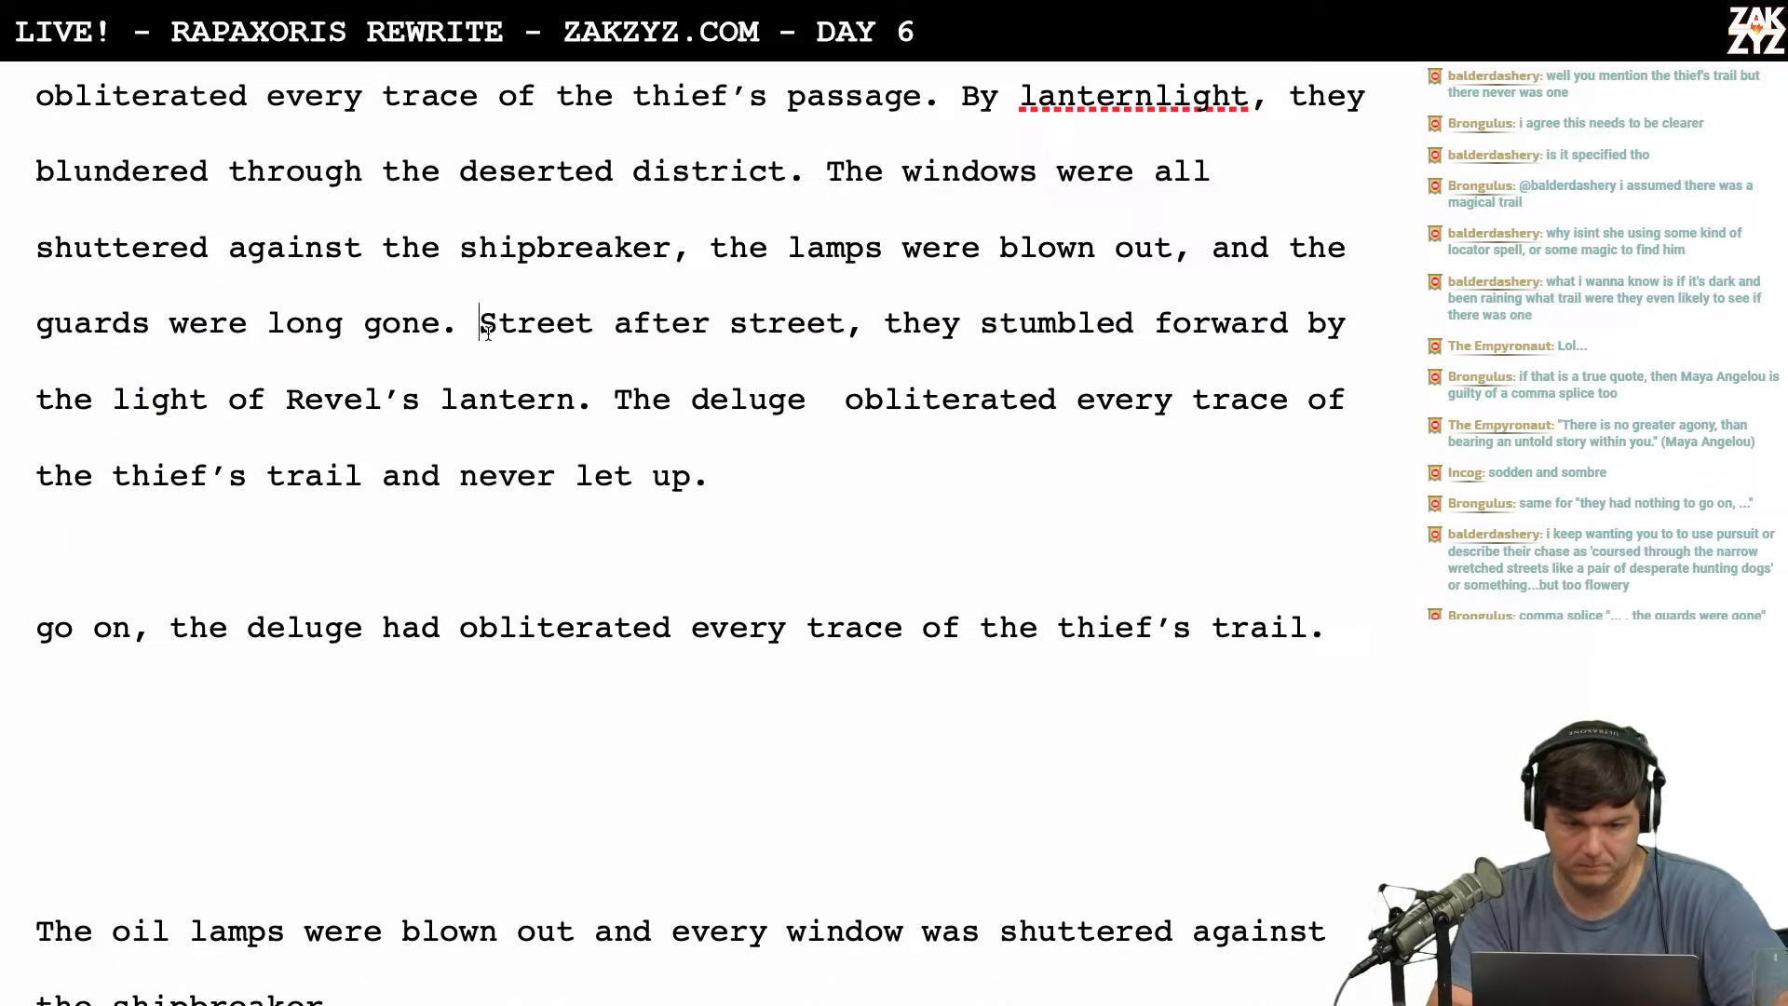
{"action": "key", "text": "Left"}
{"action": "key", "text": "Return"}
{"action": "key", "text": "Return"}
{"action": "key", "text": "Return"}
{"action": "key", "text": "Return"}
{"action": "key", "text": "Return"}
{"action": "key", "text": "Return"}
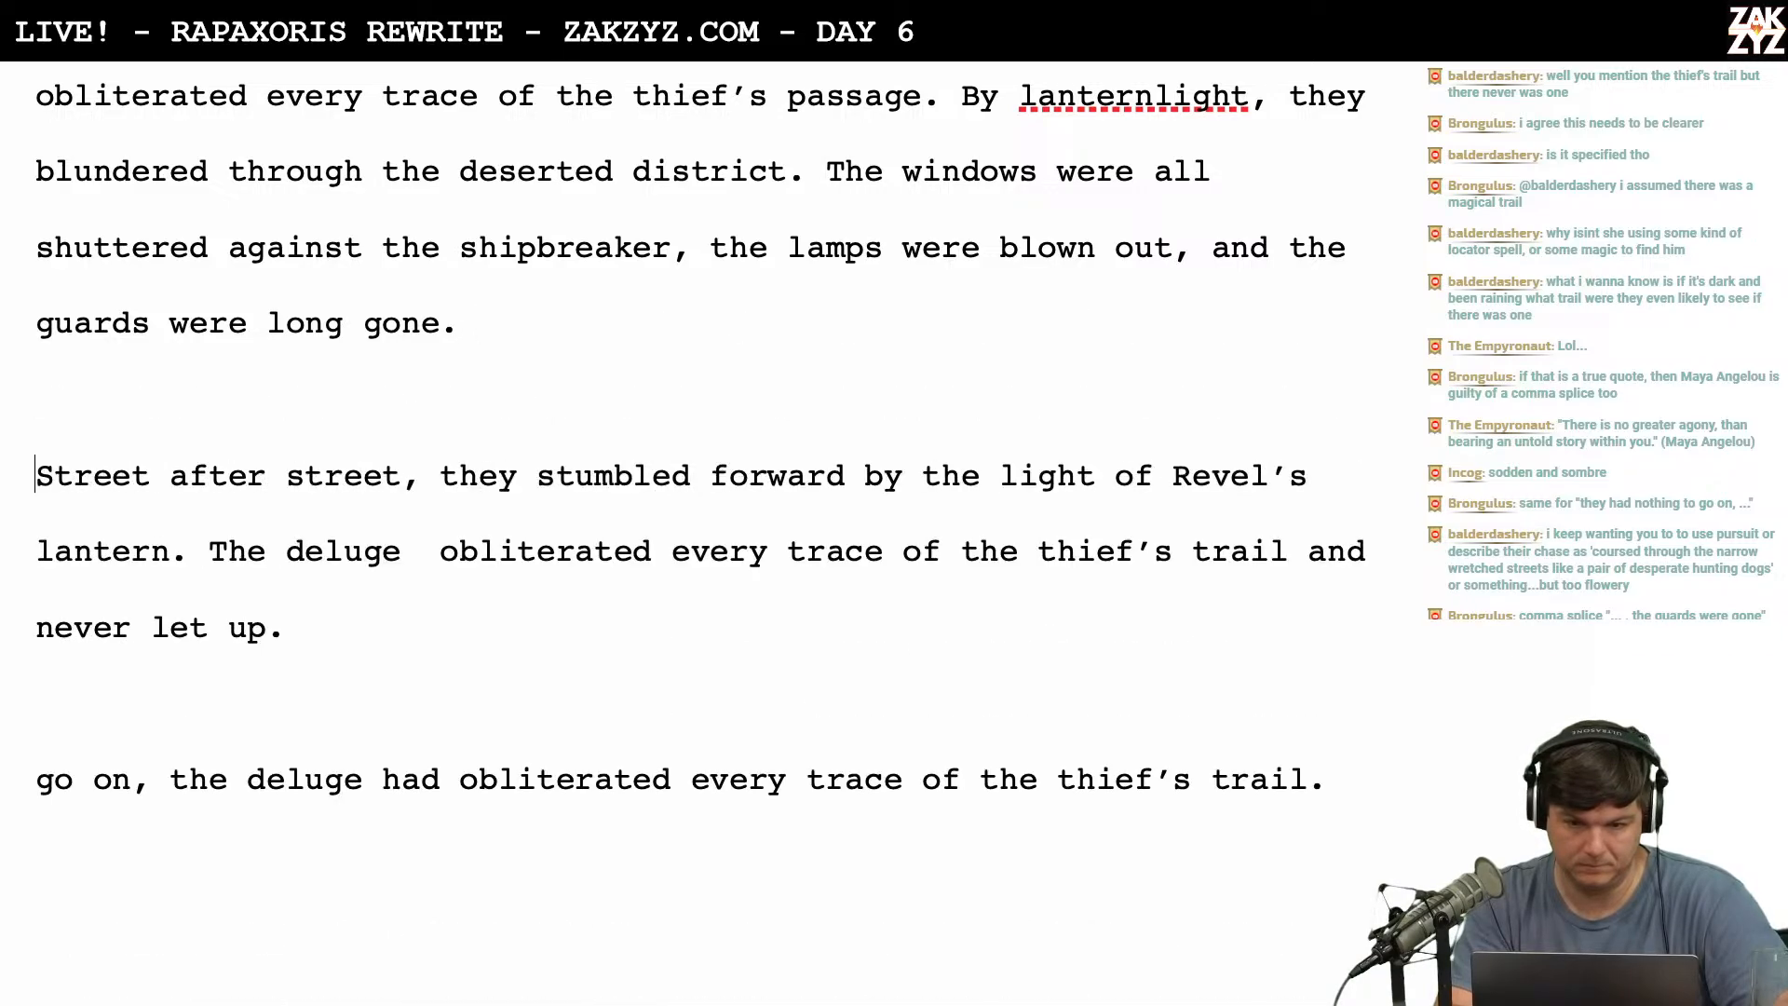
Reread the revised opening paragraph of scene 1.5 from "As Rigel howled" through "the guards were long gone.".
{"action": "scroll", "coordinate": [699, 466], "scroll_direction": "up", "scroll_amount": 3}
{"action": "scroll", "coordinate": [578, 429], "scroll_direction": "up", "scroll_amount": 3}
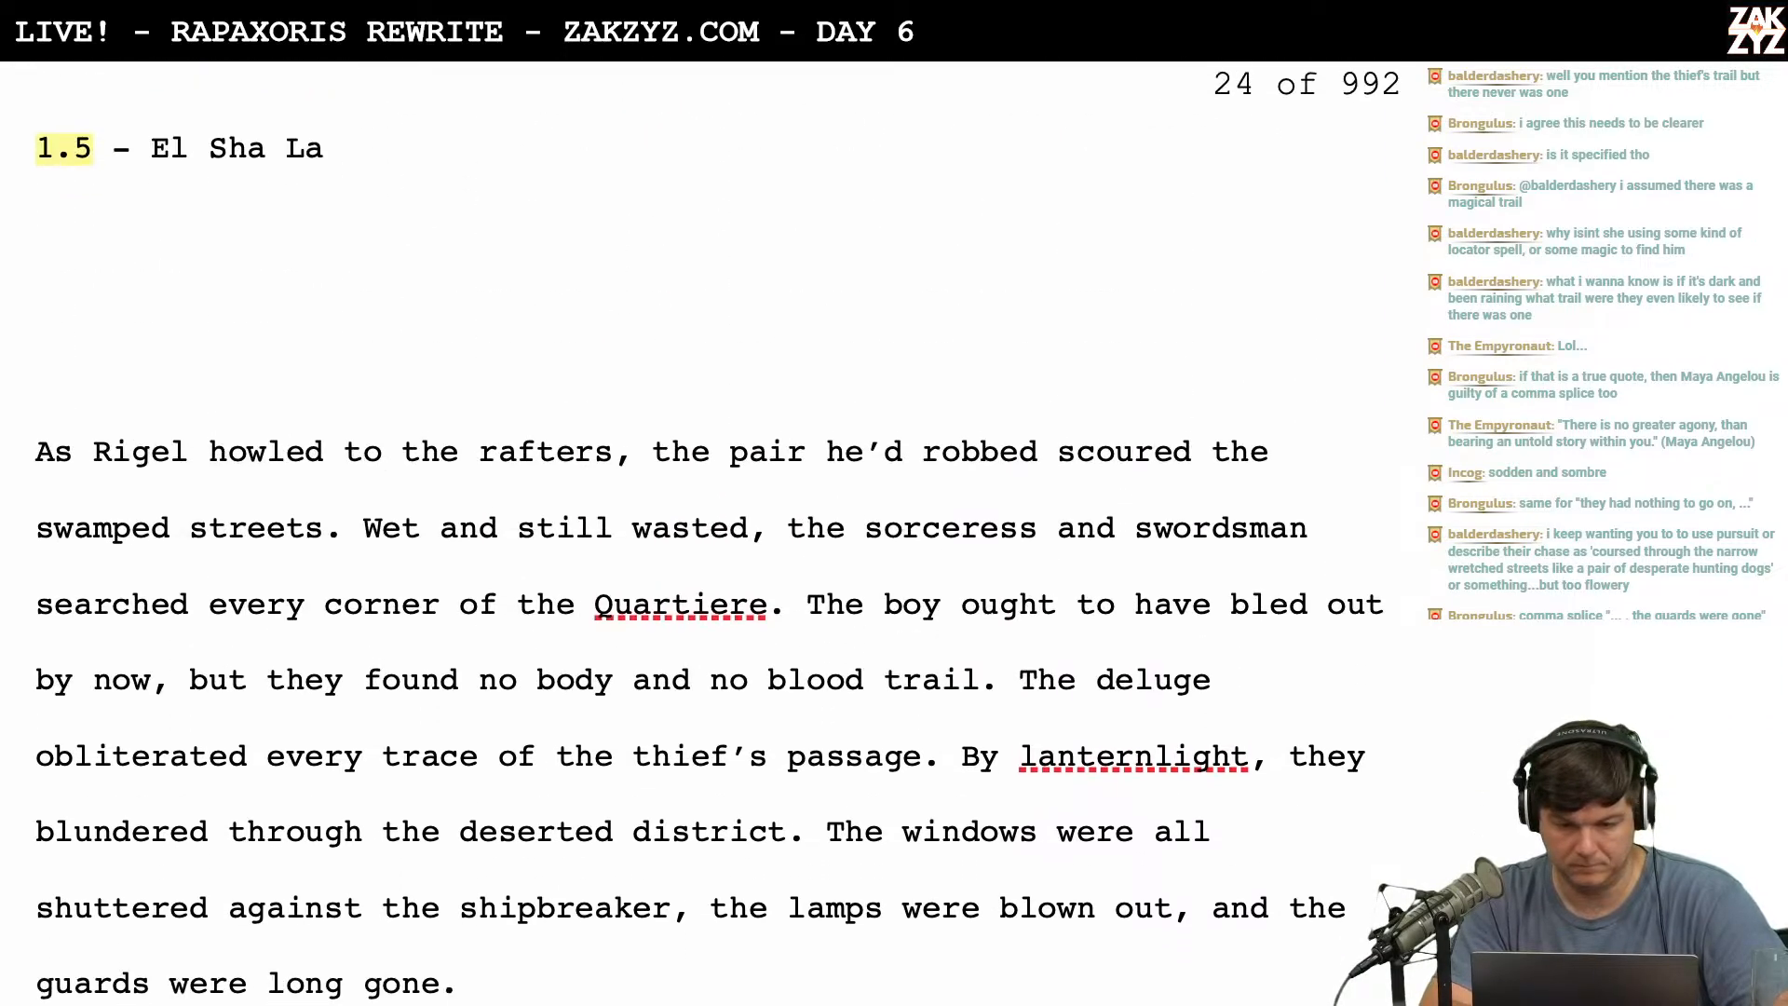
{"action": "scroll", "coordinate": [578, 430], "scroll_direction": "down", "scroll_amount": 2}
{"action": "scroll", "coordinate": [578, 429], "scroll_direction": "down", "scroll_amount": 1}
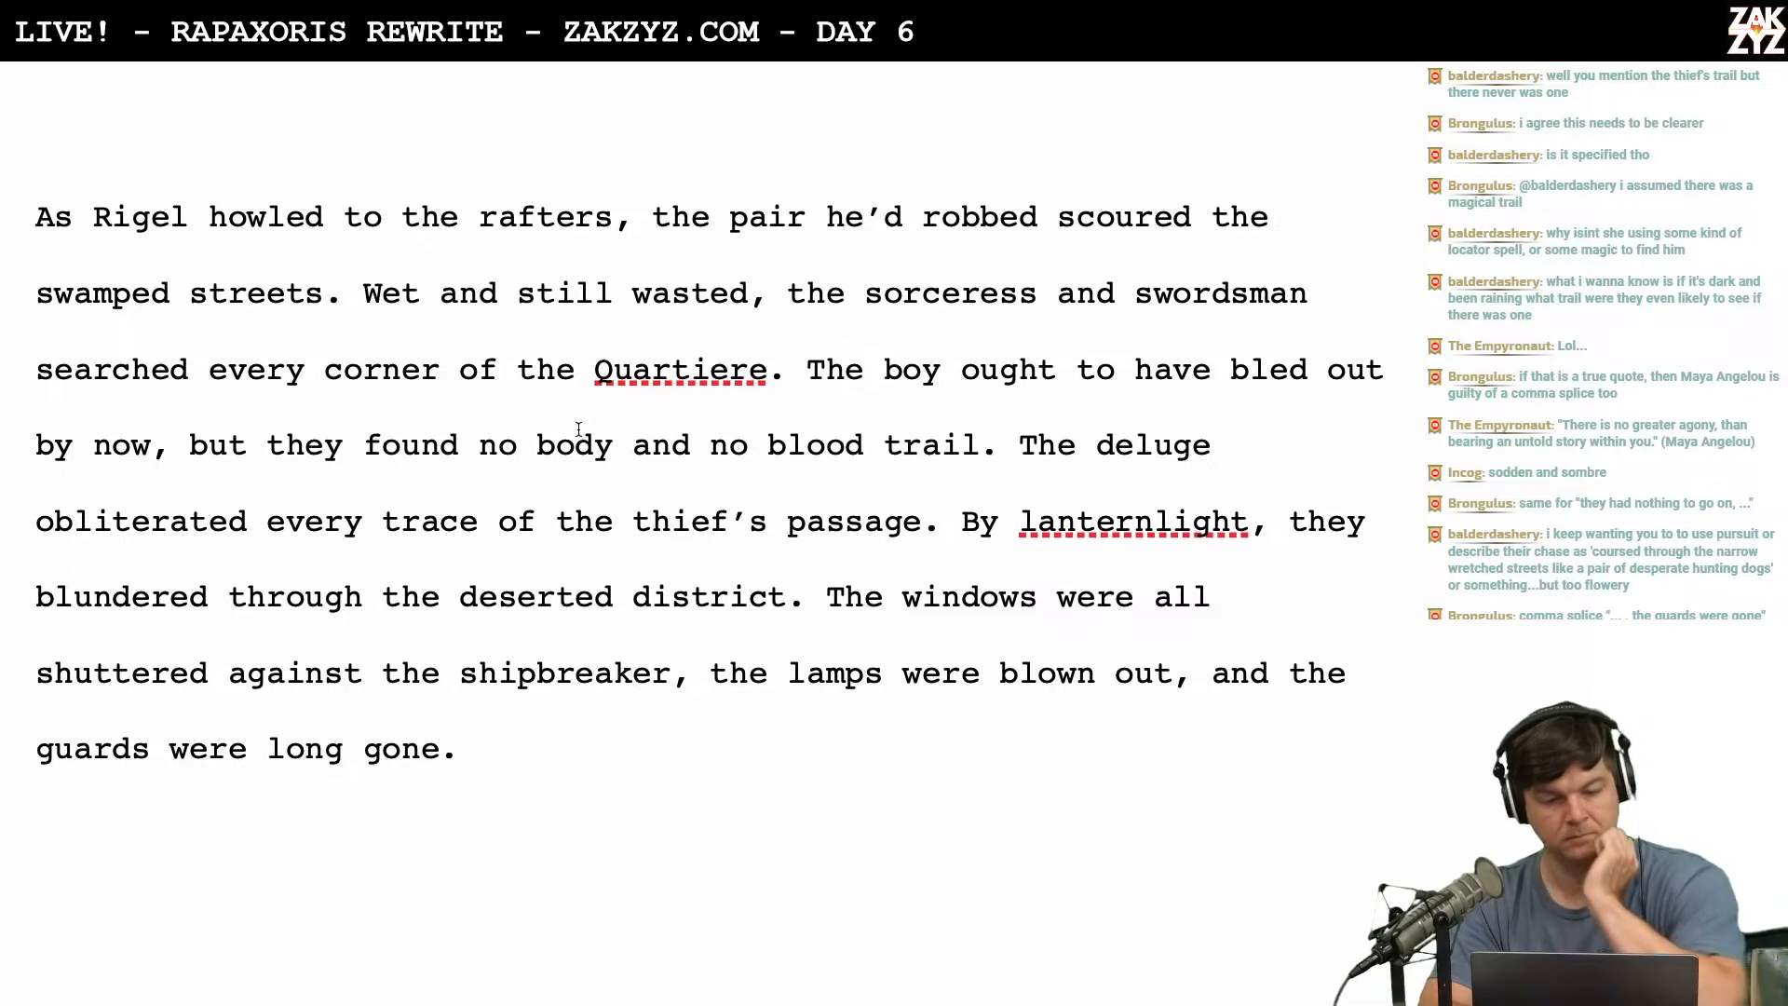
{"action": "scroll", "coordinate": [784, 458], "scroll_direction": "down", "scroll_amount": 1}
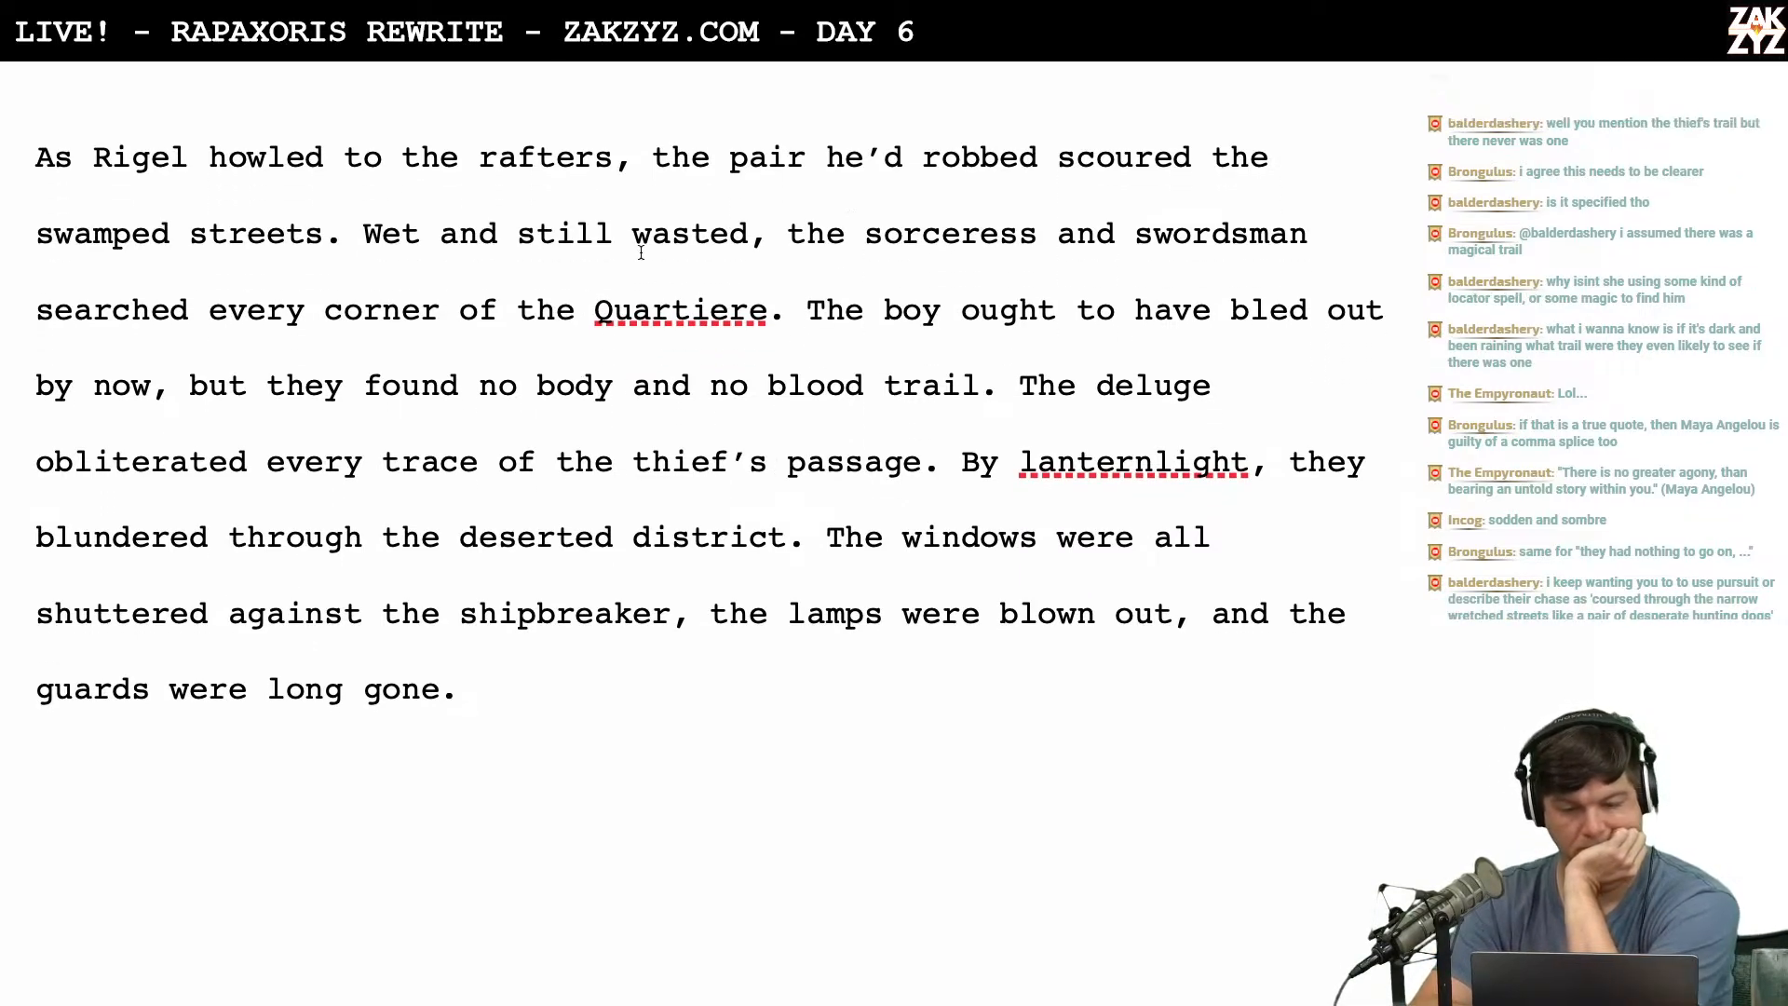
{"action": "scroll", "coordinate": [750, 341], "scroll_direction": "down", "scroll_amount": 1}
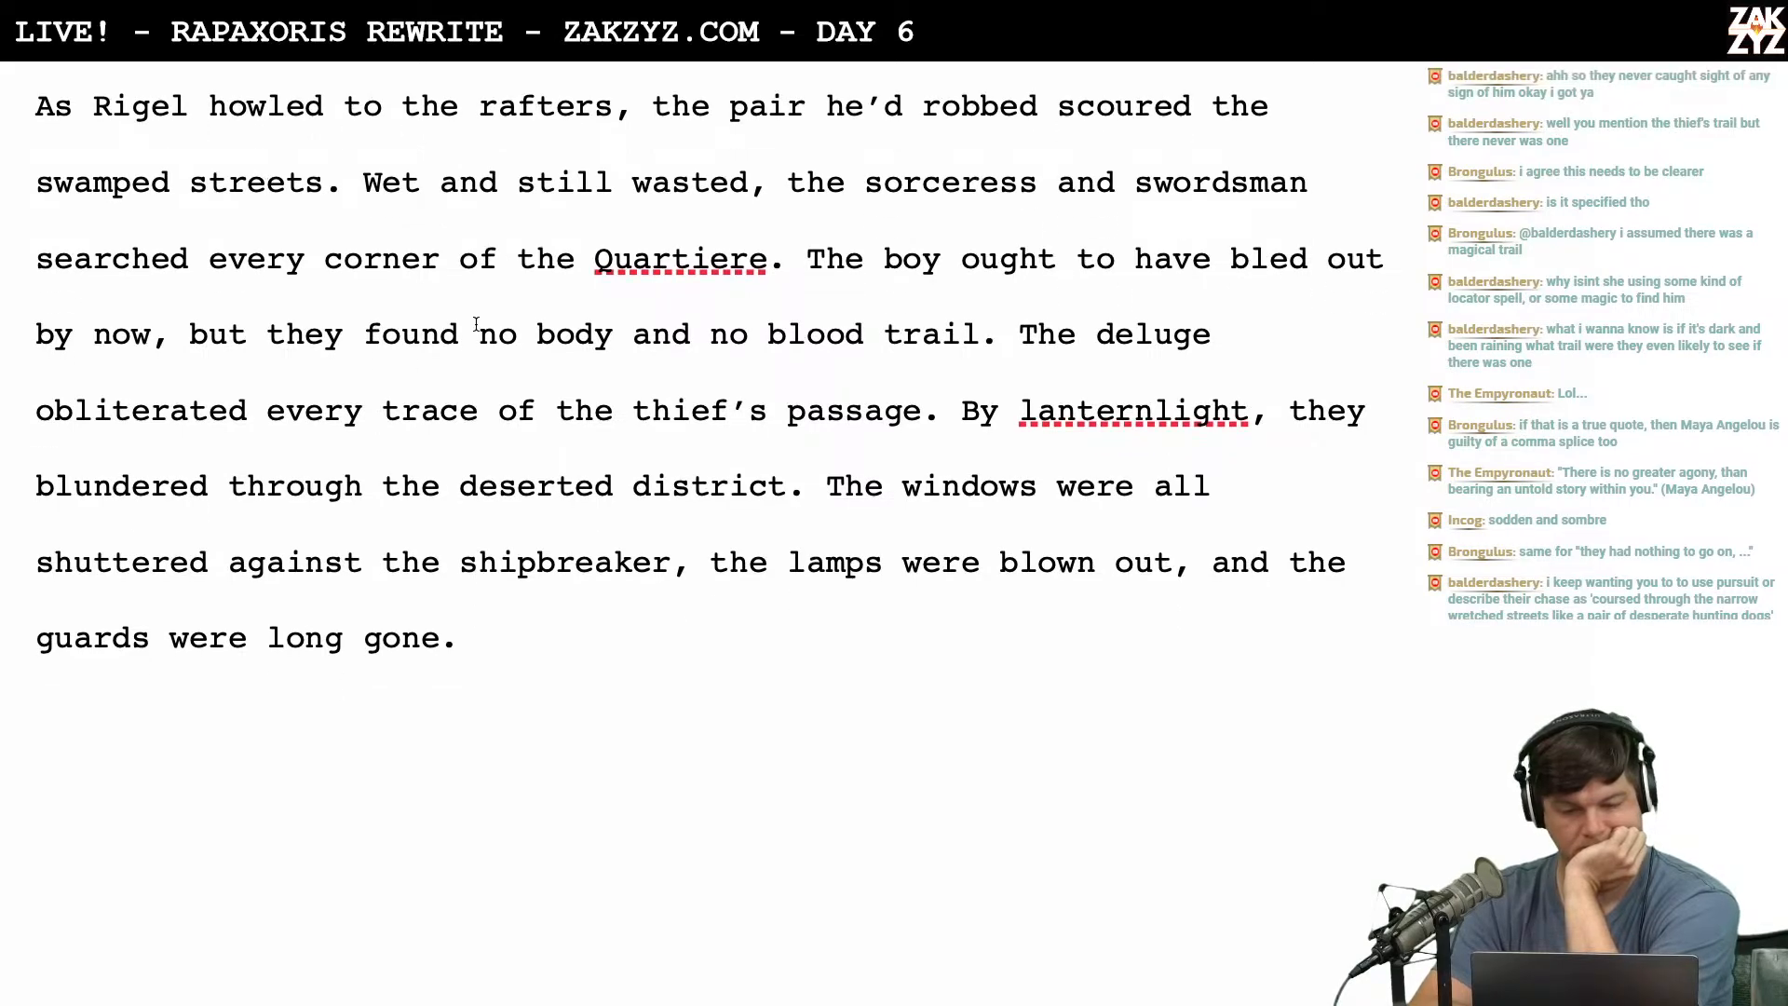
{"action": "scroll", "coordinate": [771, 433], "scroll_direction": "down", "scroll_amount": 3}
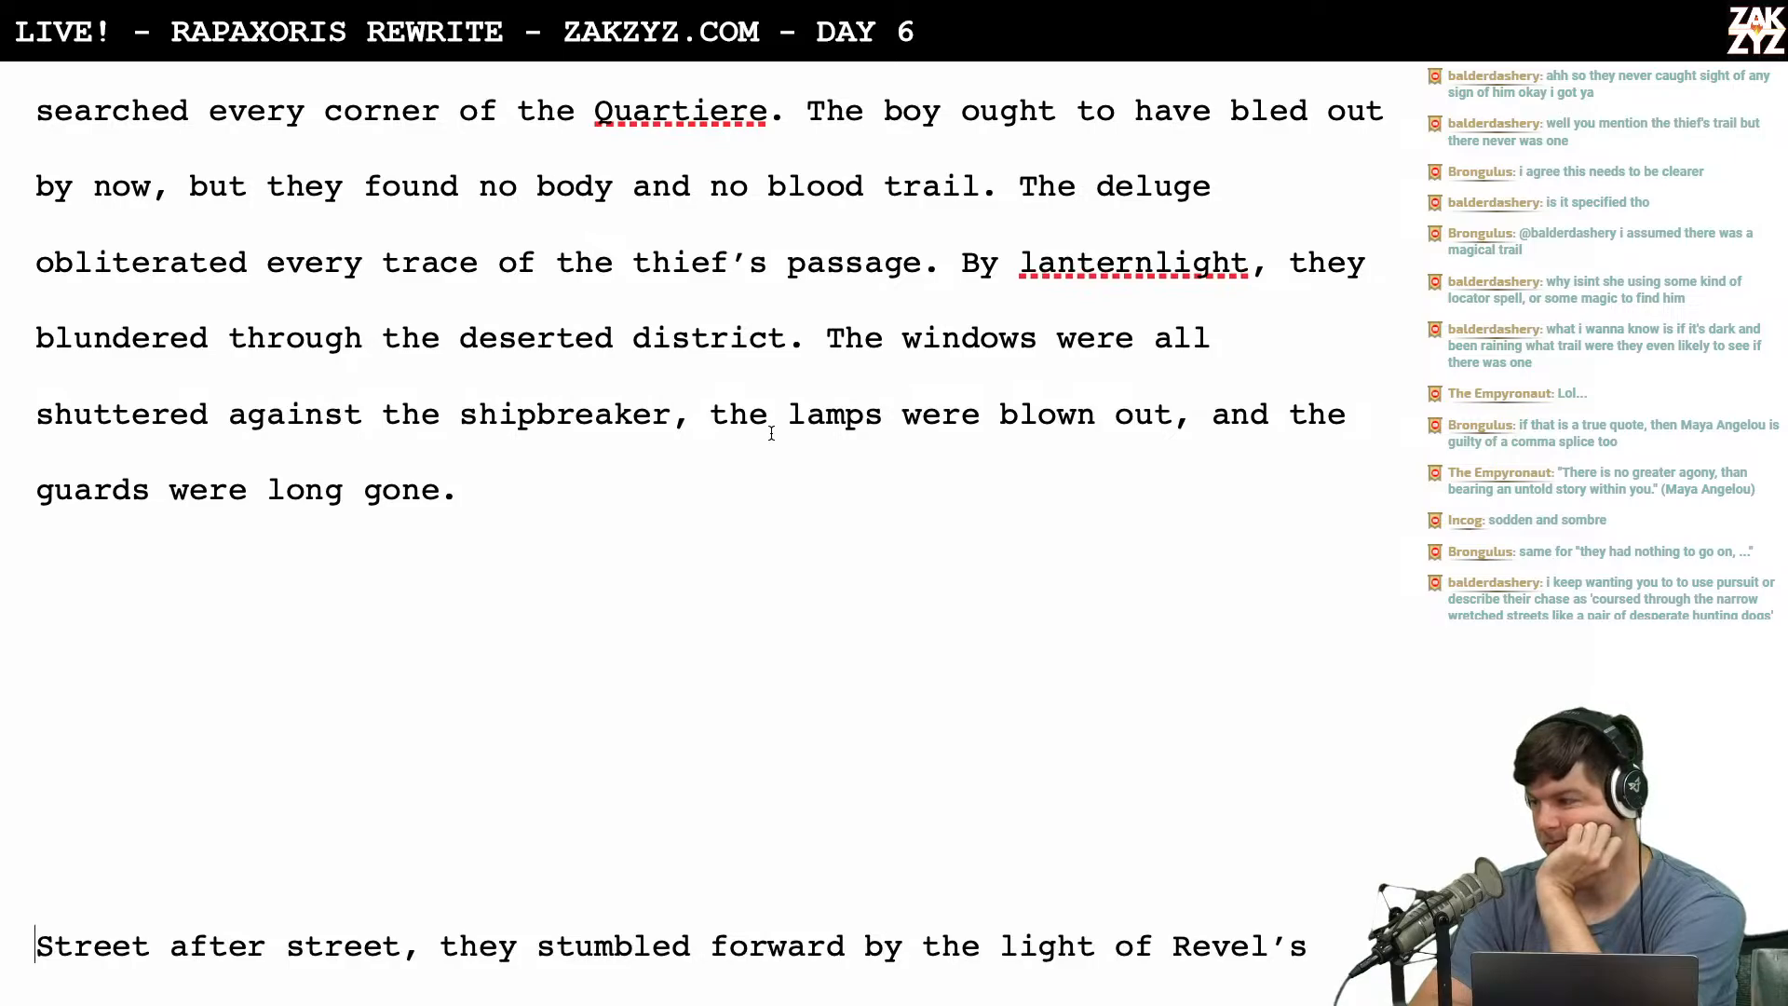
{"action": "scroll", "coordinate": [771, 433], "scroll_direction": "up", "scroll_amount": 1}
{"action": "scroll", "coordinate": [771, 433], "scroll_direction": "down", "scroll_amount": 1}
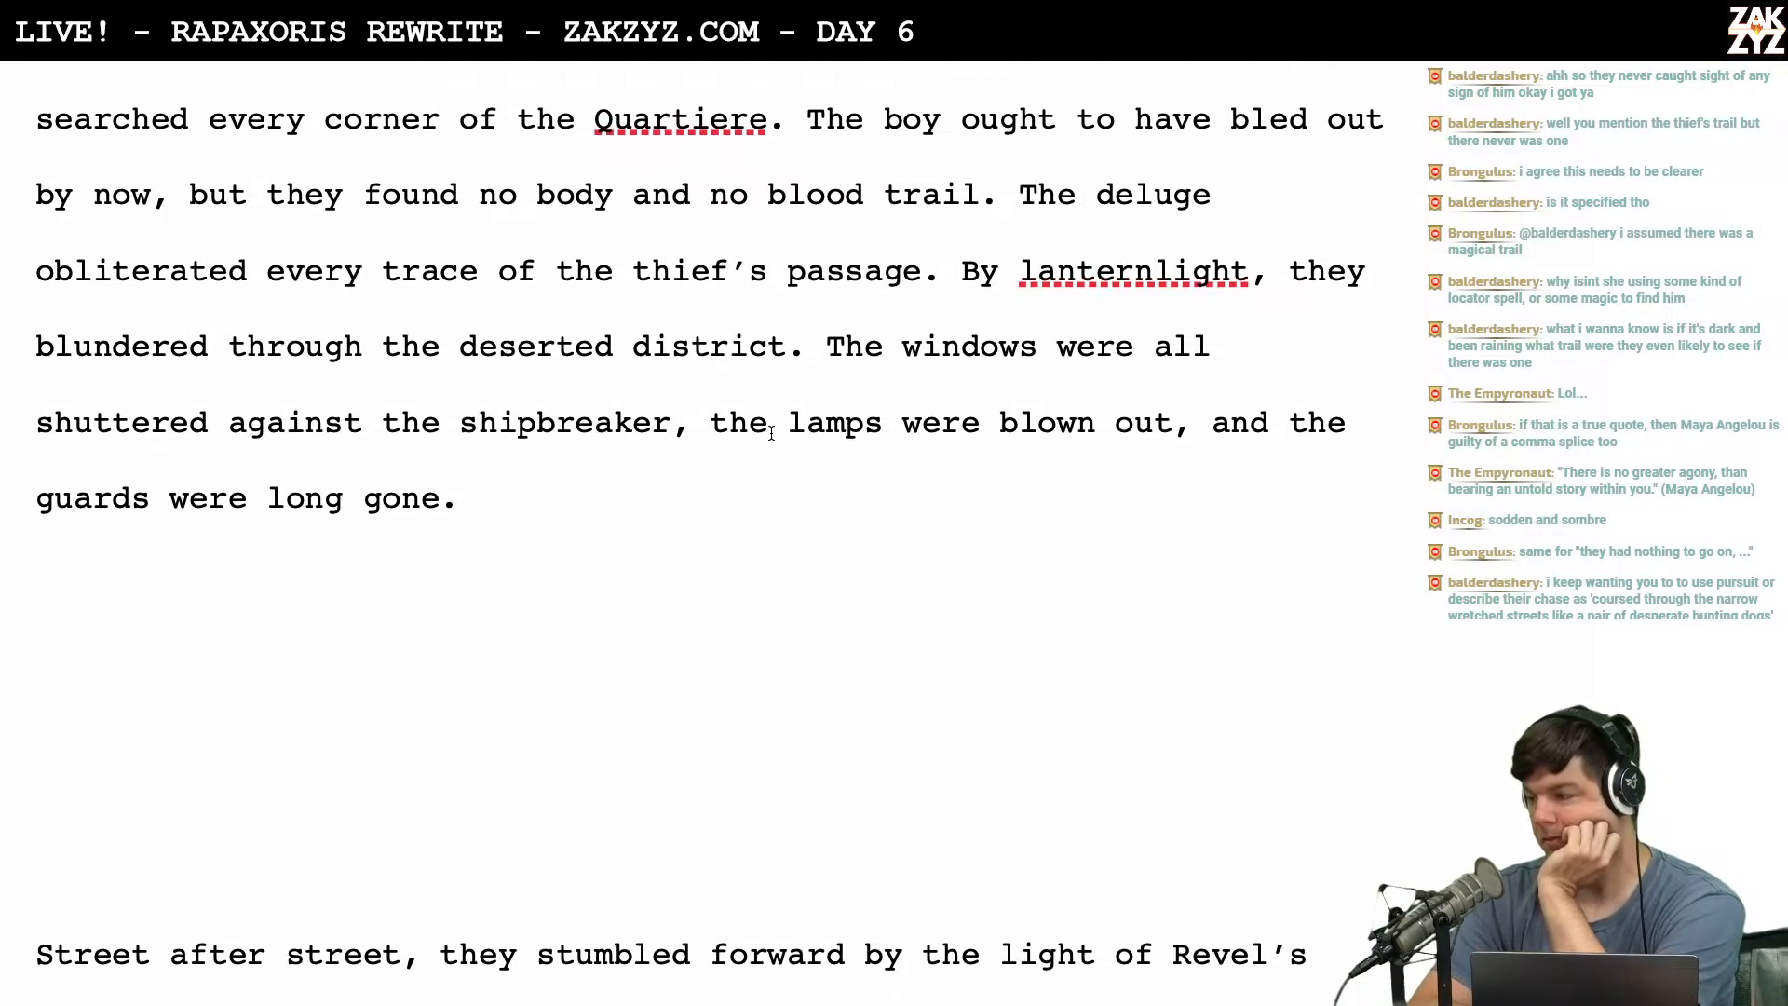
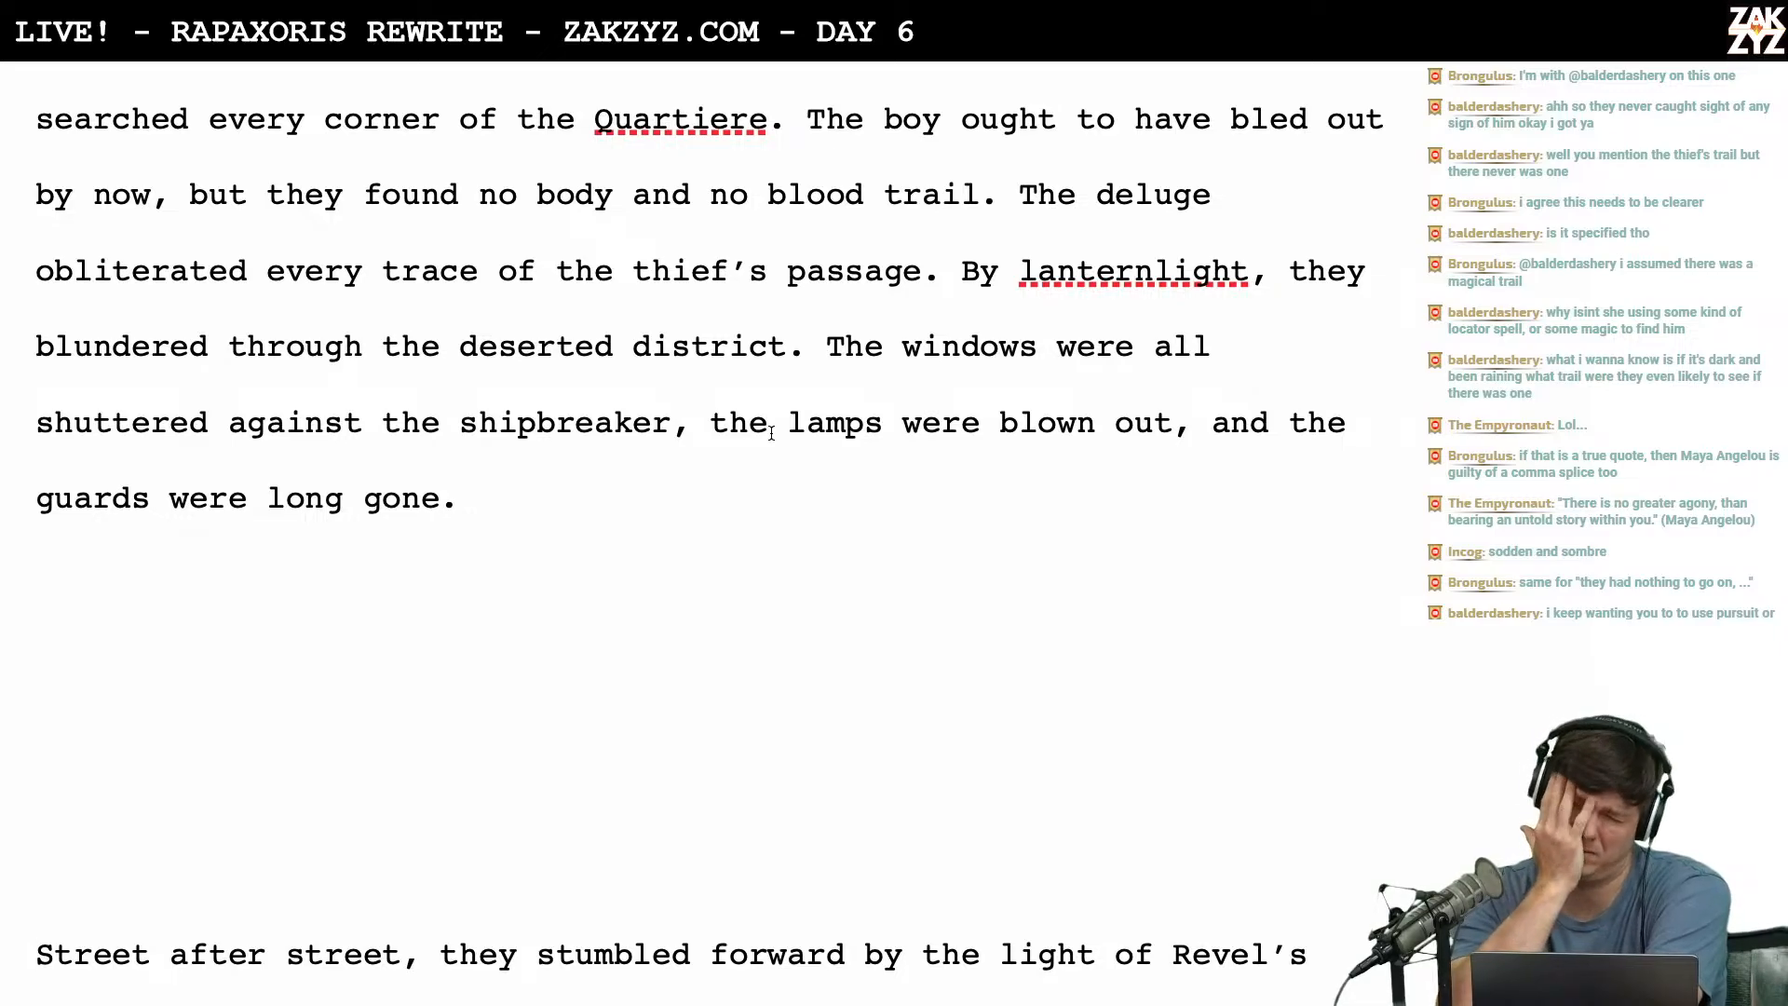
{"action": "scroll", "coordinate": [771, 434], "scroll_direction": "up", "scroll_amount": 3}
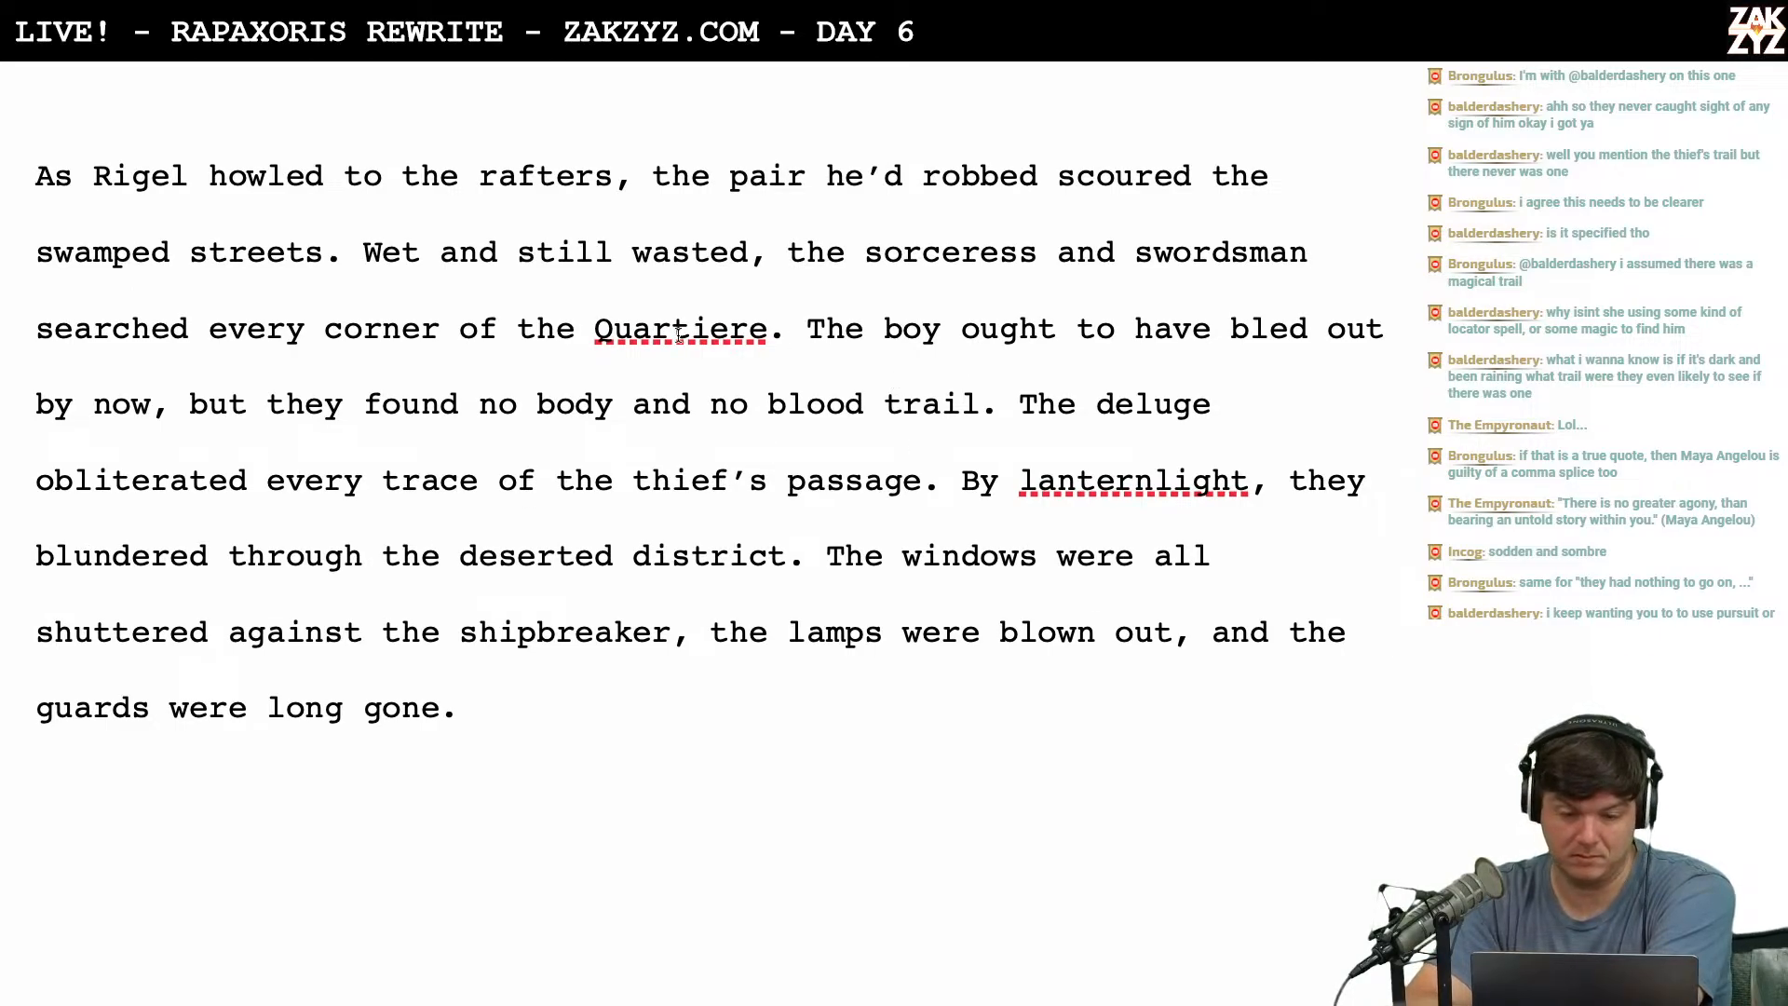
{"action": "scroll", "coordinate": [865, 387], "scroll_direction": "down", "scroll_amount": 2}
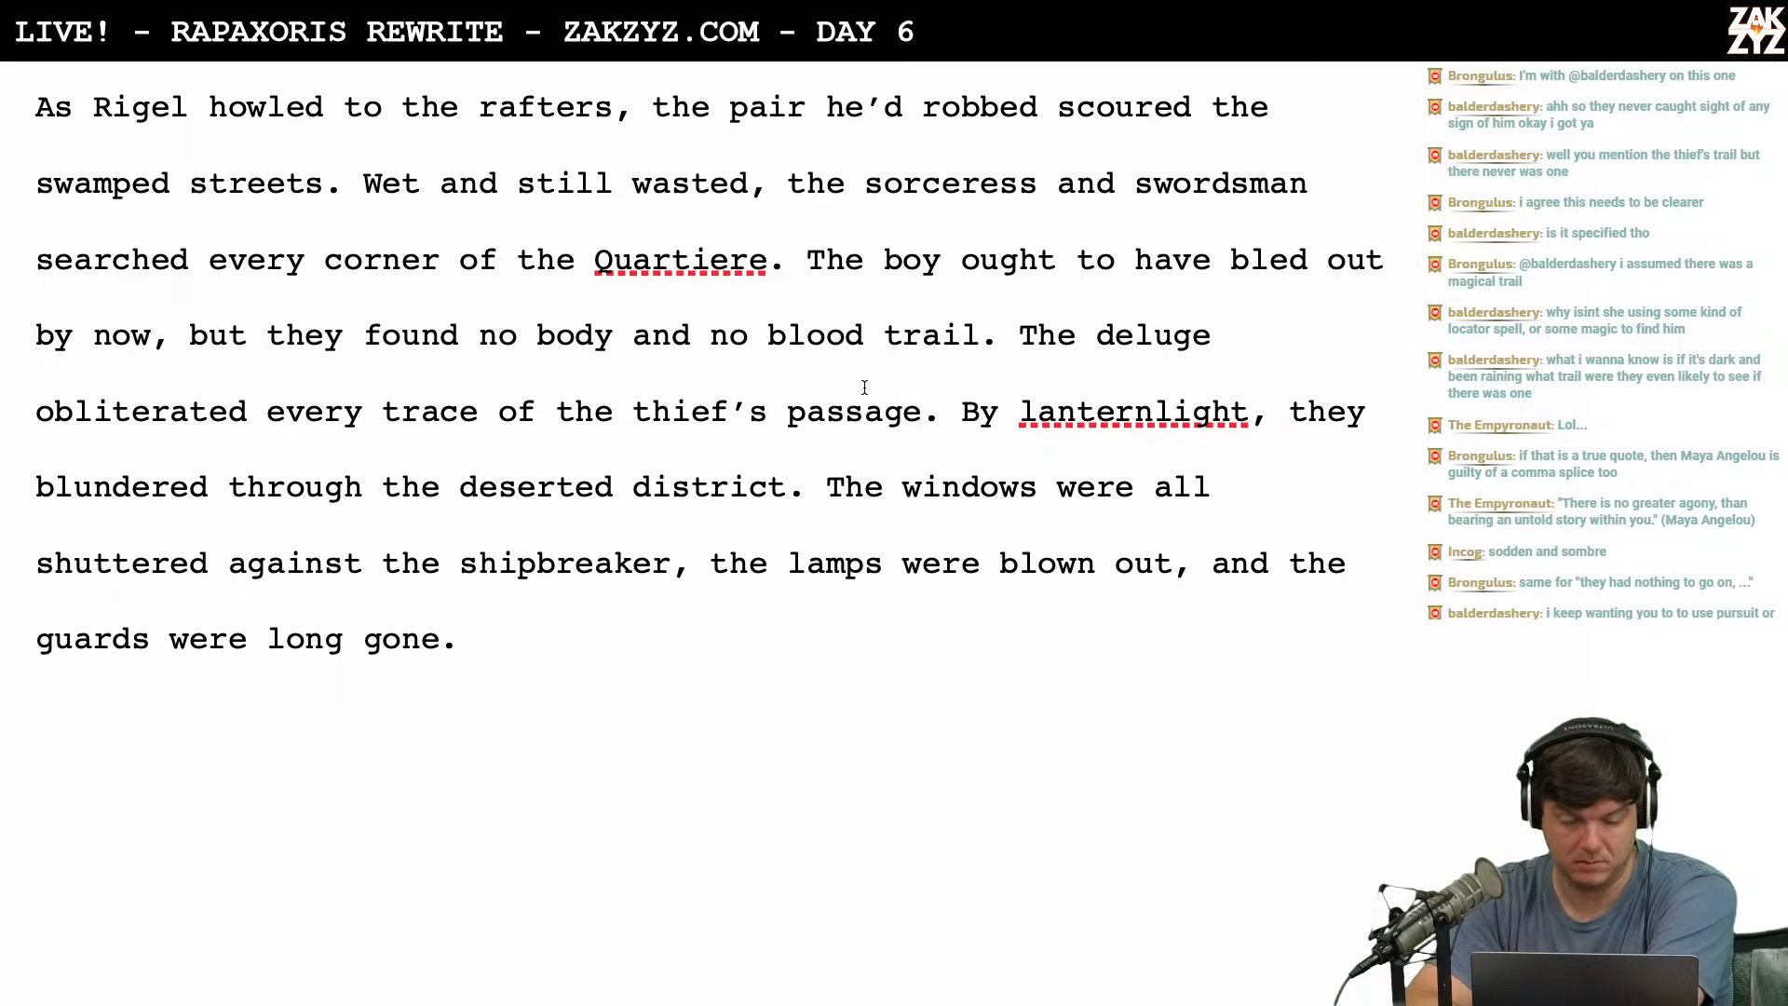
{"action": "scroll", "coordinate": [823, 361], "scroll_direction": "up", "scroll_amount": 2}
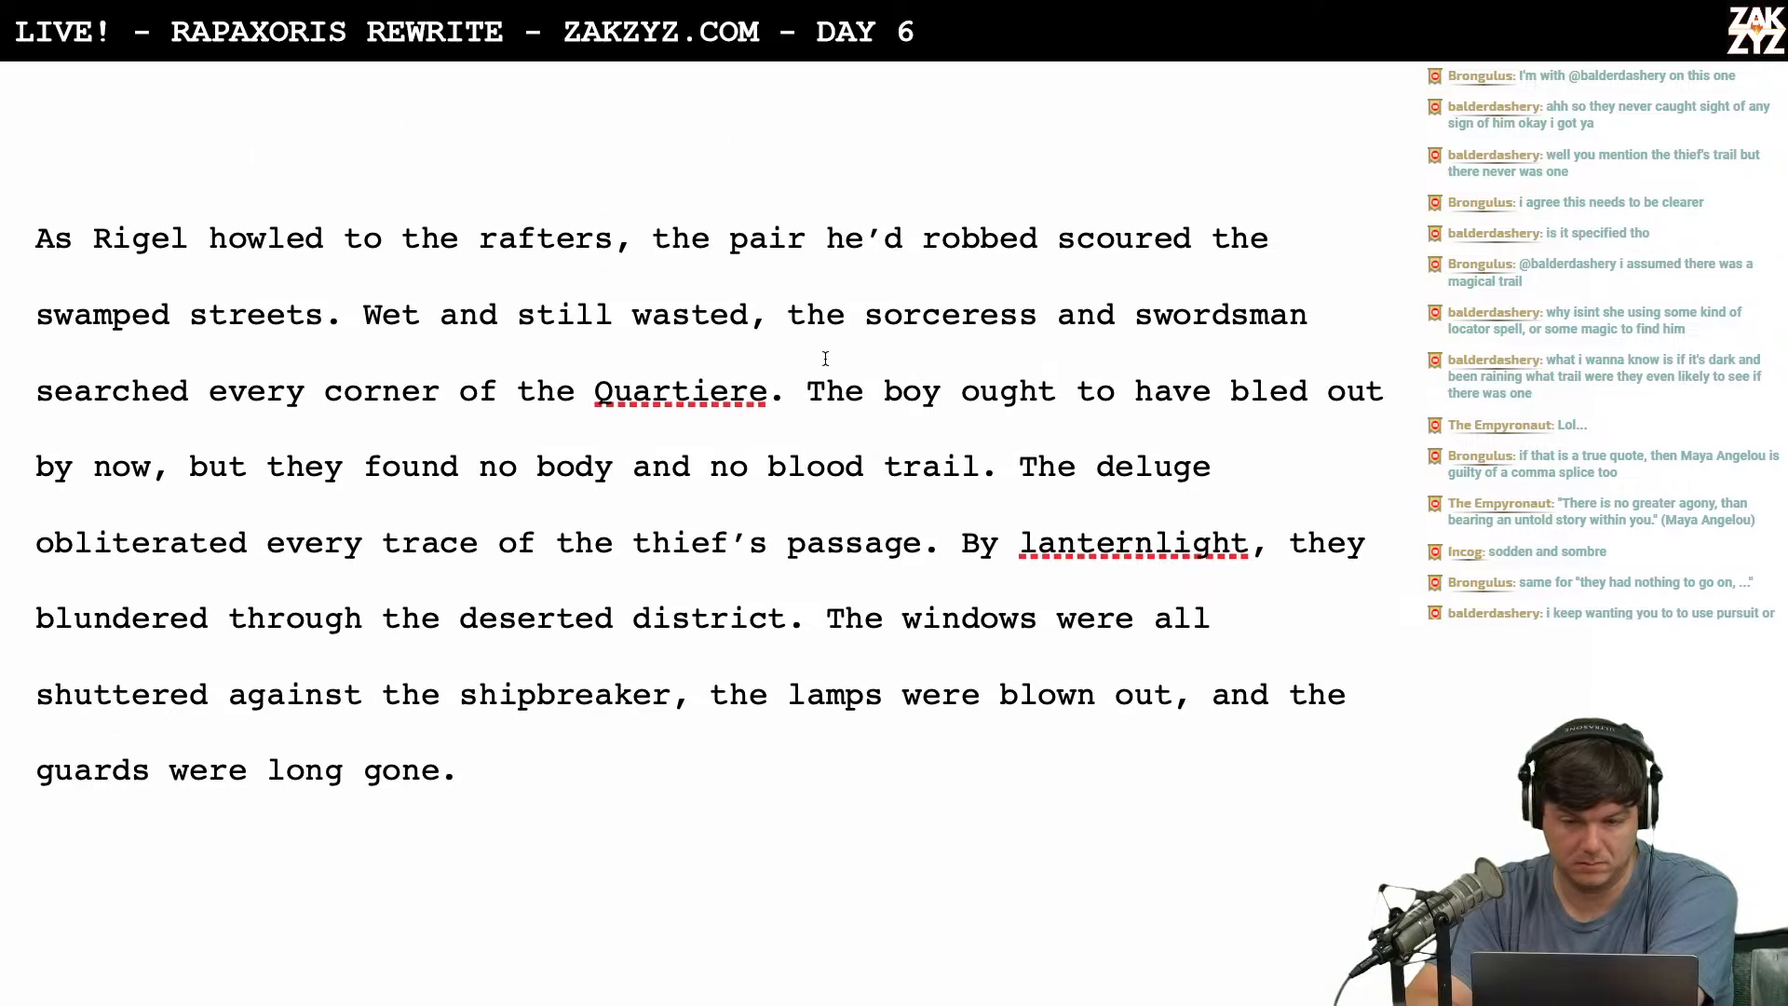
{"action": "scroll", "coordinate": [825, 359], "scroll_direction": "down", "scroll_amount": 2}
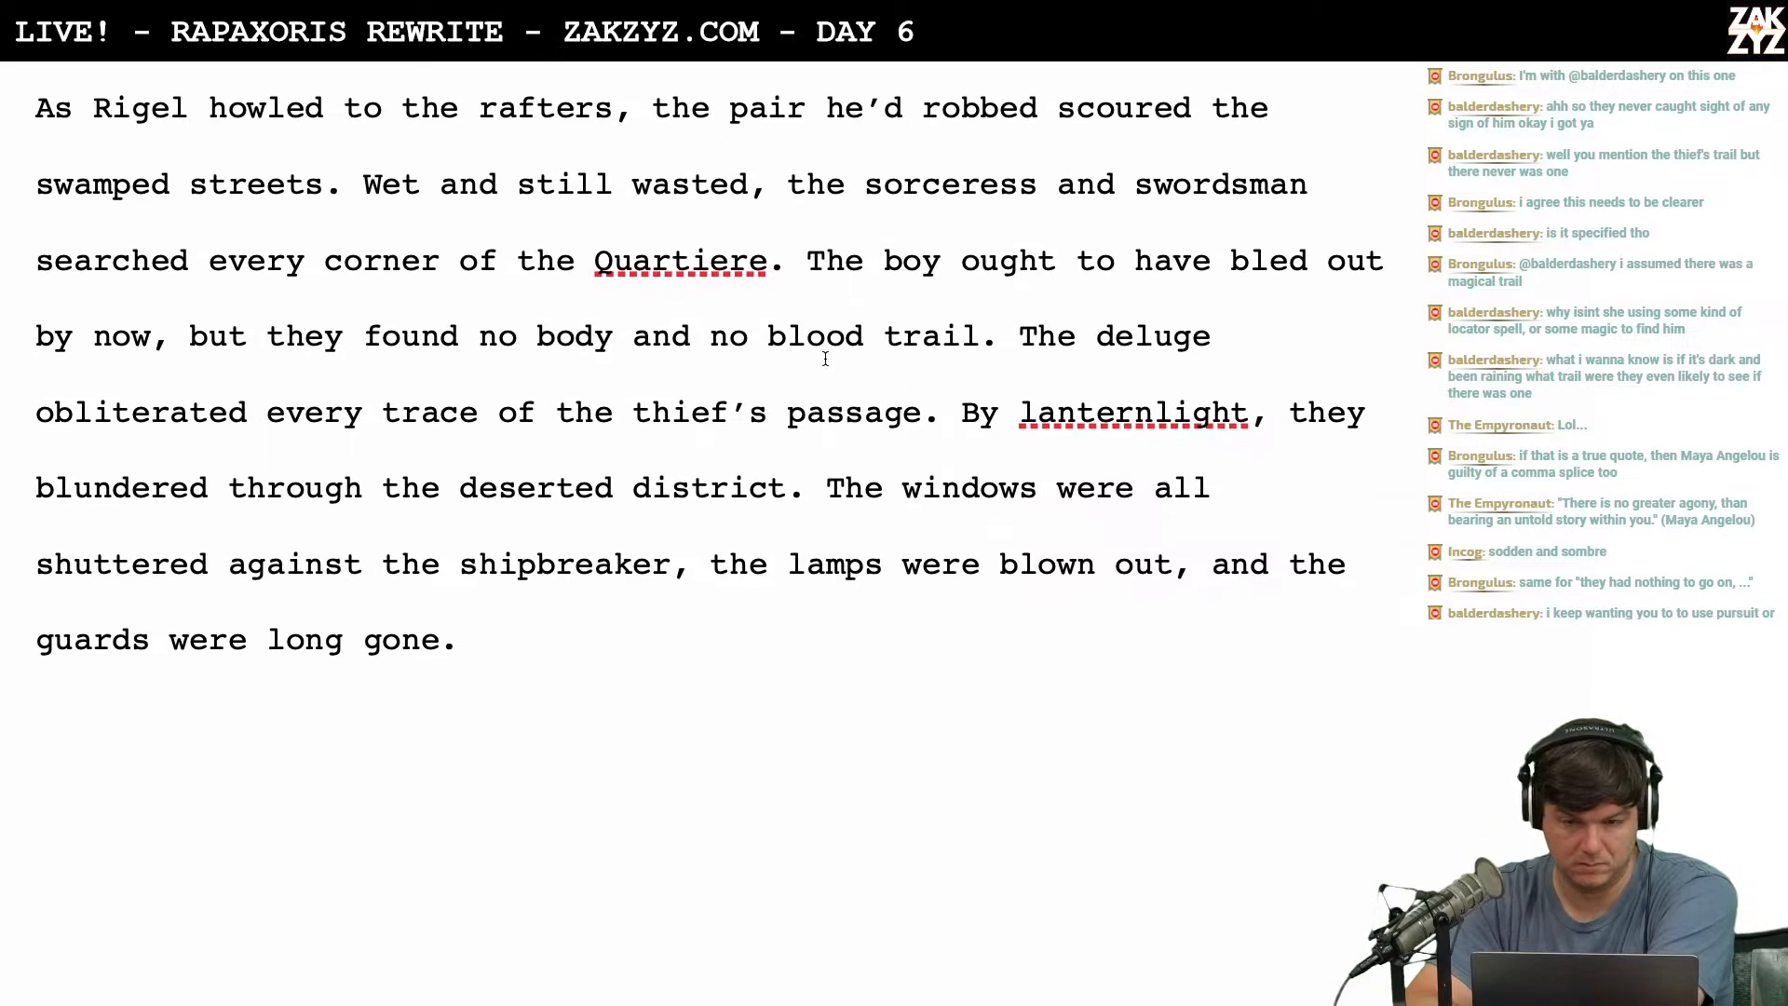
{"action": "scroll", "coordinate": [825, 359], "scroll_direction": "up", "scroll_amount": 1}
{"action": "scroll", "coordinate": [825, 359], "scroll_direction": "up", "scroll_amount": 1}
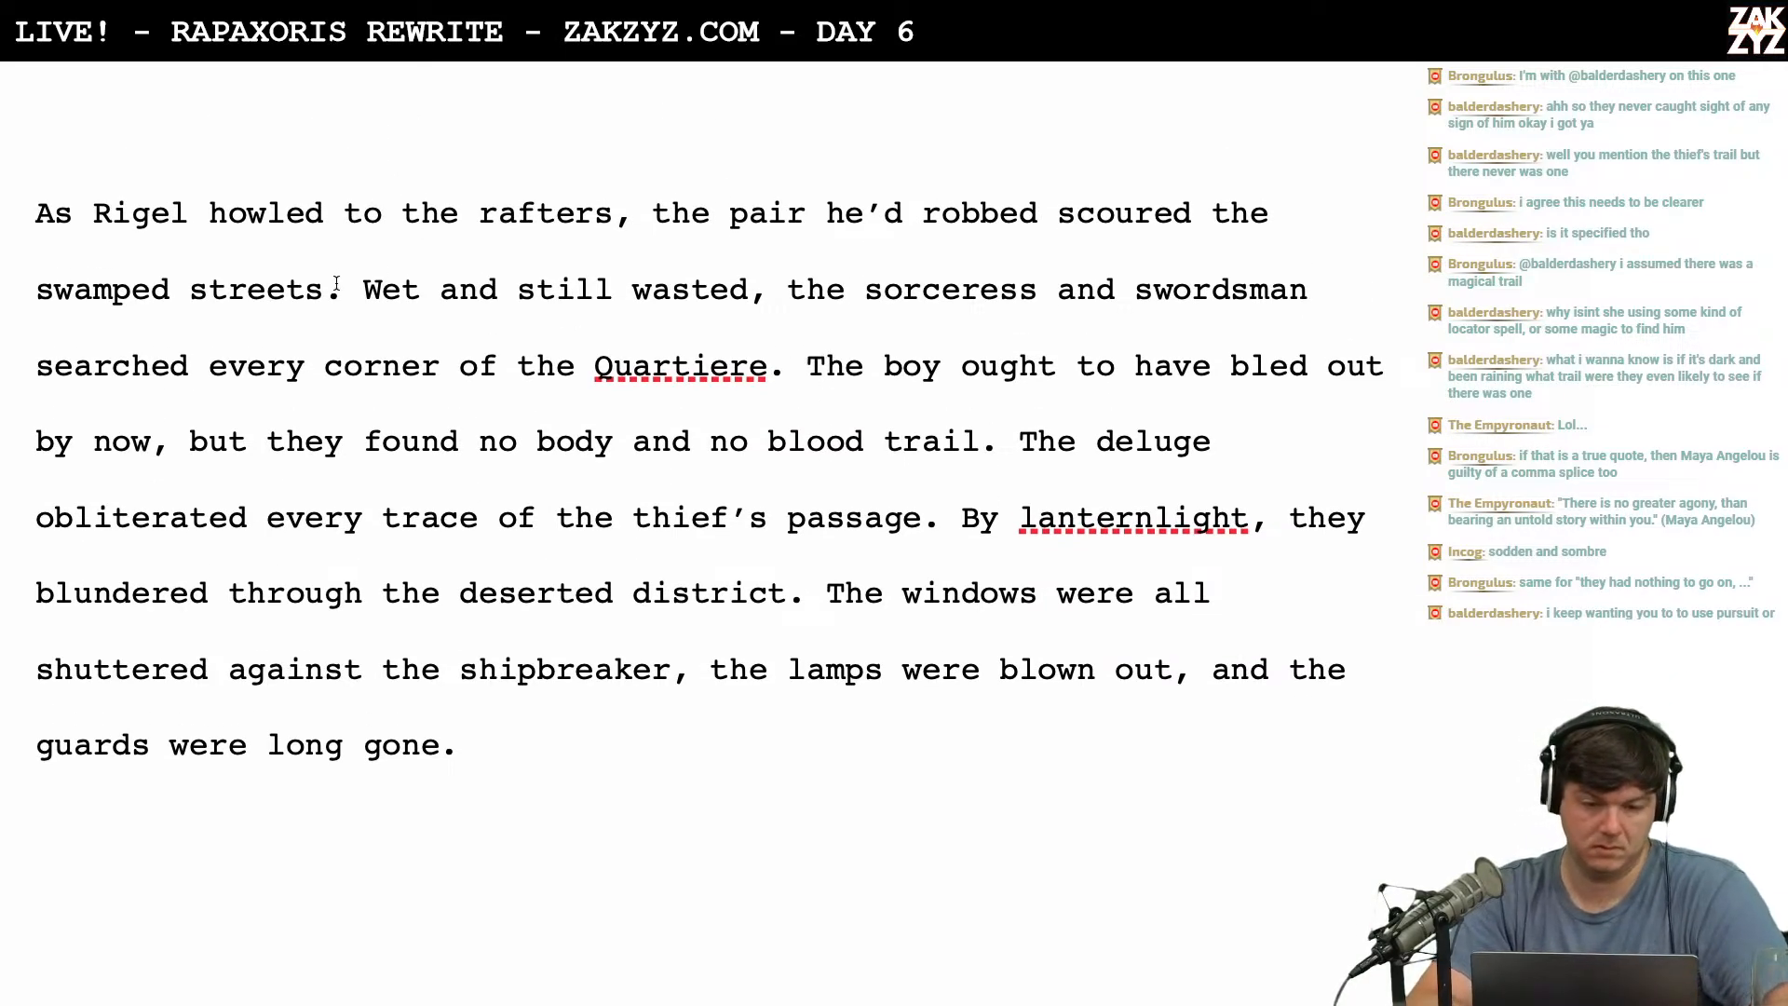
Add "for him." after "swamped streets" and break the rest of the paragraph off below it.
{"action": "key", "text": "Left"}
{"action": "type", "text": "for him."}
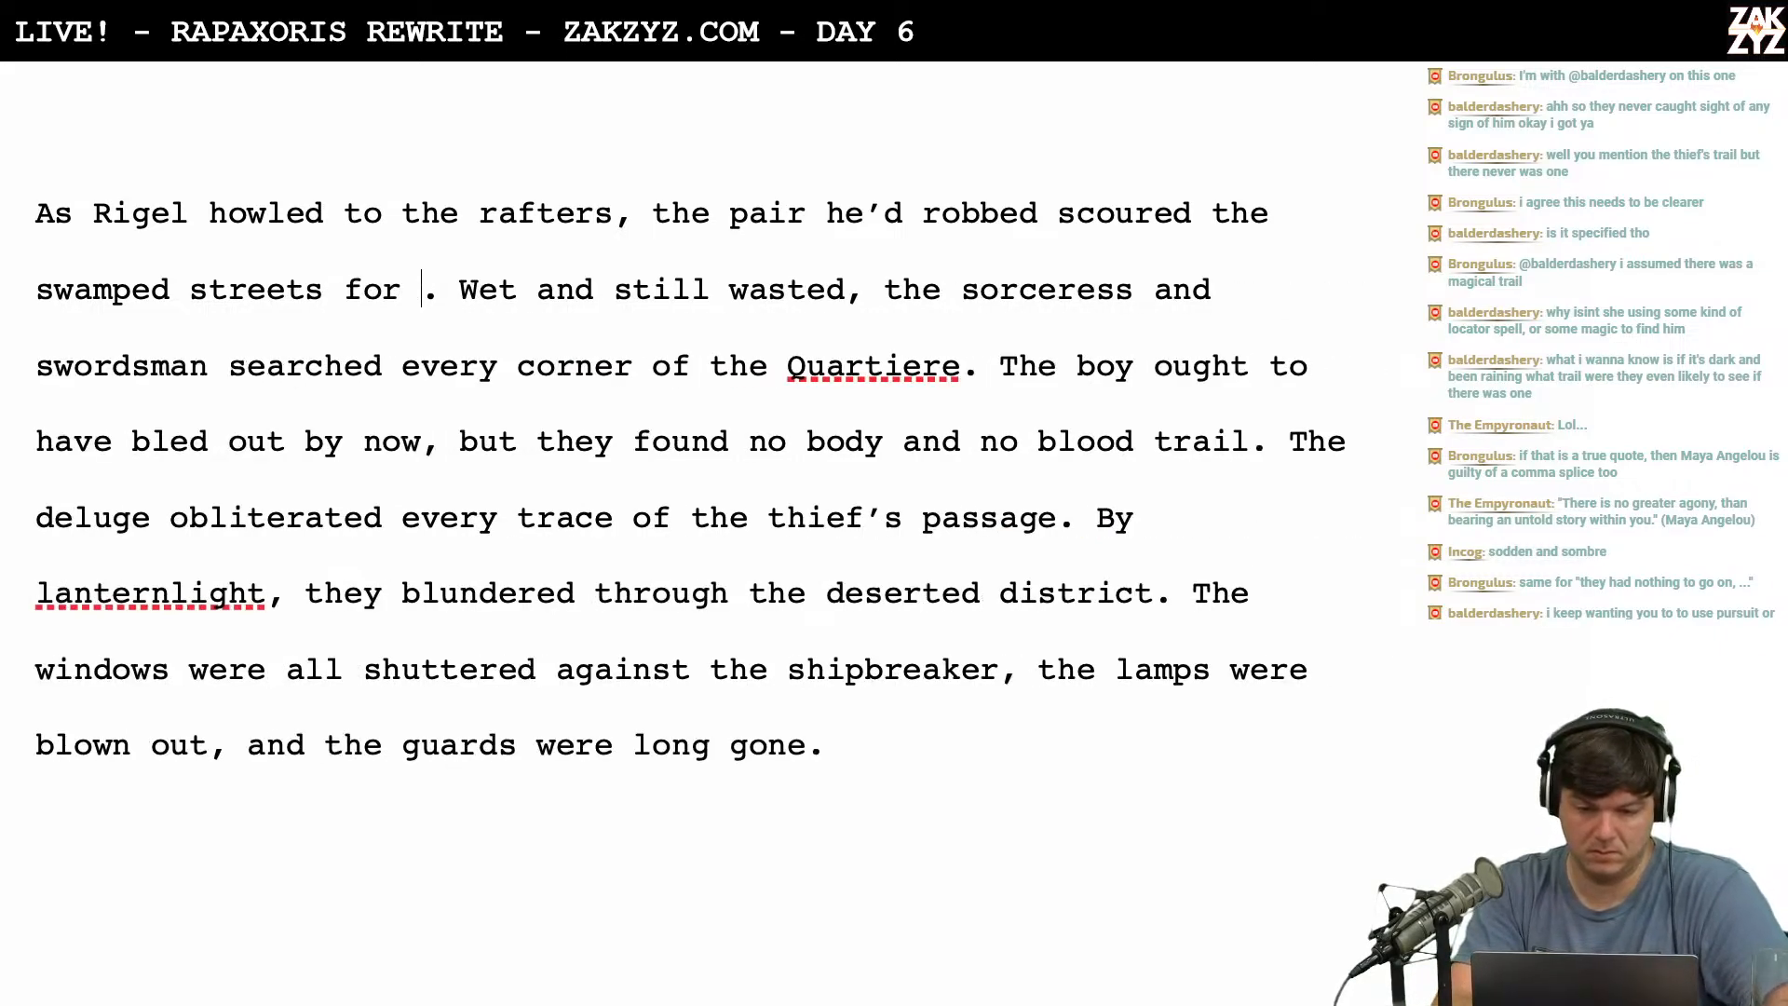
{"action": "key", "text": "Return"}
{"action": "key", "text": "Return"}
{"action": "key", "text": "Return"}
{"action": "key", "text": "Up"}
{"action": "key", "text": "Up"}
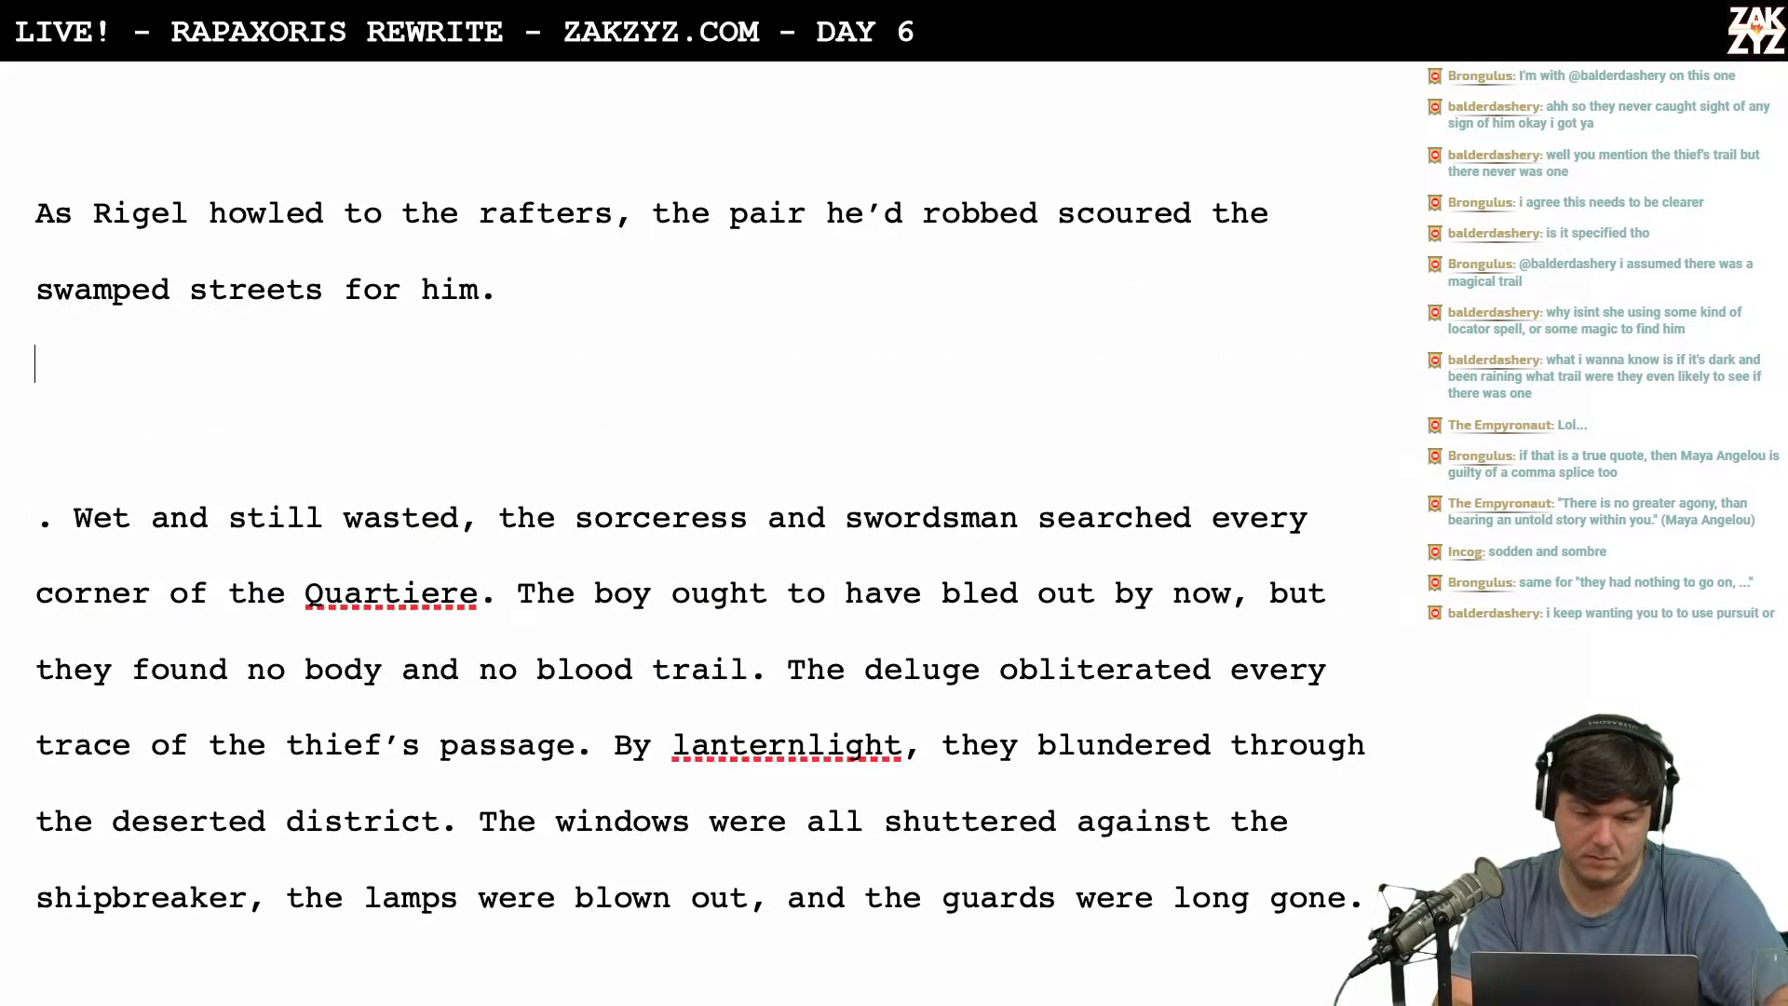
{"action": "key", "text": "Left"}
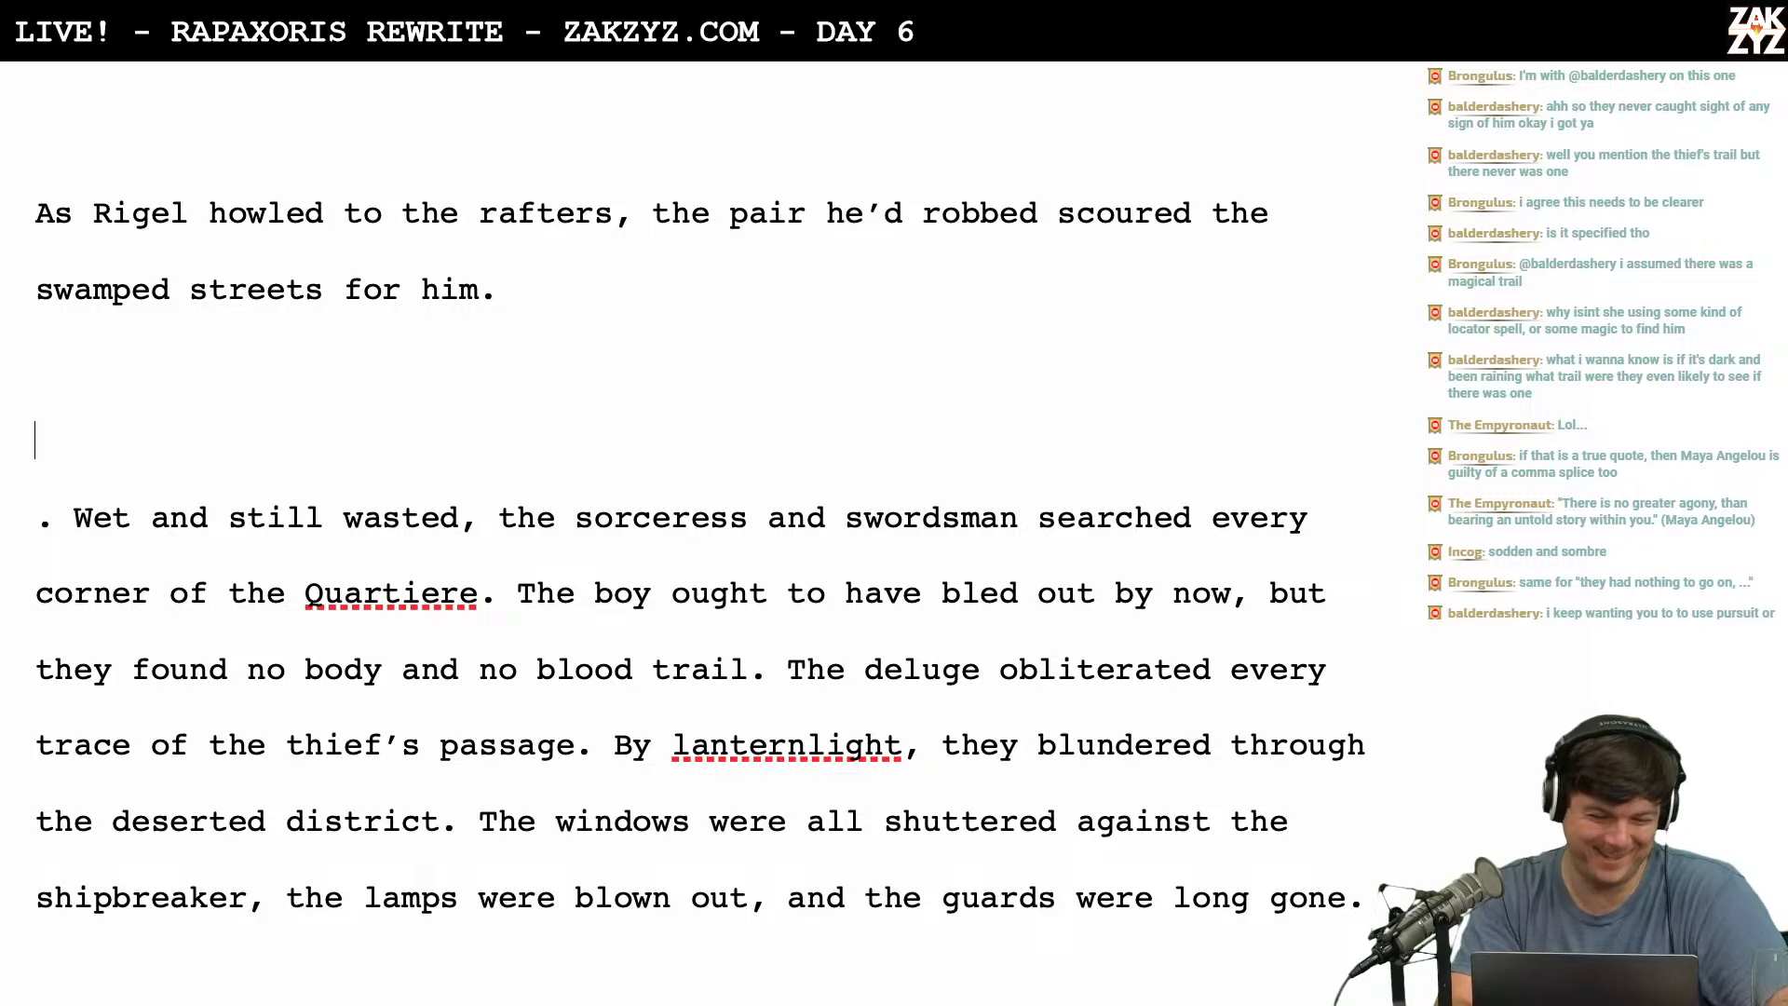
Delete the stray period before "Wet and still wasted" and rejoin that text to the sentence ending "for him.".
{"action": "key", "text": "Down"}
{"action": "key", "text": "Right"}
{"action": "key", "text": "Right"}
{"action": "key", "text": "BackSpace"}
{"action": "key", "text": "BackSpace"}
{"action": "key", "text": "BackSpace"}
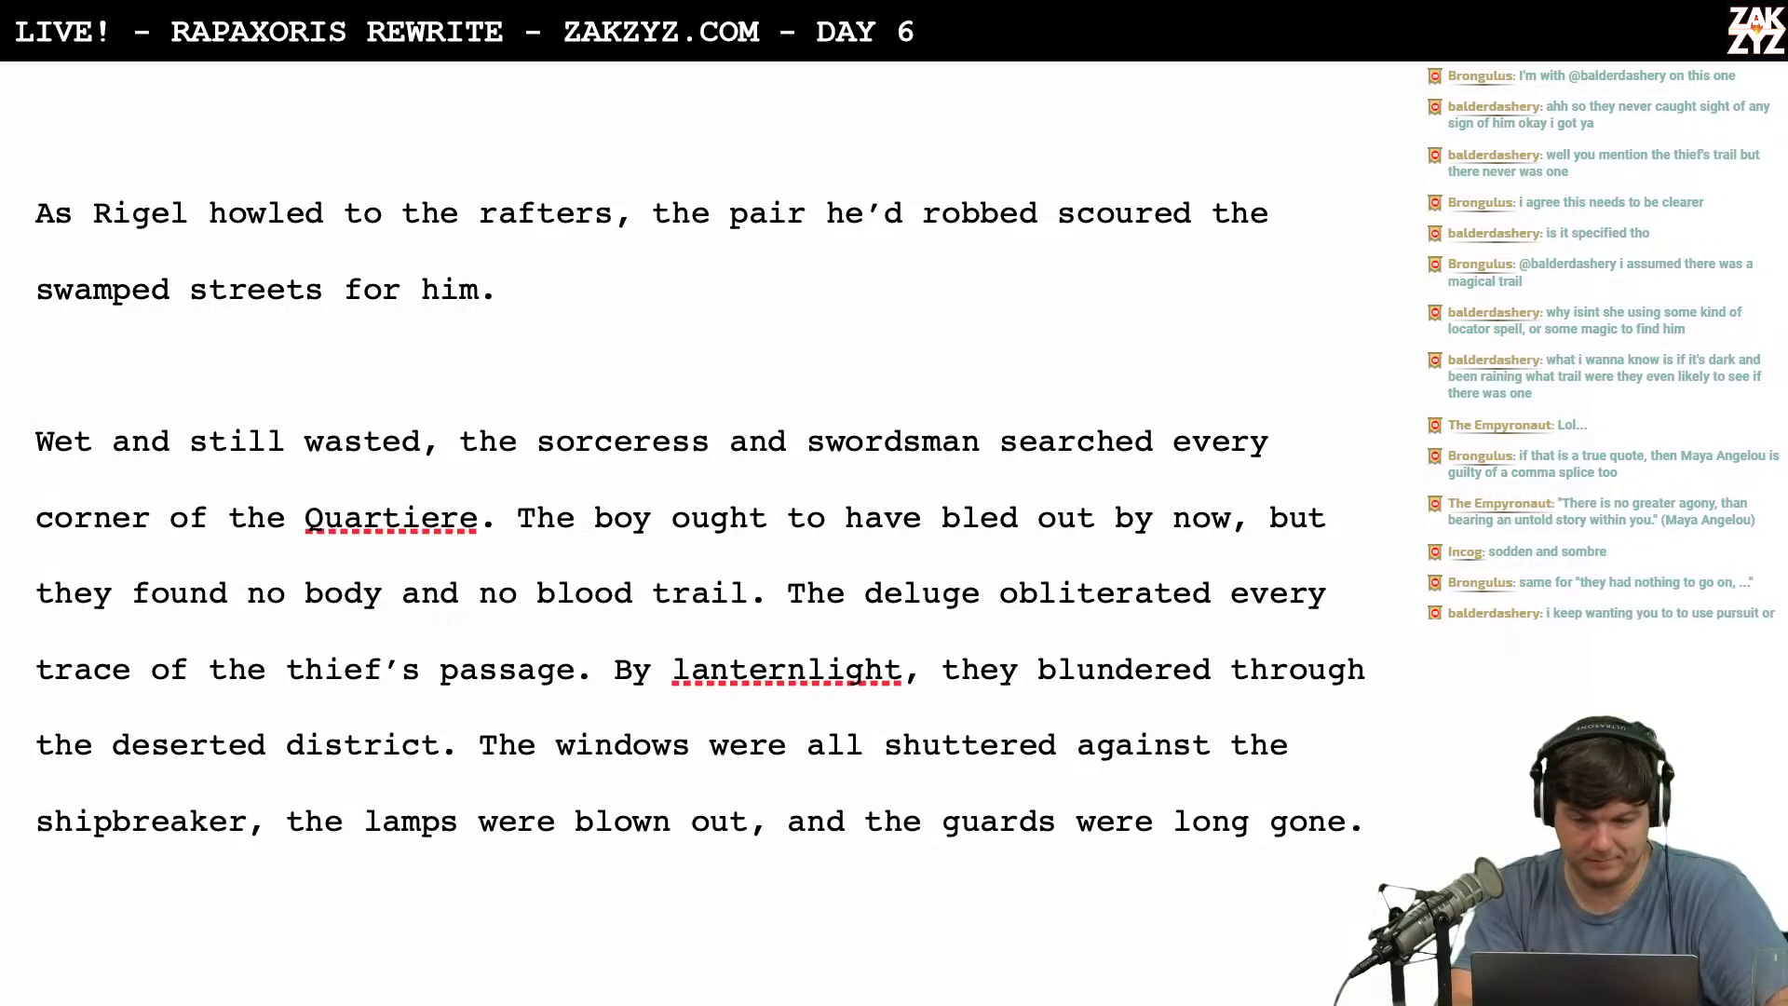
{"action": "key", "text": "BackSpace"}
{"action": "key", "text": "BackSpace"}
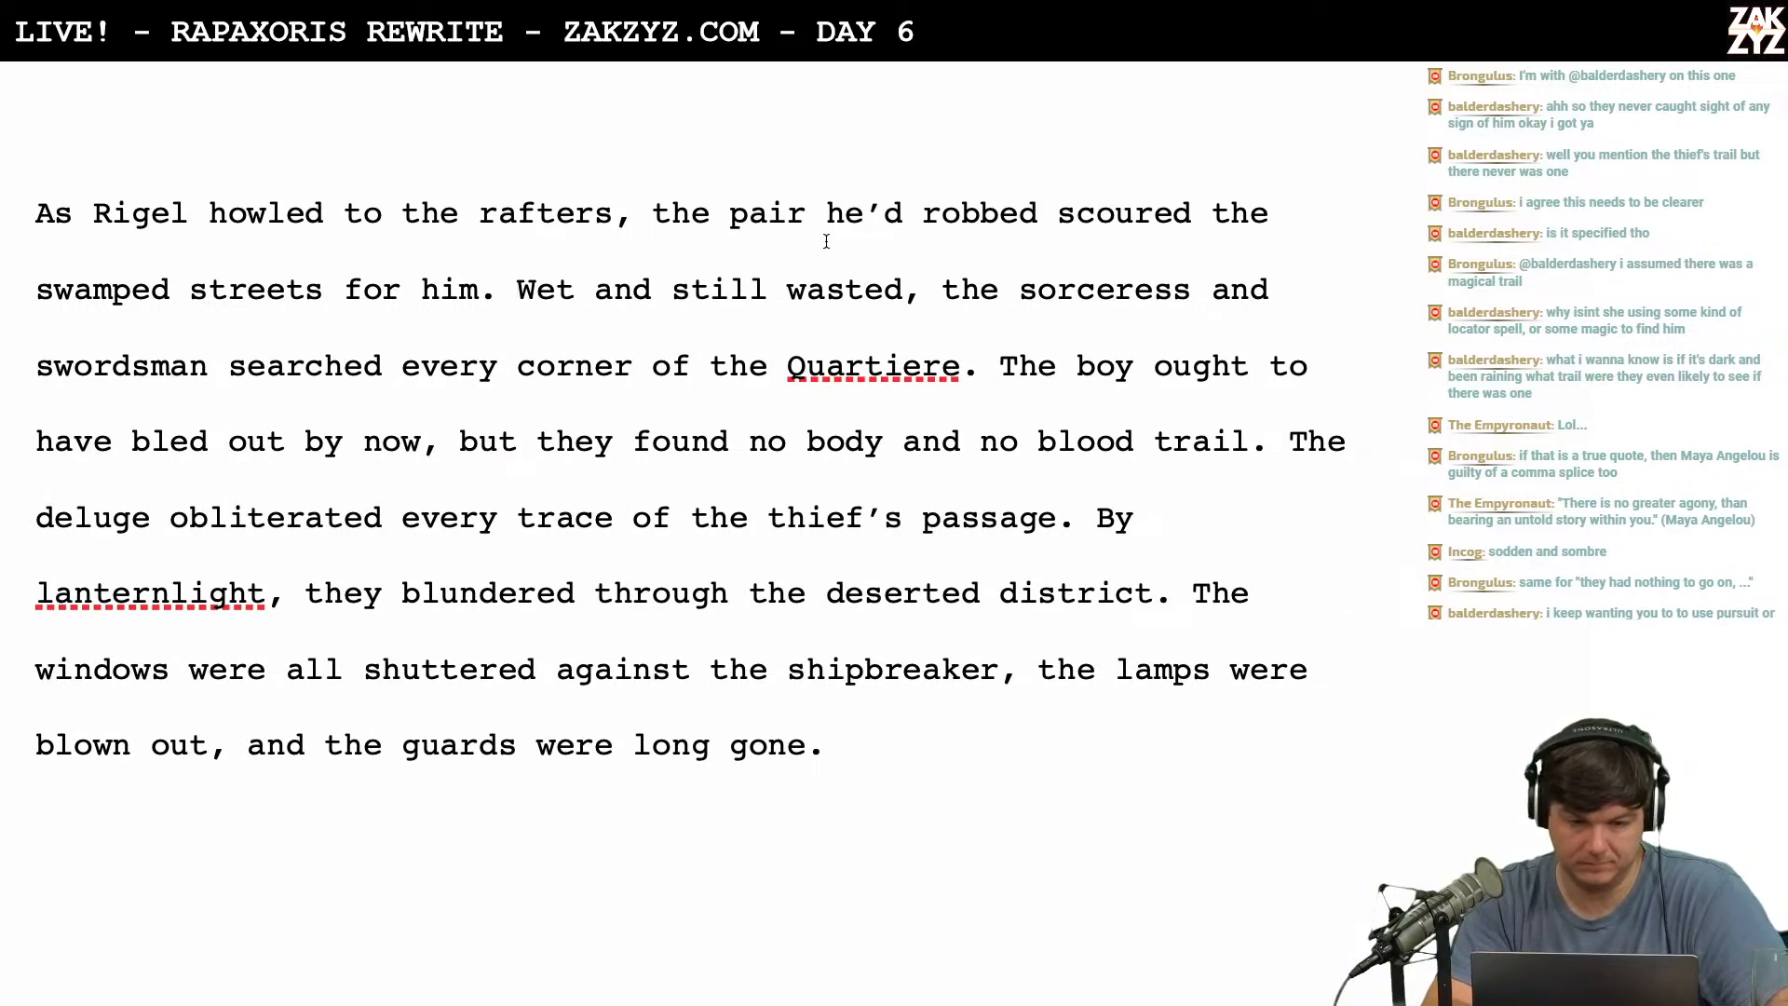
Break the text starting "searched every corner of the Quartiere" off into its own paragraph below "the sorceress and swordsman".
{"action": "left_click", "coordinate": [1018, 290]}
{"action": "key", "text": "Right"}
{"action": "key", "text": "Right"}
{"action": "key", "text": "Right"}
{"action": "key", "text": "Right"}
{"action": "key", "text": "Right"}
{"action": "key", "text": "Right"}
{"action": "key", "text": "Right"}
{"action": "key", "text": "Right"}
{"action": "key", "text": "Right"}
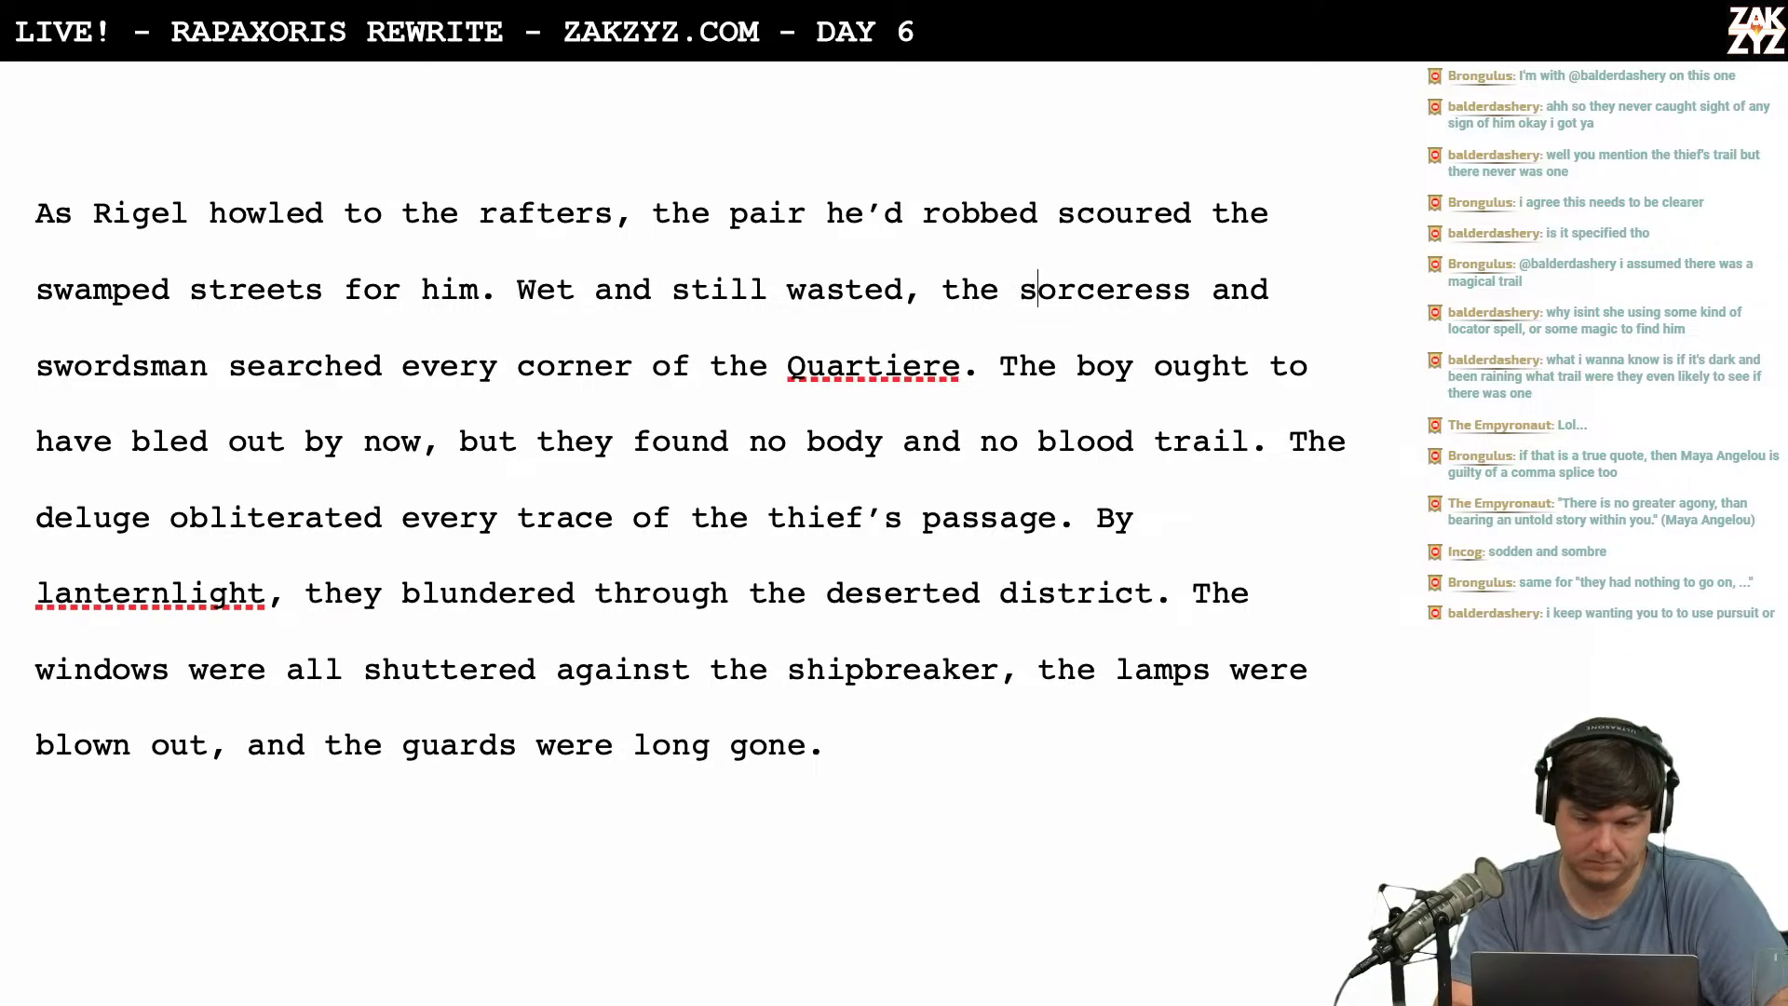
{"action": "key", "text": "Right"}
{"action": "key", "text": "Right"}
{"action": "key", "text": "Right"}
{"action": "key", "text": "Right"}
{"action": "key", "text": "Right"}
{"action": "key", "text": "Right"}
{"action": "key", "text": "Right"}
{"action": "key", "text": "Right"}
{"action": "key", "text": "Right"}
{"action": "key", "text": "Right"}
{"action": "key", "text": "Right"}
{"action": "key", "text": "Right"}
{"action": "key", "text": "Right"}
{"action": "key", "text": "Right"}
{"action": "key", "text": "Right"}
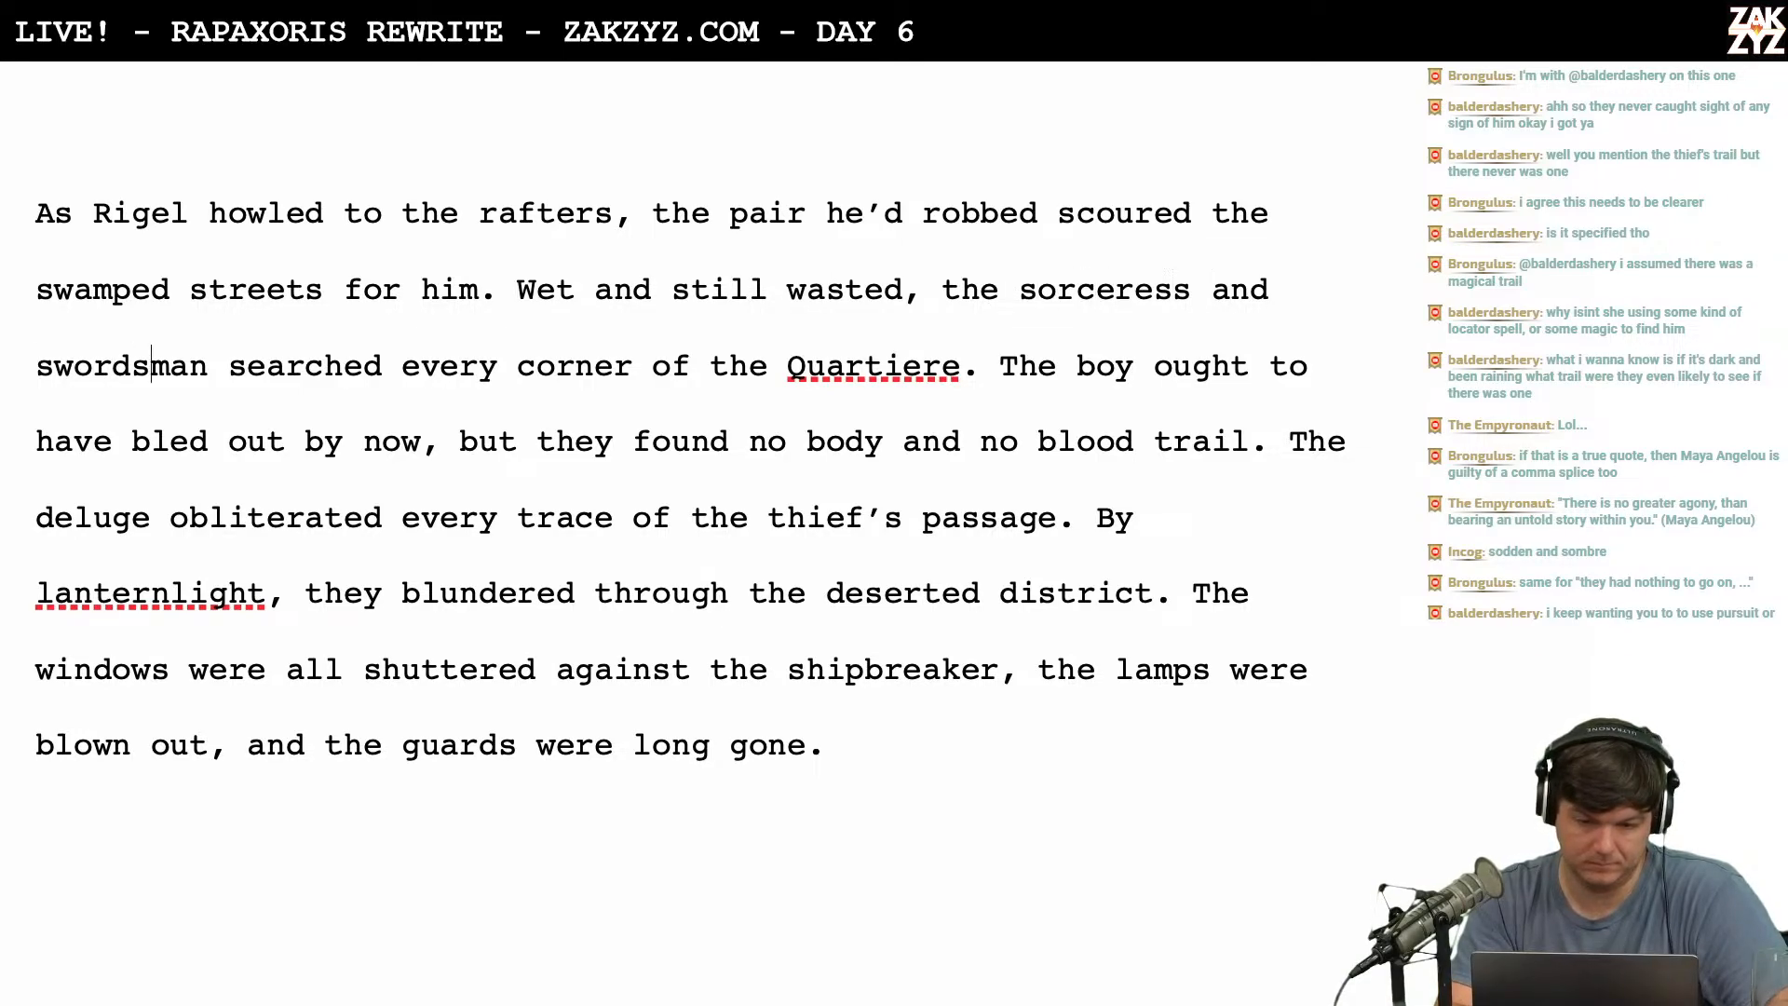
{"action": "key", "text": "Return"}
{"action": "key", "text": "Return"}
{"action": "key", "text": "Up"}
{"action": "type", "text": "hunted"}
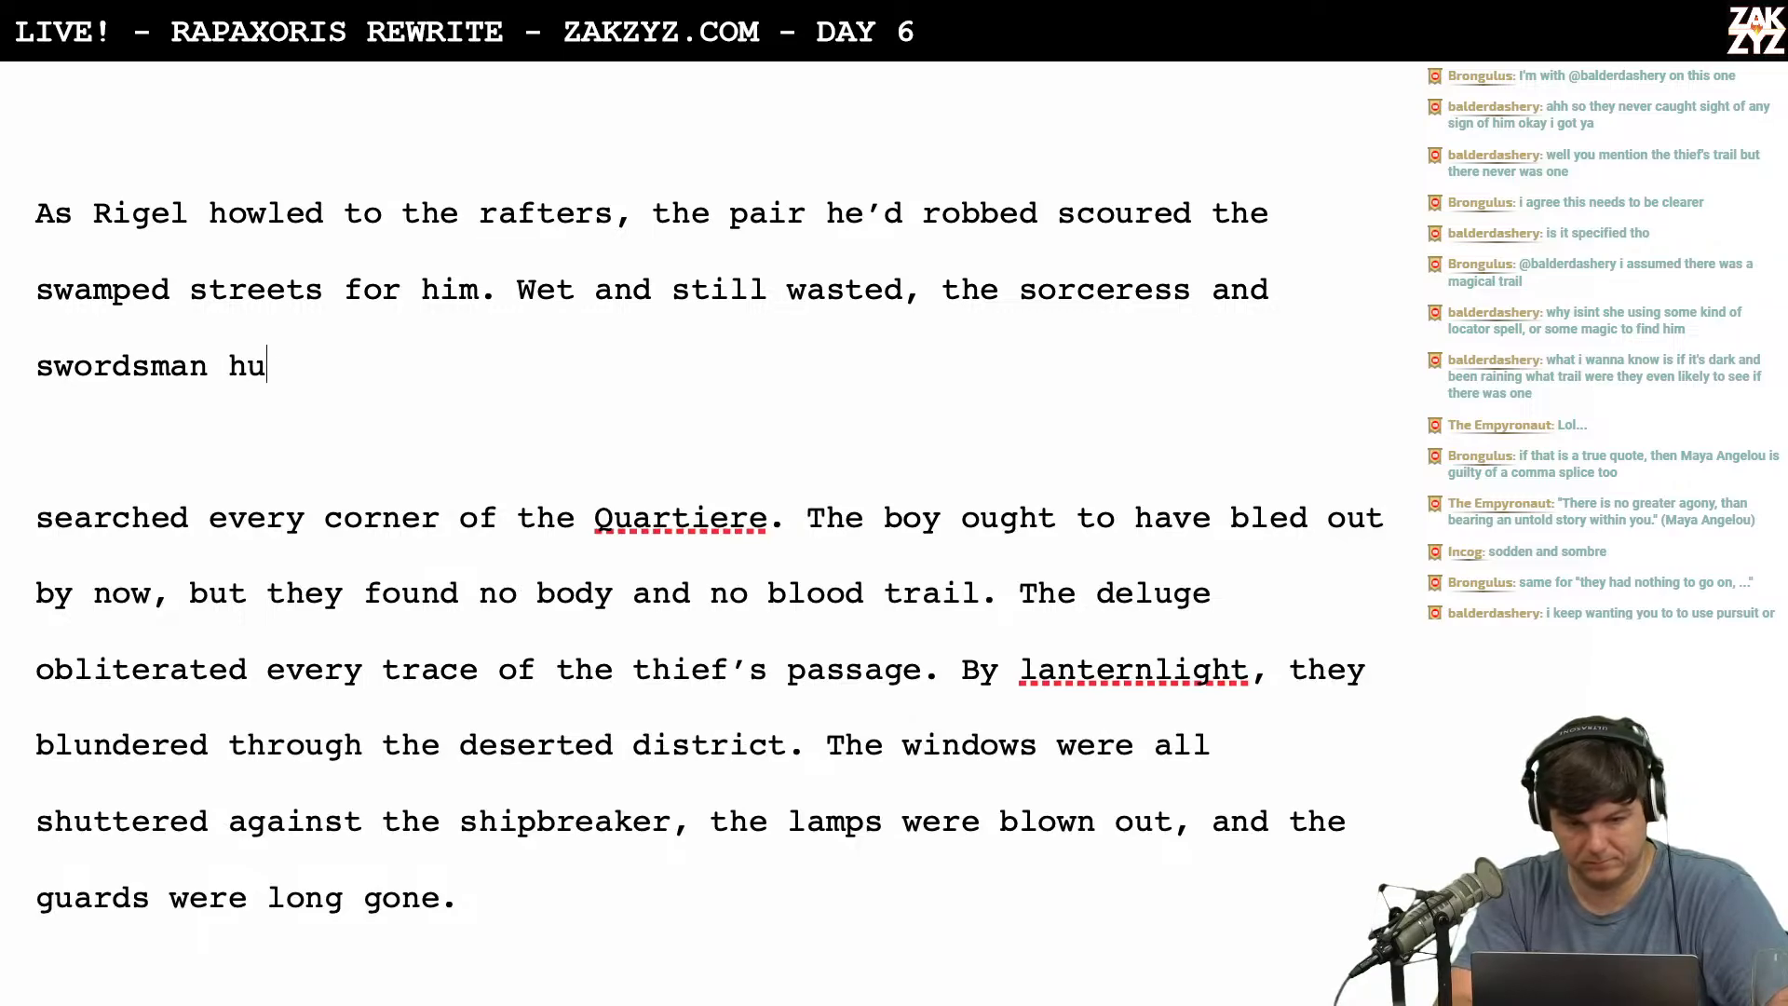
{"action": "key", "text": "BackSpace"}
{"action": "key", "text": "BackSpace"}
{"action": "key", "text": "BackSpace"}
{"action": "key", "text": "BackSpace"}
{"action": "key", "text": "BackSpace"}
{"action": "key", "text": "BackSpace"}
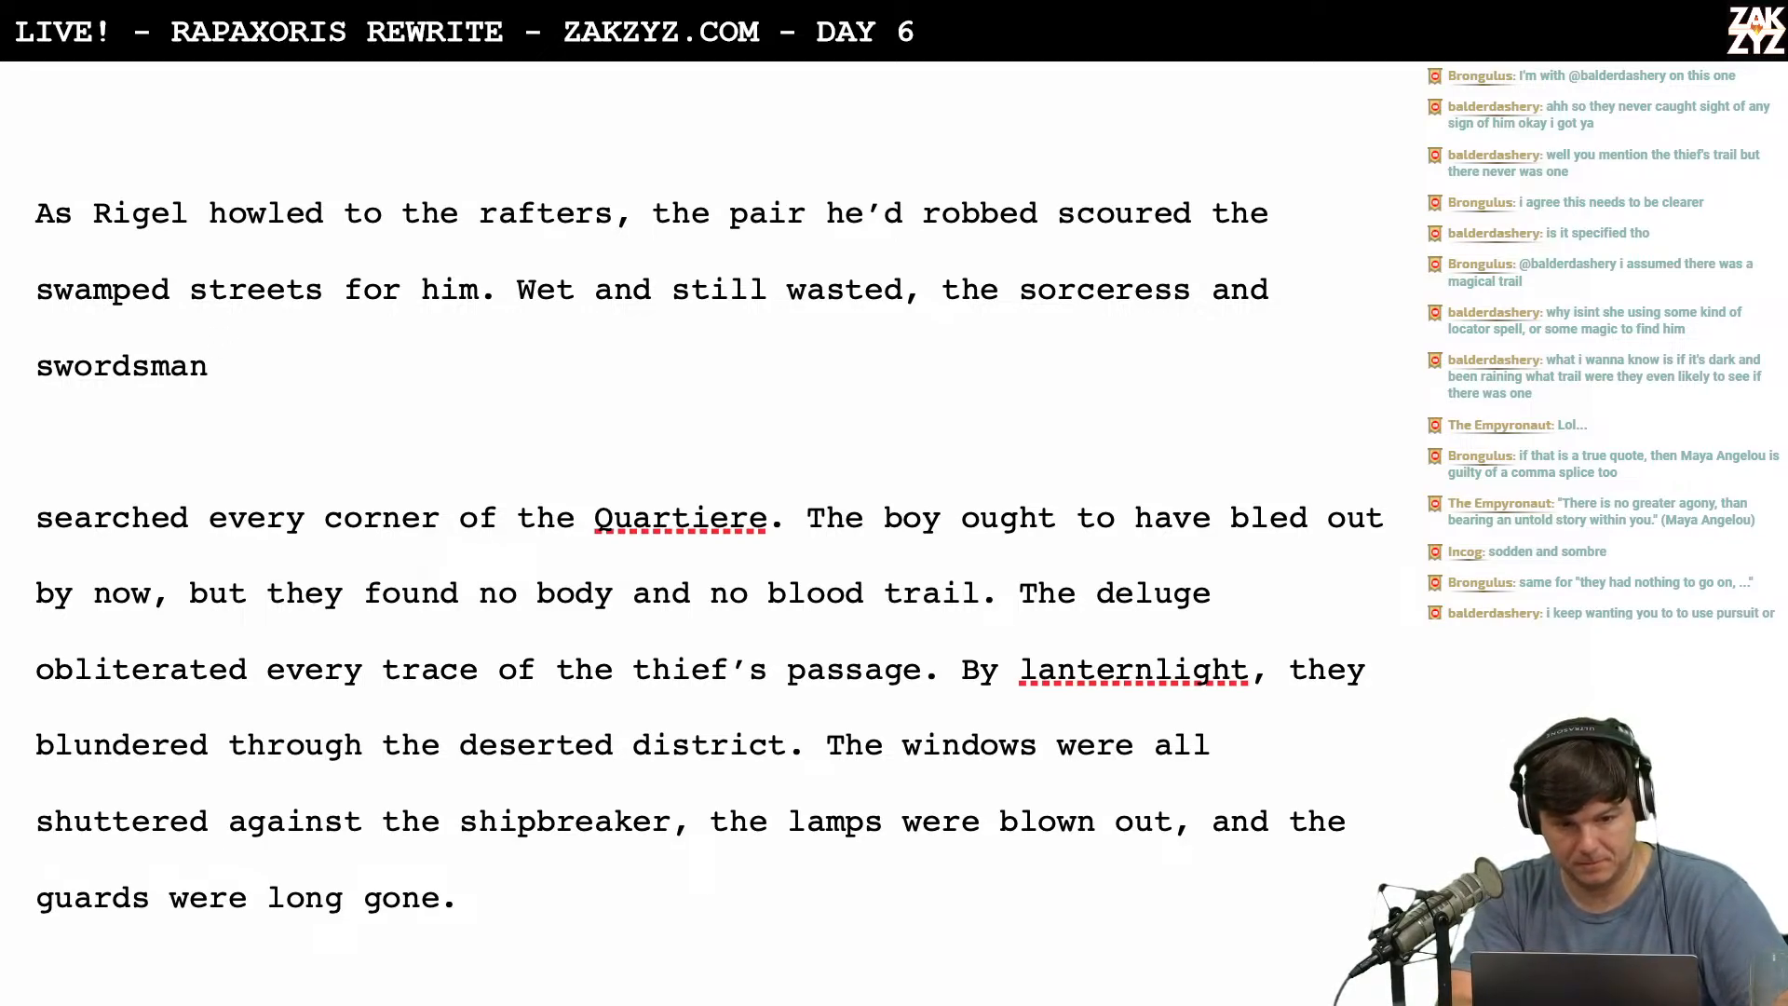
{"action": "type", "text": "w"}
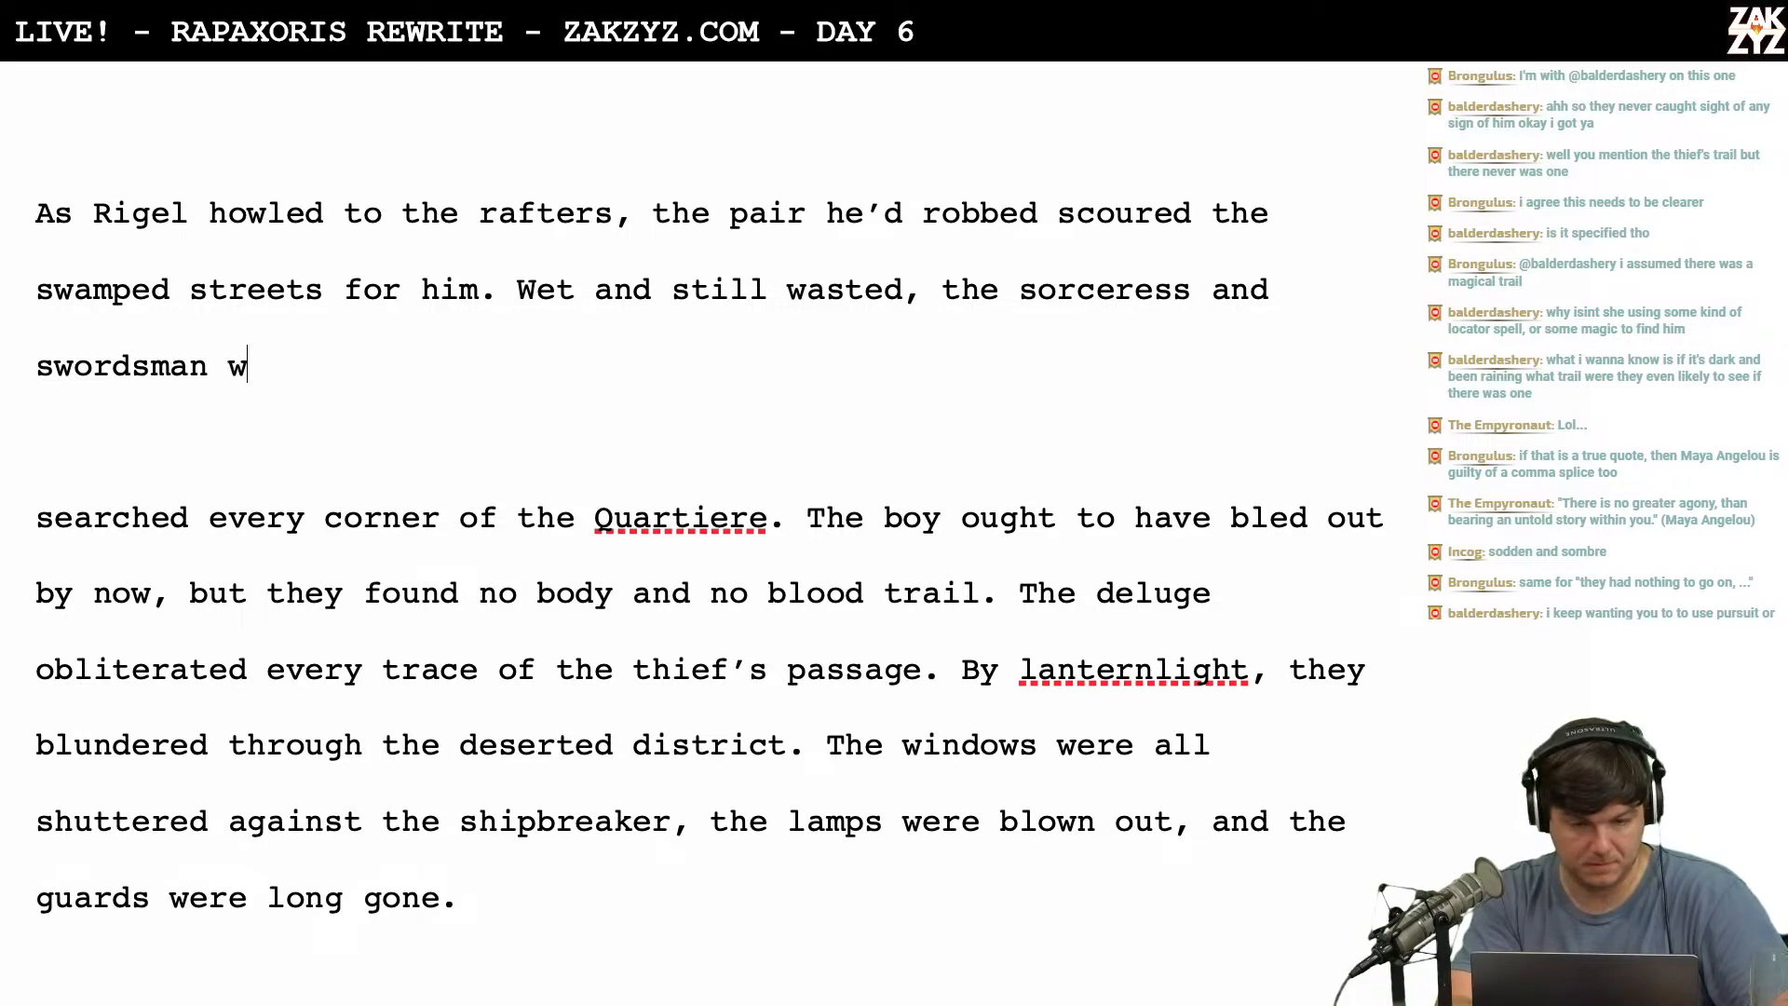
{"action": "key", "text": "BackSpace"}
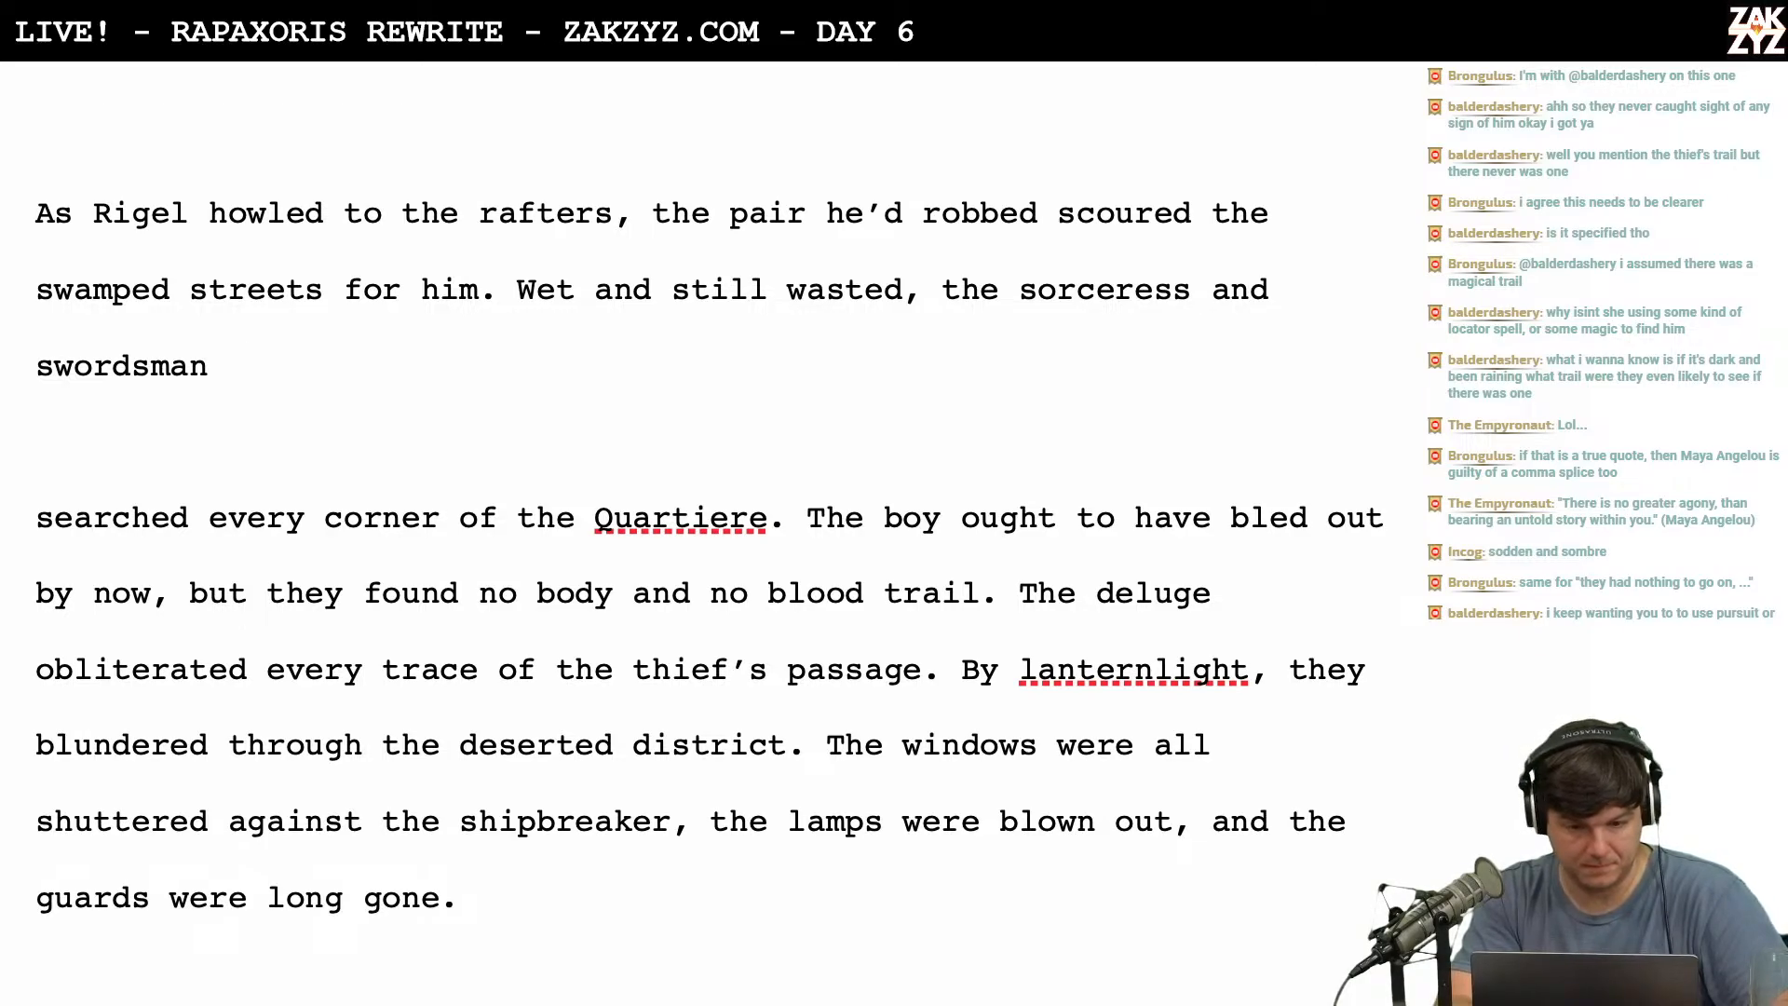
Continue the sentence after "swordsman" with "searched every corner of the" and cut the addition back to "searched".
{"action": "type", "text": "searched ev"}
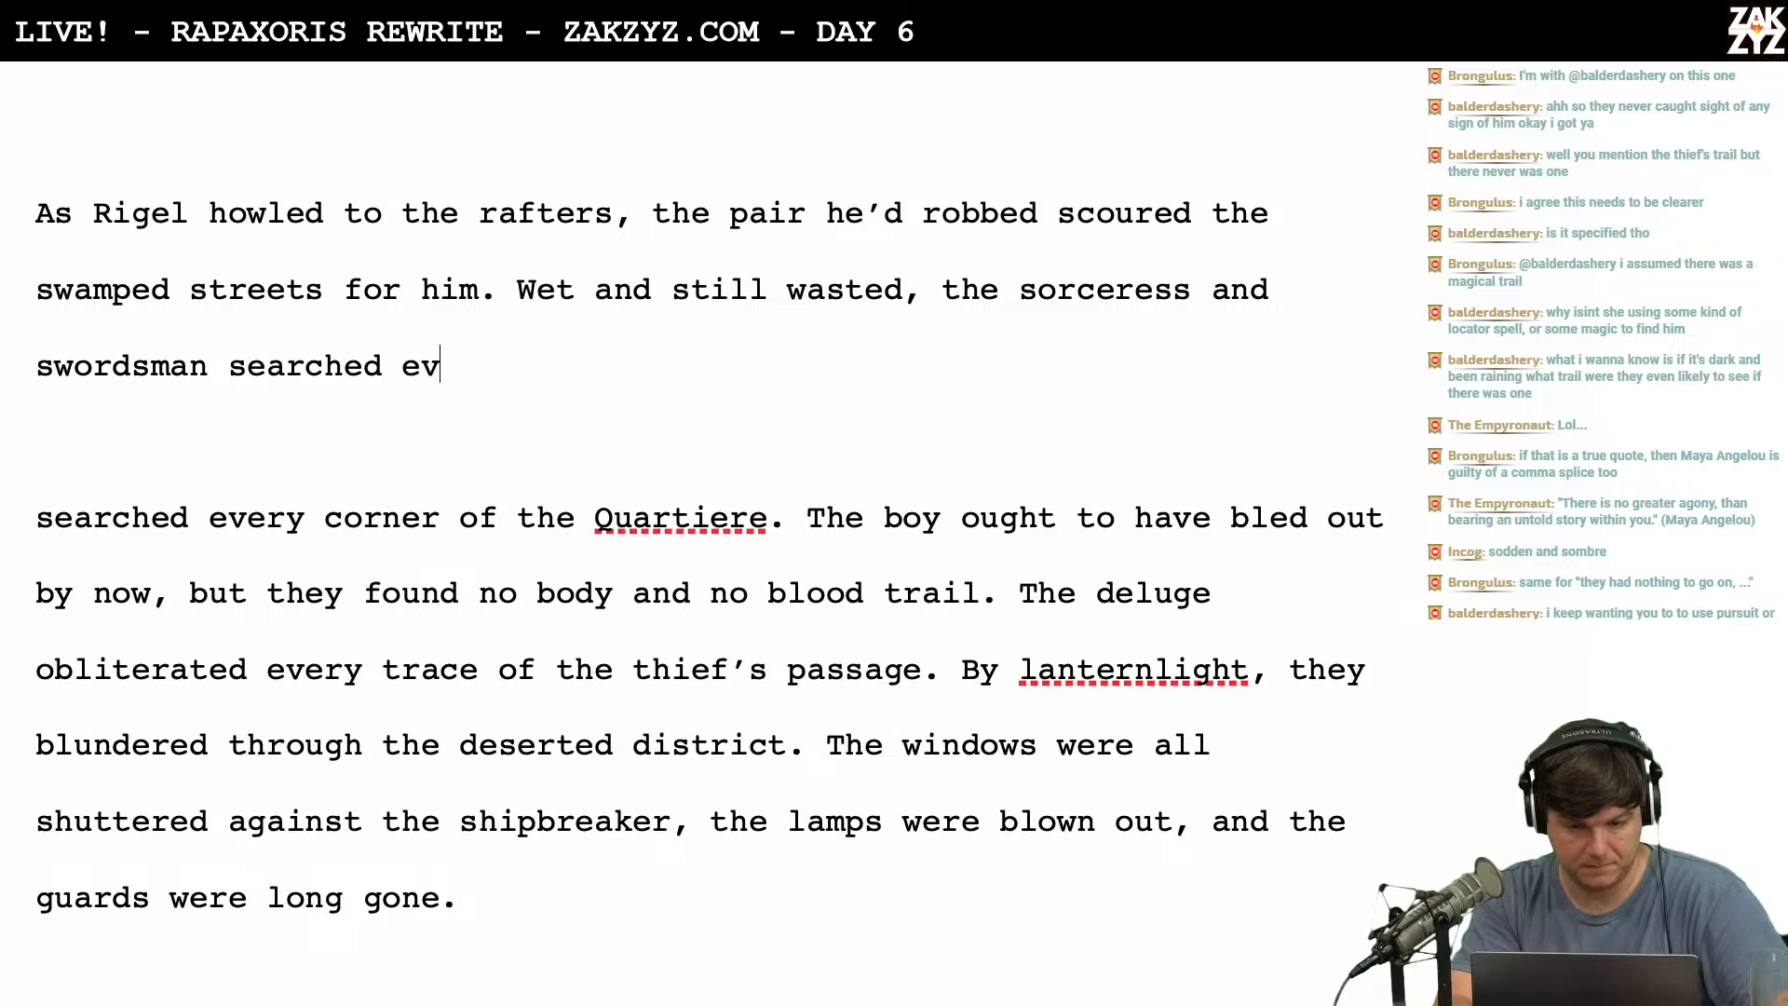
{"action": "type", "text": "ery corner of the"}
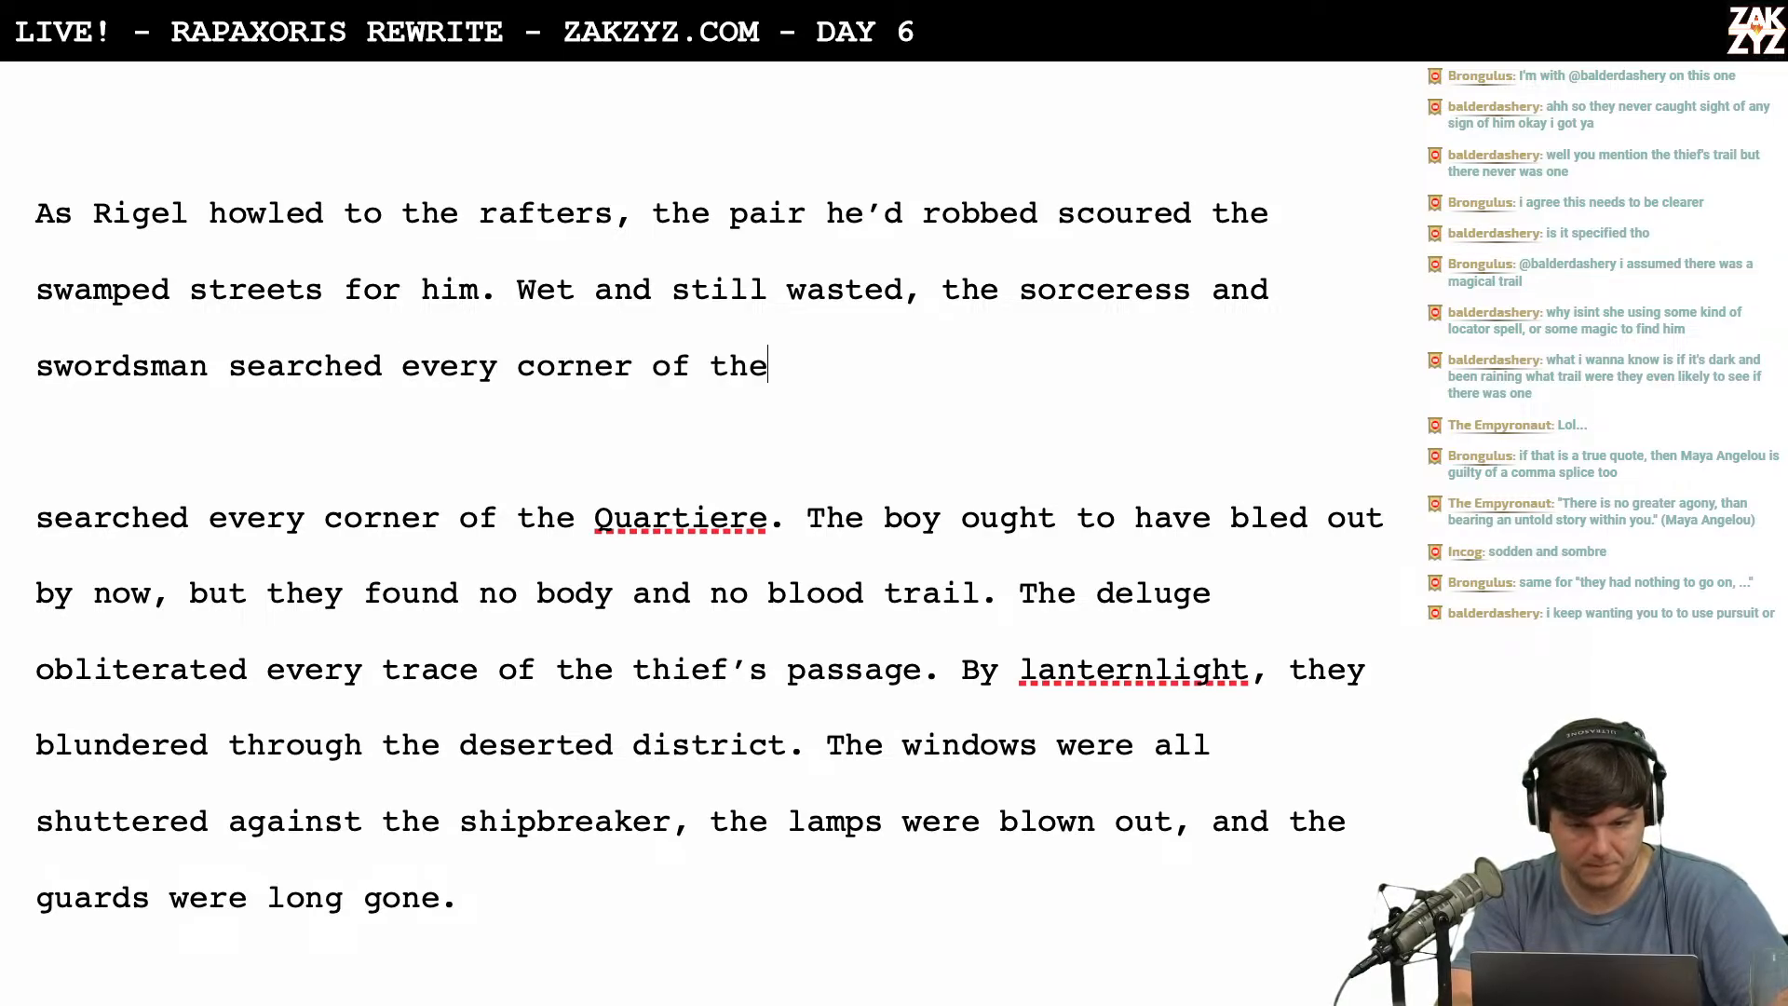
{"action": "key", "text": "BackSpace"}
{"action": "key", "text": "BackSpace"}
{"action": "key", "text": "BackSpace"}
{"action": "key", "text": "BackSpace"}
{"action": "key", "text": "BackSpace"}
{"action": "key", "text": "BackSpace"}
{"action": "key", "text": "BackSpace"}
{"action": "key", "text": "BackSpace"}
{"action": "key", "text": "BackSpace"}
{"action": "key", "text": "BackSpace"}
{"action": "key", "text": "BackSpace"}
{"action": "key", "text": "BackSpace"}
{"action": "key", "text": "BackSpace"}
{"action": "key", "text": "BackSpace"}
{"action": "key", "text": "BackSpace"}
{"action": "key", "text": "BackSpace"}
{"action": "key", "text": "BackSpace"}
{"action": "key", "text": "BackSpace"}
{"action": "key", "text": "BackSpace"}
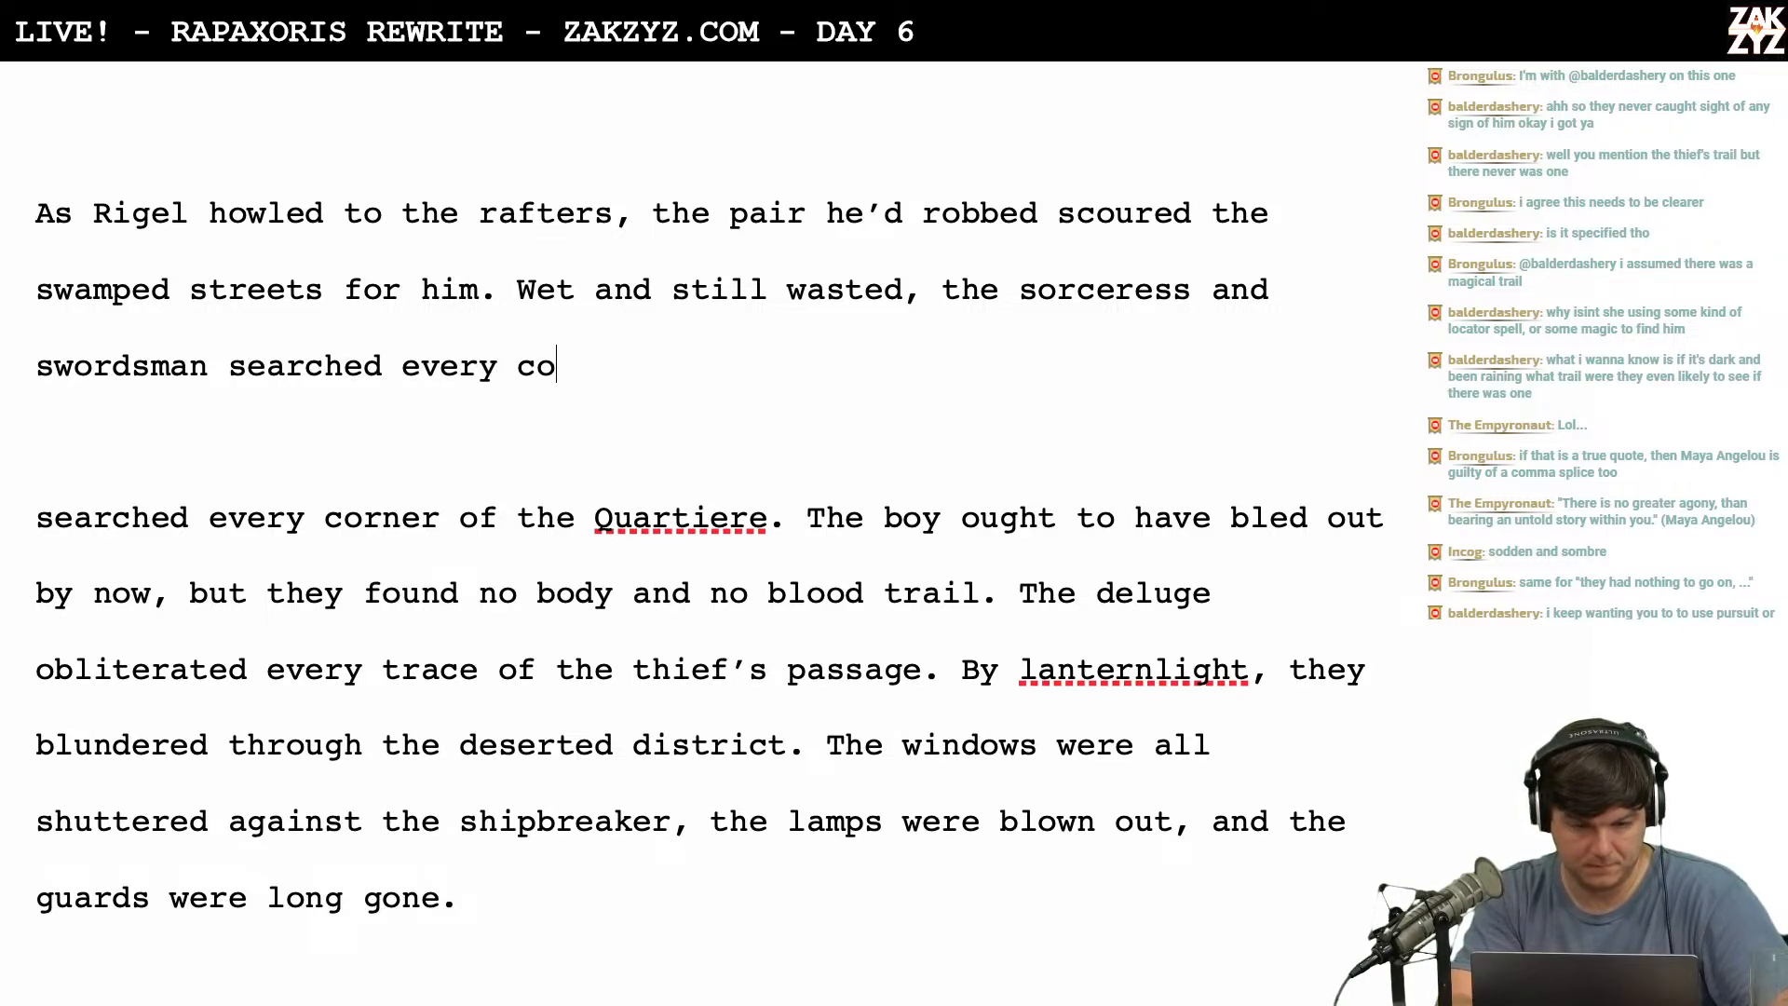
Try continuing the sentence after "searched" with "every alley and nook around the tower".
{"action": "type", "text": "e"}
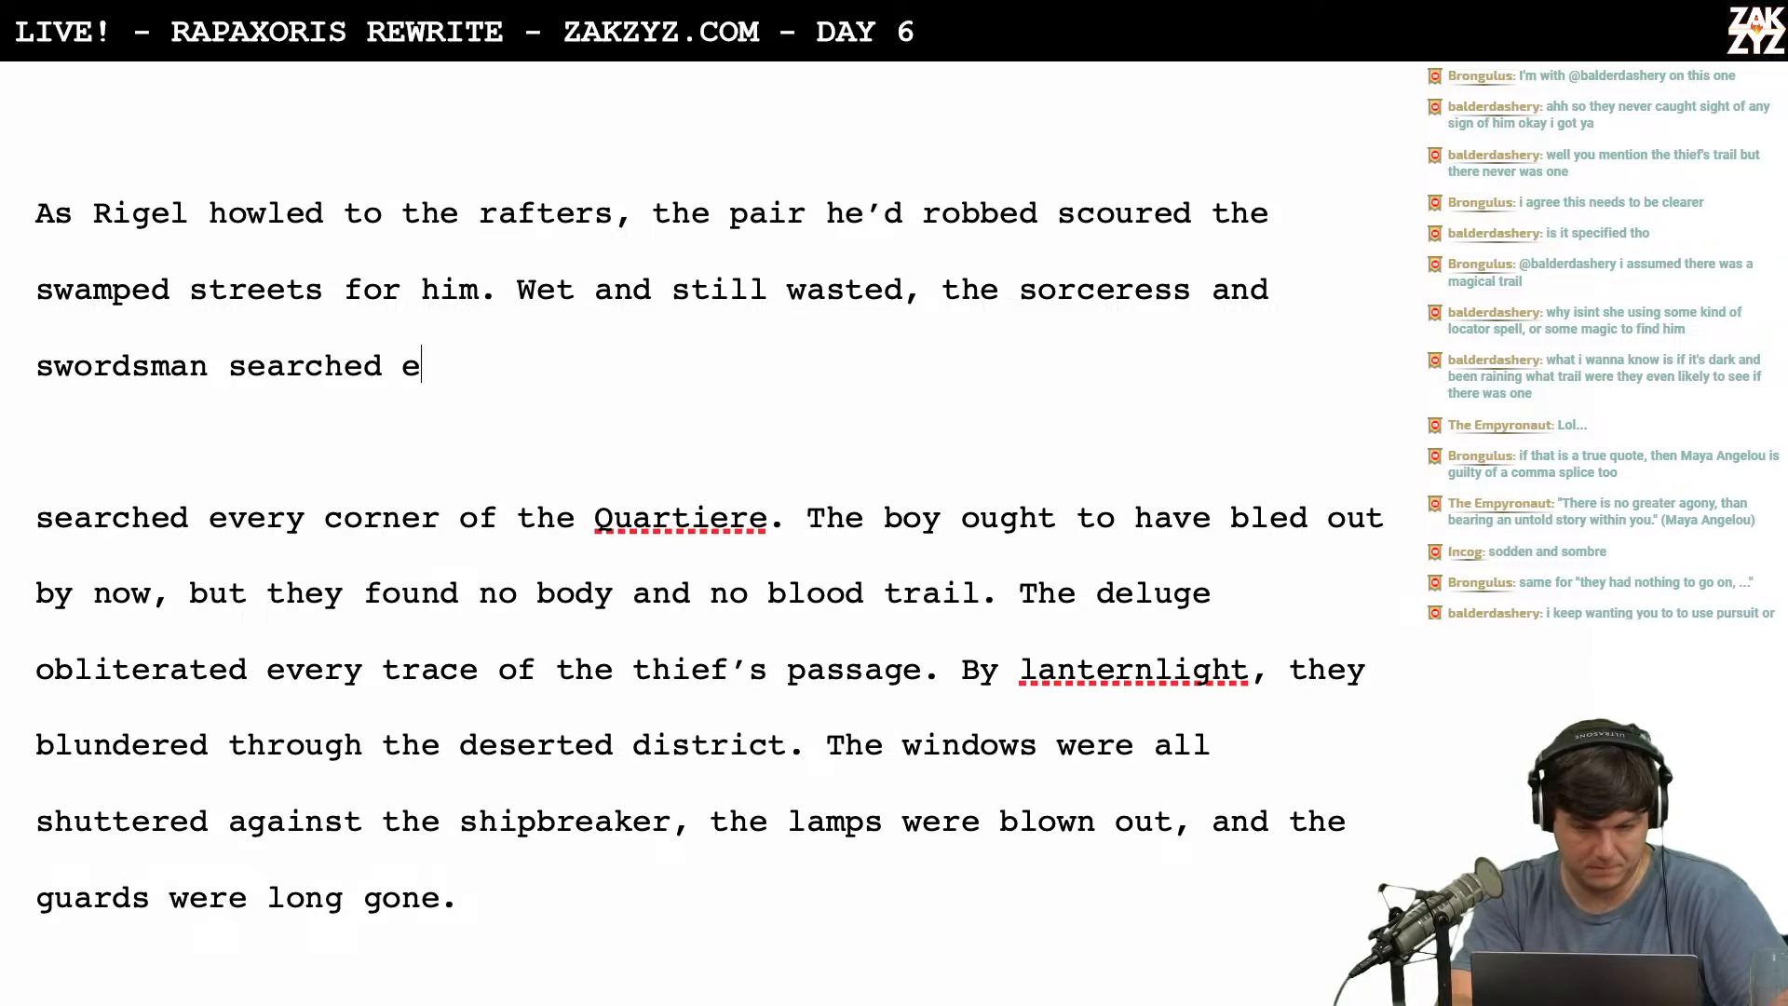
{"action": "type", "text": "very alley and "}
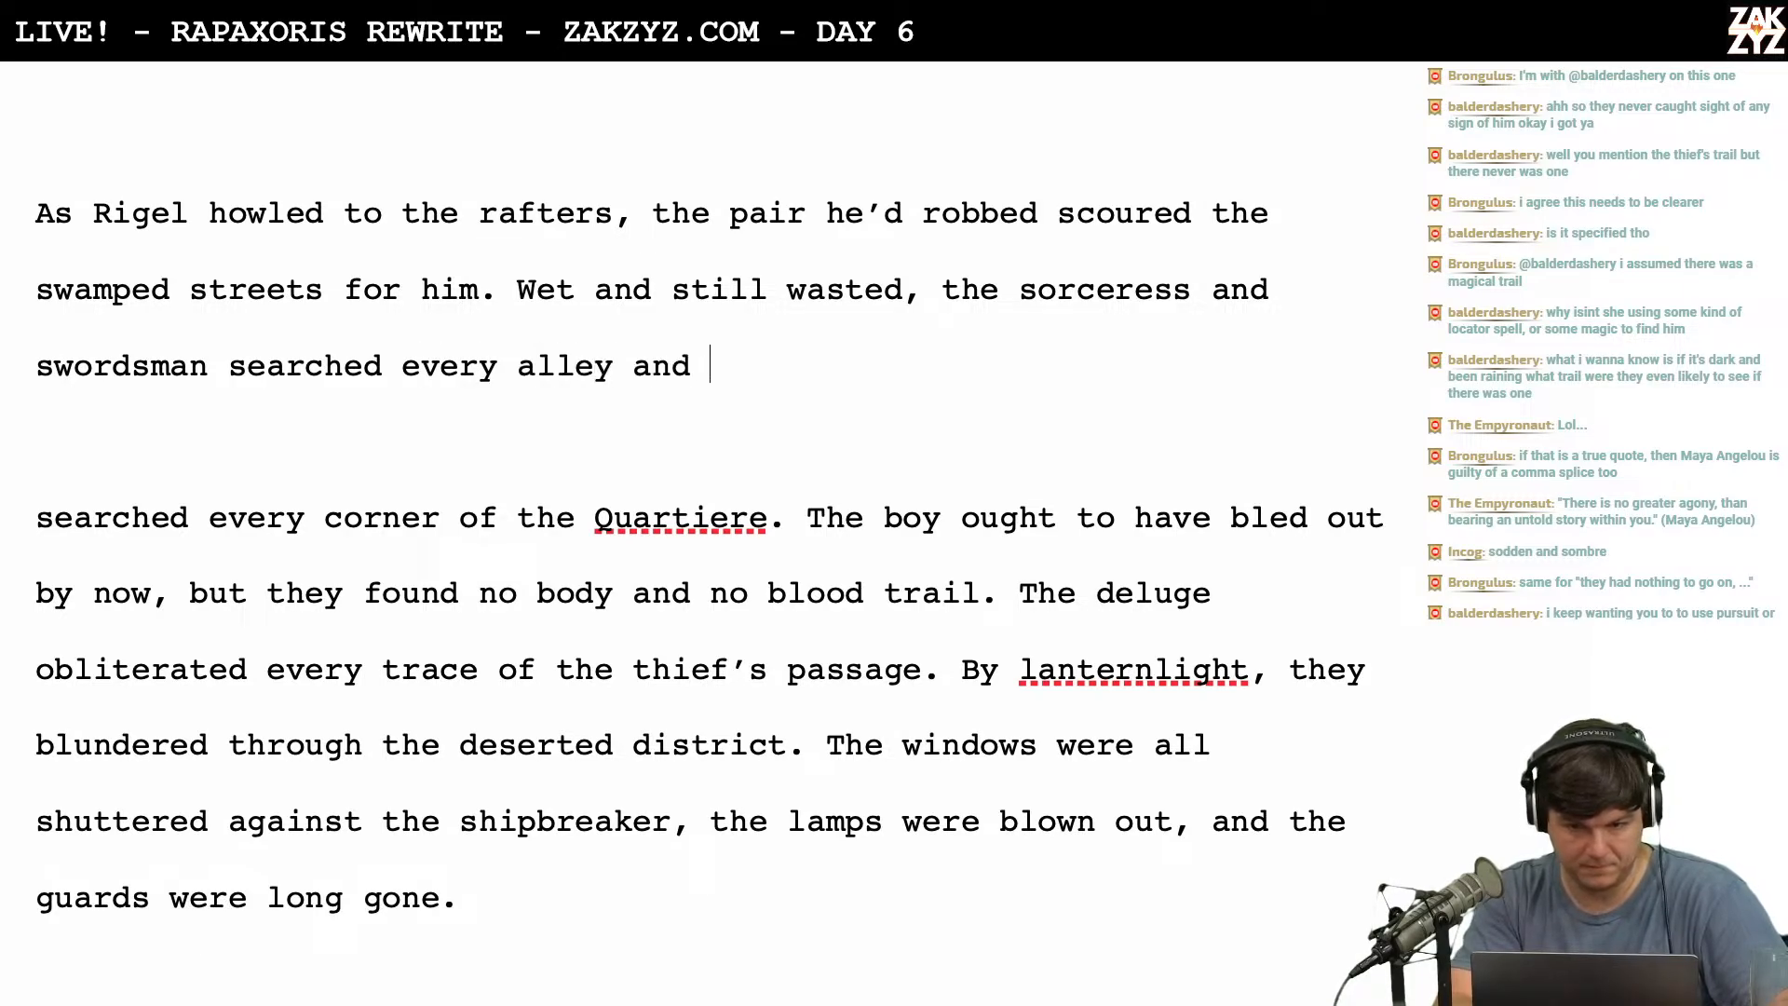
{"action": "type", "text": "kn"}
{"action": "key", "text": "BackSpace"}
{"action": "key", "text": "BackSpace"}
{"action": "type", "text": "nook"}
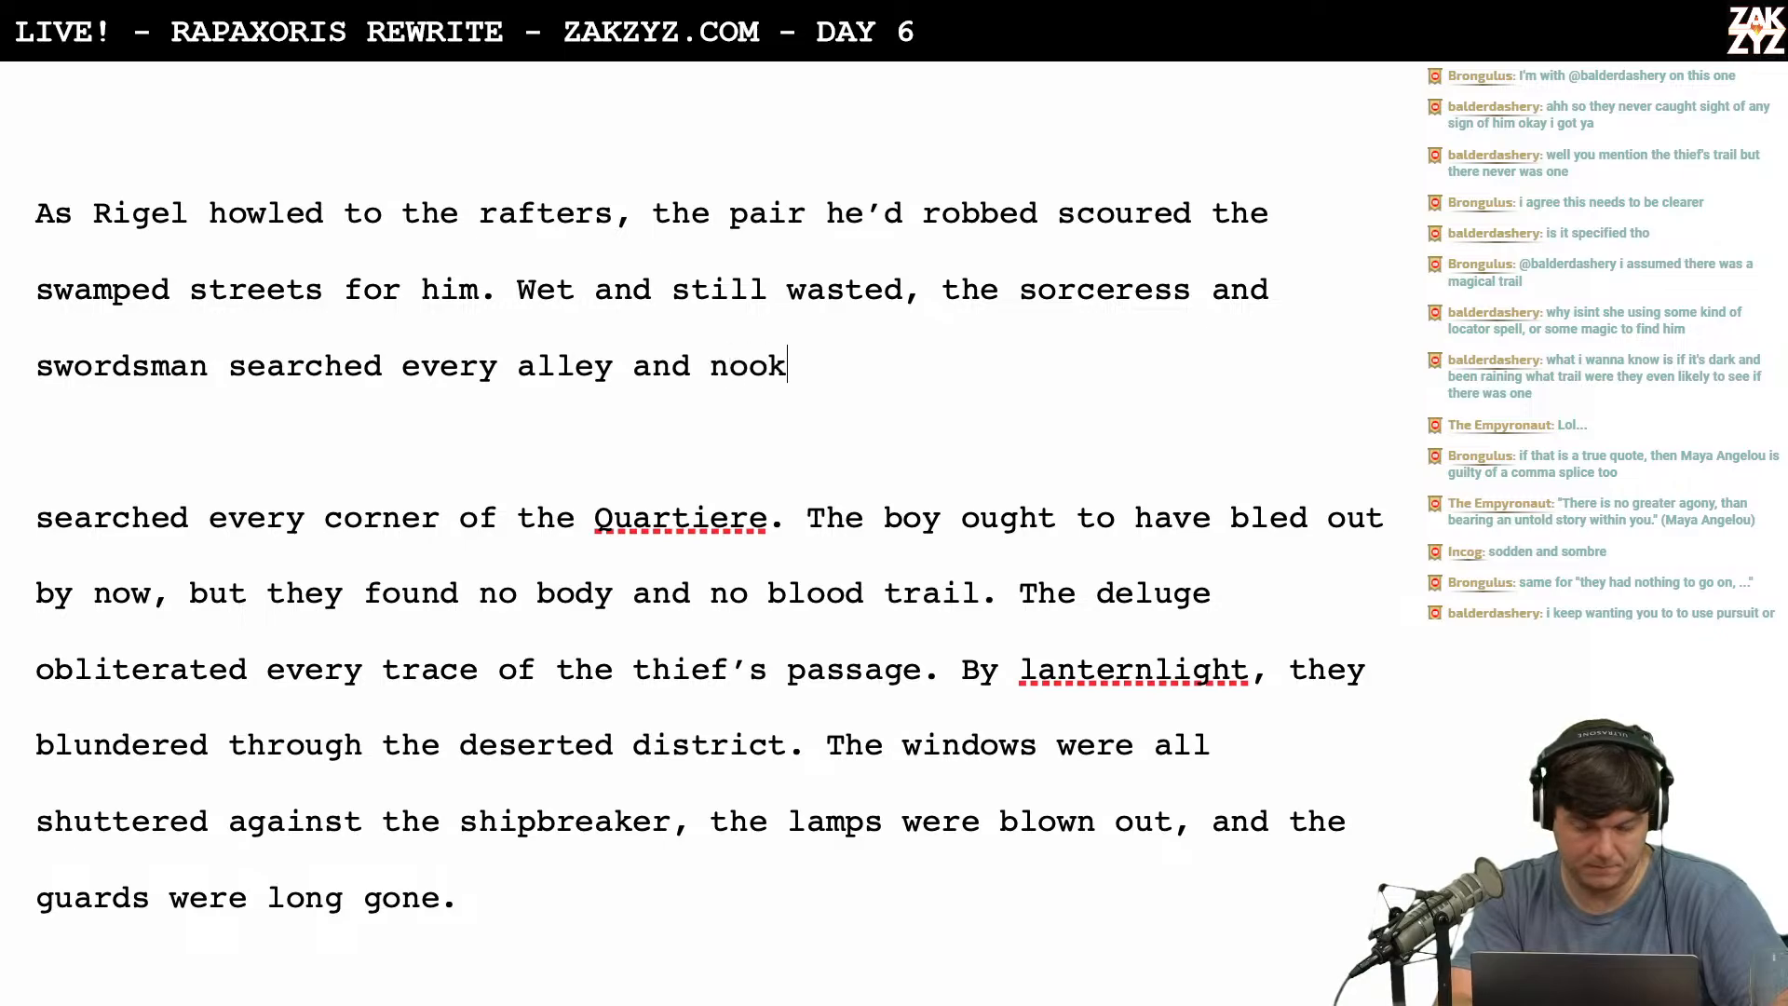
{"action": "type", "text": " around the tower."}
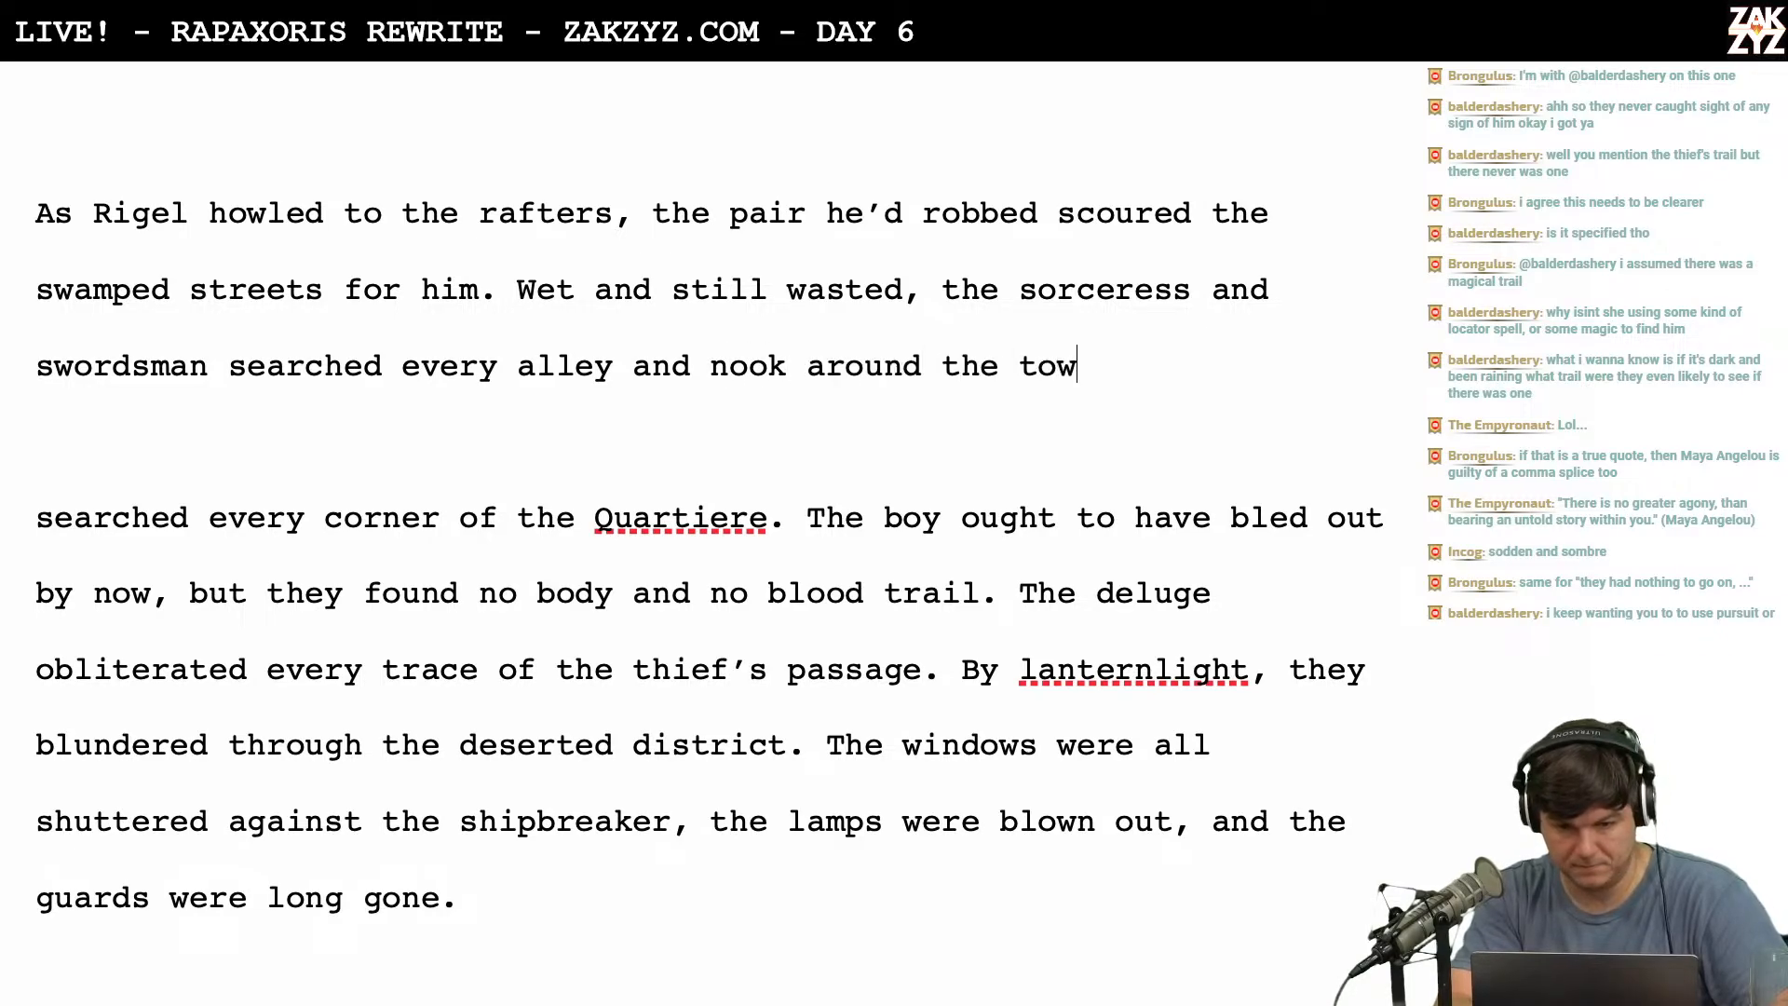
{"action": "key", "text": "BackSpace"}
{"action": "key", "text": "BackSpace"}
{"action": "key", "text": "BackSpace"}
{"action": "key", "text": "BackSpace"}
{"action": "key", "text": "BackSpace"}
{"action": "key", "text": "BackSpace"}
{"action": "key", "text": "BackSpace"}
{"action": "key", "text": "BackSpace"}
{"action": "key", "text": "BackSpace"}
{"action": "key", "text": "BackSpace"}
{"action": "key", "text": "BackSpace"}
{"action": "key", "text": "BackSpace"}
{"action": "key", "text": "BackSpace"}
{"action": "key", "text": "BackSpace"}
{"action": "key", "text": "BackSpace"}
{"action": "key", "text": "BackSpace"}
{"action": "key", "text": "BackSpace"}
{"action": "key", "text": "BackSpace"}
{"action": "key", "text": "BackSpace"}
{"action": "key", "text": "BackSpace"}
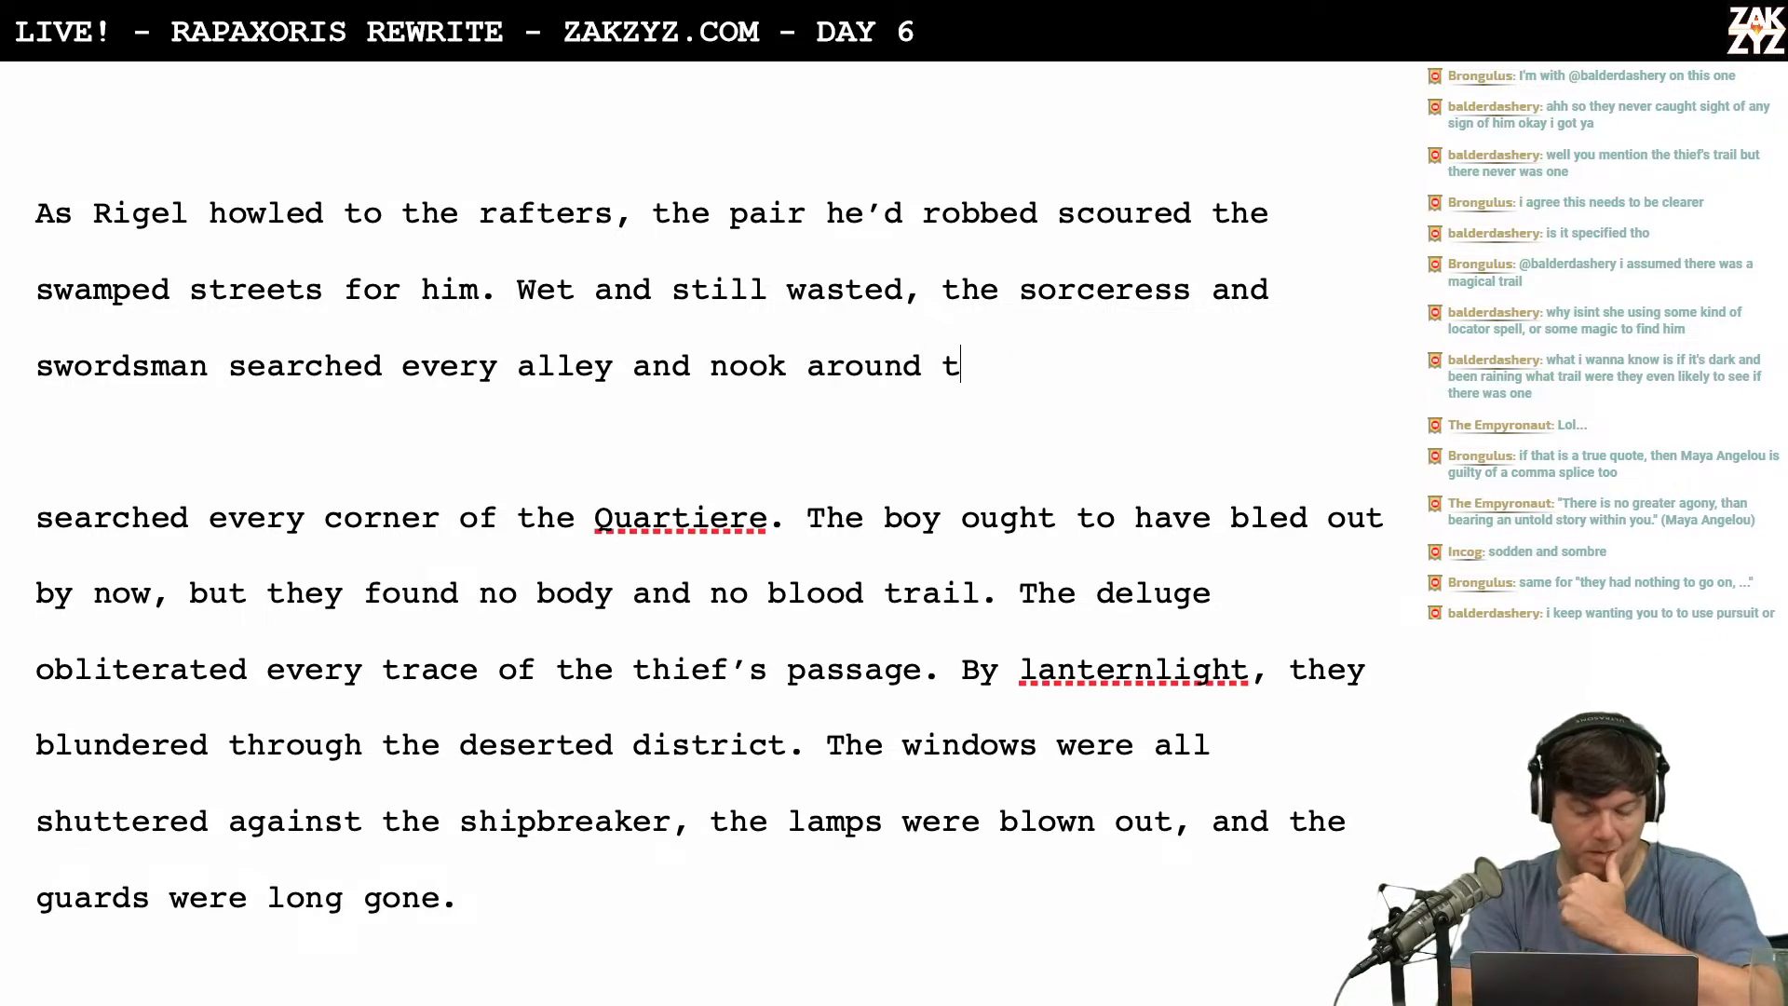
{"action": "key", "text": "BackSpace"}
{"action": "key", "text": "BackSpace"}
{"action": "key", "text": "BackSpace"}
{"action": "key", "text": "BackSpace"}
{"action": "key", "text": "BackSpace"}
{"action": "key", "text": "BackSpace"}
{"action": "key", "text": "BackSpace"}
{"action": "key", "text": "BackSpace"}
{"action": "key", "text": "BackSpace"}
{"action": "key", "text": "BackSpace"}
{"action": "key", "text": "BackSpace"}
{"action": "key", "text": "BackSpace"}
{"action": "key", "text": "BackSpace"}
{"action": "key", "text": "BackSpace"}
{"action": "key", "text": "BackSpace"}
{"action": "key", "text": "BackSpace"}
{"action": "key", "text": "BackSpace"}
{"action": "key", "text": "BackSpace"}
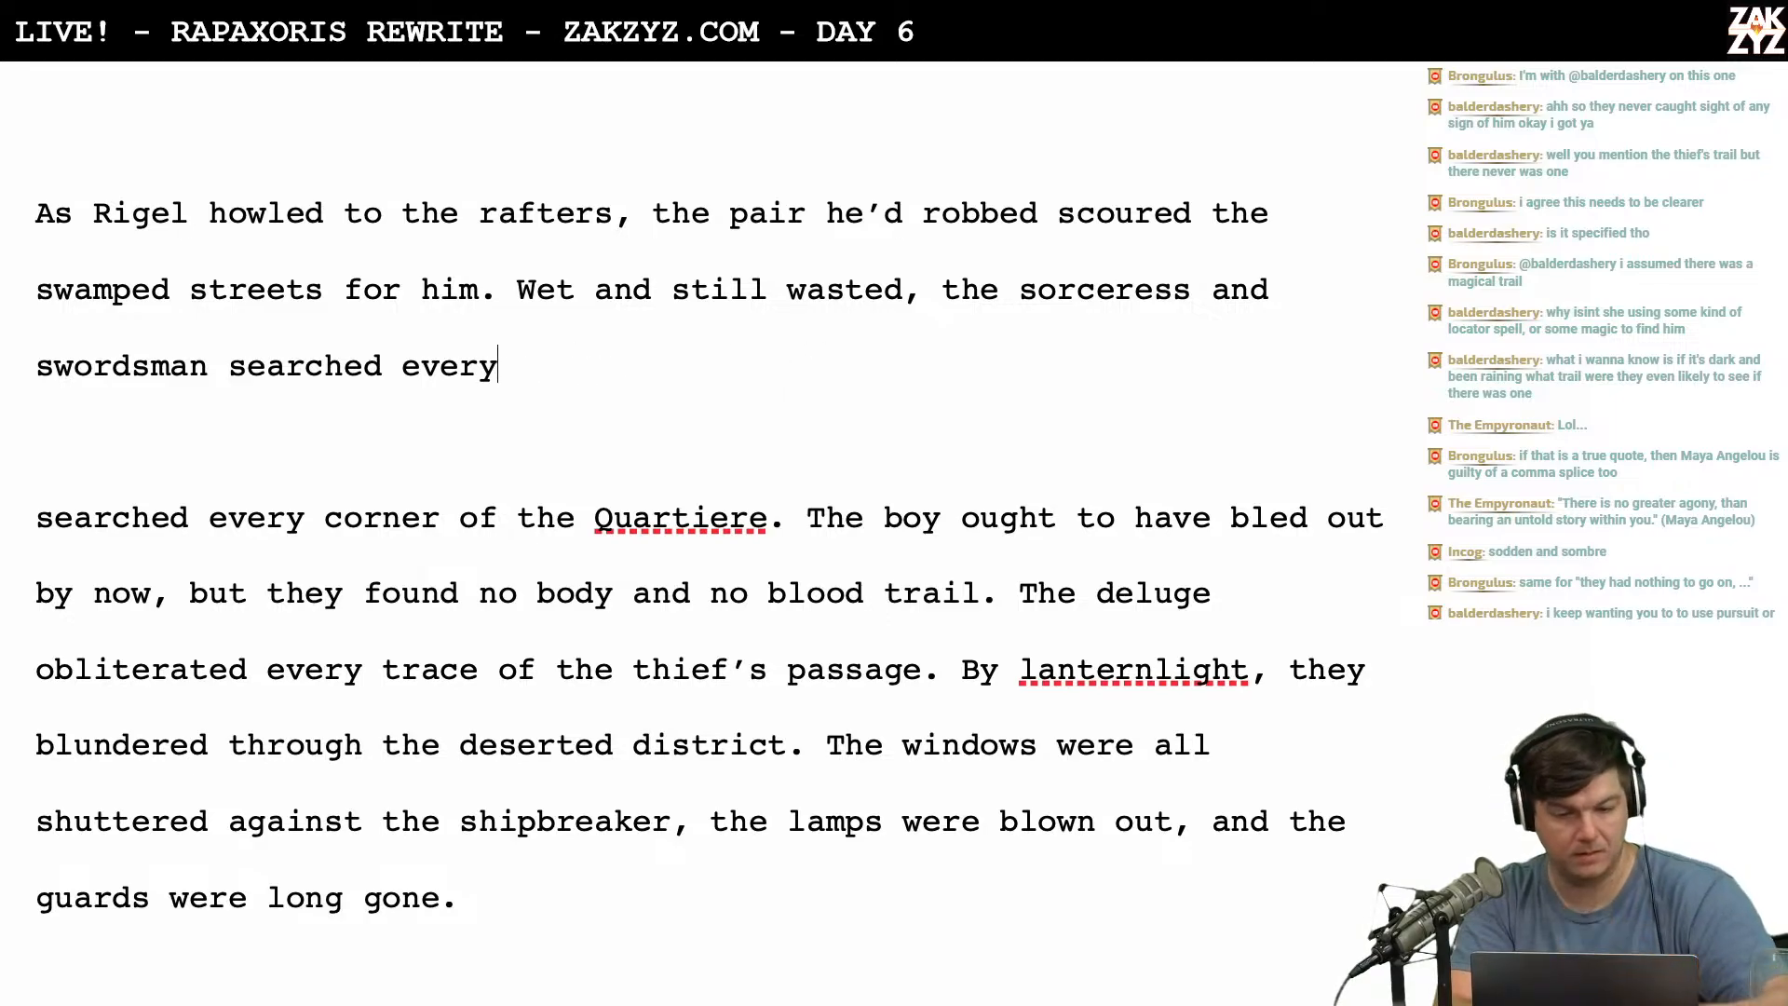
Complete the sentence after "swordsman searched" with "around the tower in a spiral of increasing desperation.".
{"action": "type", "text": "around t"}
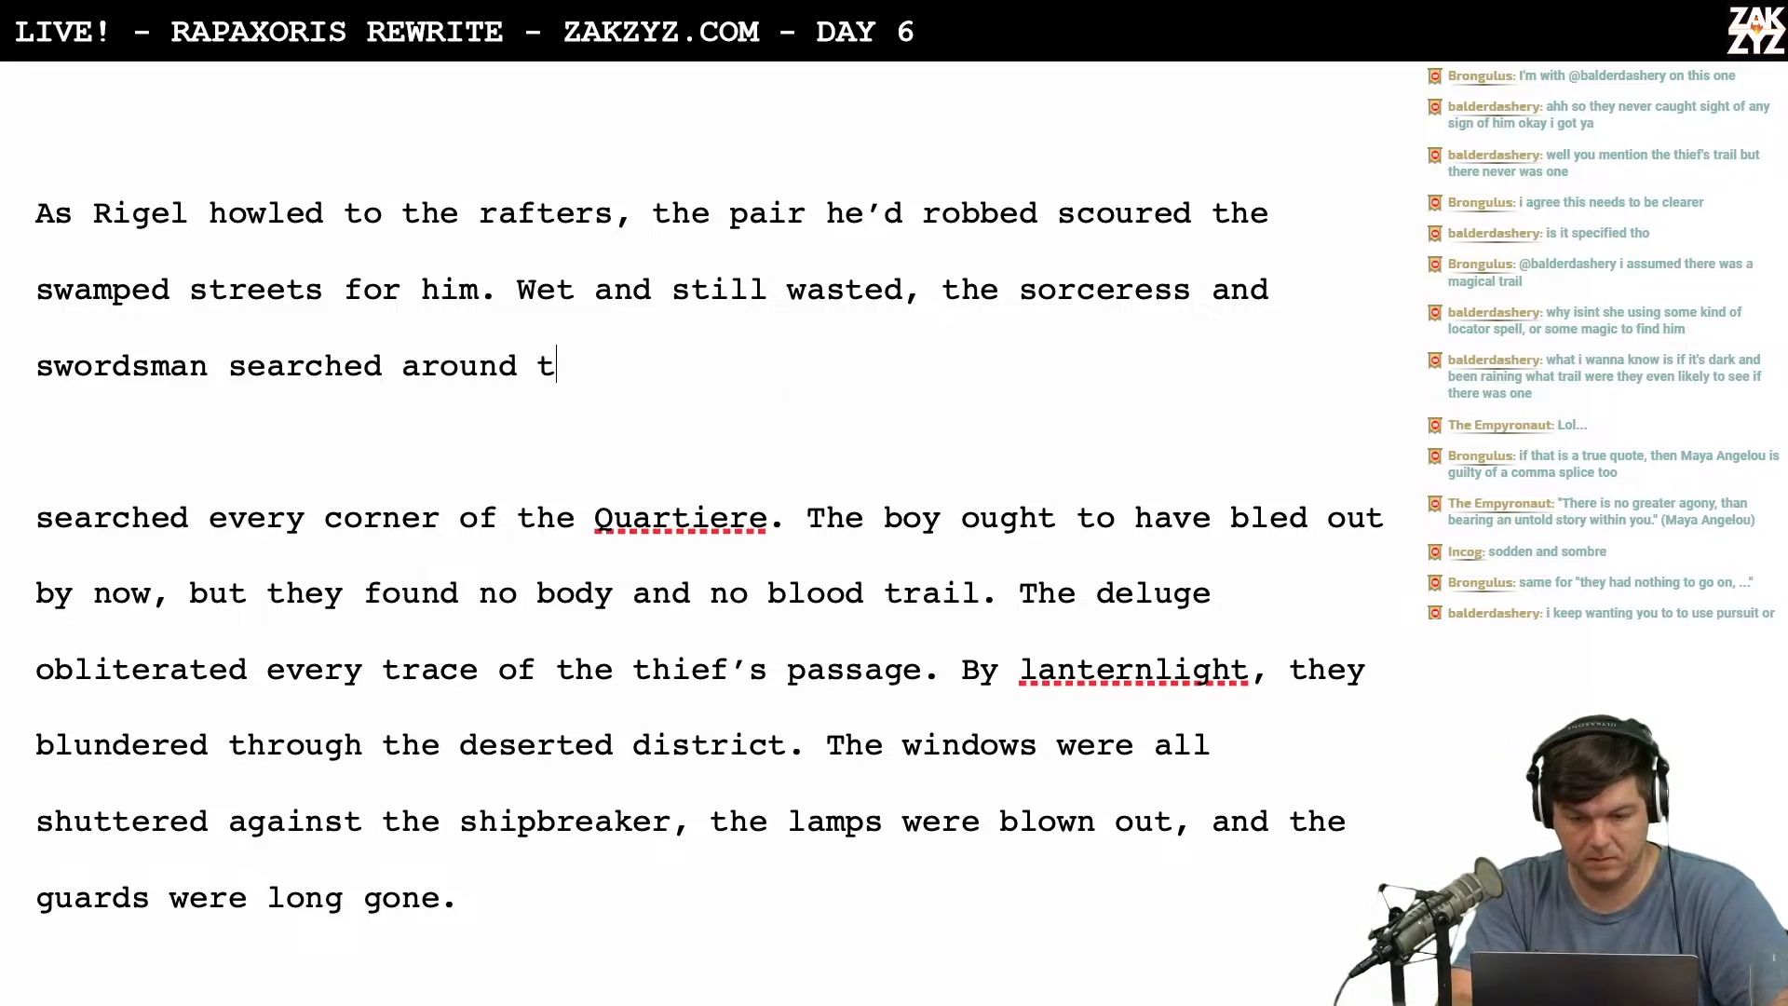
{"action": "type", "text": "he tower in "}
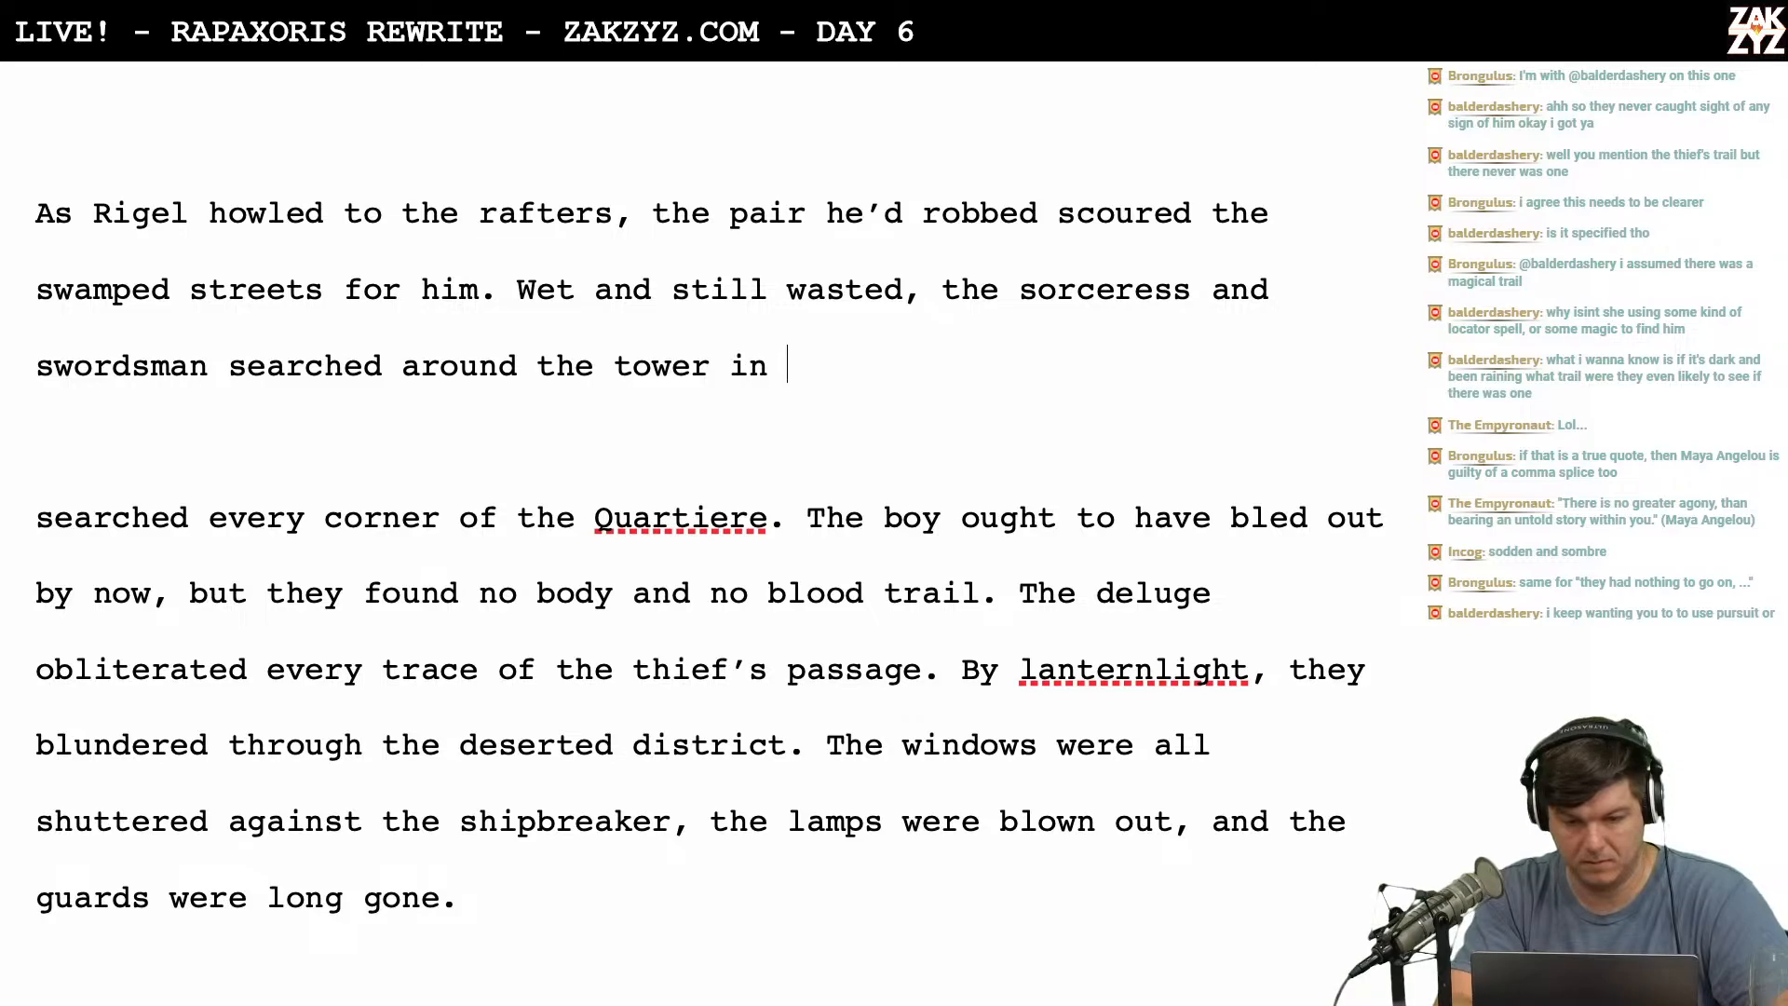
{"action": "type", "text": "a spiral of "}
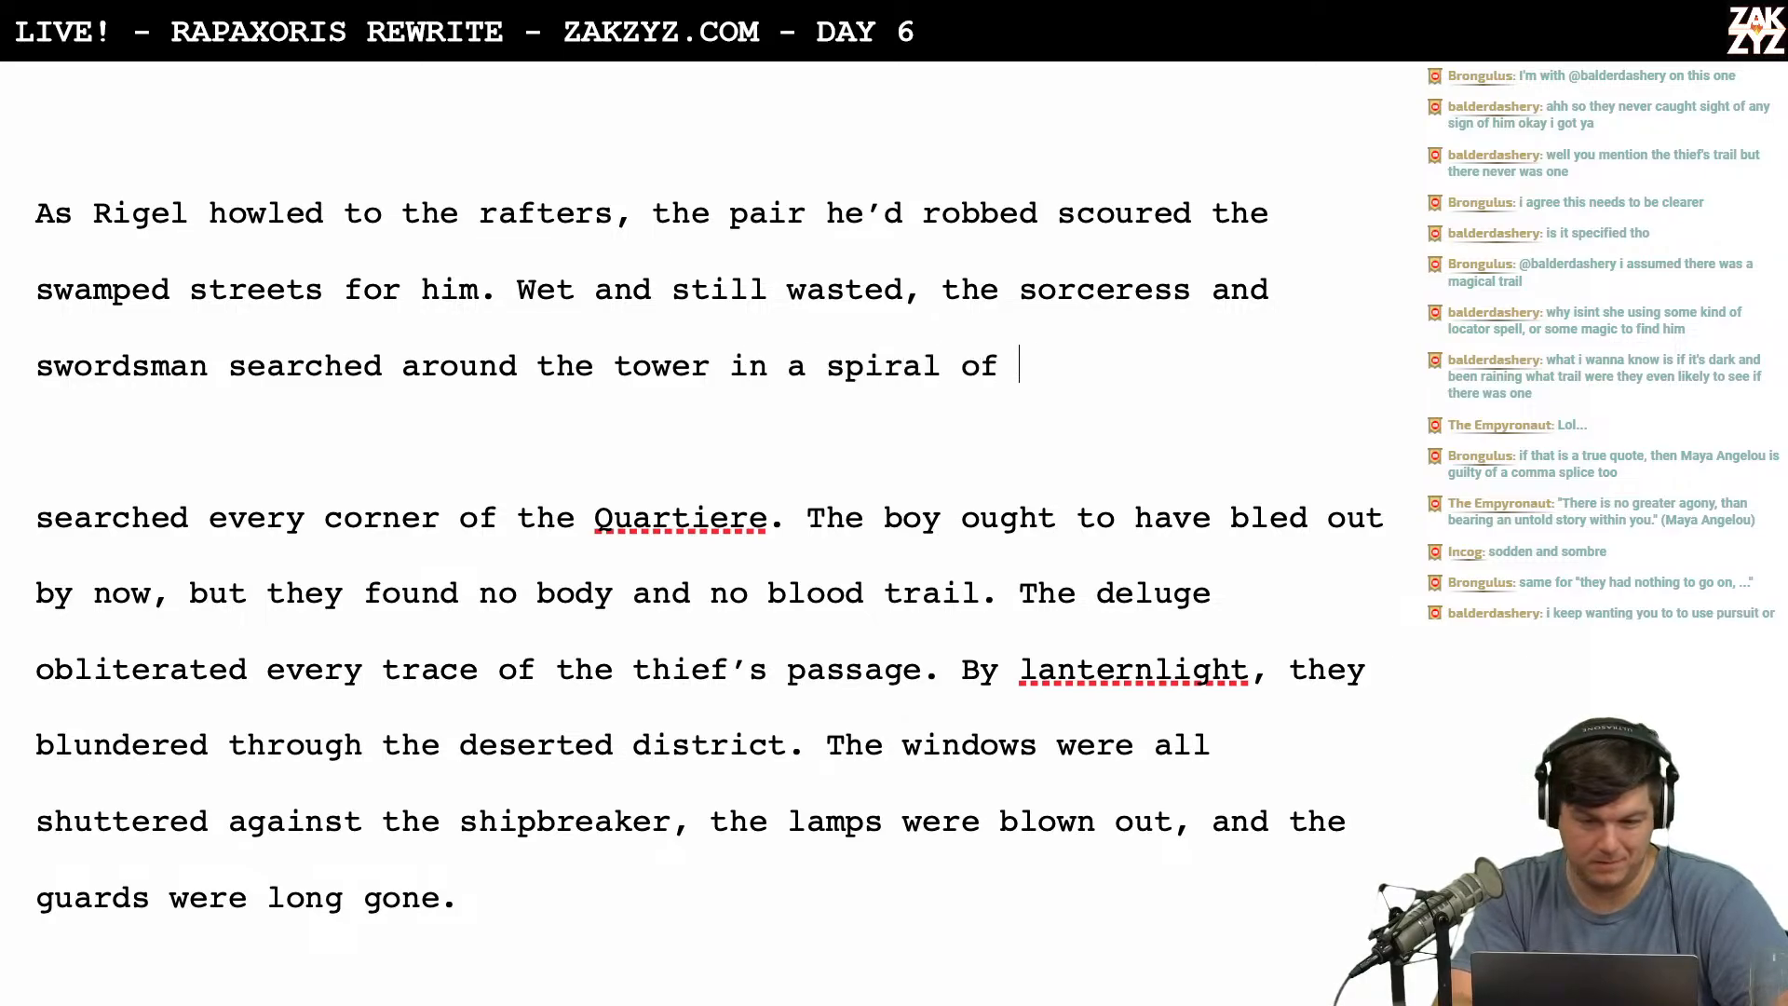
{"action": "type", "text": "increasing desperation."}
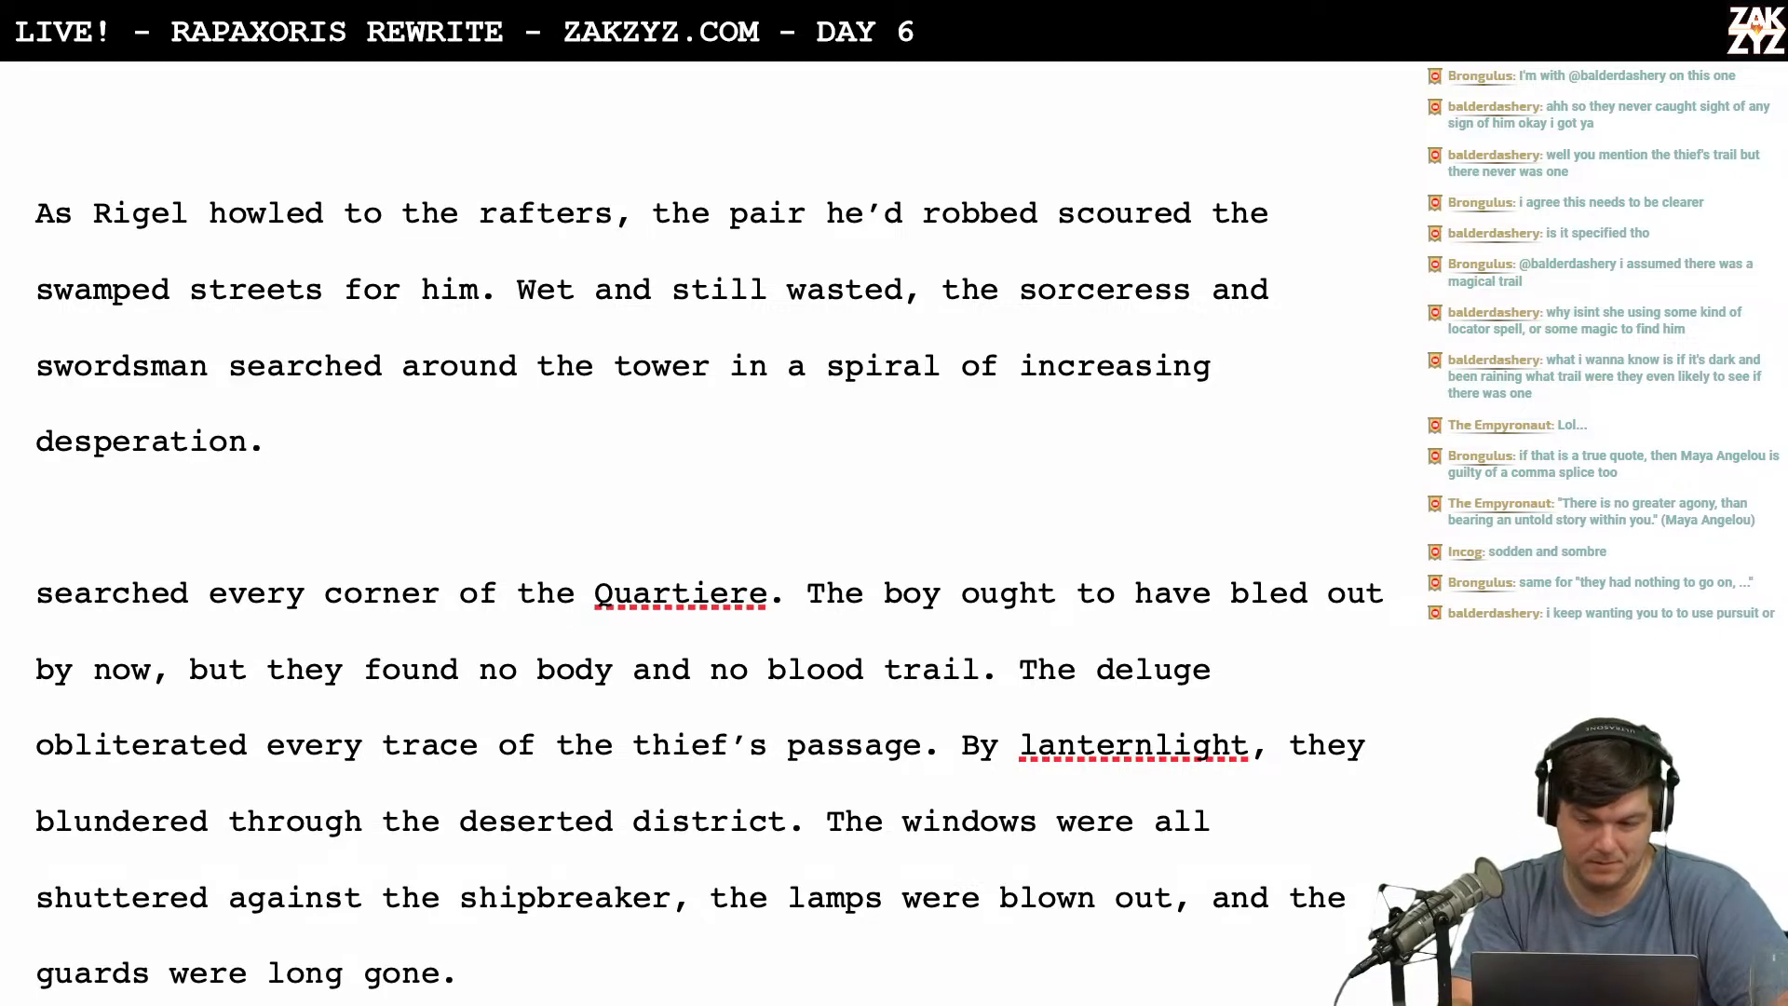
Add the sentence "The boy ought to have bled out by now, but they found no body." after "desperation.".
{"action": "type", "text": " Tehy"}
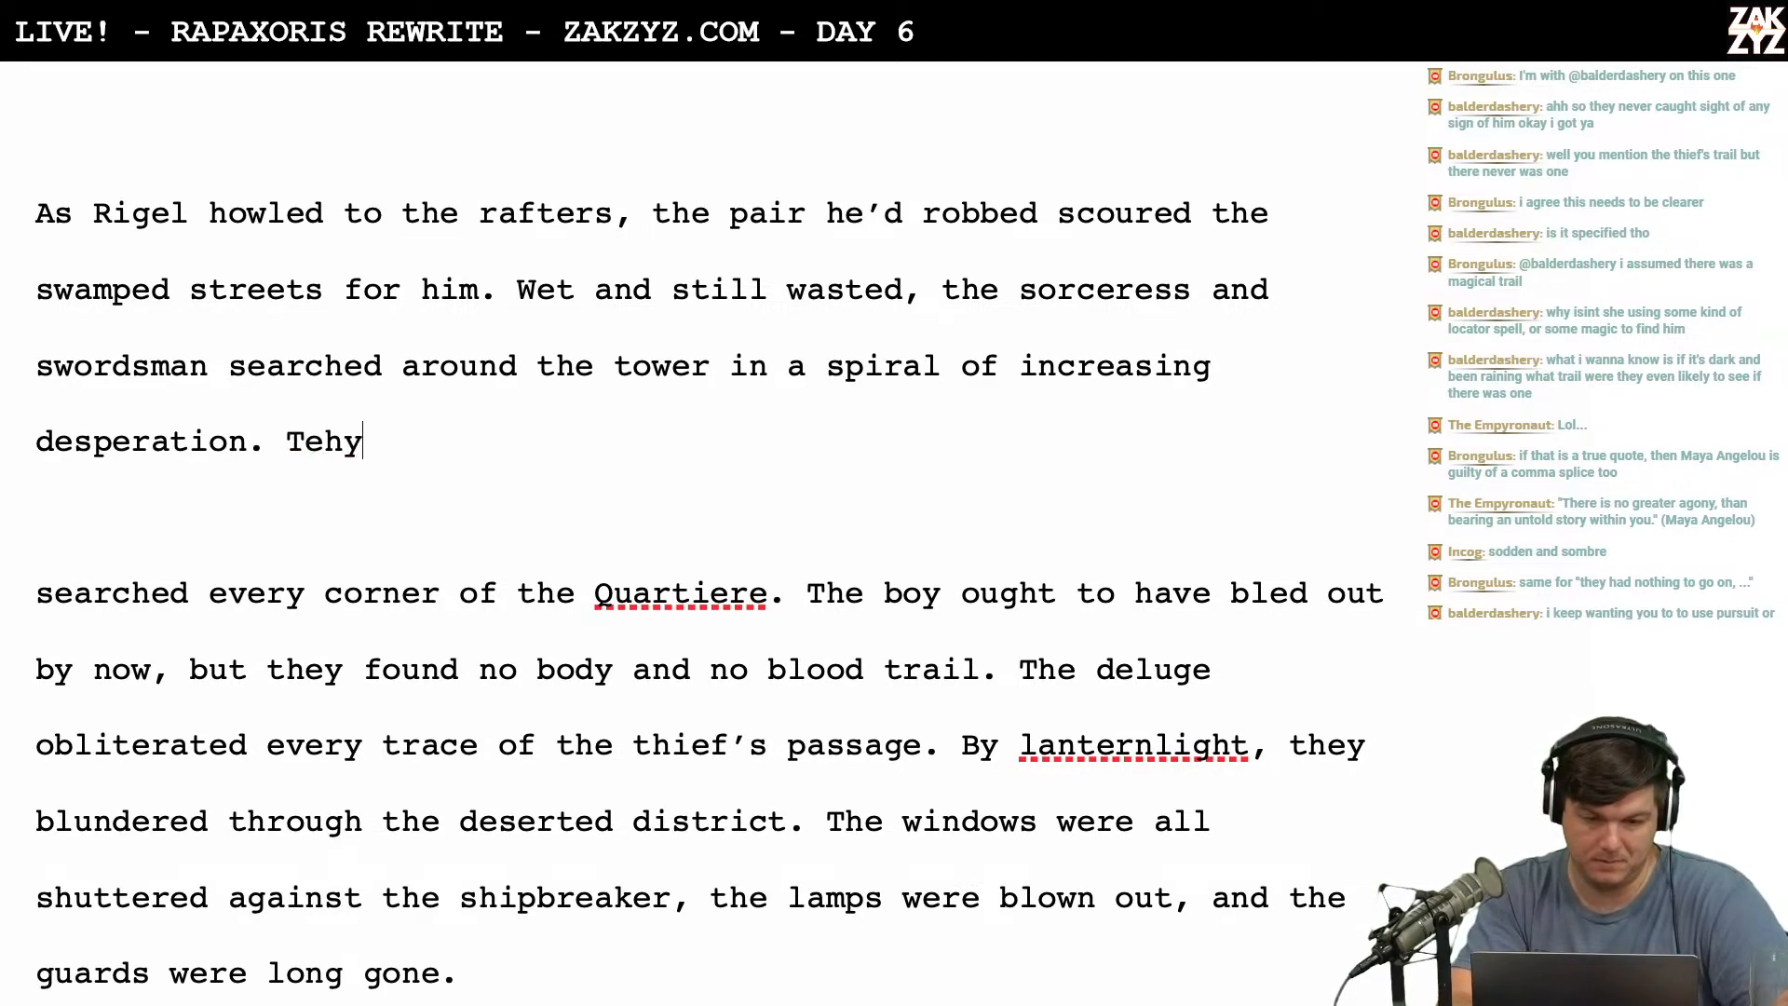
{"action": "key", "text": "BackSpace"}
{"action": "key", "text": "BackSpace"}
{"action": "key", "text": "BackSpace"}
{"action": "type", "text": "he bou"}
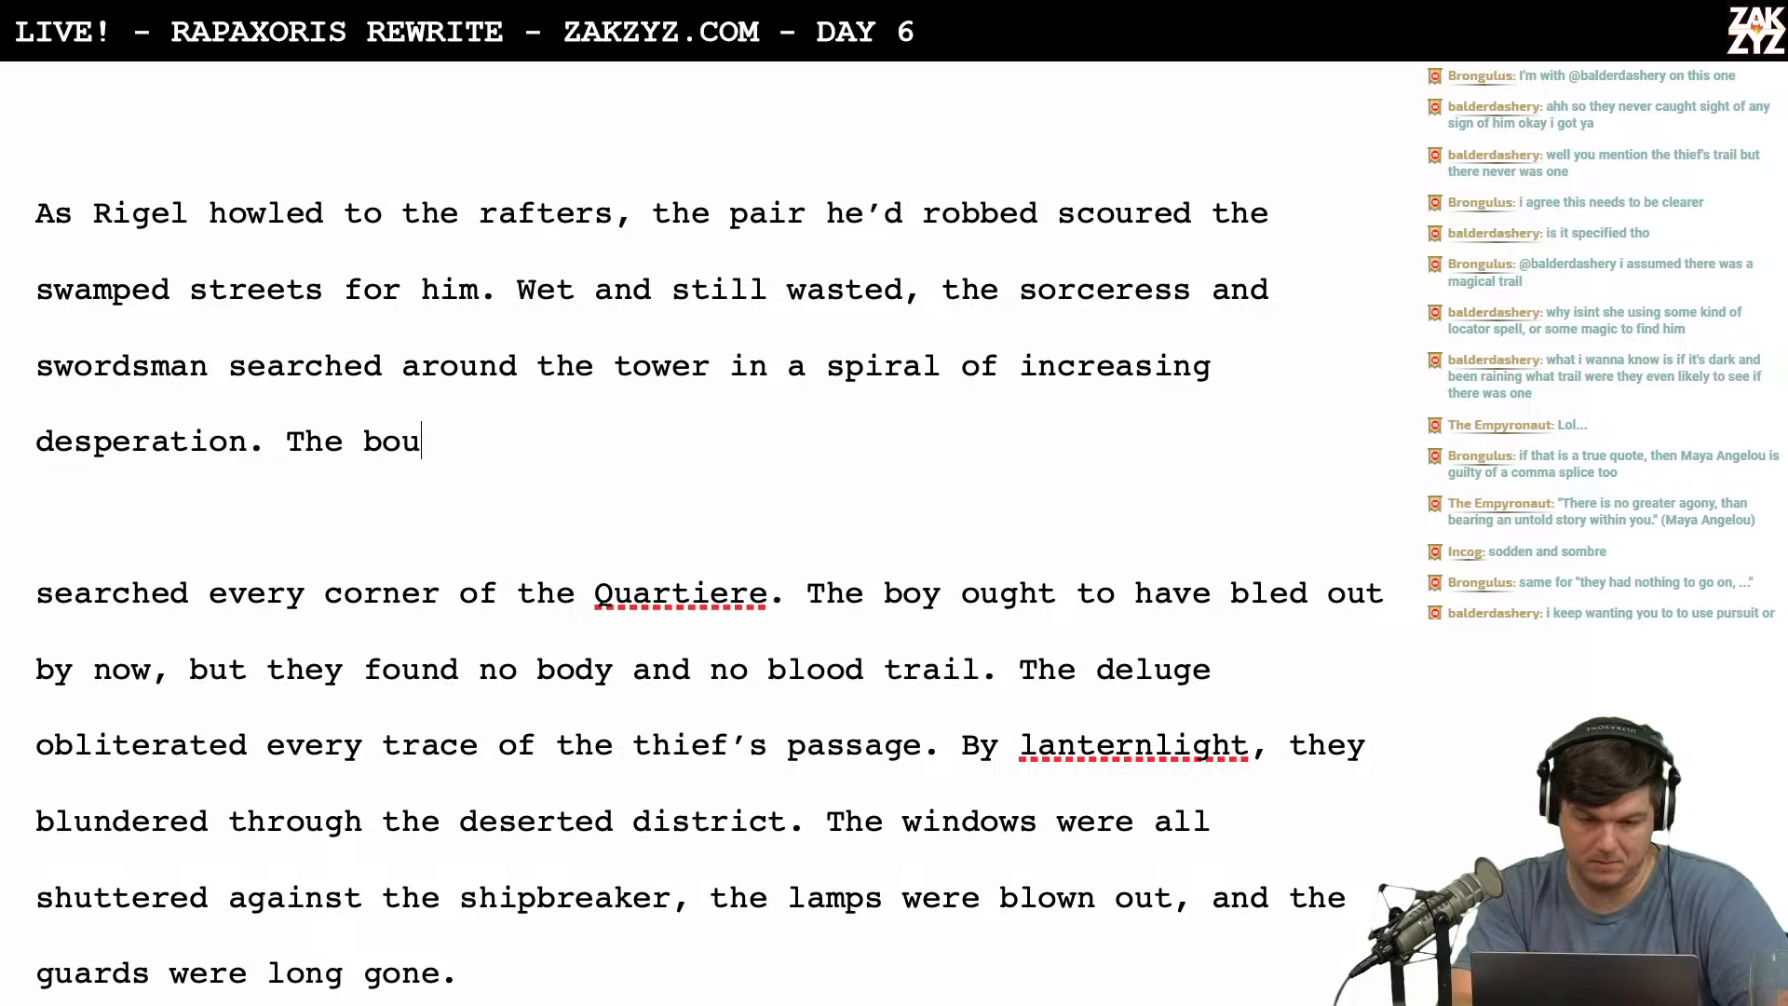
{"action": "key", "text": "BackSpace"}
{"action": "type", "text": "y ought to have"}
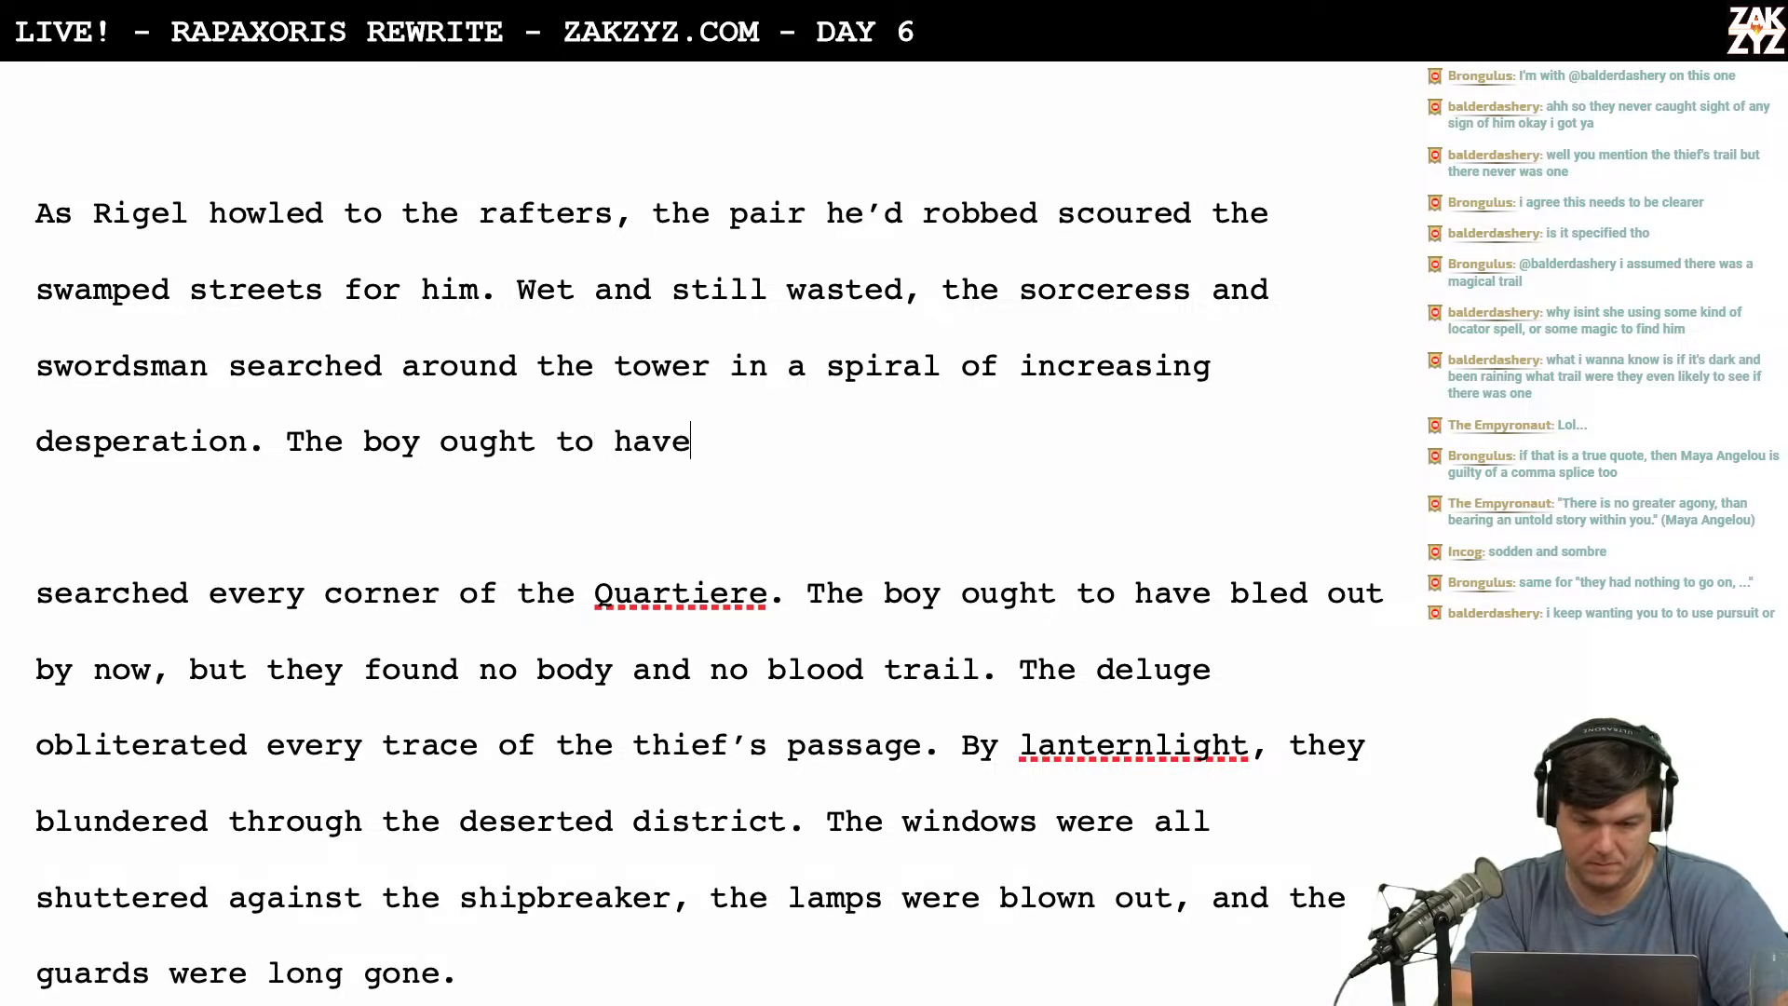
{"action": "type", "text": " bled out by now"}
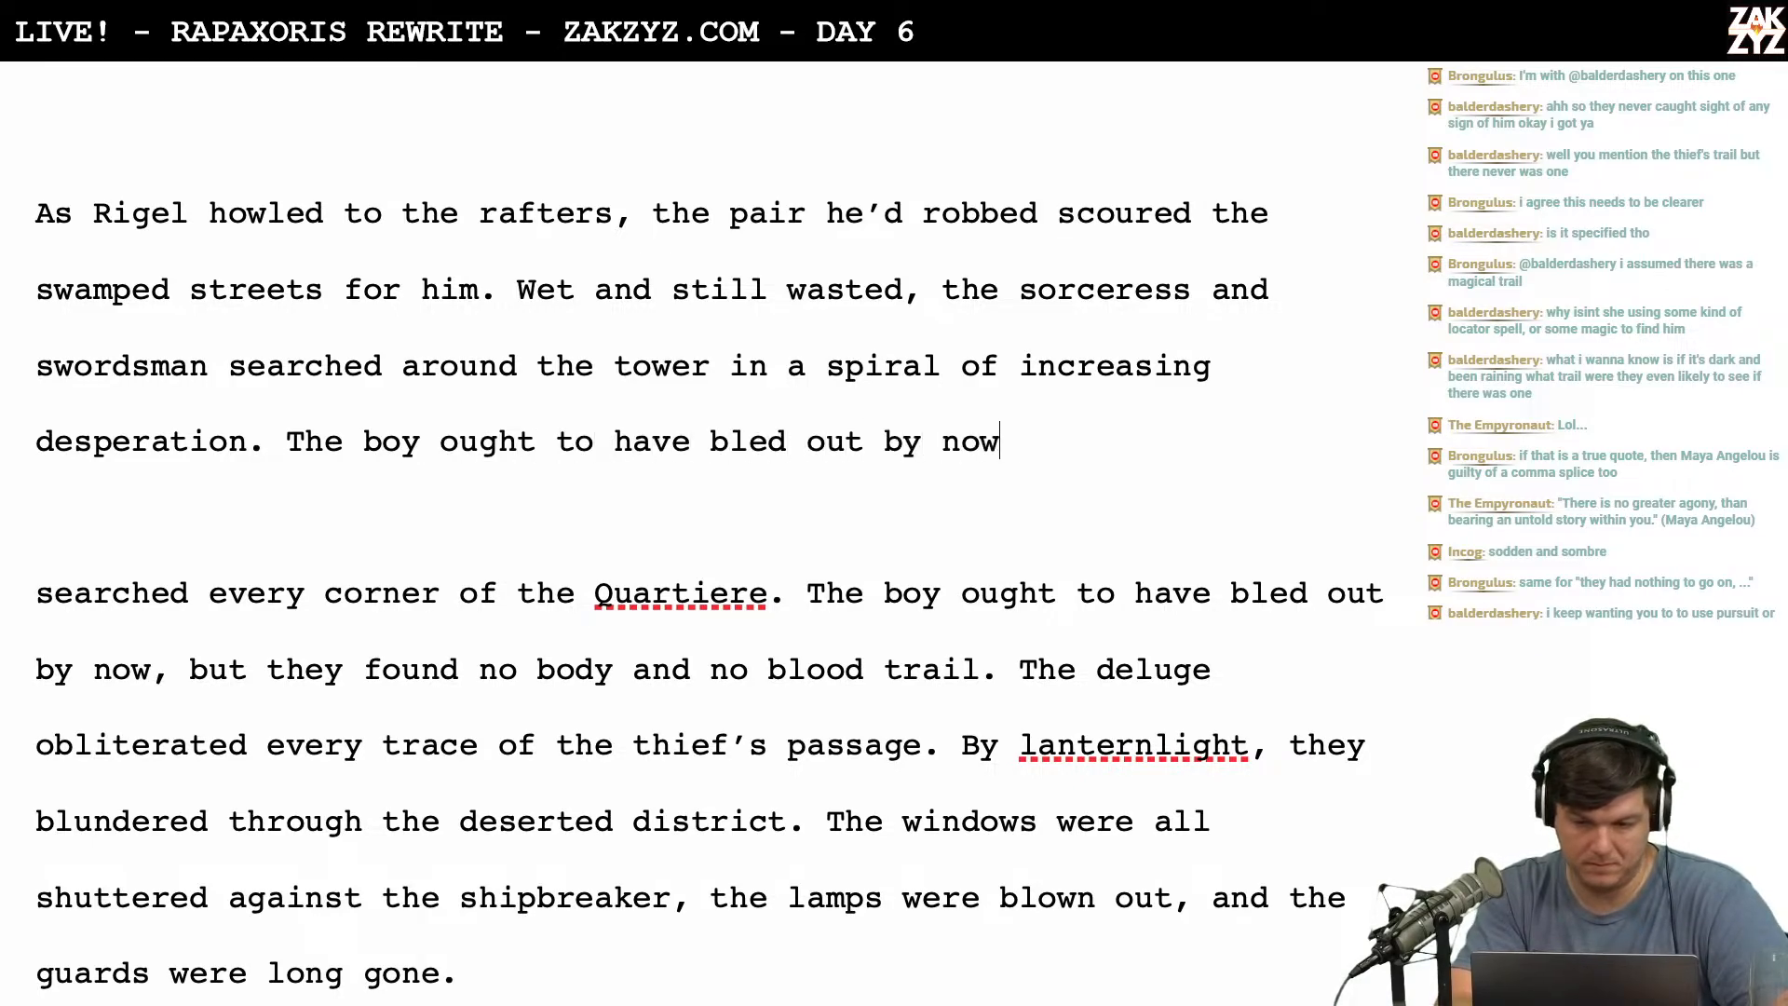
{"action": "type", "text": ", but they found n"}
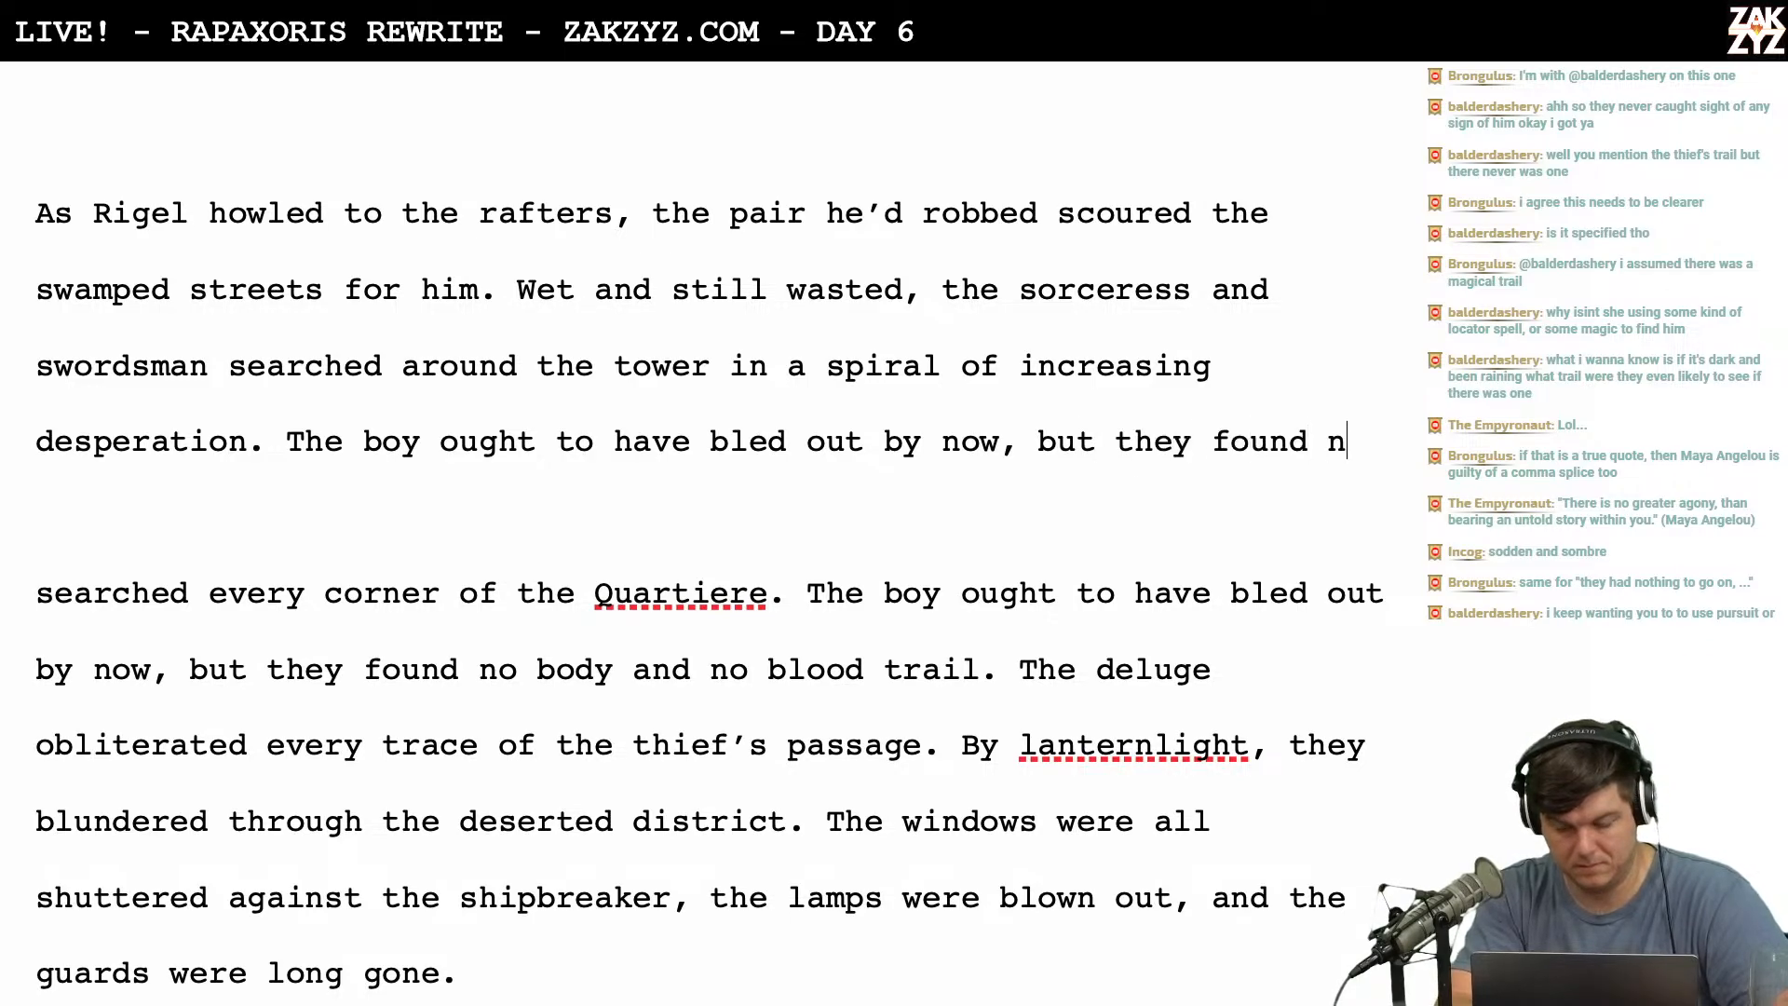
{"action": "type", "text": "o body."}
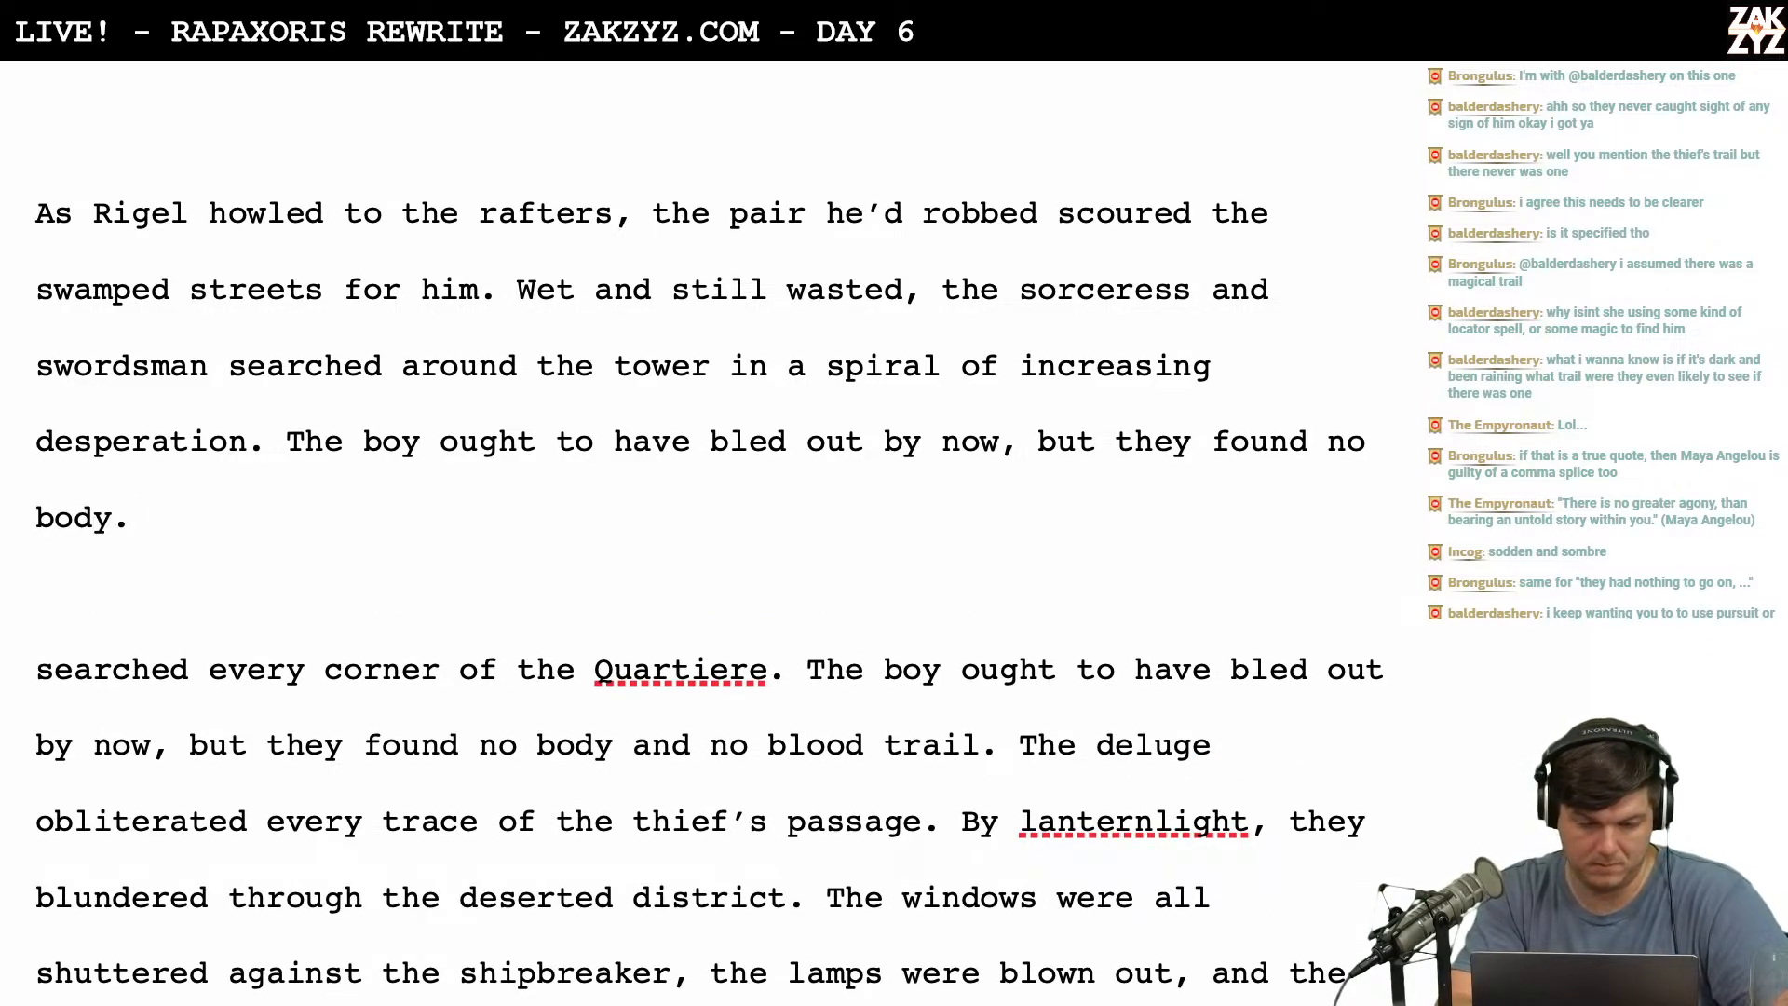
End the new paragraph with the sentence "The deluge obliterated every trace of his trail.".
{"action": "type", "text": " The de"}
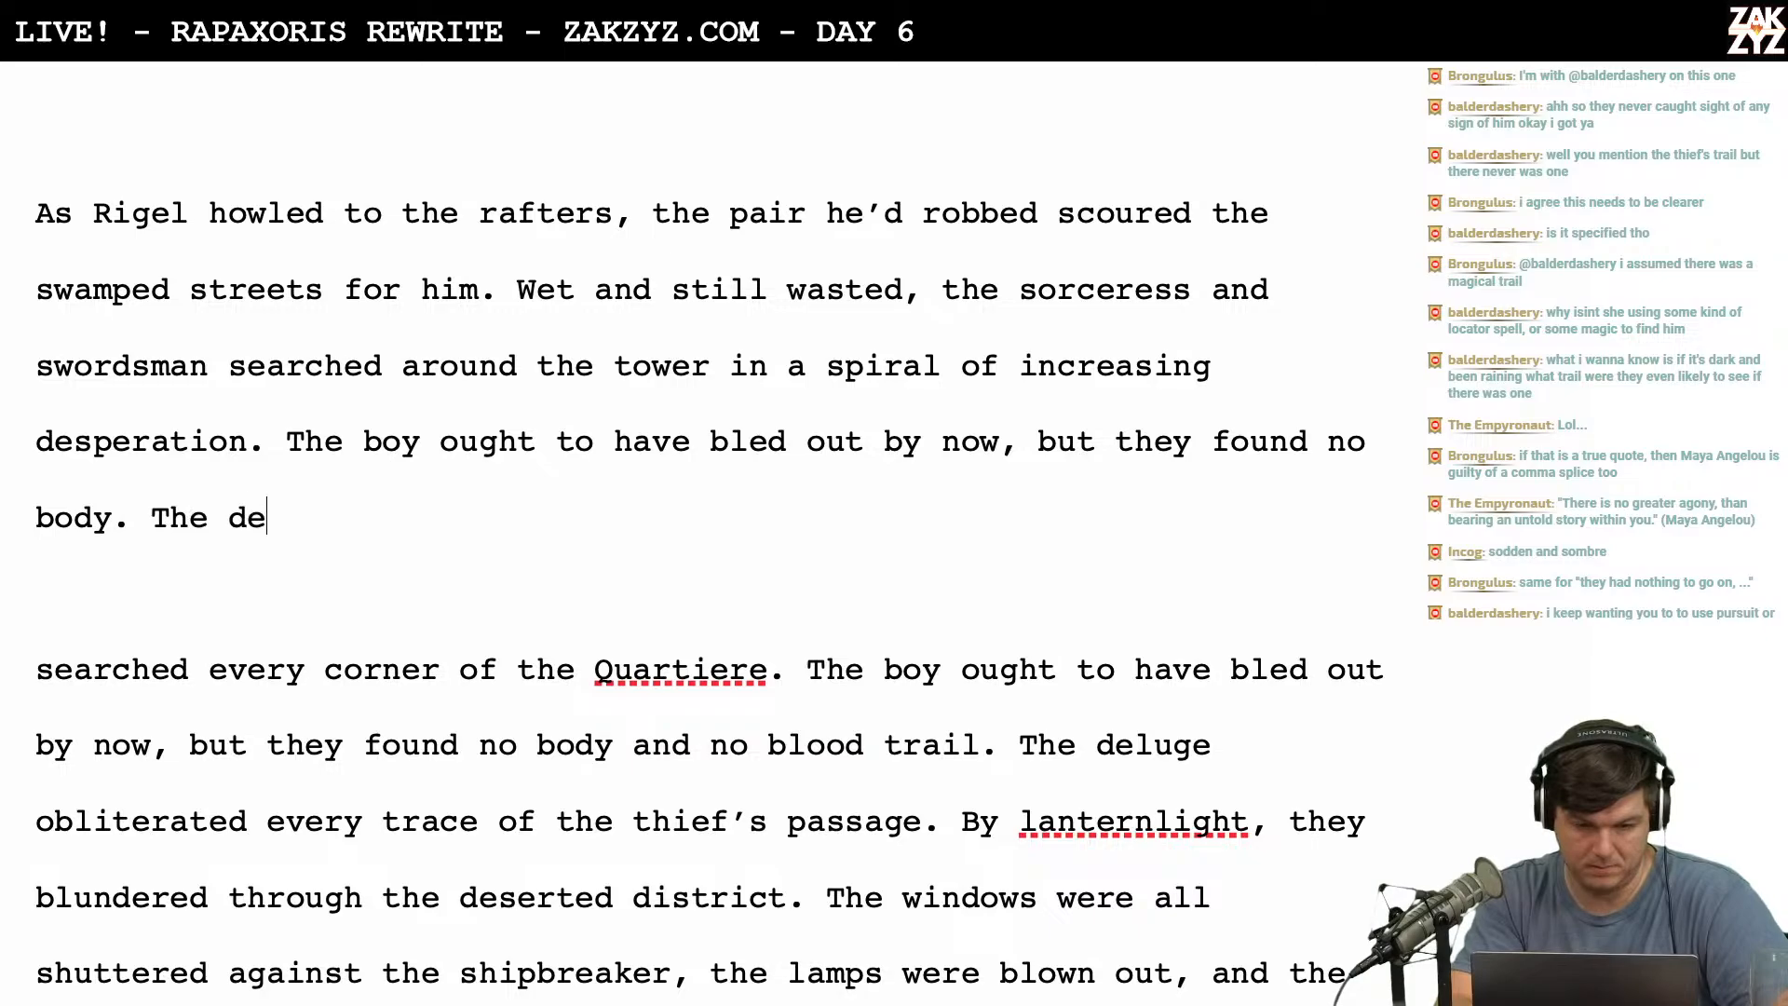
{"action": "type", "text": "luge"}
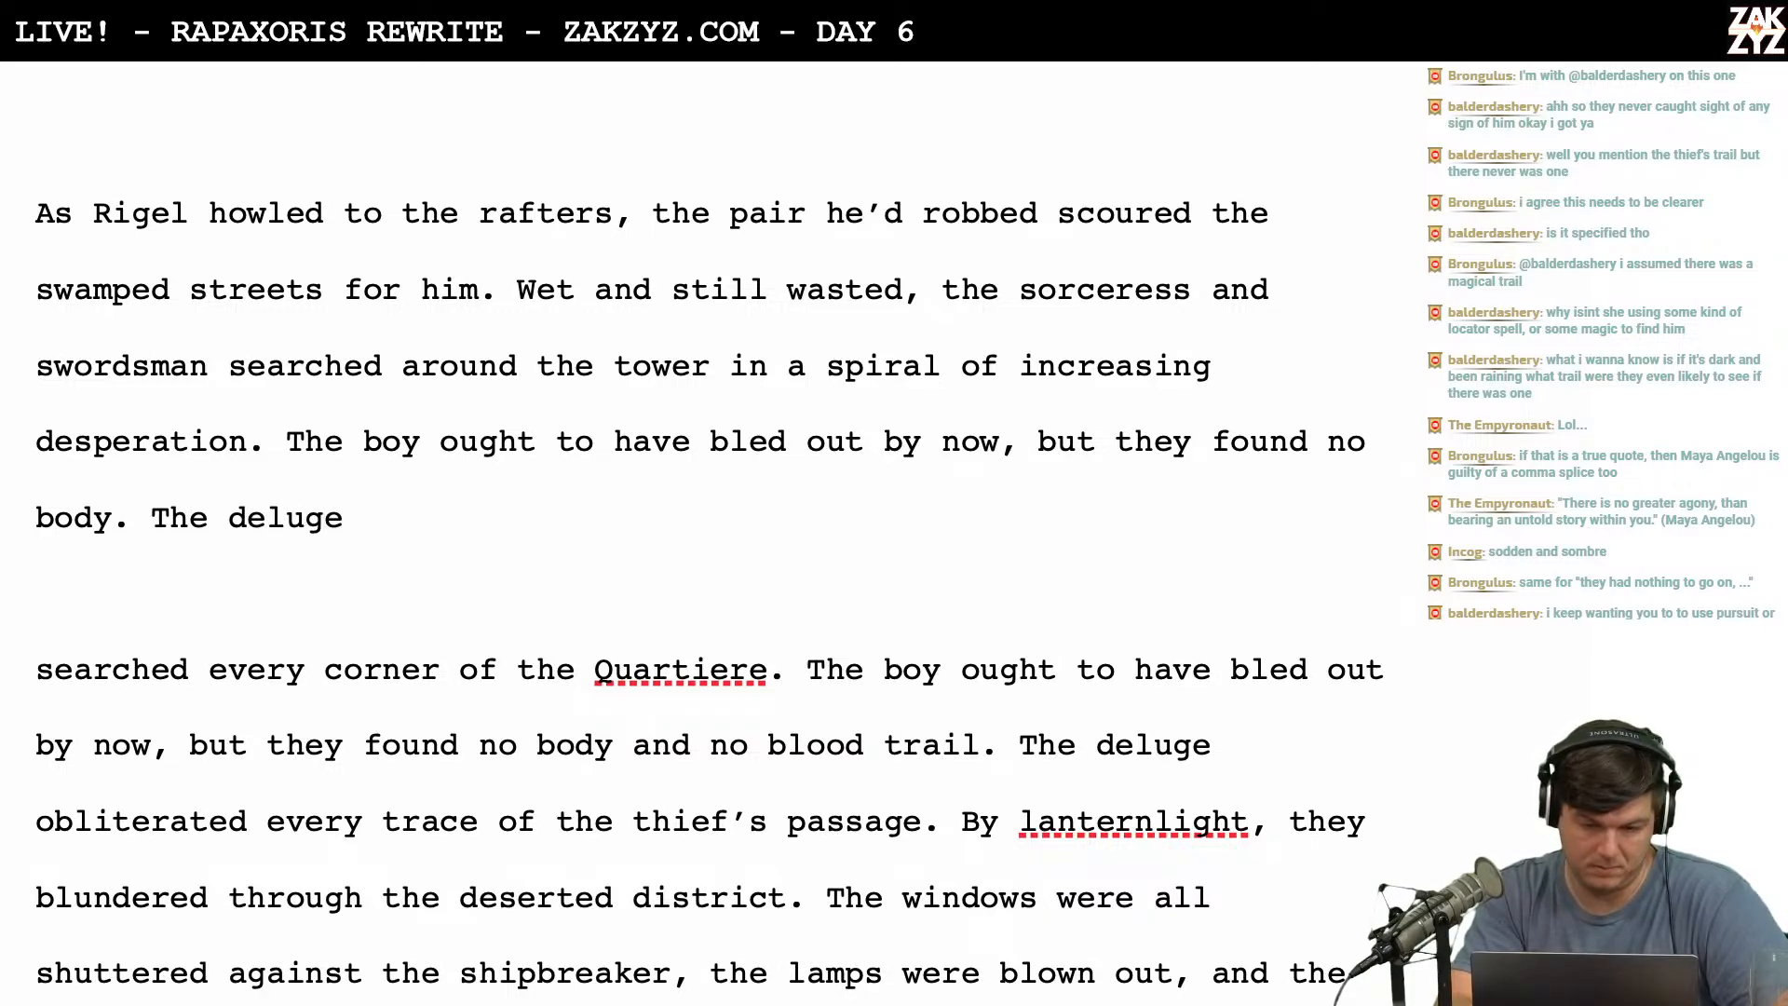
{"action": "type", "text": " obliterate"}
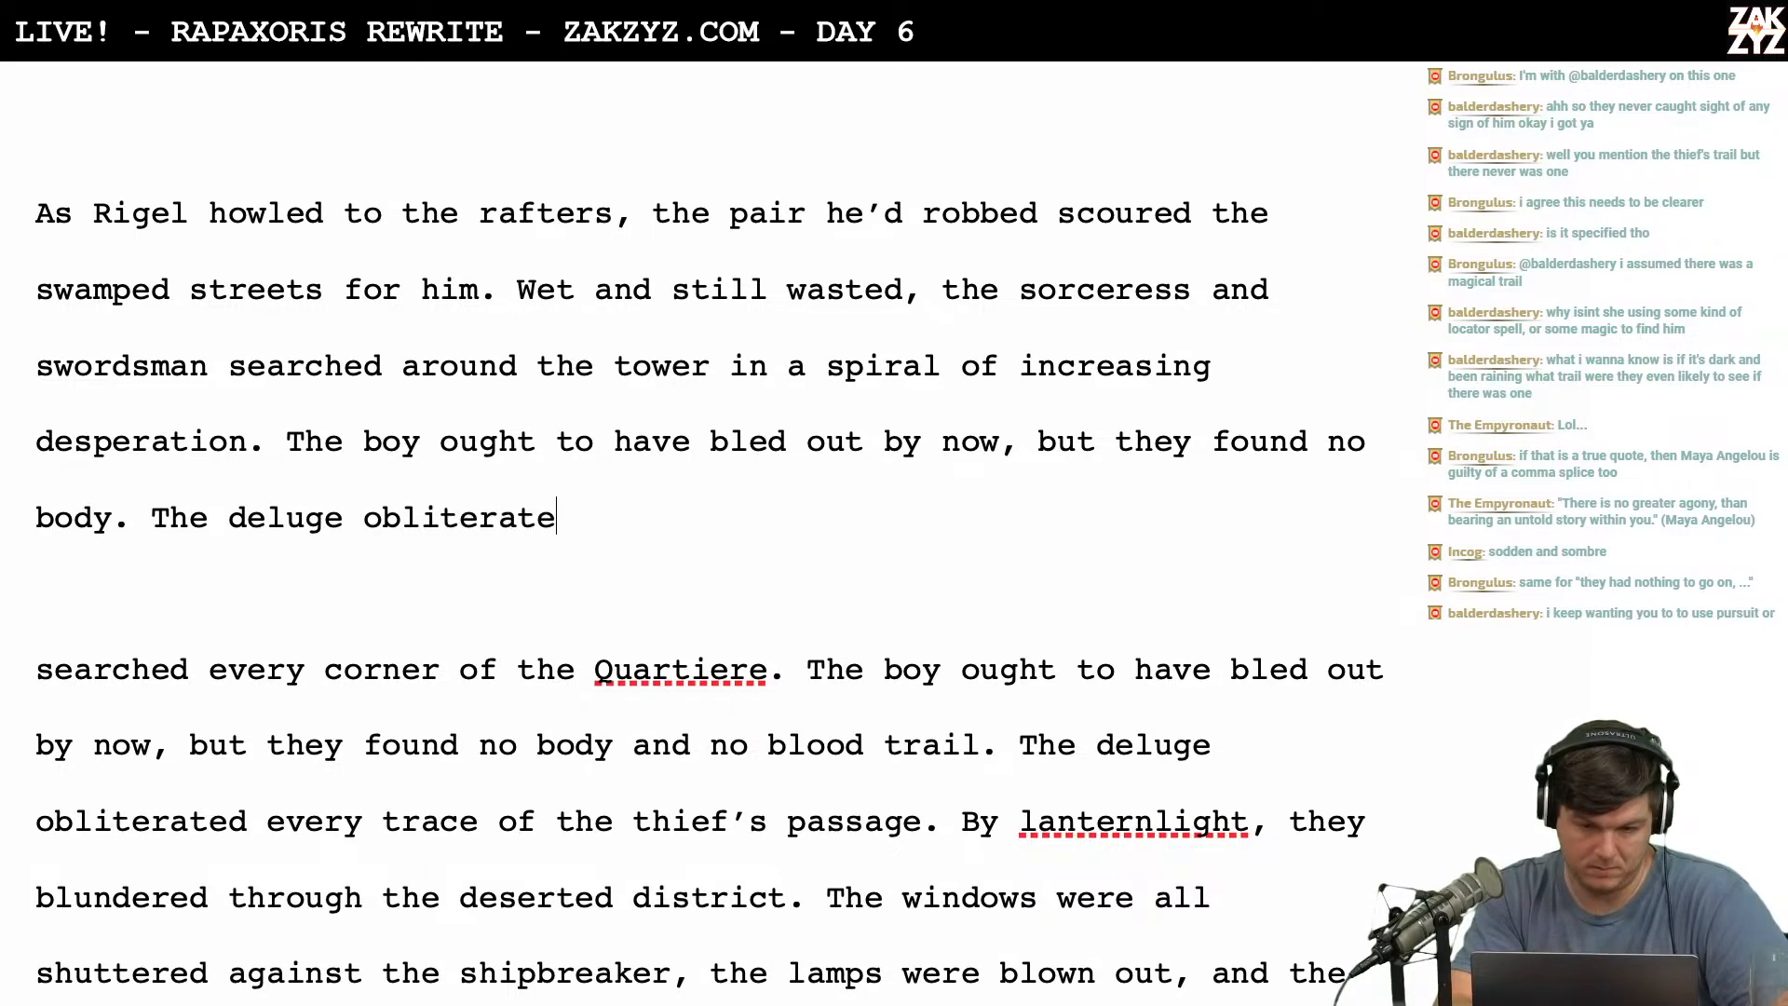
{"action": "type", "text": "d every trace "}
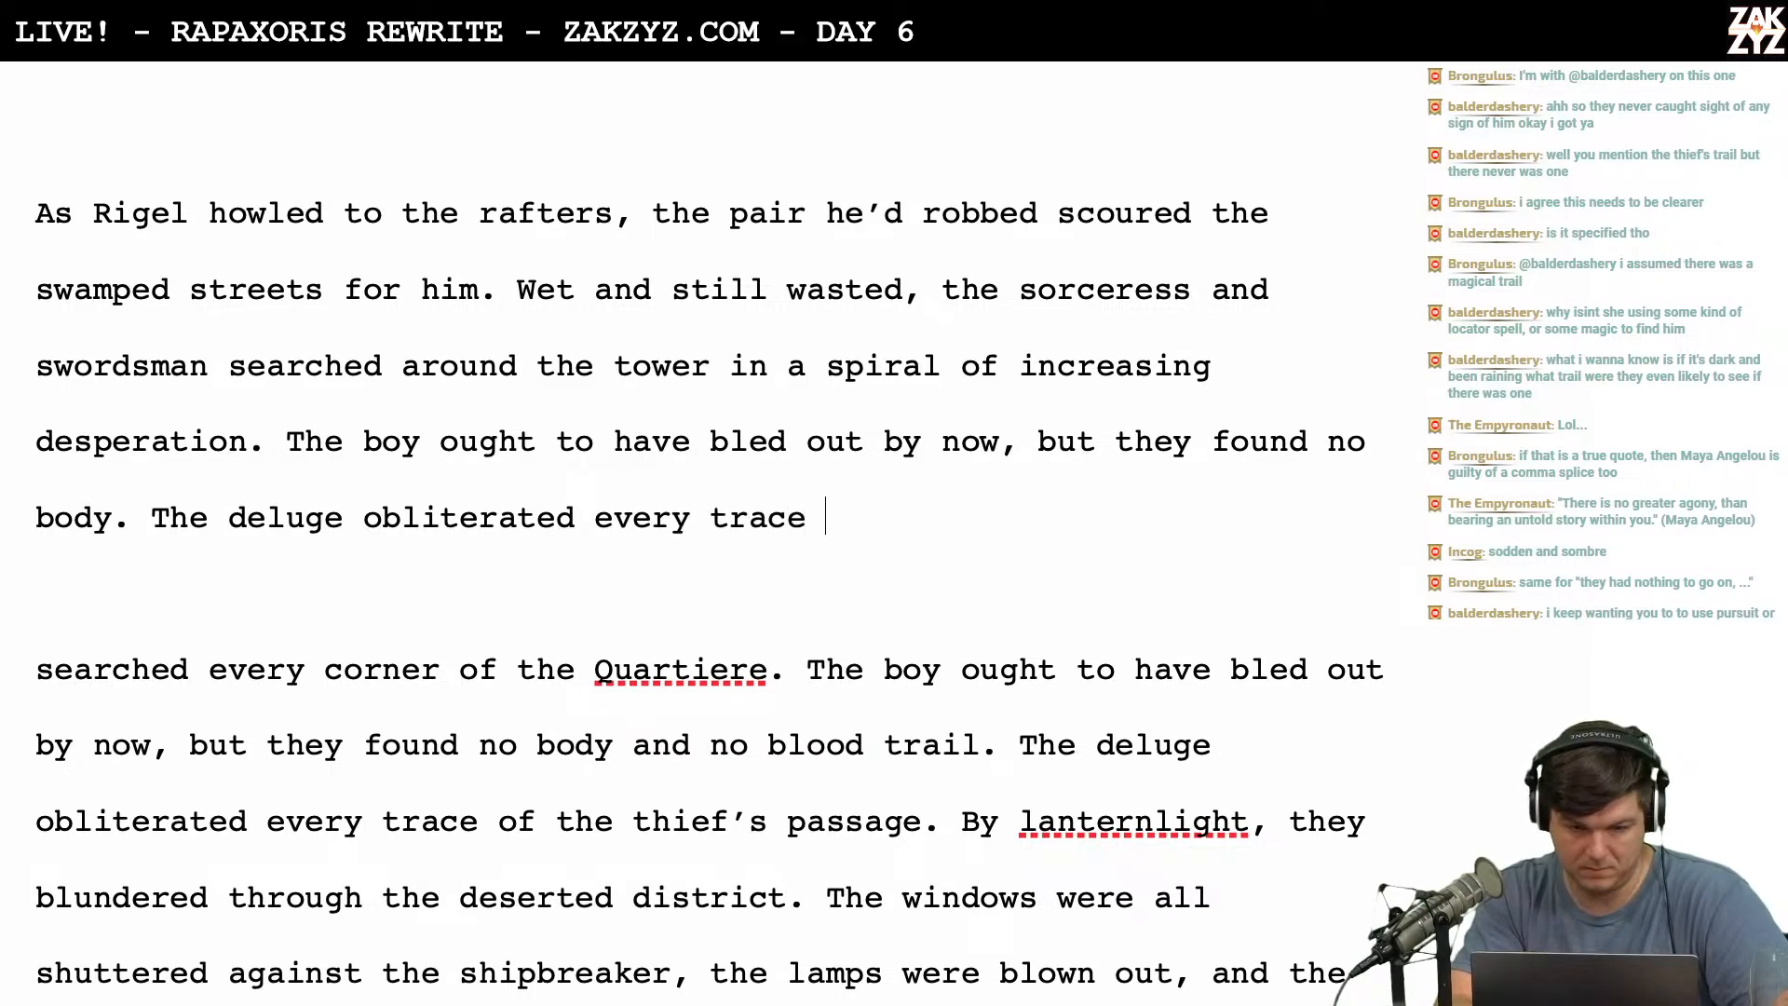
{"action": "type", "text": "of his trail."}
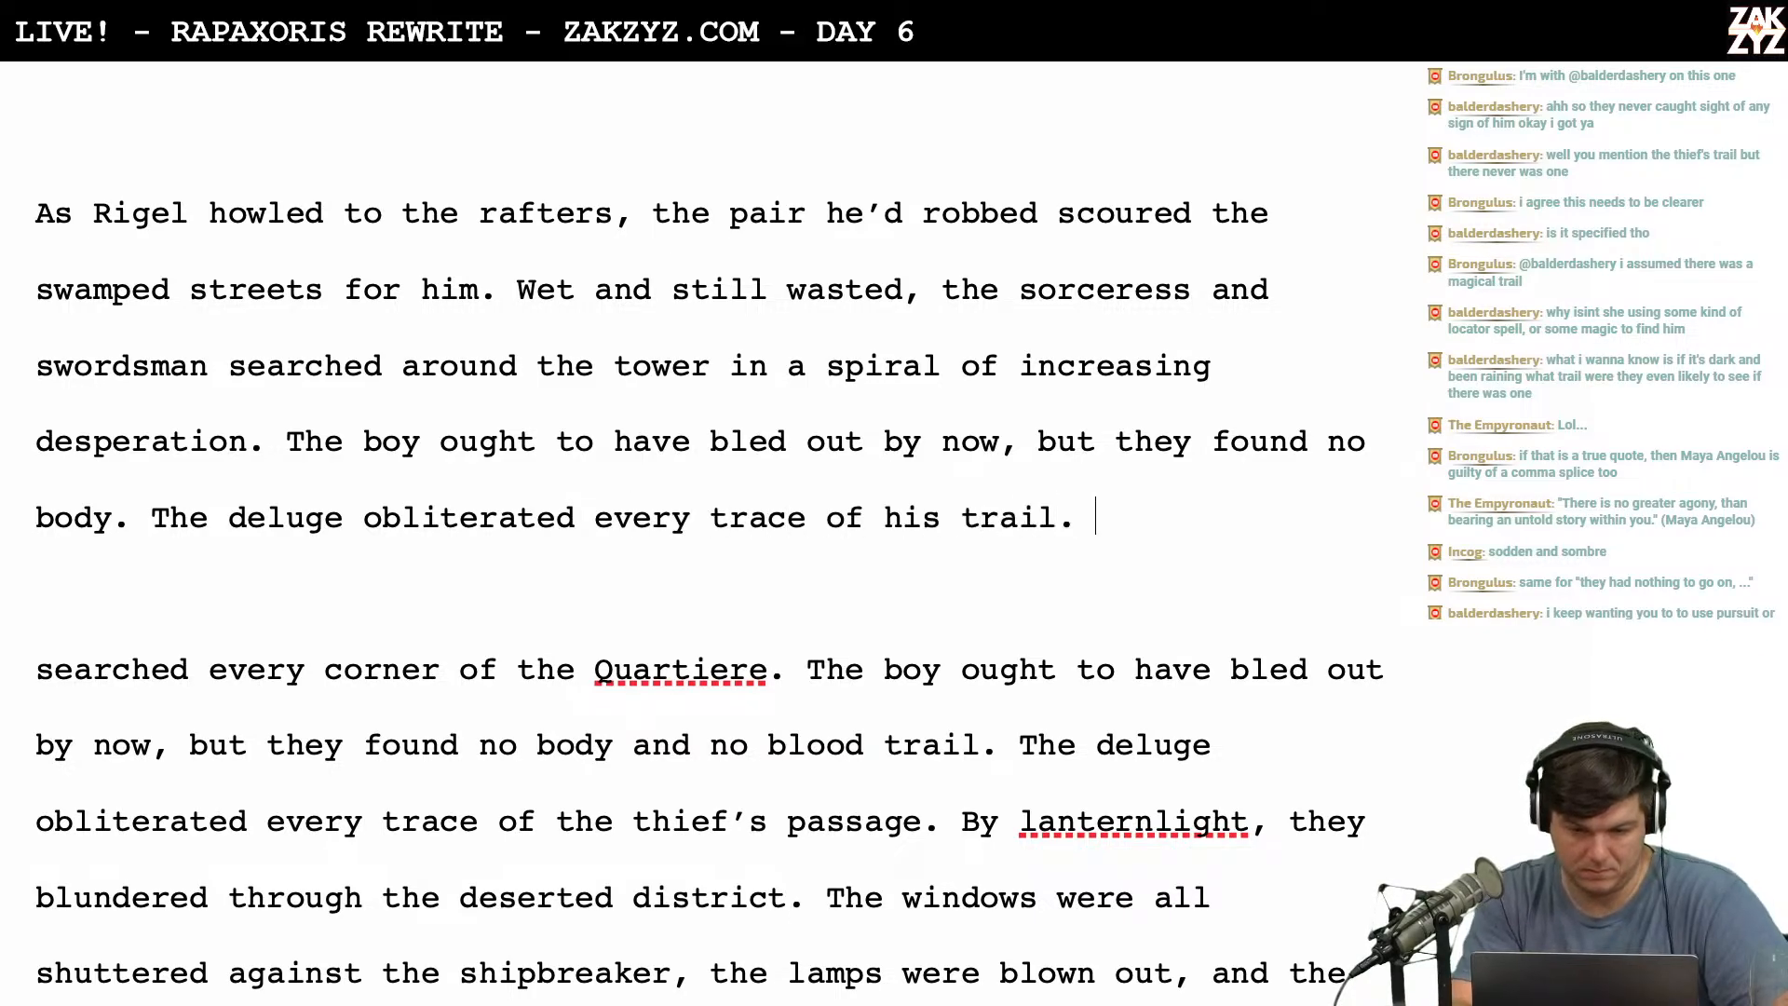
Delete the old text from "searched every corner" through "the thief's passage" and separate the remaining "By lanternlight" text with blank lines.
{"action": "key", "text": "shift+Down"}
{"action": "key", "text": "shift+Down"}
{"action": "key", "text": "shift+Down"}
{"action": "key", "text": "shift+Down"}
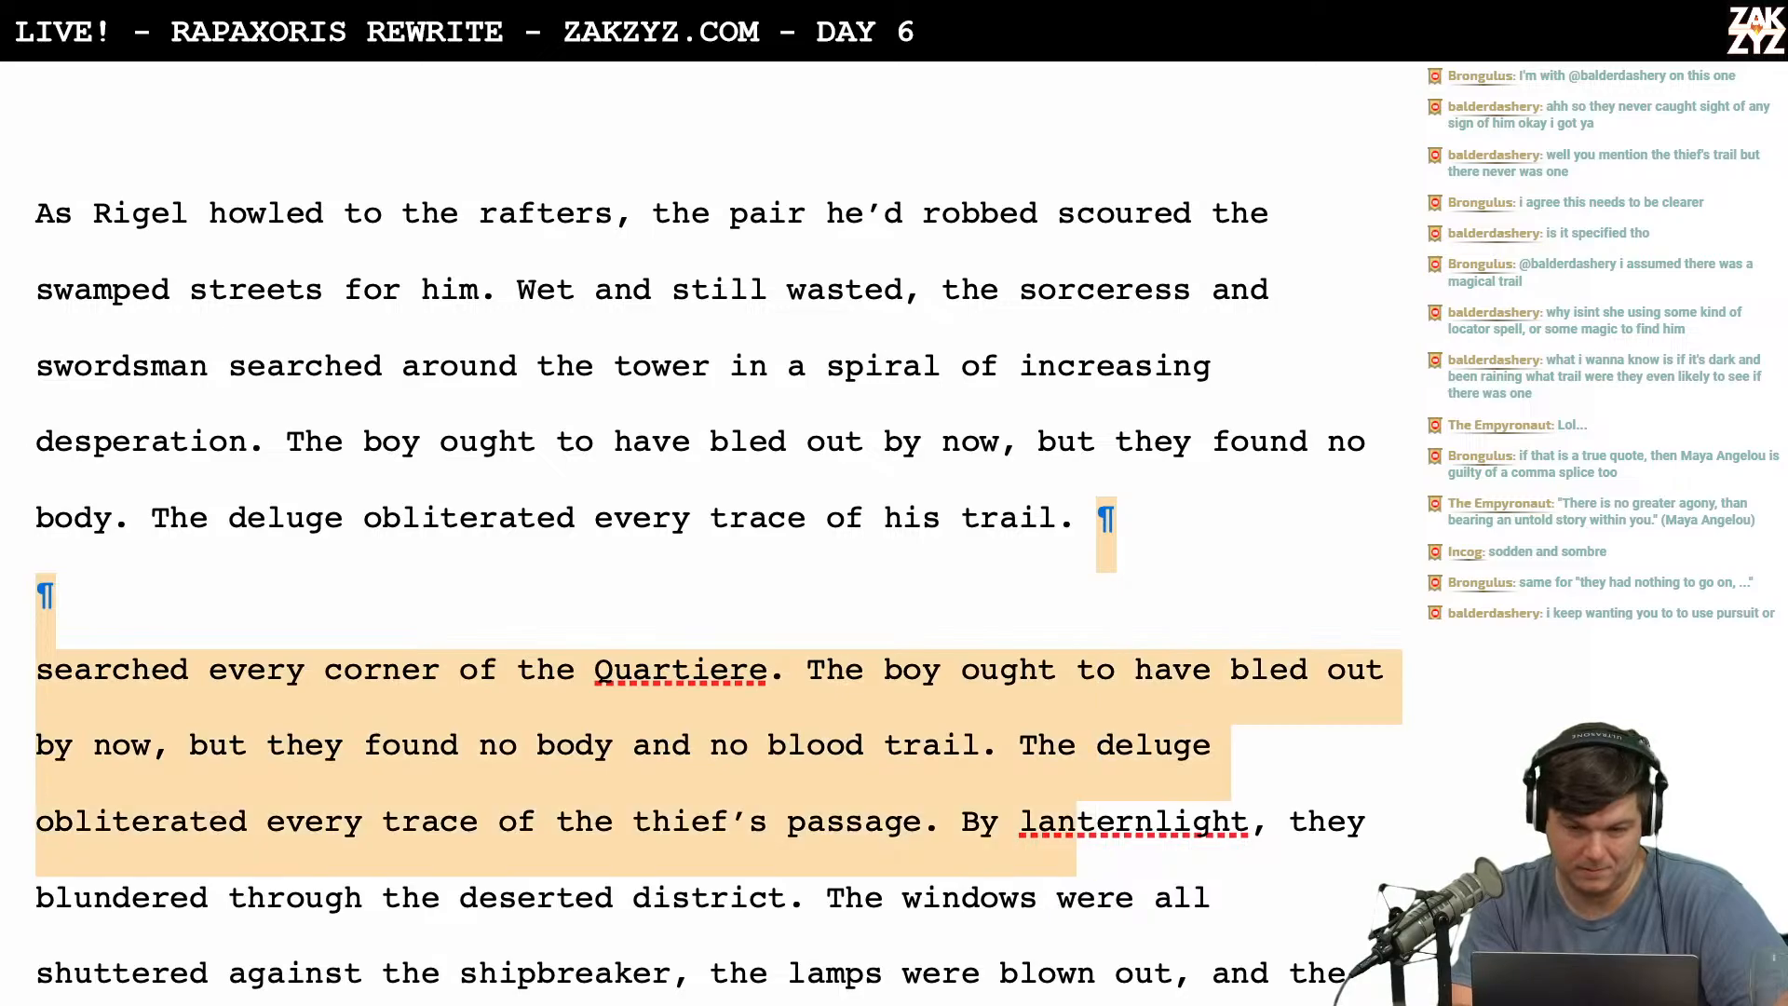
{"action": "key", "text": "shift+Left"}
{"action": "key", "text": "shift+Left"}
{"action": "key", "text": "shift+Left"}
{"action": "key", "text": "shift+Left"}
{"action": "key", "text": "shift+Left"}
{"action": "key", "text": "shift+Left"}
{"action": "key", "text": "shift+Left"}
{"action": "key", "text": "shift+Left"}
{"action": "key", "text": "shift+Left"}
{"action": "key", "text": "shift+Left"}
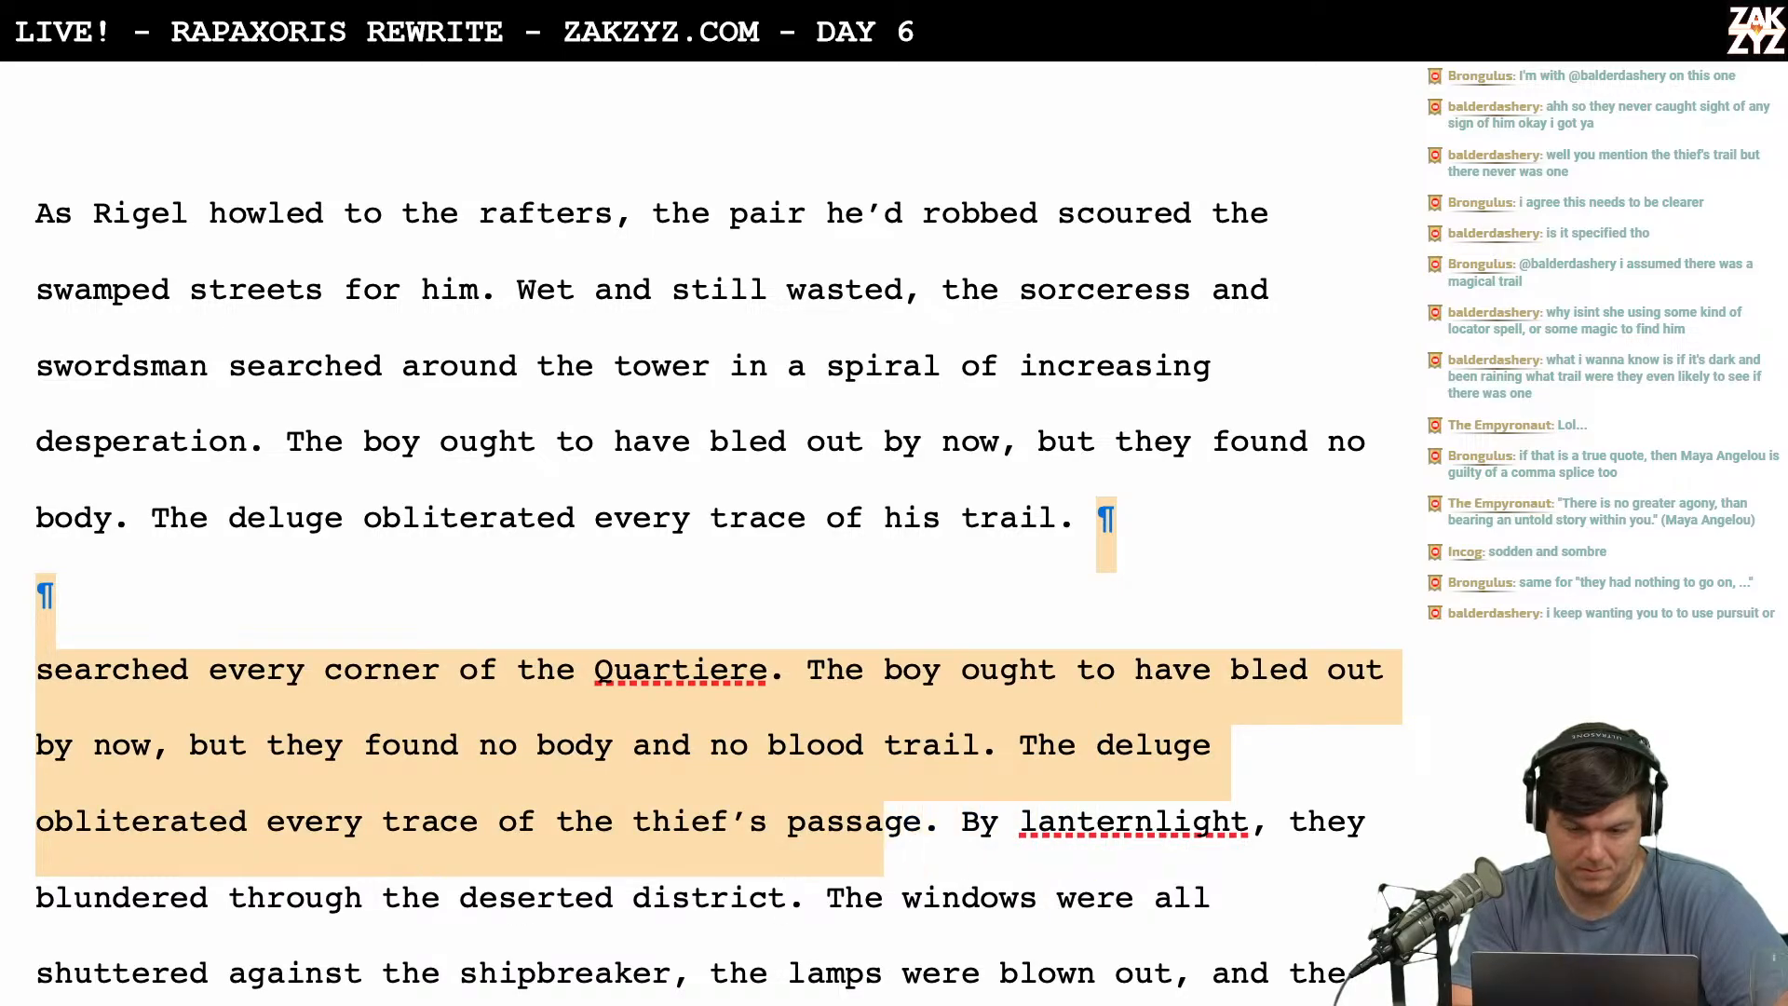
{"action": "key", "text": "shift+Right"}
{"action": "key", "text": "shift+Right"}
{"action": "key", "text": "Delete"}
{"action": "key", "text": "Return"}
{"action": "key", "text": "Return"}
{"action": "key", "text": "Return"}
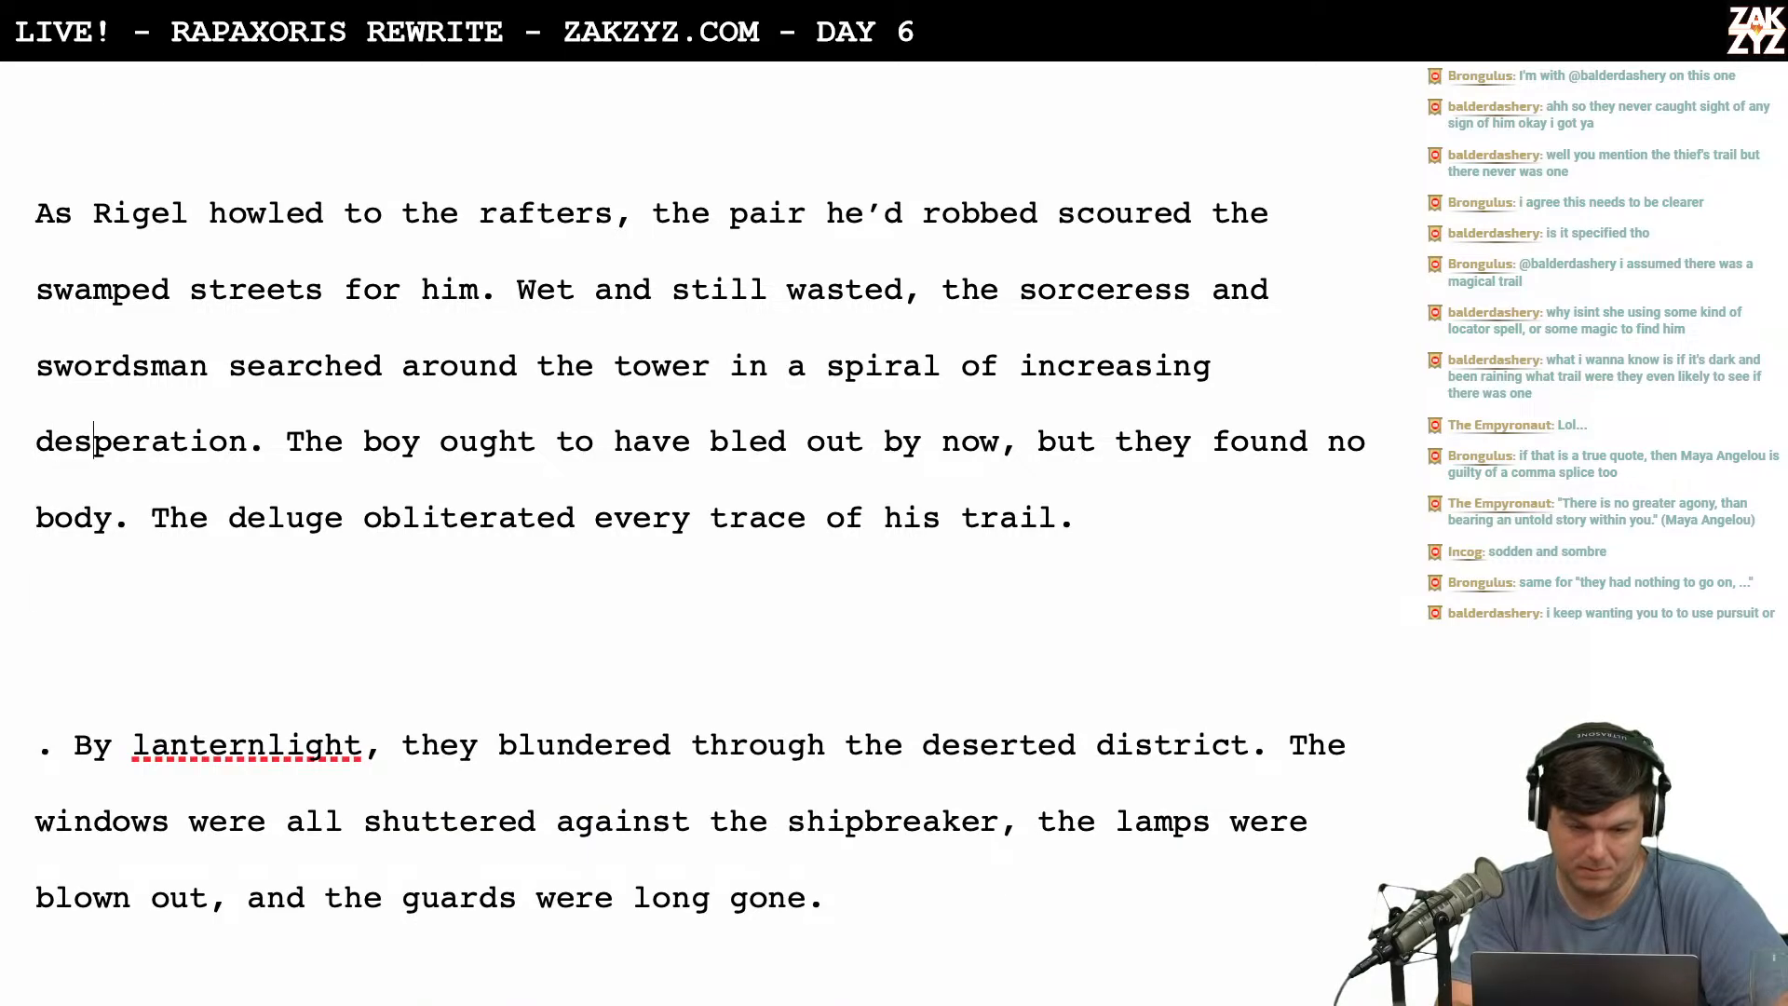
Reword "the tower" in the search sentence as "the Tower of the Unraveler", trying both single- and double-l spellings.
{"action": "scroll", "coordinate": [698, 447], "scroll_direction": "down", "scroll_amount": 2}
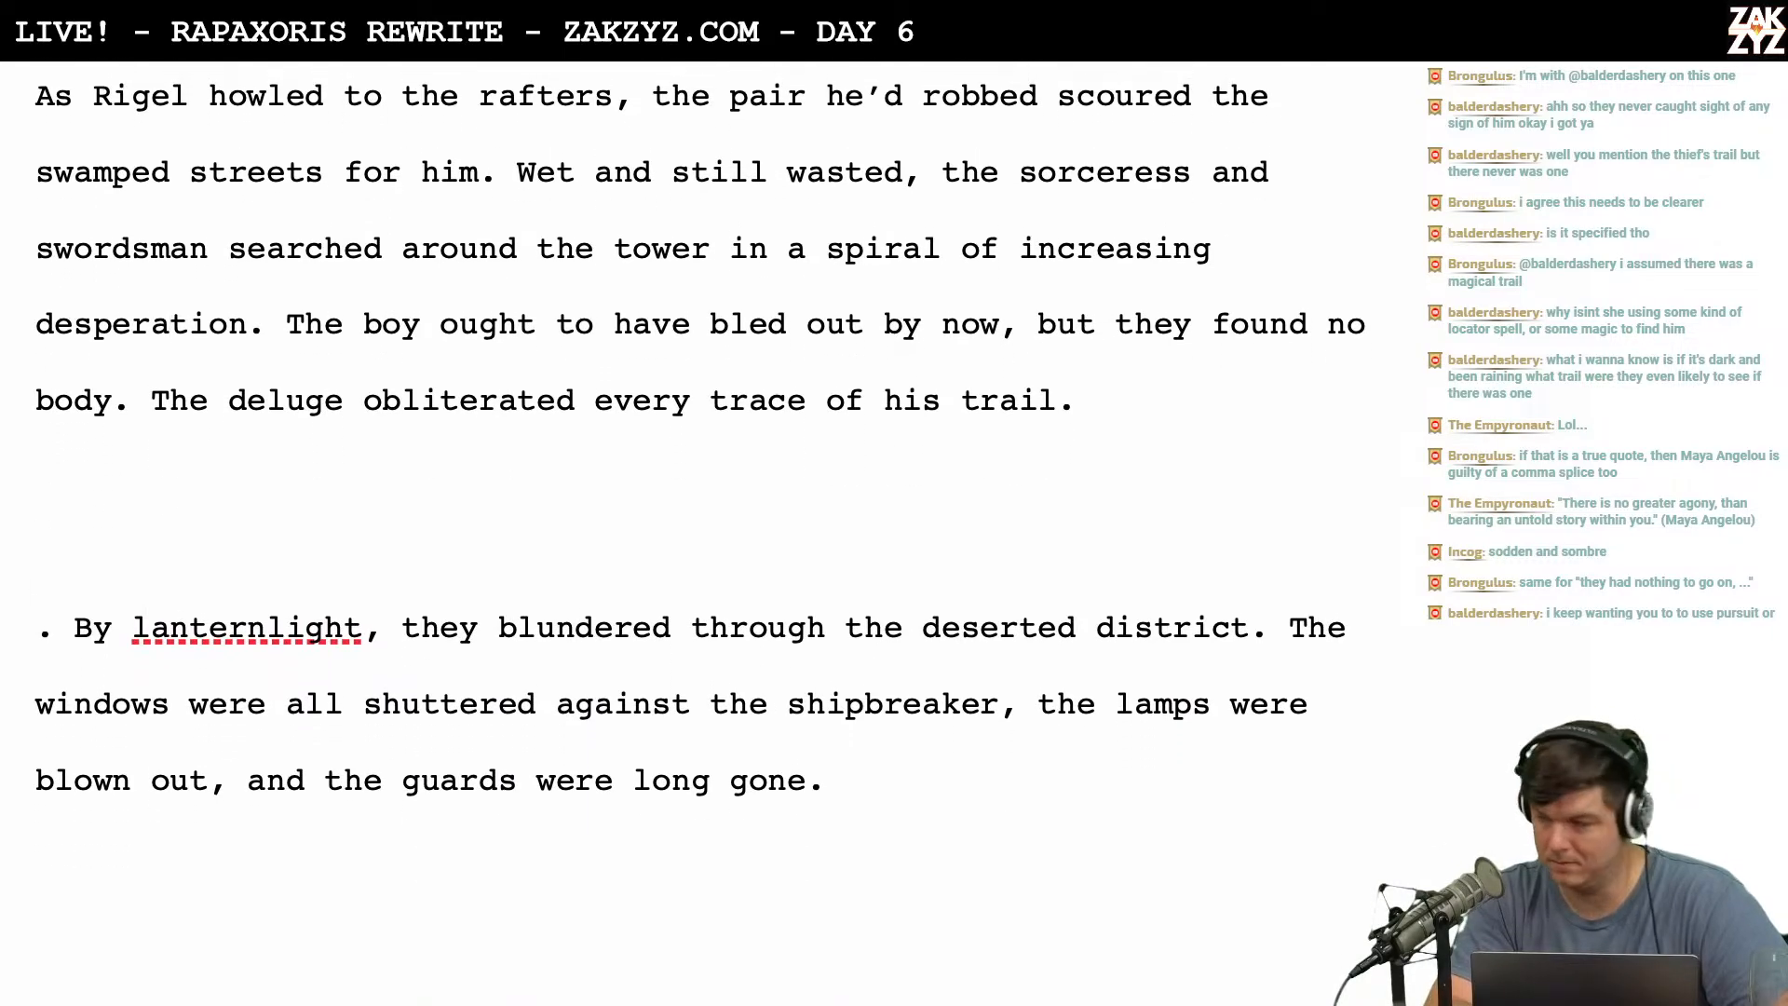
{"action": "scroll", "coordinate": [698, 447], "scroll_direction": "up", "scroll_amount": 3}
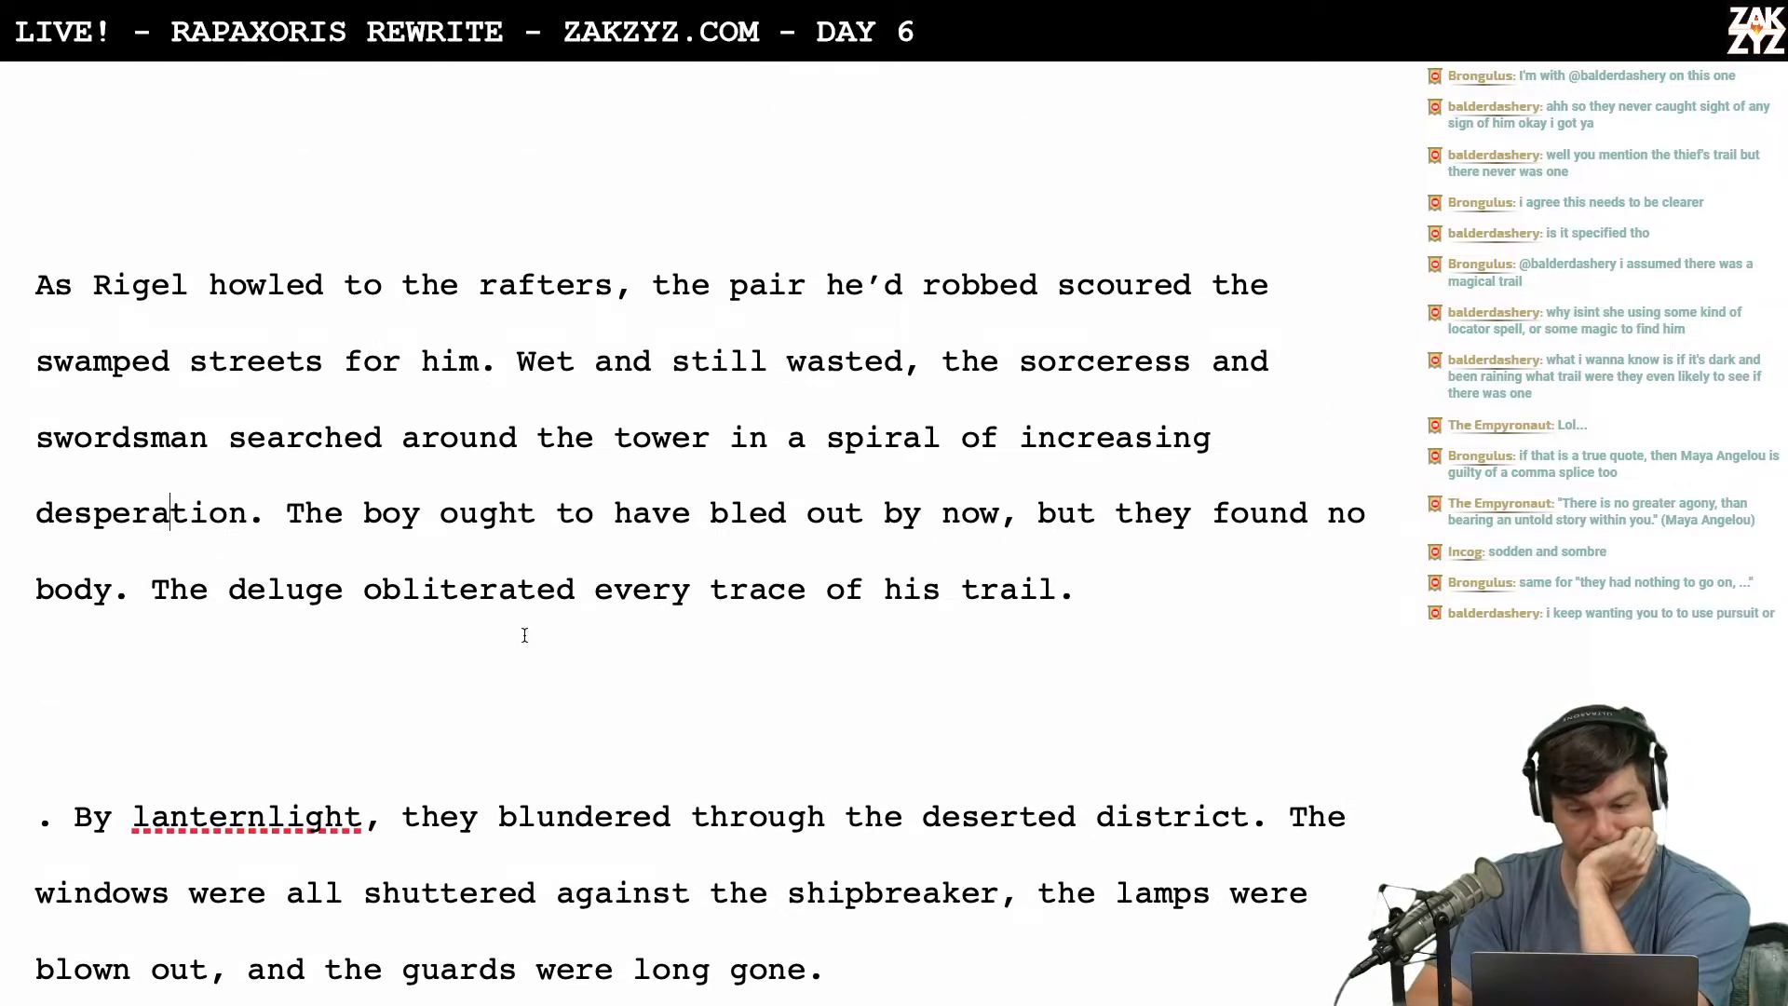
{"action": "scroll", "coordinate": [573, 475], "scroll_direction": "down", "scroll_amount": 4}
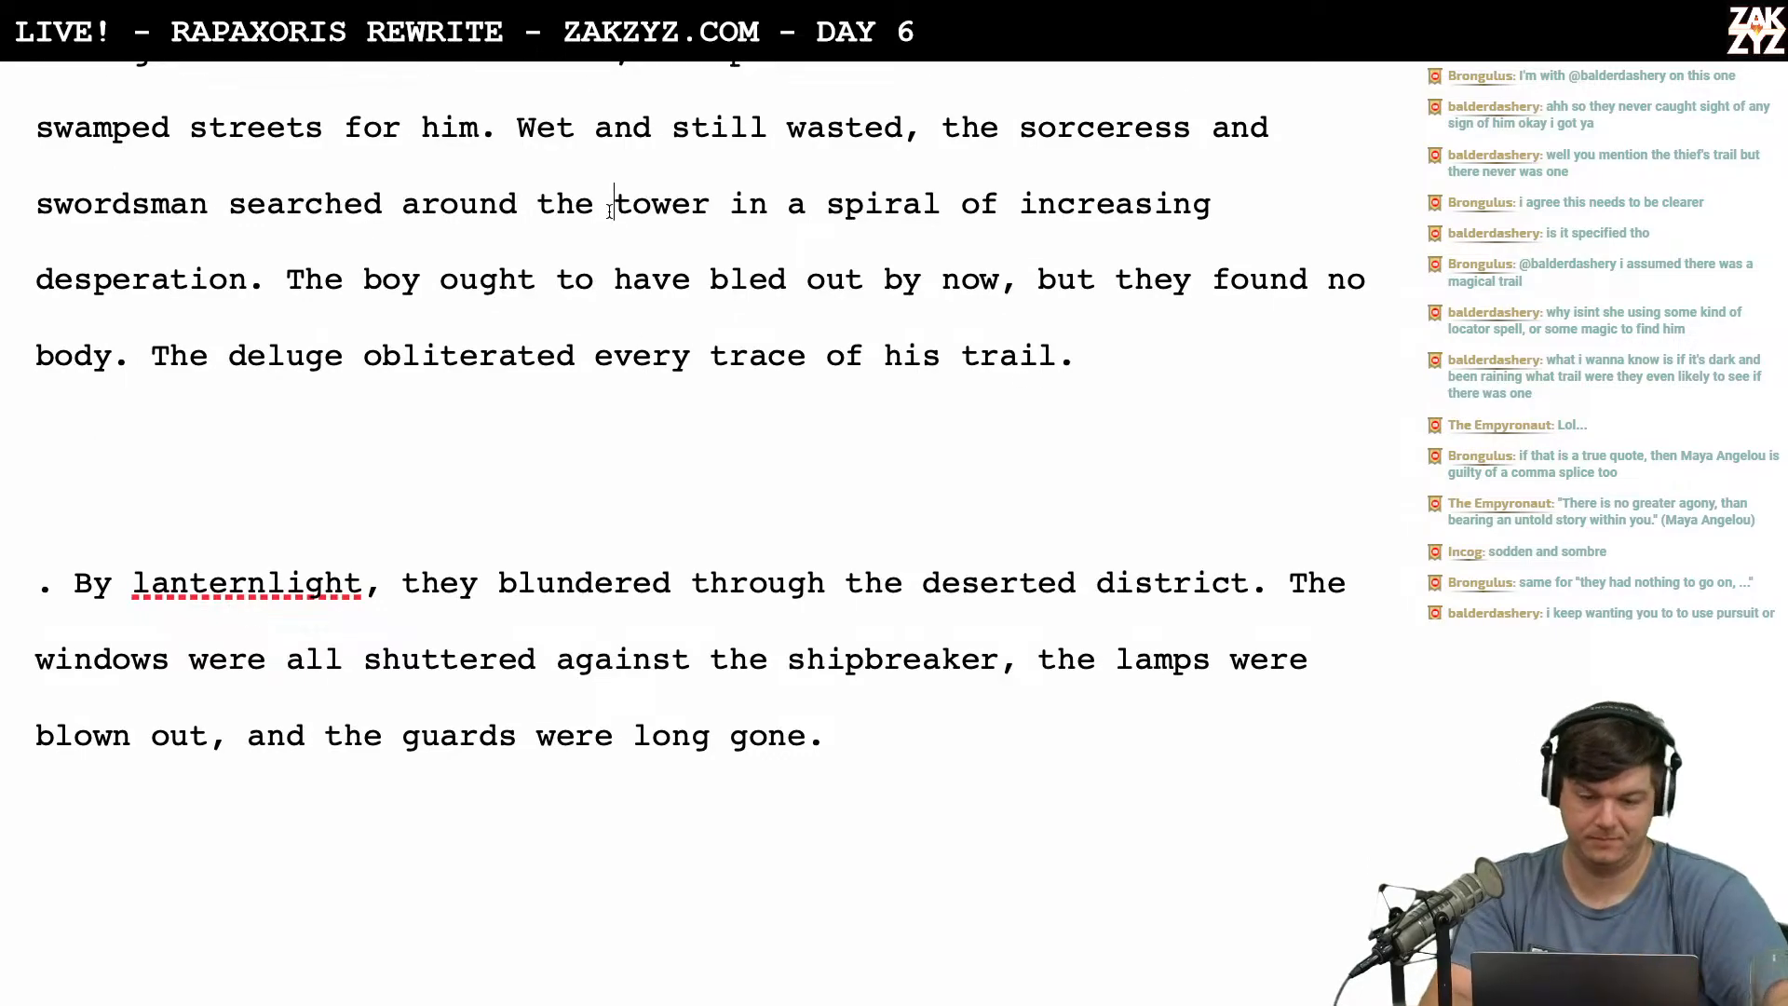
{"action": "key", "text": "BackSpace"}
{"action": "type", "text": "Tower"}
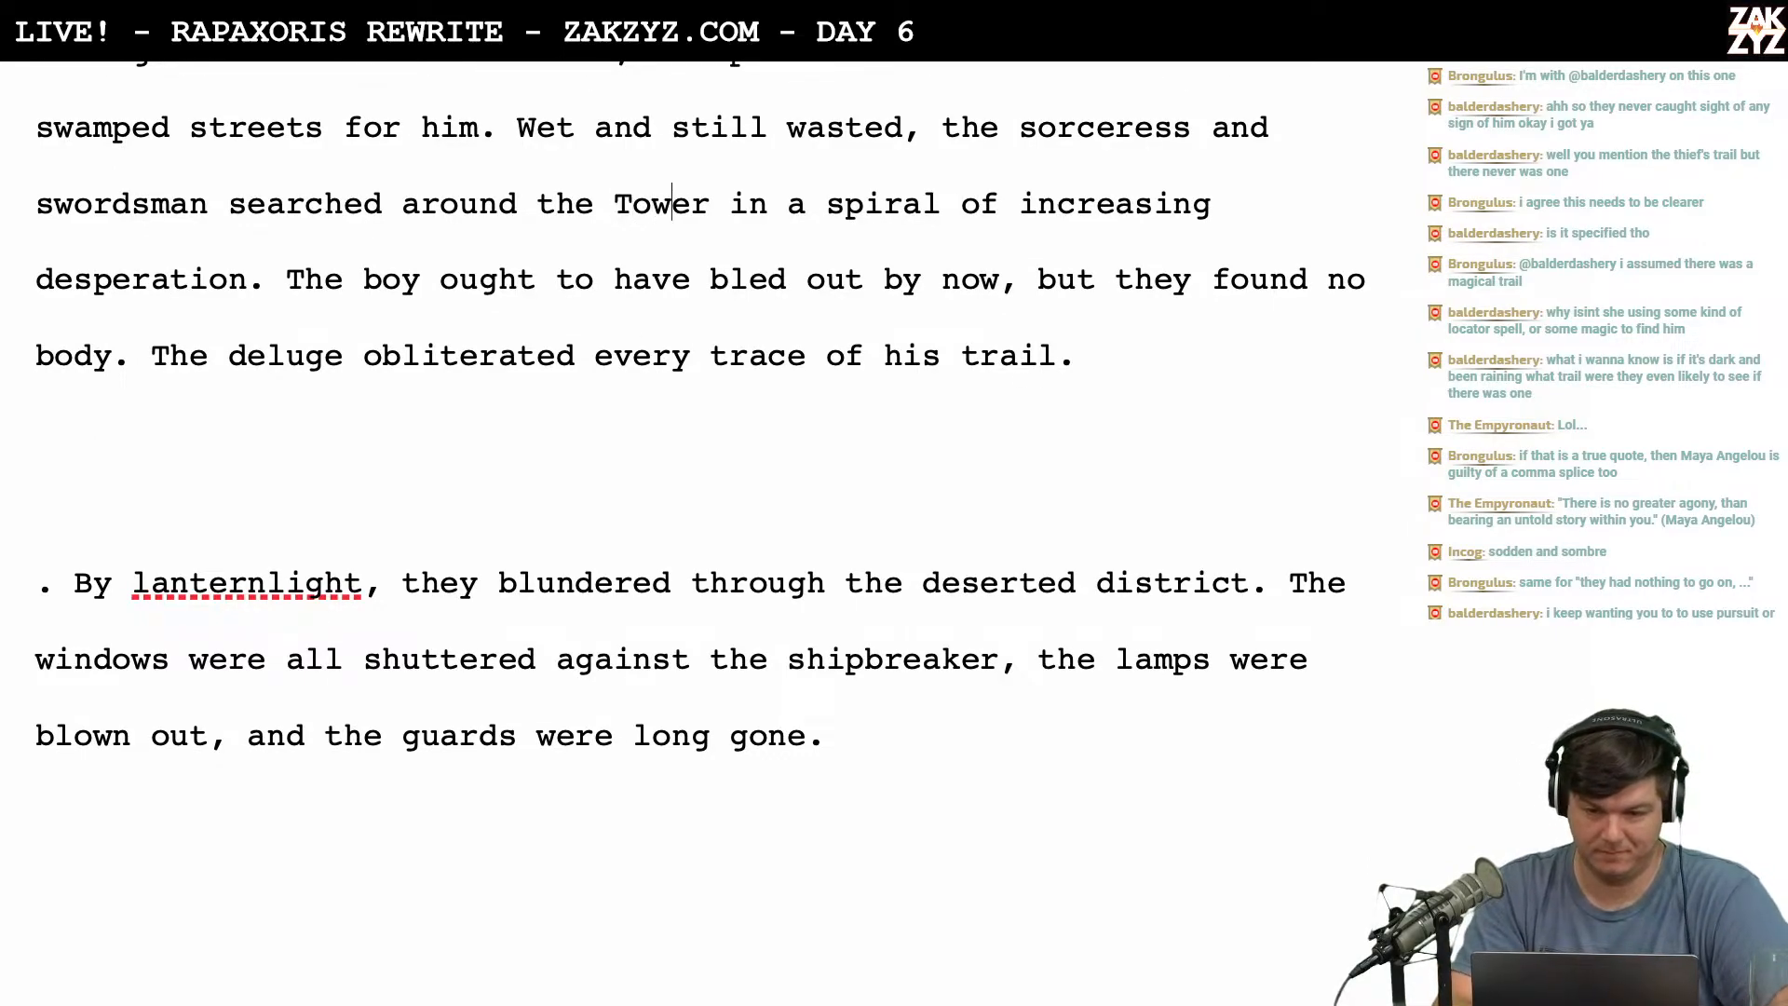
{"action": "type", "text": " of"}
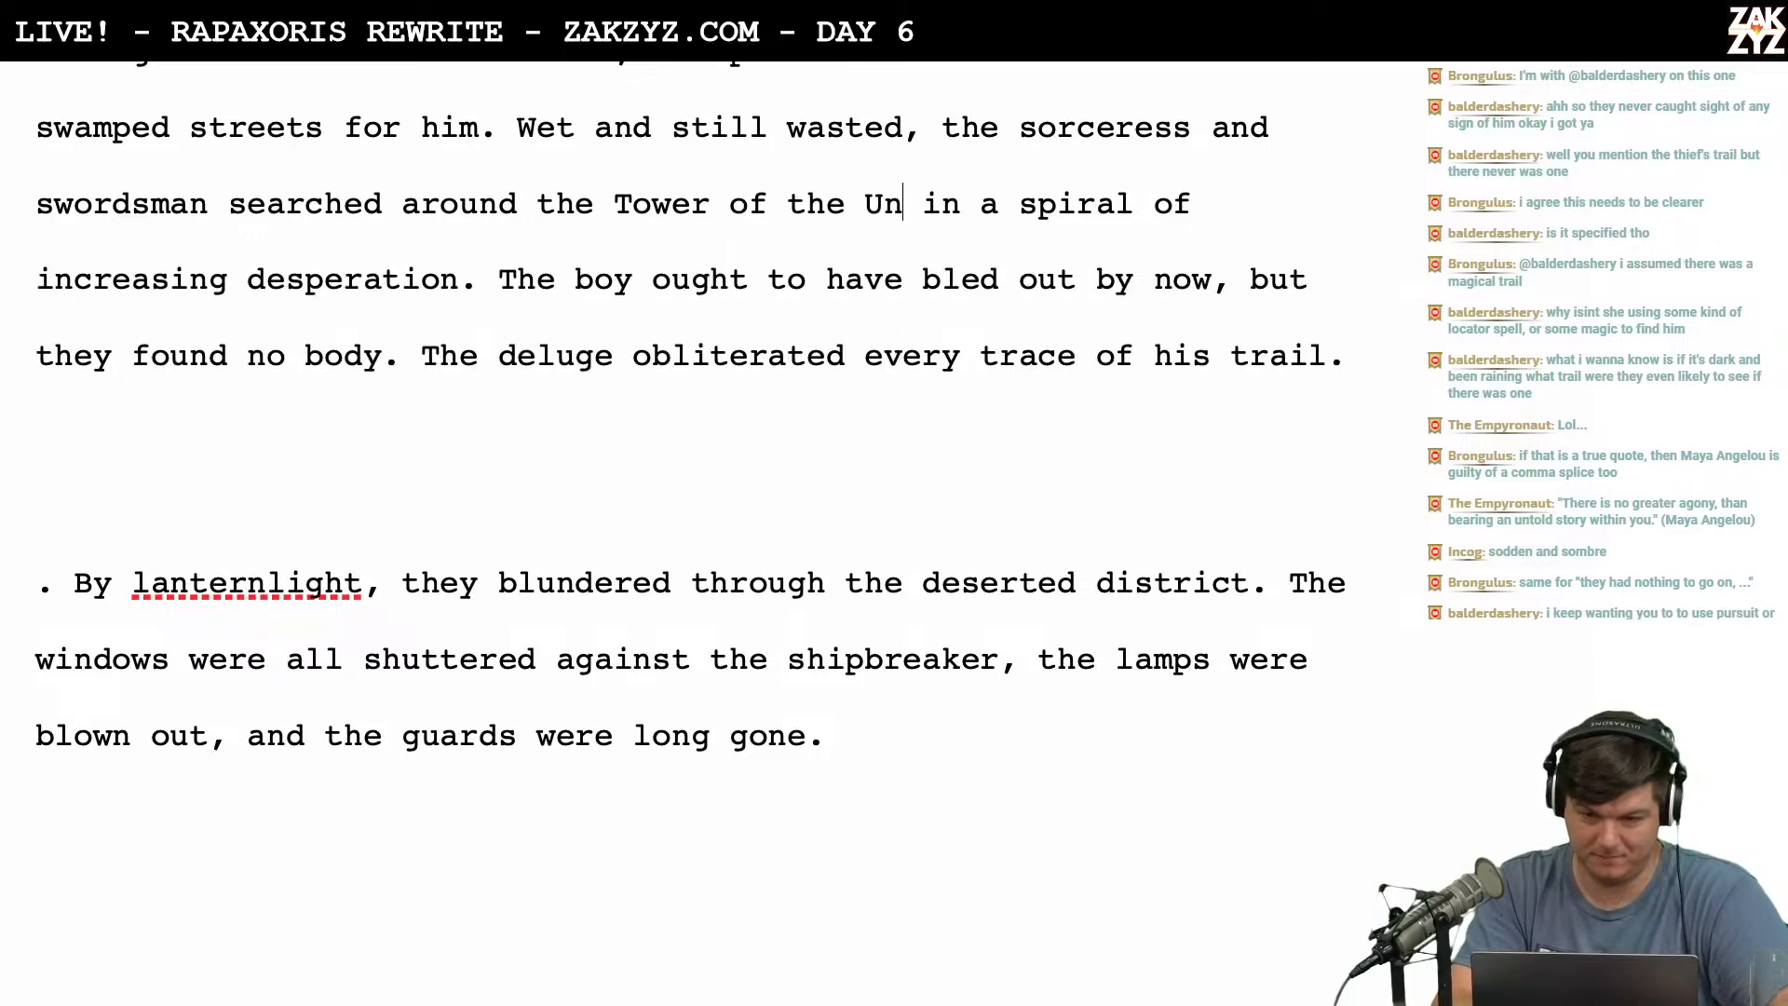
{"action": "type", "text": " the Unraveller"}
{"action": "key", "text": "Down"}
{"action": "key", "text": "Down"}
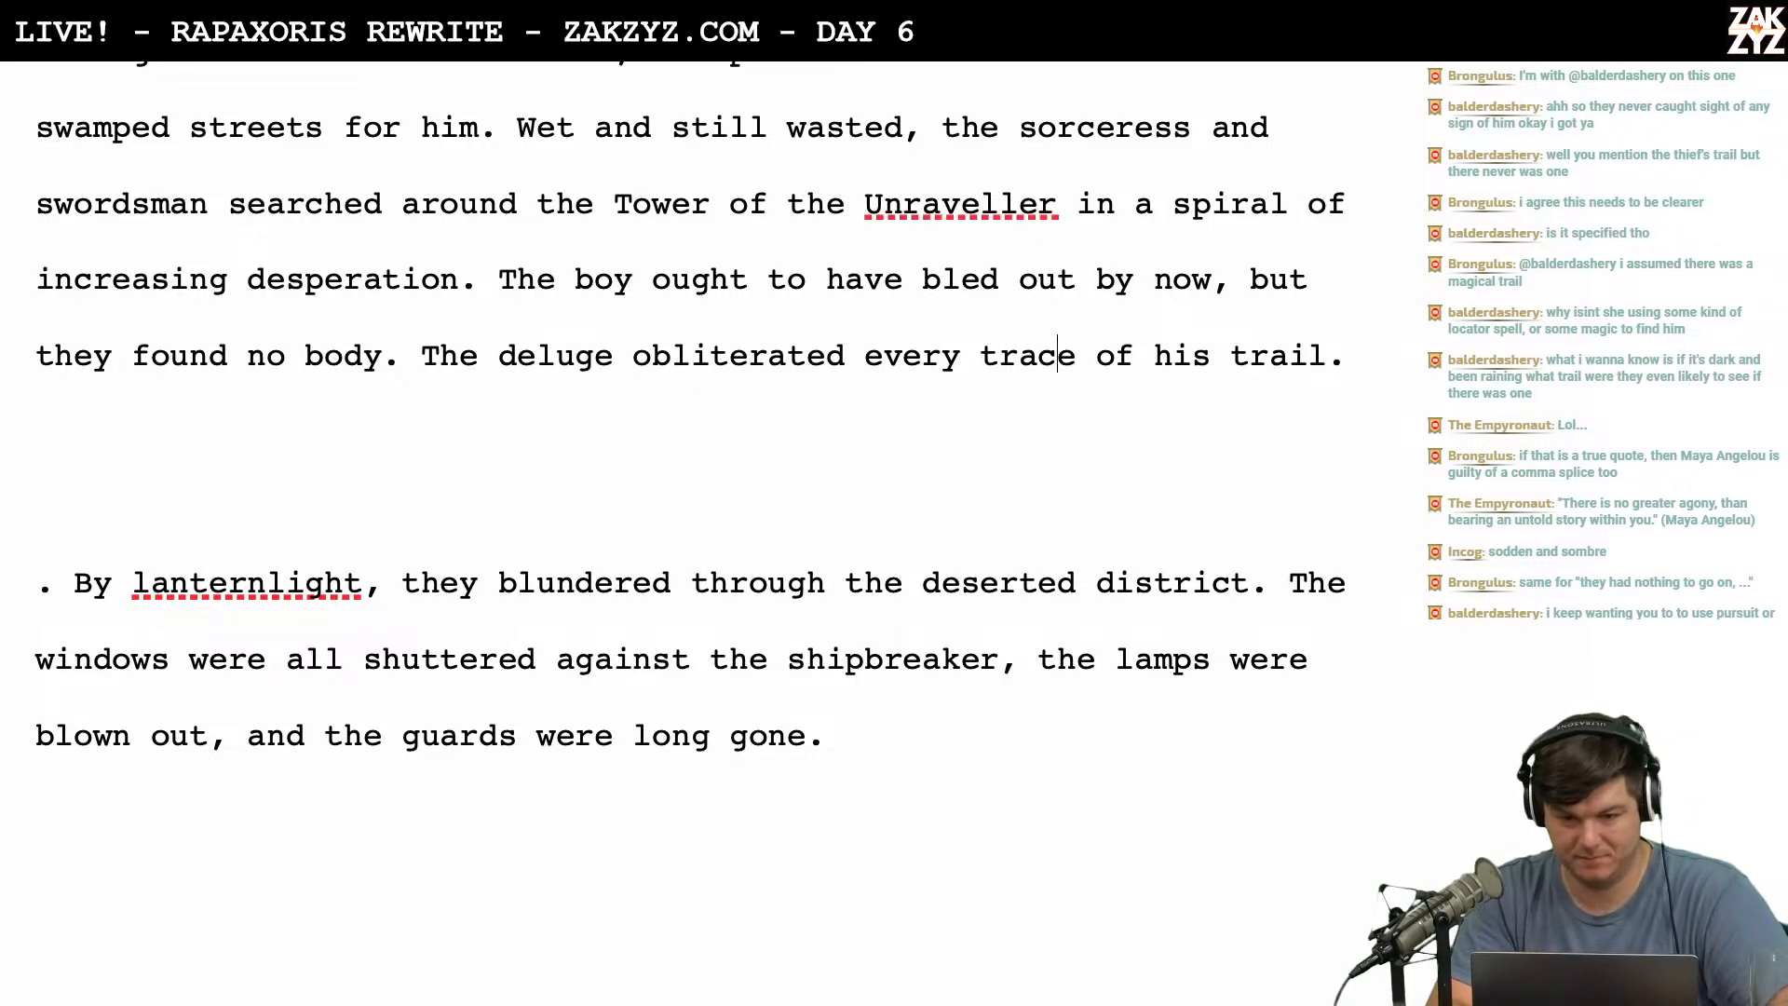
{"action": "key", "text": "BackSpace"}
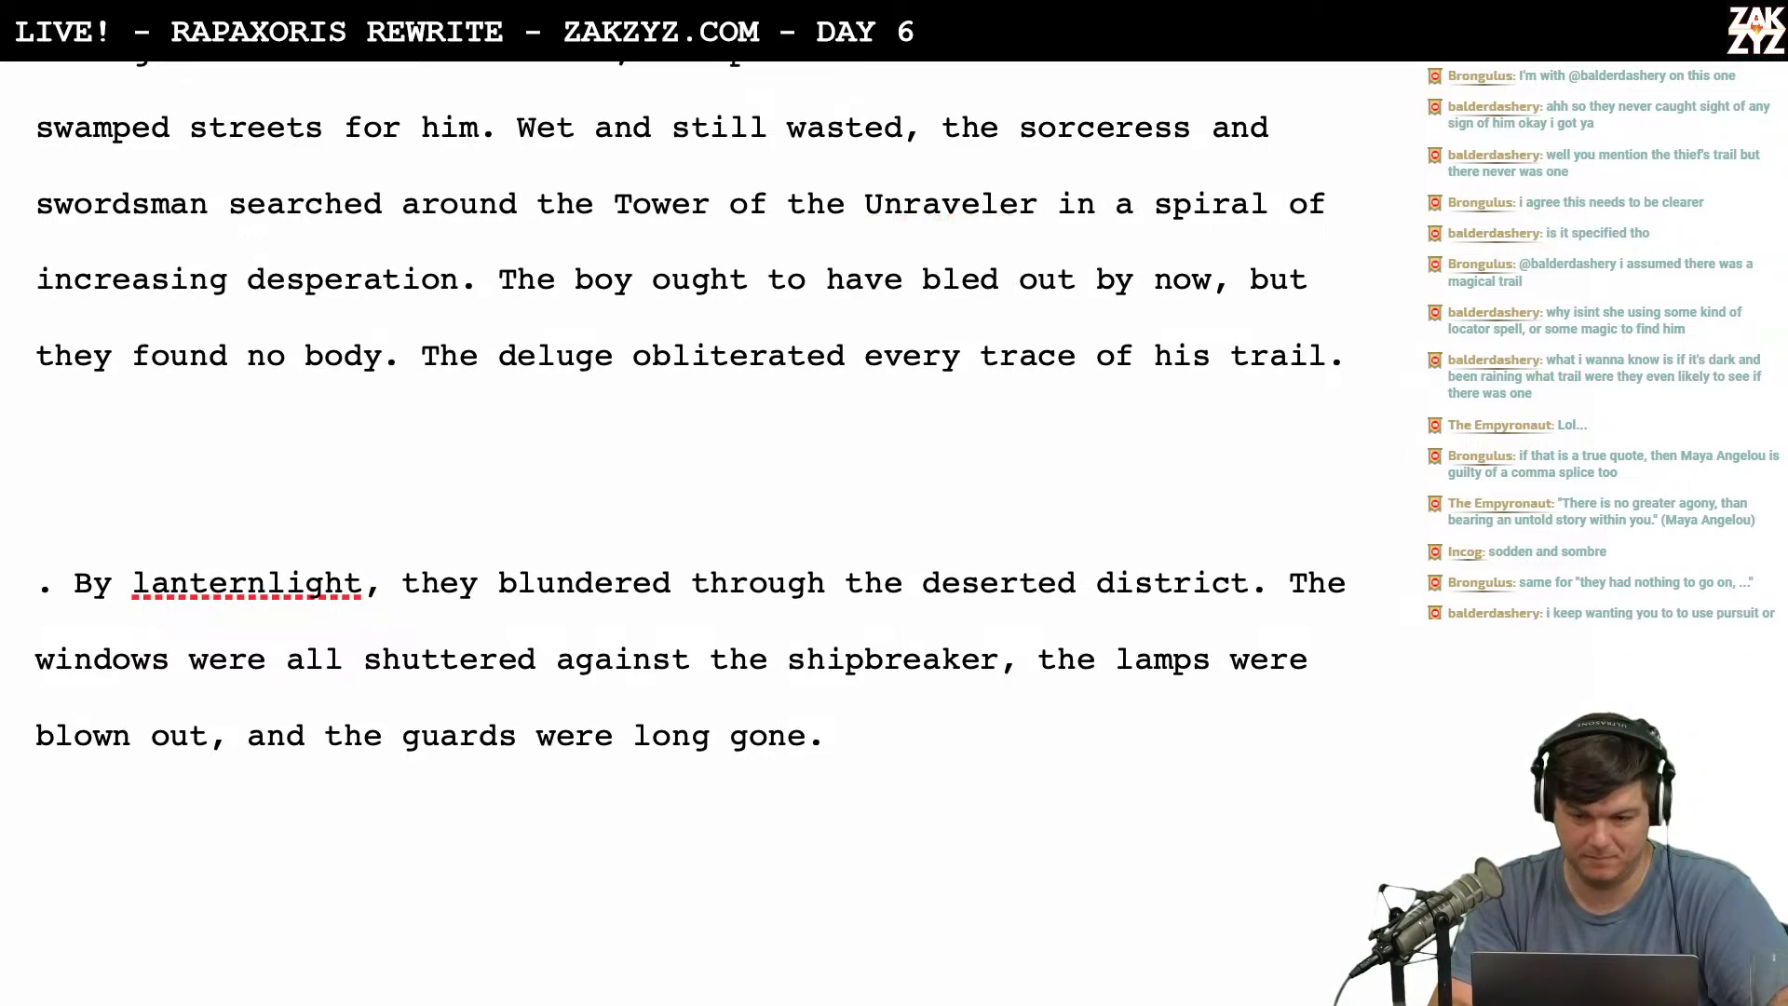
{"action": "key", "text": "Up"}
{"action": "type", "text": "l"}
Switch to the web browser and search Google for "unraveller frances hardinge" to check the double-l spelling.
{"action": "key", "text": "super+Tab"}
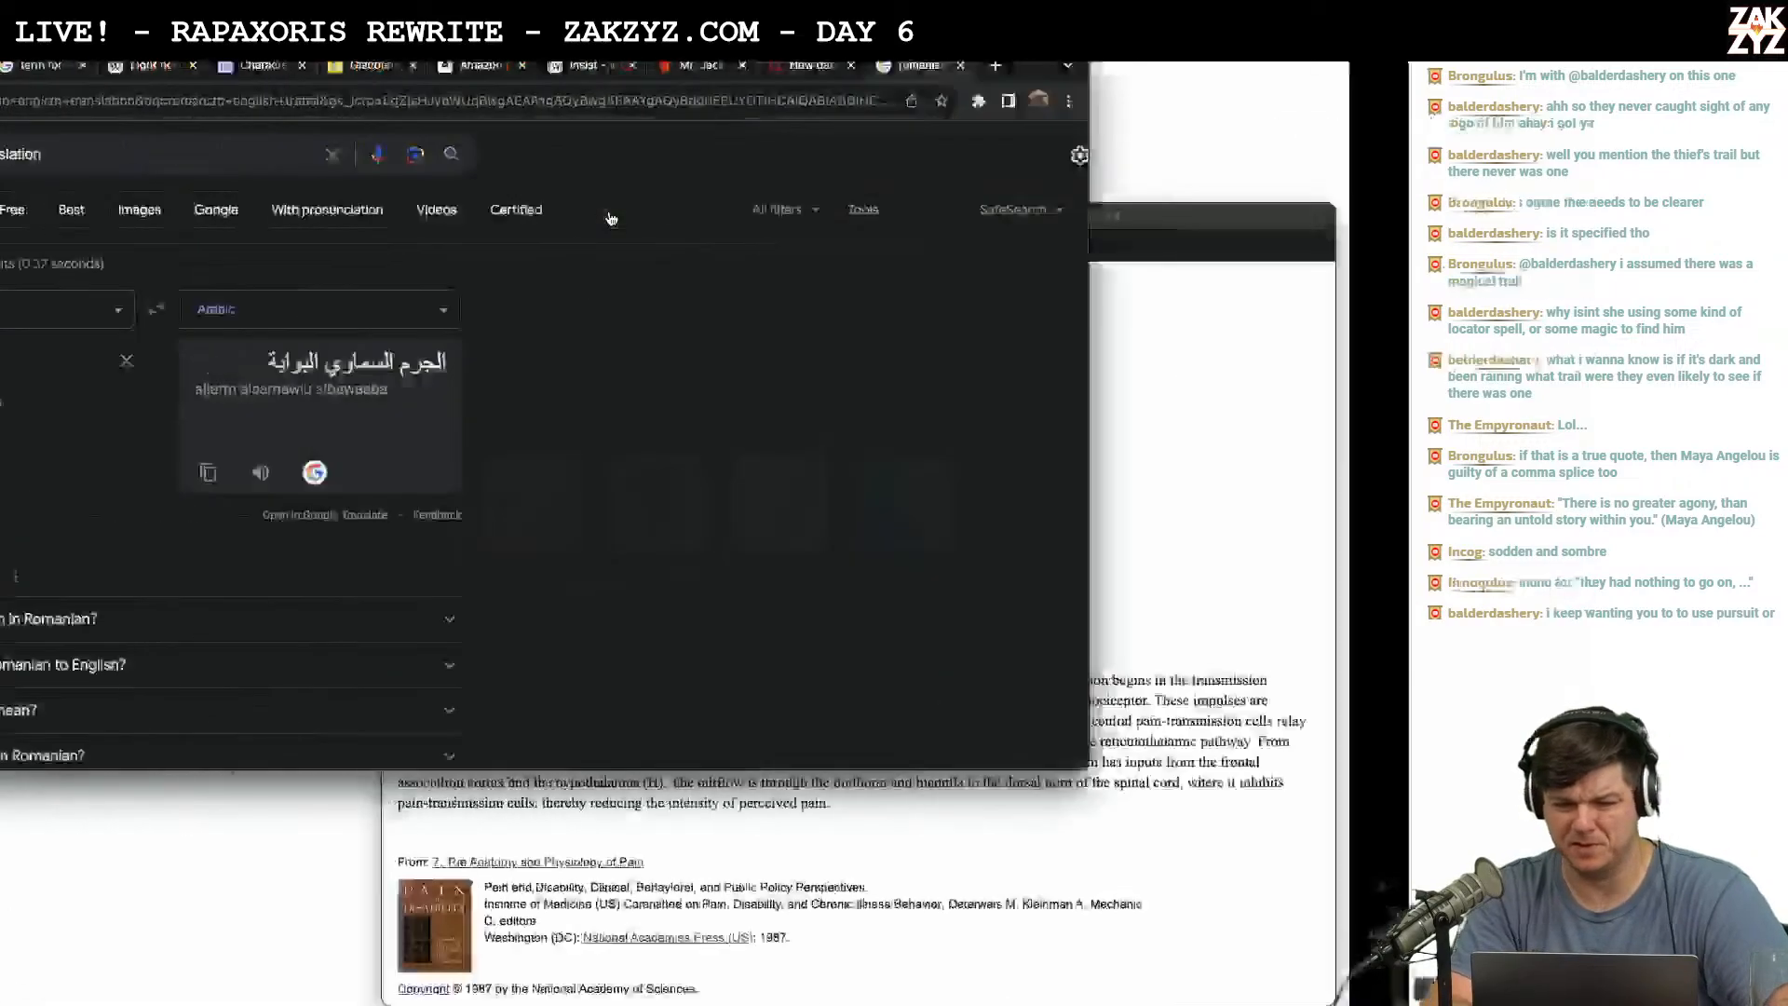
{"action": "triple_click", "coordinate": [431, 148]}
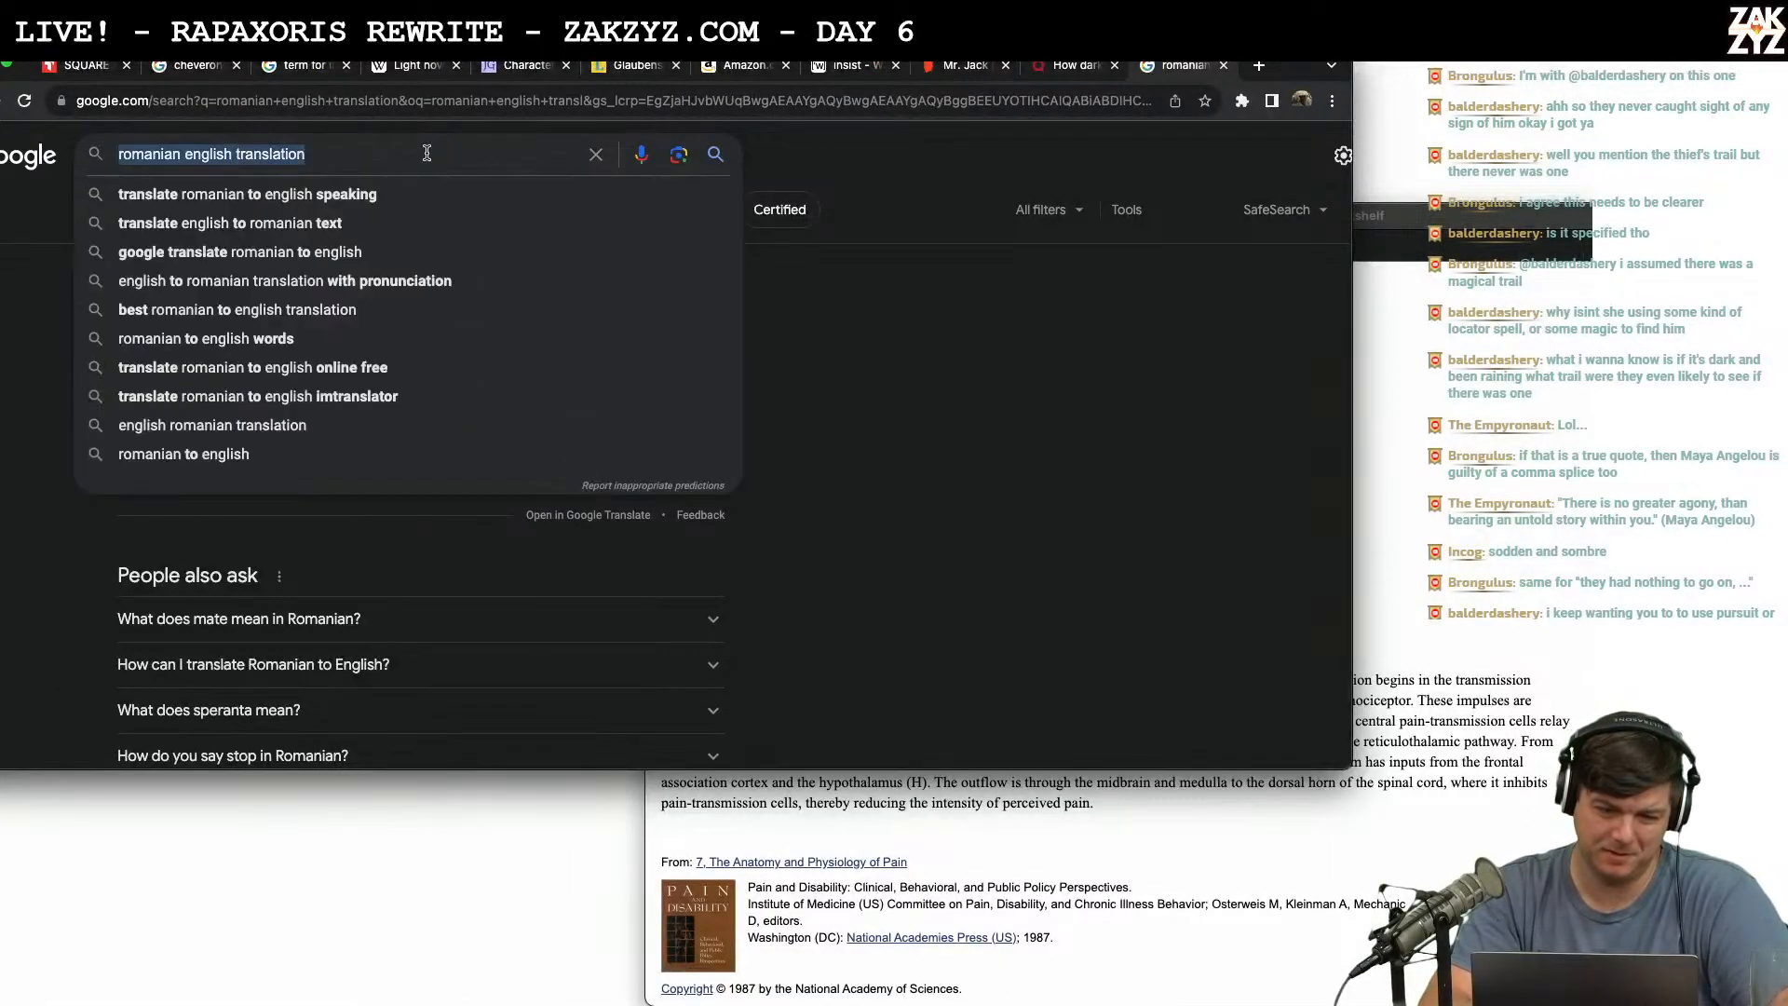
{"action": "type", "text": "unraveller "}
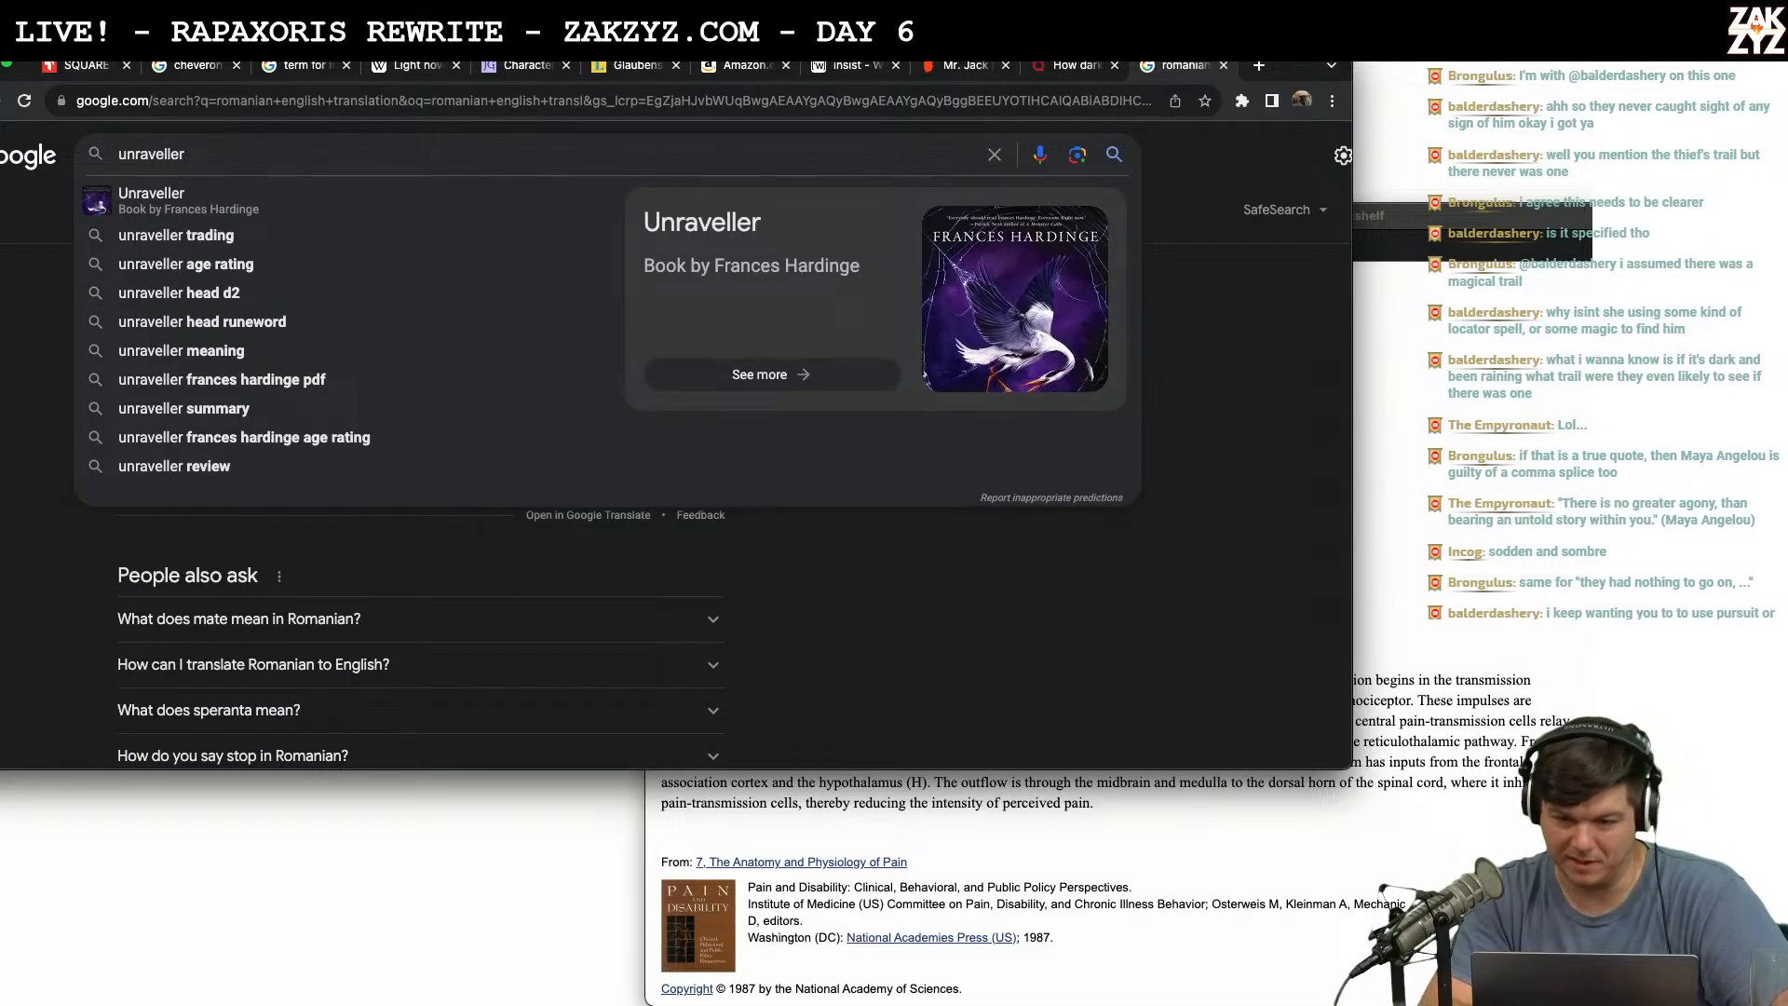
{"action": "type", "text": "frances hardinge"}
{"action": "key", "text": "Return"}
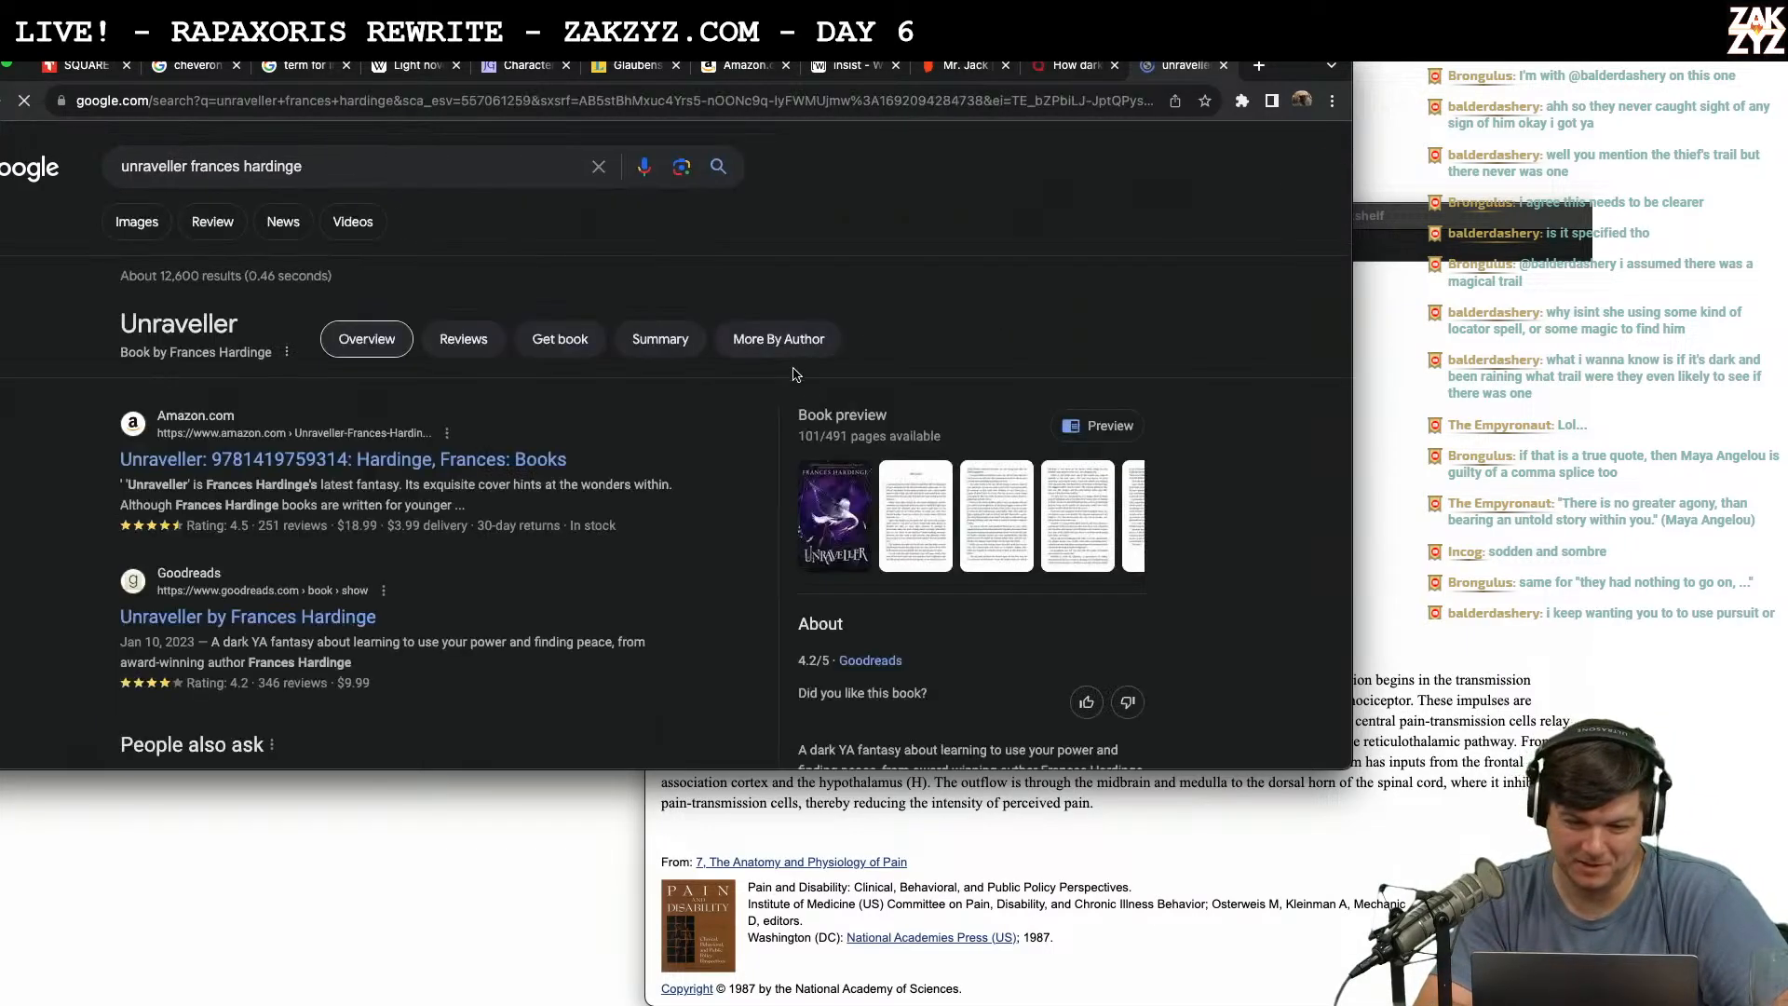
Open the Amazon listing for the book Unraveller and examine its title, cover and description.
{"action": "left_click", "coordinate": [512, 461]}
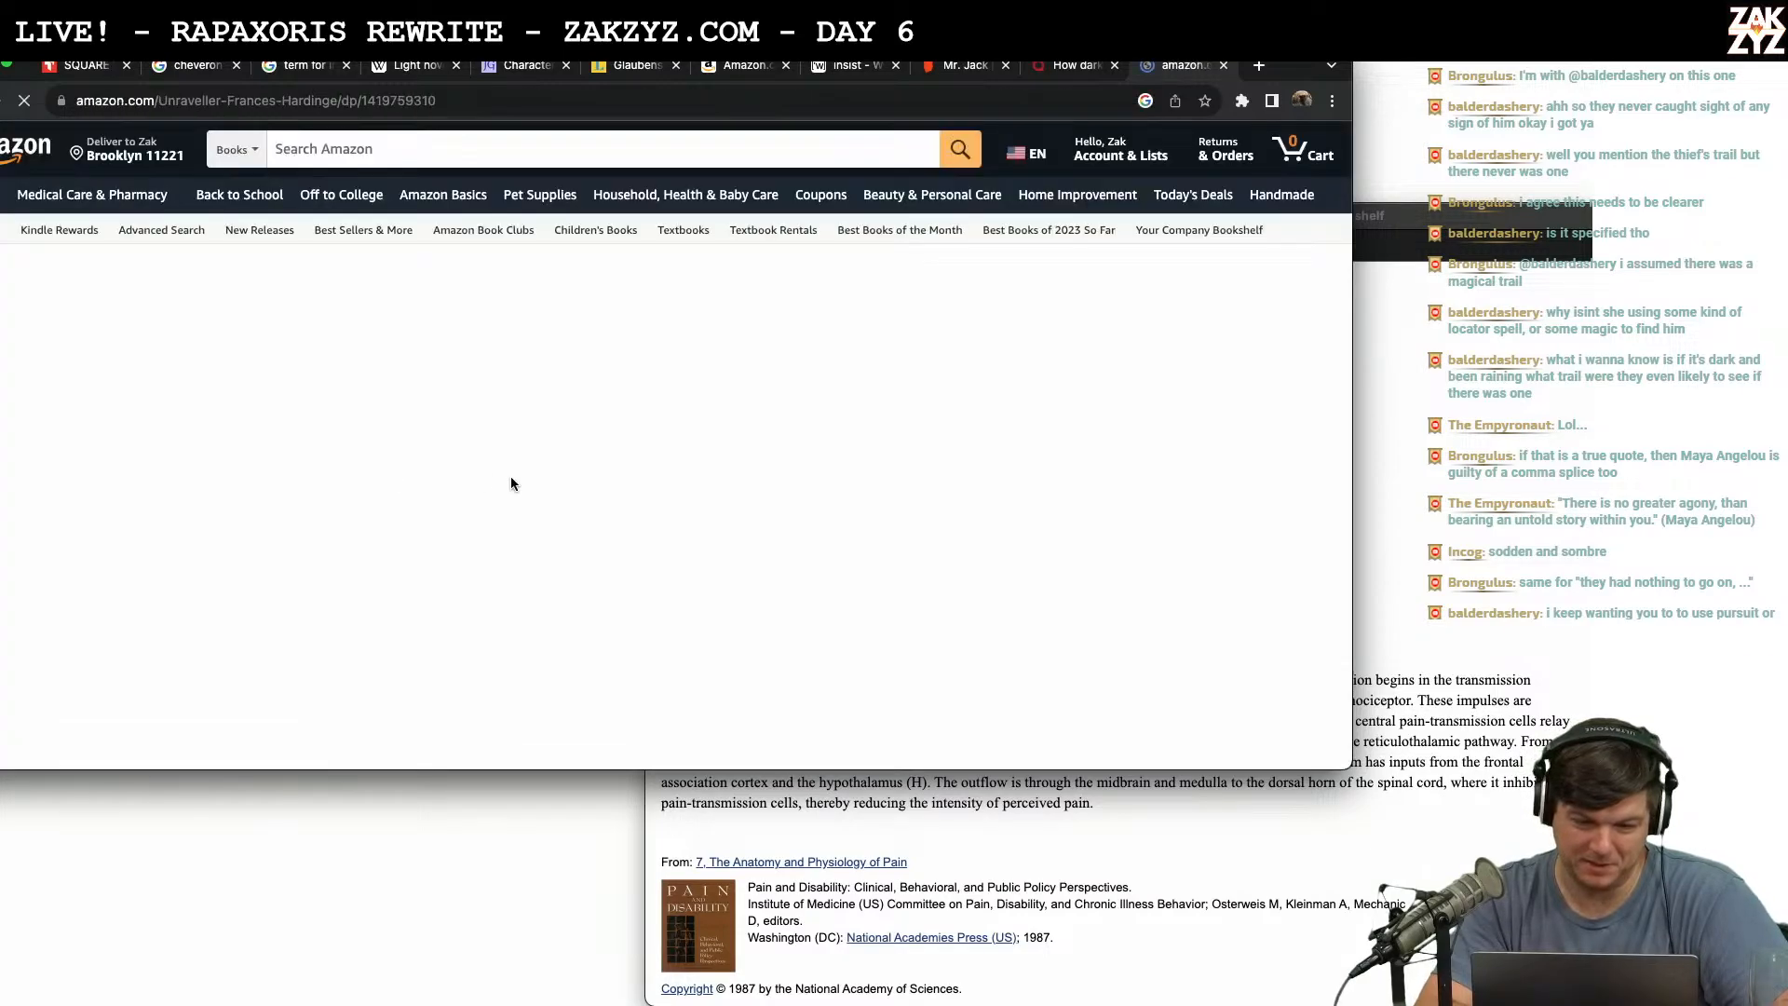
{"action": "scroll", "coordinate": [511, 483], "scroll_direction": "down", "scroll_amount": 1}
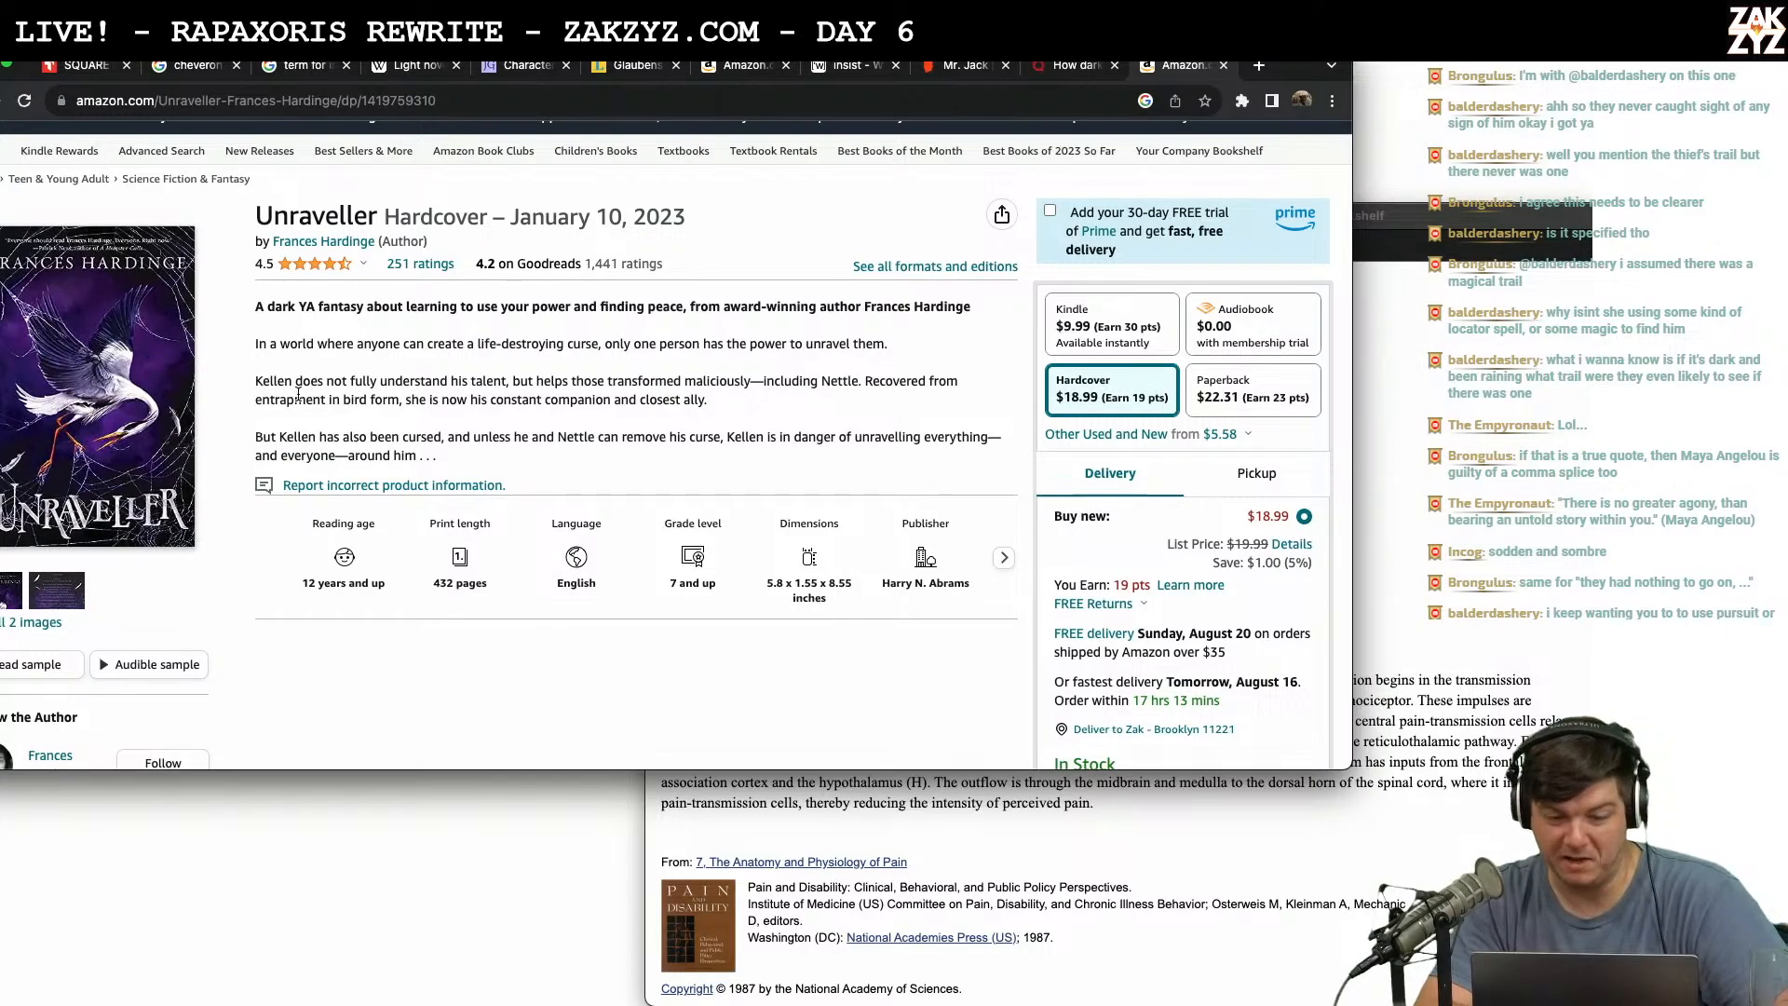
{"action": "scroll", "coordinate": [298, 395], "scroll_direction": "up", "scroll_amount": 1}
{"action": "scroll", "coordinate": [298, 393], "scroll_direction": "up", "scroll_amount": 1}
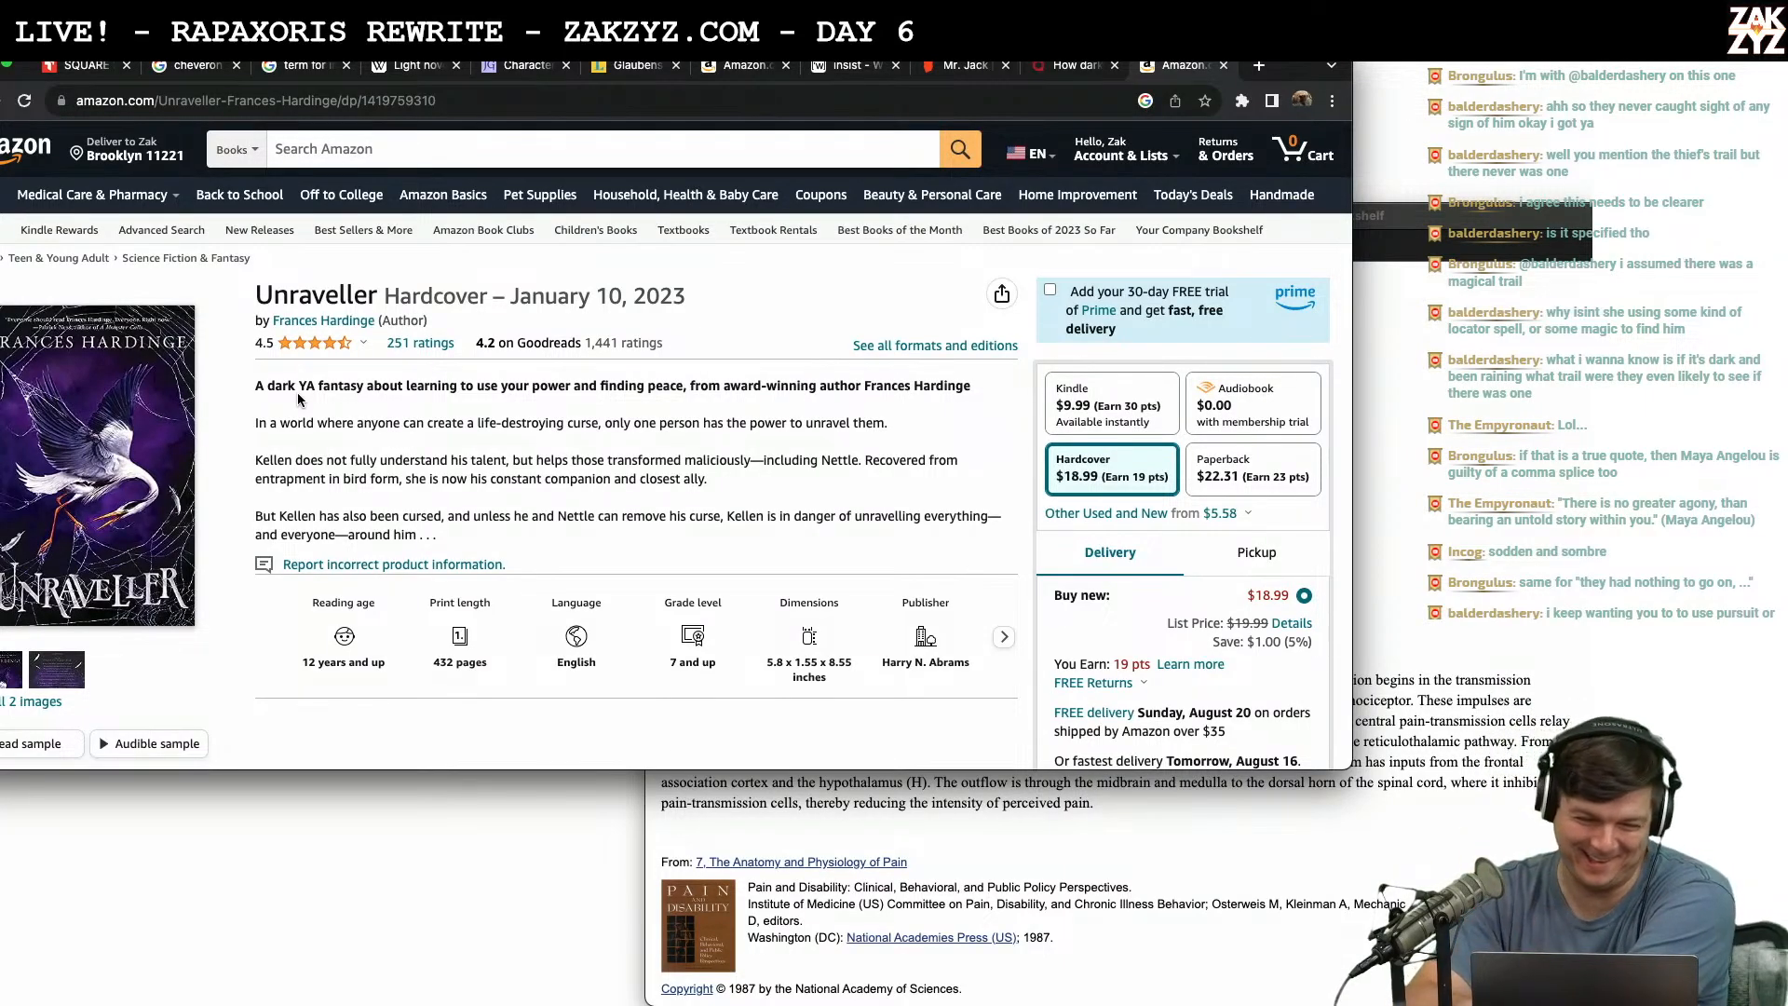
{"action": "scroll", "coordinate": [163, 441], "scroll_direction": "down", "scroll_amount": 3}
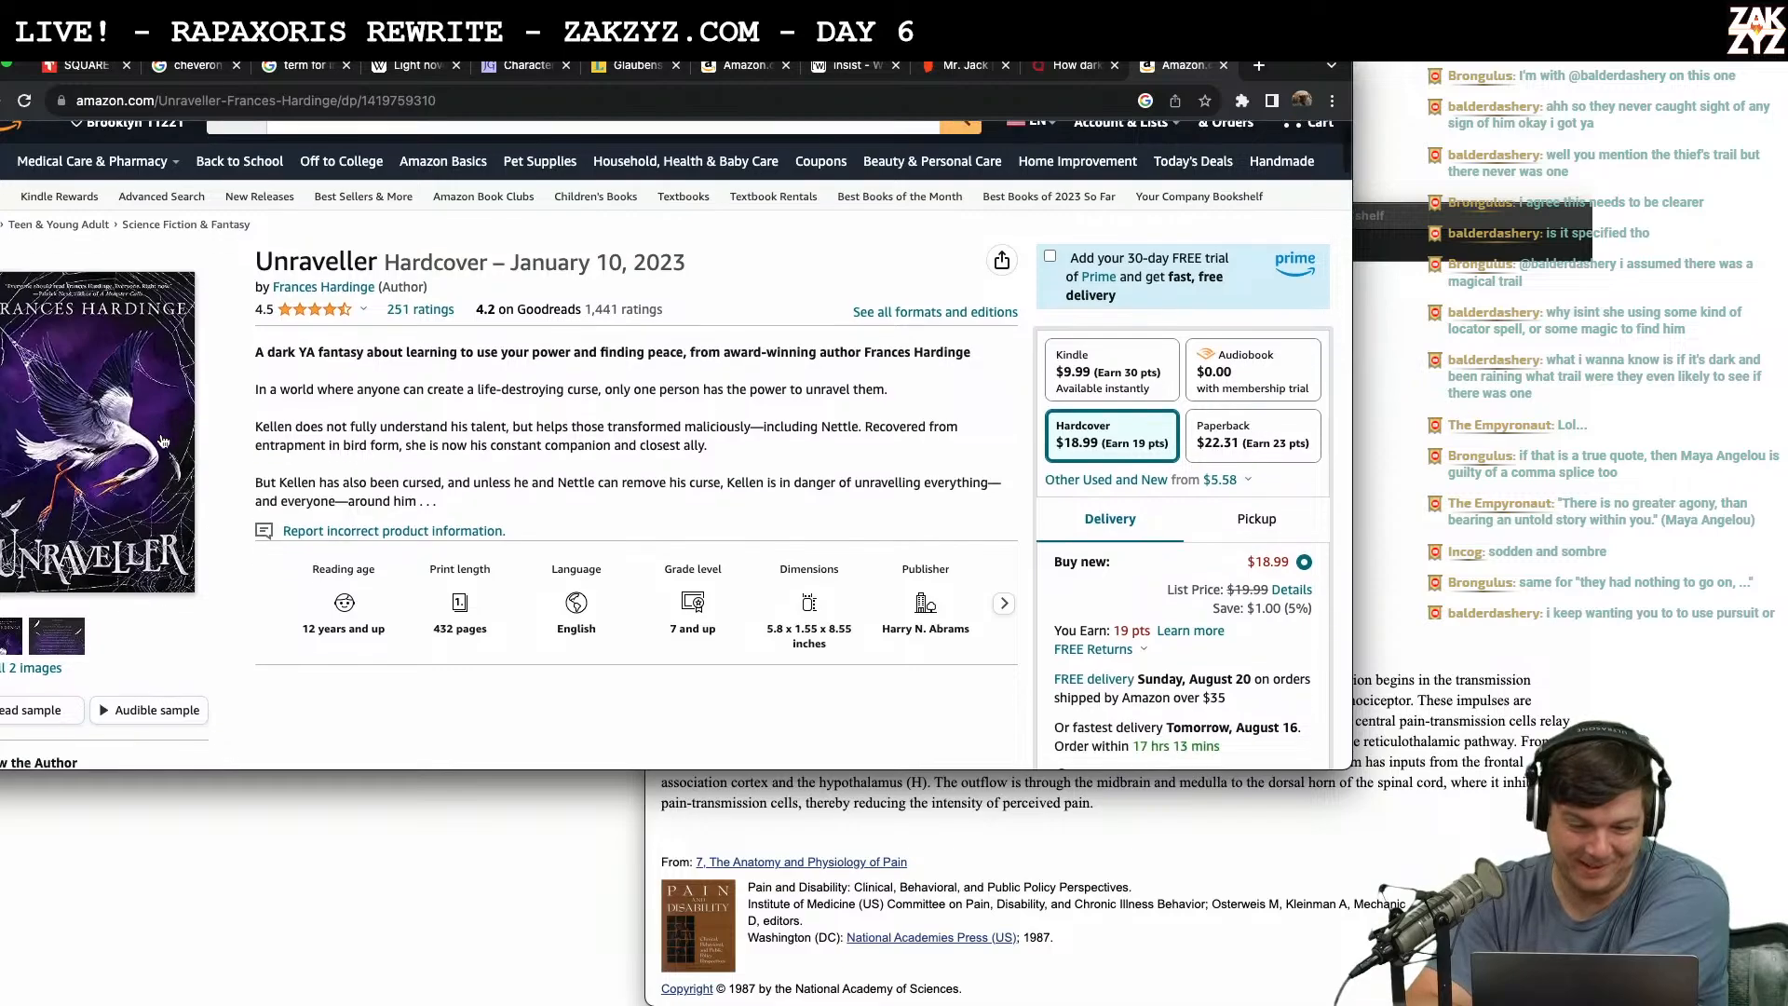
{"action": "scroll", "coordinate": [130, 444], "scroll_direction": "down", "scroll_amount": 3}
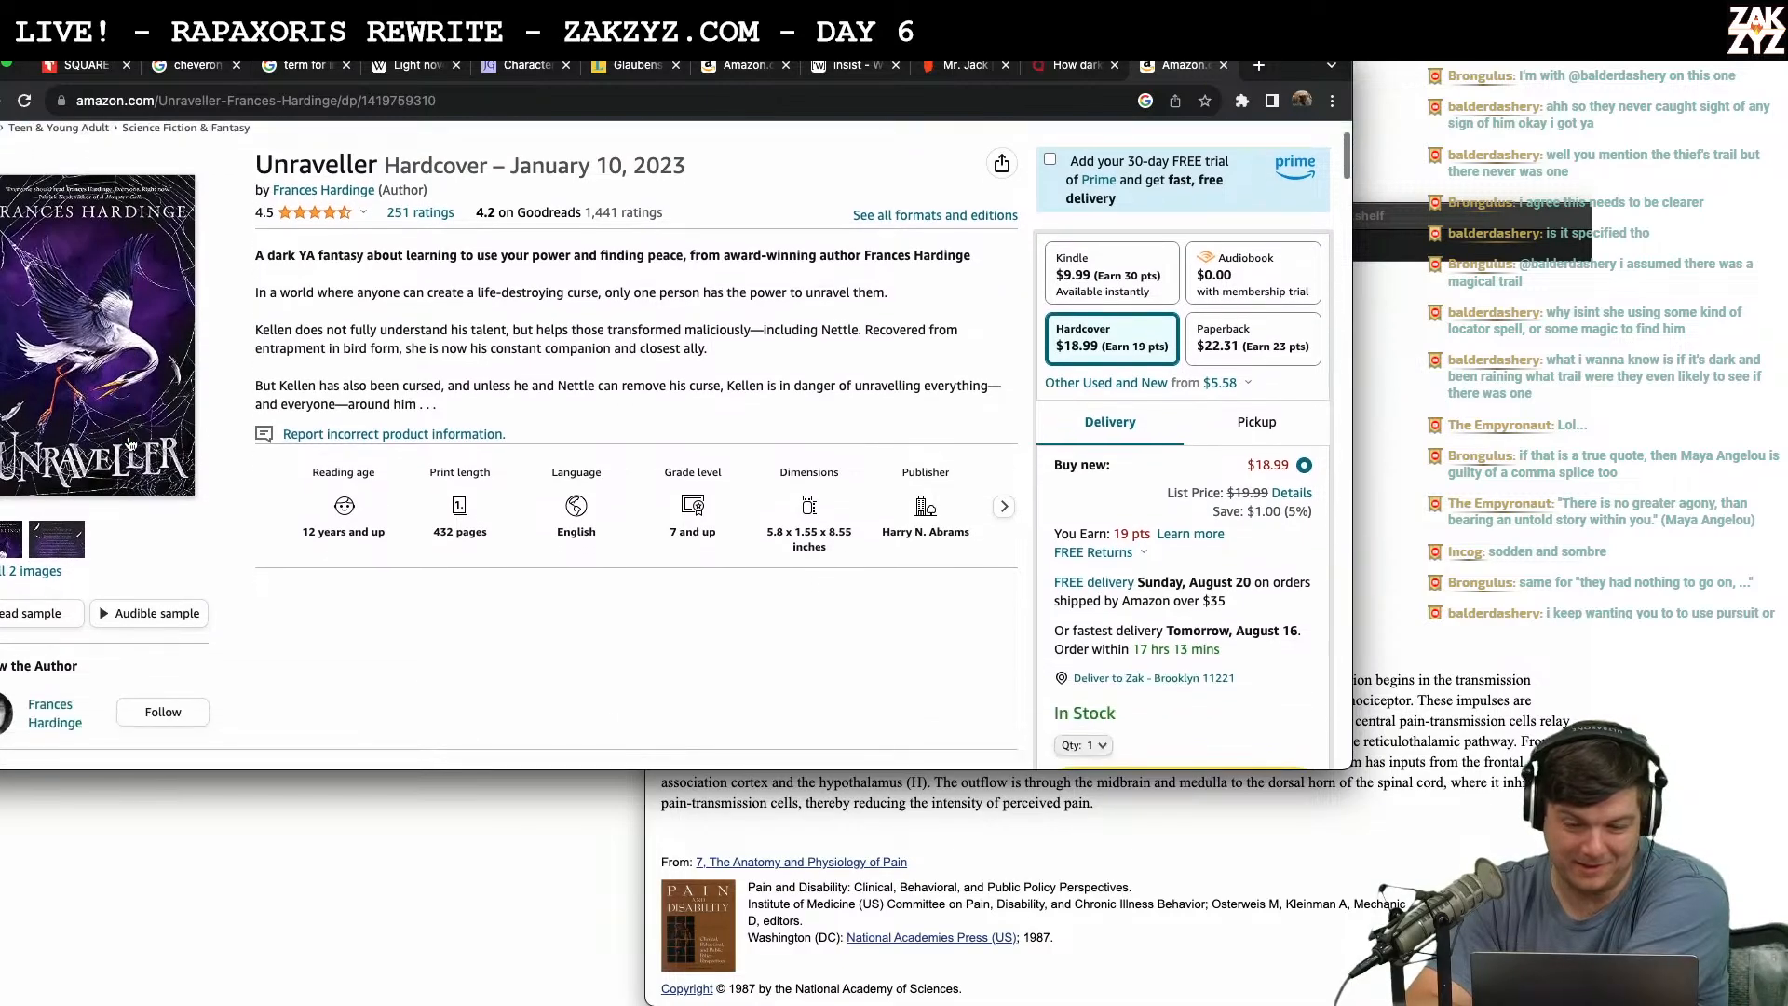
{"action": "scroll", "coordinate": [131, 444], "scroll_direction": "up", "scroll_amount": 2}
{"action": "scroll", "coordinate": [130, 444], "scroll_direction": "up", "scroll_amount": 3}
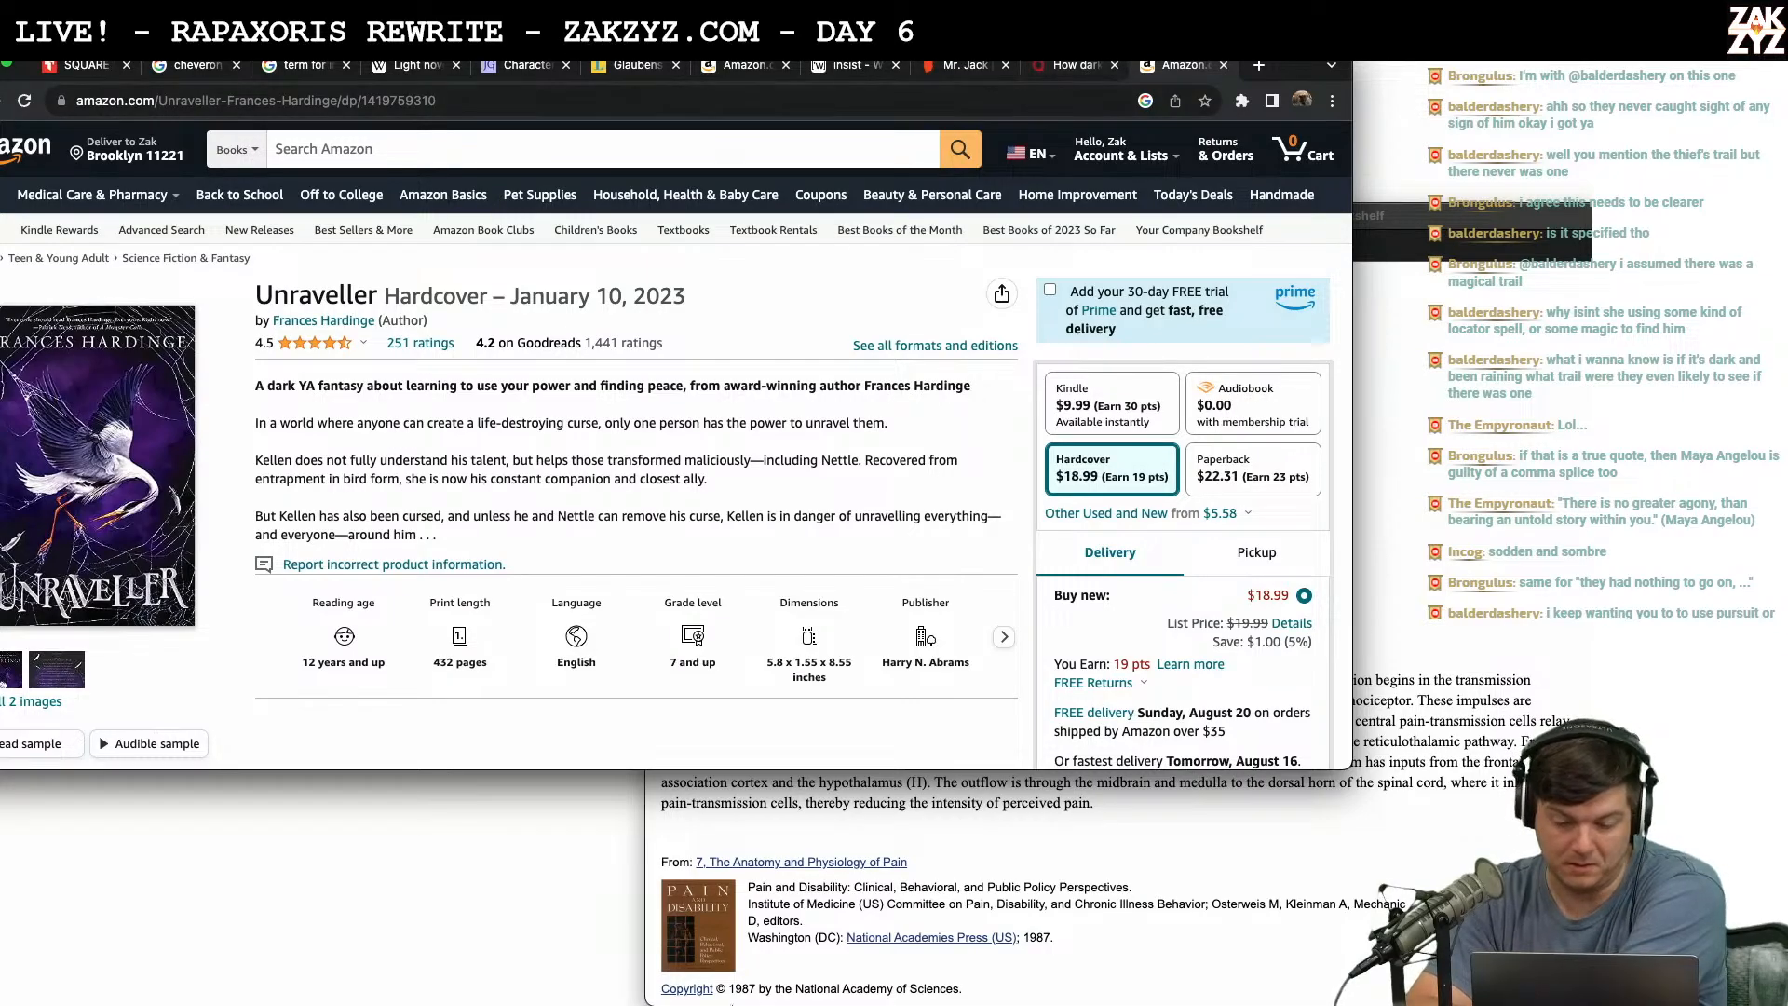
Return to the manuscript in the word processor and reread the new opening paragraph of scene 1.5 and the old text below it.
{"action": "mouse_move", "coordinate": [732, 1003]}
{"action": "left_click", "coordinate": [596, 968]}
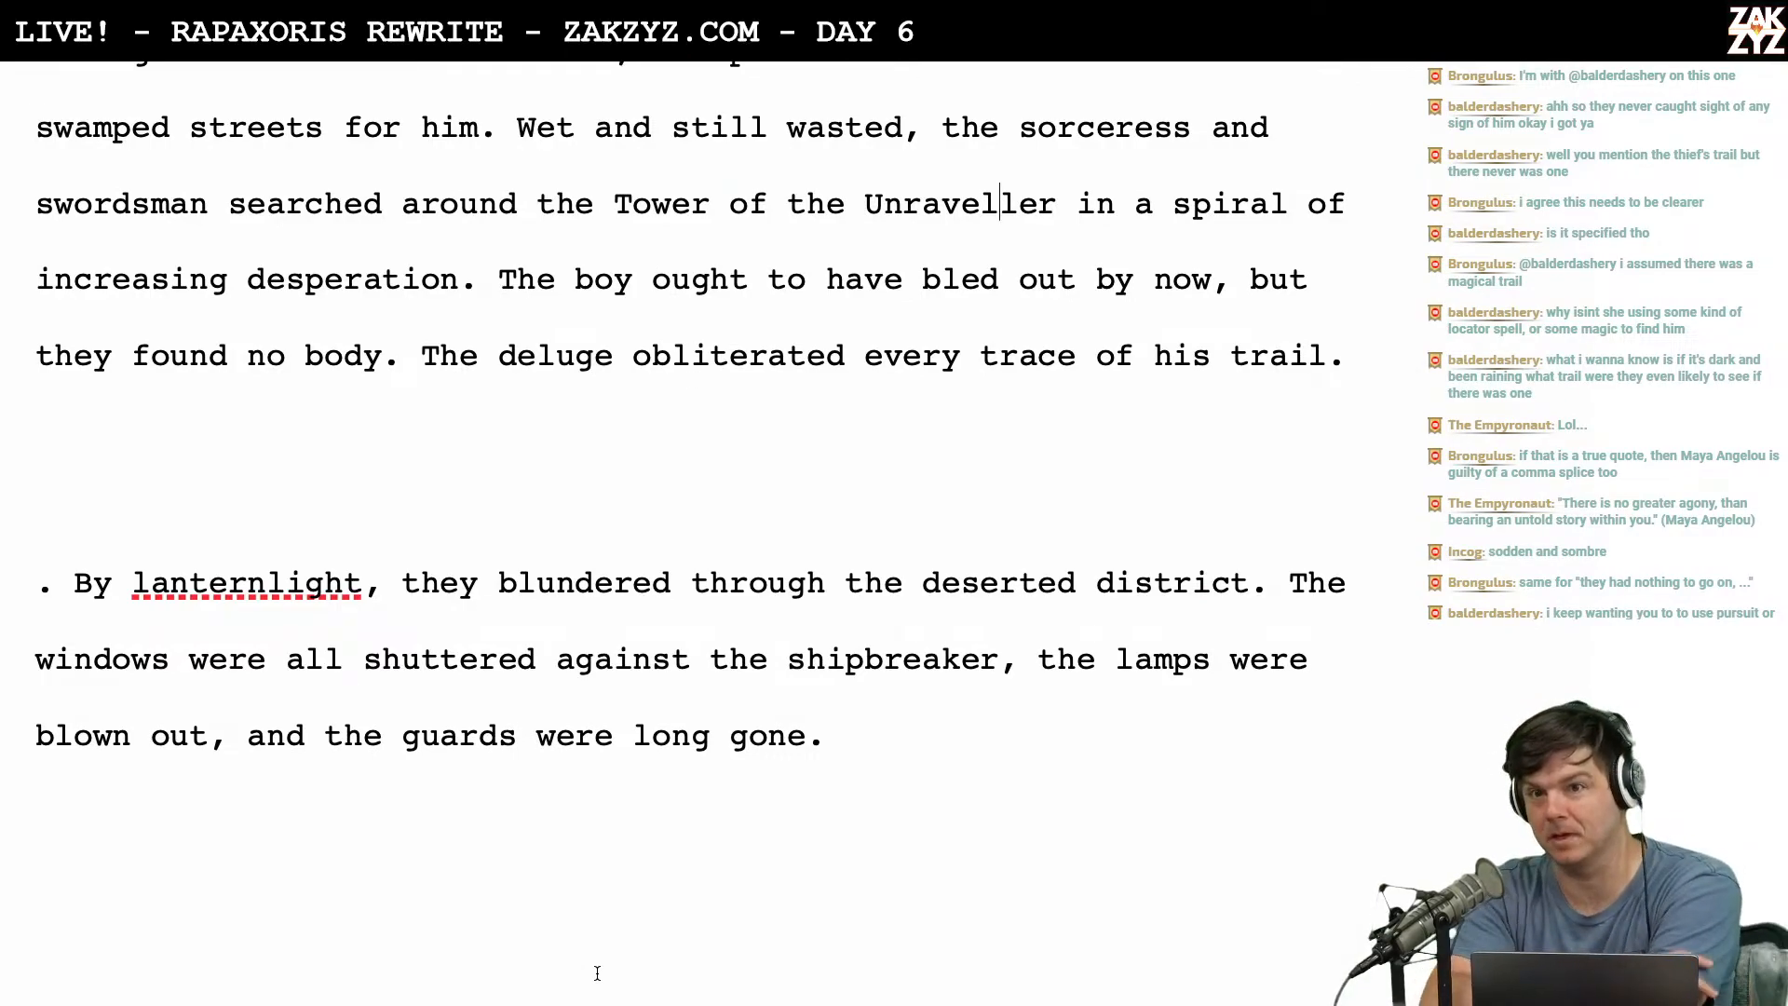
{"action": "scroll", "coordinate": [597, 974], "scroll_direction": "up", "scroll_amount": 3}
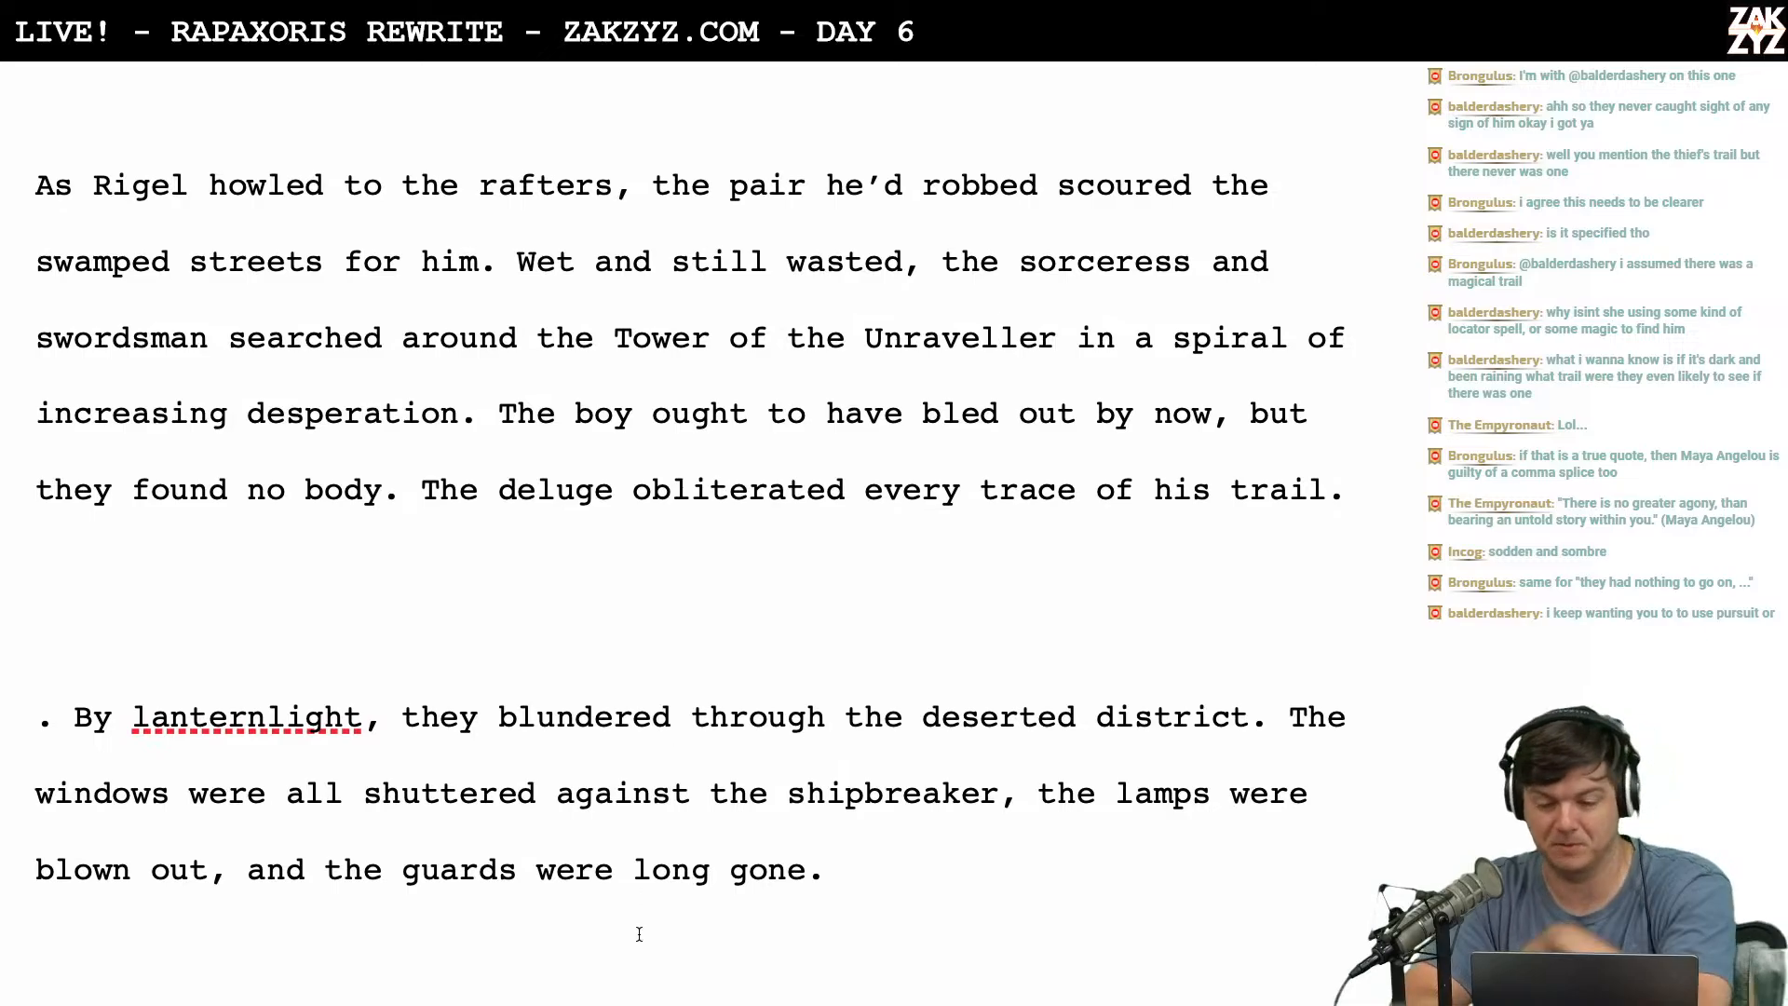
{"action": "scroll", "coordinate": [639, 934], "scroll_direction": "down", "scroll_amount": 2}
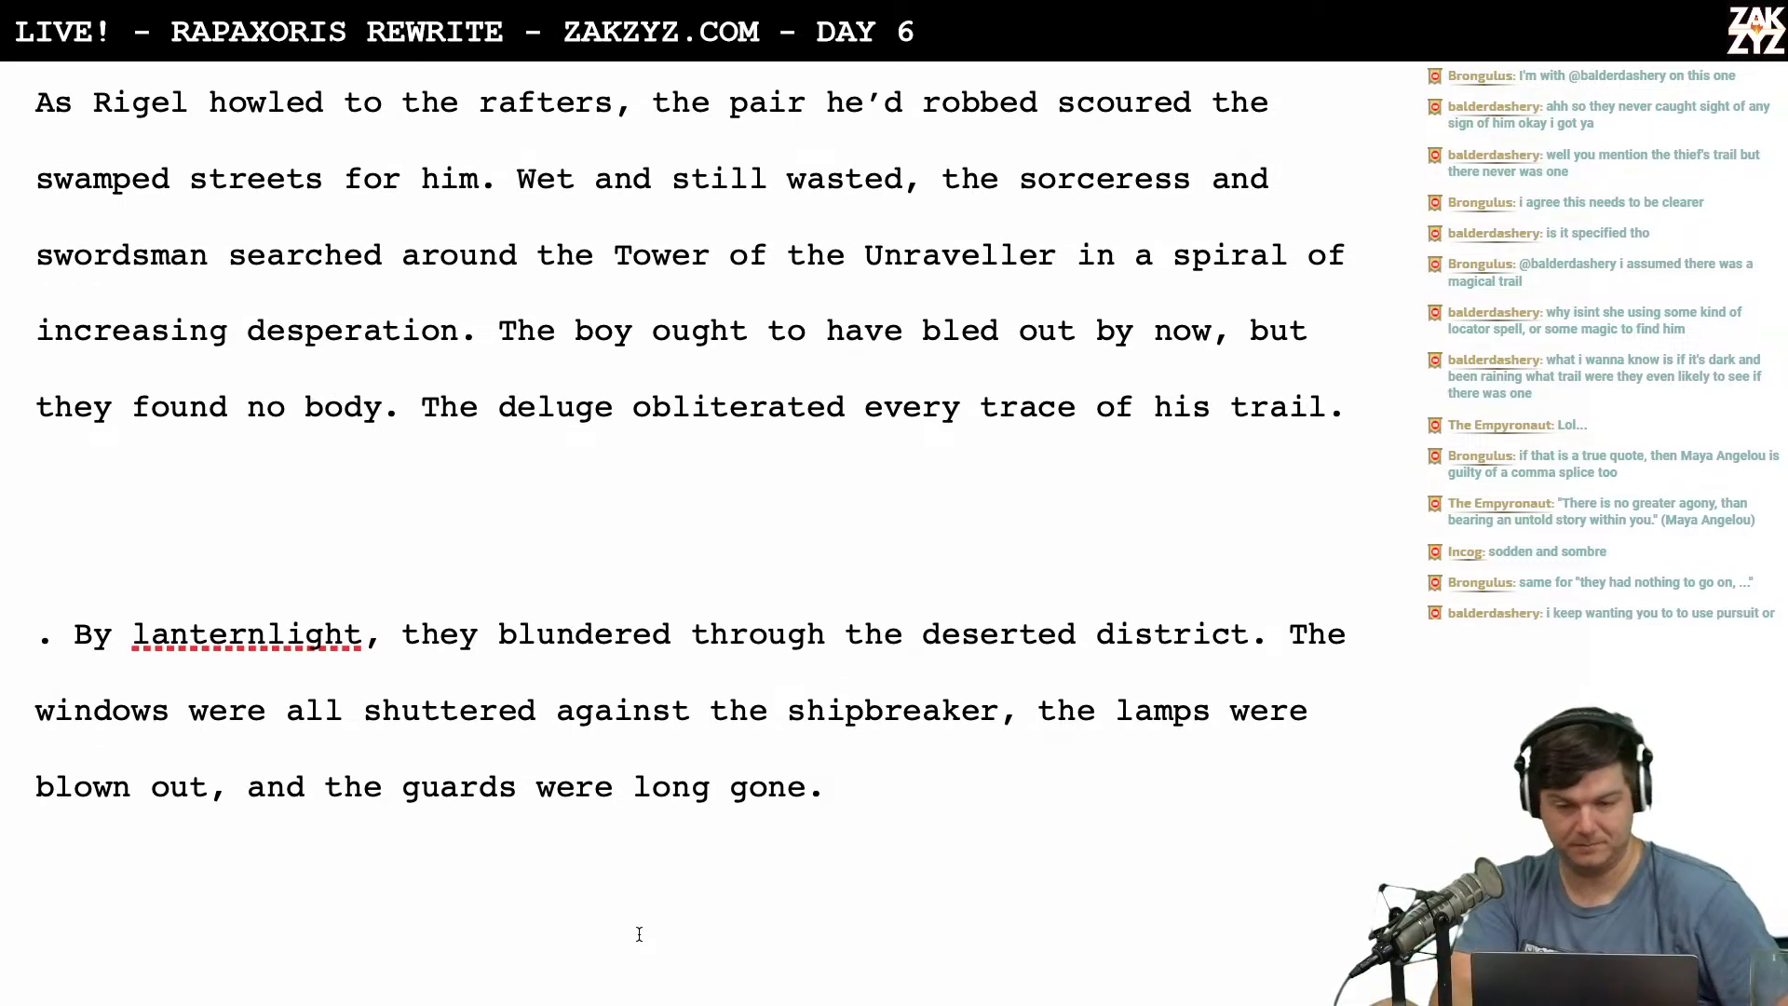
{"action": "scroll", "coordinate": [639, 934], "scroll_direction": "down", "scroll_amount": 2}
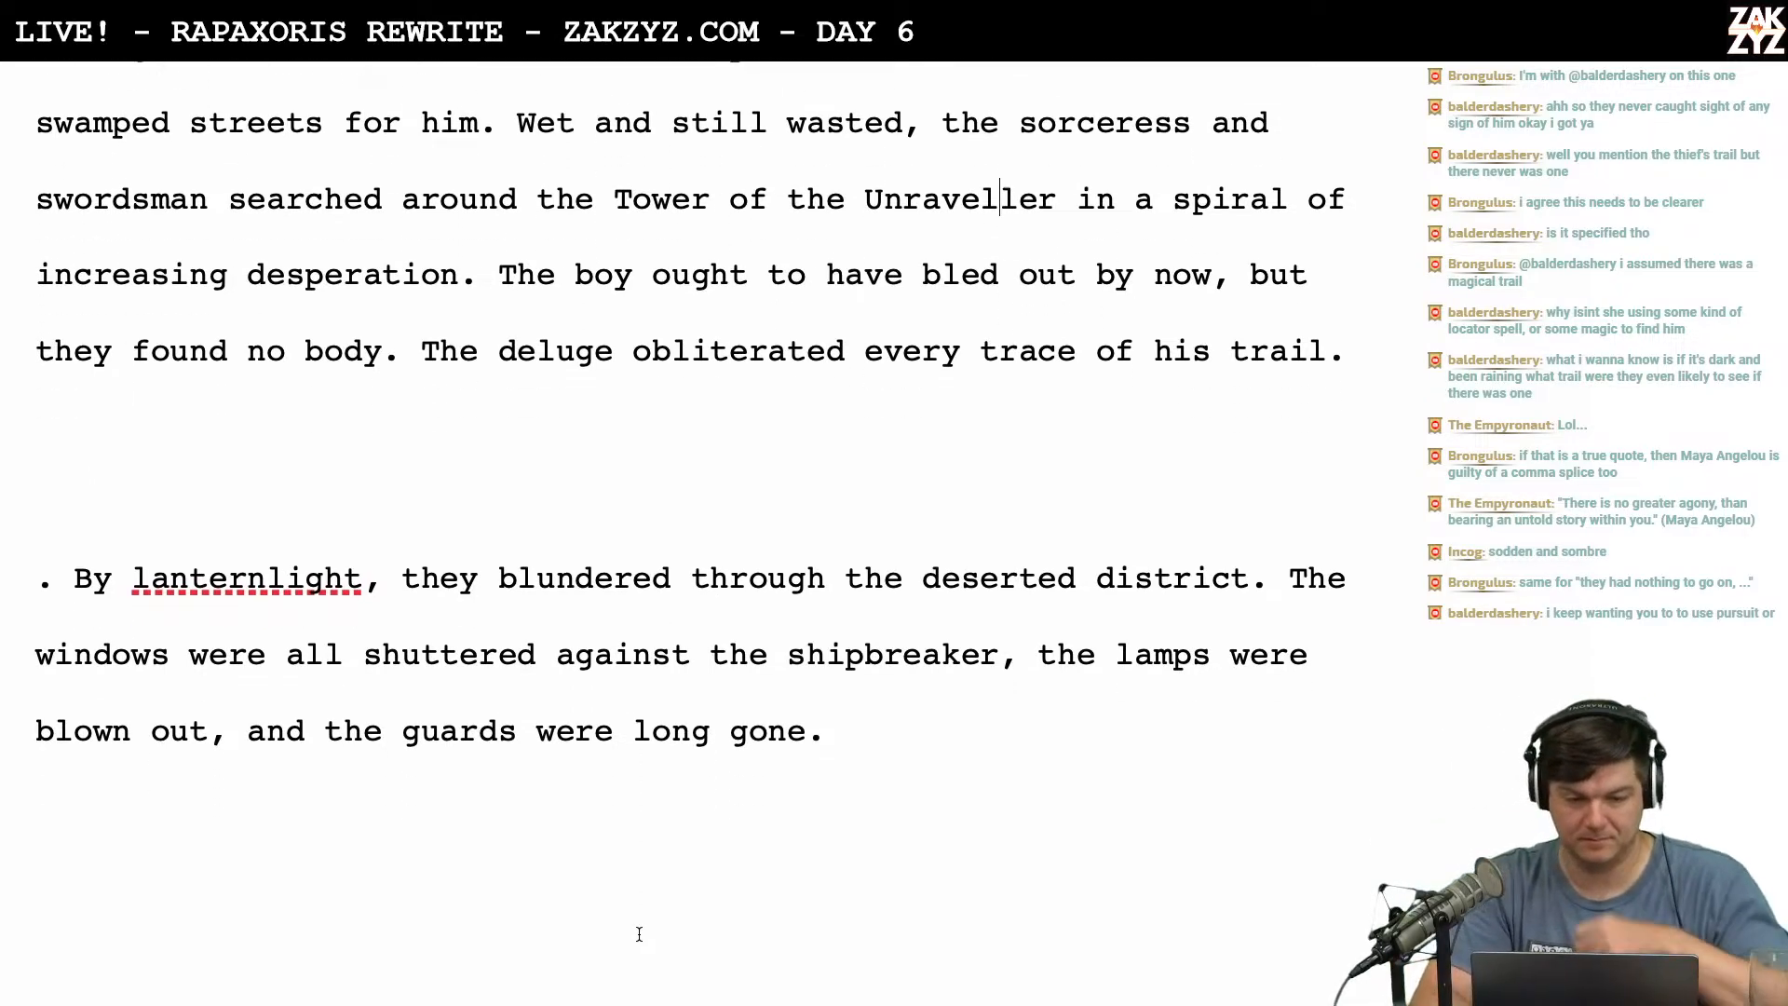
{"action": "scroll", "coordinate": [639, 934], "scroll_direction": "up", "scroll_amount": 5}
{"action": "scroll", "coordinate": [639, 934], "scroll_direction": "up", "scroll_amount": 2}
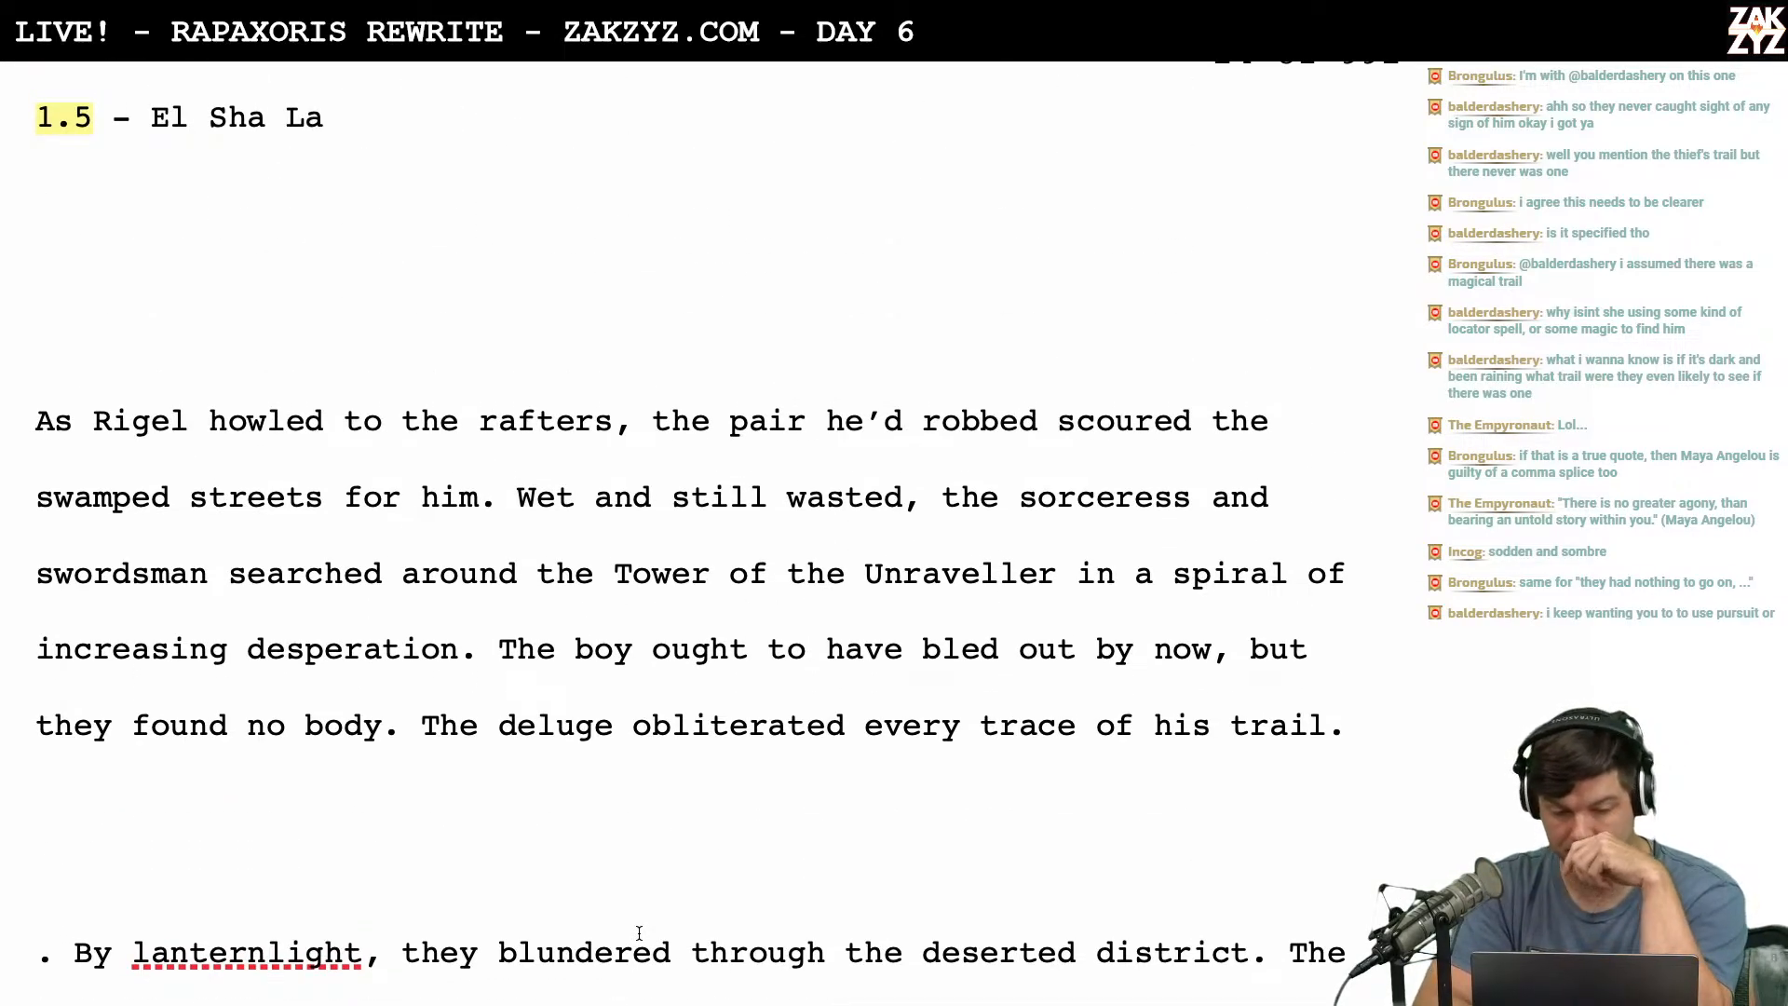
{"action": "scroll", "coordinate": [639, 932], "scroll_direction": "down", "scroll_amount": 5}
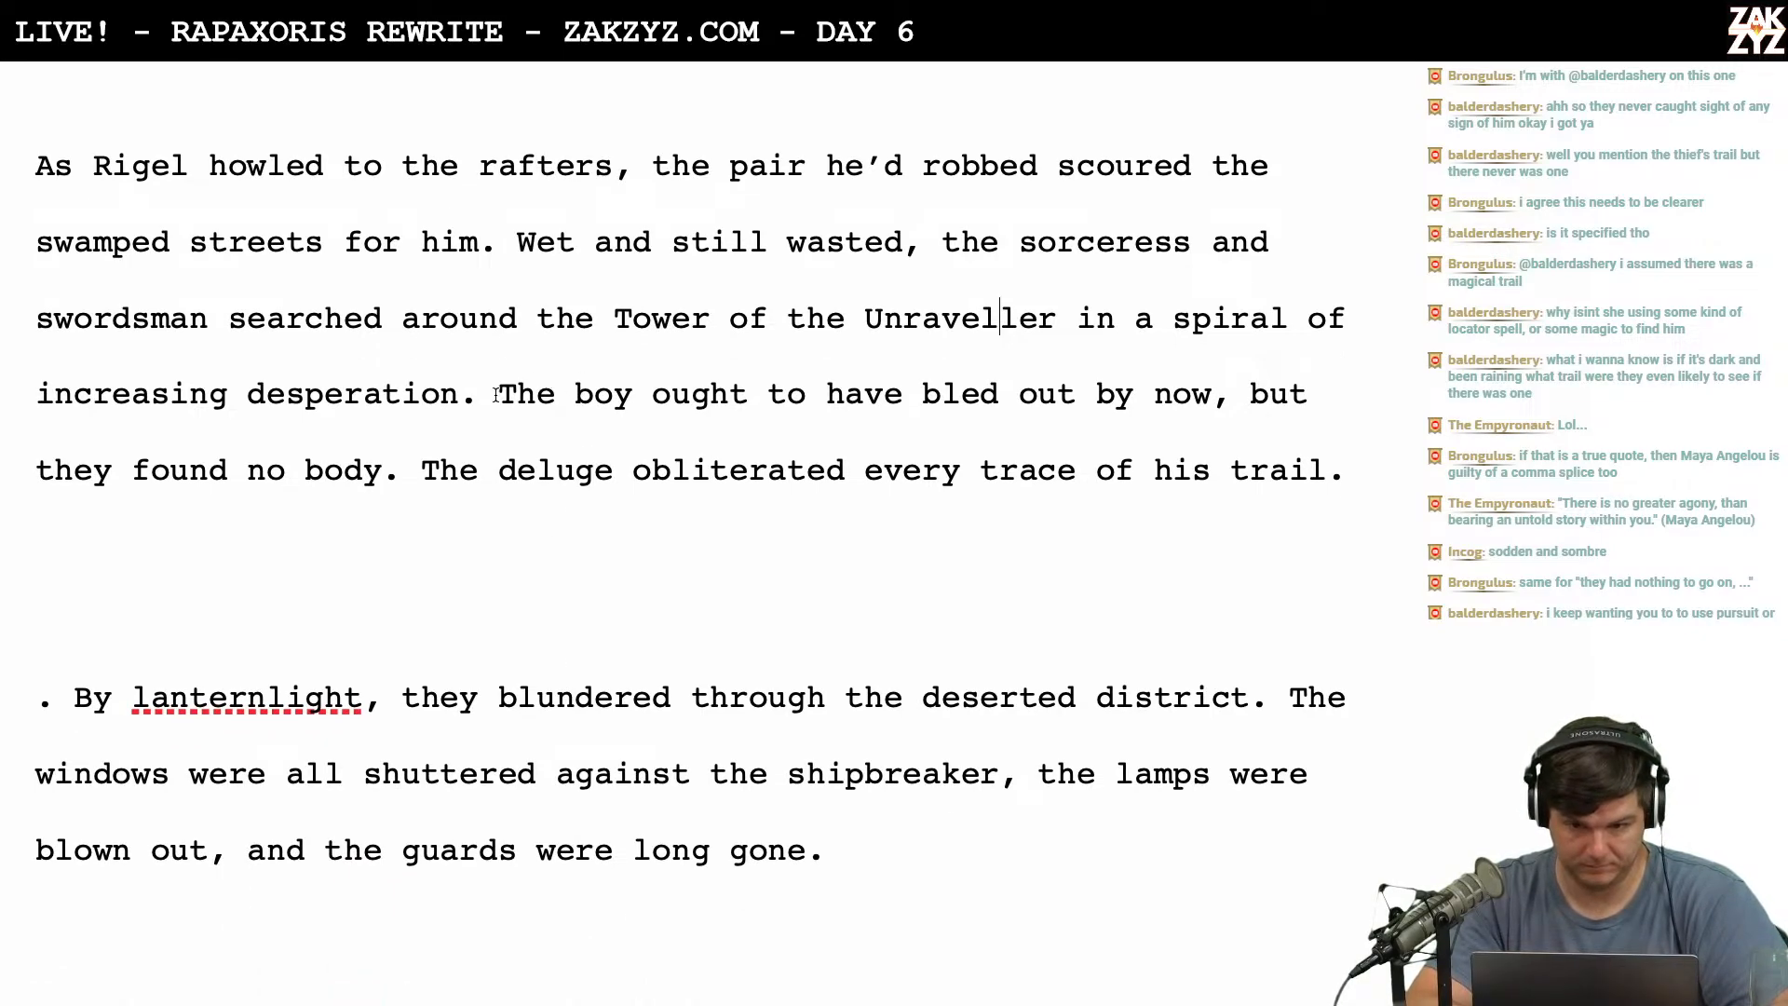
Break the paragraph before "The boy ought" and start an alternative sentence after "desperation." with "The thief should have bled out by now,".
{"action": "left_click", "coordinate": [491, 400]}
{"action": "key", "text": "Return"}
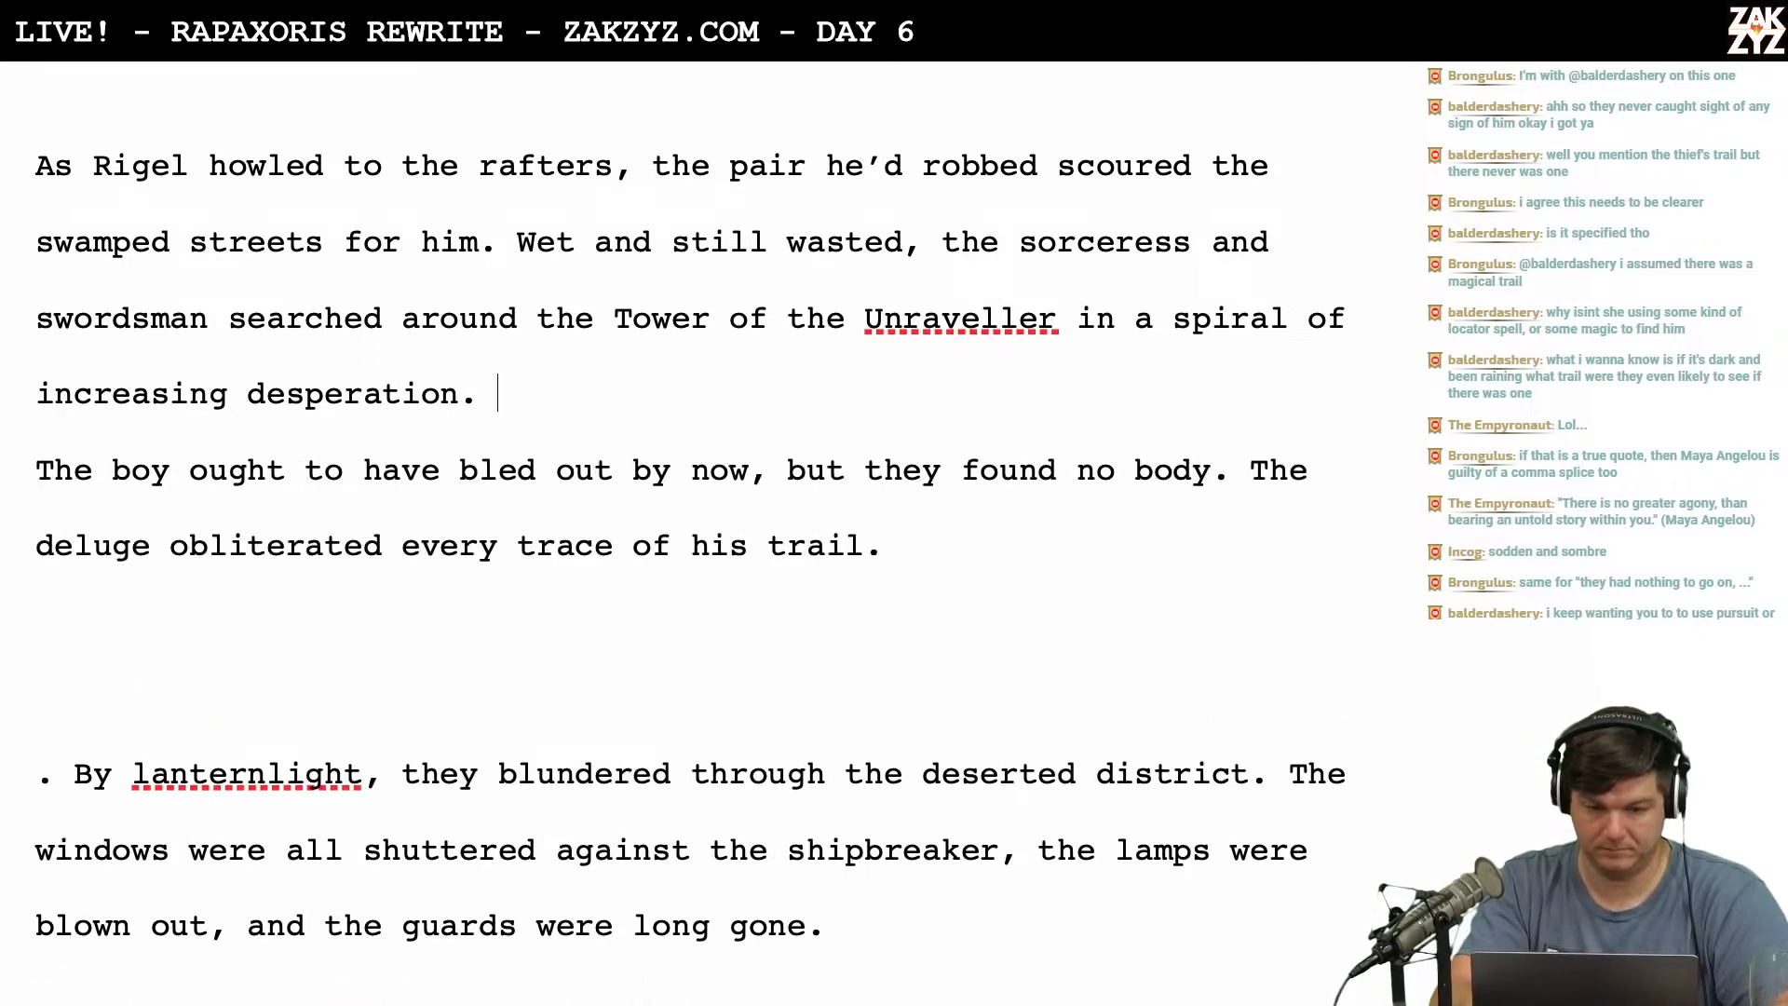
{"action": "type", "text": "The the"}
{"action": "key", "text": "BackSpace"}
{"action": "type", "text": "ief"}
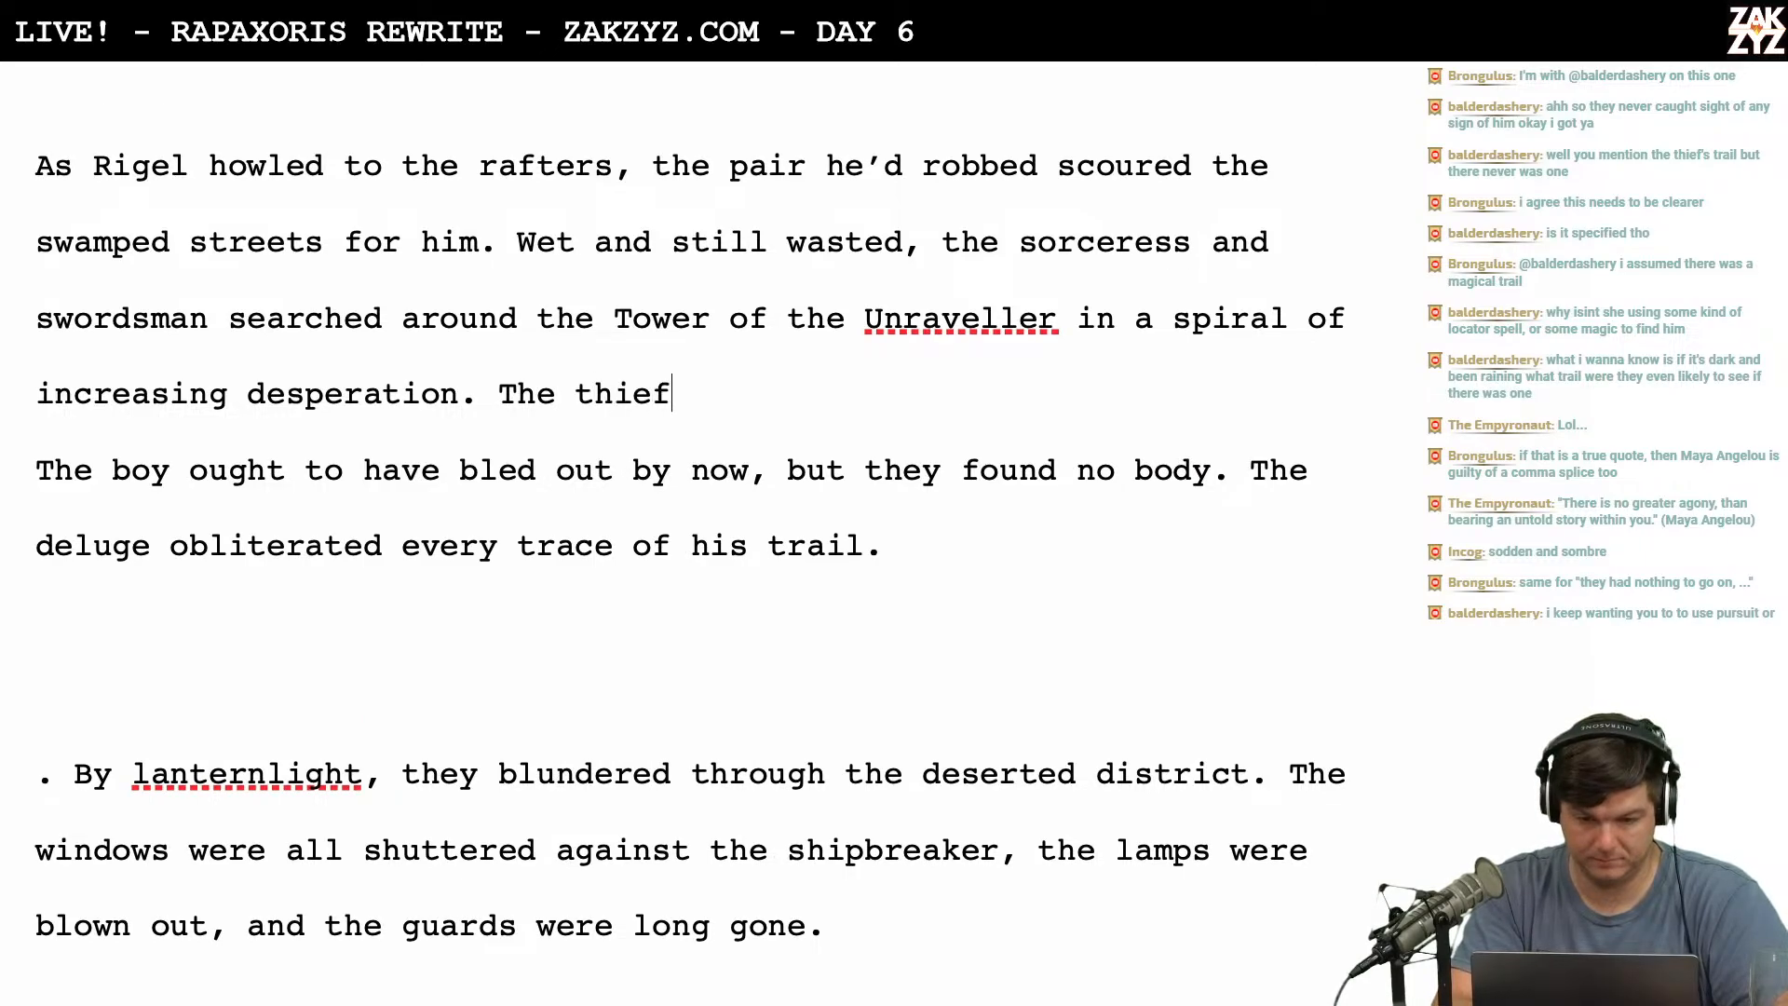
{"action": "type", "text": " should have b"}
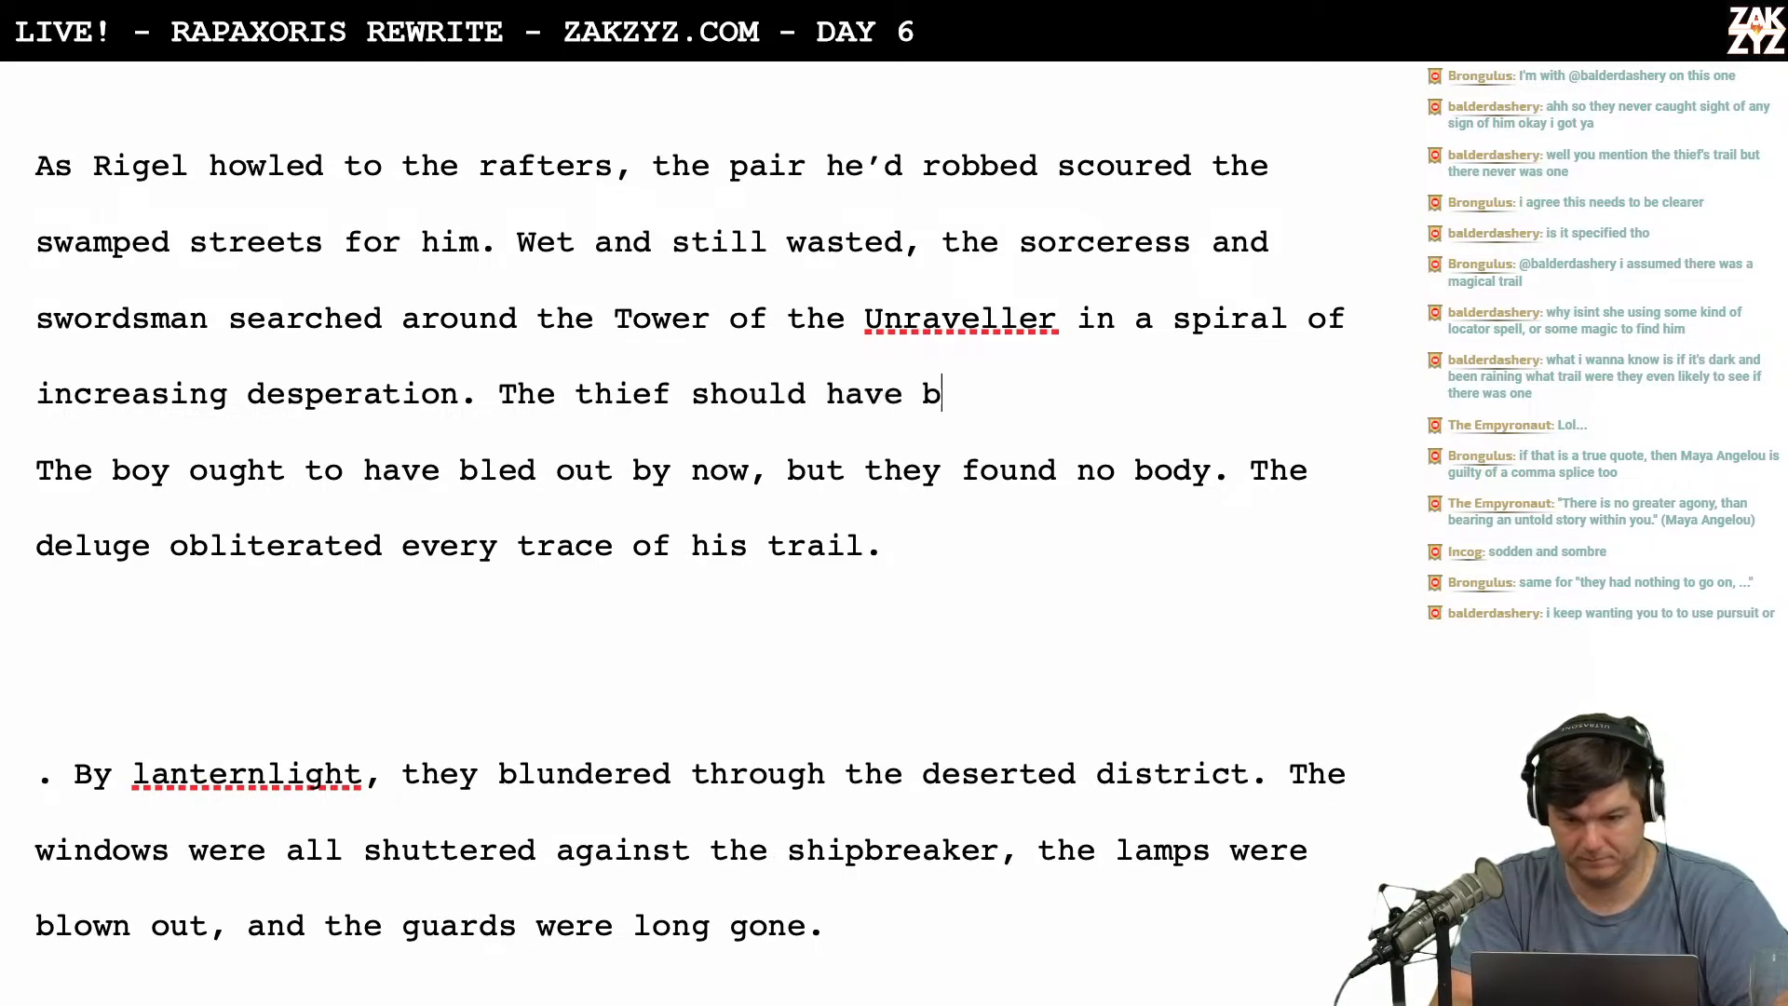
{"action": "type", "text": "led out by now, "}
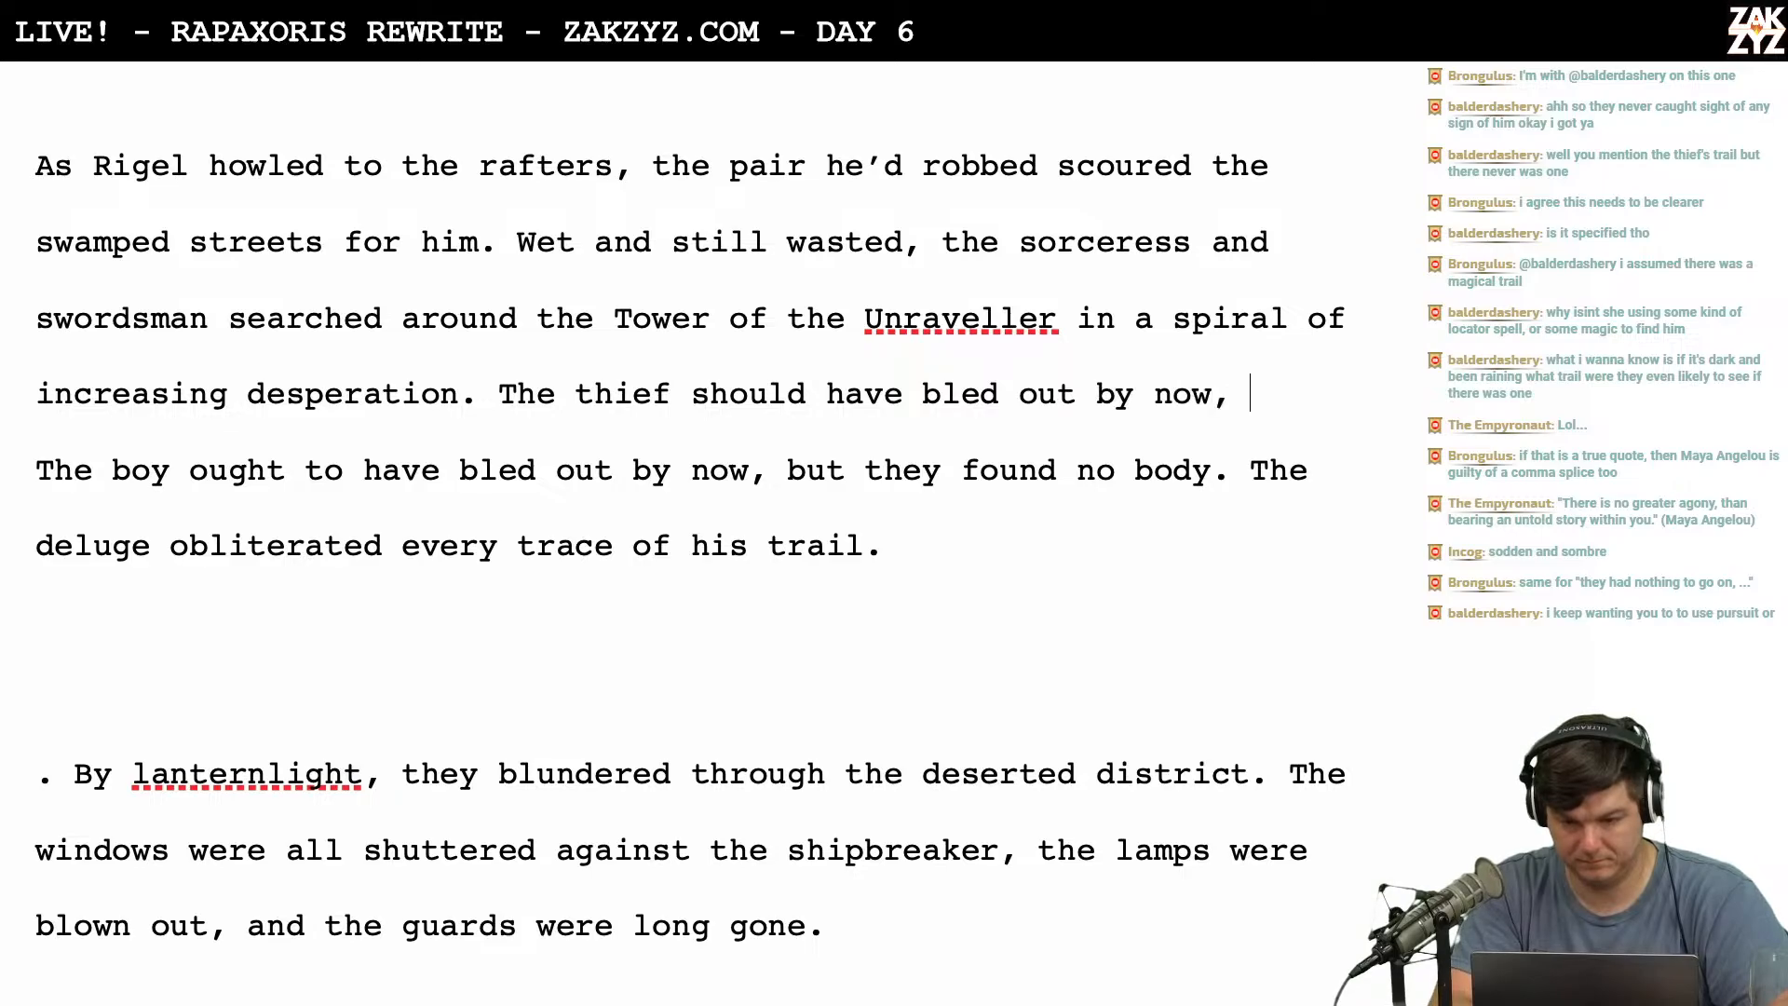
Finish the sentence about the thief bleeding out with "but they found no body." and add a blank line below it.
{"action": "type", "text": "but they found n"}
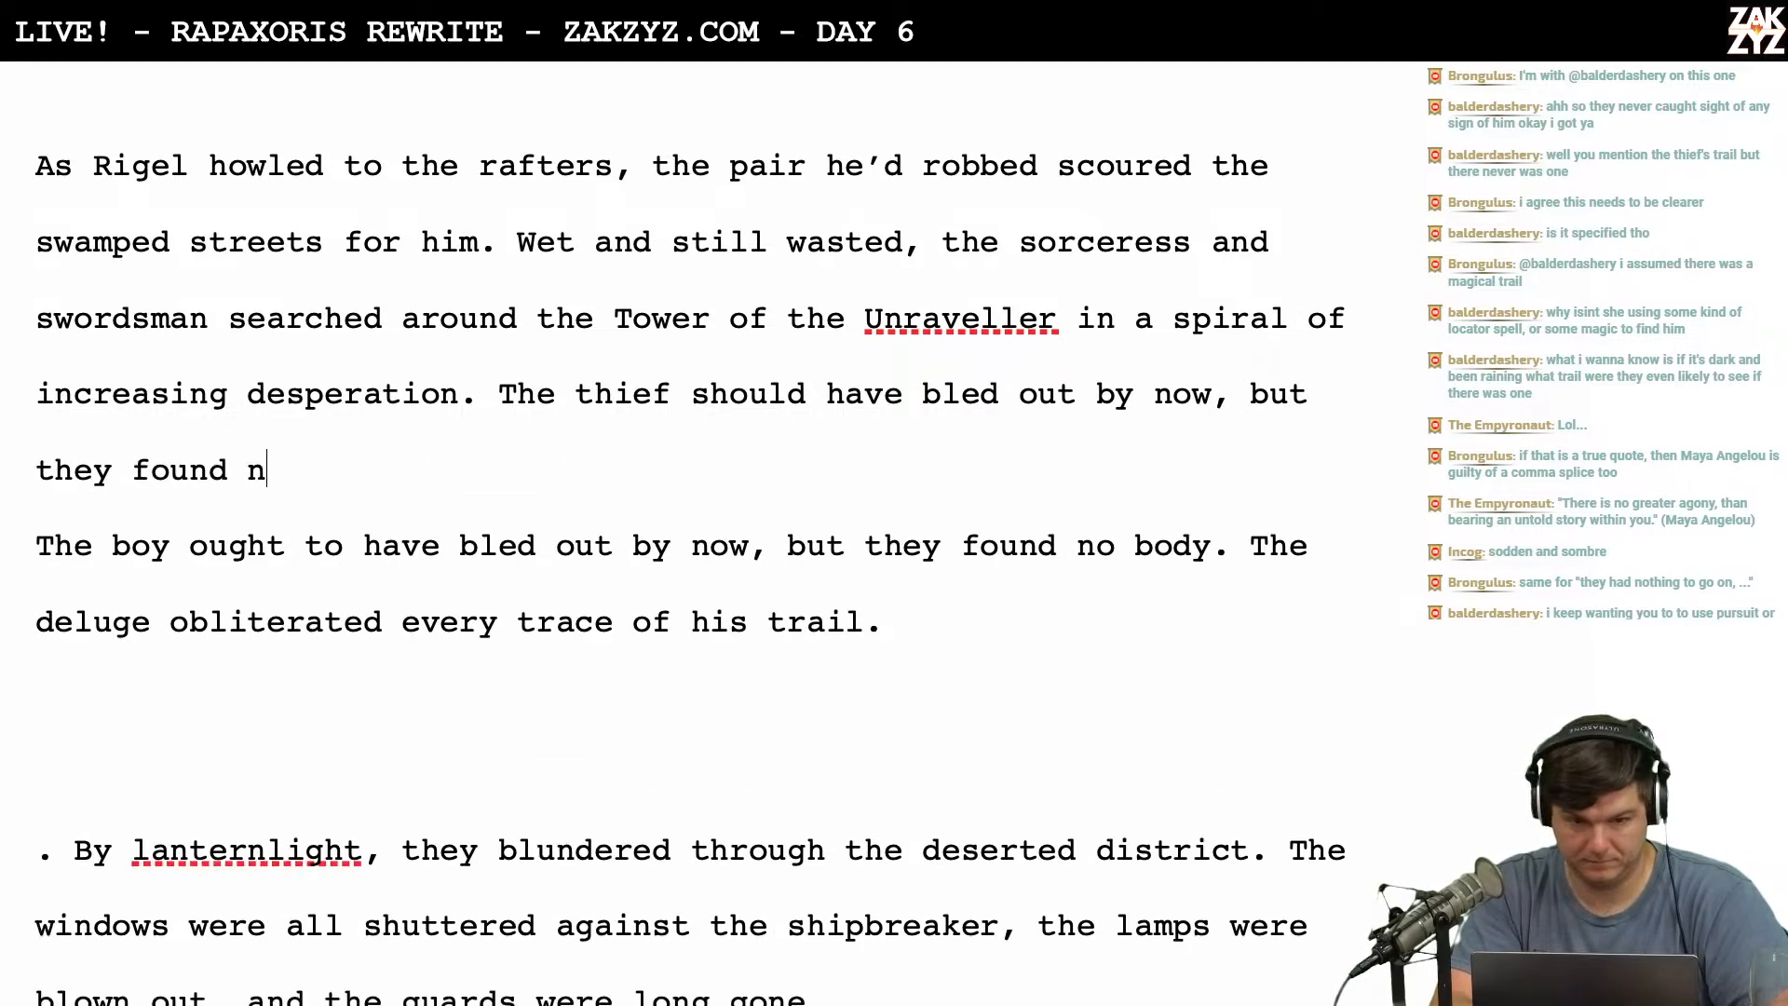
{"action": "type", "text": "o body."}
{"action": "key", "text": "Return"}
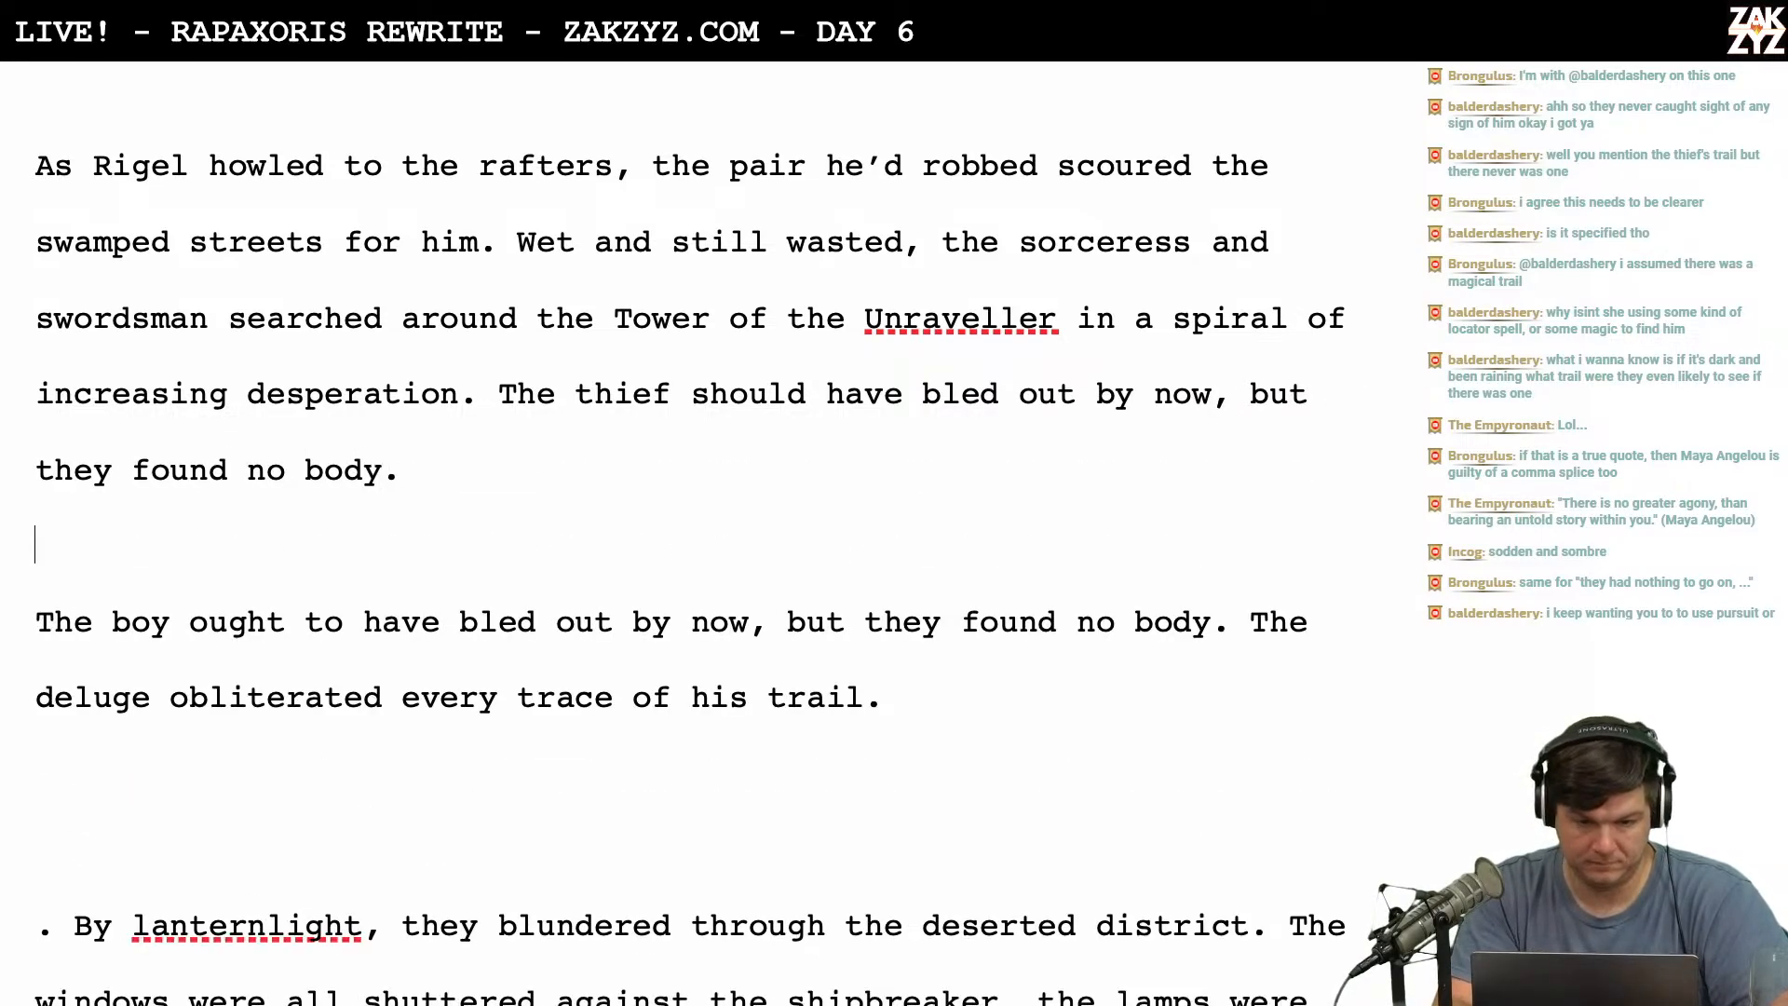
Continue the opening paragraph with the sentence "They deluge had obliterated every trace.".
{"action": "type", "text": "They "}
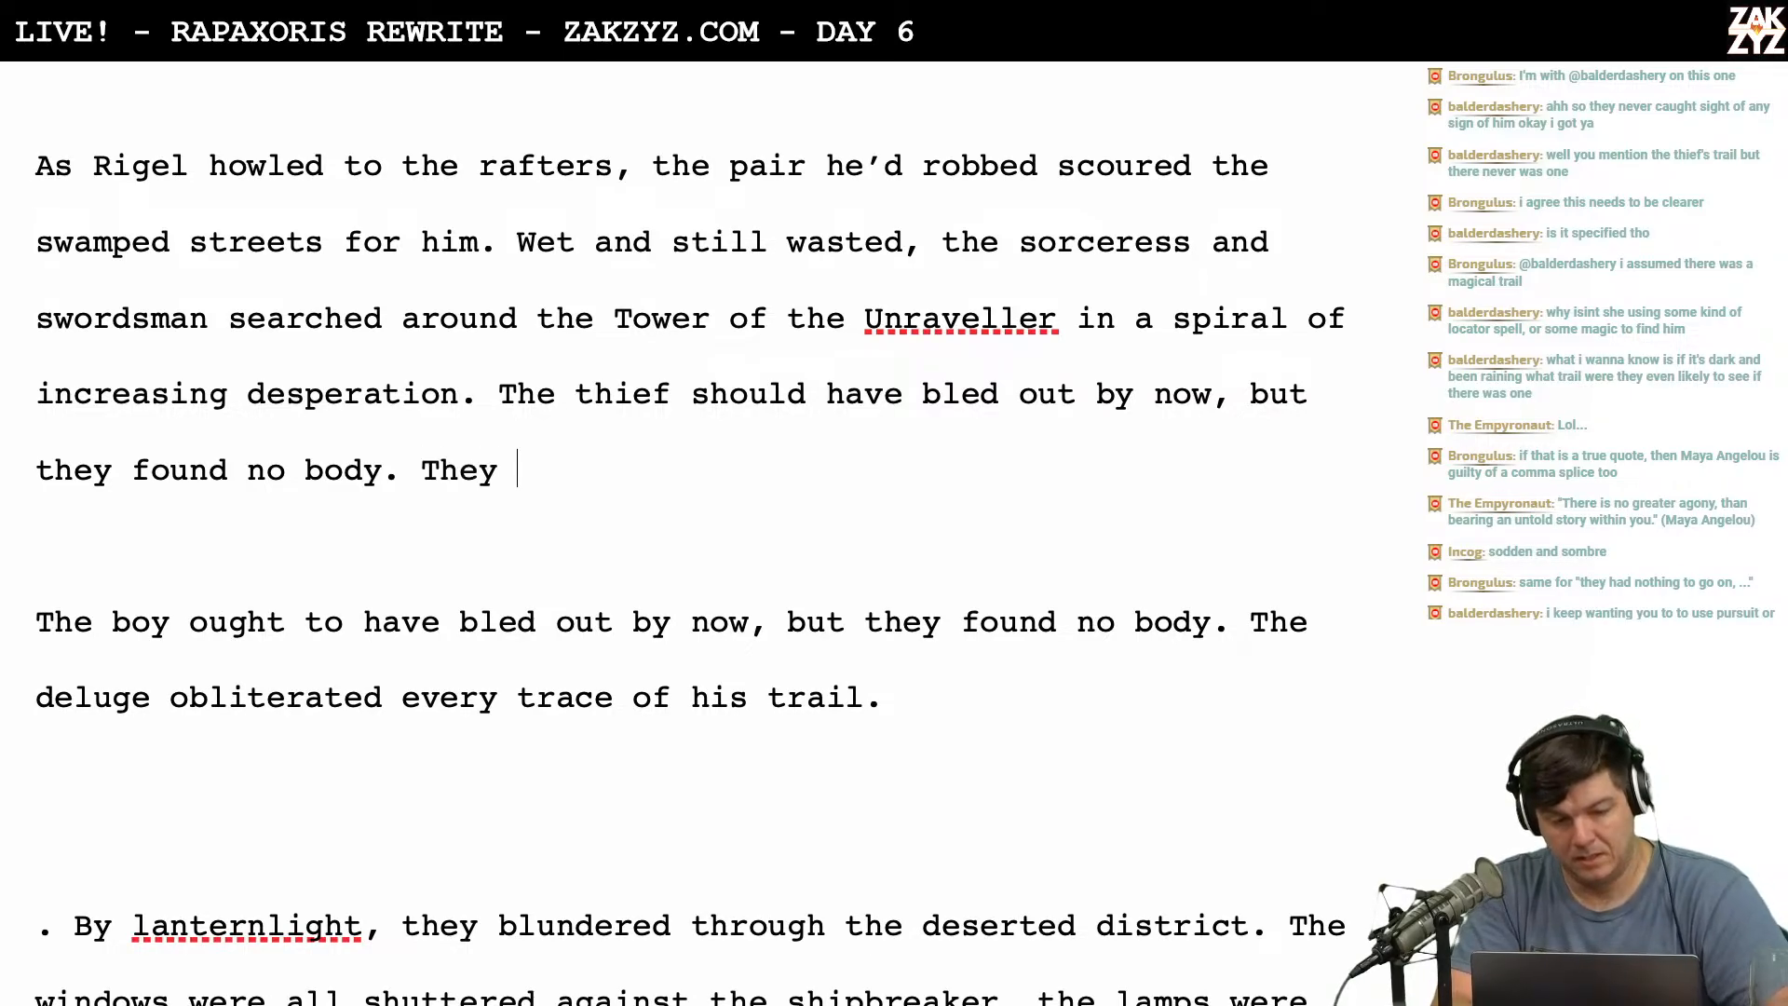
{"action": "type", "text": "deluge had olb"}
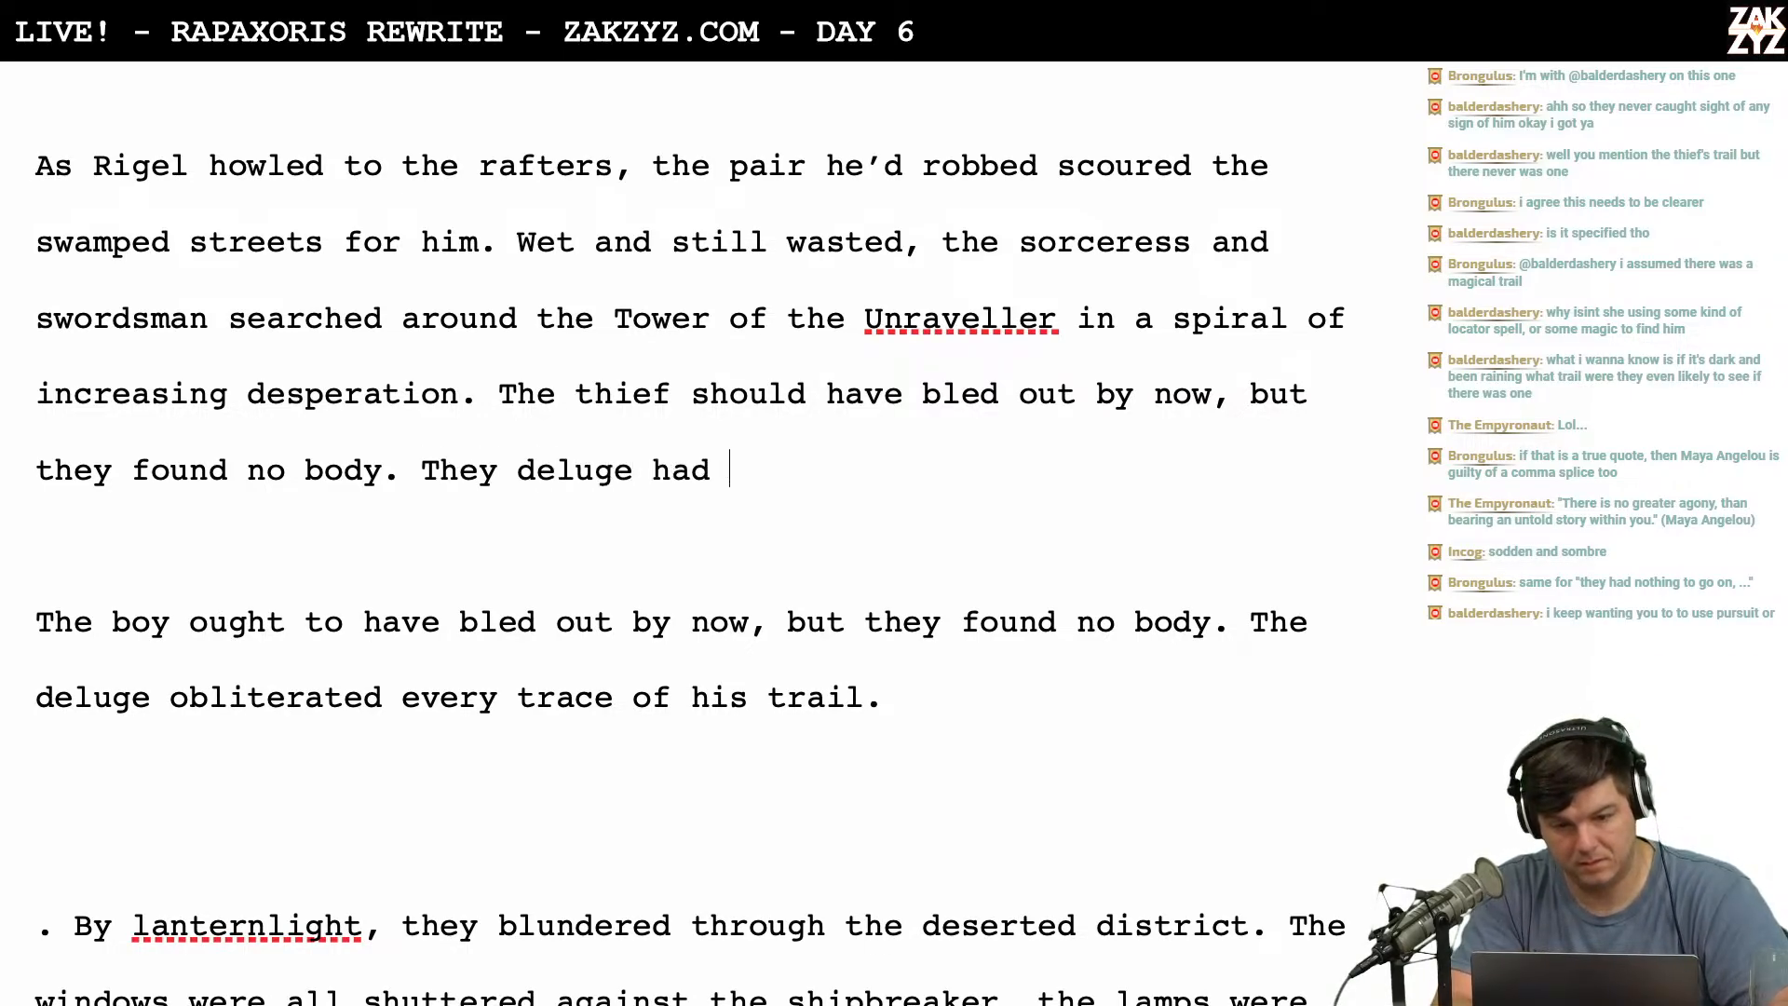
{"action": "key", "text": "BackSpace"}
{"action": "key", "text": "BackSpace"}
{"action": "type", "text": "bliter"}
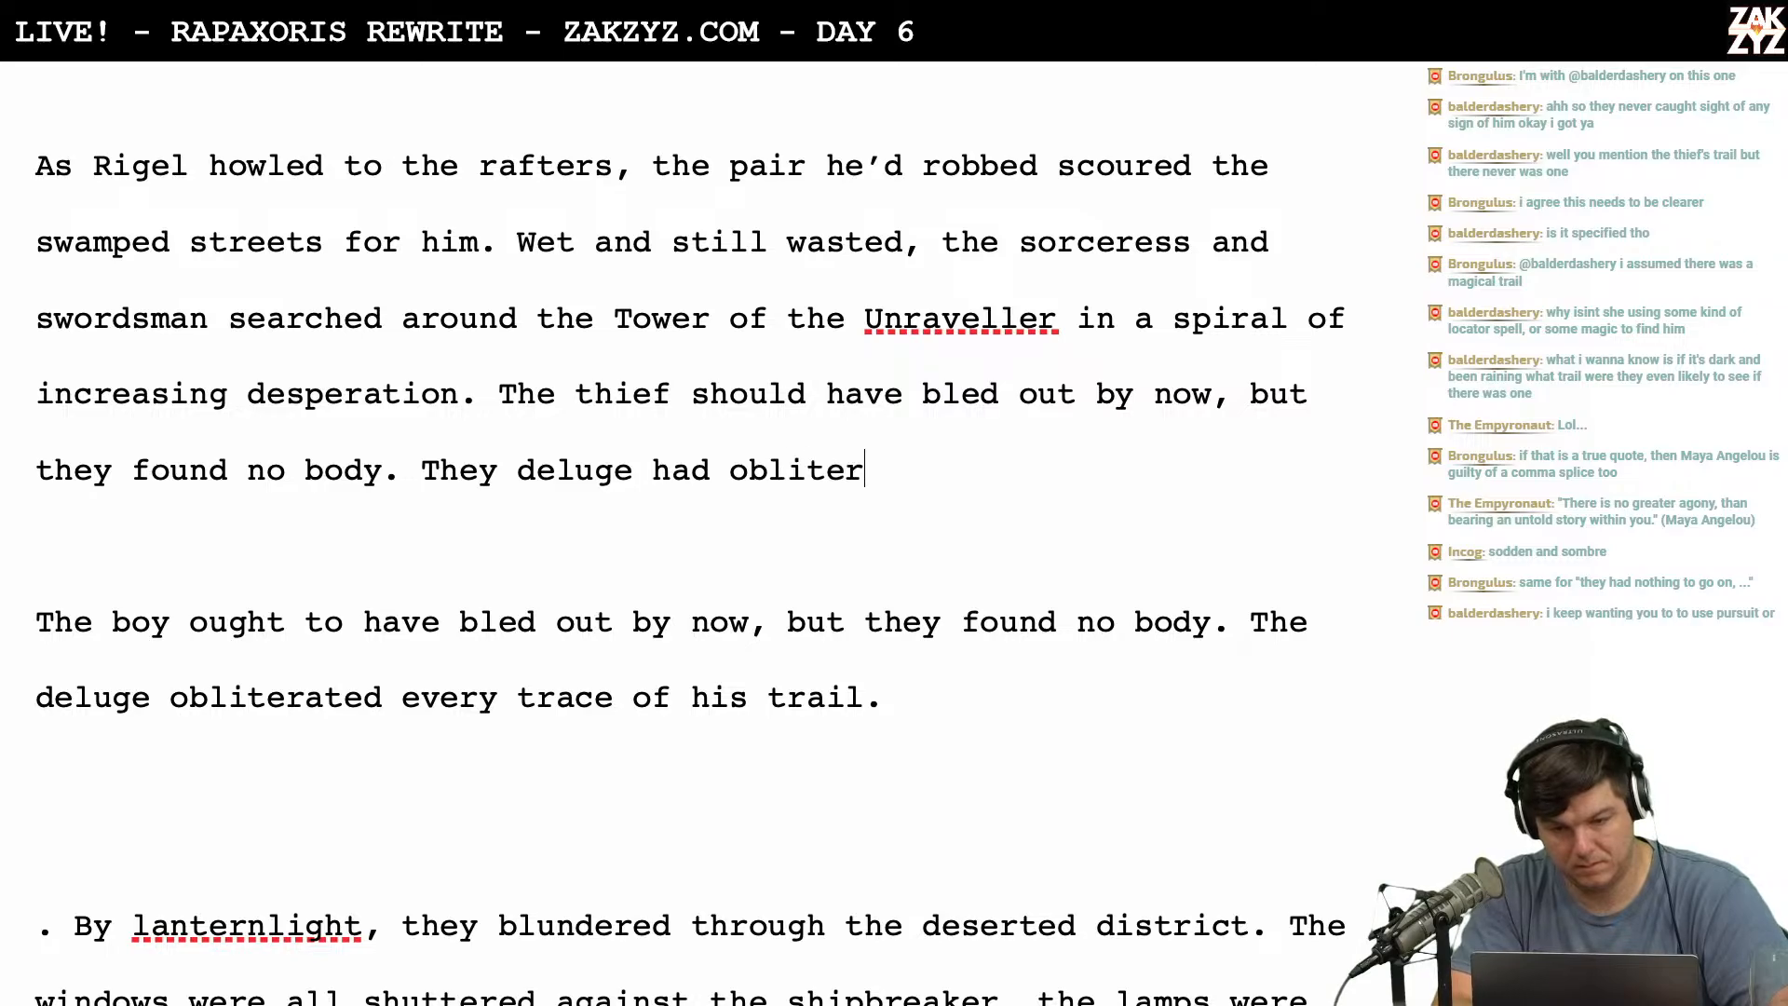
{"action": "type", "text": "ated ev"}
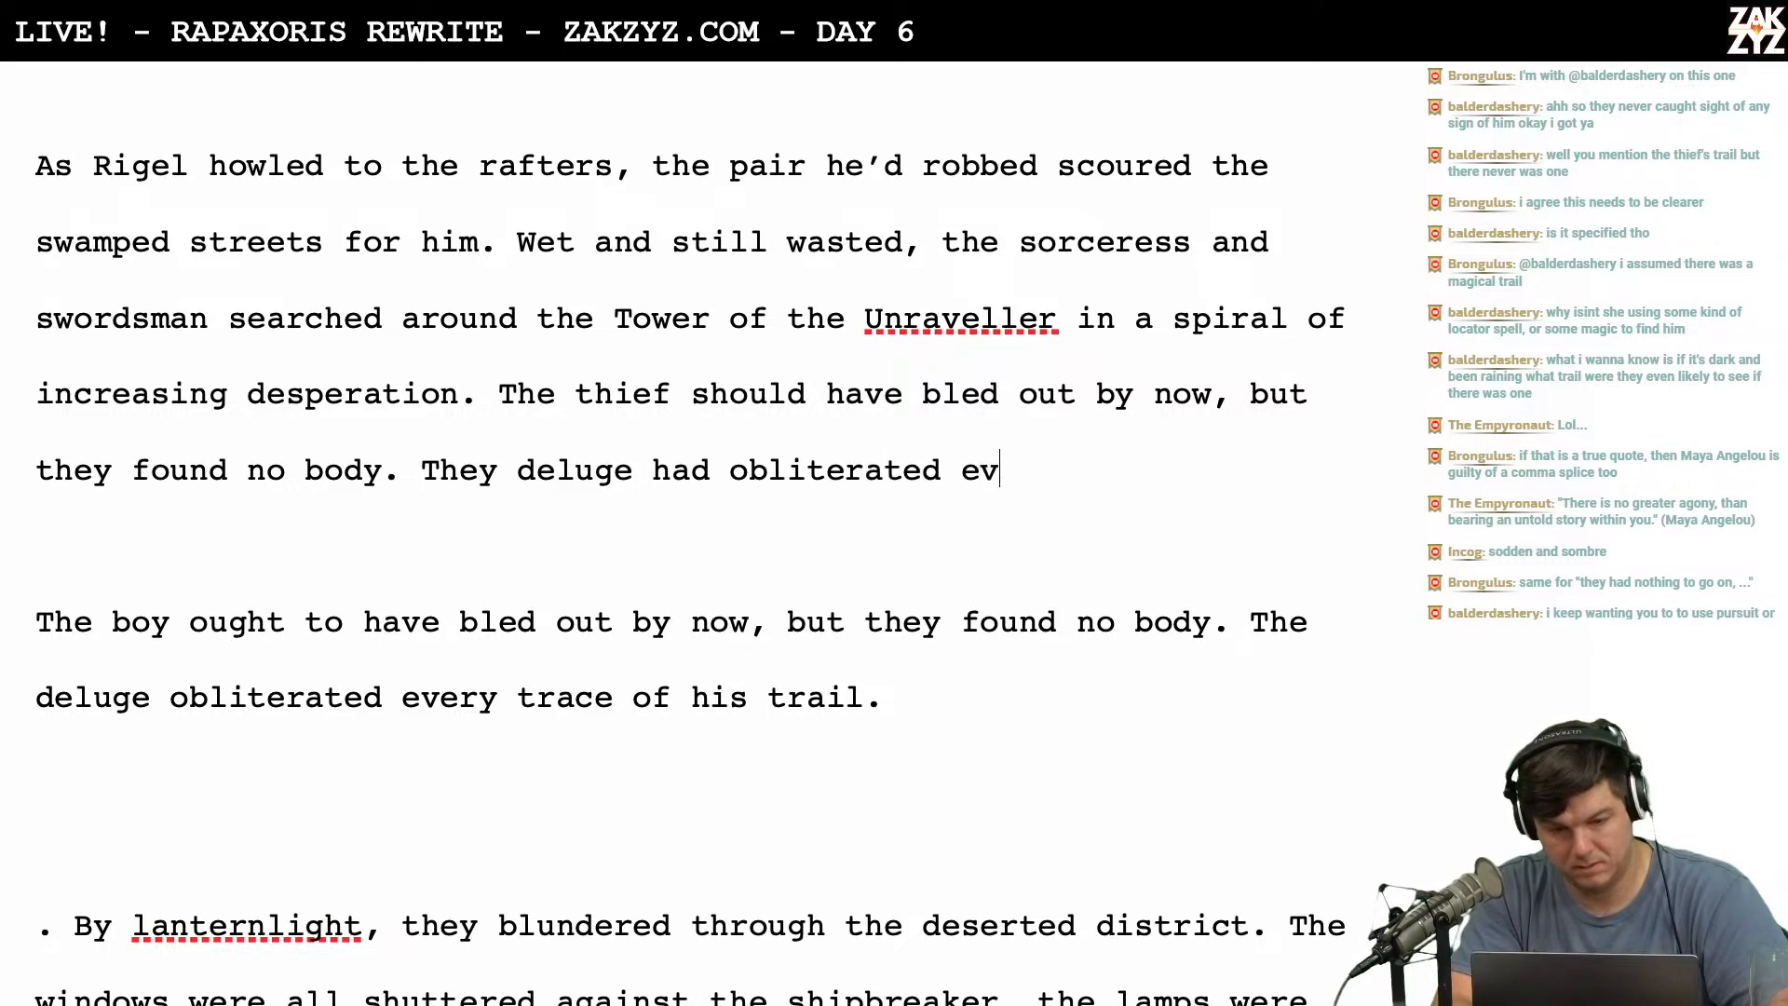
{"action": "type", "text": "ery trace."}
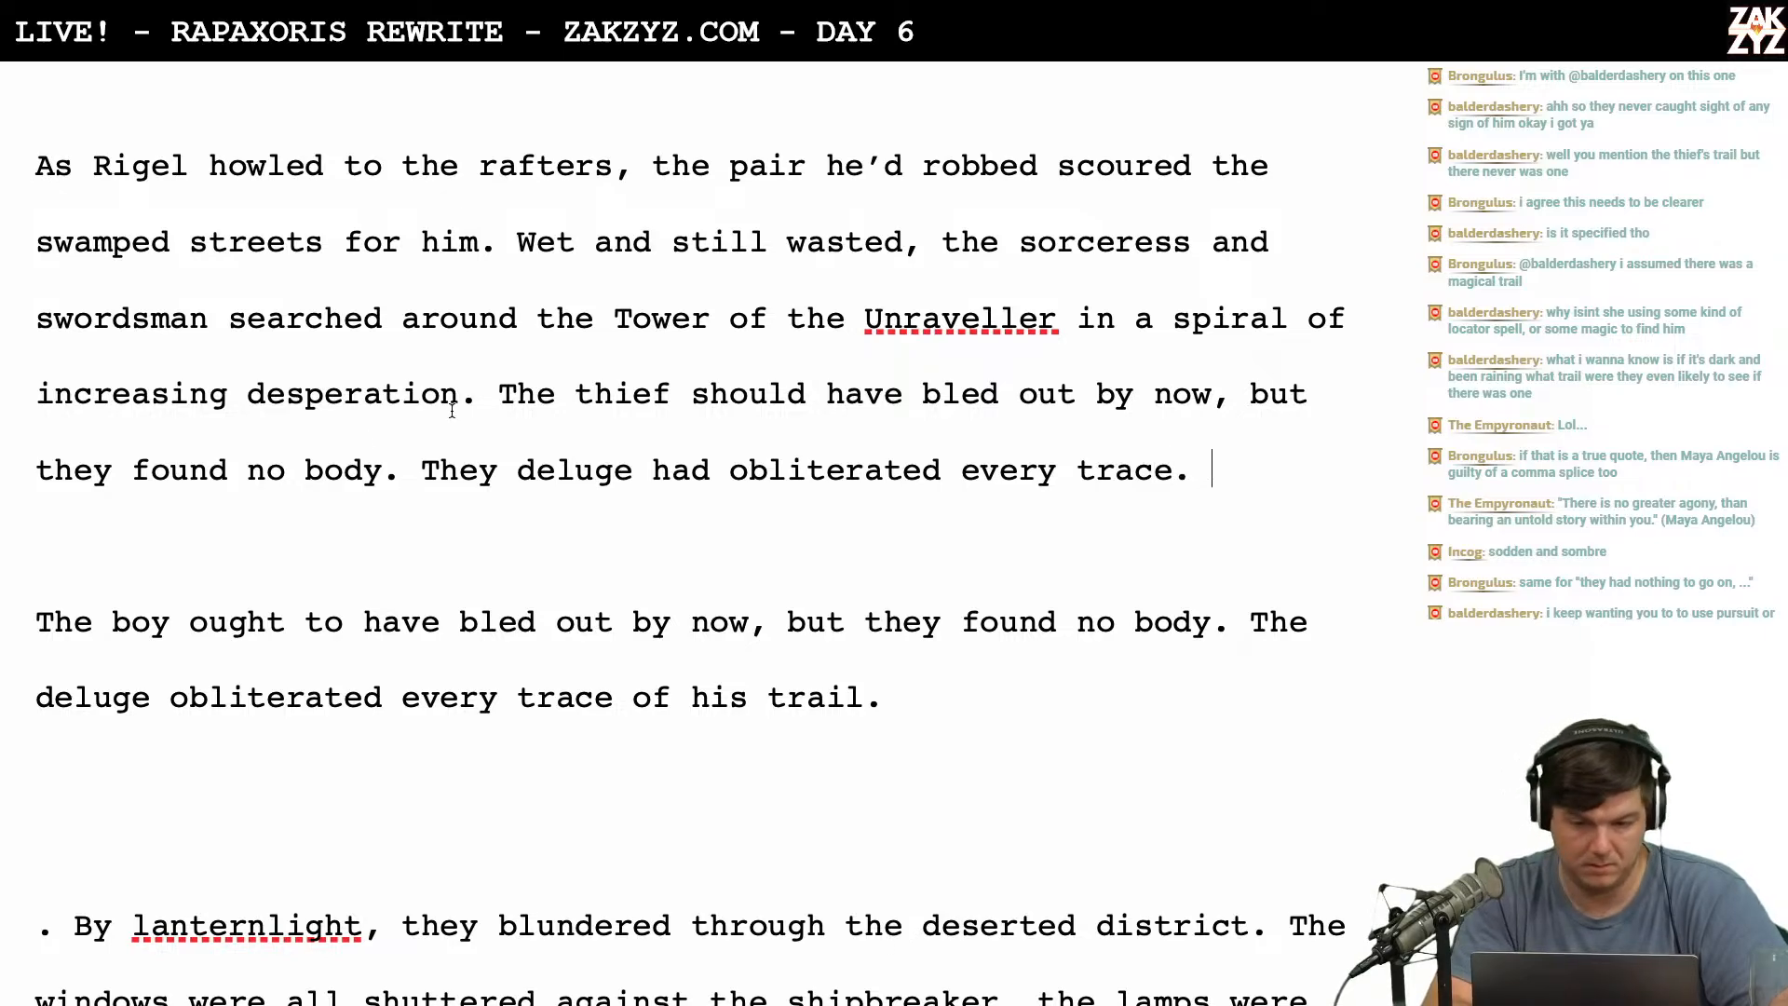
Insert "and no blood trail" after "they found no body" in the opening paragraph.
{"action": "left_click", "coordinate": [383, 470]}
{"action": "type", "text": "and no bloo"}
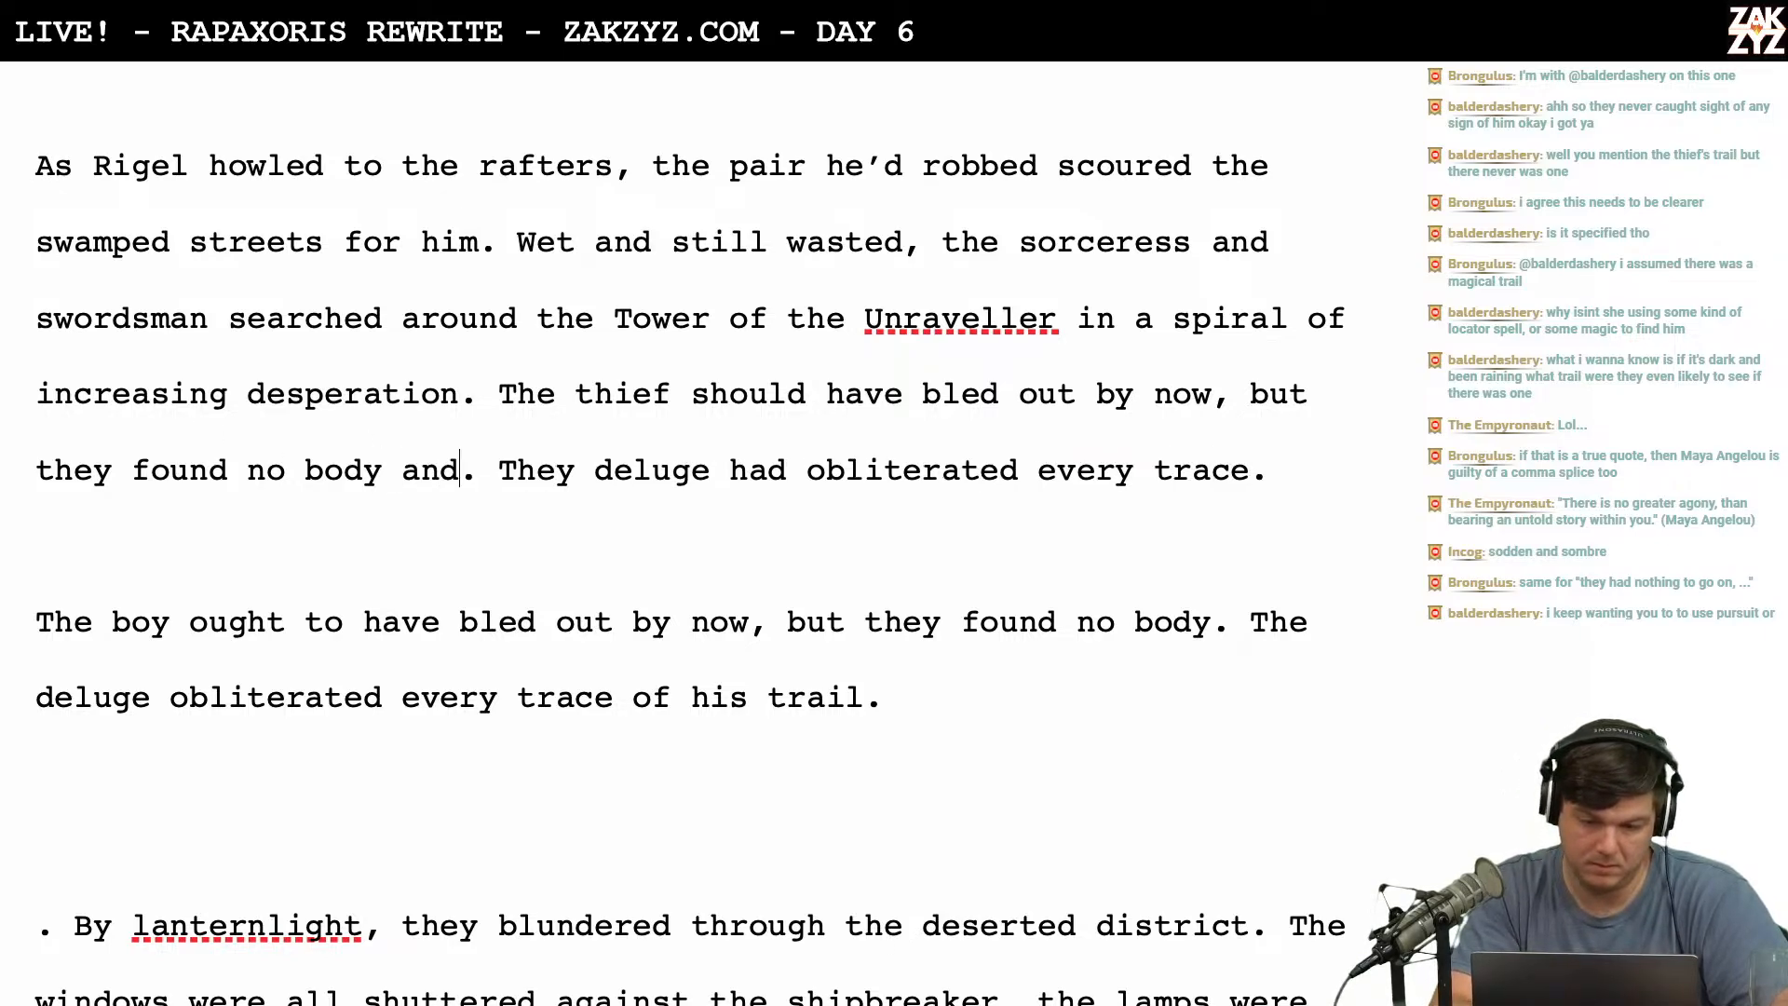
{"action": "type", "text": "d trail"}
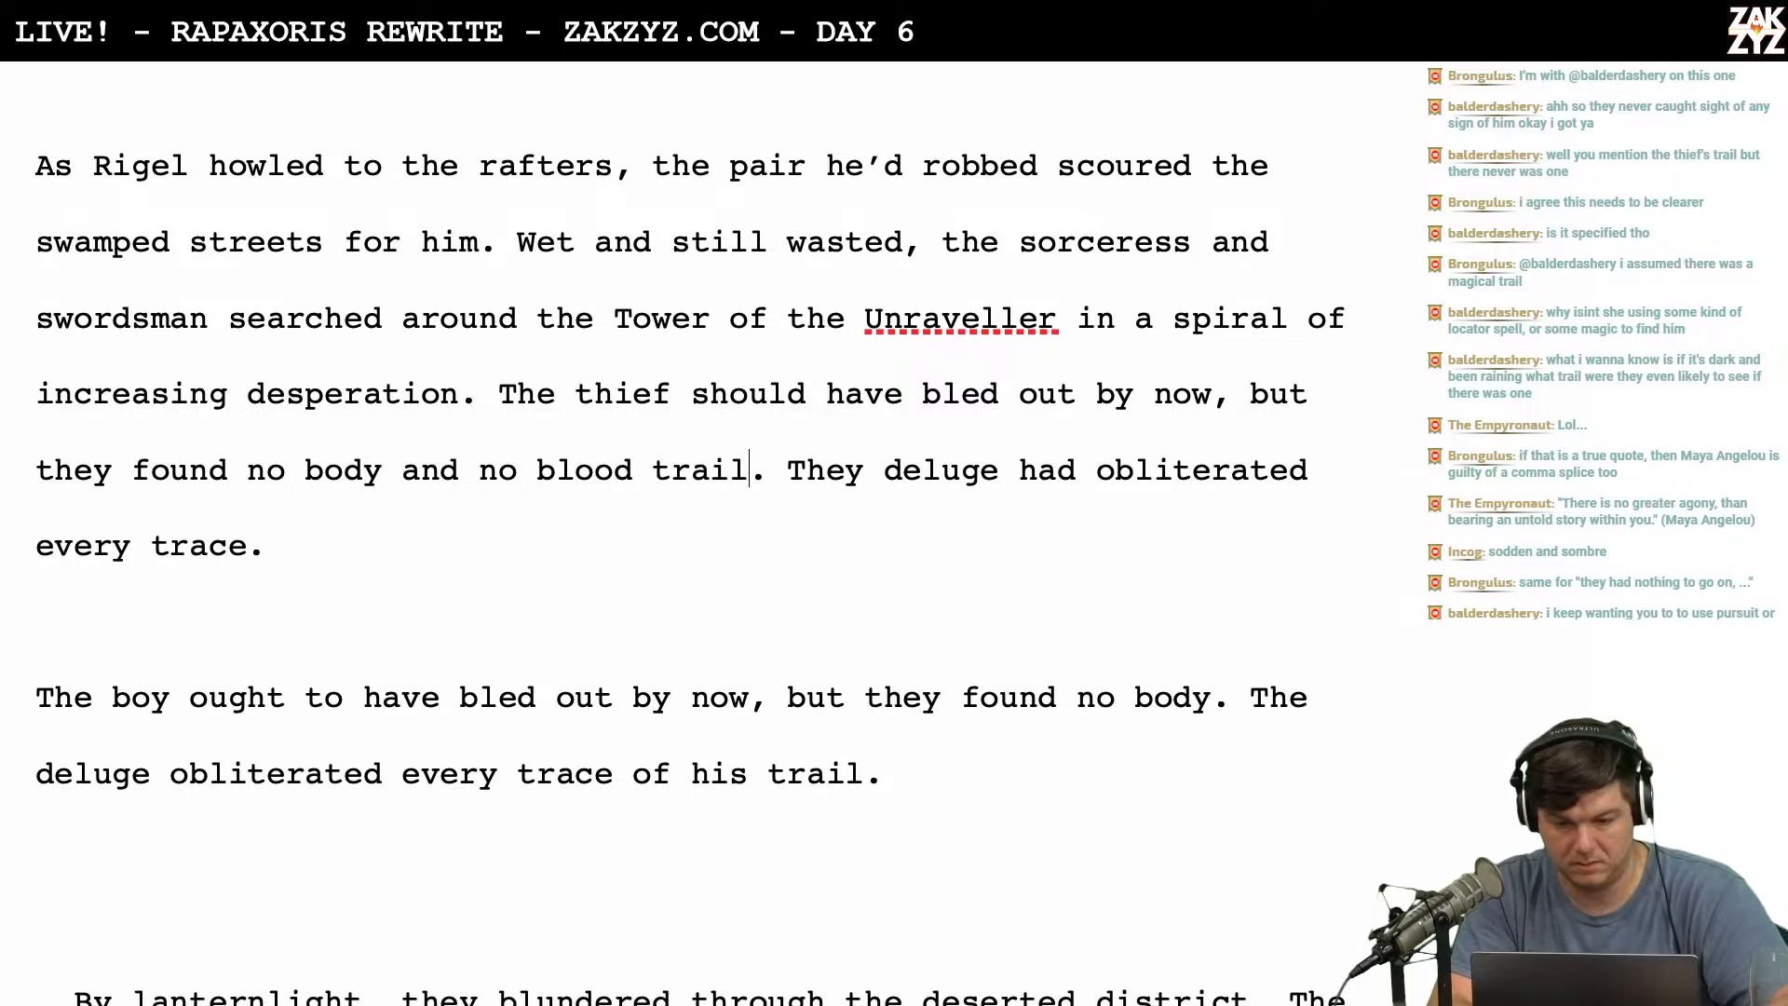
Add the sentence "The district was deserted." after "every trace." in the opening paragraph.
{"action": "scroll", "coordinate": [689, 540], "scroll_direction": "down", "scroll_amount": 3}
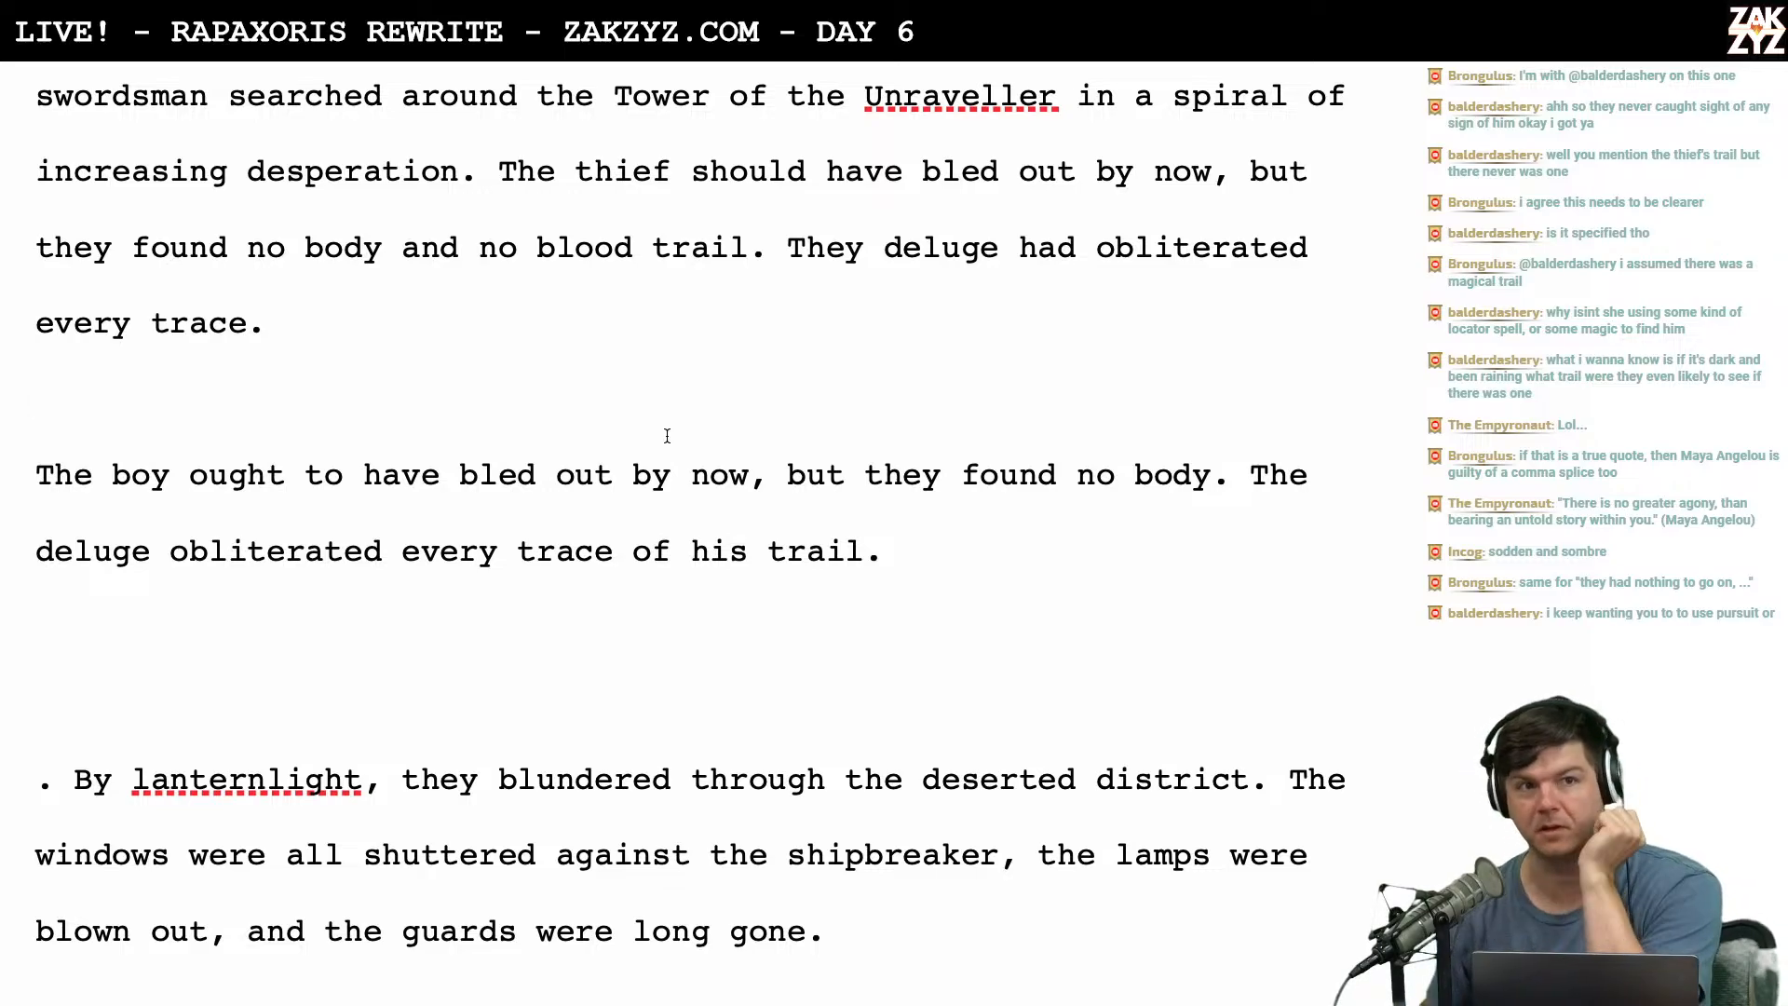
{"action": "scroll", "coordinate": [667, 436], "scroll_direction": "down", "scroll_amount": 1}
{"action": "scroll", "coordinate": [666, 436], "scroll_direction": "up", "scroll_amount": 4}
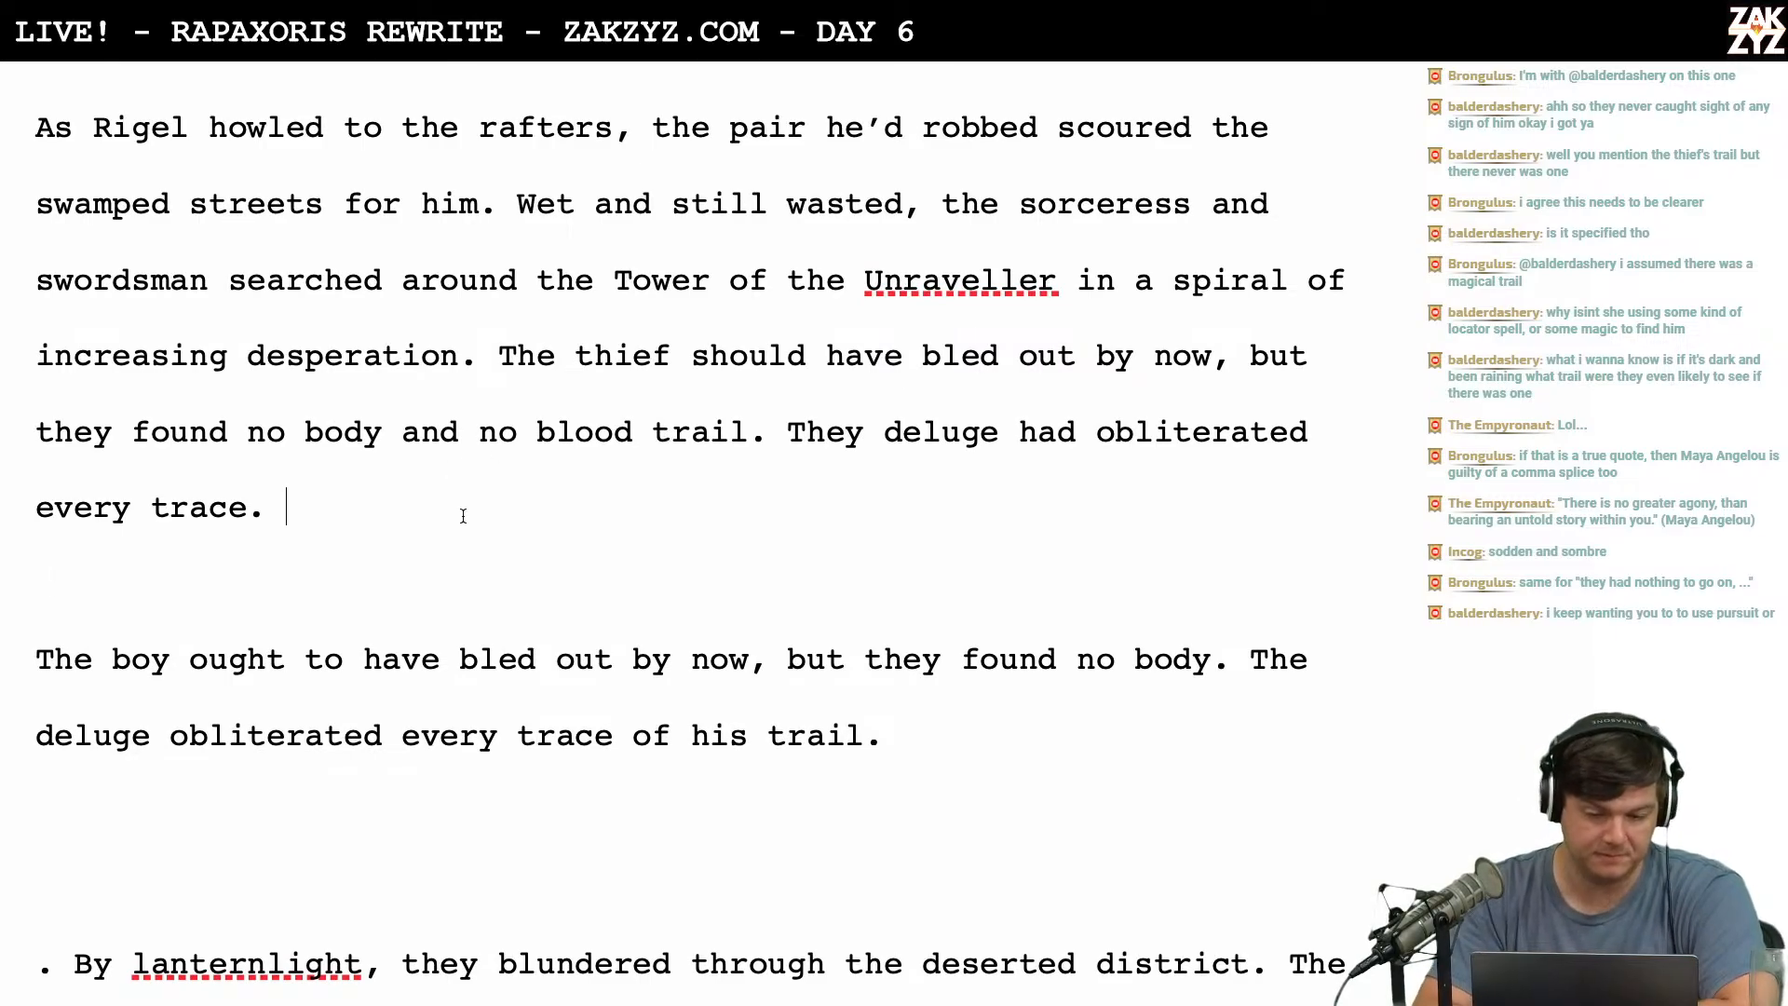
{"action": "type", "text": "The district"}
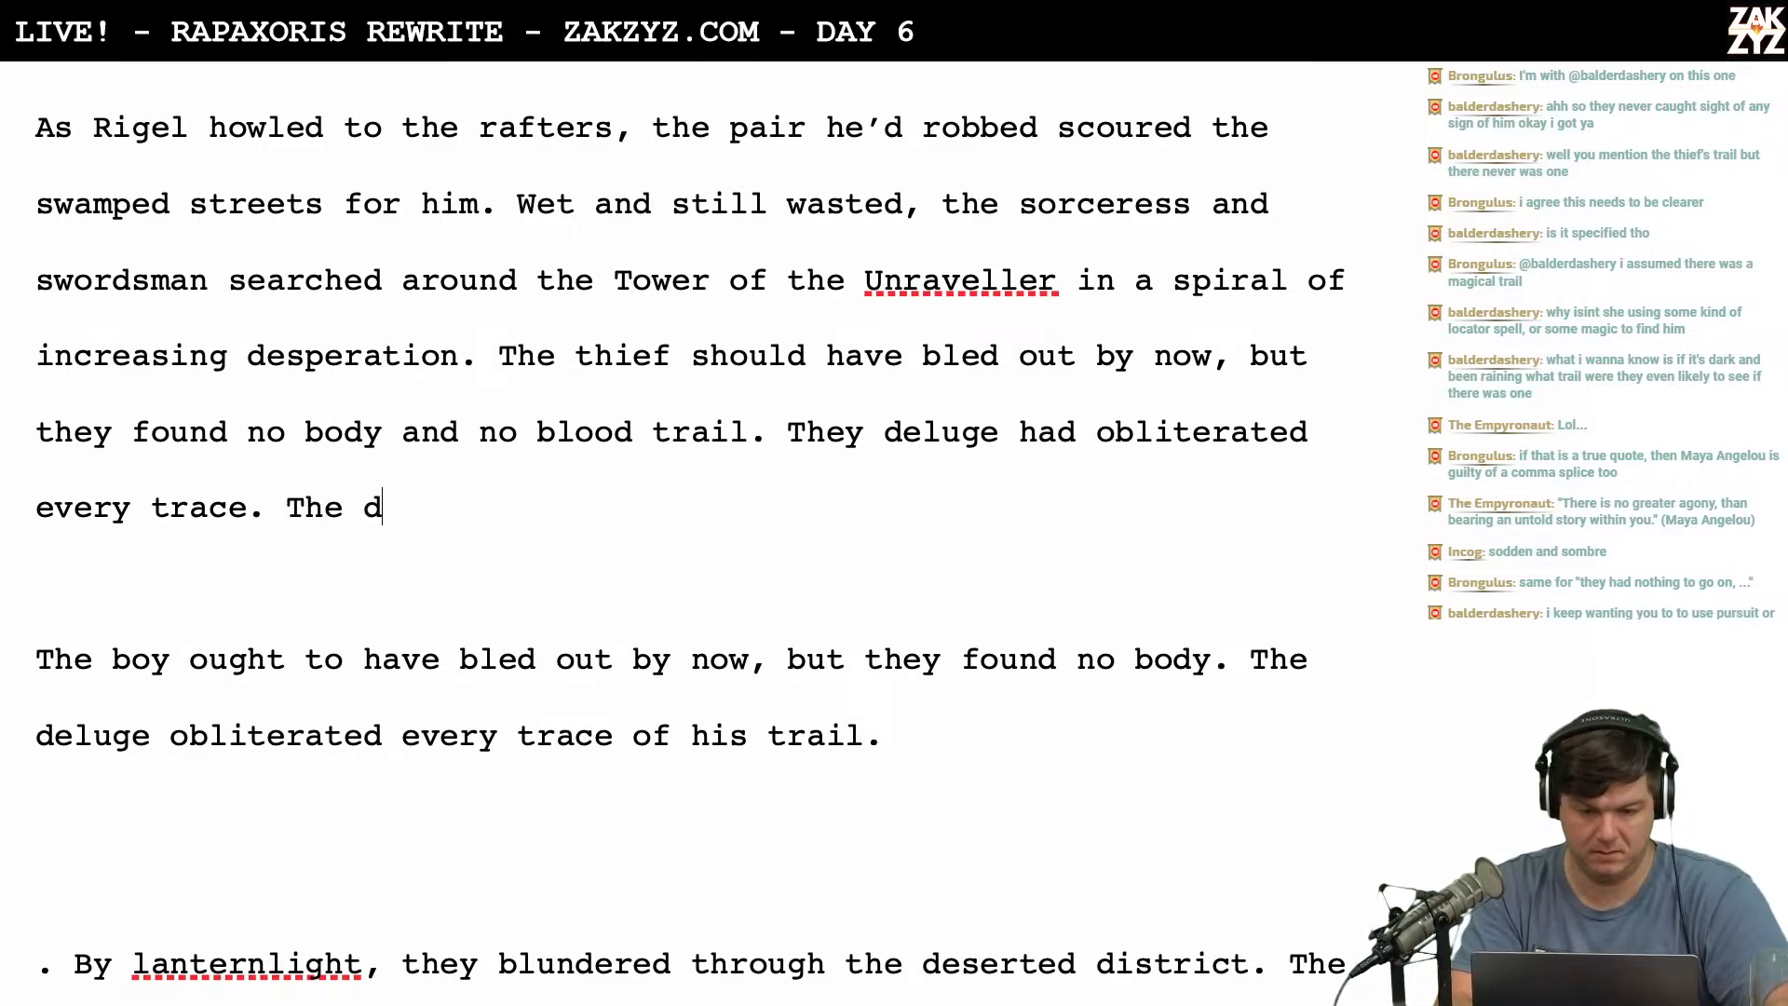
{"action": "type", "text": "as "}
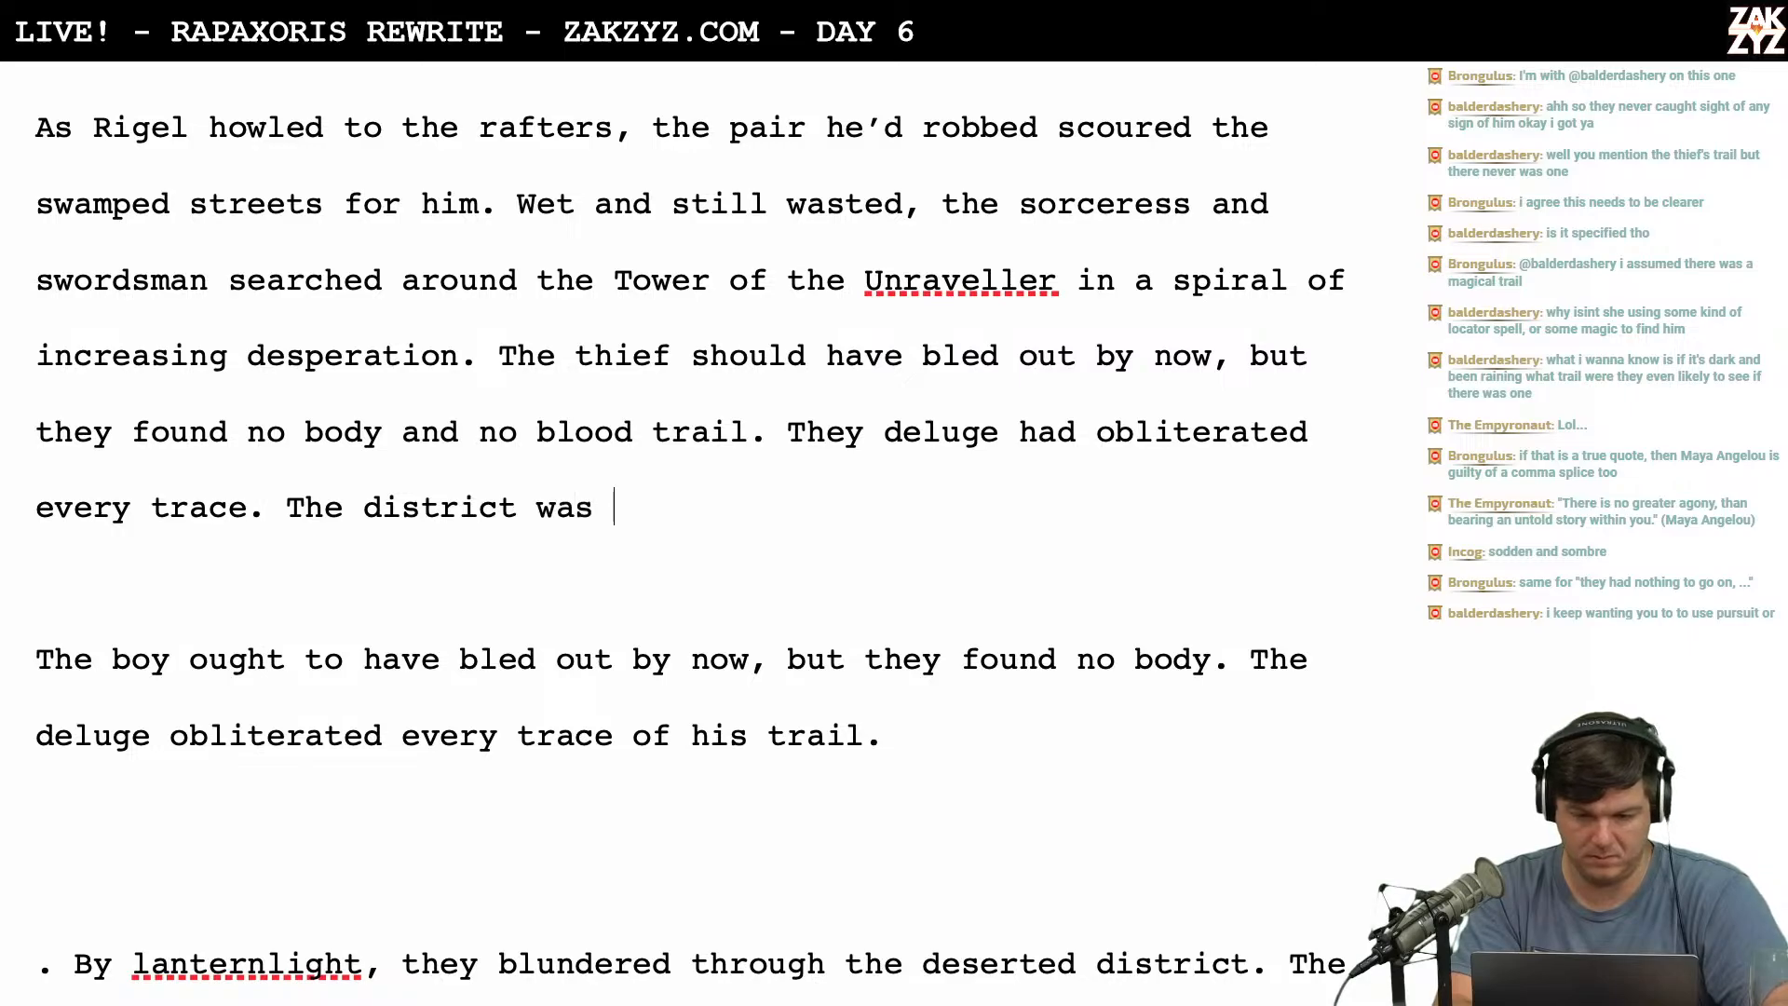
{"action": "type", "text": "dese"}
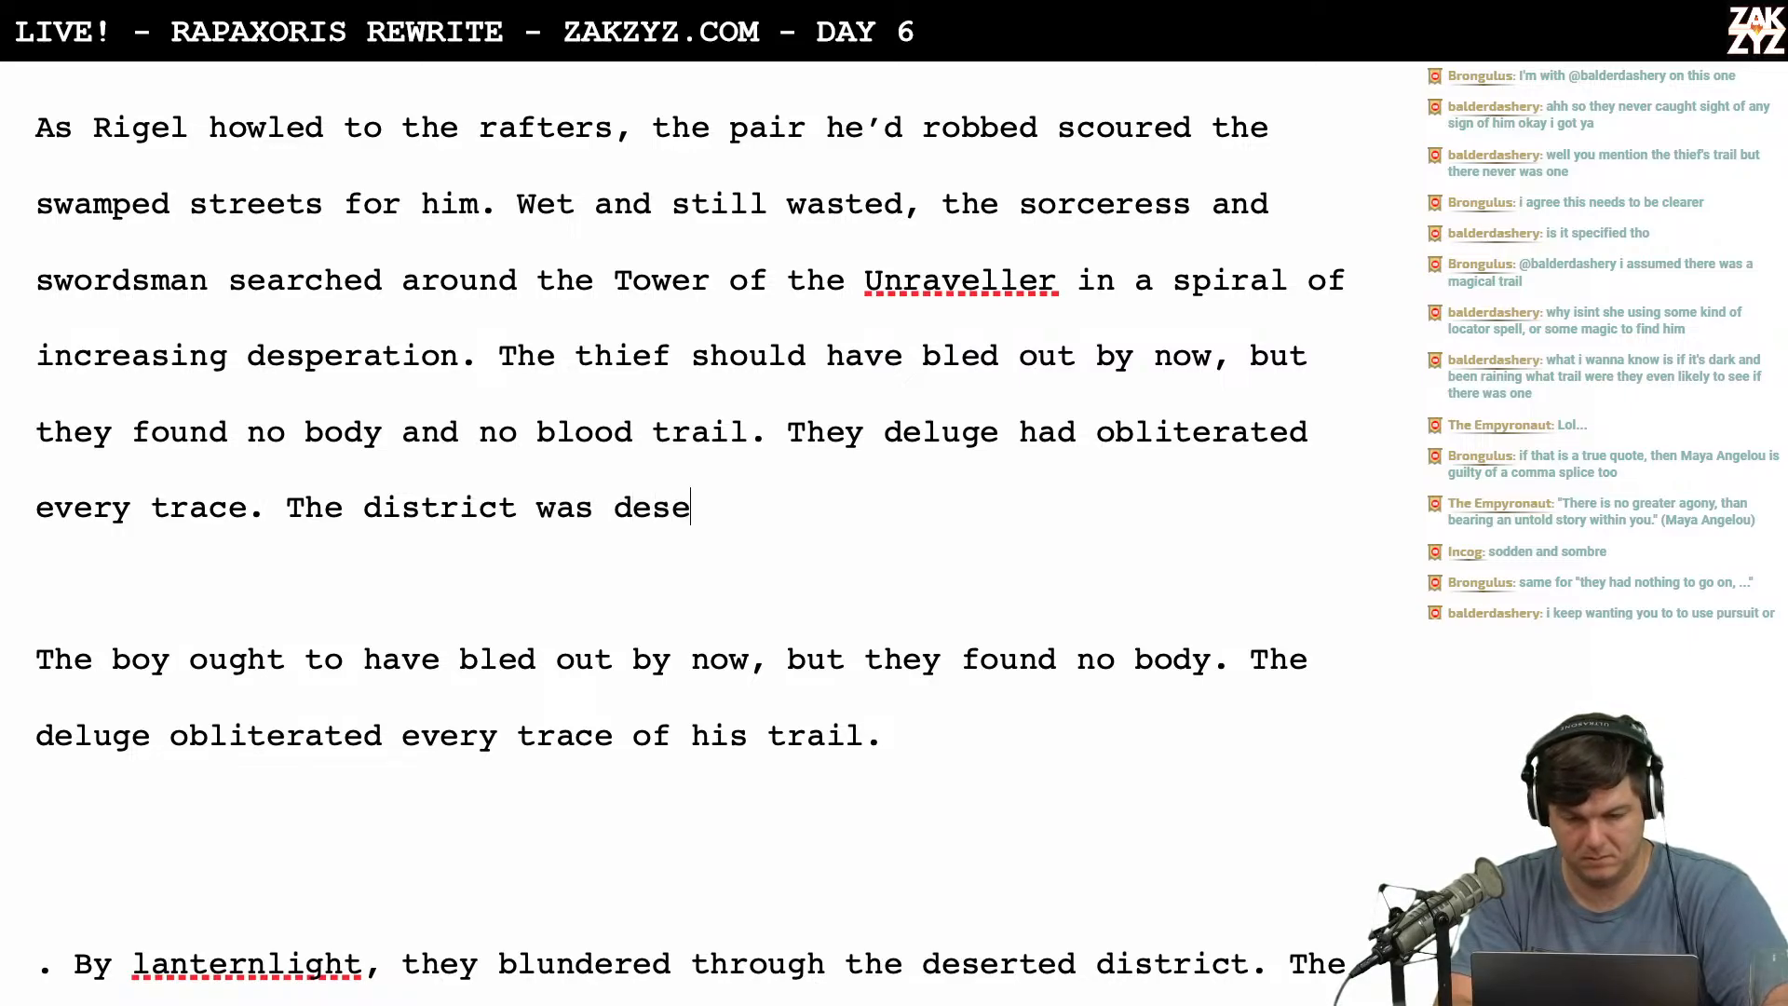
{"action": "type", "text": "rted. "}
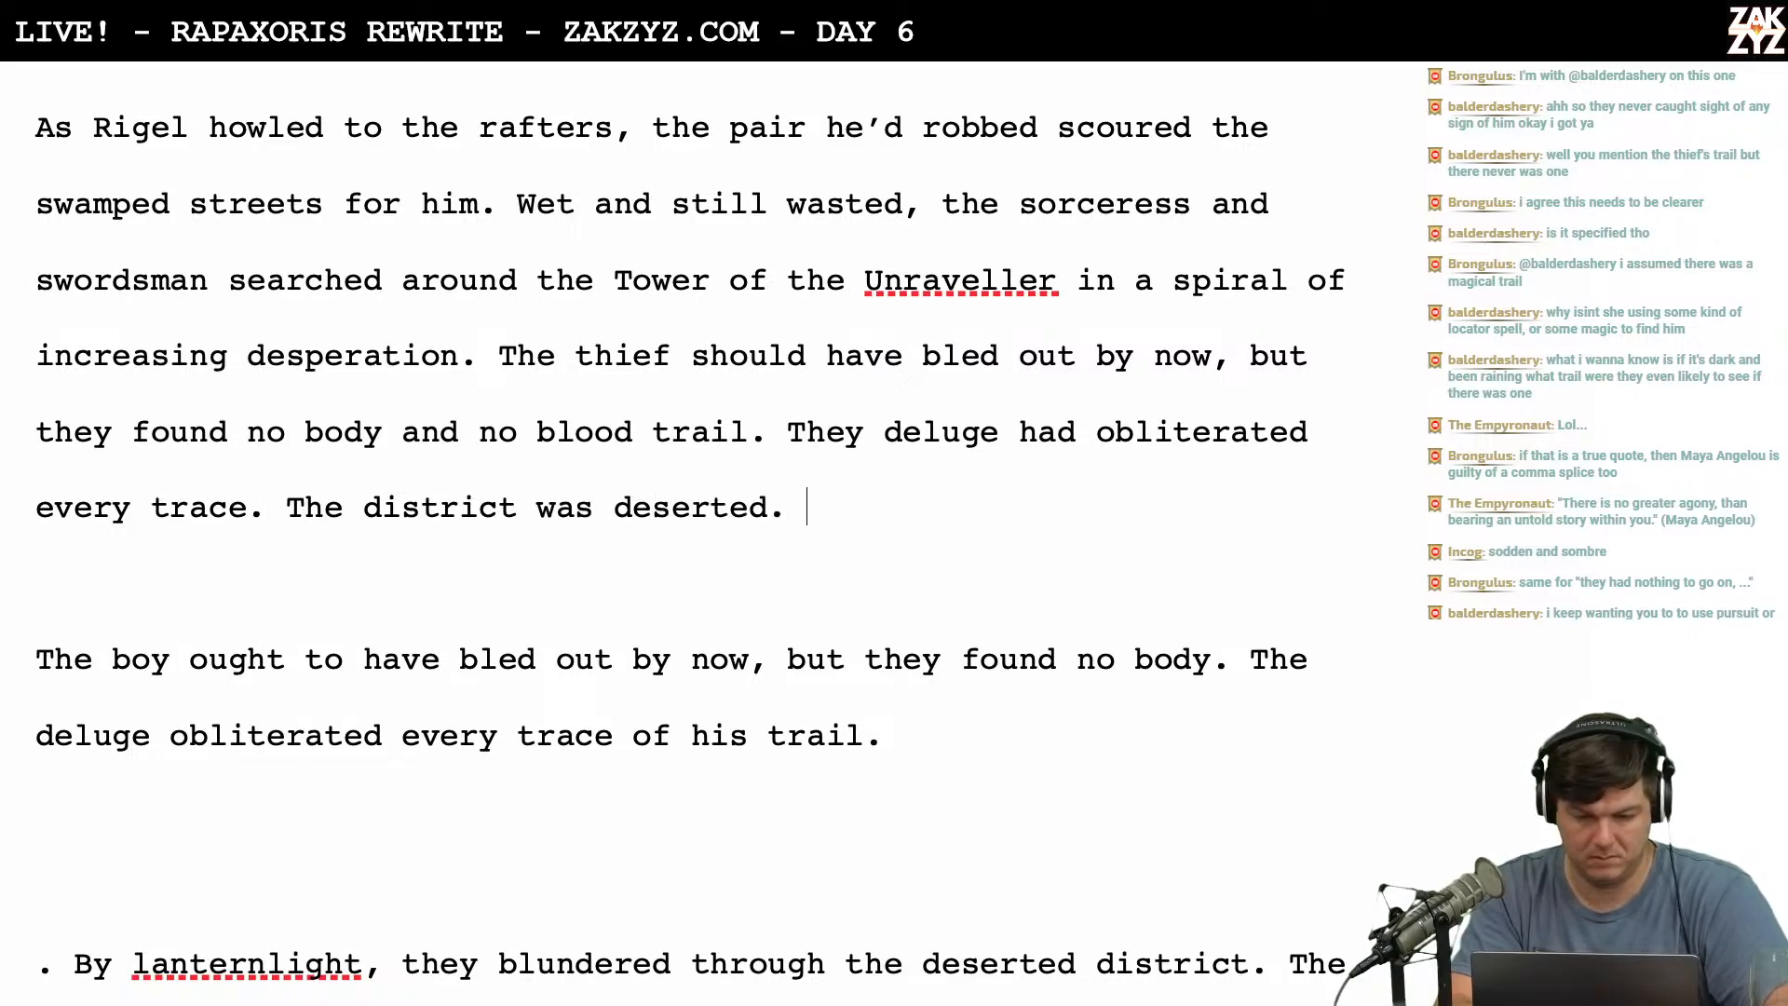
Begin a new sentence after "The district was deserted." with "The lamps were blown out,".
{"action": "type", "text": "The windows"}
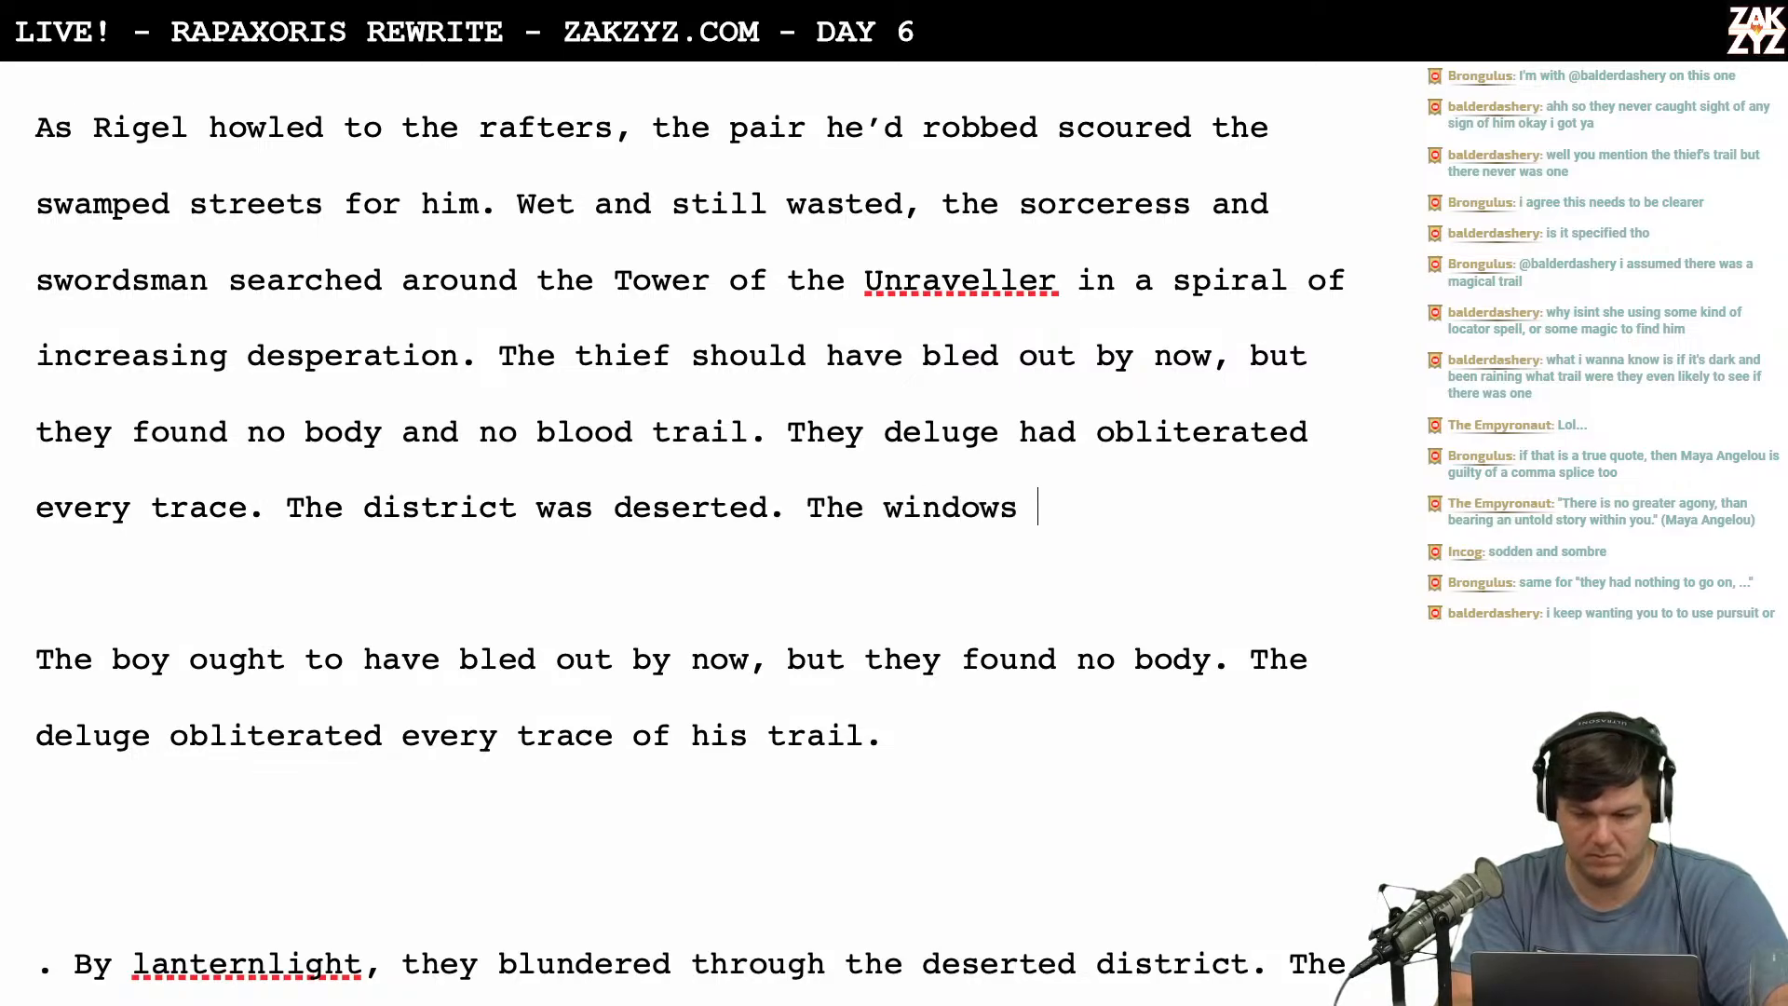
{"action": "key", "text": "BackSpace"}
{"action": "key", "text": "BackSpace"}
{"action": "key", "text": "BackSpace"}
{"action": "key", "text": "BackSpace"}
{"action": "key", "text": "BackSpace"}
{"action": "key", "text": "BackSpace"}
{"action": "key", "text": "BackSpace"}
{"action": "key", "text": "BackSpace"}
{"action": "type", "text": "lamps w"}
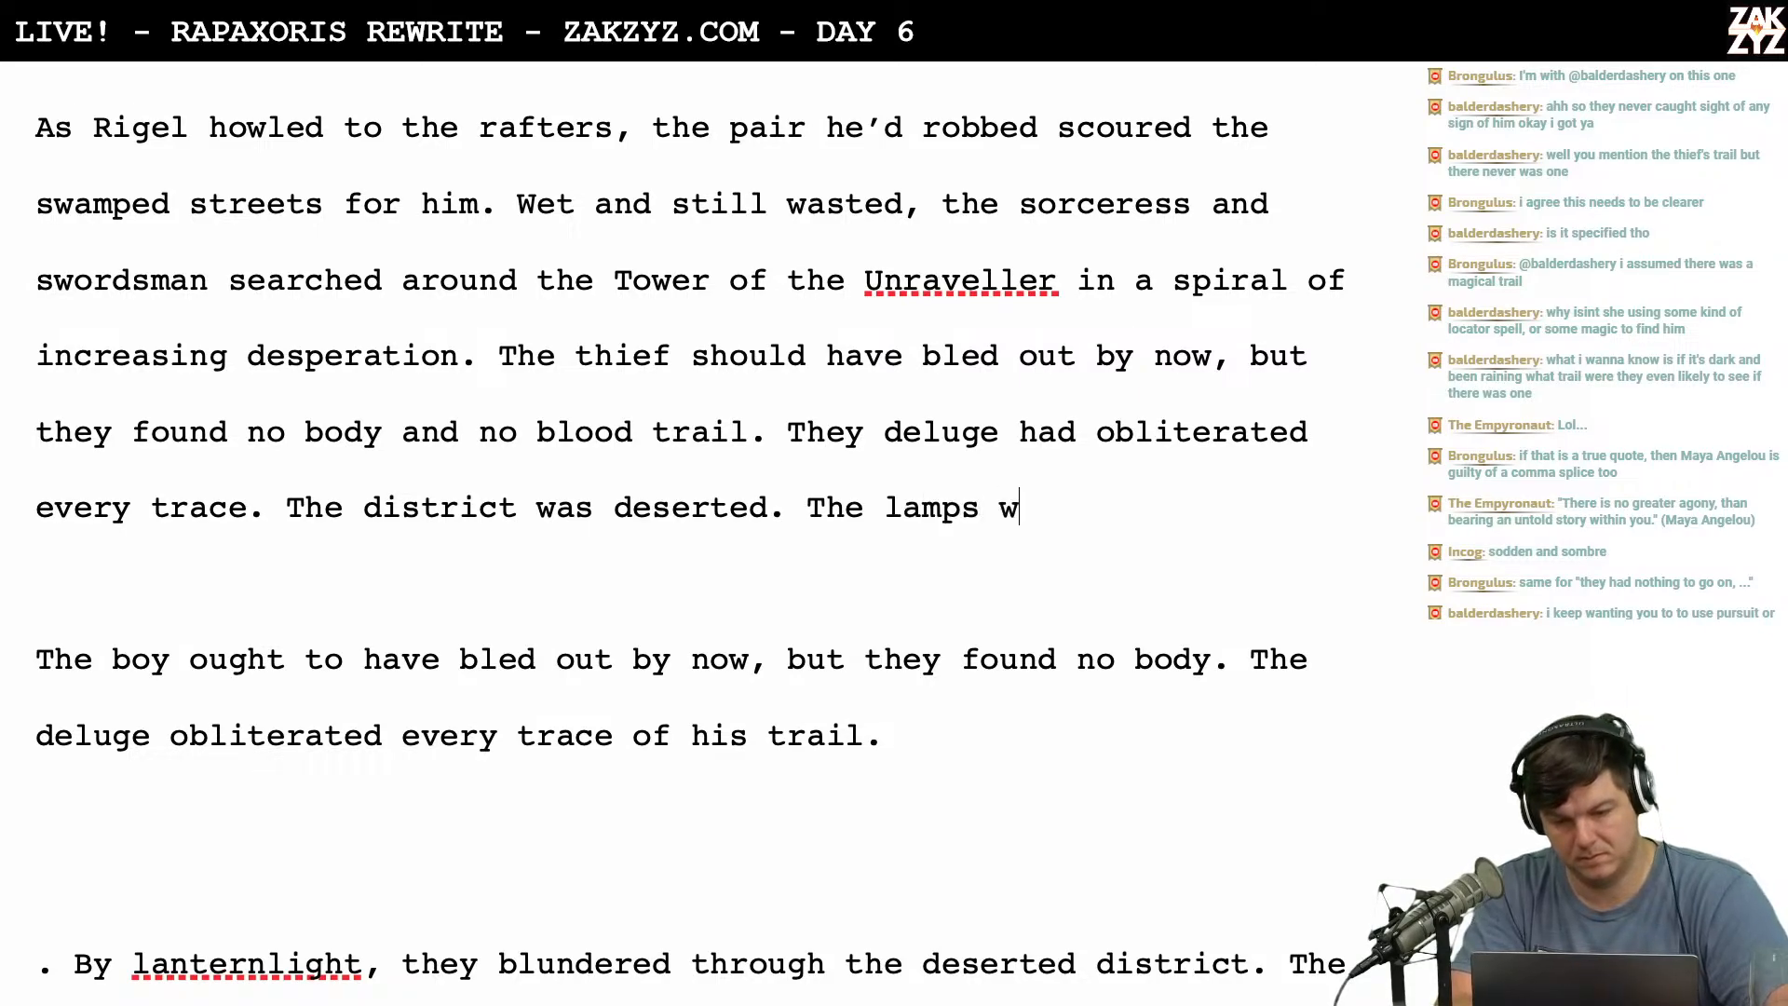
{"action": "type", "text": "ere blown out,"}
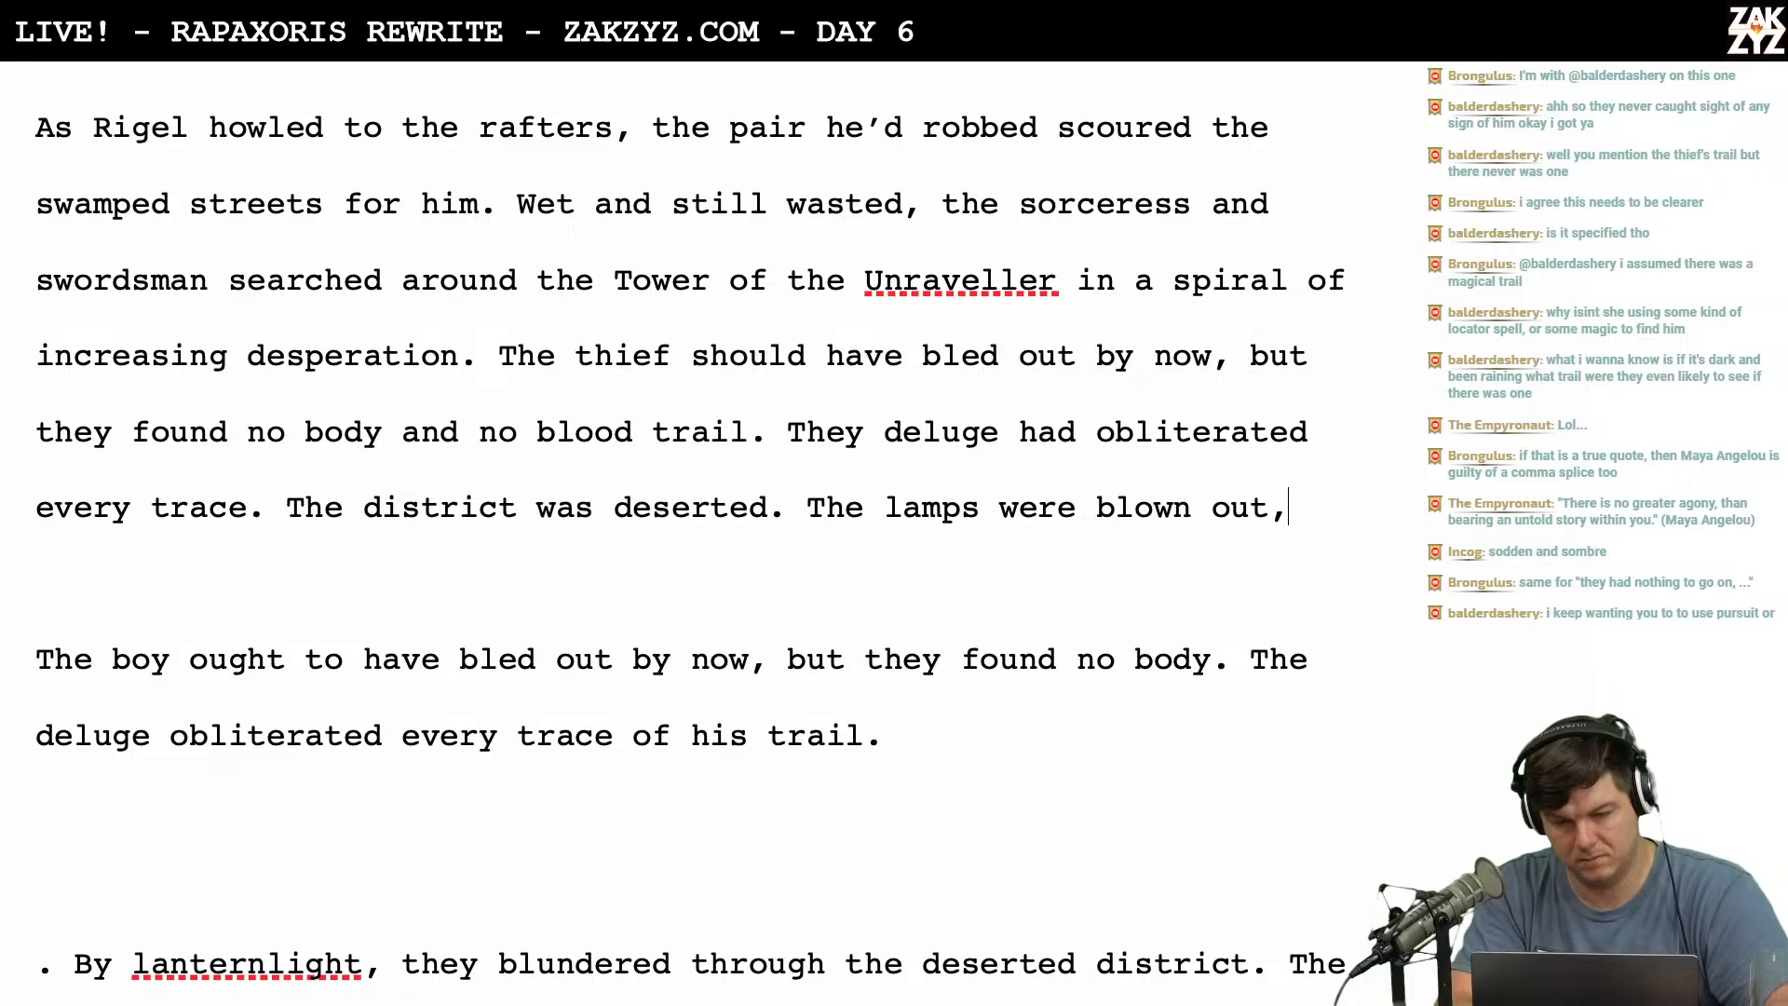
Complete the lamps sentence with "the windows were shuttered against the shipbreaker, and the guard were long gone." and add blank lines below.
{"action": "type", "text": " the wind"}
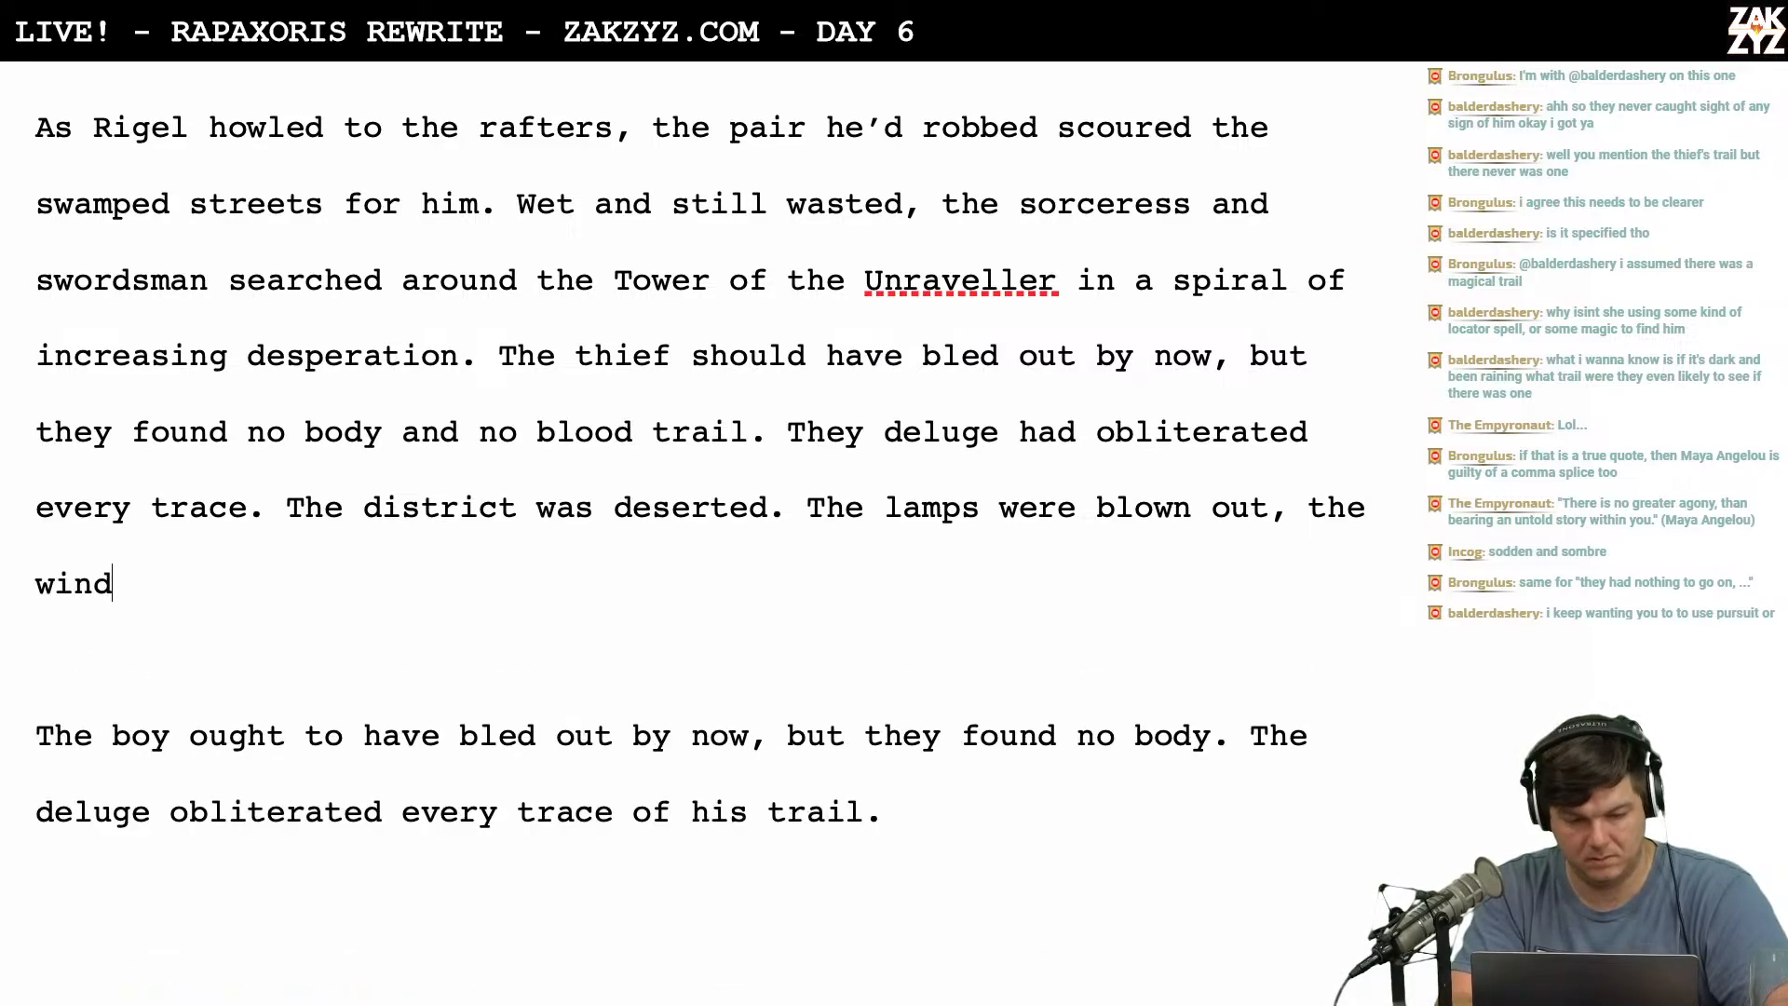
{"action": "type", "text": "ows were shuttered"}
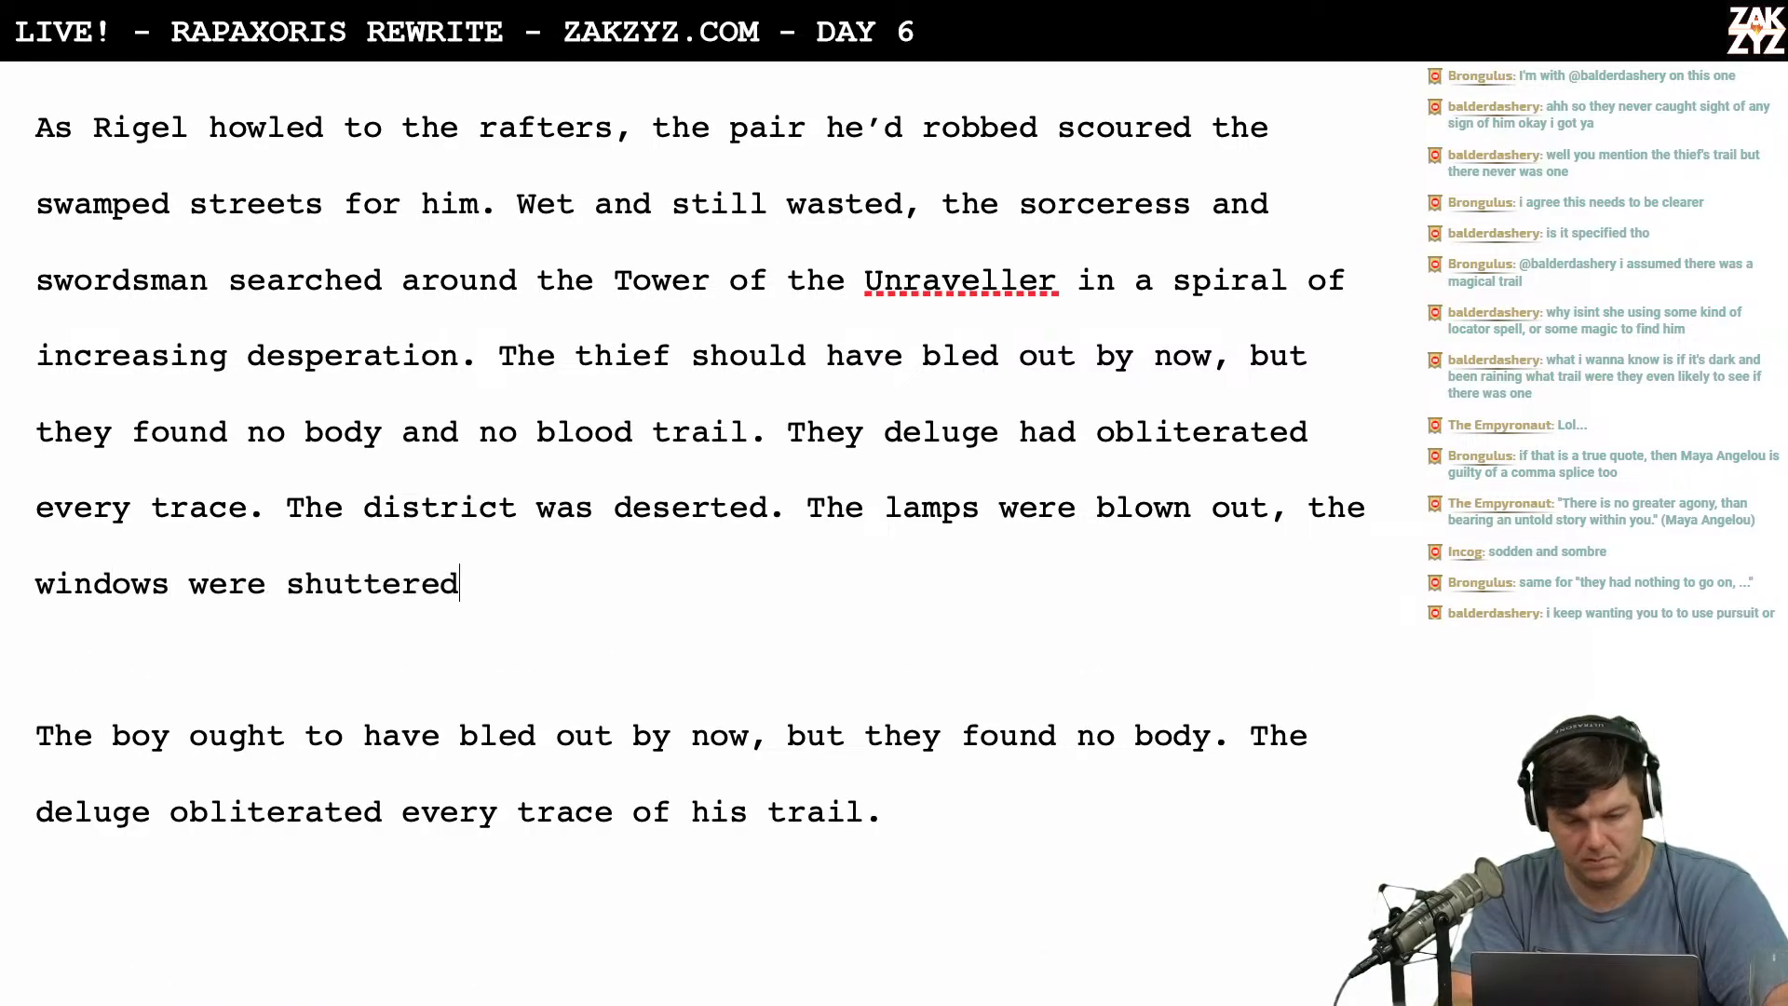
{"action": "type", "text": " against the shi"}
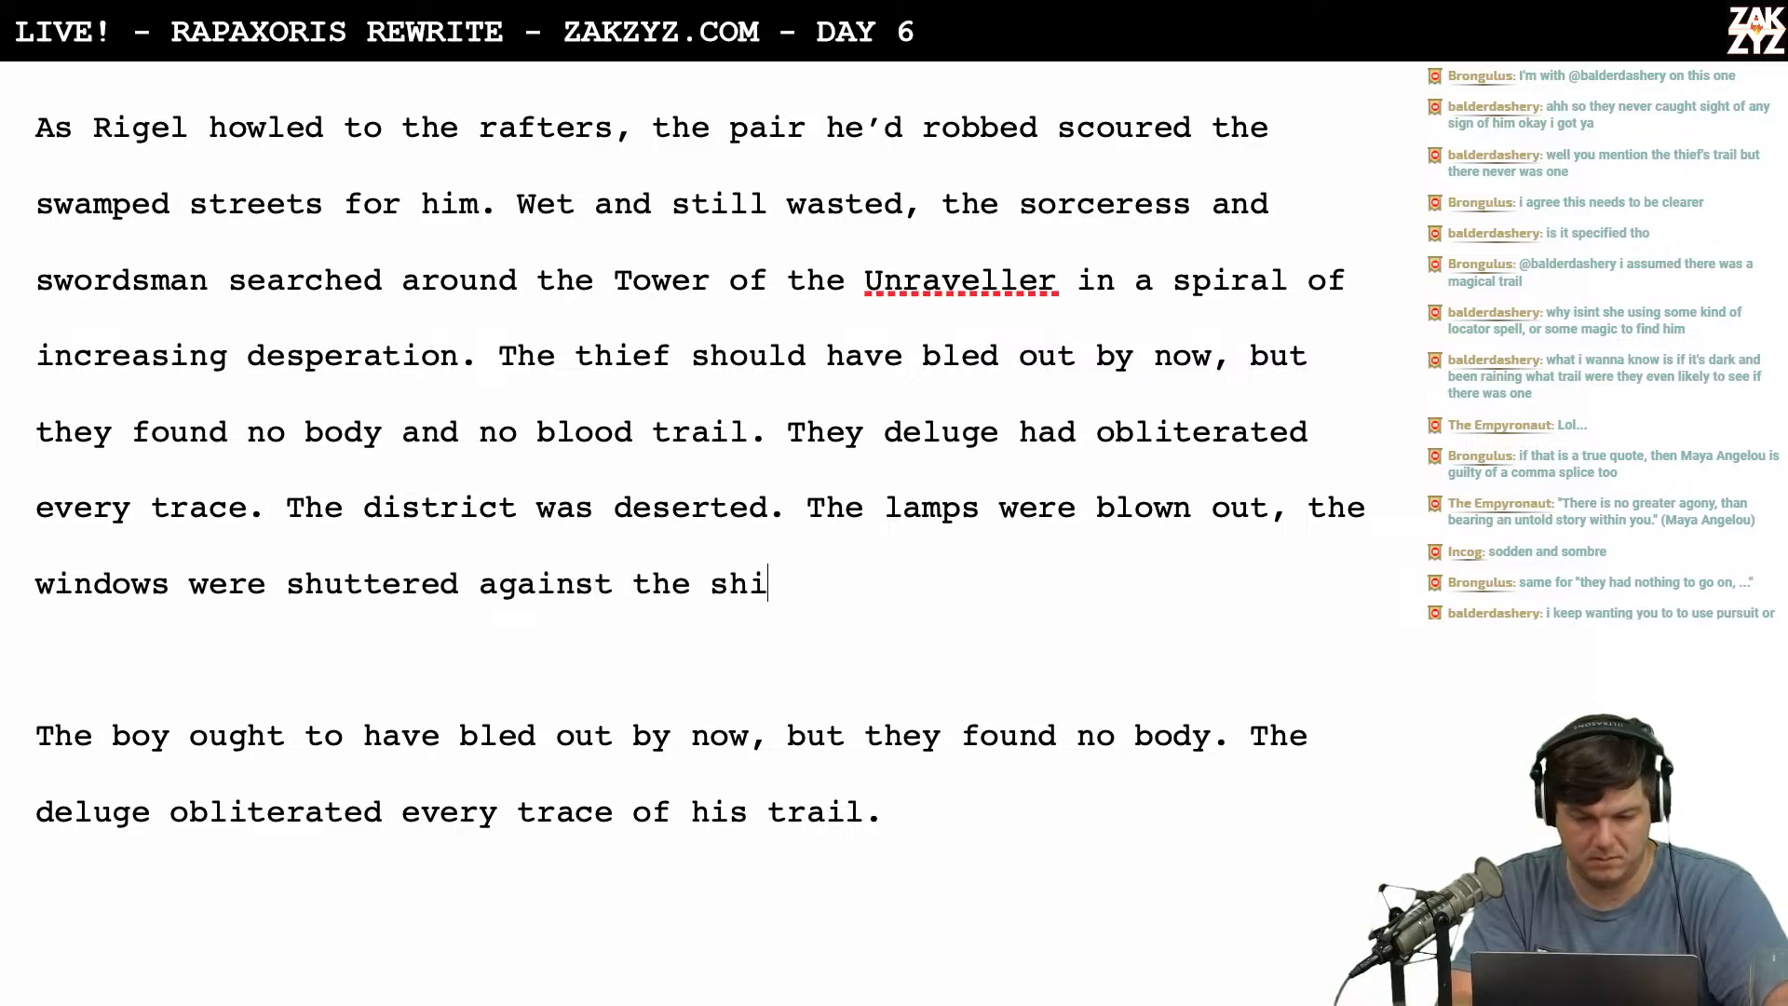
{"action": "type", "text": "pbreaker, a"}
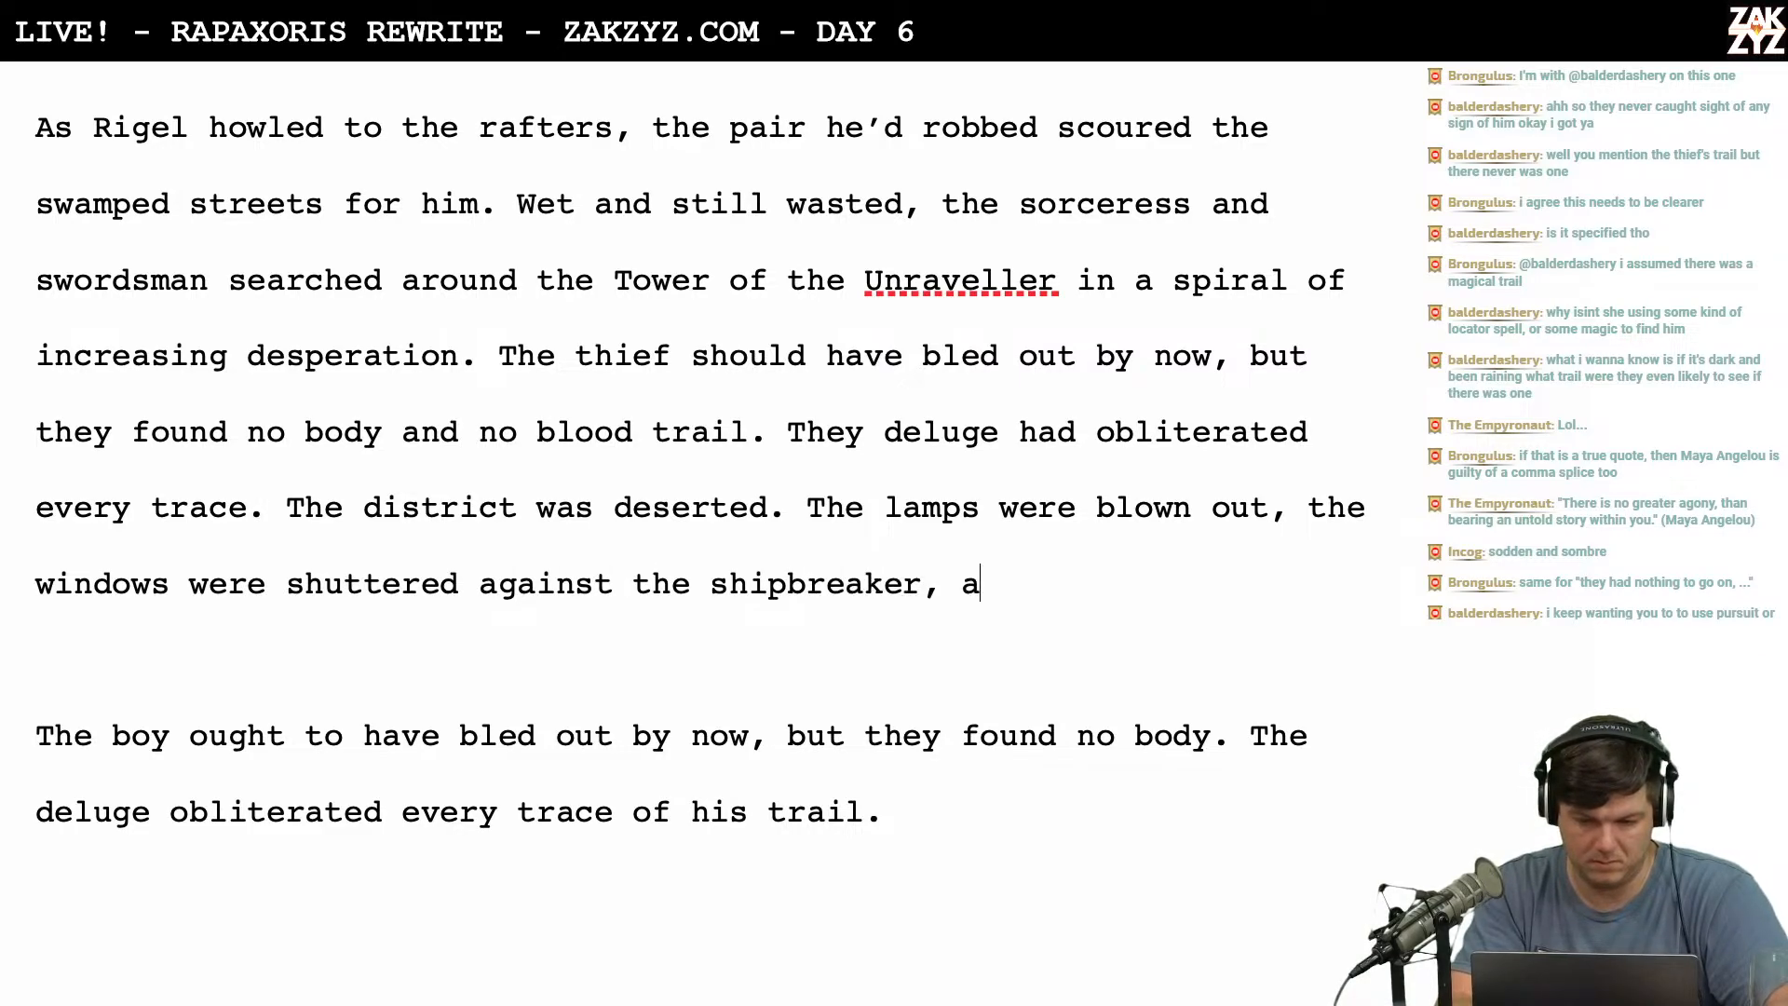
{"action": "key", "text": "BackSpace"}
{"action": "type", "text": "and the gu"}
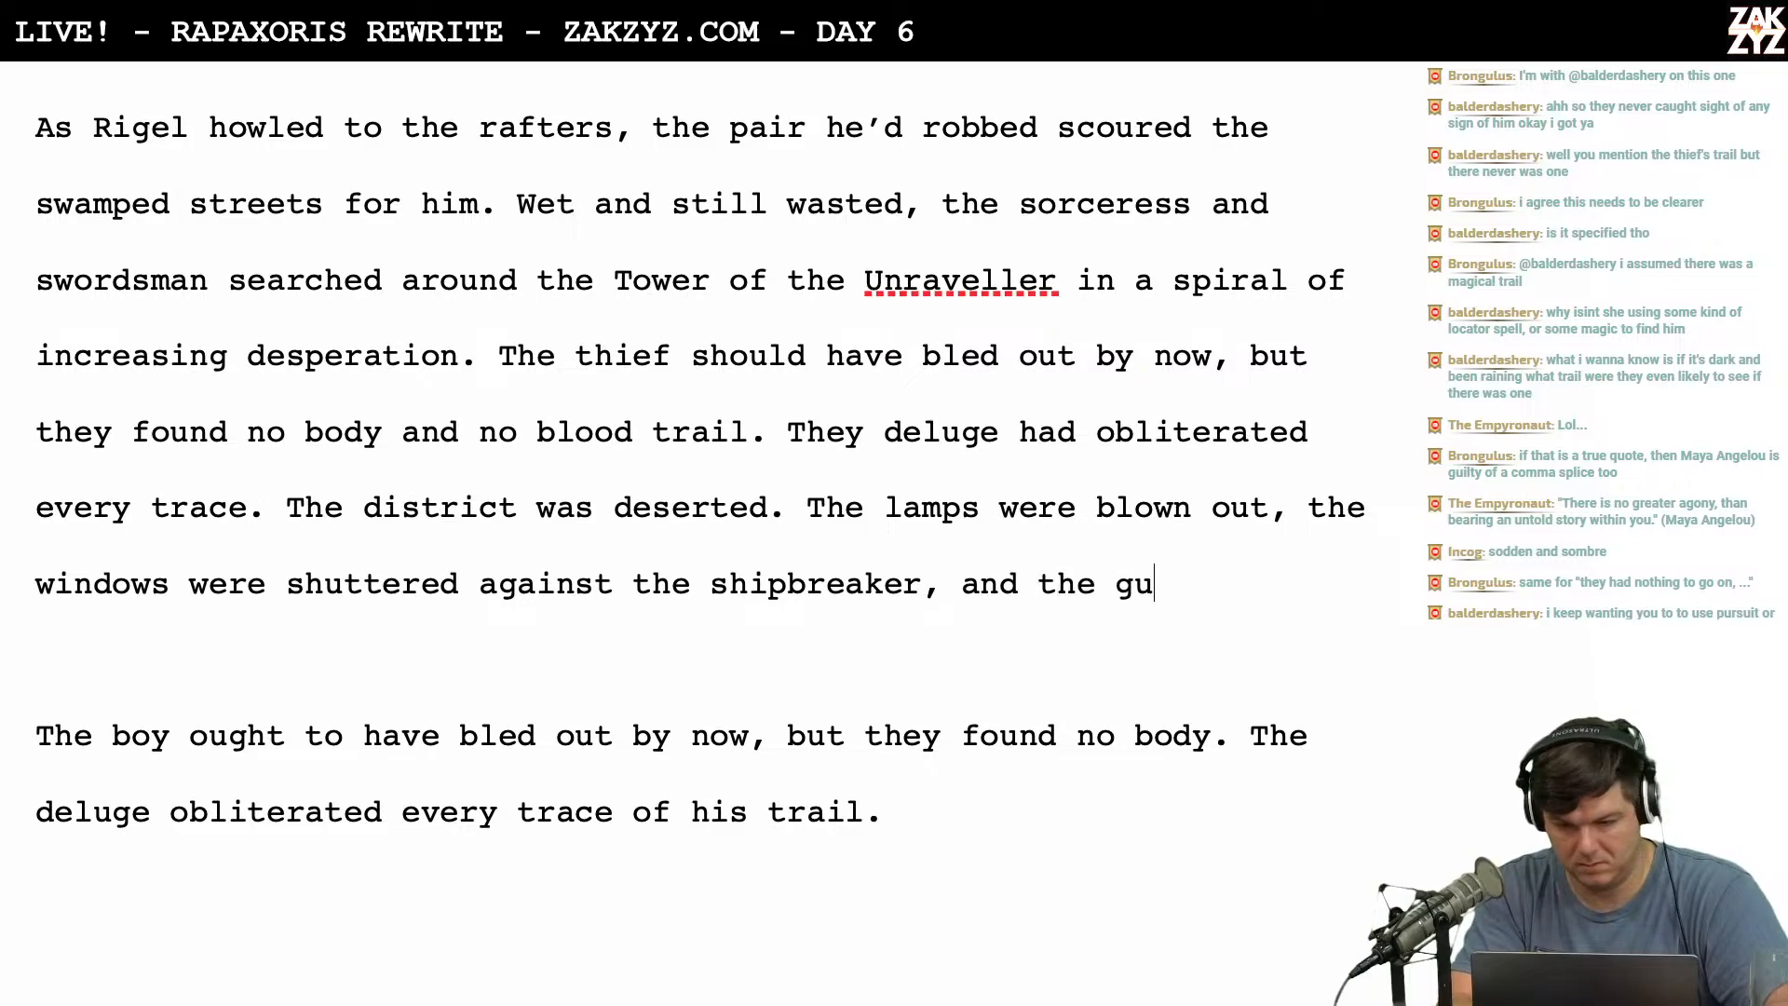
{"action": "type", "text": "ard were long gone."}
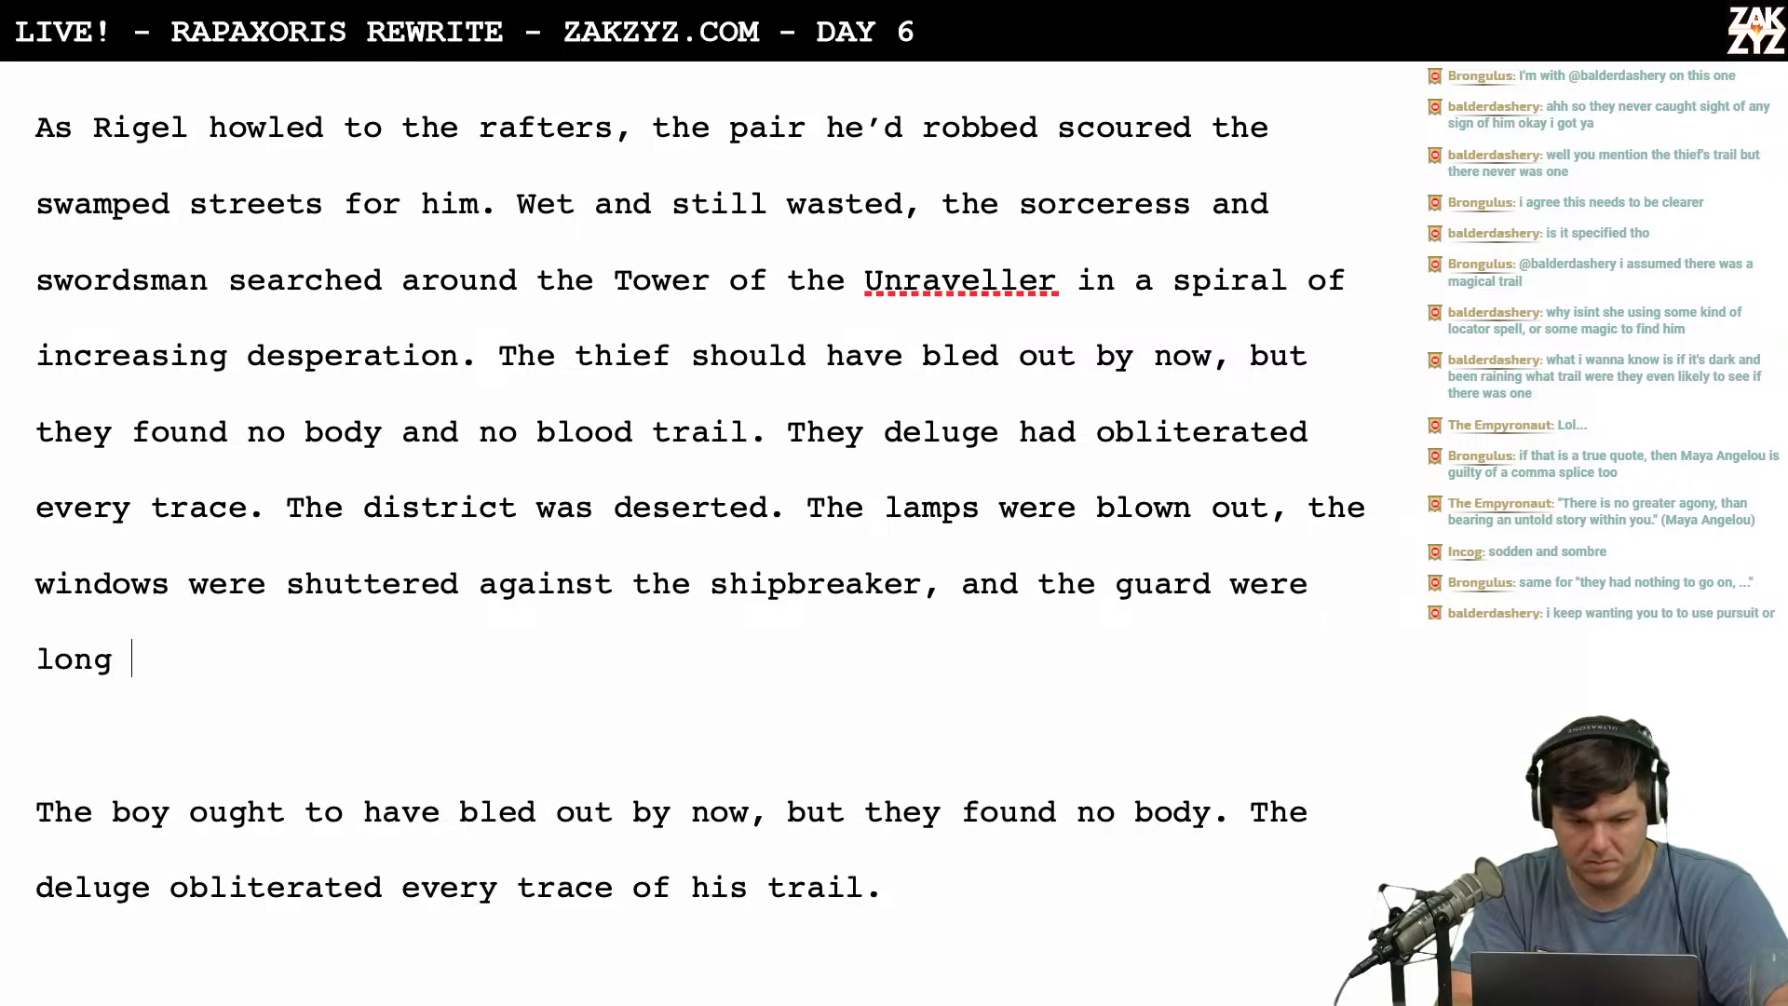
{"action": "key", "text": "Return"}
{"action": "key", "text": "Return"}
{"action": "key", "text": "Return"}
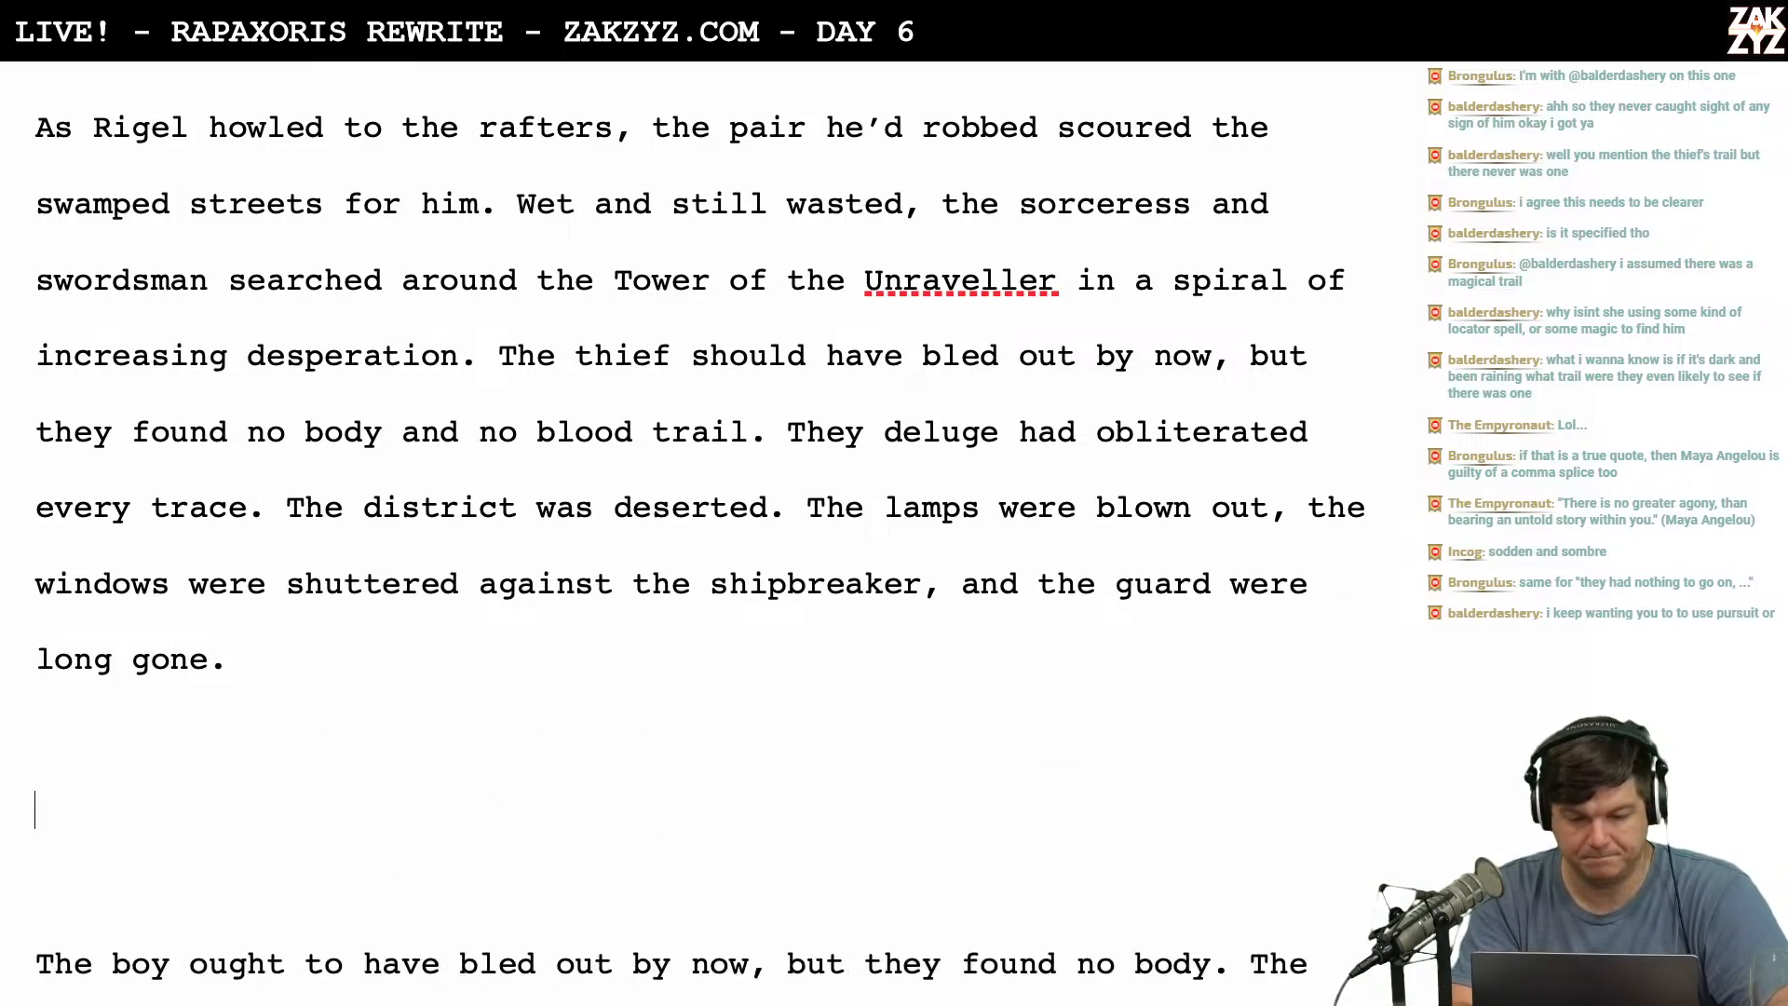
{"action": "key", "text": "Left"}
{"action": "key", "text": "Left"}
{"action": "key", "text": "Left"}
{"action": "scroll", "coordinate": [462, 404], "scroll_direction": "up", "scroll_amount": 2}
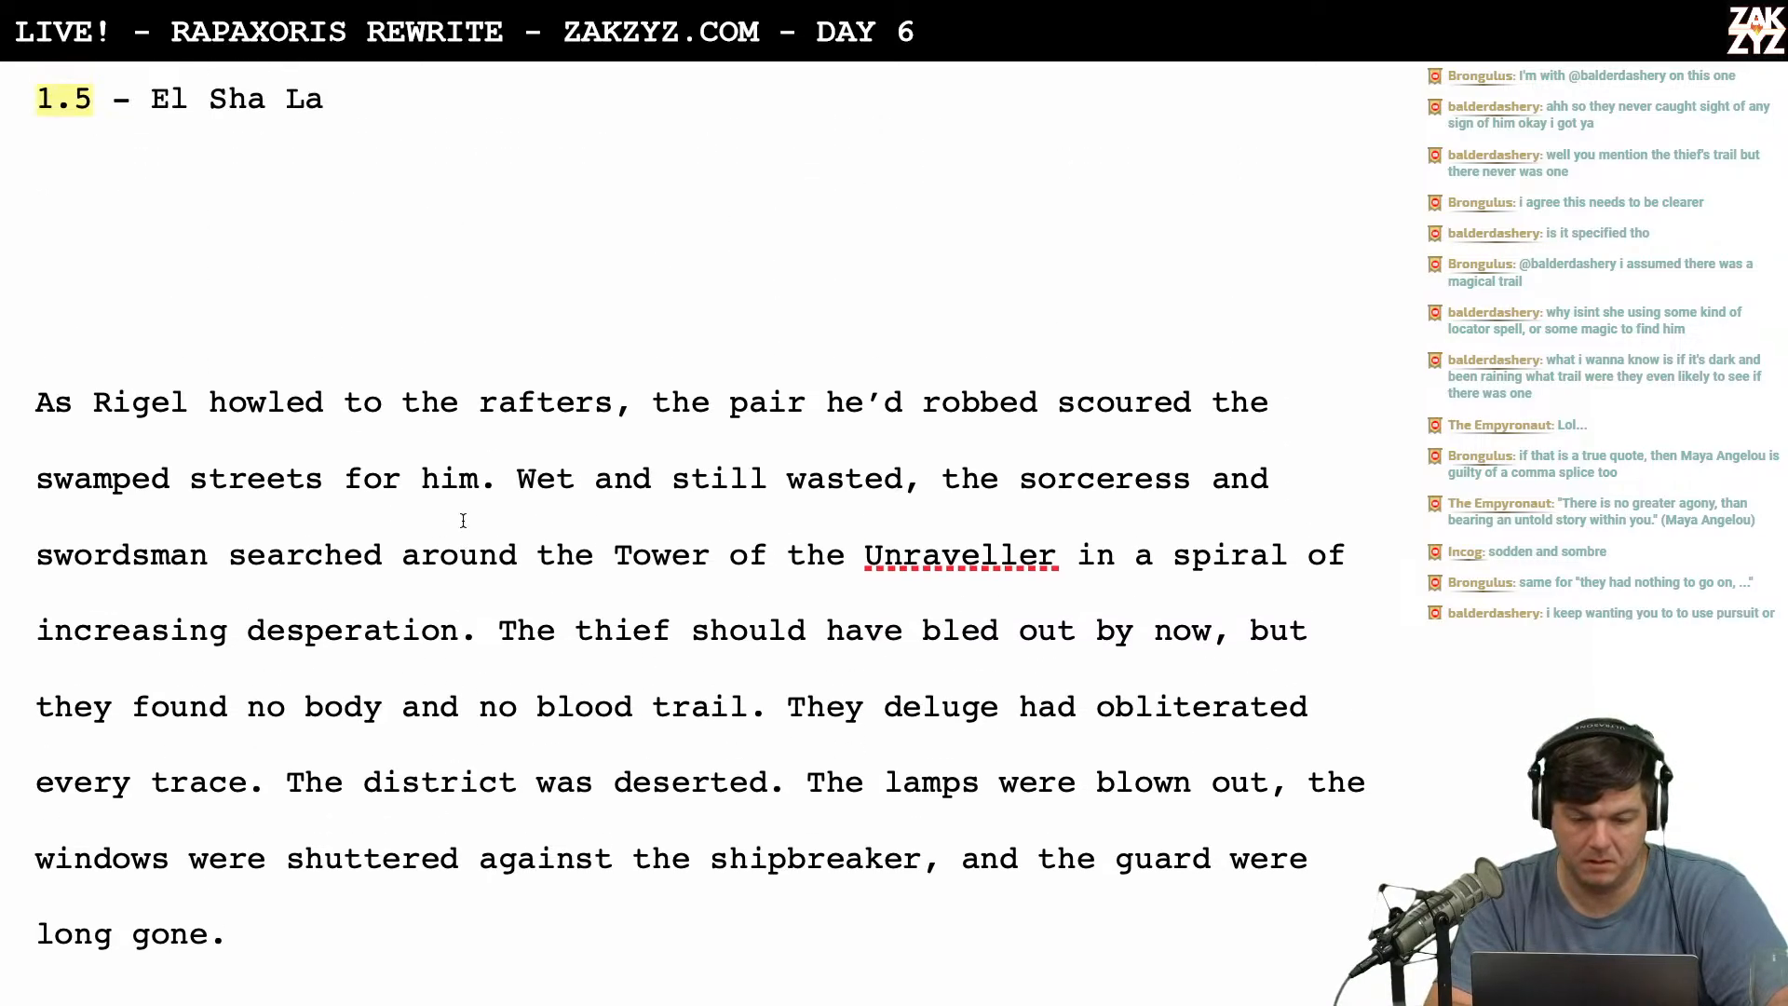
{"action": "scroll", "coordinate": [463, 466], "scroll_direction": "down", "scroll_amount": 3}
{"action": "scroll", "coordinate": [463, 520], "scroll_direction": "down", "scroll_amount": 2}
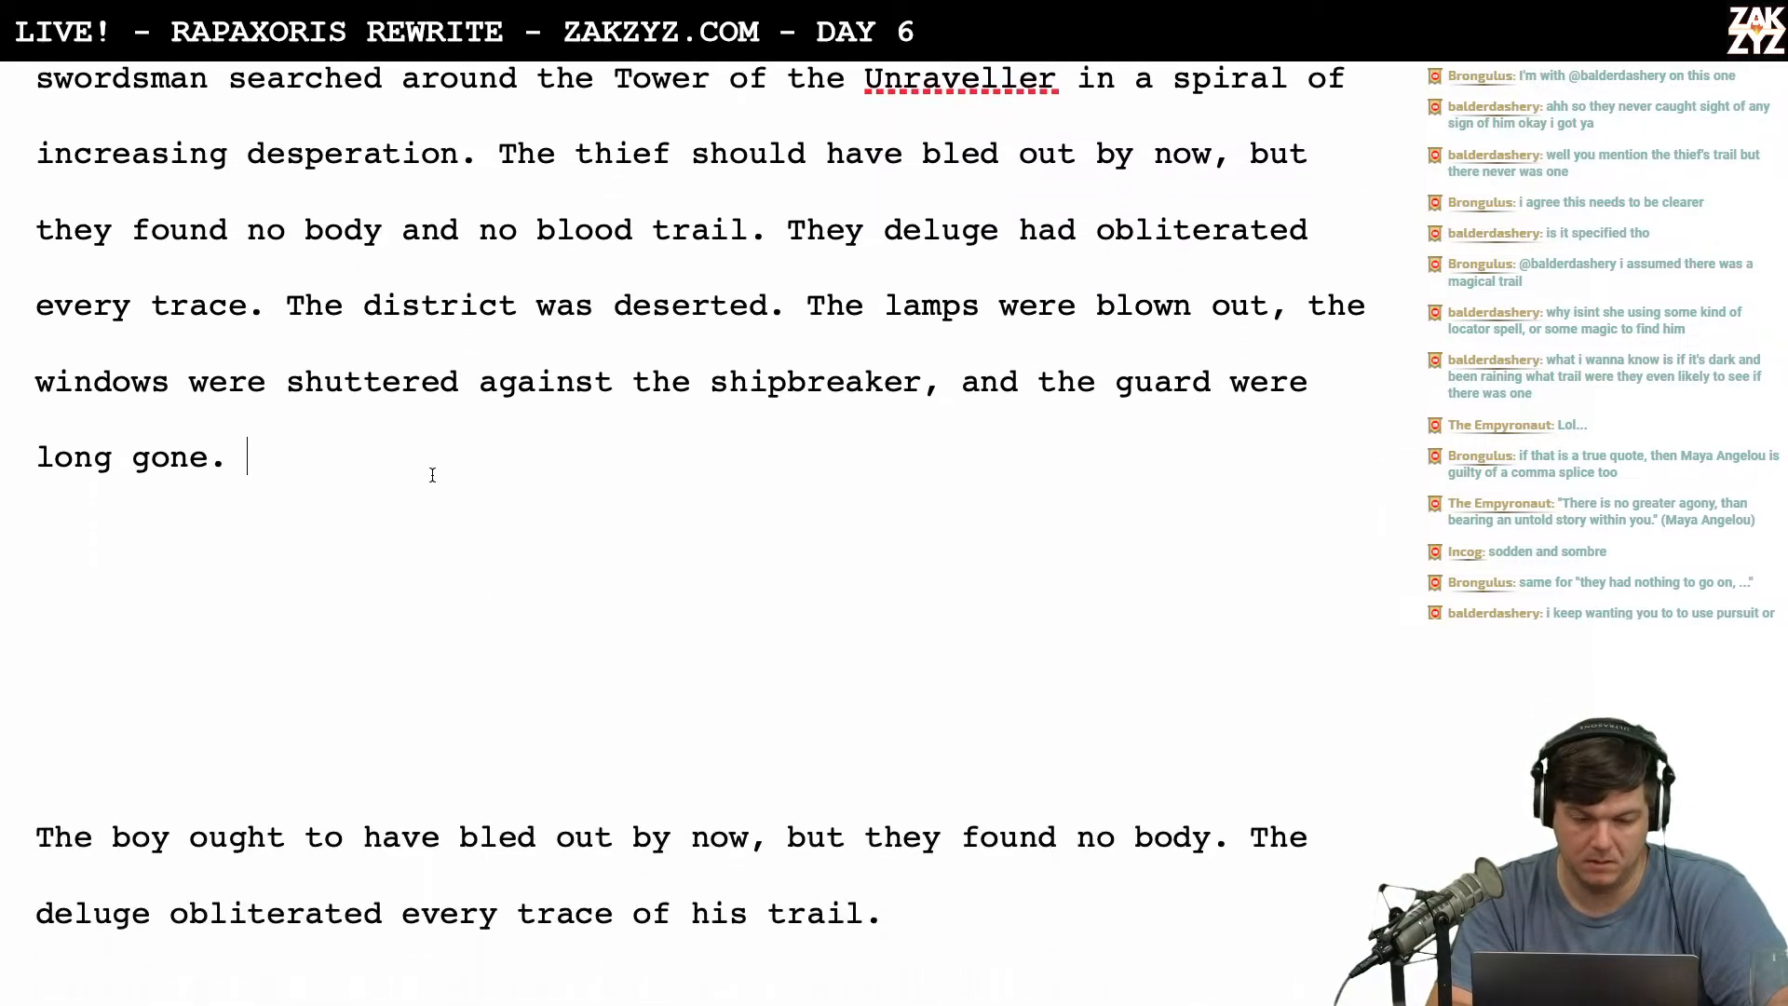
{"action": "type", "text": "T"}
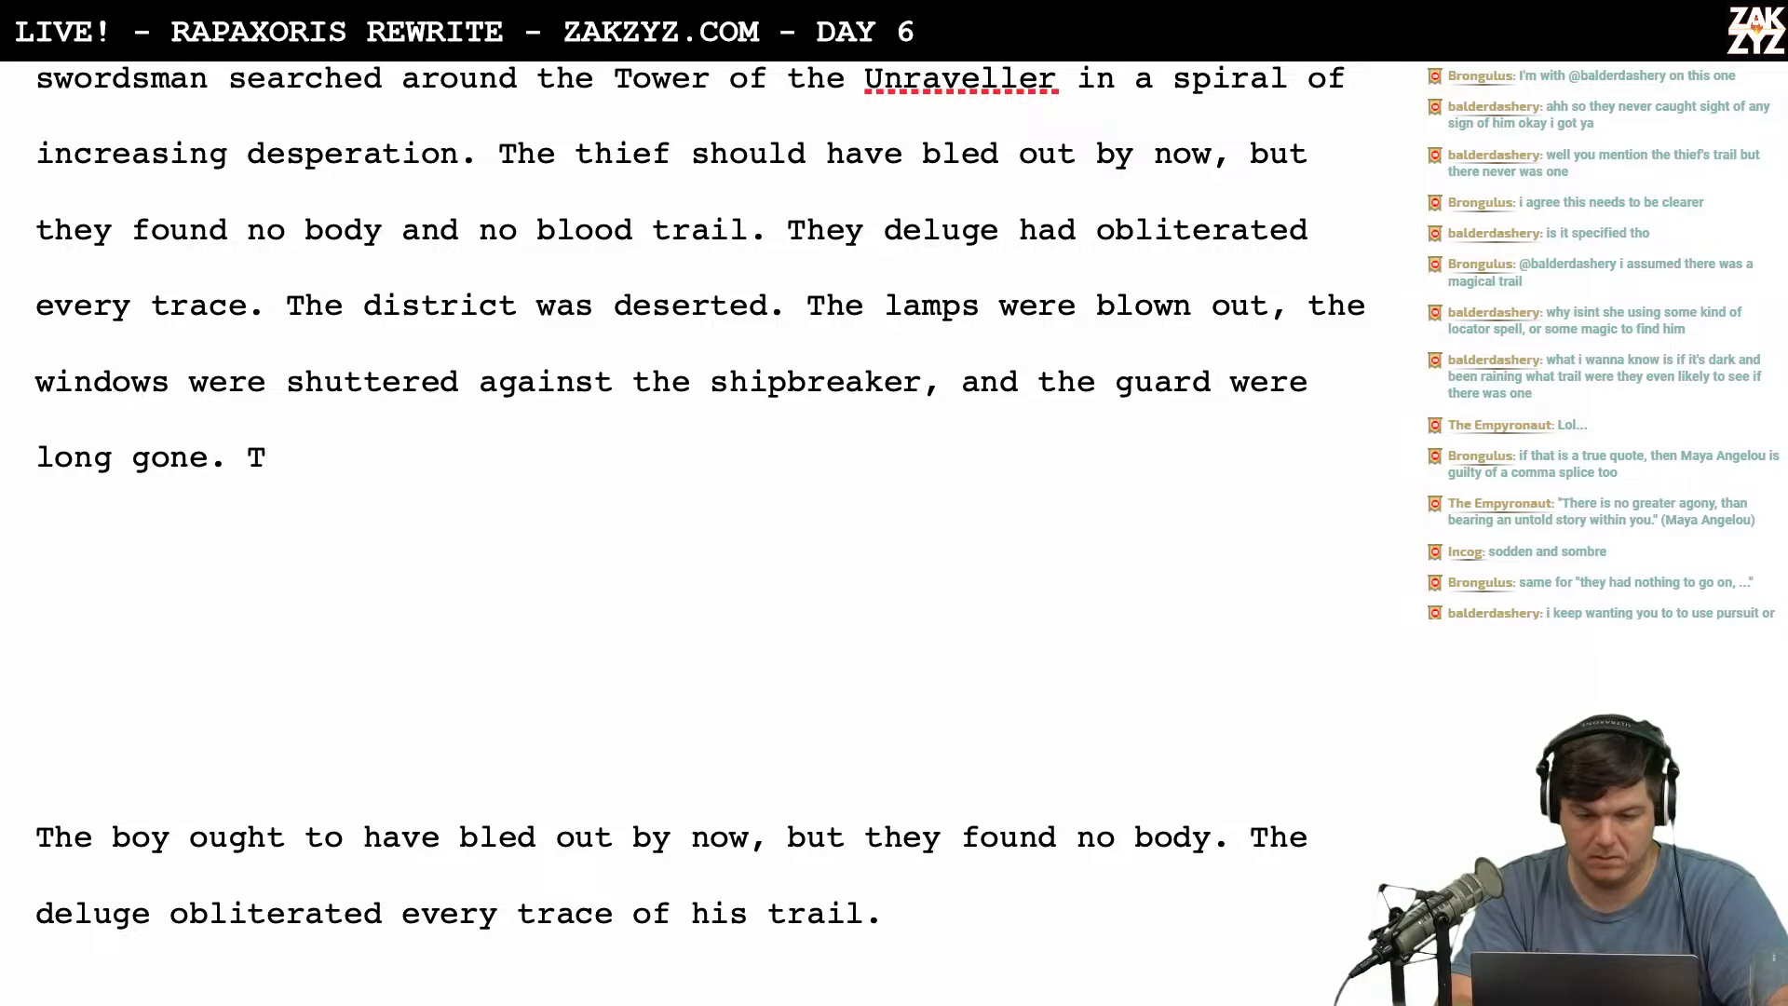
{"action": "key", "text": "BackSpace"}
{"action": "type", "text": "The"}
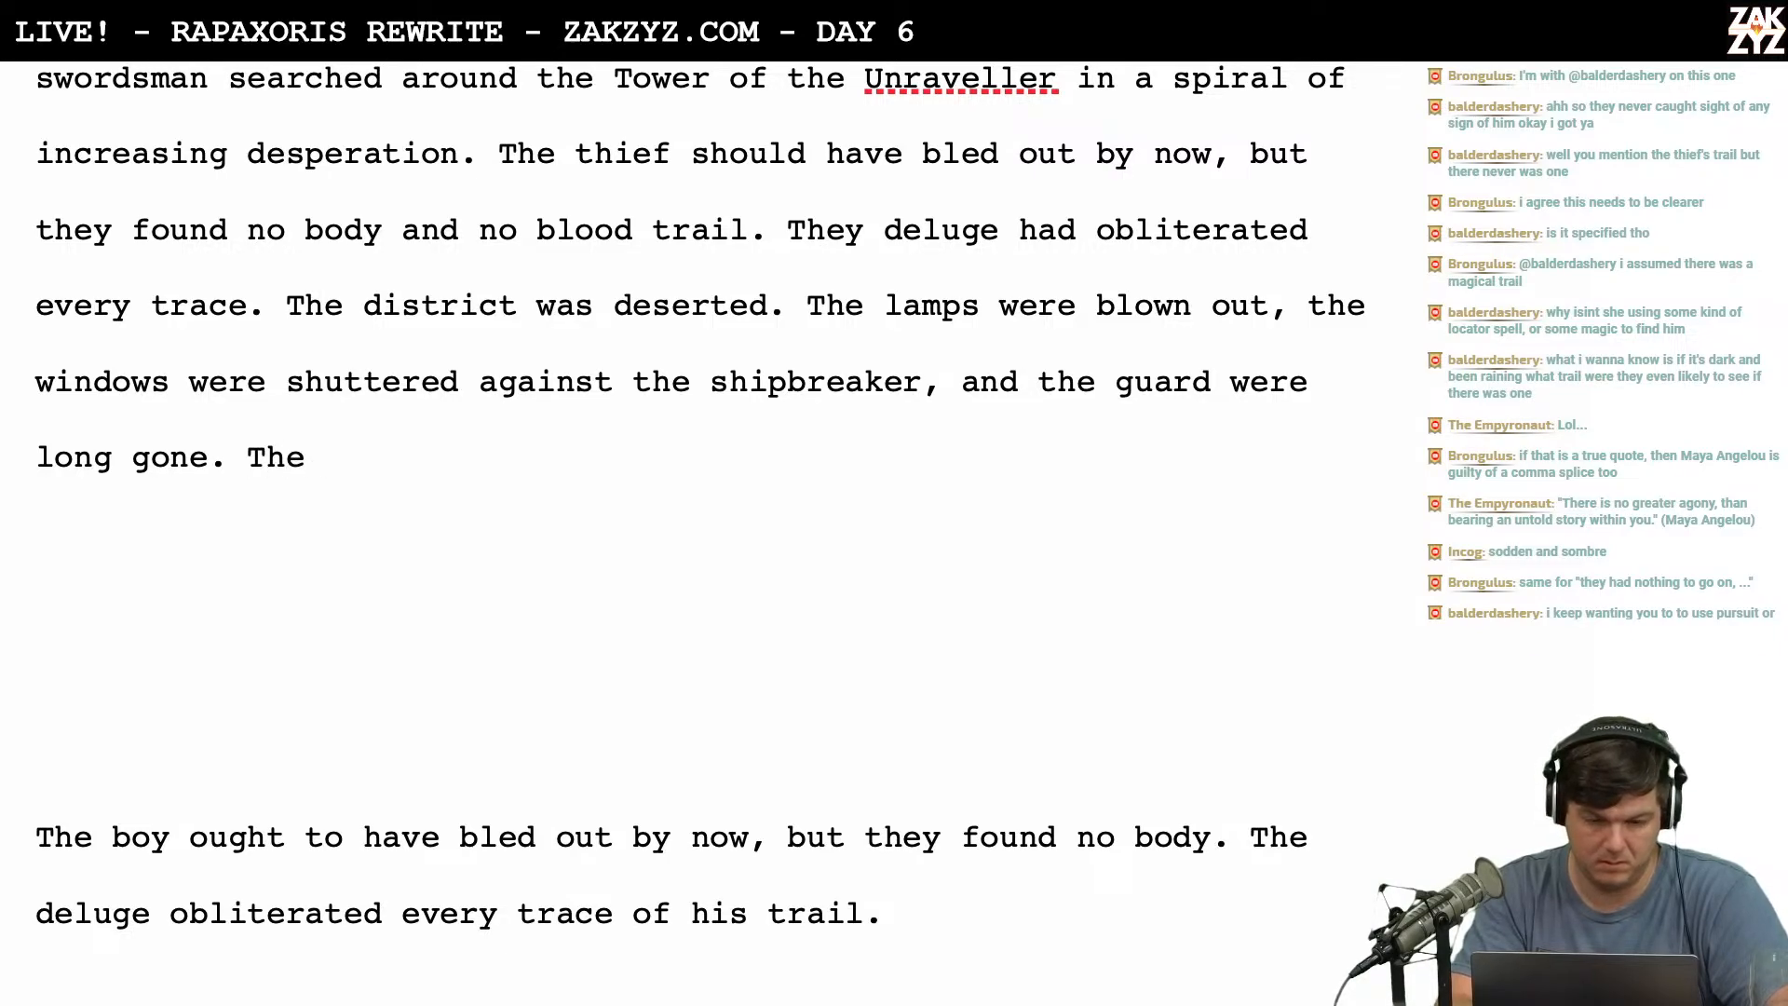
{"action": "type", "text": "y had no"}
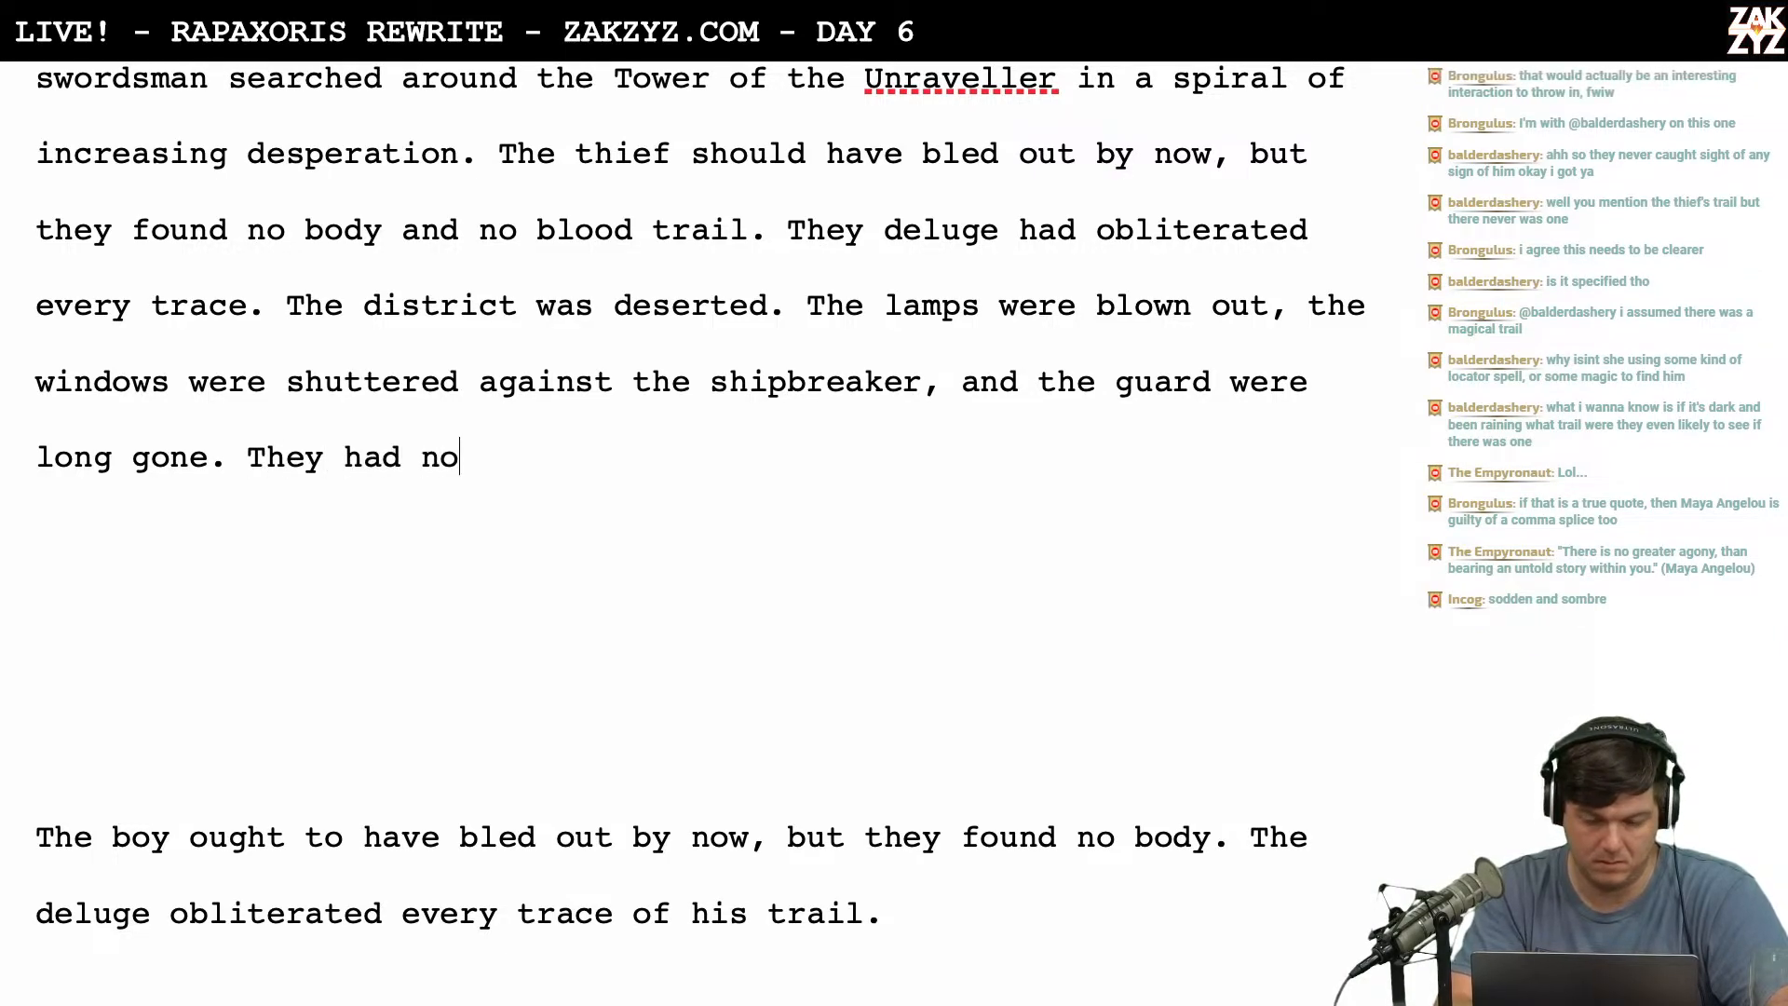
{"action": "type", "text": "thing to"}
{"action": "key", "text": "BackSpace"}
{"action": "key", "text": "BackSpace"}
{"action": "key", "text": "BackSpace"}
{"action": "key", "text": "BackSpace"}
{"action": "key", "text": "BackSpace"}
{"action": "key", "text": "BackSpace"}
{"action": "key", "text": "BackSpace"}
{"action": "key", "text": "BackSpace"}
{"action": "key", "text": "BackSpace"}
{"action": "key", "text": "BackSpace"}
{"action": "key", "text": "BackSpace"}
{"action": "key", "text": "BackSpace"}
{"action": "key", "text": "BackSpace"}
{"action": "key", "text": "BackSpace"}
{"action": "key", "text": "BackSpace"}
{"action": "key", "text": "BackSpace"}
{"action": "key", "text": "BackSpace"}
{"action": "key", "text": "BackSpace"}
{"action": "key", "text": "BackSpace"}
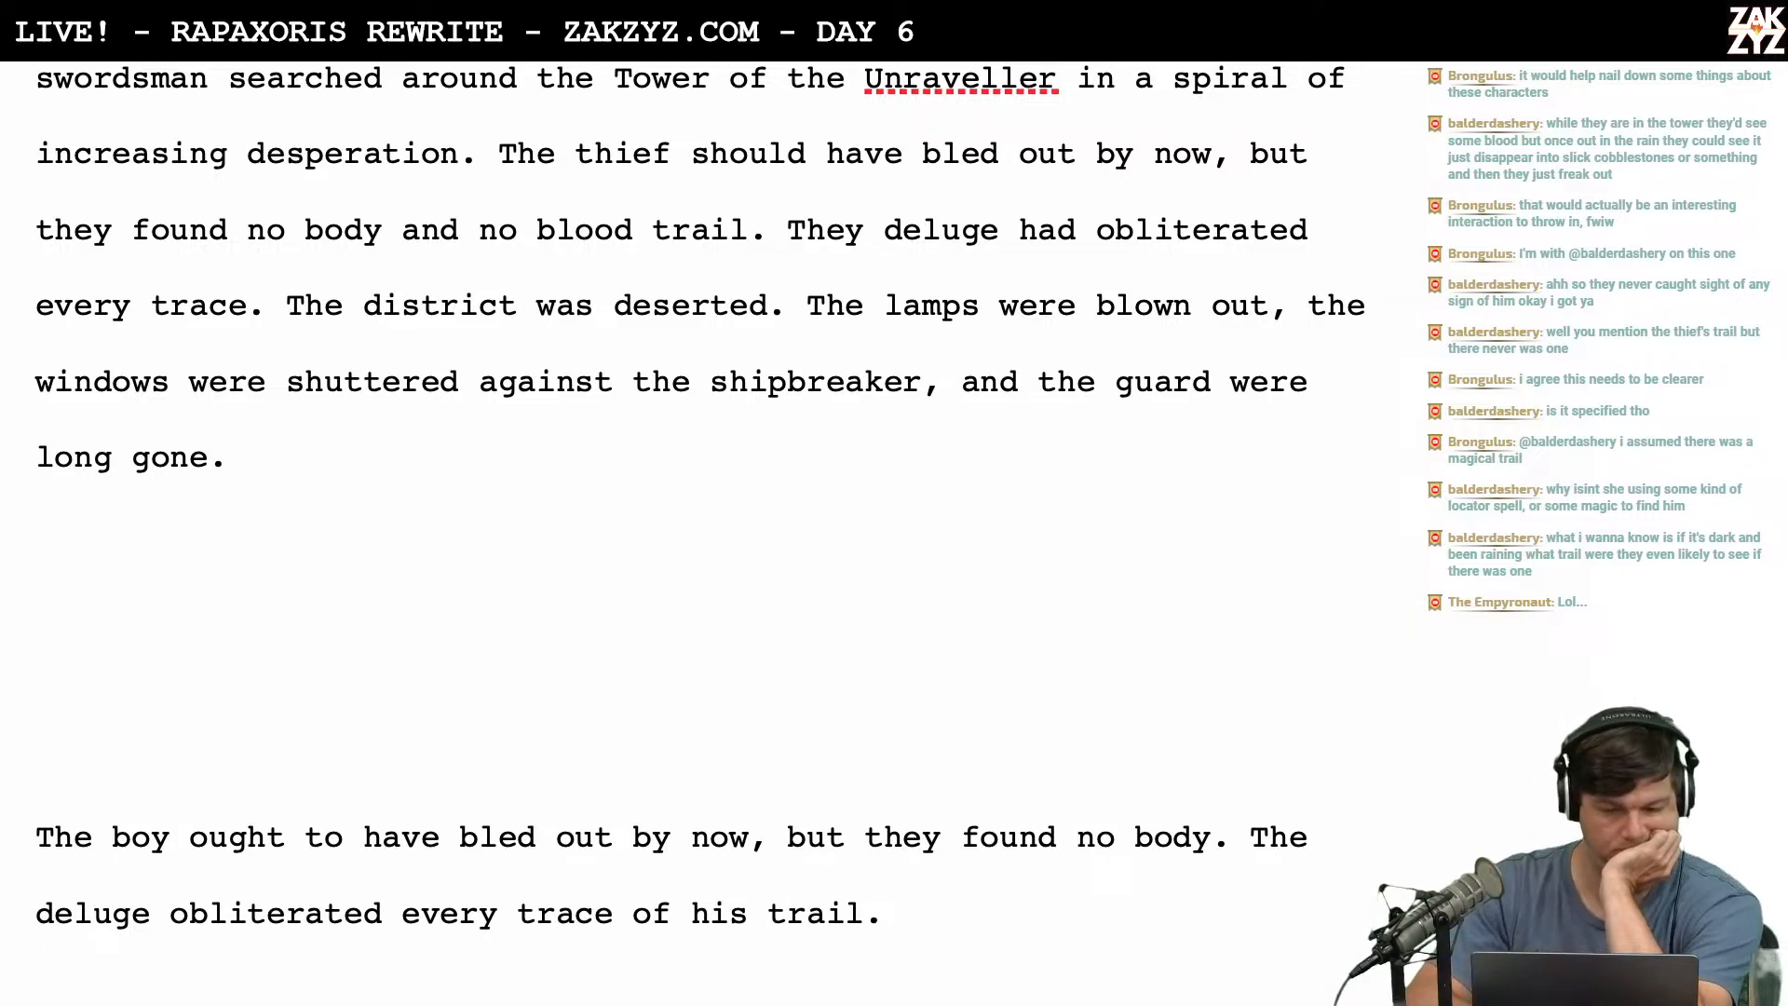
{"action": "scroll", "coordinate": [840, 327], "scroll_direction": "up", "scroll_amount": 3}
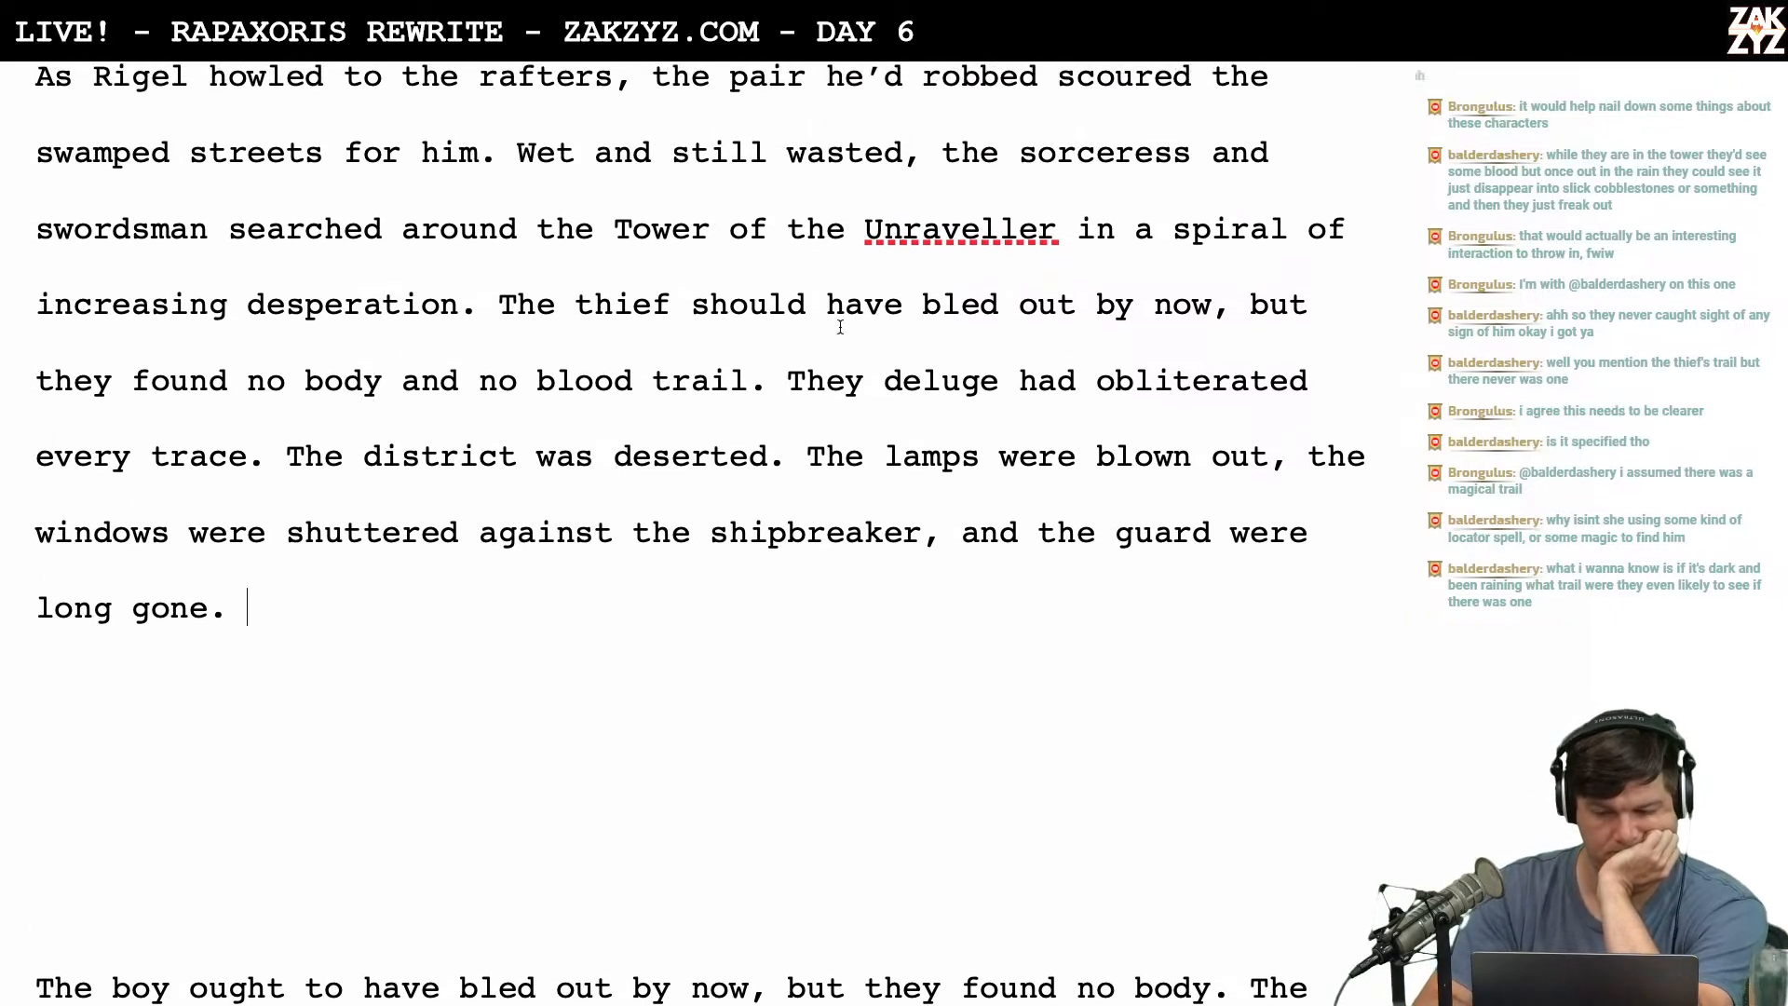
{"action": "scroll", "coordinate": [812, 420], "scroll_direction": "down", "scroll_amount": 1}
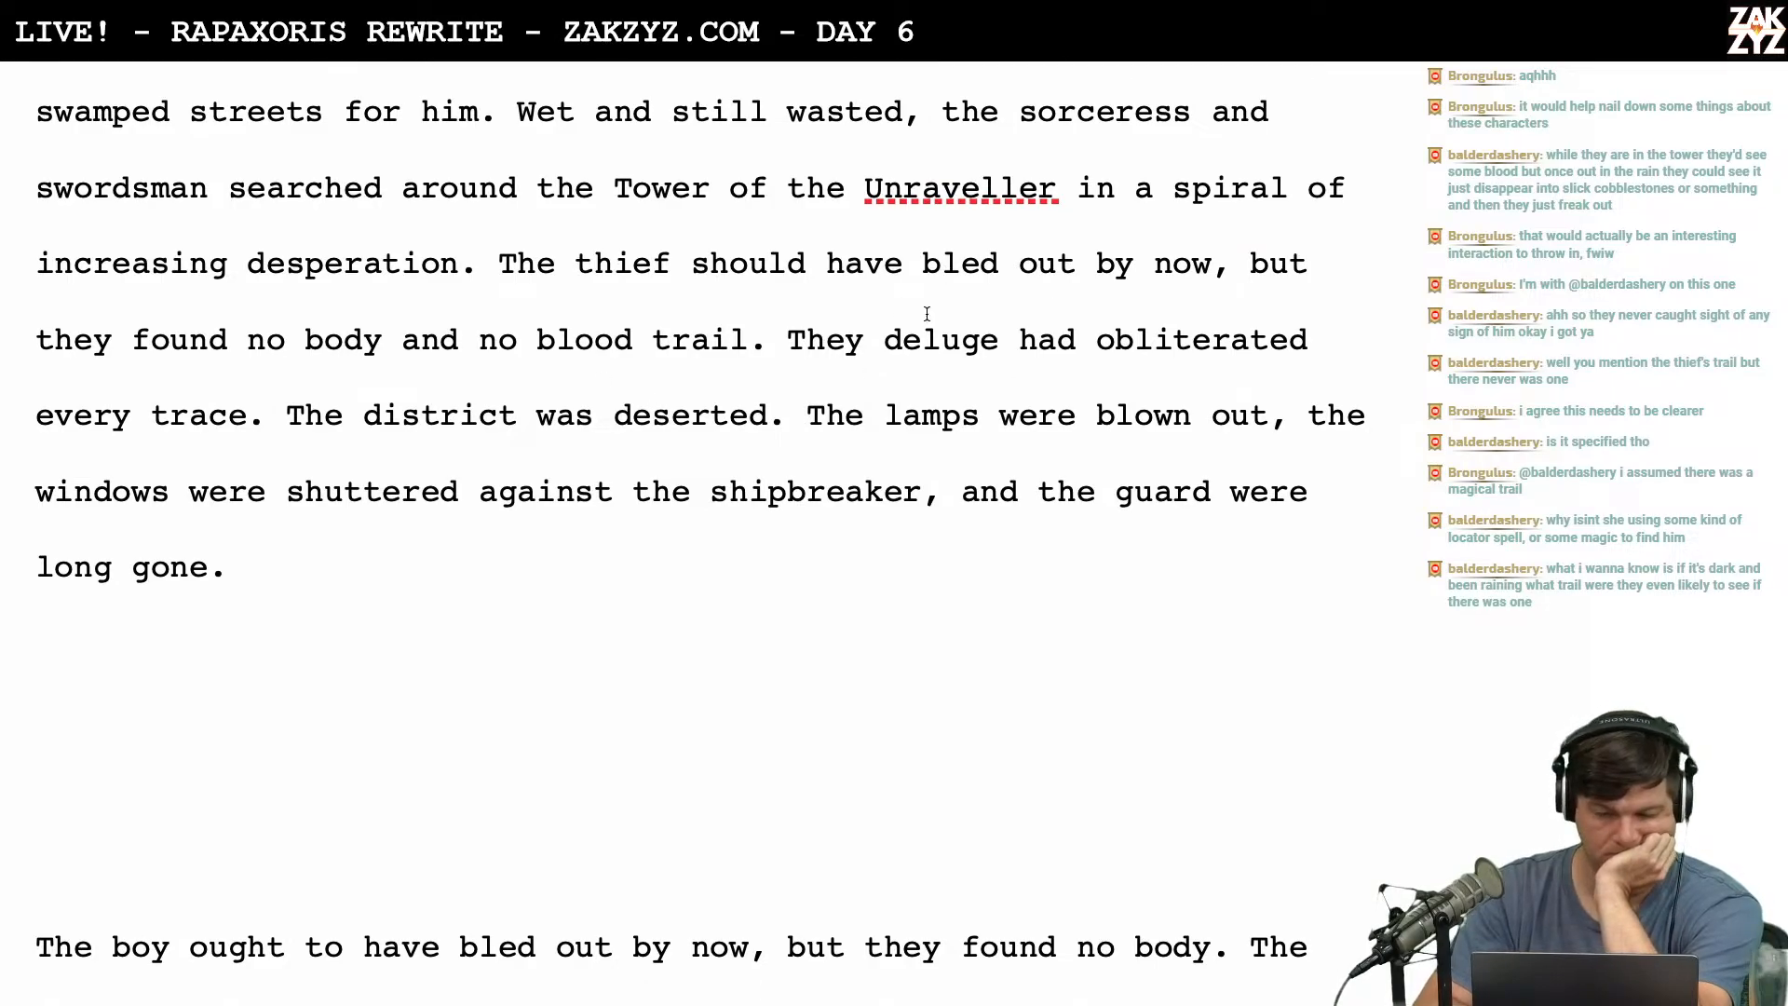
{"action": "scroll", "coordinate": [927, 313], "scroll_direction": "down", "scroll_amount": 1}
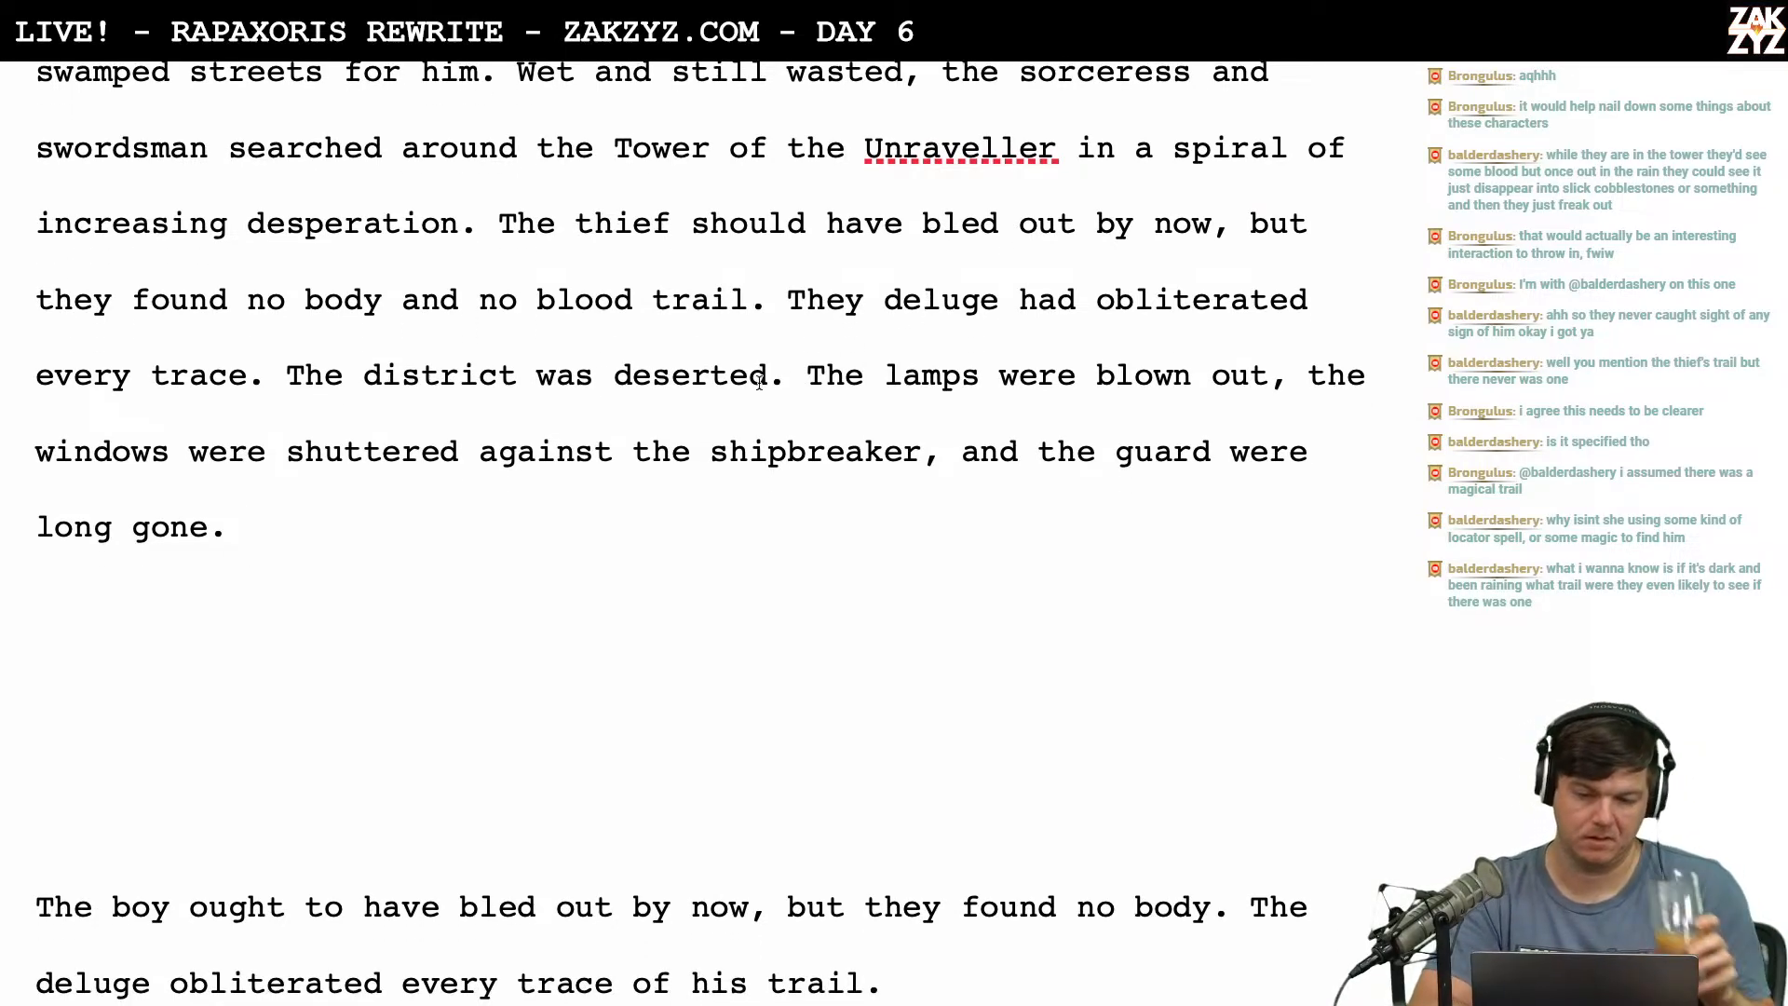
{"action": "scroll", "coordinate": [759, 383], "scroll_direction": "down", "scroll_amount": 1}
{"action": "scroll", "coordinate": [759, 383], "scroll_direction": "up", "scroll_amount": 6}
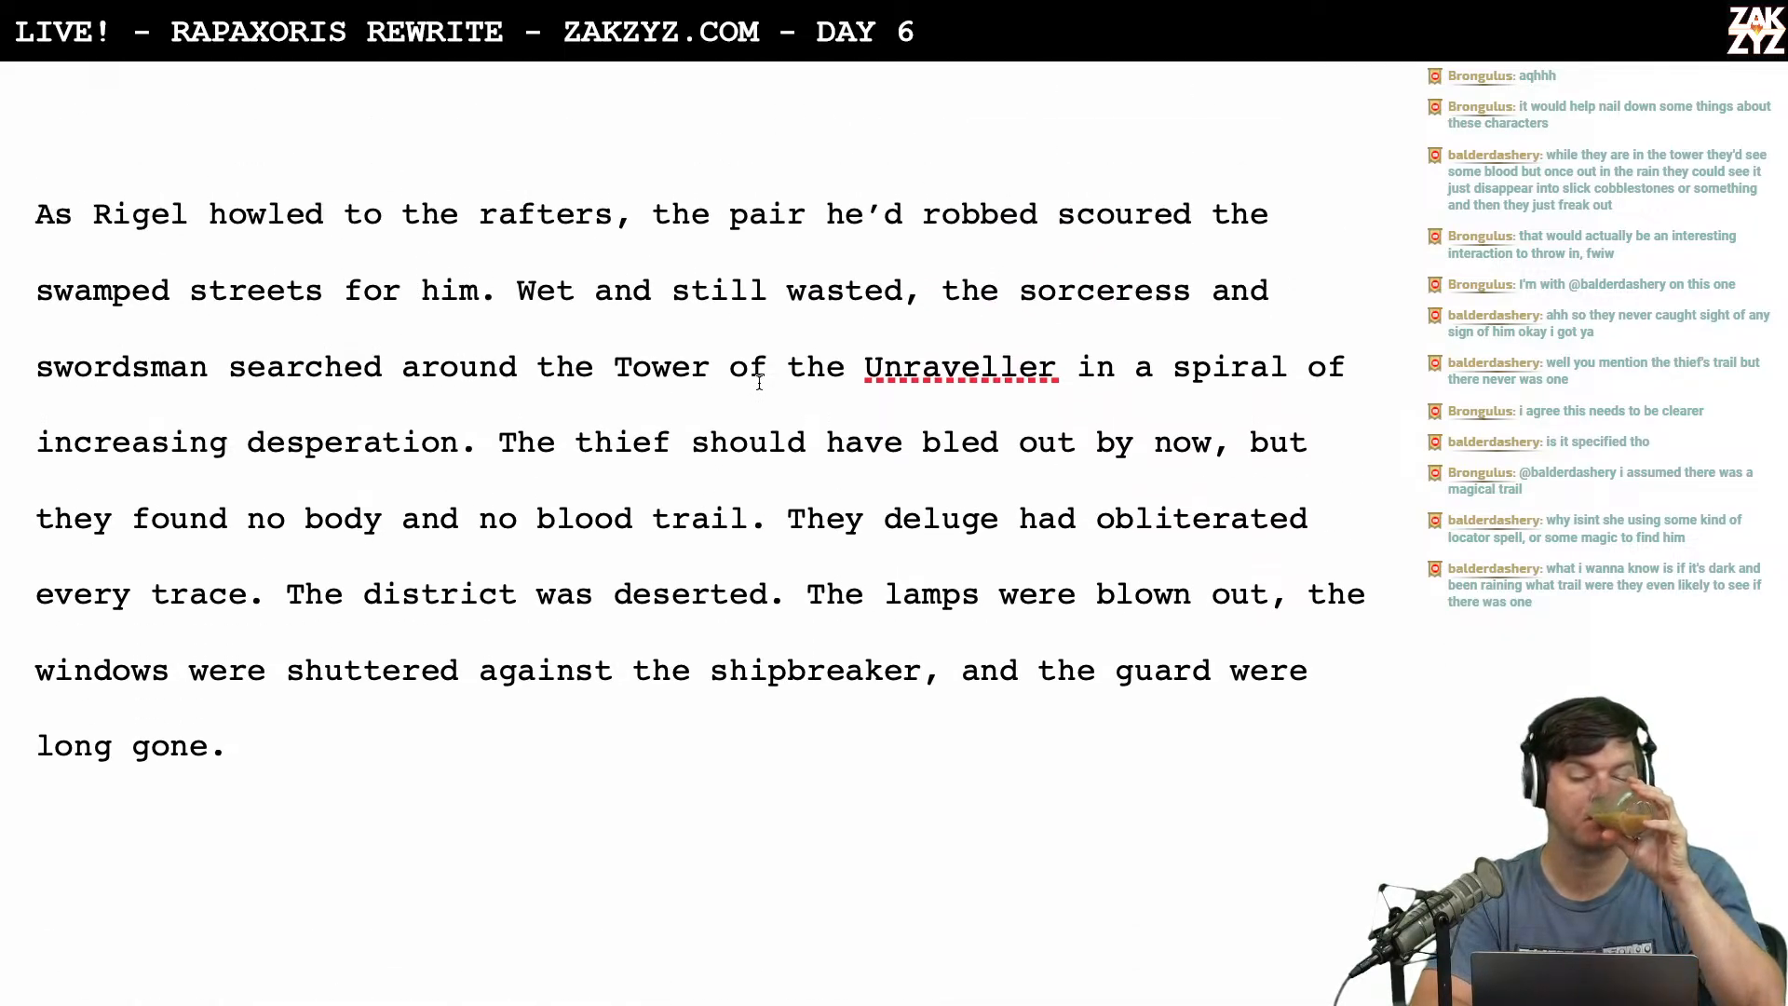
Split the opening paragraph after "increasing desperation.", leaving a blank line before "The thief should have bled out by now".
{"action": "left_click", "coordinate": [500, 442]}
{"action": "key", "text": "Return"}
{"action": "key", "text": "Return"}
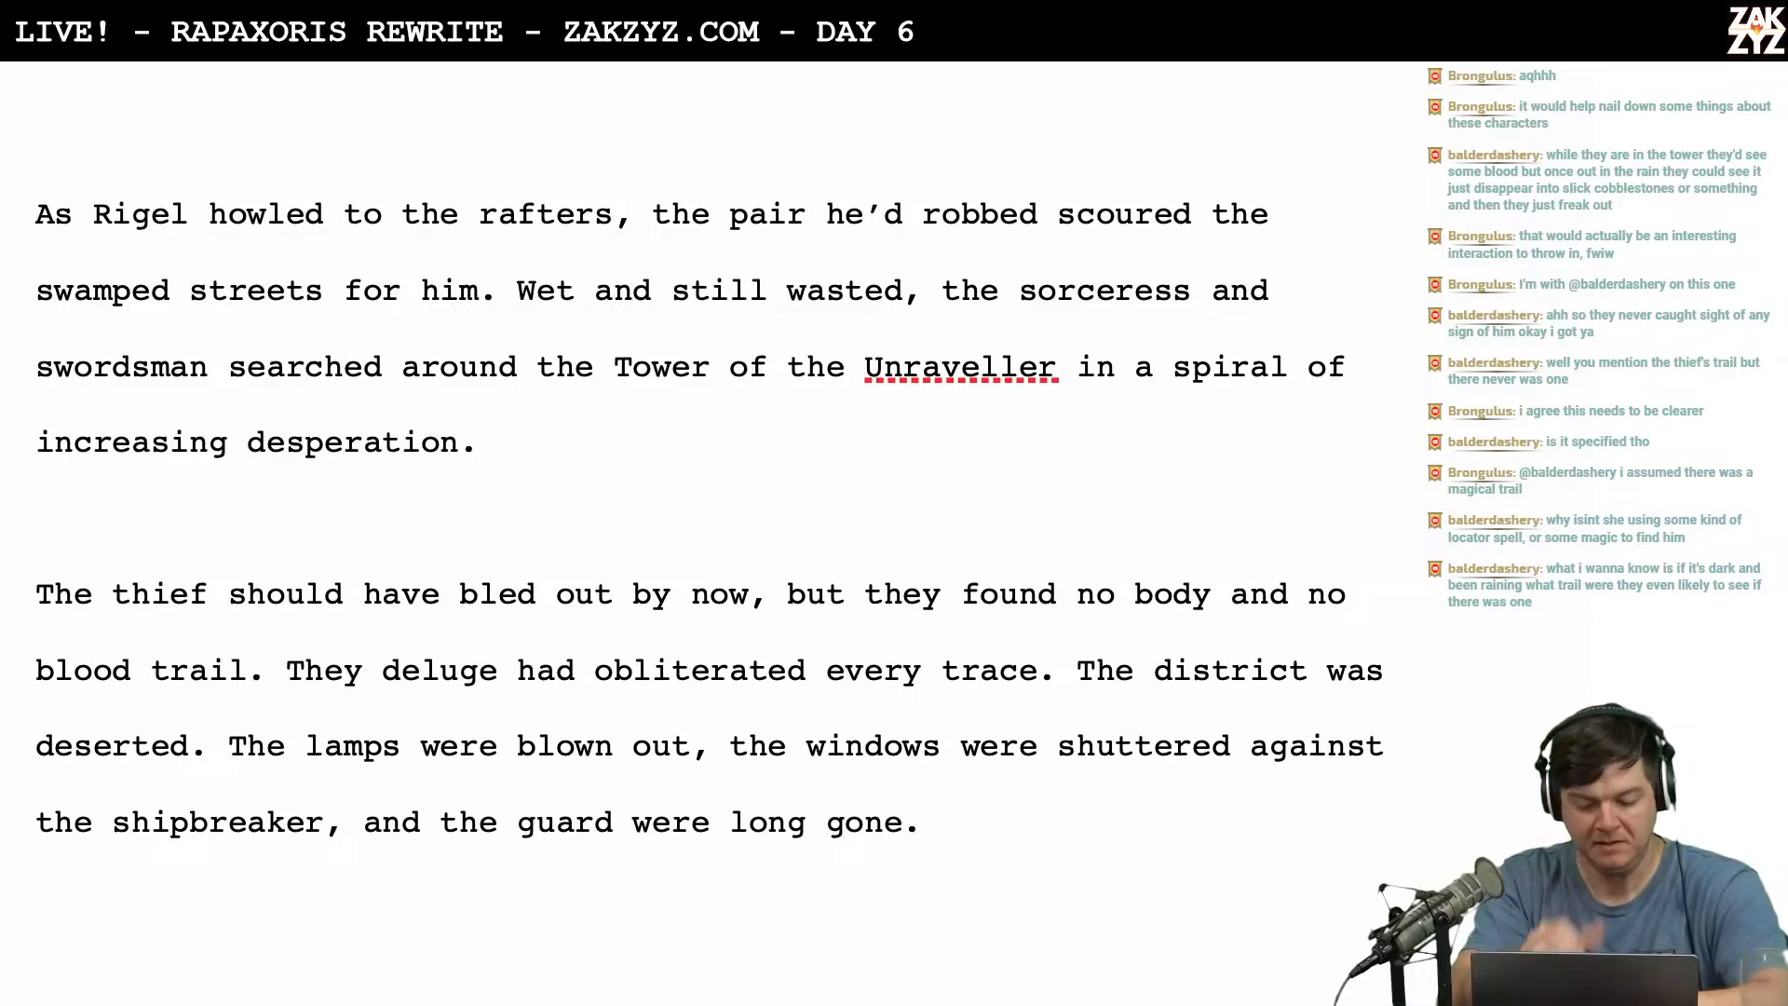
{"action": "type", "text": "the"}
{"action": "key", "text": "BackSpace"}
{"action": "key", "text": "BackSpace"}
{"action": "key", "text": "BackSpace"}
{"action": "key", "text": "BackSpace"}
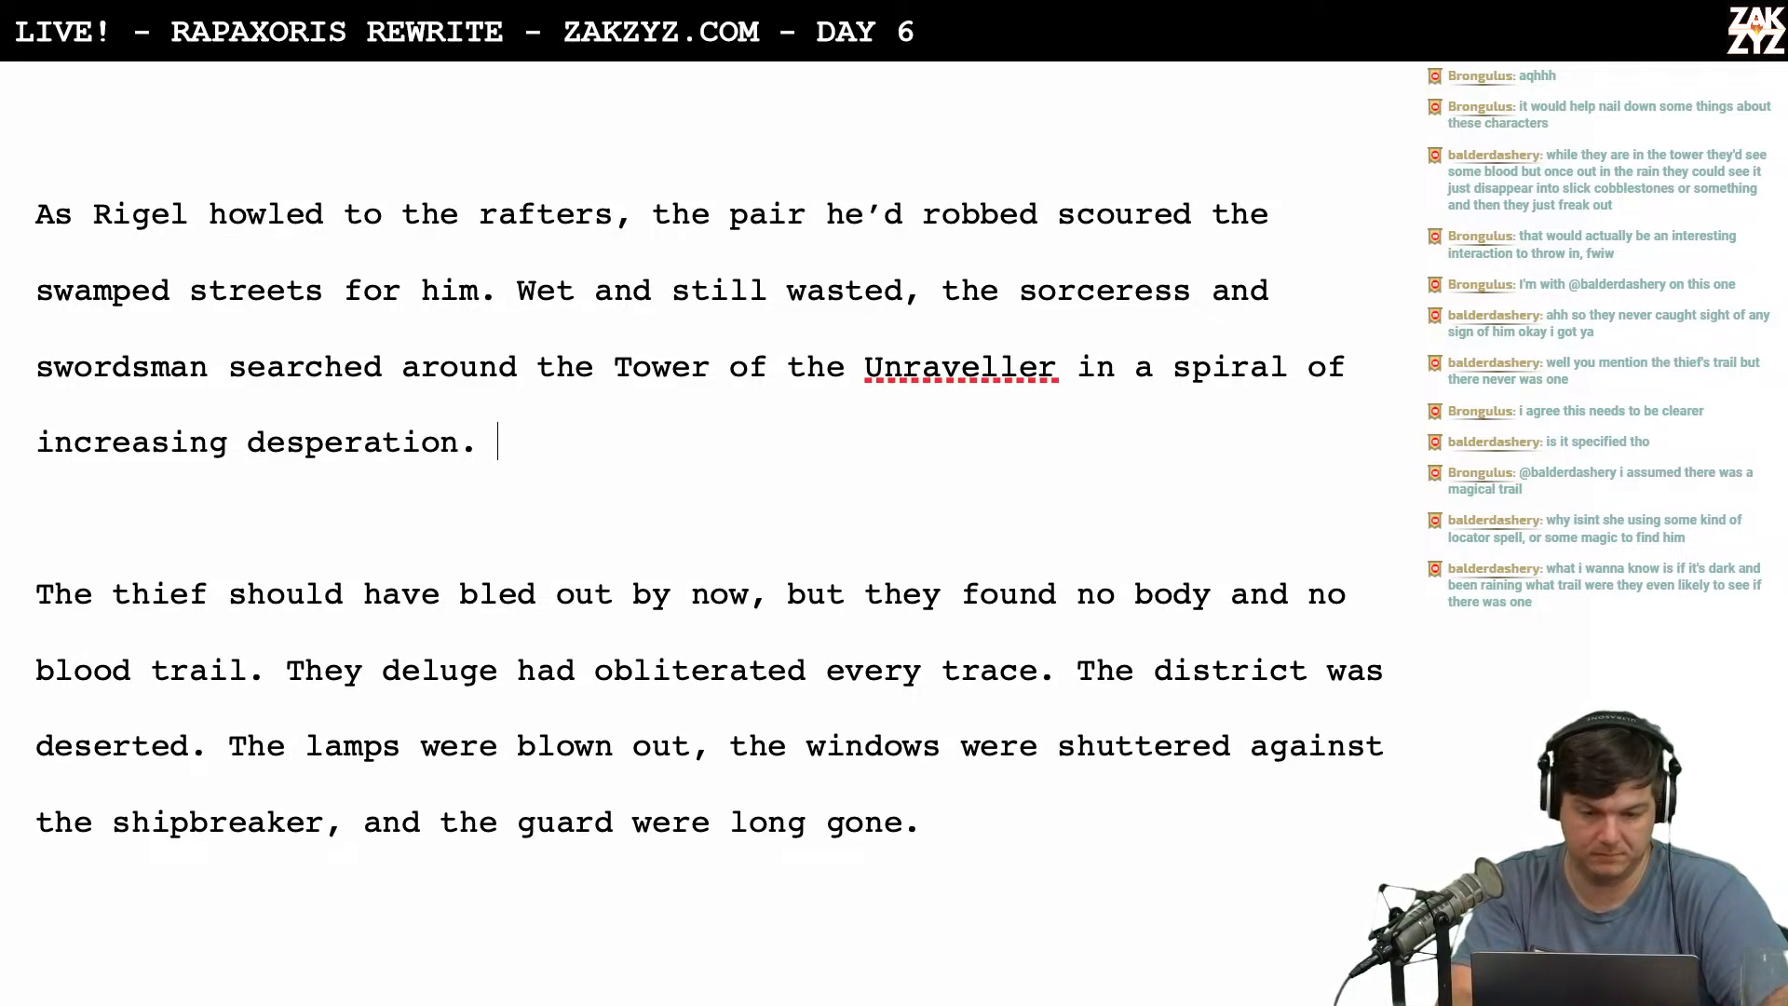
{"action": "type", "text": "The blood"}
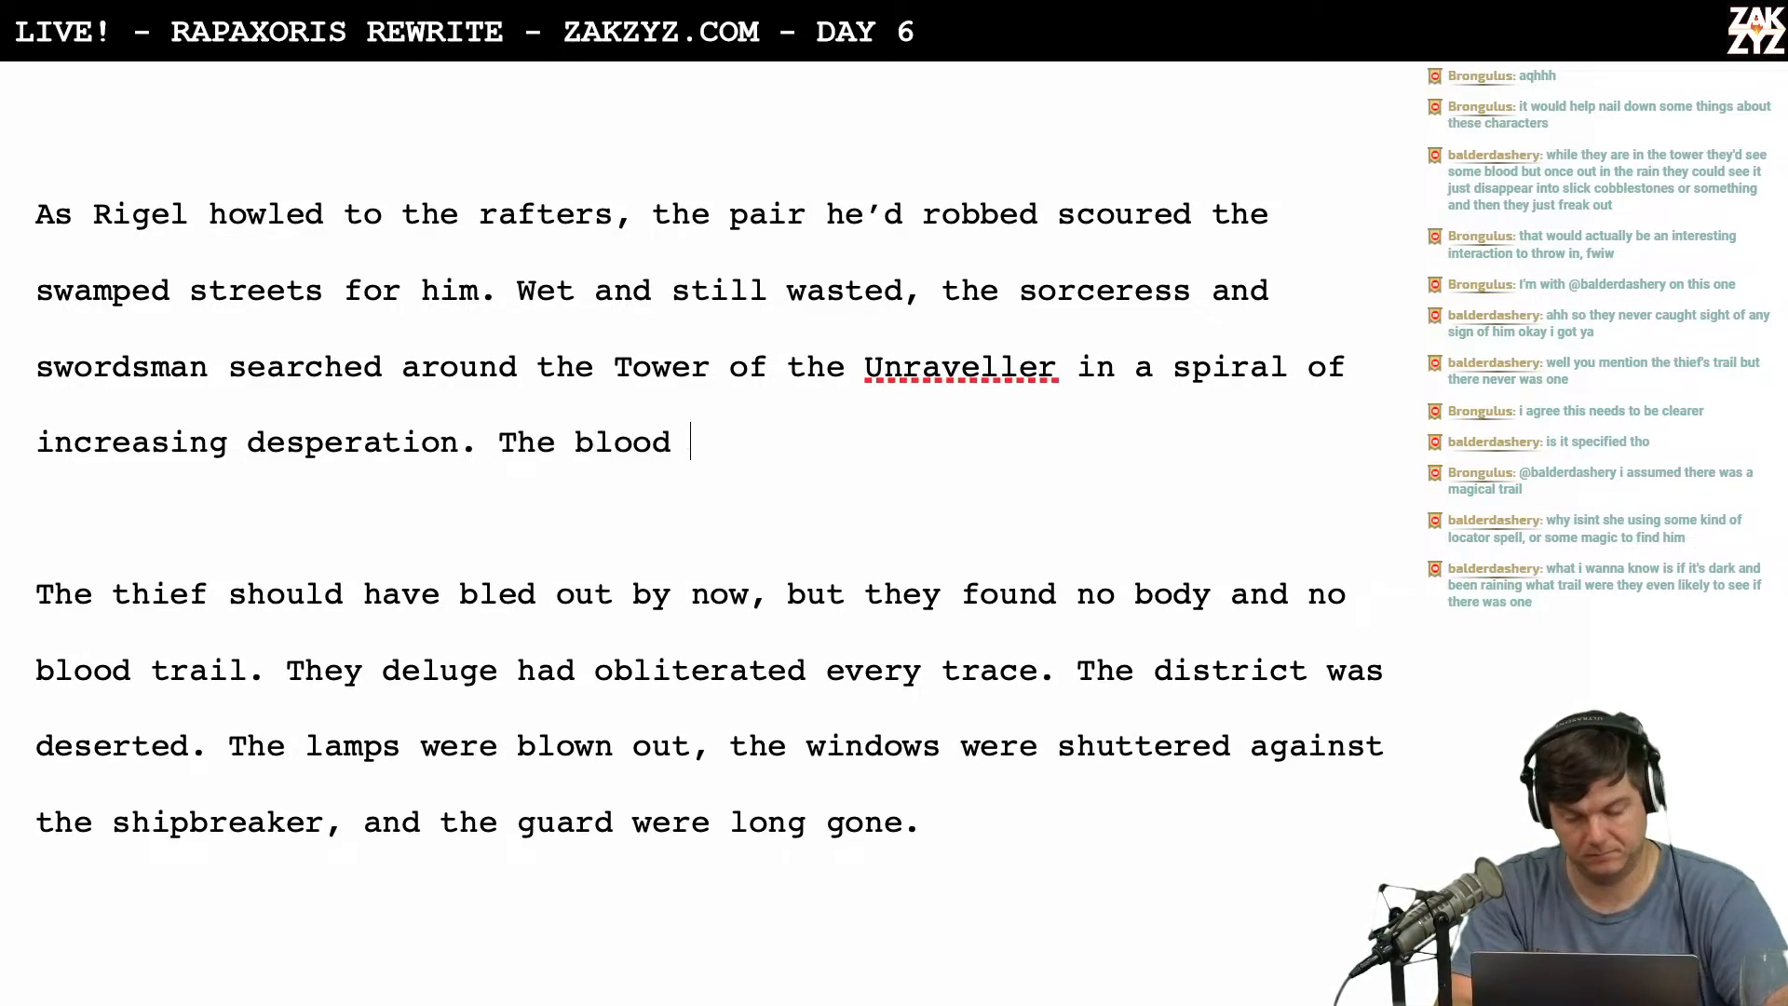
{"action": "type", "text": " trail in the"}
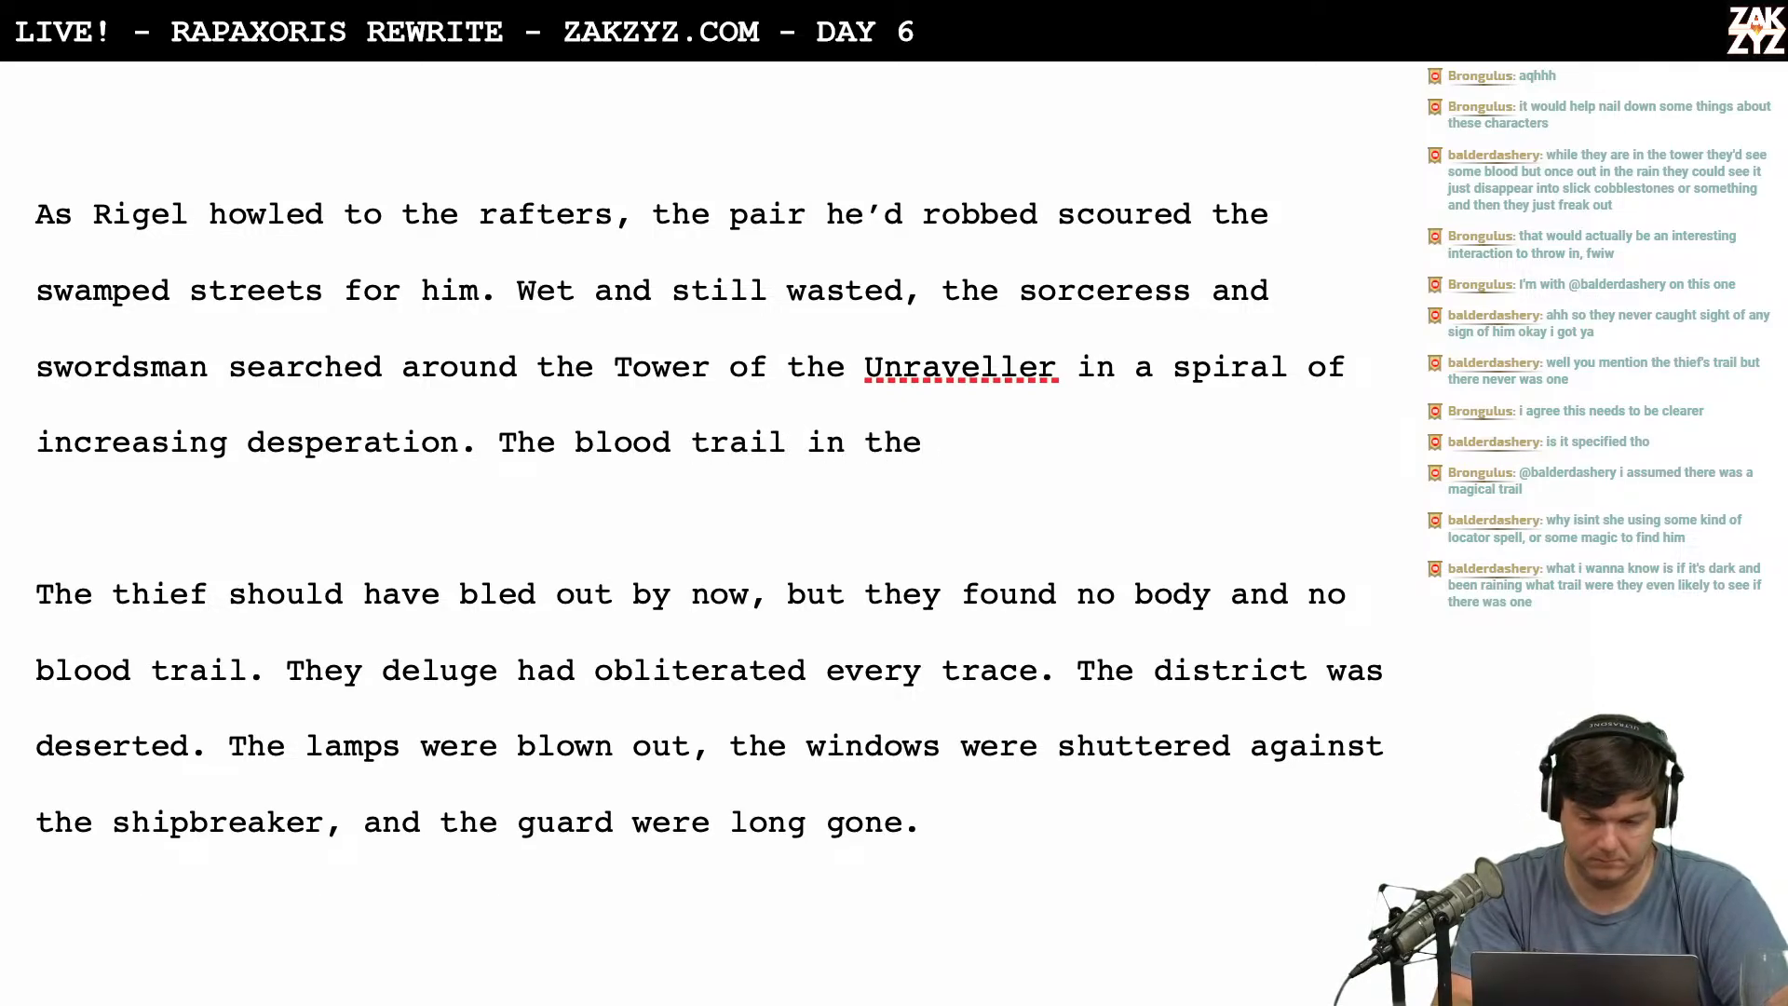
{"action": "key", "text": "BackSpace"}
{"action": "key", "text": "BackSpace"}
{"action": "key", "text": "BackSpace"}
{"action": "key", "text": "BackSpace"}
{"action": "key", "text": "BackSpace"}
{"action": "key", "text": "BackSpace"}
{"action": "key", "text": "BackSpace"}
{"action": "key", "text": "BackSpace"}
{"action": "key", "text": "BackSpace"}
{"action": "key", "text": "BackSpace"}
{"action": "key", "text": "BackSpace"}
{"action": "key", "text": "BackSpace"}
{"action": "key", "text": "BackSpace"}
{"action": "key", "text": "BackSpace"}
{"action": "key", "text": "BackSpace"}
{"action": "key", "text": "BackSpace"}
{"action": "key", "text": "BackSpace"}
{"action": "key", "text": "BackSpace"}
{"action": "key", "text": "BackSpace"}
{"action": "key", "text": "BackSpace"}
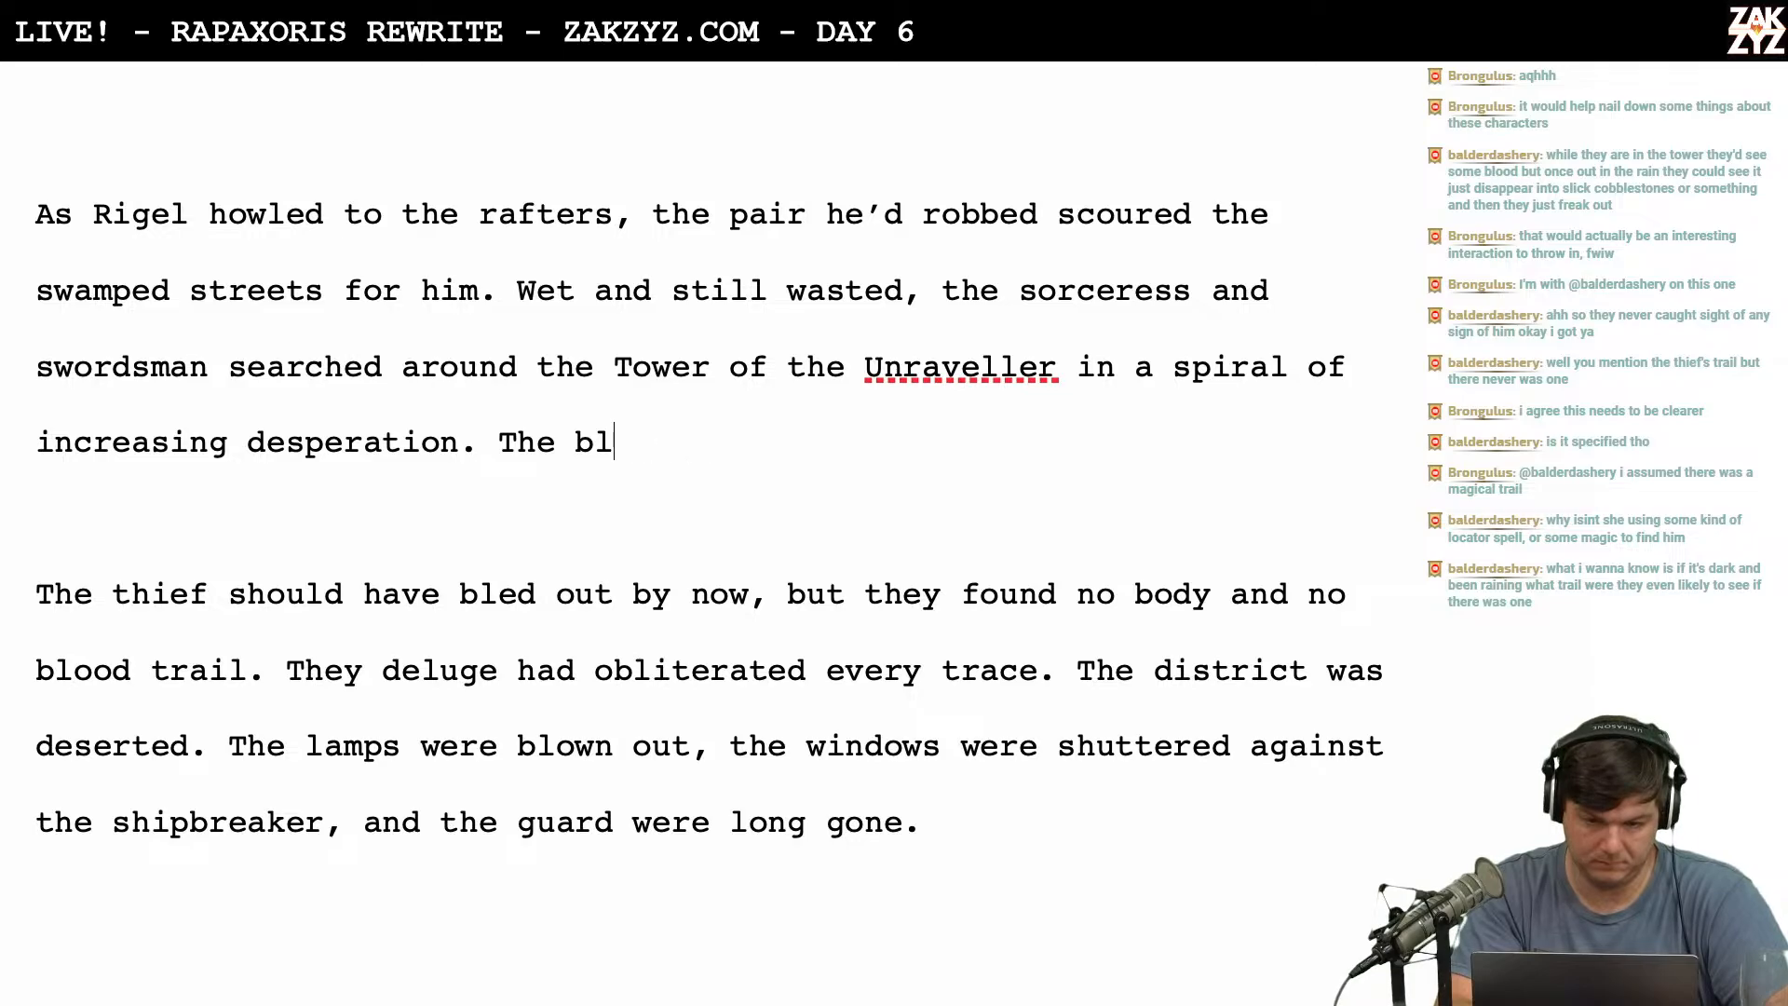
{"action": "key", "text": "BackSpace"}
{"action": "key", "text": "BackSpace"}
Begin a new sentence after "increasing desperation." with "By the blood trail in the tower, Revel was certain the thief had bled out by now,".
{"action": "type", "text": "B"}
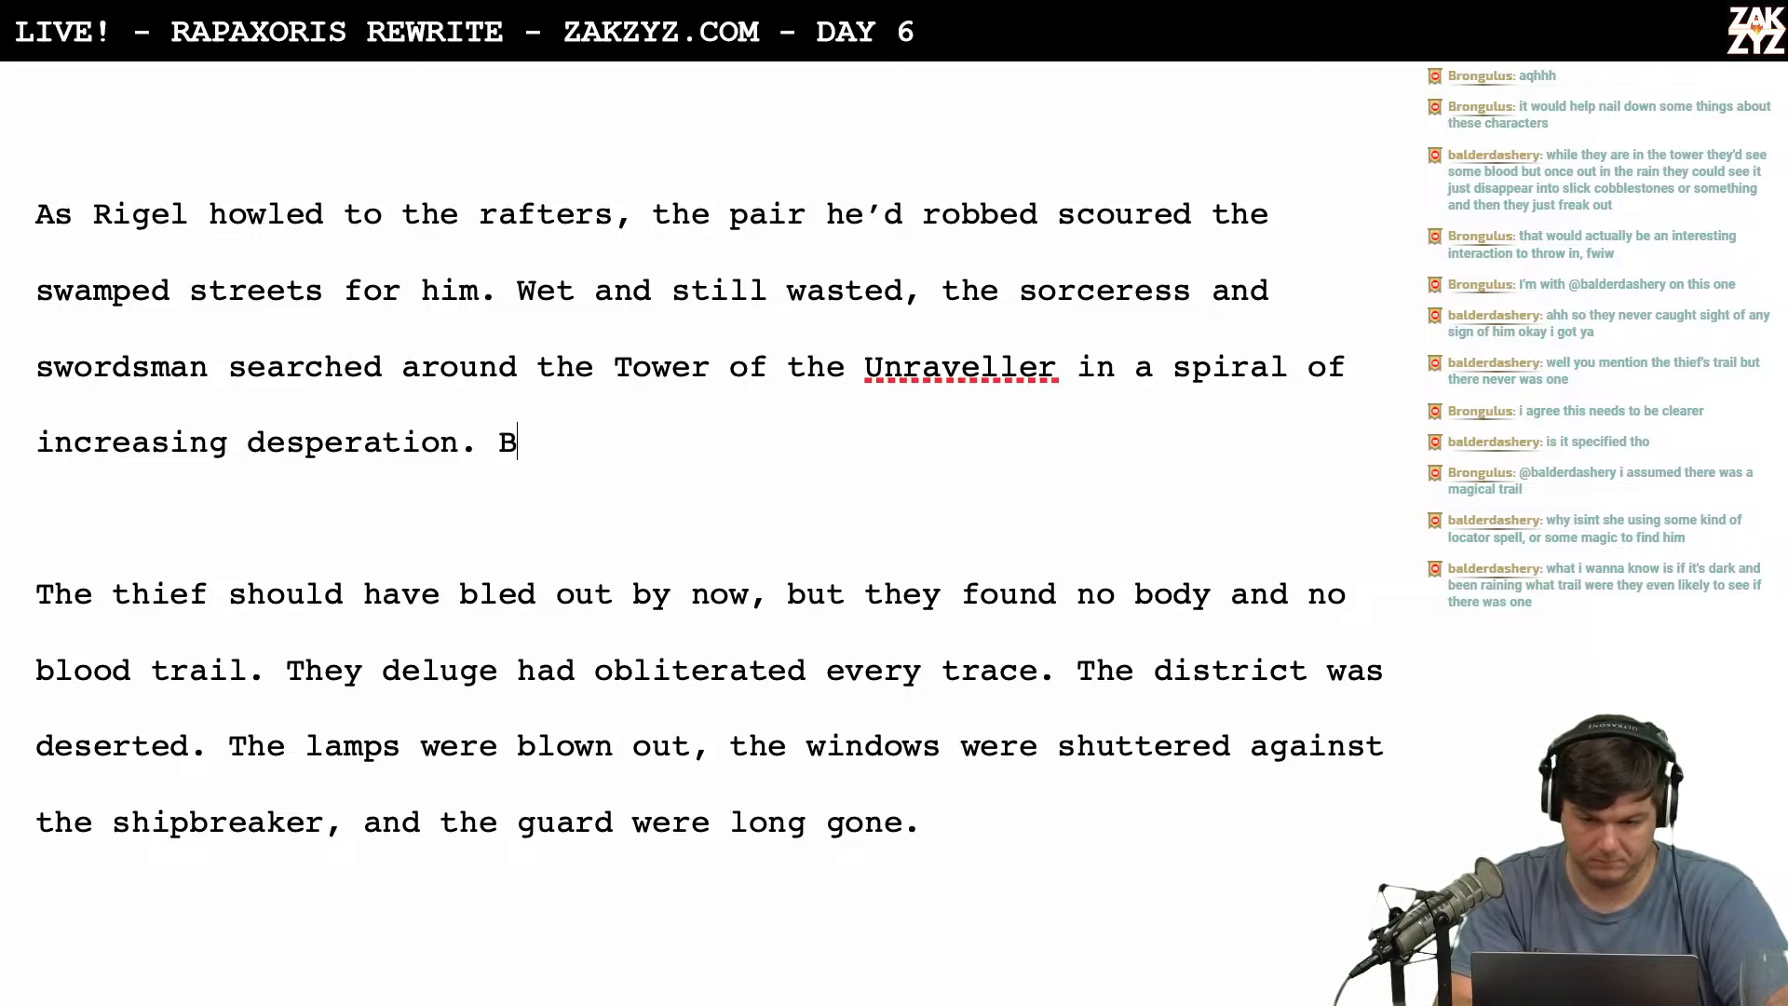
{"action": "type", "text": "y the blood trai"}
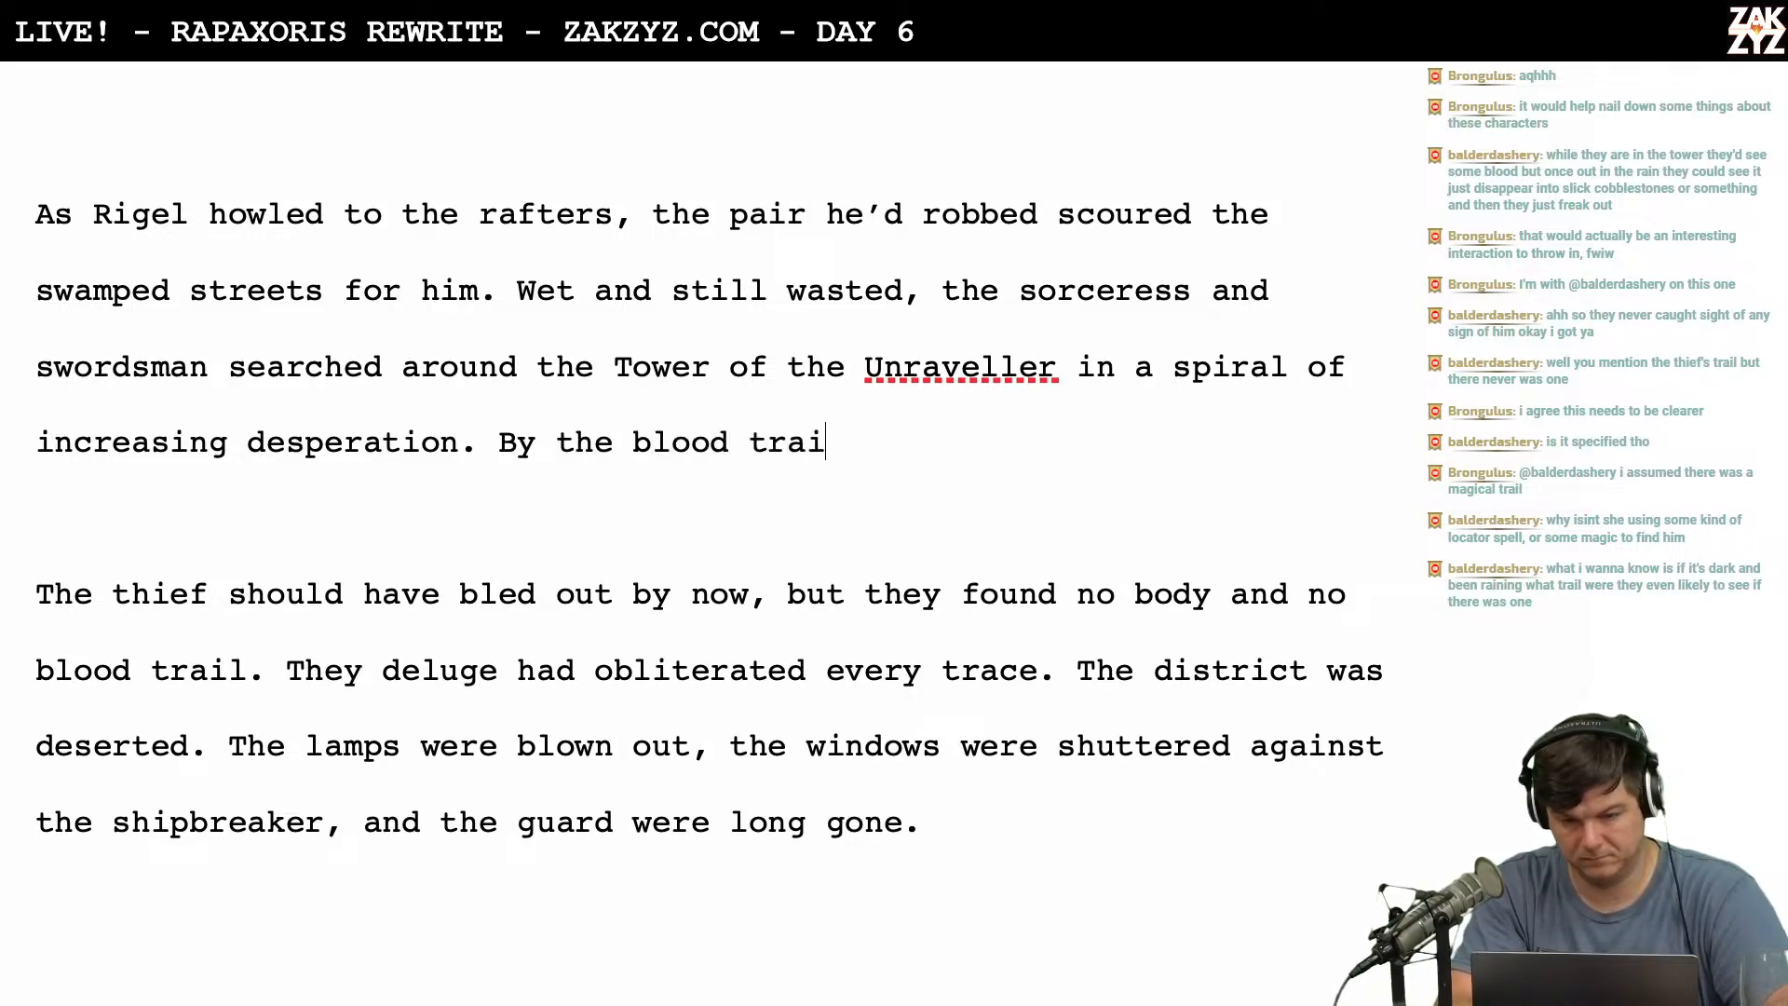
{"action": "type", "text": "l in the tower, "}
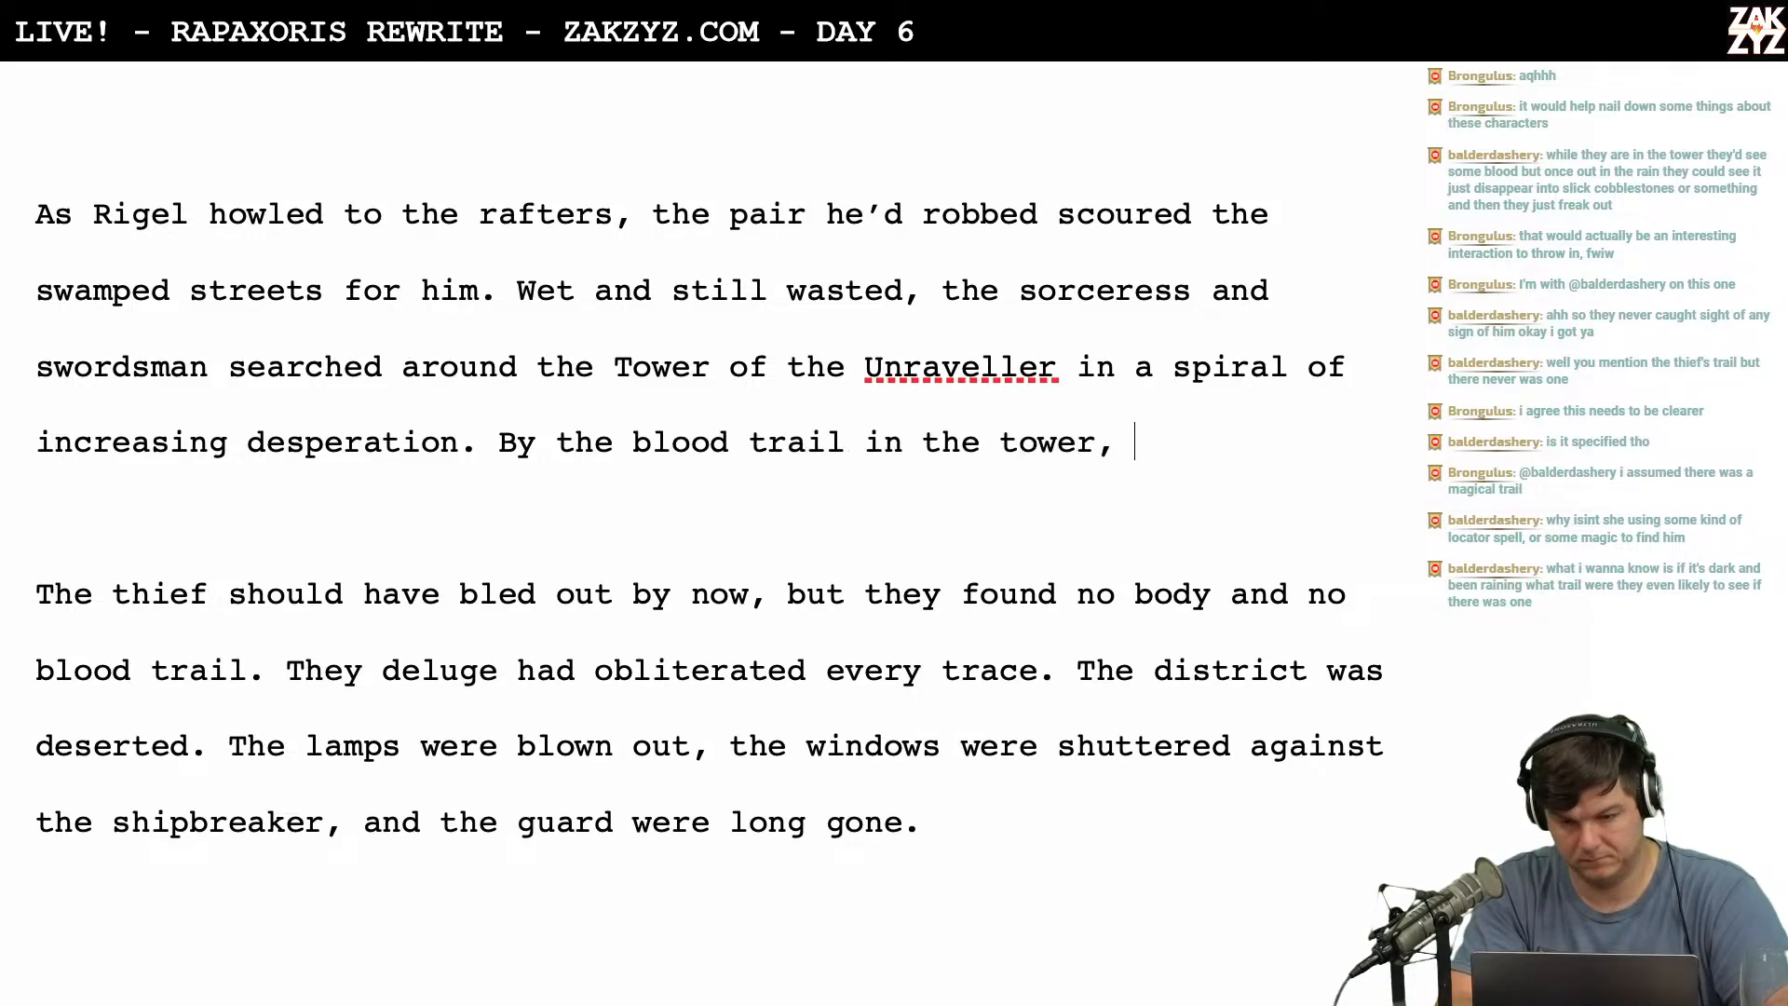
{"action": "type", "text": "Revel "}
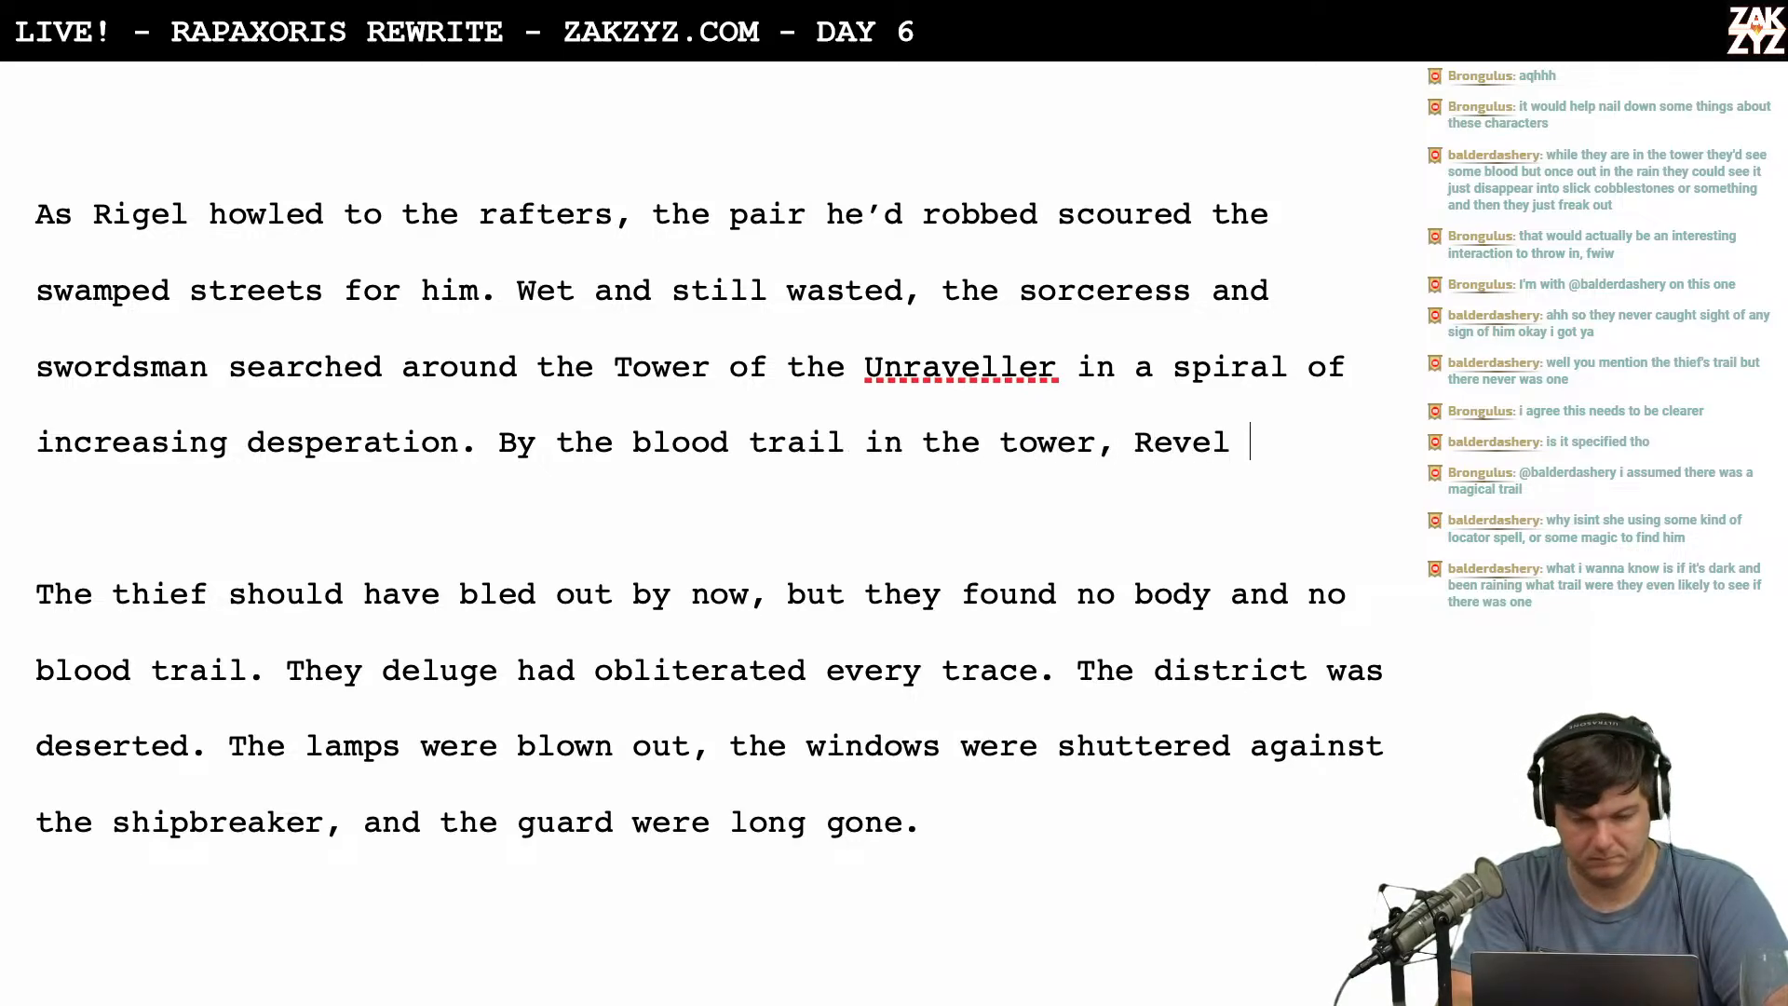
{"action": "type", "text": "was certain t"}
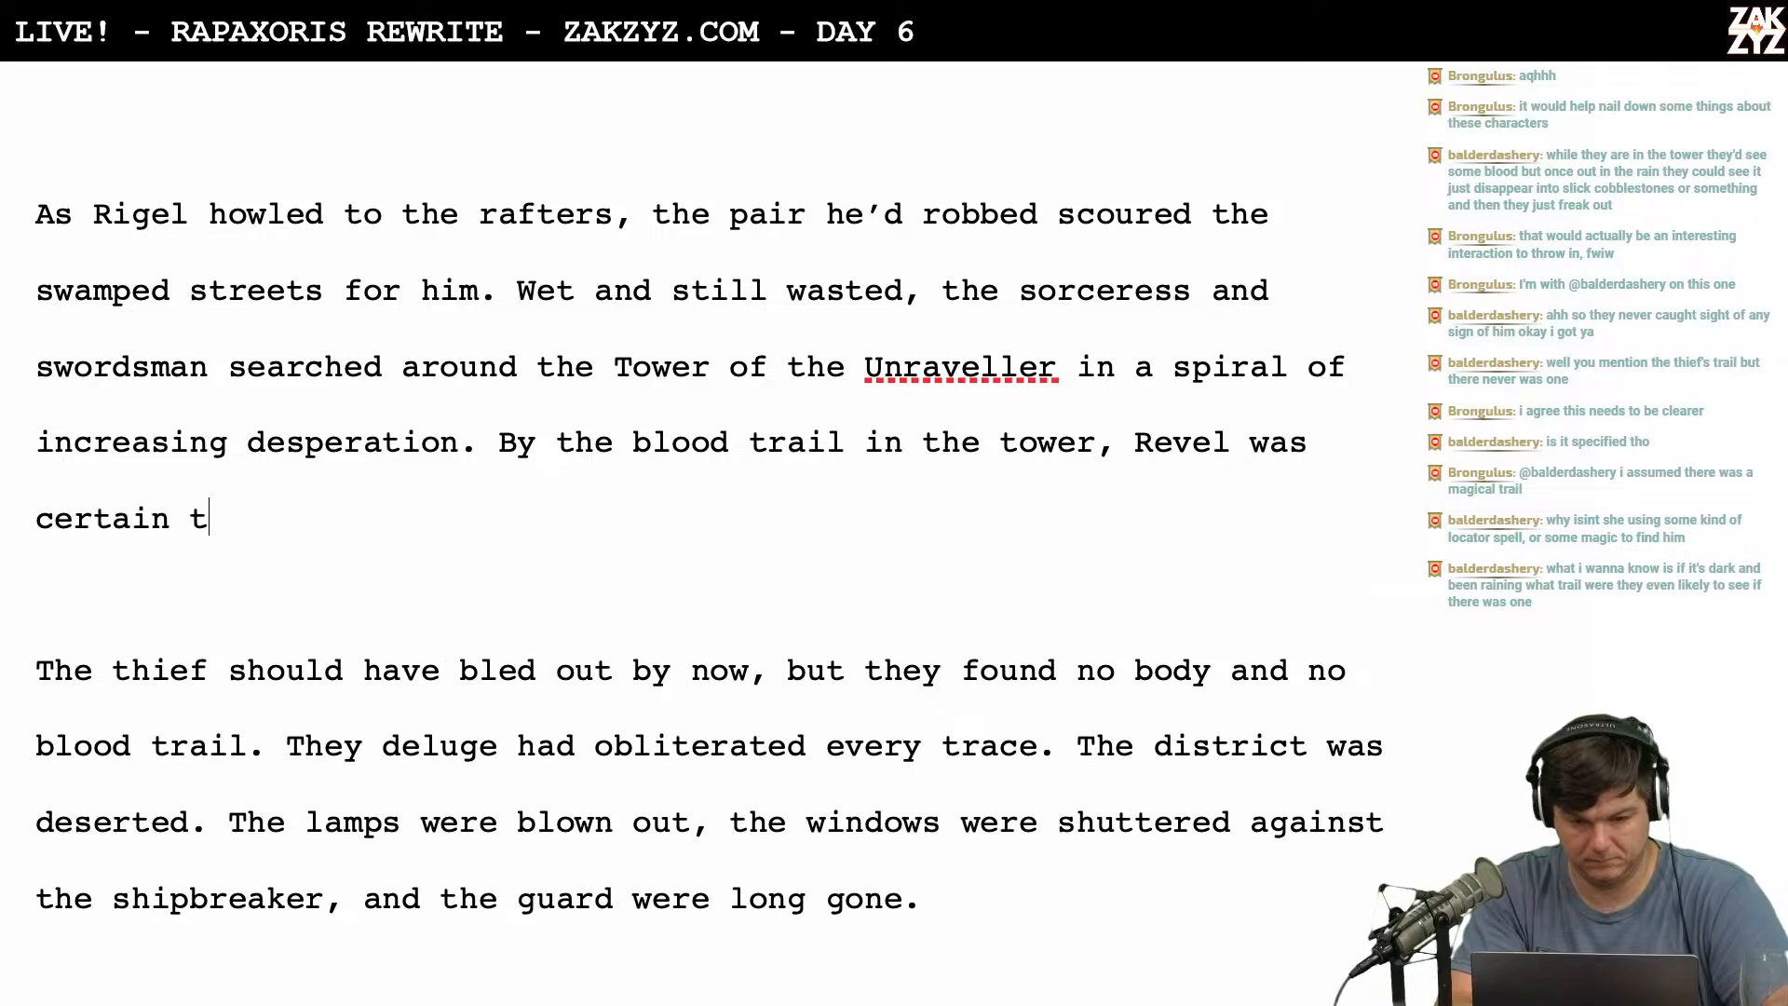
{"action": "type", "text": "he thief "}
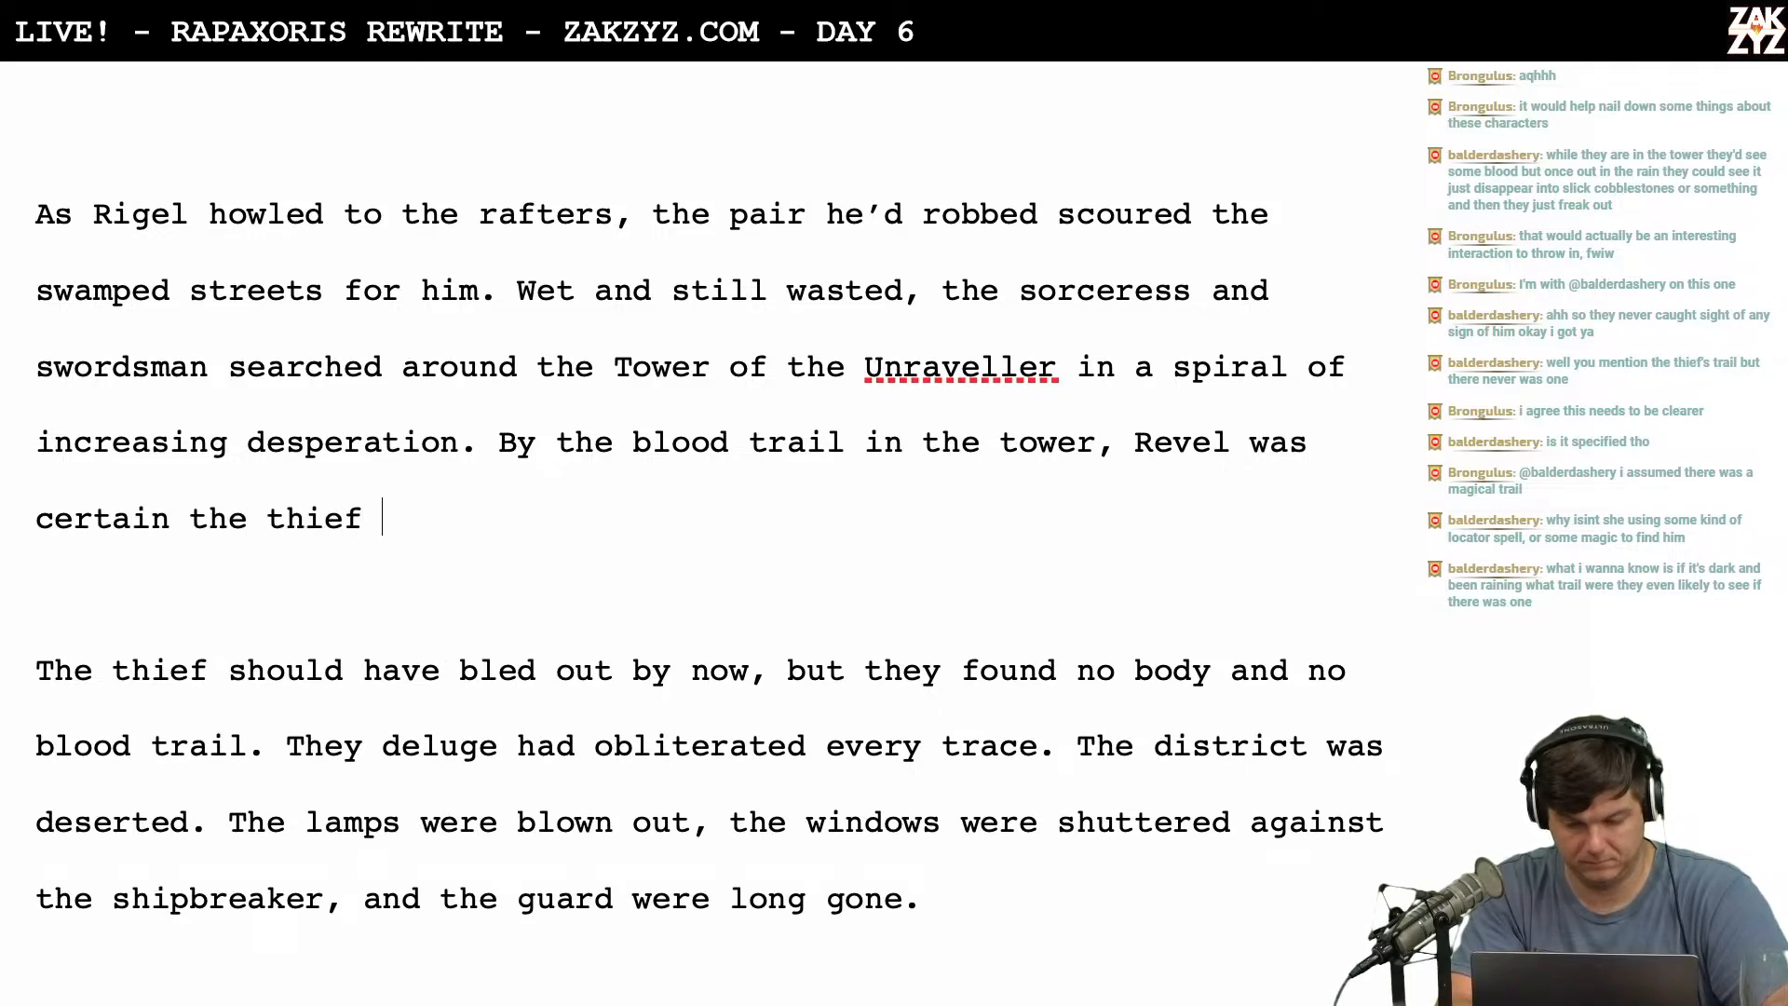
{"action": "type", "text": "had bled o"}
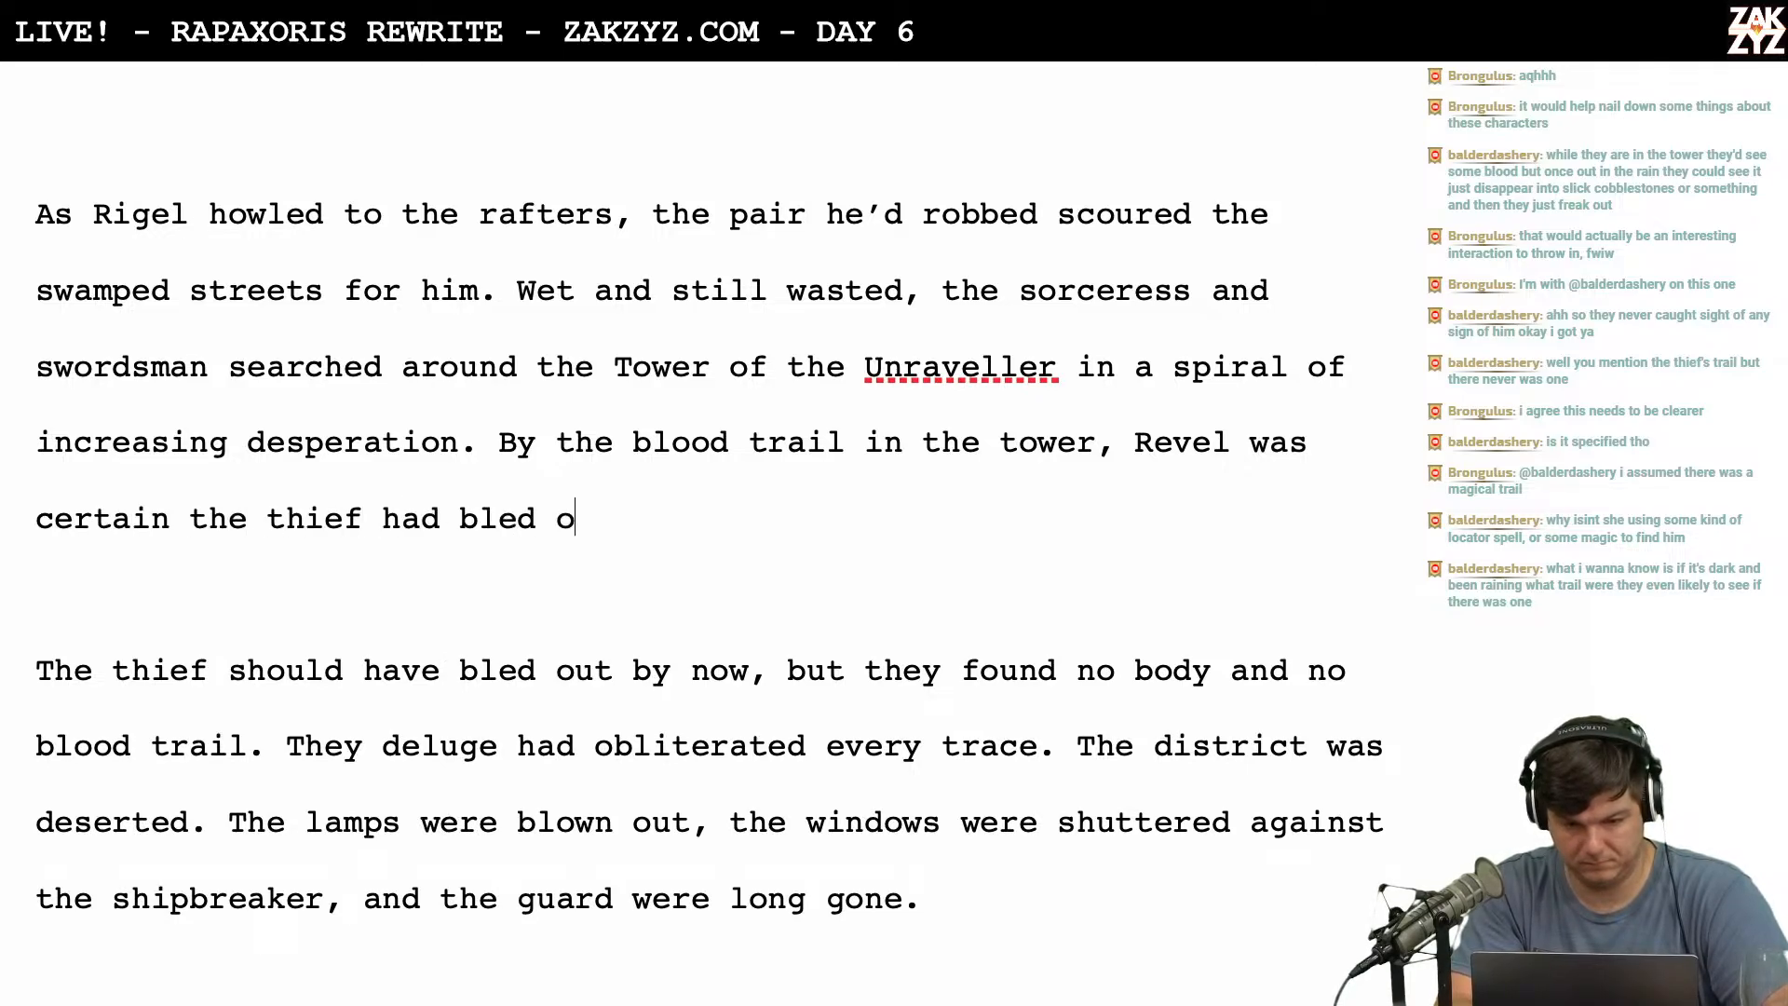
{"action": "type", "text": "ut by now,"}
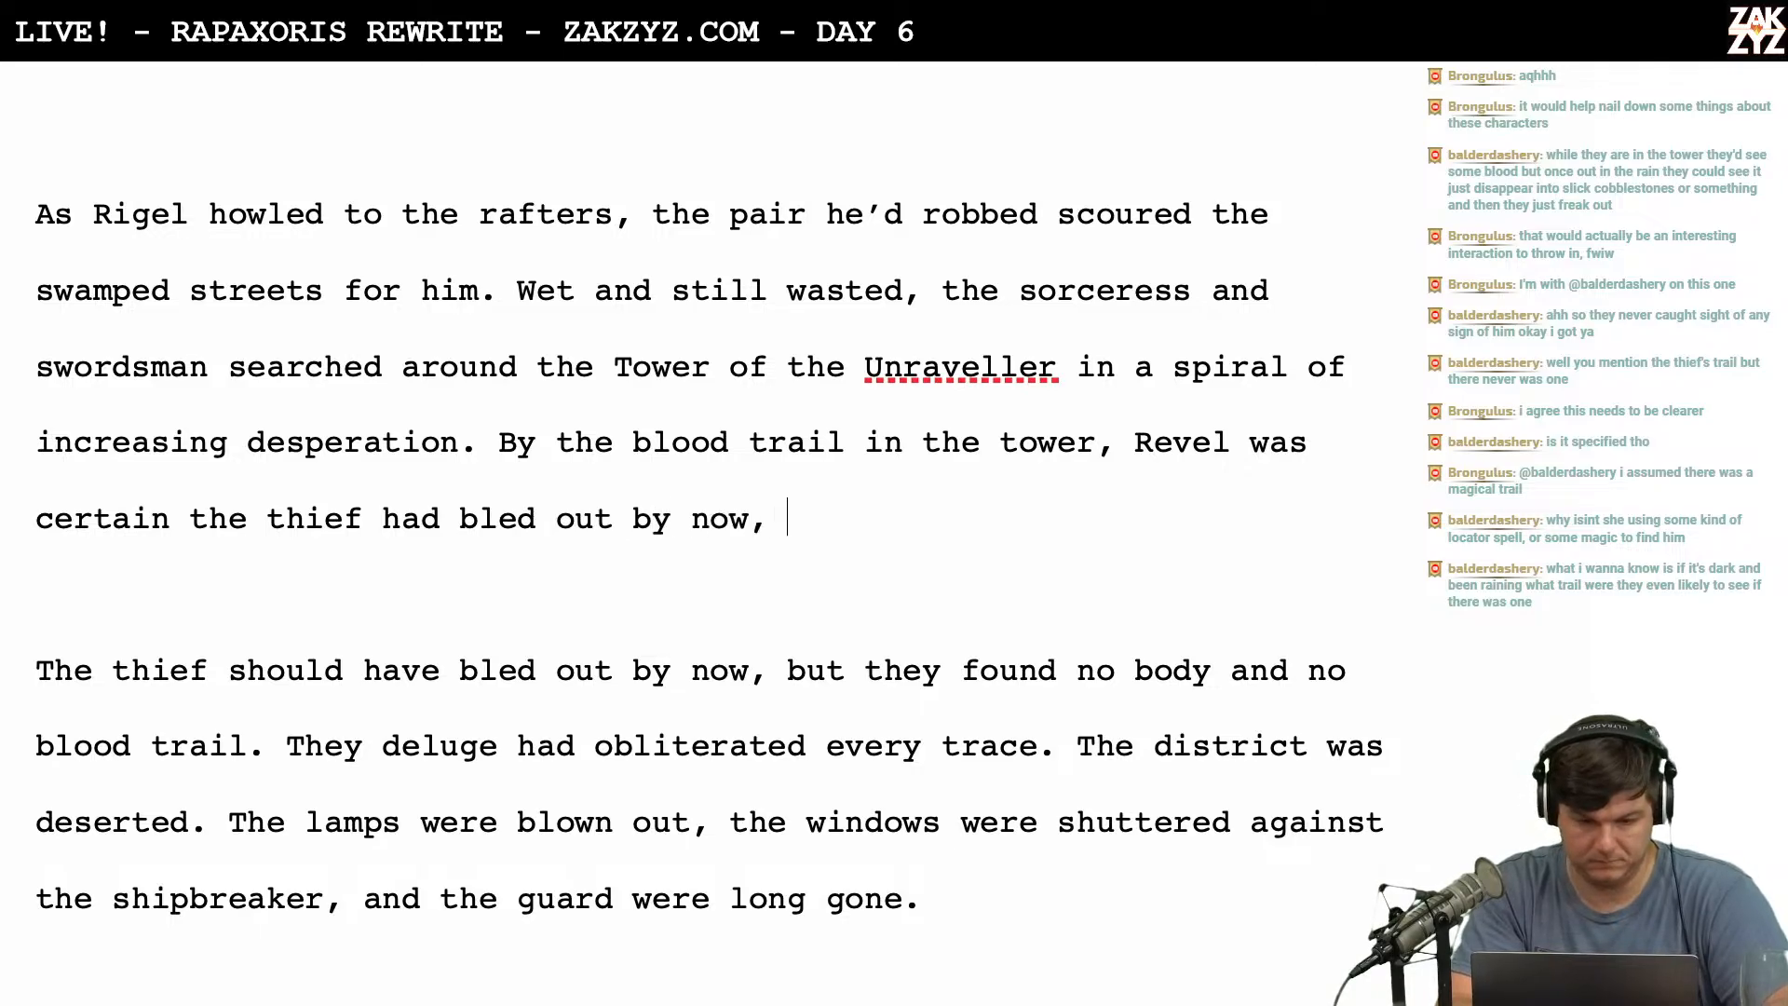
Complete the sentence about Revel's certainty with "but they found no body.".
{"action": "type", "text": "  but the"}
{"action": "key", "text": "BackSpace"}
{"action": "key", "text": "BackSpace"}
{"action": "key", "text": "BackSpace"}
{"action": "key", "text": "BackSpace"}
{"action": "key", "text": "BackSpace"}
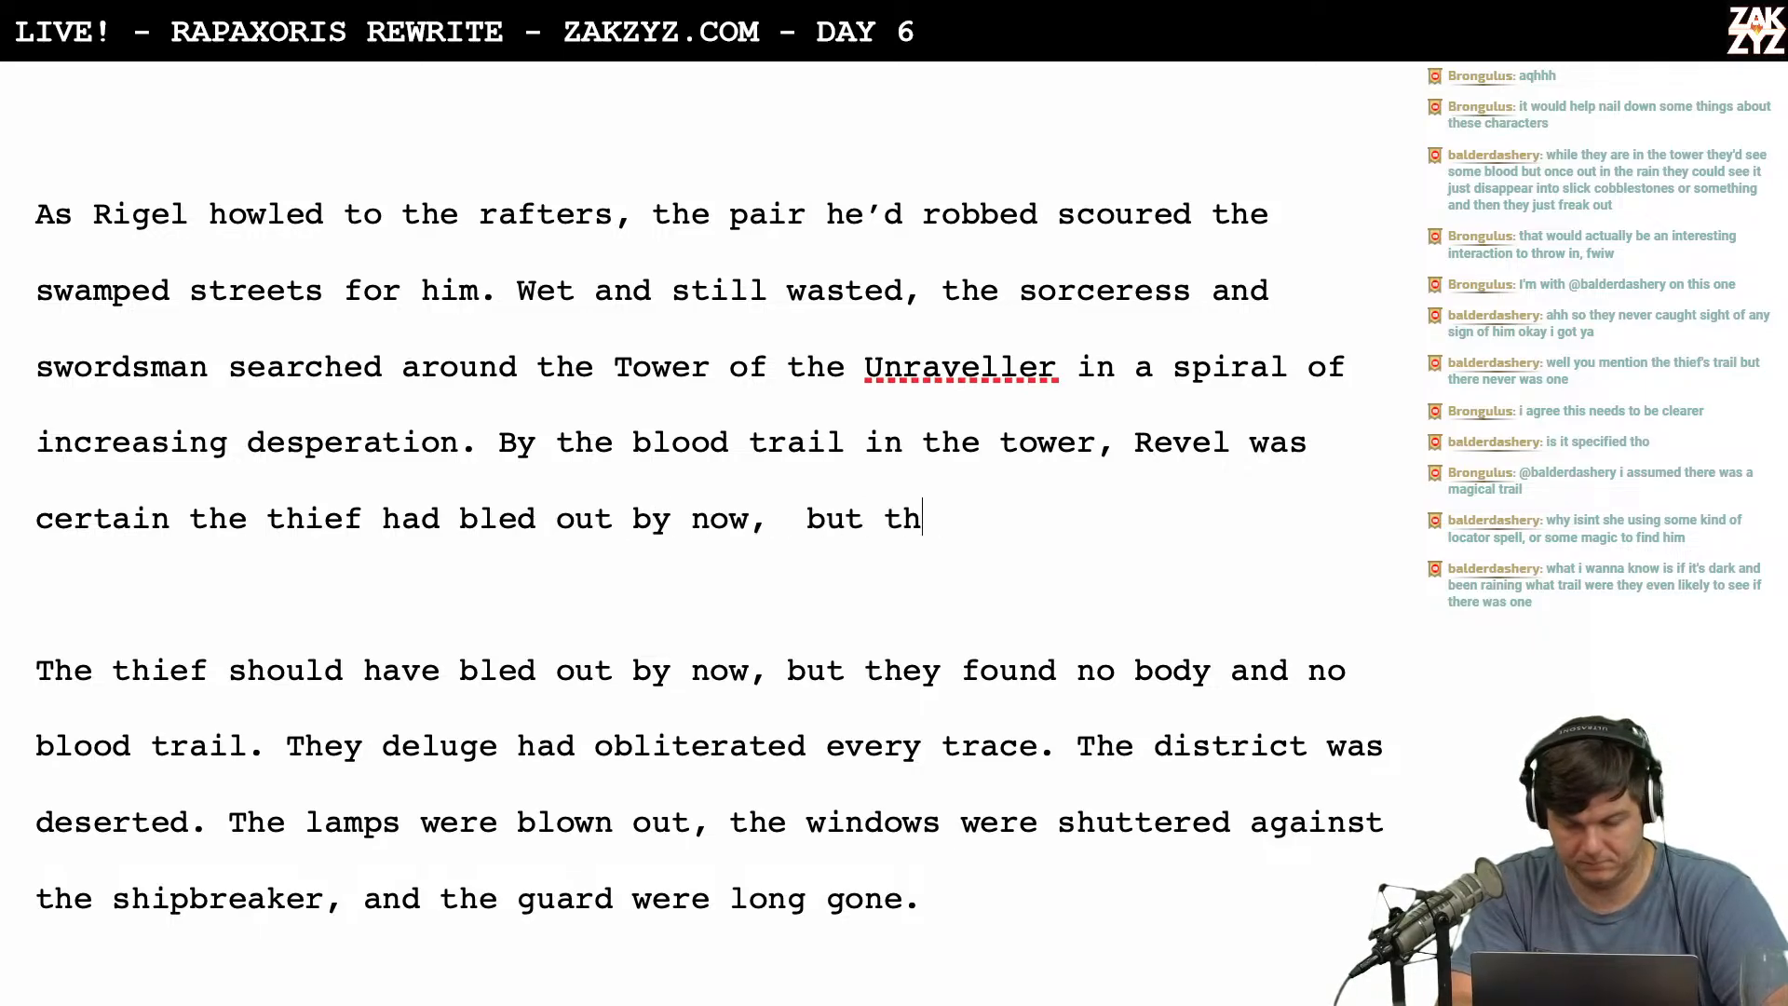
{"action": "key", "text": "BackSpace"}
{"action": "key", "text": "BackSpace"}
{"action": "key", "text": "BackSpace"}
{"action": "type", "text": "but they f"}
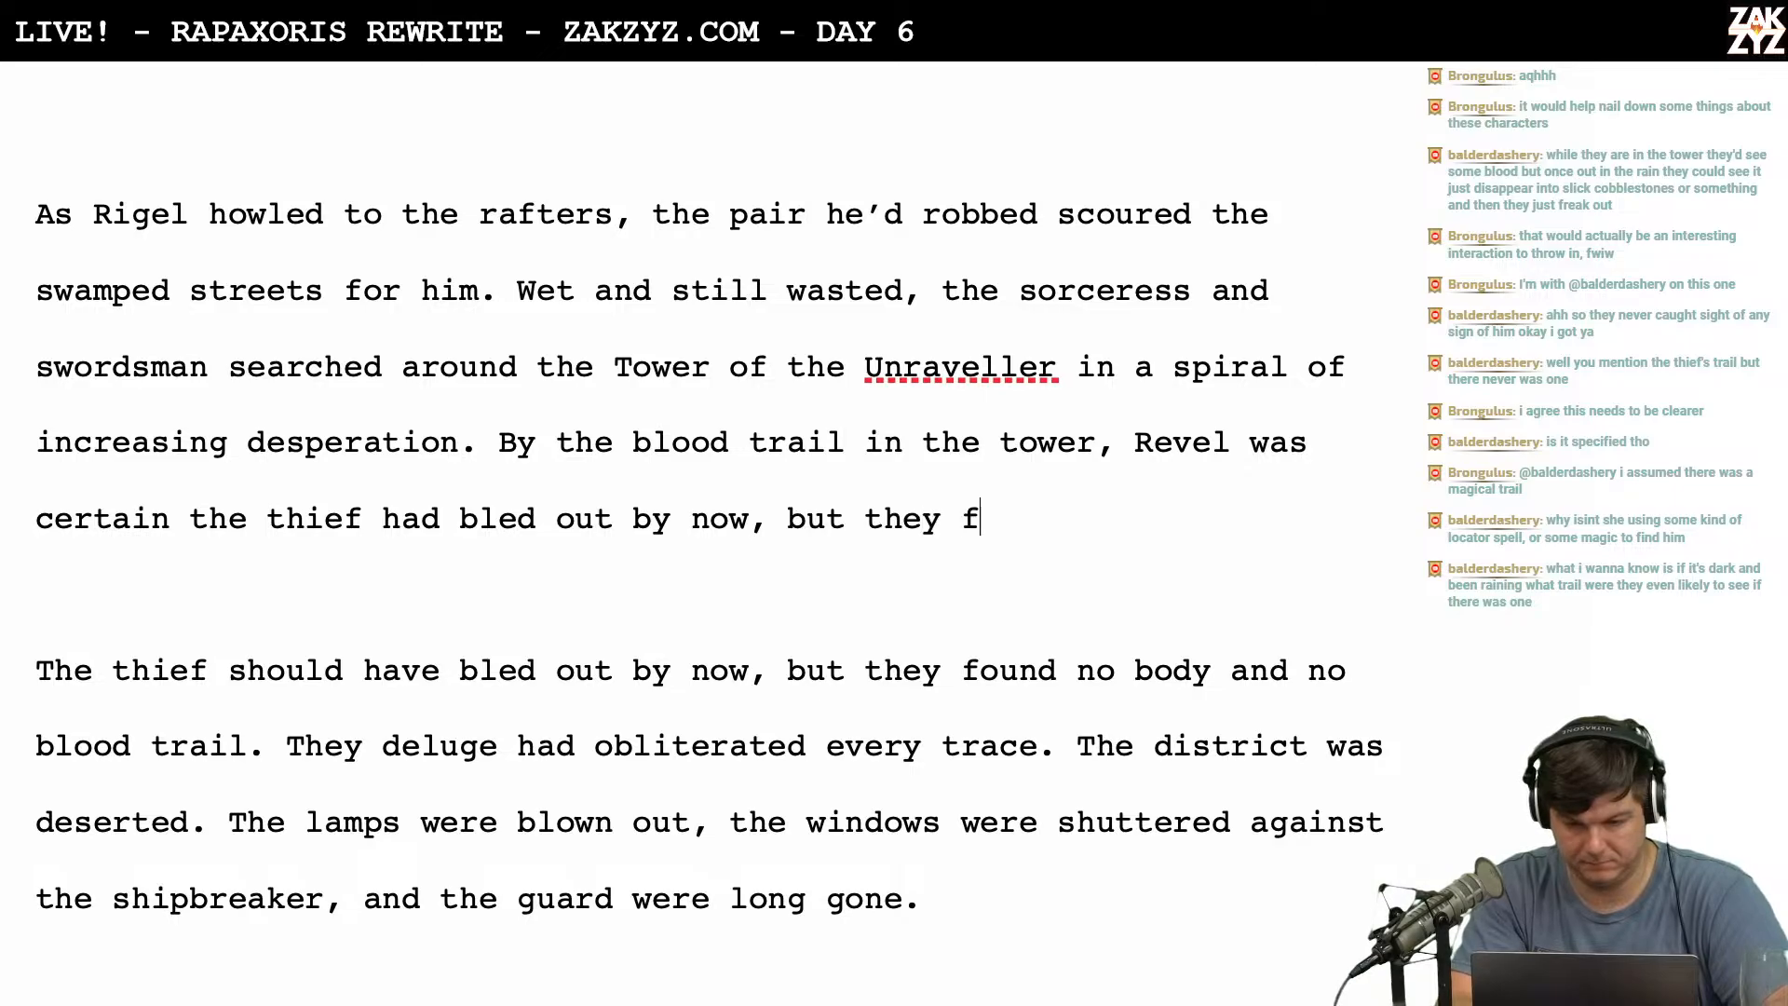
{"action": "type", "text": "ound no body."}
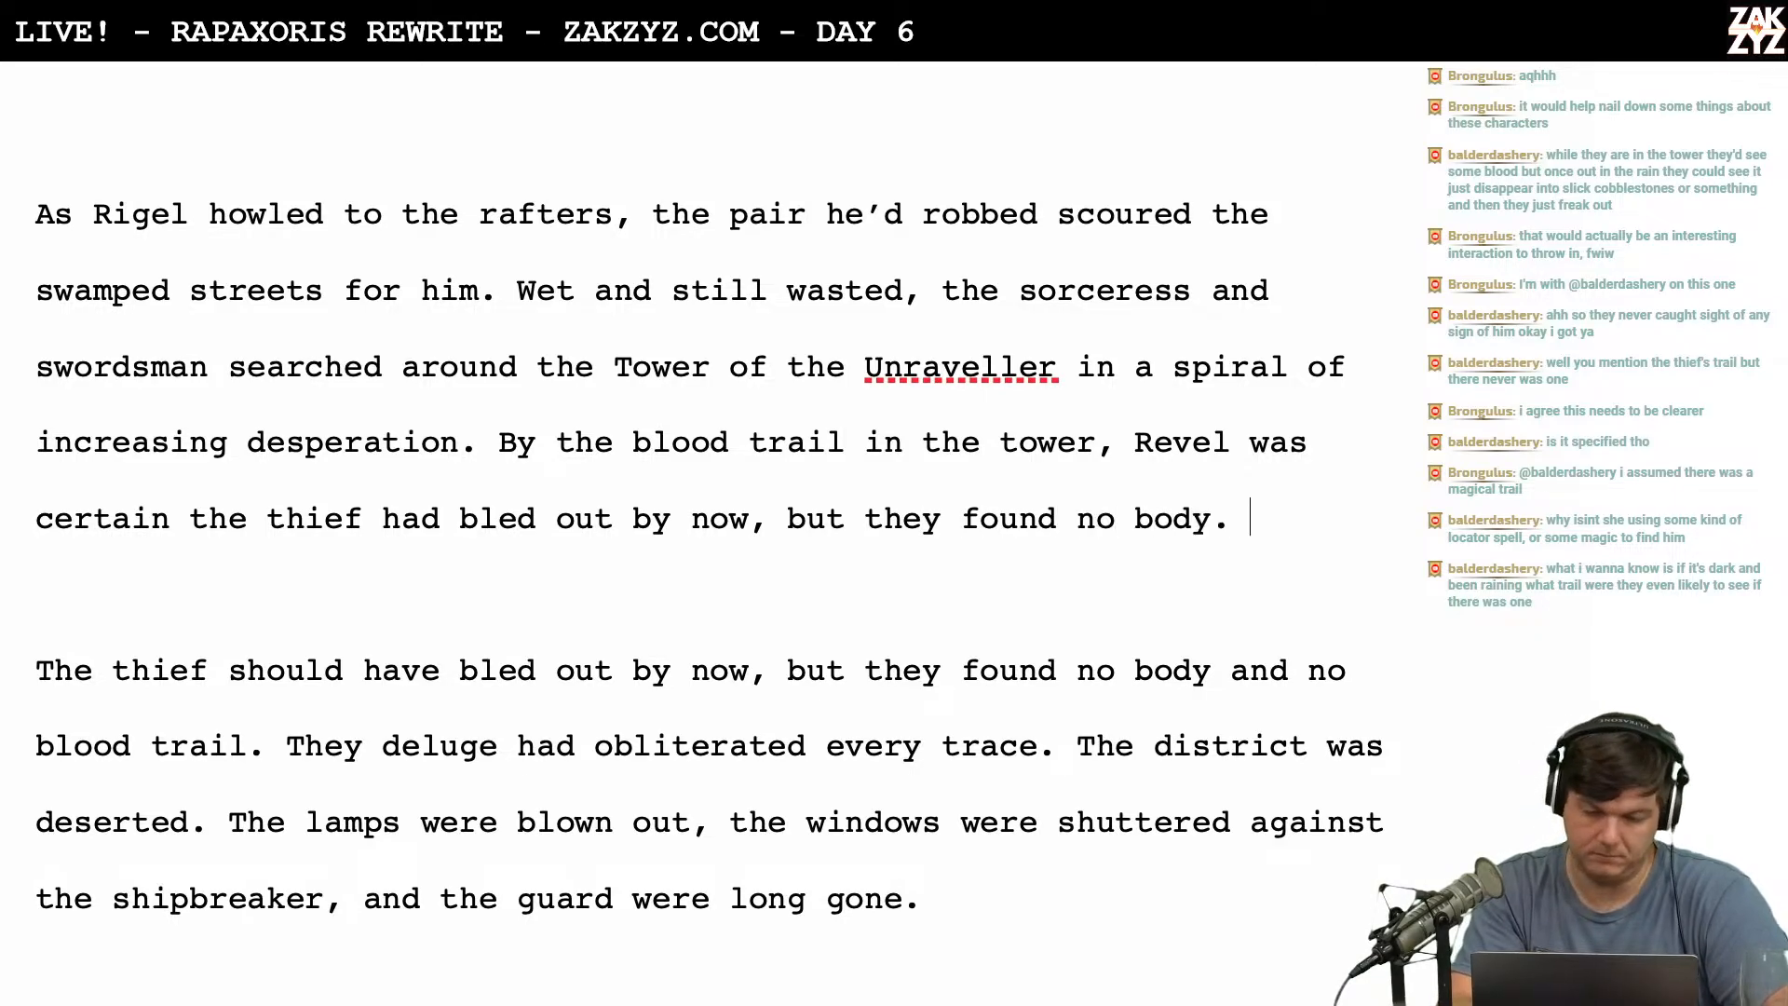
Start another sentence after the new "they found no body." with "The moment" and cut it back to "The mo".
{"action": "type", "text": " The moment"}
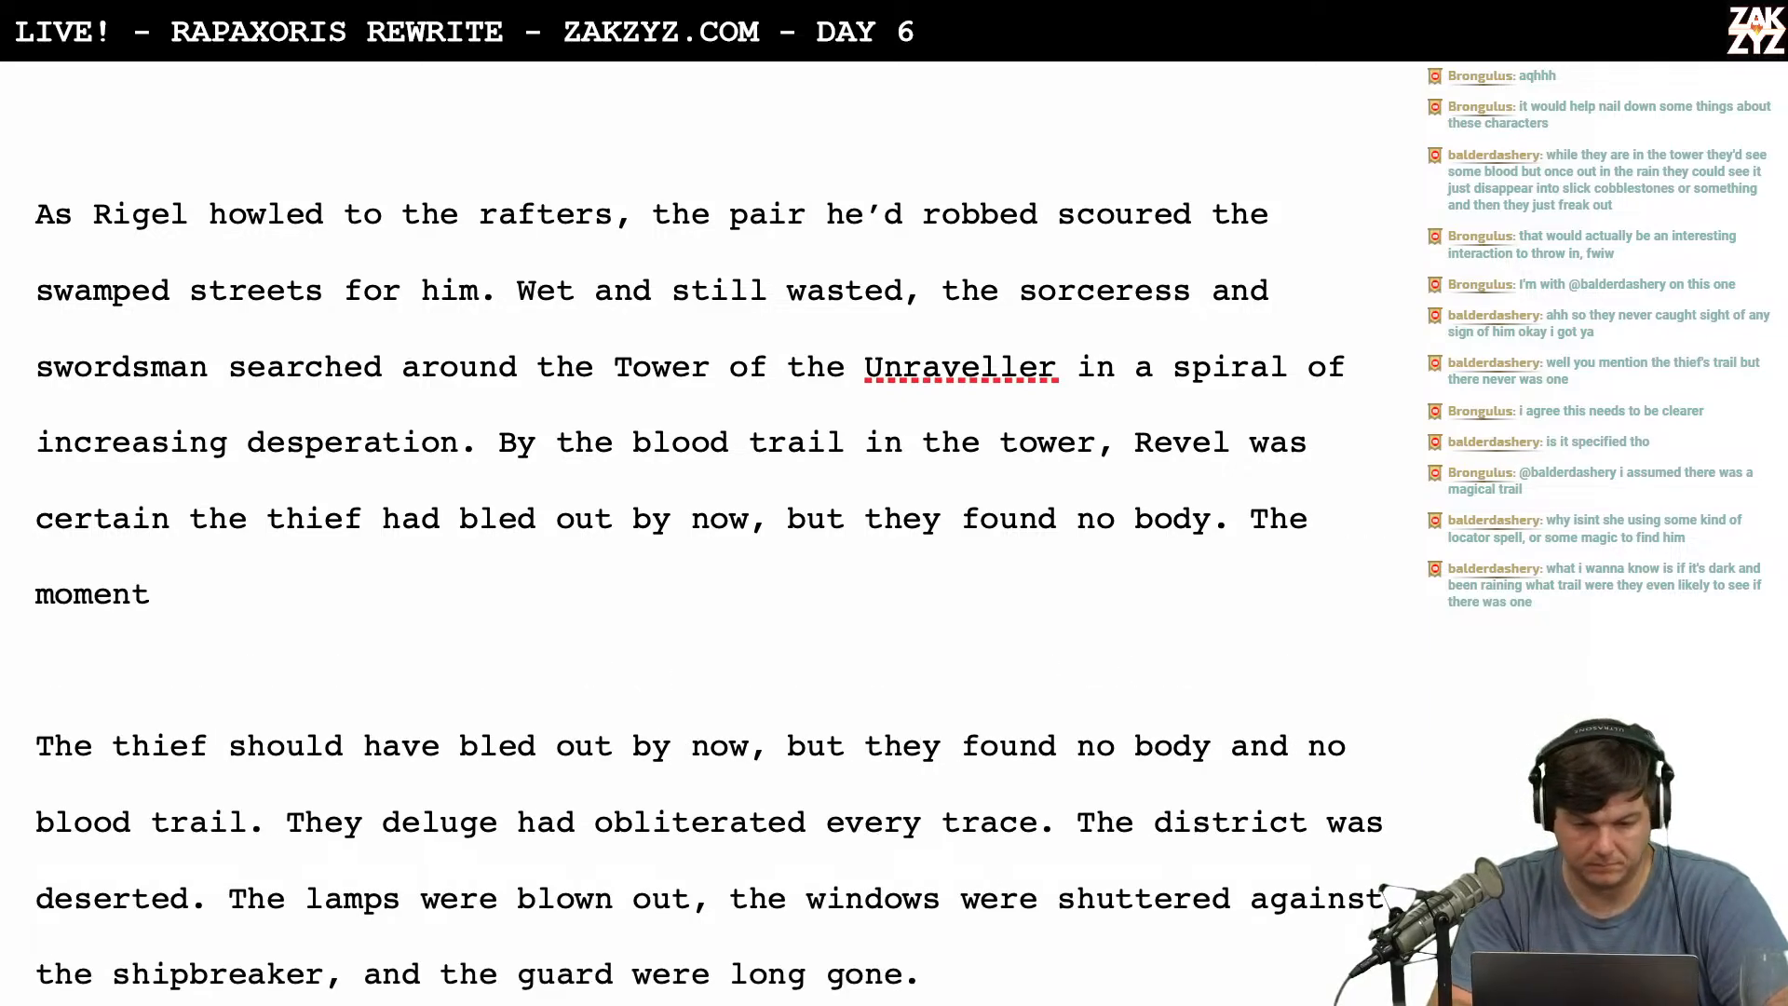
{"action": "key", "text": "BackSpace"}
{"action": "key", "text": "BackSpace"}
{"action": "key", "text": "BackSpace"}
{"action": "key", "text": "BackSpace"}
{"action": "key", "text": "BackSpace"}
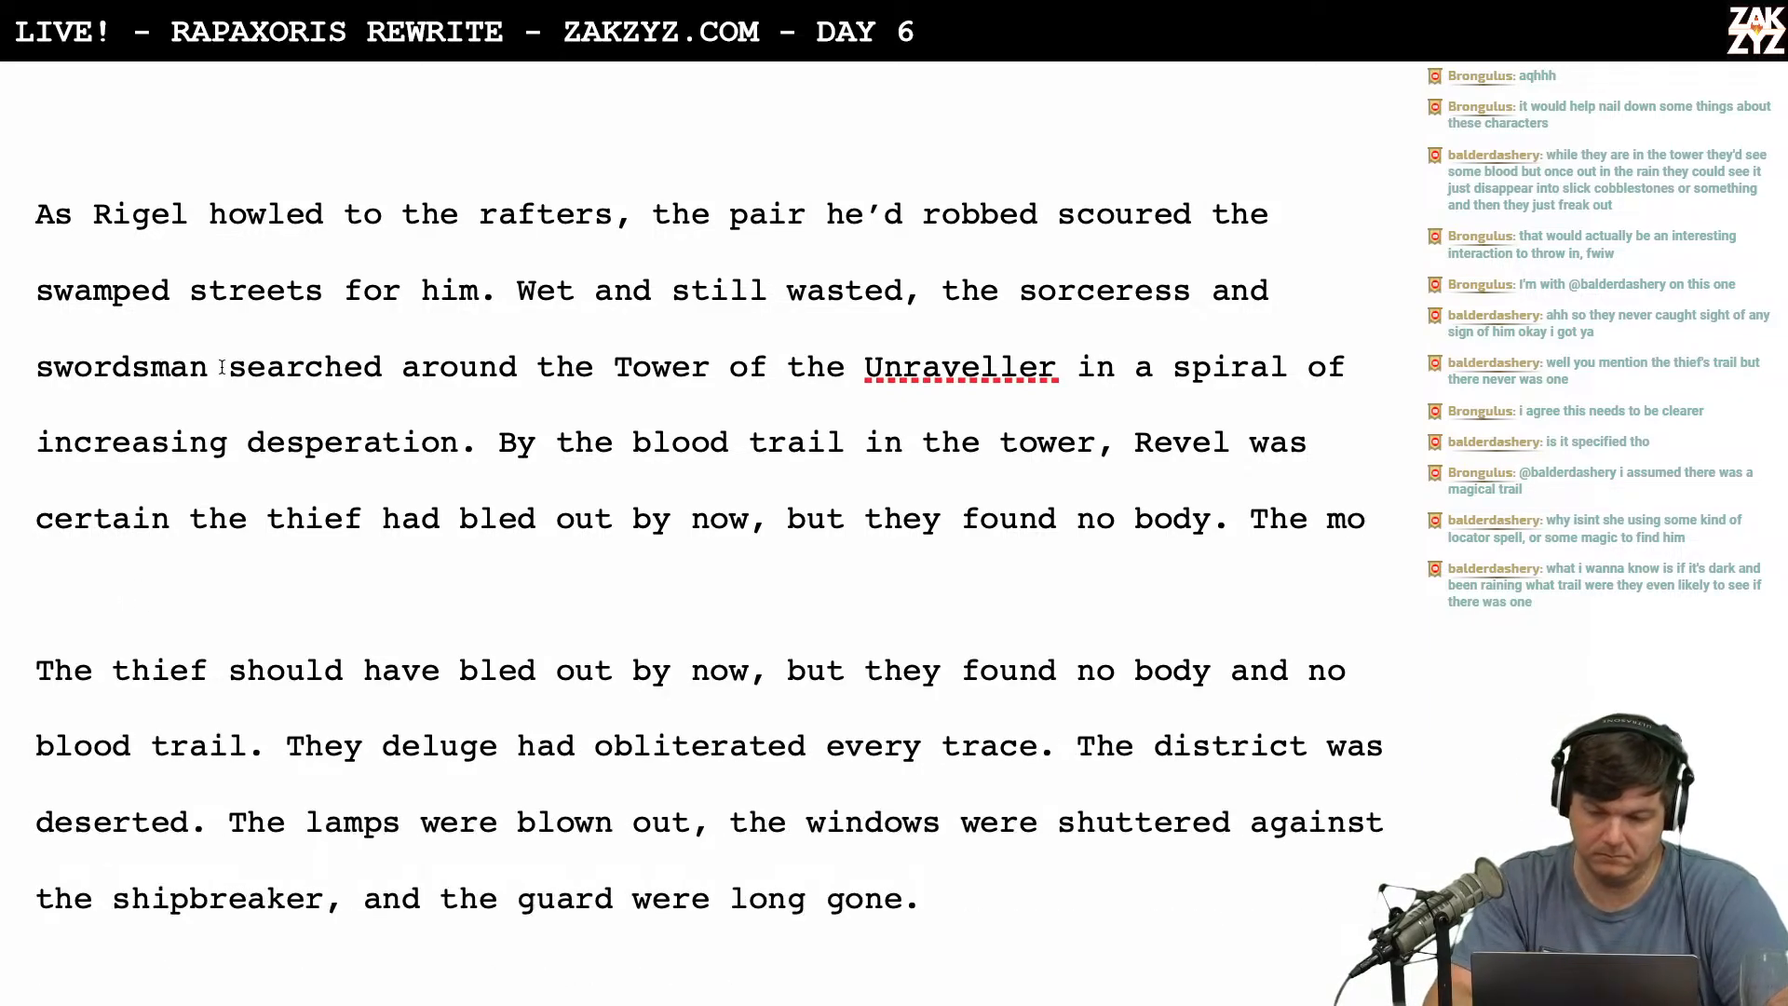
Move the text from "By the blood trail in the tower" into its own paragraph, separated by a blank line from "increasing desperation.".
{"action": "left_click", "coordinate": [485, 443]}
{"action": "key", "text": "Return"}
{"action": "key", "text": "Return"}
{"action": "key", "text": "Up"}
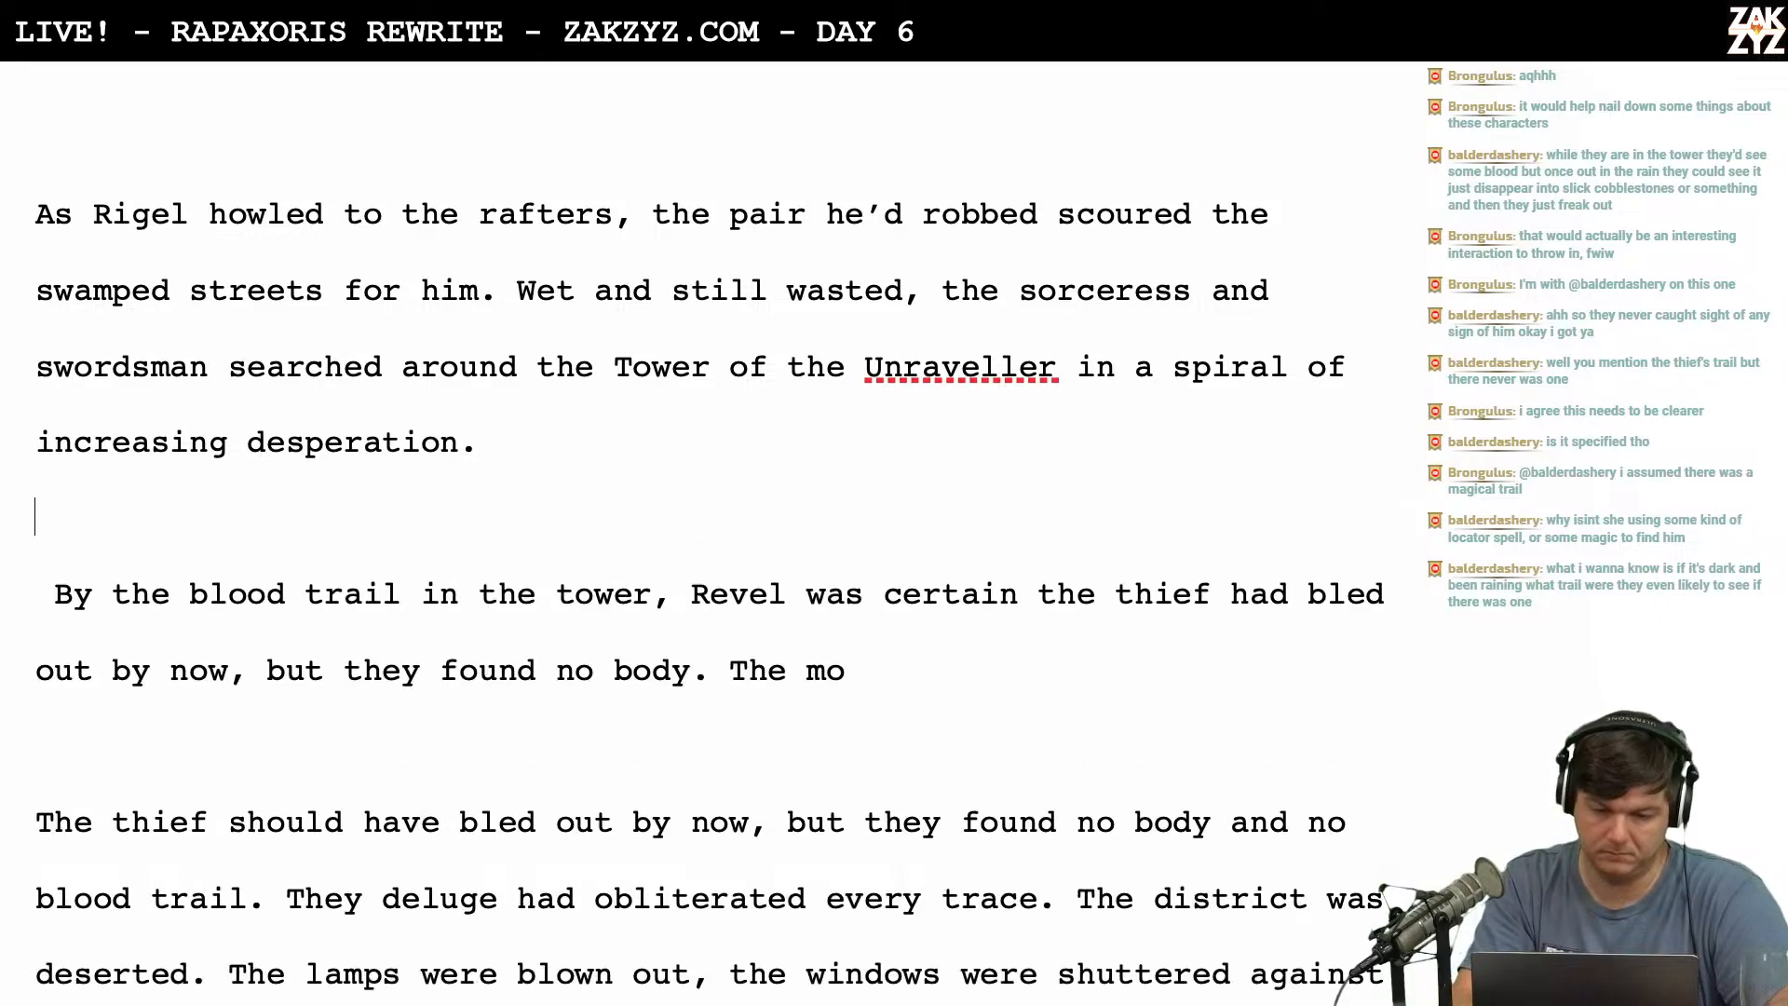
{"action": "type", "text": "Revel had"}
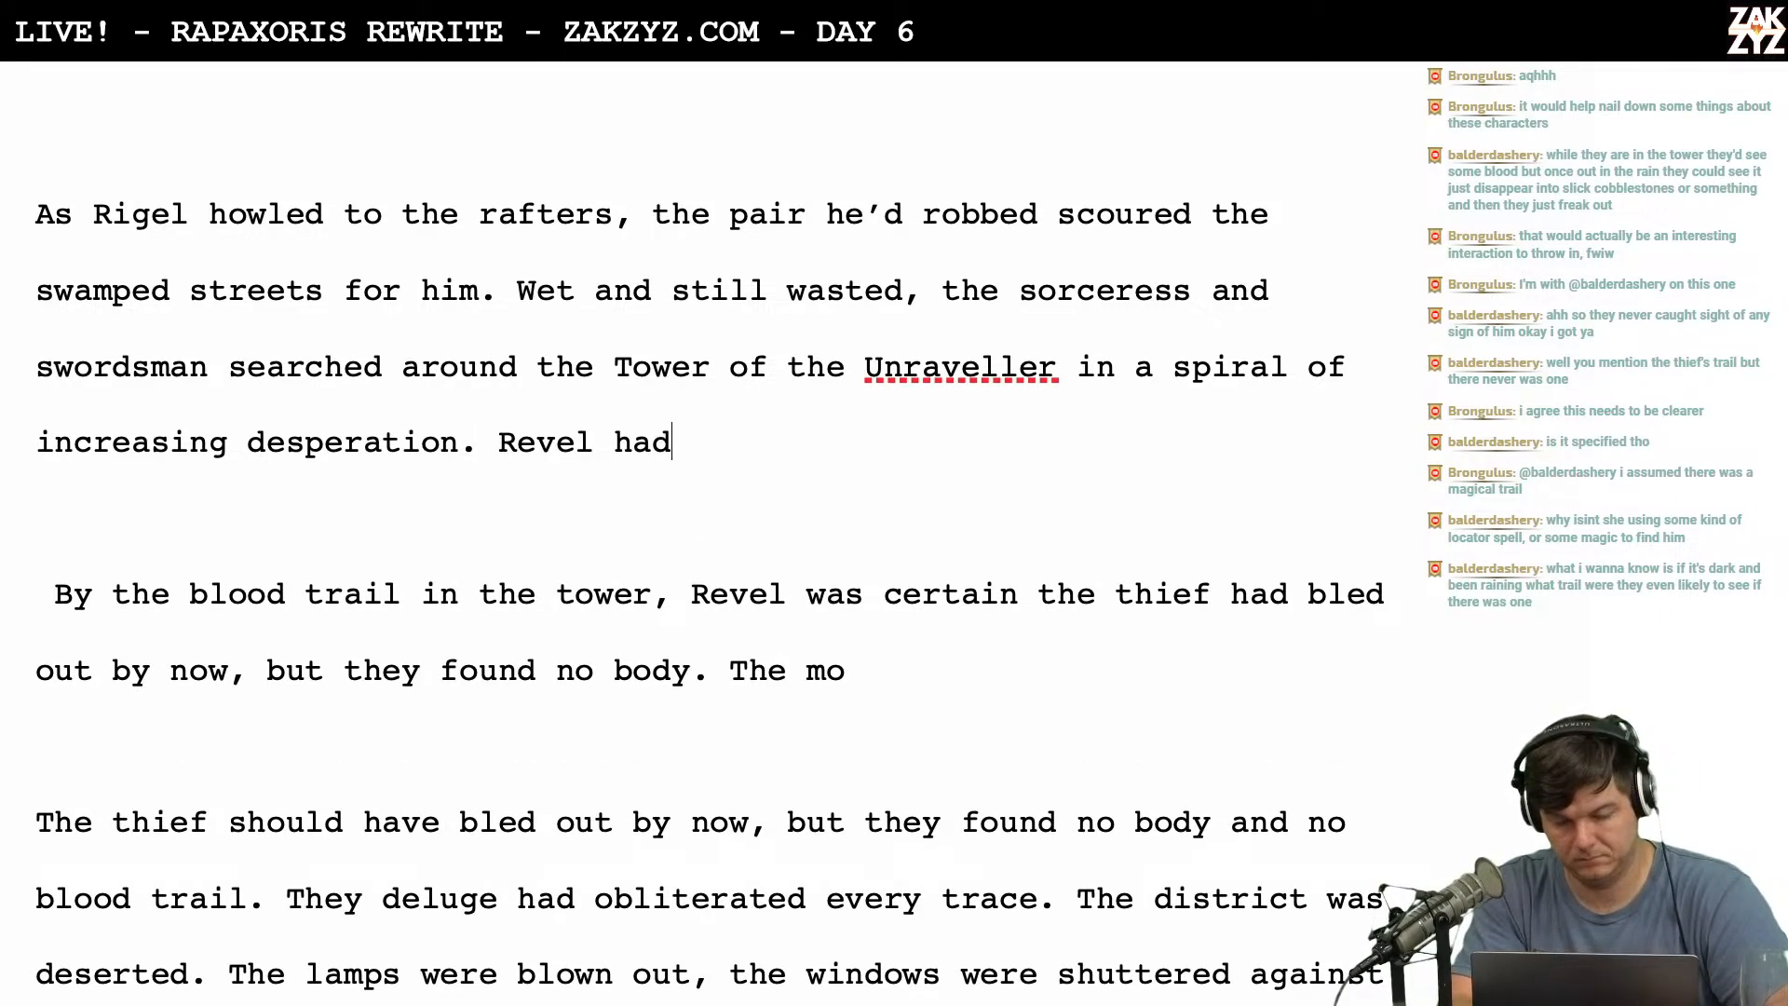
{"action": "key", "text": "BackSpace"}
{"action": "type", "text": "d"}
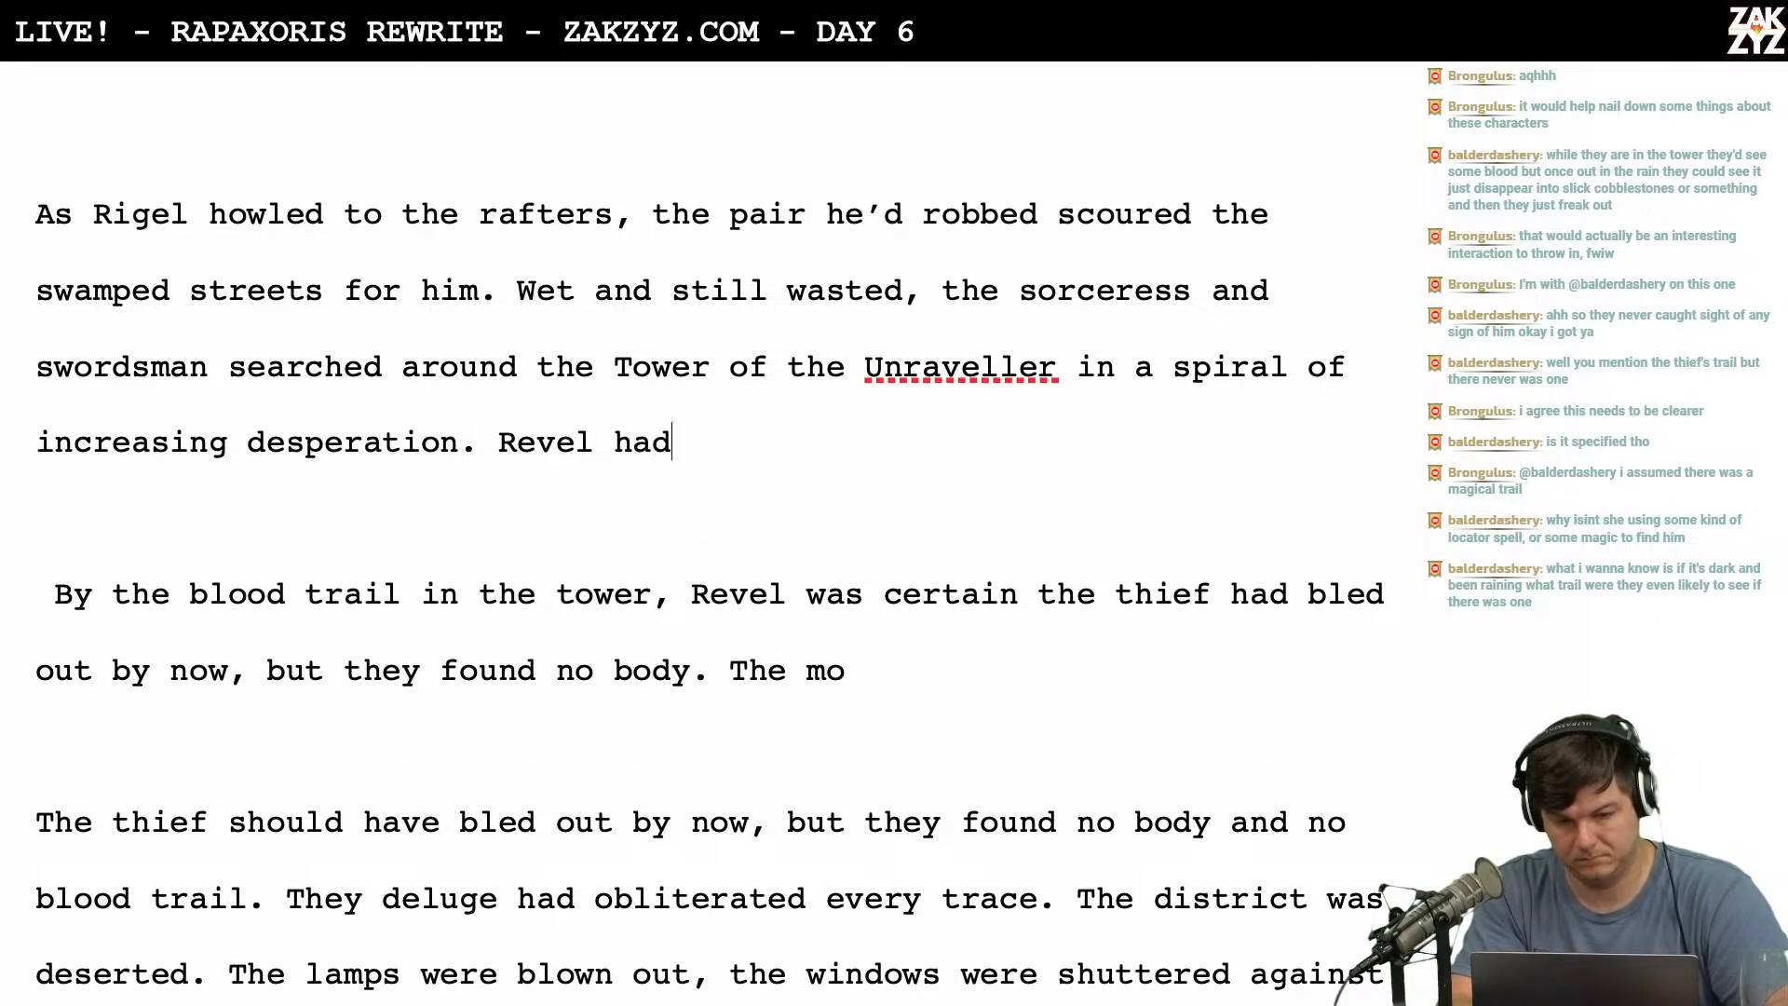
{"action": "key", "text": "BackSpace"}
{"action": "key", "text": "BackSpace"}
{"action": "key", "text": "BackSpace"}
{"action": "key", "text": "BackSpace"}
{"action": "key", "text": "BackSpace"}
{"action": "key", "text": "BackSpace"}
{"action": "key", "text": "BackSpace"}
{"action": "key", "text": "BackSpace"}
{"action": "key", "text": "BackSpace"}
{"action": "key", "text": "BackSpace"}
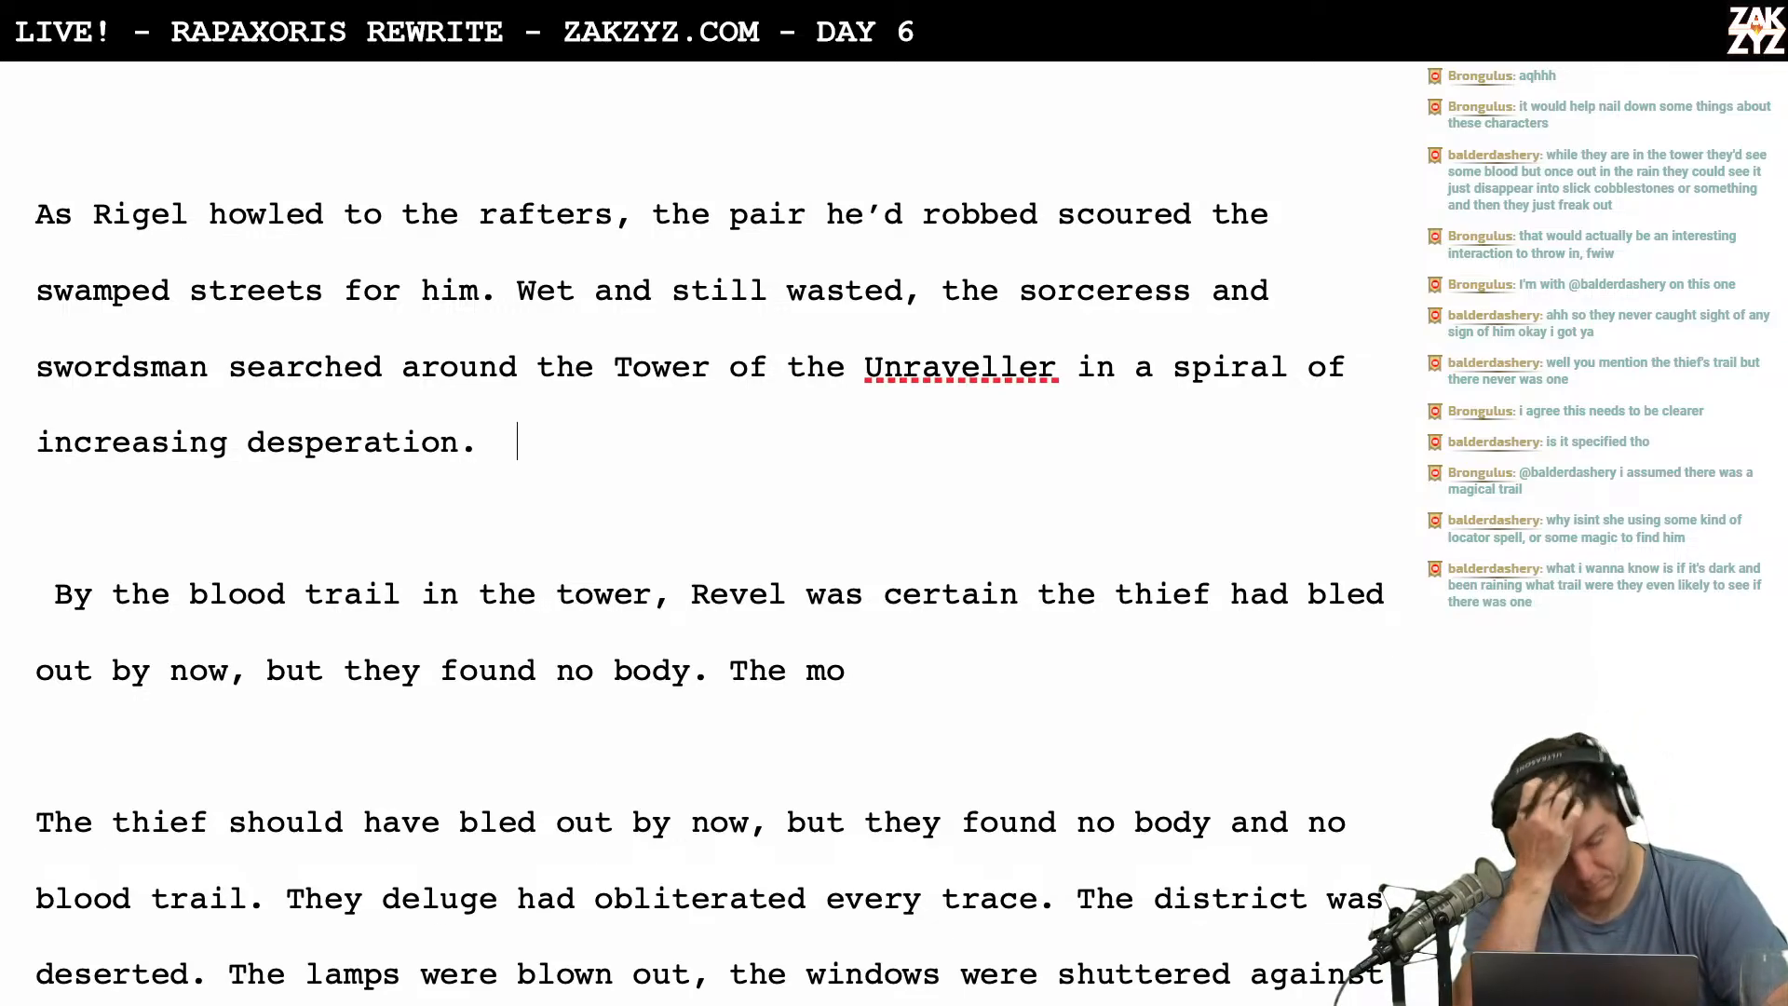
Replace "pair" with "ones" in the chapter's opening sentence so it reads "the ones he'd robbed".
{"action": "scroll", "coordinate": [708, 586], "scroll_direction": "down", "scroll_amount": 2}
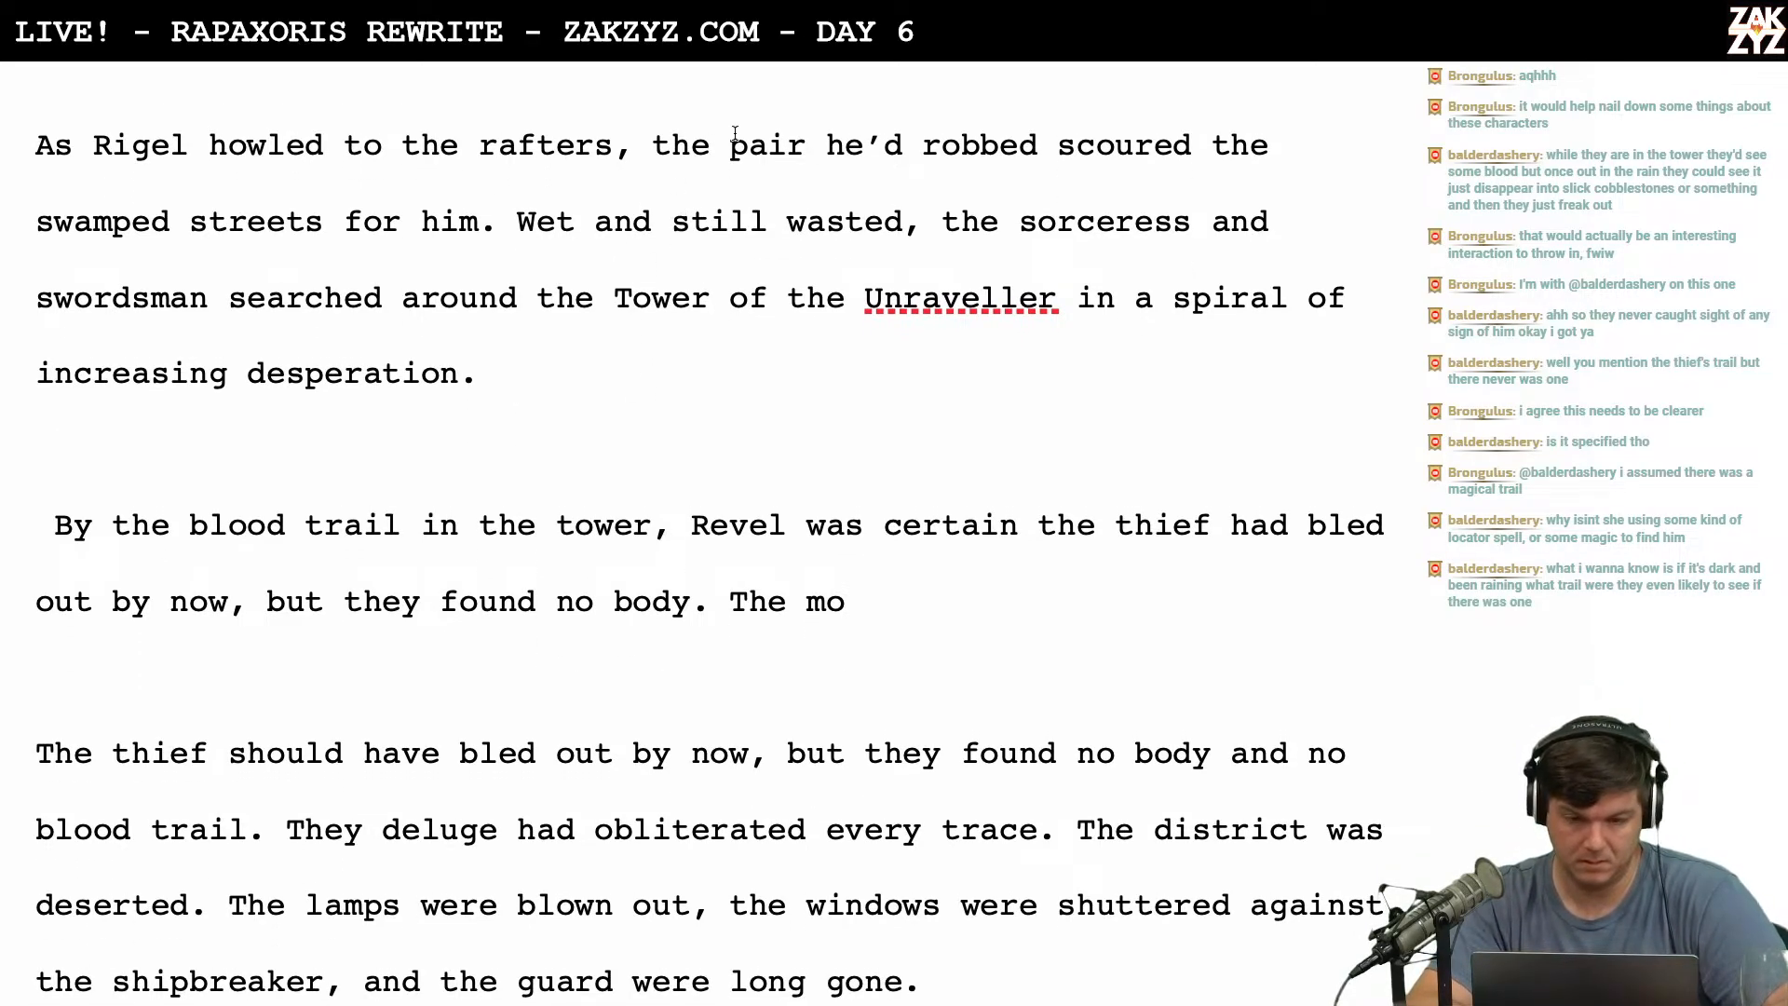
{"action": "left_click", "coordinate": [799, 156]}
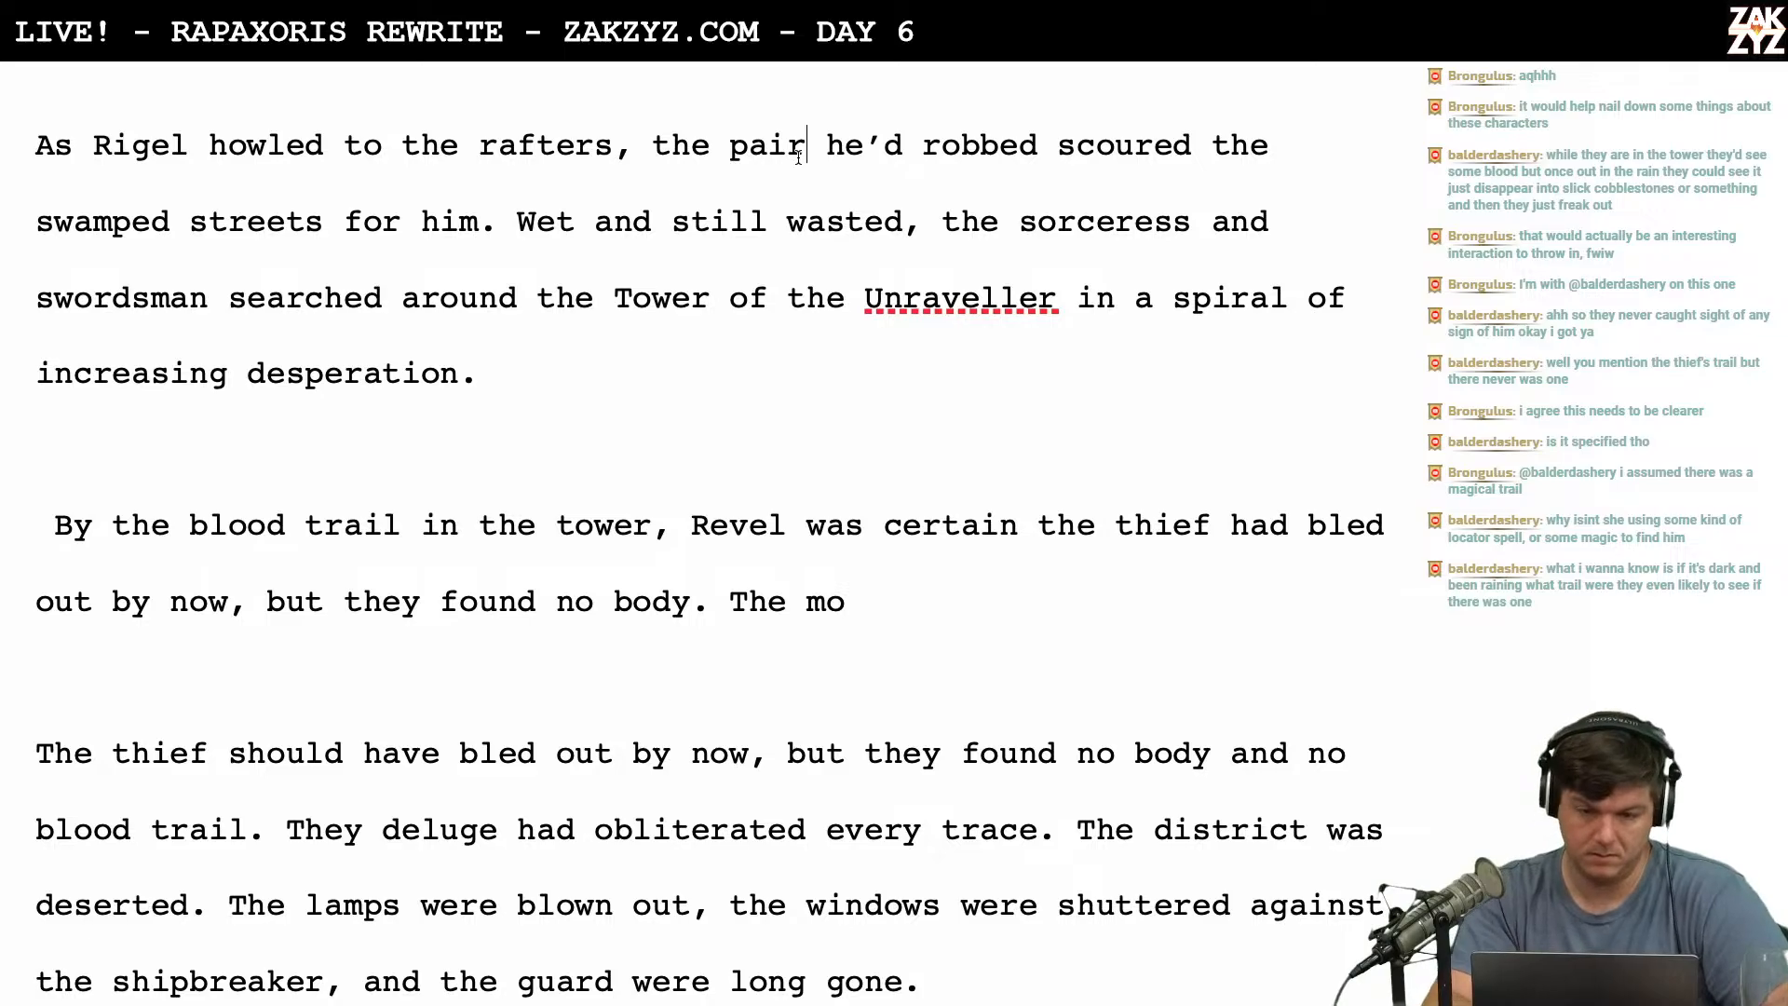
{"action": "key", "text": "BackSpace"}
{"action": "key", "text": "BackSpace"}
{"action": "key", "text": "BackSpace"}
{"action": "key", "text": "BackSpace"}
{"action": "type", "text": "ones"}
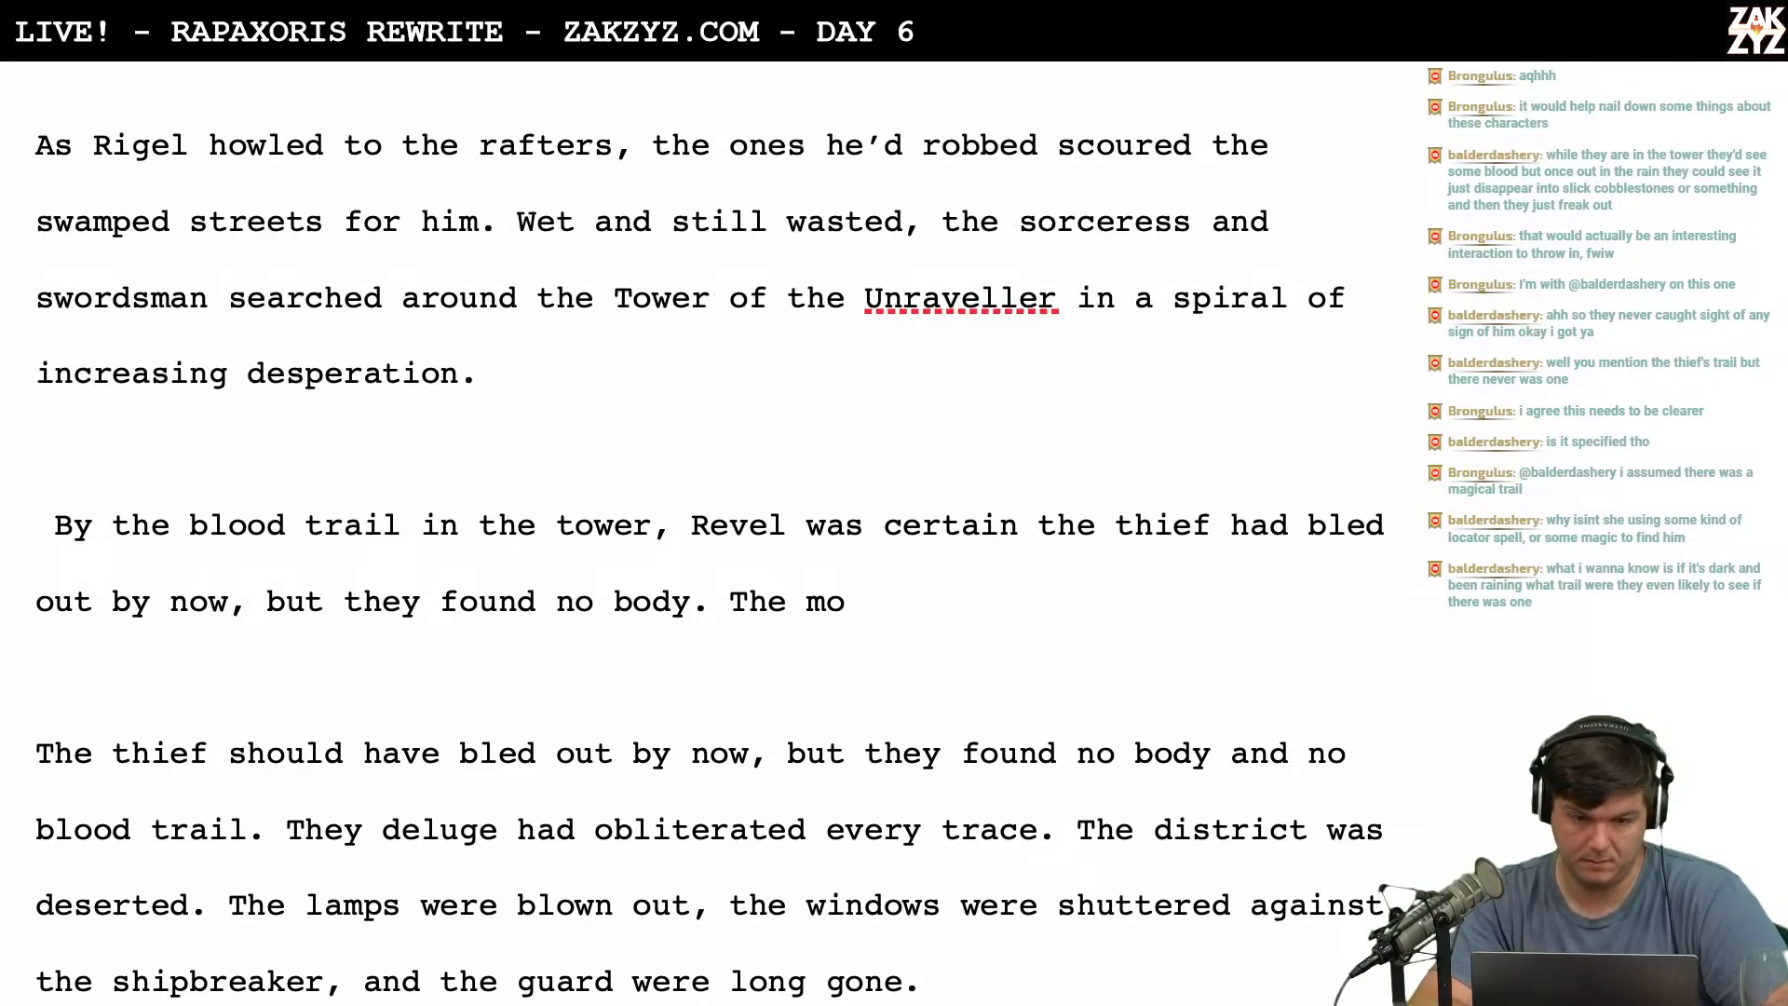
{"action": "scroll", "coordinate": [708, 550], "scroll_direction": "down", "scroll_amount": 1}
{"action": "scroll", "coordinate": [773, 172], "scroll_direction": "down", "scroll_amount": 1}
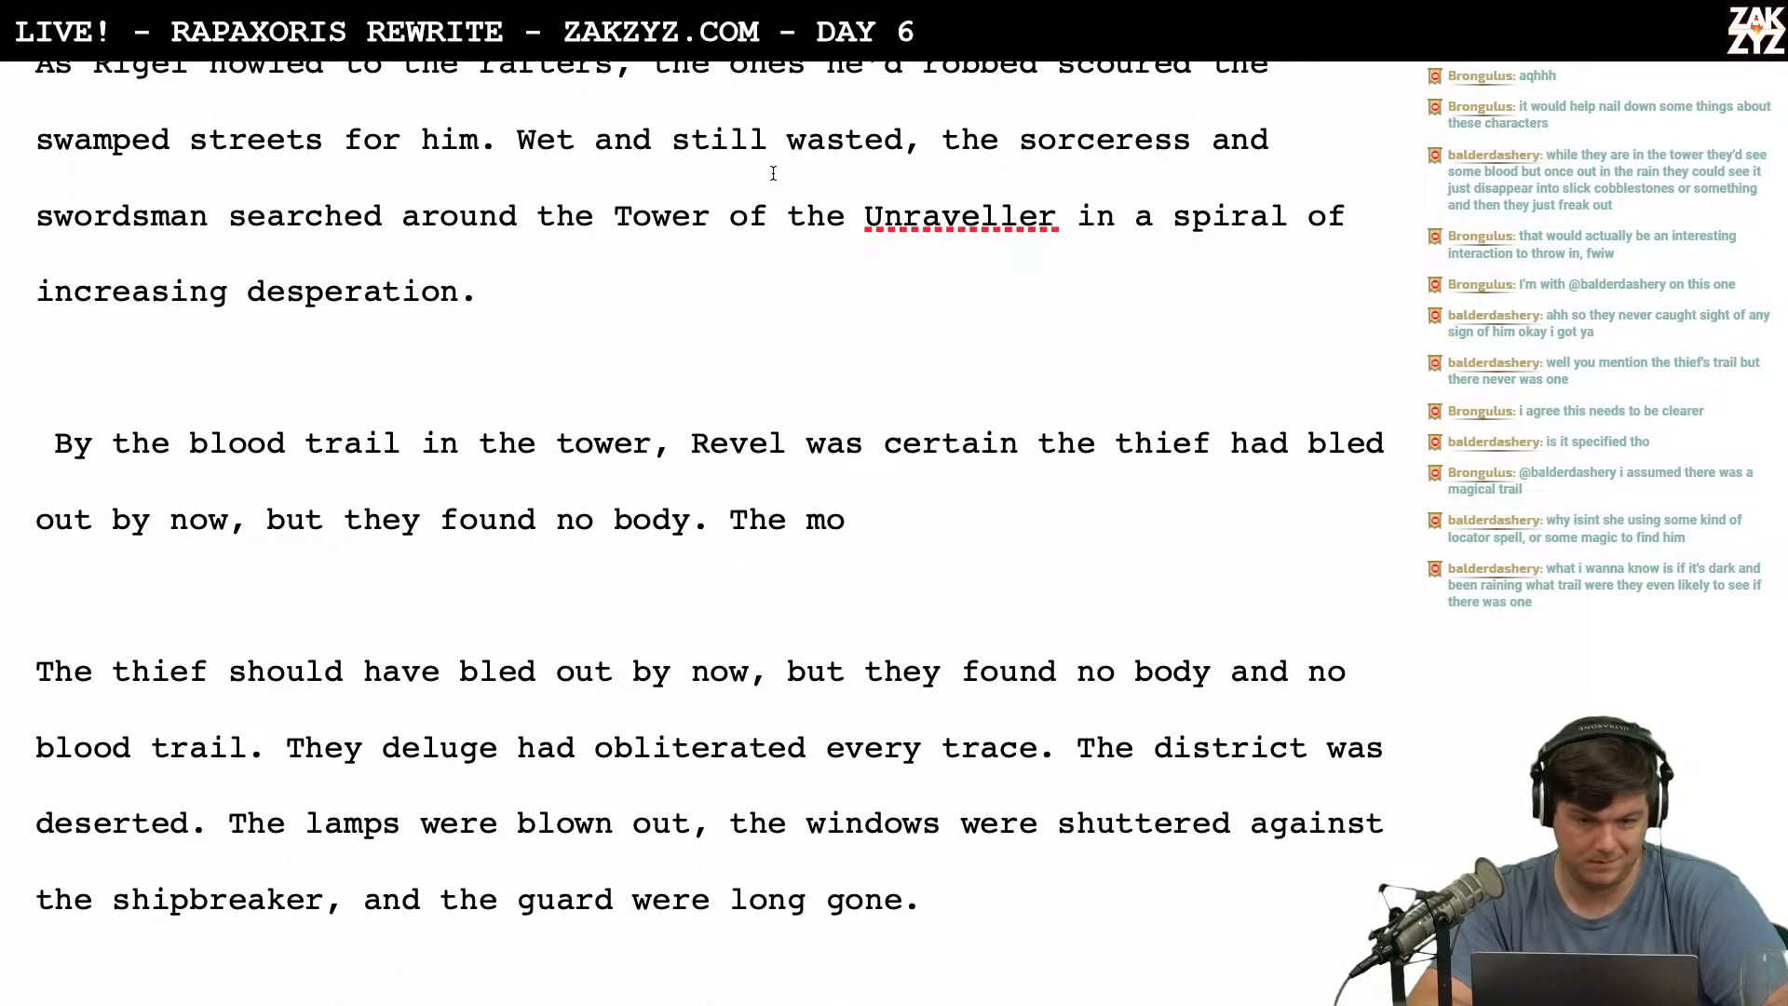
{"action": "left_click", "coordinate": [694, 298]}
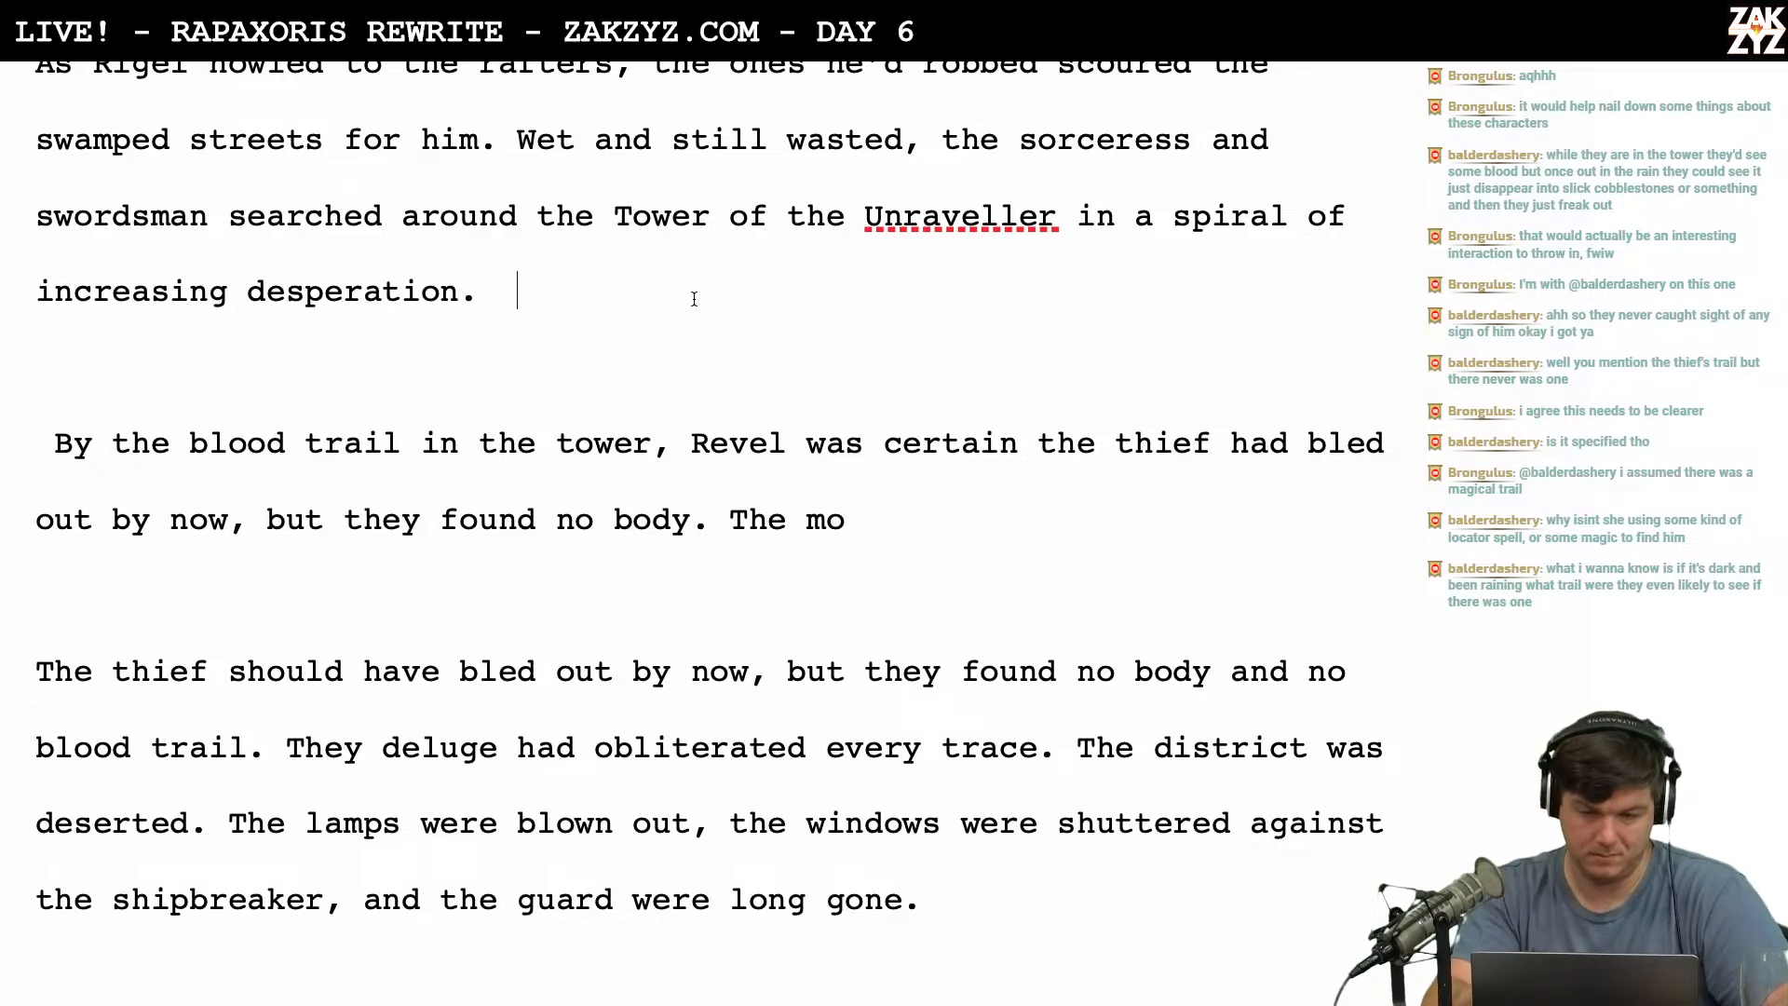
{"action": "key", "text": "BackSpace"}
{"action": "type", "text": "The blood trail"}
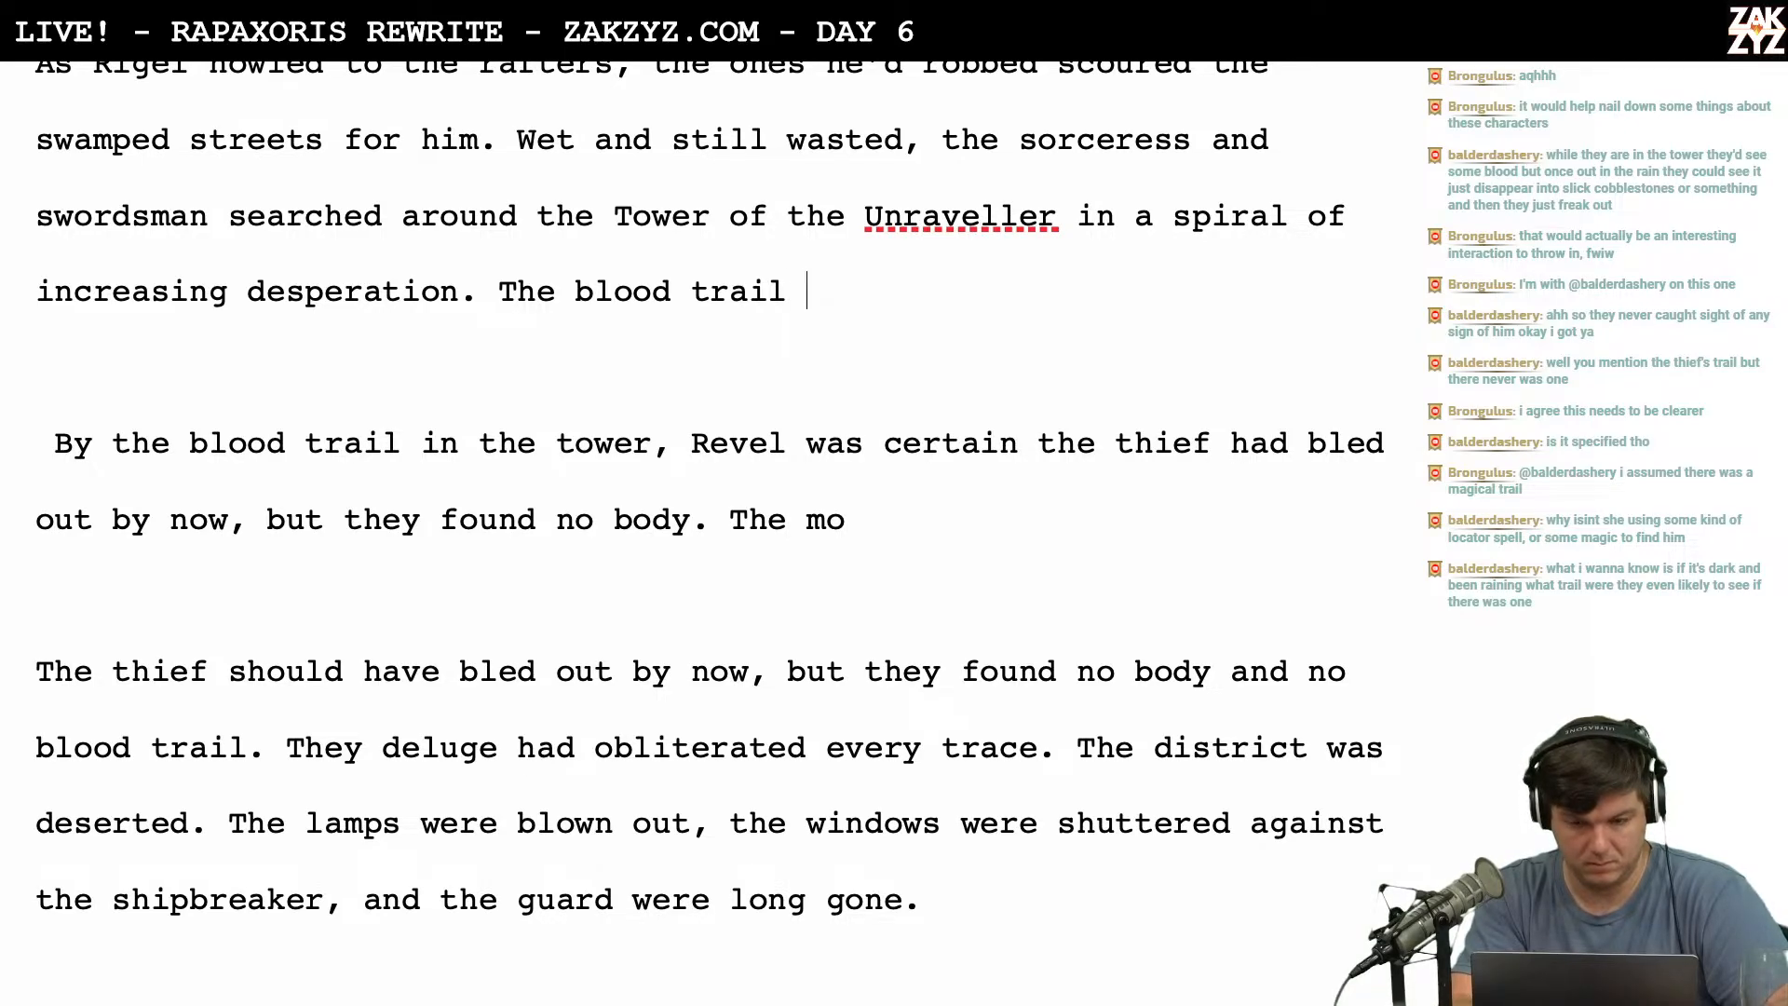
{"action": "key", "text": "BackSpace"}
{"action": "key", "text": "BackSpace"}
{"action": "key", "text": "BackSpace"}
{"action": "key", "text": "BackSpace"}
{"action": "key", "text": "BackSpace"}
{"action": "key", "text": "BackSpace"}
{"action": "key", "text": "BackSpace"}
{"action": "key", "text": "BackSpace"}
{"action": "key", "text": "BackSpace"}
{"action": "key", "text": "BackSpace"}
{"action": "key", "text": "BackSpace"}
{"action": "key", "text": "BackSpace"}
{"action": "key", "text": "BackSpace"}
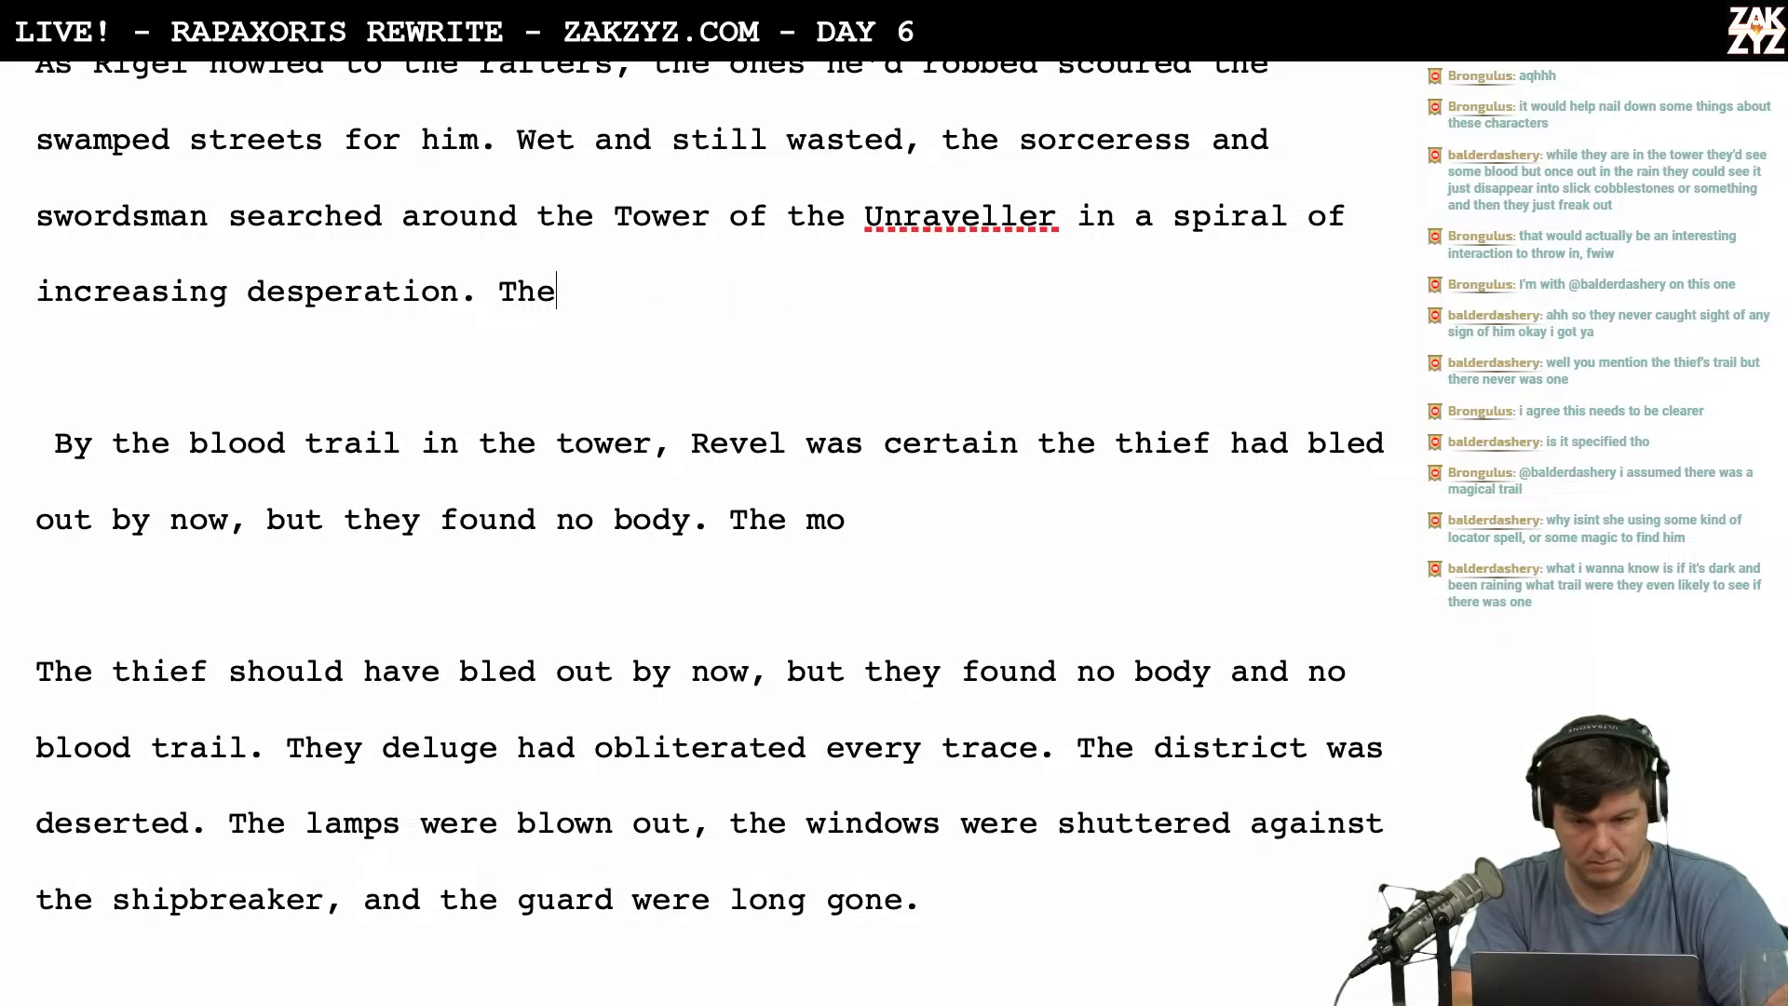
{"action": "type", "text": "blood trai"}
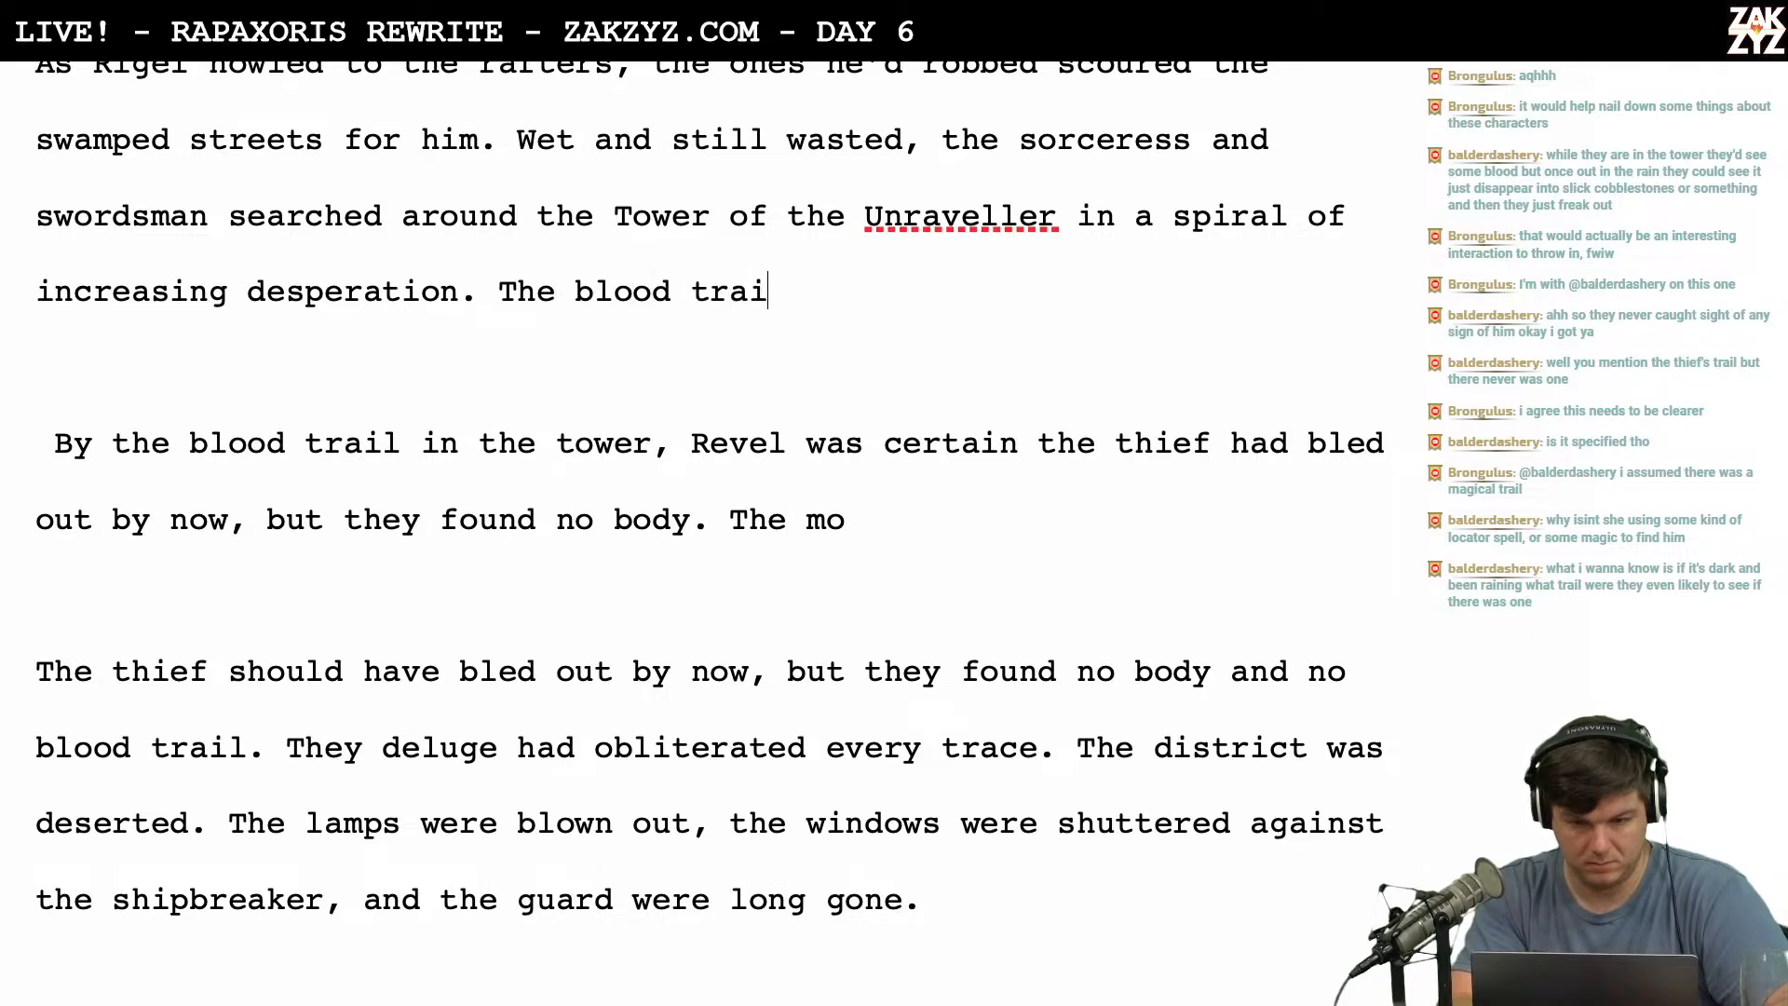
{"action": "type", "text": "l"}
{"action": "key", "text": "BackSpace"}
{"action": "key", "text": "BackSpace"}
{"action": "key", "text": "BackSpace"}
{"action": "key", "text": "BackSpace"}
{"action": "key", "text": "BackSpace"}
{"action": "key", "text": "BackSpace"}
{"action": "key", "text": "BackSpace"}
{"action": "key", "text": "BackSpace"}
{"action": "key", "text": "BackSpace"}
{"action": "key", "text": "BackSpace"}
{"action": "key", "text": "BackSpace"}
{"action": "key", "text": "BackSpace"}
{"action": "key", "text": "BackSpace"}
{"action": "key", "text": "BackSpace"}
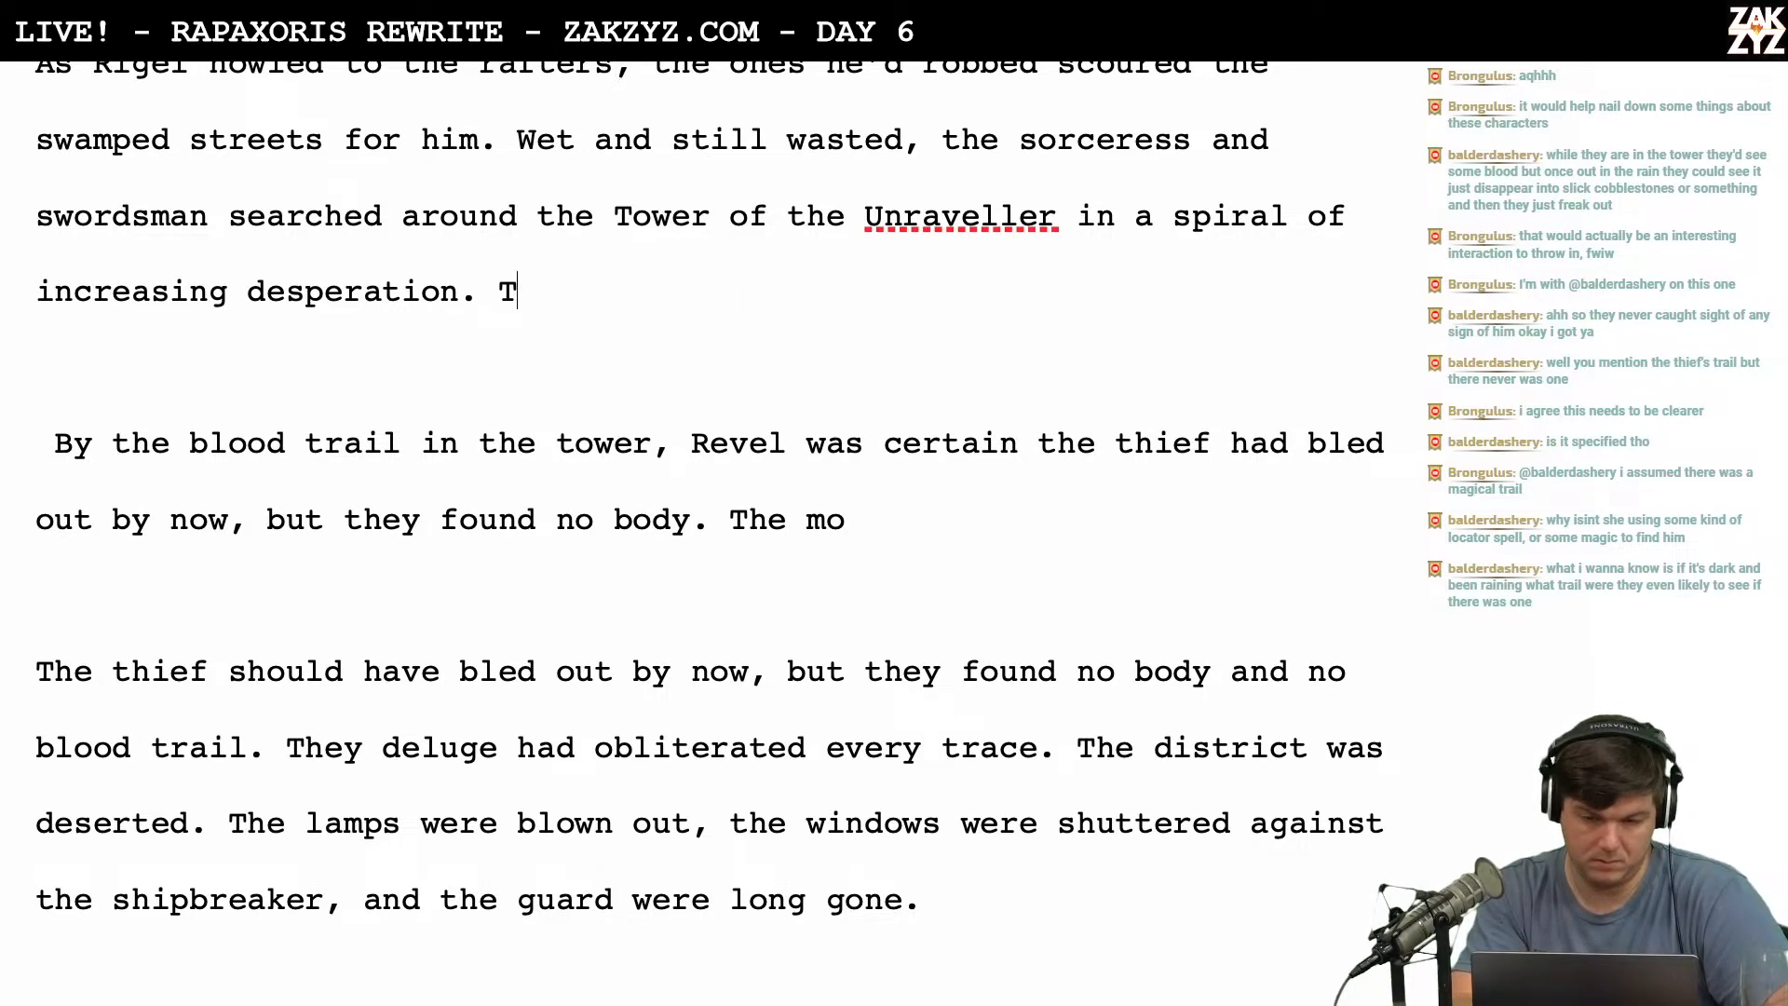
{"action": "key", "text": "BackSpace"}
{"action": "type", "text": "In the tower, "}
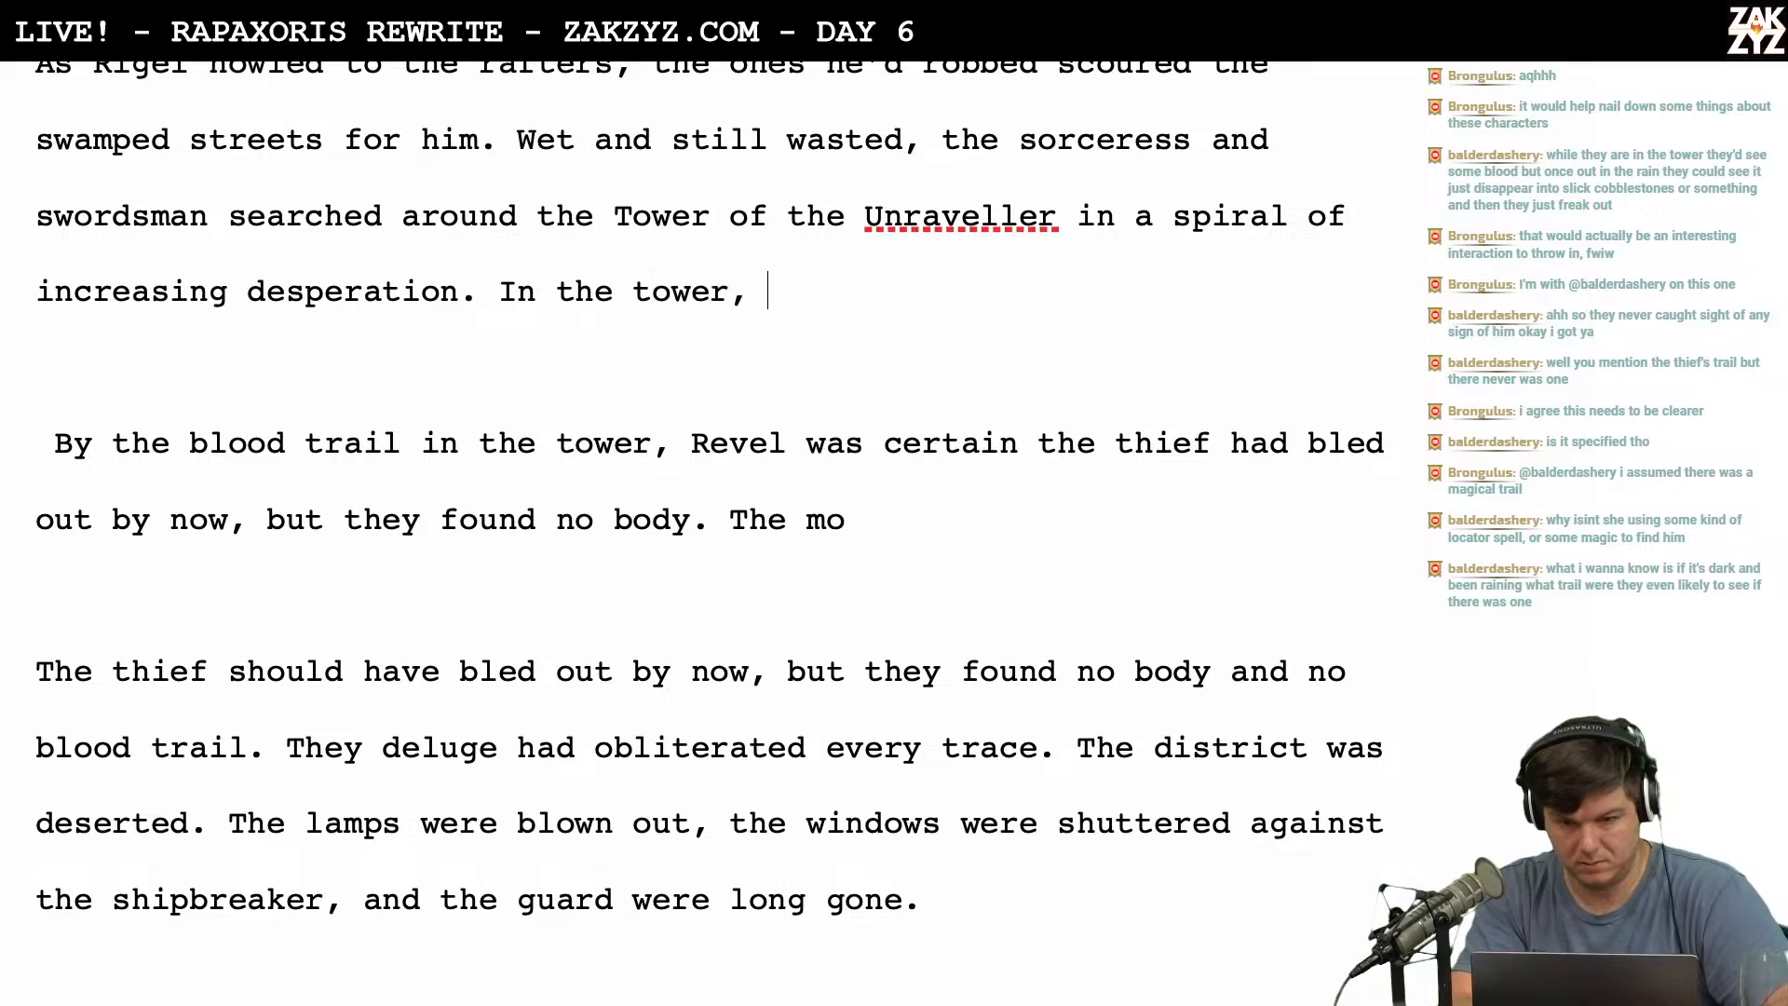
{"action": "type", "text": "the blood"}
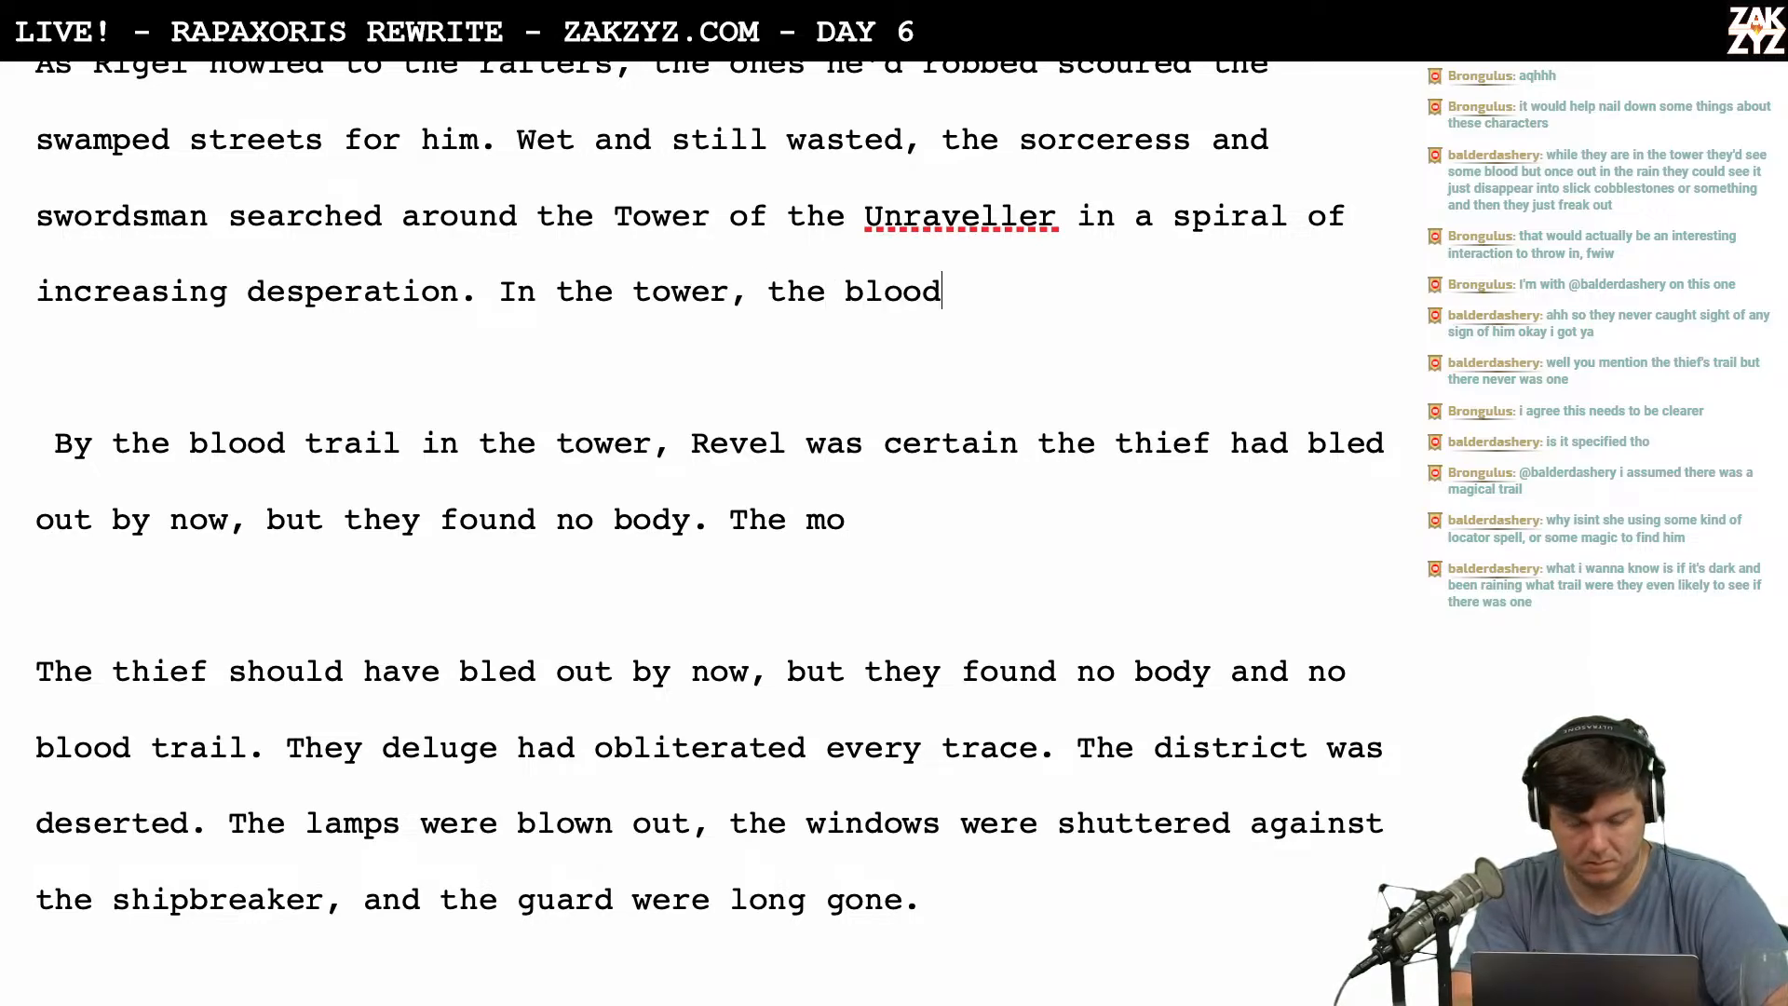
{"action": "key", "text": "BackSpace"}
{"action": "key", "text": "BackSpace"}
{"action": "key", "text": "BackSpace"}
{"action": "key", "text": "BackSpace"}
{"action": "key", "text": "BackSpace"}
{"action": "key", "text": "BackSpace"}
{"action": "key", "text": "BackSpace"}
{"action": "key", "text": "BackSpace"}
{"action": "key", "text": "BackSpace"}
{"action": "key", "text": "BackSpace"}
{"action": "key", "text": "BackSpace"}
{"action": "key", "text": "BackSpace"}
{"action": "key", "text": "BackSpace"}
{"action": "key", "text": "BackSpace"}
{"action": "key", "text": "BackSpace"}
{"action": "key", "text": "BackSpace"}
{"action": "key", "text": "BackSpace"}
{"action": "key", "text": "BackSpace"}
{"action": "key", "text": "BackSpace"}
{"action": "key", "text": "BackSpace"}
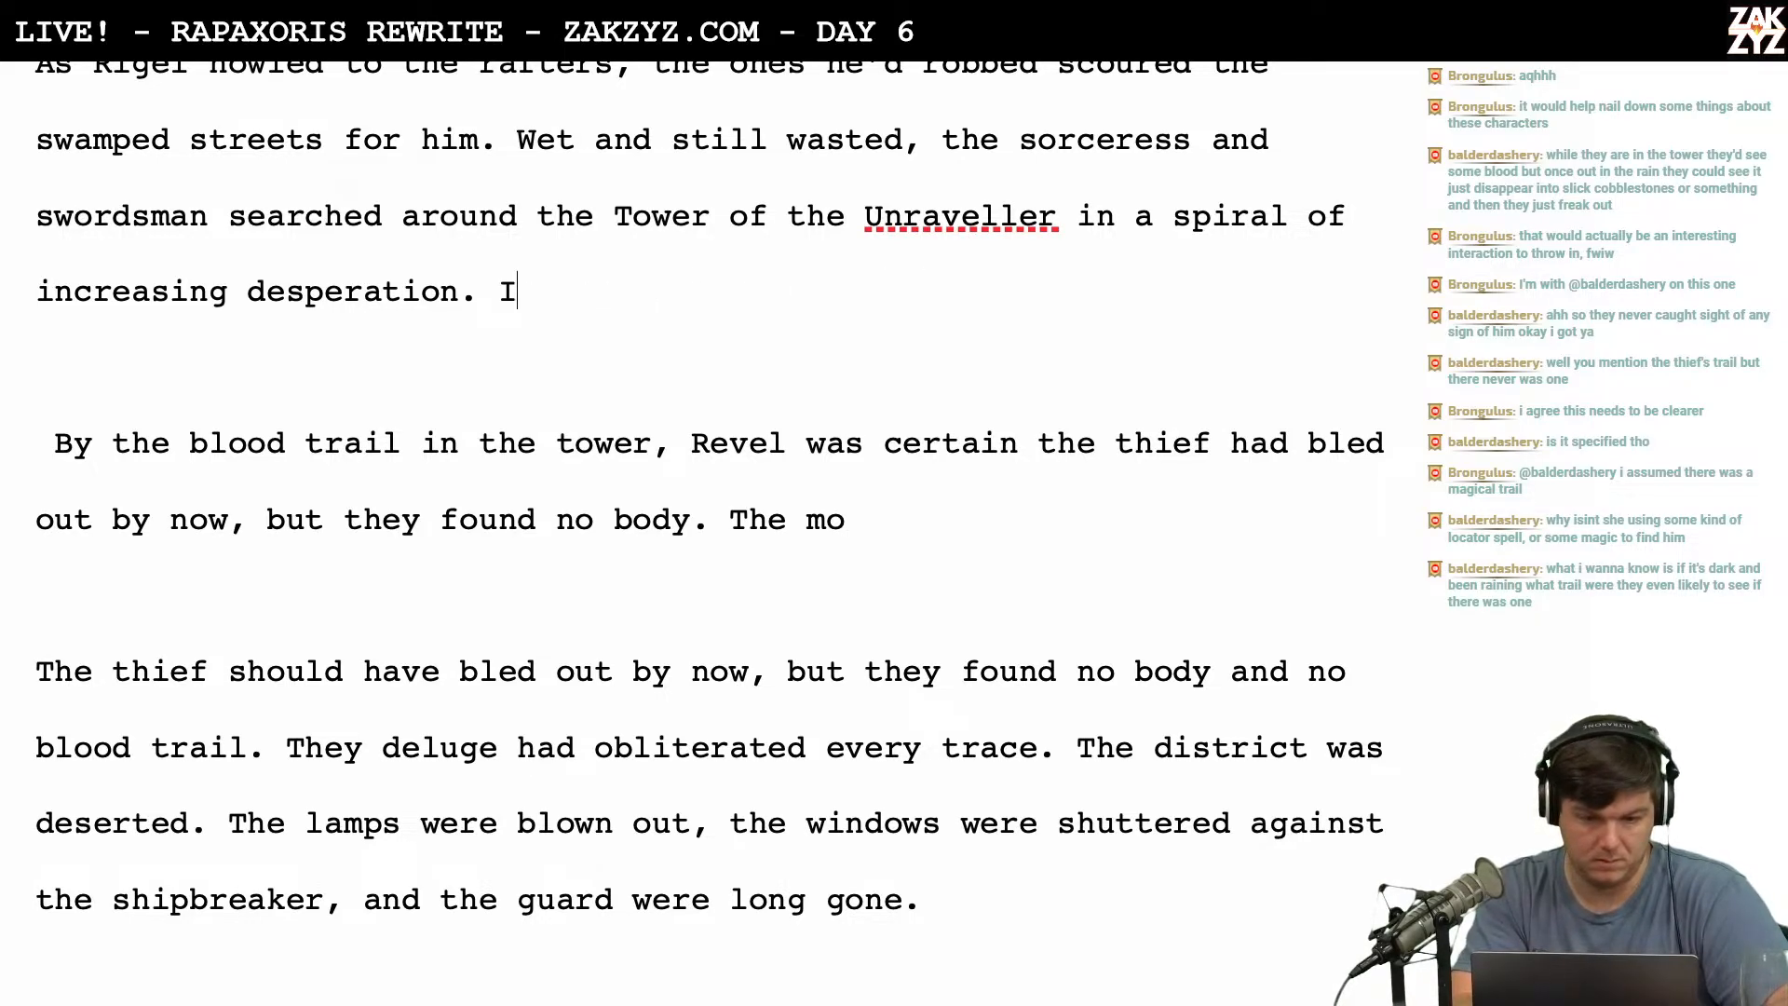
{"action": "key", "text": "BackSpace"}
{"action": "type", "text": "The "}
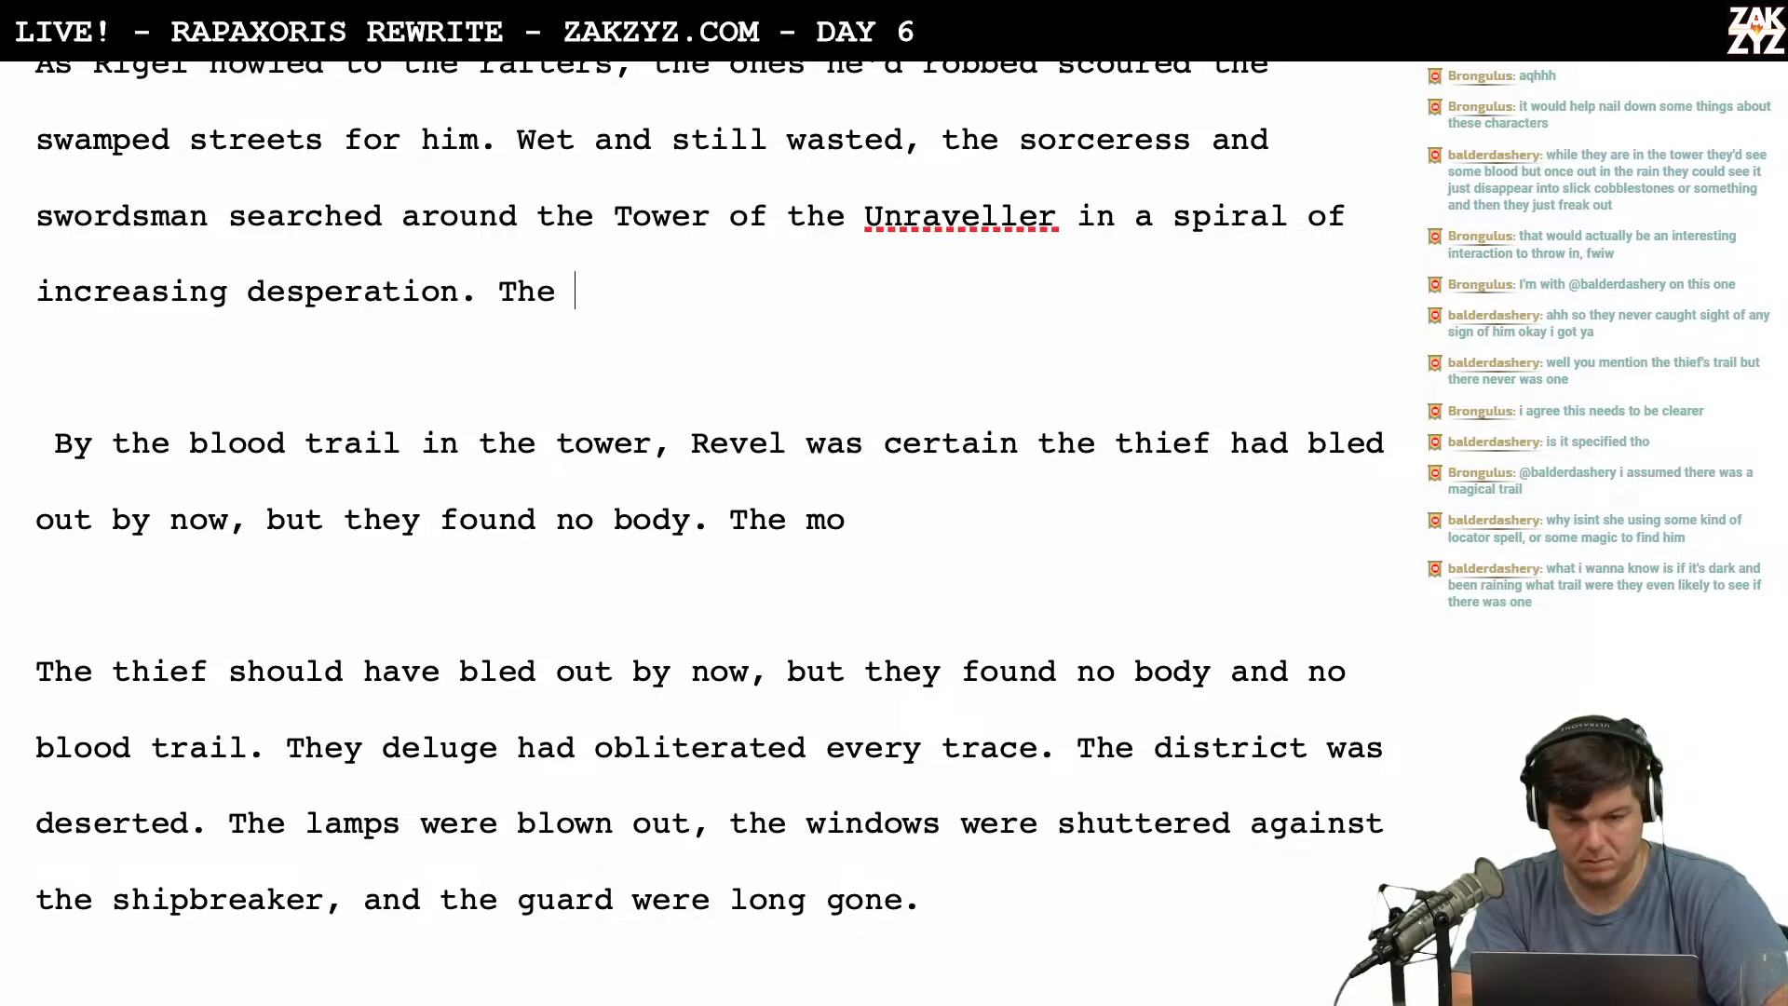
{"action": "type", "text": "blood trail that"}
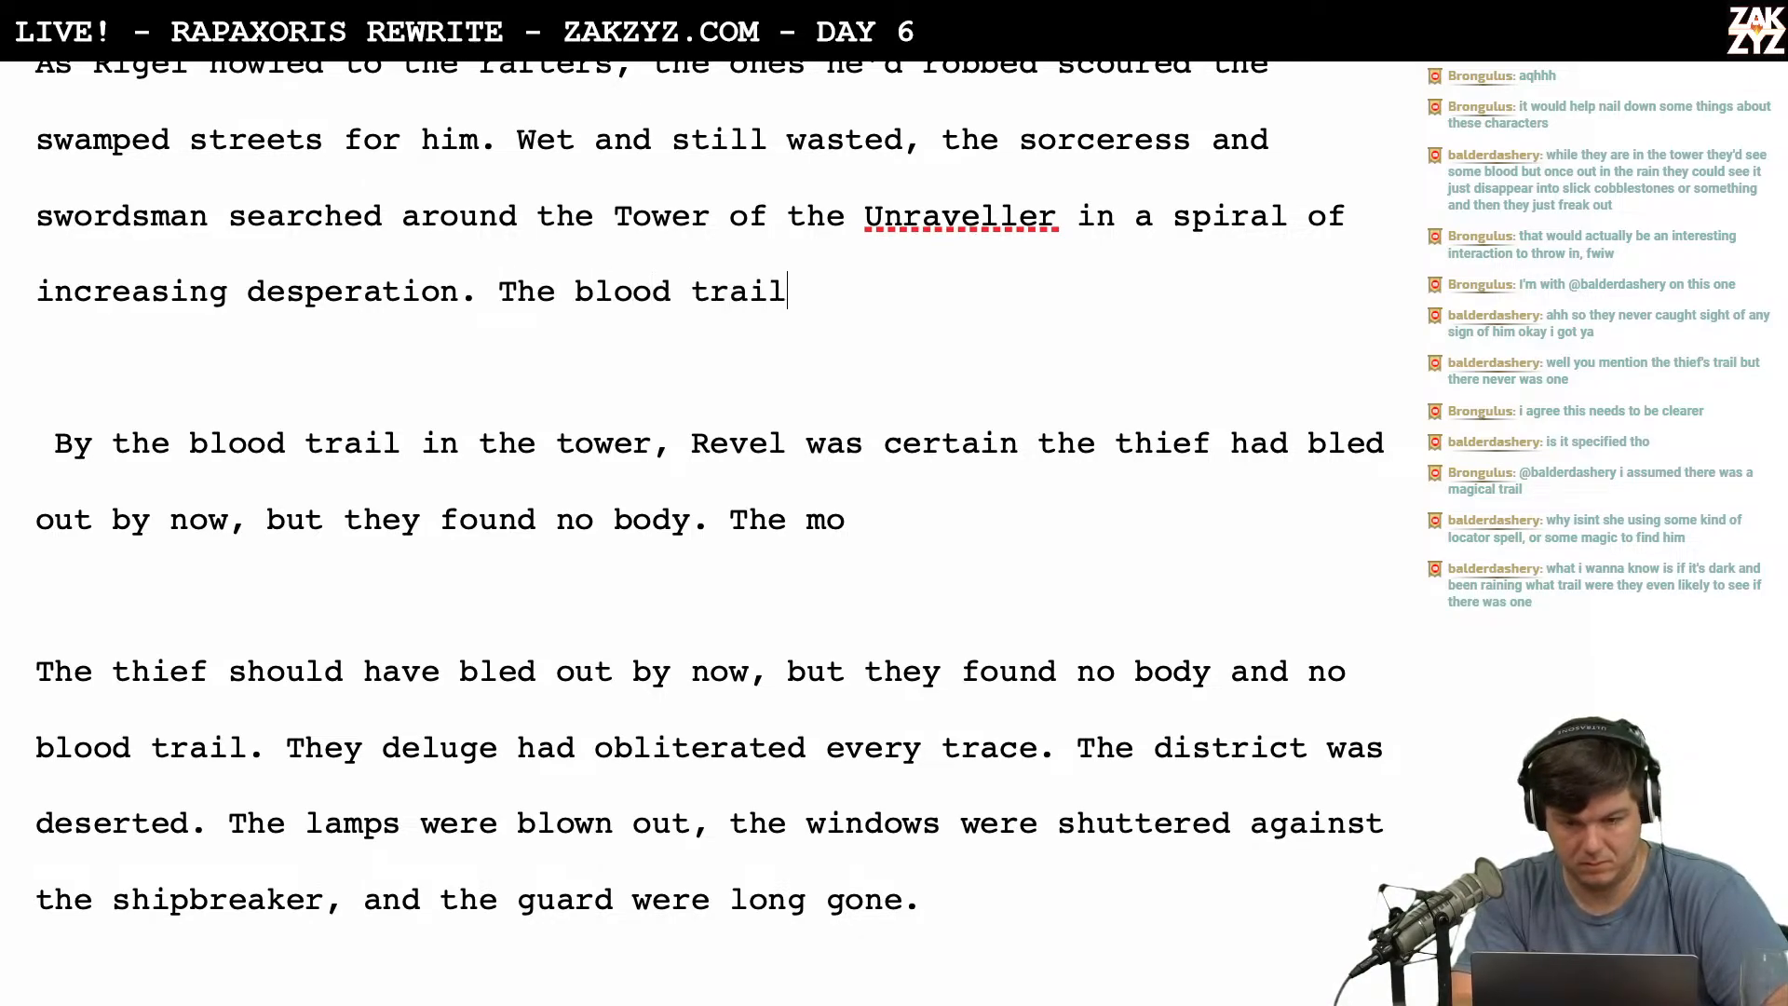
{"action": "key", "text": "BackSpace"}
{"action": "key", "text": "BackSpace"}
{"action": "key", "text": "BackSpace"}
{"action": "key", "text": "BackSpace"}
{"action": "key", "text": "BackSpace"}
{"action": "key", "text": "BackSpace"}
{"action": "key", "text": "BackSpace"}
{"action": "key", "text": "BackSpace"}
{"action": "key", "text": "BackSpace"}
{"action": "key", "text": "BackSpace"}
{"action": "key", "text": "BackSpace"}
{"action": "key", "text": "BackSpace"}
{"action": "key", "text": "BackSpace"}
{"action": "key", "text": "BackSpace"}
{"action": "key", "text": "BackSpace"}
{"action": "key", "text": "BackSpace"}
{"action": "key", "text": "BackSpace"}
{"action": "key", "text": "BackSpace"}
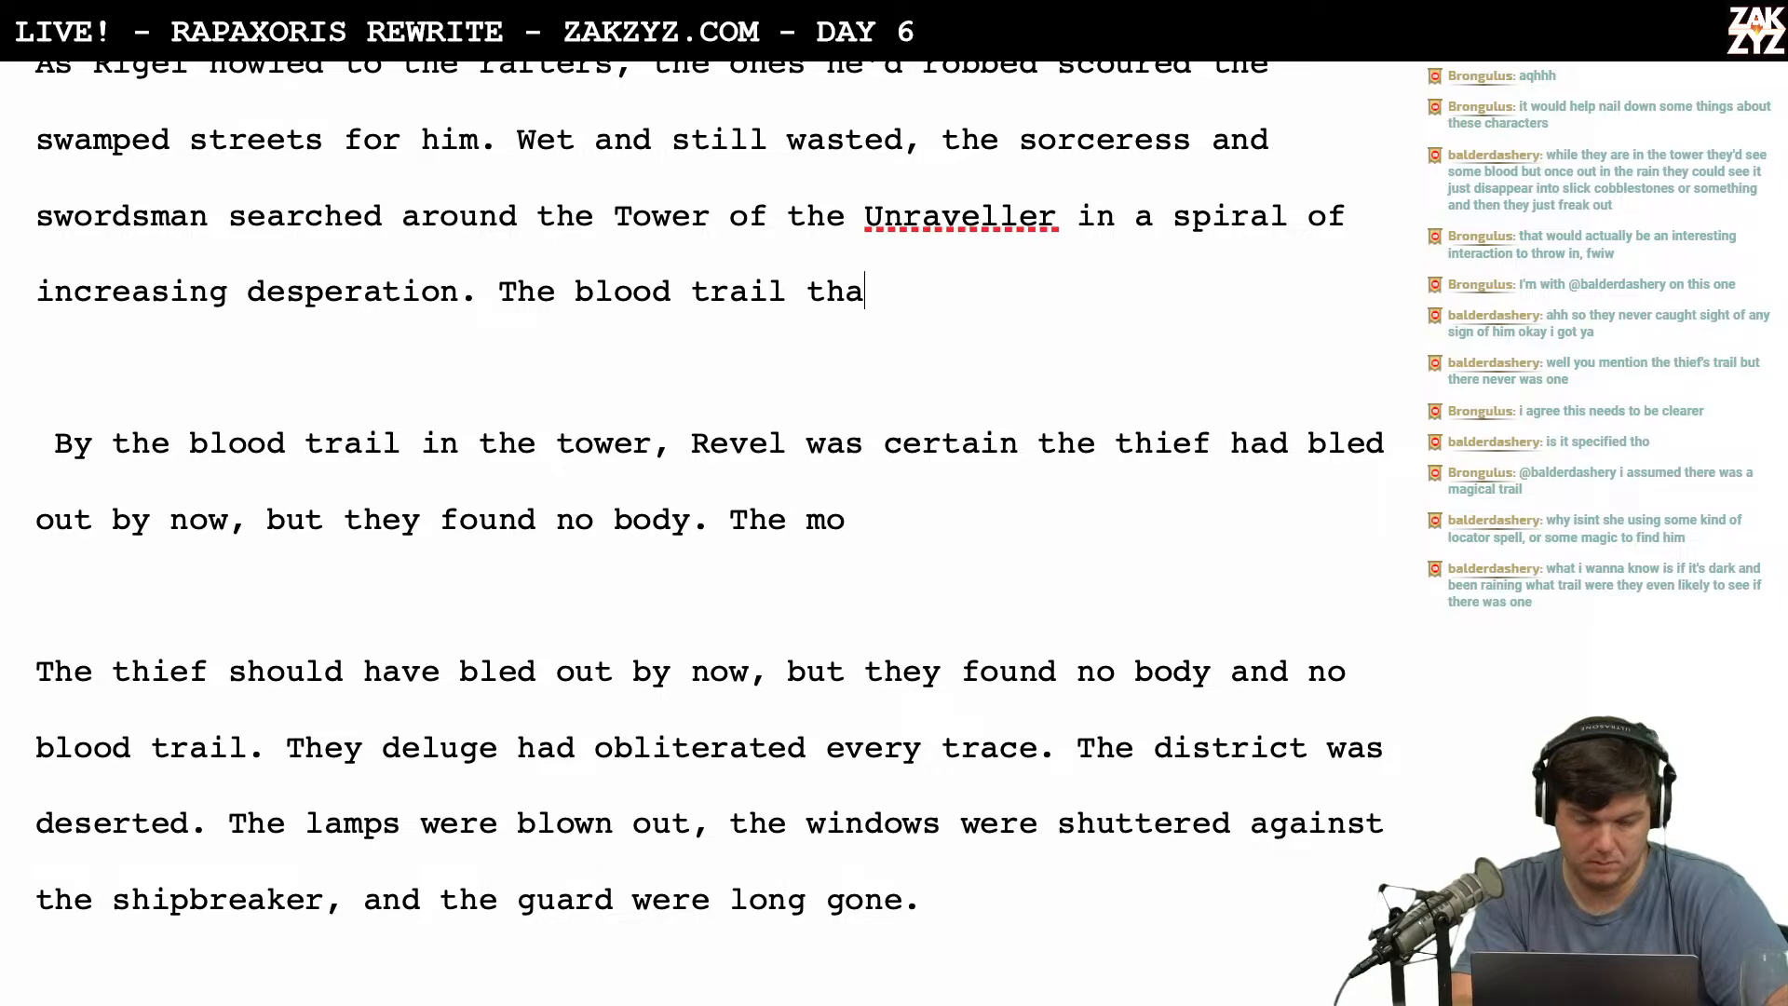
{"action": "key", "text": "BackSpace"}
{"action": "key", "text": "BackSpace"}
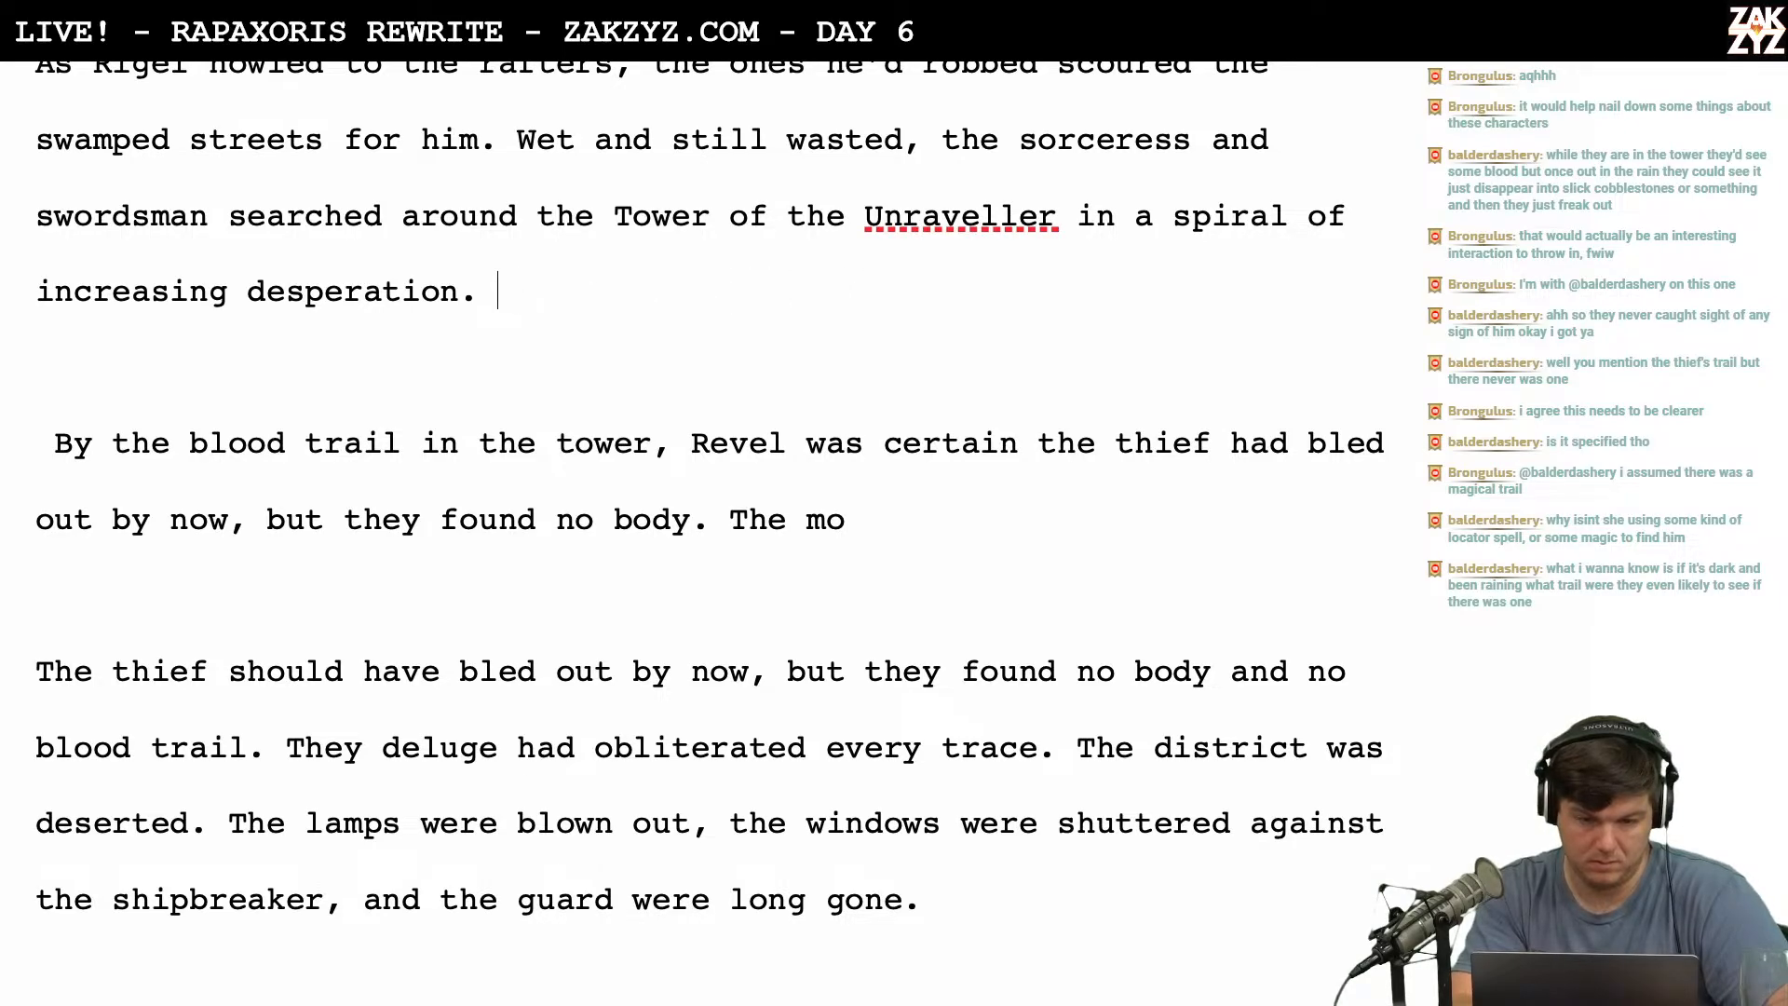
{"action": "type", "text": "The boy h"}
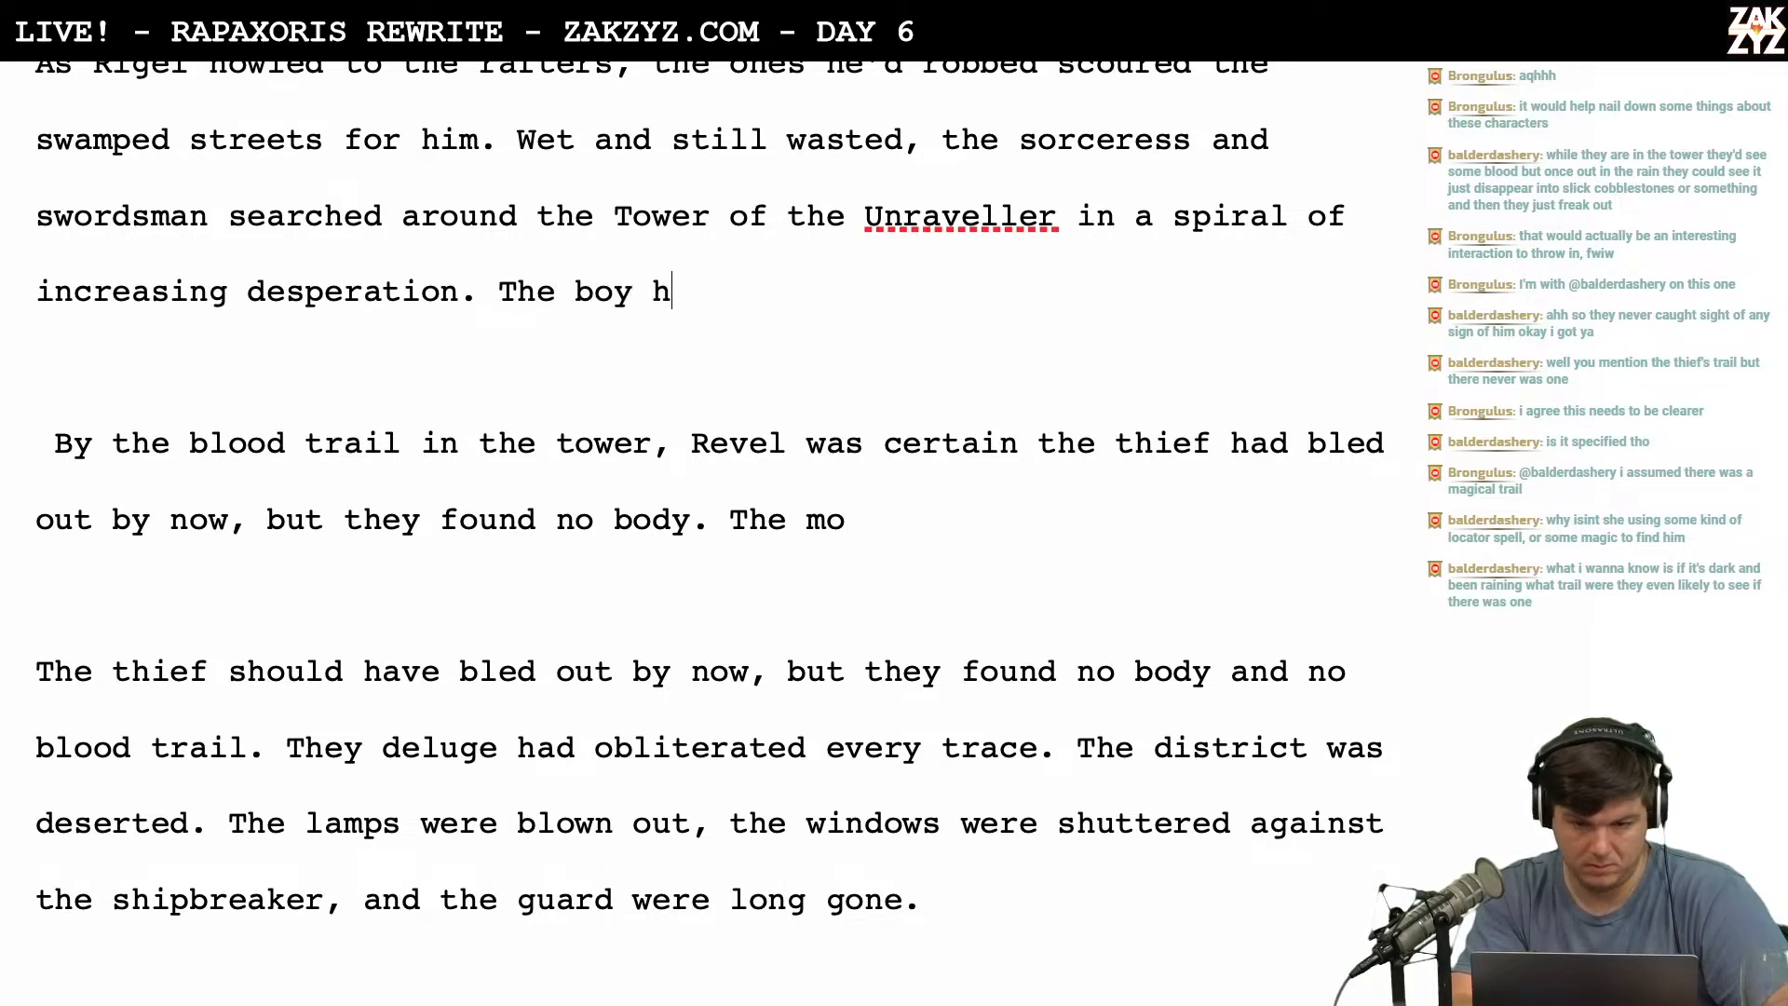
{"action": "key", "text": "BackSpace"}
{"action": "type", "text": "left a"}
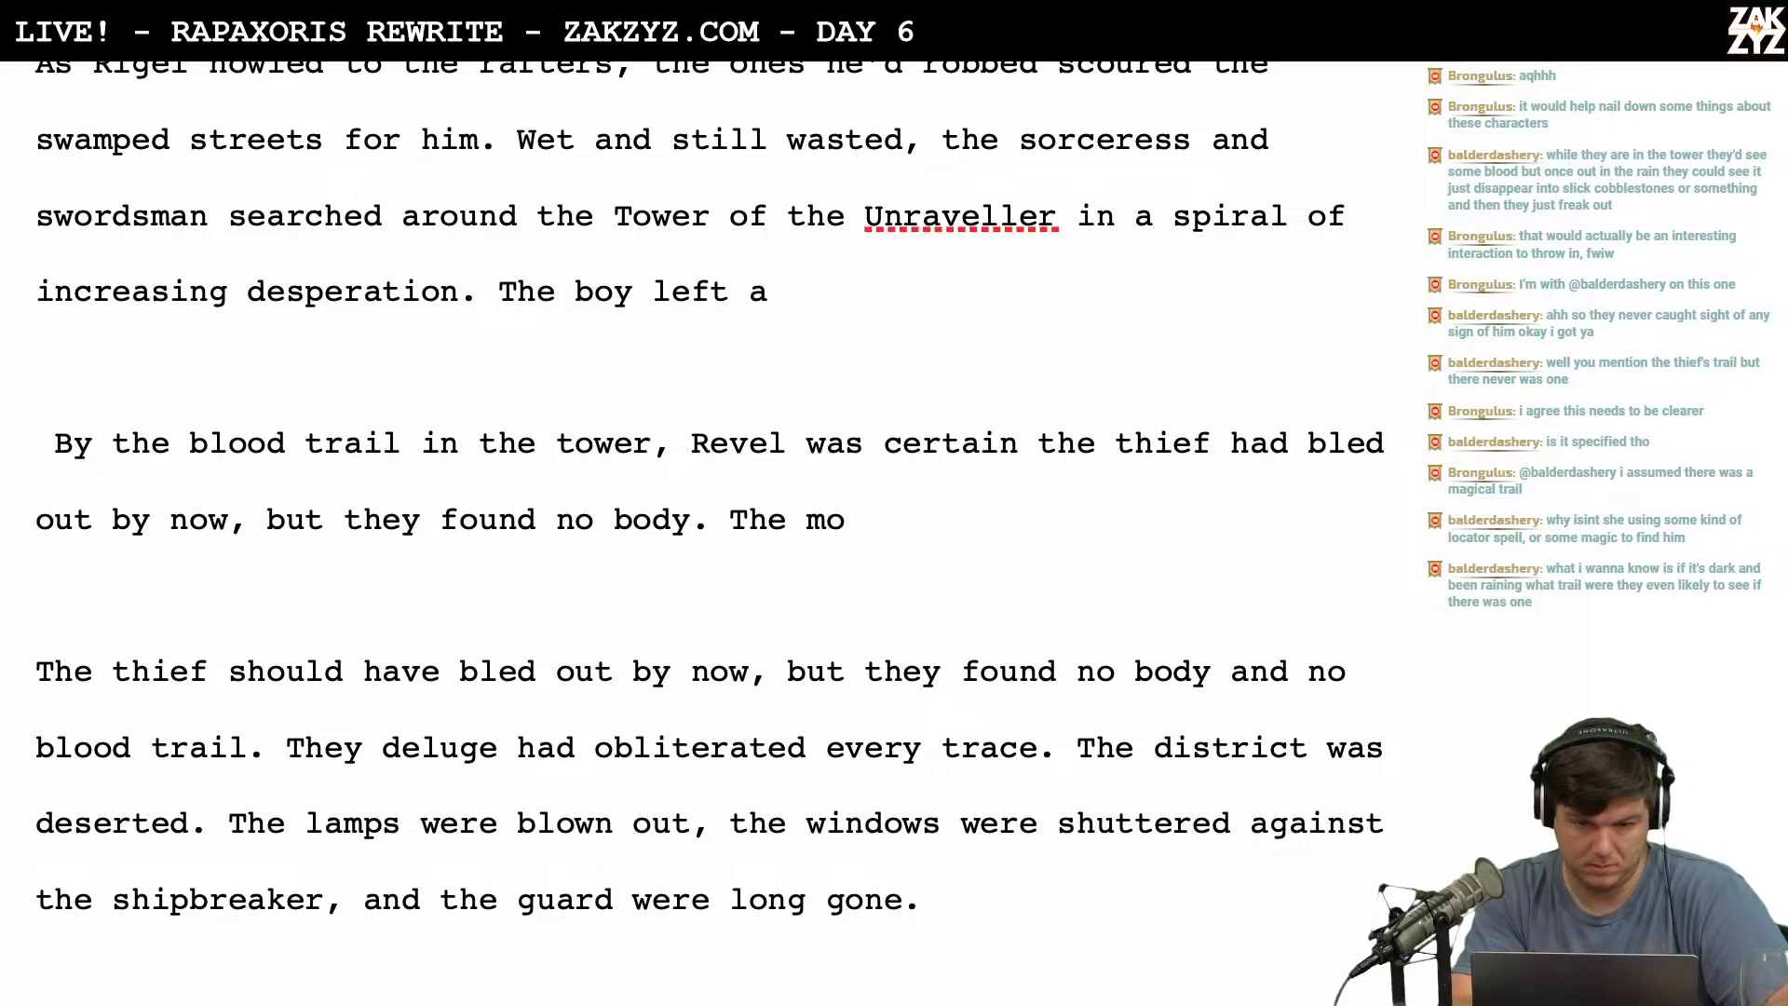
{"action": "key", "text": "BackSpace"}
{"action": "key", "text": "BackSpace"}
{"action": "key", "text": "BackSpace"}
{"action": "key", "text": "BackSpace"}
{"action": "key", "text": "BackSpace"}
{"action": "key", "text": "BackSpace"}
{"action": "key", "text": "BackSpace"}
{"action": "key", "text": "BackSpace"}
{"action": "key", "text": "BackSpace"}
{"action": "key", "text": "BackSpace"}
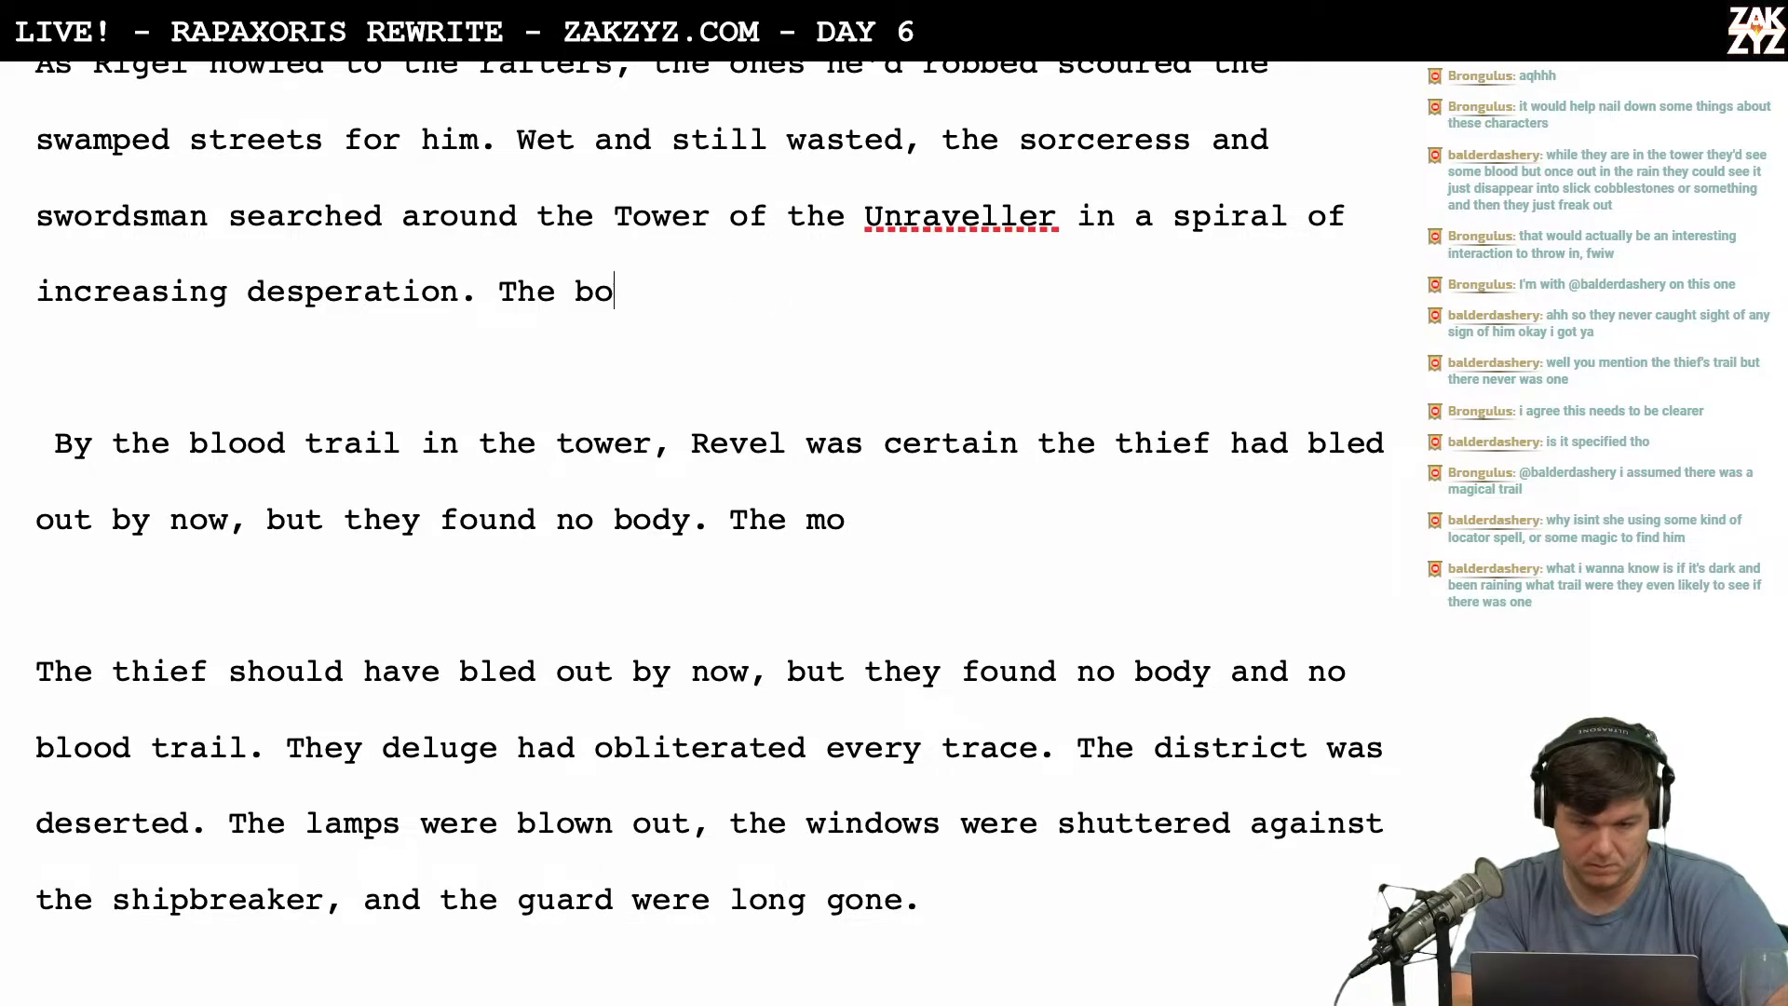
{"action": "type", "text": "blood trail in"}
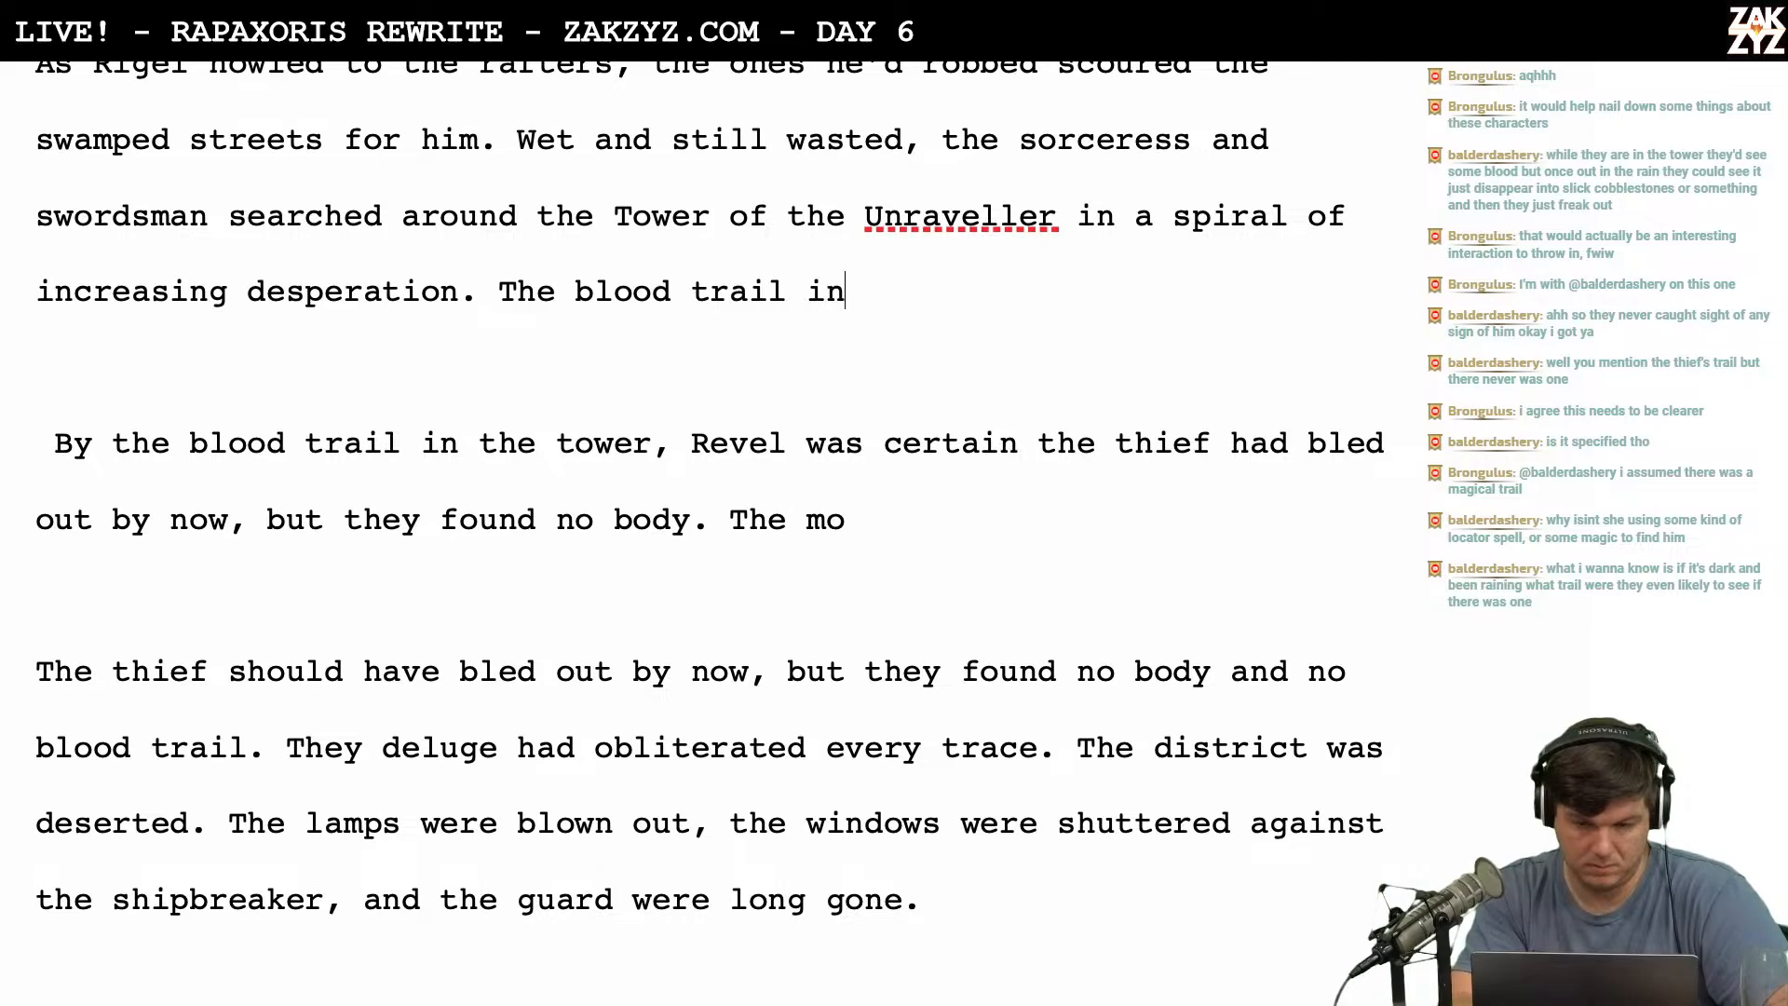
{"action": "type", "text": " the tower disappeared"}
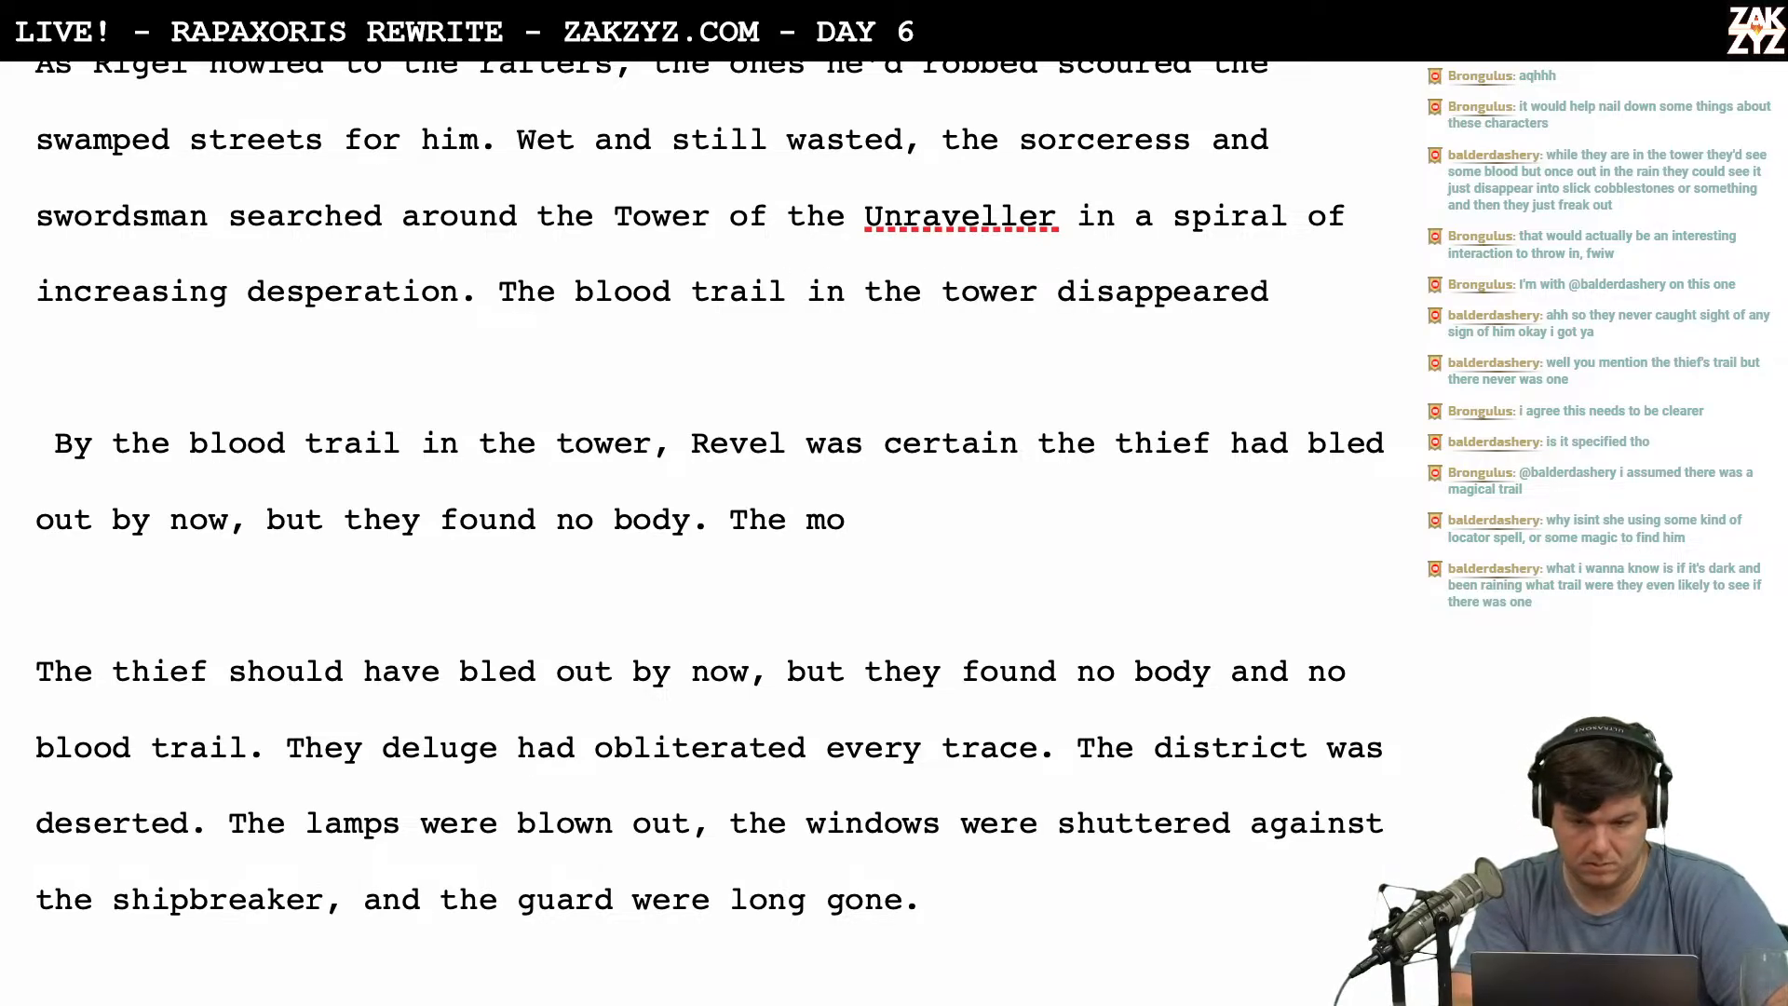
{"action": "key", "text": "BackSpace"}
{"action": "key", "text": "BackSpace"}
{"action": "key", "text": "BackSpace"}
{"action": "key", "text": "BackSpace"}
{"action": "key", "text": "BackSpace"}
{"action": "key", "text": "BackSpace"}
{"action": "key", "text": "BackSpace"}
{"action": "key", "text": "BackSpace"}
{"action": "key", "text": "BackSpace"}
{"action": "key", "text": "BackSpace"}
{"action": "key", "text": "BackSpace"}
{"action": "key", "text": "BackSpace"}
{"action": "key", "text": "BackSpace"}
{"action": "key", "text": "BackSpace"}
{"action": "key", "text": "BackSpace"}
{"action": "key", "text": "BackSpace"}
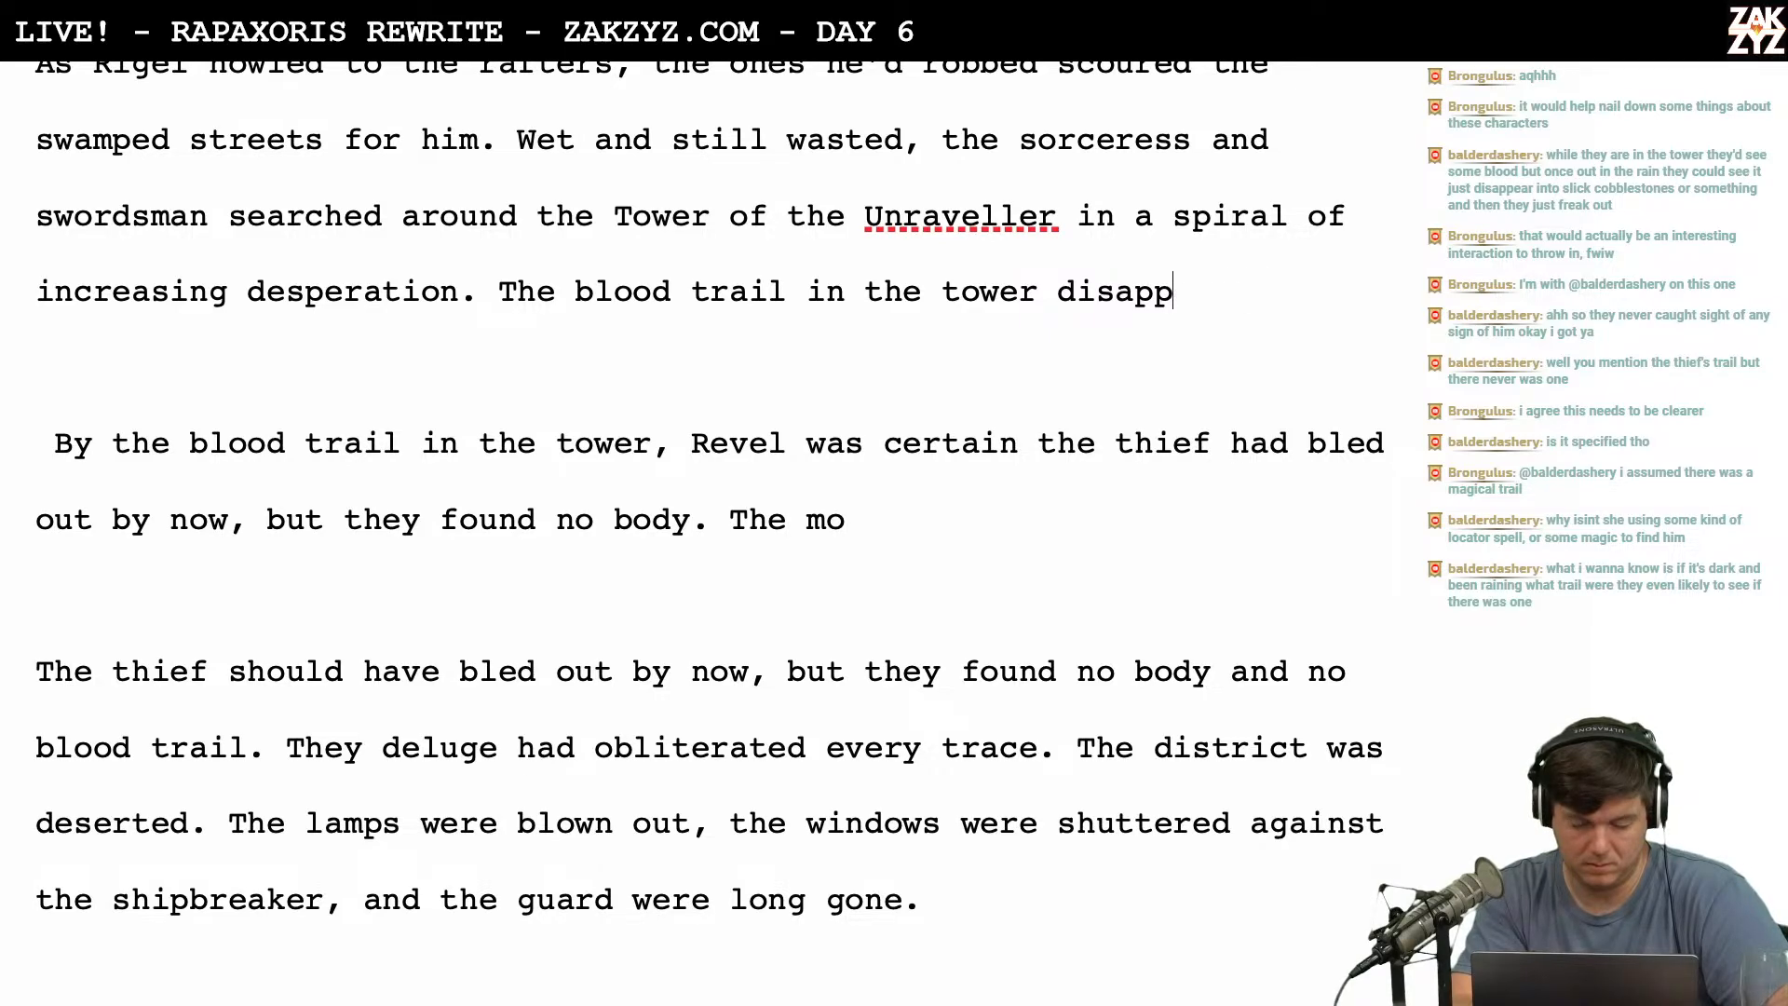
{"action": "key", "text": "BackSpace"}
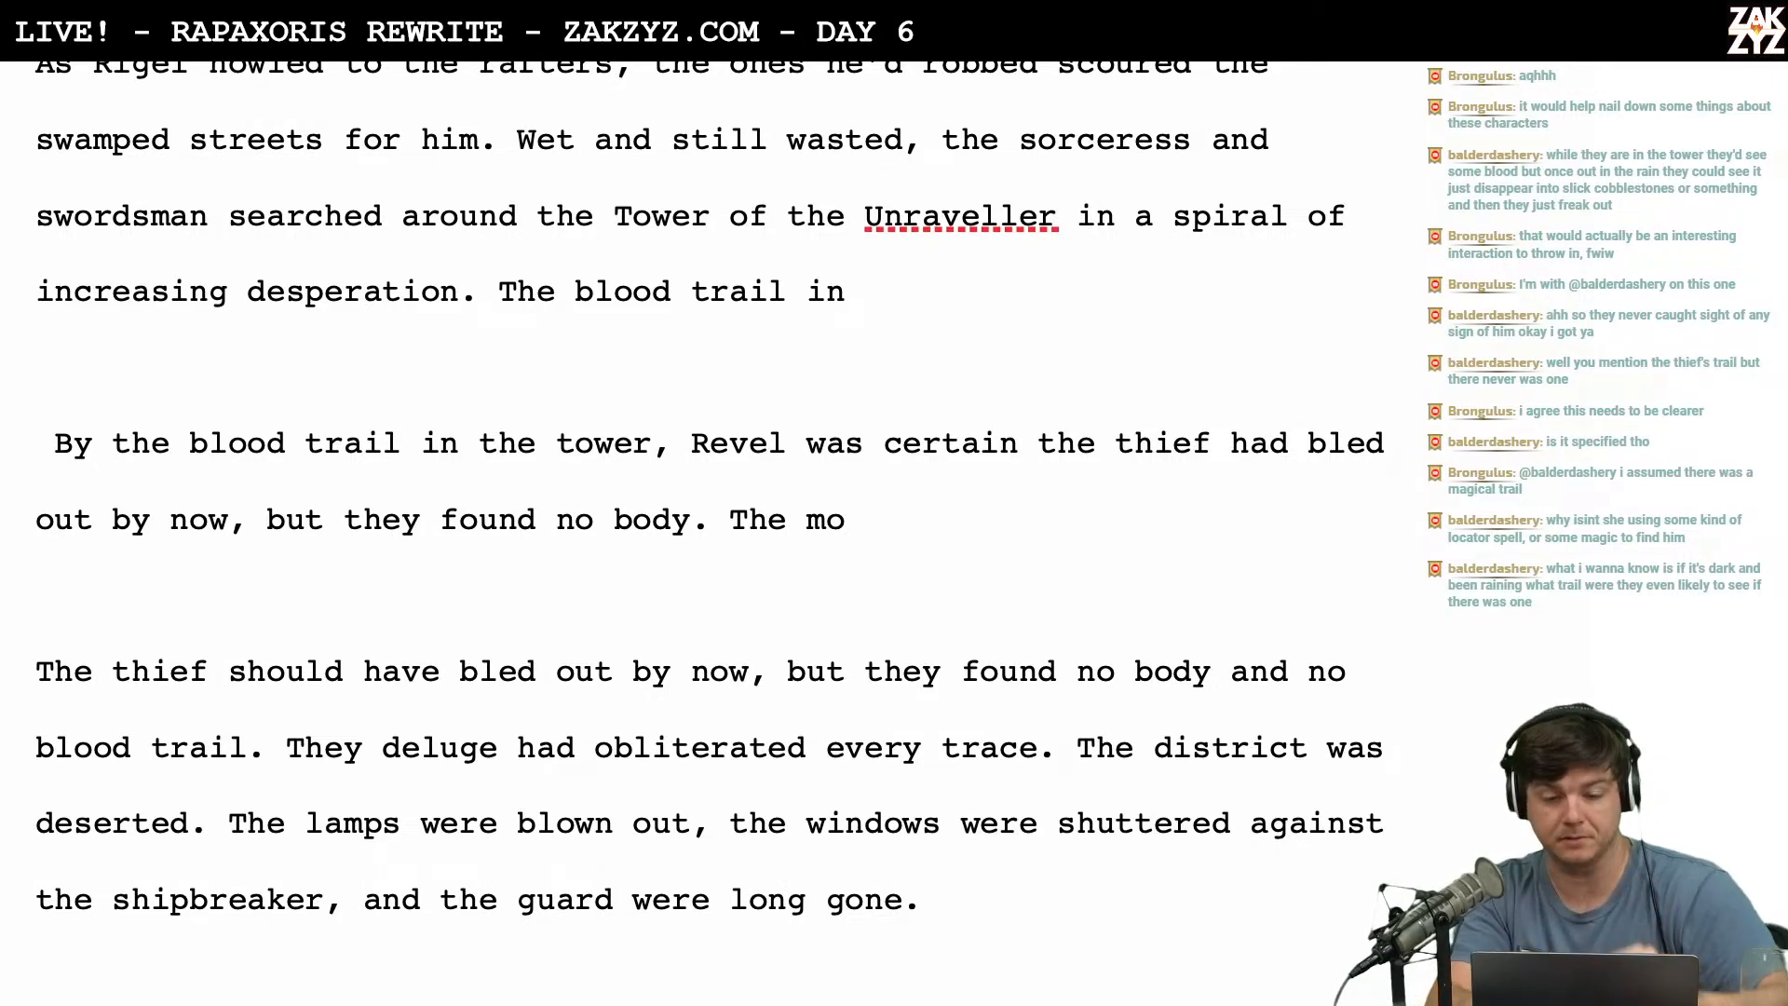
{"action": "key", "text": "BackSpace"}
{"action": "key", "text": "BackSpace"}
{"action": "key", "text": "BackSpace"}
{"action": "key", "text": "BackSpace"}
{"action": "key", "text": "BackSpace"}
{"action": "key", "text": "BackSpace"}
{"action": "key", "text": "BackSpace"}
{"action": "key", "text": "BackSpace"}
{"action": "key", "text": "BackSpace"}
{"action": "key", "text": "BackSpace"}
{"action": "key", "text": "BackSpace"}
{"action": "key", "text": "BackSpace"}
{"action": "key", "text": "BackSpace"}
{"action": "key", "text": "BackSpace"}
{"action": "key", "text": "BackSpace"}
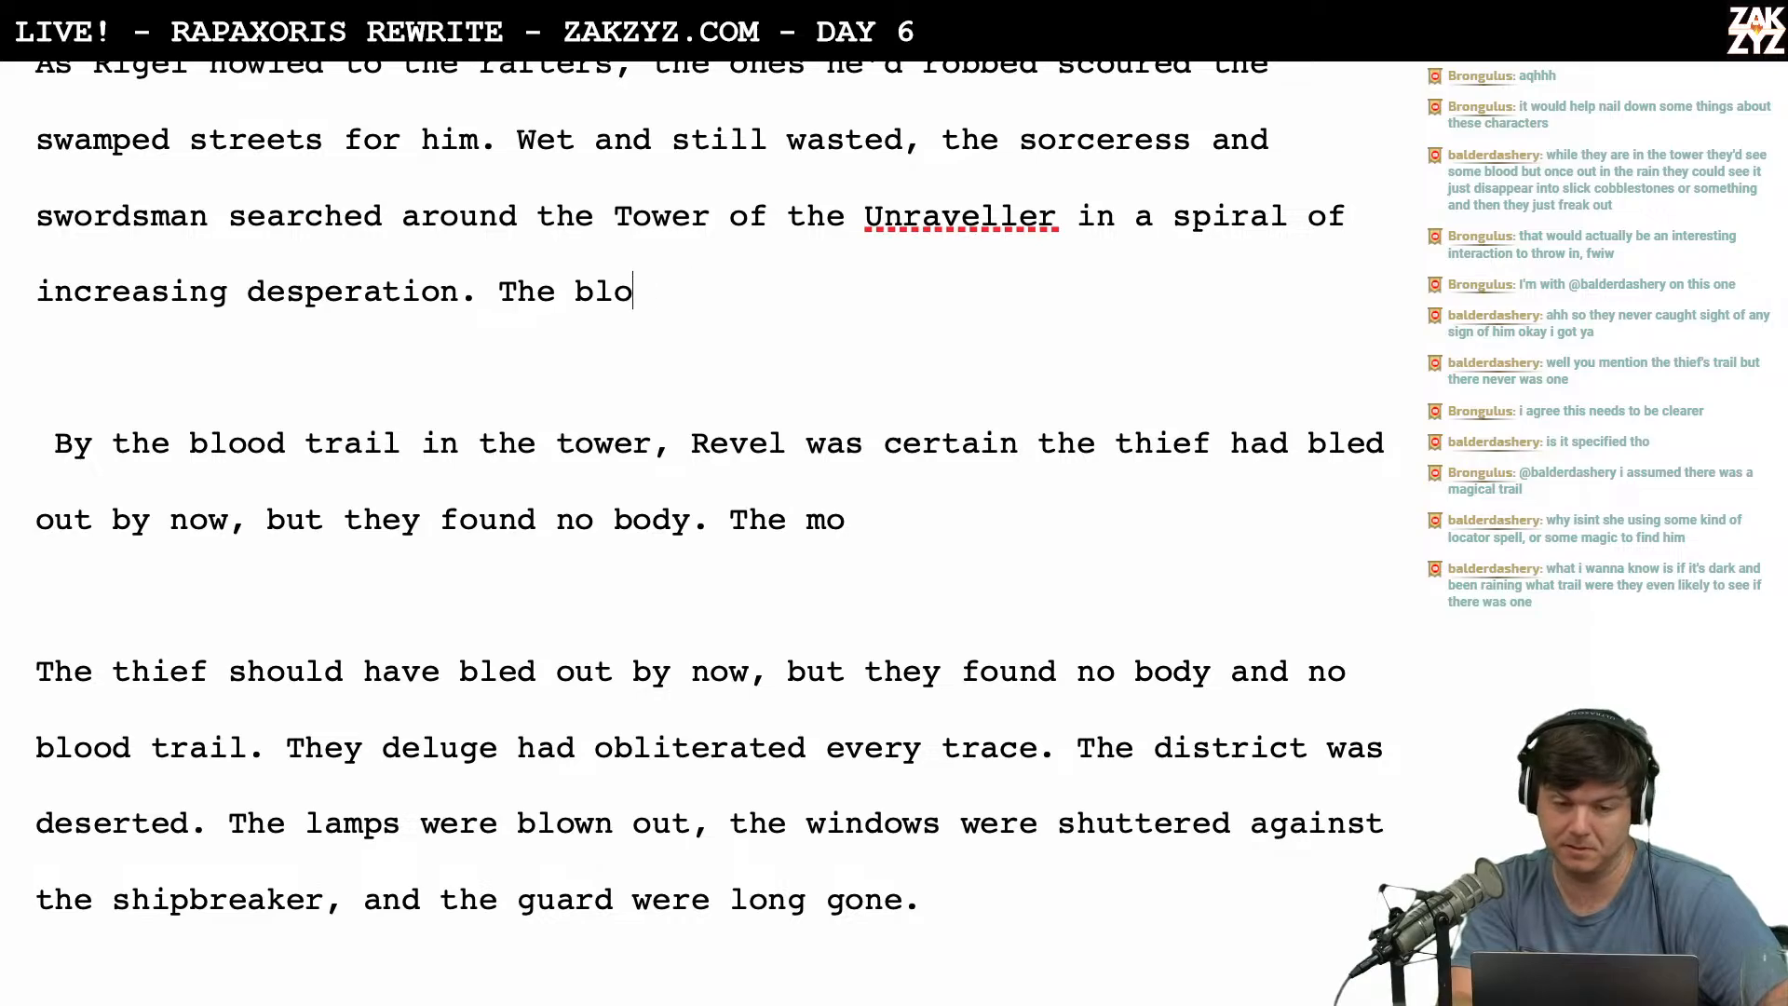
Add the sentence "They had nothing to go on." after "increasing desperation." in the opening paragraph.
{"action": "scroll", "coordinate": [708, 531], "scroll_direction": "up", "scroll_amount": 4}
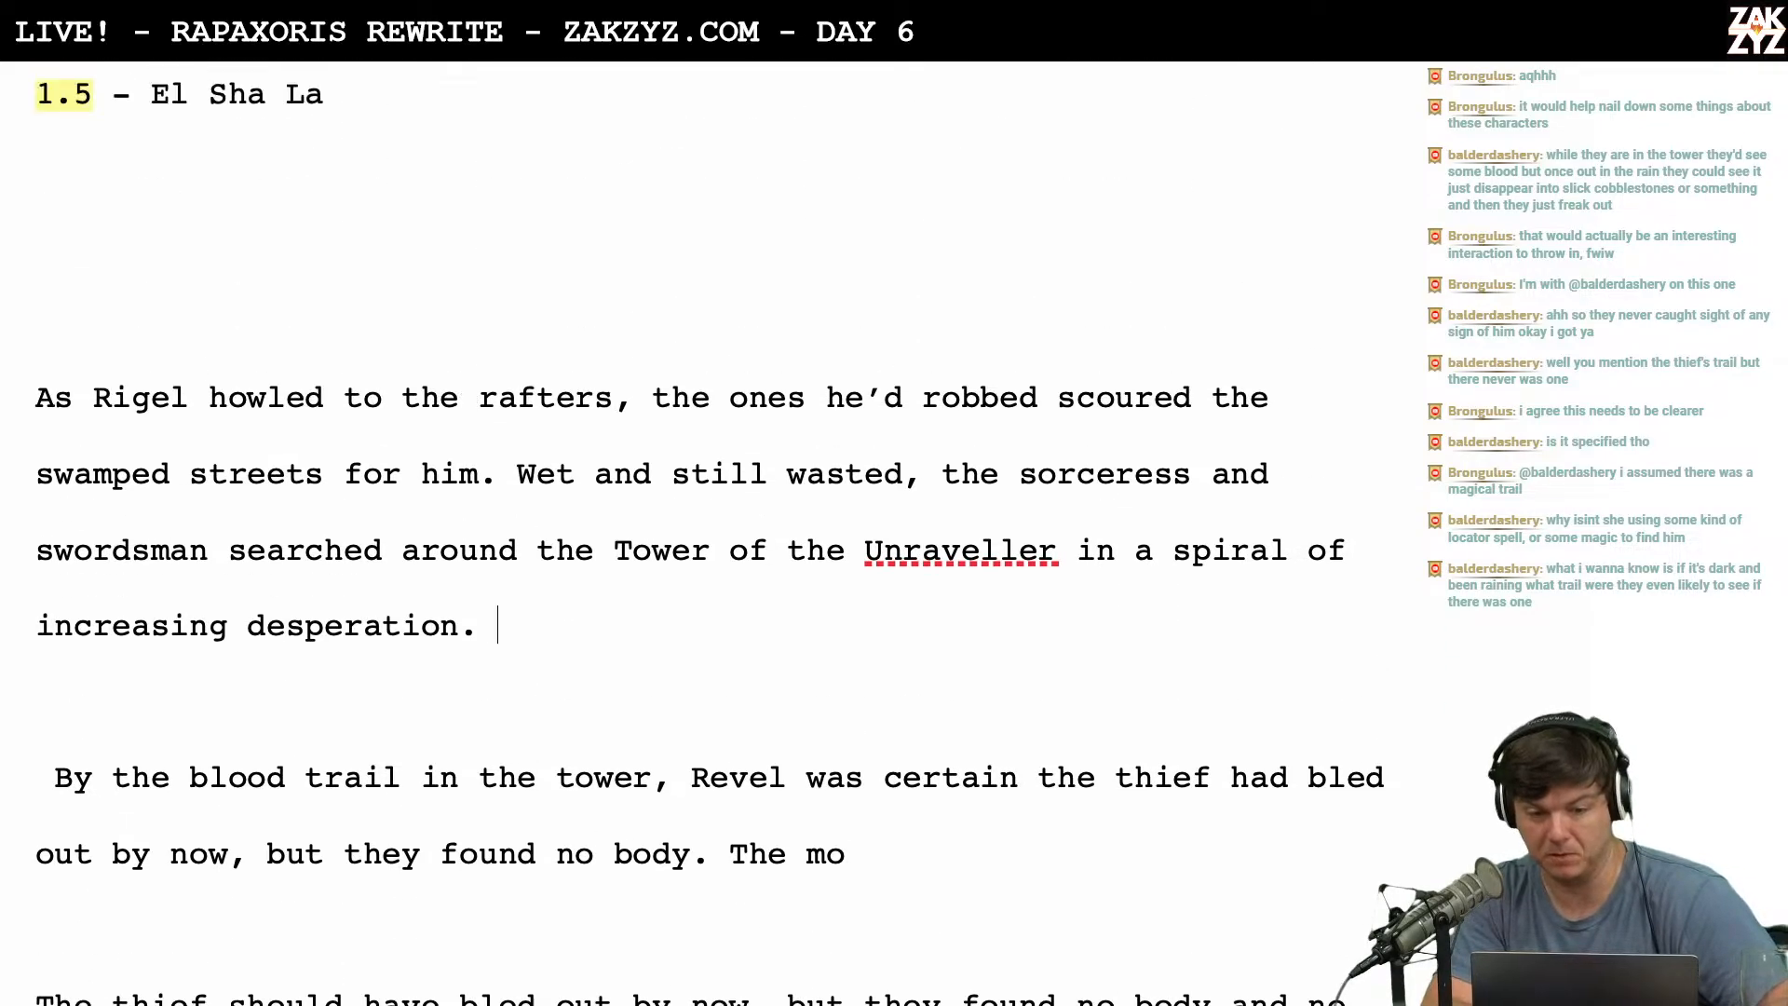
{"action": "scroll", "coordinate": [707, 531], "scroll_direction": "down", "scroll_amount": 2}
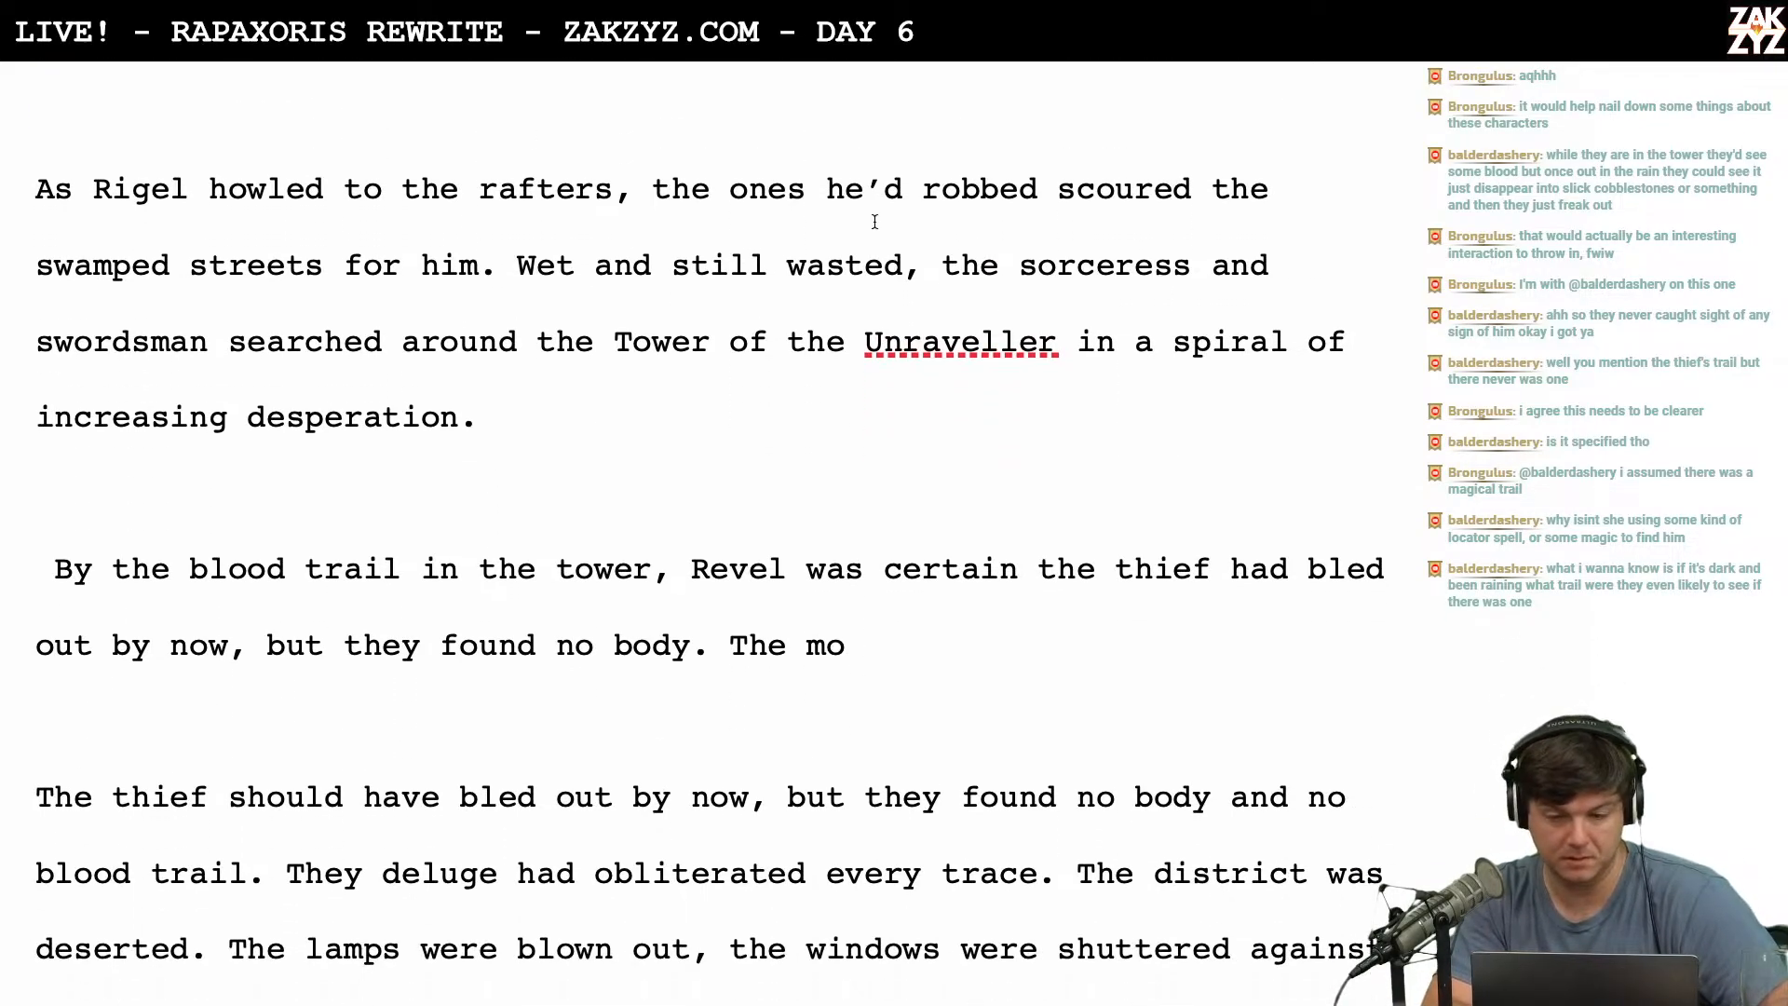
{"action": "scroll", "coordinate": [399, 331], "scroll_direction": "down", "scroll_amount": 1}
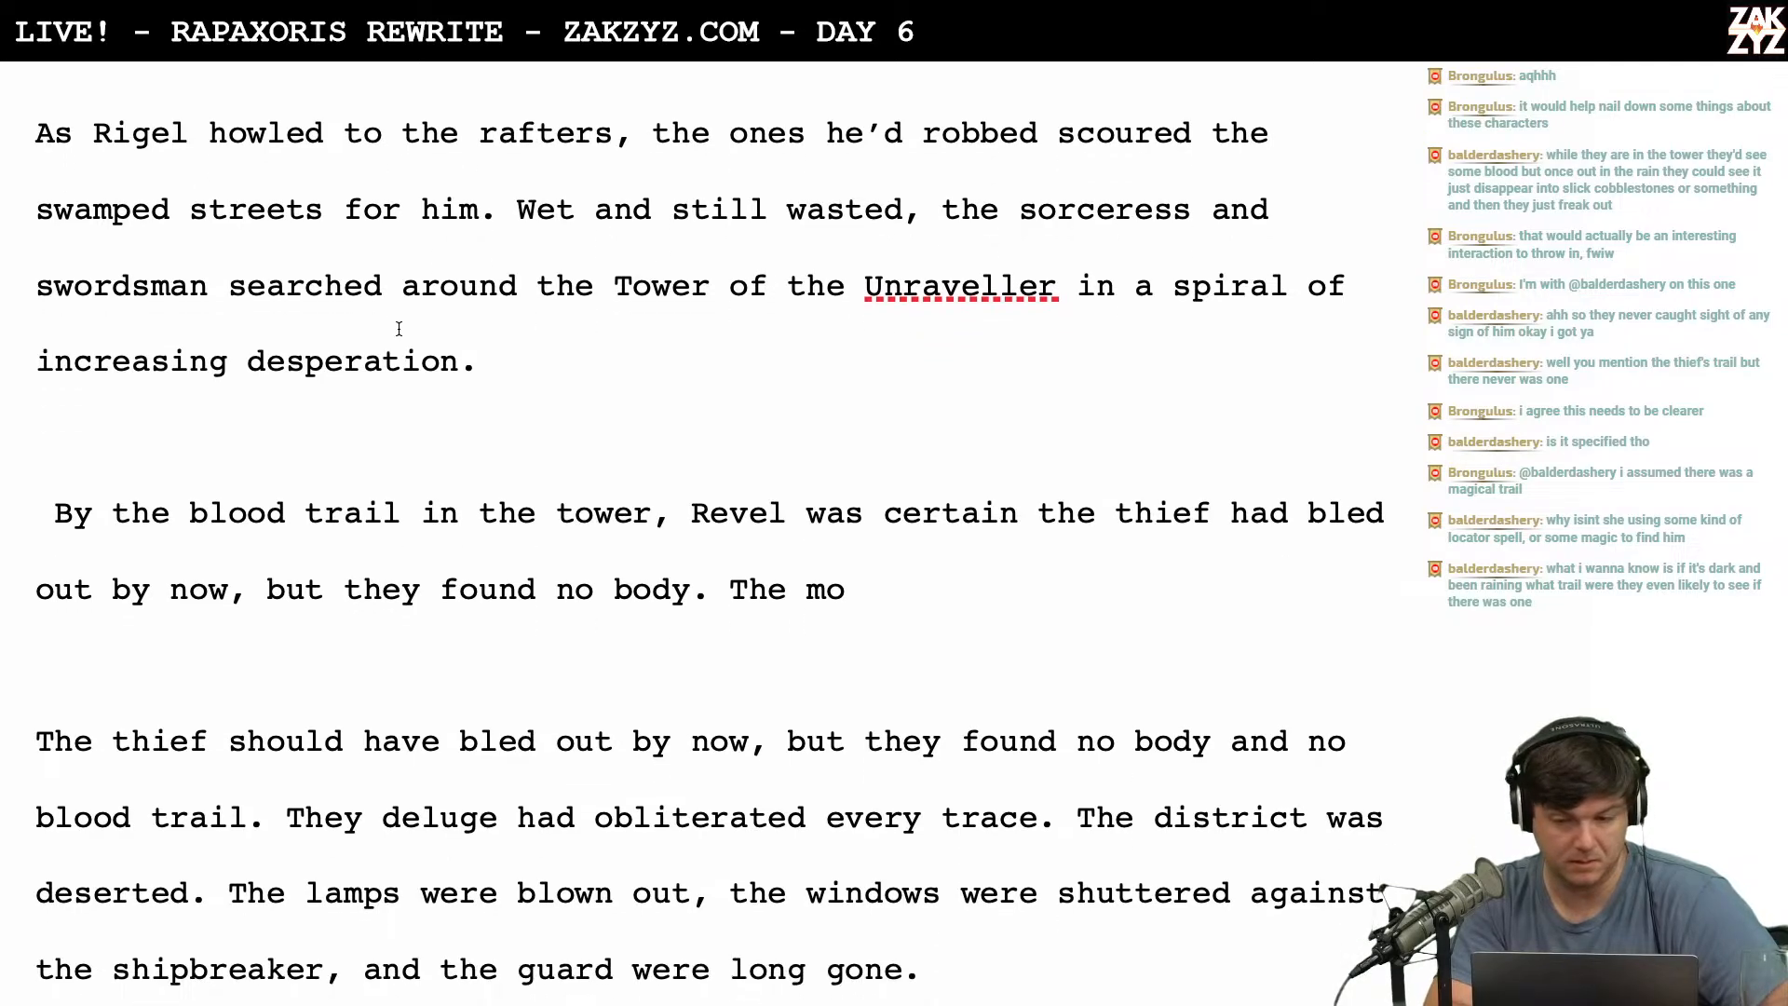
{"action": "scroll", "coordinate": [399, 329], "scroll_direction": "down", "scroll_amount": 1}
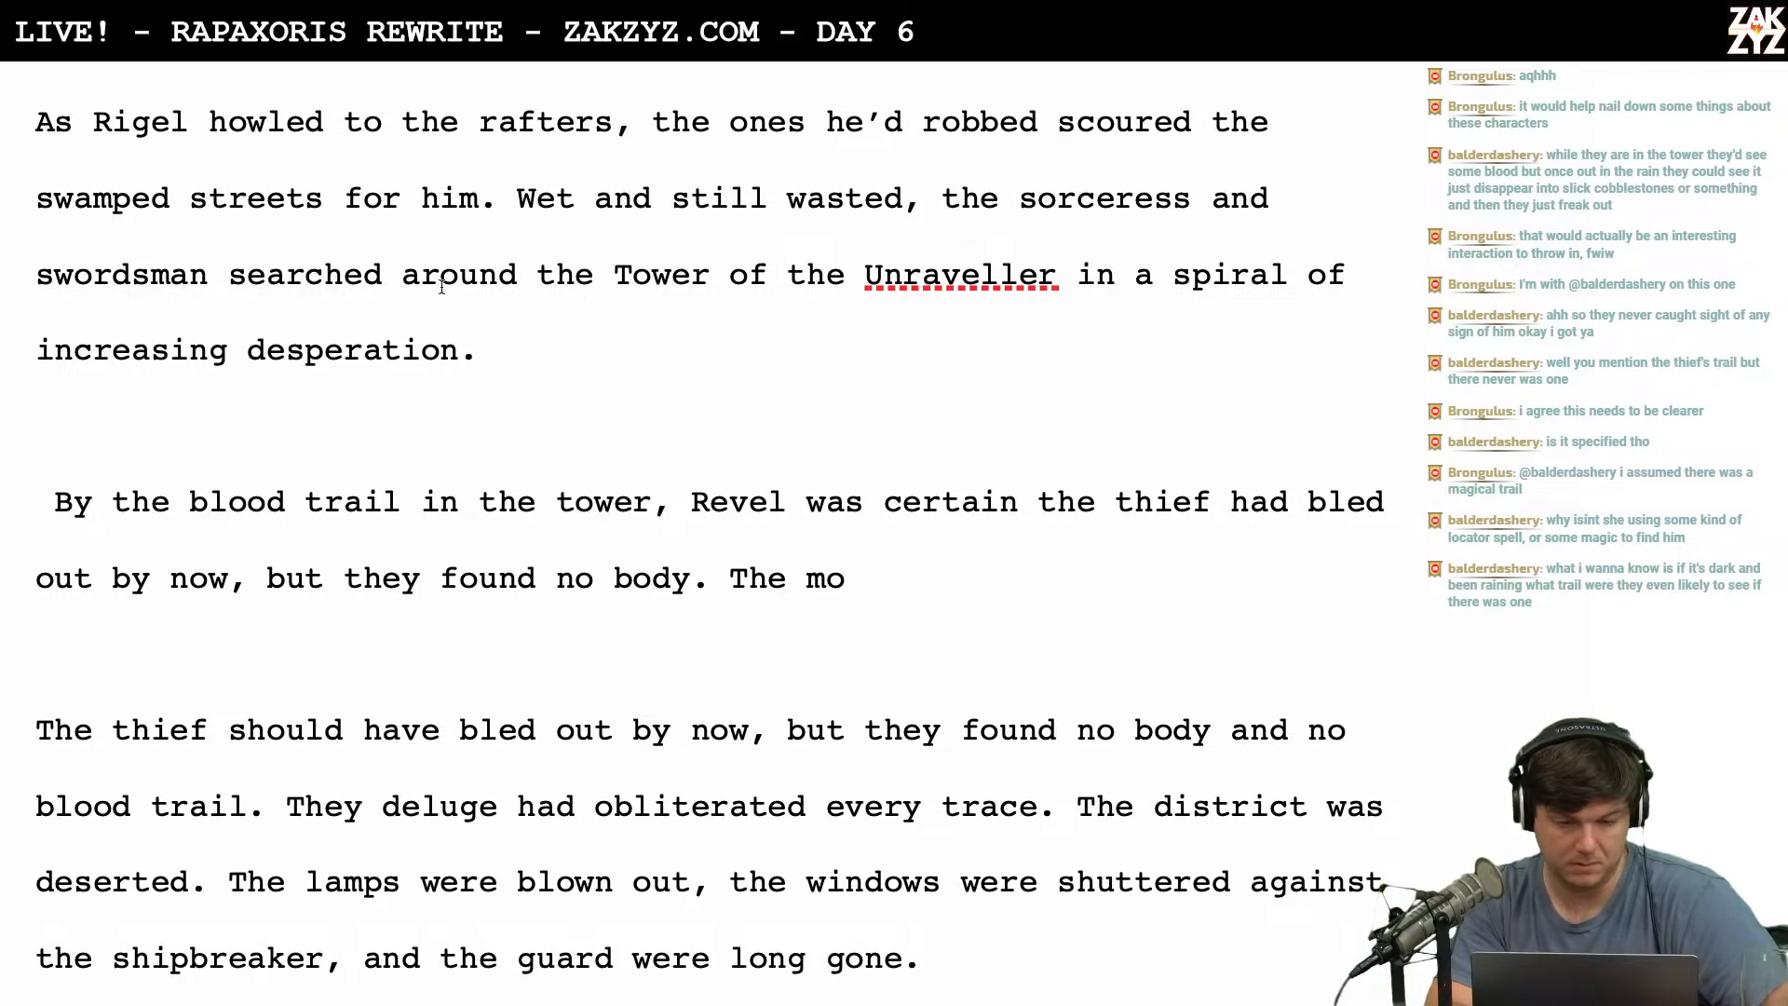
{"action": "scroll", "coordinate": [441, 284], "scroll_direction": "down", "scroll_amount": 1}
{"action": "scroll", "coordinate": [566, 303], "scroll_direction": "down", "scroll_amount": 2}
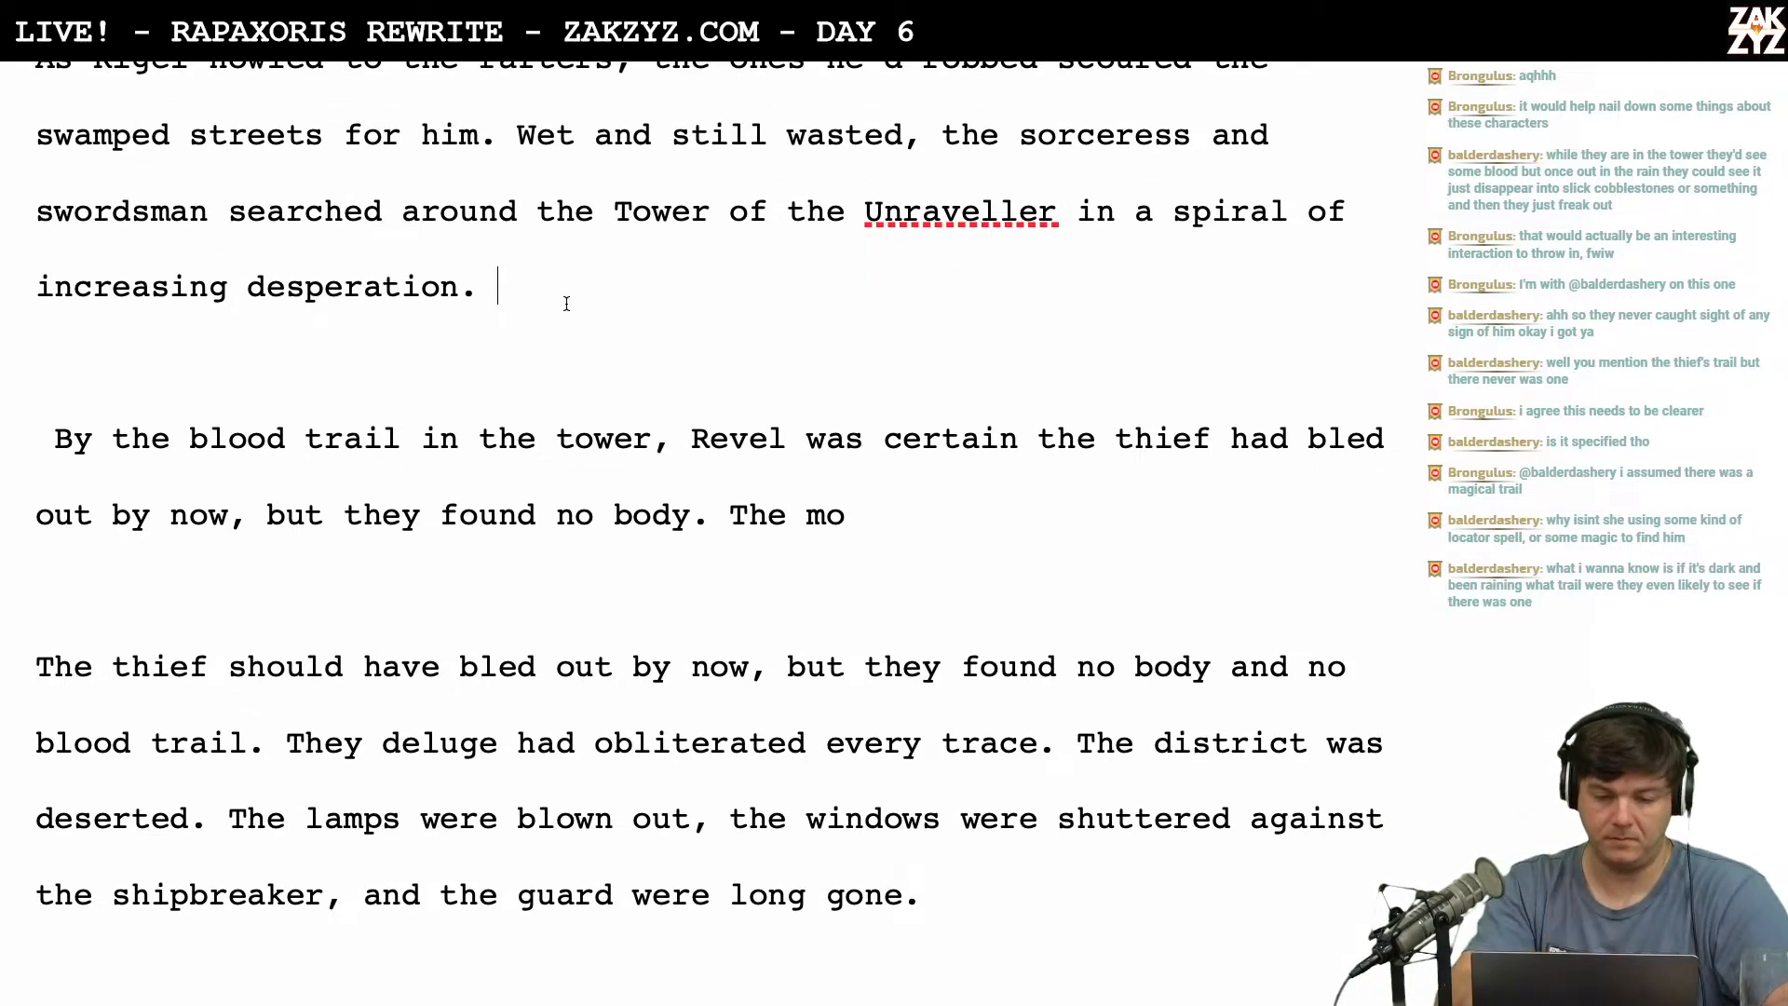
{"action": "type", "text": "They had no"}
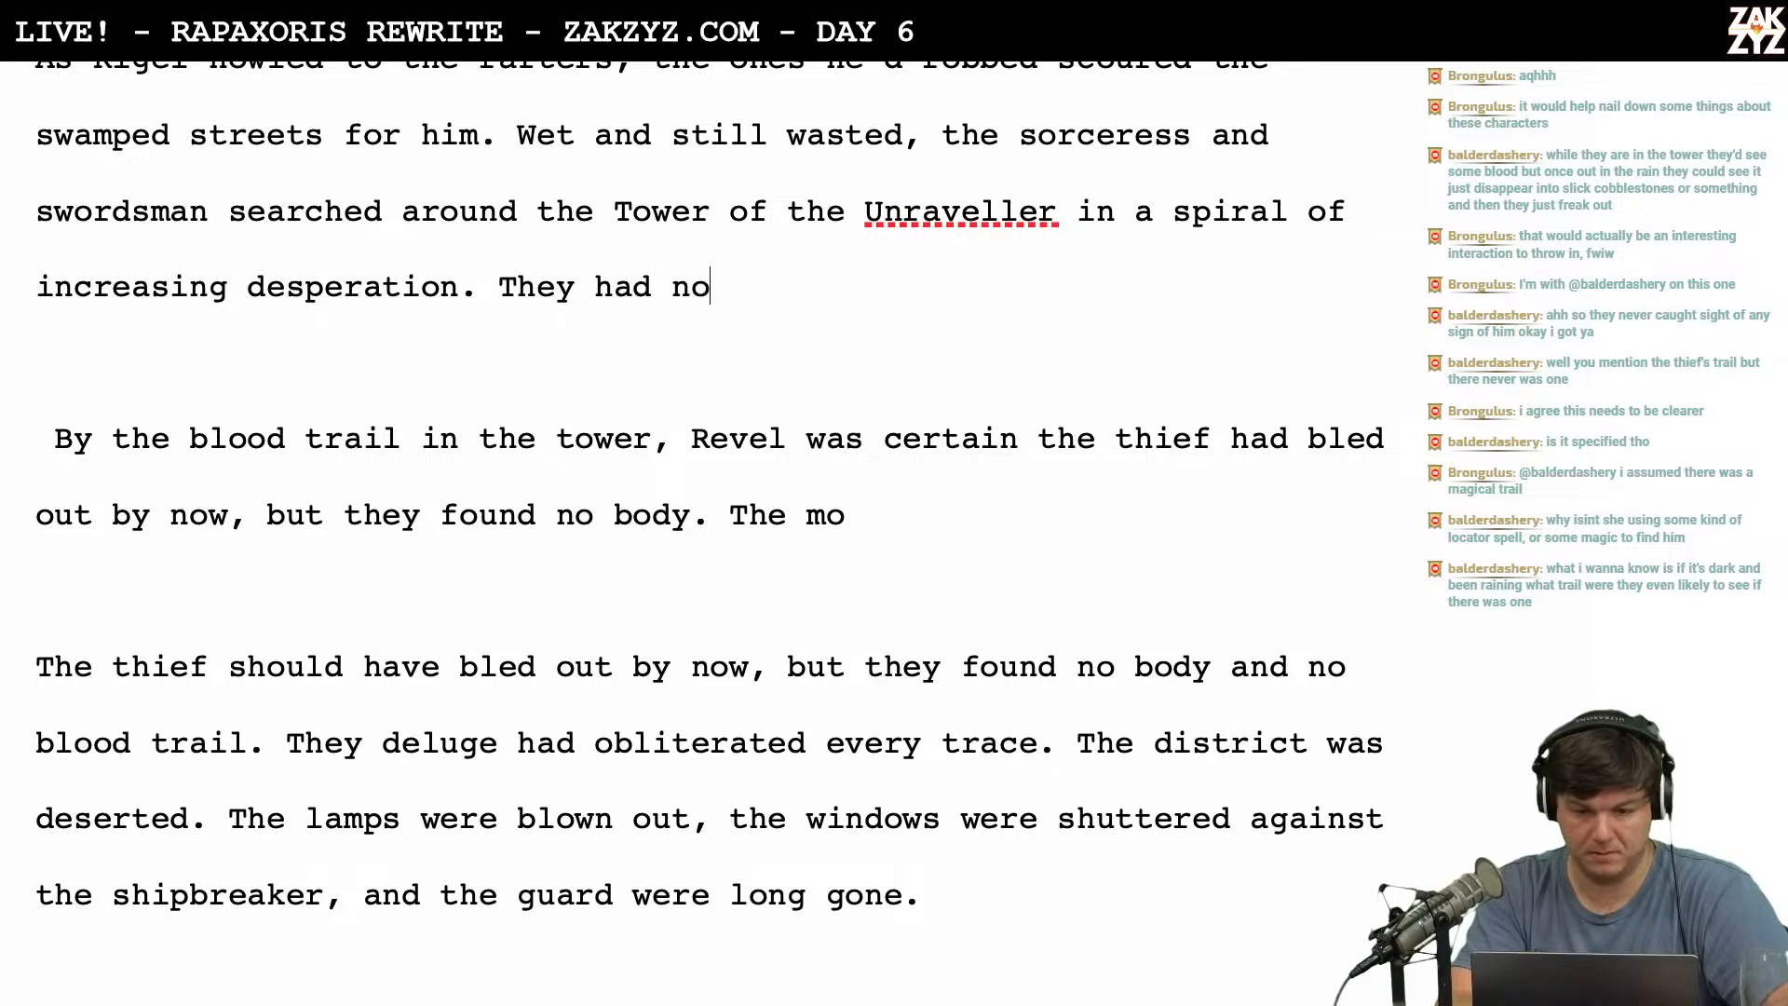
{"action": "type", "text": "thing to go on."}
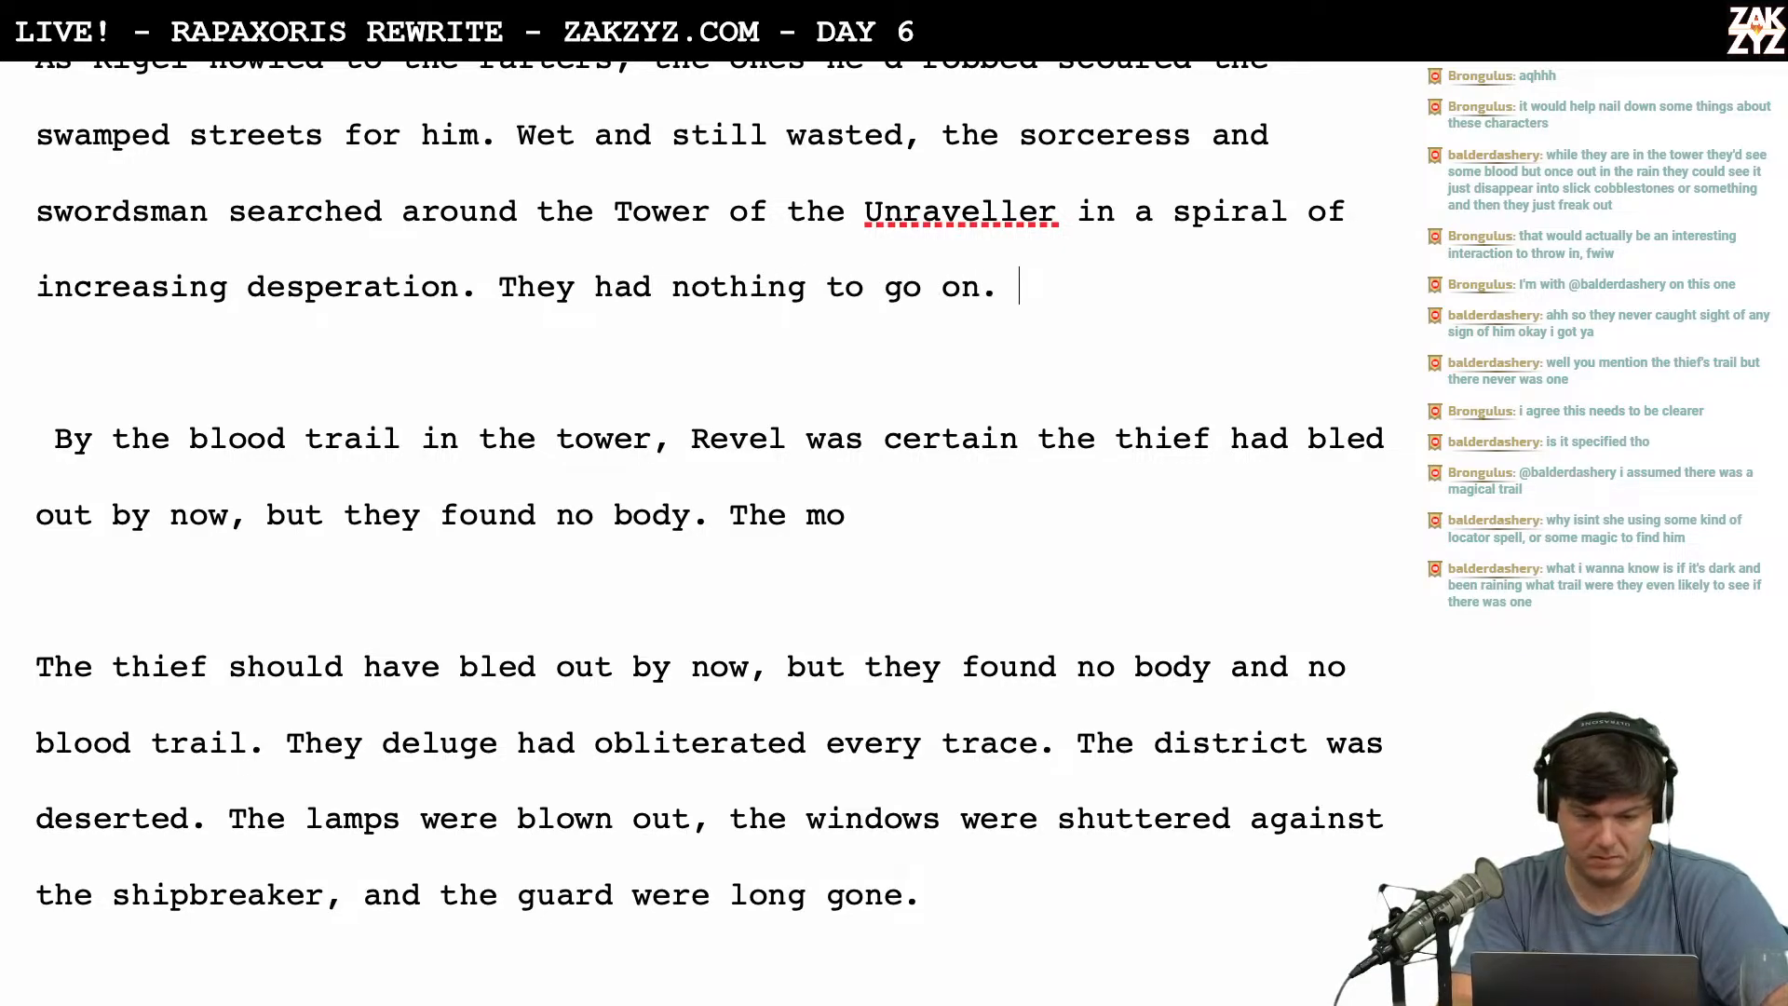
Continue the opening paragraph with the unfinished sentence "The blood trail that was so vivid within the tower was ob".
{"action": "key", "text": "Down"}
{"action": "key", "text": "Down"}
{"action": "key", "text": "Up"}
{"action": "key", "text": "Up"}
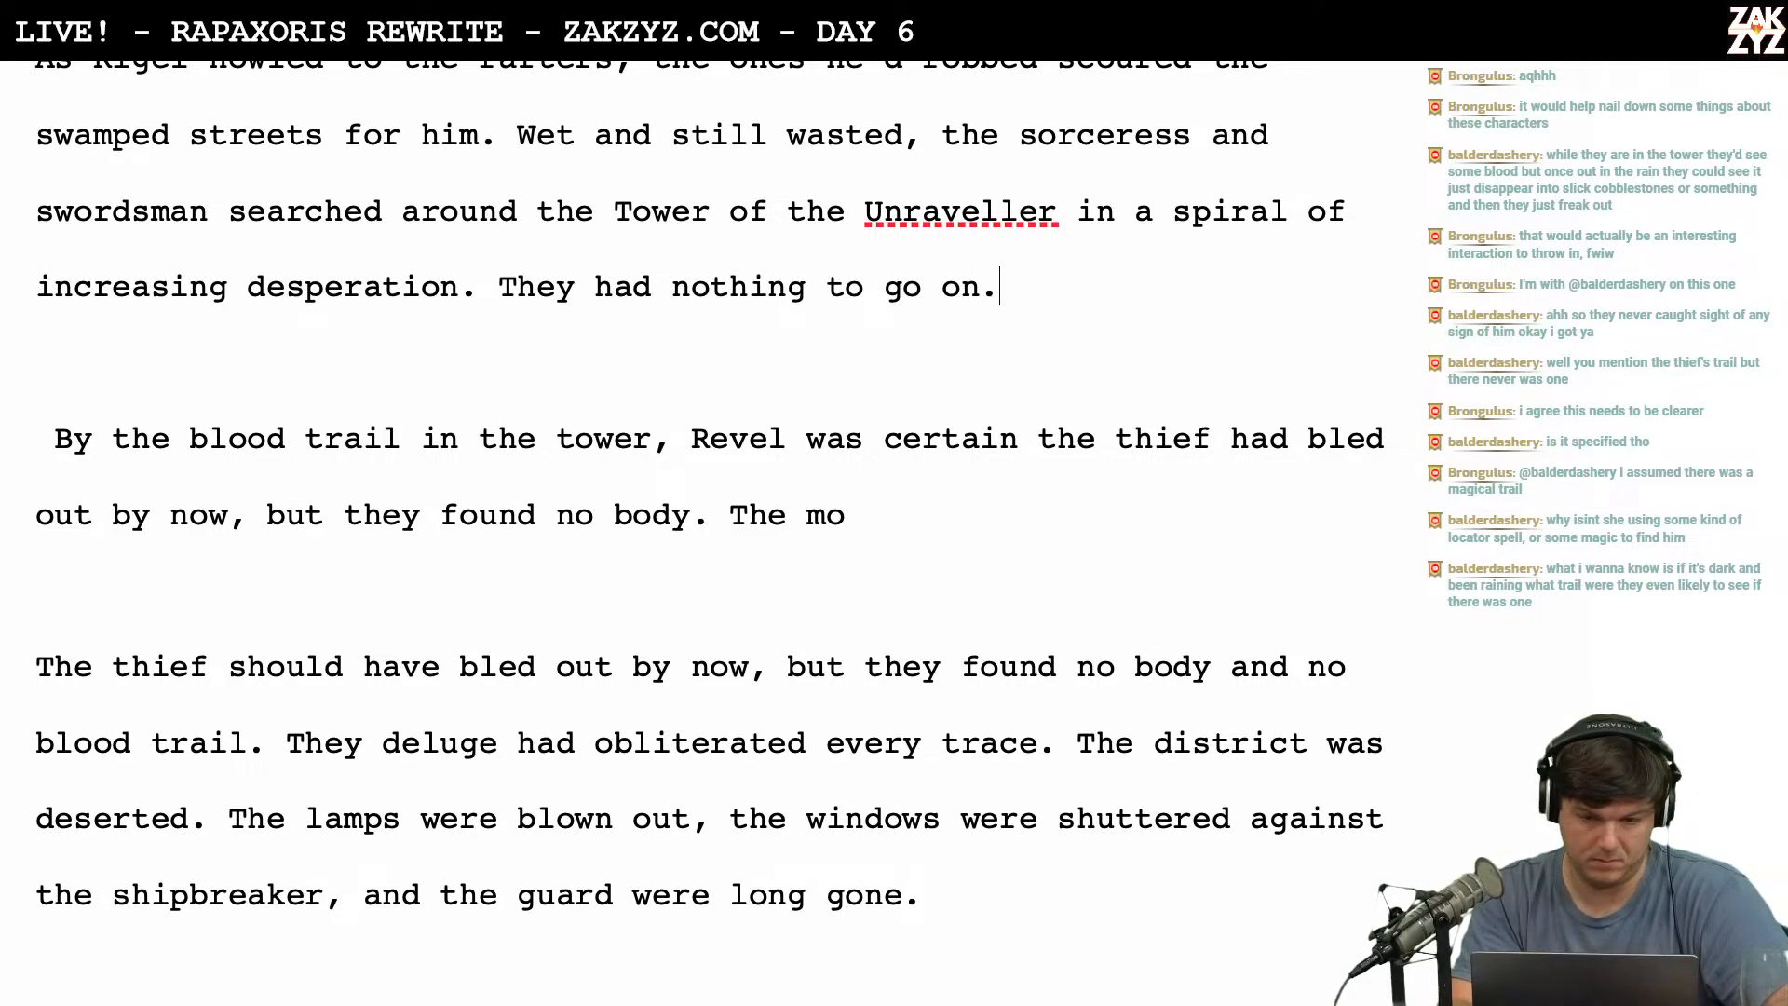
{"action": "type", "text": "The blood t"}
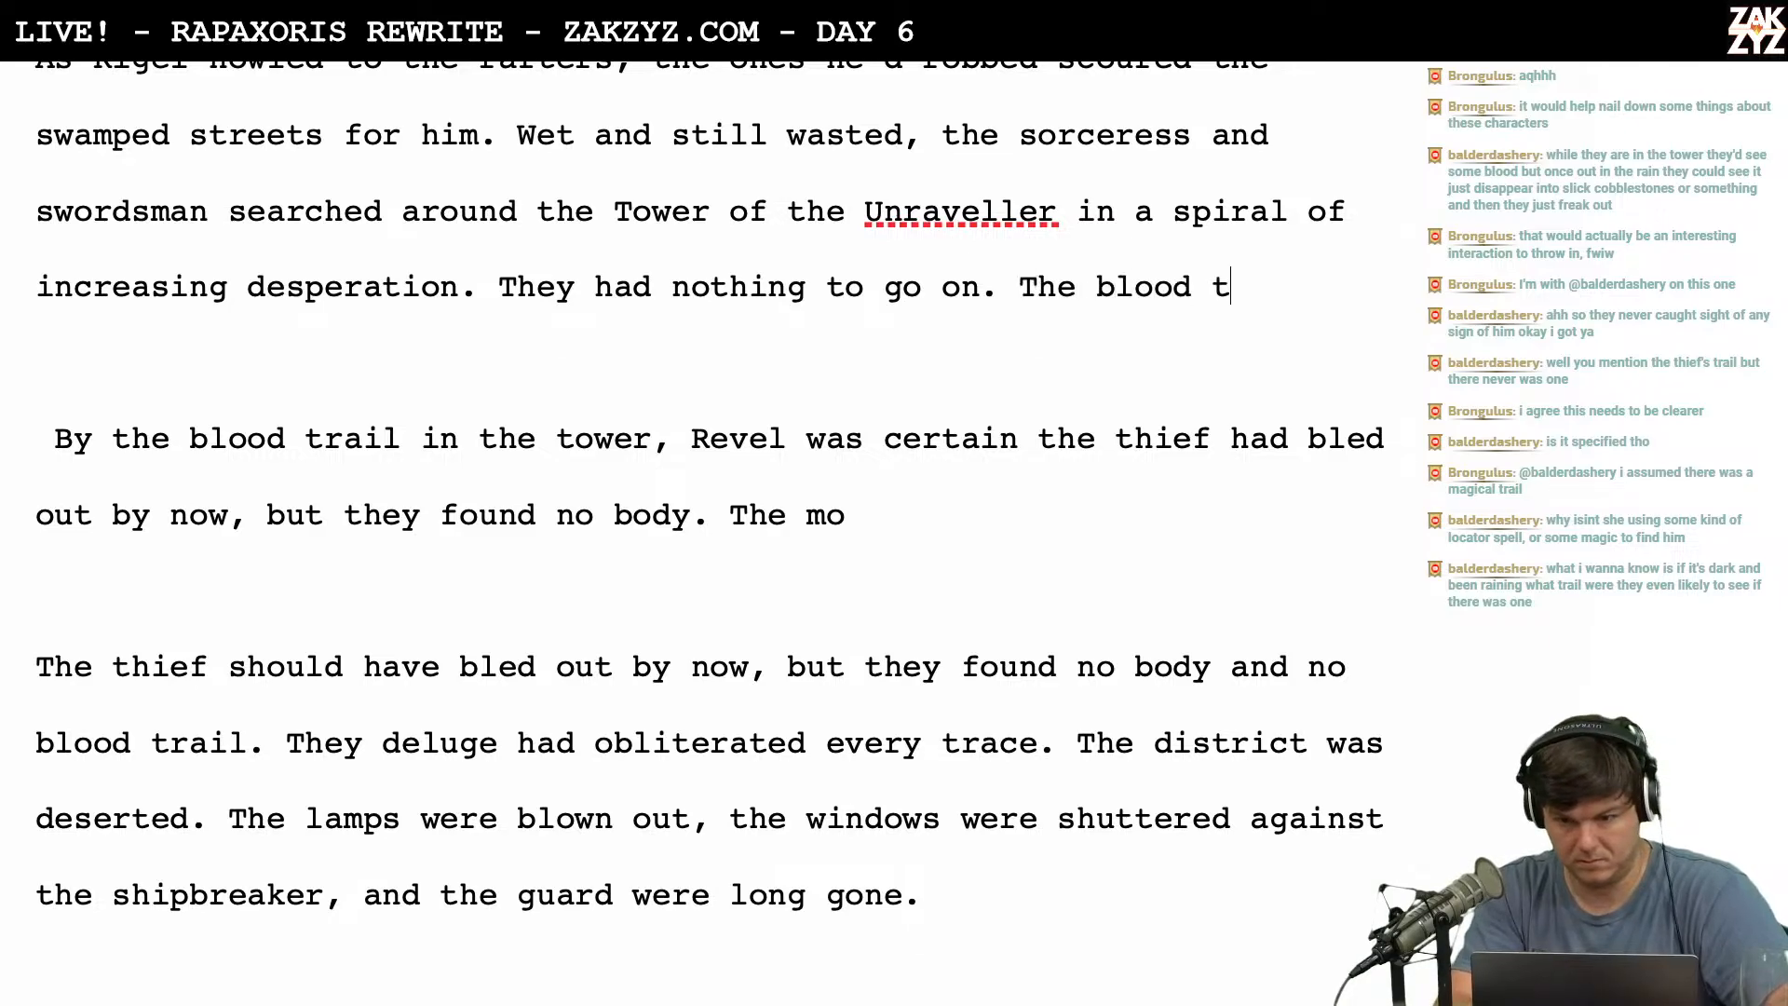
{"action": "type", "text": "rail that was so "}
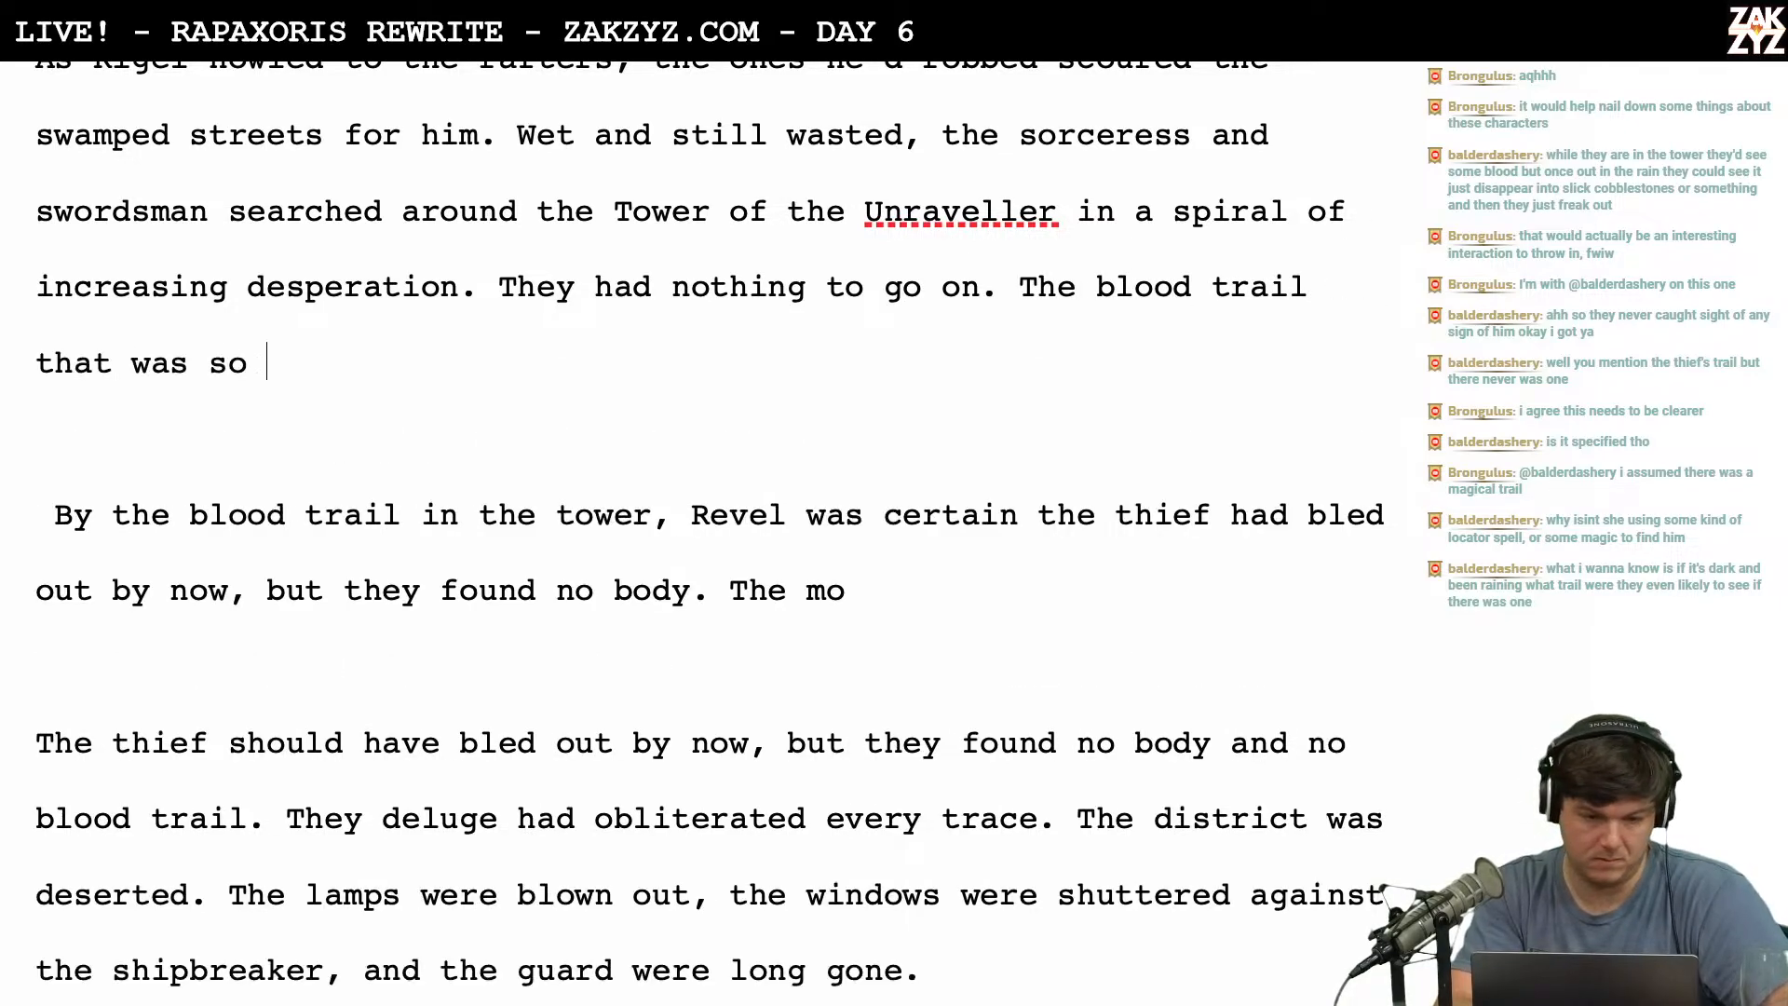
{"action": "type", "text": "vivid"}
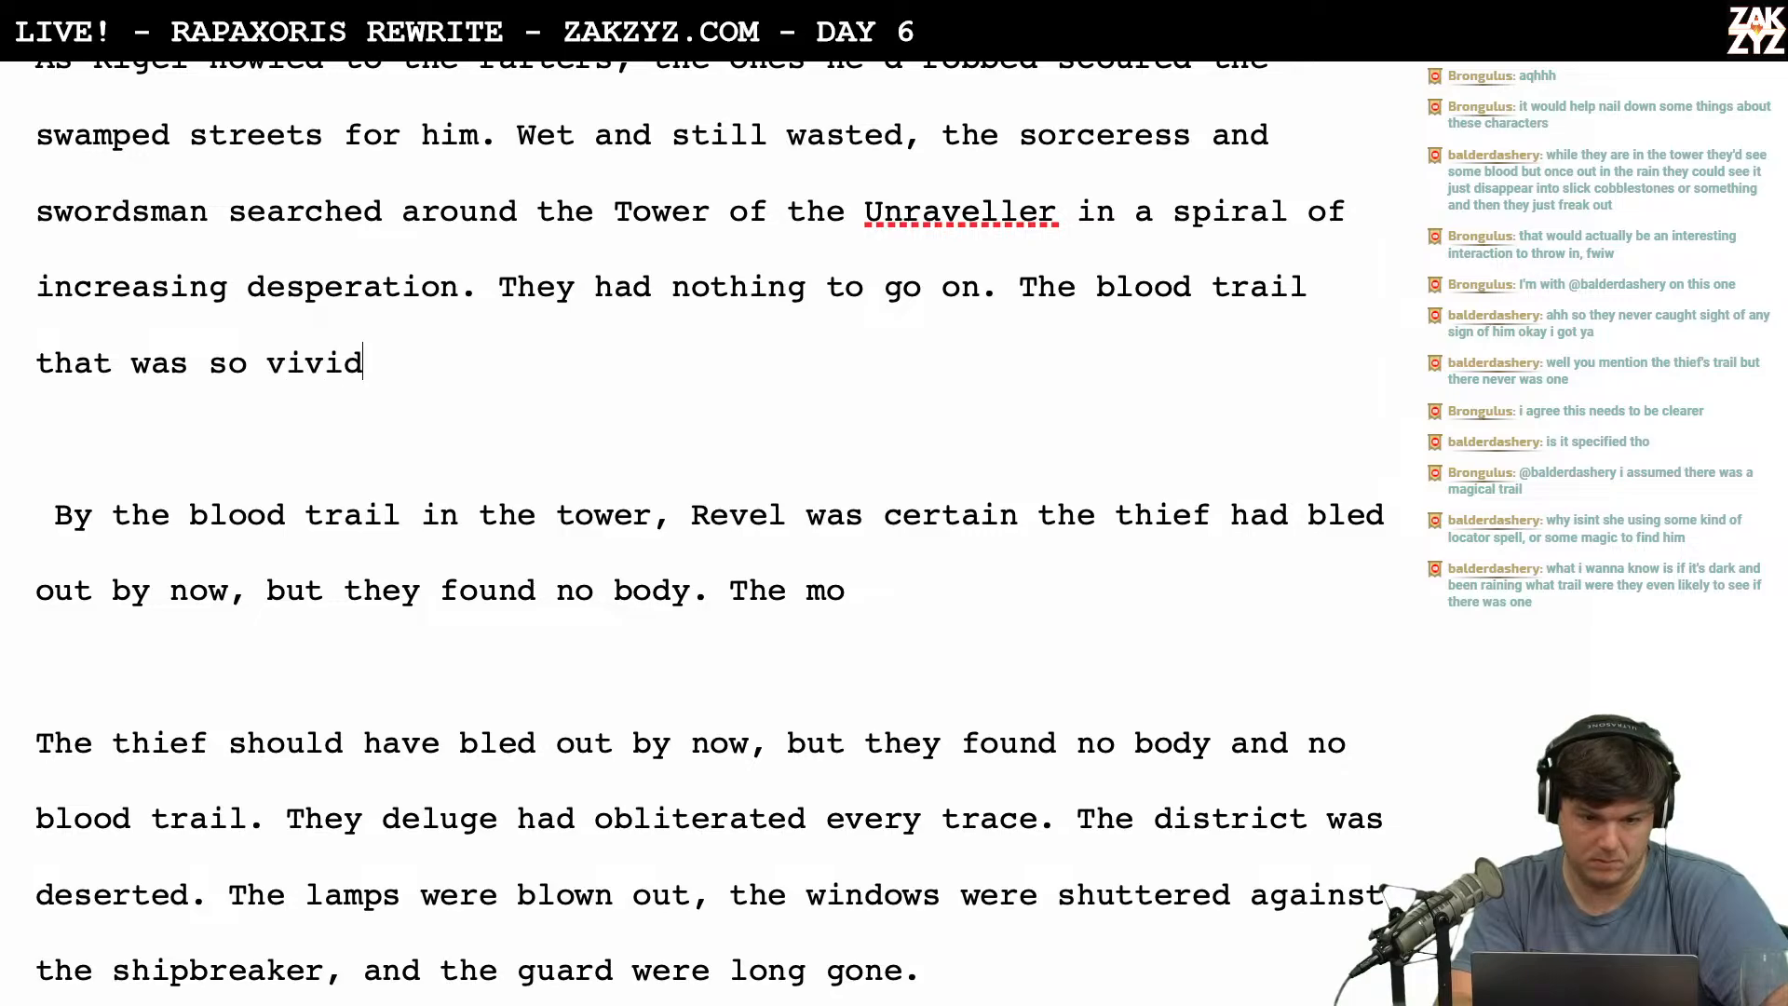
{"action": "type", "text": " within the tower "}
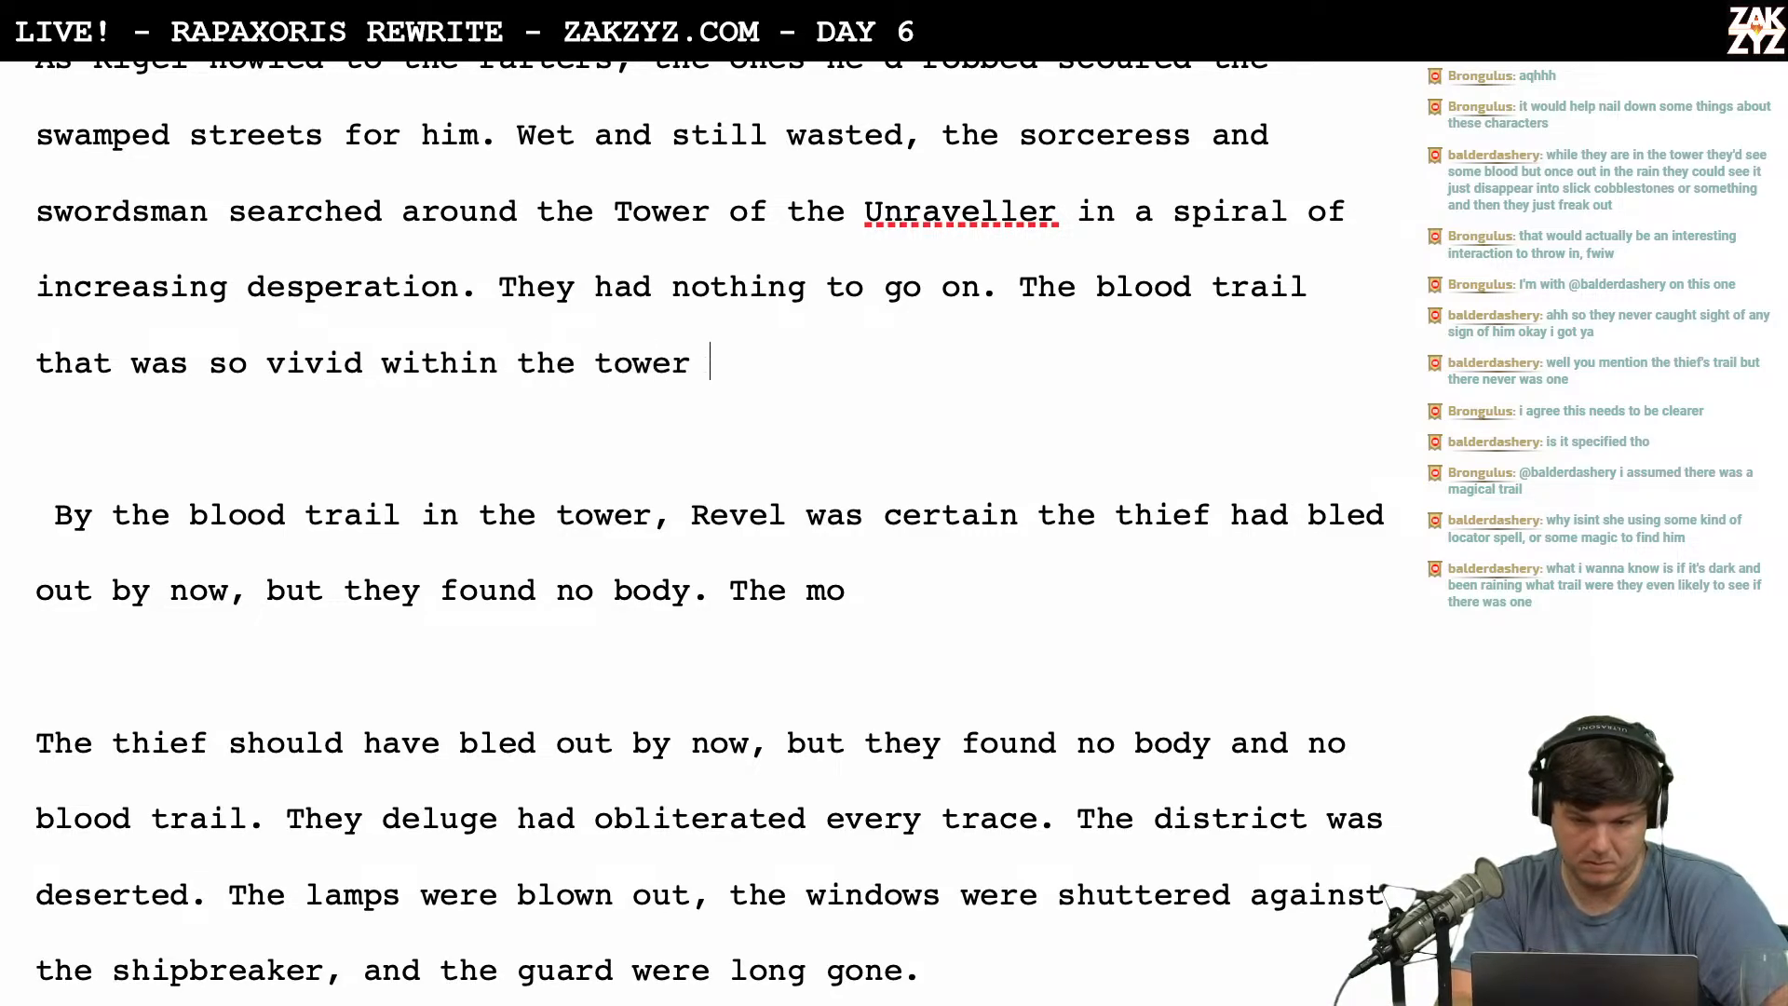
{"action": "type", "text": "was e"}
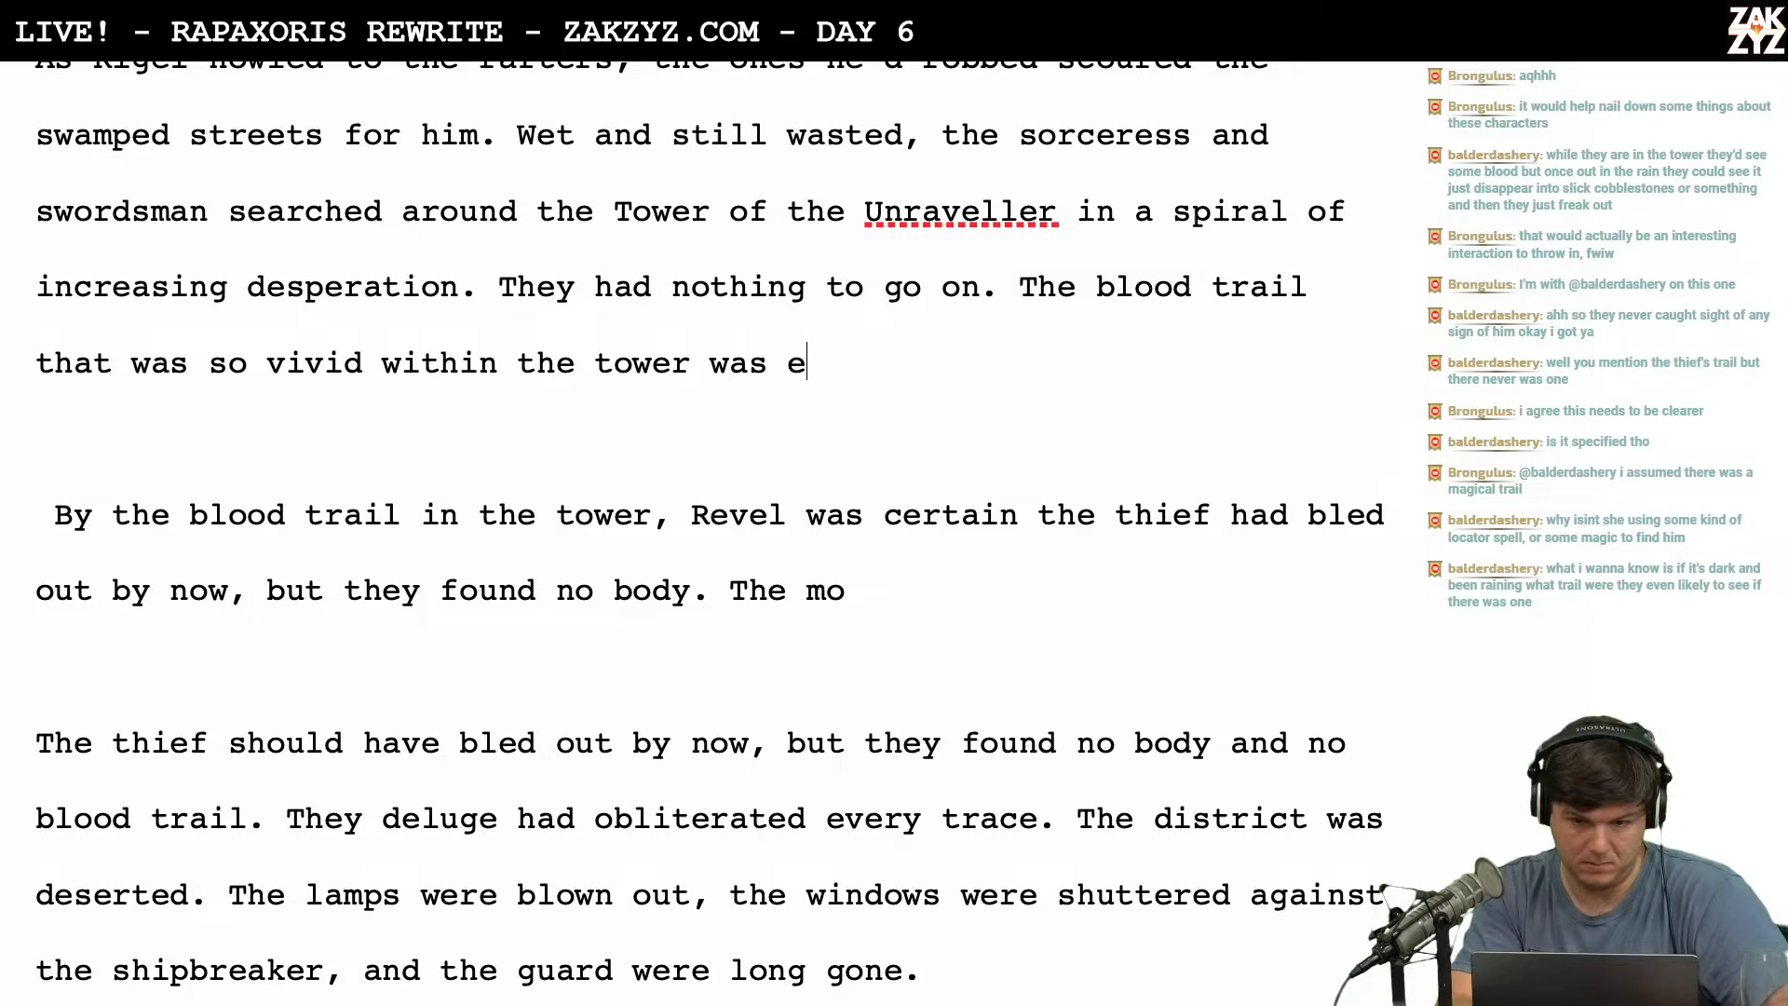
{"action": "key", "text": "BackSpace"}
{"action": "type", "text": "ob"}
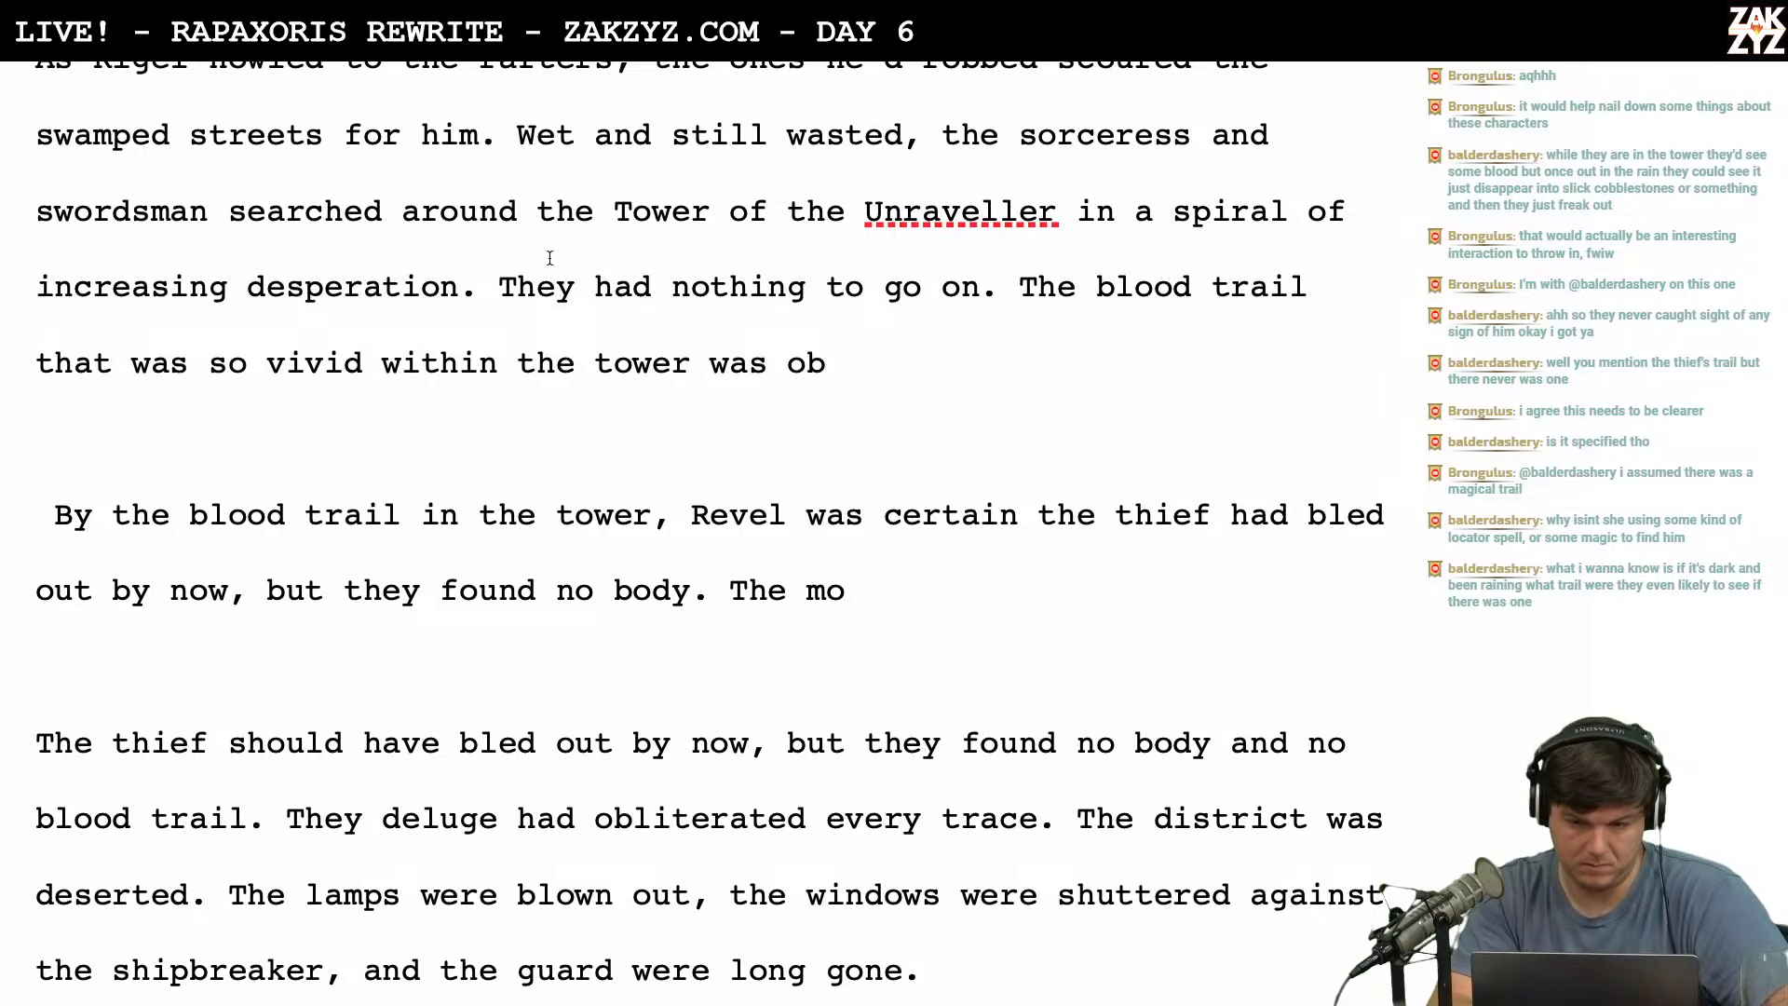
Split the unfinished sentence about the vivid blood trail into its own paragraph, separated by a blank line from "They had nothing to go on.".
{"action": "left_click", "coordinate": [1019, 287]}
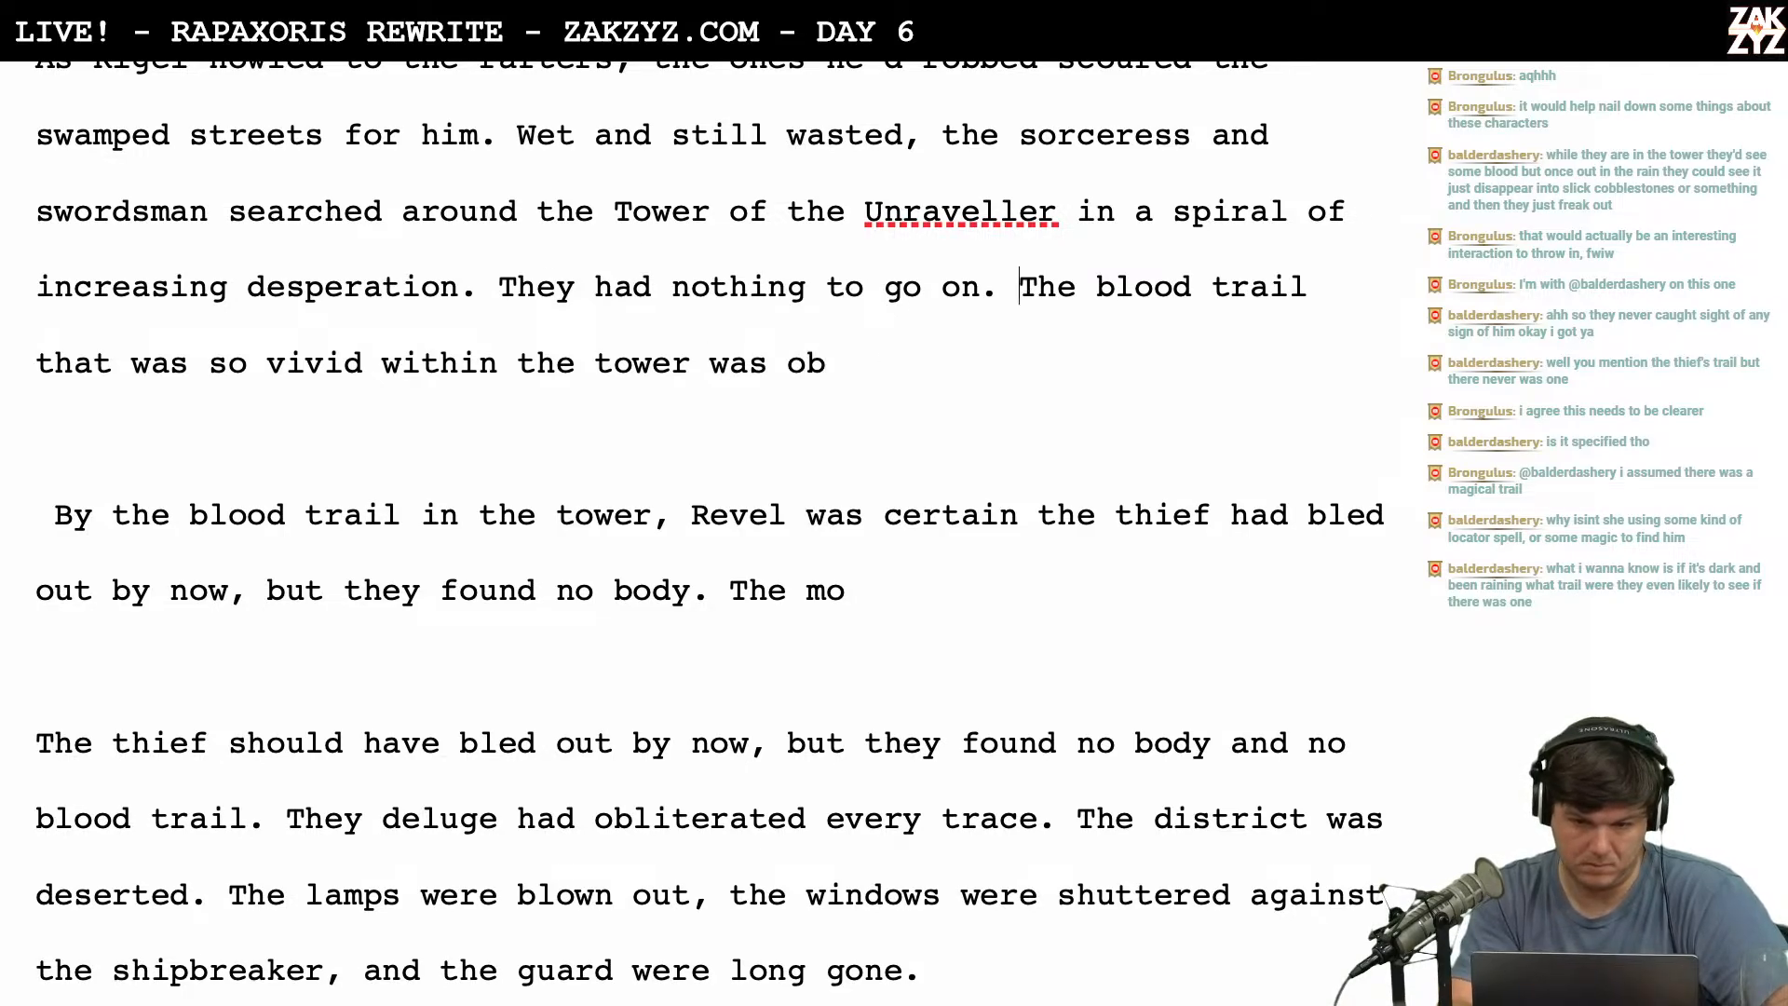
{"action": "key", "text": "Return"}
{"action": "key", "text": "Return"}
Start a new sentence with "The deluge" after "They had nothing to go on." in the opening paragraph.
{"action": "key", "text": "Left"}
{"action": "key", "text": "Left"}
{"action": "type", "text": "The "}
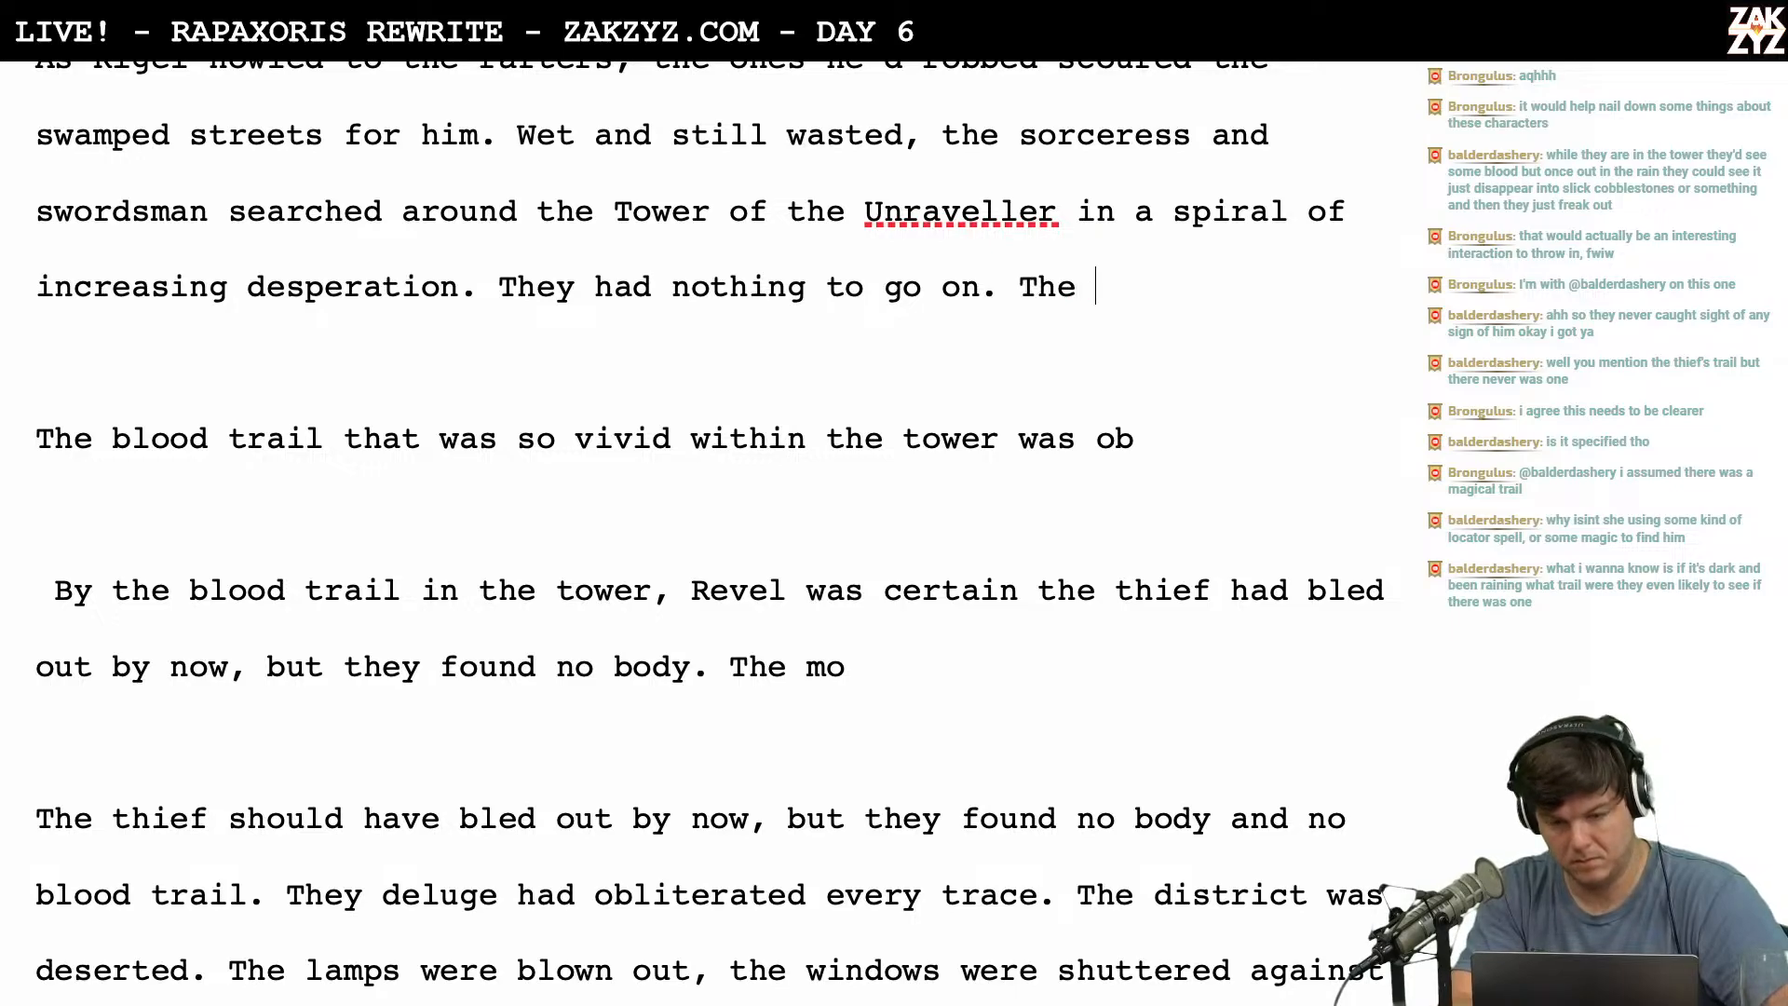
{"action": "type", "text": "blood"}
{"action": "key", "text": "BackSpace"}
{"action": "key", "text": "BackSpace"}
{"action": "key", "text": "BackSpace"}
{"action": "key", "text": "BackSpace"}
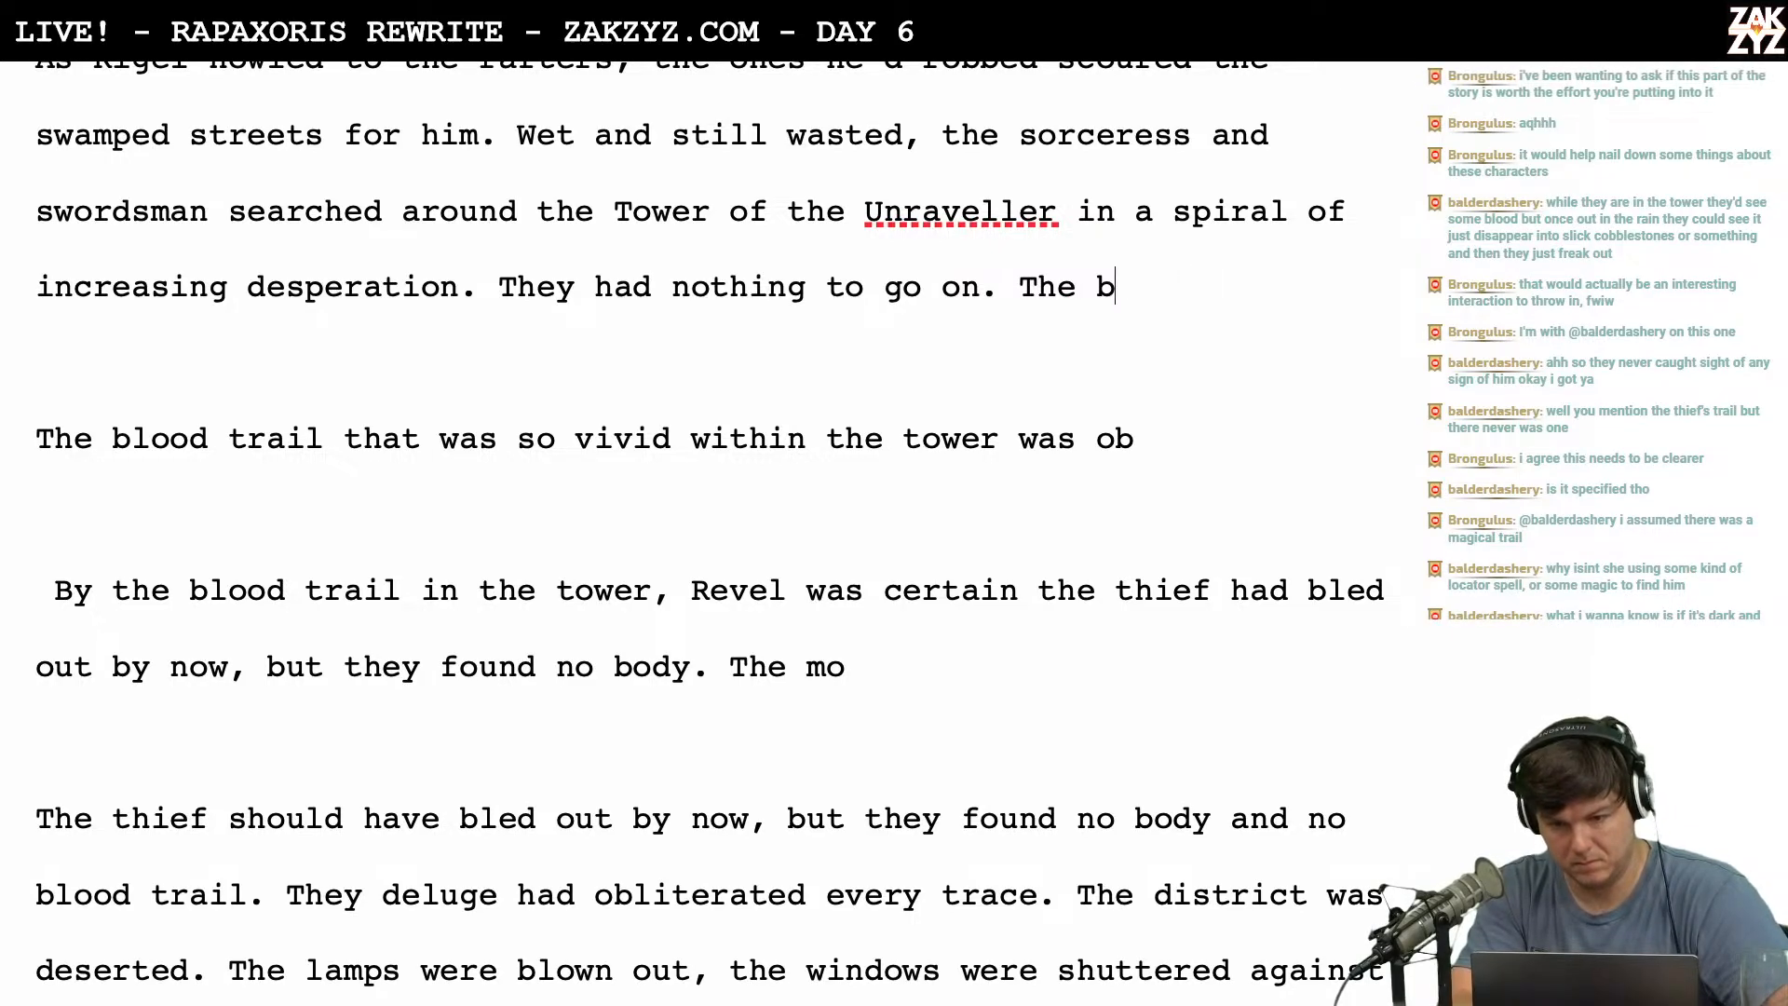
{"action": "key", "text": "BackSpace"}
{"action": "type", "text": "deluge "}
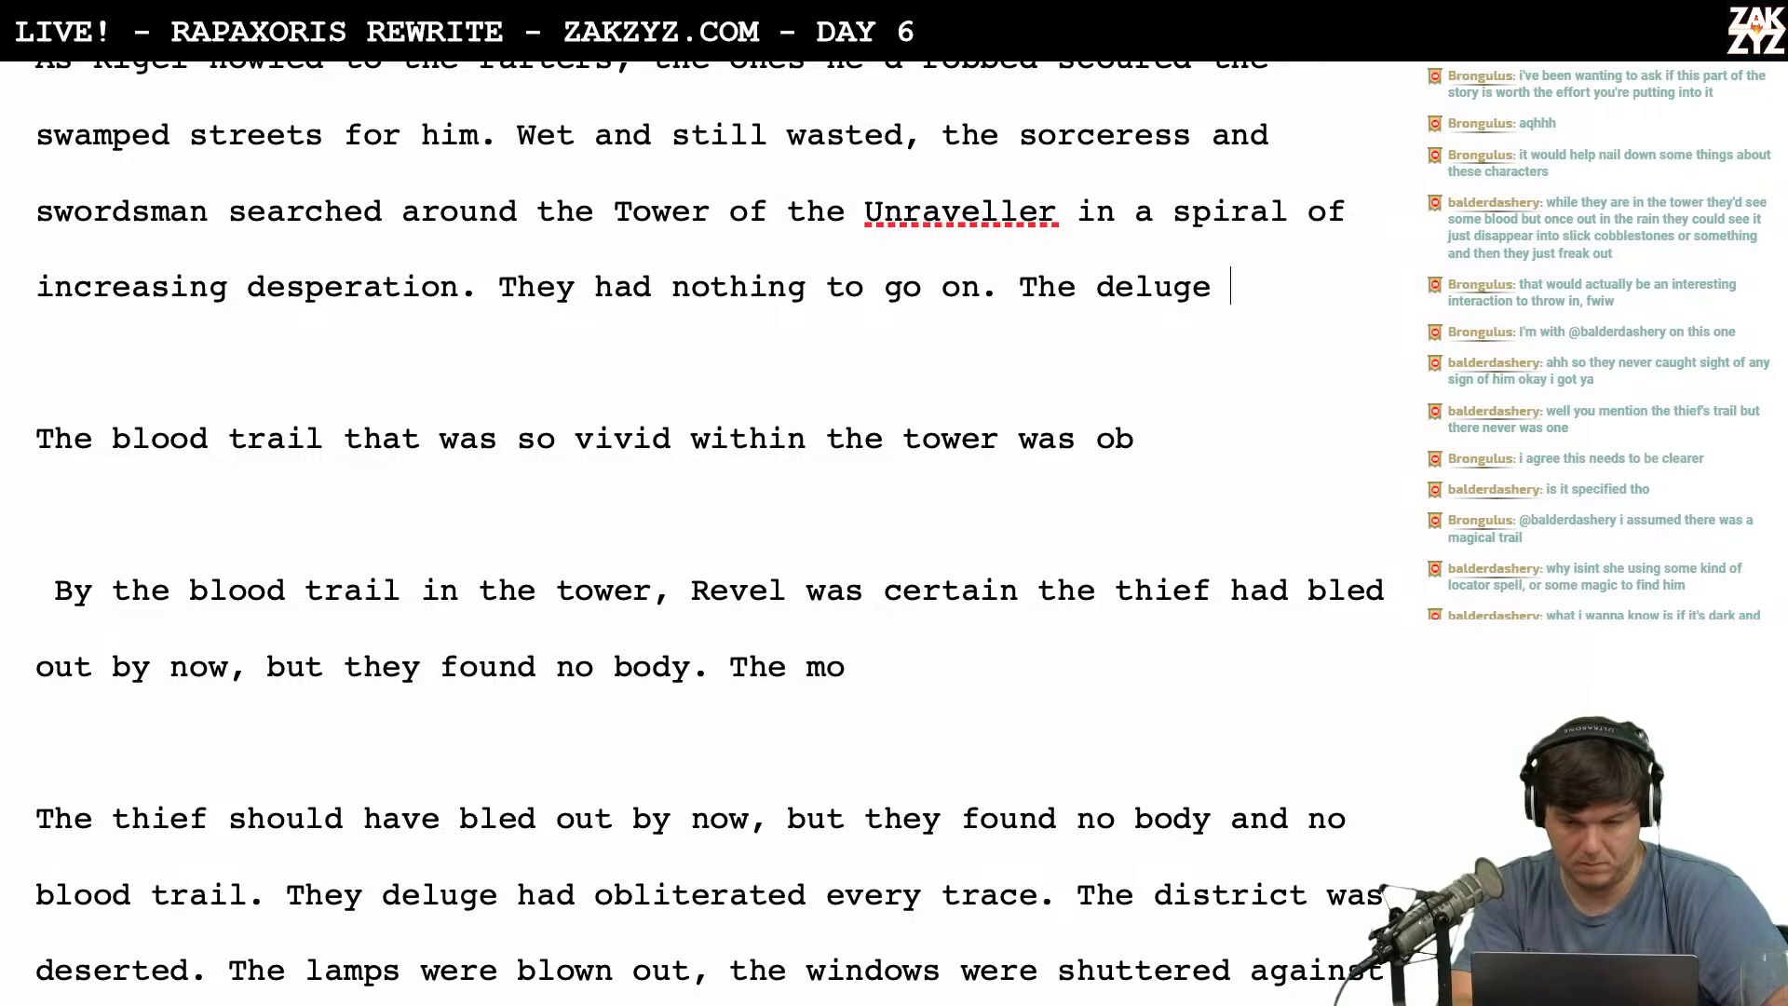
{"action": "type", "text": "oblitera"}
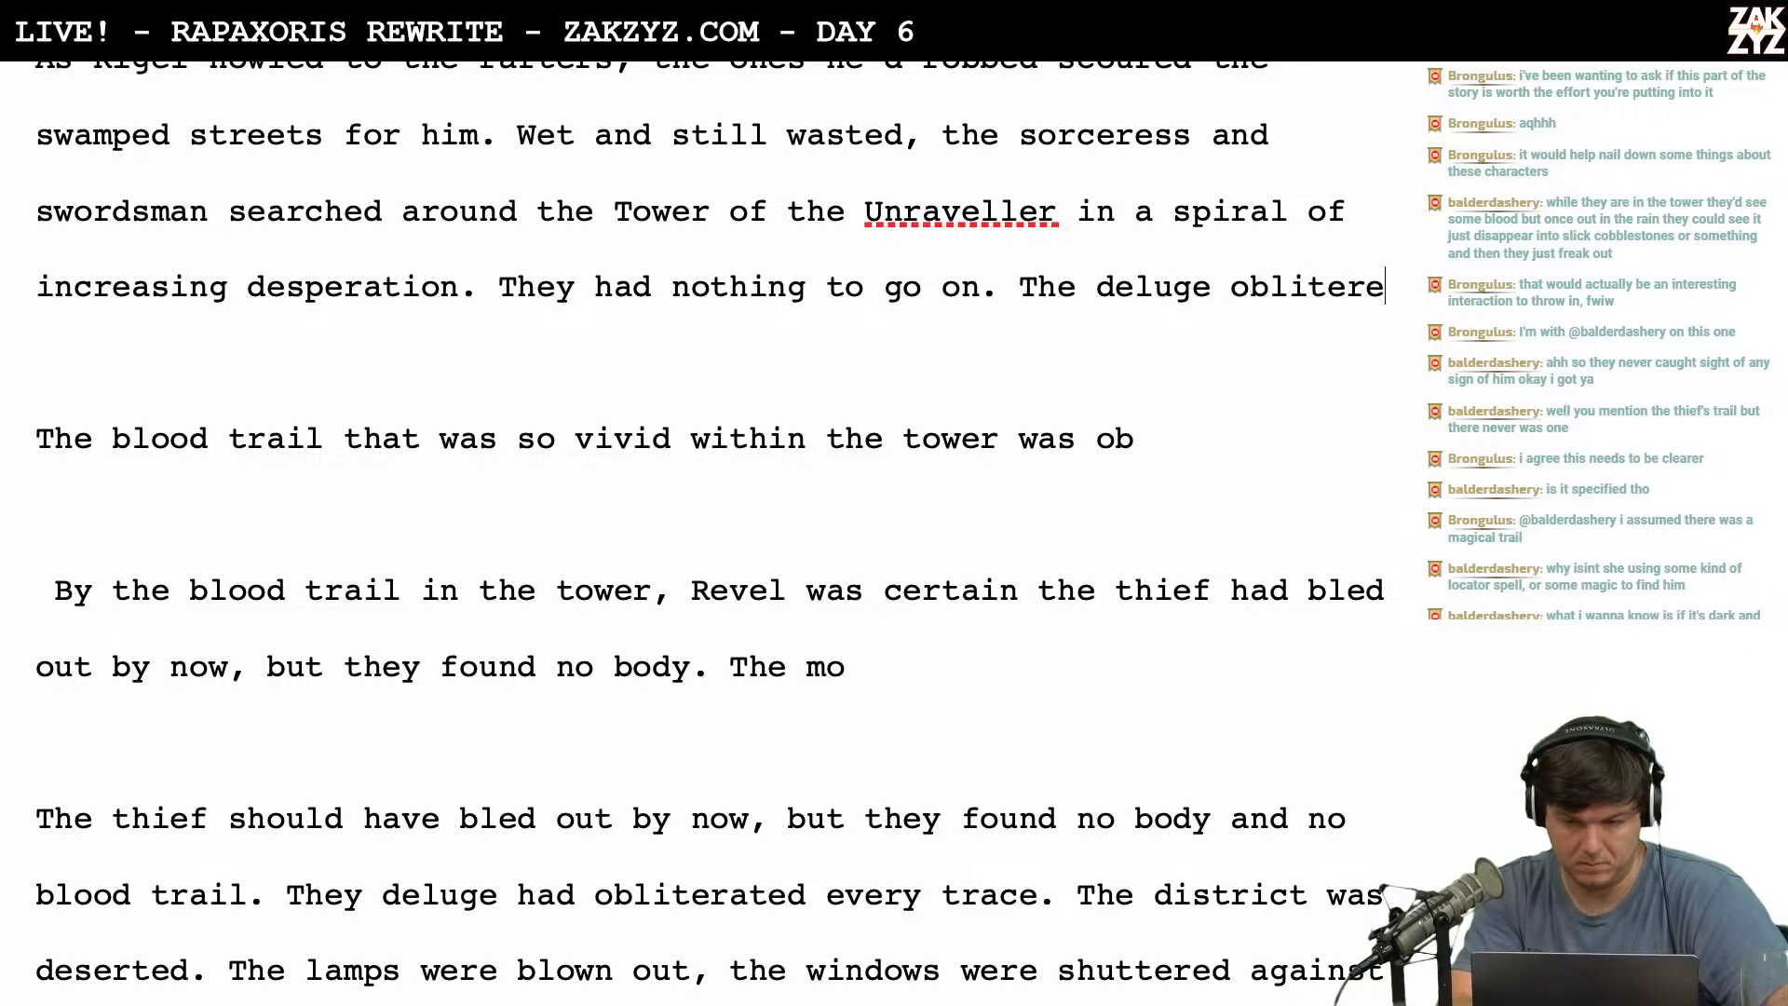
{"action": "type", "text": "ted the blod"}
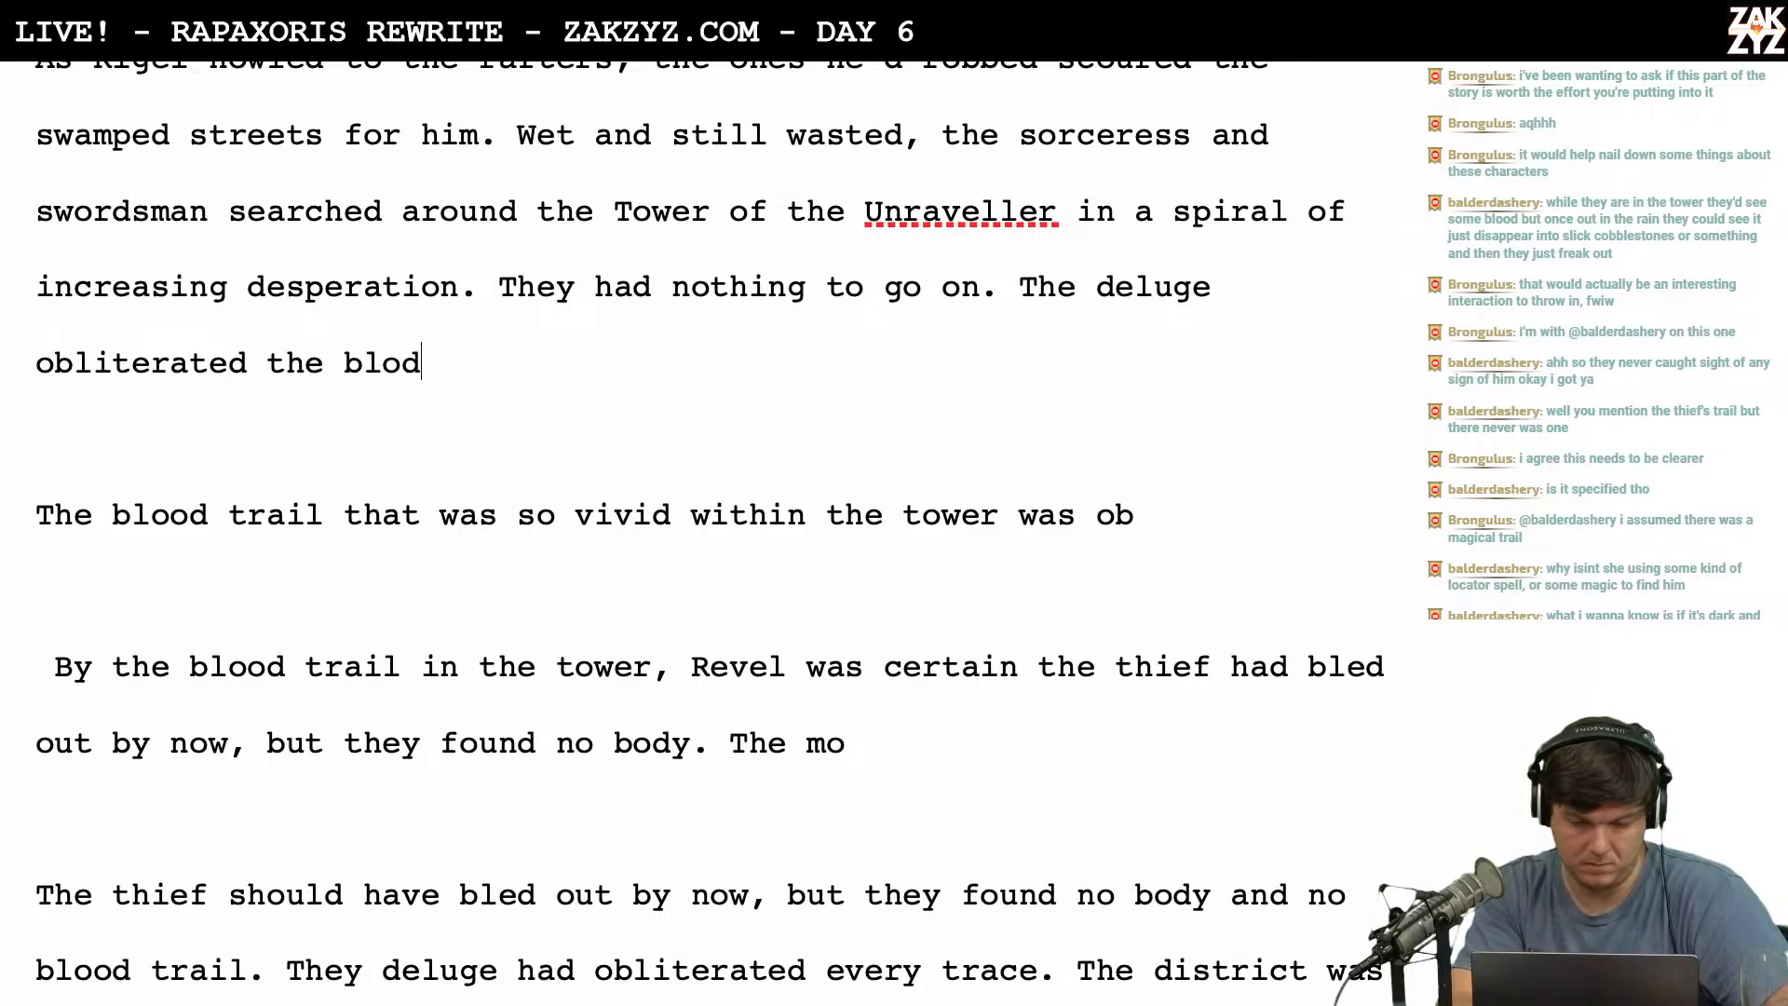
{"action": "key", "text": "BackSpace"}
{"action": "type", "text": "od trail and"}
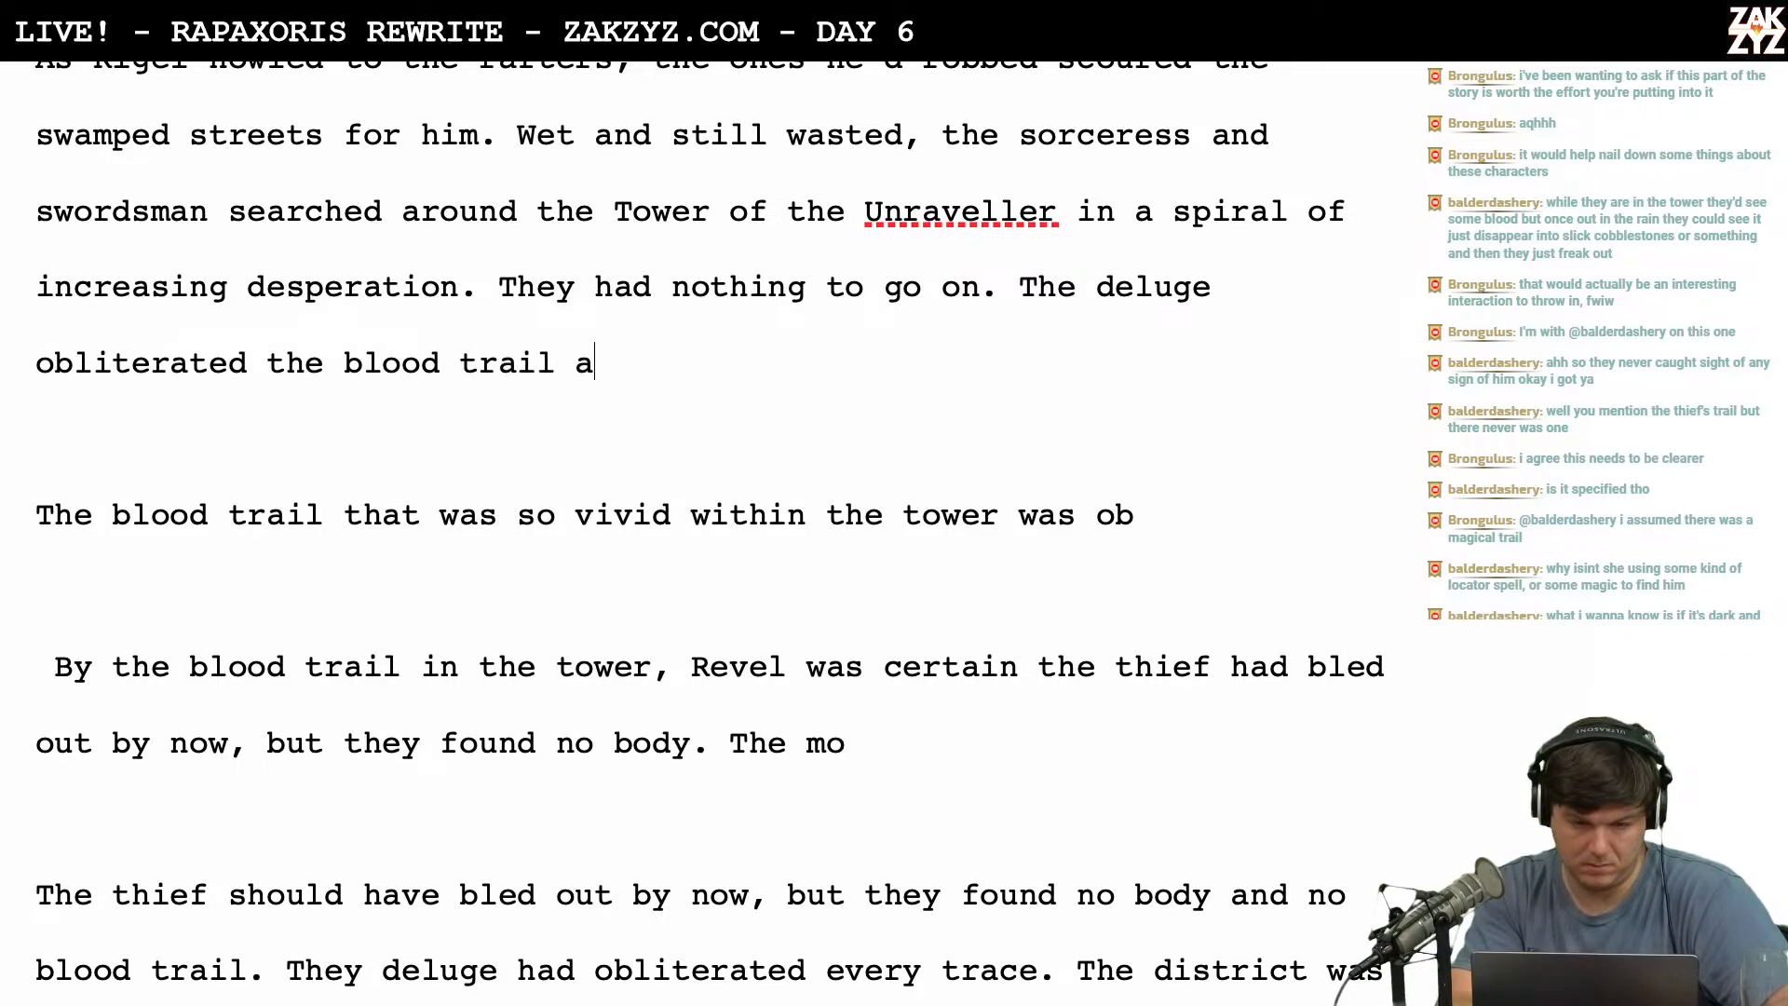
{"action": "key", "text": "BackSpace"}
{"action": "key", "text": "BackSpace"}
{"action": "key", "text": "BackSpace"}
{"action": "key", "text": "BackSpace"}
{"action": "key", "text": "BackSpace"}
{"action": "key", "text": "BackSpace"}
{"action": "key", "text": "BackSpace"}
{"action": "key", "text": "BackSpace"}
{"action": "key", "text": "BackSpace"}
{"action": "key", "text": "BackSpace"}
{"action": "key", "text": "BackSpace"}
{"action": "key", "text": "BackSpace"}
{"action": "key", "text": "BackSpace"}
{"action": "key", "text": "BackSpace"}
{"action": "key", "text": "BackSpace"}
{"action": "key", "text": "BackSpace"}
{"action": "key", "text": "BackSpace"}
{"action": "key", "text": "BackSpace"}
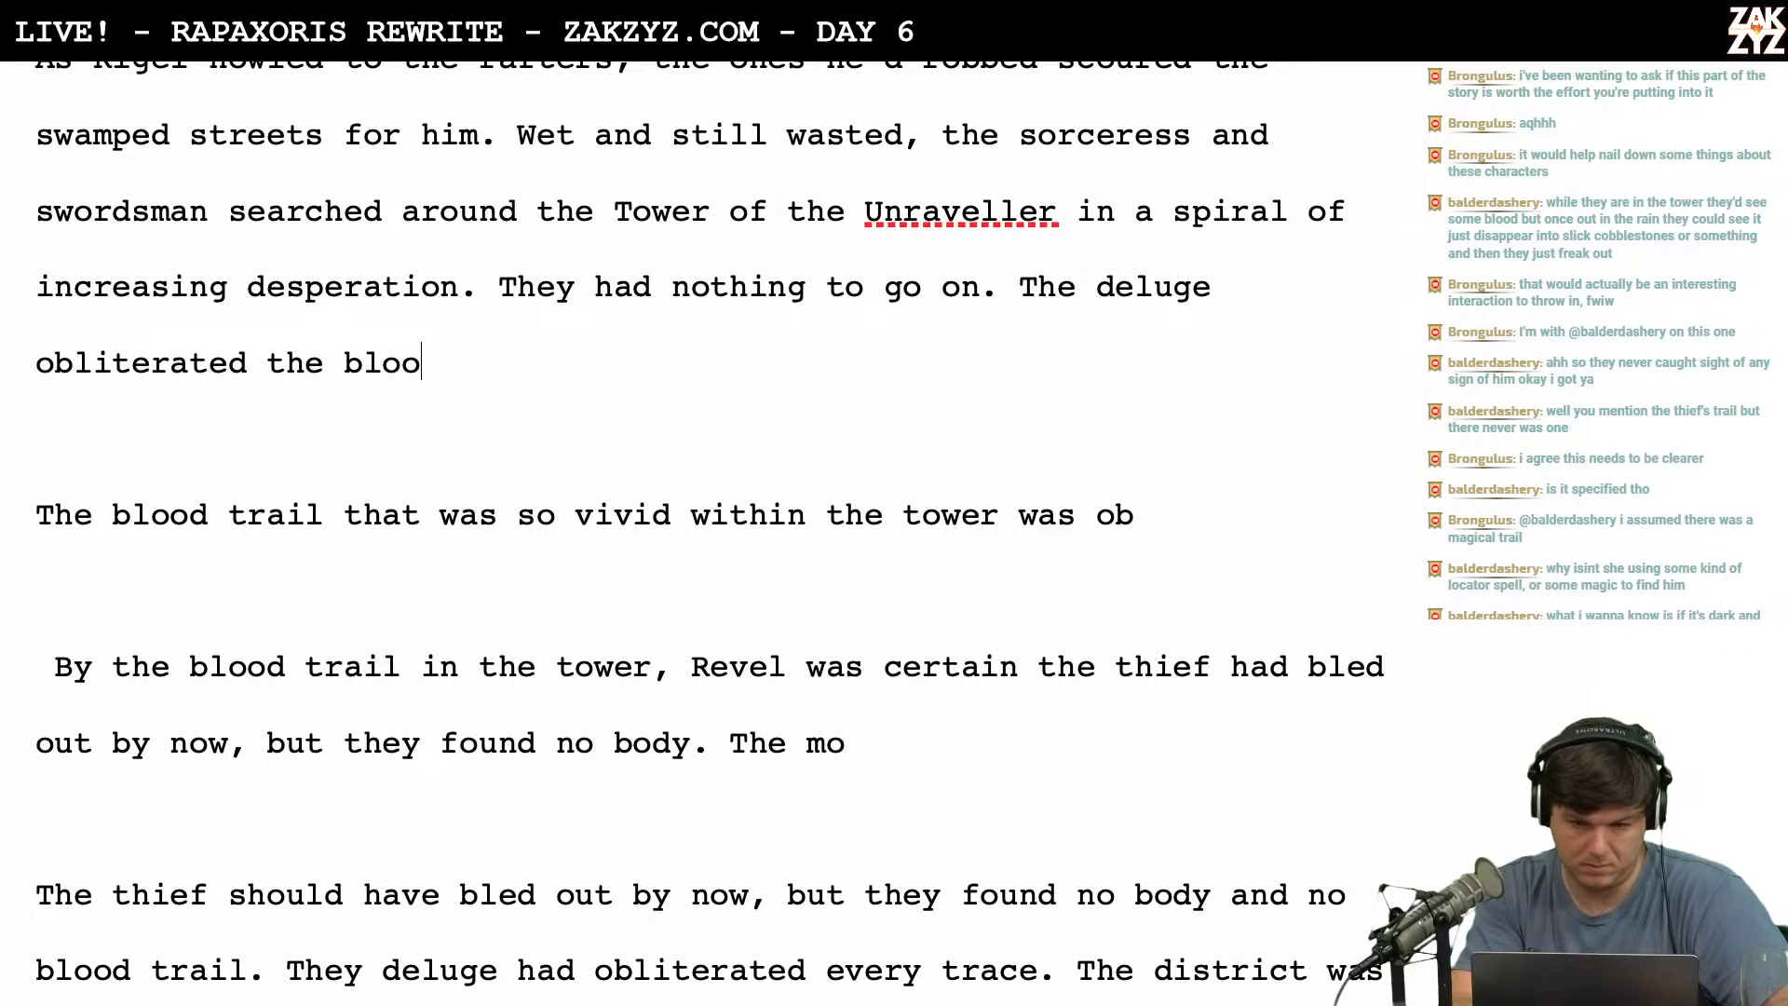
{"action": "key", "text": "BackSpace"}
{"action": "key", "text": "BackSpace"}
{"action": "key", "text": "BackSpace"}
{"action": "key", "text": "BackSpace"}
{"action": "key", "text": "BackSpace"}
{"action": "key", "text": "BackSpace"}
{"action": "key", "text": "BackSpace"}
{"action": "key", "text": "BackSpace"}
{"action": "key", "text": "BackSpace"}
{"action": "key", "text": "BackSpace"}
{"action": "key", "text": "BackSpace"}
{"action": "key", "text": "BackSpace"}
{"action": "key", "text": "BackSpace"}
{"action": "key", "text": "BackSpace"}
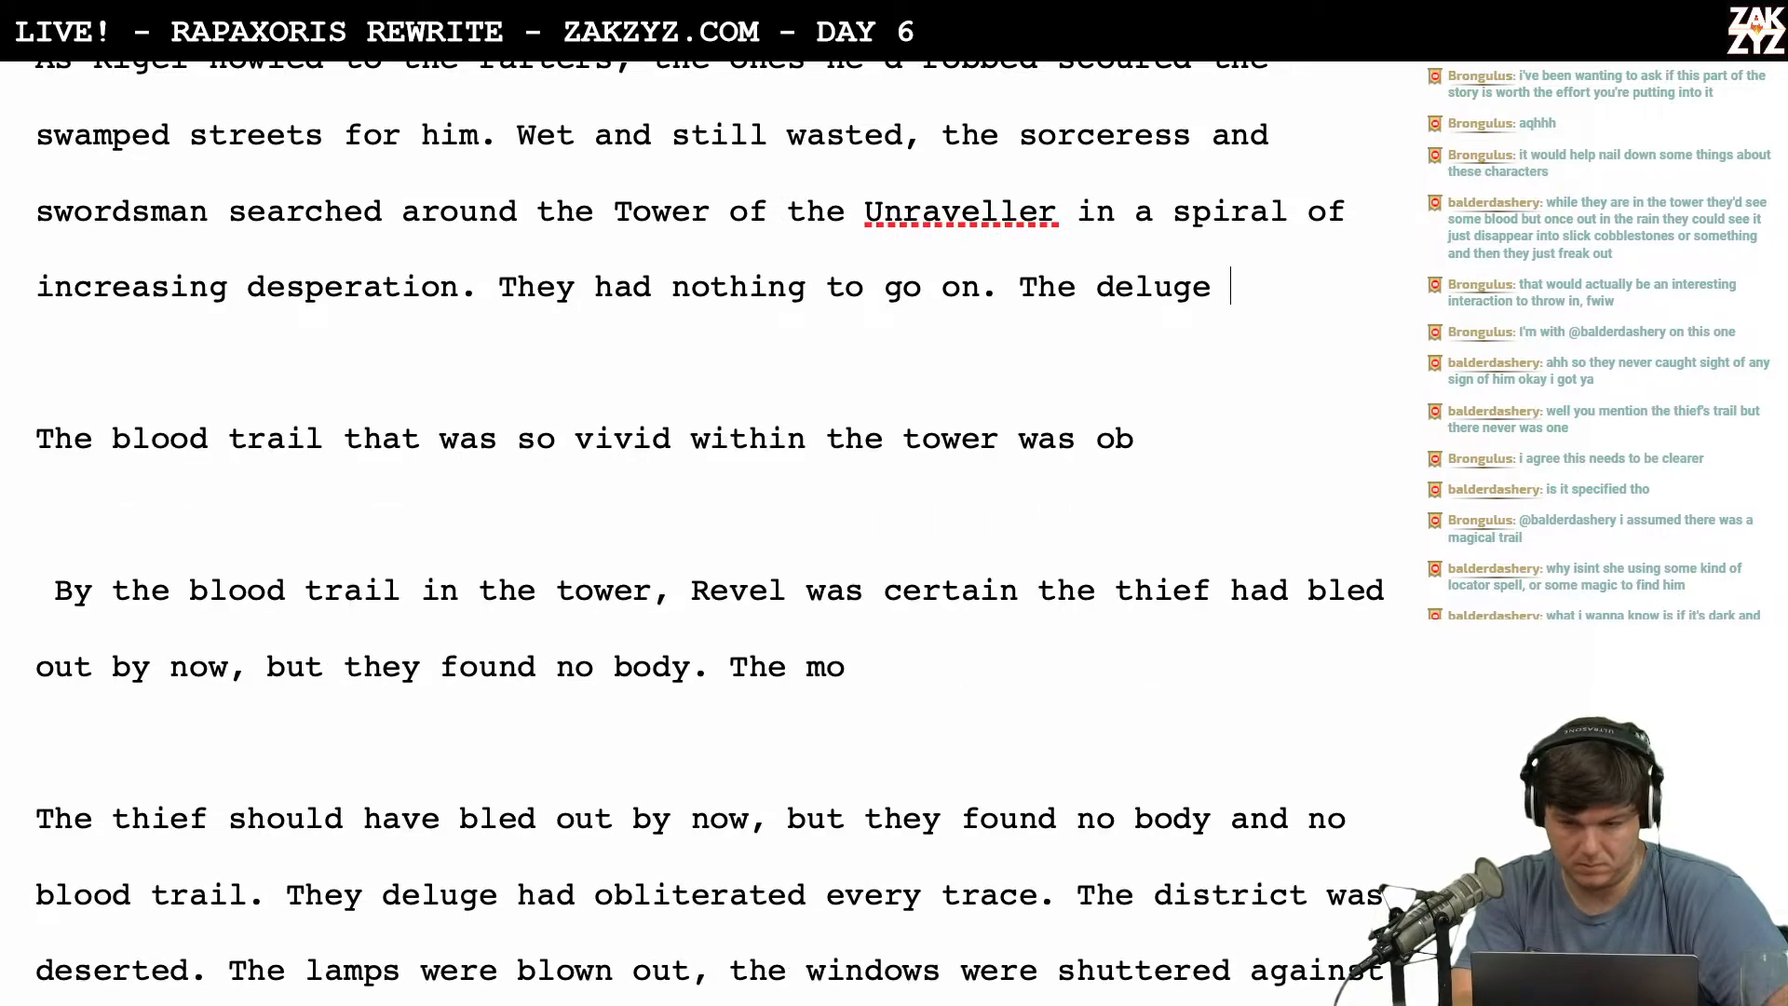
Continue the sentence "The deluge" in the opening paragraph with "erased the thief’s footprints and".
{"action": "type", "text": "erased "}
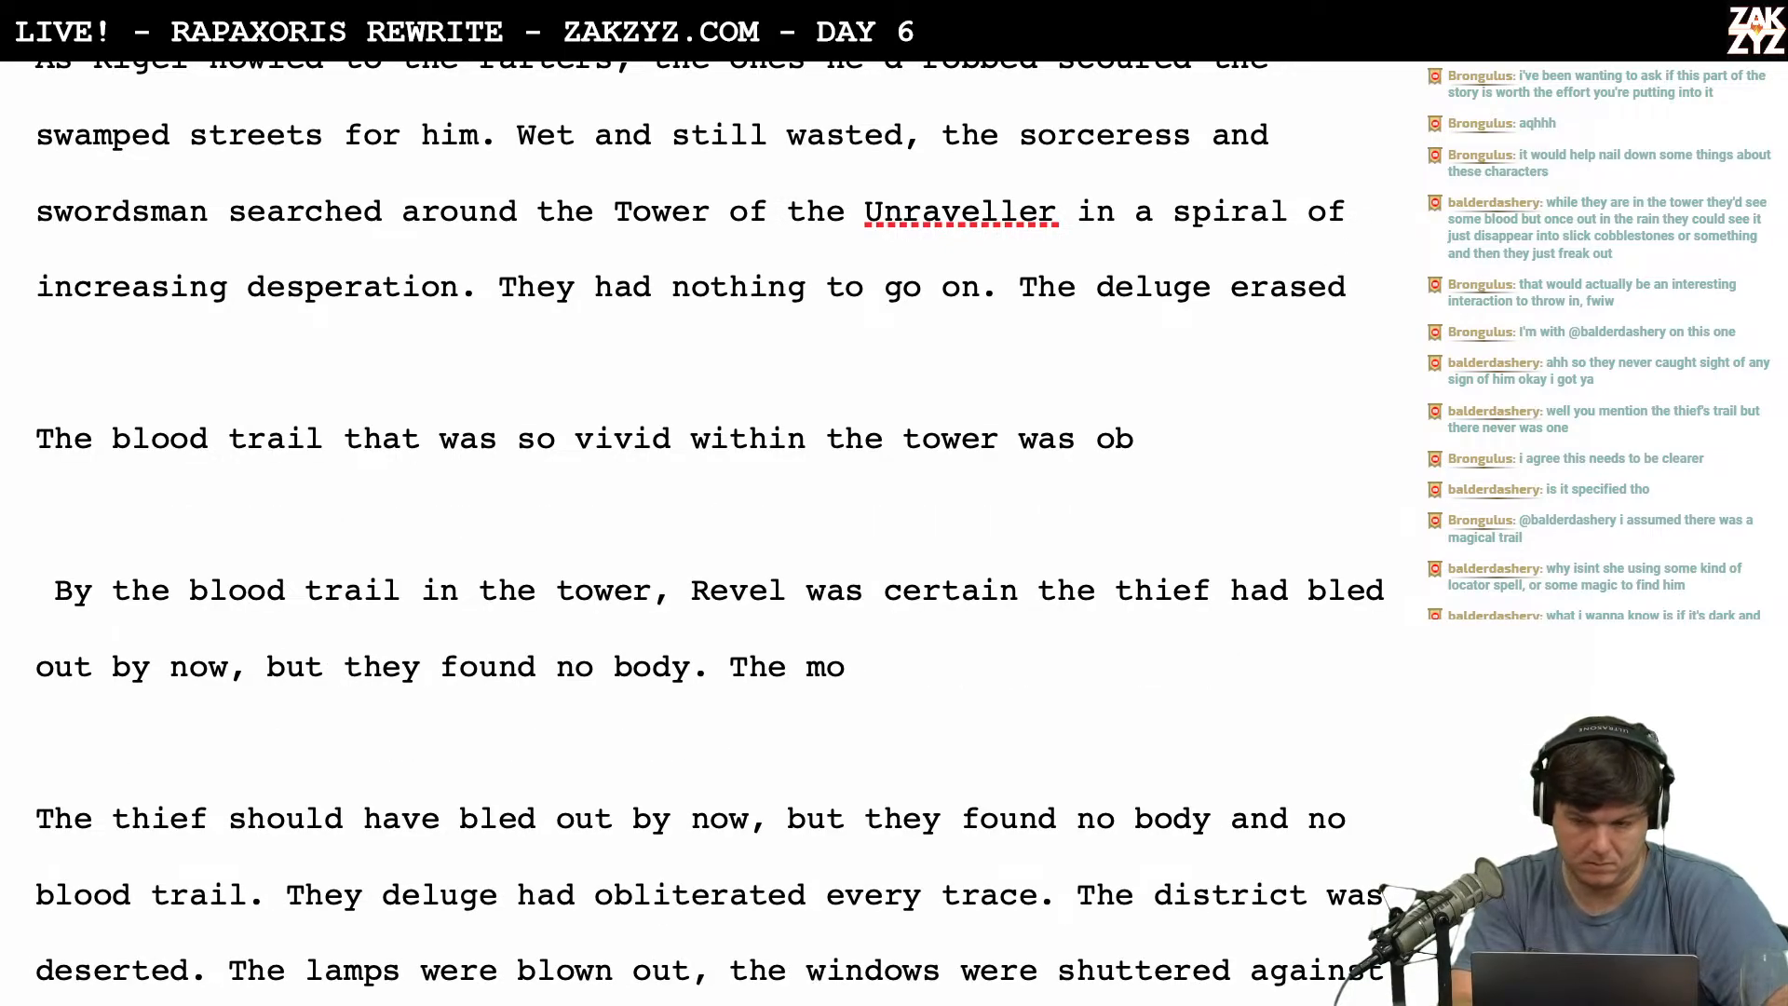
{"action": "type", "text": "t"}
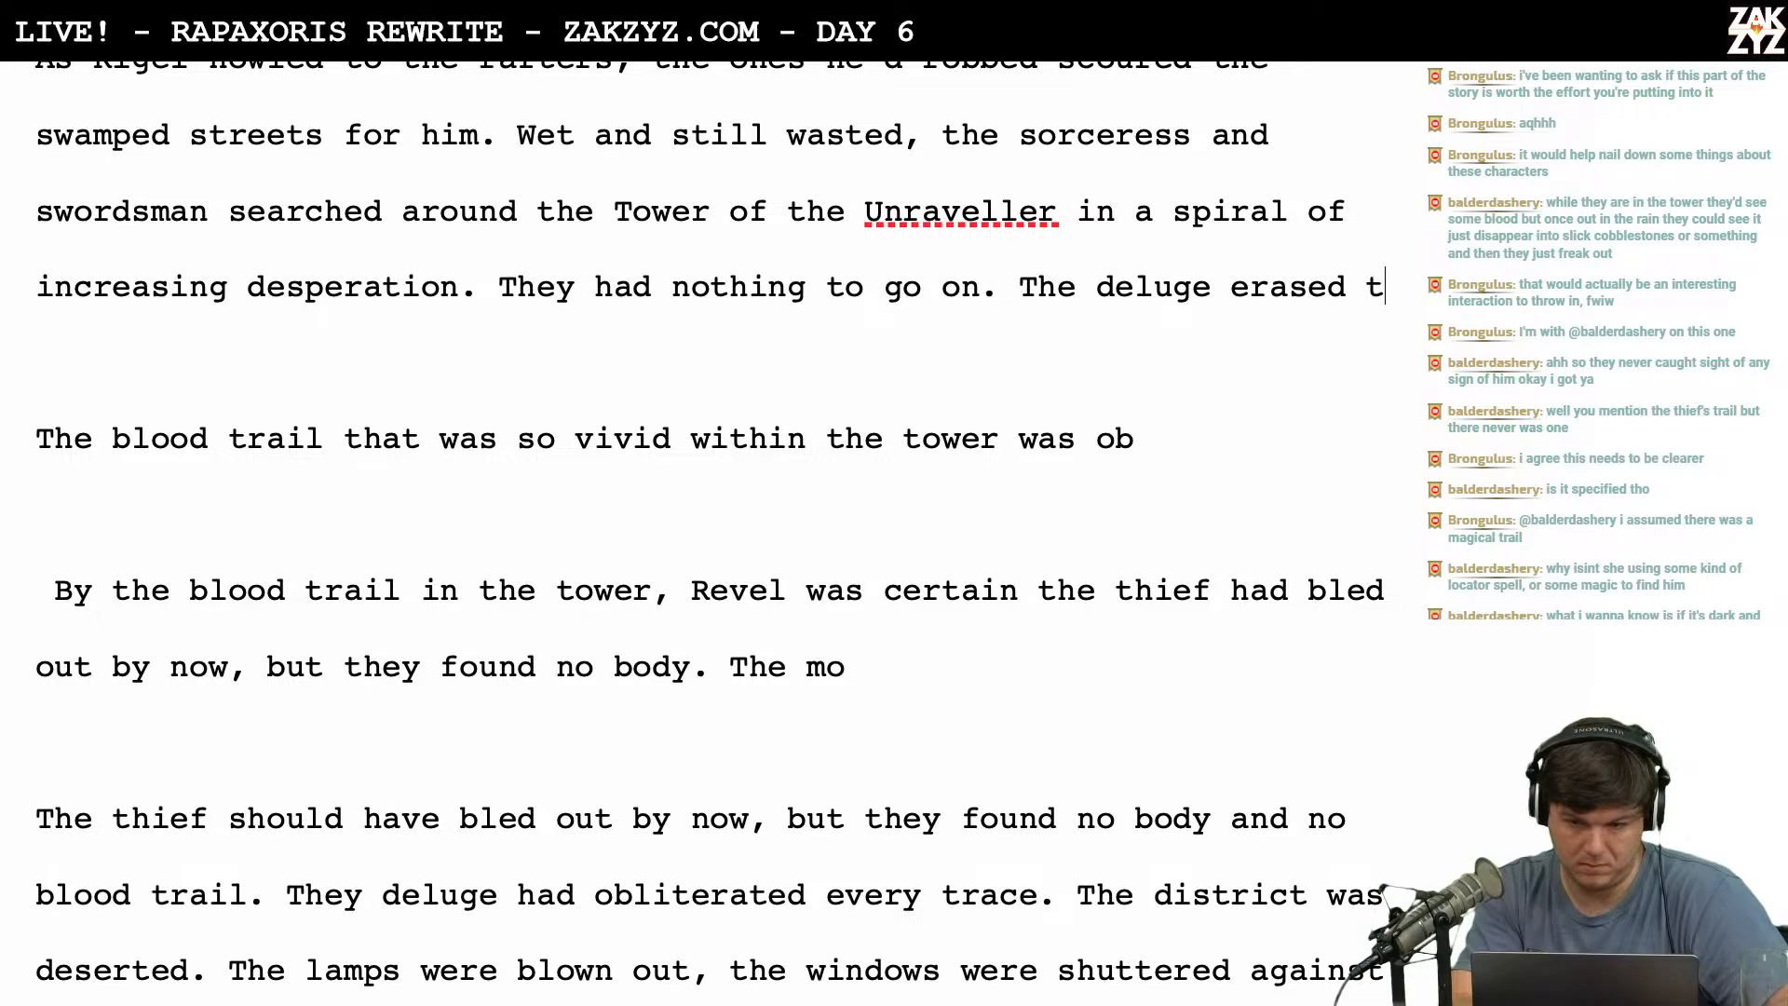
{"action": "type", "text": "he thief's b"}
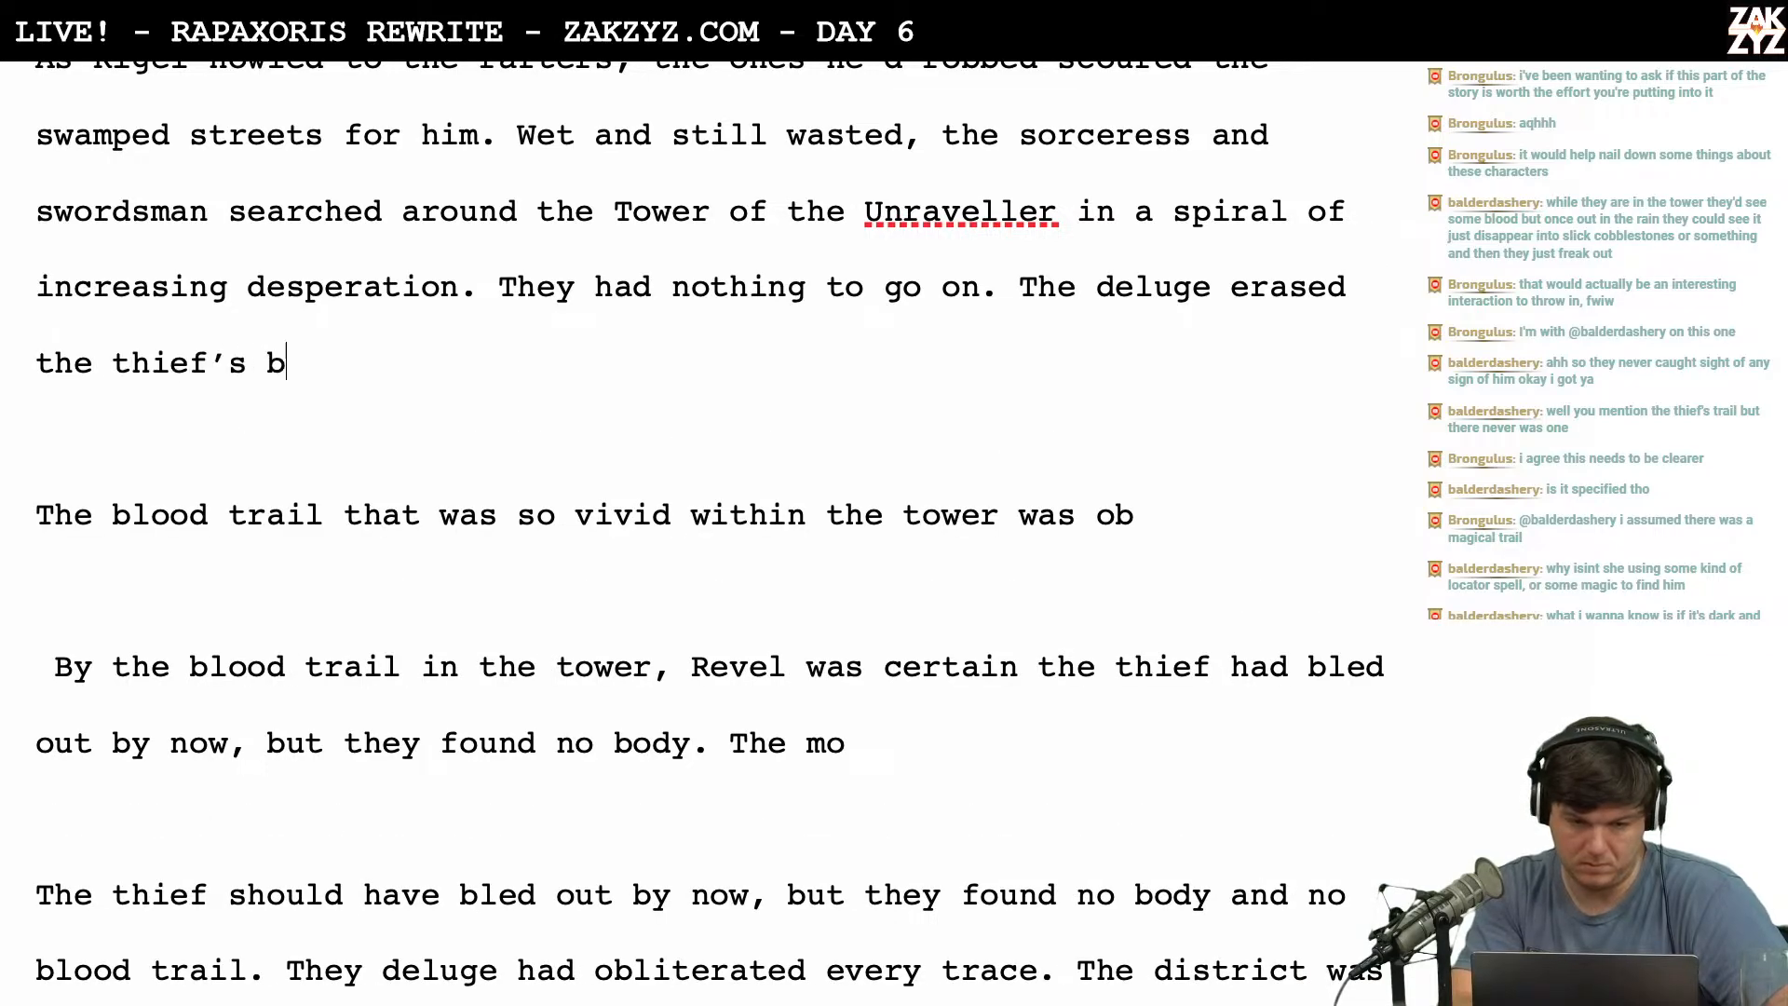
{"action": "key", "text": "BackSpace"}
{"action": "type", "text": "foot"}
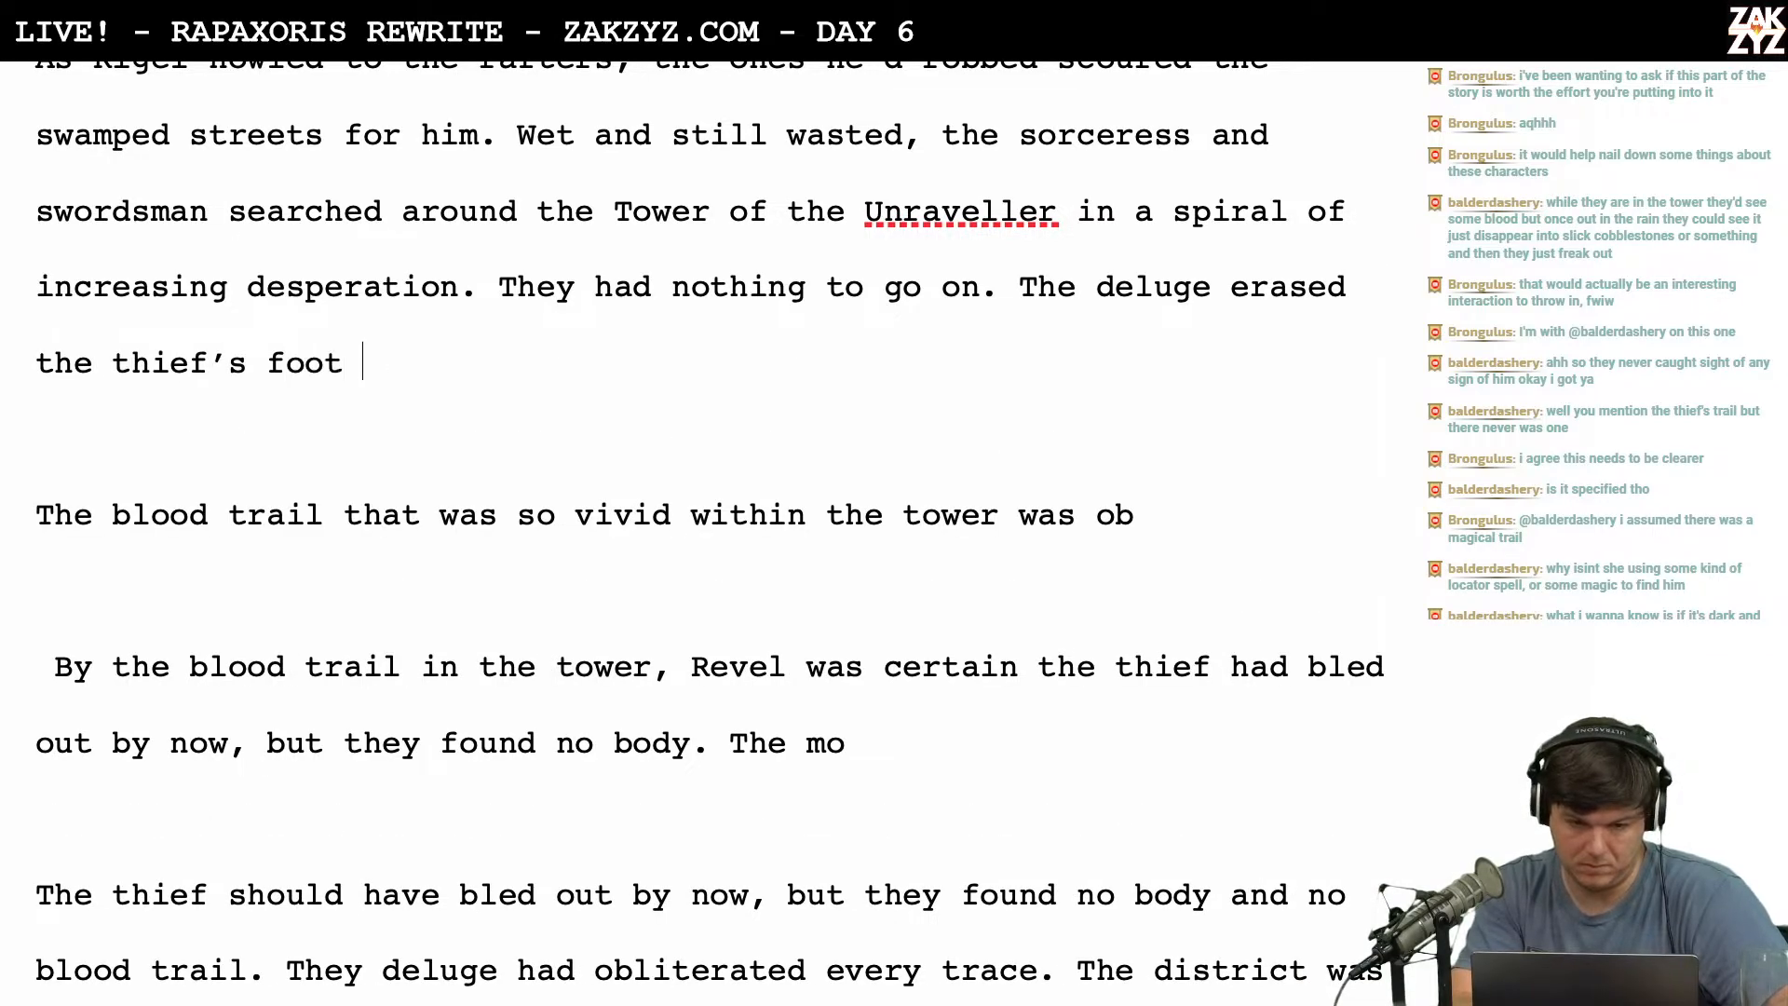
{"action": "key", "text": "BackSpace"}
{"action": "key", "text": "BackSpace"}
{"action": "type", "text": "p"}
{"action": "key", "text": "BackSpace"}
{"action": "type", "text": "tprints "}
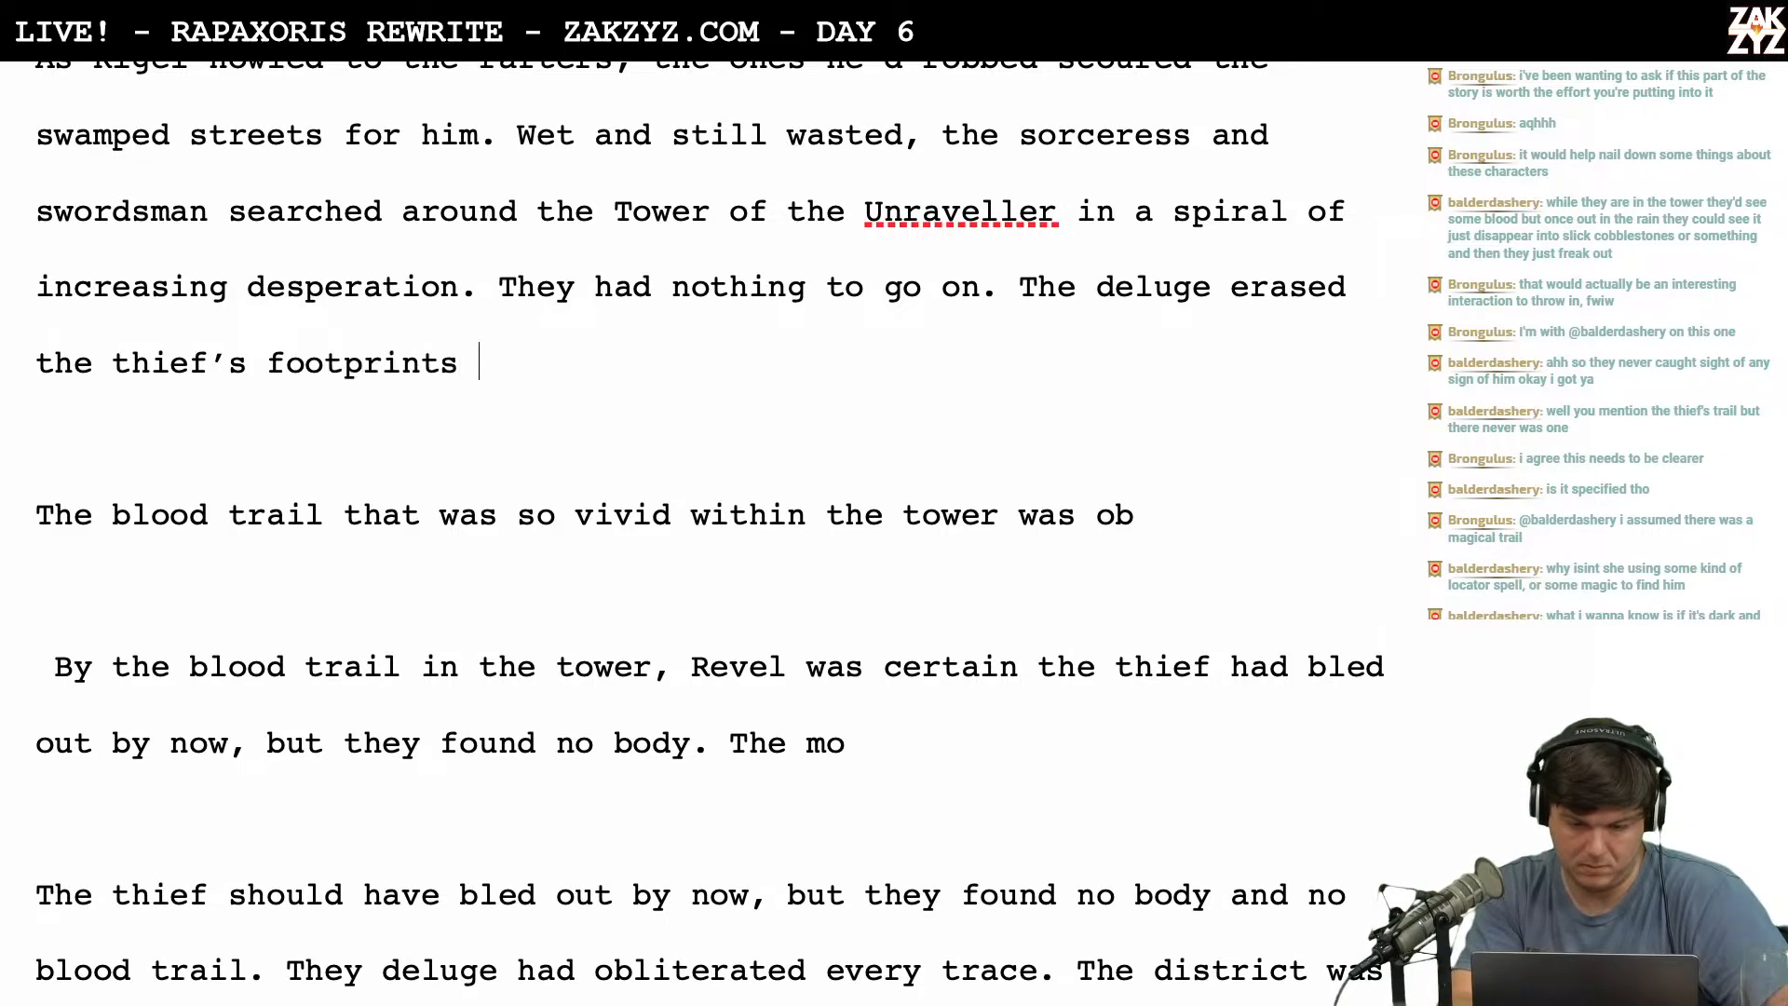
{"action": "type", "text": "and "}
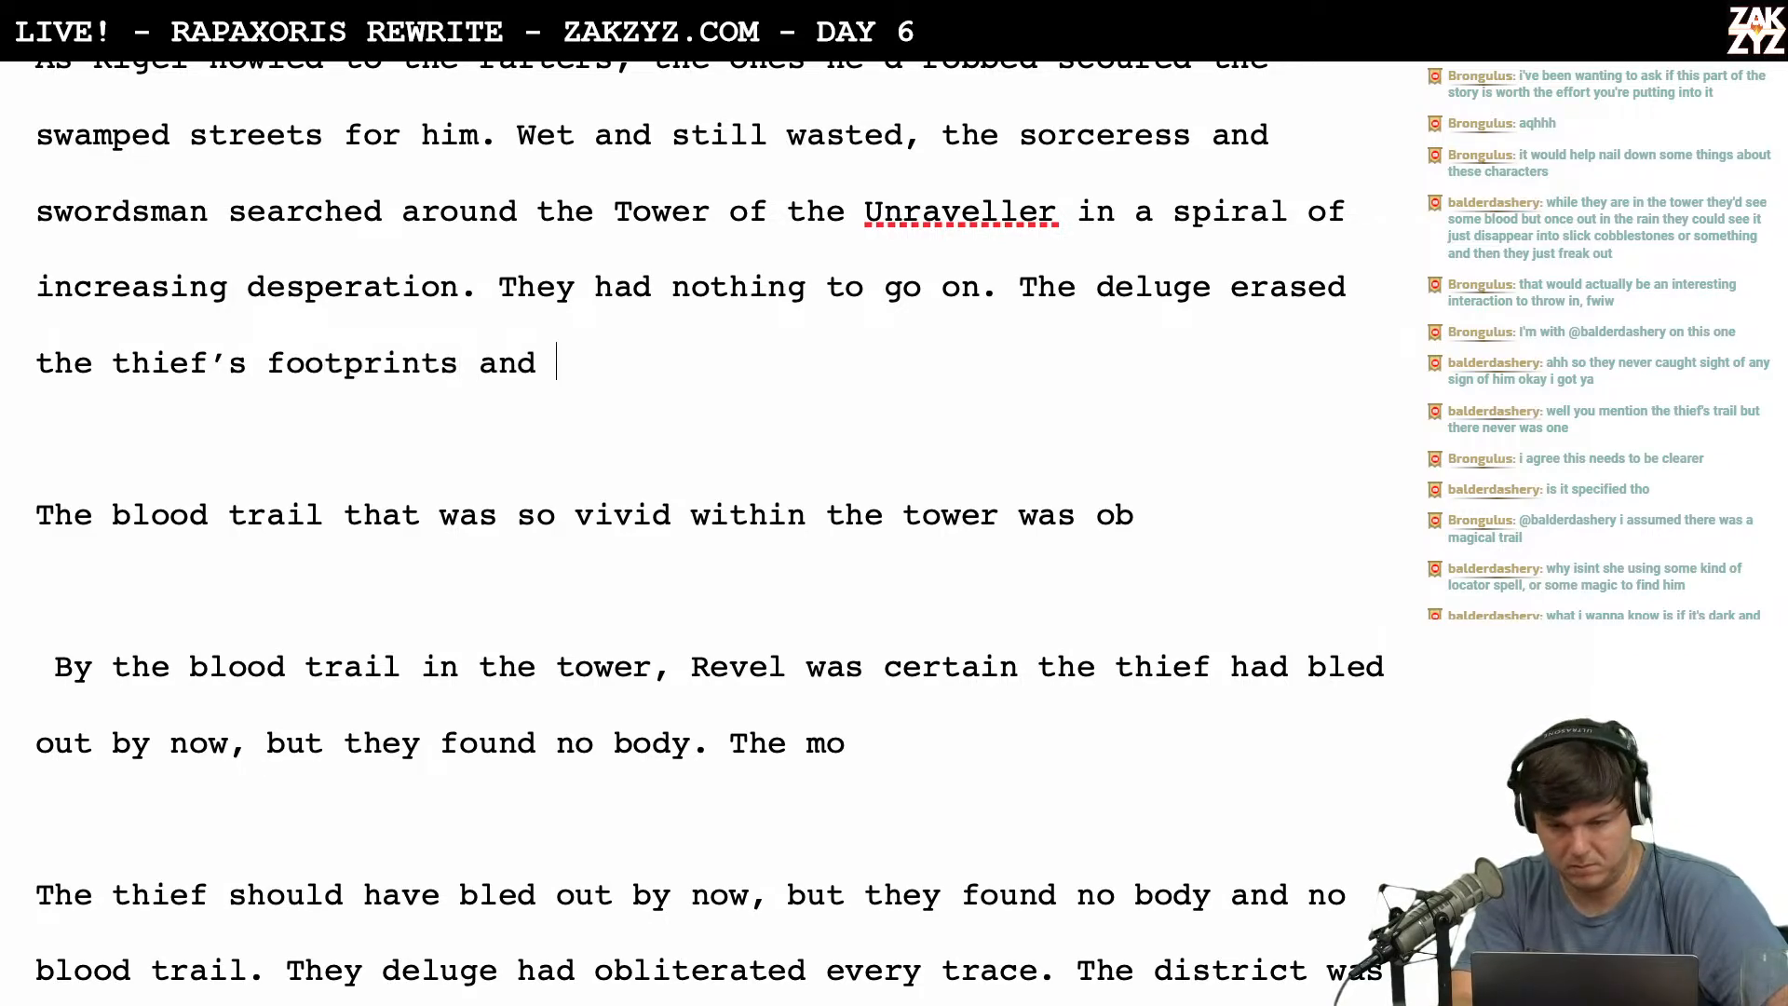
Cut the unfinished deluge sentence back to "The deluge erased the thi".
{"action": "type", "text": "o"}
{"action": "key", "text": "BackSpace"}
{"action": "key", "text": "BackSpace"}
{"action": "key", "text": "BackSpace"}
{"action": "key", "text": "BackSpace"}
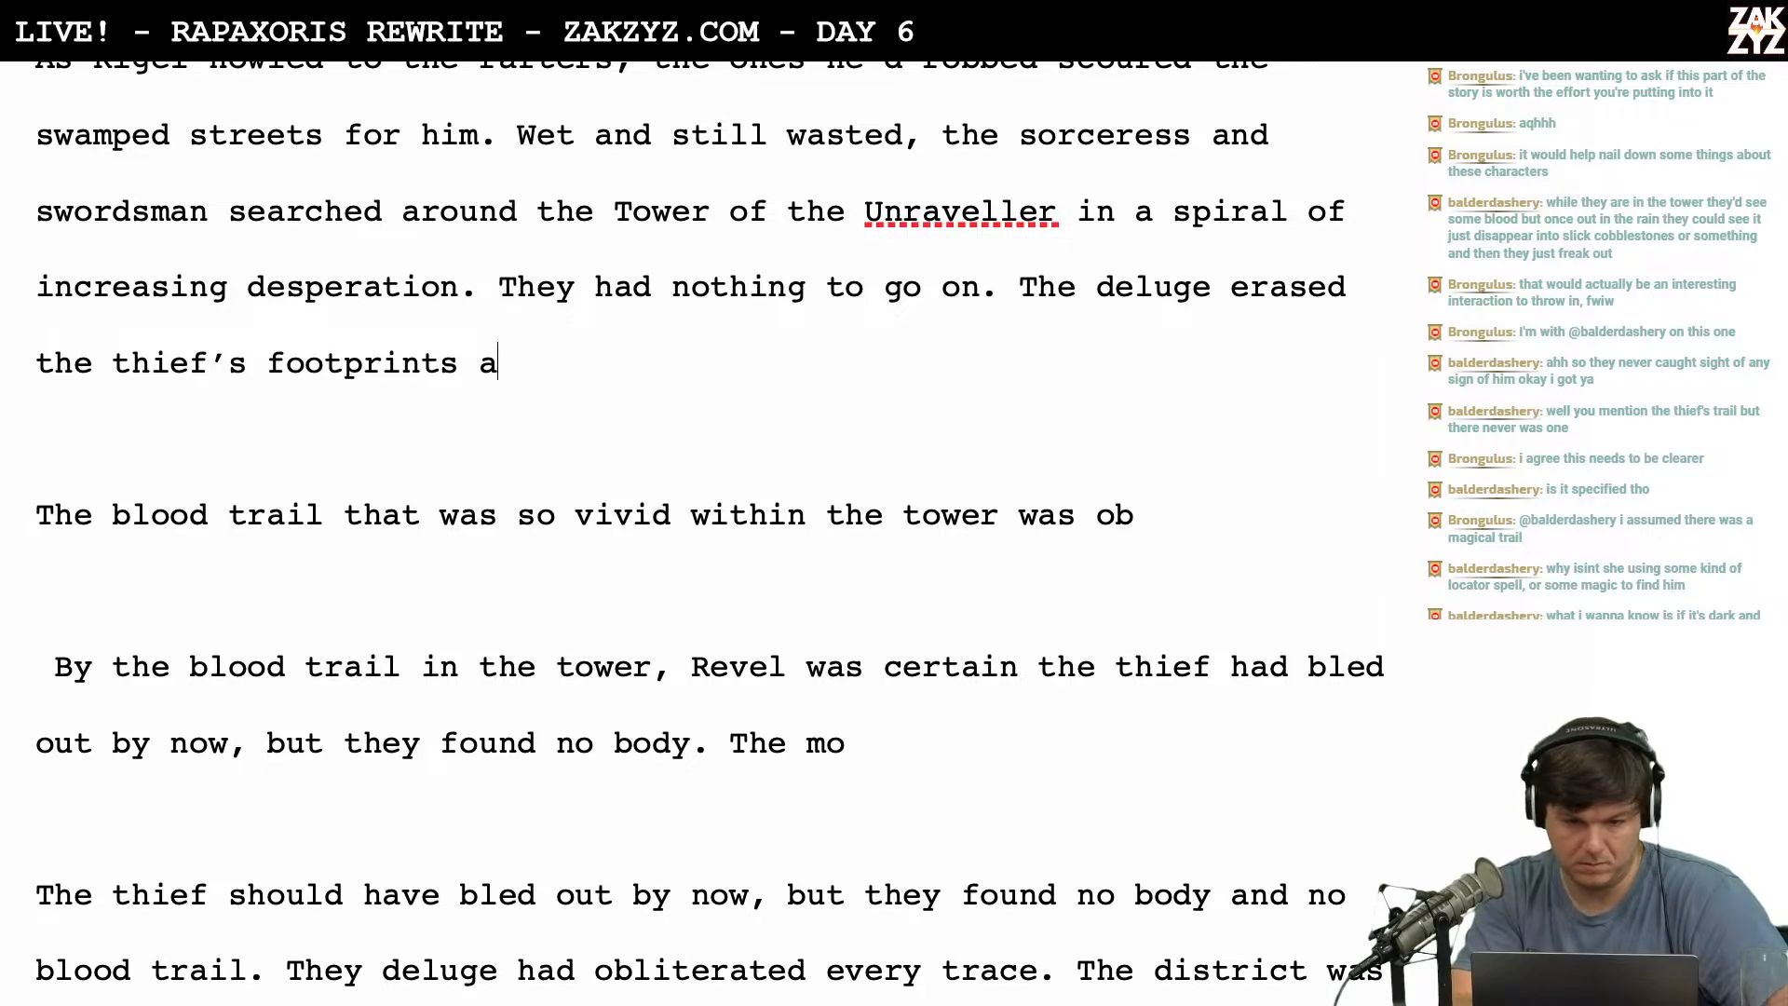
{"action": "key", "text": "BackSpace"}
{"action": "key", "text": "BackSpace"}
{"action": "key", "text": "BackSpace"}
{"action": "key", "text": "BackSpace"}
{"action": "key", "text": "BackSpace"}
{"action": "key", "text": "BackSpace"}
{"action": "key", "text": "BackSpace"}
{"action": "key", "text": "BackSpace"}
{"action": "key", "text": "BackSpace"}
{"action": "key", "text": "BackSpace"}
{"action": "key", "text": "BackSpace"}
{"action": "key", "text": "BackSpace"}
{"action": "key", "text": "BackSpace"}
{"action": "key", "text": "BackSpace"}
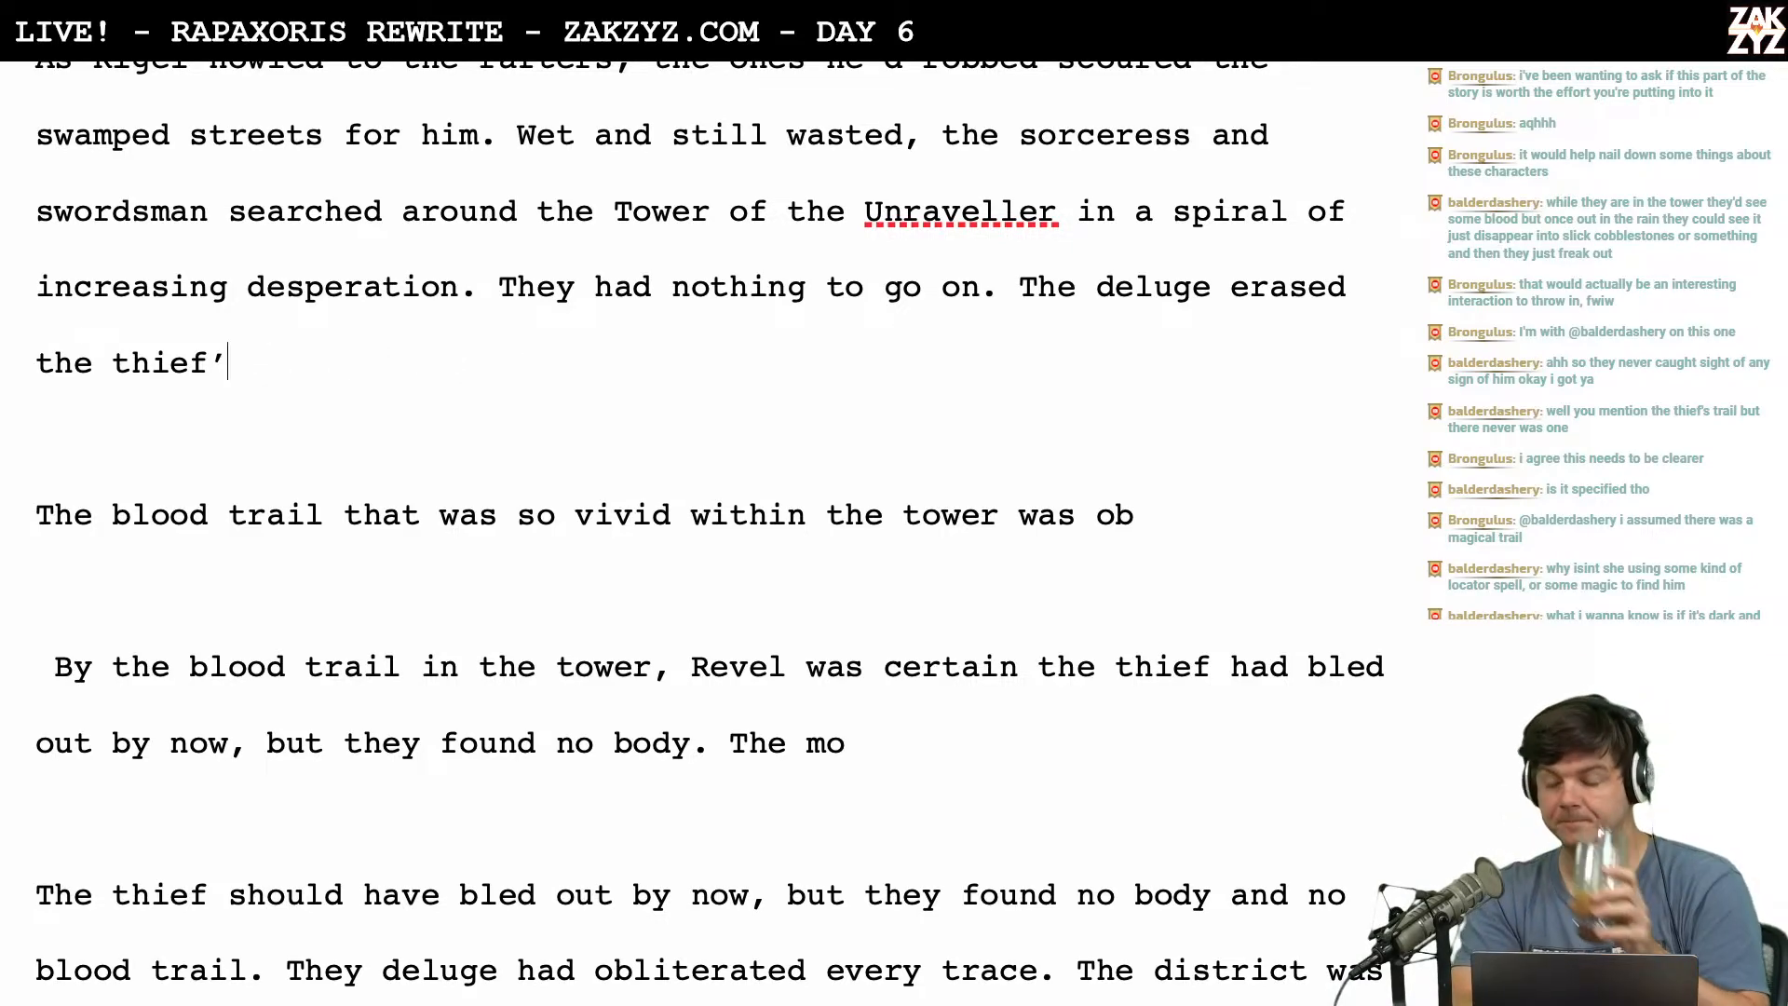
{"action": "key", "text": "BackSpace"}
{"action": "key", "text": "BackSpace"}
{"action": "key", "text": "BackSpace"}
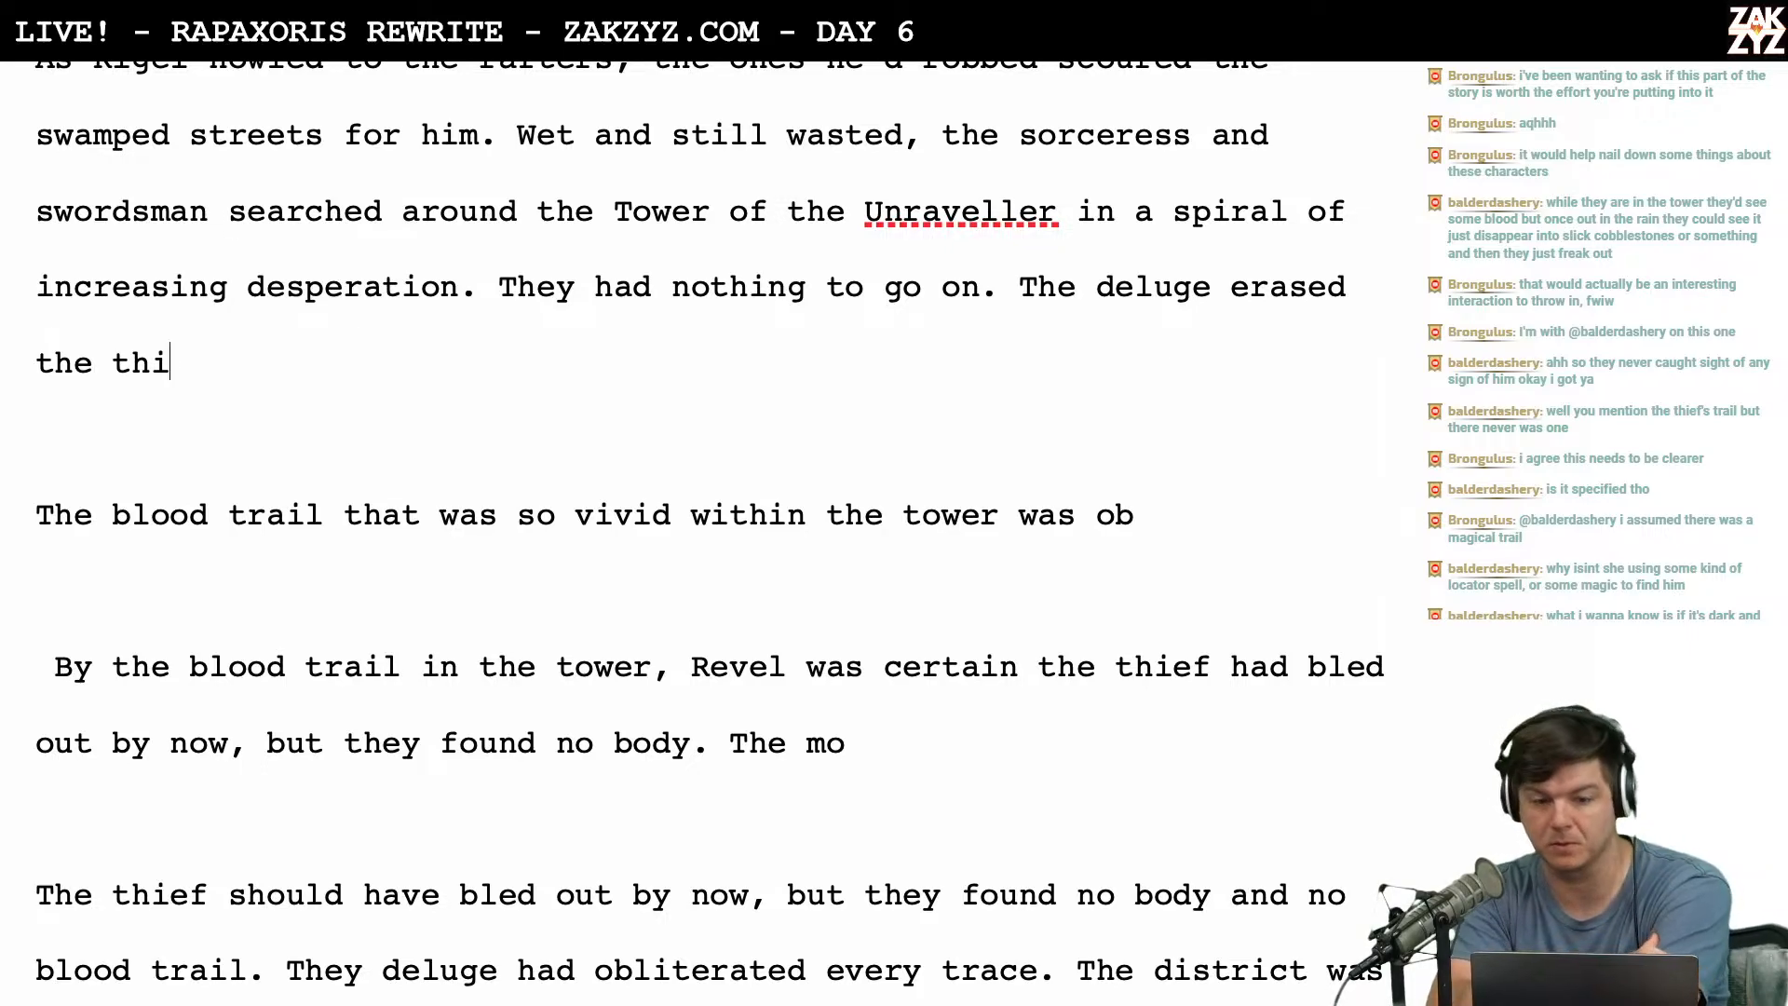
After "As Rigel howled to the rafters," write "his victims scoured the swamped streets.", pushing the old wording onto its own line.
{"action": "scroll", "coordinate": [708, 531], "scroll_direction": "up", "scroll_amount": 3}
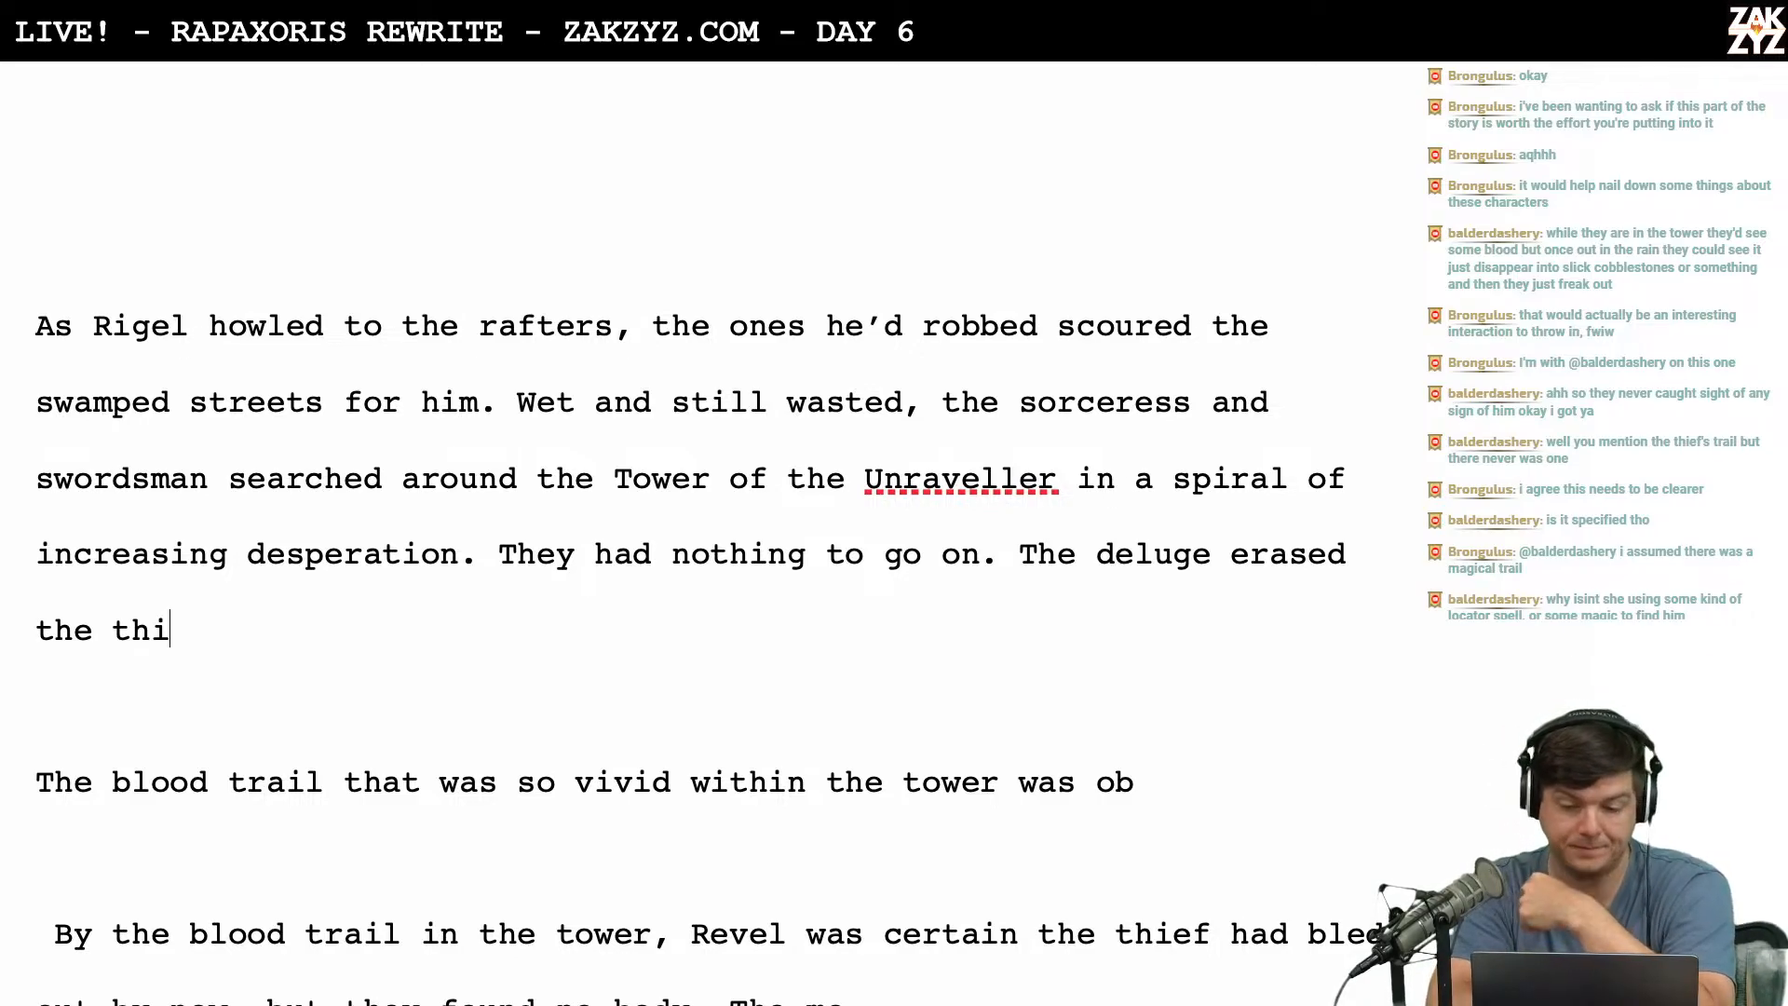
{"action": "scroll", "coordinate": [802, 177], "scroll_direction": "down", "scroll_amount": 3}
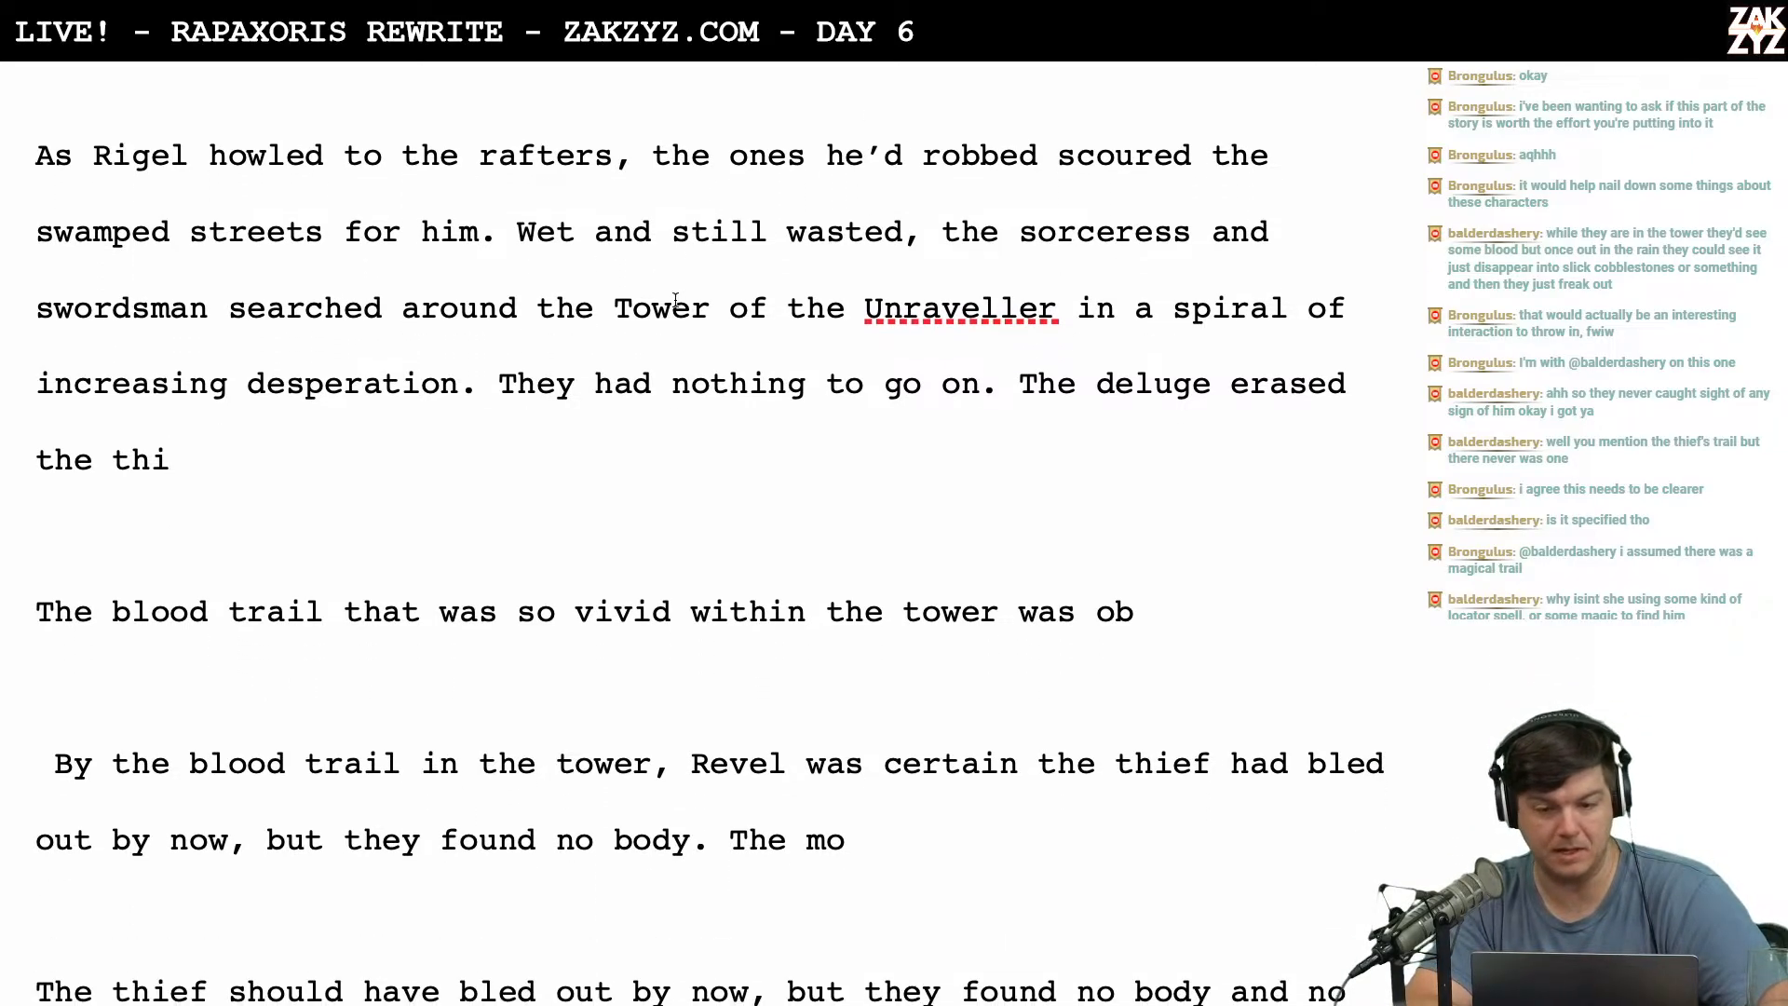
{"action": "scroll", "coordinate": [676, 300], "scroll_direction": "down", "scroll_amount": 1}
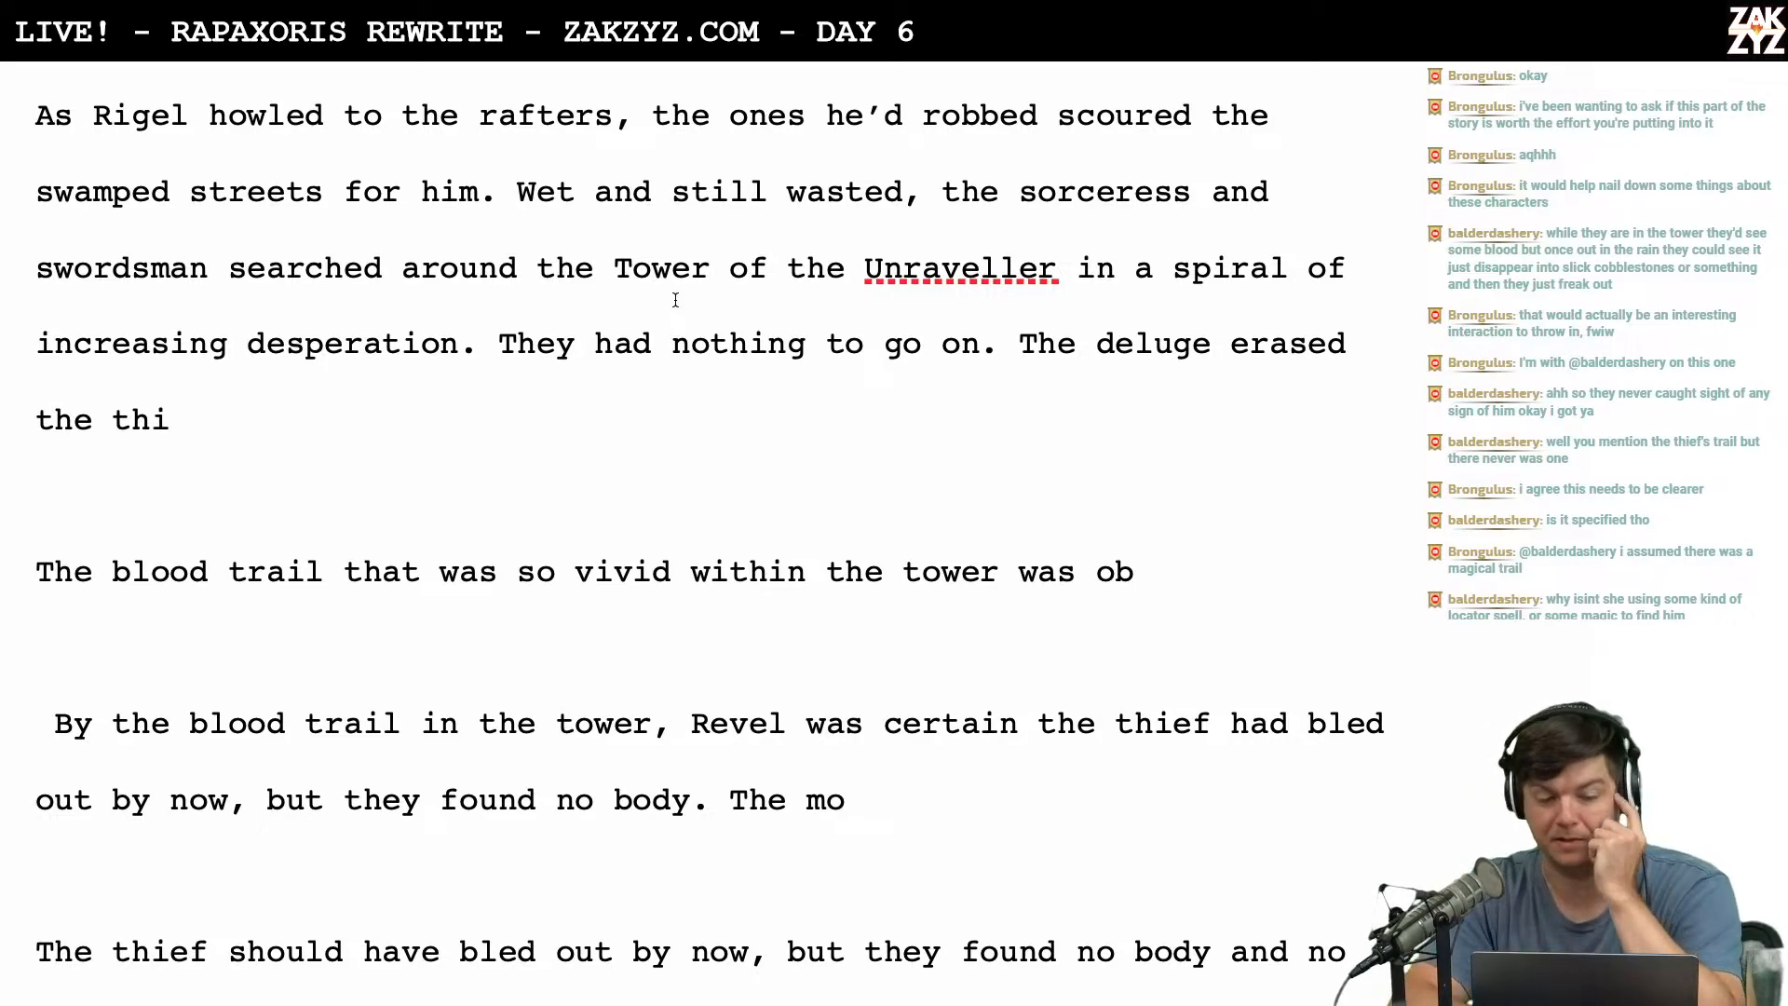
{"action": "scroll", "coordinate": [675, 300], "scroll_direction": "up", "scroll_amount": 2}
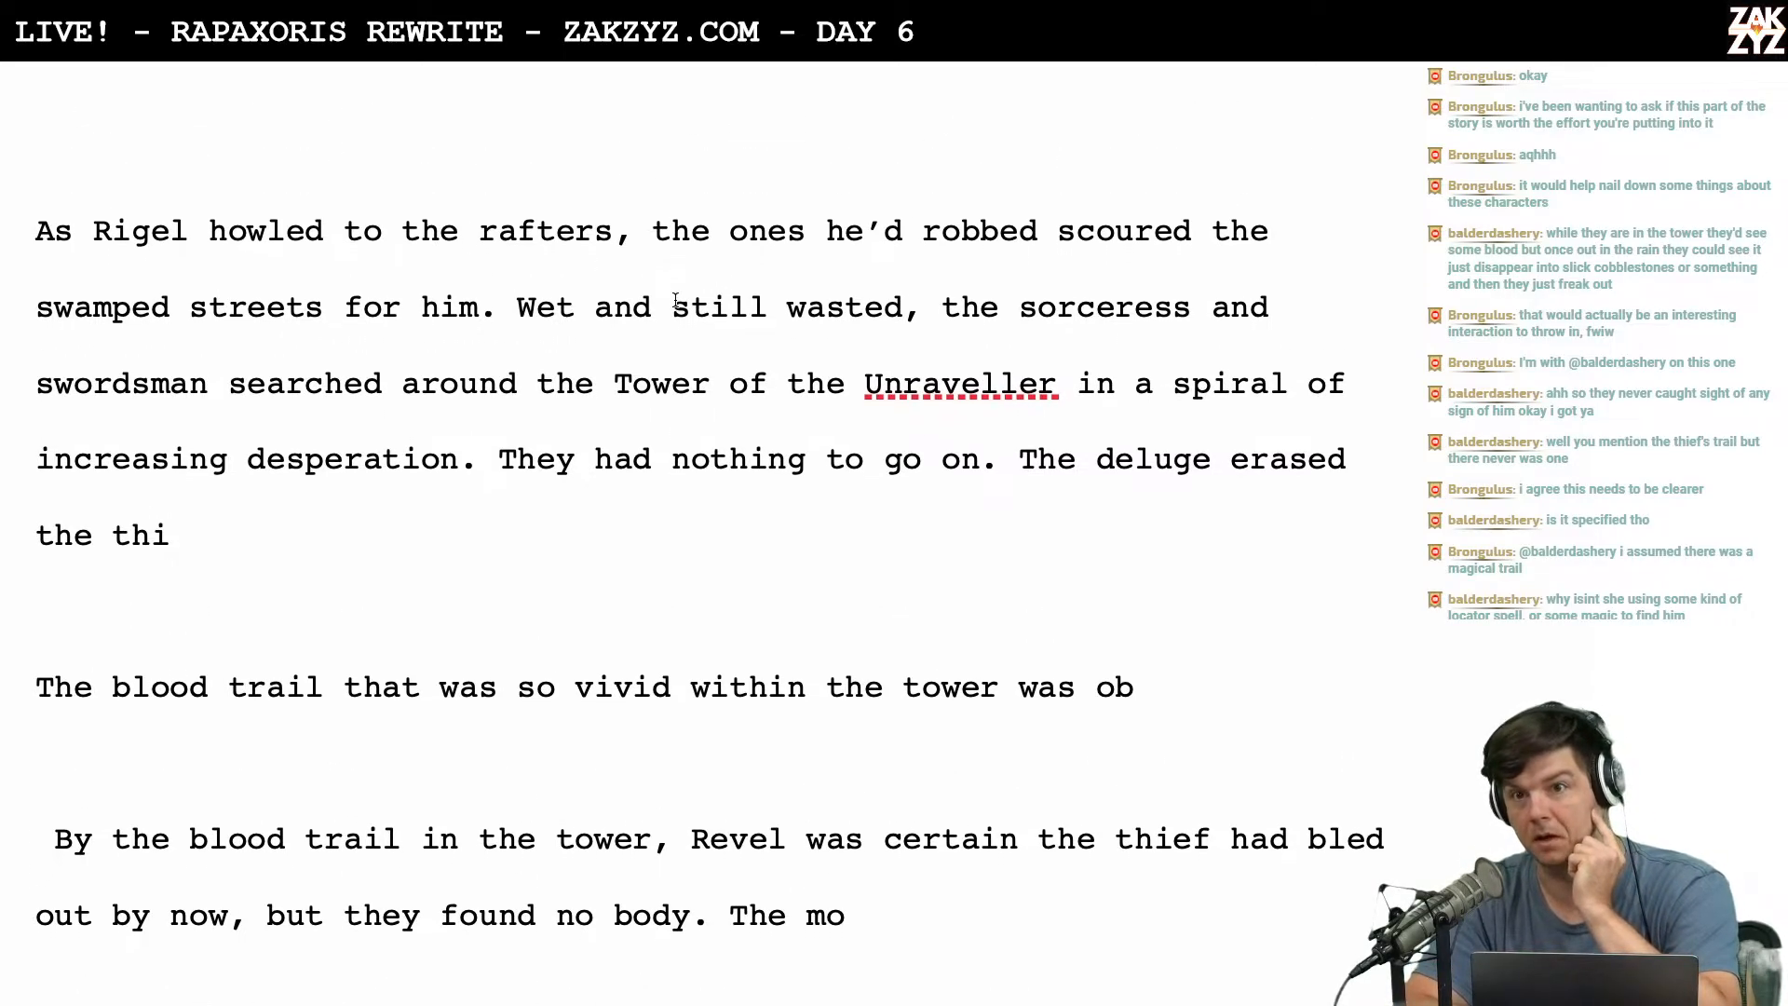
{"action": "scroll", "coordinate": [523, 254], "scroll_direction": "down", "scroll_amount": 1}
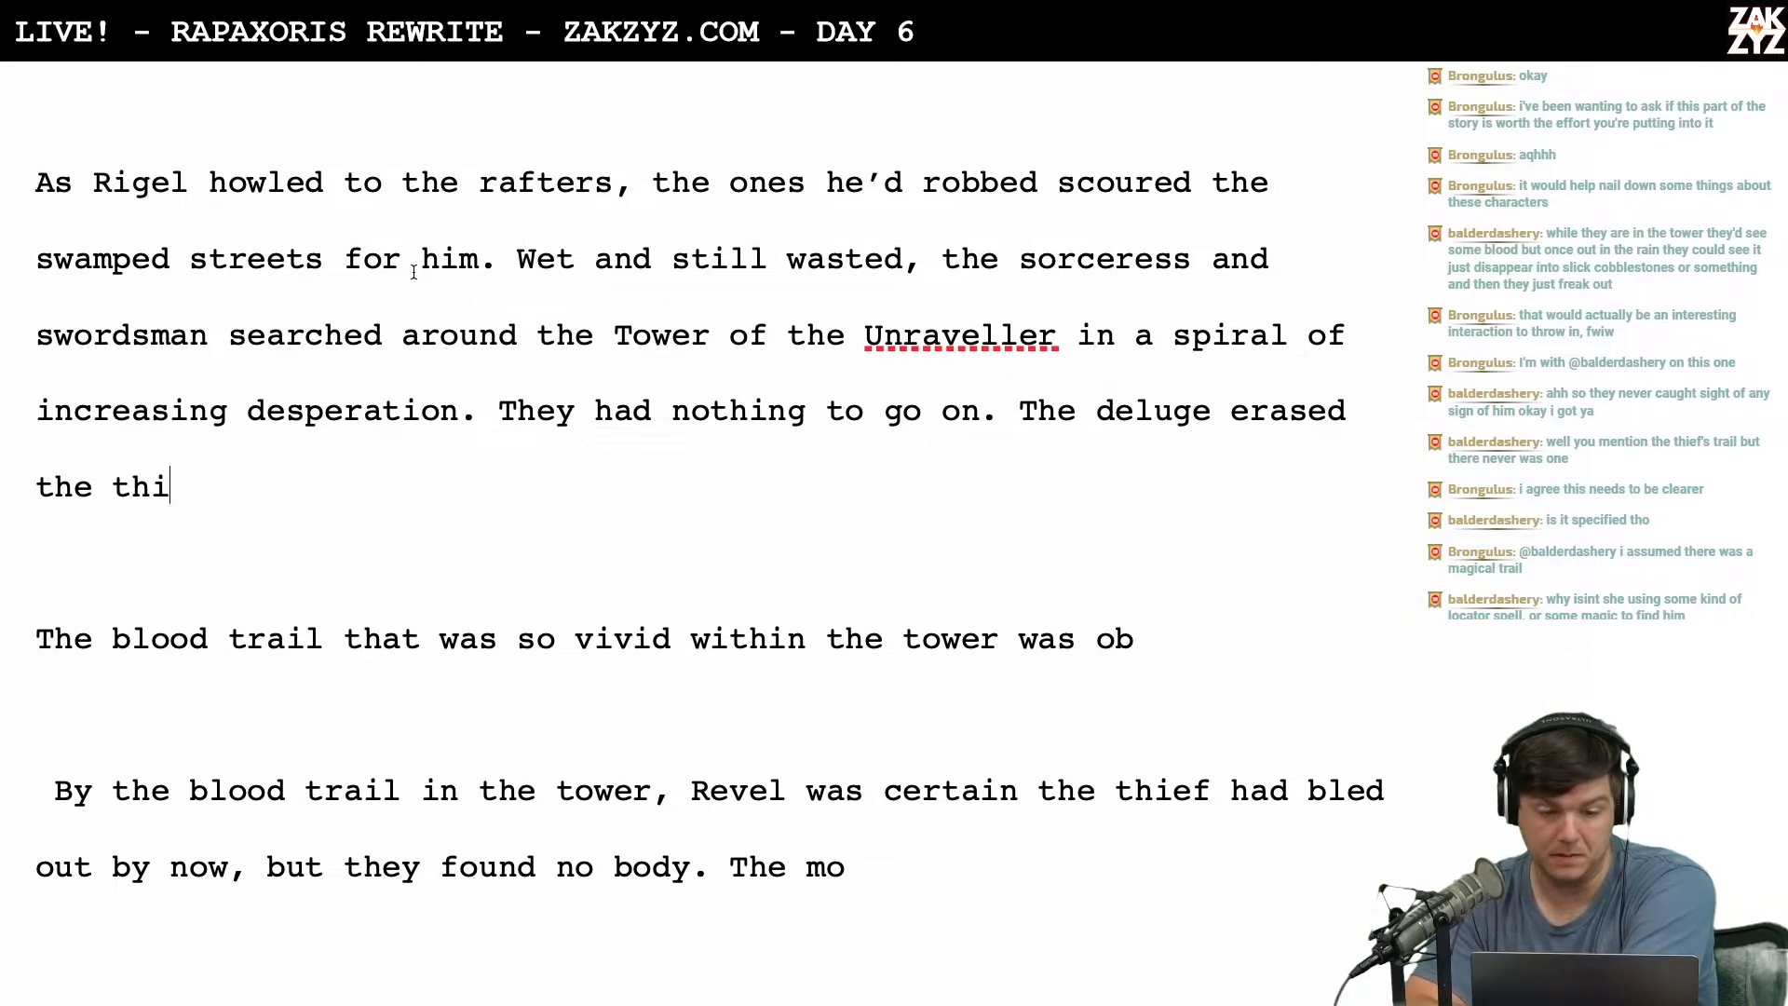
{"action": "scroll", "coordinate": [413, 272], "scroll_direction": "down", "scroll_amount": 1}
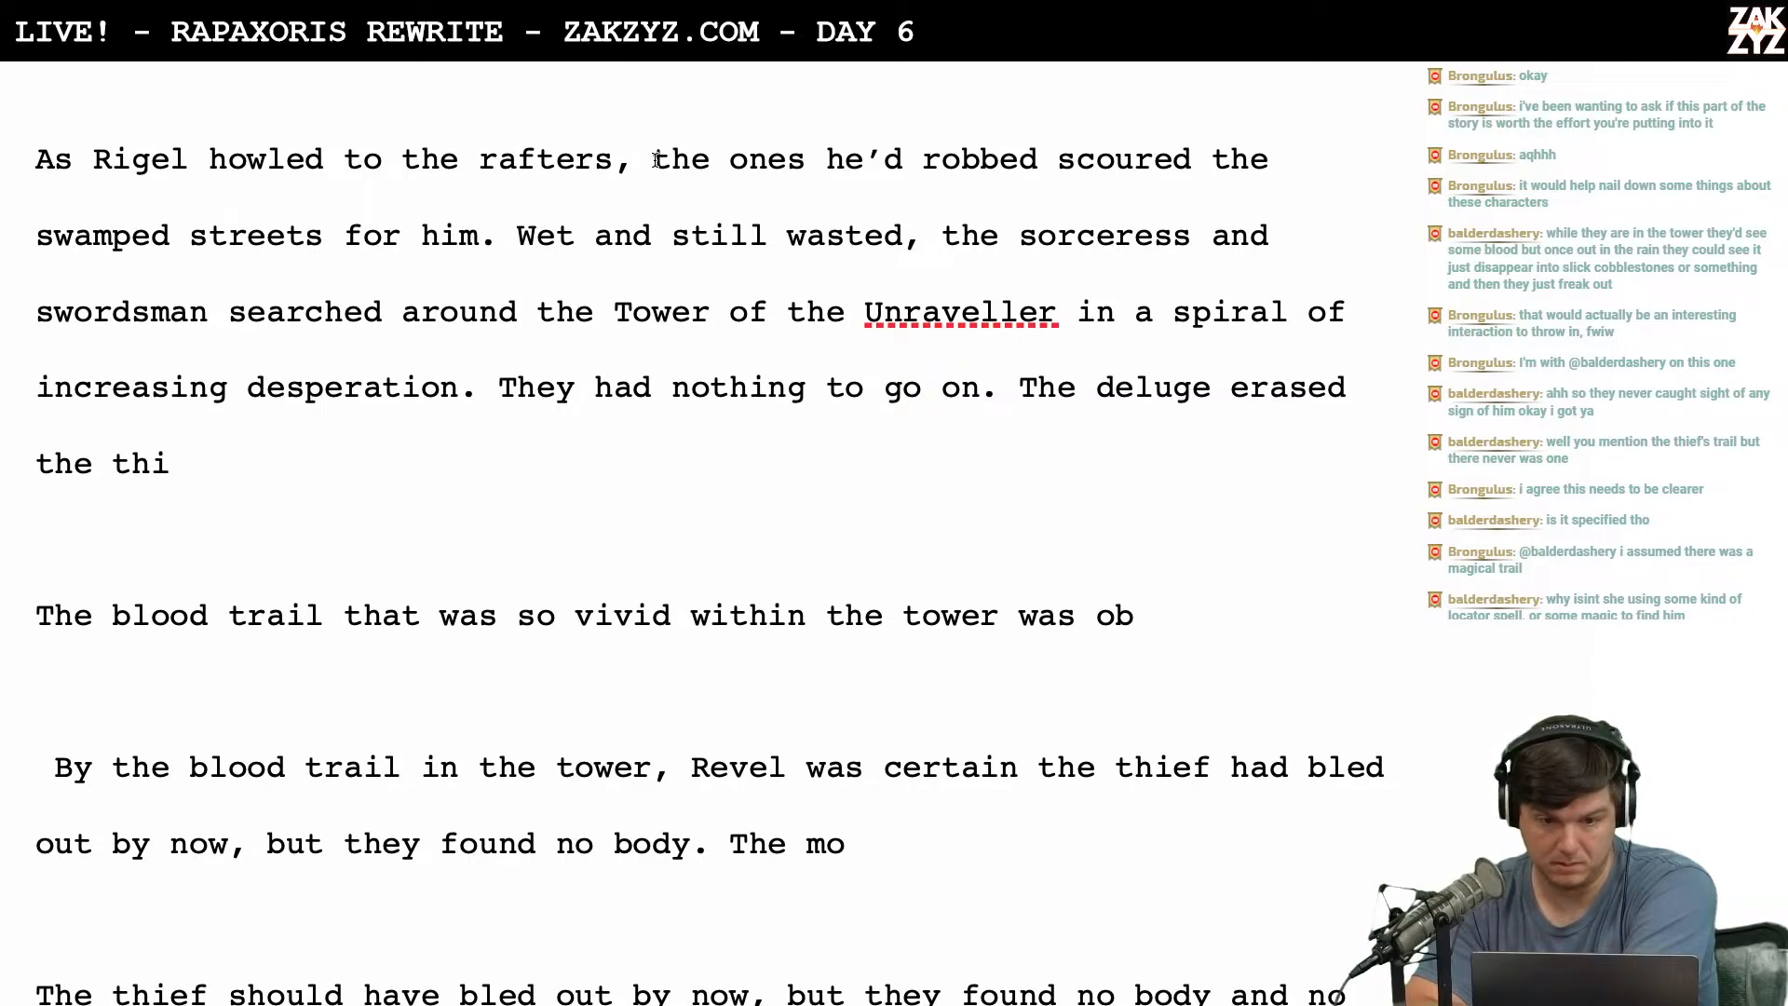
{"action": "key", "text": "Return"}
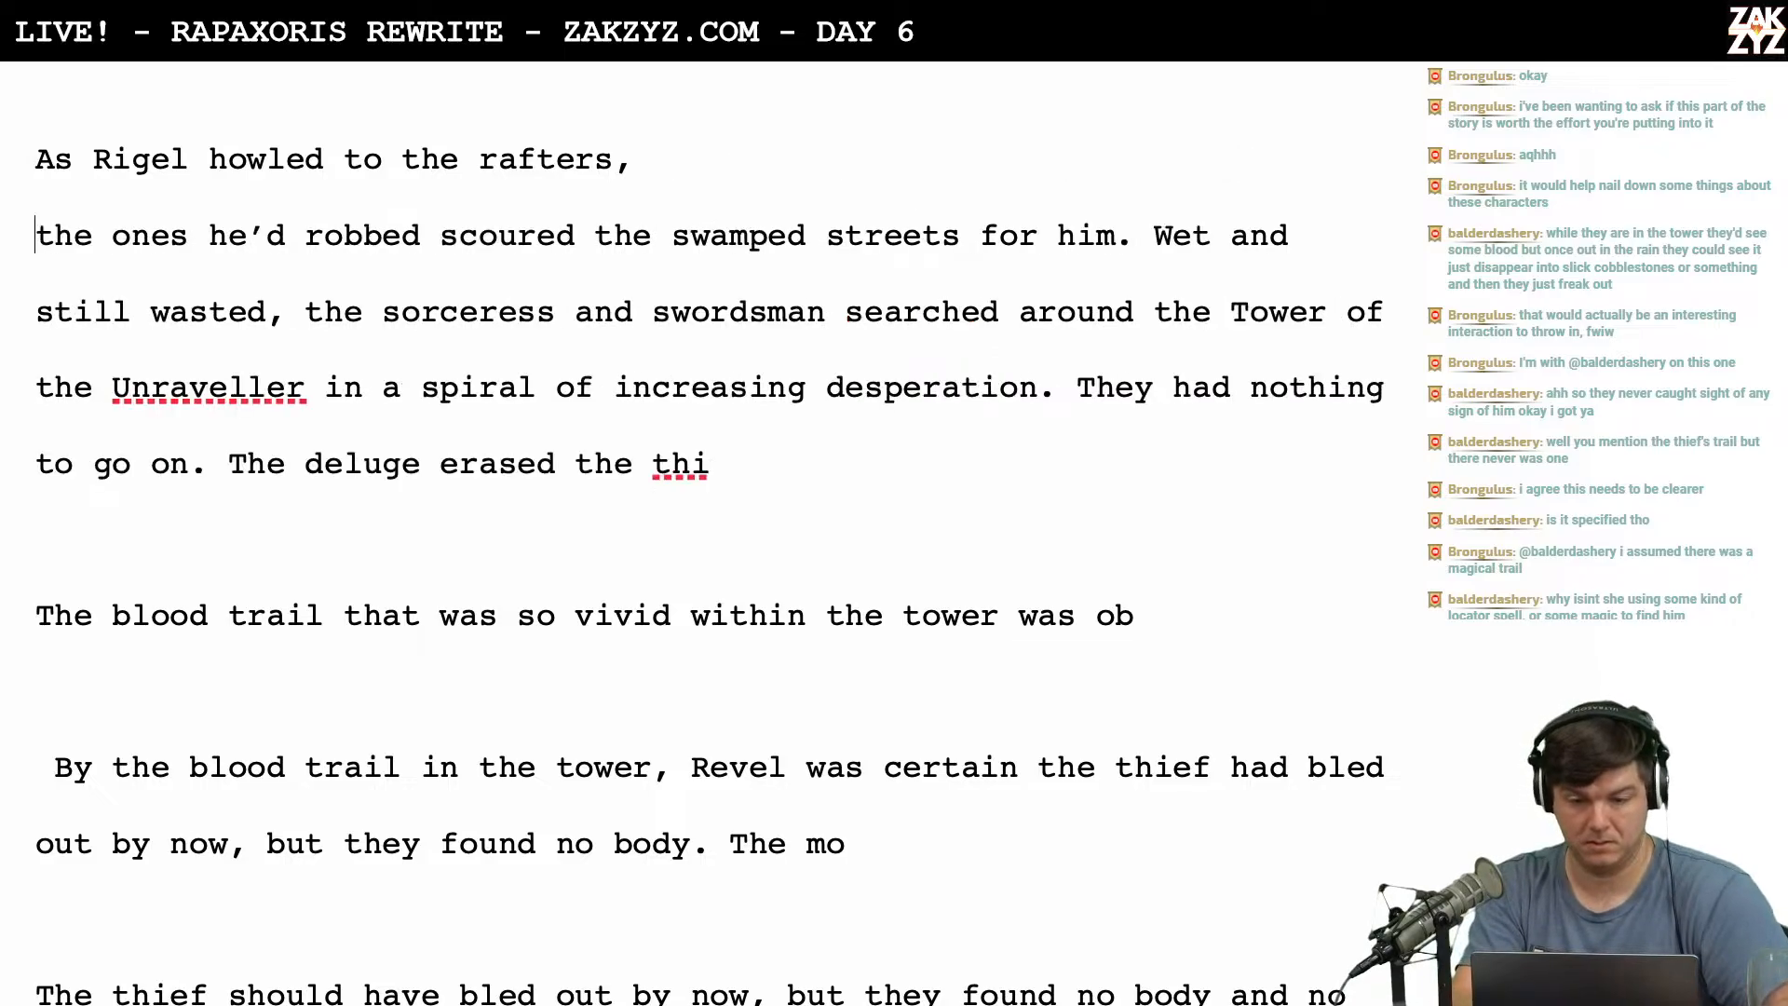
{"action": "key", "text": "Left"}
{"action": "type", "text": "his victims"}
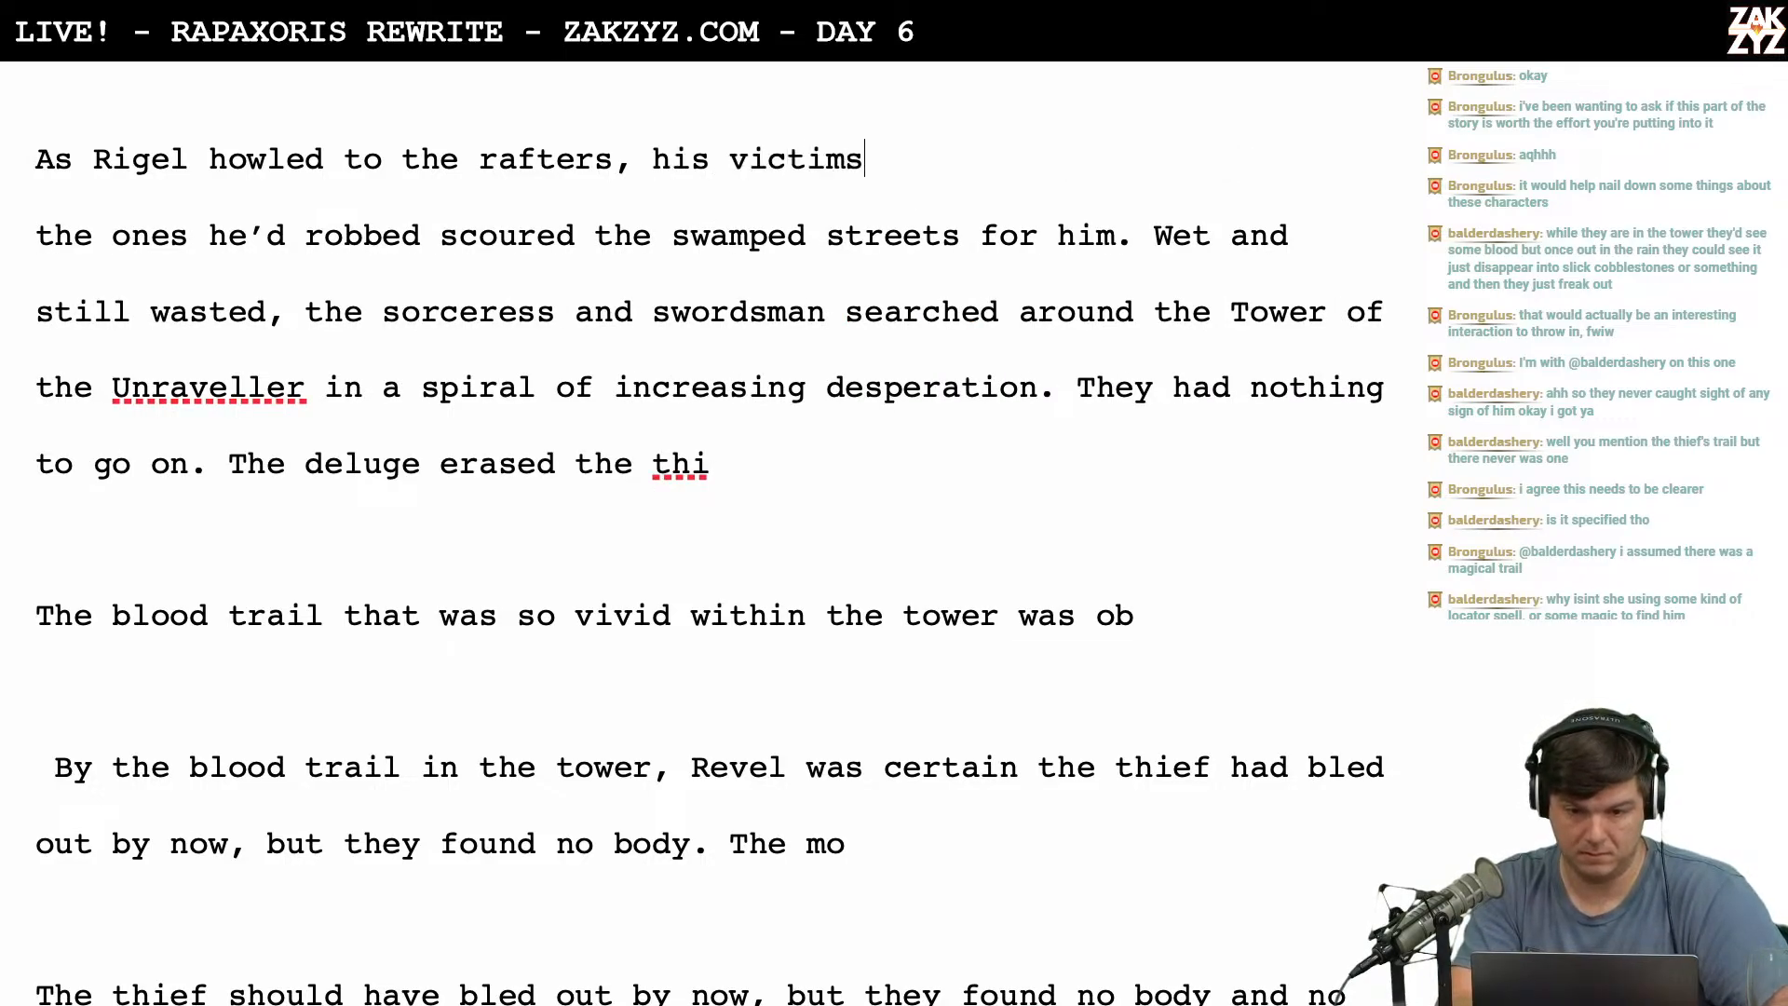
{"action": "type", "text": " scoured the s"}
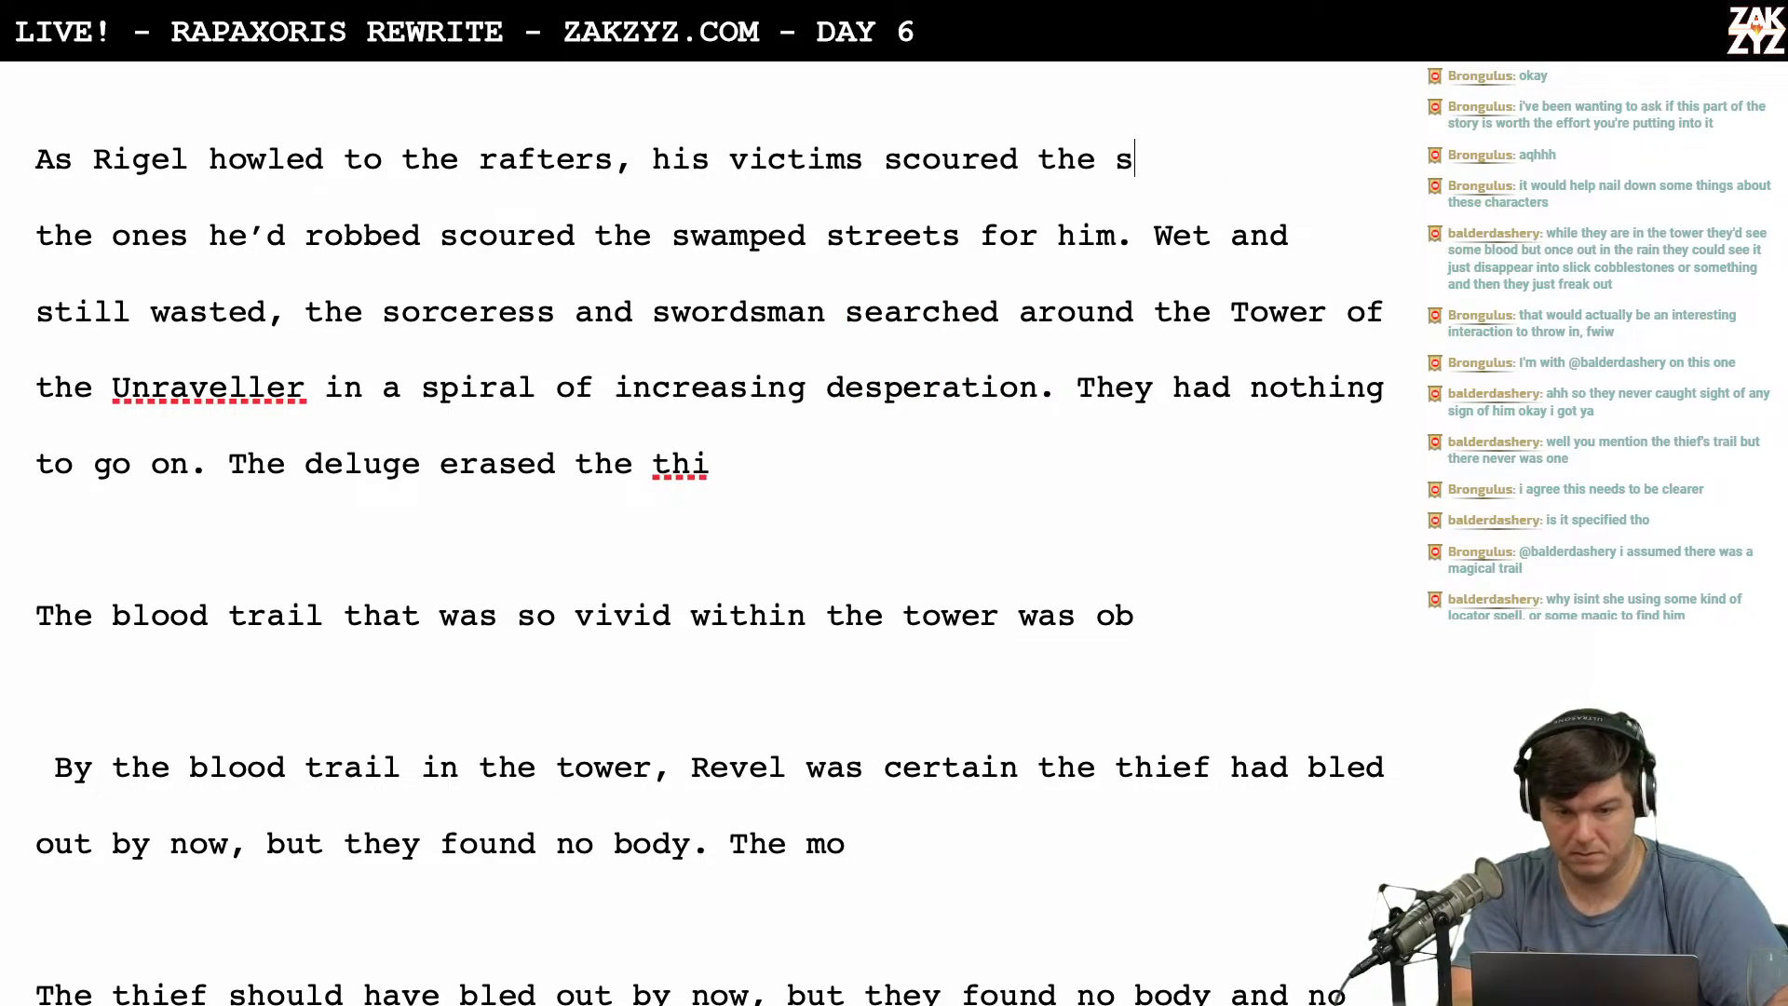
{"action": "type", "text": "wamped streets."}
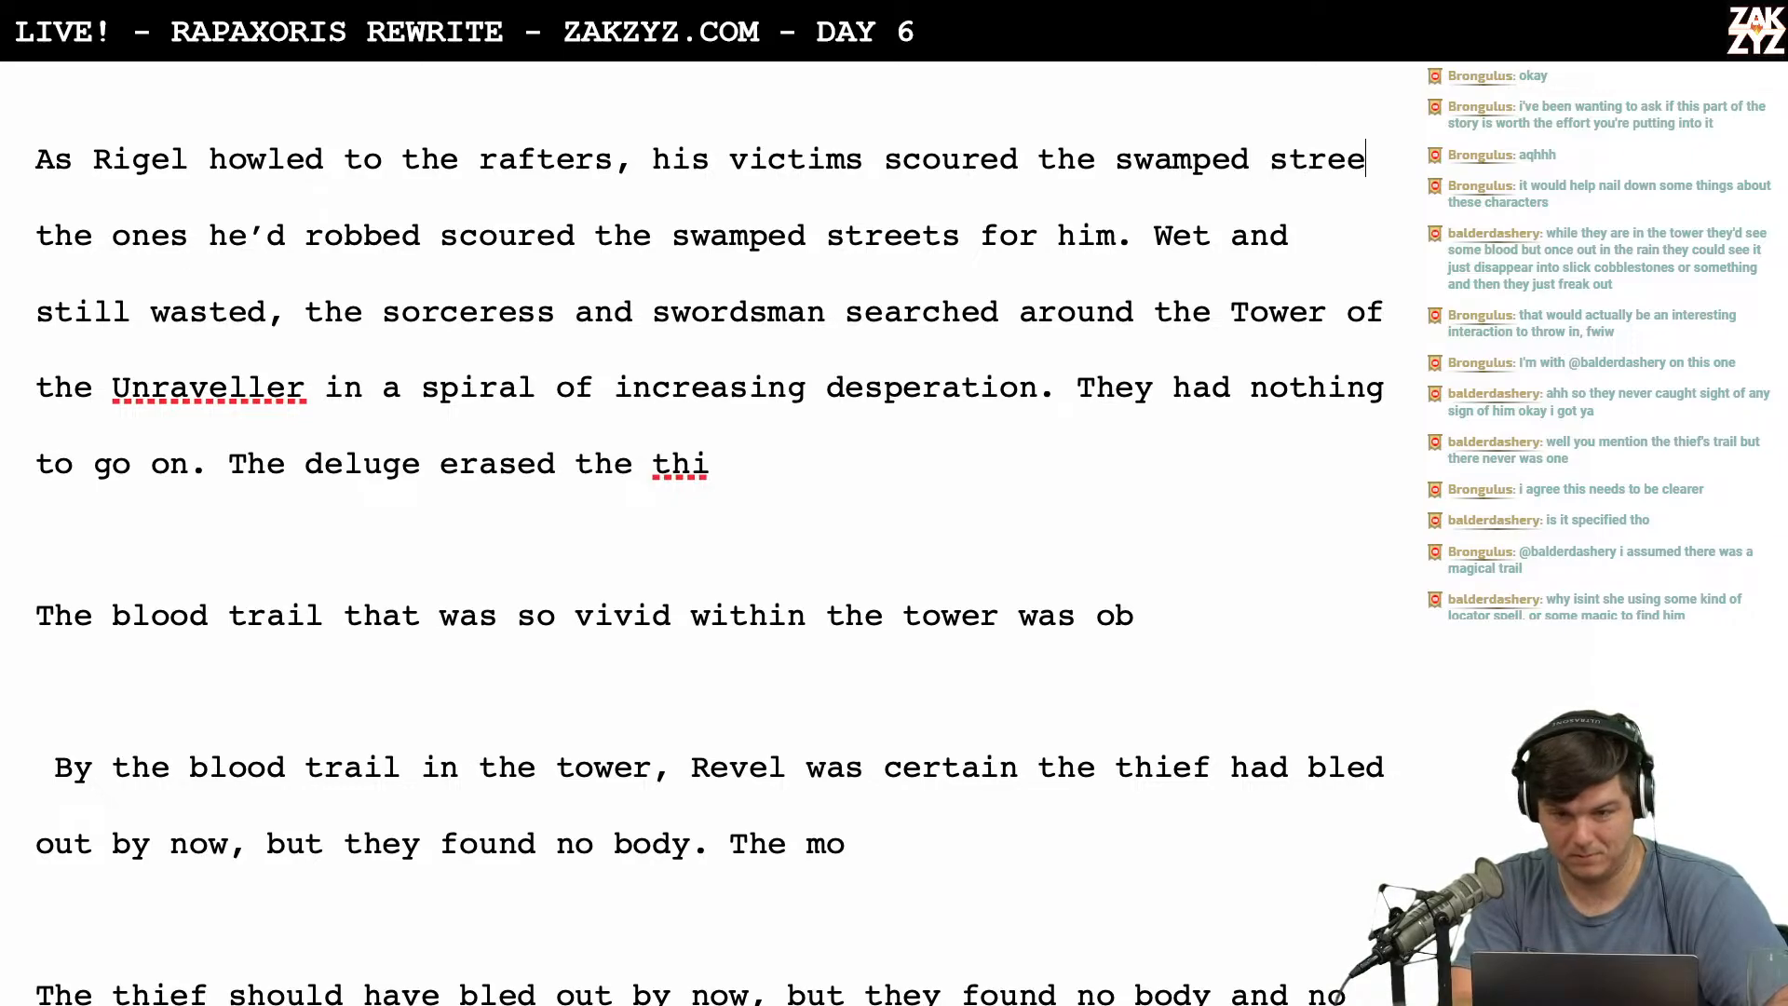
Delete the line break and old wording "the ones he’d robbed scoured the swamped streets for him." so "Wet and still wasted" follows "streets.".
{"action": "key", "text": "shift+Down"}
{"action": "key", "text": "shift+Down"}
{"action": "key", "text": "shift+Left"}
{"action": "key", "text": "shift+Left"}
{"action": "key", "text": "shift+Left"}
{"action": "key", "text": "shift+Left"}
{"action": "key", "text": "shift+Left"}
{"action": "key", "text": "shift+Left"}
{"action": "key", "text": "shift+Left"}
{"action": "key", "text": "shift+Left"}
{"action": "key", "text": "shift+Left"}
{"action": "key", "text": "shift+Left"}
{"action": "key", "text": "shift+Left"}
{"action": "key", "text": "shift+Left"}
{"action": "key", "text": "shift+Left"}
{"action": "key", "text": "shift+Left"}
{"action": "key", "text": "shift+Left"}
{"action": "key", "text": "shift+Left"}
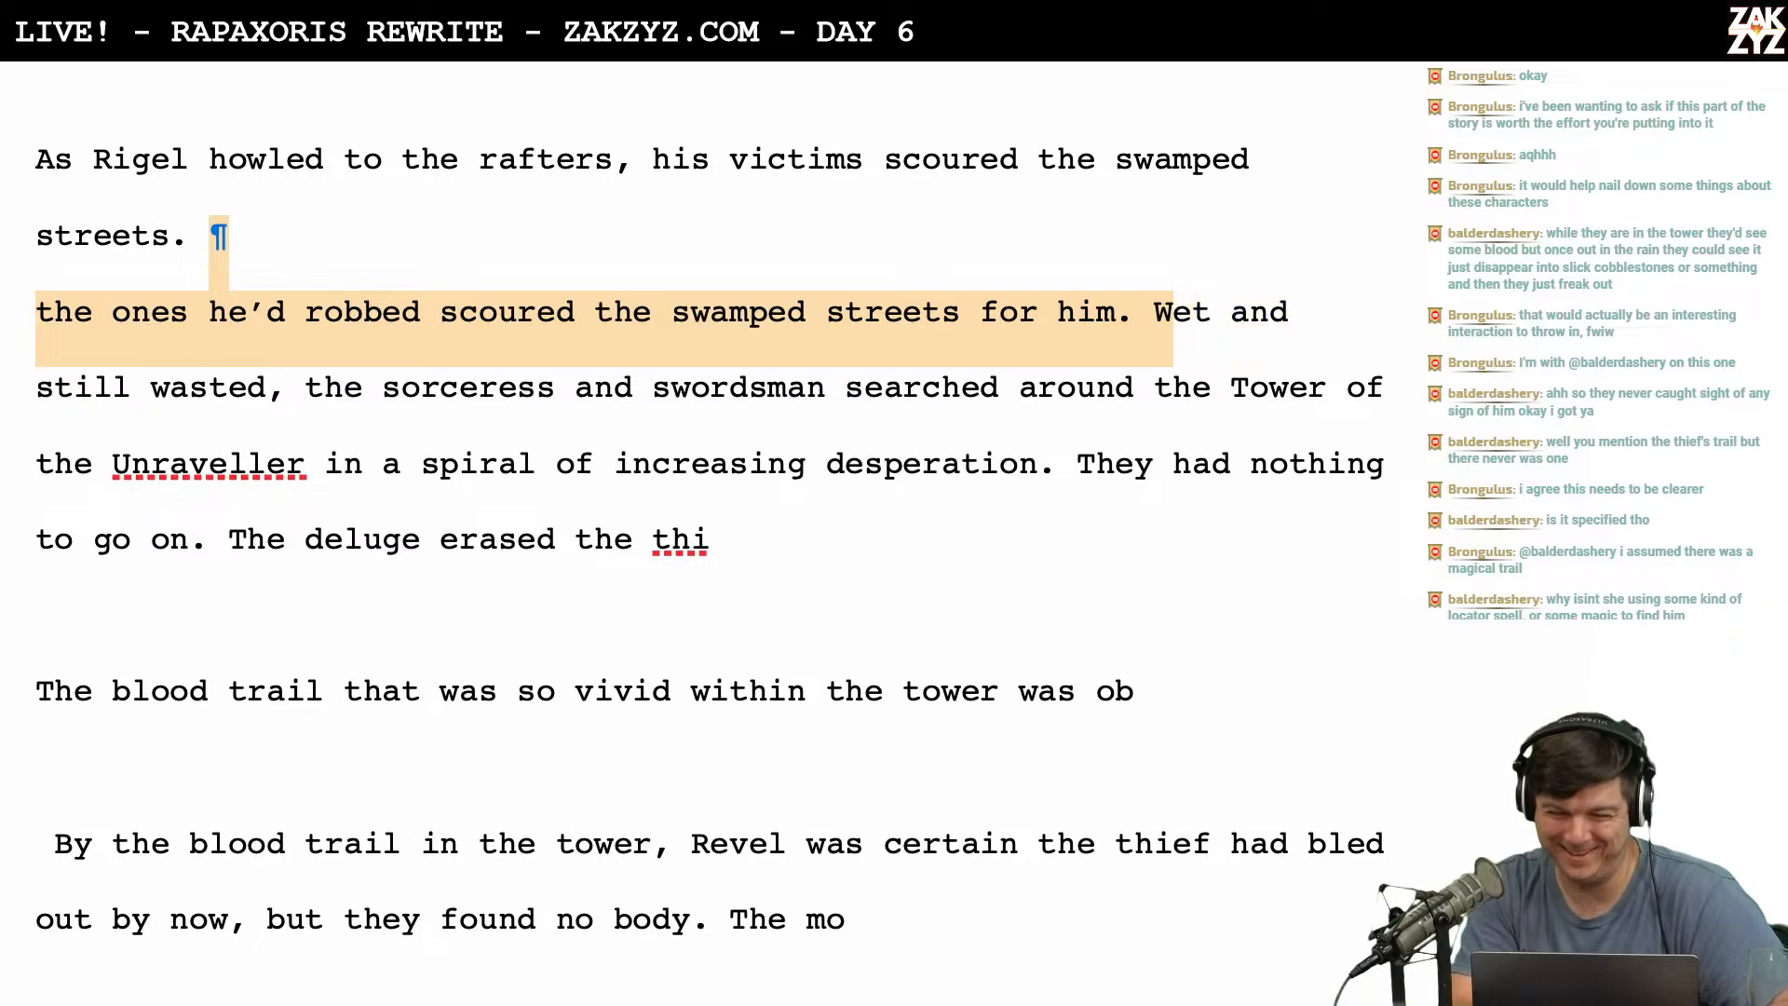
{"action": "key", "text": "shift+Left"}
{"action": "key", "text": "shift+Left"}
{"action": "key", "text": "Delete"}
Insert ", bereft," after "Wet" in the second sentence of the opening paragraph.
{"action": "key", "text": "Right"}
{"action": "key", "text": "Right"}
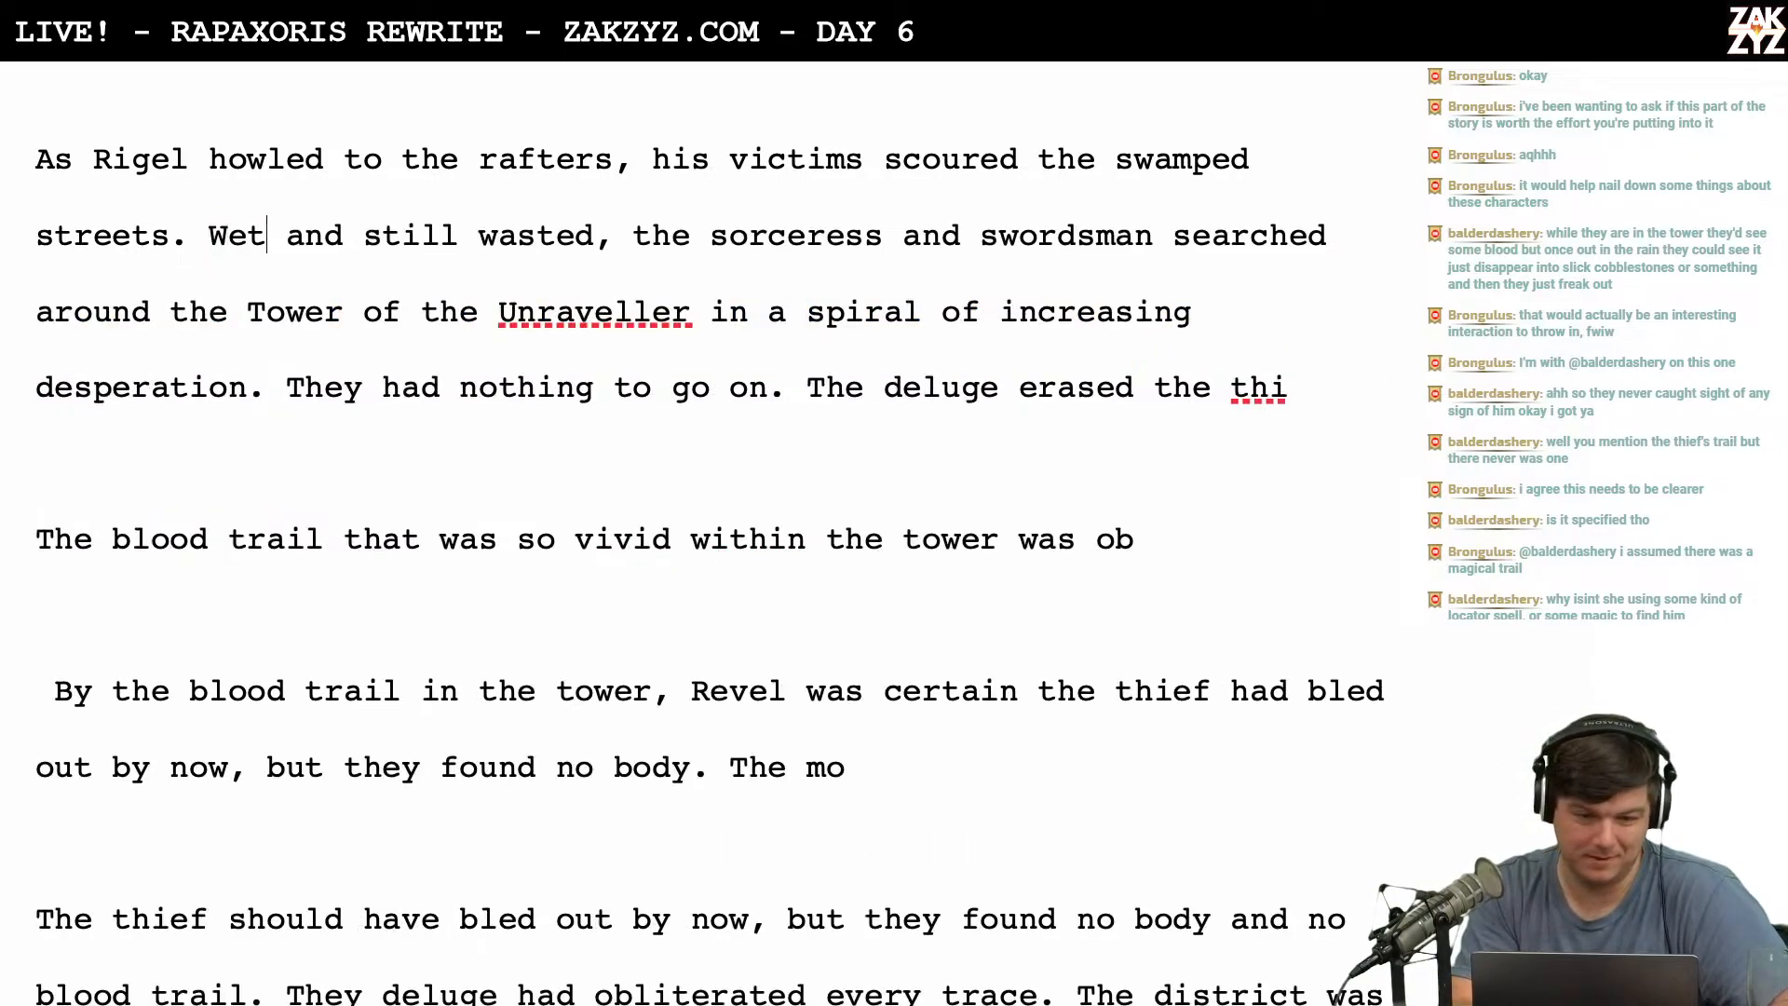
{"action": "type", "text": ", bereft,"}
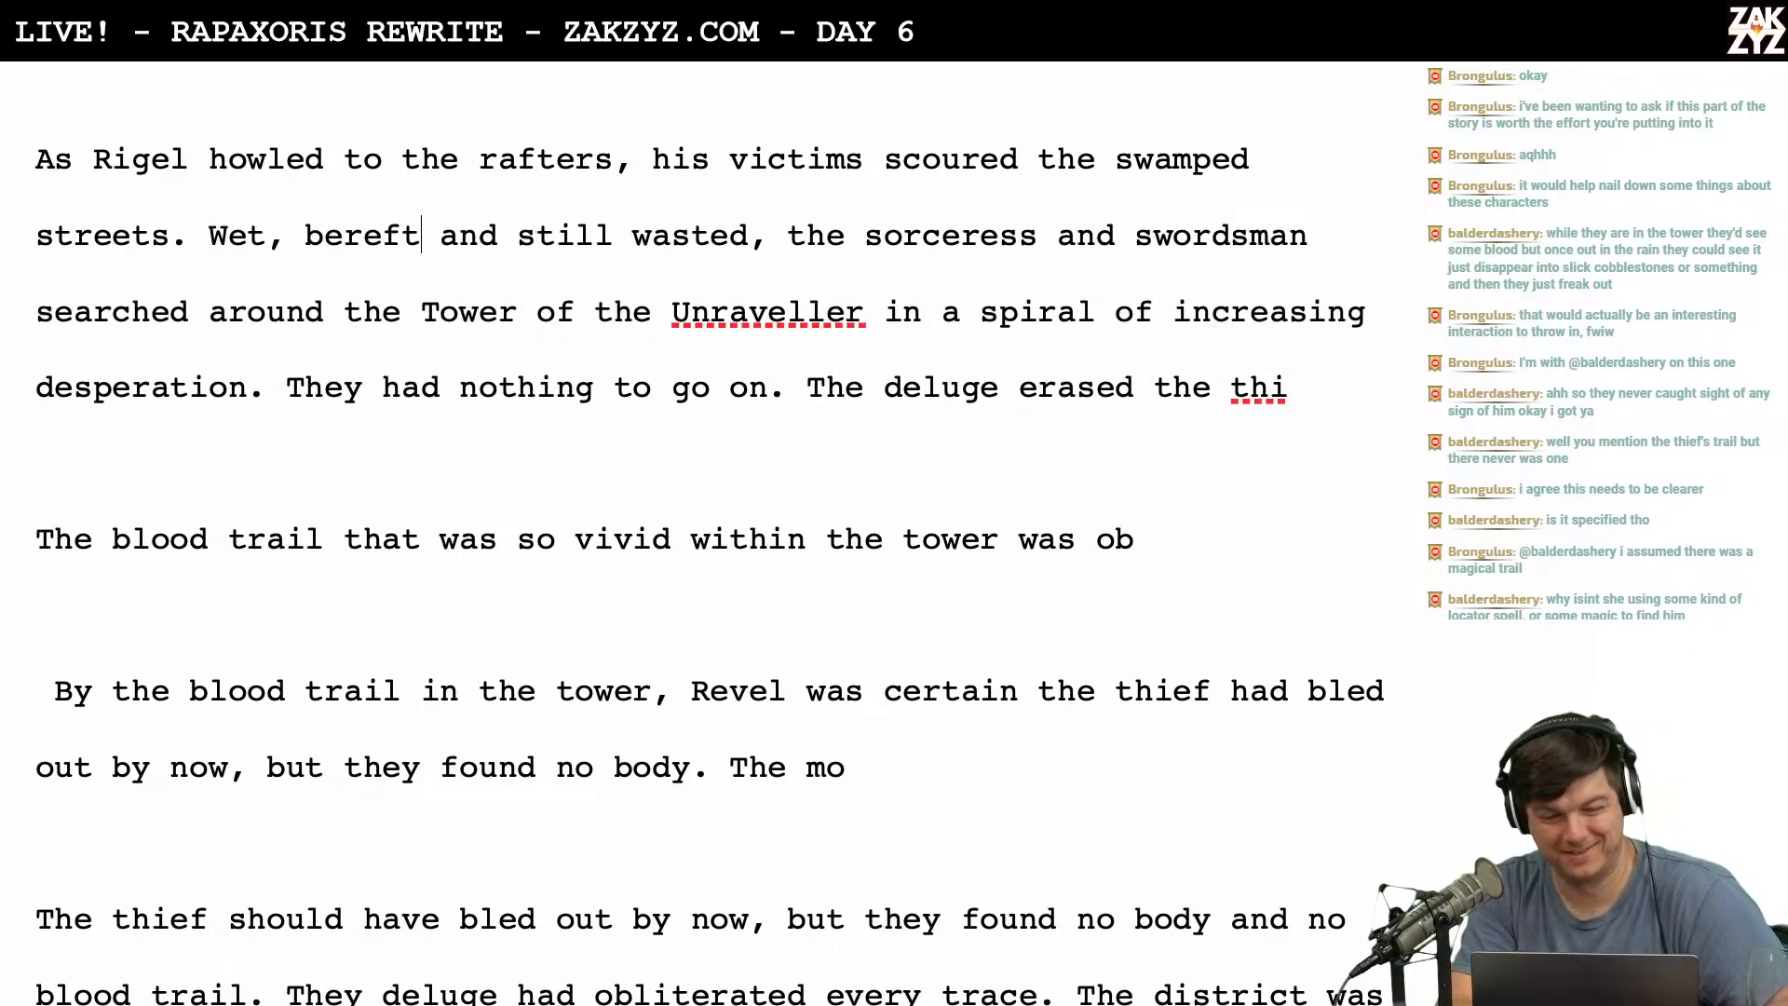
Reread the opening paragraph's first two sentences, checking the wording around "streets. Wet, bereft, and still wasted".
{"action": "key", "text": "Down"}
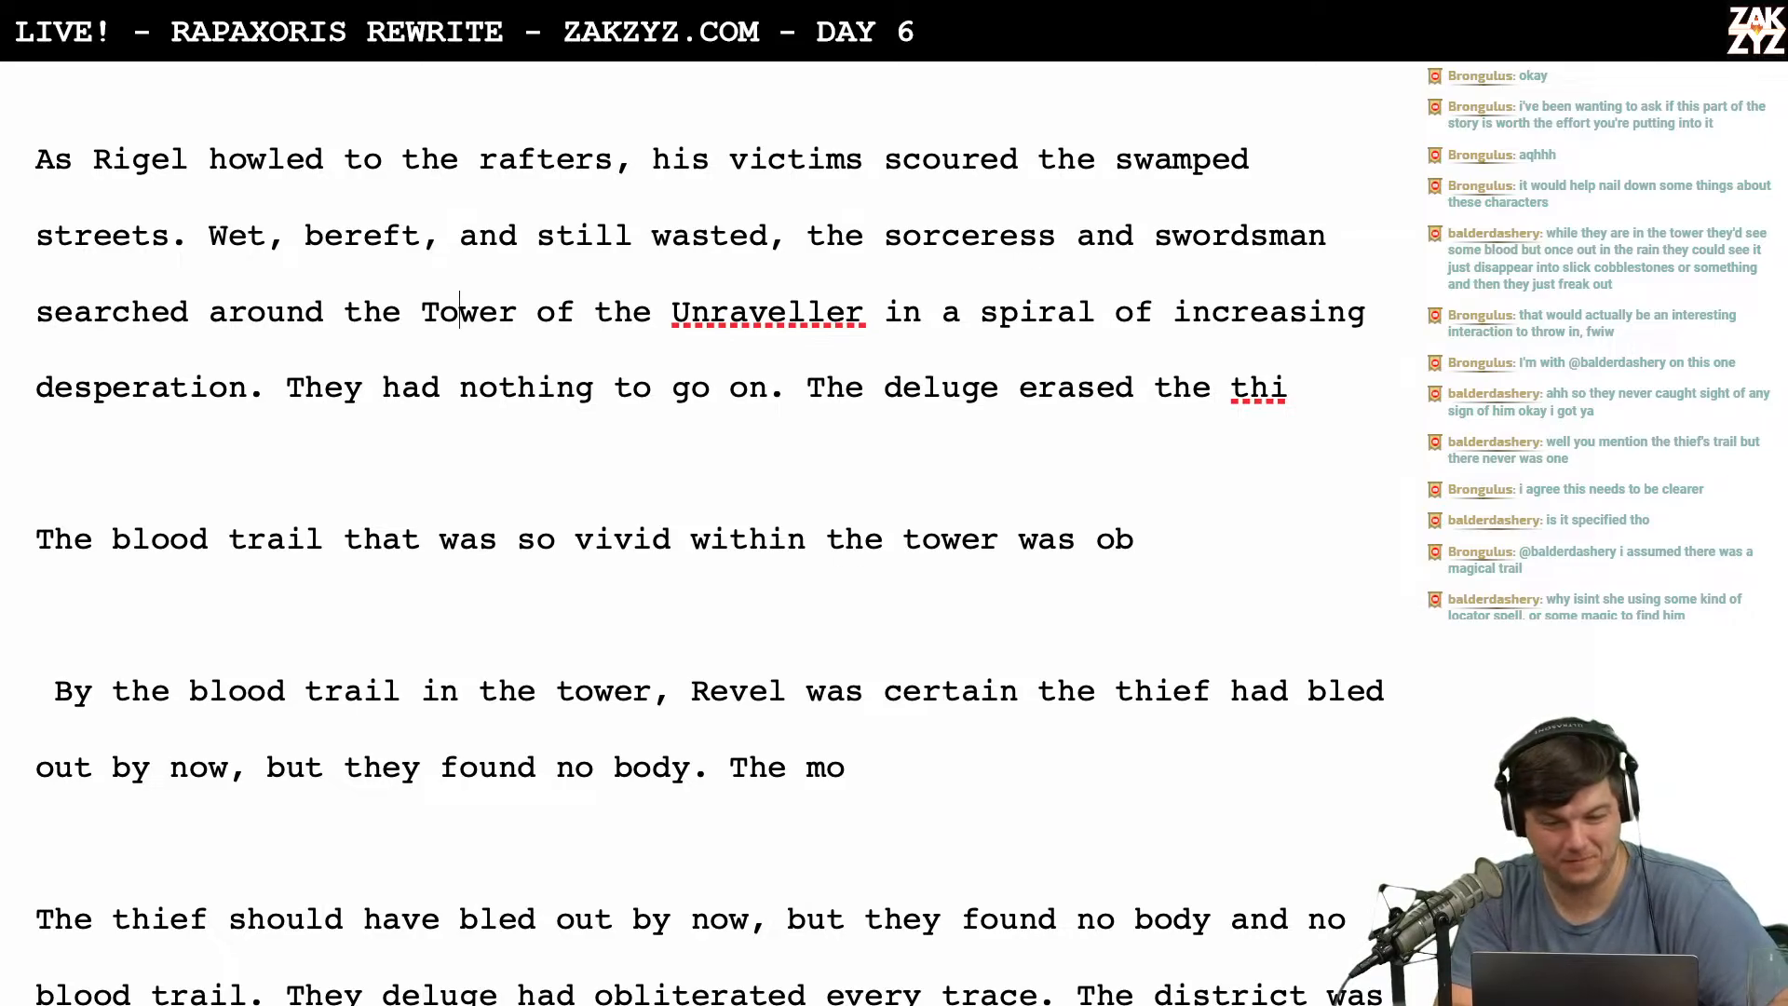
{"action": "key", "text": "Right"}
{"action": "key", "text": "Right"}
{"action": "key", "text": "Right"}
{"action": "key", "text": "Right"}
{"action": "key", "text": "Right"}
{"action": "key", "text": "Right"}
{"action": "key", "text": "Right"}
{"action": "key", "text": "Right"}
{"action": "key", "text": "Right"}
{"action": "key", "text": "Right"}
{"action": "key", "text": "Right"}
{"action": "key", "text": "Right"}
{"action": "key", "text": "Right"}
{"action": "key", "text": "Right"}
{"action": "key", "text": "Right"}
{"action": "key", "text": "Right"}
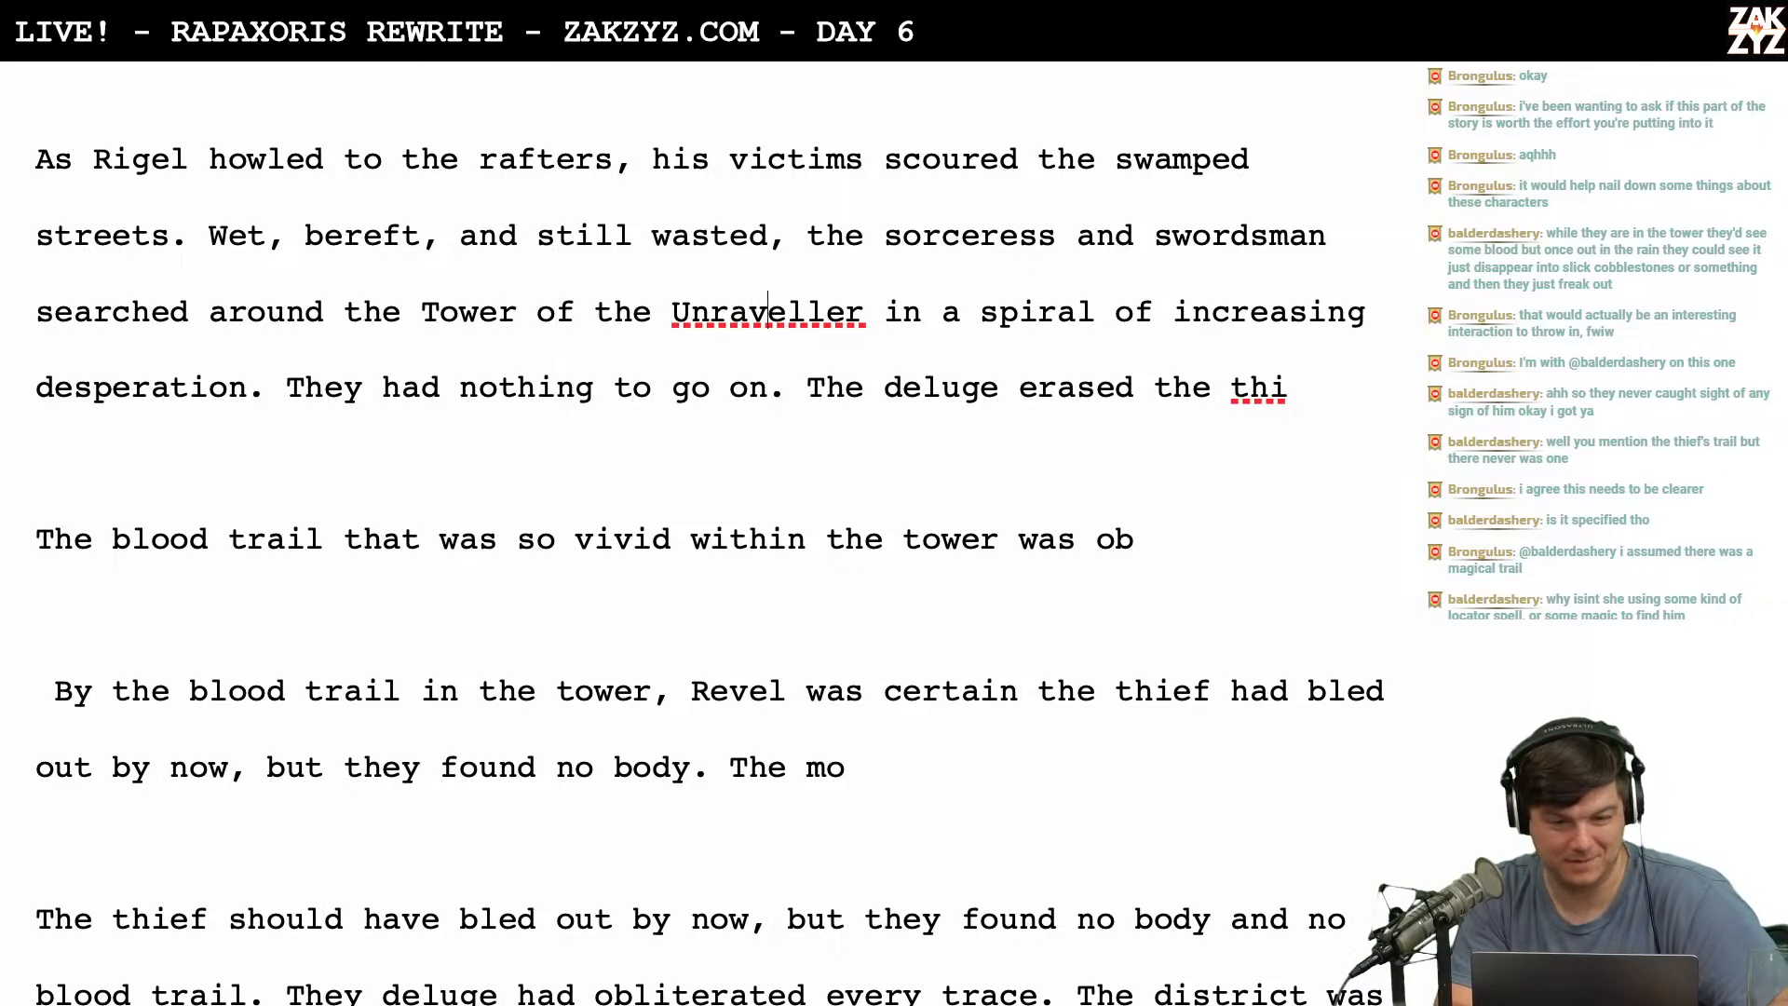
{"action": "key", "text": "Up"}
{"action": "key", "text": "Up"}
{"action": "key", "text": "Left"}
{"action": "key", "text": "Left"}
{"action": "key", "text": "Left"}
{"action": "key", "text": "Left"}
{"action": "key", "text": "Left"}
{"action": "key", "text": "Left"}
{"action": "key", "text": "Left"}
{"action": "key", "text": "Left"}
{"action": "key", "text": "Left"}
{"action": "key", "text": "Left"}
{"action": "key", "text": "Left"}
{"action": "key", "text": "Left"}
{"action": "key", "text": "Left"}
{"action": "key", "text": "Left"}
{"action": "key", "text": "Left"}
{"action": "key", "text": "Left"}
{"action": "key", "text": "Left"}
{"action": "key", "text": "Left"}
{"action": "key", "text": "Left"}
{"action": "key", "text": "Left"}
{"action": "key", "text": "Left"}
{"action": "key", "text": "Left"}
{"action": "key", "text": "Left"}
{"action": "key", "text": "Left"}
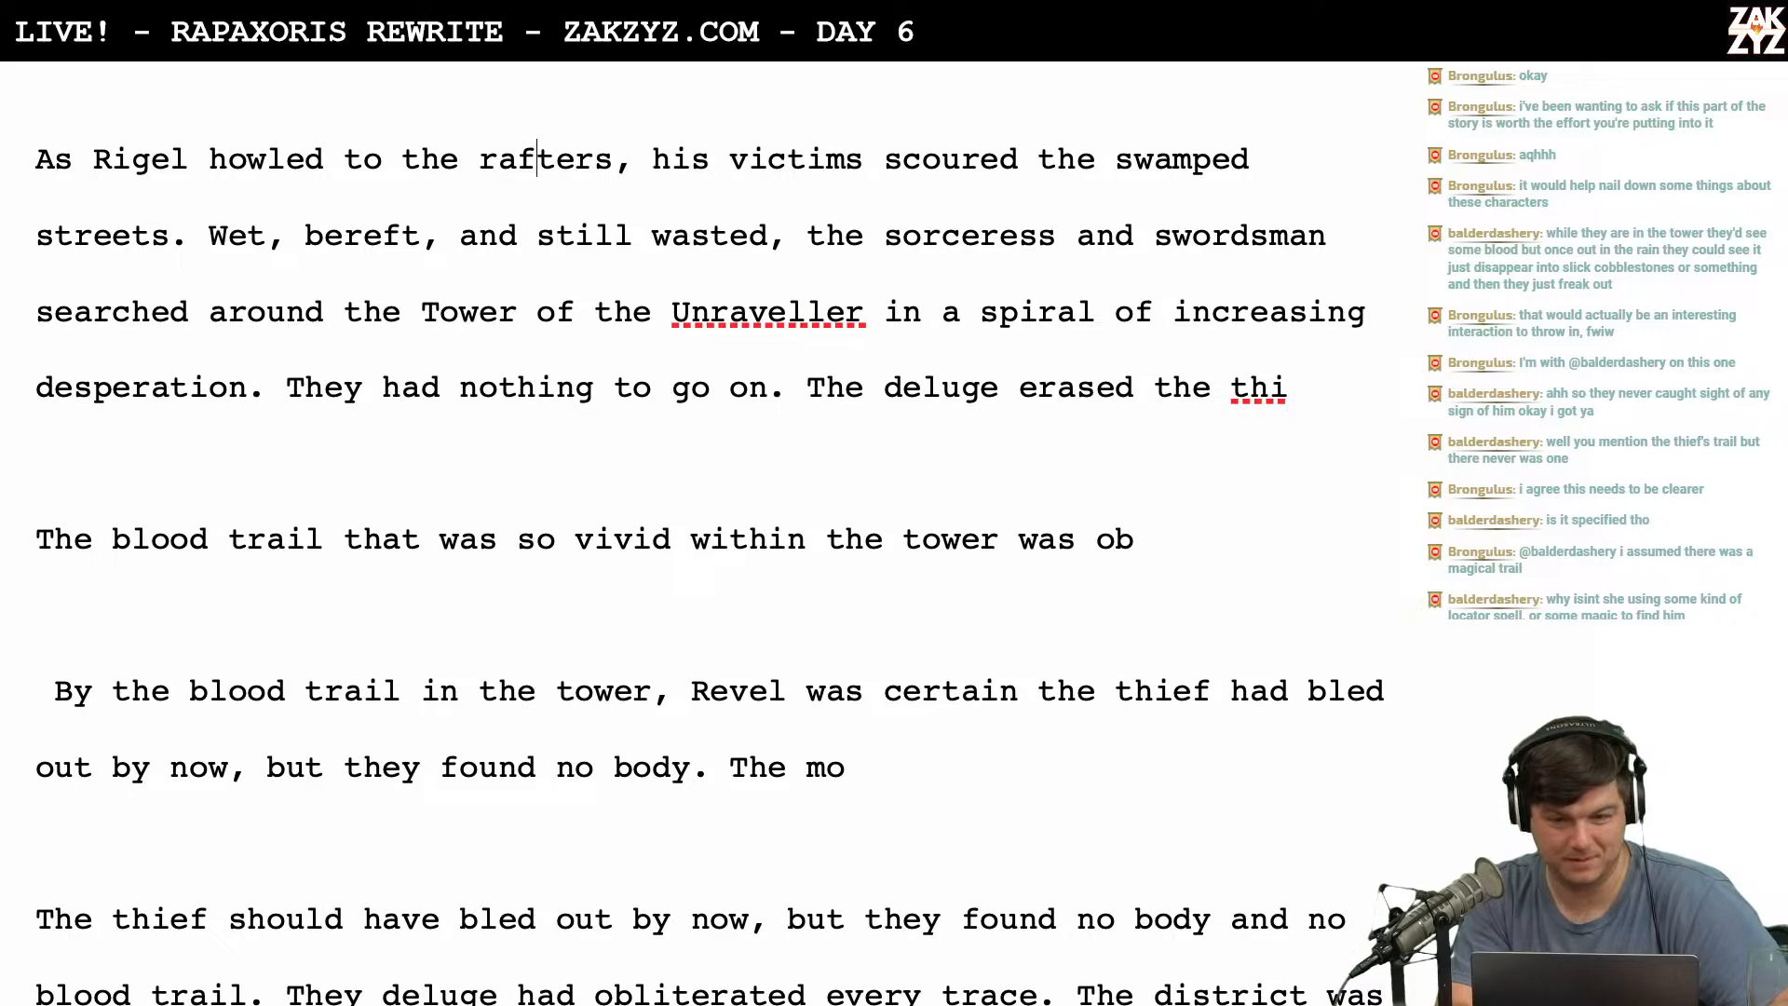
{"action": "key", "text": "Down"}
{"action": "key", "text": "Left"}
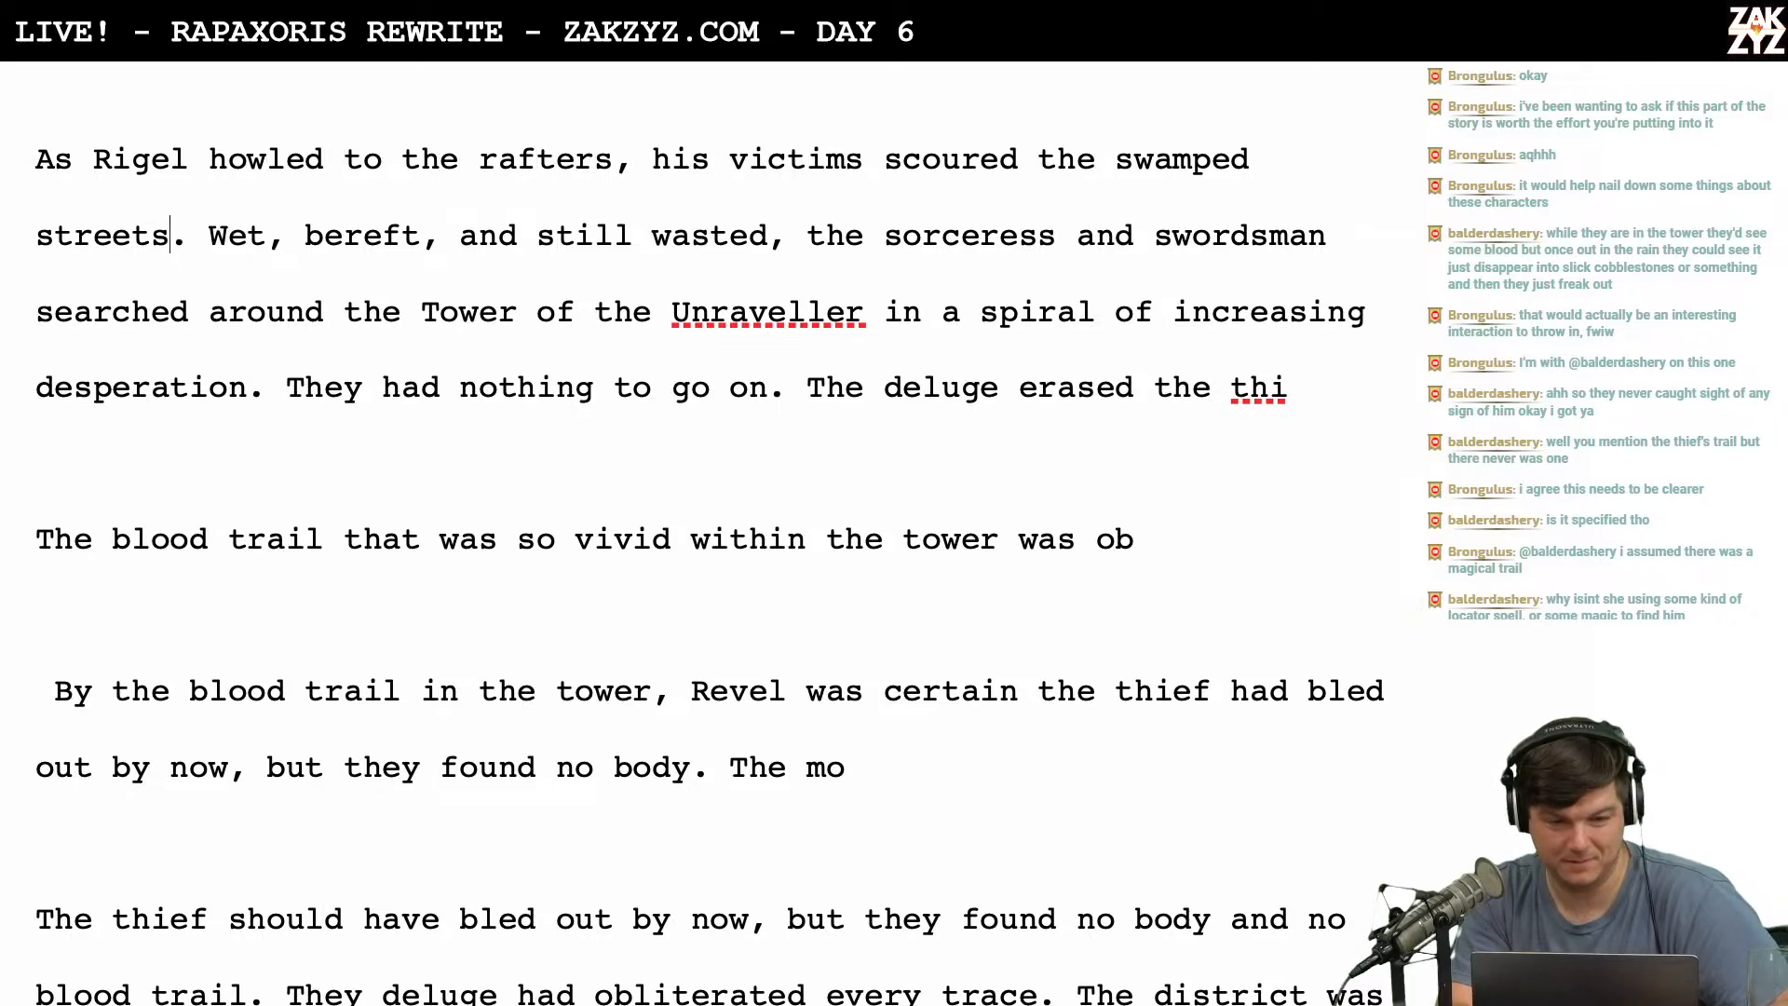
{"action": "key", "text": "Right"}
{"action": "key", "text": "Right"}
{"action": "key", "text": "Right"}
{"action": "key", "text": "Right"}
{"action": "key", "text": "Left"}
{"action": "key", "text": "Left"}
{"action": "key", "text": "Left"}
{"action": "key", "text": "Left"}
{"action": "key", "text": "Left"}
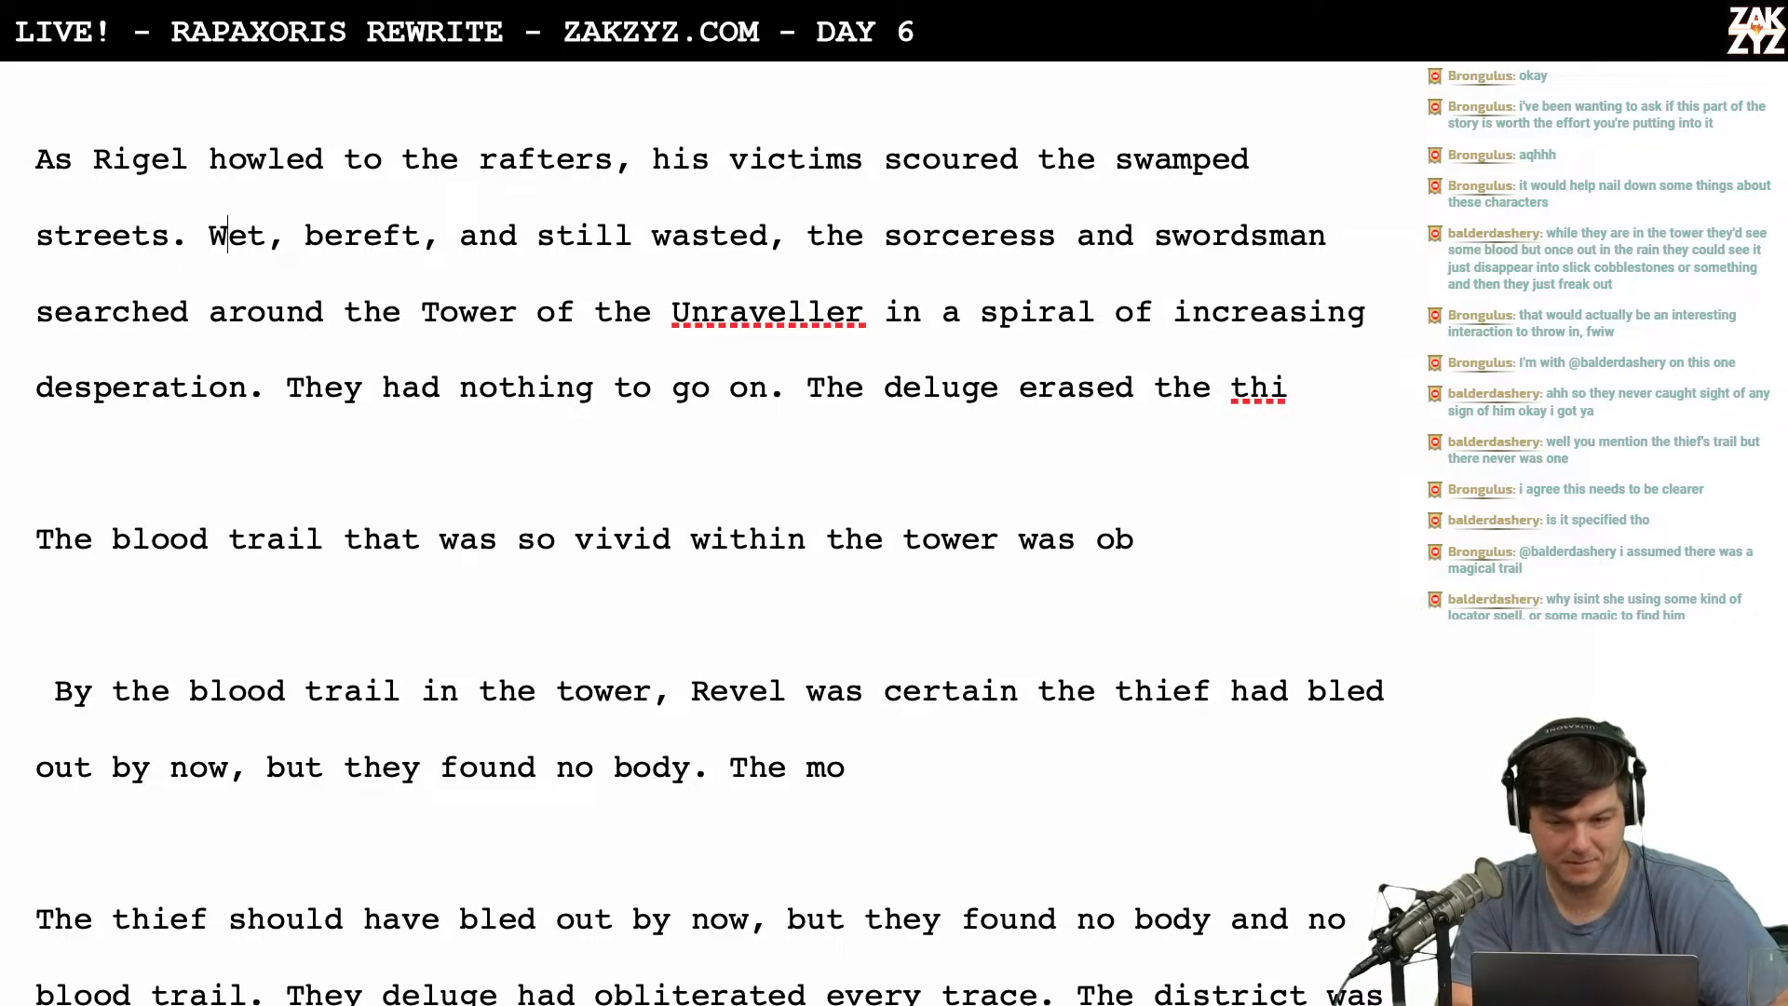
{"action": "key", "text": "Right"}
{"action": "key", "text": "Right"}
{"action": "key", "text": "Right"}
{"action": "key", "text": "Right"}
{"action": "key", "text": "Right"}
{"action": "key", "text": "Right"}
{"action": "key", "text": "Right"}
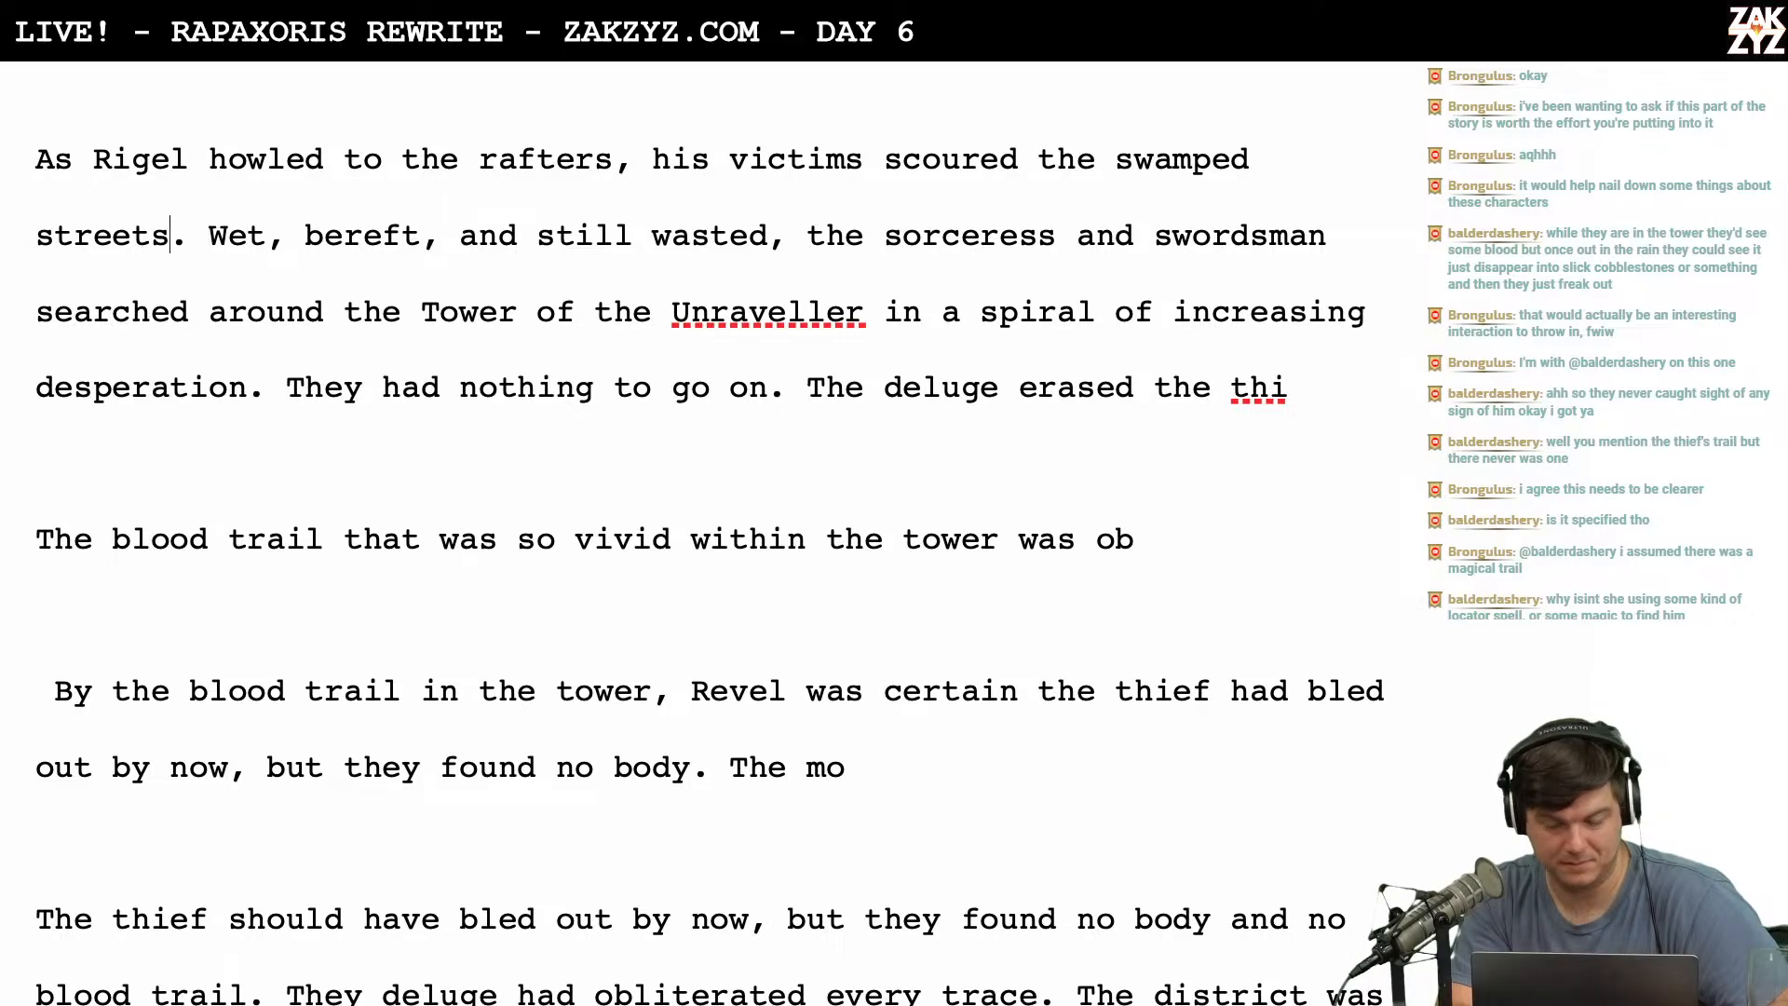
{"action": "key", "text": "Left"}
{"action": "key", "text": "Left"}
{"action": "key", "text": "Right"}
{"action": "key", "text": "Right"}
{"action": "key", "text": "Right"}
{"action": "key", "text": "Right"}
{"action": "key", "text": "Right"}
{"action": "key", "text": "Right"}
{"action": "key", "text": "Right"}
{"action": "key", "text": "Right"}
{"action": "key", "text": "Right"}
{"action": "key", "text": "Right"}
{"action": "key", "text": "Right"}
{"action": "key", "text": "Right"}
{"action": "key", "text": "Right"}
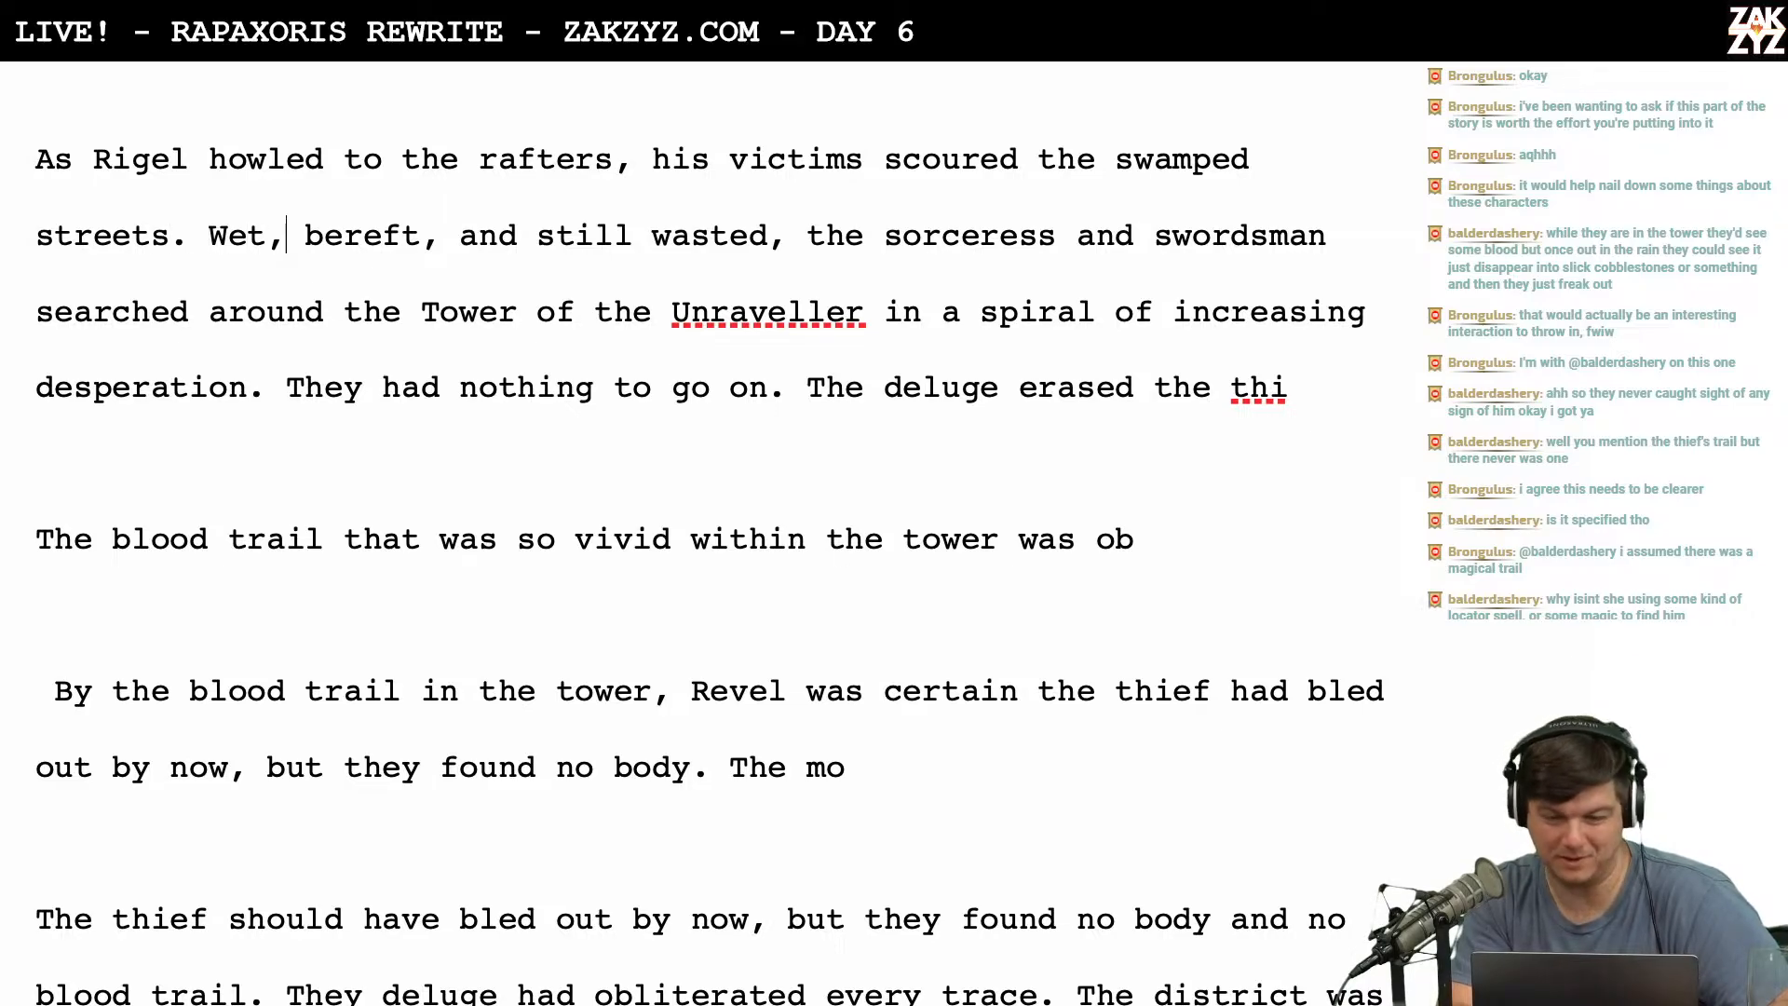
{"action": "key", "text": "Right"}
{"action": "key", "text": "Right"}
{"action": "key", "text": "Right"}
{"action": "key", "text": "Right"}
{"action": "key", "text": "Right"}
{"action": "key", "text": "Right"}
{"action": "key", "text": "Right"}
{"action": "key", "text": "Right"}
{"action": "key", "text": "Right"}
{"action": "key", "text": "Right"}
{"action": "key", "text": "Right"}
{"action": "key", "text": "Right"}
{"action": "key", "text": "Right"}
{"action": "key", "text": "Right"}
{"action": "key", "text": "Right"}
{"action": "key", "text": "Right"}
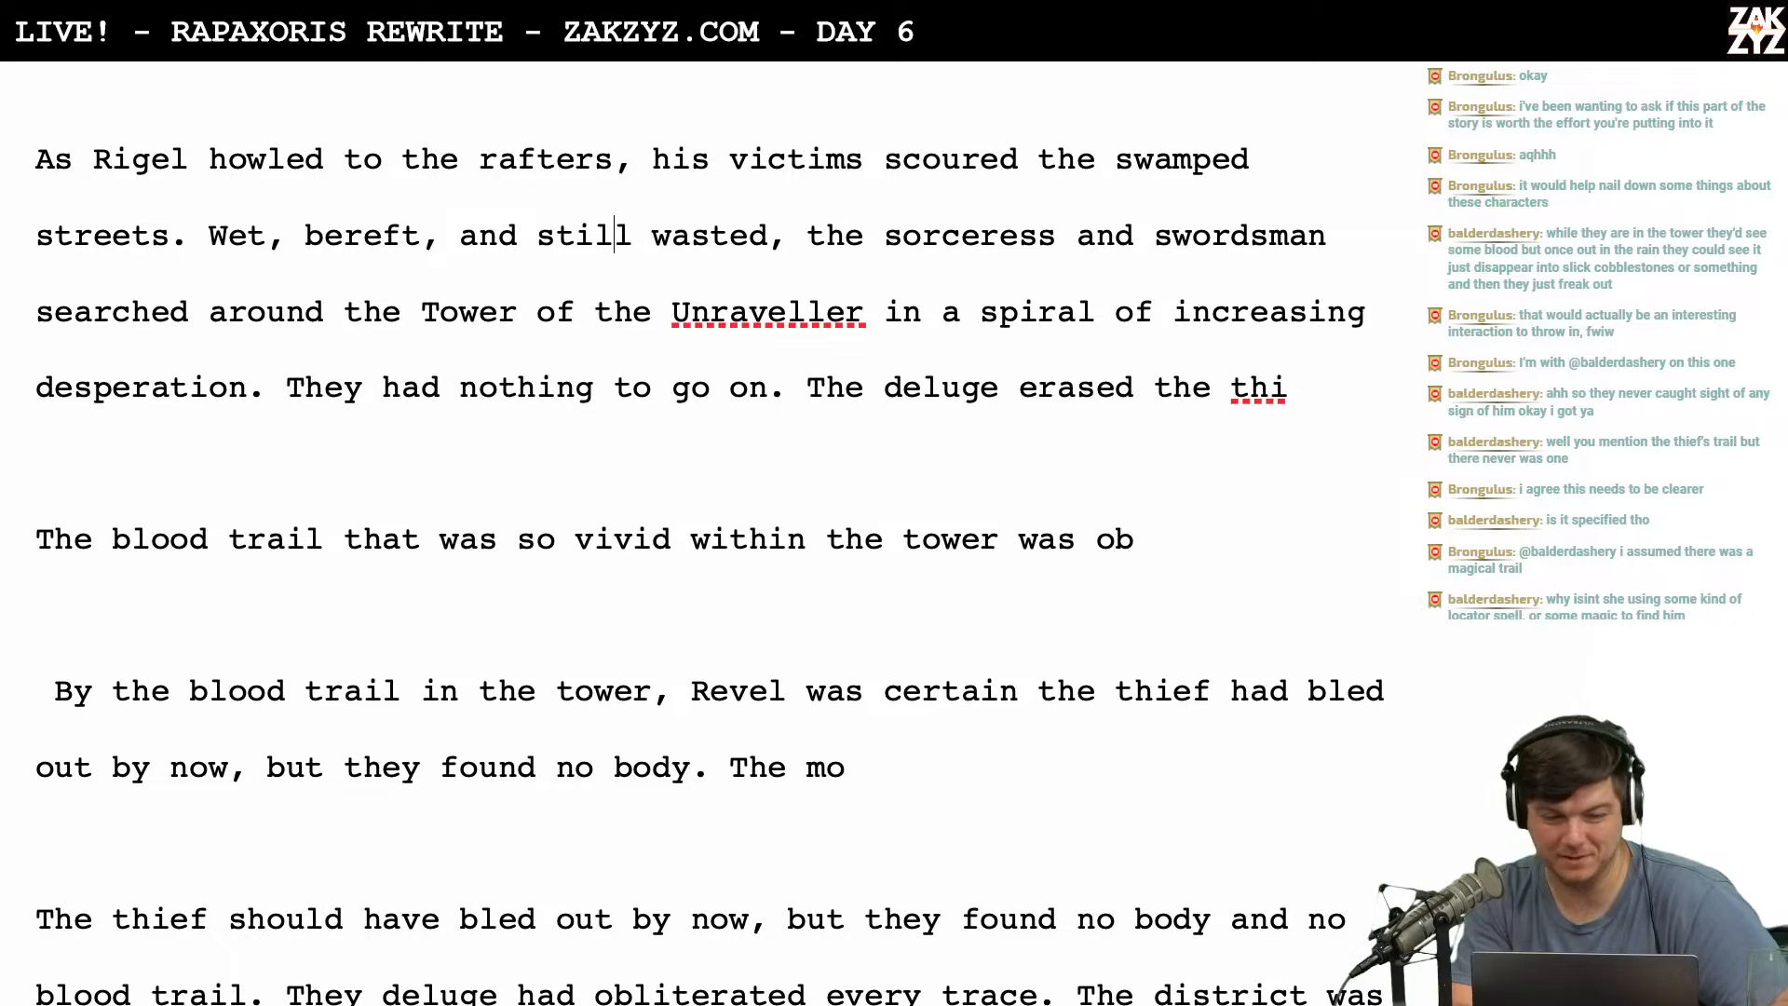
Push the text from "the sorceress and swordsman" onto its own line and write "Revel and El Sha La" after "still wasted,".
{"action": "scroll", "coordinate": [710, 559], "scroll_direction": "down", "scroll_amount": 1}
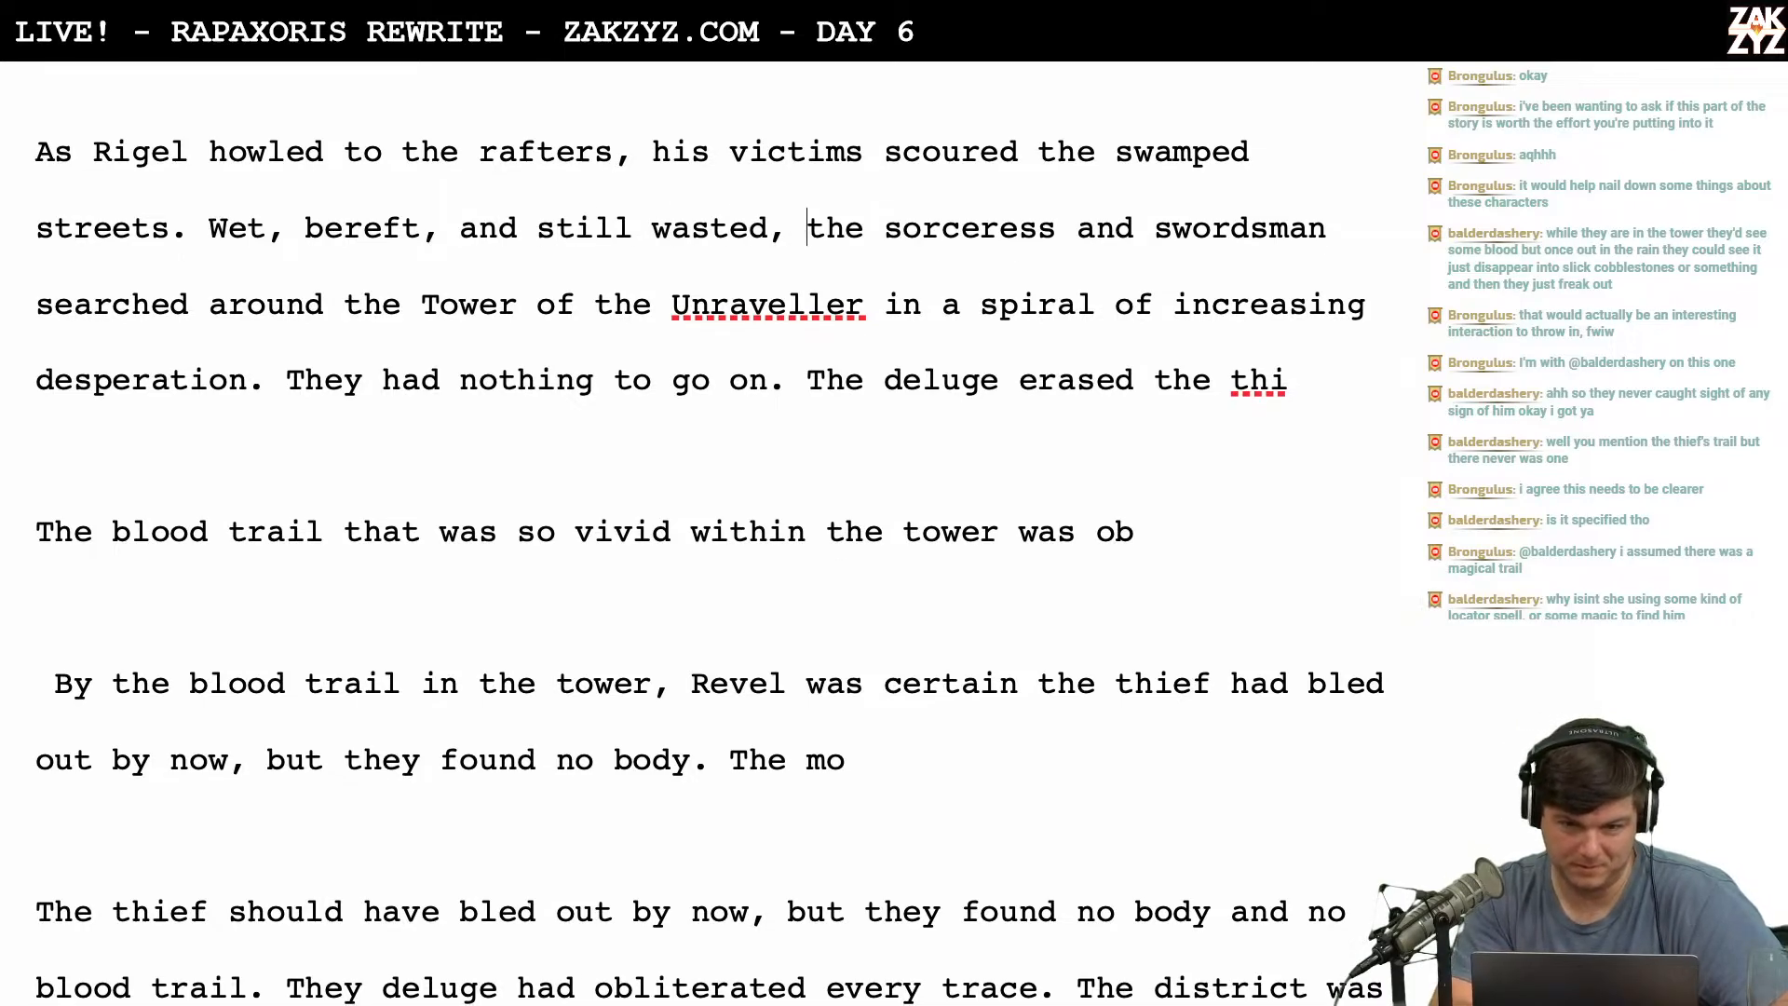
{"action": "key", "text": "Return"}
{"action": "key", "text": "Return"}
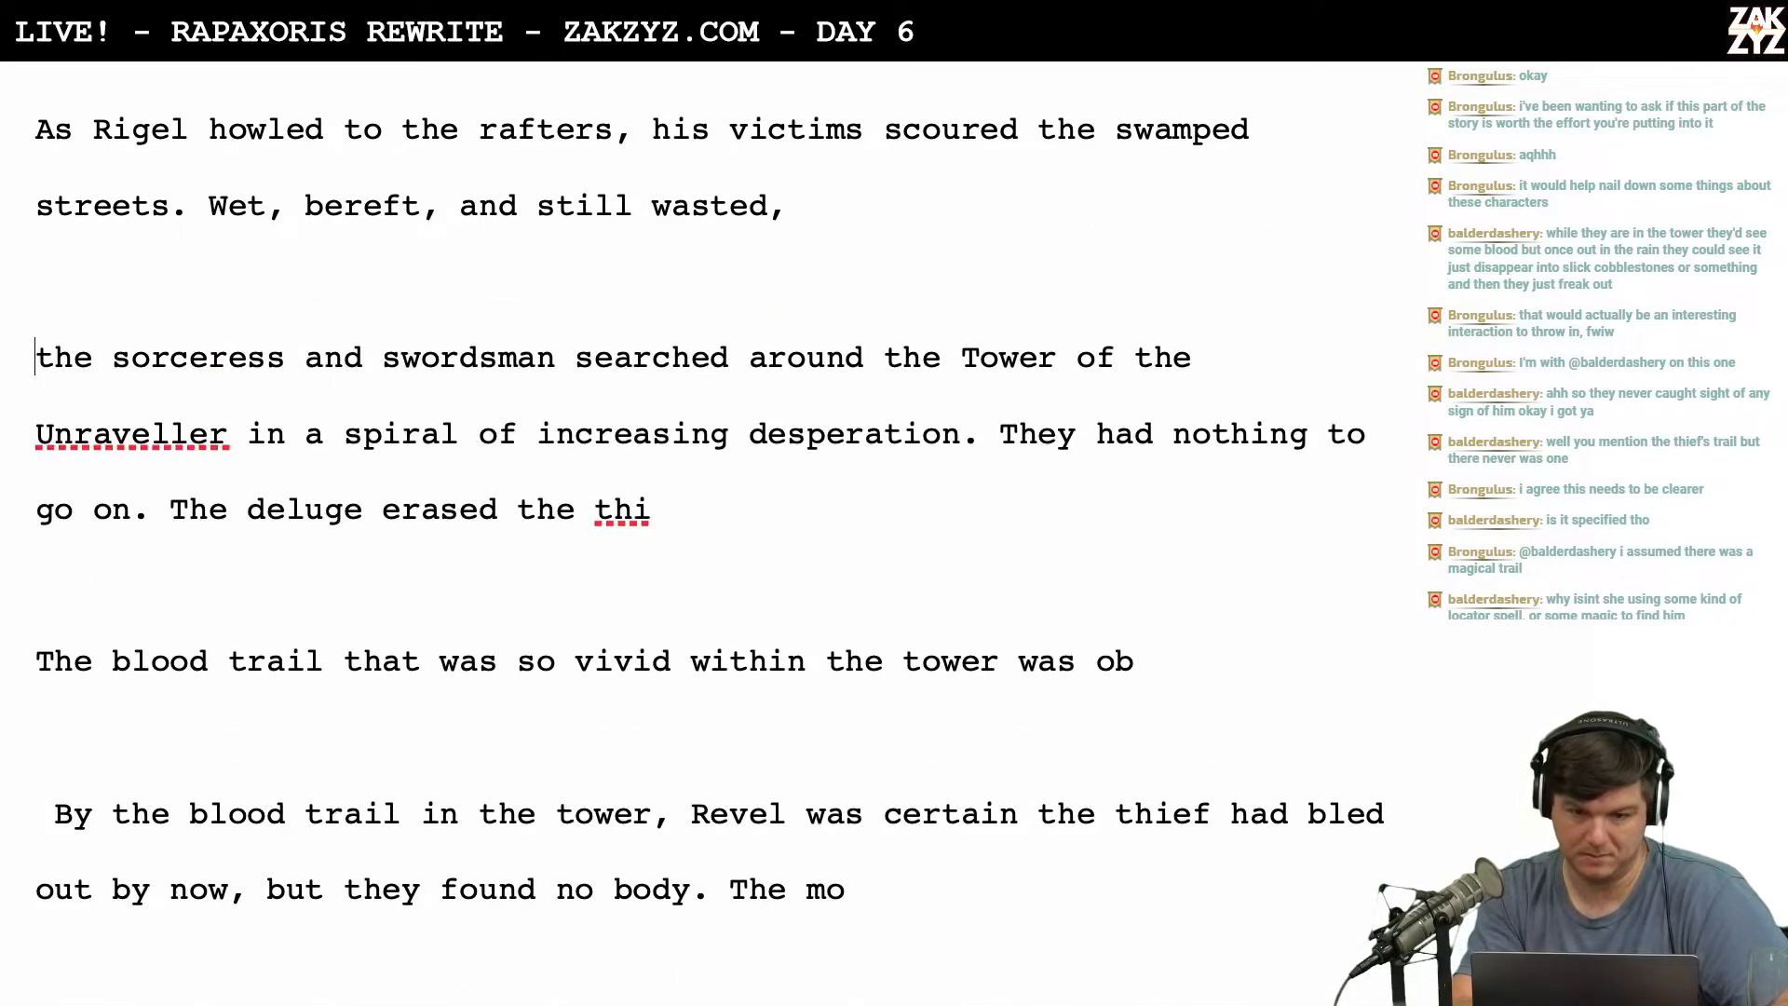
{"action": "key", "text": "Left"}
{"action": "key", "text": "Left"}
{"action": "type", "text": "Revel Sha"}
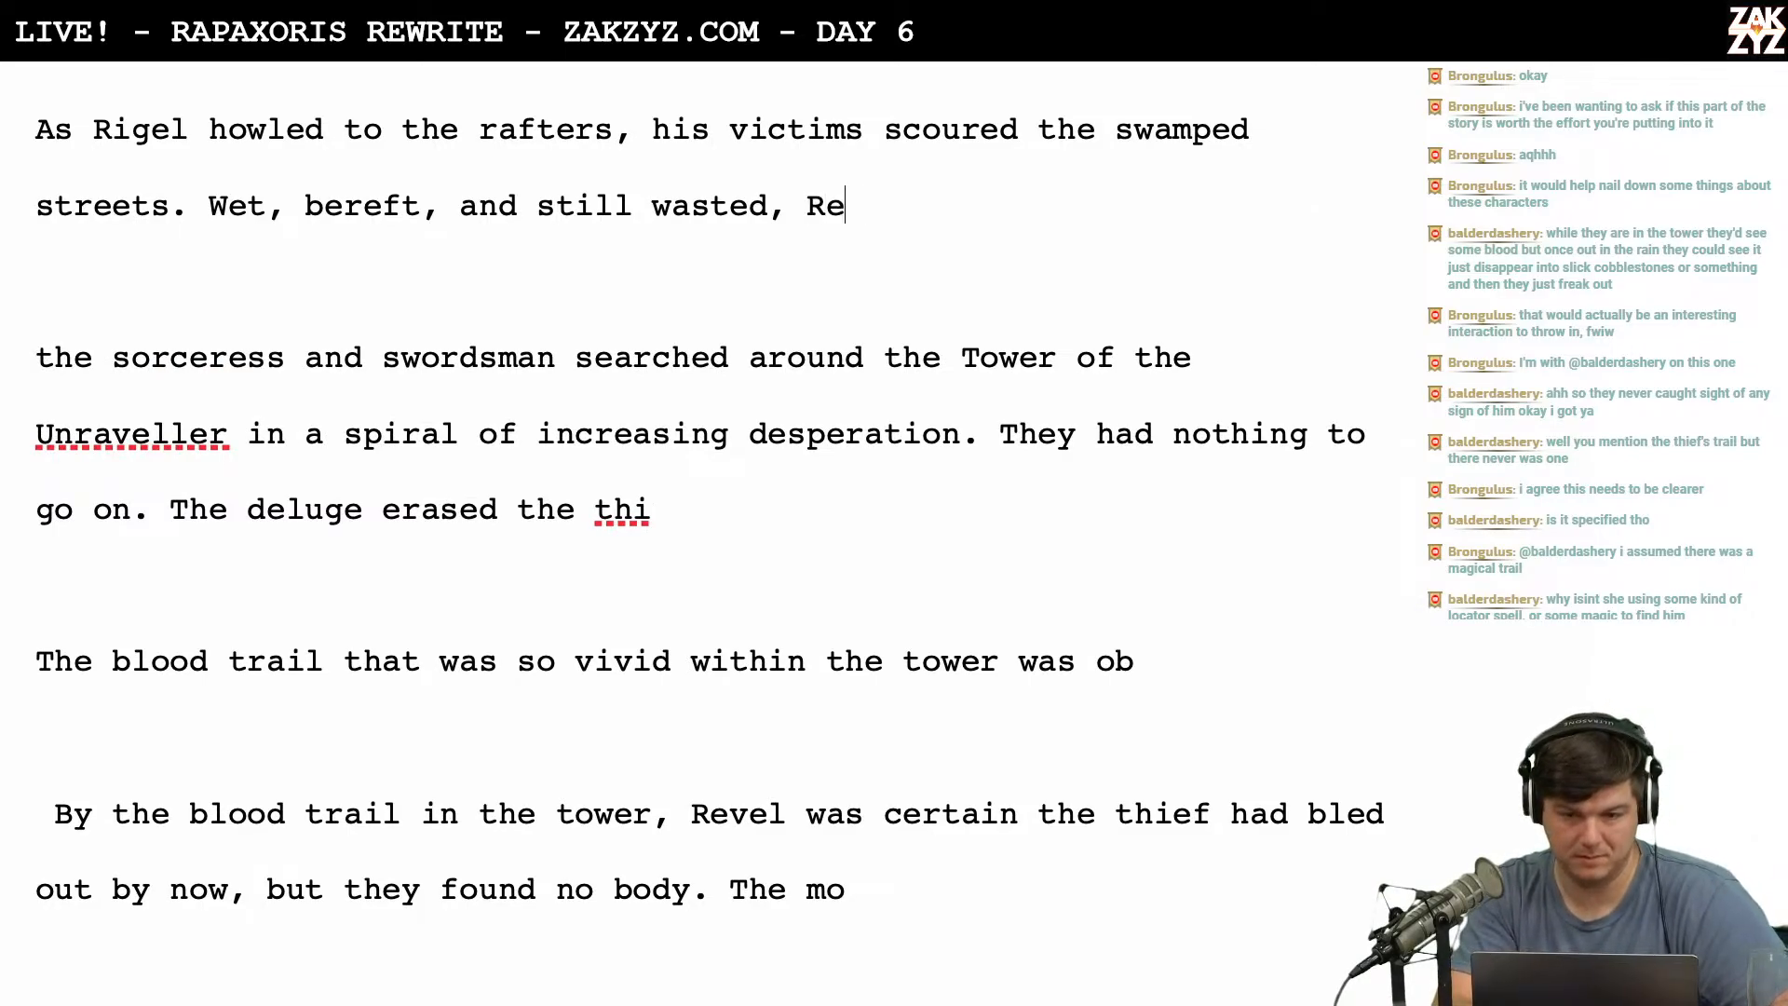
{"action": "key", "text": "BackSpace"}
{"action": "key", "text": "BackSpace"}
{"action": "key", "text": "BackSpace"}
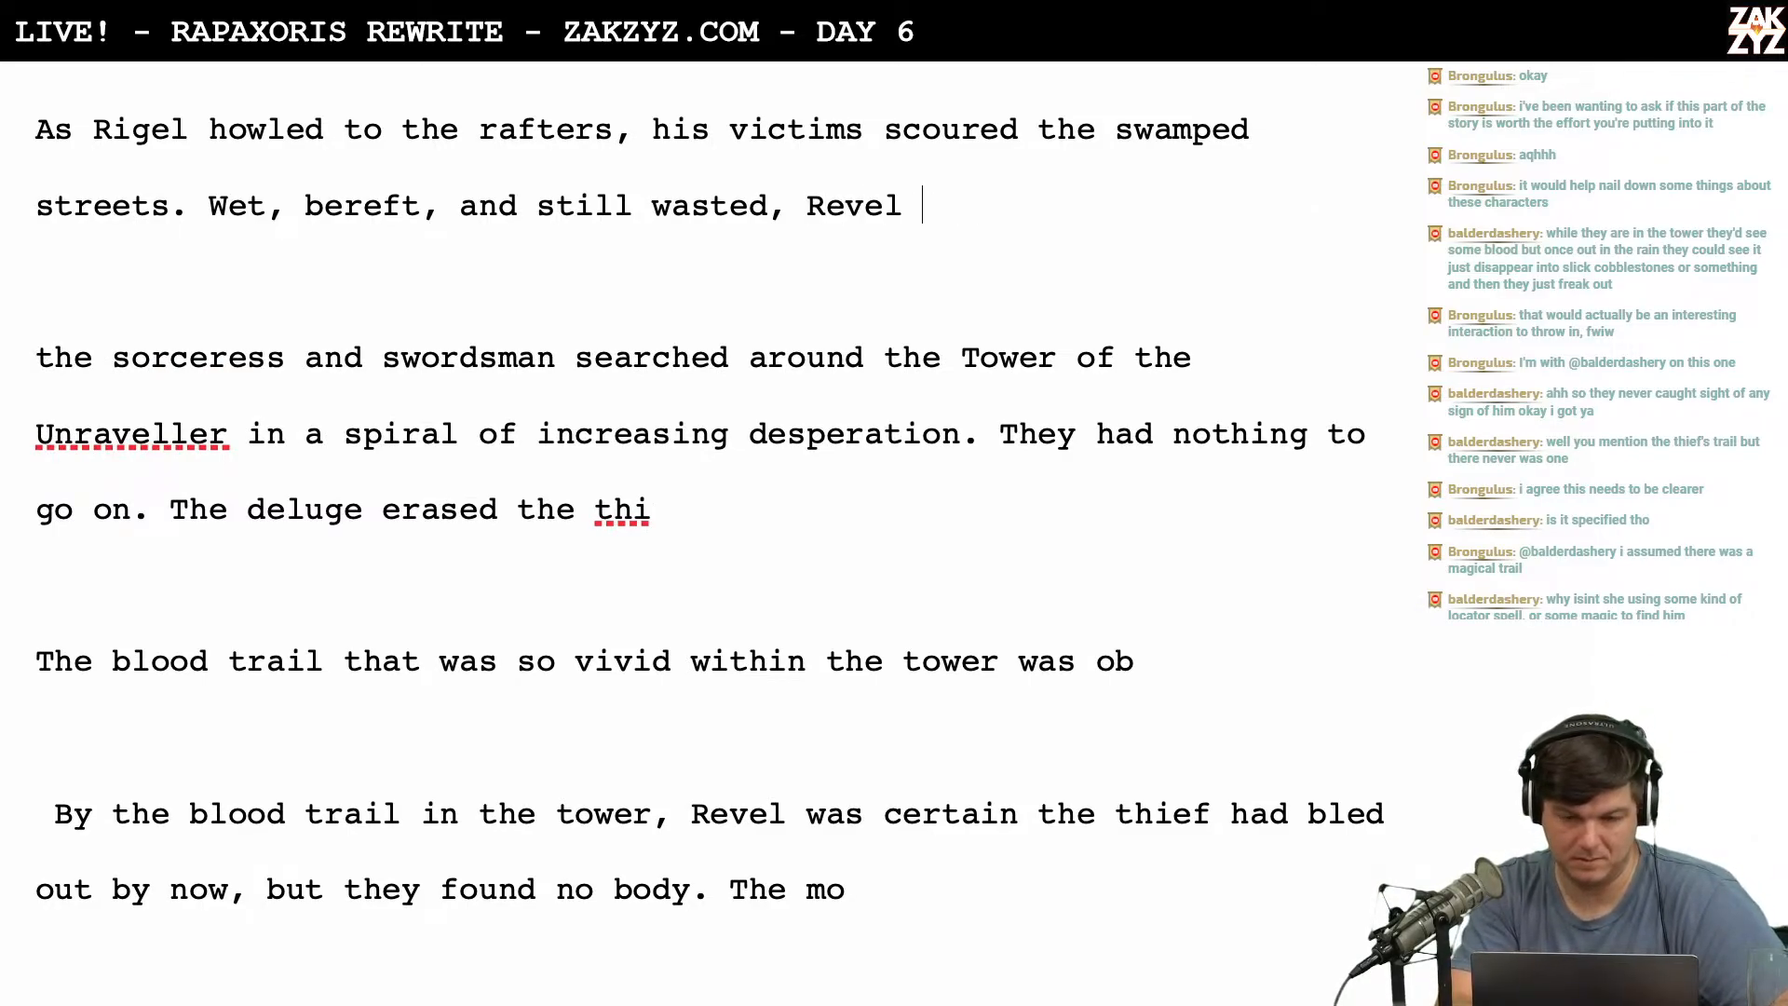
{"action": "type", "text": "and El Sha La "}
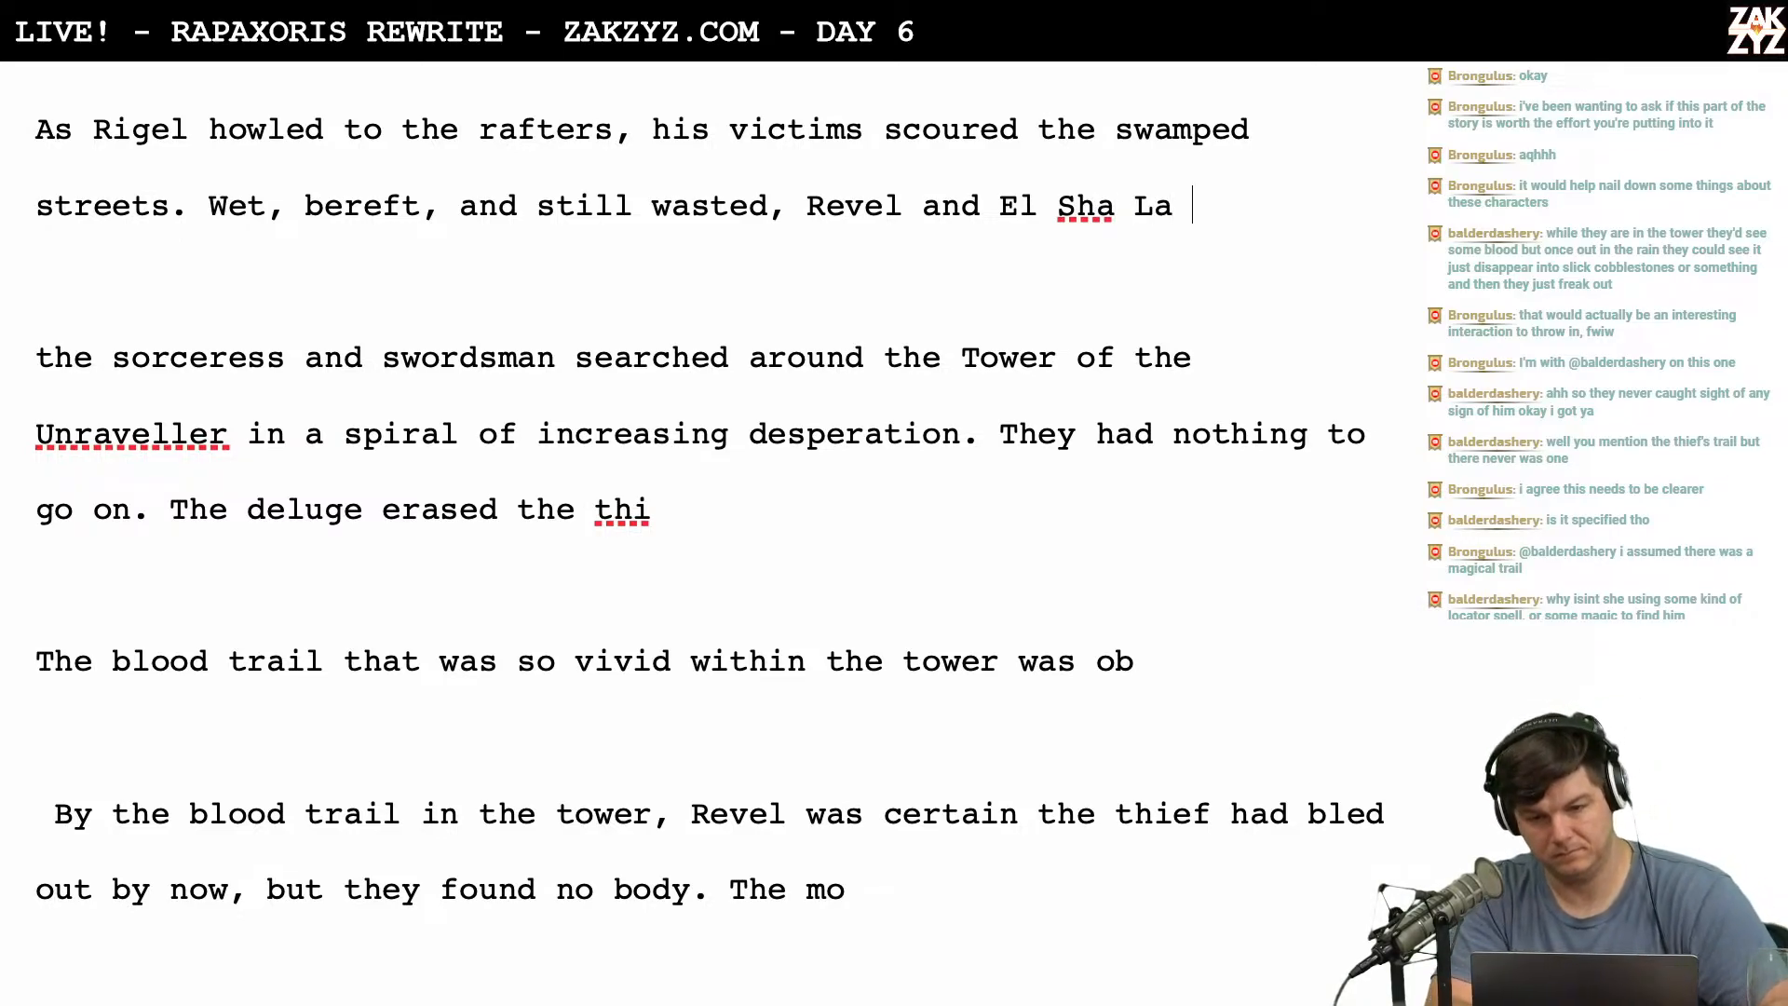
{"action": "type", "text": "sta;lek"}
{"action": "key", "text": "BackSpace"}
{"action": "key", "text": "BackSpace"}
{"action": "key", "text": "BackSpace"}
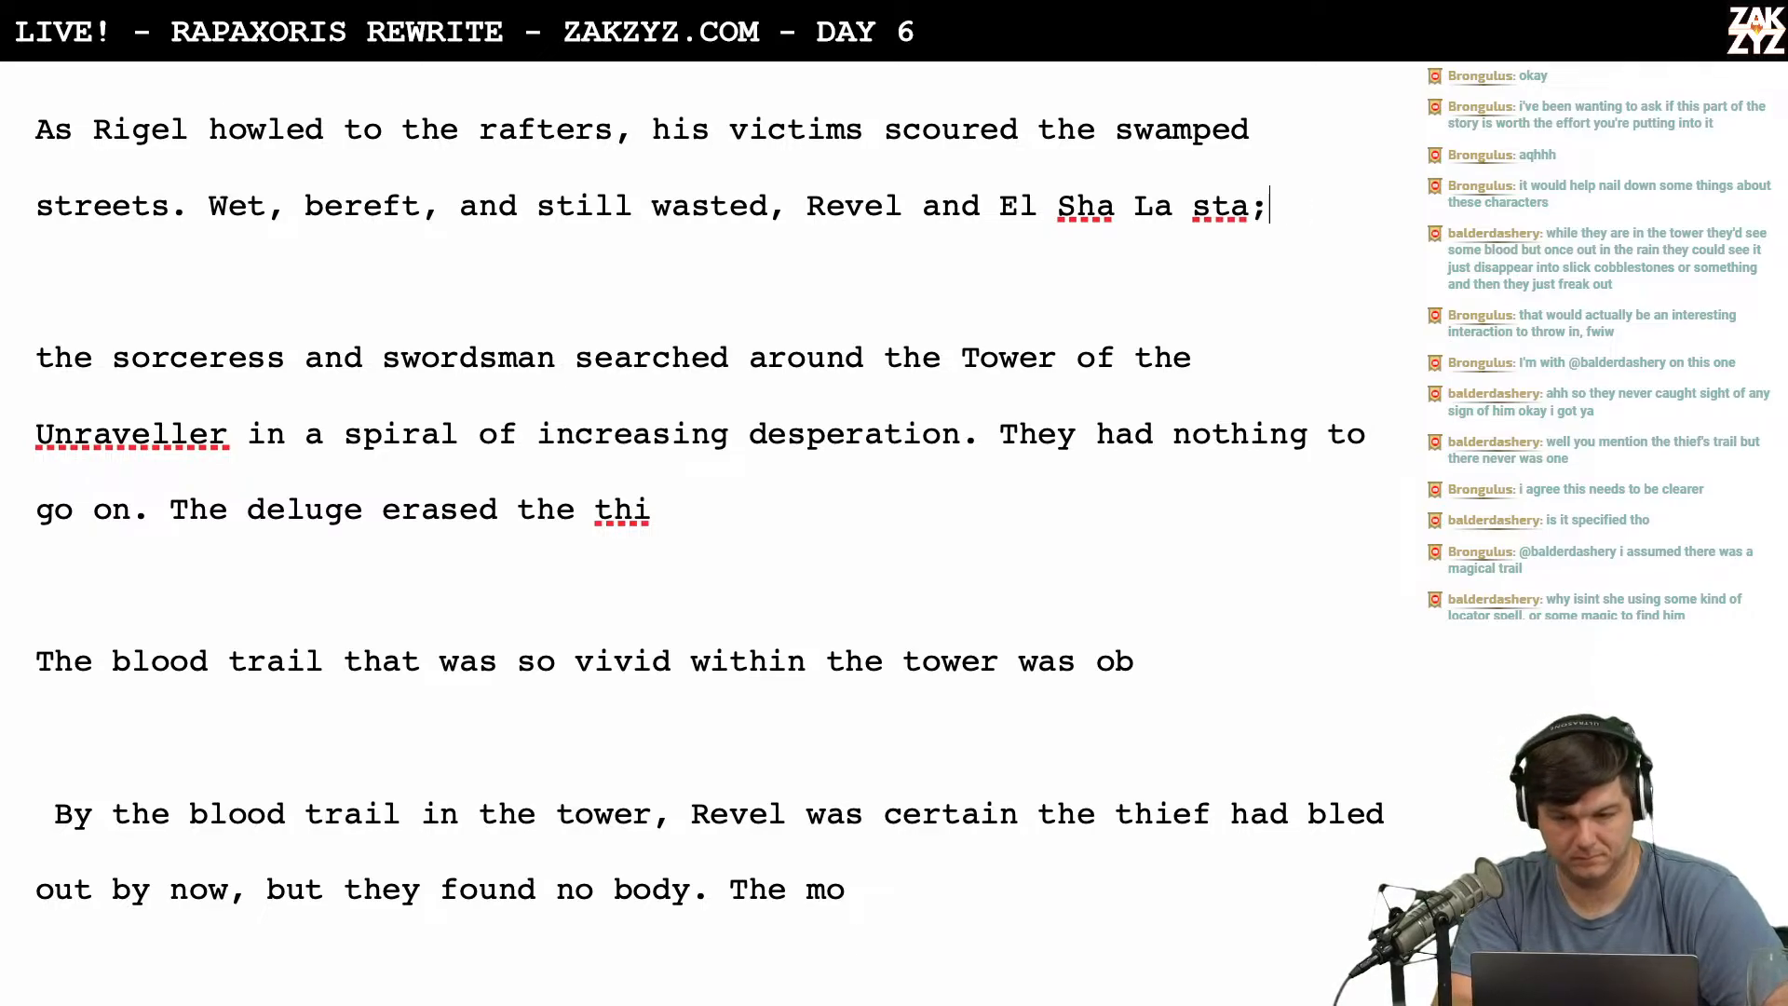
{"action": "type", "text": "kled"}
{"action": "key", "text": "BackSpace"}
{"action": "key", "text": "BackSpace"}
{"action": "key", "text": "BackSpace"}
{"action": "key", "text": "BackSpace"}
{"action": "key", "text": "BackSpace"}
{"action": "key", "text": "BackSpace"}
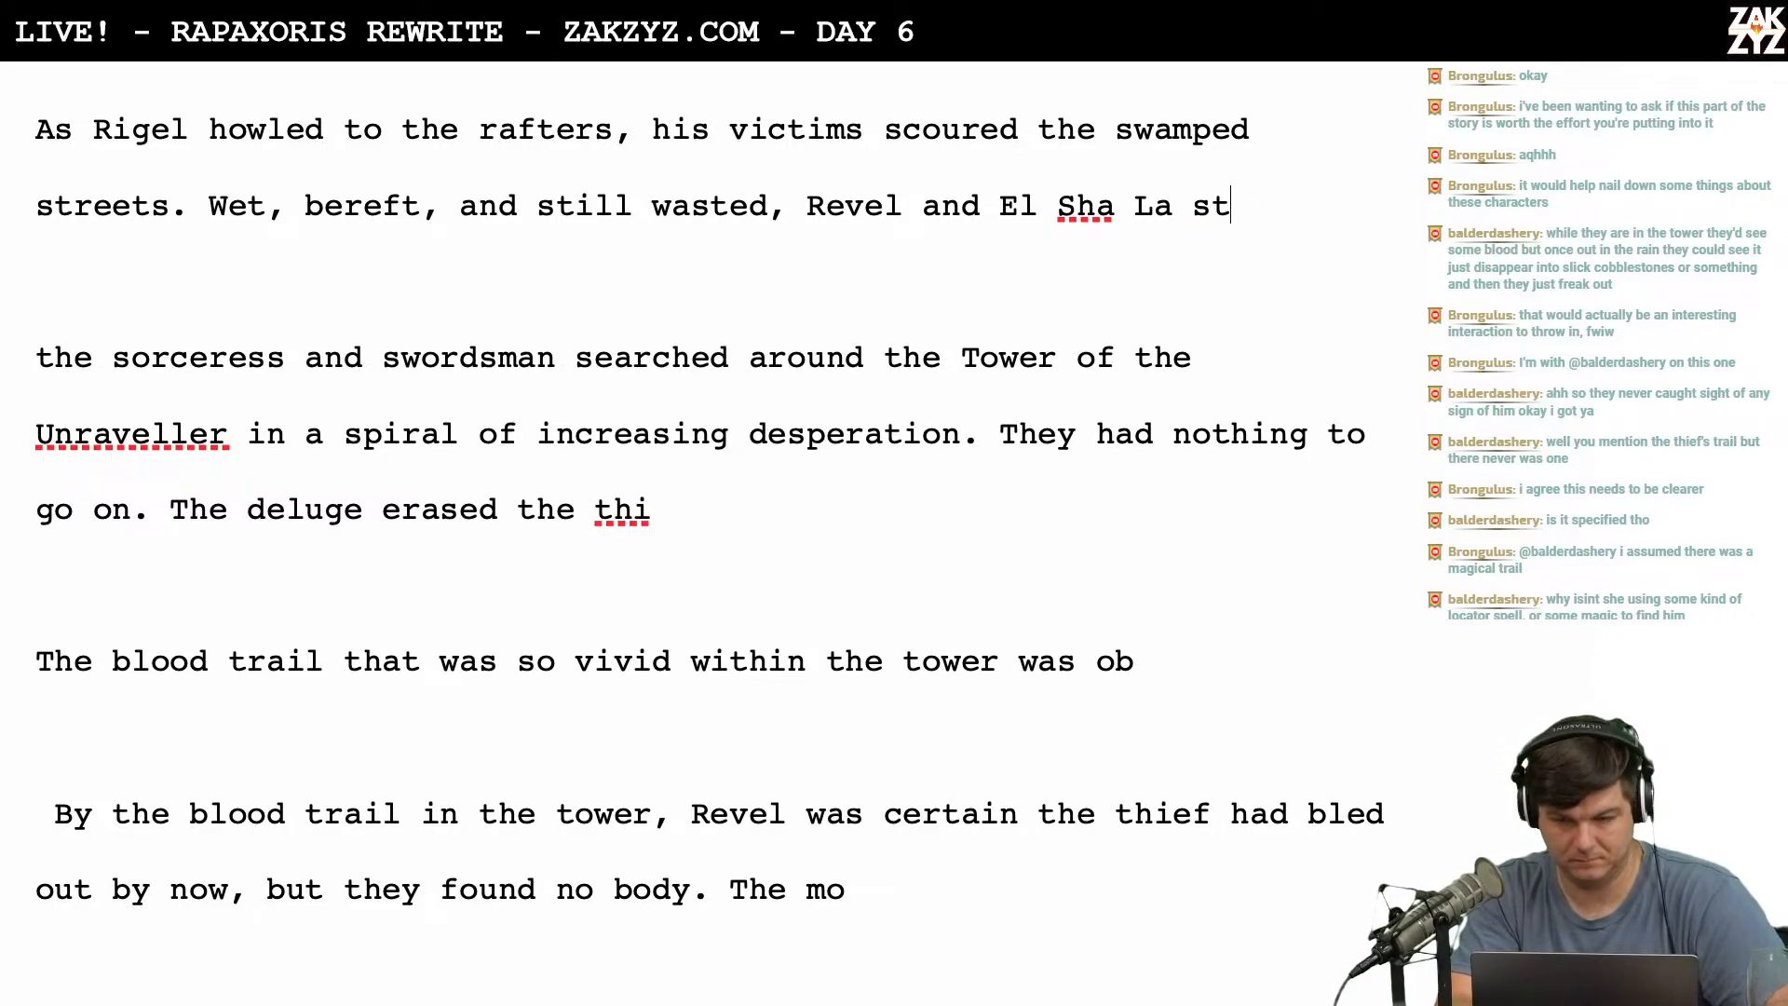
{"action": "key", "text": "BackSpace"}
{"action": "key", "text": "BackSpace"}
Continue the sentence after "Revel and El Sha La" with "slogged through the downpour".
{"action": "type", "text": "slogge"}
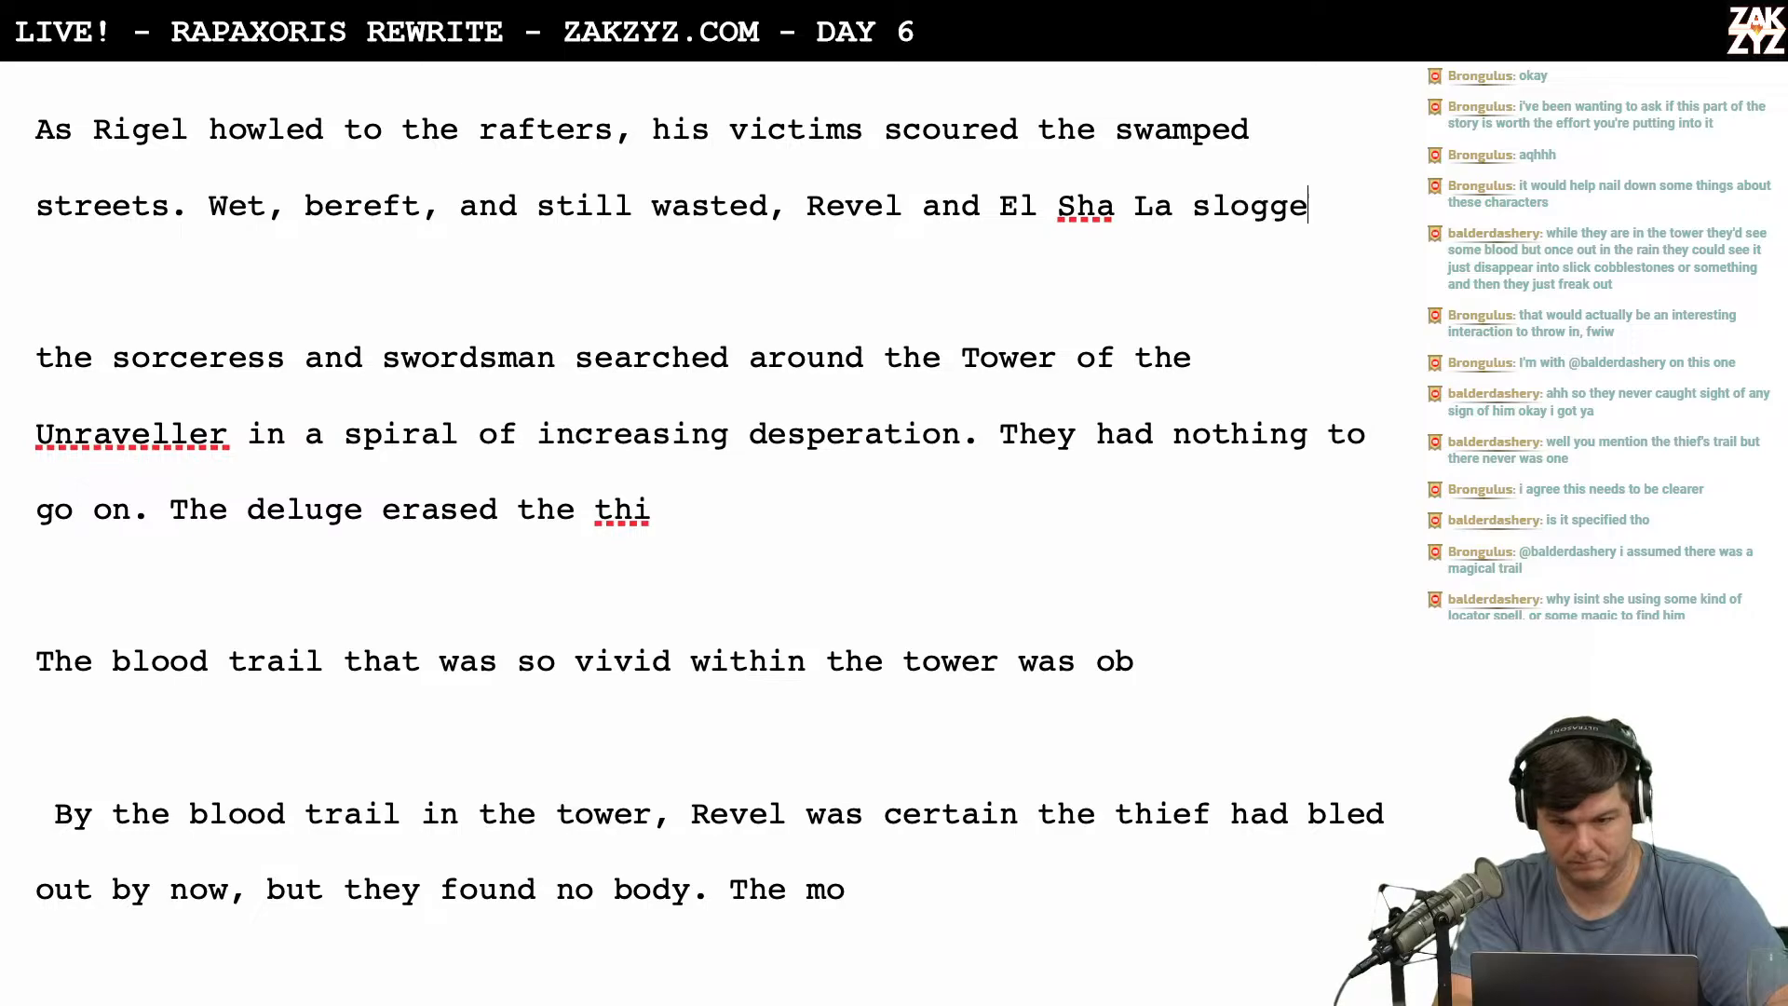
{"action": "type", "text": "d through the downpour"}
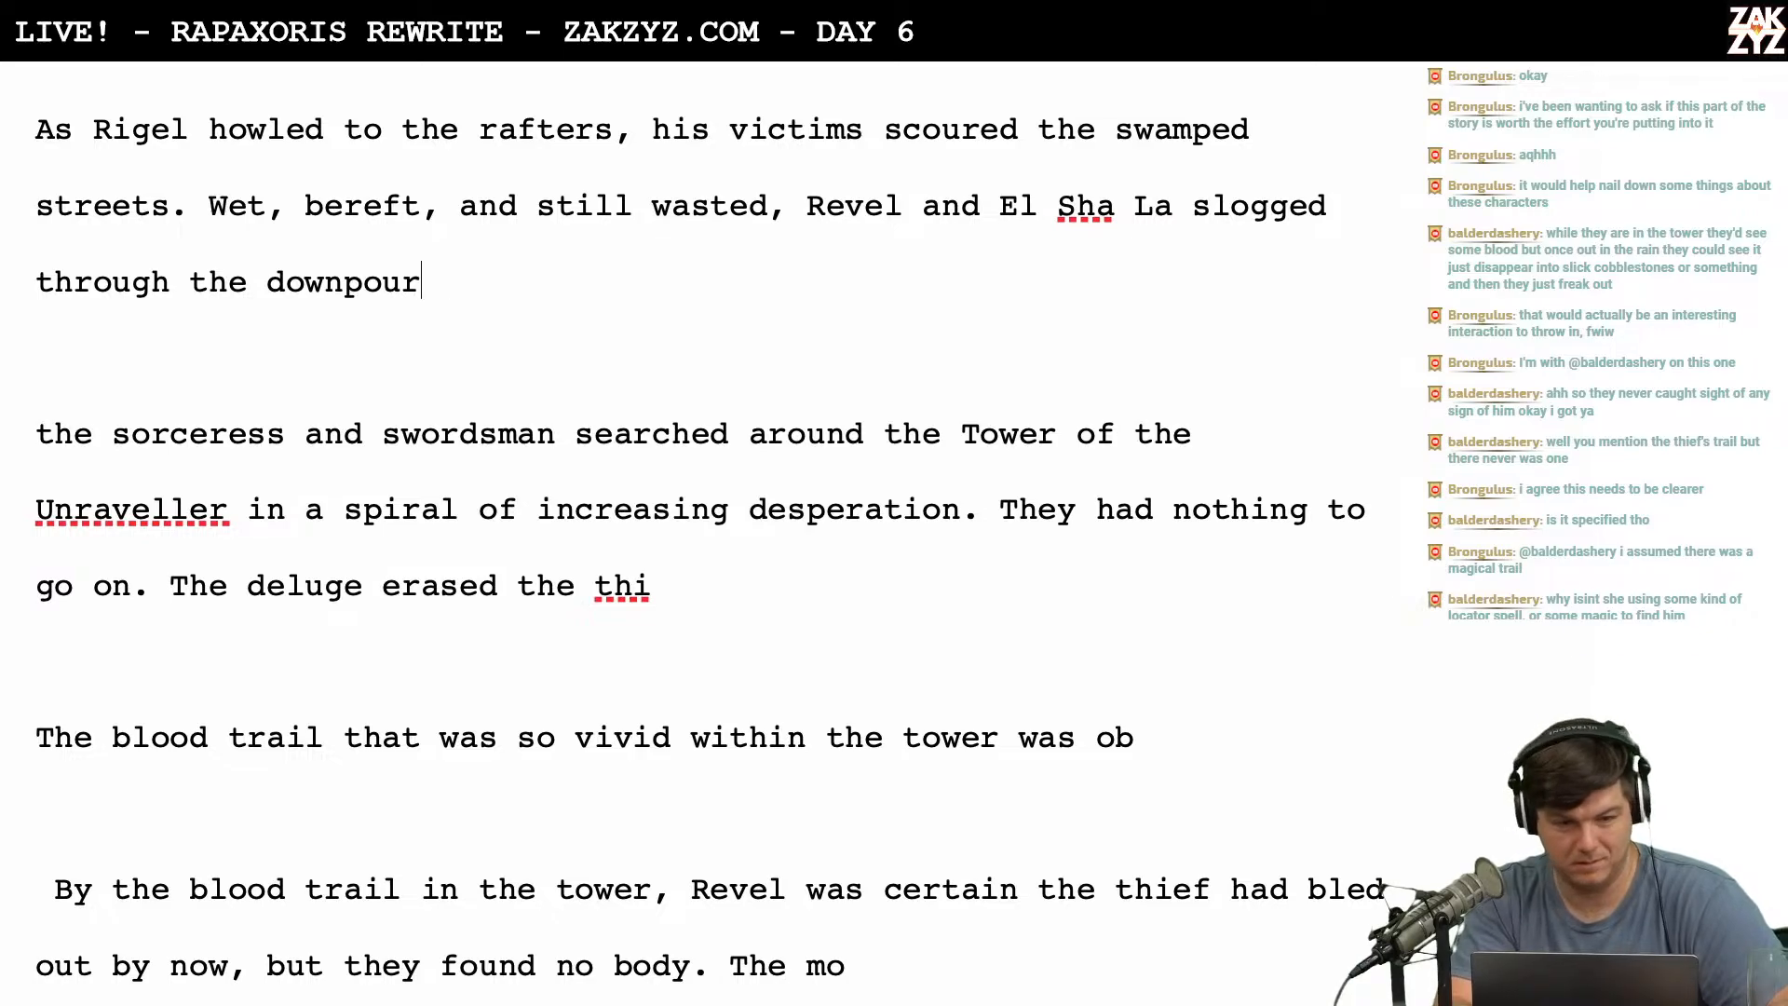
{"action": "scroll", "coordinate": [700, 536], "scroll_direction": "down", "scroll_amount": 1}
{"action": "scroll", "coordinate": [700, 536], "scroll_direction": "up", "scroll_amount": 2}
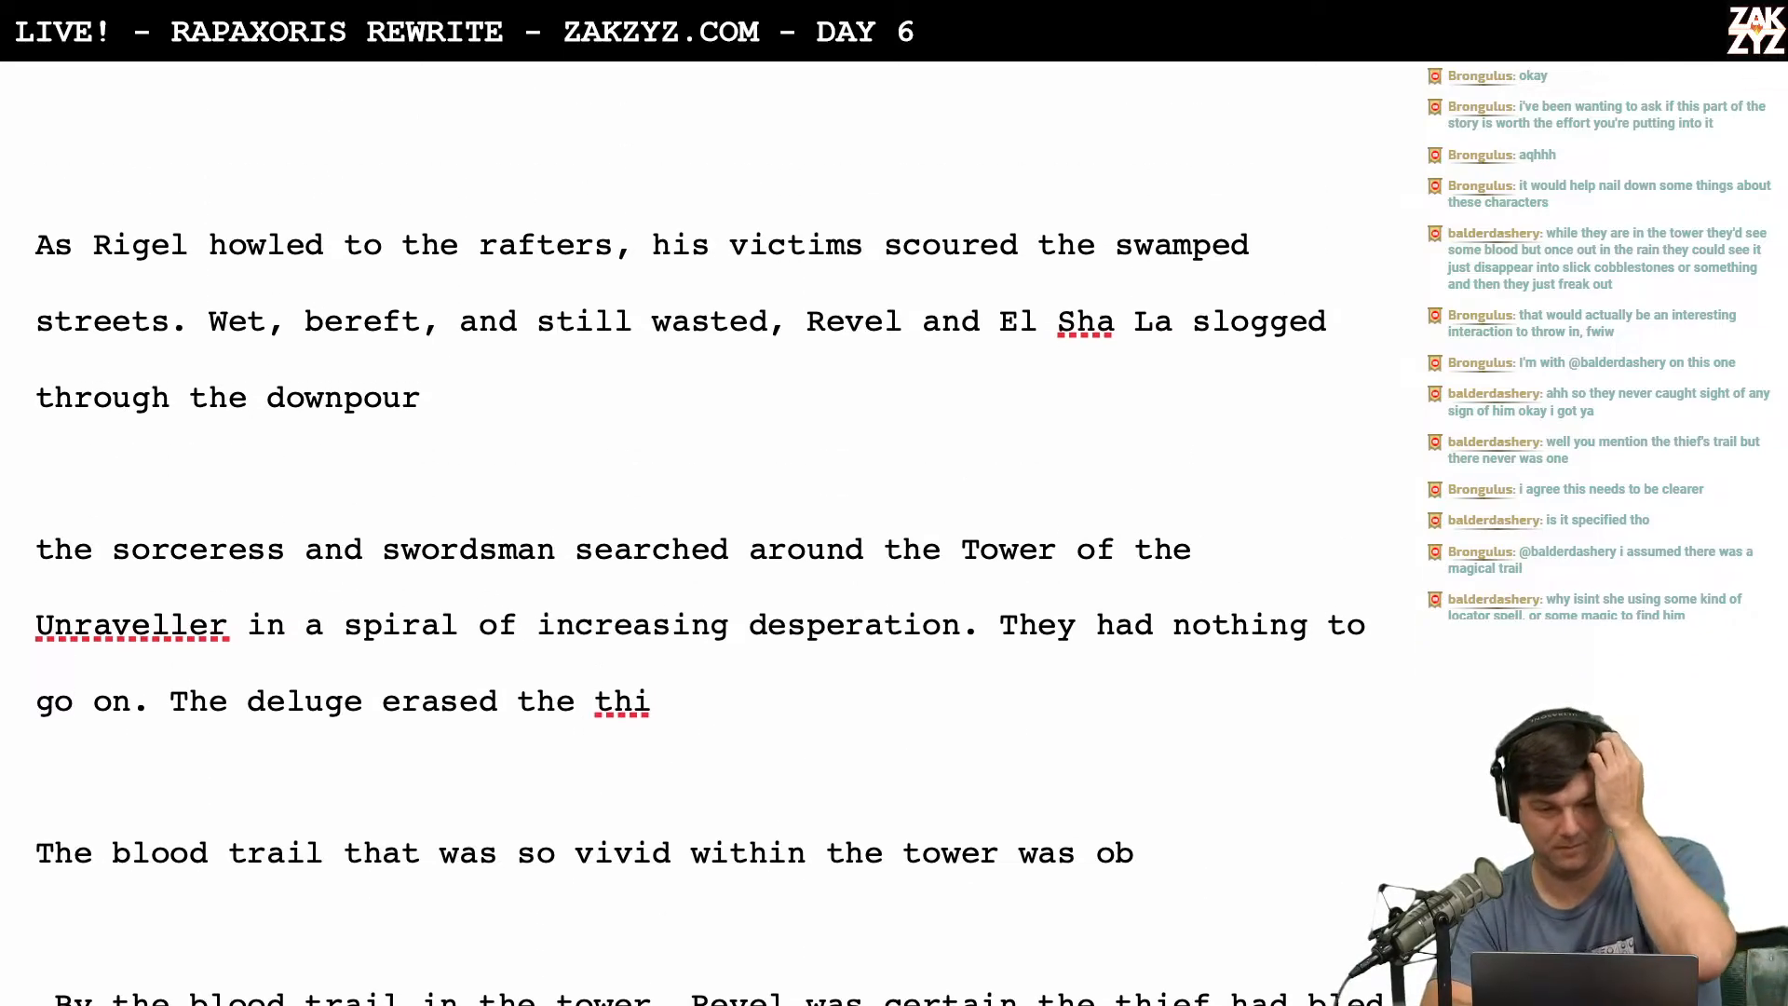
{"action": "scroll", "coordinate": [945, 228], "scroll_direction": "down", "scroll_amount": 1}
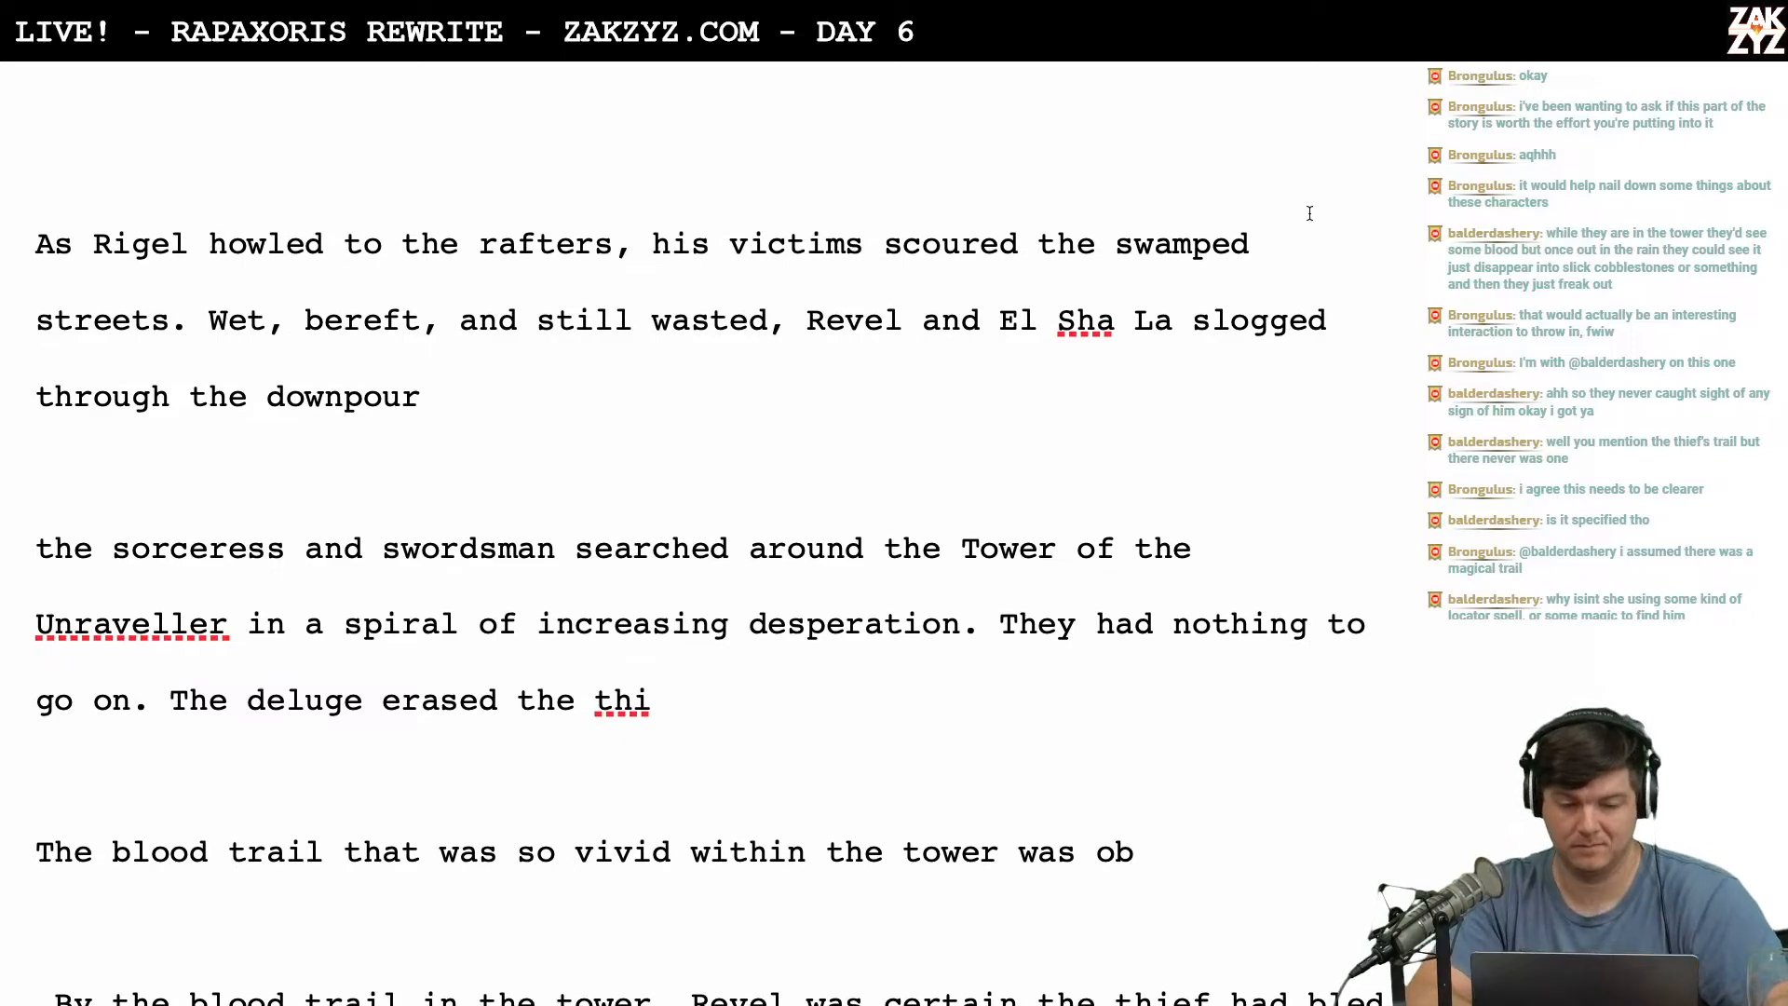
Push "slogged through the downpour" onto its own line and write "marched into the downpour in search of the orb." after "El Sha La".
{"action": "left_click", "coordinate": [1173, 320]}
{"action": "key", "text": "Return"}
{"action": "key", "text": "Return"}
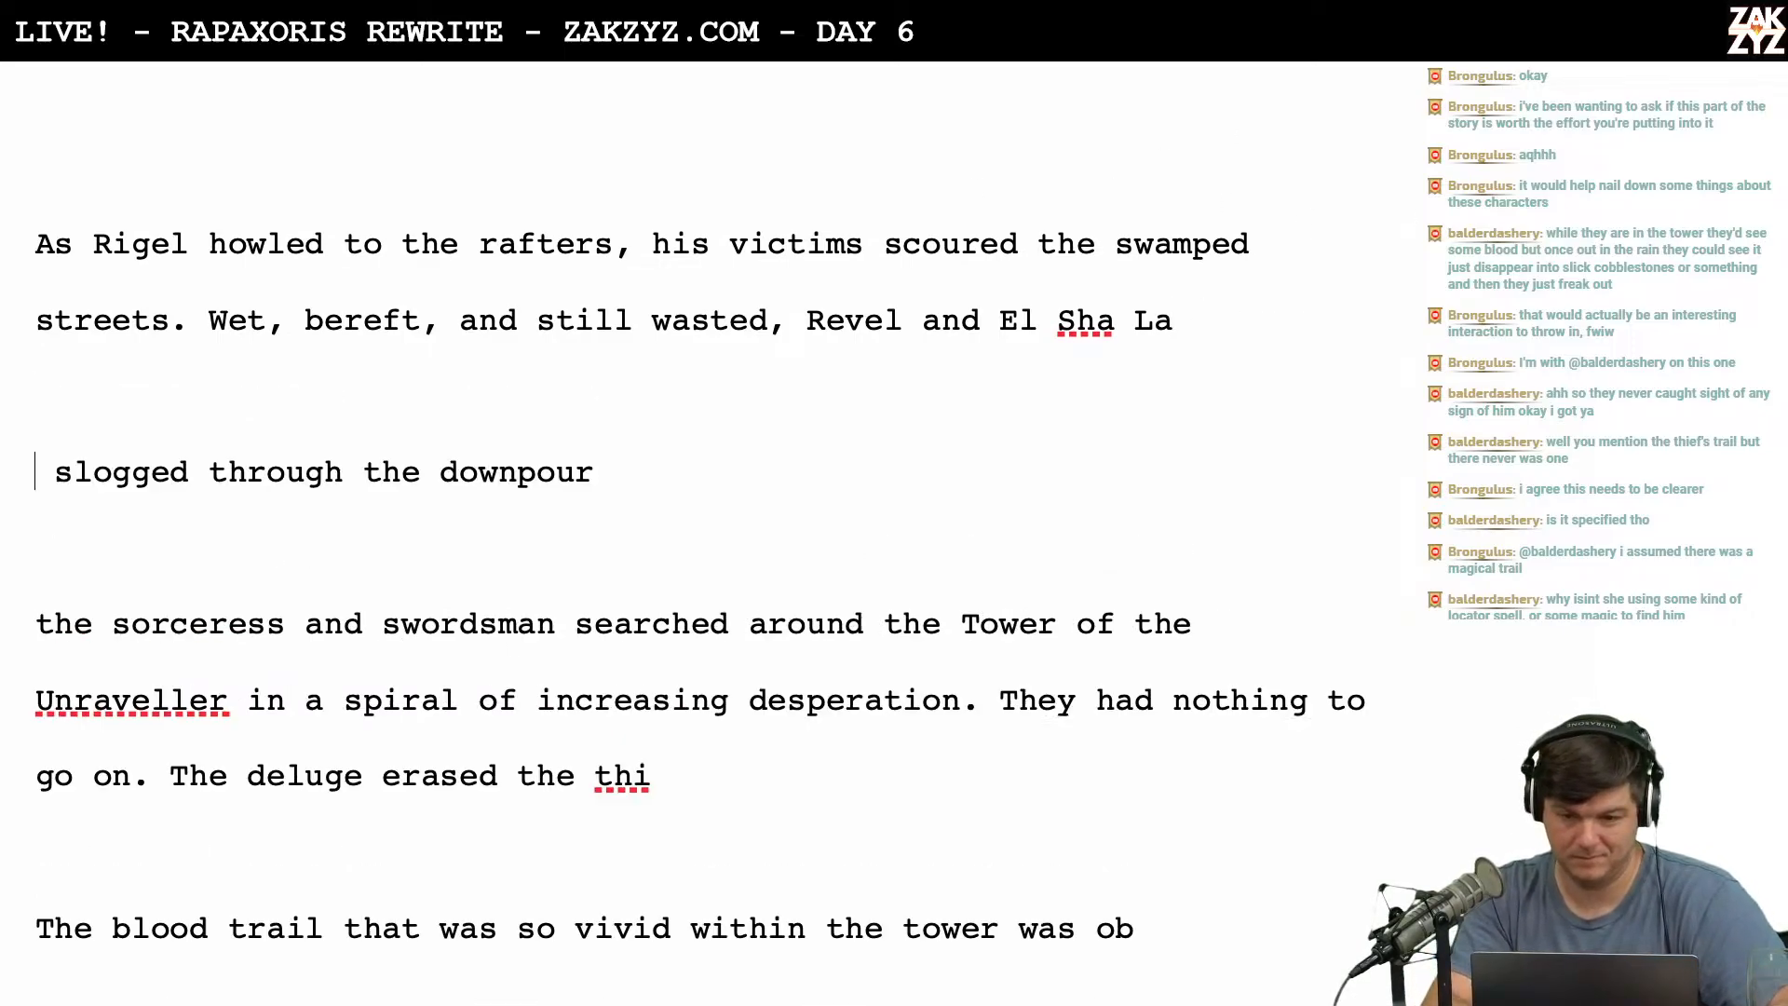
{"action": "type", "text": "marched"}
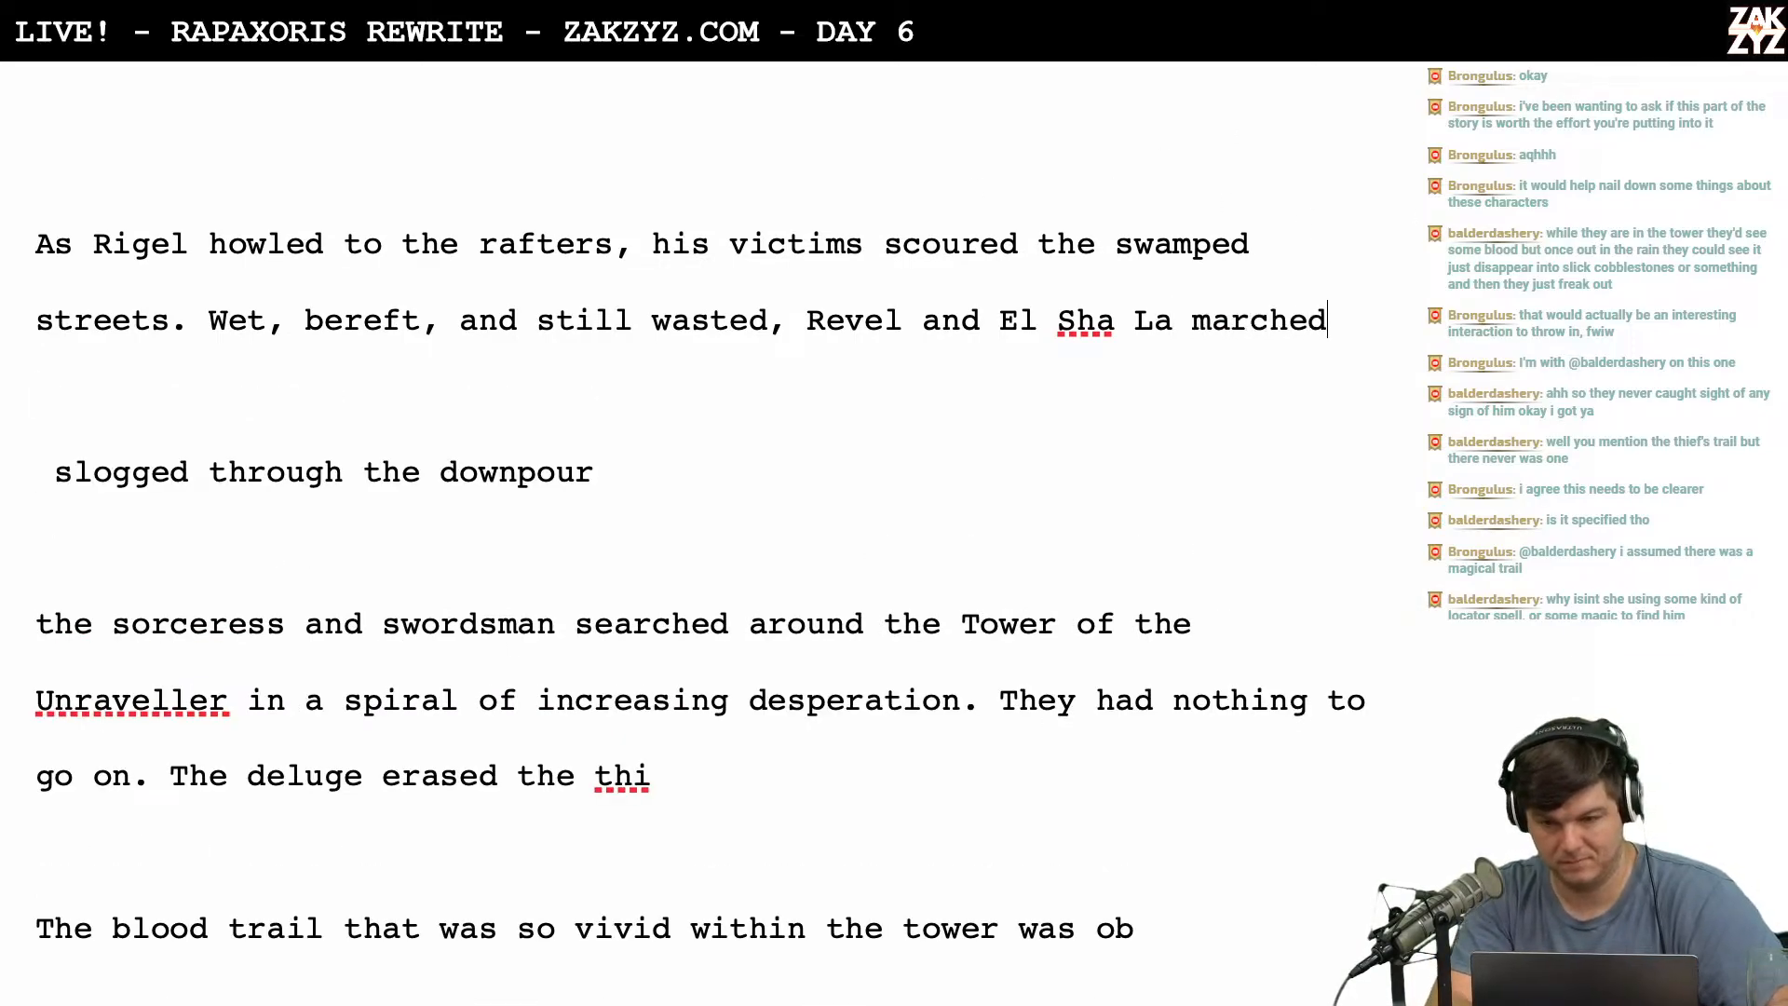
{"action": "type", "text": " into the downb"}
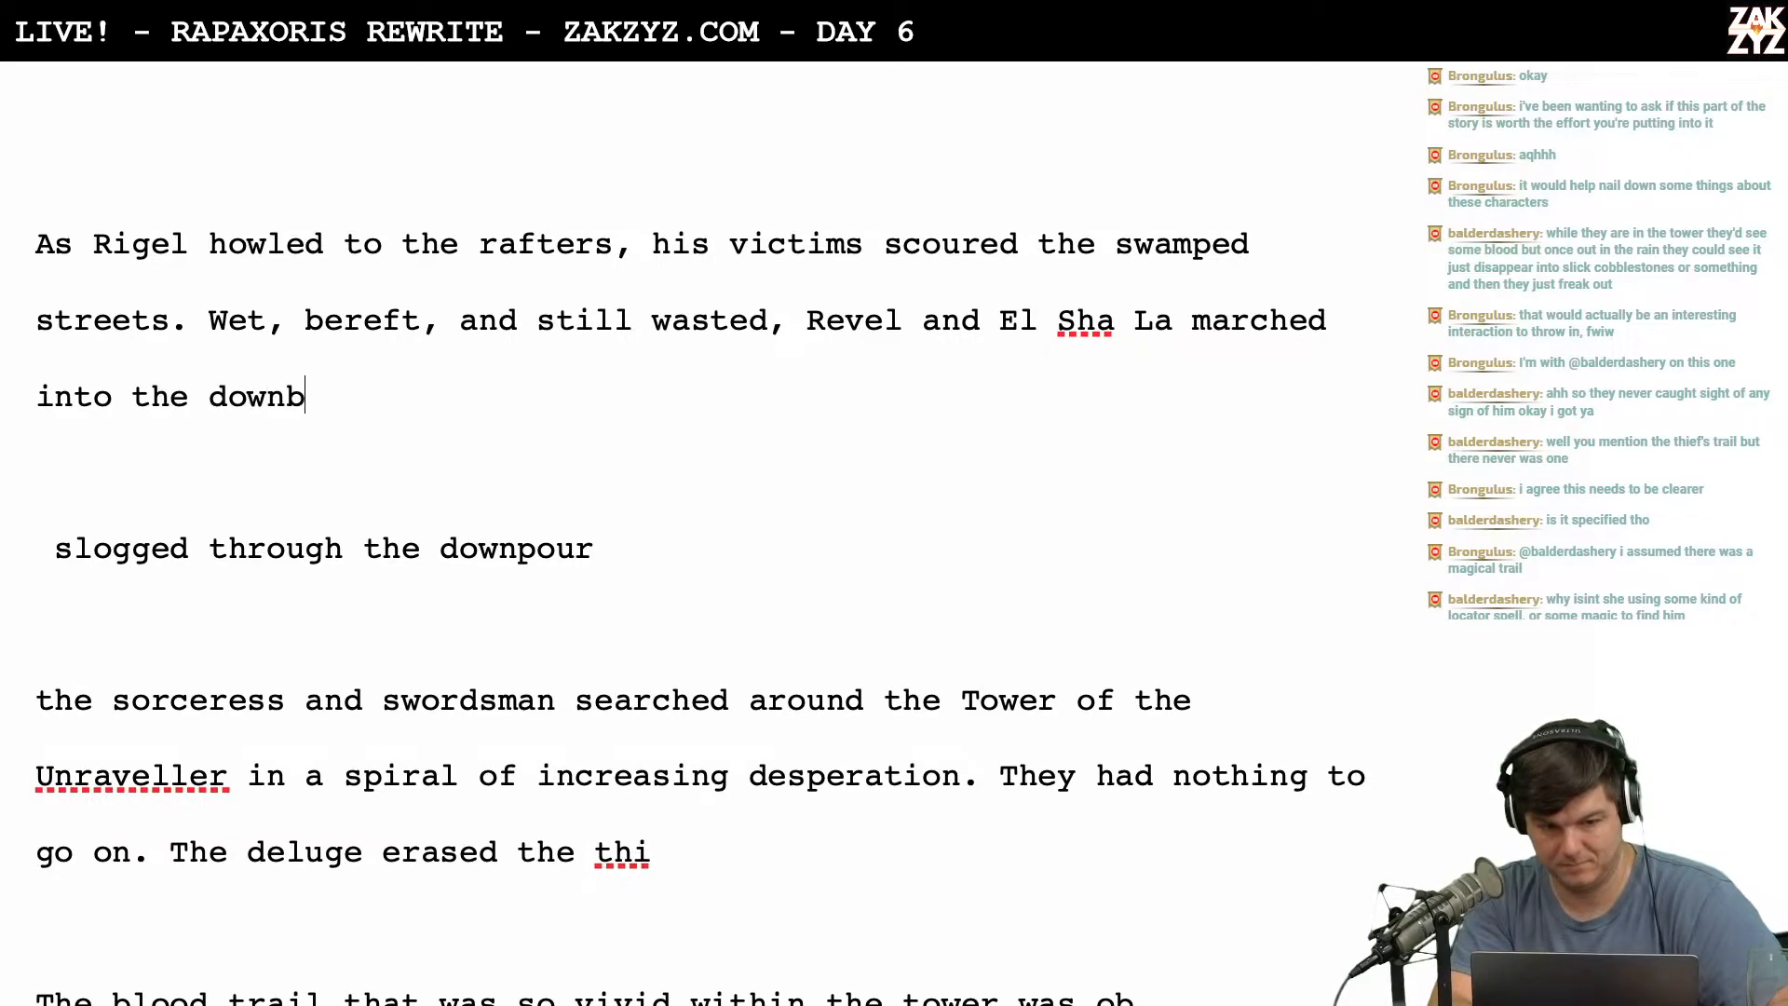
{"action": "key", "text": "BackSpace"}
{"action": "type", "text": "pour in sear"}
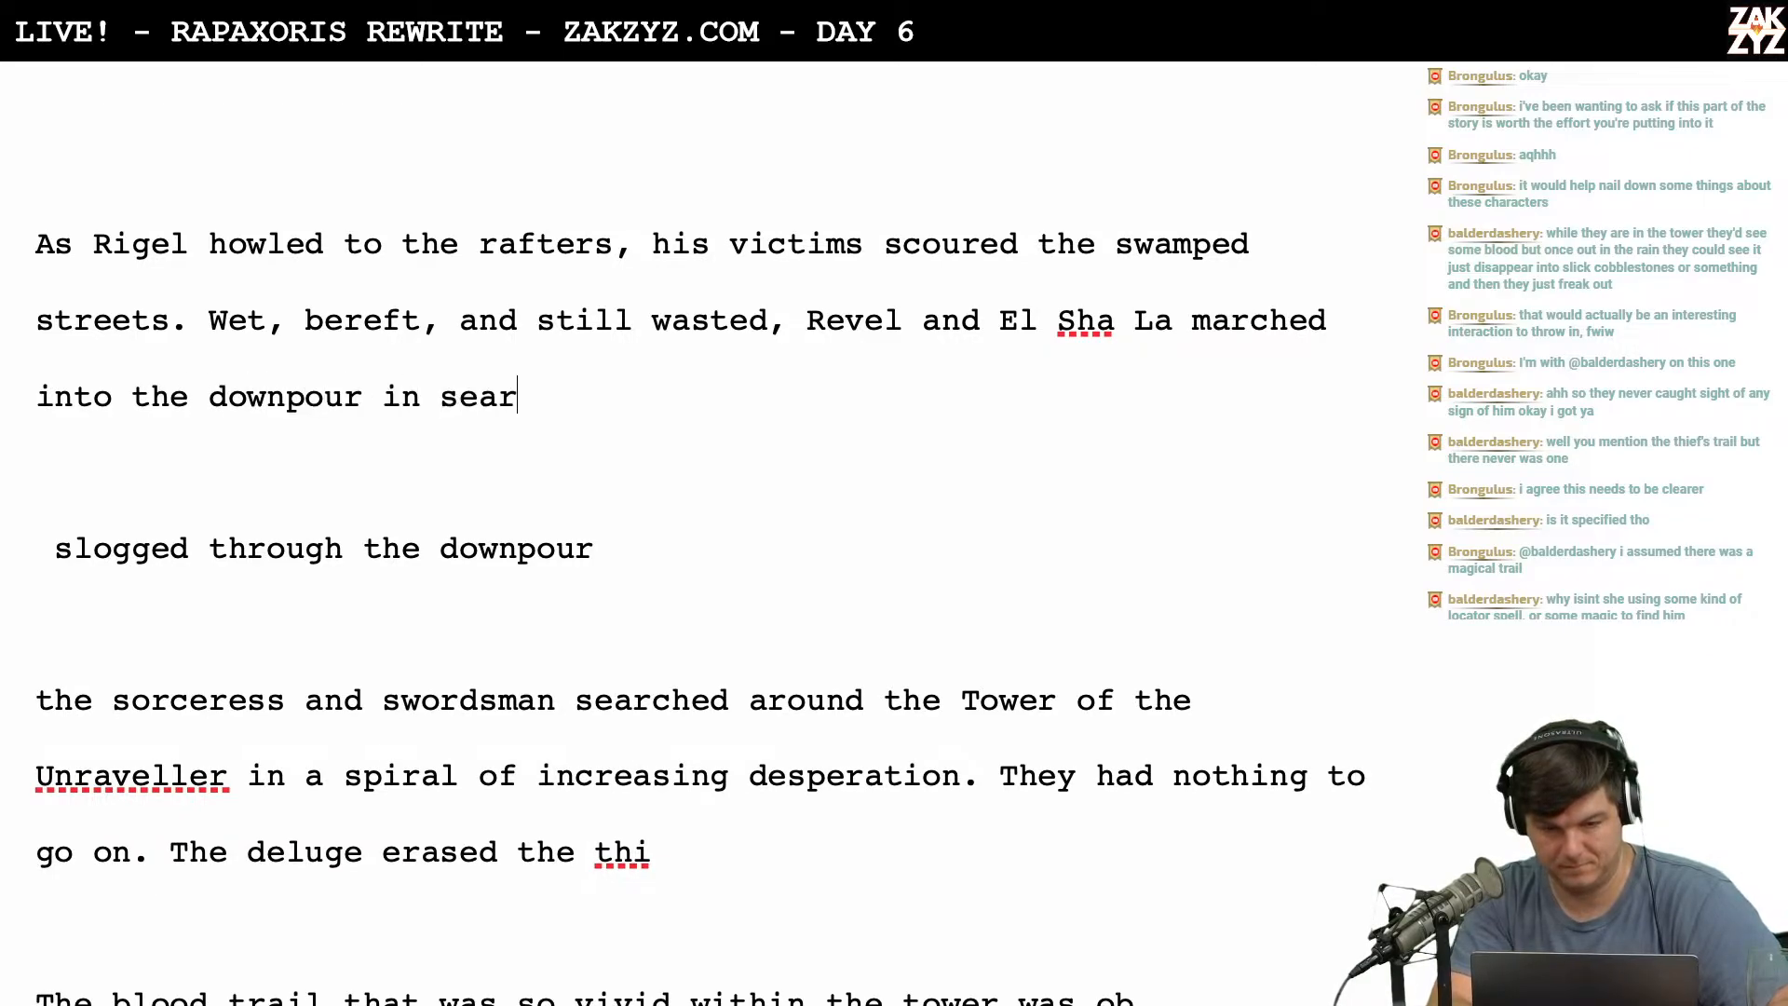
{"action": "type", "text": "ch of the orb. "}
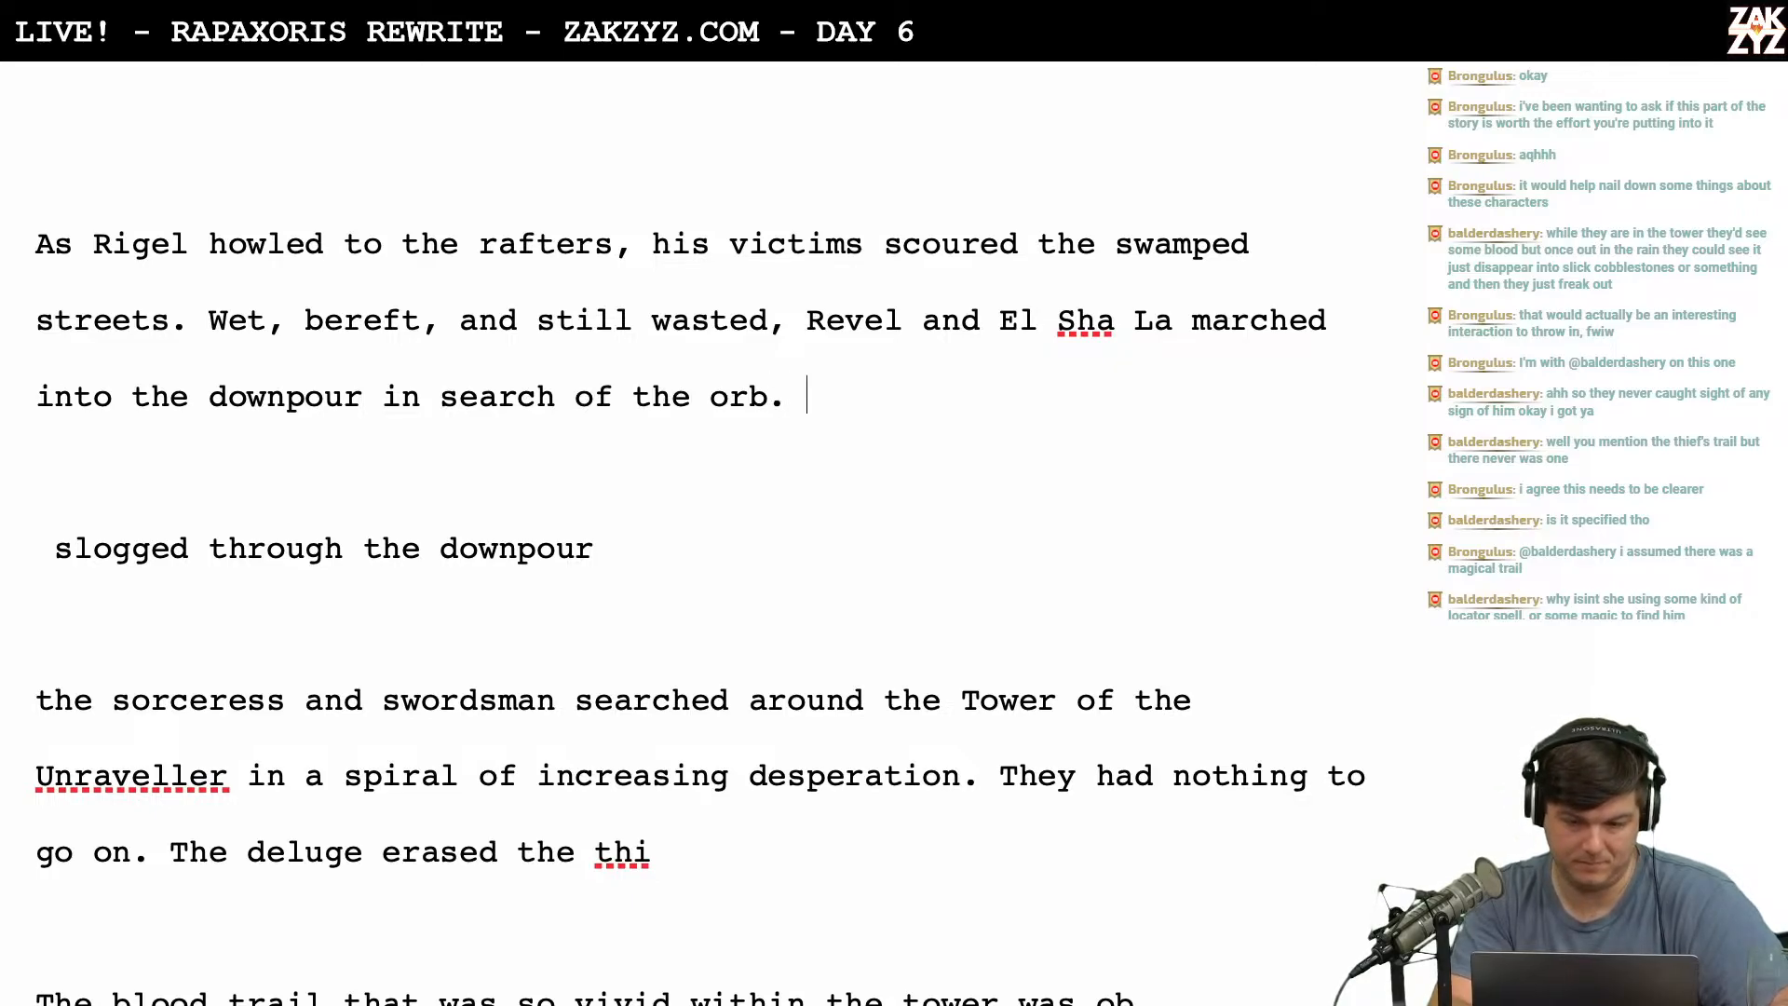
After "in search of the orb." add "They had nothing to go on." and begin the following sentence with "The deluge".
{"action": "type", "text": "They had not"}
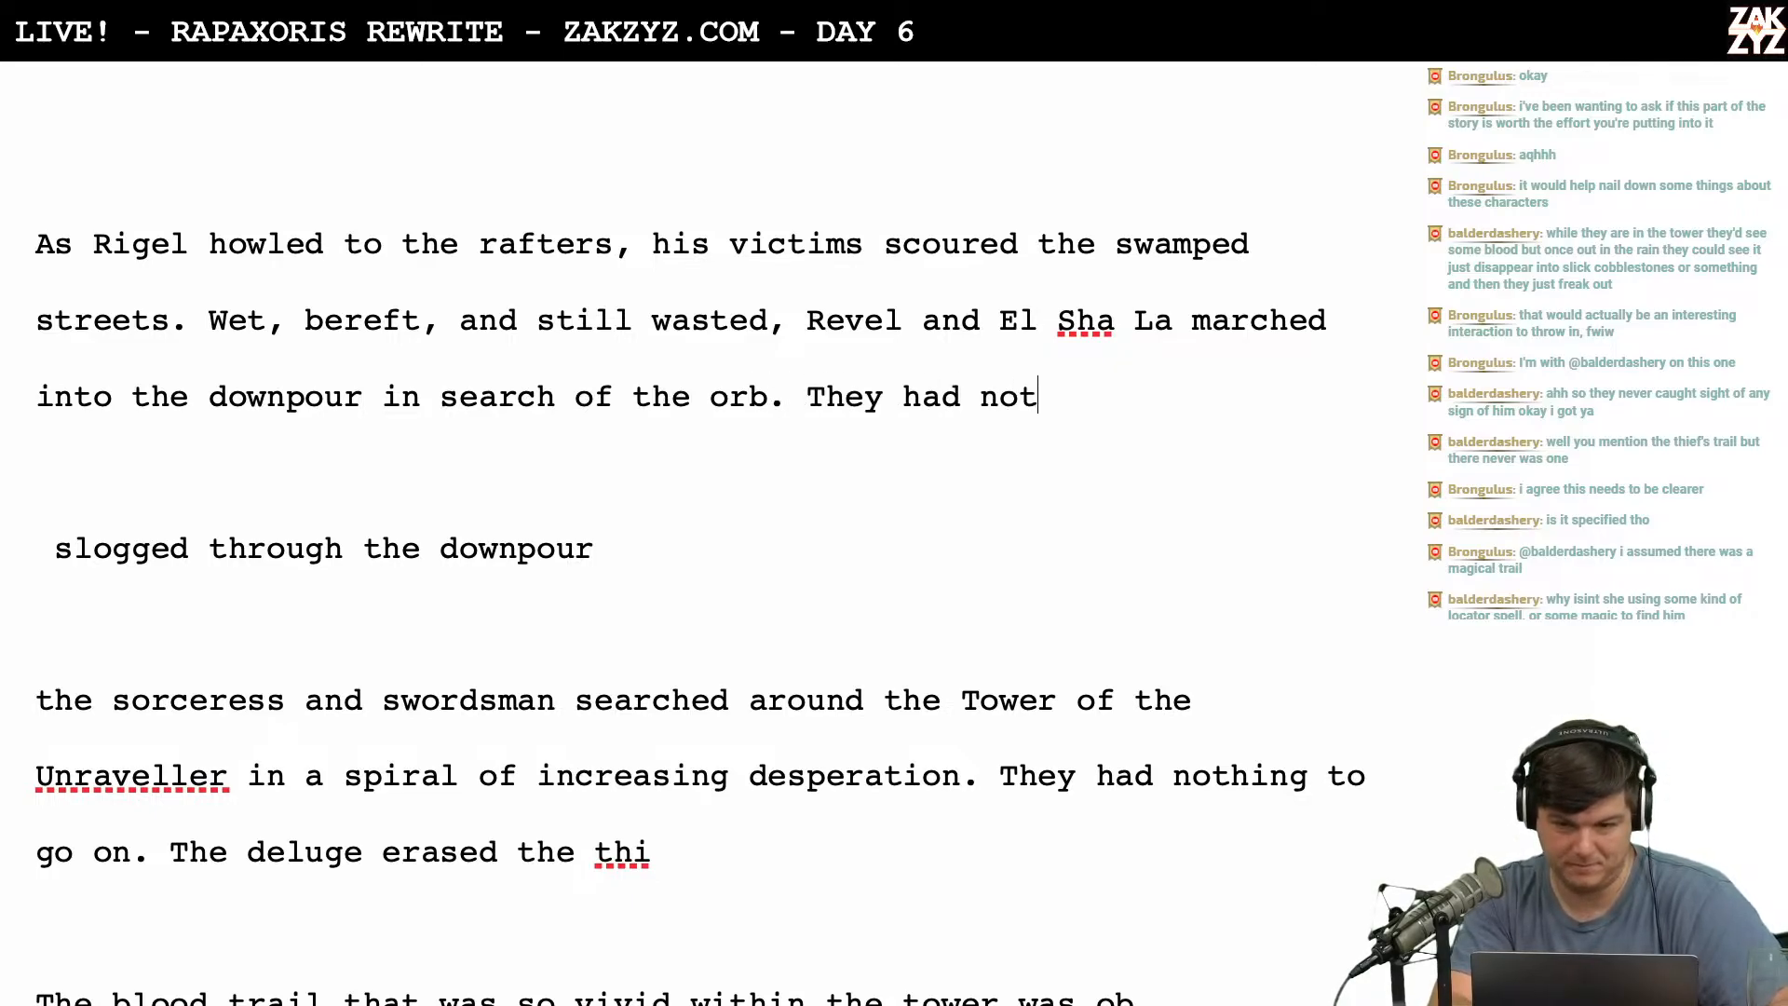
{"action": "type", "text": "hing to go on."}
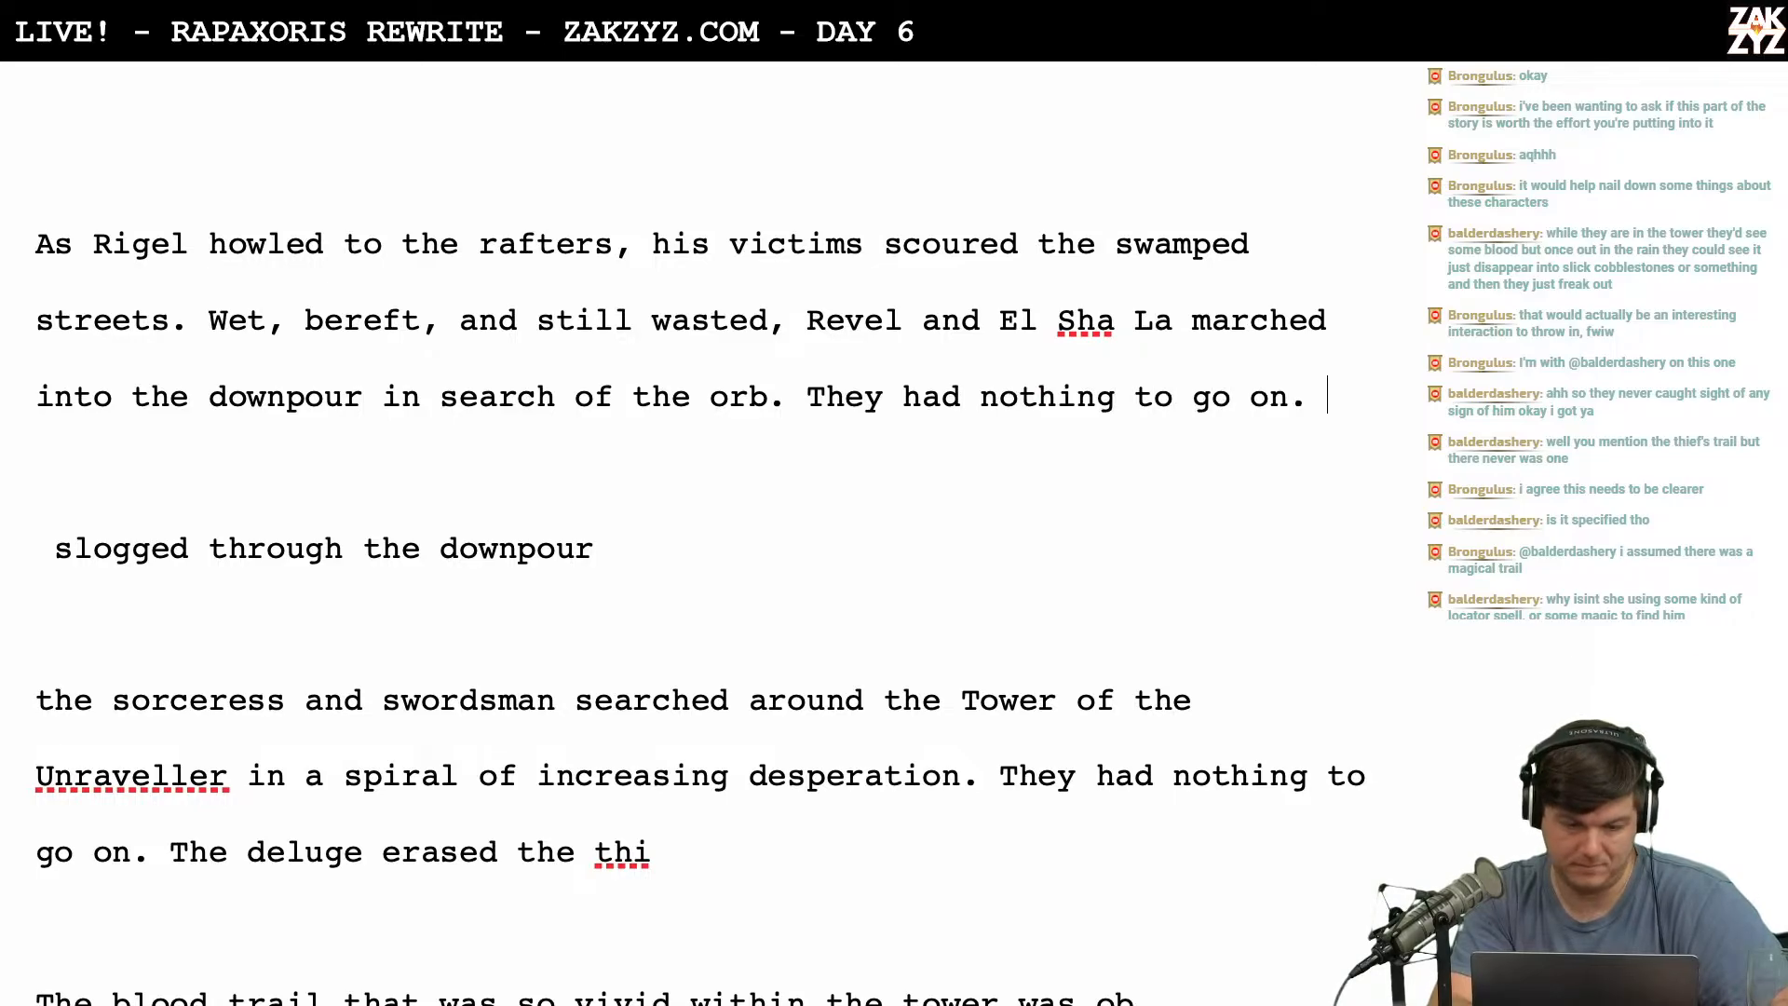
{"action": "type", "text": " The deluge"}
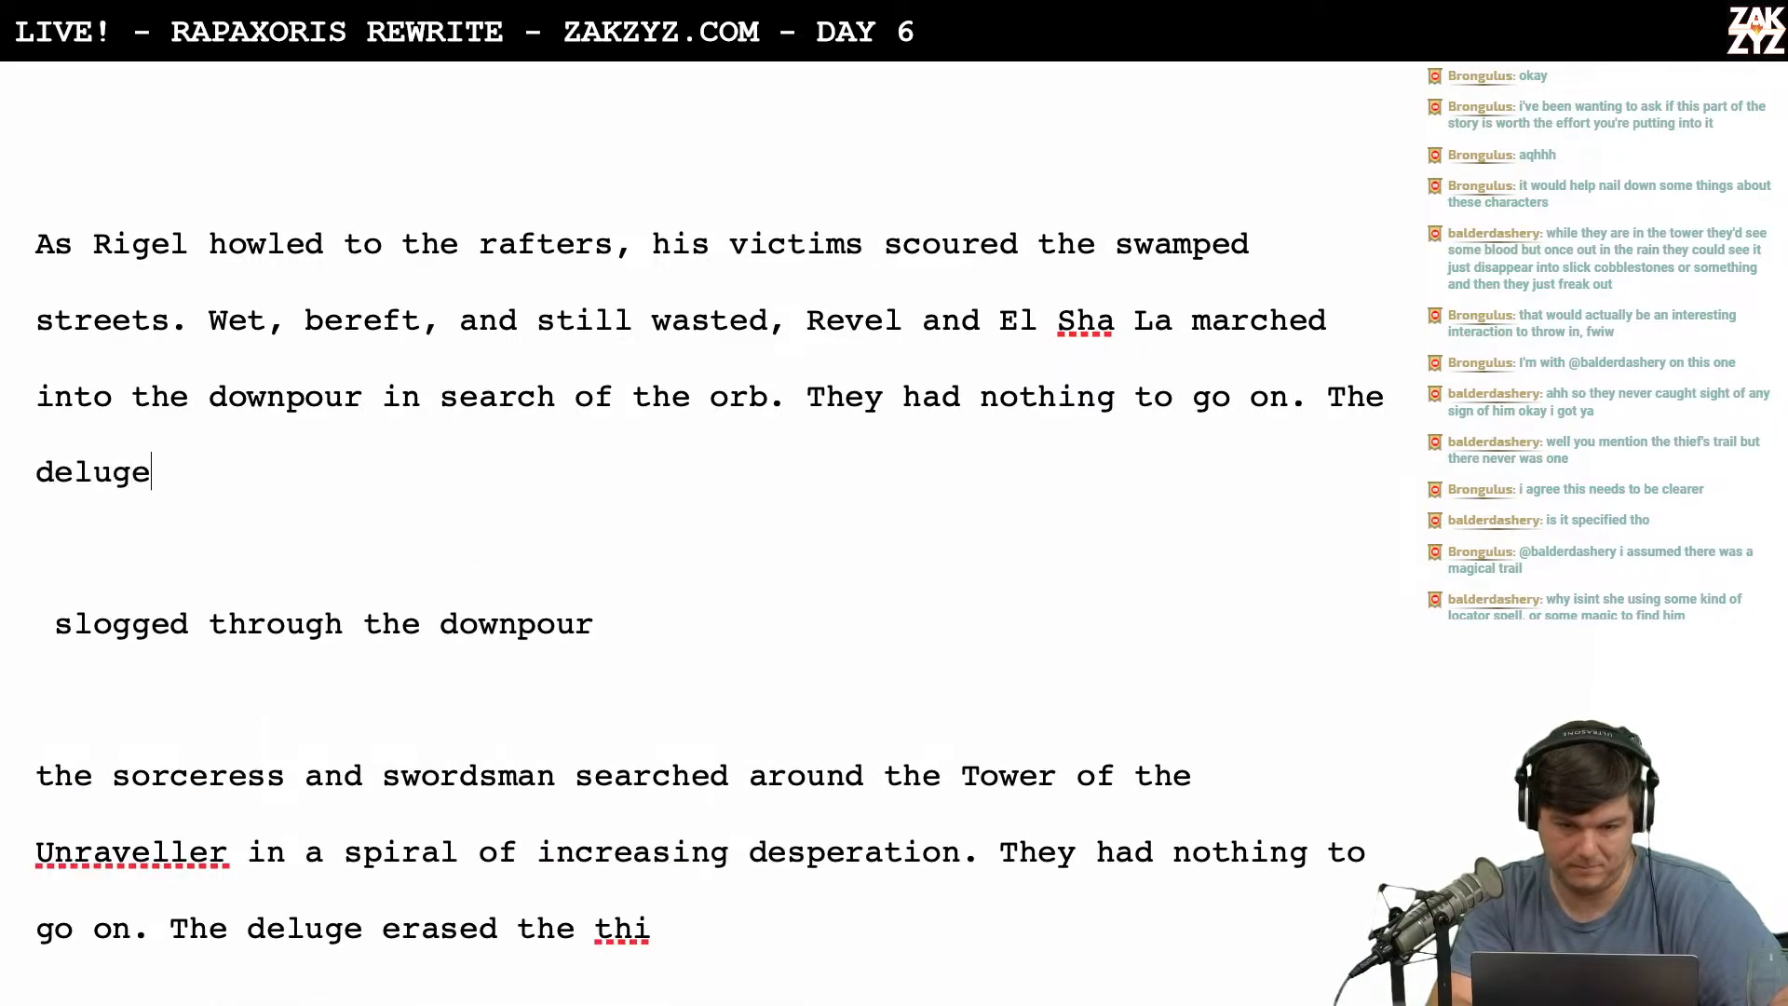
Continue "The deluge" with "obliterated the thief’s tracks and erased".
{"action": "type", "text": " oblitera"}
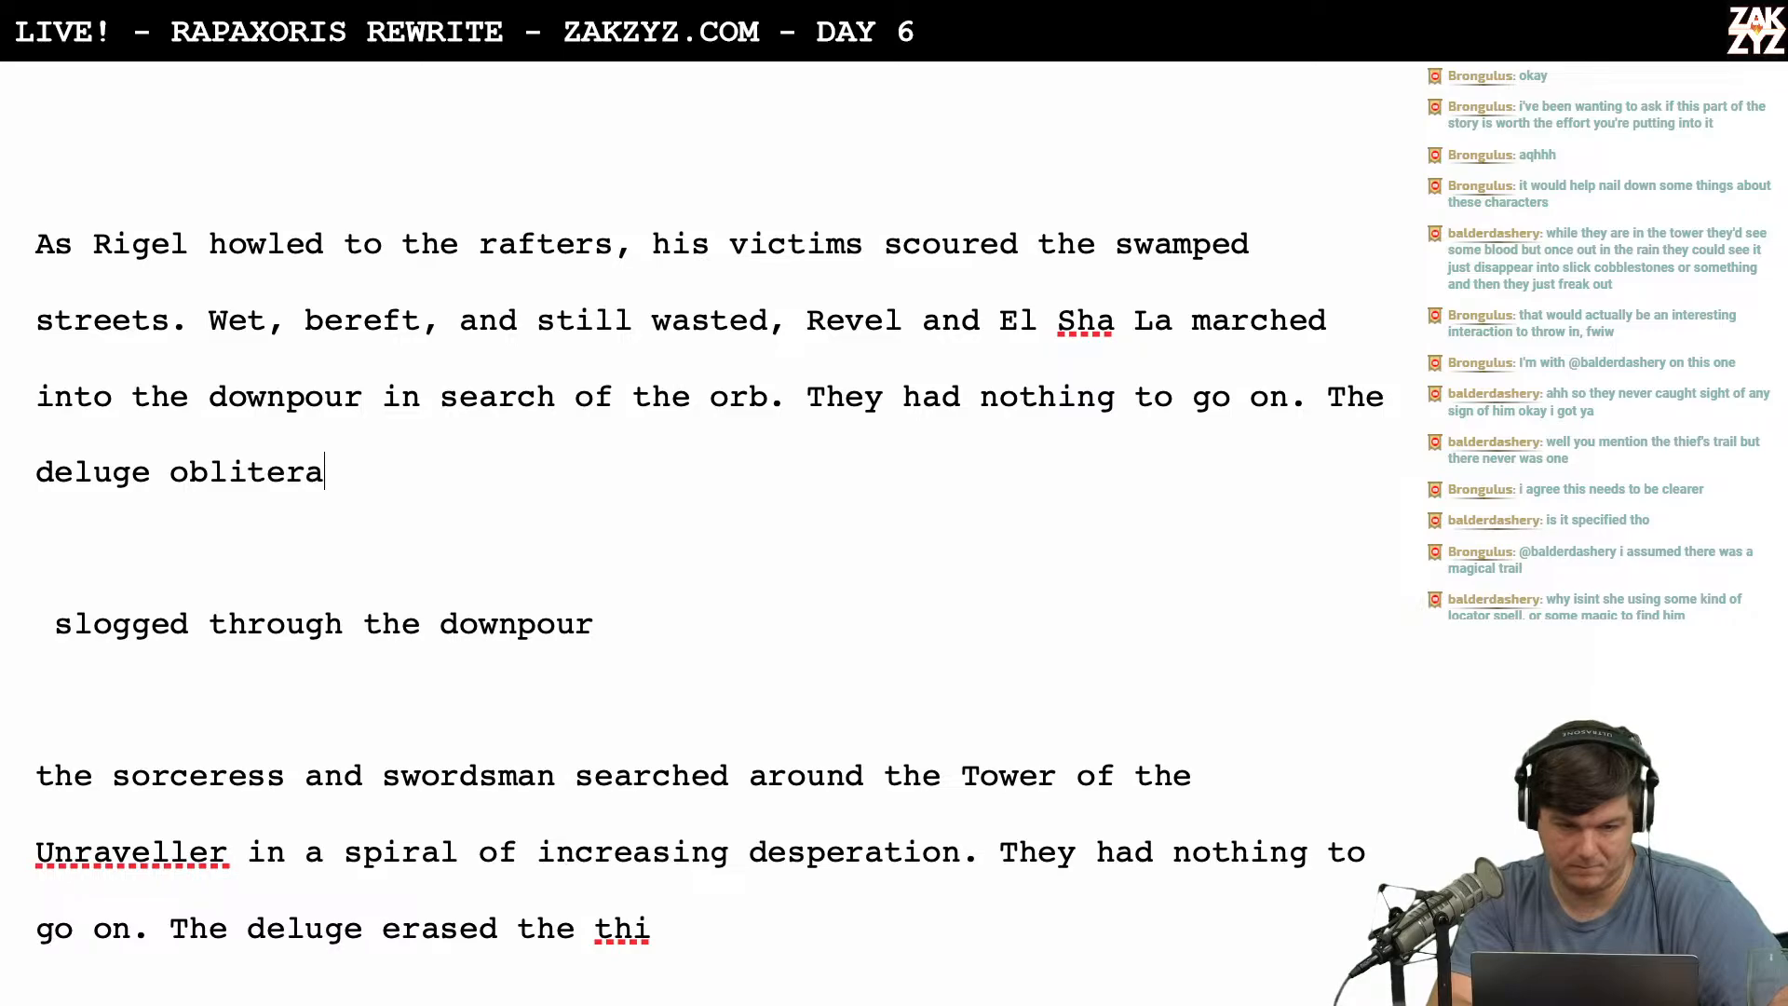
{"action": "type", "text": "e"}
{"action": "key", "text": "BackSpace"}
{"action": "type", "text": "ted the bloo"}
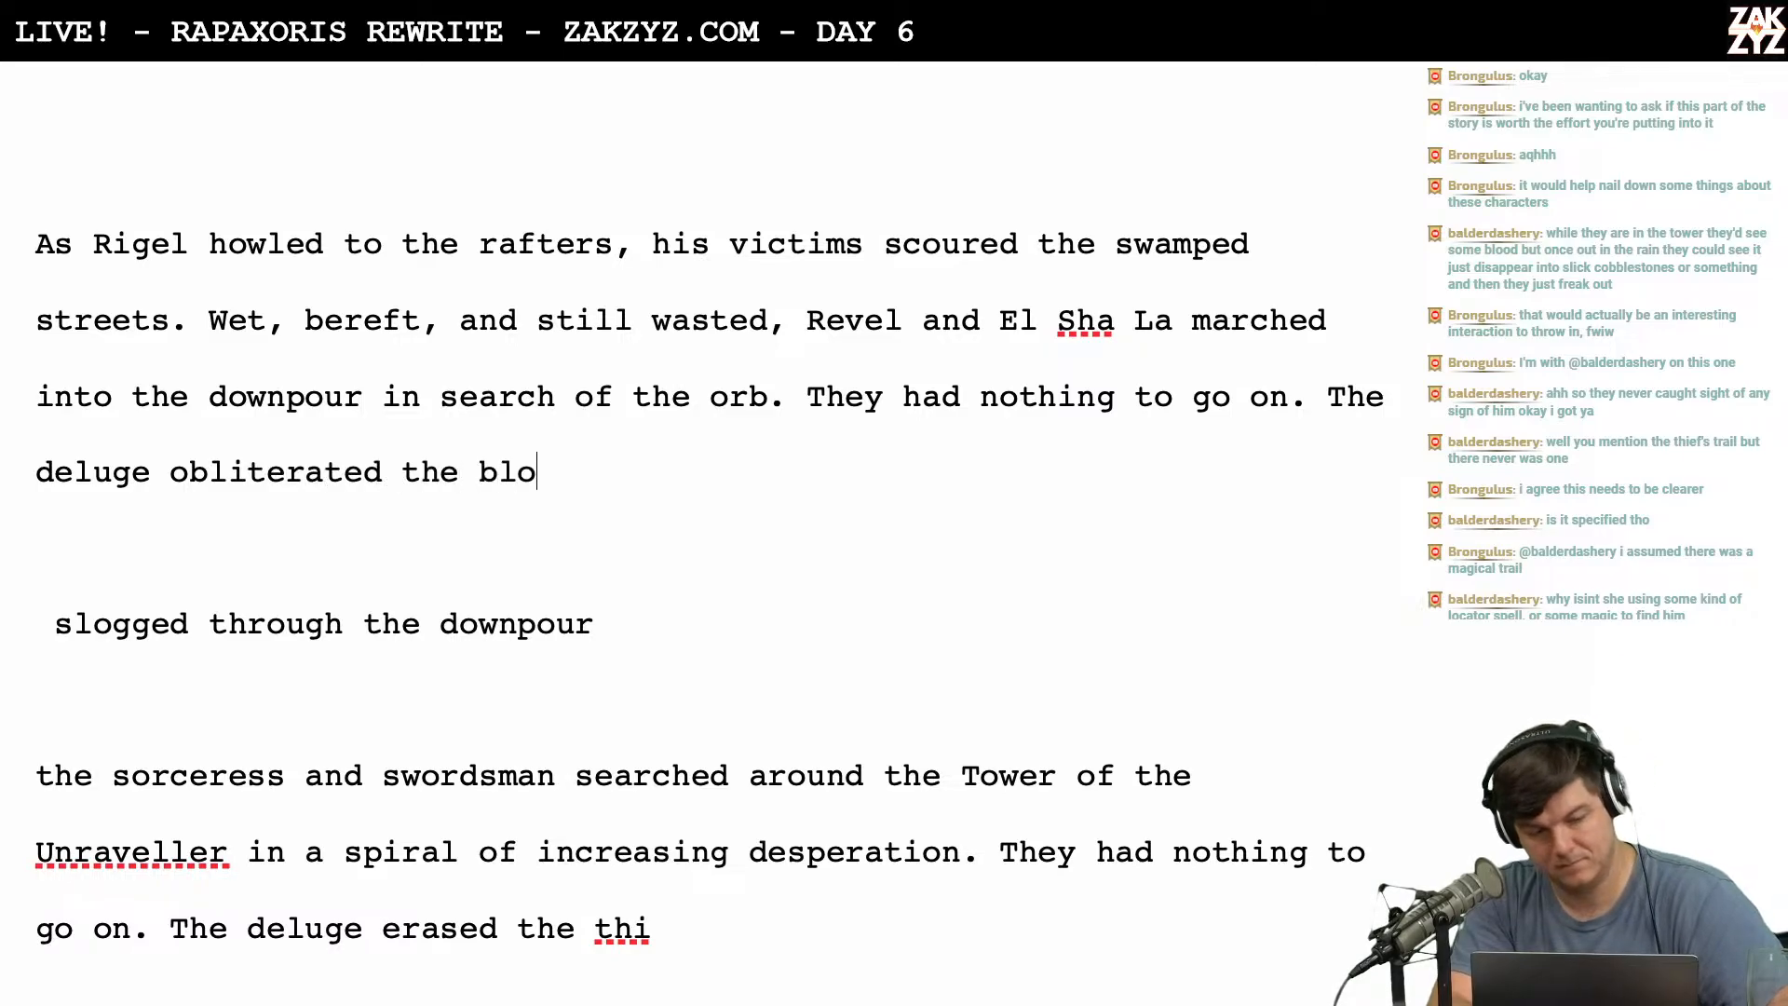
{"action": "key", "text": "BackSpace"}
{"action": "key", "text": "BackSpace"}
{"action": "key", "text": "BackSpace"}
{"action": "key", "text": "BackSpace"}
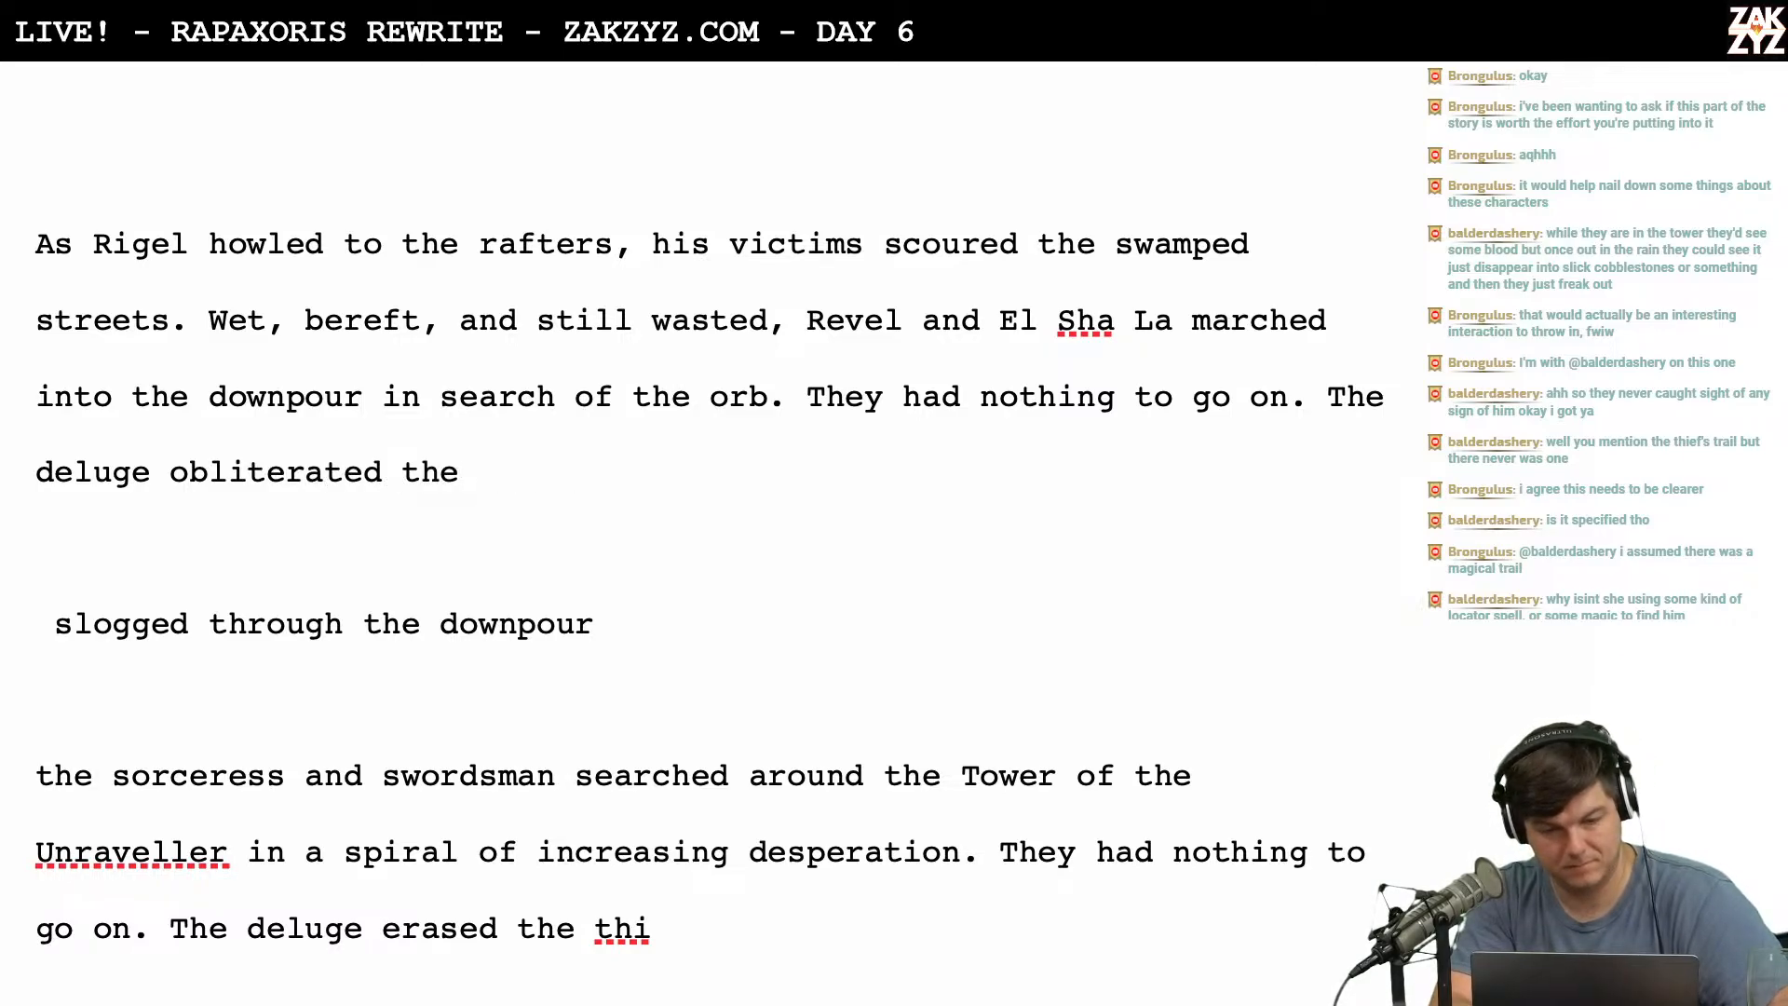
{"action": "key", "text": "BackSpace"}
{"action": "key", "text": "BackSpace"}
{"action": "key", "text": "BackSpace"}
{"action": "key", "text": "BackSpace"}
{"action": "type", "text": "the th"}
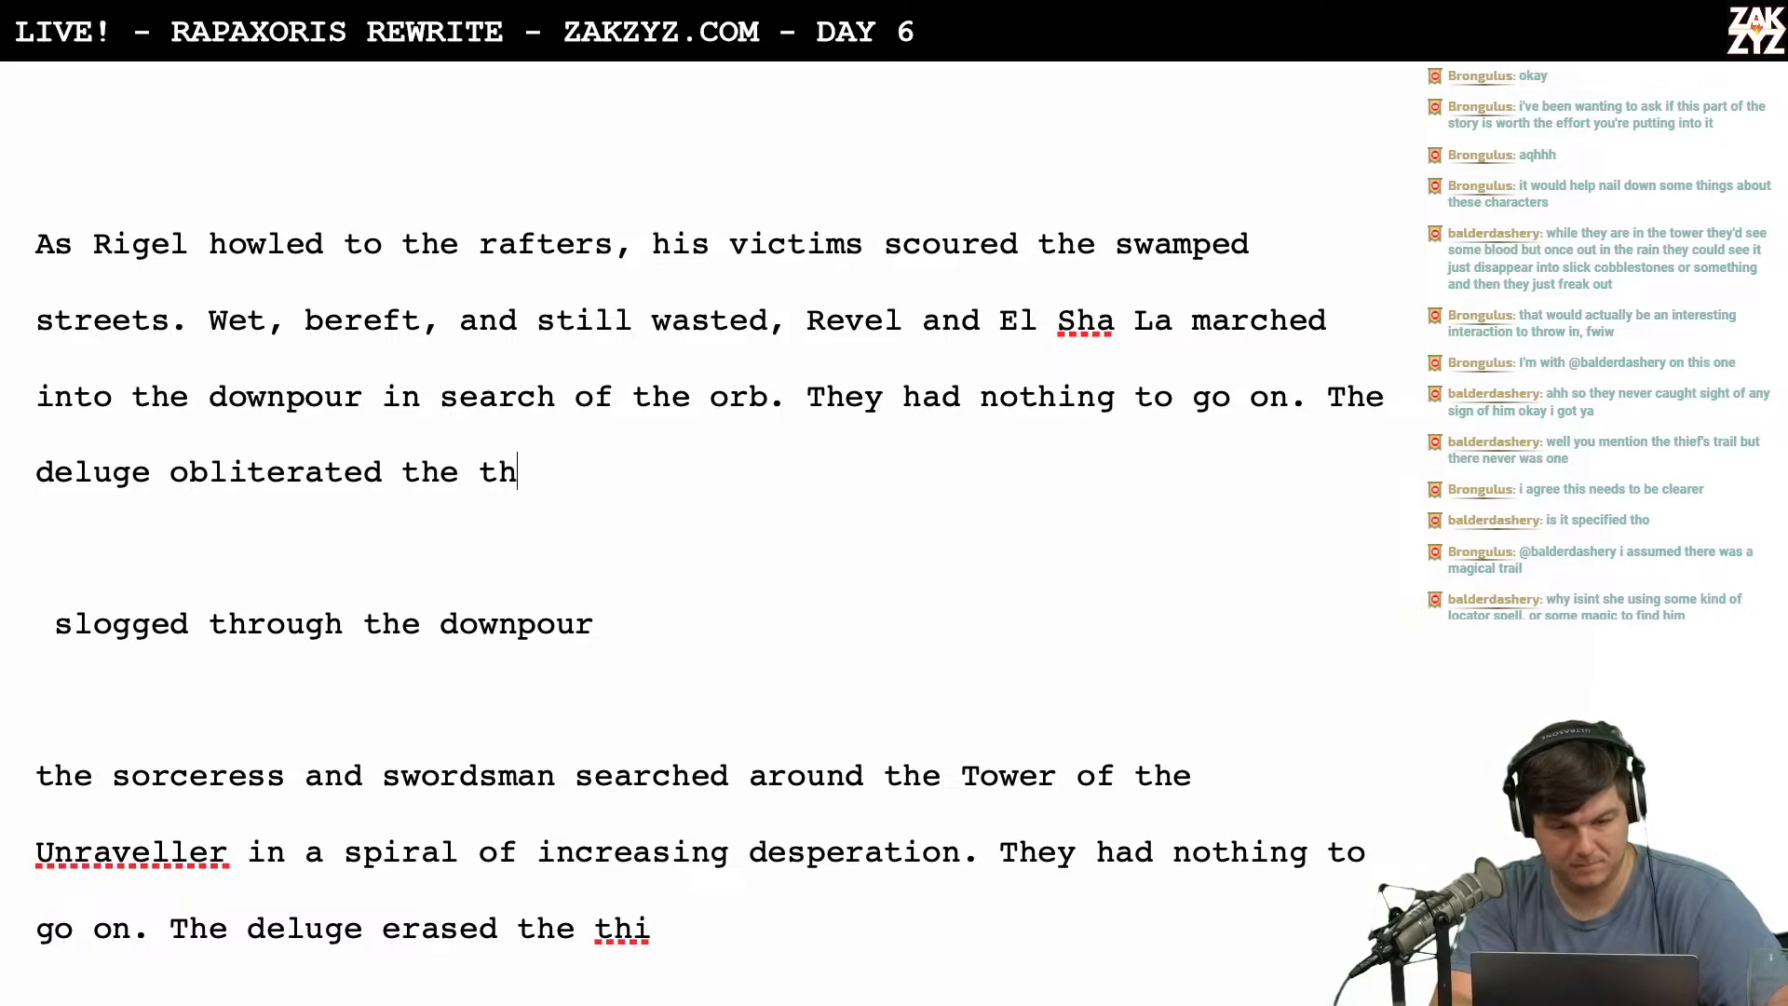
{"action": "type", "text": "ief's tracks and "}
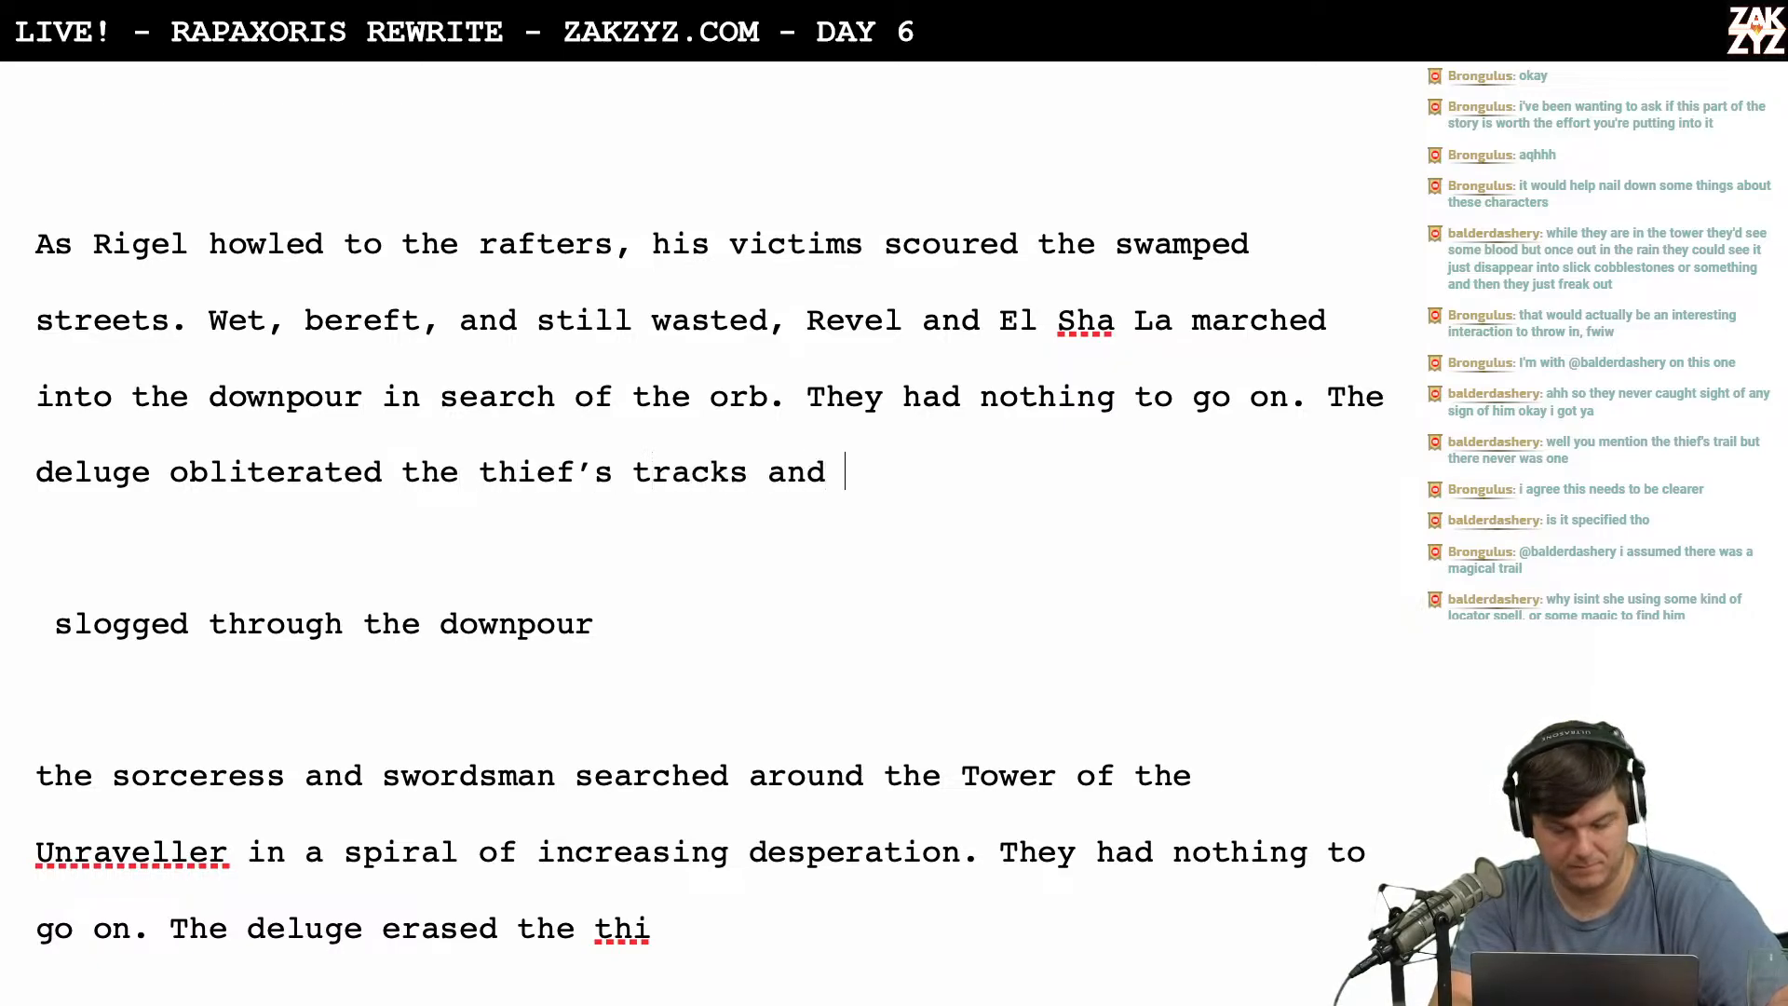
{"action": "type", "text": "erased"}
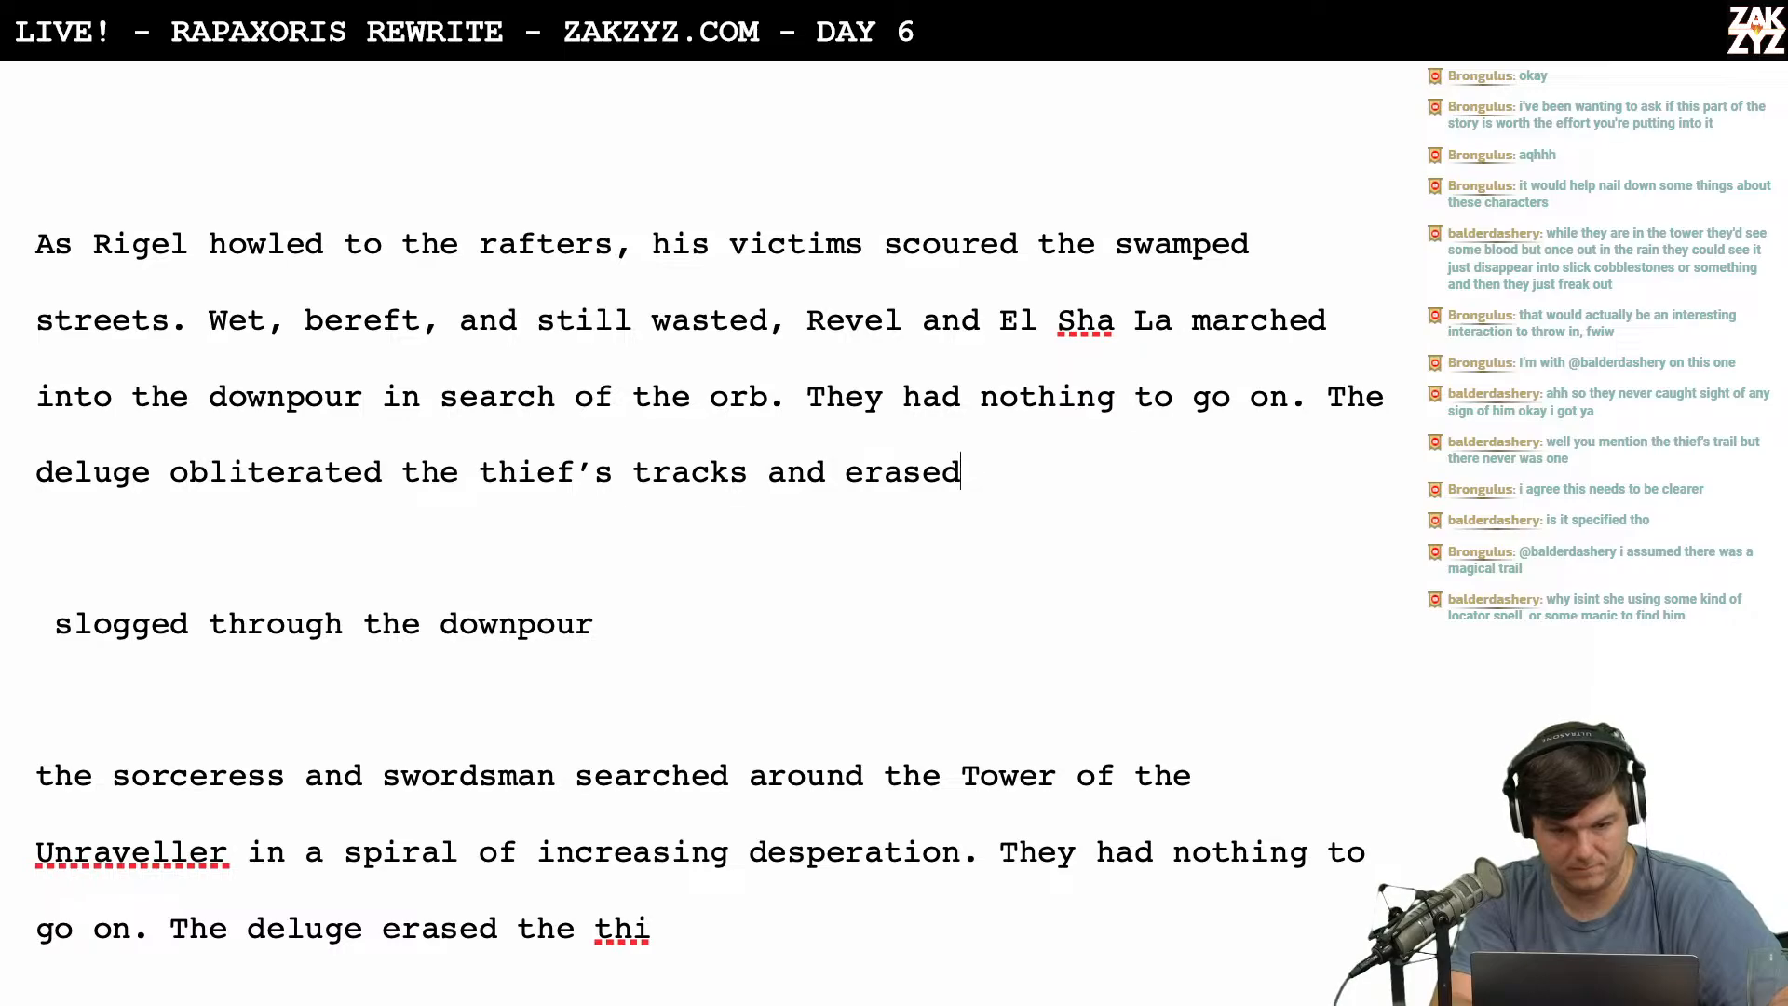
Delete the wording "obliterated the thief’s tracks and erased" back to "The deluge".
{"action": "key", "text": "BackSpace"}
{"action": "key", "text": "BackSpace"}
{"action": "key", "text": "BackSpace"}
{"action": "key", "text": "BackSpace"}
{"action": "key", "text": "BackSpace"}
{"action": "key", "text": "BackSpace"}
{"action": "key", "text": "BackSpace"}
{"action": "key", "text": "BackSpace"}
{"action": "key", "text": "BackSpace"}
{"action": "key", "text": "BackSpace"}
{"action": "key", "text": "BackSpace"}
{"action": "key", "text": "BackSpace"}
{"action": "key", "text": "BackSpace"}
{"action": "key", "text": "BackSpace"}
{"action": "key", "text": "BackSpace"}
{"action": "key", "text": "BackSpace"}
{"action": "key", "text": "BackSpace"}
{"action": "key", "text": "BackSpace"}
{"action": "key", "text": "BackSpace"}
{"action": "key", "text": "BackSpace"}
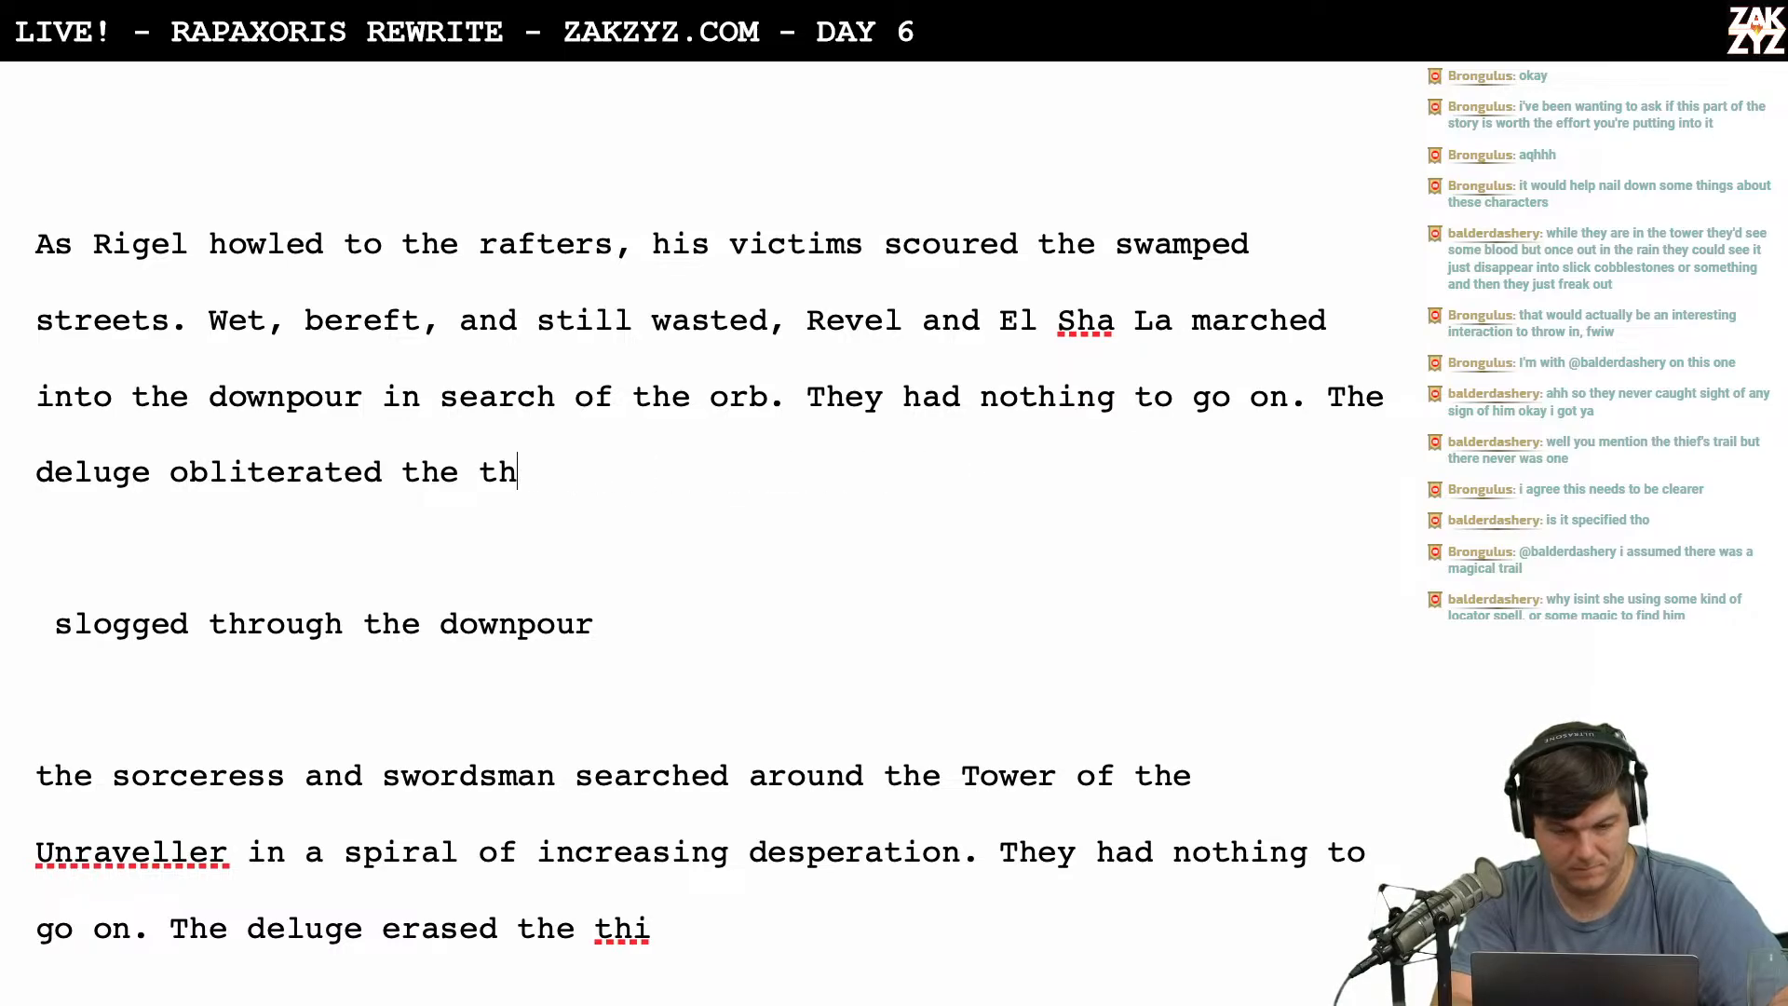
{"action": "key", "text": "BackSpace"}
{"action": "key", "text": "BackSpace"}
{"action": "key", "text": "BackSpace"}
{"action": "key", "text": "BackSpace"}
{"action": "key", "text": "BackSpace"}
{"action": "key", "text": "BackSpace"}
{"action": "key", "text": "BackSpace"}
{"action": "key", "text": "BackSpace"}
{"action": "key", "text": "BackSpace"}
{"action": "key", "text": "BackSpace"}
{"action": "key", "text": "BackSpace"}
{"action": "key", "text": "BackSpace"}
{"action": "key", "text": "BackSpace"}
{"action": "key", "text": "BackSpace"}
{"action": "key", "text": "BackSpace"}
{"action": "key", "text": "BackSpace"}
{"action": "key", "text": "BackSpace"}
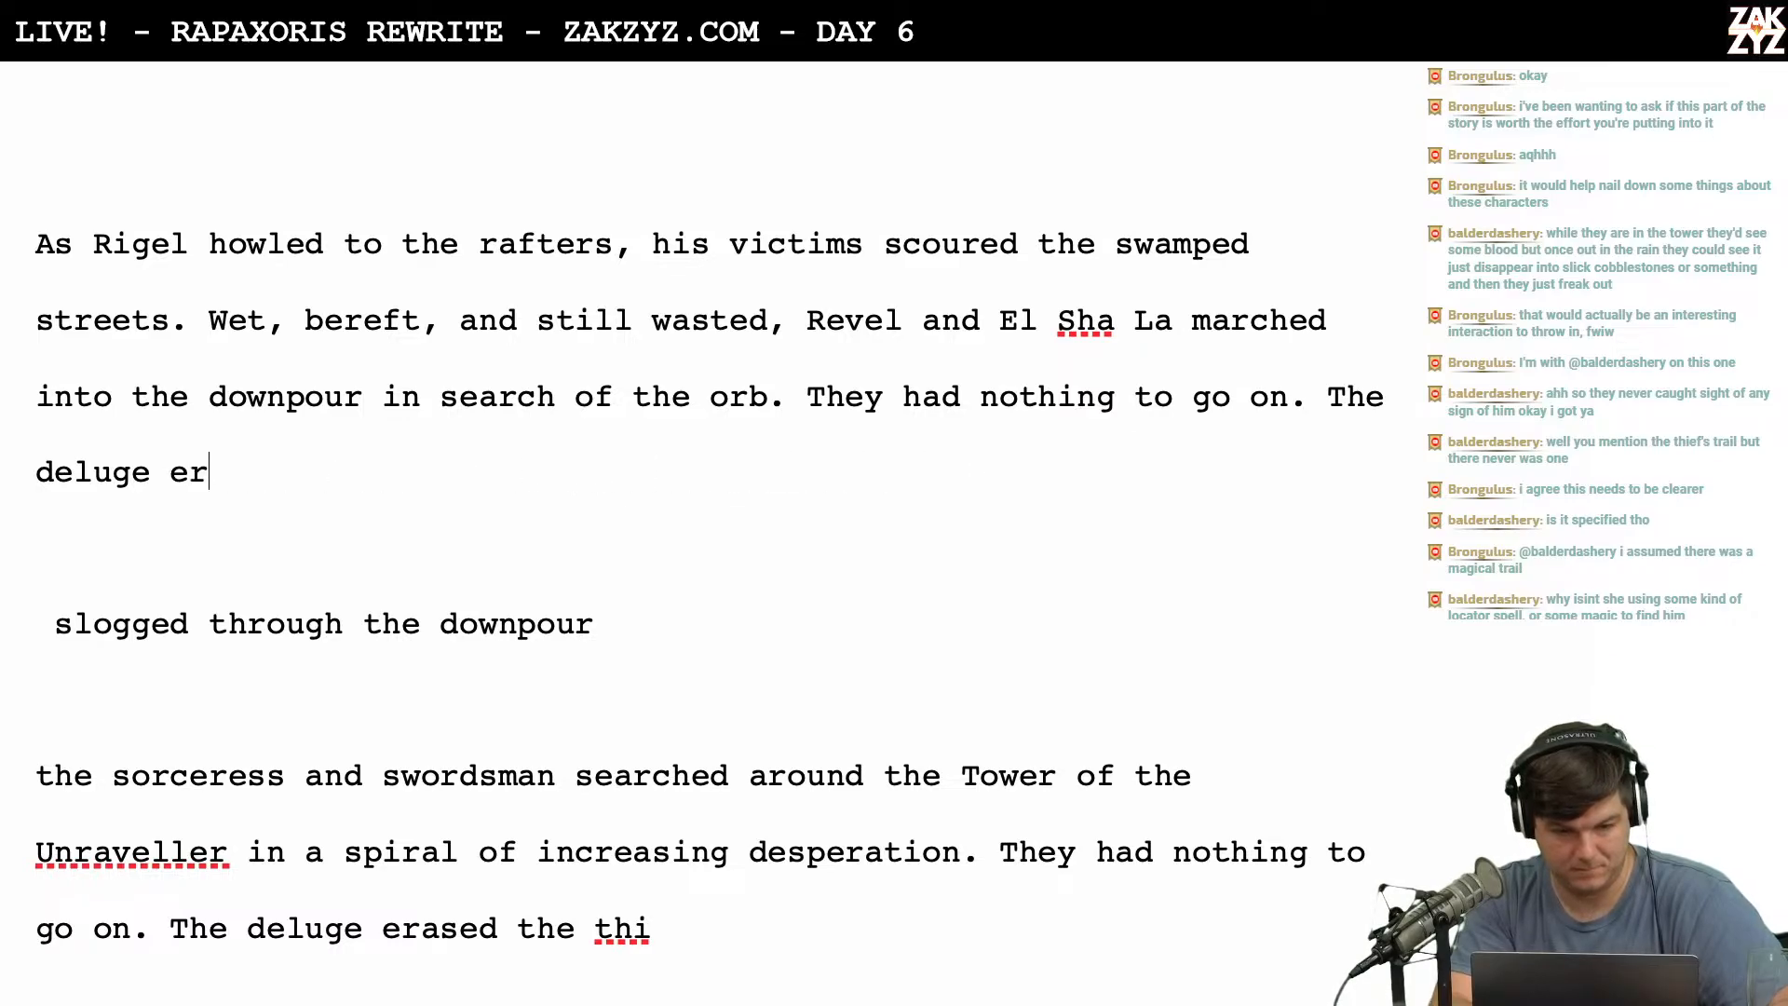
Write "erased the thief’s tracks and" after "The deluge" in the opening paragraph.
{"action": "type", "text": "ased the theif"}
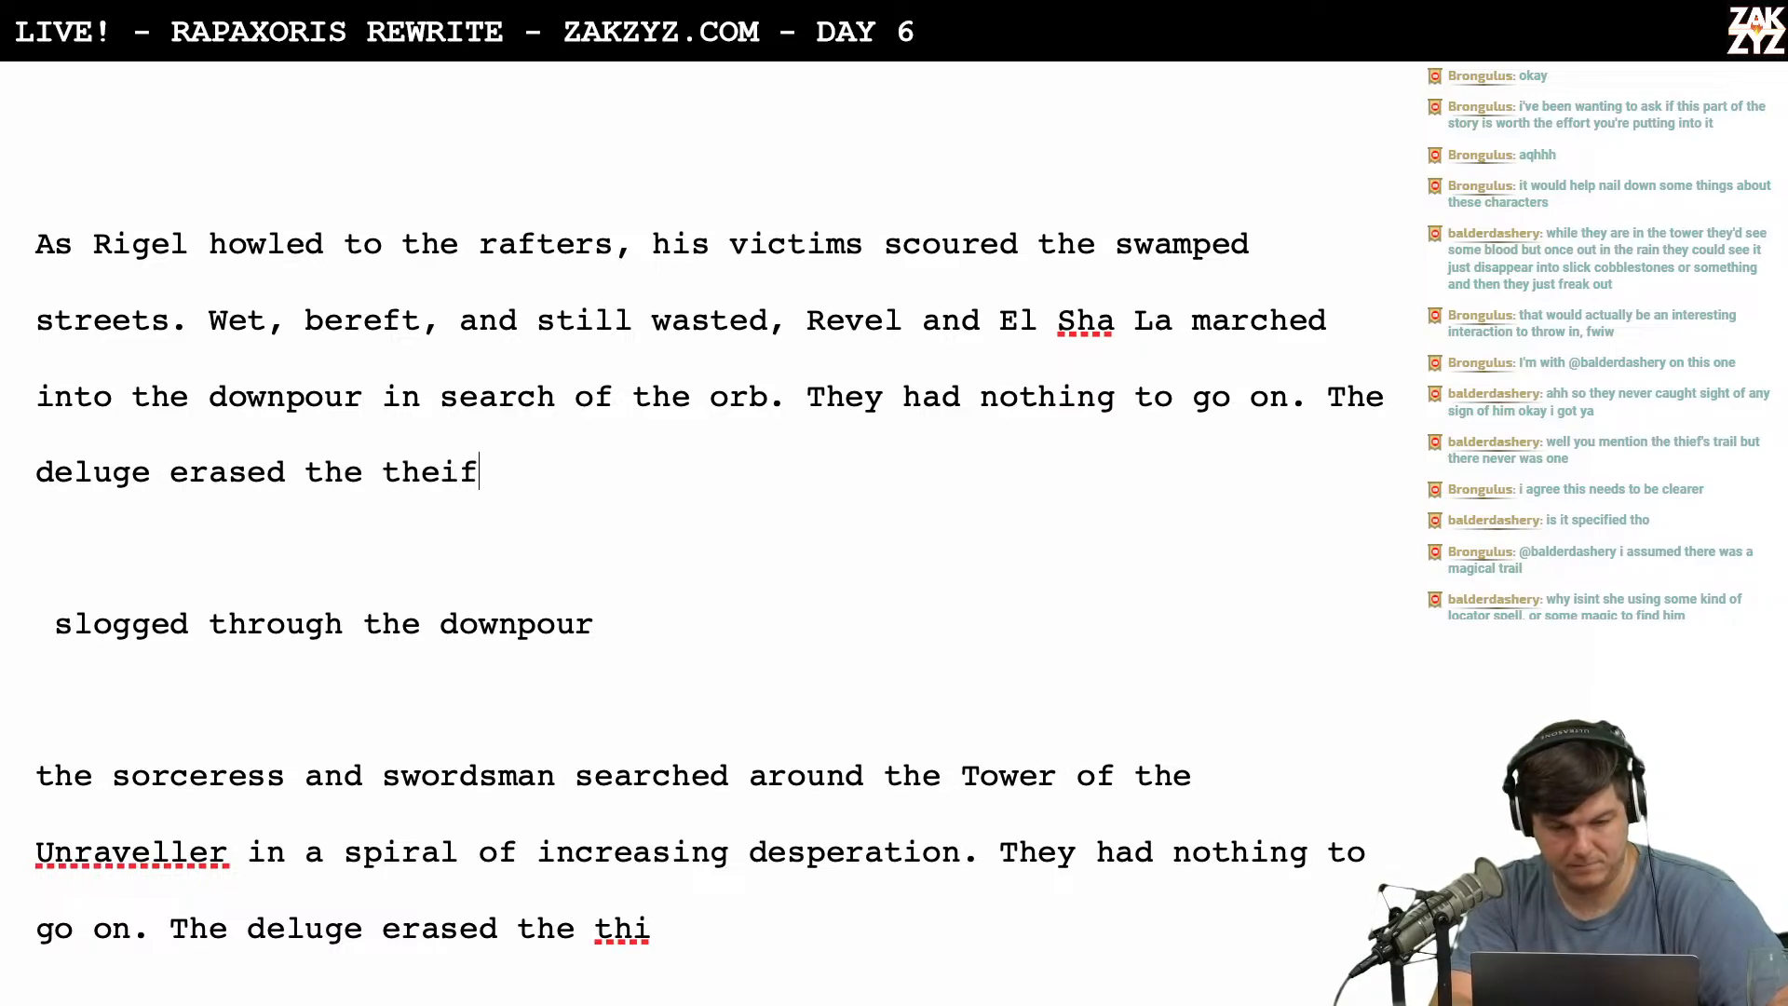
{"action": "type", "text": "'s"}
{"action": "key", "text": "BackSpace"}
{"action": "key", "text": "BackSpace"}
{"action": "key", "text": "BackSpace"}
{"action": "key", "text": "BackSpace"}
{"action": "key", "text": "BackSpace"}
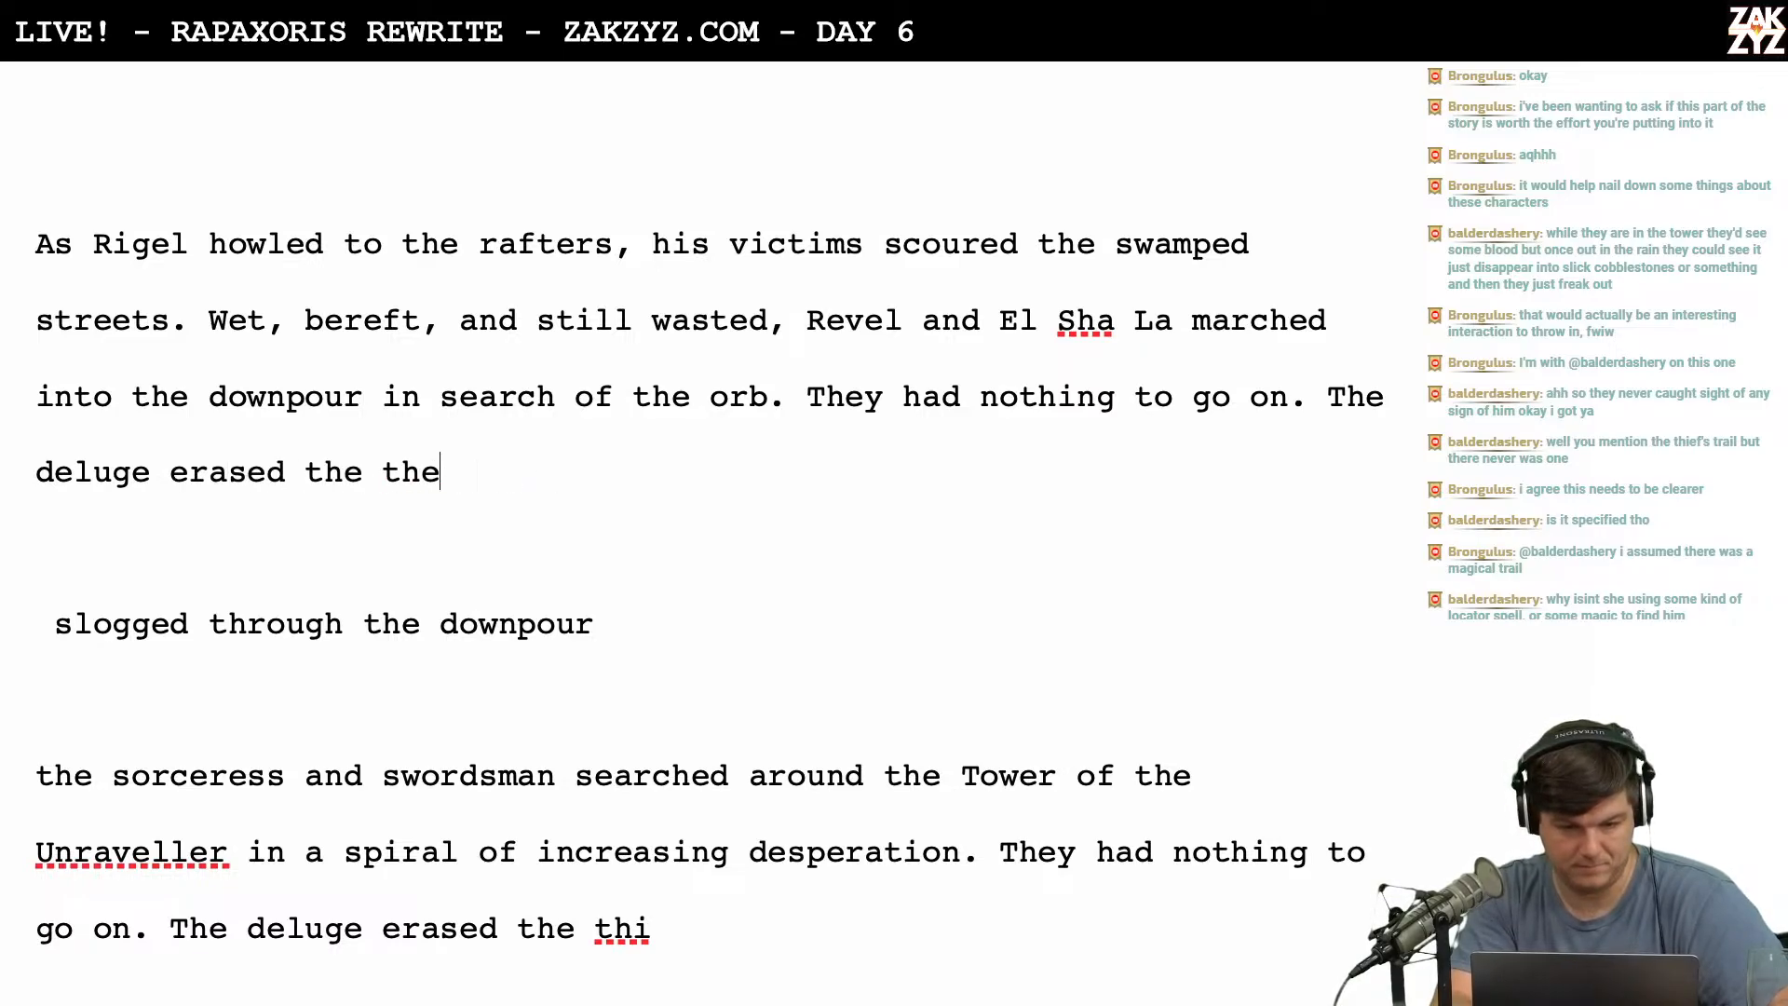
{"action": "type", "text": "if's track s"}
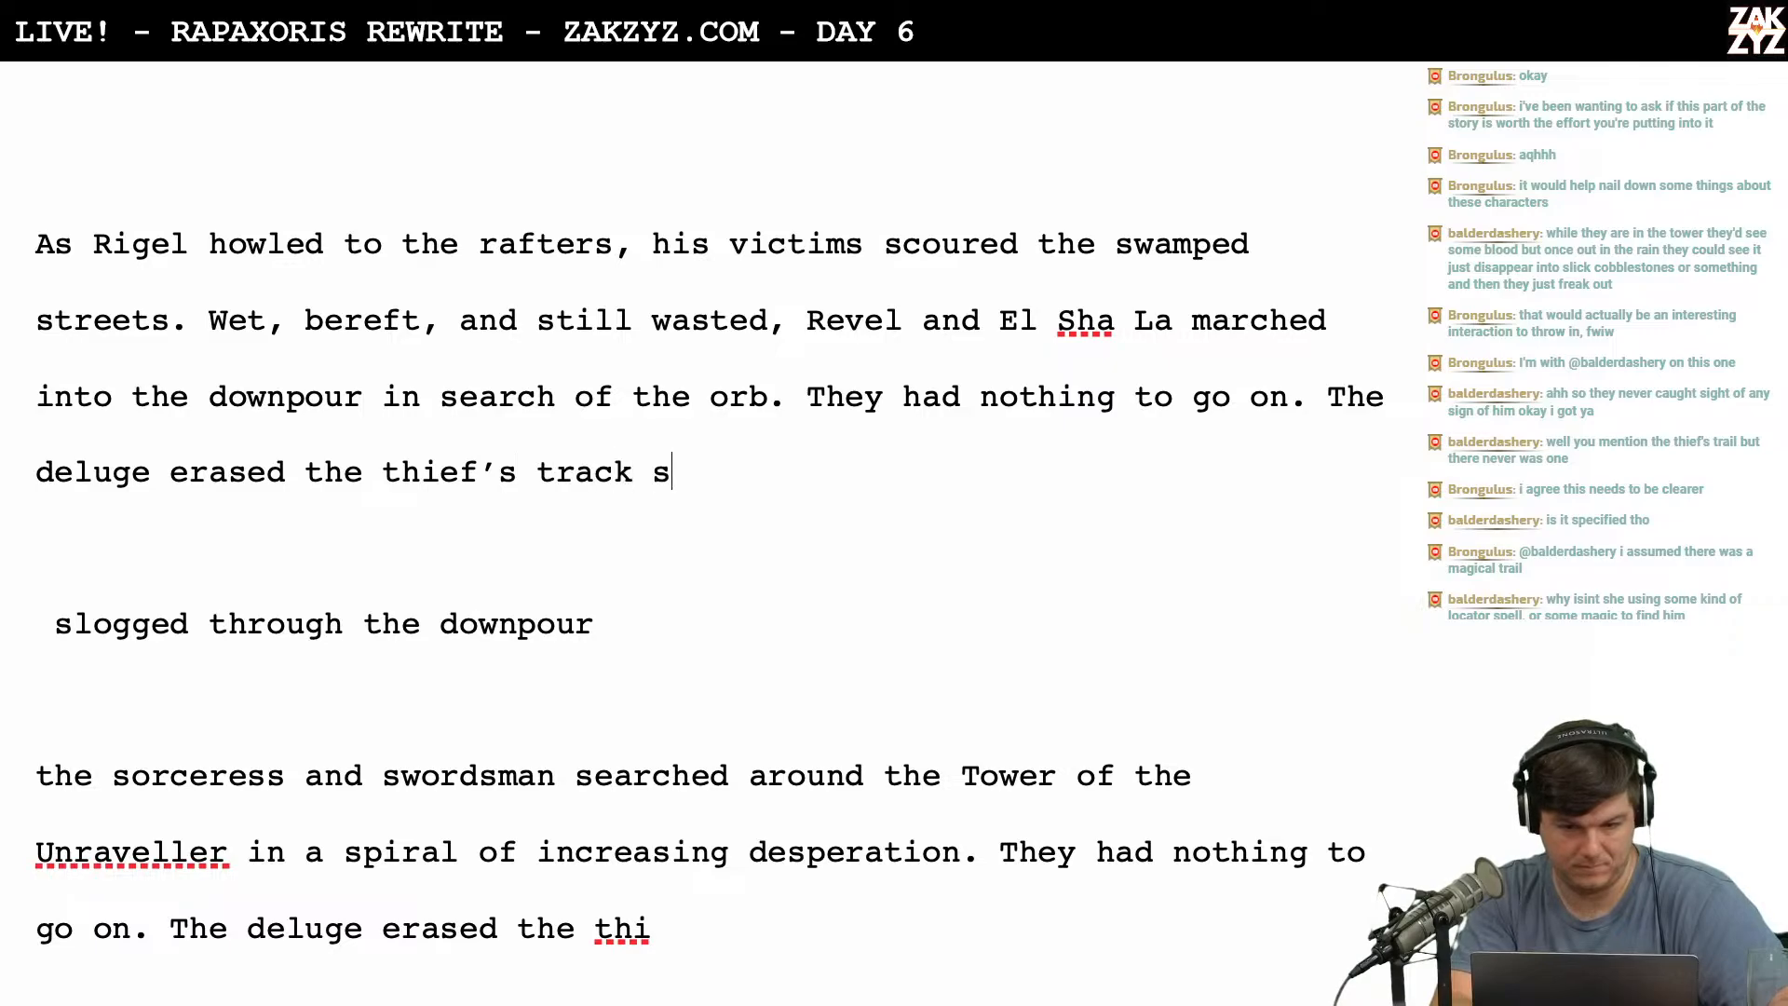
{"action": "type", "text": " adn"}
{"action": "key", "text": "BackSpace"}
{"action": "key", "text": "BackSpace"}
{"action": "type", "text": "nd "}
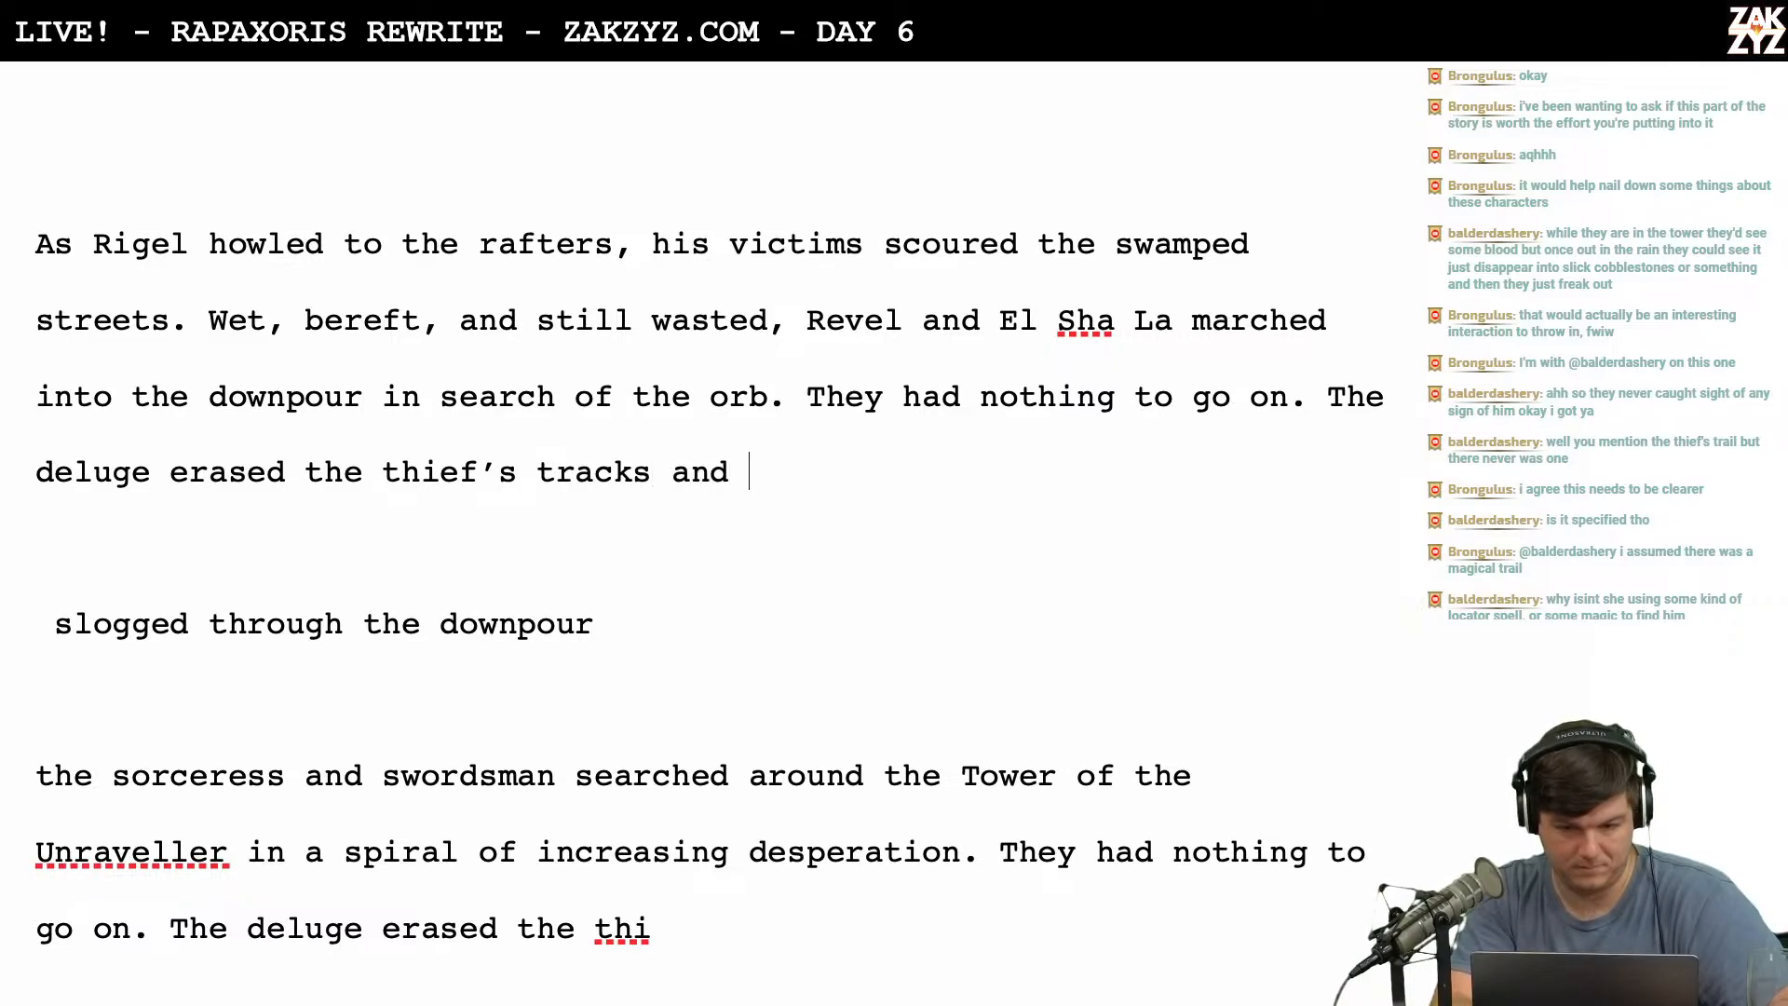
Finish the deluge sentence with "washed away the blood trail.".
{"action": "type", "text": "washed away rt"}
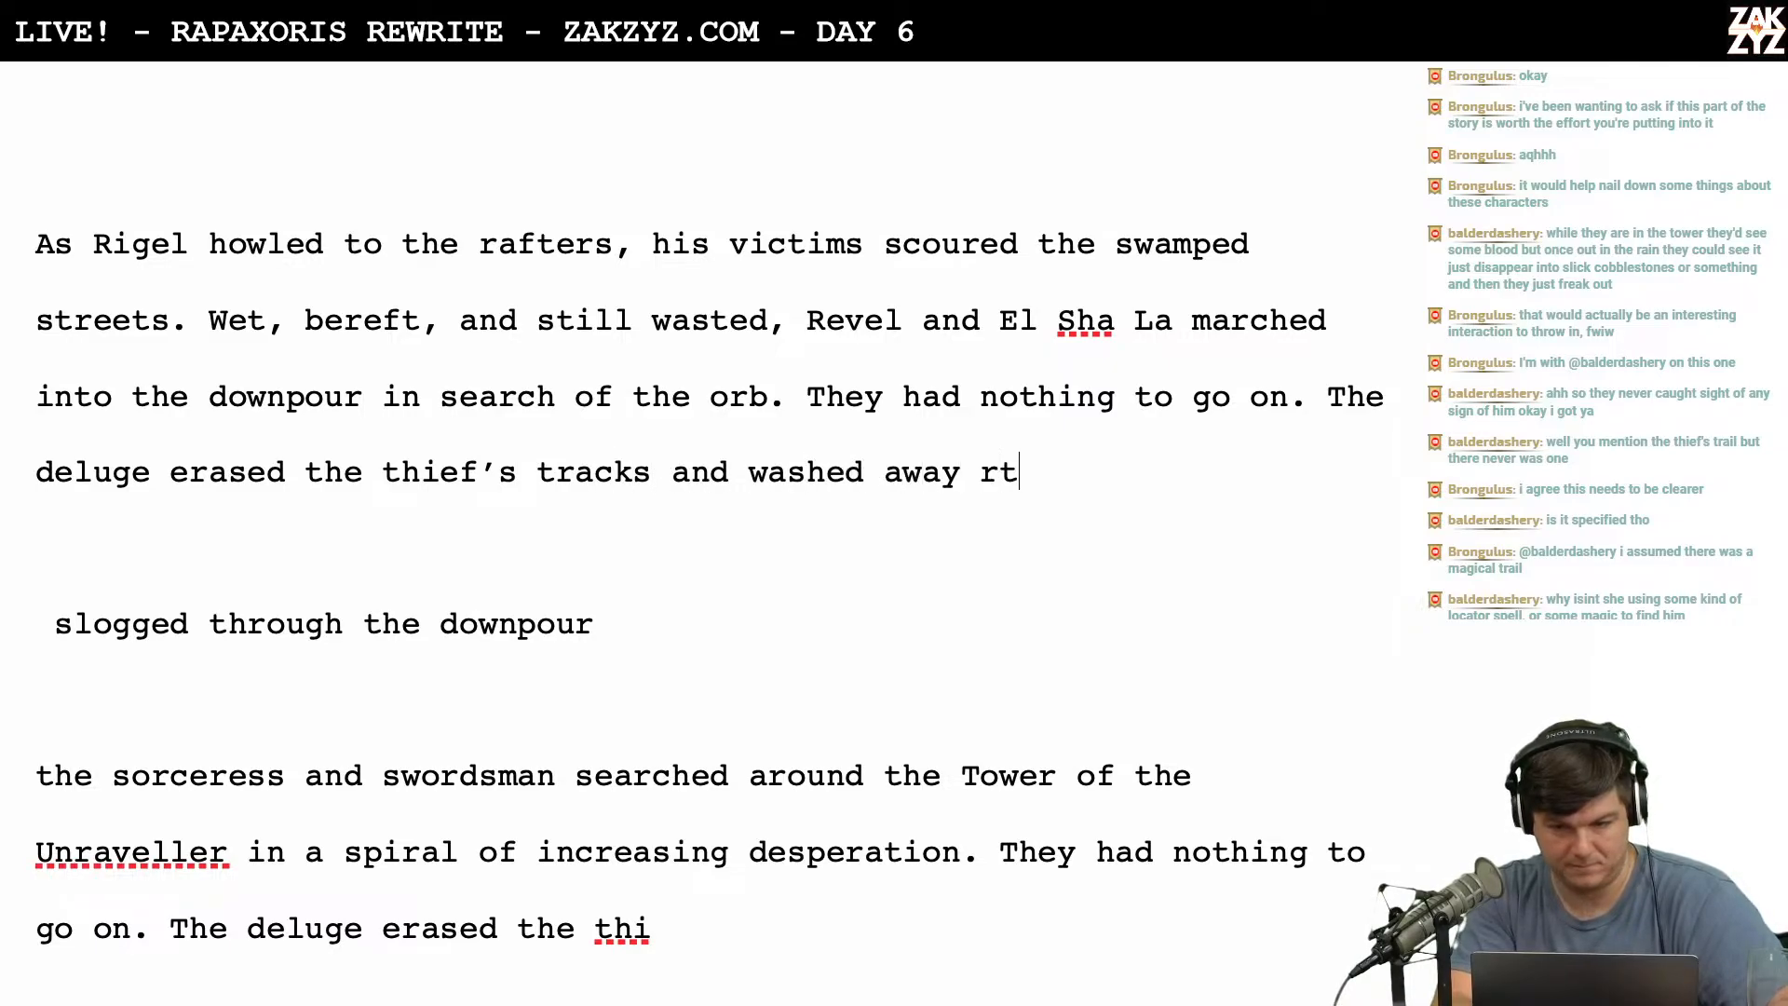
{"action": "type", "text": "he"}
{"action": "key", "text": "BackSpace"}
{"action": "key", "text": "BackSpace"}
{"action": "key", "text": "BackSpace"}
{"action": "key", "text": "BackSpace"}
{"action": "type", "text": "the bloo"}
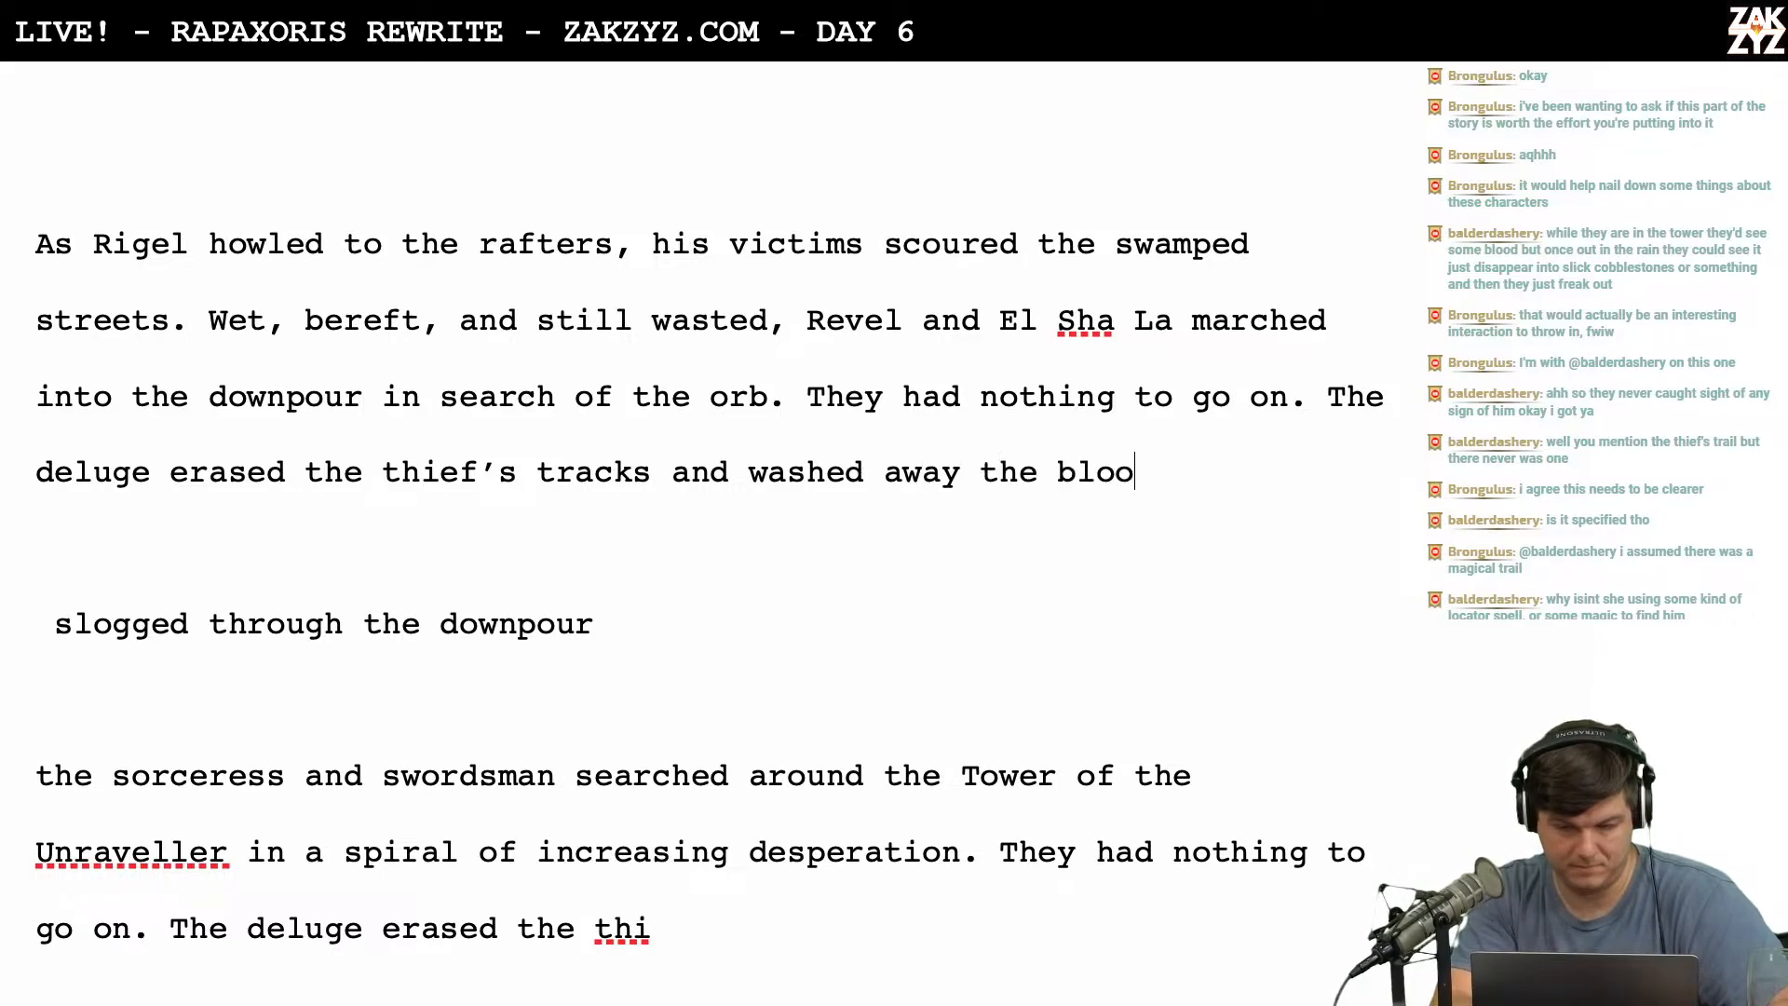
{"action": "type", "text": "d trail;."}
{"action": "key", "text": "BackSpace"}
{"action": "key", "text": "BackSpace"}
{"action": "key", "text": "BackSpace"}
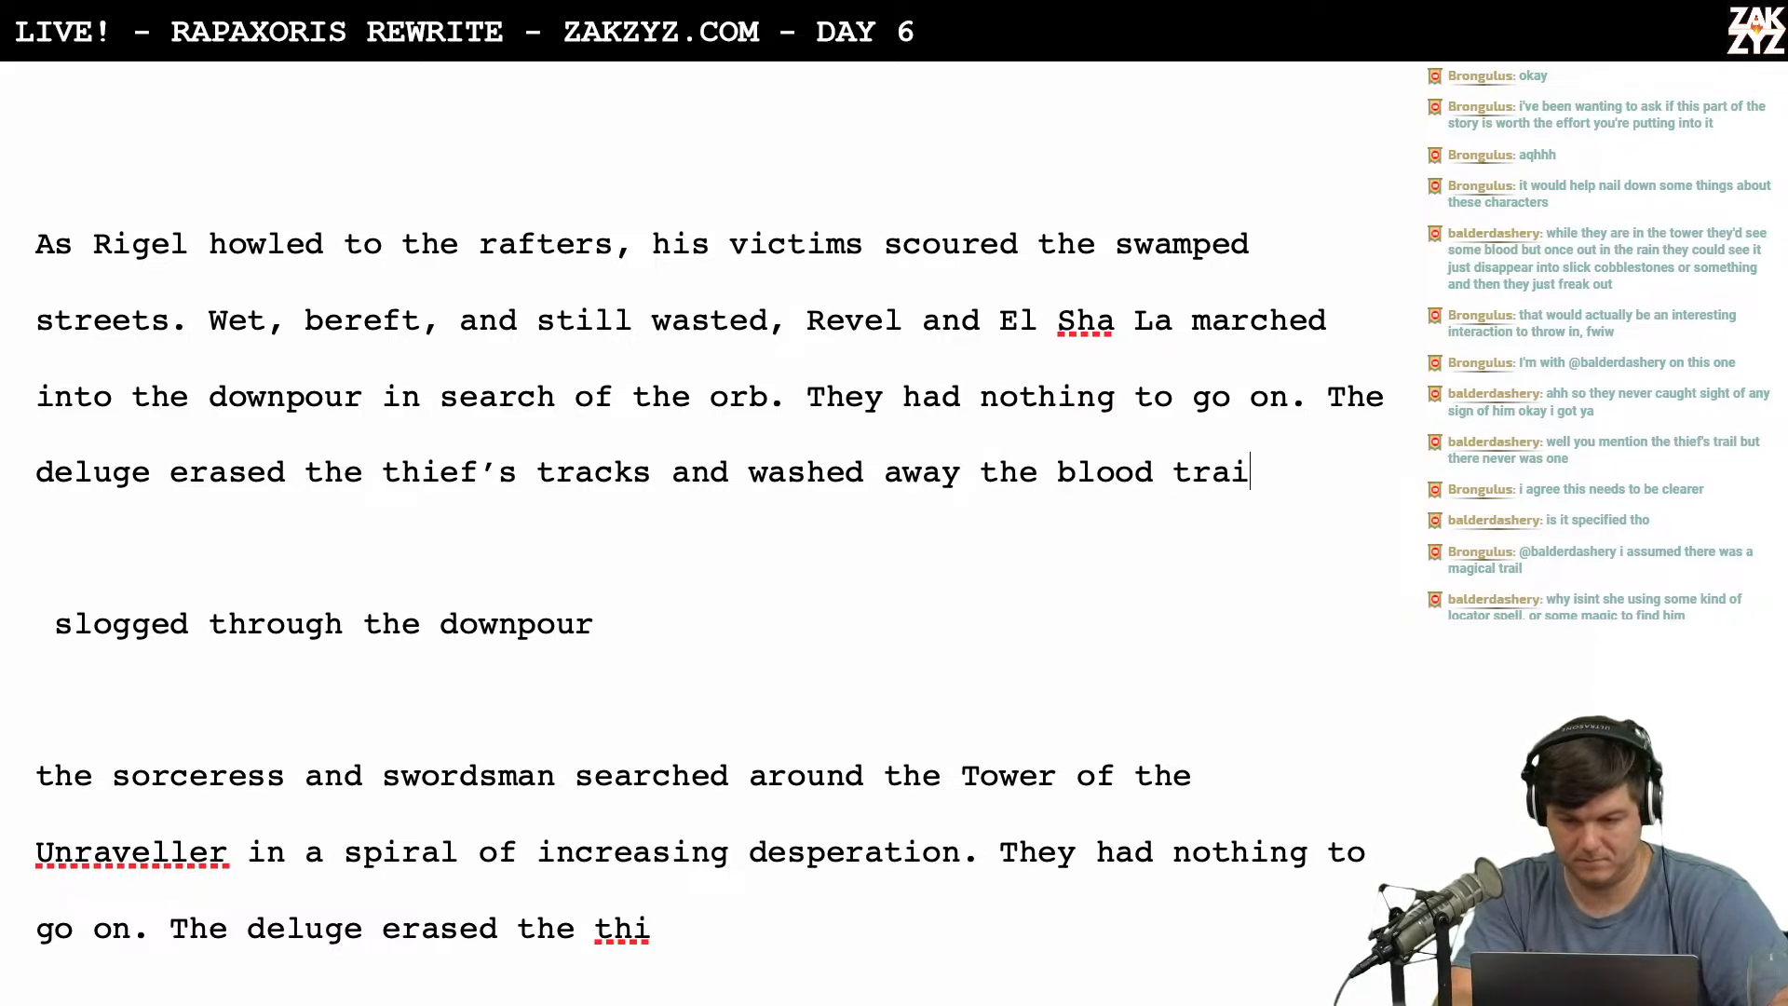
{"action": "type", "text": "l."}
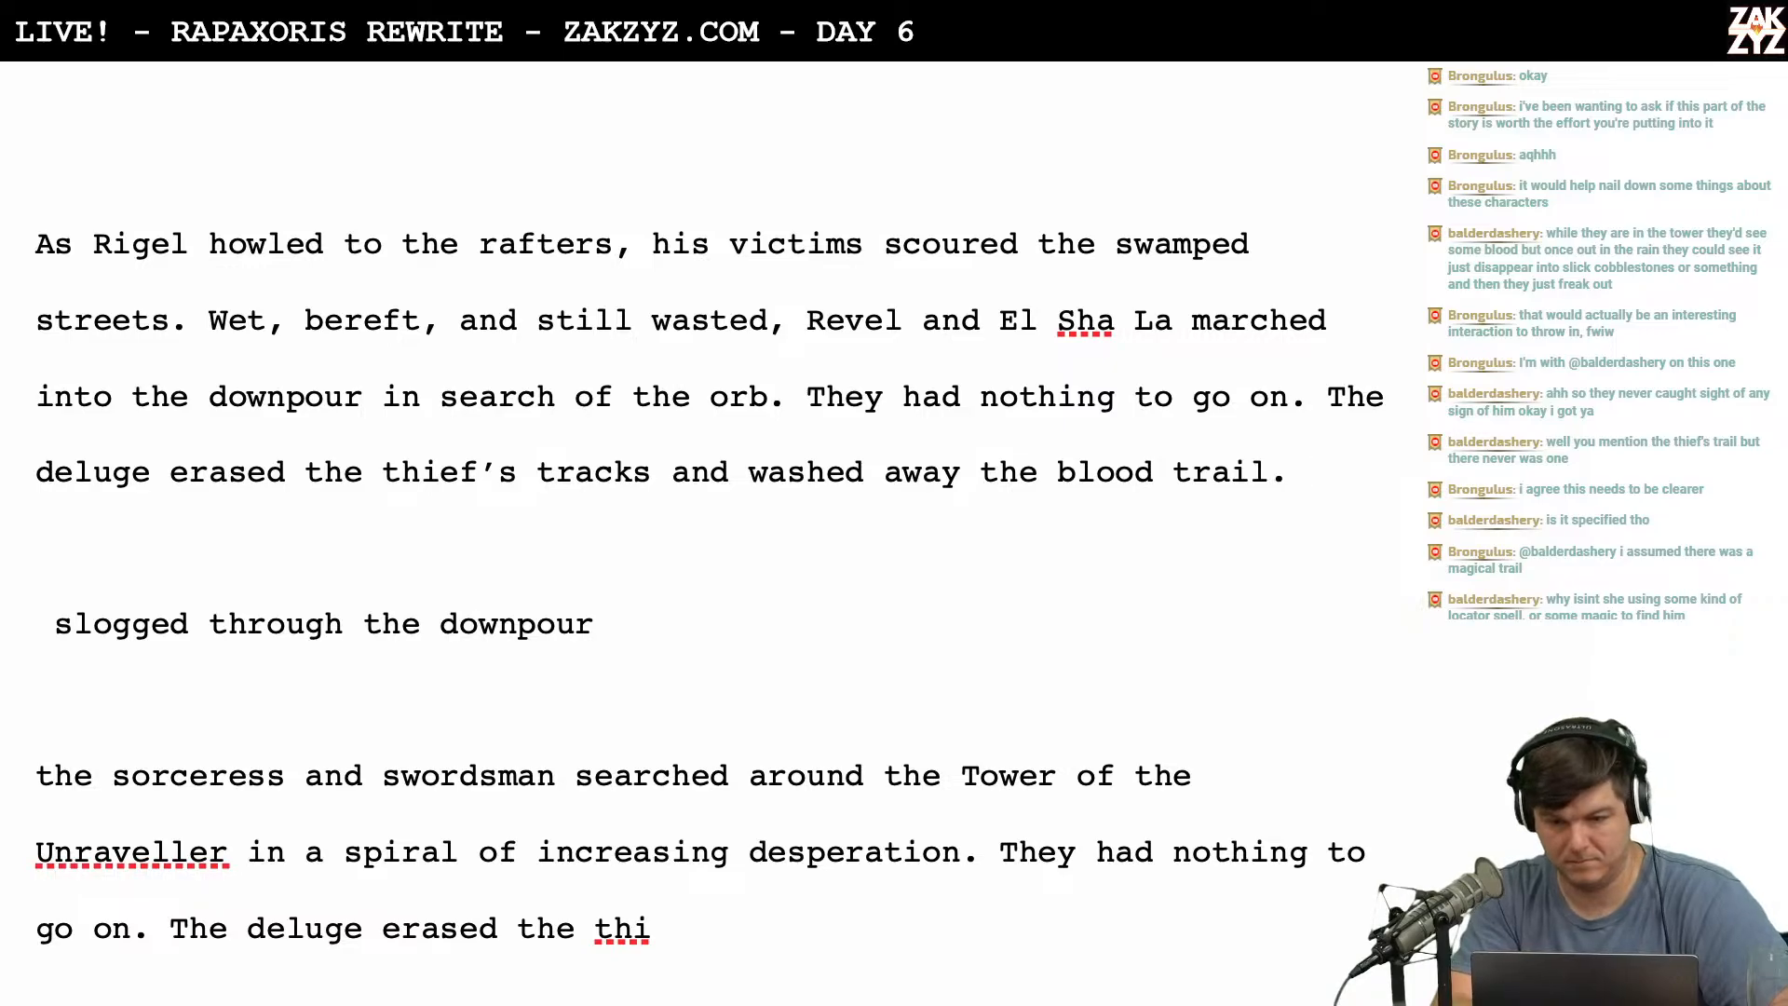
Start a new sentence after "washed away the blood trail." with "Revel was certain the".
{"action": "type", "text": " Rev"}
{"action": "key", "text": "BackSpace"}
{"action": "key", "text": "BackSpace"}
{"action": "key", "text": "BackSpace"}
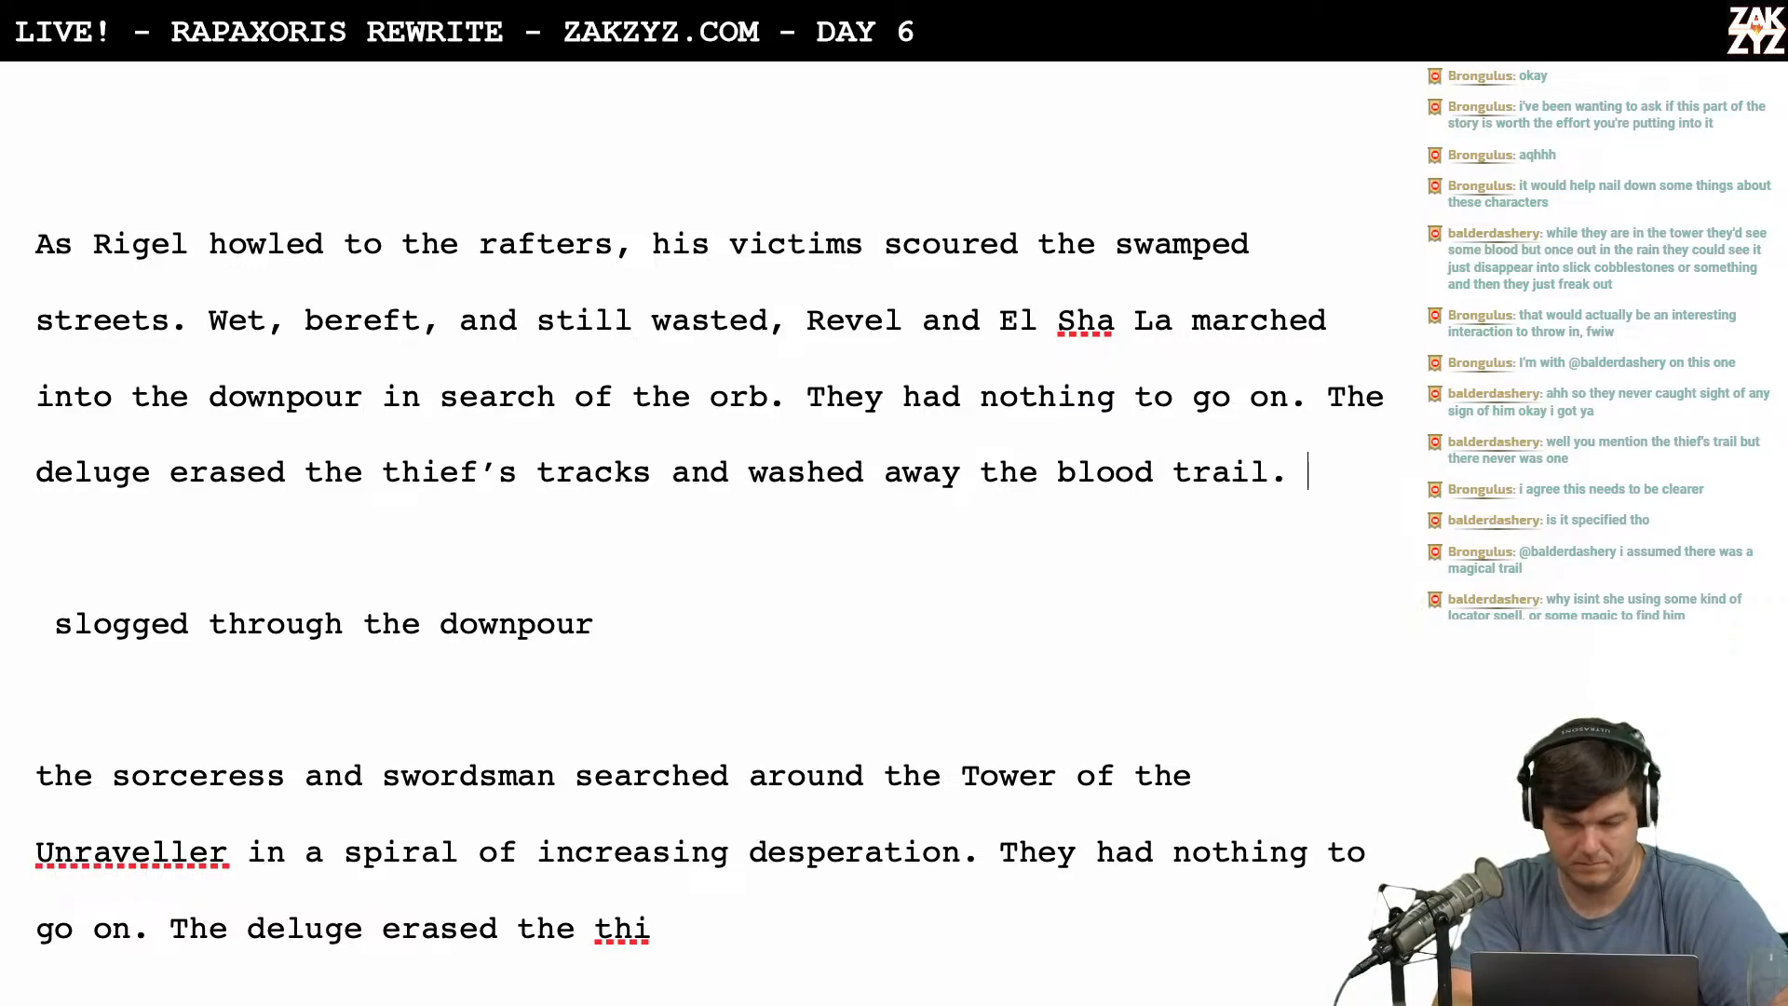
{"action": "type", "text": "Revel was certia"}
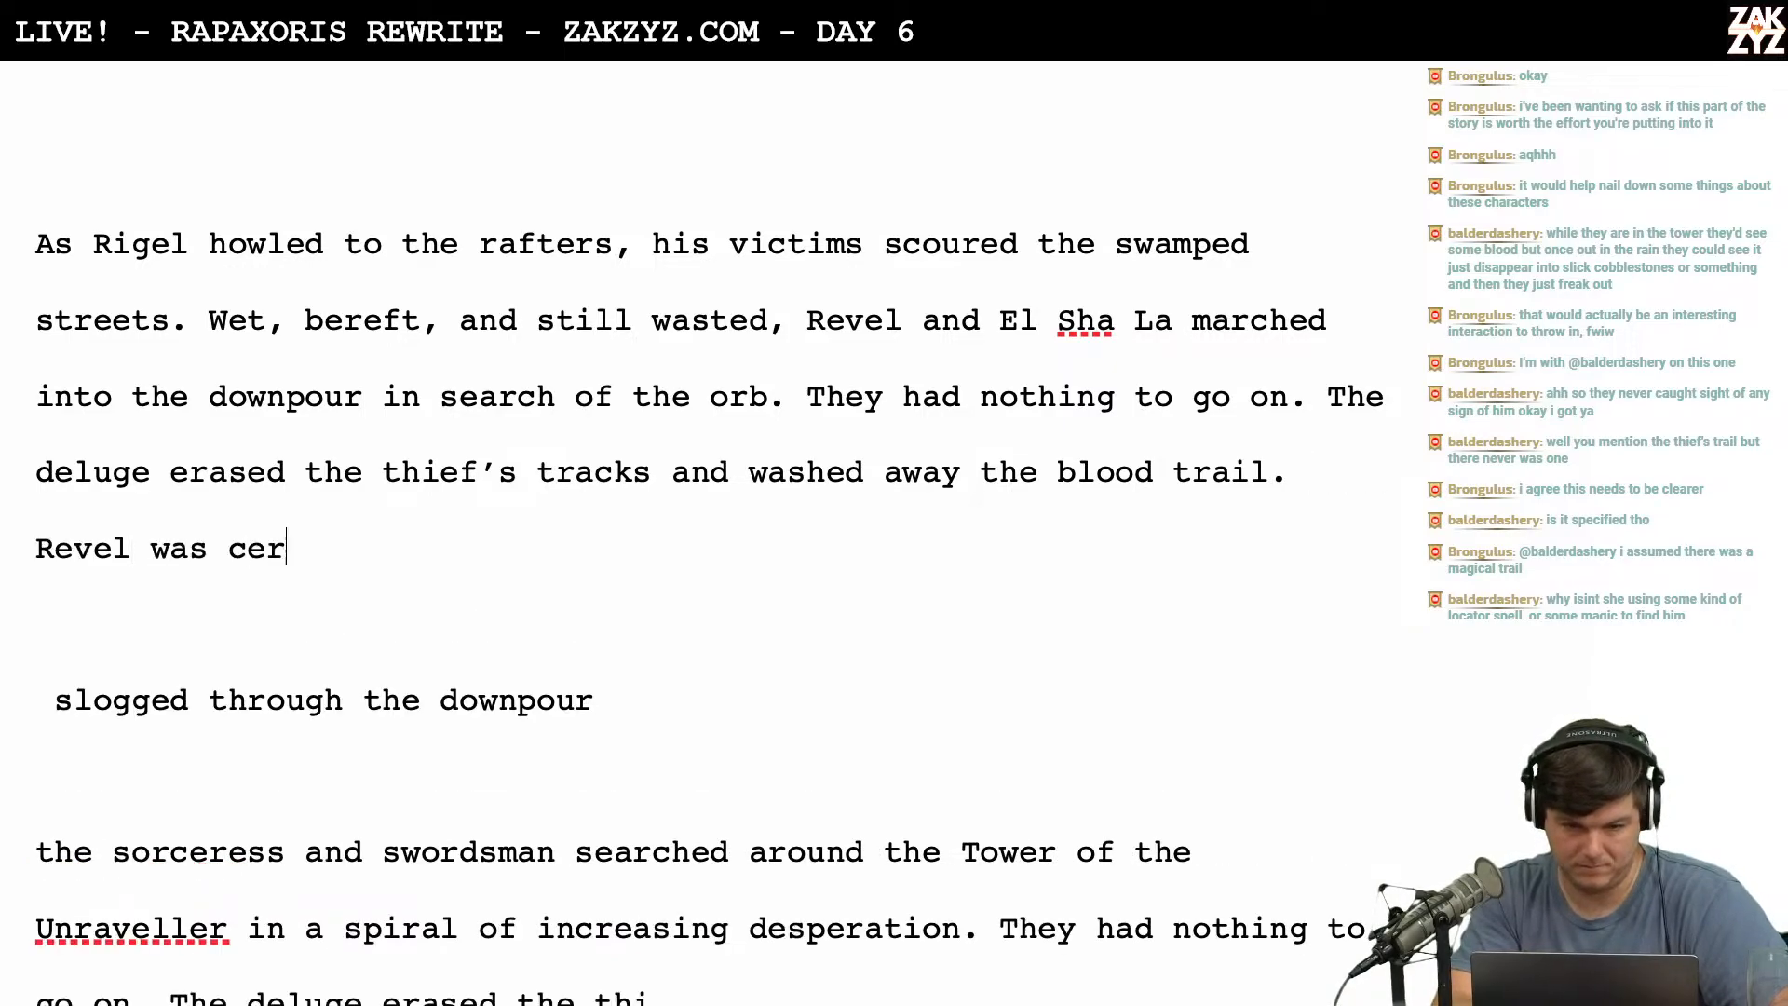
{"action": "key", "text": "BackSpace"}
{"action": "key", "text": "BackSpace"}
{"action": "type", "text": "ain the gbo"}
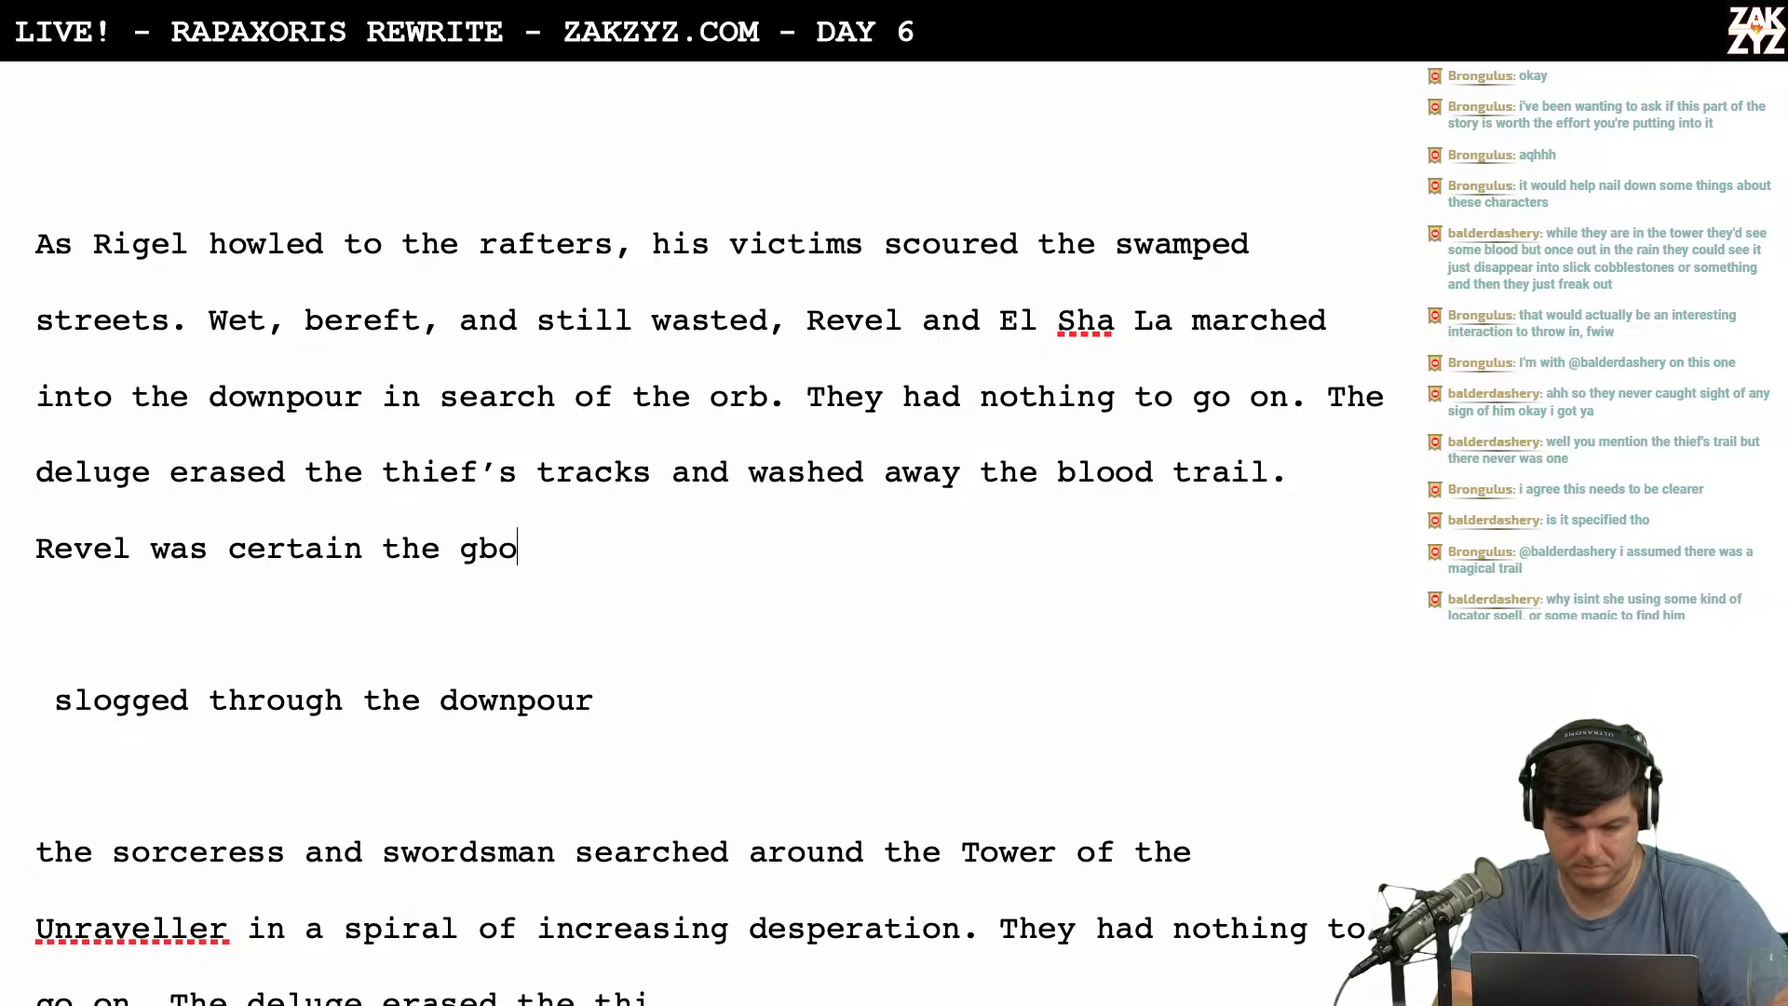
Finish the Revel sentence with "boy had bled out by now, but they found no body.".
{"action": "key", "text": "BackSpace"}
{"action": "key", "text": "BackSpace"}
{"action": "key", "text": "BackSpace"}
{"action": "type", "text": "boy had"}
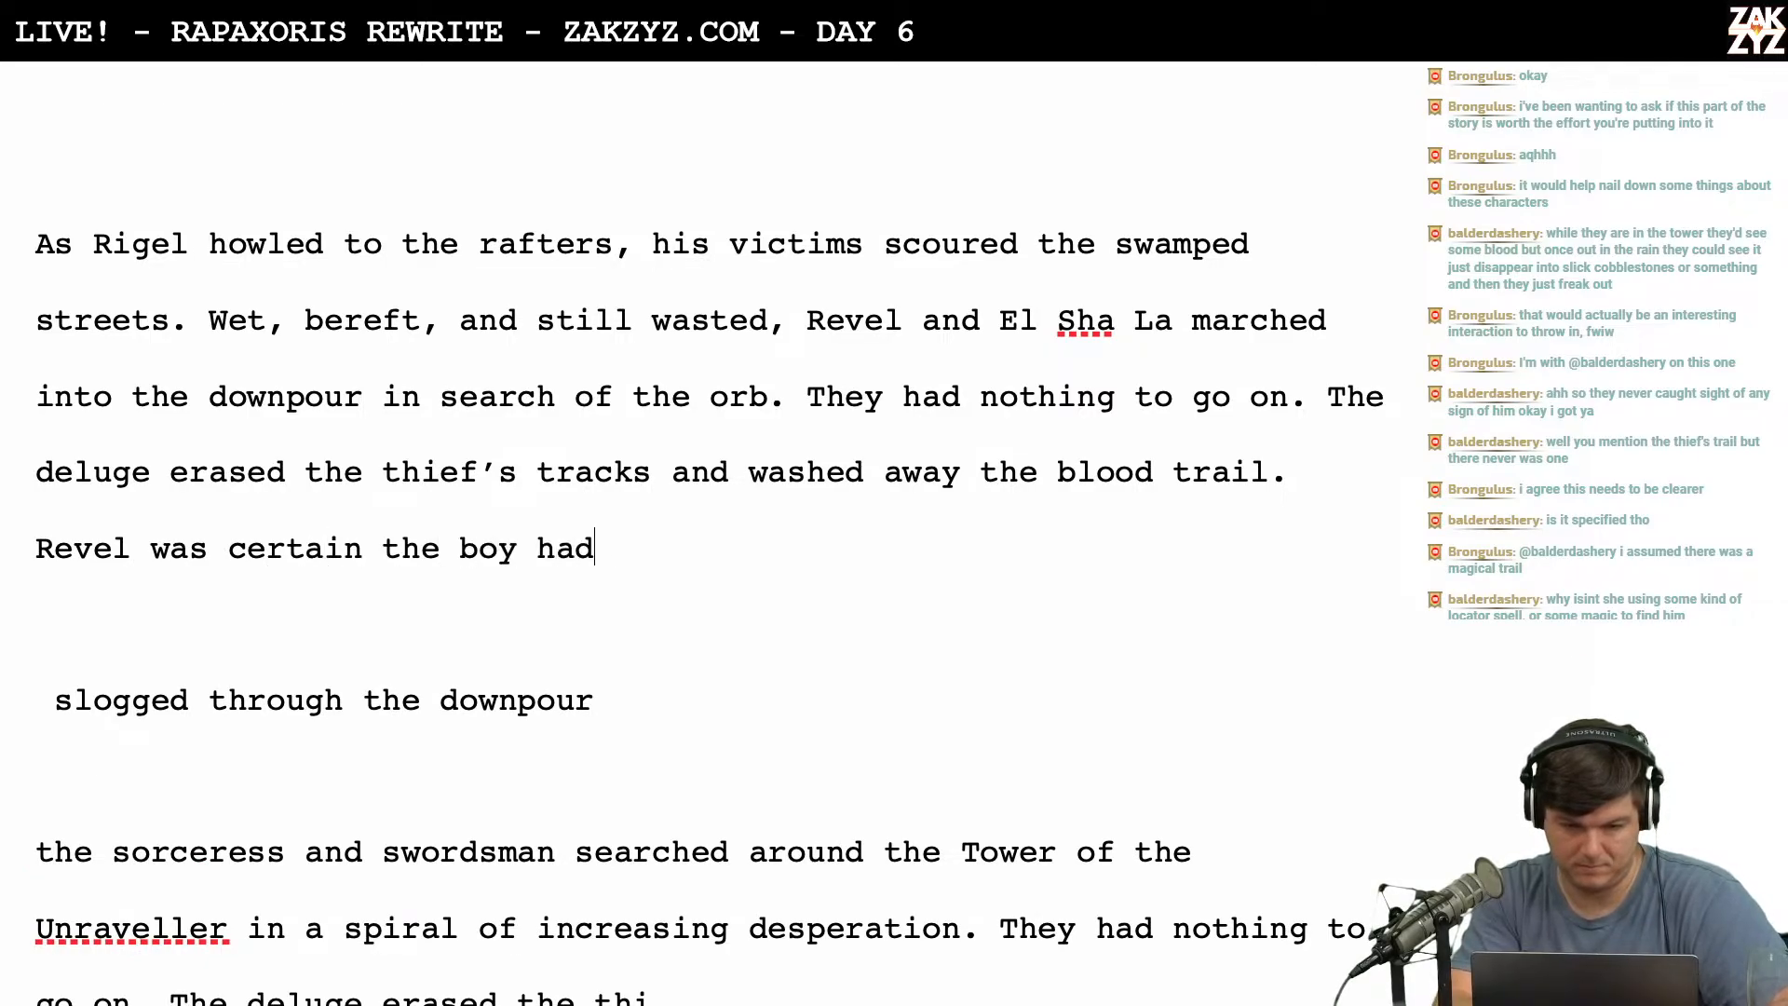
{"action": "type", "text": " bled out by now"}
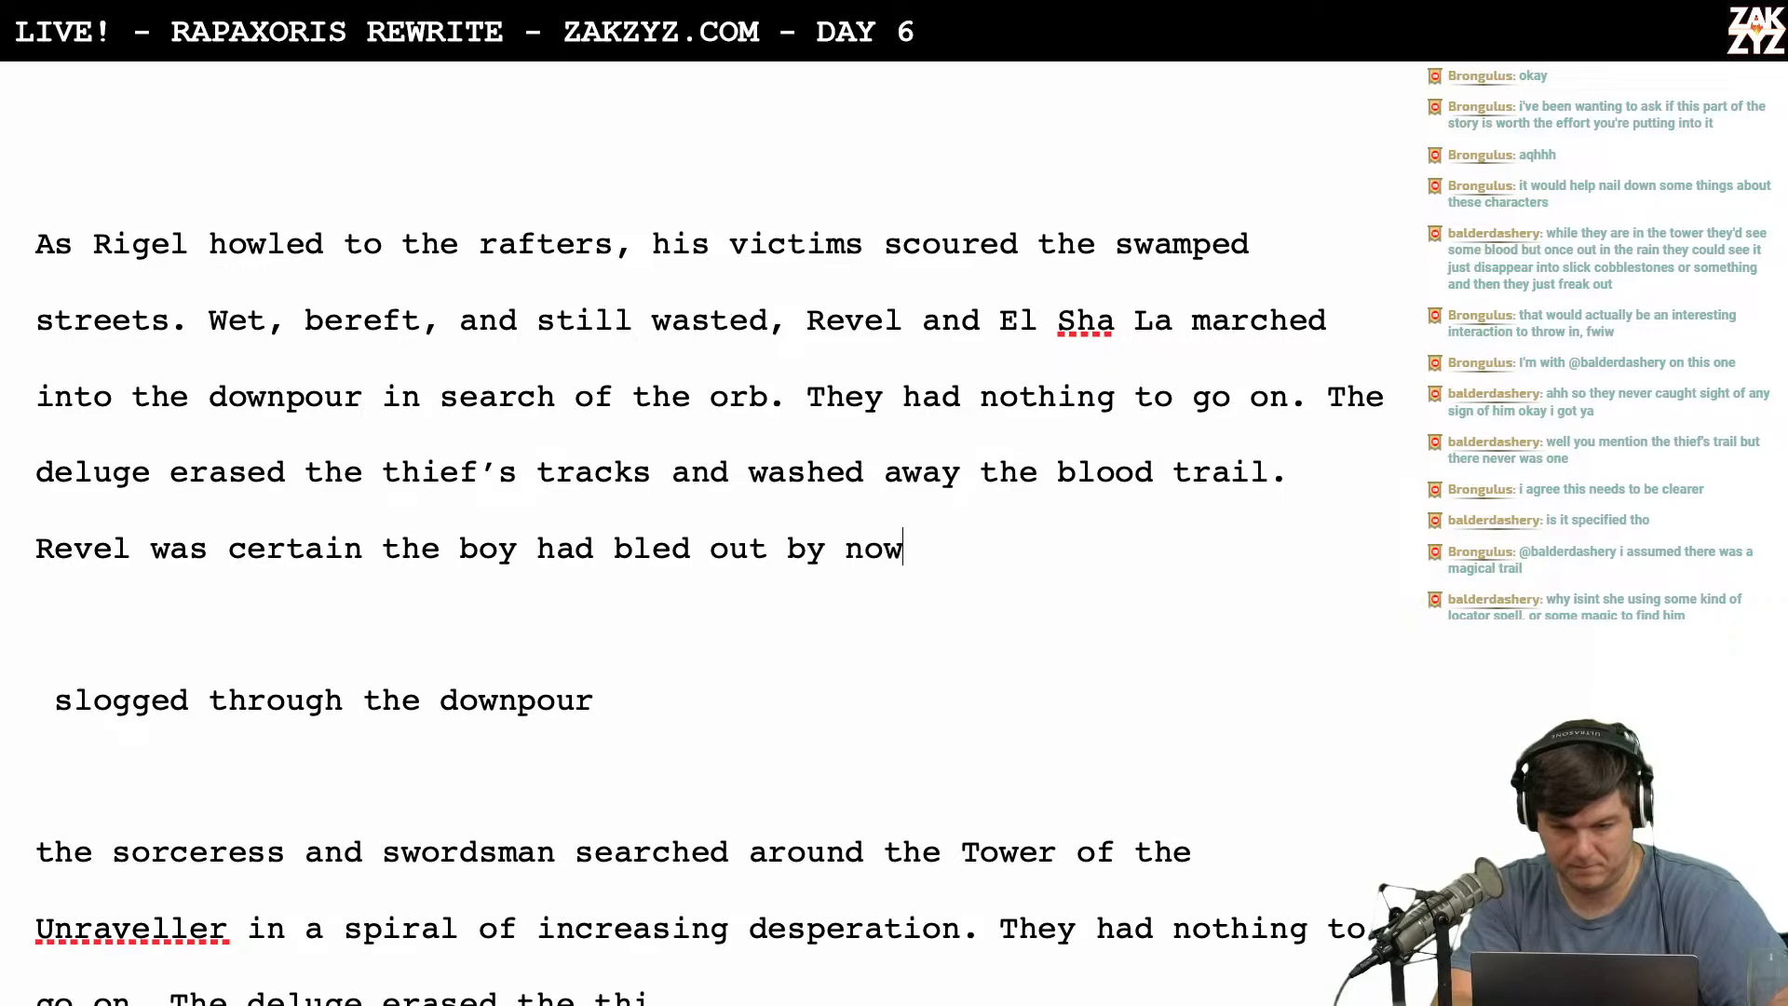
{"action": "type", "text": ", but they found no body."}
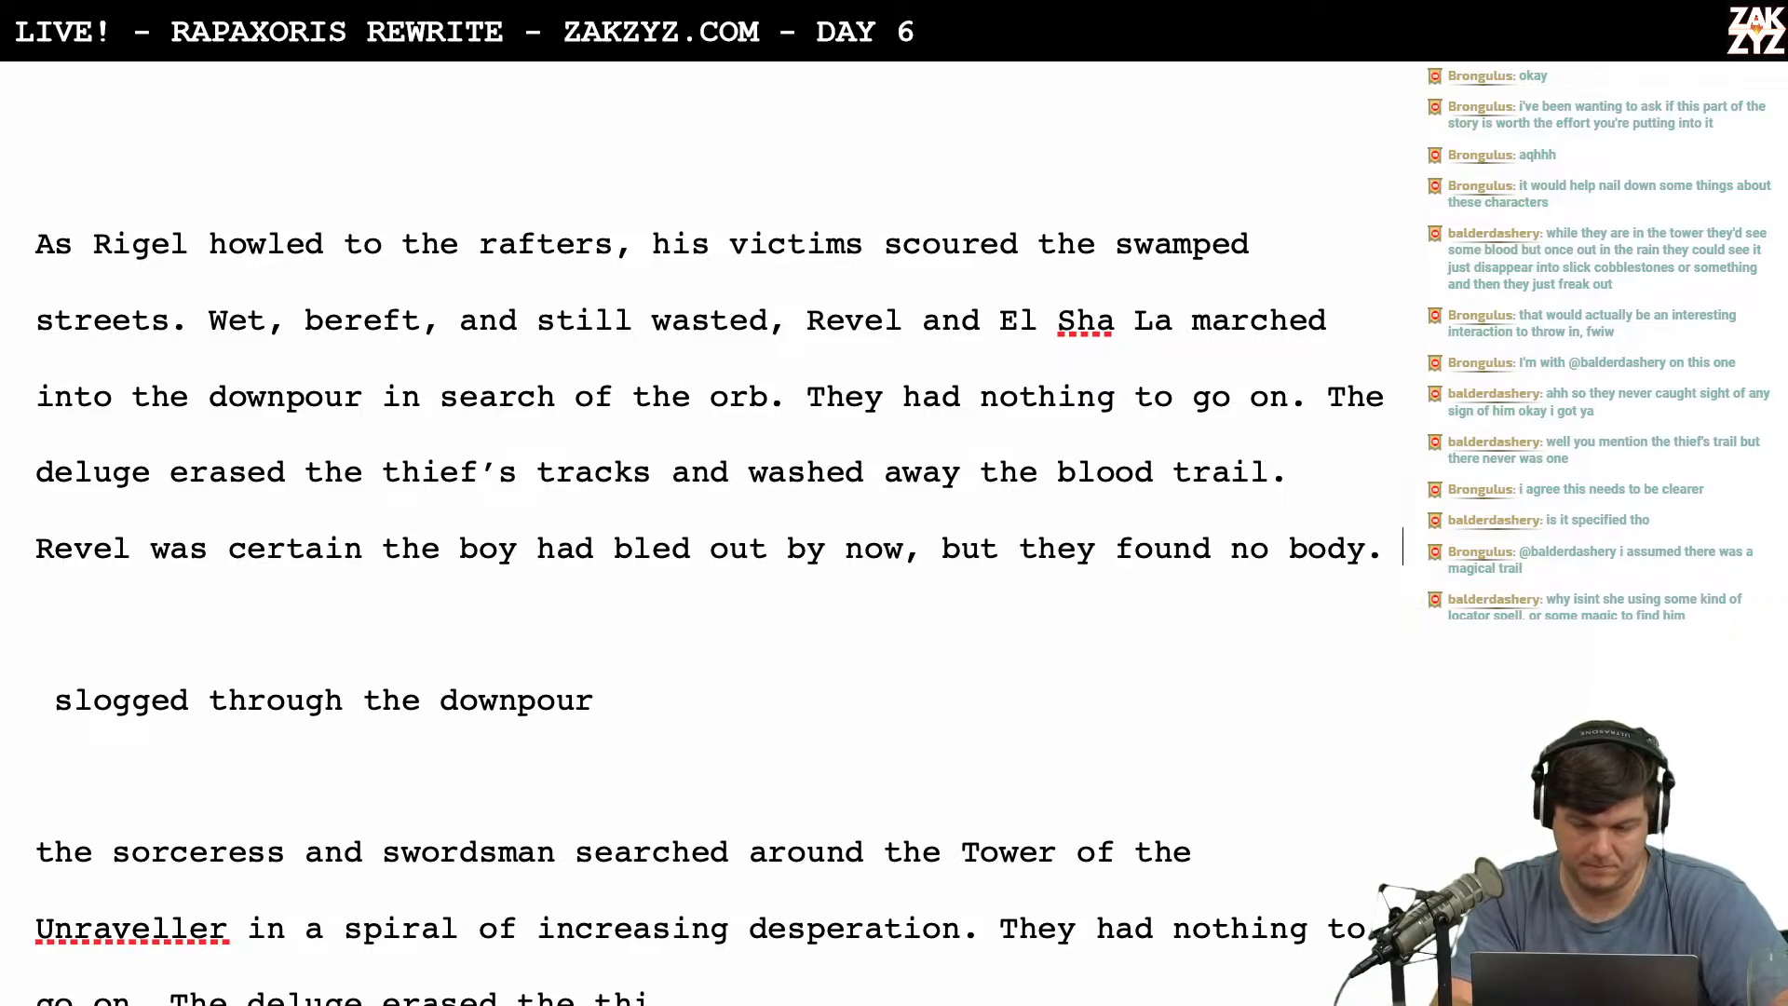
Replace "into" with "through" before "the downpour" in the opening paragraph's second sentence.
{"action": "scroll", "coordinate": [709, 577], "scroll_direction": "down", "scroll_amount": 1}
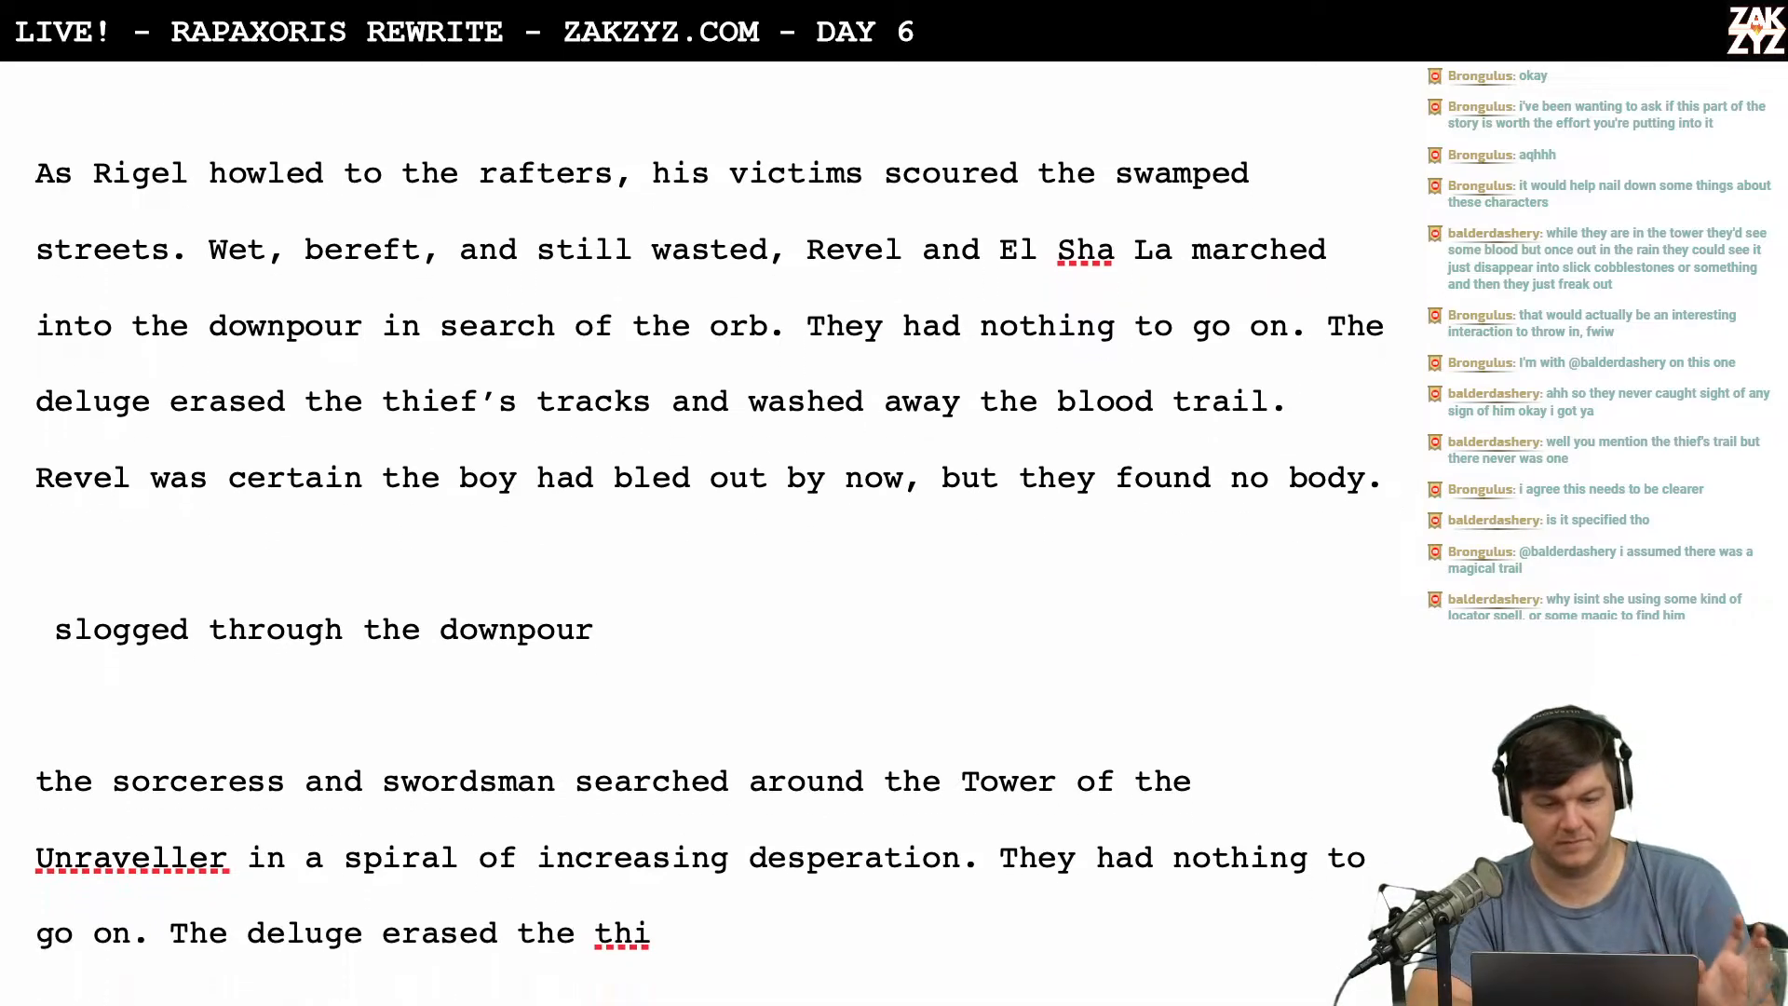
{"action": "scroll", "coordinate": [710, 577], "scroll_direction": "up", "scroll_amount": 1}
{"action": "scroll", "coordinate": [708, 586], "scroll_direction": "down", "scroll_amount": 1}
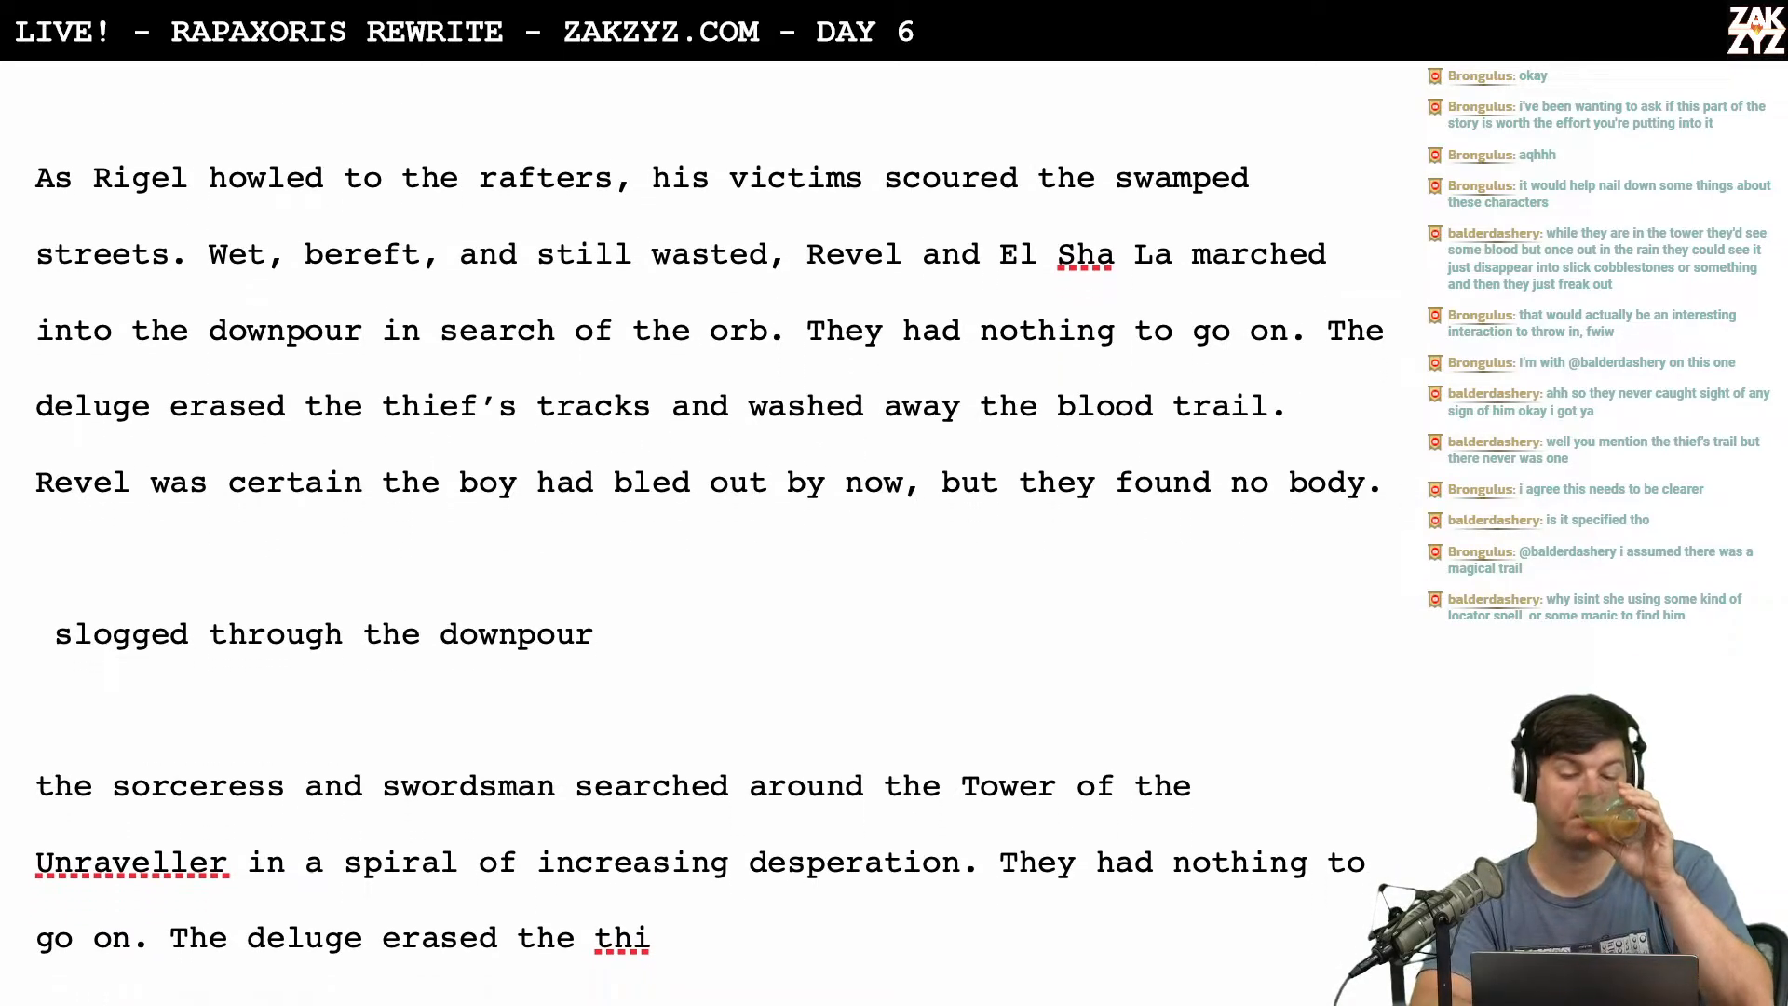
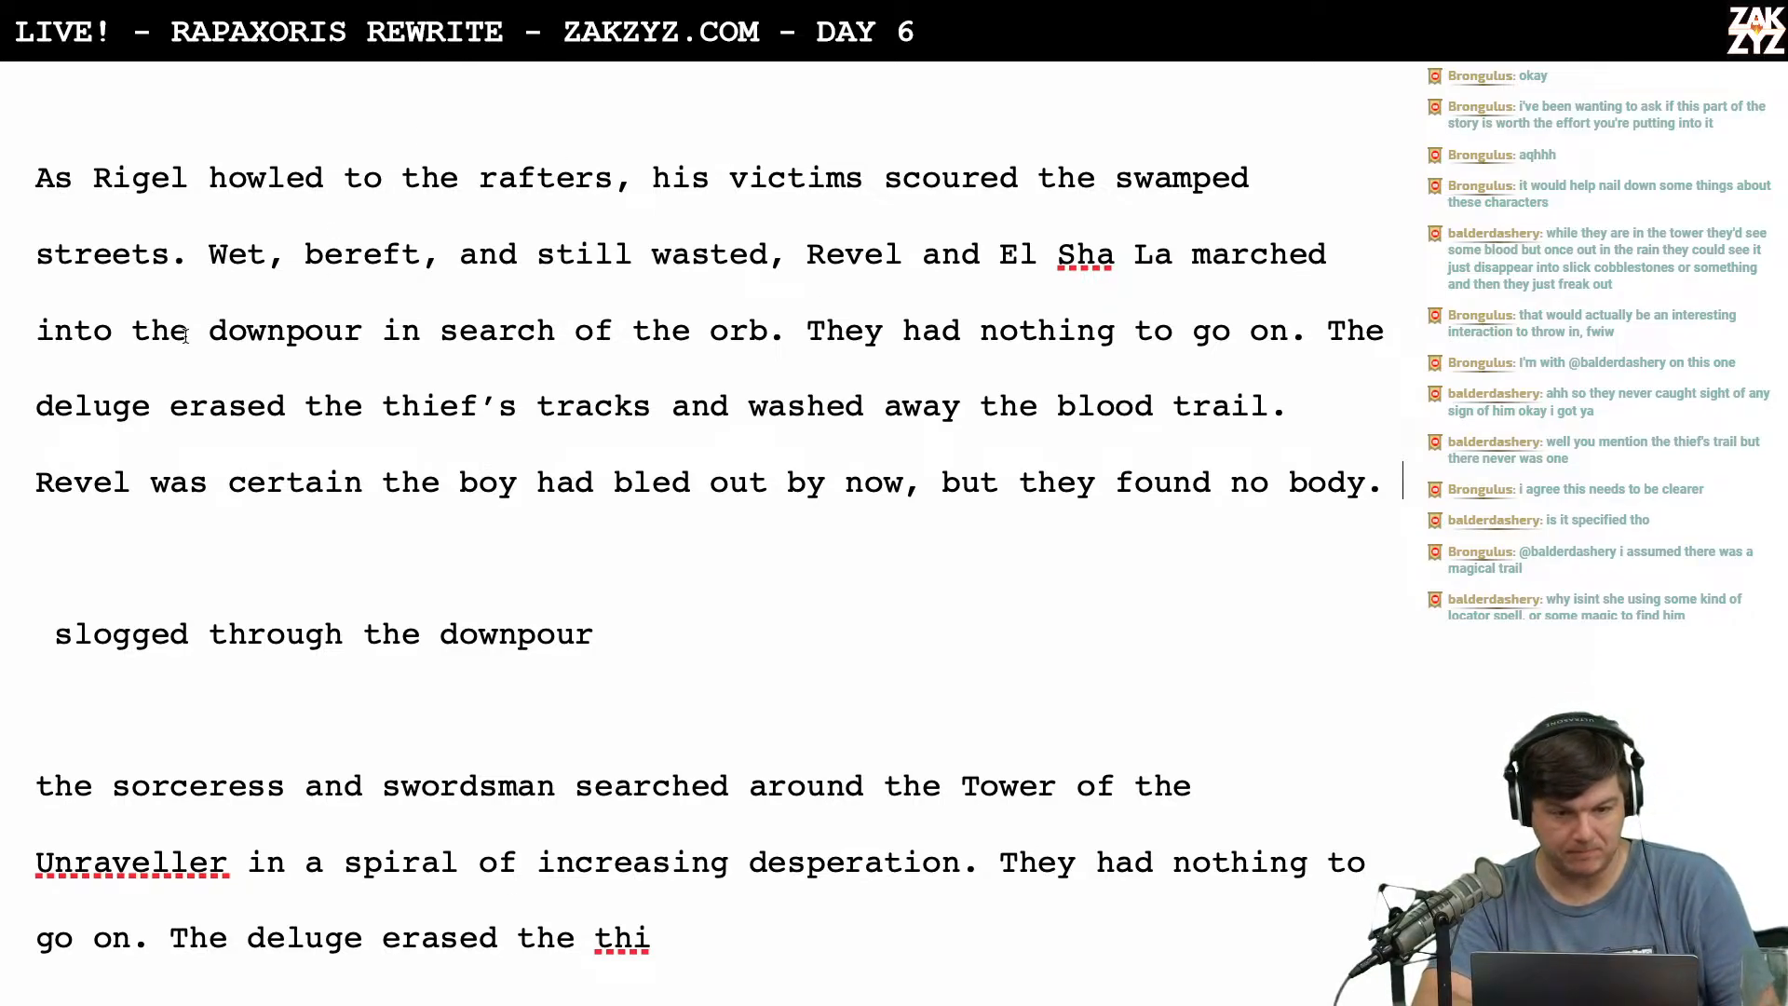
{"action": "left_click", "coordinate": [114, 327]}
{"action": "key", "text": "BackSpace"}
{"action": "key", "text": "BackSpace"}
{"action": "key", "text": "BackSpace"}
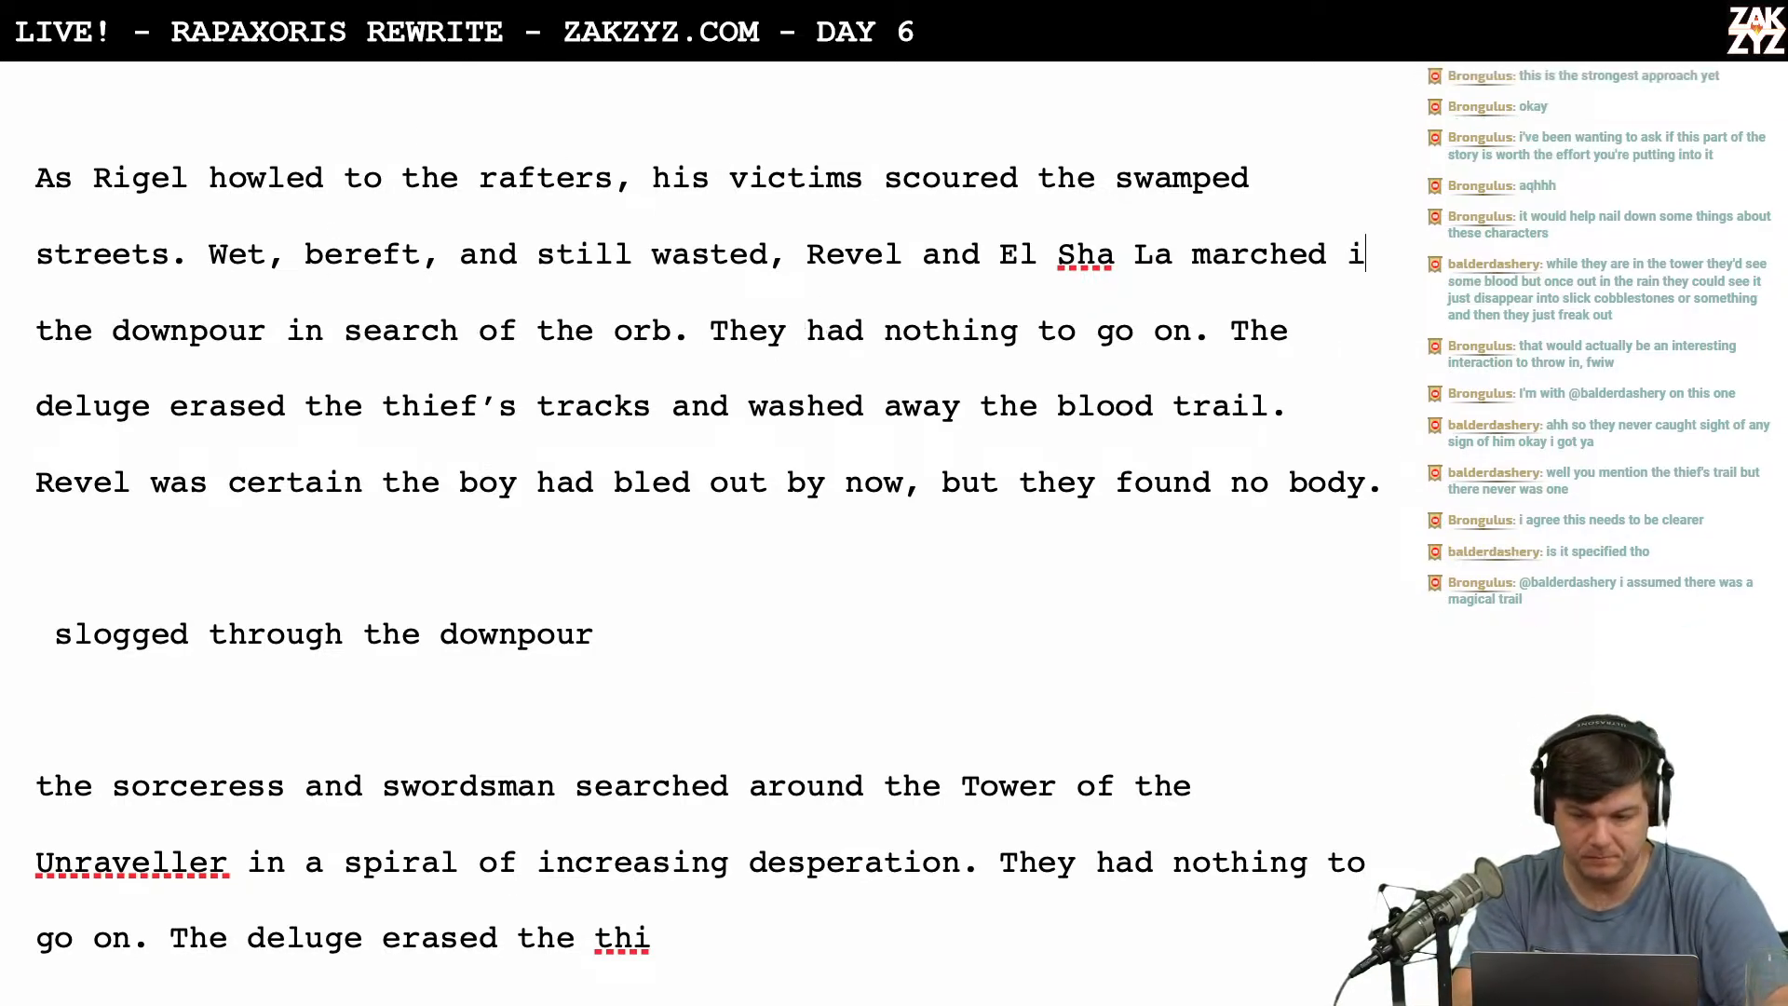
{"action": "type", "text": "hrough"}
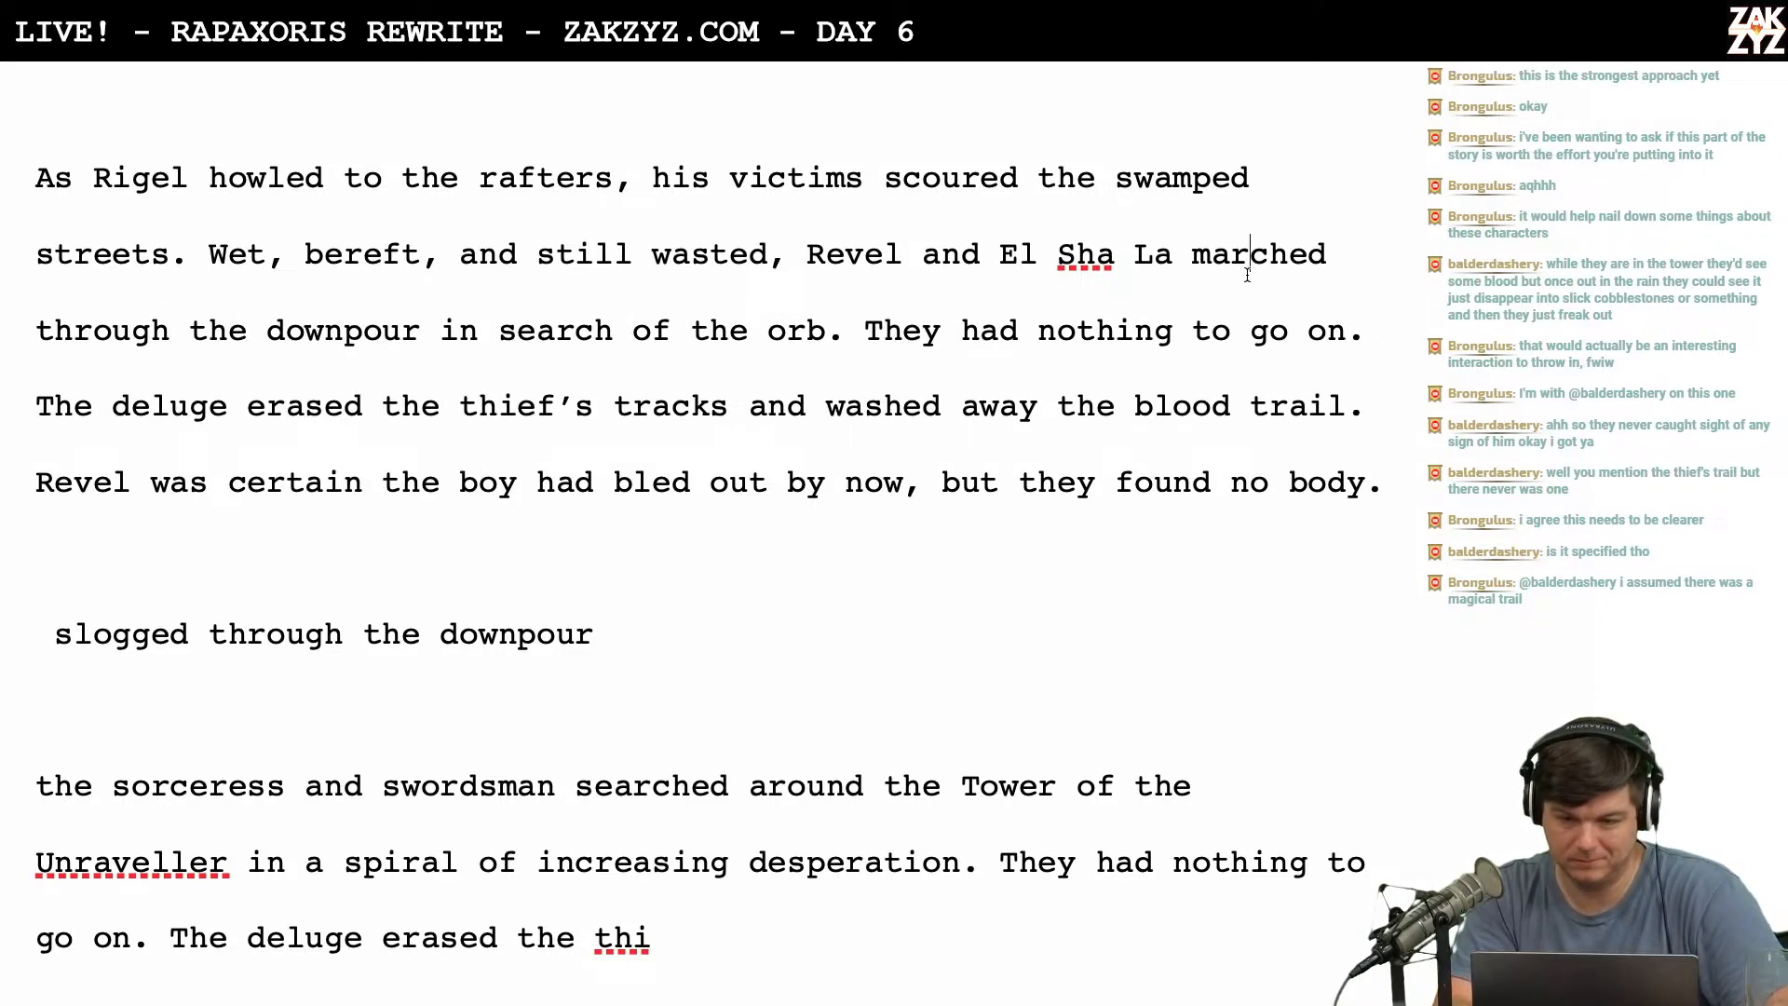
Replace "marched" with "slogged" and insert "stolen" before "orb" in the opening paragraph's second sentence.
{"action": "key", "text": "BackSpace"}
{"action": "key", "text": "BackSpace"}
{"action": "key", "text": "BackSpace"}
{"action": "key", "text": "BackSpace"}
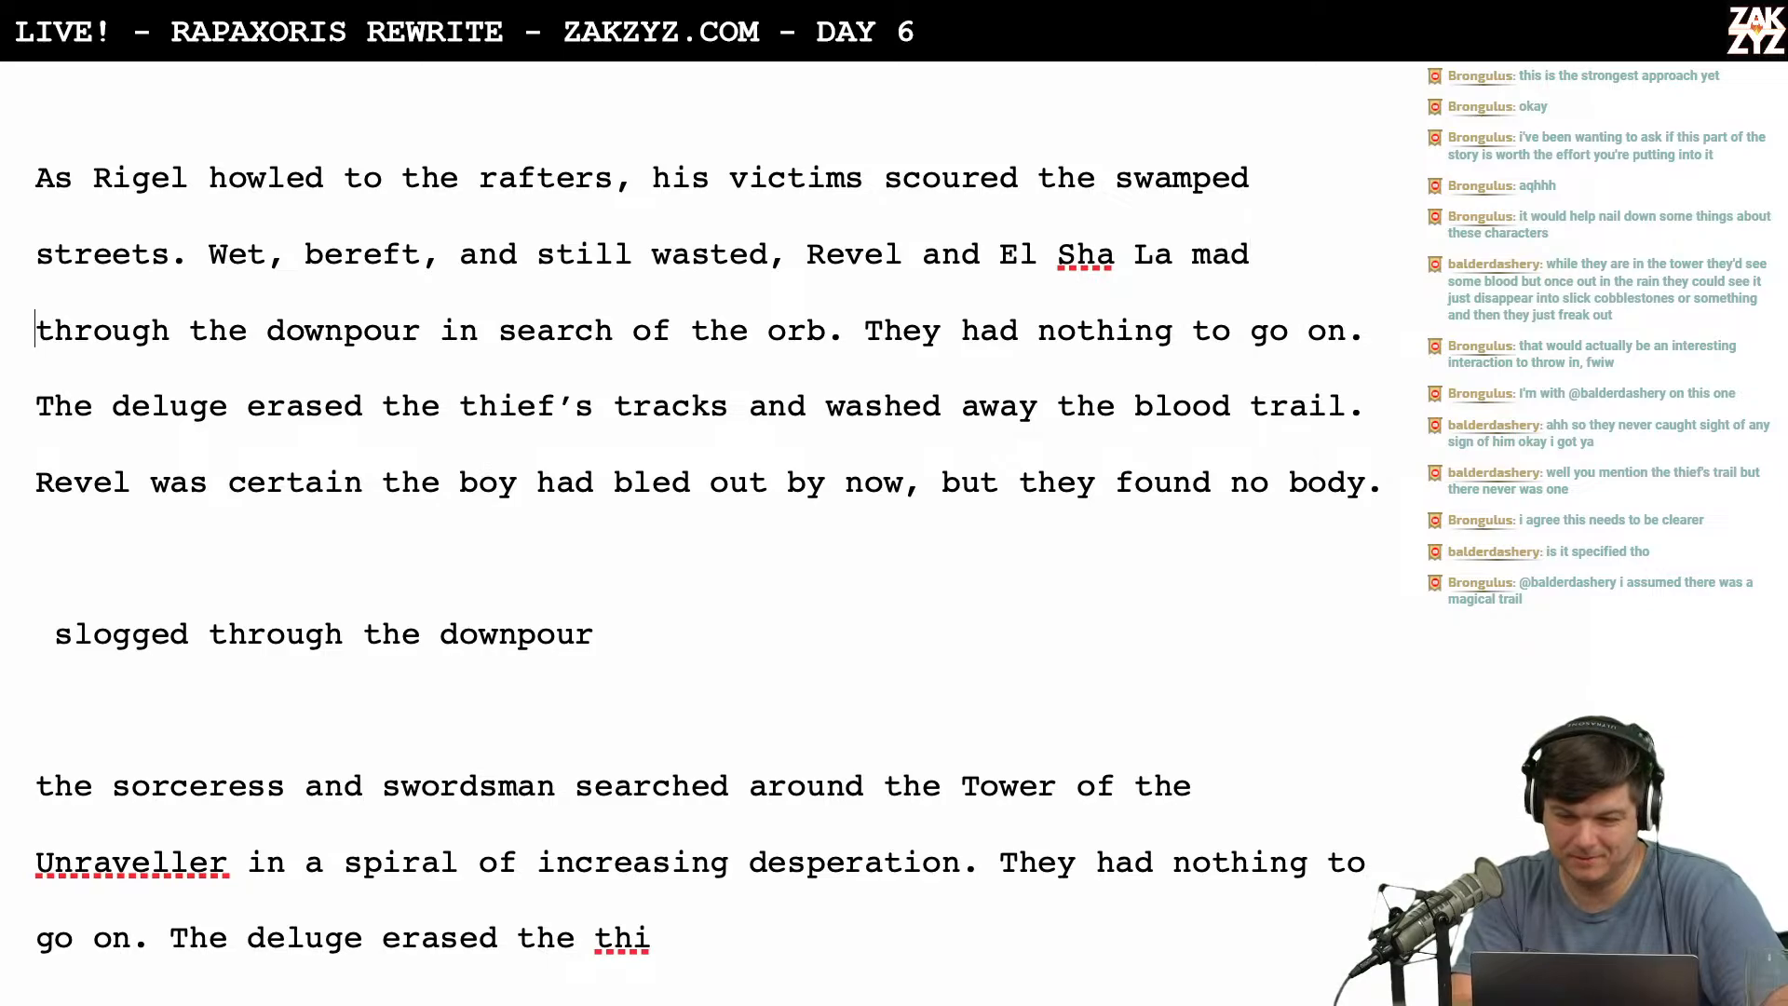
{"action": "key", "text": "BackSpace"}
{"action": "key", "text": "BackSpace"}
{"action": "key", "text": "BackSpace"}
{"action": "type", "text": "s"}
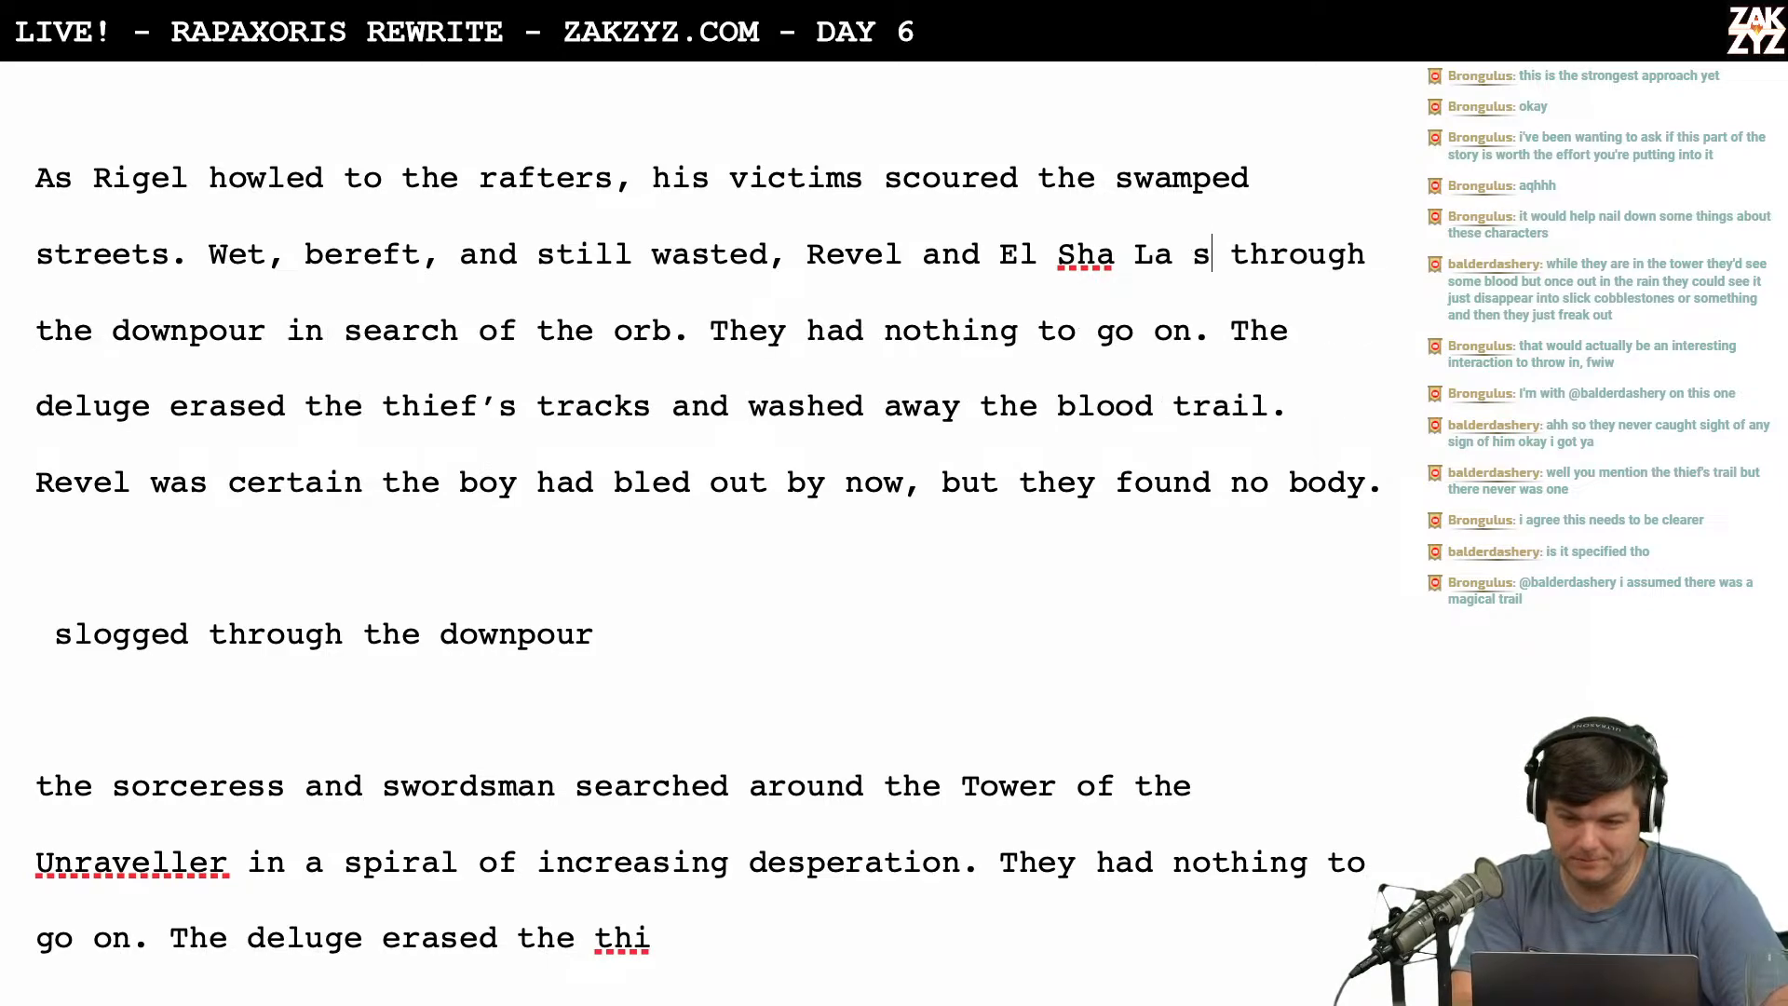
{"action": "type", "text": "logge"}
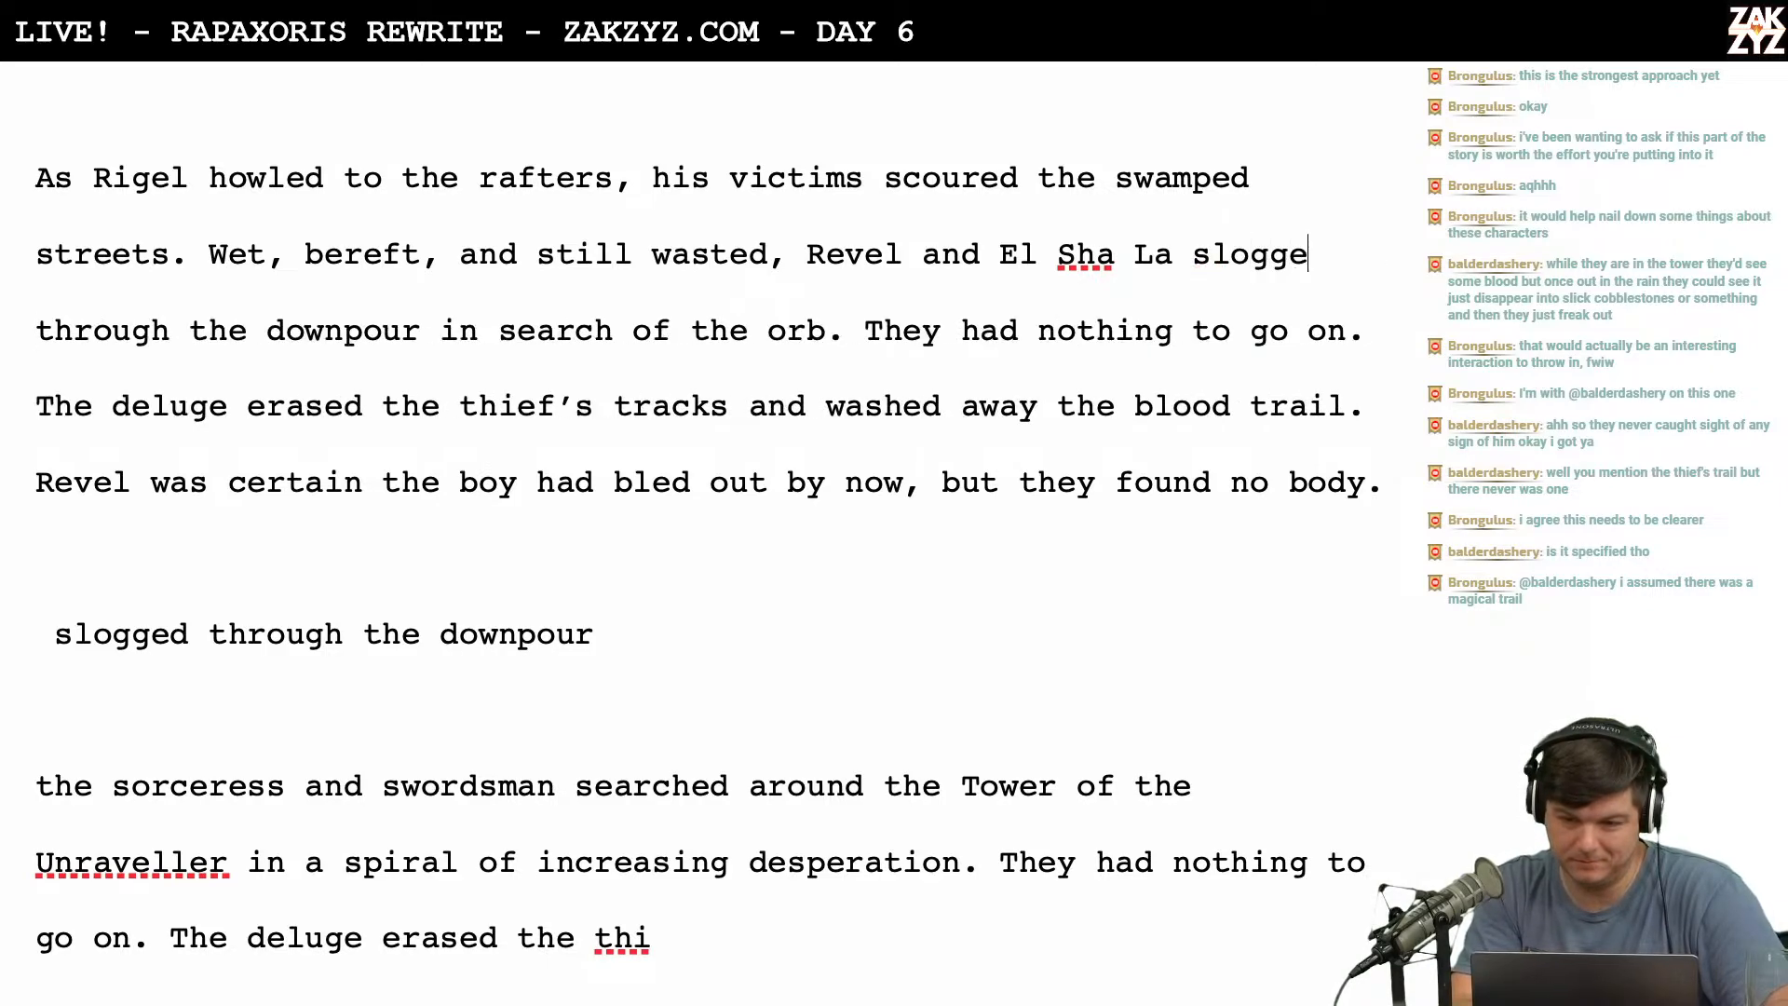
{"action": "type", "text": "d"}
{"action": "type", "text": " stolen"}
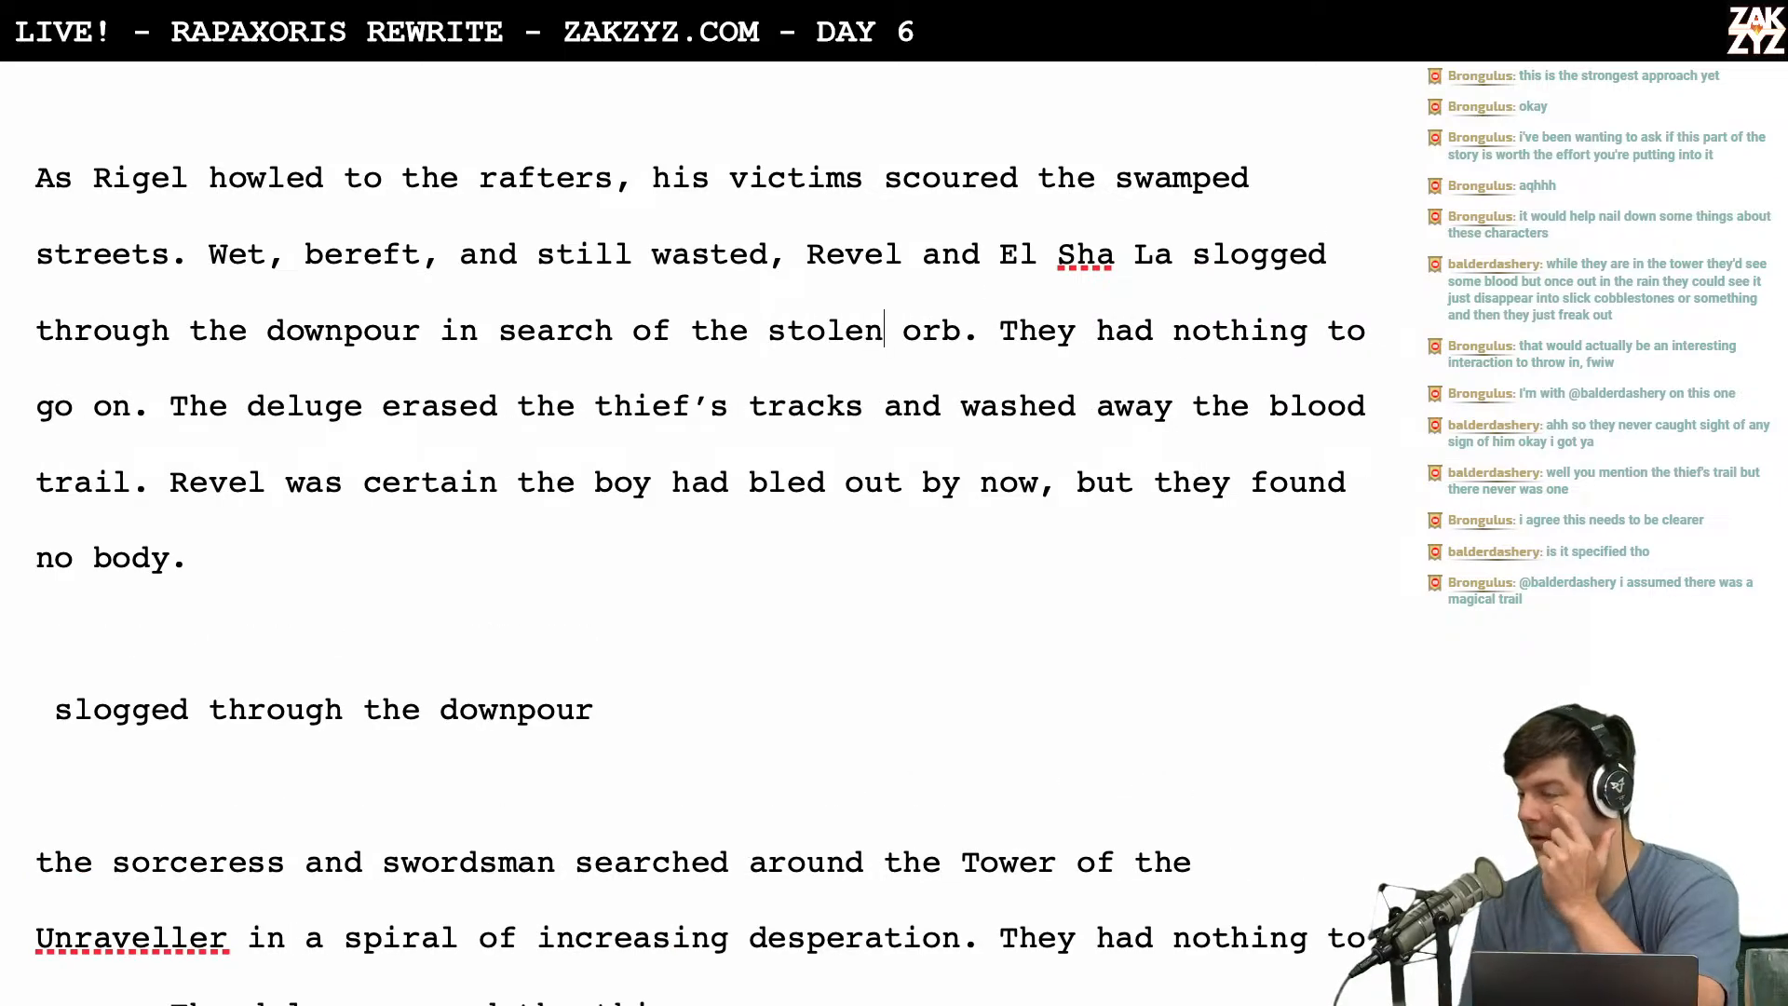
Split the deluge sentence before "washed away" and end its first part with "obliterated the blood trail.".
{"action": "scroll", "coordinate": [701, 578], "scroll_direction": "down", "scroll_amount": 1}
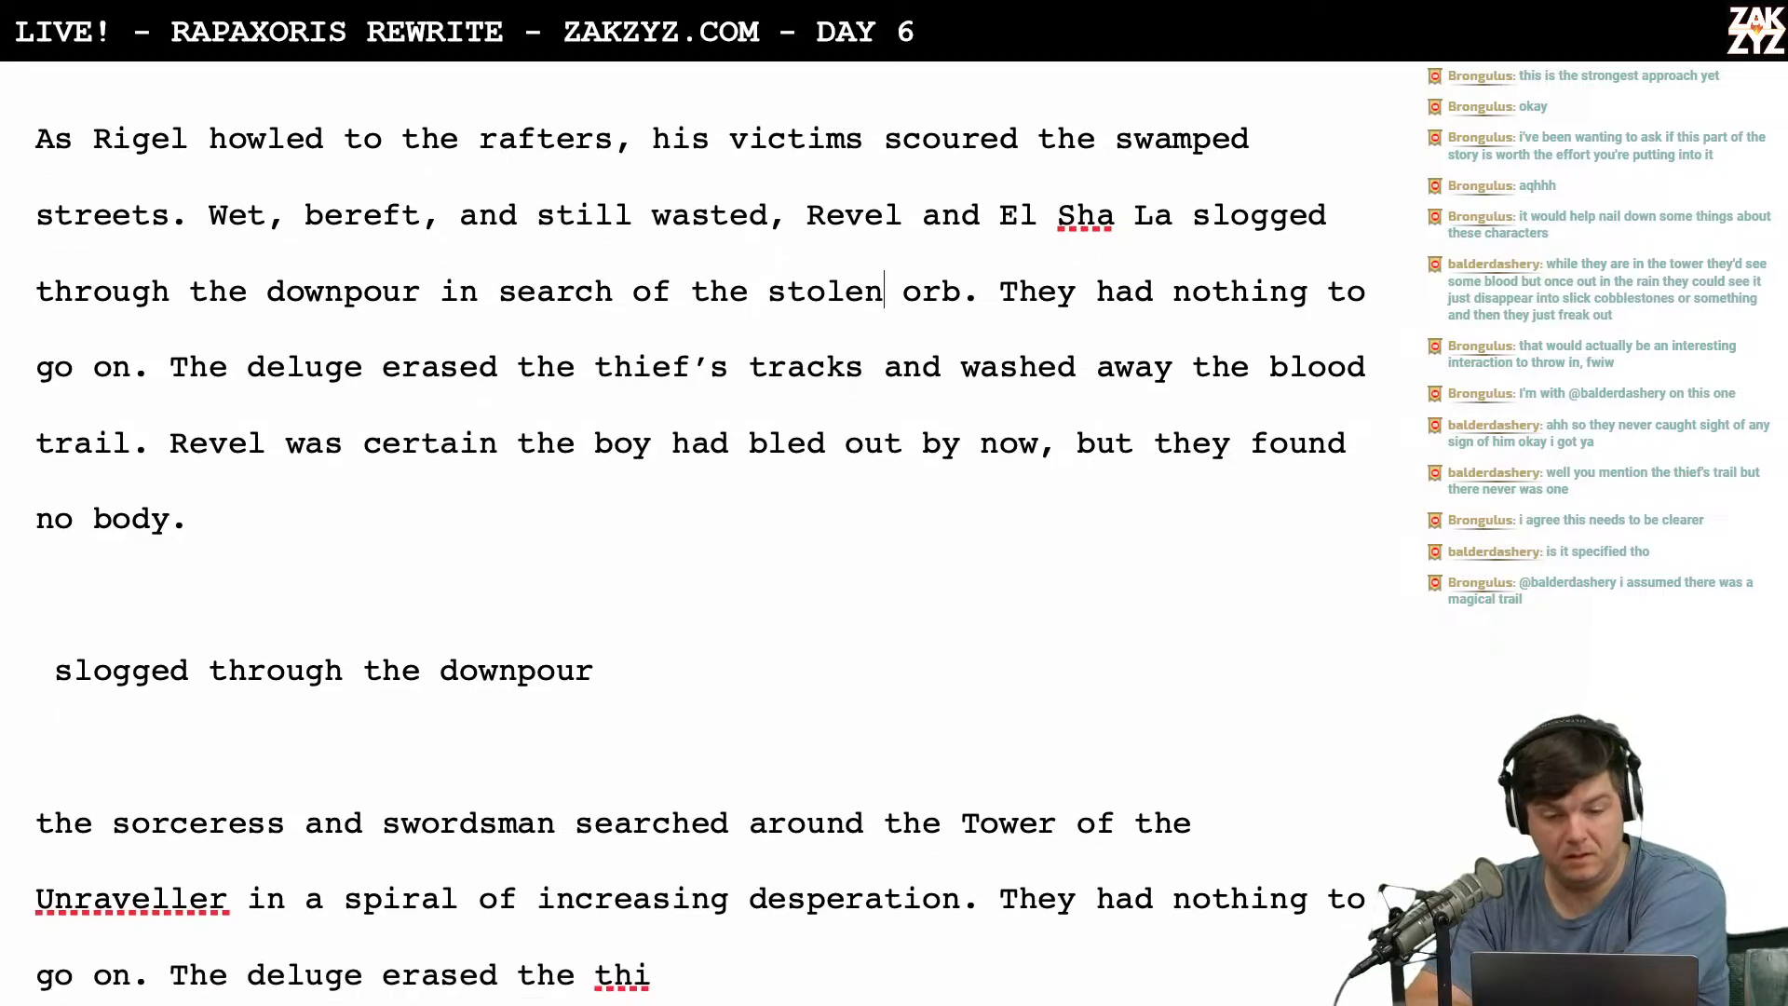
{"action": "scroll", "coordinate": [821, 386], "scroll_direction": "down", "scroll_amount": 3}
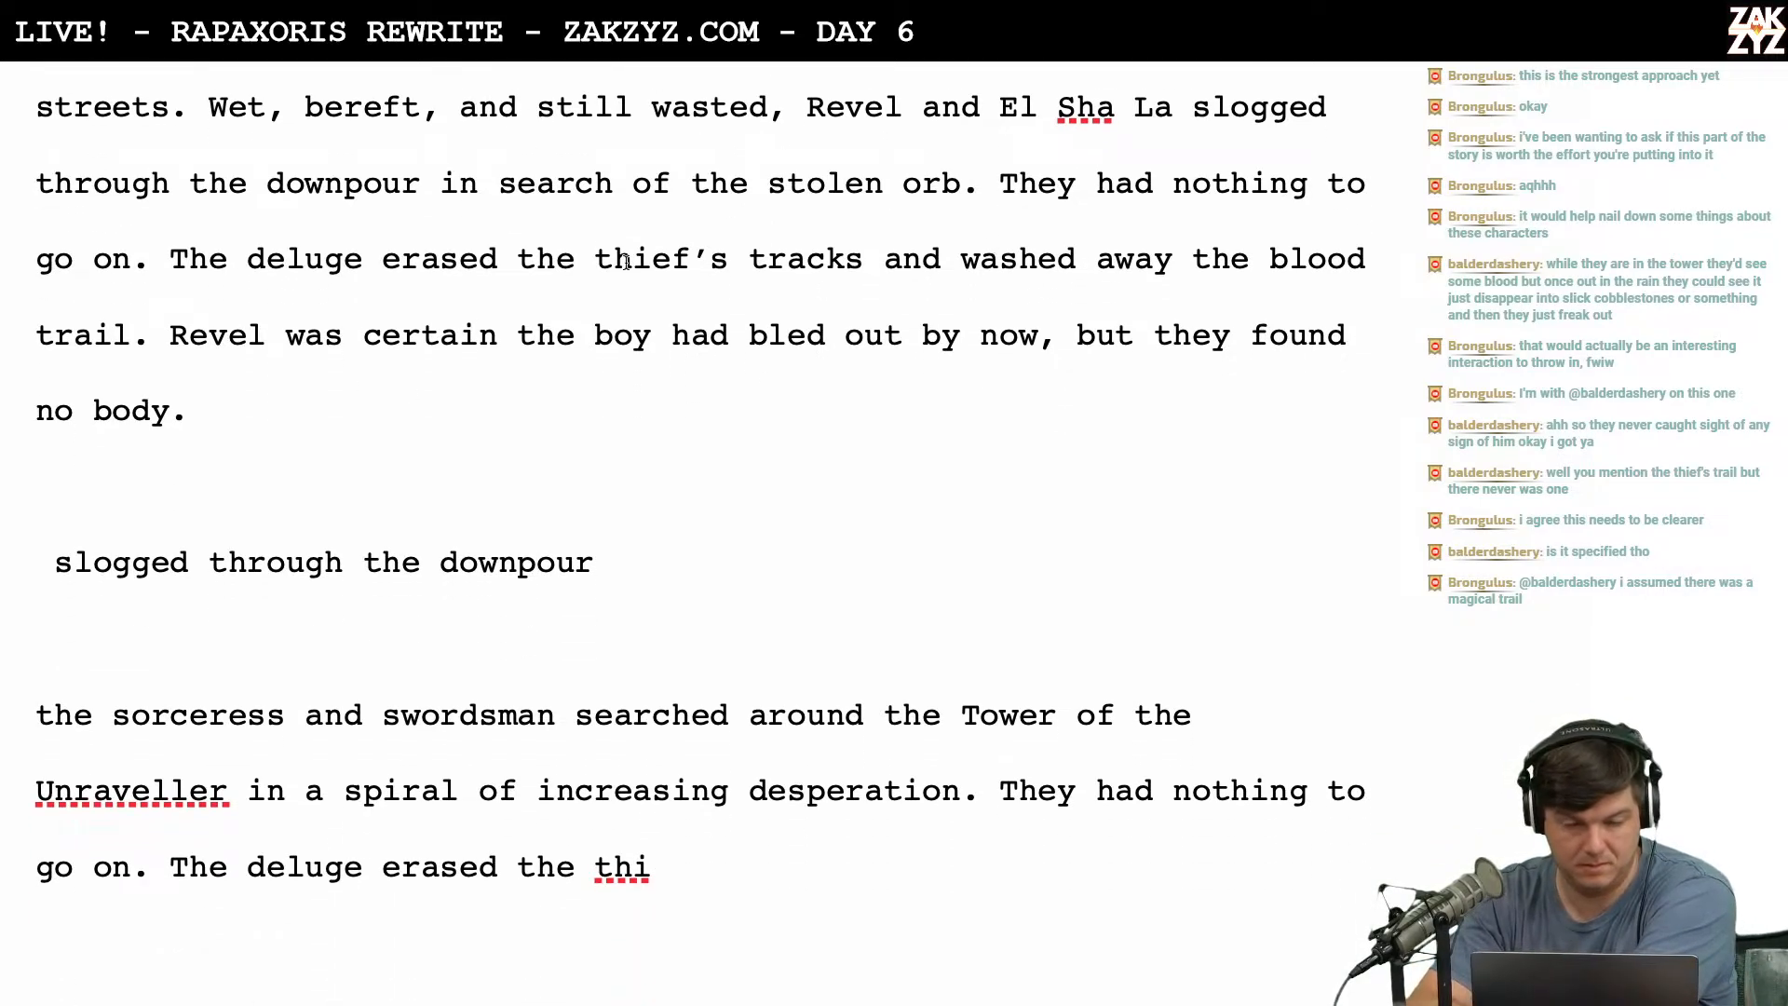
{"action": "scroll", "coordinate": [874, 287], "scroll_direction": "down", "scroll_amount": 1}
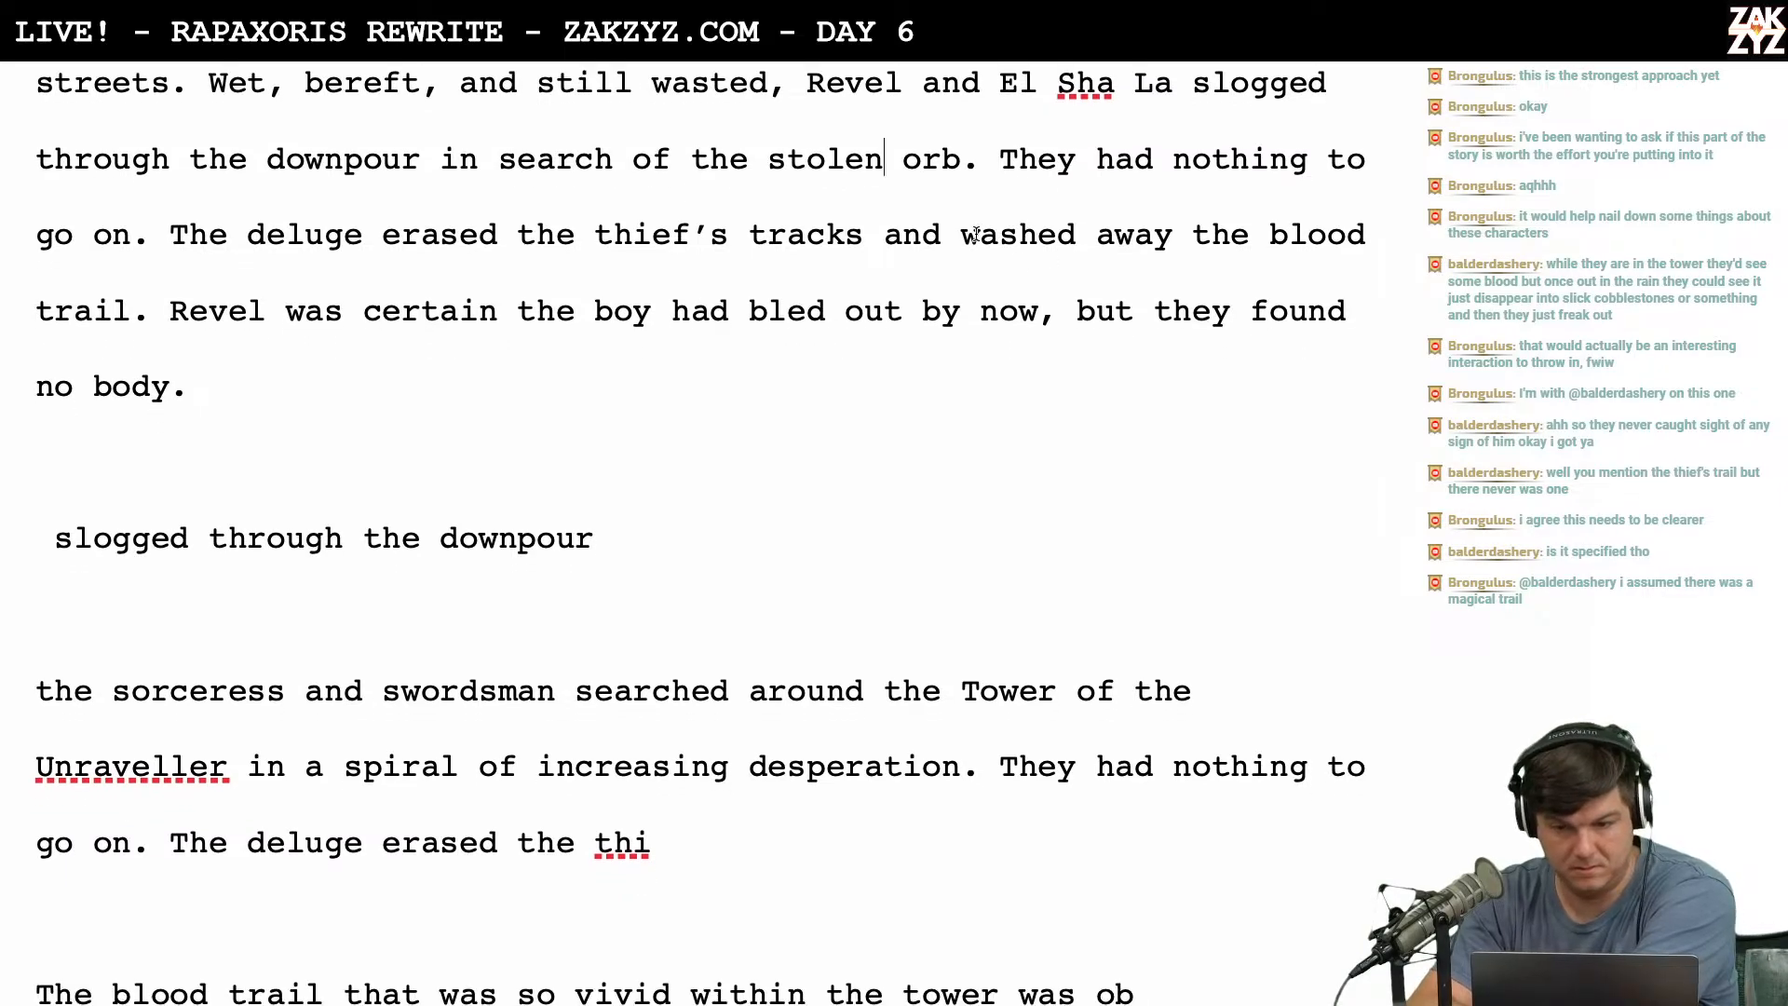
{"action": "key", "text": "Return"}
{"action": "key", "text": "Left"}
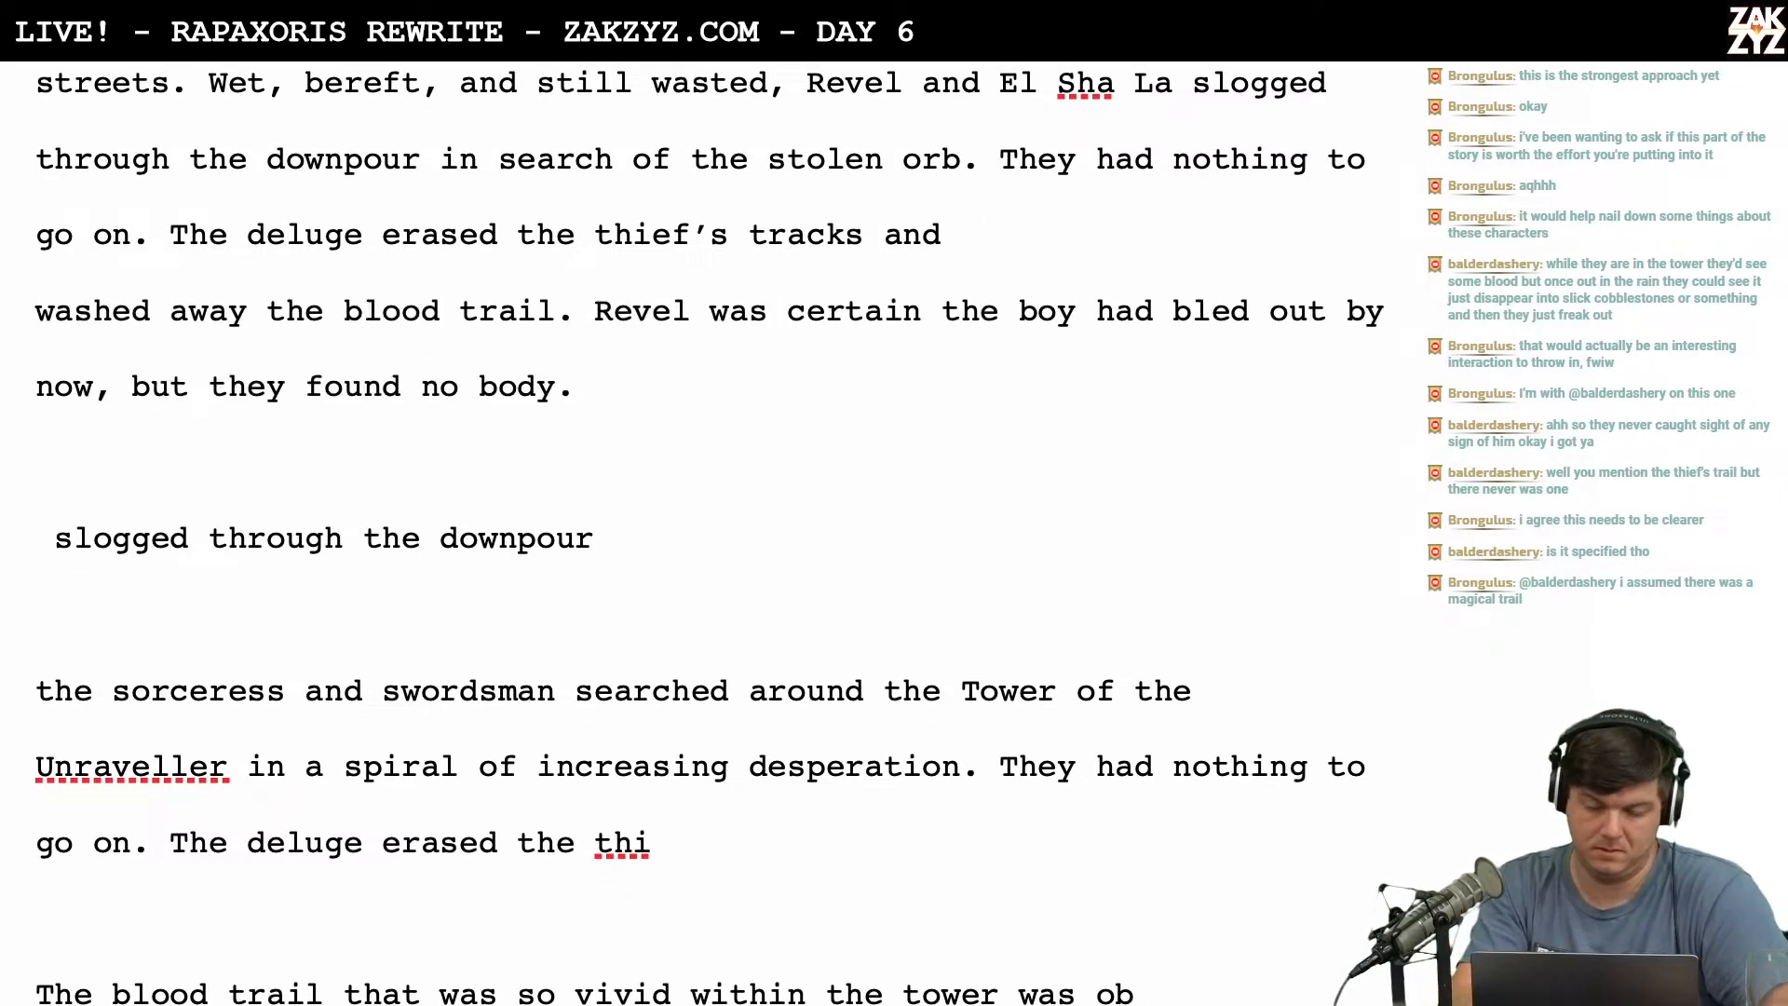
{"action": "type", "text": "obliterate"}
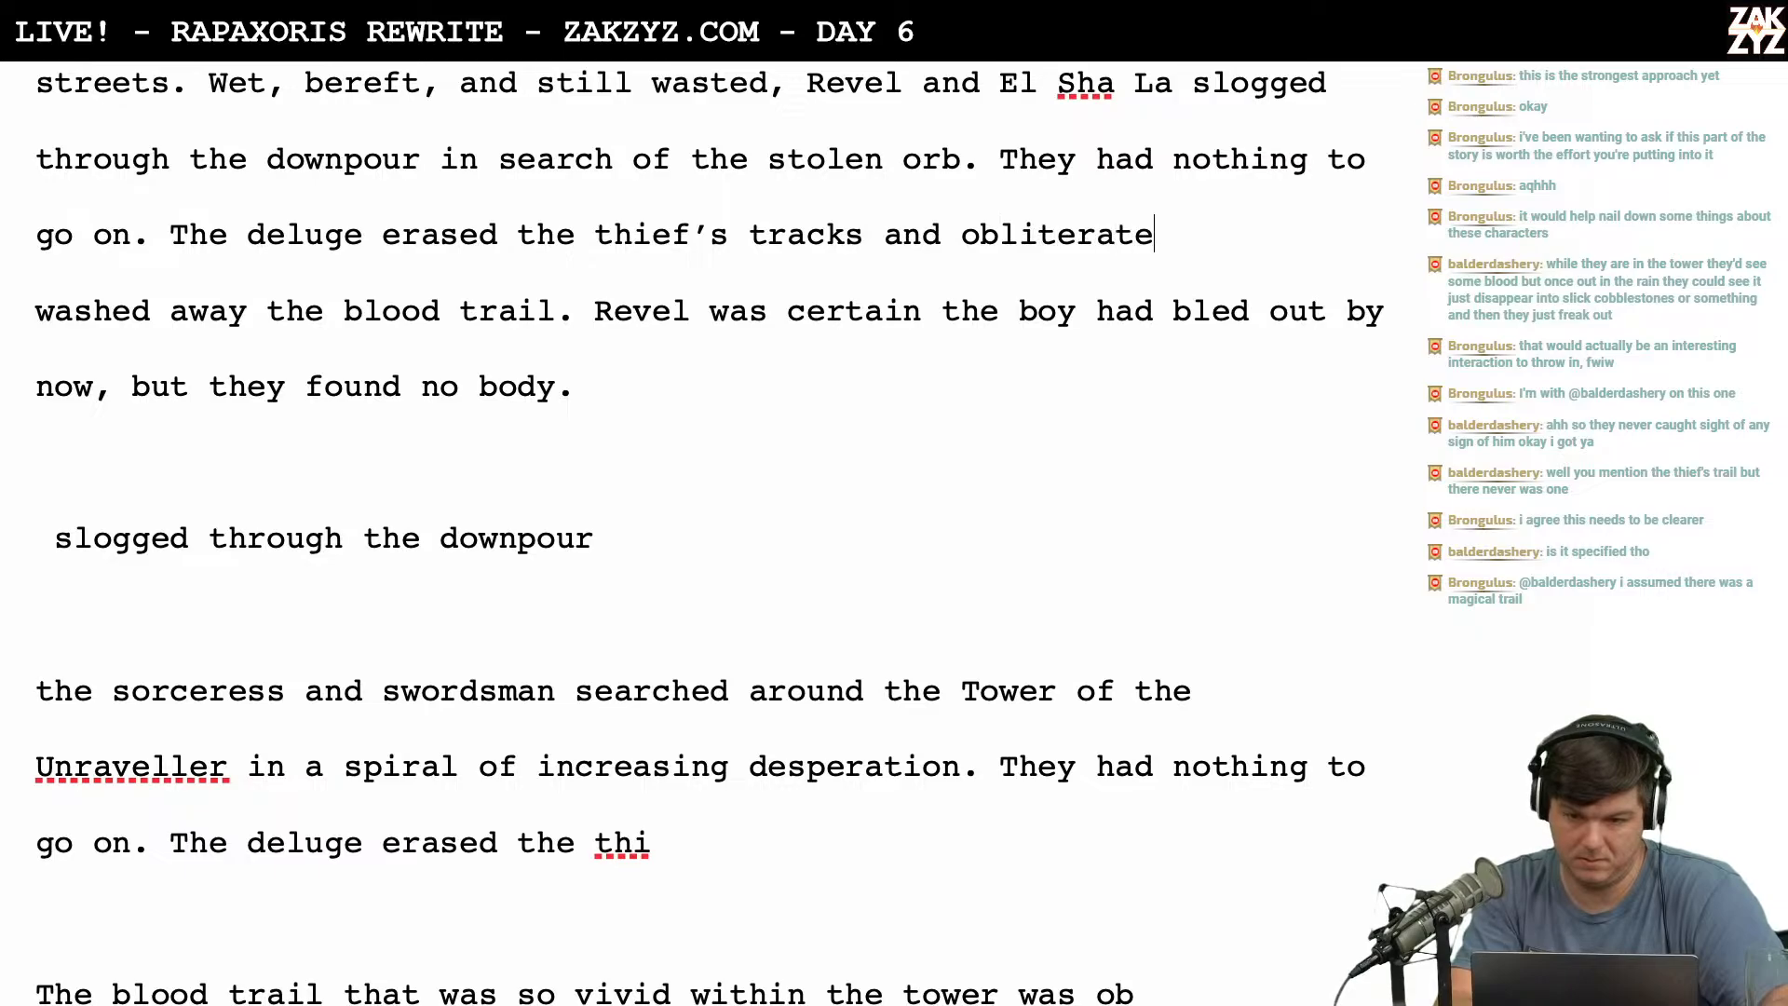
{"action": "type", "text": "d the blood trail."}
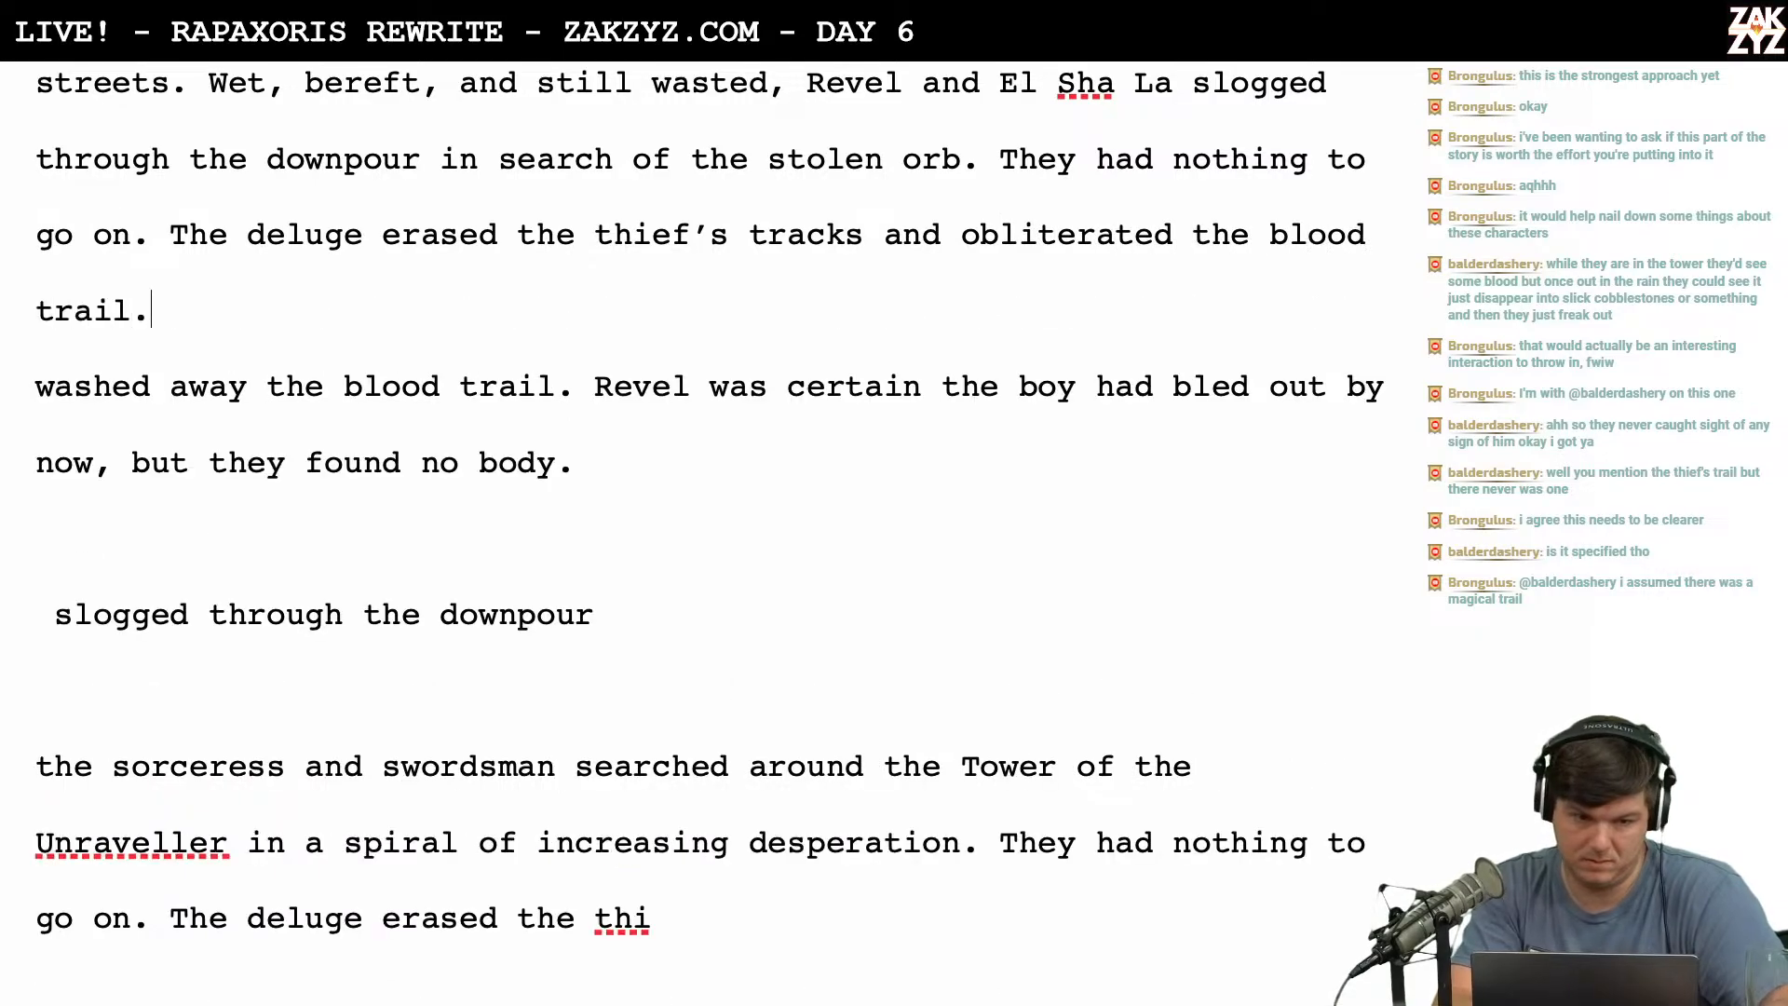
Insert two line breaks between "obliterated the blood trail." and the old "washed away" wording, returning to the end of the new sentence.
{"action": "key", "text": "Return"}
{"action": "key", "text": "Return"}
{"action": "key", "text": "Left"}
{"action": "key", "text": "Left"}
{"action": "type", "text": "From "}
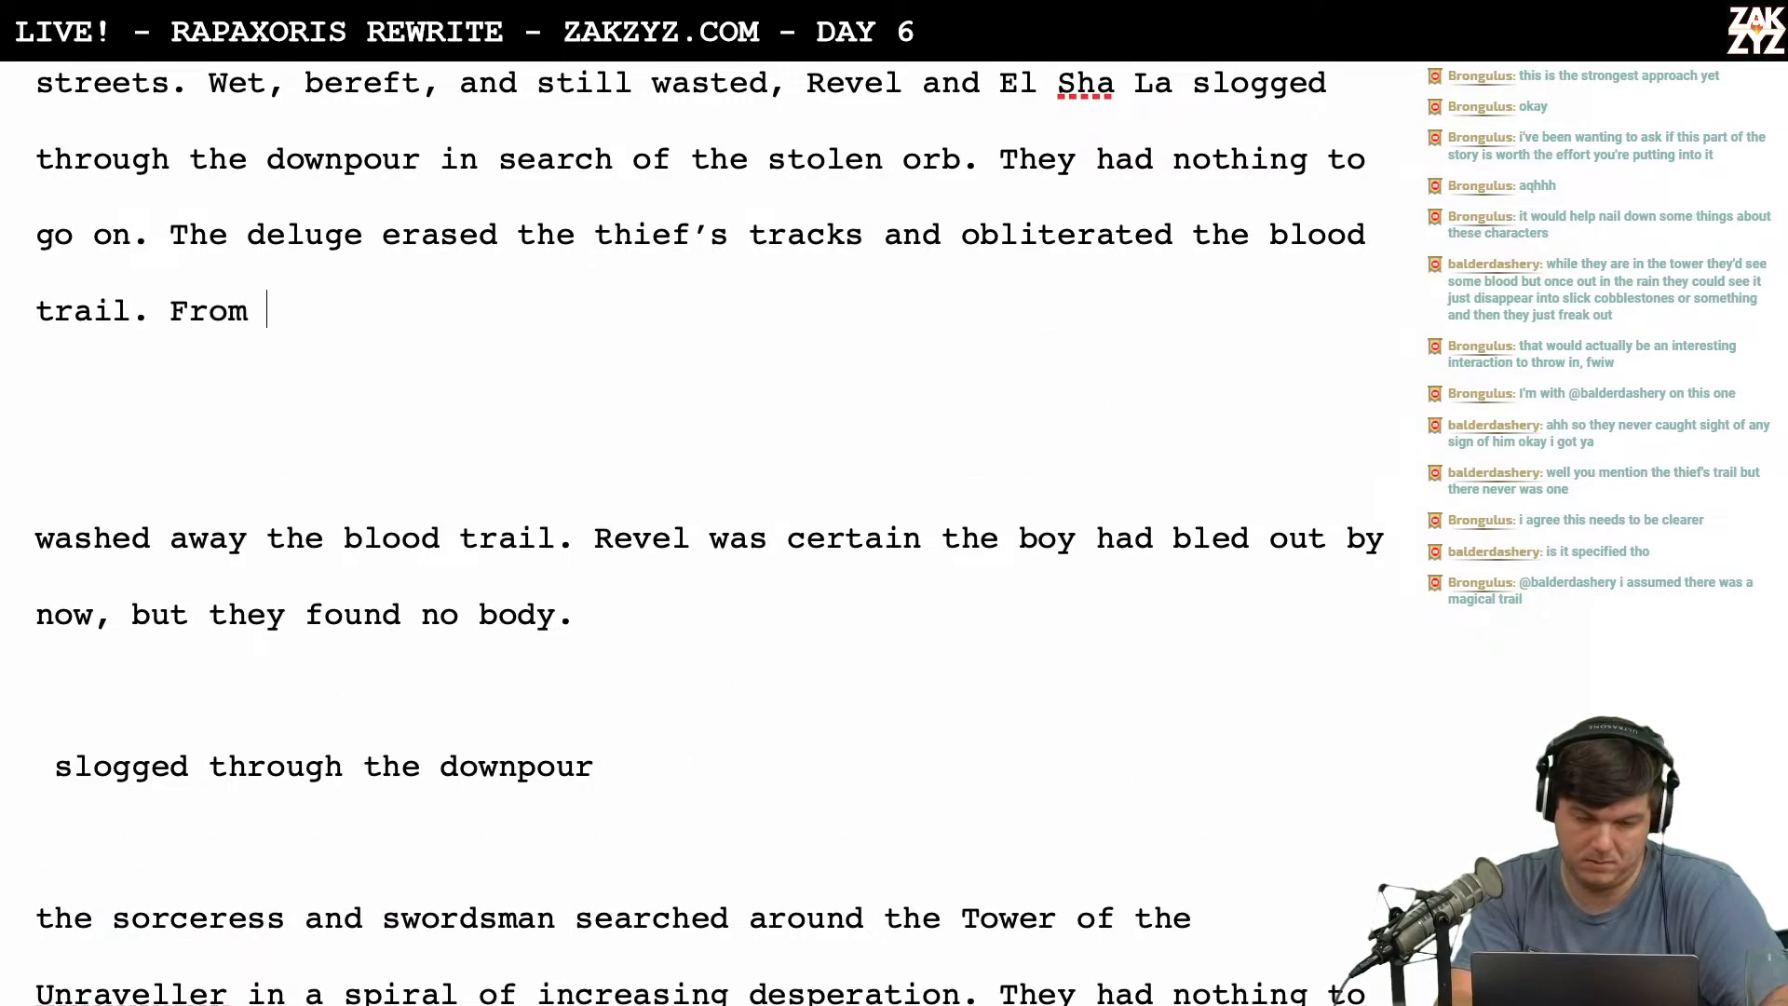
{"action": "type", "text": "the"}
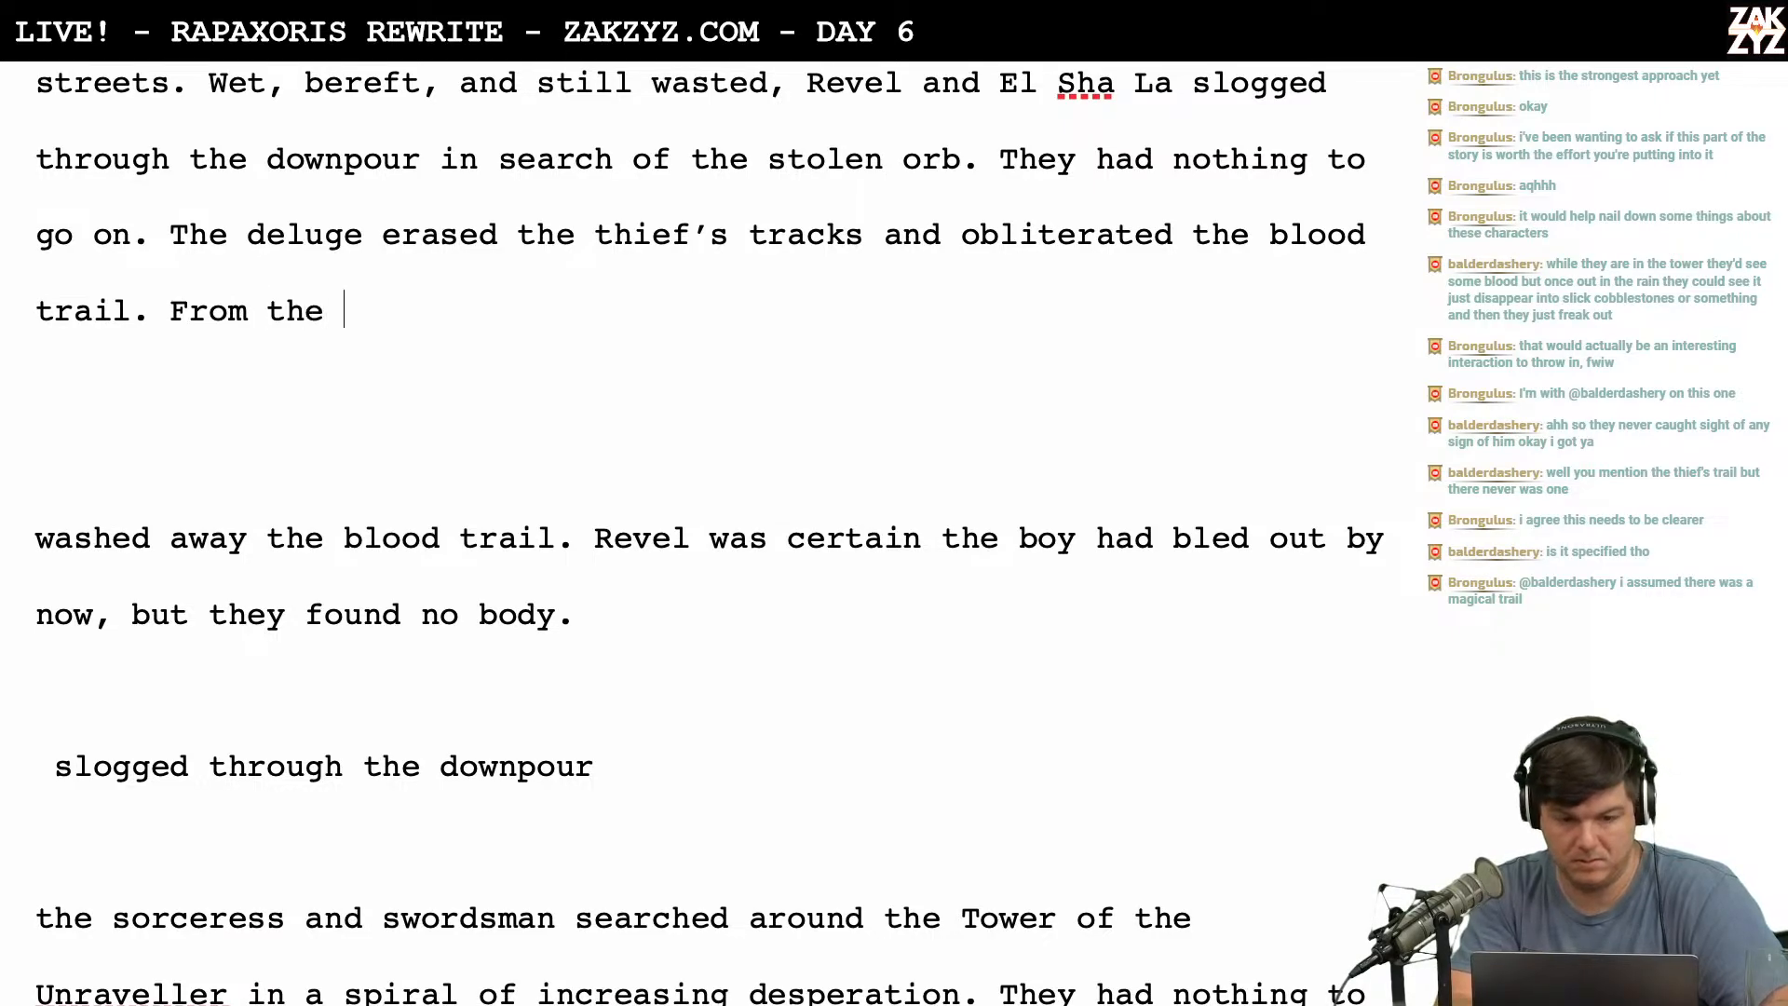
{"action": "key", "text": "BackSpace"}
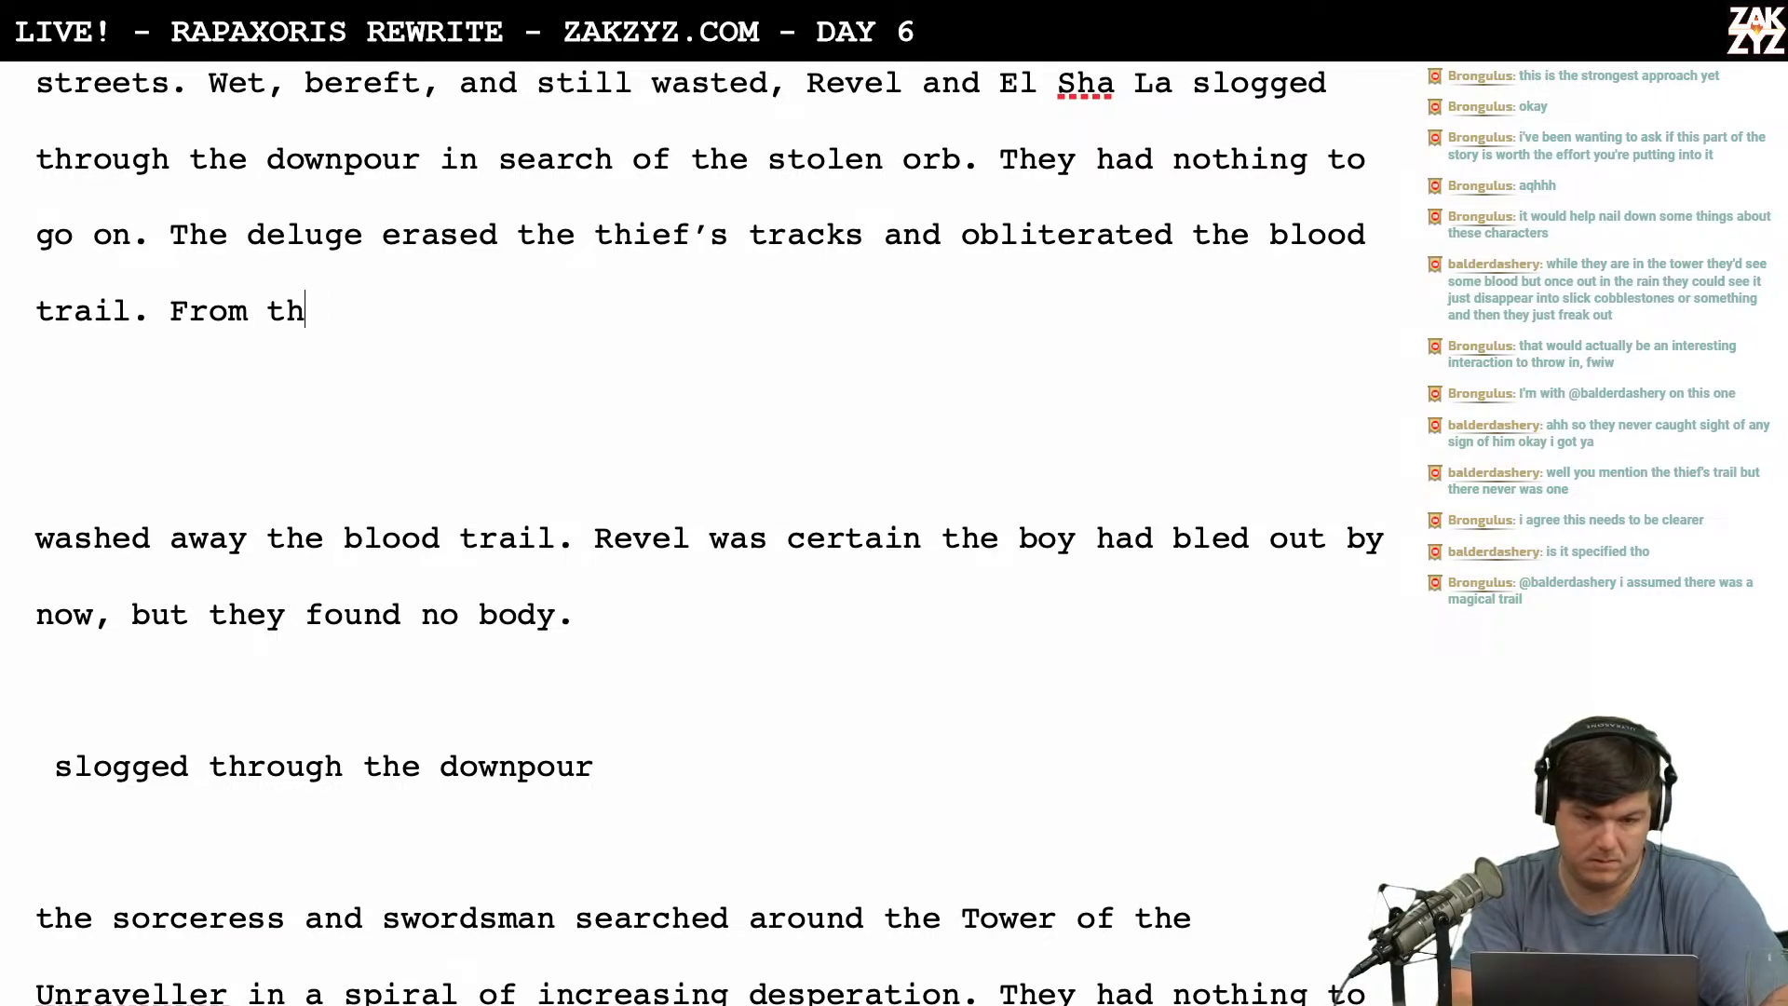
{"action": "key", "text": "BackSpace"}
{"action": "key", "text": "BackSpace"}
{"action": "key", "text": "BackSpace"}
{"action": "key", "text": "BackSpace"}
{"action": "key", "text": "BackSpace"}
{"action": "key", "text": "BackSpace"}
{"action": "key", "text": "BackSpace"}
{"action": "key", "text": "BackSpace"}
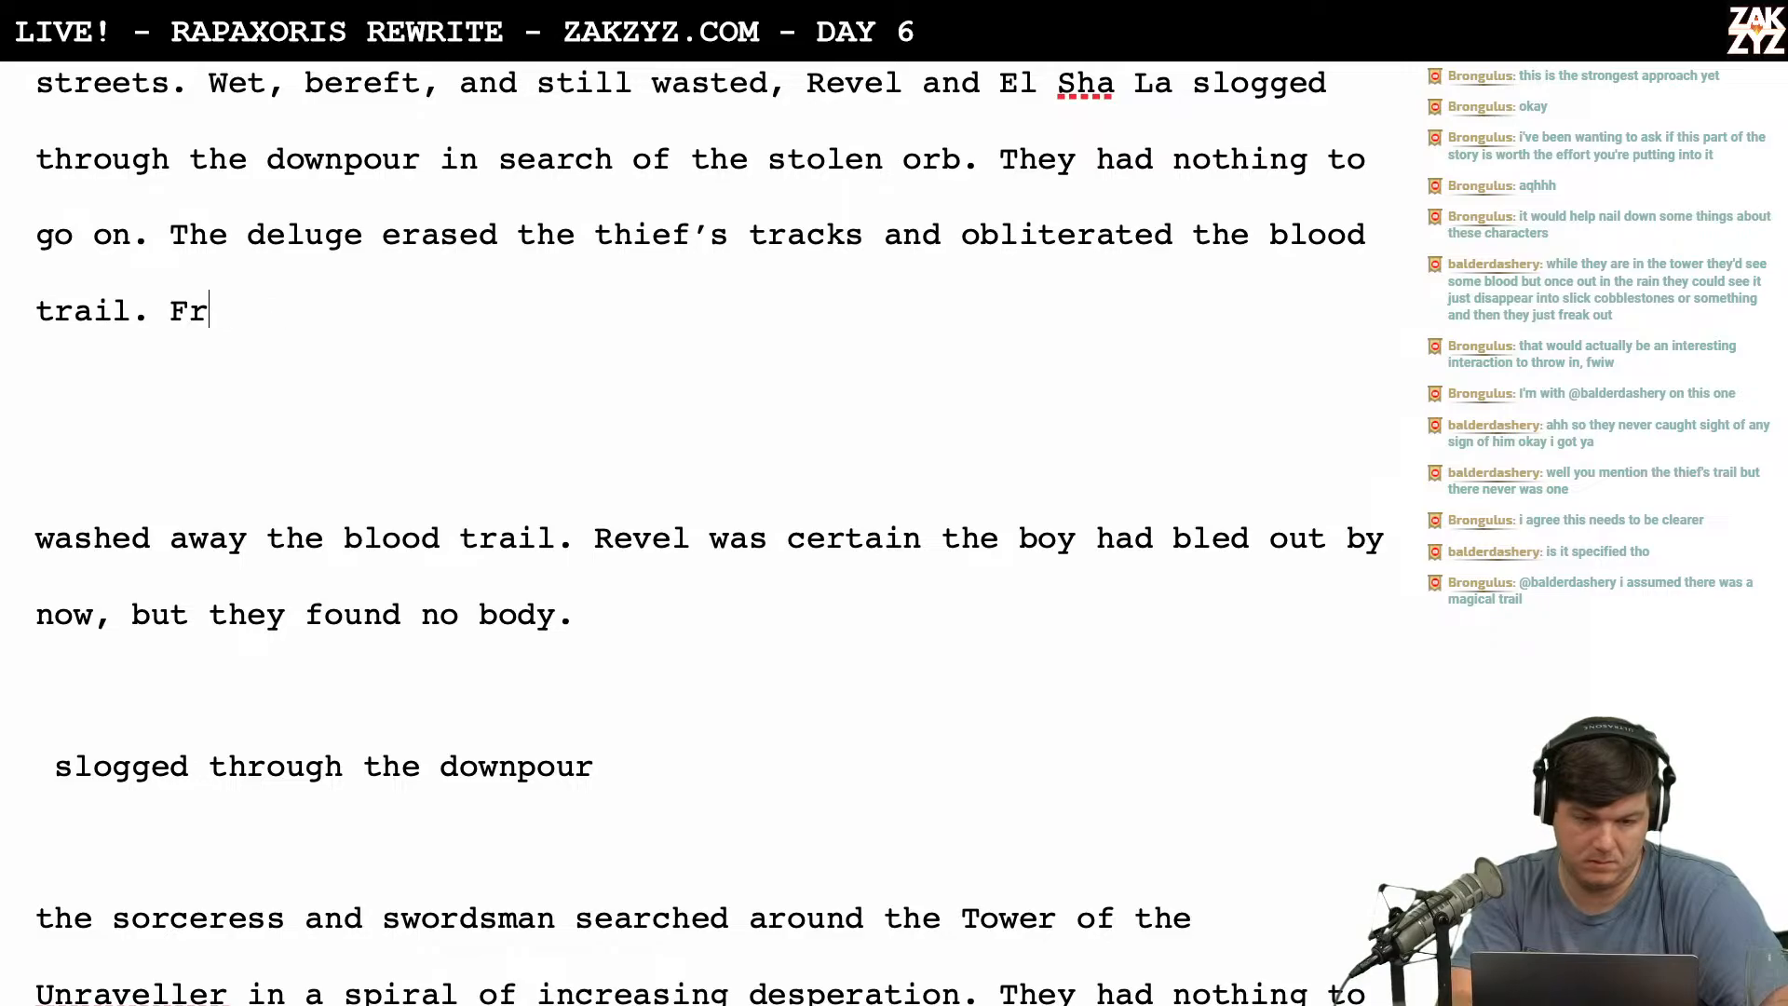
{"action": "type", "text": "From"}
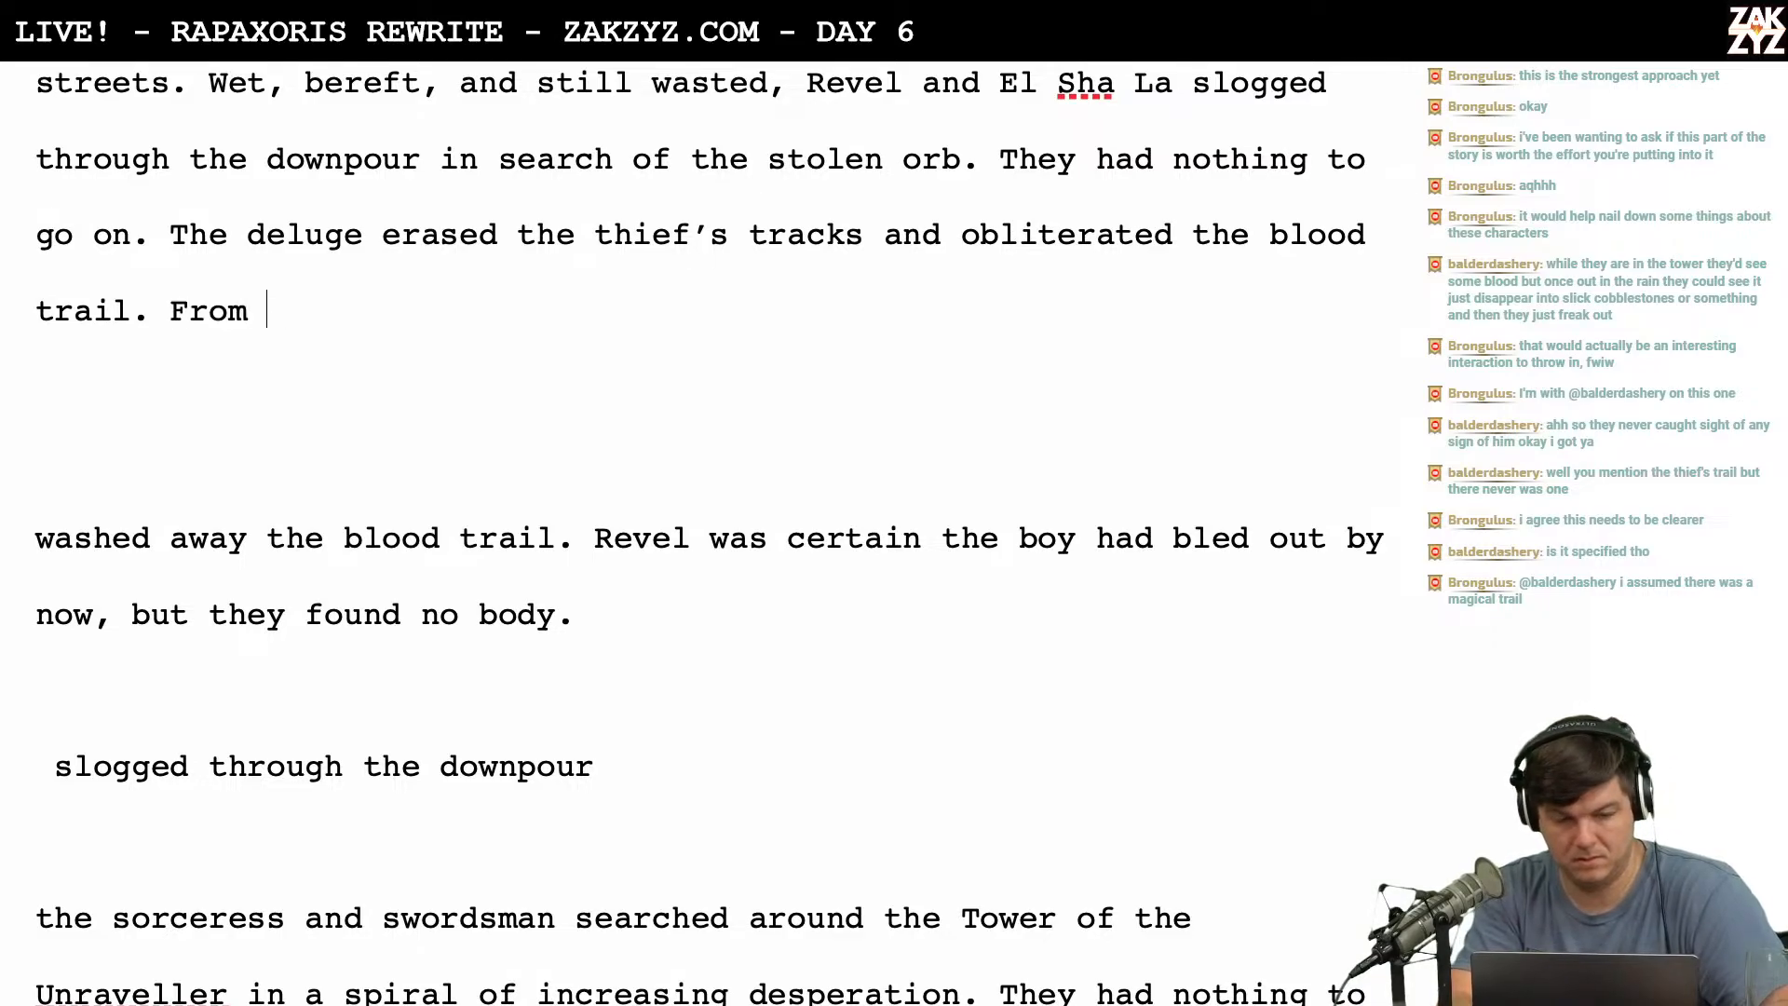
{"action": "key", "text": "BackSpace"}
{"action": "key", "text": "BackSpace"}
{"action": "key", "text": "BackSpace"}
{"action": "key", "text": "BackSpace"}
{"action": "key", "text": "BackSpace"}
Write "Revel was certain the boy had bled out by now, but they found no body." after "obliterated the blood trail.".
{"action": "type", "text": "Revel "}
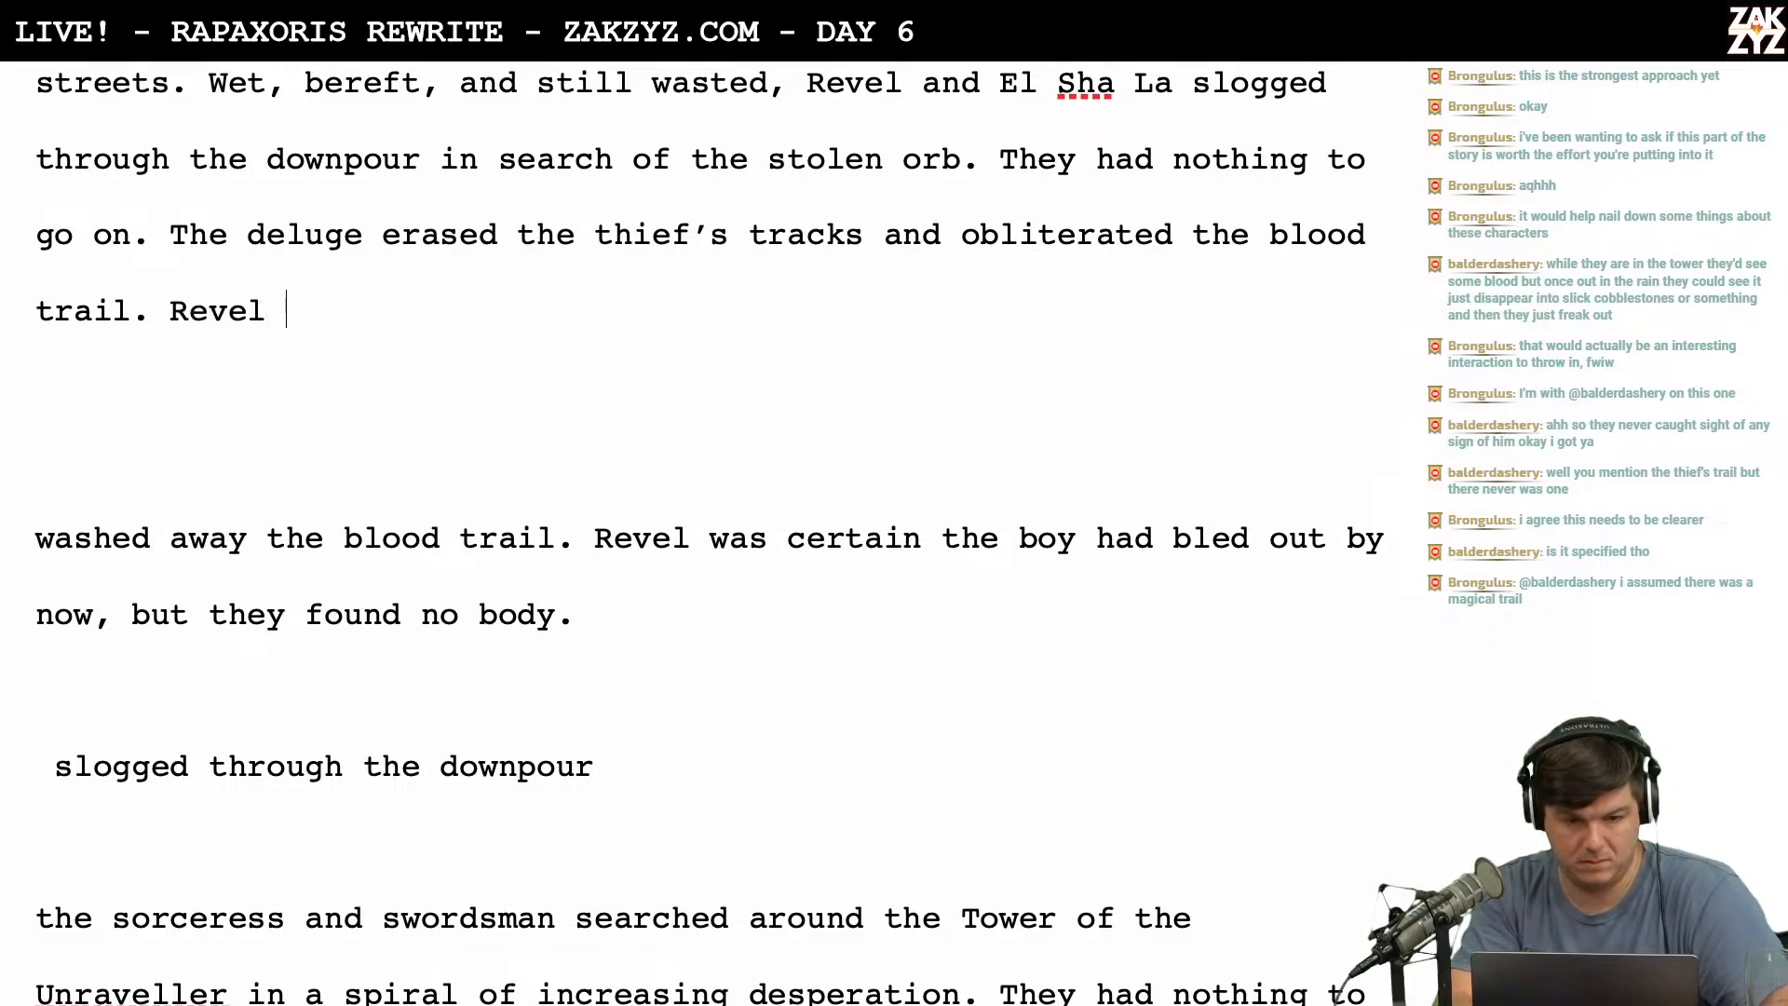
{"action": "type", "text": "was"}
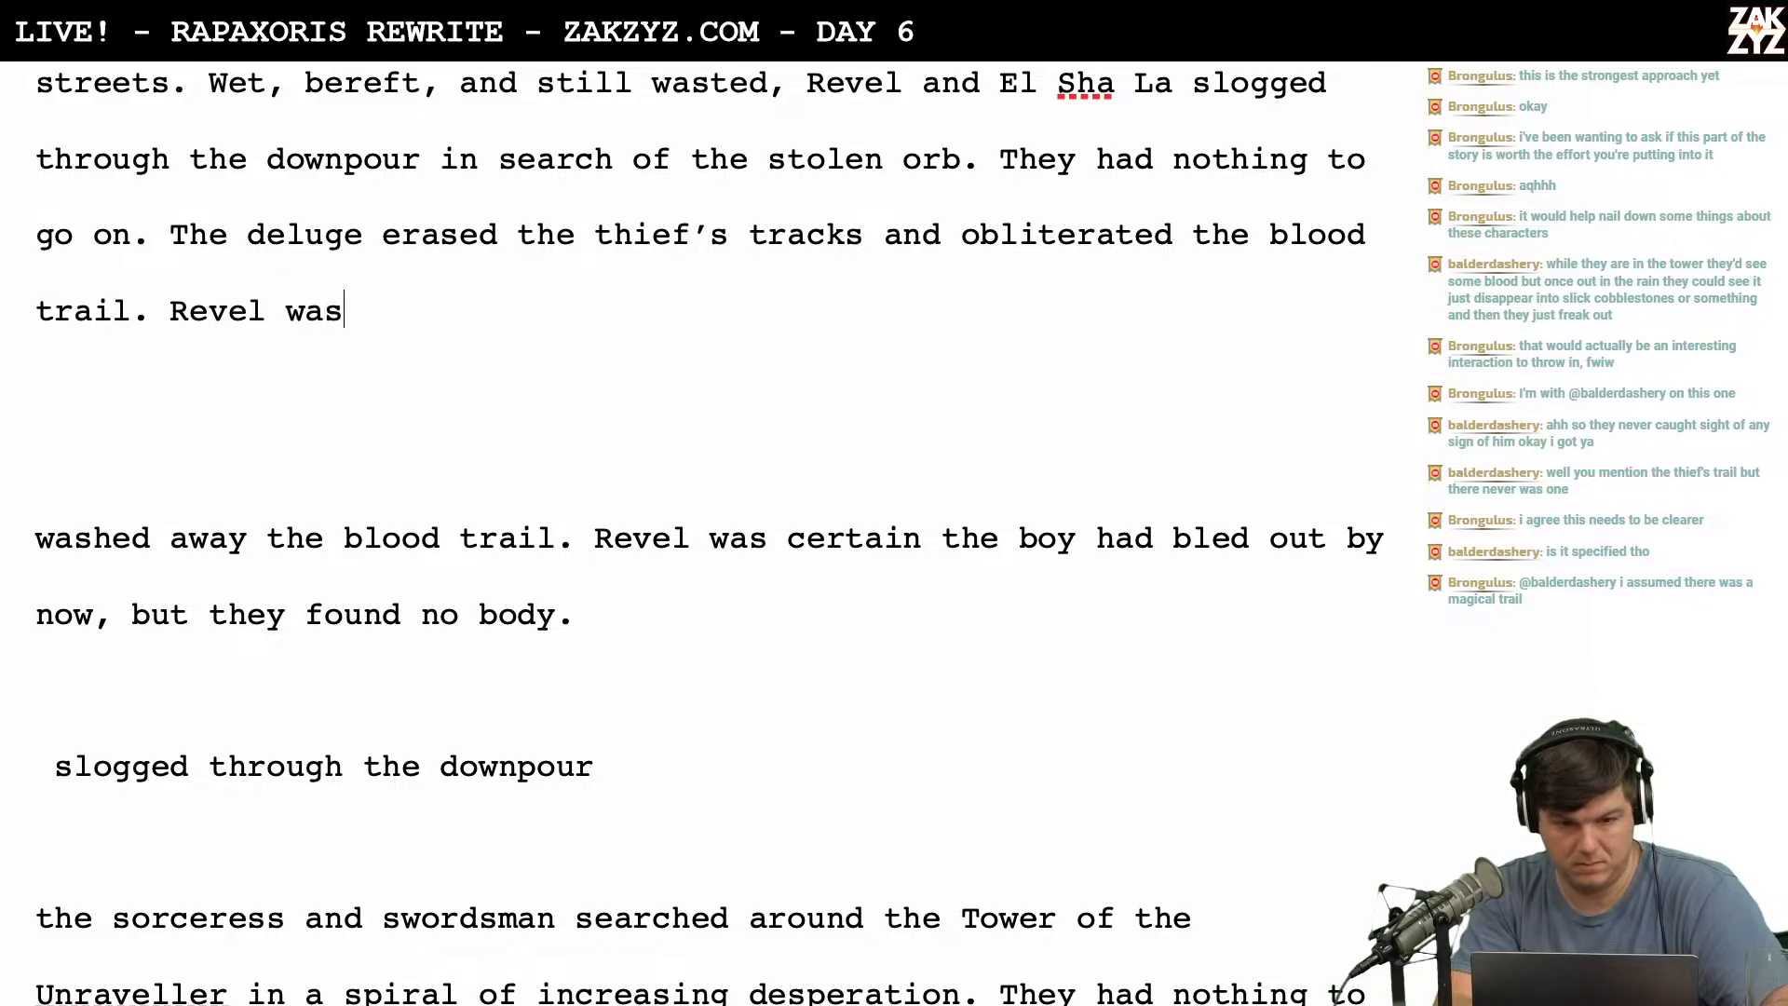
{"action": "key", "text": "BackSpace"}
{"action": "key", "text": "BackSpace"}
{"action": "key", "text": "BackSpace"}
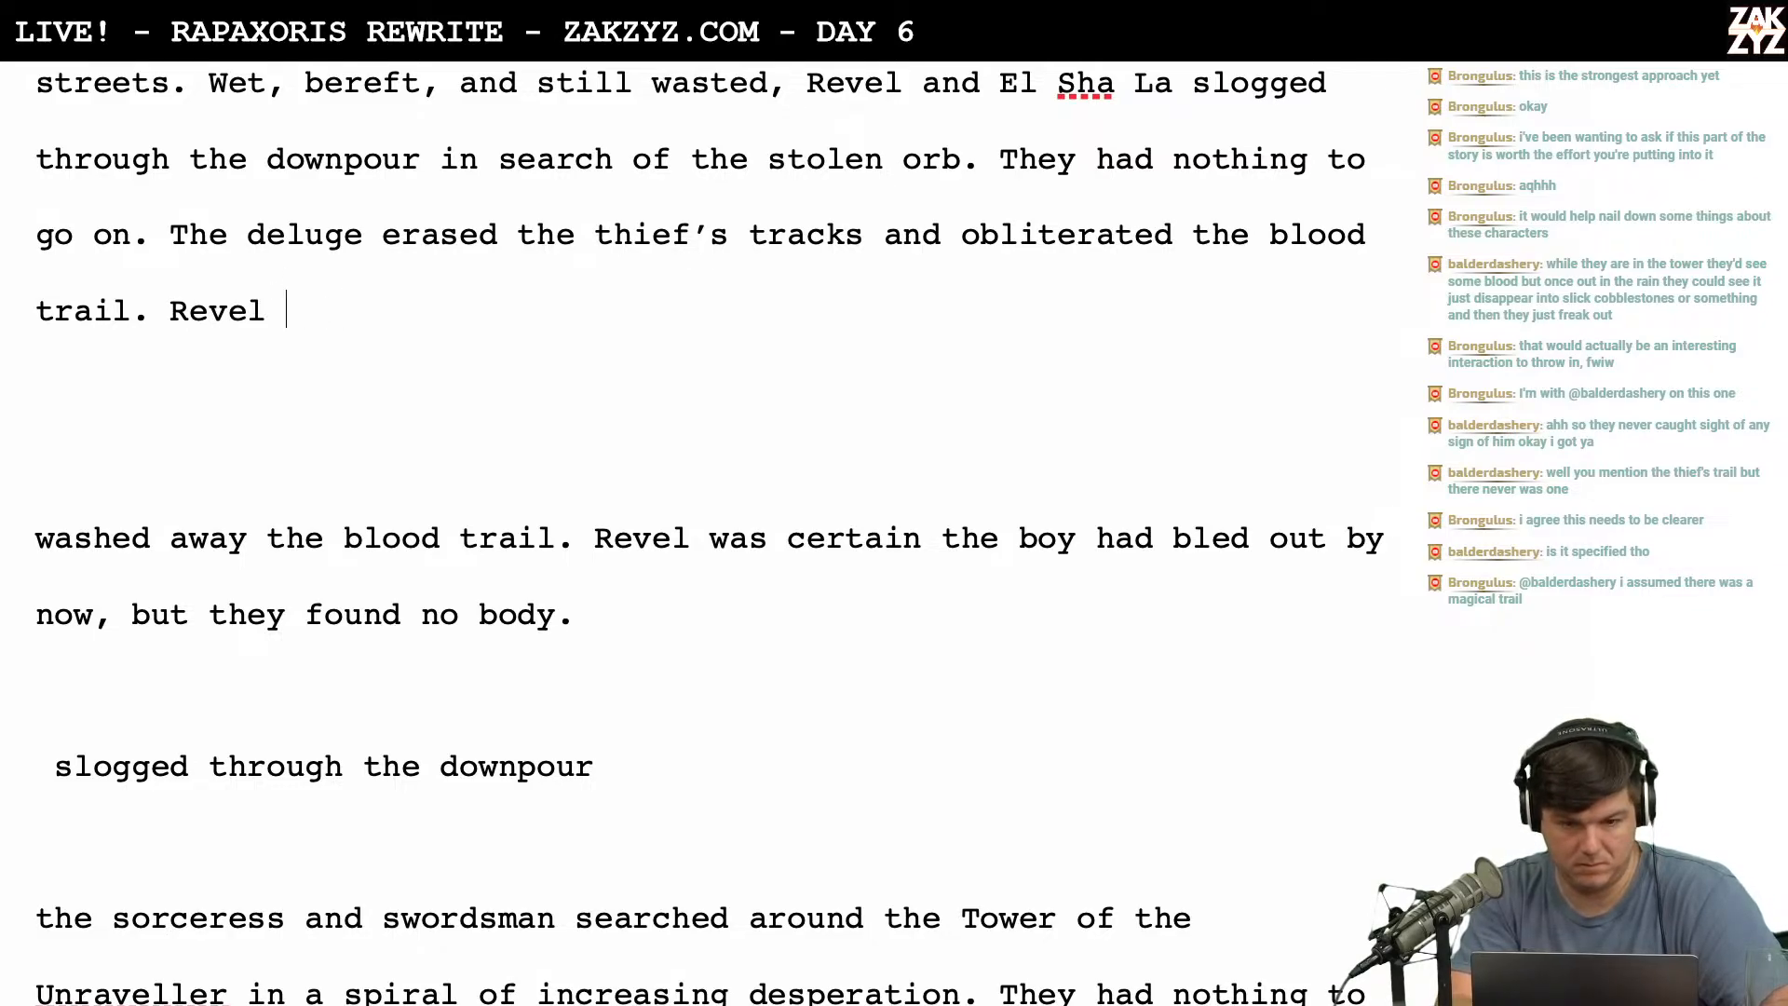
{"action": "type", "text": "s"}
{"action": "key", "text": "BackSpace"}
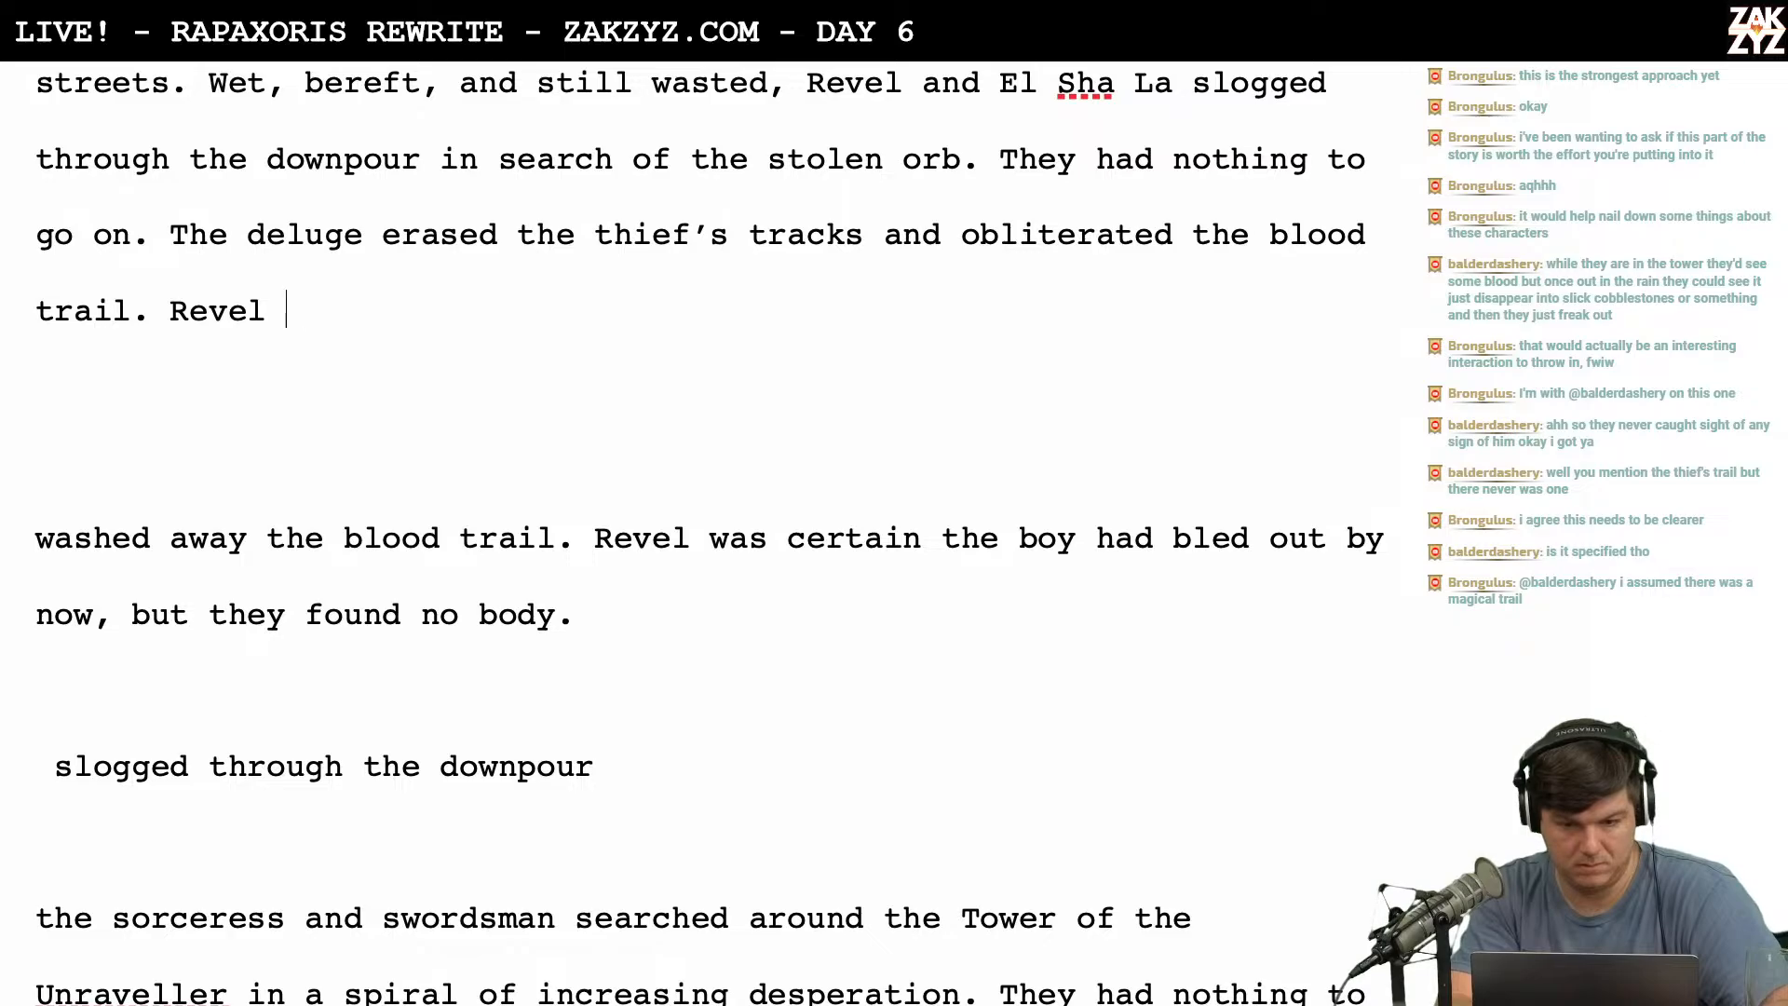
{"action": "type", "text": "was certain the"}
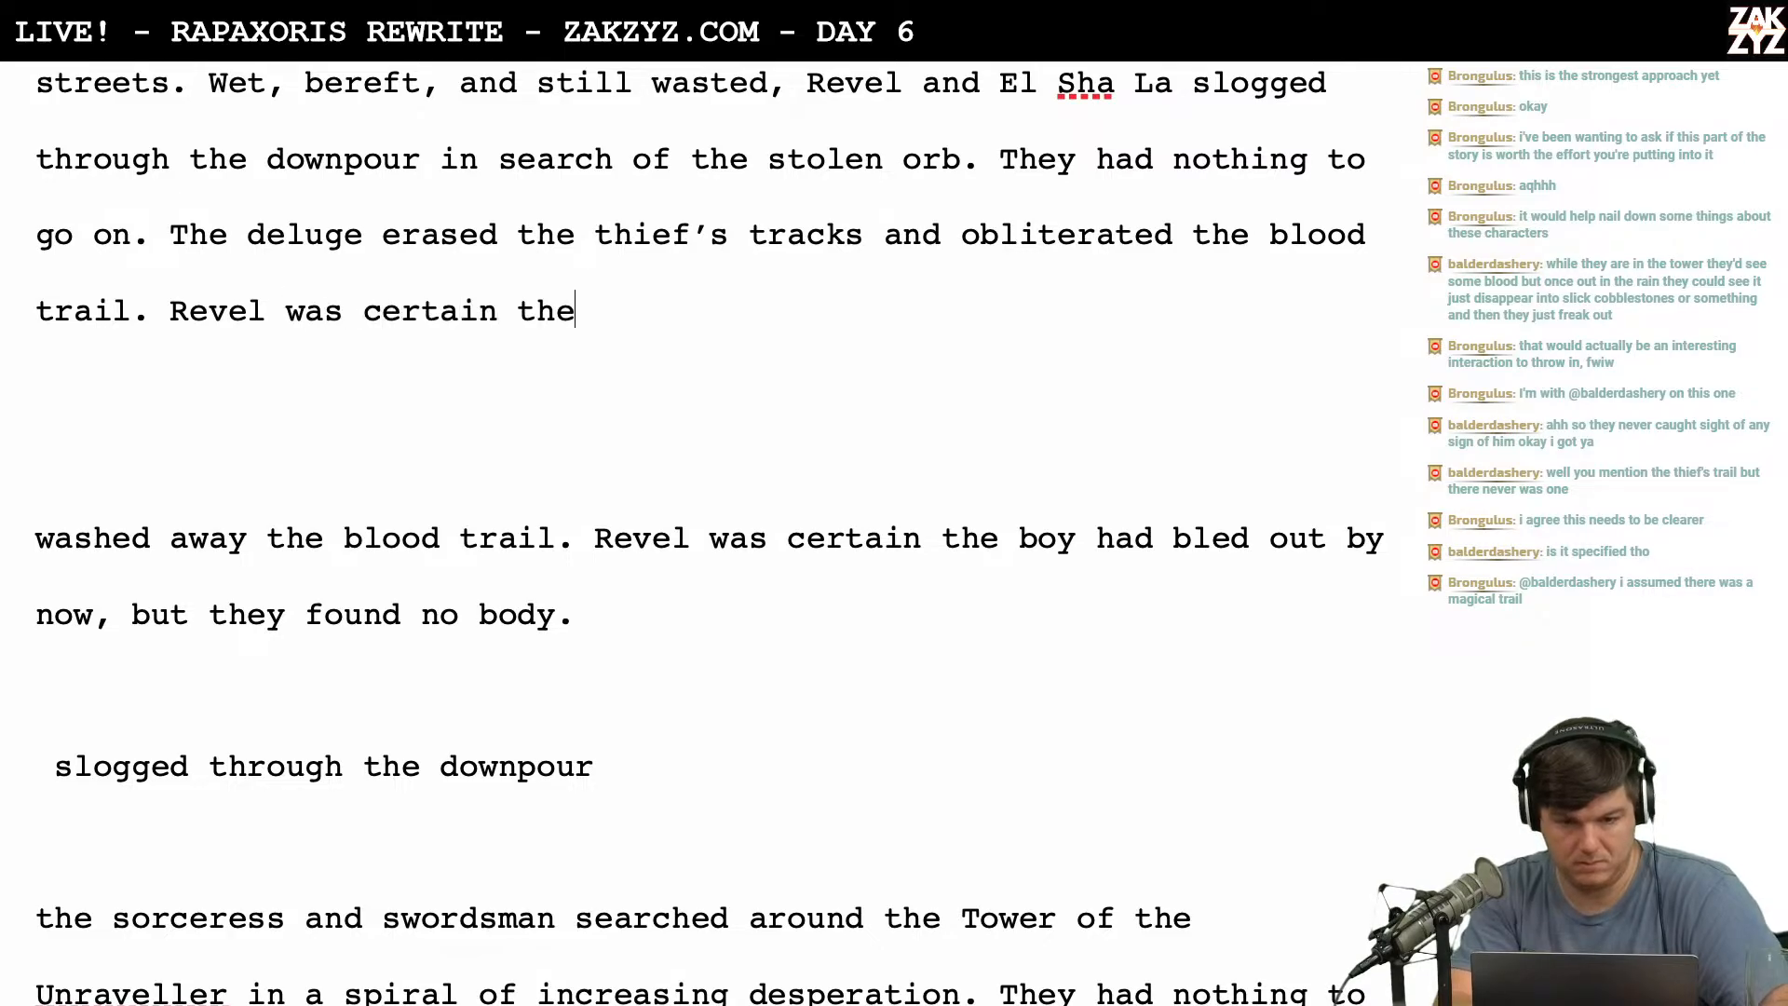
{"action": "type", "text": " boy had ble"}
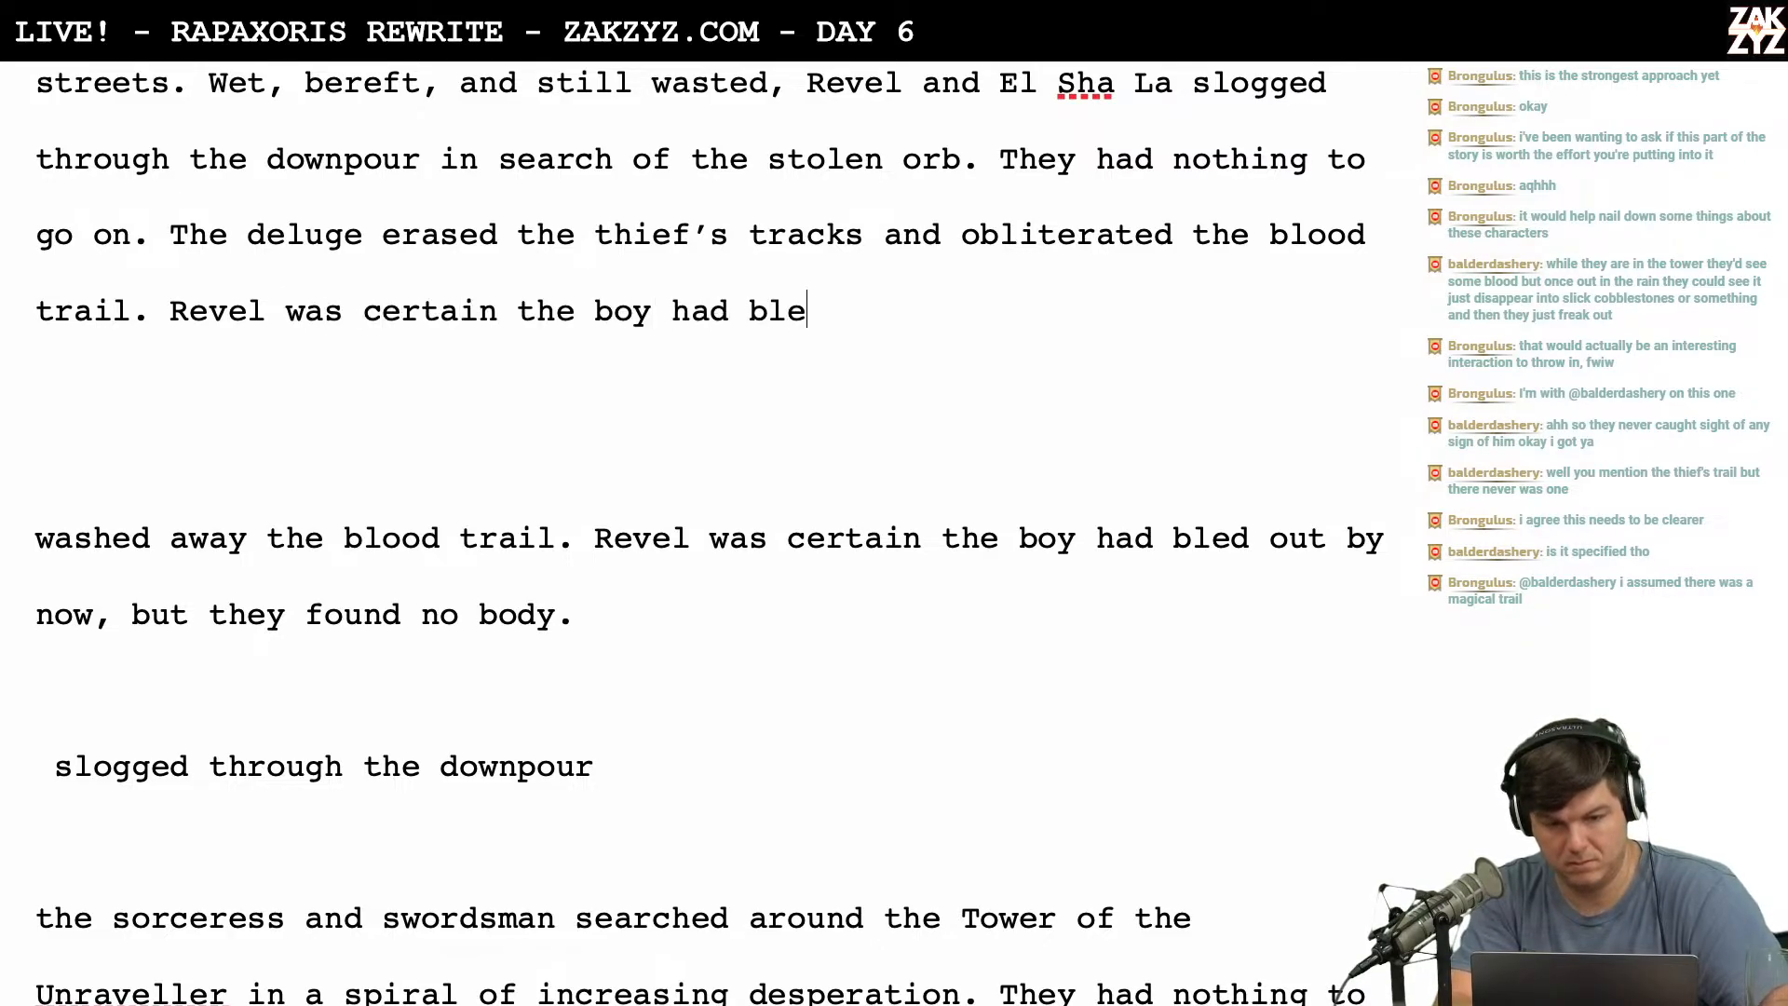
{"action": "type", "text": "d out by now, bu"}
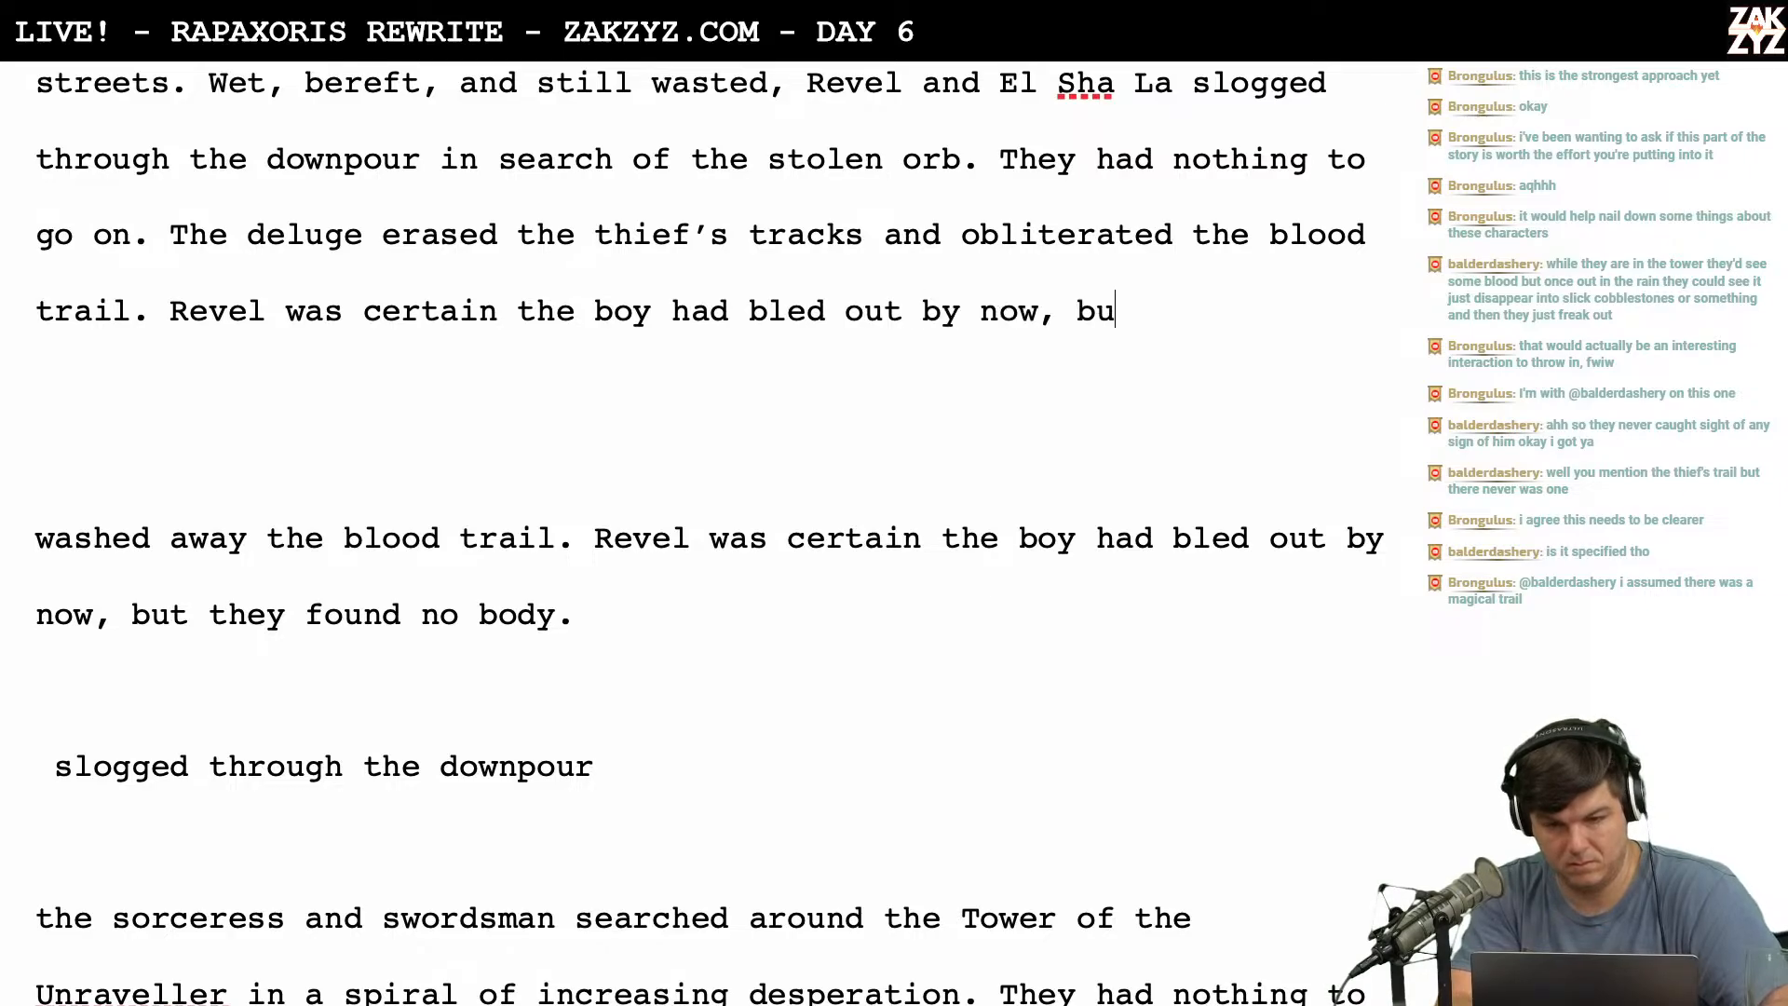
{"action": "type", "text": "t they found no bod"}
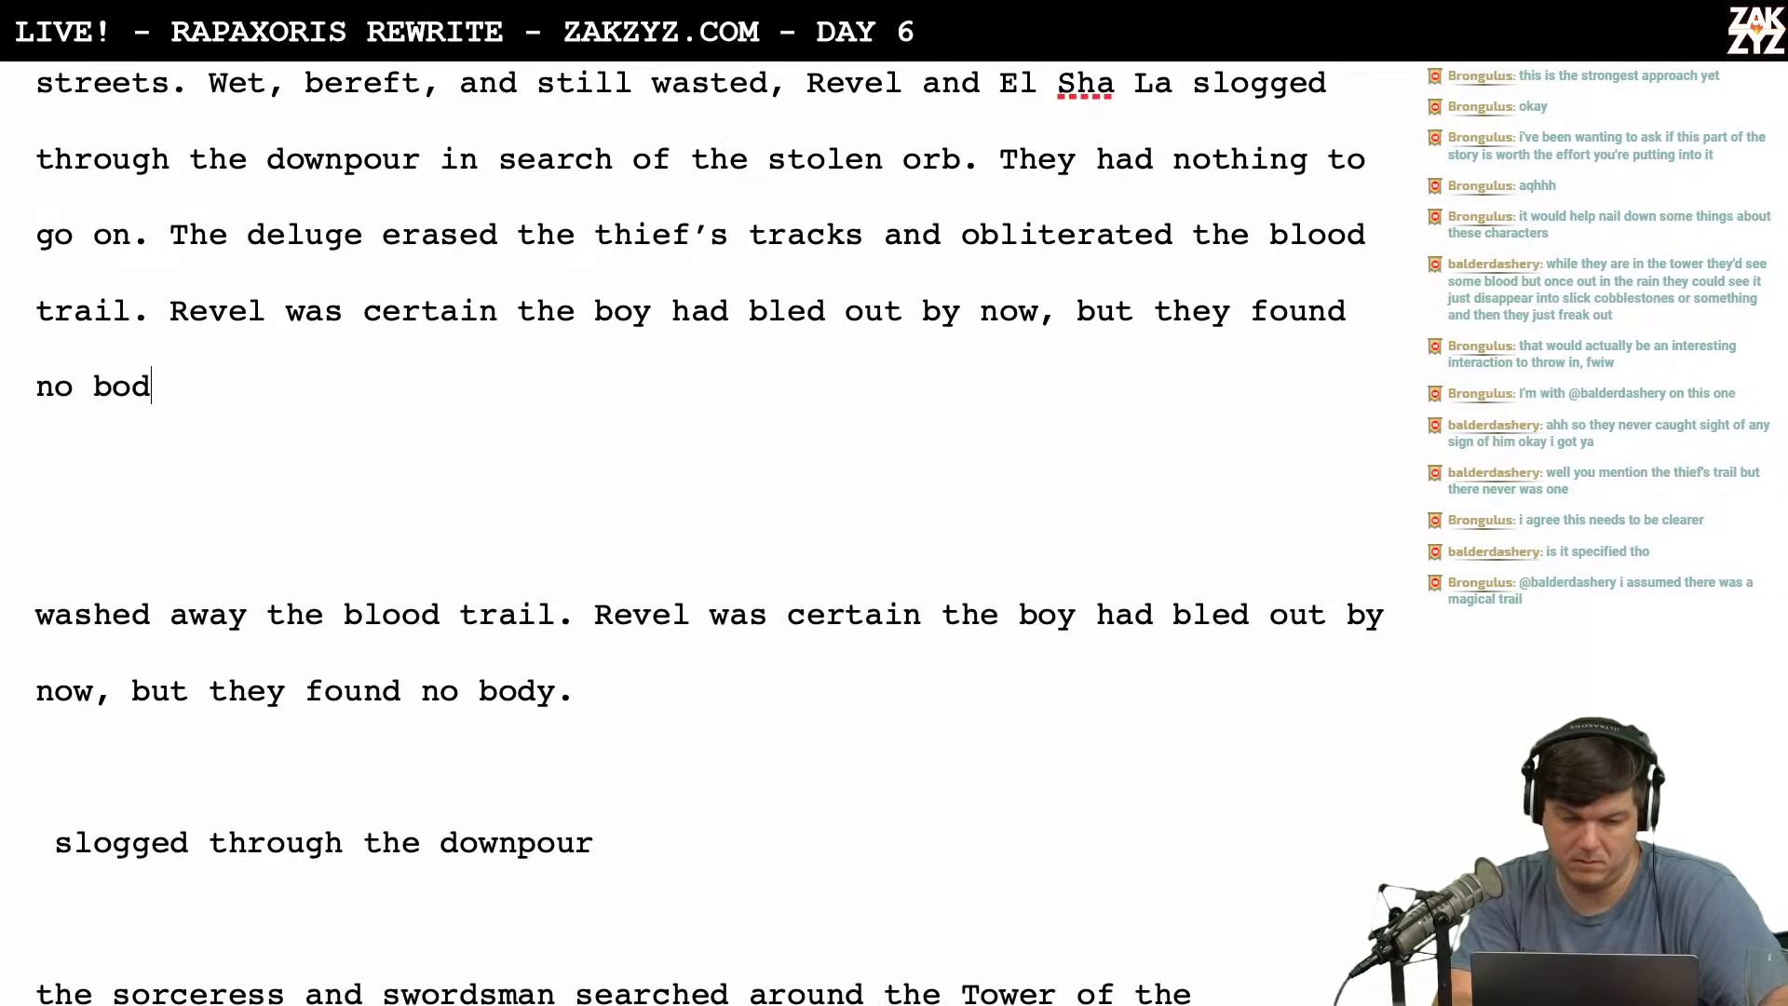
{"action": "type", "text": "y."}
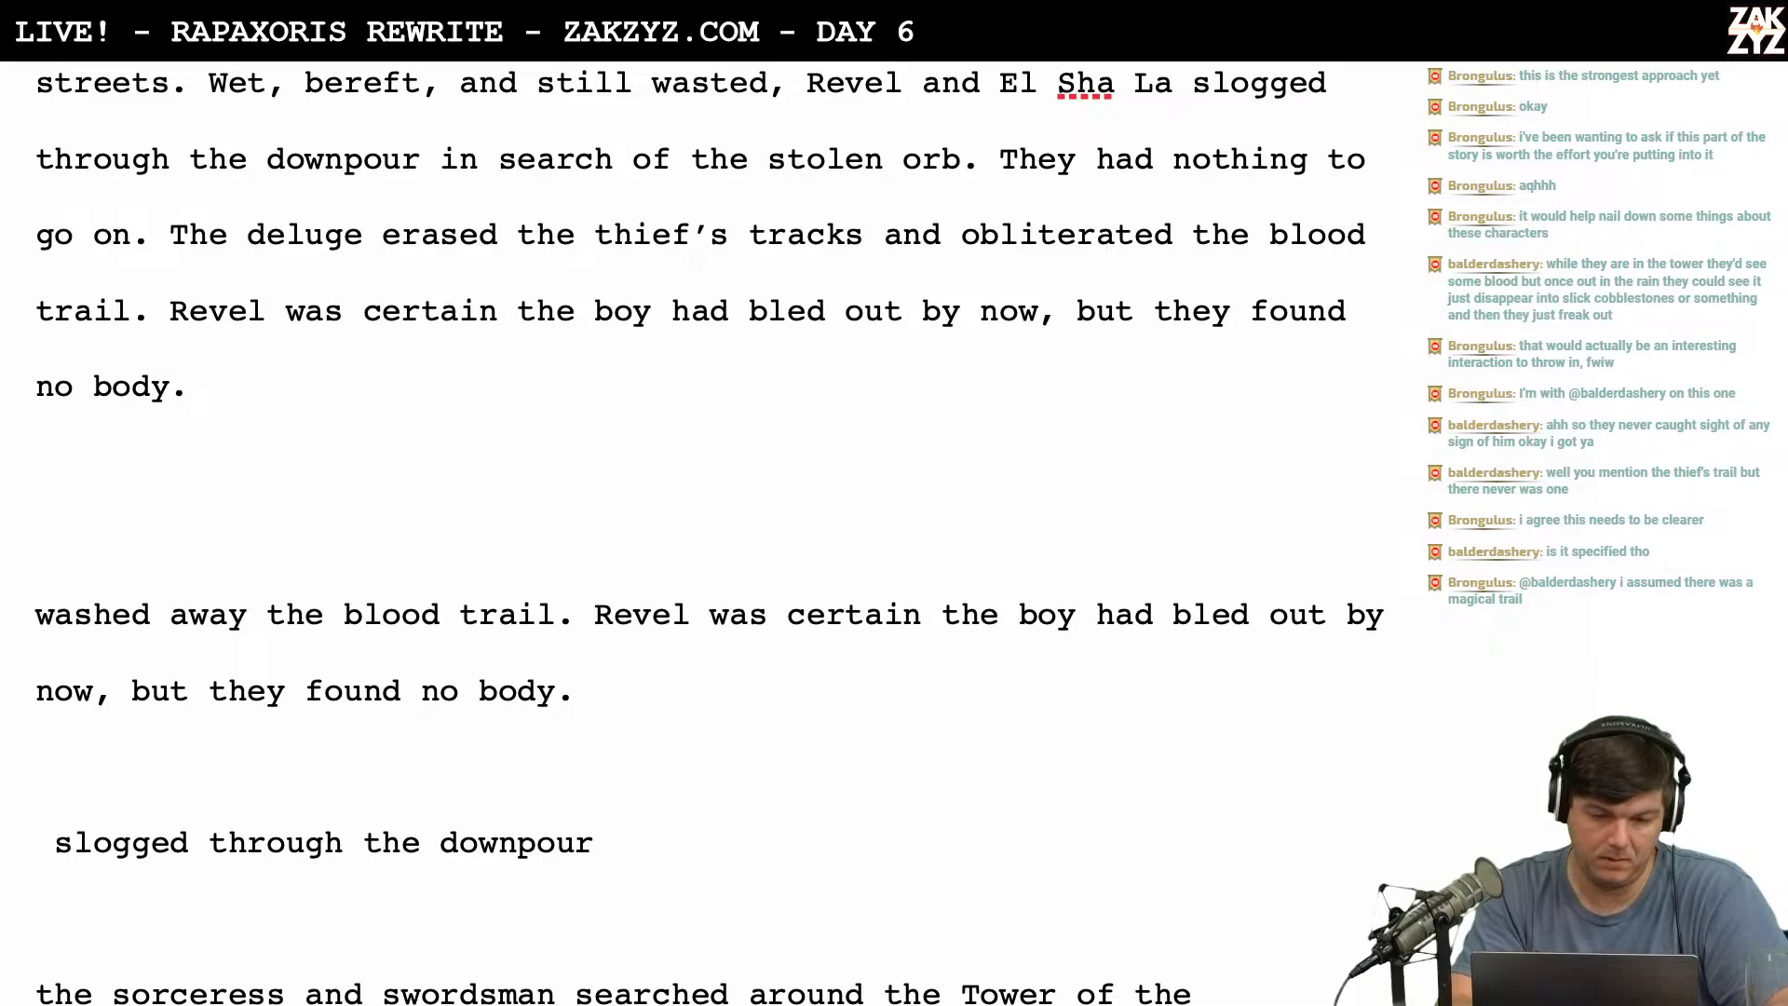
Write "They expanded their search" after "no body." in the opening paragraph.
{"action": "type", "text": " Thy"}
{"action": "key", "text": "BackSpace"}
{"action": "type", "text": "e y"}
{"action": "key", "text": "BackSpace"}
{"action": "key", "text": "BackSpace"}
{"action": "type", "text": "y expe"}
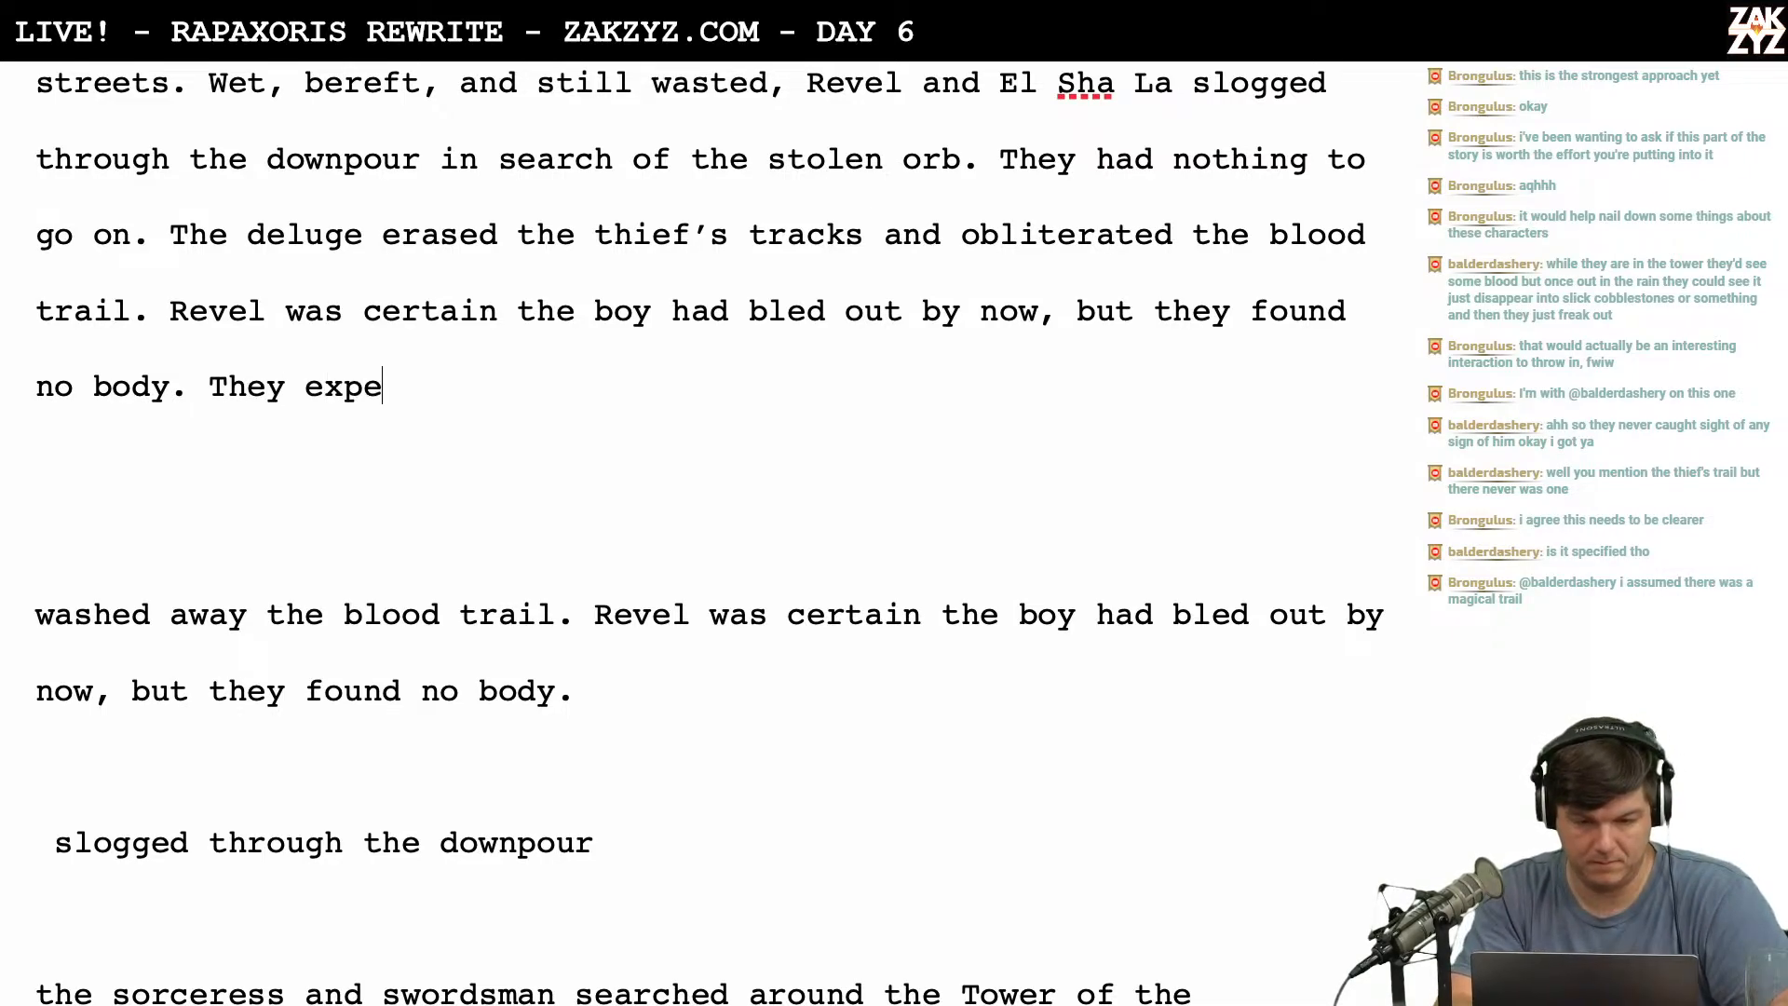
{"action": "key", "text": "BackSpace"}
{"action": "type", "text": "an"}
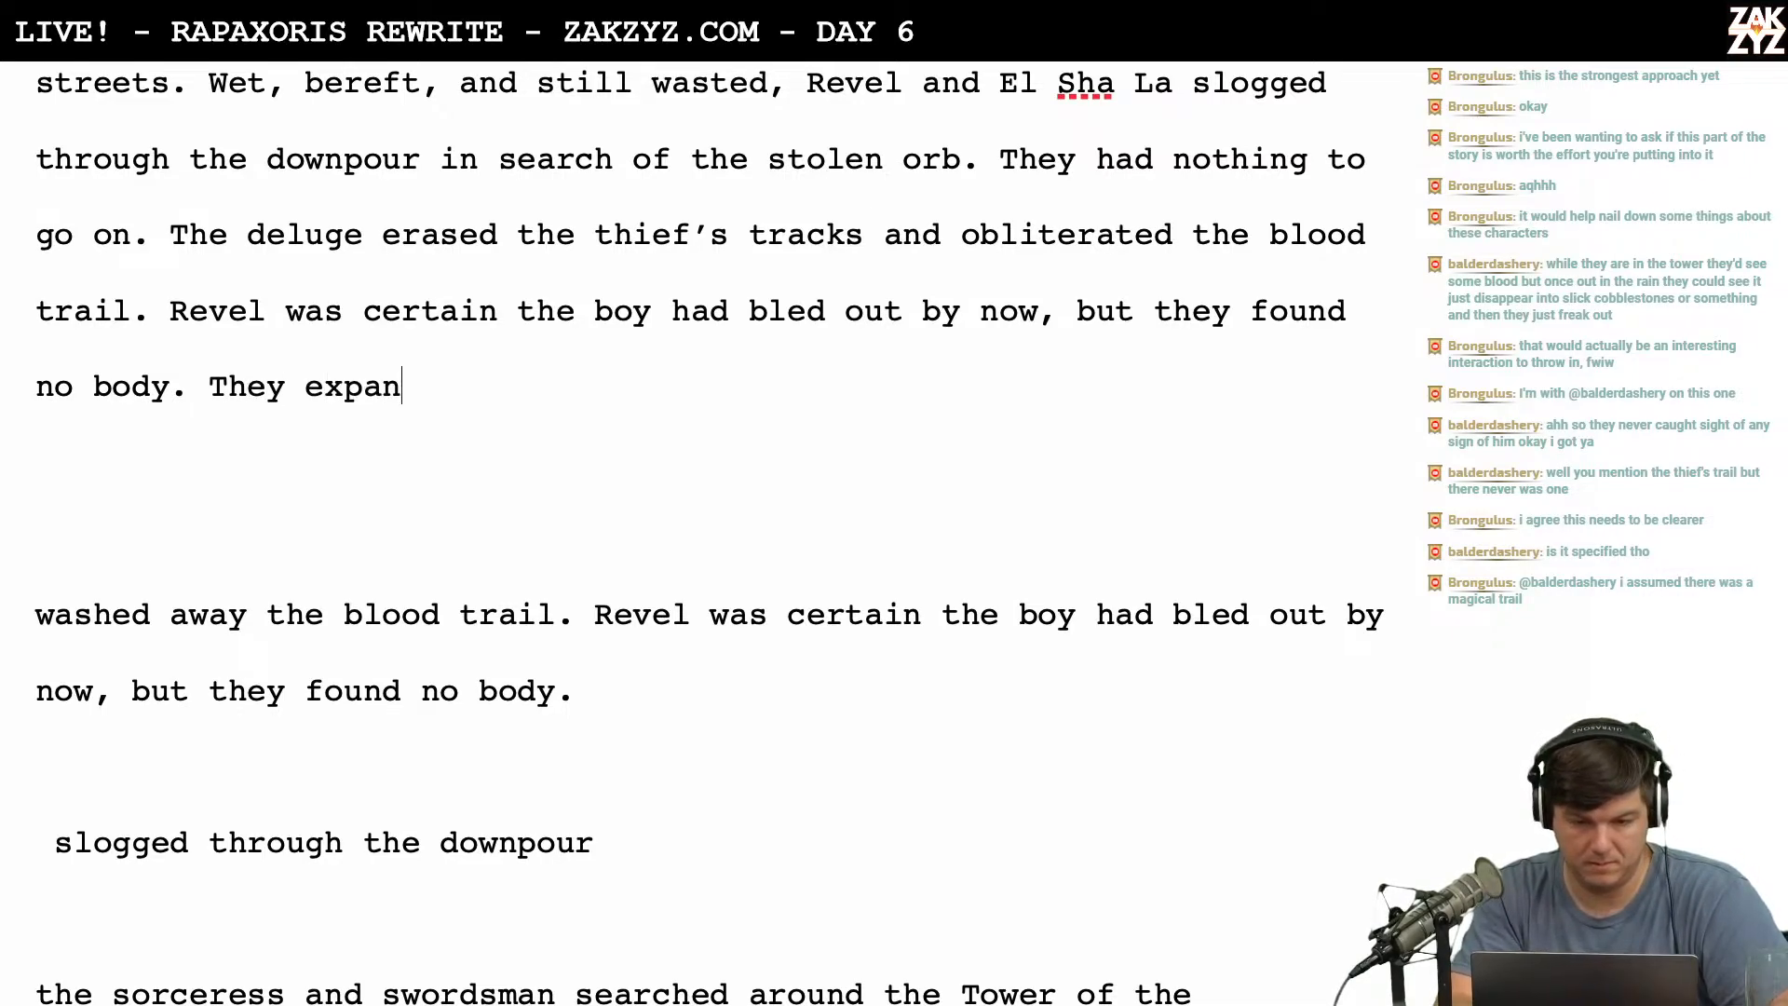
{"action": "key", "text": "BackSpace"}
{"action": "key", "text": "BackSpace"}
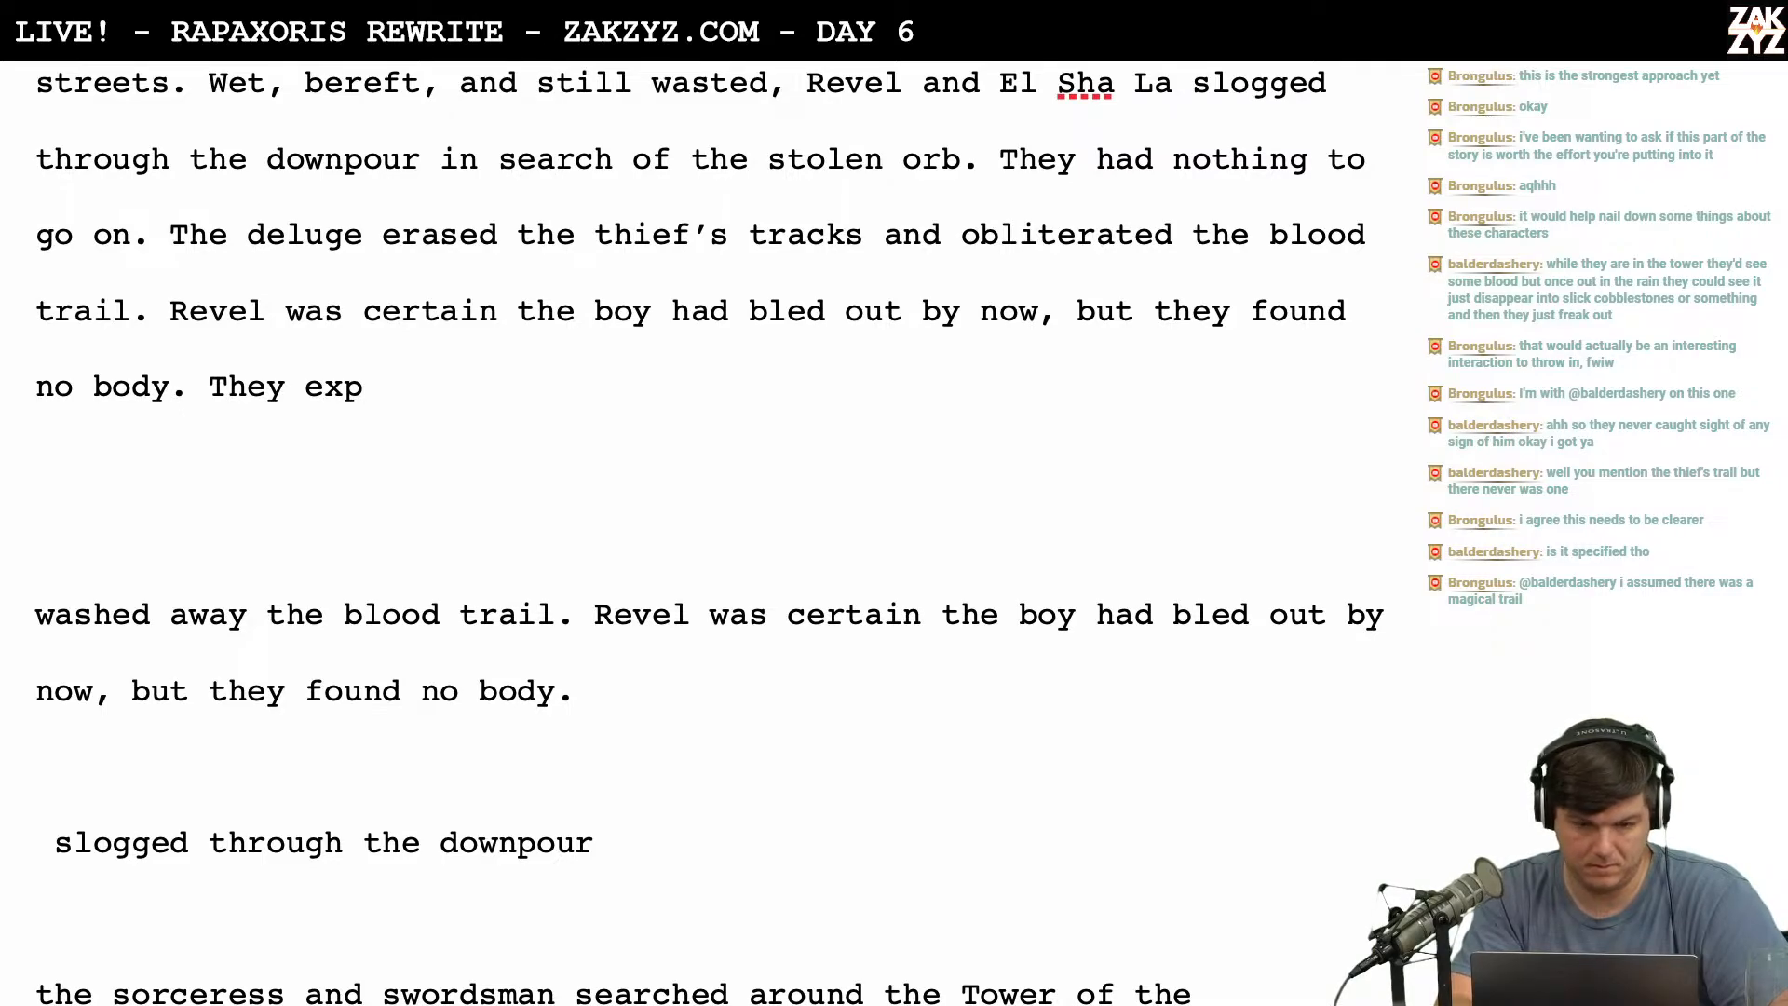
{"action": "type", "text": "anded their "}
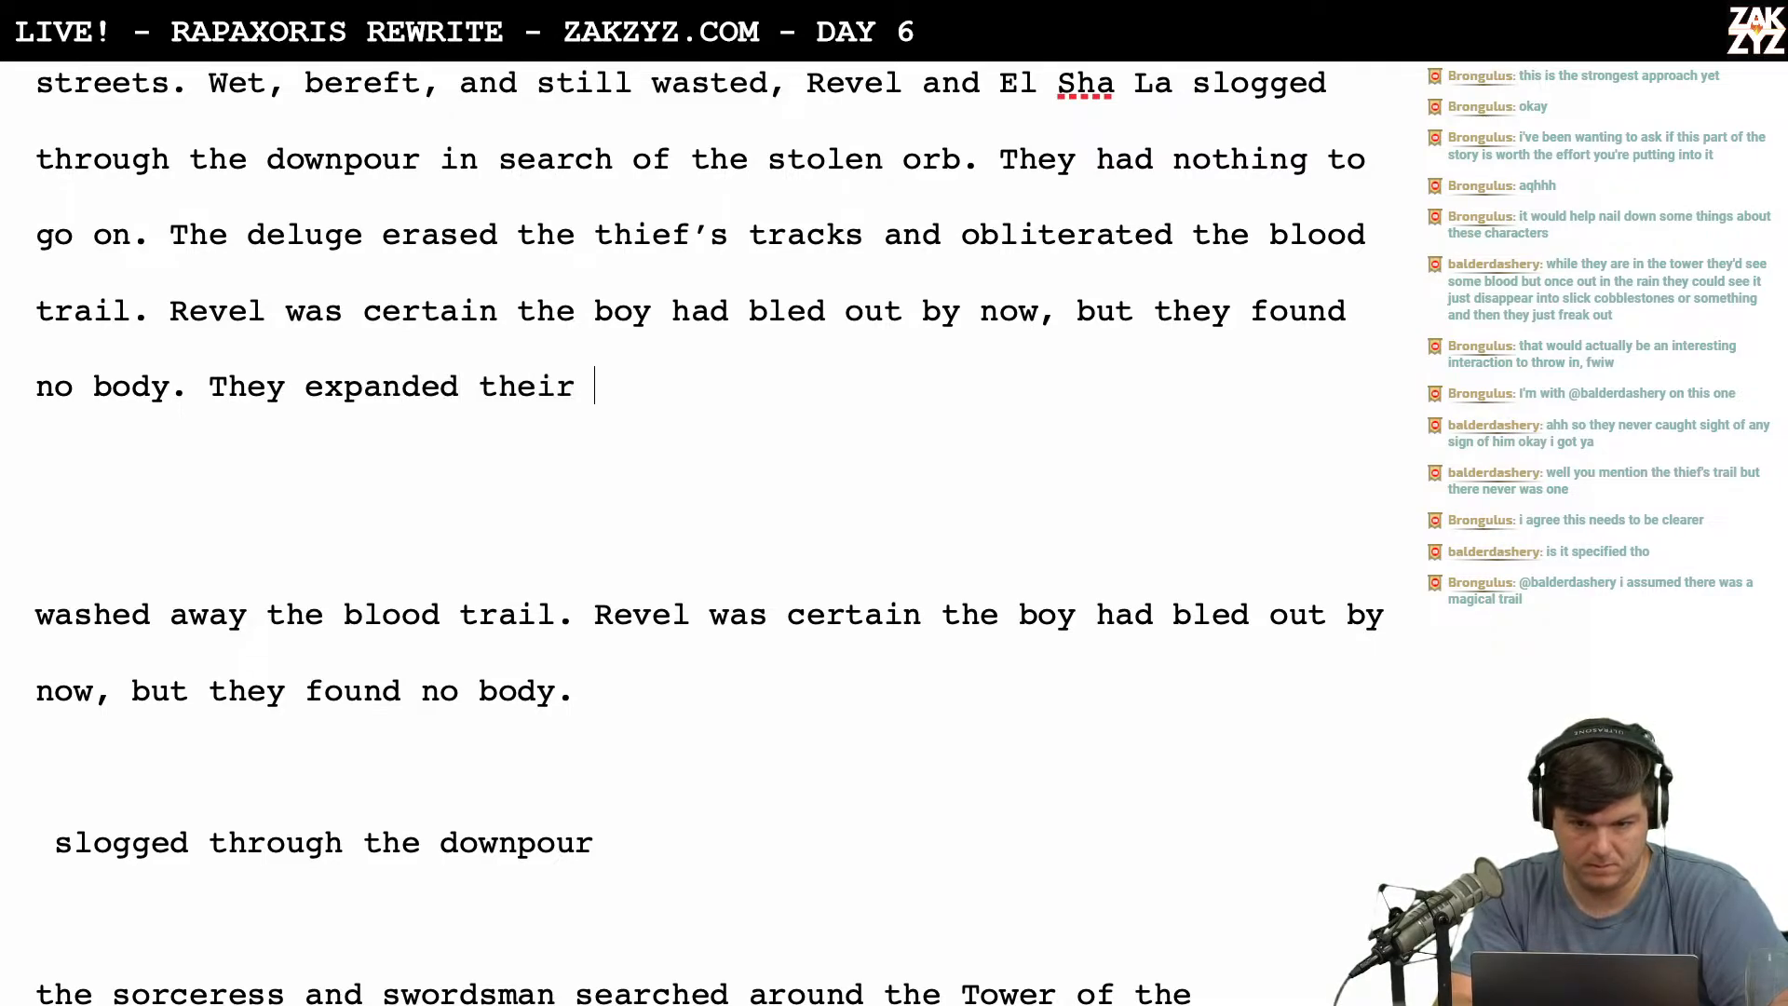
{"action": "type", "text": "s"}
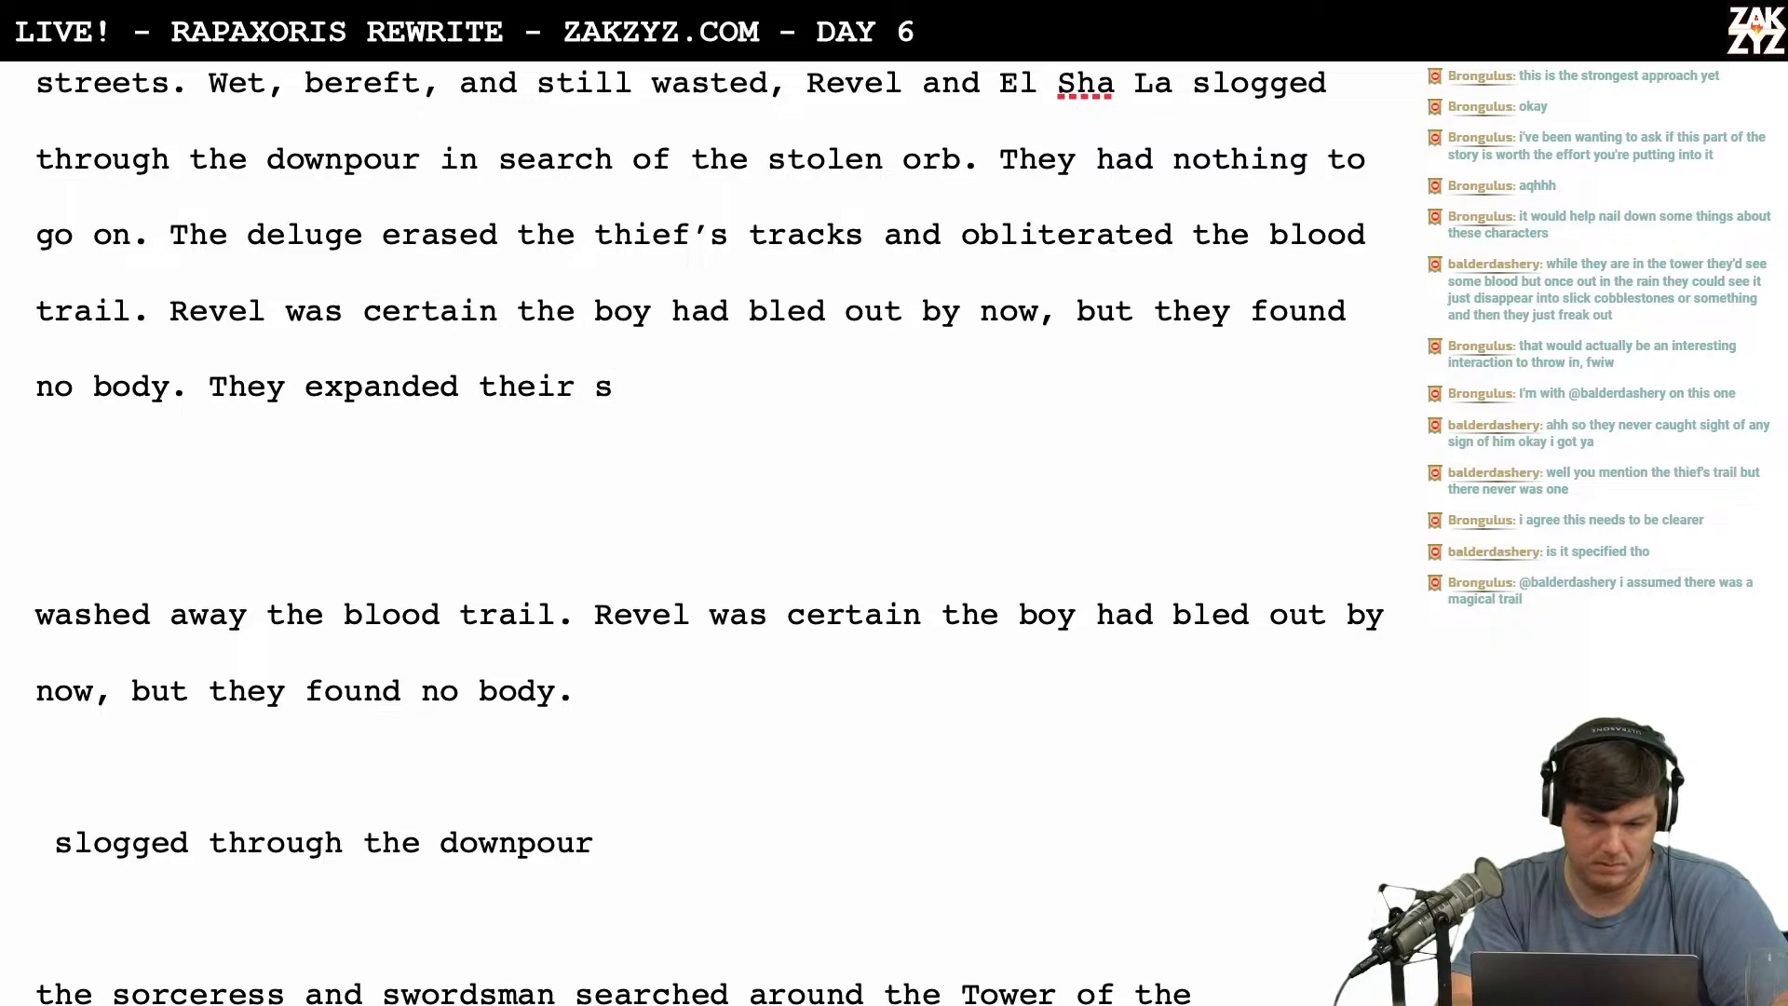
{"action": "type", "text": "earch"}
Switch to Thesaurus.com in the browser to look for a synonym of "search", and return to the manuscript.
{"action": "key", "text": "super+Tab"}
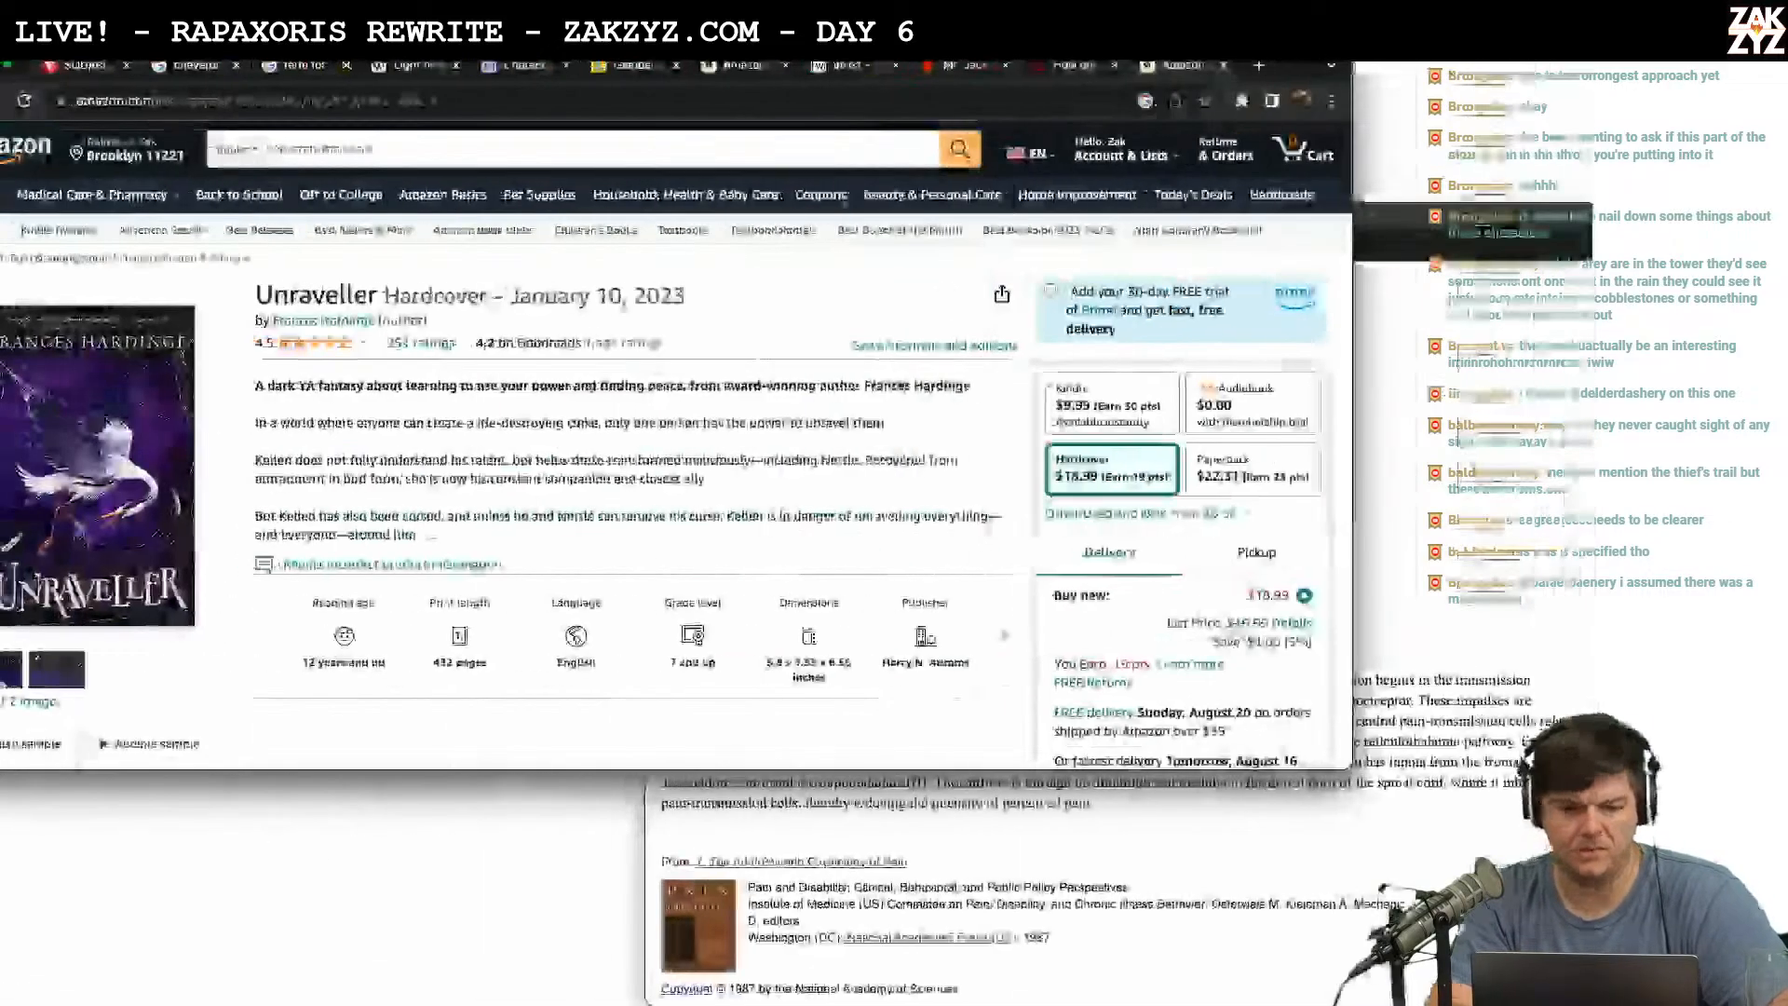
{"action": "left_click", "coordinate": [87, 67]}
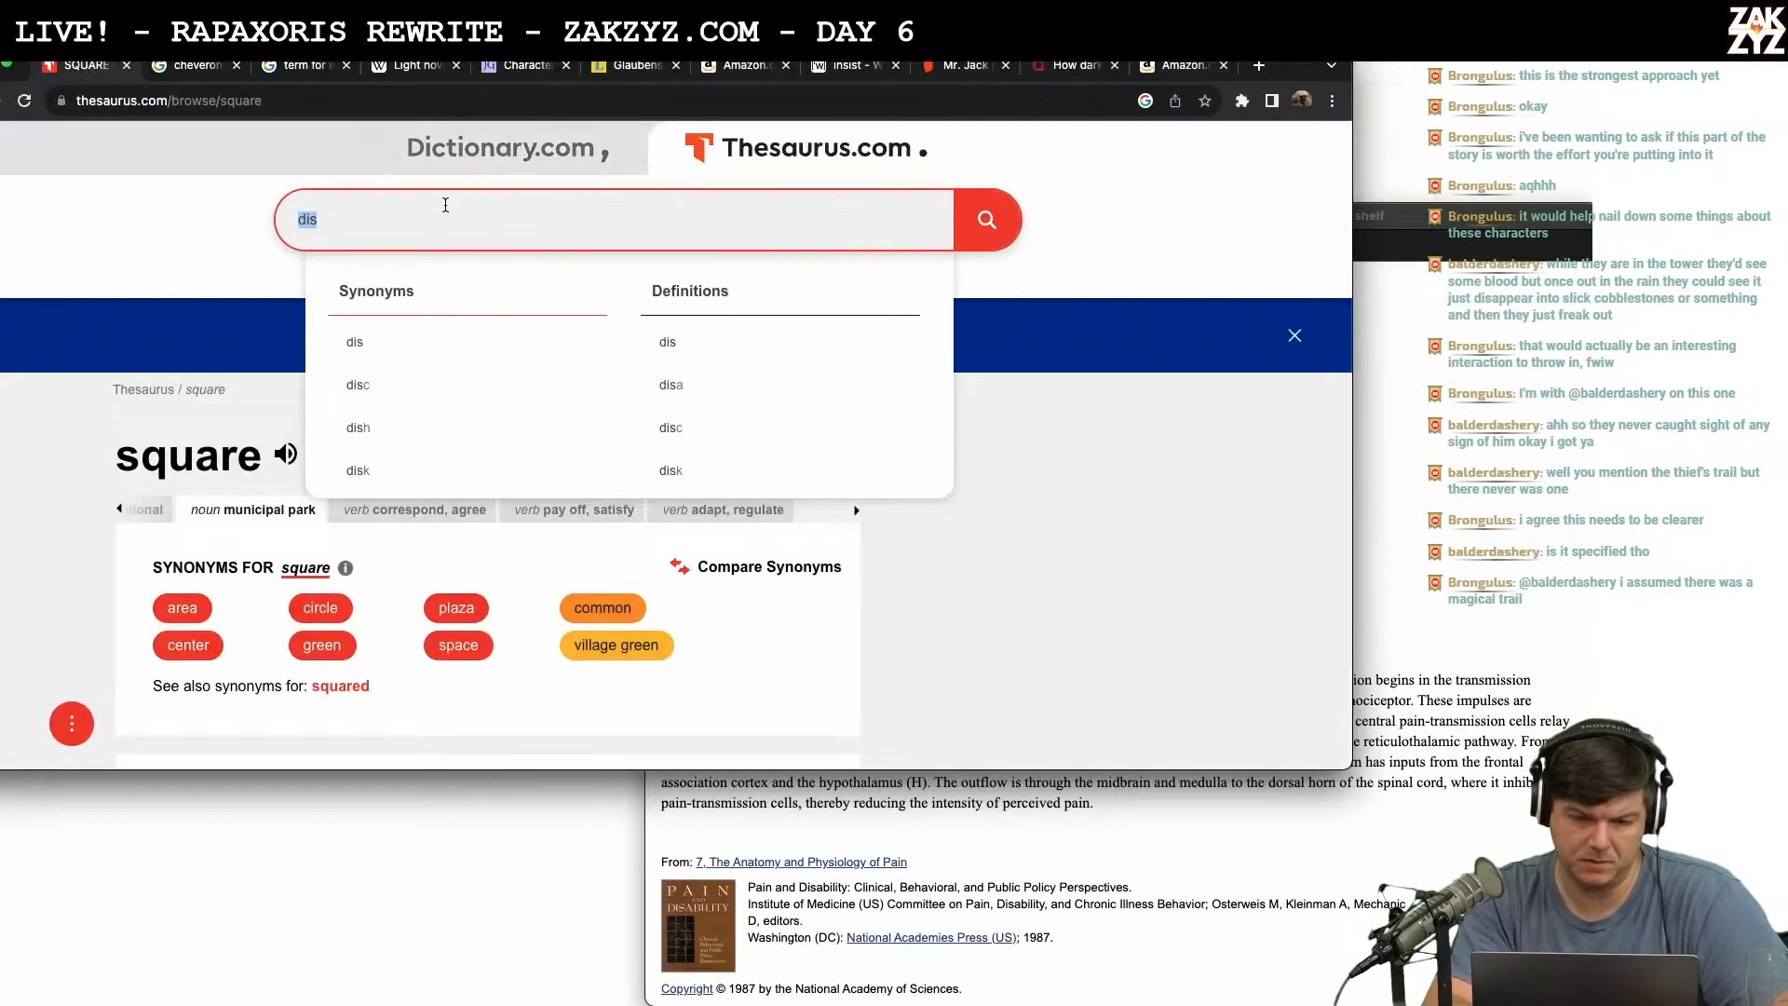
{"action": "type", "text": "search"}
{"action": "key", "text": "BackSpace"}
{"action": "key", "text": "BackSpace"}
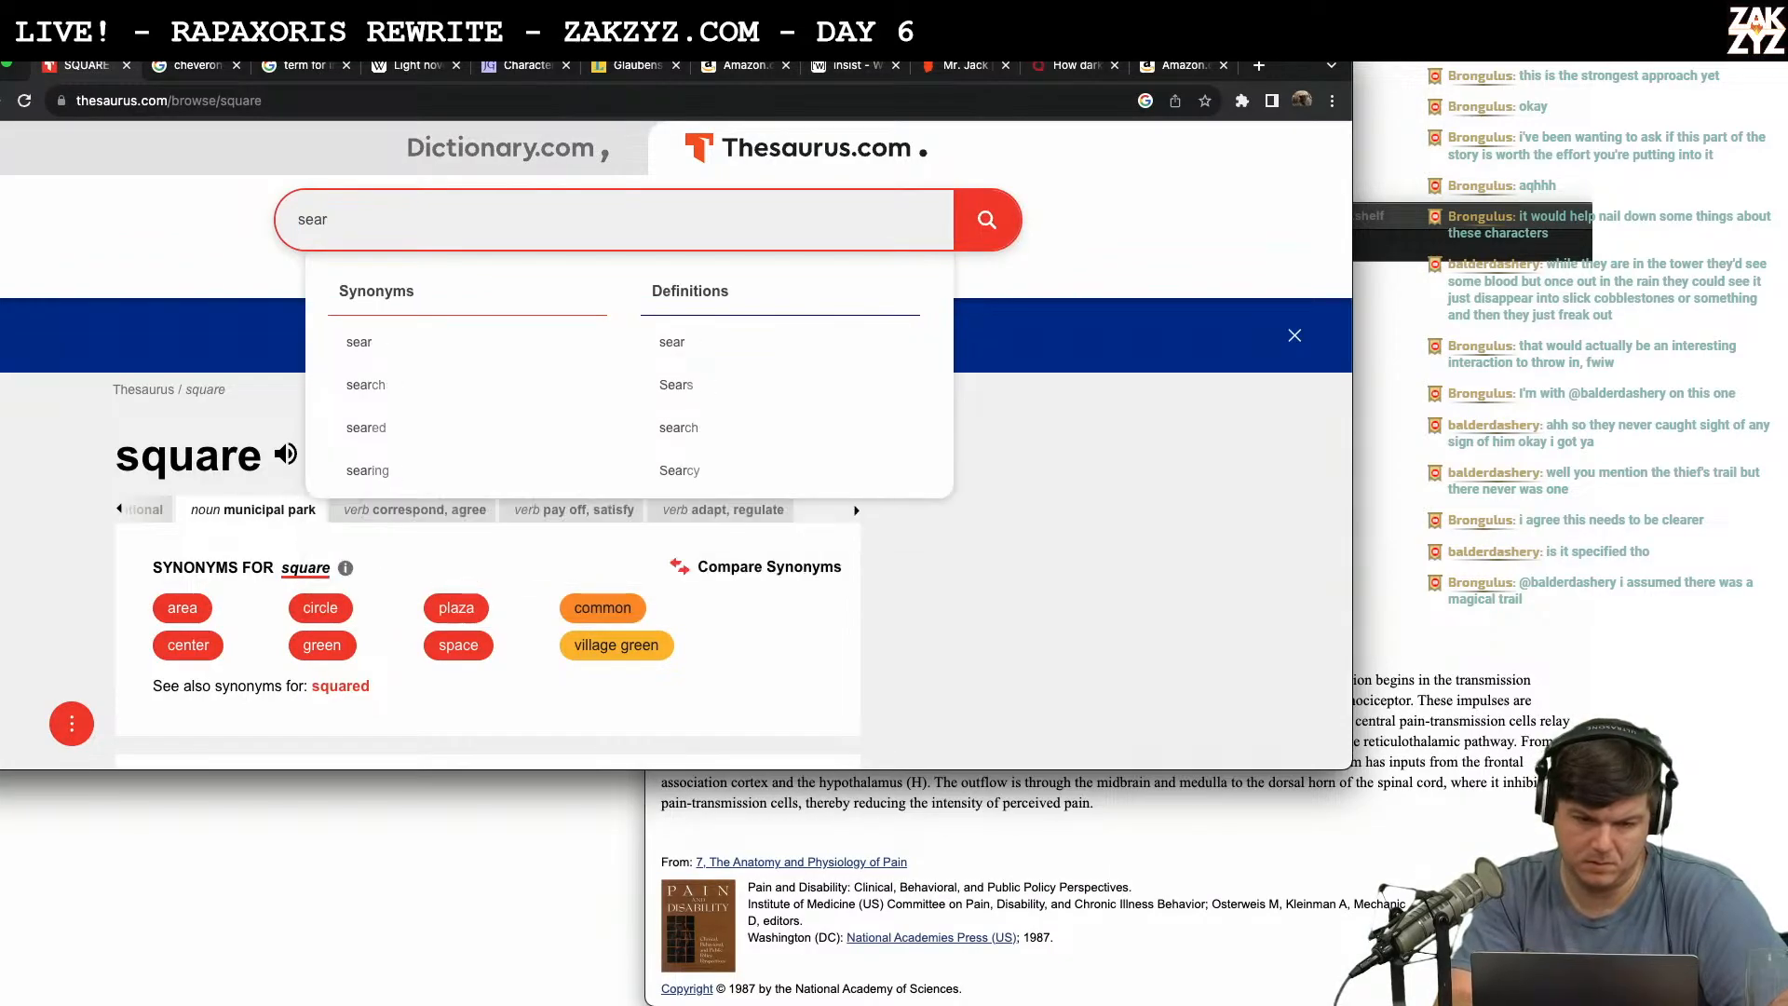
{"action": "key", "text": "BackSpace"}
{"action": "key", "text": "BackSpace"}
{"action": "key", "text": "BackSpace"}
{"action": "key", "text": "BackSpace"}
{"action": "type", "text": "pu"}
{"action": "key", "text": "ctrl+Right"}
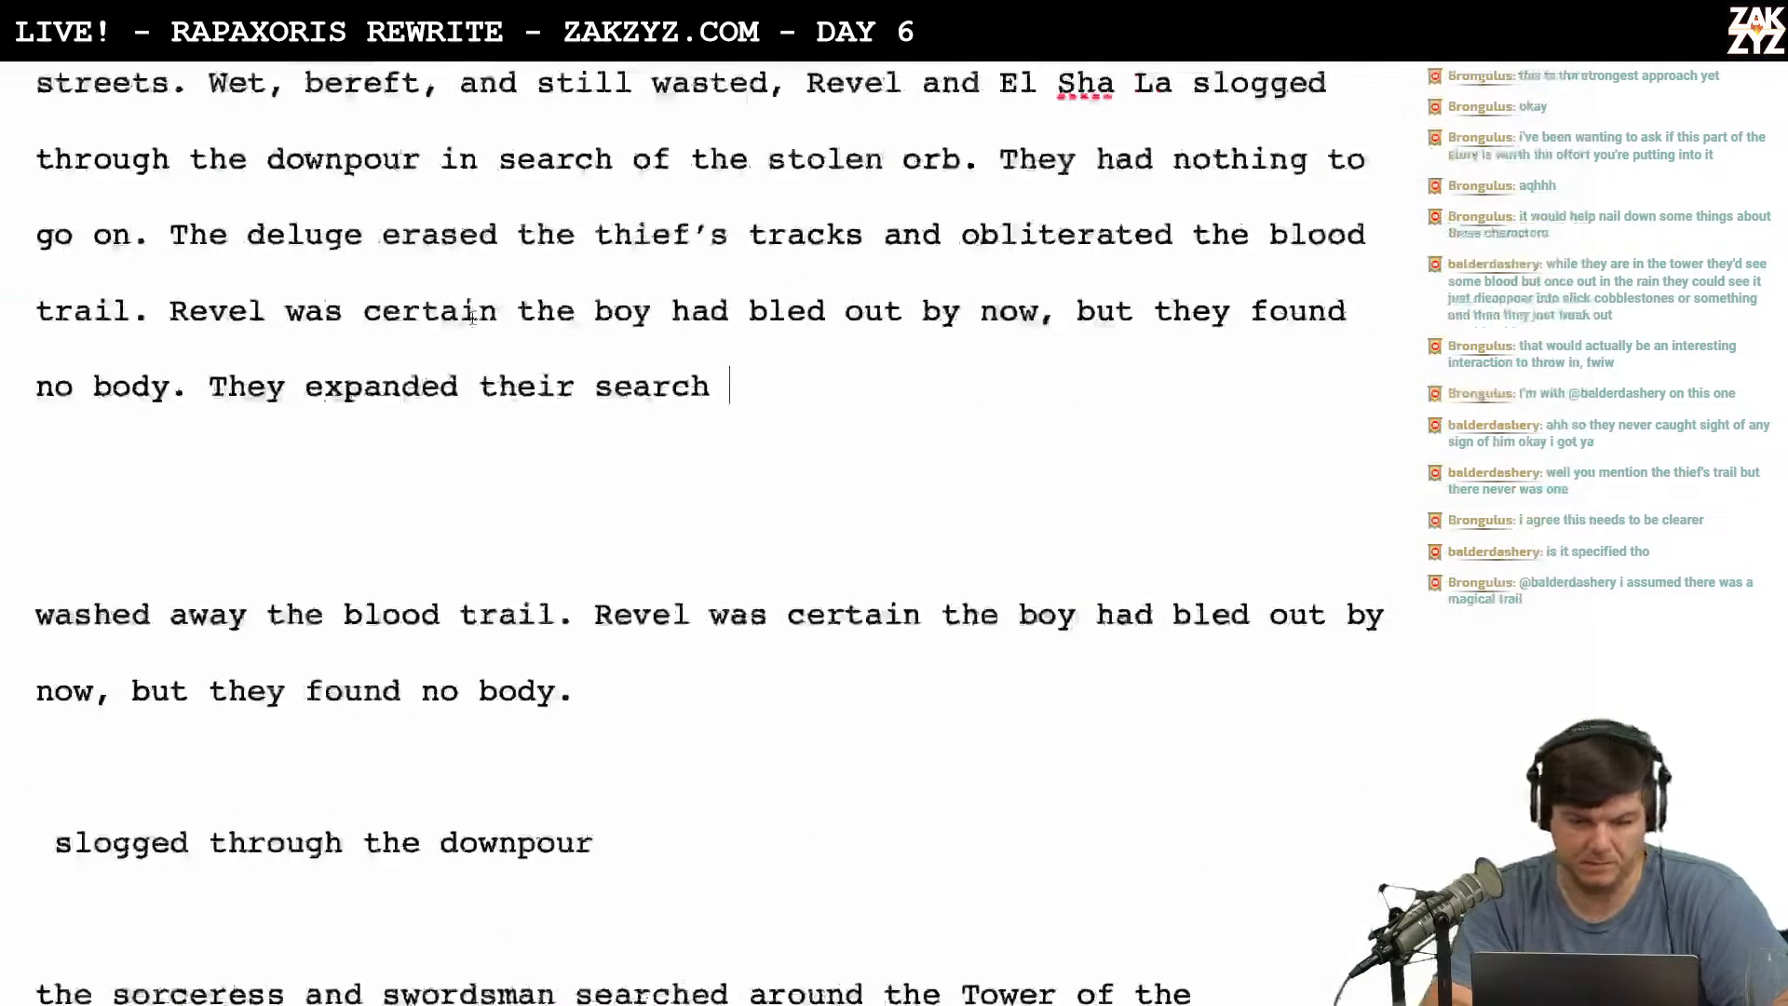
Try another word in place of "search", and delete the new sentence back to "The".
{"action": "key", "text": "BackSpace"}
{"action": "key", "text": "BackSpace"}
{"action": "key", "text": "BackSpace"}
{"action": "key", "text": "BackSpace"}
{"action": "key", "text": "BackSpace"}
{"action": "key", "text": "BackSpace"}
{"action": "key", "text": "BackSpace"}
{"action": "type", "text": "pur"}
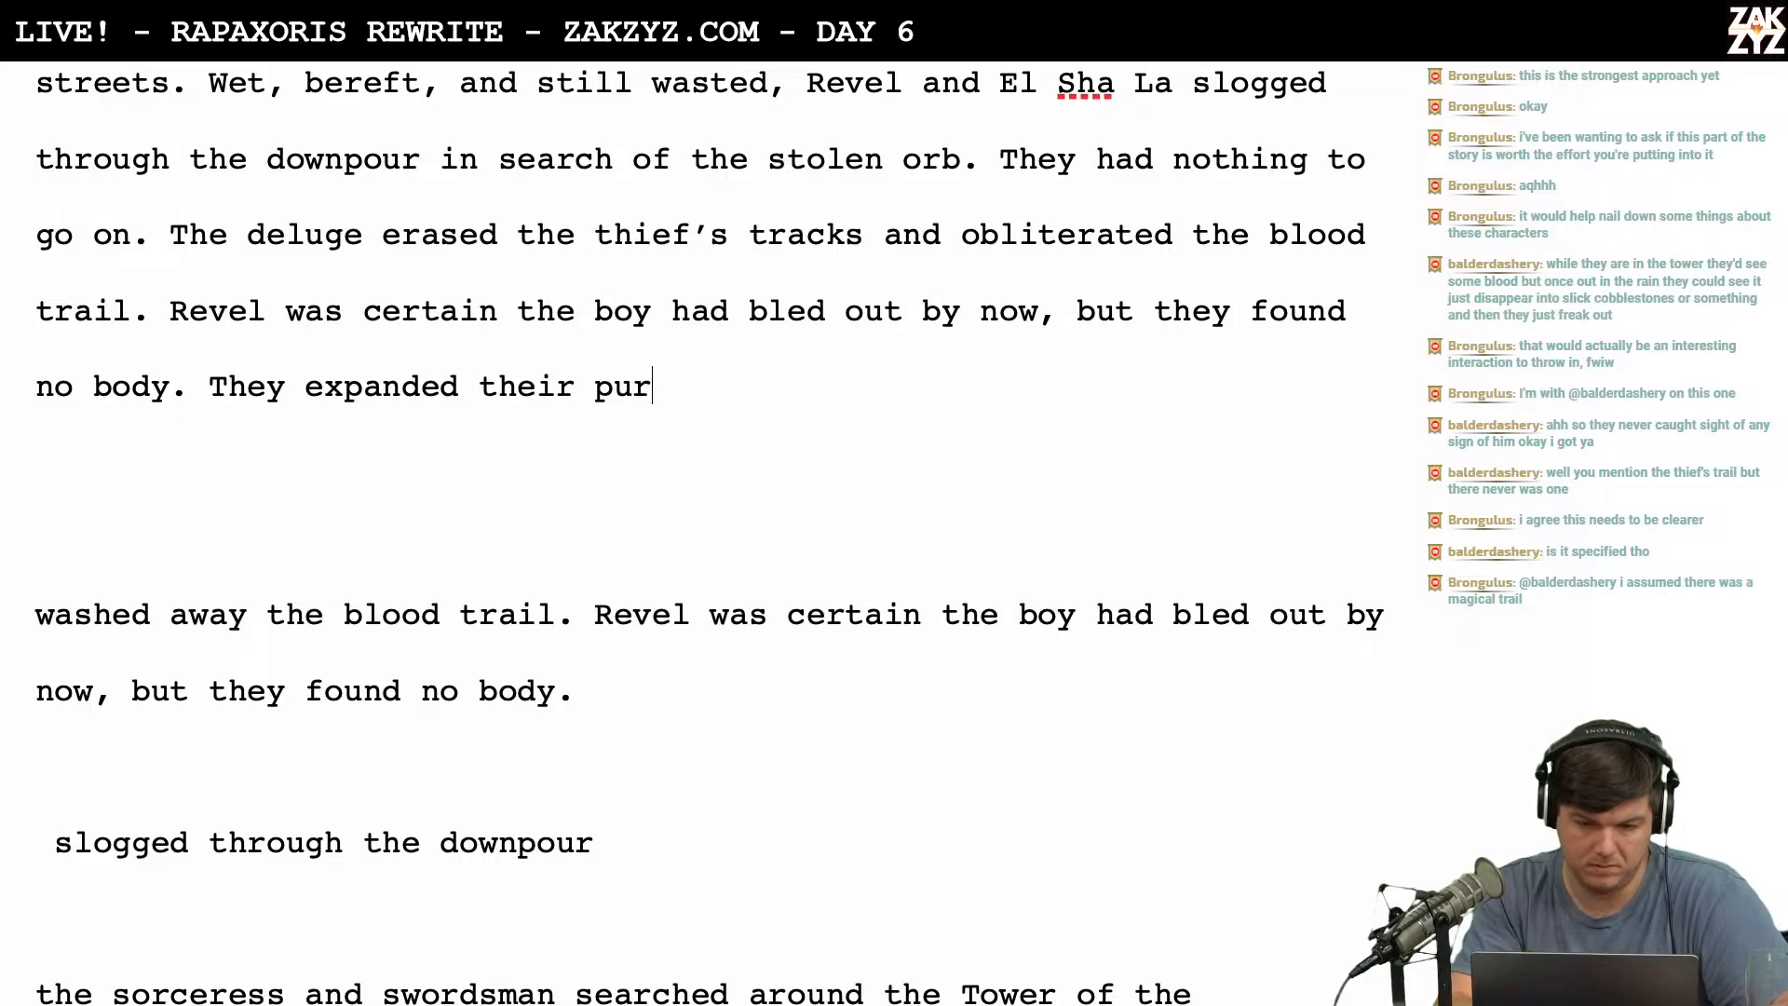
{"action": "type", "text": "s"}
{"action": "key", "text": "BackSpace"}
{"action": "key", "text": "BackSpace"}
{"action": "key", "text": "BackSpace"}
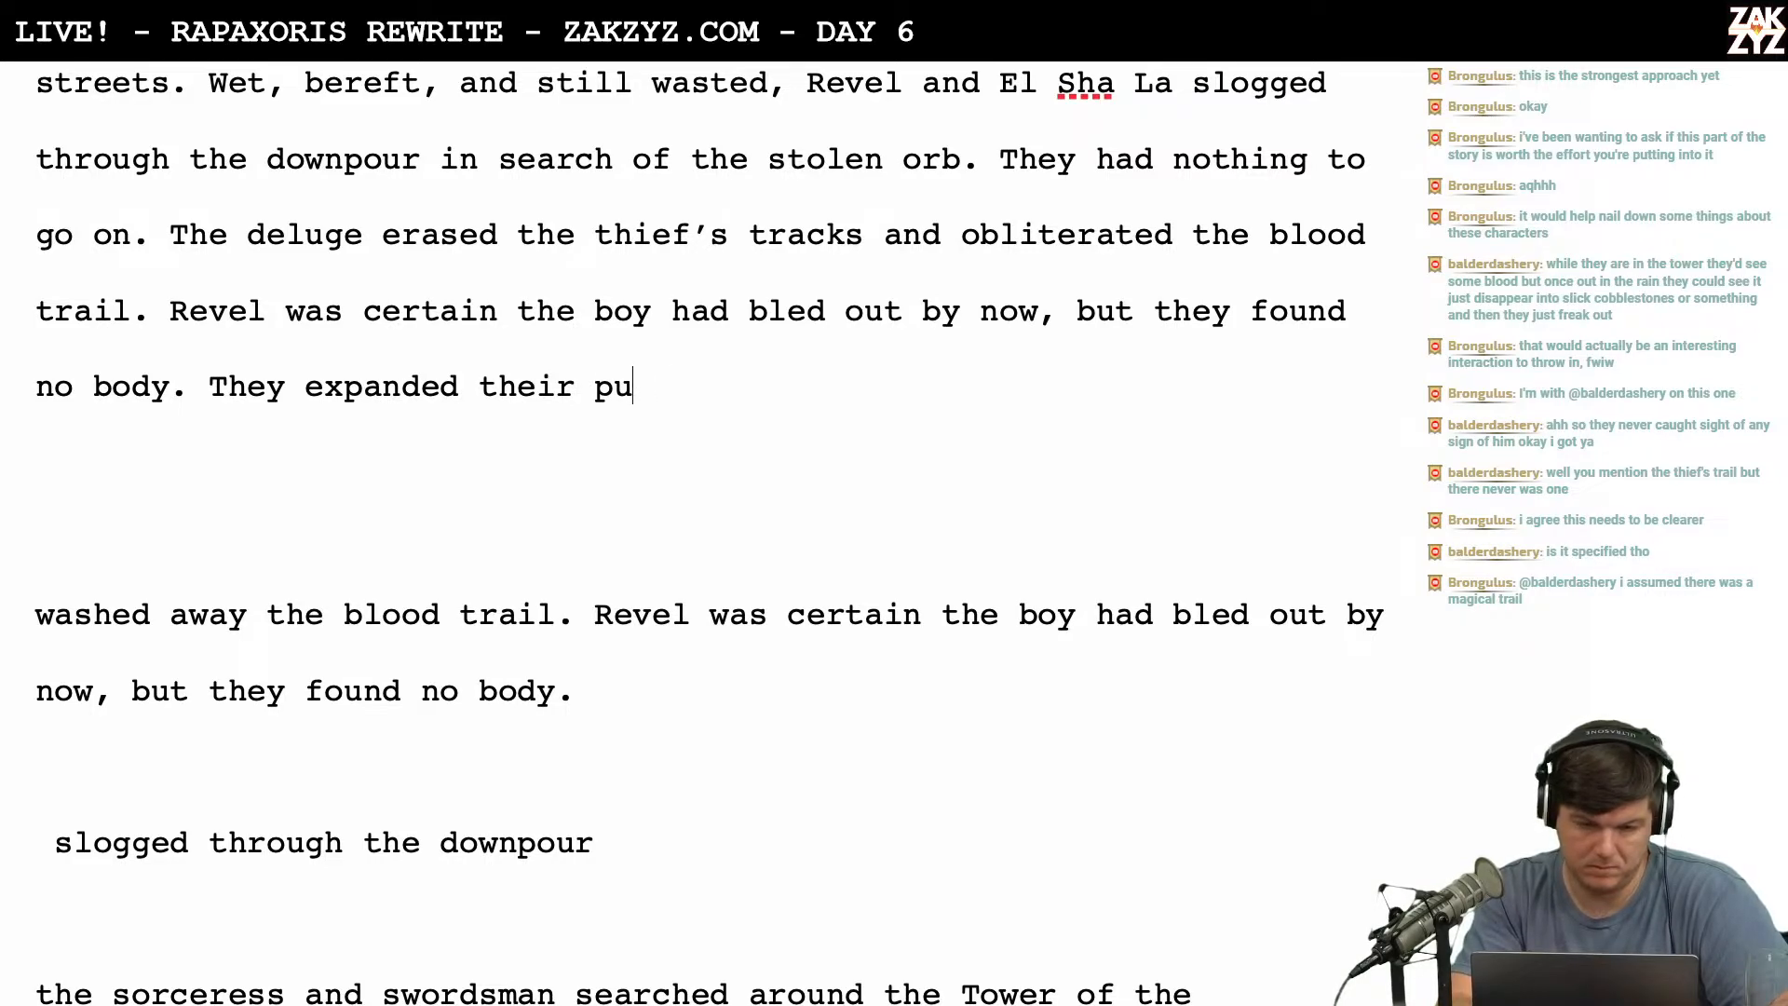
{"action": "key", "text": "BackSpace"}
{"action": "key", "text": "BackSpace"}
{"action": "key", "text": "BackSpace"}
{"action": "key", "text": "BackSpace"}
{"action": "key", "text": "BackSpace"}
{"action": "key", "text": "BackSpace"}
{"action": "key", "text": "BackSpace"}
{"action": "key", "text": "BackSpace"}
{"action": "key", "text": "BackSpace"}
{"action": "key", "text": "BackSpace"}
{"action": "key", "text": "BackSpace"}
{"action": "key", "text": "BackSpace"}
{"action": "key", "text": "BackSpace"}
{"action": "key", "text": "BackSpace"}
{"action": "key", "text": "BackSpace"}
{"action": "key", "text": "BackSpace"}
{"action": "key", "text": "BackSpace"}
{"action": "key", "text": "BackSpace"}
{"action": "key", "text": "BackSpace"}
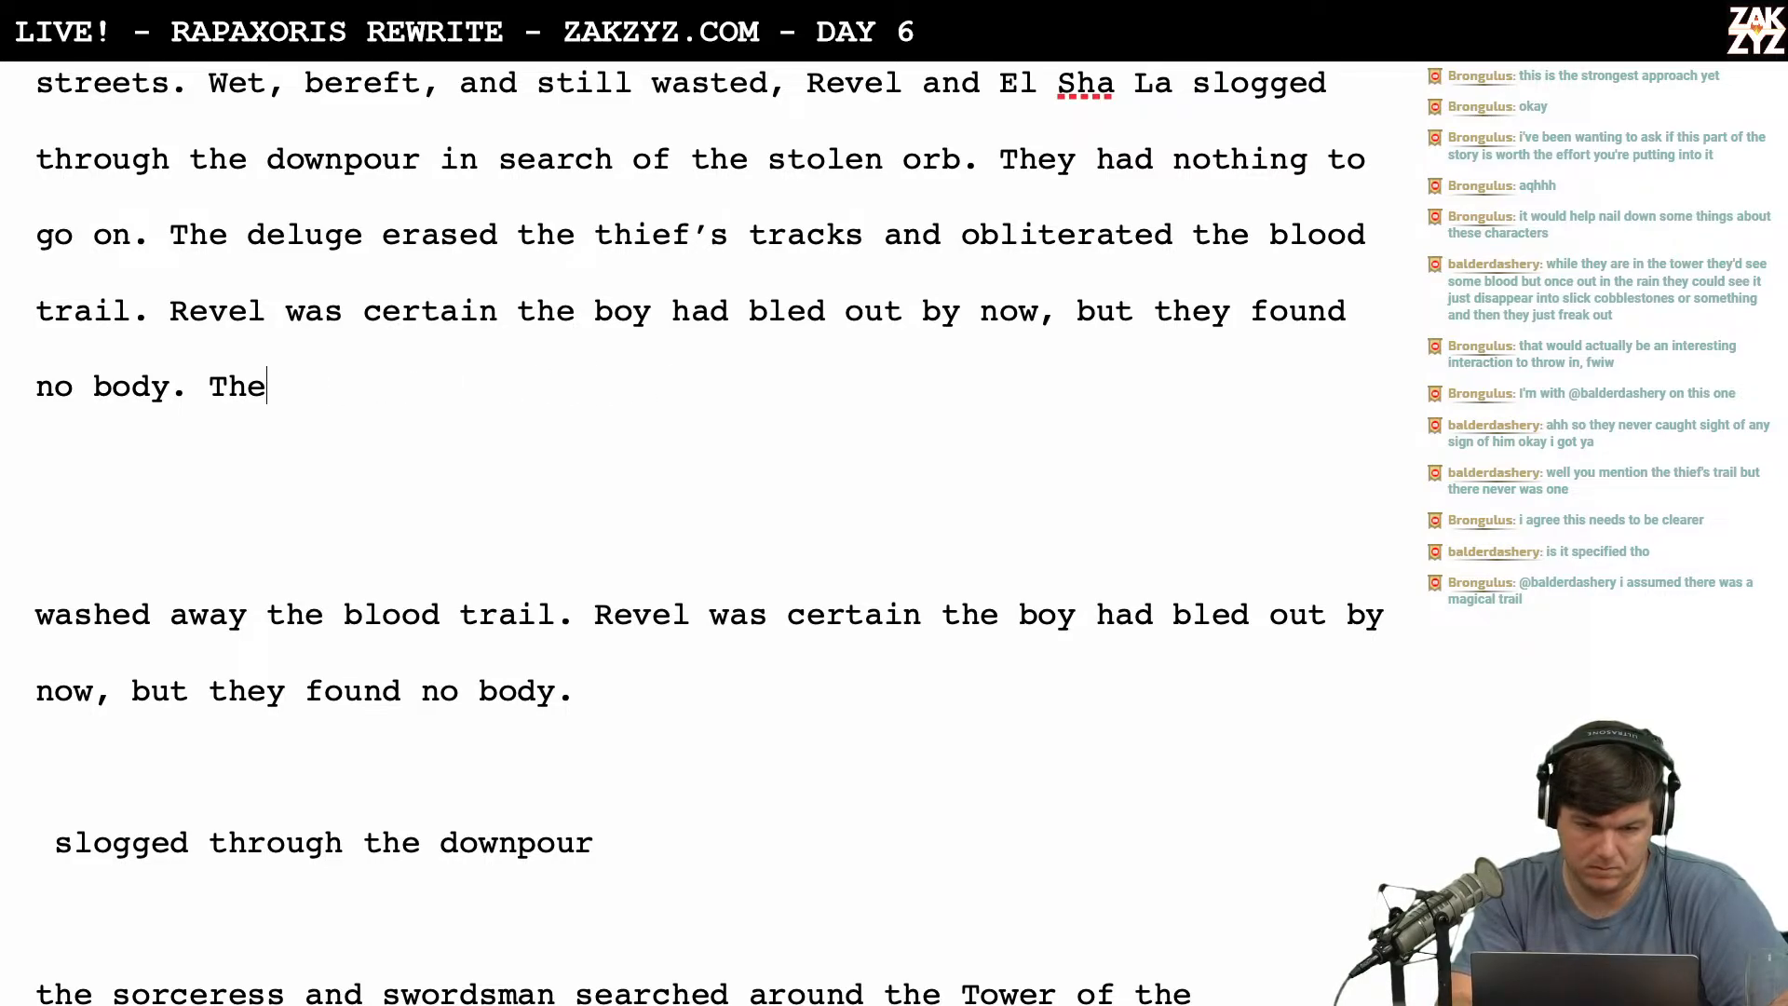
Reword the new sentence after "no body." as "Their pursuit spiraled around the".
{"action": "type", "text": "ir purs"}
{"action": "type", "text": "iut"}
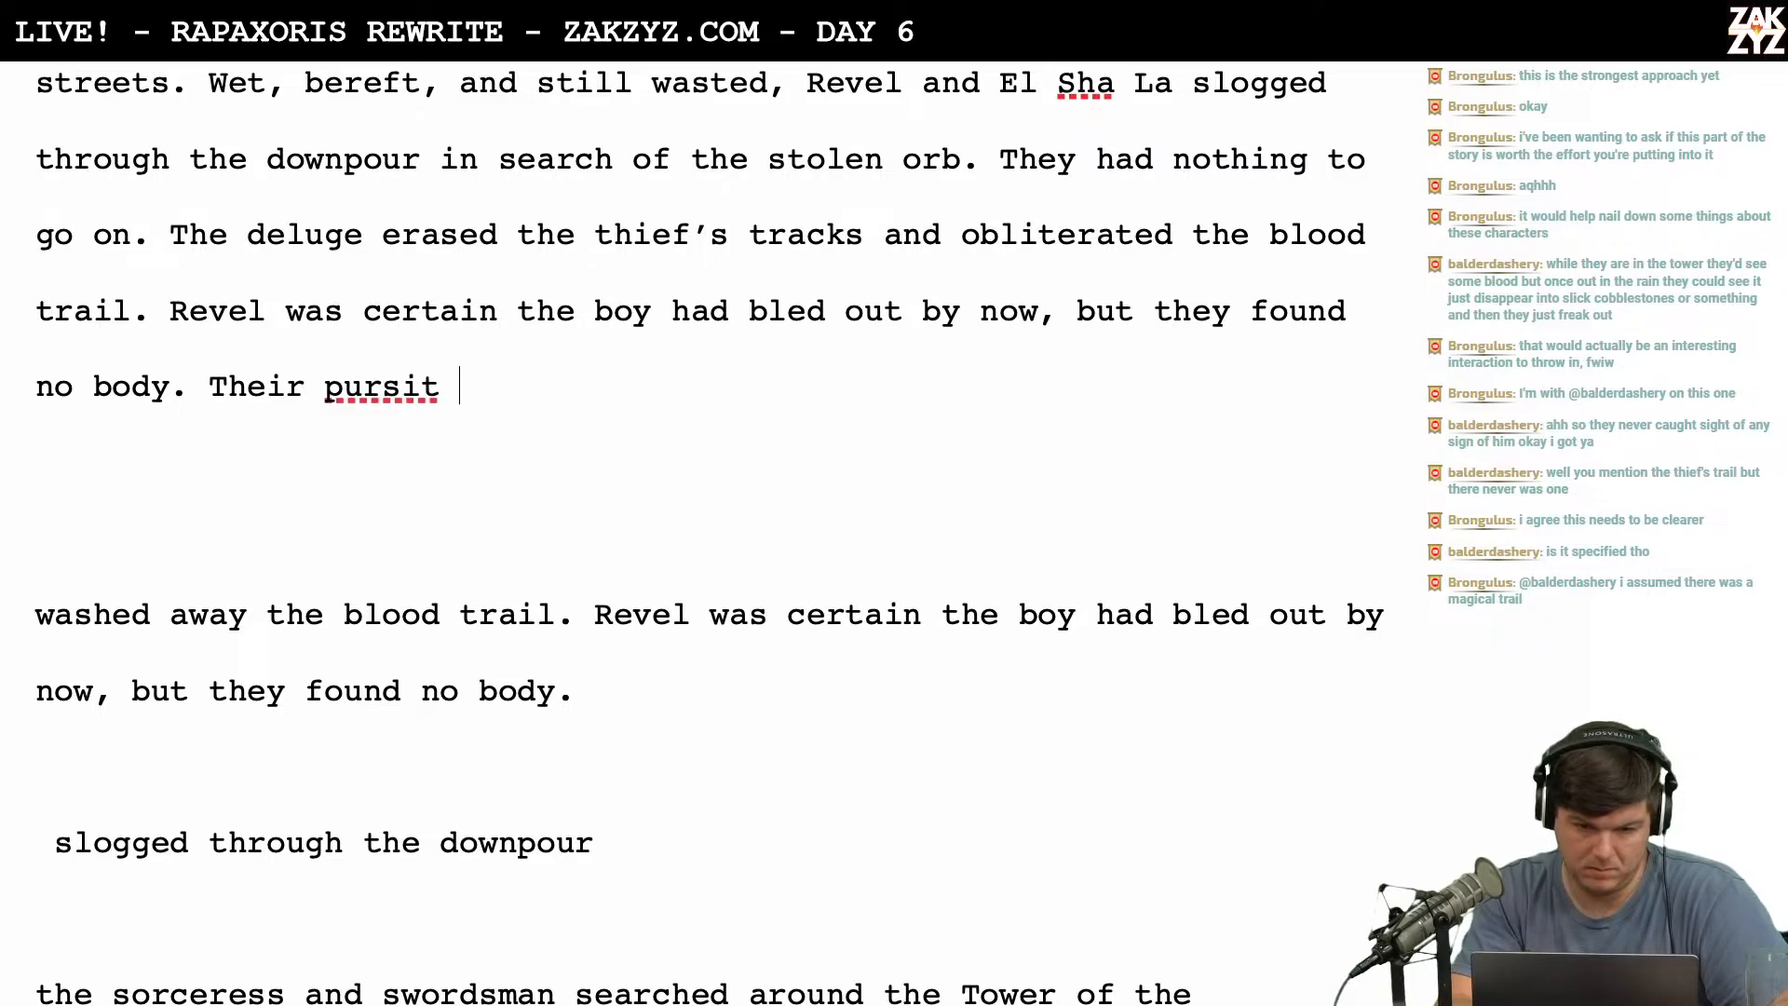
{"action": "key", "text": "BackSpace"}
{"action": "key", "text": "BackSpace"}
{"action": "type", "text": "ut"}
{"action": "key", "text": "BackSpace"}
{"action": "key", "text": "BackSpace"}
{"action": "key", "text": "BackSpace"}
{"action": "key", "text": "BackSpace"}
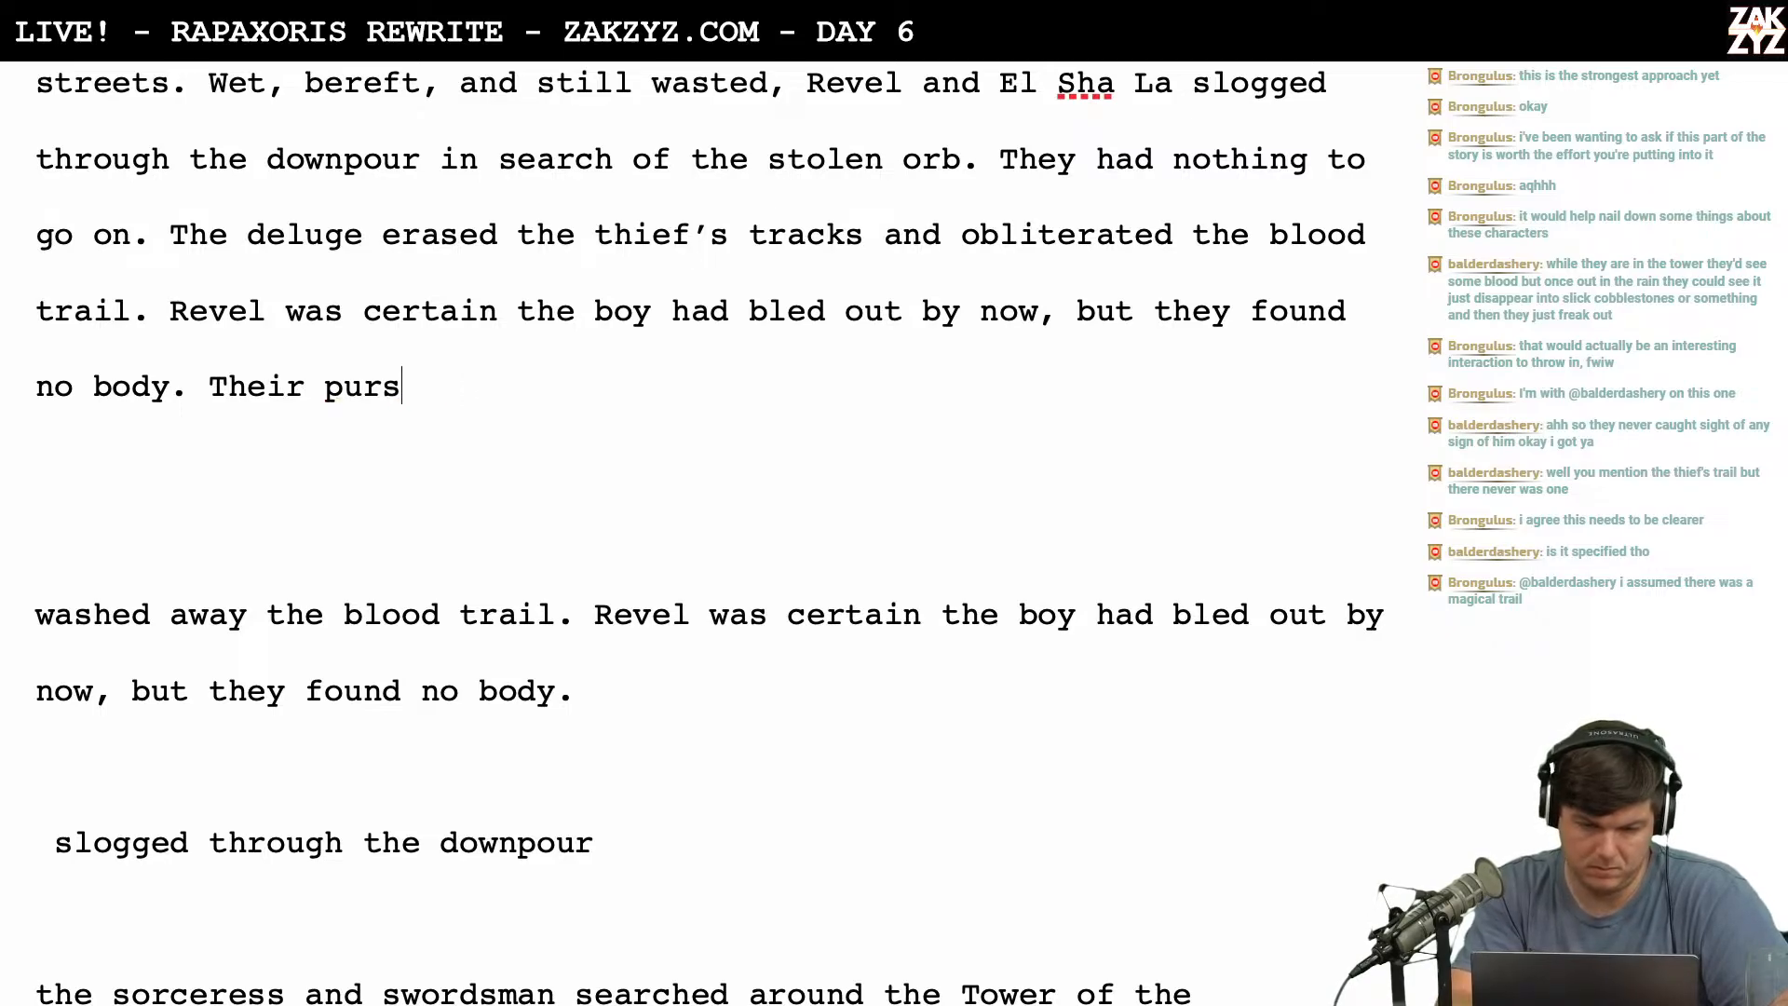
{"action": "type", "text": "uit spiraled around the"}
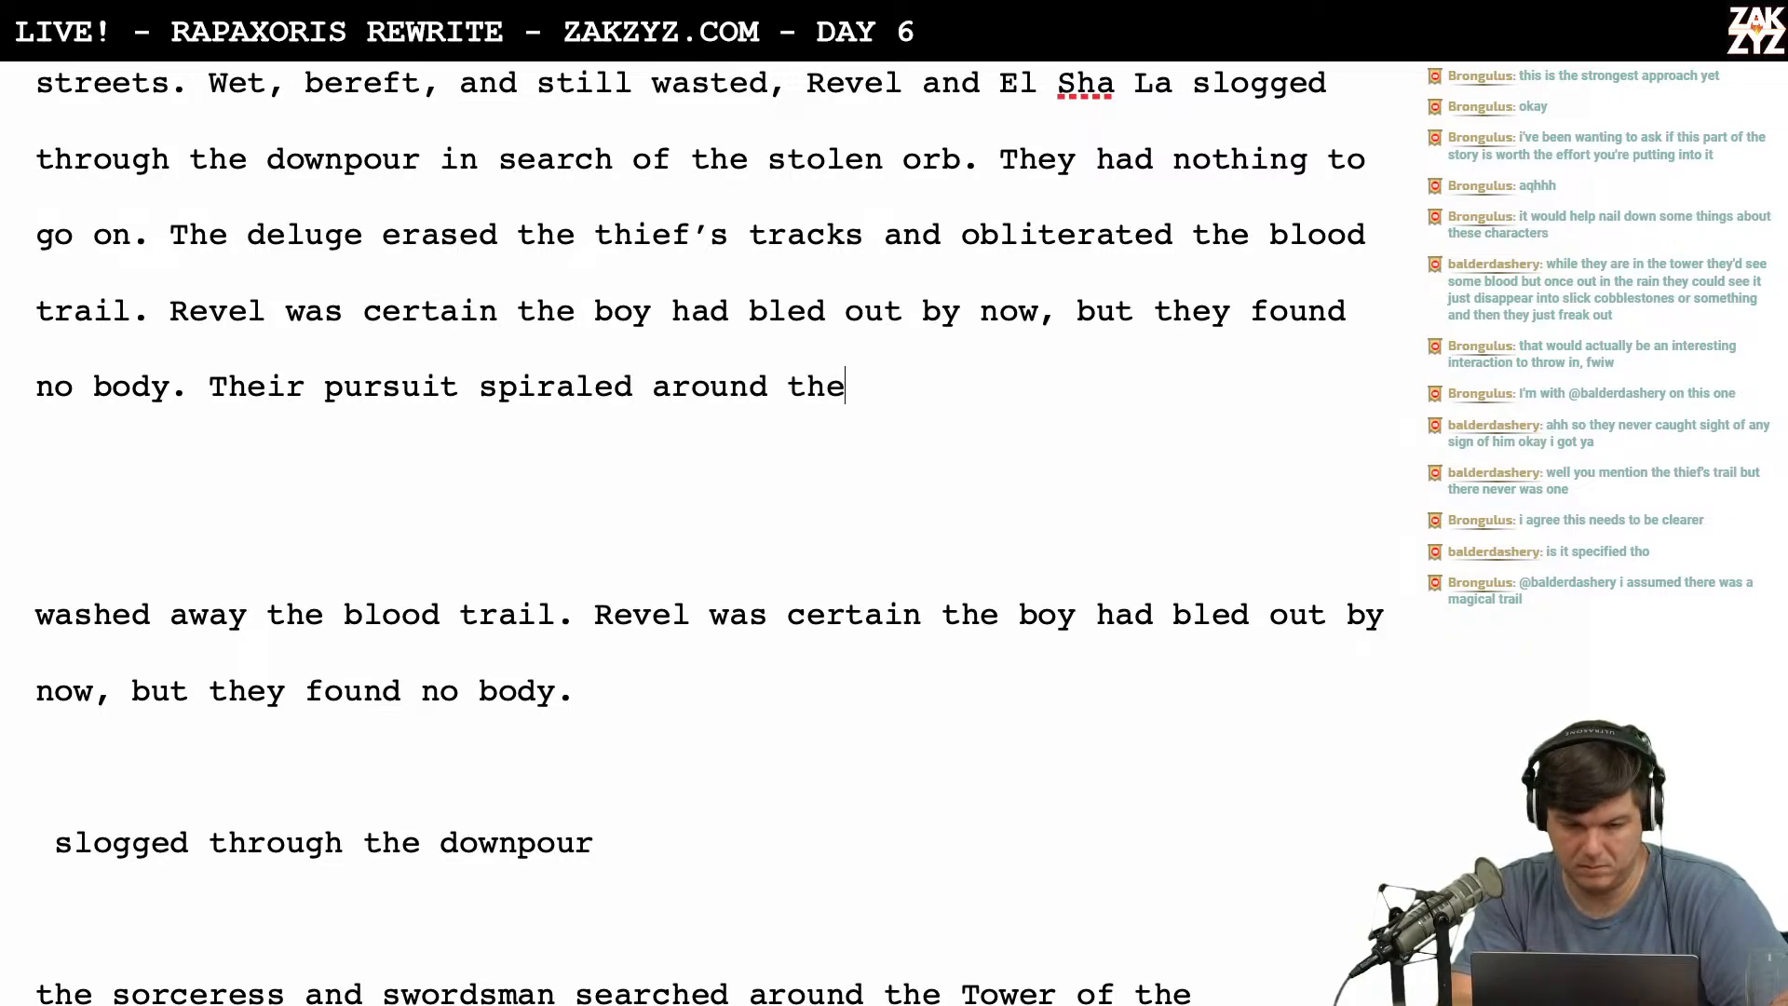
Delete the unfinished sentence "Their pursuit spiraled around the" after "no body.".
{"action": "key", "text": "BackSpace"}
{"action": "key", "text": "BackSpace"}
{"action": "key", "text": "BackSpace"}
{"action": "key", "text": "BackSpace"}
{"action": "key", "text": "BackSpace"}
{"action": "key", "text": "BackSpace"}
{"action": "key", "text": "BackSpace"}
{"action": "key", "text": "BackSpace"}
{"action": "key", "text": "BackSpace"}
{"action": "key", "text": "BackSpace"}
{"action": "key", "text": "BackSpace"}
{"action": "key", "text": "BackSpace"}
{"action": "key", "text": "BackSpace"}
{"action": "key", "text": "BackSpace"}
{"action": "key", "text": "BackSpace"}
{"action": "key", "text": "BackSpace"}
{"action": "key", "text": "BackSpace"}
{"action": "key", "text": "BackSpace"}
{"action": "key", "text": "BackSpace"}
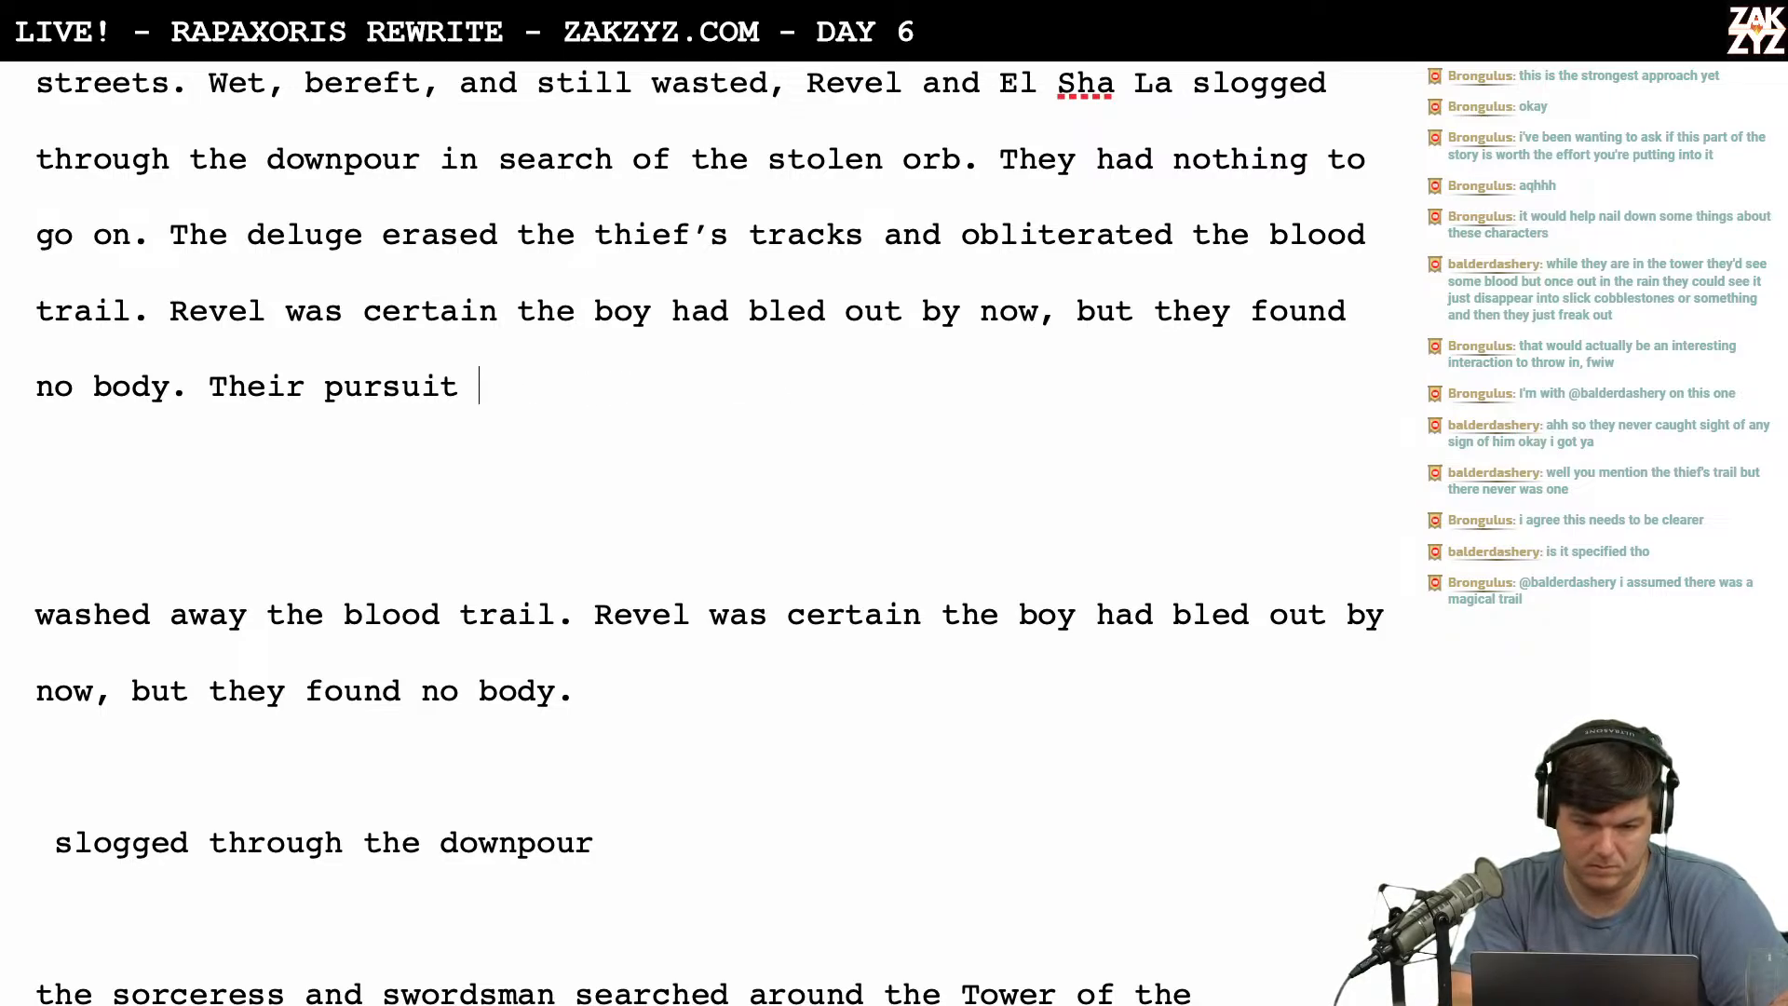
{"action": "key", "text": "BackSpace"}
{"action": "key", "text": "BackSpace"}
{"action": "key", "text": "BackSpace"}
{"action": "key", "text": "BackSpace"}
{"action": "key", "text": "BackSpace"}
{"action": "key", "text": "BackSpace"}
{"action": "key", "text": "BackSpace"}
{"action": "key", "text": "BackSpace"}
{"action": "key", "text": "BackSpace"}
{"action": "key", "text": "BackSpace"}
{"action": "key", "text": "BackSpace"}
{"action": "key", "text": "BackSpace"}
{"action": "key", "text": "BackSpace"}
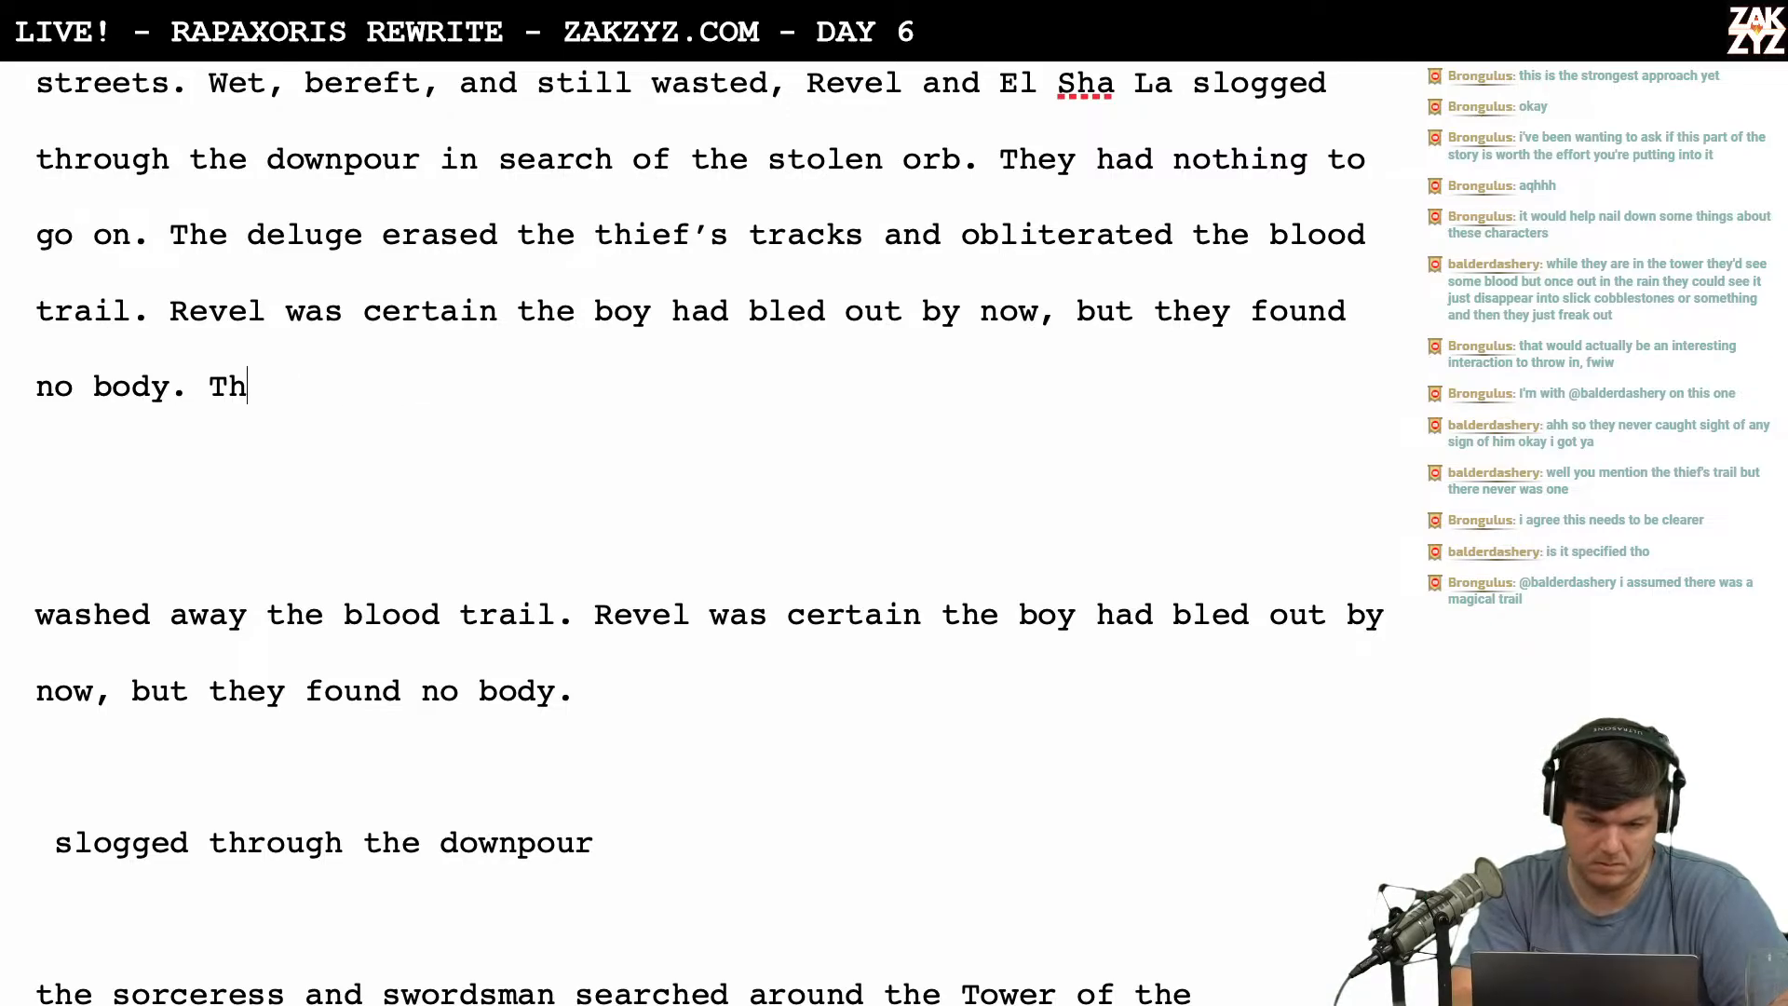
Try "They expanded" as the opening of the sentence after "no body.", and remove its verb.
{"action": "scroll", "coordinate": [357, 544], "scroll_direction": "up", "scroll_amount": 3}
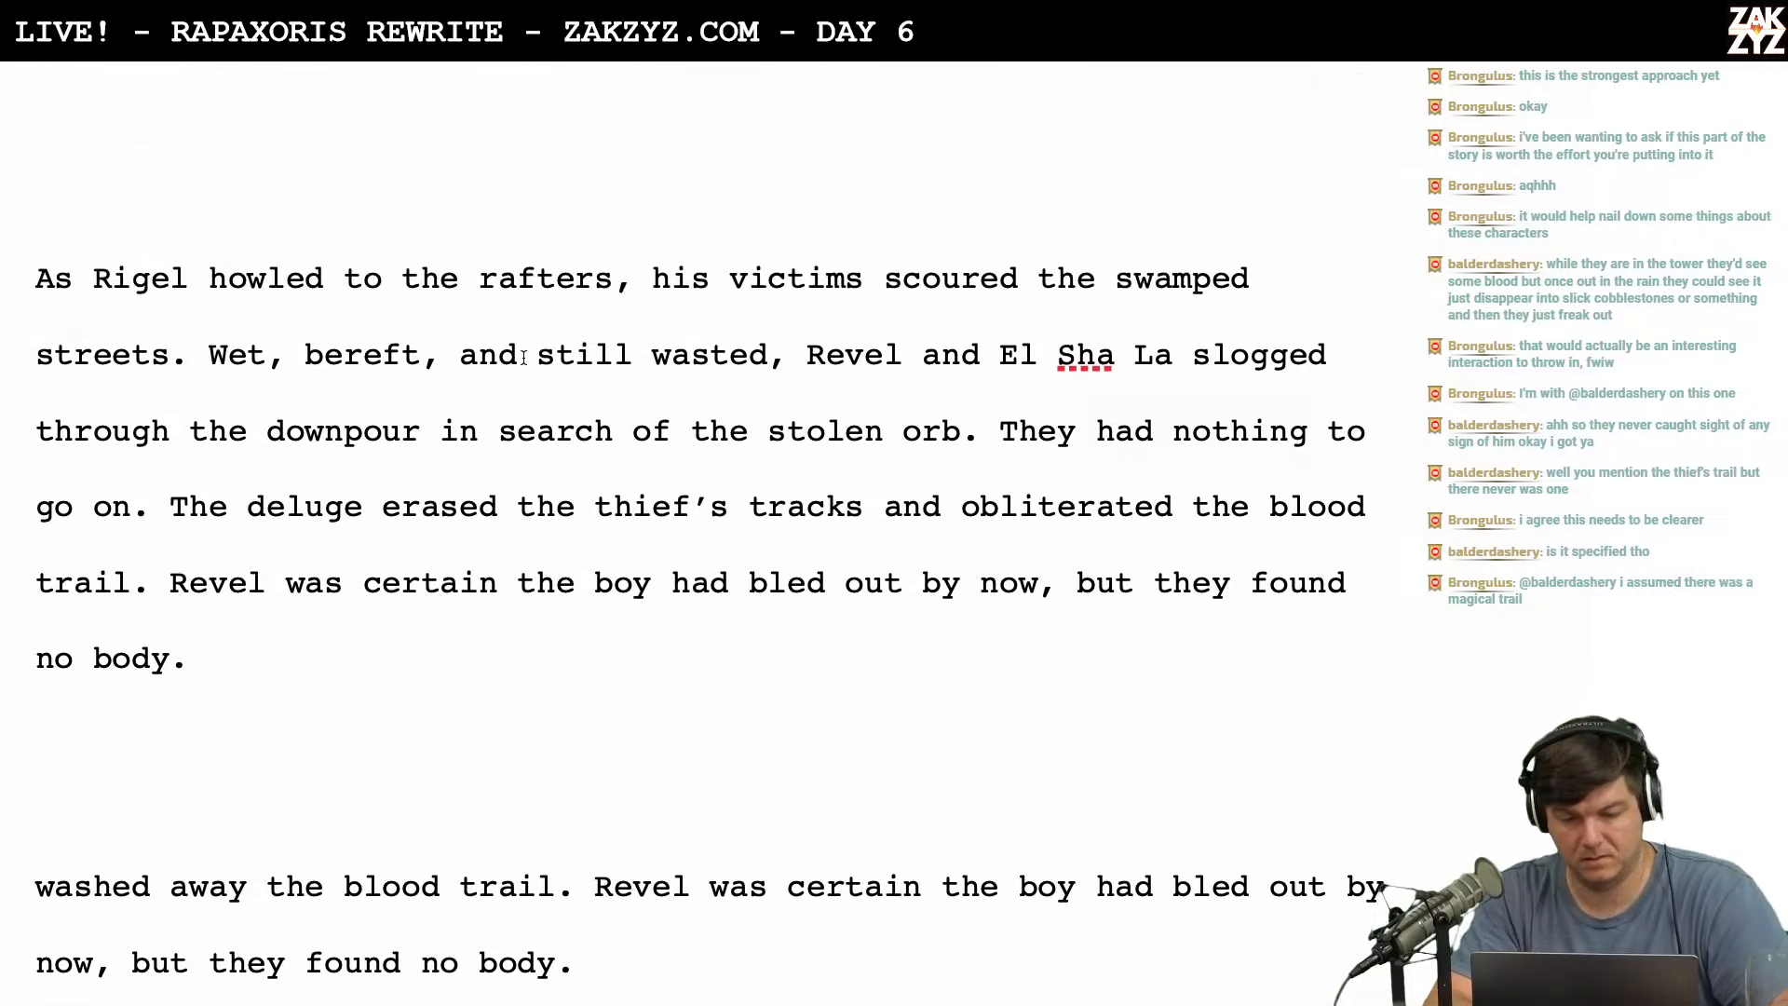
{"action": "type", "text": "The"}
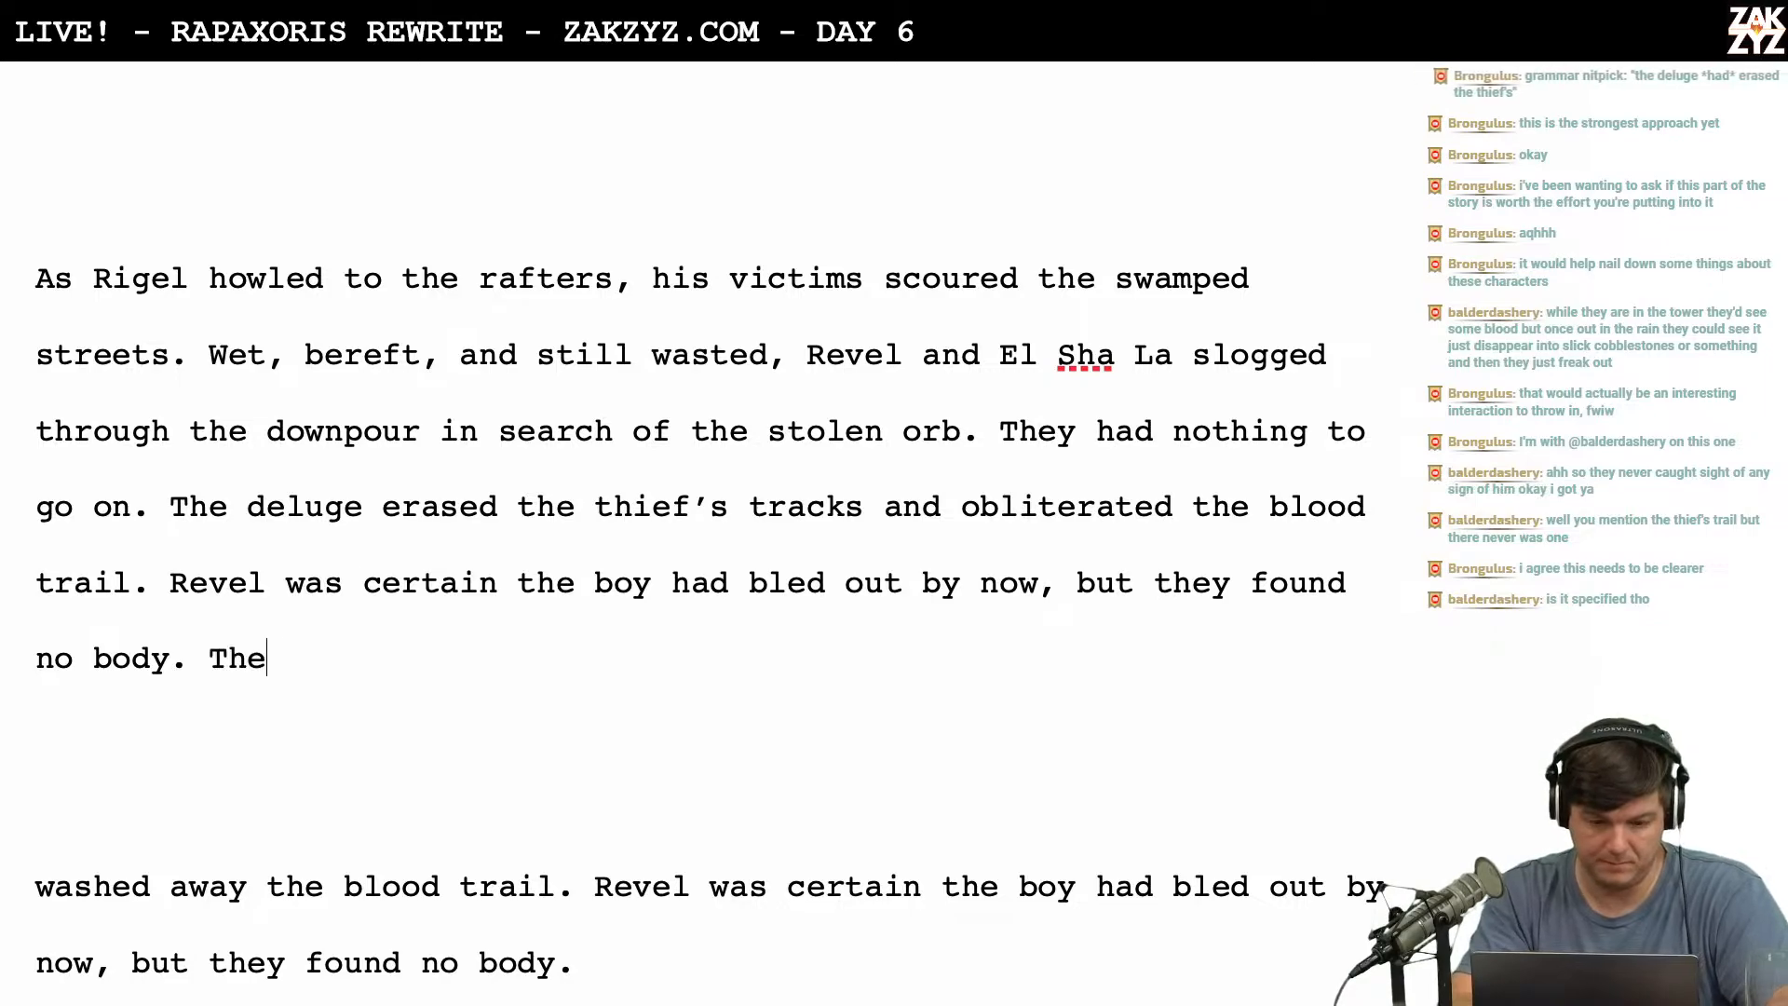
{"action": "type", "text": "y expanded"}
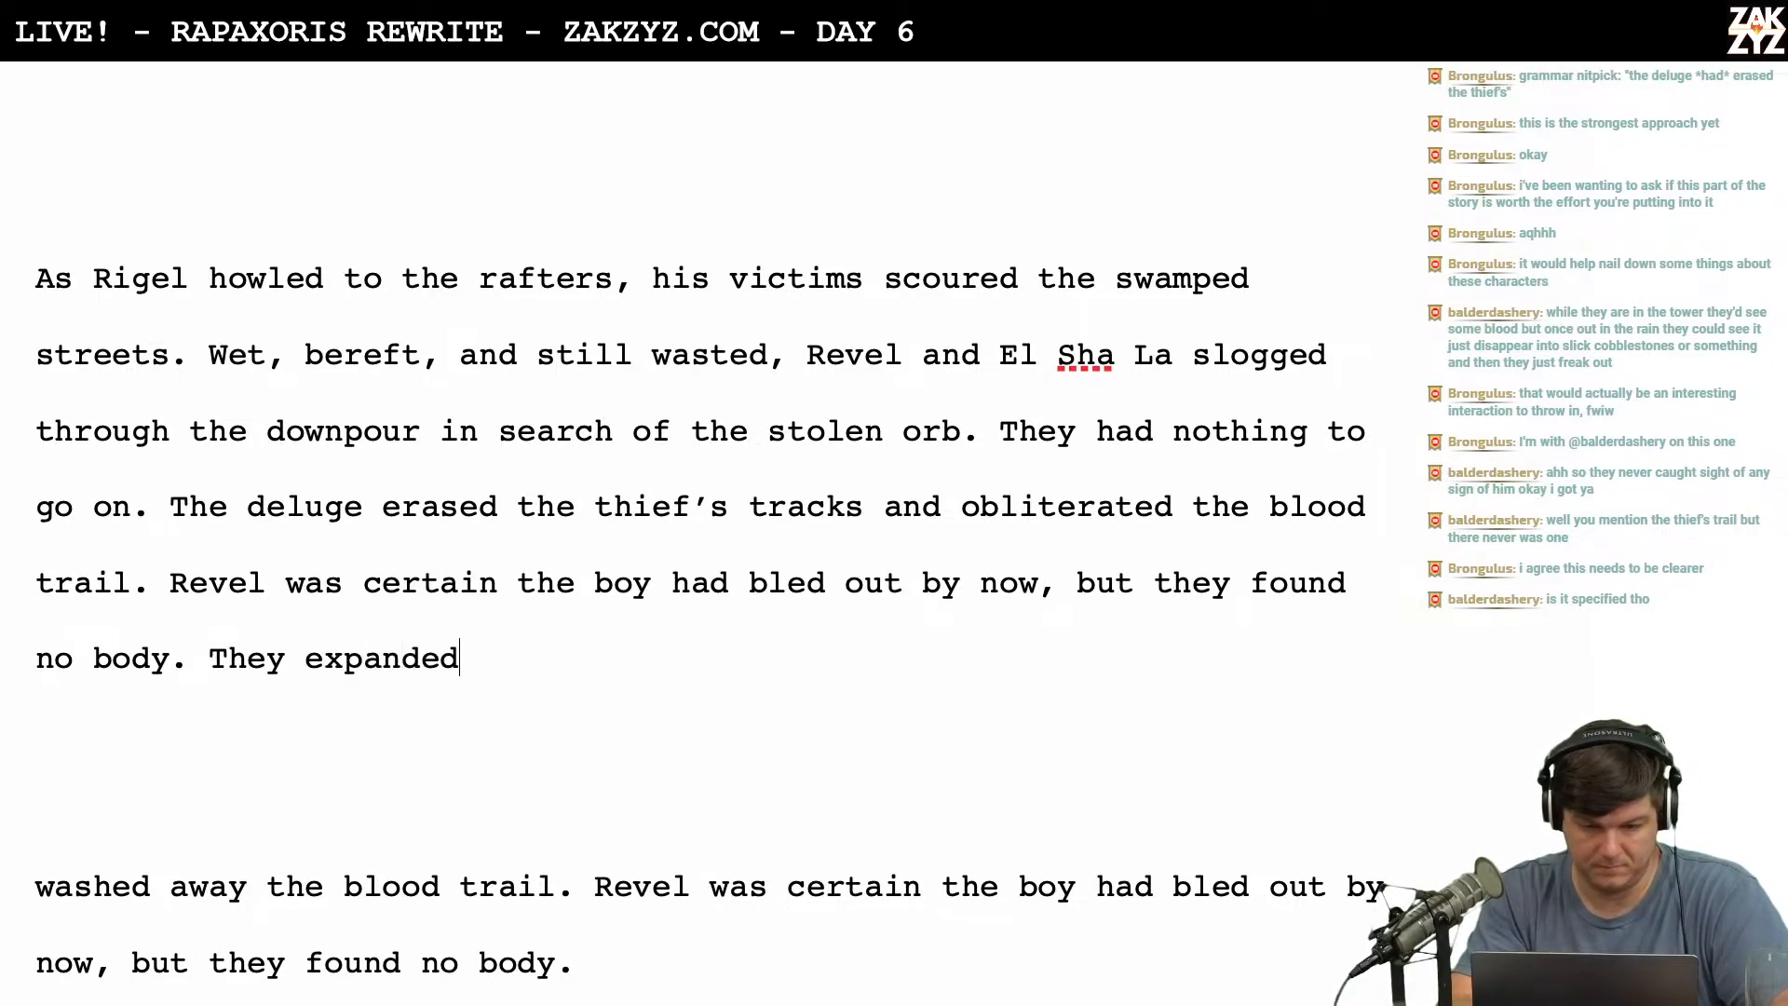
{"action": "key", "text": "BackSpace"}
{"action": "key", "text": "BackSpace"}
{"action": "key", "text": "BackSpace"}
{"action": "key", "text": "BackSpace"}
{"action": "key", "text": "BackSpace"}
{"action": "key", "text": "BackSpace"}
{"action": "key", "text": "BackSpace"}
{"action": "key", "text": "BackSpace"}
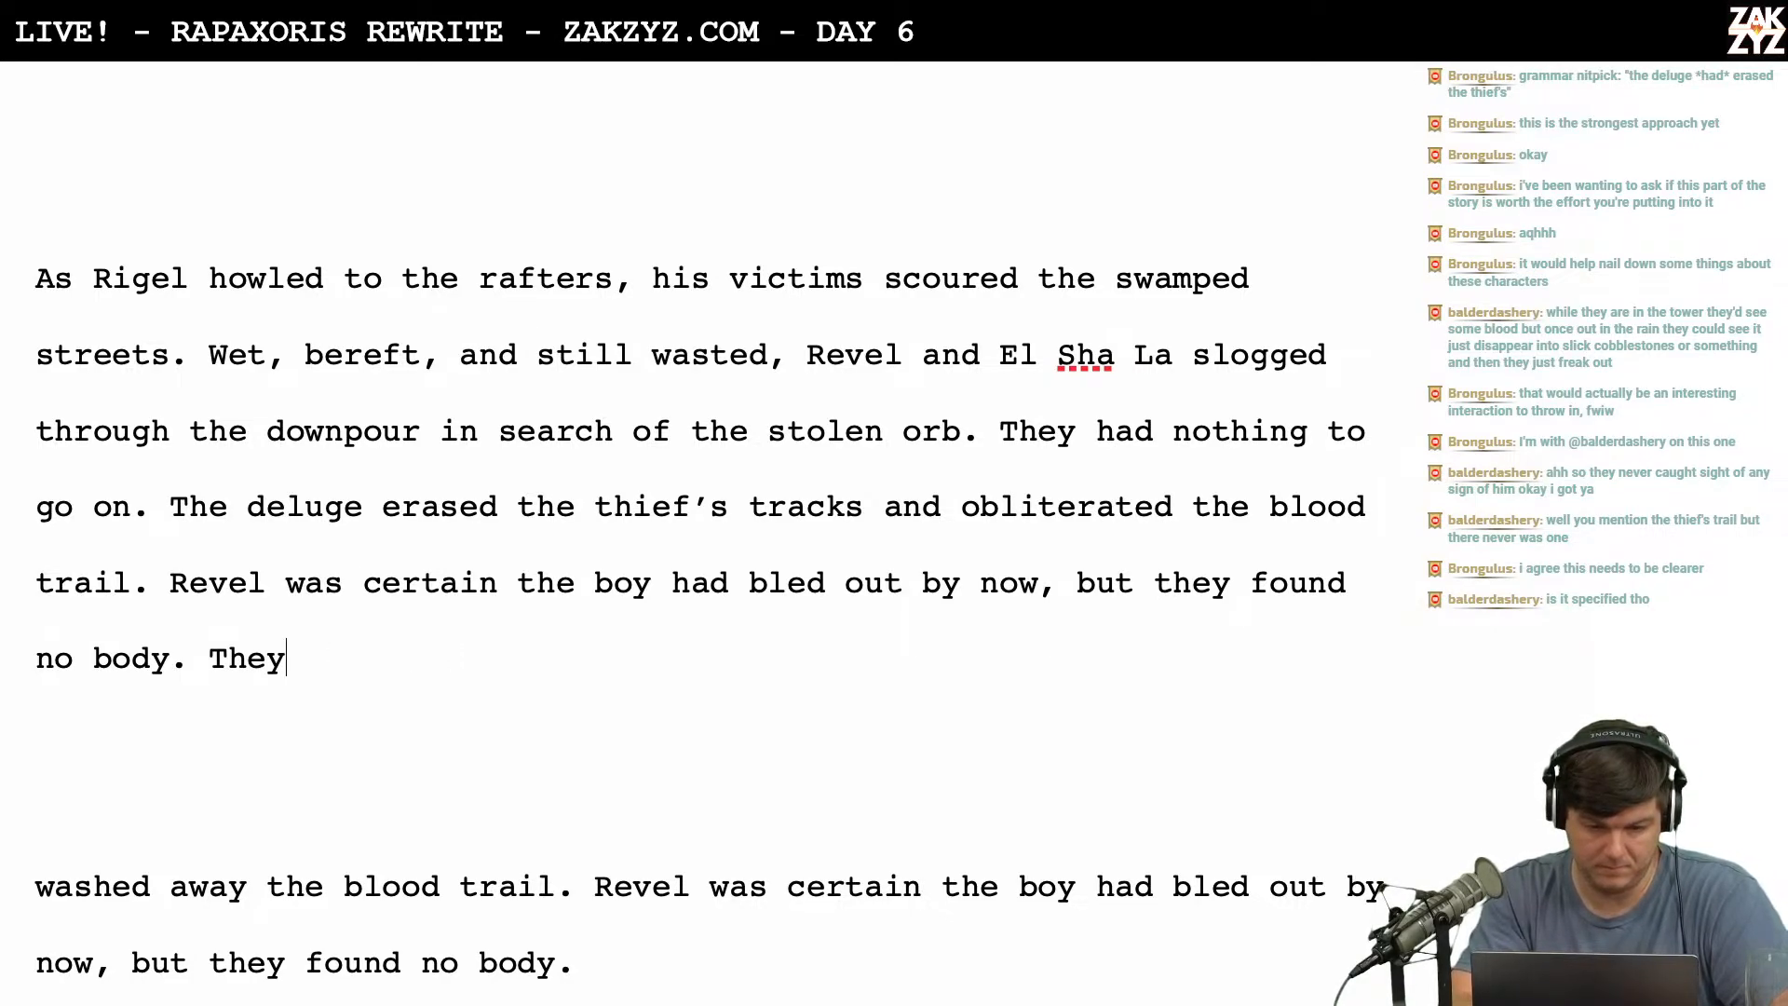
Write "Their pursuit radiated from the tow" after "no body." in the opening paragraph.
{"action": "key", "text": "BackSpace"}
{"action": "type", "text": "ri"}
{"action": "key", "text": "BackSpace"}
{"action": "key", "text": "BackSpace"}
{"action": "key", "text": "BackSpace"}
{"action": "type", "text": "ir"}
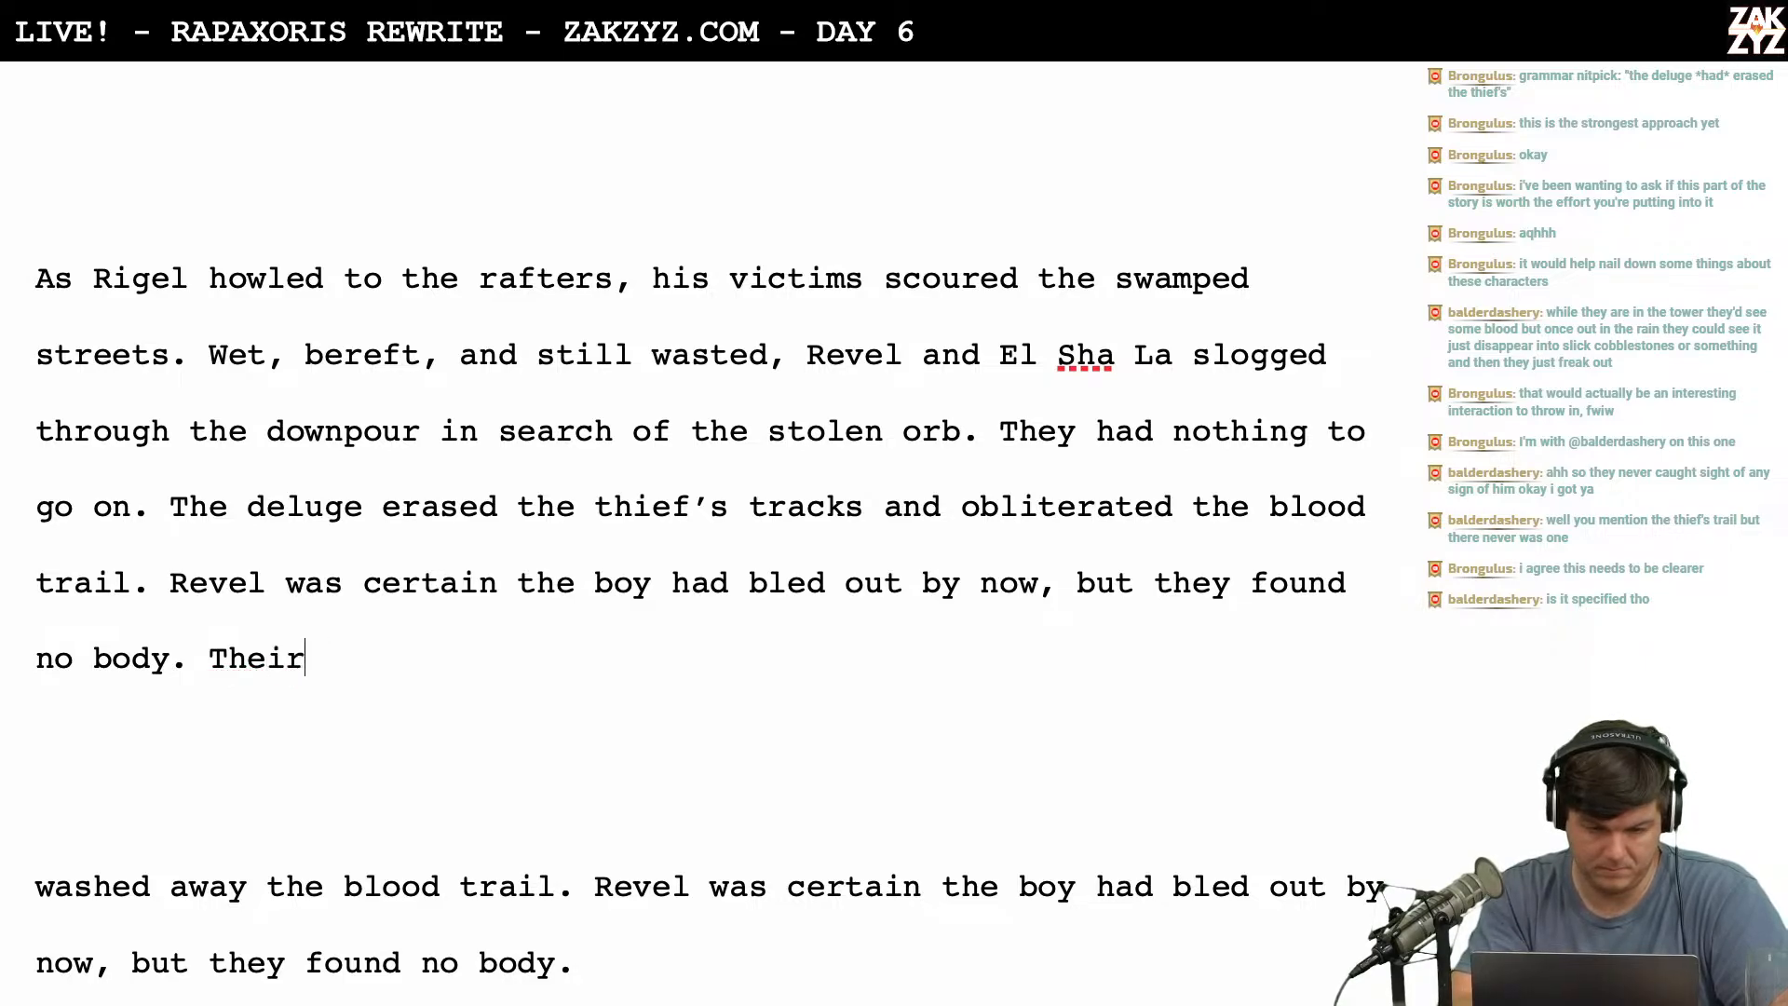
{"action": "type", "text": " pursuit ra"}
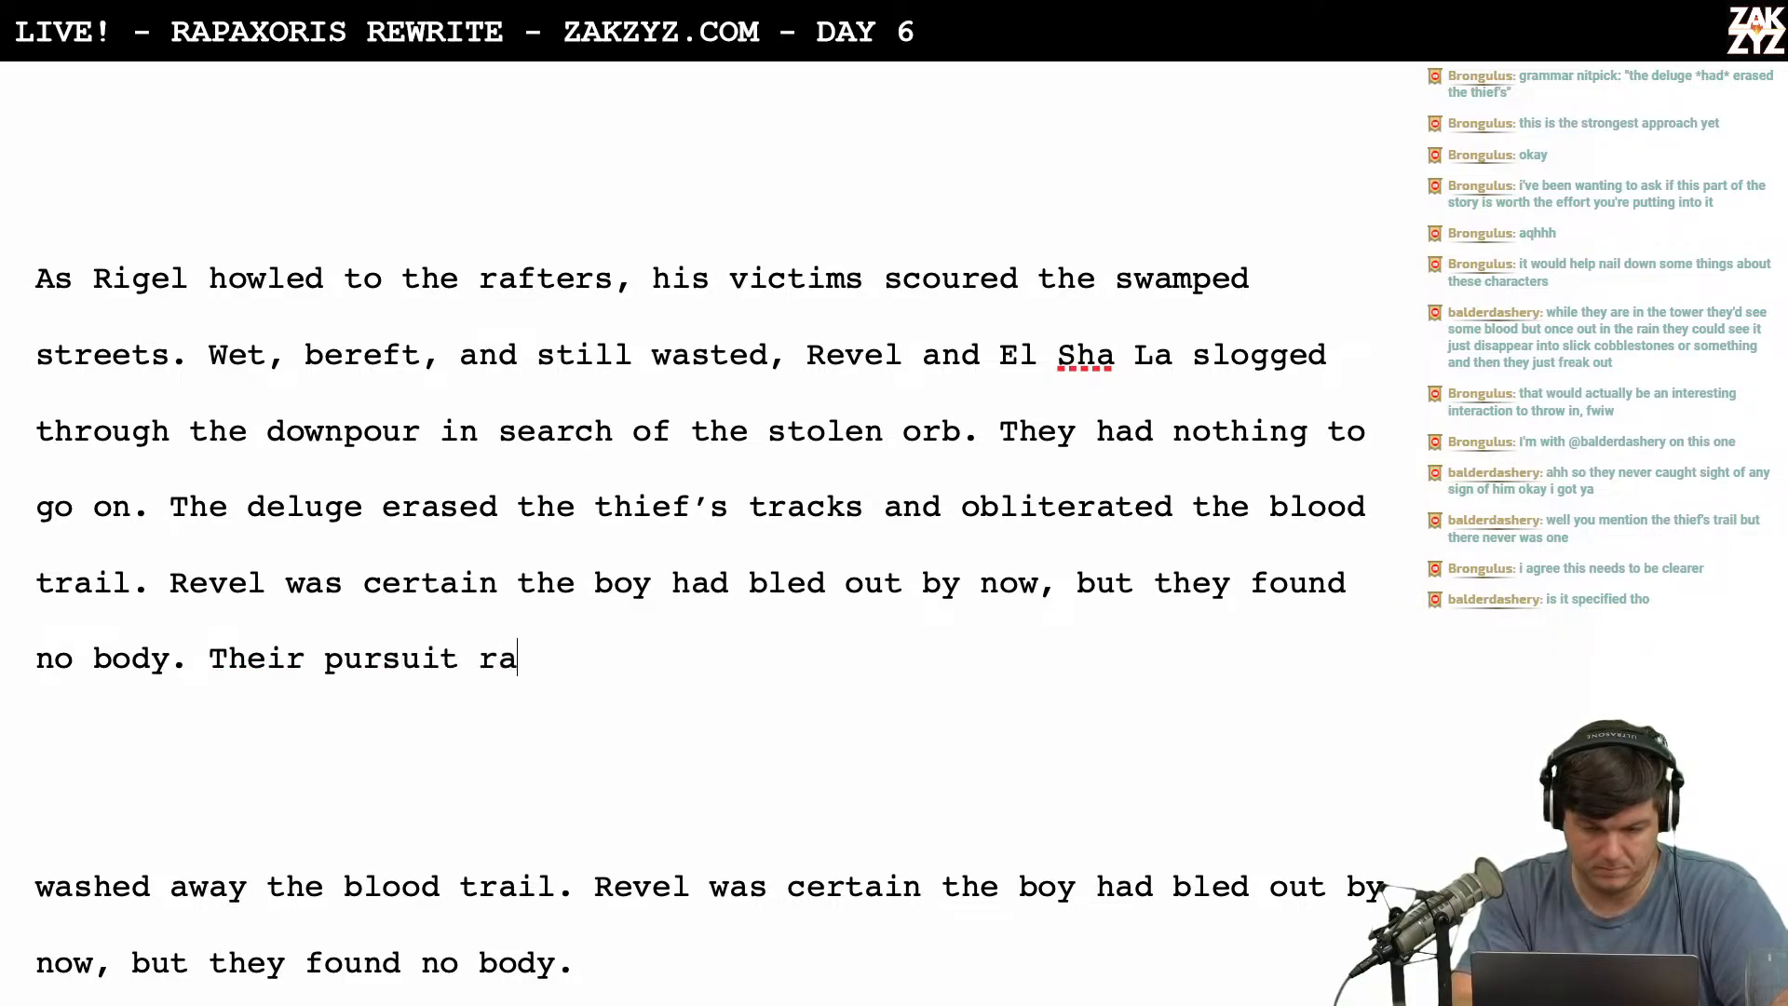
{"action": "type", "text": "diia"}
{"action": "key", "text": "BackSpace"}
{"action": "key", "text": "BackSpace"}
{"action": "type", "text": "ate"}
{"action": "key", "text": "BackSpace"}
{"action": "key", "text": "BackSpace"}
{"action": "key", "text": "BackSpace"}
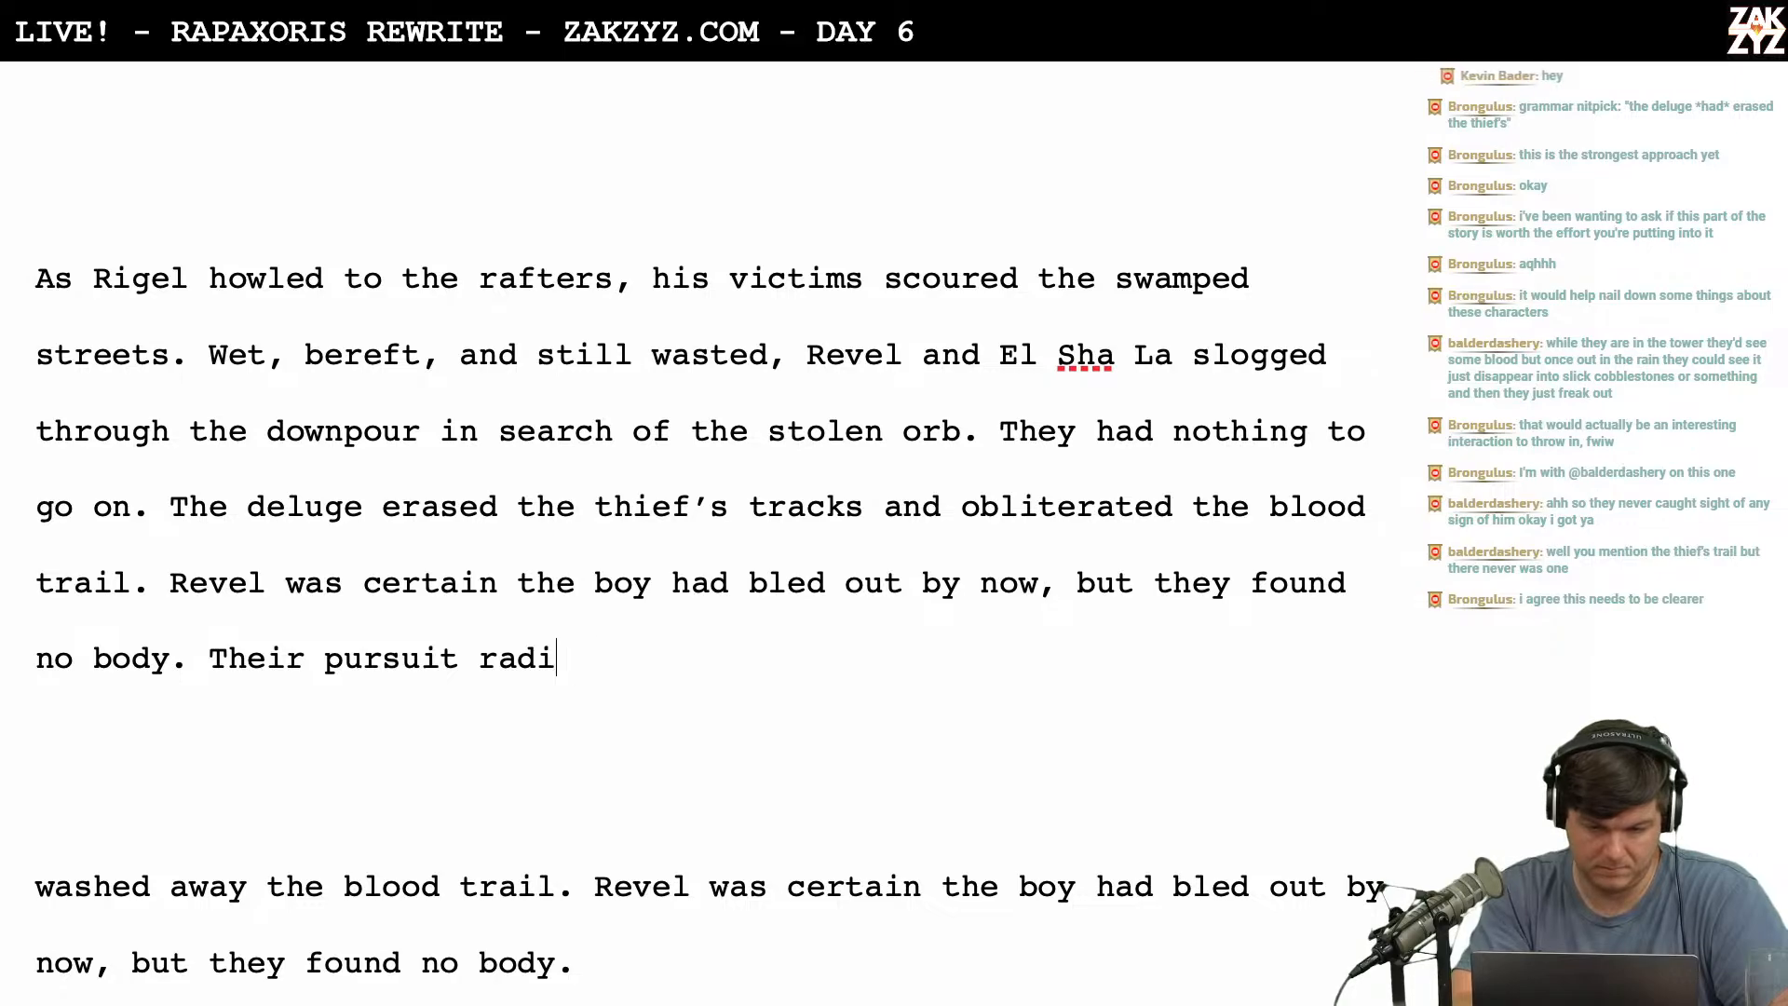
{"action": "key", "text": "BackSpace"}
{"action": "key", "text": "BackSpace"}
{"action": "key", "text": "BackSpace"}
{"action": "key", "text": "BackSpace"}
{"action": "type", "text": "rad"}
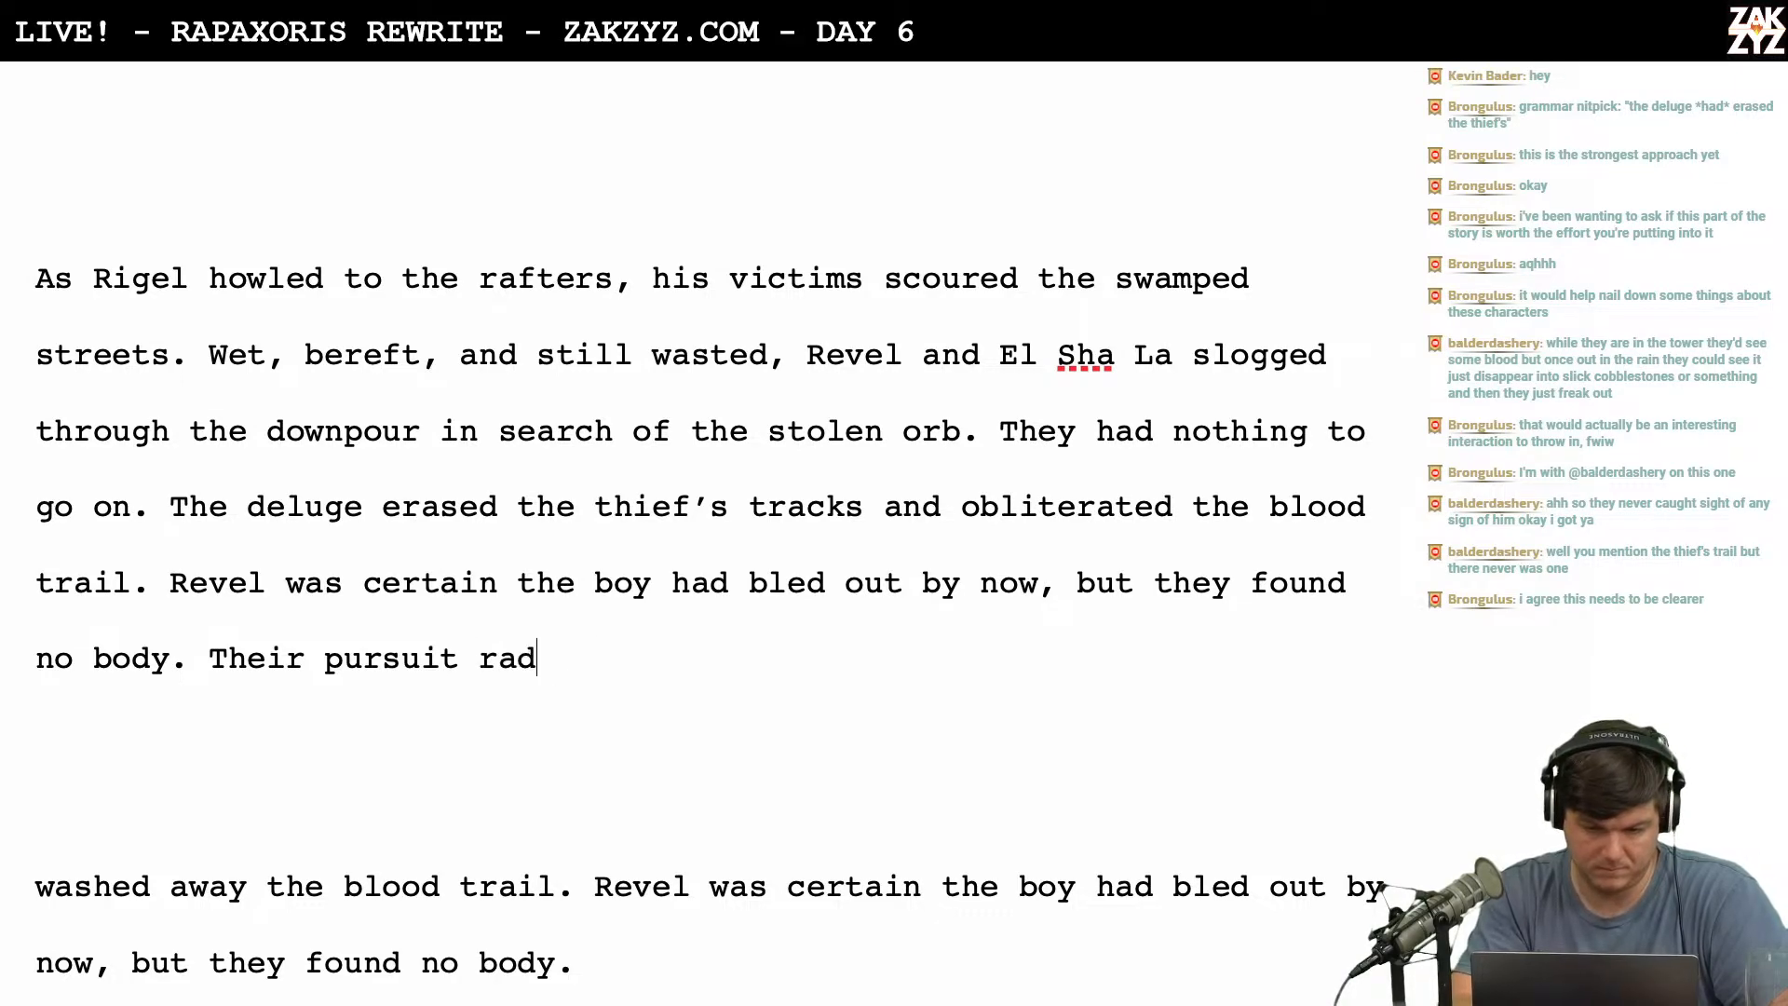
{"action": "type", "text": "iated from the tow"}
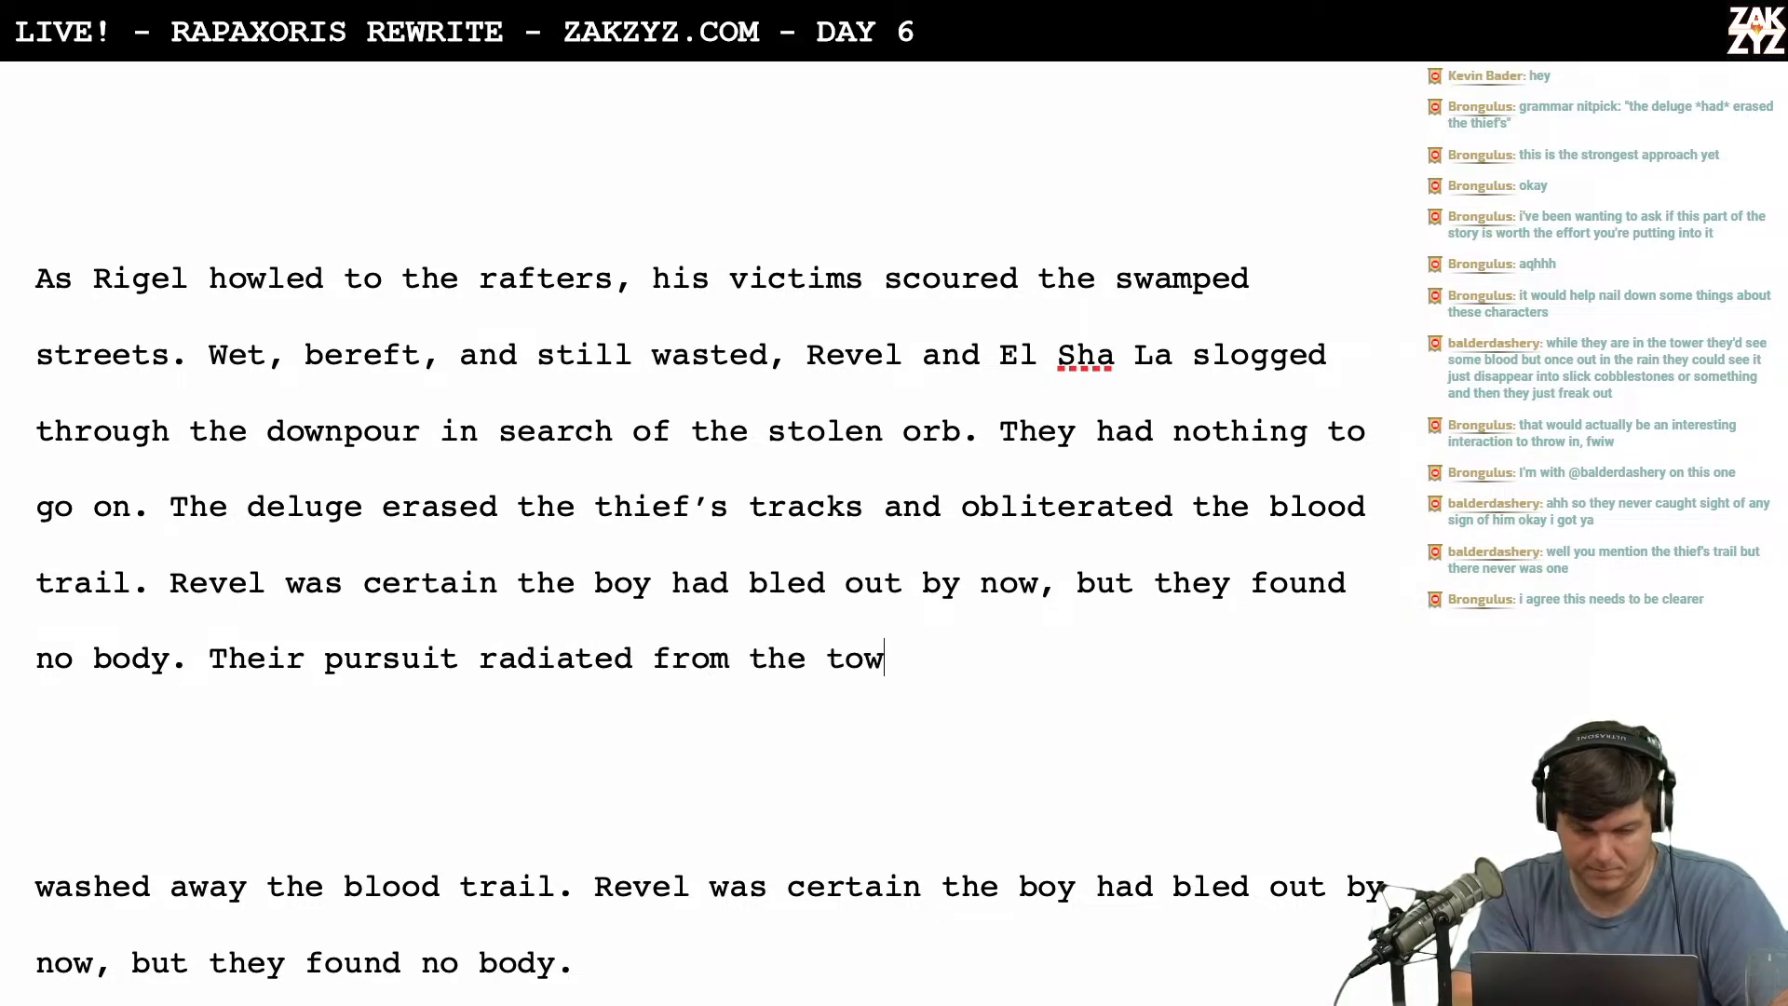
Try continuing the sentence after "no body." as "Their pursuit radiated from the Tower of the Un".
{"action": "type", "text": "er ou"}
{"action": "key", "text": "BackSpace"}
{"action": "key", "text": "BackSpace"}
{"action": "key", "text": "BackSpace"}
{"action": "key", "text": "BackSpace"}
{"action": "key", "text": "BackSpace"}
{"action": "key", "text": "BackSpace"}
{"action": "key", "text": "BackSpace"}
{"action": "key", "text": "BackSpace"}
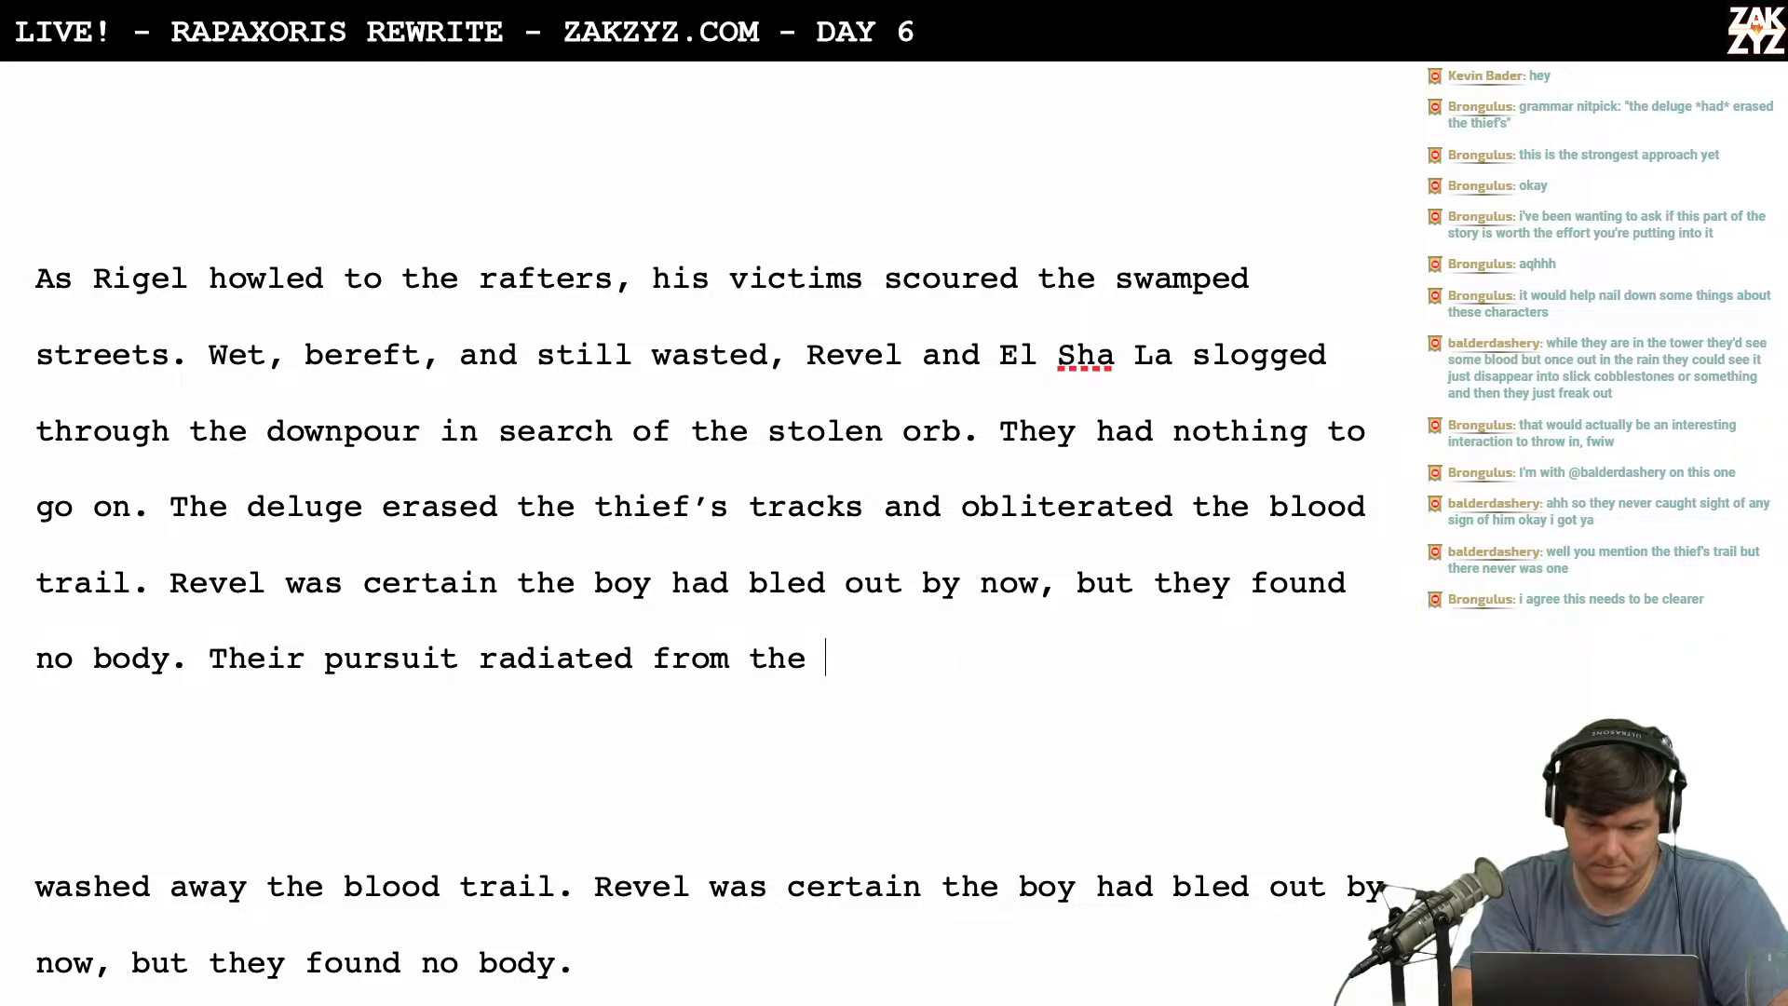
{"action": "type", "text": "Tower fo th"}
{"action": "key", "text": "BackSpace"}
{"action": "key", "text": "BackSpace"}
{"action": "key", "text": "BackSpace"}
{"action": "key", "text": "BackSpace"}
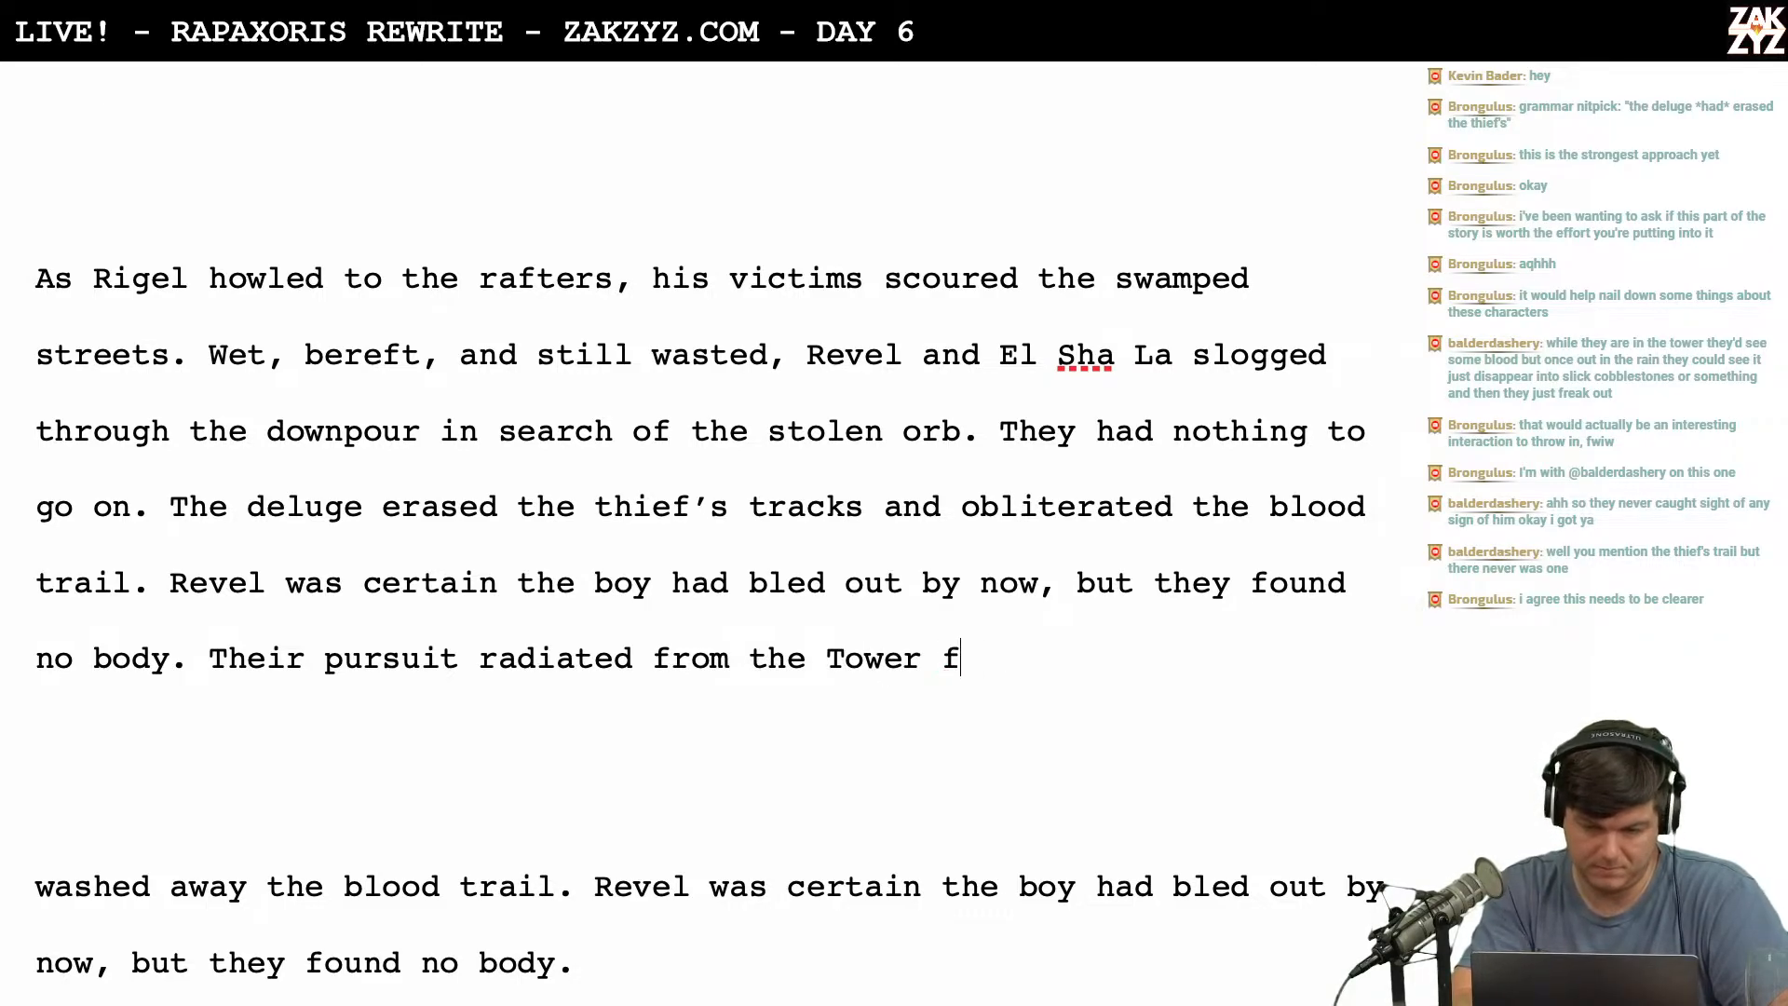
{"action": "type", "text": "the"}
{"action": "type", "text": "n"}
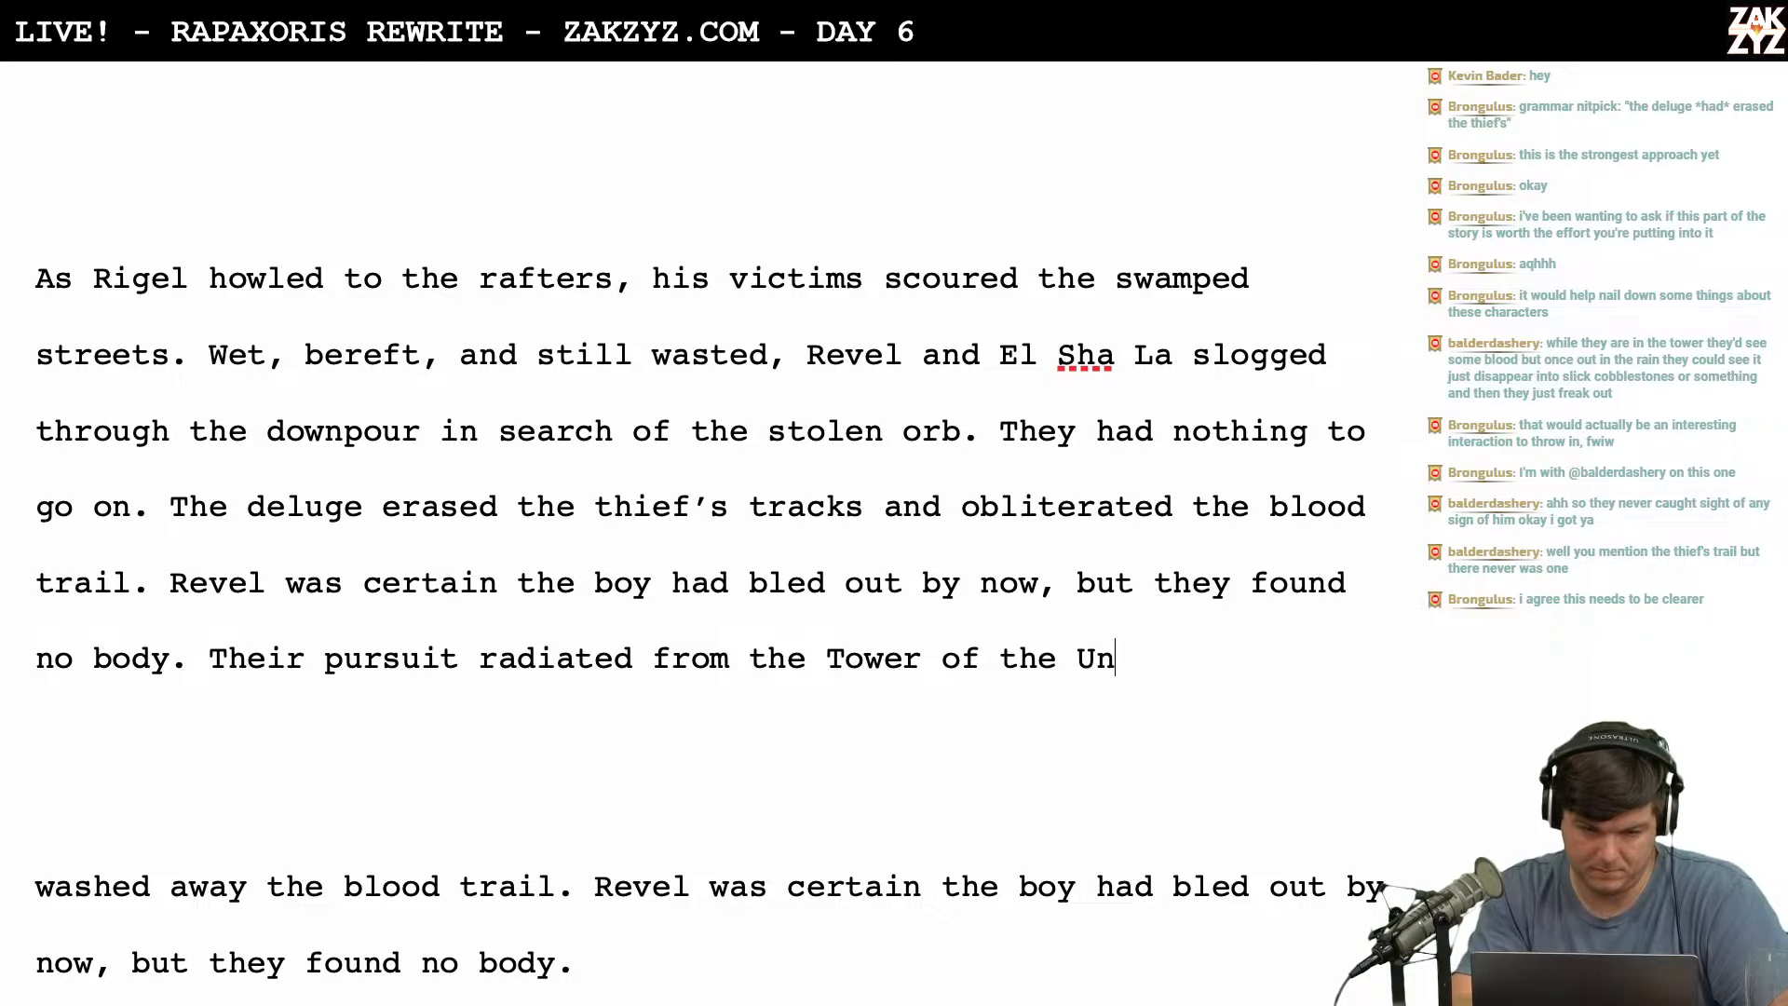
Delete the unfinished sentence "Their pursuit radiated from the Tower of the Un" back to its first word.
{"action": "key", "text": "BackSpace"}
{"action": "key", "text": "BackSpace"}
{"action": "key", "text": "BackSpace"}
{"action": "key", "text": "BackSpace"}
{"action": "key", "text": "BackSpace"}
{"action": "key", "text": "BackSpace"}
{"action": "key", "text": "BackSpace"}
{"action": "key", "text": "BackSpace"}
{"action": "key", "text": "BackSpace"}
{"action": "key", "text": "BackSpace"}
{"action": "key", "text": "BackSpace"}
{"action": "key", "text": "BackSpace"}
{"action": "key", "text": "BackSpace"}
{"action": "key", "text": "BackSpace"}
{"action": "key", "text": "BackSpace"}
{"action": "key", "text": "BackSpace"}
{"action": "key", "text": "BackSpace"}
{"action": "key", "text": "BackSpace"}
{"action": "key", "text": "BackSpace"}
{"action": "key", "text": "BackSpace"}
{"action": "key", "text": "BackSpace"}
{"action": "key", "text": "BackSpace"}
{"action": "key", "text": "BackSpace"}
{"action": "key", "text": "BackSpace"}
{"action": "key", "text": "BackSpace"}
{"action": "key", "text": "BackSpace"}
{"action": "key", "text": "BackSpace"}
{"action": "key", "text": "BackSpace"}
{"action": "key", "text": "BackSpace"}
{"action": "key", "text": "BackSpace"}
{"action": "key", "text": "BackSpace"}
{"action": "key", "text": "BackSpace"}
{"action": "key", "text": "BackSpace"}
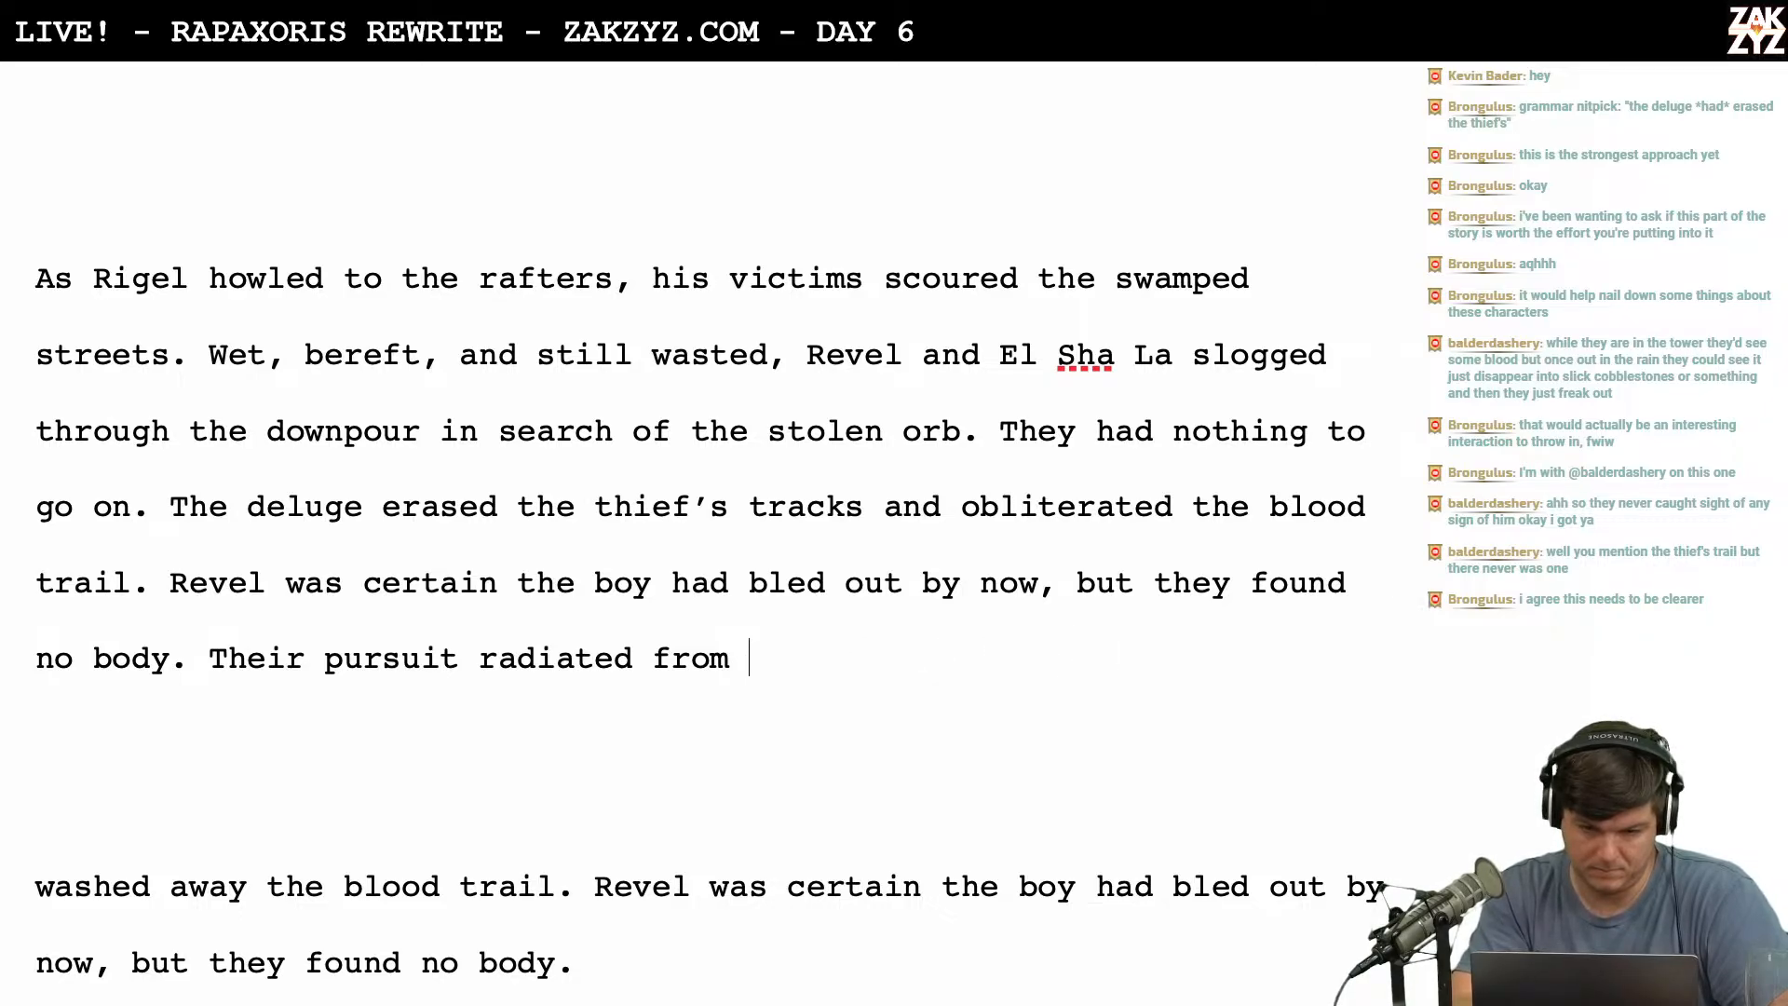
{"action": "key", "text": "BackSpace"}
{"action": "key", "text": "BackSpace"}
{"action": "key", "text": "BackSpace"}
{"action": "key", "text": "BackSpace"}
{"action": "key", "text": "BackSpace"}
{"action": "key", "text": "BackSpace"}
{"action": "key", "text": "BackSpace"}
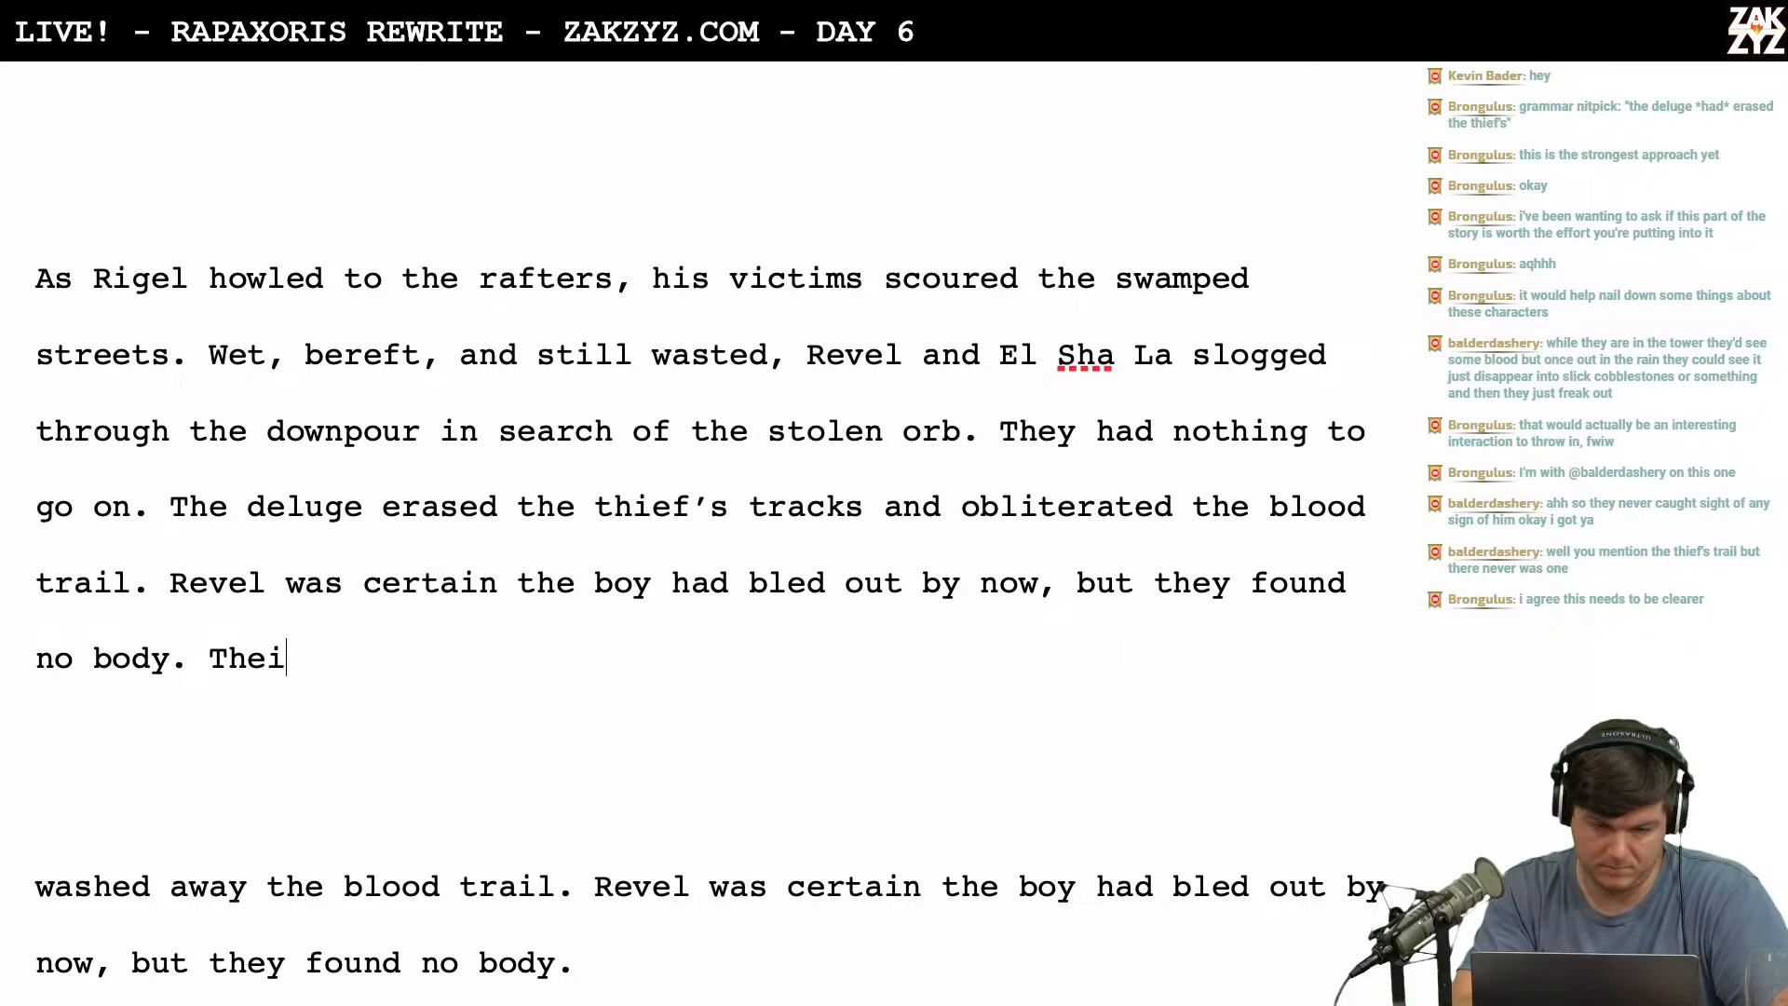
Open the sentence after "no body." with "They pushed on", trying and removing the continuation "and expanded".
{"action": "type", "text": "y pushed"}
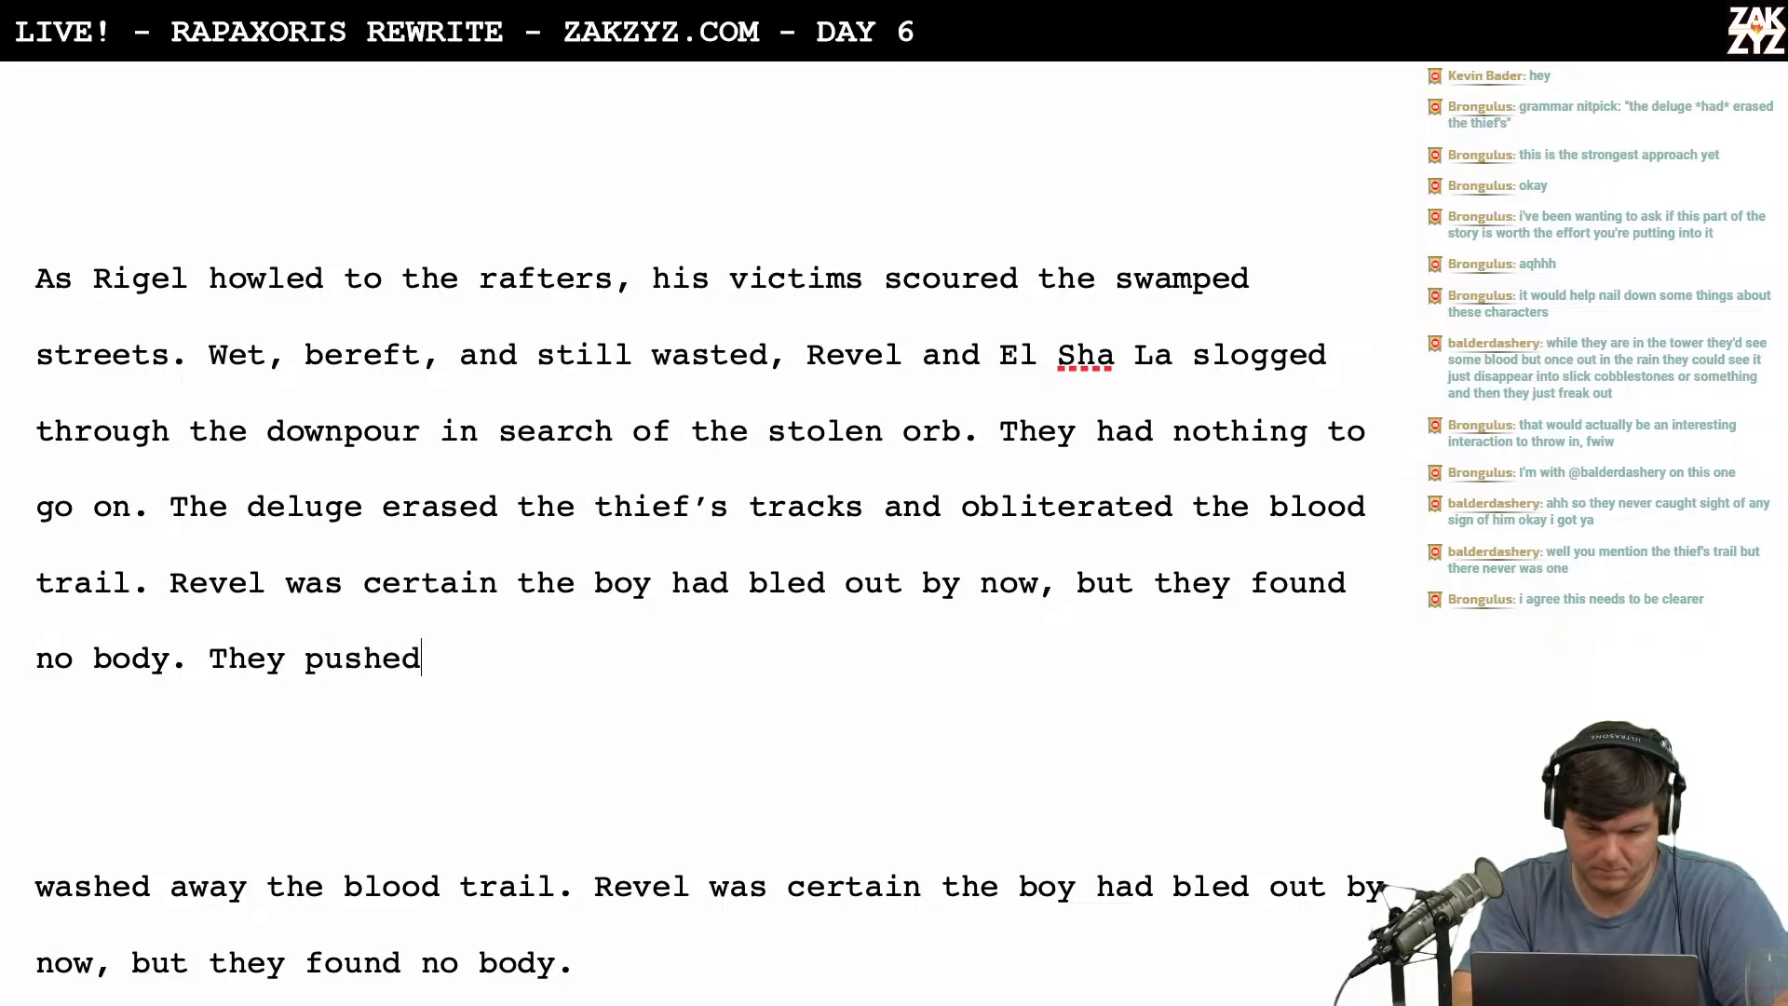
{"action": "type", "text": " on and expanded"}
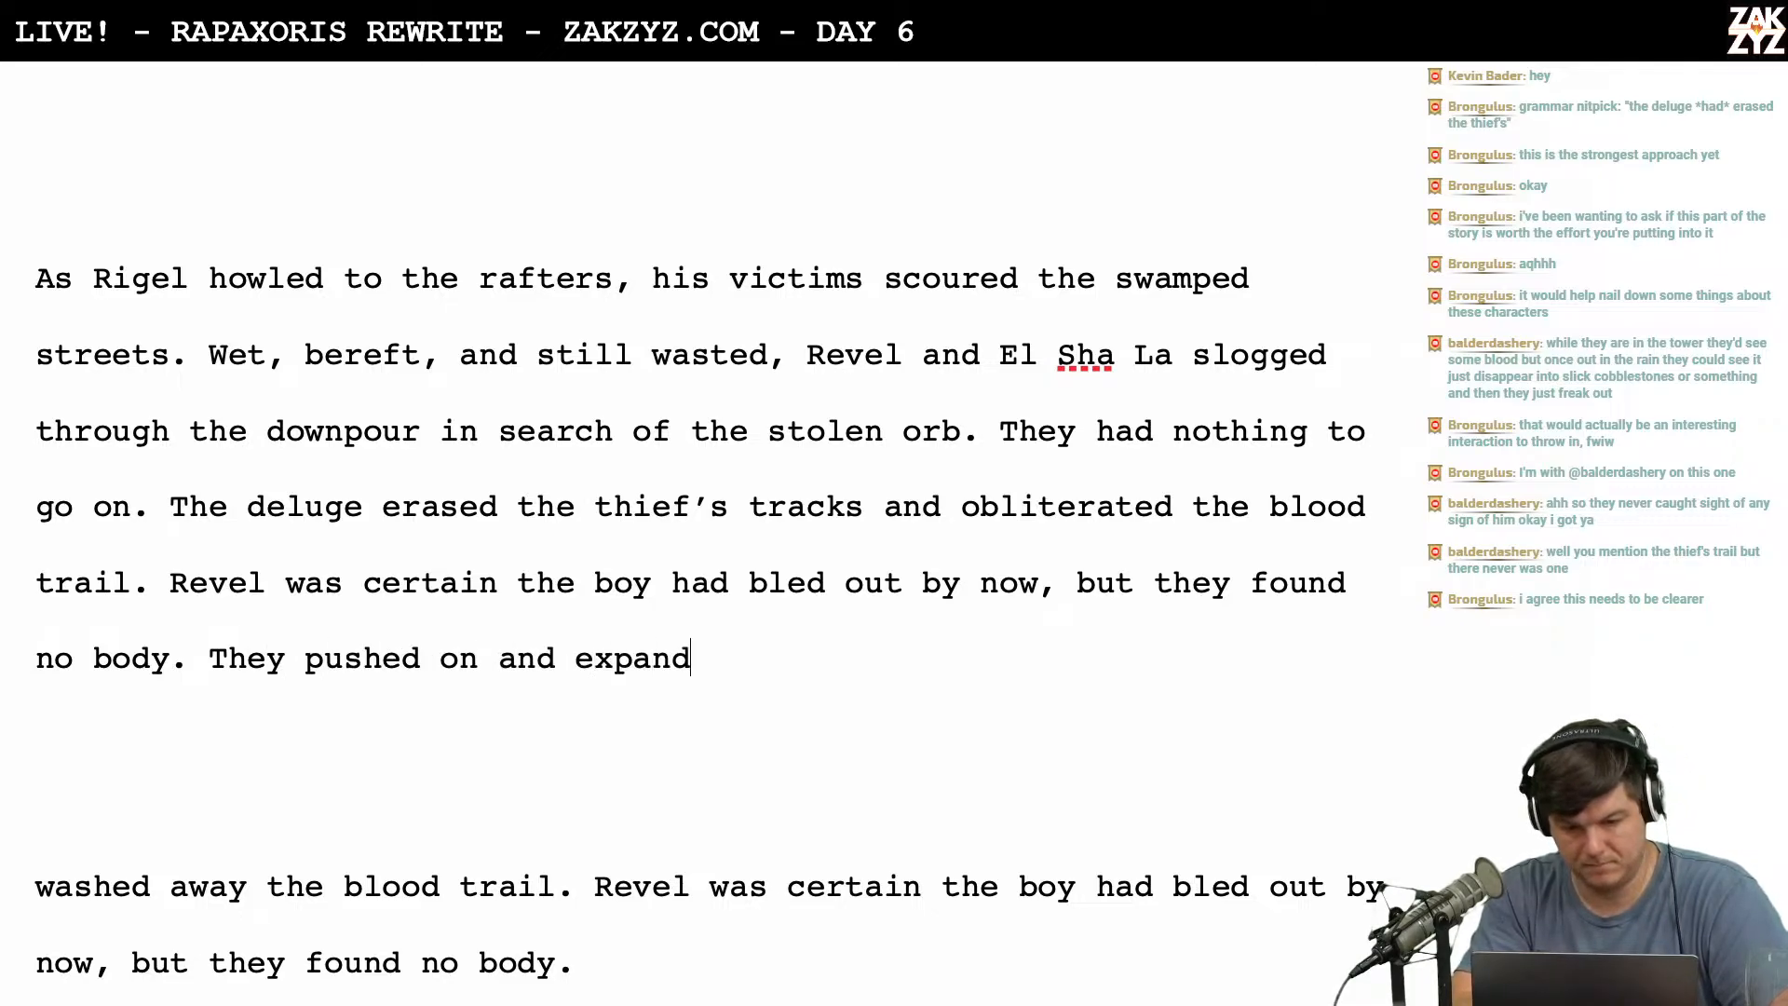
{"action": "key", "text": "BackSpace"}
{"action": "key", "text": "BackSpace"}
{"action": "key", "text": "BackSpace"}
{"action": "key", "text": "BackSpace"}
{"action": "key", "text": "BackSpace"}
{"action": "key", "text": "BackSpace"}
{"action": "key", "text": "BackSpace"}
{"action": "key", "text": "BackSpace"}
{"action": "key", "text": "BackSpace"}
{"action": "key", "text": "BackSpace"}
{"action": "key", "text": "BackSpace"}
{"action": "key", "text": "BackSpace"}
{"action": "key", "text": "BackSpace"}
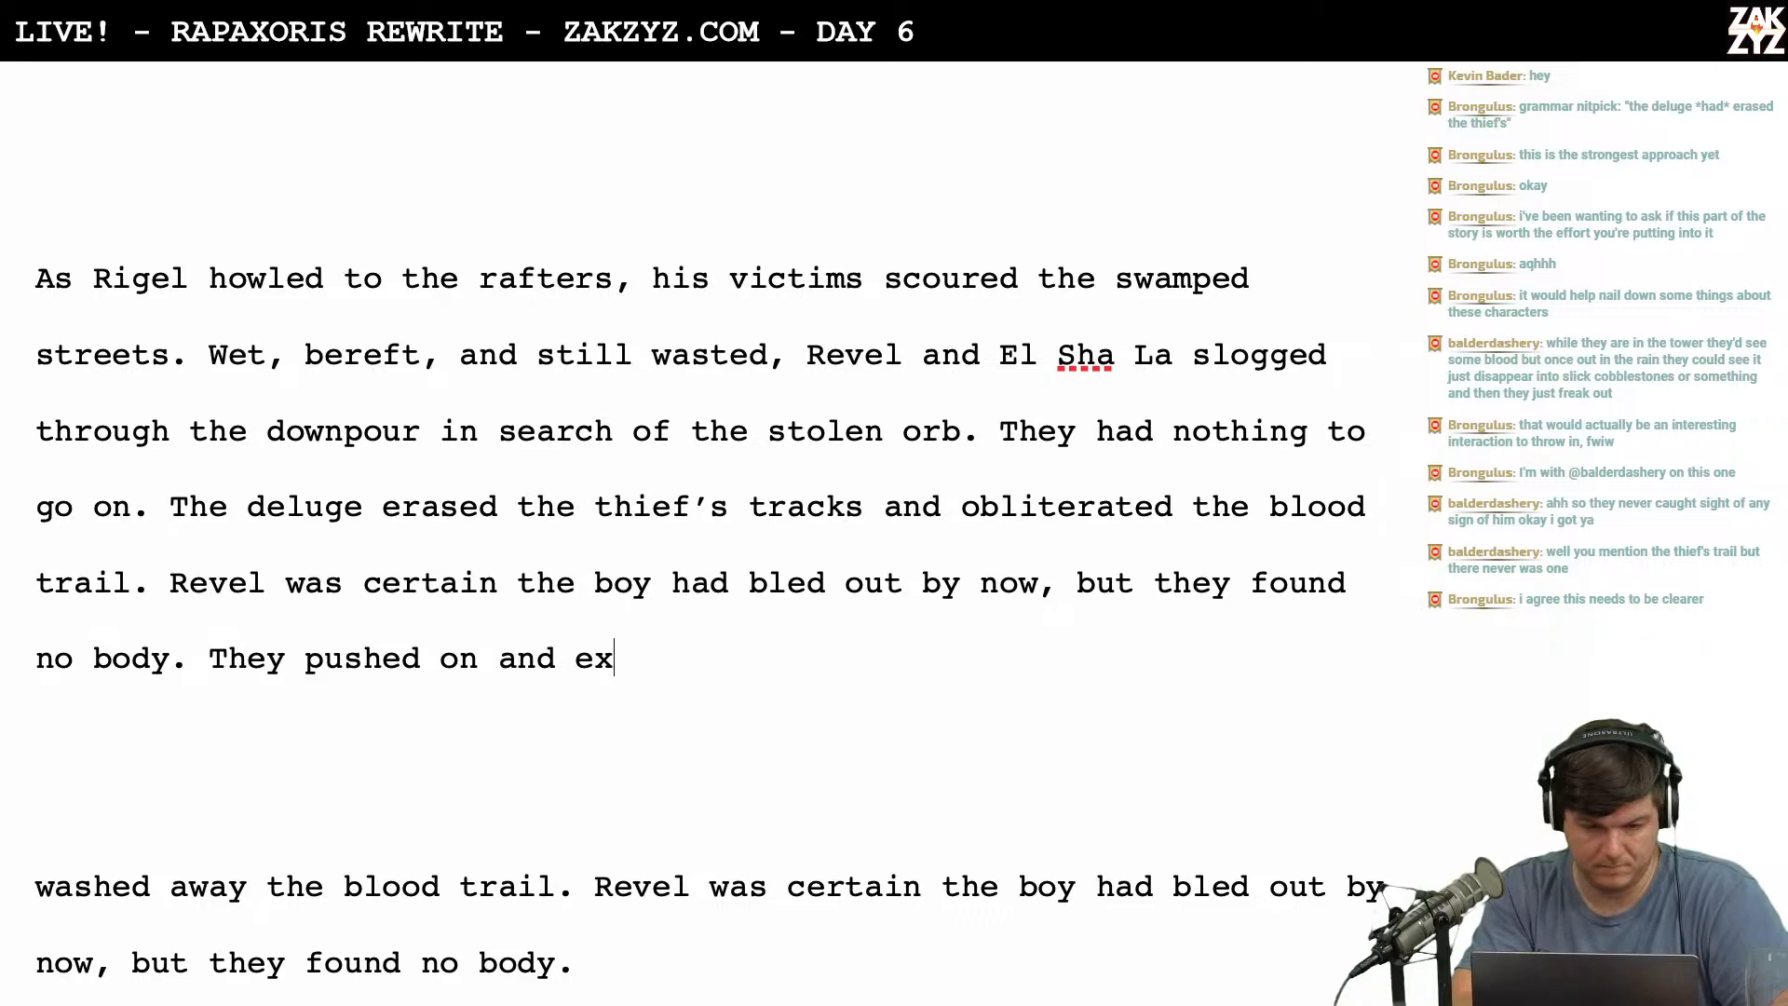
Complete the sentence with ", their search radiated from the tower of the Unraveller in a spiral of increasing desperation.".
{"action": "type", "text": ", their s"}
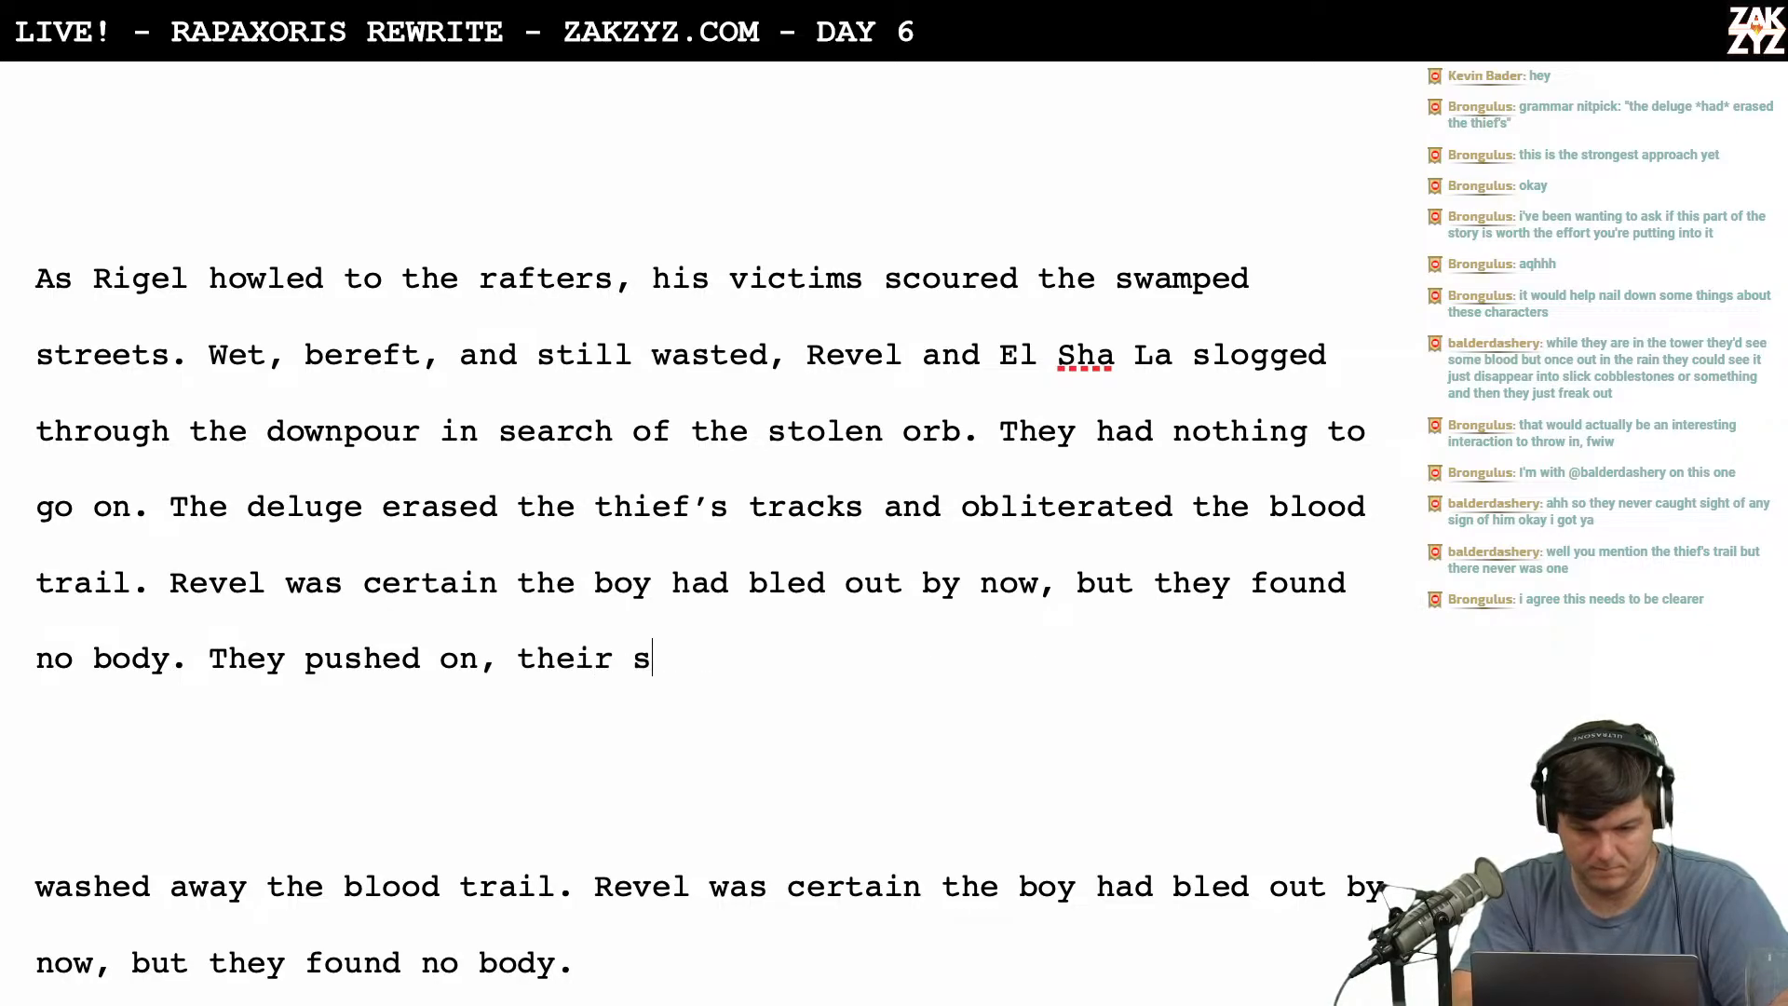
{"action": "type", "text": "earch radiat"}
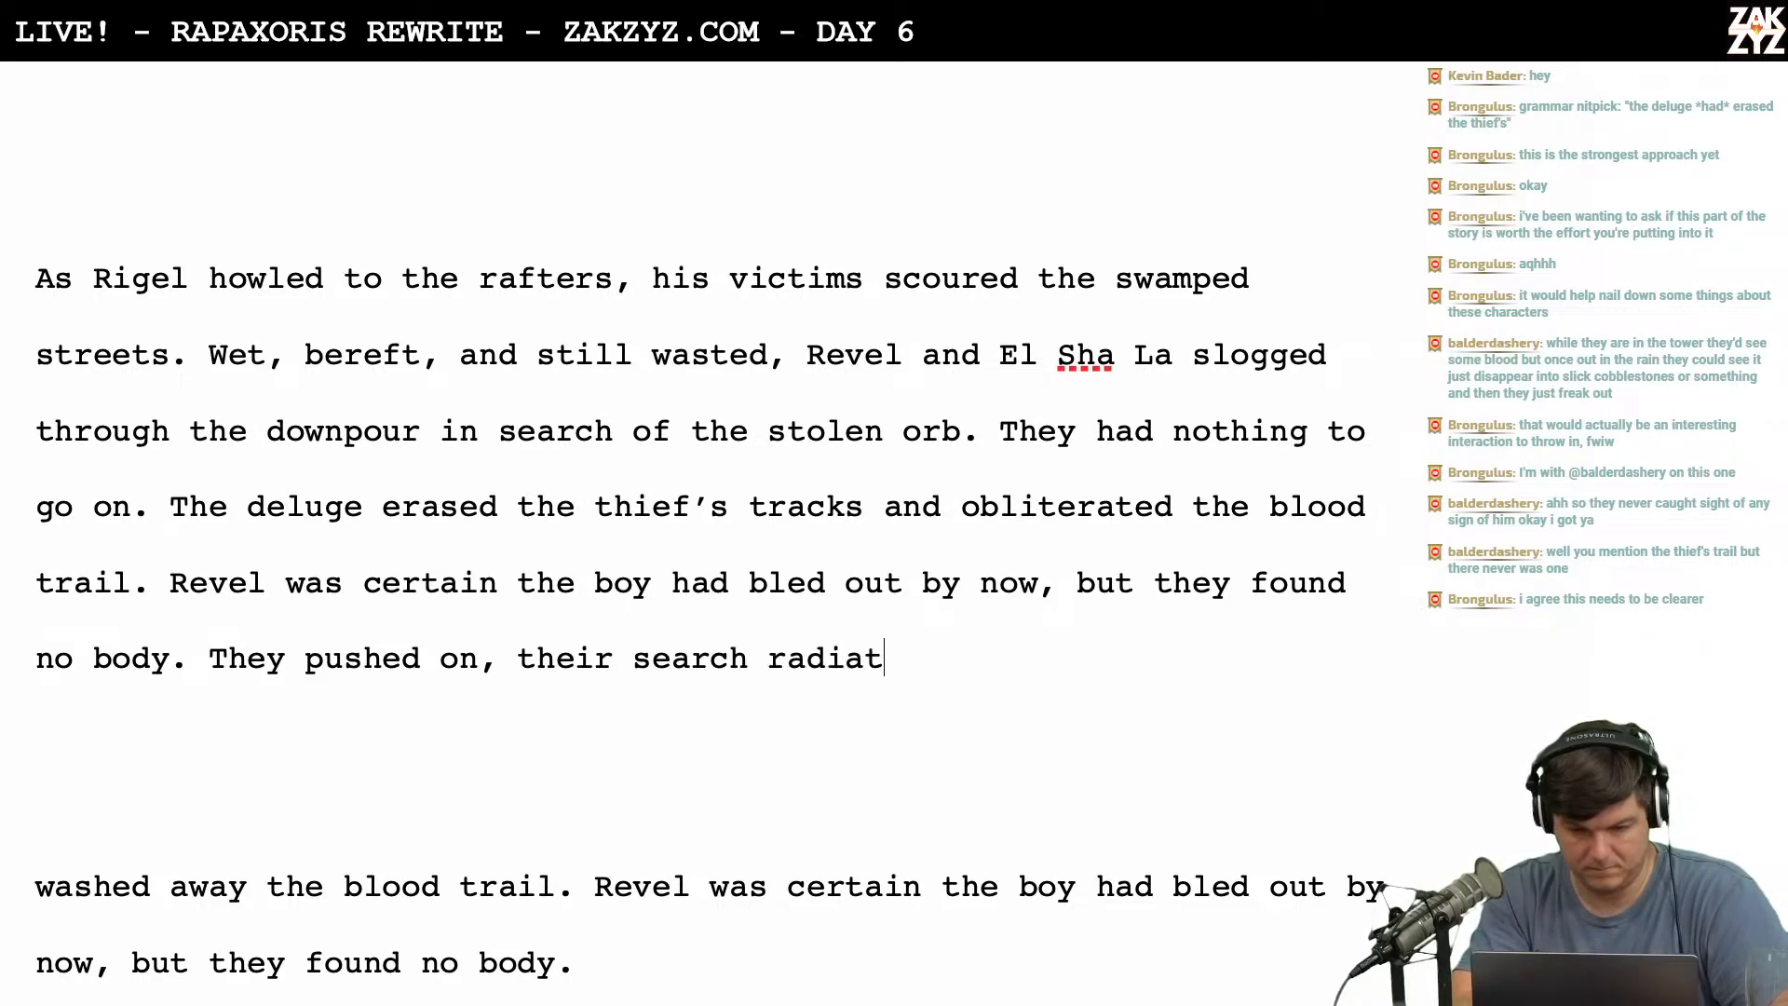
{"action": "type", "text": "ed from the tower"}
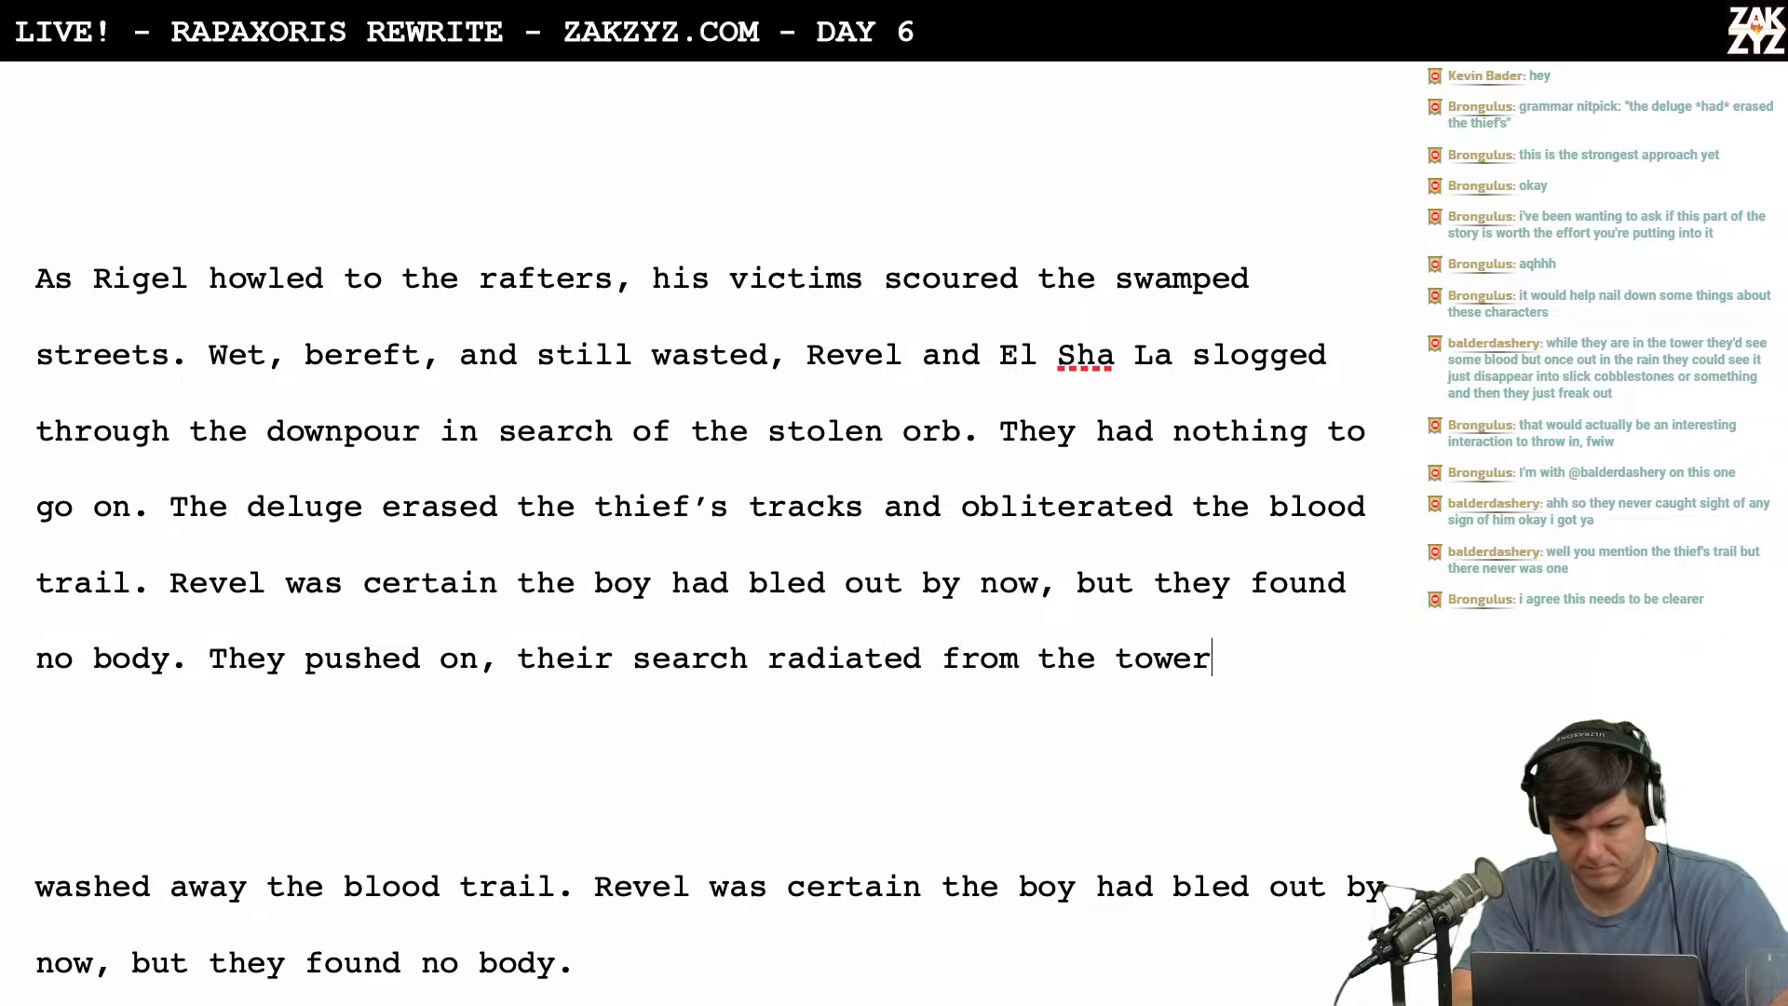
{"action": "type", "text": " of the unrave"}
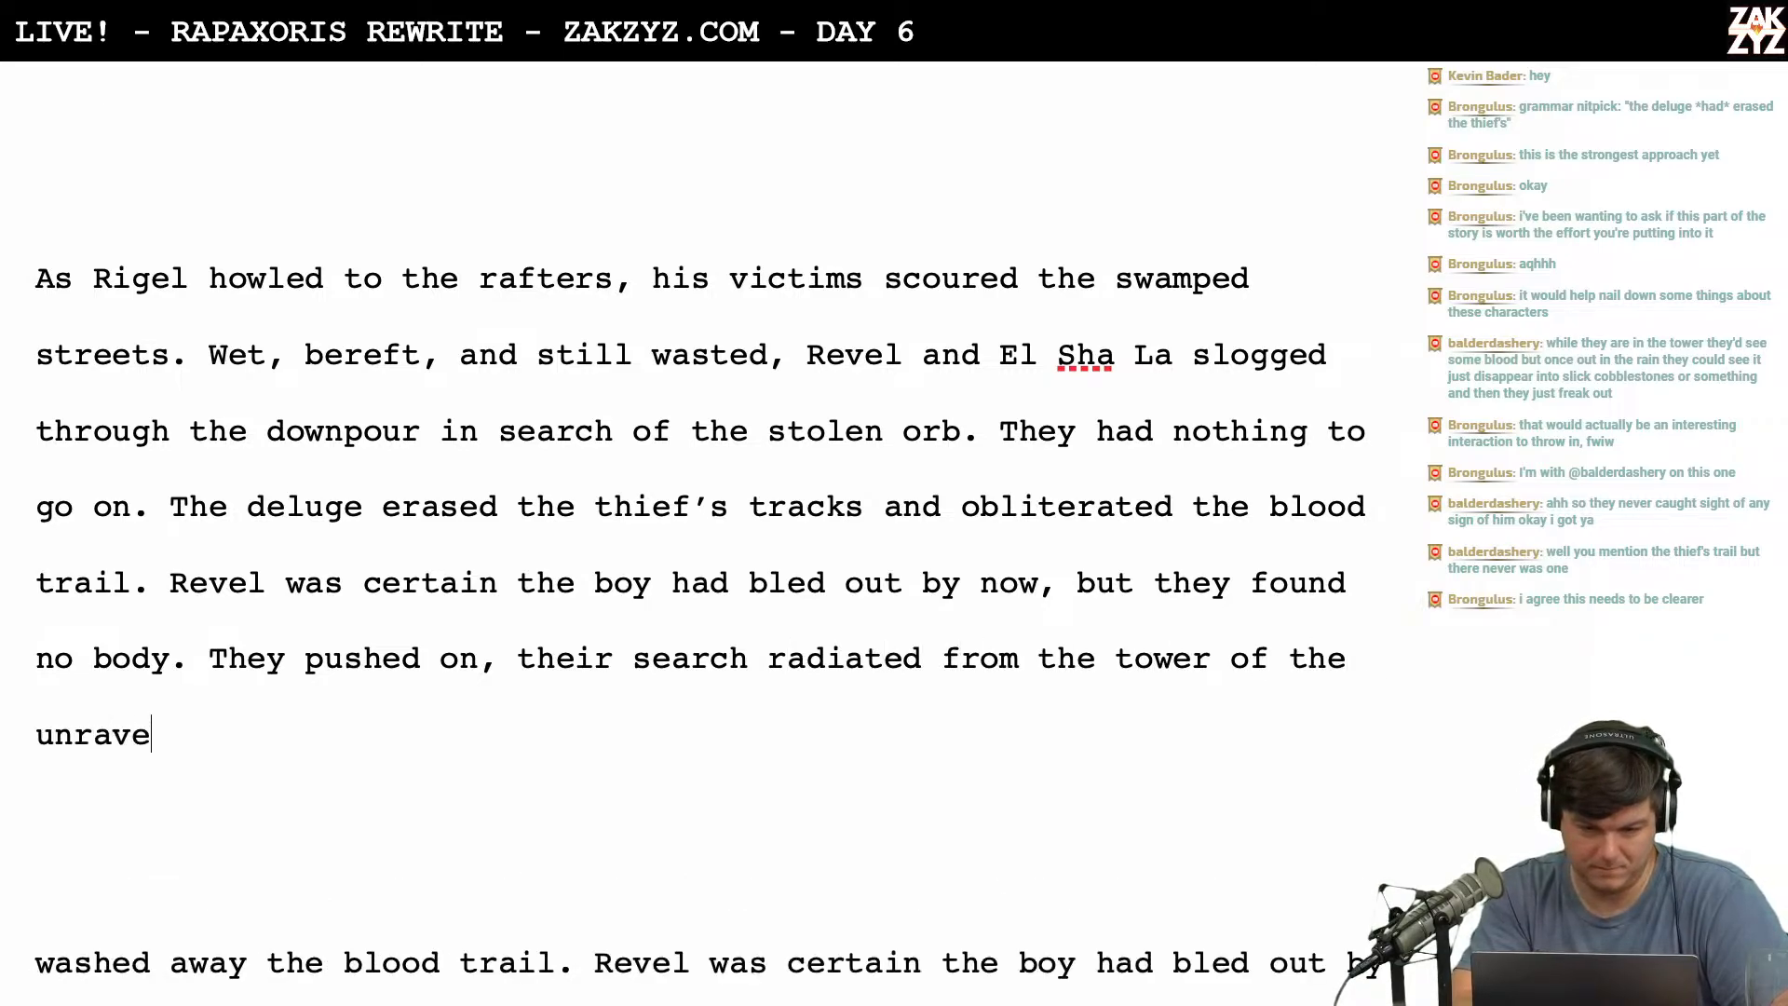
{"action": "type", "text": "ller in a spir"}
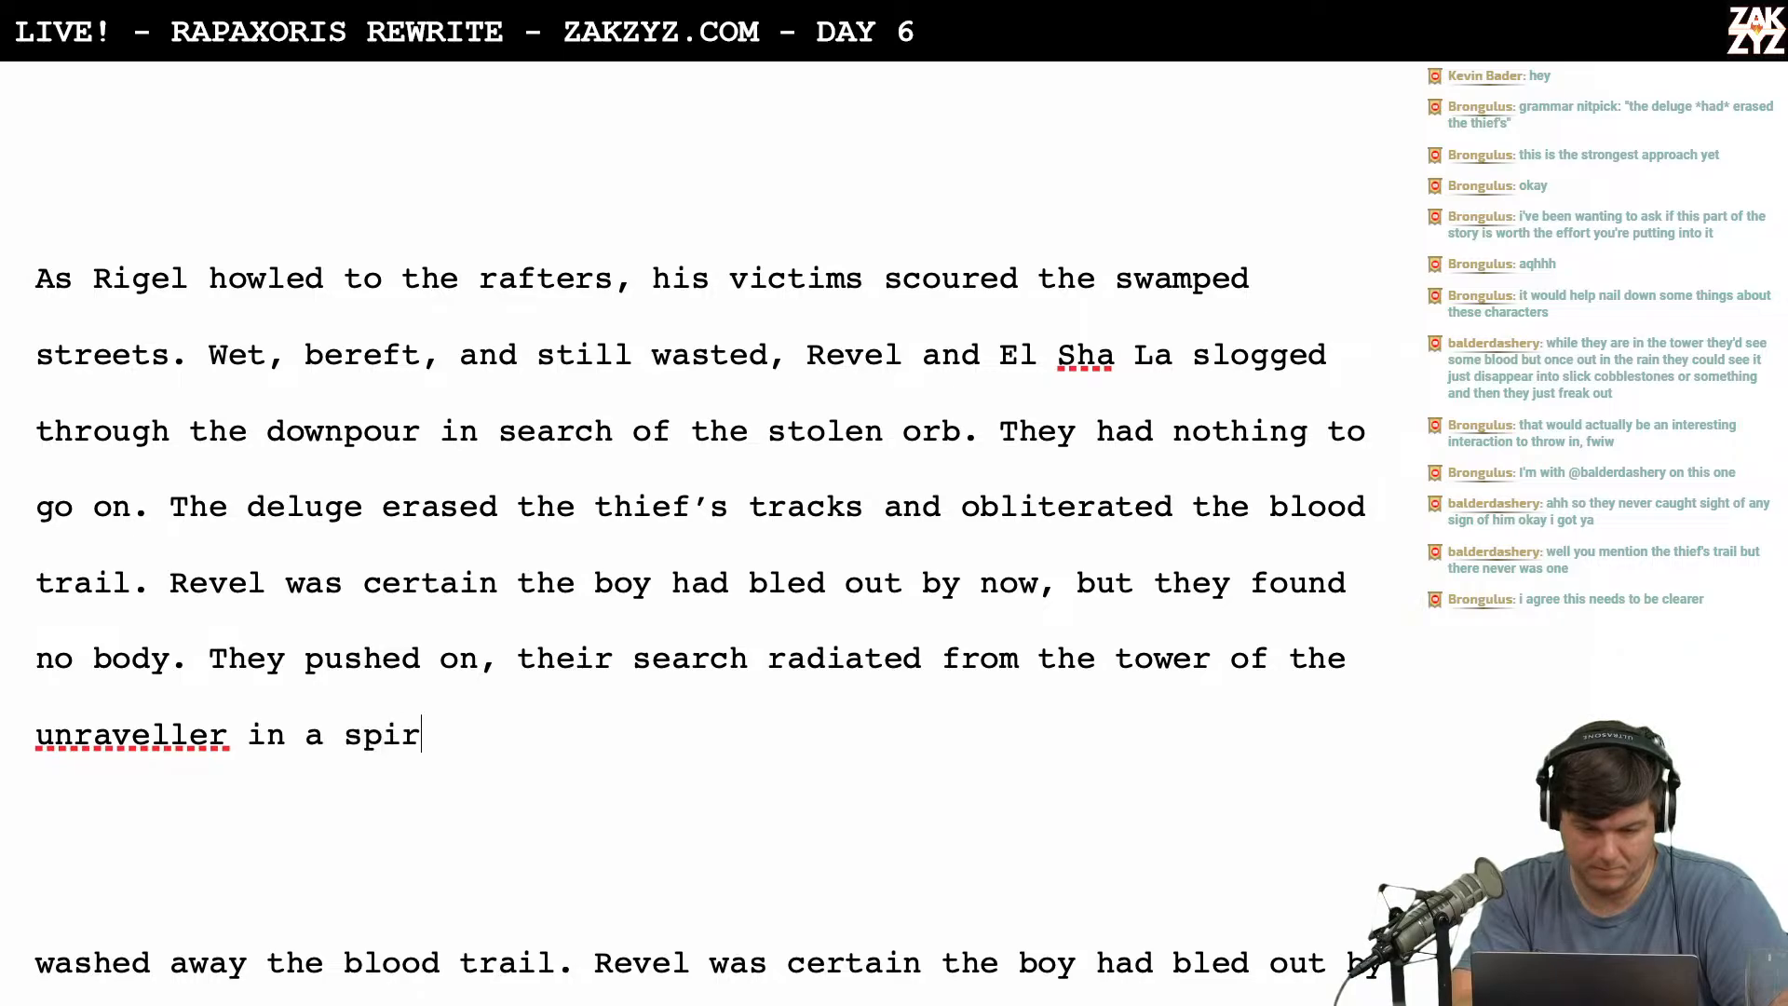
{"action": "type", "text": "al of increasing desperation."}
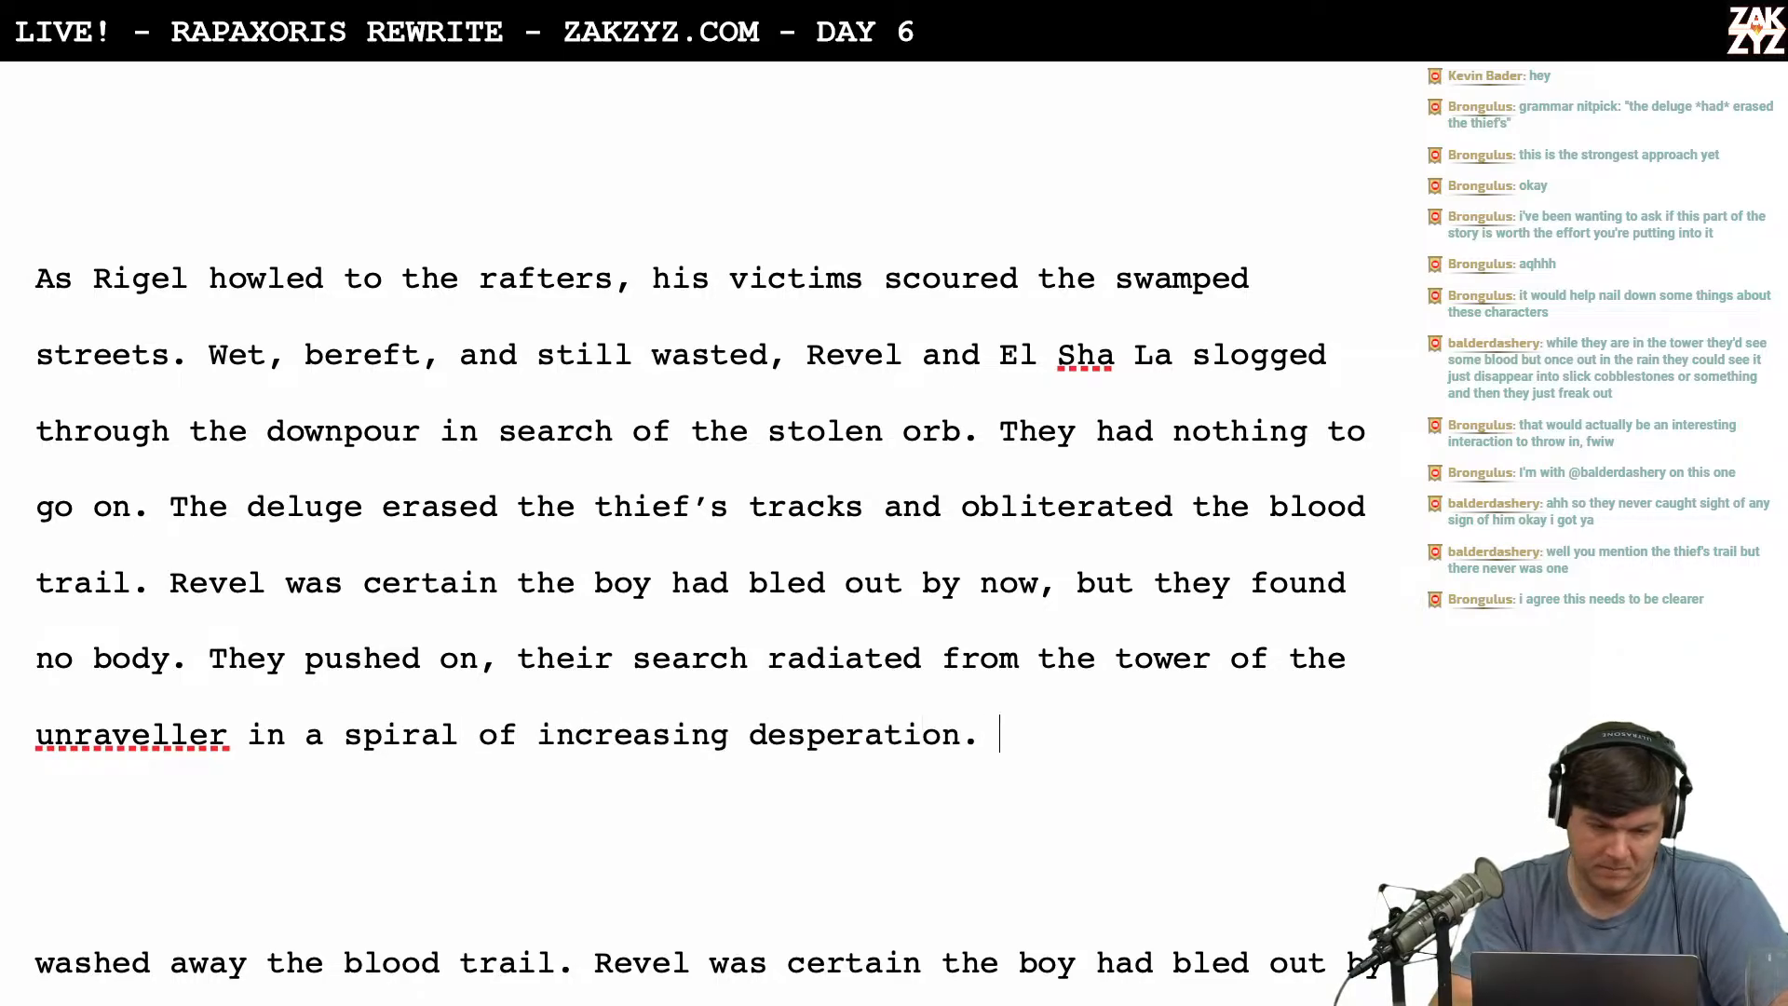
{"action": "left_click", "coordinate": [54, 732]}
{"action": "key", "text": "BackSpace"}
{"action": "type", "text": "U"}
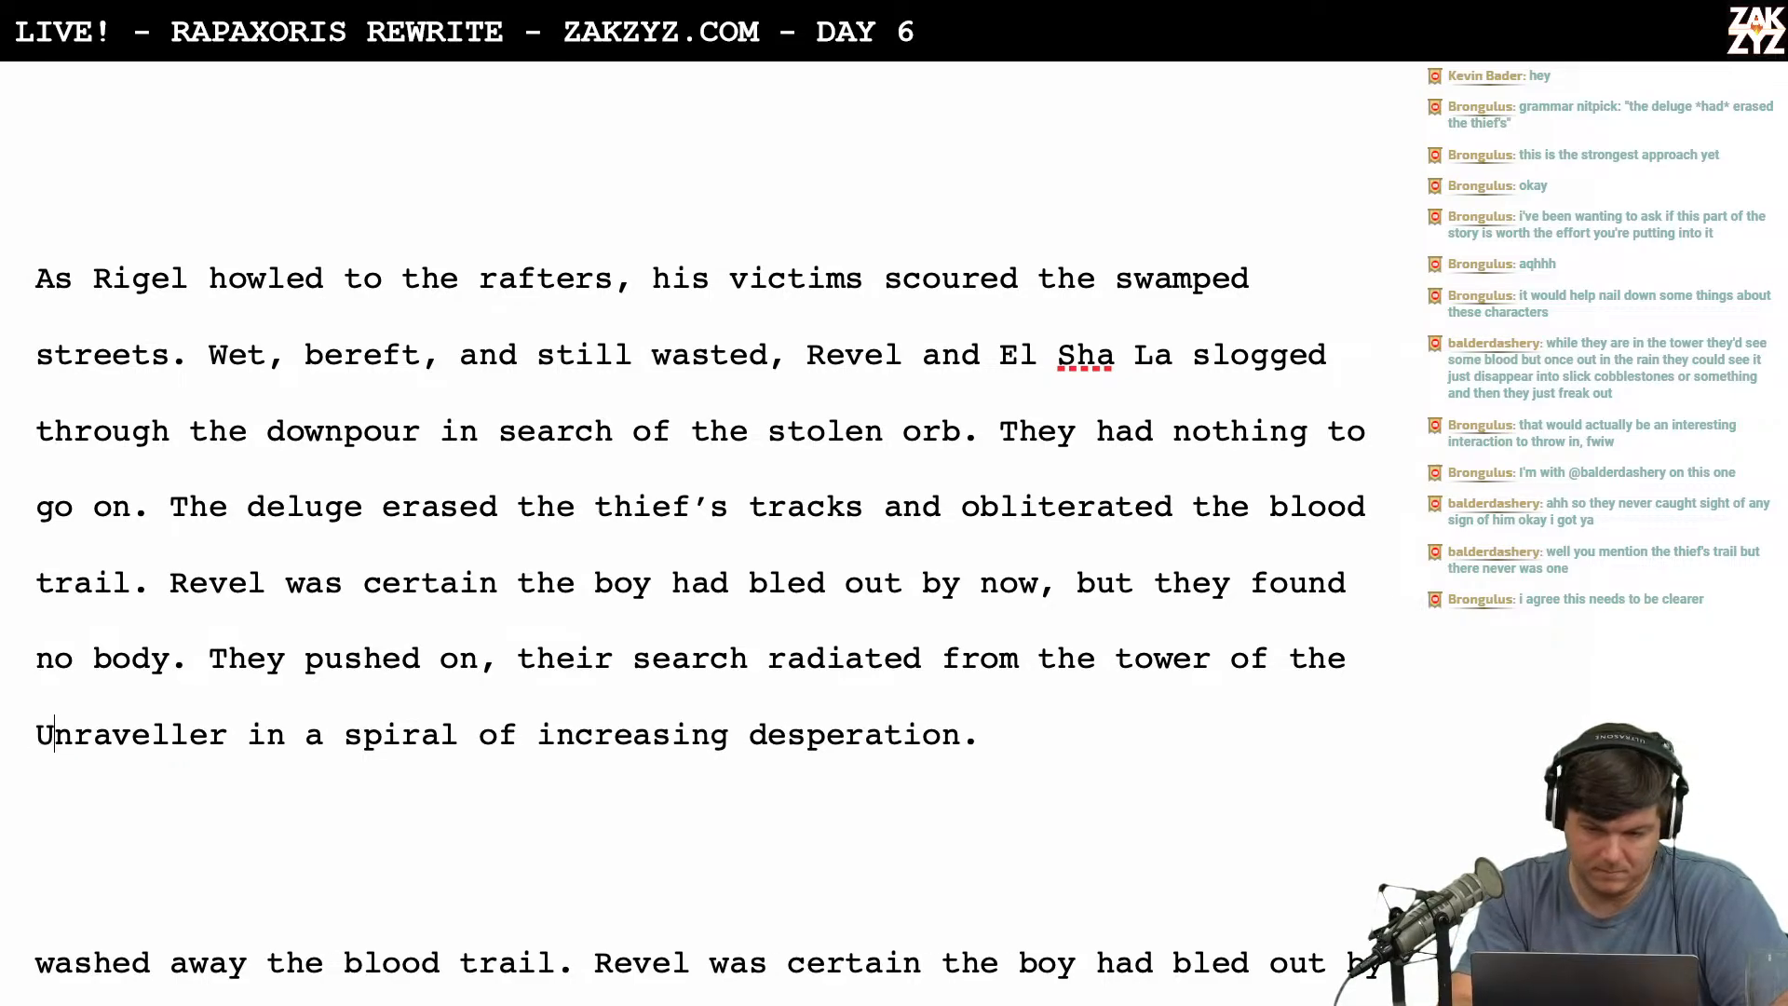
Split the sentence starting "They pushed on" into its own paragraph, leaving blank lines after "no body.".
{"action": "scroll", "coordinate": [698, 596], "scroll_direction": "down", "scroll_amount": 3}
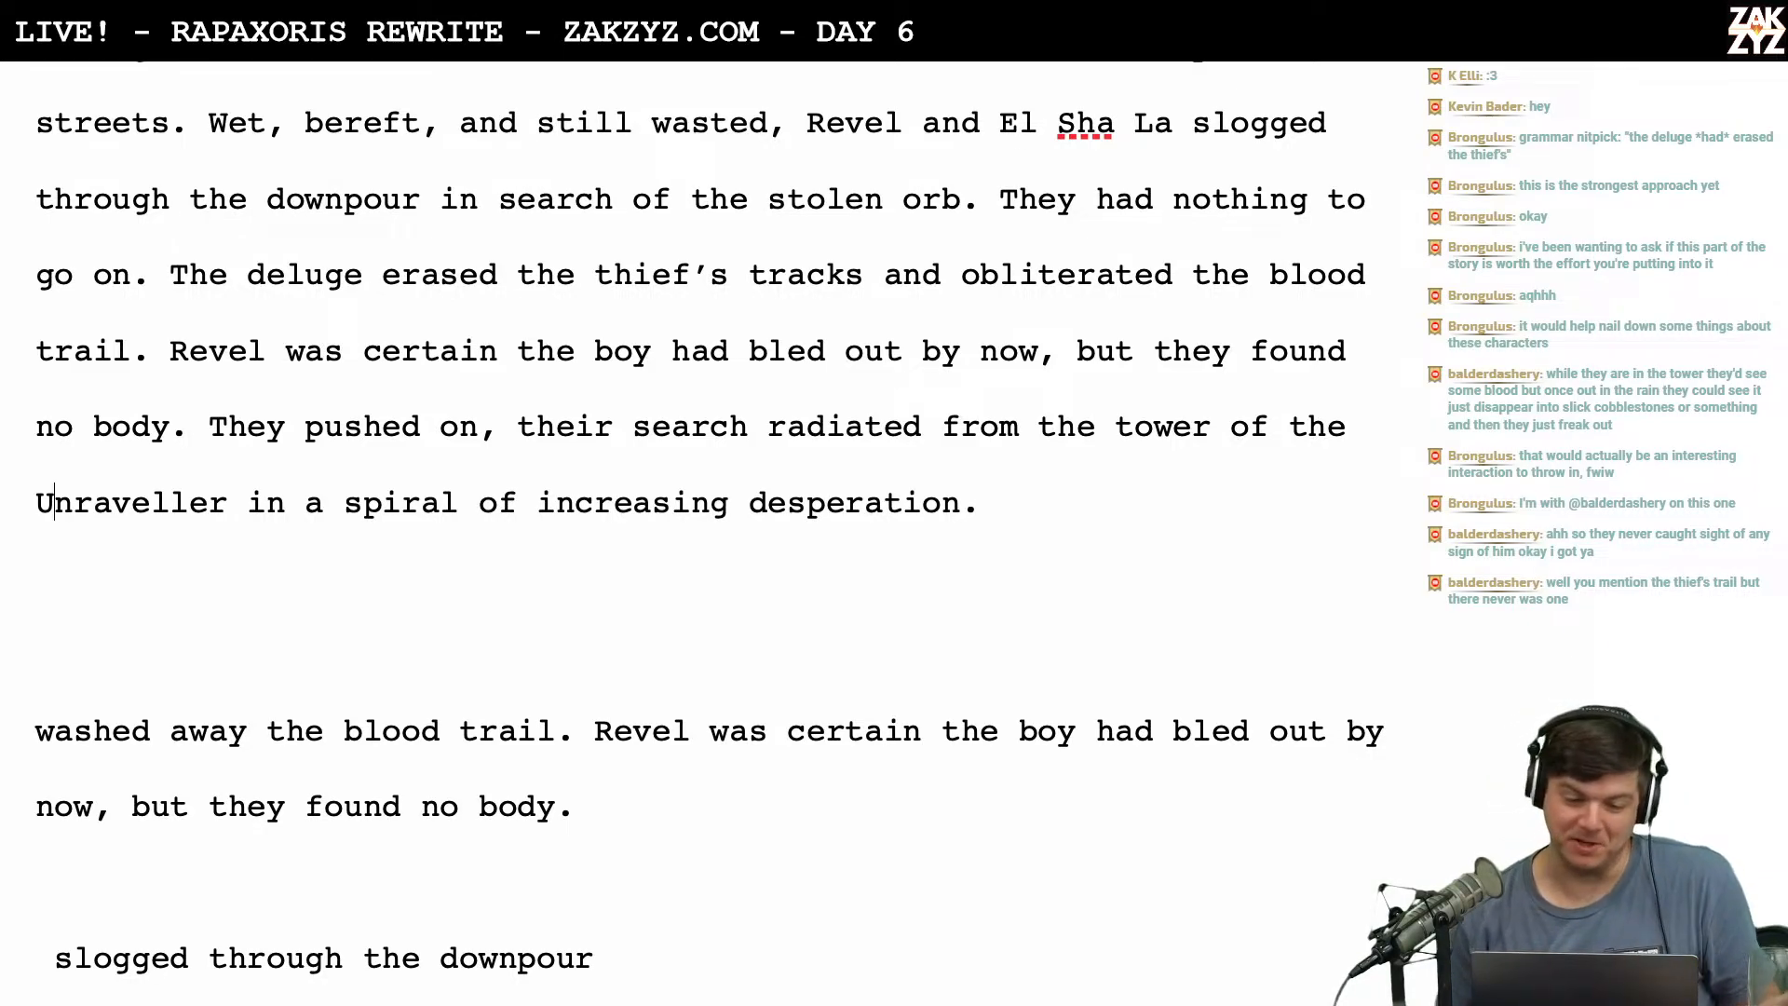
{"action": "scroll", "coordinate": [32, 756], "scroll_direction": "up", "scroll_amount": 2}
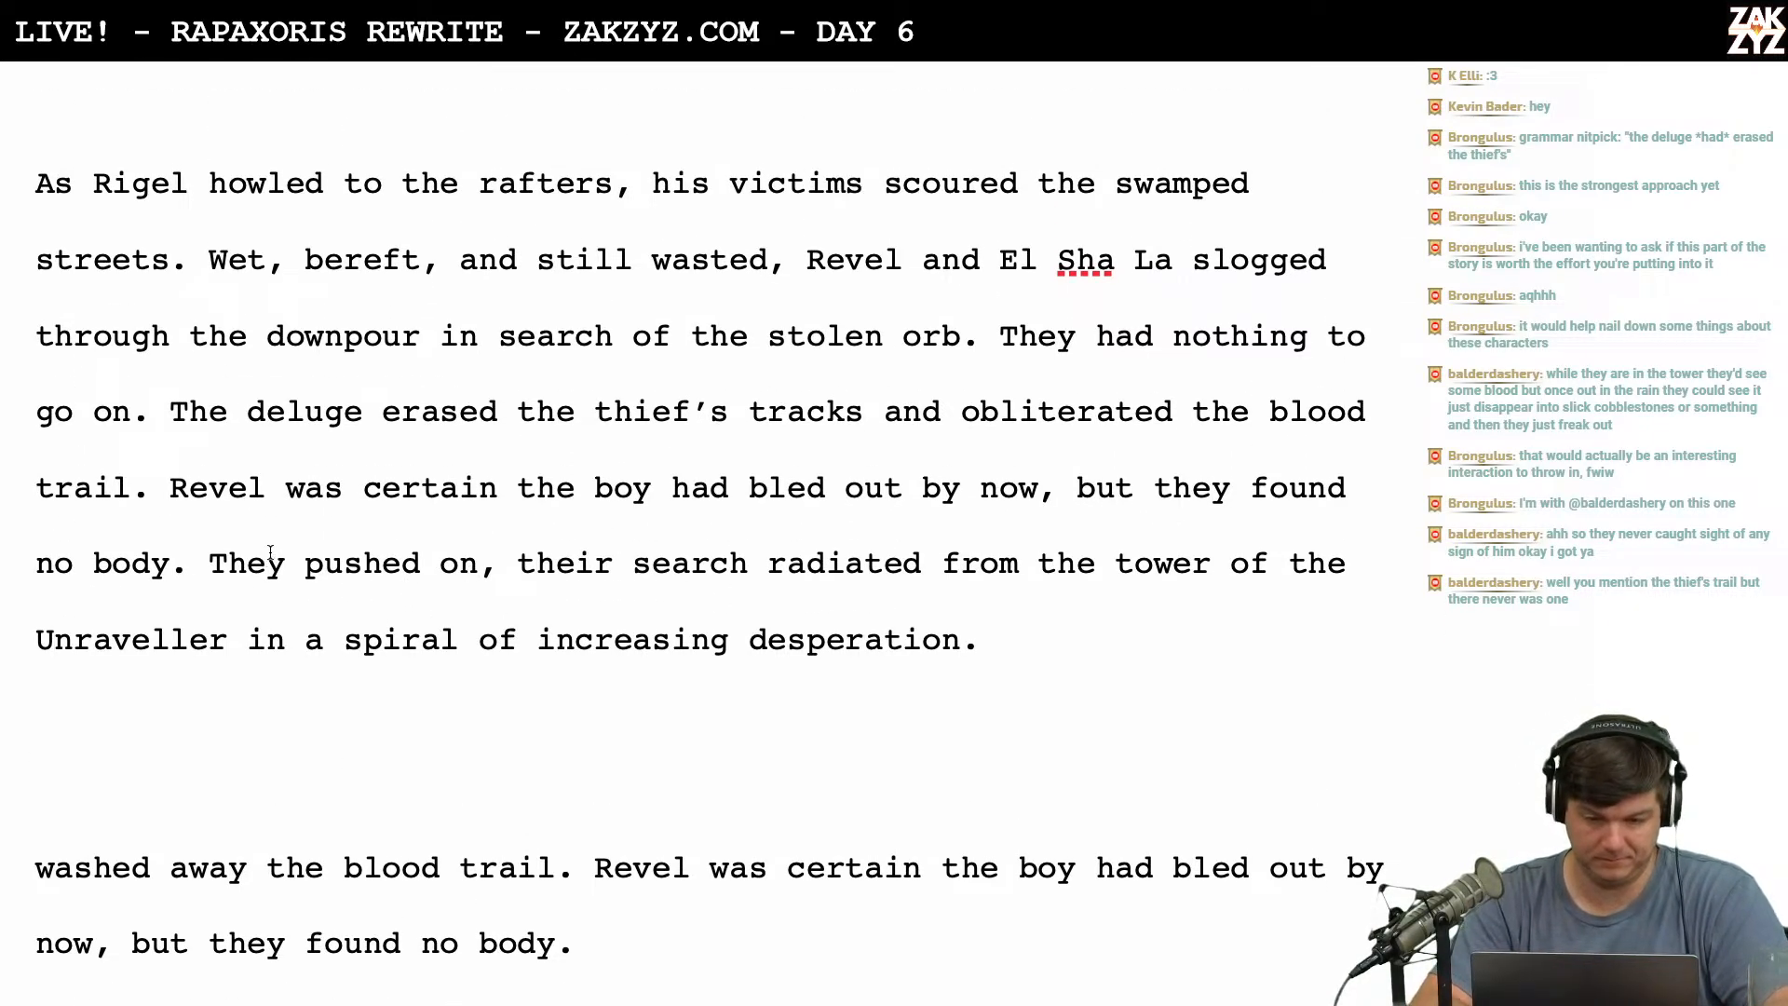
{"action": "scroll", "coordinate": [479, 571], "scroll_direction": "down", "scroll_amount": 2}
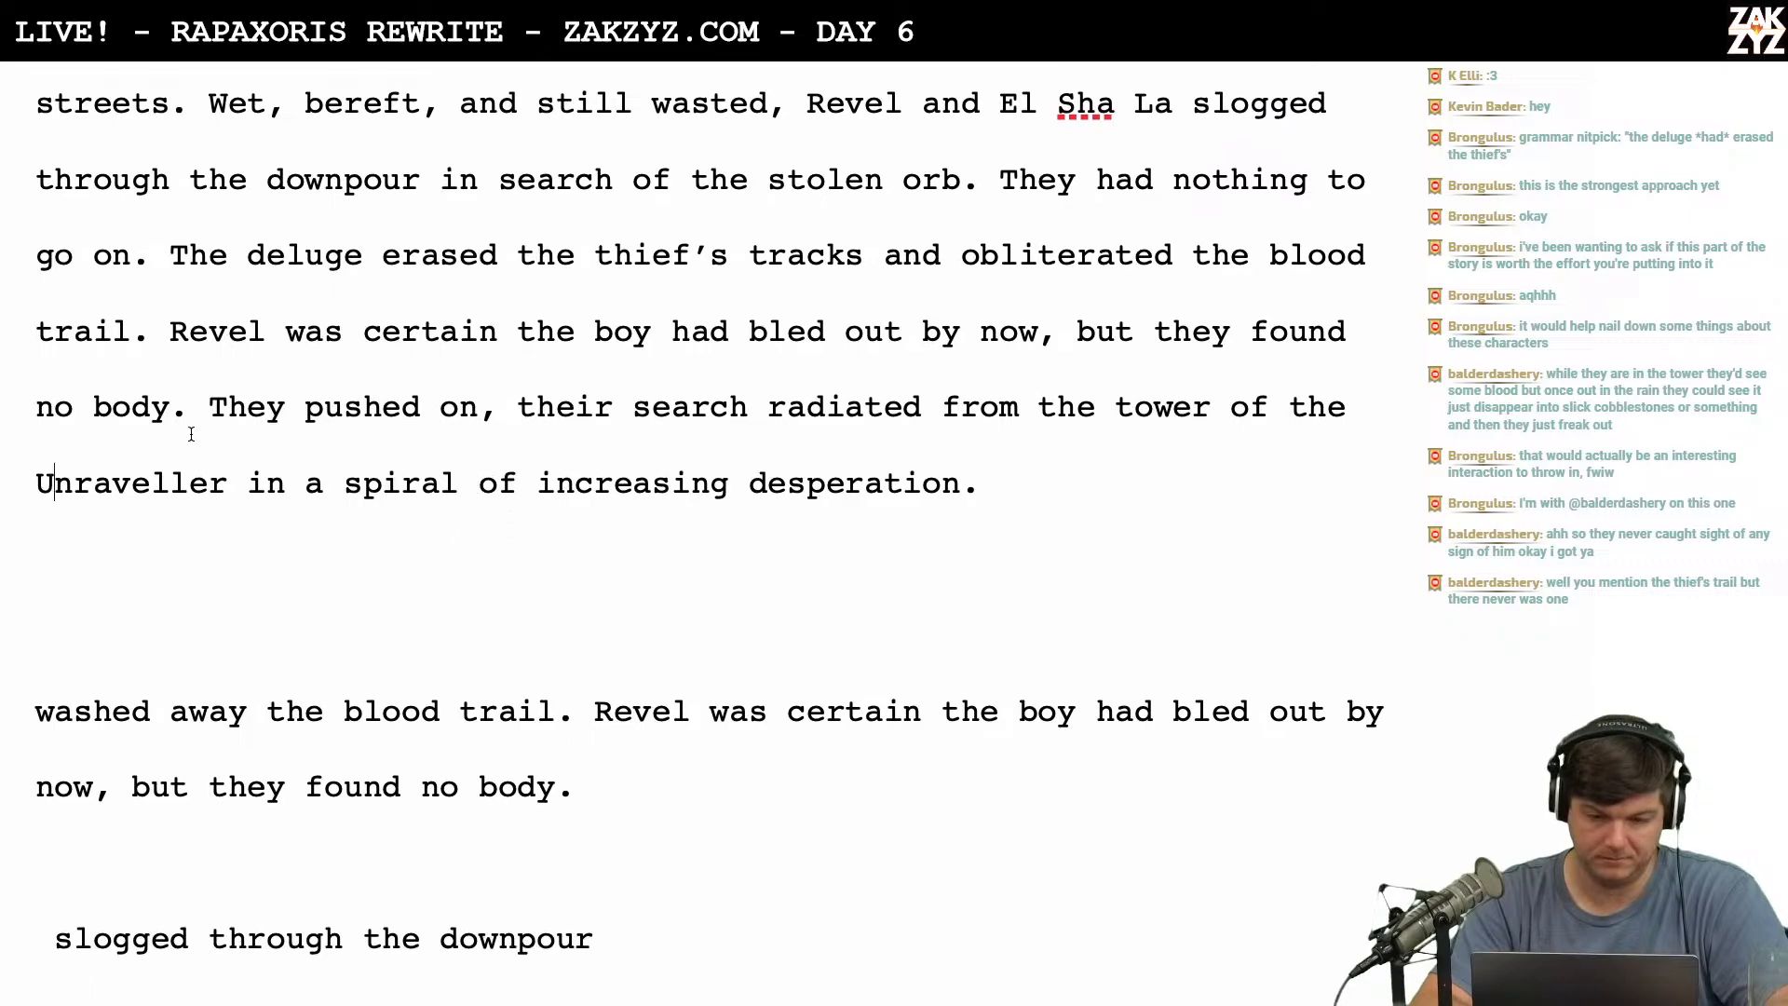
{"action": "left_click", "coordinate": [210, 407]}
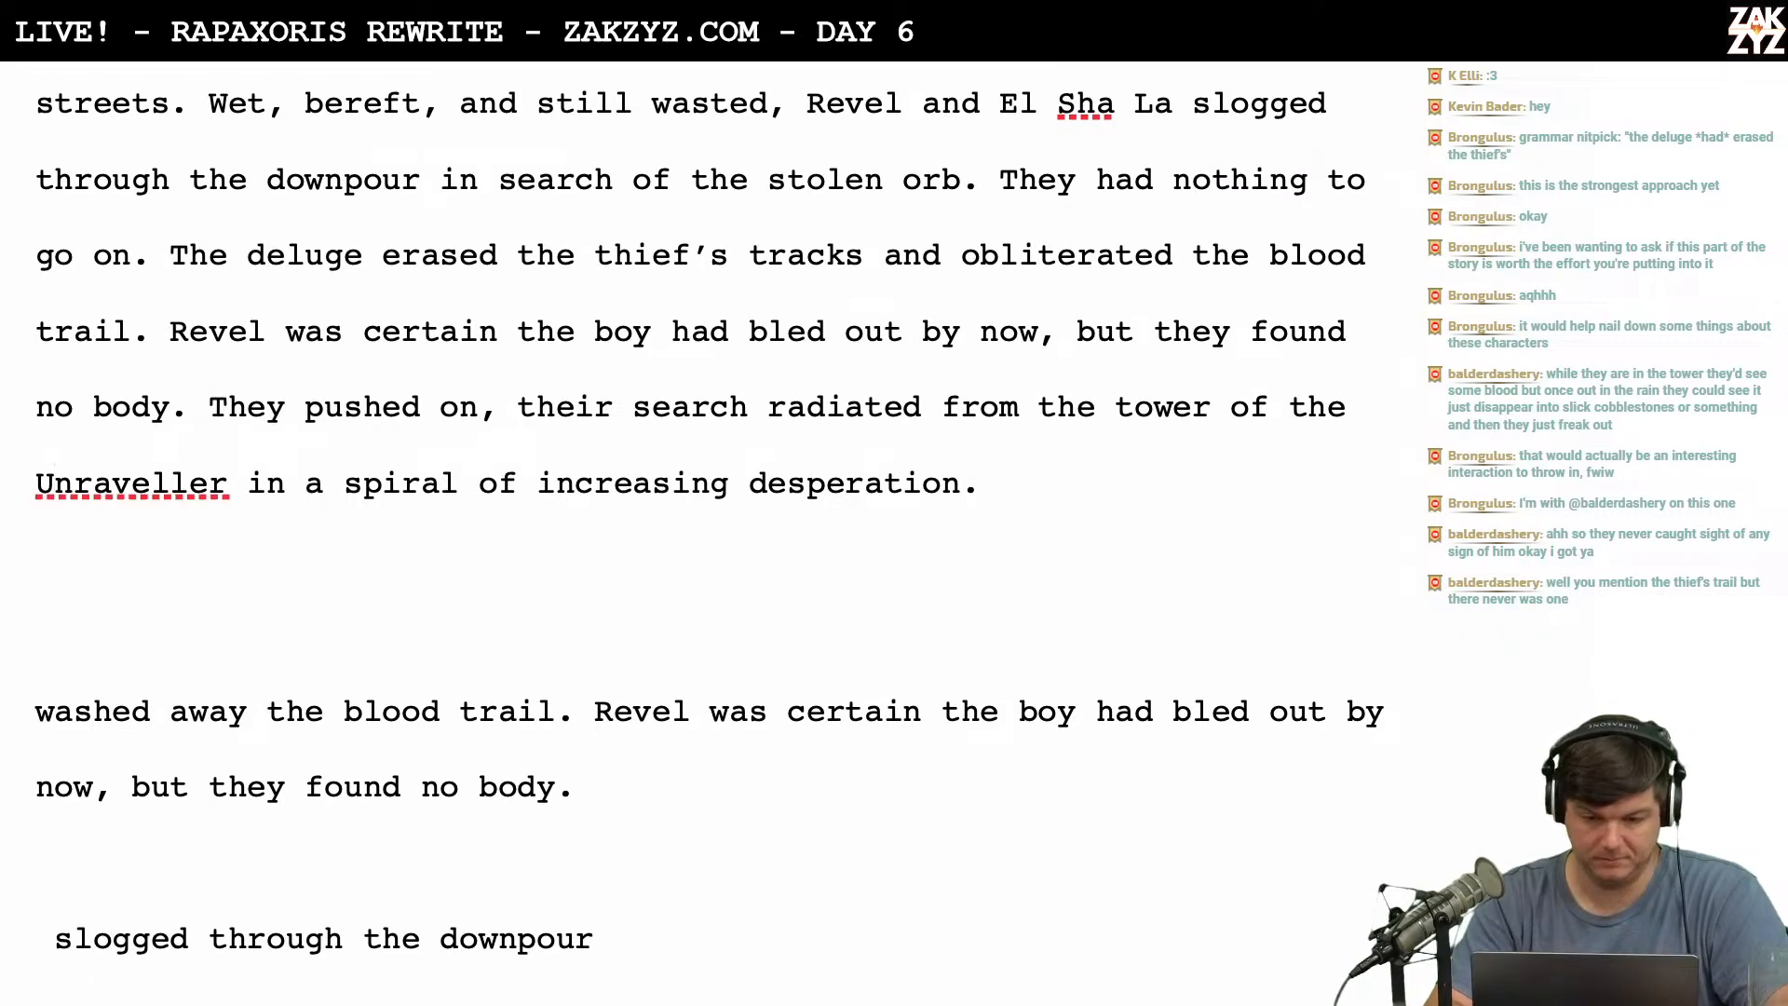
{"action": "key", "text": "Return"}
{"action": "key", "text": "Return"}
{"action": "key", "text": "Return"}
{"action": "key", "text": "Up"}
Move the passage from "The district was deserted." to "long gone." out of the old drafts to directly after "no body.".
{"action": "scroll", "coordinate": [708, 531], "scroll_direction": "down", "scroll_amount": 6}
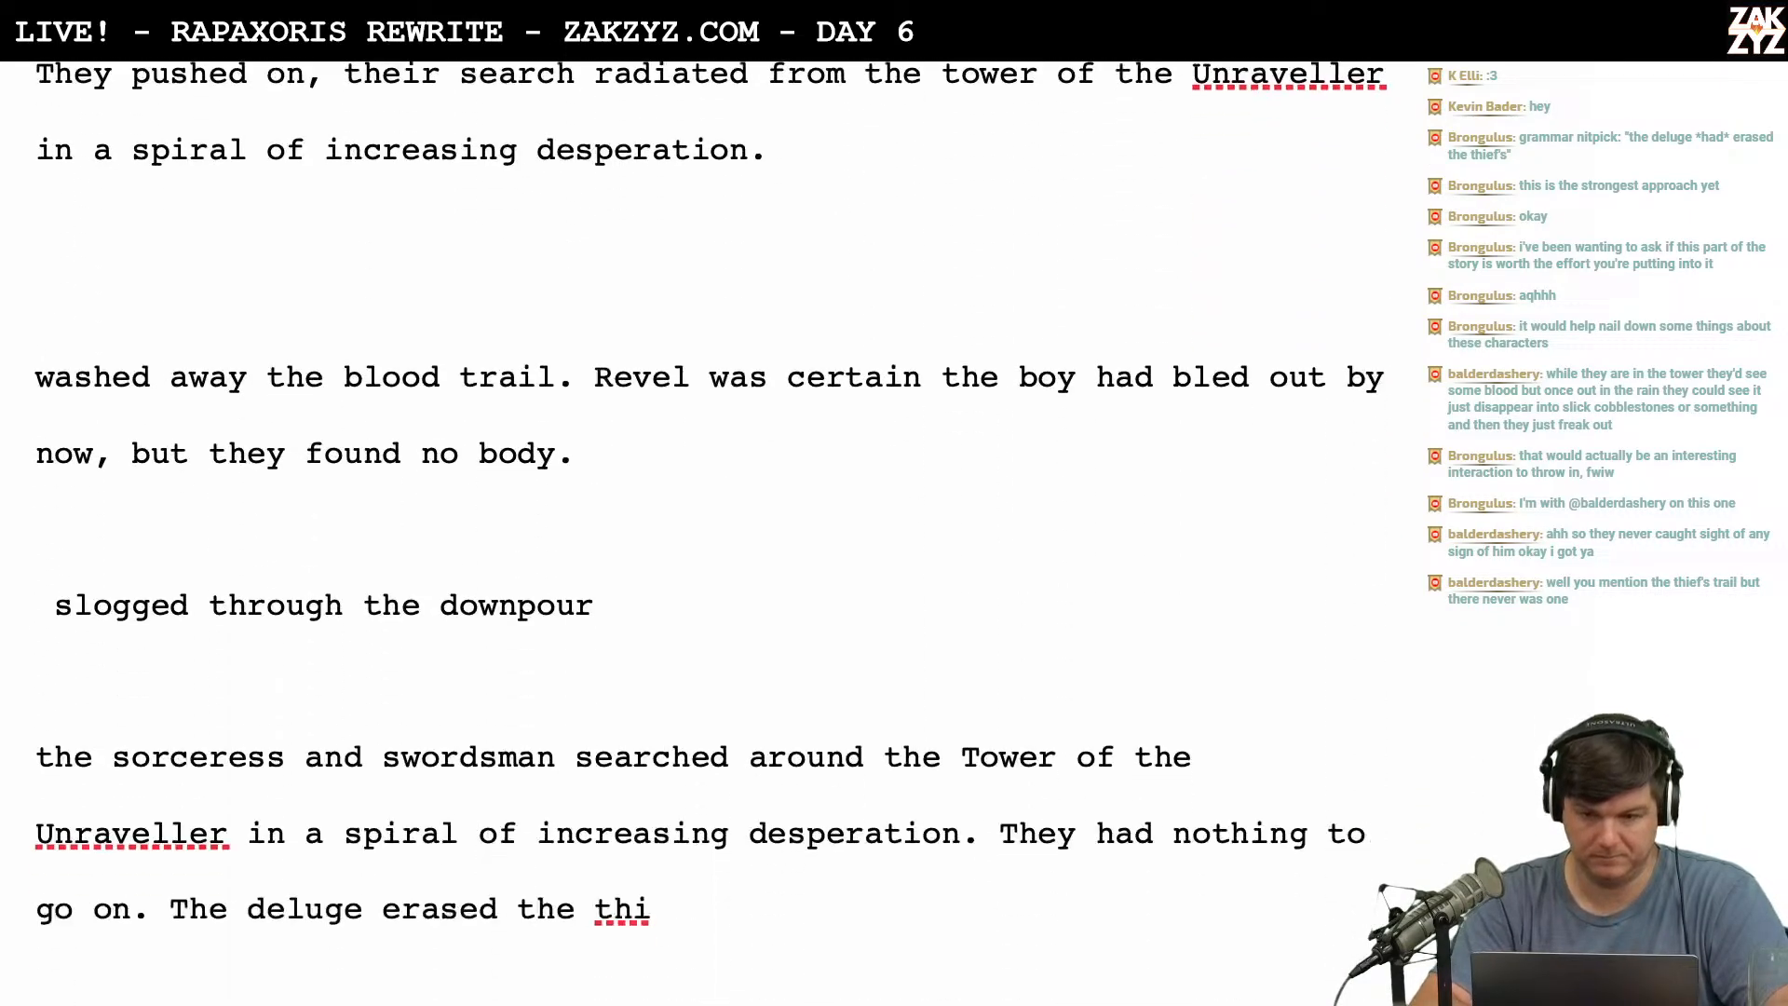
{"action": "scroll", "coordinate": [708, 521], "scroll_direction": "up", "scroll_amount": 8}
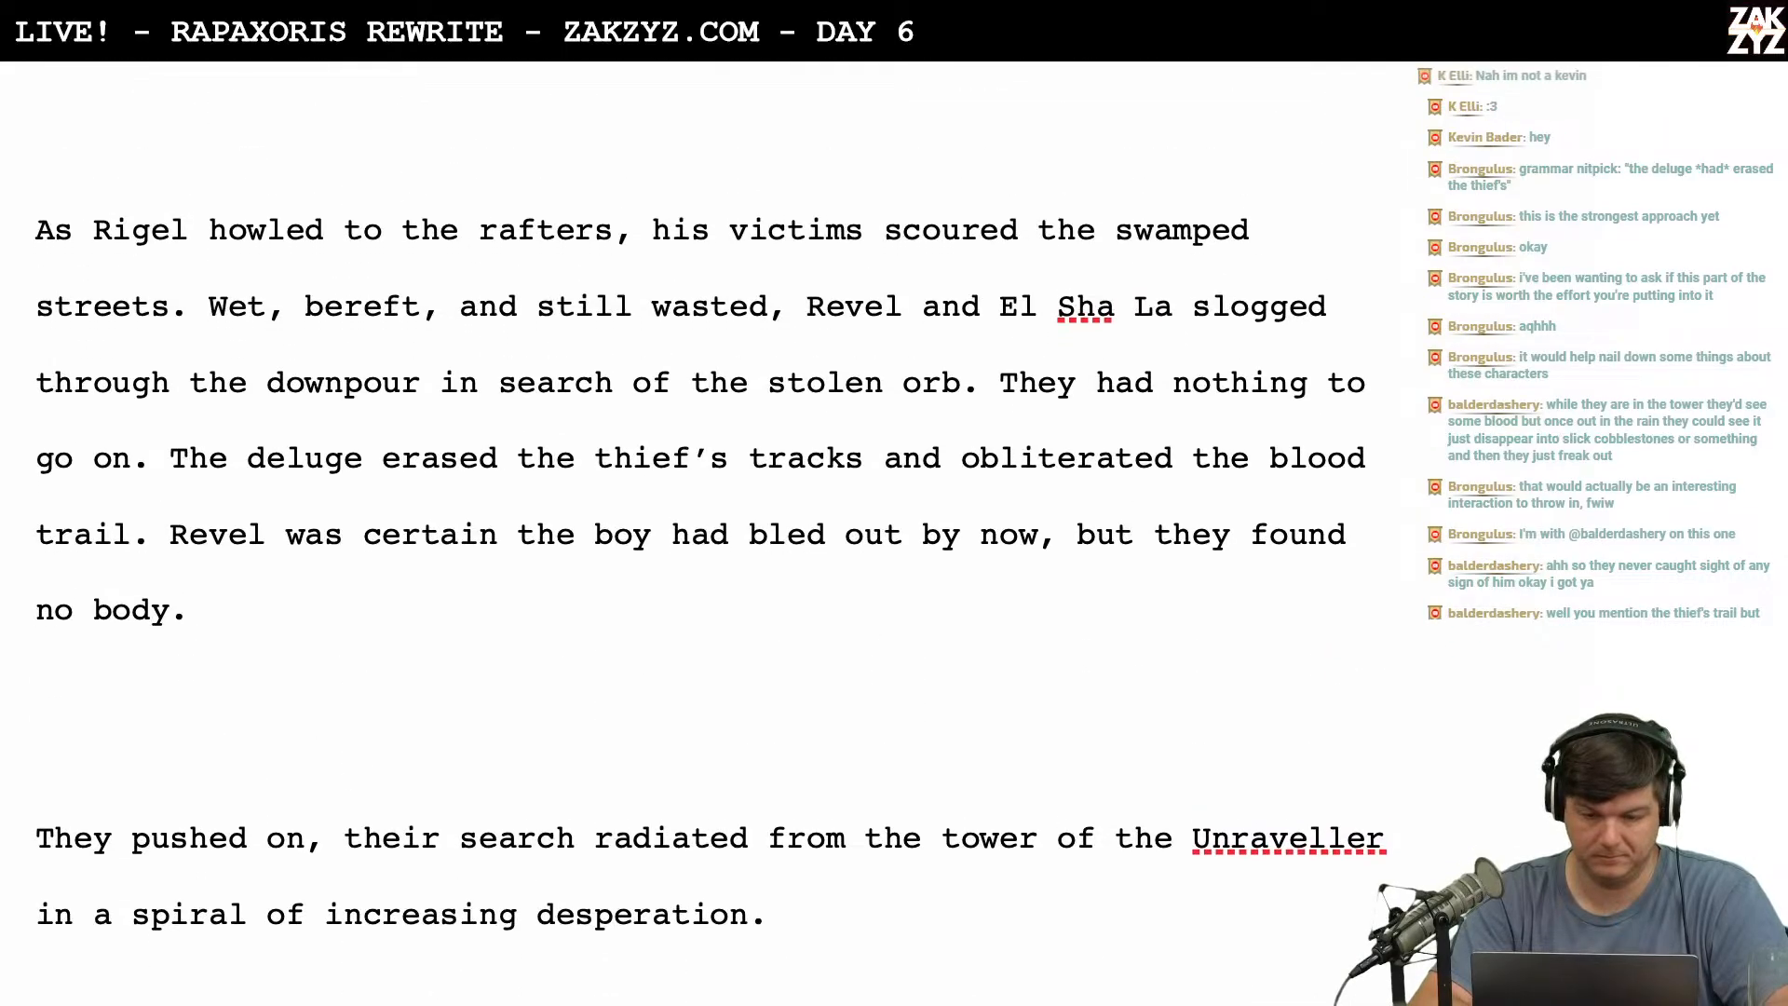
{"action": "scroll", "coordinate": [708, 521], "scroll_direction": "down", "scroll_amount": 17}
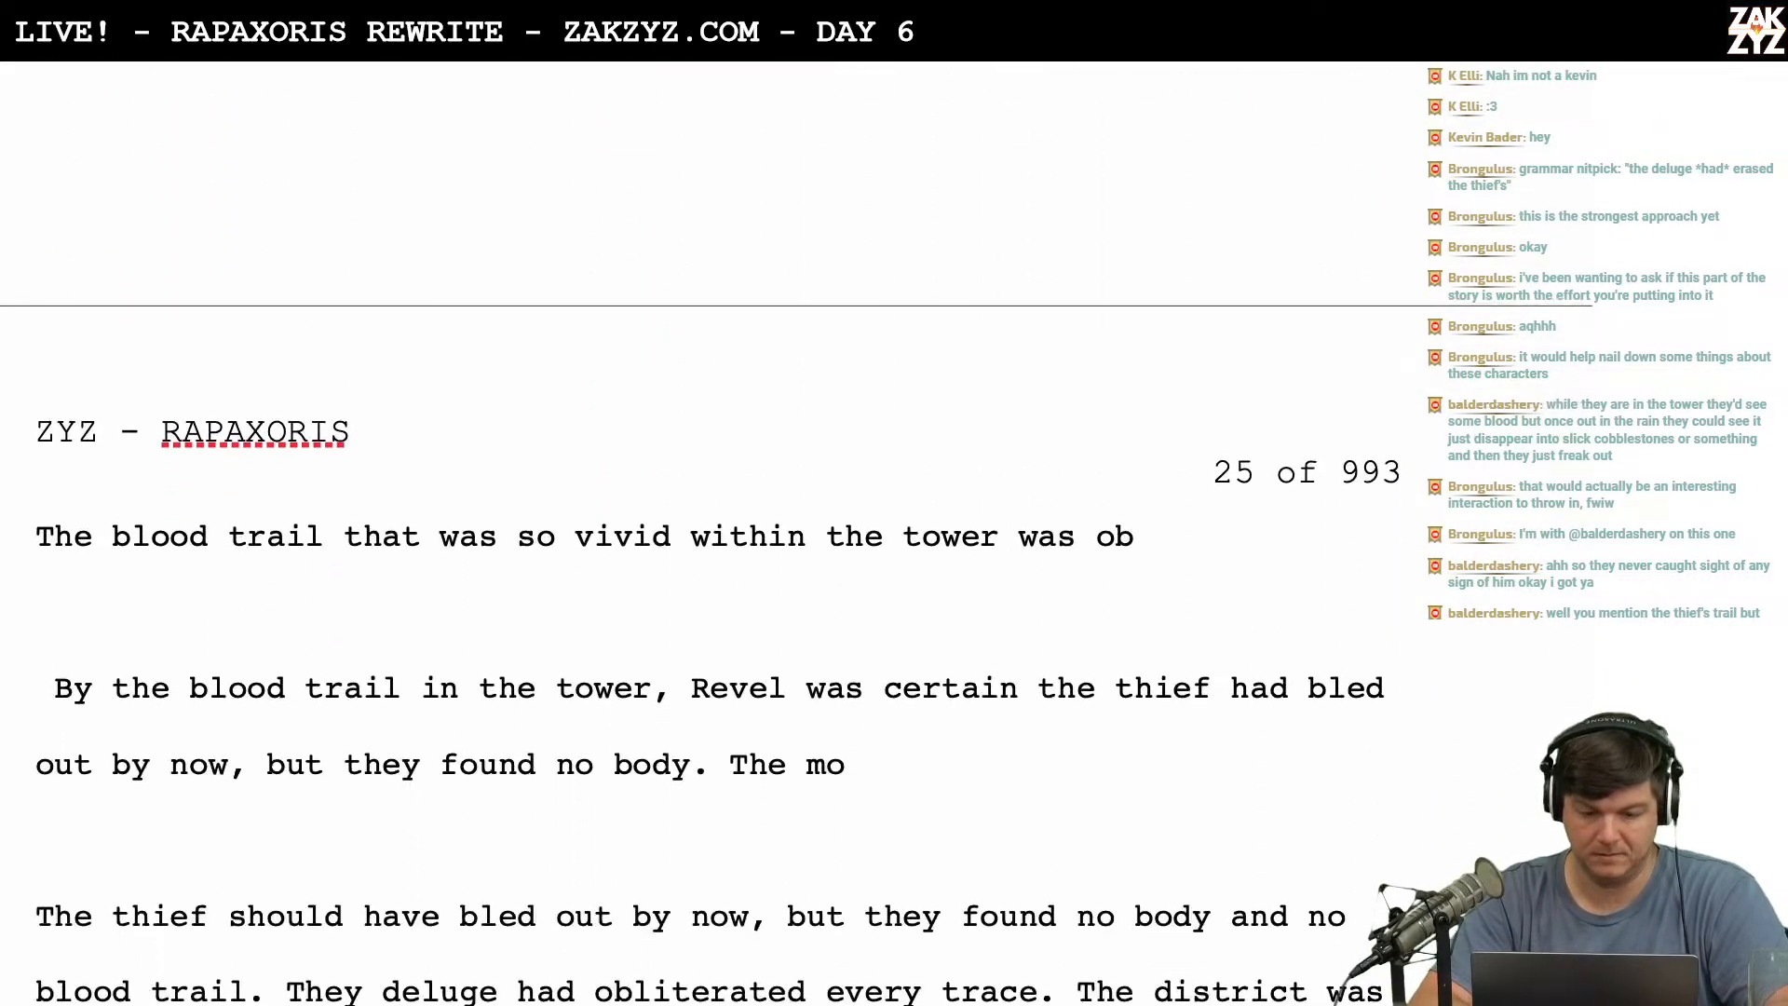
{"action": "scroll", "coordinate": [217, 399], "scroll_direction": "down", "scroll_amount": 5}
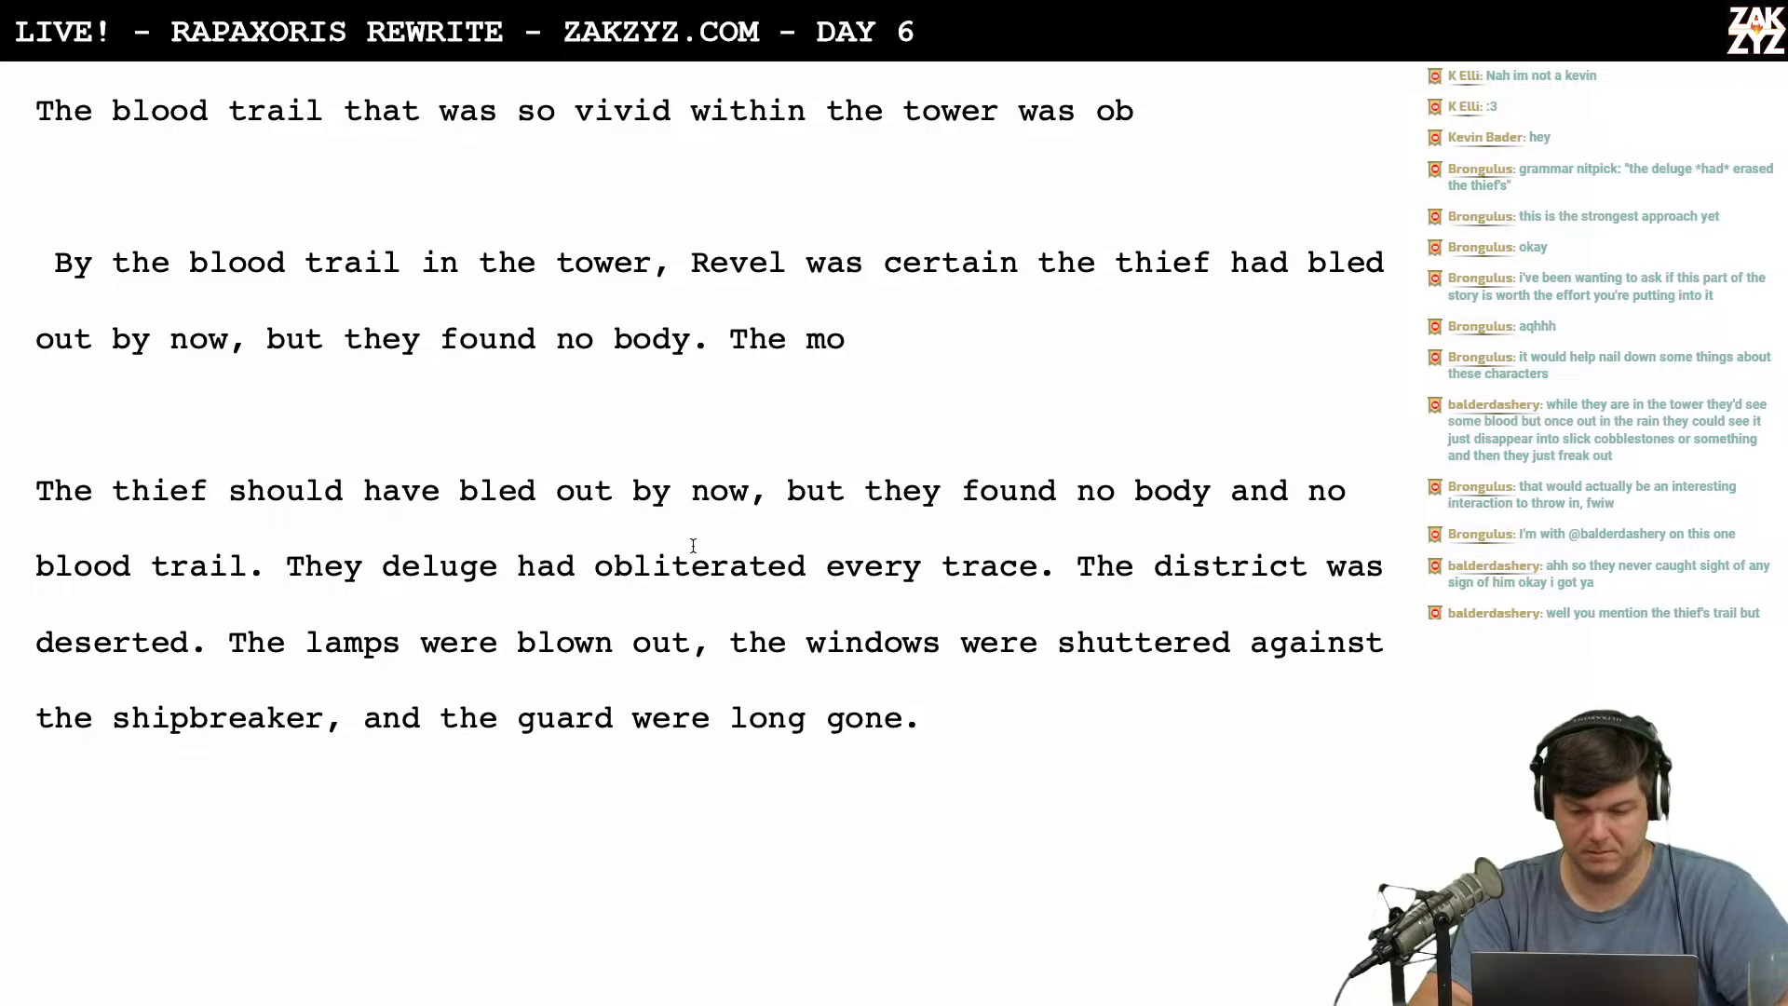
{"action": "left_click_drag", "start_coordinate": [1077, 565], "coordinate": [1061, 714]}
{"action": "key", "text": "BackSpace"}
{"action": "scroll", "coordinate": [1060, 712], "scroll_direction": "down", "scroll_amount": 10}
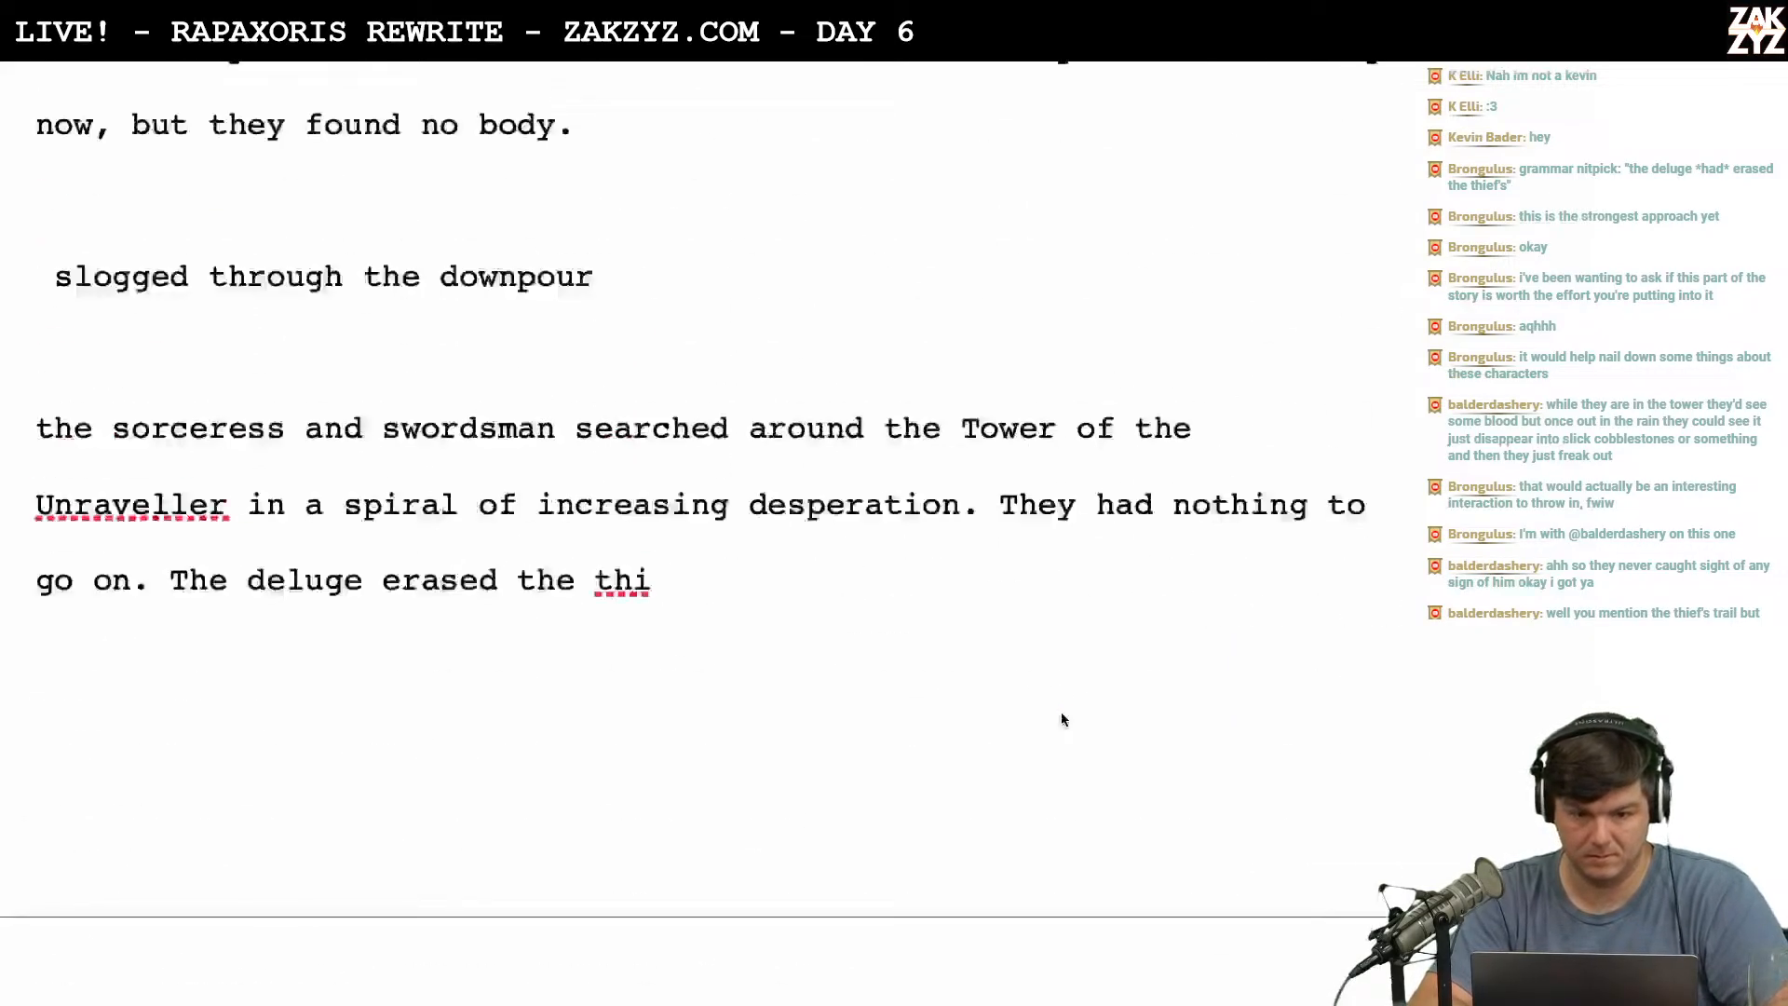
{"action": "scroll", "coordinate": [1060, 712], "scroll_direction": "up", "scroll_amount": 7}
{"action": "scroll", "coordinate": [975, 754], "scroll_direction": "up", "scroll_amount": 6}
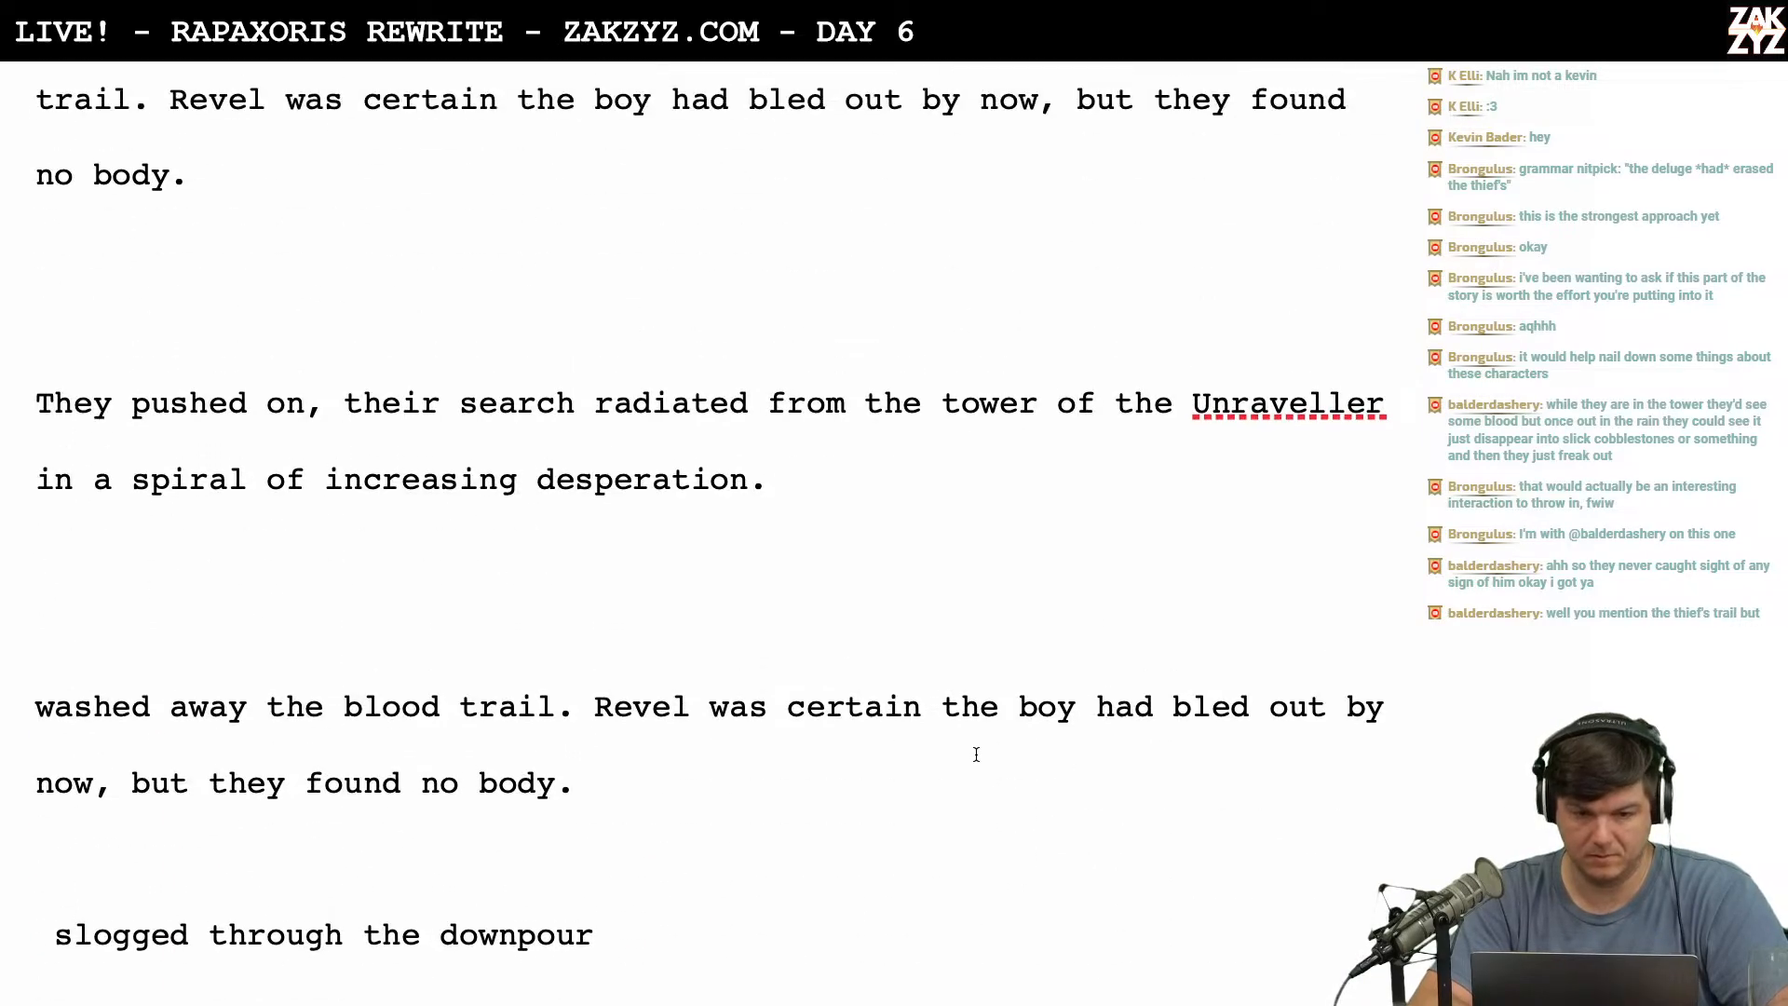
{"action": "left_click", "coordinate": [899, 708]}
{"action": "key", "text": "ctrl+z"}
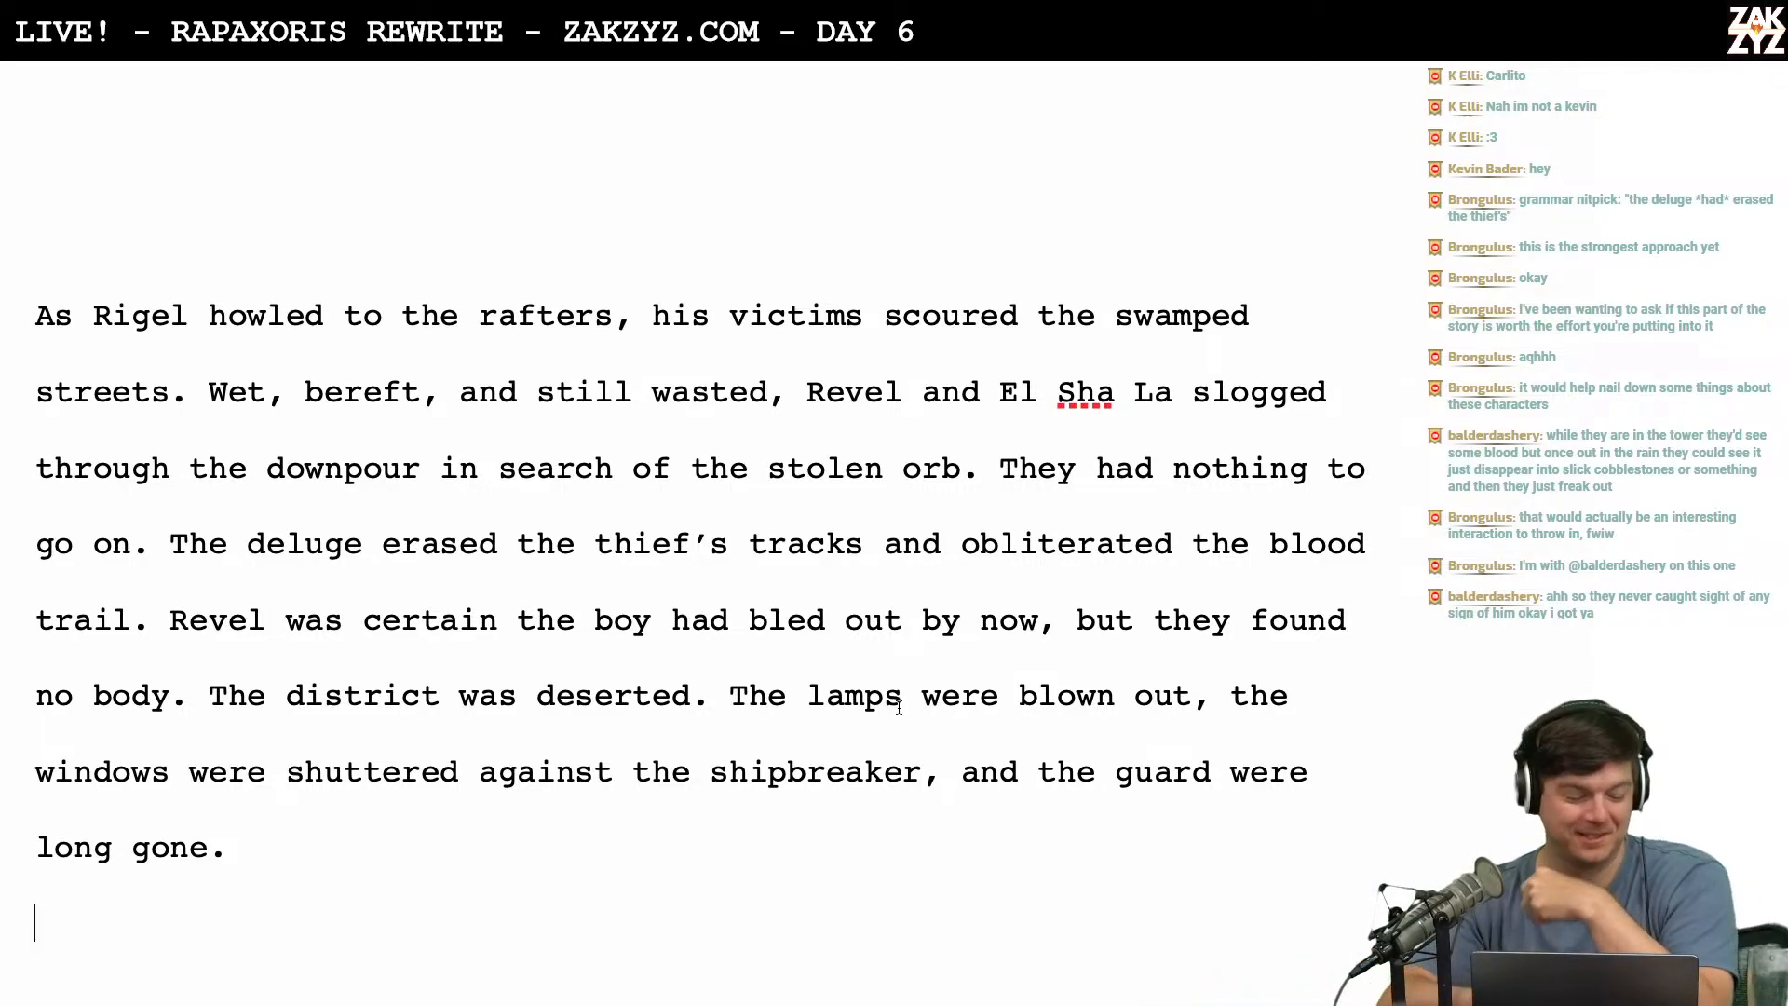
Reread the opening paragraph through "long gone." together with the separate "They pushed on" sentence below it.
{"action": "scroll", "coordinate": [898, 708], "scroll_direction": "down", "scroll_amount": 1}
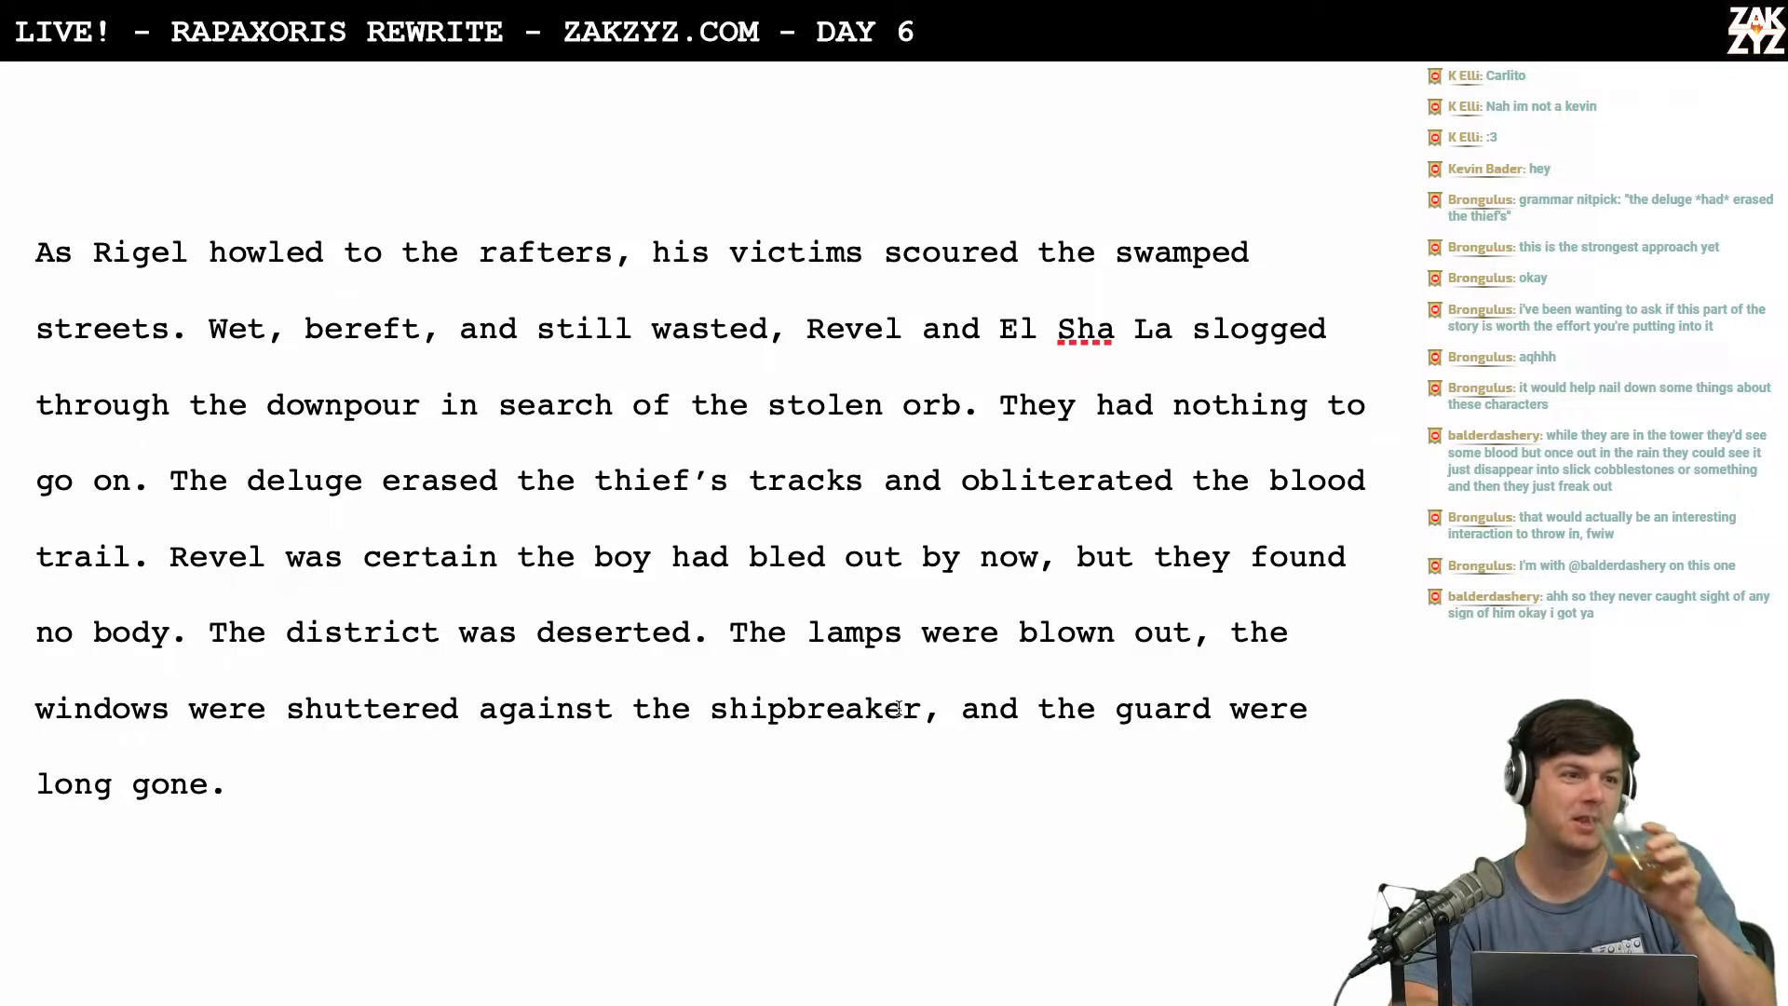
{"action": "scroll", "coordinate": [899, 708], "scroll_direction": "down", "scroll_amount": 1}
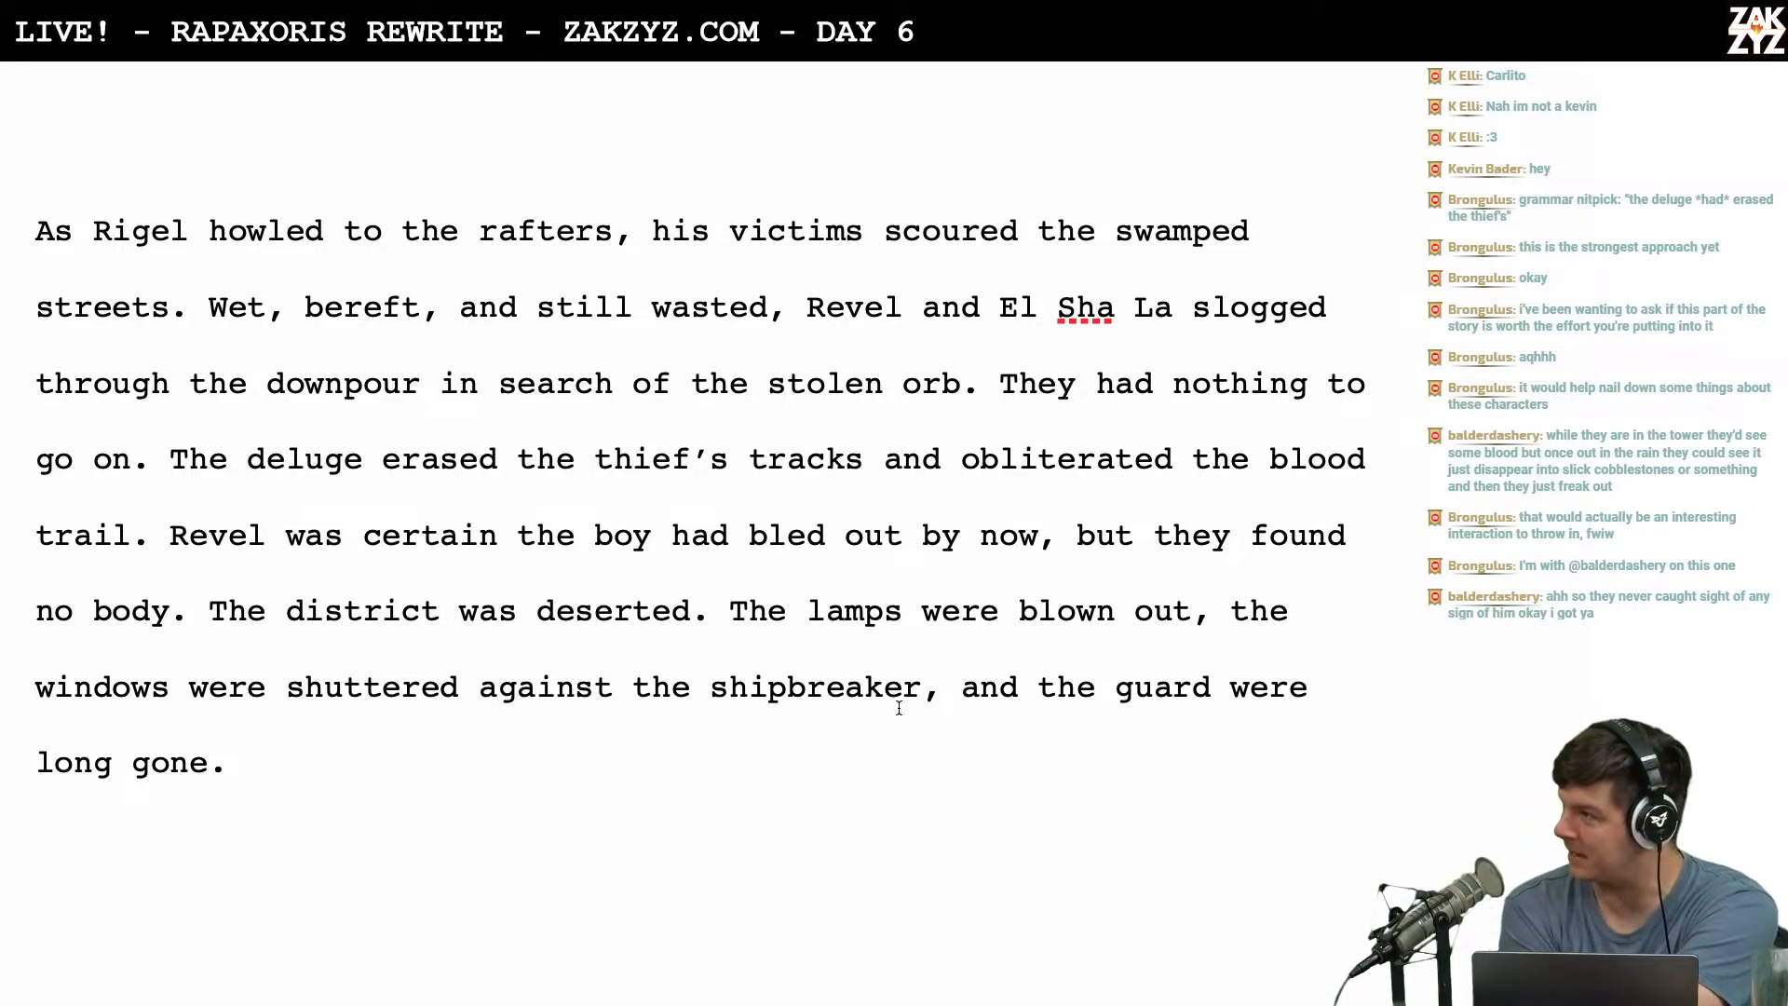
{"action": "scroll", "coordinate": [899, 707], "scroll_direction": "down", "scroll_amount": 1}
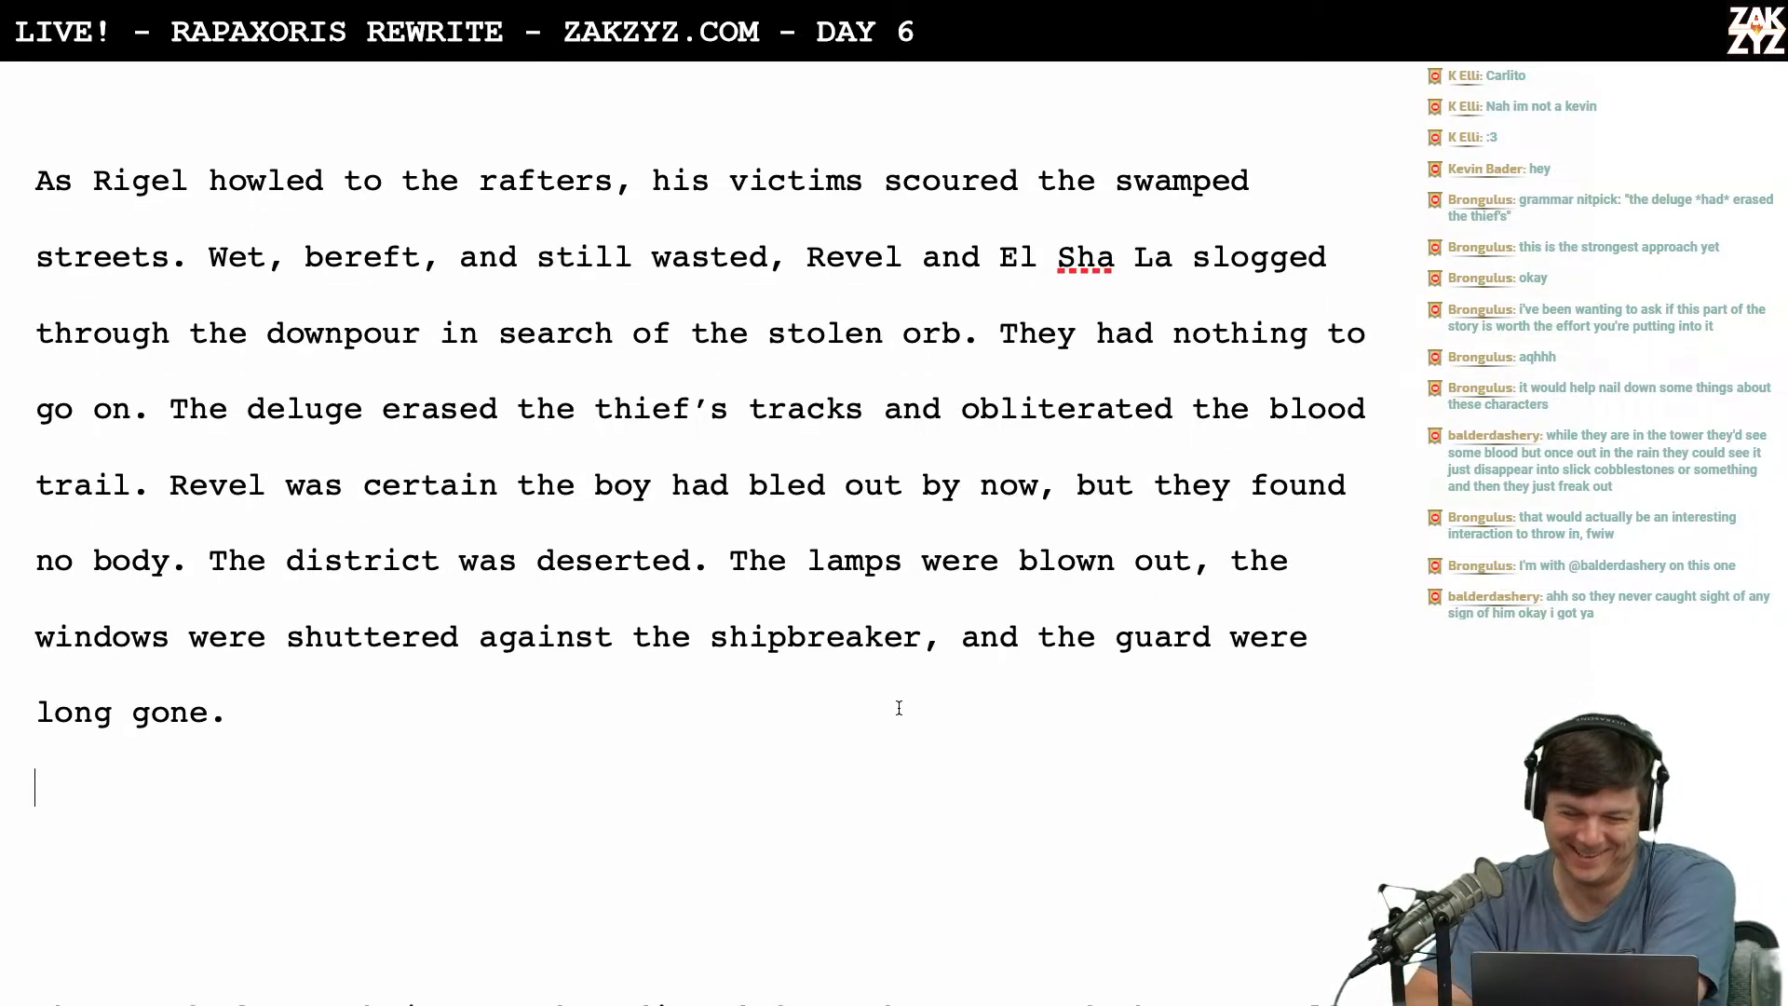
{"action": "left_click", "coordinate": [807, 734]}
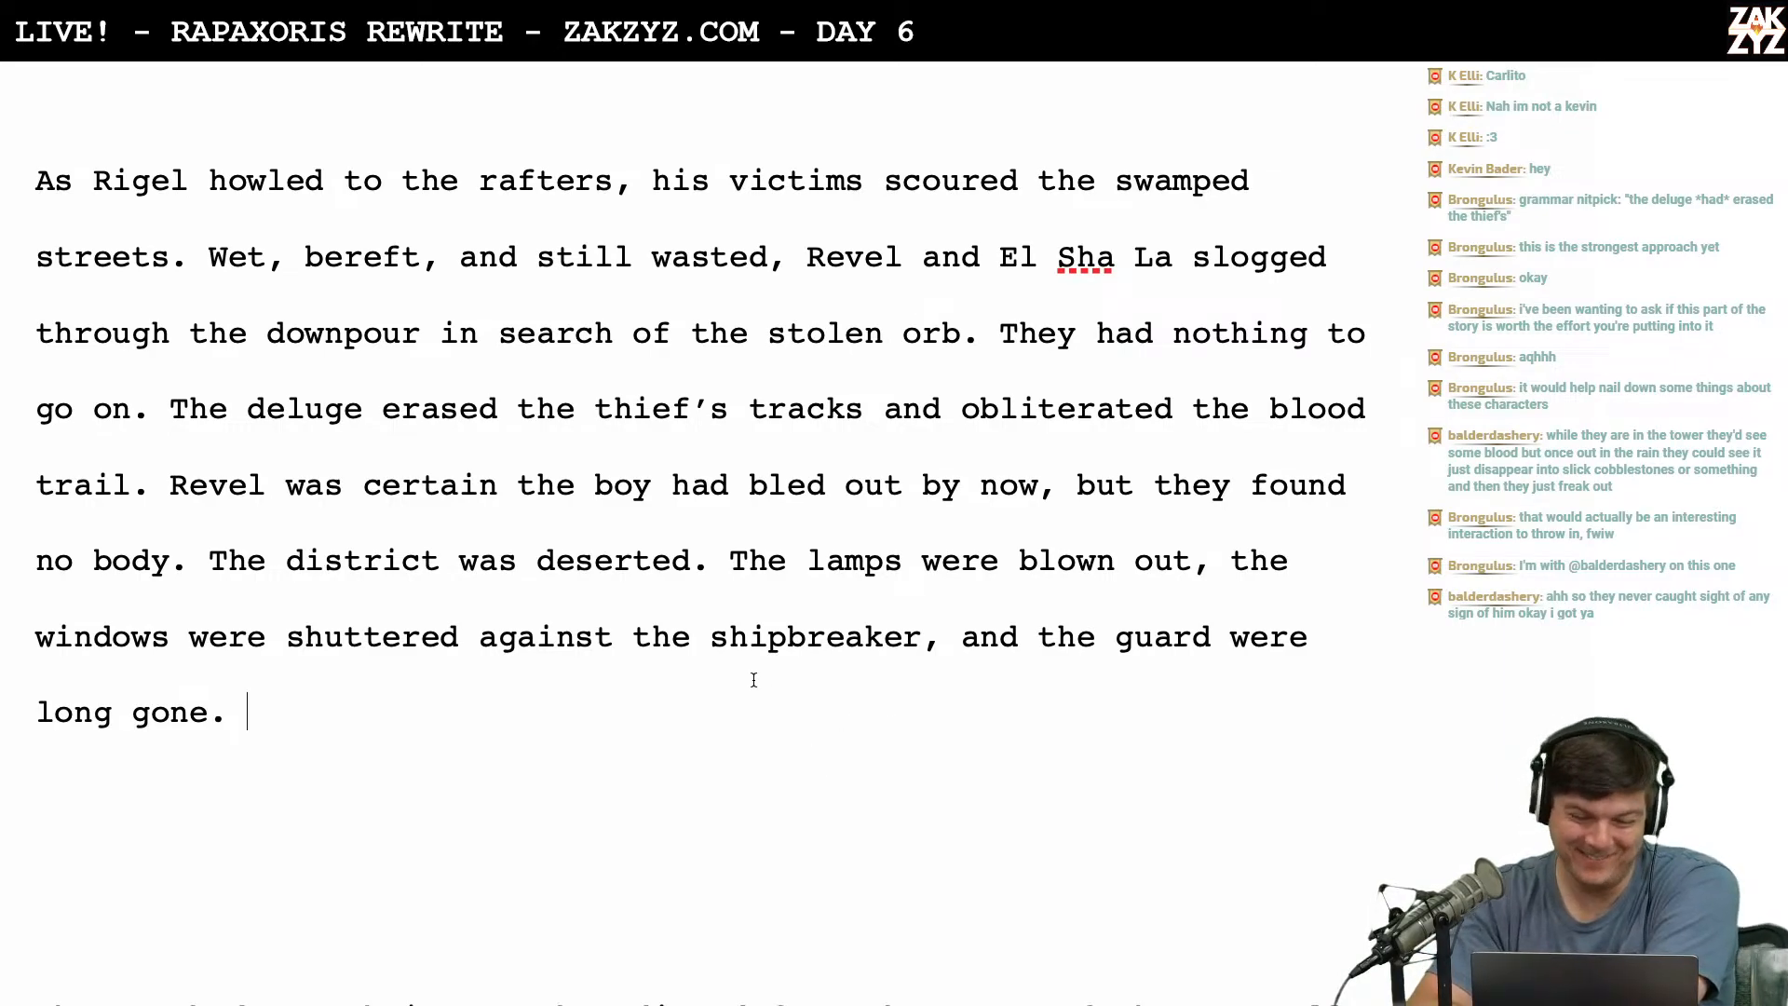
{"action": "scroll", "coordinate": [755, 680], "scroll_direction": "up", "scroll_amount": 1}
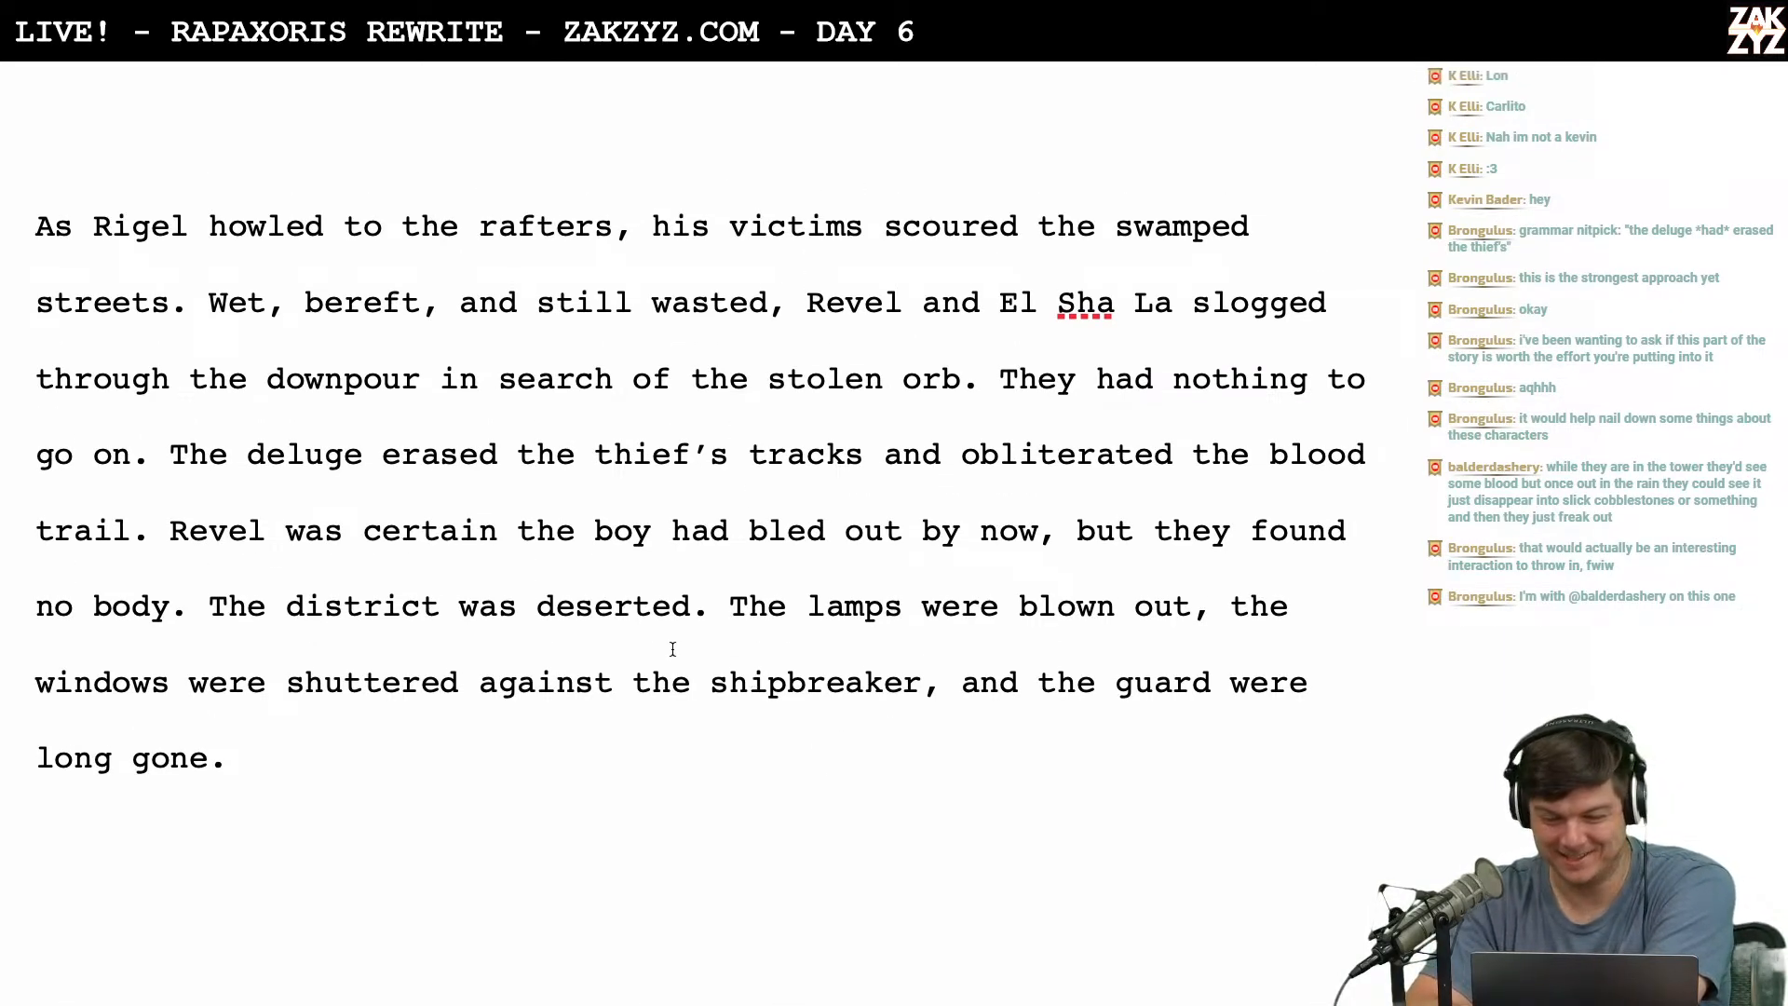
{"action": "scroll", "coordinate": [672, 649], "scroll_direction": "down", "scroll_amount": 2}
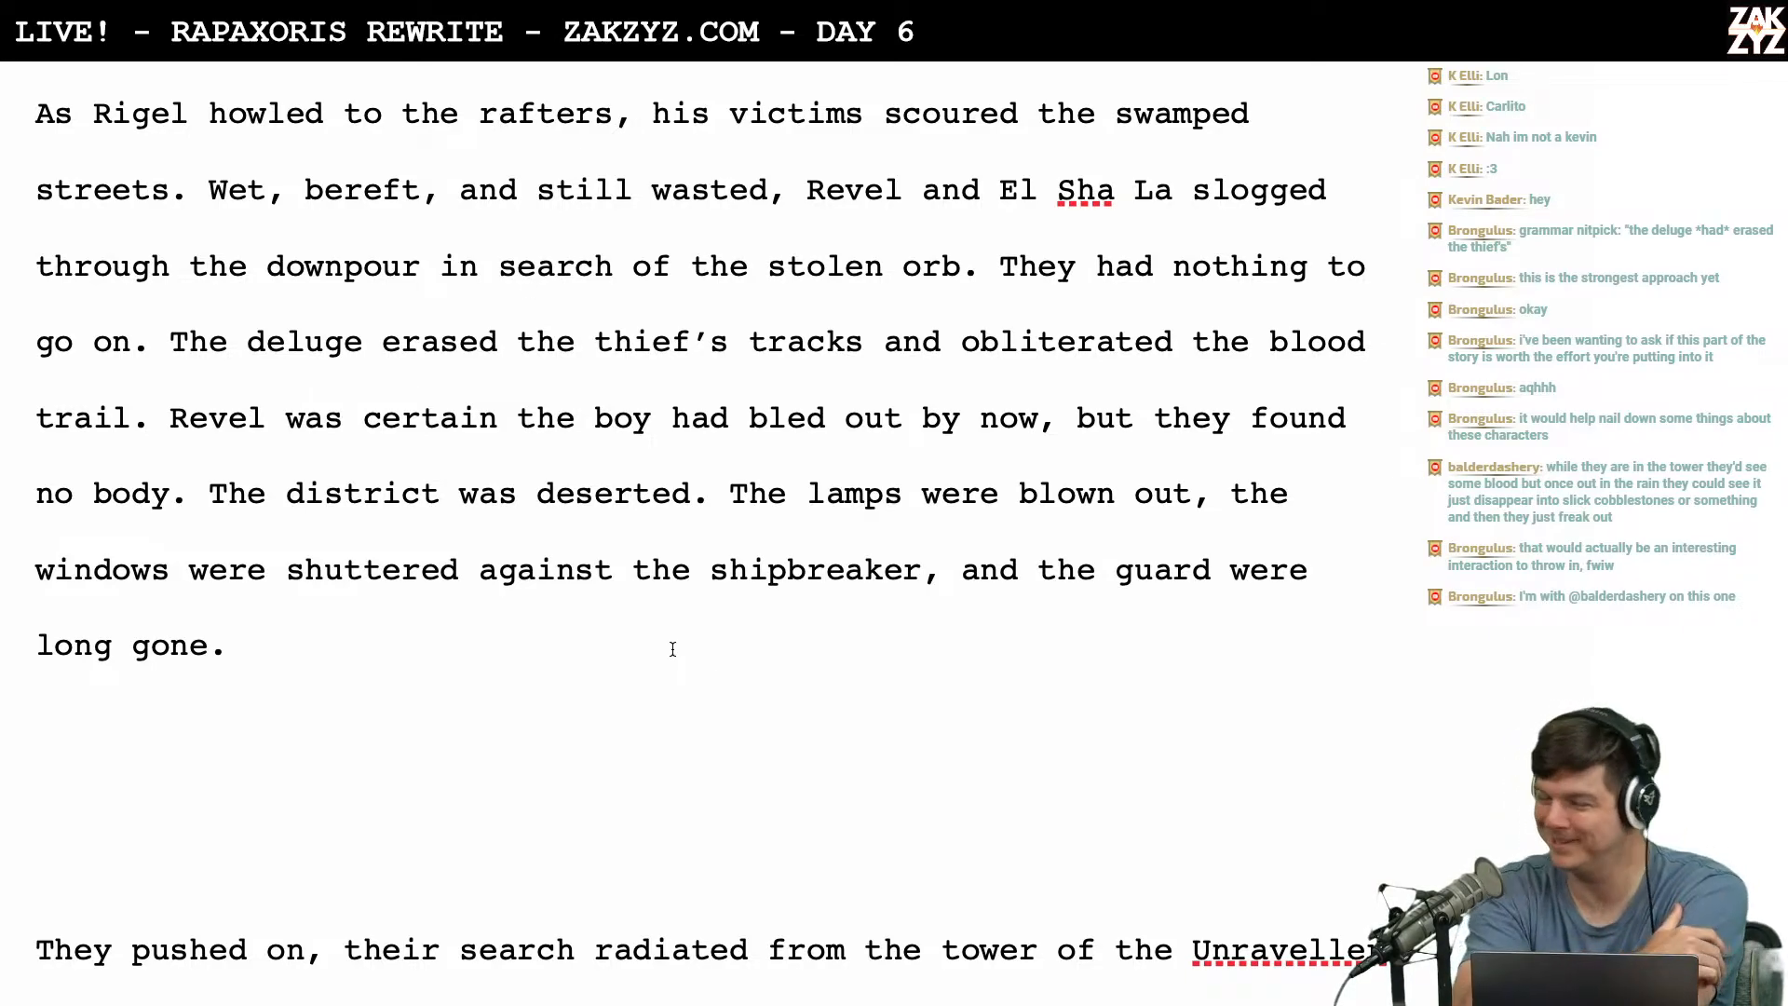
{"action": "scroll", "coordinate": [672, 649], "scroll_direction": "down", "scroll_amount": 2}
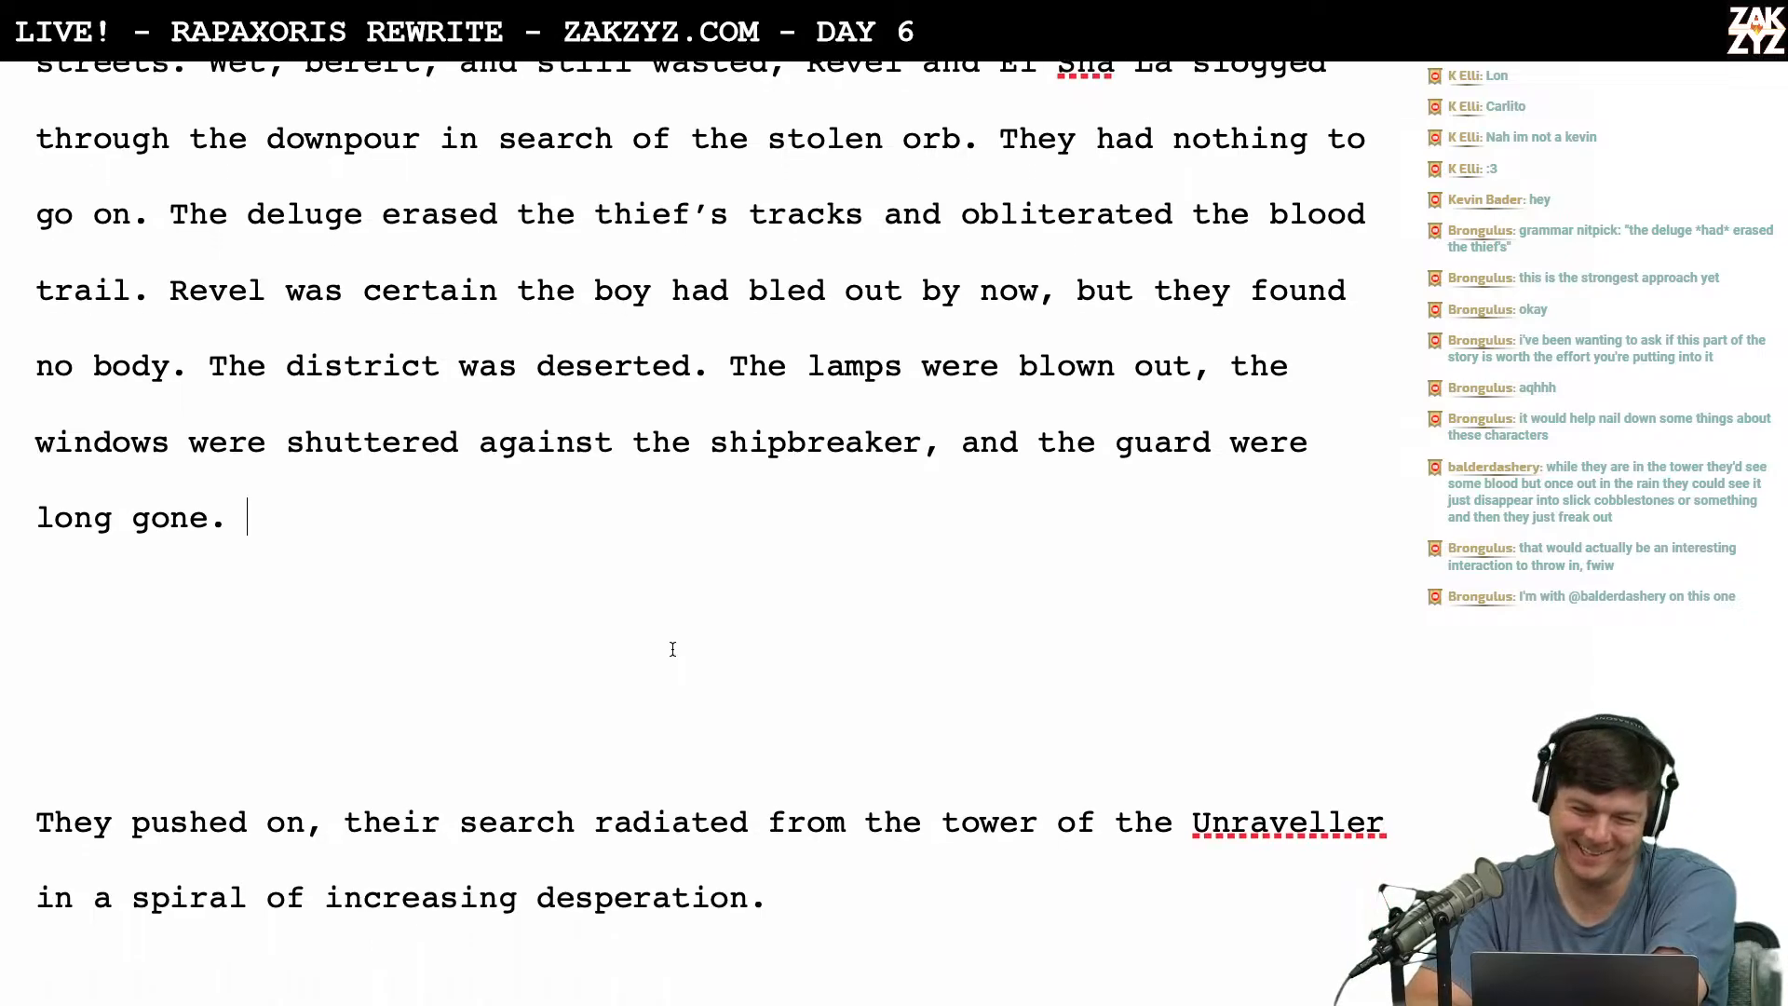
{"action": "scroll", "coordinate": [690, 438], "scroll_direction": "down", "scroll_amount": 2}
{"action": "scroll", "coordinate": [691, 438], "scroll_direction": "up", "scroll_amount": 2}
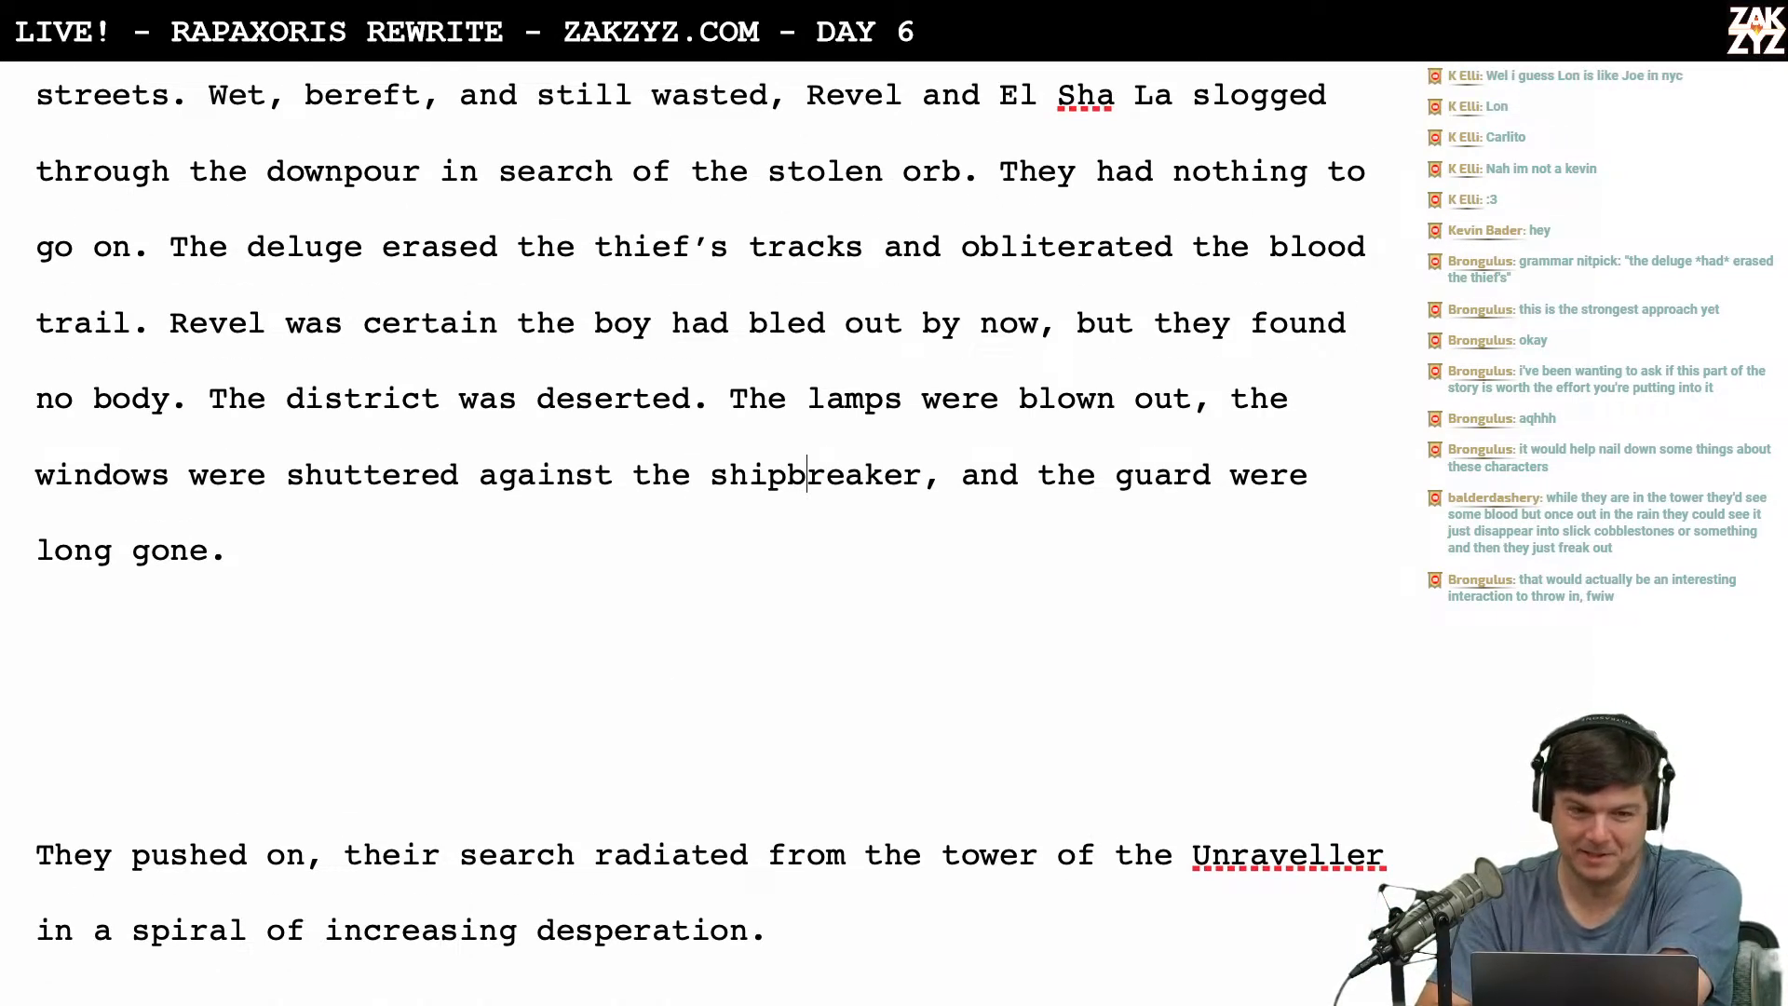
{"action": "left_click", "coordinate": [209, 550]}
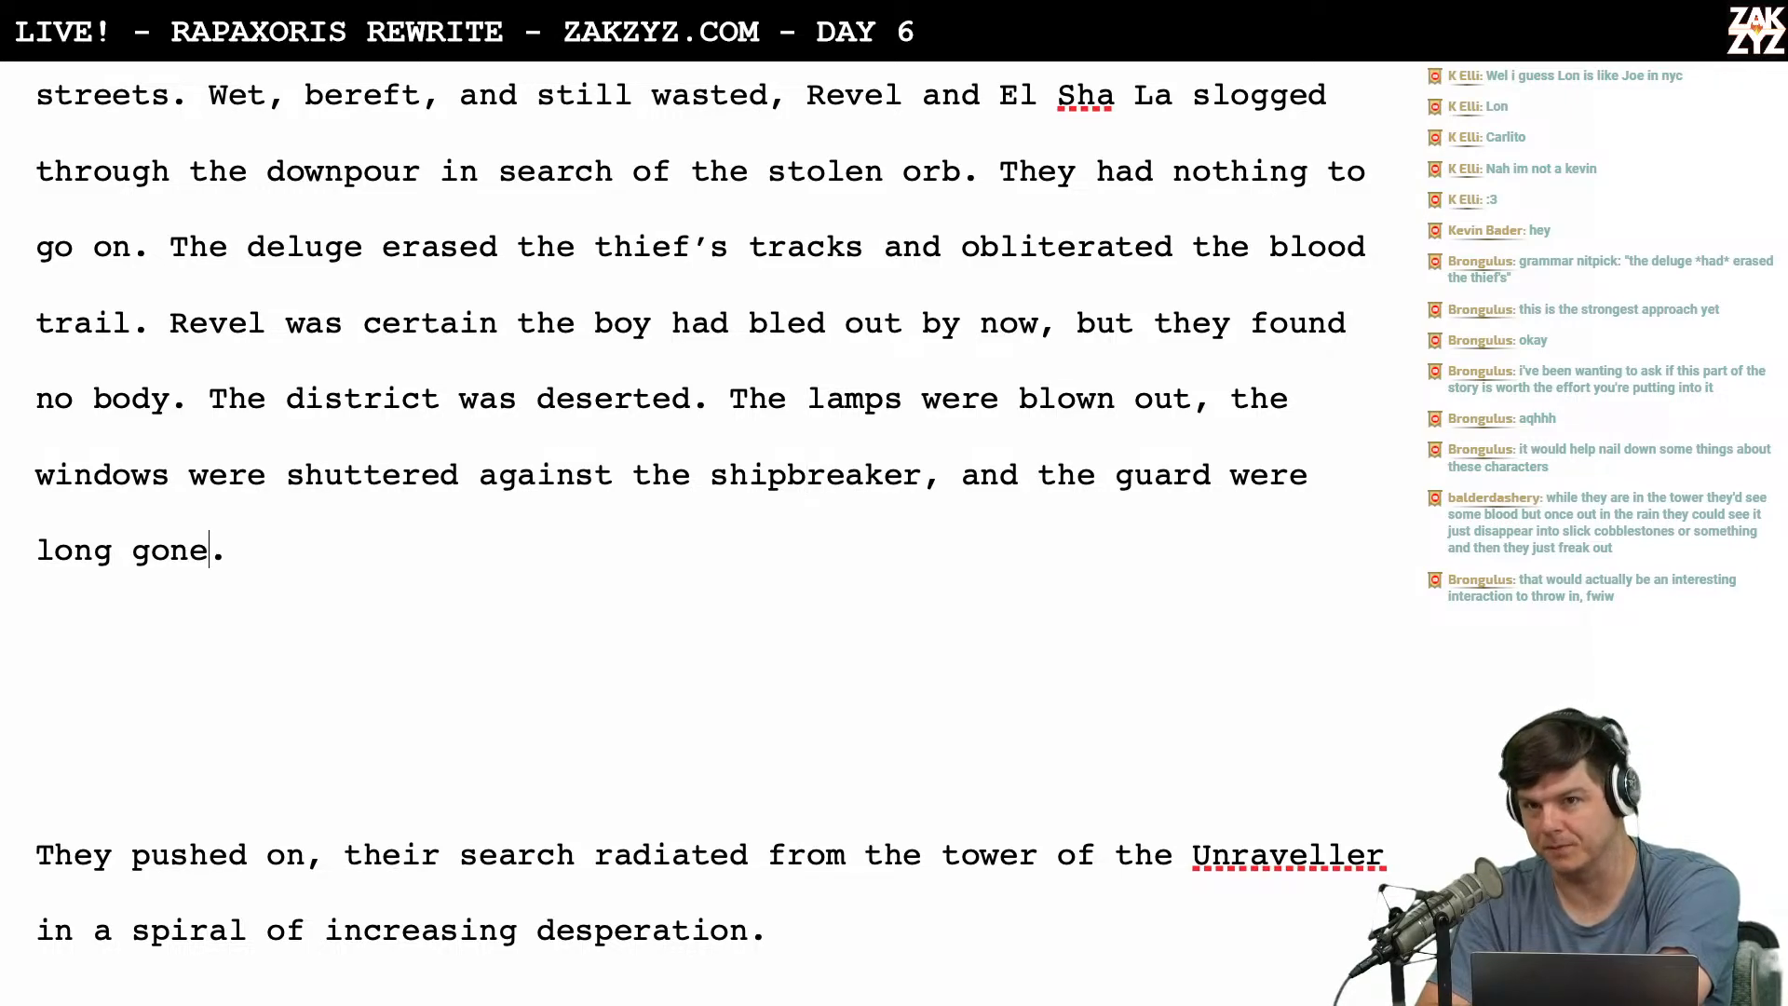
Review the opening paragraph through "long gone." against the separate "They pushed on" sentence and the old draft below it.
{"action": "key", "text": "Right"}
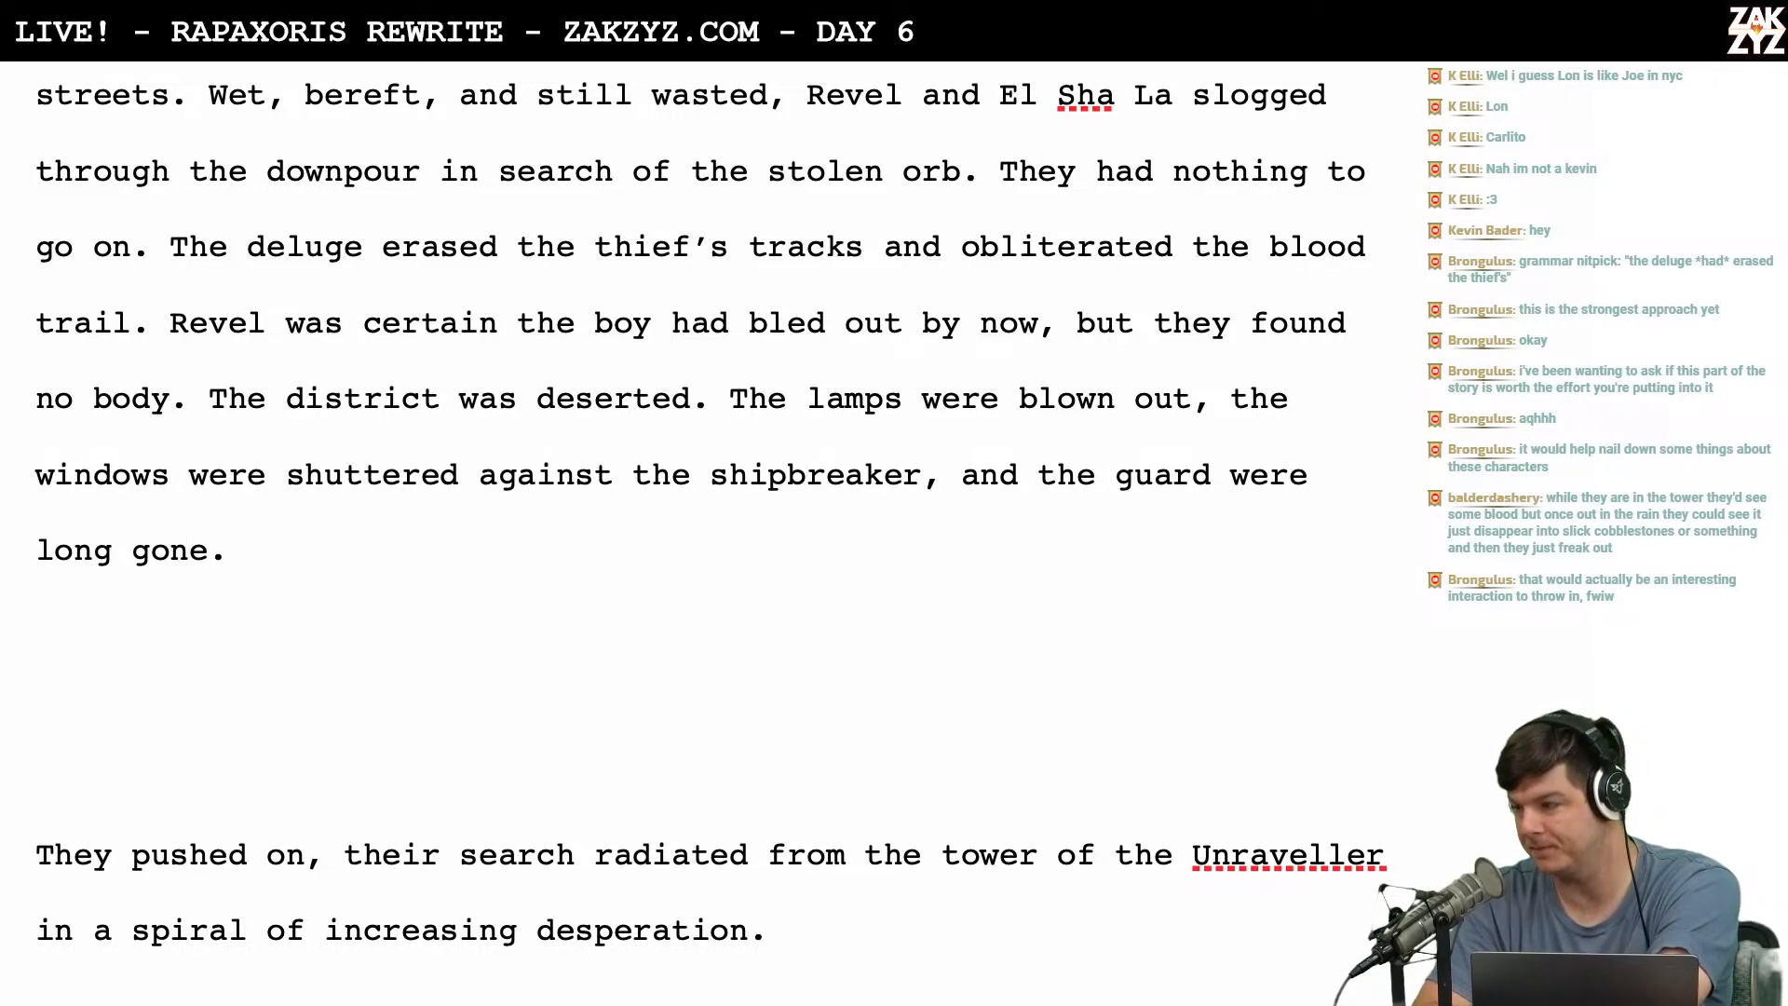
{"action": "scroll", "coordinate": [699, 521], "scroll_direction": "up", "scroll_amount": 1}
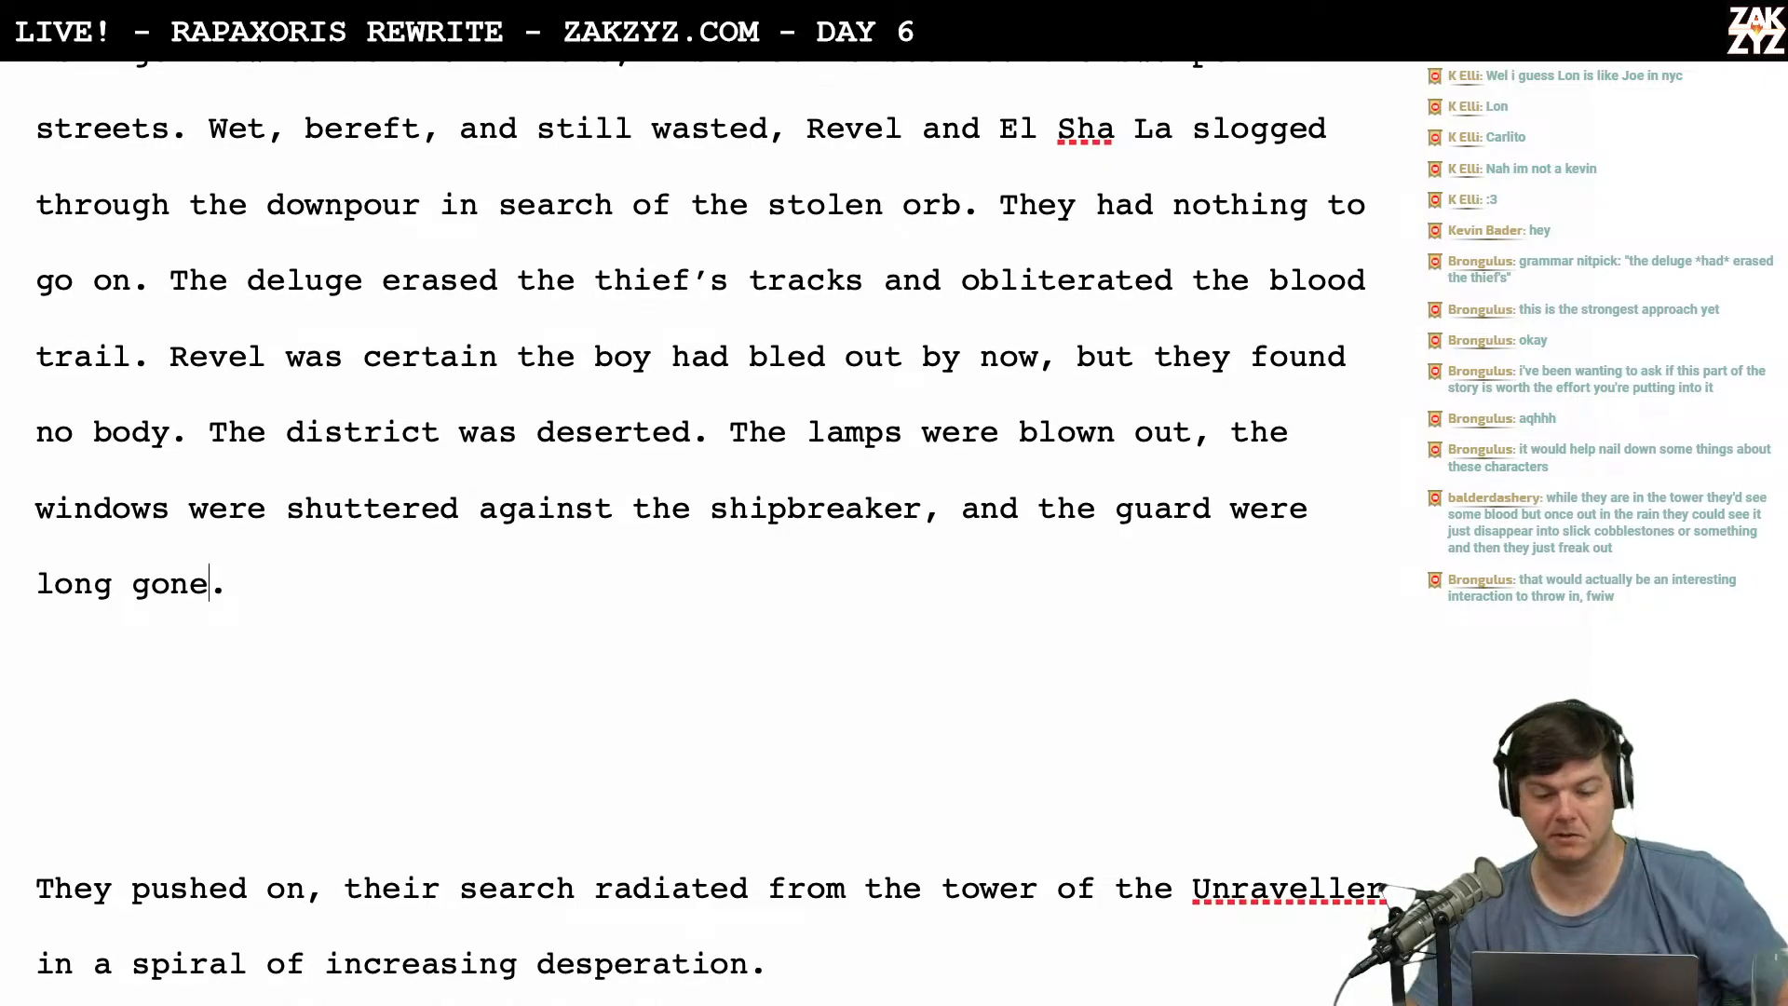
{"action": "scroll", "coordinate": [489, 543], "scroll_direction": "down", "scroll_amount": 2}
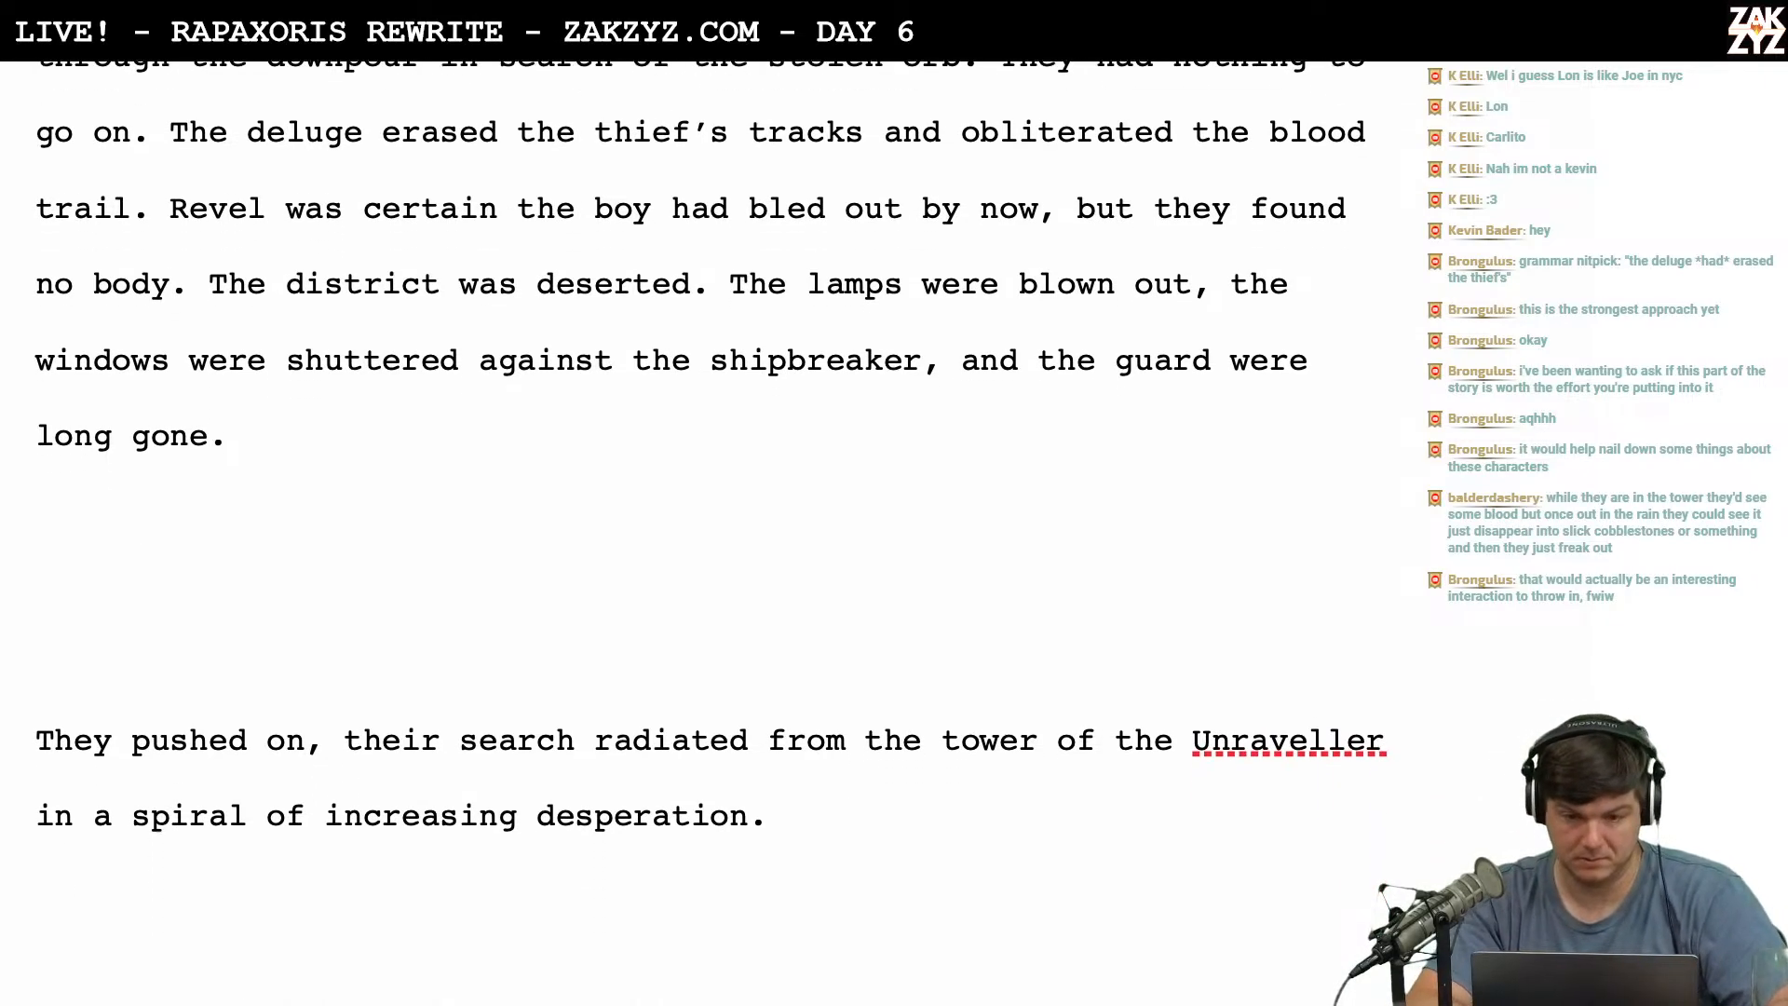
{"action": "scroll", "coordinate": [570, 424], "scroll_direction": "up", "scroll_amount": 5}
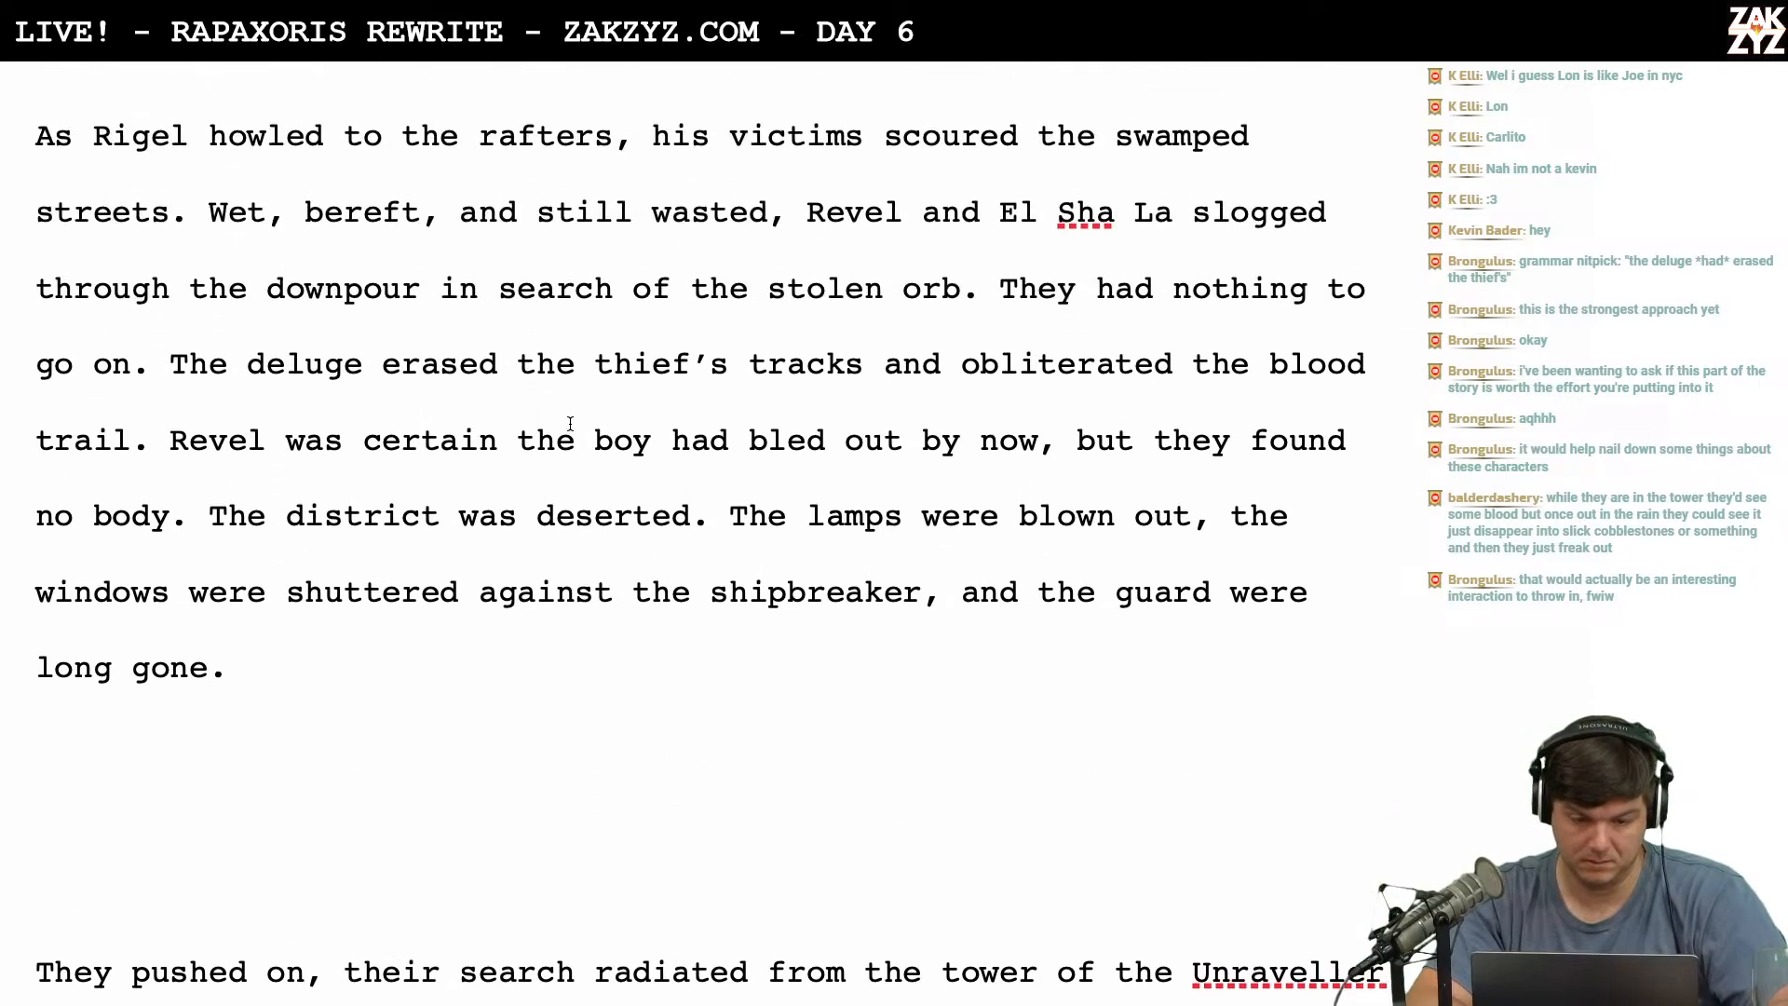
{"action": "scroll", "coordinate": [570, 424], "scroll_direction": "down", "scroll_amount": 1}
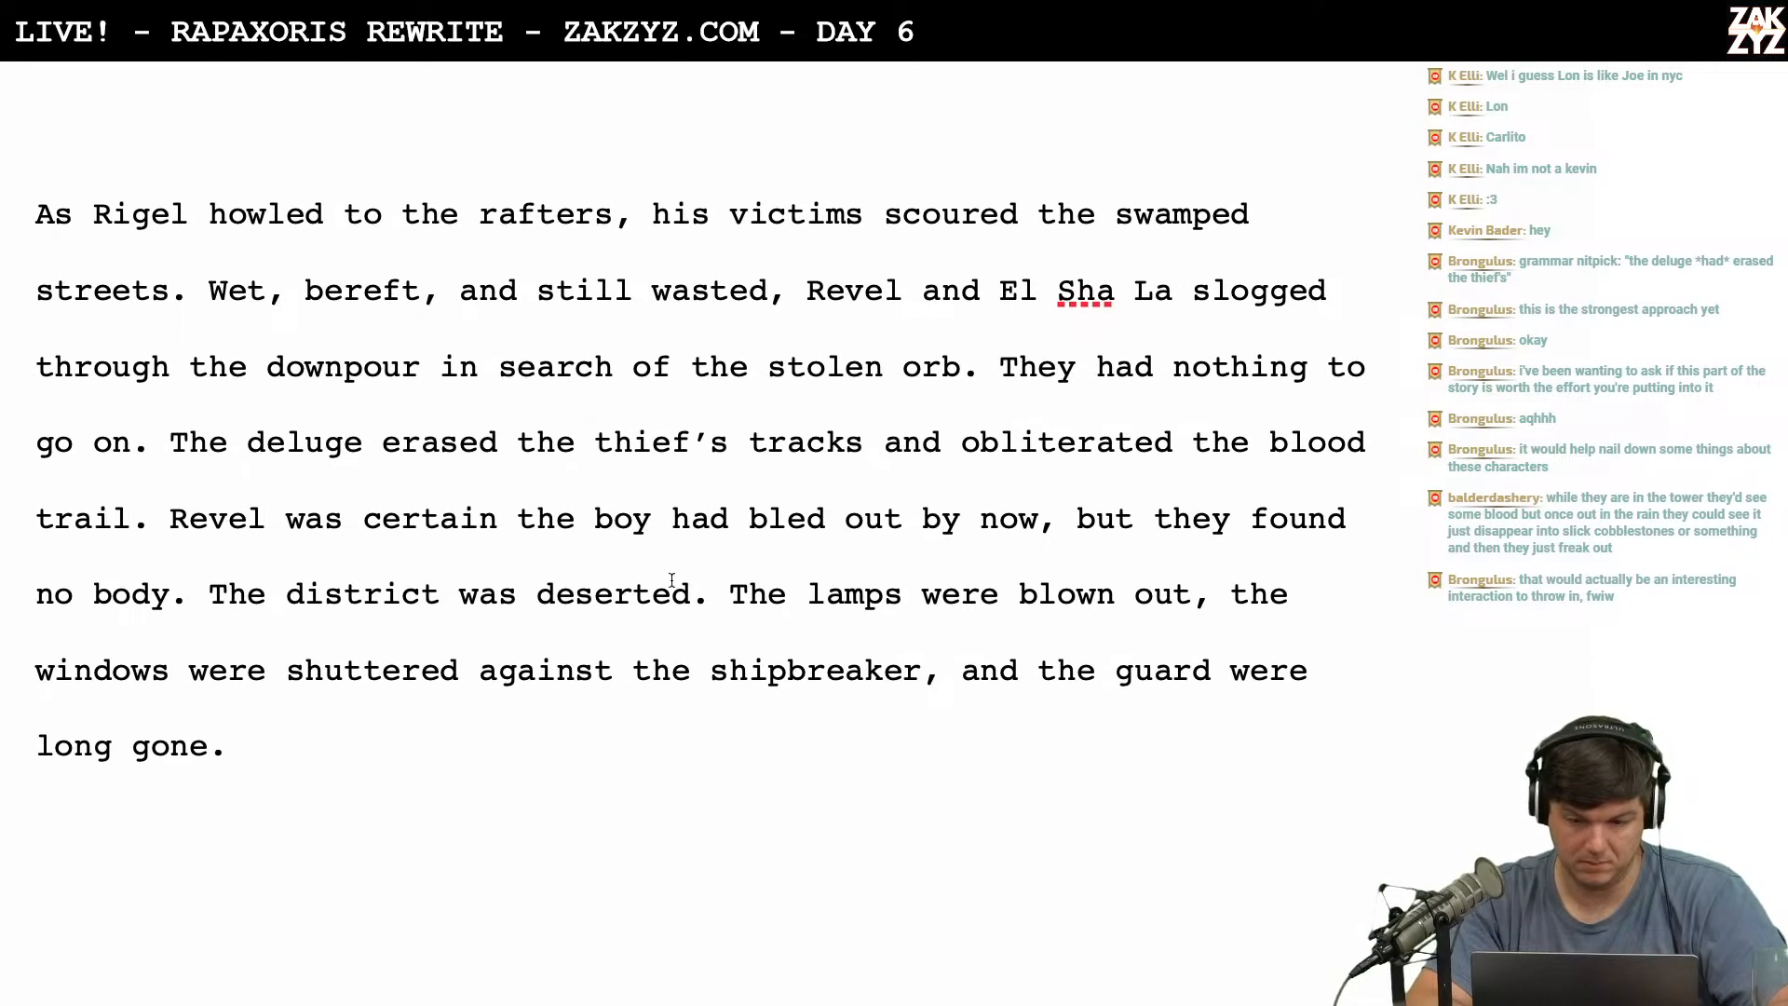
{"action": "scroll", "coordinate": [686, 651], "scroll_direction": "down", "scroll_amount": 3}
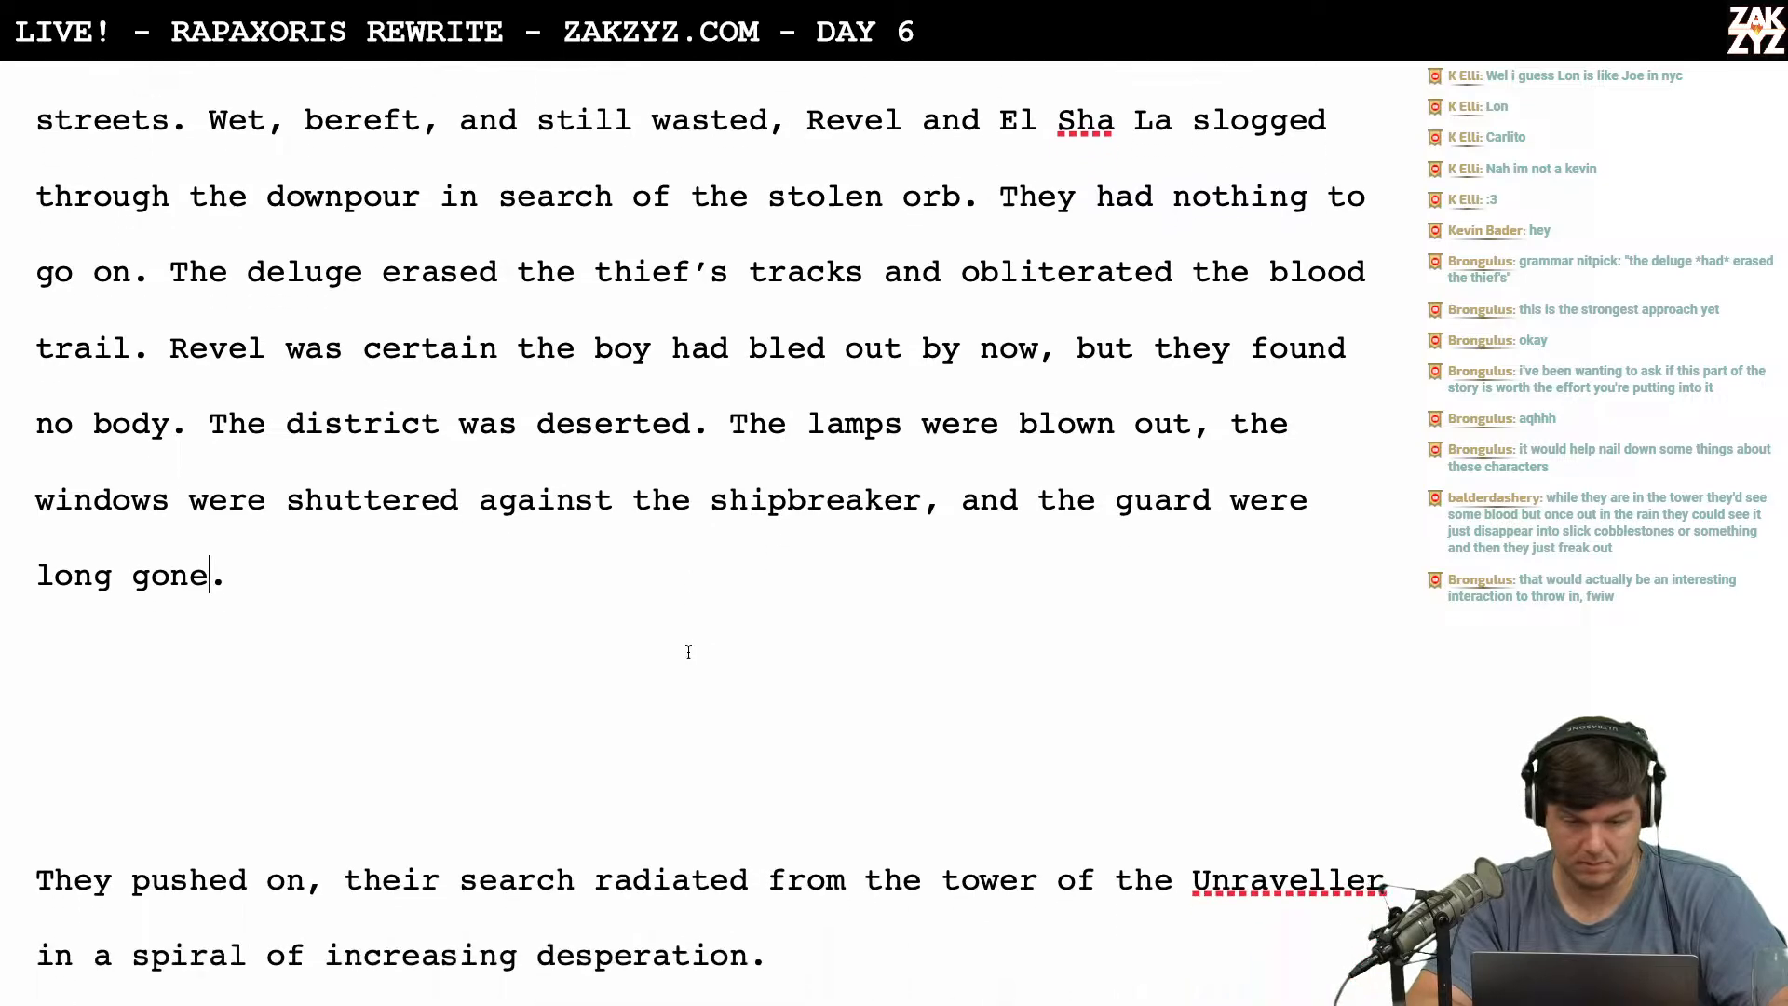
{"action": "scroll", "coordinate": [688, 652], "scroll_direction": "up", "scroll_amount": 3}
{"action": "scroll", "coordinate": [688, 652], "scroll_direction": "down", "scroll_amount": 3}
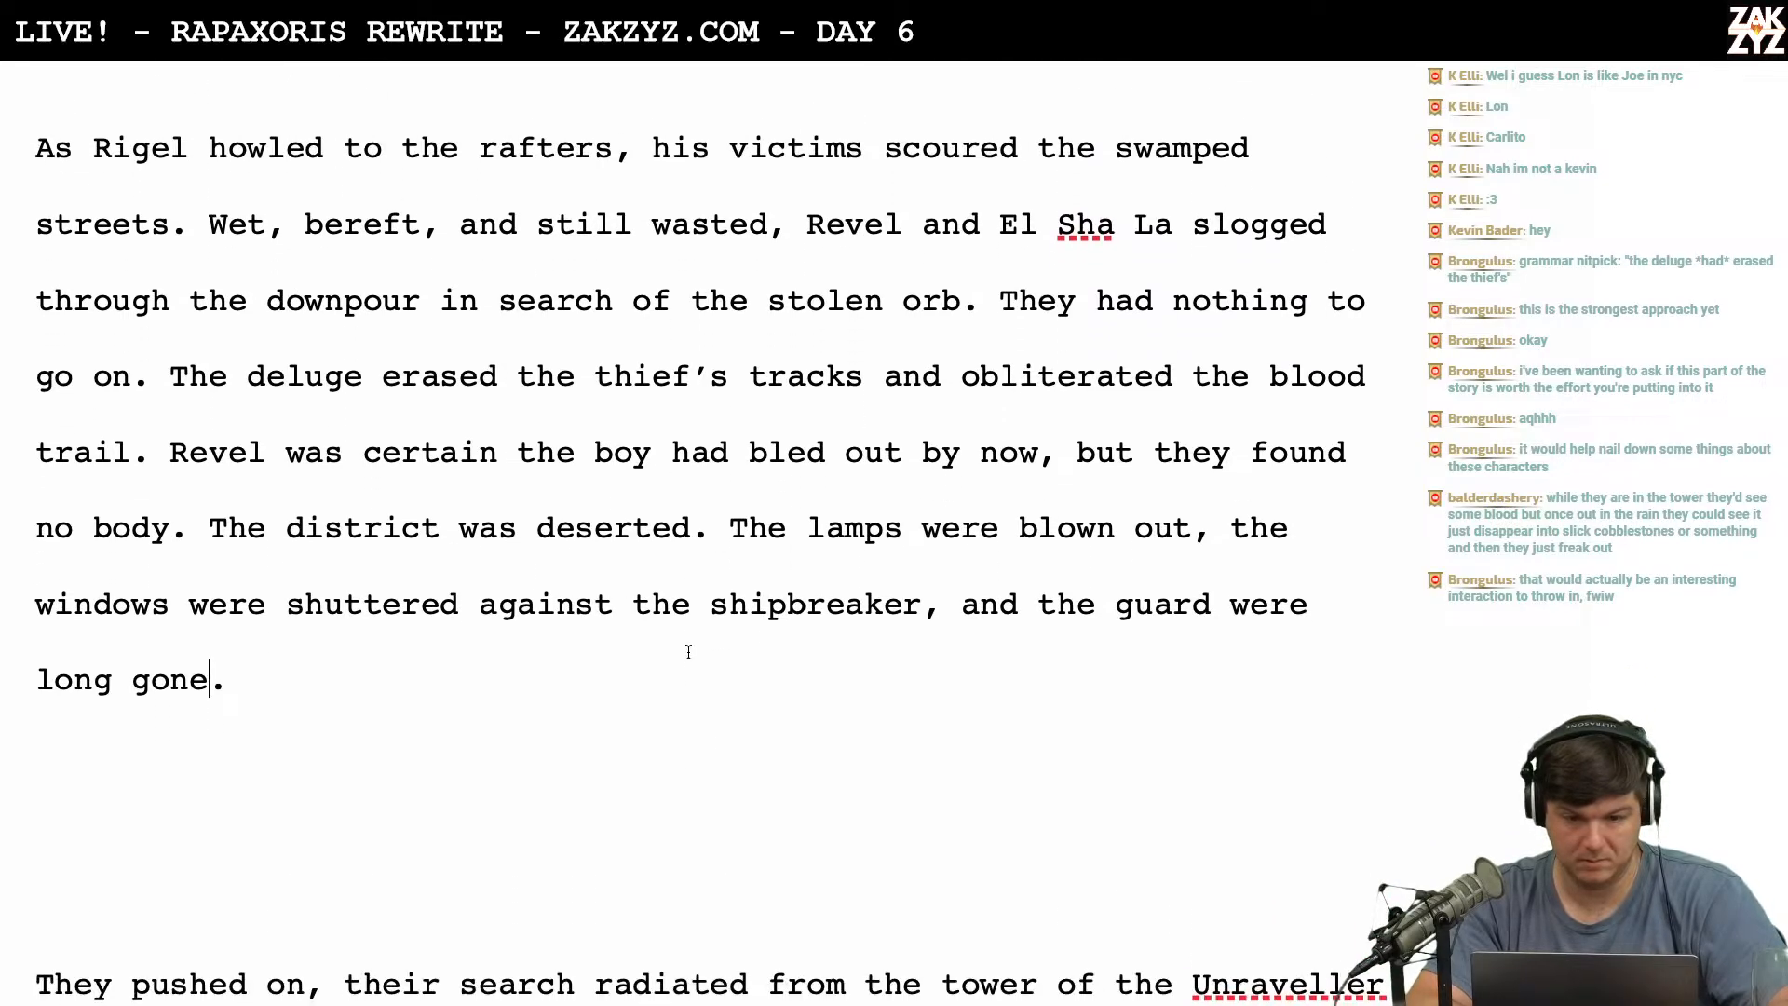
{"action": "scroll", "coordinate": [688, 652], "scroll_direction": "down", "scroll_amount": 12}
{"action": "scroll", "coordinate": [688, 652], "scroll_direction": "up", "scroll_amount": 10}
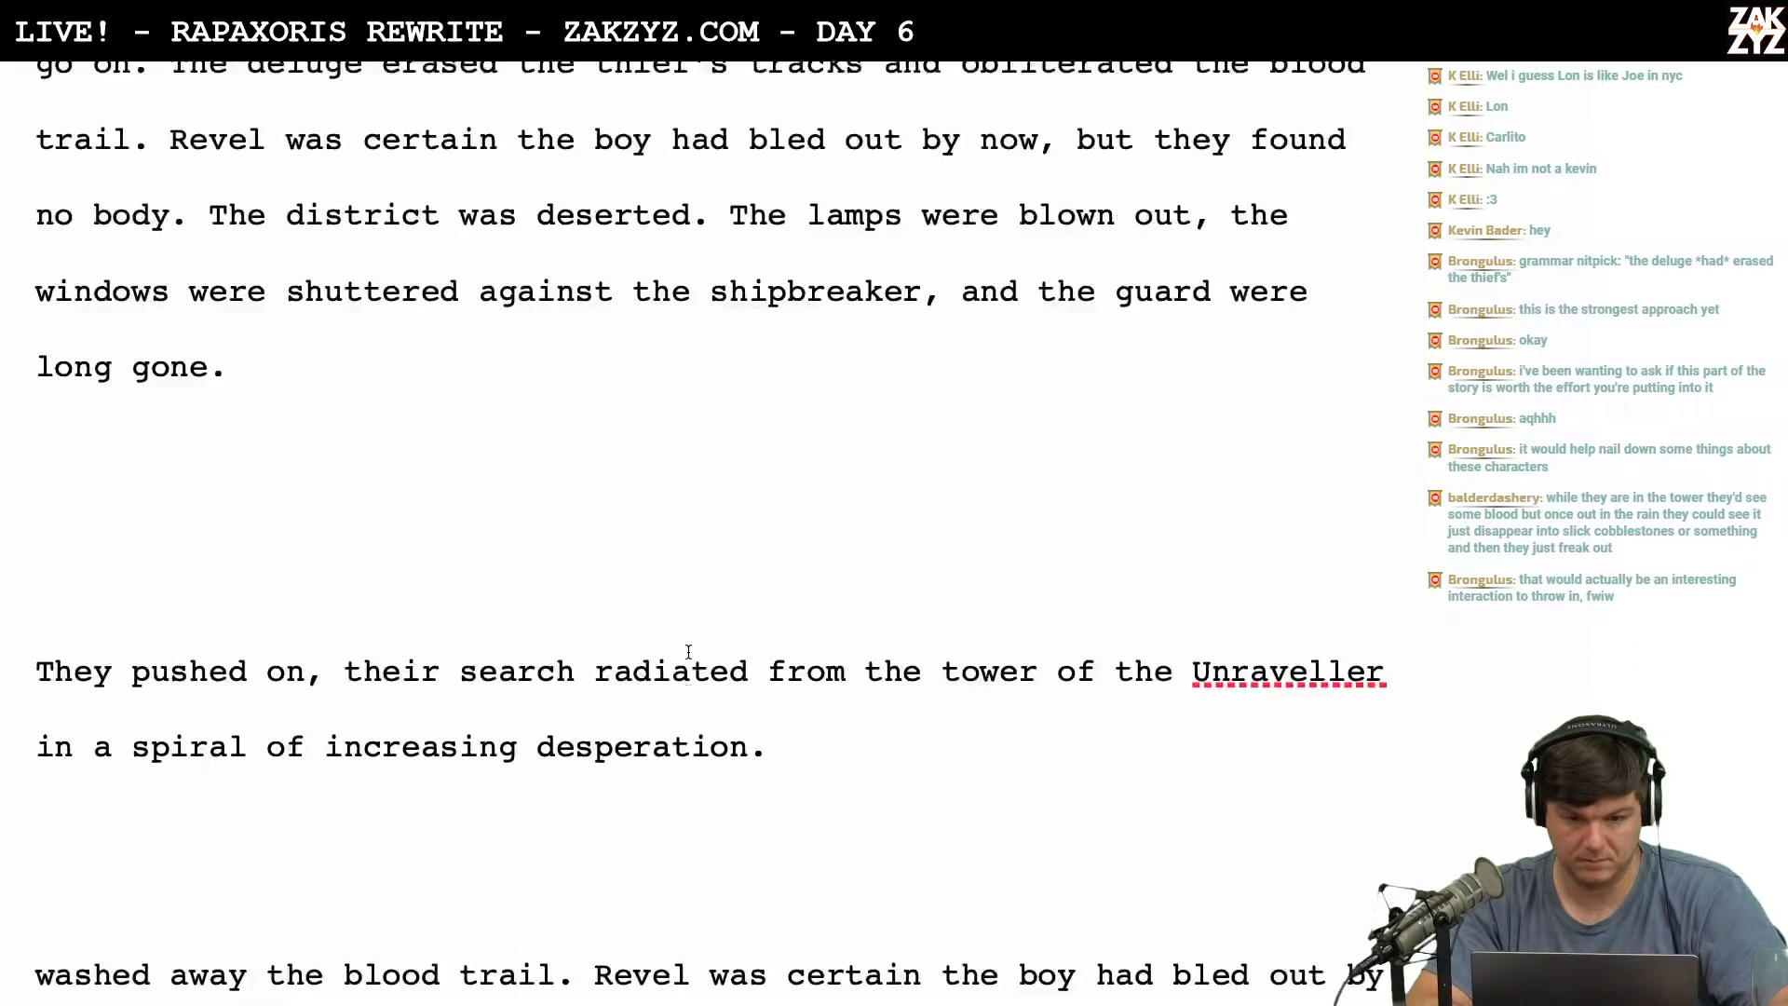
{"action": "scroll", "coordinate": [688, 652], "scroll_direction": "up", "scroll_amount": 4}
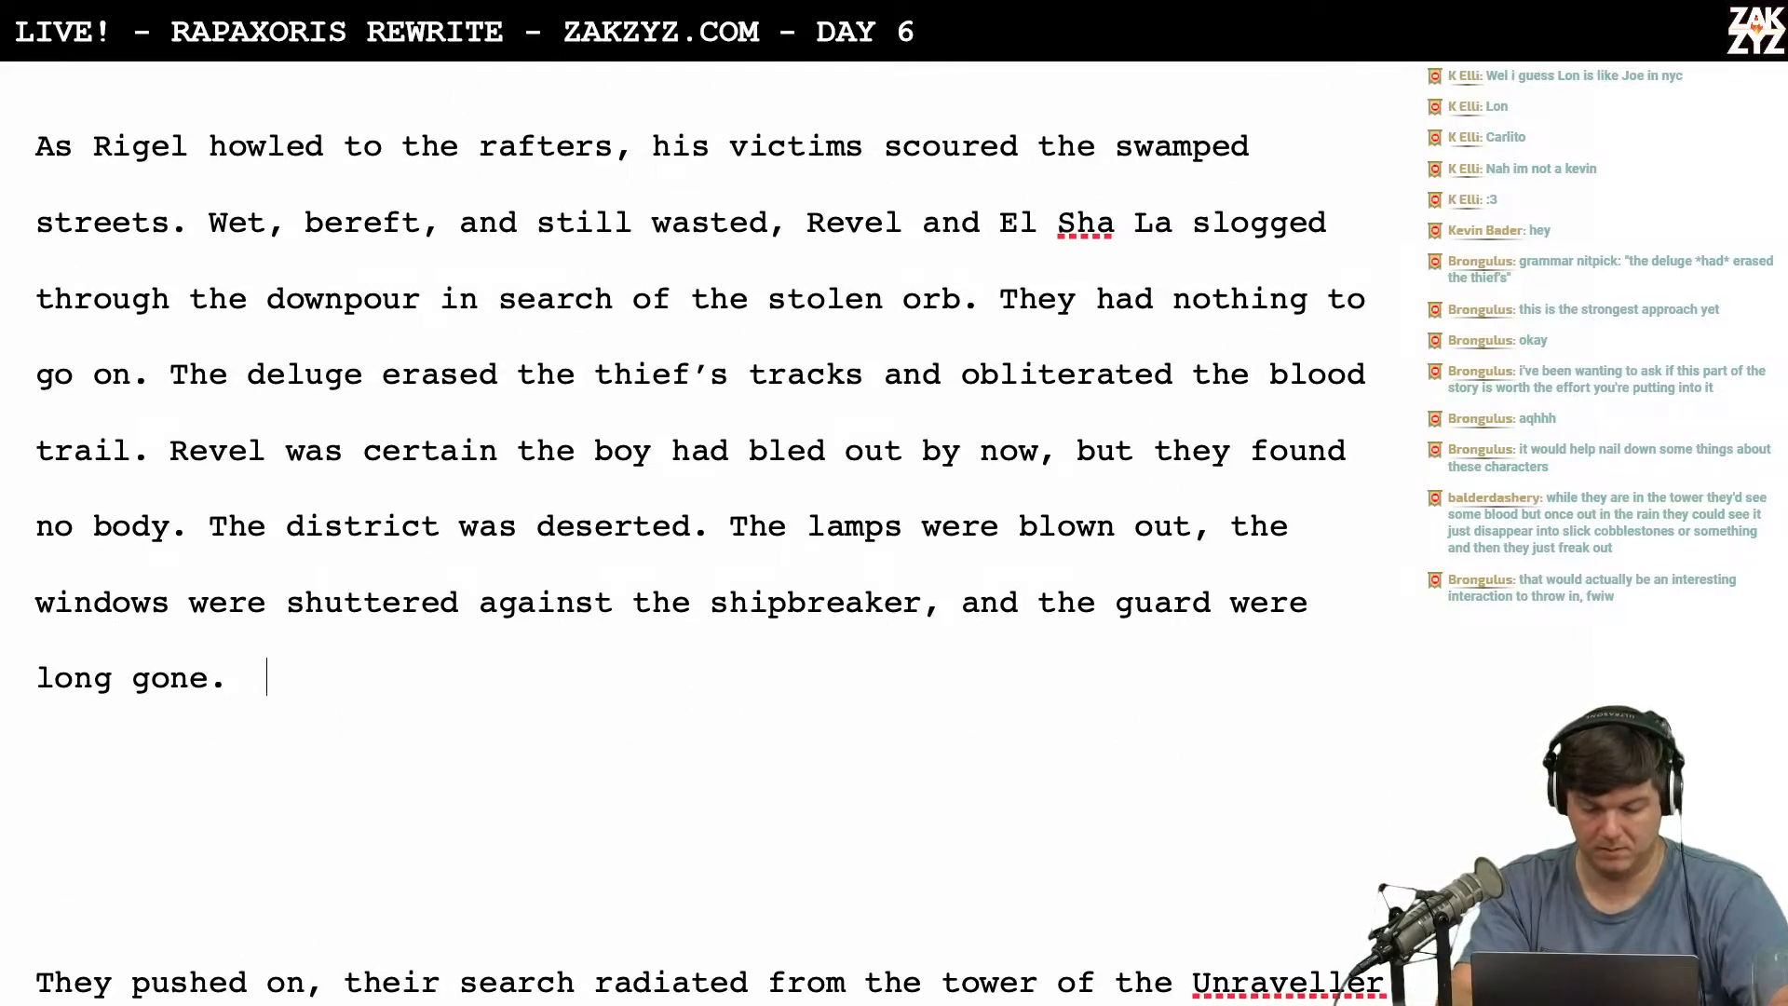
Try continuing the opening paragraph after "long gone." with "They moved on, out from the tower".
{"action": "type", "text": "They moved o"}
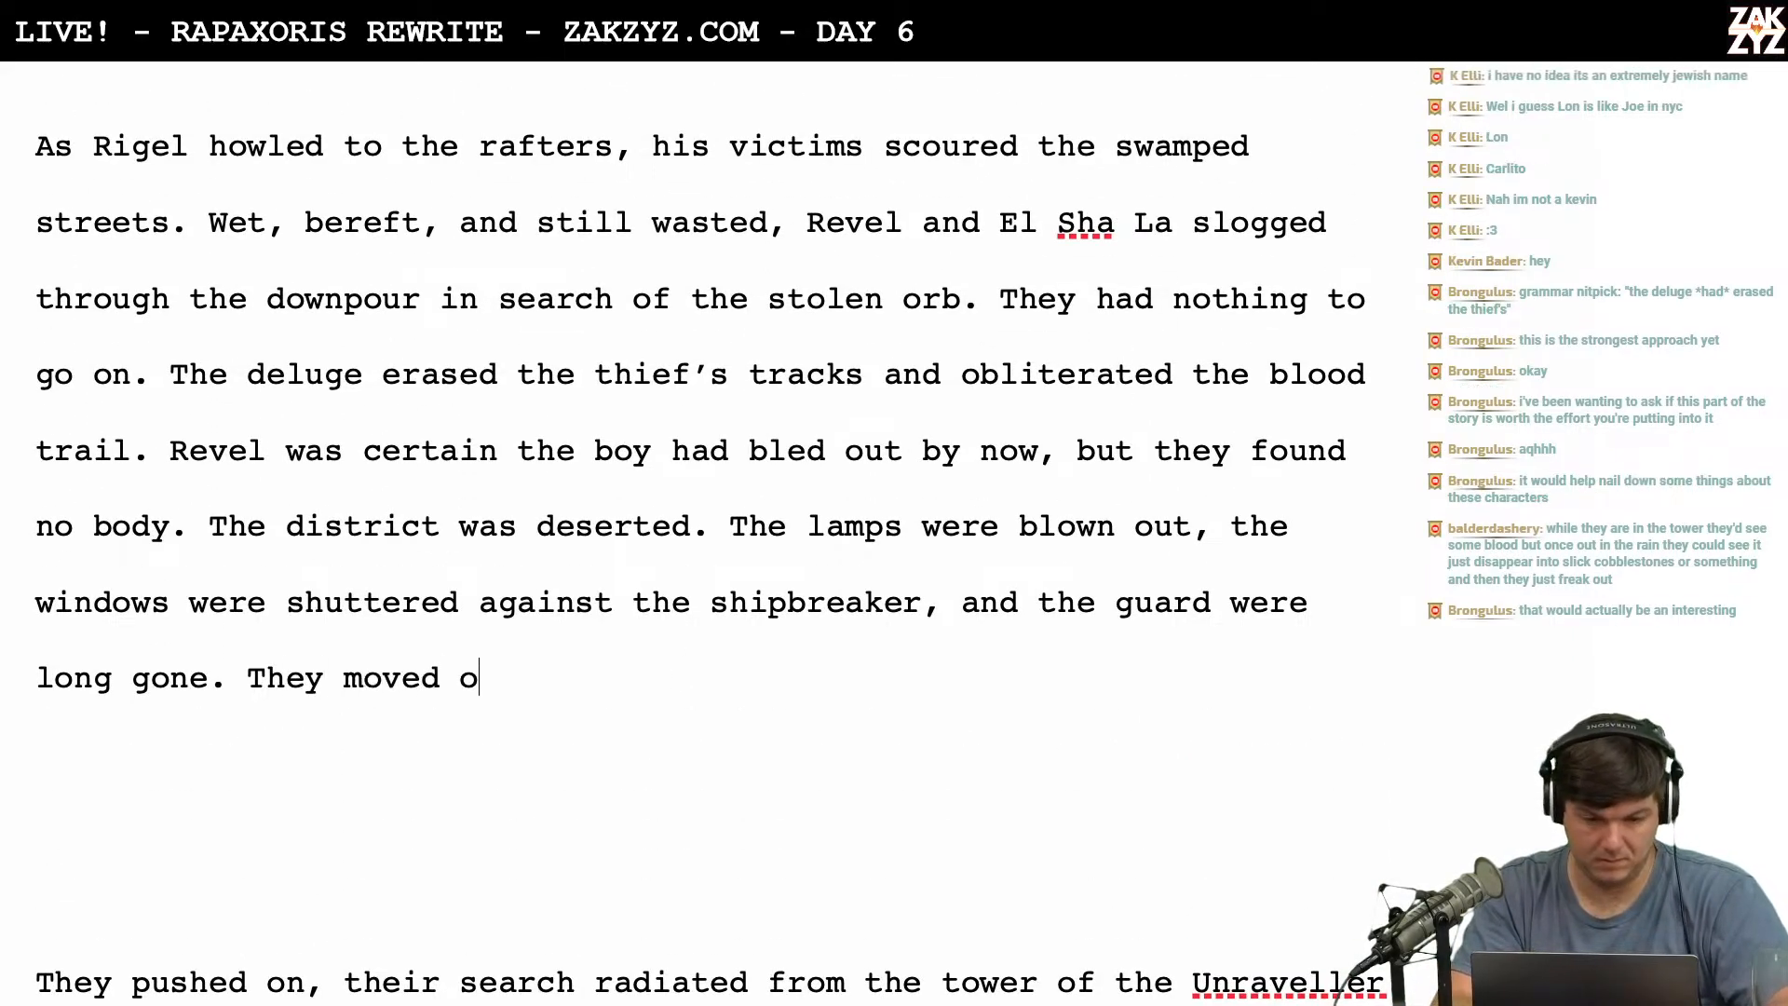
{"action": "type", "text": "n, out f"}
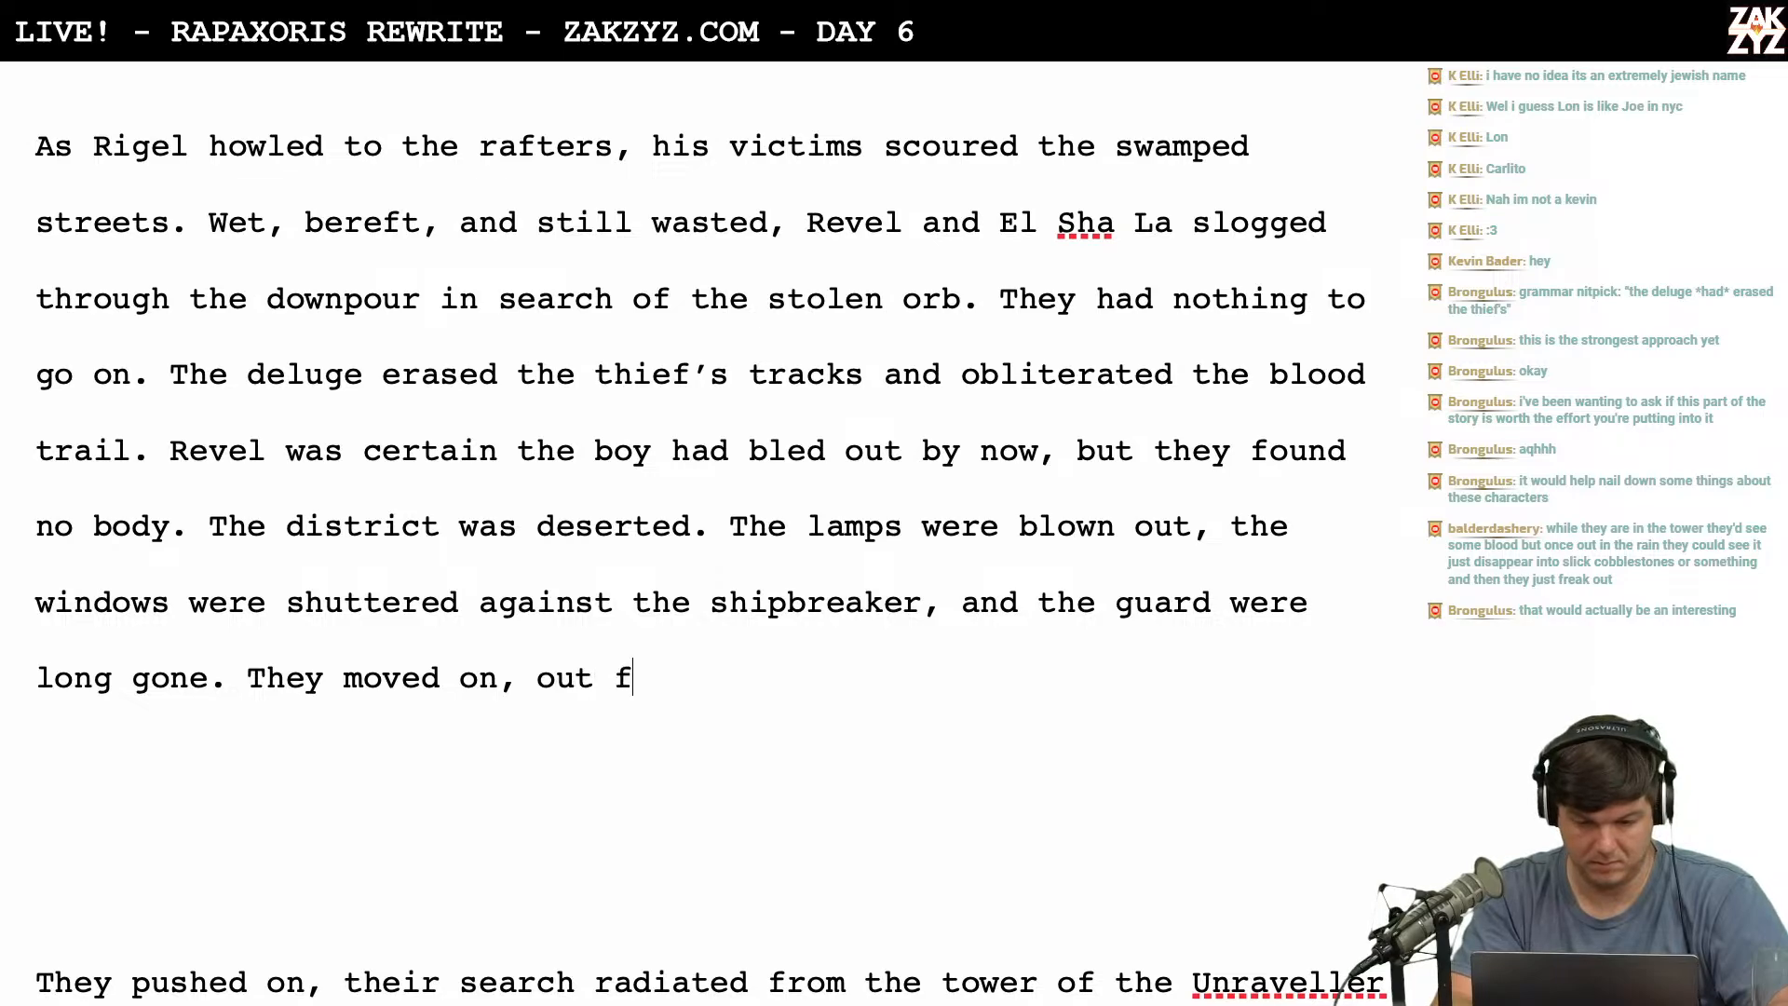
{"action": "type", "text": "rom the tower"}
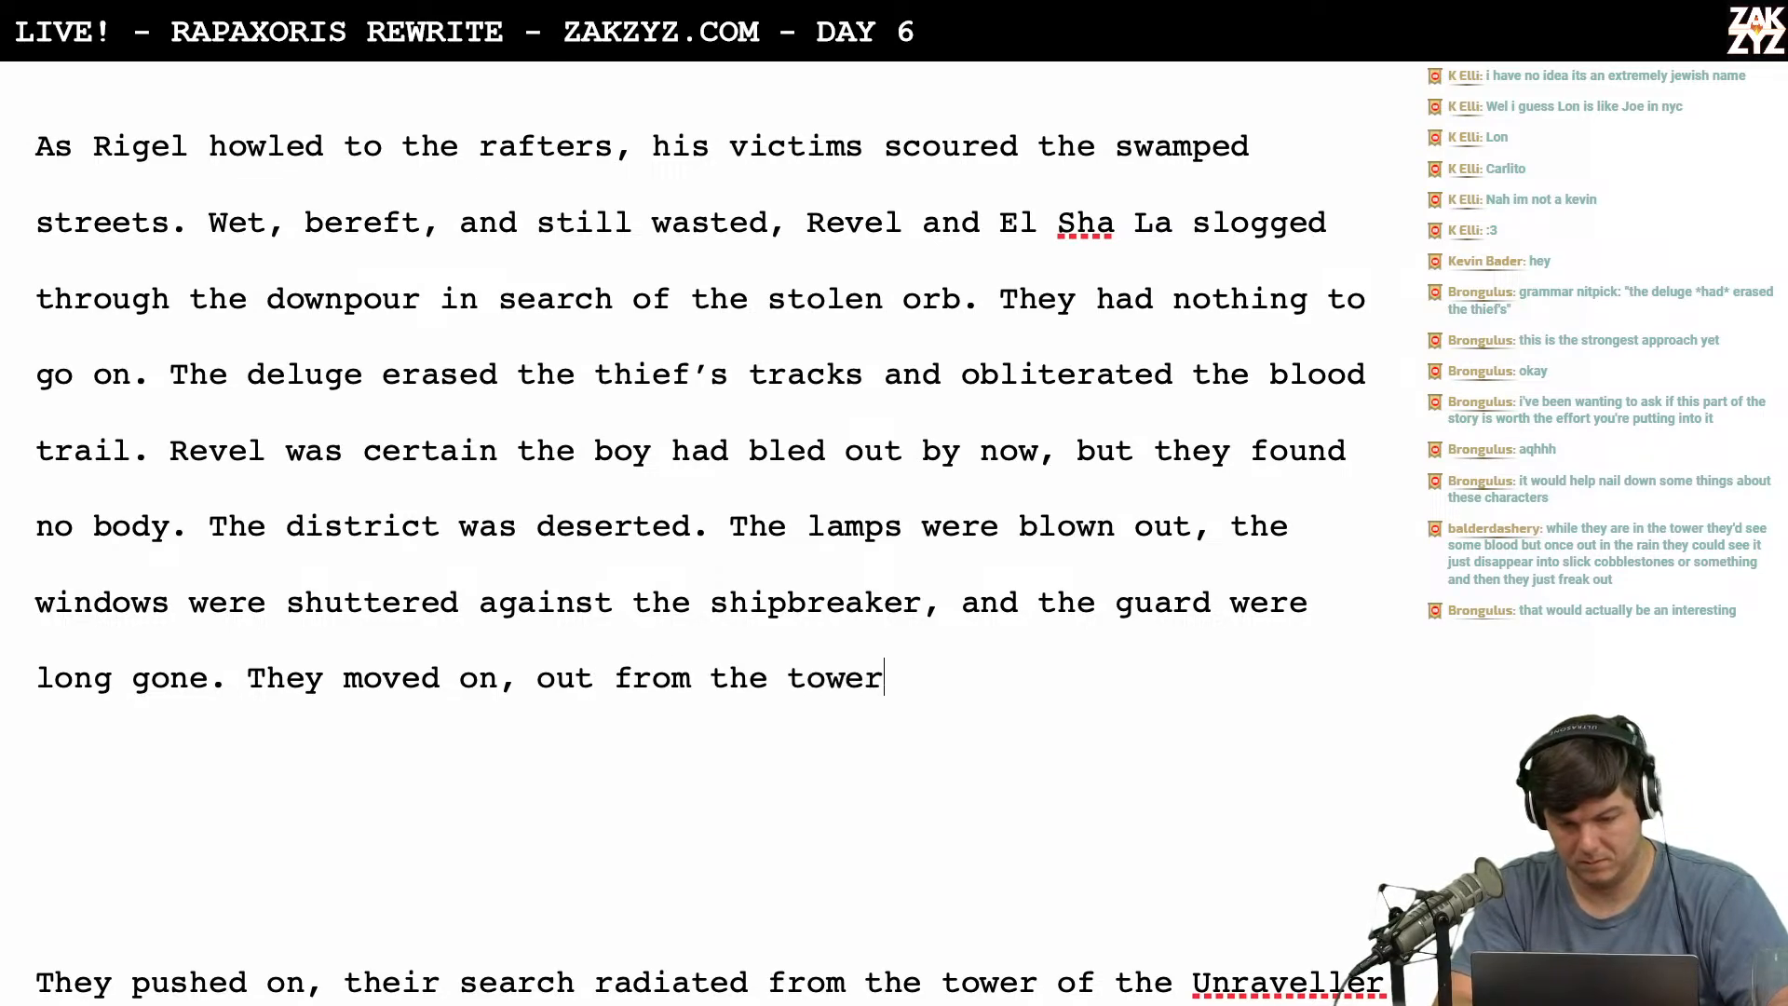
{"action": "key", "text": "BackSpace"}
{"action": "key", "text": "BackSpace"}
{"action": "key", "text": "BackSpace"}
{"action": "key", "text": "BackSpace"}
{"action": "key", "text": "BackSpace"}
{"action": "key", "text": "BackSpace"}
{"action": "key", "text": "BackSpace"}
{"action": "key", "text": "BackSpace"}
{"action": "key", "text": "BackSpace"}
{"action": "key", "text": "BackSpace"}
{"action": "key", "text": "BackSpace"}
{"action": "key", "text": "BackSpace"}
{"action": "key", "text": "BackSpace"}
{"action": "key", "text": "BackSpace"}
{"action": "key", "text": "BackSpace"}
{"action": "key", "text": "BackSpace"}
{"action": "key", "text": "BackSpace"}
{"action": "key", "text": "BackSpace"}
{"action": "key", "text": "BackSpace"}
{"action": "key", "text": "BackSpace"}
{"action": "key", "text": "BackSpace"}
{"action": "key", "text": "BackSpace"}
{"action": "key", "text": "BackSpace"}
{"action": "key", "text": "BackSpace"}
{"action": "key", "text": "BackSpace"}
{"action": "key", "text": "BackSpace"}
{"action": "key", "text": "BackSpace"}
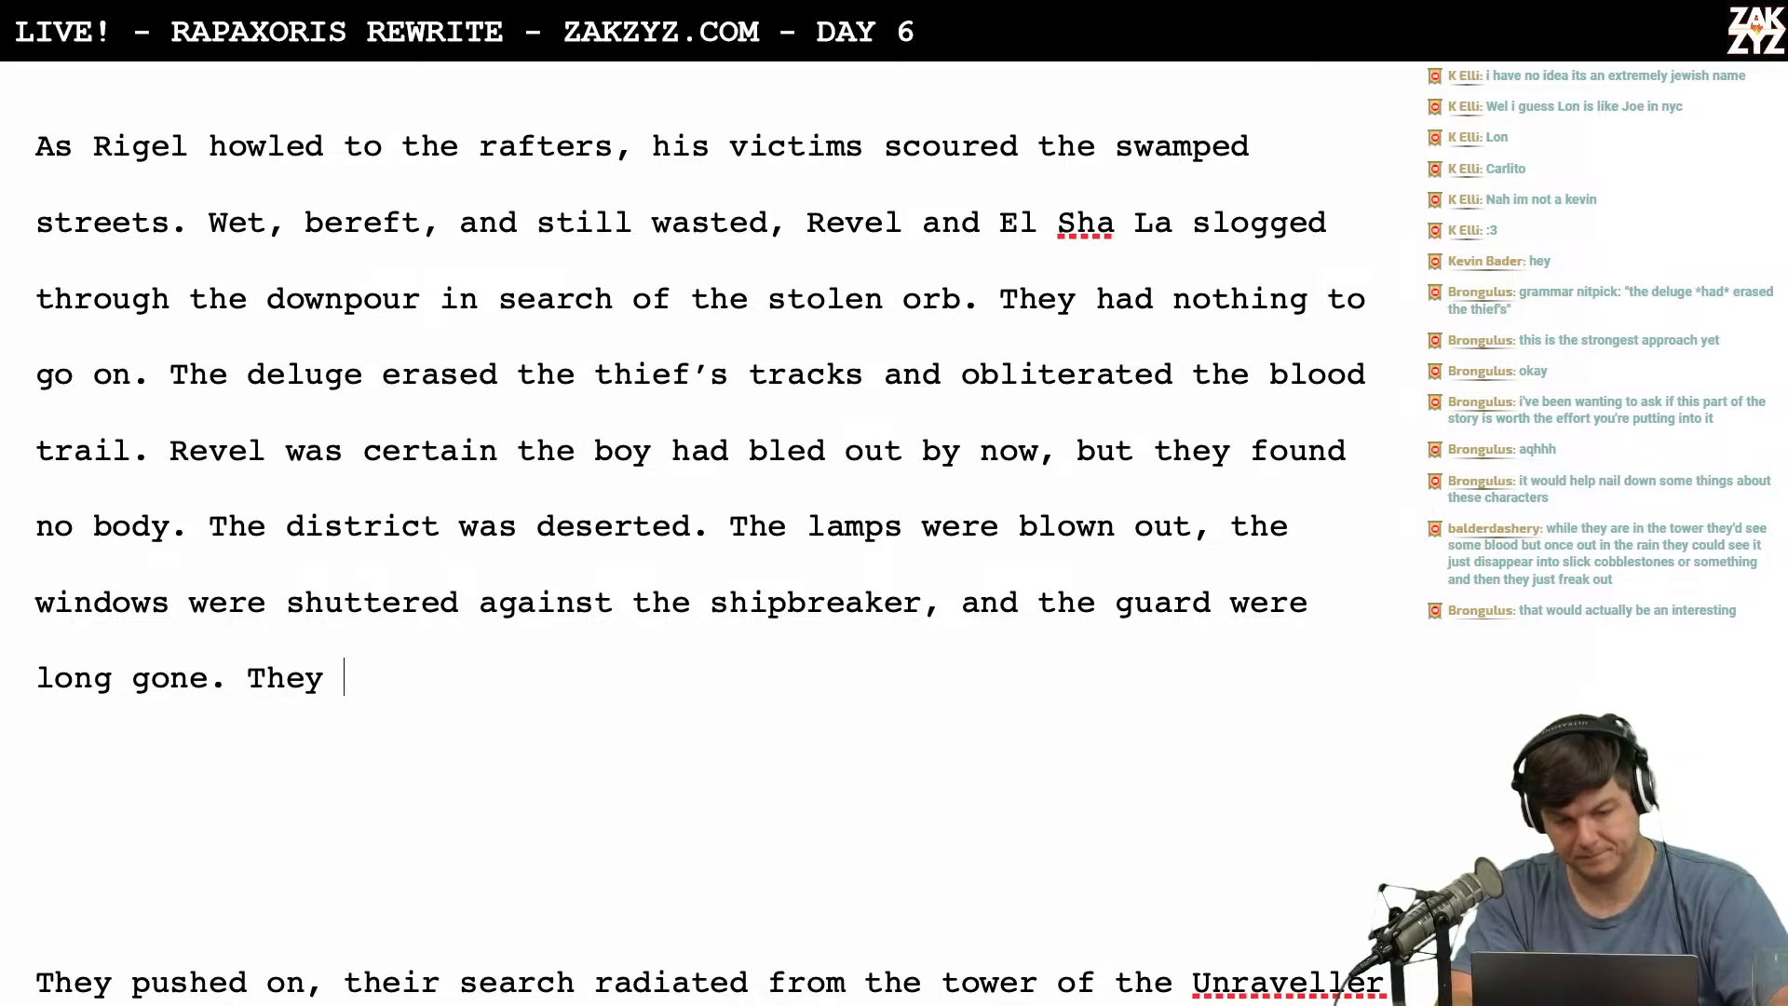
{"action": "type", "text": "m"}
{"action": "key", "text": "BackSpace"}
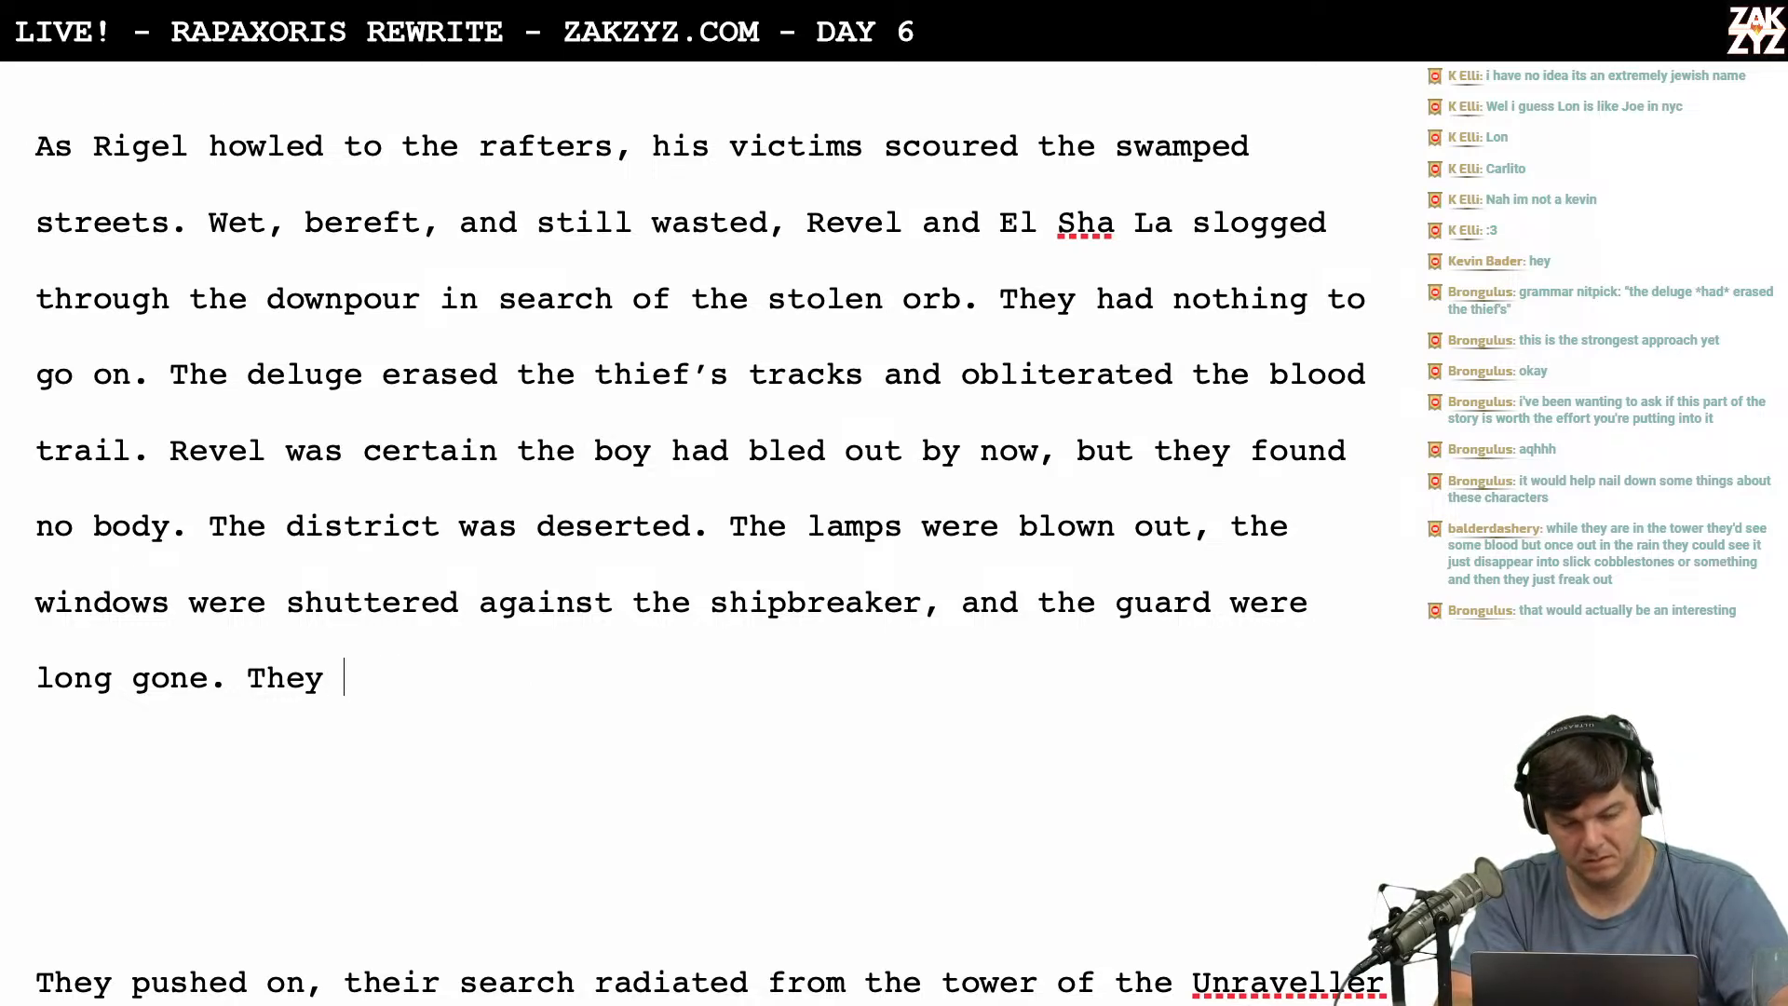
Continue the opening paragraph after "long gone." with "They searched on, out from the Tower of the Unraveller in".
{"action": "type", "text": "searche"}
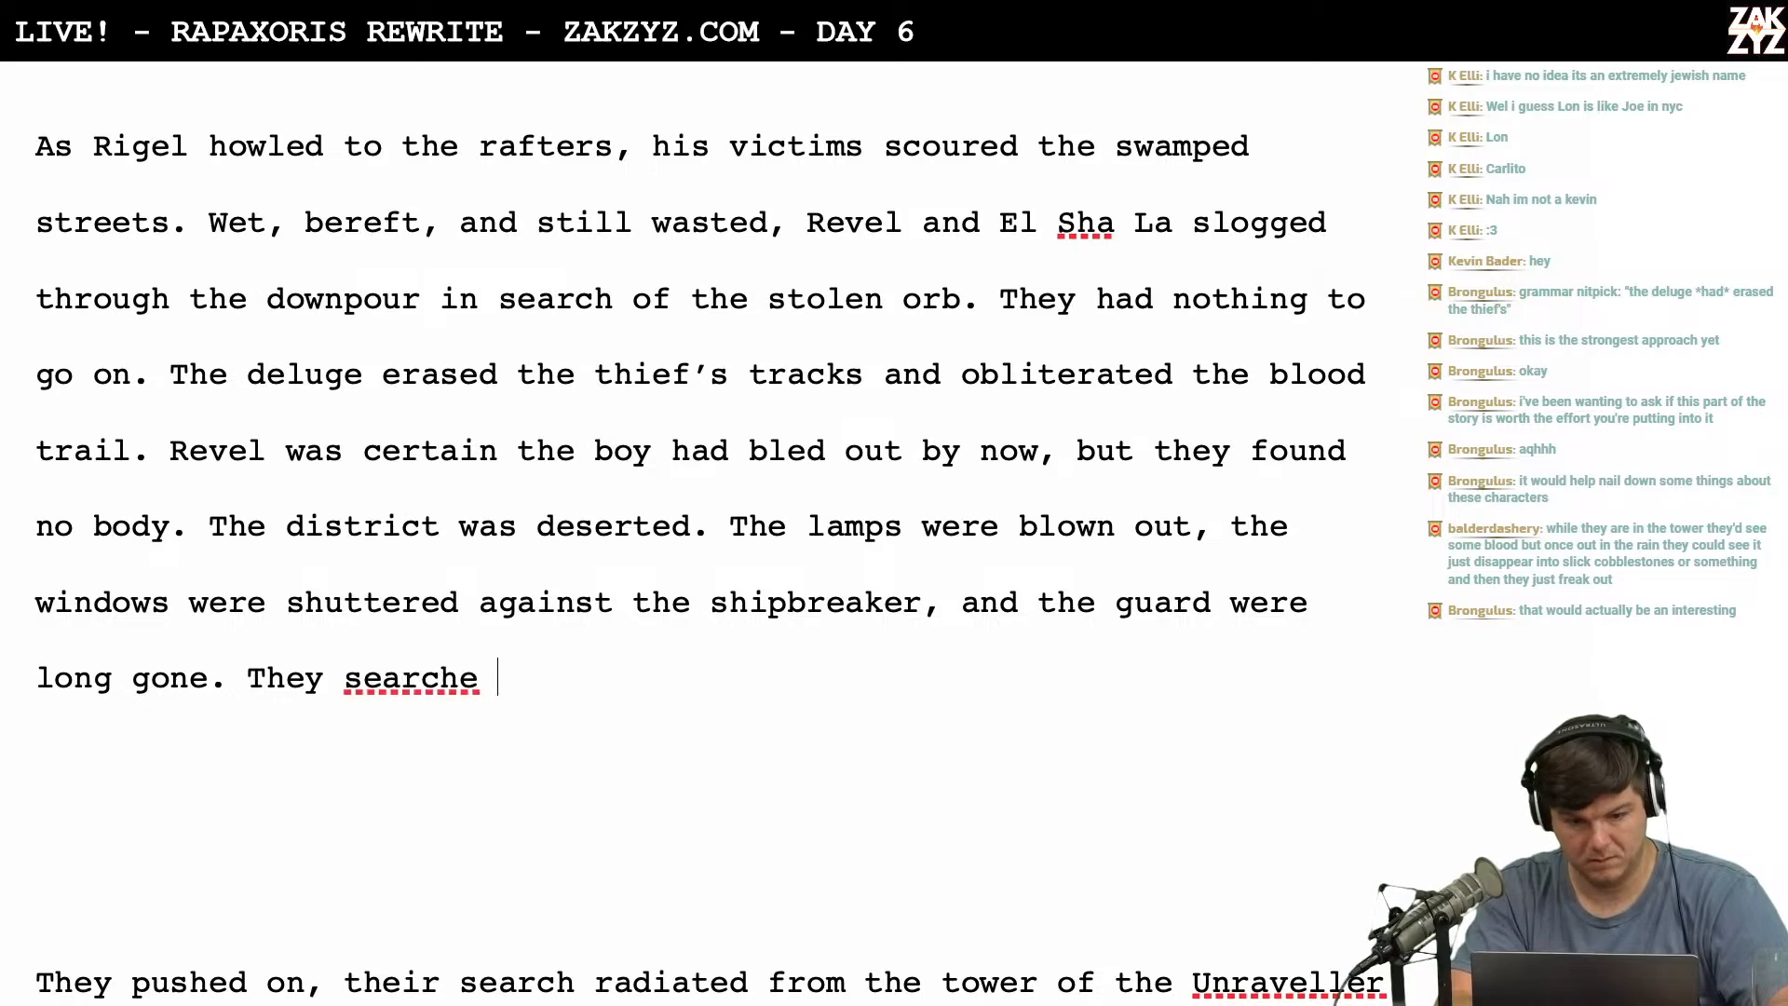
{"action": "type", "text": "d oun,"}
{"action": "key", "text": "BackSpace"}
{"action": "key", "text": "BackSpace"}
{"action": "key", "text": "BackSpace"}
{"action": "type", "text": "n"}
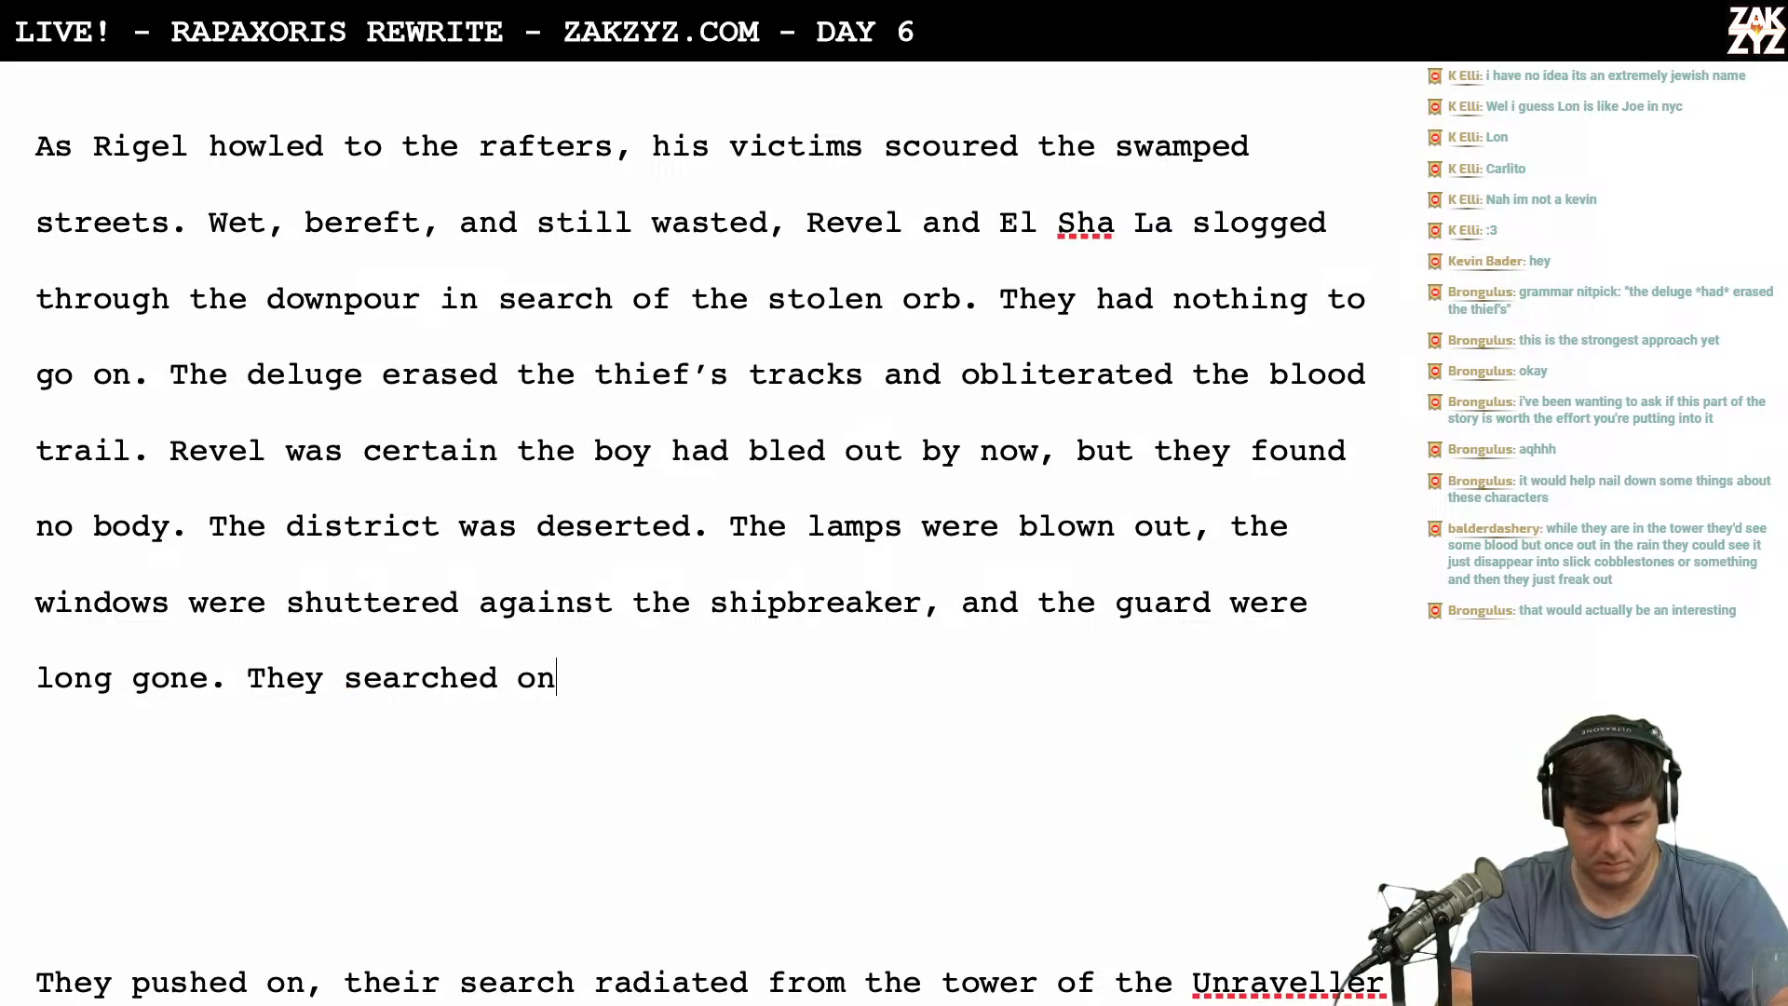
{"action": "type", "text": ", "}
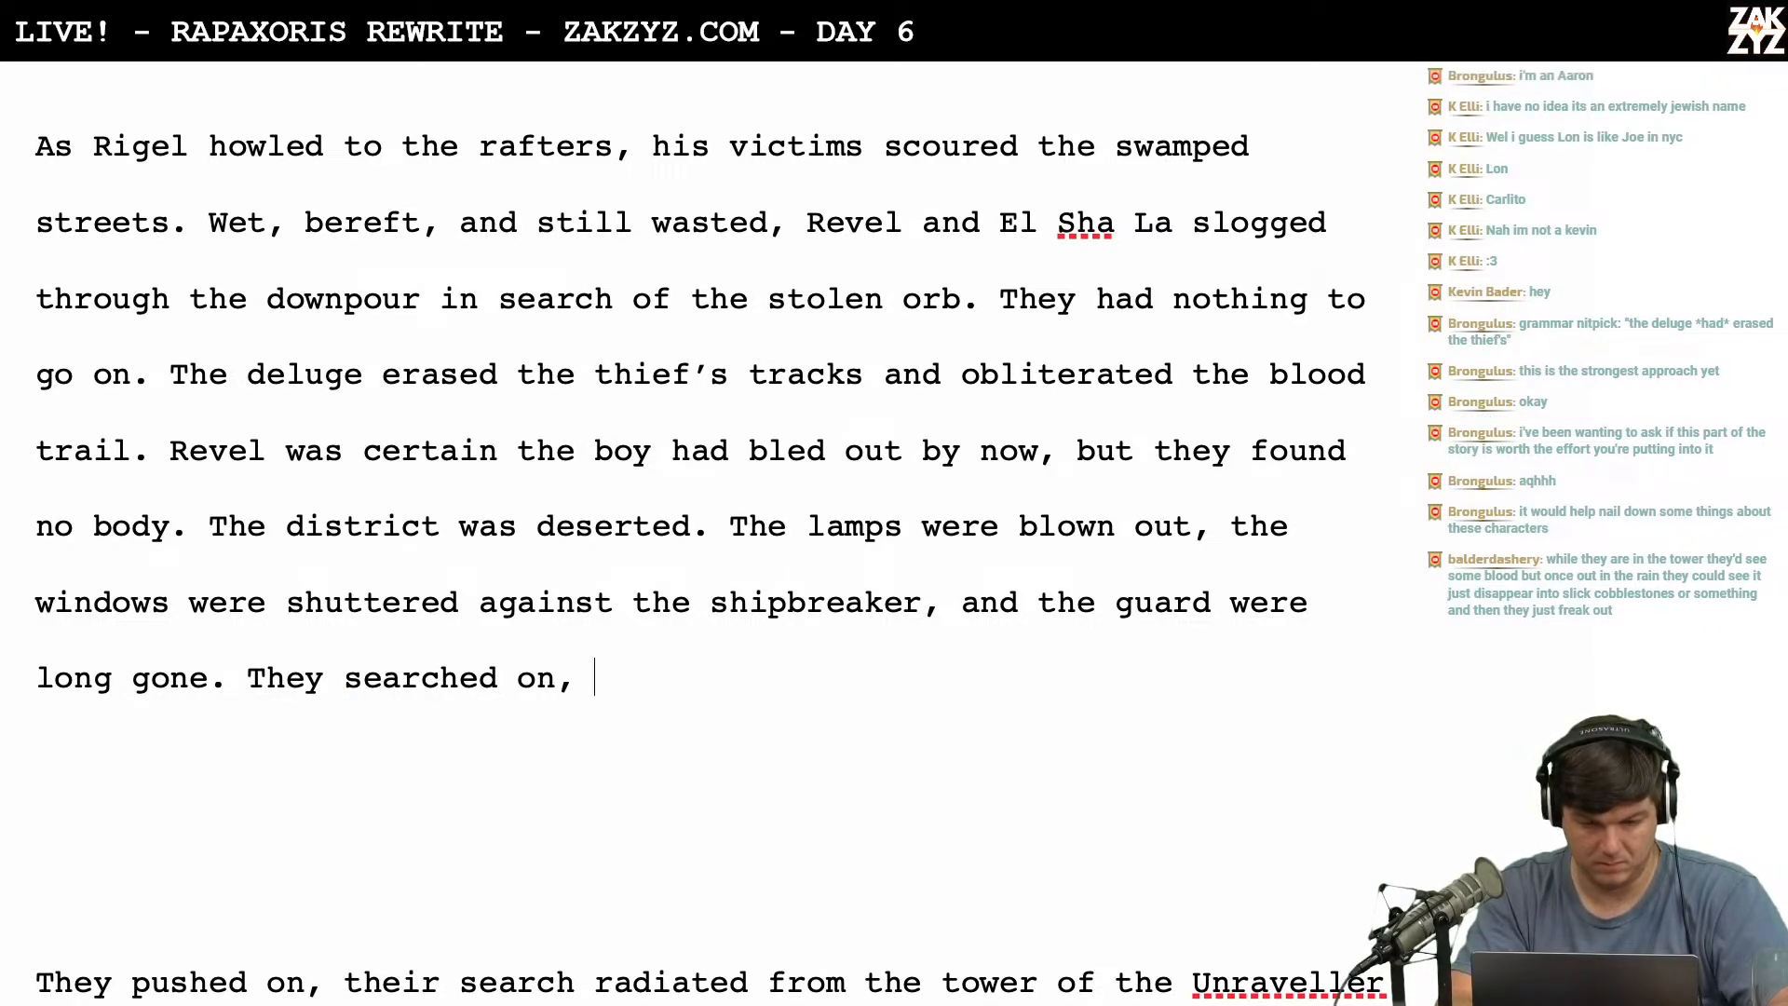
{"action": "type", "text": "out from the tow"}
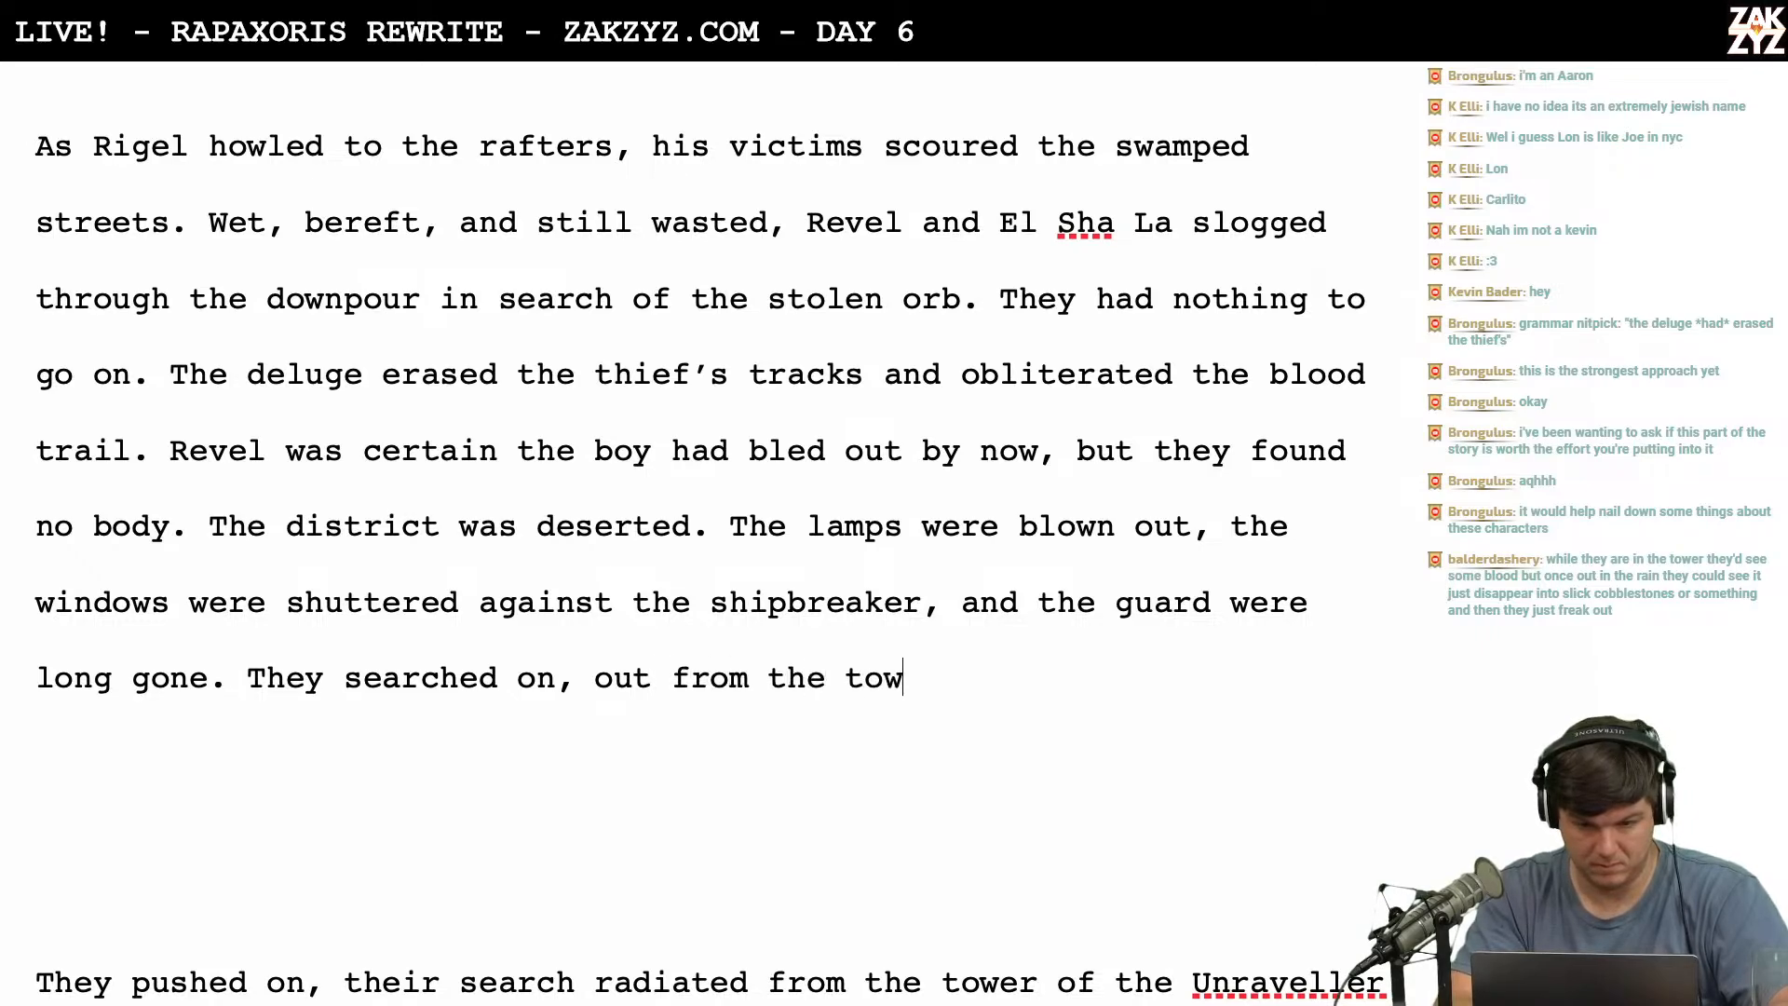
{"action": "type", "text": "er of the"}
{"action": "key", "text": "BackSpace"}
{"action": "key", "text": "BackSpace"}
{"action": "key", "text": "BackSpace"}
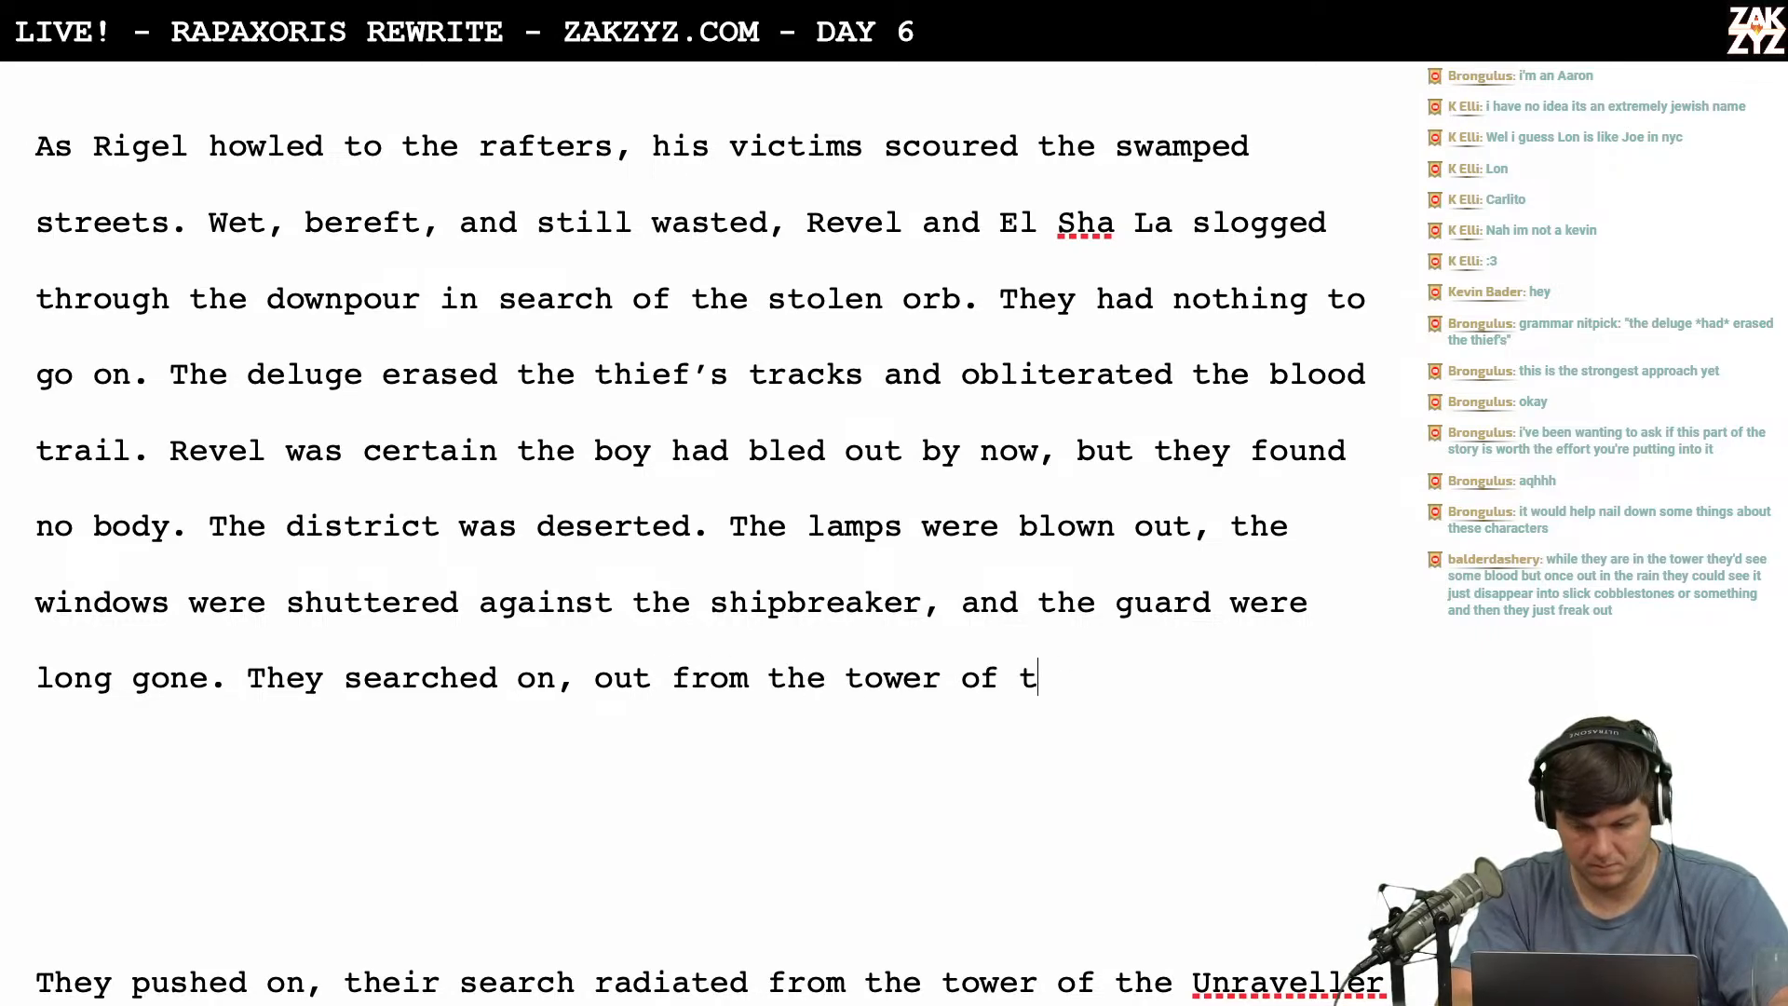
{"action": "key", "text": "BackSpace"}
{"action": "key", "text": "BackSpace"}
{"action": "key", "text": "BackSpace"}
{"action": "key", "text": "BackSpace"}
{"action": "key", "text": "BackSpace"}
{"action": "key", "text": "BackSpace"}
{"action": "key", "text": "BackSpace"}
{"action": "key", "text": "BackSpace"}
{"action": "key", "text": "BackSpace"}
{"action": "key", "text": "BackSpace"}
{"action": "type", "text": "Tower"}
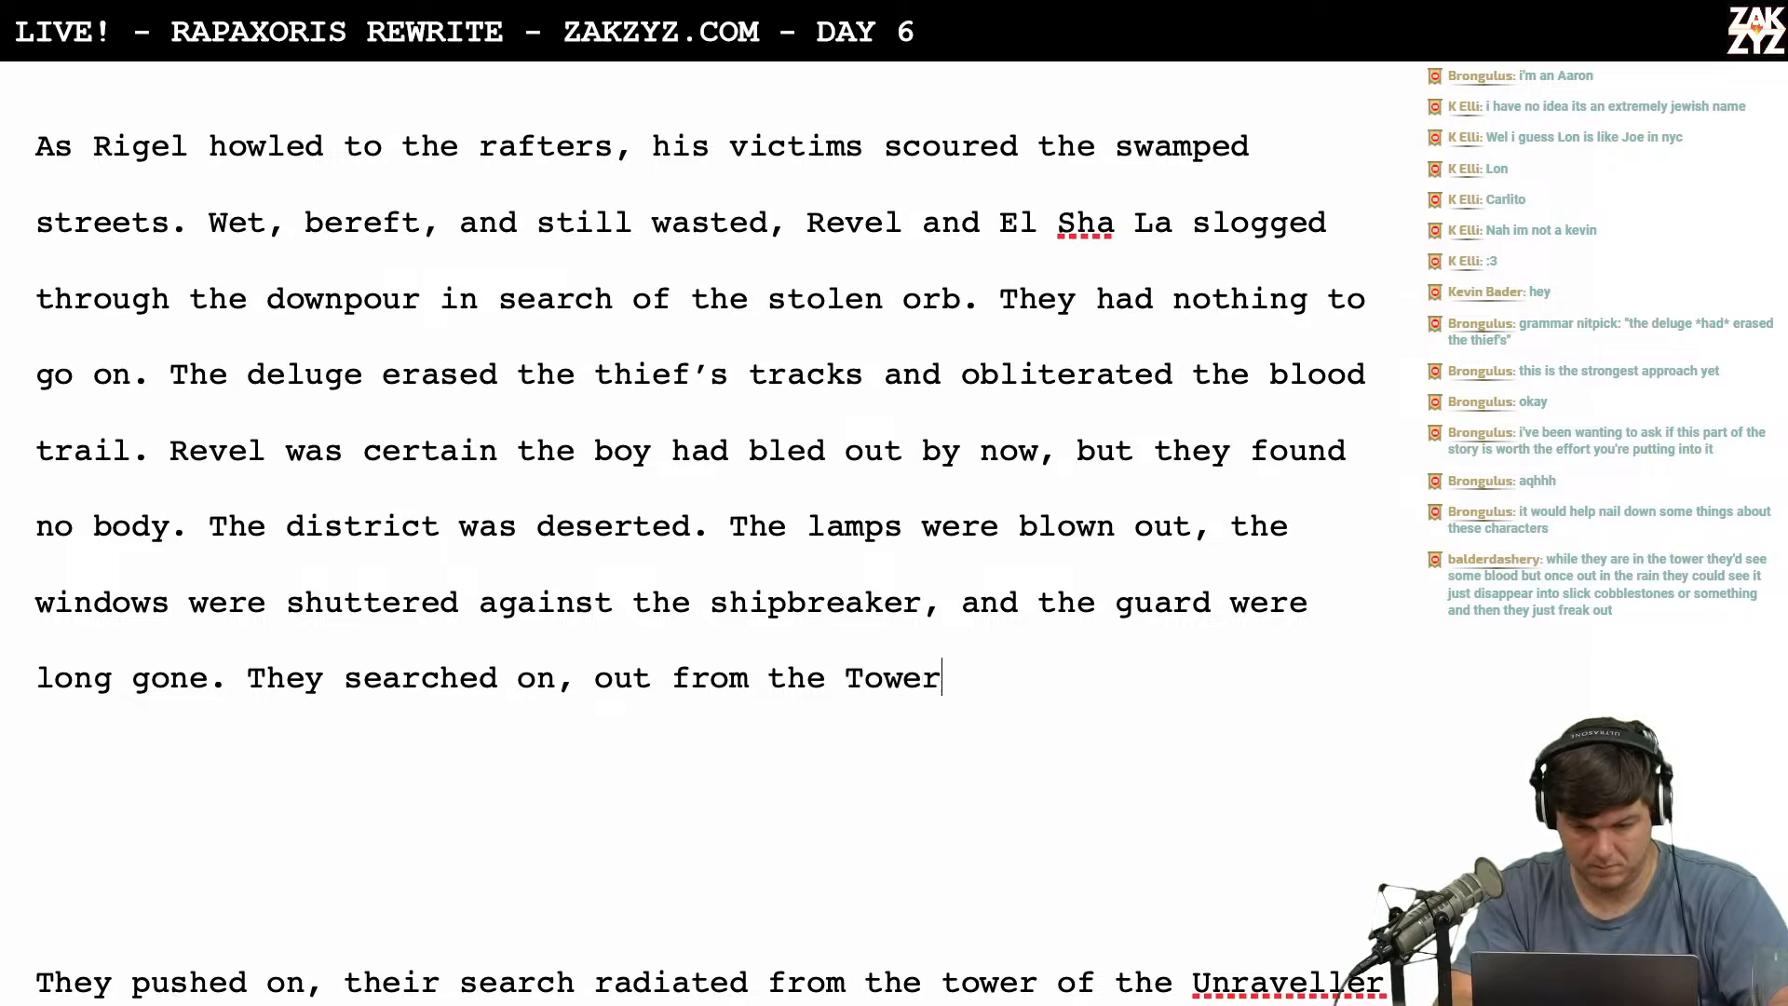
{"action": "type", "text": " of the Unra"}
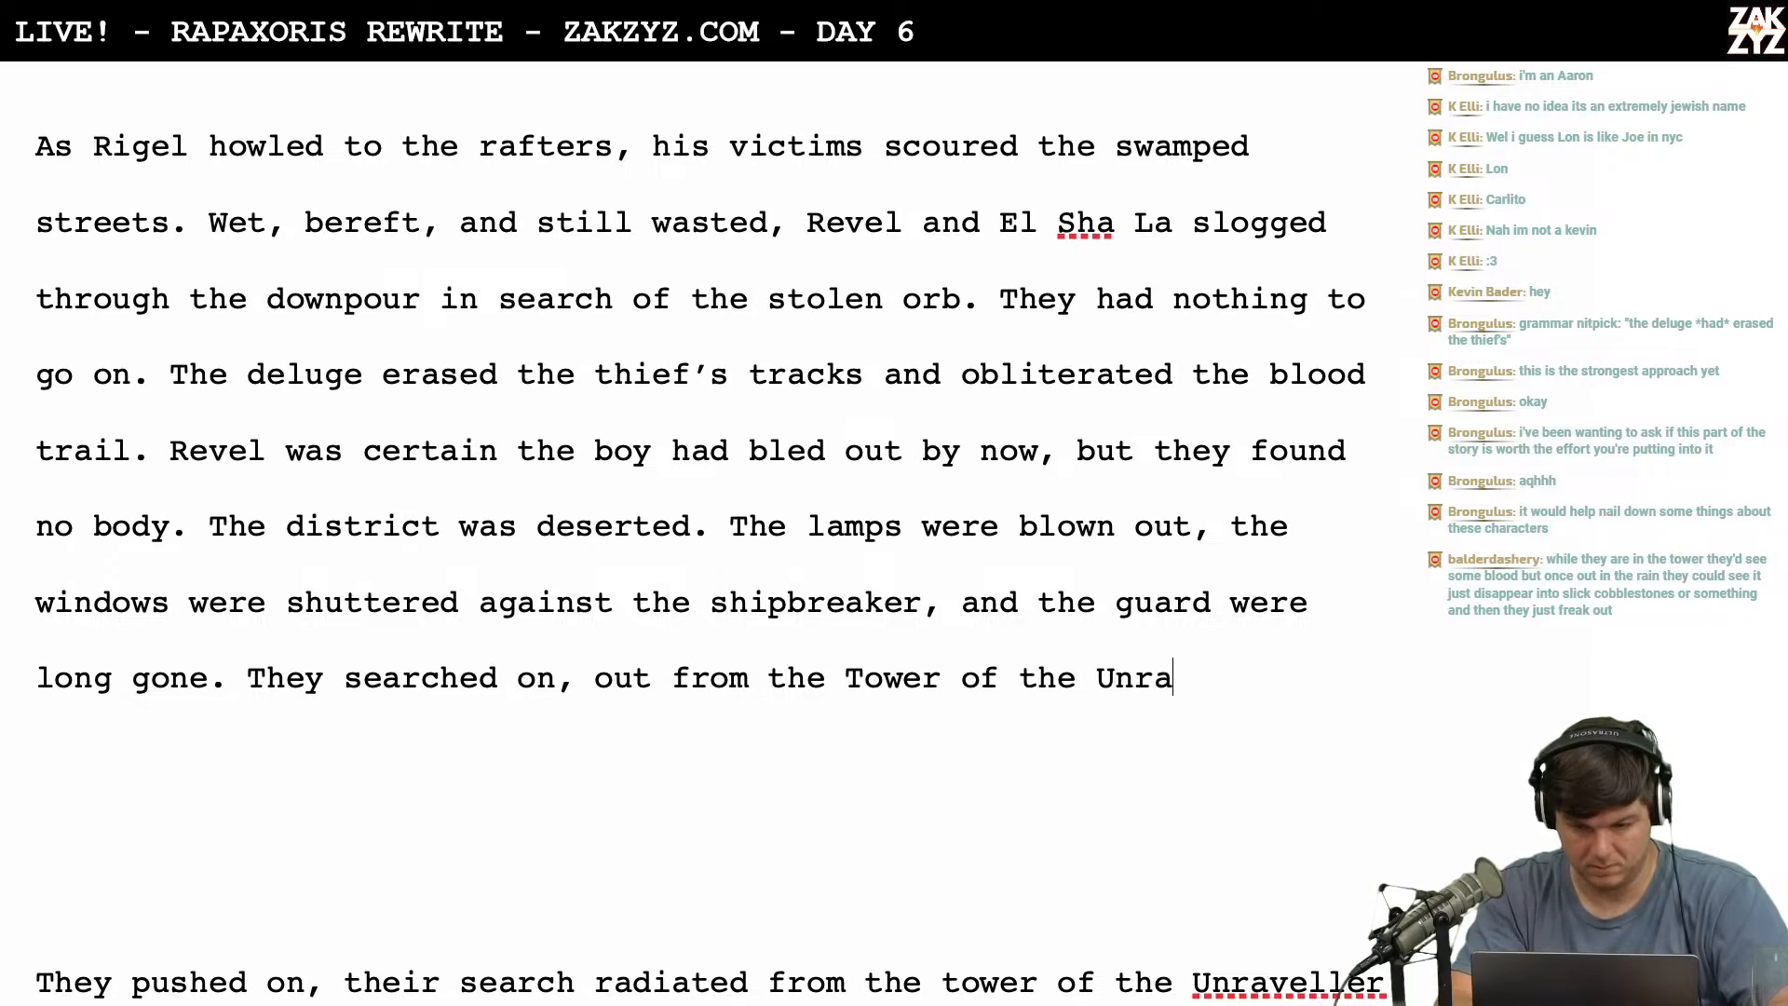
{"action": "type", "text": "veller in"}
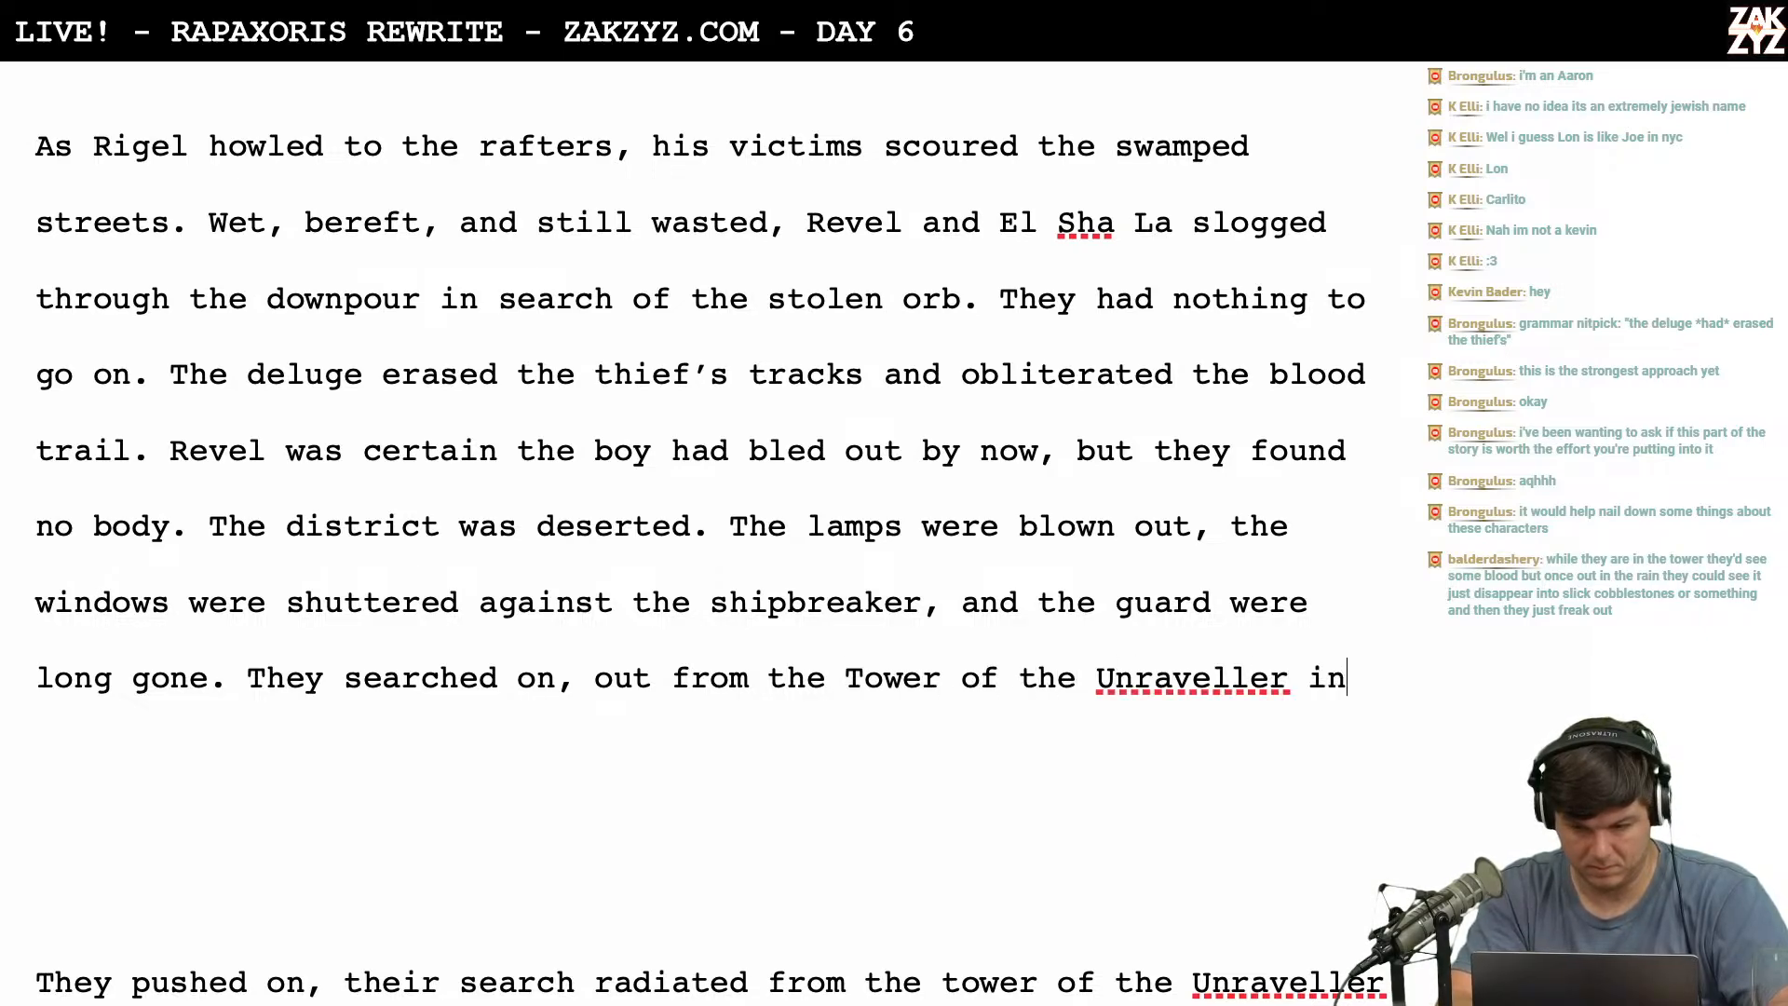
Complete the "They searched on" sentence with "a spiral of increasing desperation.".
{"action": "type", "text": " a spir"}
{"action": "key", "text": "BackSpace"}
{"action": "key", "text": "BackSpace"}
{"action": "key", "text": "BackSpace"}
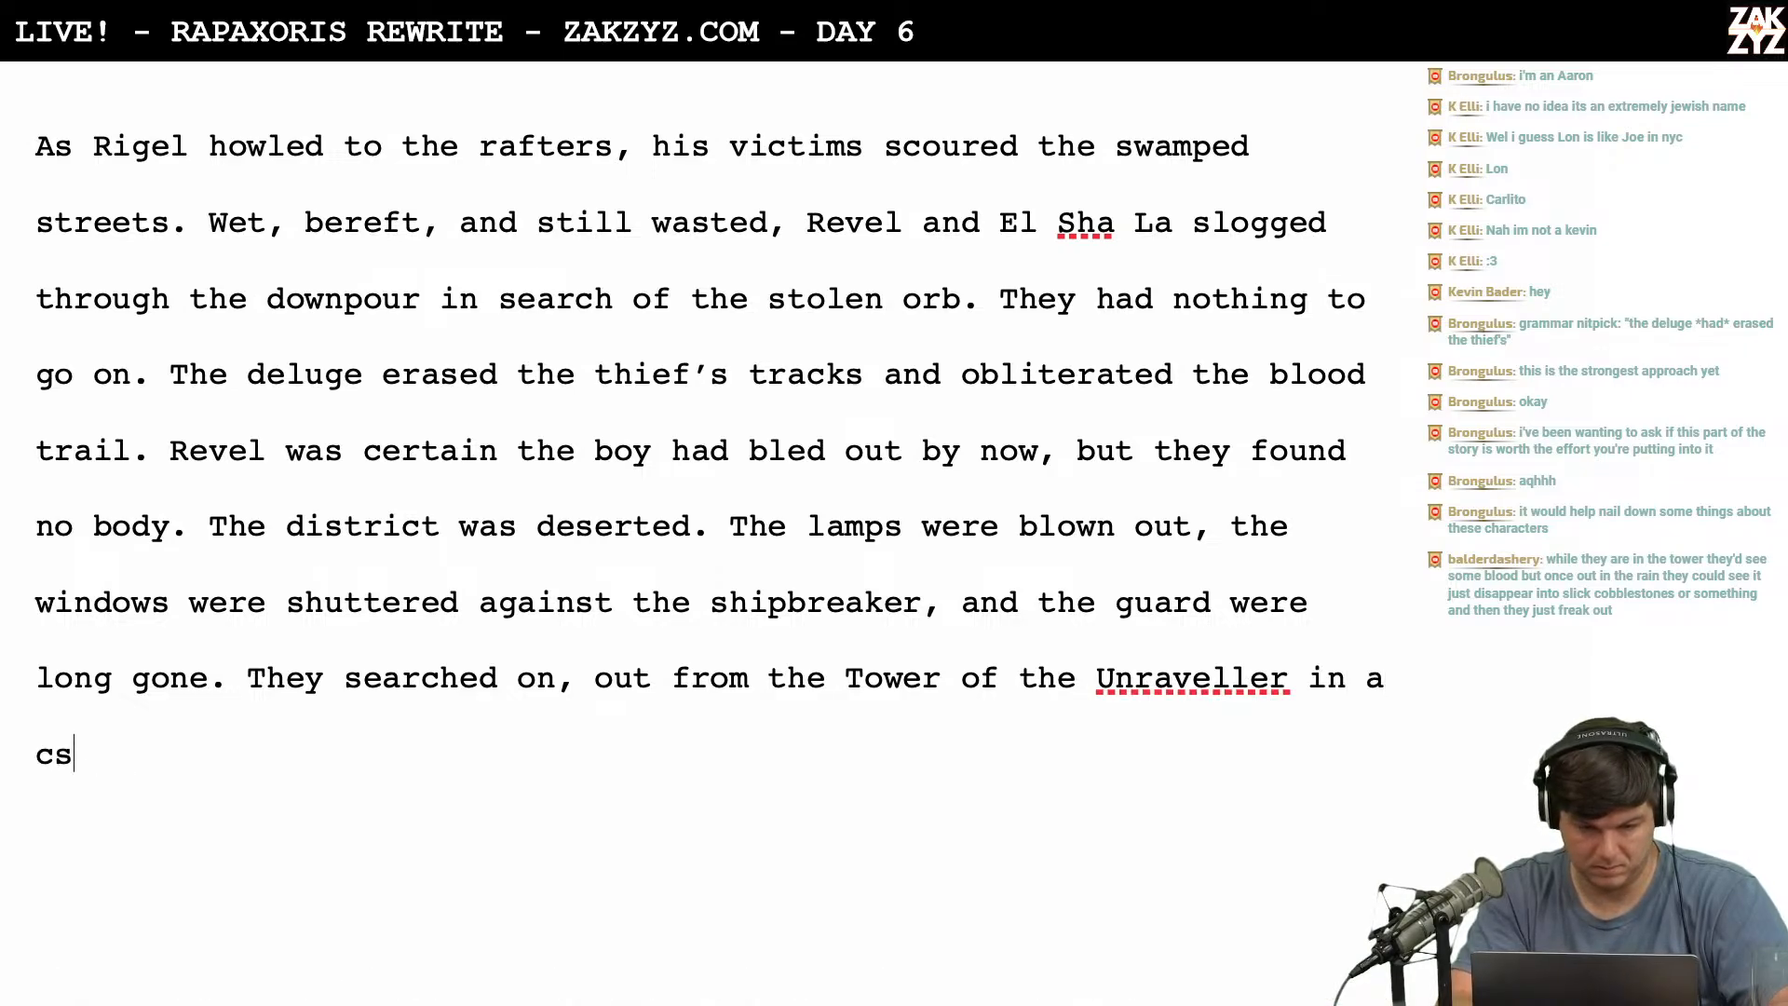
{"action": "type", "text": "piral of i"}
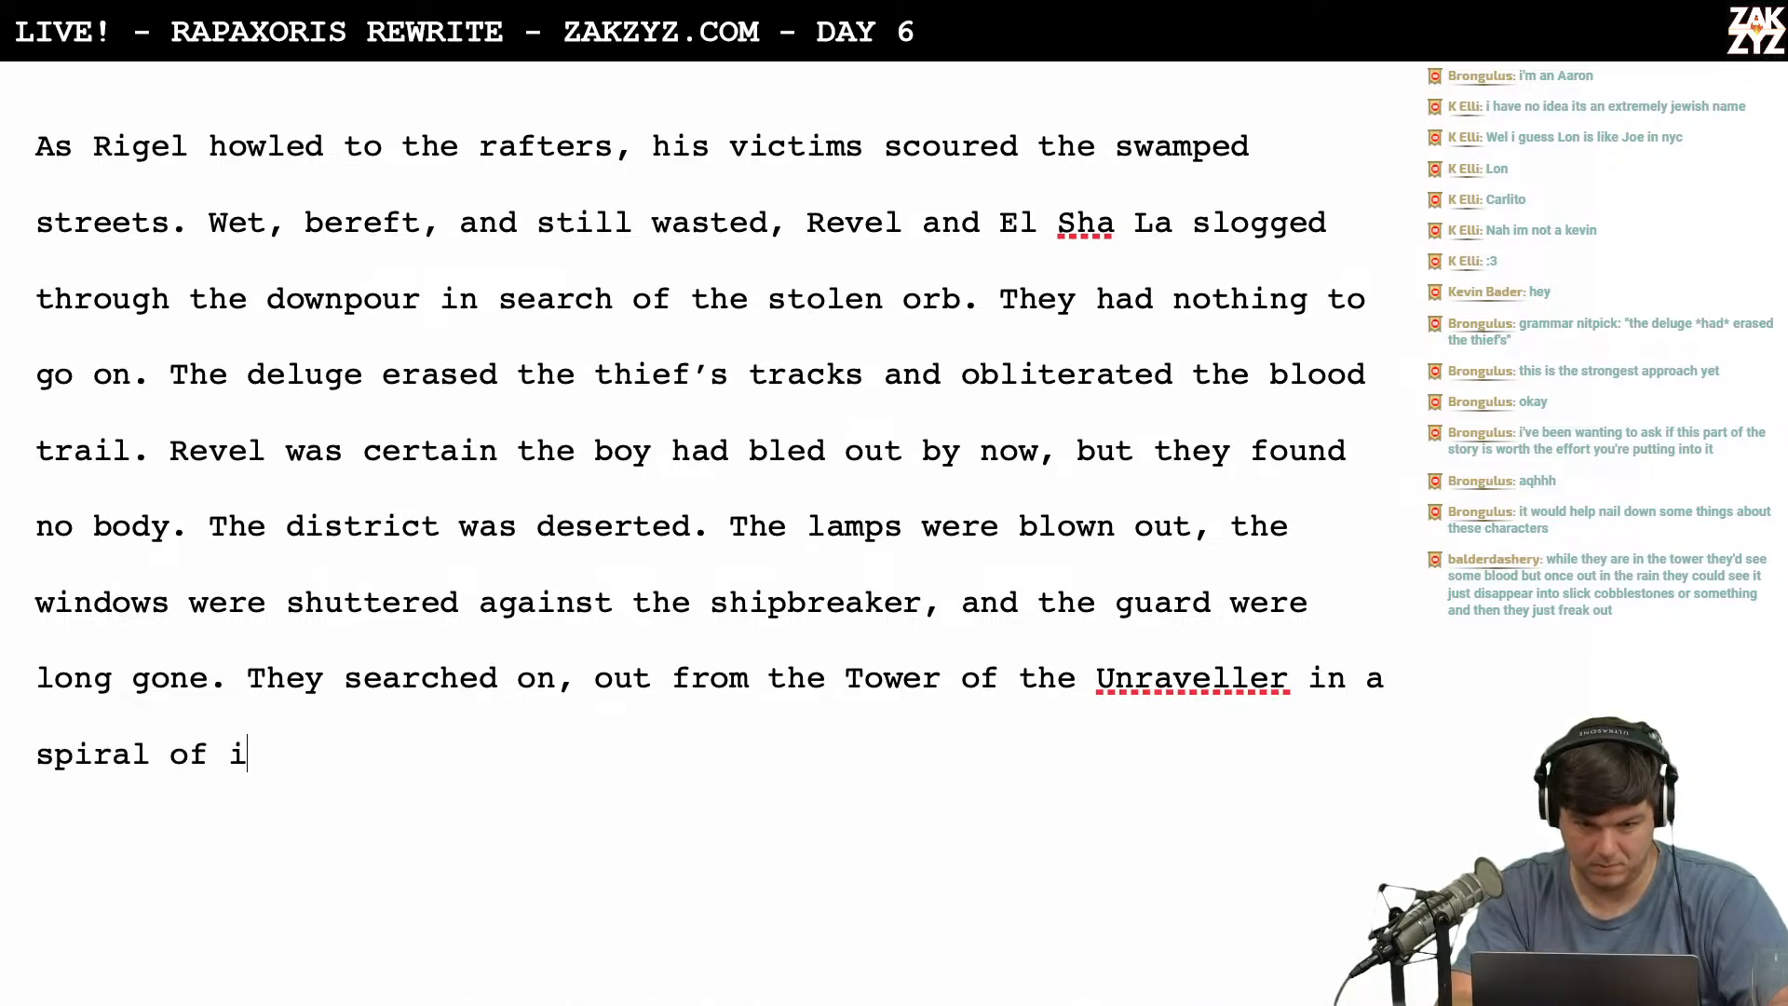
{"action": "type", "text": "ncreasing desper"}
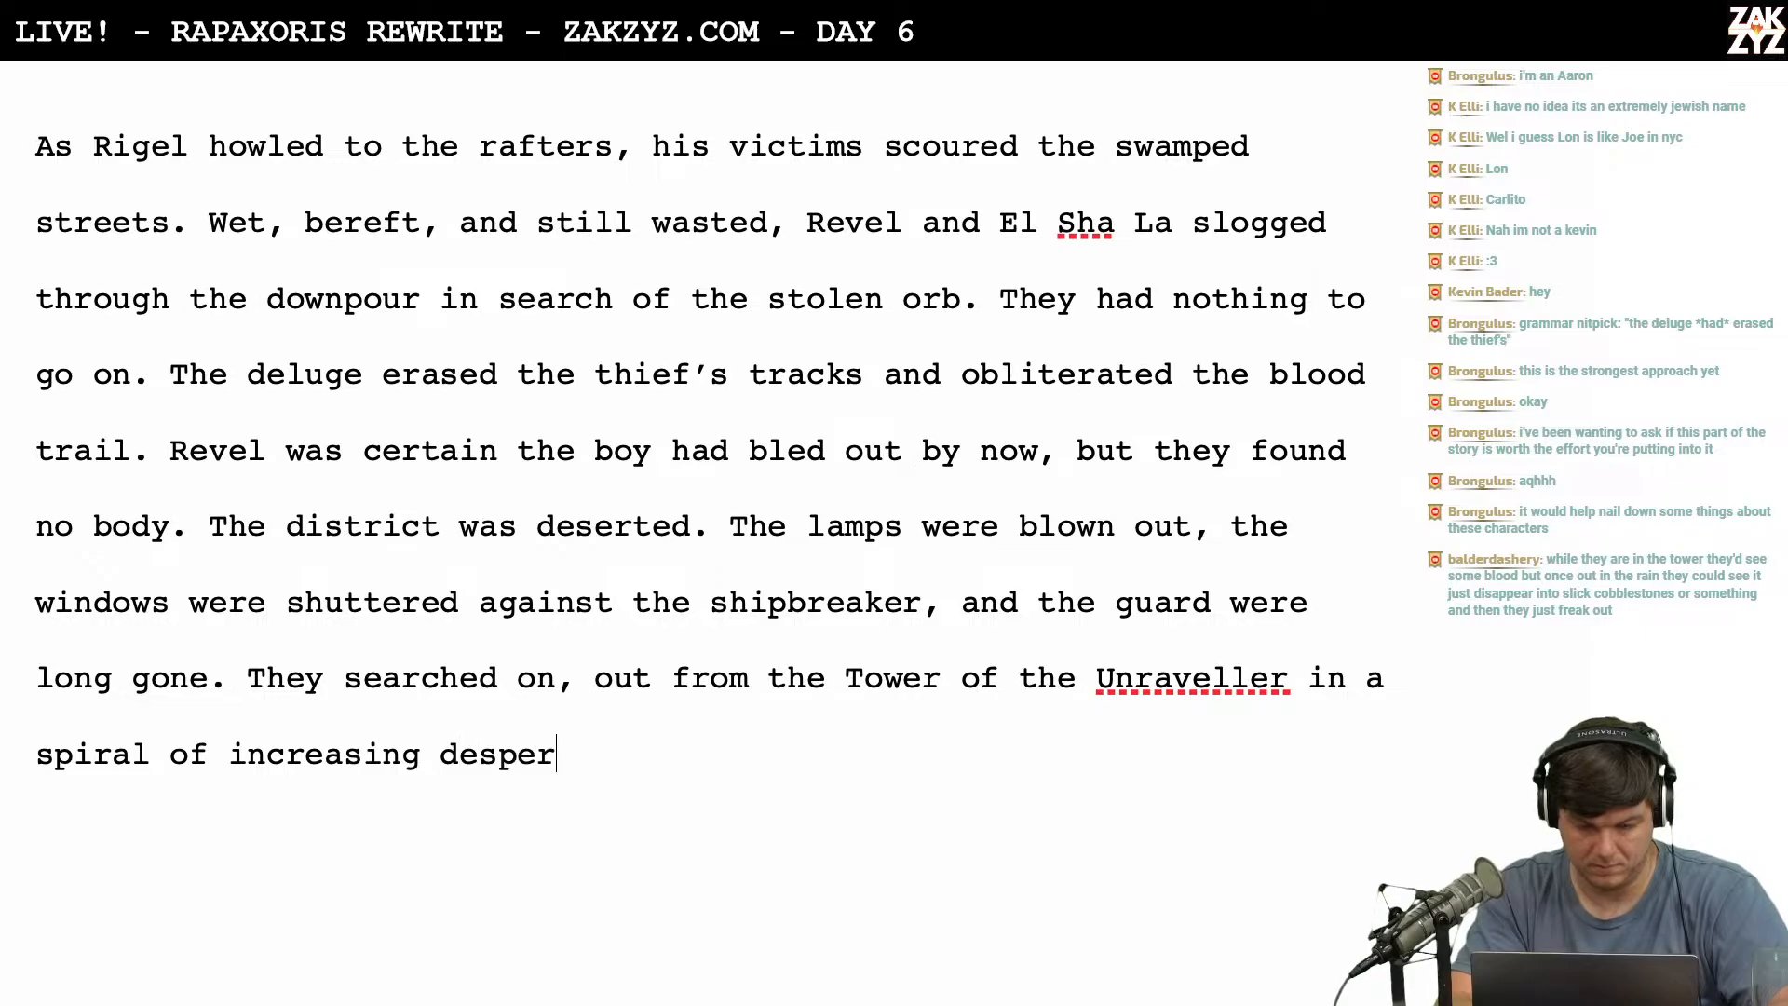
{"action": "type", "text": "ation. Any w"}
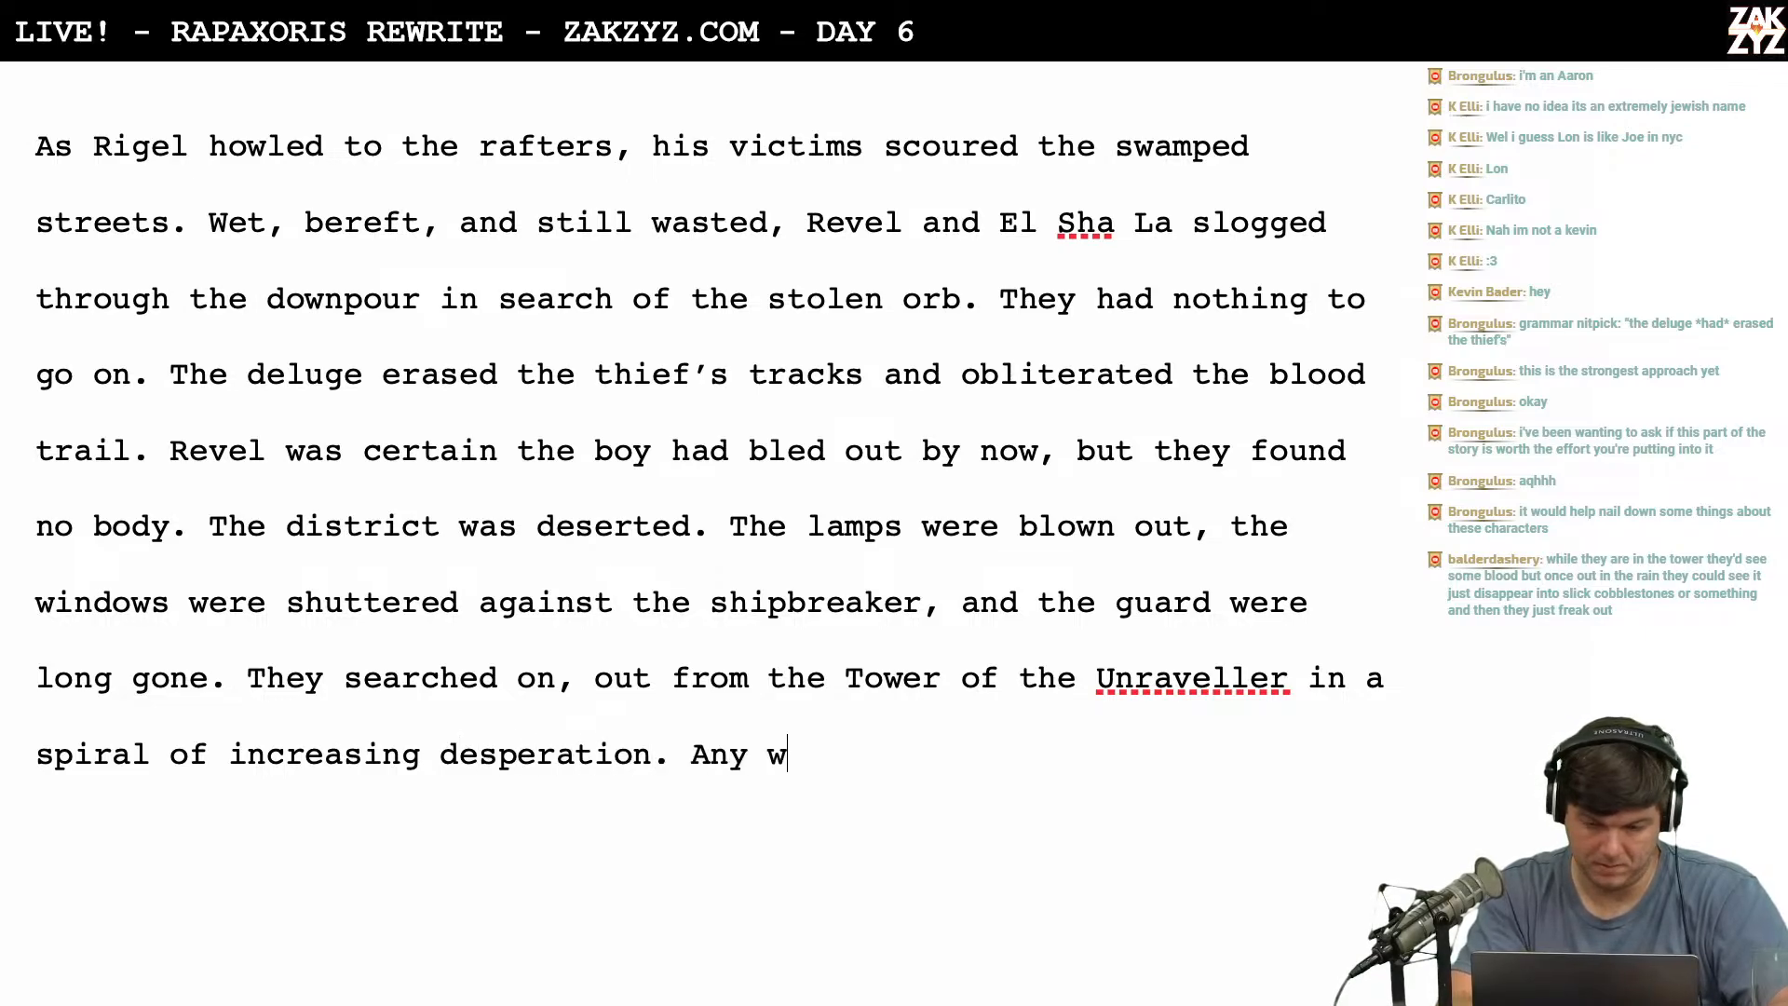
Try following "desperation." with "Any reasonable person would have given up, but they would not", and remove that draft wording.
{"action": "key", "text": "BackSpace"}
{"action": "type", "text": "reasonable "}
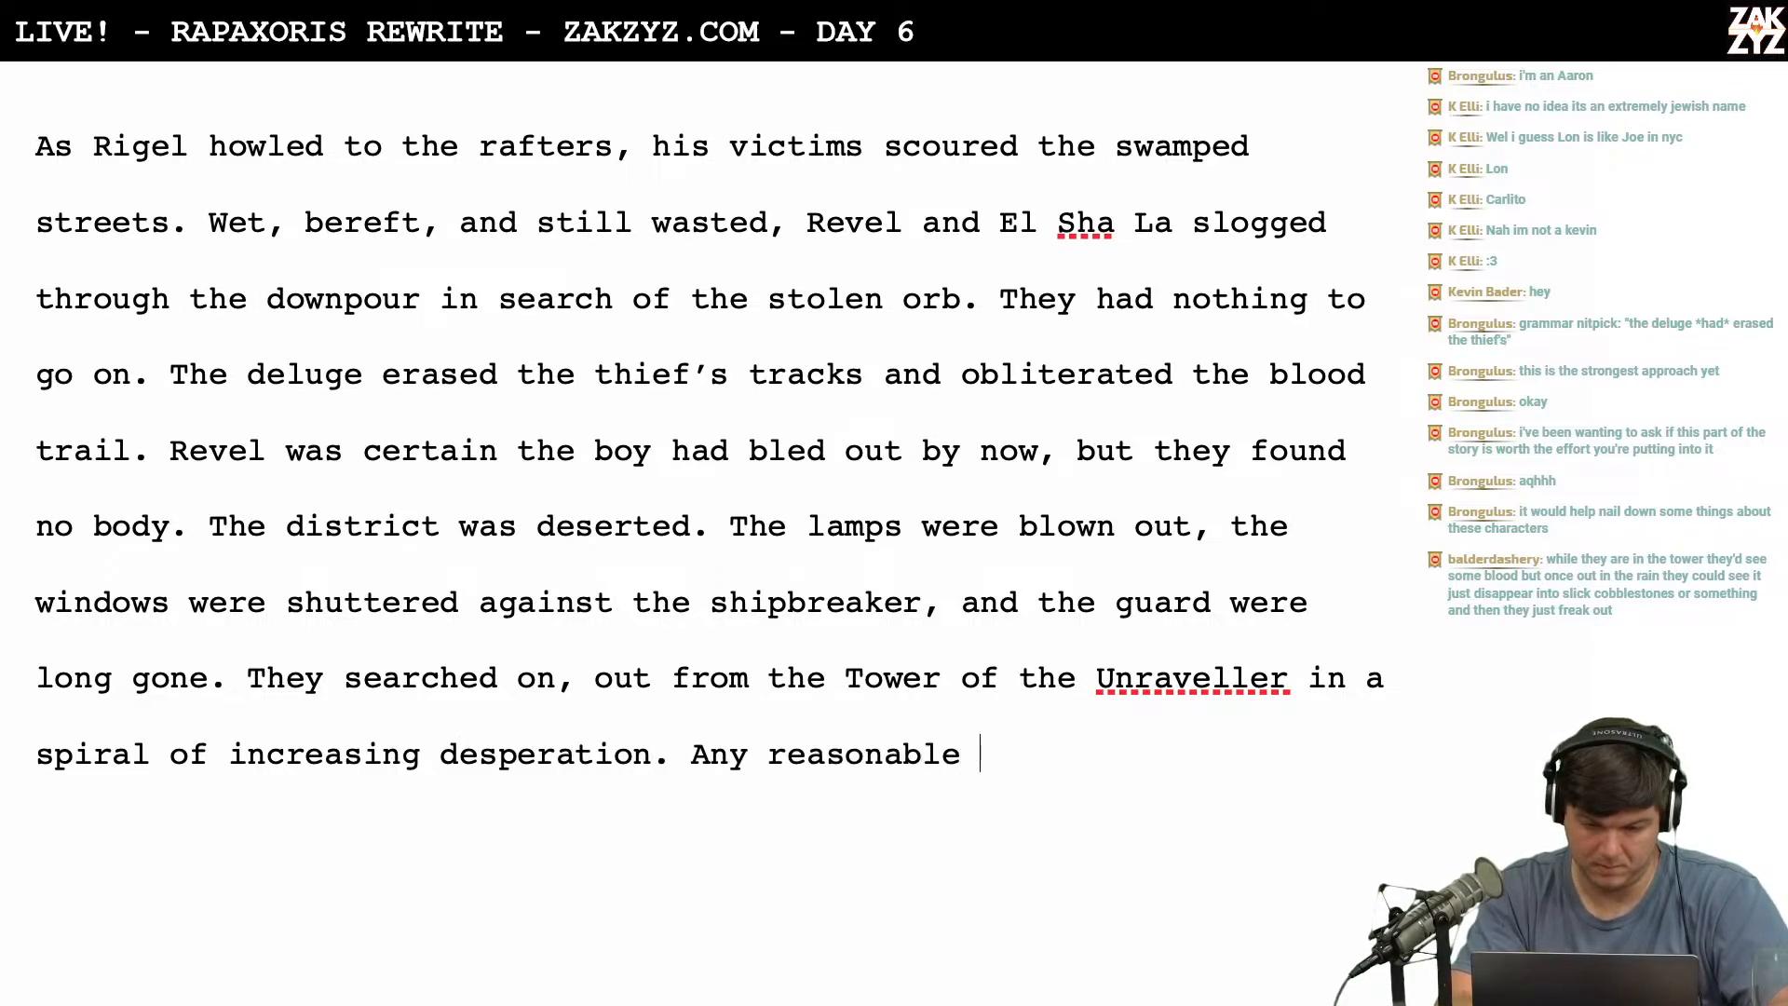
{"action": "type", "text": "person would have"}
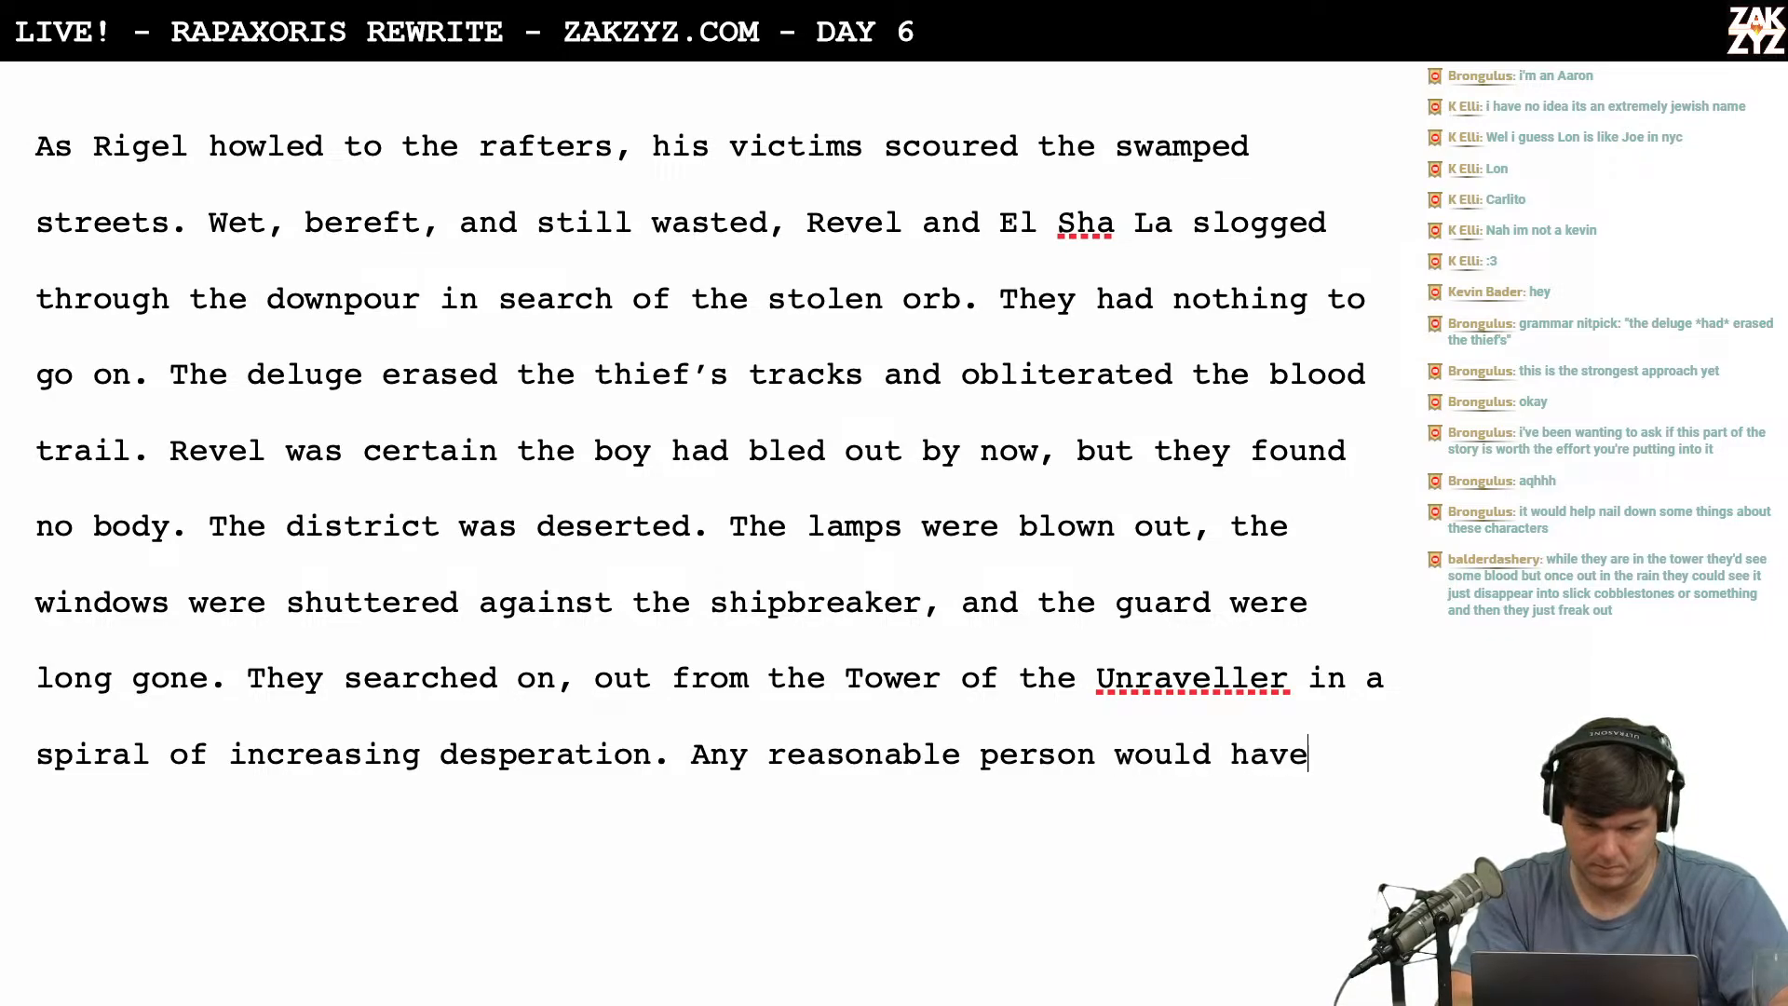
{"action": "type", "text": " given up, but"}
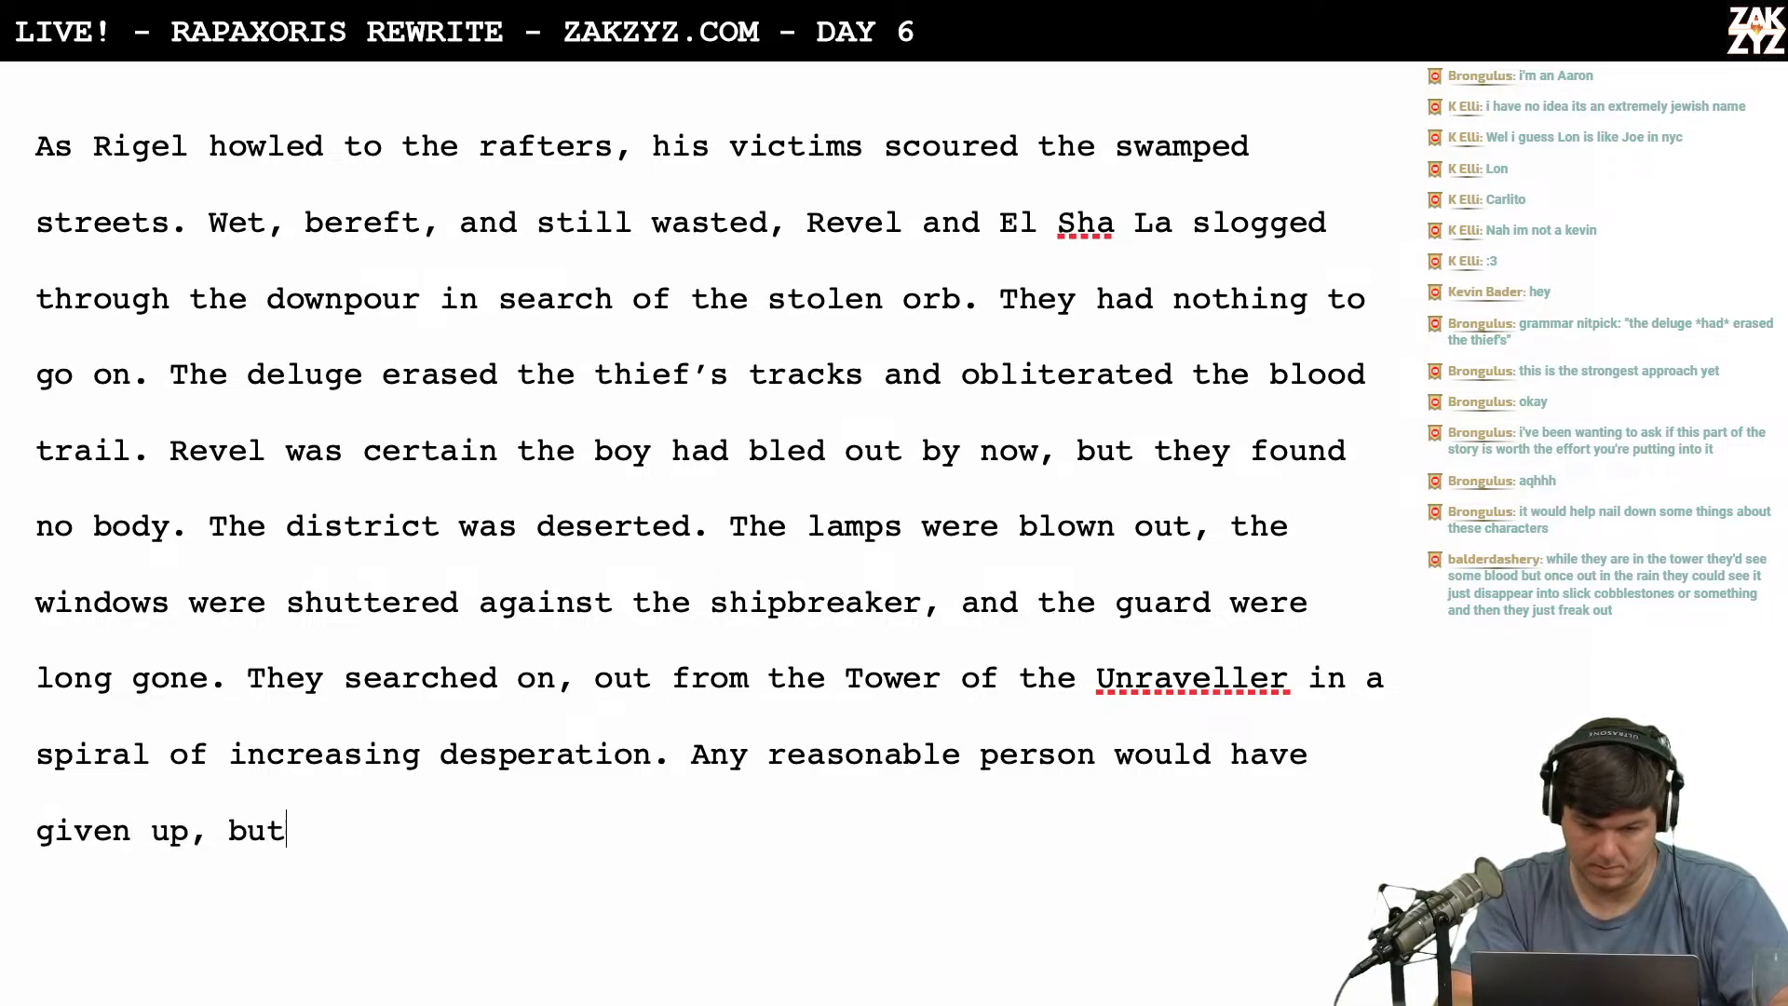
{"action": "type", "text": " they would not rel"}
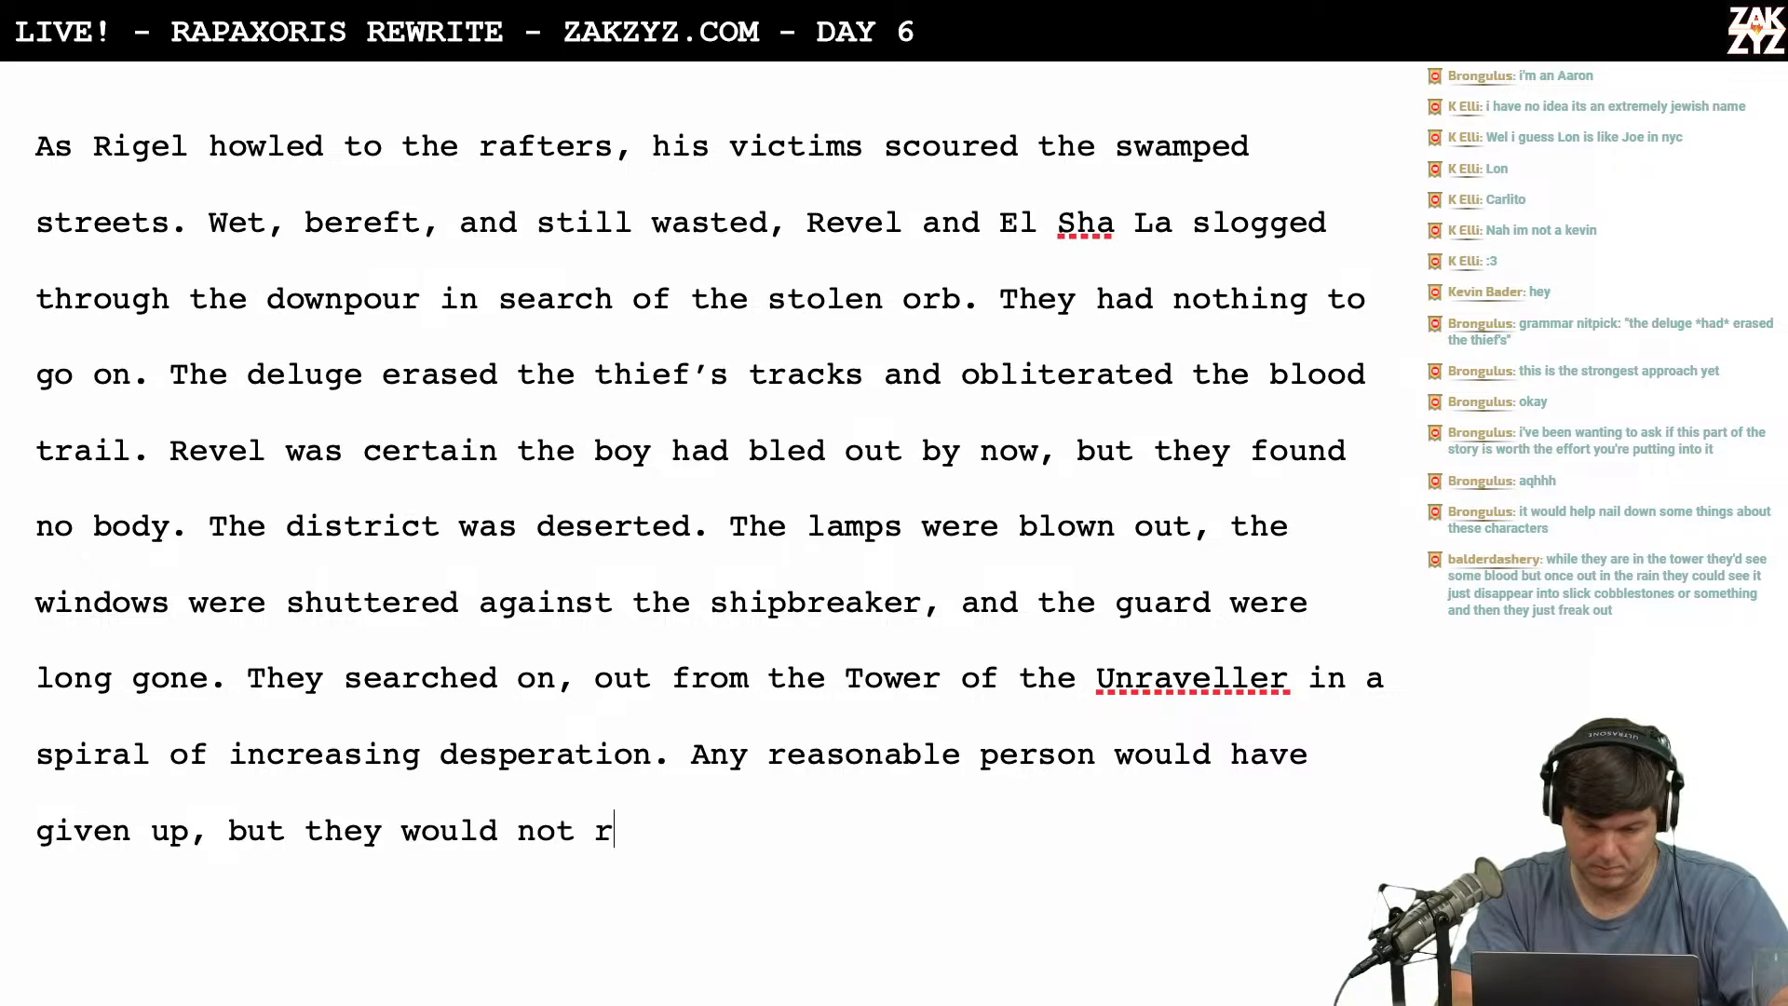
{"action": "key", "text": "BackSpace"}
{"action": "key", "text": "BackSpace"}
{"action": "key", "text": "BackSpace"}
{"action": "key", "text": "BackSpace"}
{"action": "key", "text": "BackSpace"}
{"action": "key", "text": "BackSpace"}
{"action": "key", "text": "BackSpace"}
{"action": "key", "text": "BackSpace"}
{"action": "key", "text": "BackSpace"}
{"action": "key", "text": "BackSpace"}
{"action": "key", "text": "BackSpace"}
{"action": "key", "text": "BackSpace"}
{"action": "key", "text": "BackSpace"}
{"action": "key", "text": "BackSpace"}
{"action": "key", "text": "BackSpace"}
{"action": "key", "text": "BackSpace"}
{"action": "key", "text": "BackSpace"}
{"action": "key", "text": "BackSpace"}
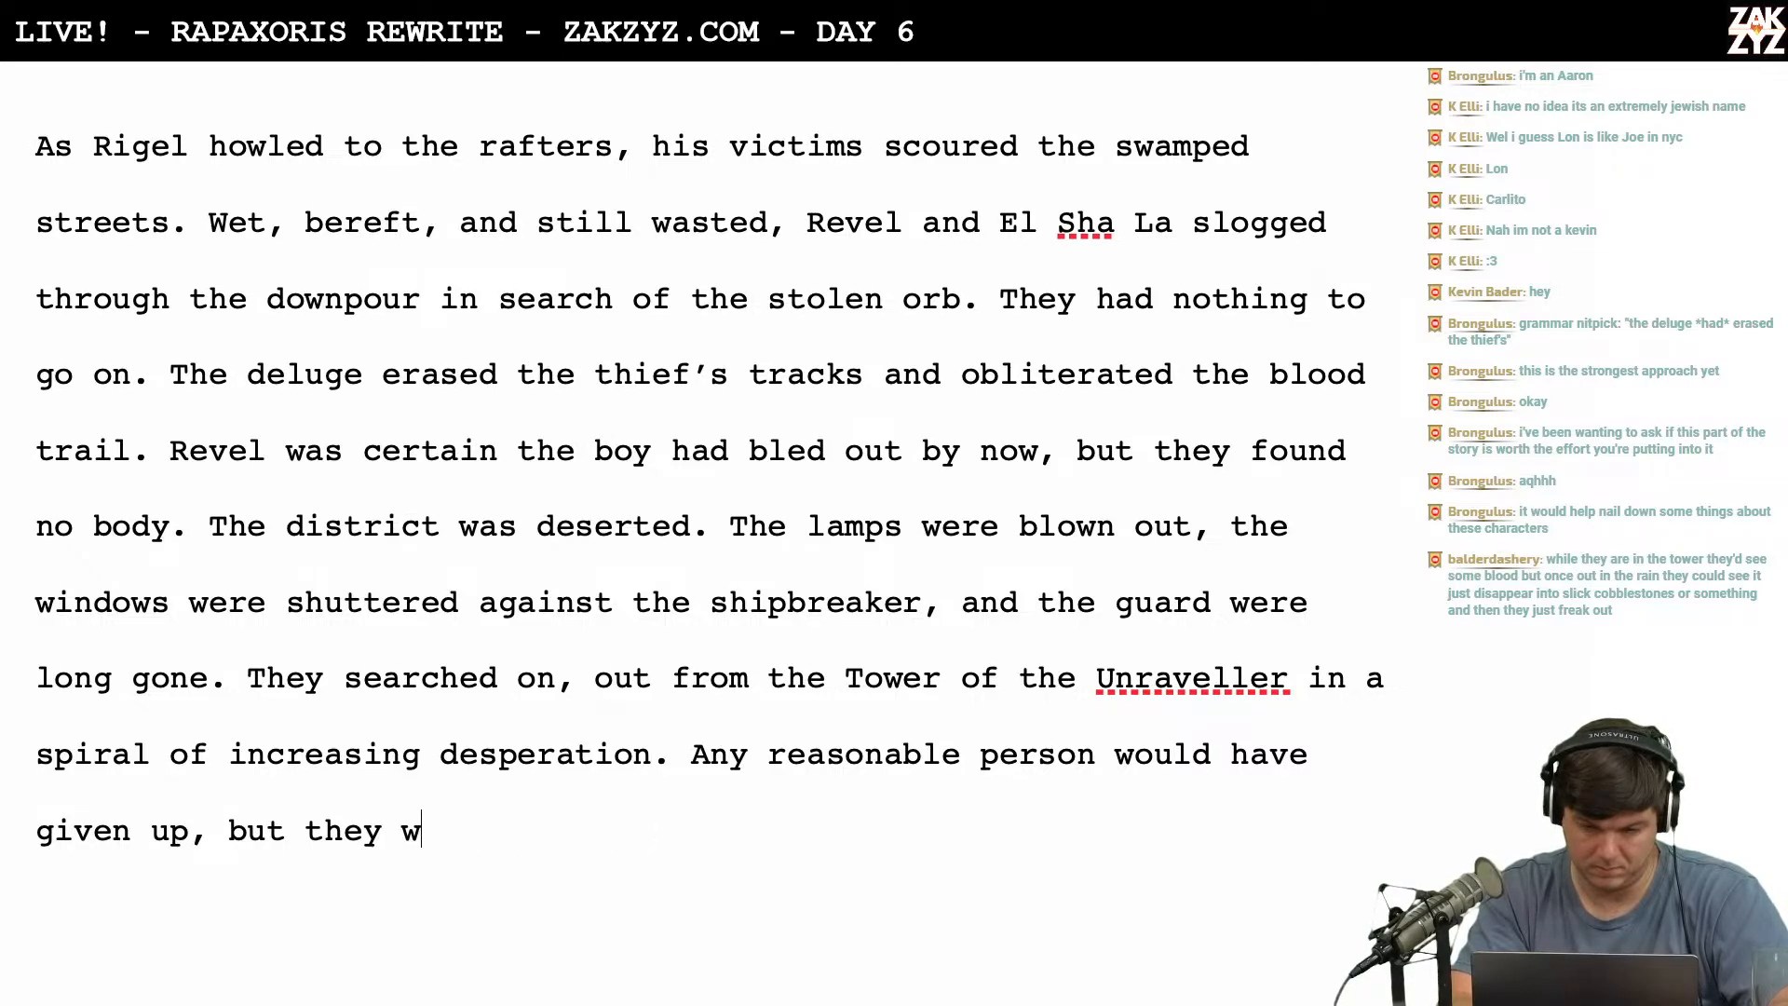
{"action": "key", "text": "BackSpace"}
{"action": "key", "text": "BackSpace"}
{"action": "key", "text": "BackSpace"}
{"action": "key", "text": "BackSpace"}
{"action": "key", "text": "BackSpace"}
{"action": "key", "text": "BackSpace"}
{"action": "key", "text": "BackSpace"}
{"action": "key", "text": "BackSpace"}
{"action": "key", "text": "BackSpace"}
{"action": "key", "text": "BackSpace"}
{"action": "key", "text": "BackSpace"}
{"action": "key", "text": "BackSpace"}
{"action": "key", "text": "BackSpace"}
{"action": "key", "text": "BackSpace"}
{"action": "key", "text": "BackSpace"}
{"action": "key", "text": "BackSpace"}
{"action": "key", "text": "BackSpace"}
{"action": "key", "text": "BackSpace"}
{"action": "key", "text": "BackSpace"}
{"action": "key", "text": "BackSpace"}
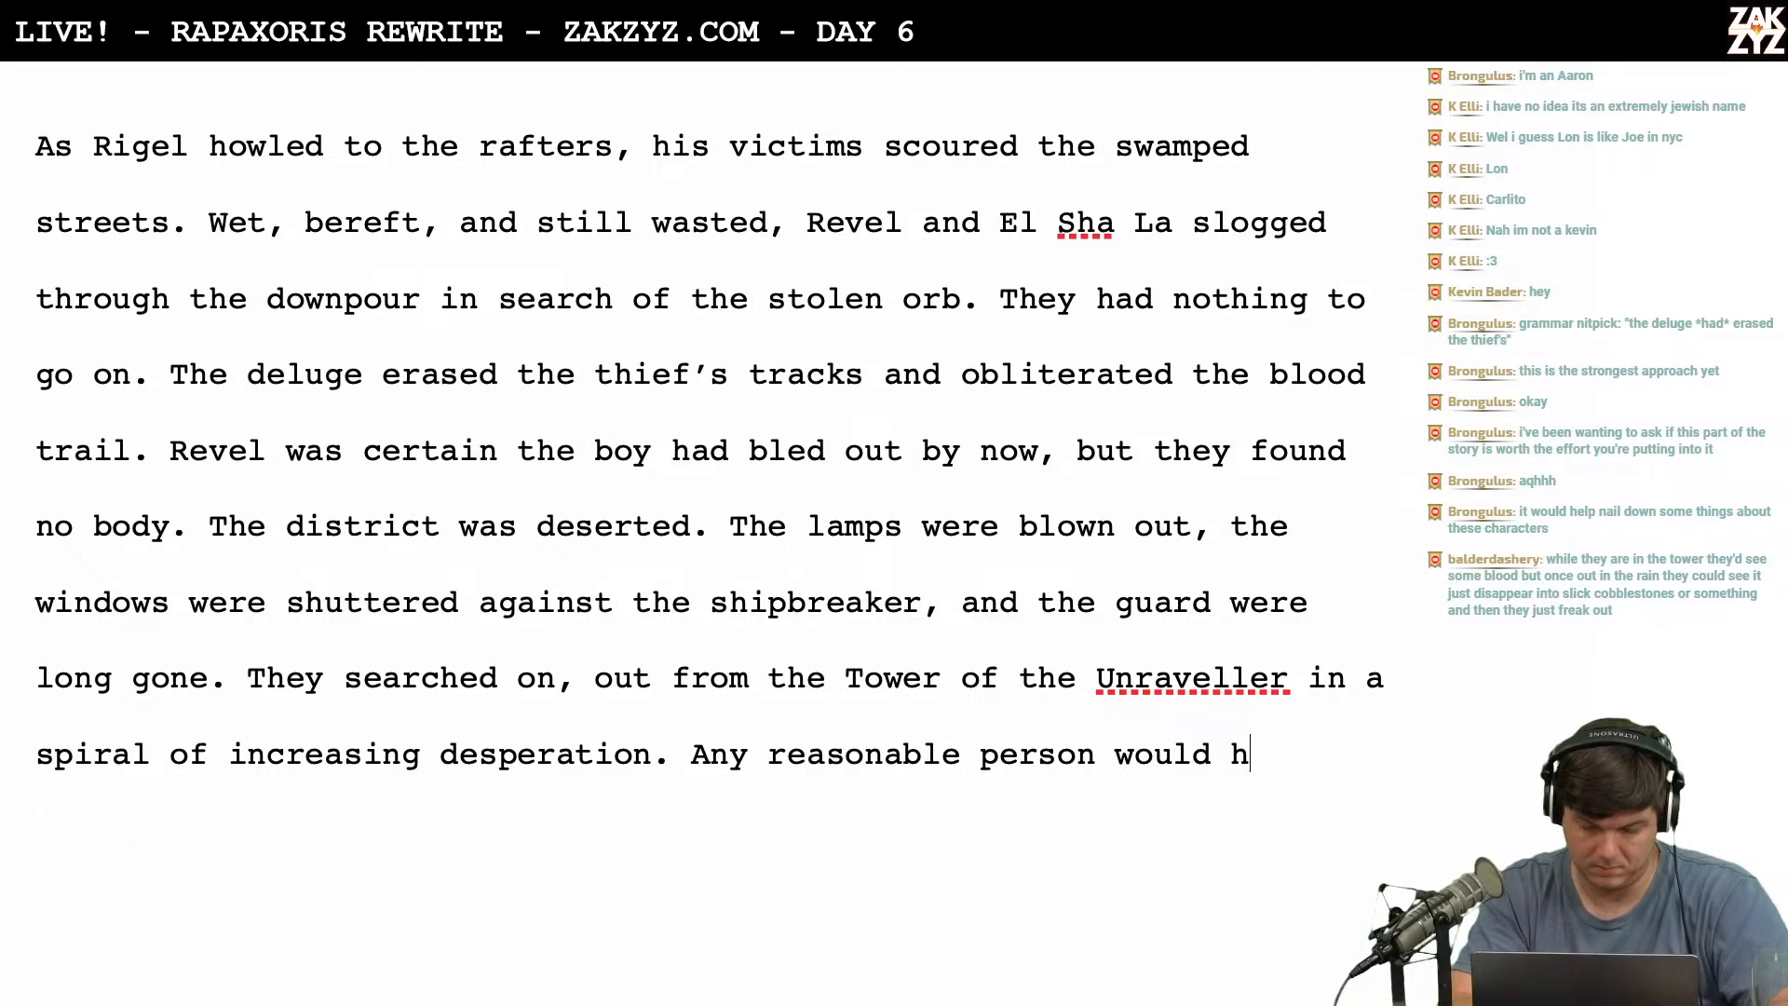
{"action": "key", "text": "BackSpace"}
{"action": "key", "text": "BackSpace"}
{"action": "key", "text": "BackSpace"}
{"action": "key", "text": "BackSpace"}
{"action": "key", "text": "BackSpace"}
{"action": "key", "text": "BackSpace"}
{"action": "key", "text": "BackSpace"}
{"action": "key", "text": "BackSpace"}
{"action": "key", "text": "BackSpace"}
{"action": "key", "text": "BackSpace"}
{"action": "key", "text": "BackSpace"}
{"action": "key", "text": "BackSpace"}
{"action": "key", "text": "BackSpace"}
{"action": "key", "text": "BackSpace"}
{"action": "key", "text": "BackSpace"}
{"action": "key", "text": "BackSpace"}
{"action": "key", "text": "BackSpace"}
{"action": "key", "text": "BackSpace"}
{"action": "key", "text": "BackSpace"}
{"action": "key", "text": "BackSpace"}
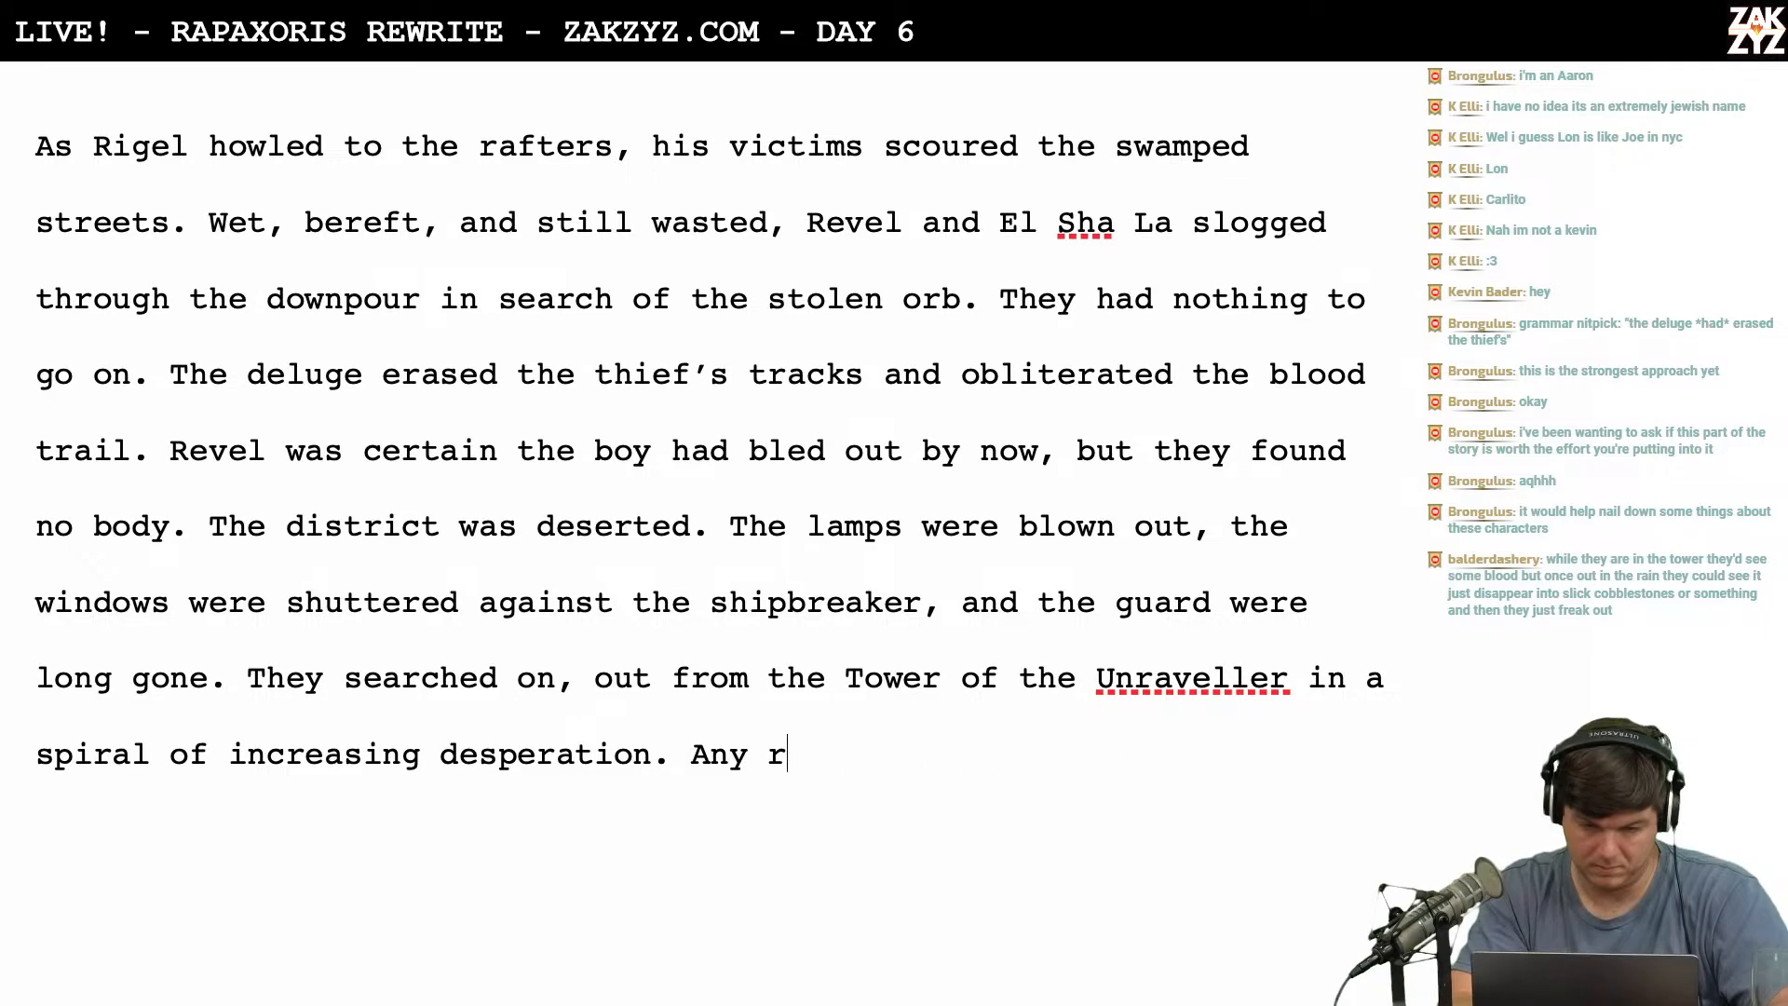
Follow "increasing desperation." in the opening paragraph with the sentence "Neither would relent." and a line break.
{"action": "type", "text": "Neti"}
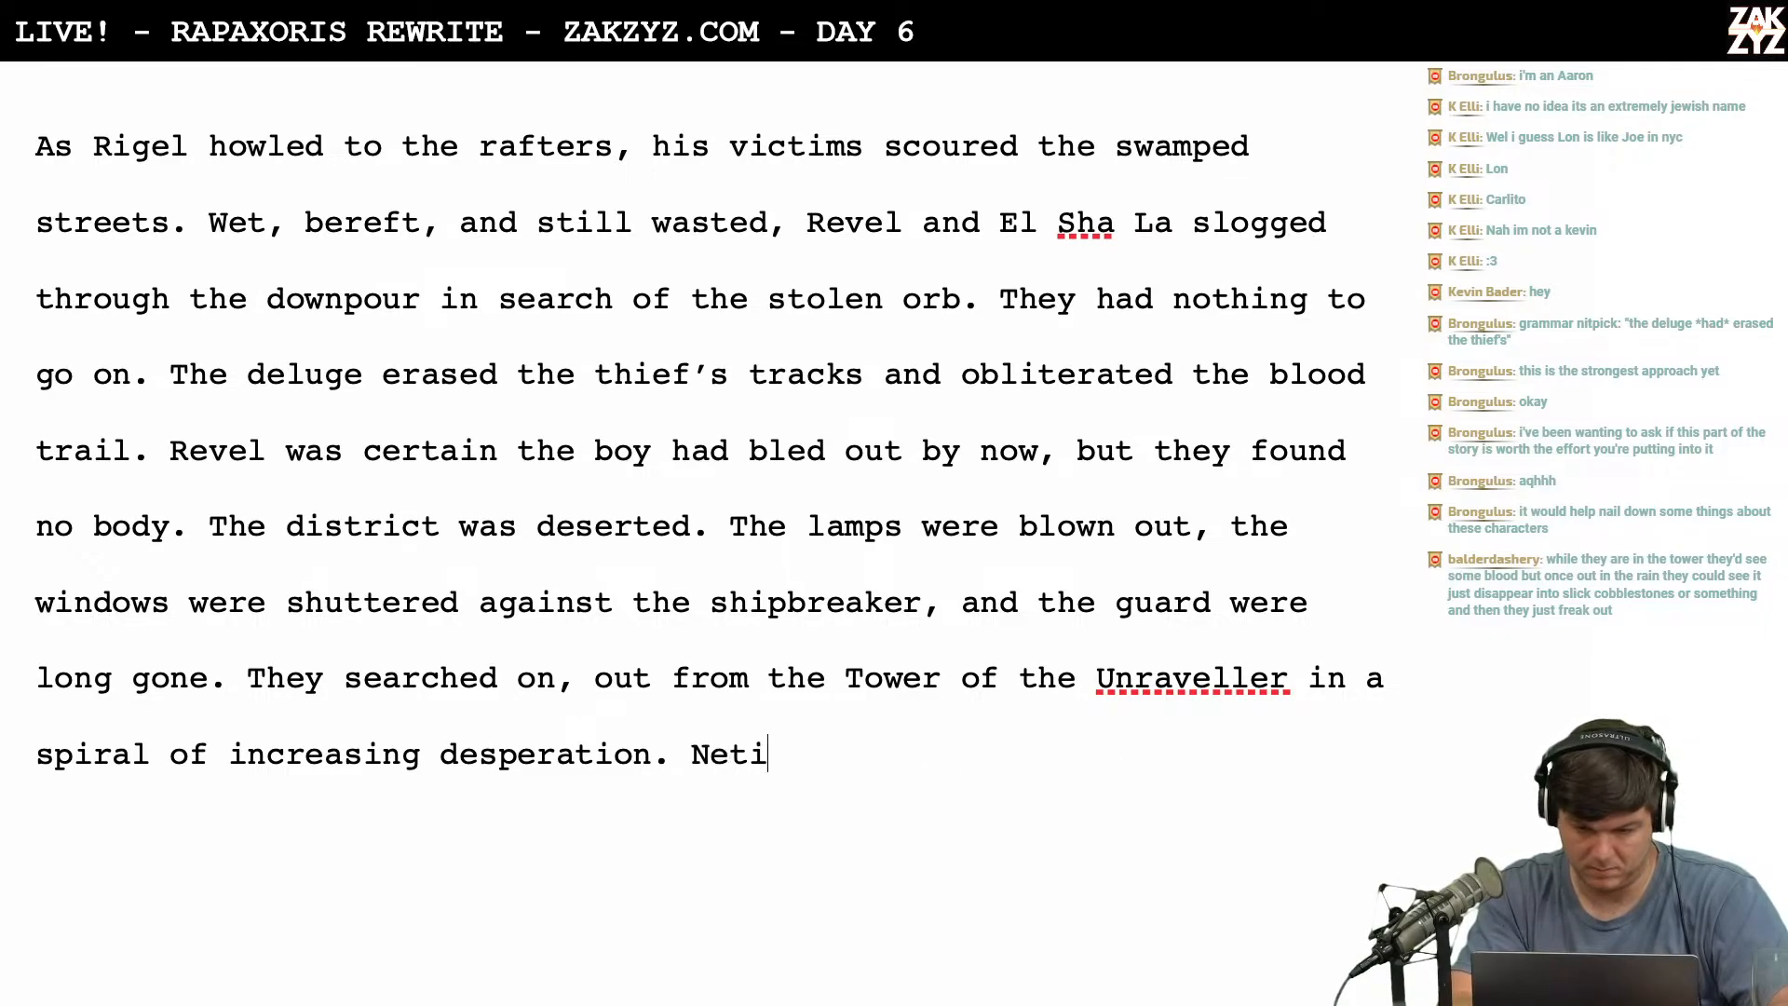
{"action": "key", "text": "BackSpace"}
{"action": "type", "text": "iehr"}
{"action": "key", "text": "BackSpace"}
{"action": "key", "text": "BackSpace"}
{"action": "key", "text": "BackSpace"}
{"action": "key", "text": "BackSpace"}
{"action": "key", "text": "BackSpace"}
{"action": "type", "text": "ith"}
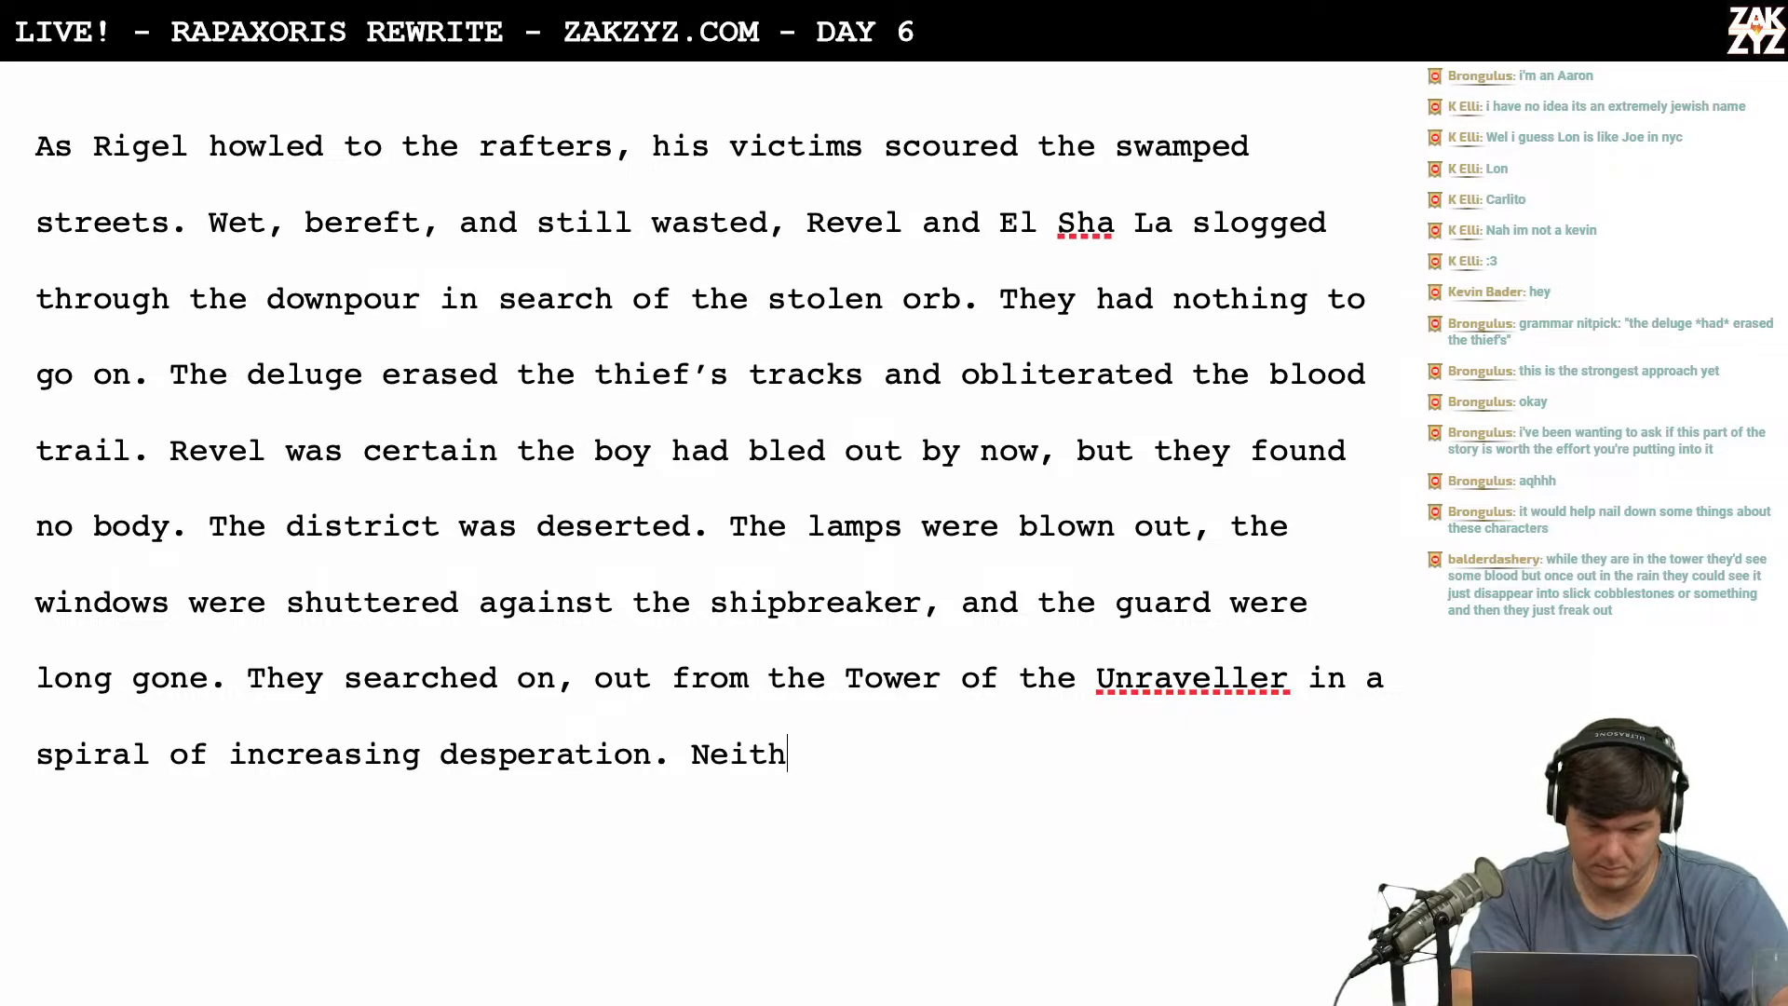
{"action": "type", "text": "er would relent."}
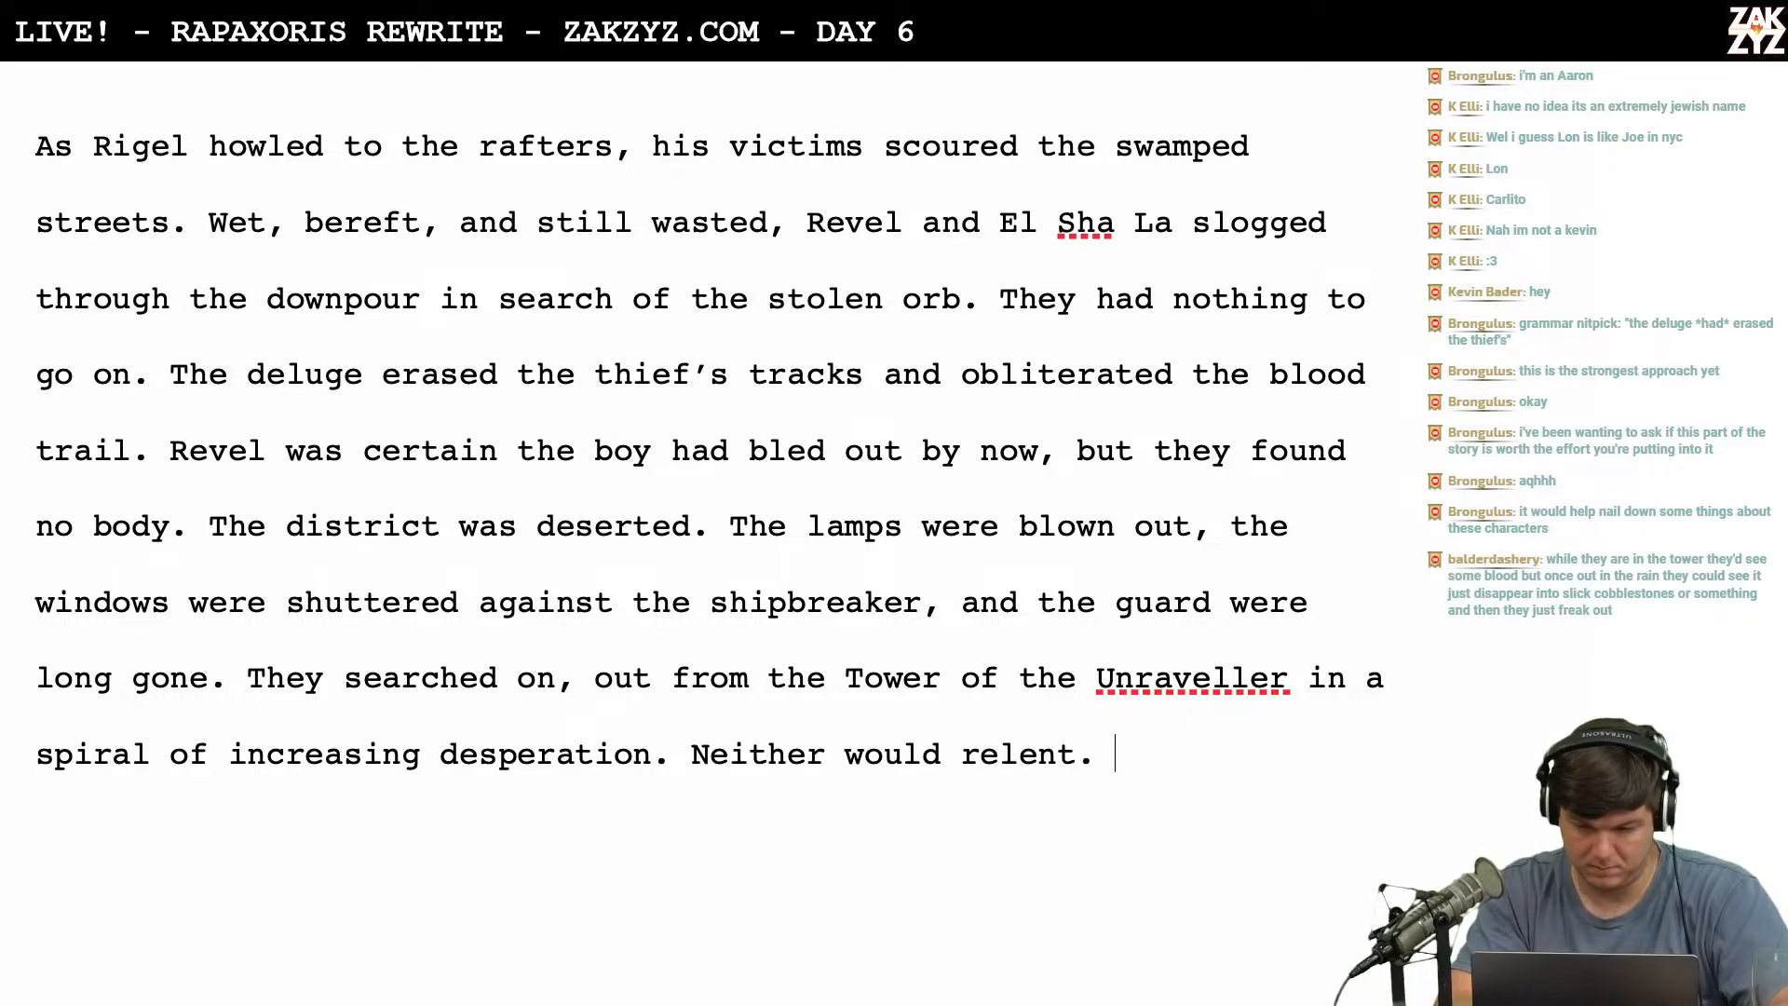
{"action": "key", "text": "Return"}
Review the leftover draft fragments below the opening paragraph, down to the passage about explaining what she'd been up to in Arath's bedchamber.
{"action": "key", "text": "Down"}
{"action": "key", "text": "Down"}
{"action": "key", "text": "Down"}
{"action": "key", "text": "Down"}
{"action": "key", "text": "Down"}
{"action": "key", "text": "Down"}
{"action": "key", "text": "Down"}
{"action": "key", "text": "Down"}
{"action": "key", "text": "Down"}
{"action": "key", "text": "Down"}
{"action": "key", "text": "Down"}
{"action": "key", "text": "Down"}
{"action": "key", "text": "Down"}
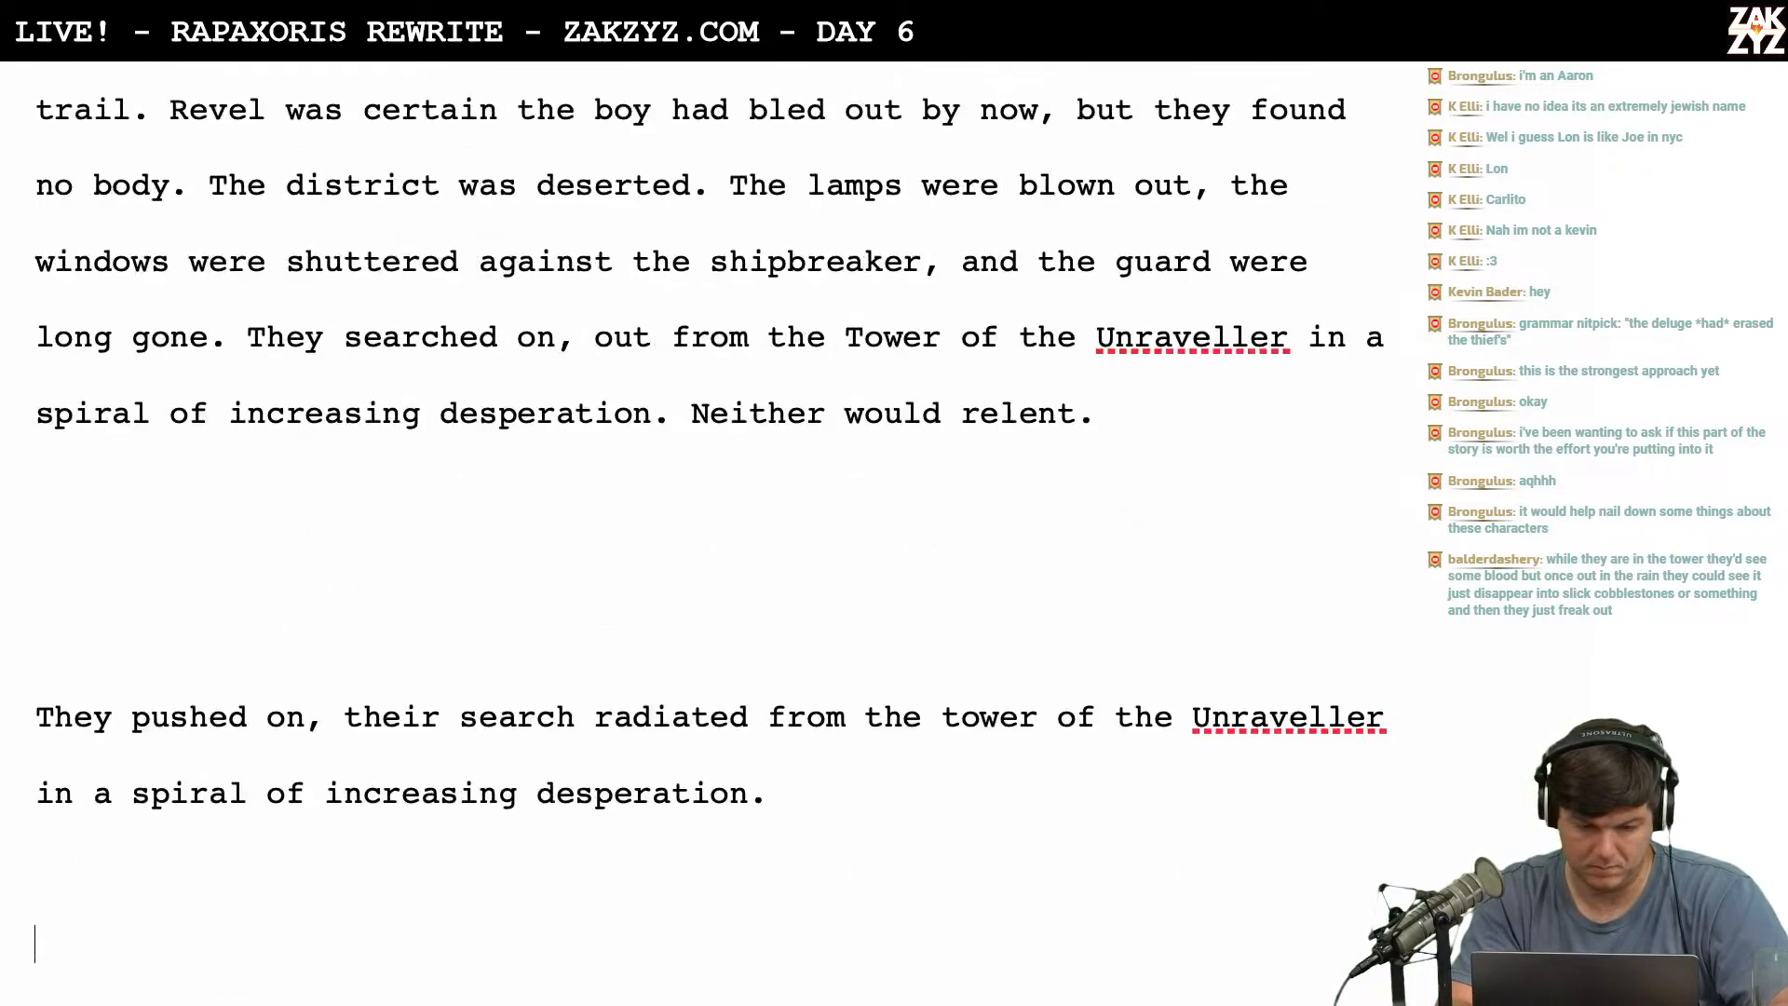
{"action": "key", "text": "Down"}
{"action": "key", "text": "Down"}
{"action": "key", "text": "Down"}
{"action": "key", "text": "Down"}
{"action": "key", "text": "Down"}
{"action": "key", "text": "Down"}
{"action": "key", "text": "Down"}
{"action": "key", "text": "Down"}
{"action": "key", "text": "Down"}
{"action": "key", "text": "Down"}
{"action": "key", "text": "Down"}
{"action": "key", "text": "Down"}
{"action": "key", "text": "Down"}
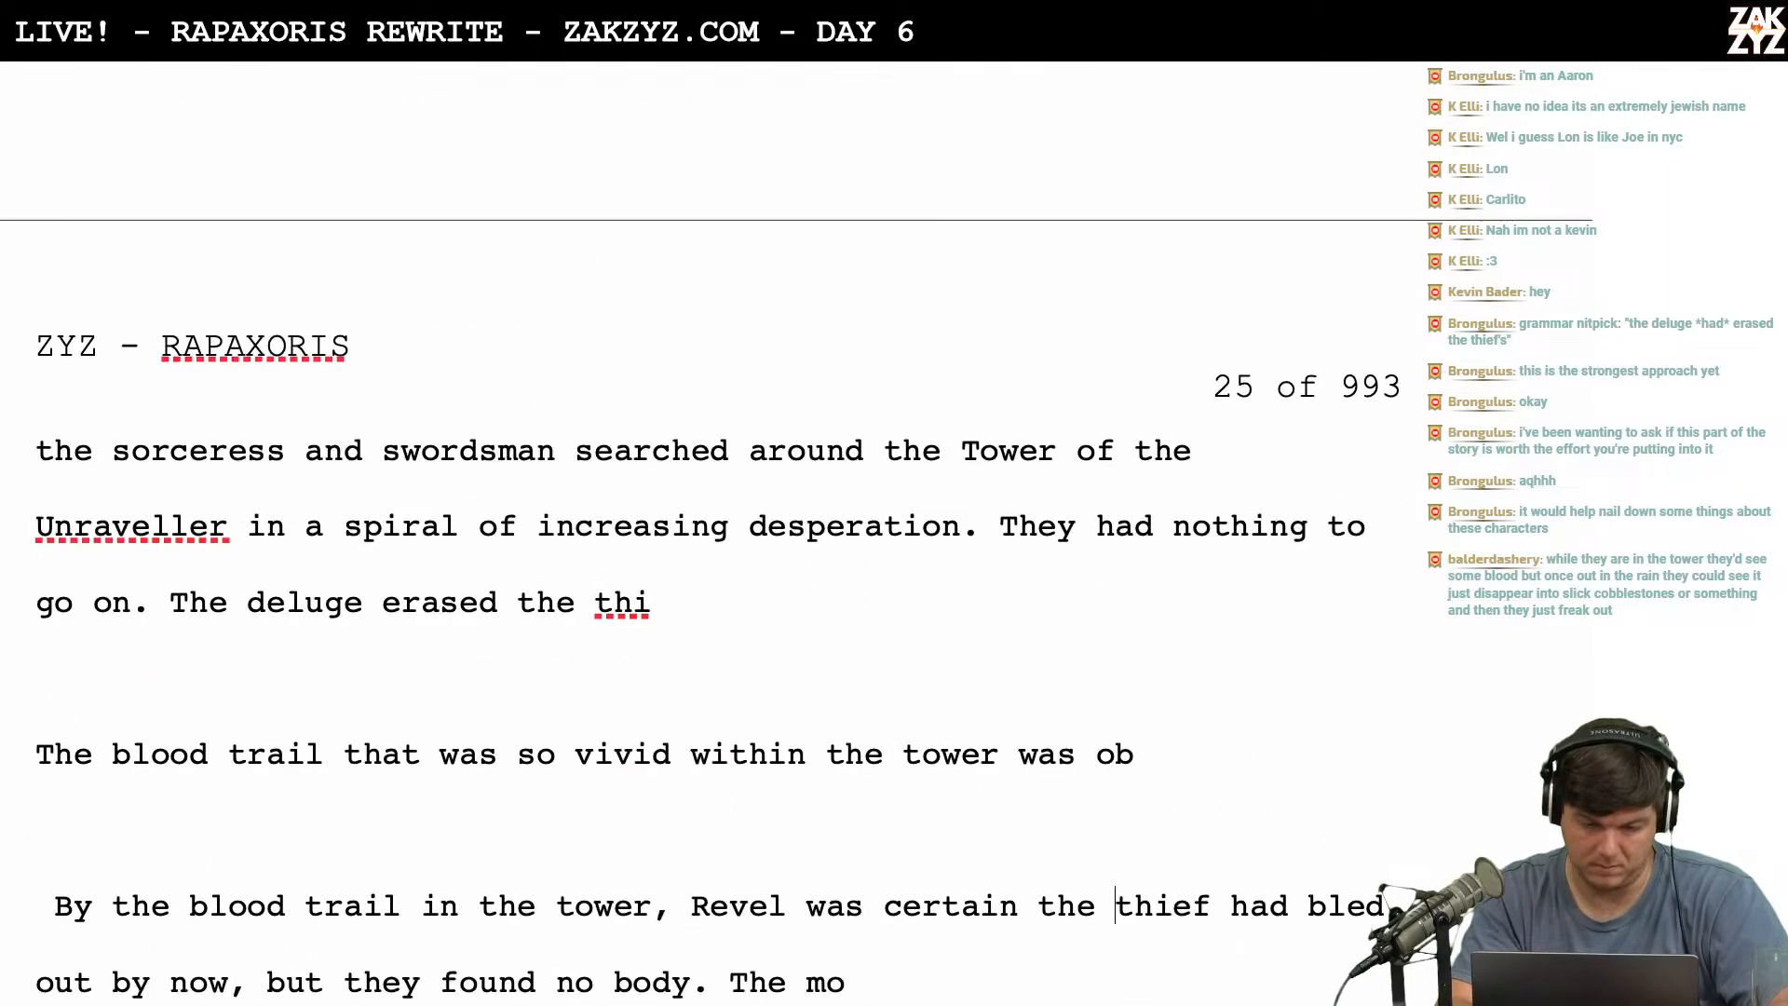
{"action": "key", "text": "Down"}
{"action": "key", "text": "Down"}
{"action": "key", "text": "Down"}
{"action": "key", "text": "Down"}
{"action": "key", "text": "Down"}
{"action": "key", "text": "Down"}
{"action": "key", "text": "Down"}
{"action": "key", "text": "Down"}
{"action": "key", "text": "Down"}
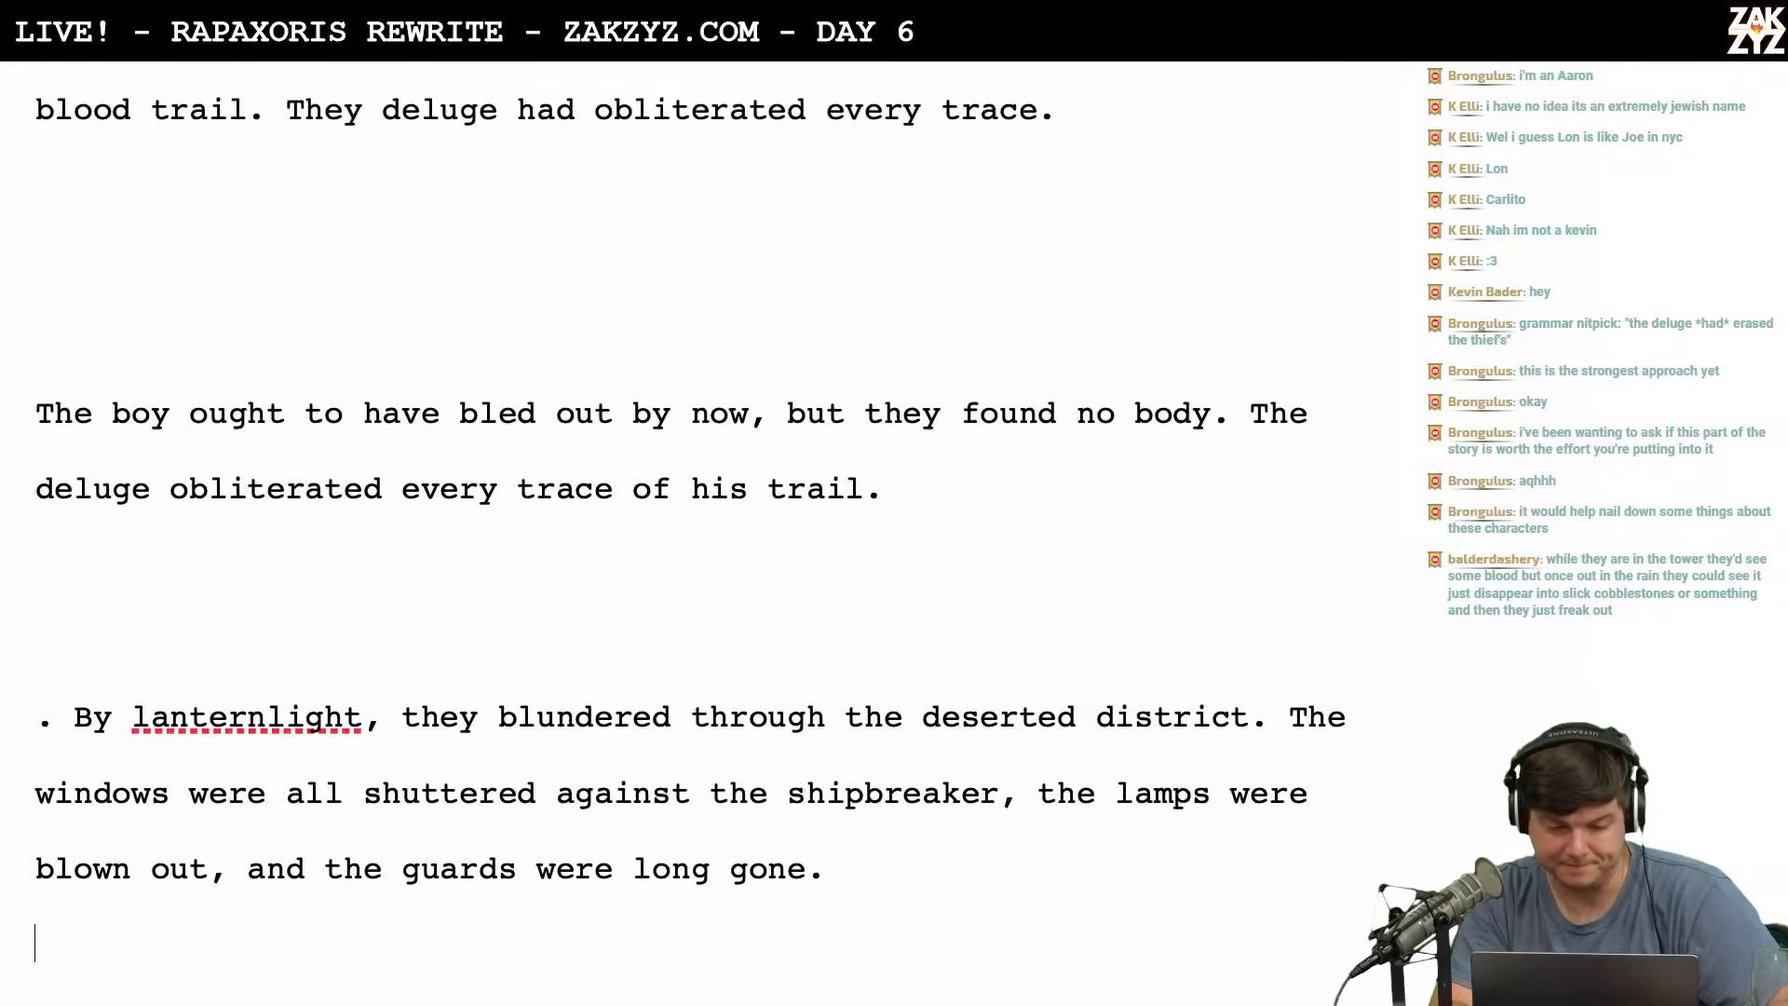
{"action": "key", "text": "Down"}
{"action": "key", "text": "Down"}
{"action": "key", "text": "Down"}
{"action": "key", "text": "Down"}
{"action": "key", "text": "Down"}
{"action": "key", "text": "Down"}
{"action": "key", "text": "Down"}
{"action": "key", "text": "Down"}
{"action": "key", "text": "Down"}
{"action": "key", "text": "Down"}
{"action": "key", "text": "Down"}
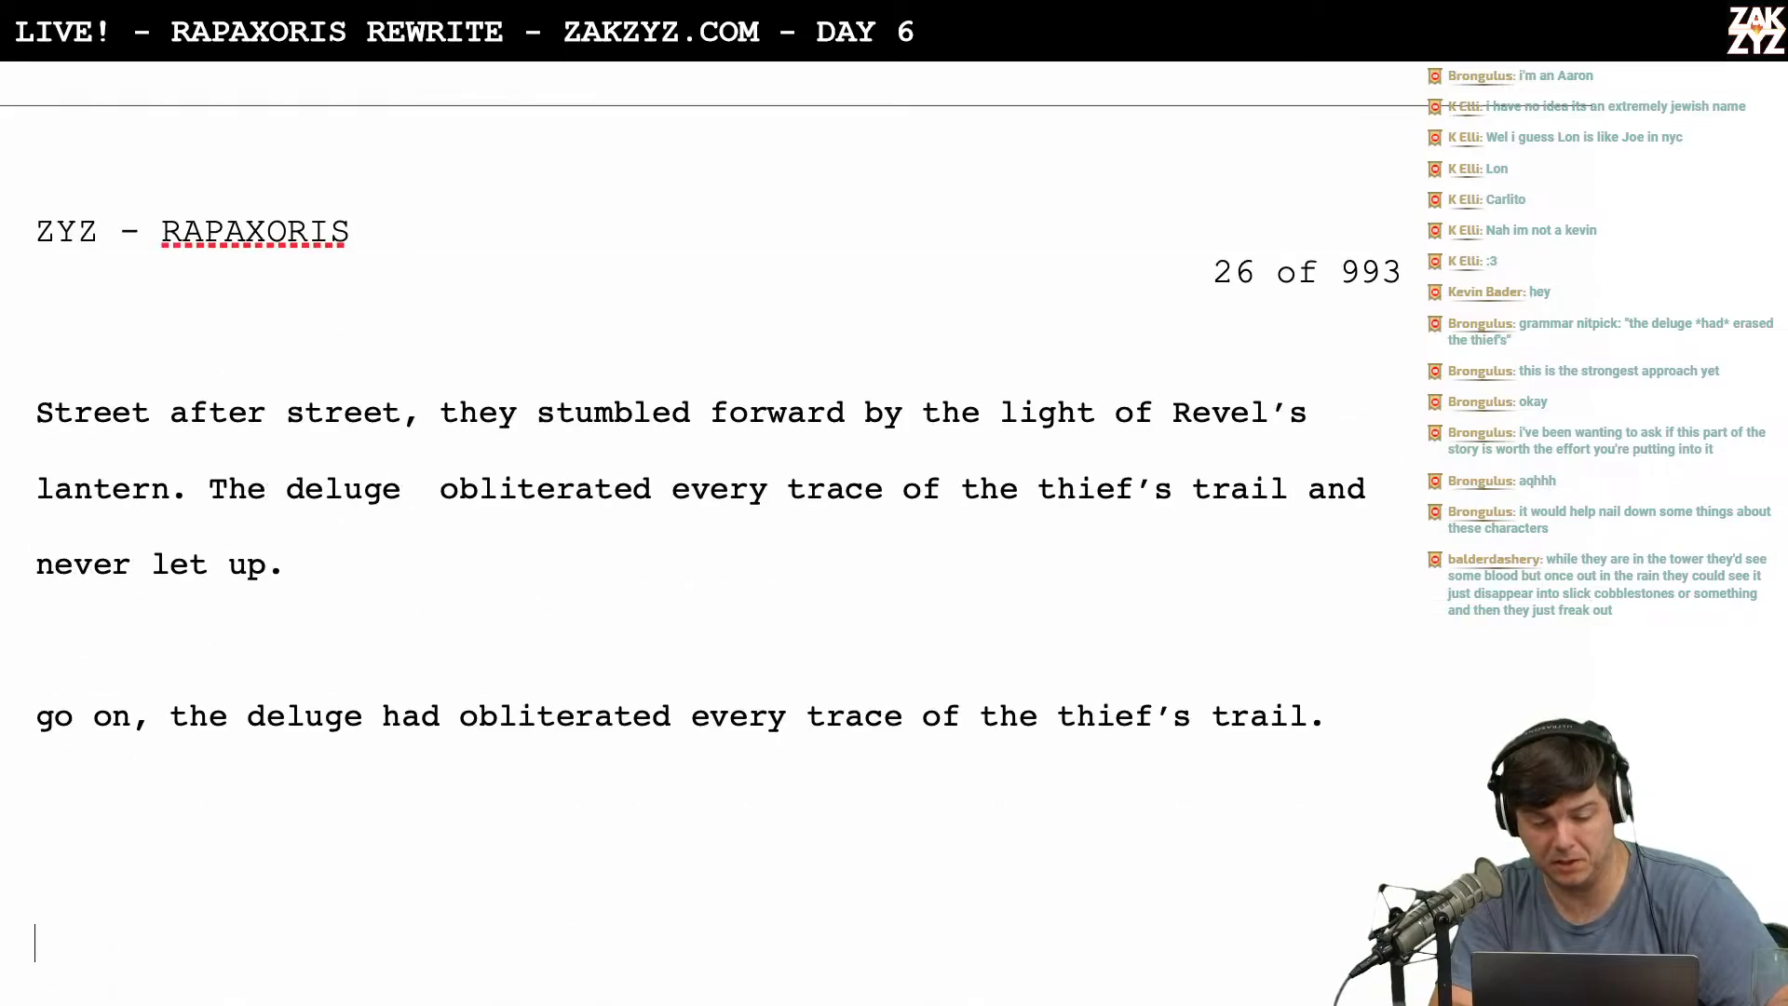
{"action": "key", "text": "Down"}
{"action": "key", "text": "Down"}
{"action": "key", "text": "Down"}
{"action": "key", "text": "Down"}
{"action": "key", "text": "Down"}
{"action": "key", "text": "Down"}
{"action": "key", "text": "Down"}
{"action": "key", "text": "Down"}
{"action": "key", "text": "Down"}
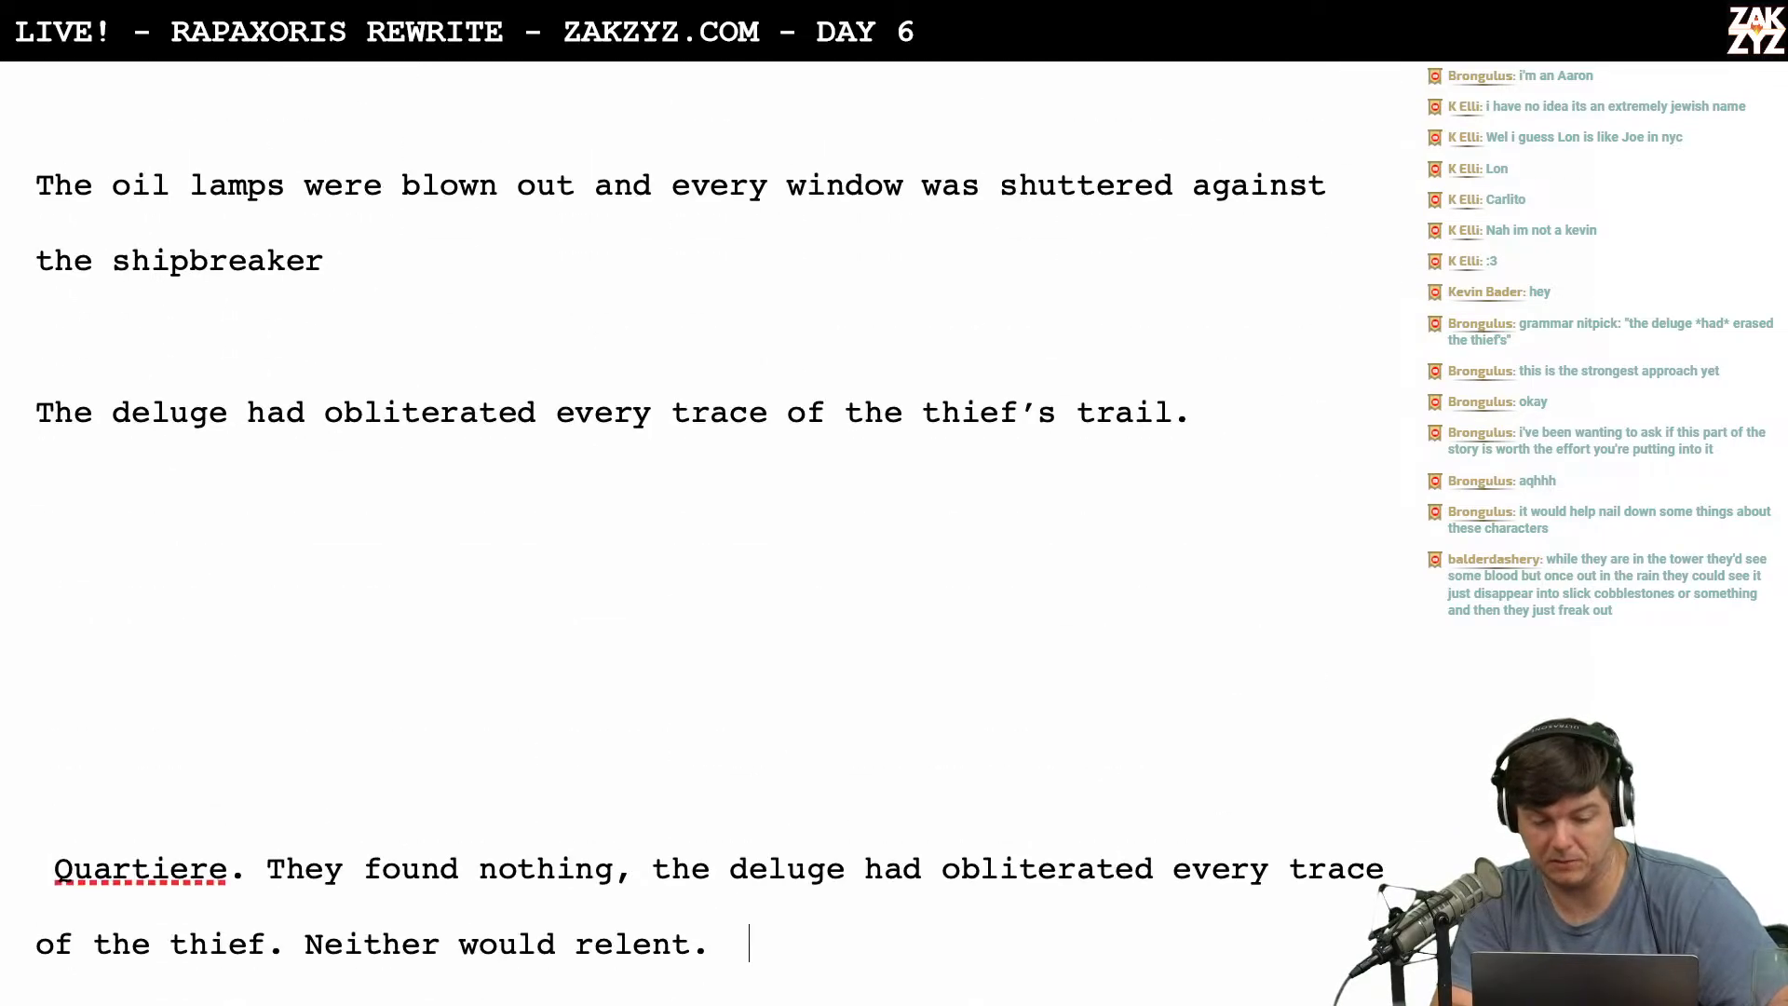
{"action": "key", "text": "Down"}
{"action": "key", "text": "Down"}
{"action": "key", "text": "Down"}
{"action": "key", "text": "Down"}
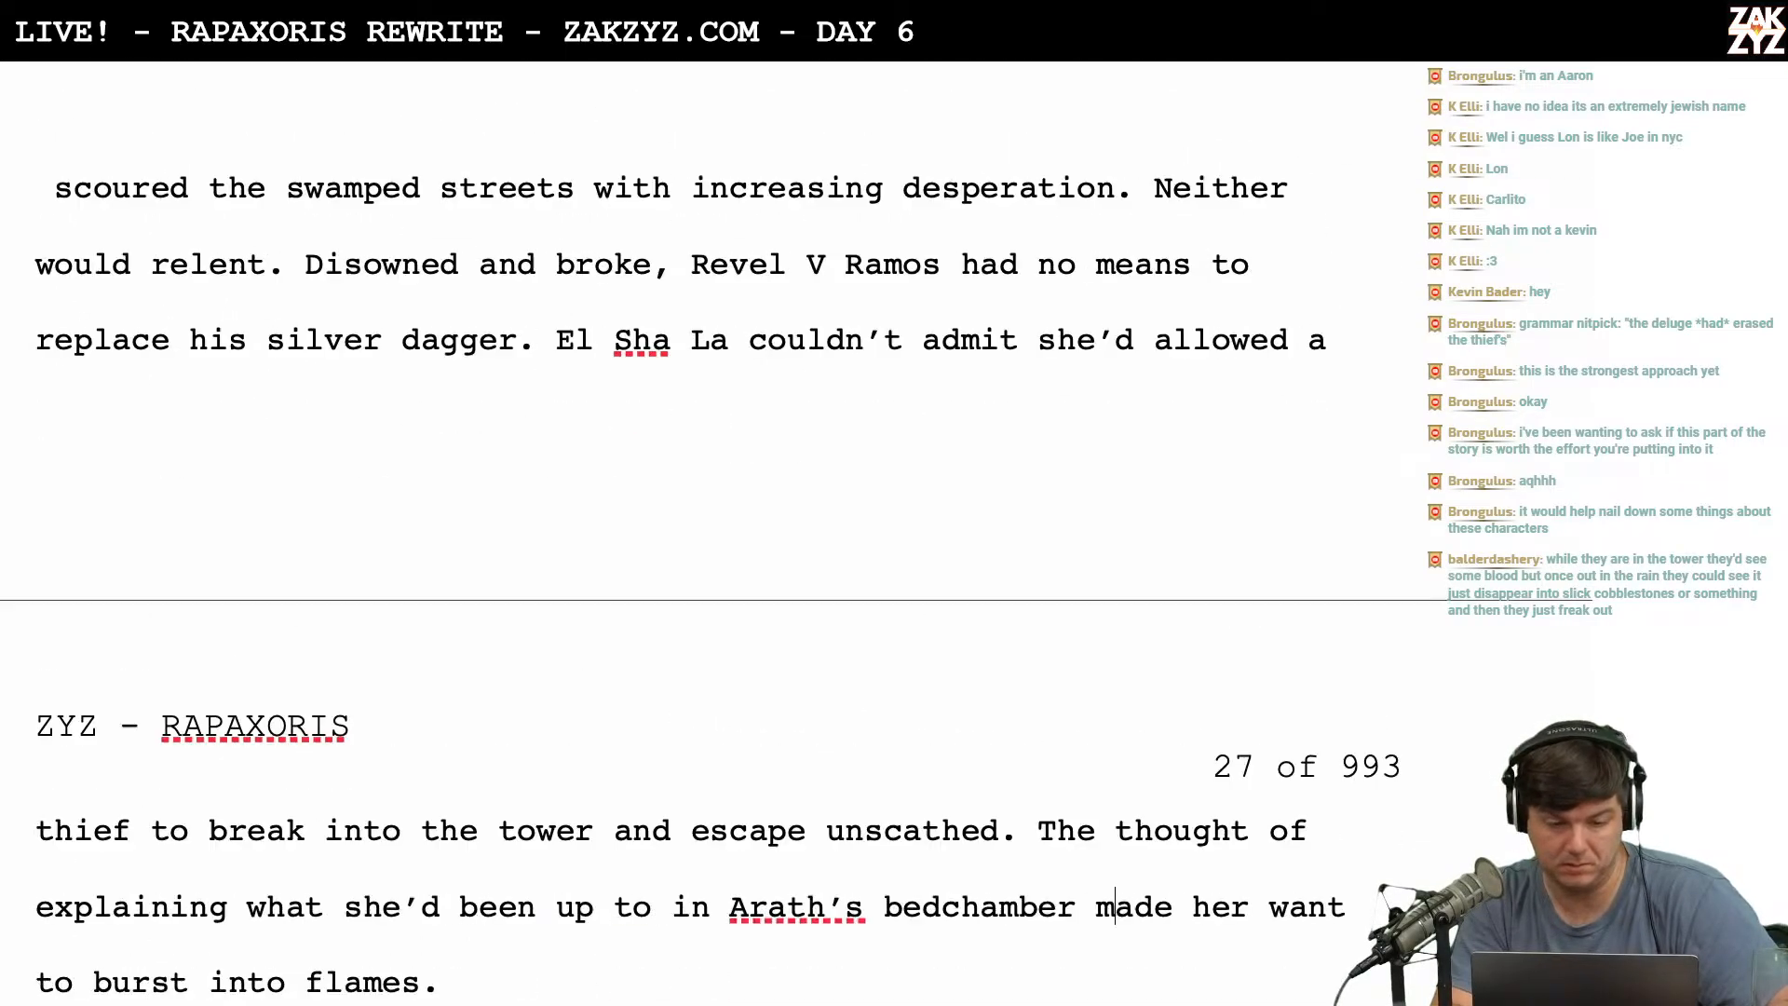
Delete all leftover draft fragments between the opening paragraph and the "Neither would relent. Disowned and broke" passage, joining the two texts.
{"action": "key", "text": "Up"}
{"action": "key", "text": "Up"}
{"action": "key", "text": "Up"}
{"action": "key", "text": "Up"}
{"action": "key", "text": "Up"}
{"action": "key", "text": "Up"}
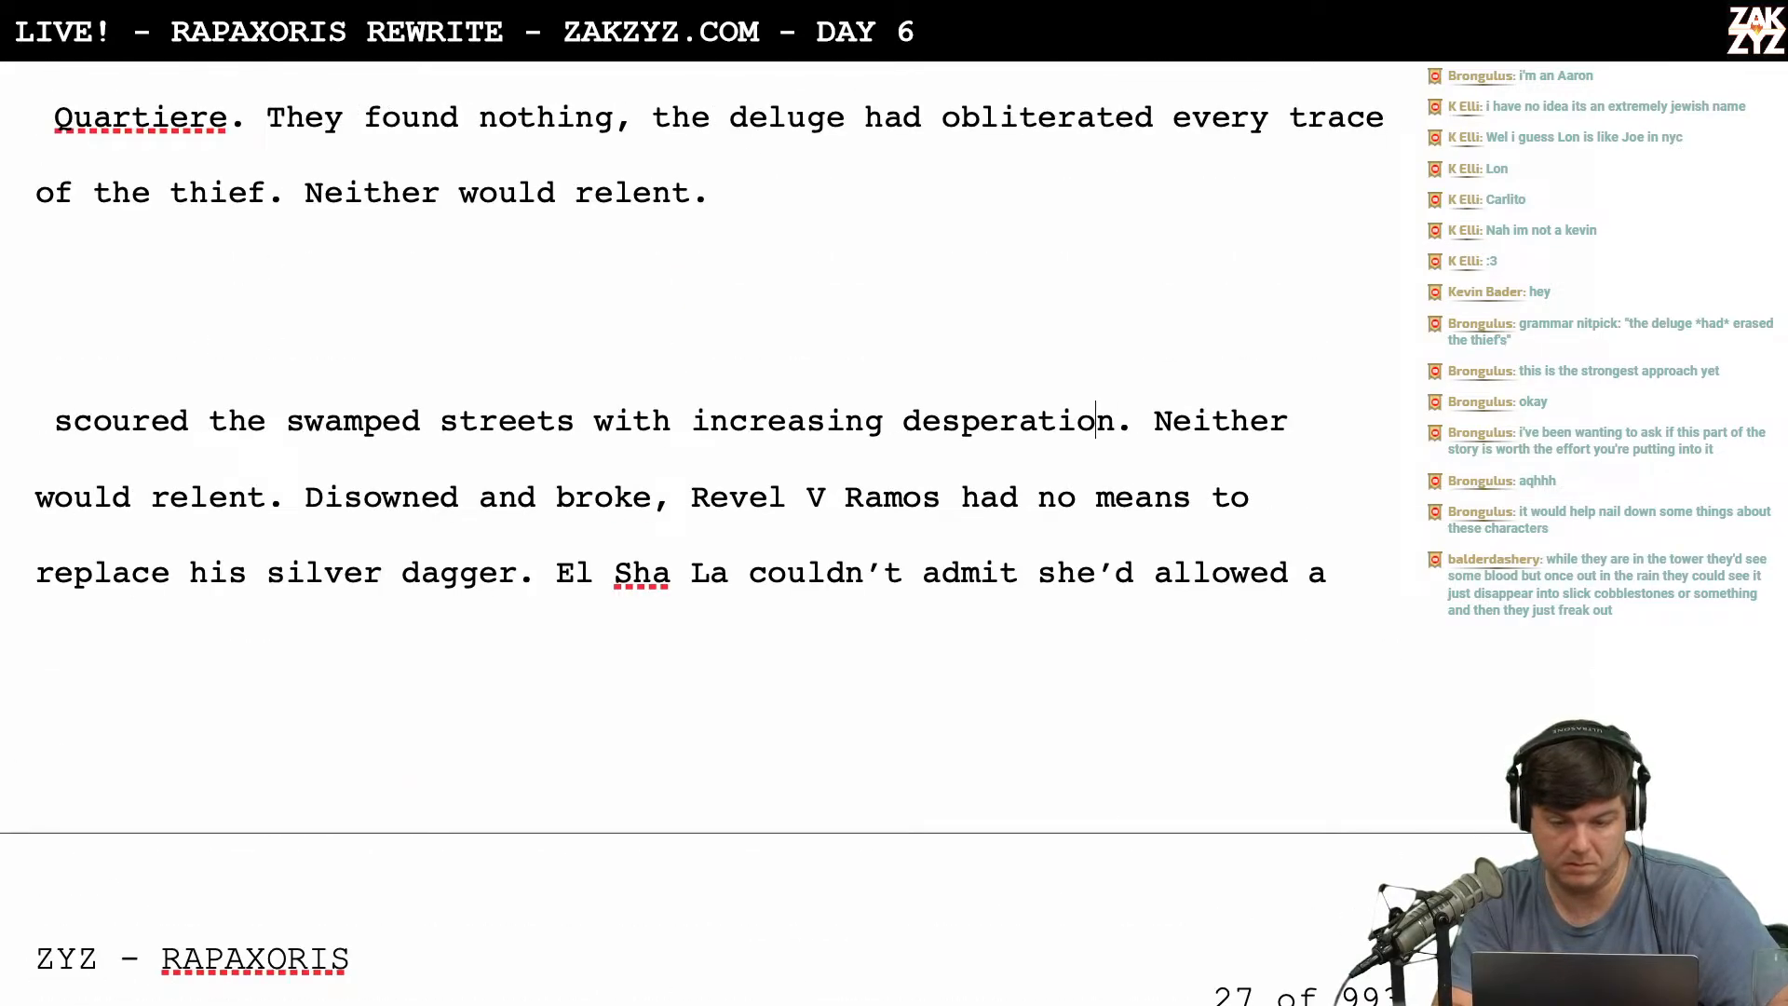
{"action": "key", "text": "shift+Up"}
{"action": "key", "text": "shift+Up"}
{"action": "key", "text": "shift+Up"}
{"action": "key", "text": "shift+Up"}
{"action": "key", "text": "shift+Up"}
{"action": "key", "text": "shift+Up"}
{"action": "key", "text": "shift+Up"}
{"action": "key", "text": "shift+Up"}
{"action": "key", "text": "shift+Up"}
{"action": "key", "text": "shift+Up"}
{"action": "key", "text": "shift+Up"}
{"action": "key", "text": "shift+Up"}
{"action": "key", "text": "shift+Up"}
{"action": "key", "text": "shift+Up"}
{"action": "key", "text": "shift+Up"}
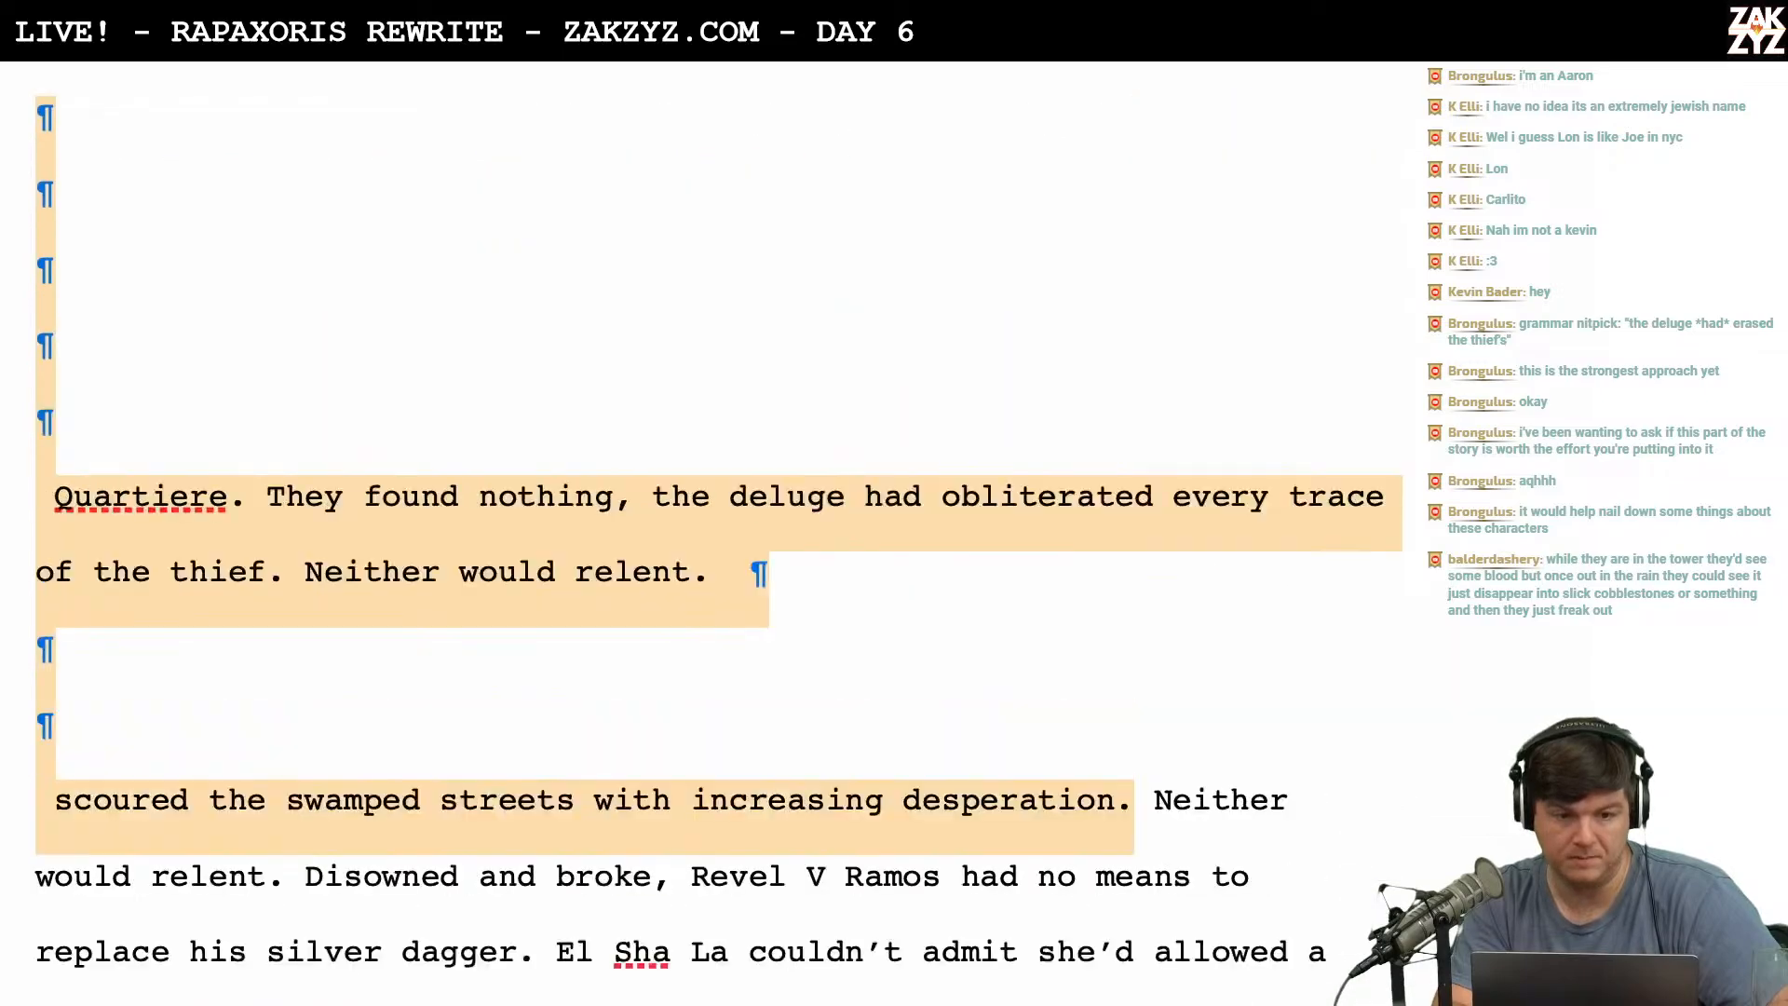
{"action": "key", "text": "shift+Up"}
{"action": "key", "text": "shift+Up"}
{"action": "key", "text": "shift+Up"}
{"action": "key", "text": "shift+Up"}
{"action": "key", "text": "shift+Up"}
{"action": "key", "text": "shift+Up"}
{"action": "key", "text": "shift+Up"}
{"action": "key", "text": "shift+Up"}
{"action": "key", "text": "shift+Up"}
{"action": "key", "text": "shift+Up"}
{"action": "key", "text": "shift+Up"}
{"action": "key", "text": "shift+Up"}
{"action": "key", "text": "shift+Up"}
{"action": "key", "text": "shift+Up"}
{"action": "key", "text": "shift+Up"}
{"action": "key", "text": "shift+Up"}
{"action": "key", "text": "shift+Up"}
{"action": "key", "text": "shift+Up"}
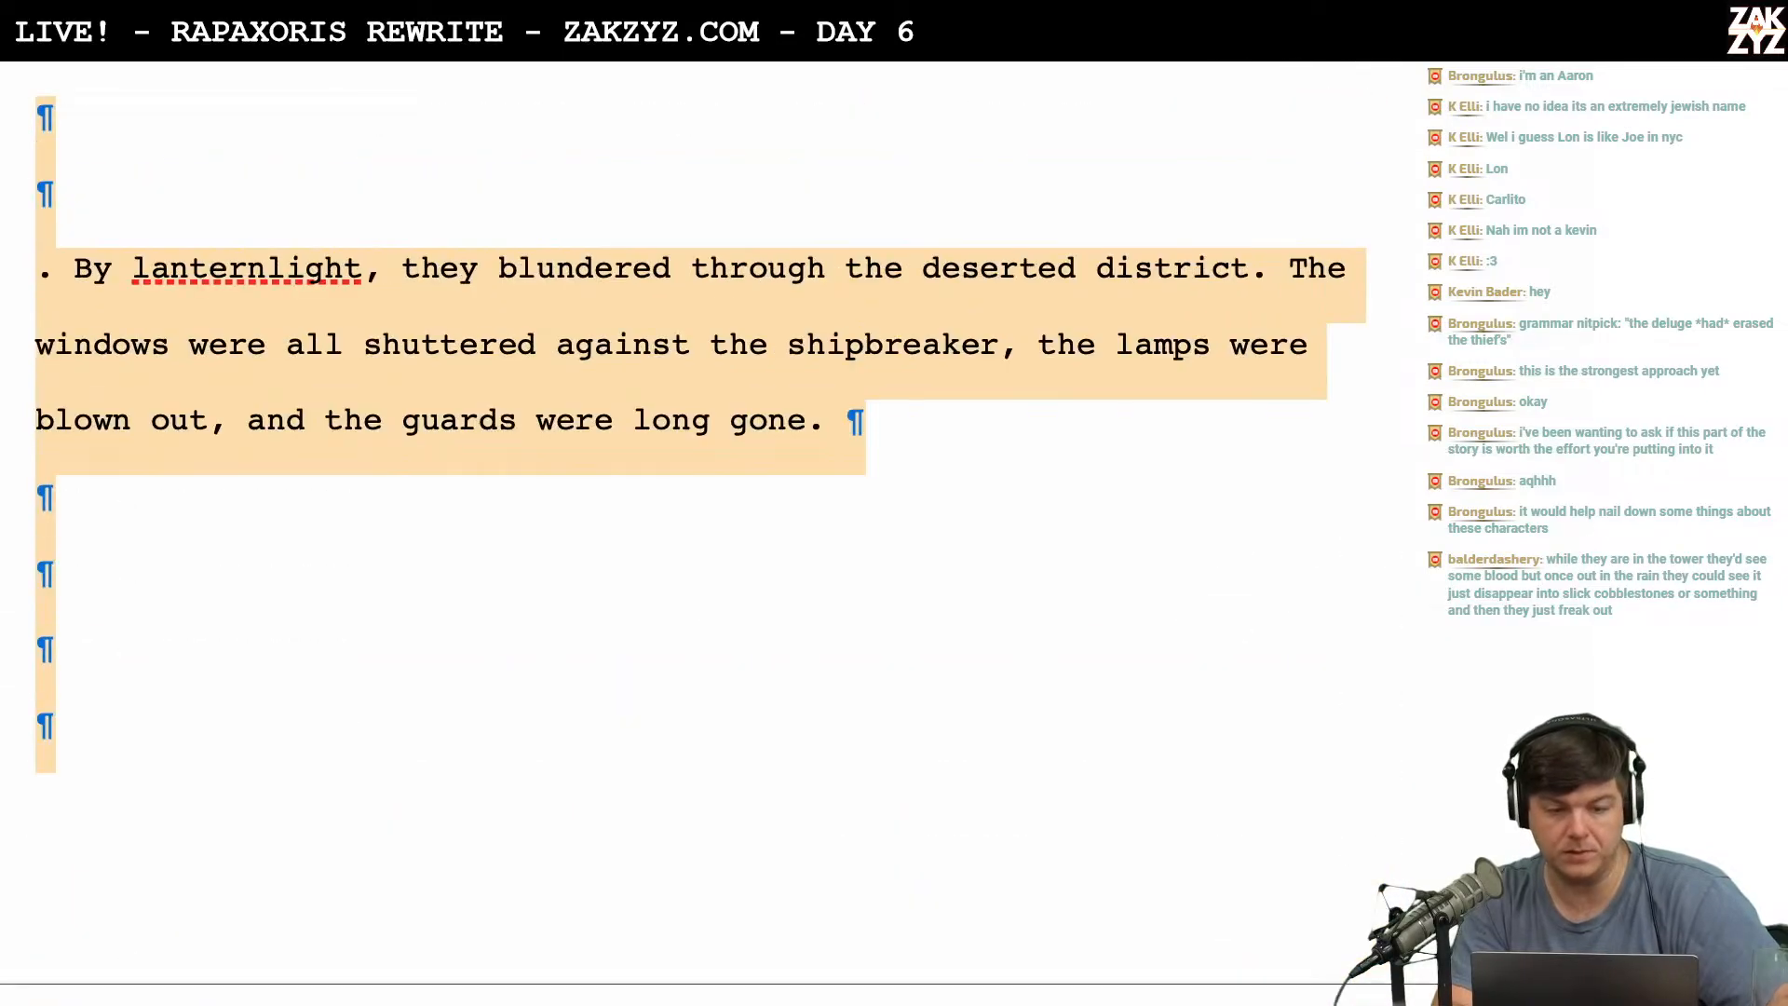
{"action": "key", "text": "shift+Up"}
{"action": "key", "text": "shift+Up"}
{"action": "key", "text": "shift+Up"}
{"action": "key", "text": "shift+Up"}
{"action": "key", "text": "shift+Up"}
{"action": "key", "text": "shift+Up"}
{"action": "key", "text": "shift+Up"}
{"action": "key", "text": "shift+Up"}
{"action": "key", "text": "shift+Up"}
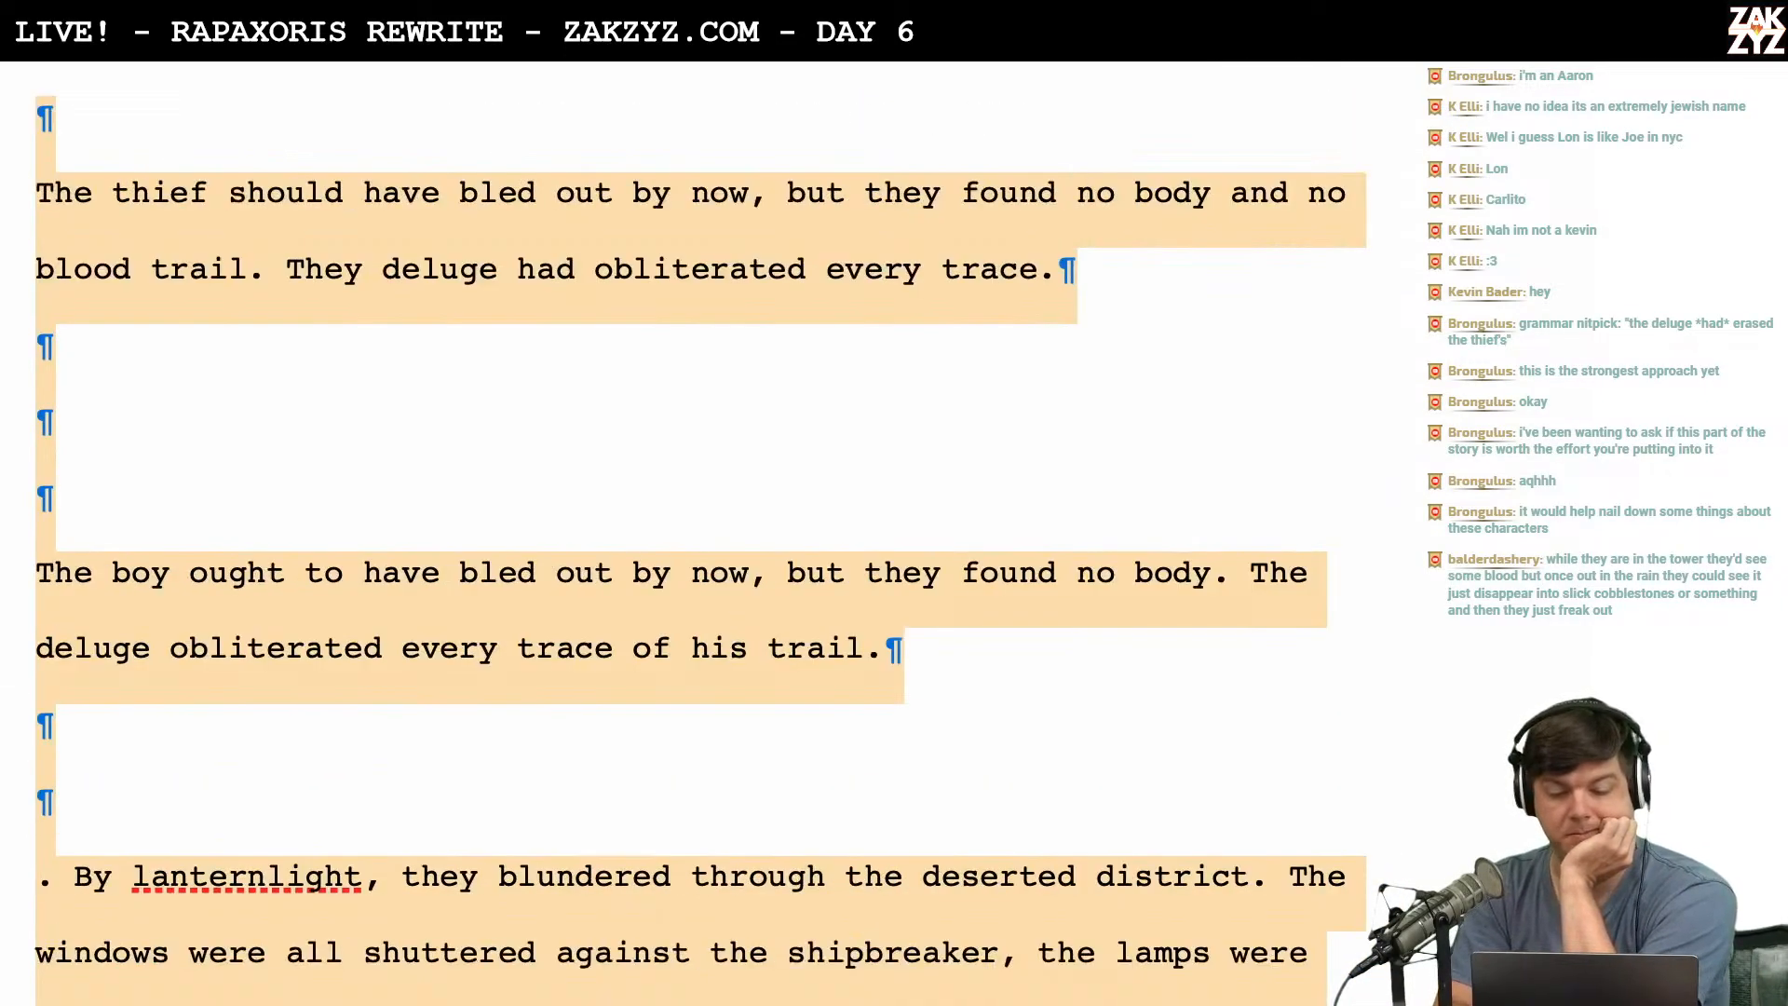
{"action": "key", "text": "shift+Up"}
{"action": "key", "text": "shift+Up"}
{"action": "key", "text": "shift+Up"}
{"action": "key", "text": "shift+Up"}
{"action": "key", "text": "shift+Up"}
{"action": "key", "text": "shift+Up"}
{"action": "key", "text": "shift+Up"}
{"action": "key", "text": "shift+Up"}
{"action": "key", "text": "shift+Up"}
{"action": "key", "text": "shift+Up"}
{"action": "key", "text": "shift+Up"}
{"action": "key", "text": "shift+Up"}
{"action": "key", "text": "shift+Up"}
{"action": "key", "text": "shift+Up"}
{"action": "key", "text": "shift+Up"}
{"action": "key", "text": "shift+Up"}
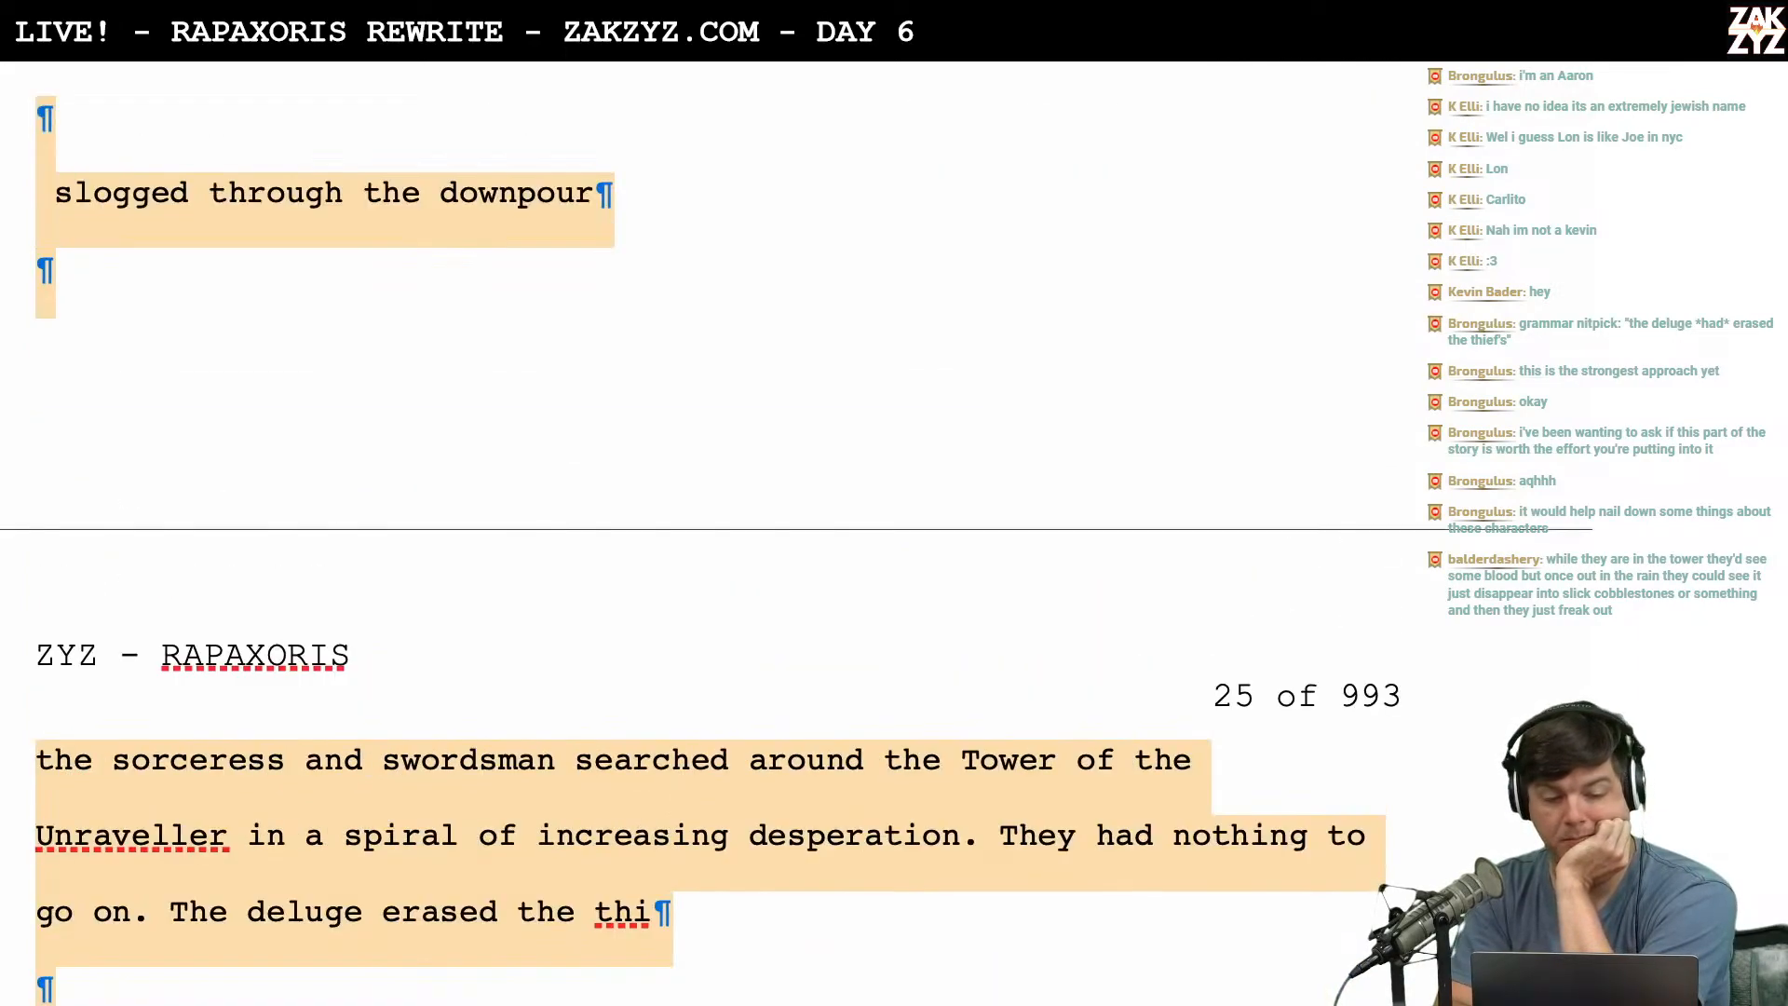
{"action": "key", "text": "shift+Up"}
{"action": "key", "text": "shift+Up"}
{"action": "key", "text": "shift+Up"}
{"action": "key", "text": "shift+Up"}
{"action": "key", "text": "shift+Up"}
{"action": "key", "text": "shift+Up"}
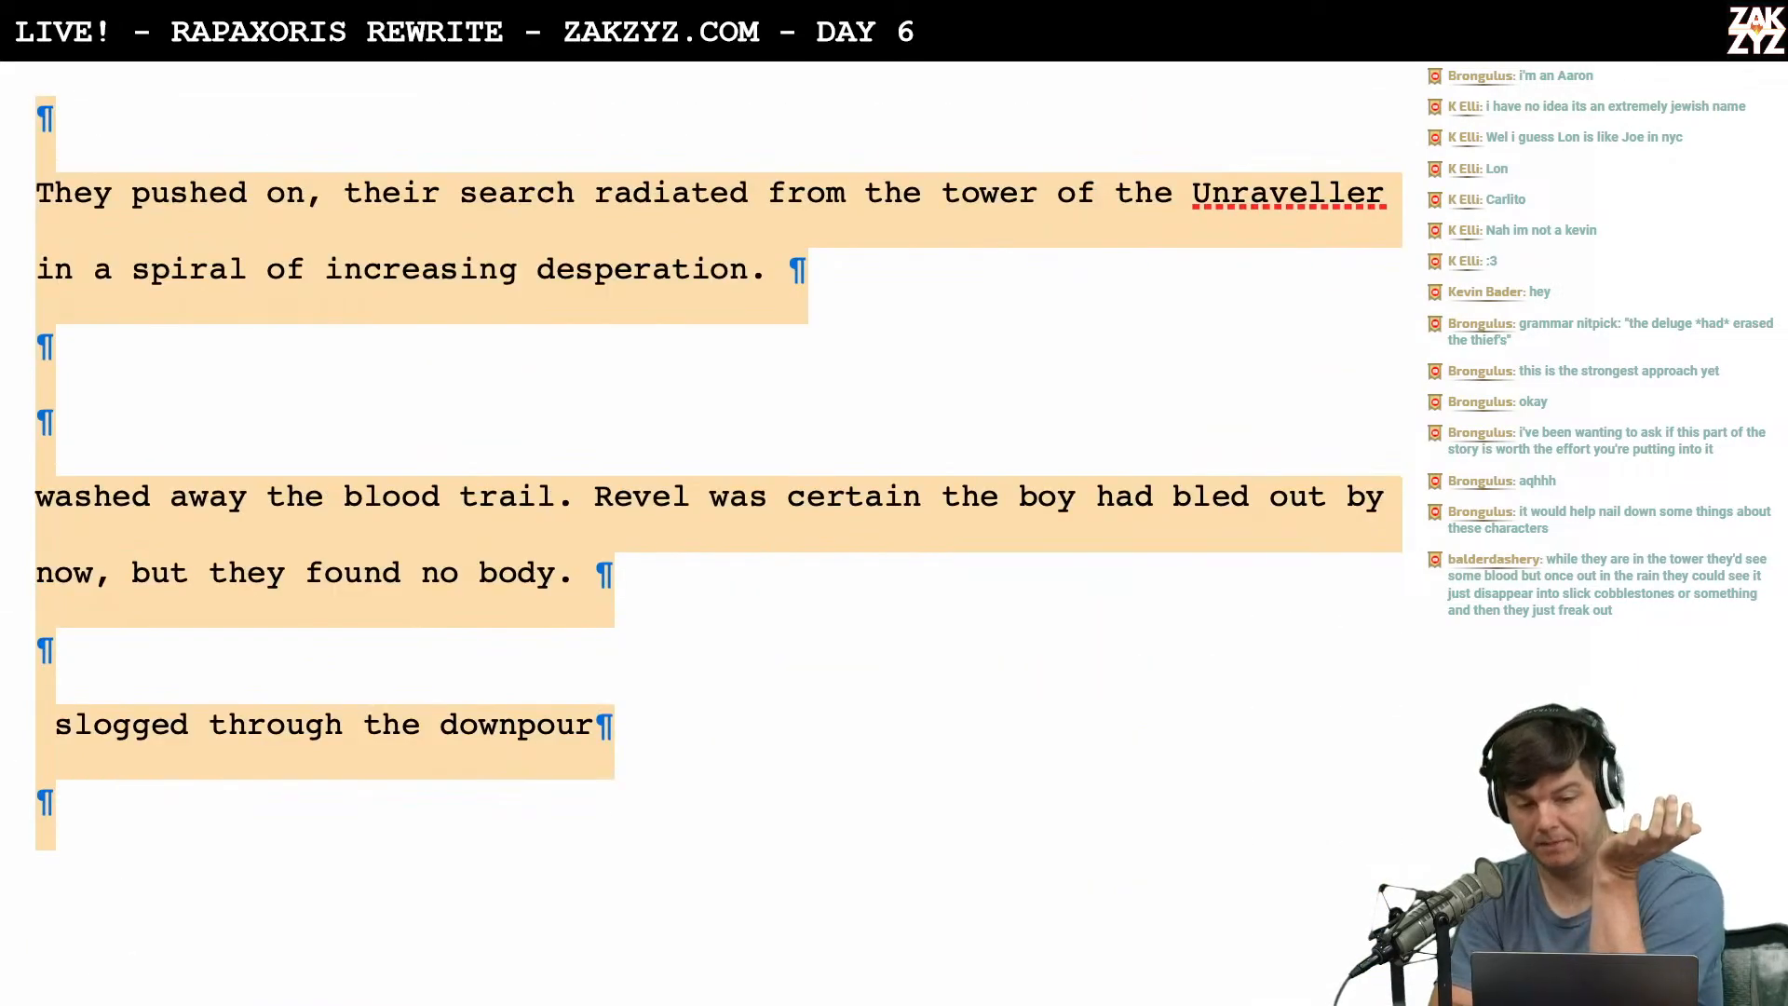
{"action": "key", "text": "shift+Up"}
{"action": "key", "text": "shift+Up"}
{"action": "key", "text": "shift+Up"}
{"action": "key", "text": "shift+Down"}
{"action": "key", "text": "shift+Down"}
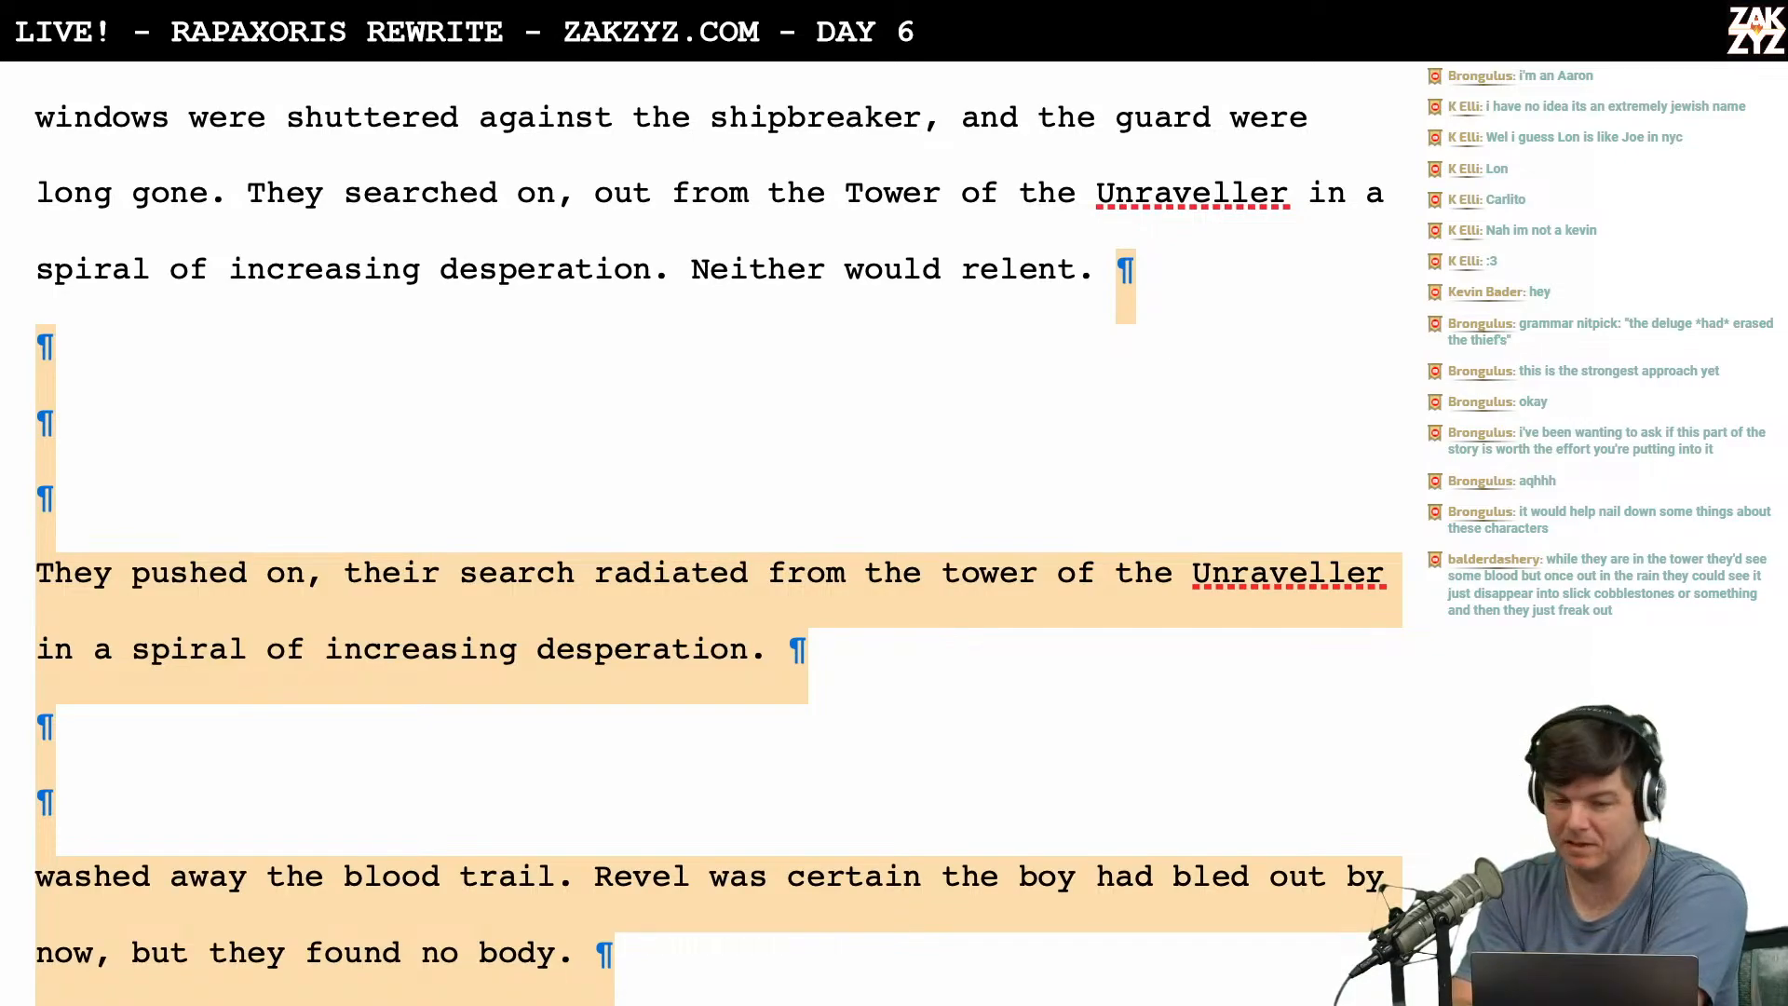
{"action": "key", "text": "BackSpace"}
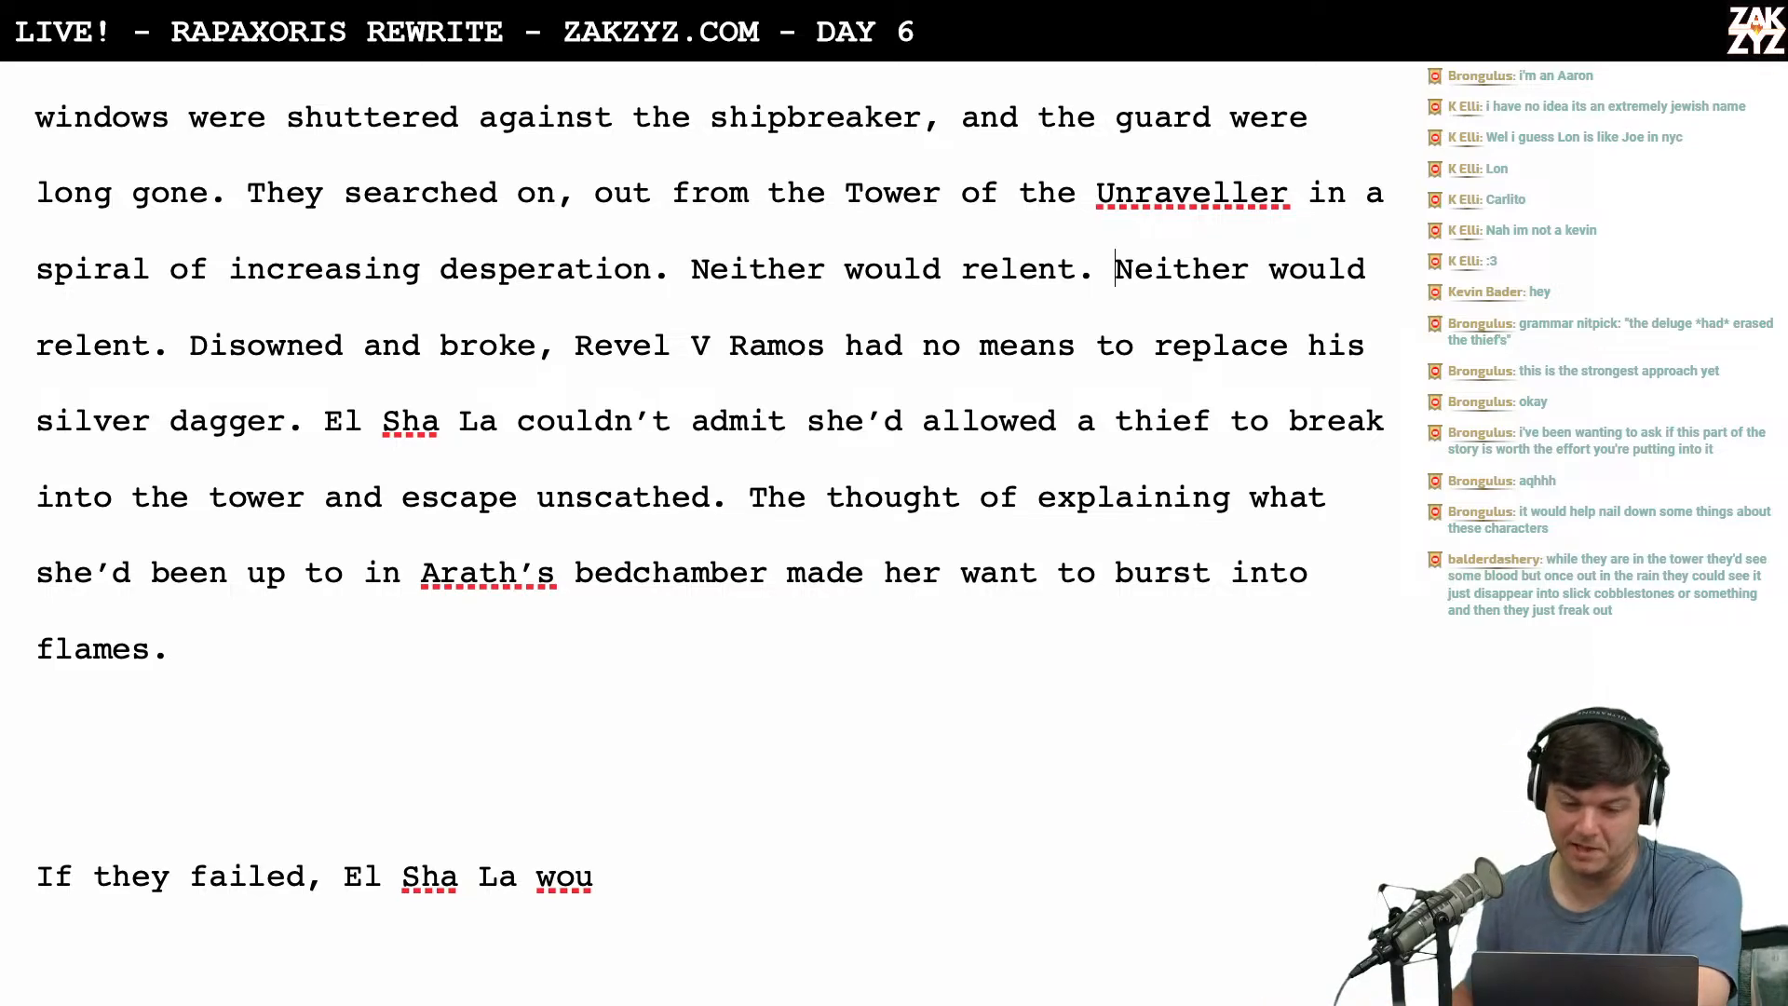
Replace the doubled "Neither would relent." with a single one ending the opening paragraph, and start a new paragraph at "Disowned and broke".
{"action": "scroll", "coordinate": [708, 531], "scroll_direction": "down", "scroll_amount": 1}
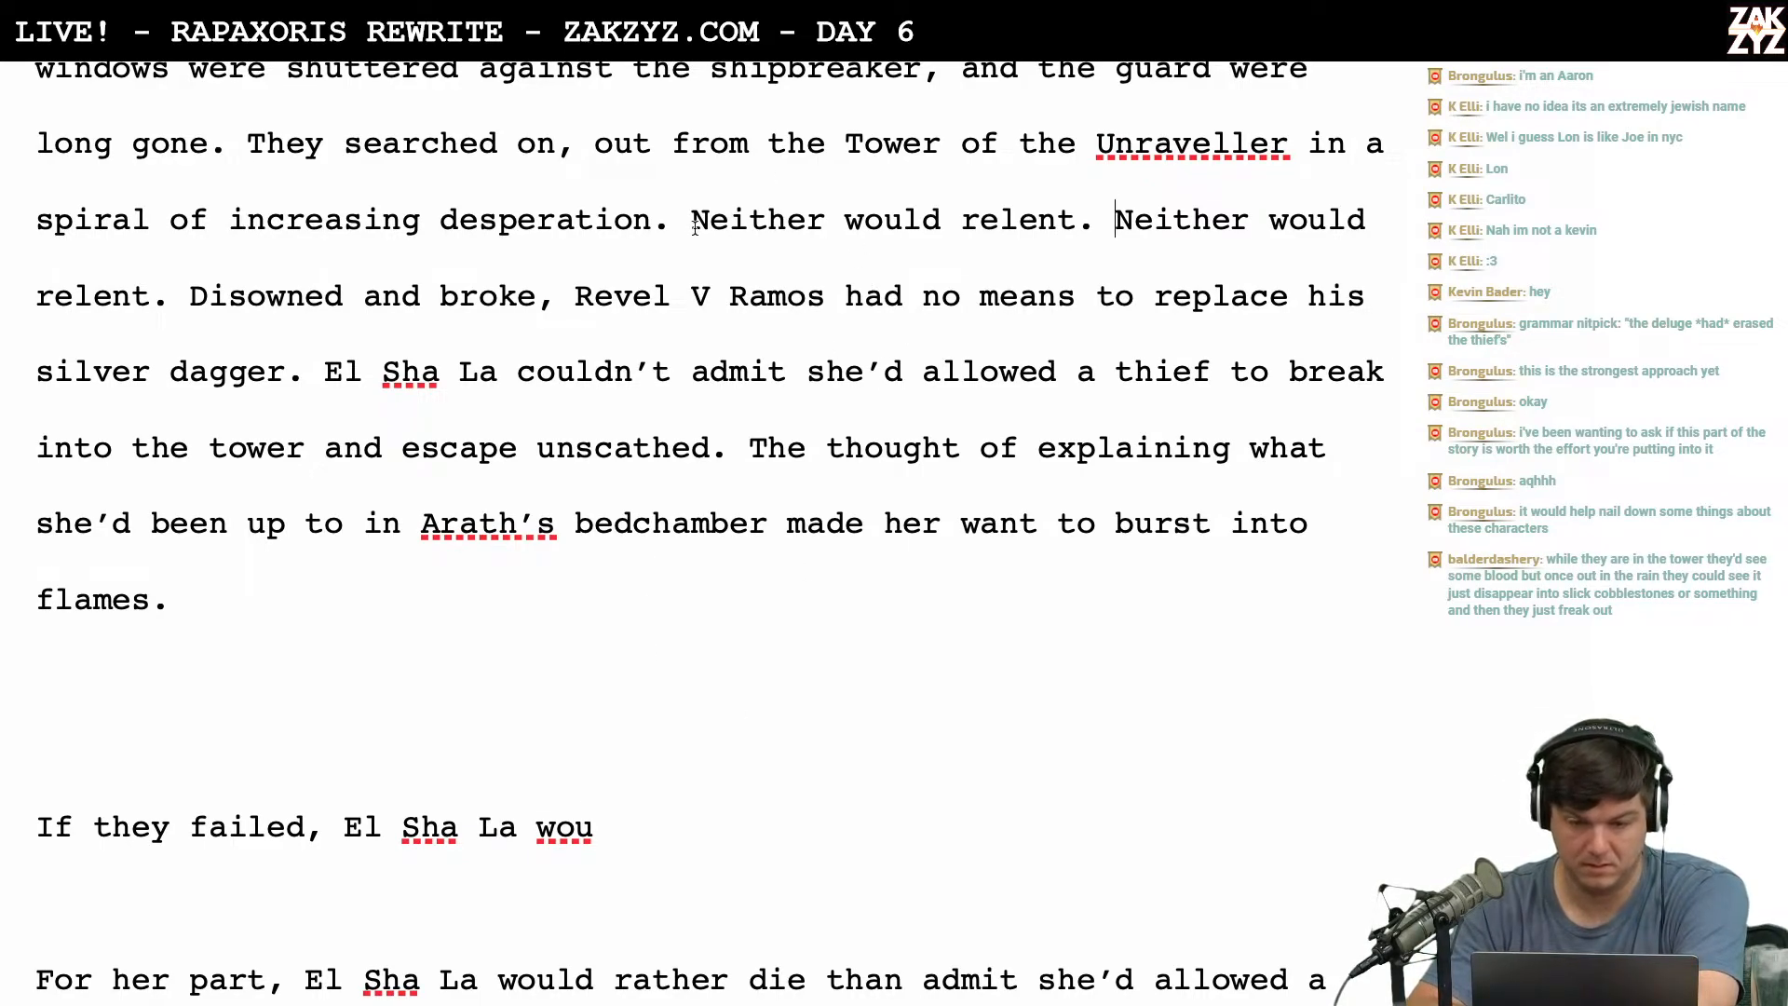
{"action": "left_click_drag", "start_coordinate": [692, 220], "coordinate": [170, 307]}
{"action": "key", "text": "BackSpace"}
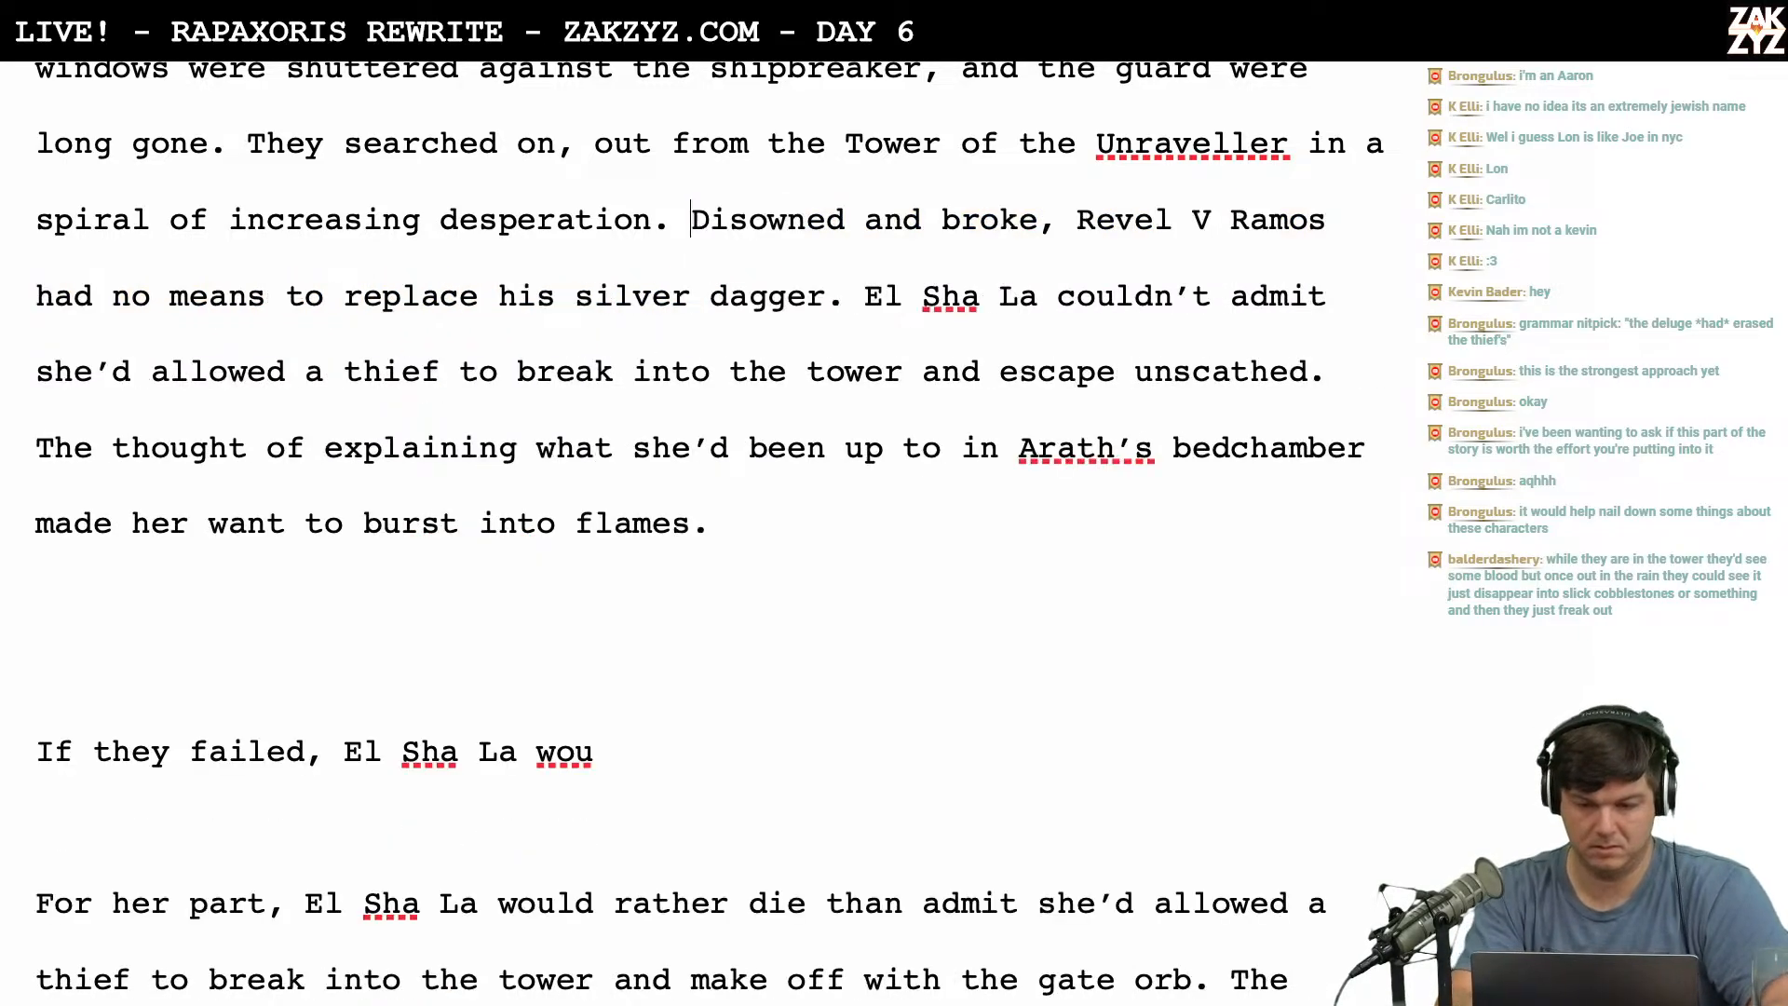
{"action": "key", "text": "Return"}
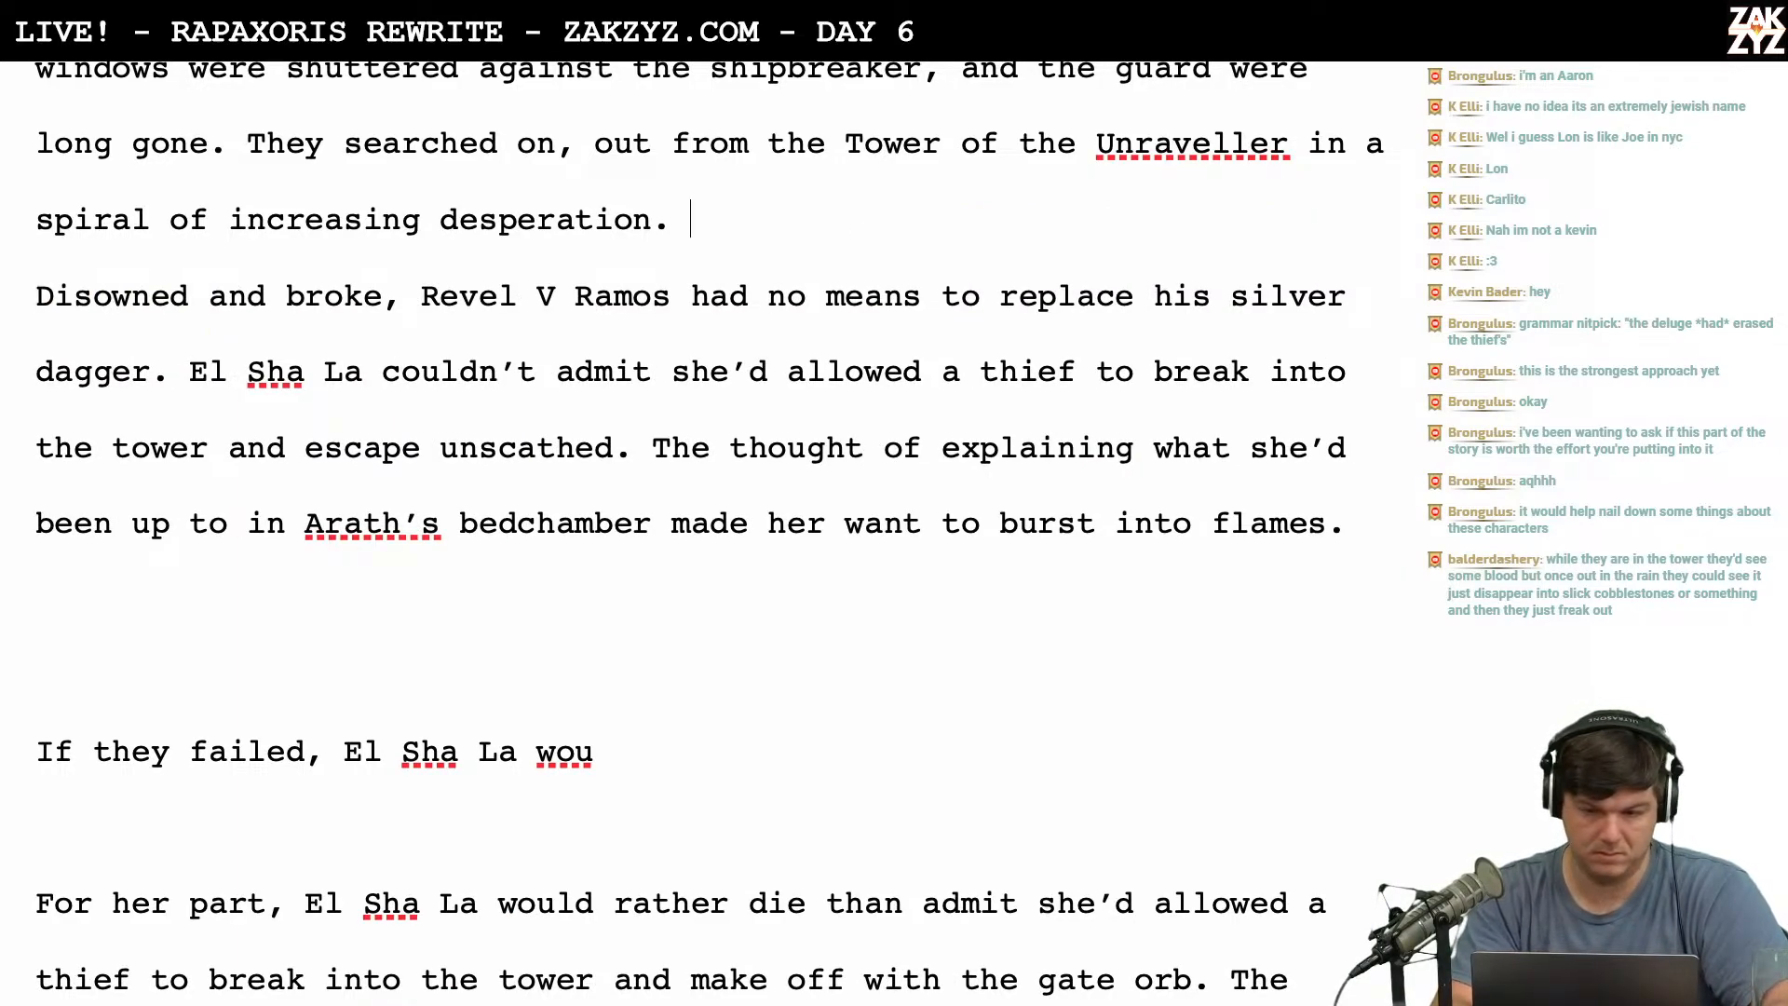
{"action": "type", "text": "Neither wo"}
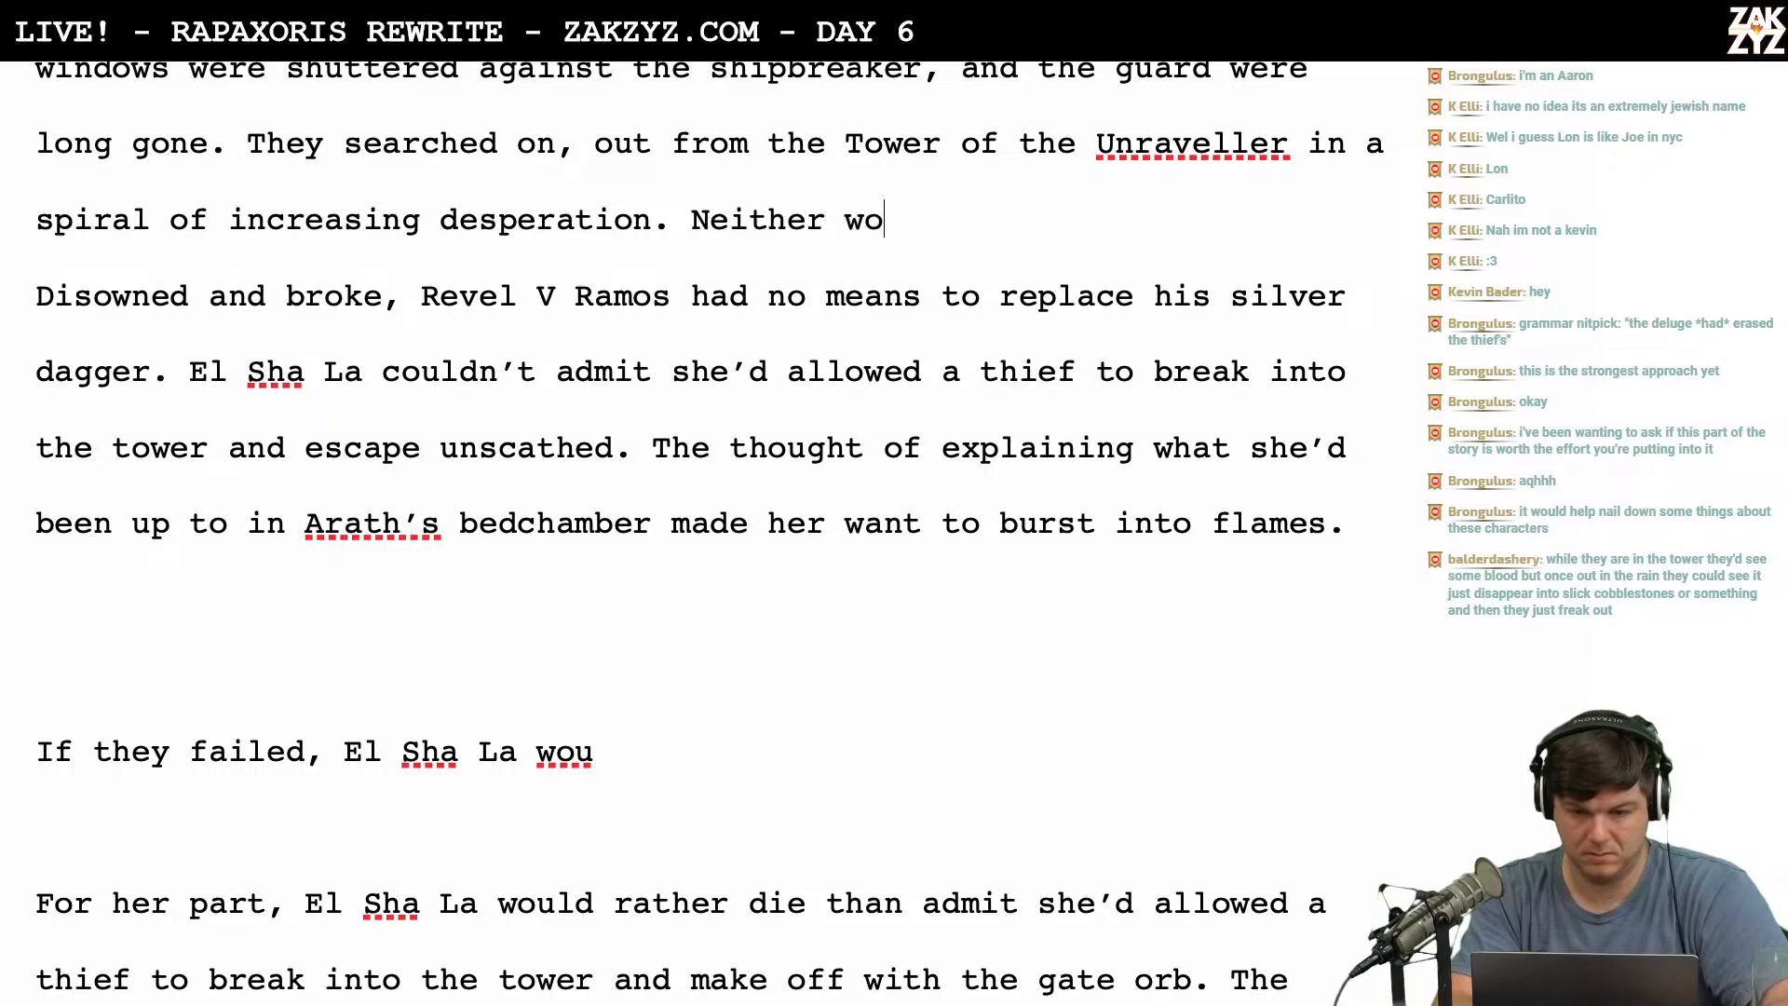
{"action": "type", "text": "uld relent."}
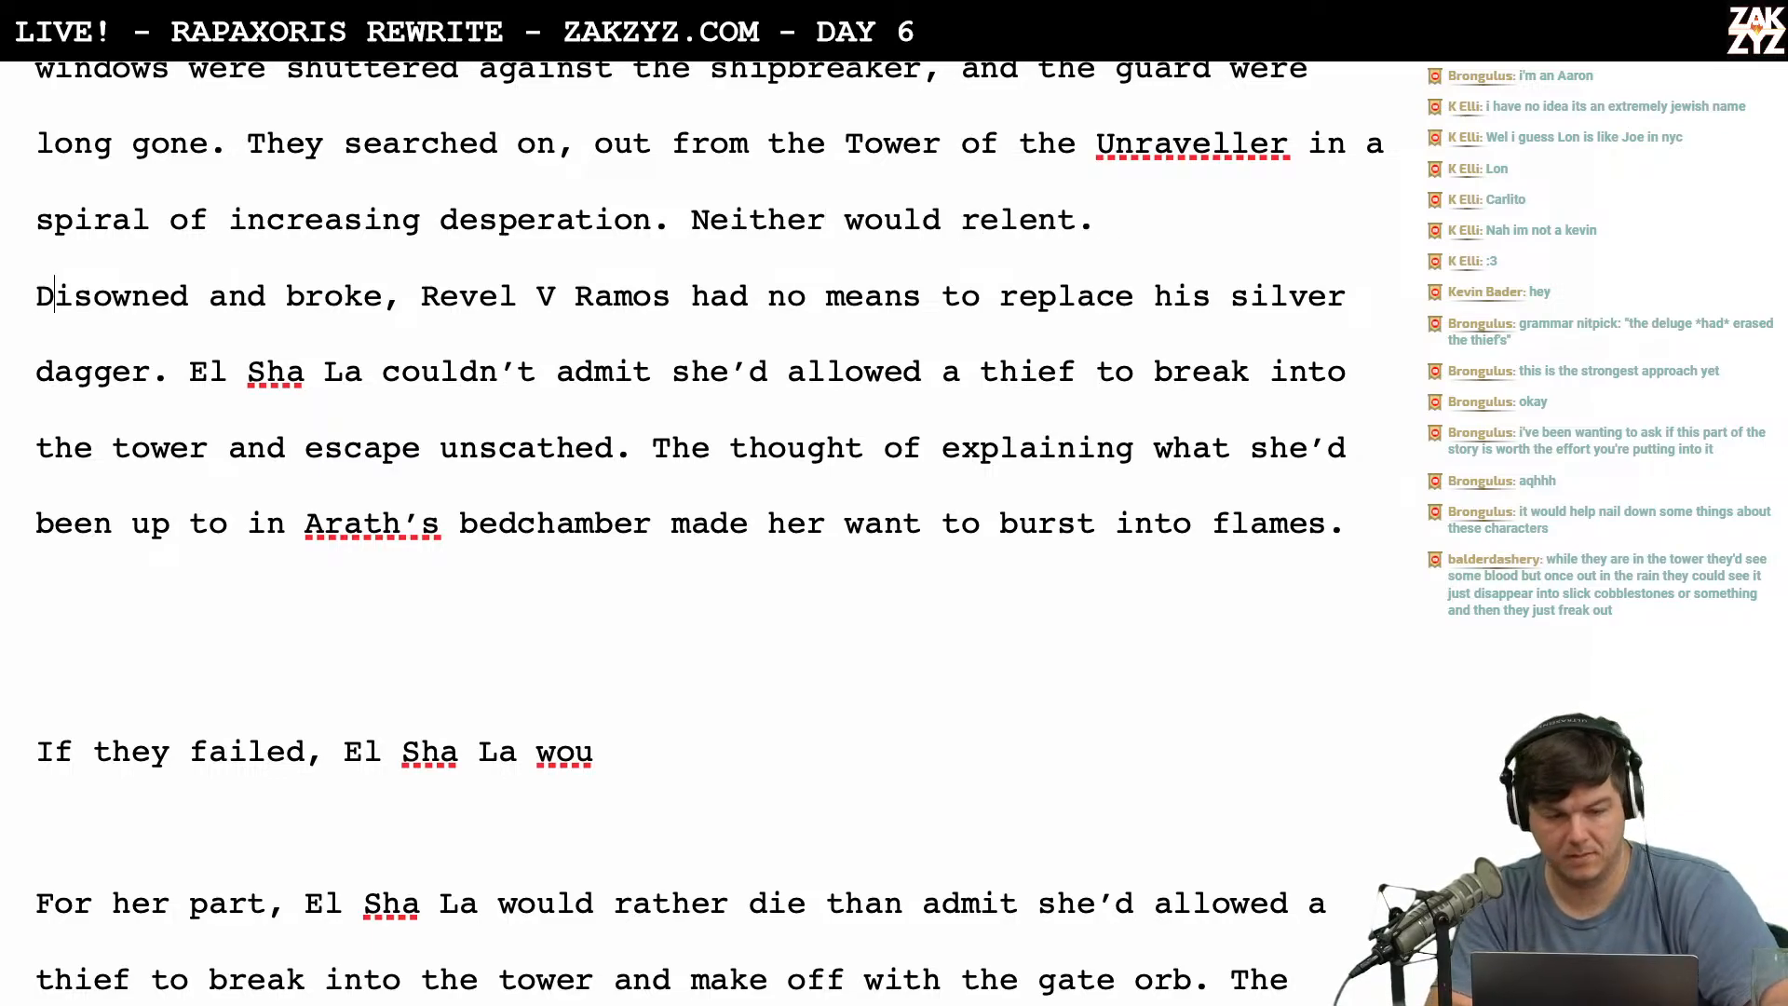
Increase the first-line indent of the "Disowned and broke" paragraph by two increments and hide the formatting options.
{"action": "left_click", "coordinate": [1528, 24]}
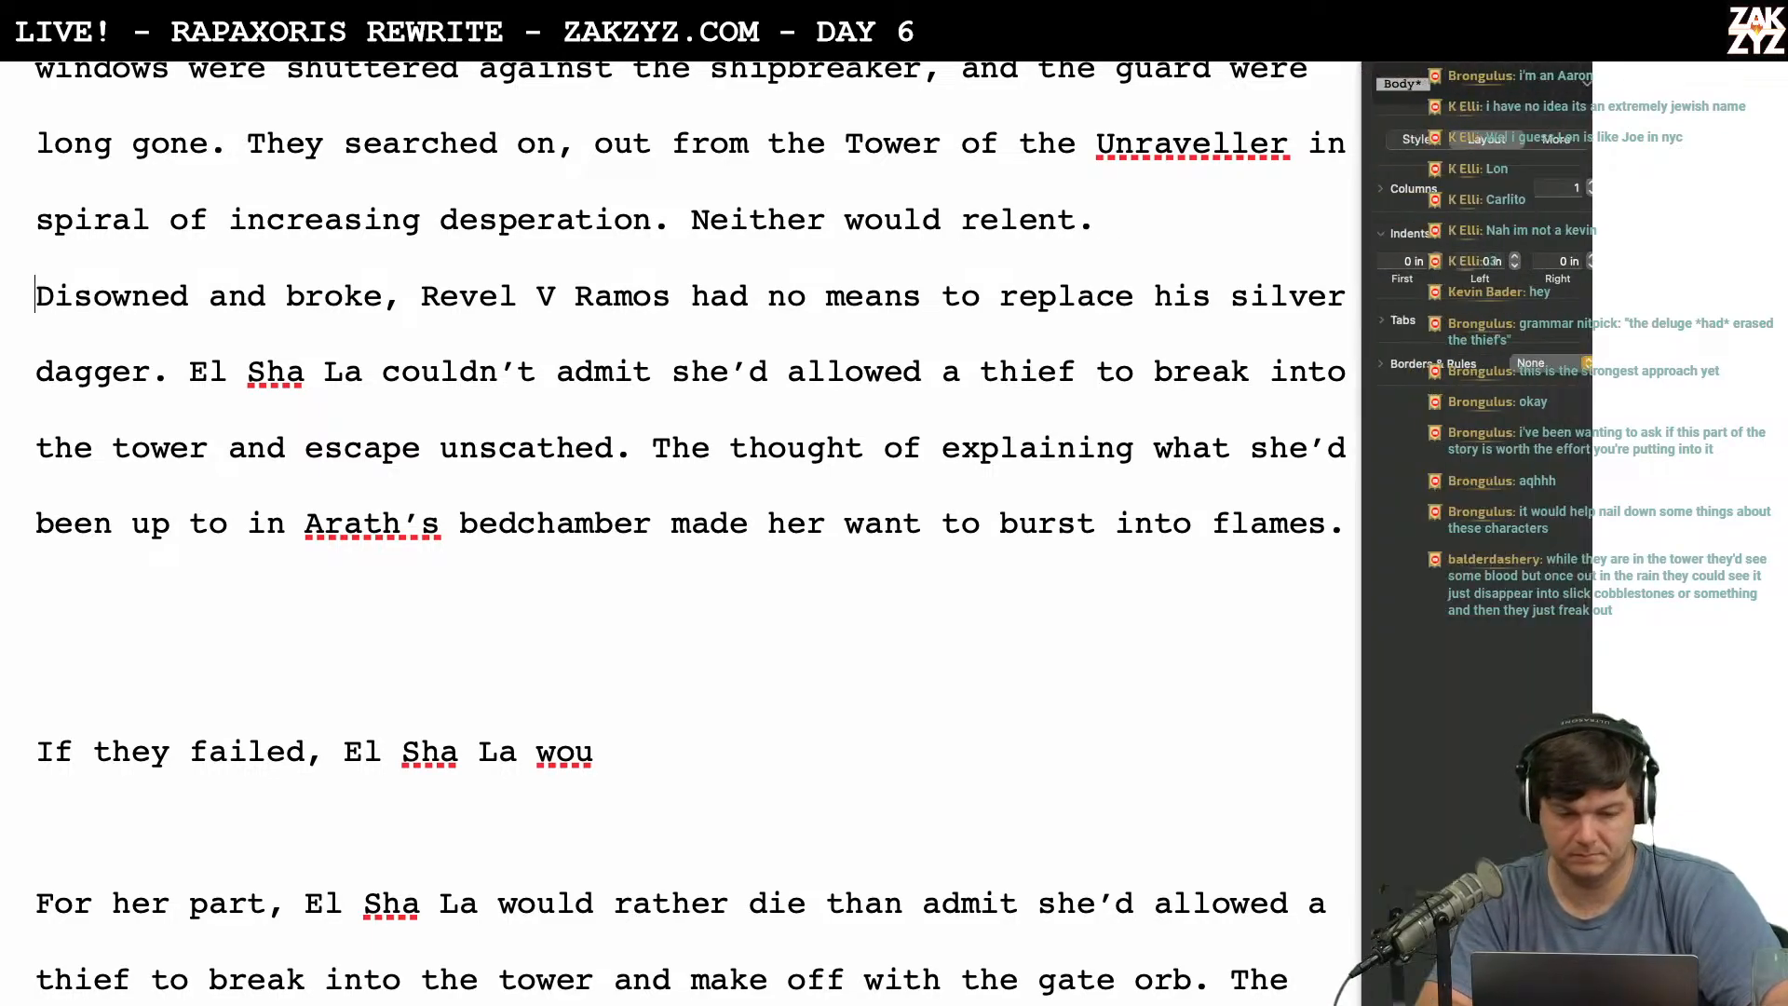
{"action": "left_click", "coordinate": [1438, 255]}
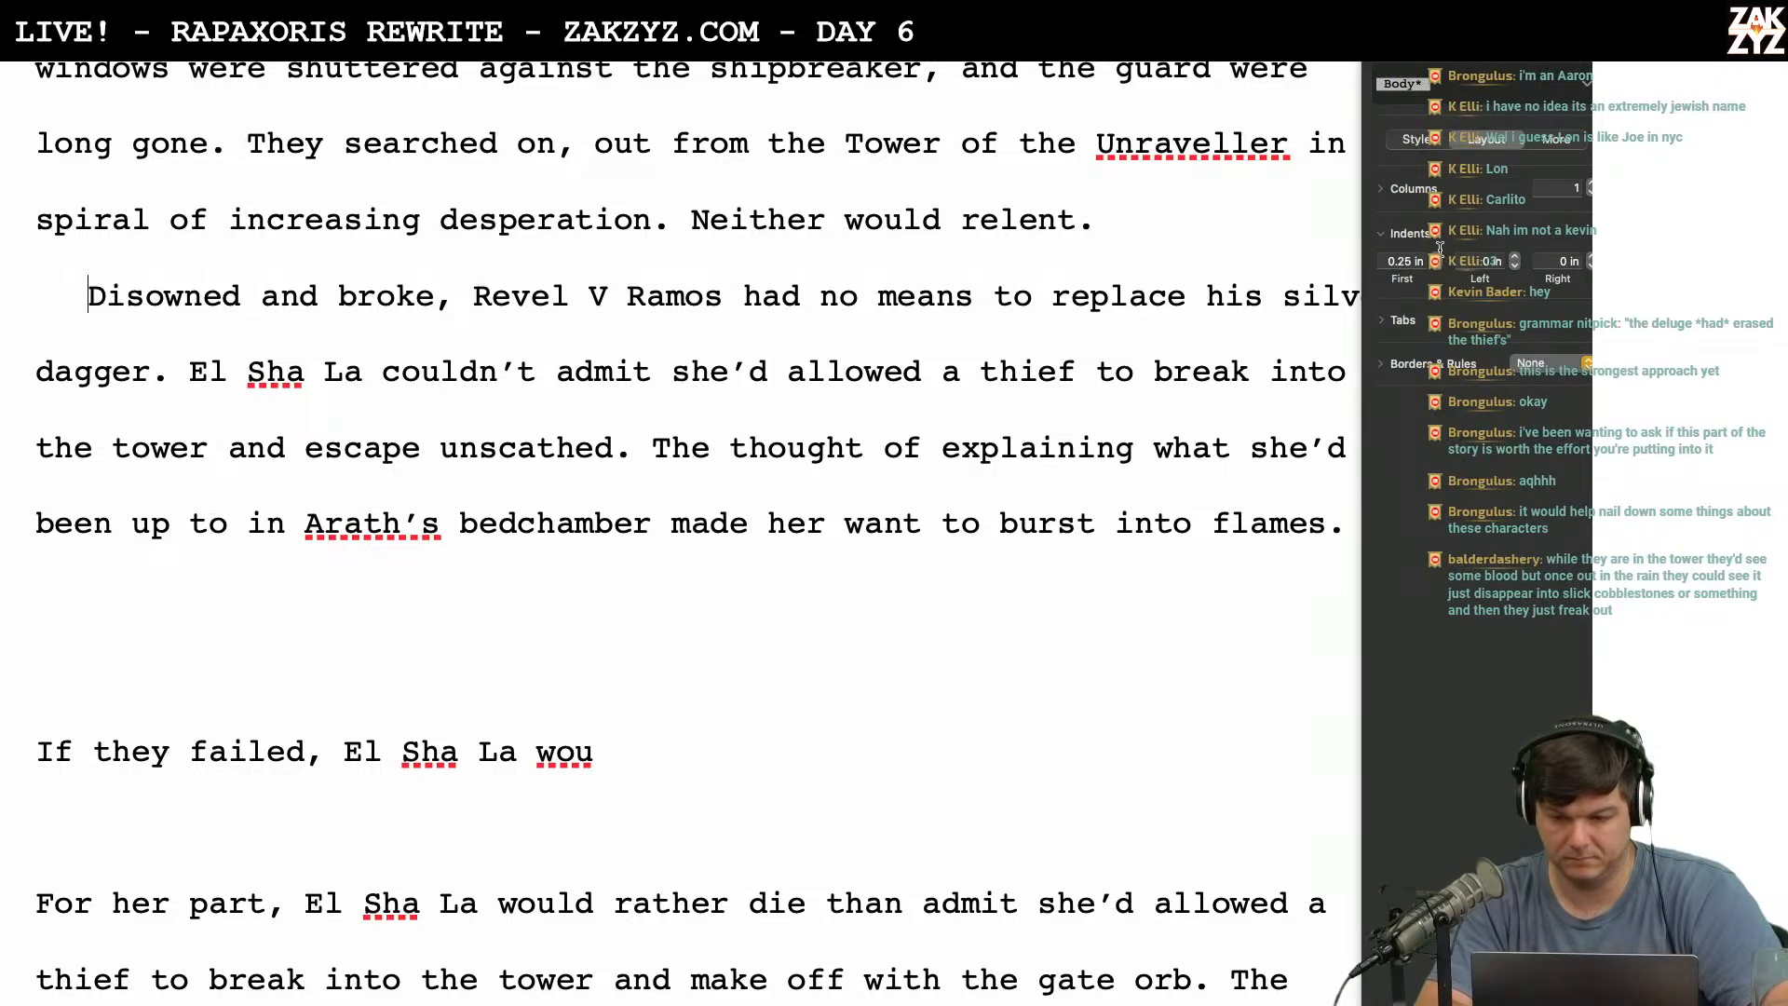
{"action": "left_click", "coordinate": [1438, 255]}
{"action": "key", "text": "alt+super+i"}
Delete all leftover draft fragments between "burst into flames." and the paragraph starting "This wasn't how she'd meant to spend her evening".
{"action": "left_click", "coordinate": [915, 557]}
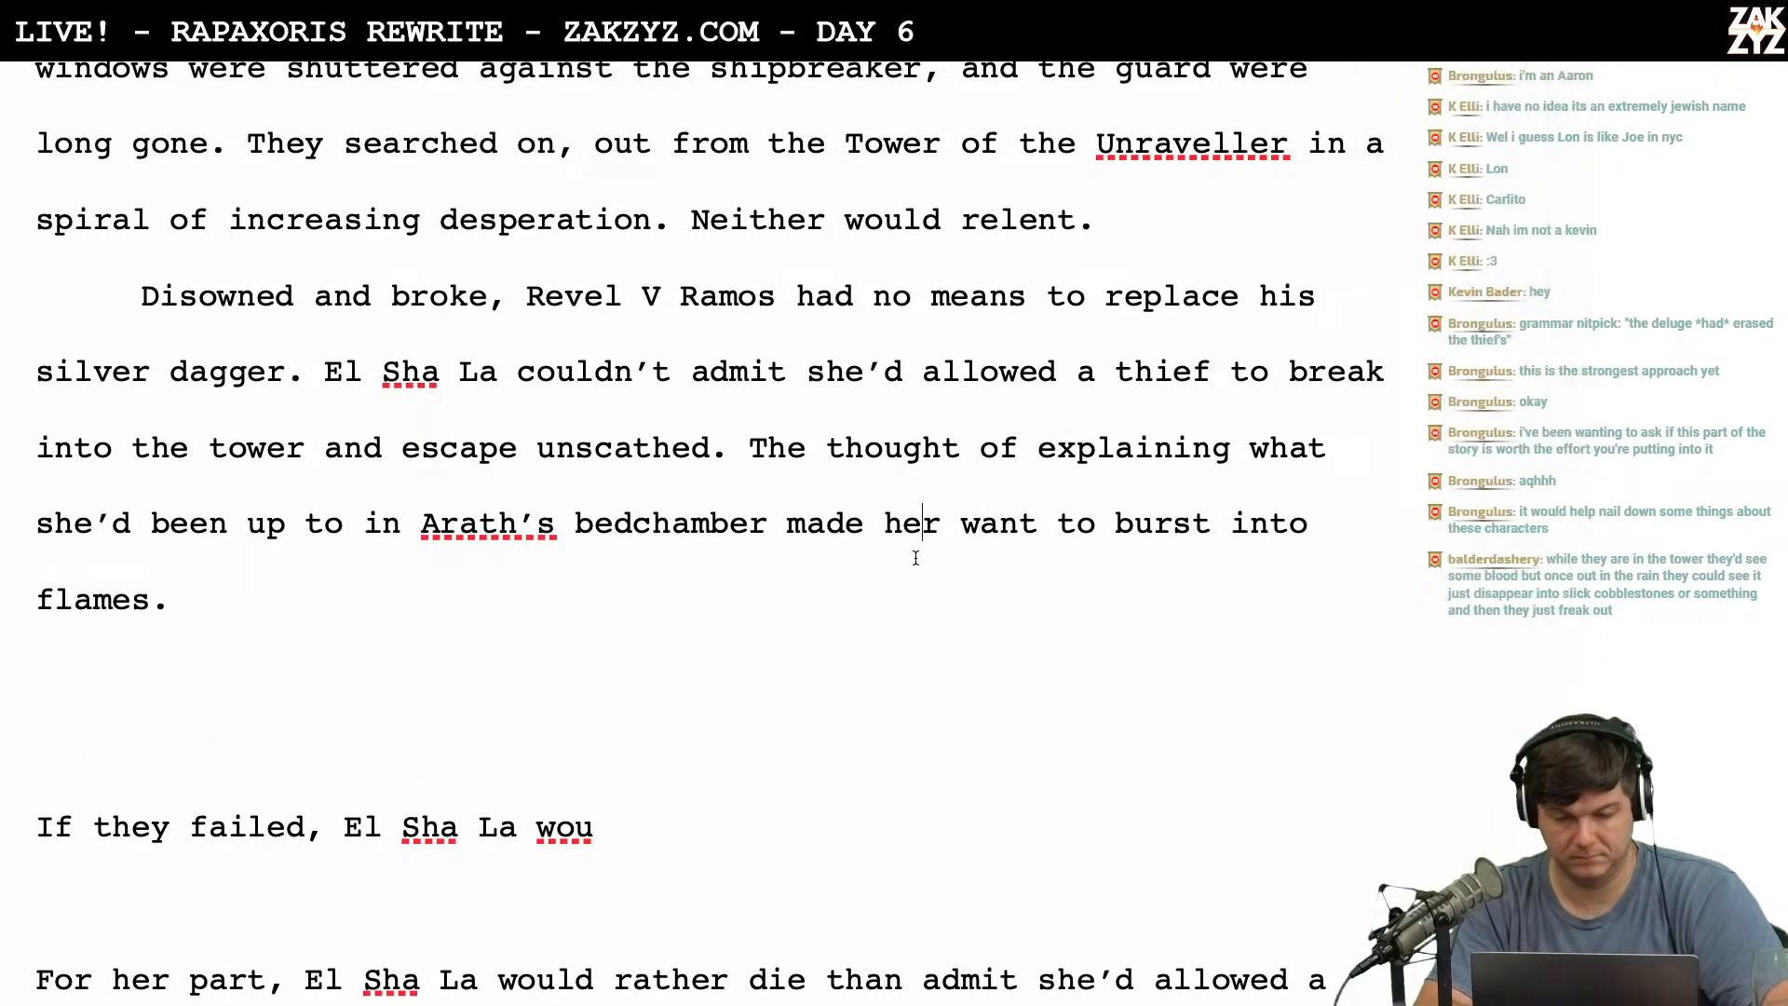
{"action": "left_click", "coordinate": [325, 377]}
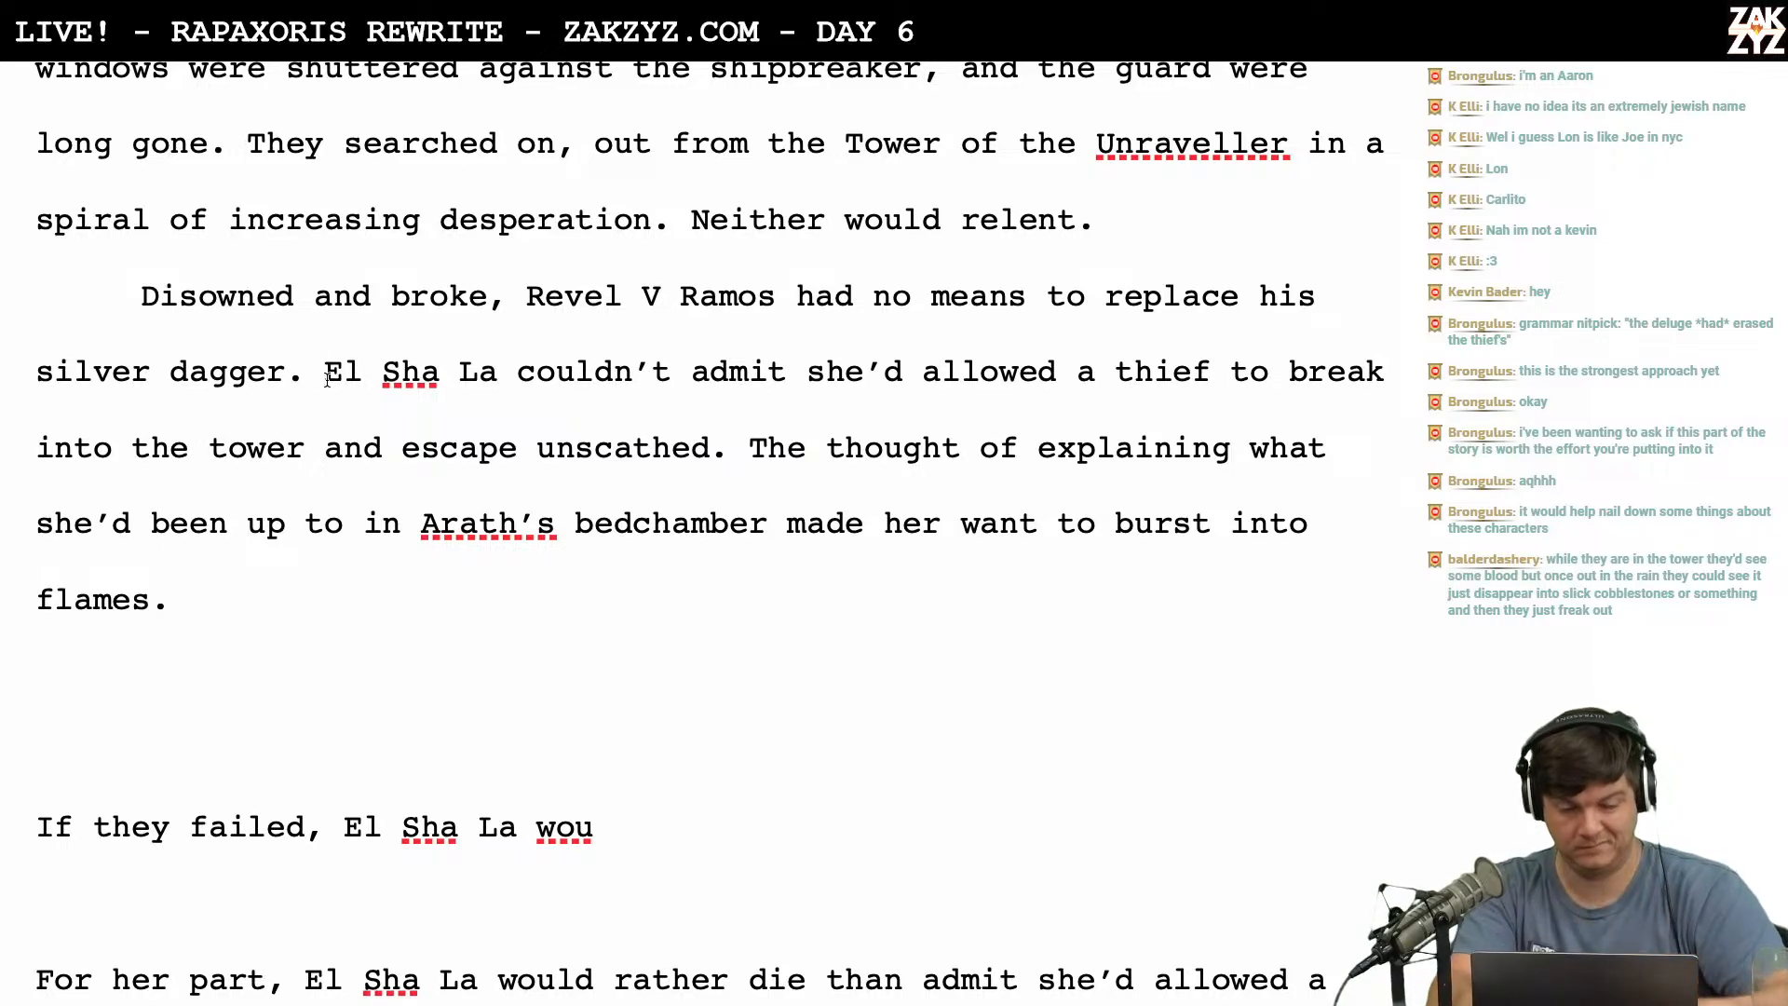
{"action": "key", "text": "Right"}
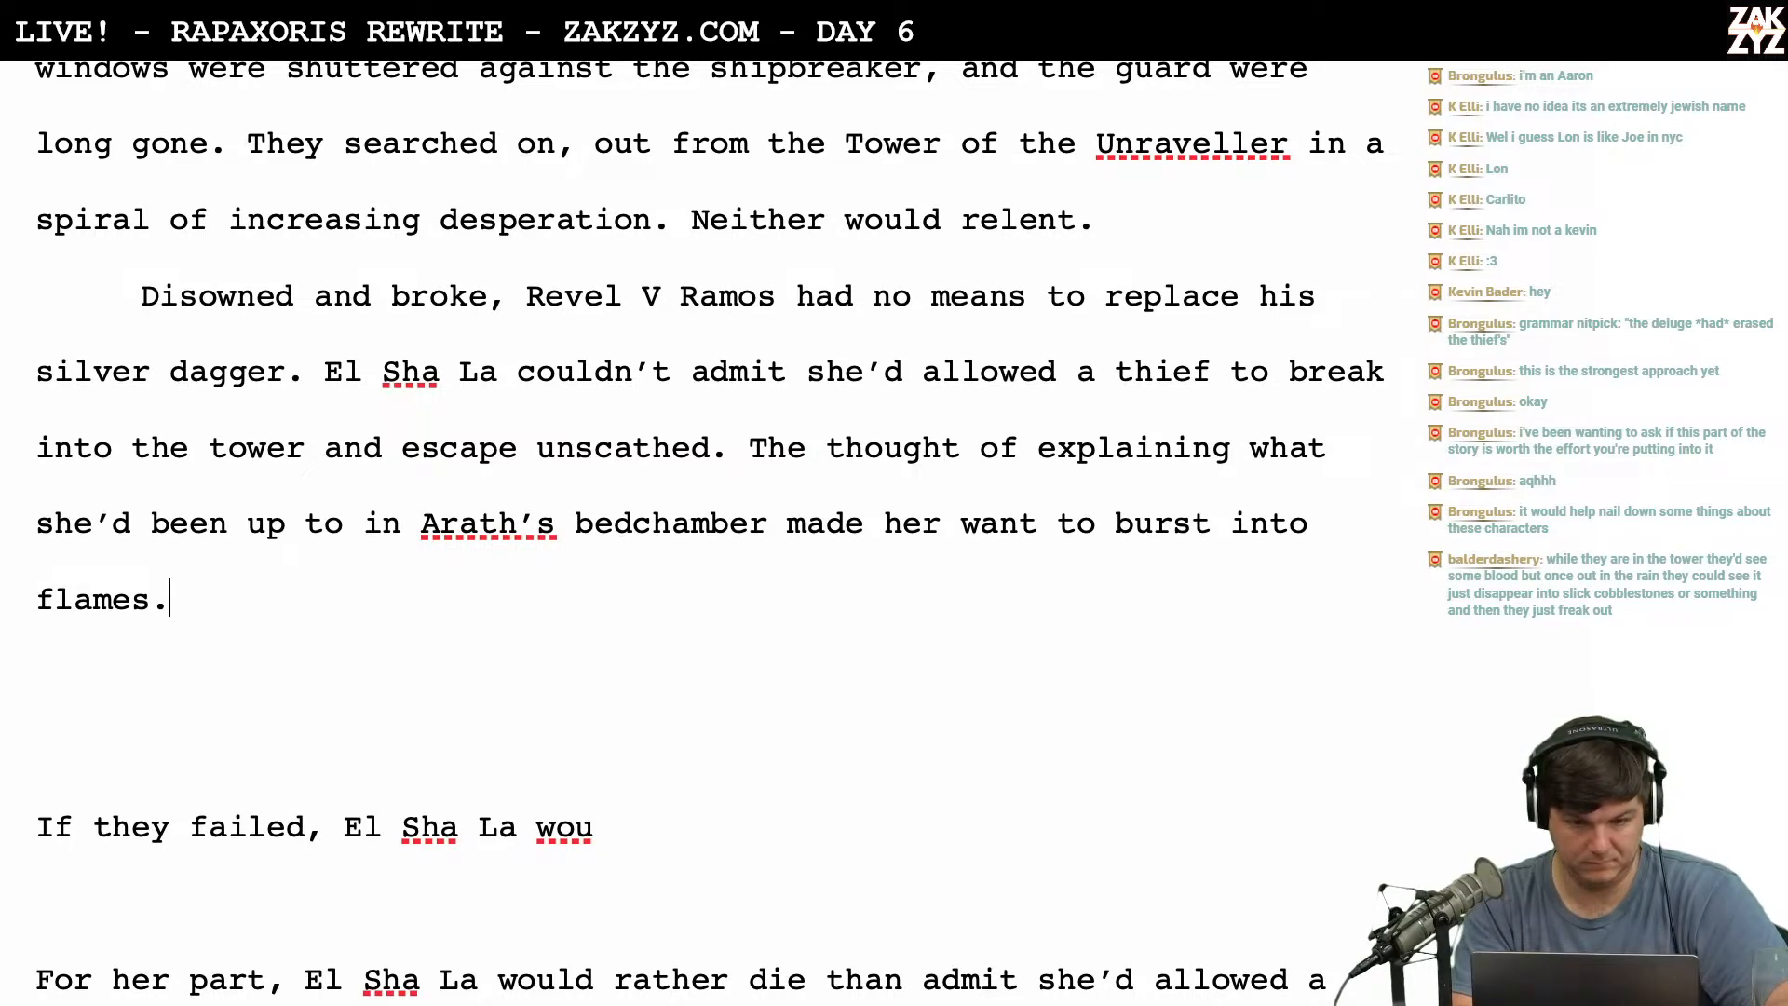
{"action": "key", "text": "shift+Down"}
{"action": "key", "text": "shift+Down"}
{"action": "key", "text": "shift+Down"}
{"action": "key", "text": "shift+Down"}
{"action": "key", "text": "shift+Down"}
{"action": "key", "text": "shift+Down"}
{"action": "key", "text": "shift+Down"}
{"action": "key", "text": "shift+Down"}
{"action": "key", "text": "shift+Down"}
{"action": "key", "text": "shift+Down"}
{"action": "key", "text": "shift+Down"}
{"action": "key", "text": "shift+Down"}
{"action": "key", "text": "shift+Down"}
{"action": "key", "text": "shift+Down"}
{"action": "key", "text": "shift+Down"}
{"action": "key", "text": "shift+Down"}
{"action": "key", "text": "shift+Down"}
{"action": "key", "text": "shift+Down"}
{"action": "key", "text": "shift+Down"}
{"action": "key", "text": "shift+Down"}
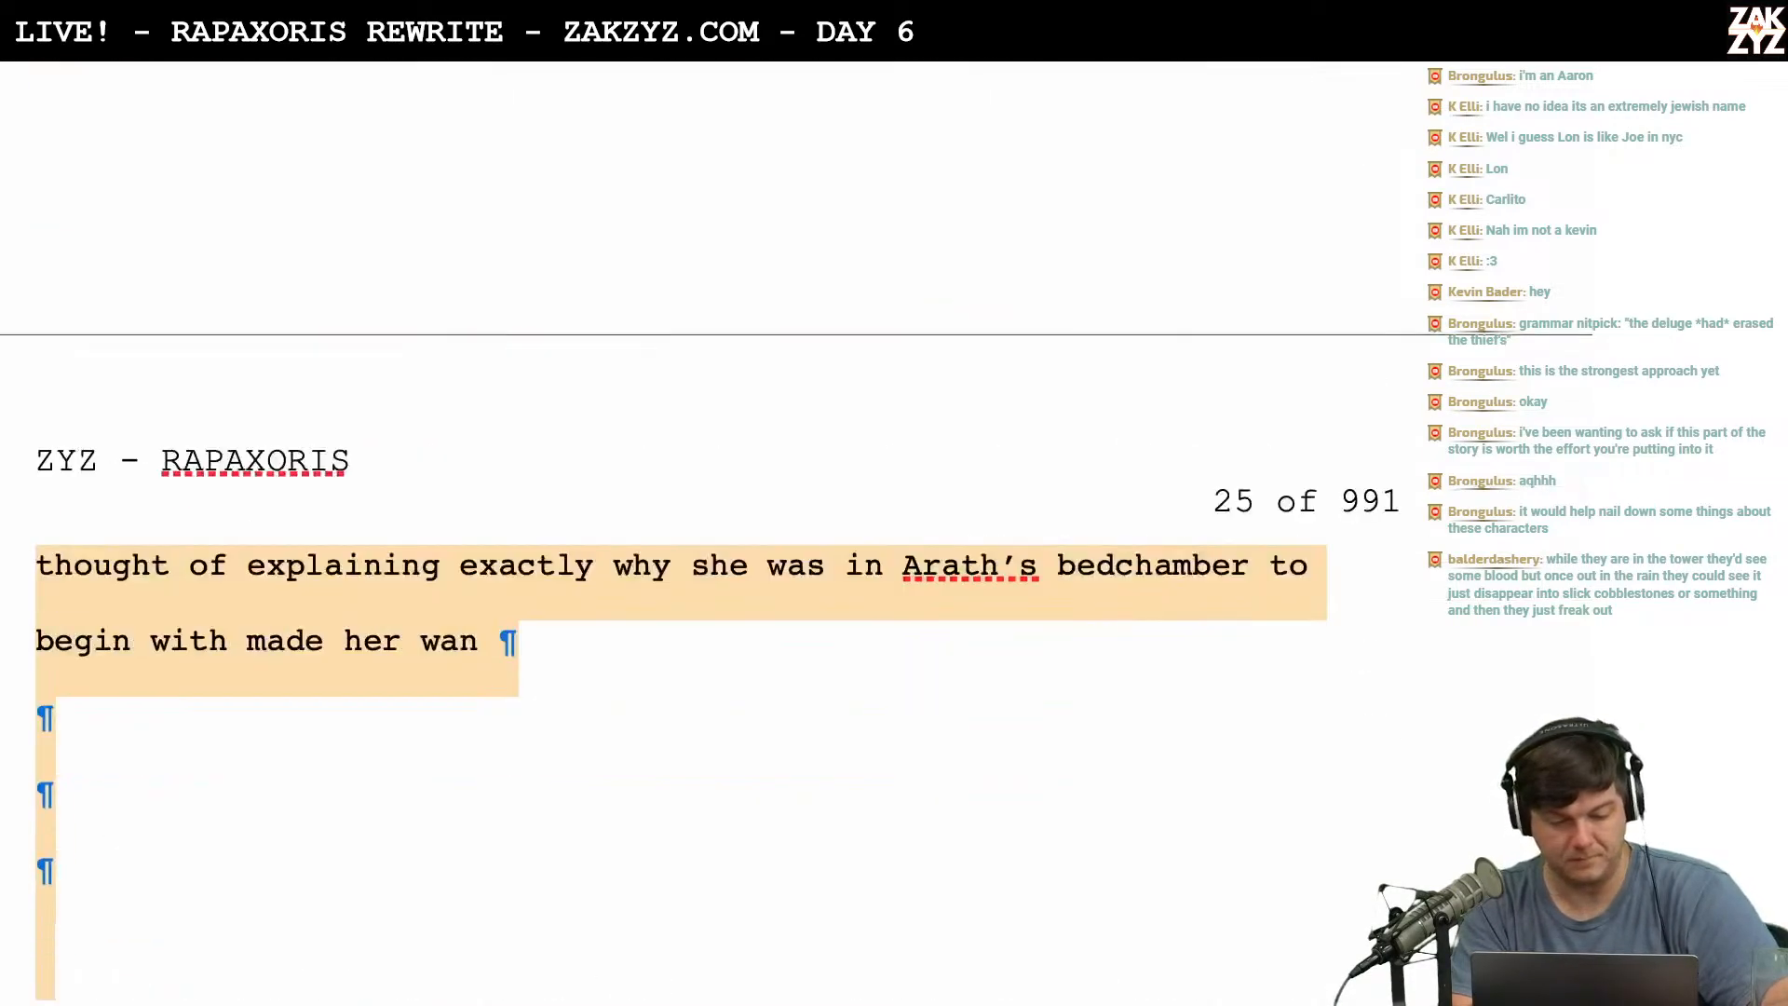
{"action": "key", "text": "shift+Down"}
{"action": "key", "text": "shift+Down"}
{"action": "key", "text": "shift+Down"}
{"action": "key", "text": "shift+Down"}
{"action": "key", "text": "shift+Down"}
{"action": "key", "text": "shift+Down"}
{"action": "key", "text": "shift+Down"}
{"action": "key", "text": "shift+Down"}
{"action": "key", "text": "shift+Down"}
{"action": "key", "text": "shift+Down"}
{"action": "key", "text": "shift+Down"}
{"action": "key", "text": "shift+Down"}
{"action": "key", "text": "shift+Down"}
{"action": "key", "text": "shift+Down"}
{"action": "key", "text": "shift+Down"}
{"action": "key", "text": "shift+Down"}
{"action": "key", "text": "shift+Down"}
{"action": "key", "text": "shift+Down"}
{"action": "key", "text": "shift+Down"}
{"action": "key", "text": "shift+Down"}
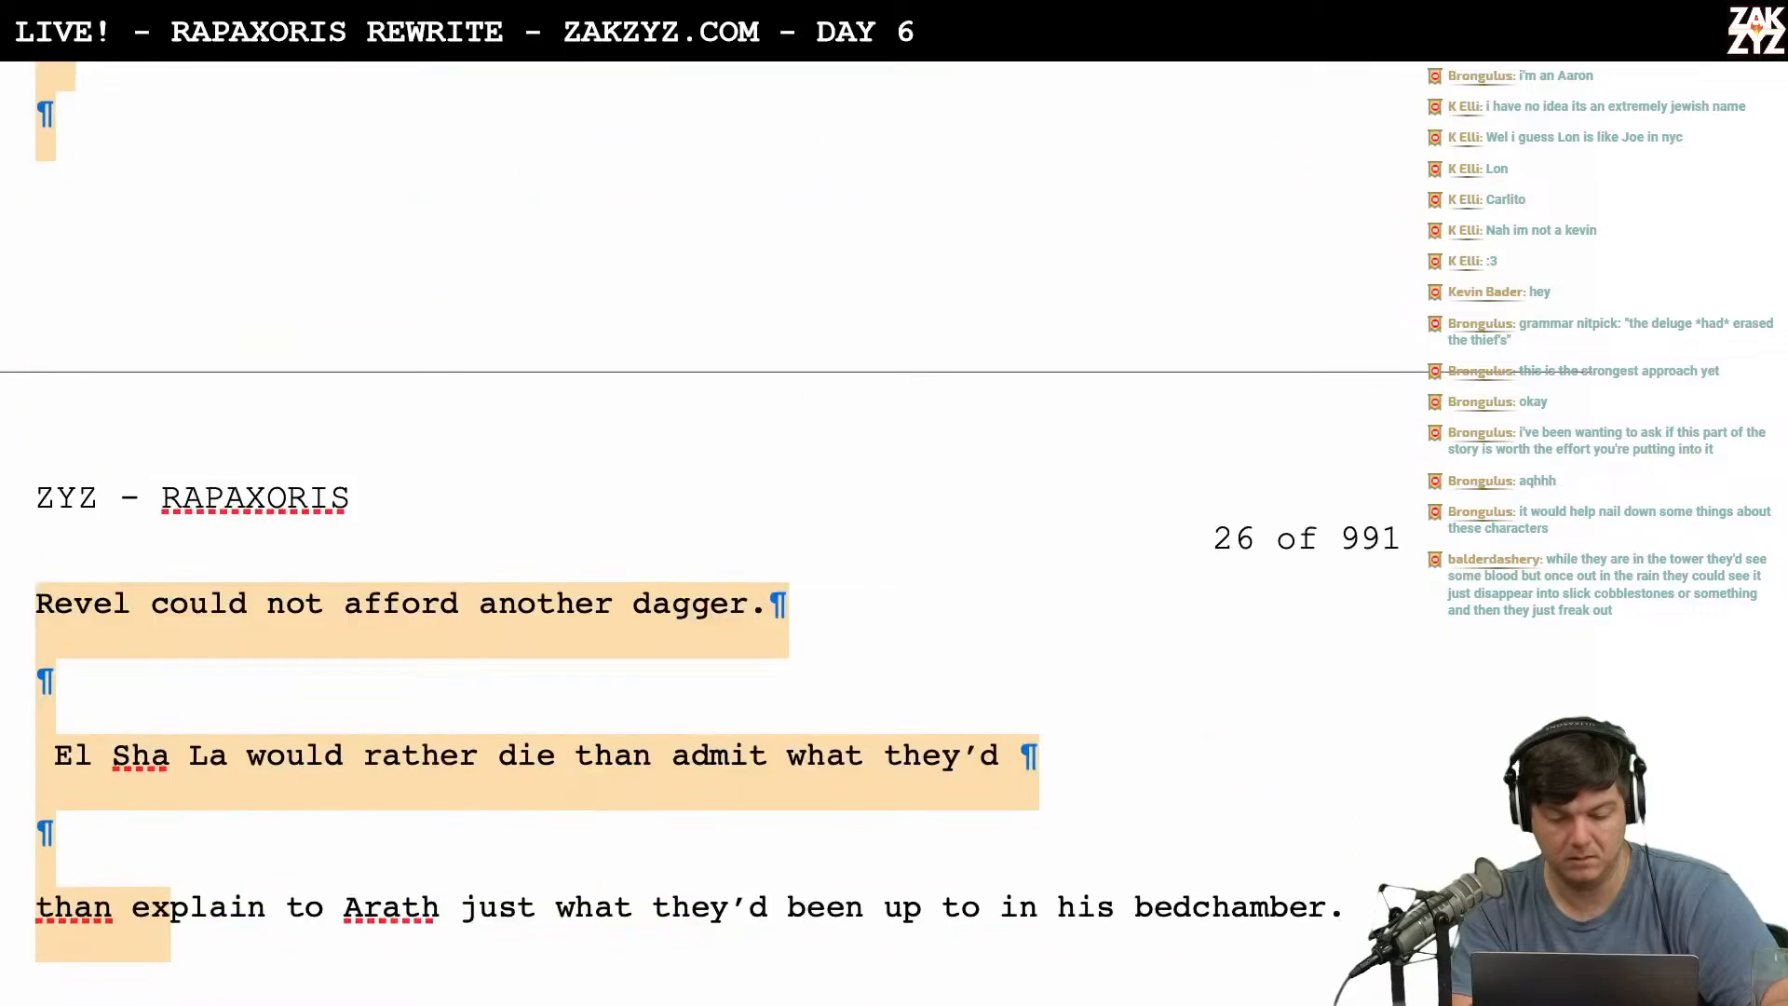
{"action": "key", "text": "shift+Down"}
{"action": "key", "text": "shift+Down"}
{"action": "key", "text": "shift+Down"}
{"action": "key", "text": "shift+Down"}
{"action": "key", "text": "shift+Down"}
{"action": "key", "text": "shift+Down"}
{"action": "key", "text": "shift+Down"}
{"action": "key", "text": "shift+Down"}
{"action": "key", "text": "shift+Down"}
{"action": "key", "text": "shift+Down"}
{"action": "key", "text": "shift+Down"}
{"action": "key", "text": "shift+Down"}
{"action": "key", "text": "shift+Down"}
{"action": "key", "text": "shift+Down"}
{"action": "key", "text": "shift+Down"}
{"action": "key", "text": "shift+Down"}
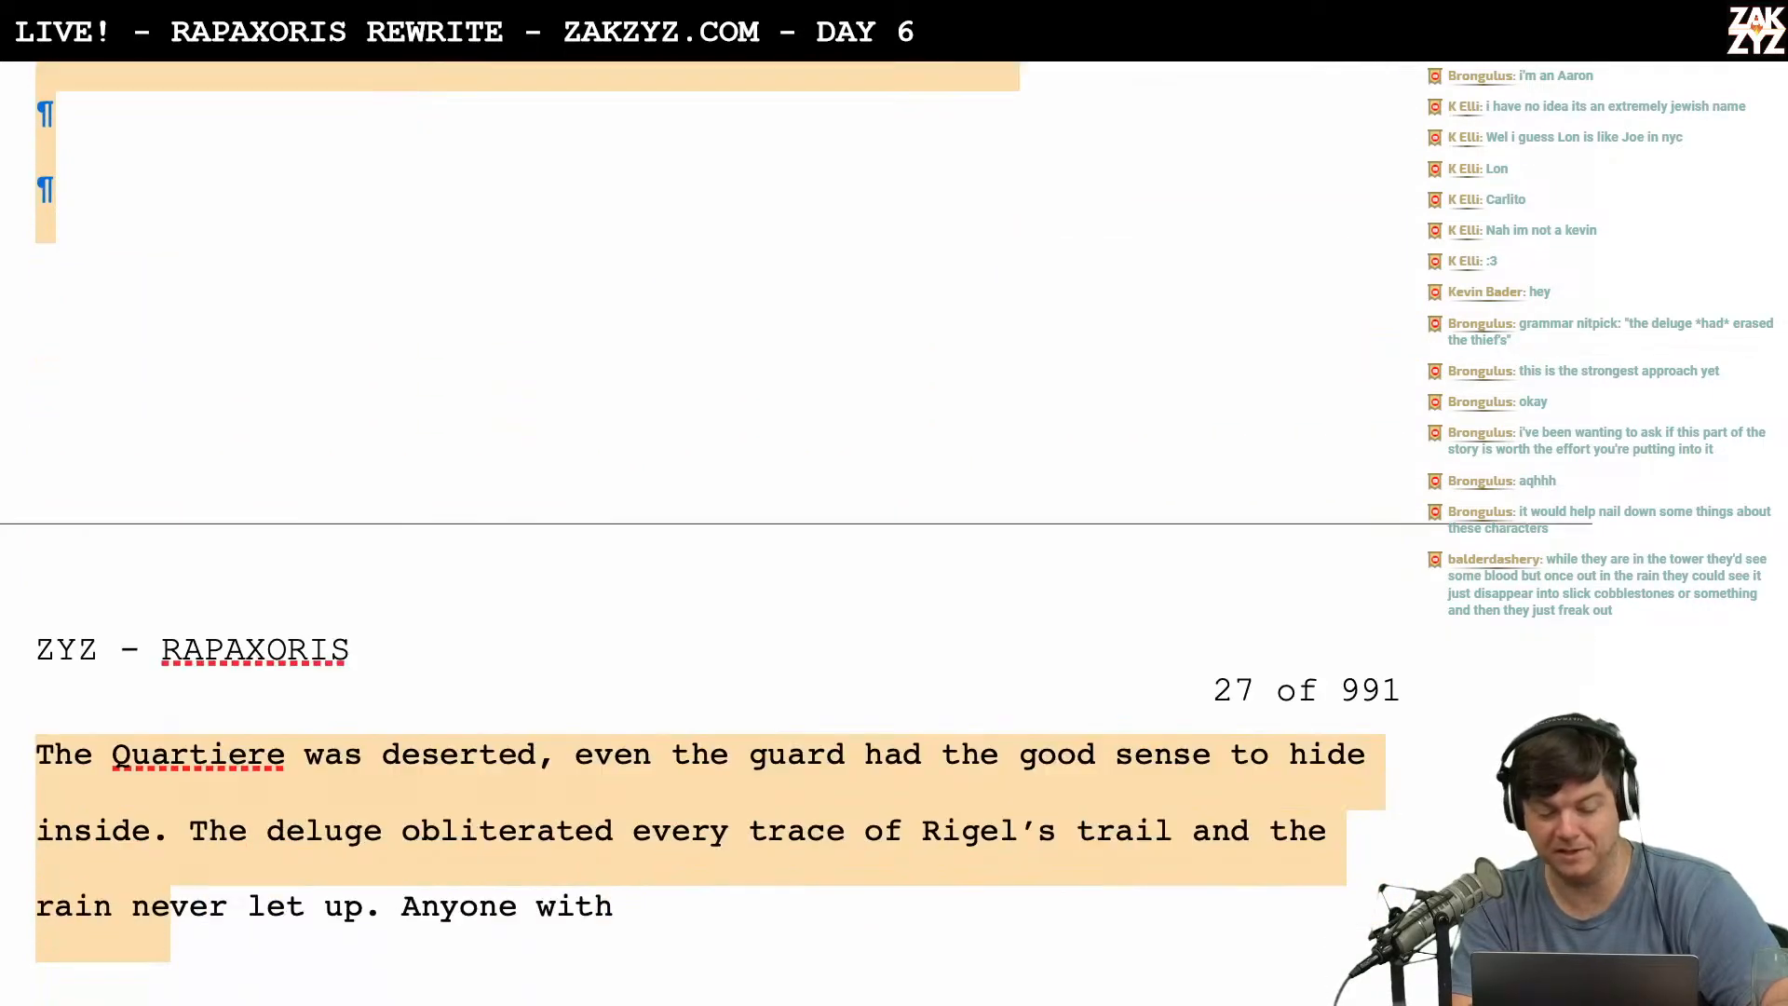
{"action": "key", "text": "shift+Down"}
{"action": "key", "text": "shift+Down"}
{"action": "key", "text": "shift+Down"}
{"action": "key", "text": "shift+Down"}
{"action": "key", "text": "shift+Down"}
{"action": "key", "text": "shift+Down"}
{"action": "key", "text": "shift+Down"}
{"action": "key", "text": "shift+Down"}
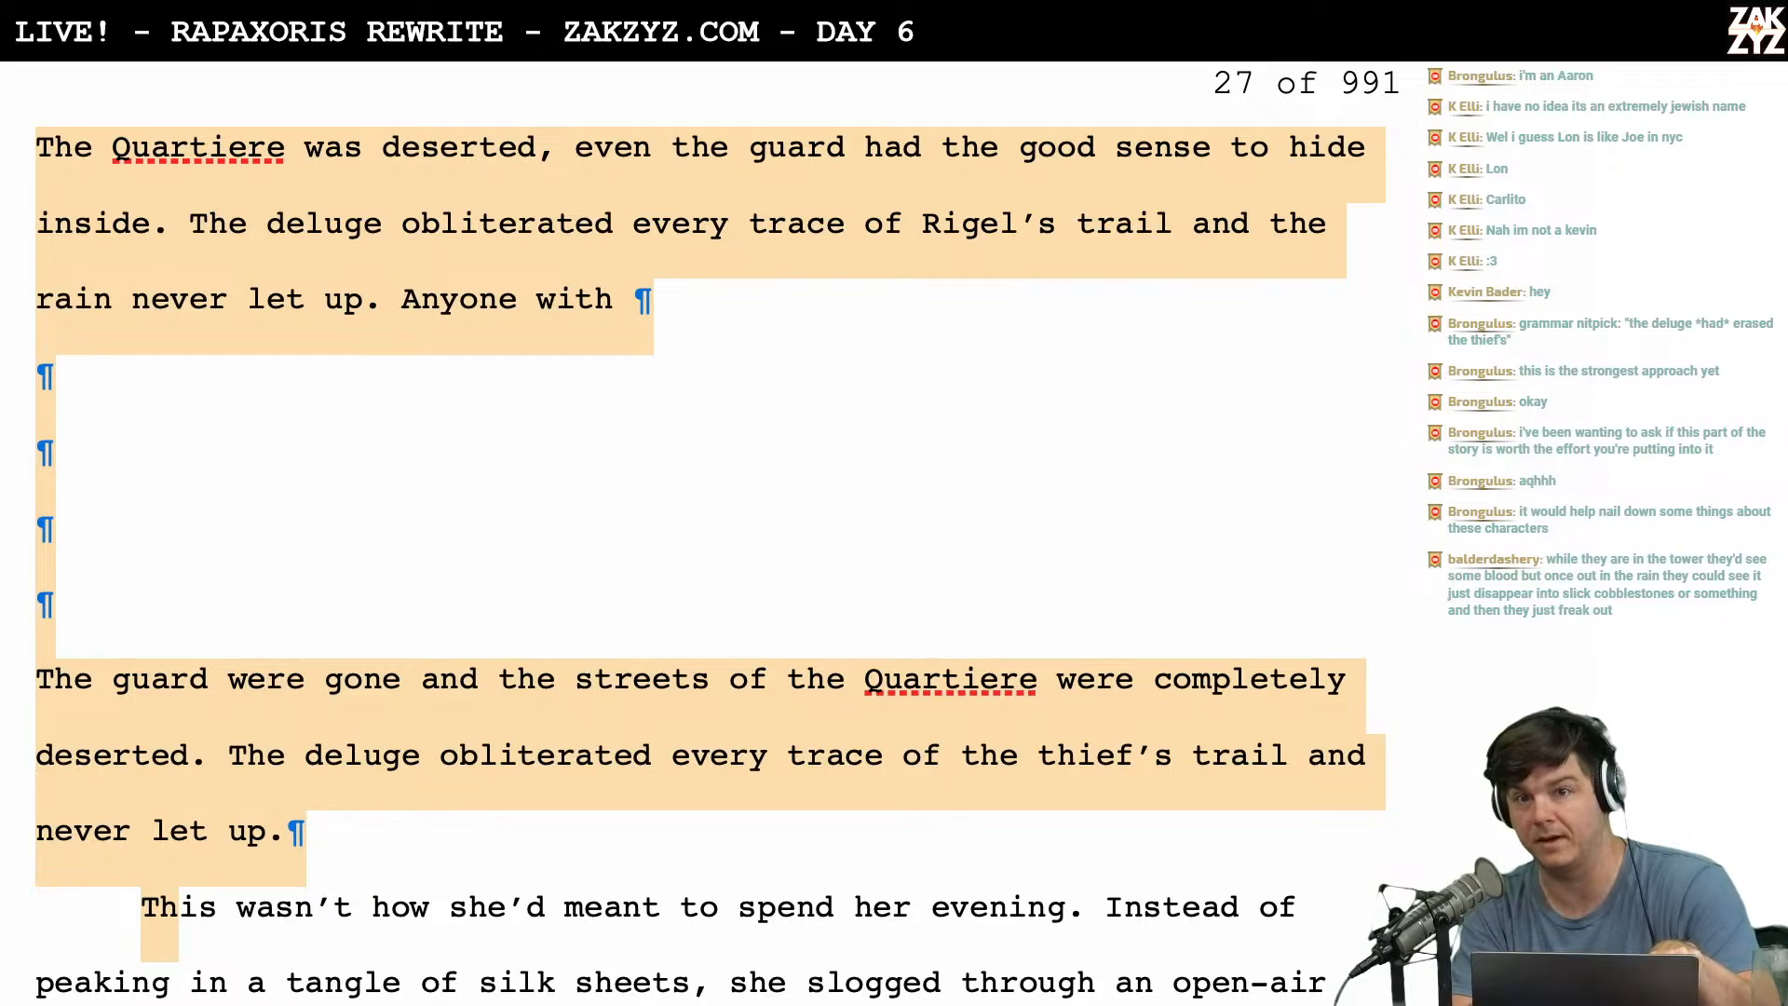
{"action": "key", "text": "shift+Up"}
{"action": "key", "text": "shift+Right"}
{"action": "key", "text": "shift+Right"}
{"action": "key", "text": "shift+Right"}
{"action": "key", "text": "shift+Right"}
{"action": "key", "text": "shift+Right"}
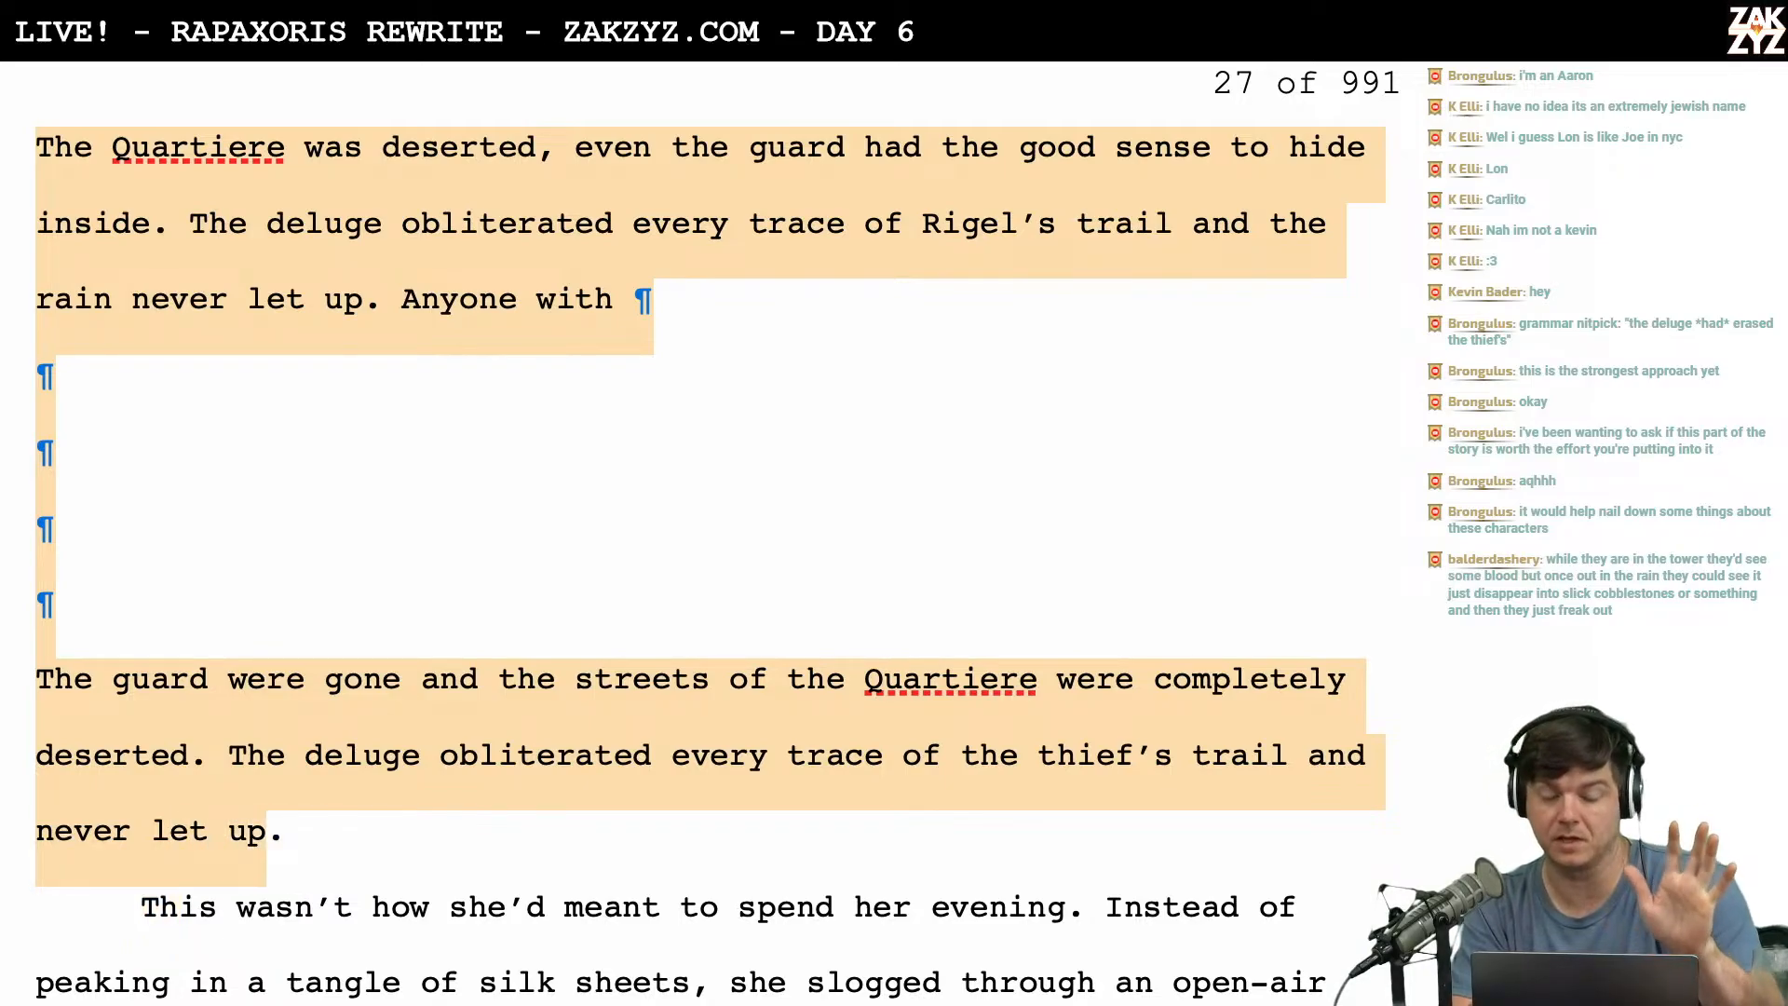
{"action": "key", "text": "shift+Right"}
{"action": "key", "text": "BackSpace"}
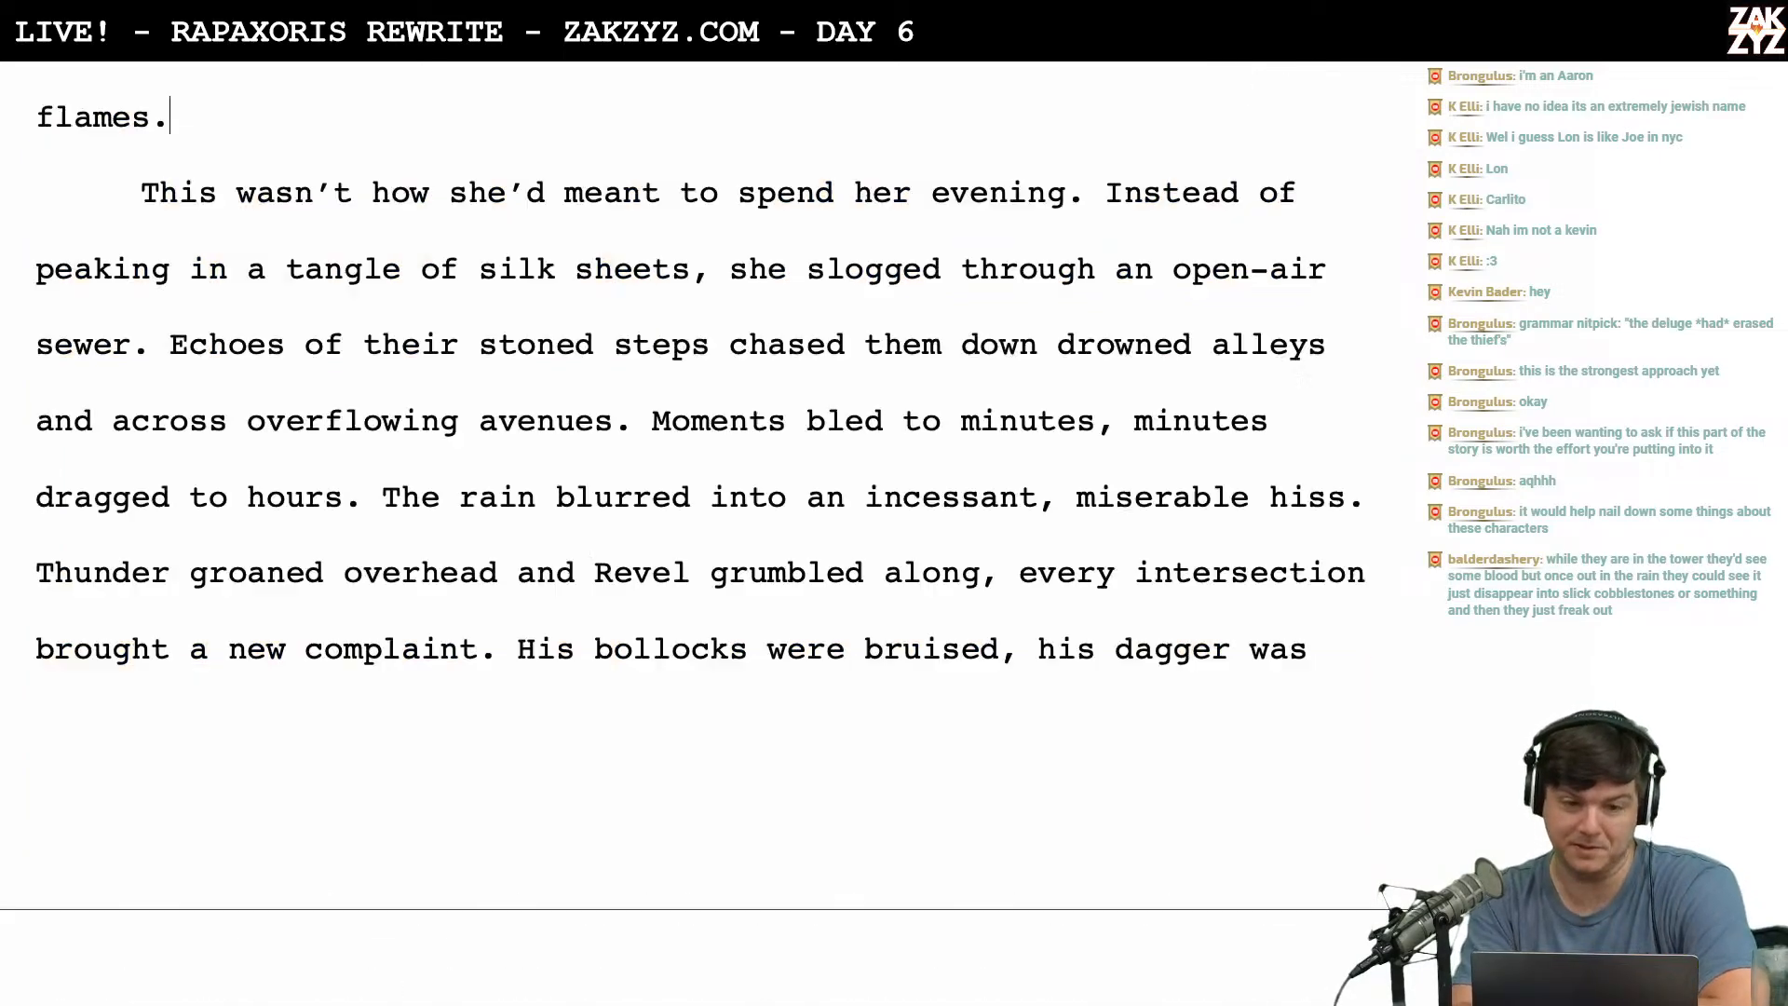
Try starting a new sentence with "So she" after "burst into flames.", and remove it again.
{"action": "scroll", "coordinate": [708, 531], "scroll_direction": "up", "scroll_amount": 5}
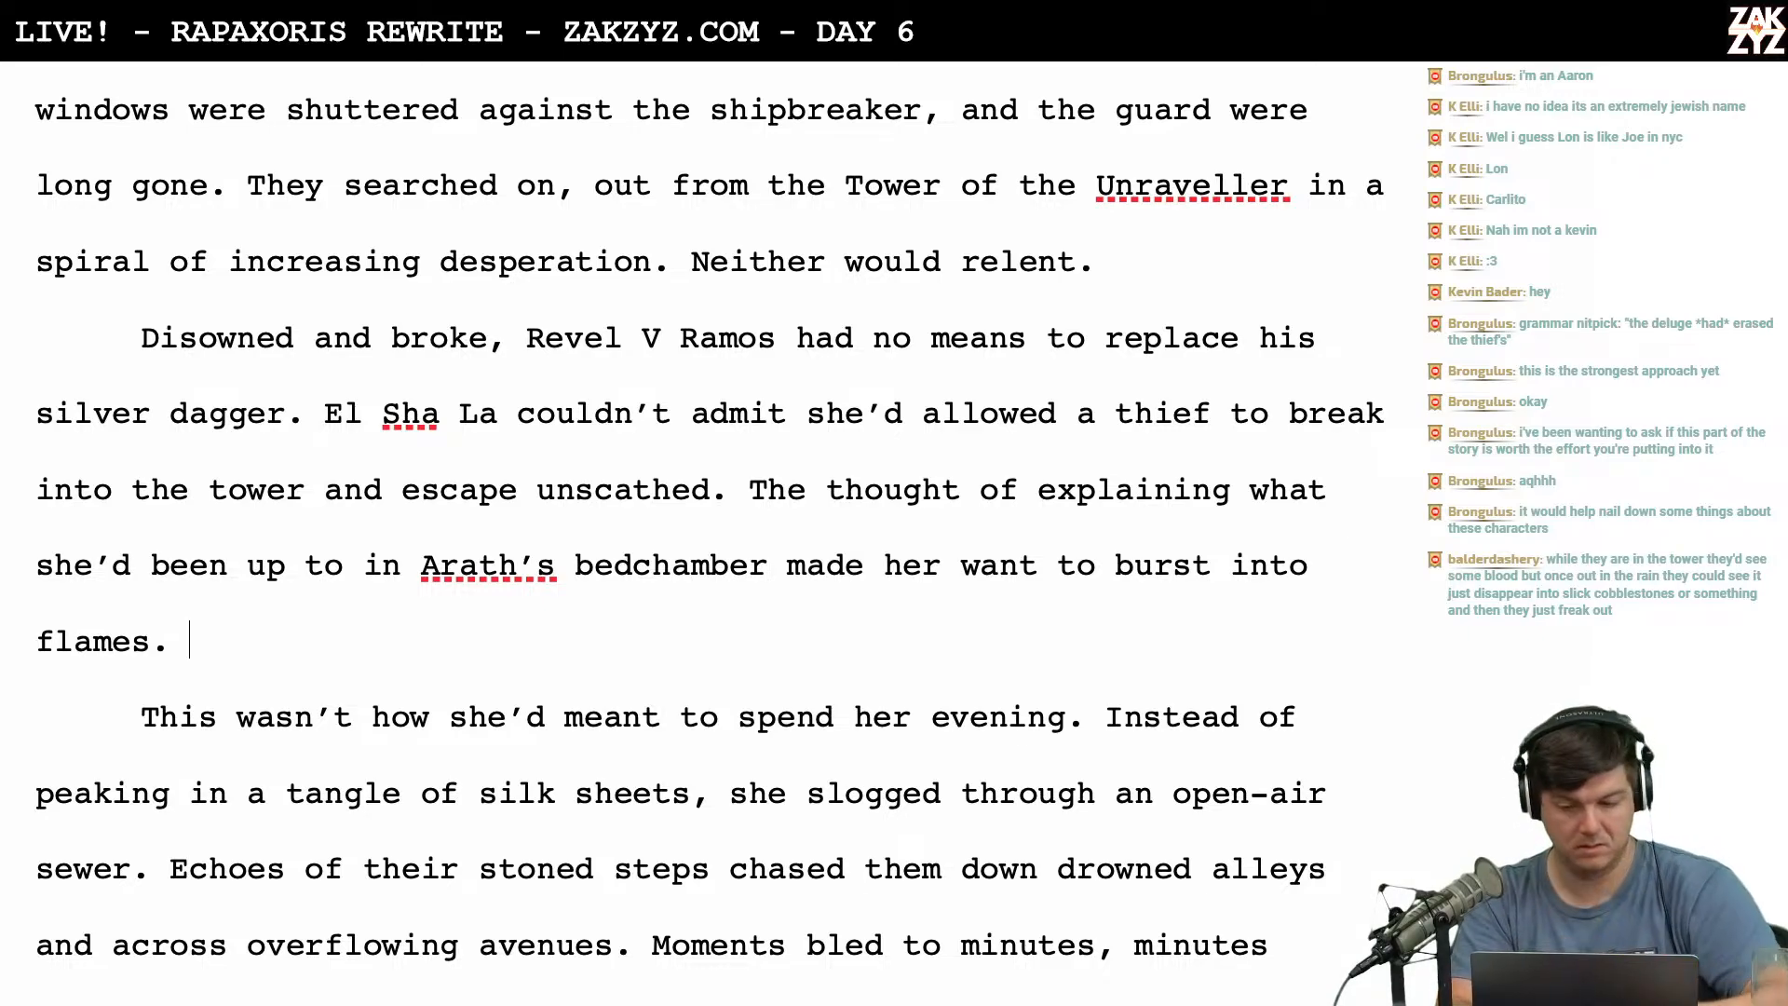
{"action": "type", "text": "So she"}
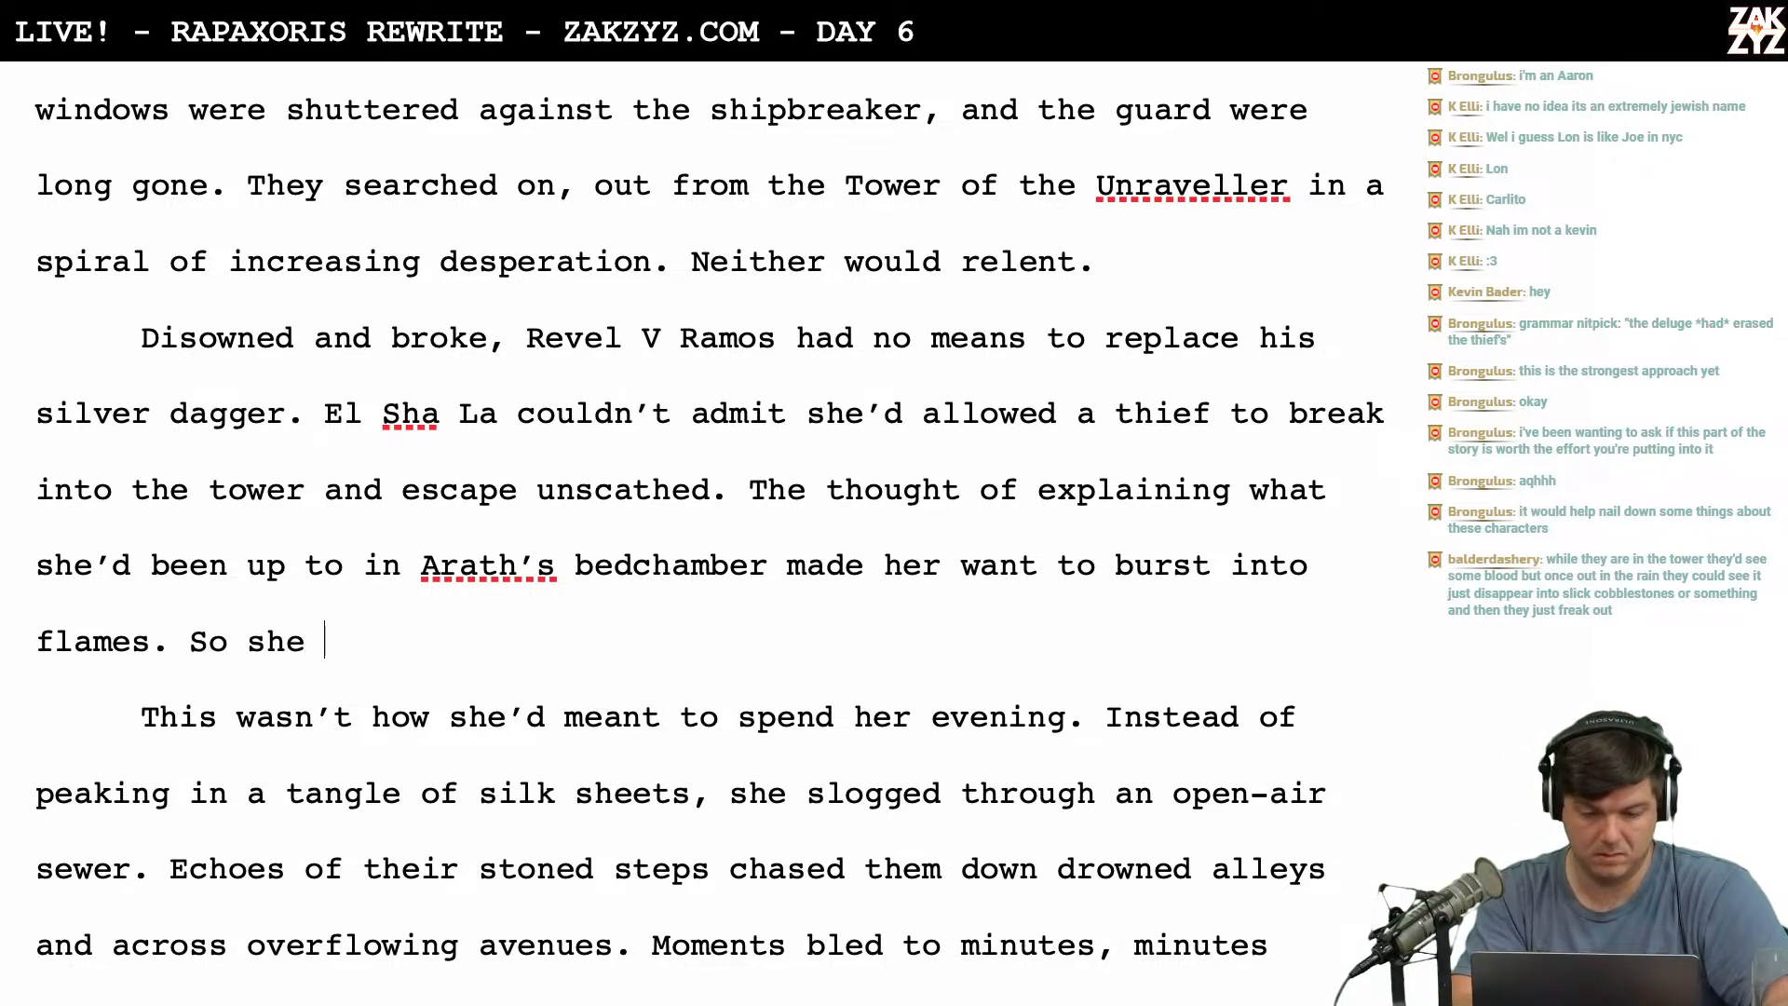
{"action": "key", "text": "BackSpace"}
{"action": "key", "text": "BackSpace"}
{"action": "key", "text": "BackSpace"}
{"action": "key", "text": "BackSpace"}
{"action": "key", "text": "BackSpace"}
{"action": "key", "text": "BackSpace"}
{"action": "key", "text": "BackSpace"}
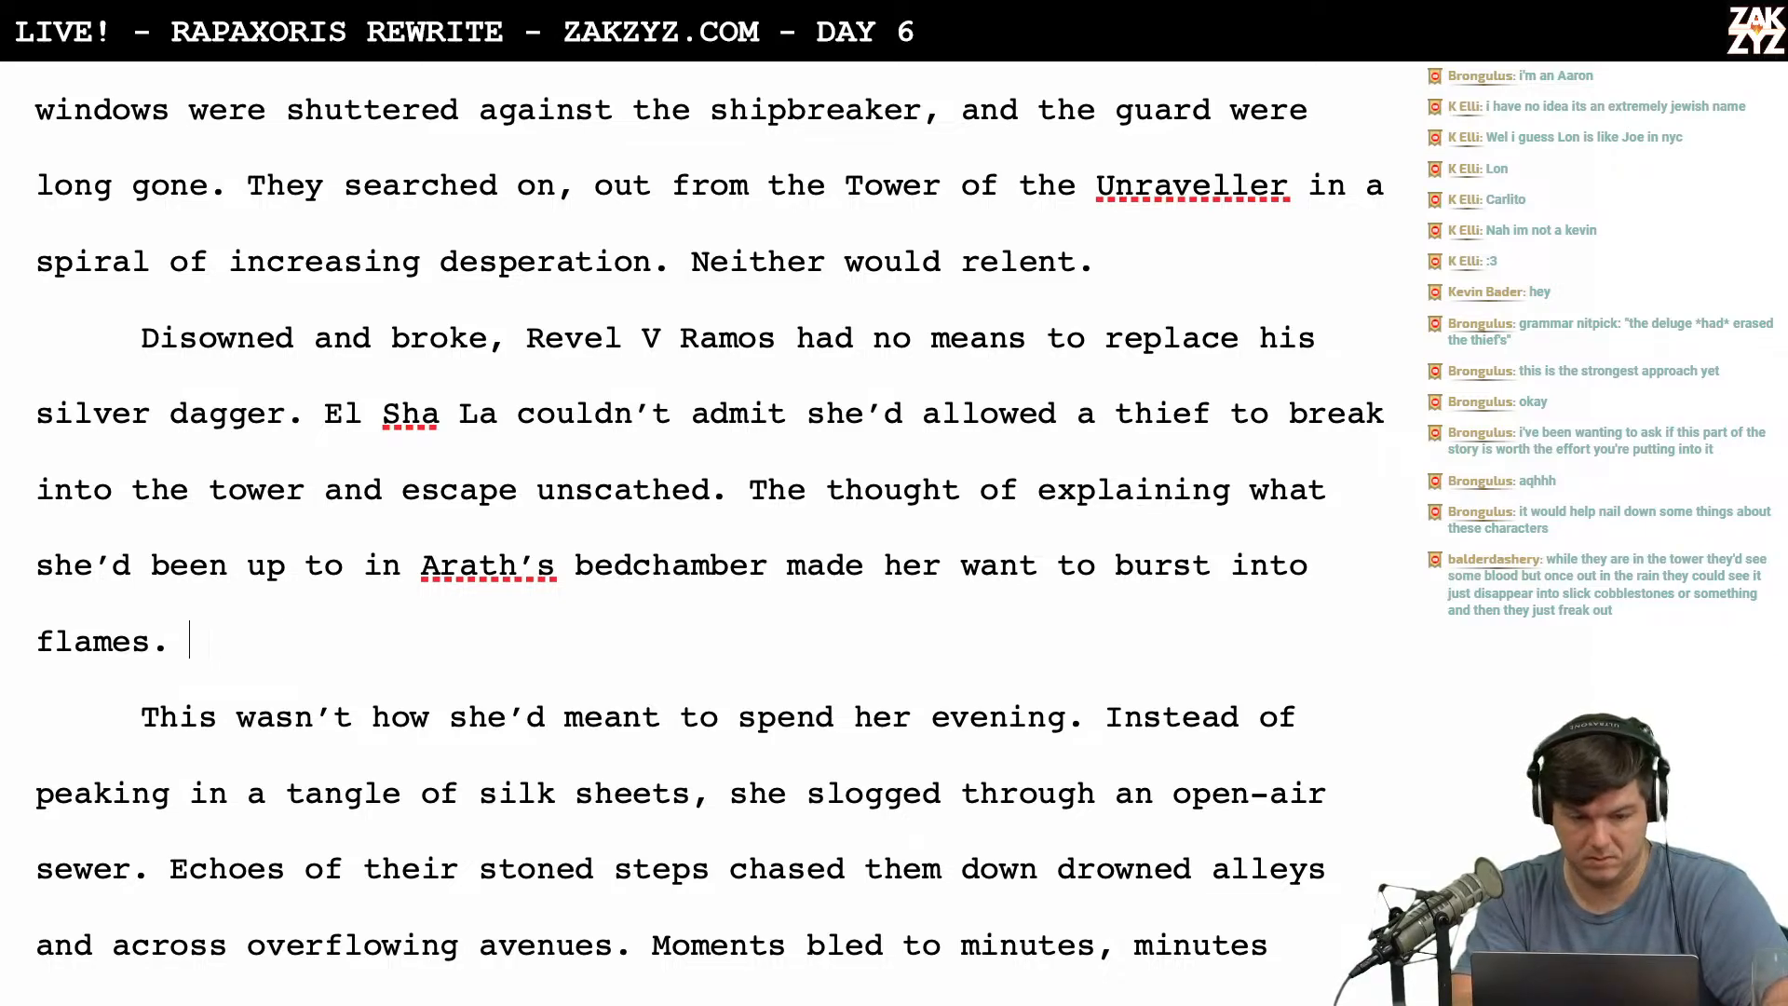
Add two blank lines above "This wasn't how" and try ending the preceding paragraph with "So she slogged on, long", clearing that wording again.
{"action": "key", "text": "Return"}
{"action": "key", "text": "Return"}
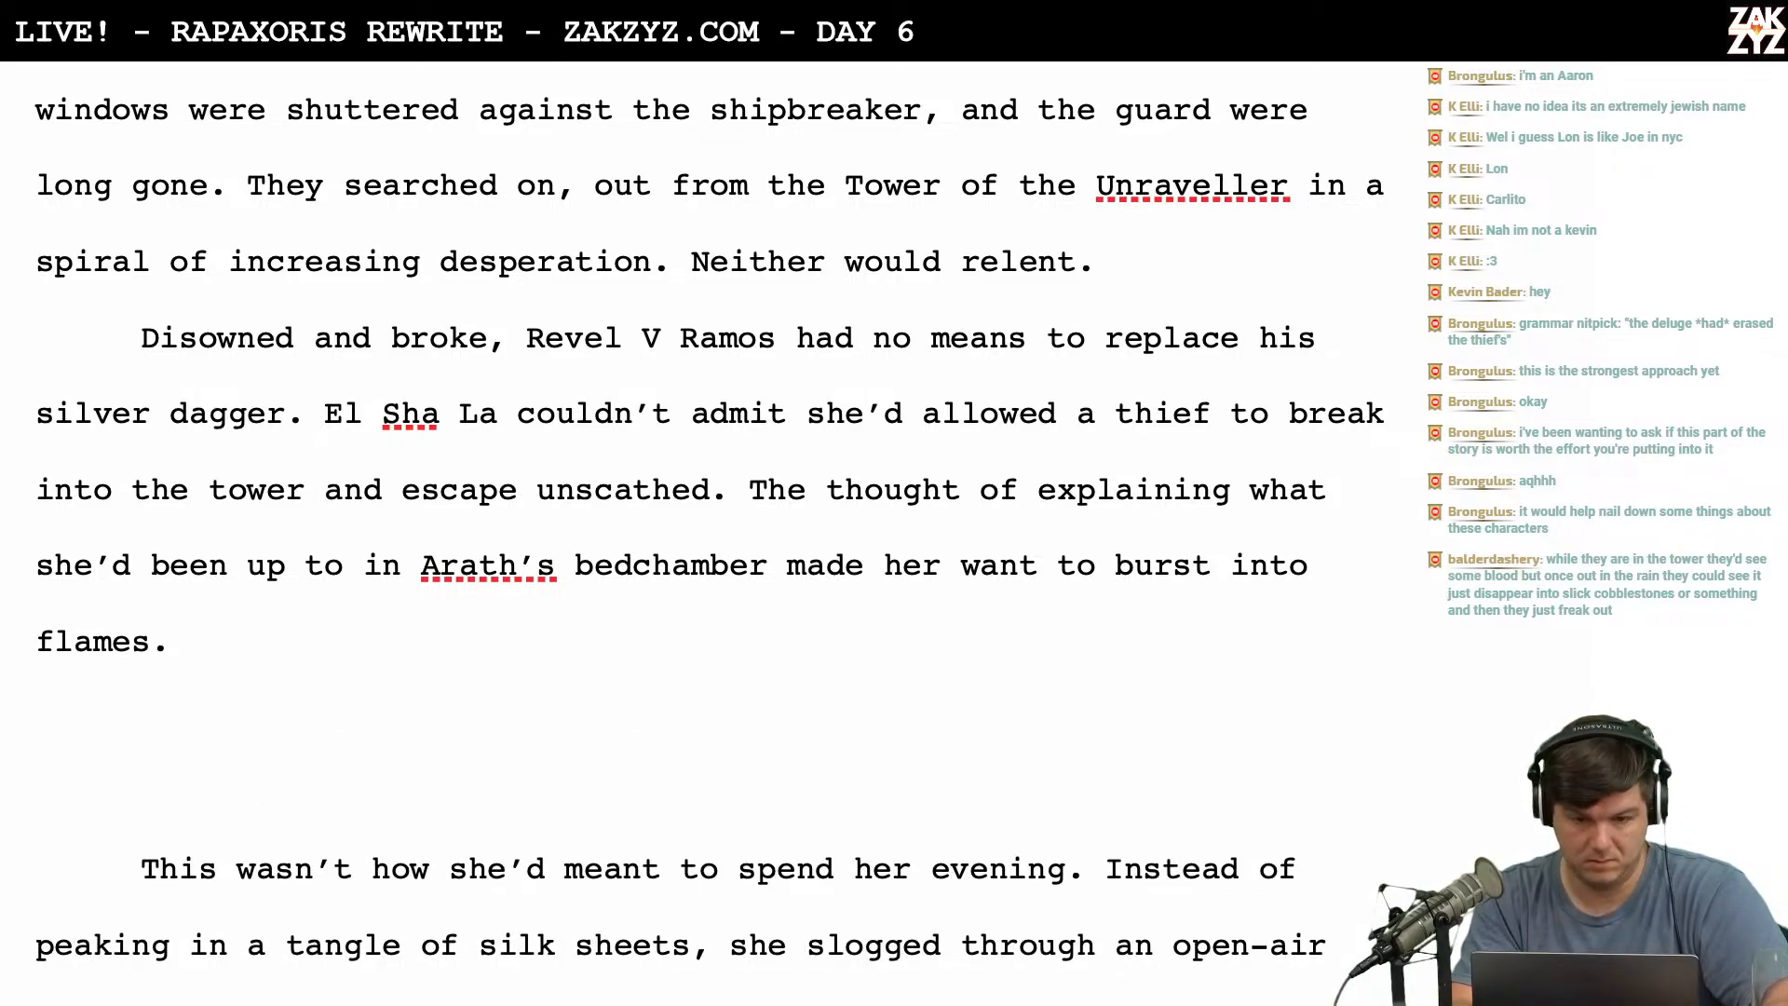
{"action": "scroll", "coordinate": [540, 410], "scroll_direction": "down", "scroll_amount": 1}
{"action": "scroll", "coordinate": [540, 410], "scroll_direction": "up", "scroll_amount": 2}
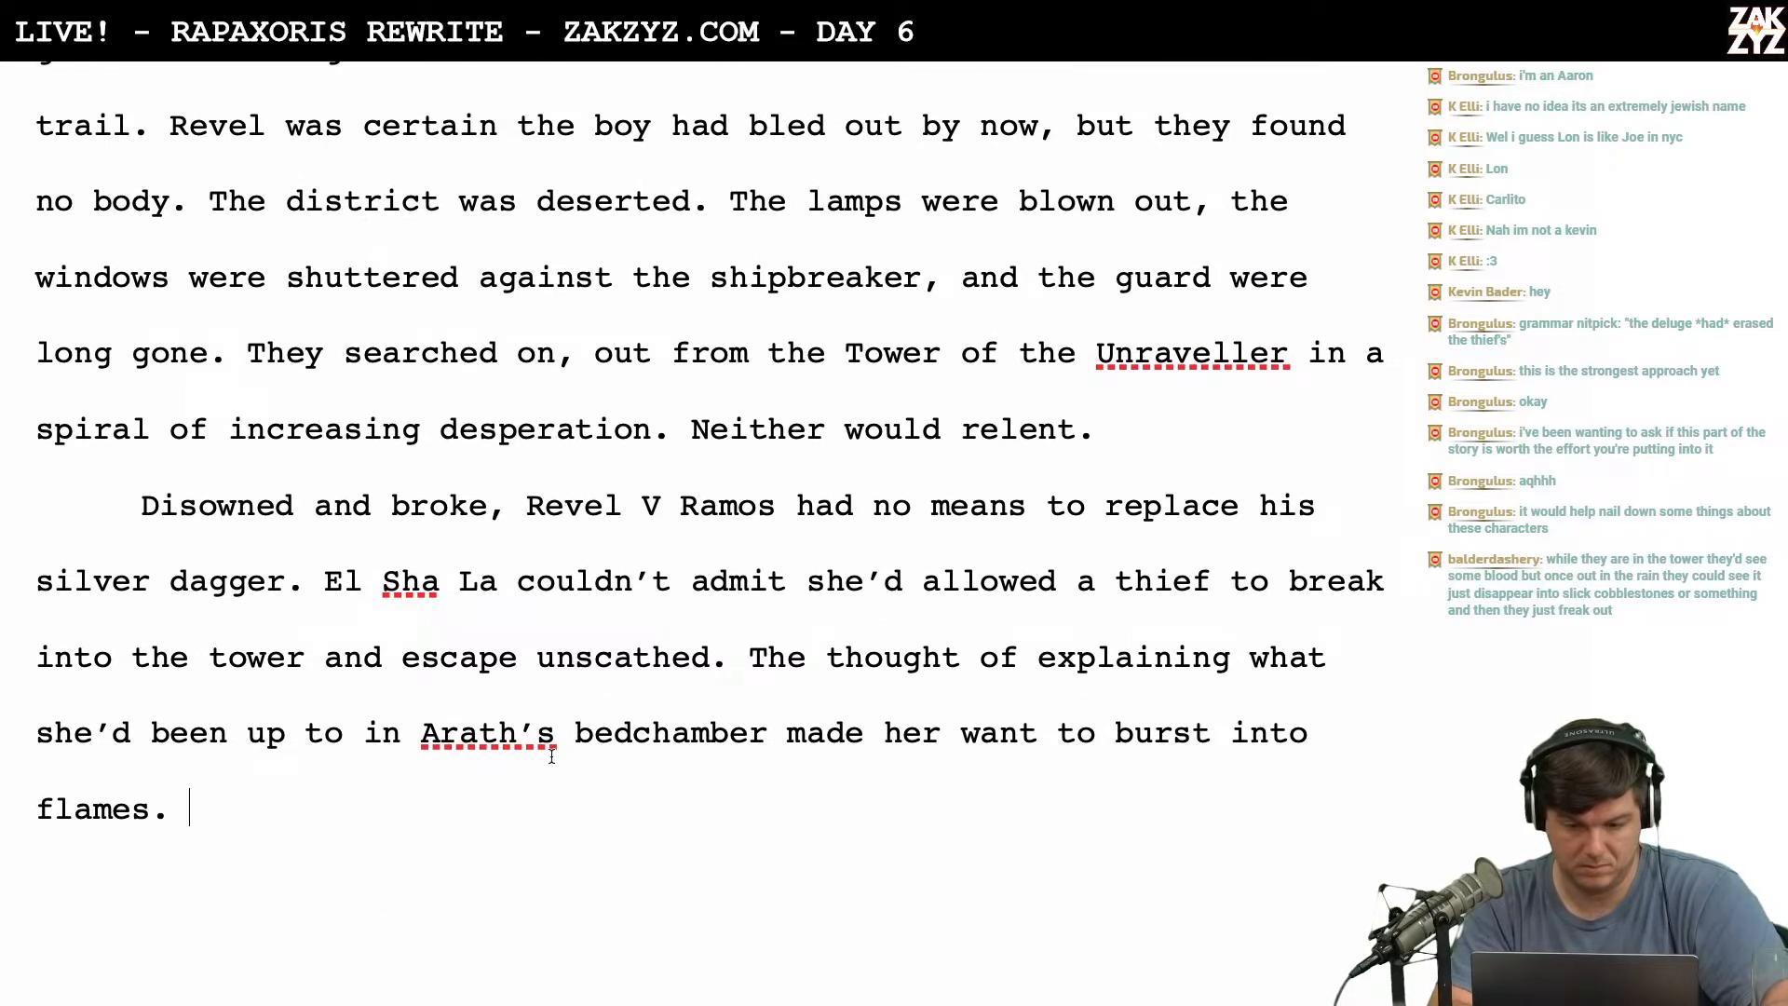
{"action": "type", "text": "So she"}
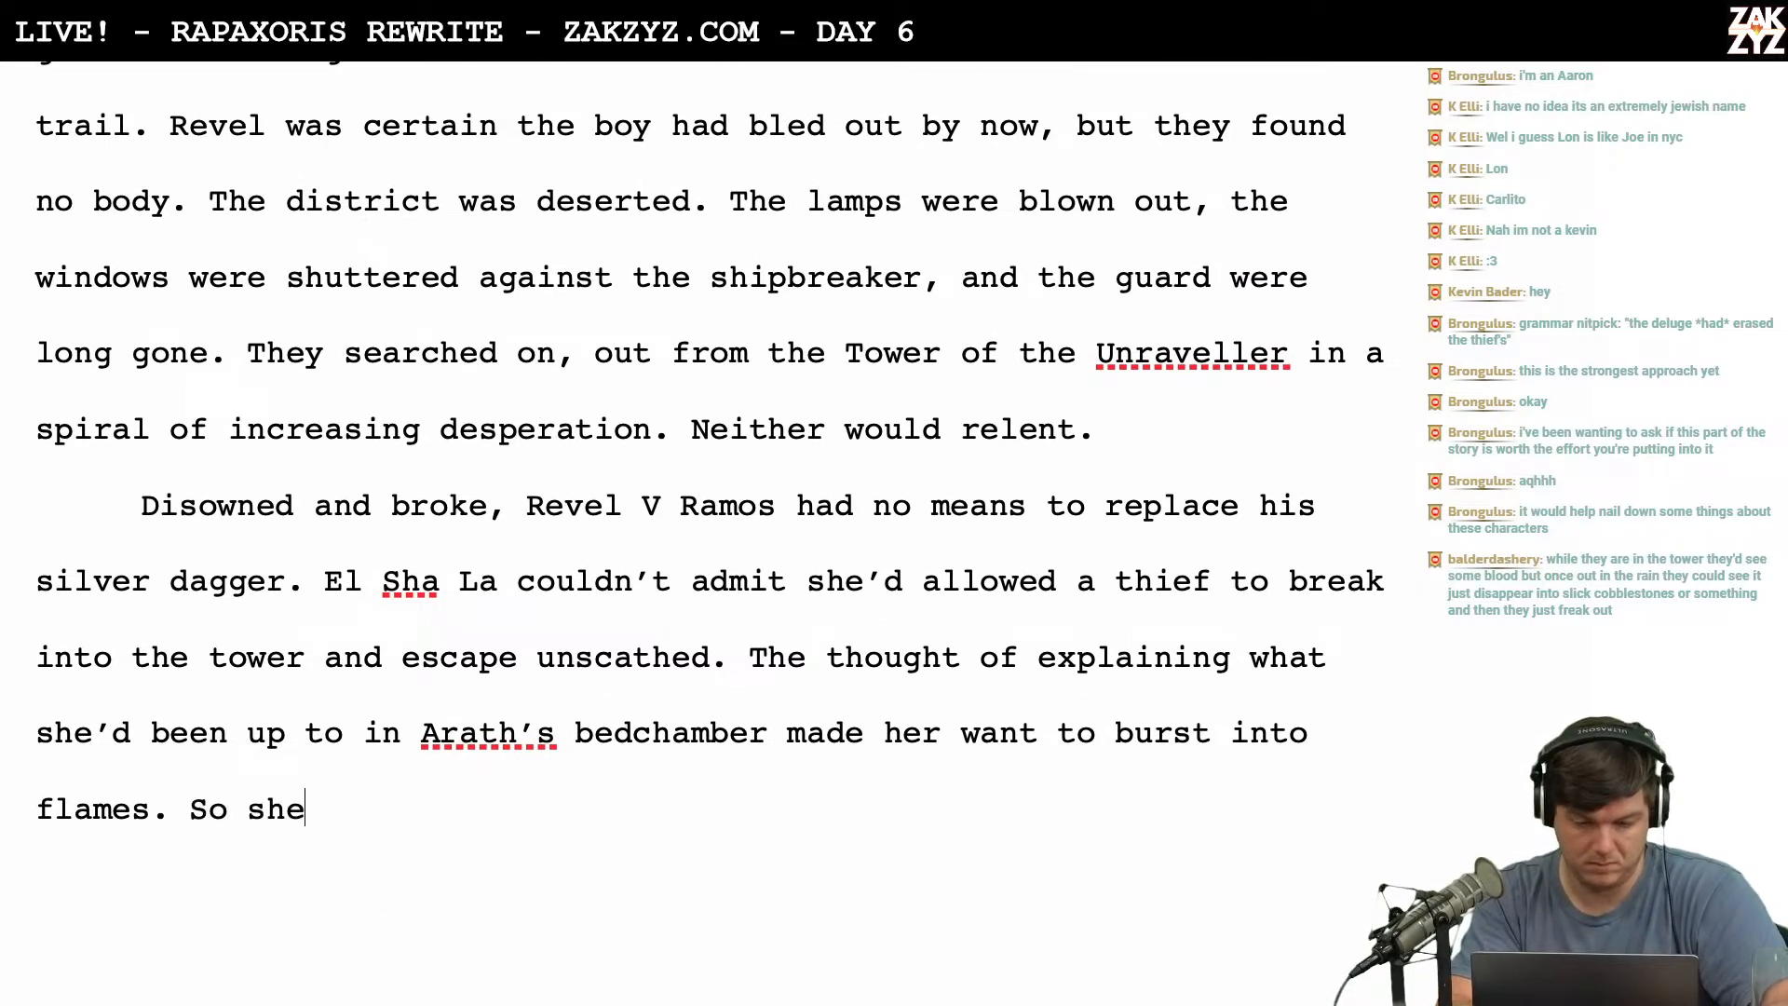
{"action": "type", "text": " slogged on,"}
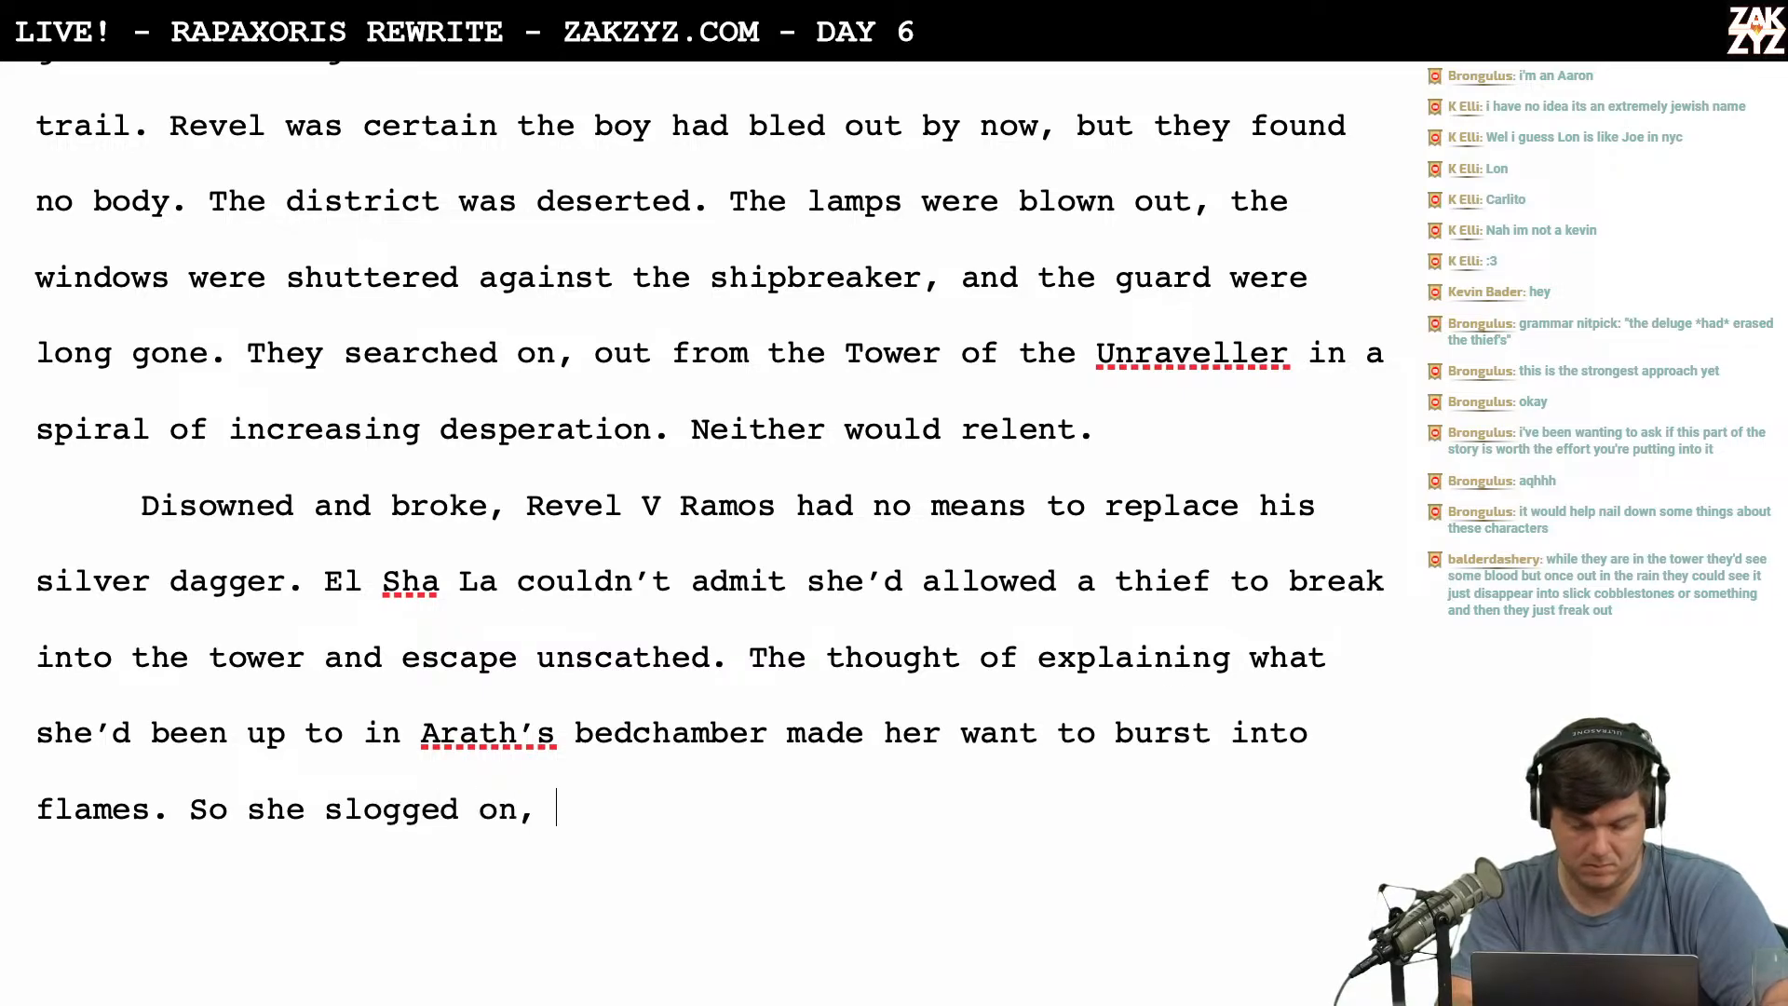
{"action": "type", "text": " long ap"}
{"action": "key", "text": "BackSpace"}
{"action": "key", "text": "BackSpace"}
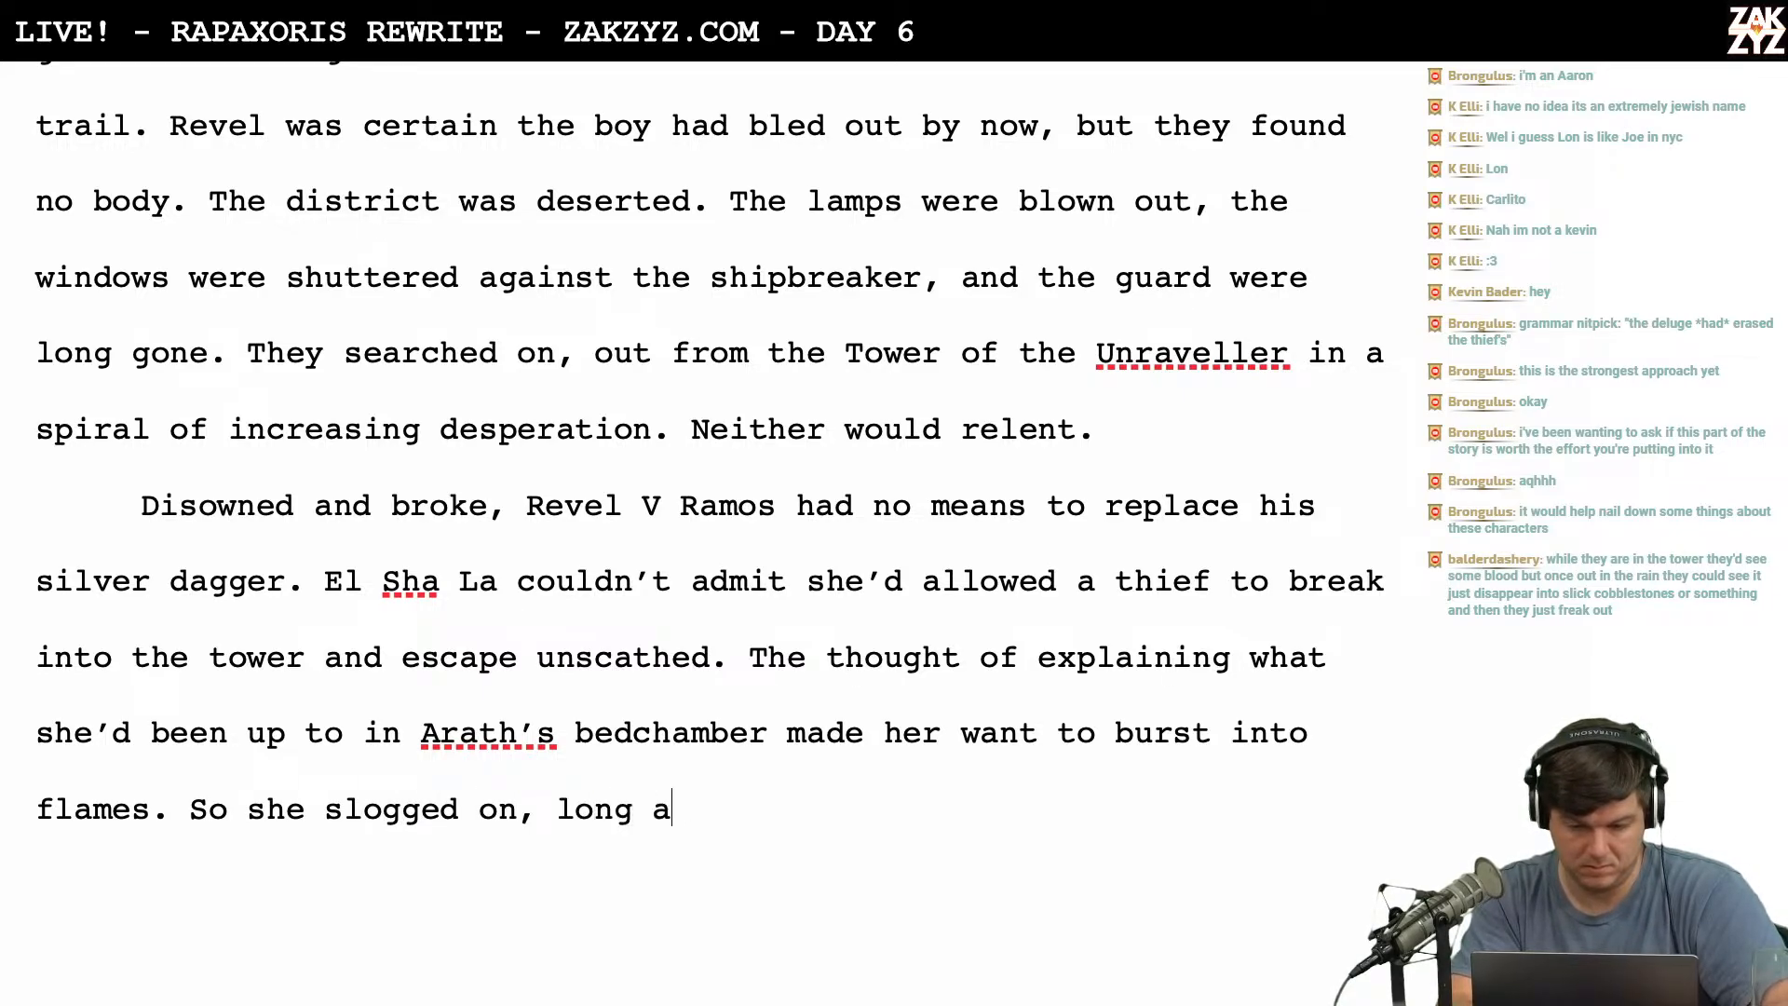
{"action": "type", "text": "pat the"}
{"action": "key", "text": "BackSpace"}
{"action": "key", "text": "BackSpace"}
{"action": "key", "text": "BackSpace"}
{"action": "key", "text": "BackSpace"}
{"action": "key", "text": "BackSpace"}
{"action": "key", "text": "BackSpace"}
{"action": "key", "text": "BackSpace"}
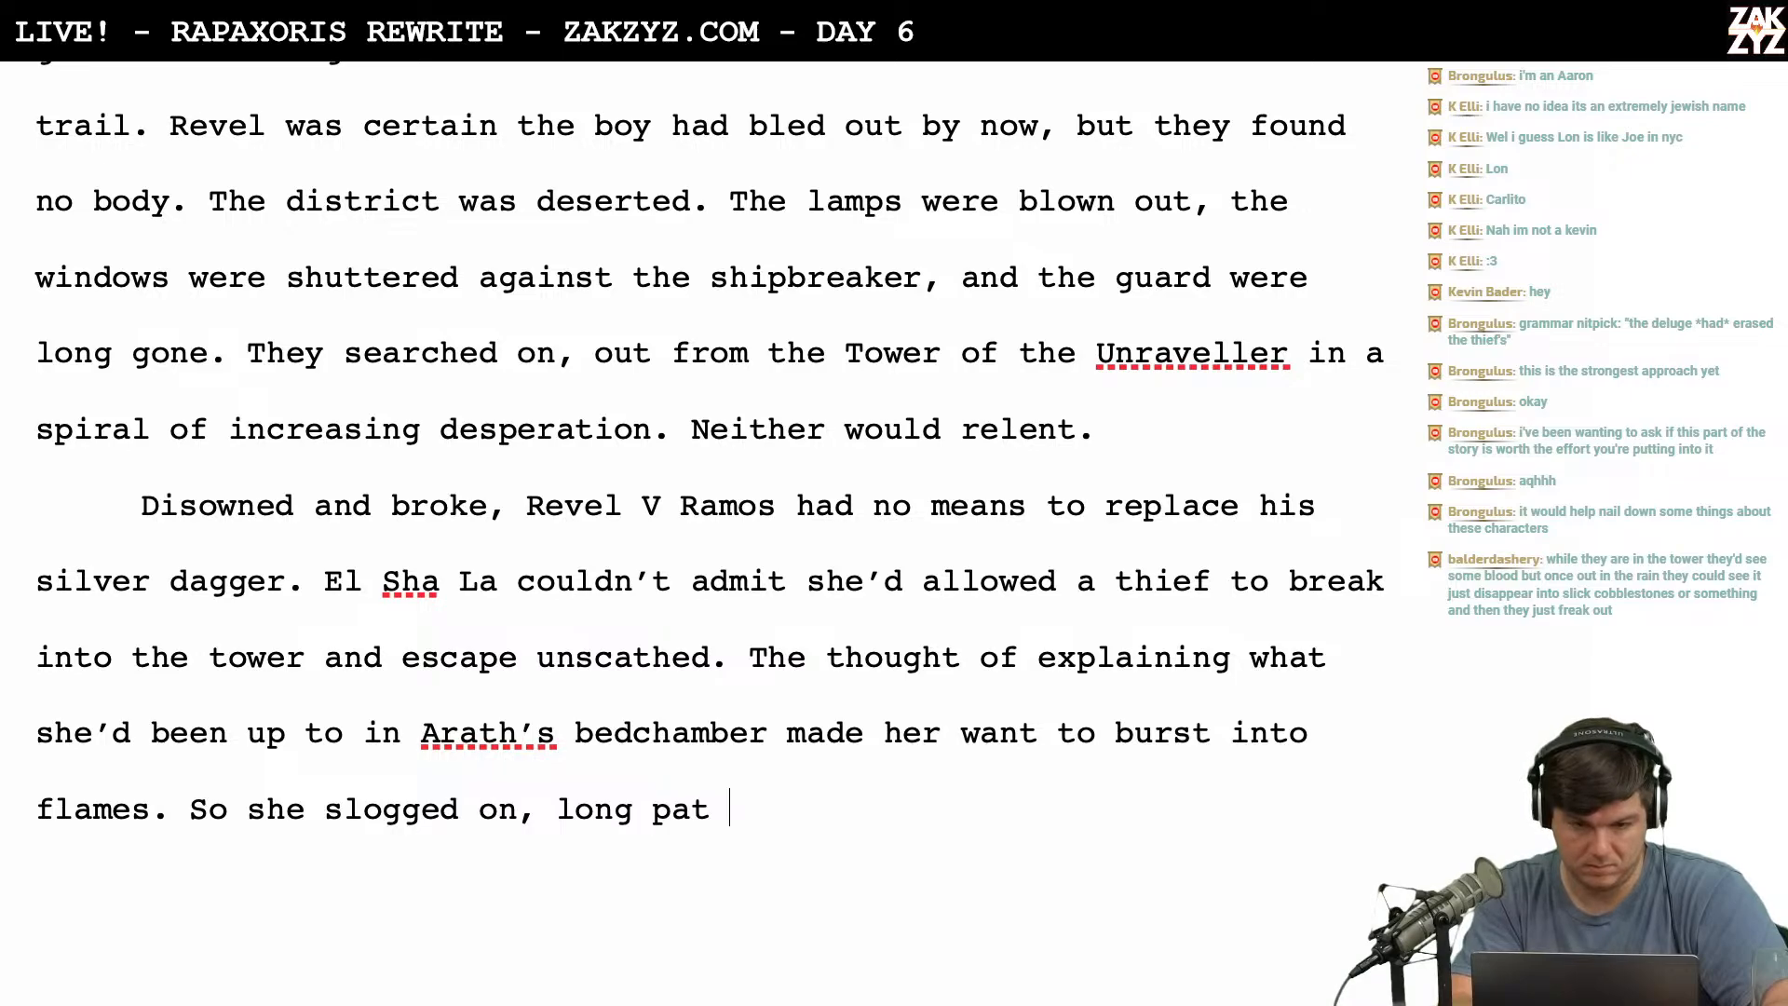
{"action": "key", "text": "BackSpace"}
{"action": "key", "text": "BackSpace"}
{"action": "key", "text": "BackSpace"}
{"action": "key", "text": "BackSpace"}
{"action": "key", "text": "BackSpace"}
{"action": "key", "text": "BackSpace"}
{"action": "key", "text": "BackSpace"}
{"action": "key", "text": "BackSpace"}
{"action": "key", "text": "BackSpace"}
{"action": "key", "text": "BackSpace"}
{"action": "key", "text": "BackSpace"}
{"action": "key", "text": "BackSpace"}
{"action": "key", "text": "BackSpace"}
{"action": "key", "text": "BackSpace"}
{"action": "key", "text": "BackSpace"}
{"action": "key", "text": "BackSpace"}
{"action": "key", "text": "BackSpace"}
{"action": "key", "text": "BackSpace"}
{"action": "key", "text": "BackSpace"}
{"action": "key", "text": "BackSpace"}
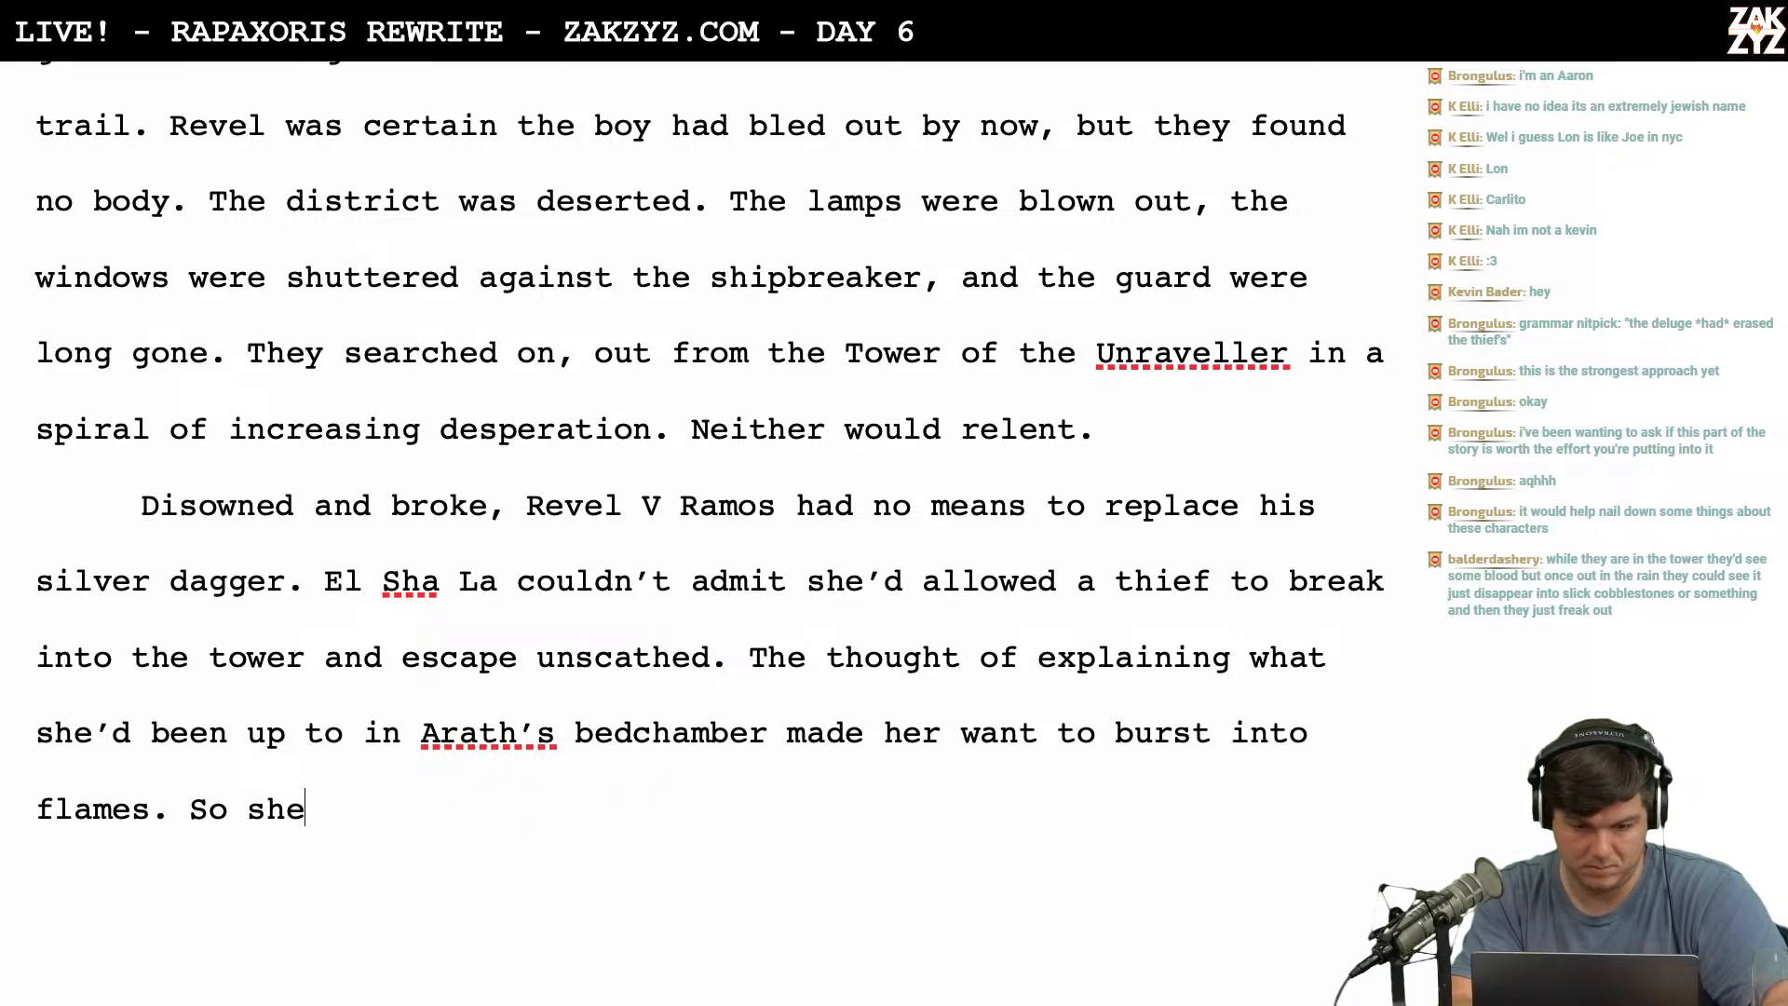
{"action": "key", "text": "BackSpace"}
{"action": "key", "text": "BackSpace"}
Try "They slogged on" after "burst into flames.", then remove it and the blank lines above "This wasn't how".
{"action": "type", "text": "T"}
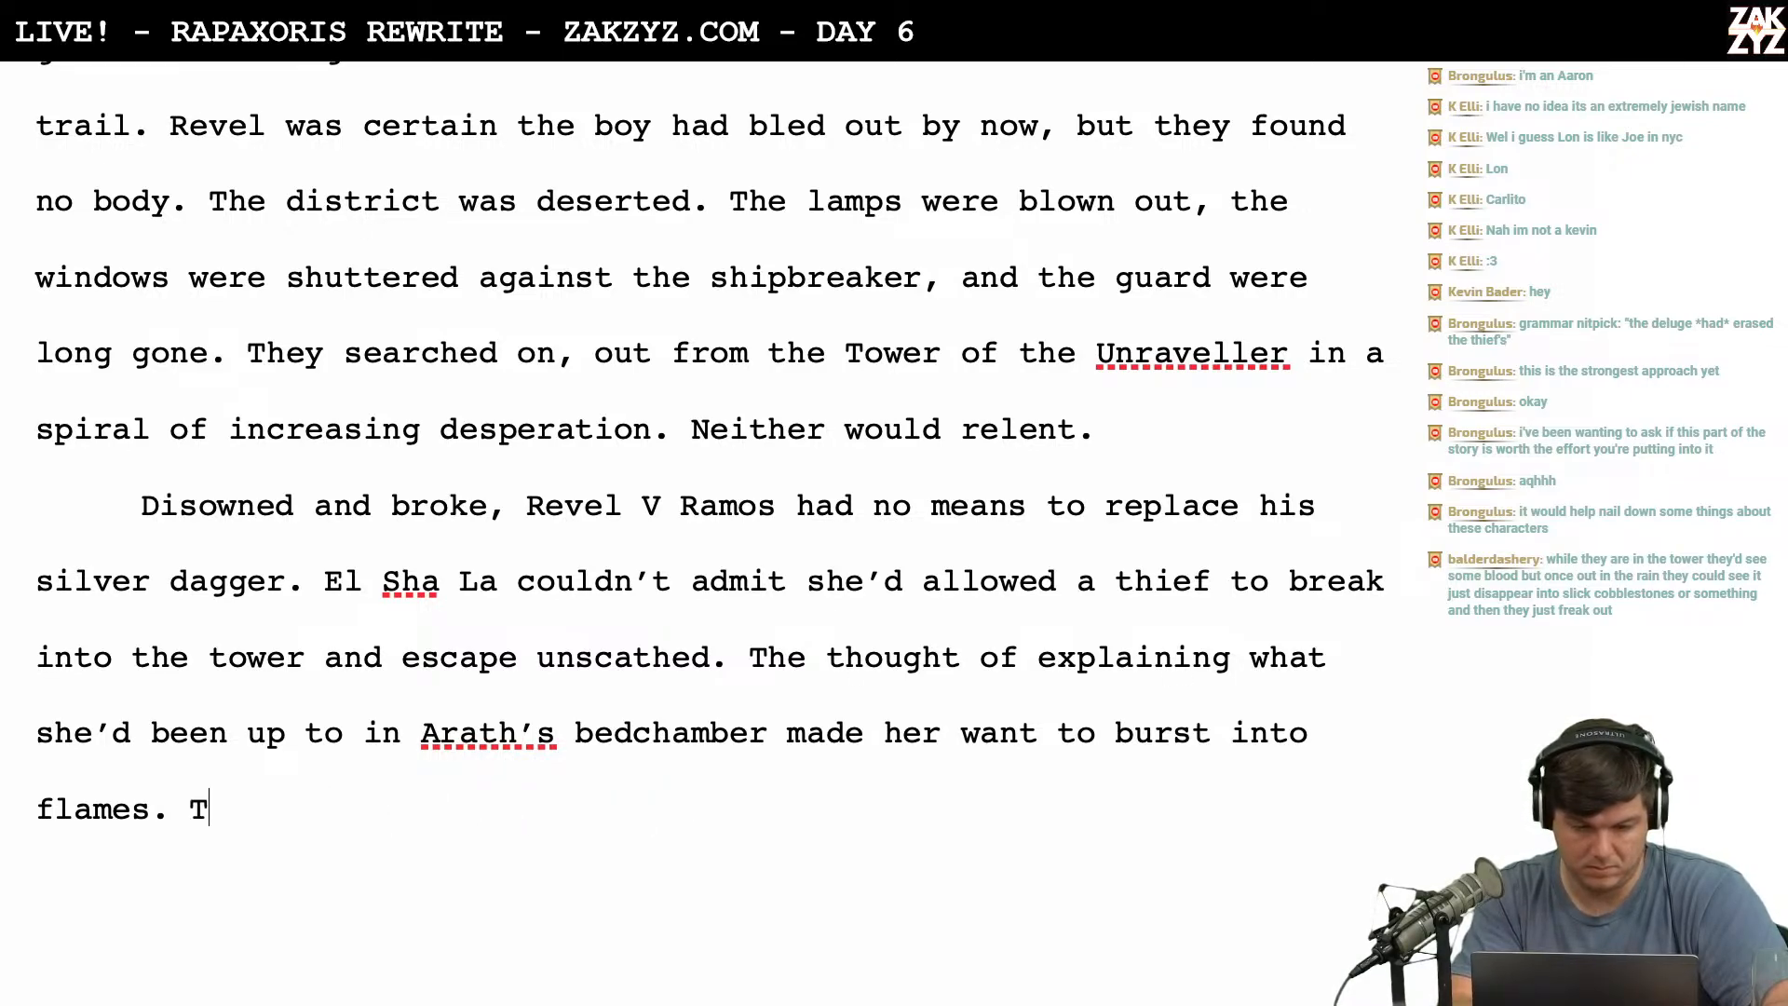
{"action": "type", "text": "hey slogged on"}
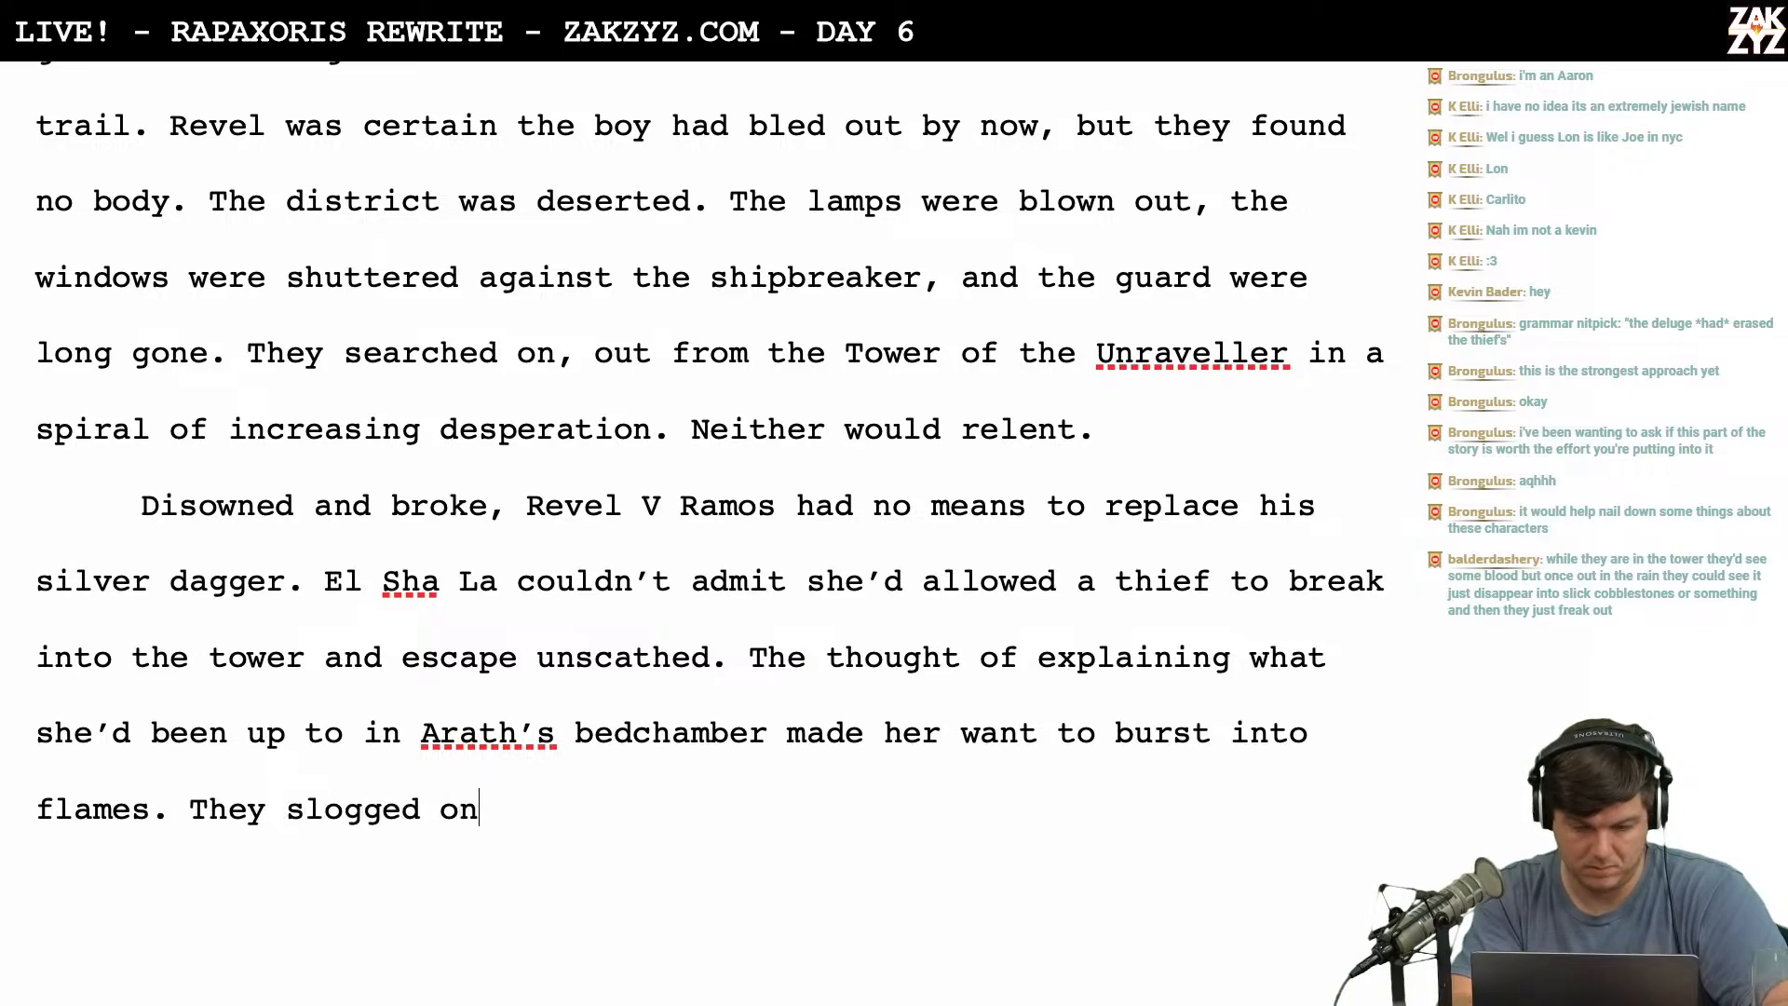
{"action": "scroll", "coordinate": [708, 466], "scroll_direction": "down", "scroll_amount": 5}
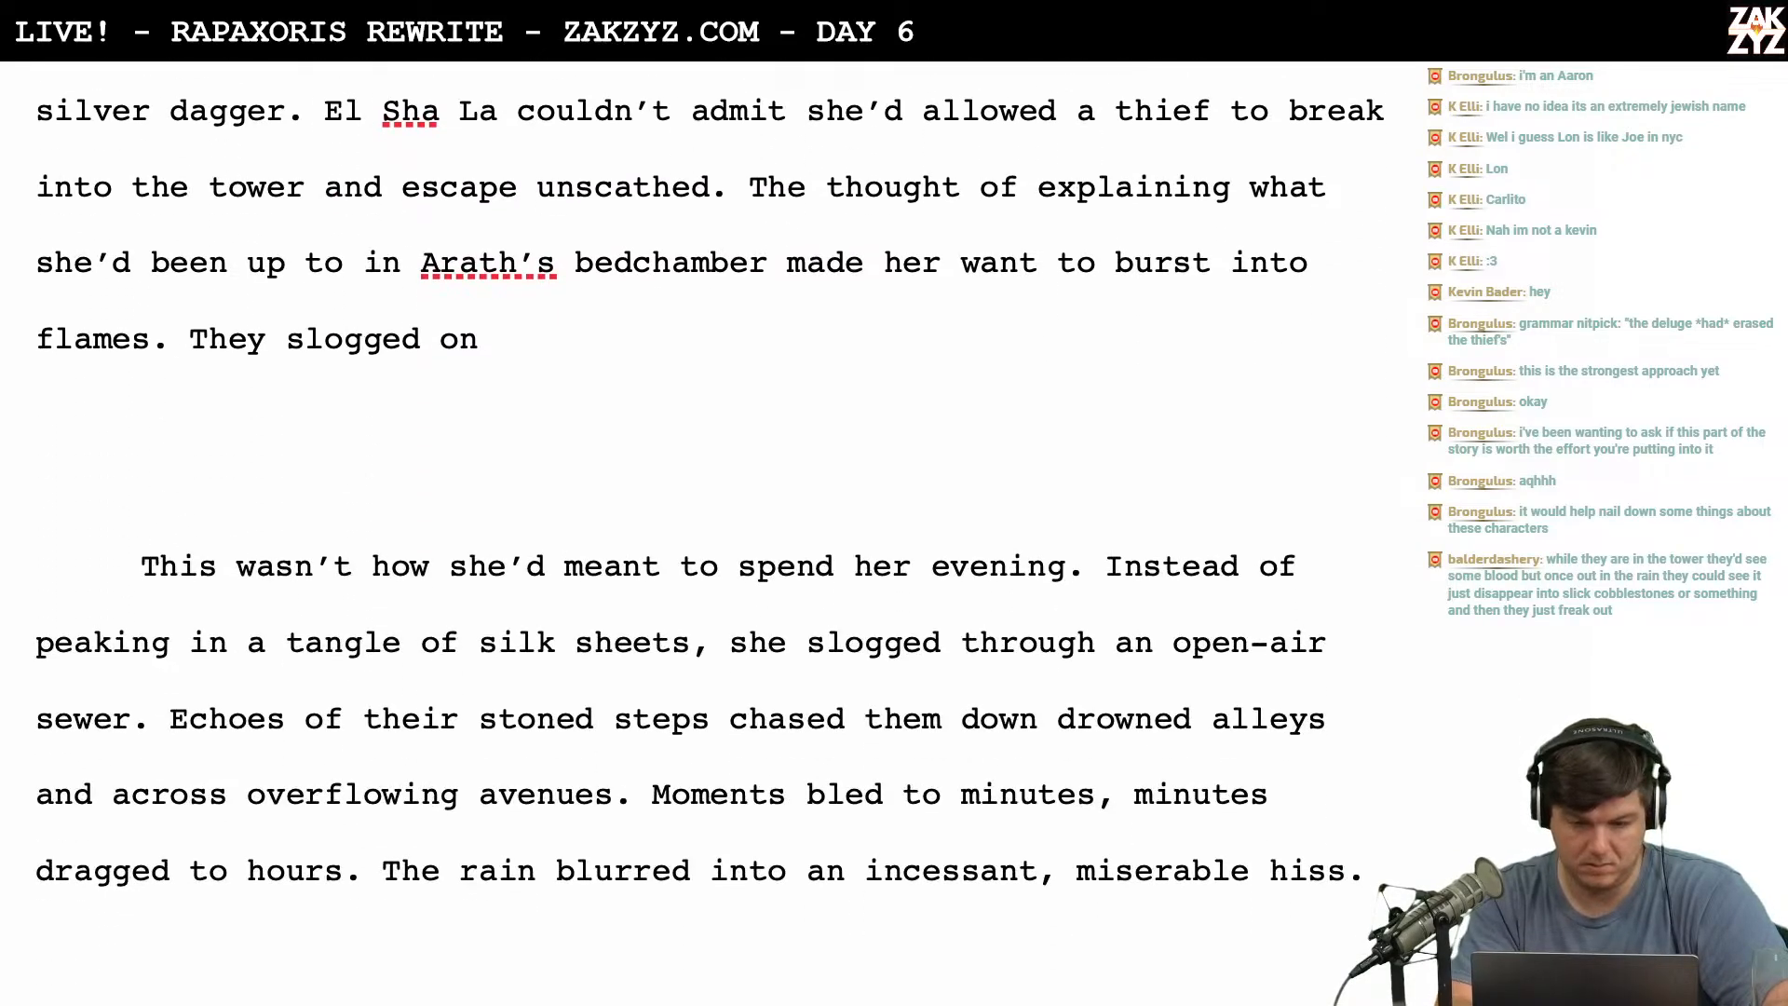
{"action": "key", "text": "BackSpace"}
{"action": "key", "text": "BackSpace"}
{"action": "key", "text": "BackSpace"}
{"action": "key", "text": "BackSpace"}
{"action": "key", "text": "BackSpace"}
{"action": "key", "text": "BackSpace"}
{"action": "key", "text": "BackSpace"}
{"action": "key", "text": "BackSpace"}
{"action": "key", "text": "BackSpace"}
{"action": "key", "text": "BackSpace"}
{"action": "key", "text": "BackSpace"}
{"action": "key", "text": "BackSpace"}
{"action": "key", "text": "BackSpace"}
{"action": "key", "text": "BackSpace"}
{"action": "key", "text": "BackSpace"}
{"action": "key", "text": "BackSpace"}
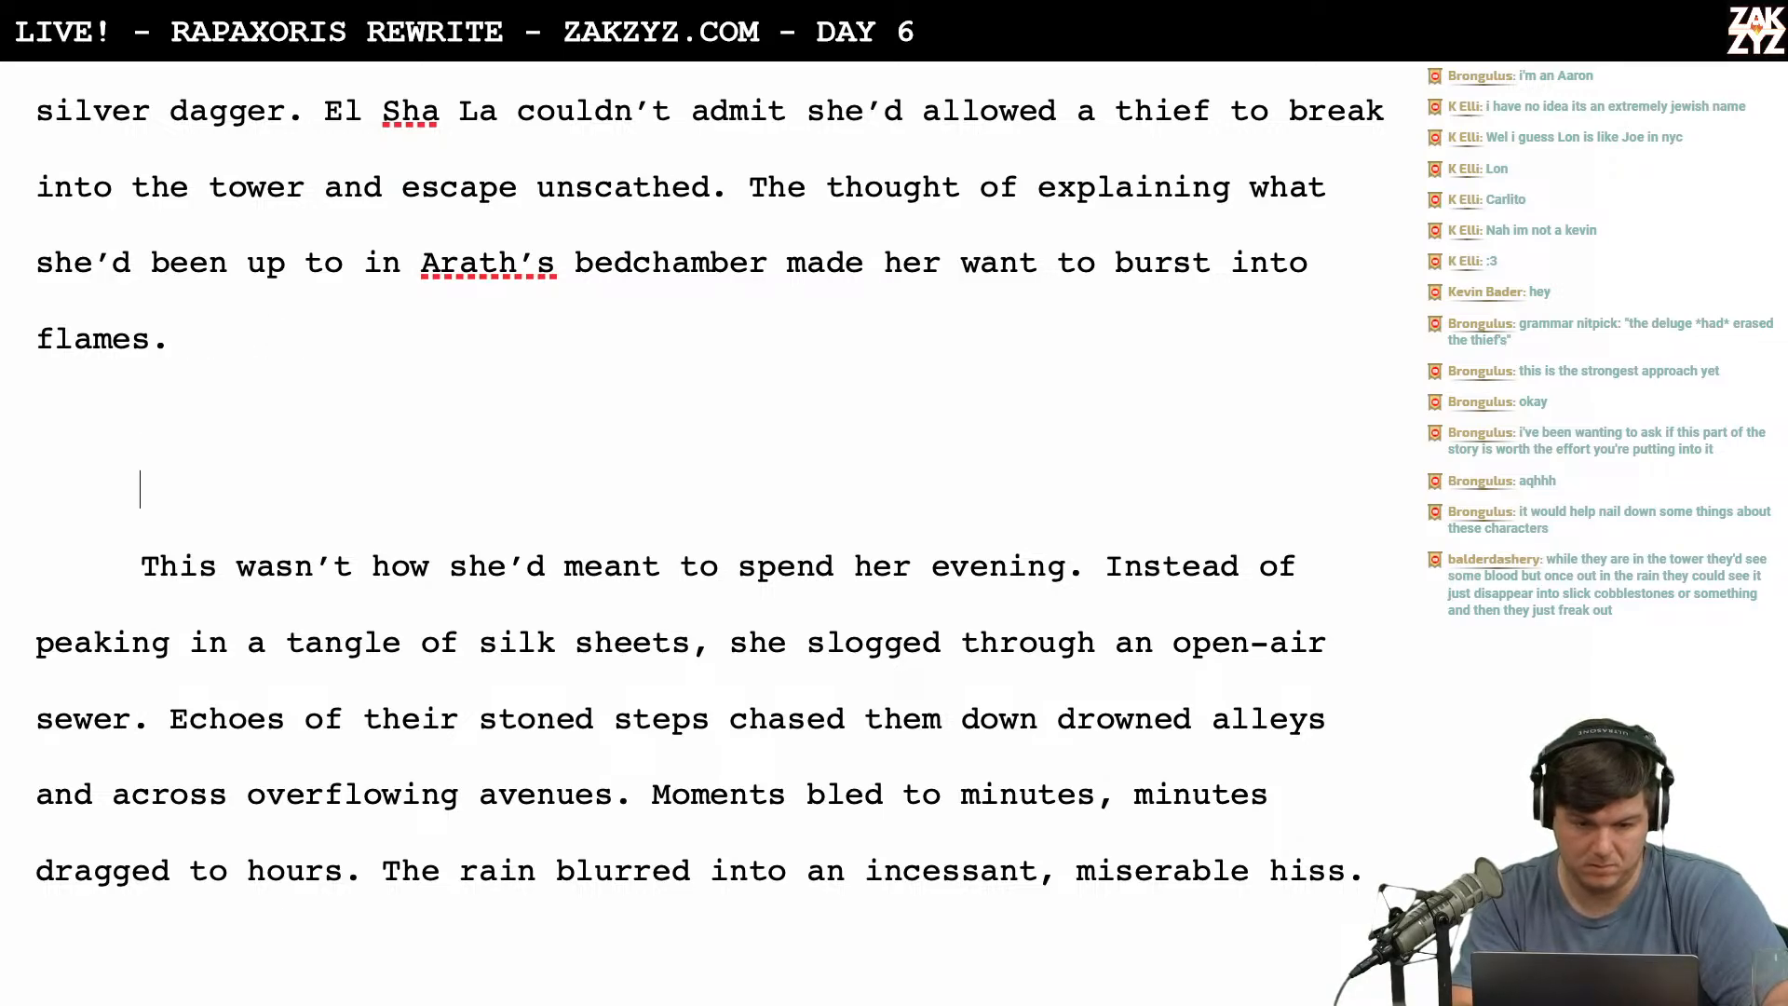
{"action": "key", "text": "BackSpace"}
{"action": "key", "text": "BackSpace"}
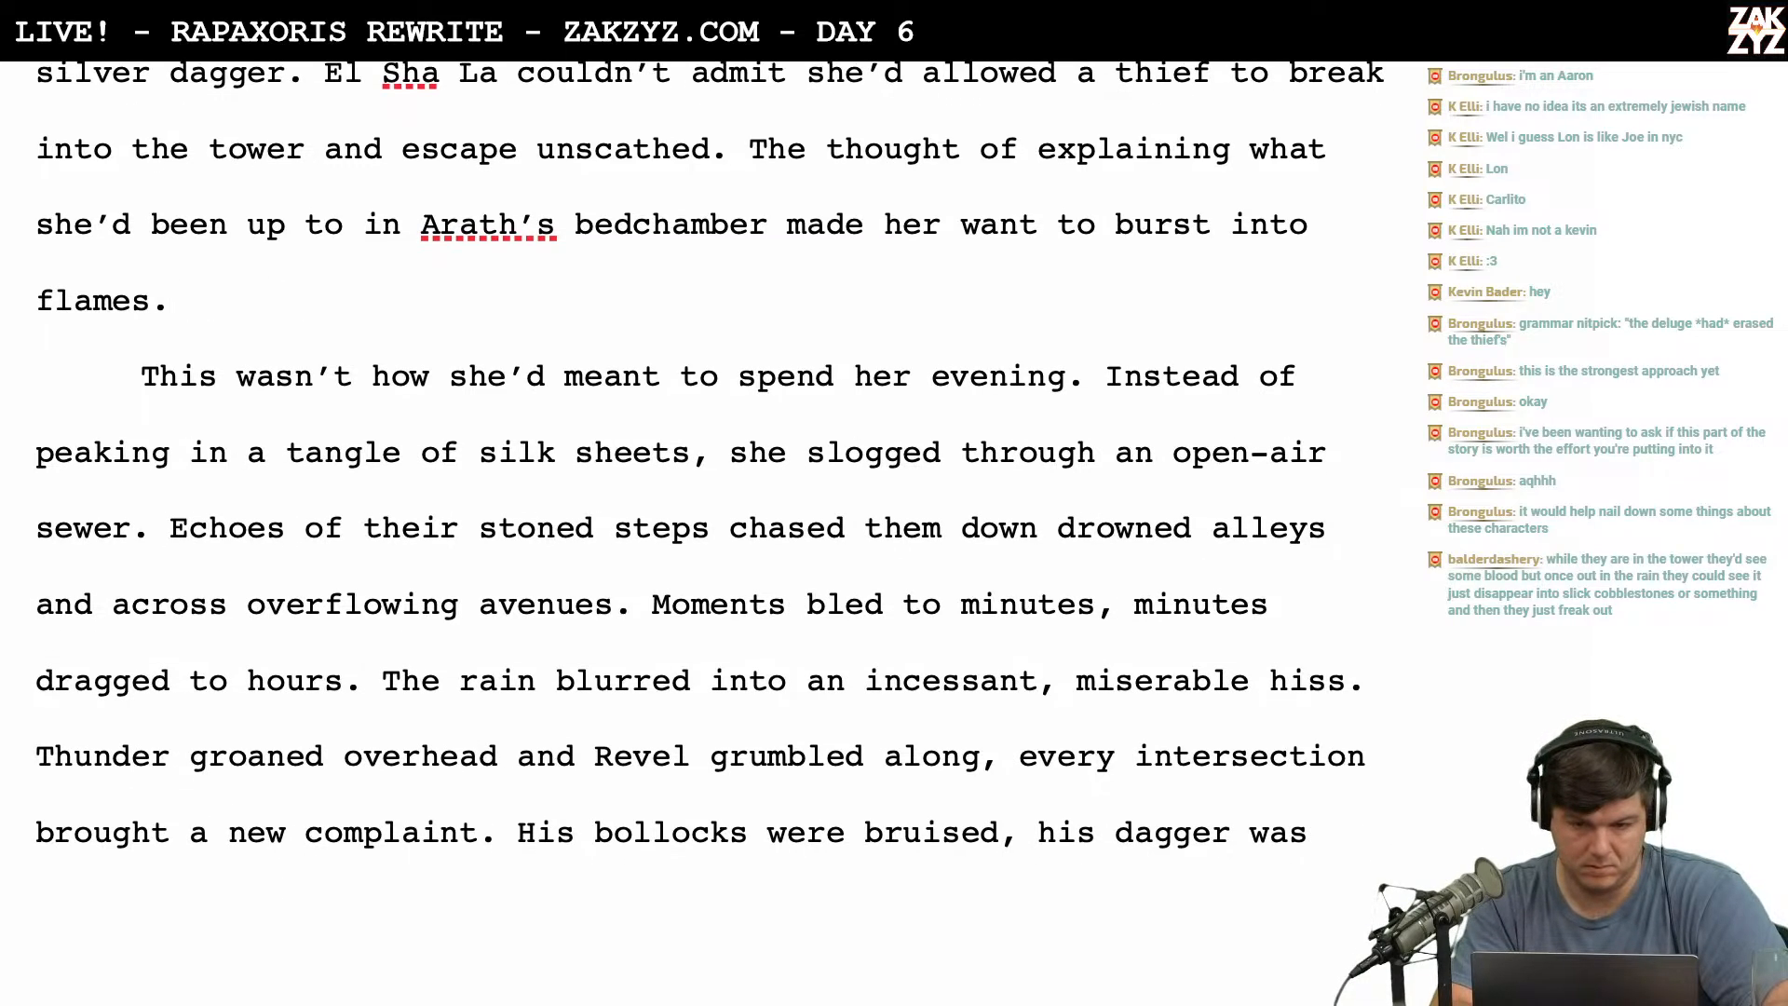
Try starting a new sentence with "So they so" after "burst into flames.", and remove it again.
{"action": "scroll", "coordinate": [421, 815], "scroll_direction": "up", "scroll_amount": 5}
{"action": "scroll", "coordinate": [421, 816], "scroll_direction": "down", "scroll_amount": 2}
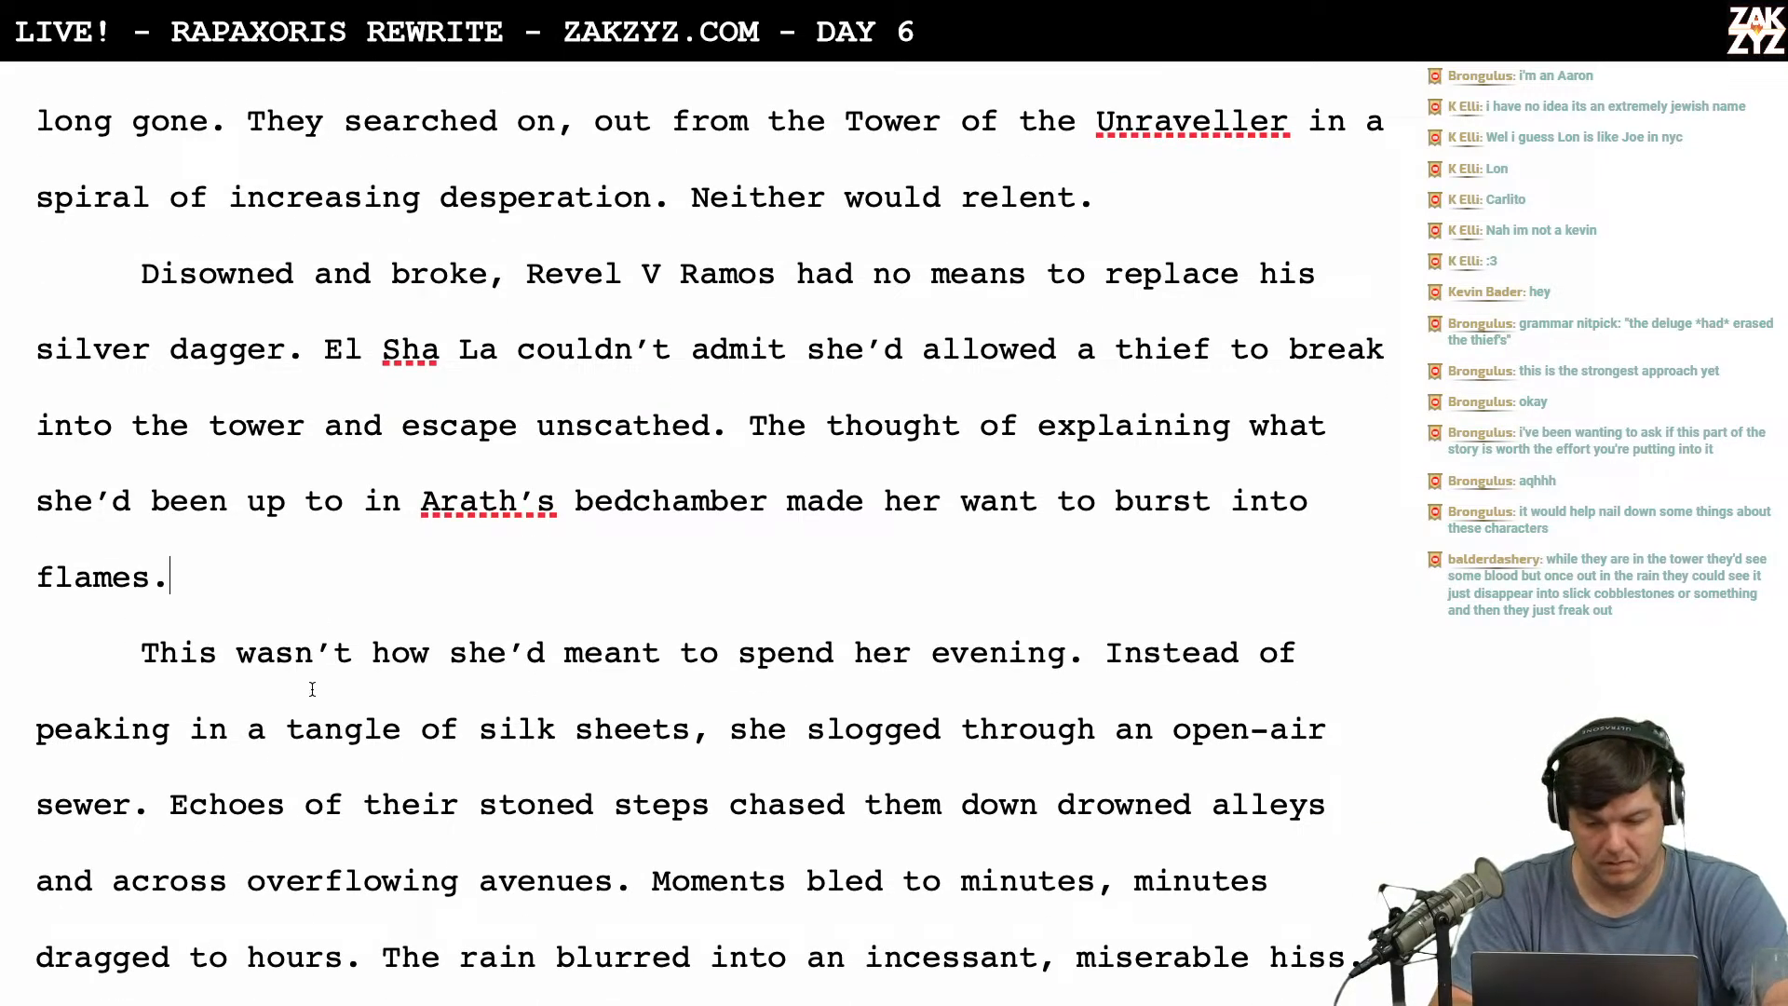
{"action": "scroll", "coordinate": [312, 689], "scroll_direction": "down", "scroll_amount": 4}
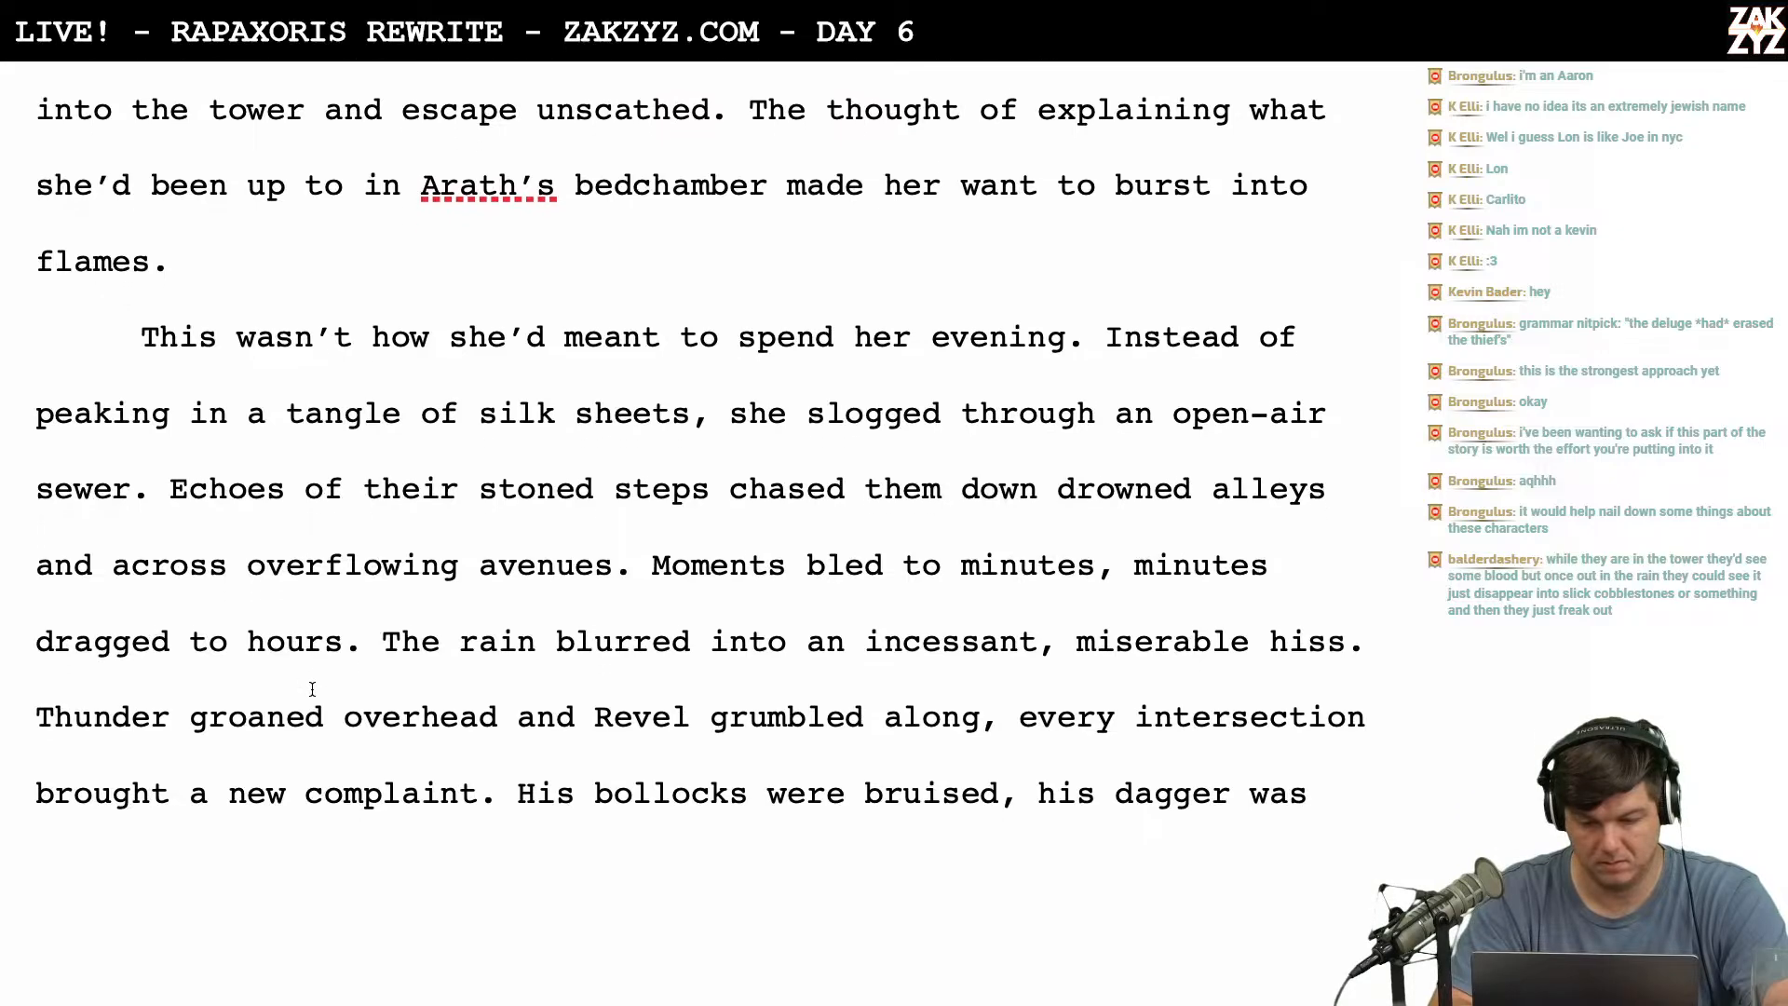
{"action": "scroll", "coordinate": [312, 689], "scroll_direction": "up", "scroll_amount": 1}
{"action": "scroll", "coordinate": [312, 690], "scroll_direction": "down", "scroll_amount": 1}
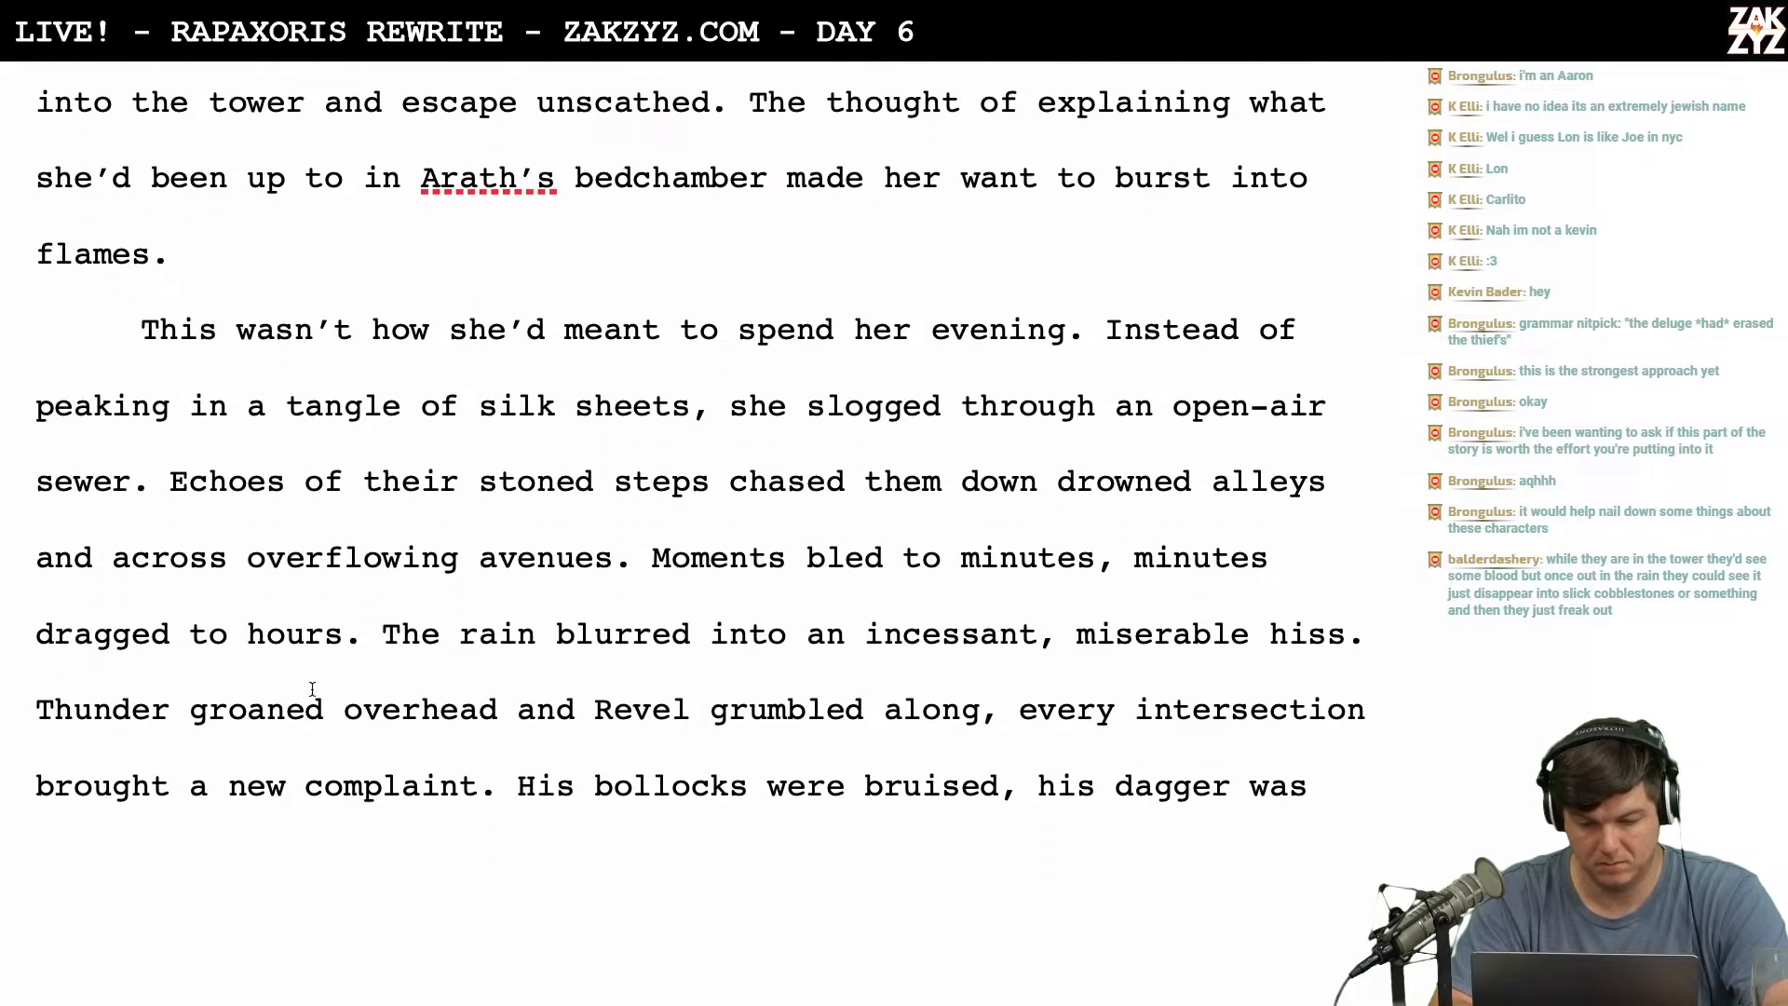
{"action": "scroll", "coordinate": [312, 690], "scroll_direction": "up", "scroll_amount": 3}
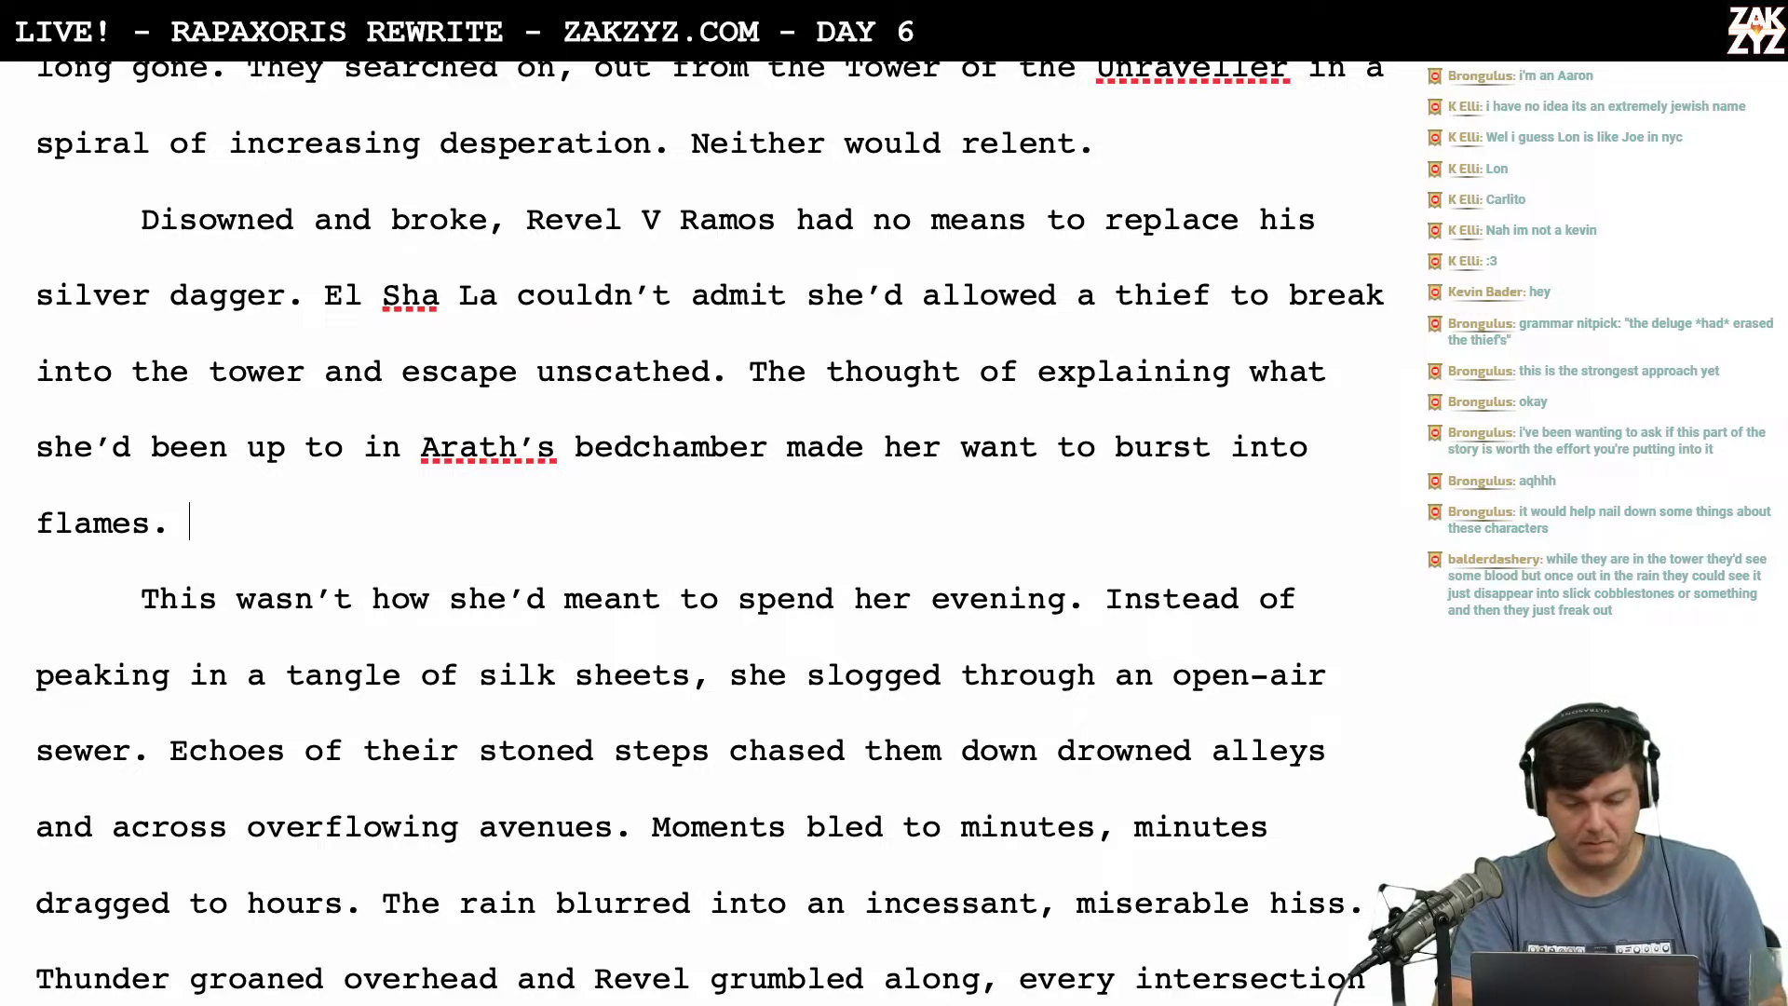
{"action": "type", "text": "So they"}
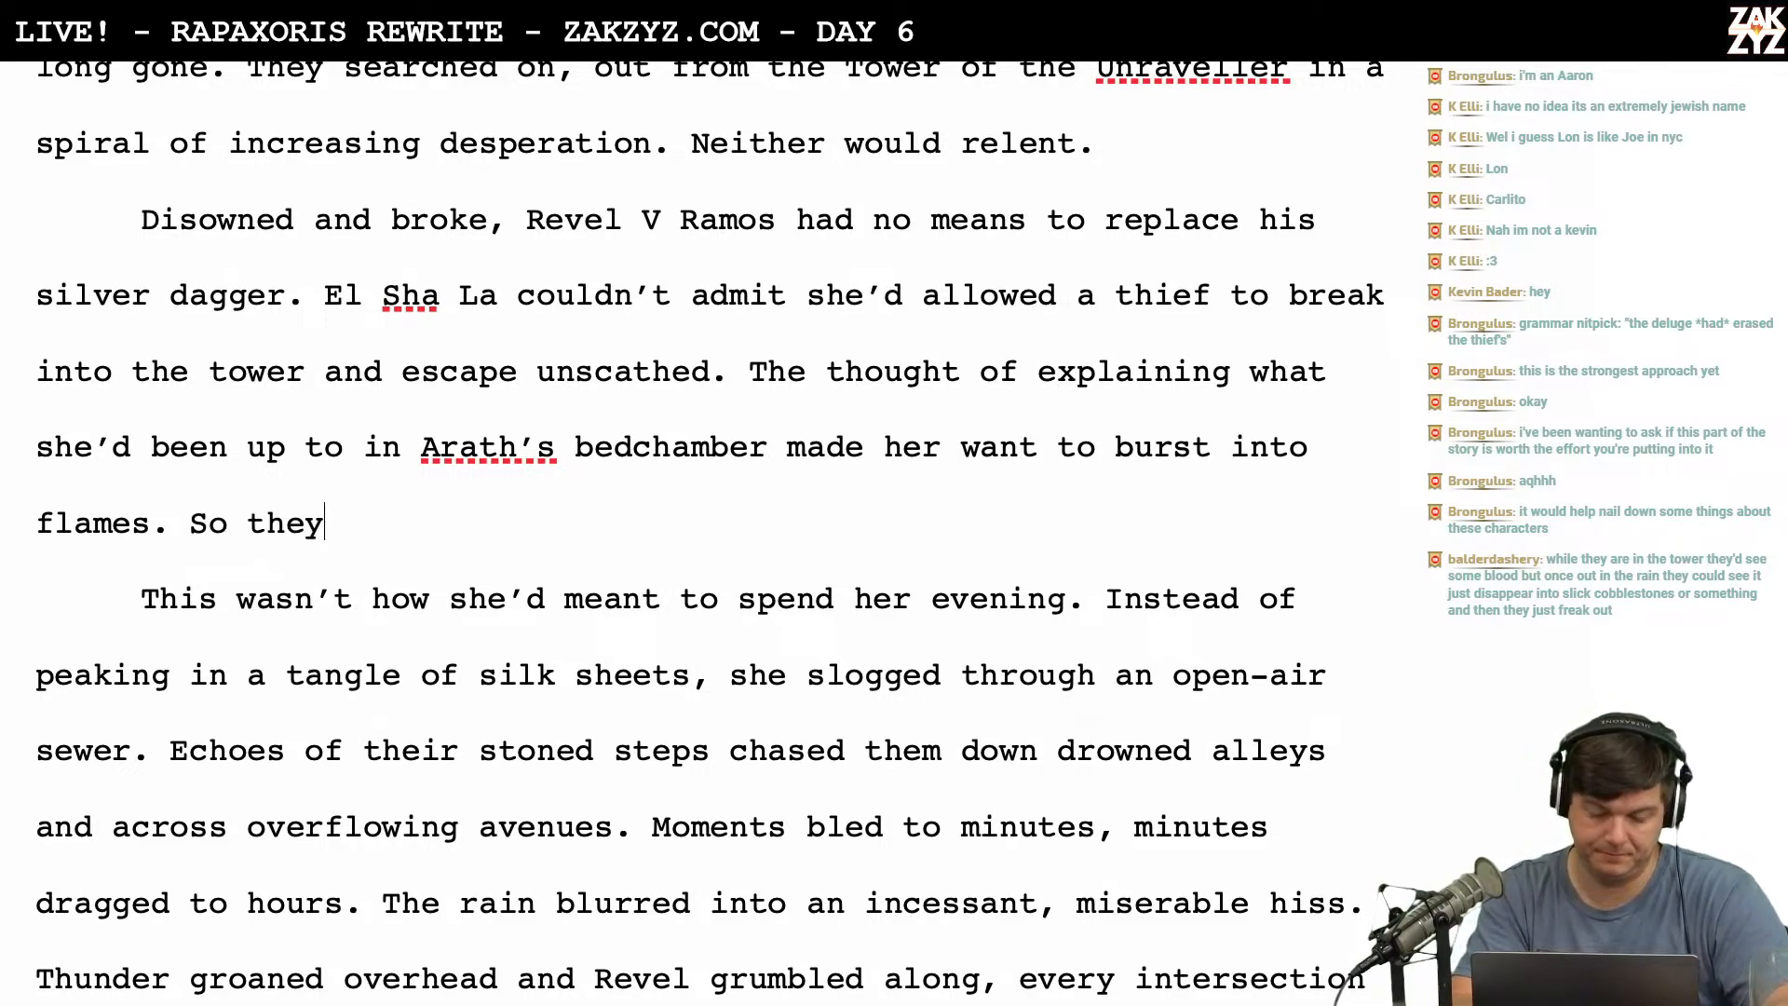
{"action": "type", "text": " so"}
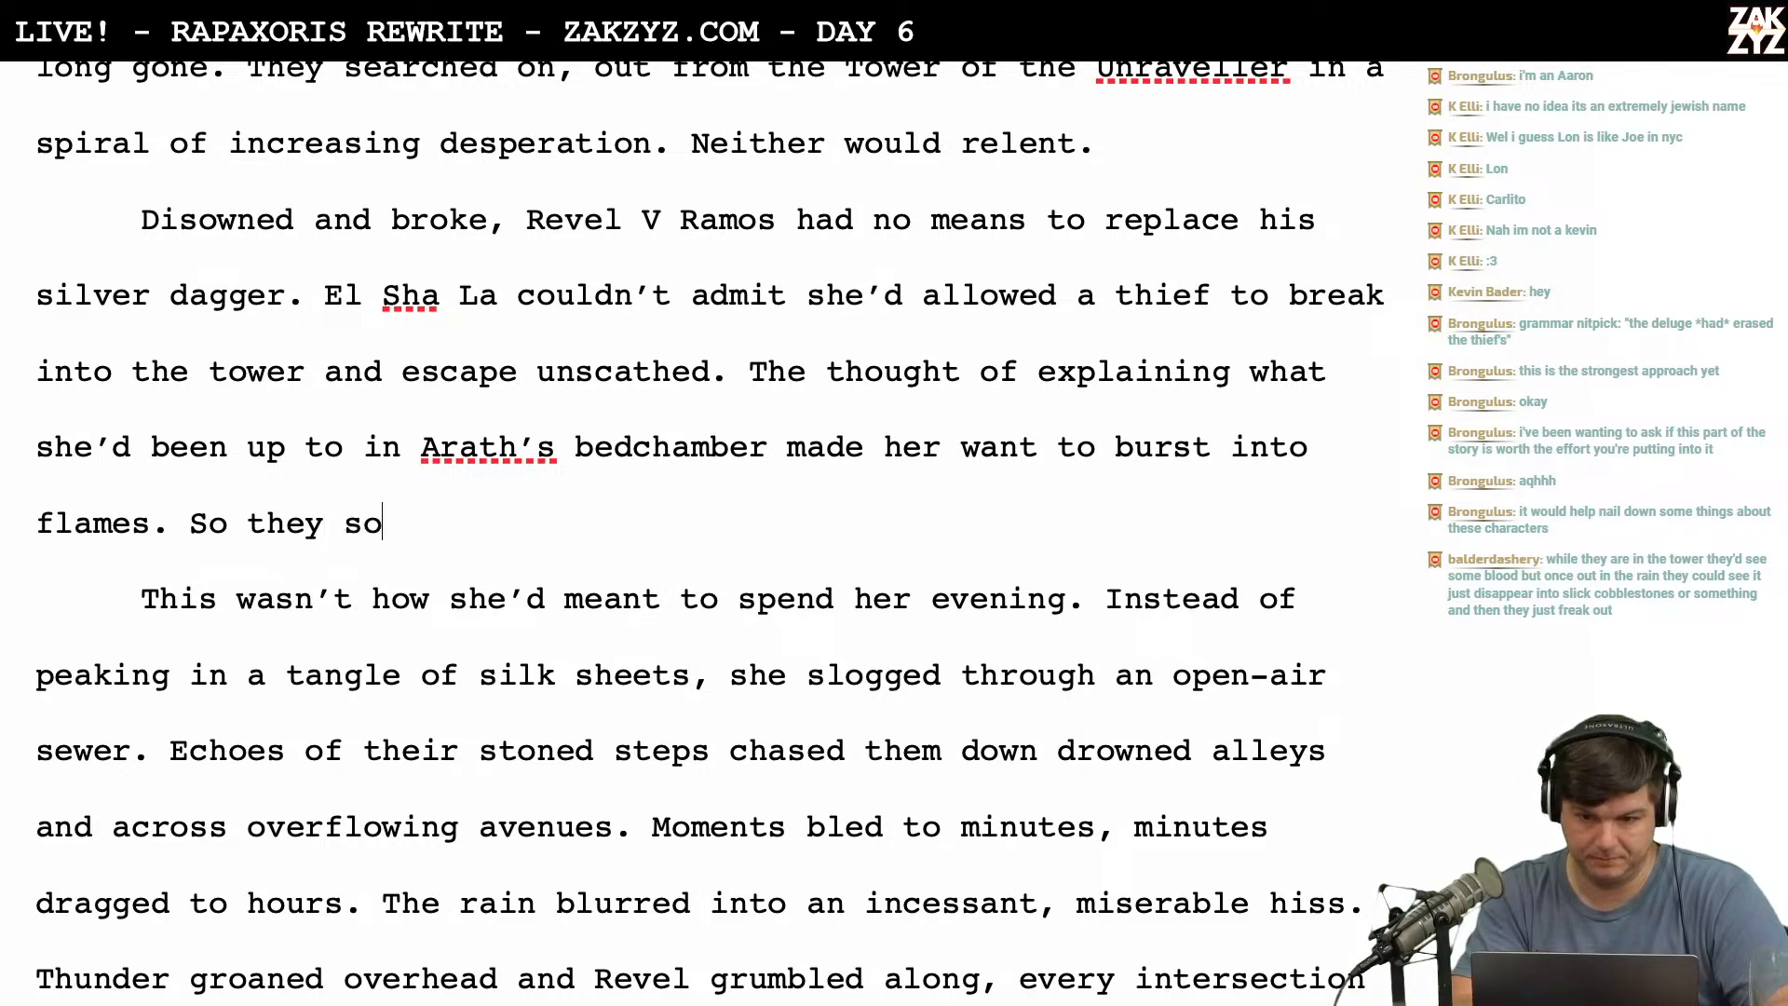
{"action": "key", "text": "BackSpace"}
{"action": "key", "text": "BackSpace"}
{"action": "key", "text": "BackSpace"}
{"action": "key", "text": "BackSpace"}
{"action": "key", "text": "BackSpace"}
{"action": "key", "text": "BackSpace"}
{"action": "key", "text": "BackSpace"}
{"action": "key", "text": "BackSpace"}
{"action": "key", "text": "BackSpace"}
{"action": "key", "text": "BackSpace"}
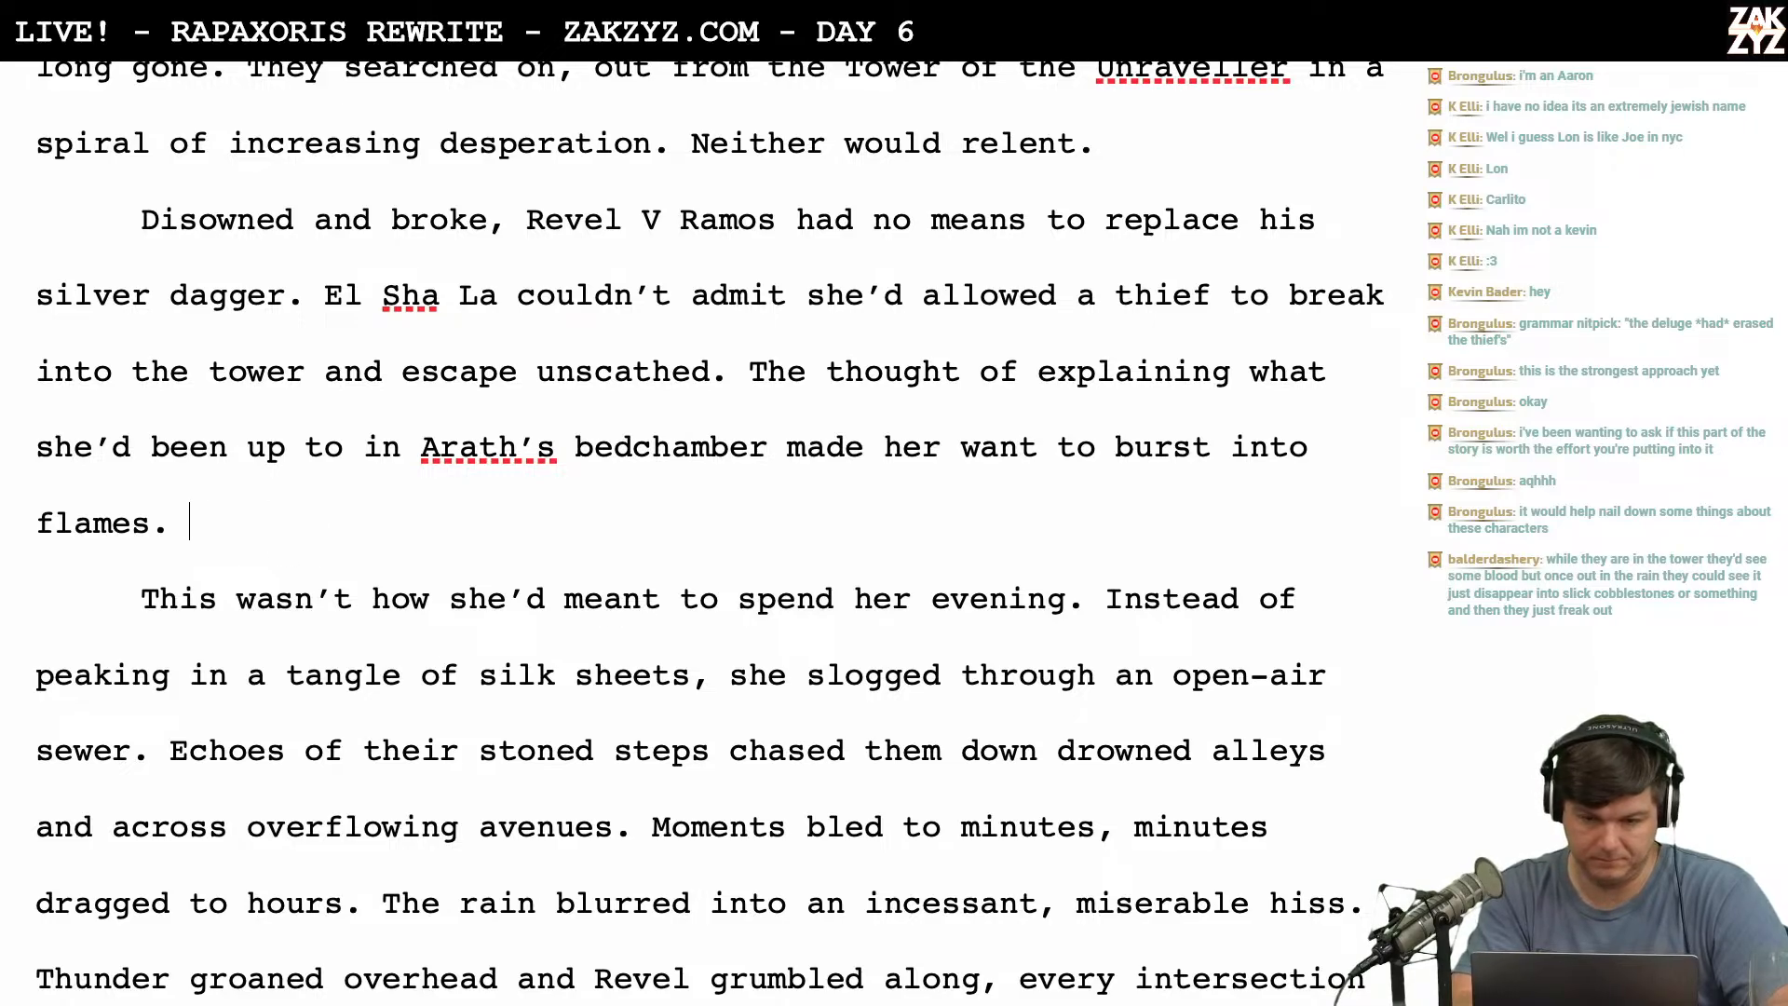
Try "They pushed on, long past the point where" after "burst into flames.", cutting it back to "They pushed on, long past".
{"action": "type", "text": "They pushed on, "}
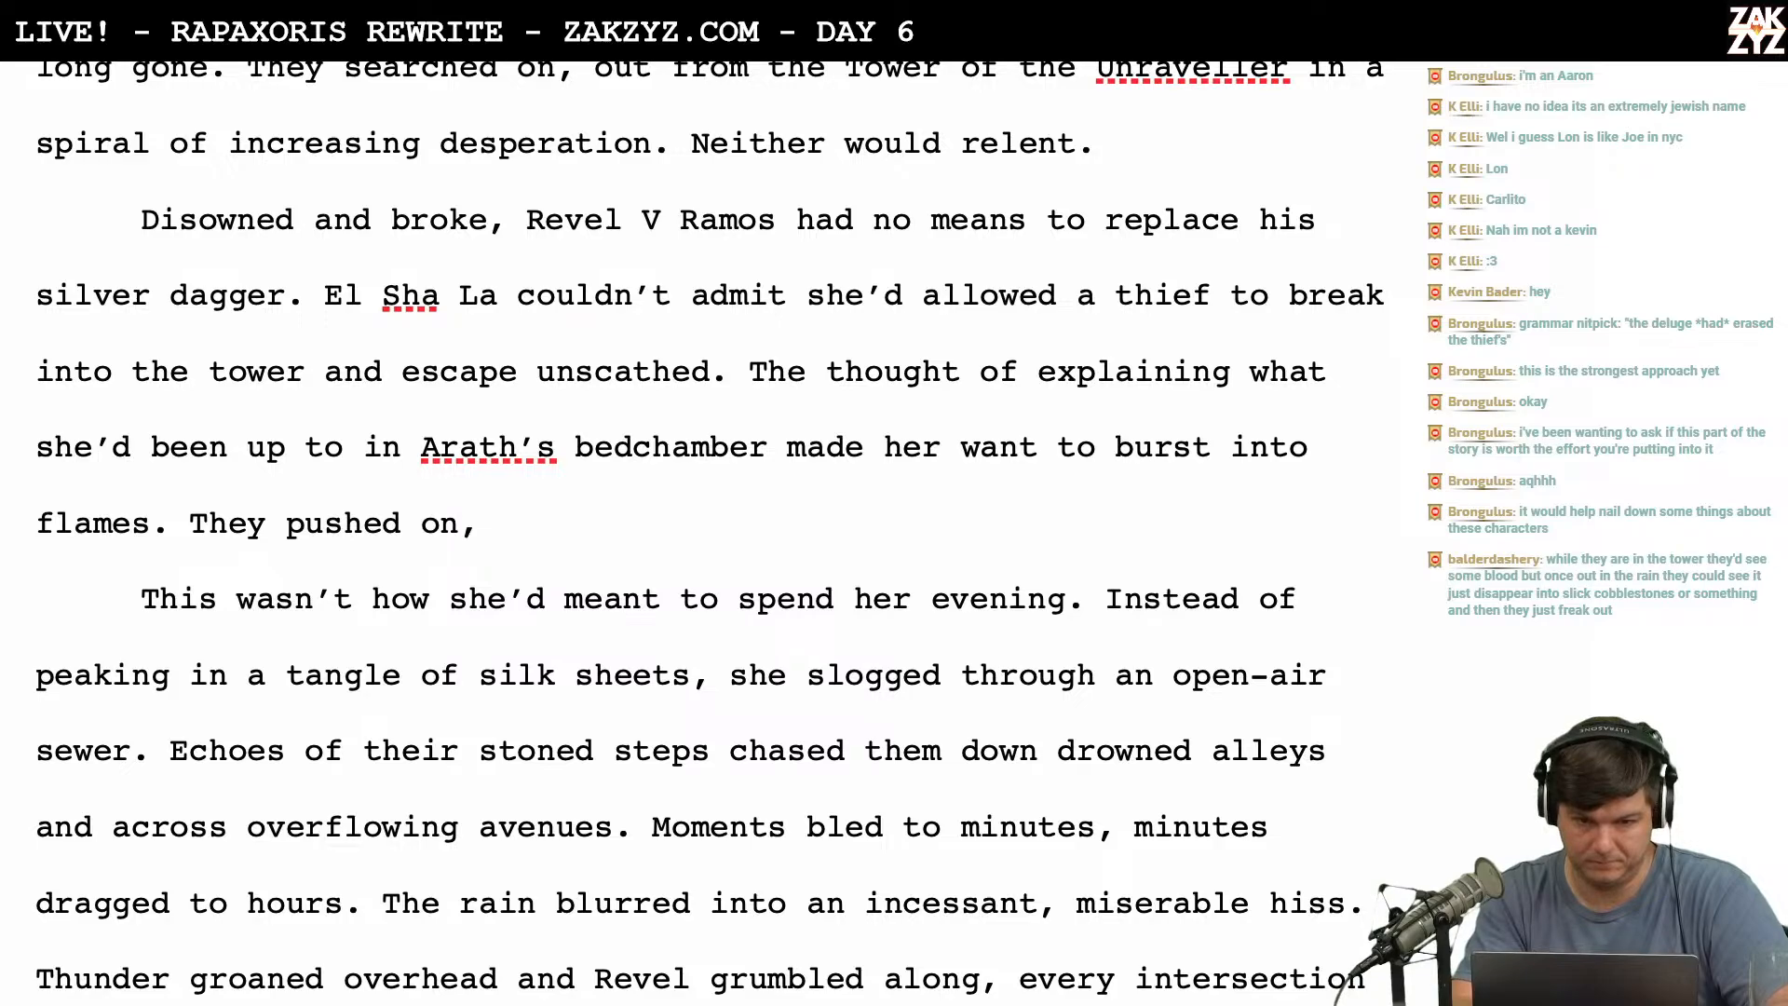
{"action": "type", "text": "long p"}
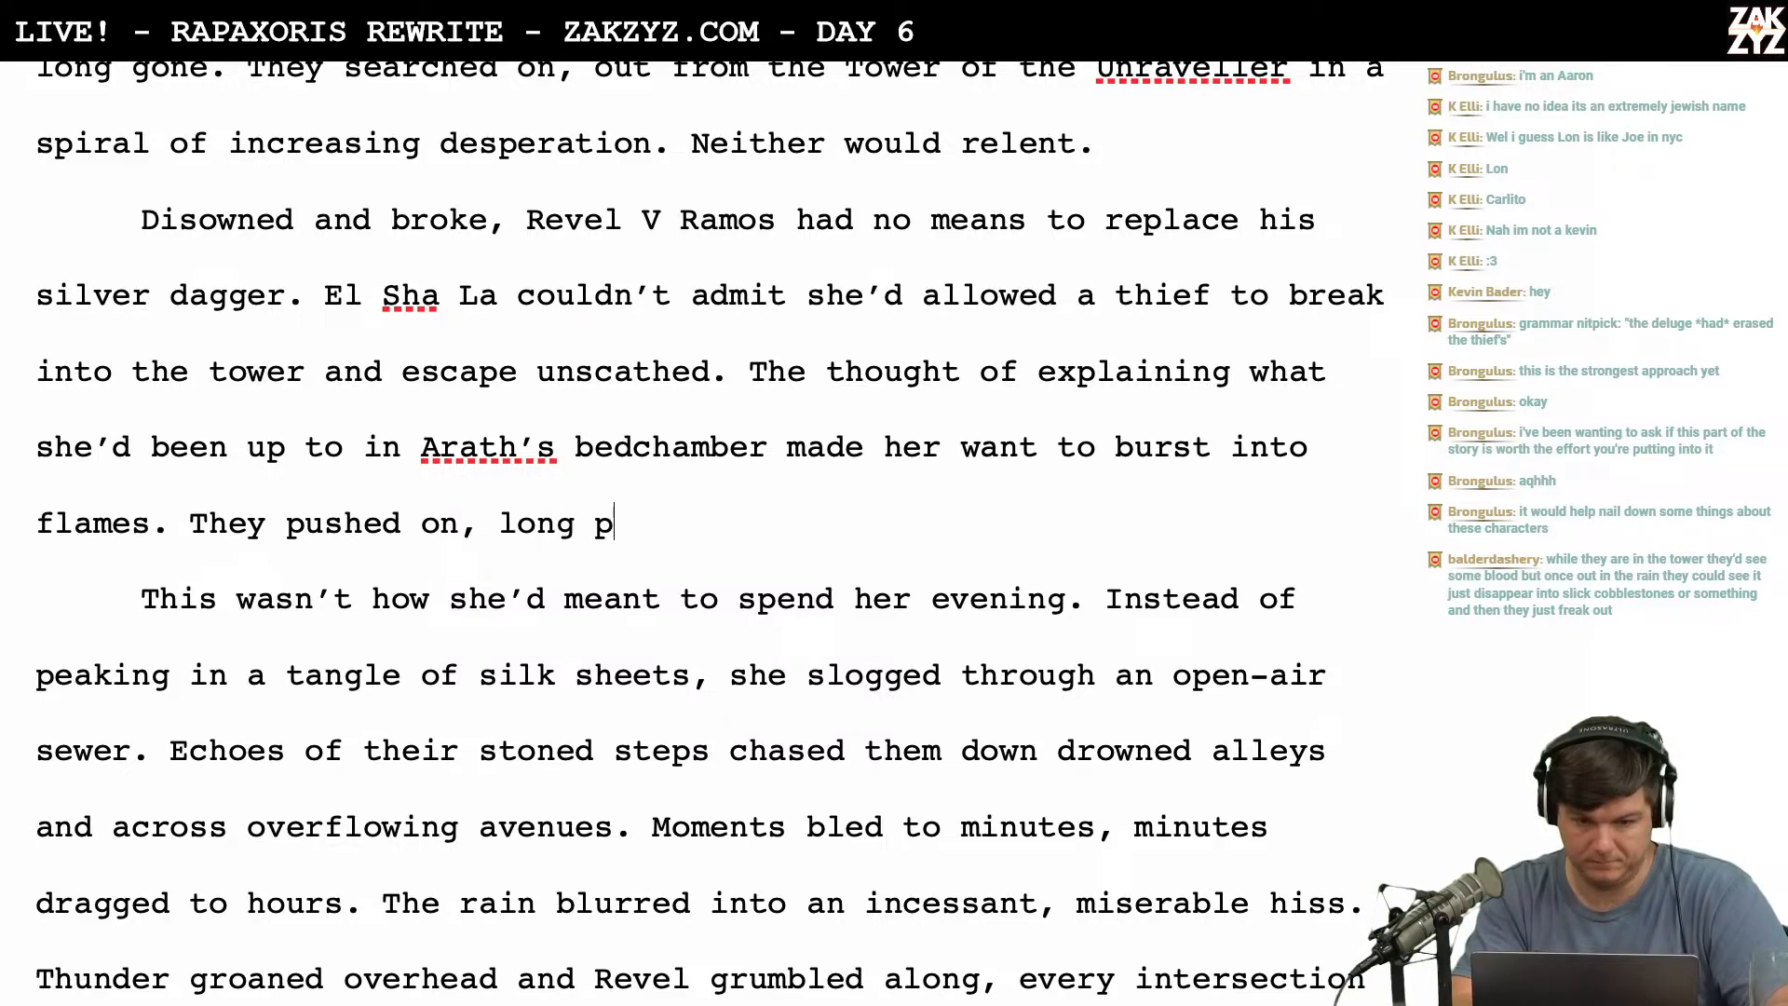
{"action": "type", "text": "ast the point where"}
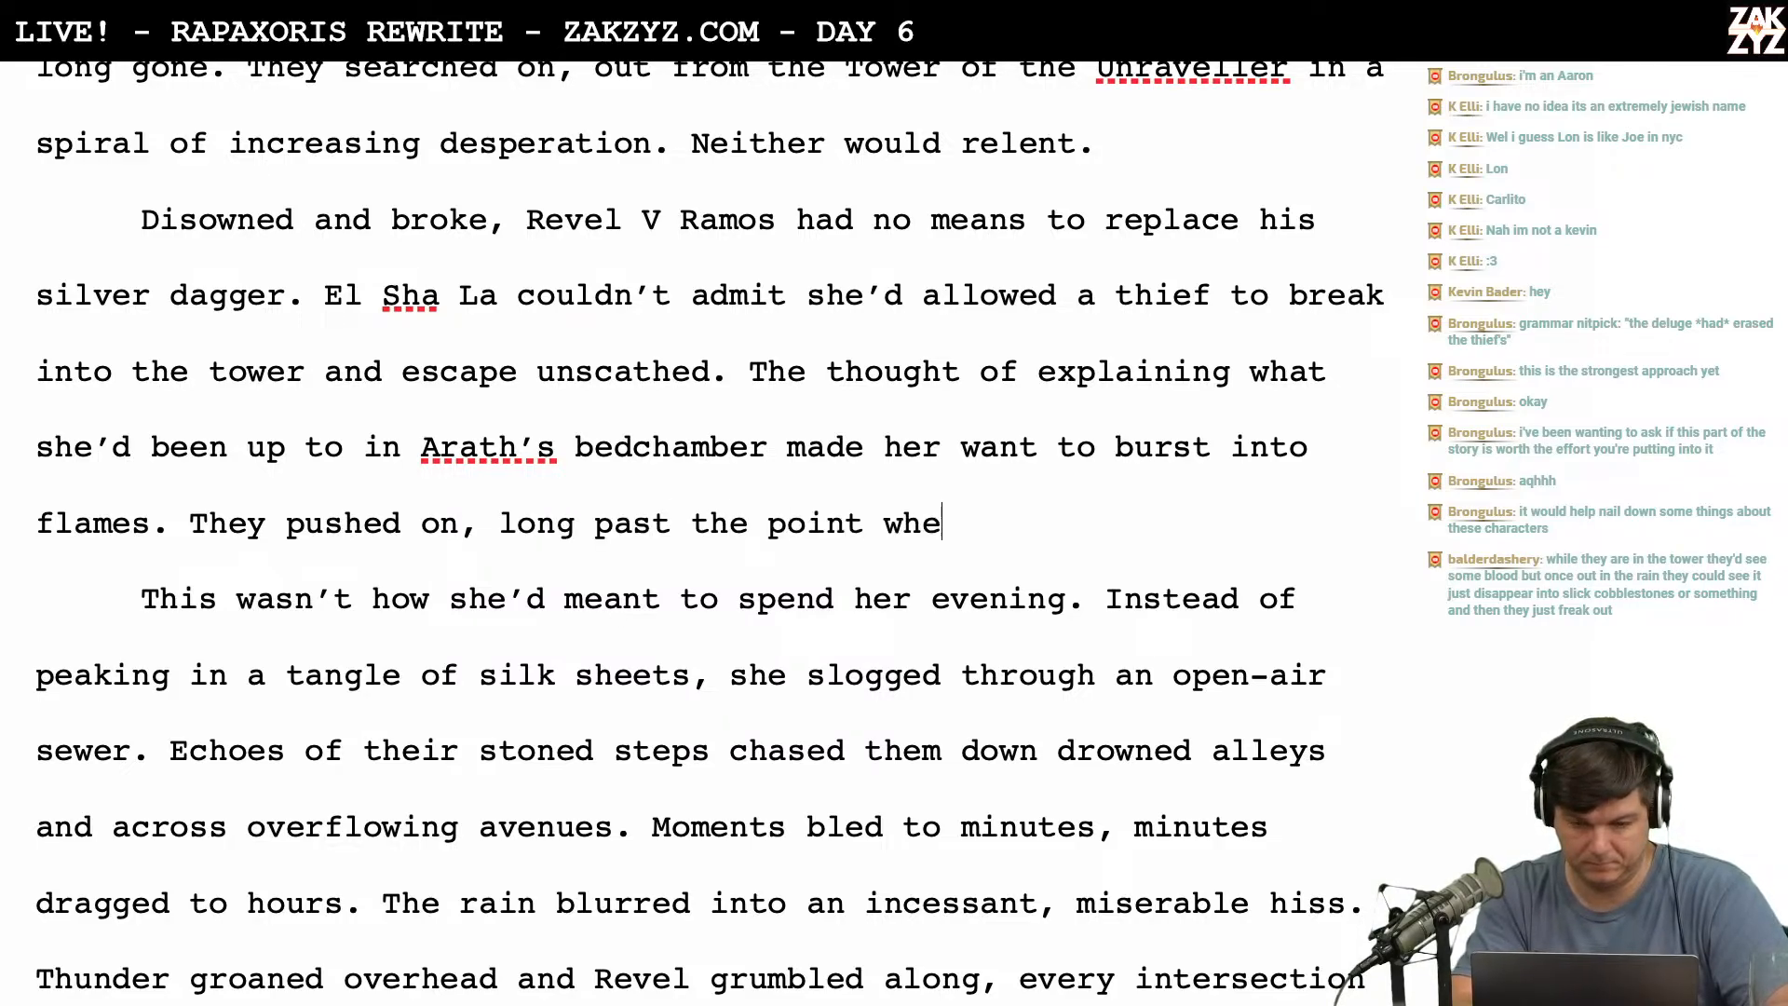
{"action": "key", "text": "BackSpace"}
{"action": "key", "text": "BackSpace"}
{"action": "key", "text": "BackSpace"}
{"action": "key", "text": "BackSpace"}
{"action": "key", "text": "BackSpace"}
{"action": "key", "text": "BackSpace"}
{"action": "key", "text": "BackSpace"}
{"action": "key", "text": "BackSpace"}
{"action": "key", "text": "BackSpace"}
{"action": "key", "text": "BackSpace"}
{"action": "key", "text": "BackSpace"}
{"action": "key", "text": "BackSpace"}
{"action": "key", "text": "BackSpace"}
{"action": "key", "text": "BackSpace"}
{"action": "key", "text": "BackSpace"}
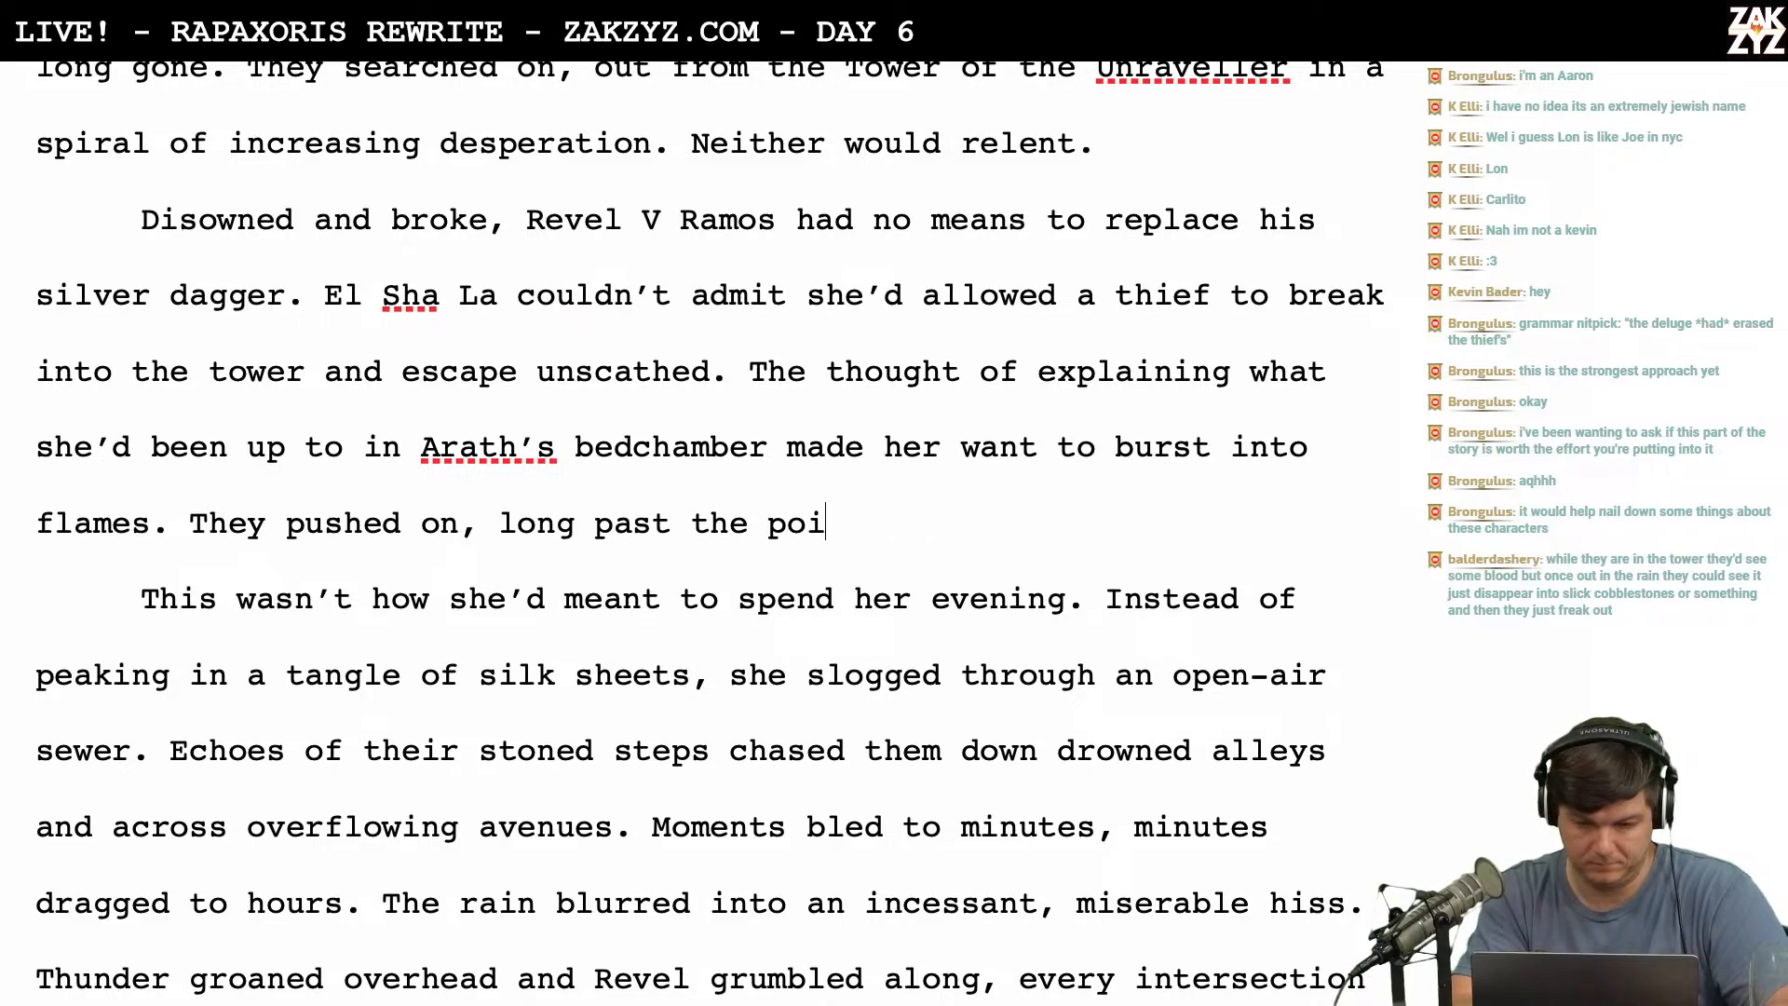
Try ending the sentence as "long past purpose.", then delete that phrase back to "They pushed on,".
{"action": "type", "text": "purpo"}
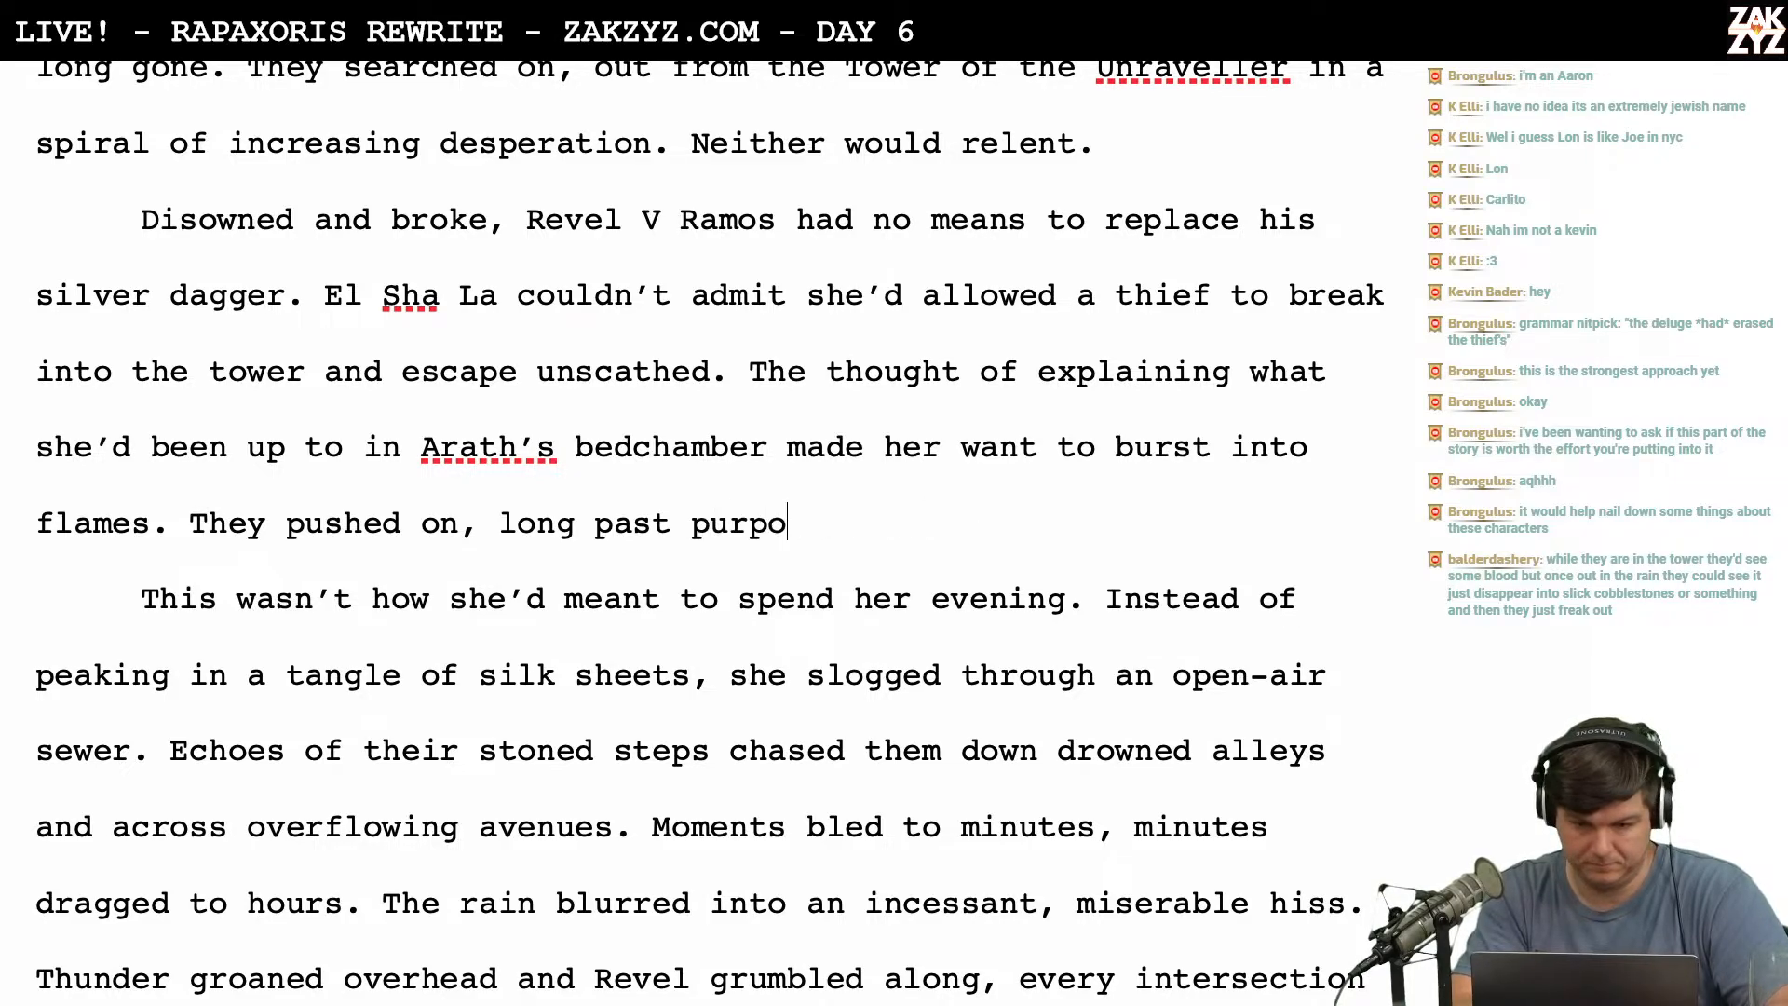
{"action": "type", "text": "se."}
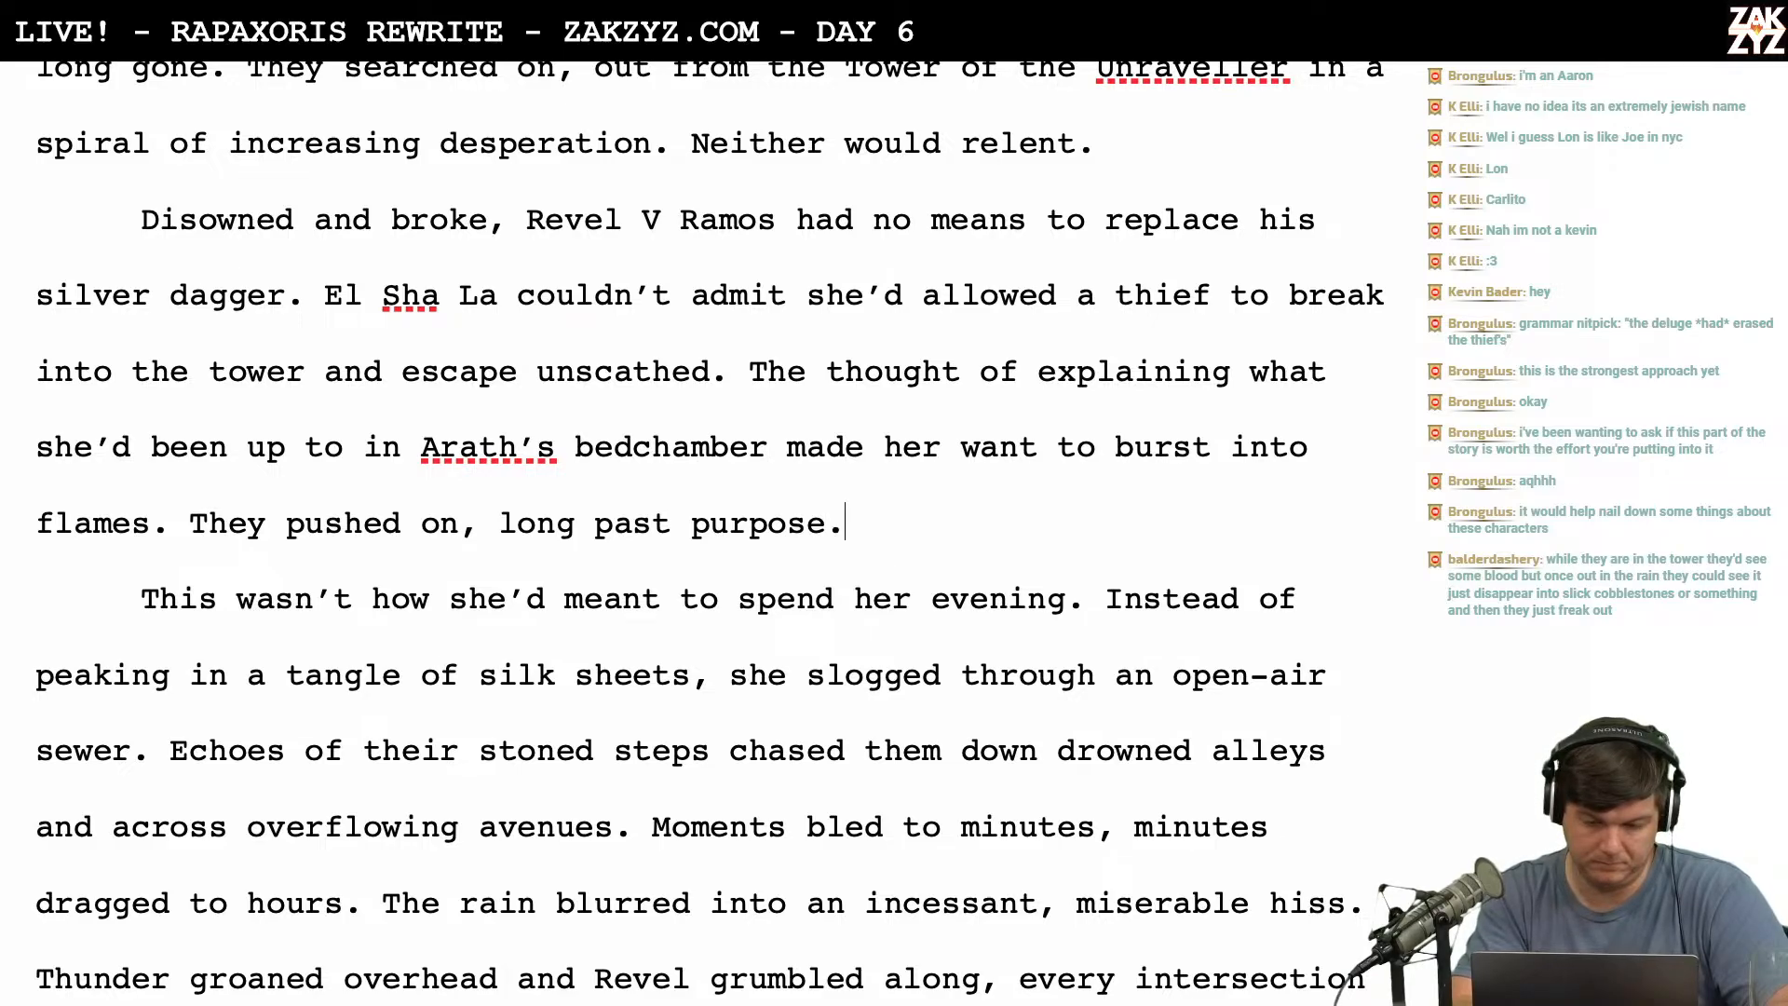
{"action": "key", "text": "BackSpace"}
{"action": "key", "text": "BackSpace"}
{"action": "key", "text": "BackSpace"}
{"action": "key", "text": "BackSpace"}
{"action": "key", "text": "BackSpace"}
{"action": "key", "text": "BackSpace"}
{"action": "key", "text": "BackSpace"}
{"action": "key", "text": "BackSpace"}
{"action": "key", "text": "BackSpace"}
{"action": "key", "text": "BackSpace"}
{"action": "key", "text": "BackSpace"}
{"action": "key", "text": "BackSpace"}
{"action": "key", "text": "BackSpace"}
{"action": "key", "text": "BackSpace"}
{"action": "key", "text": "BackSpace"}
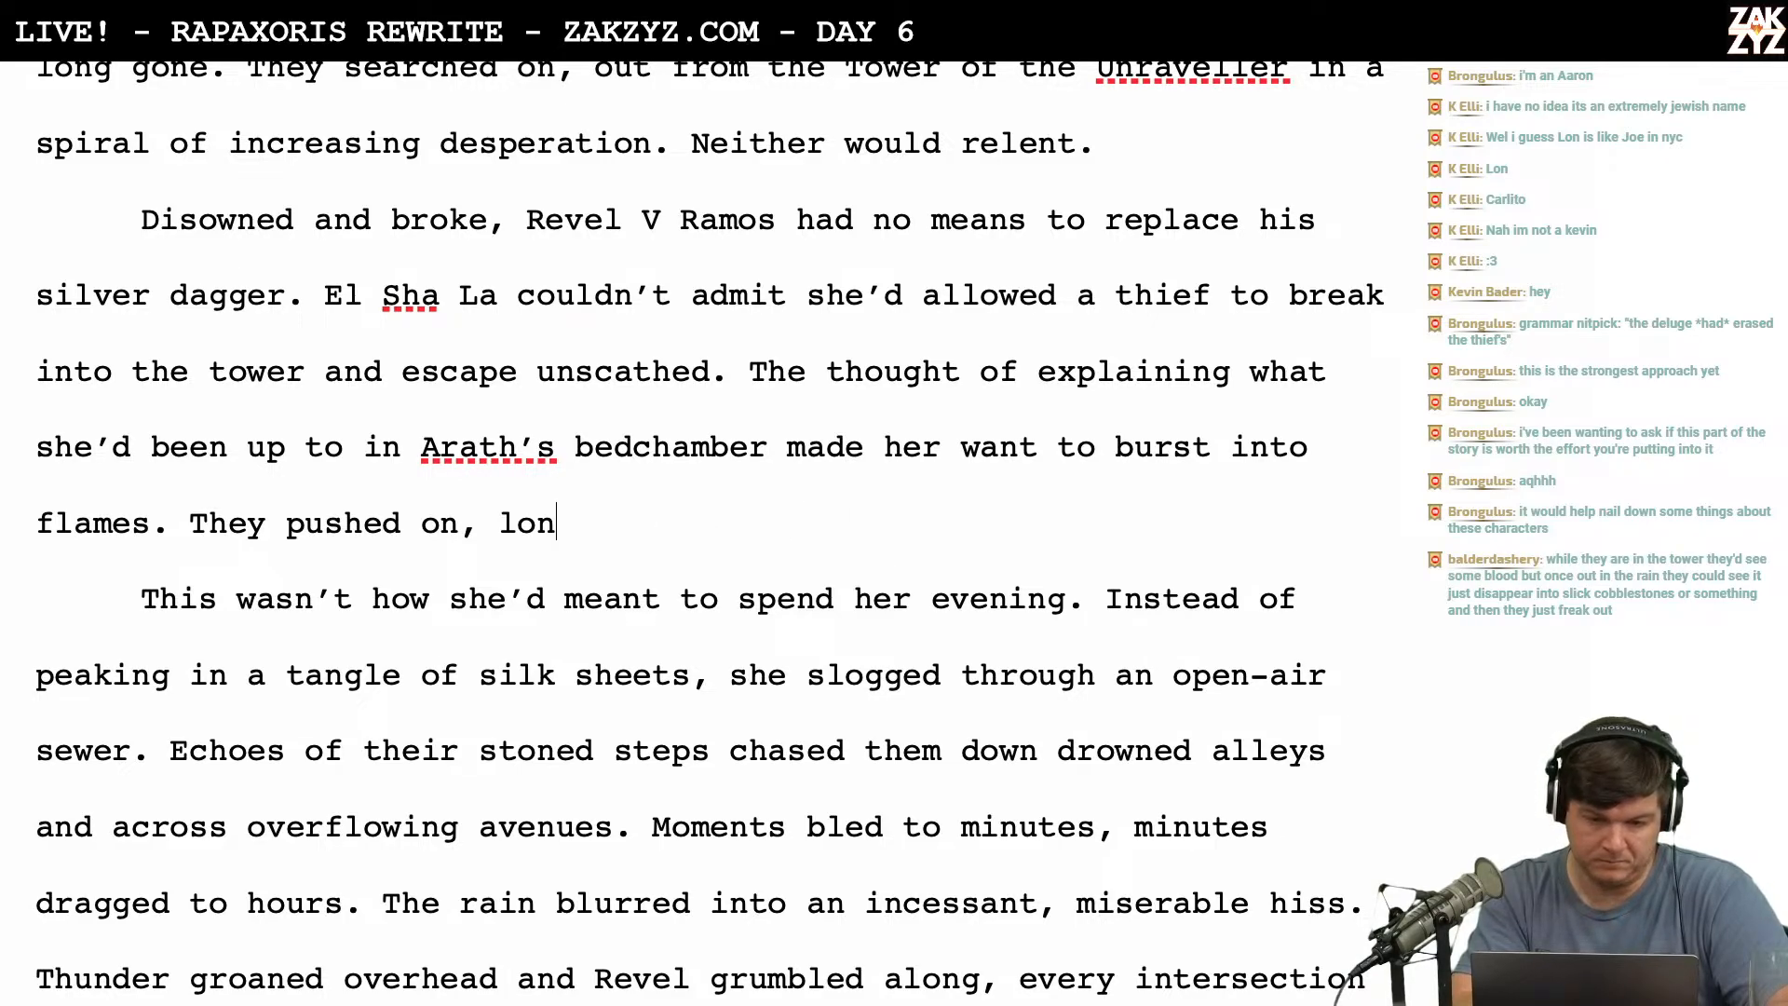
{"action": "key", "text": "BackSpace"}
{"action": "key", "text": "BackSpace"}
{"action": "key", "text": "BackSpace"}
Try continuing "They pushed on," with "late in", then remove the addition together with the comma.
{"action": "type", "text": "late in"}
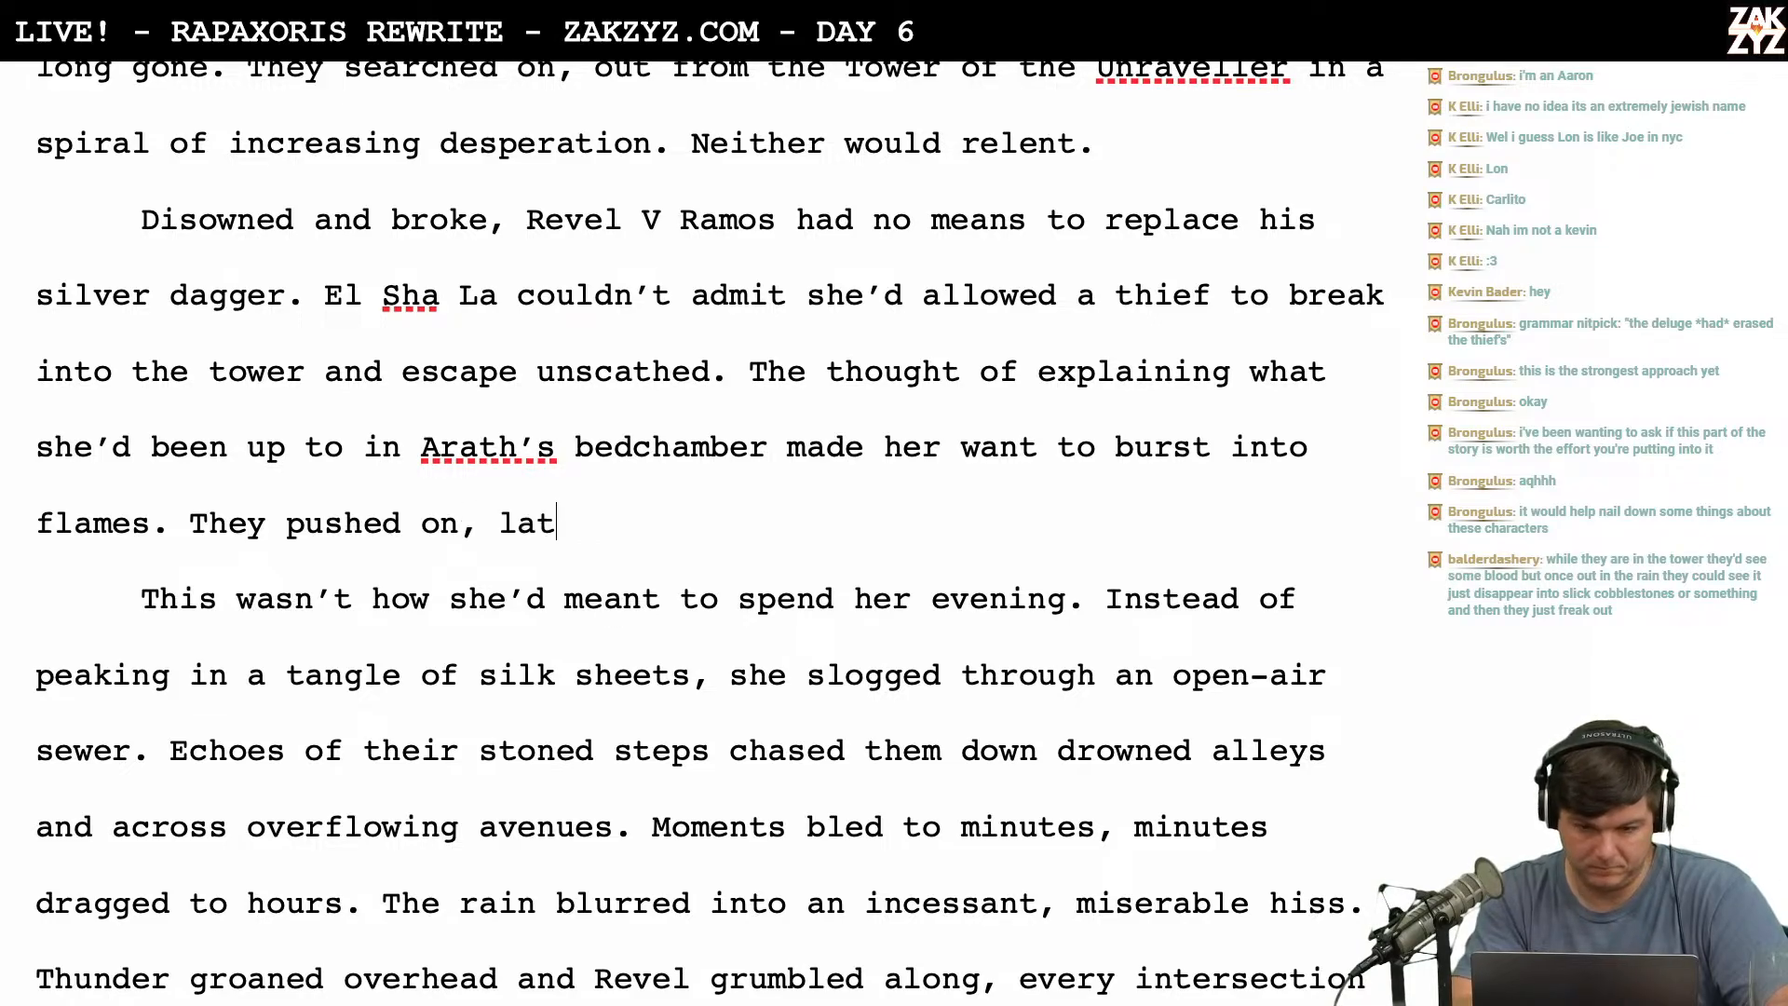
{"action": "key", "text": "BackSpace"}
{"action": "key", "text": "BackSpace"}
{"action": "key", "text": "BackSpace"}
{"action": "key", "text": "BackSpace"}
{"action": "key", "text": "BackSpace"}
{"action": "key", "text": "BackSpace"}
{"action": "key", "text": "BackSpace"}
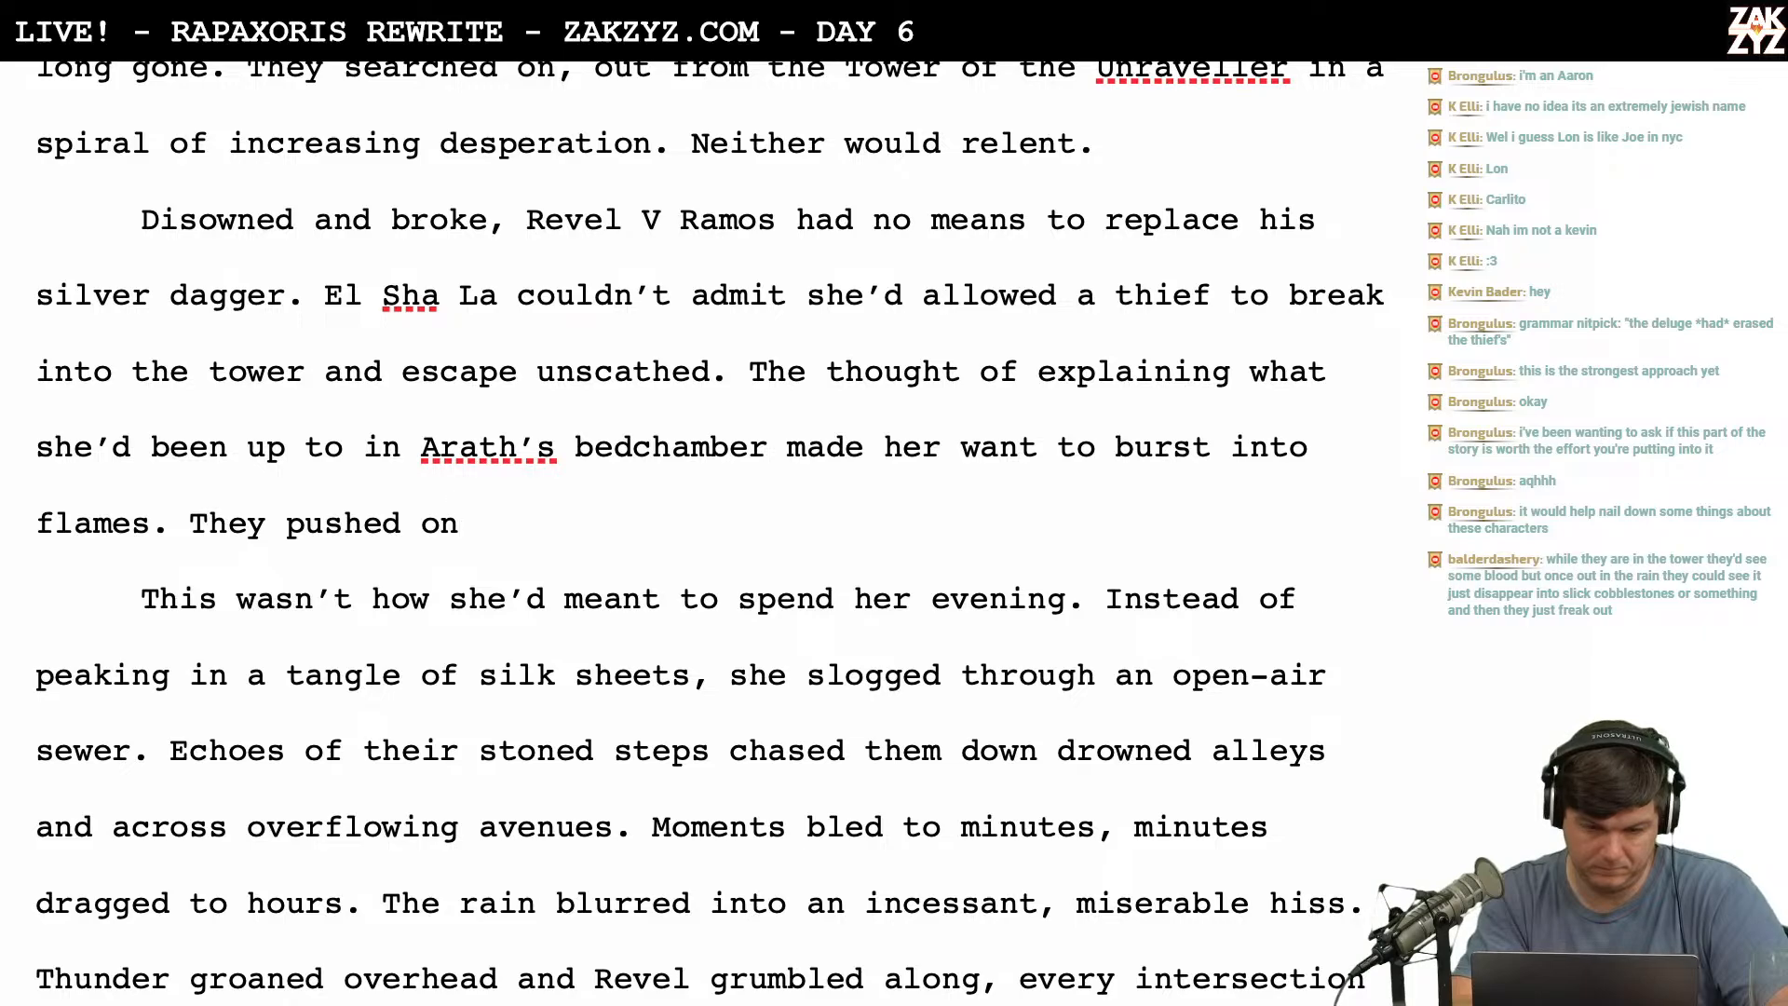
Add two blank lines above "This wasn't how" and delete "They pushed on" after "burst into flames.".
{"action": "key", "text": "Return"}
{"action": "key", "text": "Return"}
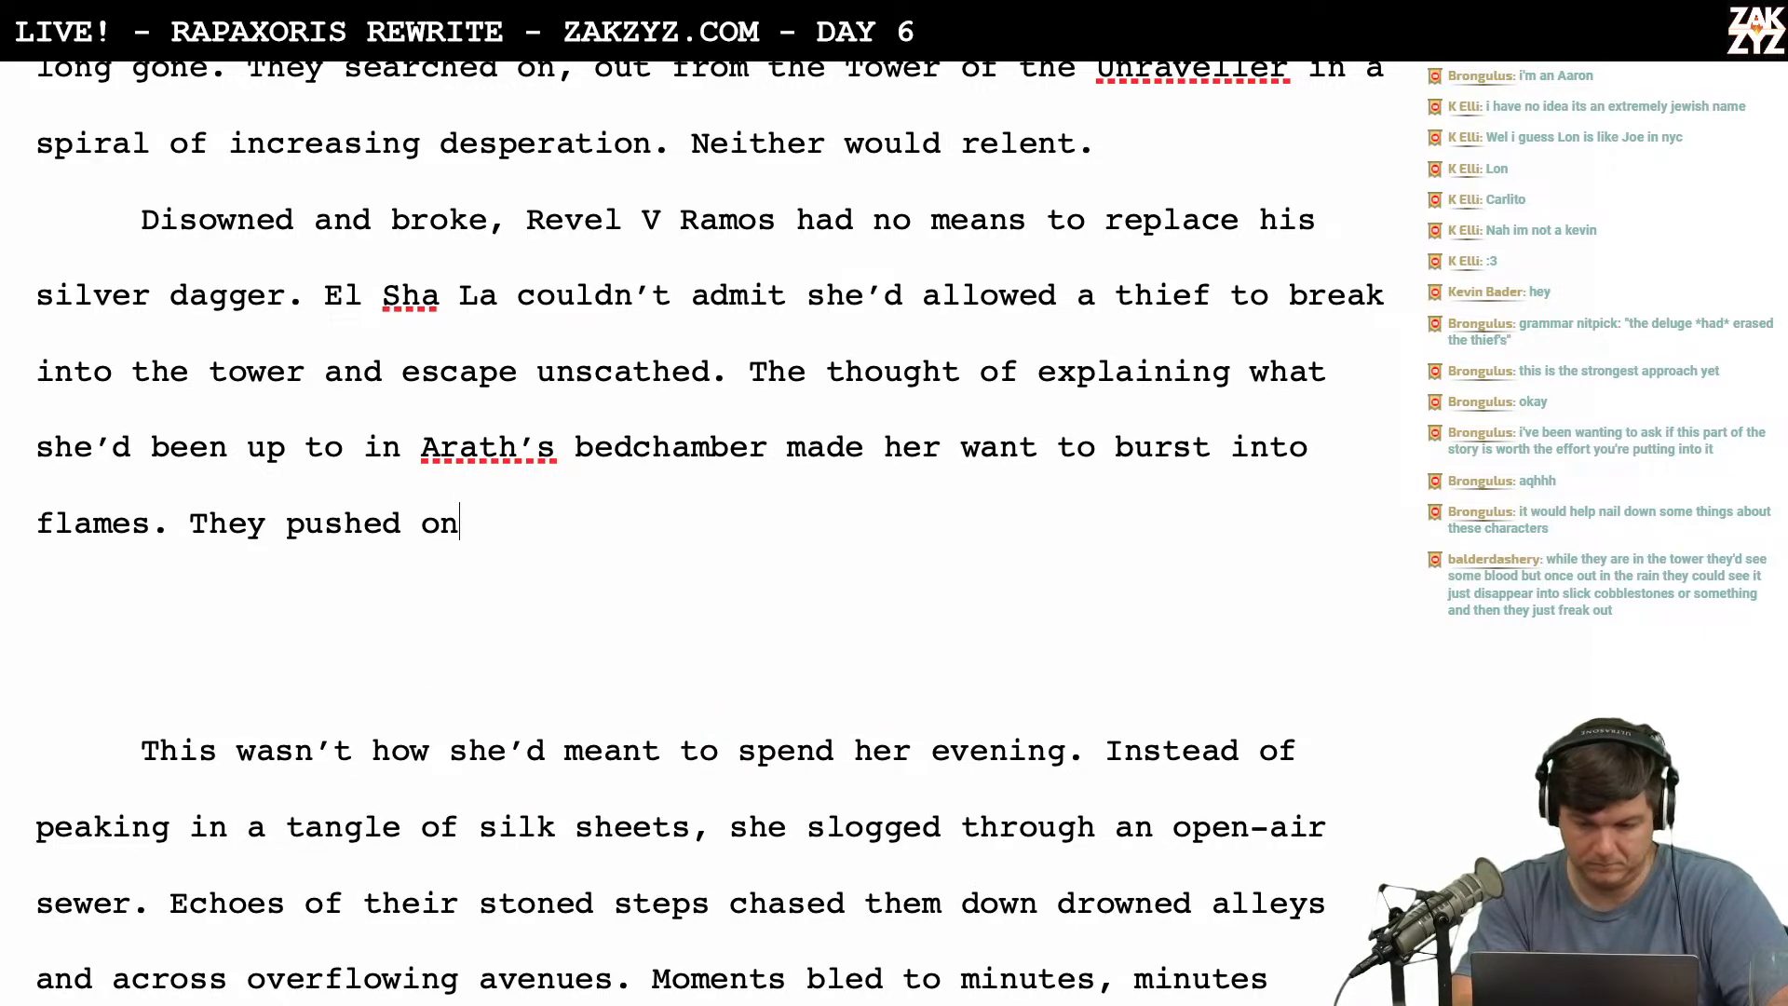
{"action": "key", "text": "BackSpace"}
{"action": "key", "text": "BackSpace"}
{"action": "key", "text": "BackSpace"}
{"action": "key", "text": "BackSpace"}
{"action": "key", "text": "BackSpace"}
{"action": "key", "text": "BackSpace"}
{"action": "key", "text": "BackSpace"}
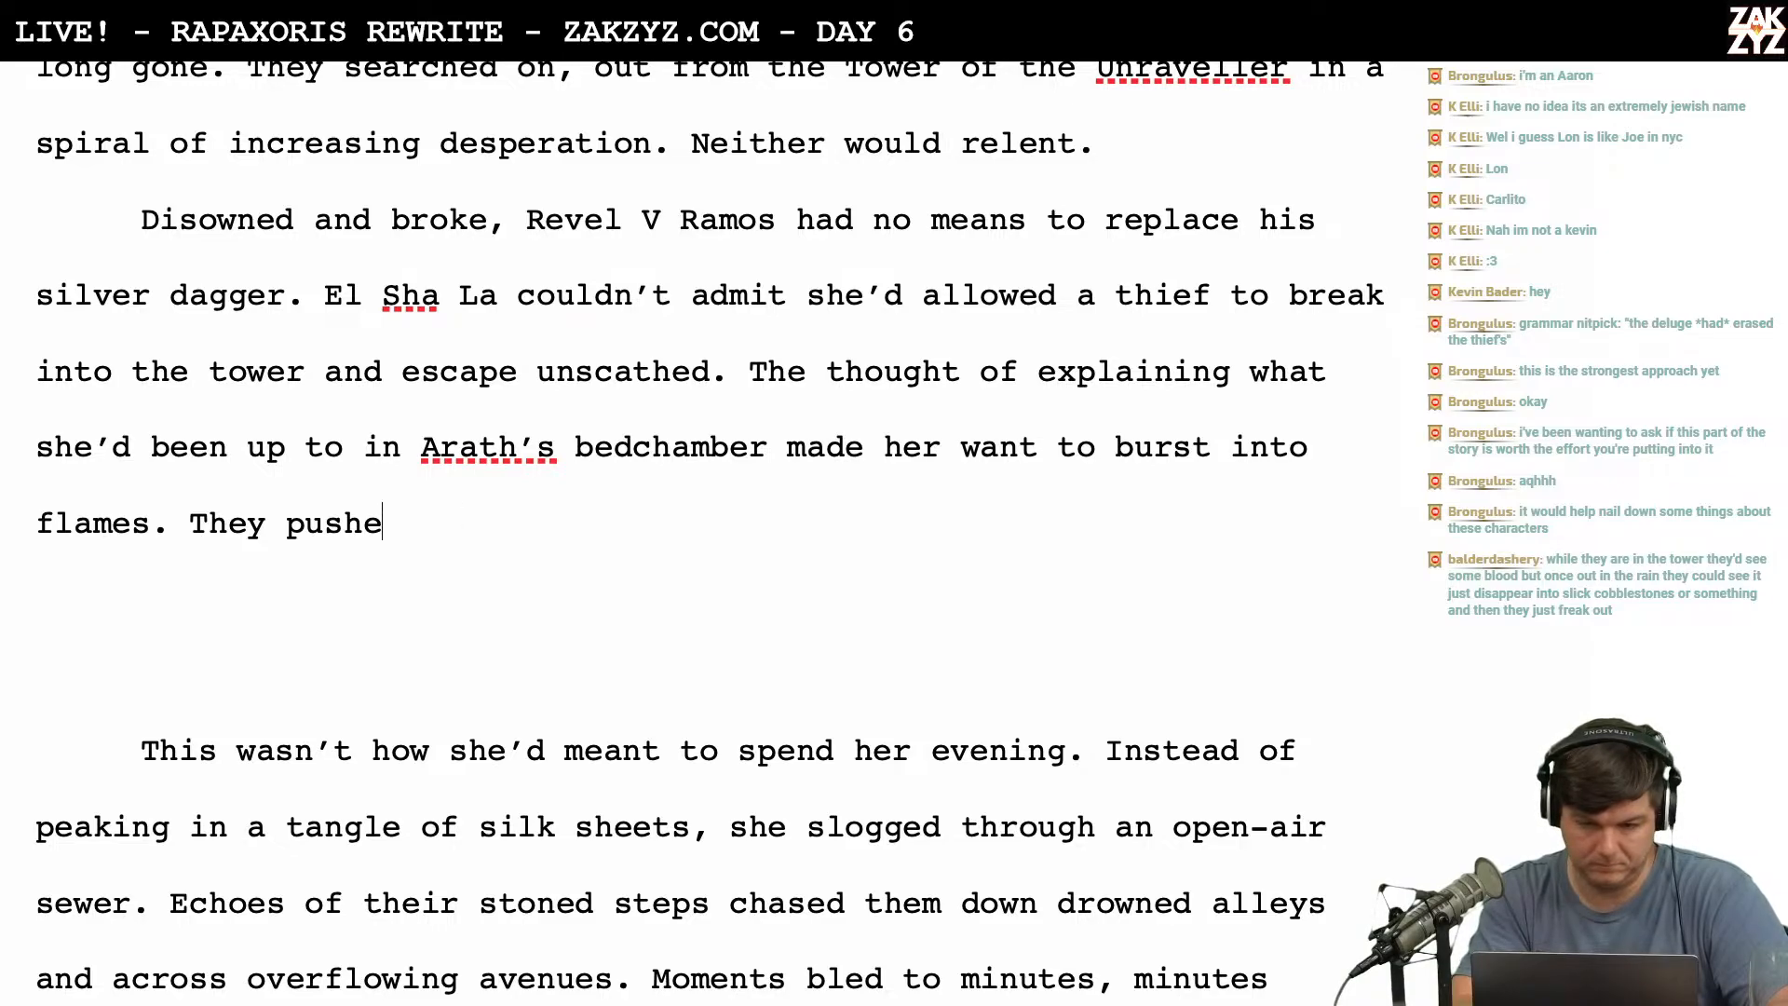
{"action": "key", "text": "BackSpace"}
{"action": "key", "text": "BackSpace"}
{"action": "key", "text": "BackSpace"}
{"action": "key", "text": "BackSpace"}
{"action": "key", "text": "BackSpace"}
{"action": "key", "text": "BackSpace"}
{"action": "key", "text": "BackSpace"}
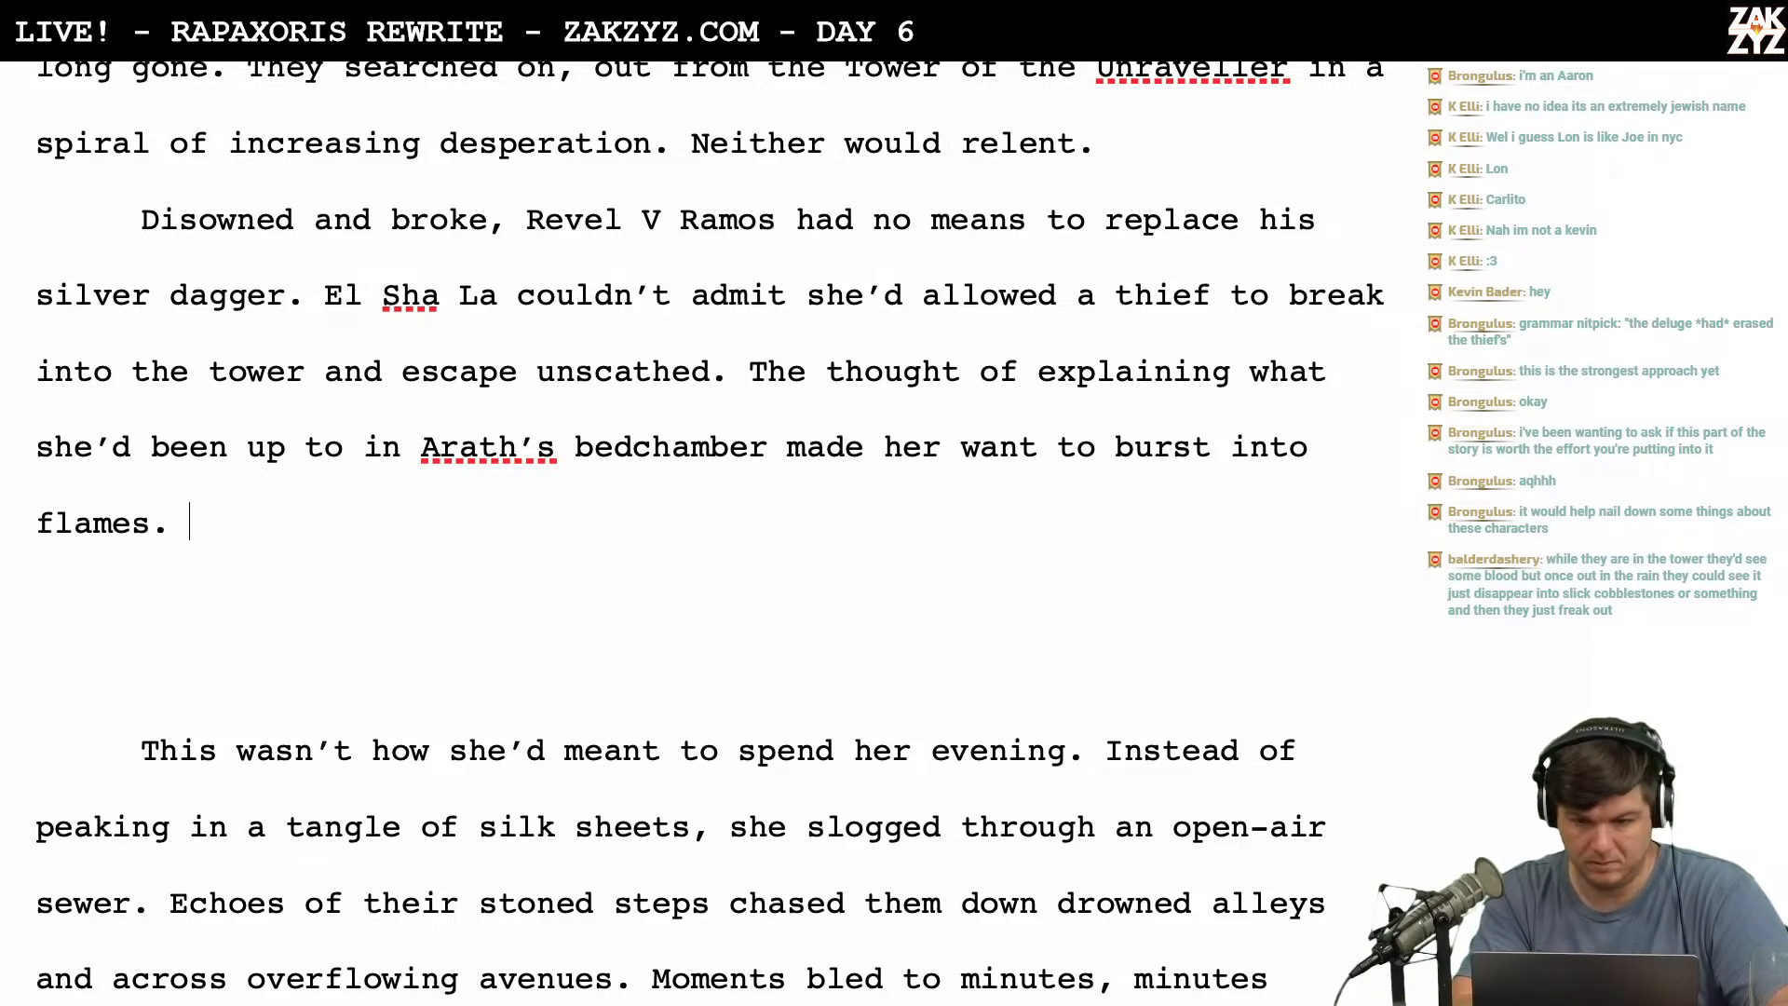
Try the sentence "They would not relent" after "burst into flames.", then delete it back to "They".
{"action": "type", "text": "They"}
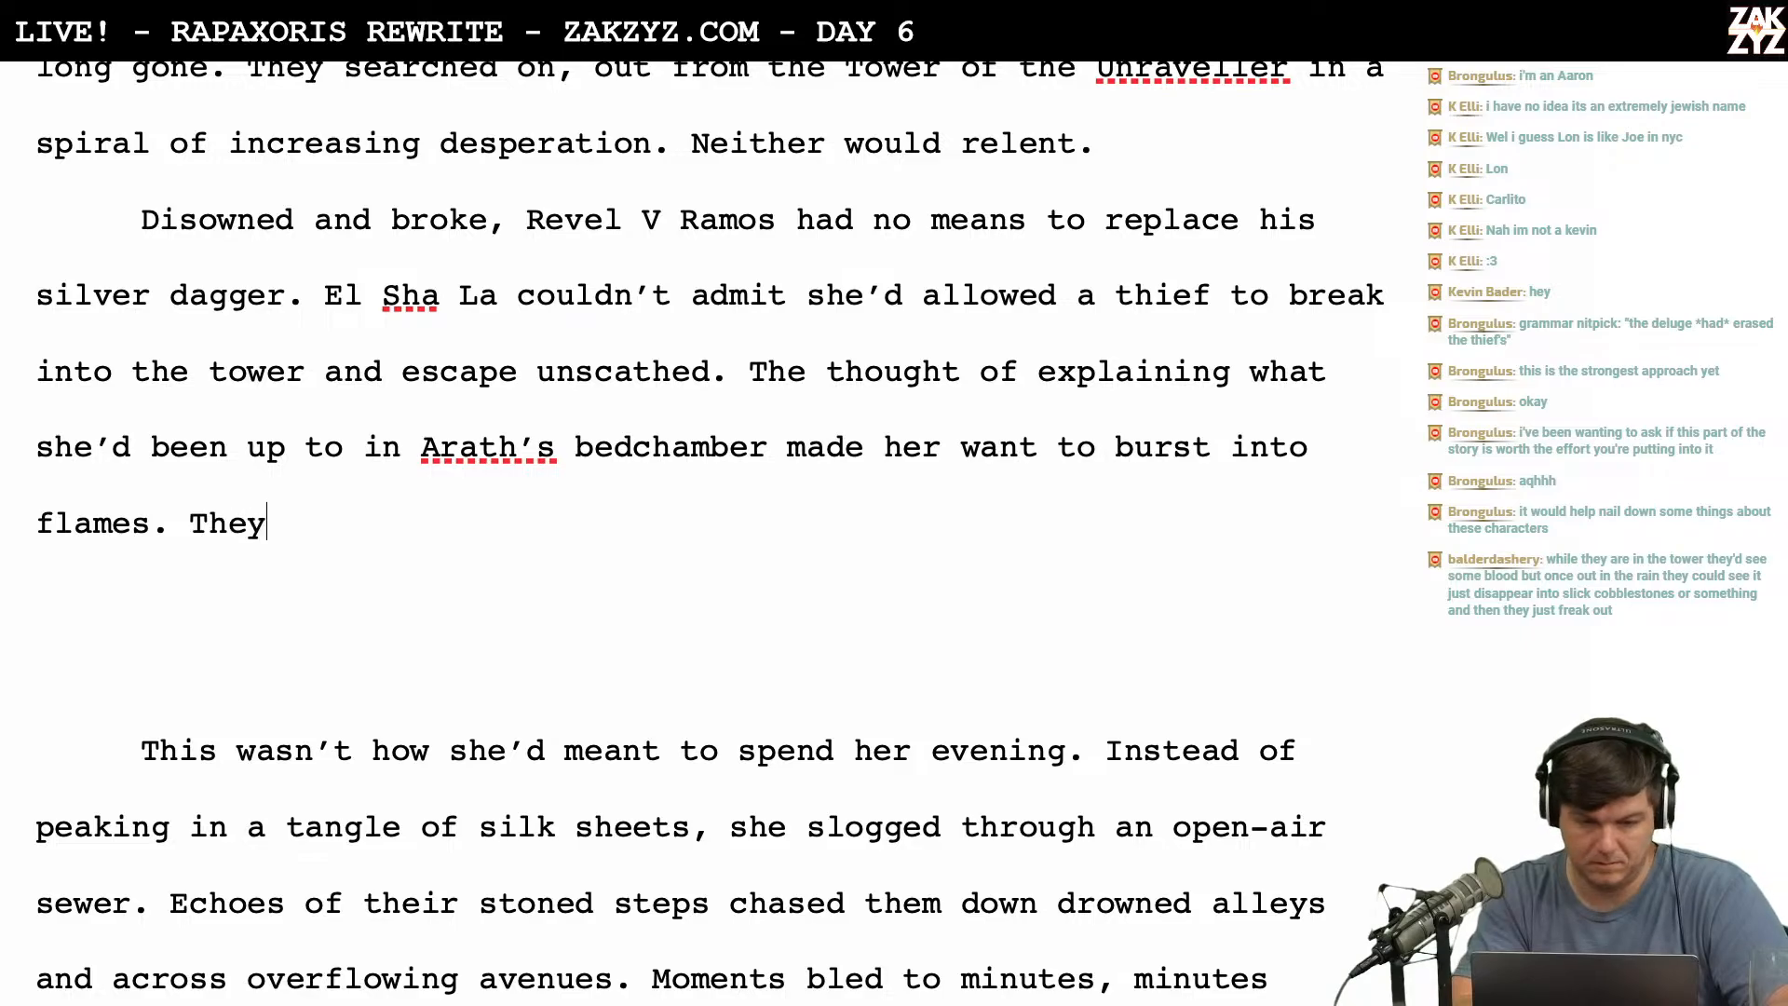
{"action": "type", "text": " would not "}
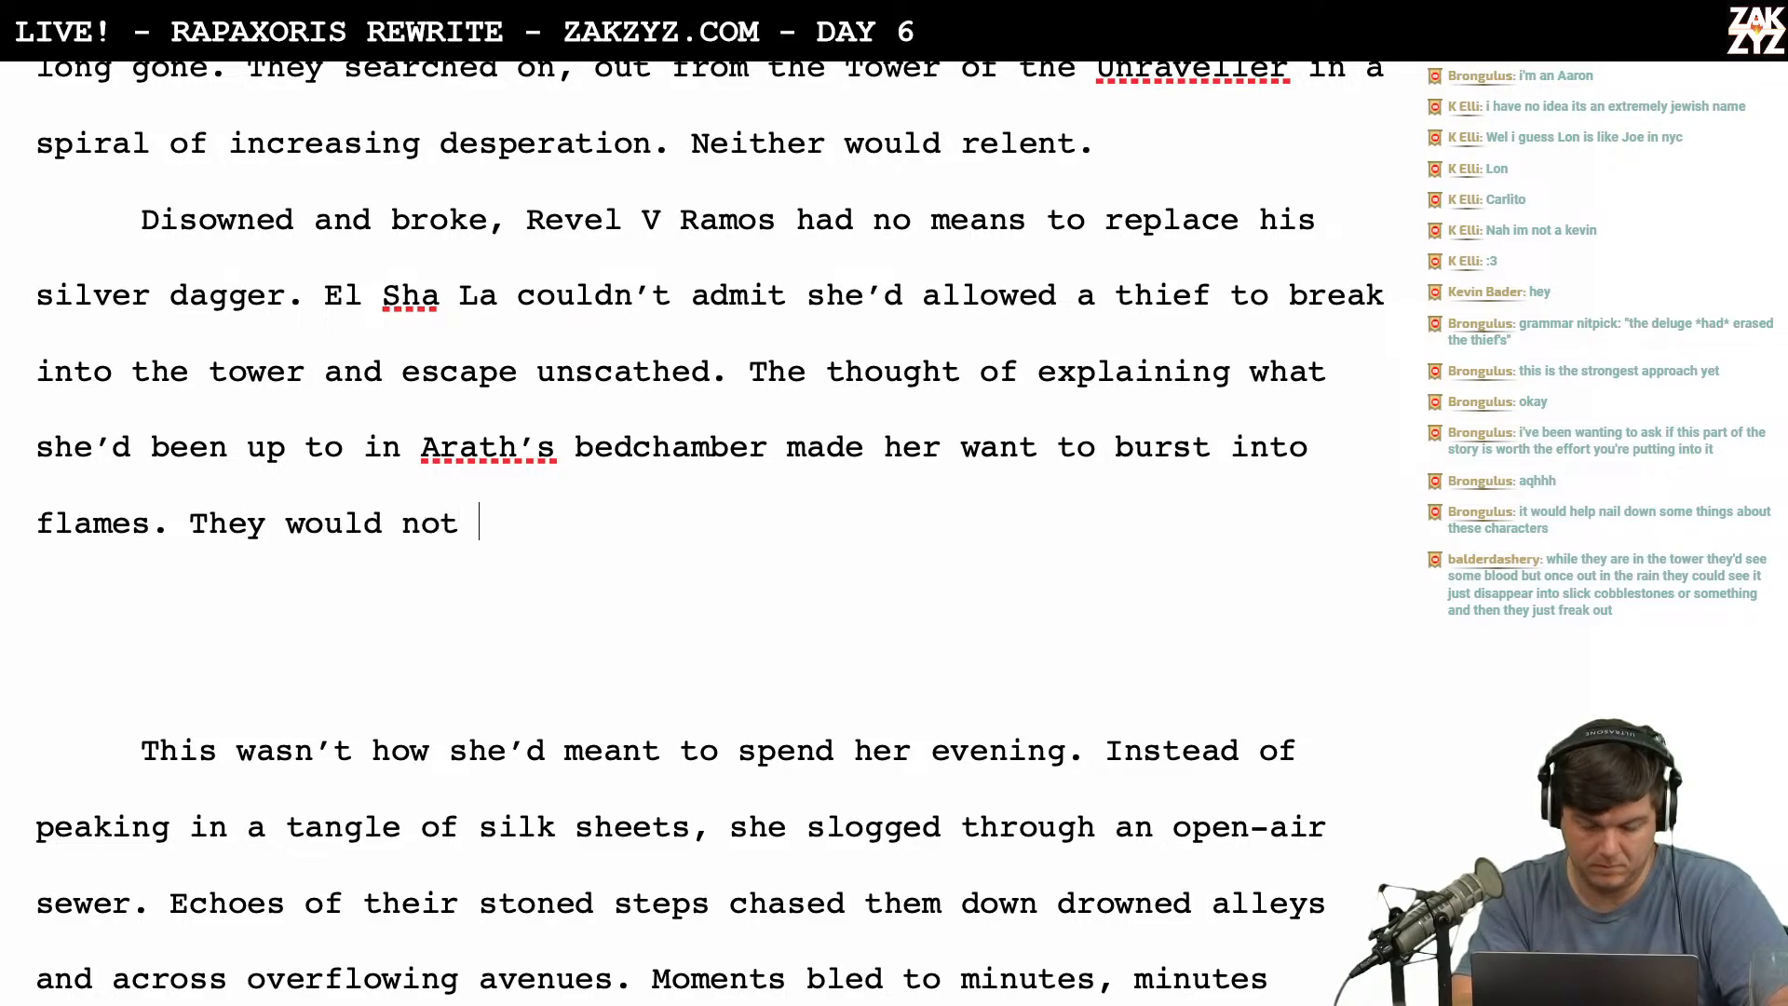
{"action": "type", "text": "relent"}
{"action": "key", "text": "BackSpace"}
{"action": "key", "text": "BackSpace"}
{"action": "key", "text": "BackSpace"}
{"action": "key", "text": "BackSpace"}
{"action": "key", "text": "BackSpace"}
{"action": "key", "text": "BackSpace"}
{"action": "key", "text": "BackSpace"}
{"action": "key", "text": "BackSpace"}
{"action": "key", "text": "BackSpace"}
{"action": "key", "text": "BackSpace"}
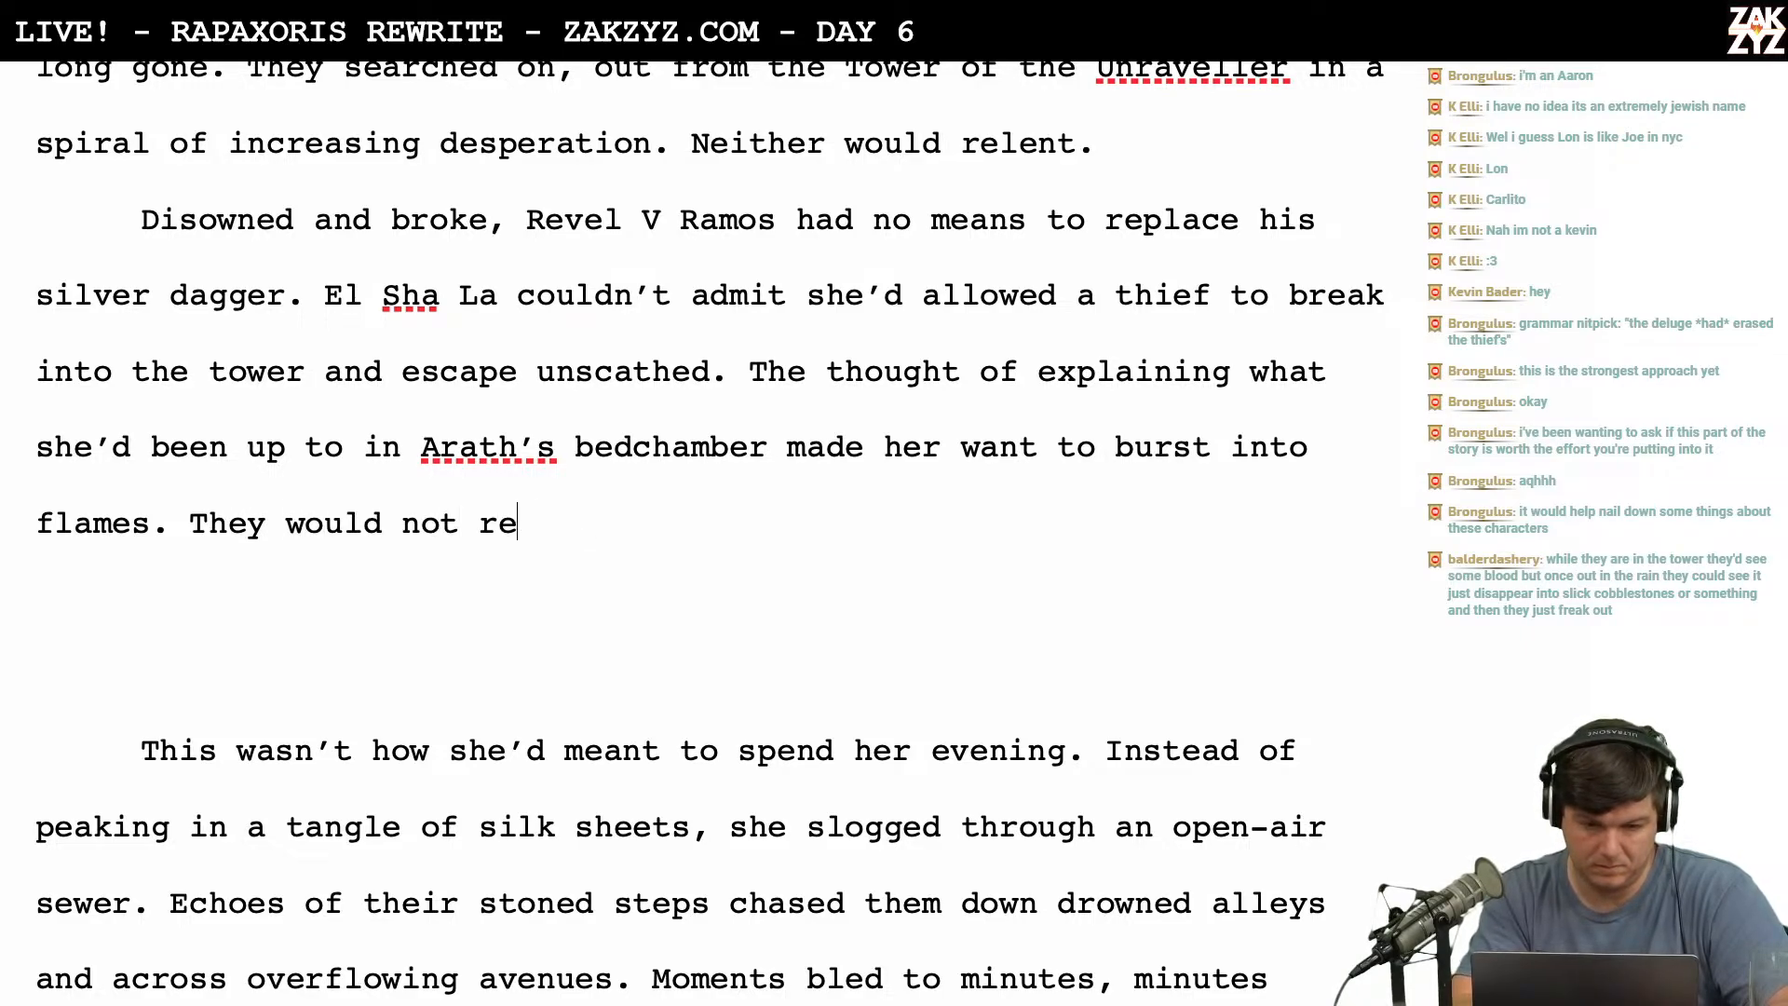
{"action": "key", "text": "BackSpace"}
{"action": "key", "text": "BackSpace"}
{"action": "key", "text": "BackSpace"}
{"action": "key", "text": "BackSpace"}
{"action": "key", "text": "BackSpace"}
{"action": "key", "text": "BackSpace"}
Try continuing "They" with "were as reletn", then clear the whole sentence after "burst into flames.".
{"action": "type", "text": "were "}
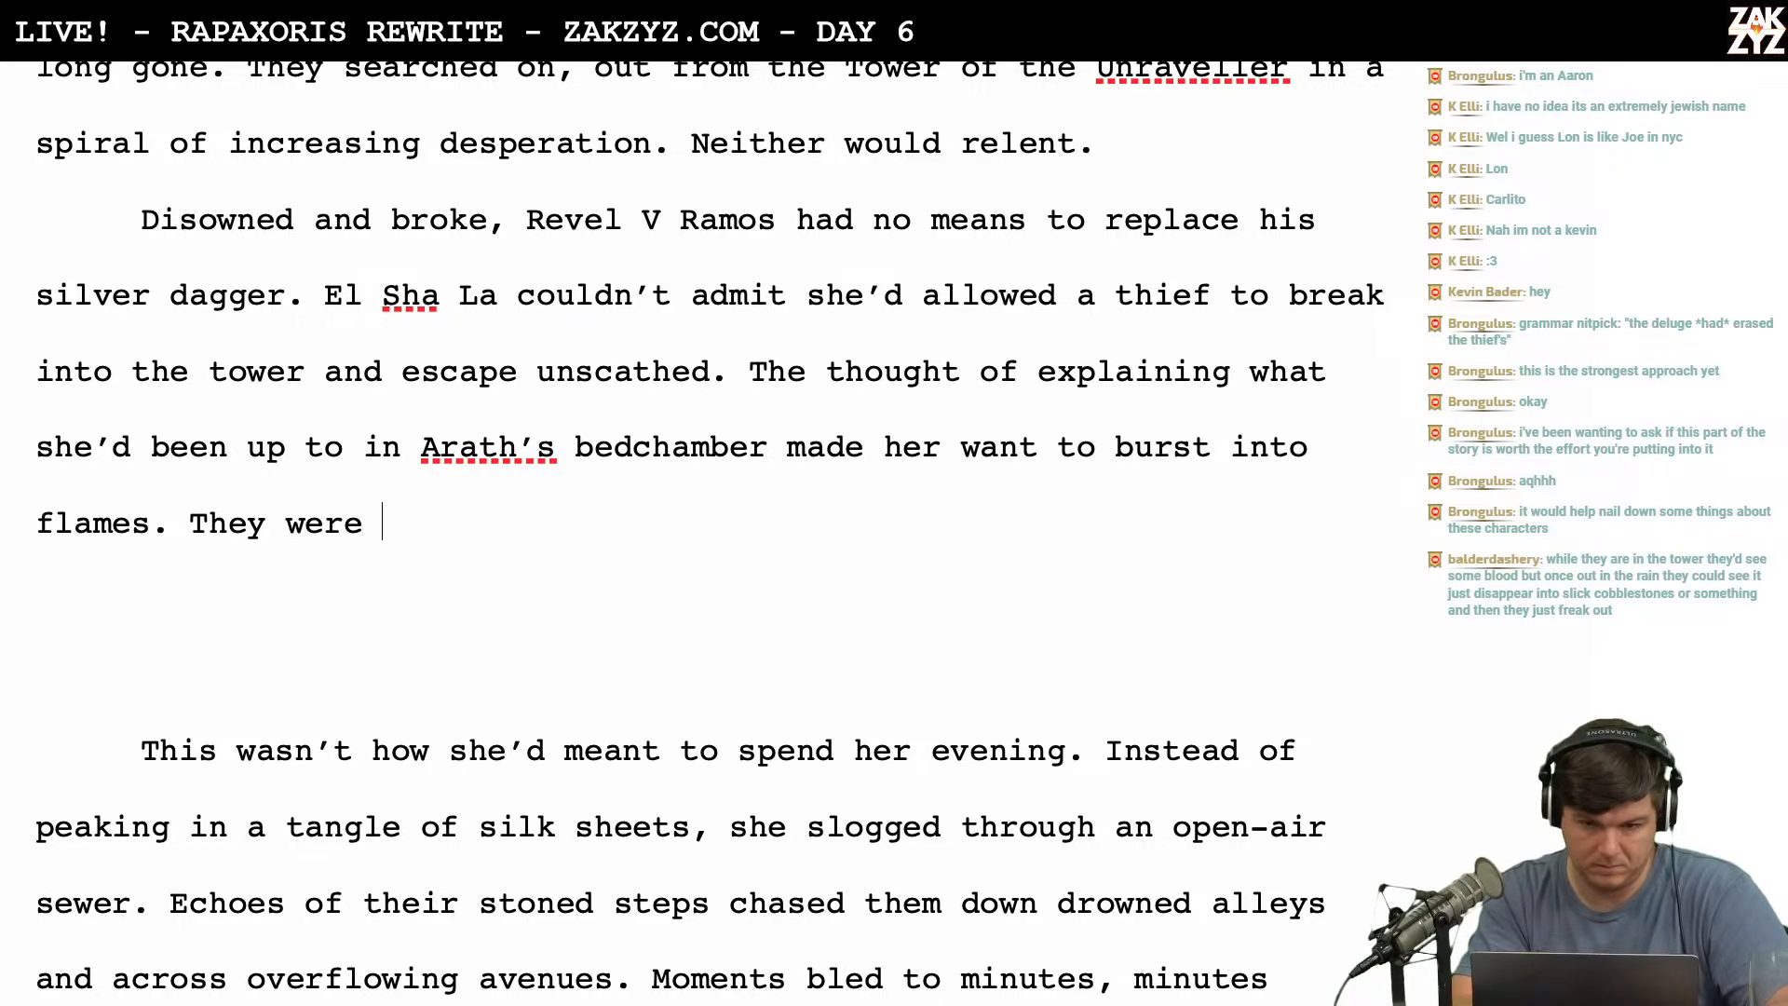
{"action": "type", "text": "as reletnt"}
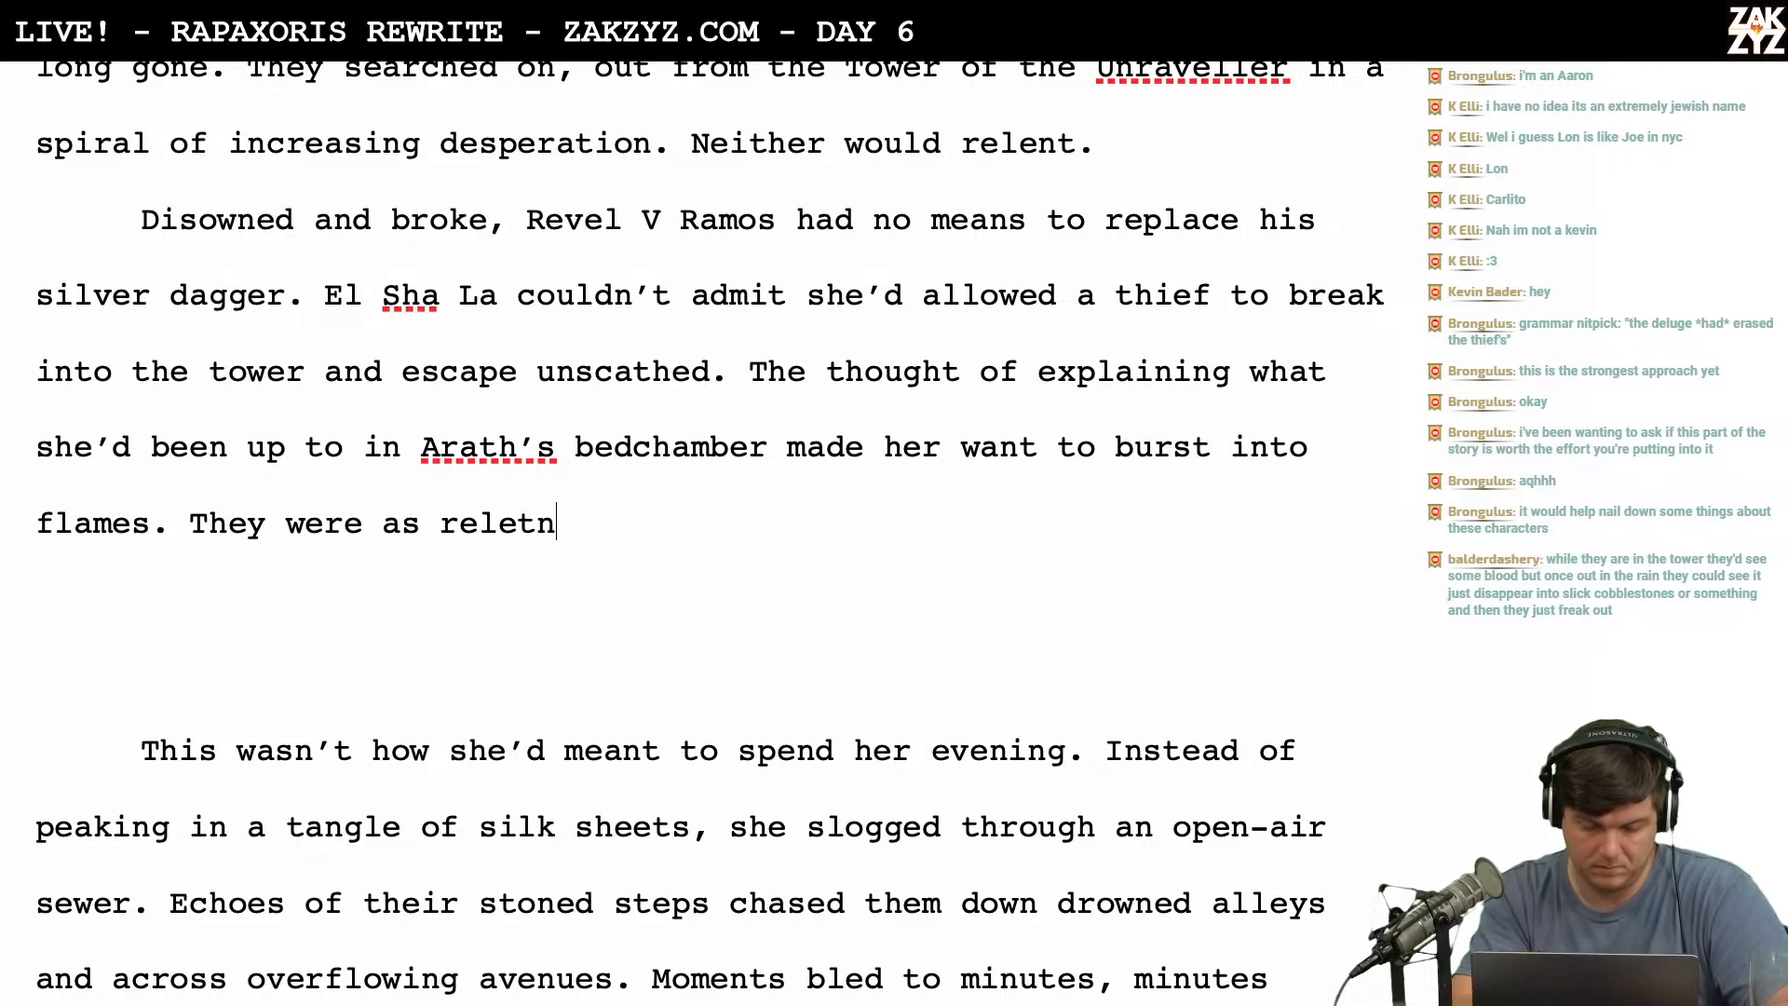
{"action": "key", "text": "BackSpace"}
{"action": "key", "text": "BackSpace"}
{"action": "key", "text": "BackSpace"}
{"action": "key", "text": "BackSpace"}
{"action": "key", "text": "BackSpace"}
{"action": "key", "text": "BackSpace"}
{"action": "key", "text": "BackSpace"}
{"action": "key", "text": "BackSpace"}
{"action": "key", "text": "BackSpace"}
{"action": "key", "text": "BackSpace"}
{"action": "key", "text": "BackSpace"}
{"action": "key", "text": "BackSpace"}
{"action": "key", "text": "BackSpace"}
{"action": "key", "text": "BackSpace"}
{"action": "key", "text": "BackSpace"}
{"action": "key", "text": "BackSpace"}
{"action": "key", "text": "BackSpace"}
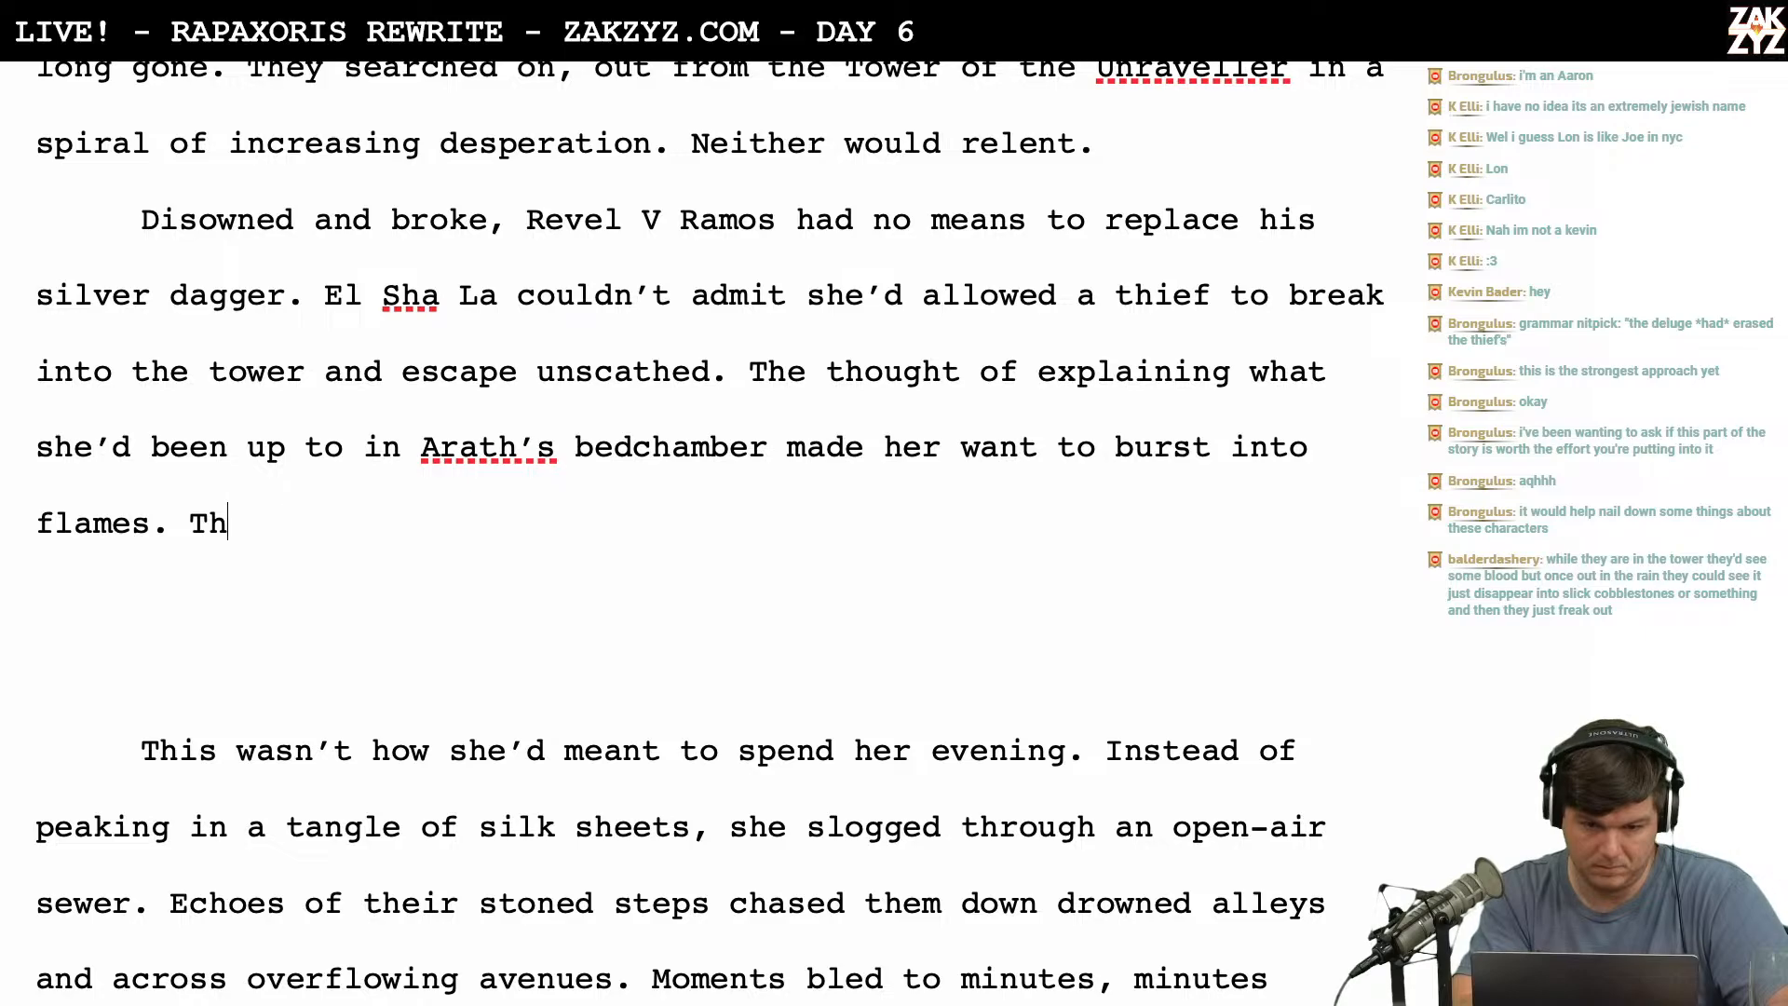
{"action": "key", "text": "BackSpace"}
{"action": "key", "text": "BackSpace"}
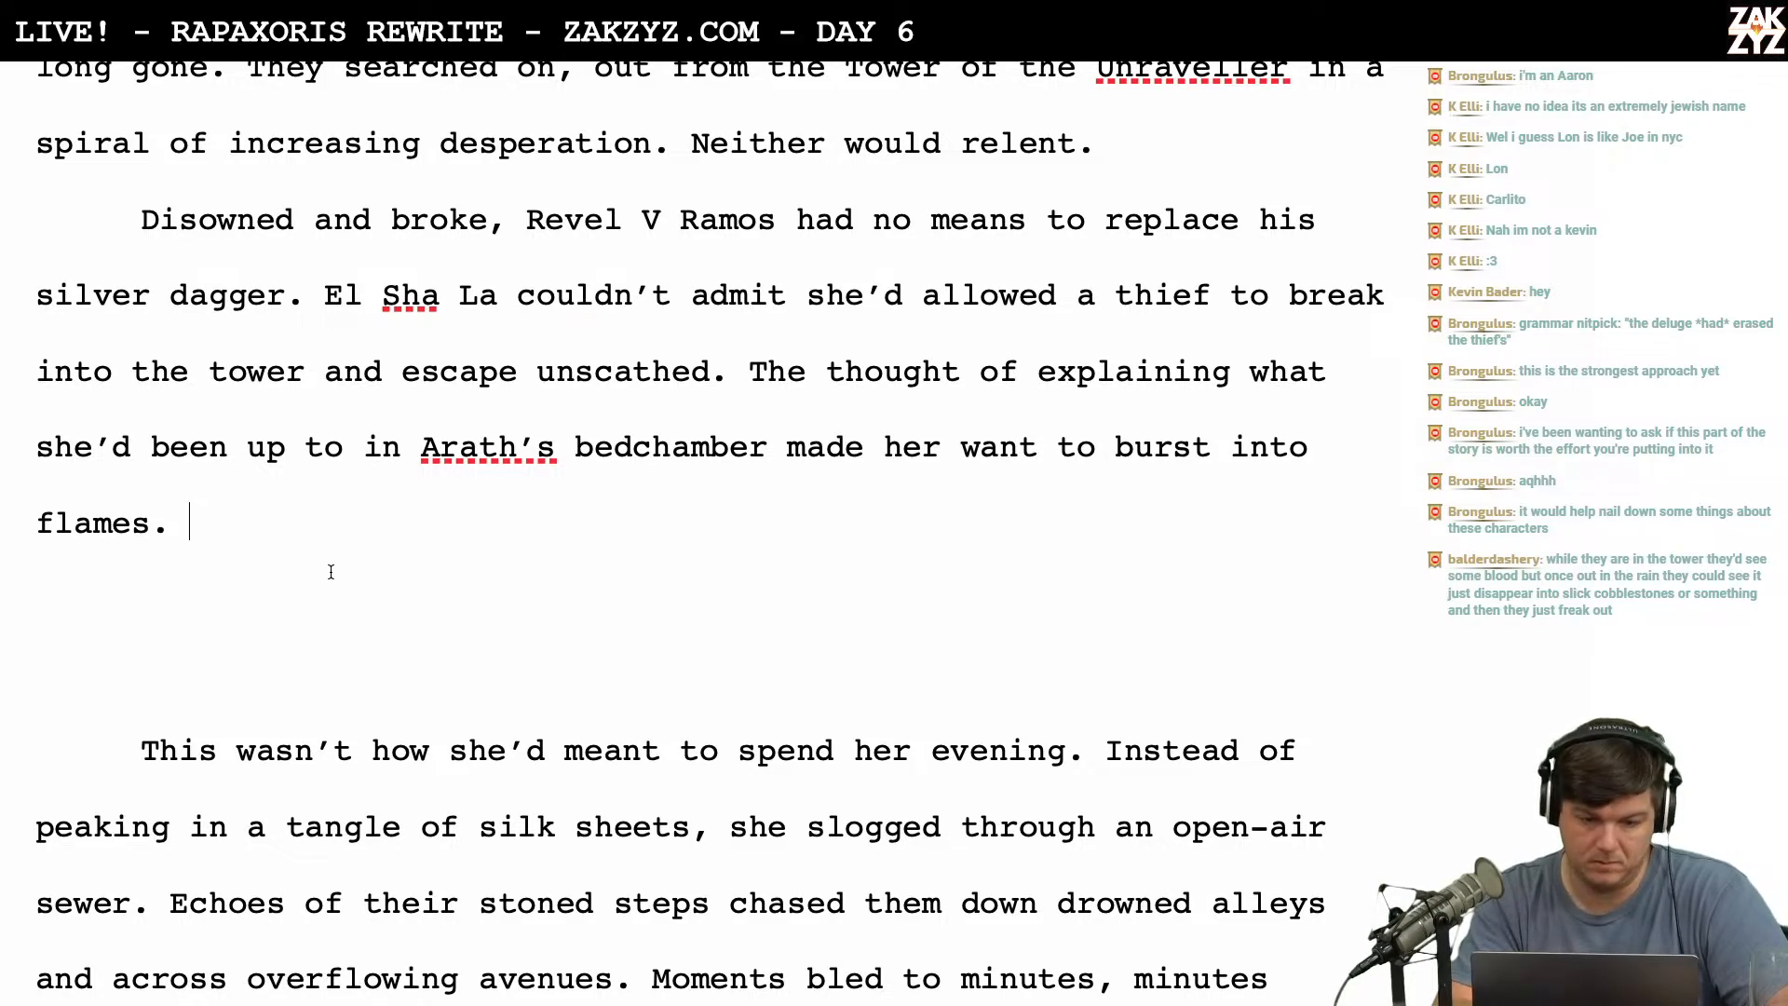
Write "The rain never stopped and they pushed on," after "flames." and move it into its own paragraph below a blank line.
{"action": "type", "text": "The rain ne"}
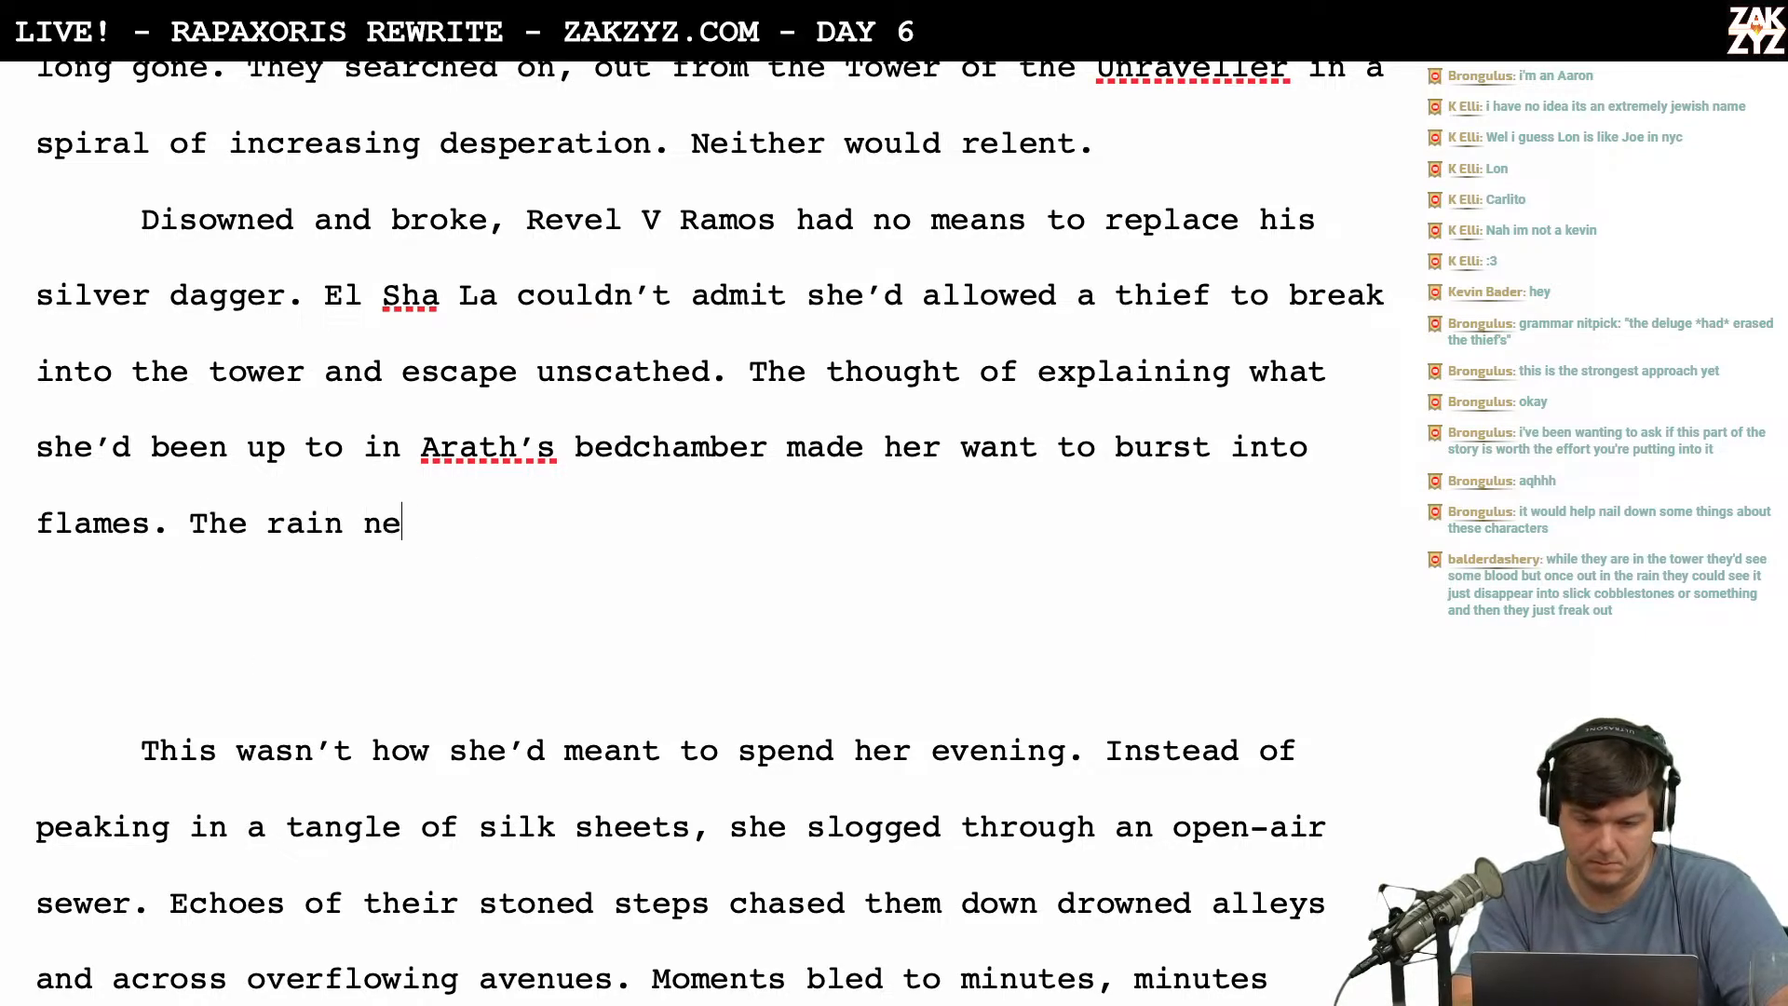
{"action": "type", "text": "ver stopped and th"}
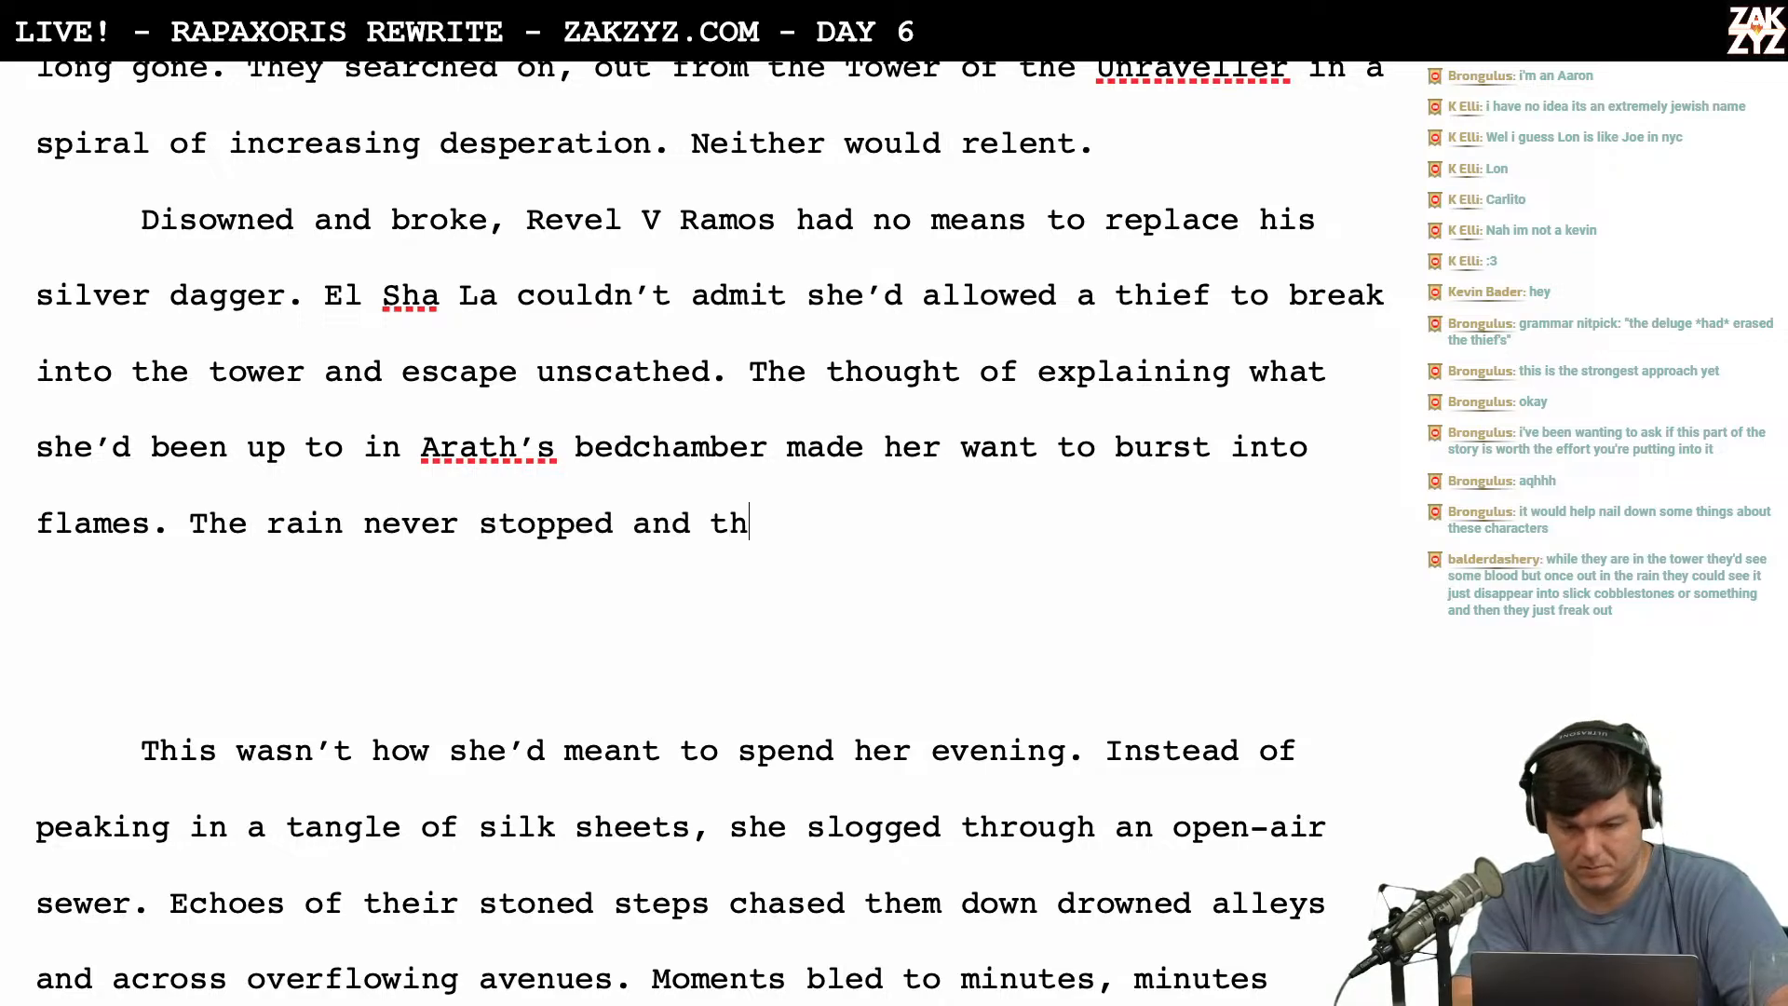
{"action": "type", "text": "ey pushed on,"}
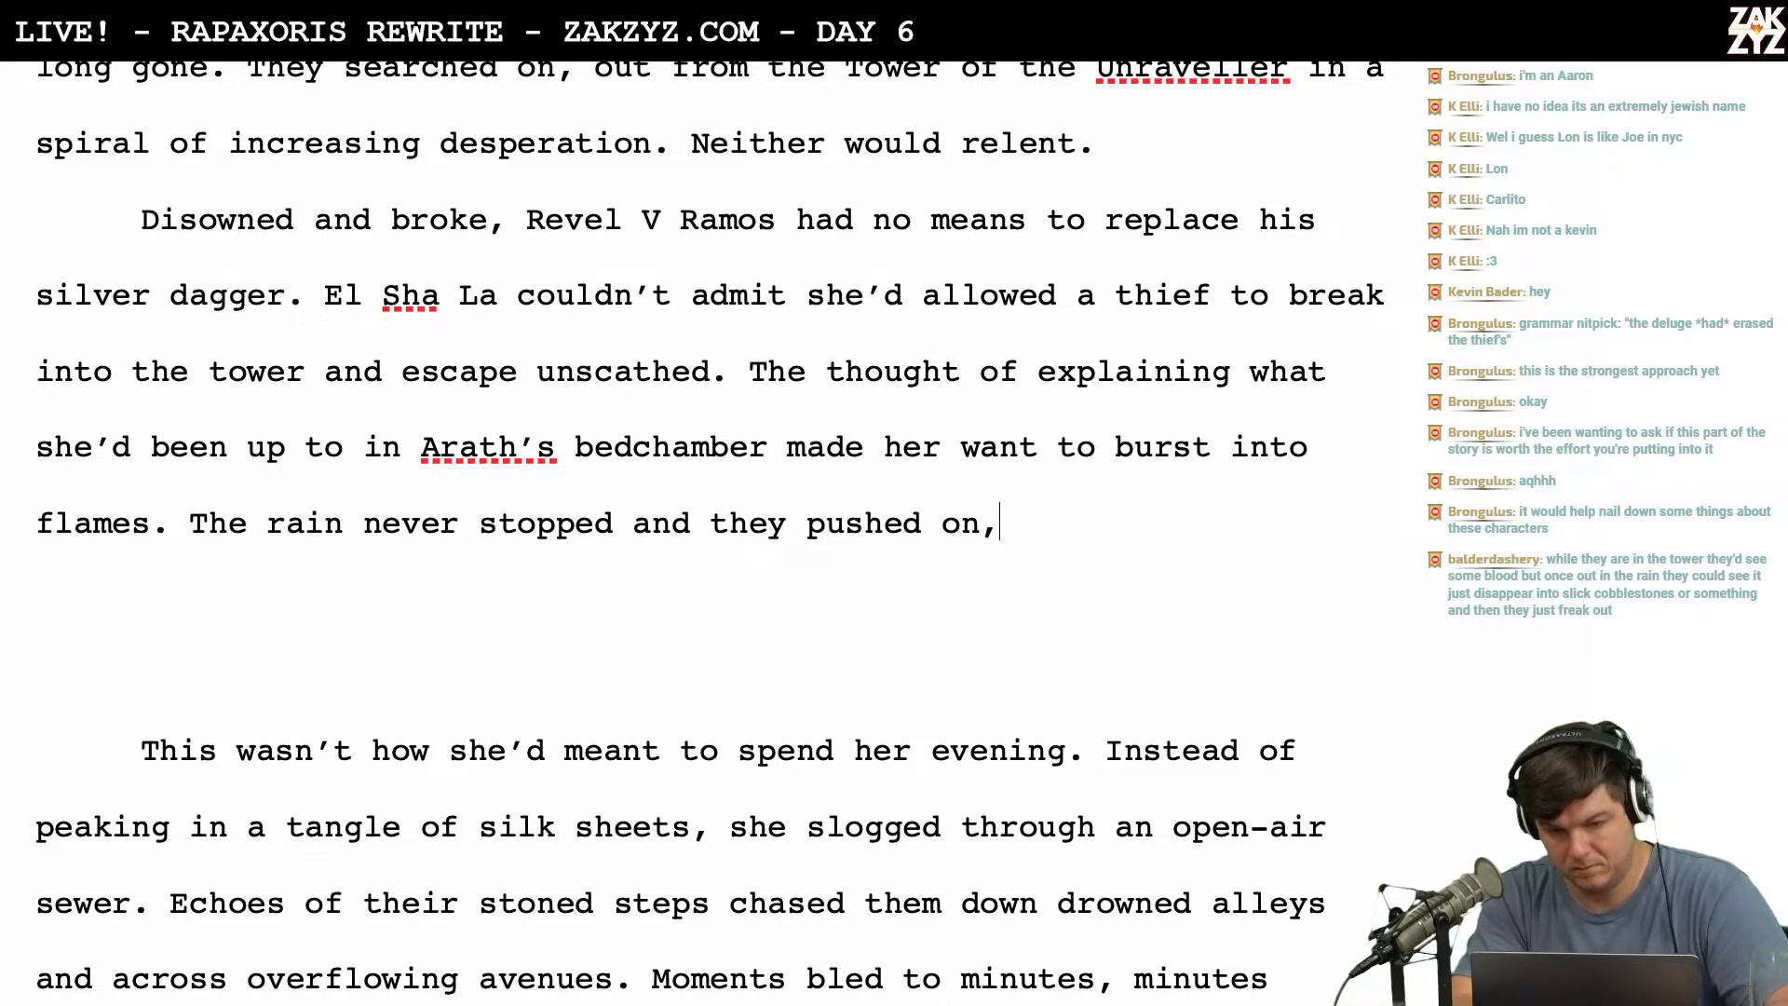
{"action": "type", "text": " long past the pooint"}
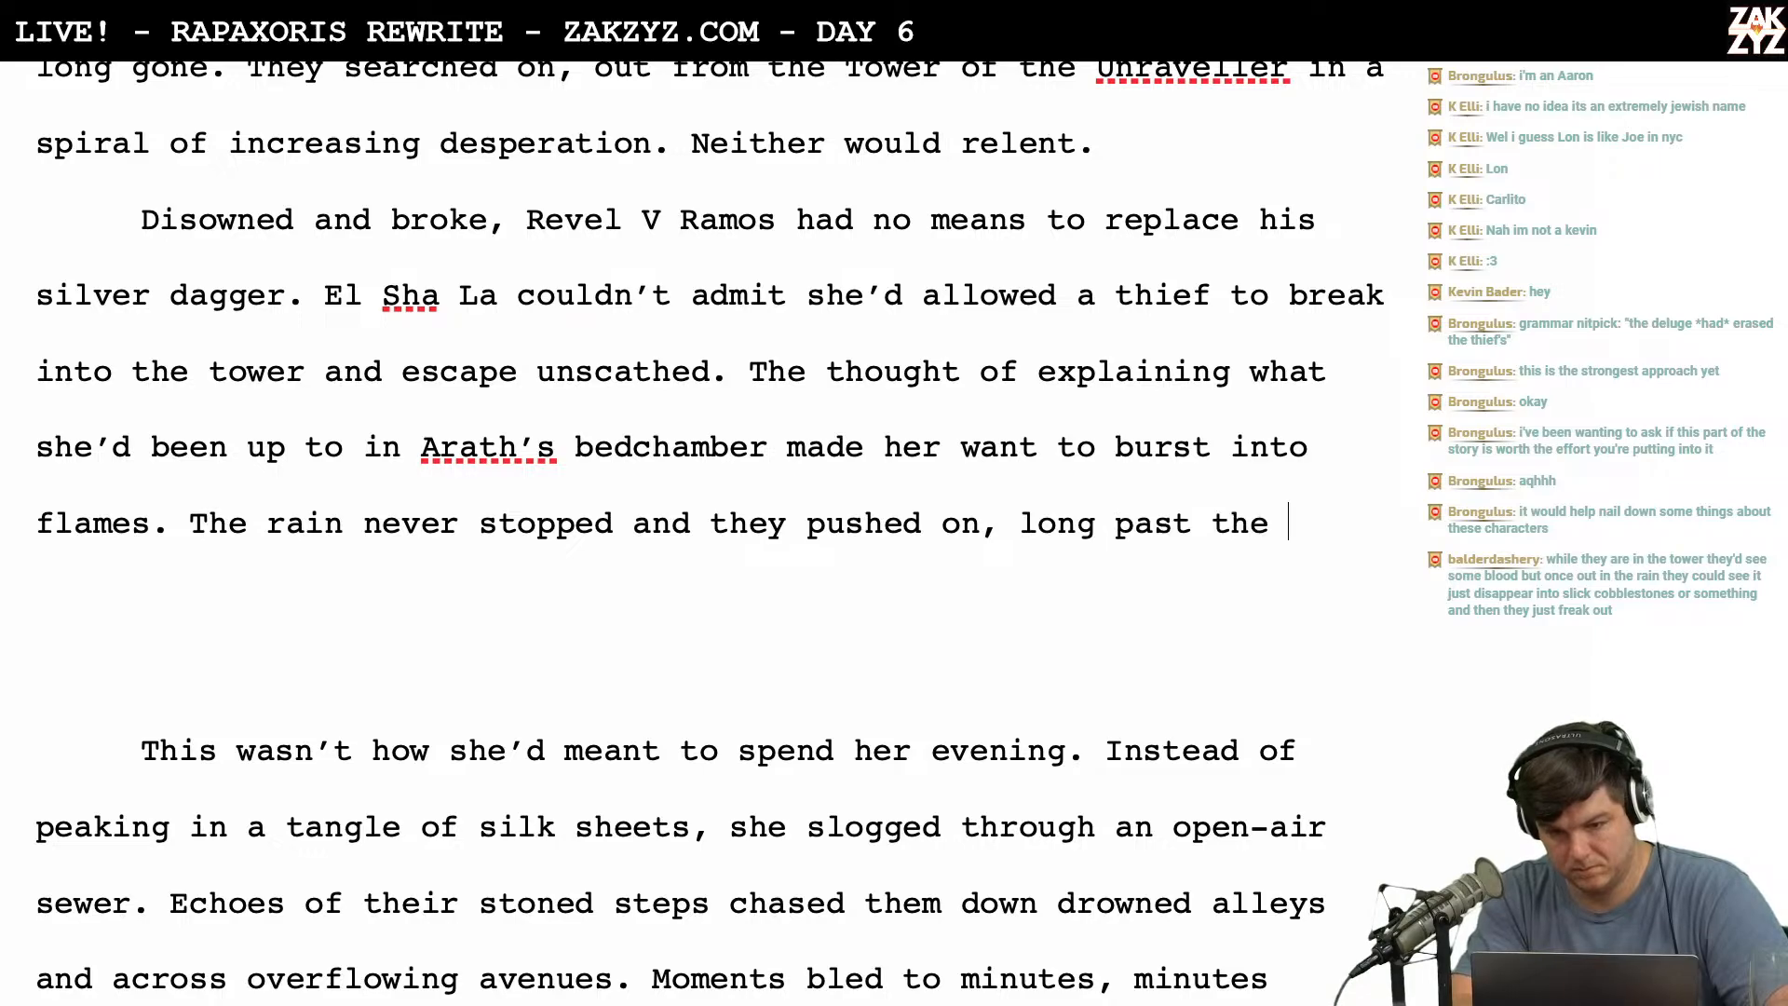
{"action": "key", "text": "BackSpace"}
{"action": "key", "text": "BackSpace"}
{"action": "key", "text": "BackSpace"}
{"action": "key", "text": "BackSpace"}
{"action": "key", "text": "BackSpace"}
{"action": "key", "text": "BackSpace"}
{"action": "key", "text": "BackSpace"}
{"action": "key", "text": "BackSpace"}
{"action": "key", "text": "BackSpace"}
{"action": "key", "text": "BackSpace"}
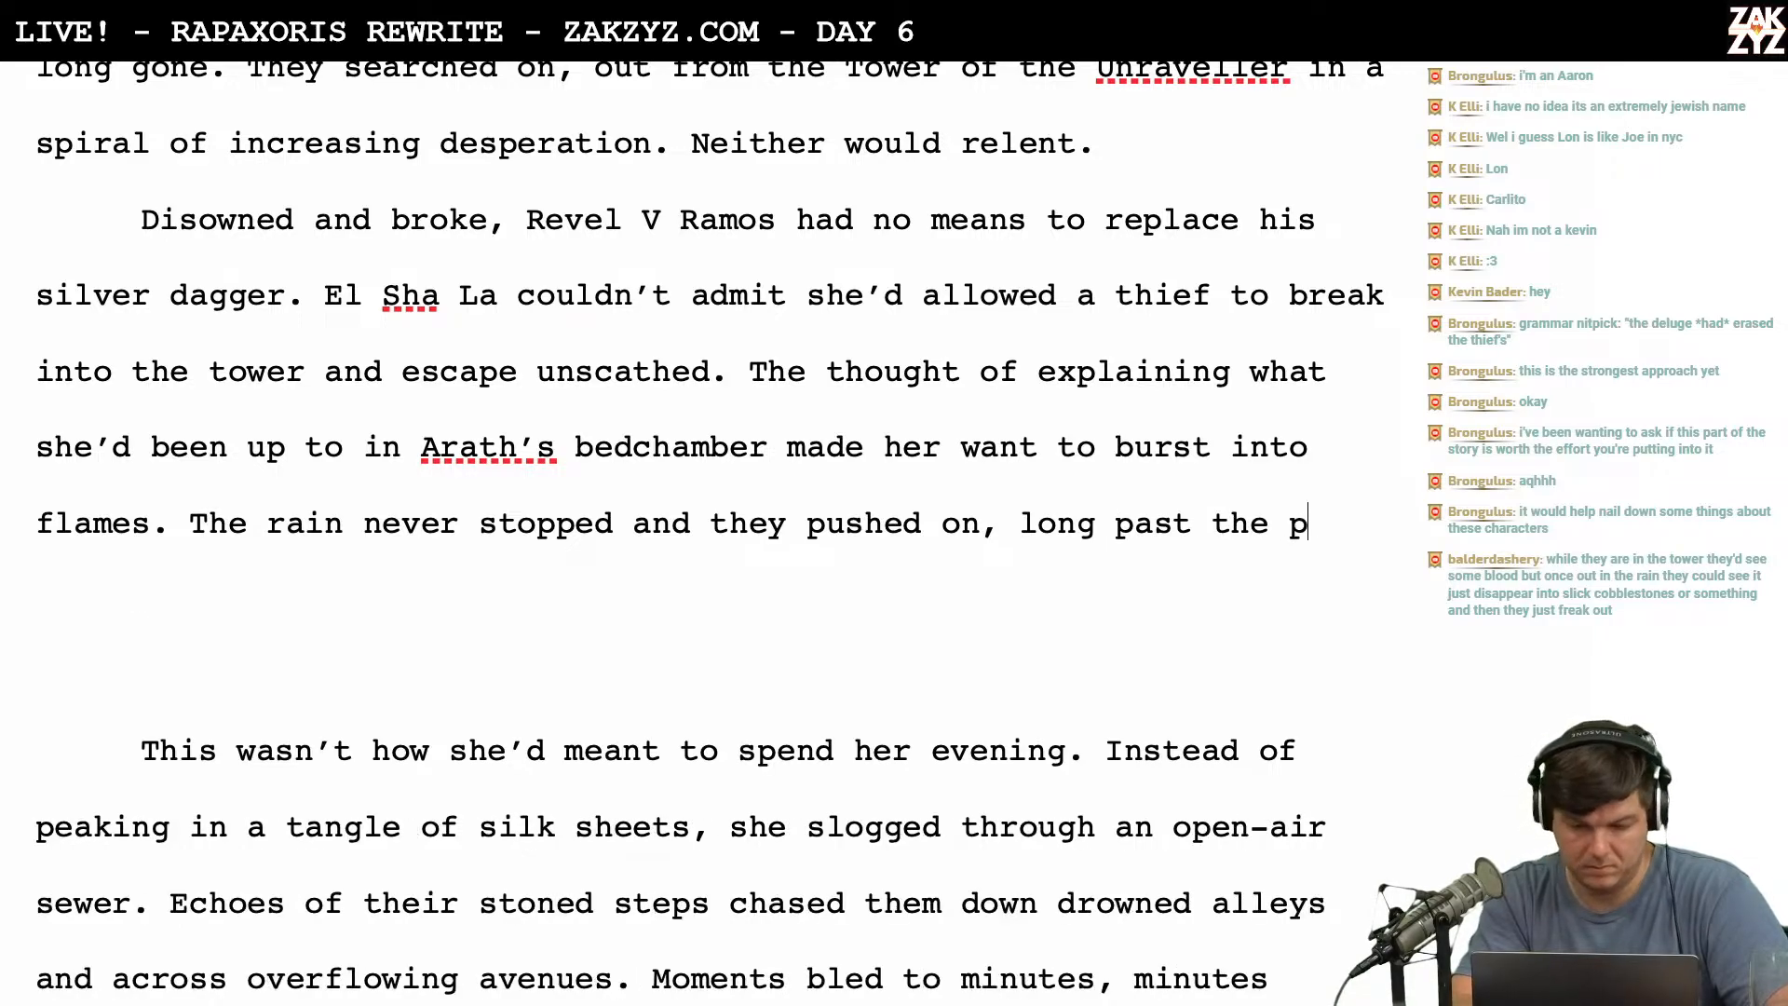
{"action": "key", "text": "BackSpace"}
{"action": "key", "text": "BackSpace"}
{"action": "key", "text": "BackSpace"}
{"action": "key", "text": "BackSpace"}
{"action": "key", "text": "BackSpace"}
{"action": "key", "text": "BackSpace"}
{"action": "key", "text": "BackSpace"}
{"action": "key", "text": "BackSpace"}
{"action": "key", "text": "BackSpace"}
{"action": "key", "text": "BackSpace"}
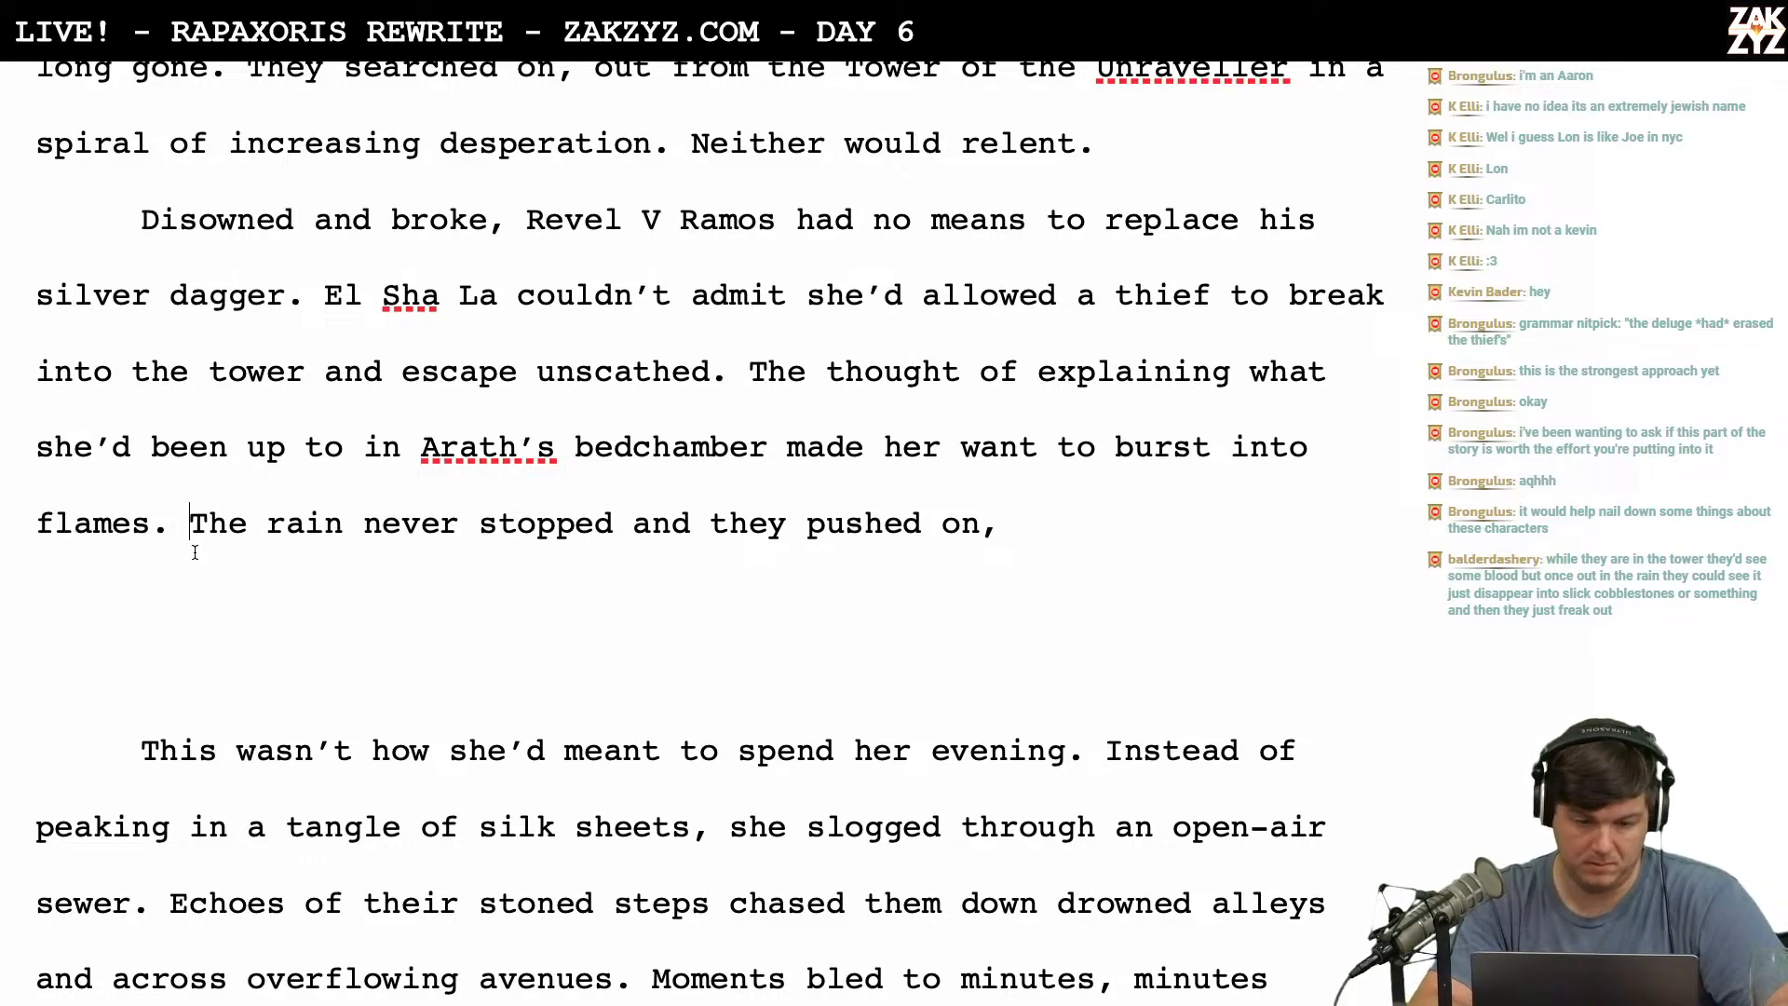
{"action": "key", "text": "Return"}
{"action": "key", "text": "Return"}
Try continuing the paragraph after "flames." with "They never let up," and erase the draft back to its first letter.
{"action": "type", "text": "The"}
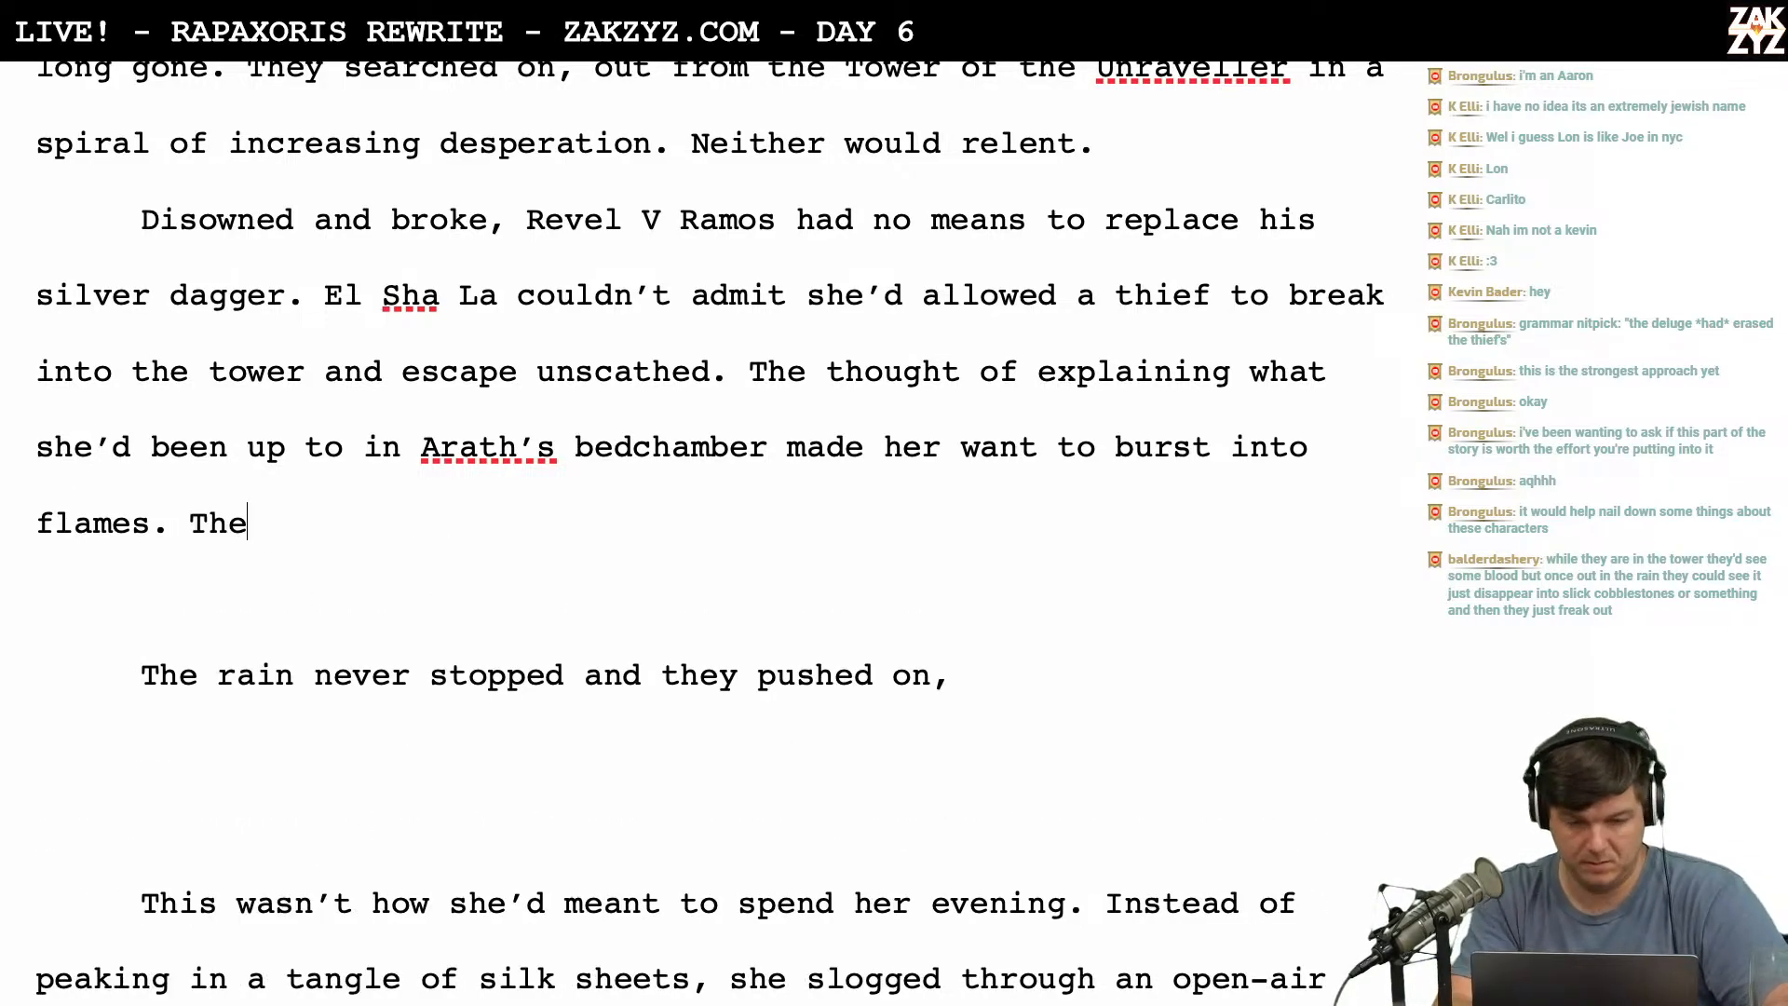
{"action": "type", "text": "y never let up,"}
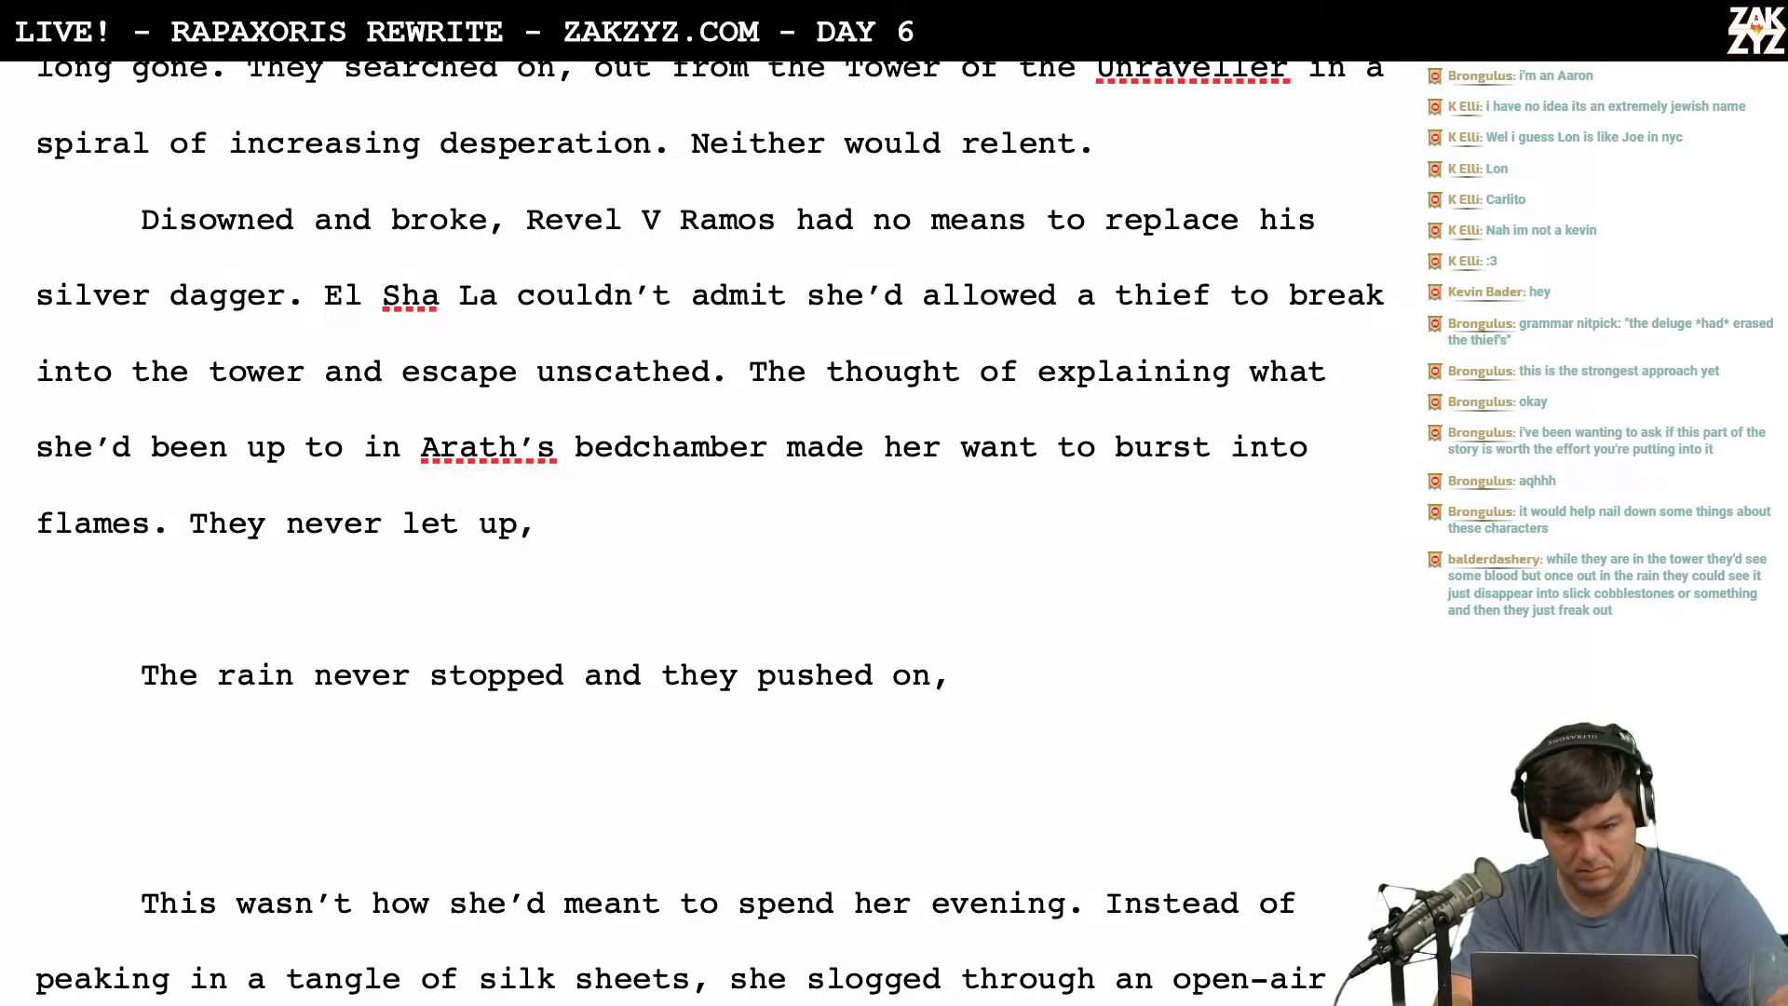
{"action": "key", "text": "BackSpace"}
{"action": "key", "text": "BackSpace"}
{"action": "key", "text": "BackSpace"}
{"action": "key", "text": "BackSpace"}
{"action": "key", "text": "BackSpace"}
{"action": "key", "text": "BackSpace"}
{"action": "key", "text": "BackSpace"}
{"action": "key", "text": "BackSpace"}
{"action": "key", "text": "BackSpace"}
{"action": "key", "text": "BackSpace"}
{"action": "key", "text": "BackSpace"}
{"action": "key", "text": "BackSpace"}
{"action": "key", "text": "BackSpace"}
{"action": "key", "text": "BackSpace"}
{"action": "key", "text": "BackSpace"}
{"action": "key", "text": "BackSpace"}
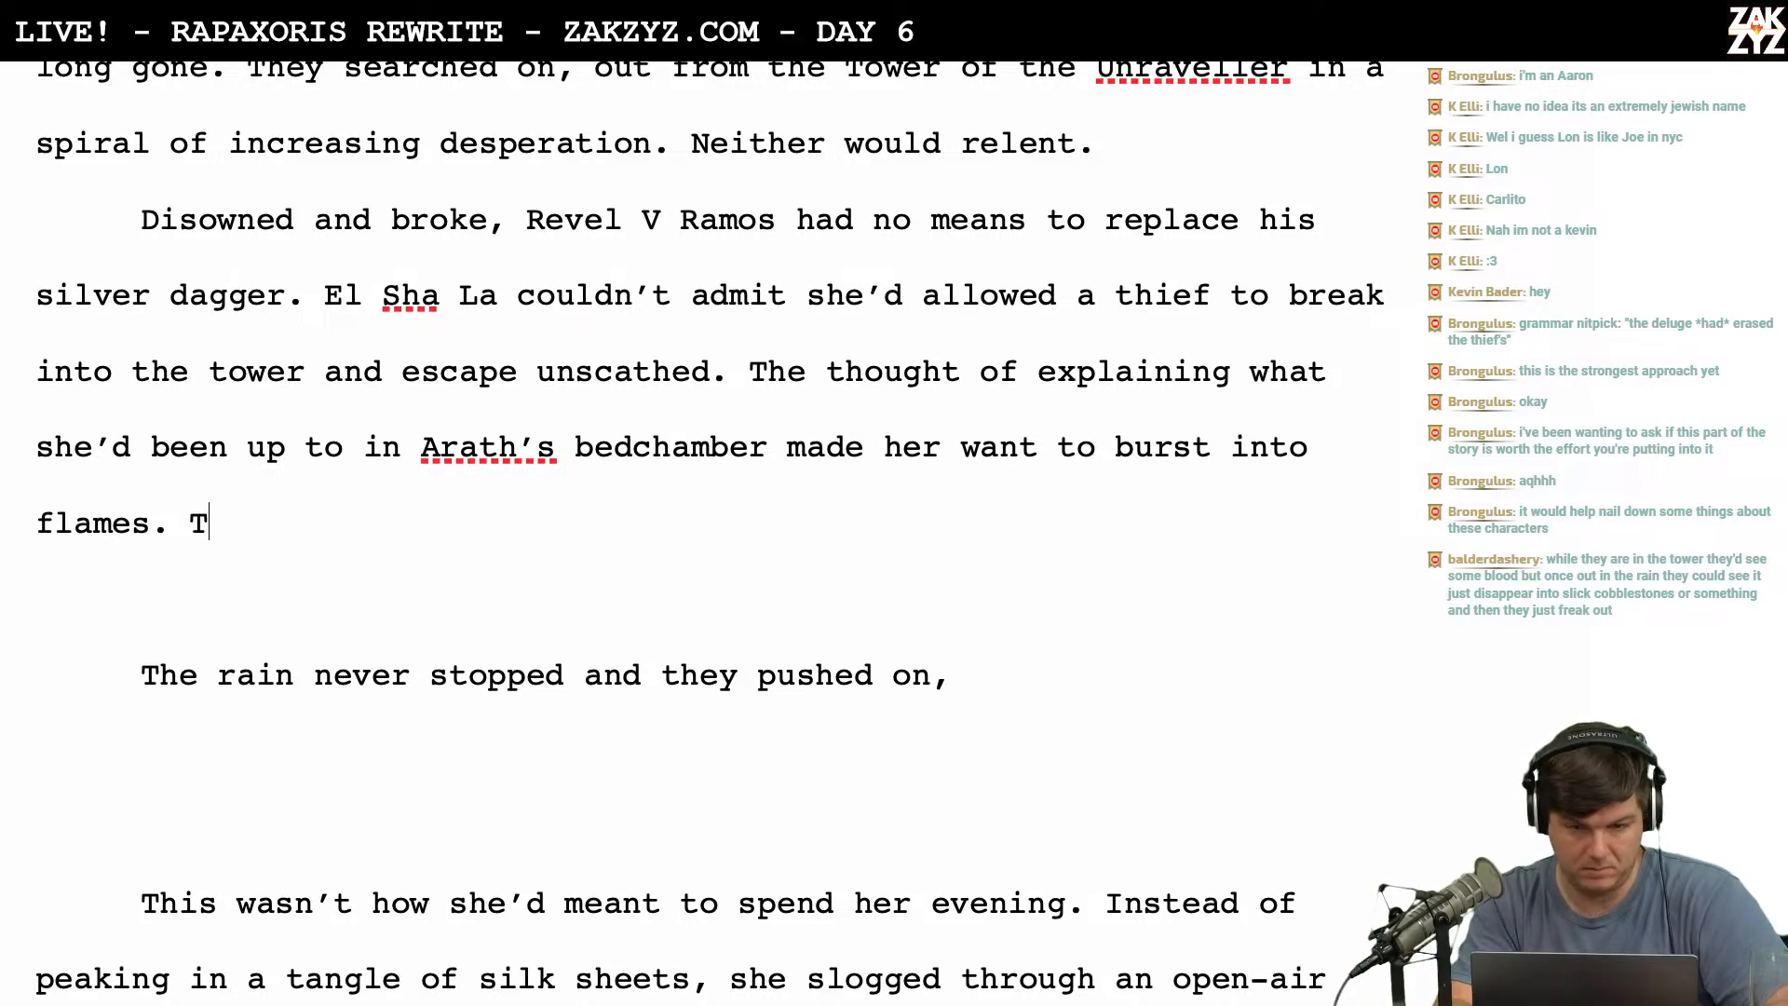
Replace the sentence "Neither would relent." after "increasing desperation." with "Neither would admit it was hopeless.".
{"action": "scroll", "coordinate": [707, 522], "scroll_direction": "up", "scroll_amount": 3}
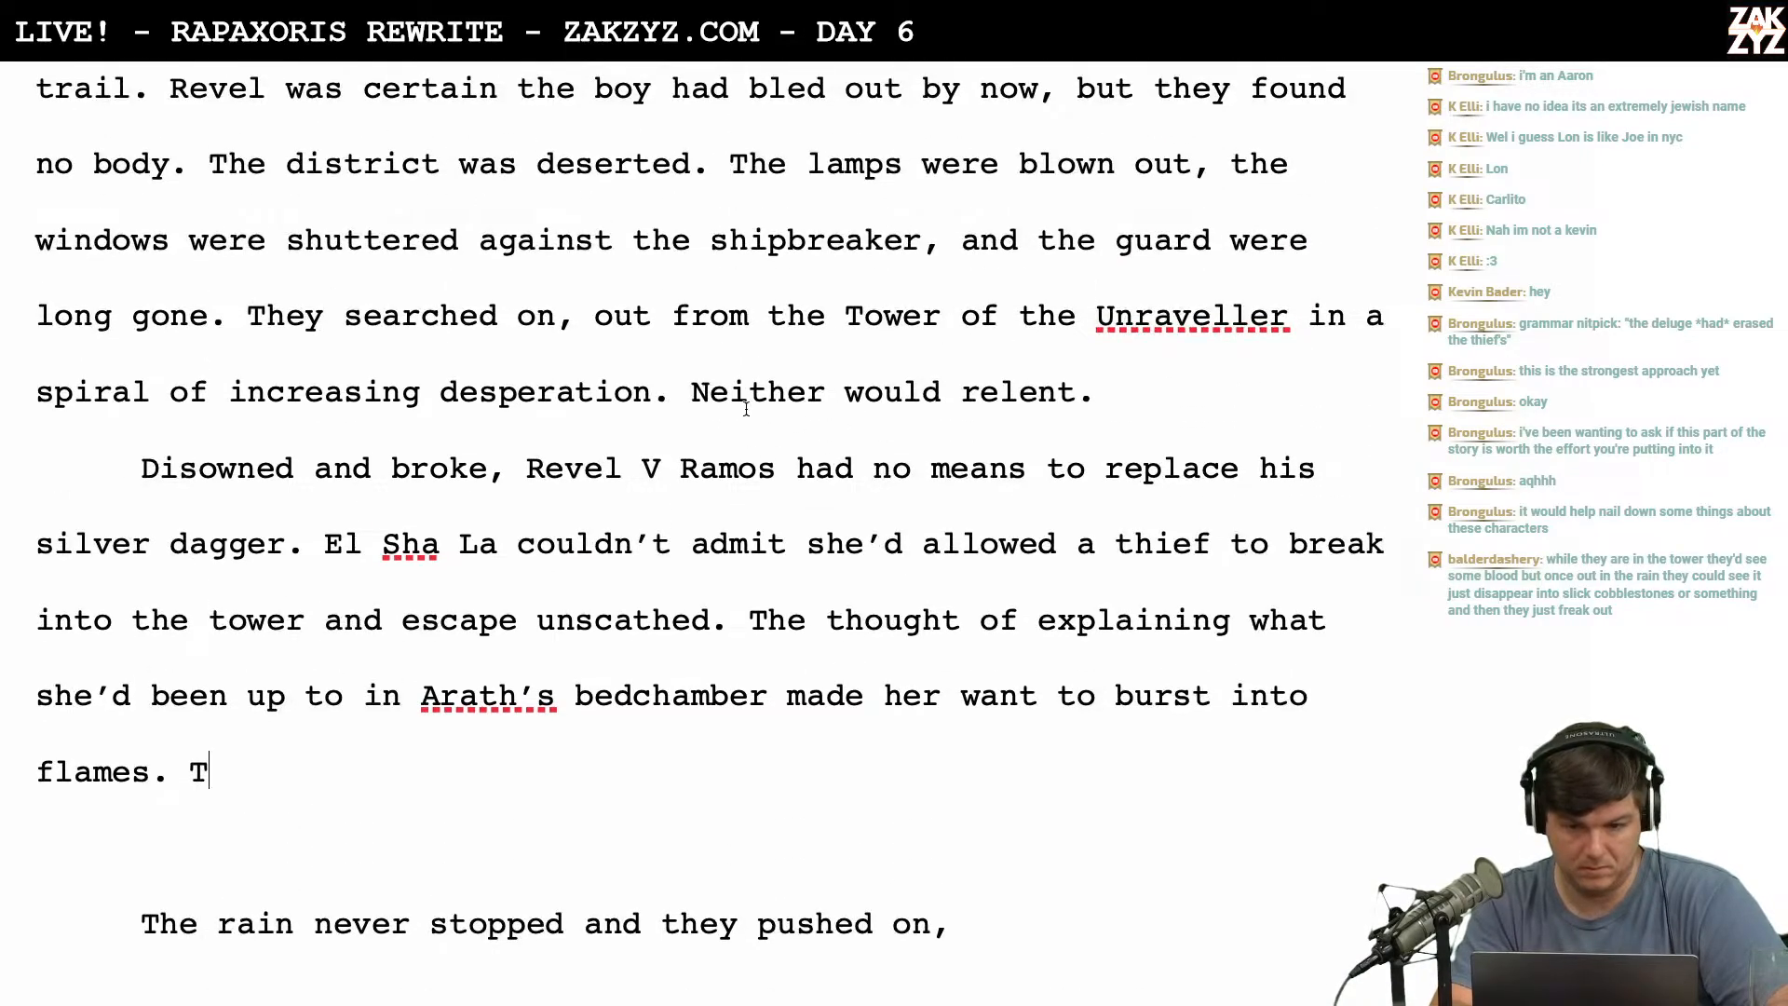
{"action": "key", "text": "shift+Right"}
{"action": "key", "text": "shift+Right"}
{"action": "key", "text": "shift+Right"}
{"action": "key", "text": "shift+Right"}
{"action": "key", "text": "shift+Right"}
{"action": "key", "text": "shift+Right"}
{"action": "key", "text": "shift+Right"}
{"action": "key", "text": "shift+Right"}
{"action": "key", "text": "shift+Right"}
{"action": "key", "text": "shift+Right"}
{"action": "key", "text": "shift+Right"}
{"action": "key", "text": "shift+Right"}
{"action": "key", "text": "shift+Right"}
{"action": "key", "text": "shift+Right"}
{"action": "key", "text": "shift+Right"}
{"action": "key", "text": "shift+Right"}
{"action": "key", "text": "shift+Right"}
{"action": "key", "text": "shift+Right"}
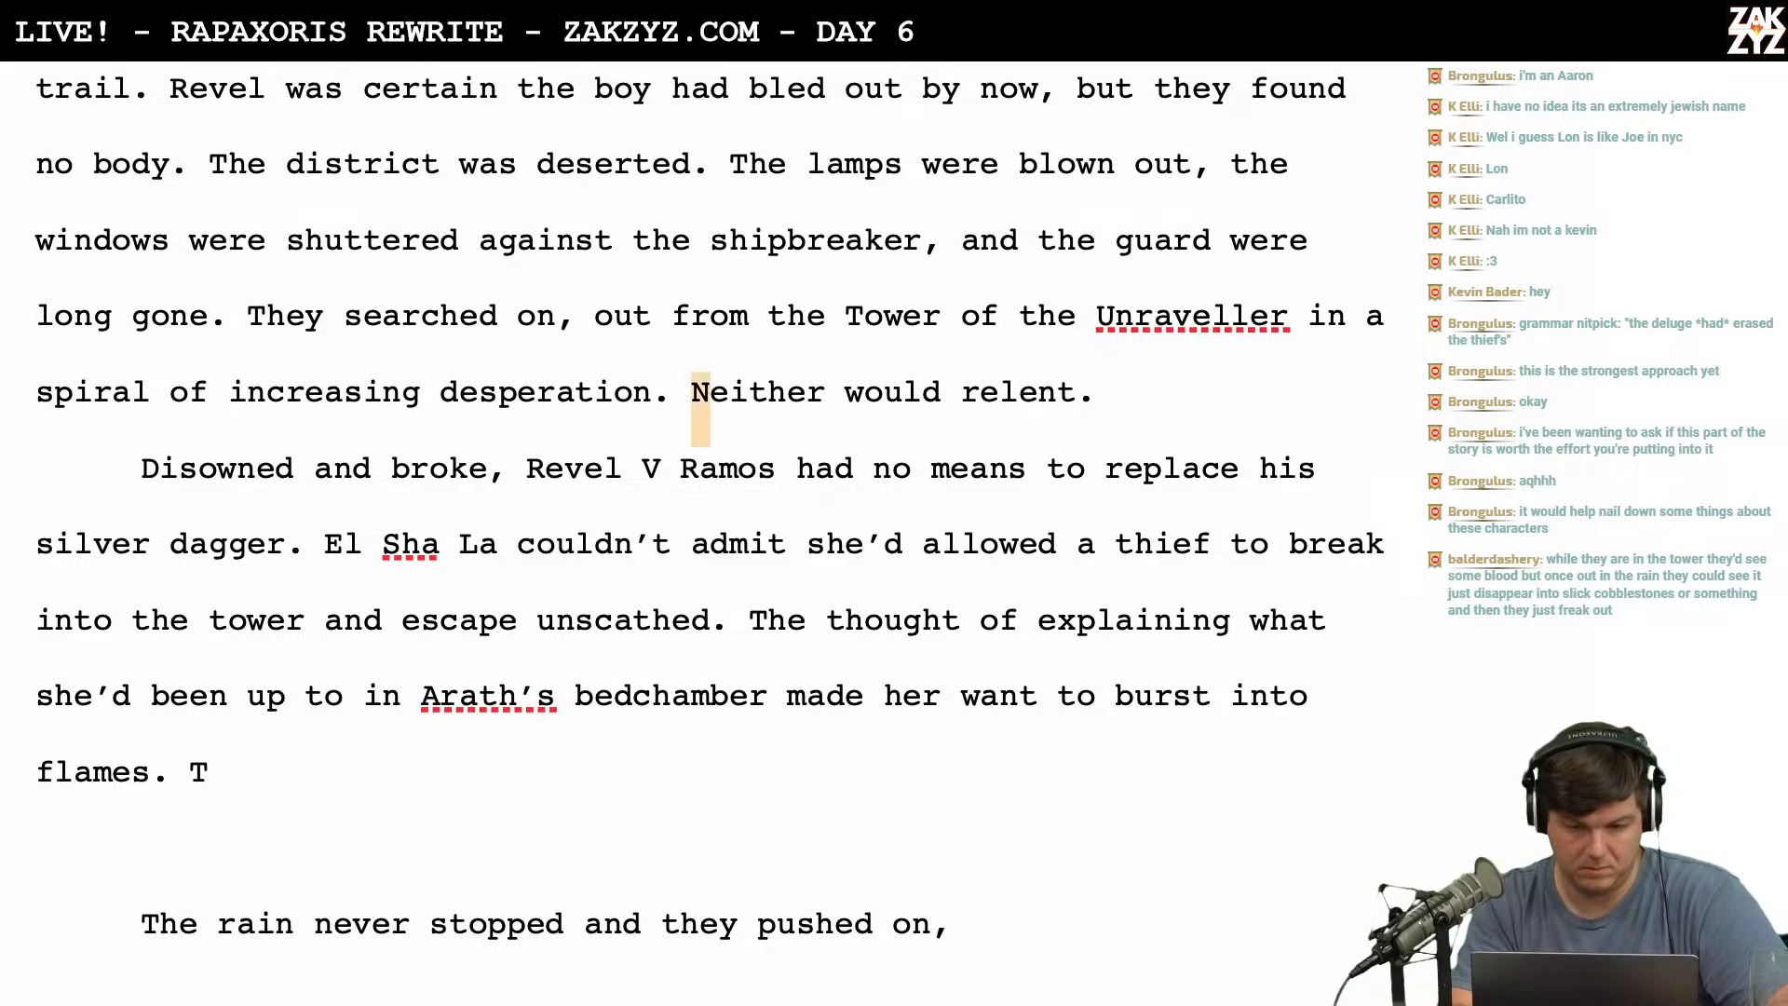
{"action": "key", "text": "shift+Right"}
{"action": "key", "text": "shift+Right"}
{"action": "key", "text": "shift+Right"}
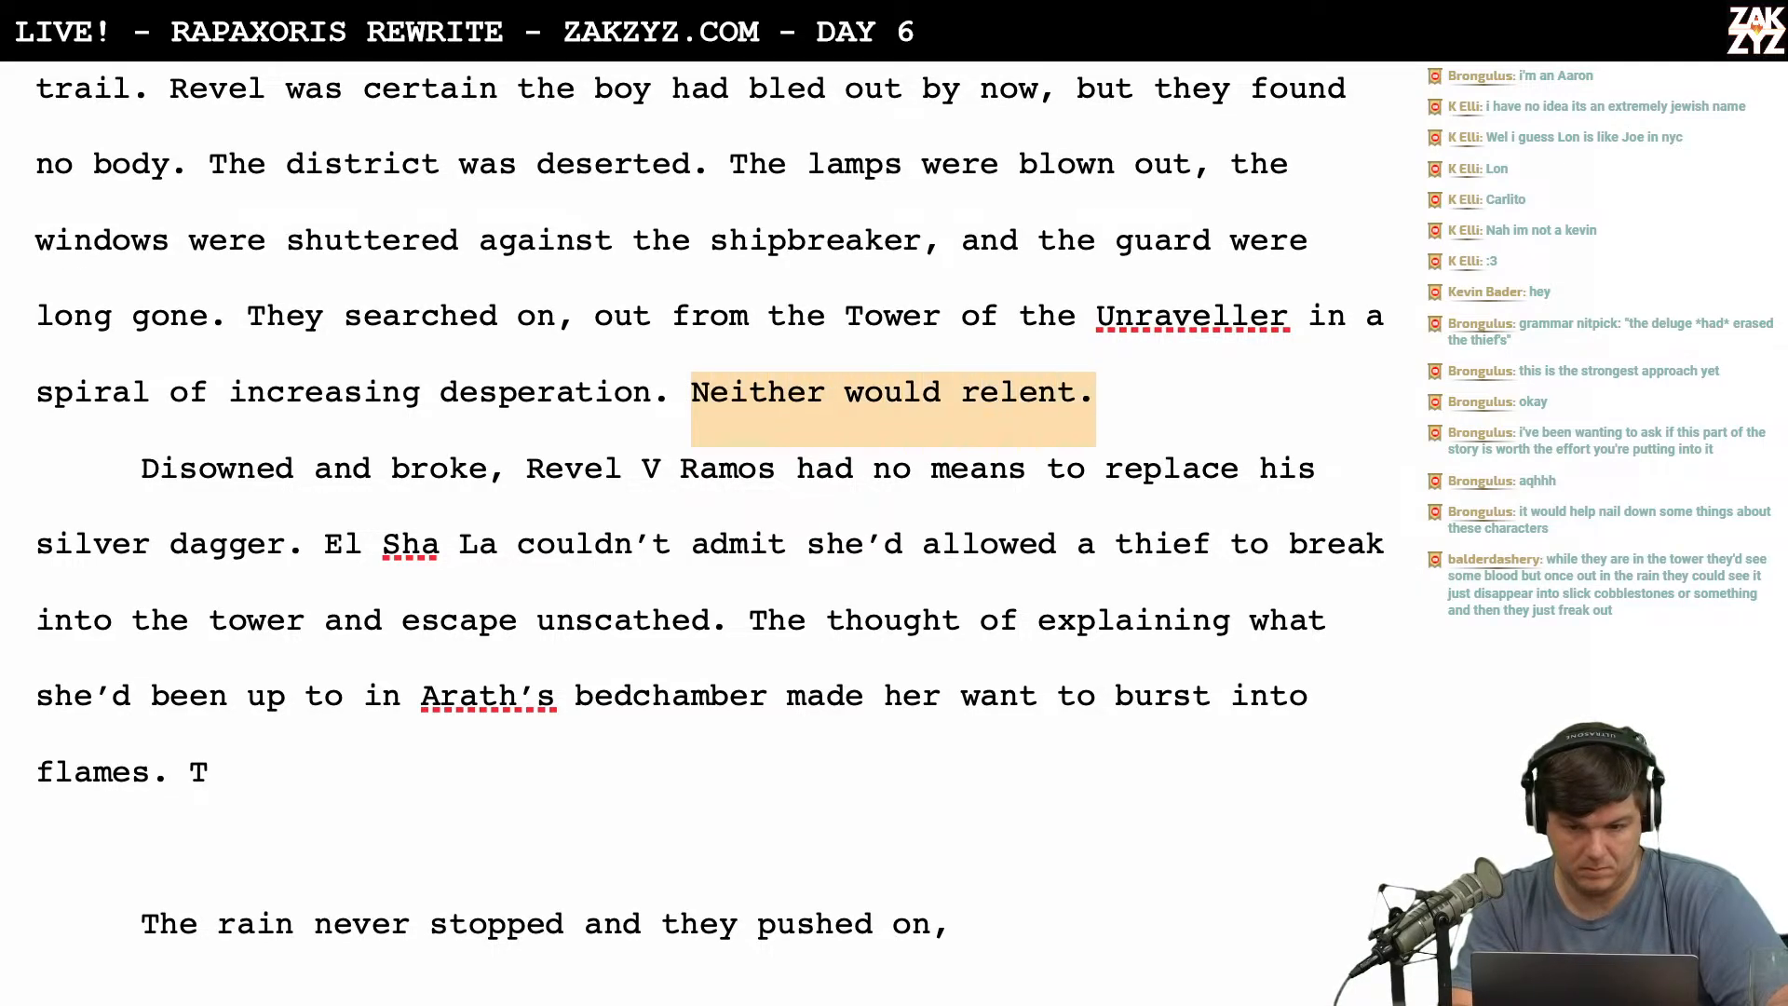
{"action": "key", "text": "BackSpace"}
{"action": "scroll", "coordinate": [710, 502], "scroll_direction": "down", "scroll_amount": 1}
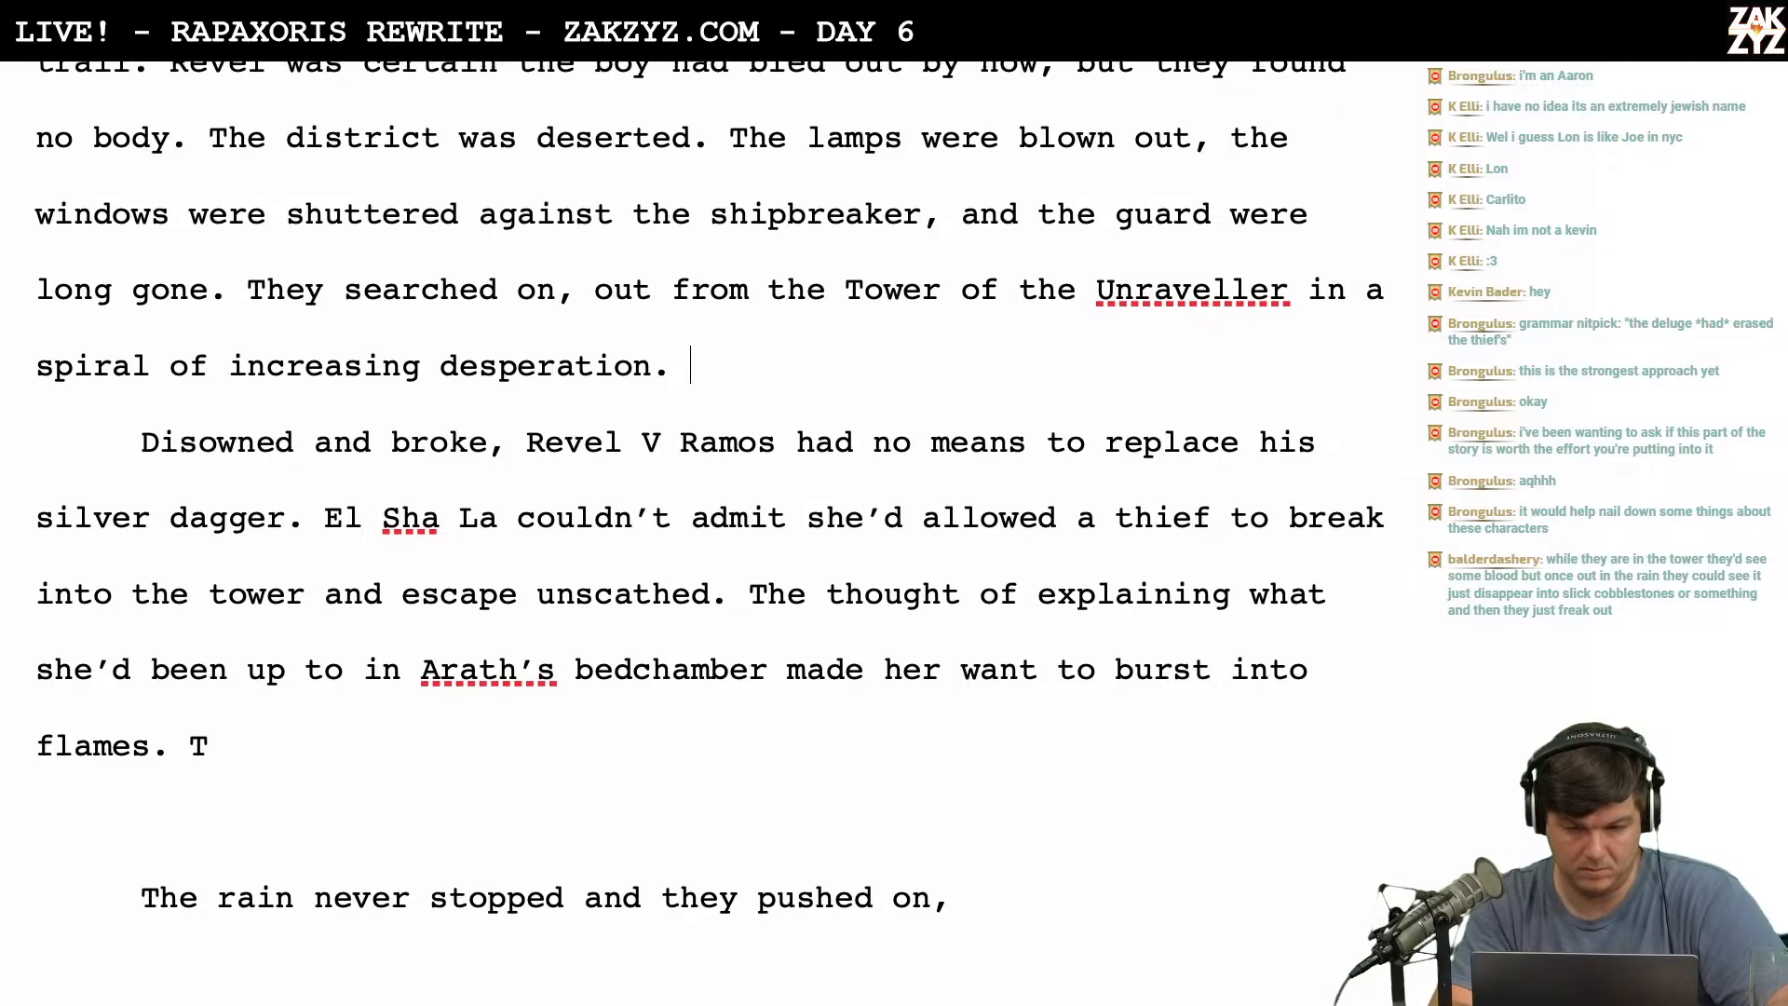
{"action": "scroll", "coordinate": [710, 503], "scroll_direction": "up", "scroll_amount": 1}
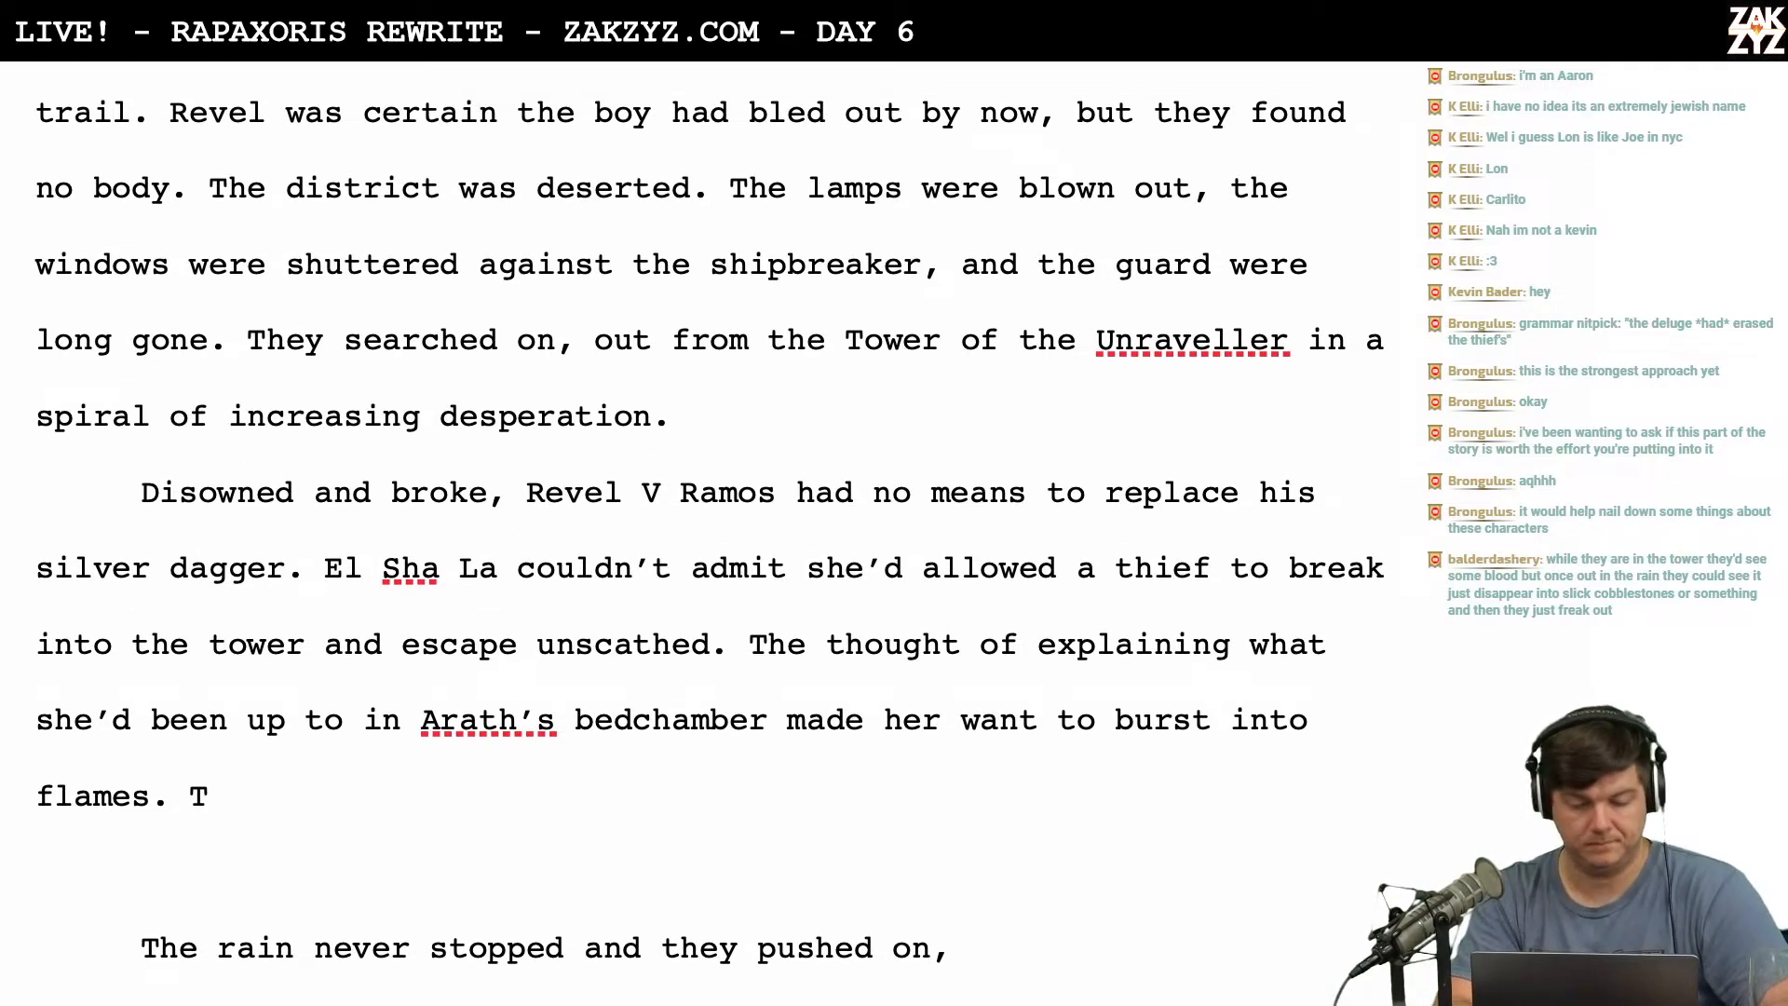
{"action": "type", "text": "Neither w"}
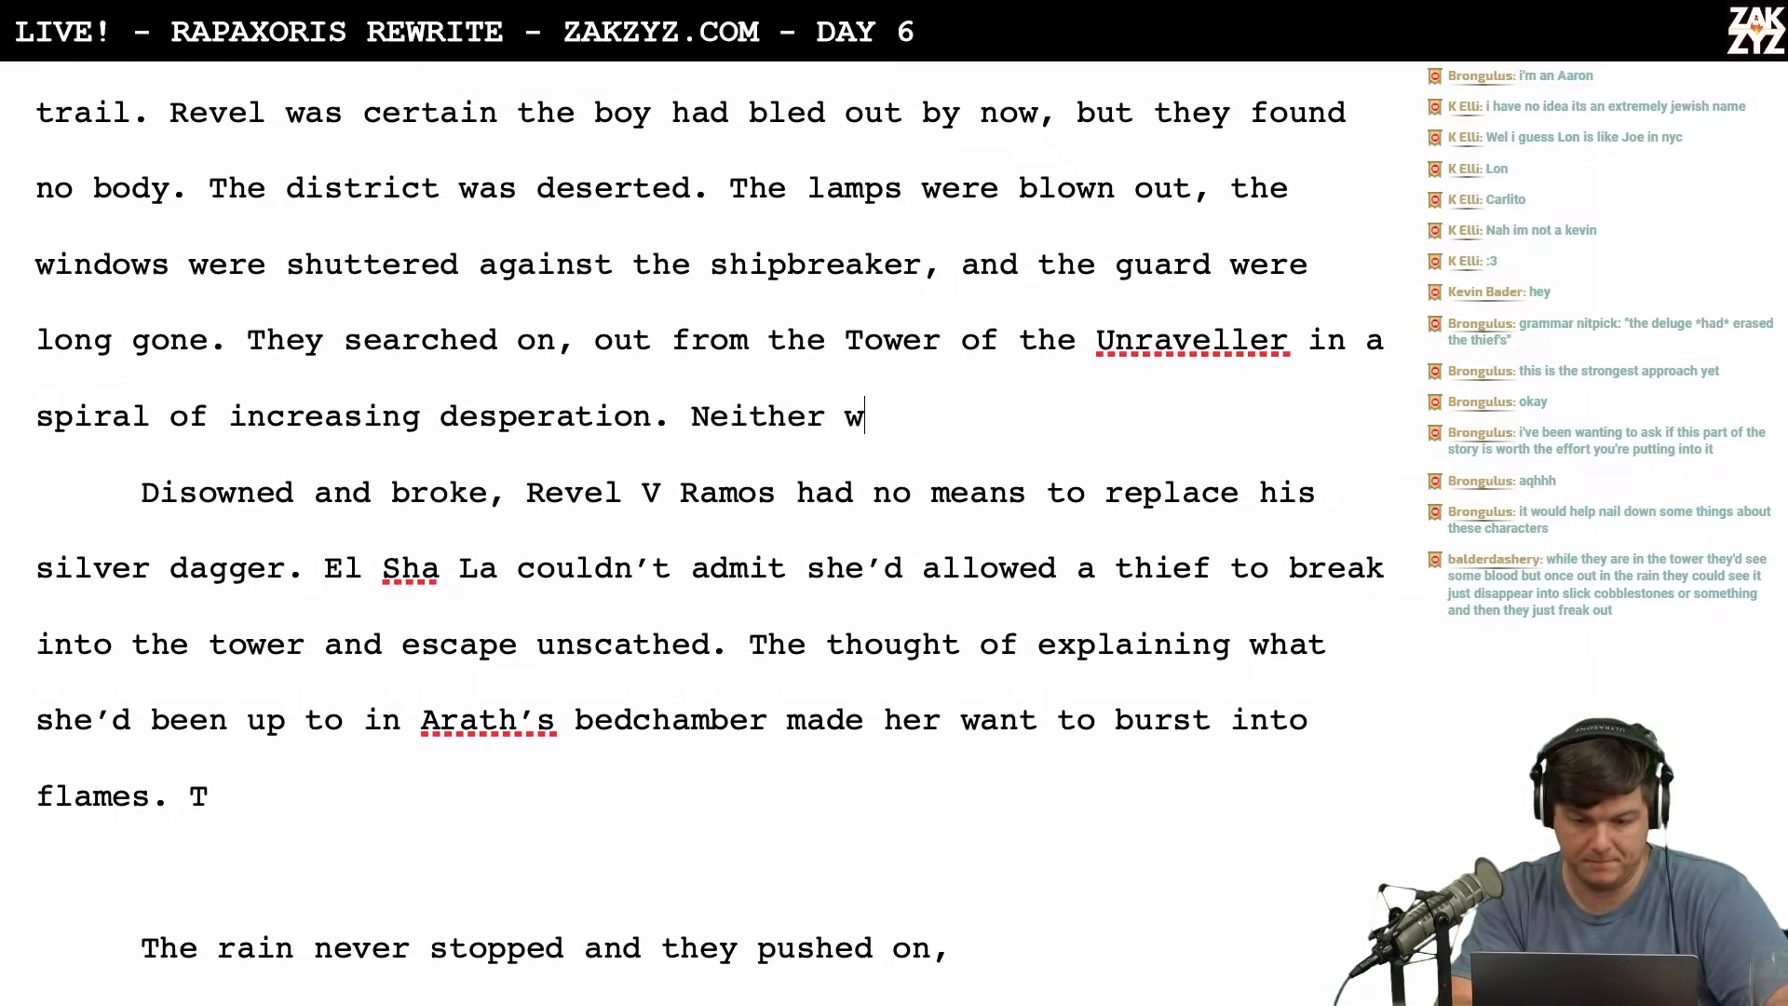
{"action": "type", "text": "ould admit it w"}
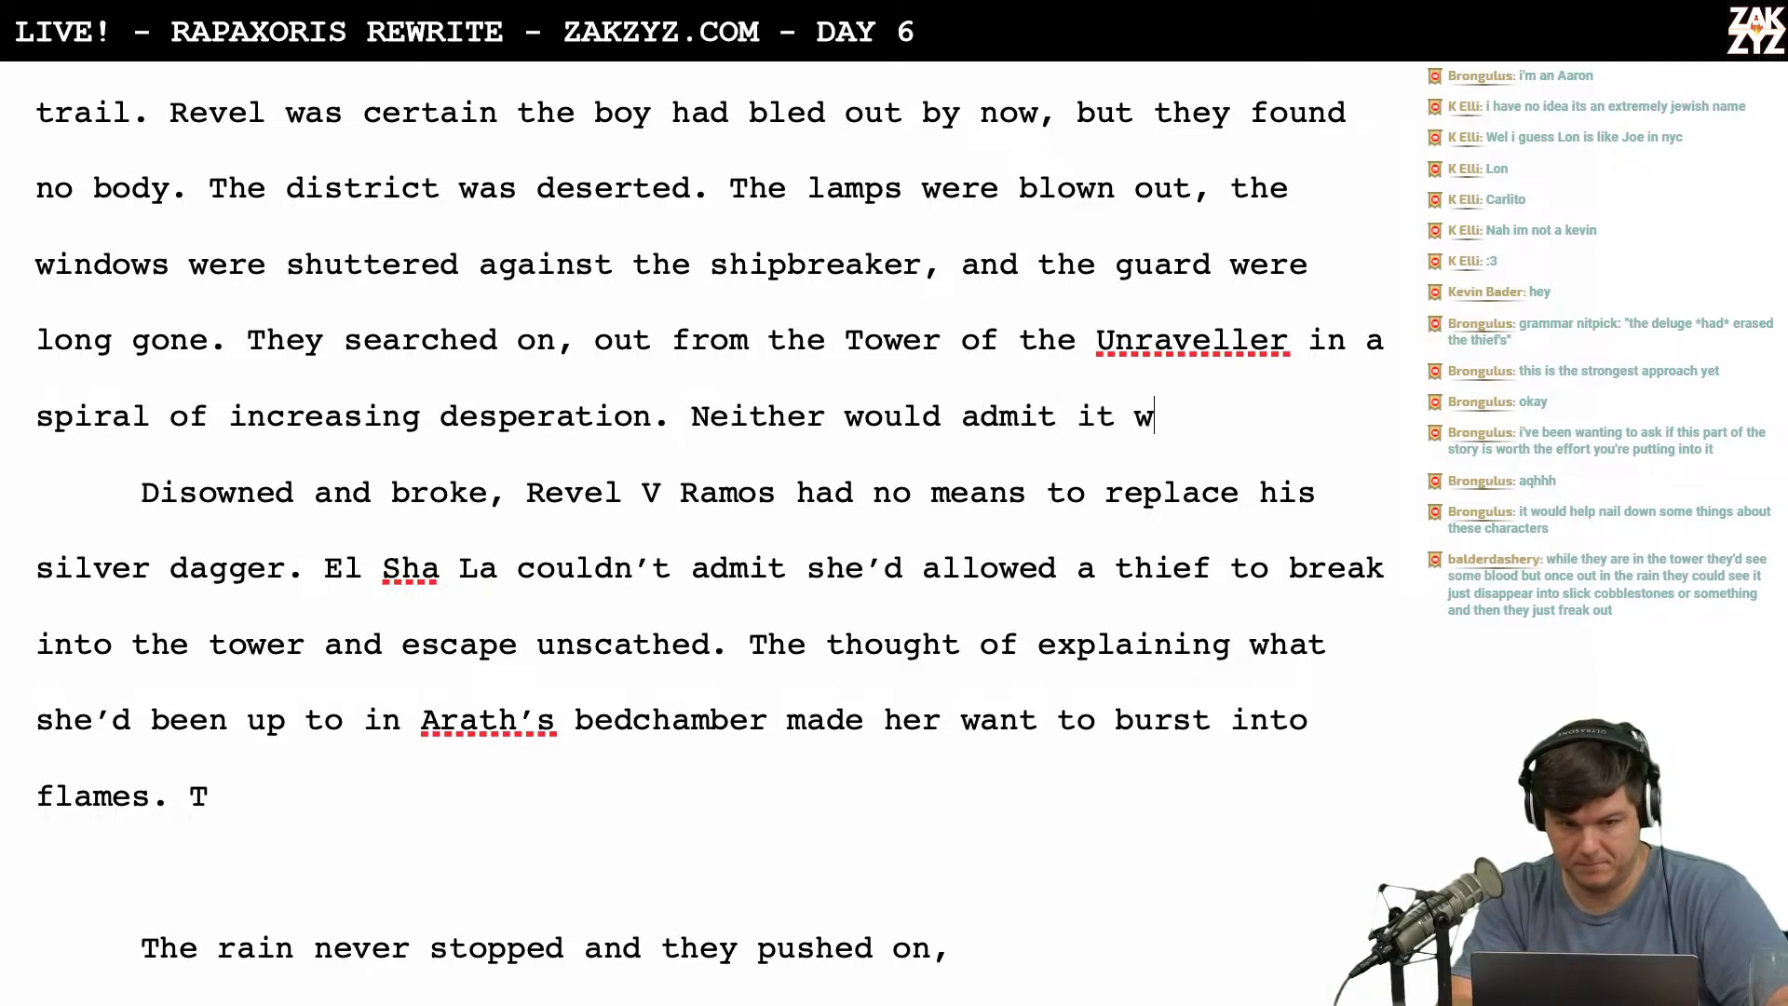
{"action": "type", "text": "as hopeless. "}
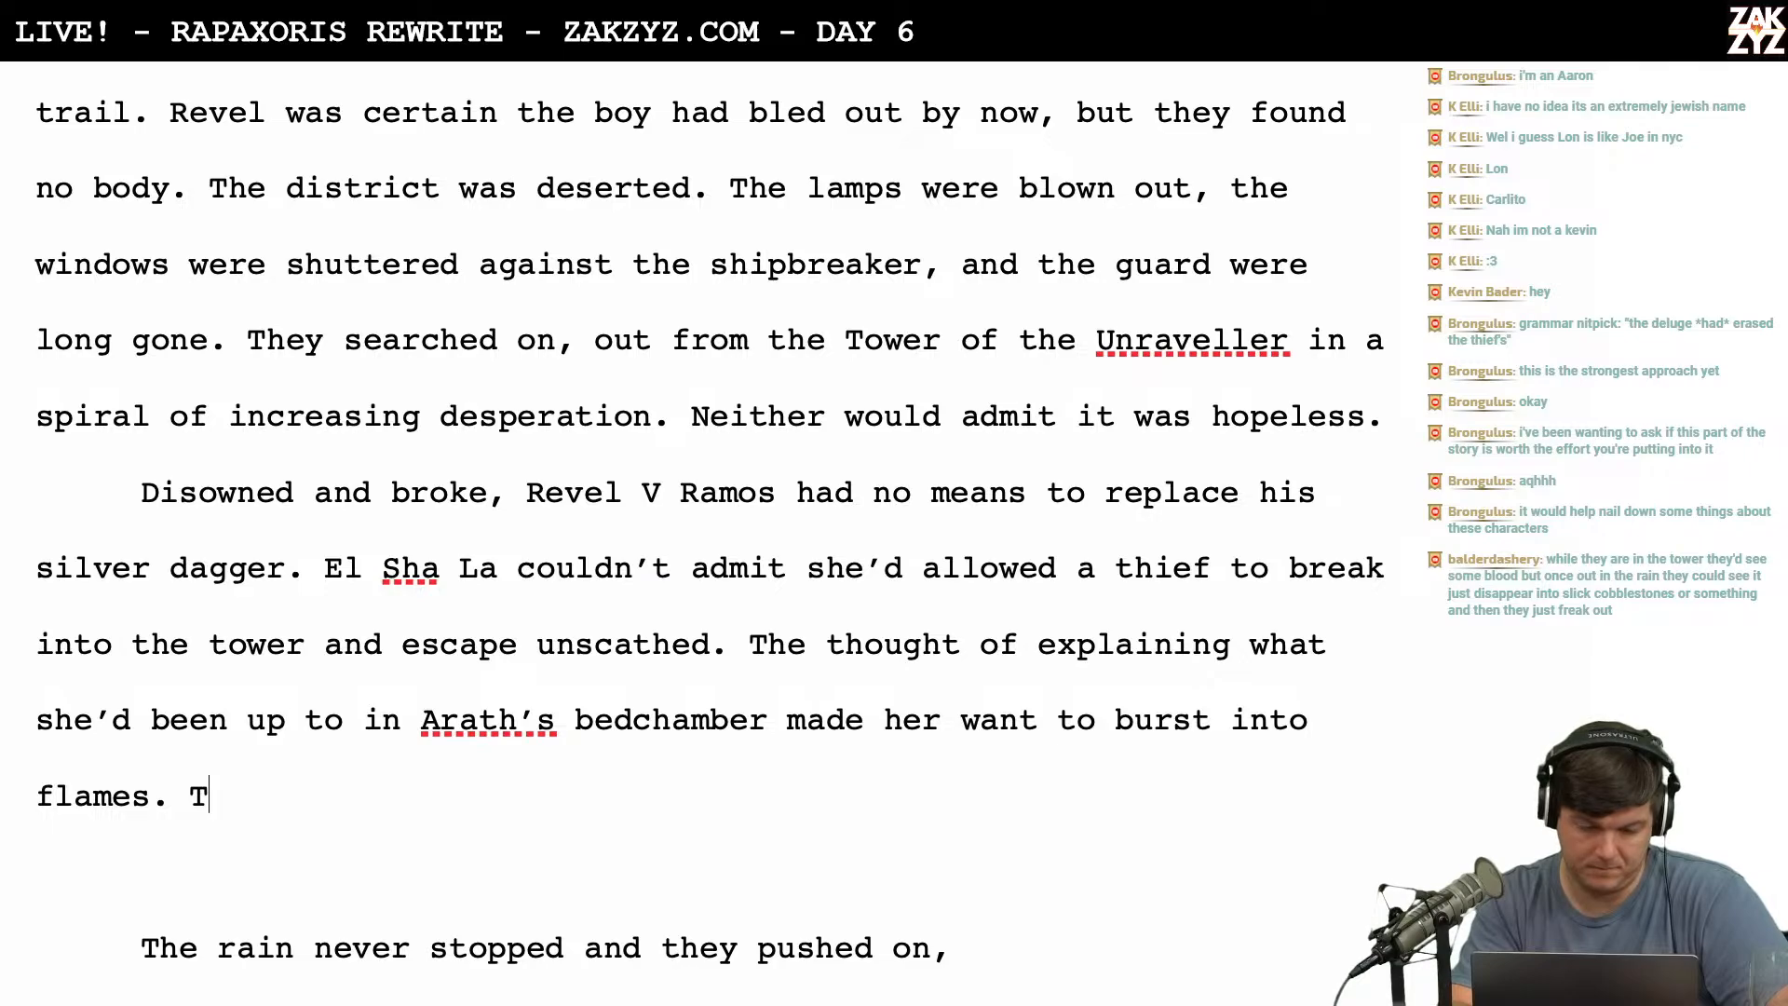
Try the sentence openings "The rain never", "They never" and "They would" after "flames." and erase them.
{"action": "type", "text": "herain "}
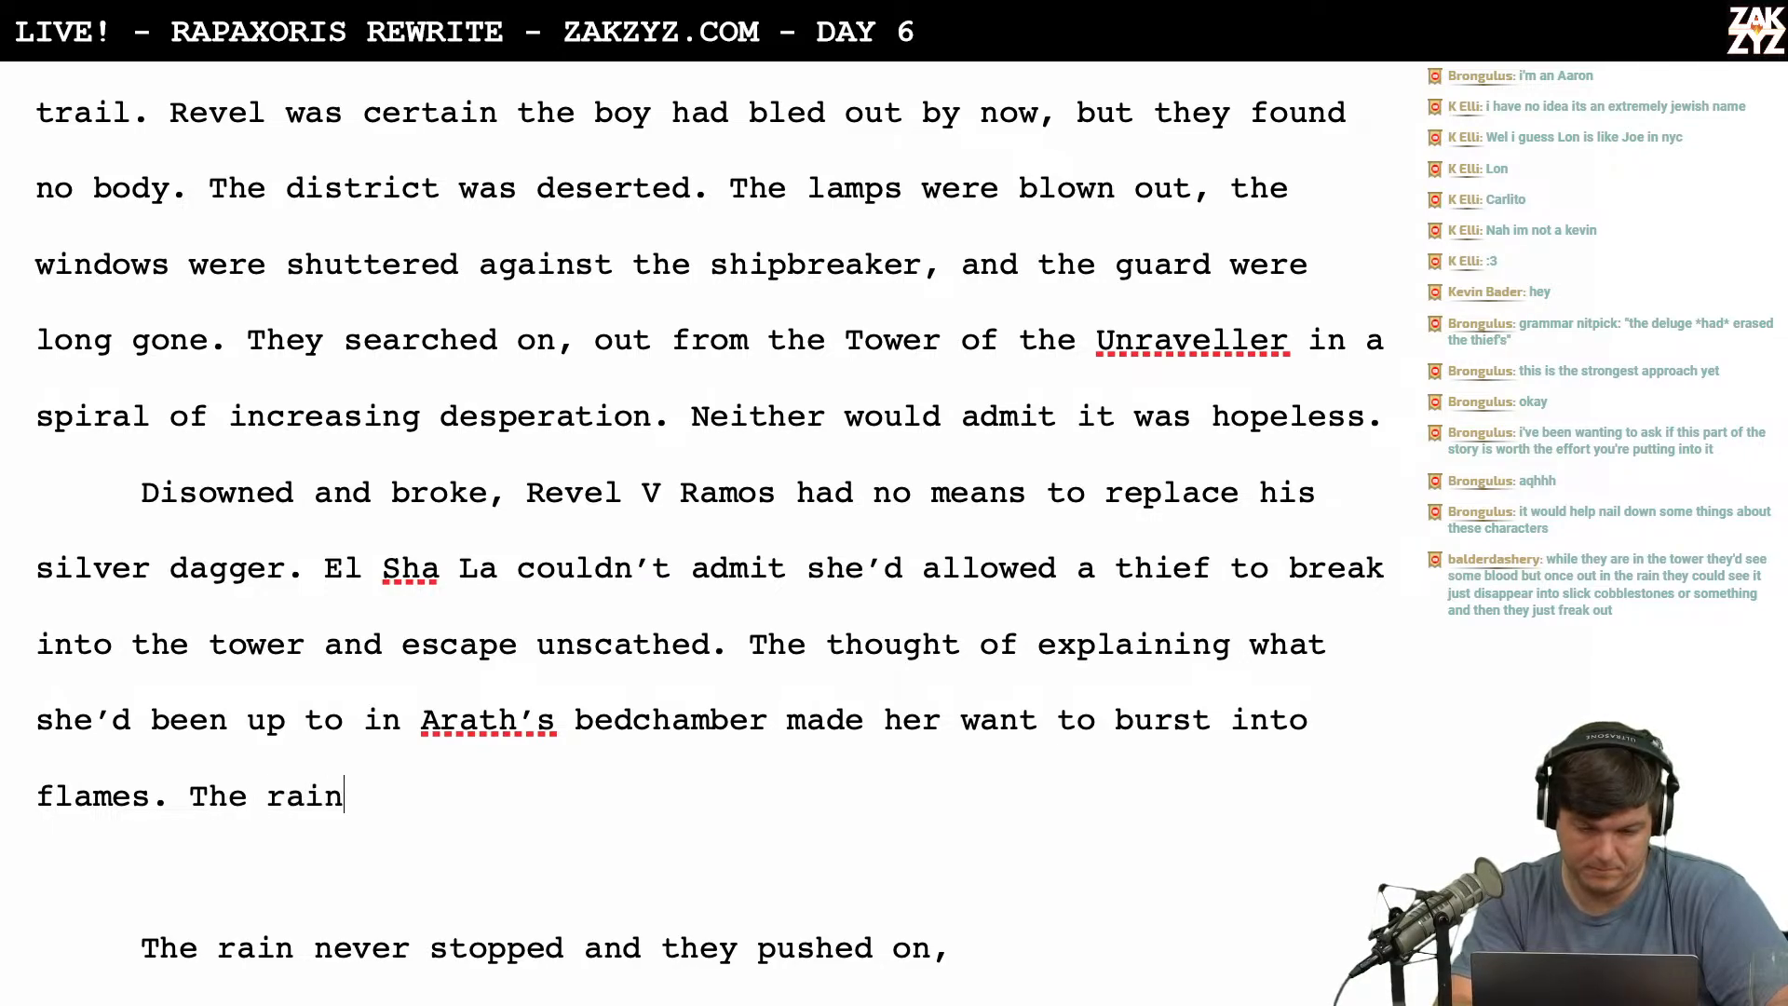
{"action": "type", "text": "never"}
{"action": "key", "text": "BackSpace"}
{"action": "key", "text": "BackSpace"}
{"action": "key", "text": "BackSpace"}
{"action": "key", "text": "BackSpace"}
{"action": "key", "text": "BackSpace"}
{"action": "key", "text": "BackSpace"}
{"action": "key", "text": "BackSpace"}
{"action": "key", "text": "BackSpace"}
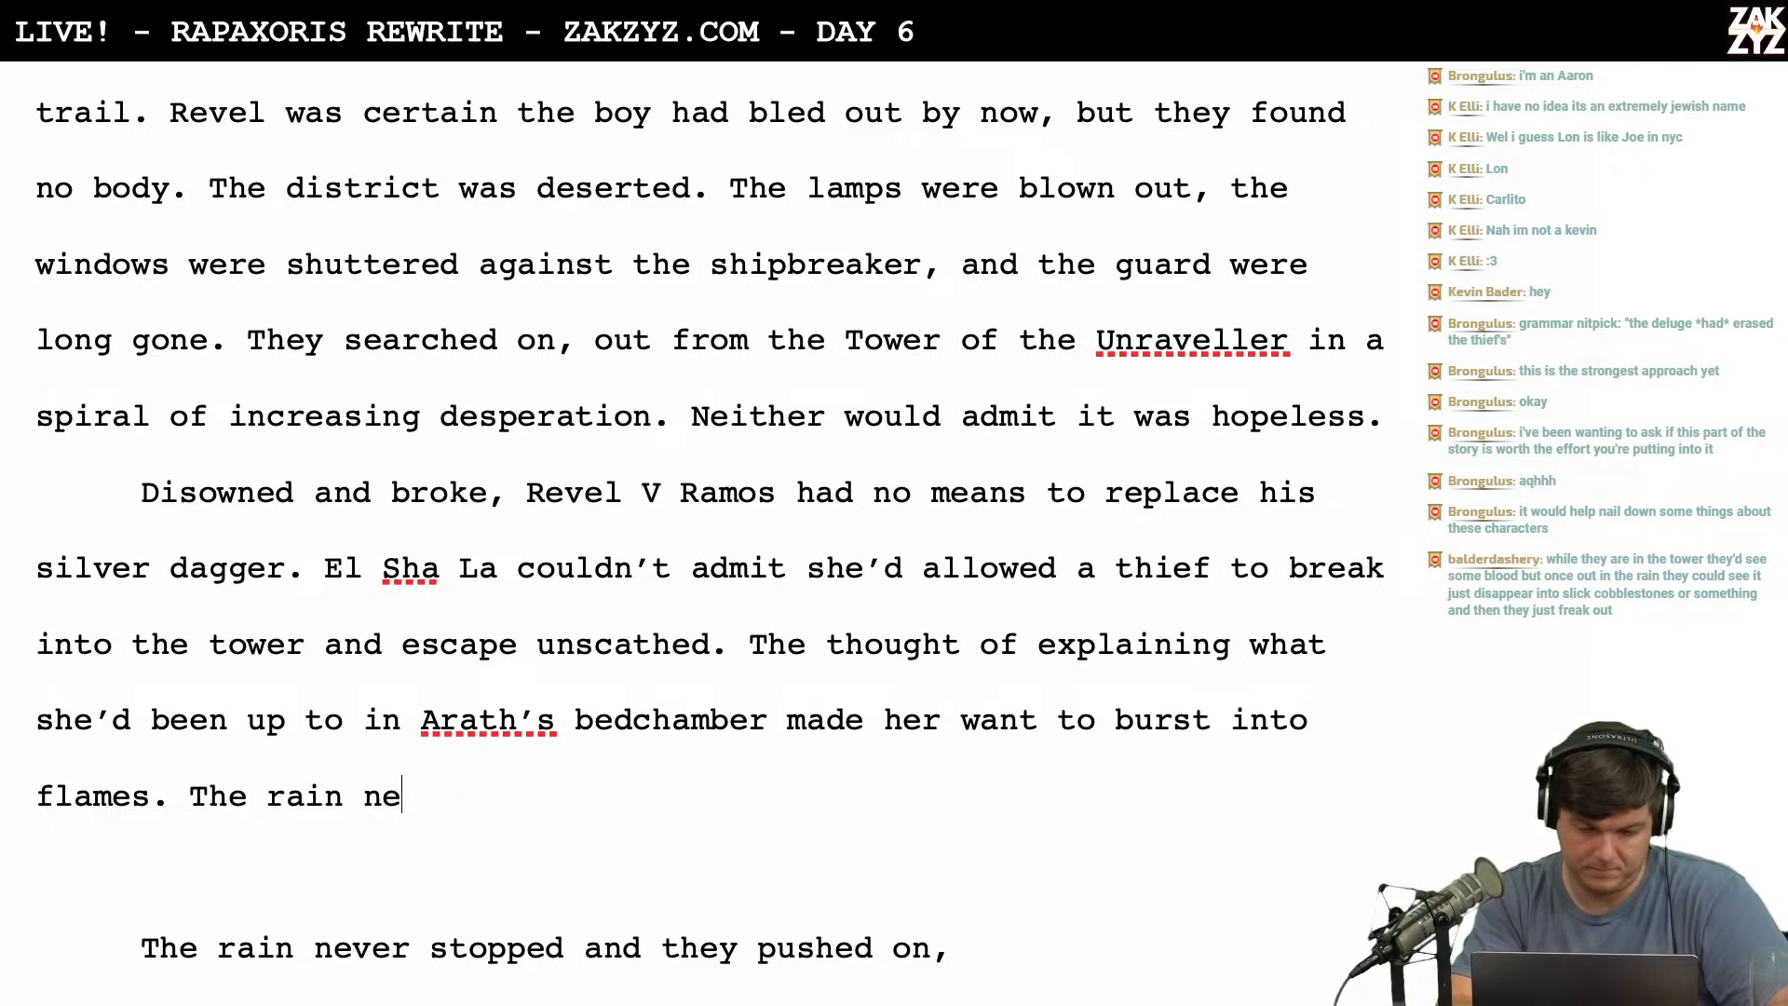
{"action": "key", "text": "BackSpace"}
{"action": "key", "text": "BackSpace"}
{"action": "key", "text": "BackSpace"}
{"action": "type", "text": "y neve"}
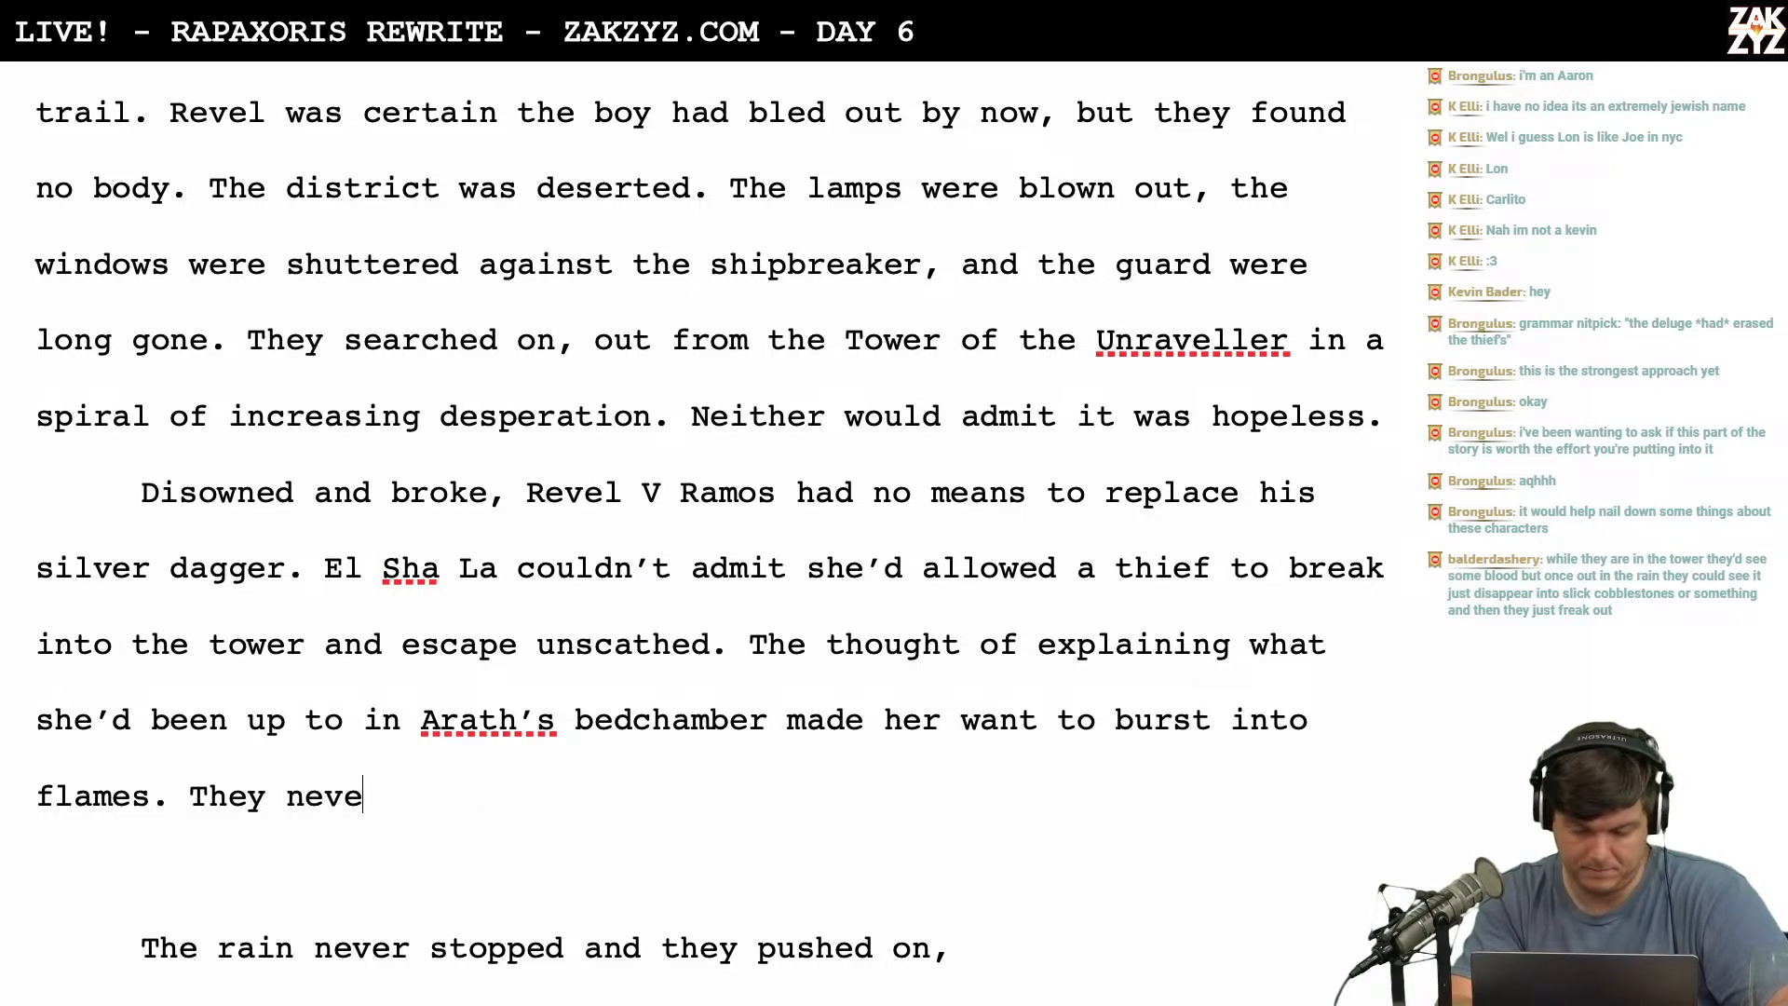
{"action": "type", "text": "r"}
{"action": "key", "text": "BackSpace"}
{"action": "key", "text": "BackSpace"}
{"action": "key", "text": "BackSpace"}
{"action": "key", "text": "BackSpace"}
{"action": "key", "text": "BackSpace"}
{"action": "type", "text": "would"}
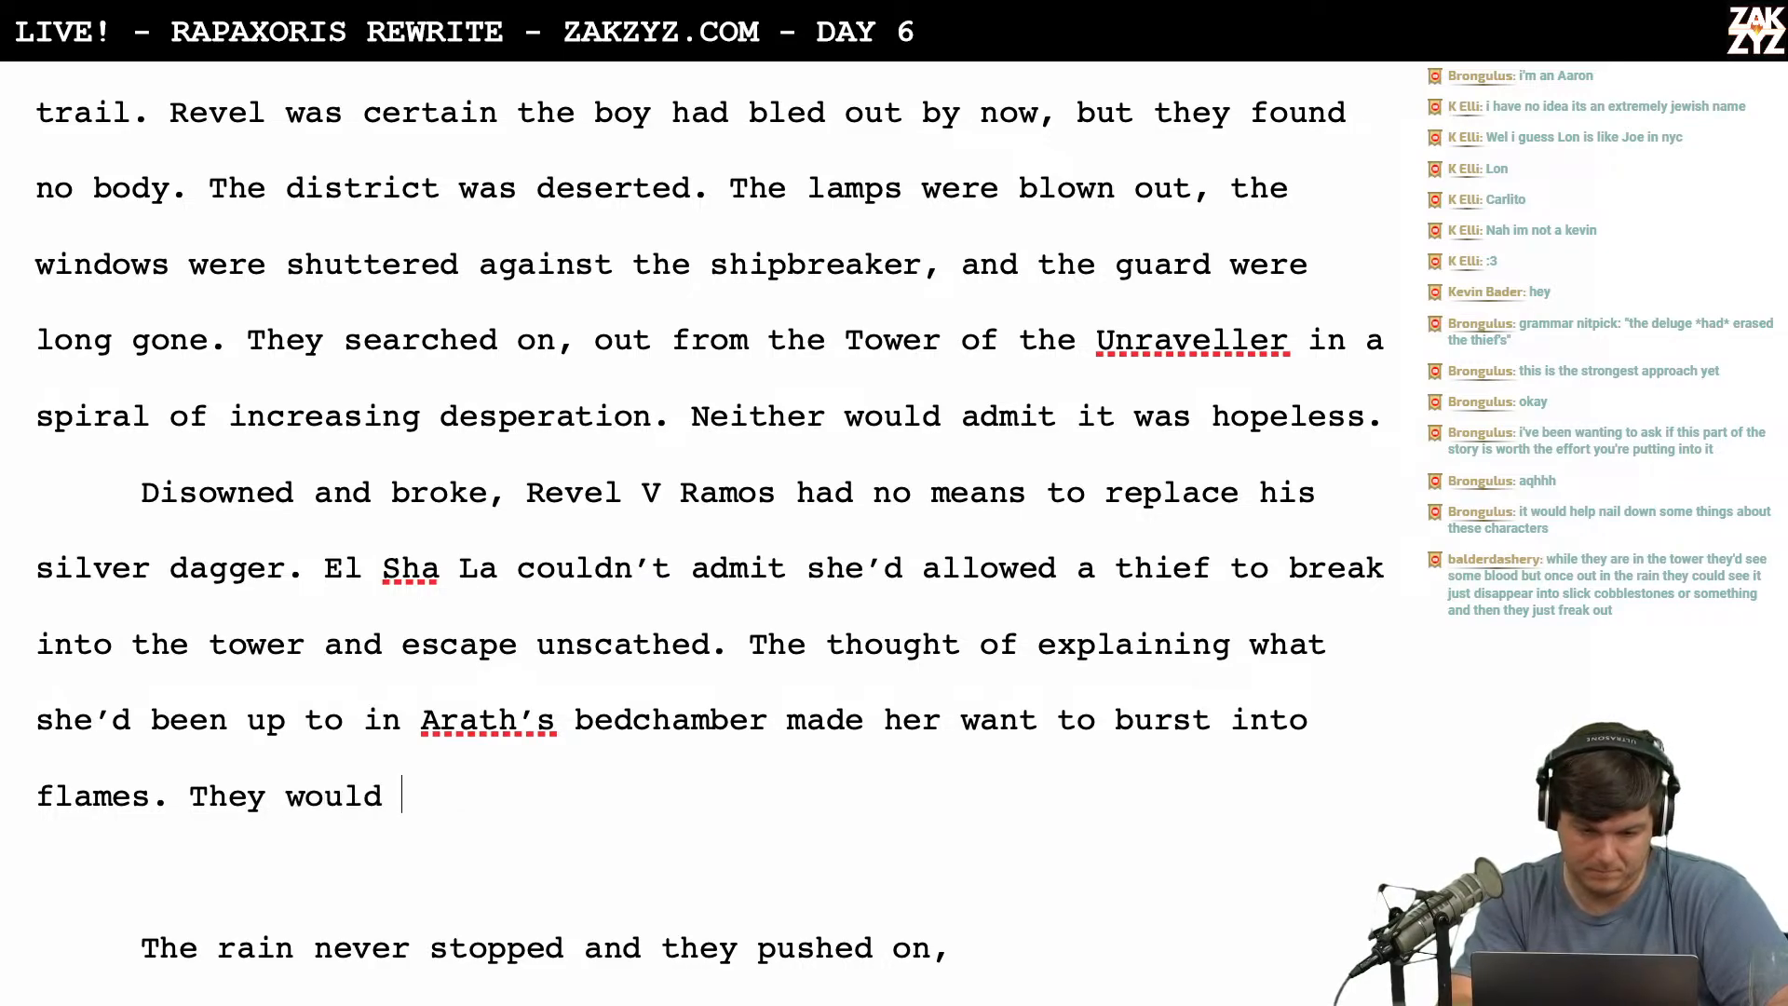
{"action": "key", "text": "BackSpace"}
{"action": "key", "text": "BackSpace"}
{"action": "key", "text": "BackSpace"}
{"action": "key", "text": "BackSpace"}
{"action": "key", "text": "BackSpace"}
{"action": "key", "text": "BackSpace"}
{"action": "key", "text": "BackSpace"}
{"action": "key", "text": "BackSpace"}
{"action": "key", "text": "BackSpace"}
{"action": "key", "text": "BackSpace"}
{"action": "key", "text": "BackSpace"}
{"action": "key", "text": "BackSpace"}
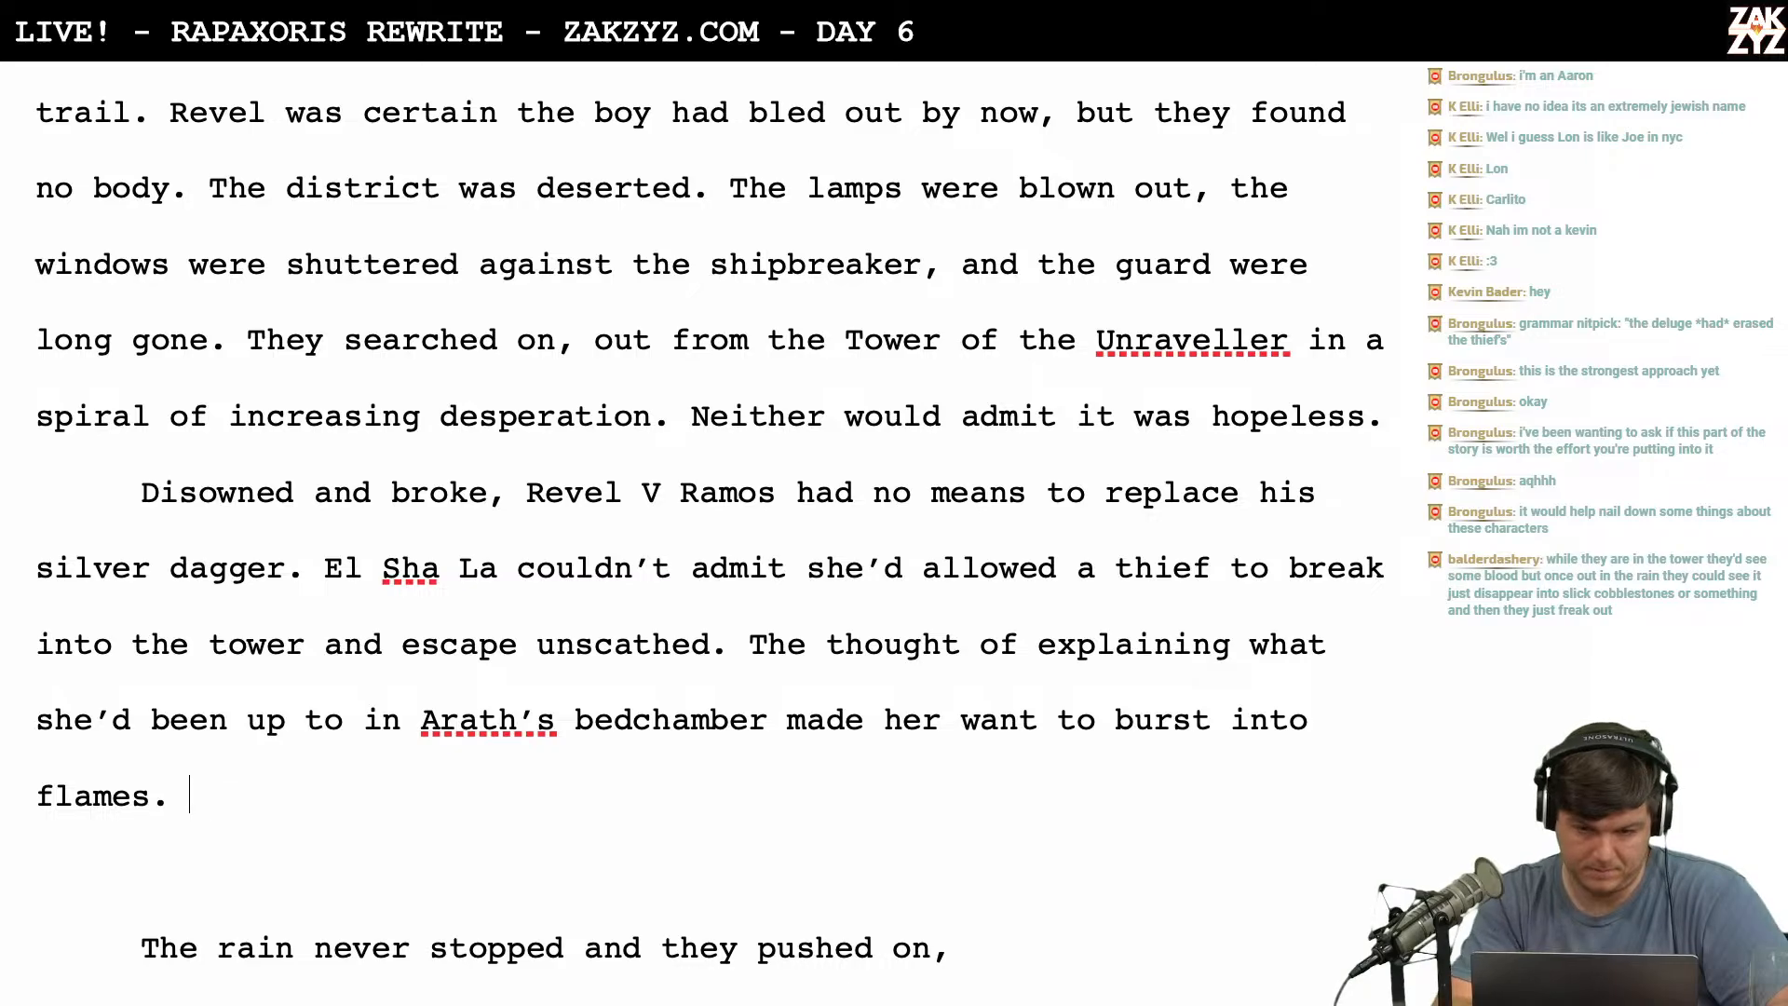
Reread the scene from "As Rigel howled to the rafters" through the unfinished line about the rain.
{"action": "scroll", "coordinate": [708, 540], "scroll_direction": "up", "scroll_amount": 5}
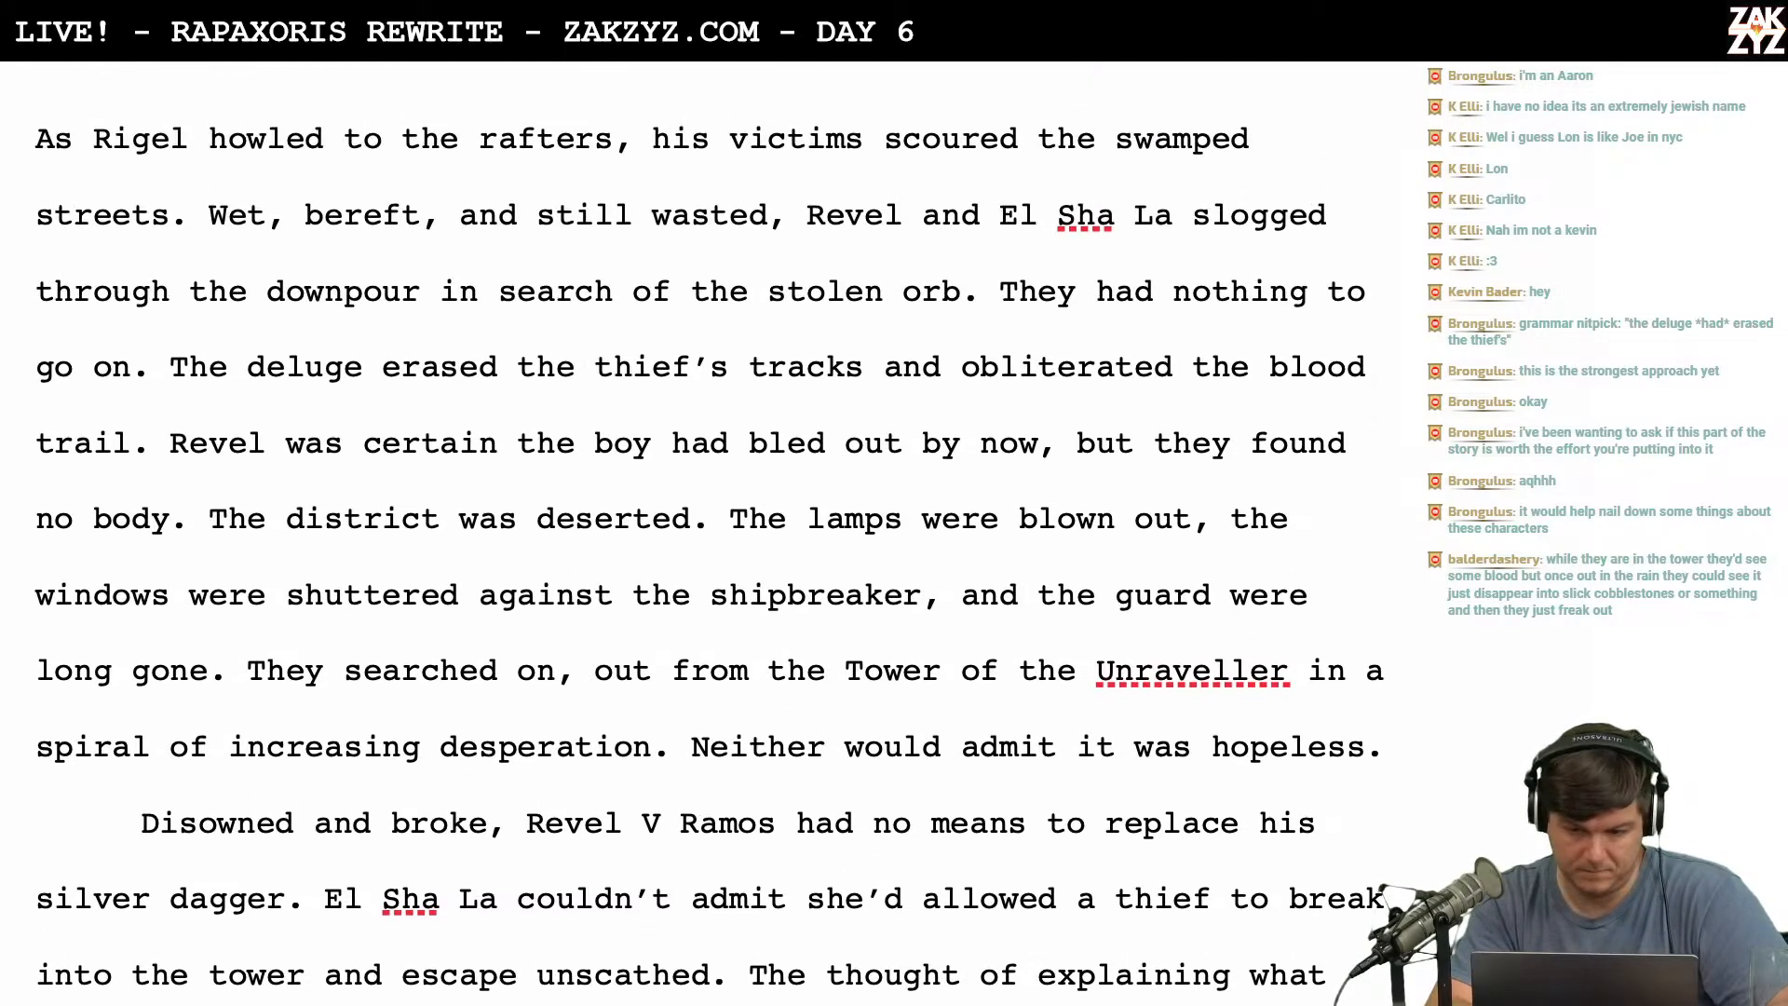
{"action": "scroll", "coordinate": [708, 540], "scroll_direction": "down", "scroll_amount": 2}
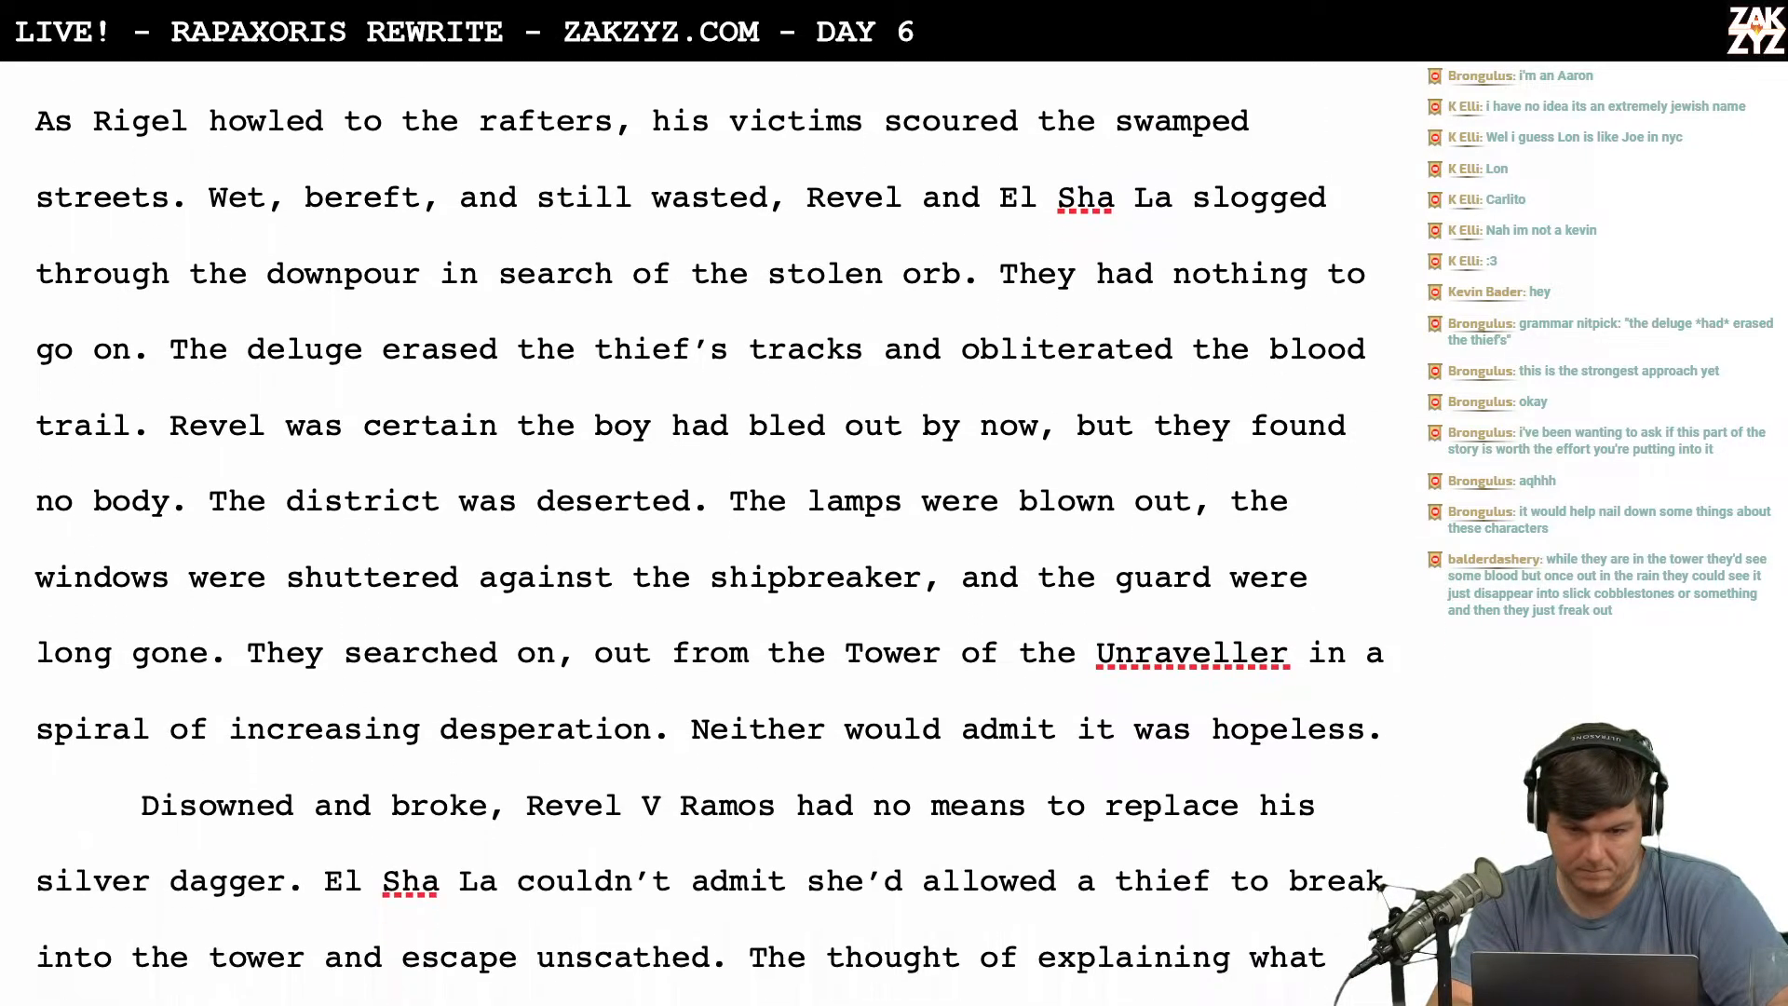
{"action": "scroll", "coordinate": [708, 521], "scroll_direction": "down", "scroll_amount": 4}
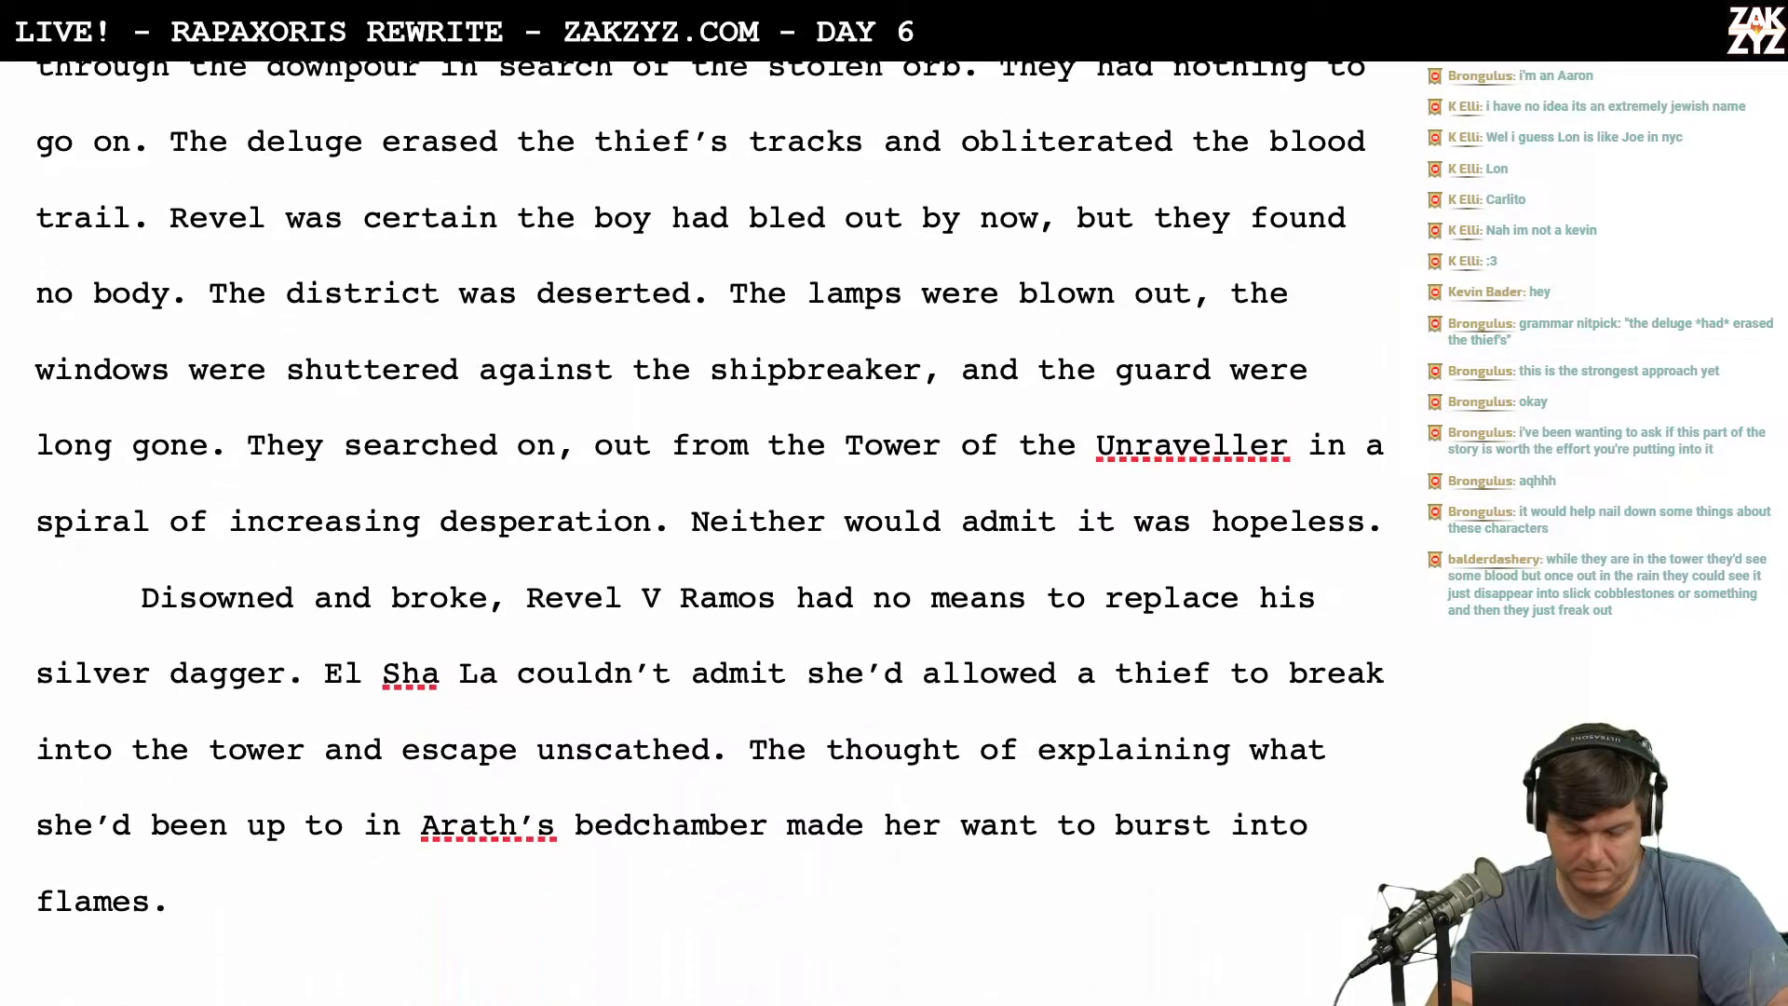
{"action": "scroll", "coordinate": [665, 386], "scroll_direction": "down", "scroll_amount": 2}
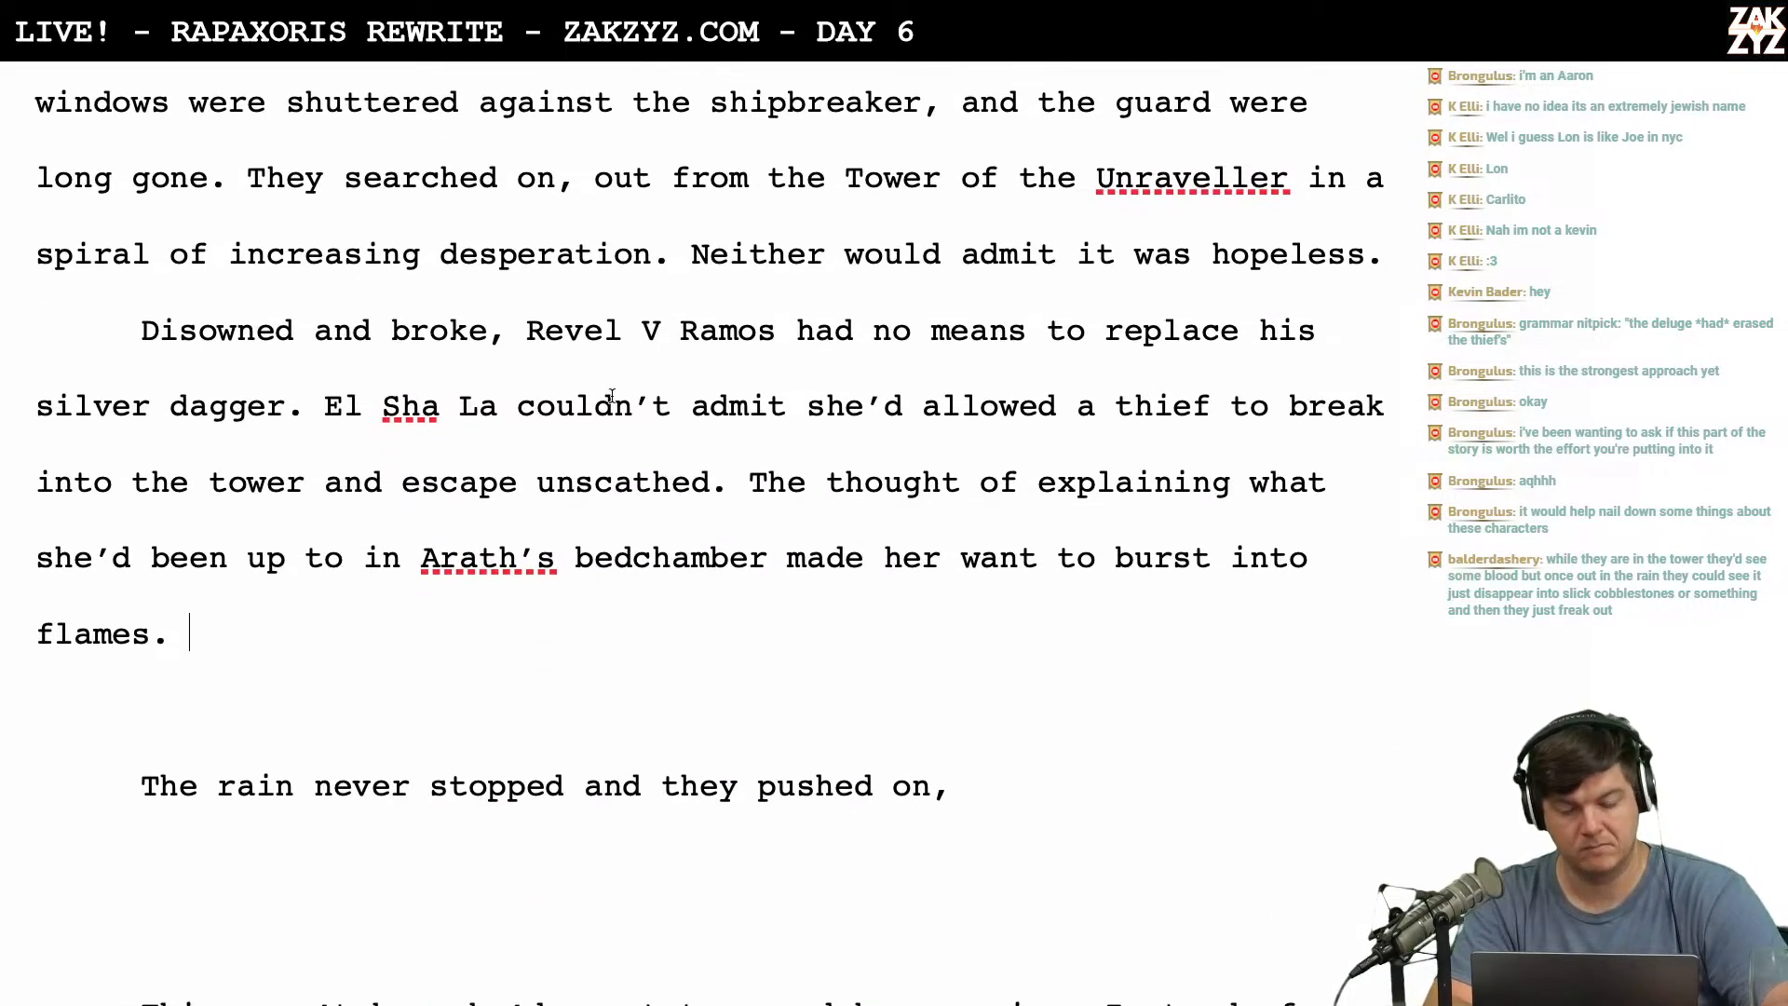
{"action": "scroll", "coordinate": [630, 438], "scroll_direction": "down", "scroll_amount": 1}
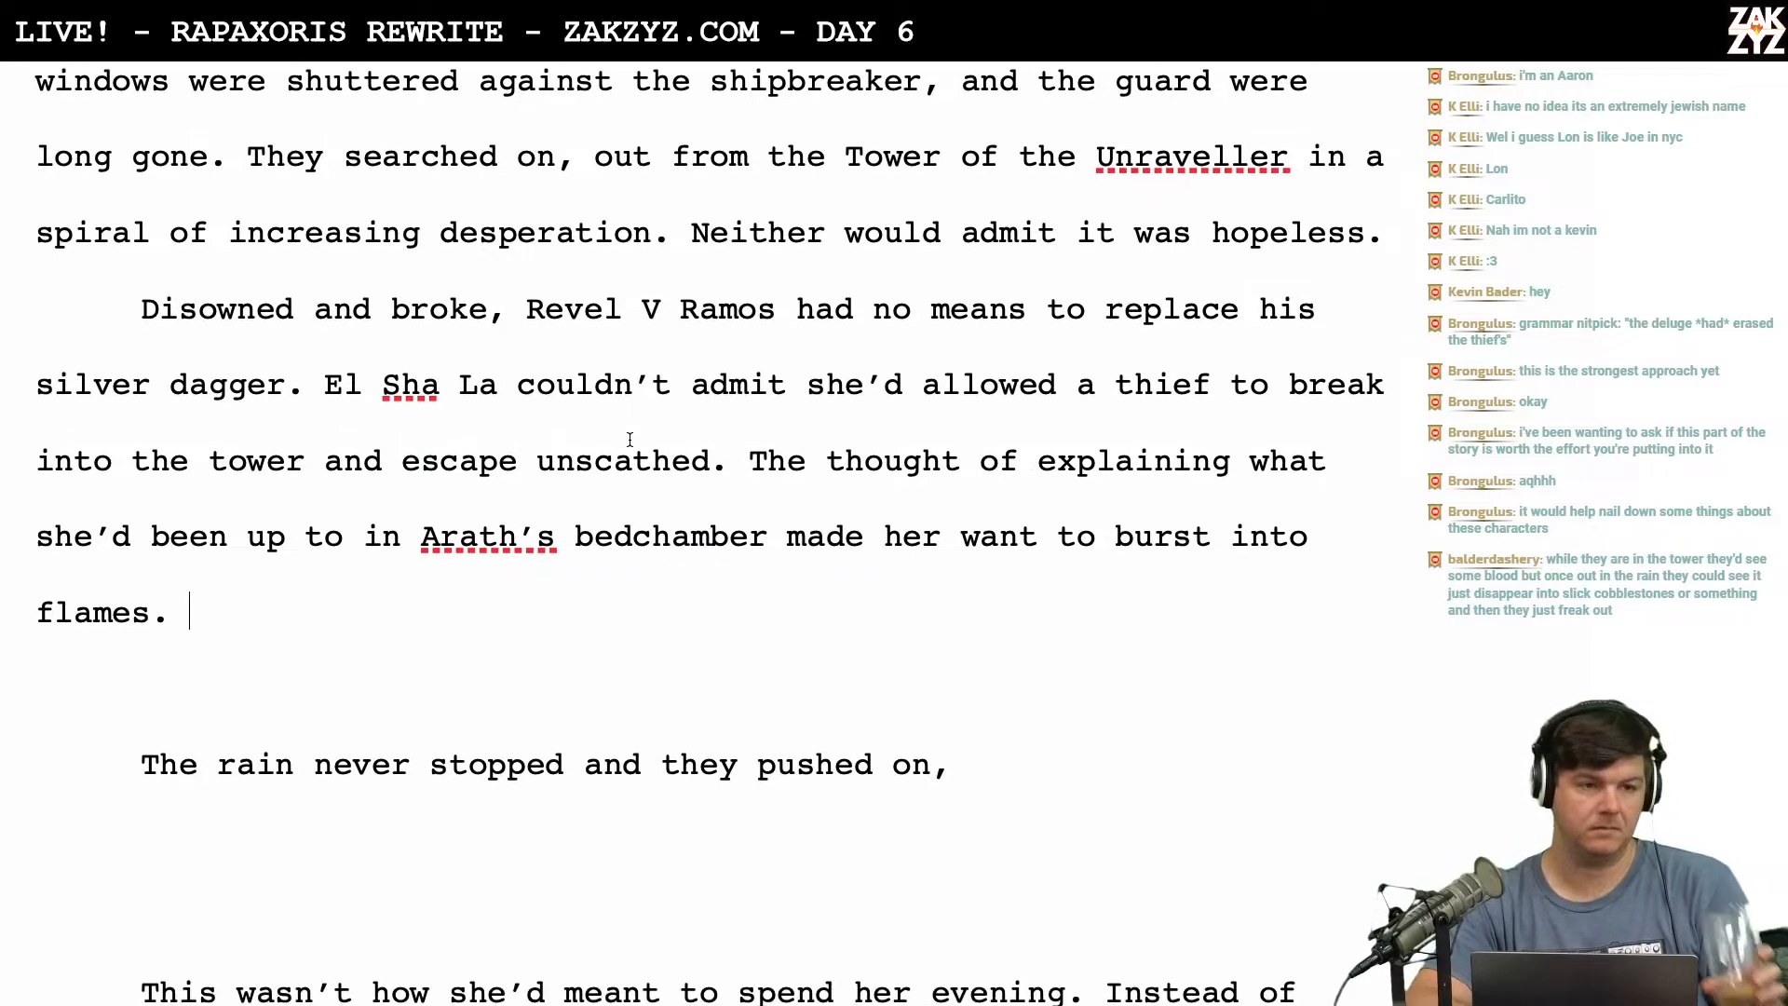
{"action": "scroll", "coordinate": [629, 439], "scroll_direction": "up", "scroll_amount": 1}
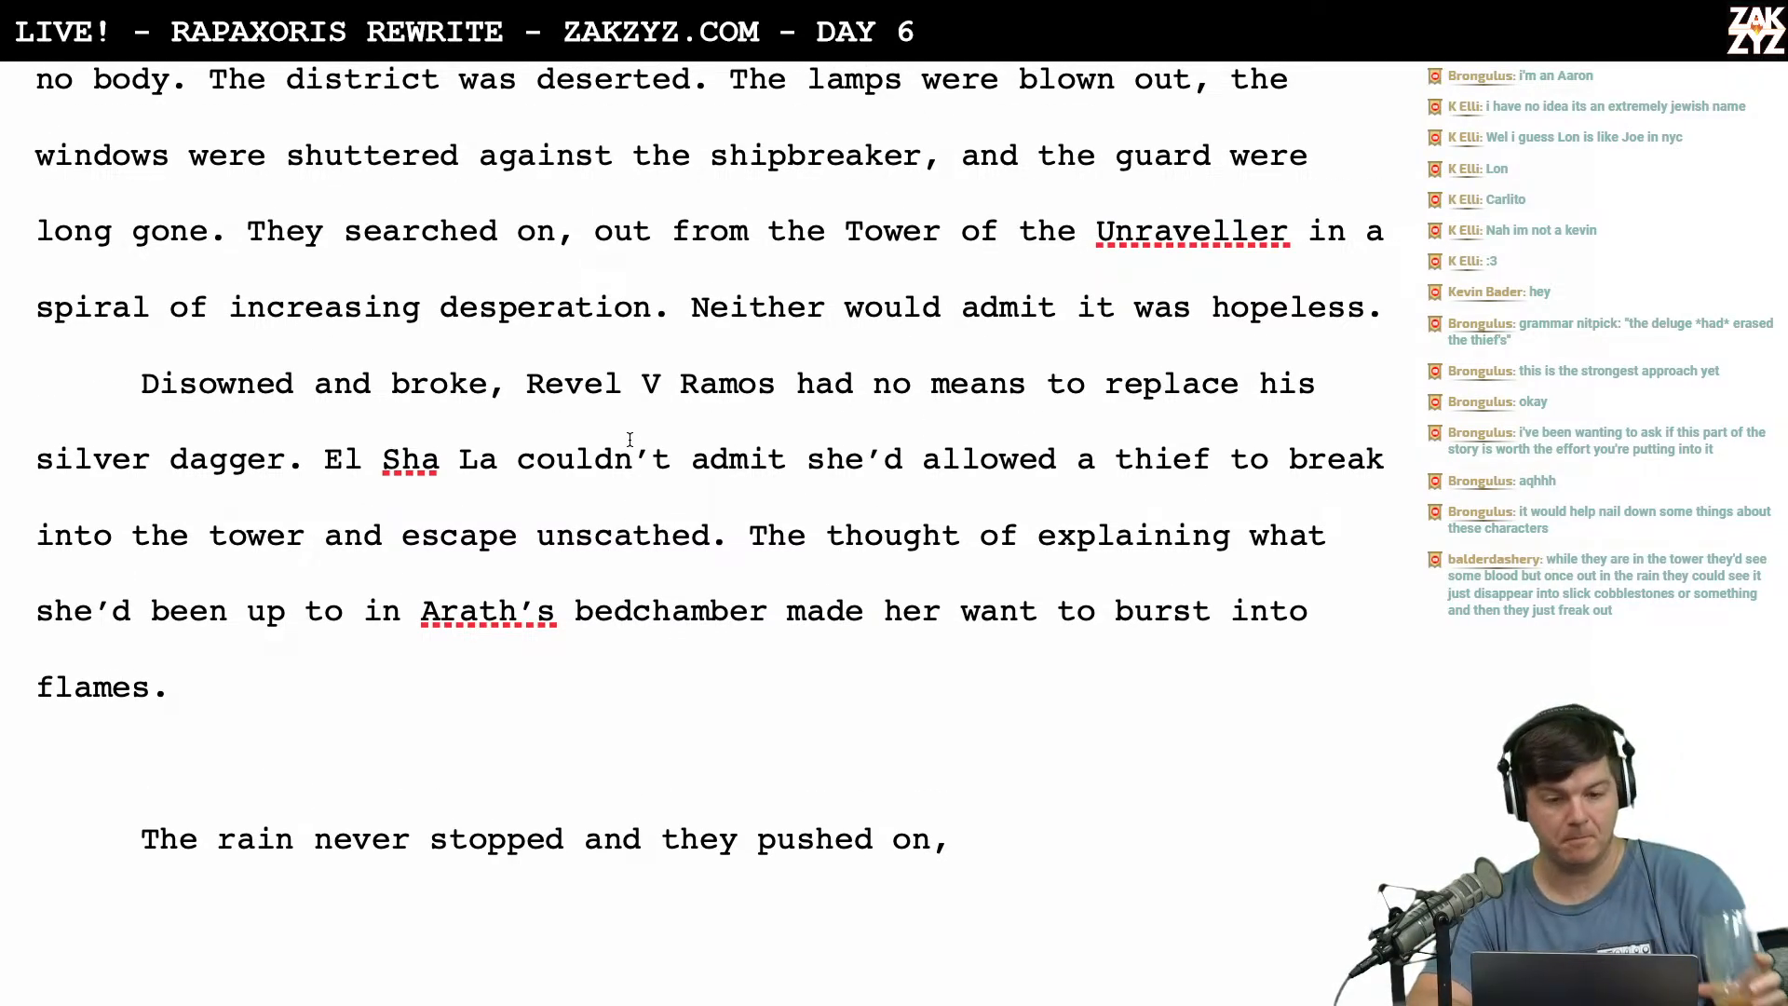
{"action": "scroll", "coordinate": [630, 439], "scroll_direction": "up", "scroll_amount": 1}
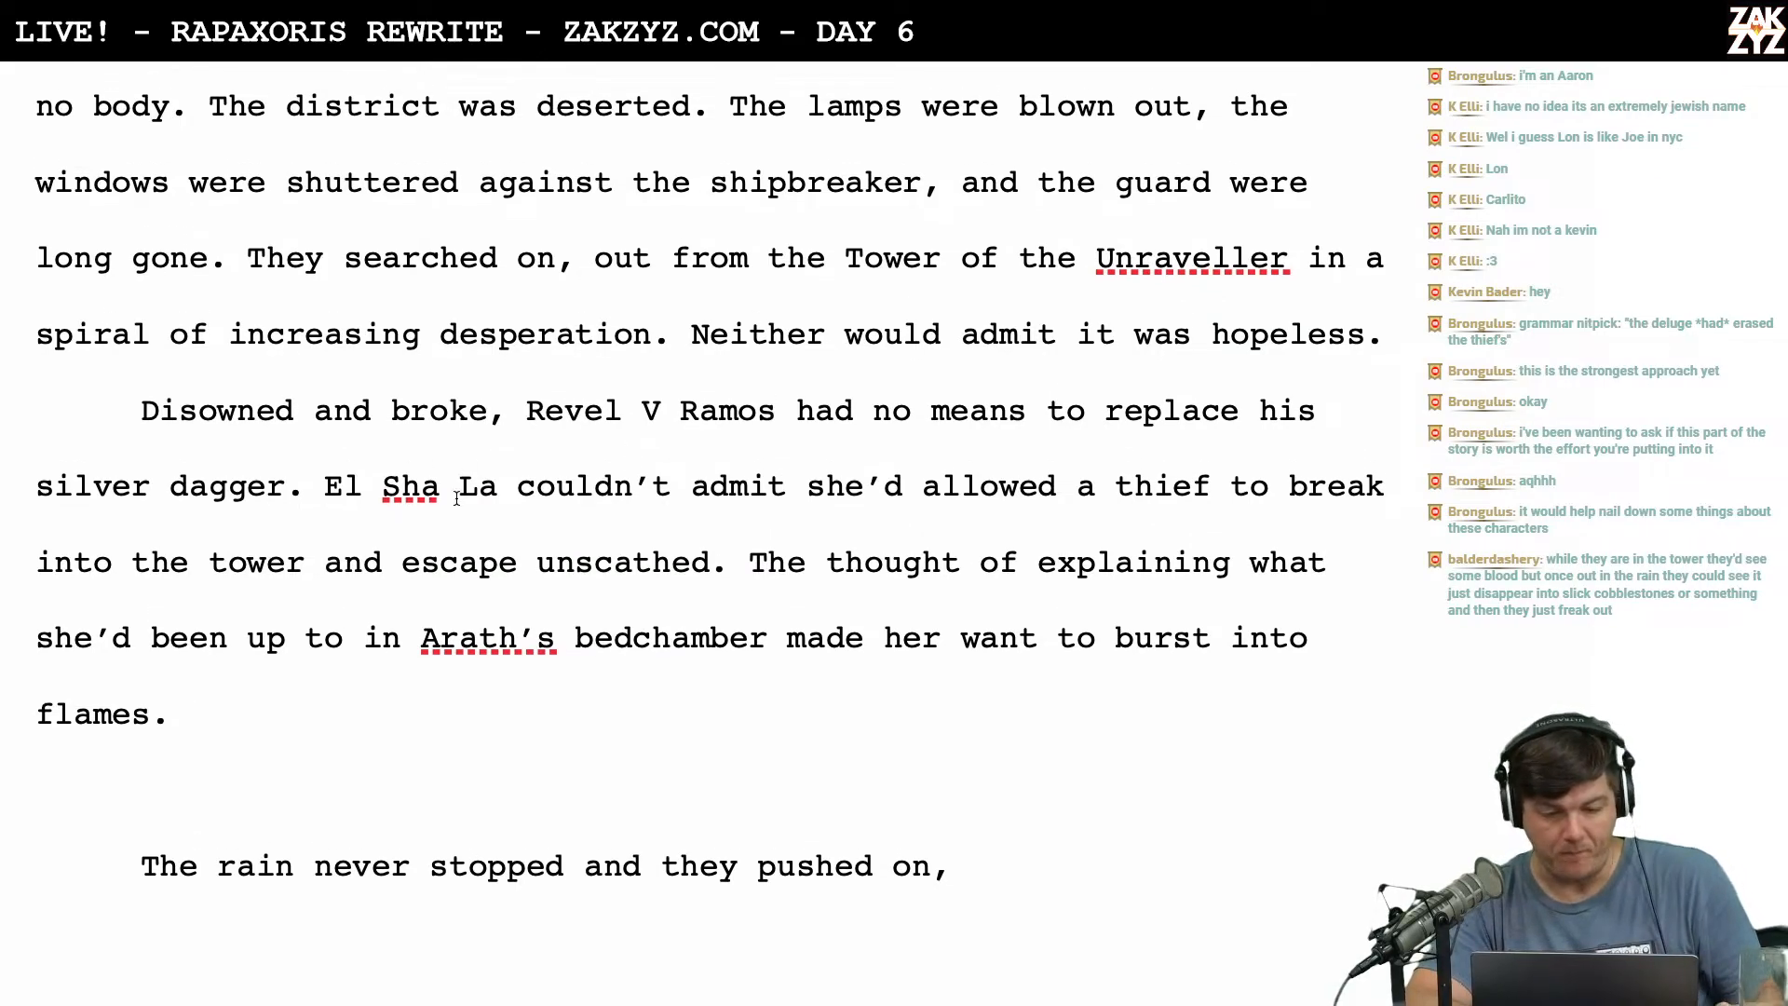
{"action": "scroll", "coordinate": [501, 562], "scroll_direction": "down", "scroll_amount": 1}
{"action": "scroll", "coordinate": [501, 563], "scroll_direction": "down", "scroll_amount": 3}
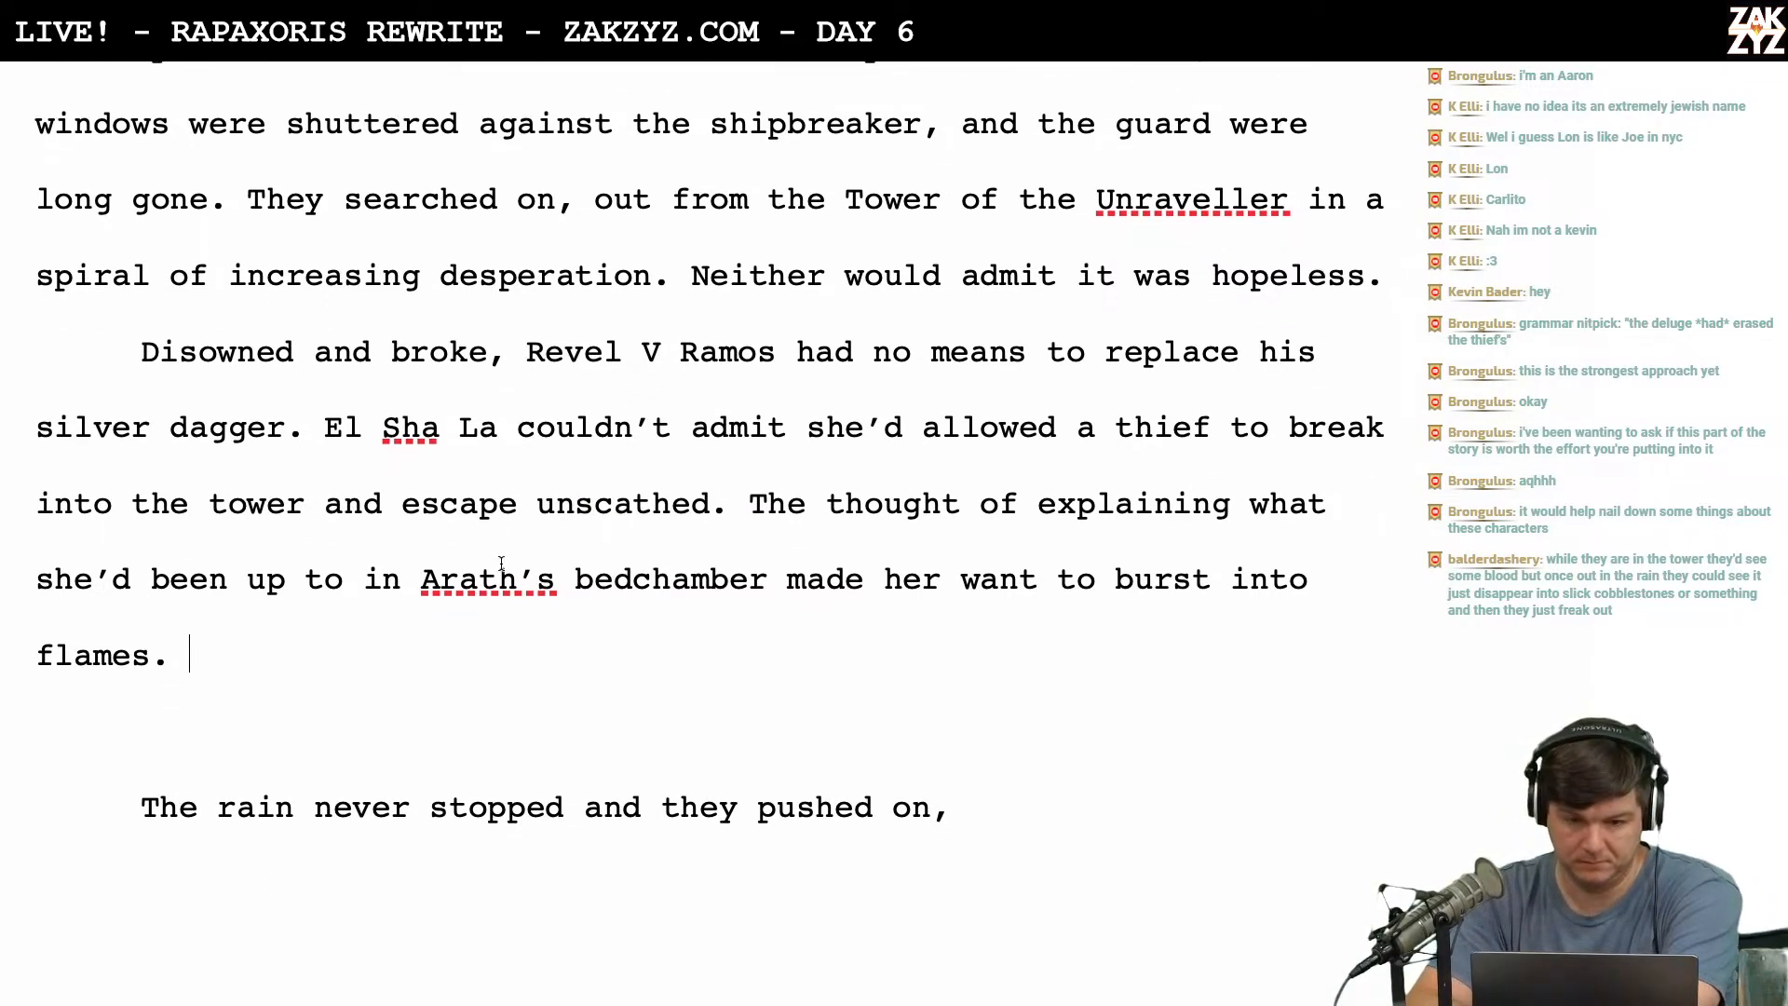
Split the dagger paragraph after "El Sha La", moving "couldn't admit she'd allowed a thief" and the rest below a blank line.
{"action": "left_click", "coordinate": [520, 379]}
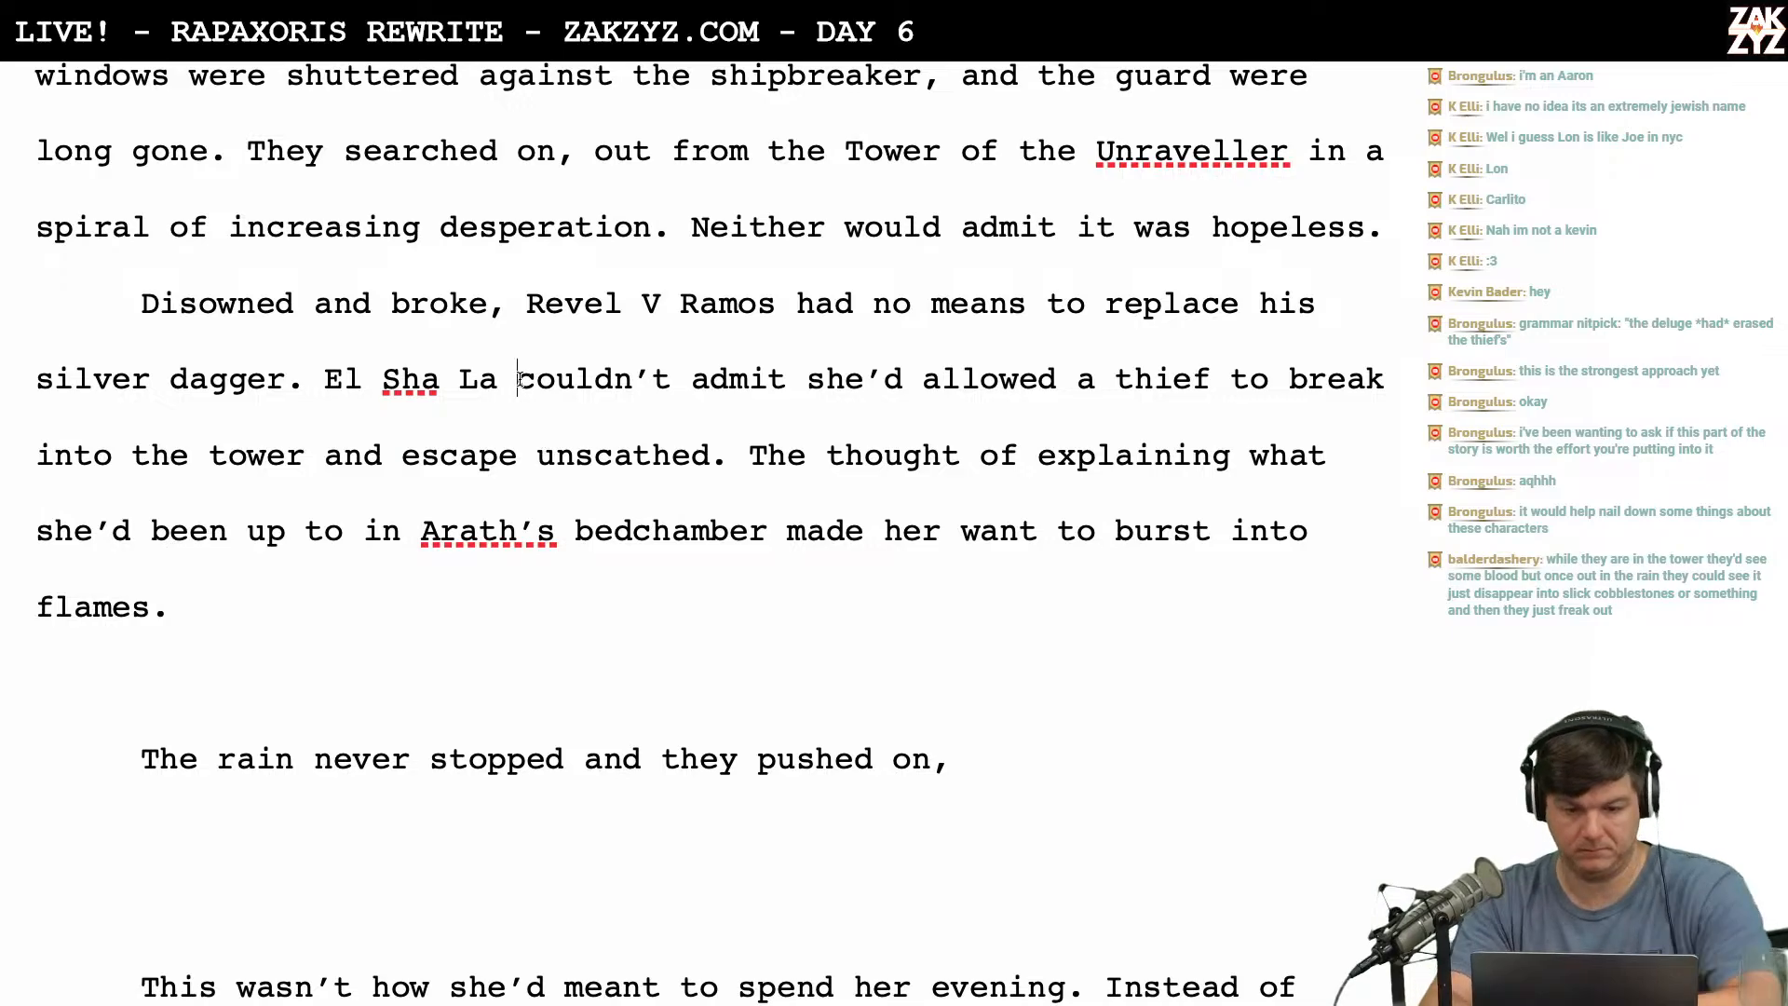
{"action": "key", "text": "Return"}
{"action": "key", "text": "Return"}
Try continuing "El Sha La" with "shrank from the thought" and erase the attempt.
{"action": "type", "text": "w"}
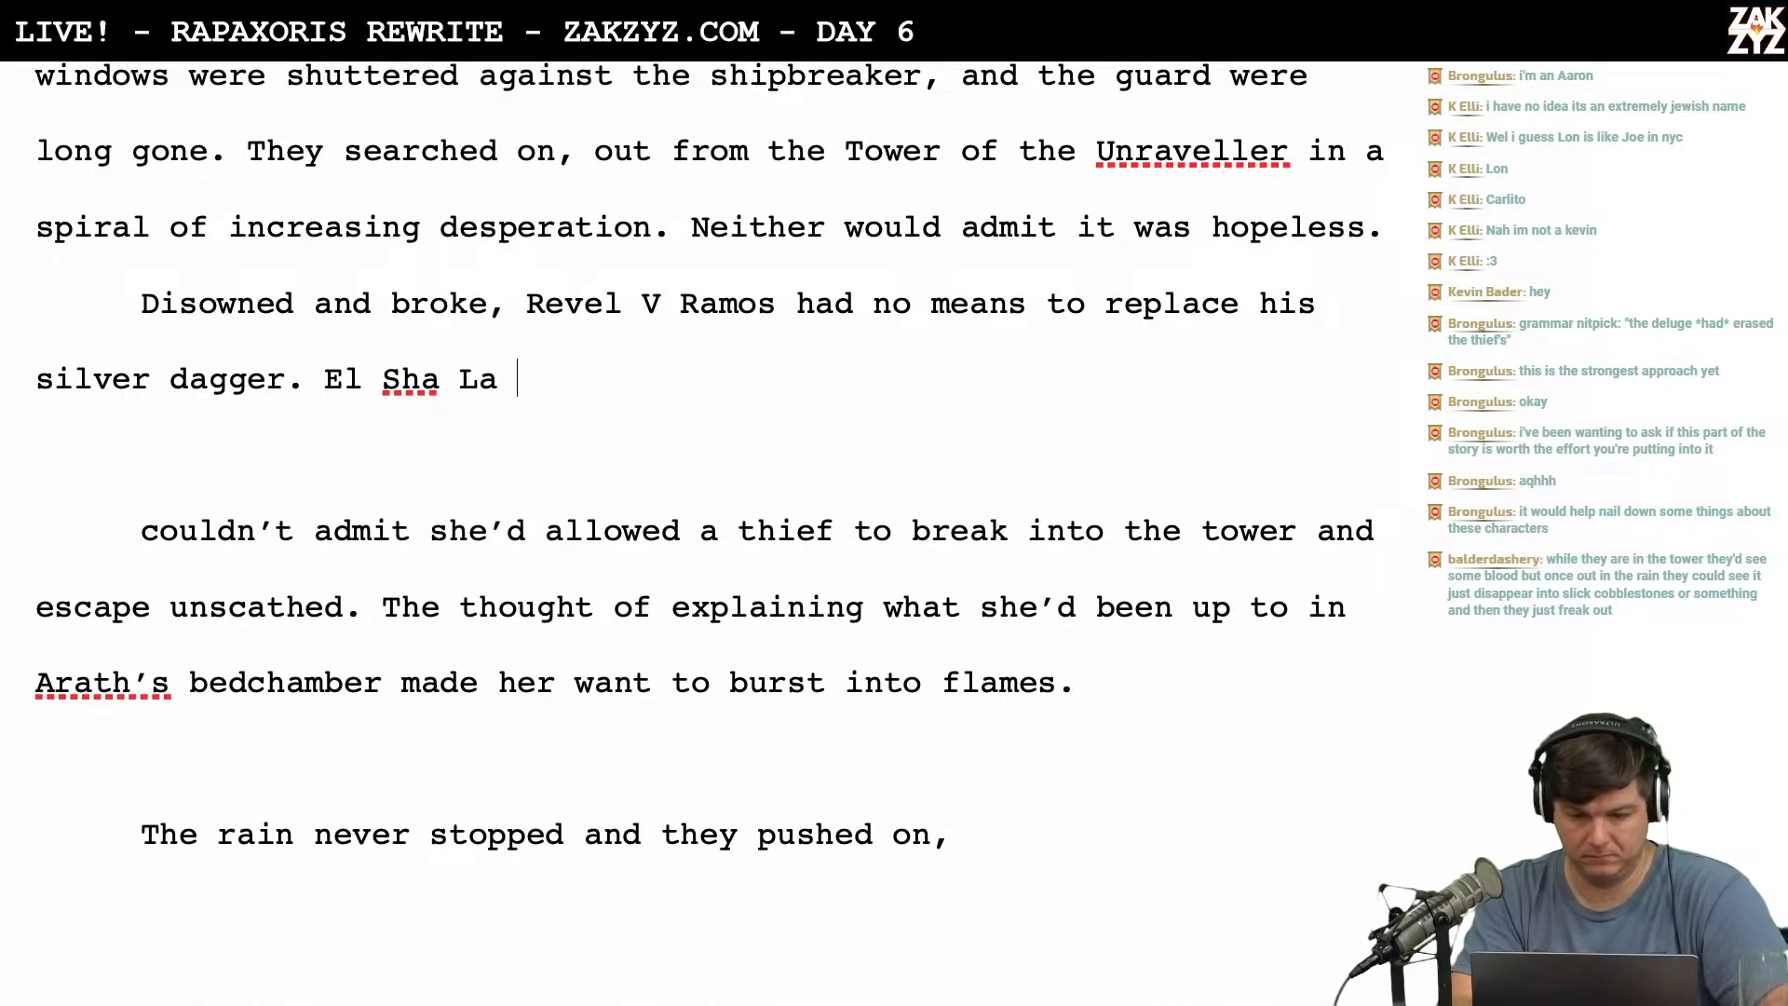
{"action": "key", "text": "BackSpace"}
{"action": "type", "text": "d"}
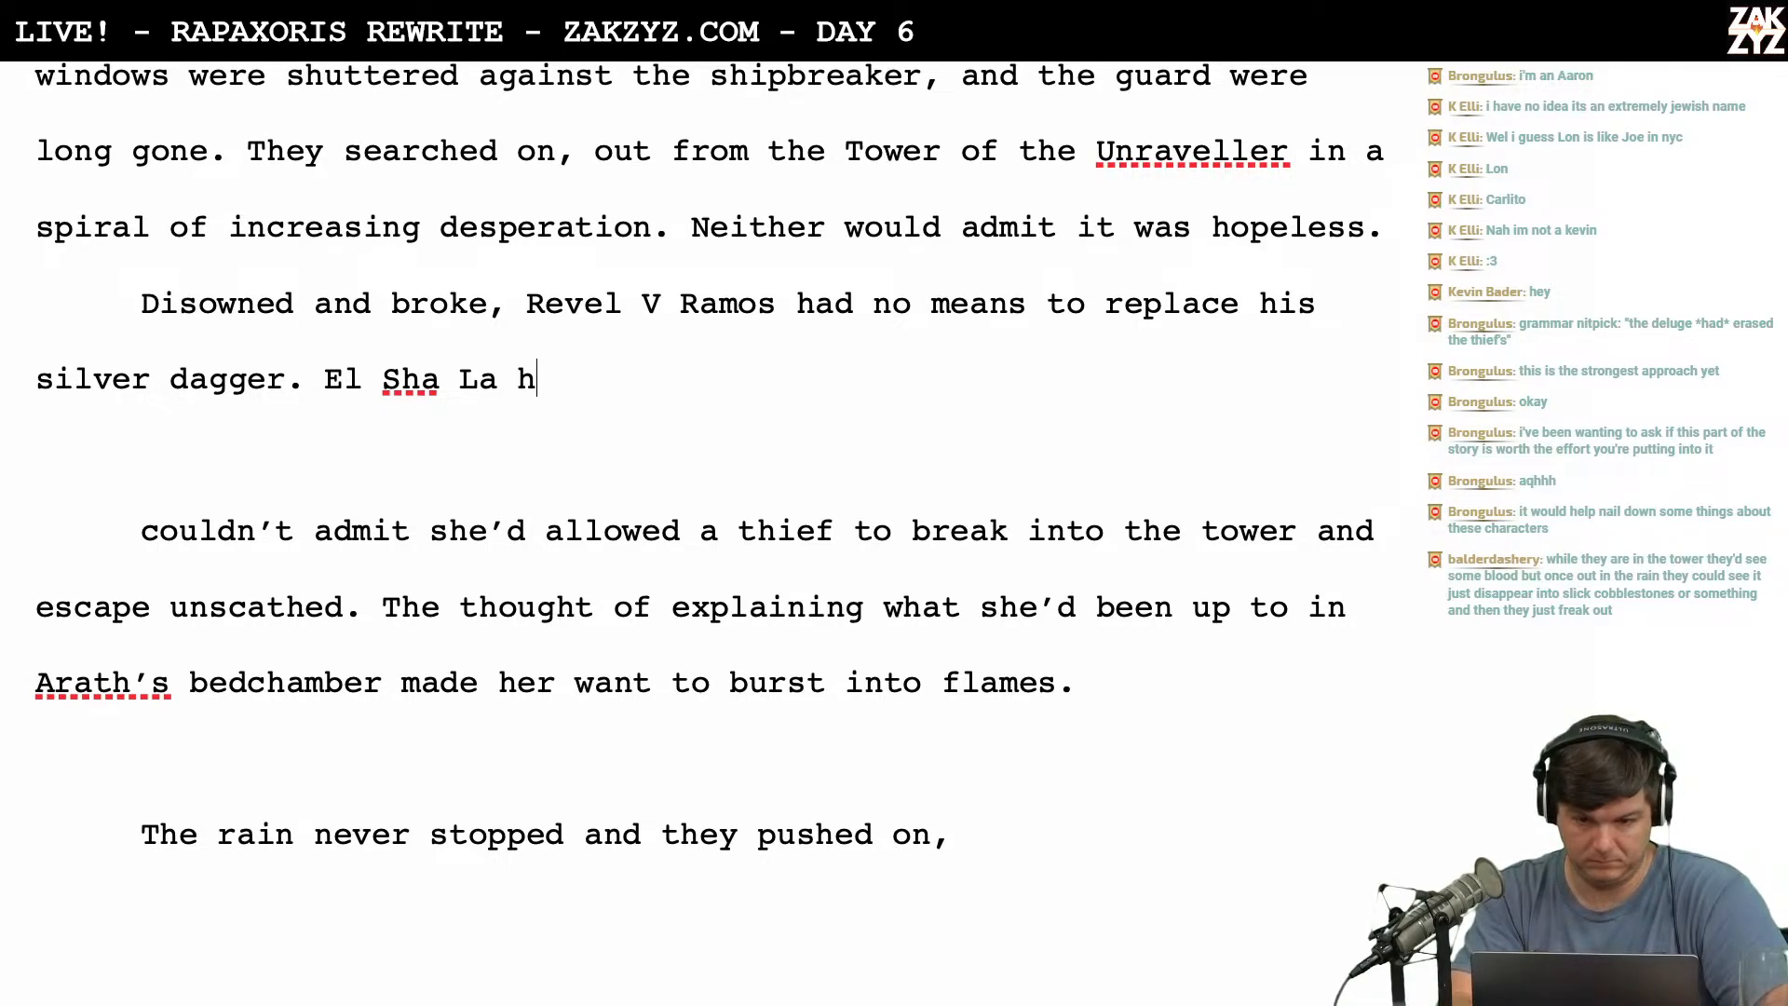
{"action": "type", "text": "hrank from "}
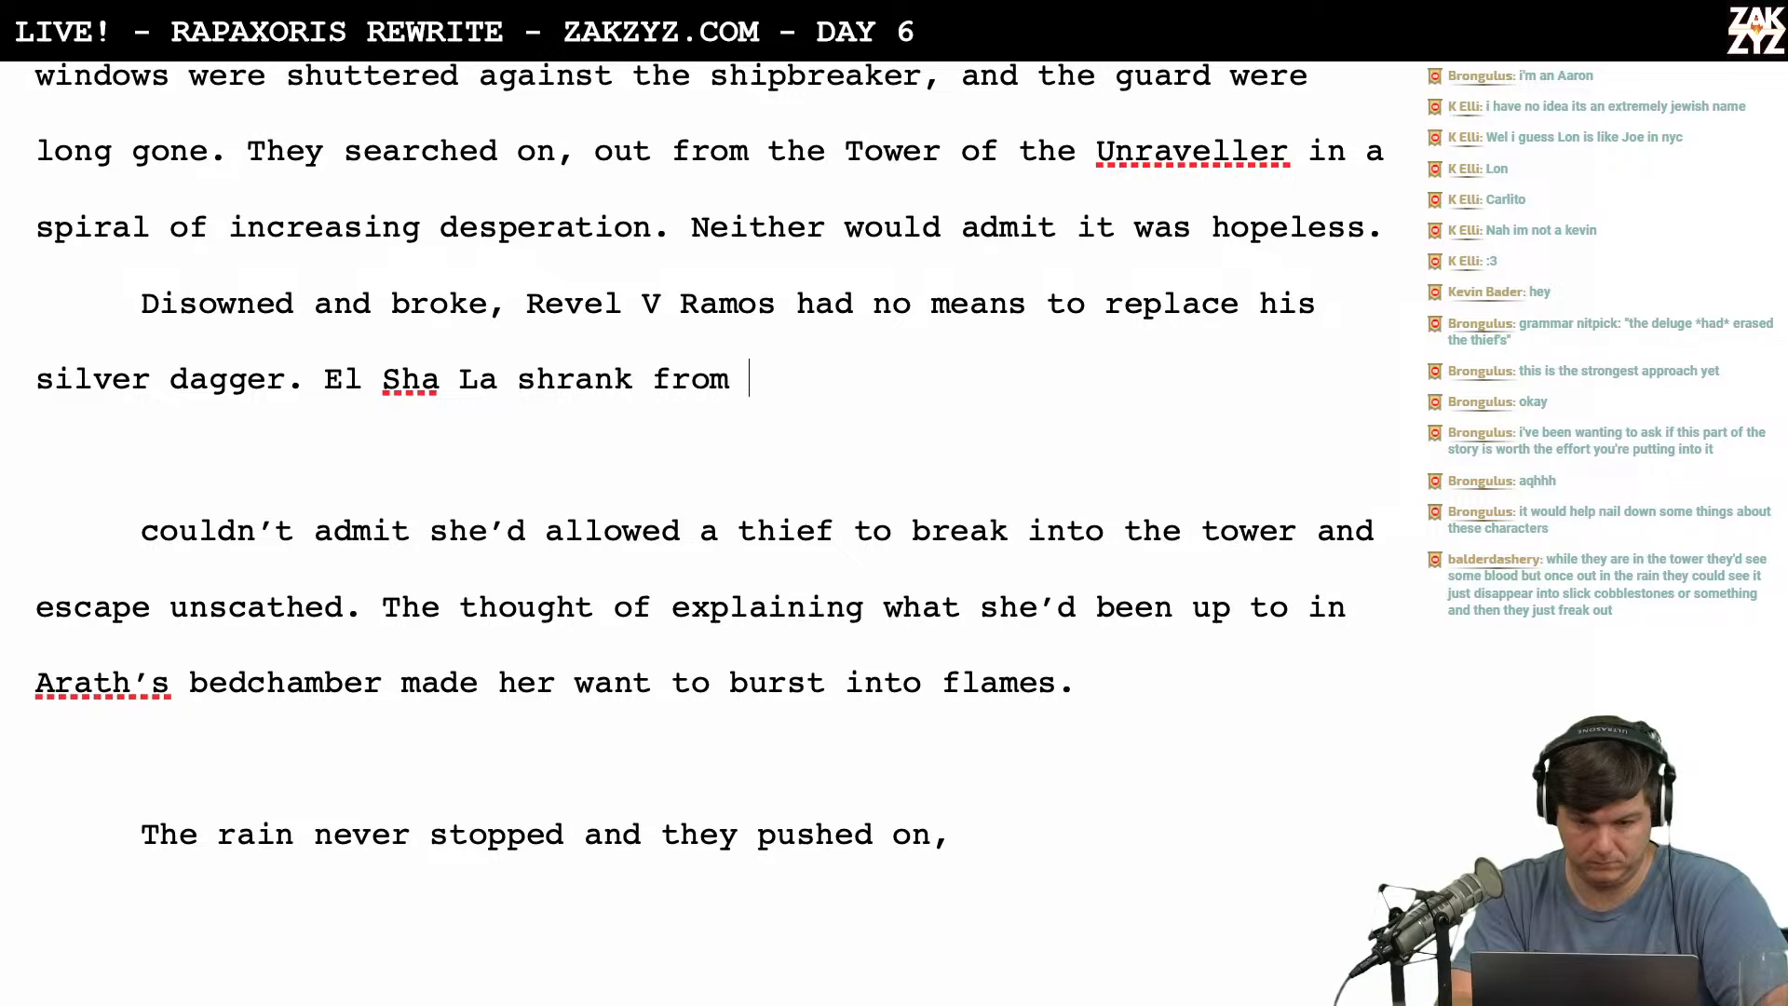
{"action": "type", "text": "the di"}
{"action": "key", "text": "BackSpace"}
{"action": "key", "text": "BackSpace"}
{"action": "type", "text": "th"}
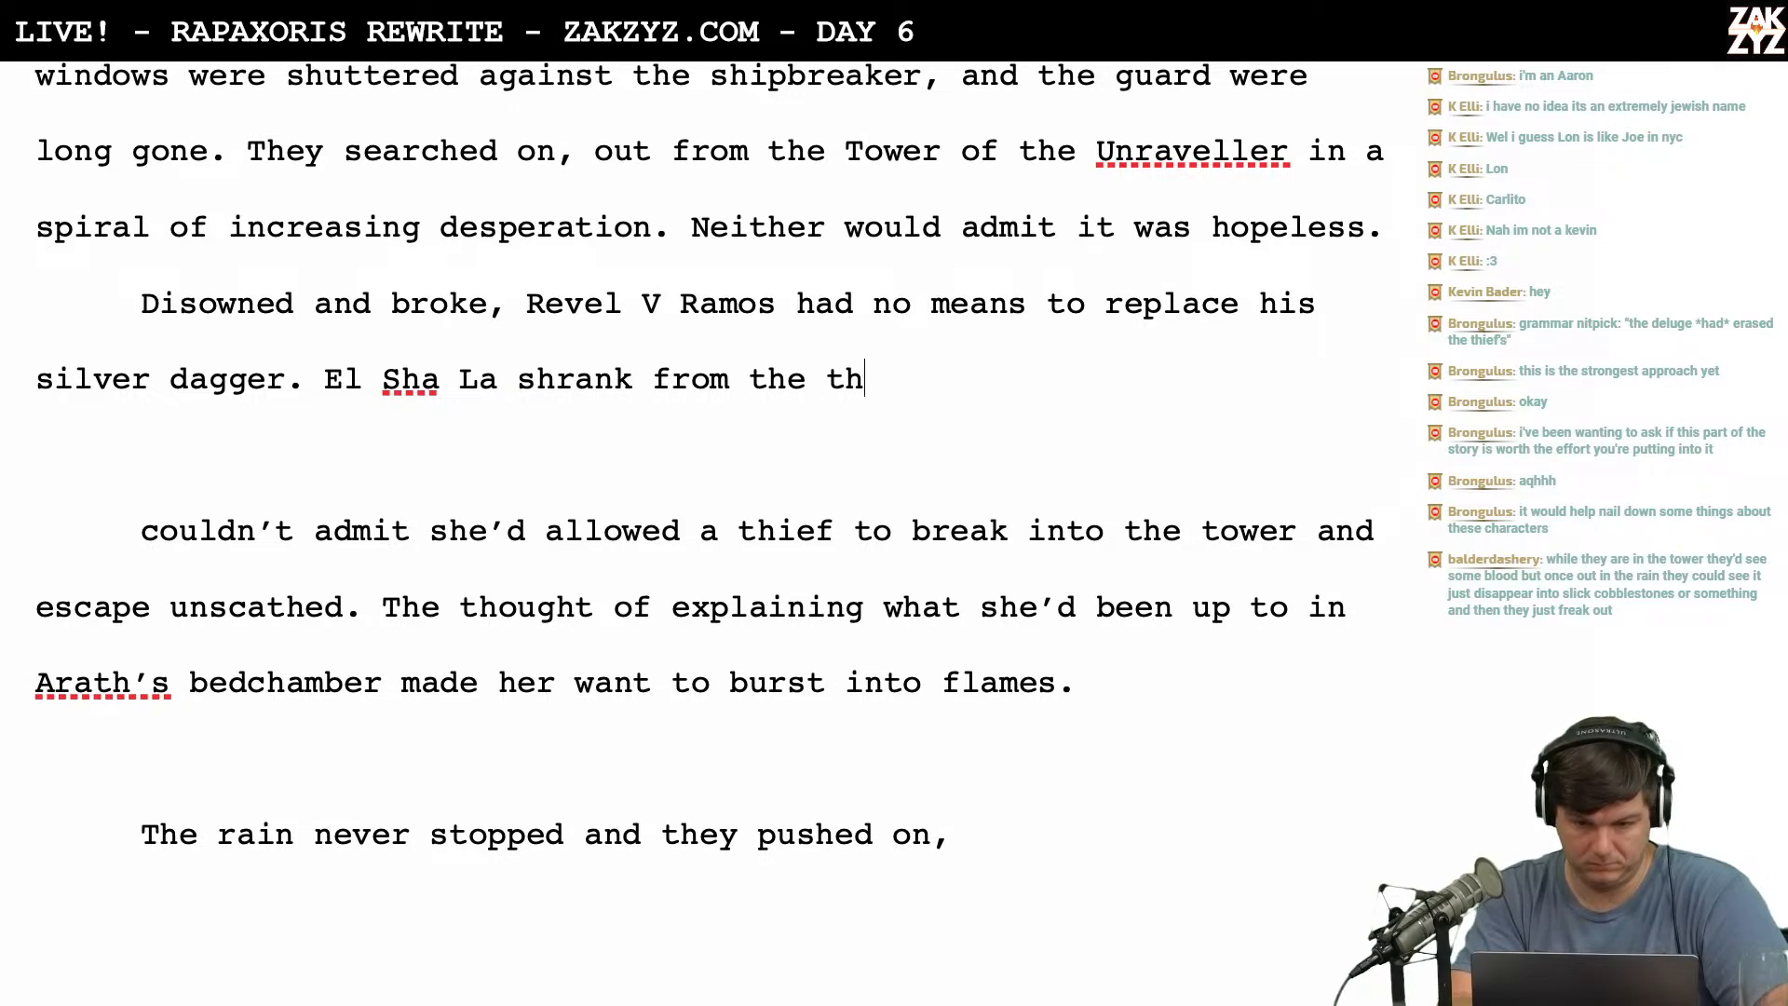
{"action": "type", "text": "ought"}
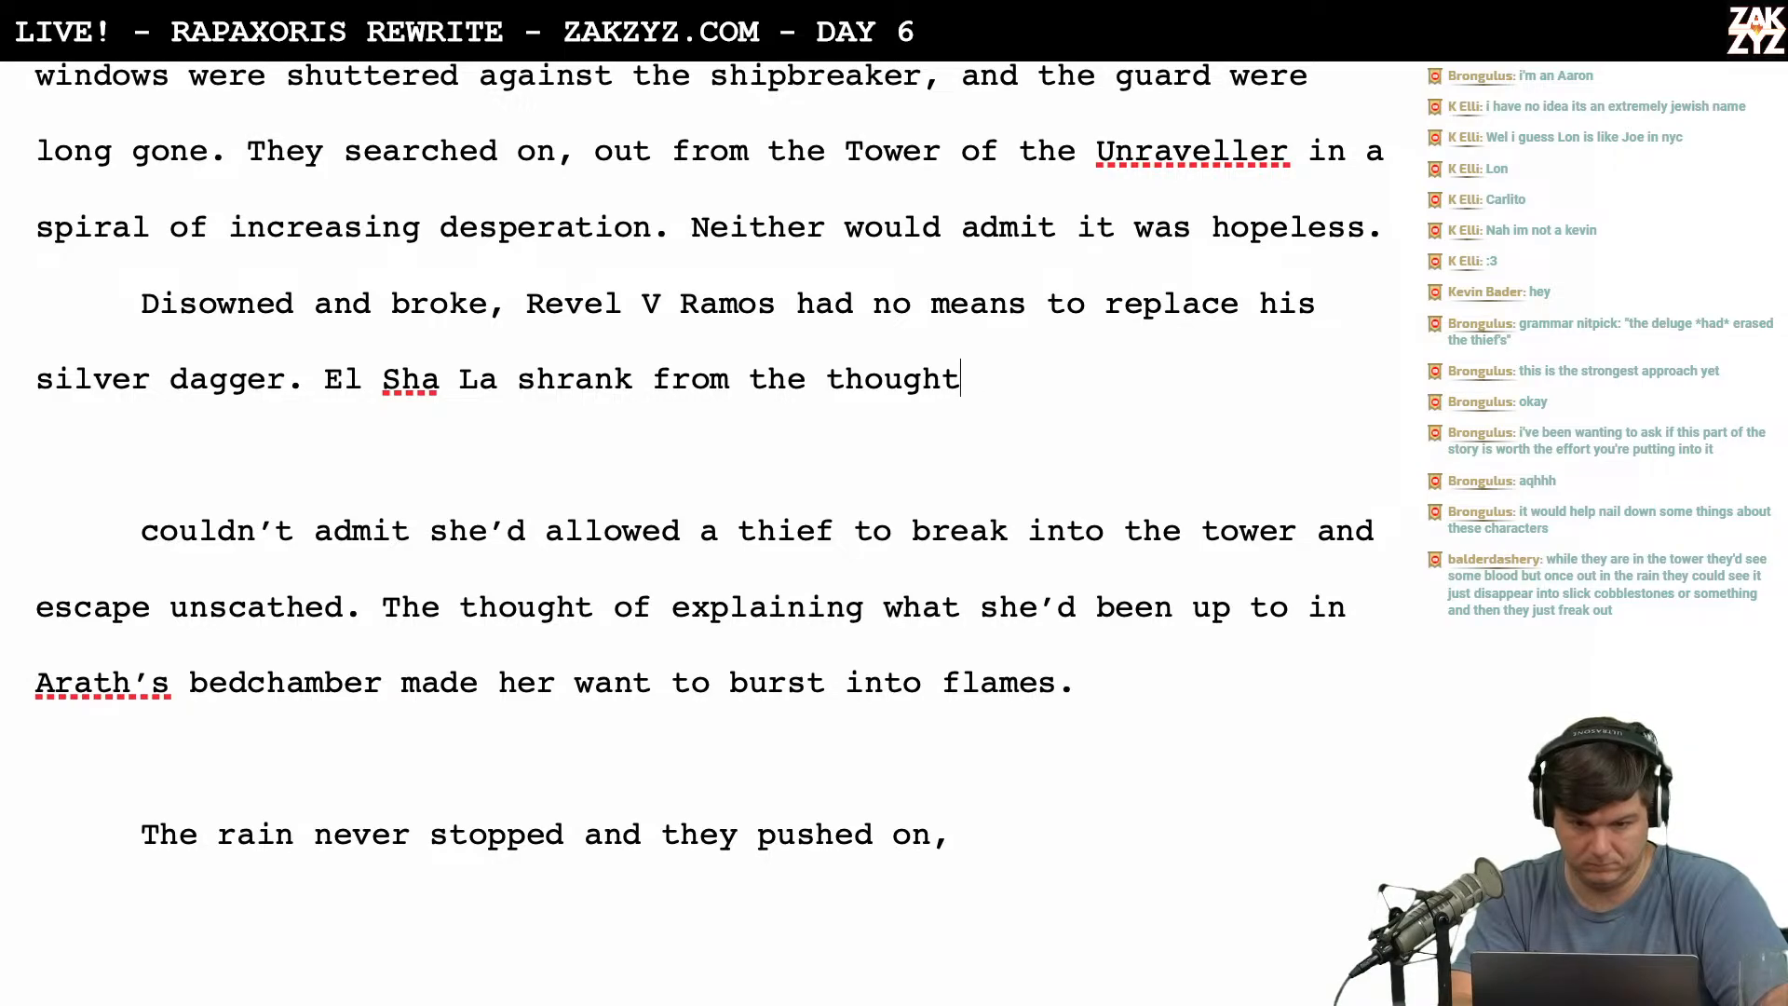
{"action": "key", "text": "BackSpace"}
{"action": "key", "text": "BackSpace"}
{"action": "key", "text": "BackSpace"}
{"action": "key", "text": "BackSpace"}
{"action": "key", "text": "BackSpace"}
{"action": "key", "text": "BackSpace"}
{"action": "key", "text": "BackSpace"}
{"action": "key", "text": "BackSpace"}
{"action": "key", "text": "BackSpace"}
{"action": "key", "text": "BackSpace"}
{"action": "key", "text": "BackSpace"}
{"action": "key", "text": "BackSpace"}
{"action": "key", "text": "BackSpace"}
{"action": "key", "text": "BackSpace"}
{"action": "key", "text": "BackSpace"}
{"action": "key", "text": "BackSpace"}
{"action": "key", "text": "BackSpace"}
{"action": "key", "text": "BackSpace"}
{"action": "key", "text": "BackSpace"}
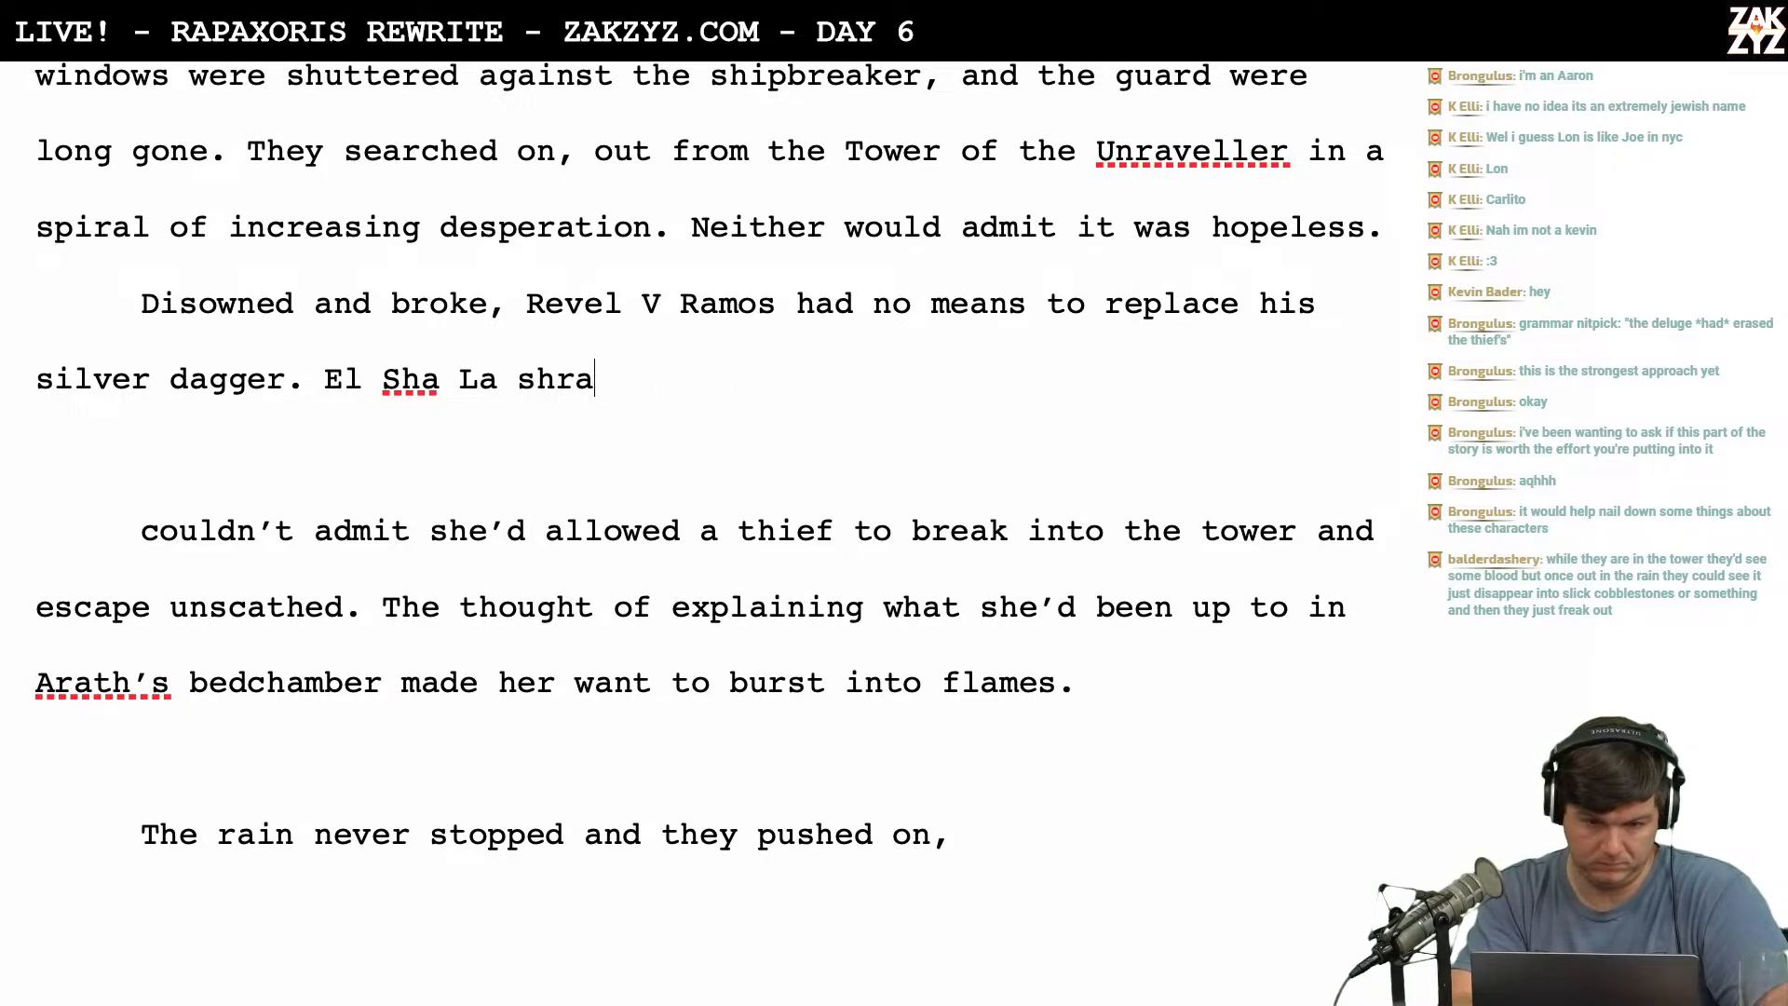
{"action": "key", "text": "BackSpace"}
{"action": "key", "text": "BackSpace"}
{"action": "key", "text": "BackSpace"}
{"action": "key", "text": "BackSpace"}
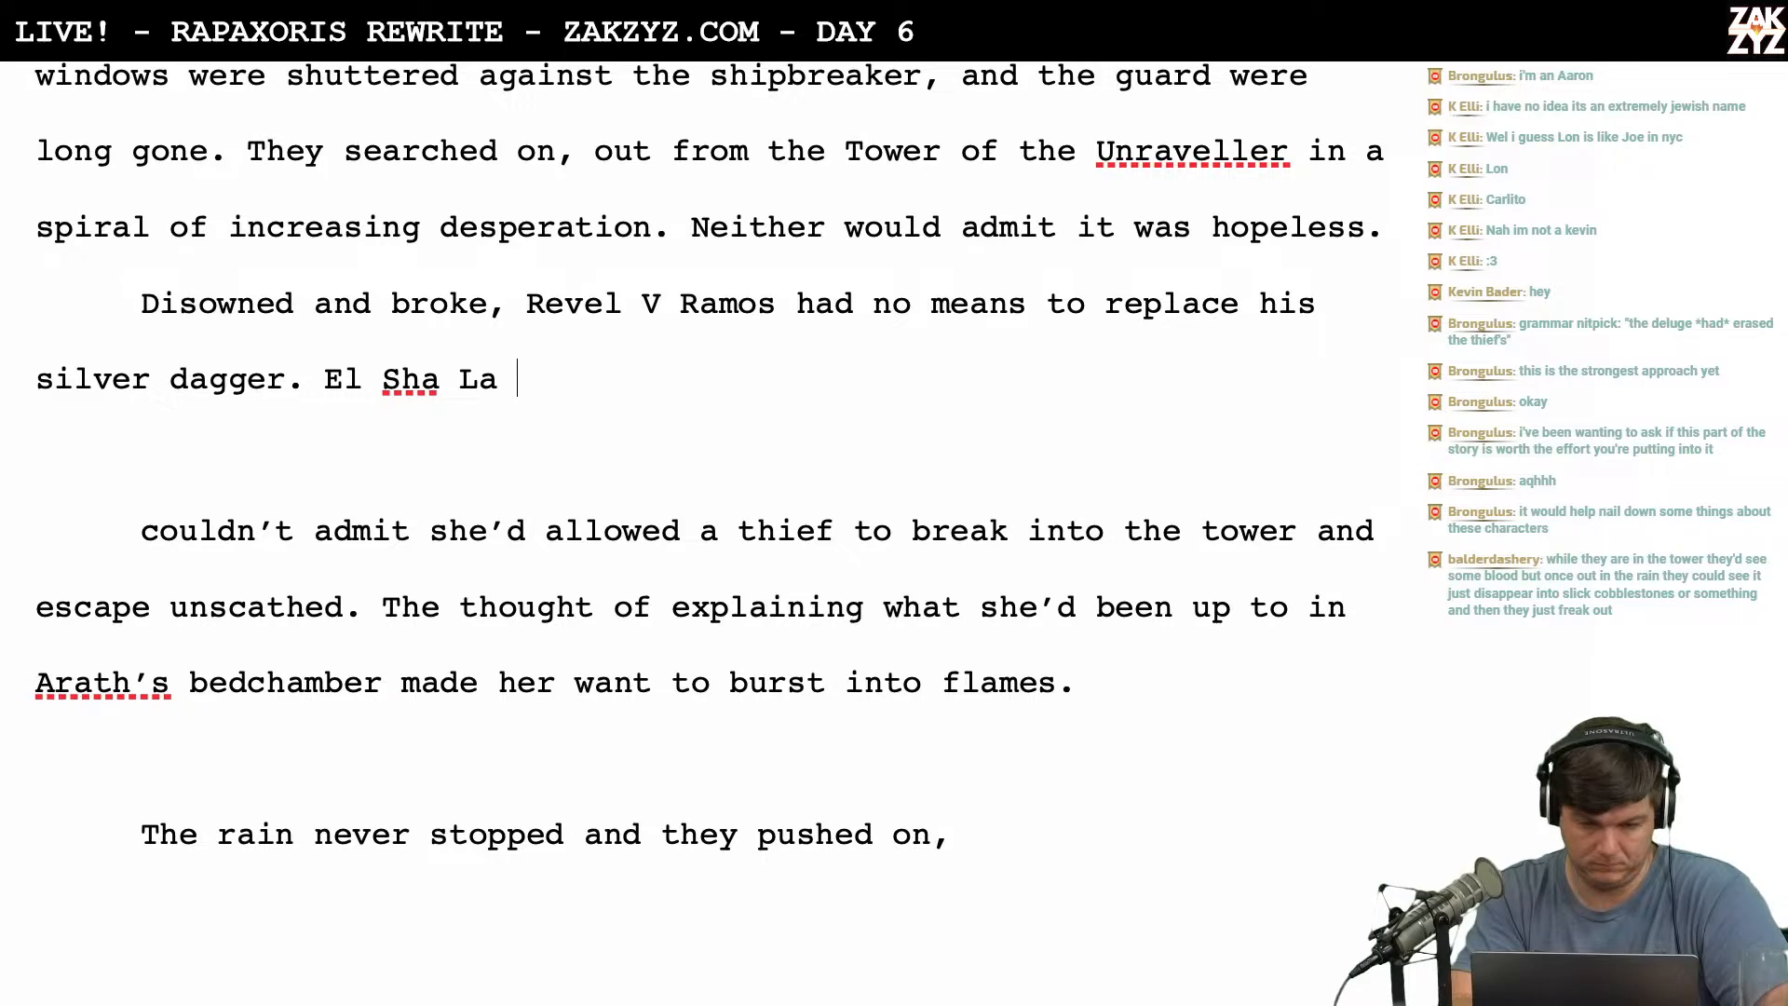
Try the verbs "refused", "could" and "would" after "El Sha La" and erase each one.
{"action": "type", "text": "refused"}
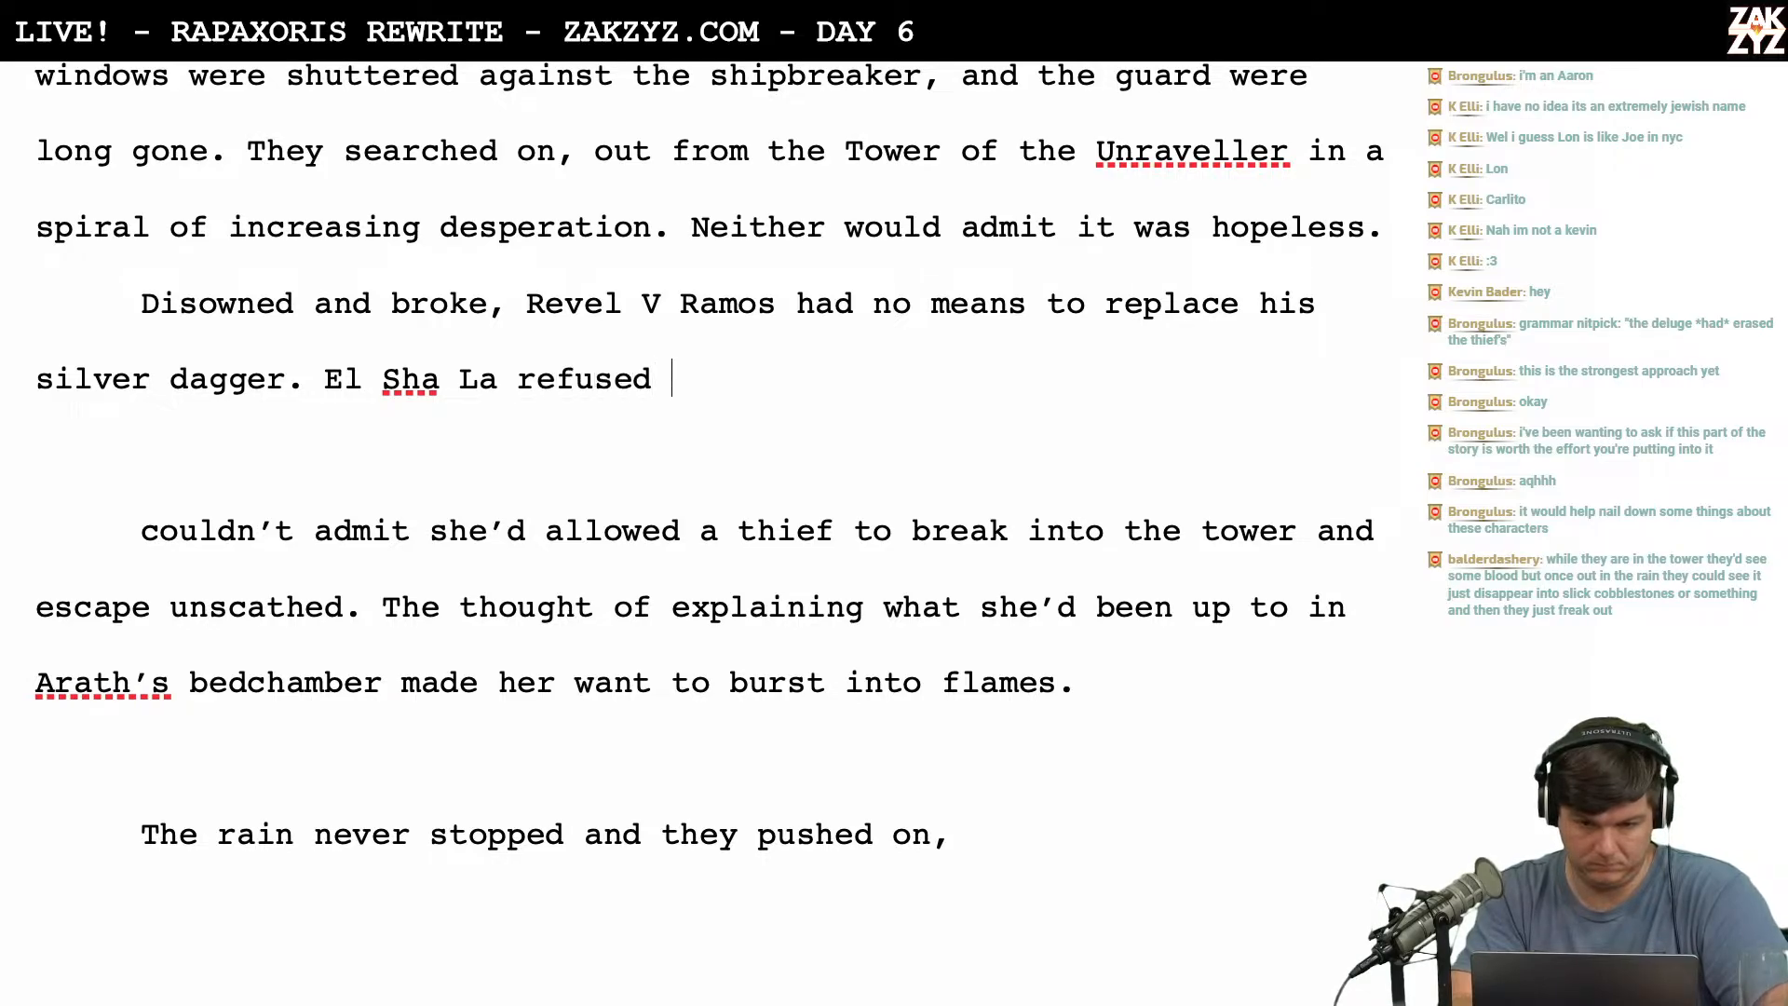
{"action": "key", "text": "BackSpace"}
{"action": "key", "text": "BackSpace"}
{"action": "key", "text": "BackSpace"}
{"action": "key", "text": "BackSpace"}
{"action": "key", "text": "BackSpace"}
{"action": "key", "text": "BackSpace"}
{"action": "key", "text": "BackSpace"}
{"action": "key", "text": "BackSpace"}
{"action": "type", "text": "could"}
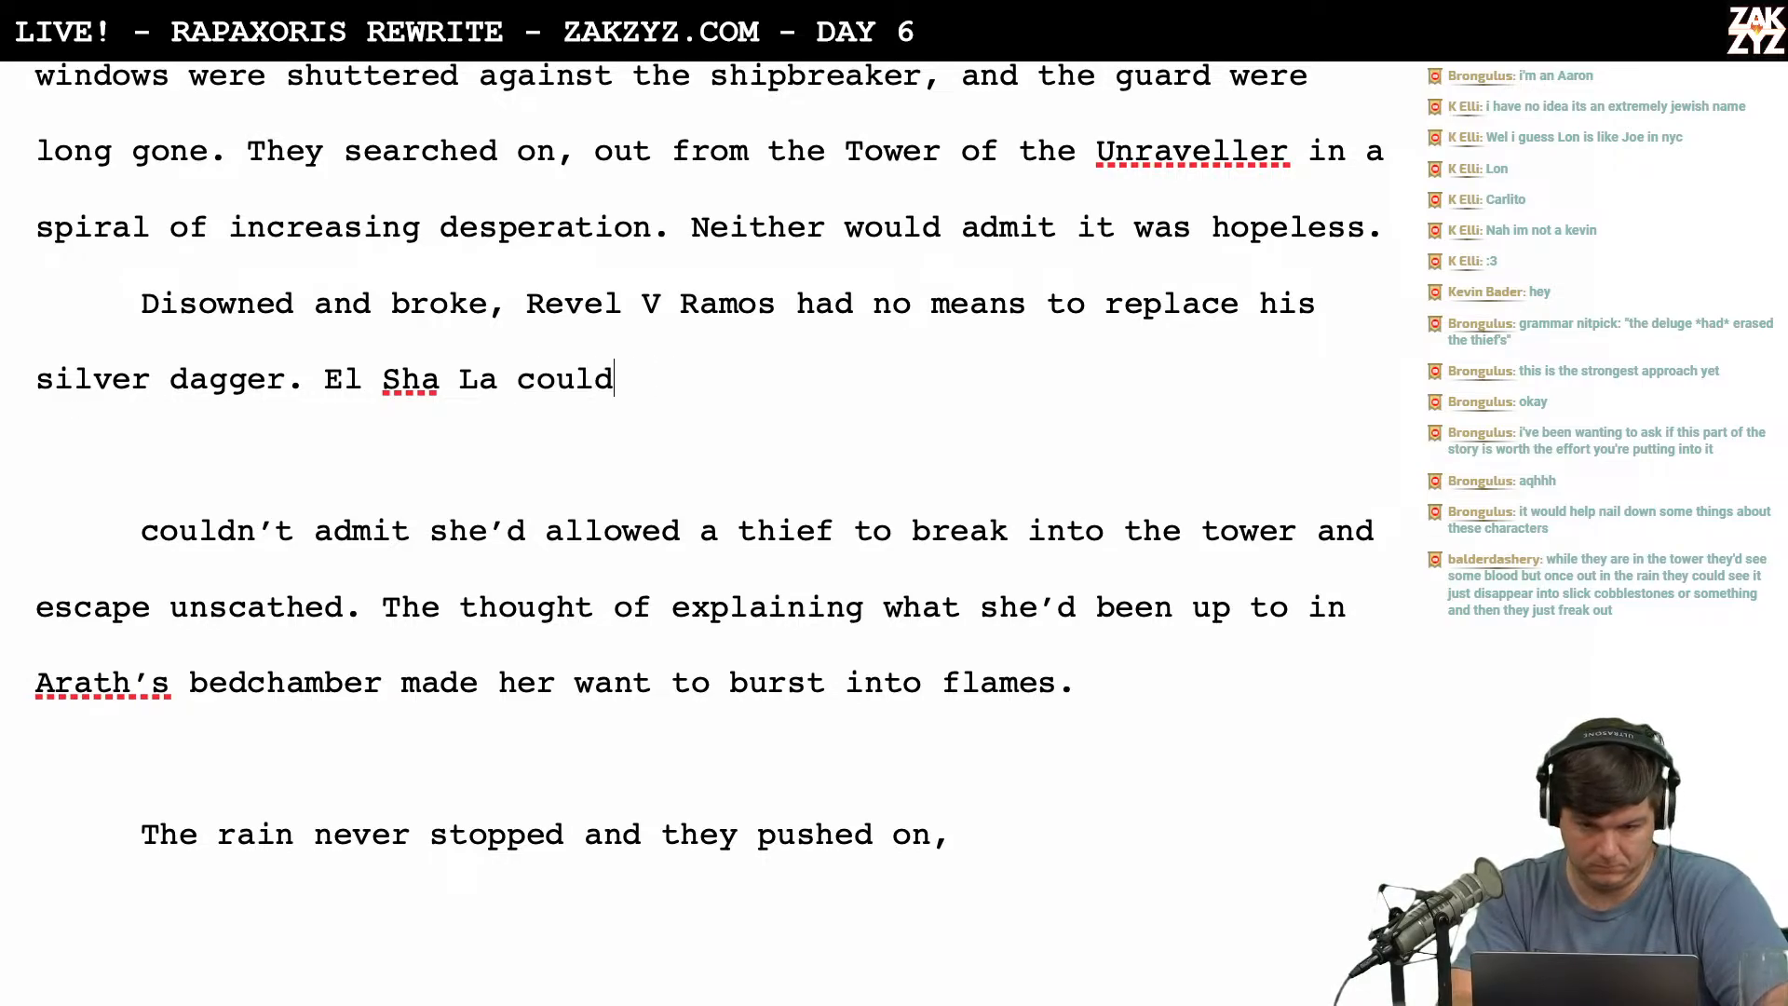
{"action": "key", "text": "BackSpace"}
{"action": "key", "text": "BackSpace"}
{"action": "key", "text": "BackSpace"}
{"action": "key", "text": "BackSpace"}
{"action": "key", "text": "BackSpace"}
{"action": "key", "text": "BackSpace"}
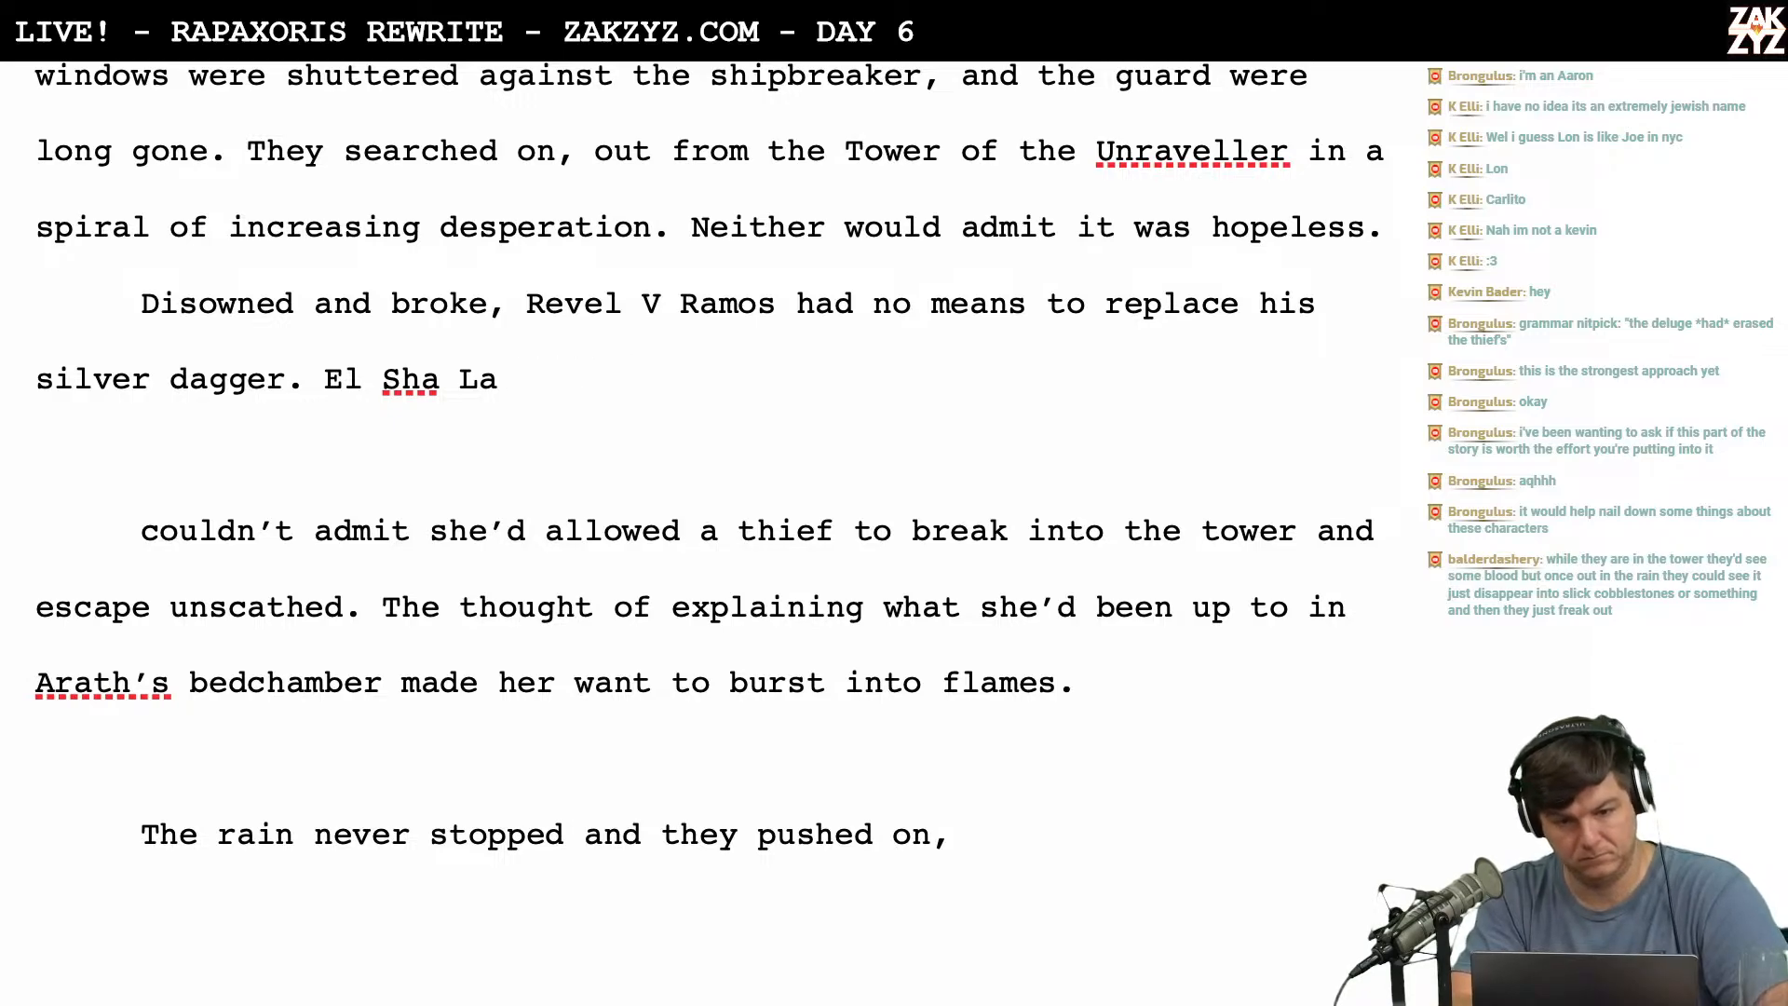
{"action": "type", "text": "would"}
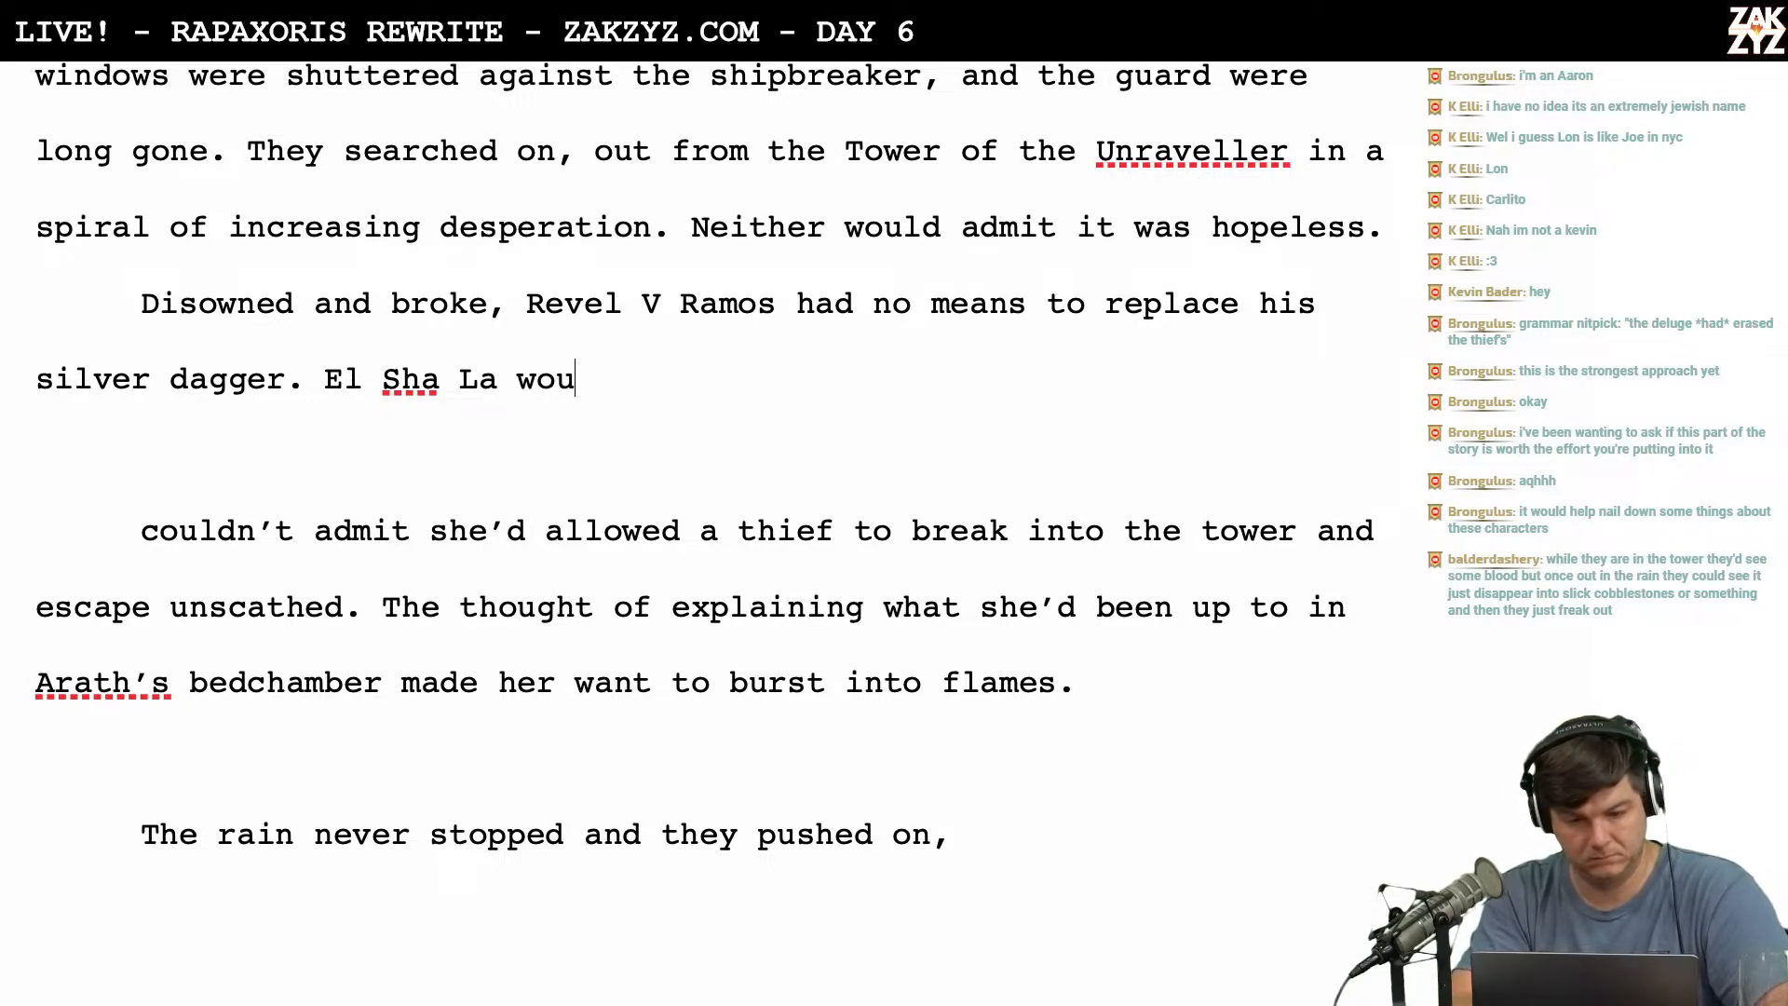
{"action": "key", "text": "BackSpace"}
{"action": "key", "text": "BackSpace"}
{"action": "key", "text": "BackSpace"}
{"action": "key", "text": "BackSpace"}
{"action": "key", "text": "BackSpace"}
{"action": "key", "text": "BackSpace"}
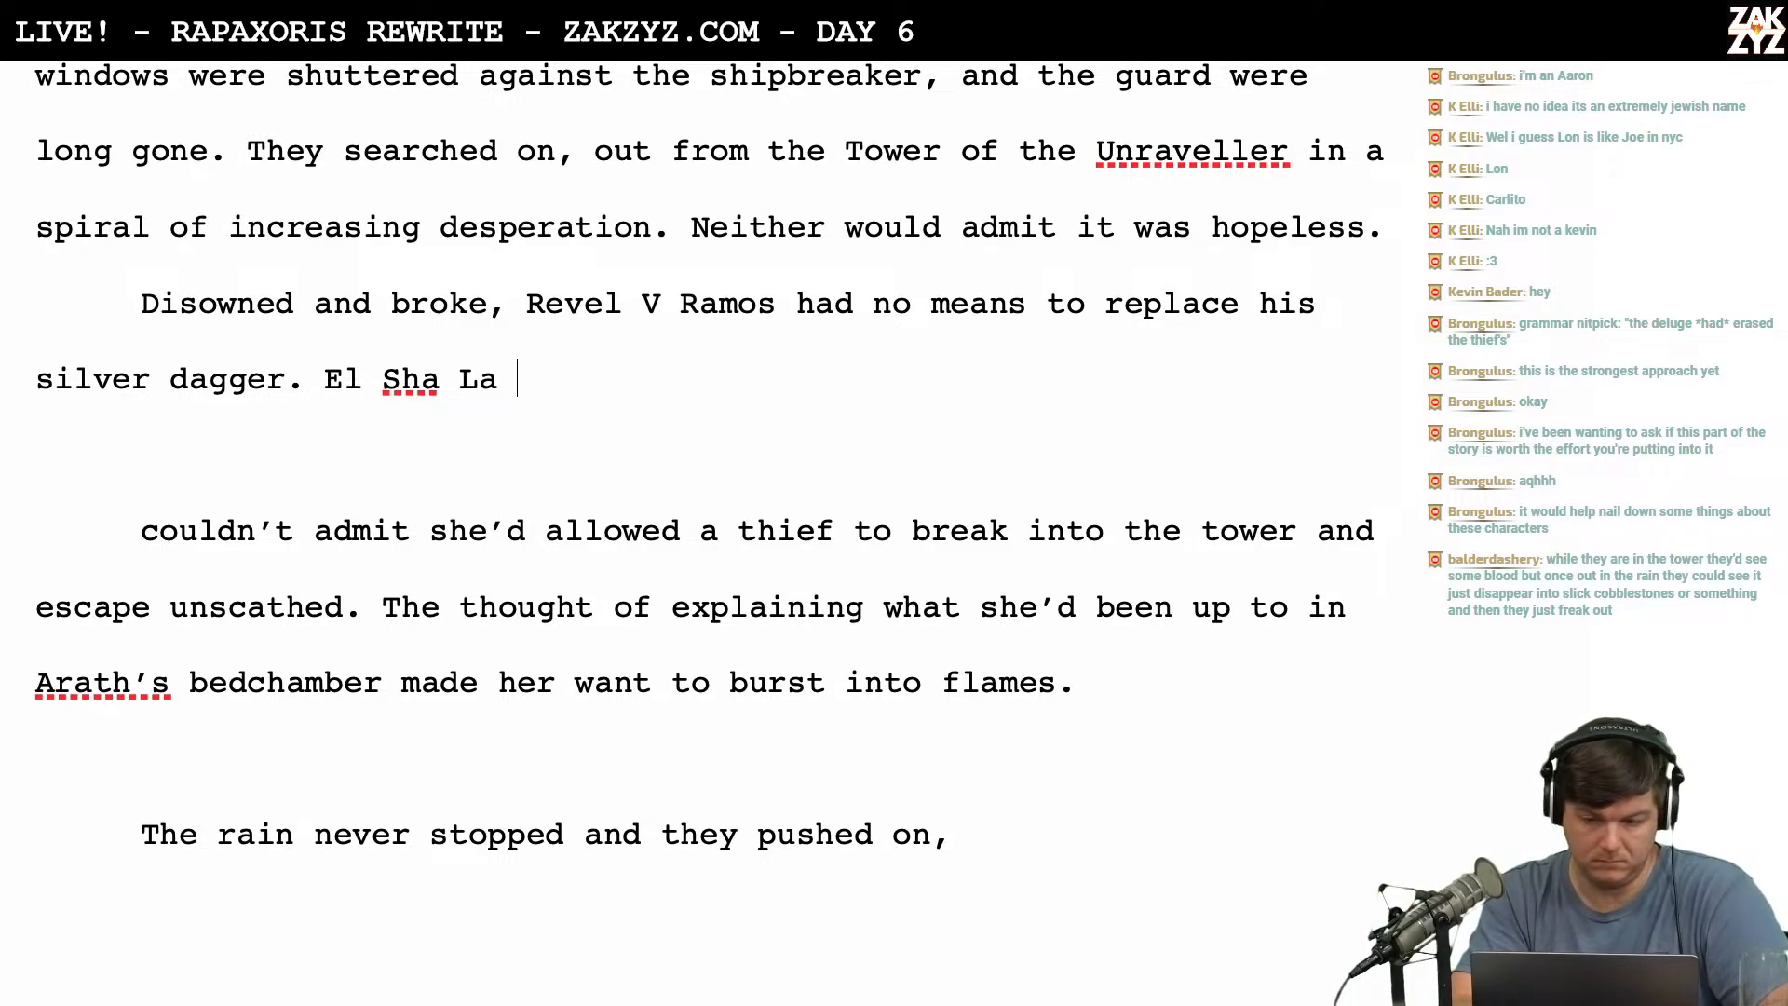
Replace "El Sha La" after "silver dagger." with "If Arath found out El Sha La had allowed a thief to".
{"action": "key", "text": "BackSpace"}
{"action": "key", "text": "BackSpace"}
{"action": "key", "text": "BackSpace"}
{"action": "key", "text": "BackSpace"}
{"action": "key", "text": "BackSpace"}
{"action": "key", "text": "BackSpace"}
{"action": "key", "text": "BackSpace"}
{"action": "key", "text": "BackSpace"}
{"action": "key", "text": "BackSpace"}
{"action": "key", "text": "BackSpace"}
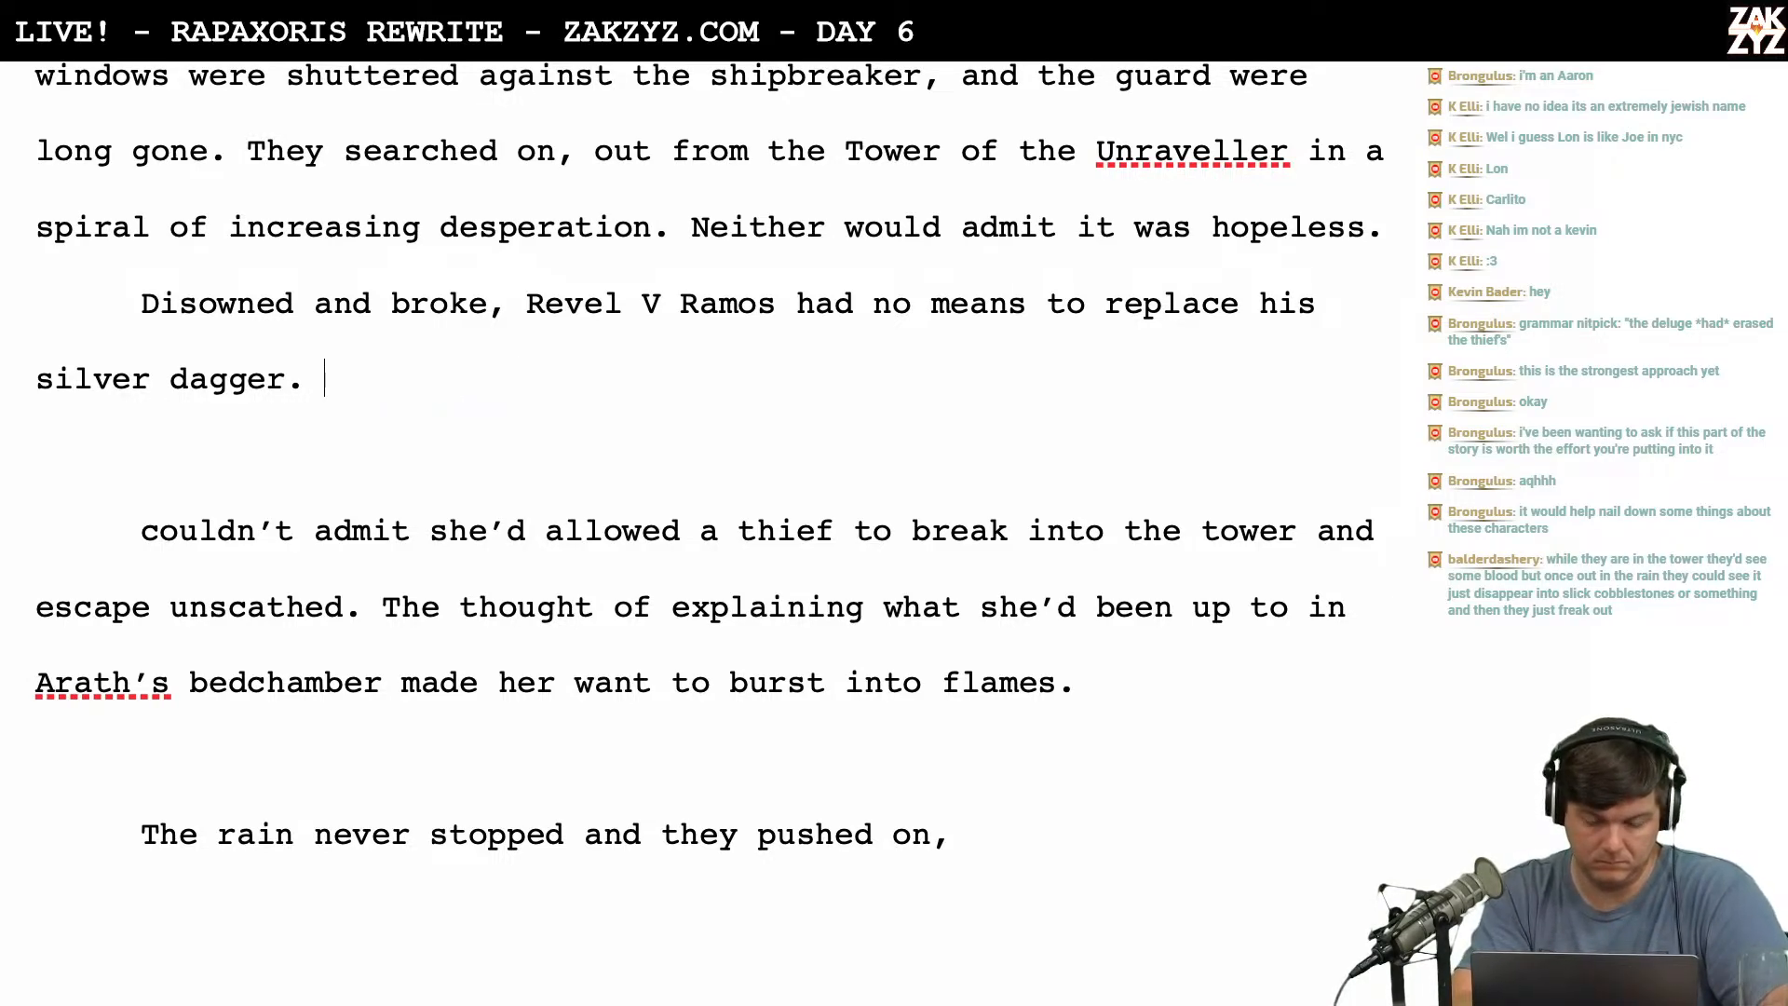
{"action": "type", "text": "If a"}
{"action": "type", "text": "A"}
{"action": "key", "text": "BackSpace"}
{"action": "key", "text": "BackSpace"}
{"action": "type", "text": "A"}
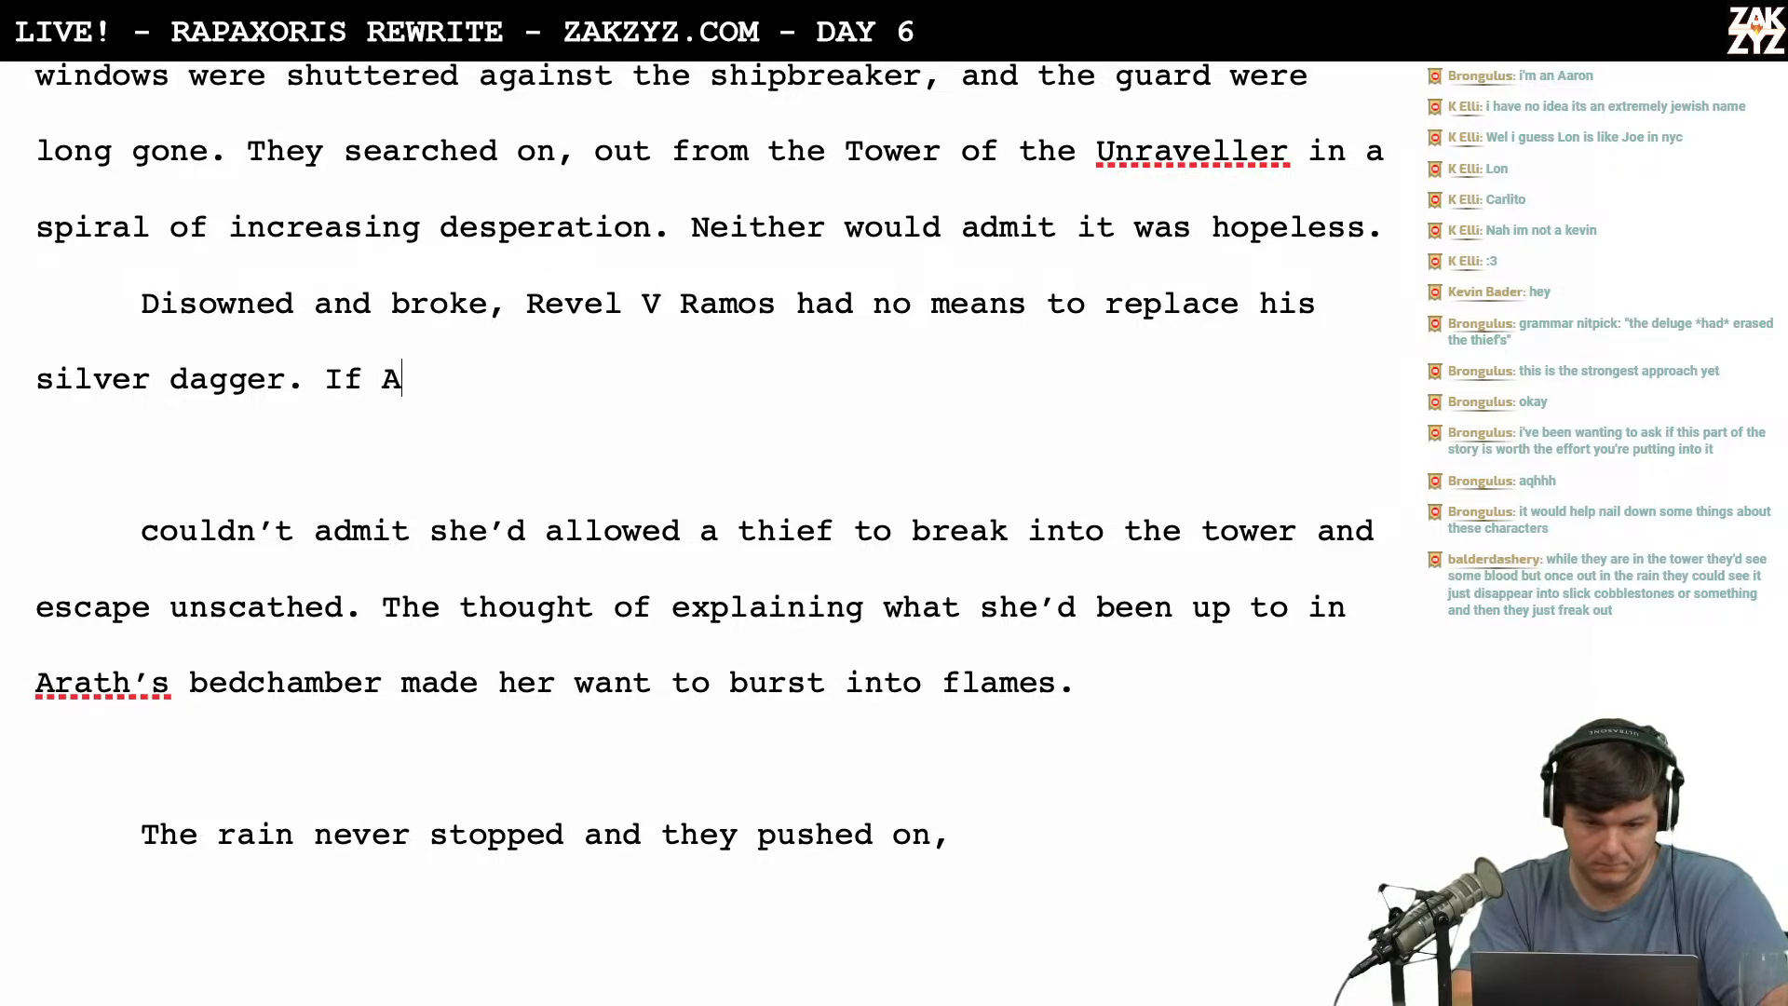
{"action": "type", "text": "rath found out "}
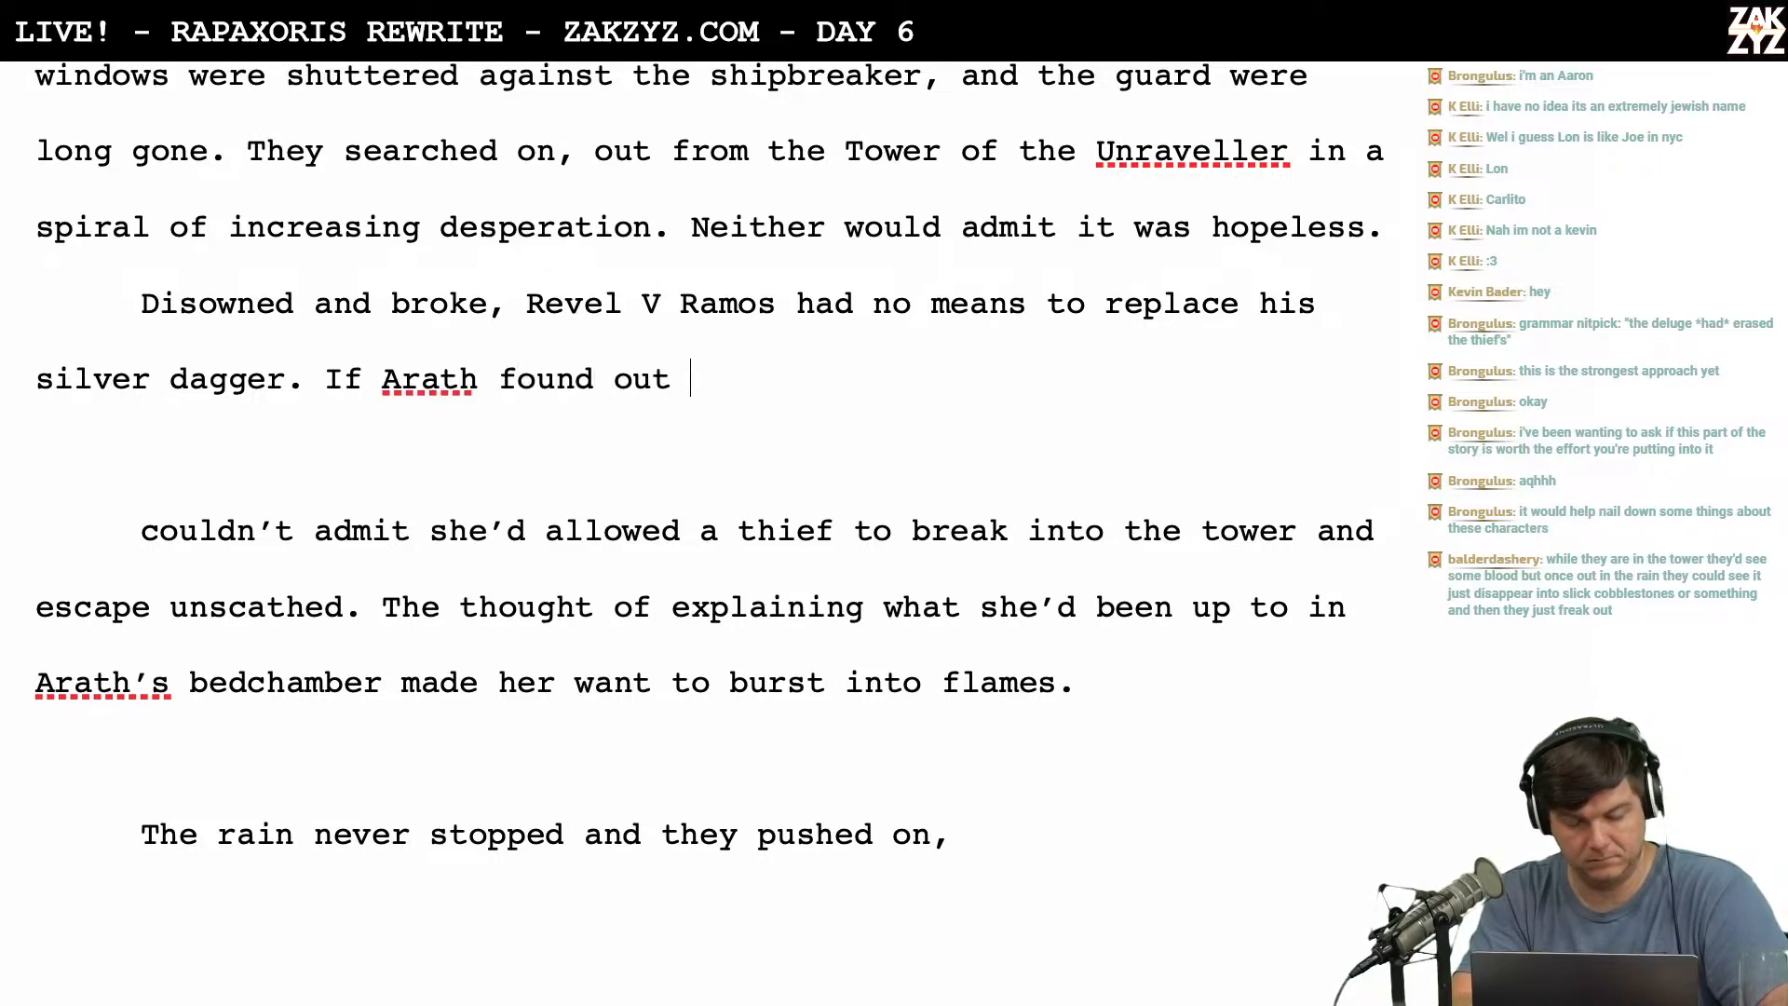
{"action": "type", "text": "El Sha "}
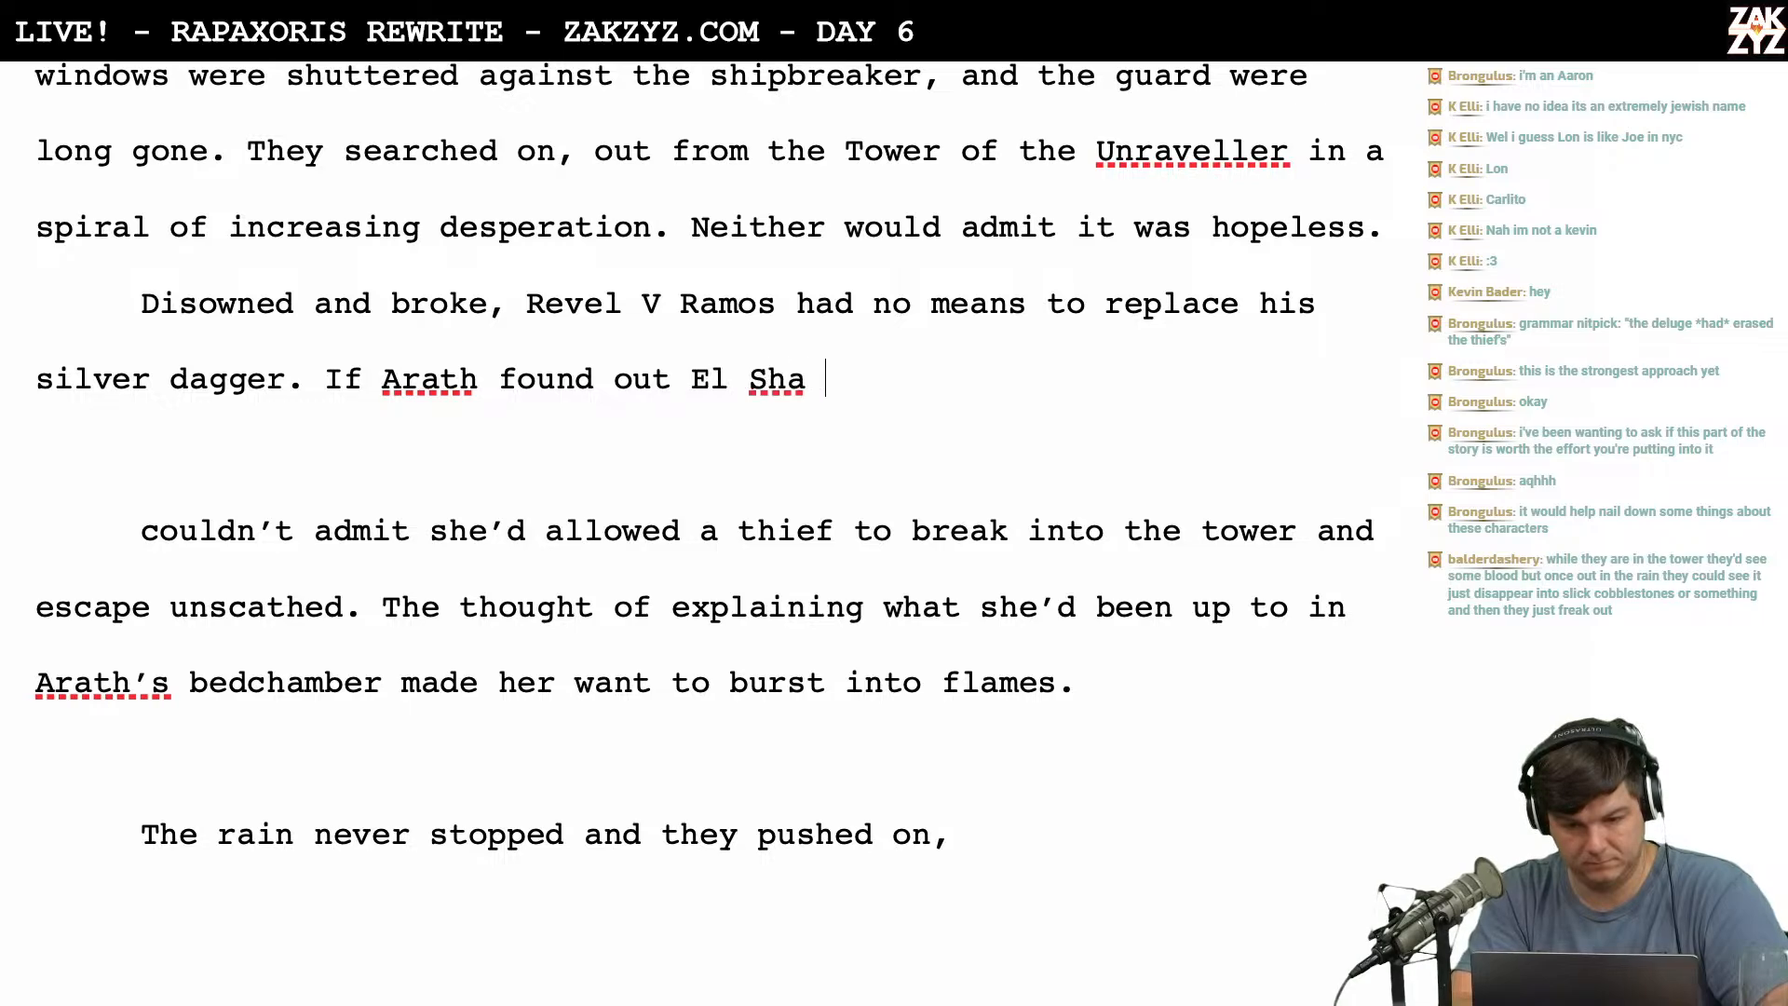
{"action": "type", "text": "La had allowed to"}
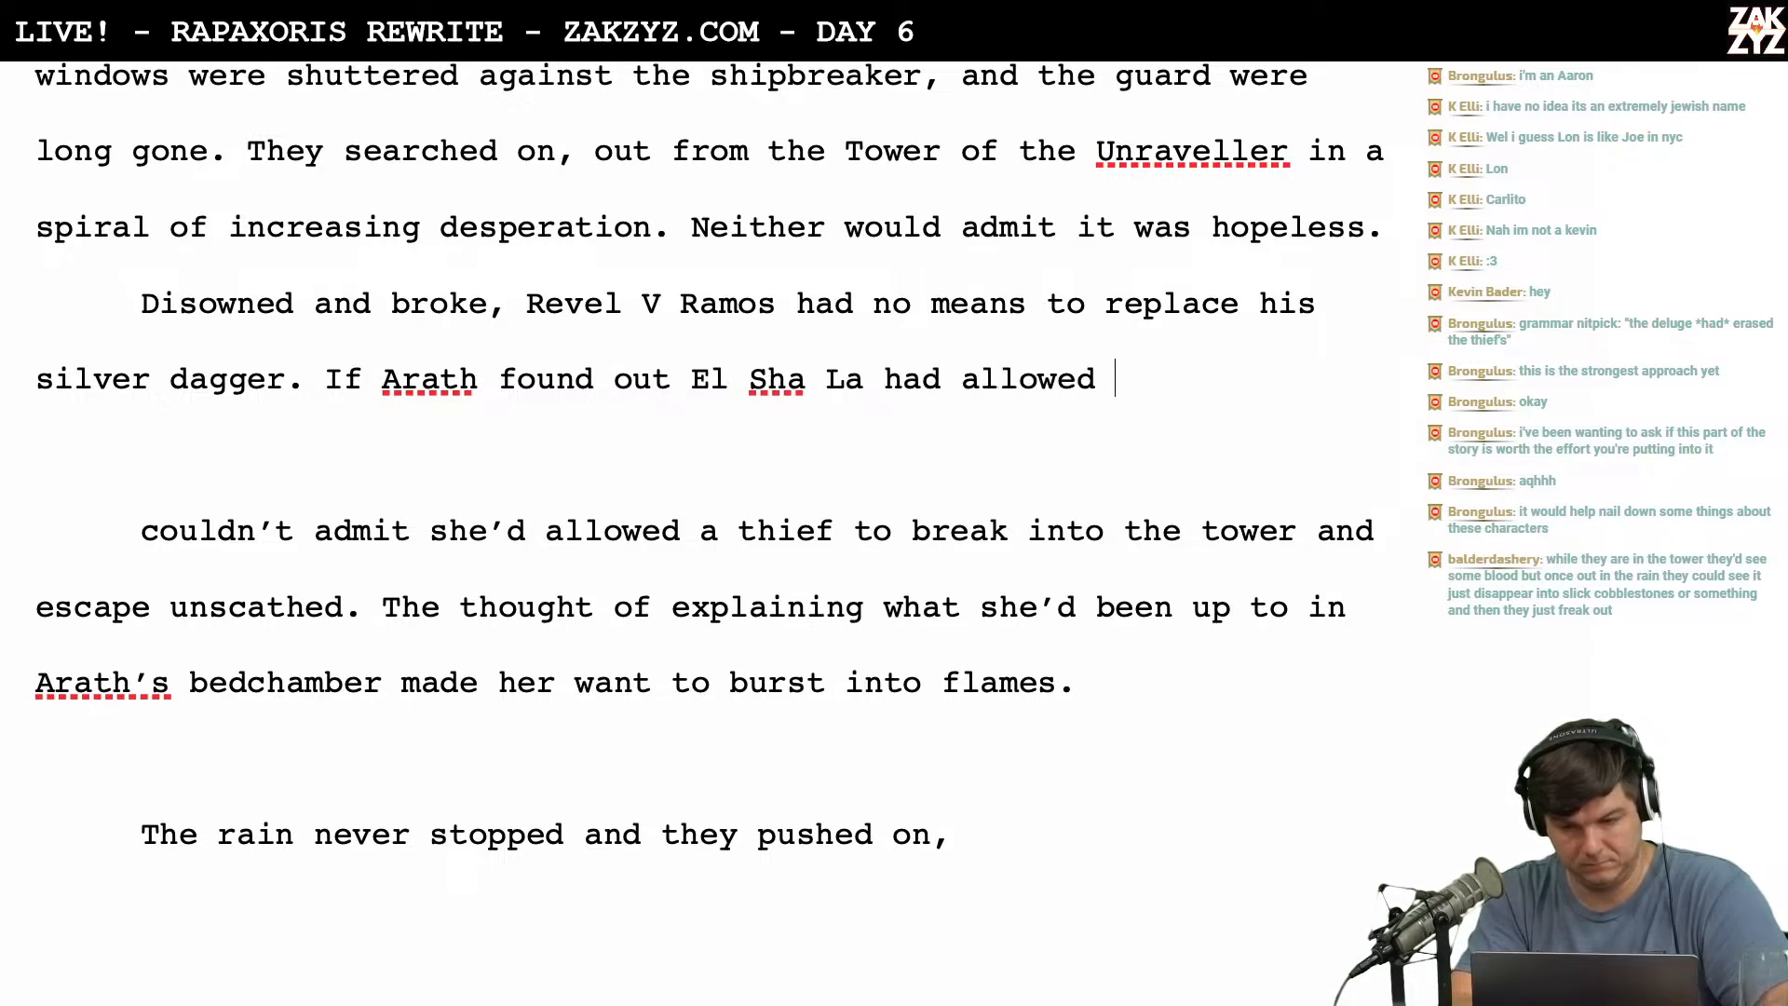
{"action": "key", "text": "BackSpace"}
{"action": "key", "text": "BackSpace"}
{"action": "key", "text": "BackSpace"}
{"action": "type", "text": "a thief to "}
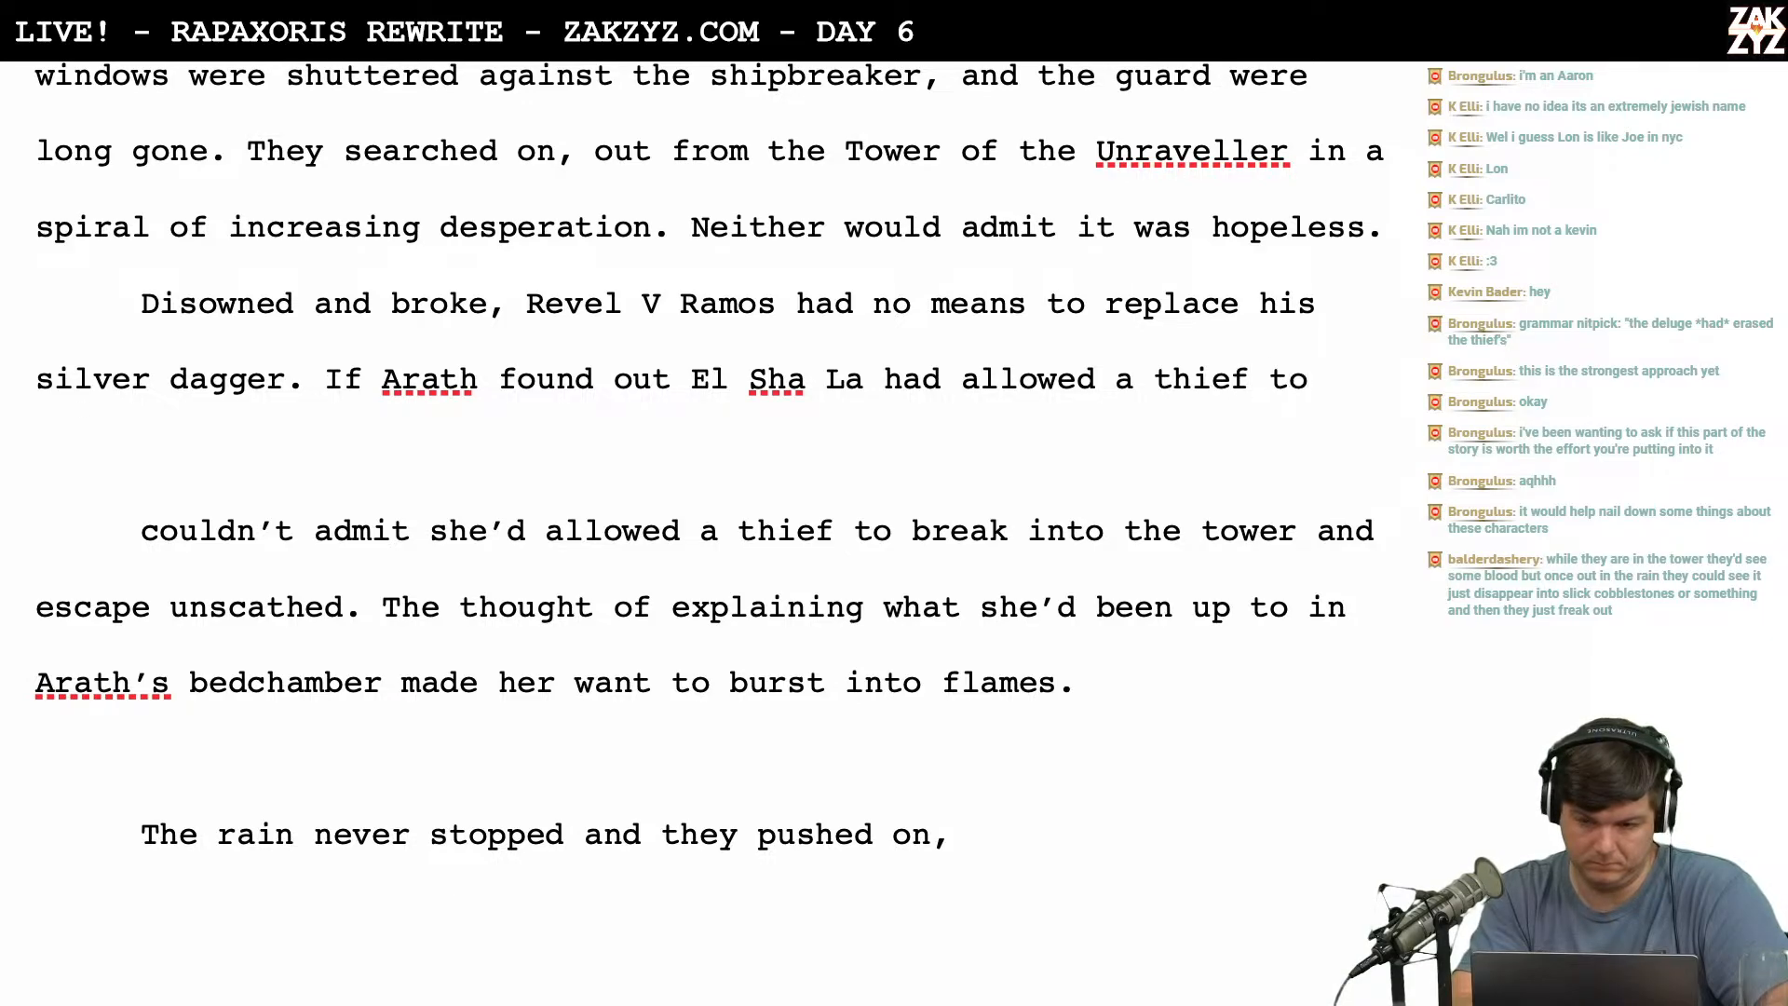
Continue the sentence about Arath with "break into his tower and escape unscathed,".
{"action": "type", "text": "break into his "}
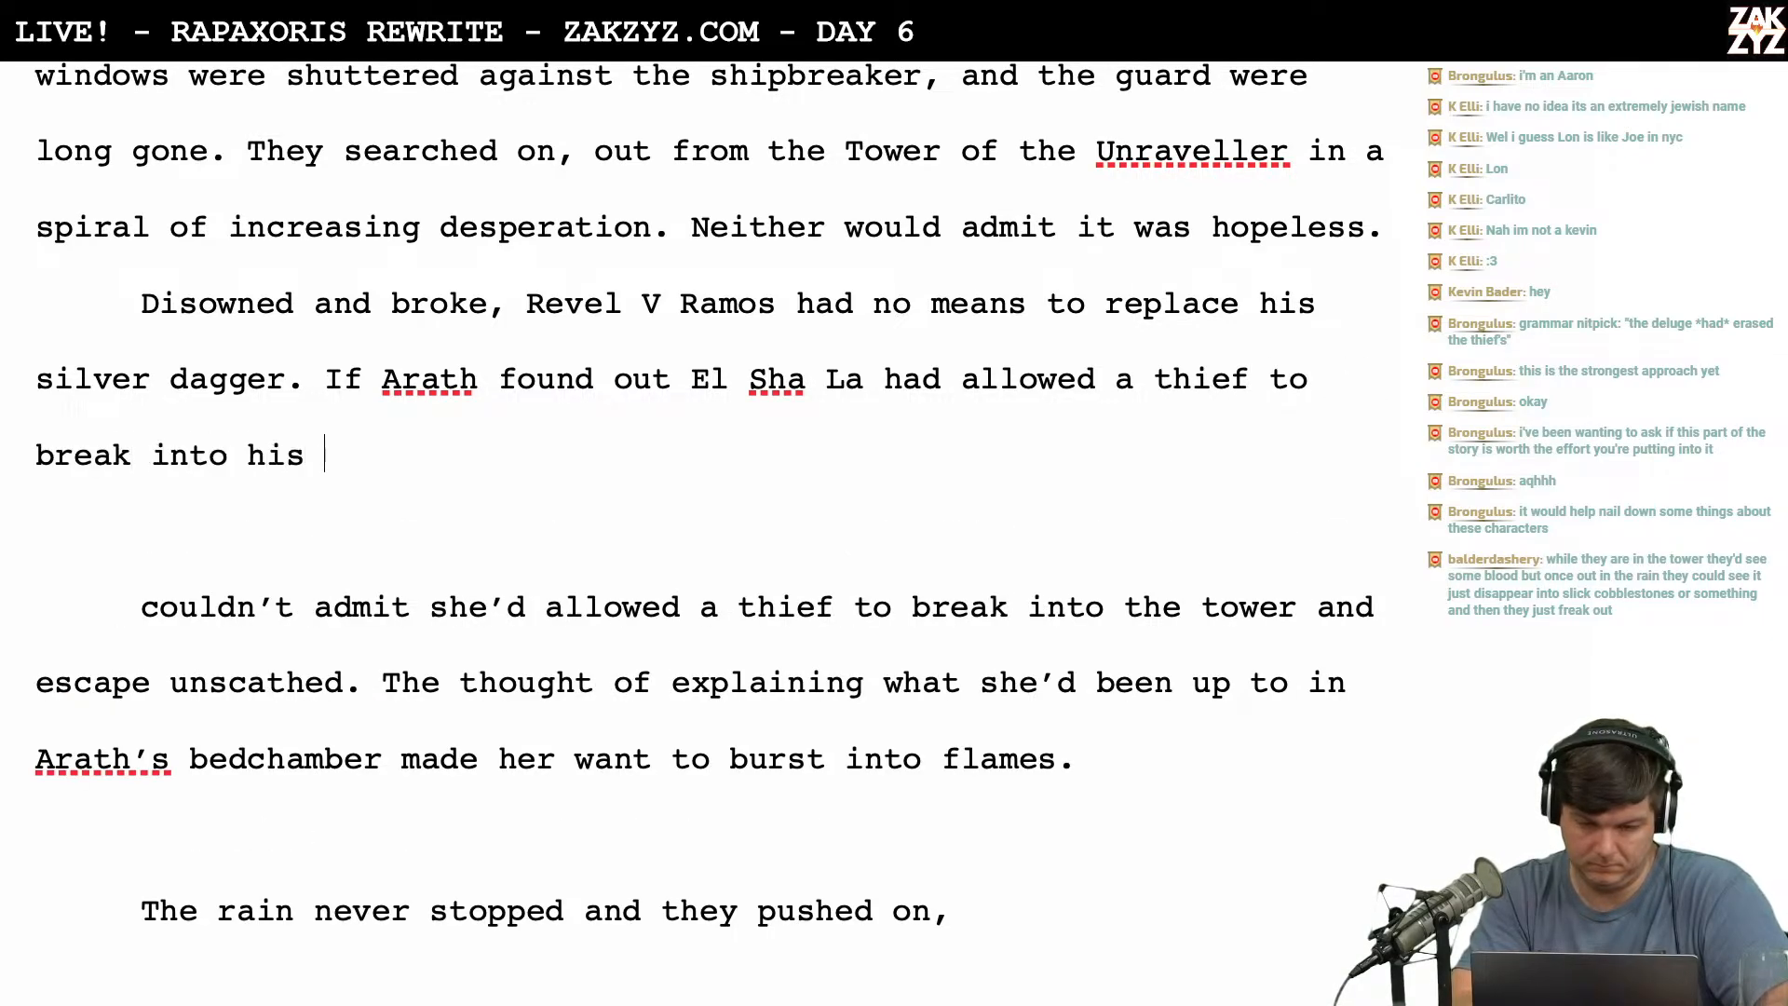
{"action": "type", "text": "tower and esc"}
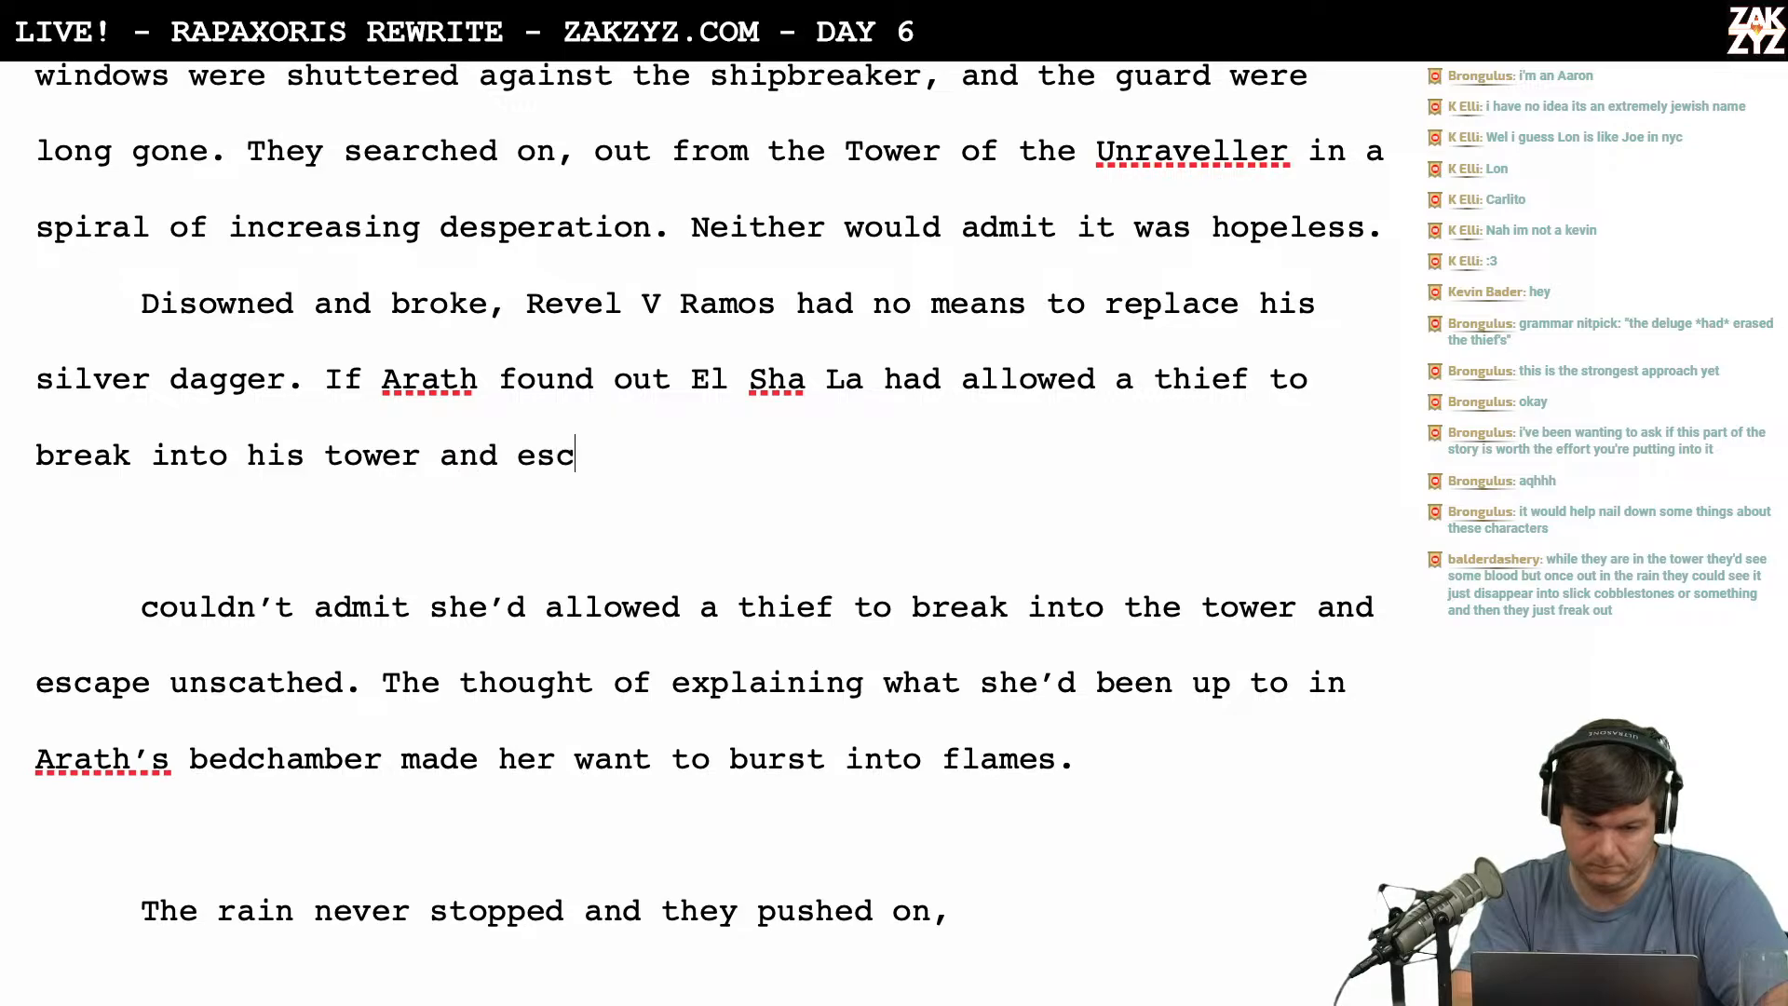
{"action": "type", "text": "ape unscateh"}
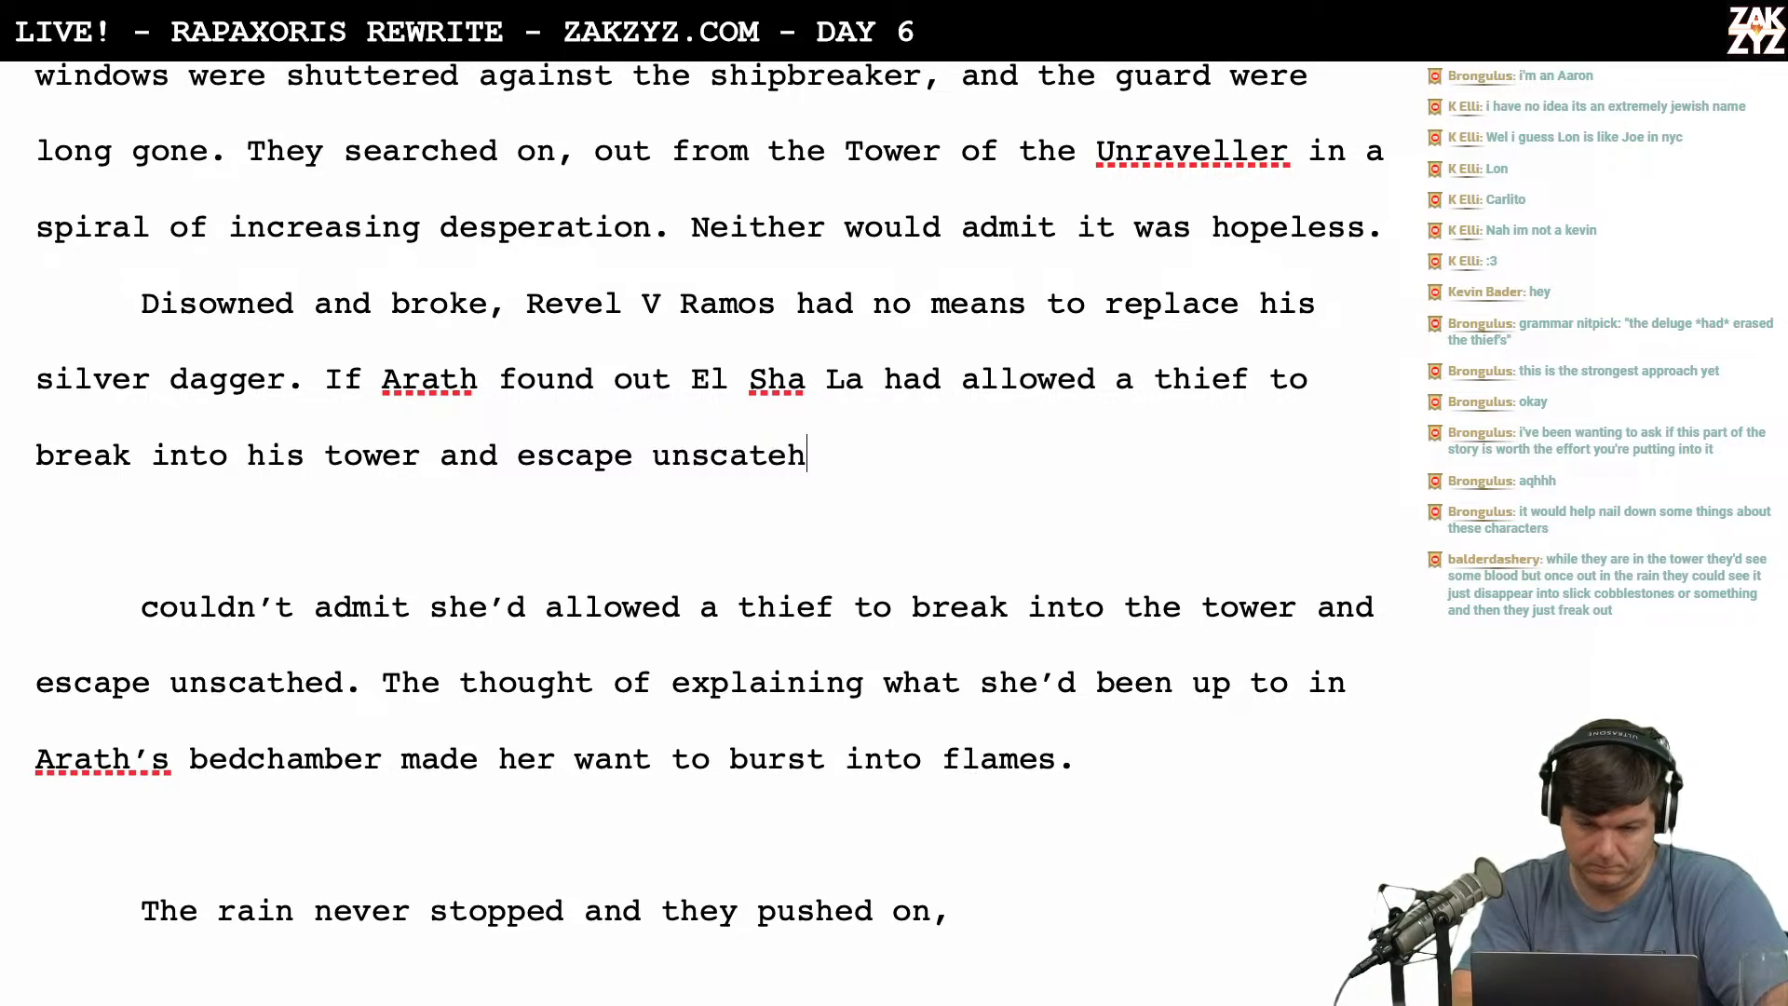
{"action": "key", "text": "BackSpace"}
{"action": "key", "text": "BackSpace"}
{"action": "type", "text": "hed,"}
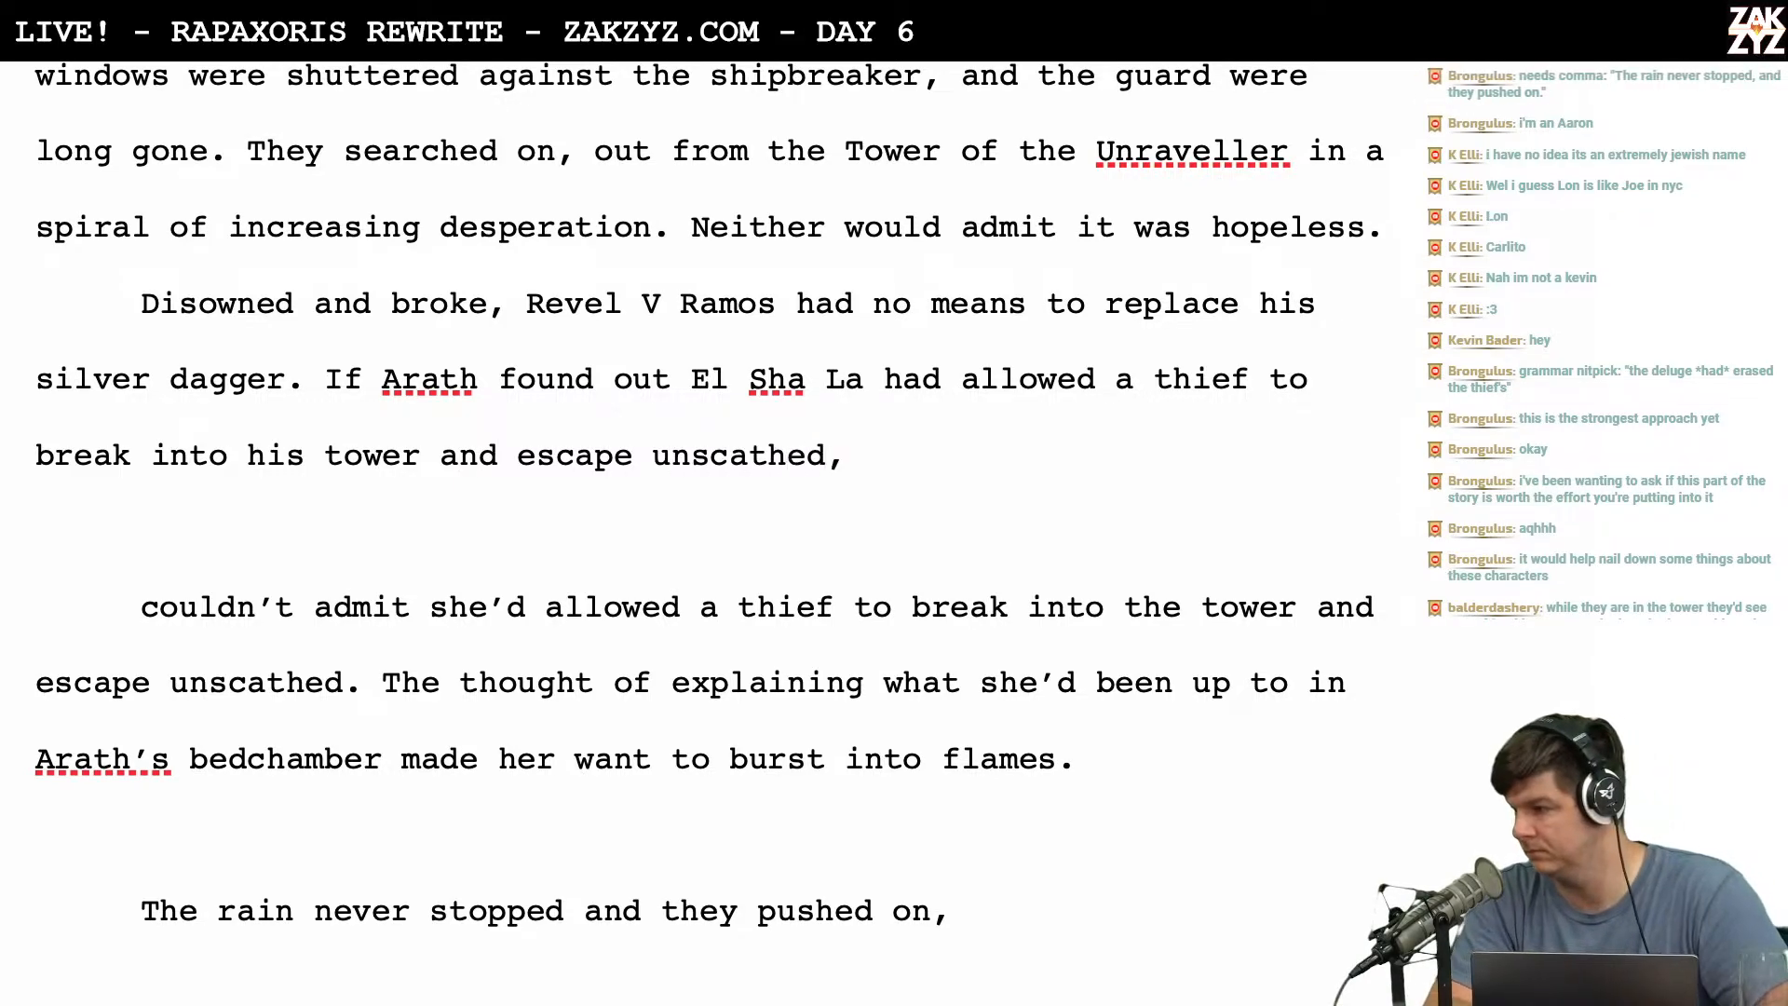
Move the "If Arath found out" draft into its own paragraph, leaving room for new text after "silver dagger.".
{"action": "scroll", "coordinate": [710, 533], "scroll_direction": "down", "scroll_amount": 1}
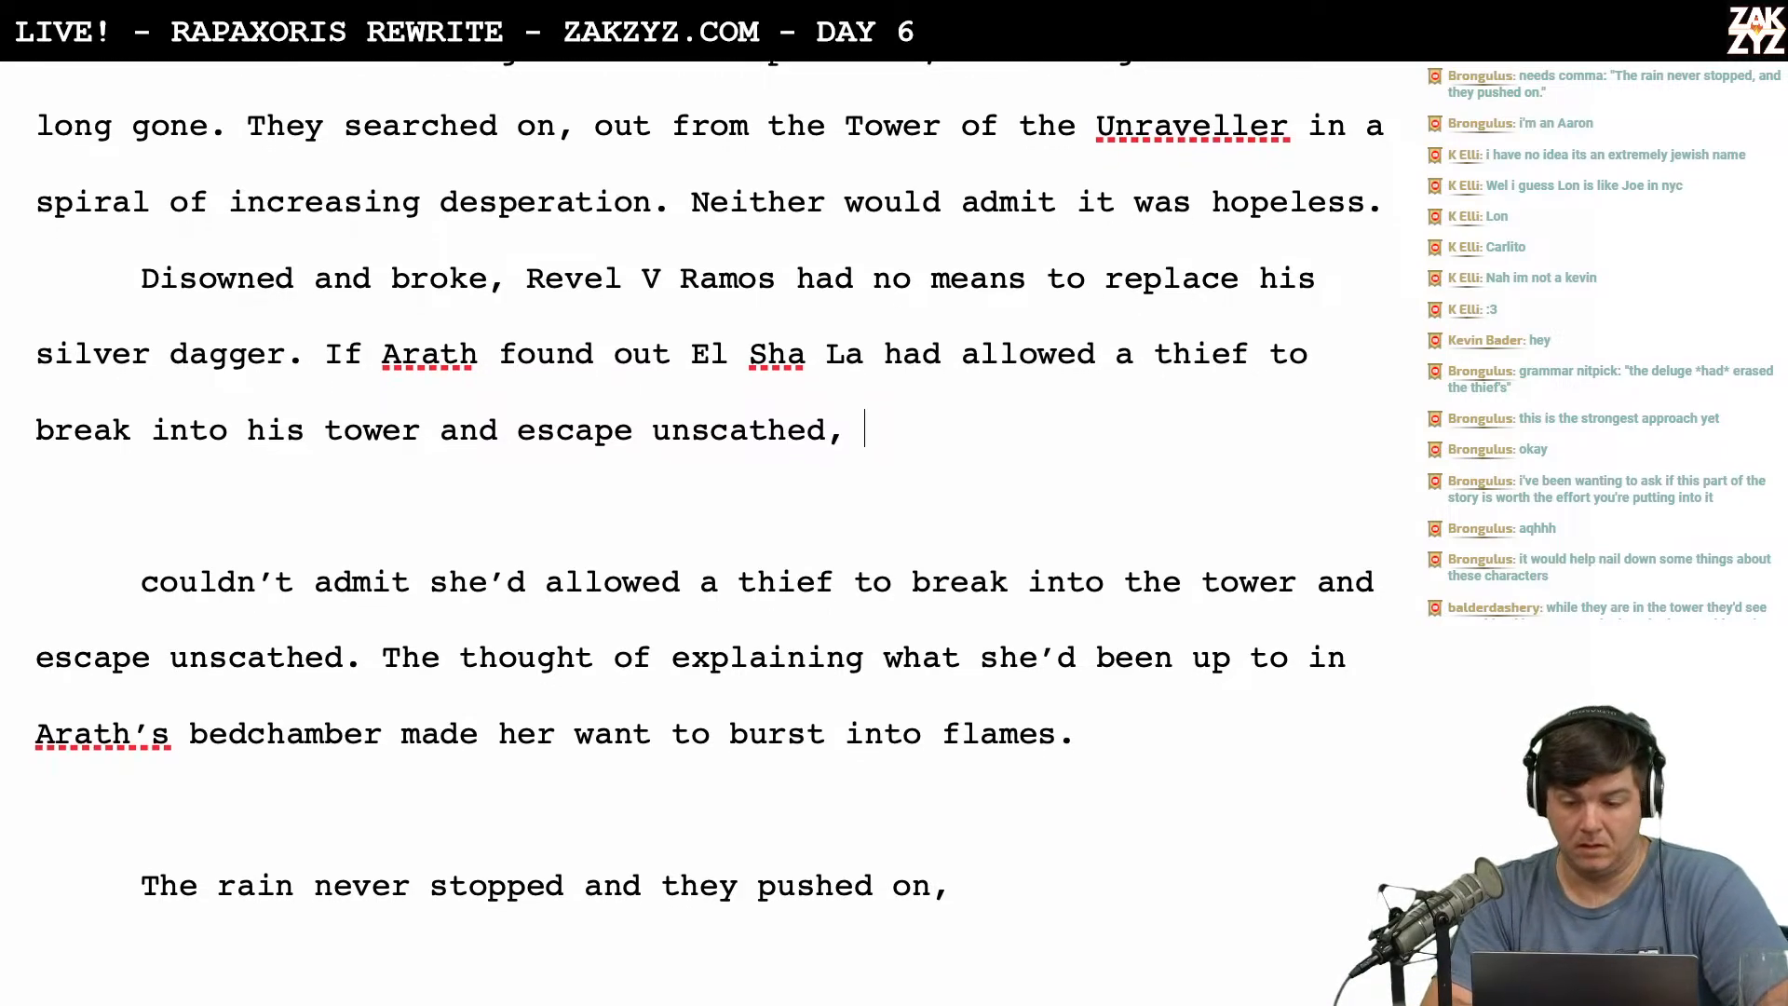
{"action": "scroll", "coordinate": [710, 533], "scroll_direction": "up", "scroll_amount": 1}
{"action": "scroll", "coordinate": [710, 532], "scroll_direction": "down", "scroll_amount": 1}
{"action": "scroll", "coordinate": [710, 533], "scroll_direction": "down", "scroll_amount": 1}
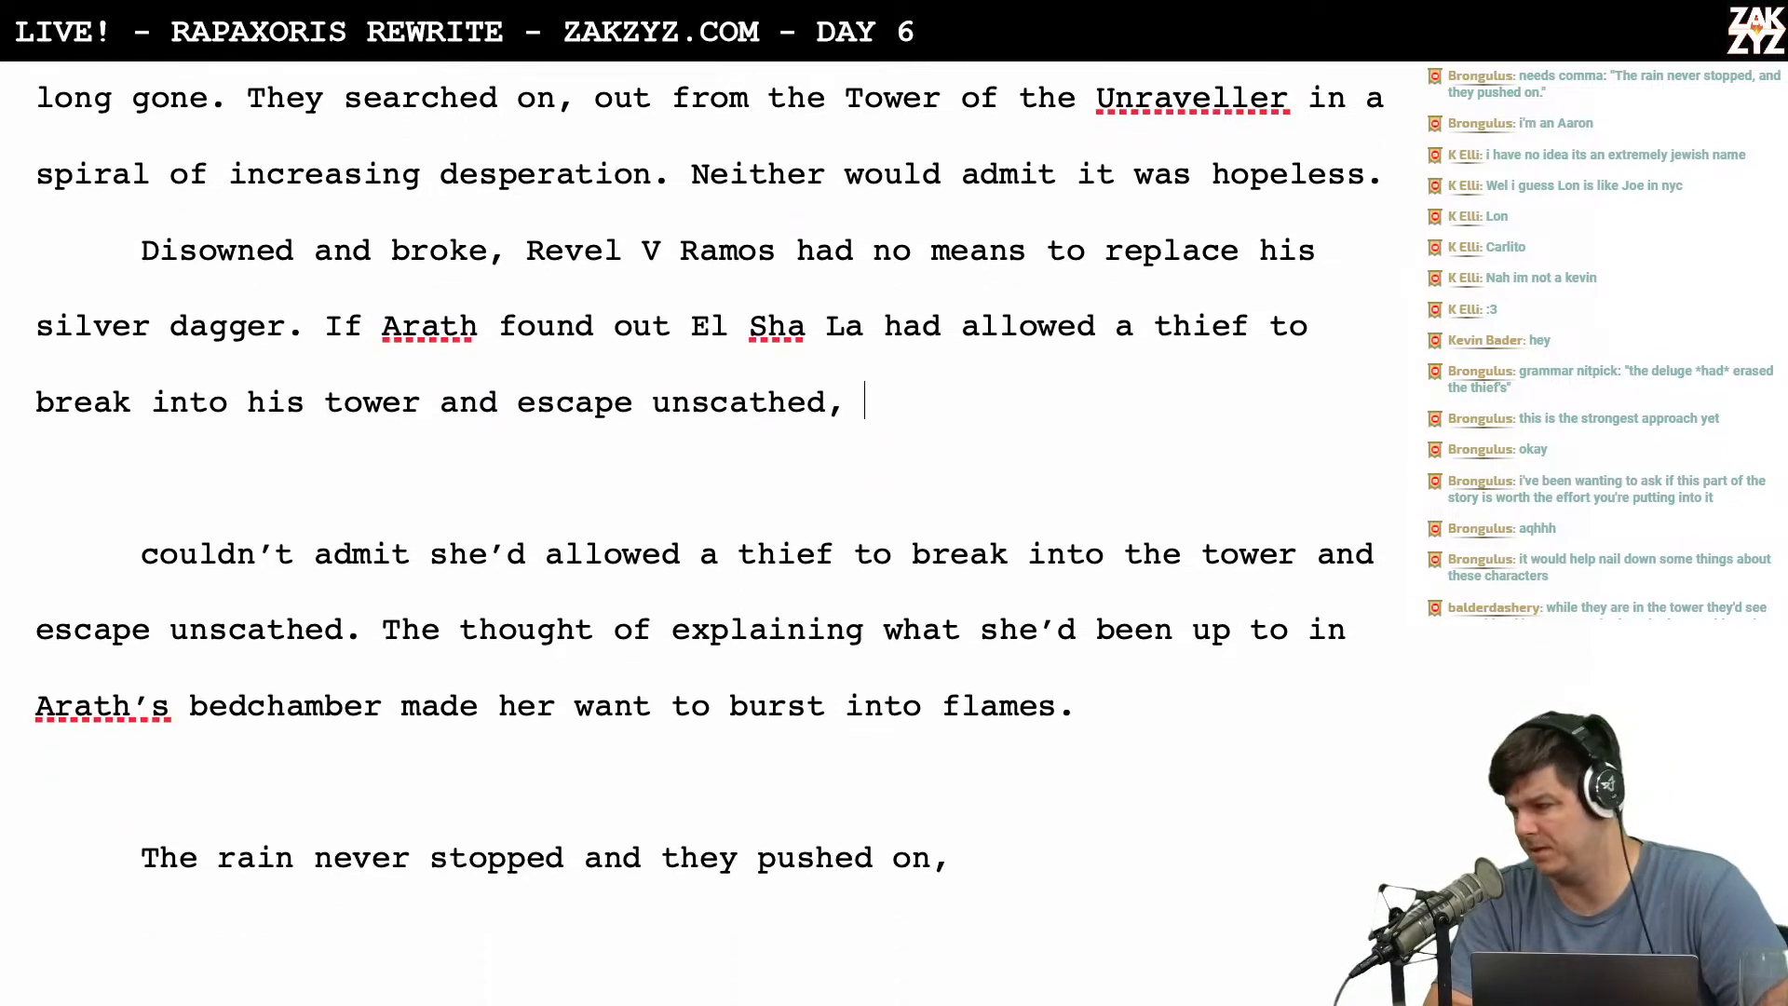
{"action": "scroll", "coordinate": [710, 532], "scroll_direction": "up", "scroll_amount": 1}
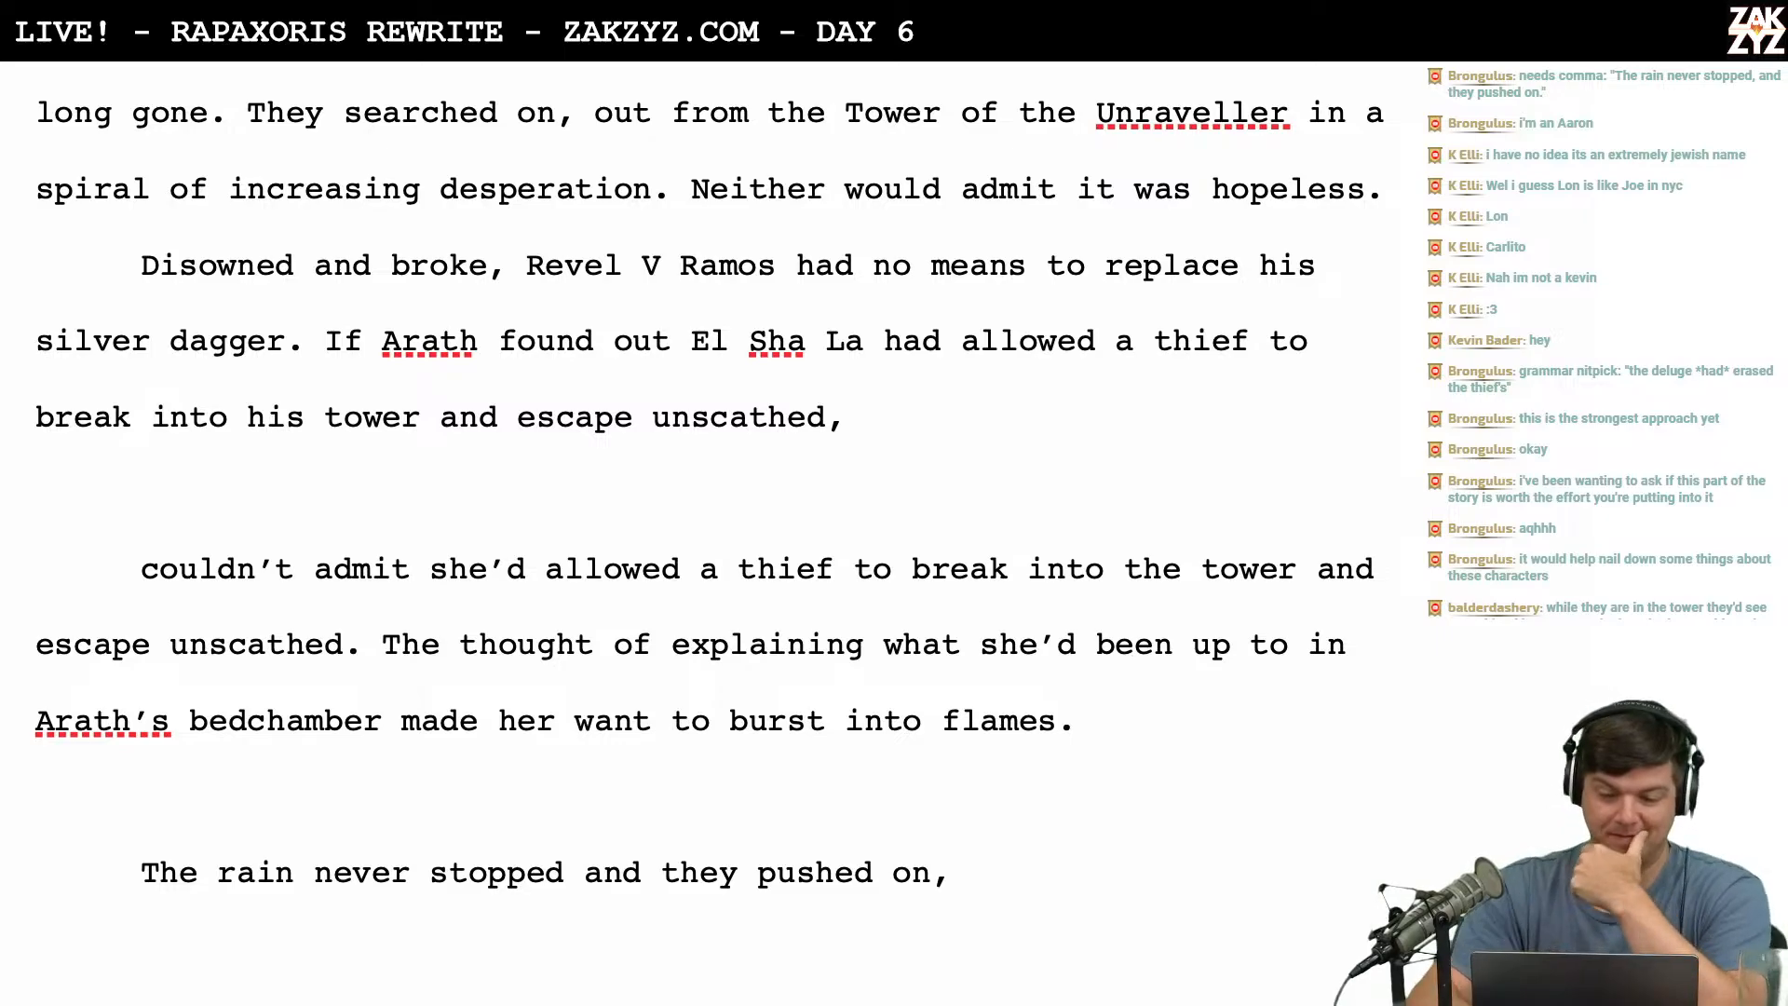
{"action": "scroll", "coordinate": [707, 503], "scroll_direction": "up", "scroll_amount": 1}
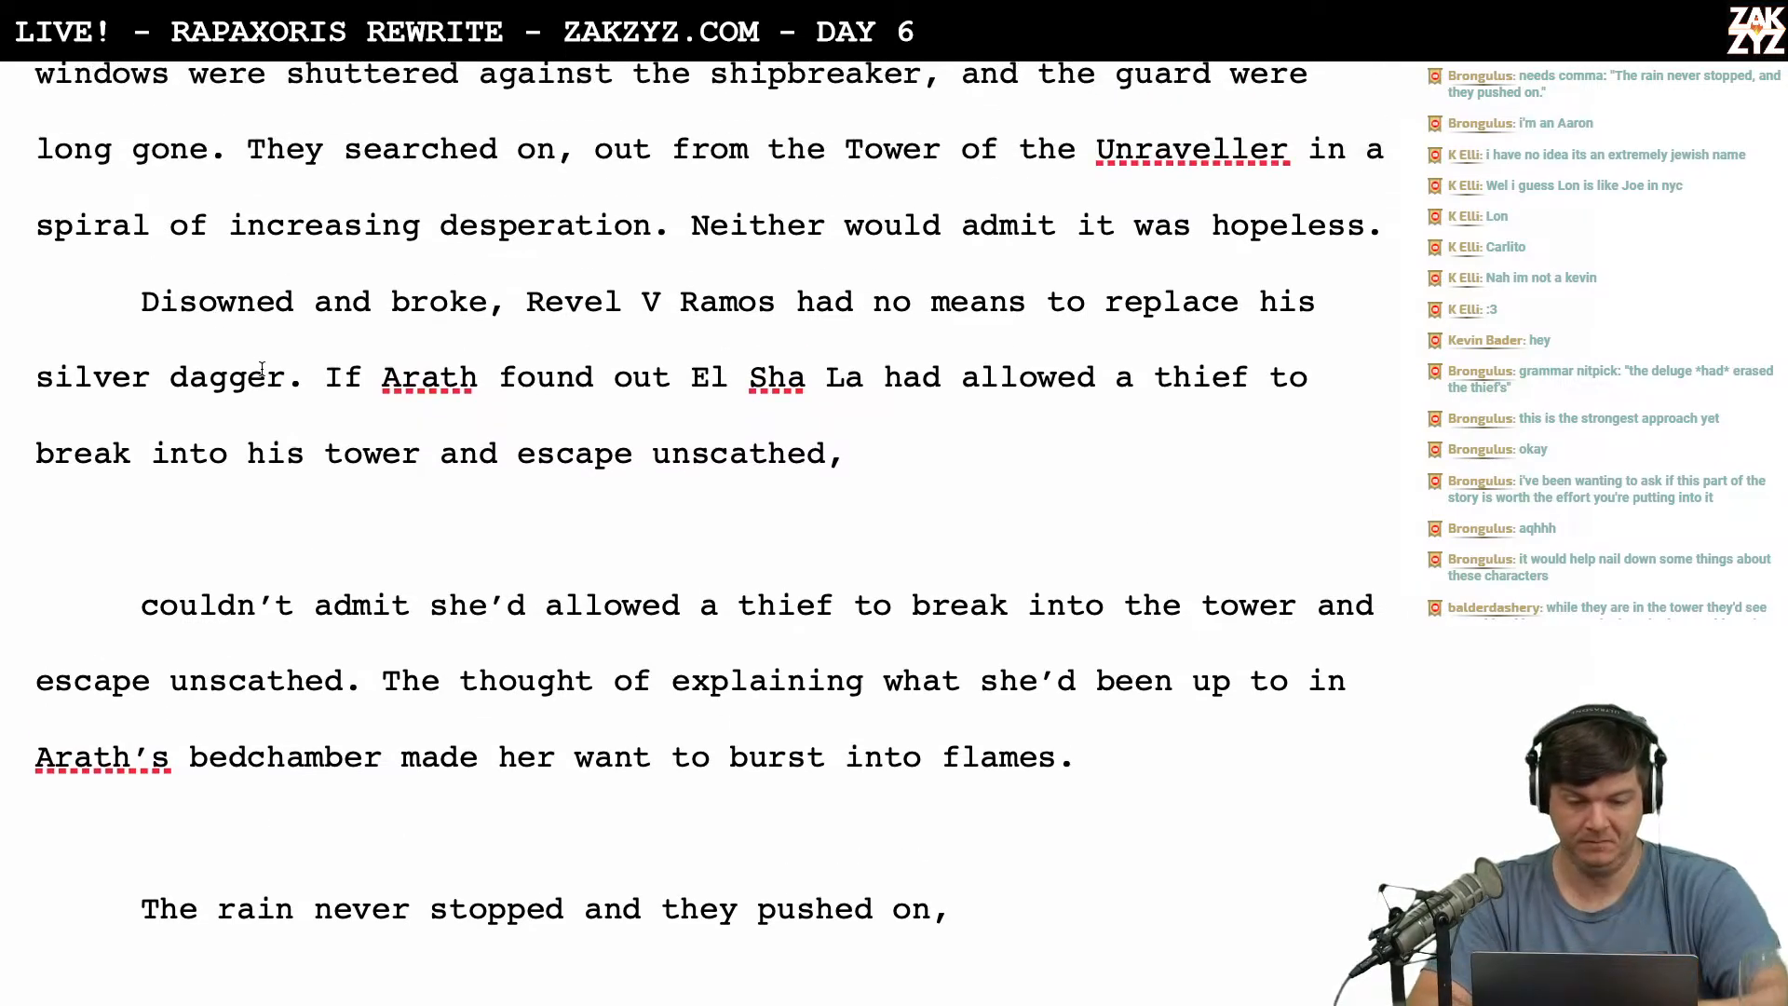
{"action": "key", "text": "Right"}
{"action": "key", "text": "Return"}
{"action": "key", "text": "Left"}
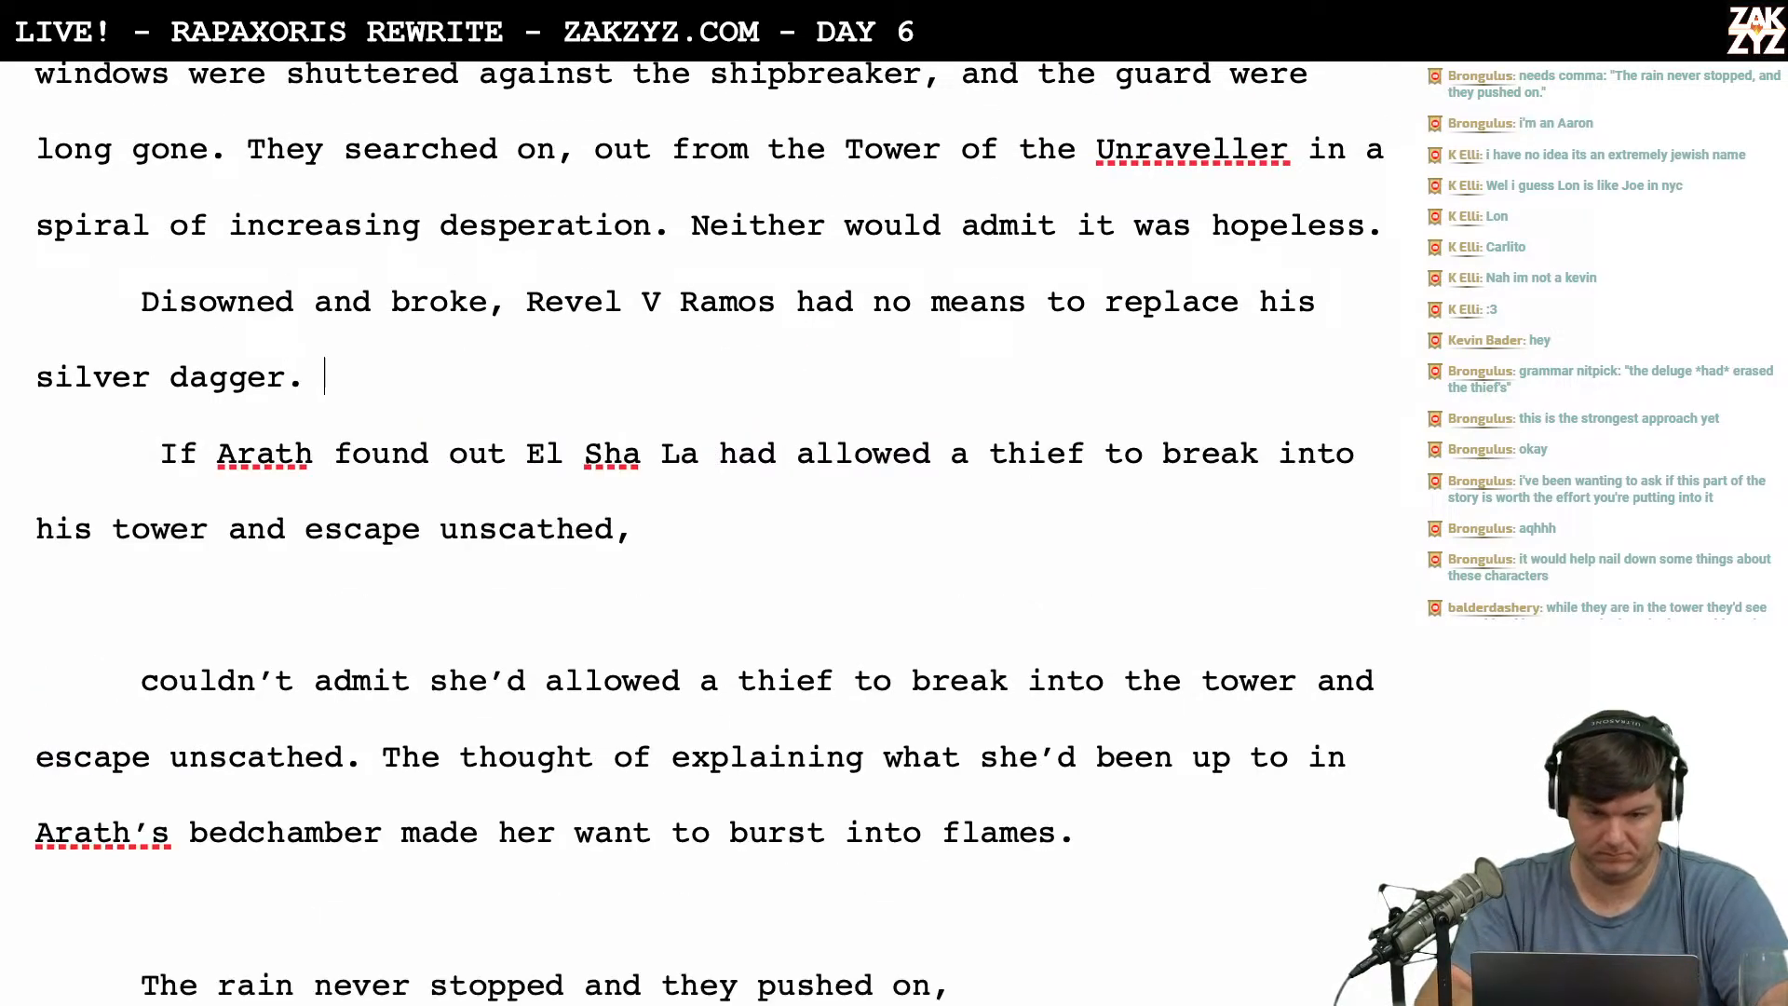
Add the sentence "El Sha La's situation was far worse." after "silver dagger." and begin another with "If".
{"action": "type", "text": "El Sha"}
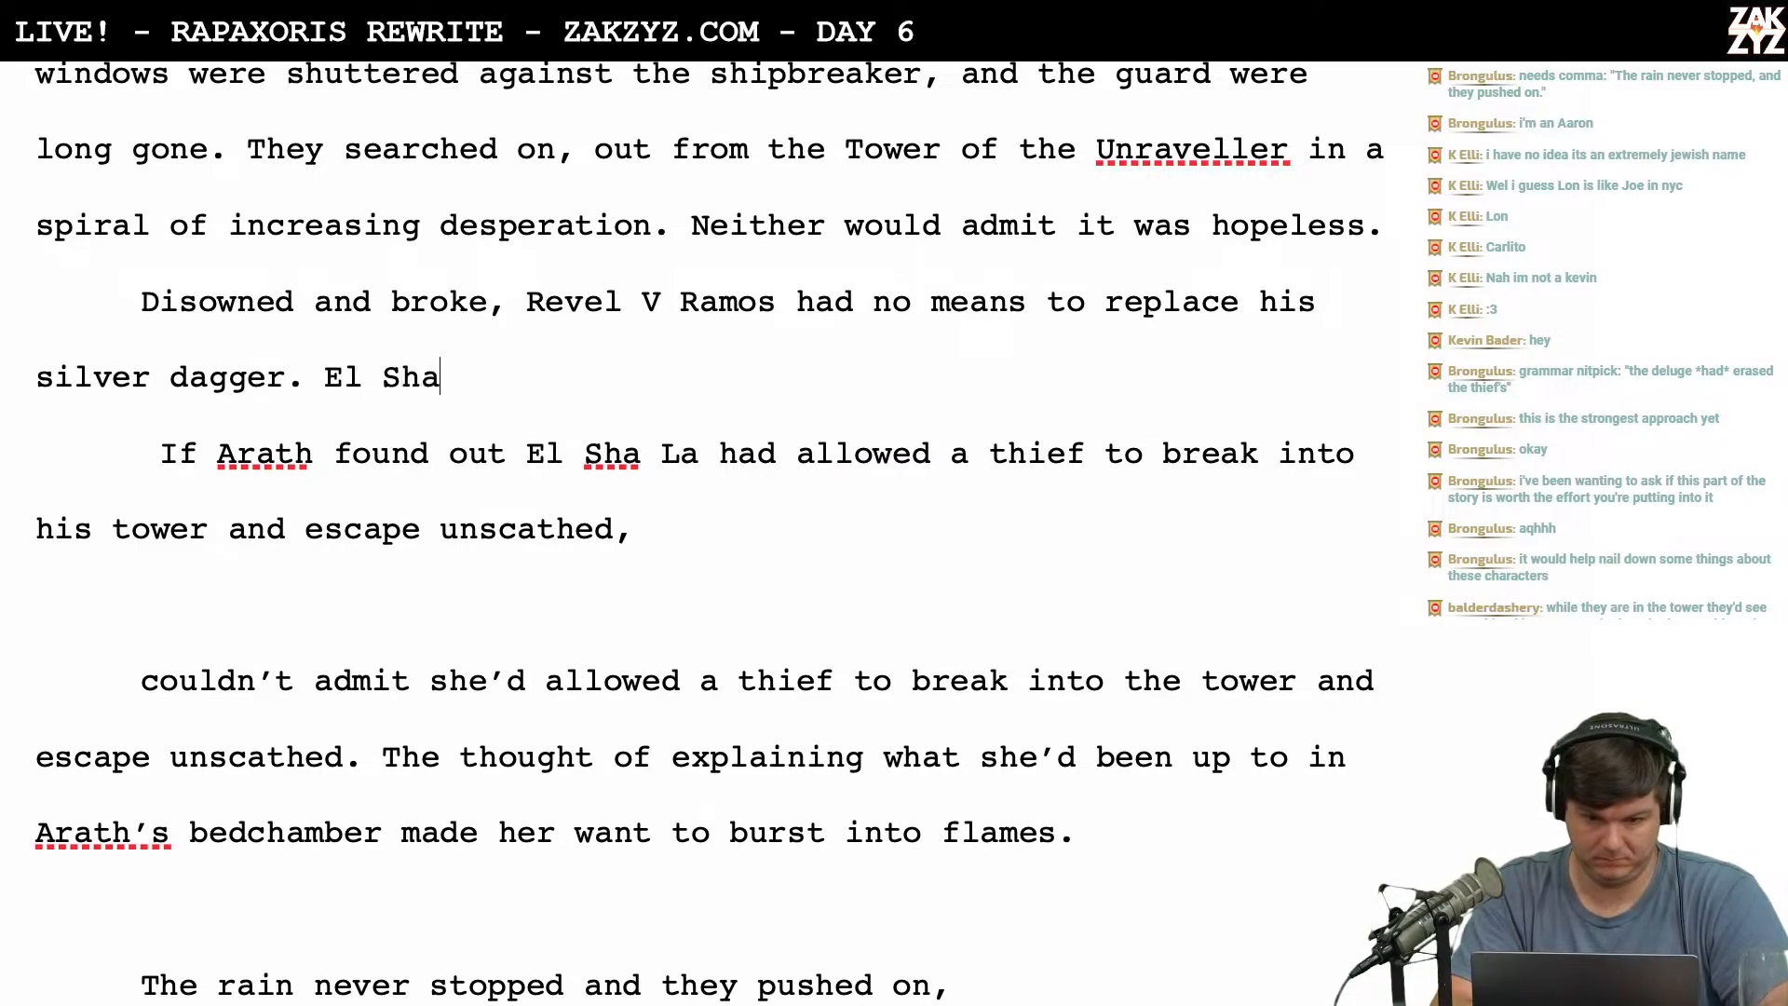
{"action": "type", "text": " La's situation "}
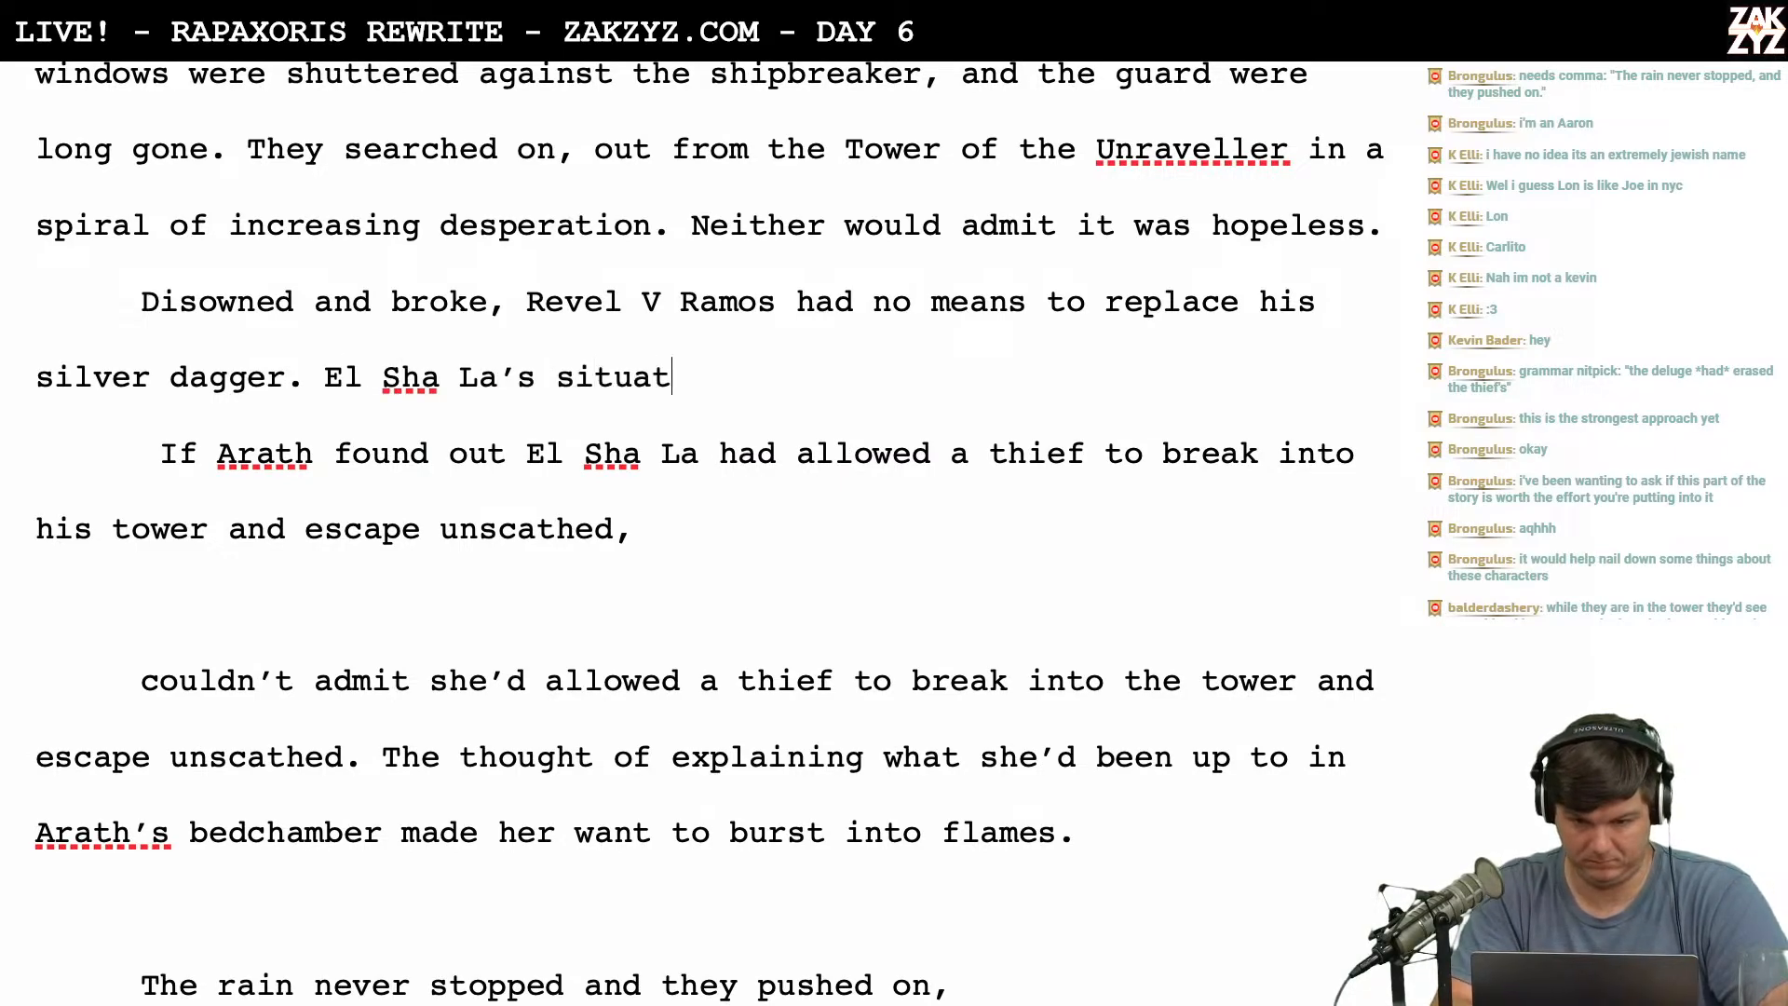
{"action": "type", "text": "was far w"}
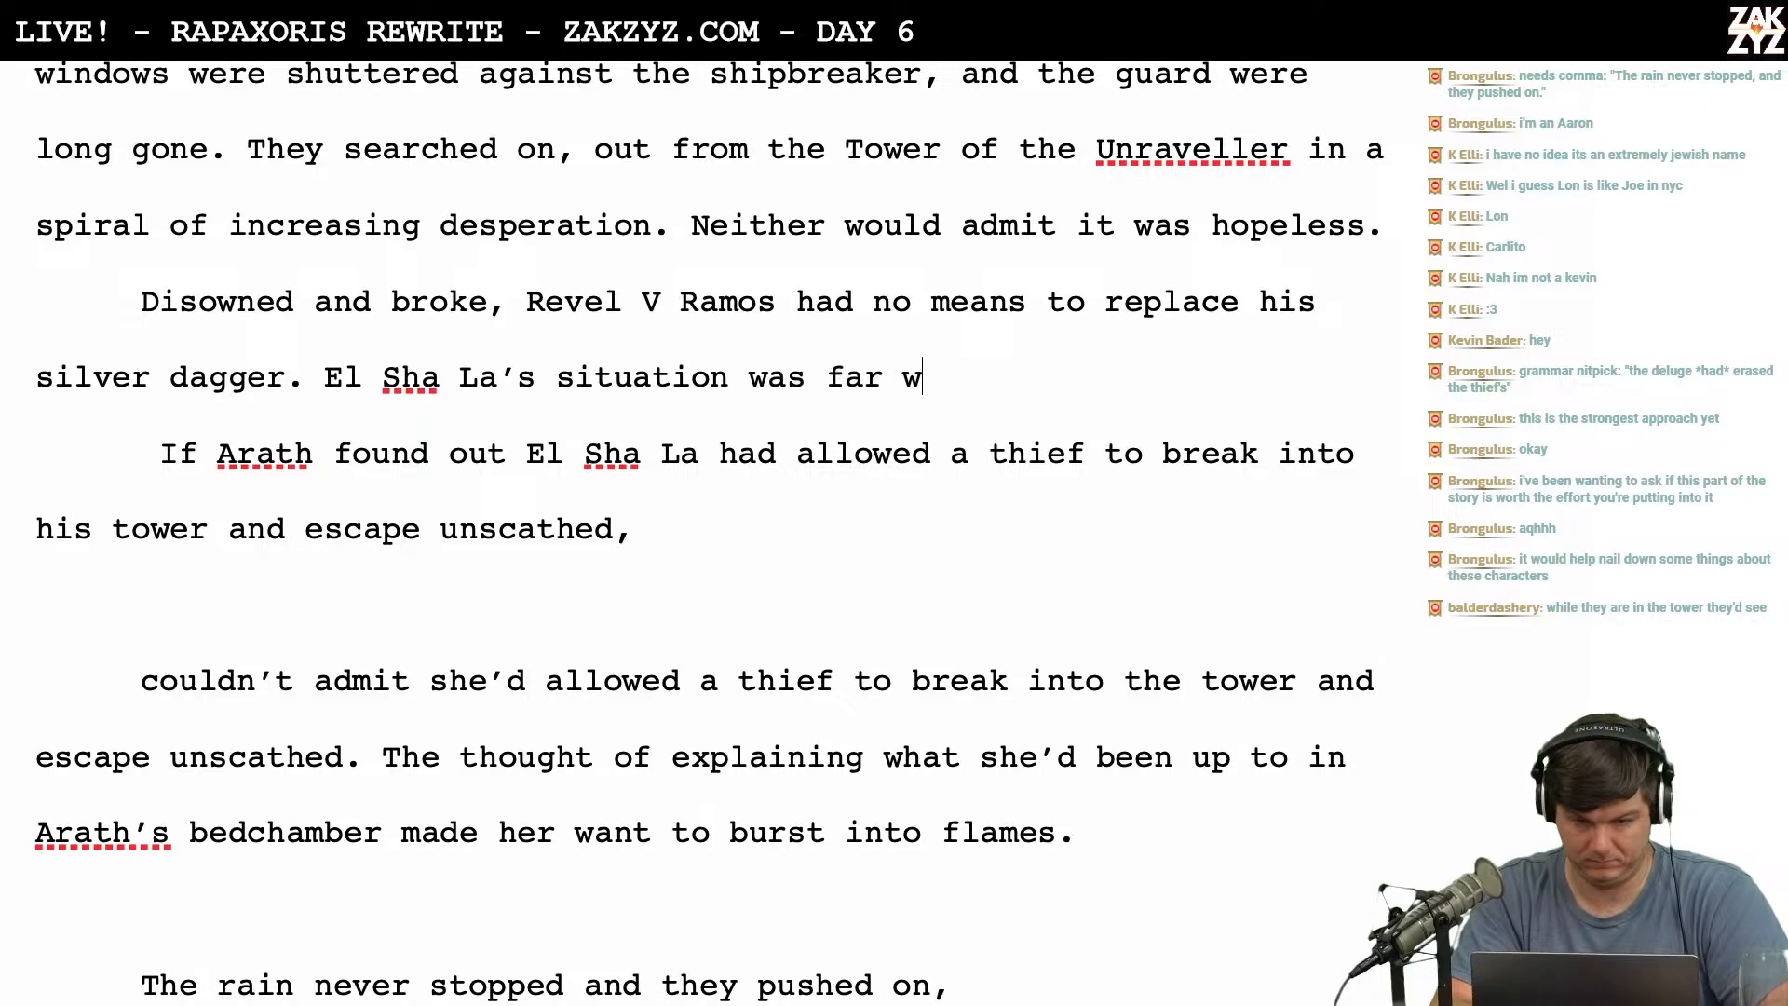
{"action": "type", "text": "orse. If E"}
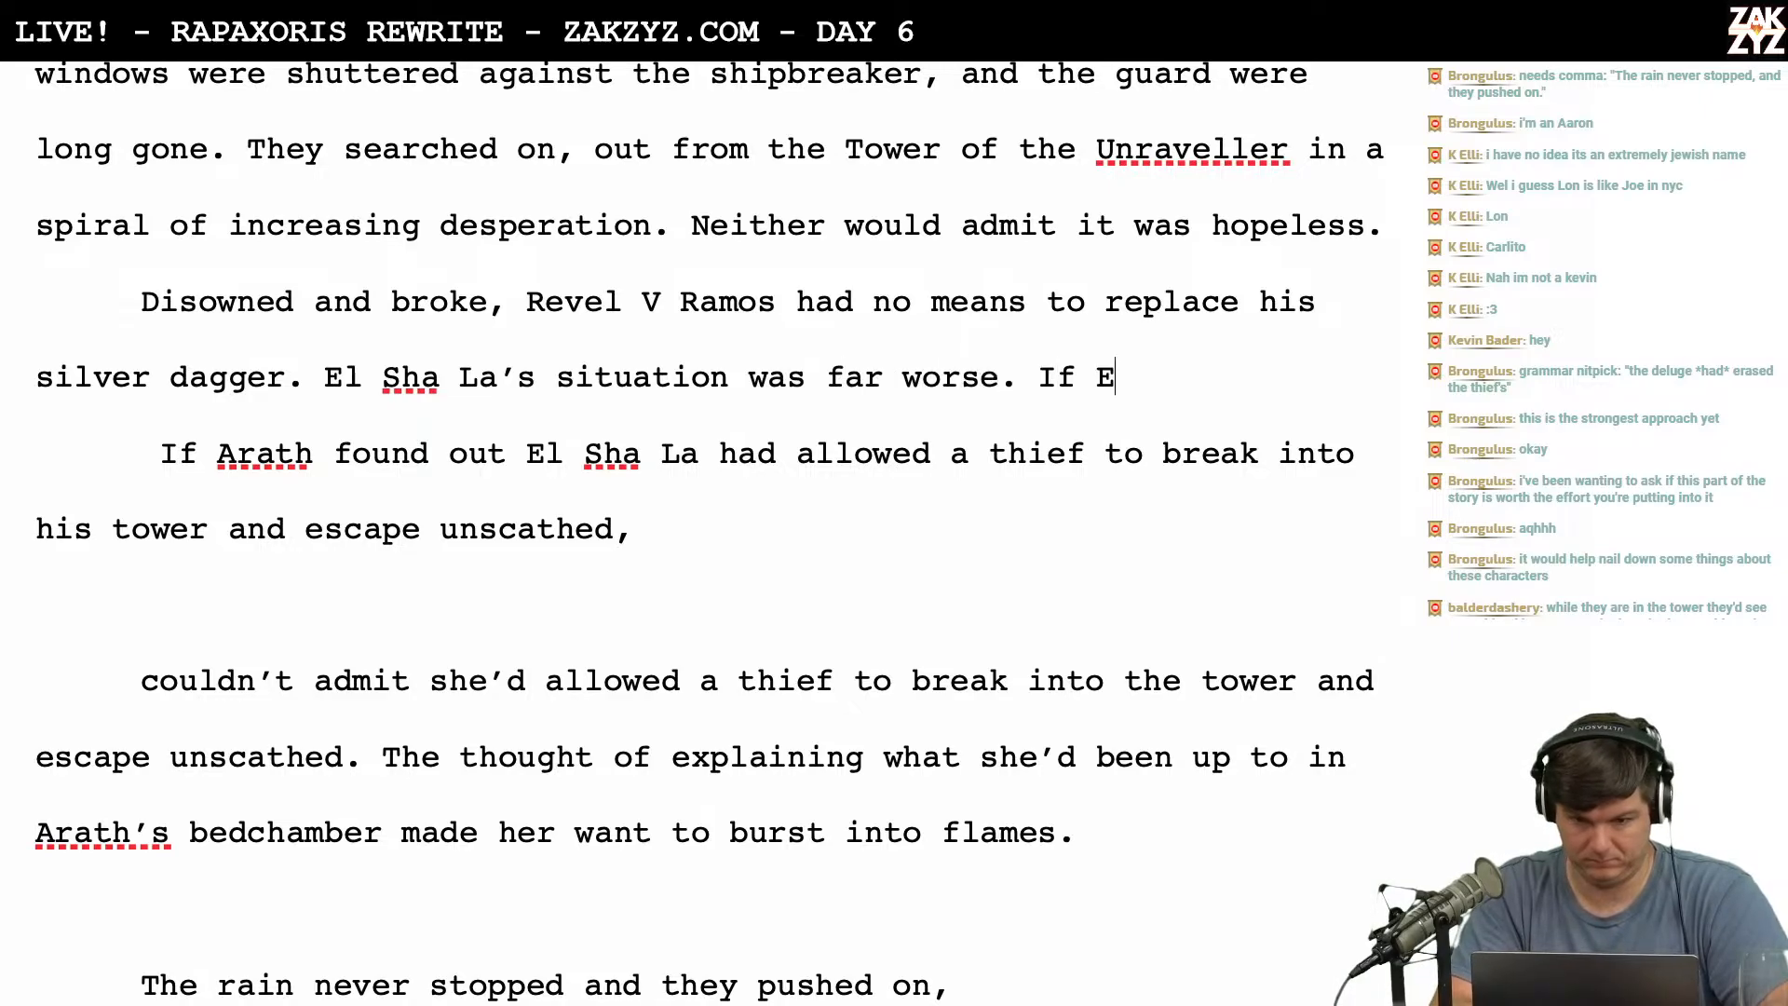
Continue the sentence beginning "If" after "far worse." with "Arath found out she'd allowed".
{"action": "key", "text": "BackSpace"}
{"action": "type", "text": "Arat"}
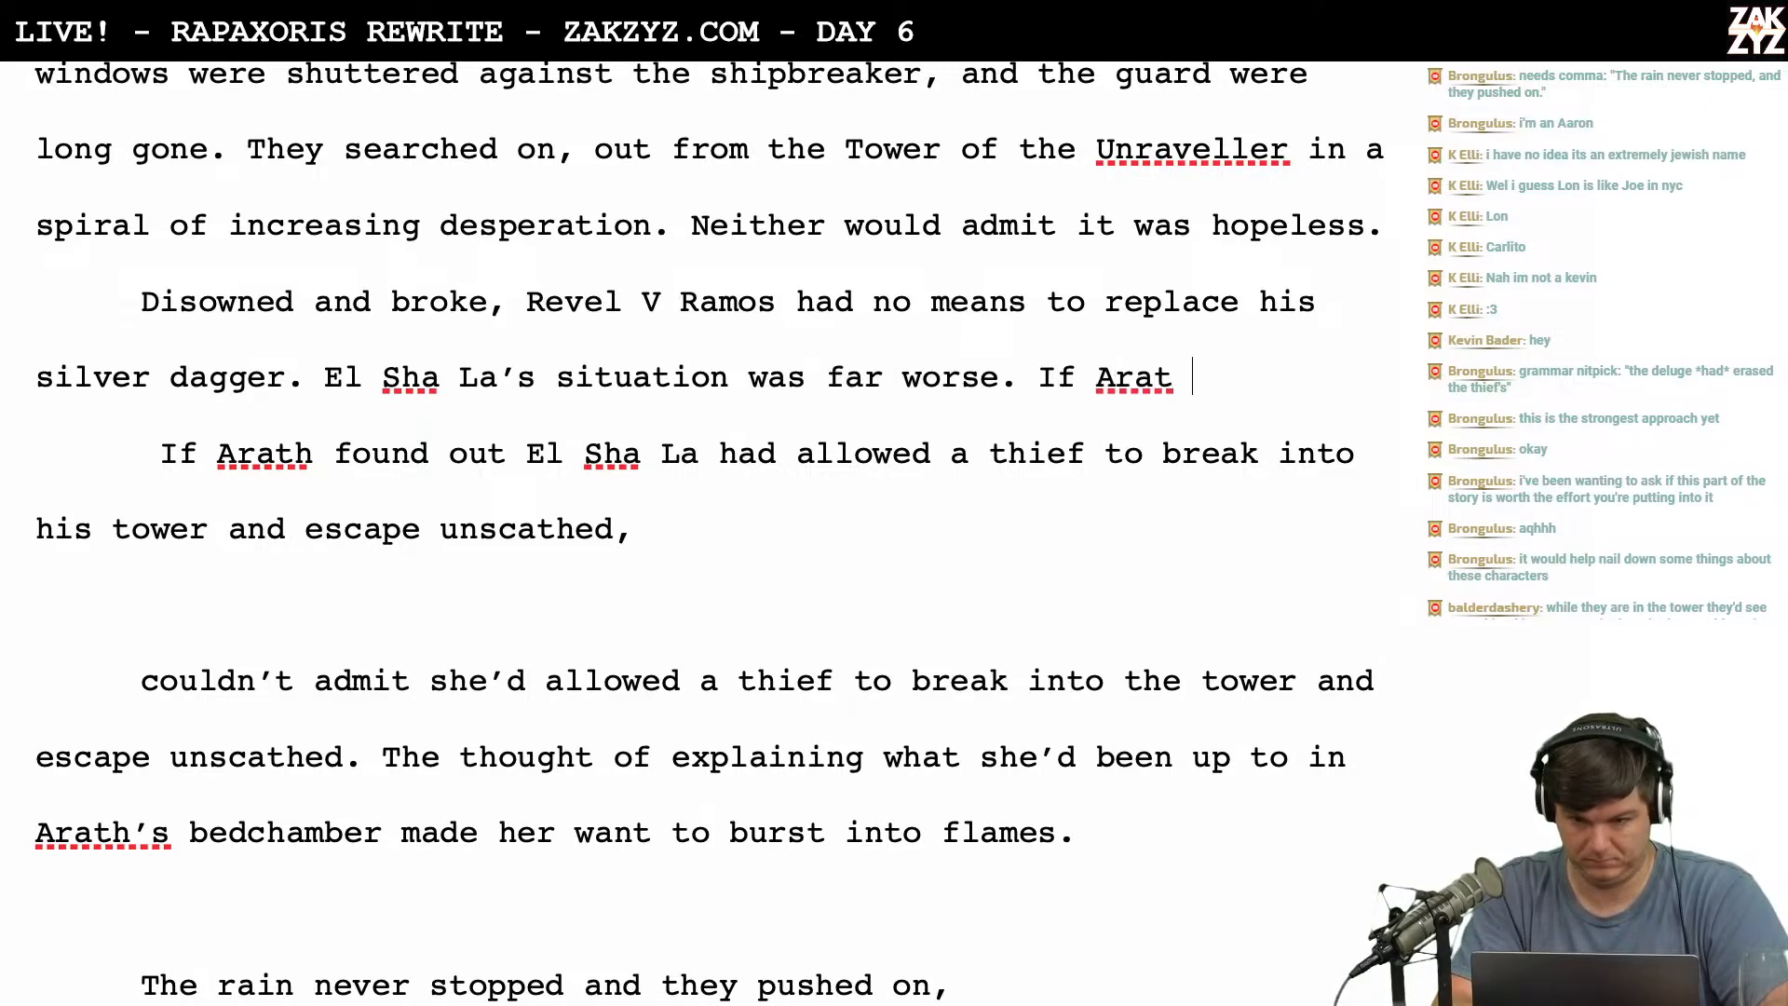
{"action": "type", "text": "h found out she"}
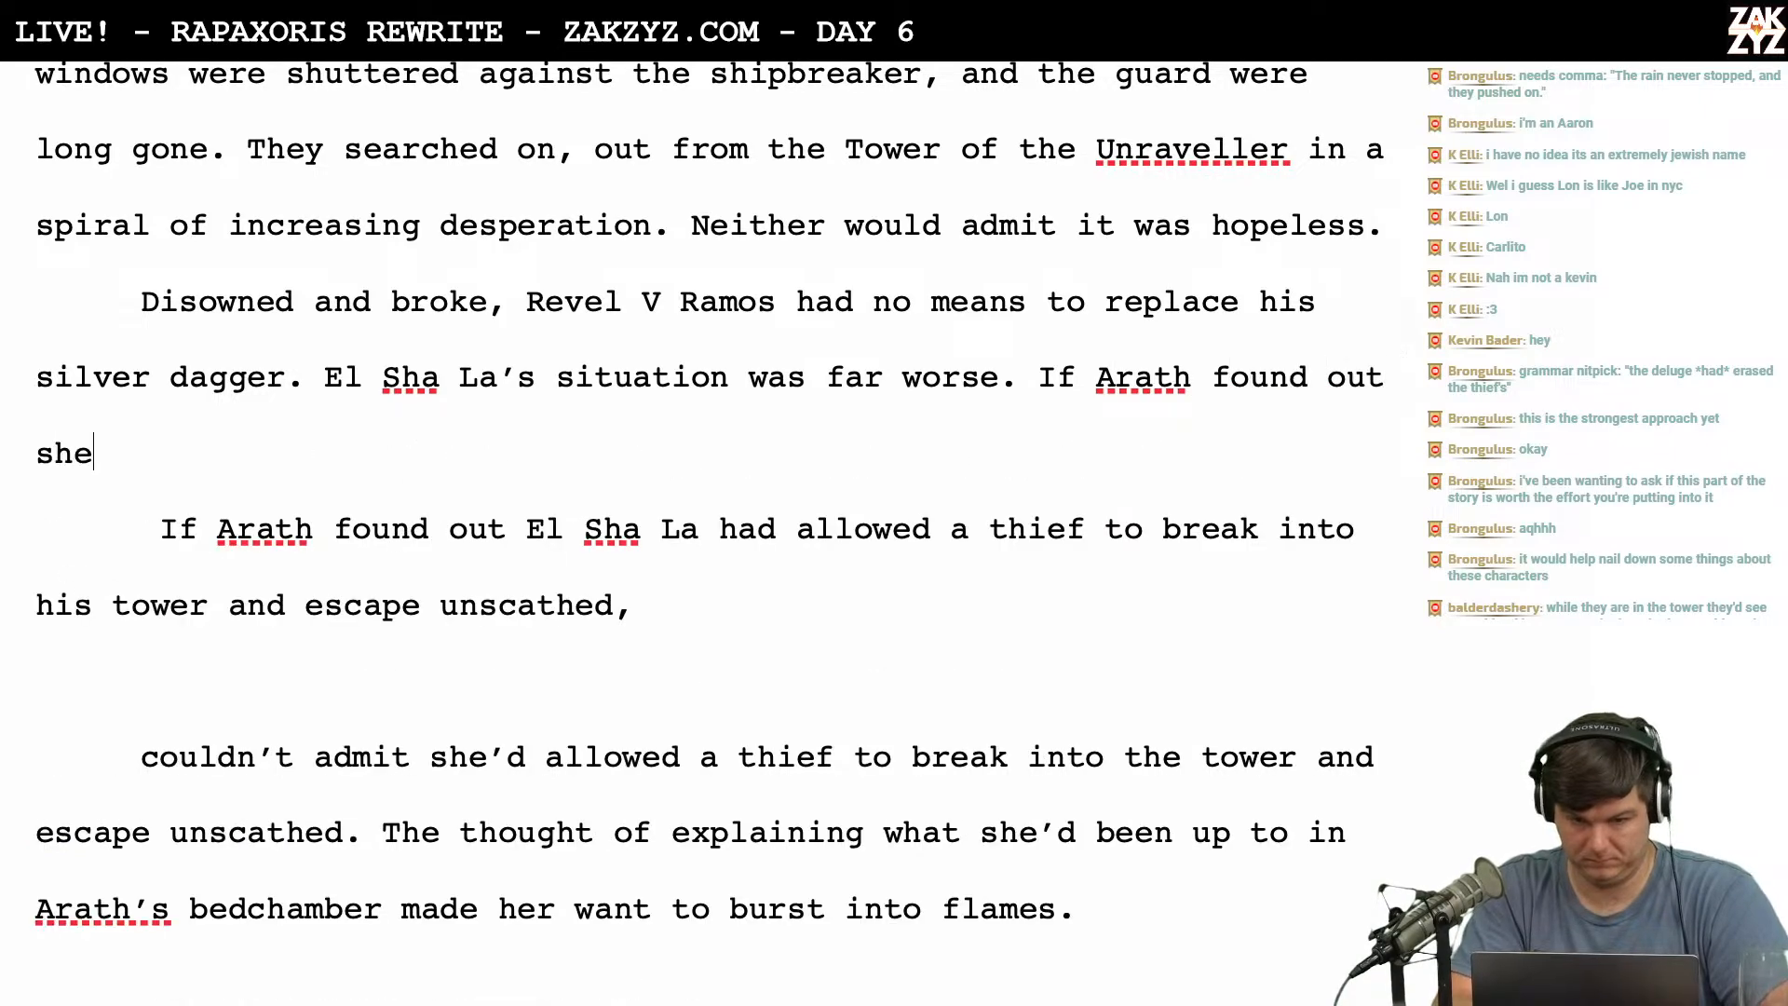
{"action": "type", "text": "'d allwo"}
{"action": "key", "text": "BackSpace"}
{"action": "key", "text": "BackSpace"}
{"action": "type", "text": "owed "}
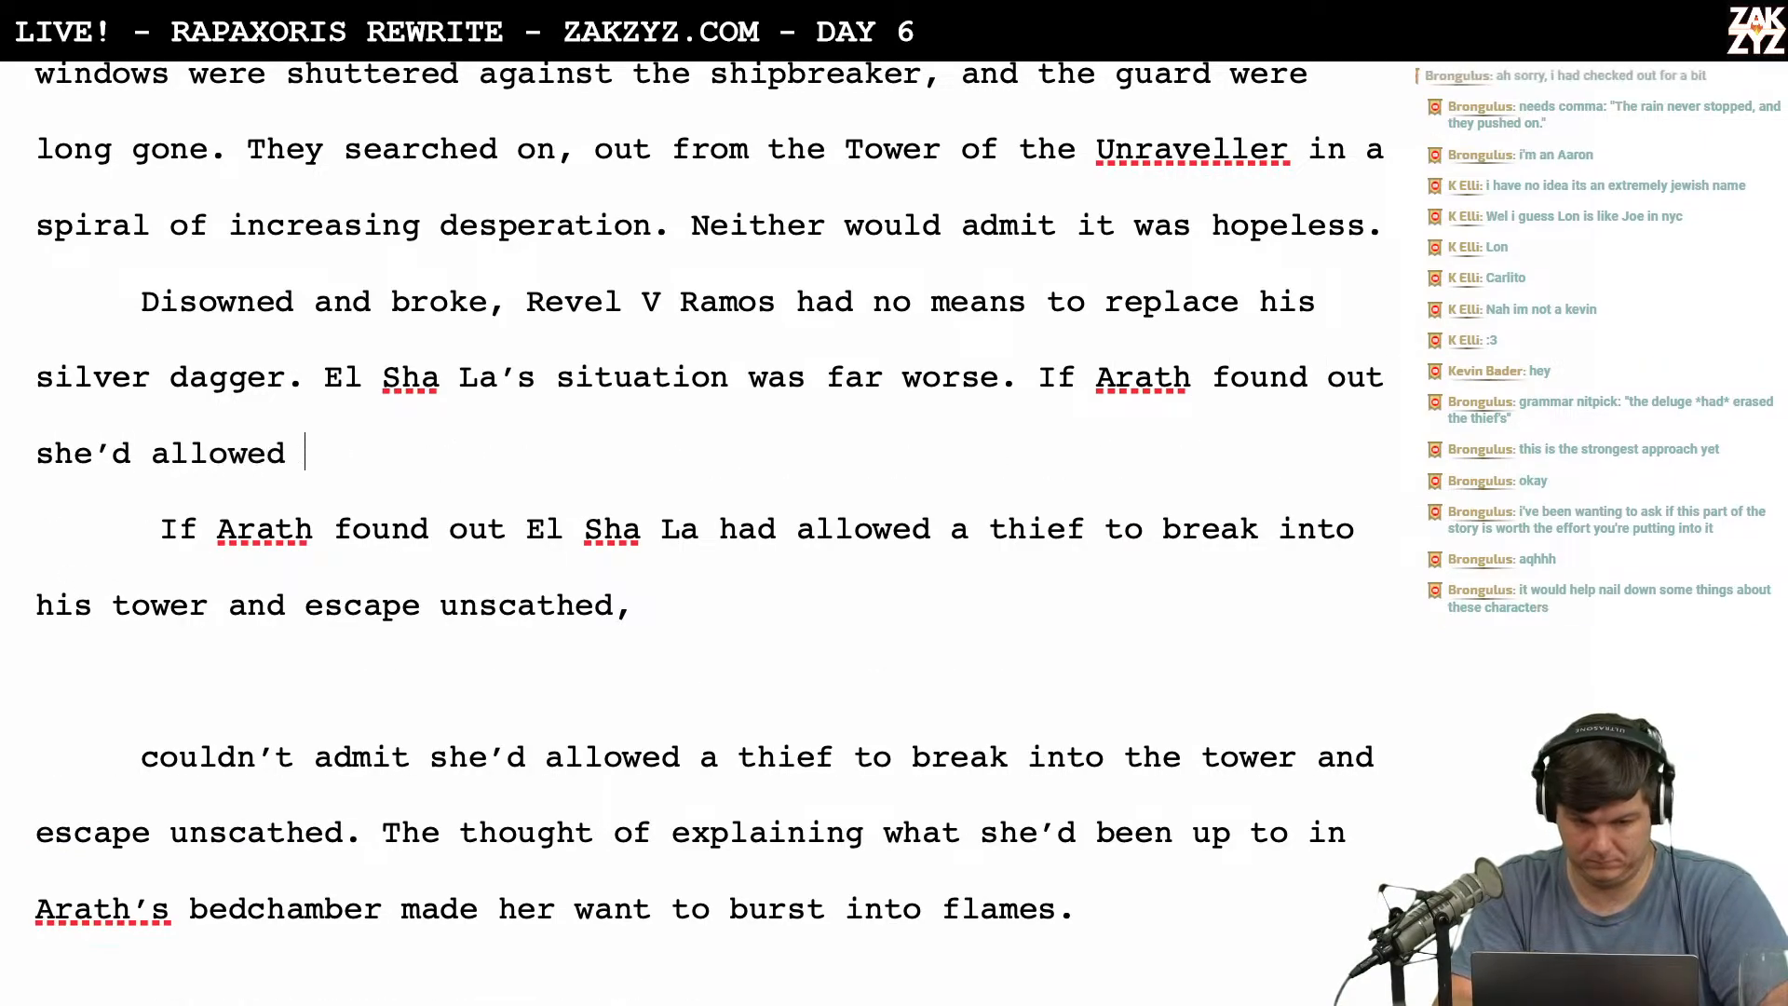
Extend the Arath sentence with "a thief to break into the tower and escape unscathed,".
{"action": "type", "text": "a thief to break "}
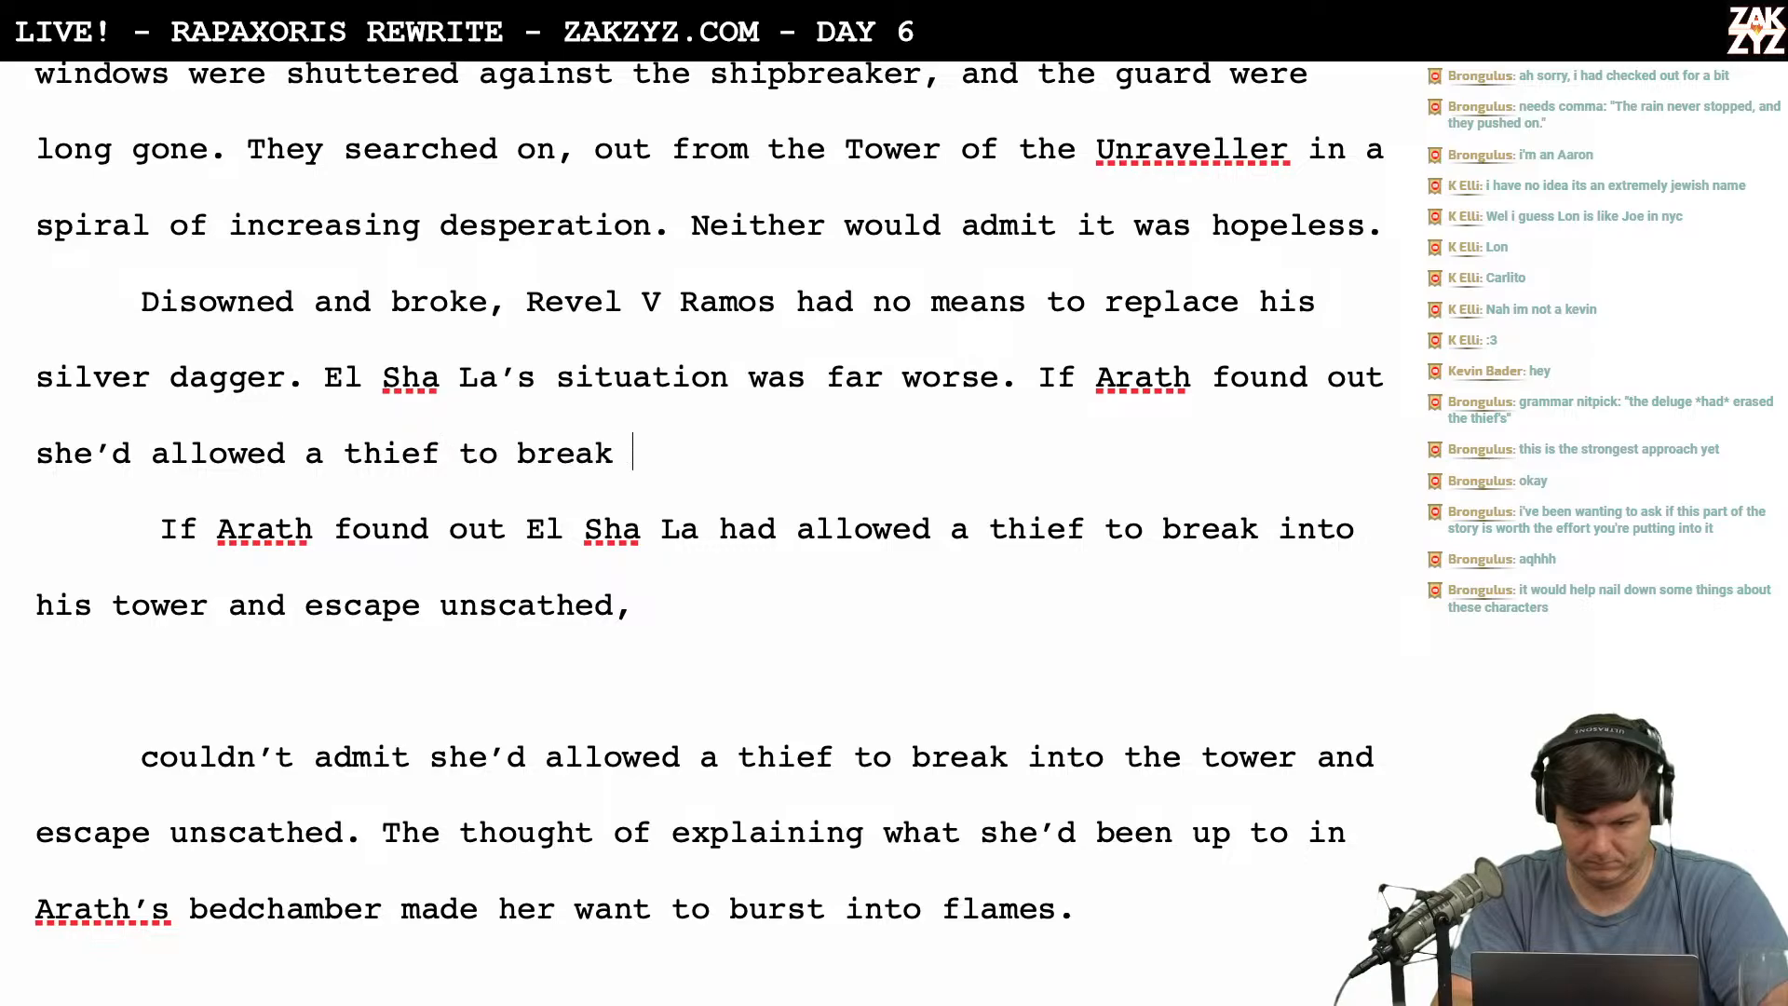
{"action": "type", "text": "into the tower and esa"}
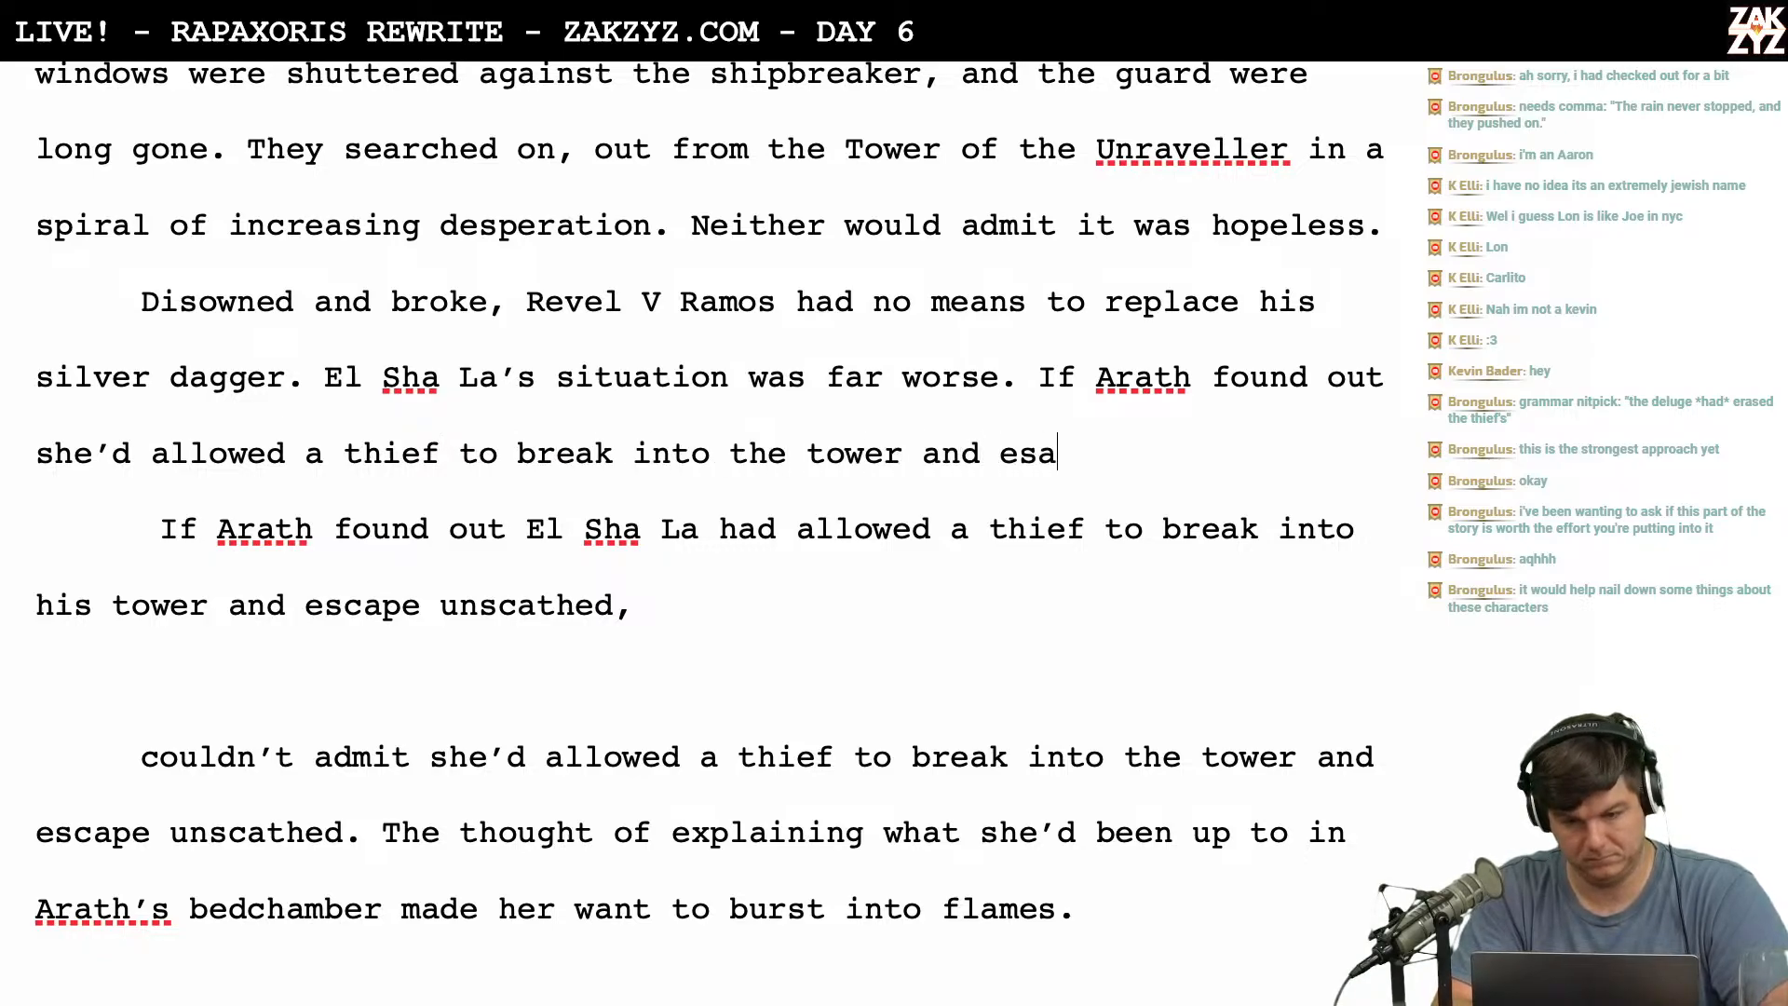
{"action": "key", "text": "BackSpace"}
{"action": "type", "text": "cape un"}
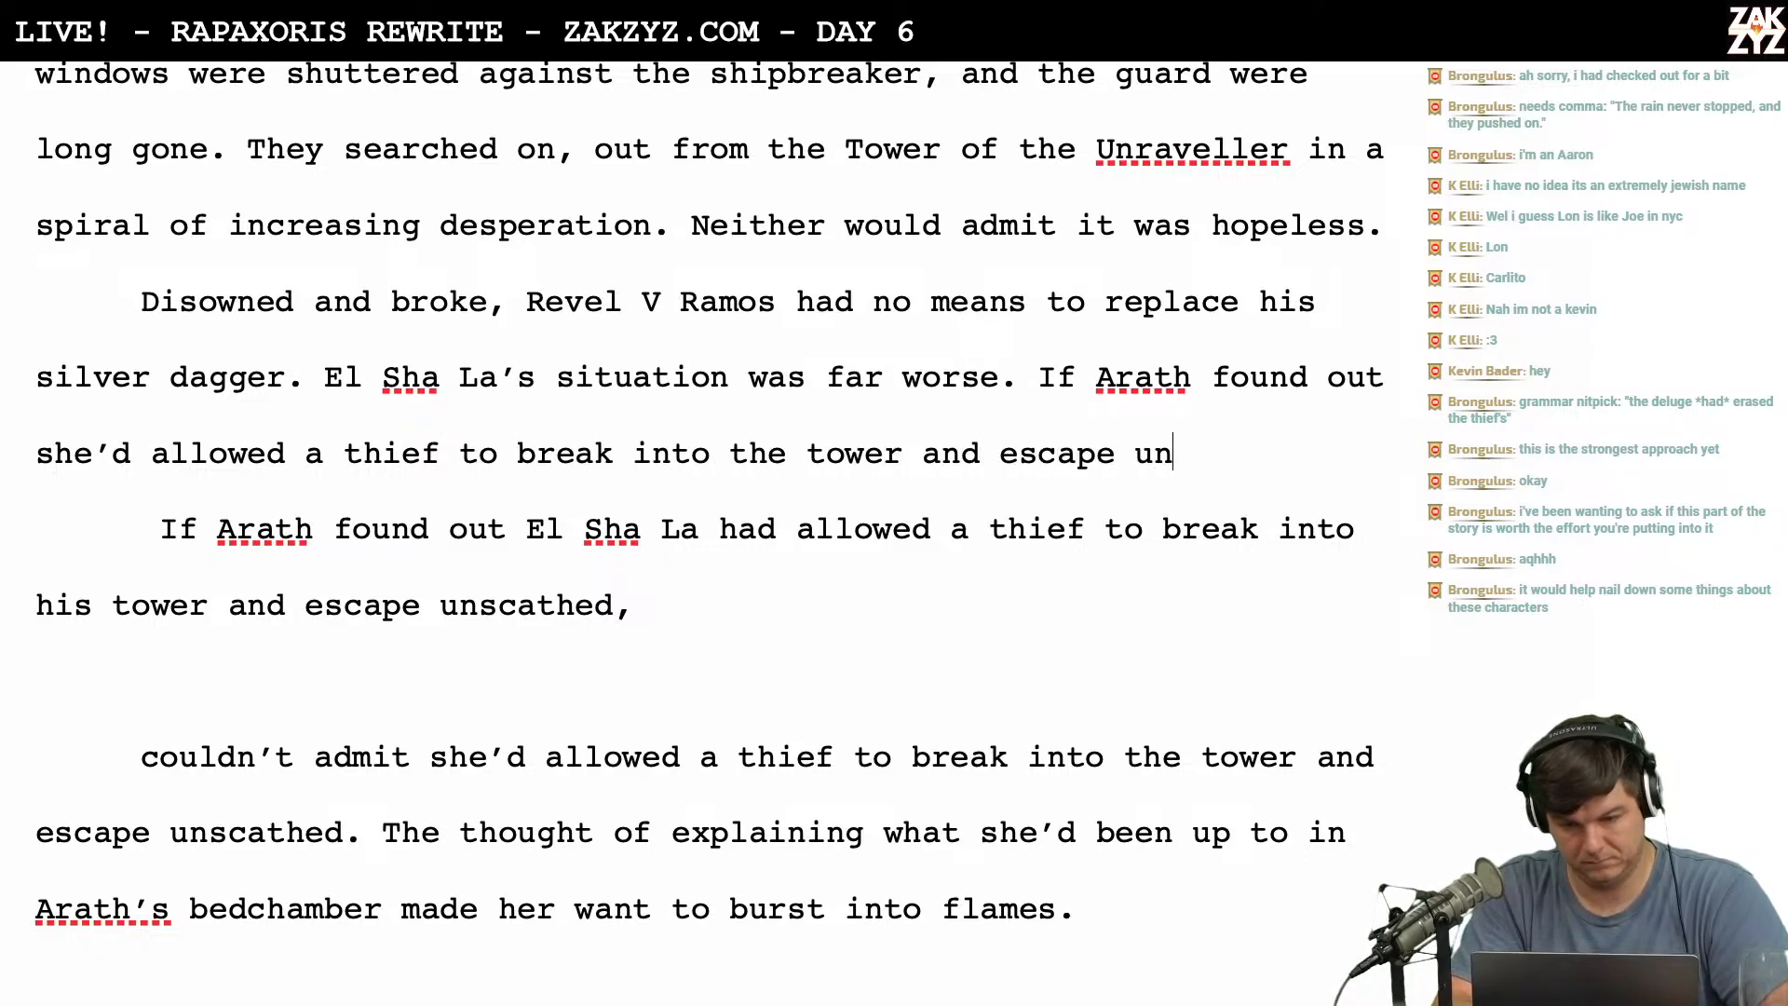
{"action": "type", "text": "scathed,."}
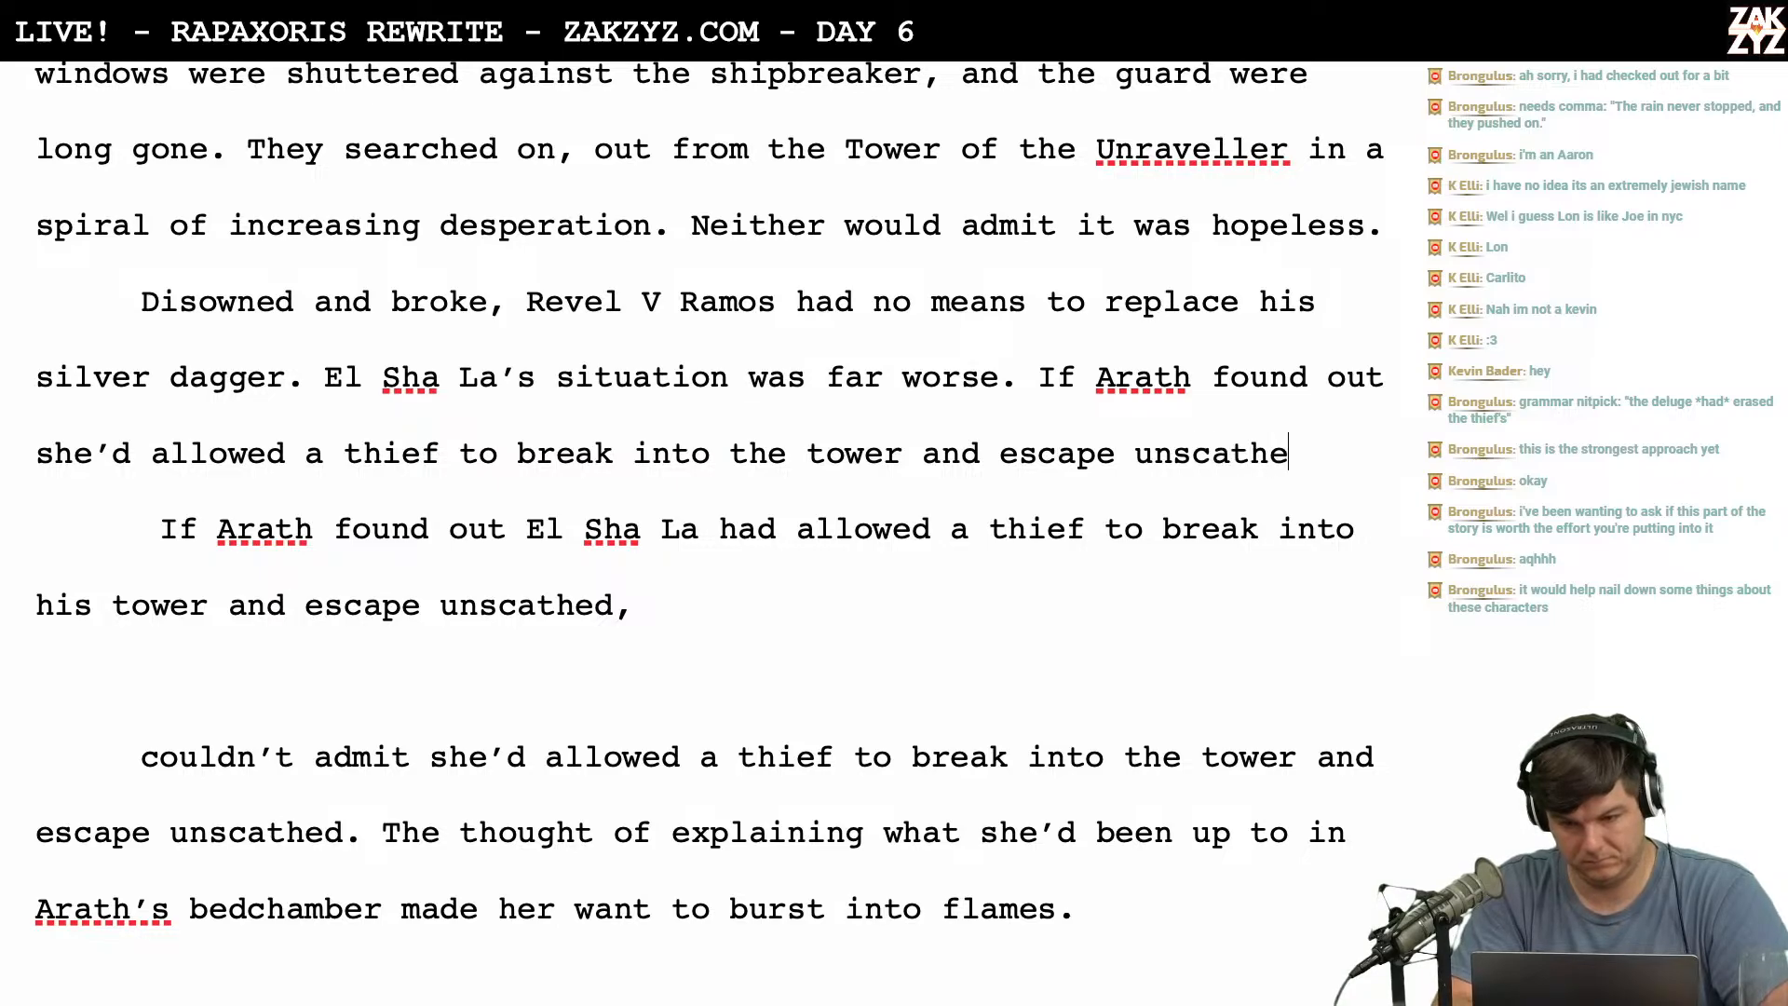
{"action": "key", "text": "BackSpace"}
{"action": "key", "text": "BackSpace"}
{"action": "key", "text": "BackSpace"}
{"action": "type", "text": ","}
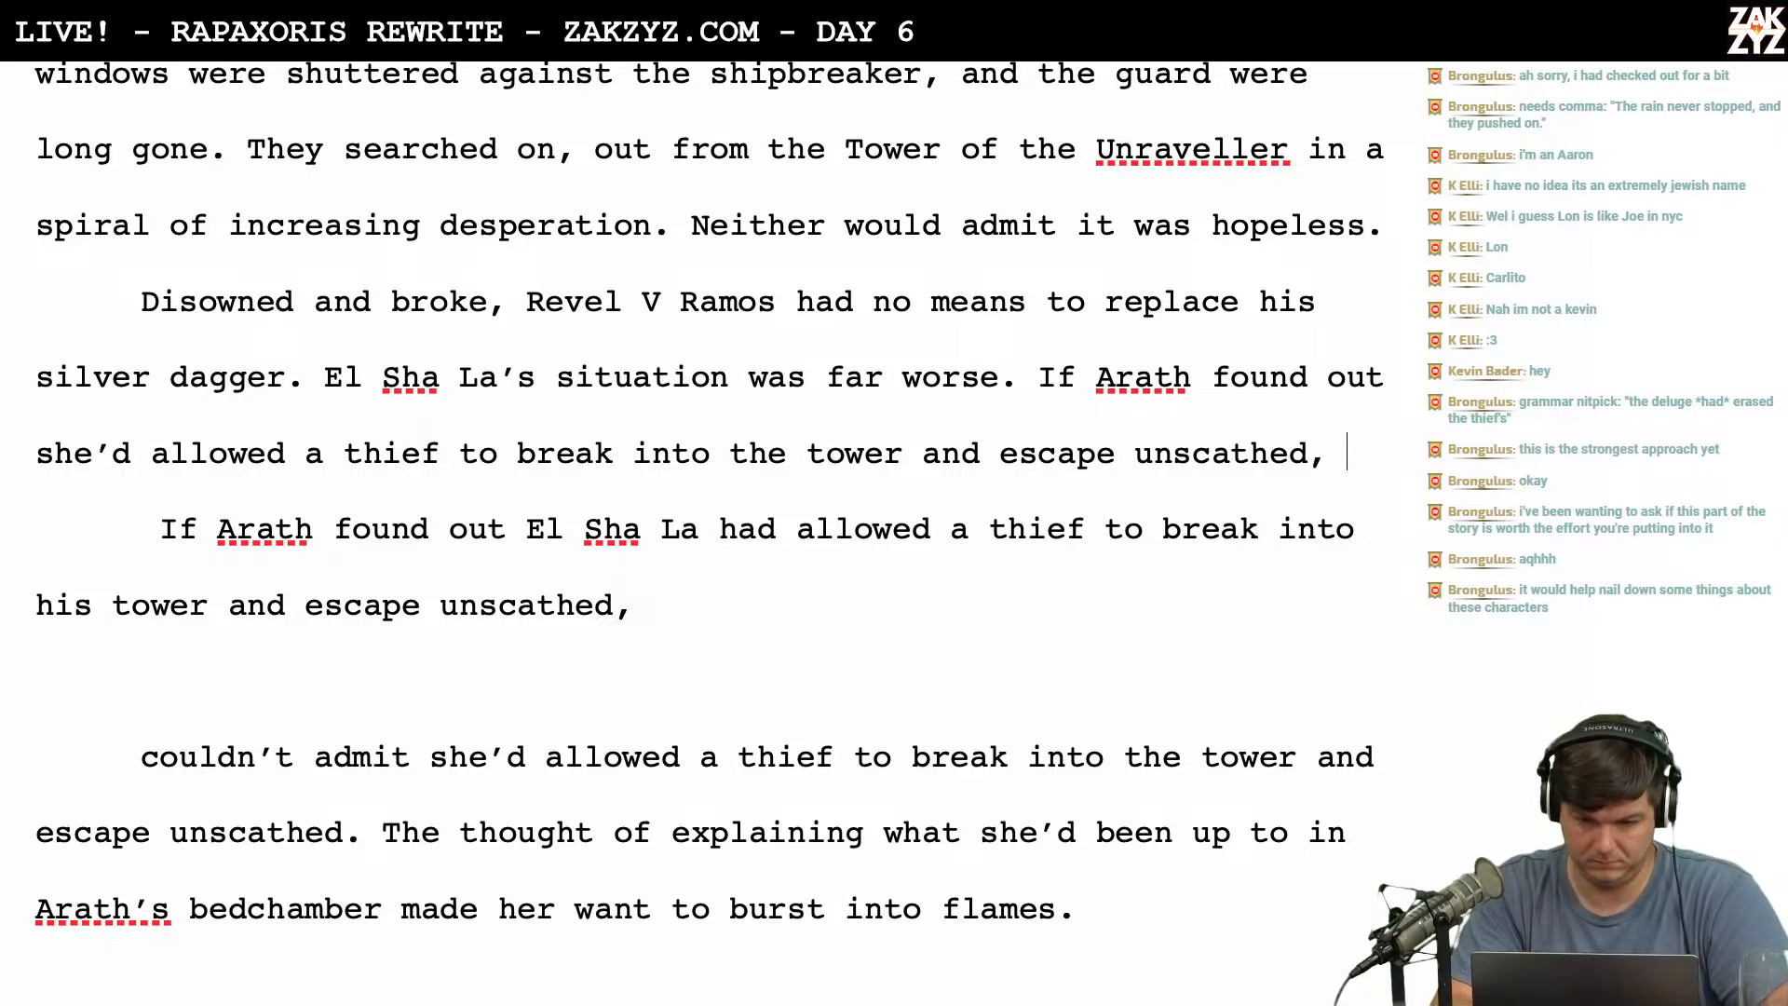
Insert blank lines between the new paragraph and the old "If Arath found out El Sha La" draft, and return to the end of "unscathed,".
{"action": "key", "text": "Return"}
{"action": "key", "text": "Return"}
{"action": "key", "text": "Left"}
{"action": "key", "text": "Left"}
{"action": "key", "text": "Left"}
{"action": "key", "text": "Right"}
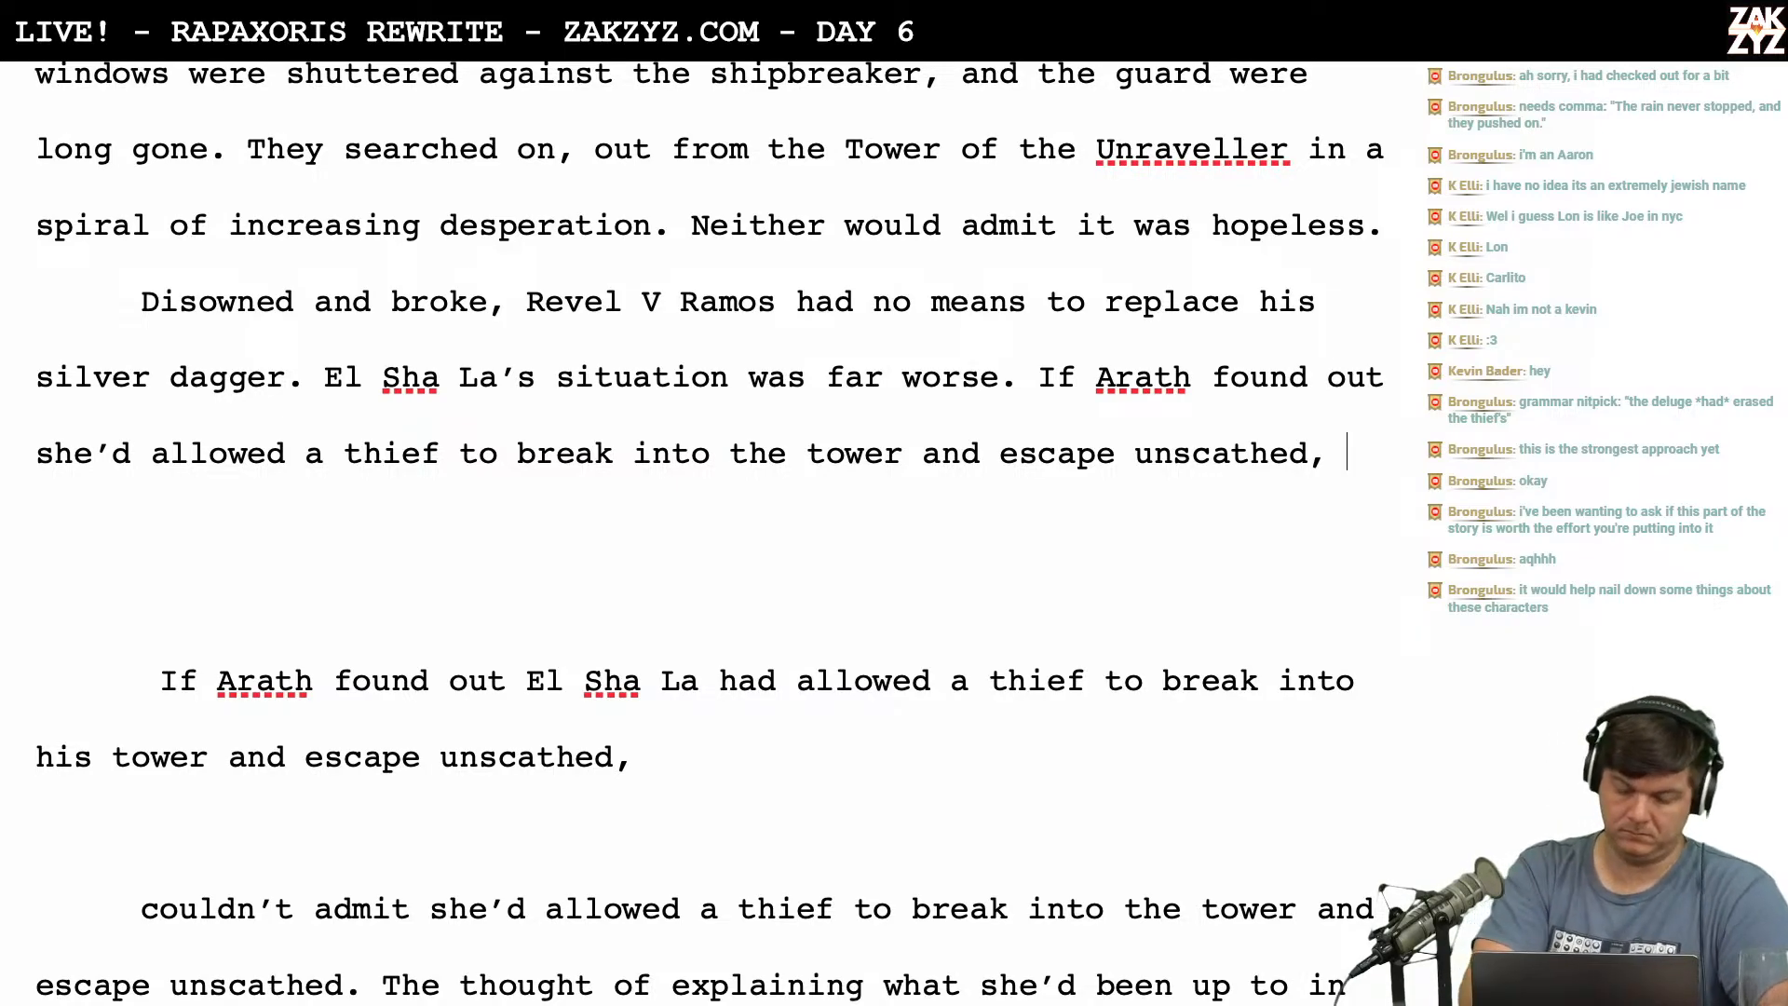
{"action": "type", "text": "he"}
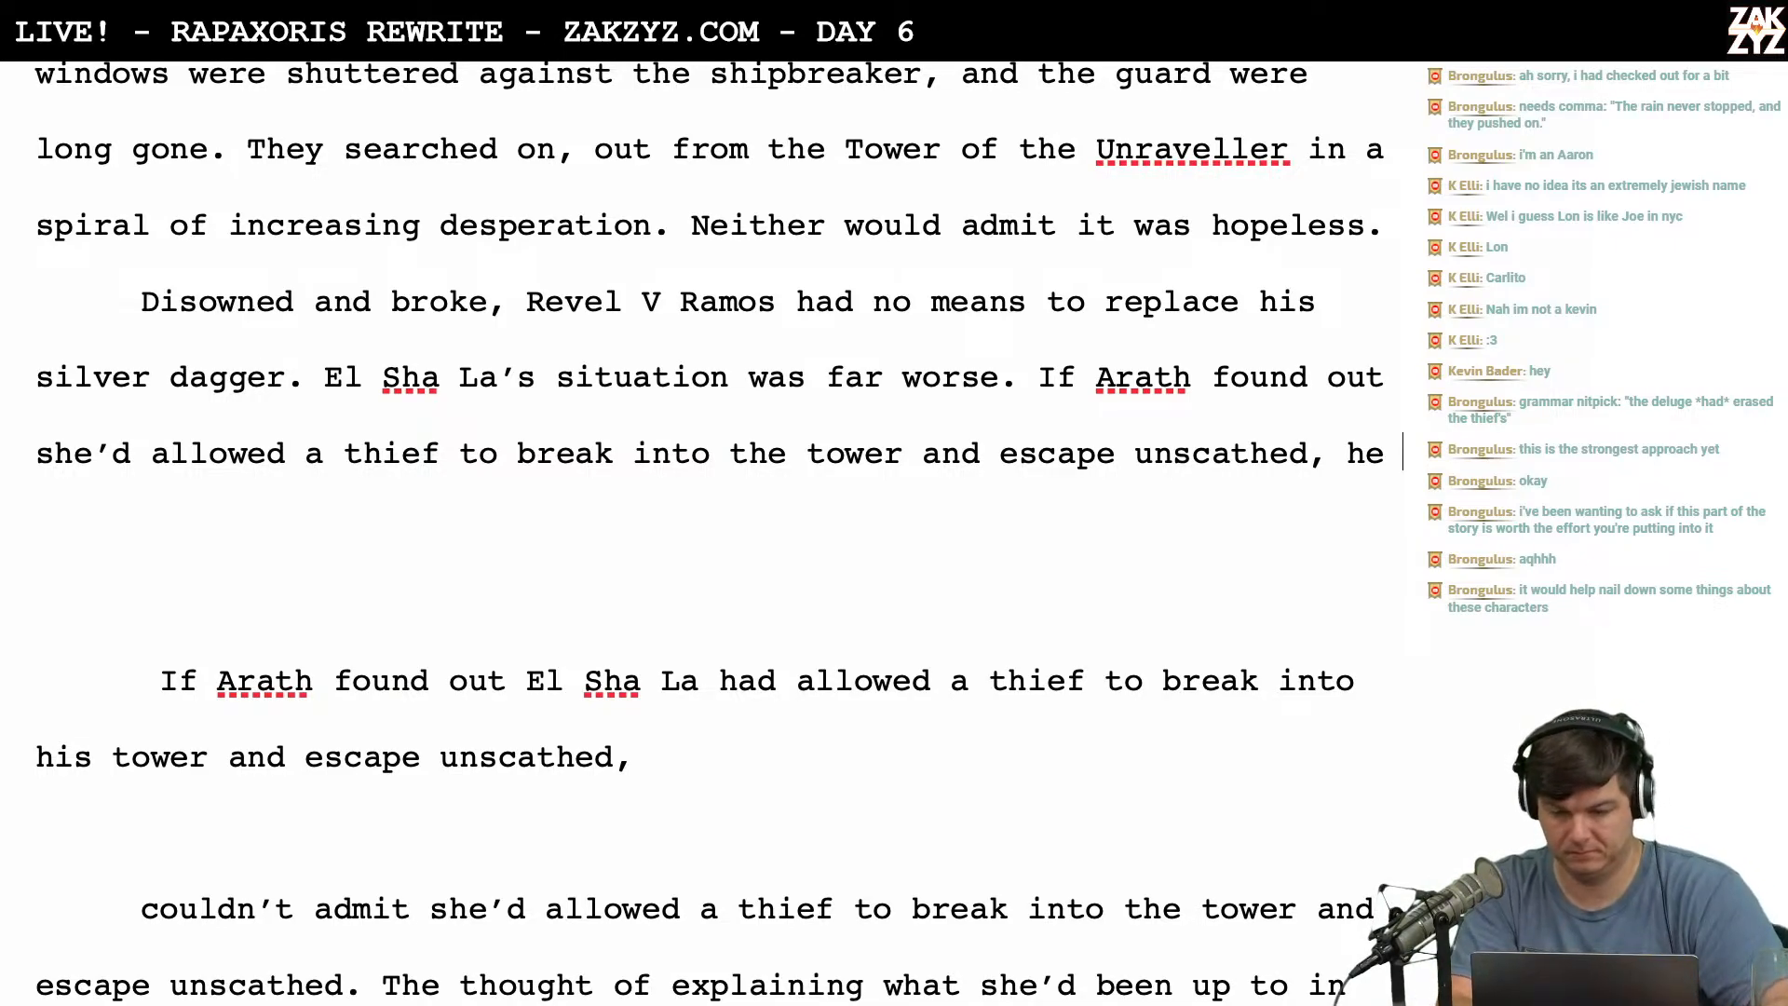
{"action": "key", "text": "BackSpace"}
{"action": "key", "text": "BackSpace"}
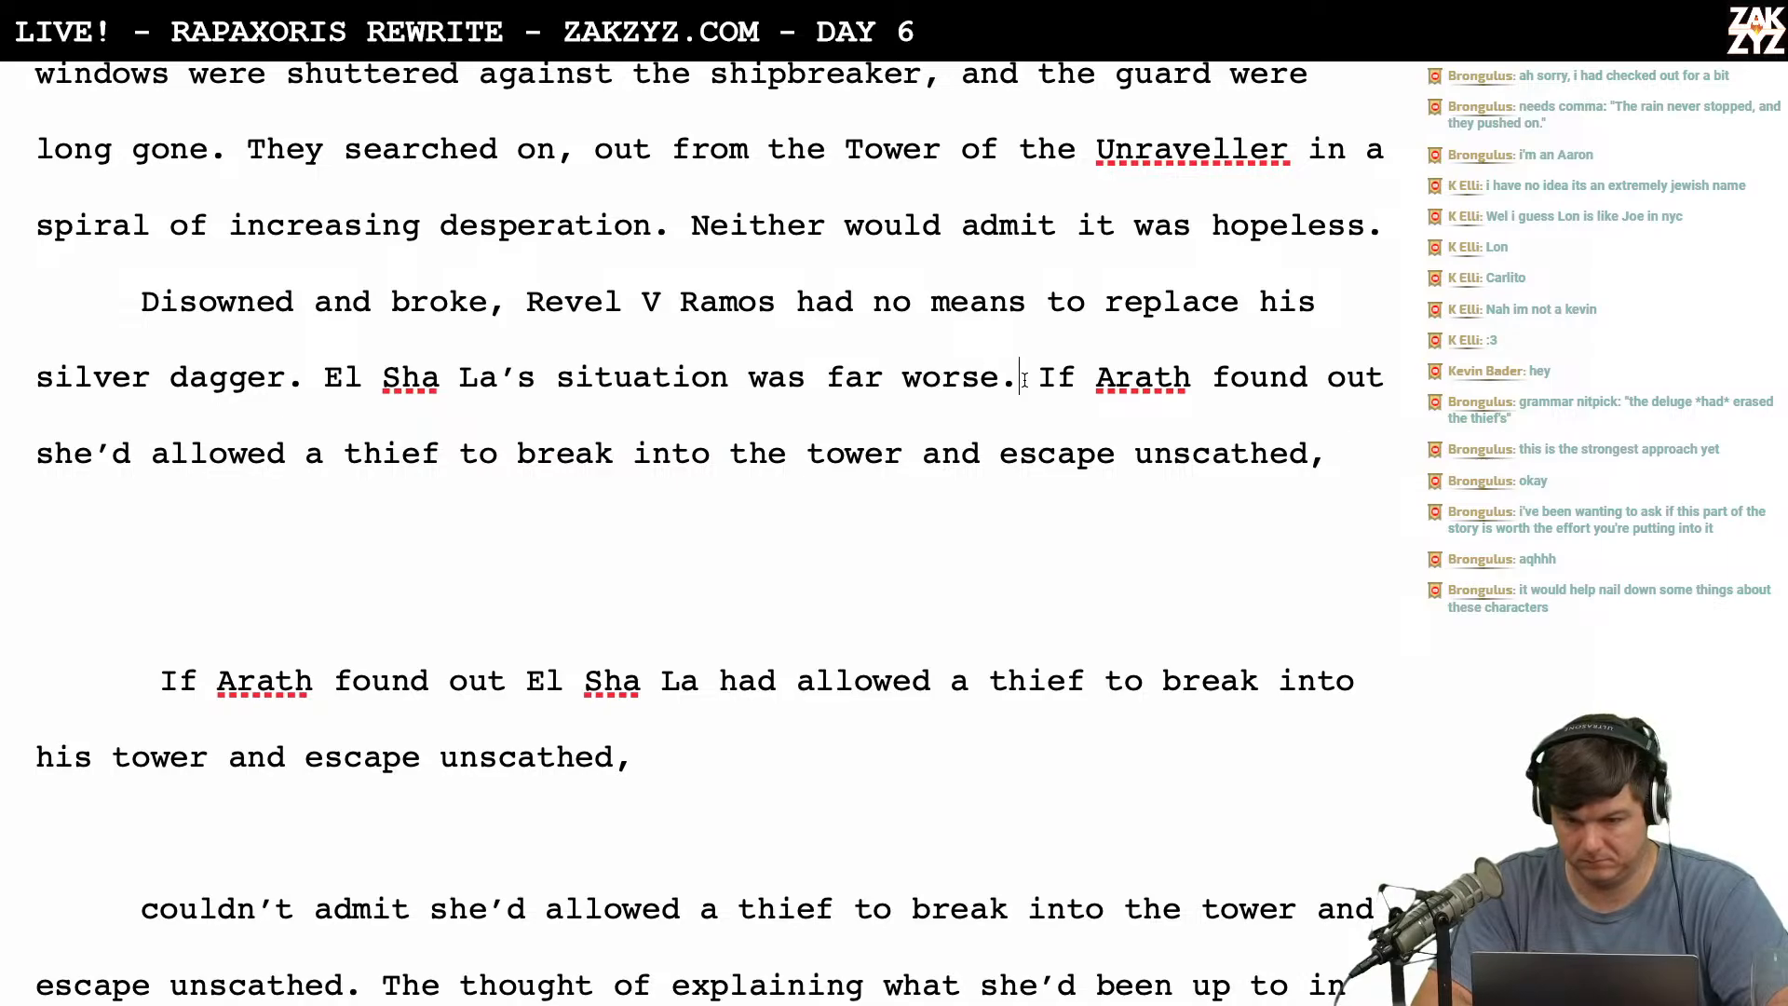
{"action": "key", "text": "Return"}
{"action": "key", "text": "BackSpace"}
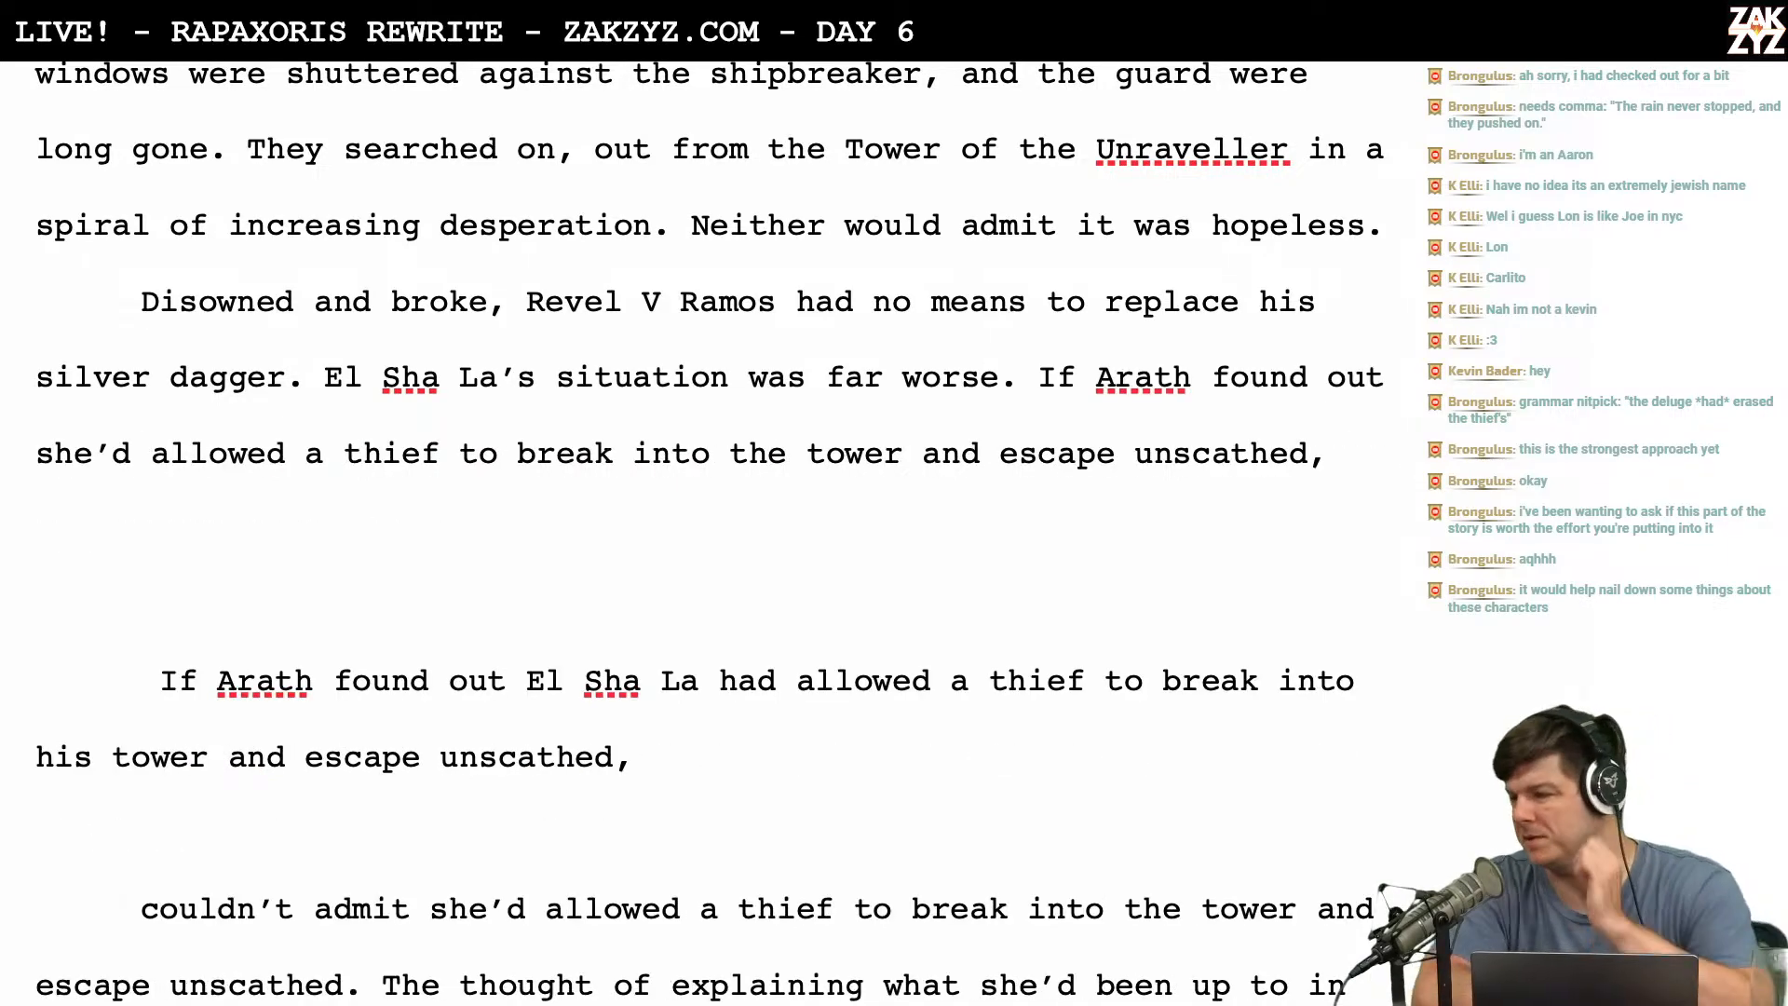
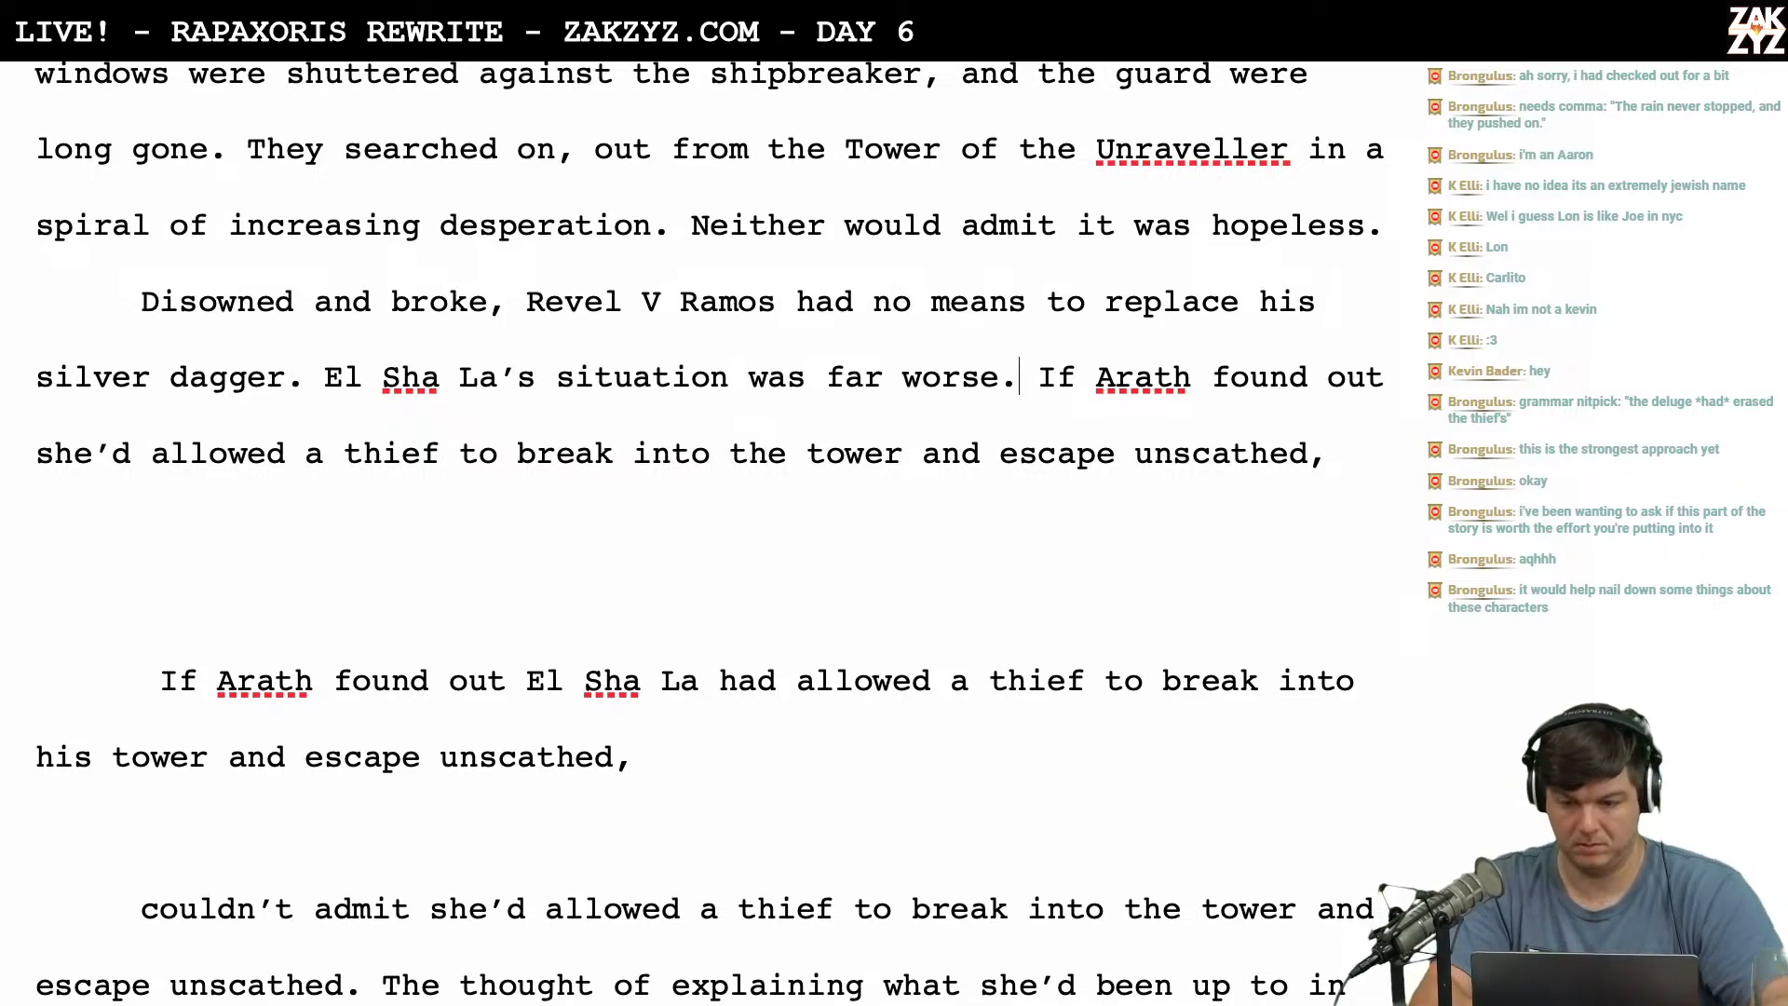
{"action": "key", "text": "BackSpace"}
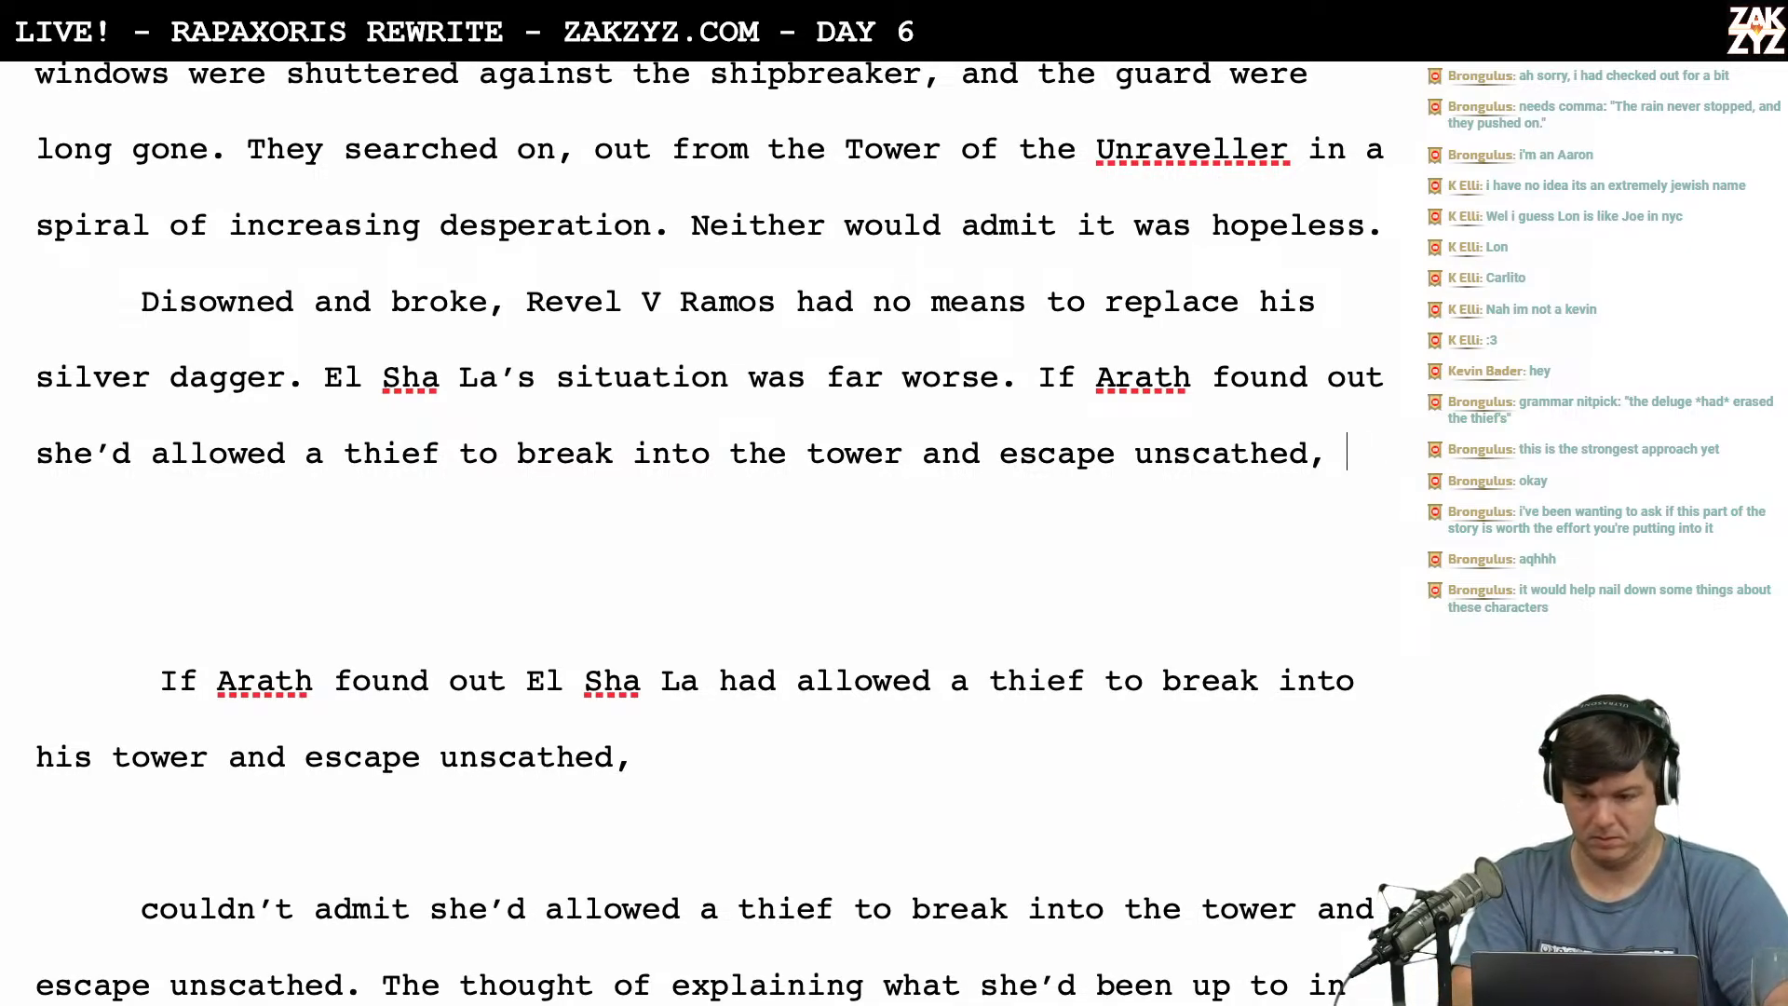
{"action": "type", "text": "he"}
{"action": "key", "text": "BackSpace"}
{"action": "key", "text": "BackSpace"}
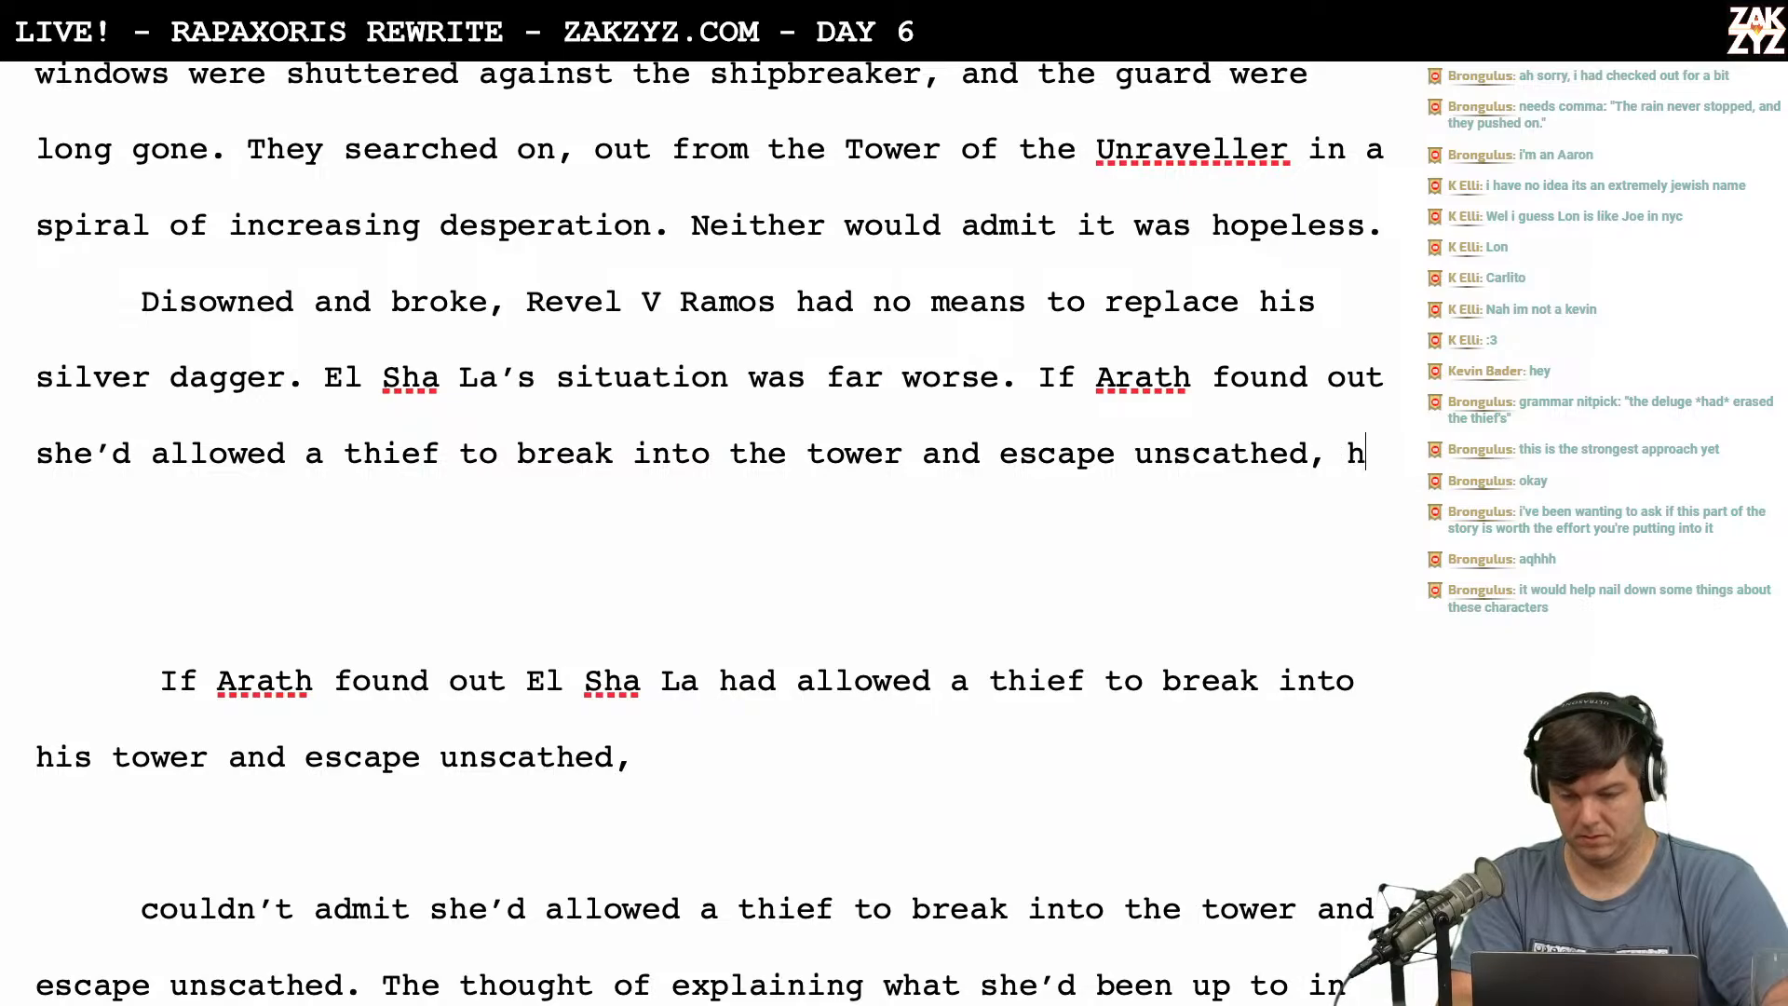
{"action": "type", "text": "h"}
{"action": "key", "text": "BackSpace"}
{"action": "type", "text": "he"}
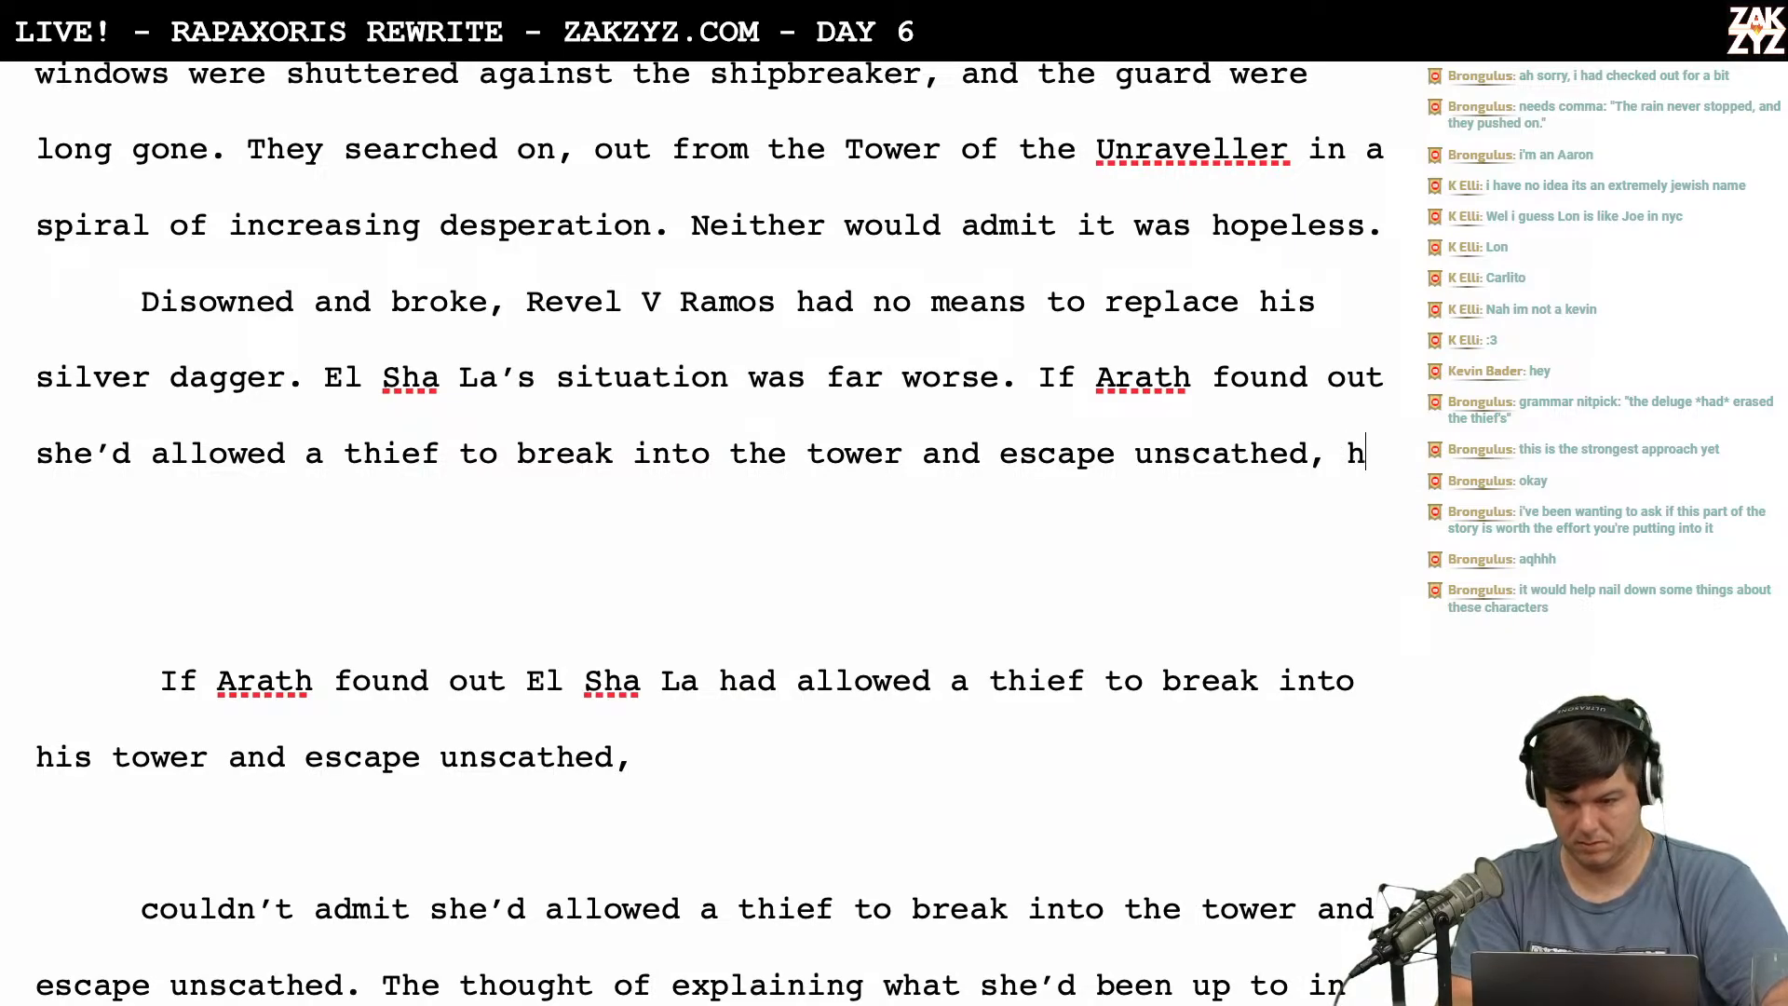
{"action": "key", "text": "BackSpace"}
{"action": "key", "text": "BackSpace"}
Try continuing the sentence after "unscathed," with "she would be" and a word for being disowned.
{"action": "type", "text": "she would "}
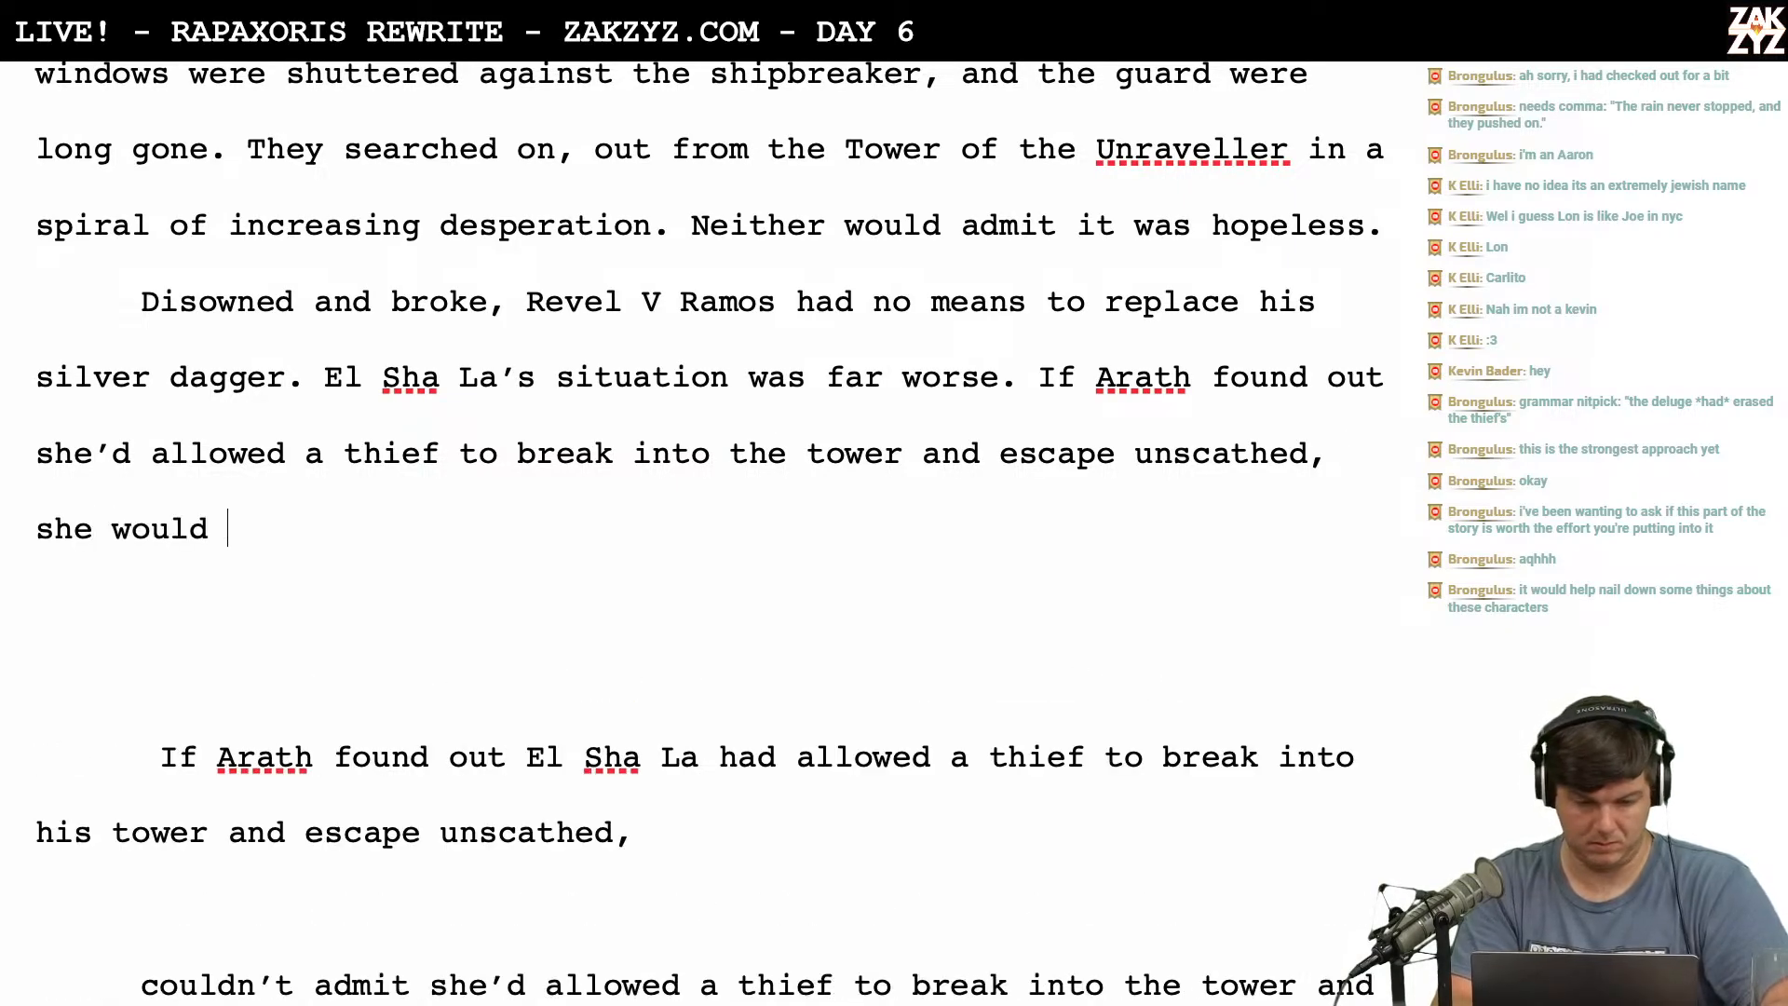
{"action": "type", "text": "be disonwe"}
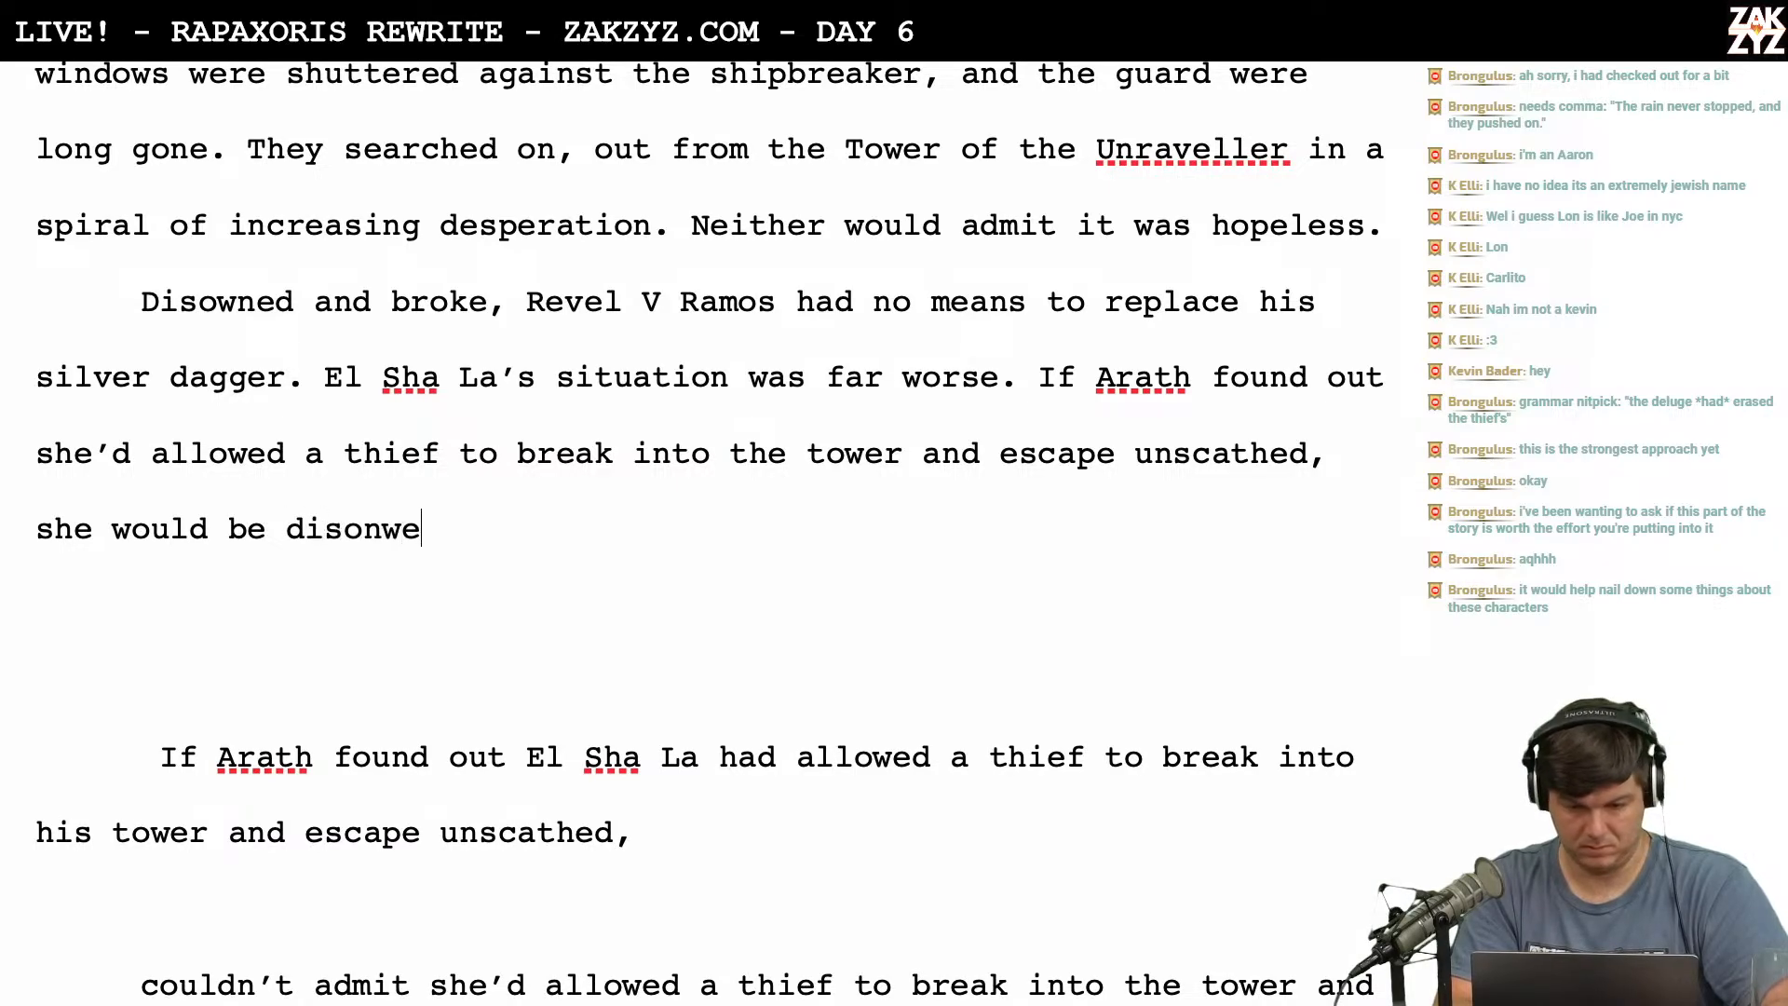
{"action": "key", "text": "BackSpace"}
{"action": "key", "text": "BackSpace"}
{"action": "key", "text": "BackSpace"}
{"action": "key", "text": "BackSpace"}
{"action": "key", "text": "BackSpace"}
{"action": "key", "text": "BackSpace"}
{"action": "key", "text": "BackSpace"}
{"action": "key", "text": "BackSpace"}
{"action": "key", "text": "BackSpace"}
{"action": "key", "text": "BackSpace"}
{"action": "key", "text": "BackSpace"}
{"action": "key", "text": "BackSpace"}
{"action": "key", "text": "BackSpace"}
{"action": "key", "text": "BackSpace"}
{"action": "key", "text": "BackSpace"}
{"action": "key", "text": "BackSpace"}
{"action": "key", "text": "BackSpace"}
{"action": "key", "text": "BackSpace"}
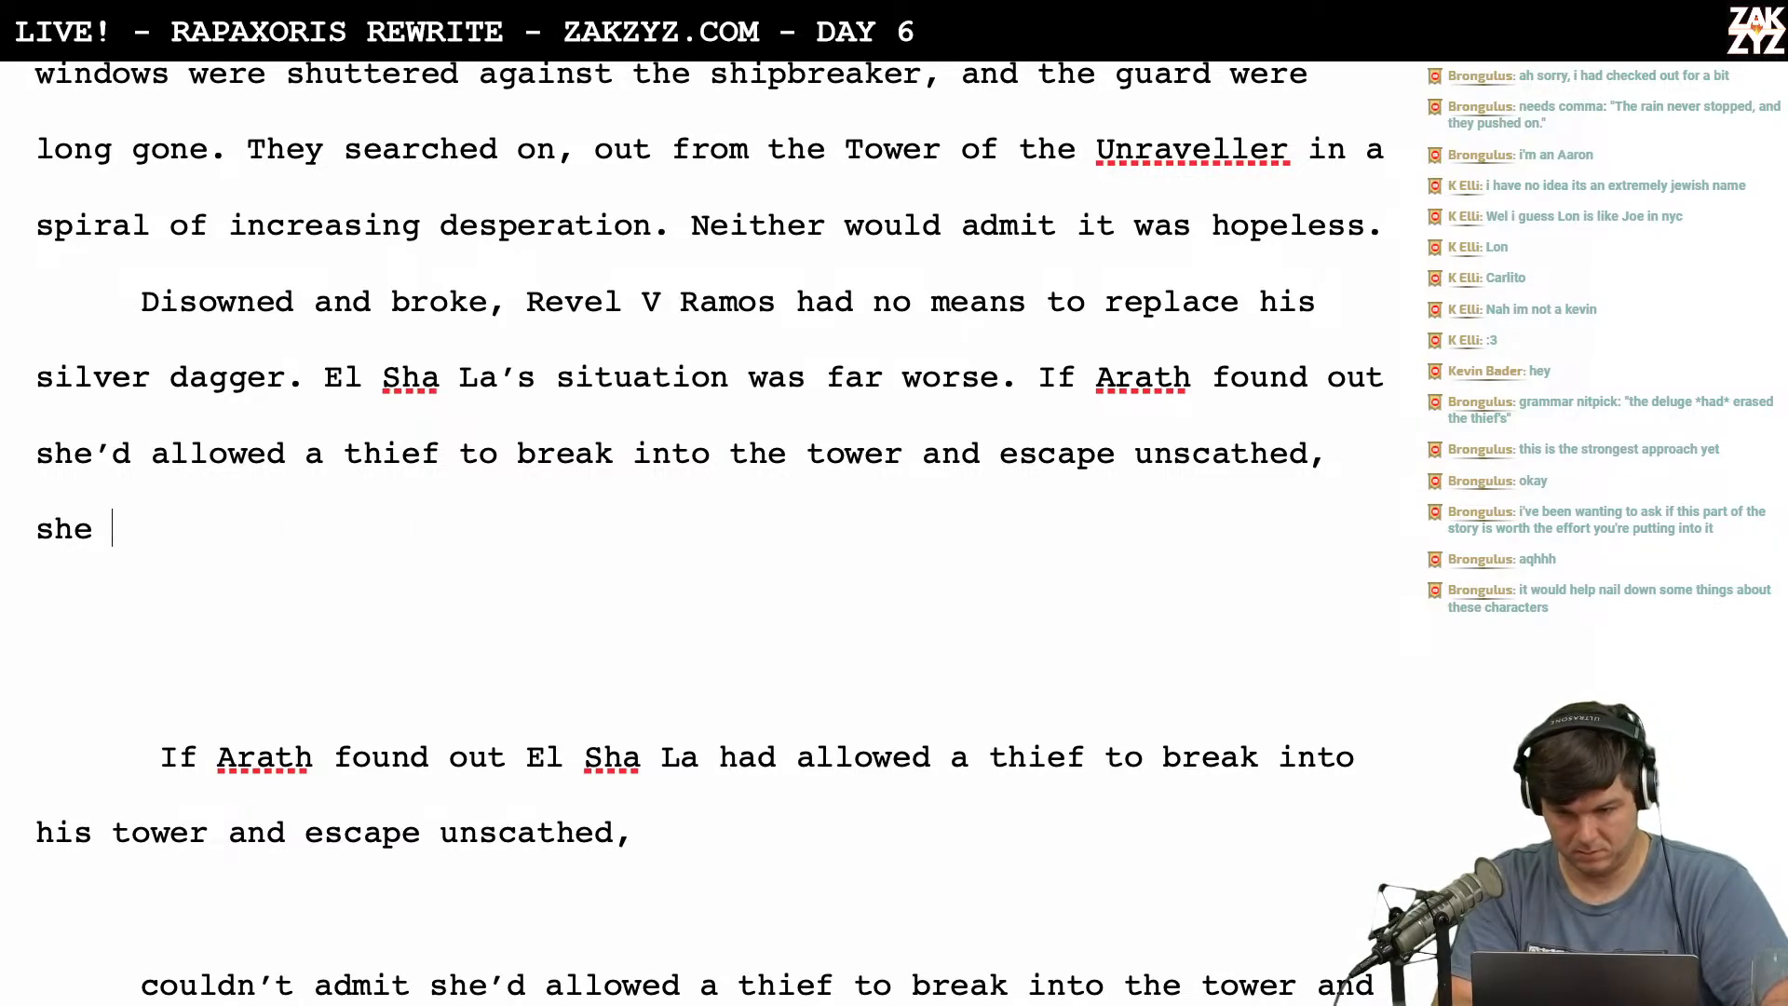
{"action": "key", "text": "BackSpace"}
{"action": "key", "text": "BackSpace"}
Finish the sentence after "unscathed," with "Revel wouldn't be disowned alone.".
{"action": "type", "text": "Revel "}
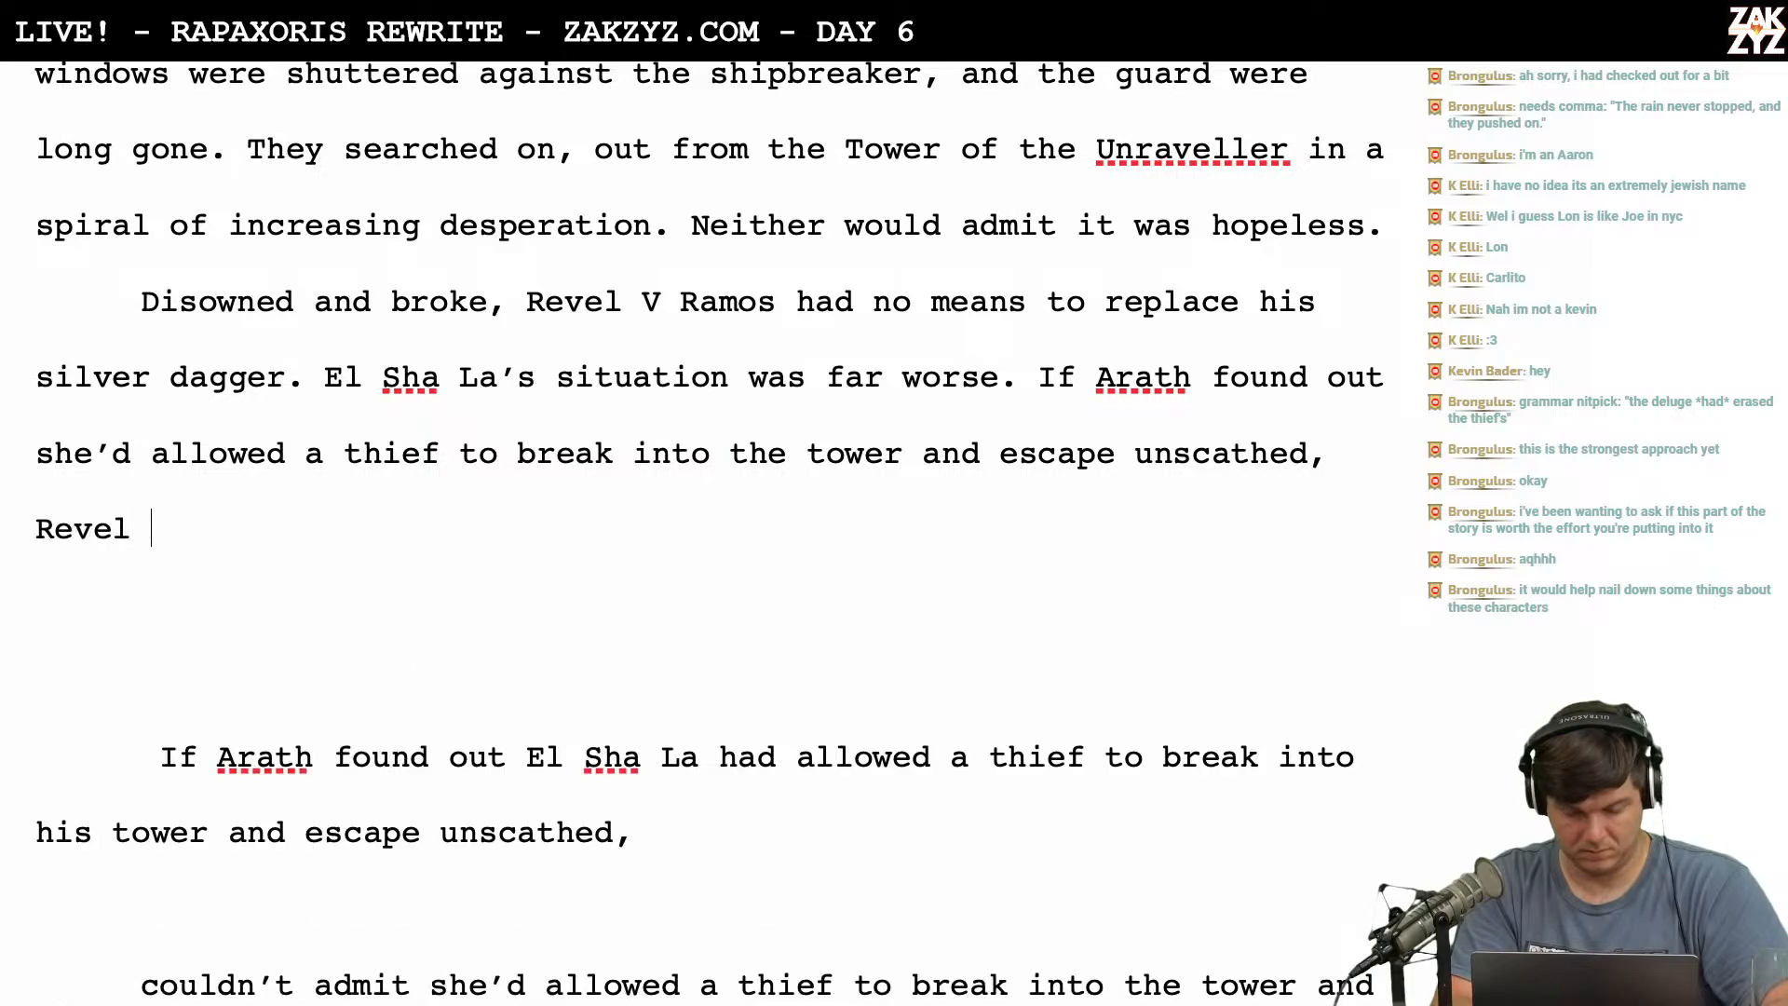
{"action": "type", "text": "wouldn't be disowne"}
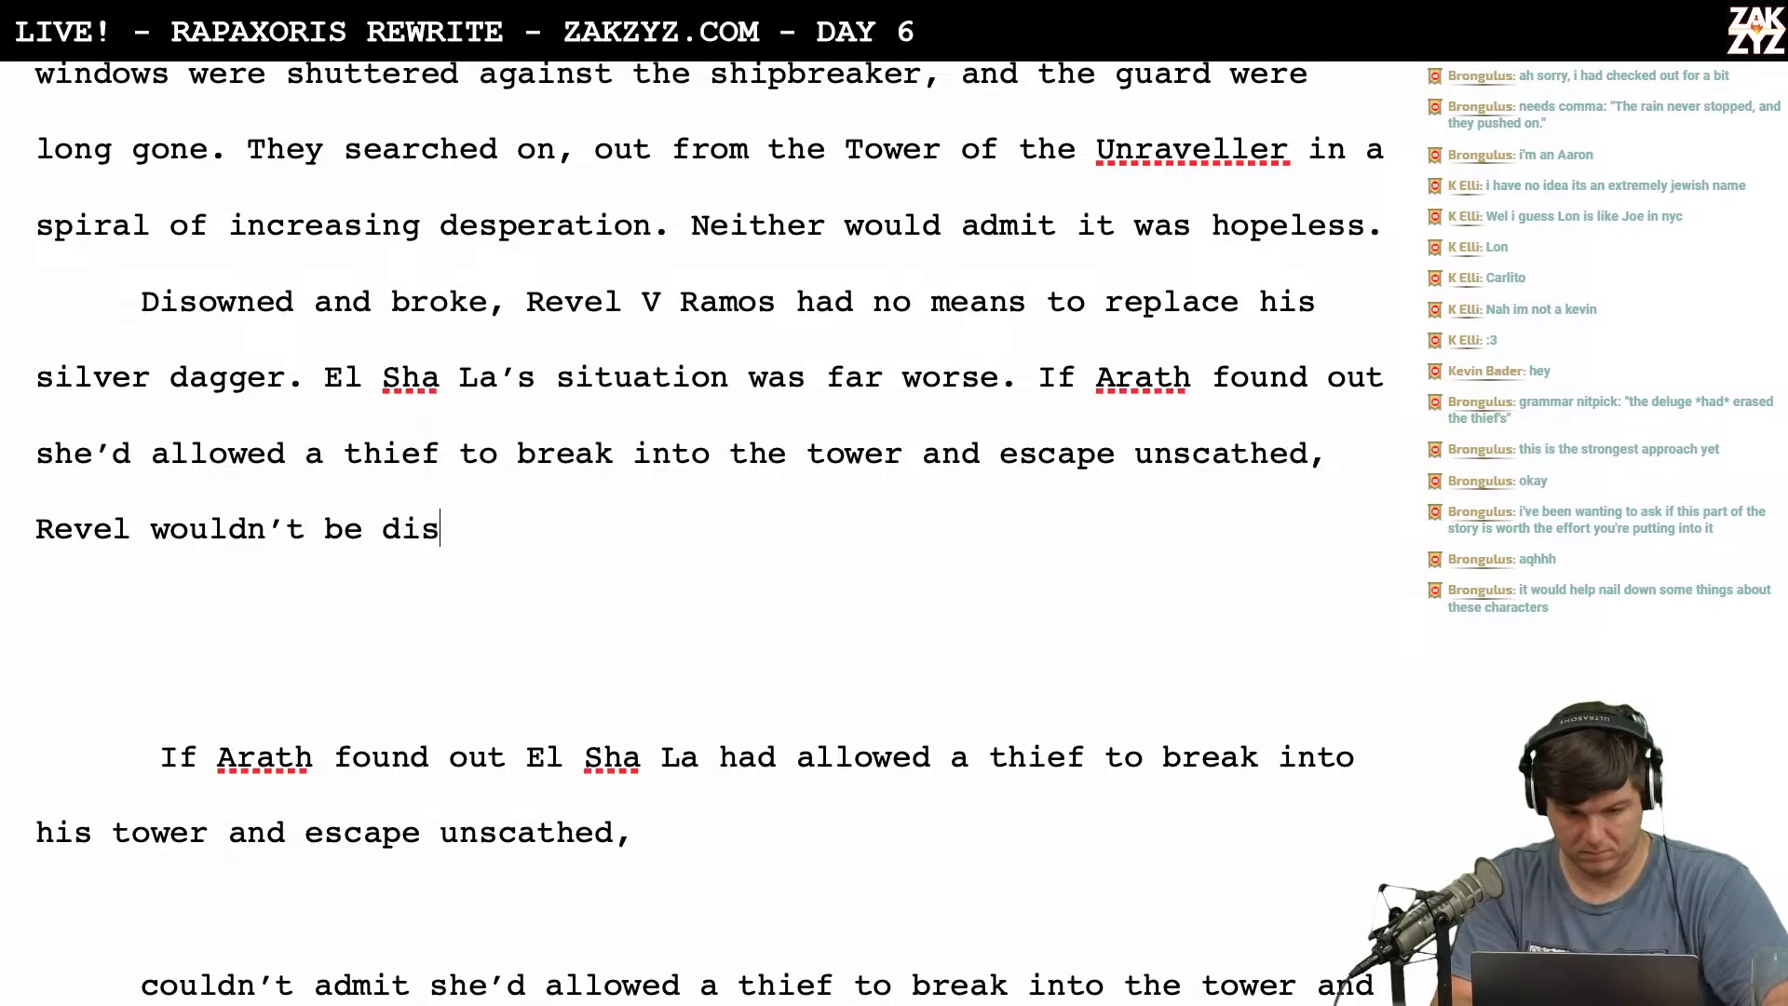
{"action": "type", "text": "d alone."}
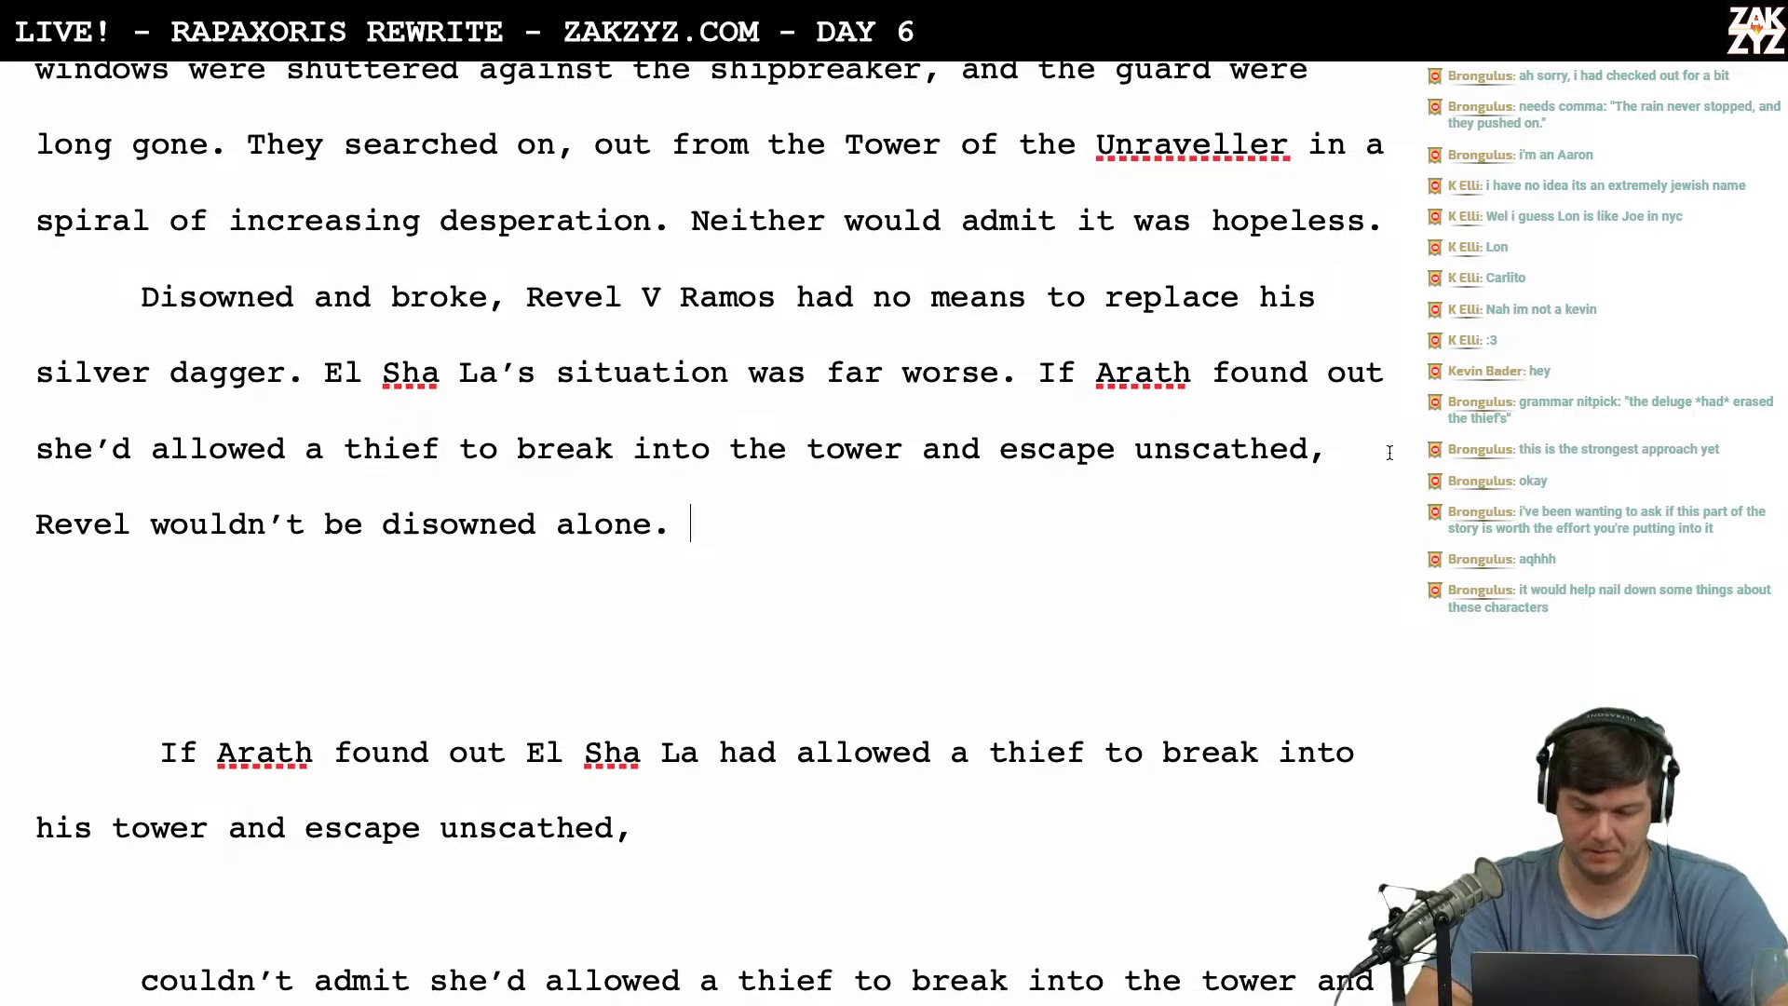
Move "Revel wouldn't be disowned alone." into its own paragraph and return to the end of "unscathed,".
{"action": "scroll", "coordinate": [1389, 452], "scroll_direction": "down", "scroll_amount": 1}
{"action": "left_click", "coordinate": [1389, 453]}
{"action": "key", "text": "Return"}
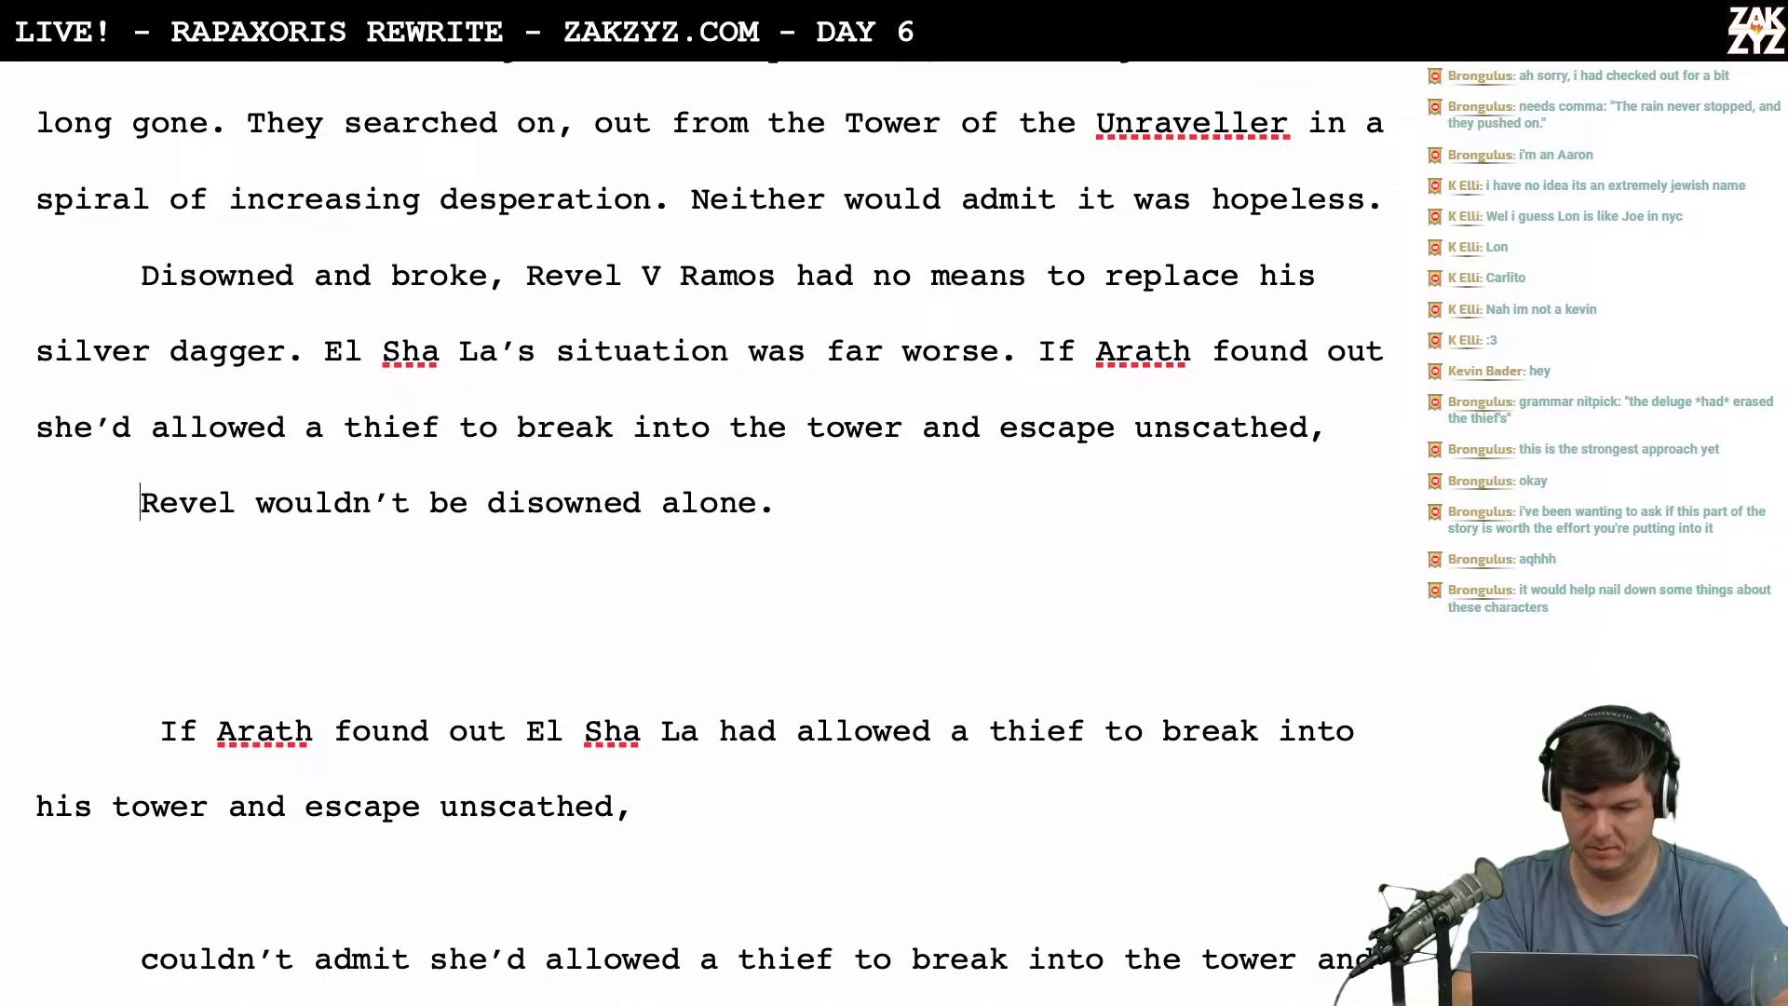
{"action": "key", "text": "Left"}
Try continuing the sentence after "unscathed," with a clause beginning "she and revel".
{"action": "type", "text": "ther"}
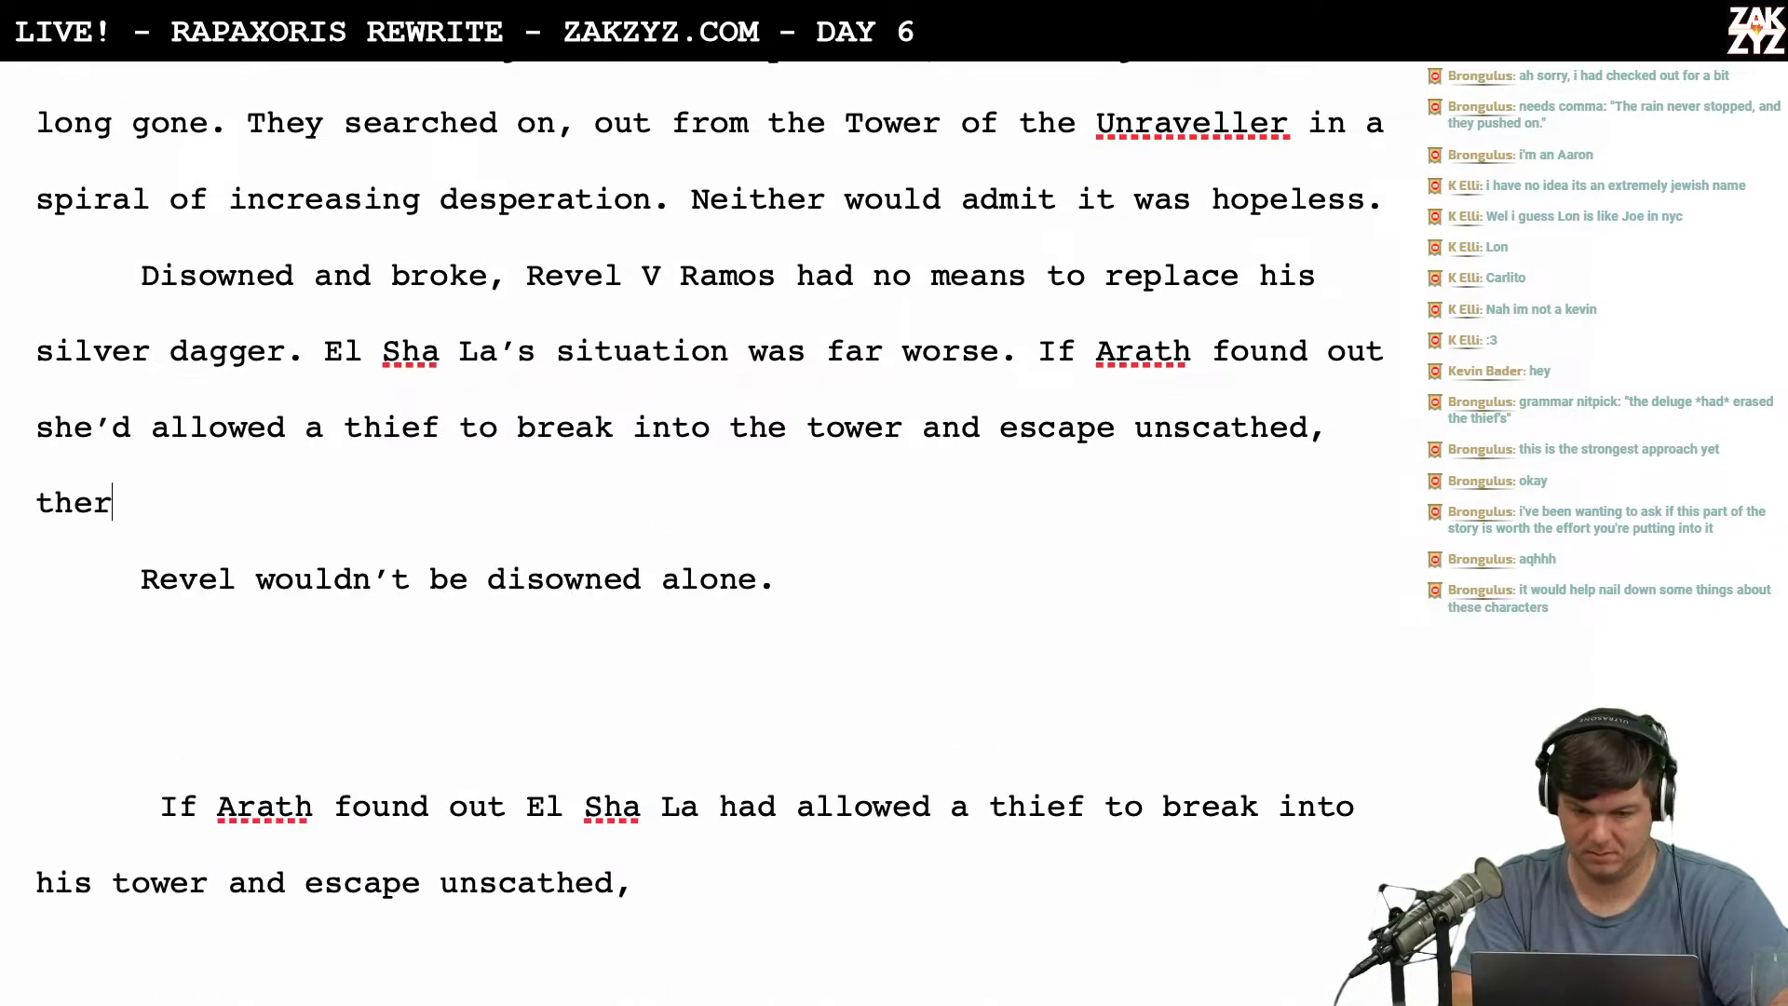
{"action": "key", "text": "BackSpace"}
{"action": "key", "text": "BackSpace"}
{"action": "key", "text": "BackSpace"}
{"action": "key", "text": "BackSpace"}
{"action": "type", "text": "she and revel w"}
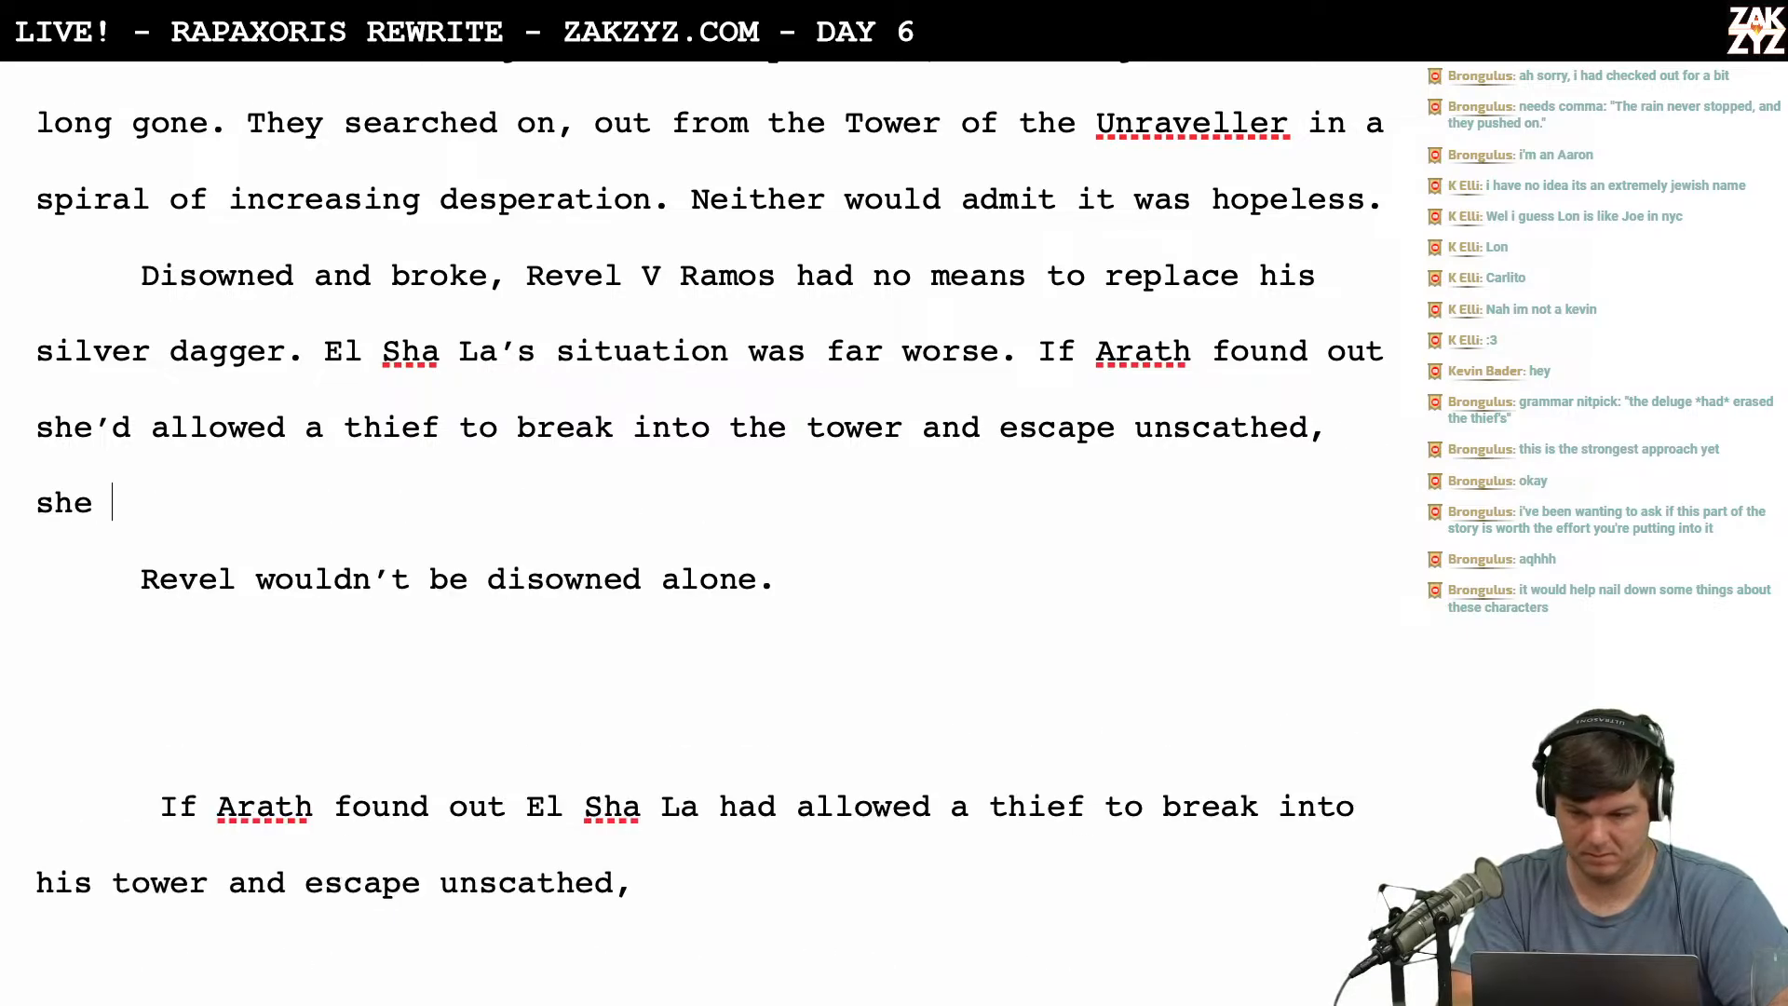
{"action": "key", "text": "BackSpace"}
{"action": "key", "text": "BackSpace"}
{"action": "key", "text": "BackSpace"}
{"action": "key", "text": "BackSpace"}
{"action": "key", "text": "BackSpace"}
{"action": "key", "text": "BackSpace"}
{"action": "key", "text": "BackSpace"}
{"action": "key", "text": "BackSpace"}
{"action": "key", "text": "BackSpace"}
{"action": "key", "text": "BackSpace"}
{"action": "key", "text": "BackSpace"}
{"action": "key", "text": "BackSpace"}
{"action": "key", "text": "BackSpace"}
{"action": "key", "text": "BackSpace"}
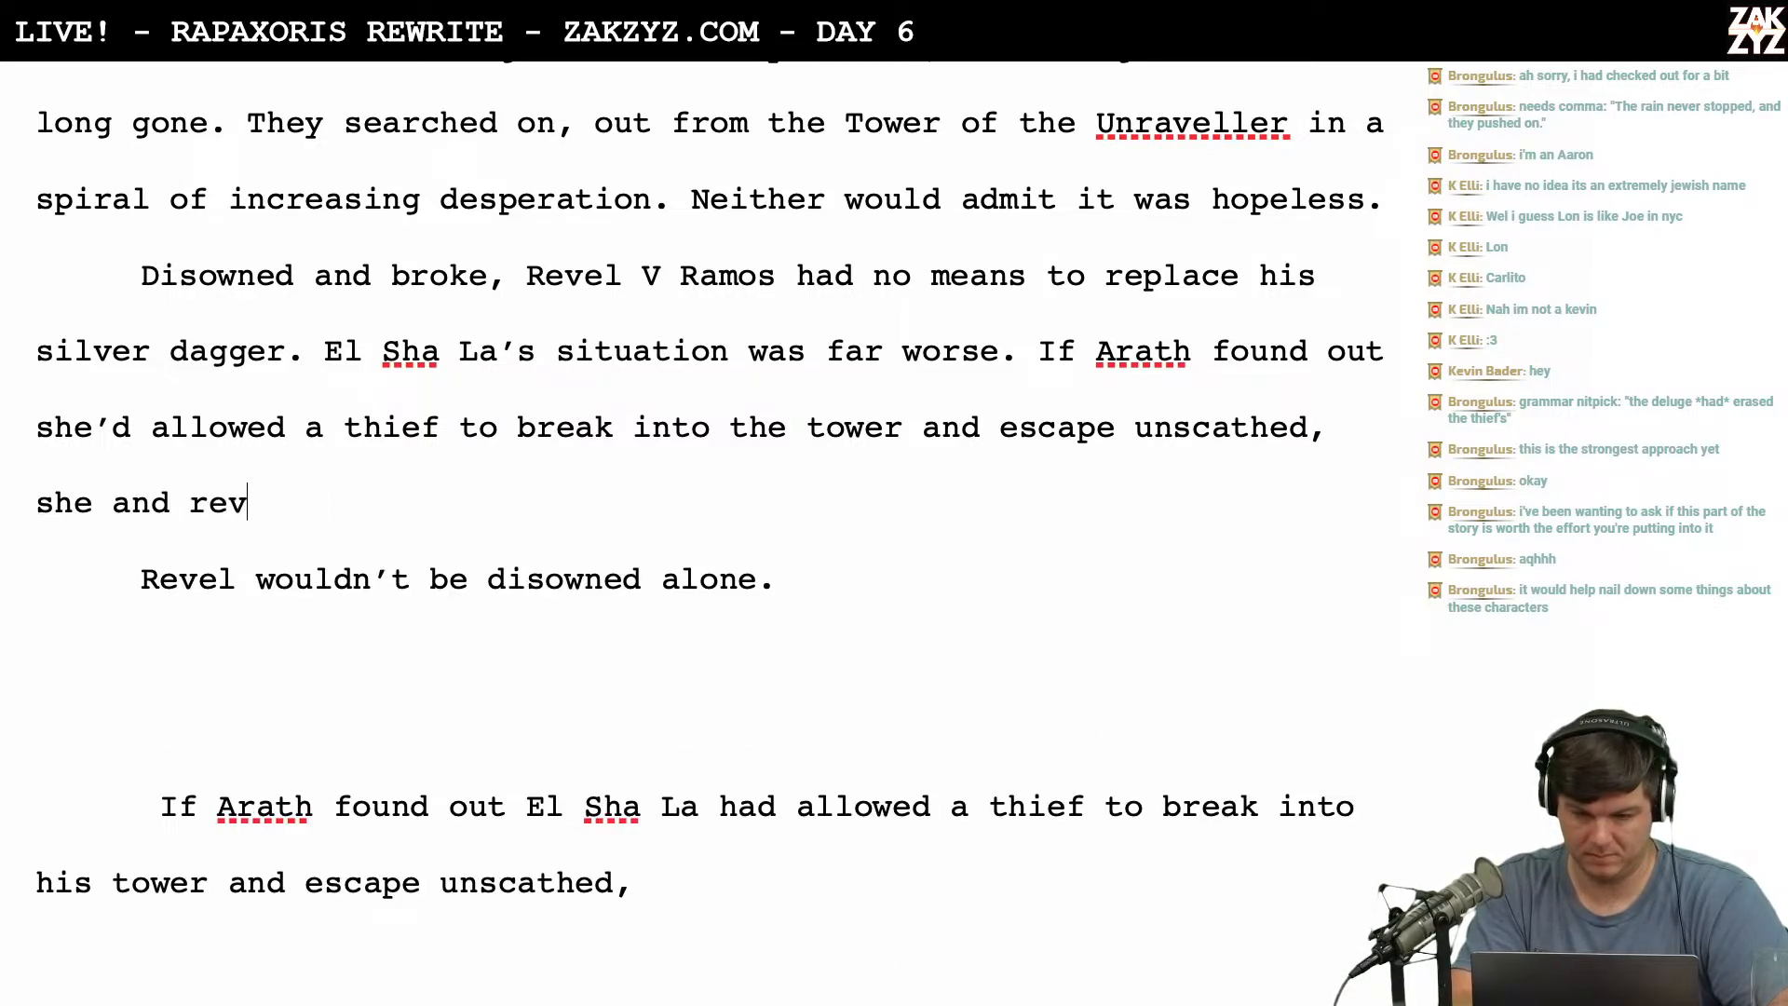
{"action": "key", "text": "BackSpace"}
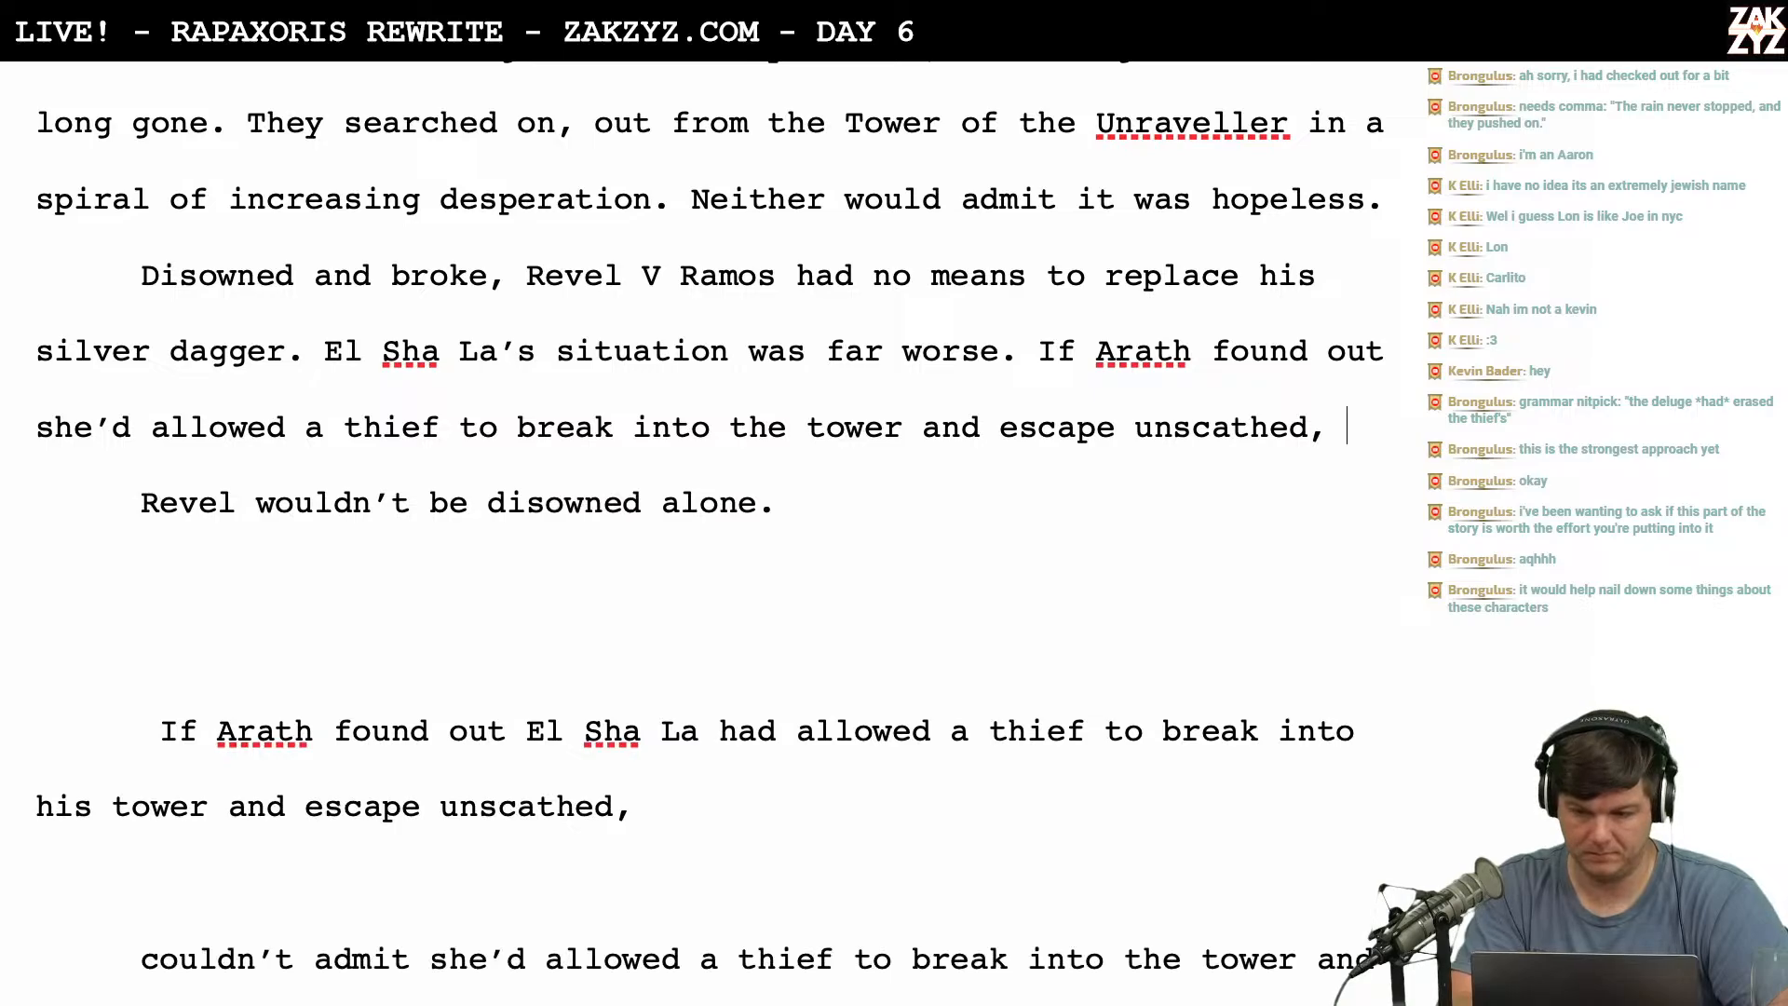
Try continuing the sentence after "unscathed," with "she too, would be".
{"action": "type", "text": "she too, wo"}
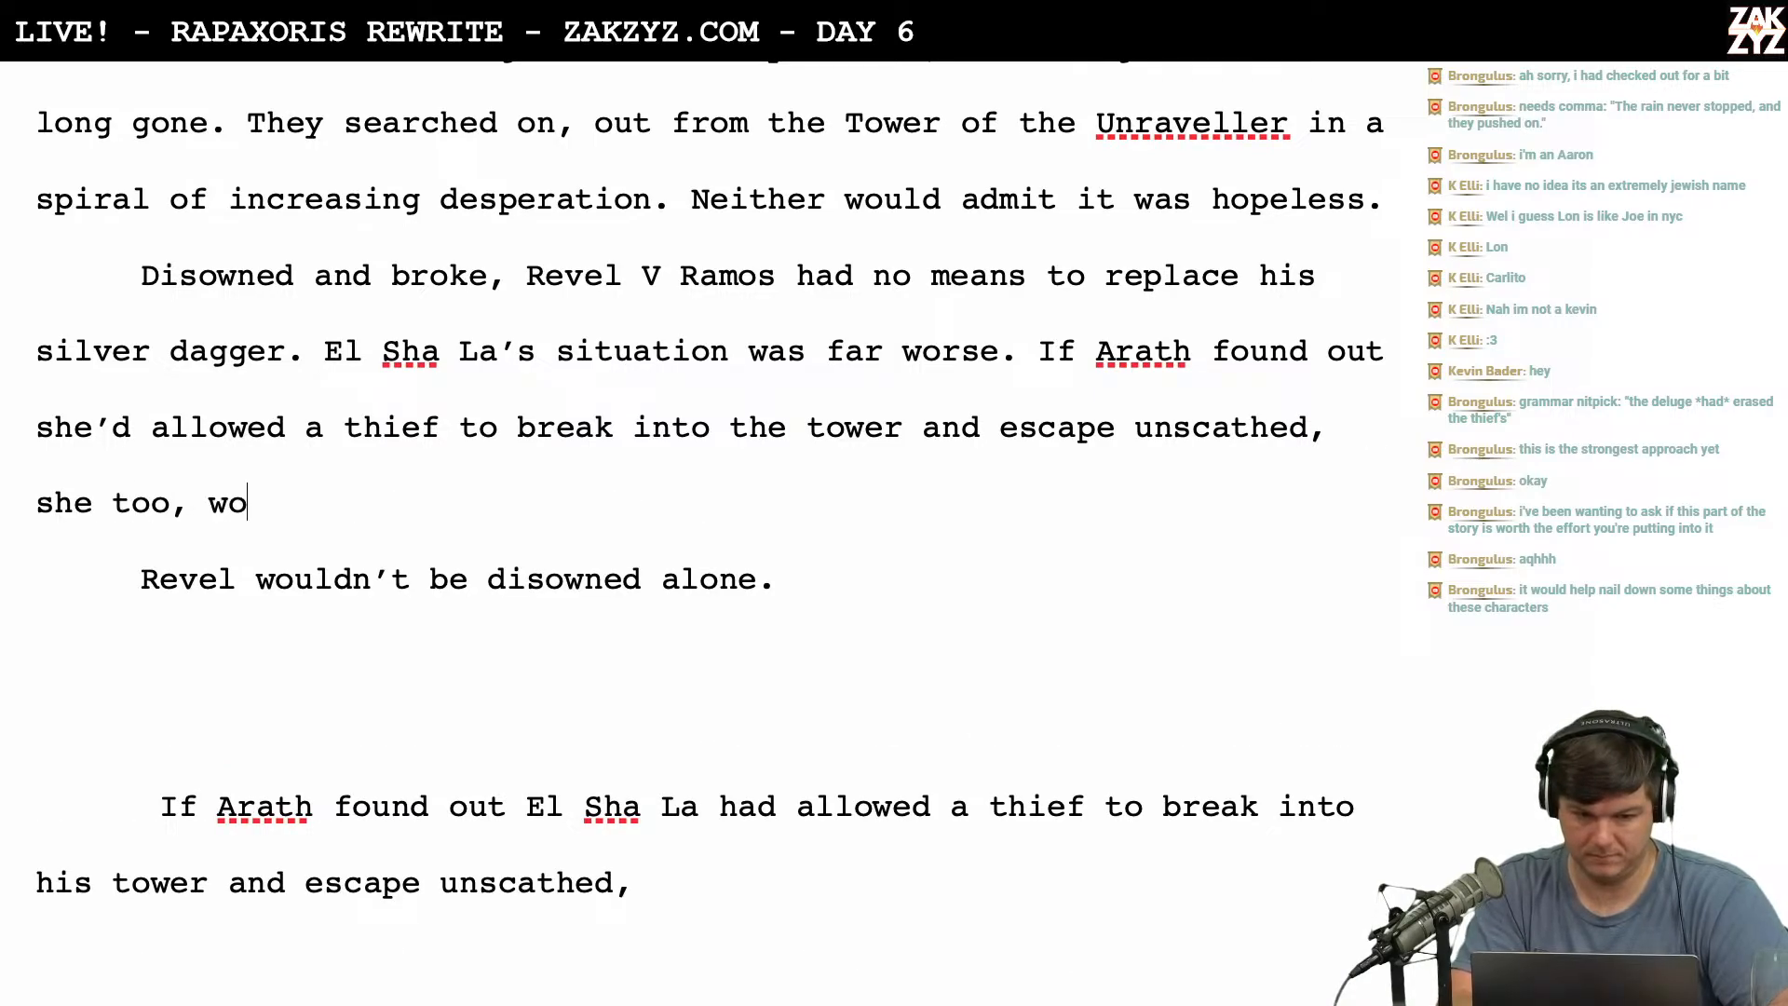
{"action": "type", "text": "uld be di"}
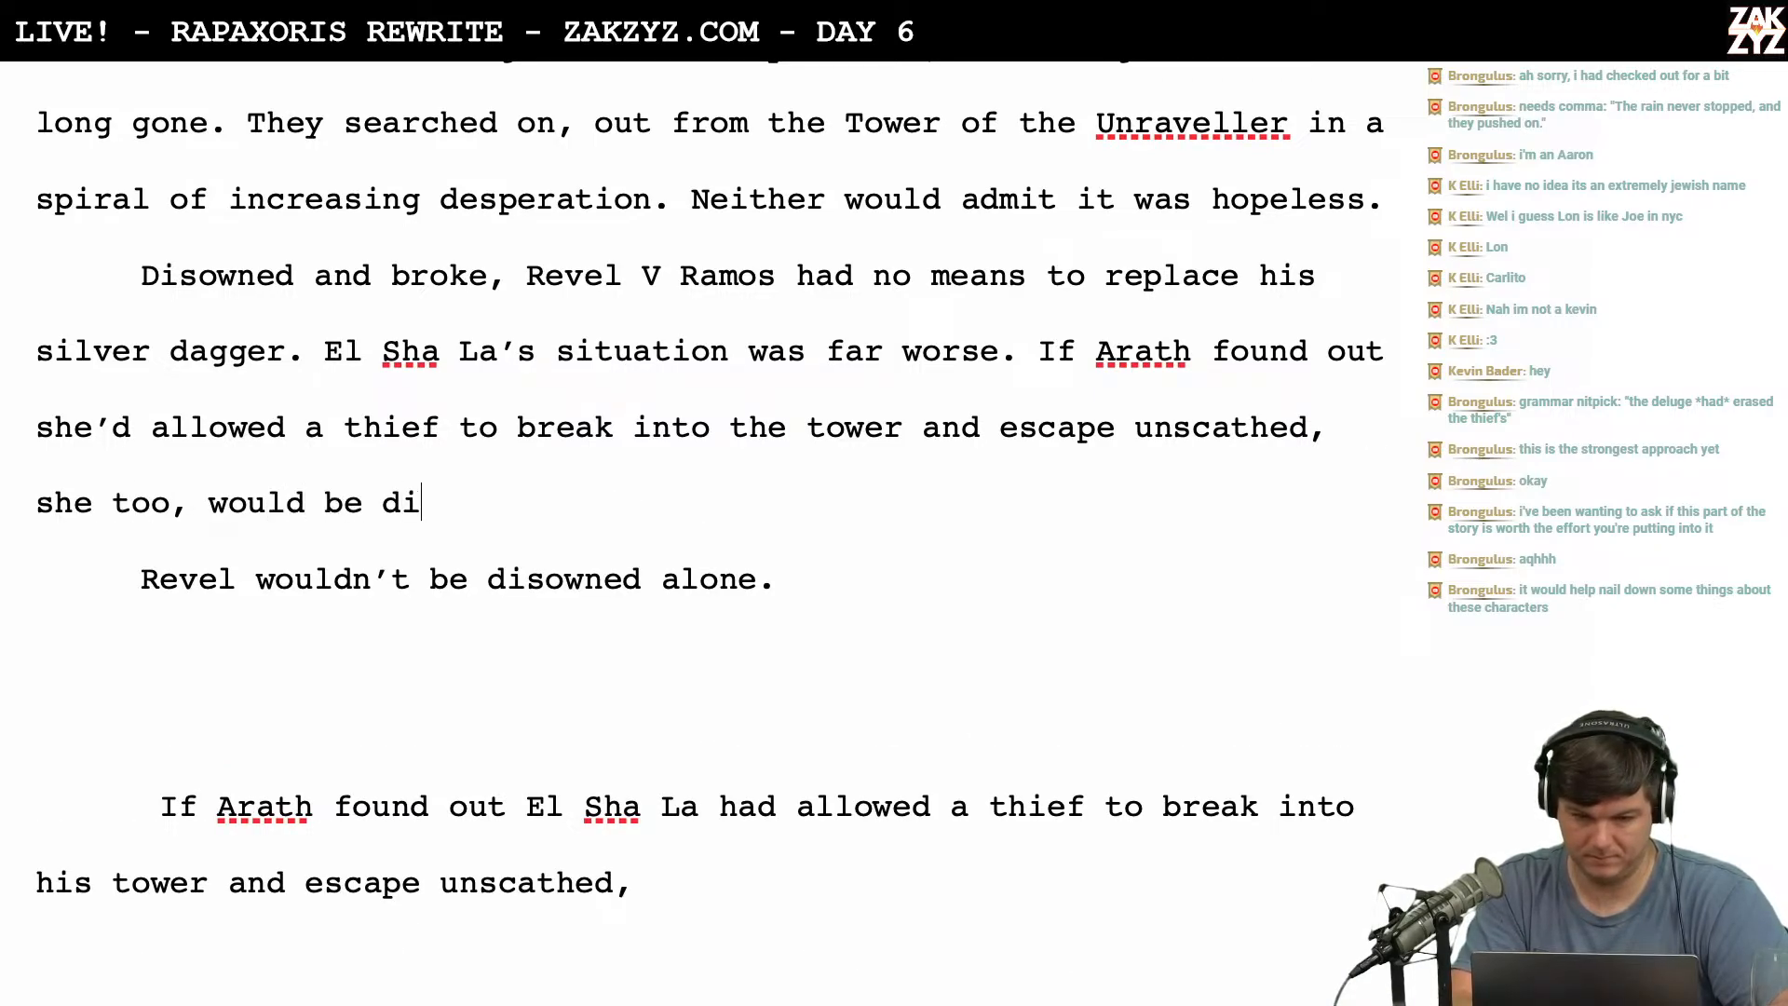
{"action": "key", "text": "BackSpace"}
{"action": "key", "text": "BackSpace"}
{"action": "key", "text": "BackSpace"}
{"action": "key", "text": "BackSpace"}
{"action": "key", "text": "BackSpace"}
{"action": "key", "text": "BackSpace"}
{"action": "key", "text": "BackSpace"}
{"action": "key", "text": "BackSpace"}
{"action": "key", "text": "BackSpace"}
{"action": "key", "text": "BackSpace"}
{"action": "key", "text": "BackSpace"}
{"action": "key", "text": "BackSpace"}
{"action": "key", "text": "BackSpace"}
{"action": "key", "text": "BackSpace"}
{"action": "key", "text": "BackSpace"}
{"action": "key", "text": "BackSpace"}
{"action": "key", "text": "BackSpace"}
{"action": "key", "text": "BackSpace"}
{"action": "key", "text": "BackSpace"}
{"action": "key", "text": "BackSpace"}
{"action": "key", "text": "BackSpace"}
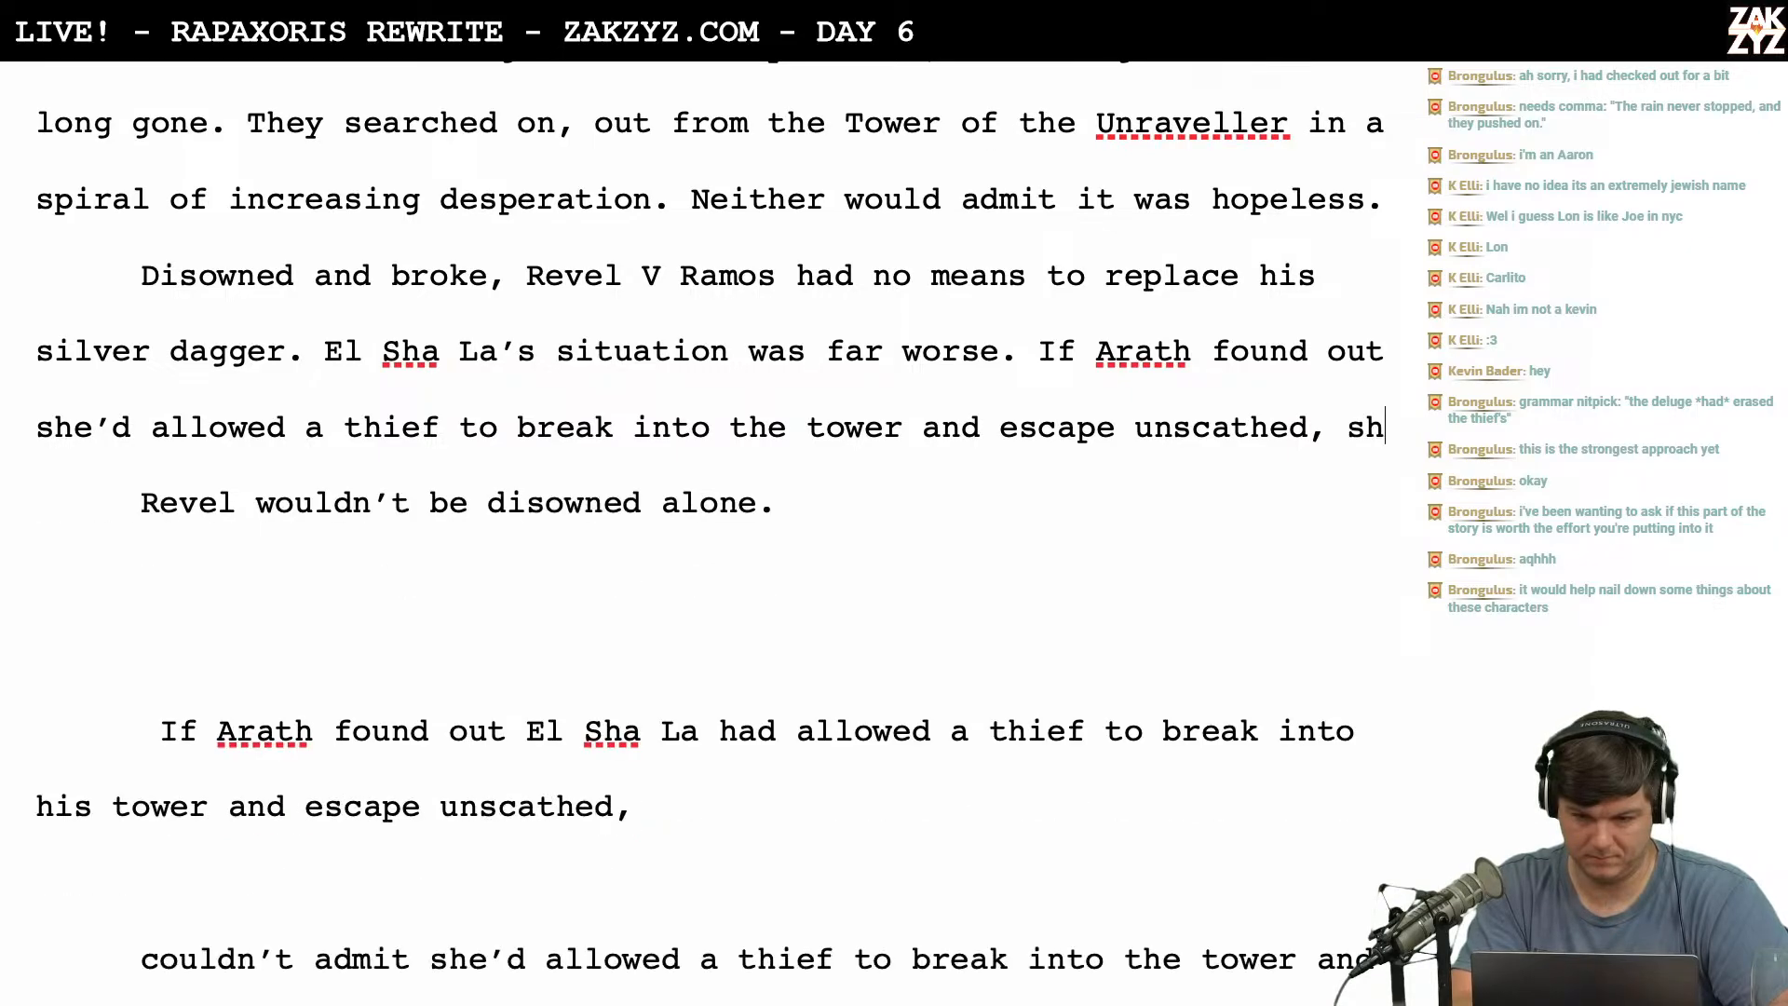
Insert blank lines between the unfinished Arath sentence and "Revel wouldn't be disowned alone.".
{"action": "key", "text": "Return"}
{"action": "key", "text": "Return"}
{"action": "key", "text": "Left"}
{"action": "key", "text": "Left"}
Try continuing the sentence after "unscathed," with "she'd be".
{"action": "type", "text": "sh"}
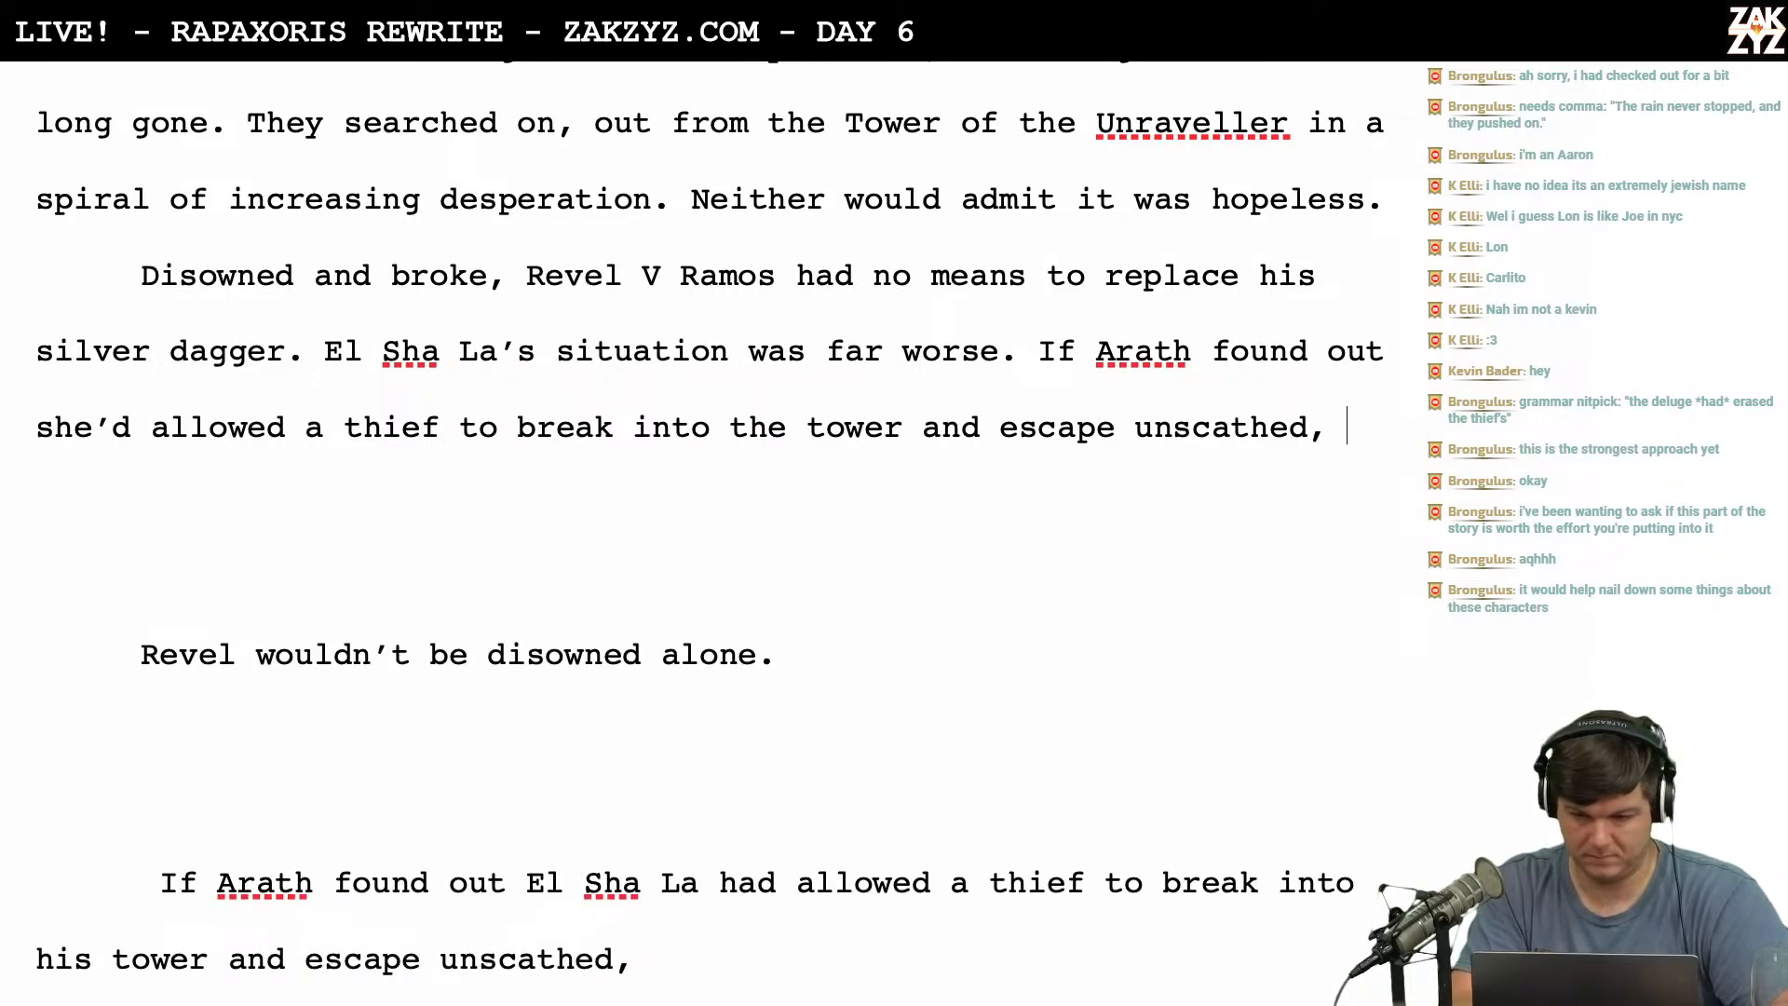
{"action": "type", "text": "e'd bed"}
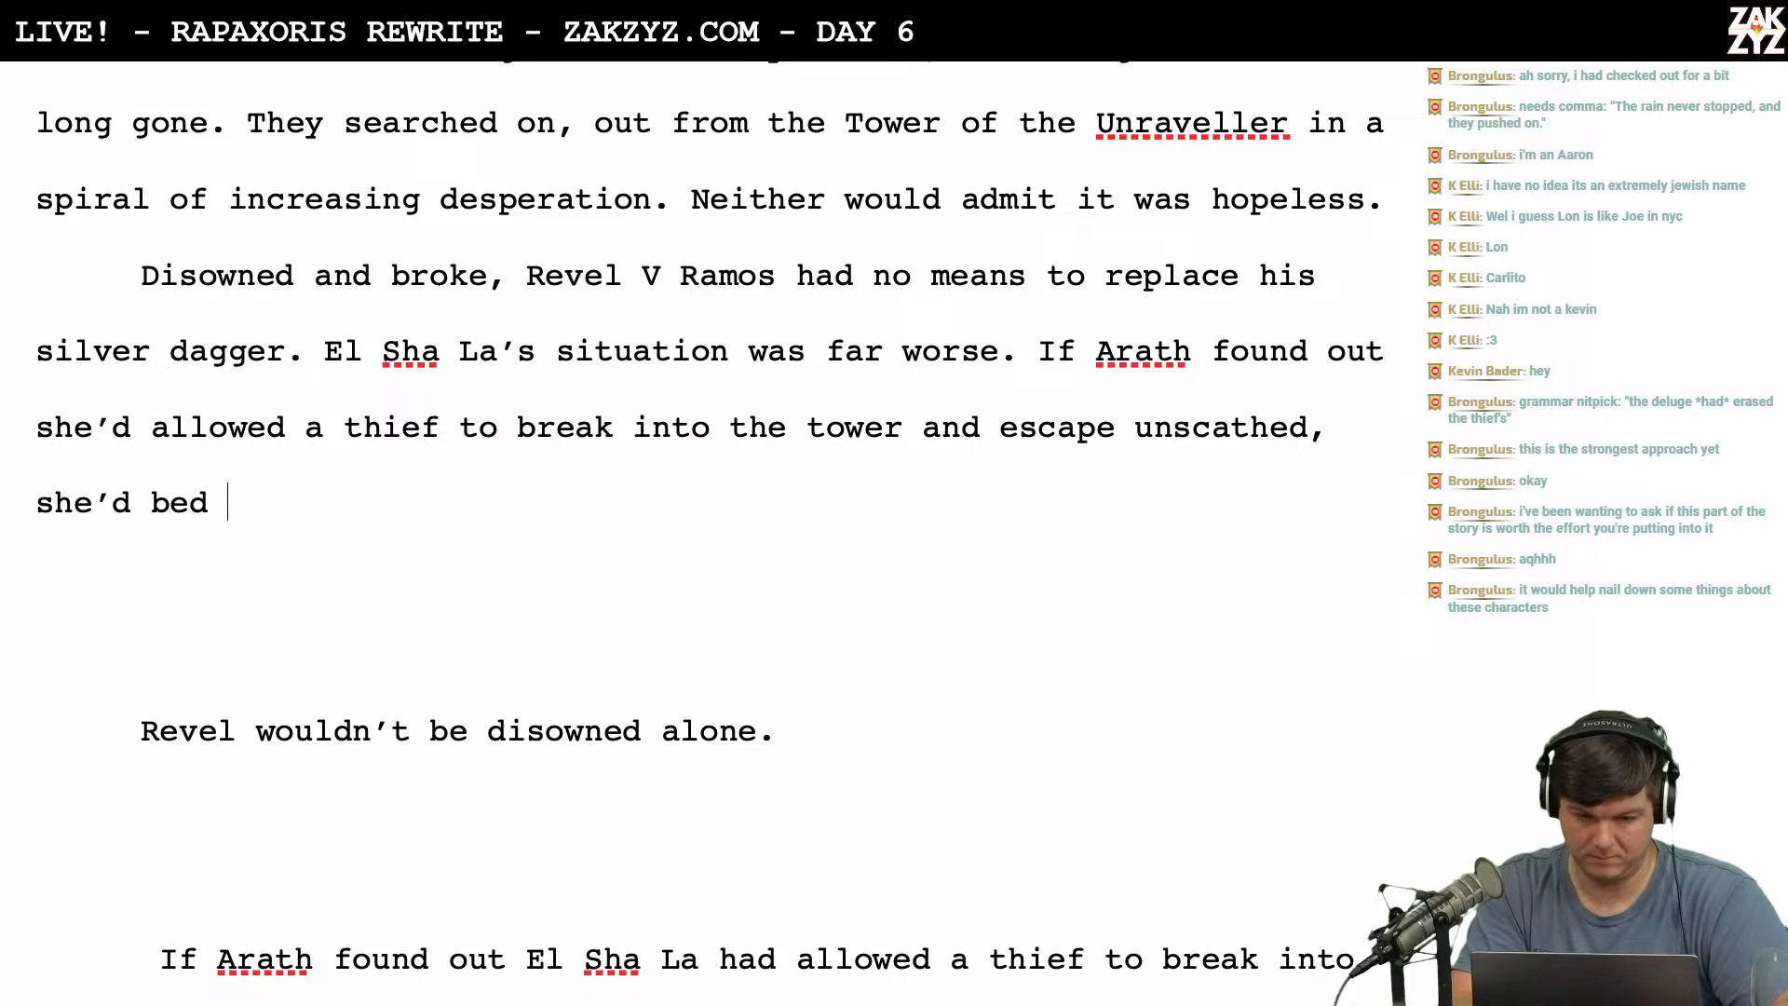
{"action": "key", "text": "BackSpace"}
{"action": "key", "text": "BackSpace"}
{"action": "type", "text": "d"}
{"action": "key", "text": "BackSpace"}
{"action": "key", "text": "BackSpace"}
{"action": "key", "text": "BackSpace"}
{"action": "key", "text": "BackSpace"}
{"action": "key", "text": "BackSpace"}
{"action": "key", "text": "BackSpace"}
{"action": "key", "text": "BackSpace"}
{"action": "key", "text": "BackSpace"}
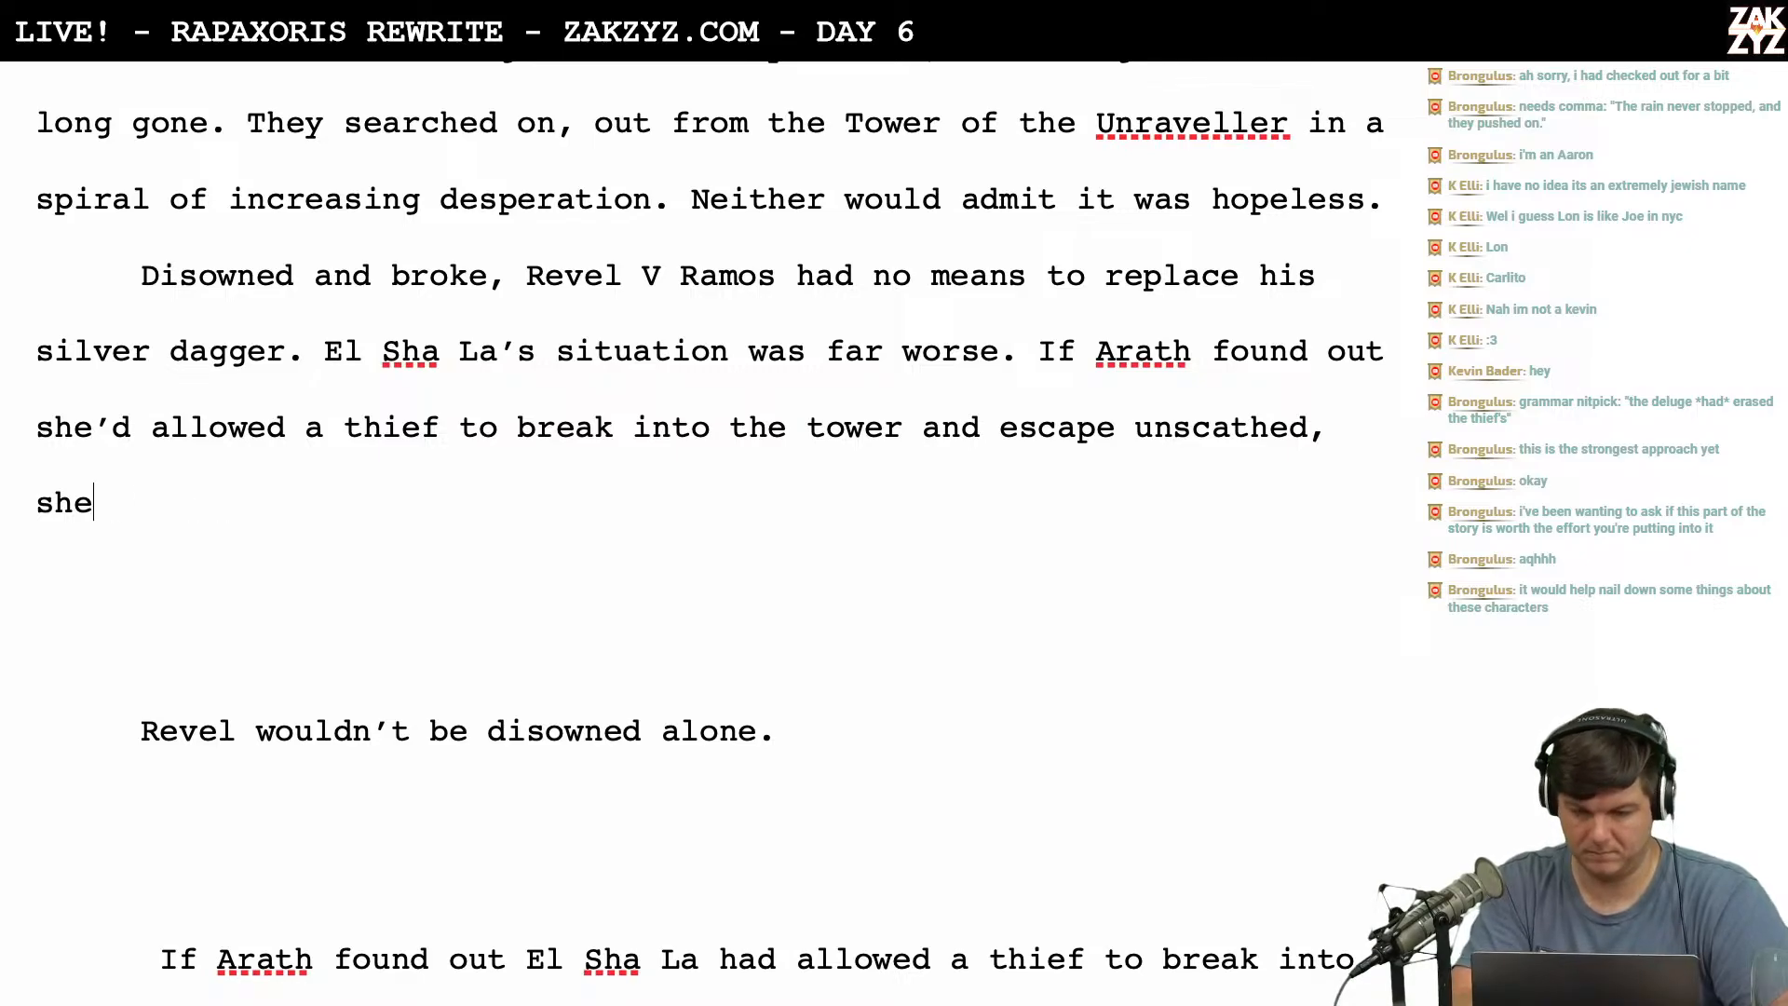
{"action": "key", "text": "BackSpace"}
{"action": "key", "text": "BackSpace"}
{"action": "key", "text": "BackSpace"}
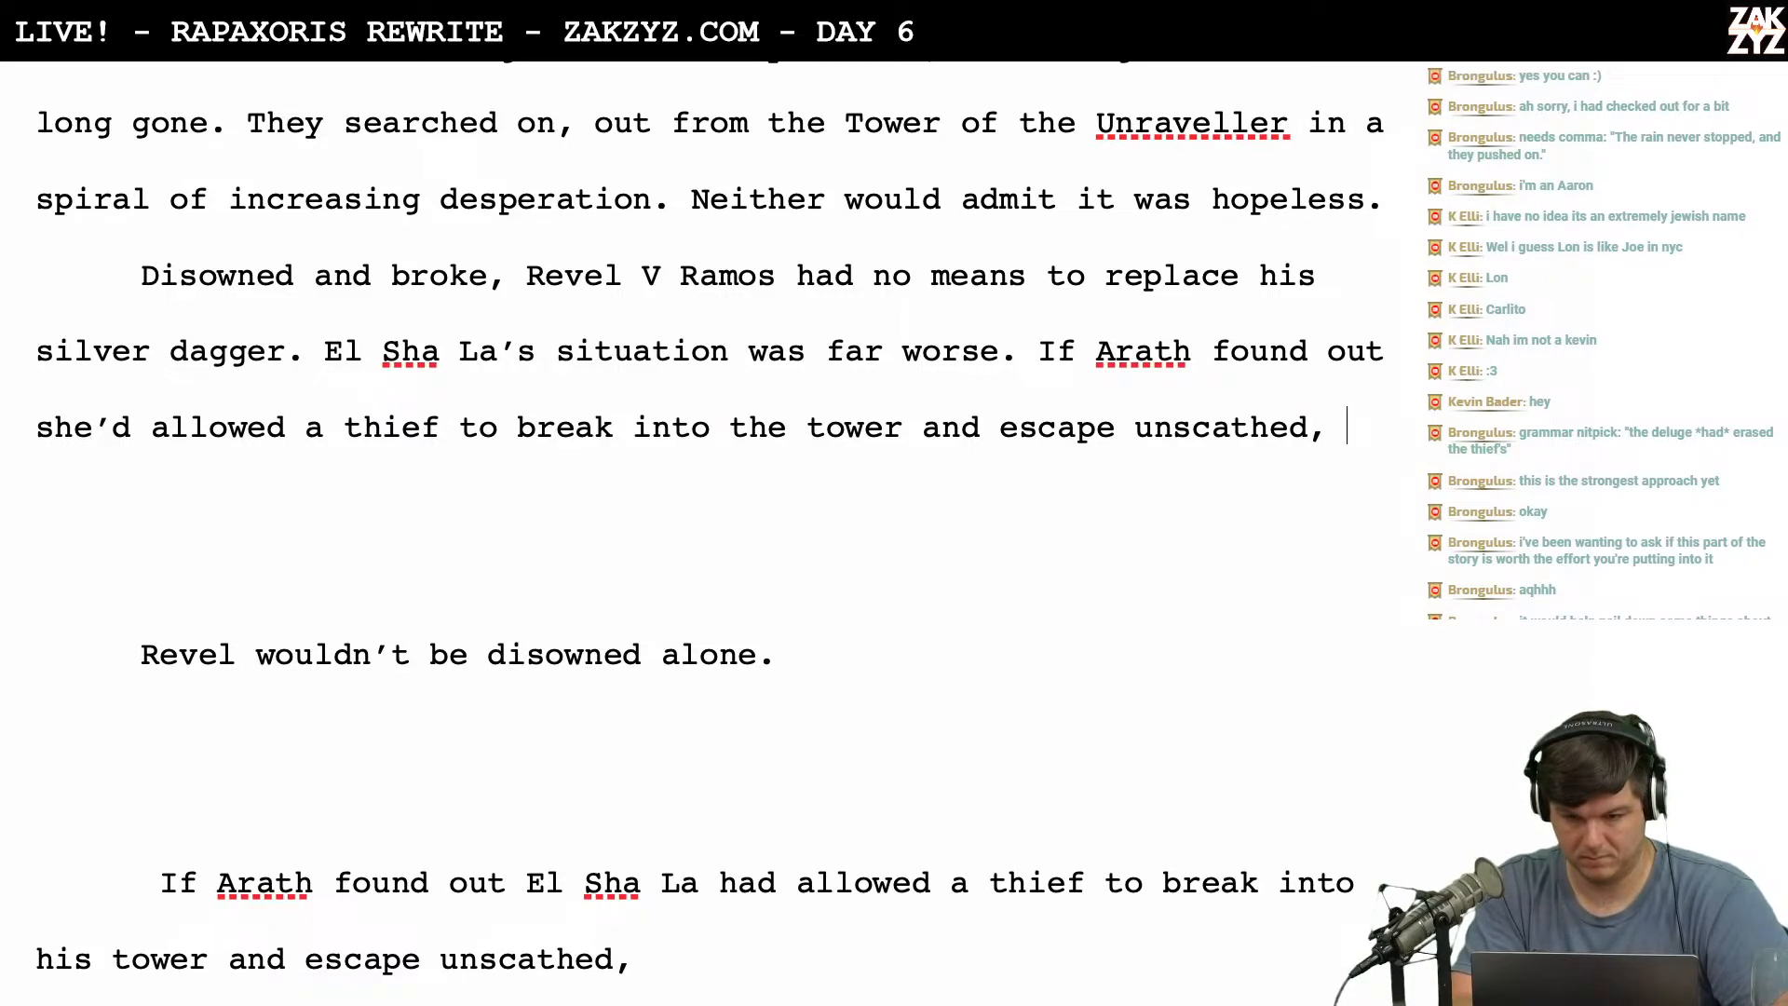
Complete the Arath sentence after "unscathed," with "he wouldn't just disown her.".
{"action": "type", "text": "hew"}
{"action": "key", "text": "BackSpace"}
{"action": "key", "text": "BackSpace"}
{"action": "type", "text": "w"}
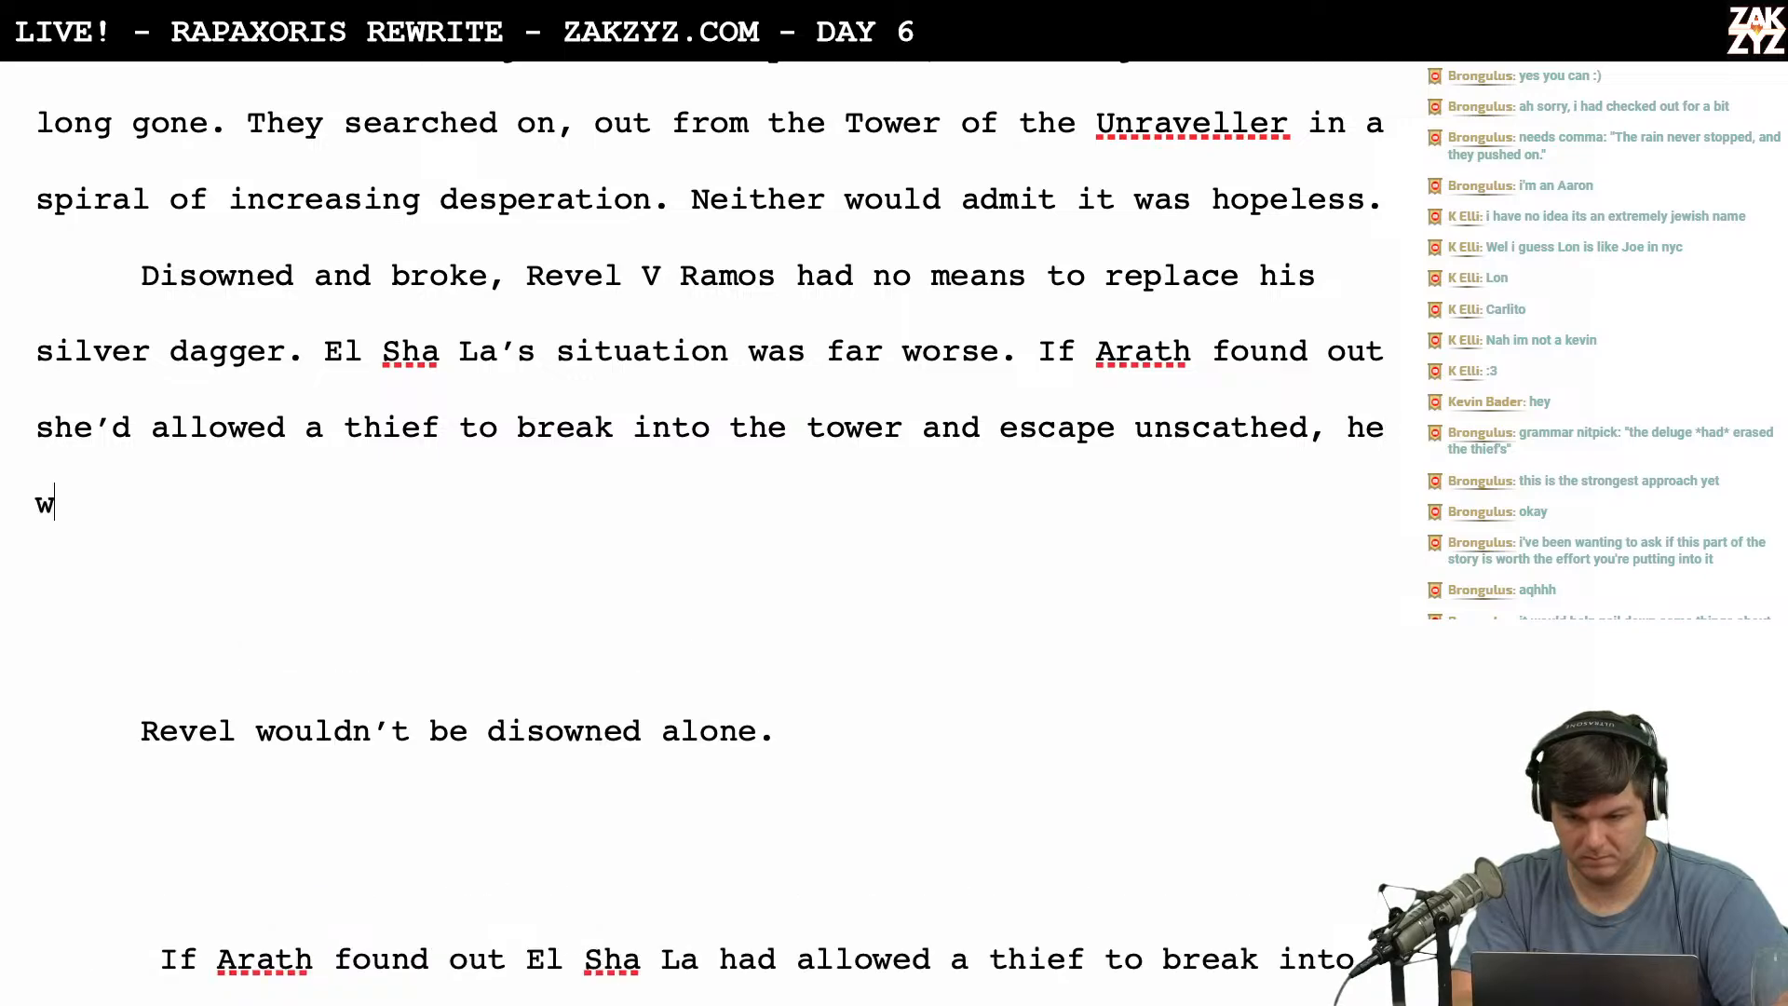
{"action": "type", "text": "ouldn't just dison"}
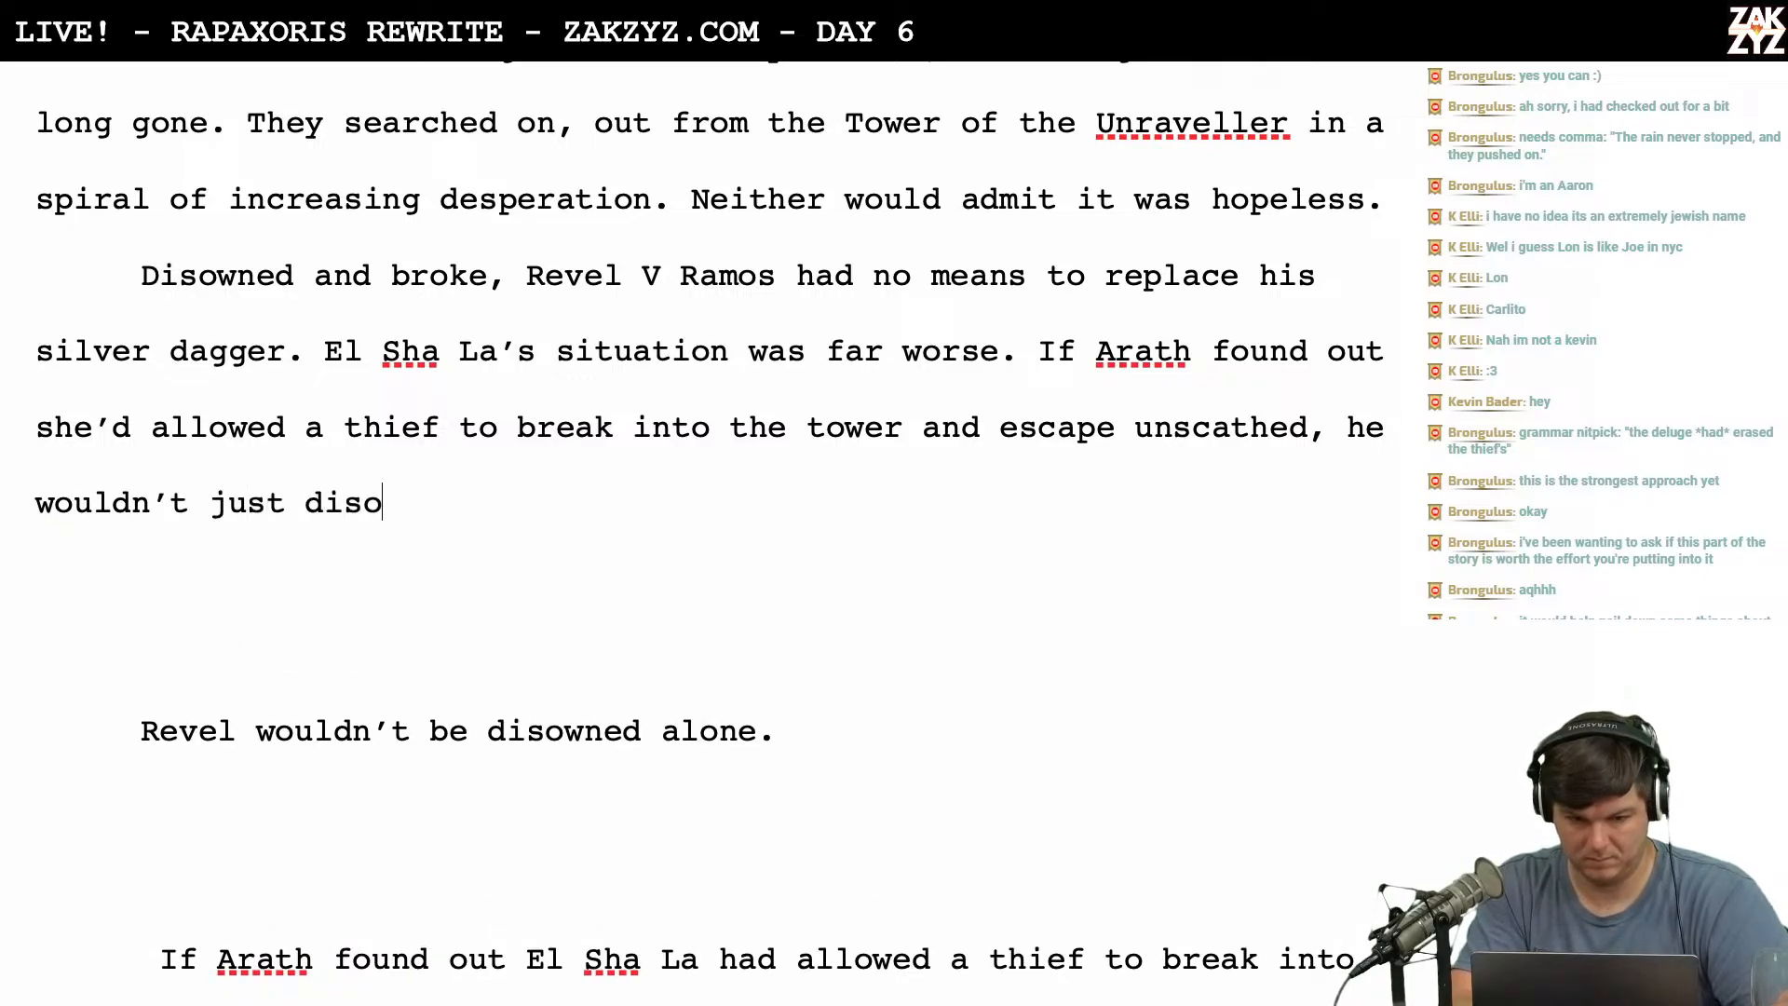
{"action": "key", "text": "BackSpace"}
{"action": "type", "text": "wn her."}
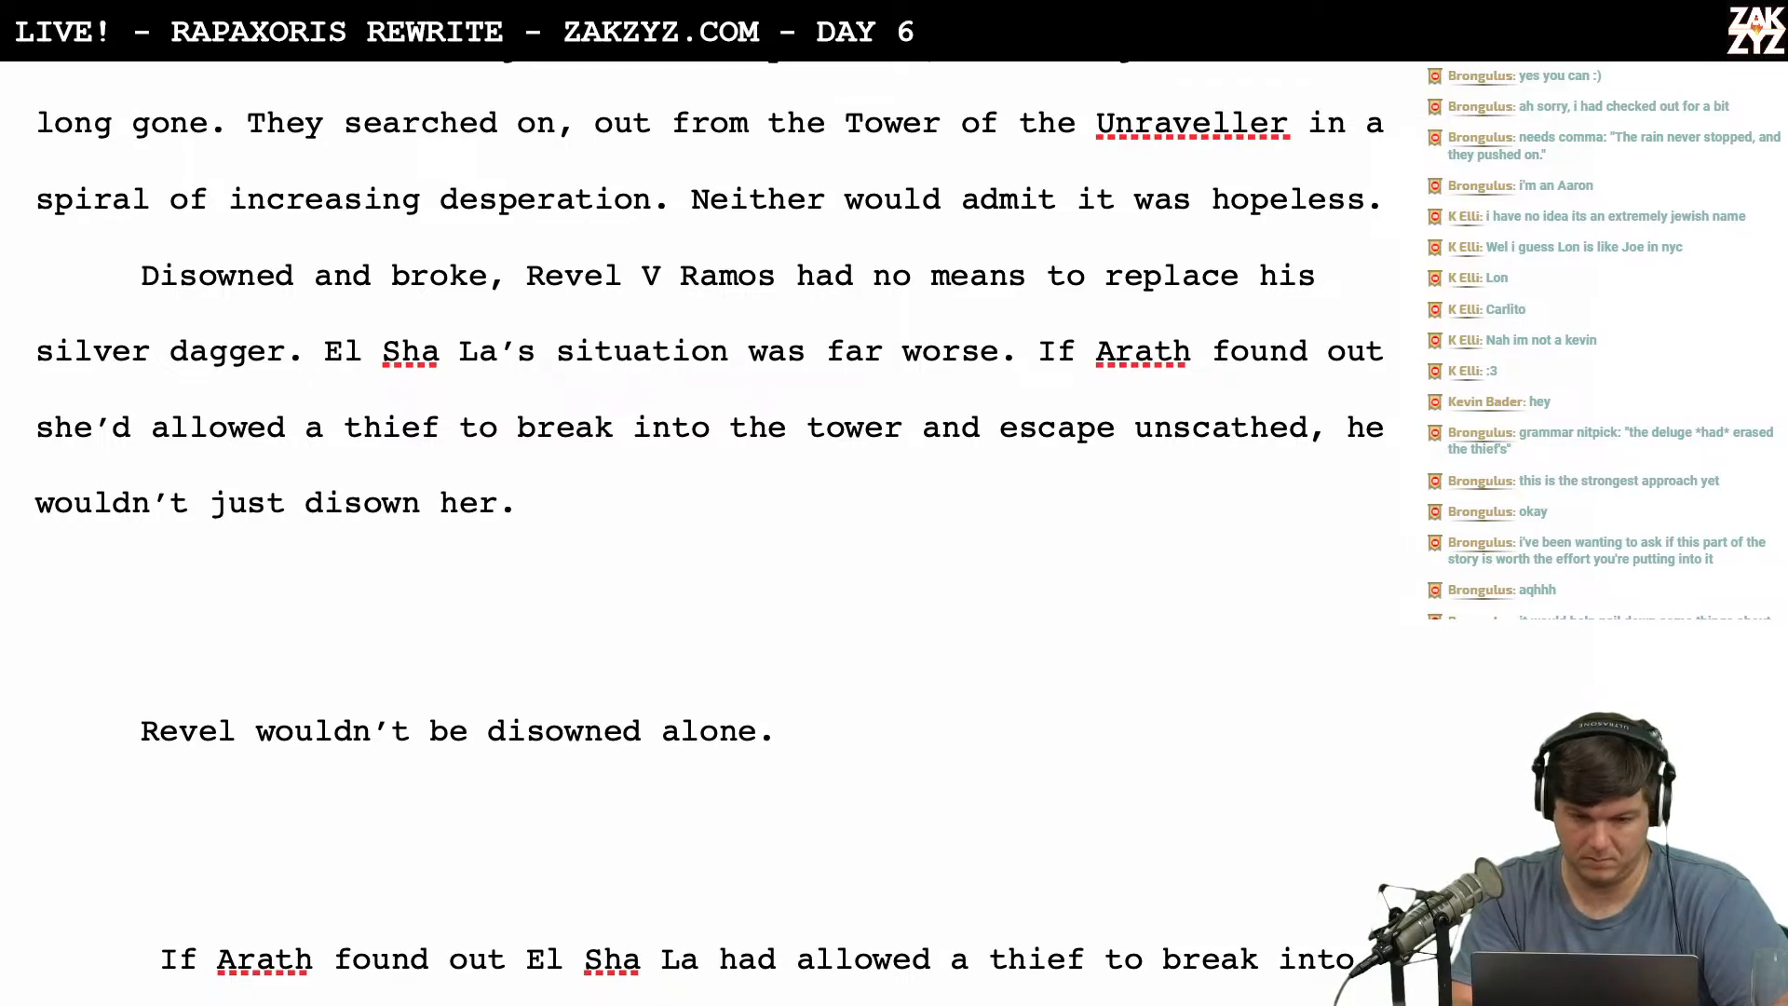
Delete the leftover draft text between "he wouldn't just disown her." and "The thought of explaining", joining the two sentences in one paragraph.
{"action": "key", "text": "shift+Right"}
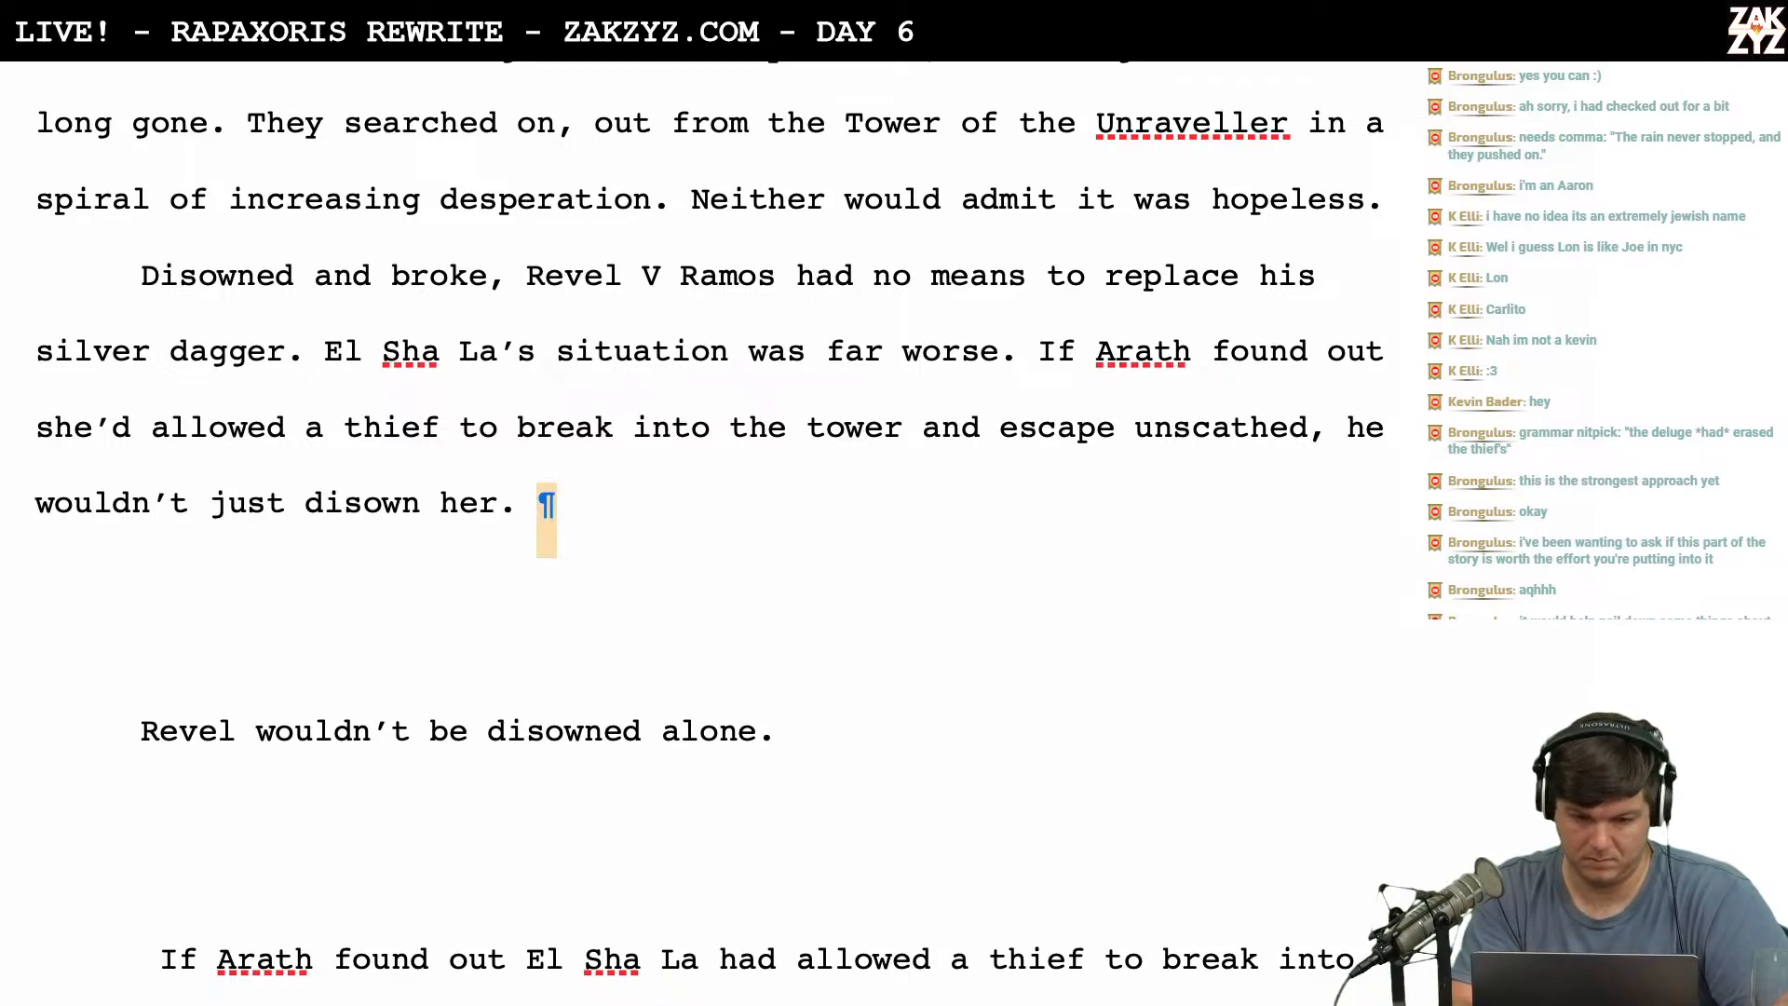
{"action": "key", "text": "shift+Down"}
{"action": "key", "text": "shift+Down"}
{"action": "key", "text": "shift+Down"}
{"action": "key", "text": "shift+Down"}
{"action": "key", "text": "shift+Down"}
{"action": "key", "text": "shift+Down"}
{"action": "key", "text": "shift+Down"}
{"action": "key", "text": "shift+Down"}
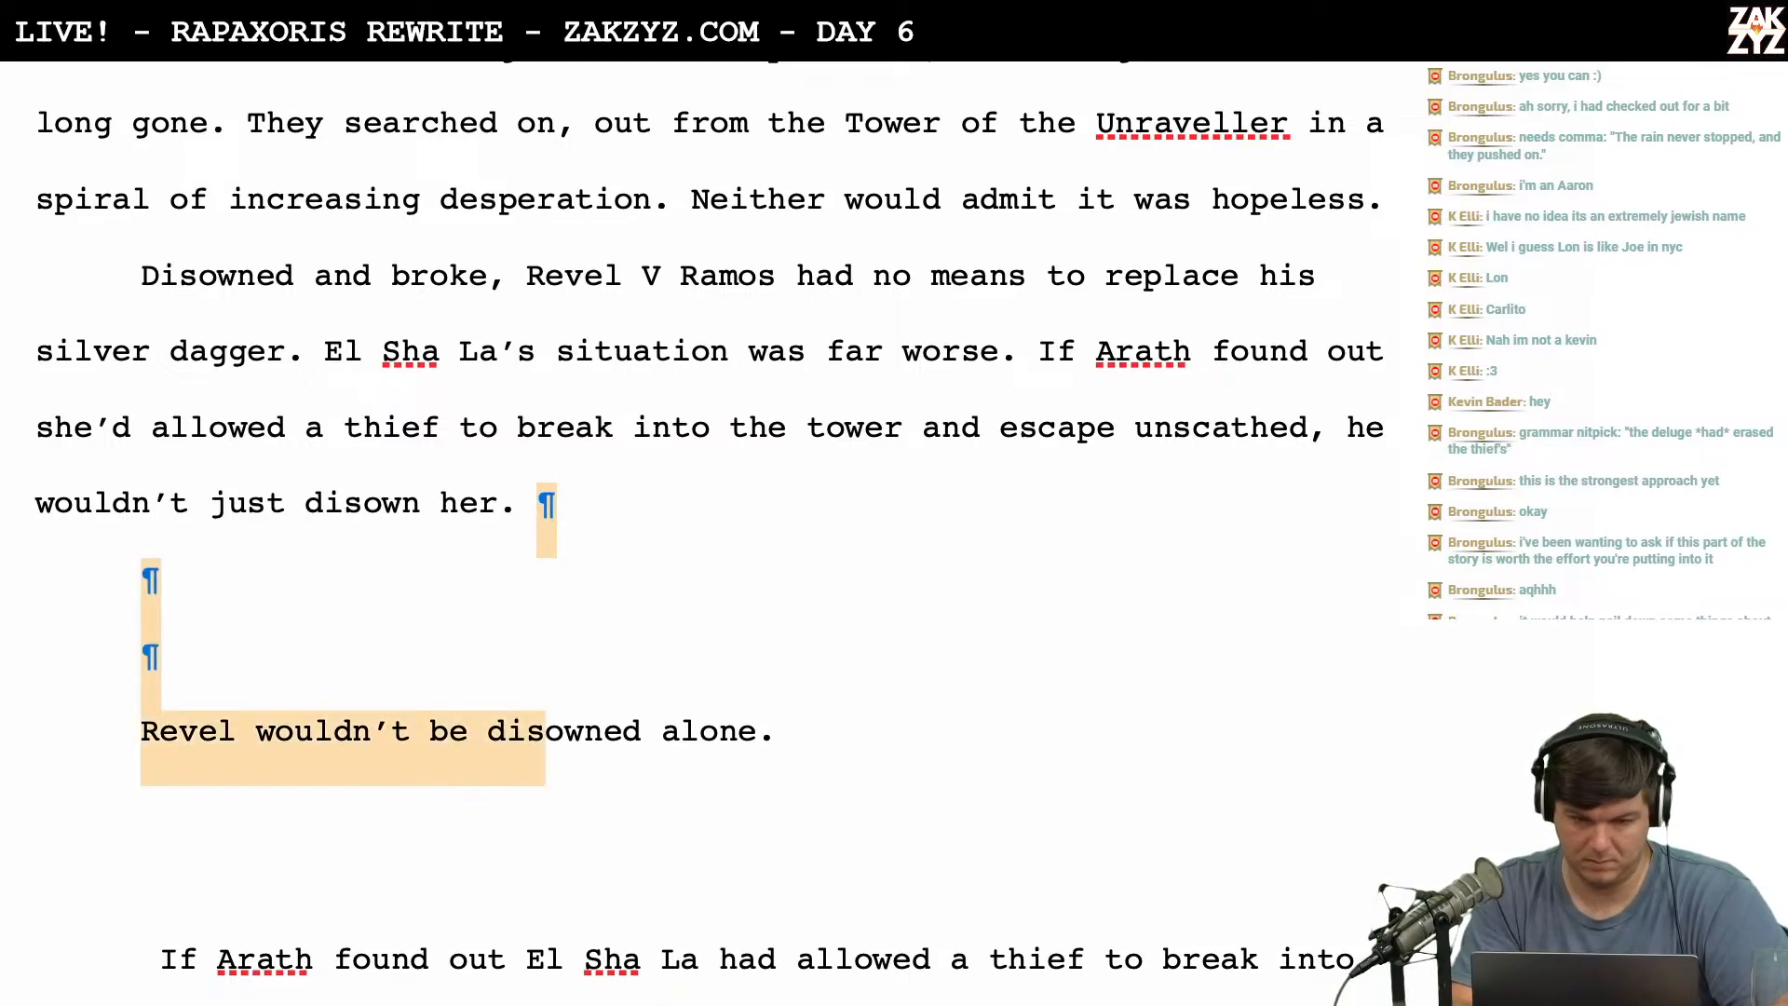
{"action": "key", "text": "shift+Down"}
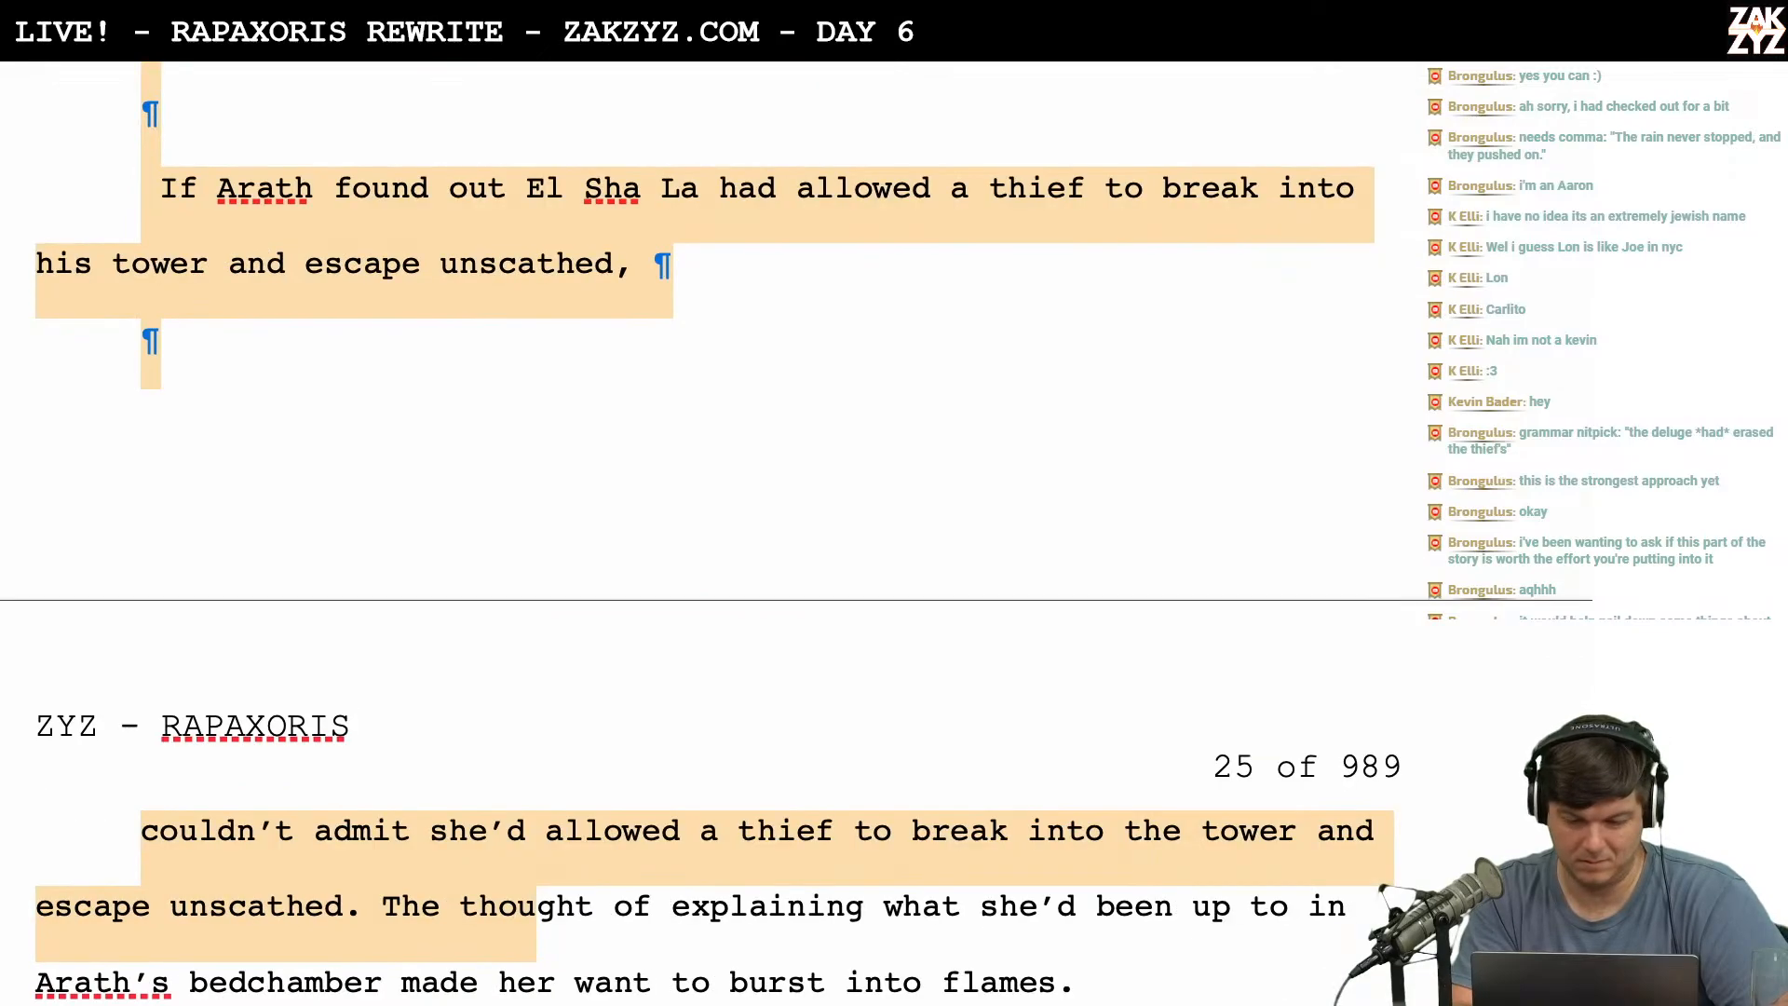
{"action": "key", "text": "shift+Left"}
{"action": "key", "text": "shift+Left"}
{"action": "key", "text": "shift+Left"}
{"action": "key", "text": "shift+Left"}
{"action": "key", "text": "shift+Left"}
{"action": "key", "text": "shift+Left"}
{"action": "key", "text": "shift+Left"}
{"action": "key", "text": "shift+Left"}
{"action": "key", "text": "shift+Left"}
{"action": "key", "text": "shift+Left"}
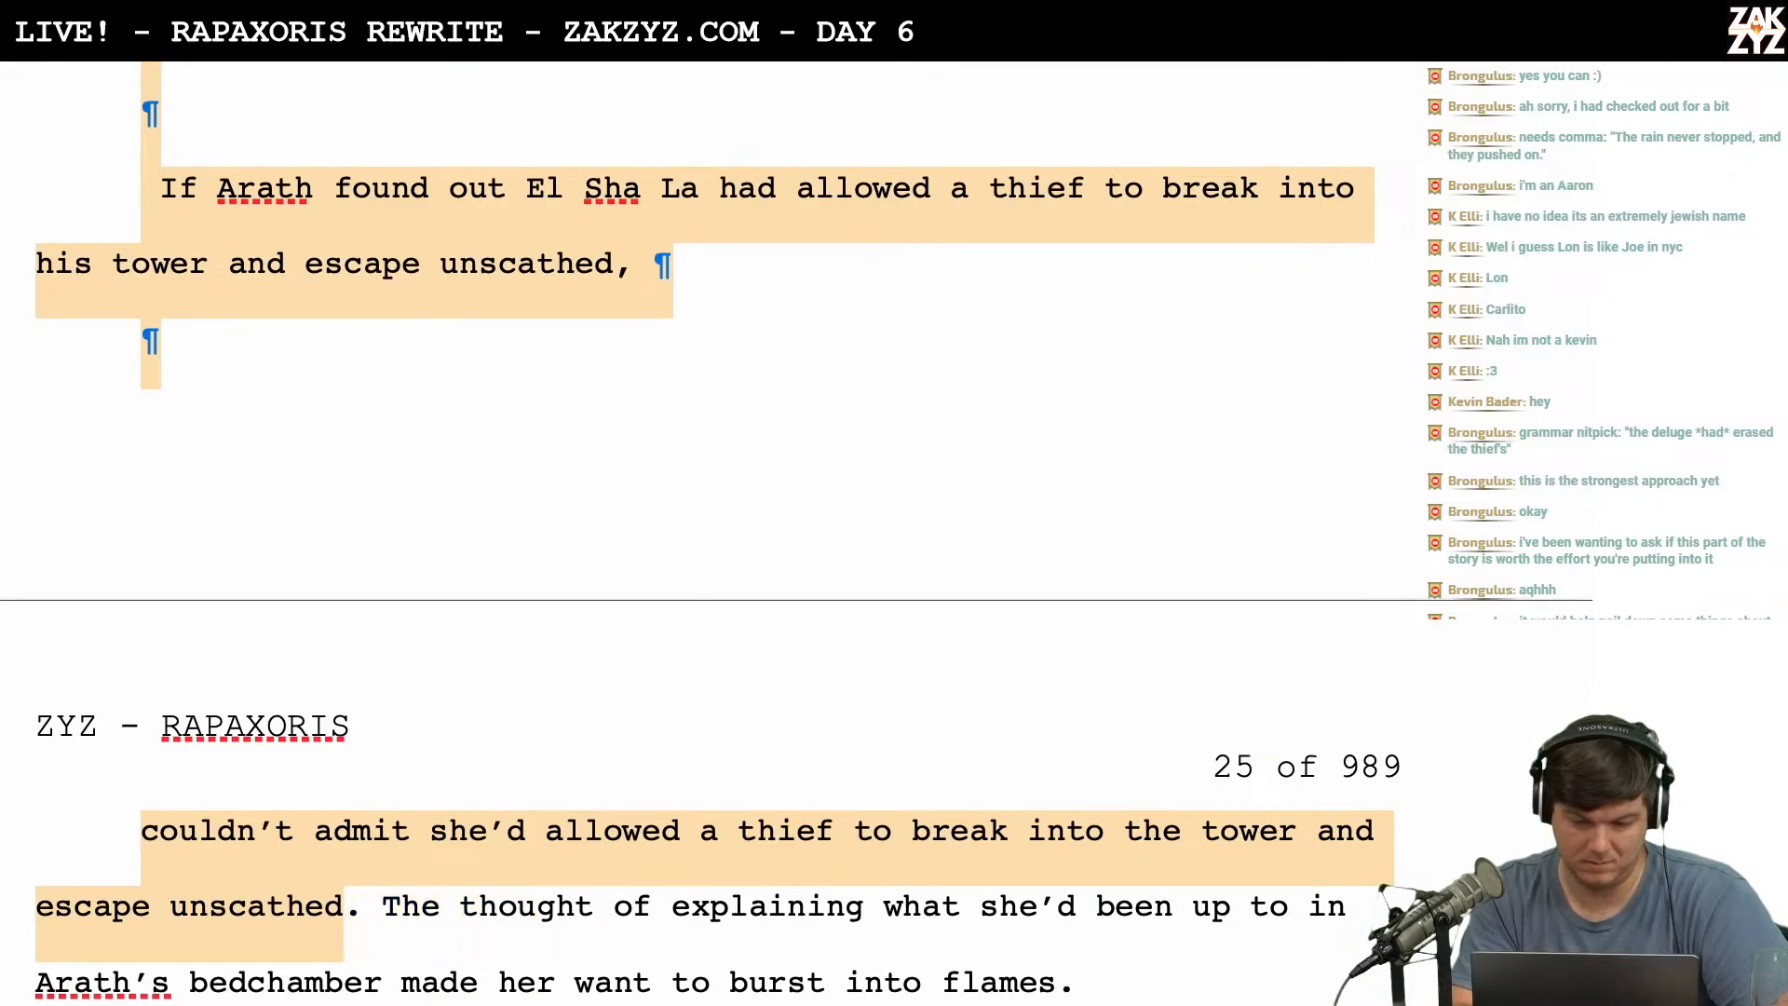
{"action": "key", "text": "shift+Right"}
{"action": "key", "text": "BackSpace"}
{"action": "scroll", "coordinate": [1390, 452], "scroll_direction": "up", "scroll_amount": 5}
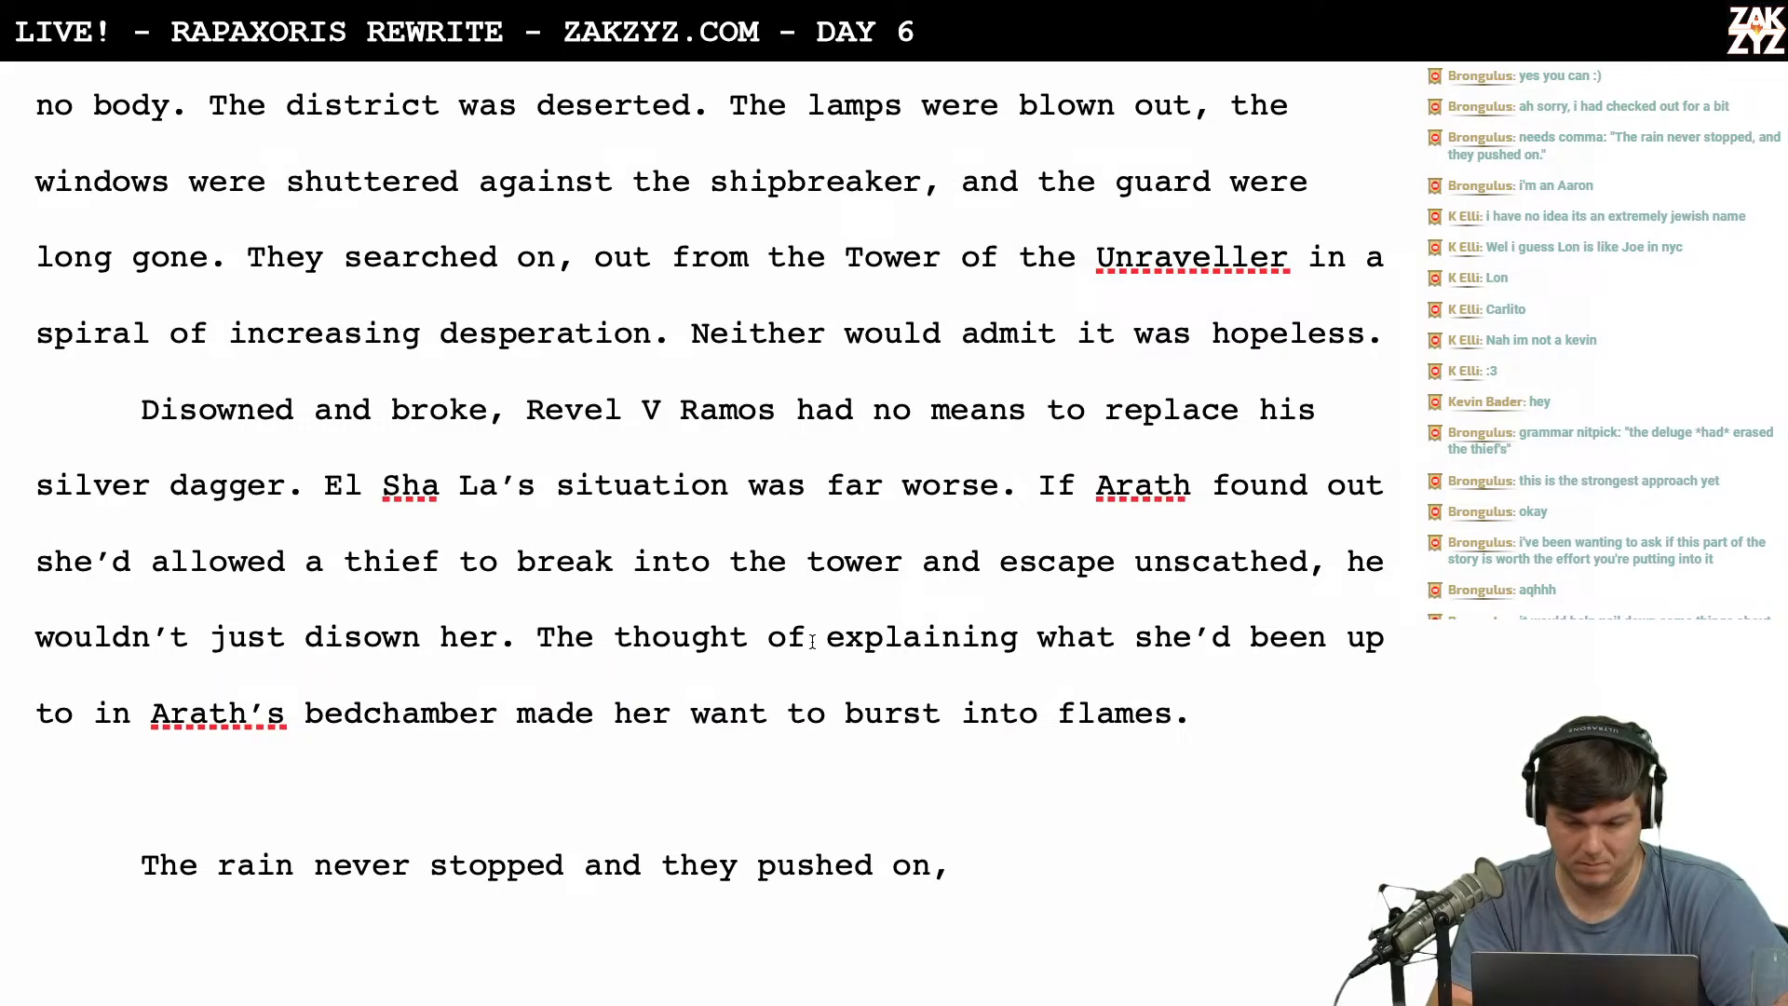
{"action": "left_click", "coordinate": [1335, 579]}
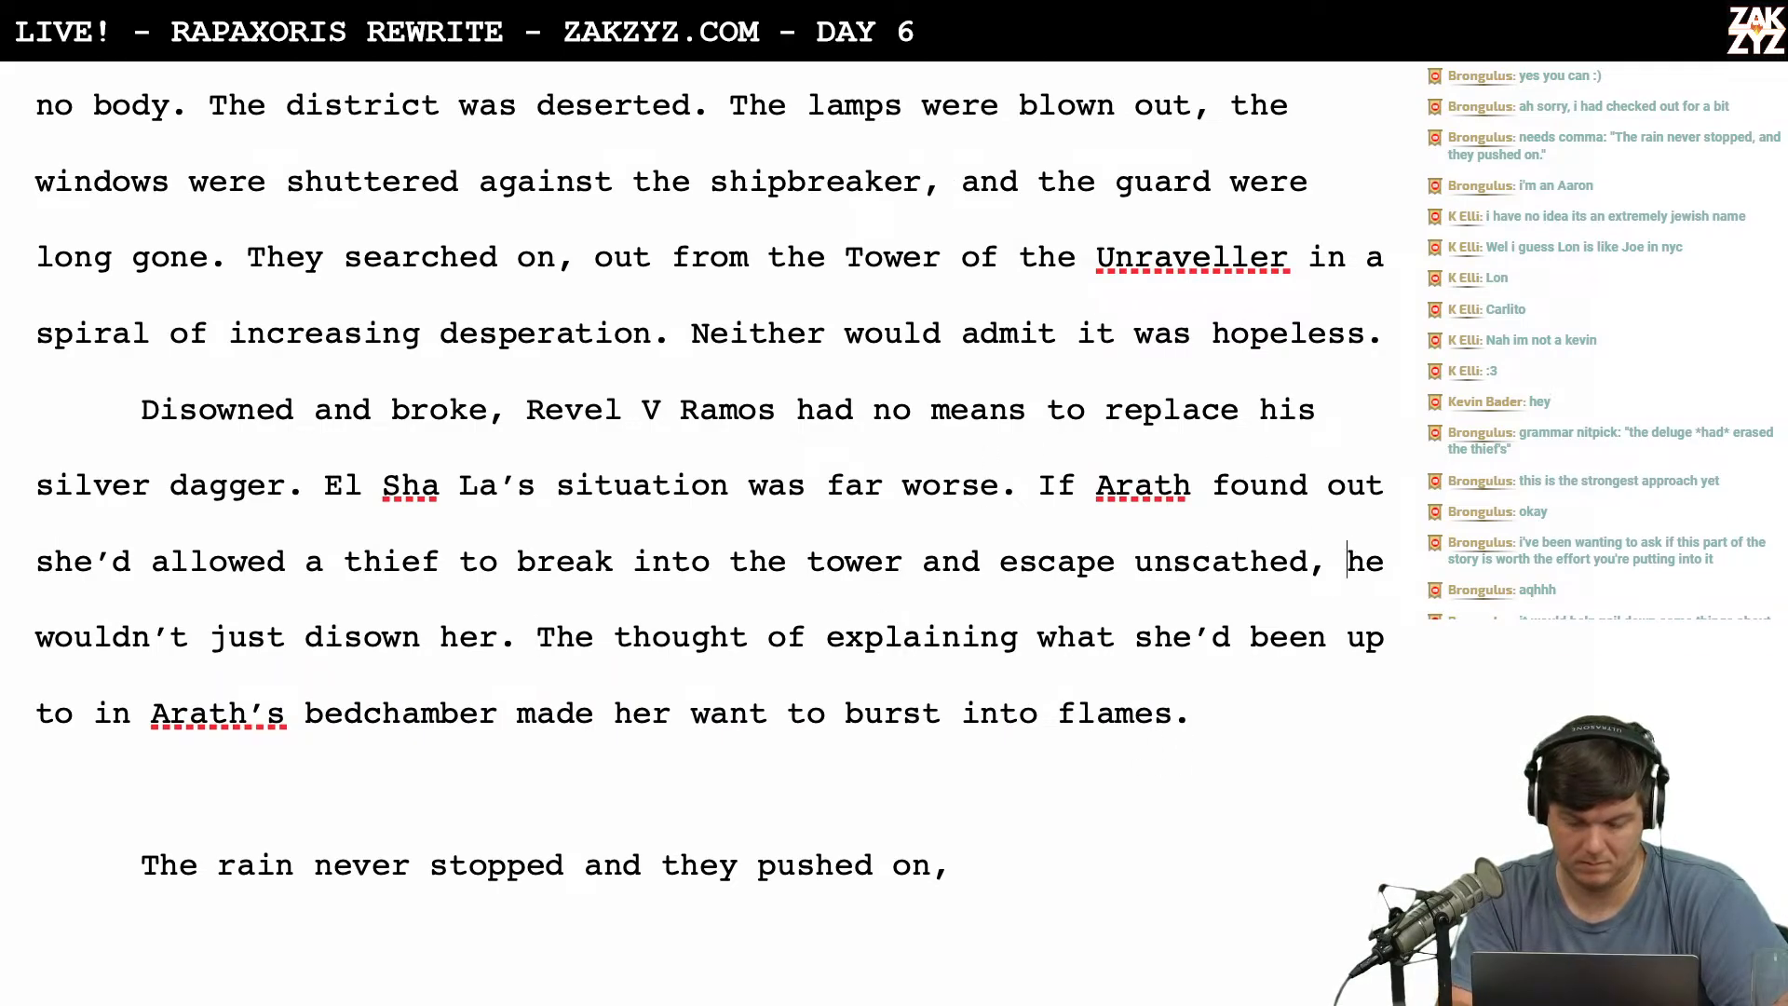
{"action": "key", "text": "Right"}
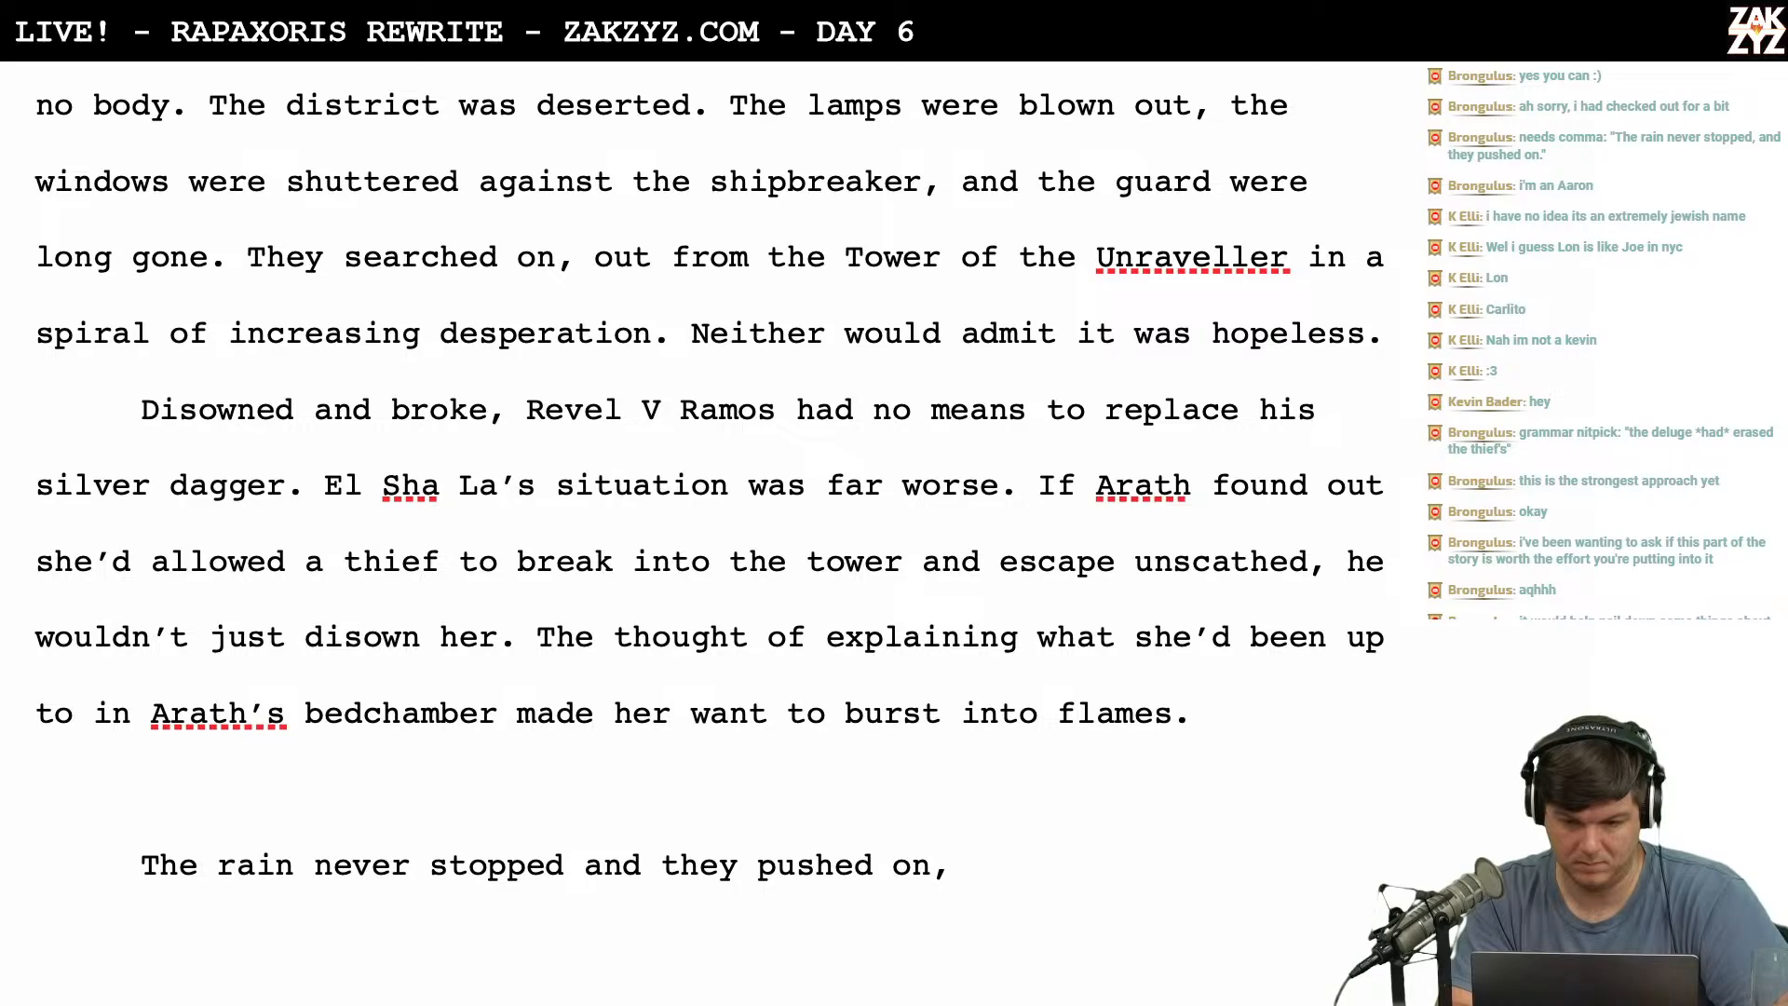
{"action": "key", "text": "Right"}
{"action": "key", "text": "Right"}
{"action": "key", "text": "Right"}
{"action": "key", "text": "Right"}
{"action": "key", "text": "Right"}
{"action": "key", "text": "Right"}
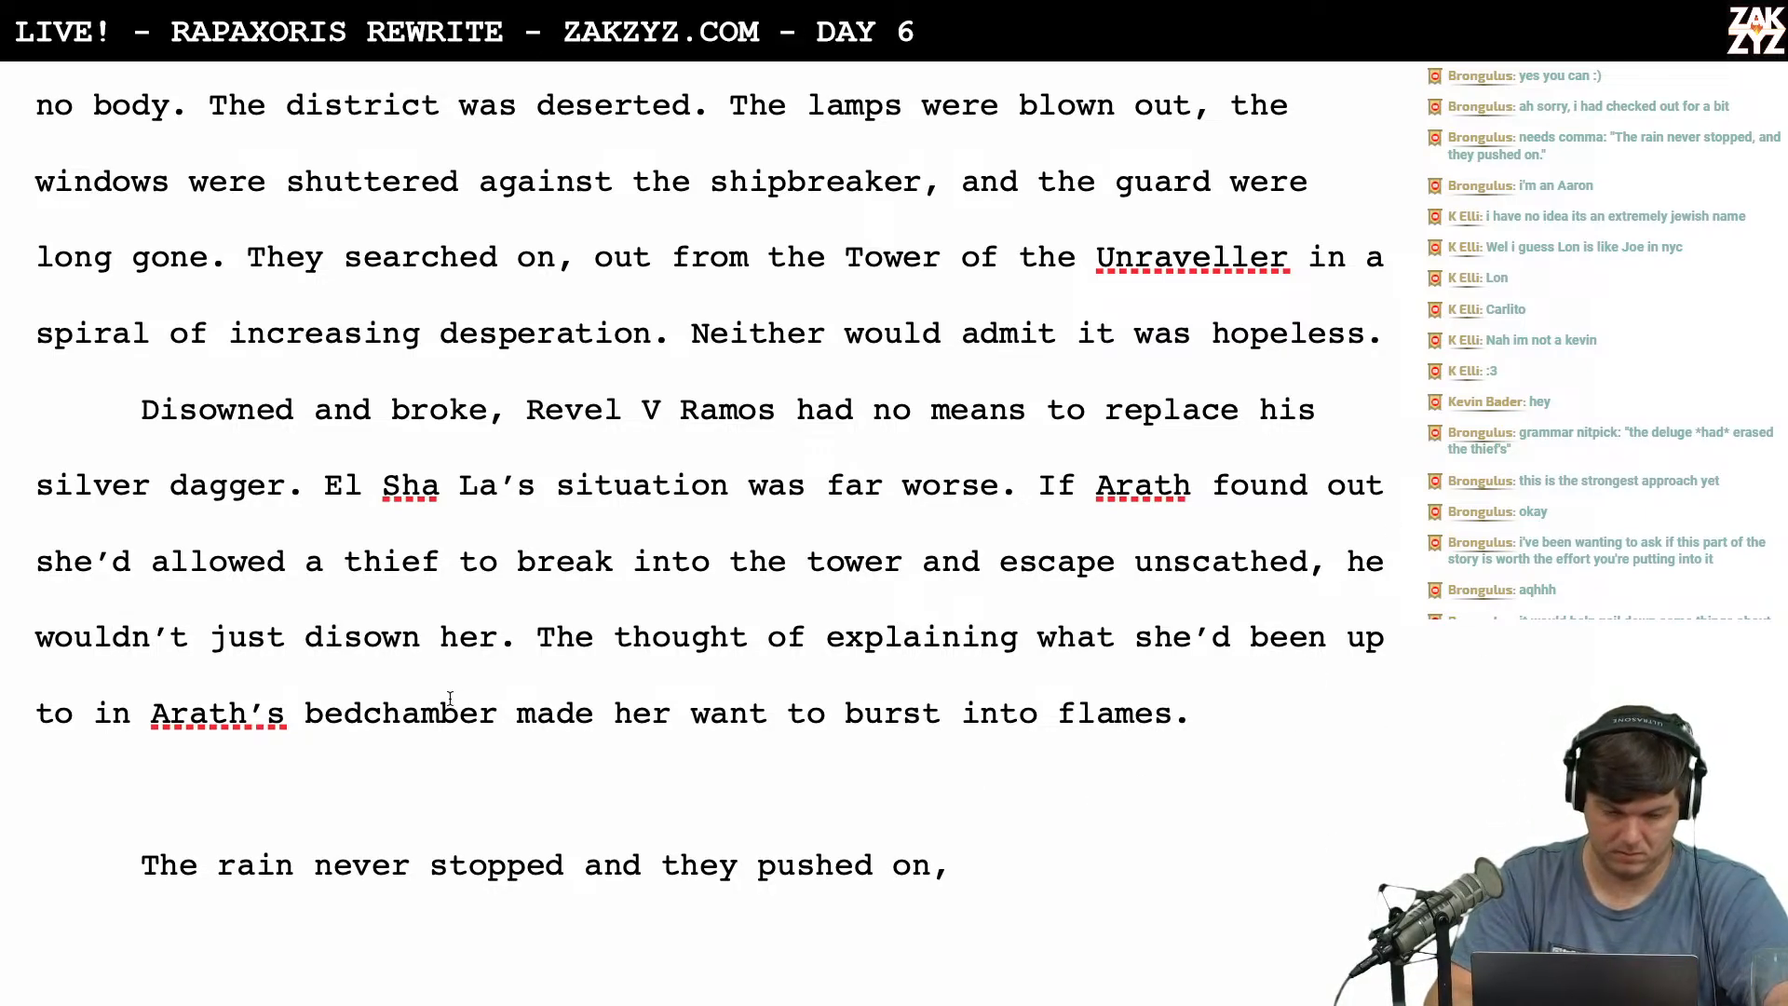
Replace "Arath's" before "bedchamber" with "her father's".
{"action": "left_click", "coordinate": [305, 714]}
{"action": "key", "text": "BackSpace"}
{"action": "key", "text": "BackSpace"}
{"action": "key", "text": "BackSpace"}
{"action": "key", "text": "BackSpace"}
{"action": "key", "text": "BackSpace"}
{"action": "key", "text": "BackSpace"}
{"action": "key", "text": "BackSpace"}
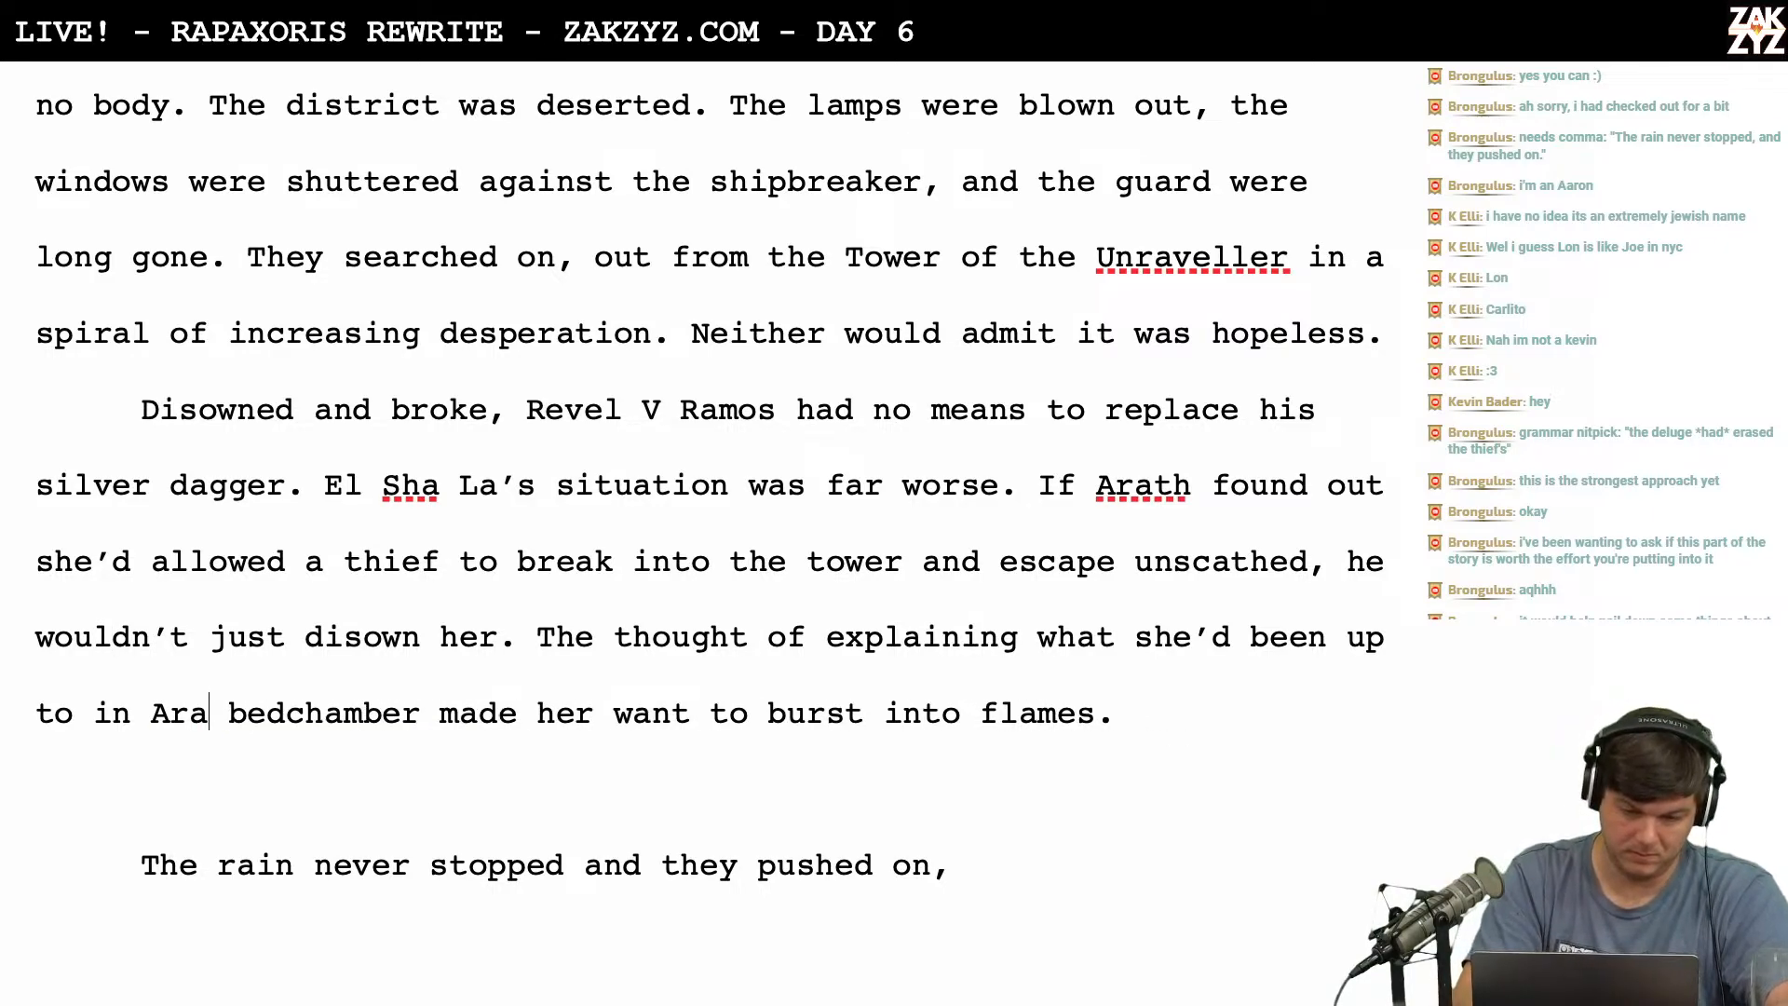
{"action": "type", "text": "her father's"}
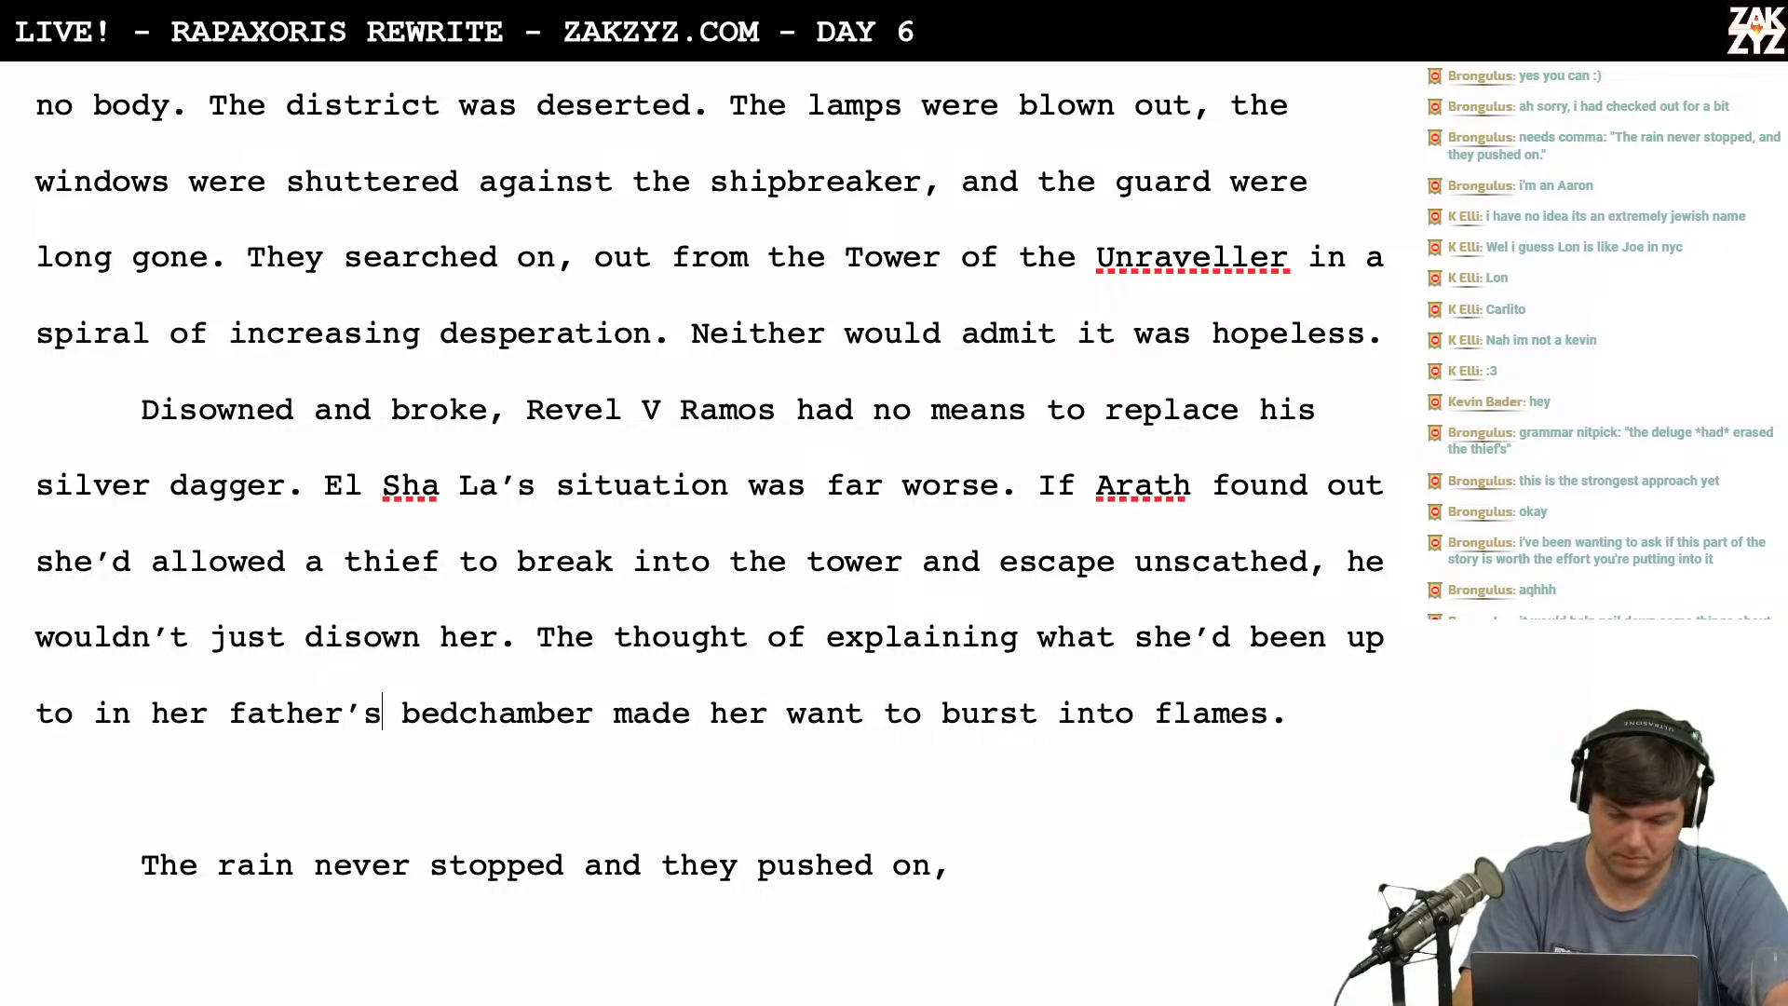
Change "made her want to burst into flames" to "made El want to burst into flames".
{"action": "scroll", "coordinate": [473, 623], "scroll_direction": "down", "scroll_amount": 2}
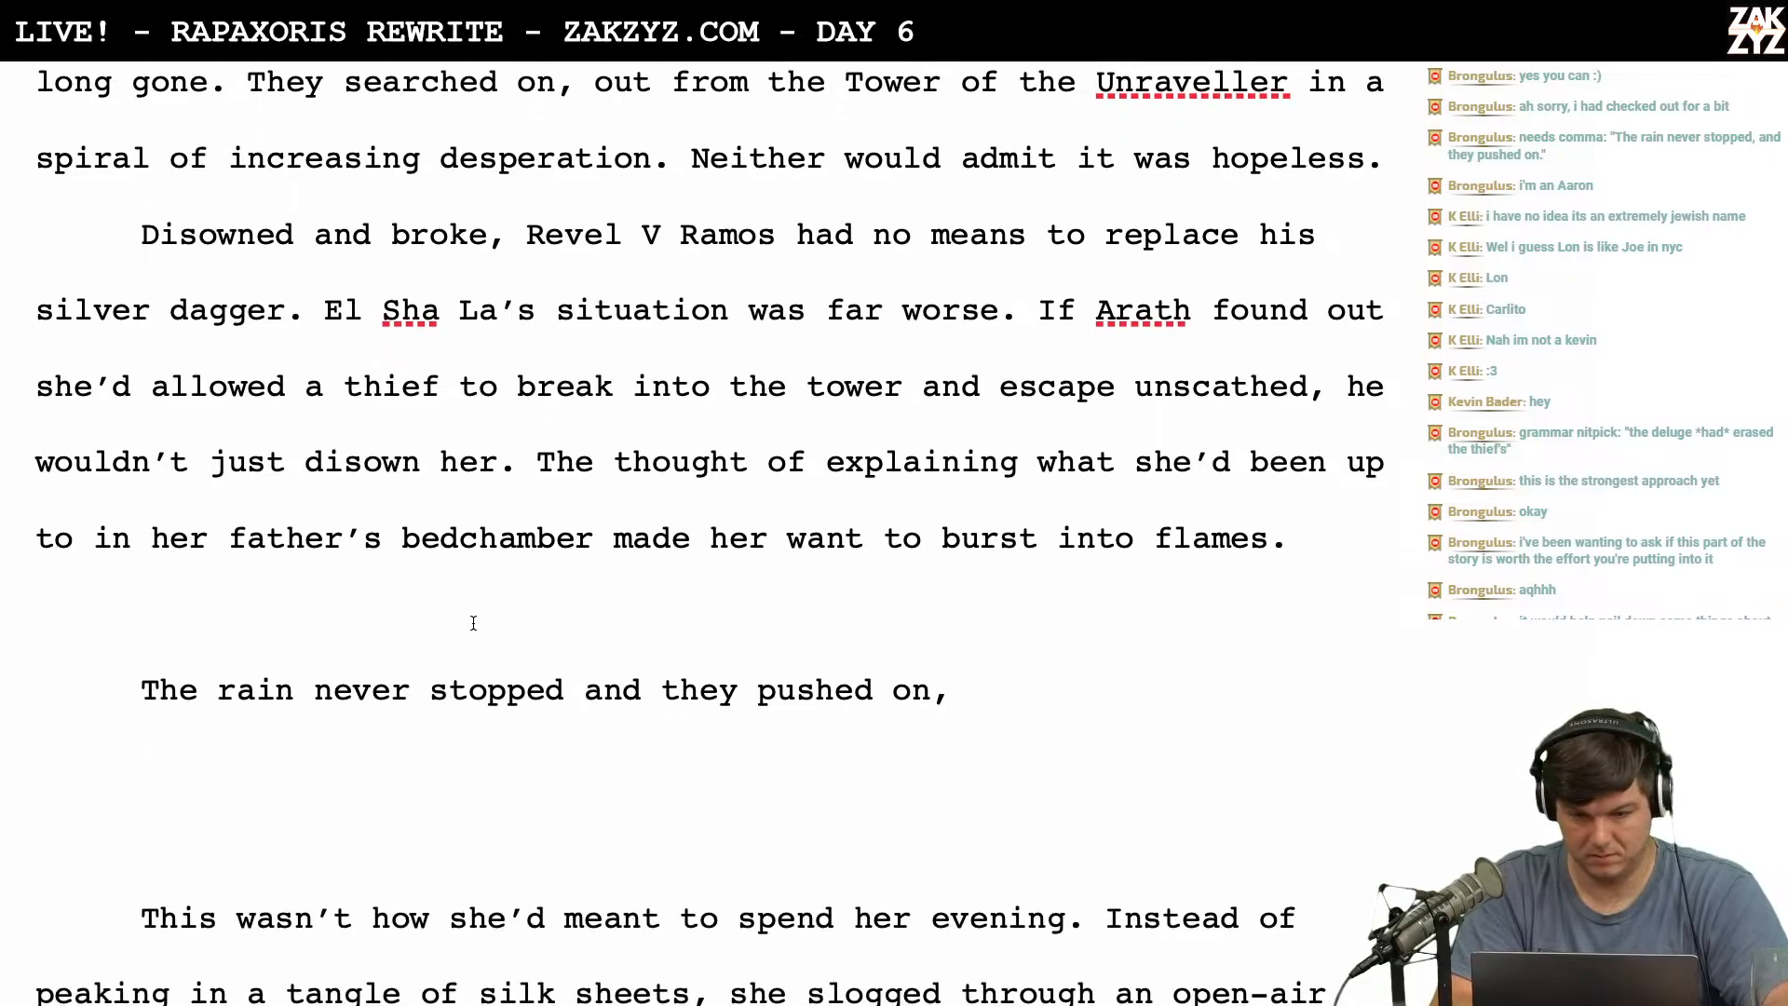
{"action": "scroll", "coordinate": [491, 639], "scroll_direction": "down", "scroll_amount": 1}
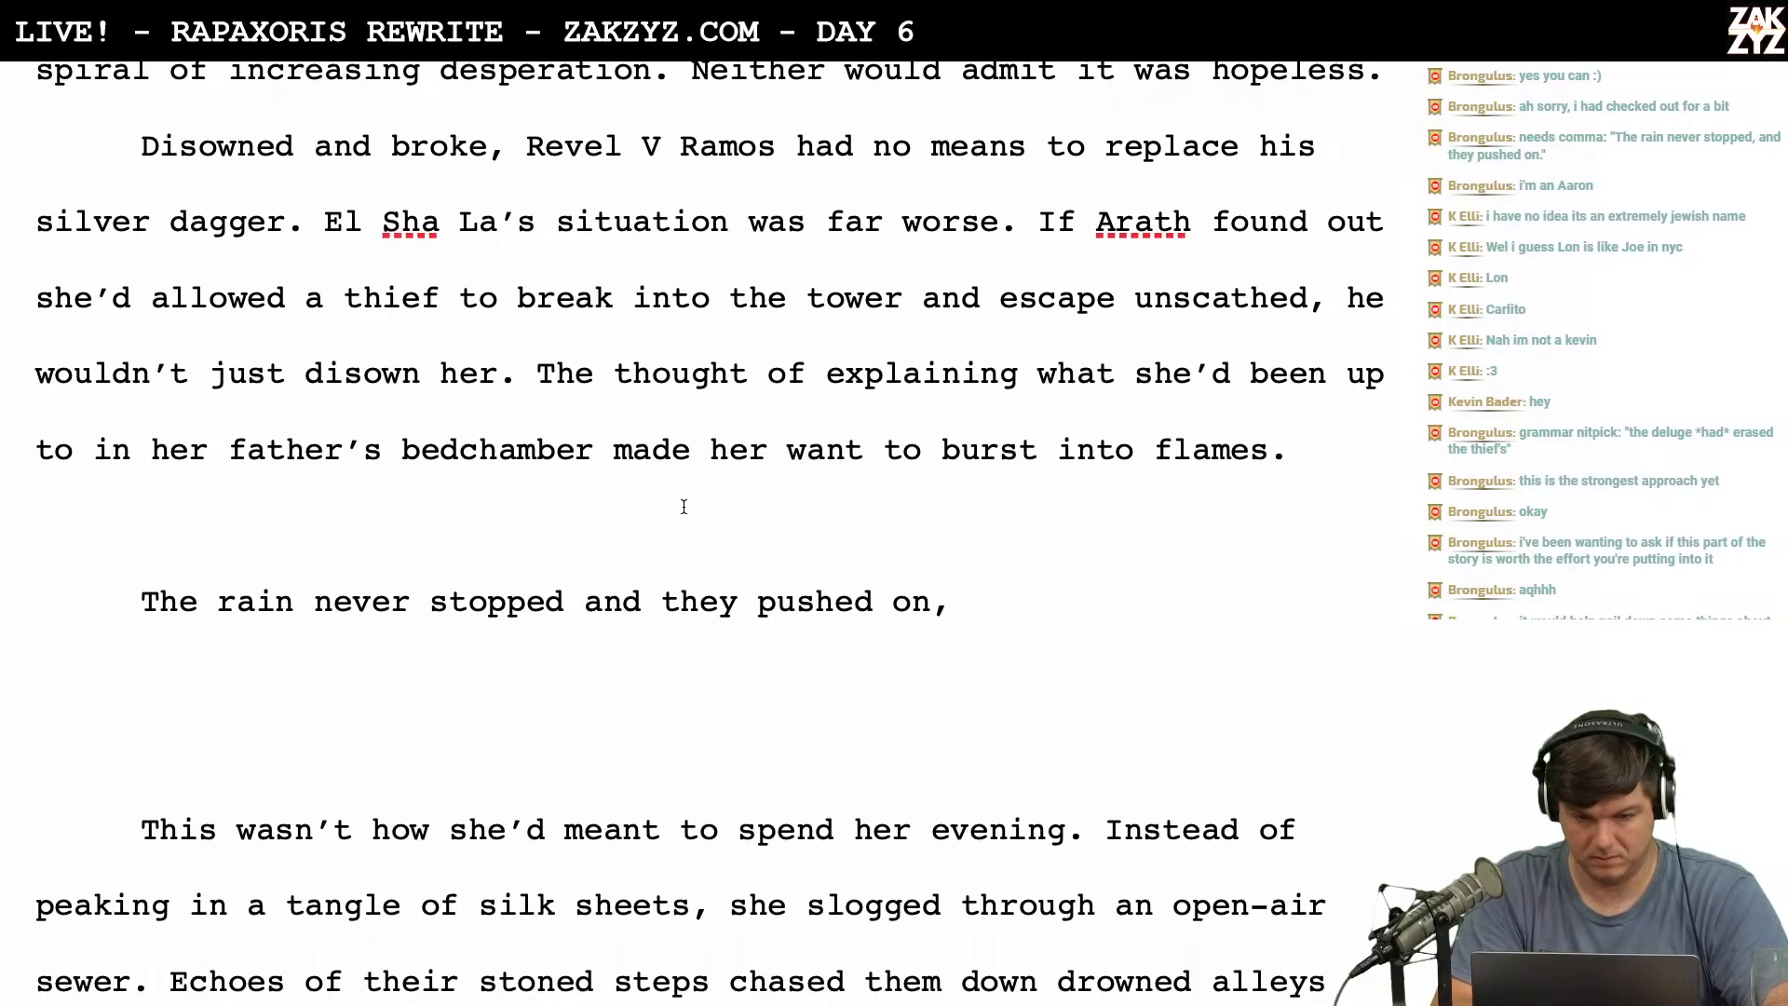
{"action": "left_click", "coordinate": [765, 449]}
{"action": "key", "text": "BackSpace"}
{"action": "key", "text": "BackSpace"}
{"action": "key", "text": "BackSpace"}
{"action": "type", "text": "El"}
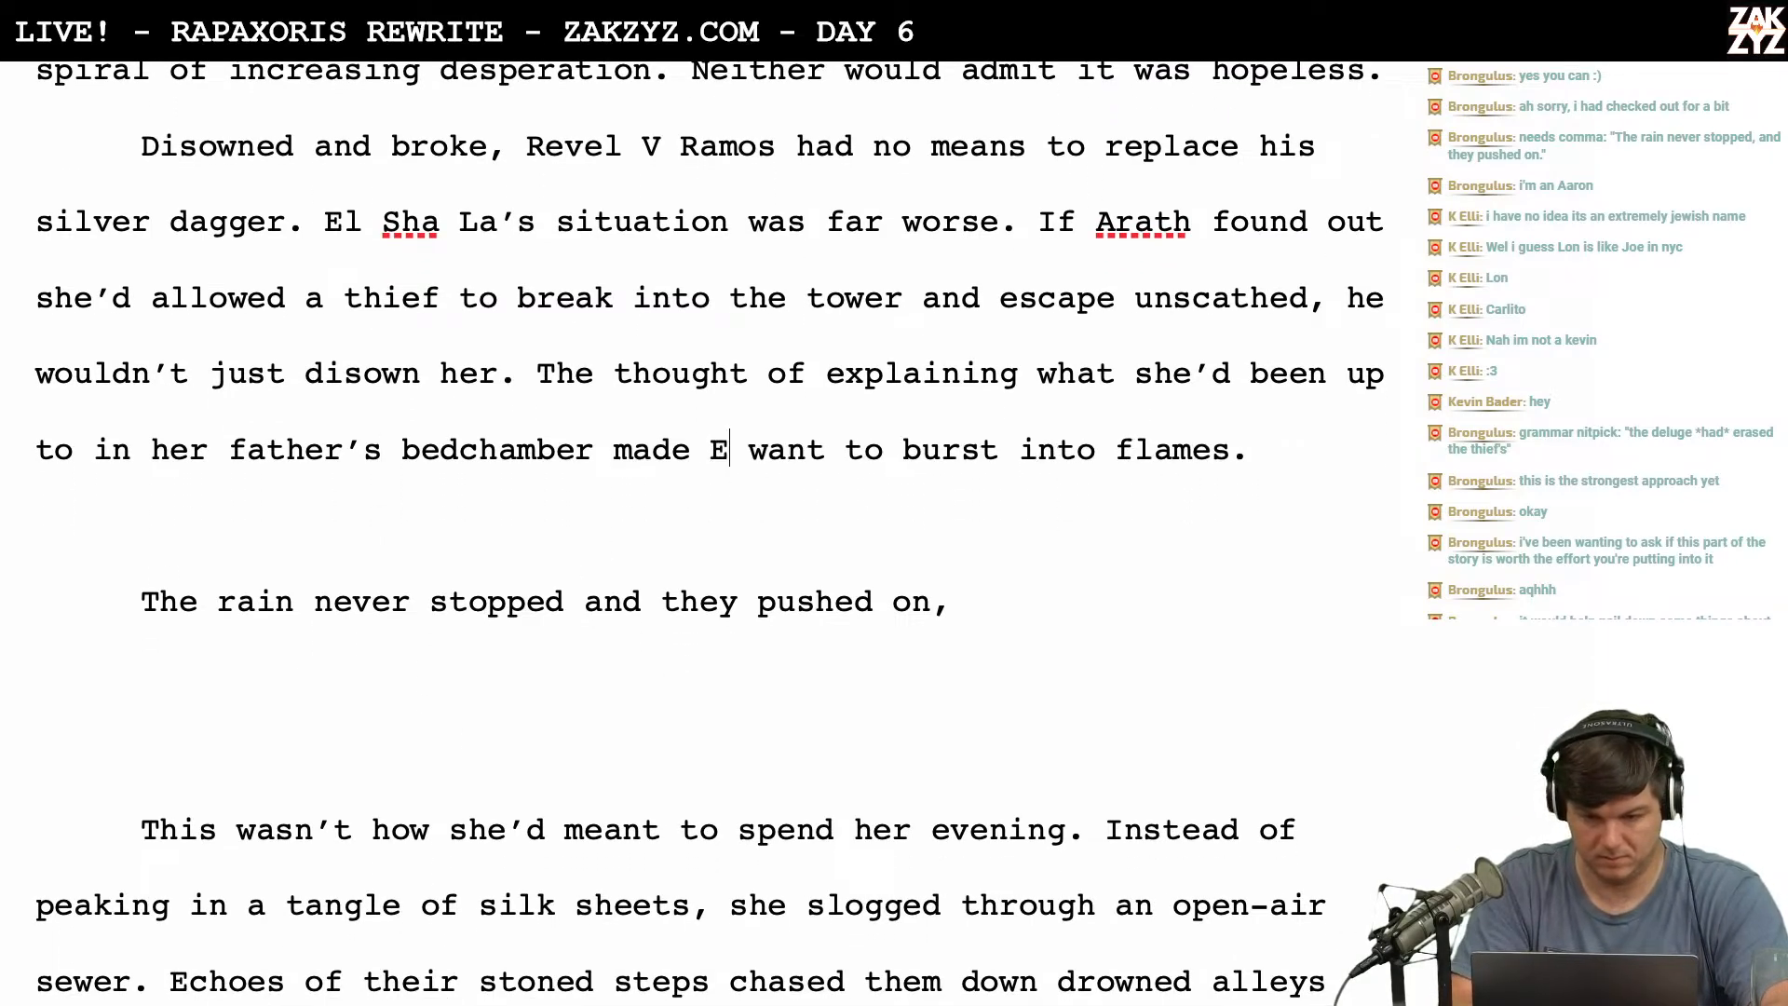
{"action": "key", "text": "BackSpace"}
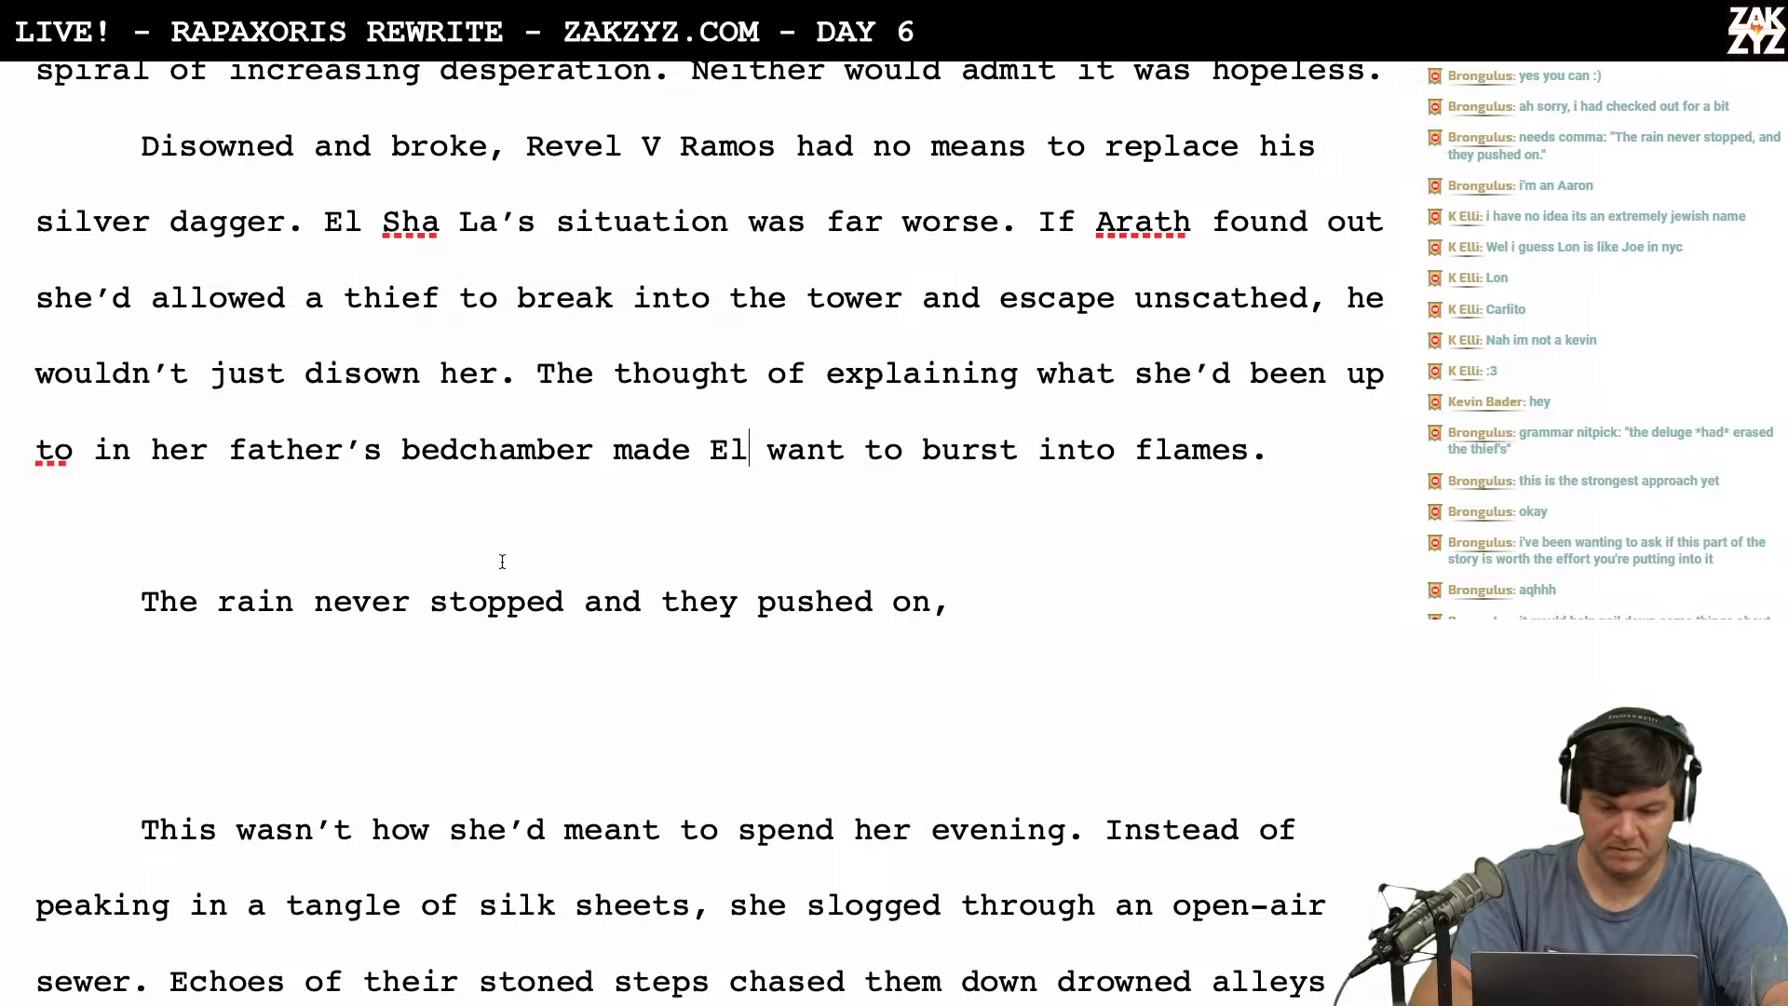
Delete the fragment "The rain never stopped and they pushed on," and its surrounding blank lines before "This wasn't how she'd meant".
{"action": "left_click", "coordinate": [459, 541]}
{"action": "key", "text": "shift+Down"}
{"action": "key", "text": "shift+Down"}
{"action": "key", "text": "shift+Down"}
{"action": "key", "text": "shift+Down"}
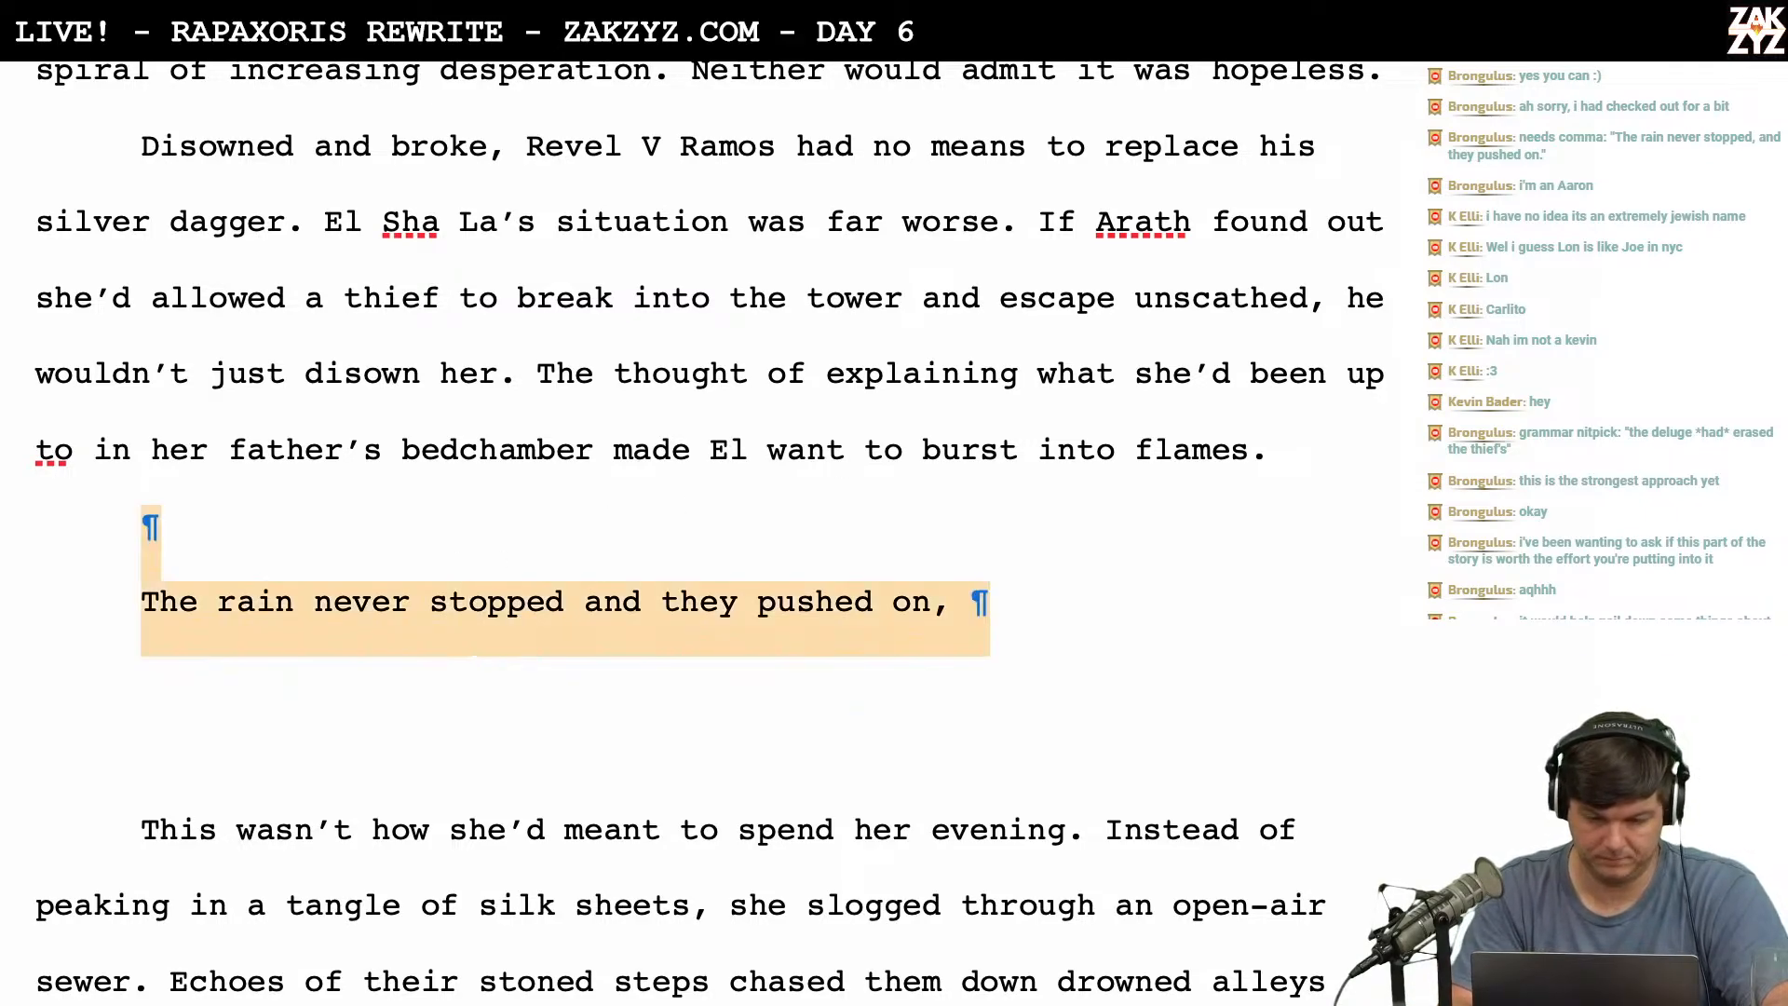
{"action": "key", "text": "BackSpace"}
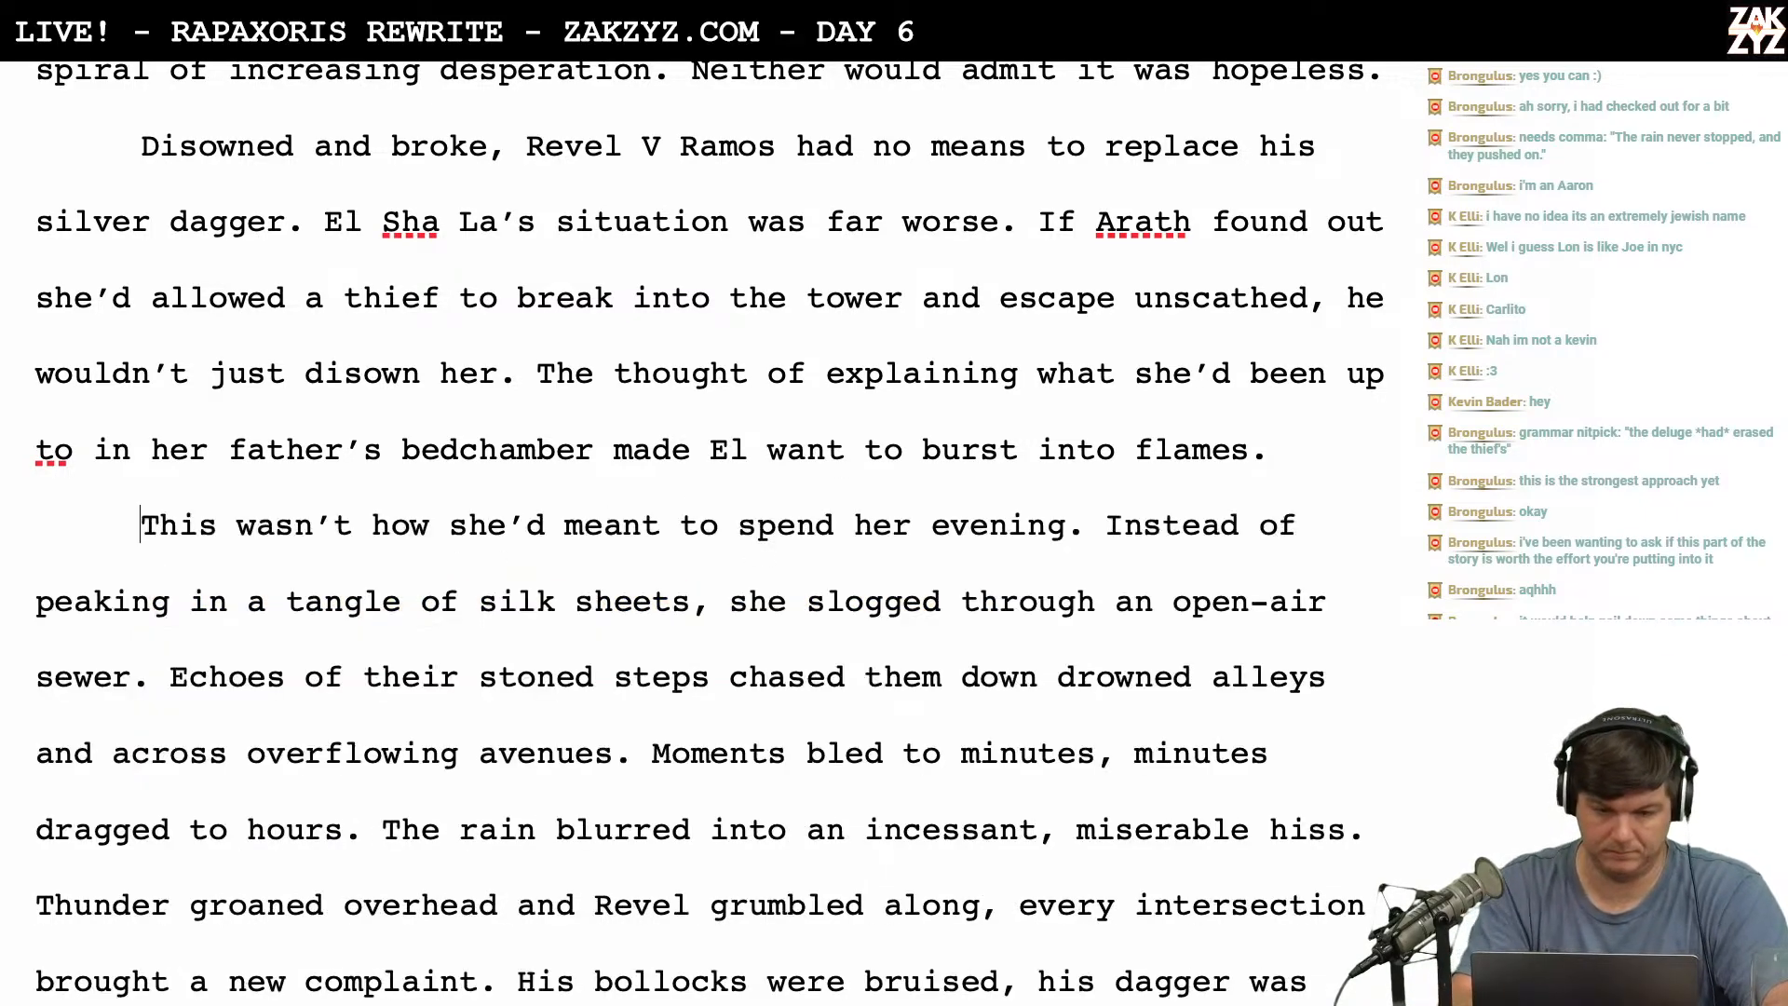
Start a new paragraph after "burst into flames." with "So they marched on.", leaving a blank line before "This wasn't how she'd meant".
{"action": "key", "text": "Return"}
{"action": "type", "text": "So"}
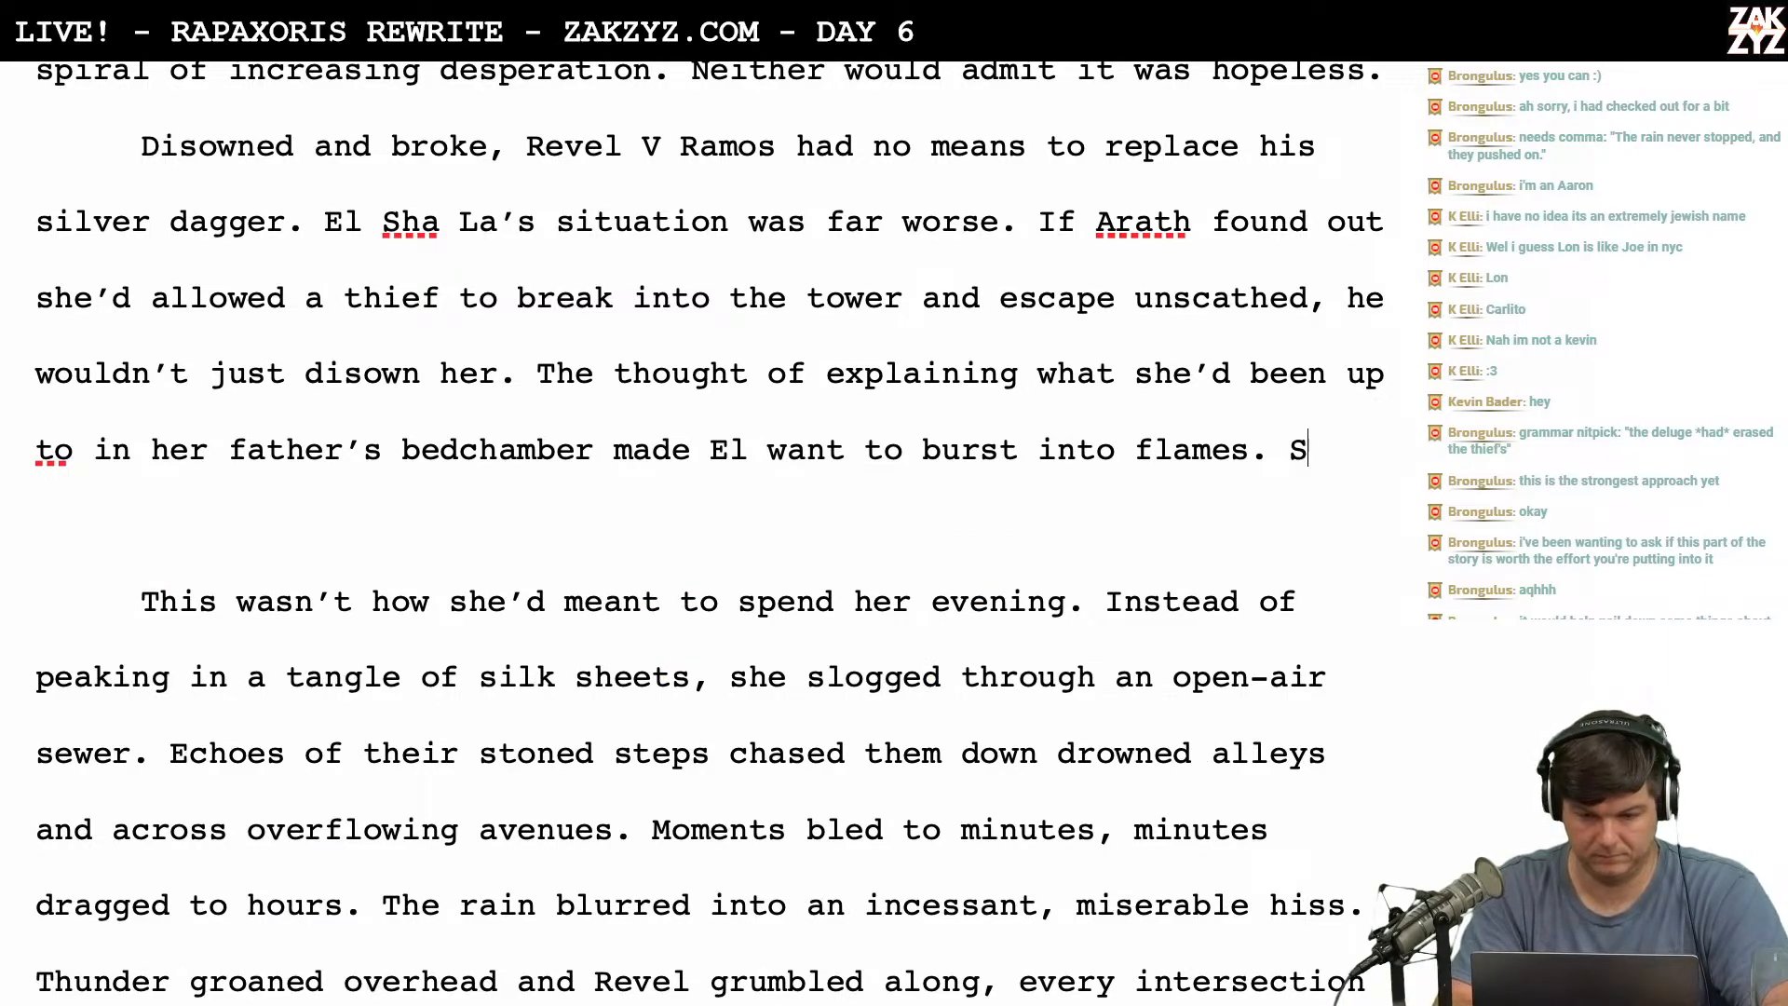
{"action": "key", "text": "BackSpace"}
{"action": "key", "text": "BackSpace"}
{"action": "key", "text": "BackSpace"}
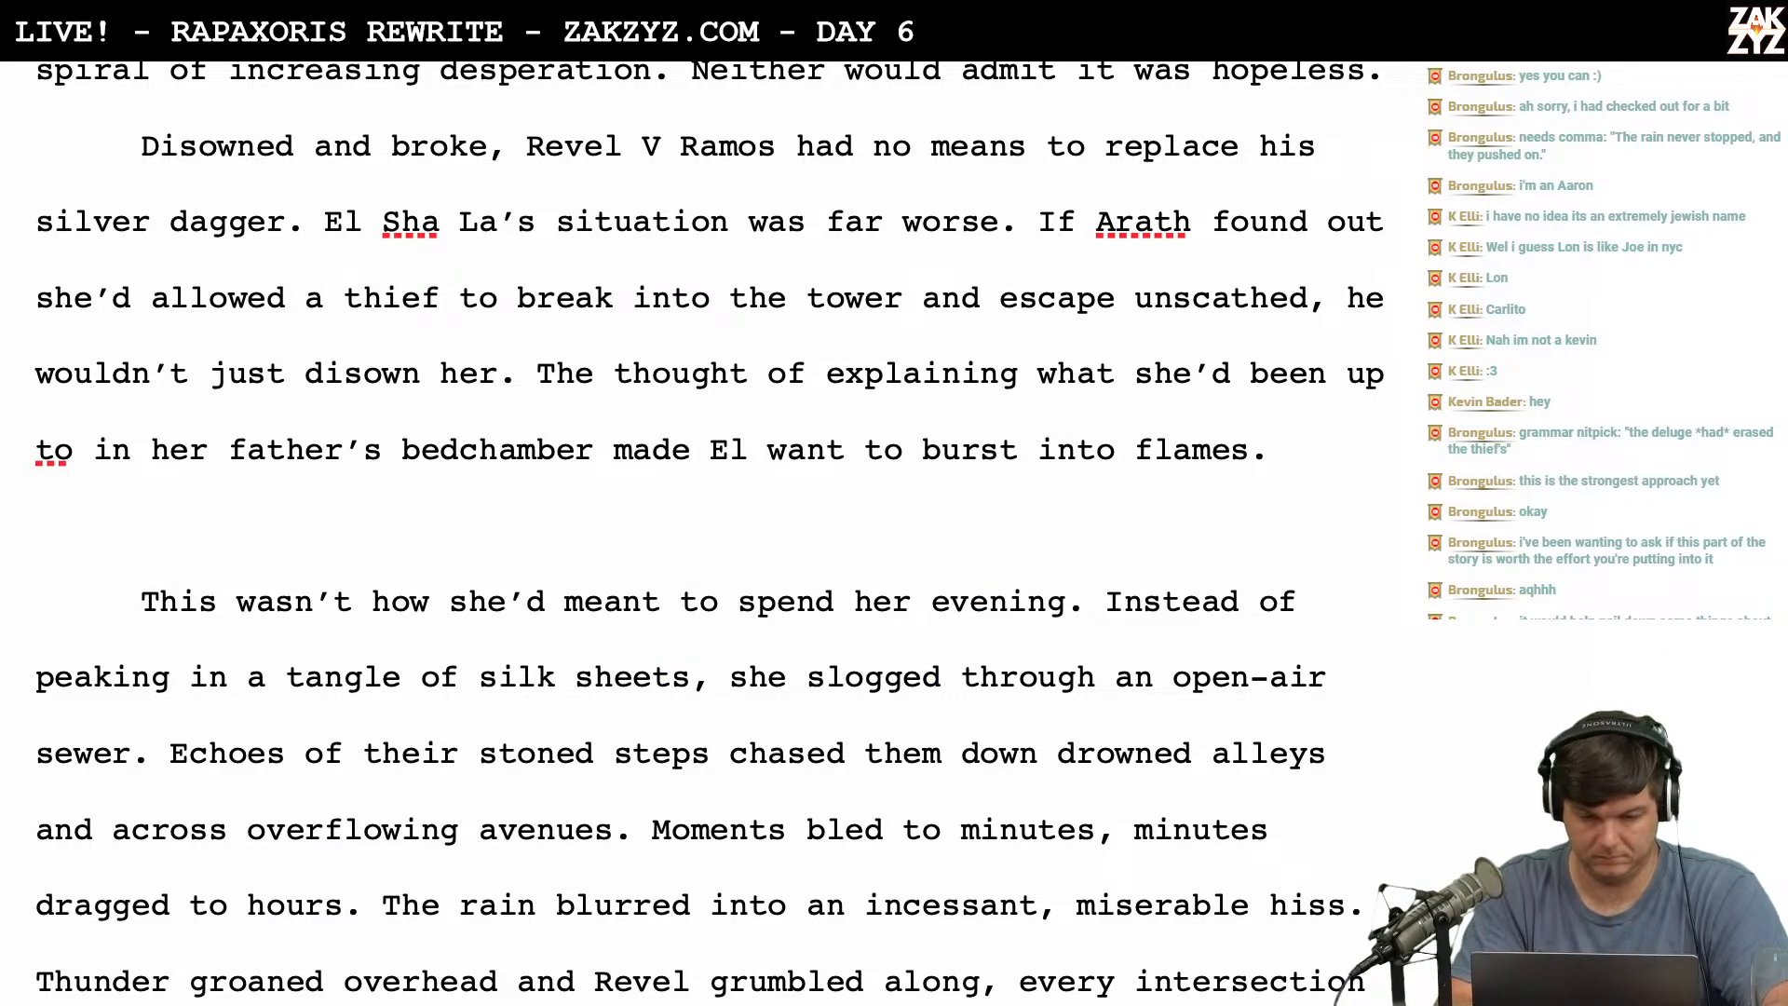
{"action": "key", "text": "Return"}
{"action": "type", "text": "So they ma"}
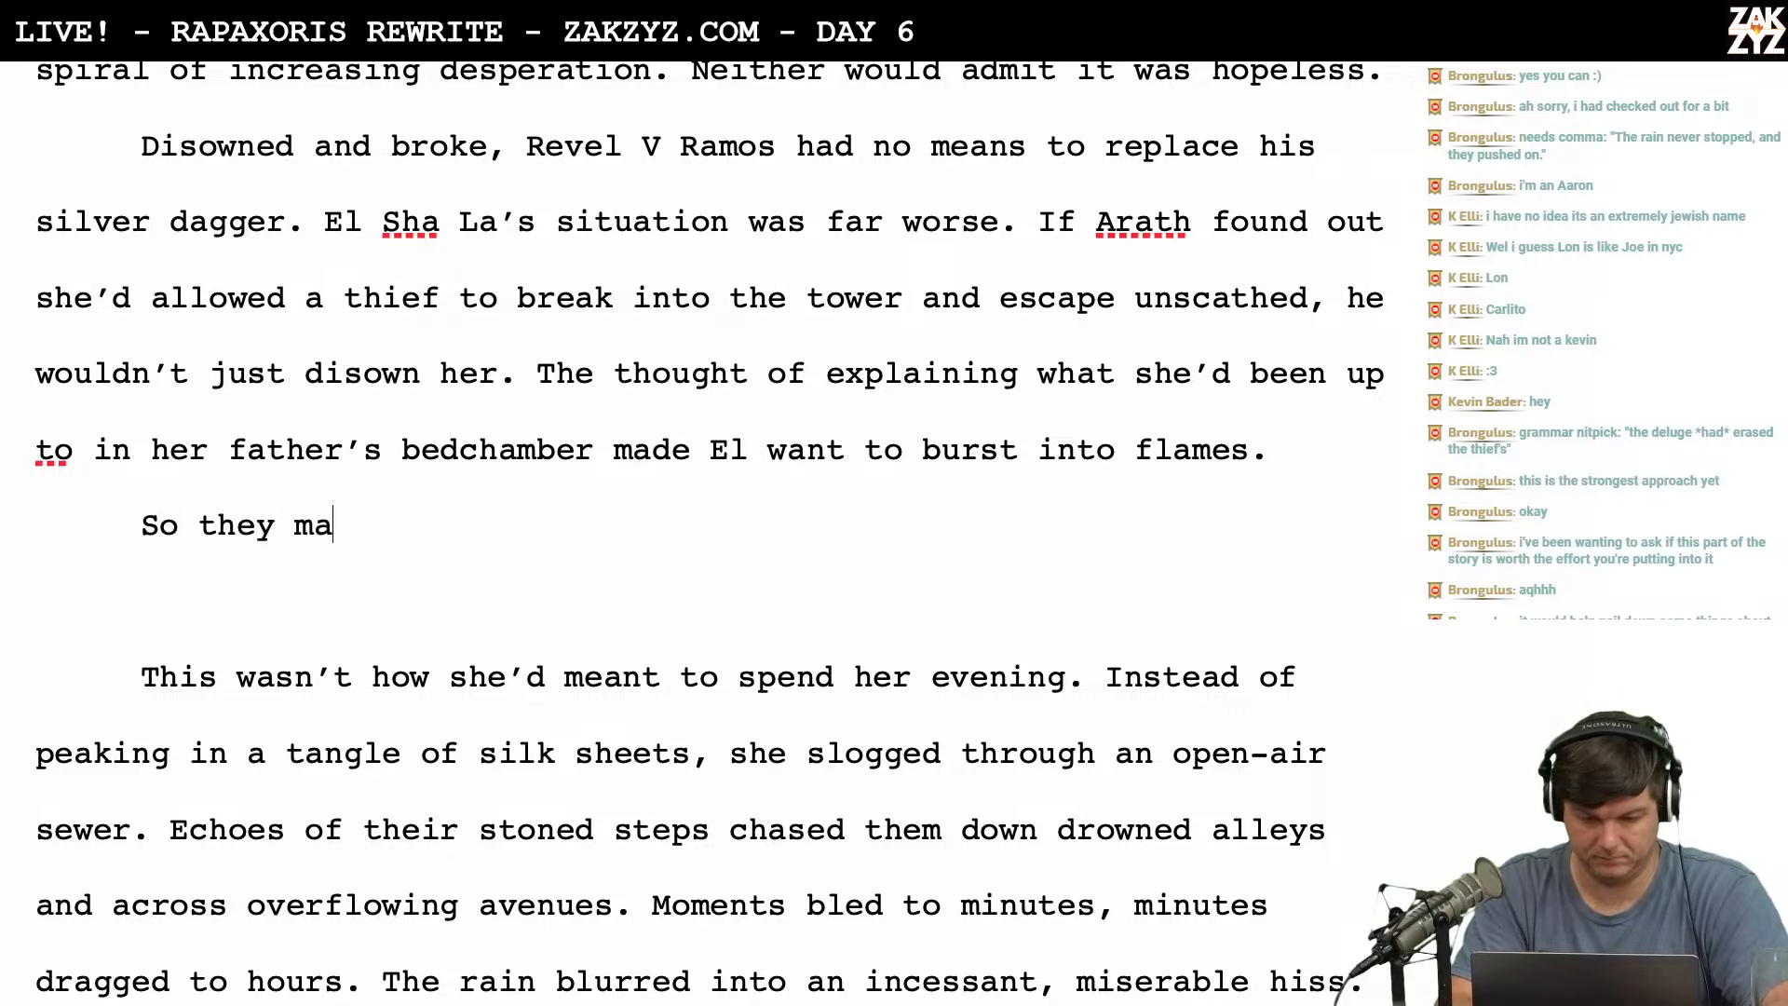
{"action": "type", "text": "rched on. Ins"}
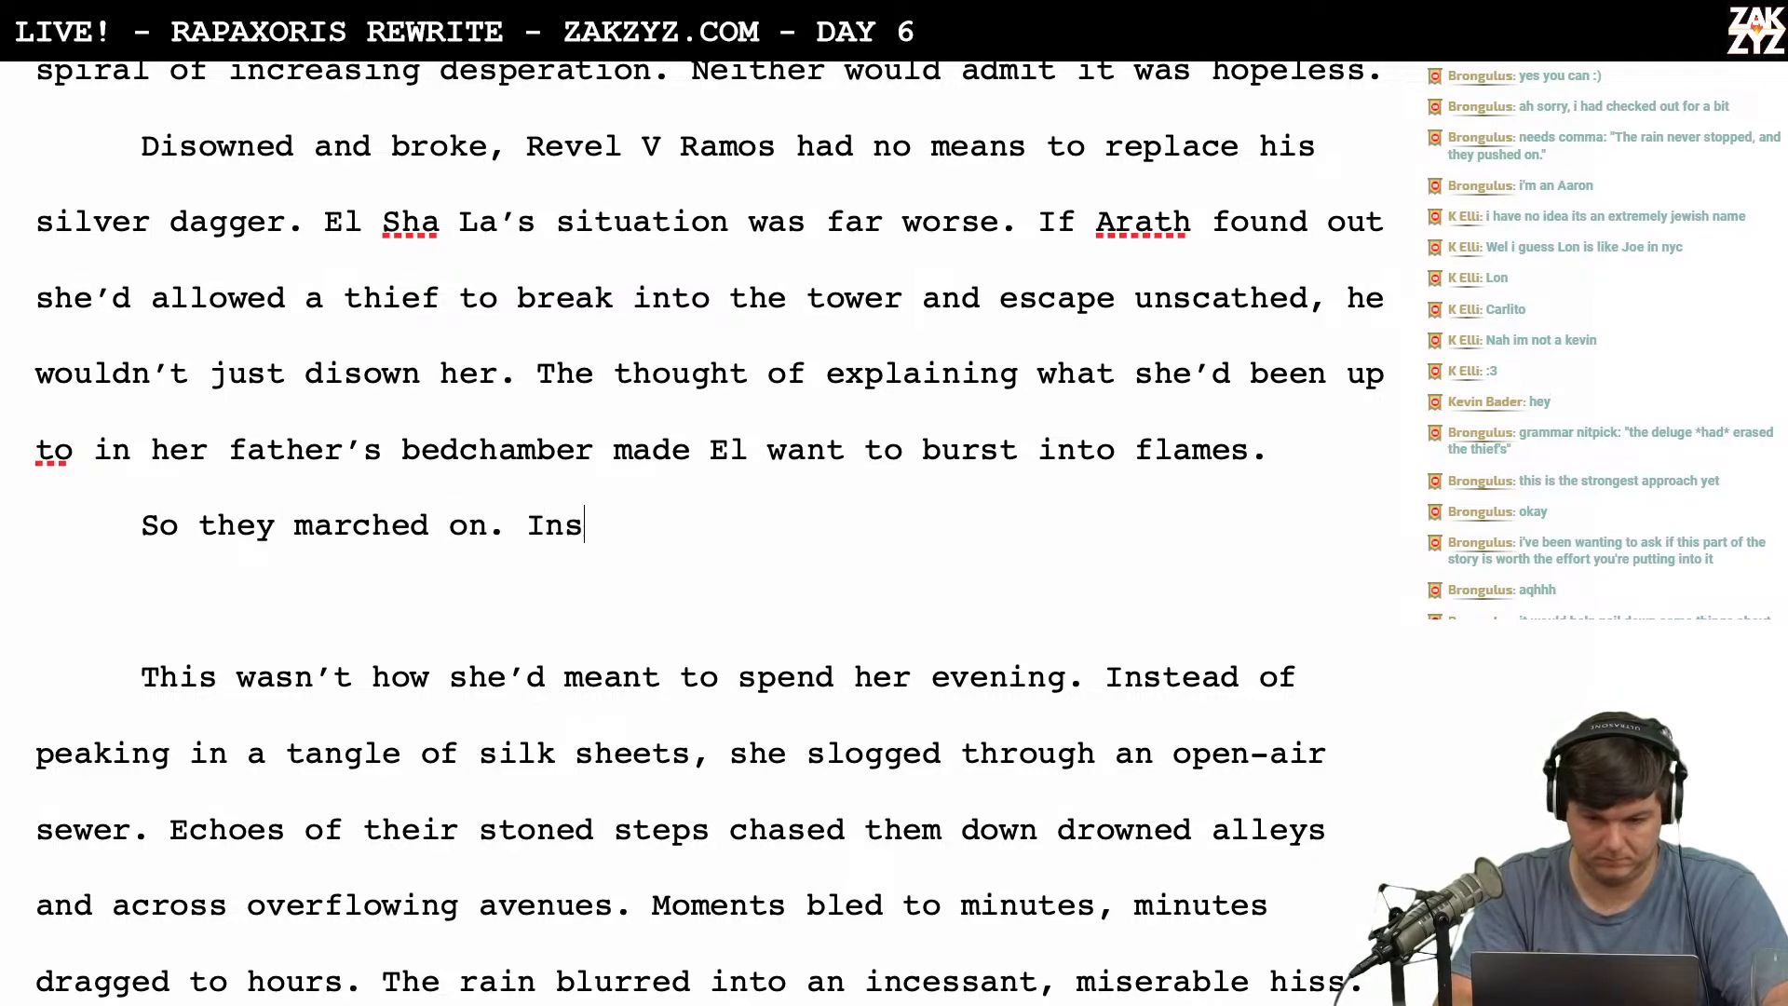
Continue the new paragraph with "Instead of peaking in a tangle of silk sheets, they slogged through an open-air sewer.".
{"action": "type", "text": "tead of peak"}
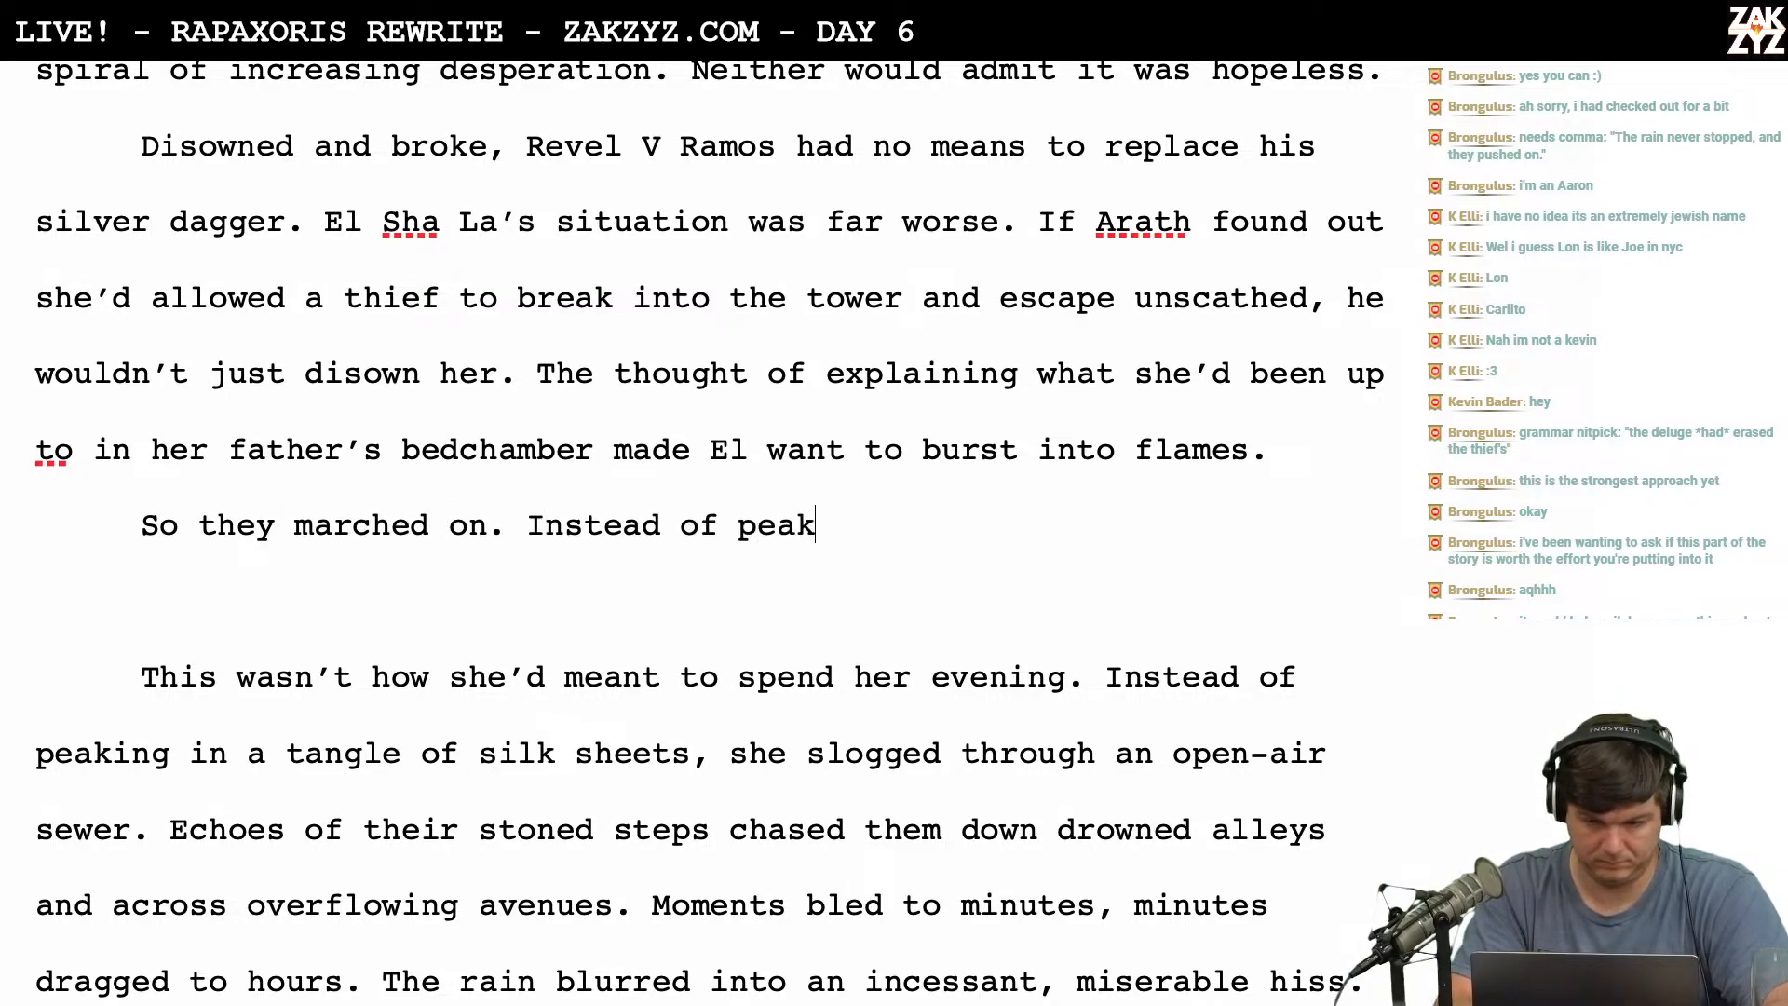
{"action": "type", "text": "ing in a tangle of shi"}
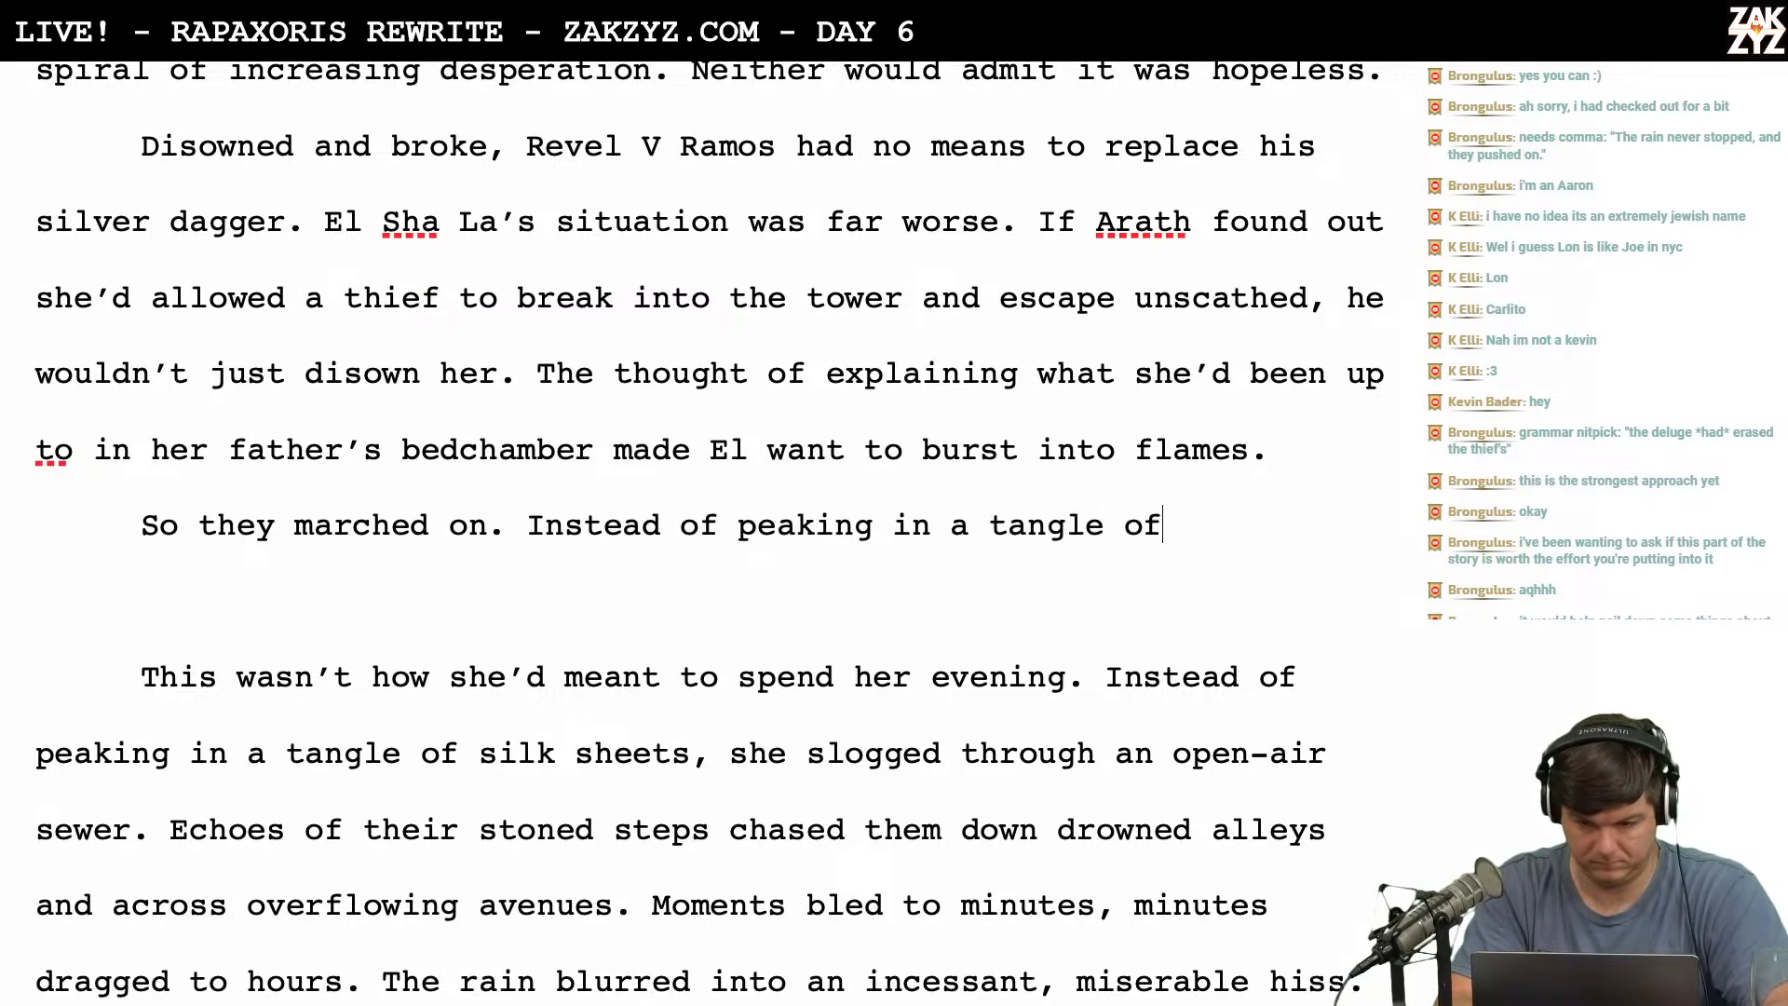
{"action": "key", "text": "BackSpace"}
{"action": "key", "text": "BackSpace"}
{"action": "type", "text": "ilk she"}
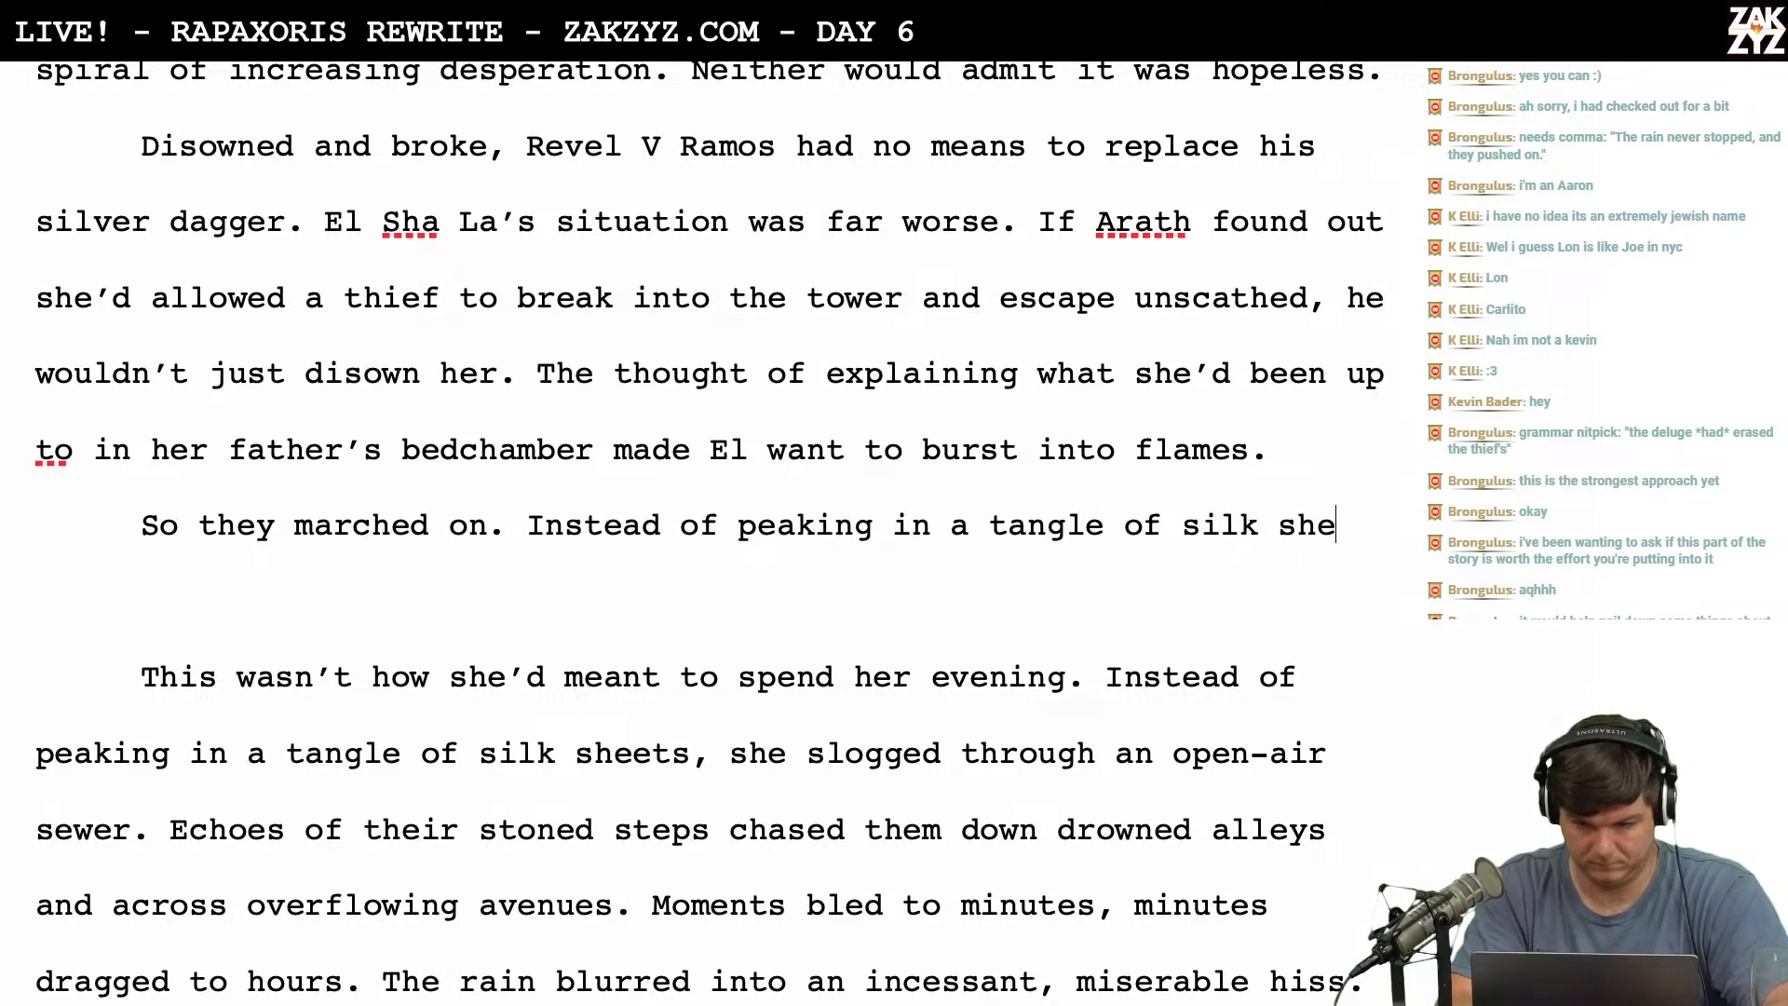
{"action": "type", "text": "ets, they slogged through an"}
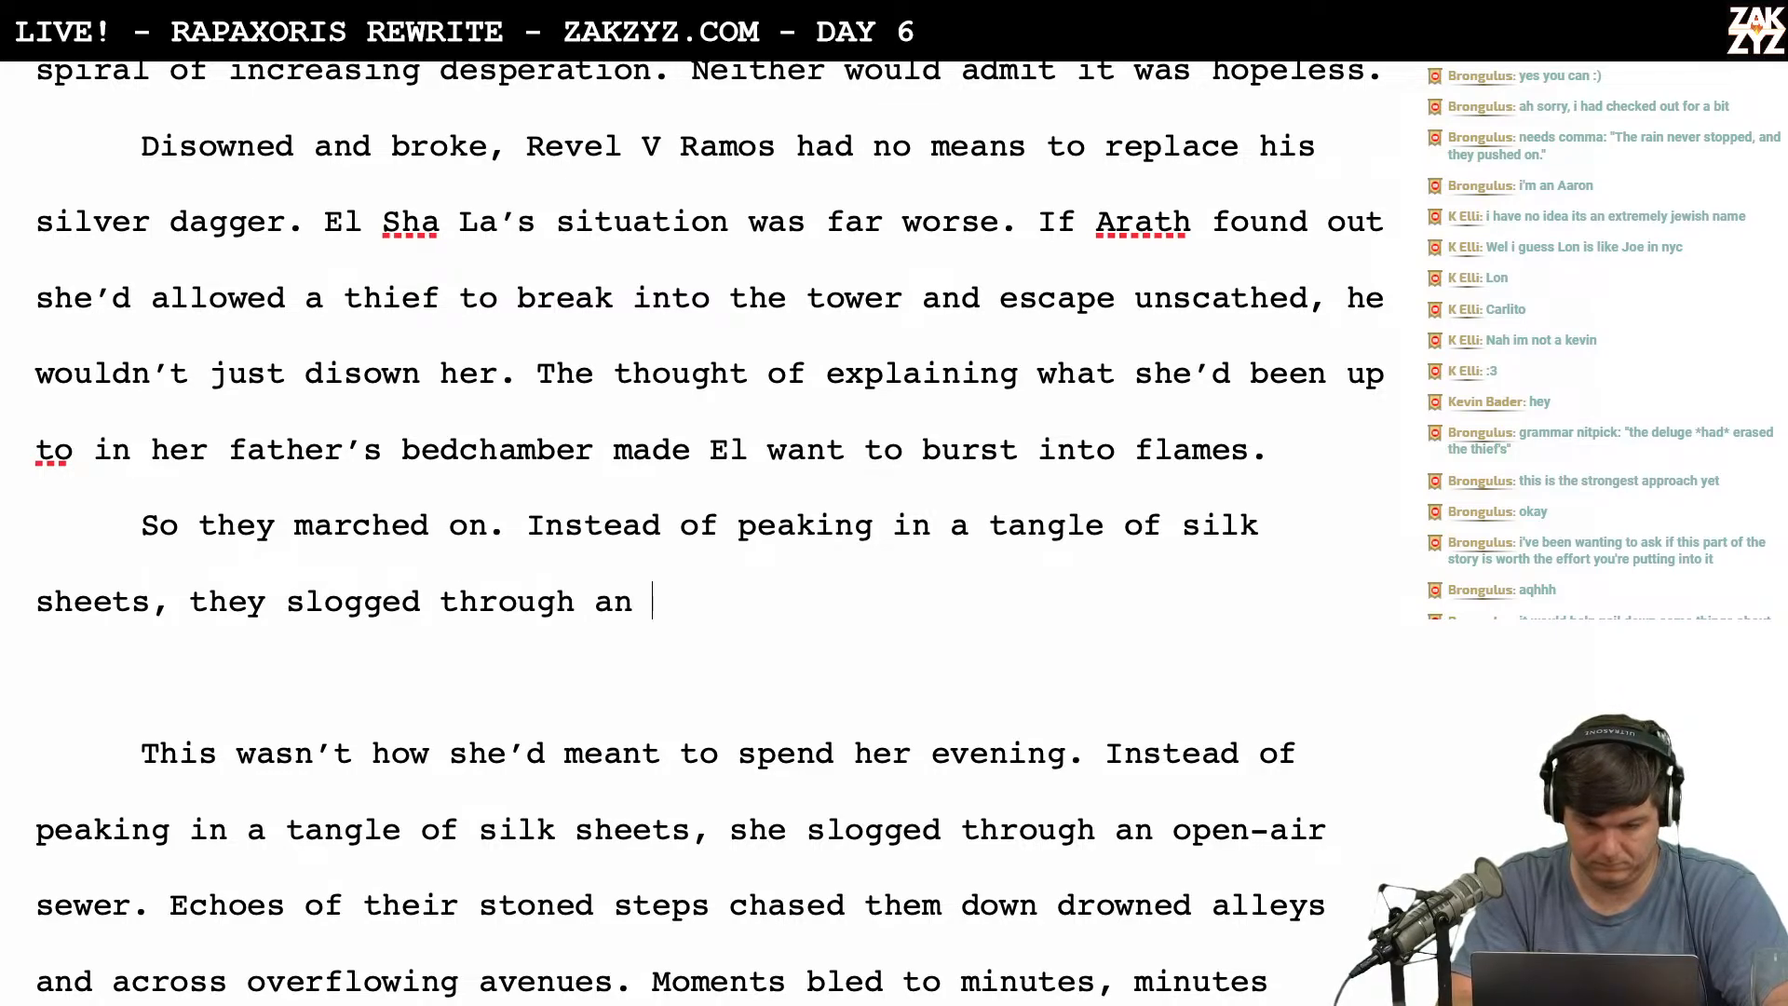
{"action": "type", "text": " open-air swer"}
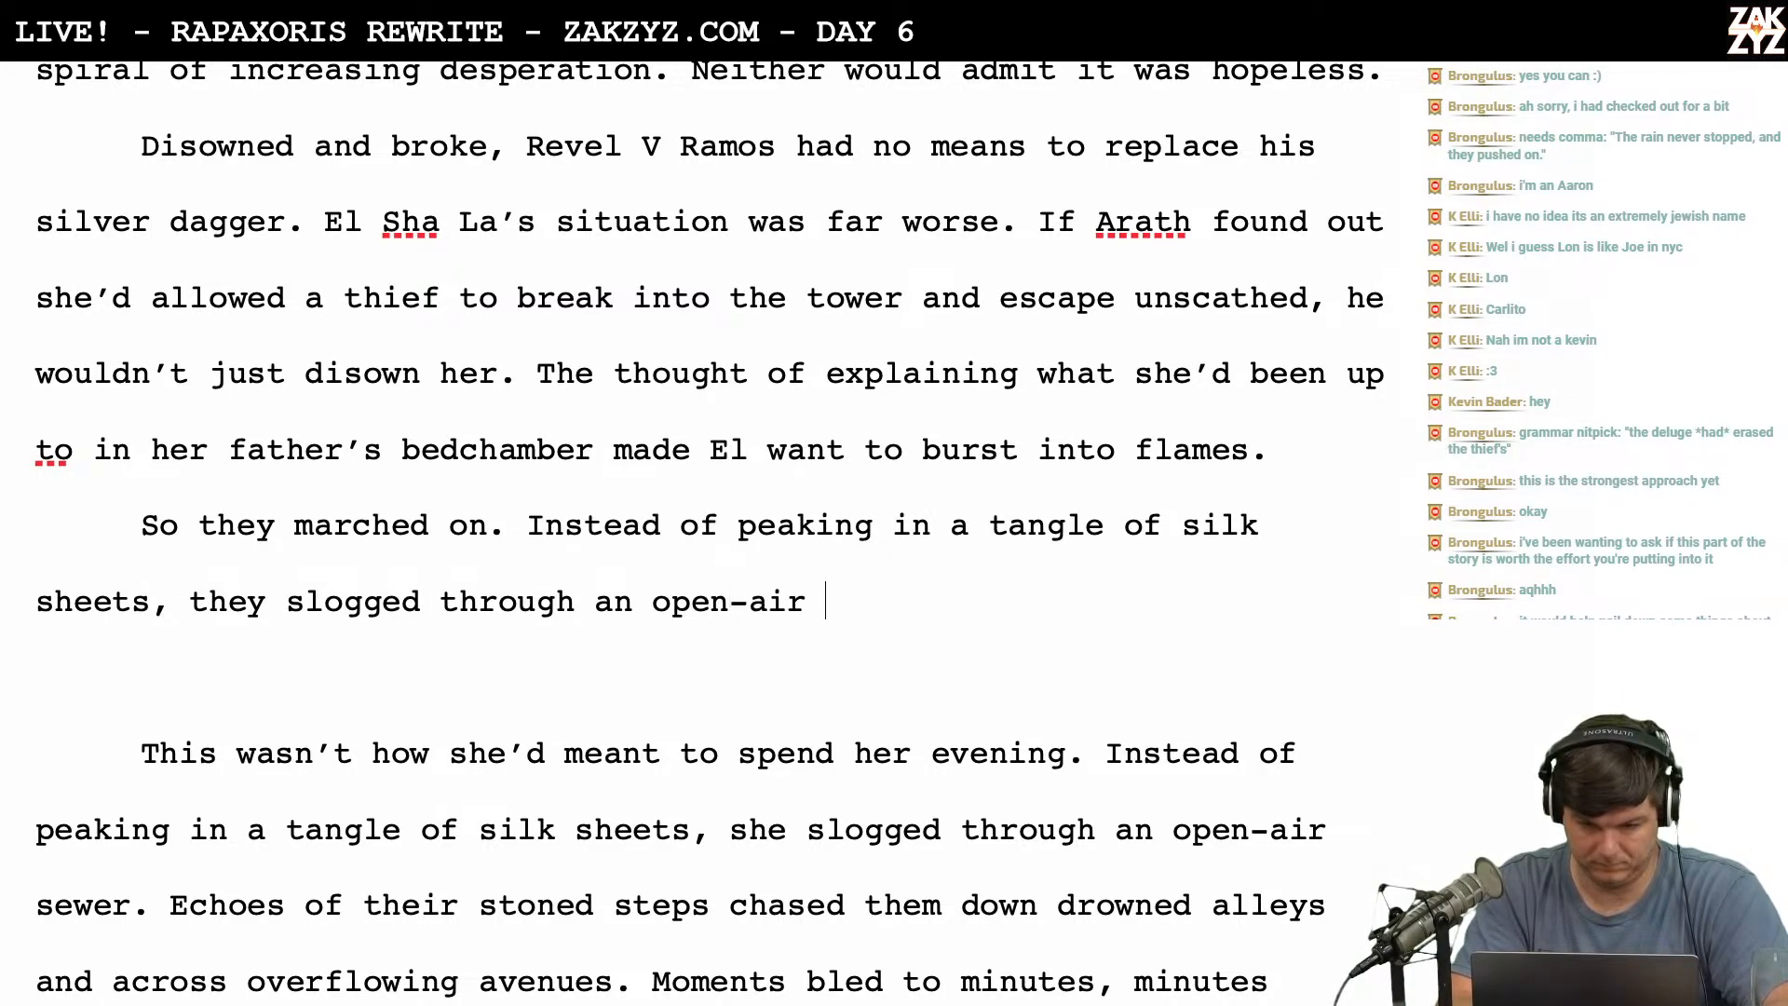
{"action": "key", "text": "BackSpace"}
{"action": "key", "text": "BackSpace"}
{"action": "type", "text": "wer."}
Insert a new paragraph above "So they marched on." that opens with "There was nothing to do but march on.".
{"action": "scroll", "coordinate": [517, 527], "scroll_direction": "down", "scroll_amount": 1}
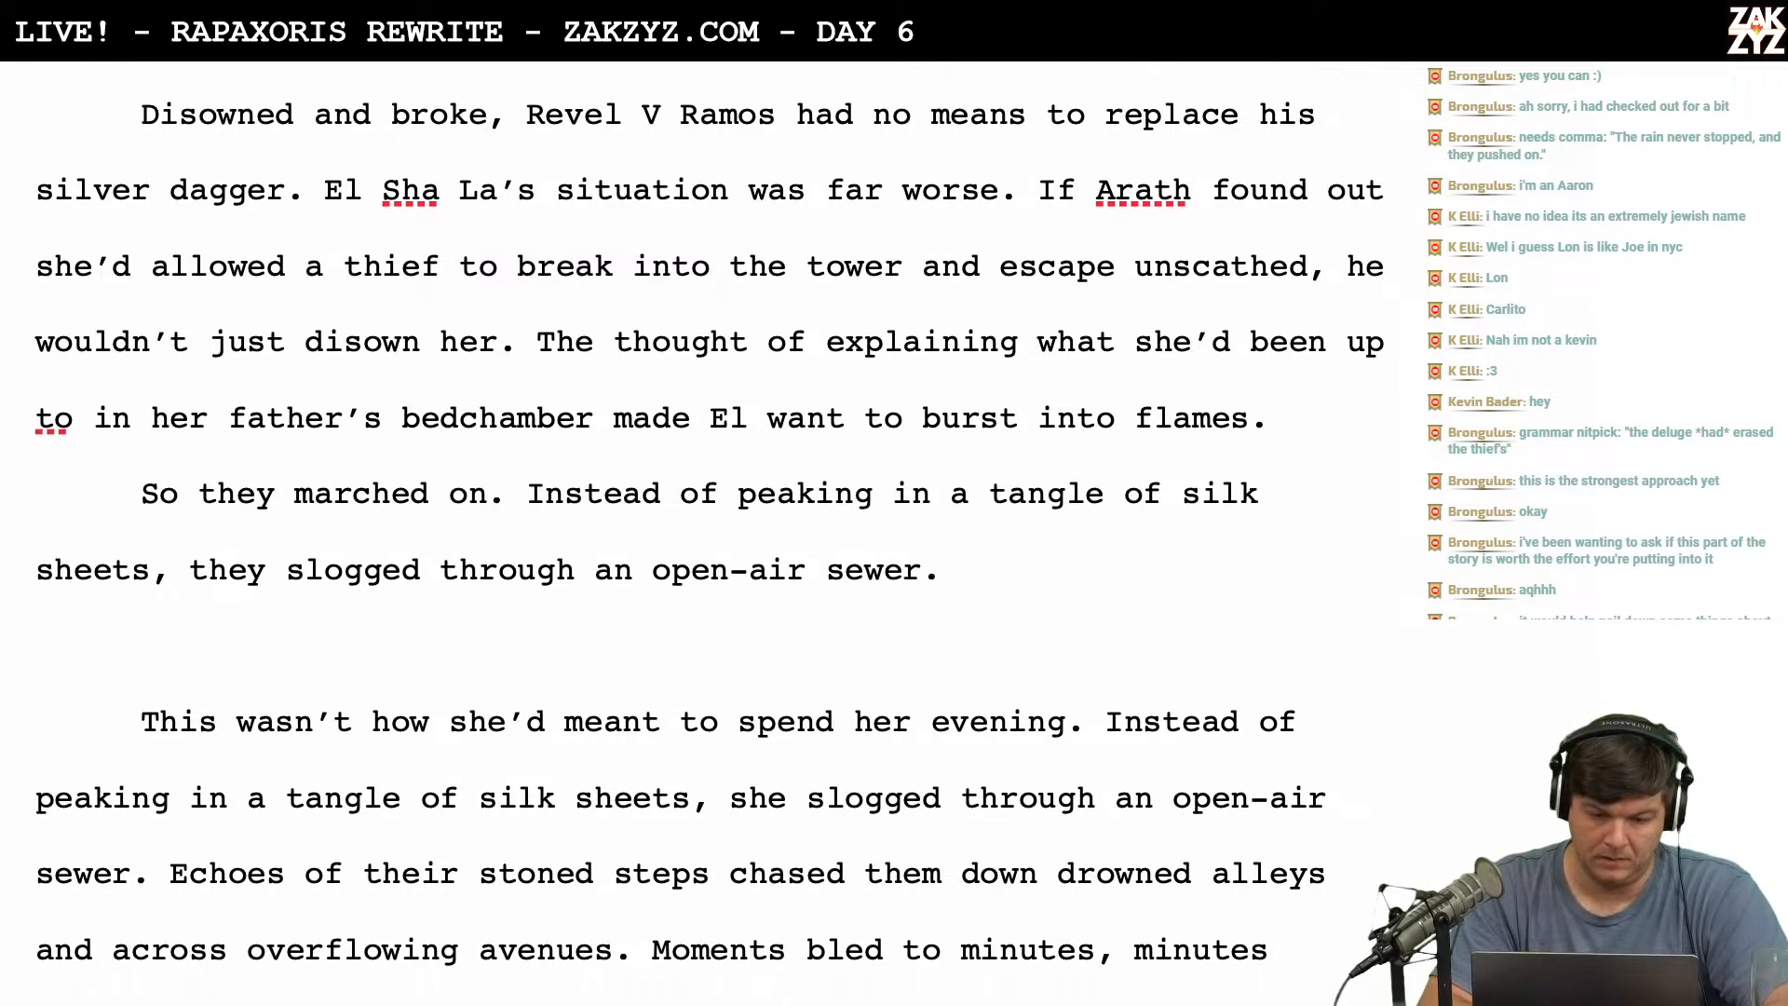
{"action": "scroll", "coordinate": [517, 527], "scroll_direction": "up", "scroll_amount": 2}
{"action": "scroll", "coordinate": [517, 527], "scroll_direction": "up", "scroll_amount": 1}
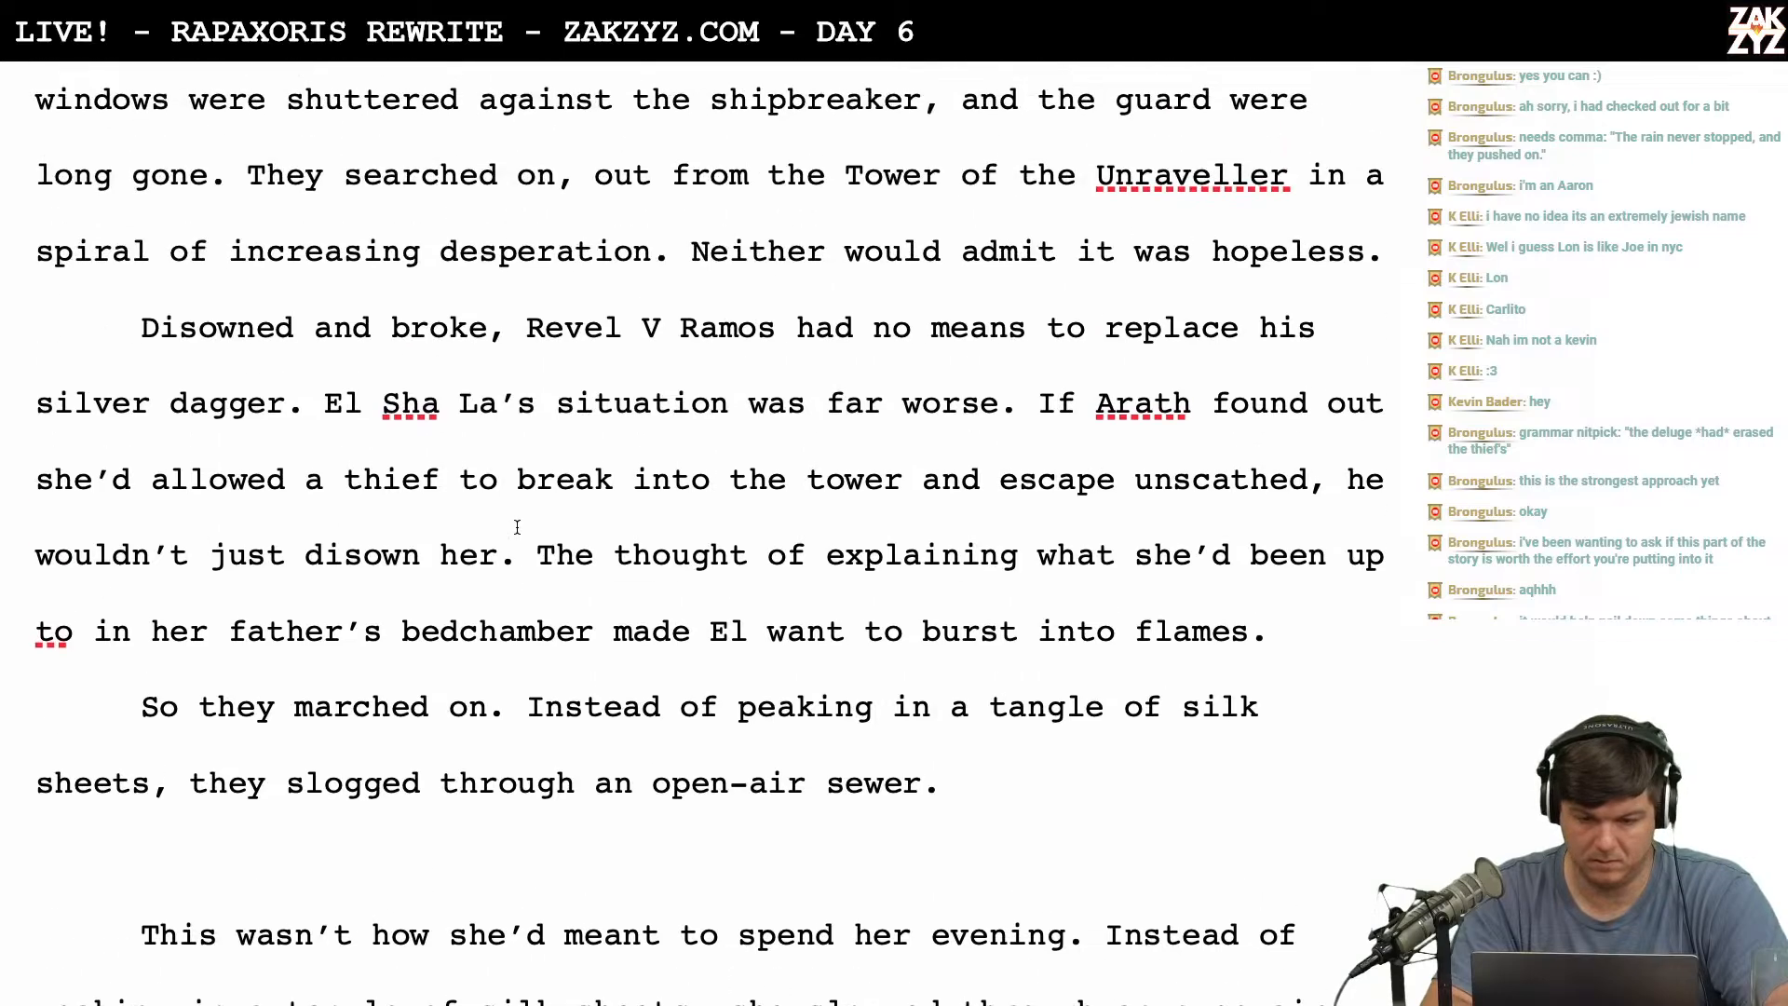
{"action": "scroll", "coordinate": [517, 527], "scroll_direction": "up", "scroll_amount": 1}
{"action": "scroll", "coordinate": [517, 527], "scroll_direction": "down", "scroll_amount": 1}
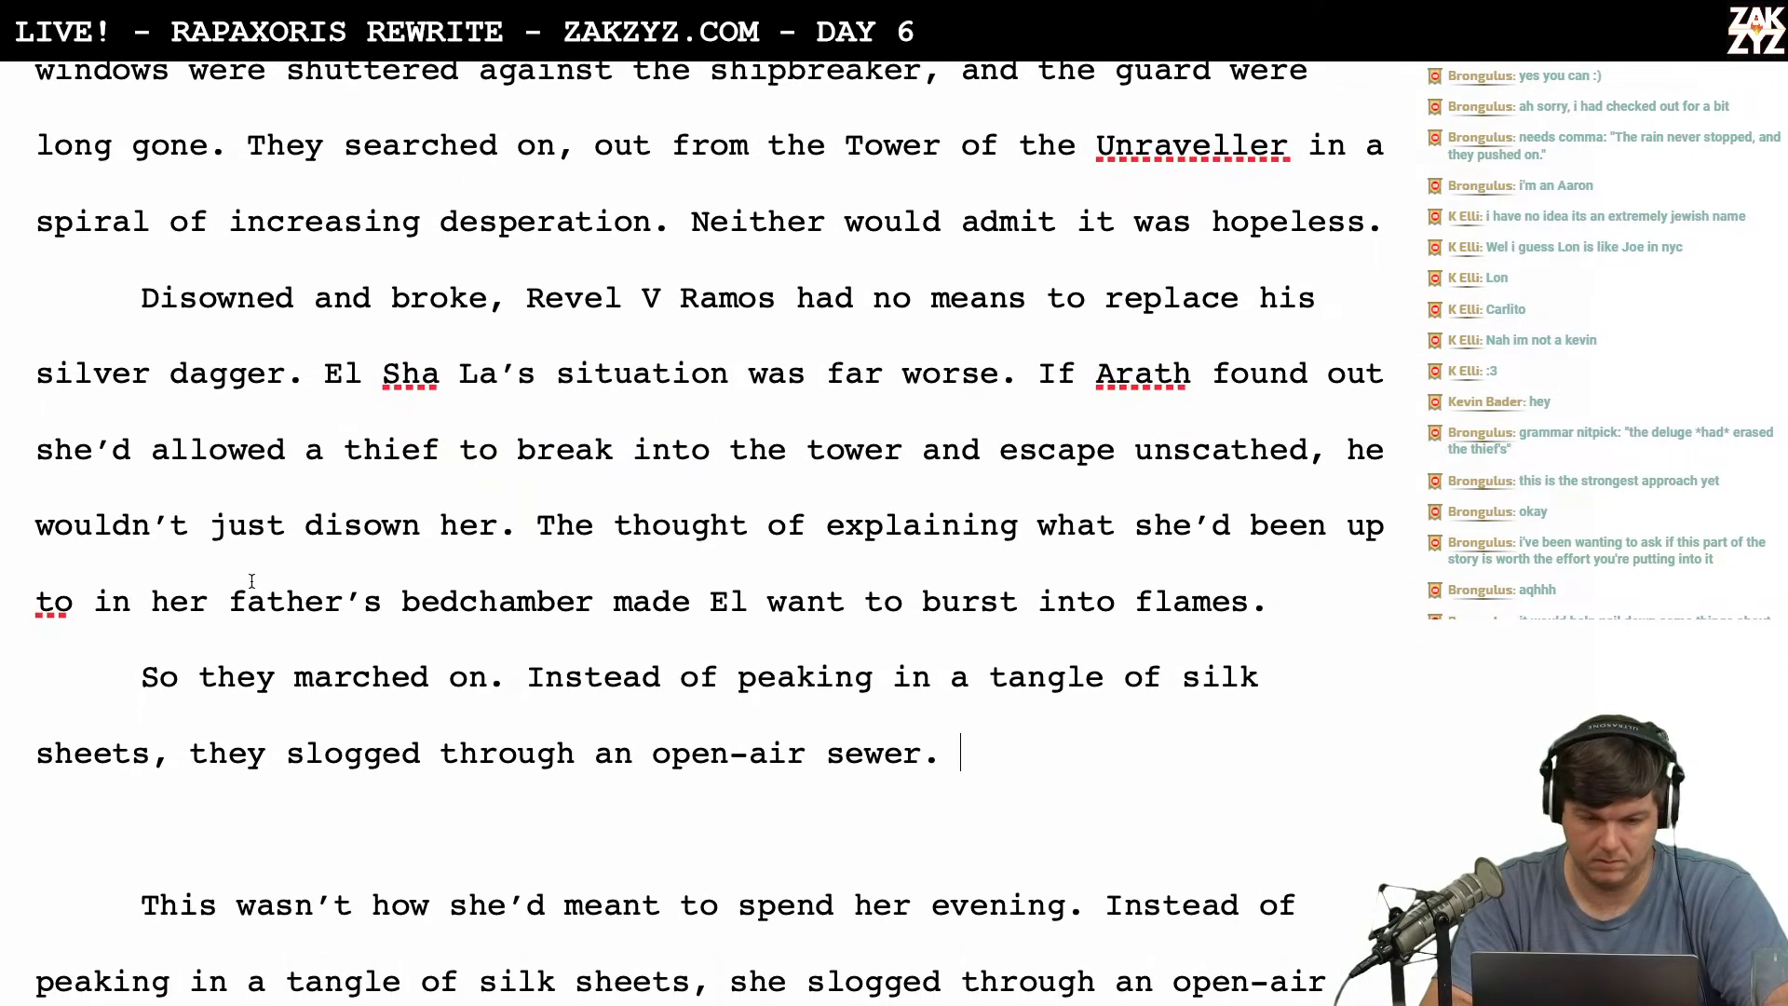
{"action": "key", "text": "Return"}
{"action": "key", "text": "Return"}
{"action": "key", "text": "Up"}
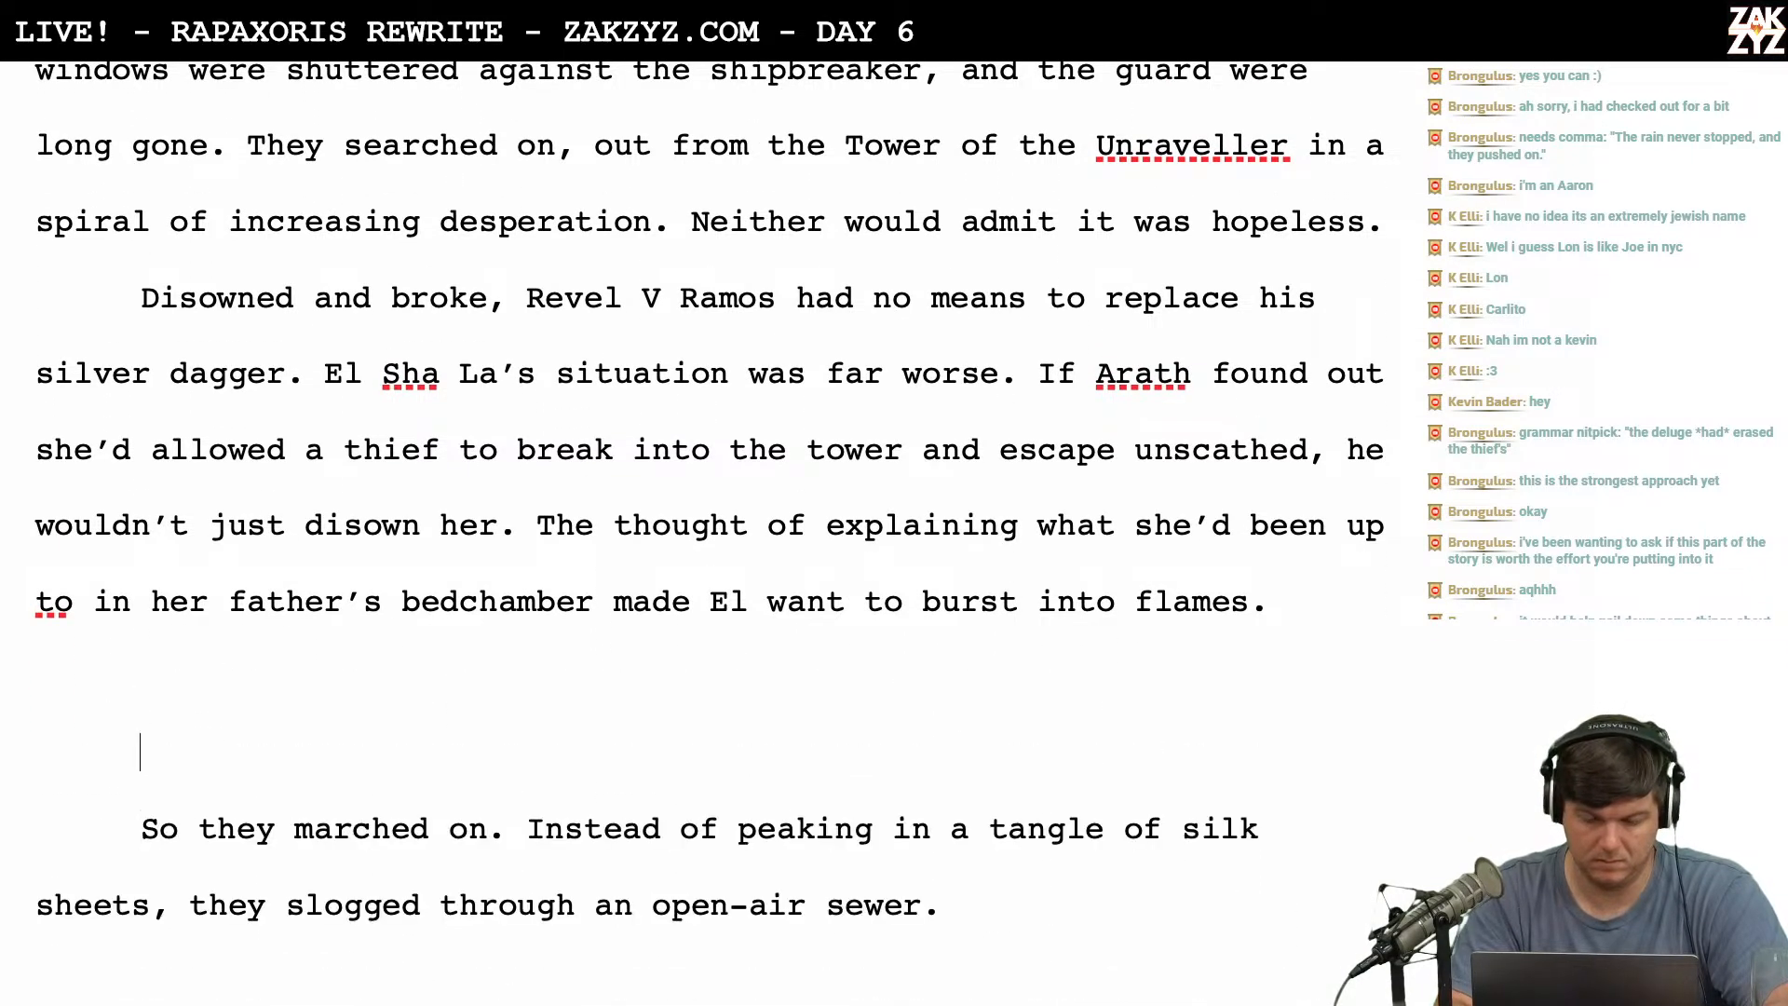
{"action": "type", "text": "There was n"}
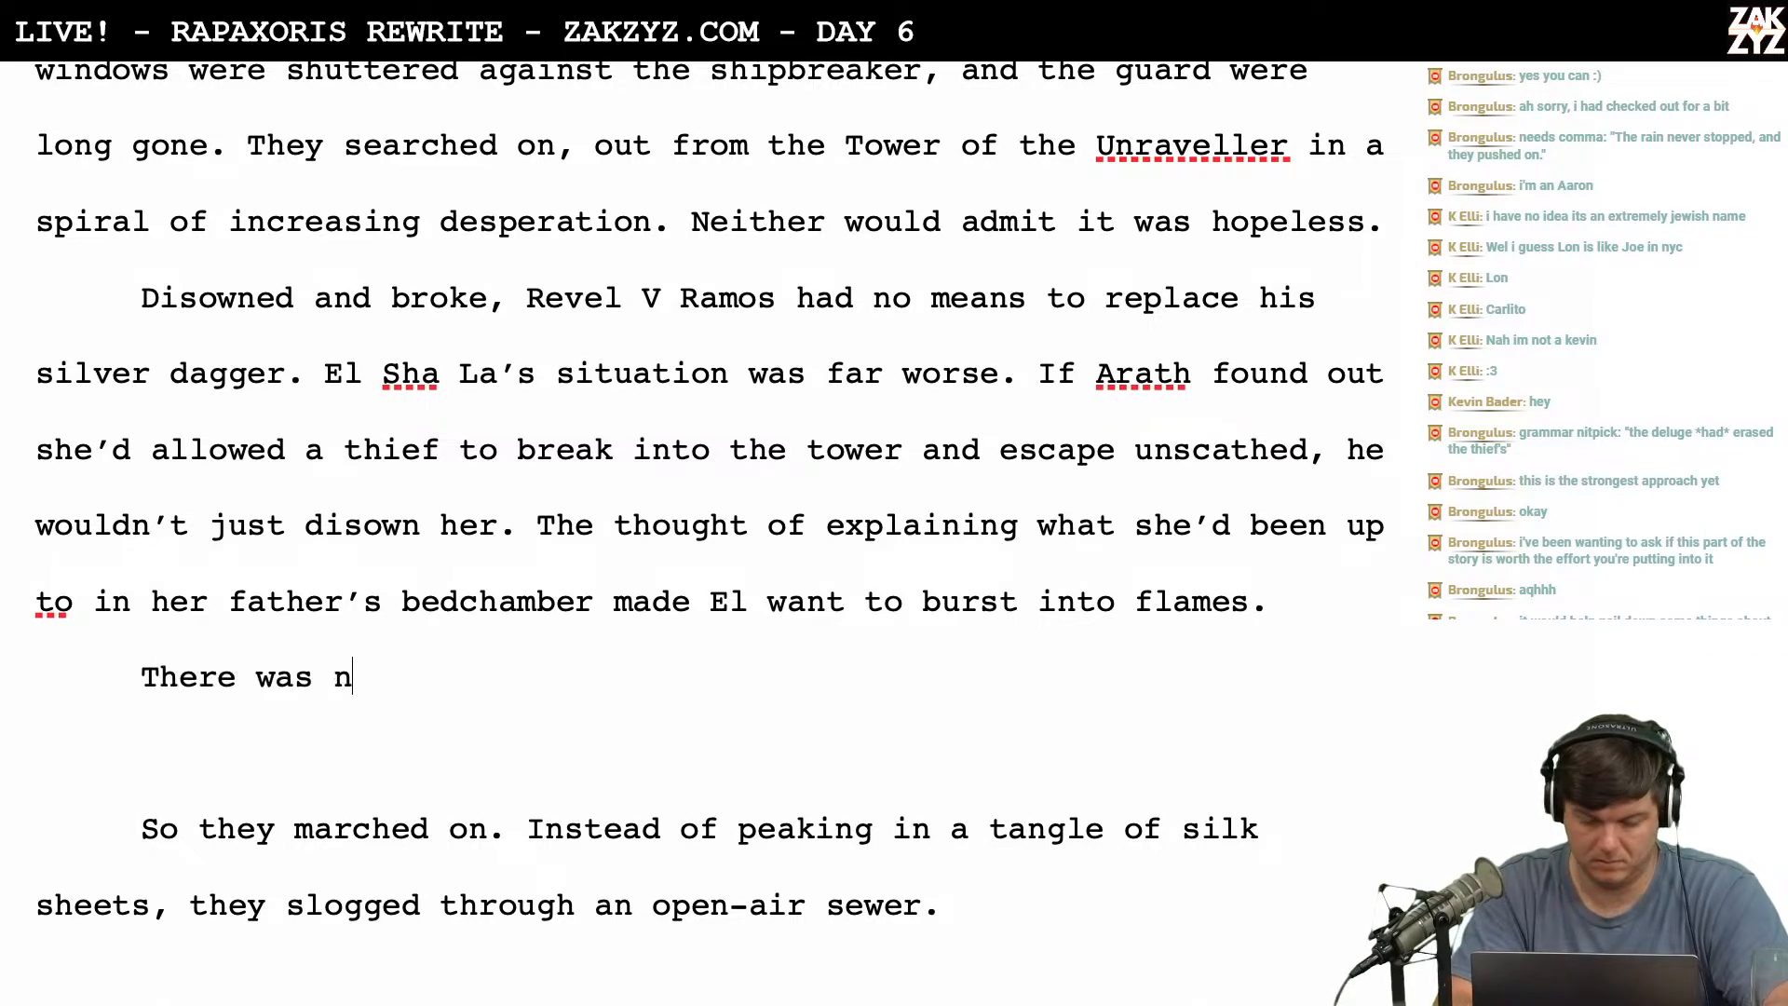
{"action": "type", "text": "othing to do but m"}
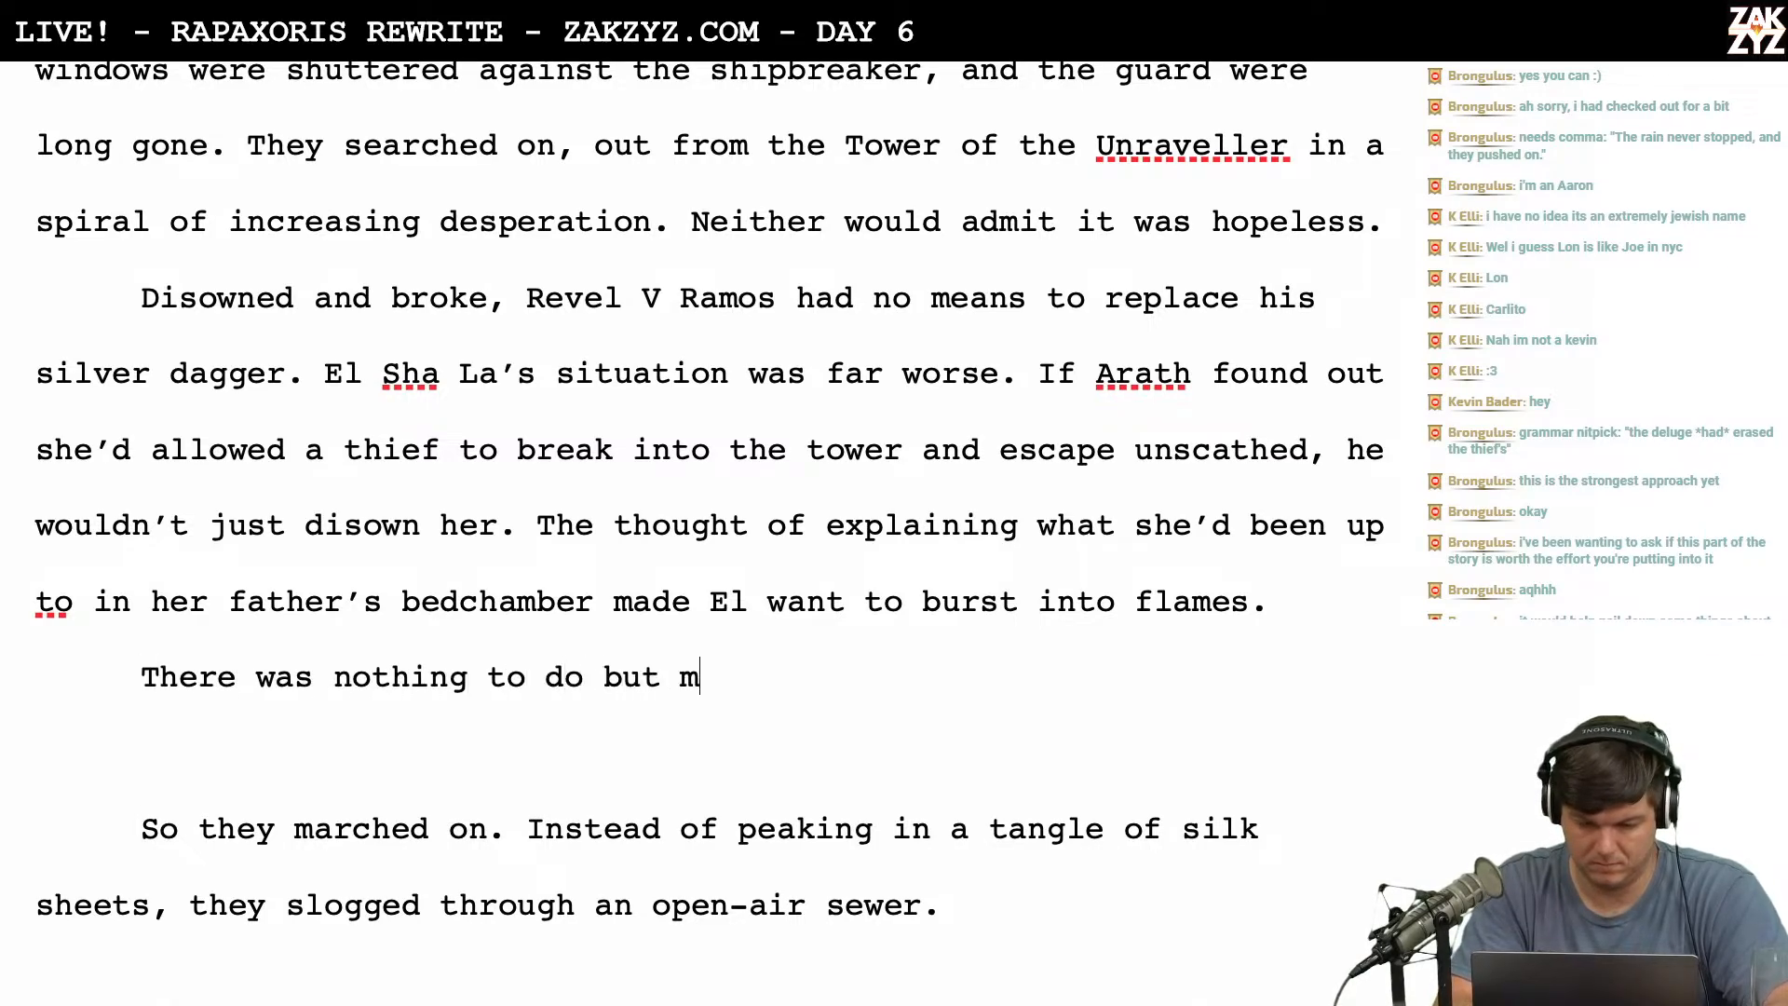
{"action": "type", "text": "arch on. Ins"}
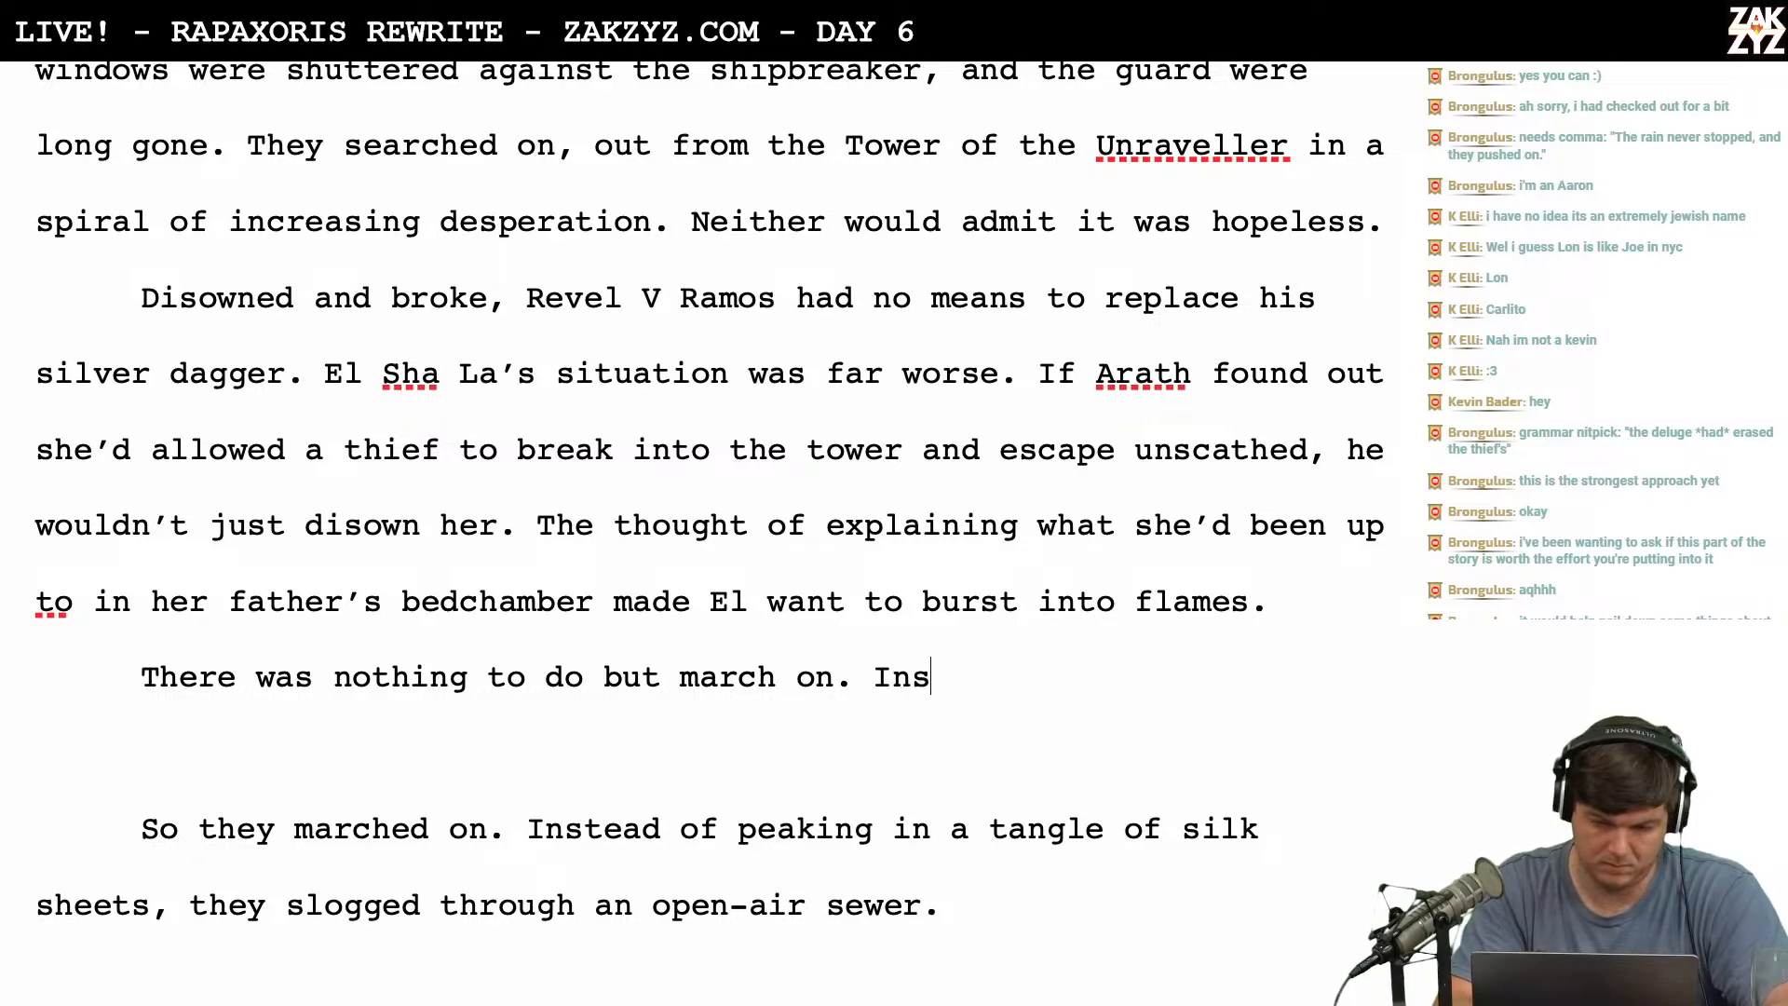
Continue the new paragraph with "Instead of peaking in a tangle of silk sheets,".
{"action": "type", "text": "tead of peak"}
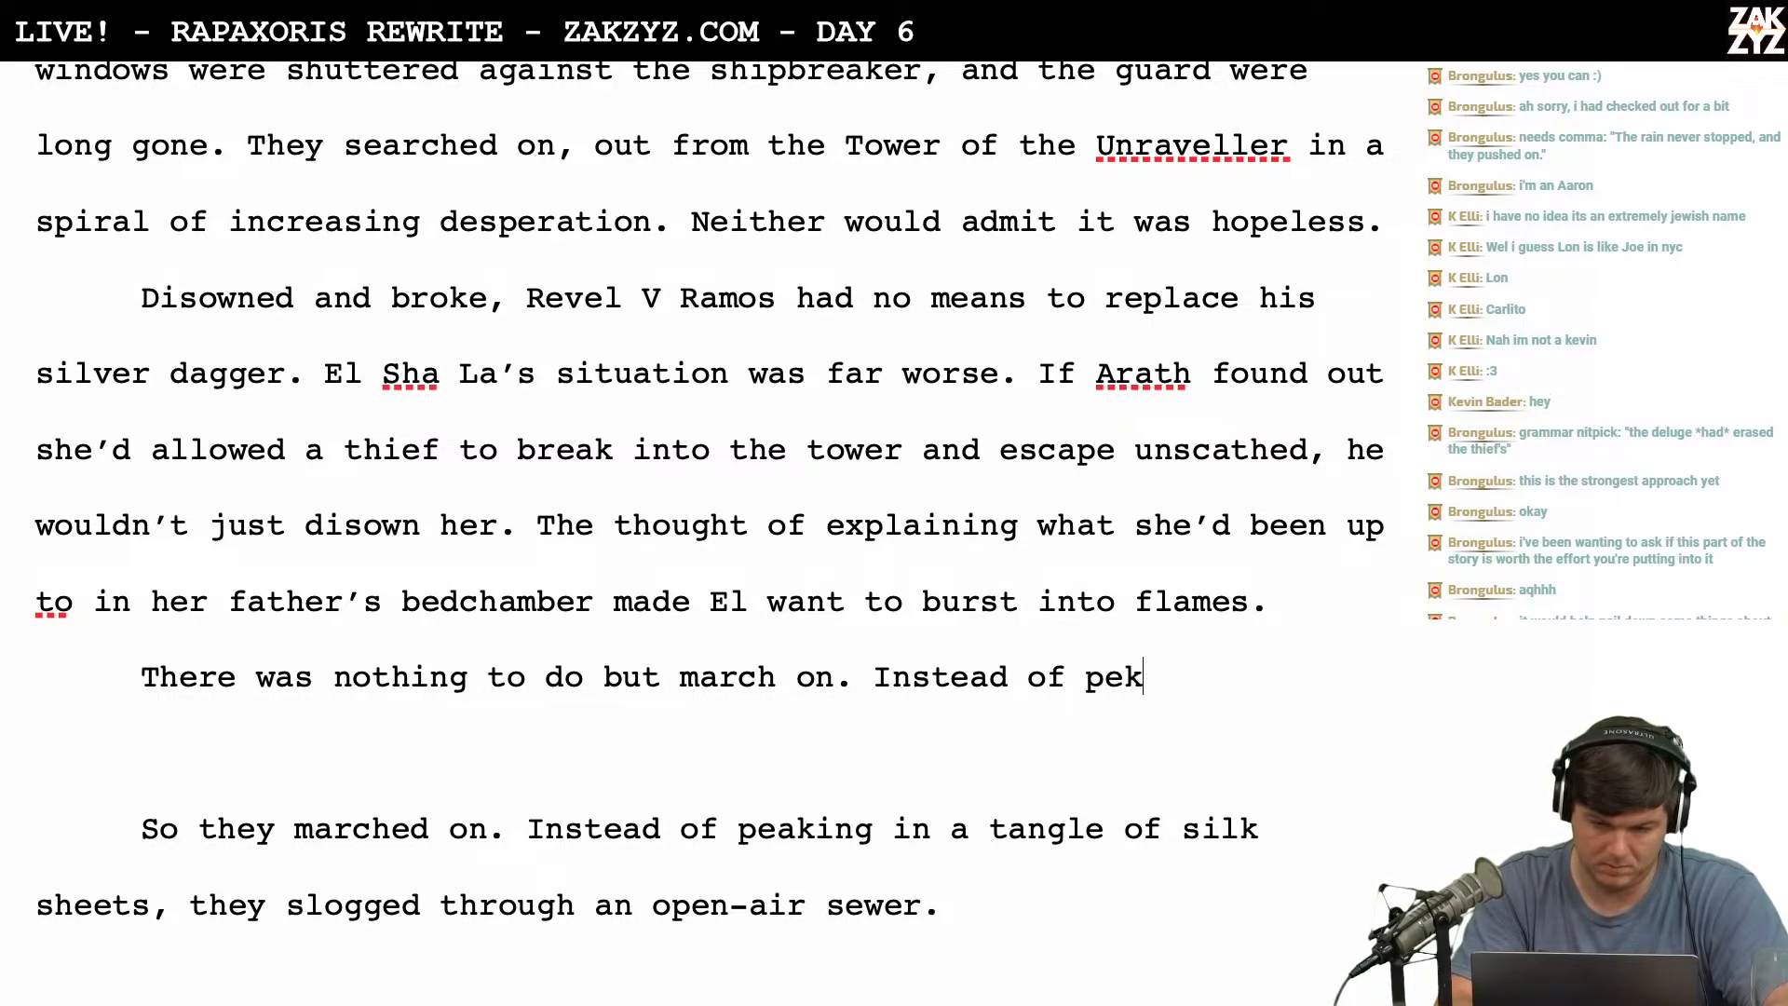
{"action": "key", "text": "BackSpace"}
{"action": "type", "text": "aking in a takn"}
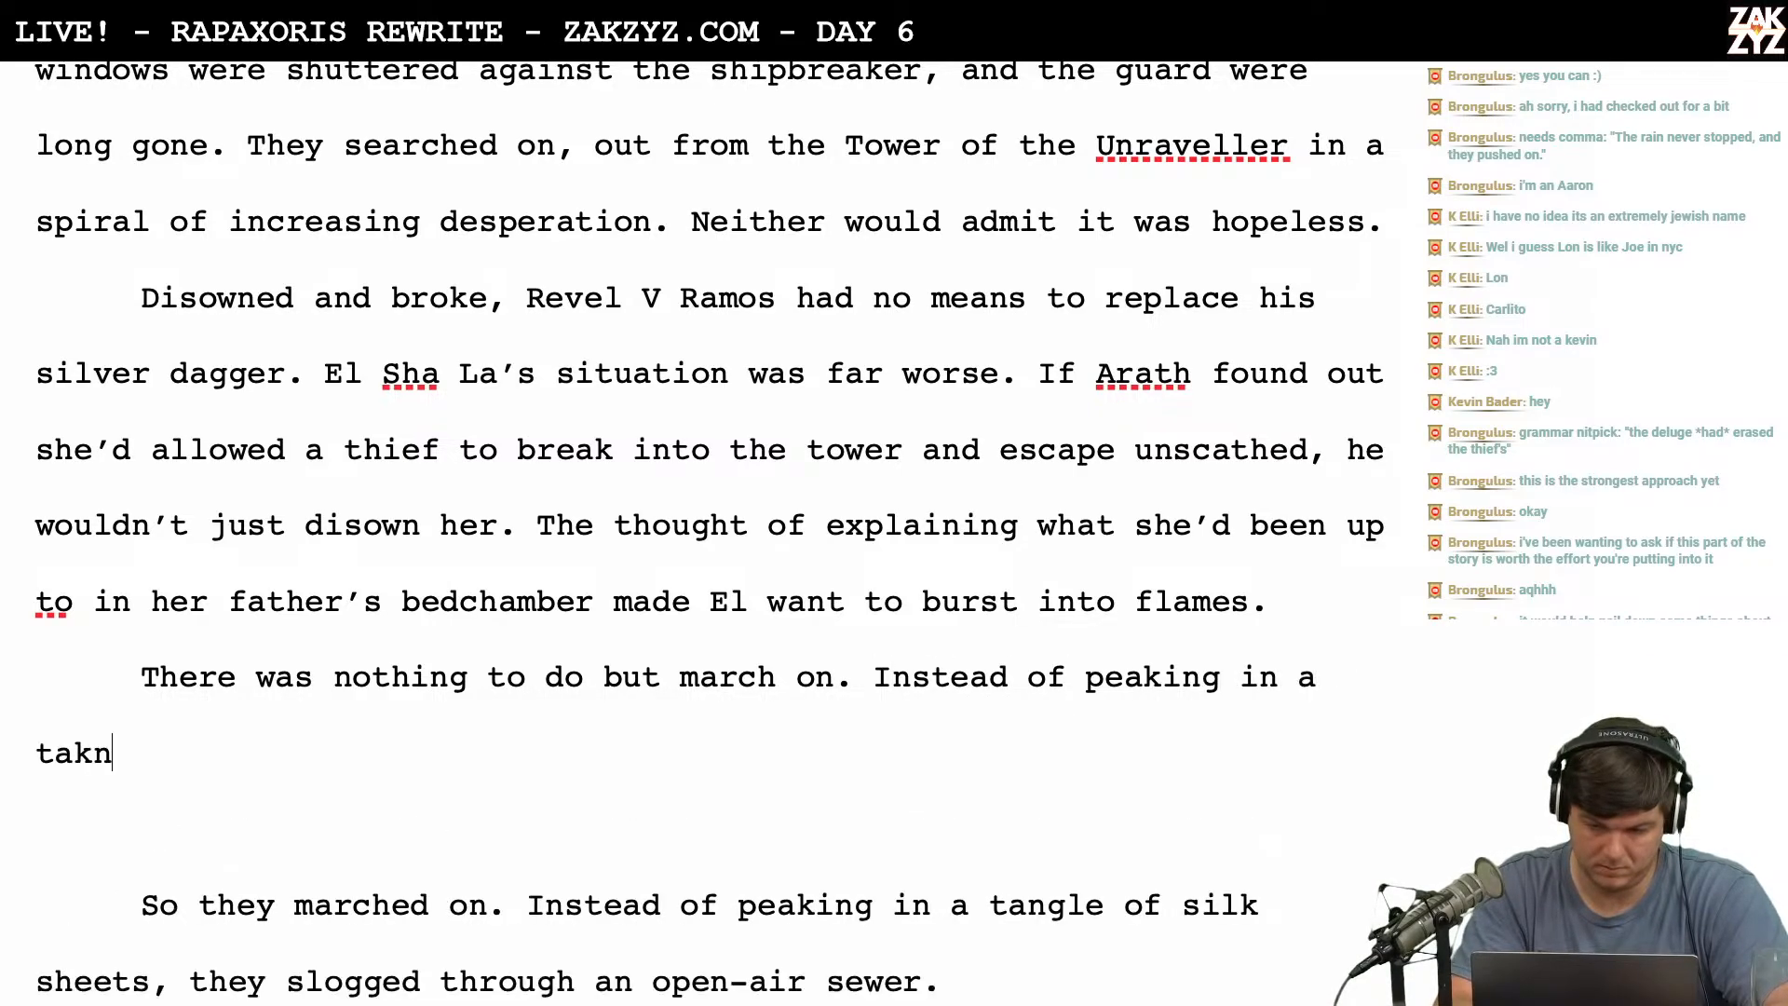
{"action": "key", "text": "BackSpace"}
{"action": "key", "text": "BackSpace"}
{"action": "key", "text": "BackSpace"}
{"action": "type", "text": "ng"}
{"action": "key", "text": "BackSpace"}
{"action": "key", "text": "BackSpace"}
{"action": "type", "text": "ang"}
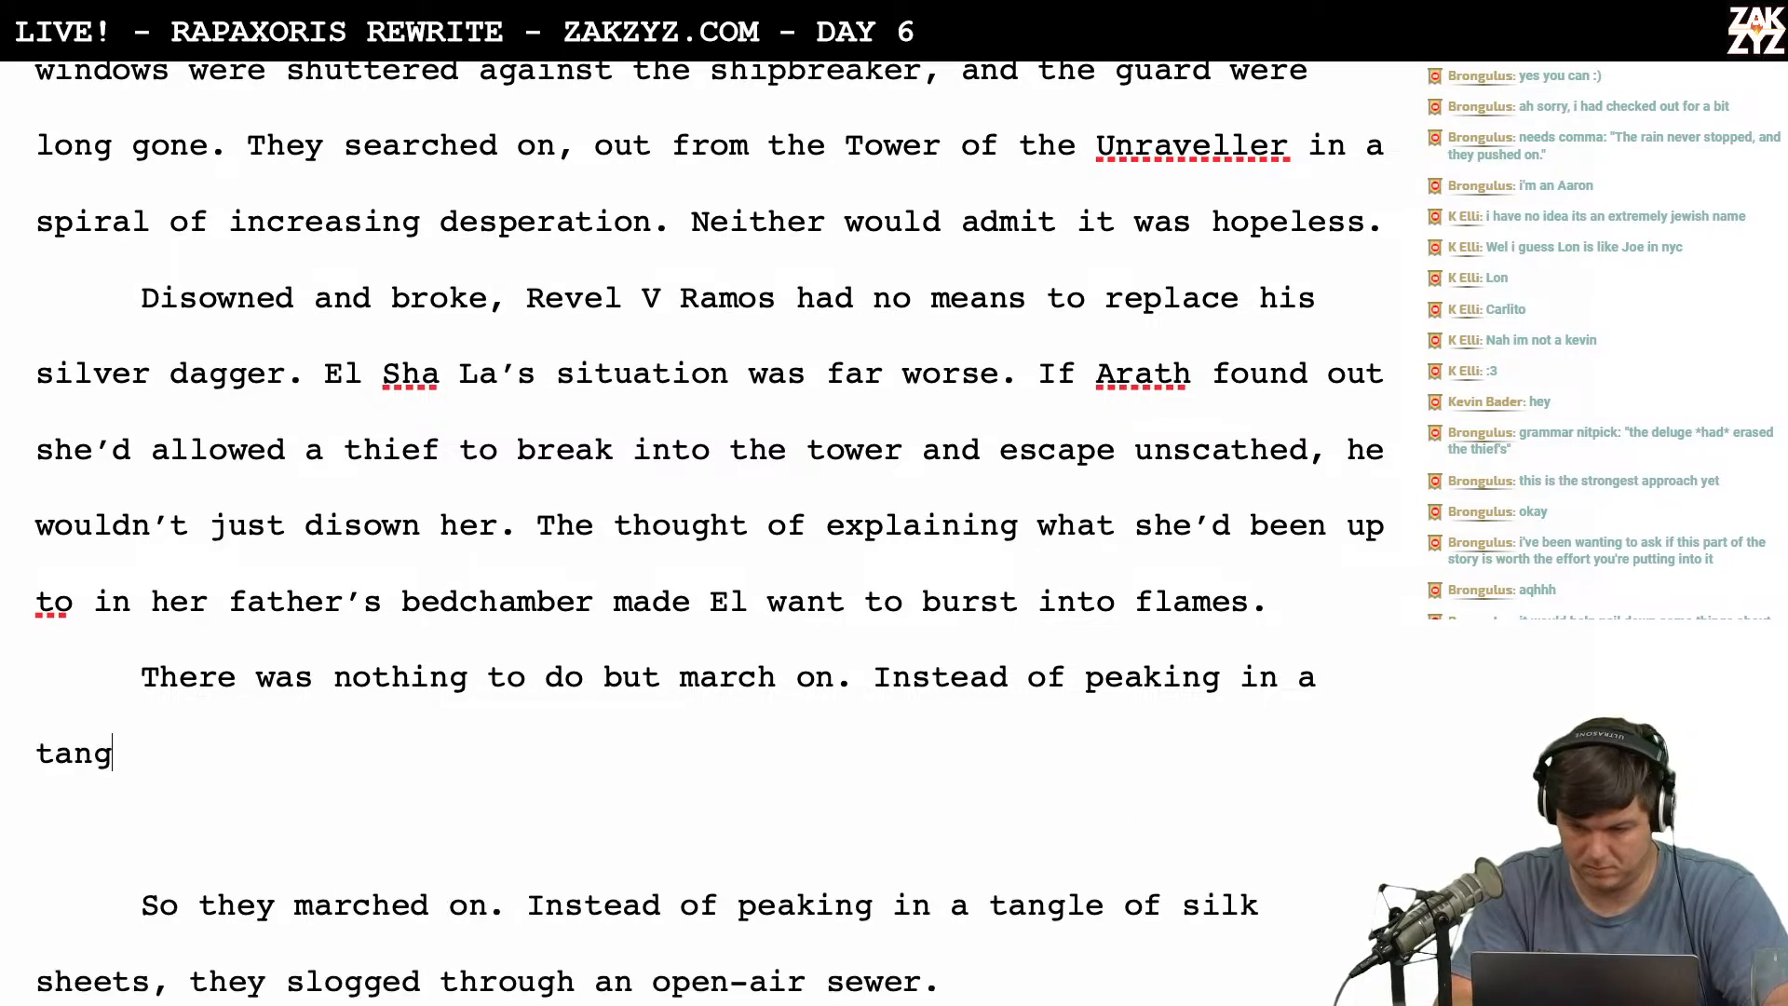
{"action": "type", "text": "le of s"}
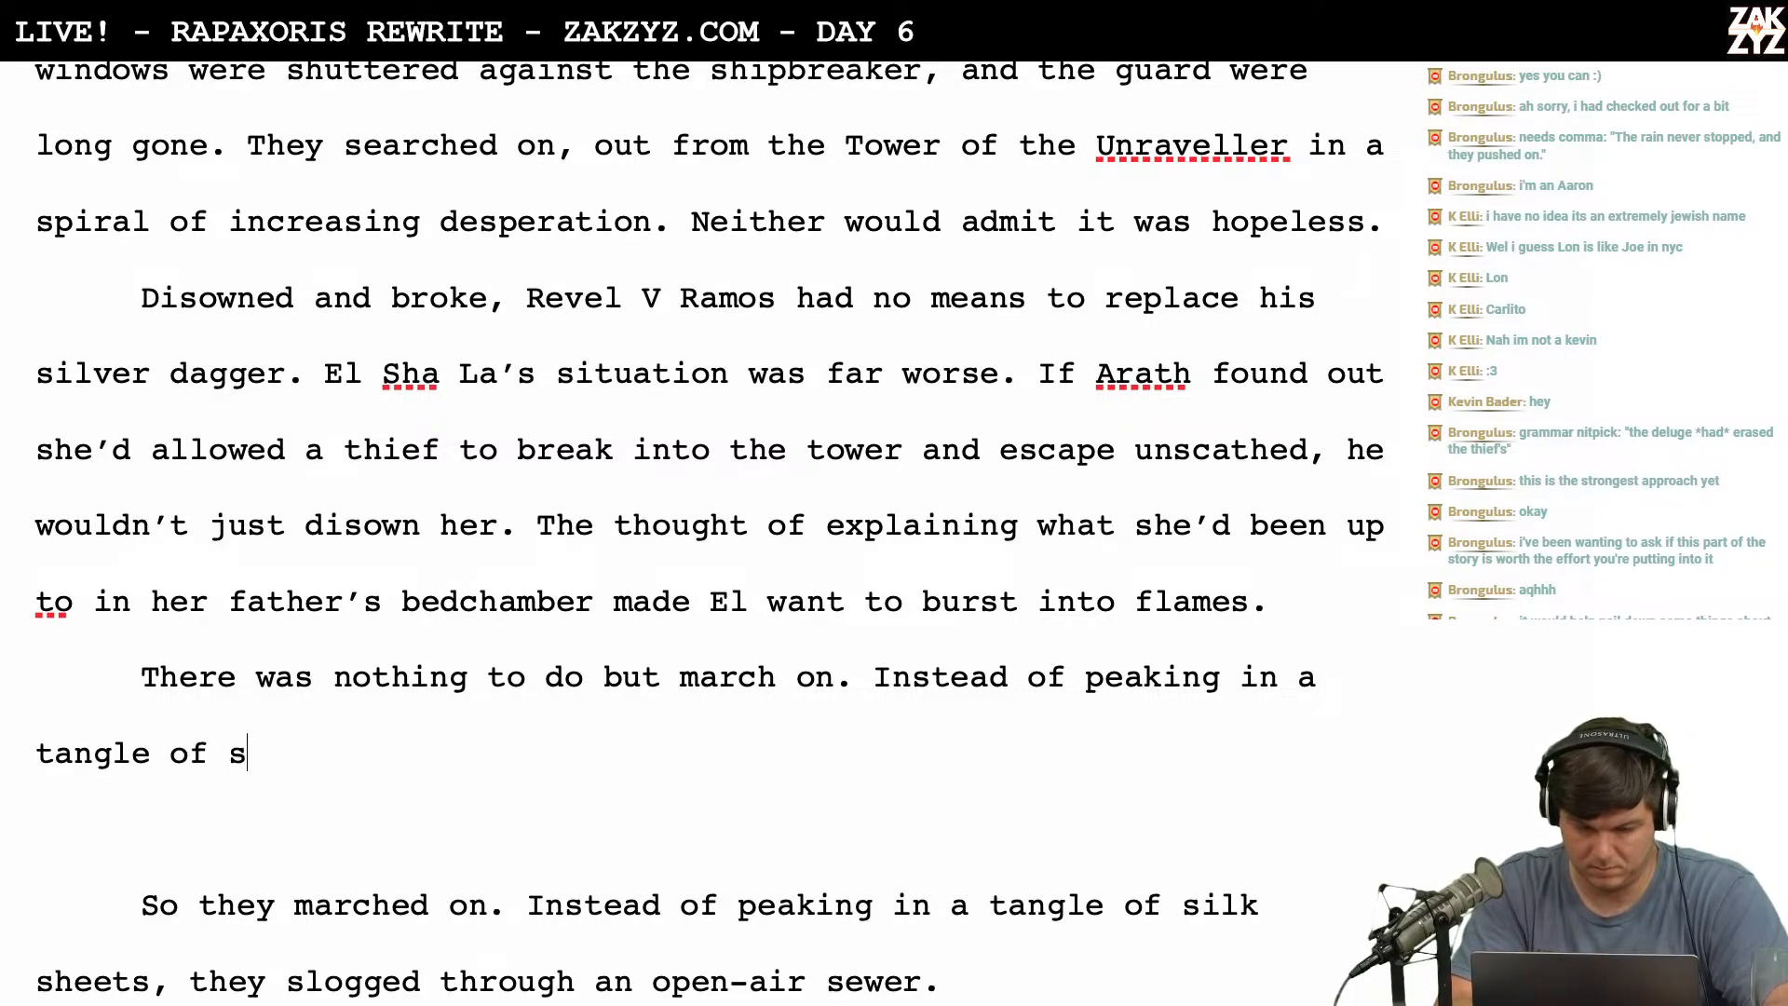
{"action": "type", "text": "ilk sheets, the"}
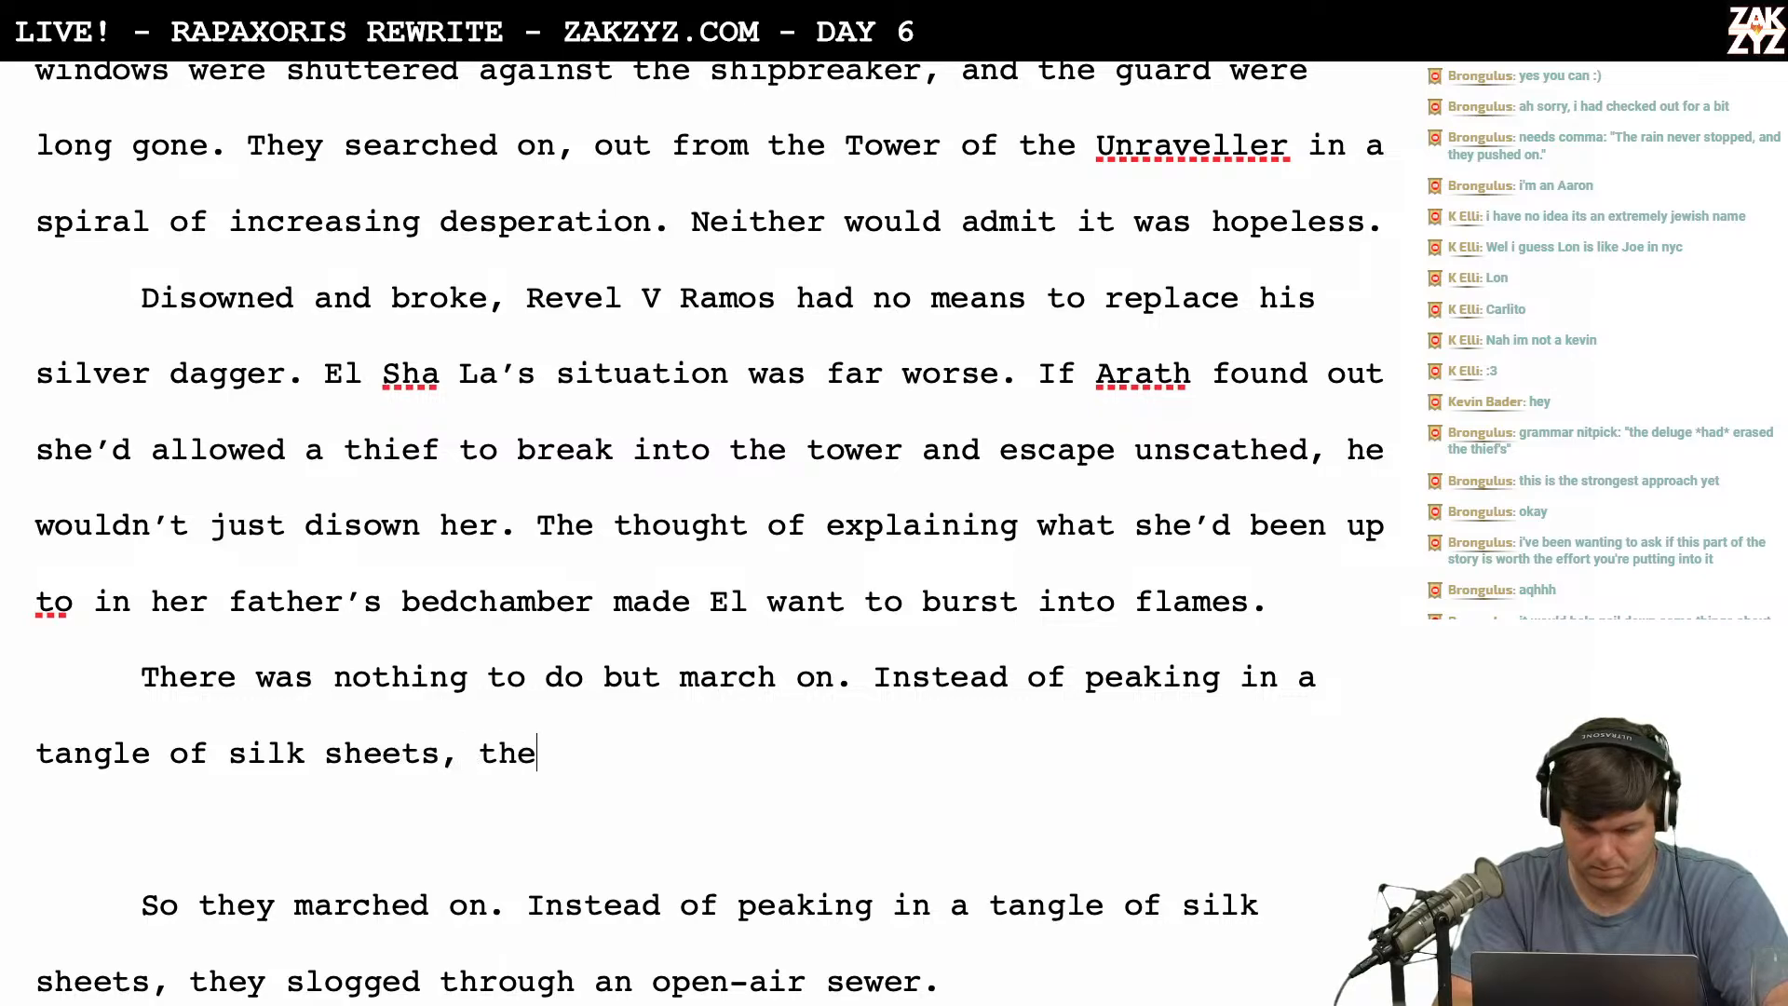
Finish the sentence with "they spent the witching hour slogging through an open-air sewer.".
{"action": "type", "text": "y spent the "}
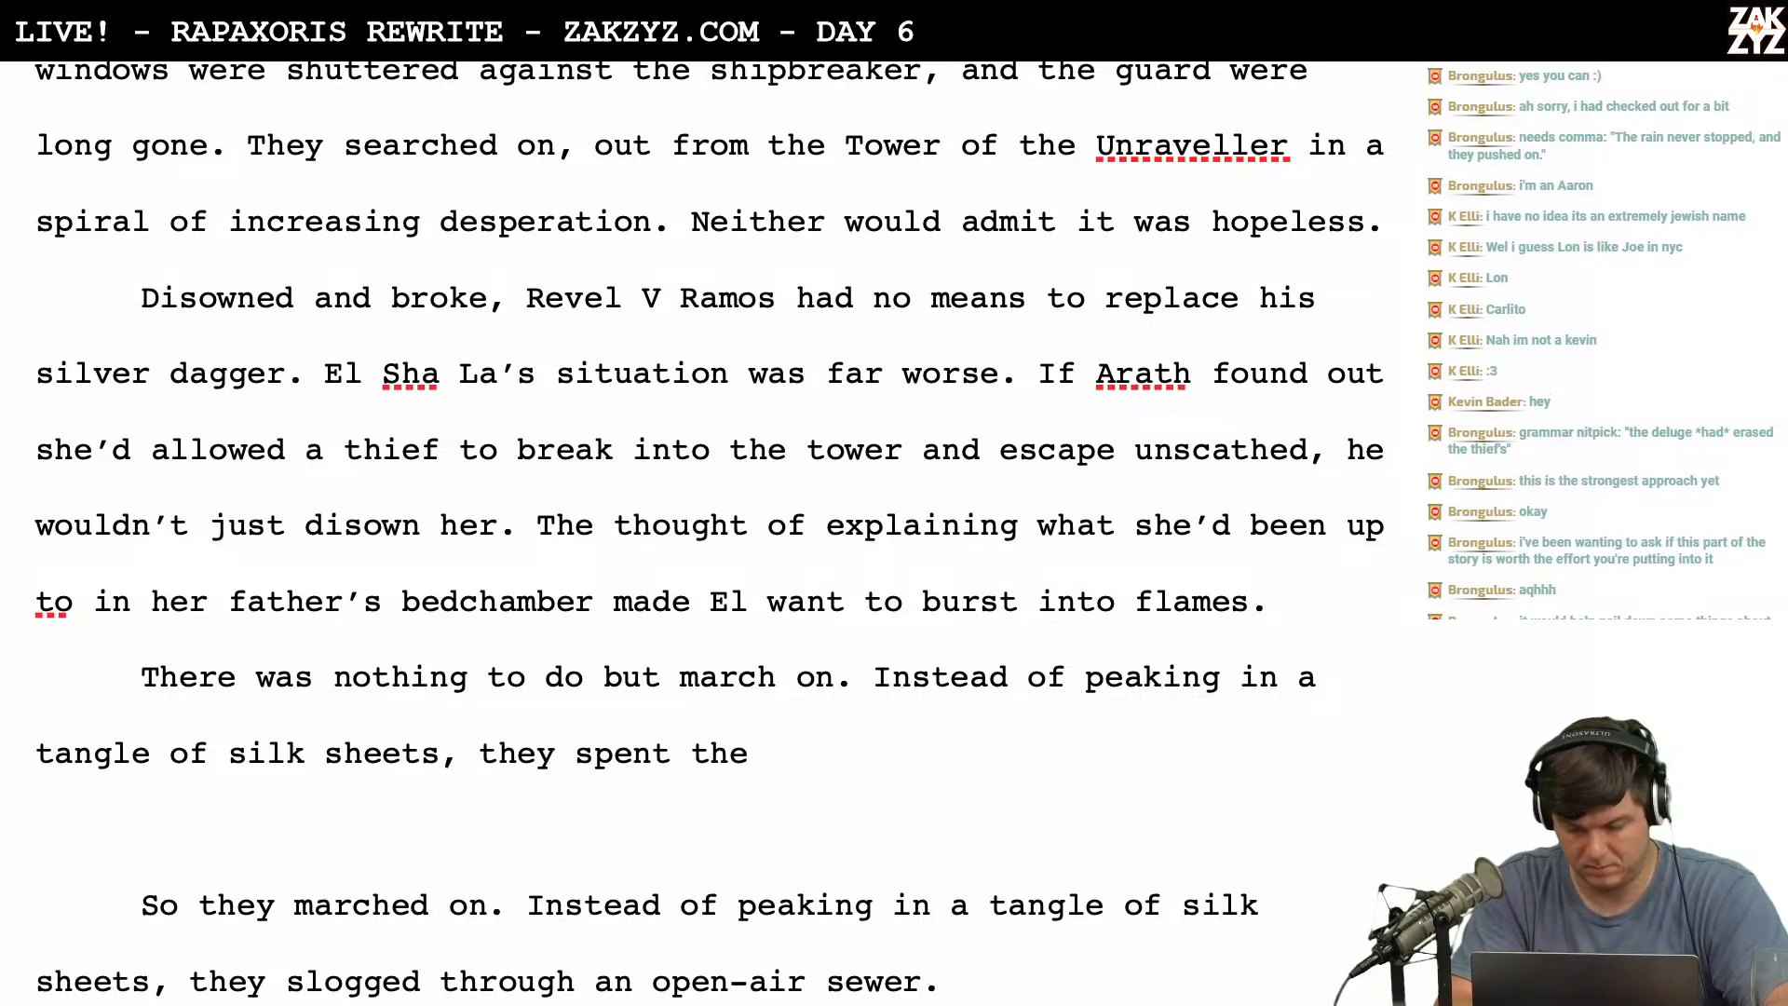
{"action": "type", "text": "witching hour"}
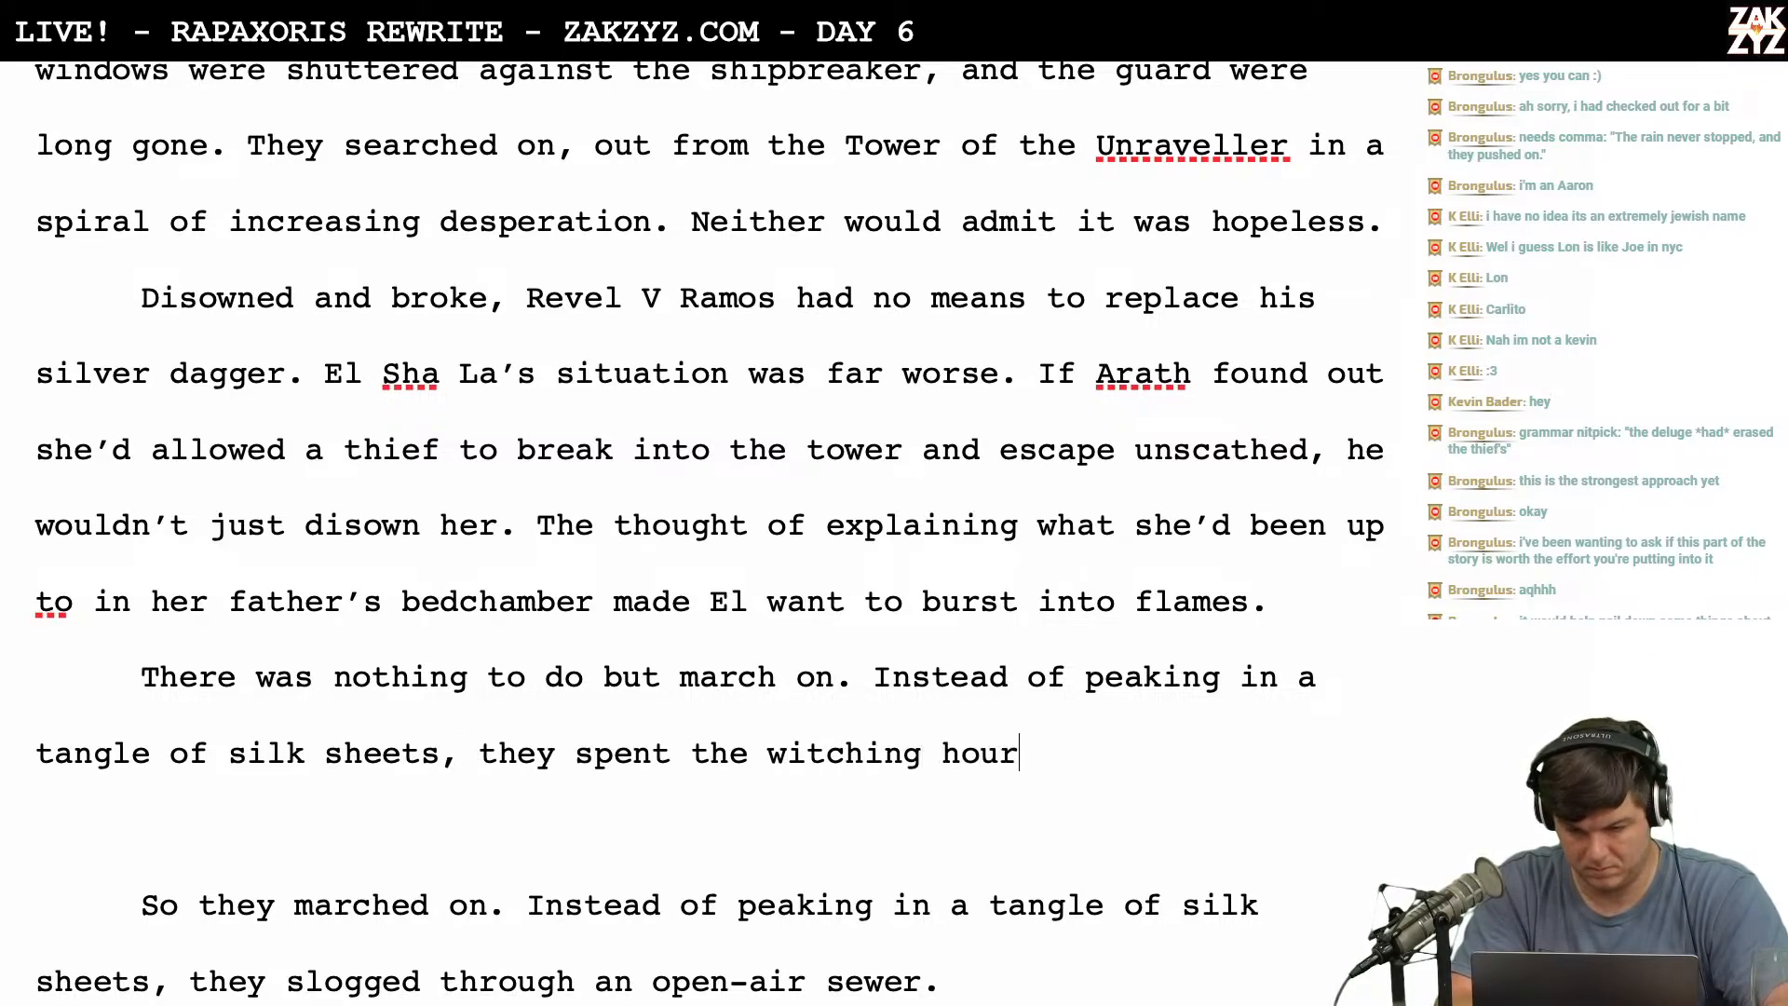
{"action": "type", "text": " slogging through a"}
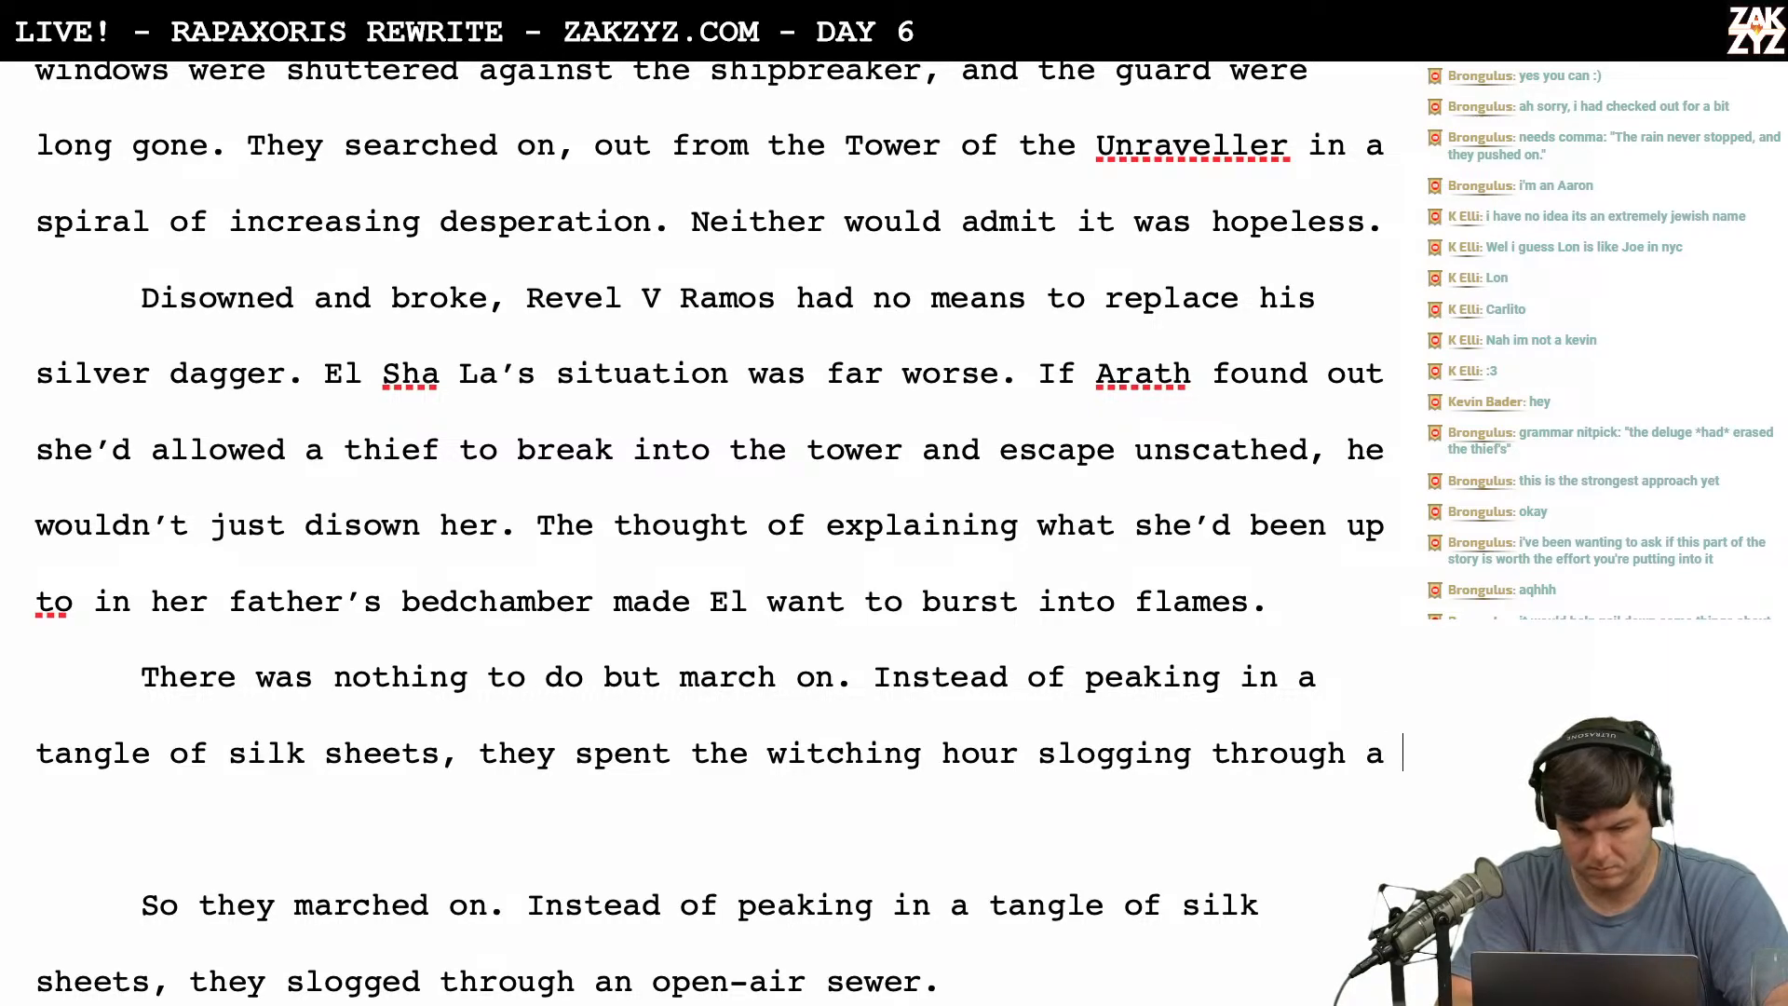
{"action": "key", "text": "BackSpace"}
{"action": "type", "text": "n open-ai"}
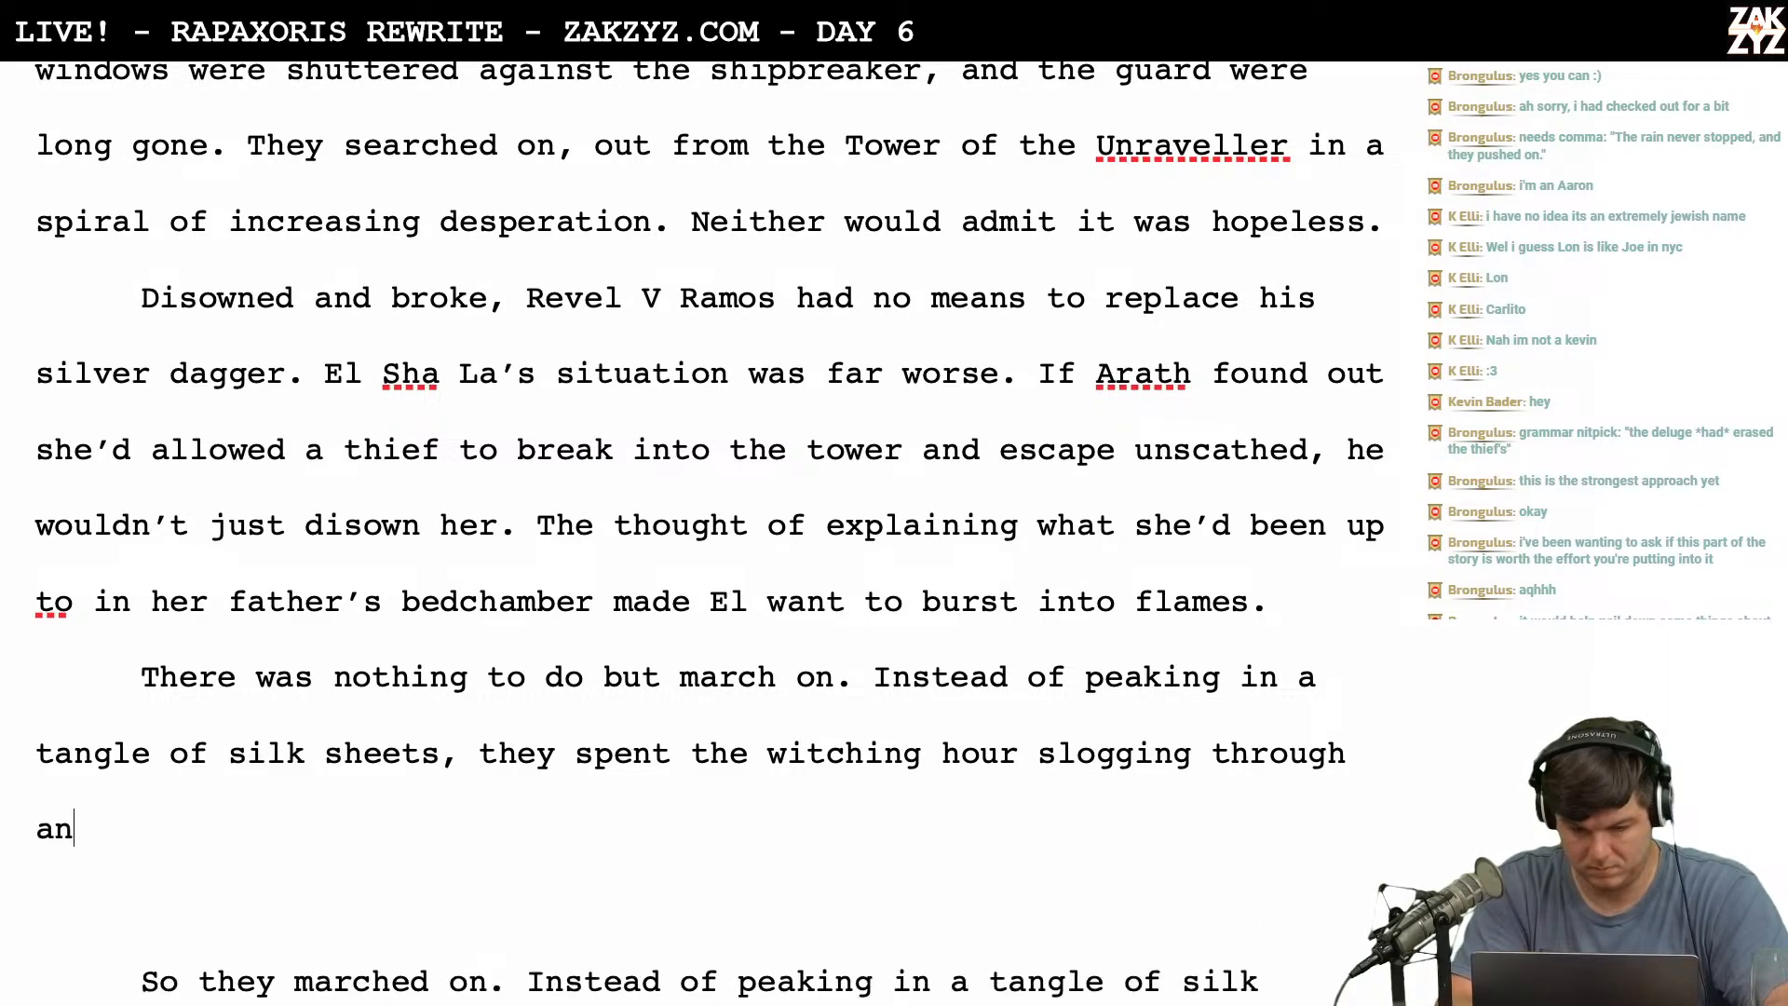
{"action": "type", "text": "r swe"}
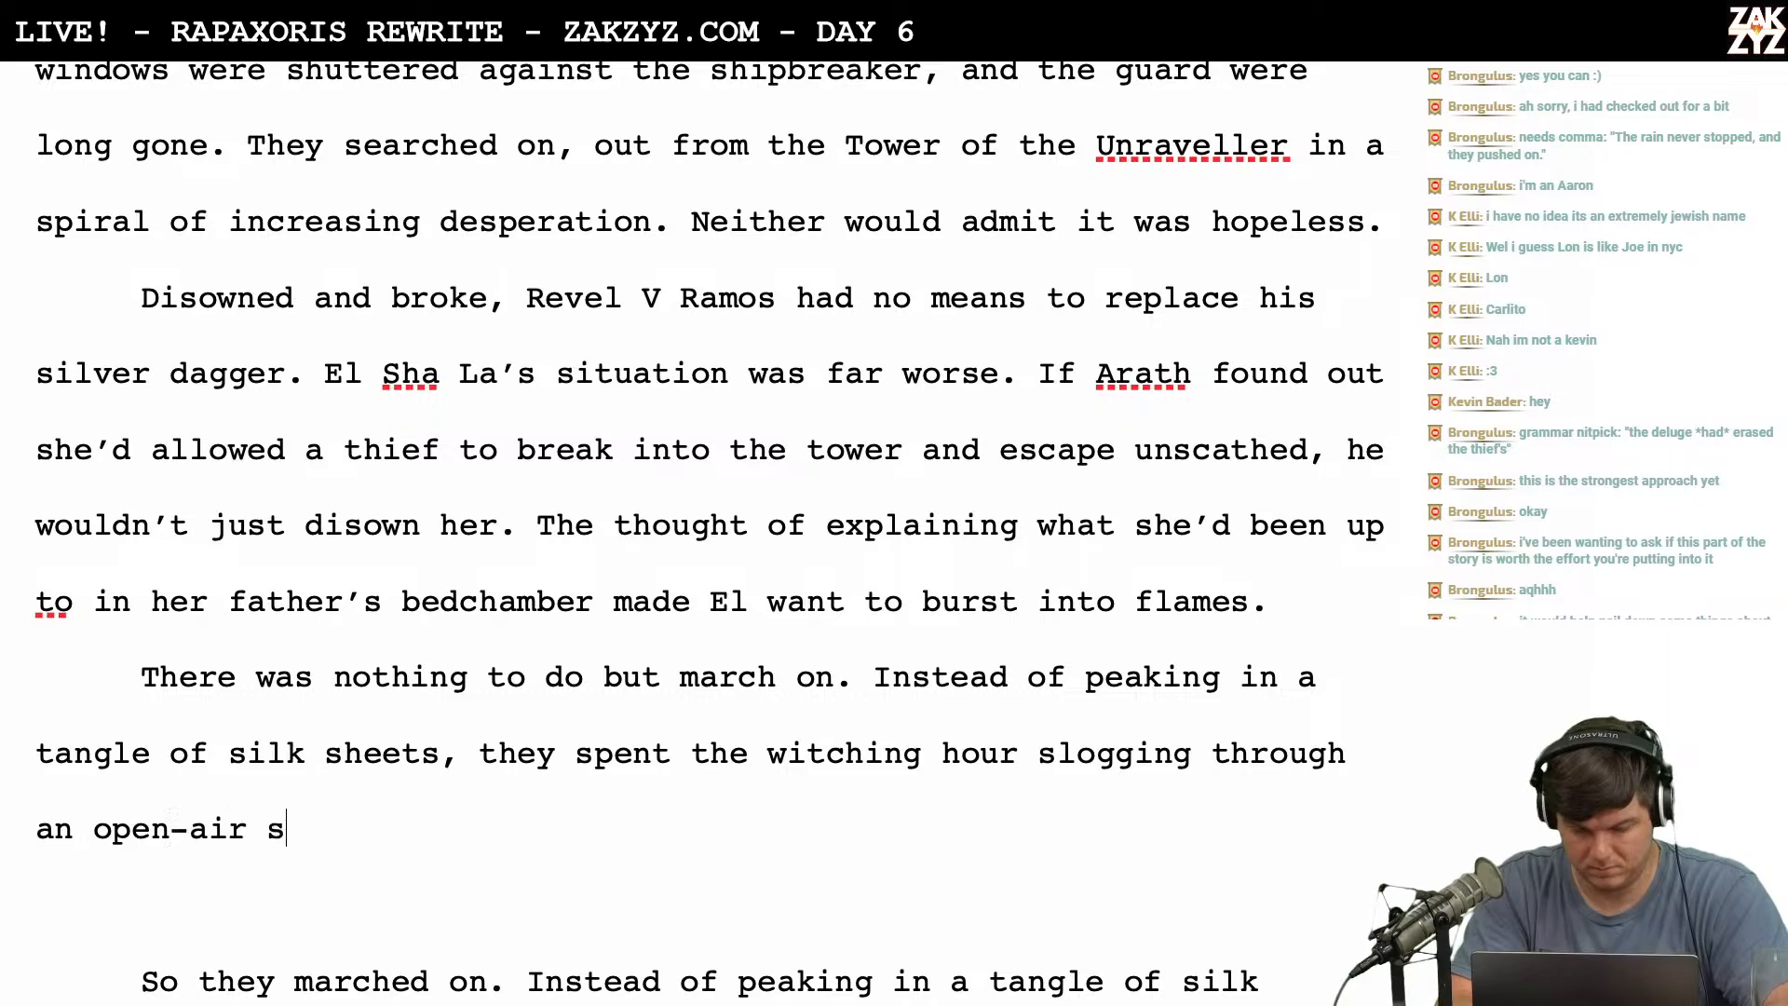
{"action": "key", "text": "BackSpace"}
{"action": "key", "text": "BackSpace"}
{"action": "type", "text": "ewet"}
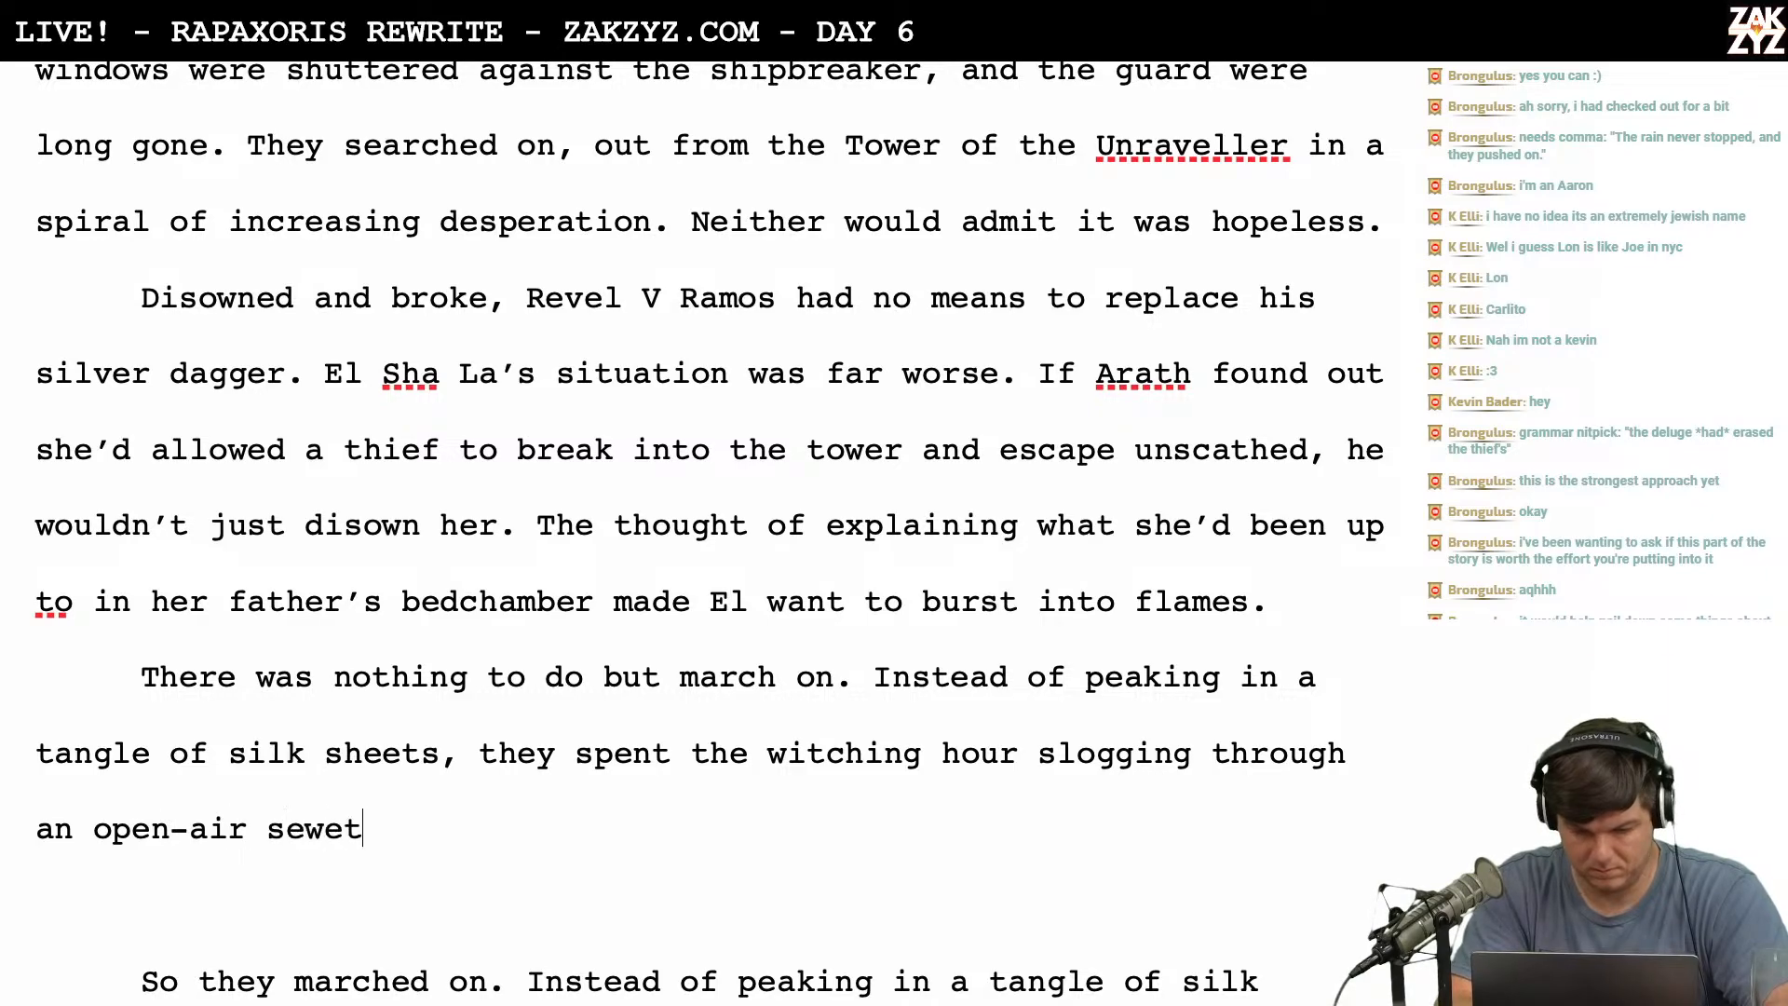
{"action": "key", "text": "BackSpace"}
{"action": "type", "text": "r."}
Delete the old text from "So they marched on." through "she slogged through an open-air sewer.", joining "Echoes of their stoned steps" to the new paragraph.
{"action": "scroll", "coordinate": [707, 503], "scroll_direction": "down", "scroll_amount": 5}
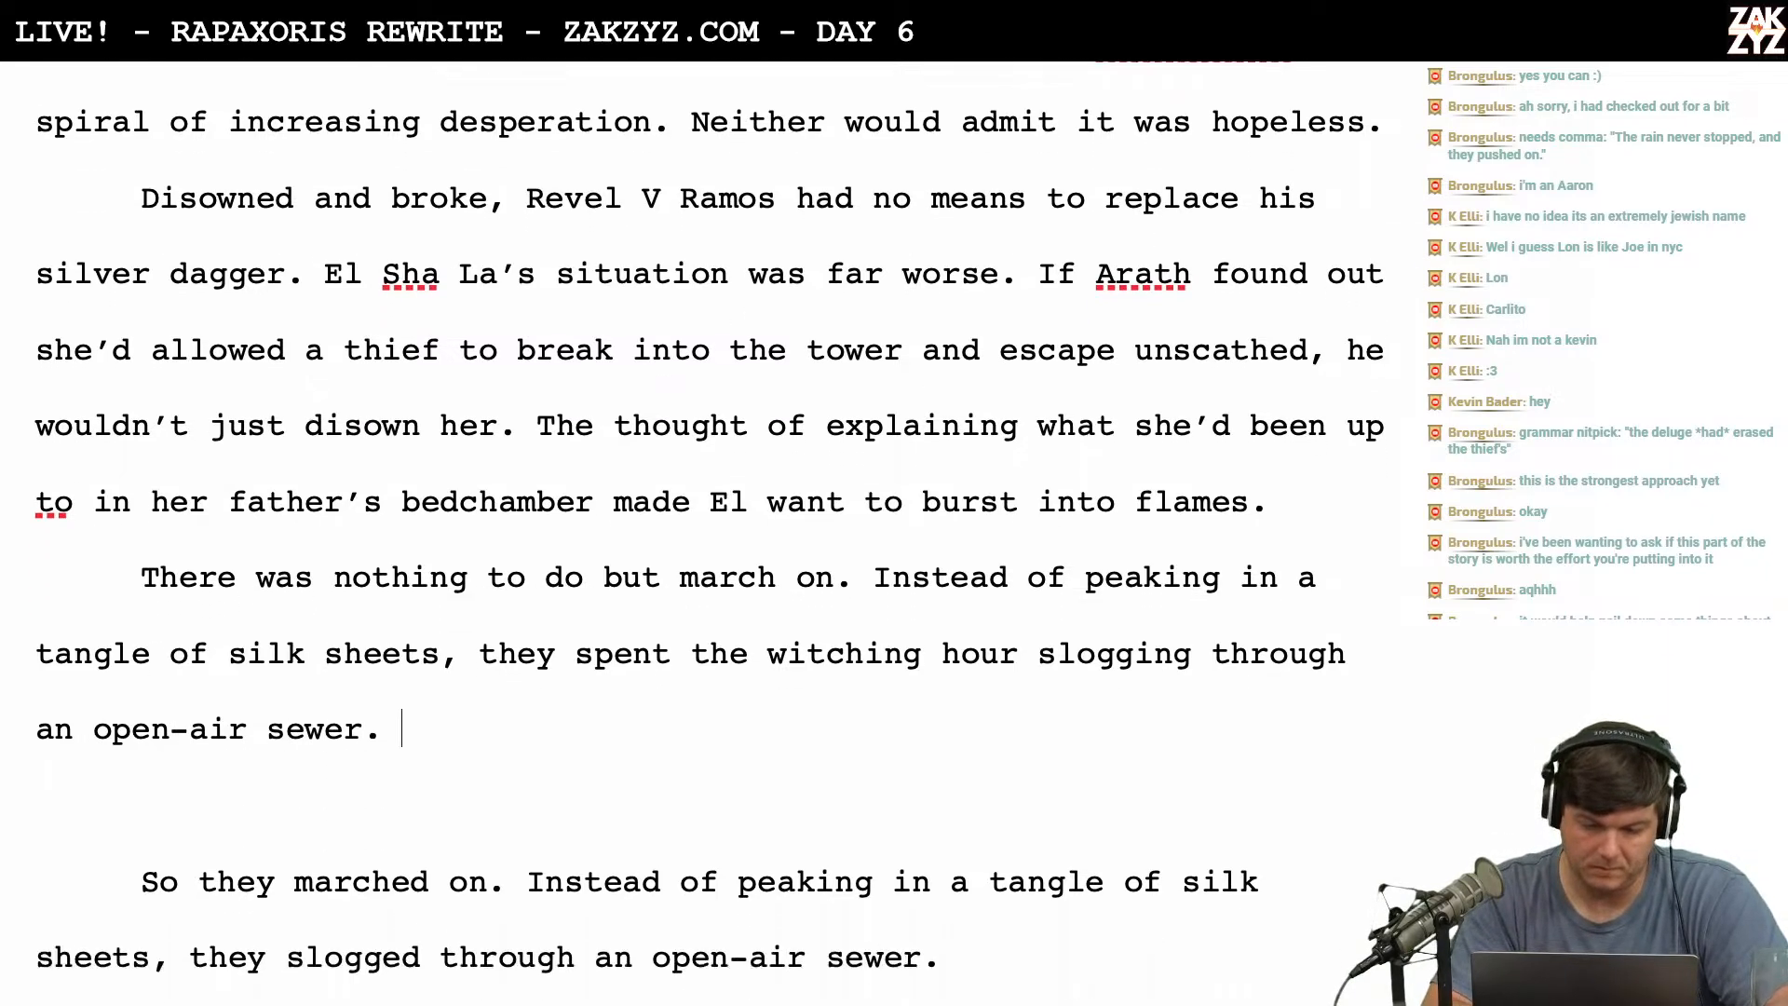
{"action": "scroll", "coordinate": [708, 503], "scroll_direction": "down", "scroll_amount": 9}
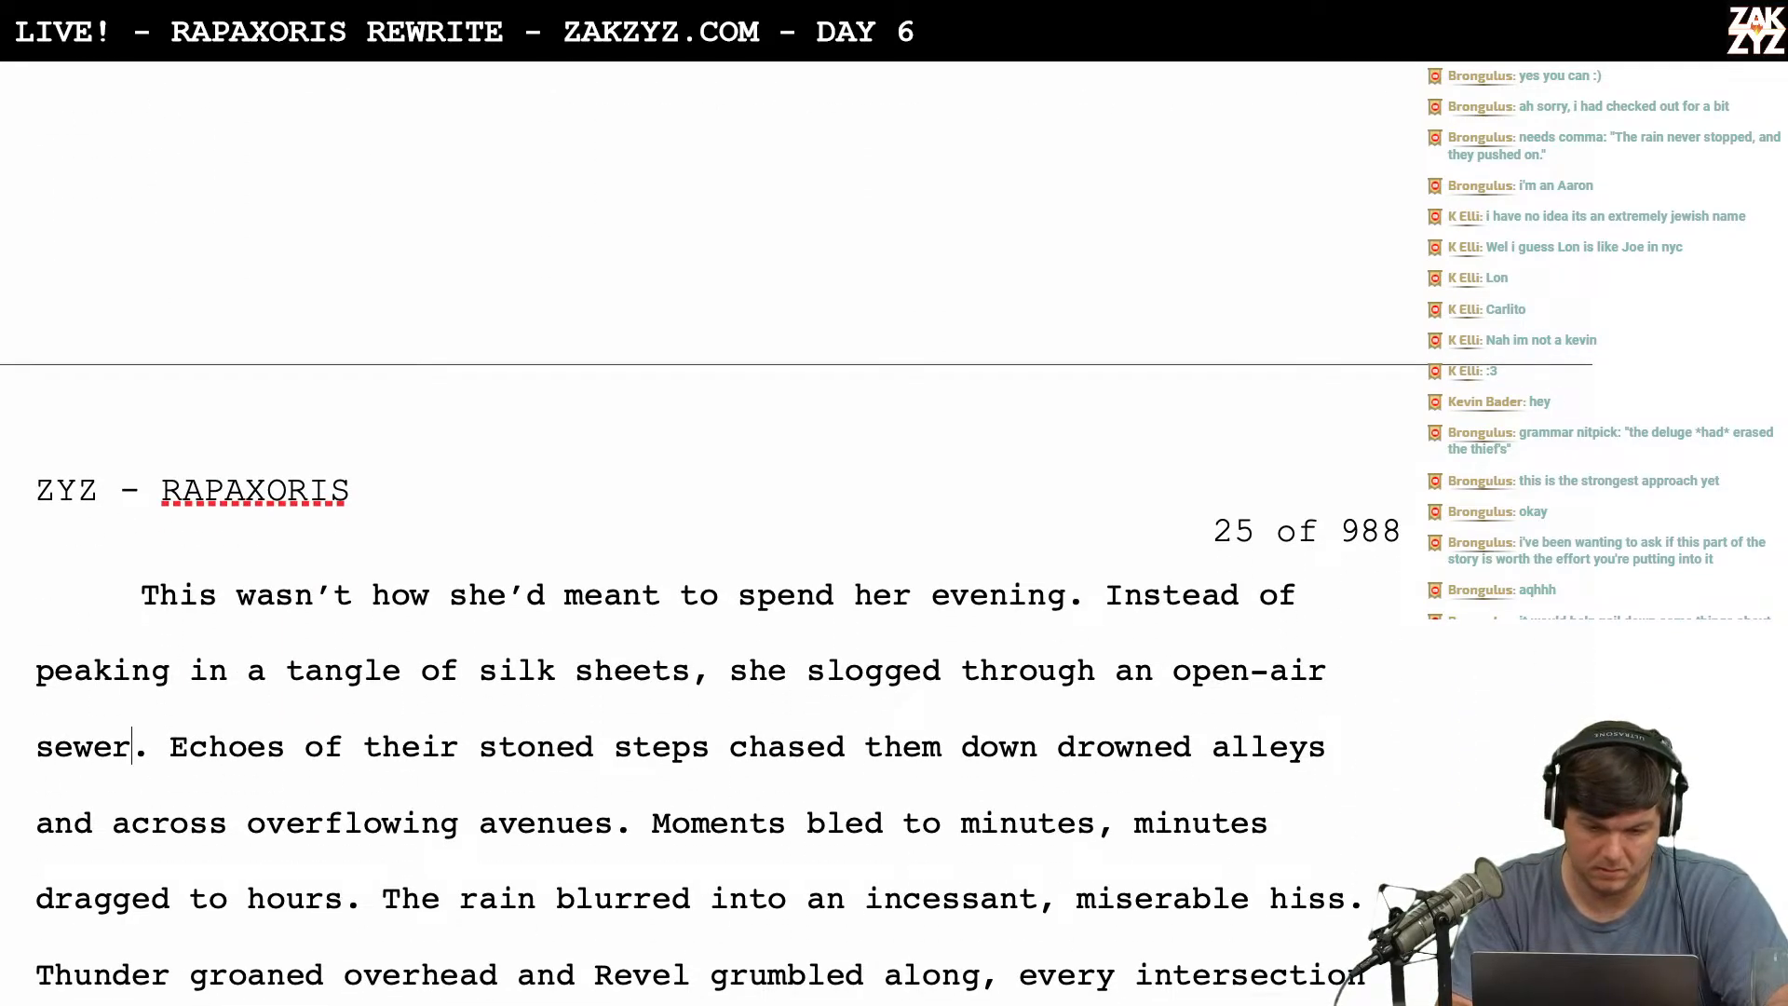
{"action": "key", "text": "Right"}
{"action": "key", "text": "shift+Up"}
{"action": "key", "text": "shift+Up"}
{"action": "key", "text": "shift+Up"}
{"action": "key", "text": "shift+Up"}
{"action": "key", "text": "shift+Up"}
{"action": "key", "text": "shift+Up"}
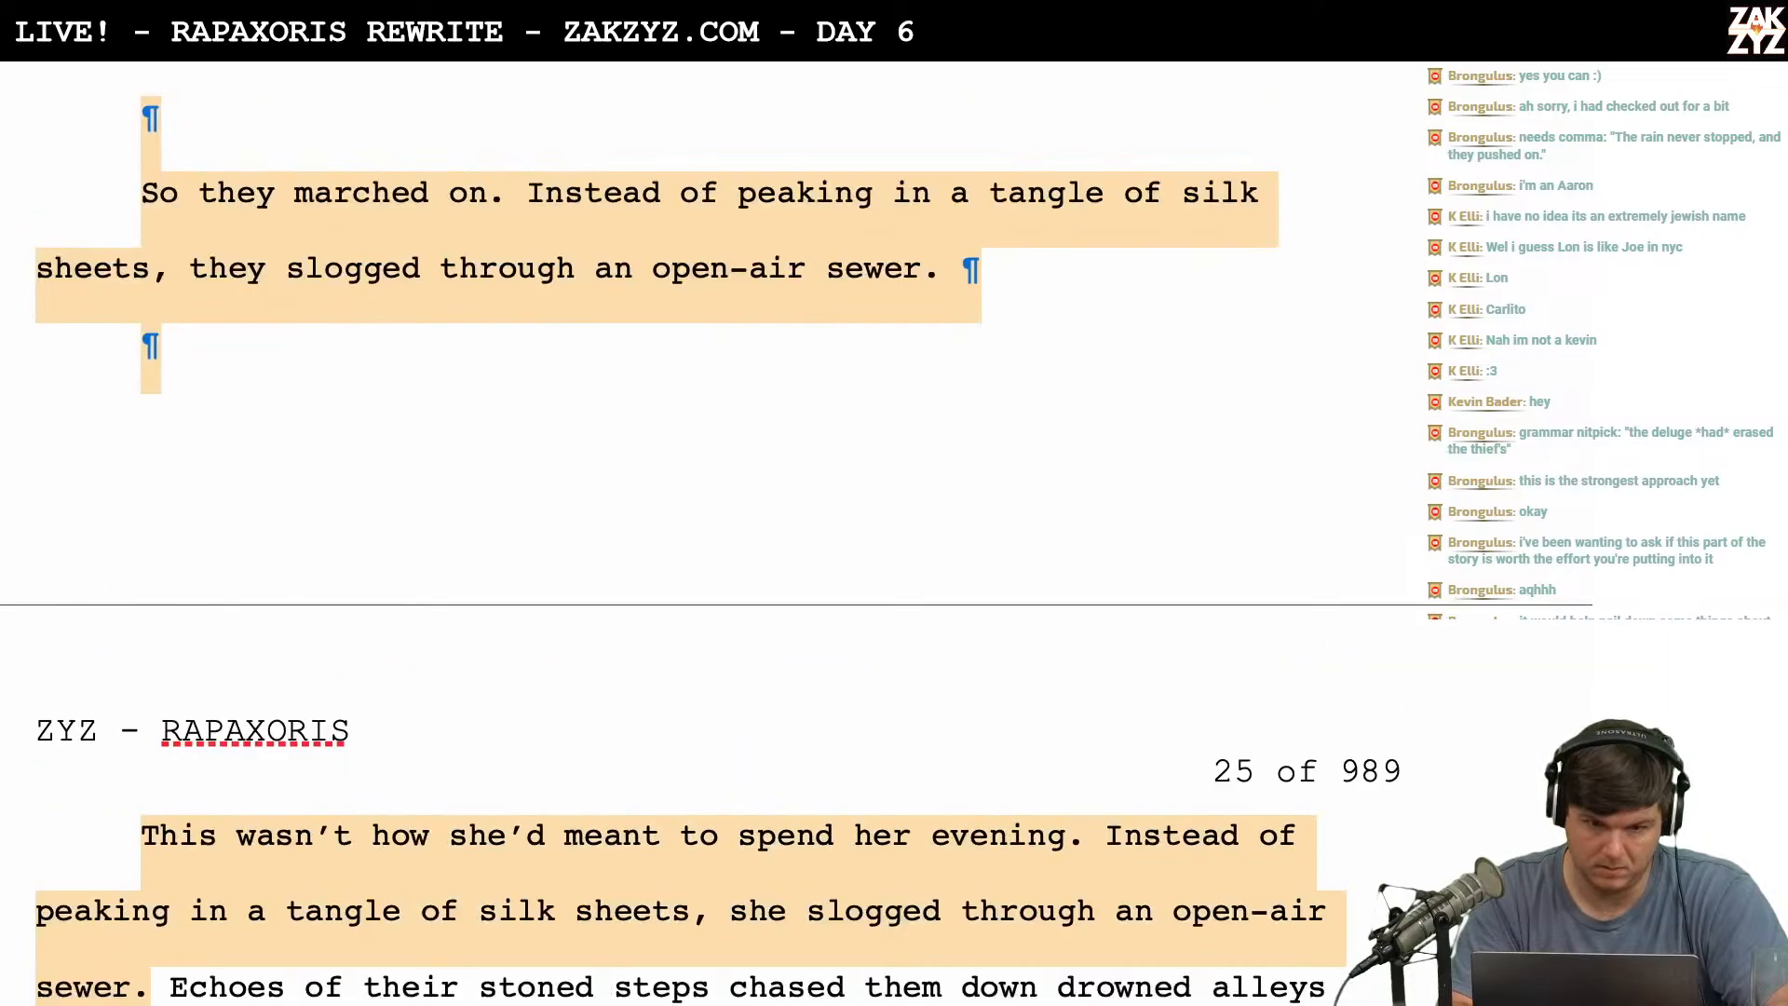
{"action": "key", "text": "shift+Up"}
{"action": "key", "text": "shift+Up"}
{"action": "key", "text": "shift+Up"}
{"action": "key", "text": "shift+Down"}
{"action": "key", "text": "shift+Down"}
{"action": "key", "text": "shift+Down"}
{"action": "key", "text": "BackSpace"}
{"action": "key", "text": "BackSpace"}
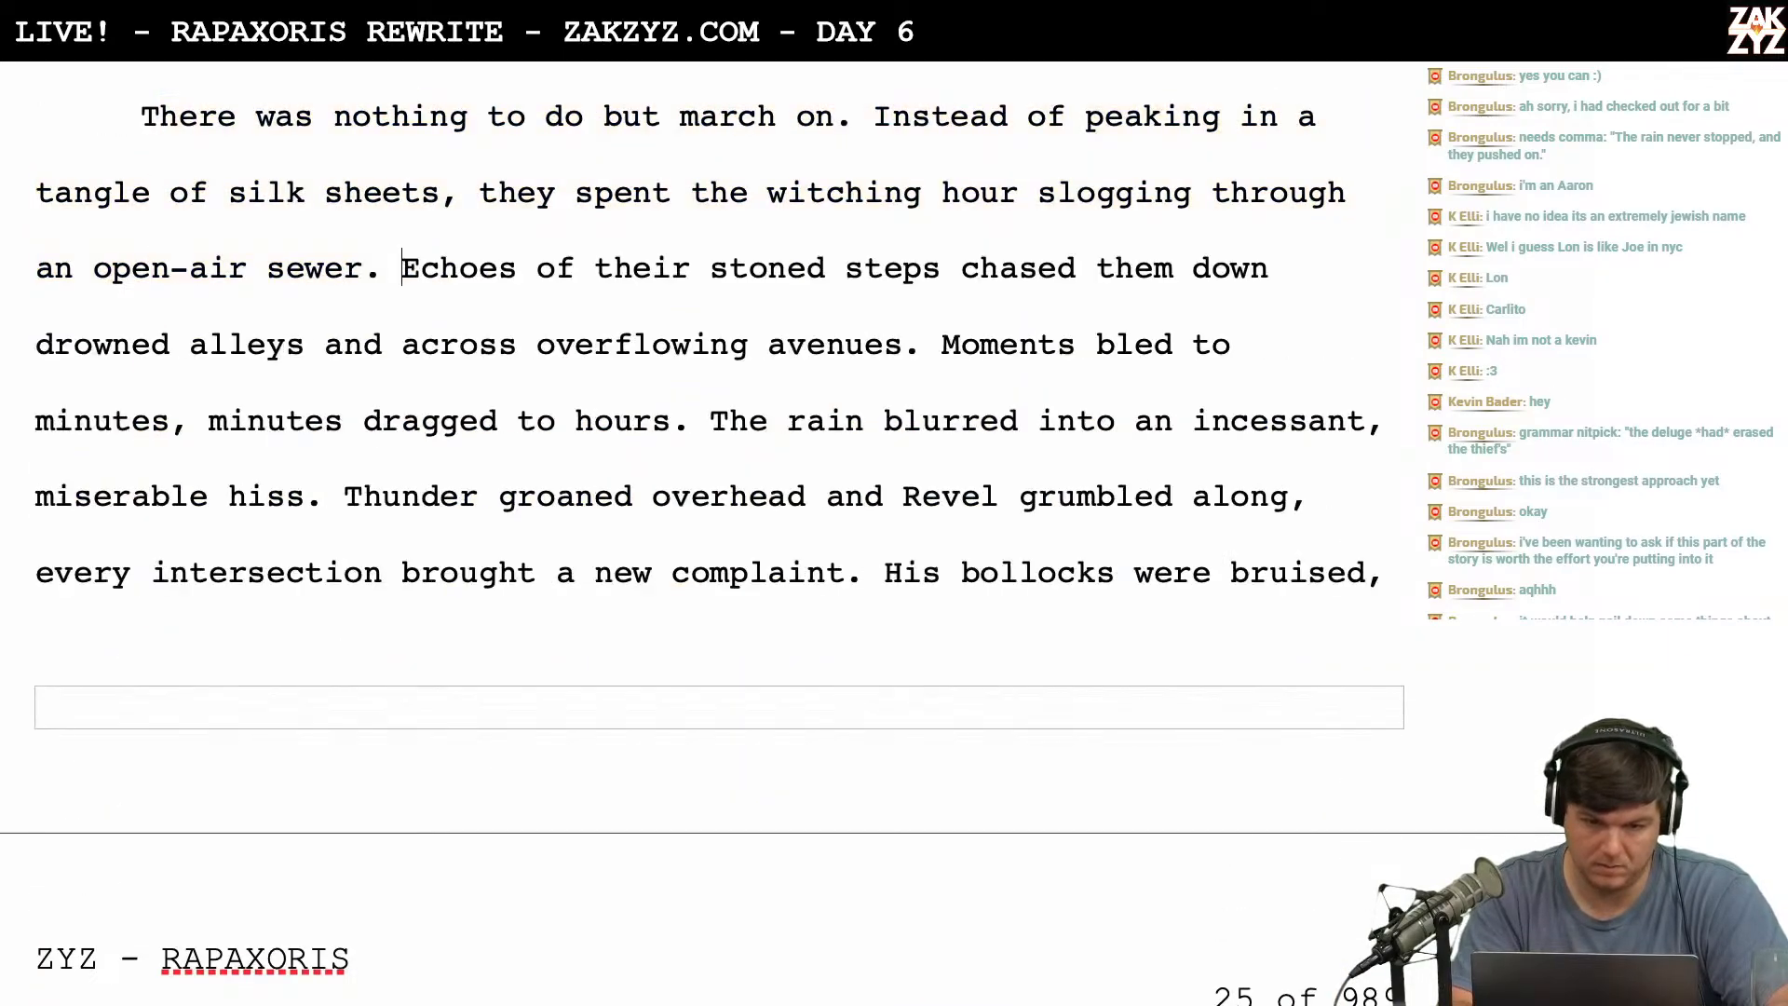
Reread the revised passage from the deserted district through the march and Revel's complaints, checking how the paragraphs flow together.
{"action": "scroll", "coordinate": [707, 503], "scroll_direction": "up", "scroll_amount": 4}
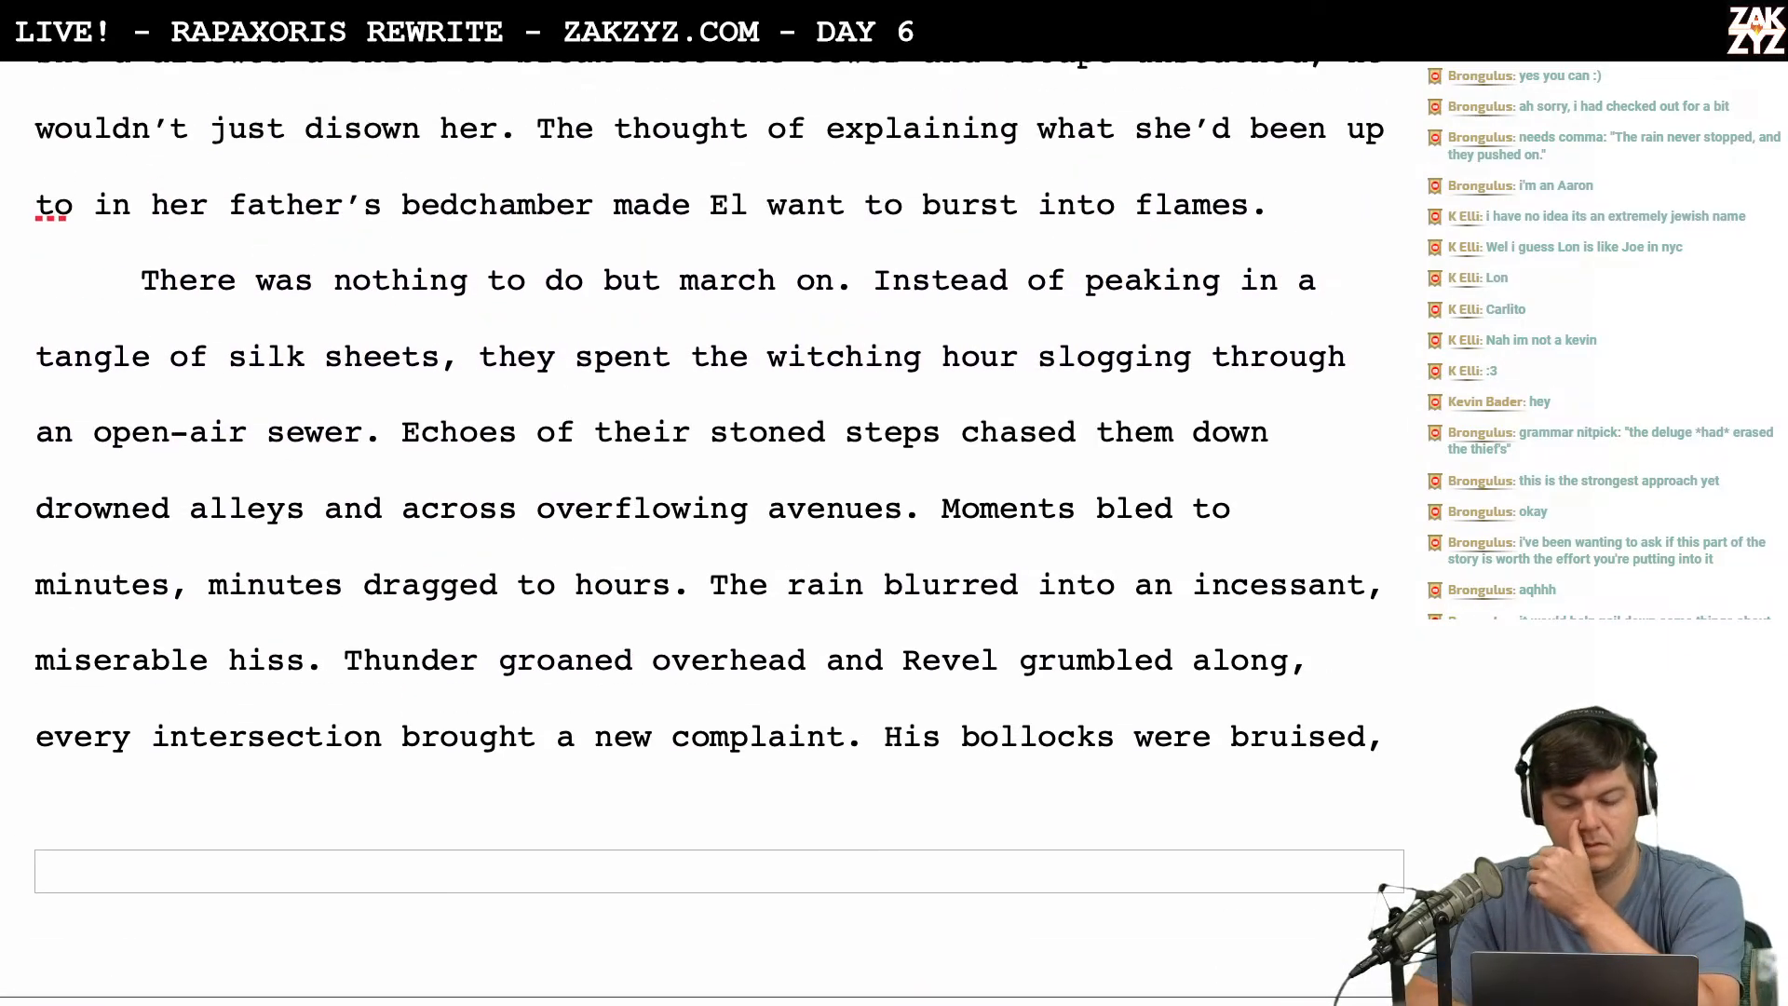
{"action": "scroll", "coordinate": [144, 743], "scroll_direction": "down", "scroll_amount": 3}
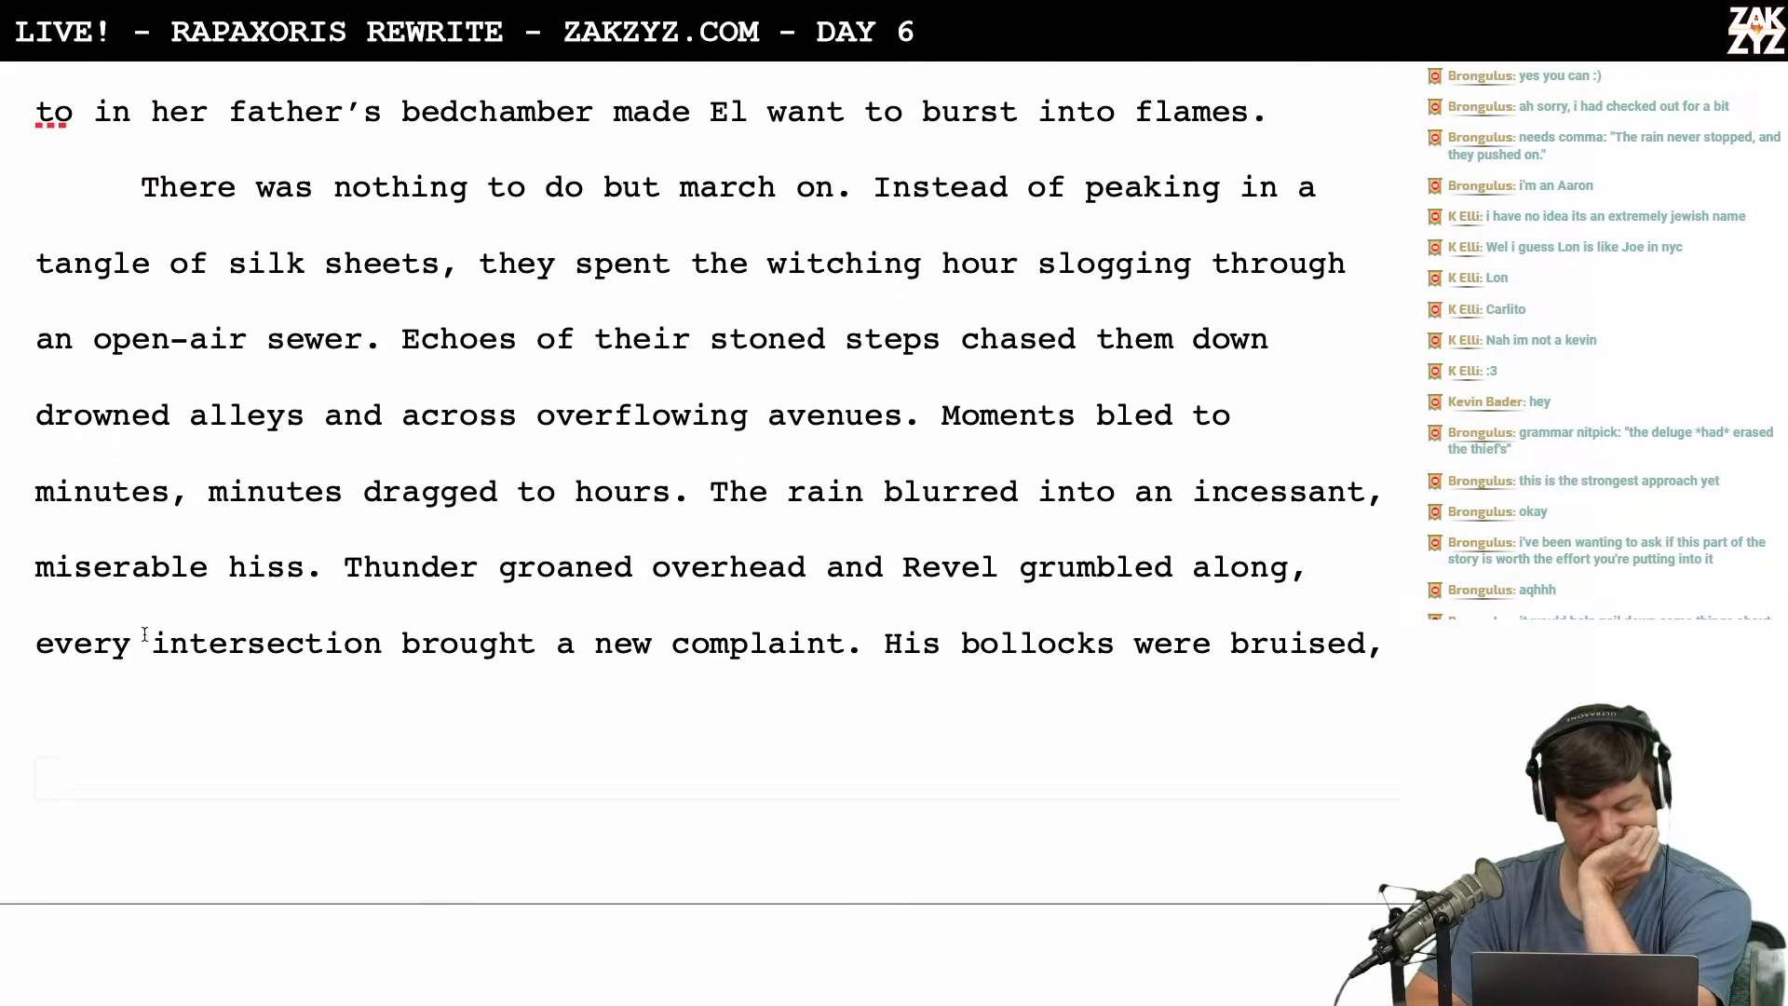
{"action": "scroll", "coordinate": [291, 652], "scroll_direction": "down", "scroll_amount": 3}
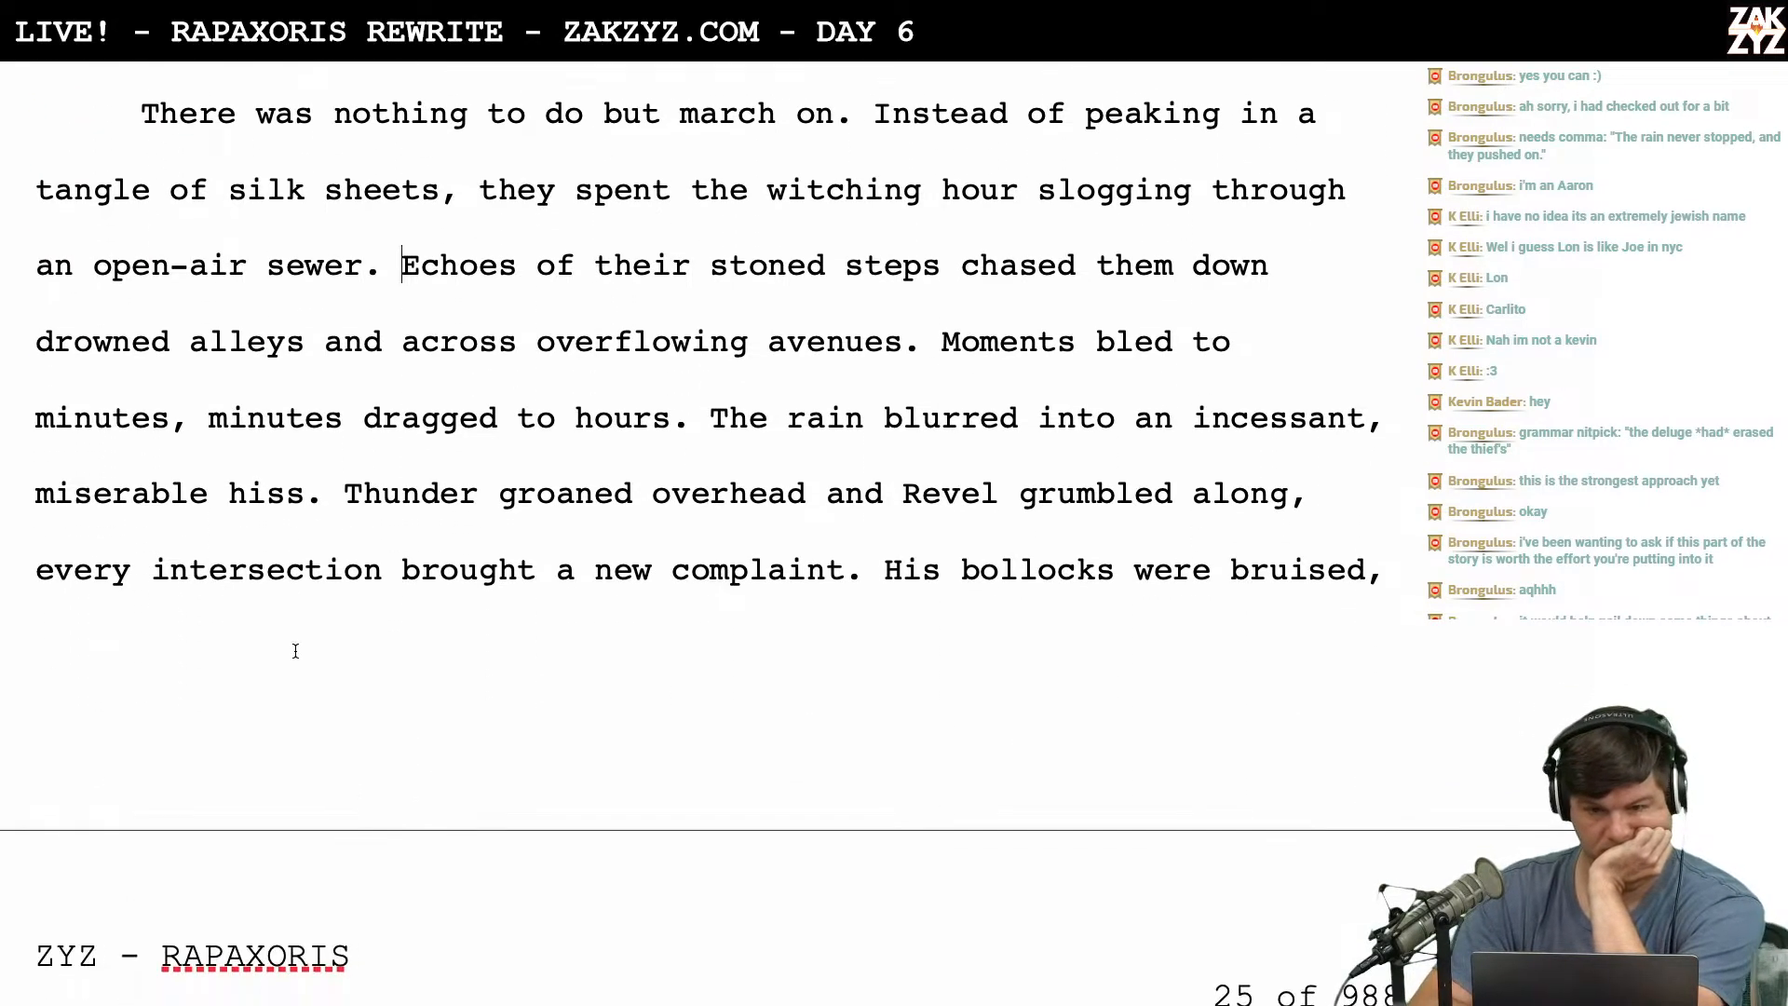
{"action": "scroll", "coordinate": [295, 651], "scroll_direction": "down", "scroll_amount": 5}
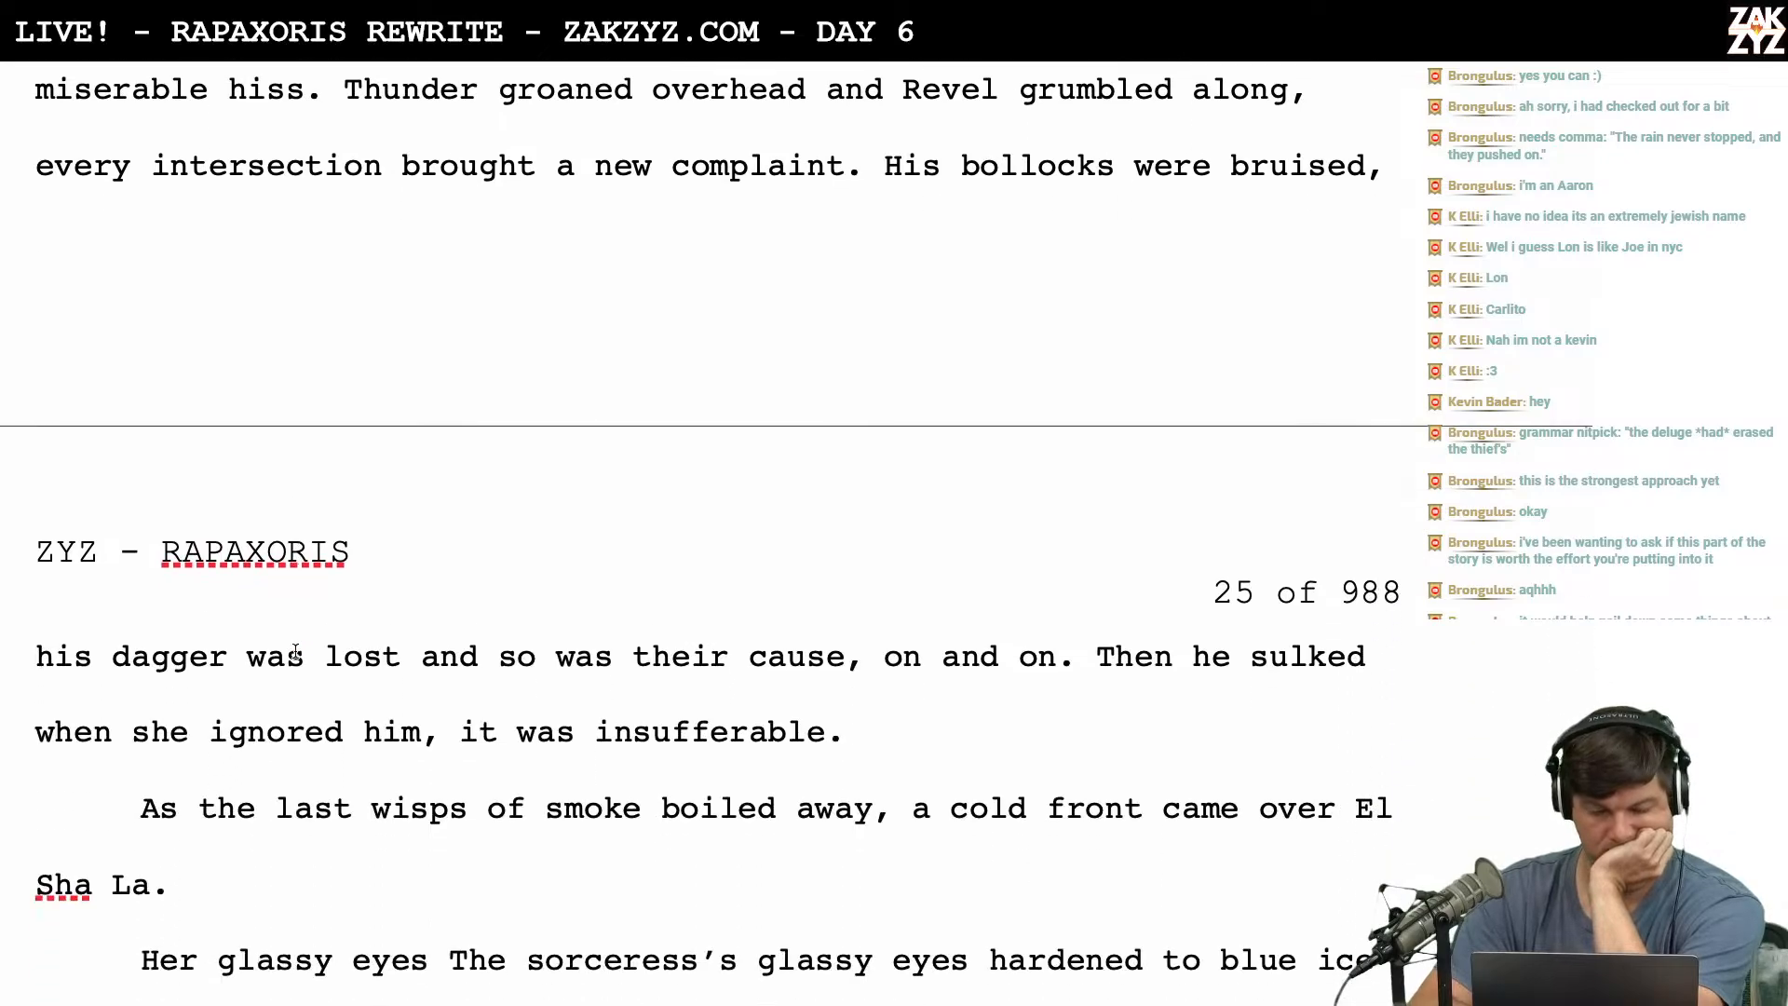
{"action": "scroll", "coordinate": [296, 650], "scroll_direction": "down", "scroll_amount": 4}
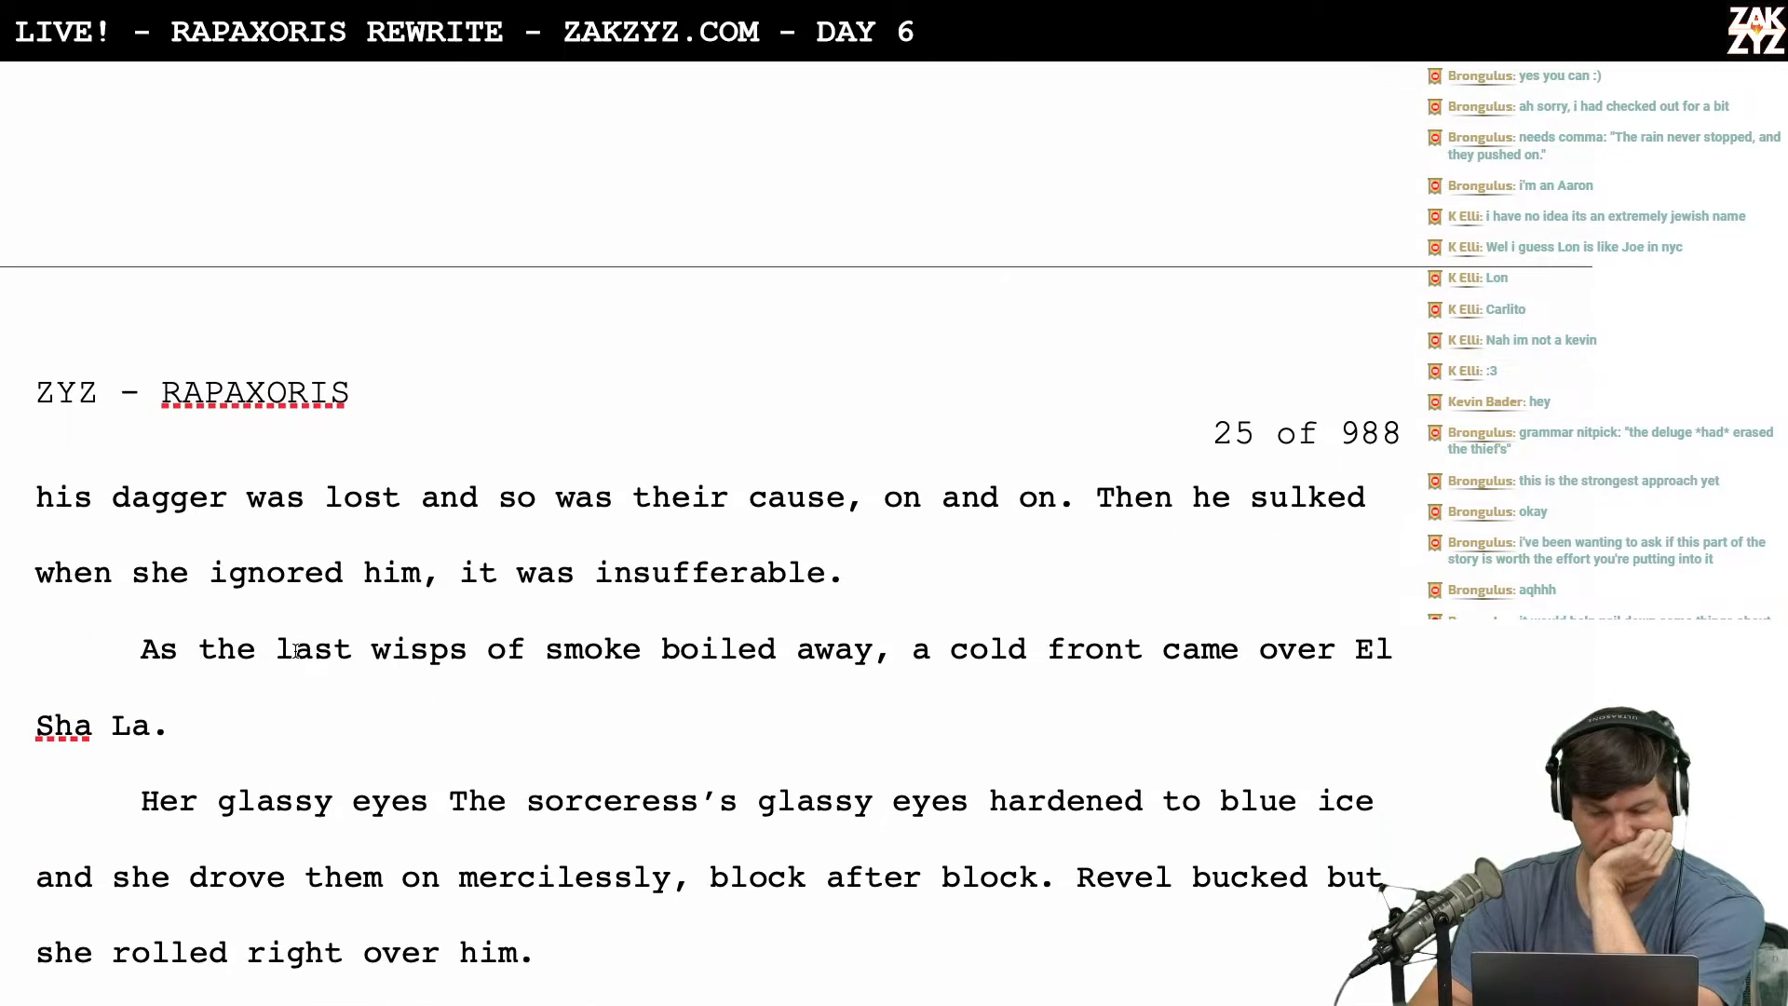
{"action": "scroll", "coordinate": [295, 650], "scroll_direction": "up", "scroll_amount": 7}
{"action": "scroll", "coordinate": [295, 650], "scroll_direction": "up", "scroll_amount": 14}
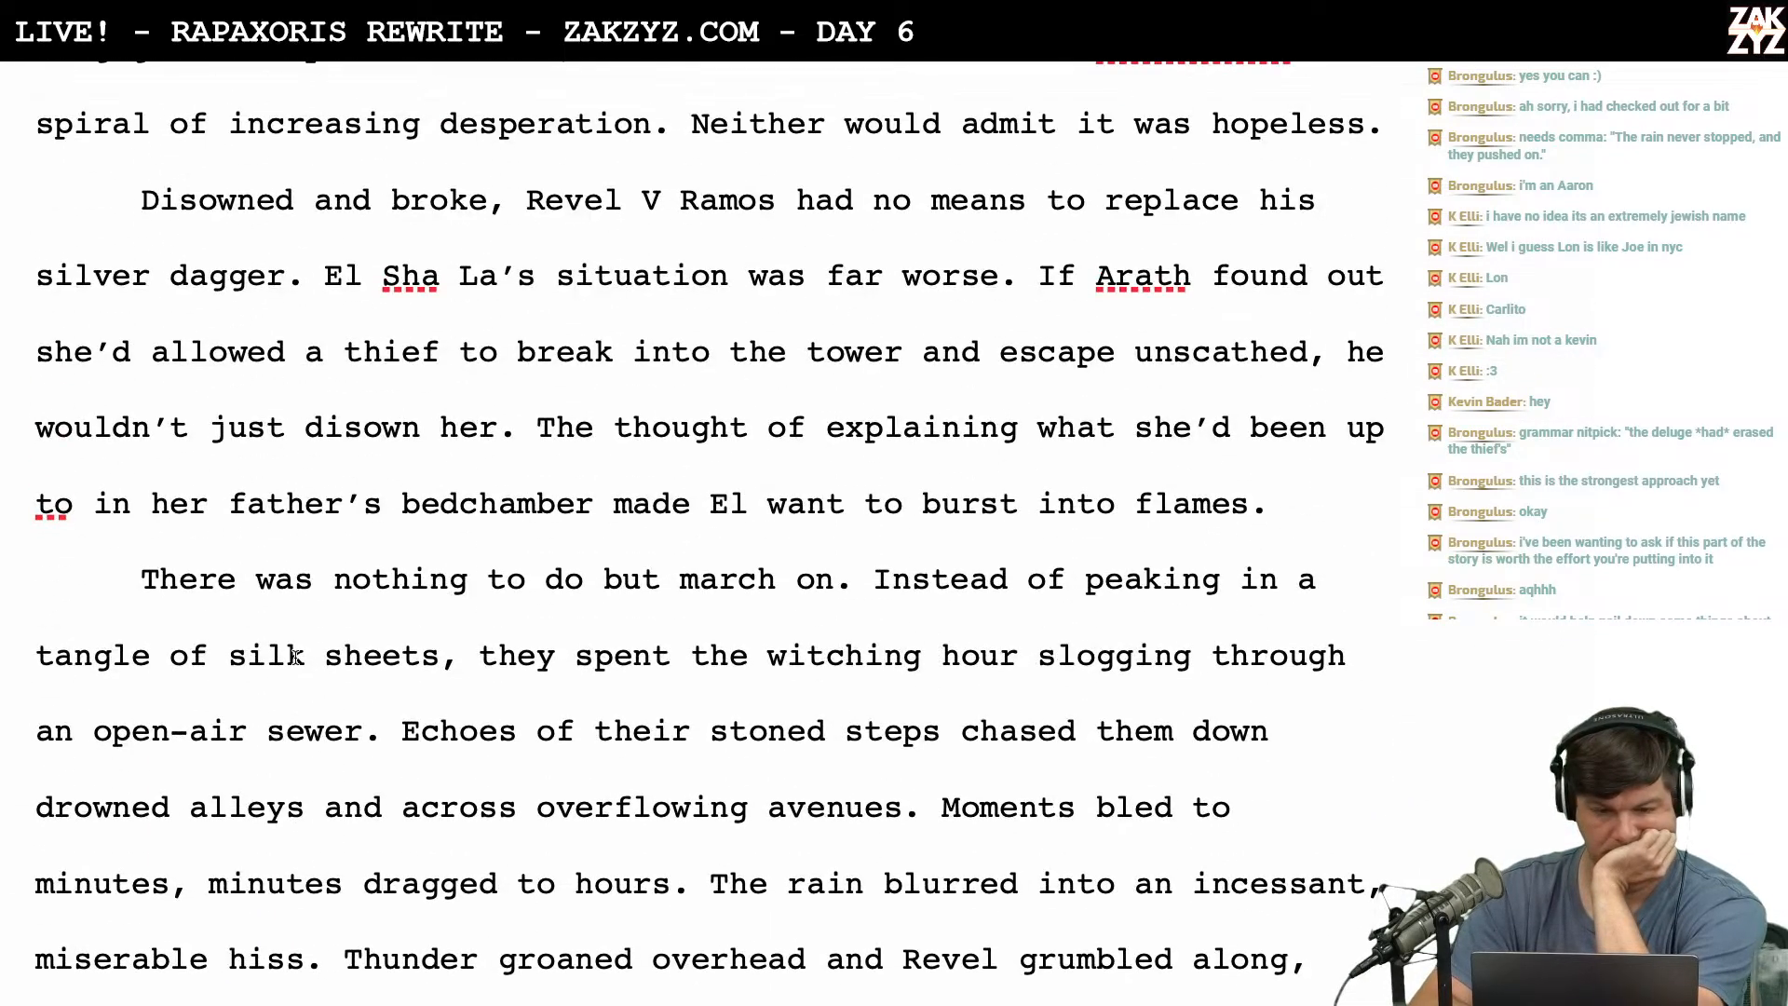
{"action": "scroll", "coordinate": [295, 658], "scroll_direction": "down", "scroll_amount": 3}
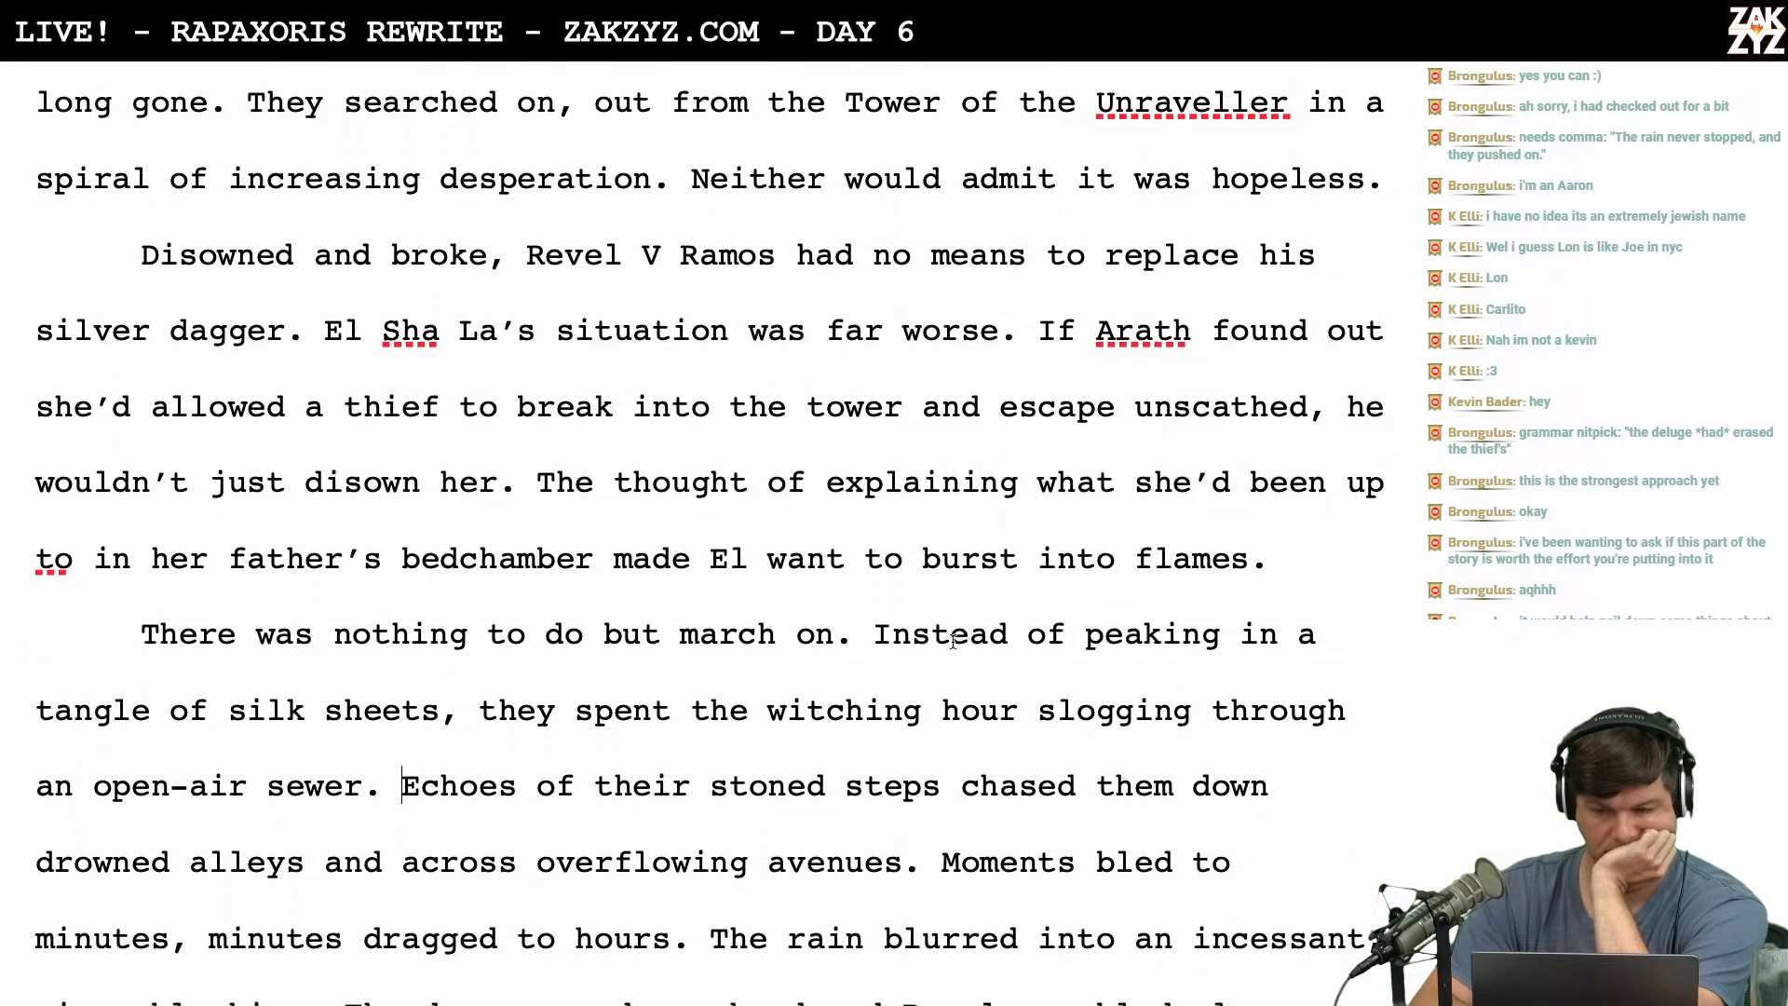
{"action": "scroll", "coordinate": [1189, 284], "scroll_direction": "down", "scroll_amount": 1}
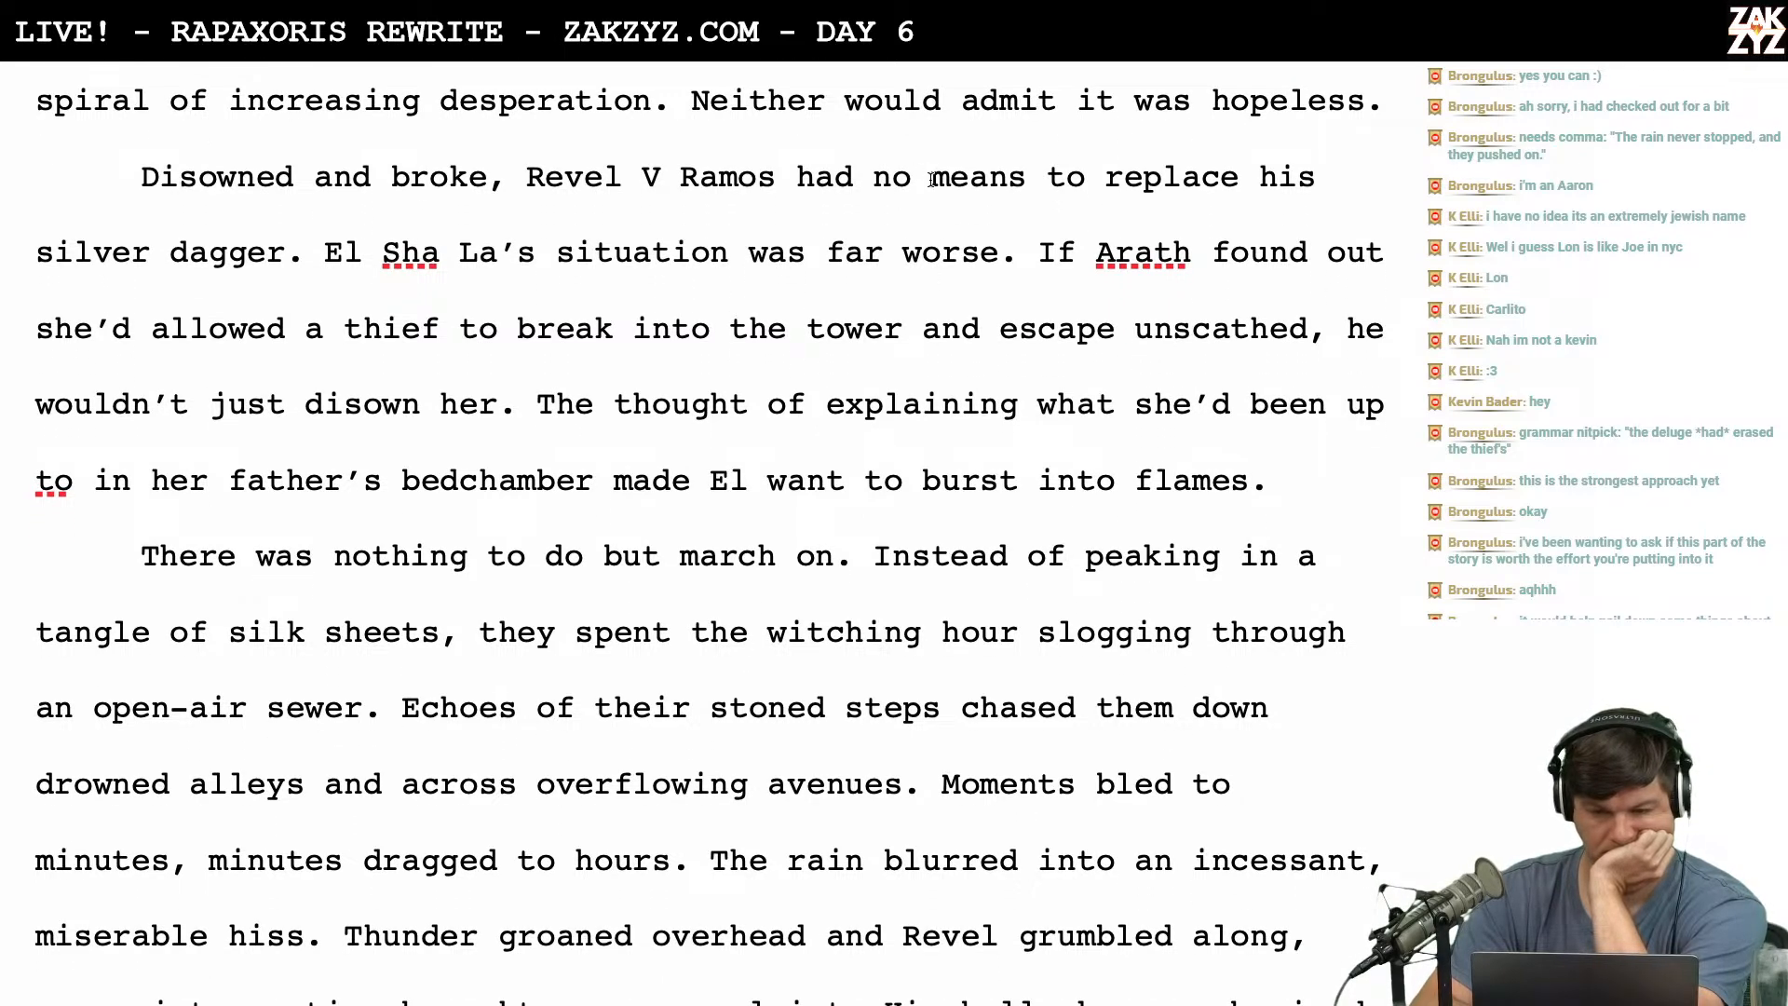
{"action": "scroll", "coordinate": [956, 211], "scroll_direction": "down", "scroll_amount": 1}
{"action": "scroll", "coordinate": [973, 220], "scroll_direction": "up", "scroll_amount": 2}
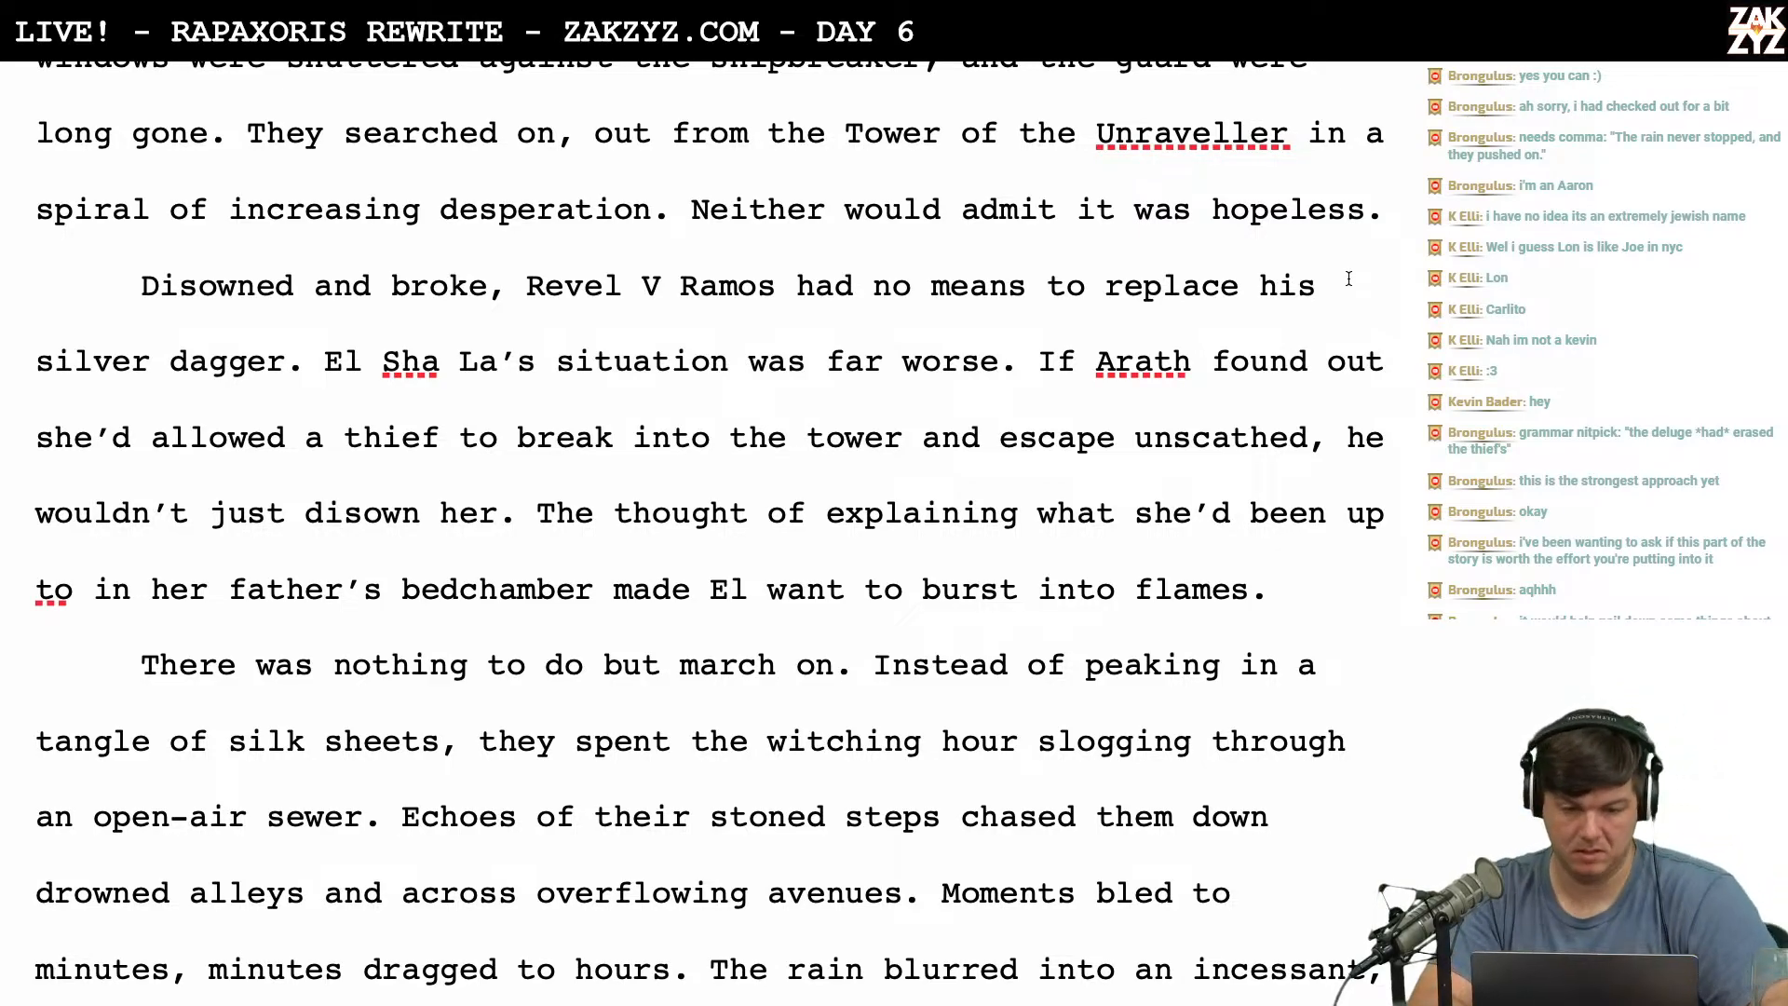
{"action": "scroll", "coordinate": [1349, 279], "scroll_direction": "down", "scroll_amount": 2}
{"action": "scroll", "coordinate": [1348, 279], "scroll_direction": "up", "scroll_amount": 4}
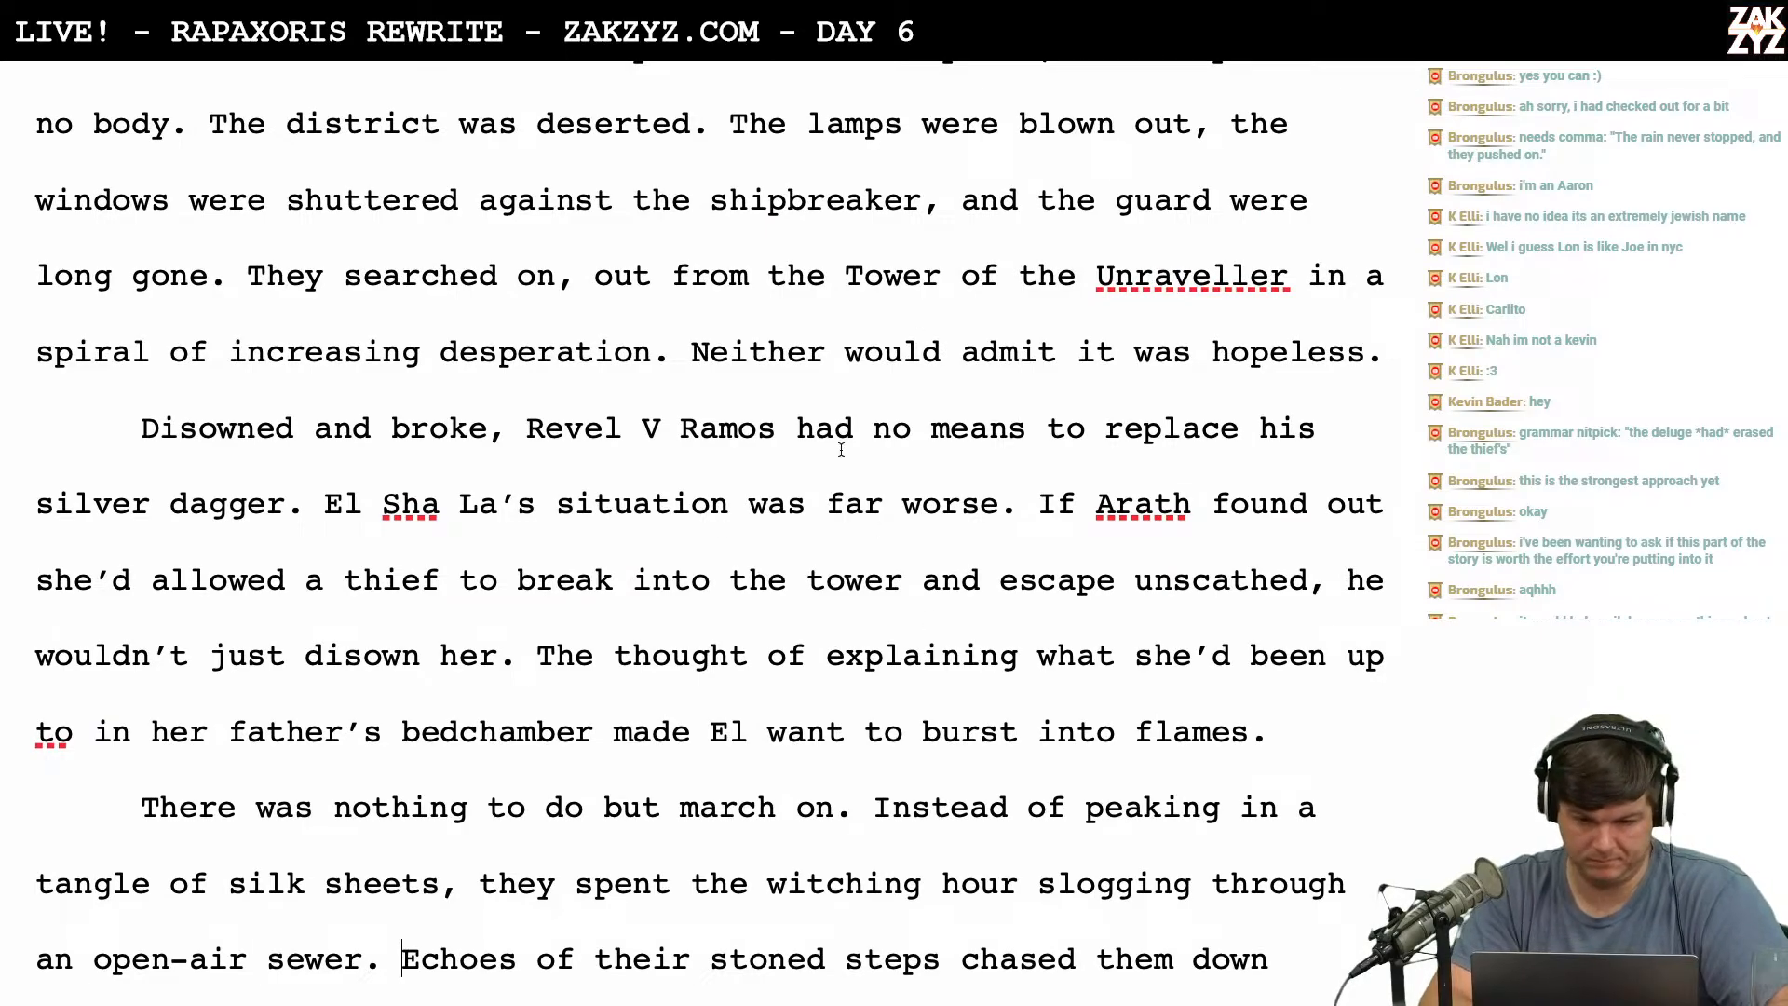
{"action": "scroll", "coordinate": [1107, 503], "scroll_direction": "down", "scroll_amount": 2}
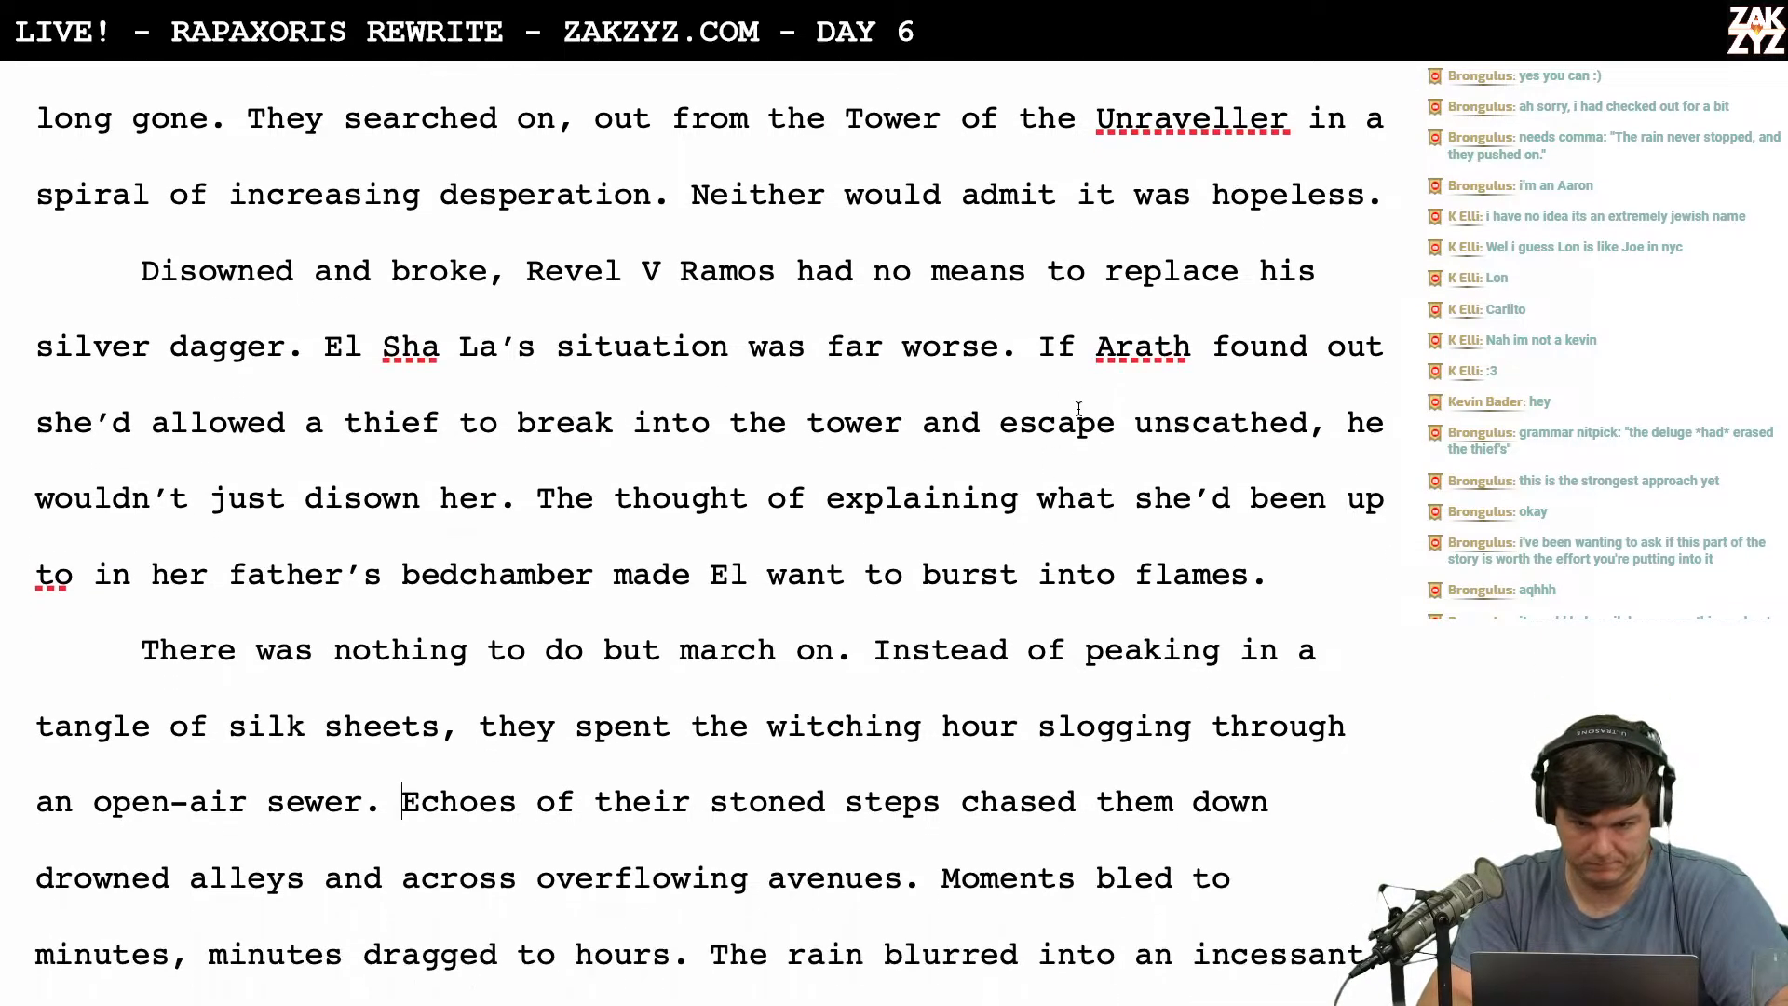
{"action": "scroll", "coordinate": [556, 434], "scroll_direction": "down", "scroll_amount": 2}
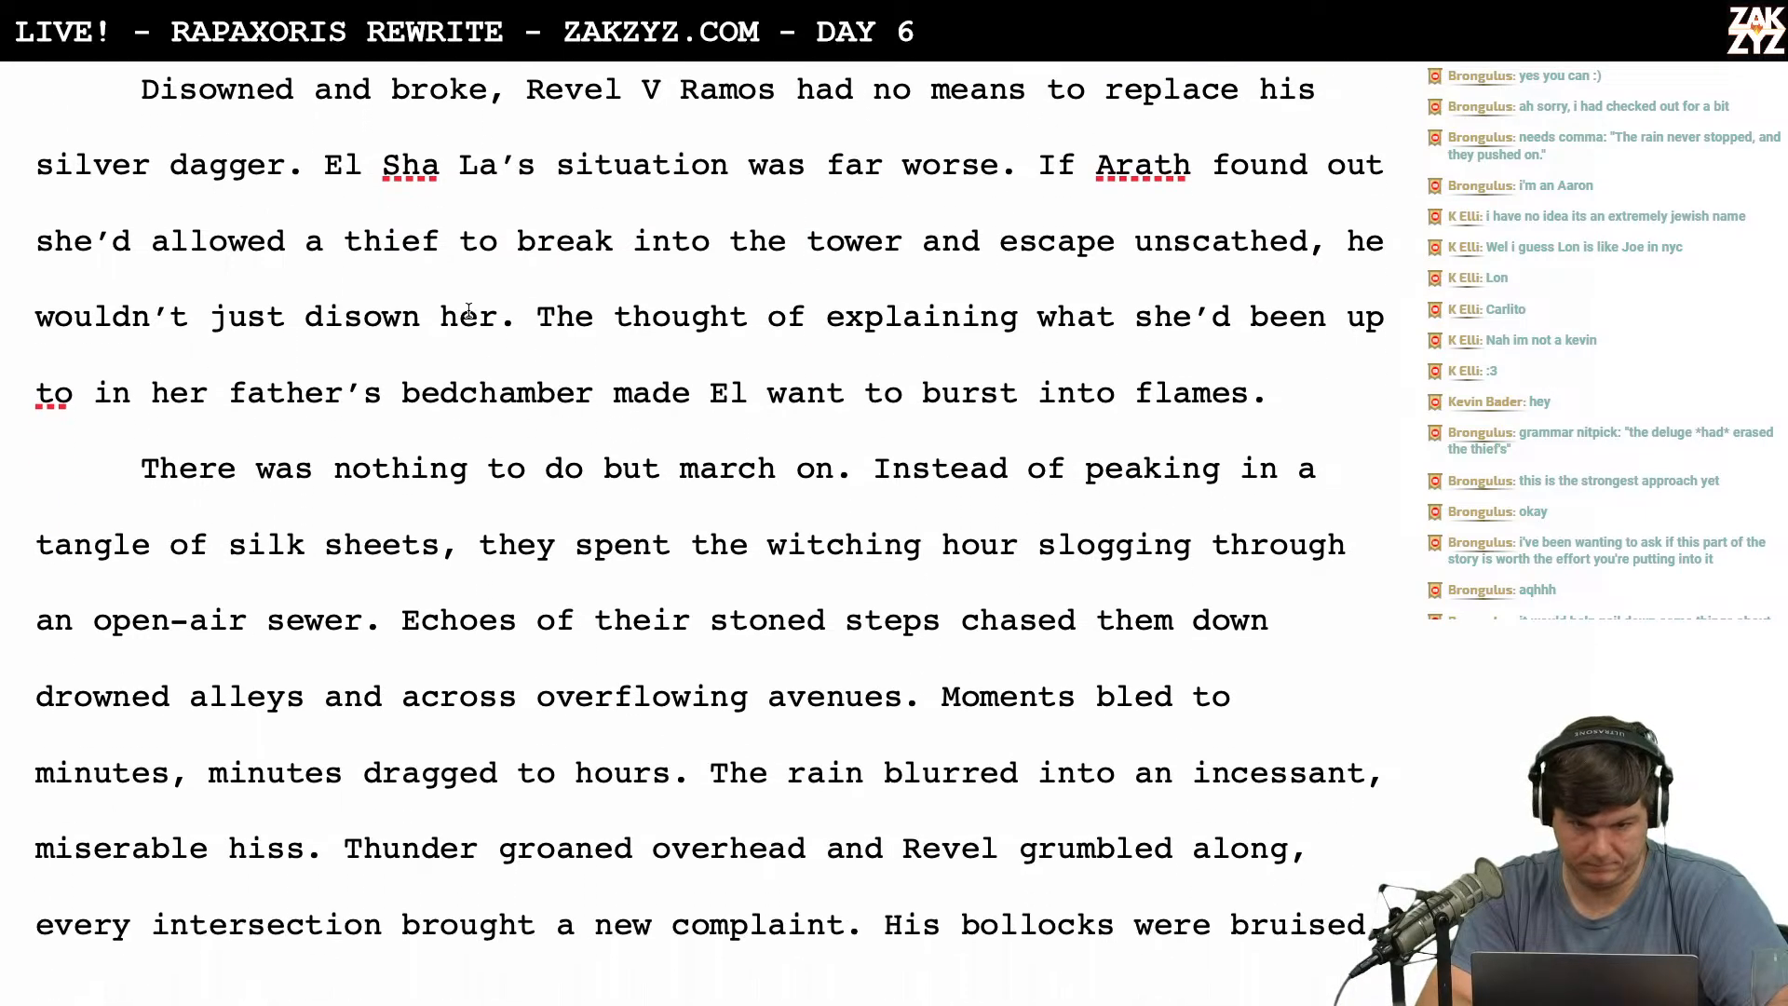
{"action": "scroll", "coordinate": [561, 362], "scroll_direction": "down", "scroll_amount": 2}
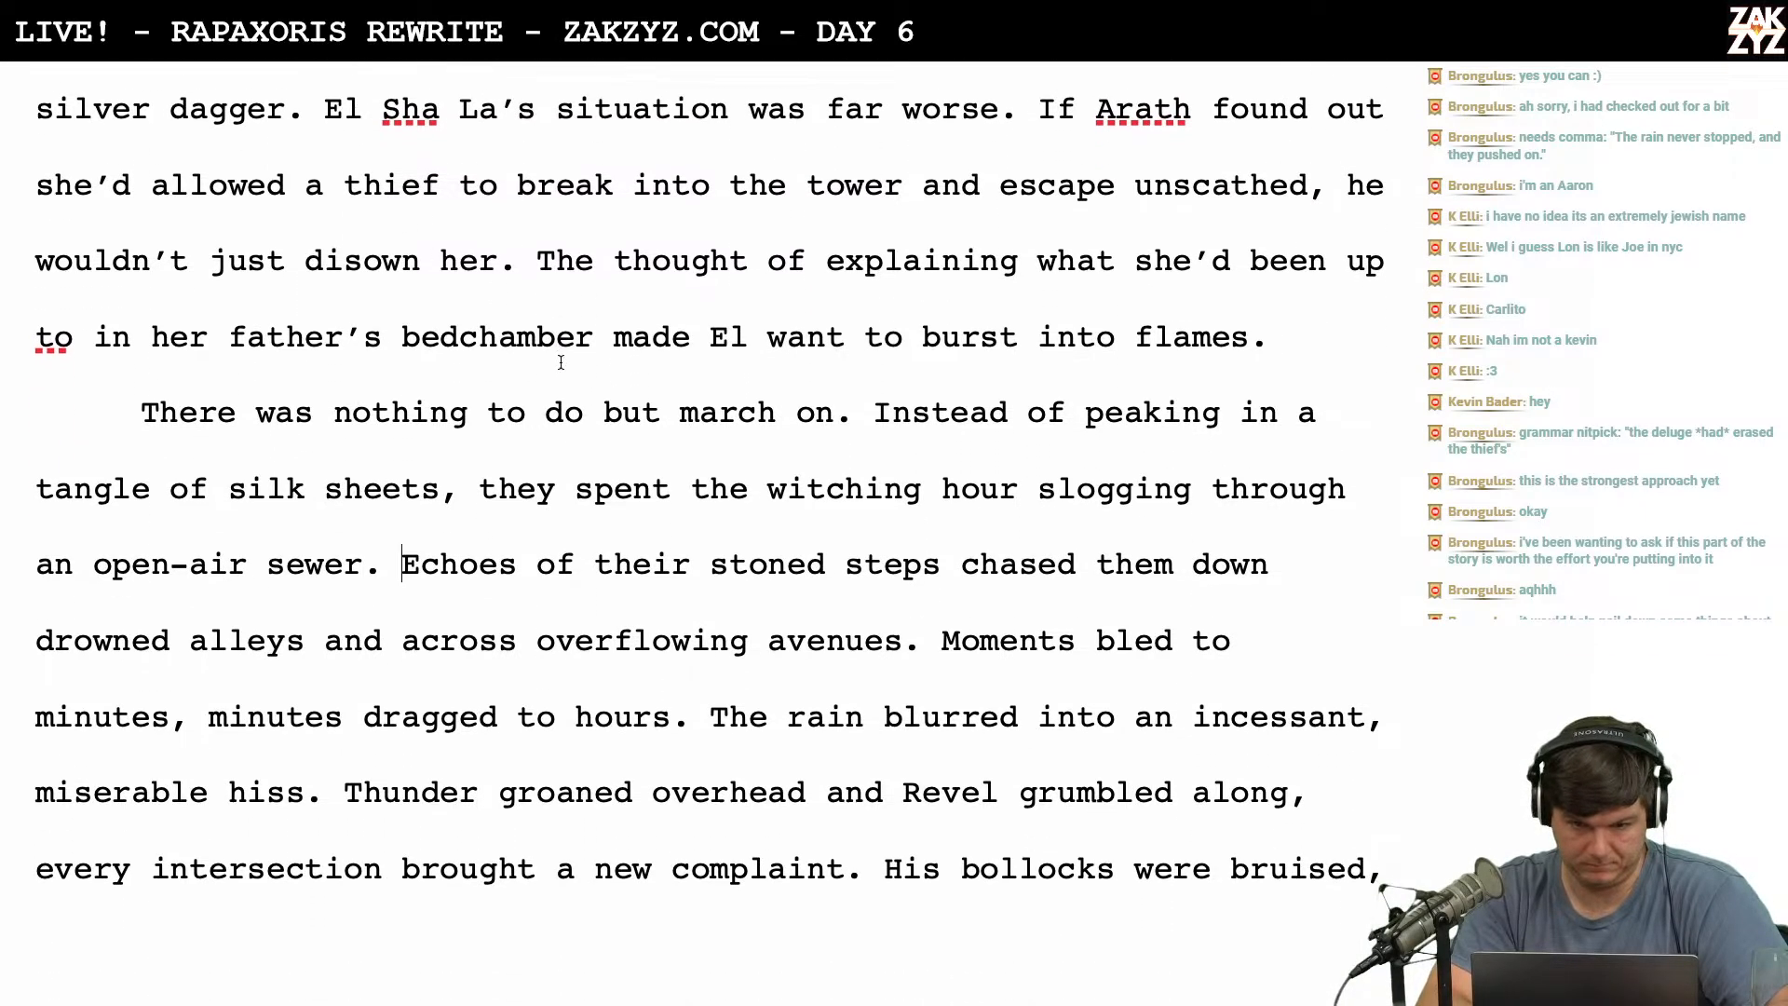
Replace "they" after "silk sheets," with "the lovers" and break the rest of the sentence onto a new line.
{"action": "left_click", "coordinate": [1274, 222]}
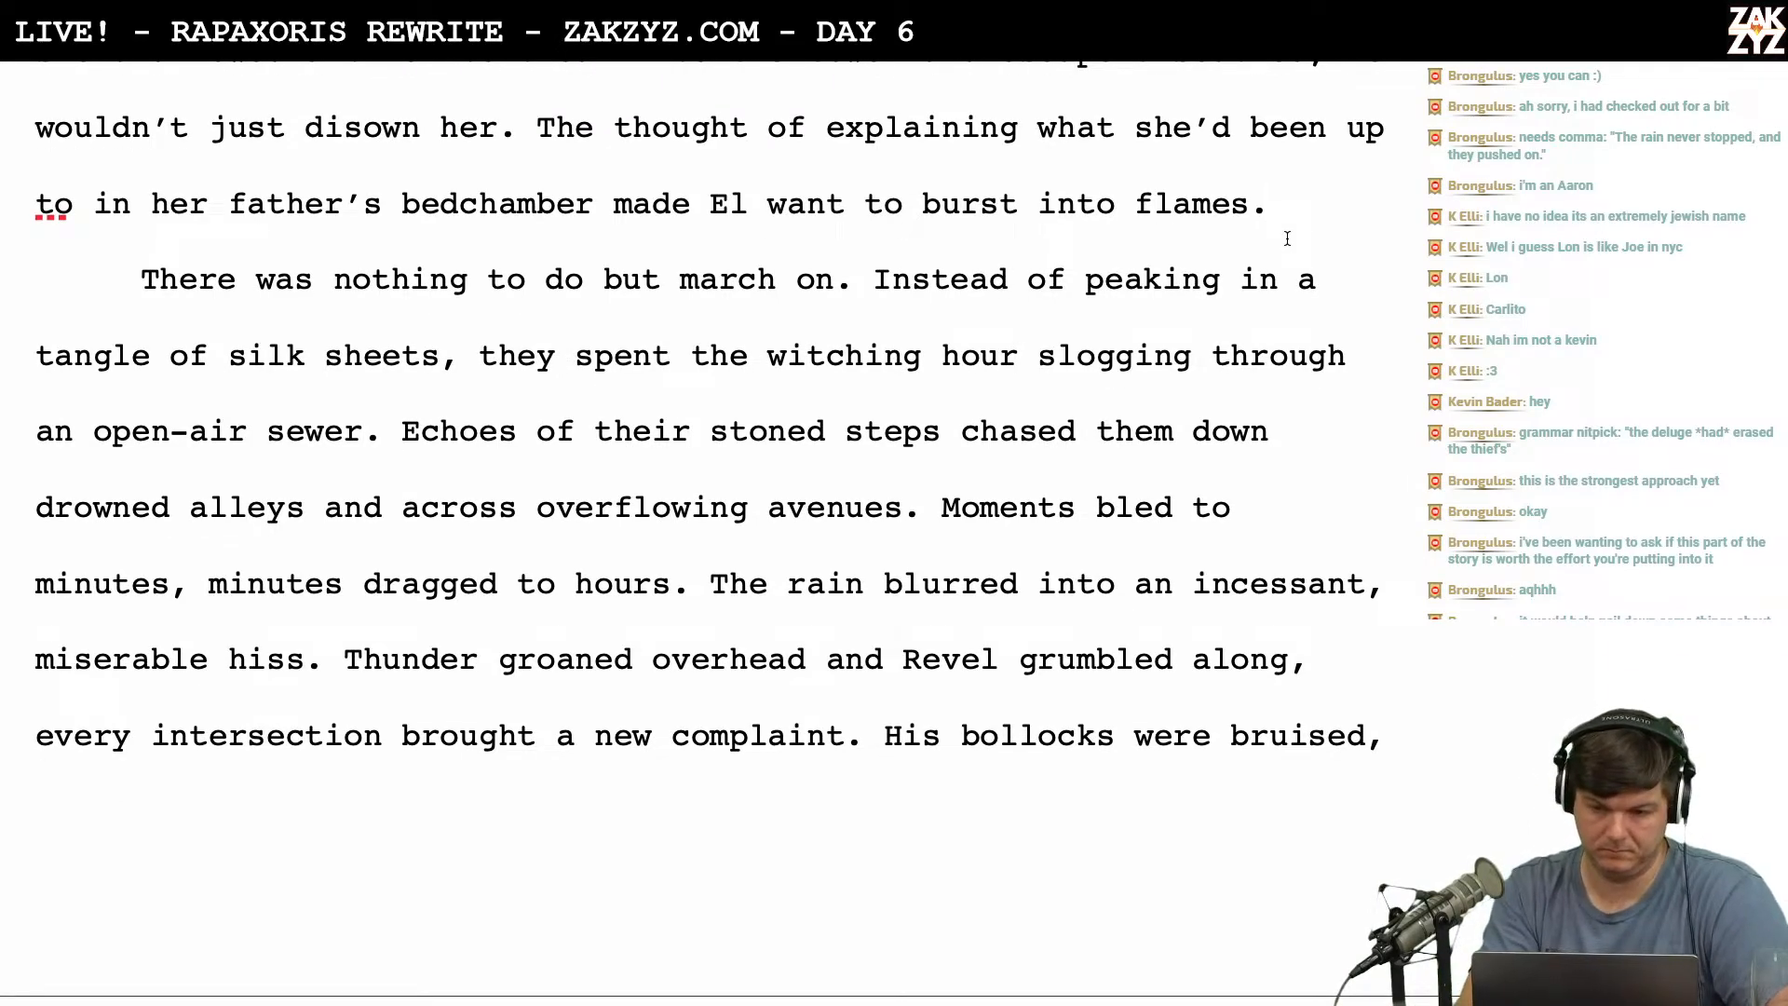
{"action": "key", "text": "Right"}
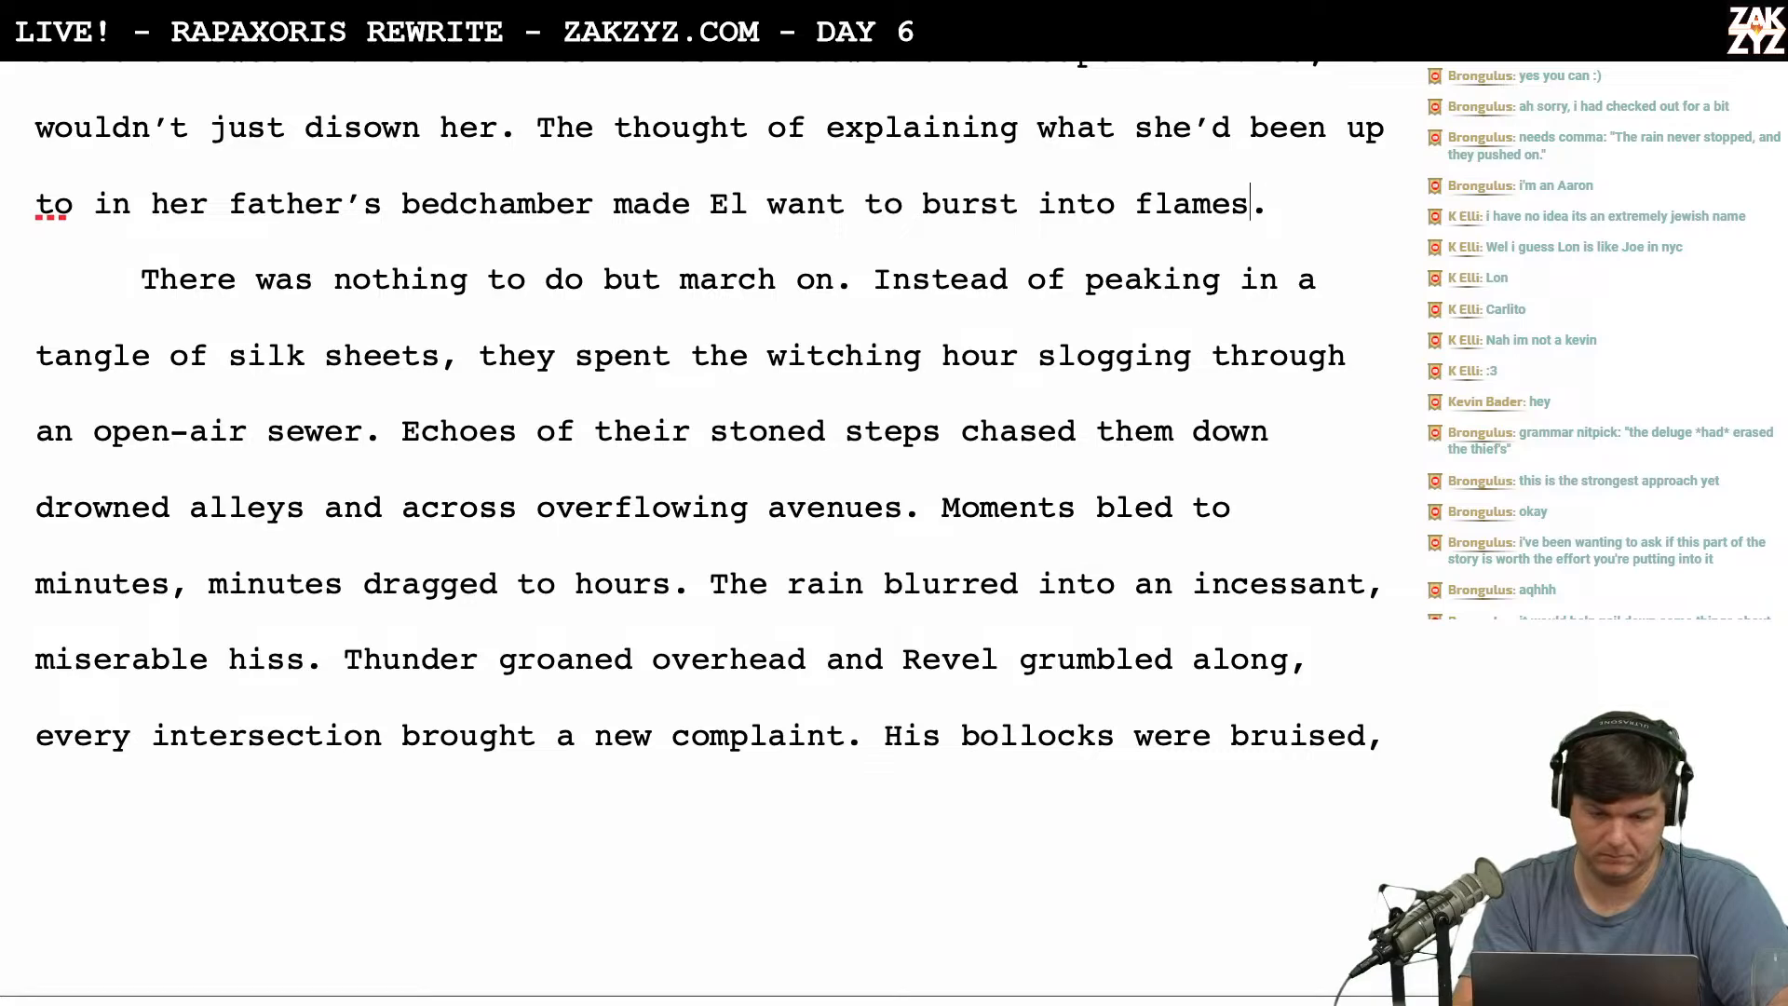
{"action": "scroll", "coordinate": [1069, 239], "scroll_direction": "down", "scroll_amount": 2}
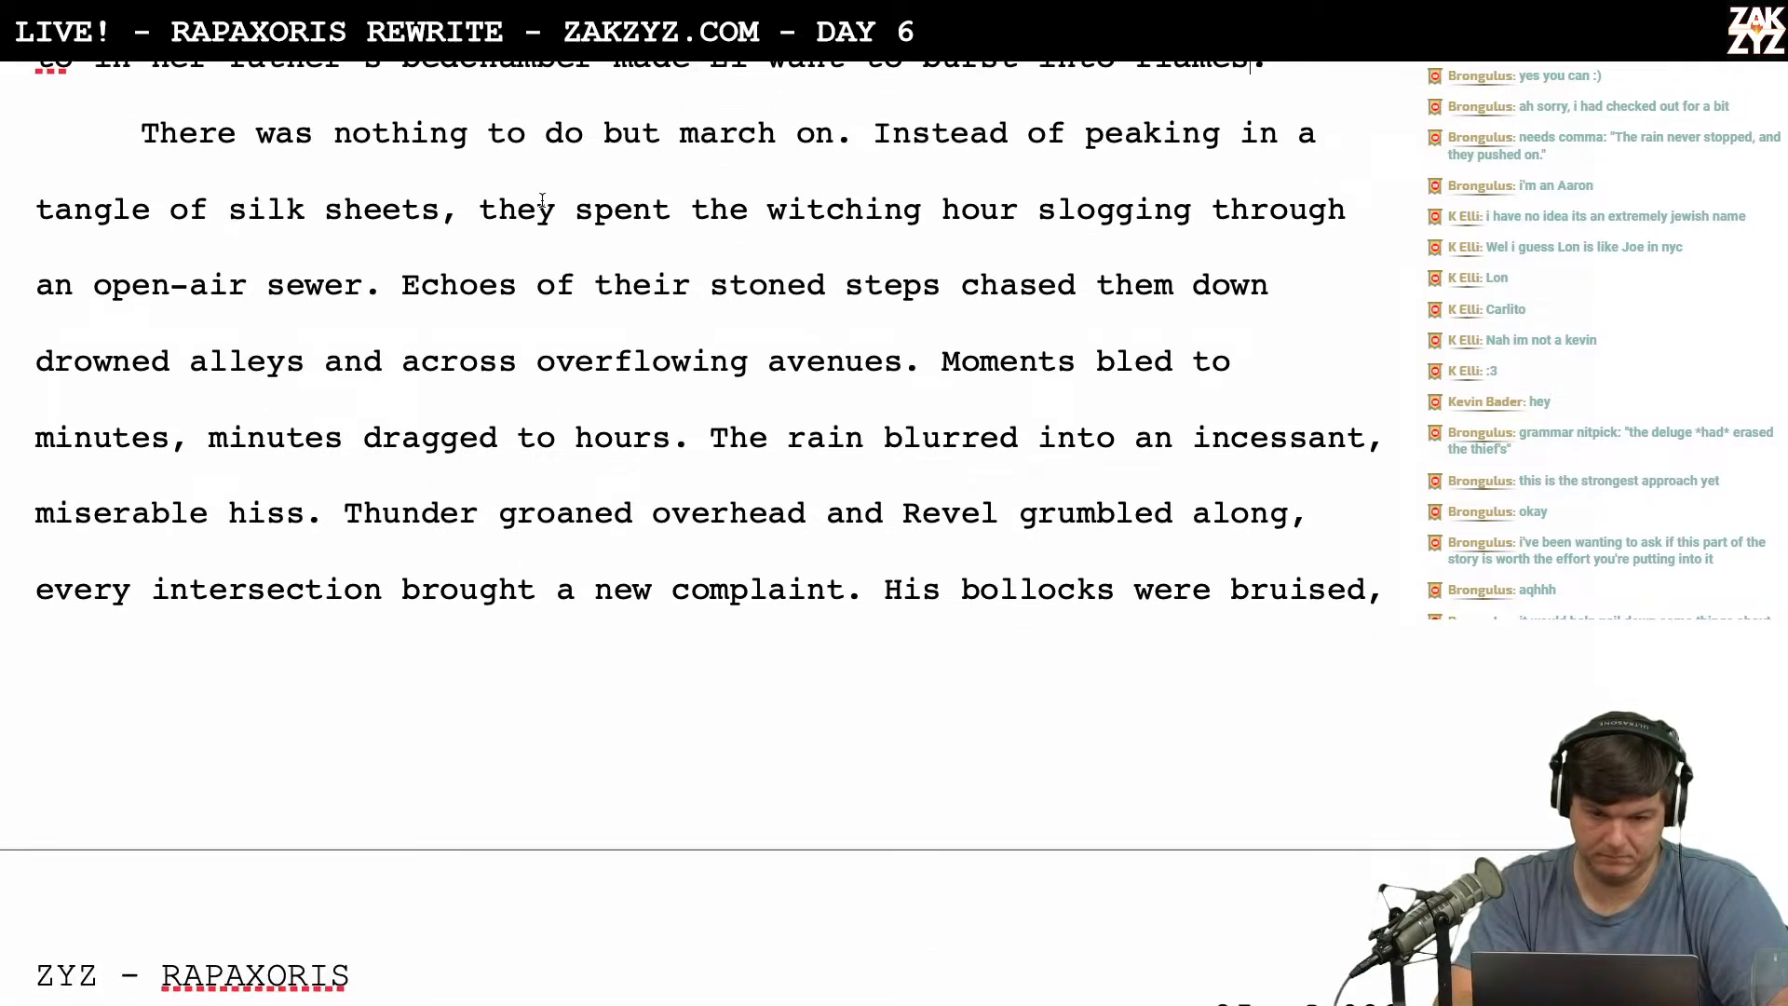
{"action": "left_click", "coordinate": [551, 207]}
{"action": "key", "text": "BackSpace"}
{"action": "type", "text": "lovers"}
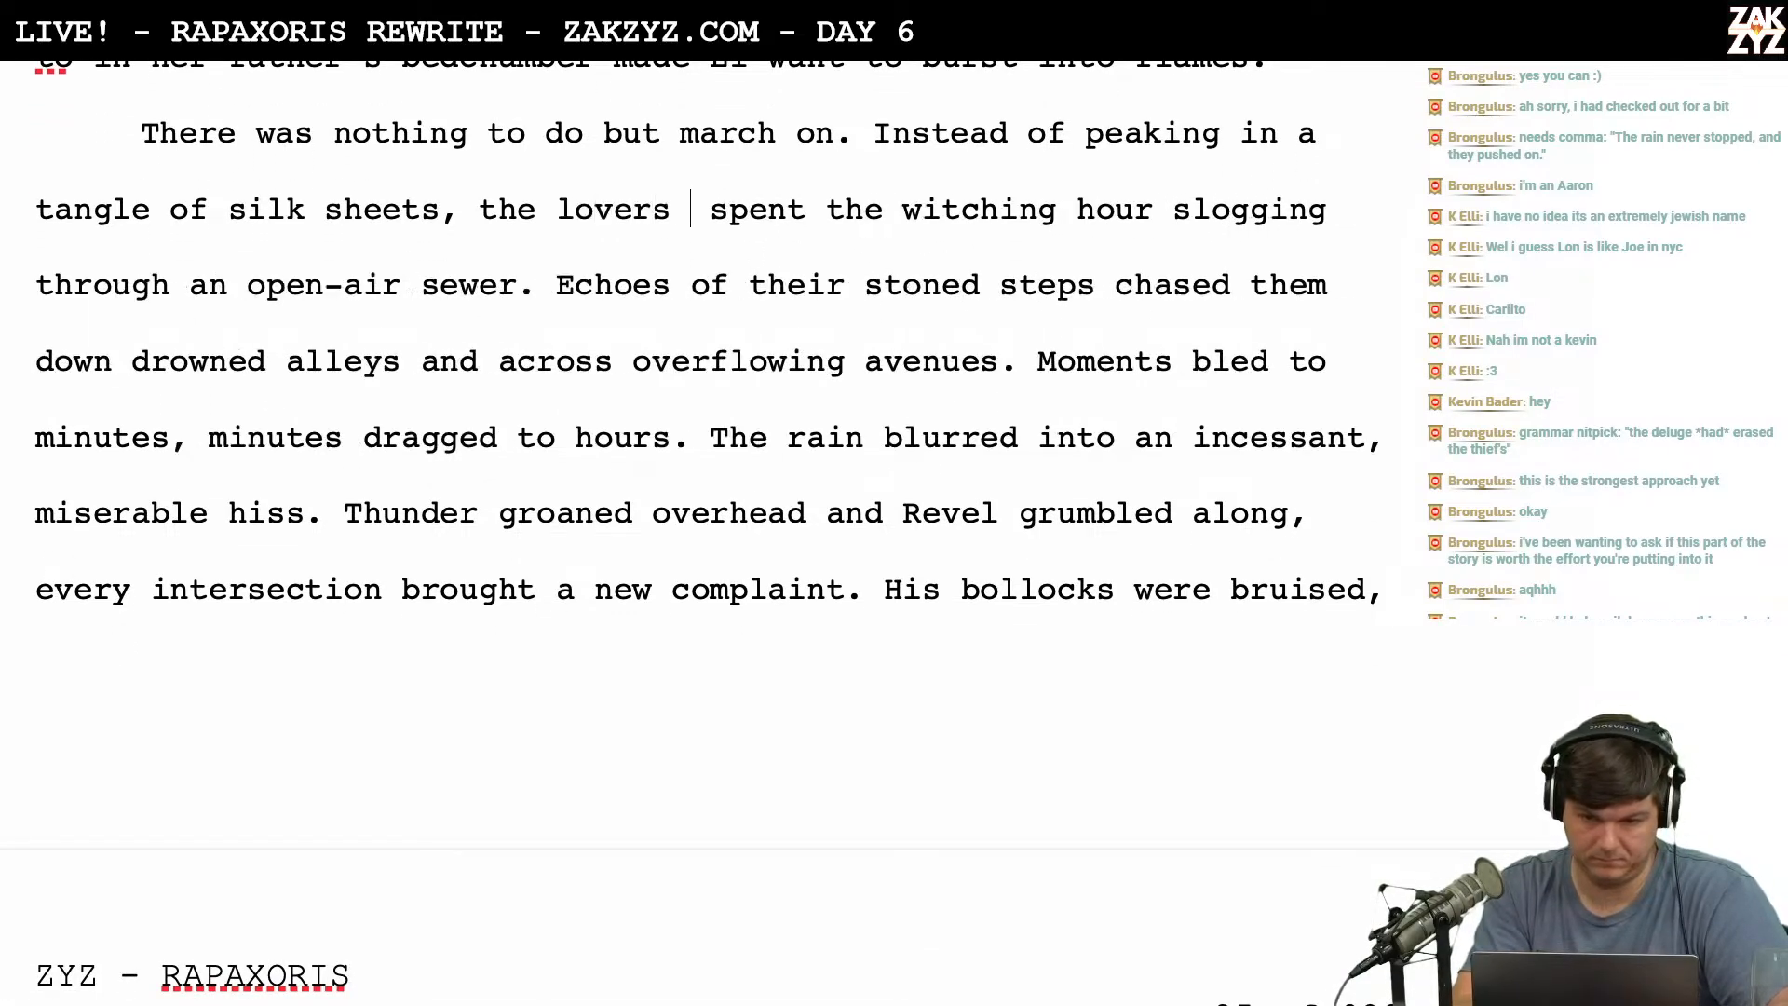
{"action": "key", "text": "Return"}
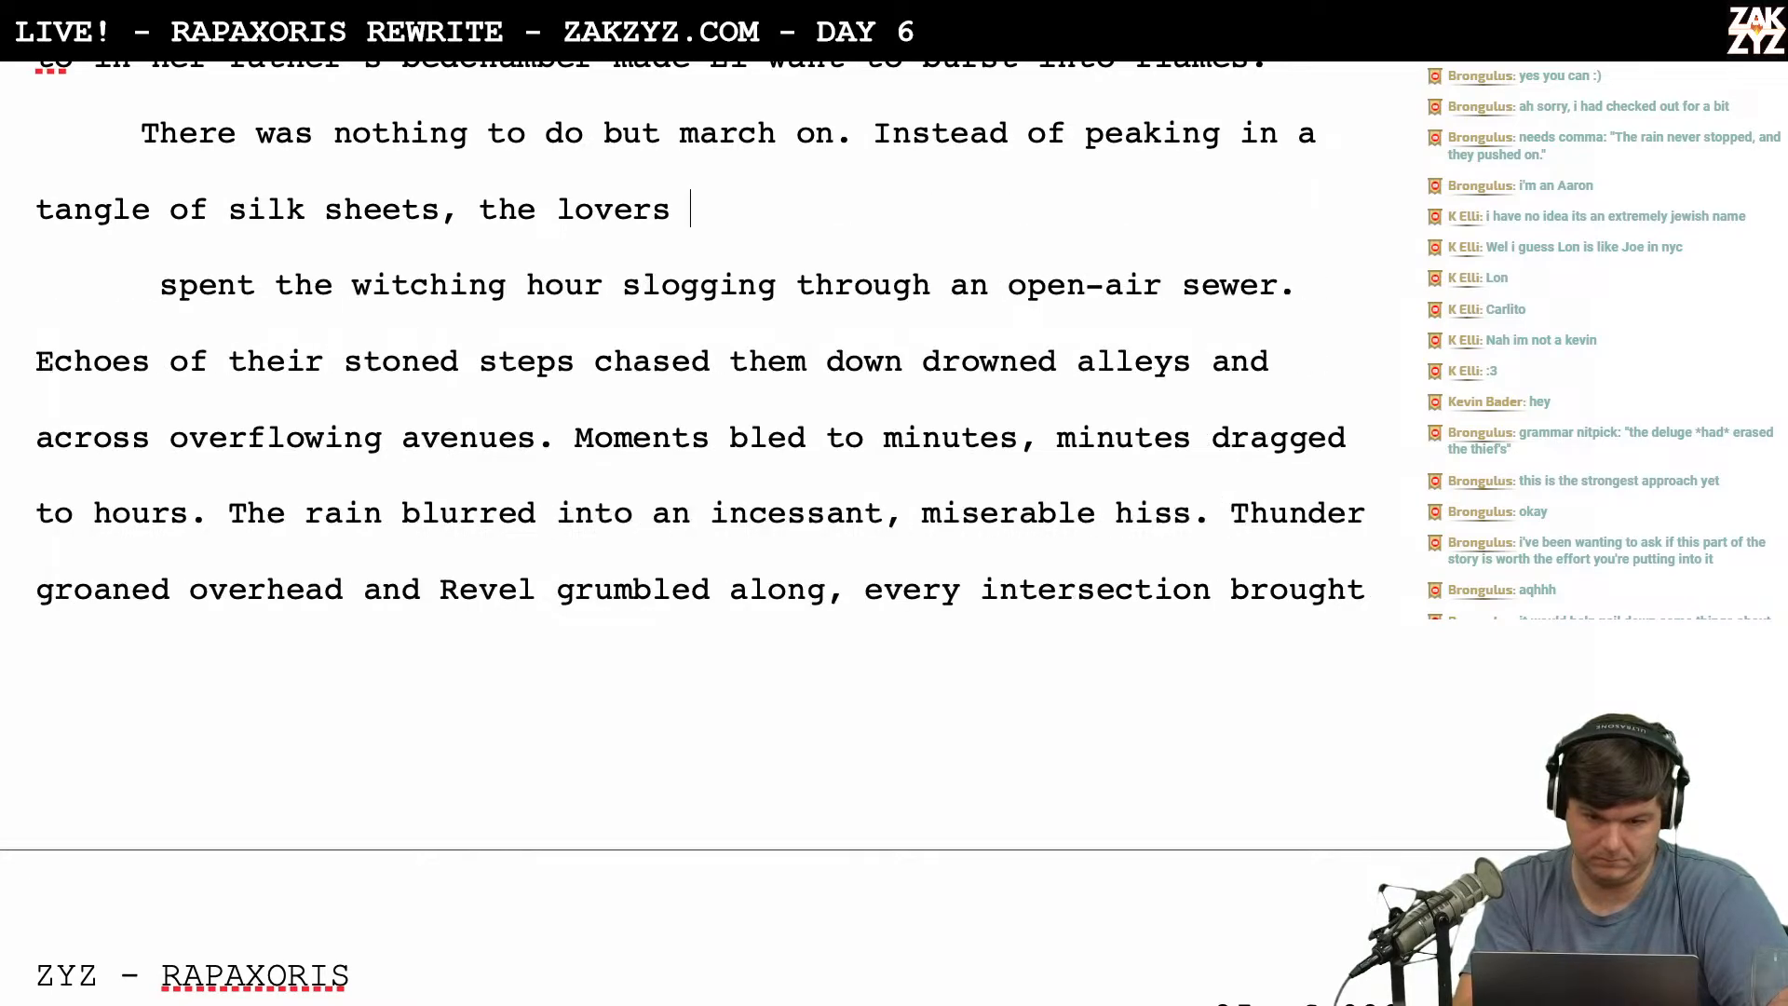
Try continuing the sentence with "spent the night slogging through" and remove that trial wording.
{"action": "type", "text": "spent the n"}
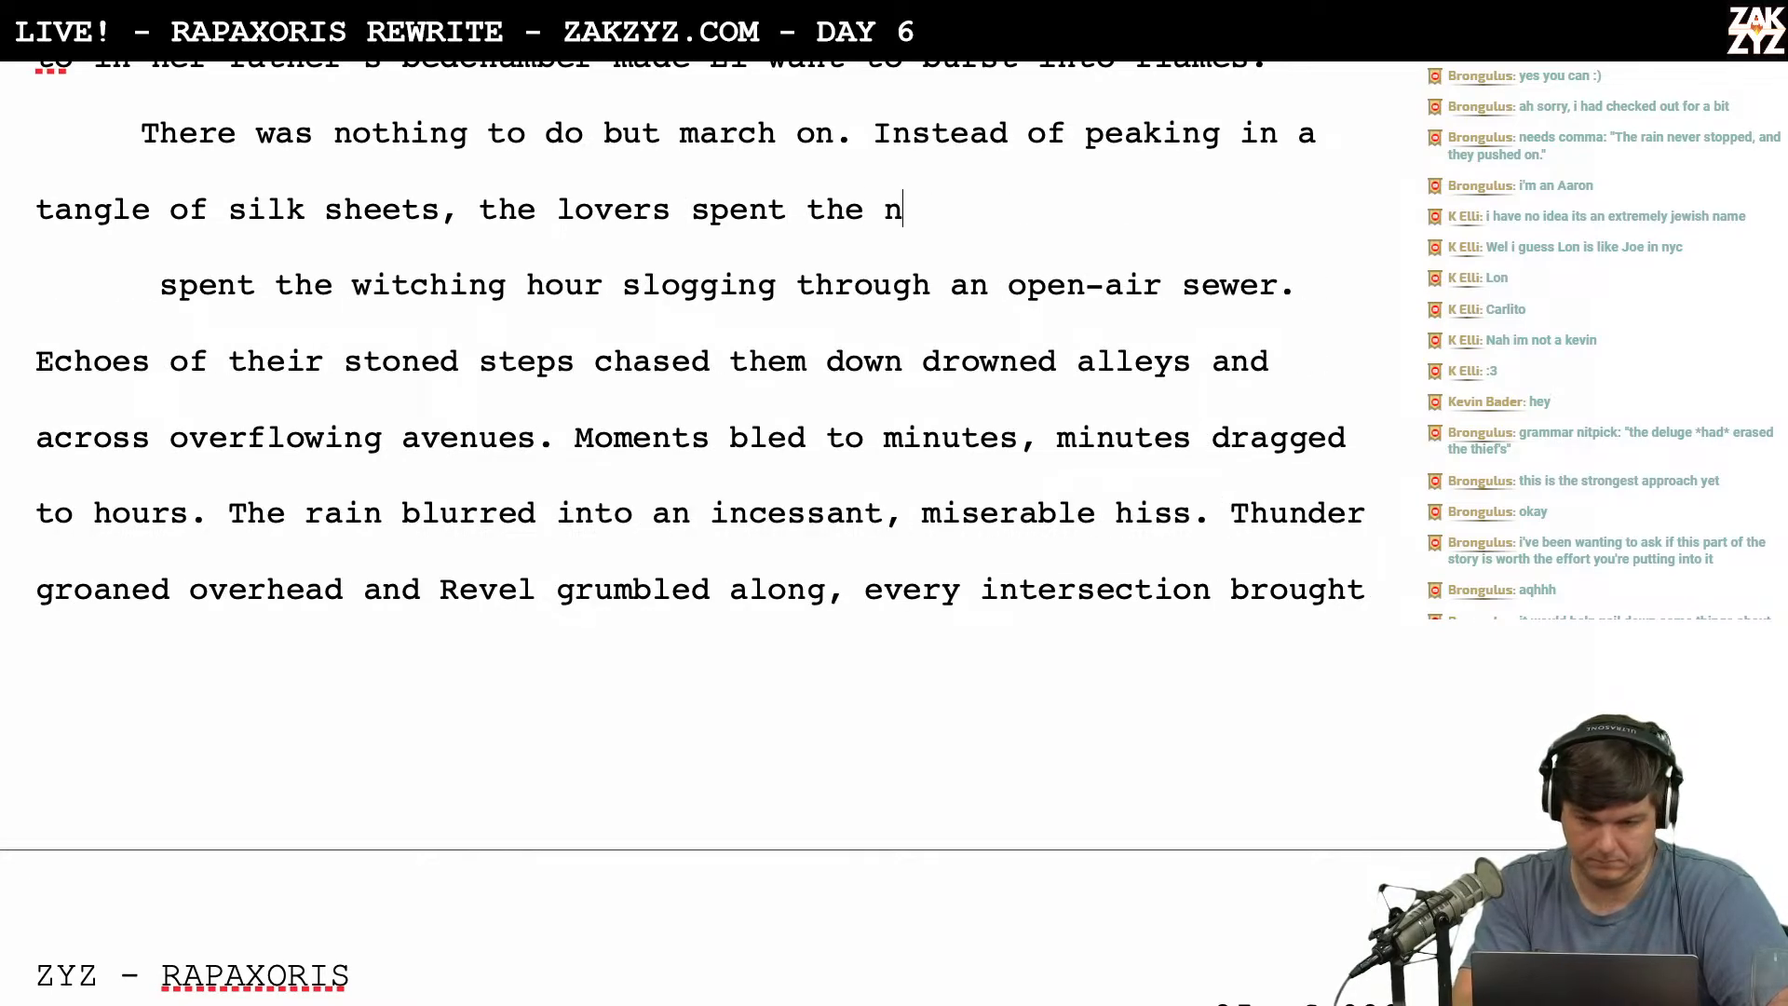
{"action": "type", "text": "ight slogging through"}
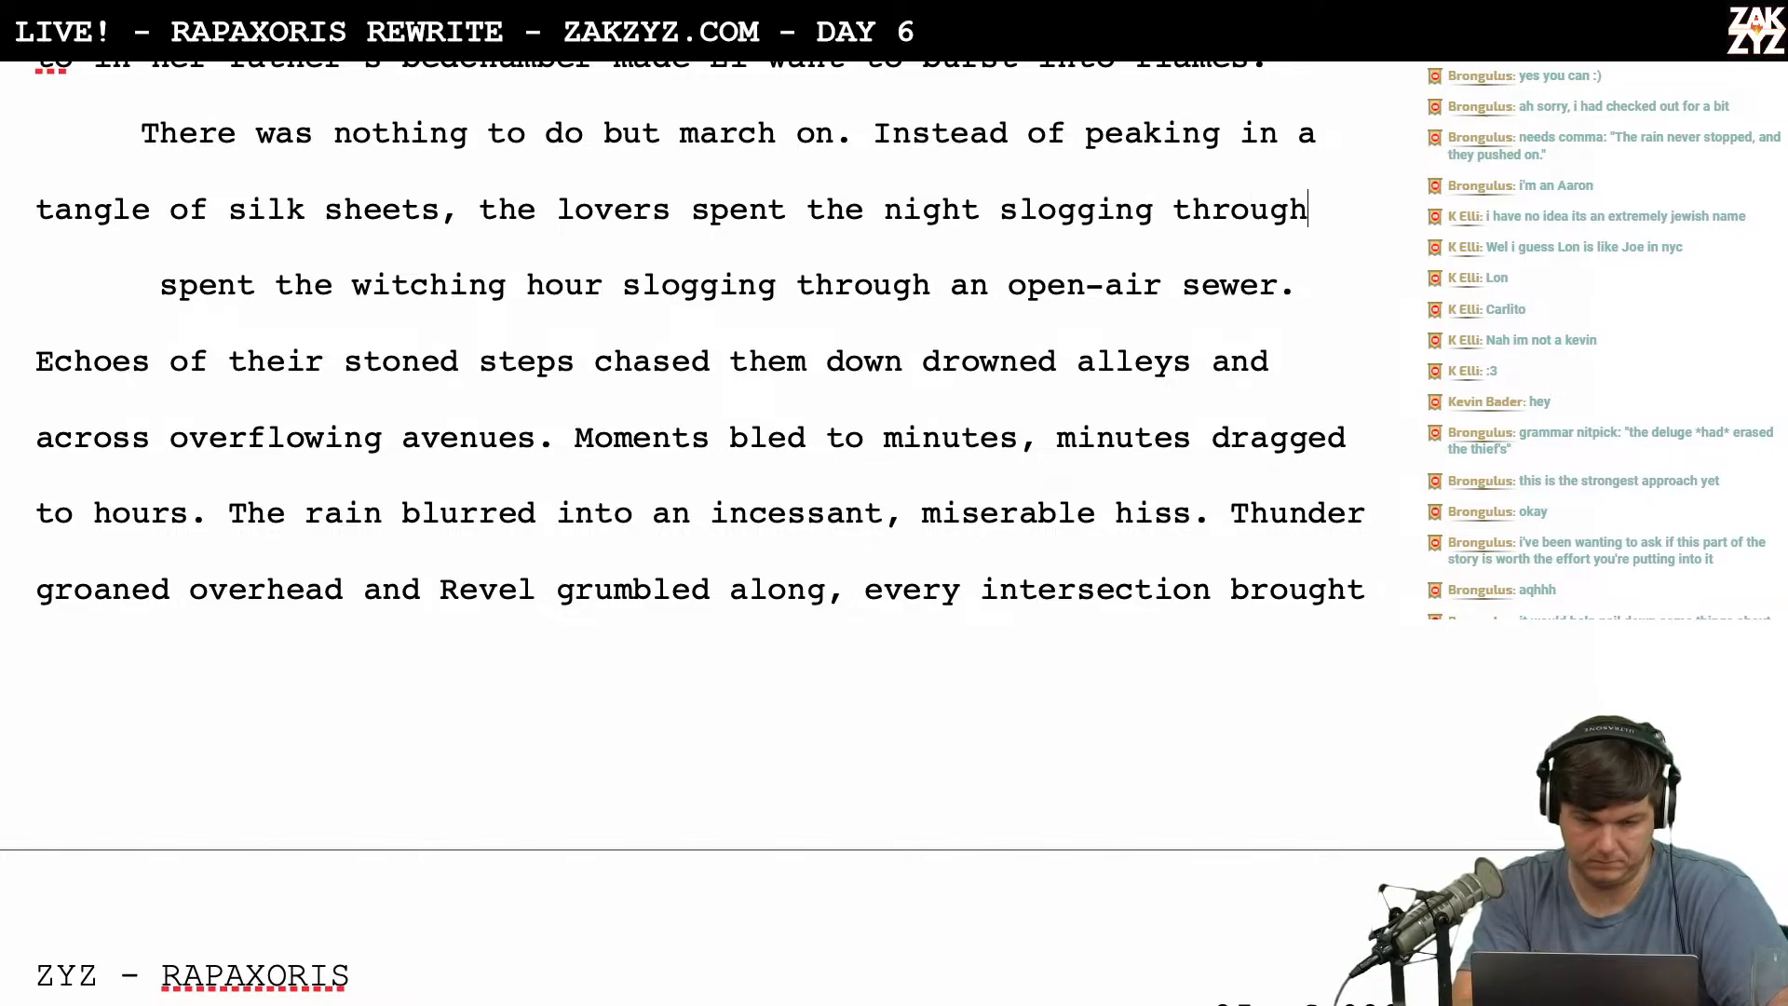
{"action": "key", "text": "BackSpace"}
{"action": "key", "text": "BackSpace"}
{"action": "key", "text": "BackSpace"}
{"action": "key", "text": "BackSpace"}
{"action": "key", "text": "BackSpace"}
{"action": "key", "text": "BackSpace"}
{"action": "key", "text": "BackSpace"}
{"action": "key", "text": "BackSpace"}
{"action": "key", "text": "BackSpace"}
{"action": "key", "text": "BackSpace"}
{"action": "key", "text": "BackSpace"}
{"action": "key", "text": "BackSpace"}
{"action": "key", "text": "BackSpace"}
{"action": "key", "text": "BackSpace"}
{"action": "key", "text": "BackSpace"}
{"action": "key", "text": "BackSpace"}
{"action": "key", "text": "BackSpace"}
{"action": "key", "text": "BackSpace"}
{"action": "key", "text": "BackSpace"}
{"action": "key", "text": "BackSpace"}
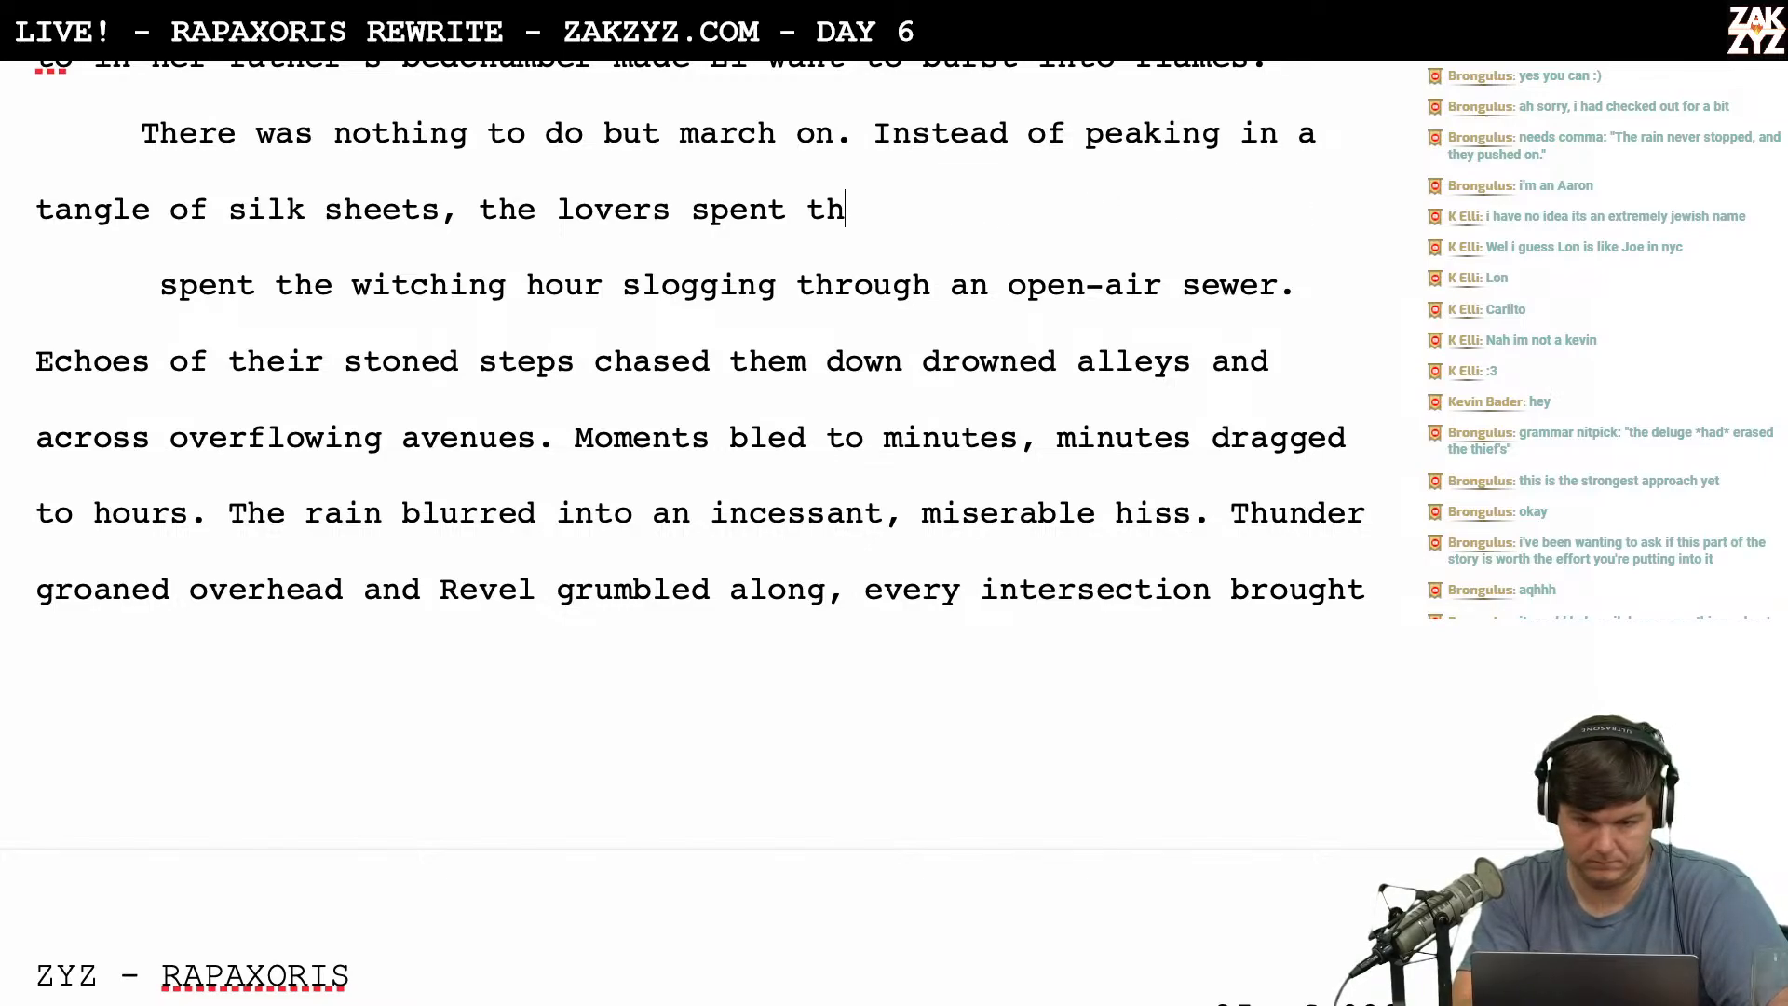
{"action": "key", "text": "BackSpace"}
{"action": "key", "text": "BackSpace"}
{"action": "key", "text": "BackSpace"}
{"action": "key", "text": "BackSpace"}
{"action": "key", "text": "BackSpace"}
{"action": "key", "text": "BackSpace"}
{"action": "key", "text": "BackSpace"}
Finish the sentence with "slogged through an open-air sewer." and delete the leftover "spent the witching hour slogging through an open-air sewer.".
{"action": "type", "text": "logged thro"}
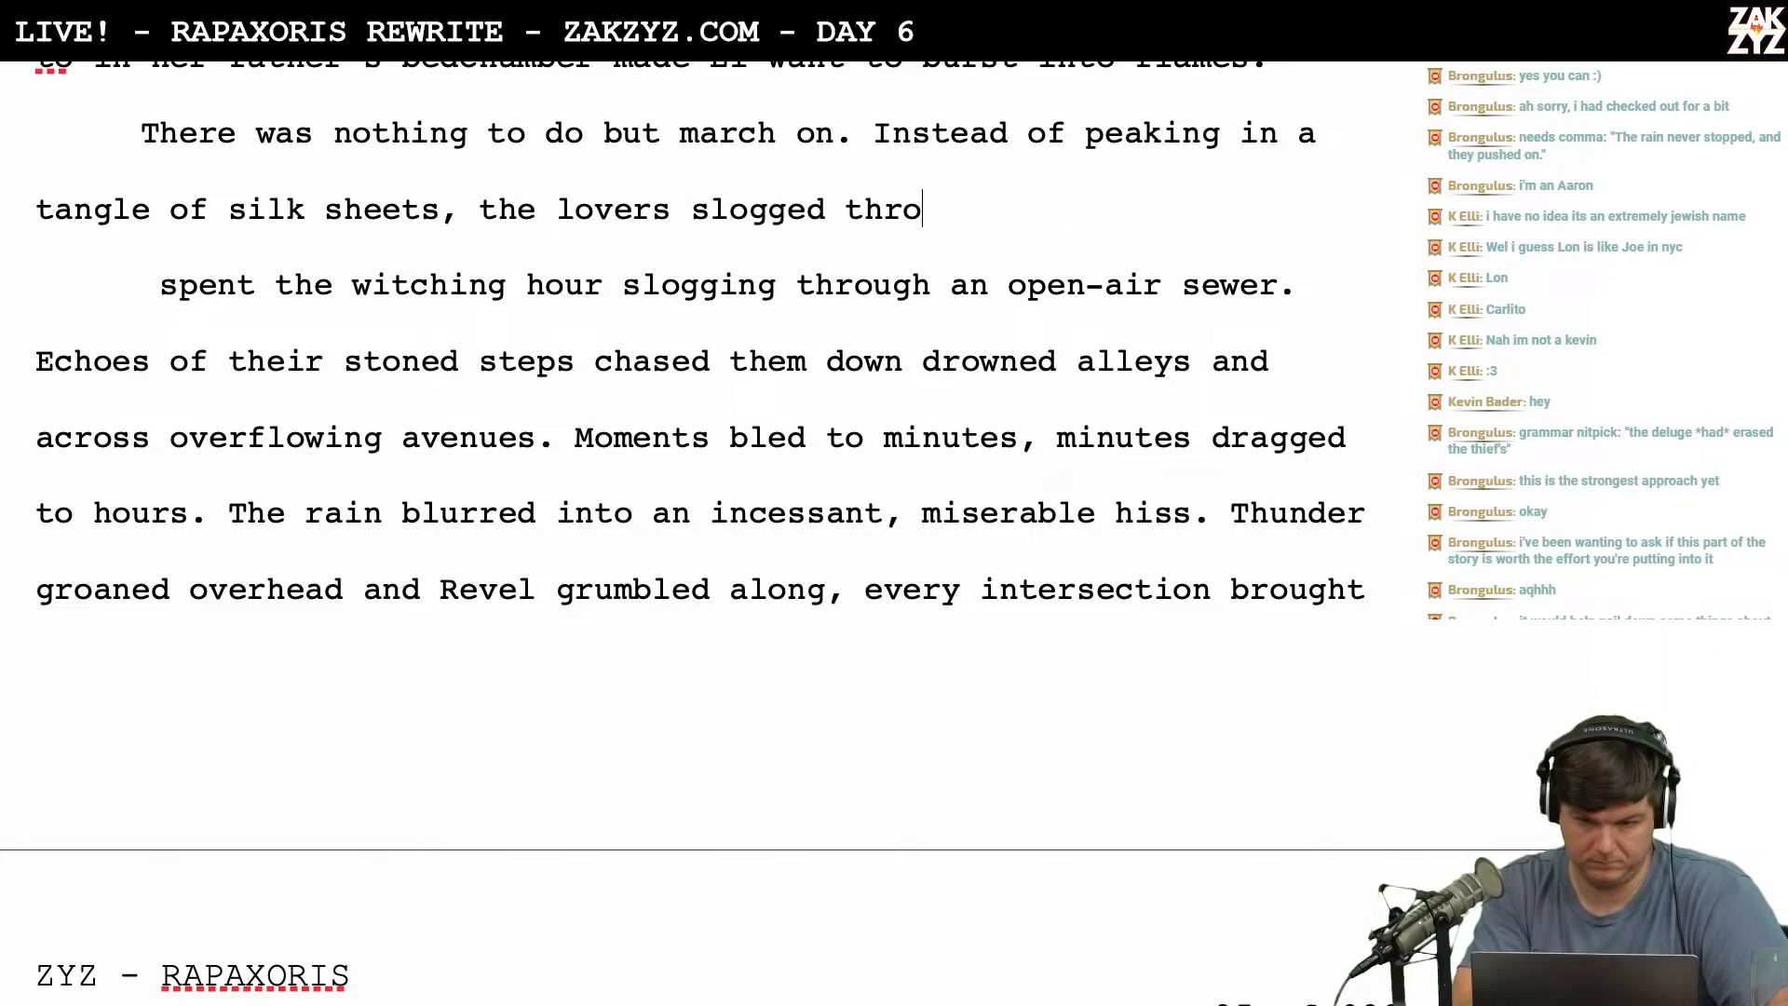
{"action": "type", "text": "ugh an open-air"}
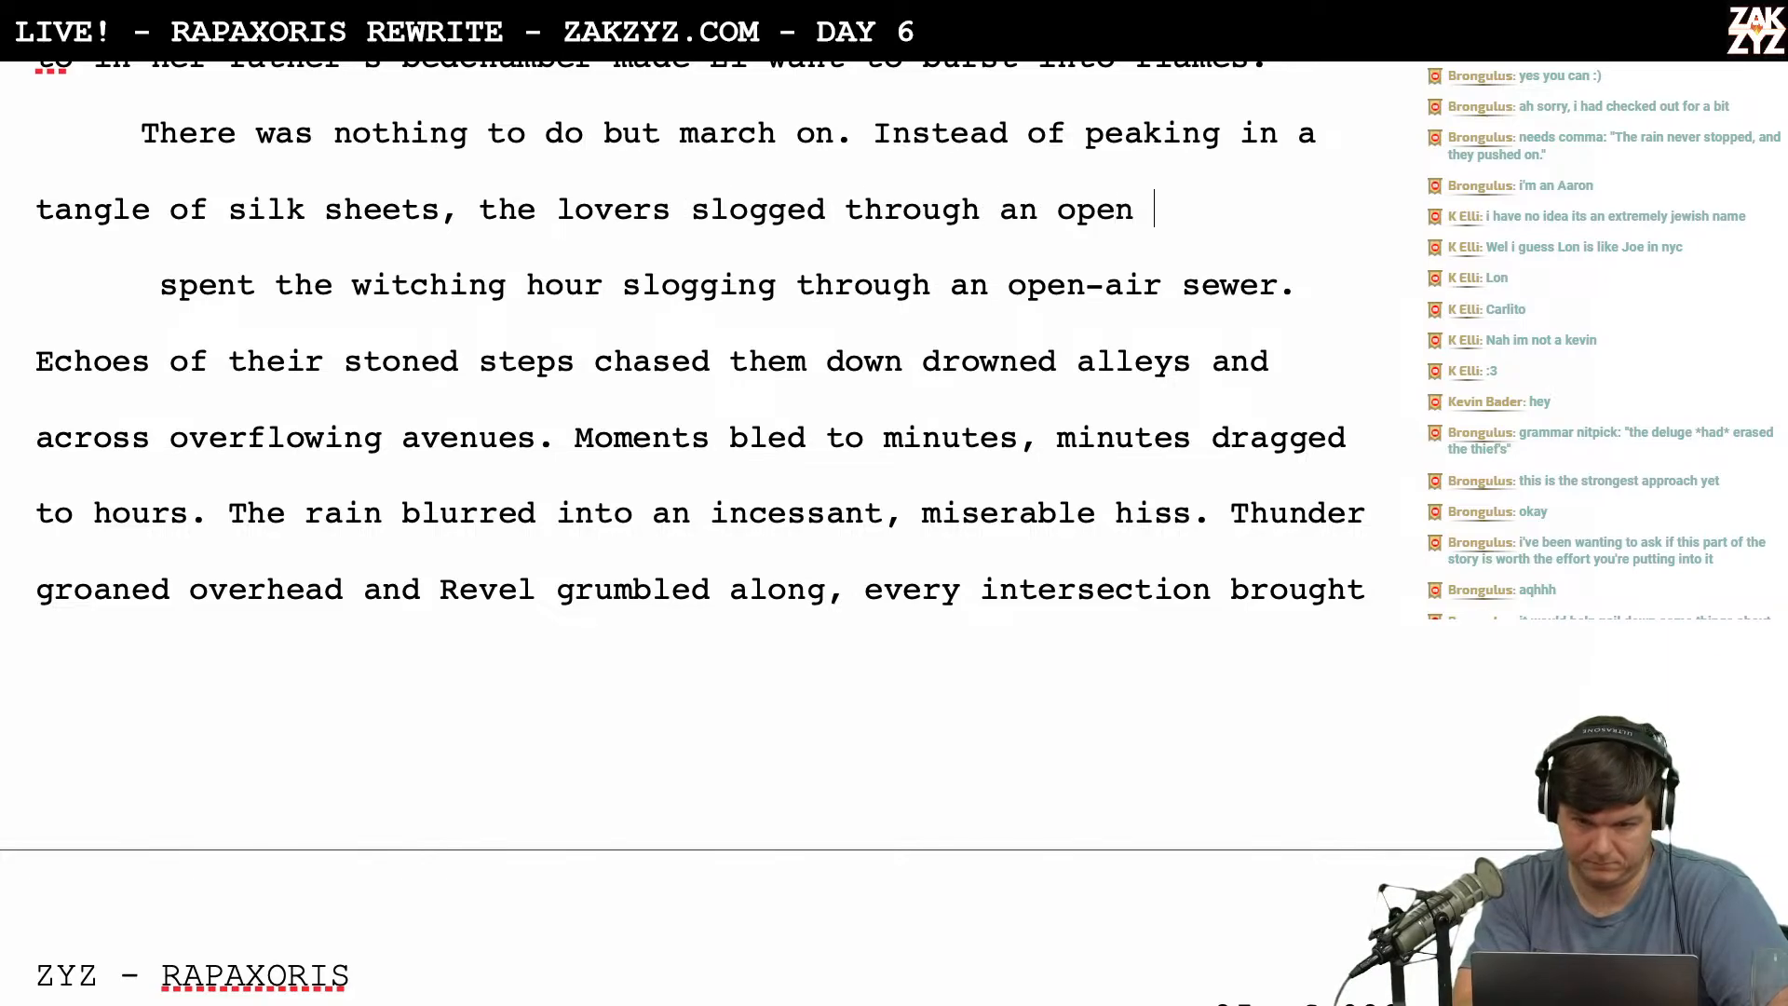
{"action": "key", "text": "BackSpace"}
{"action": "type", "text": "-air swea"}
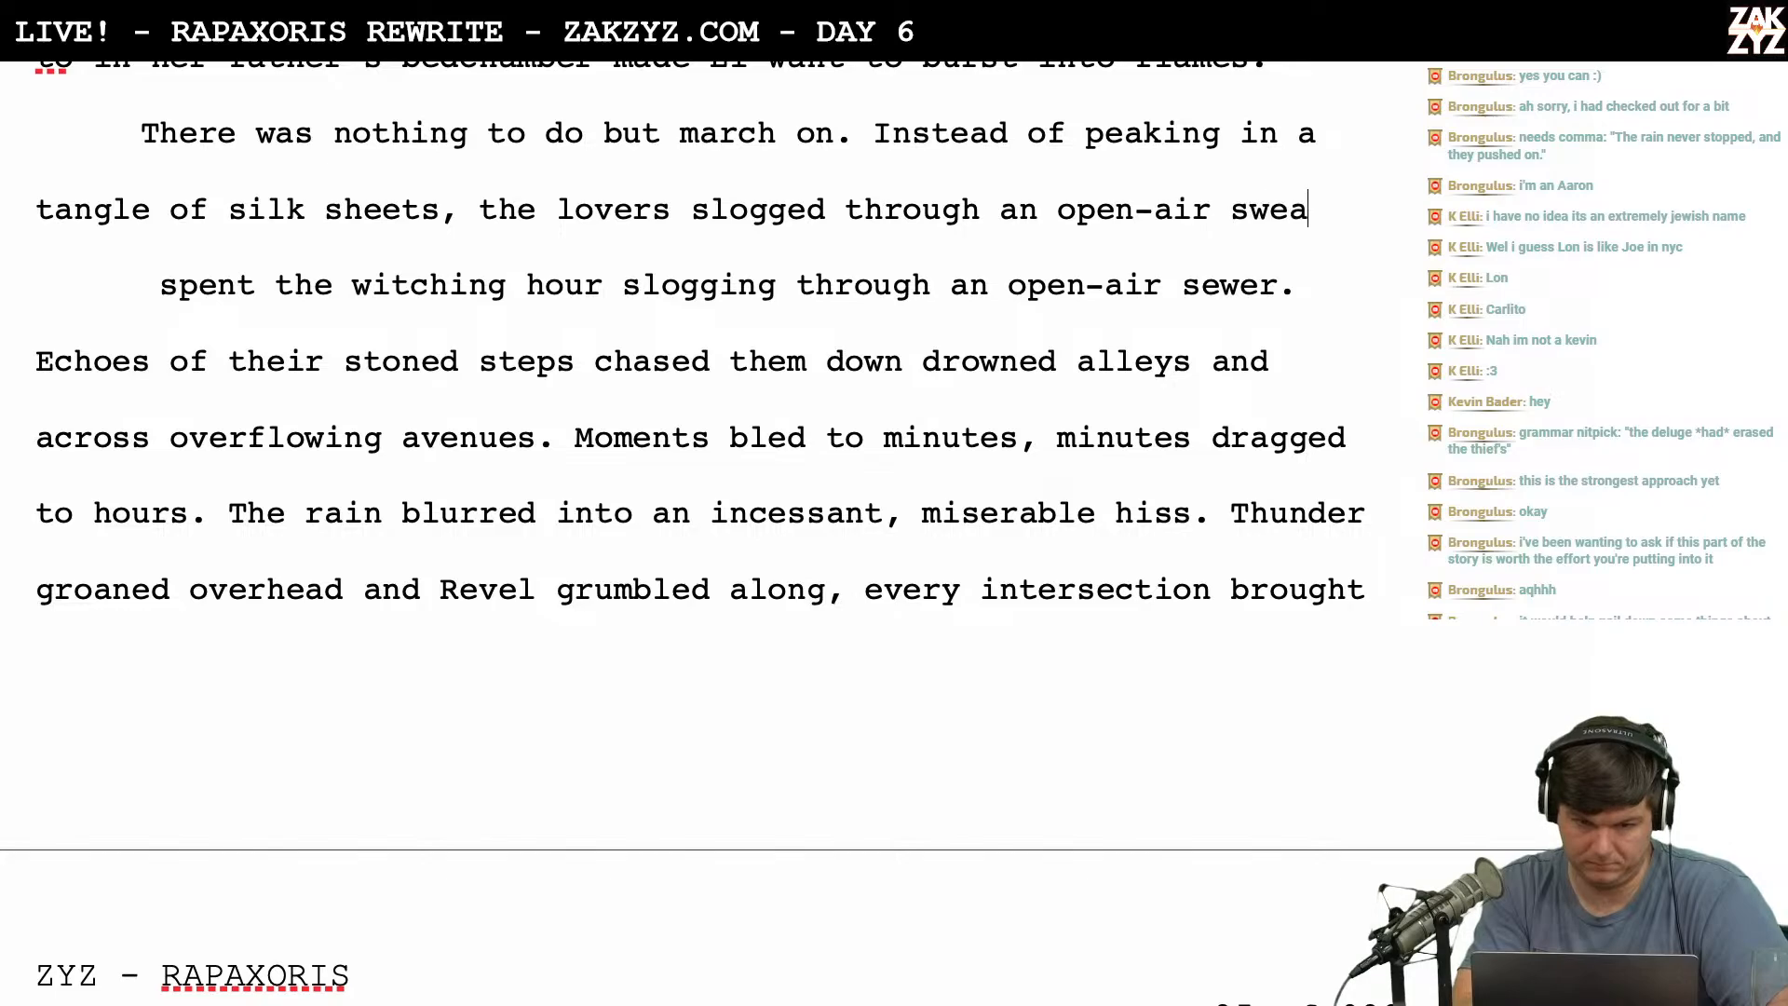
{"action": "type", "text": "r"}
{"action": "key", "text": "BackSpace"}
{"action": "key", "text": "BackSpace"}
{"action": "key", "text": "BackSpace"}
{"action": "key", "text": "BackSpace"}
{"action": "type", "text": "ew"}
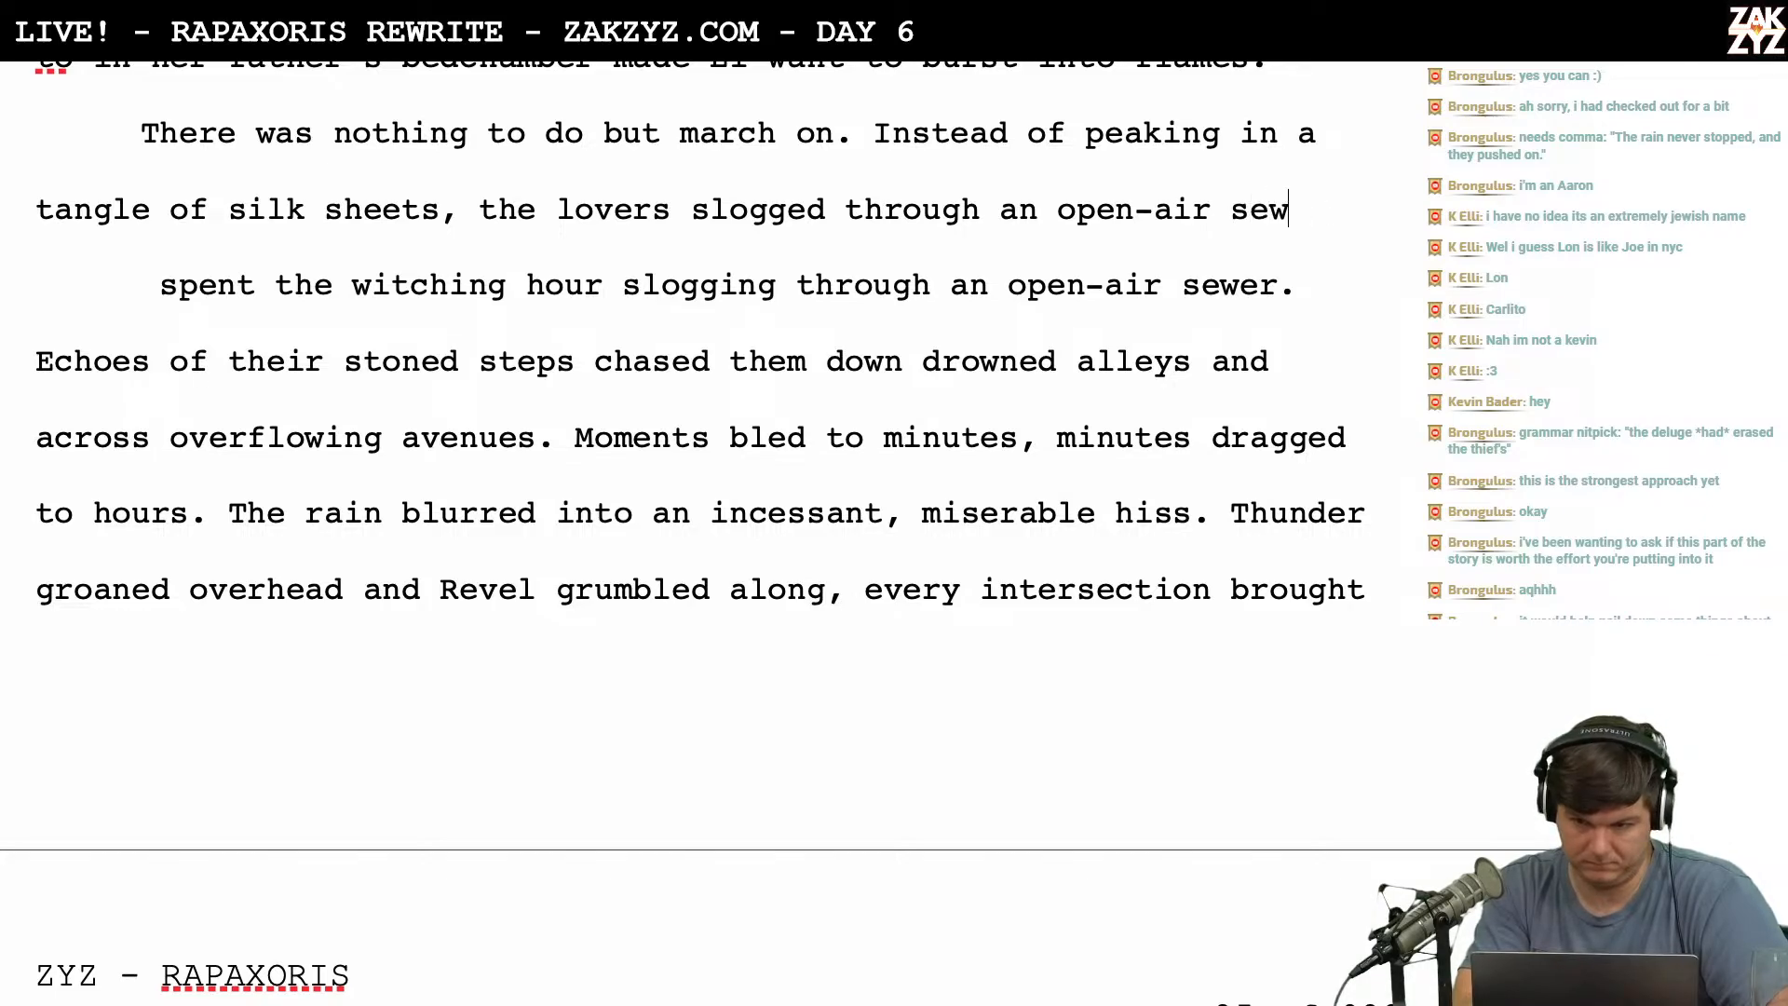
{"action": "type", "text": "er."}
{"action": "key", "text": "shift+Down"}
{"action": "key", "text": "BackSpace"}
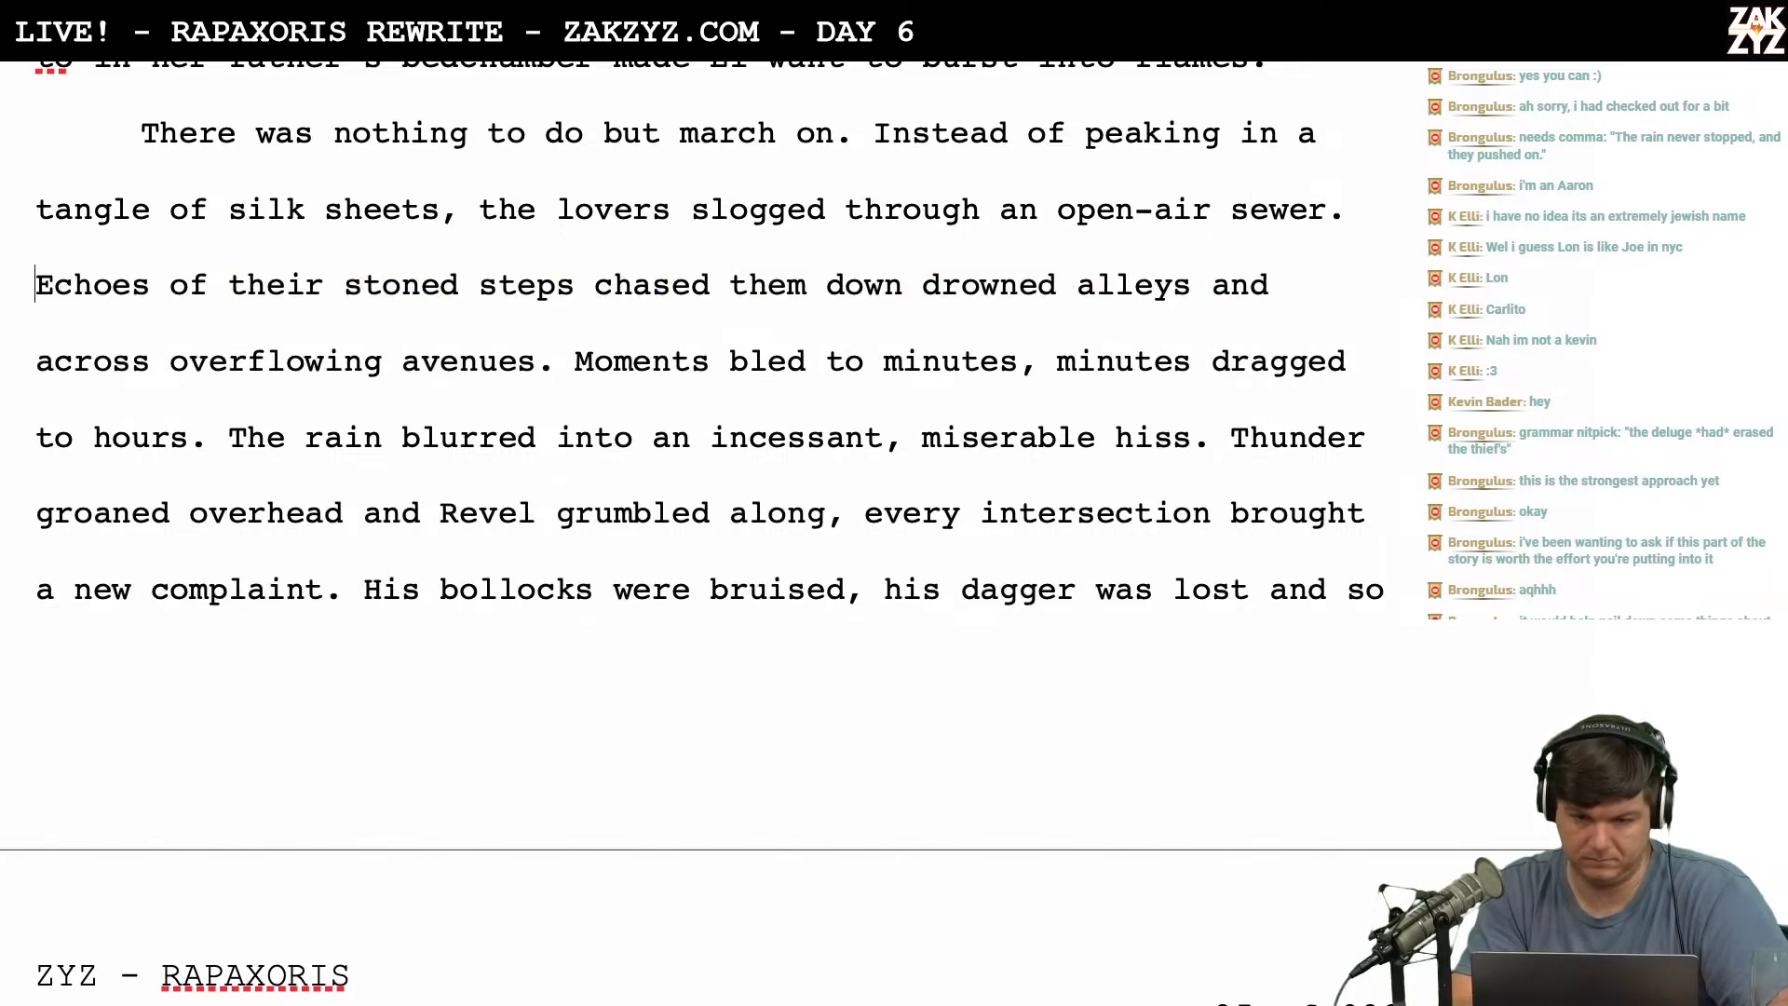
Replace "slogged" after "Revel and El Sha La" in the chapter's opening paragraph with "searched".
{"action": "scroll", "coordinate": [708, 531], "scroll_direction": "up", "scroll_amount": 6}
{"action": "scroll", "coordinate": [707, 521], "scroll_direction": "up", "scroll_amount": 10}
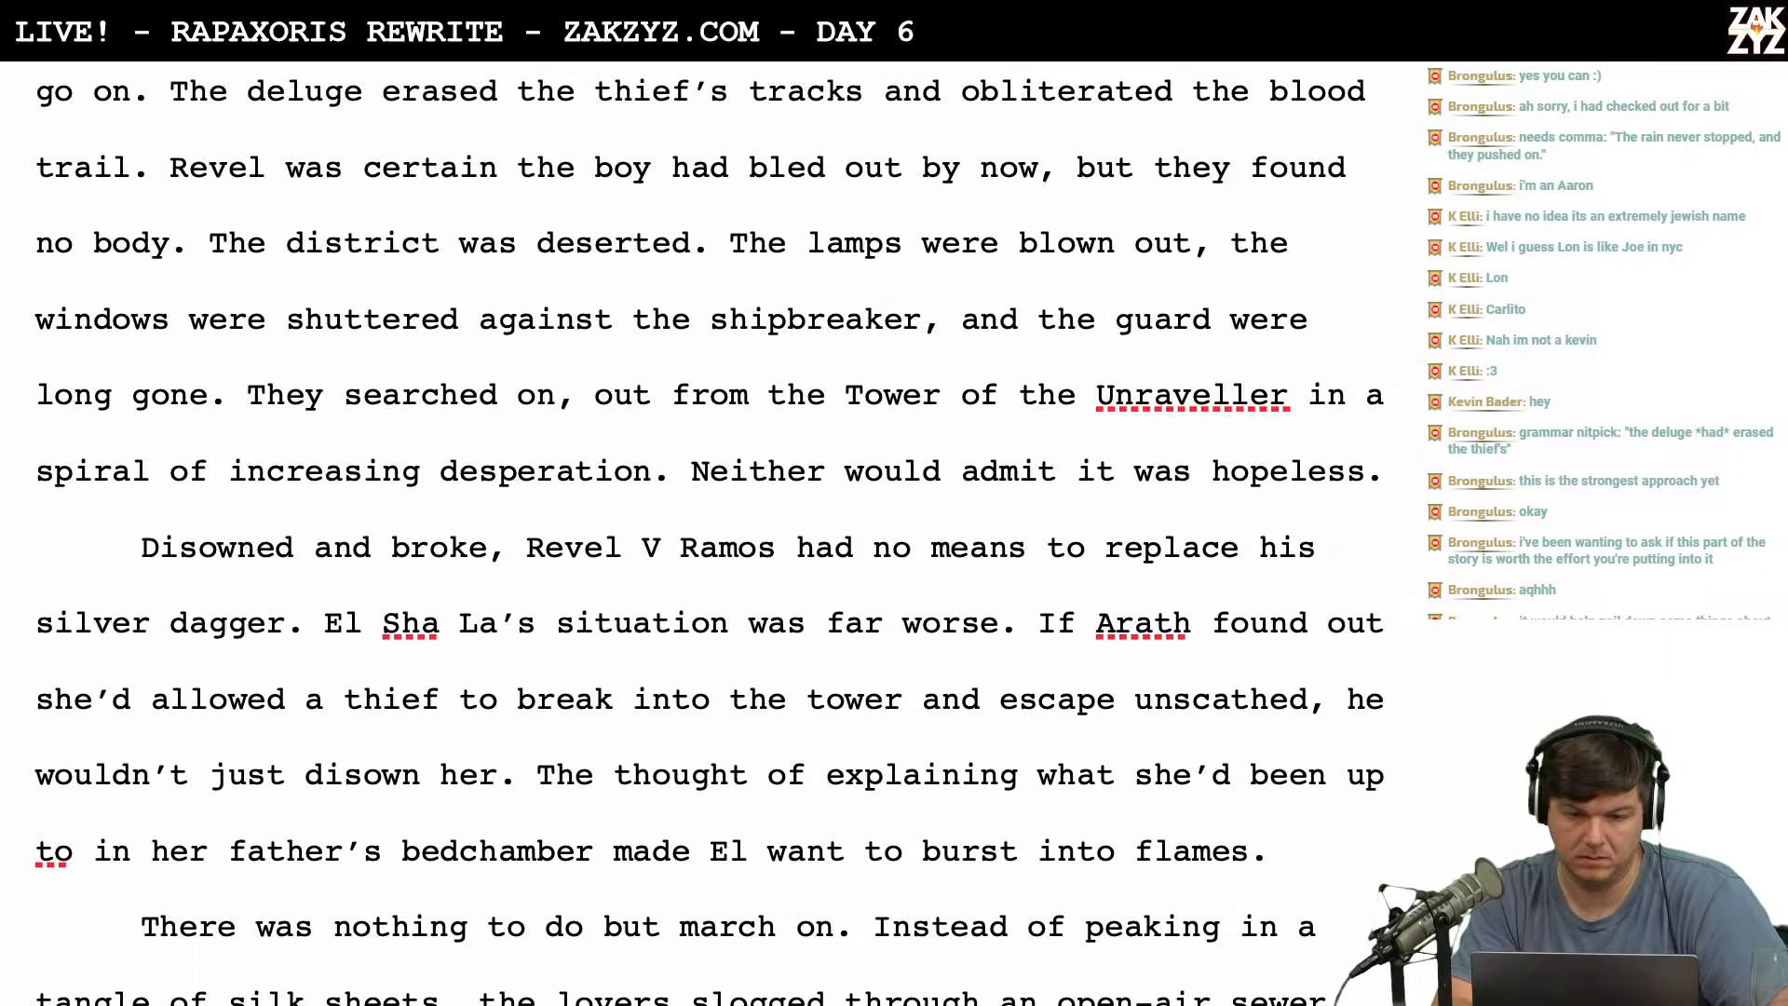
{"action": "scroll", "coordinate": [708, 522], "scroll_direction": "down", "scroll_amount": 3}
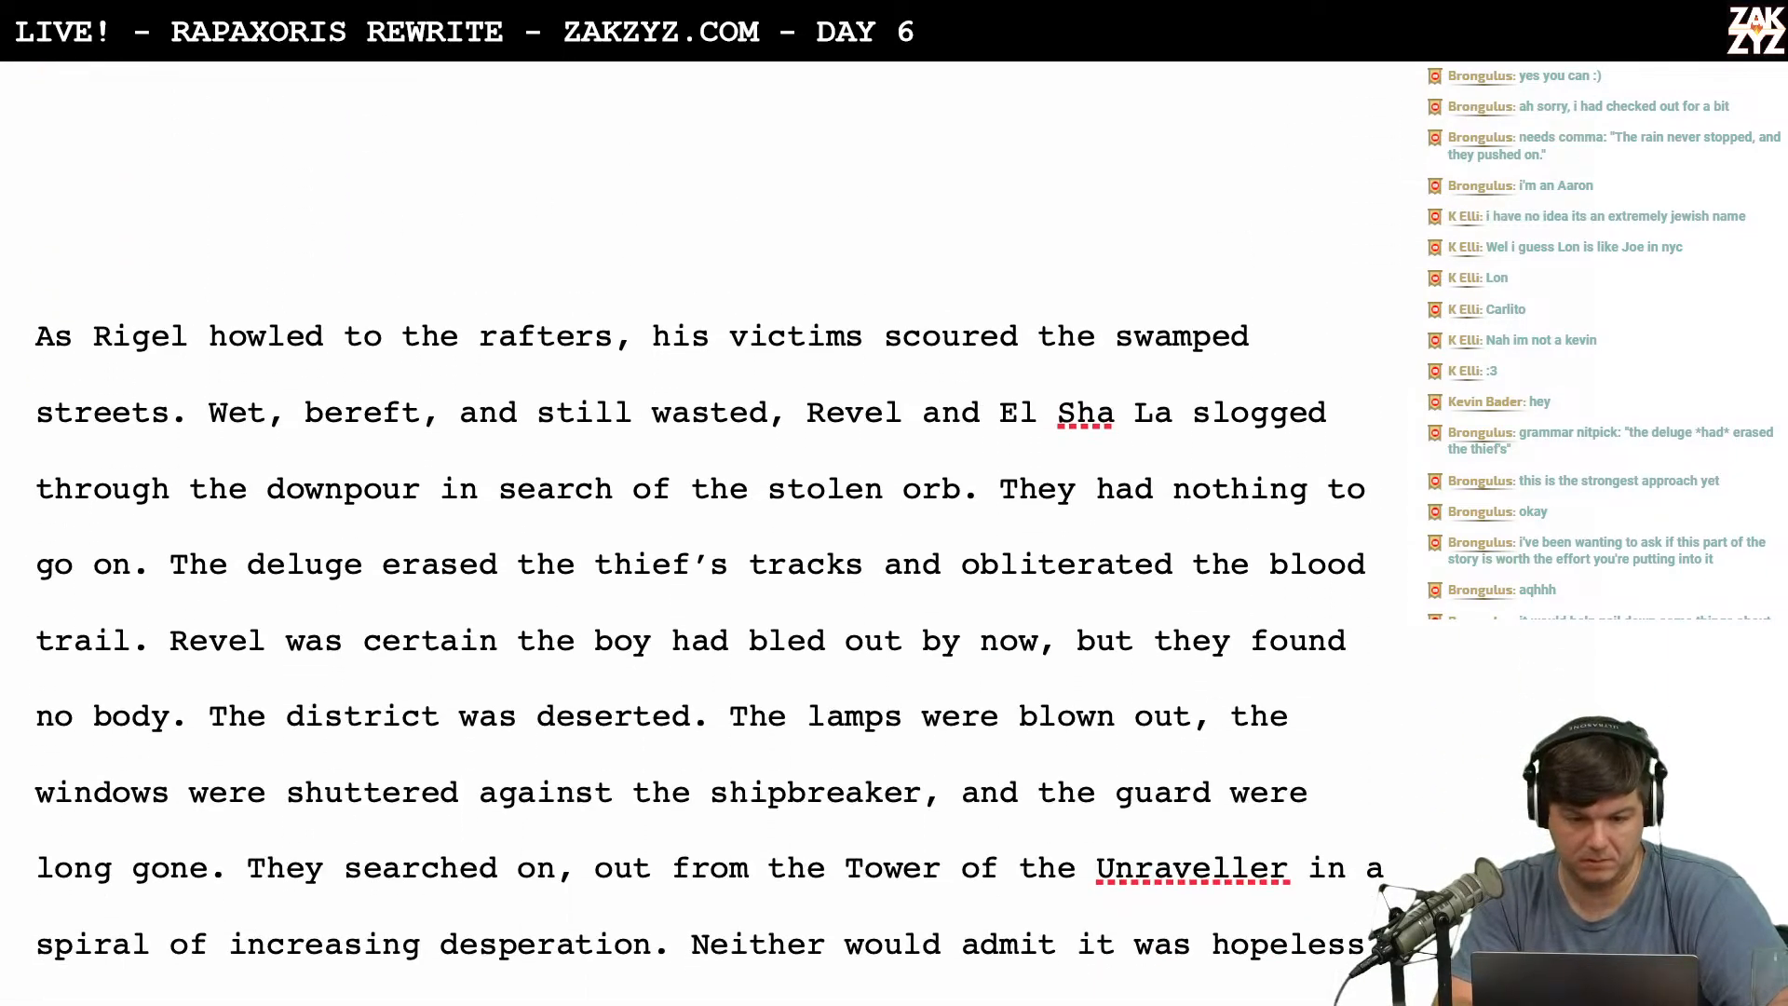
{"action": "scroll", "coordinate": [547, 411], "scroll_direction": "down", "scroll_amount": 2}
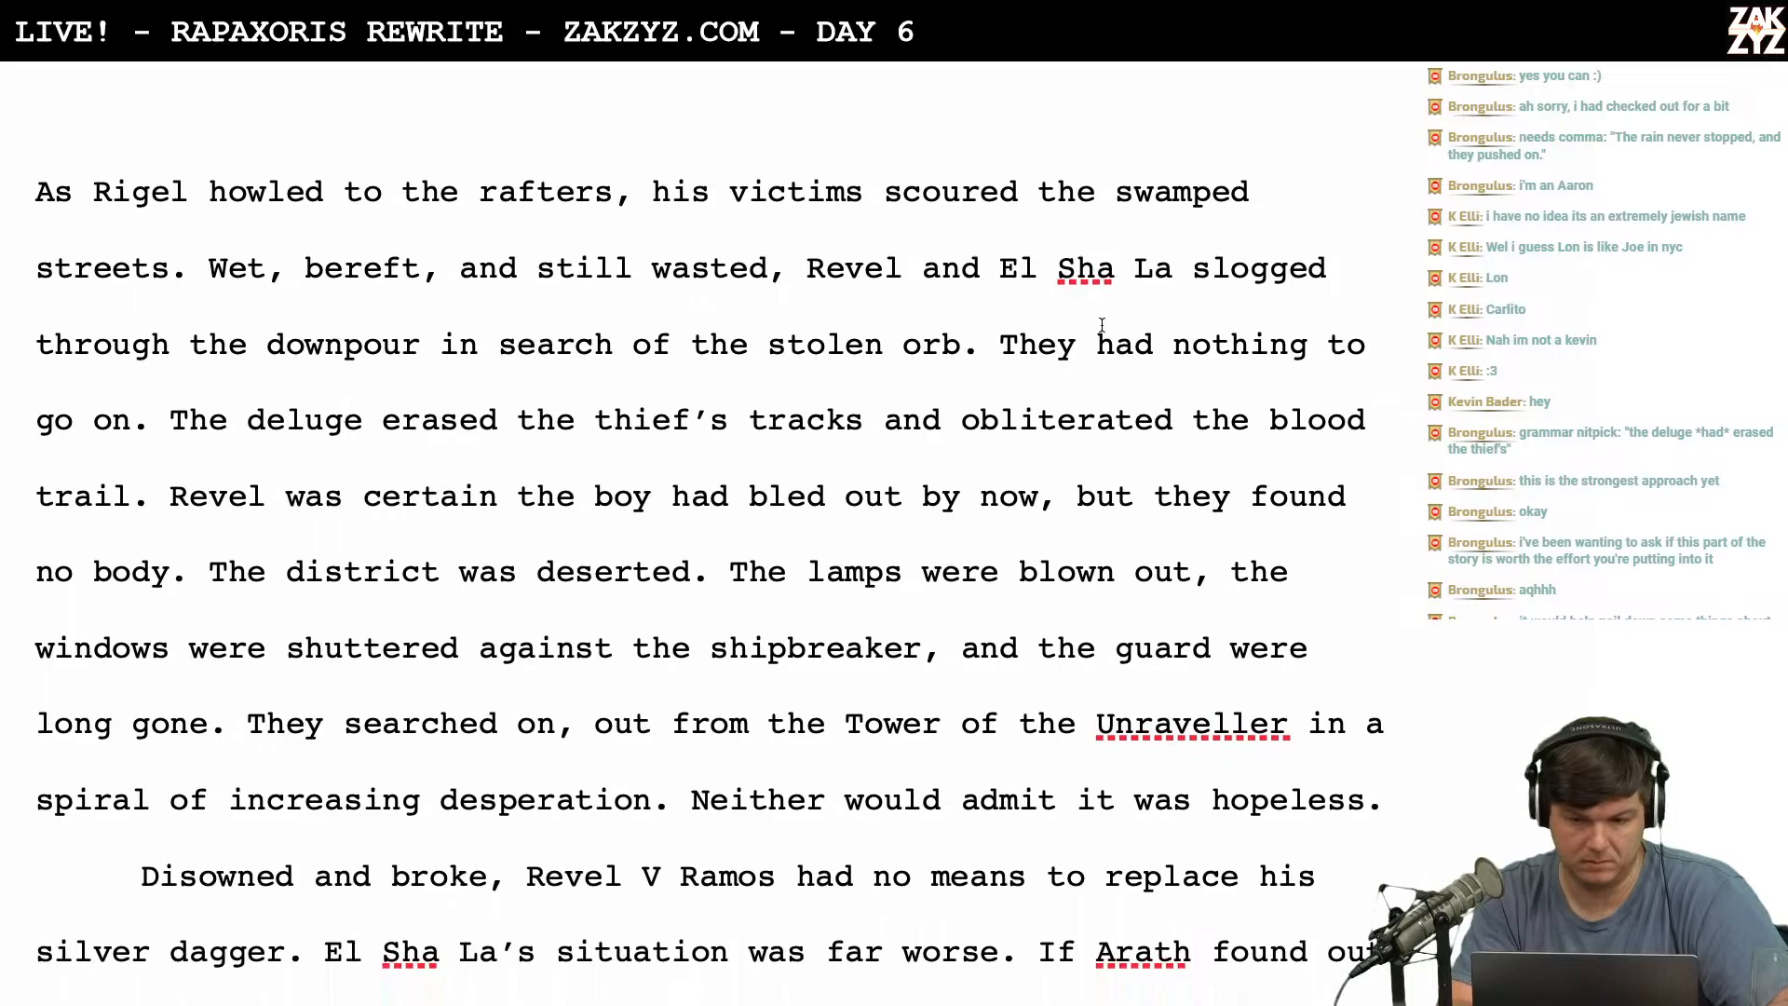
{"action": "left_click", "coordinate": [1341, 271]}
{"action": "key", "text": "BackSpace"}
{"action": "key", "text": "BackSpace"}
{"action": "key", "text": "BackSpace"}
{"action": "key", "text": "BackSpace"}
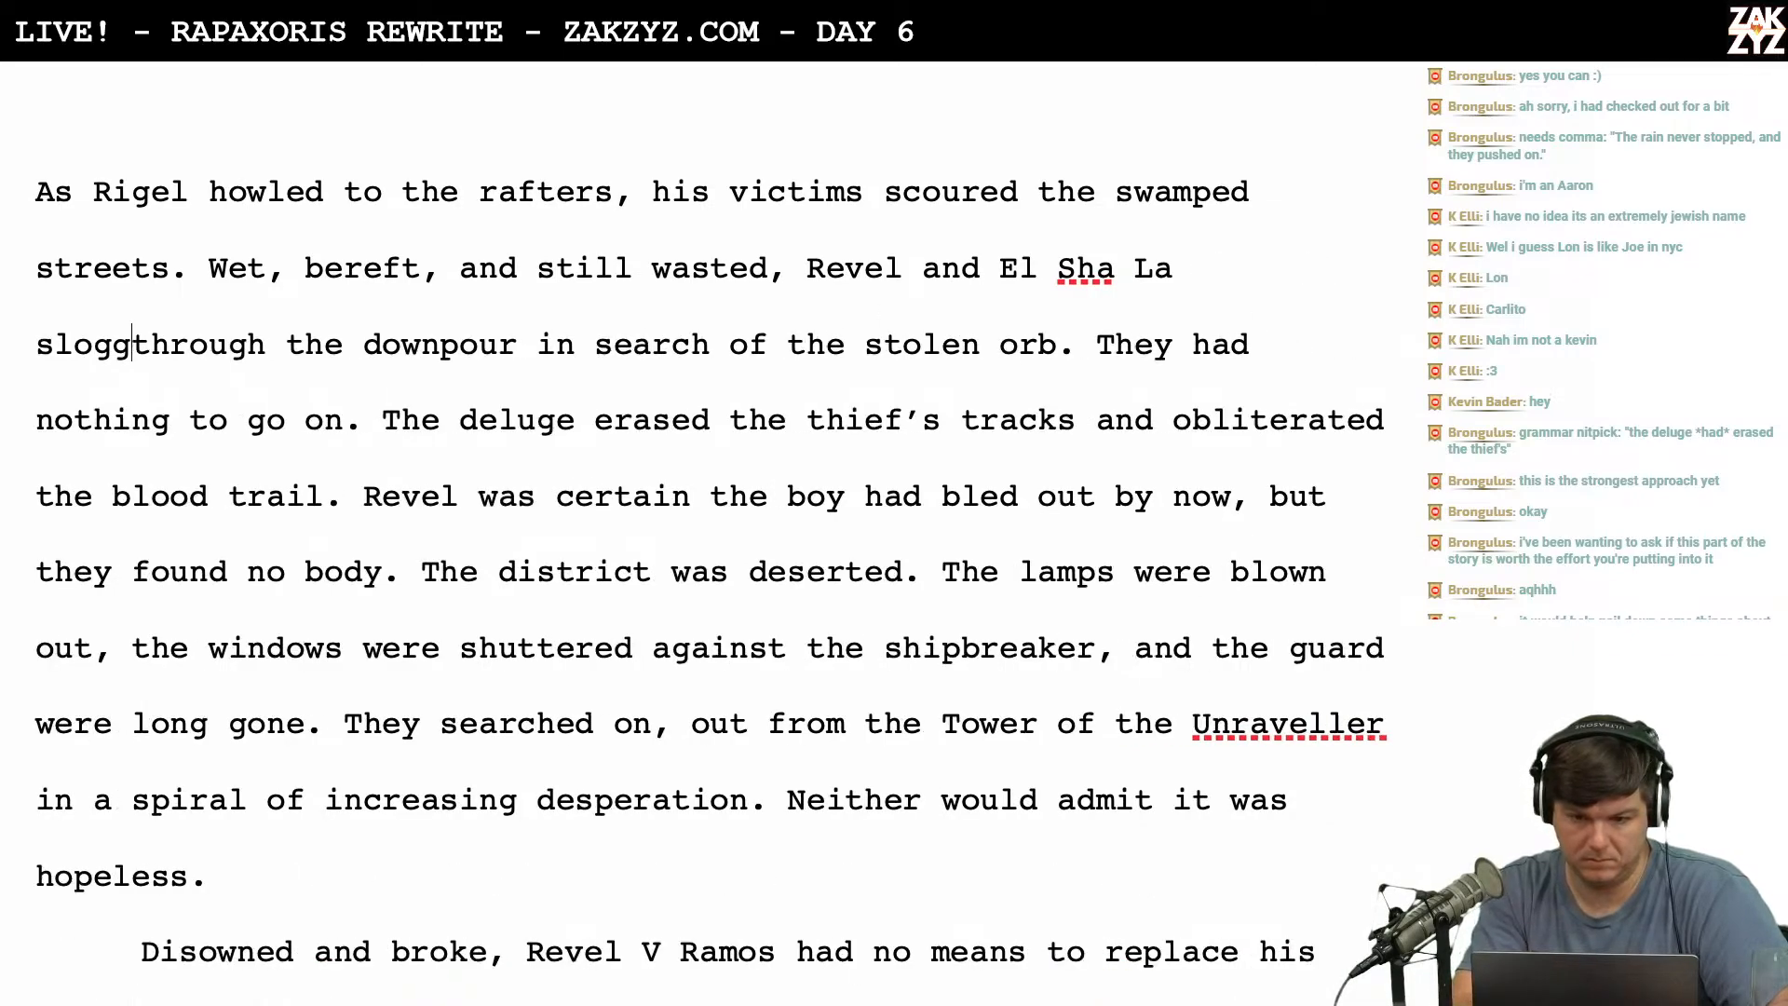
{"action": "key", "text": "BackSpace"}
{"action": "key", "text": "BackSpace"}
{"action": "key", "text": "BackSpace"}
{"action": "key", "text": "BackSpace"}
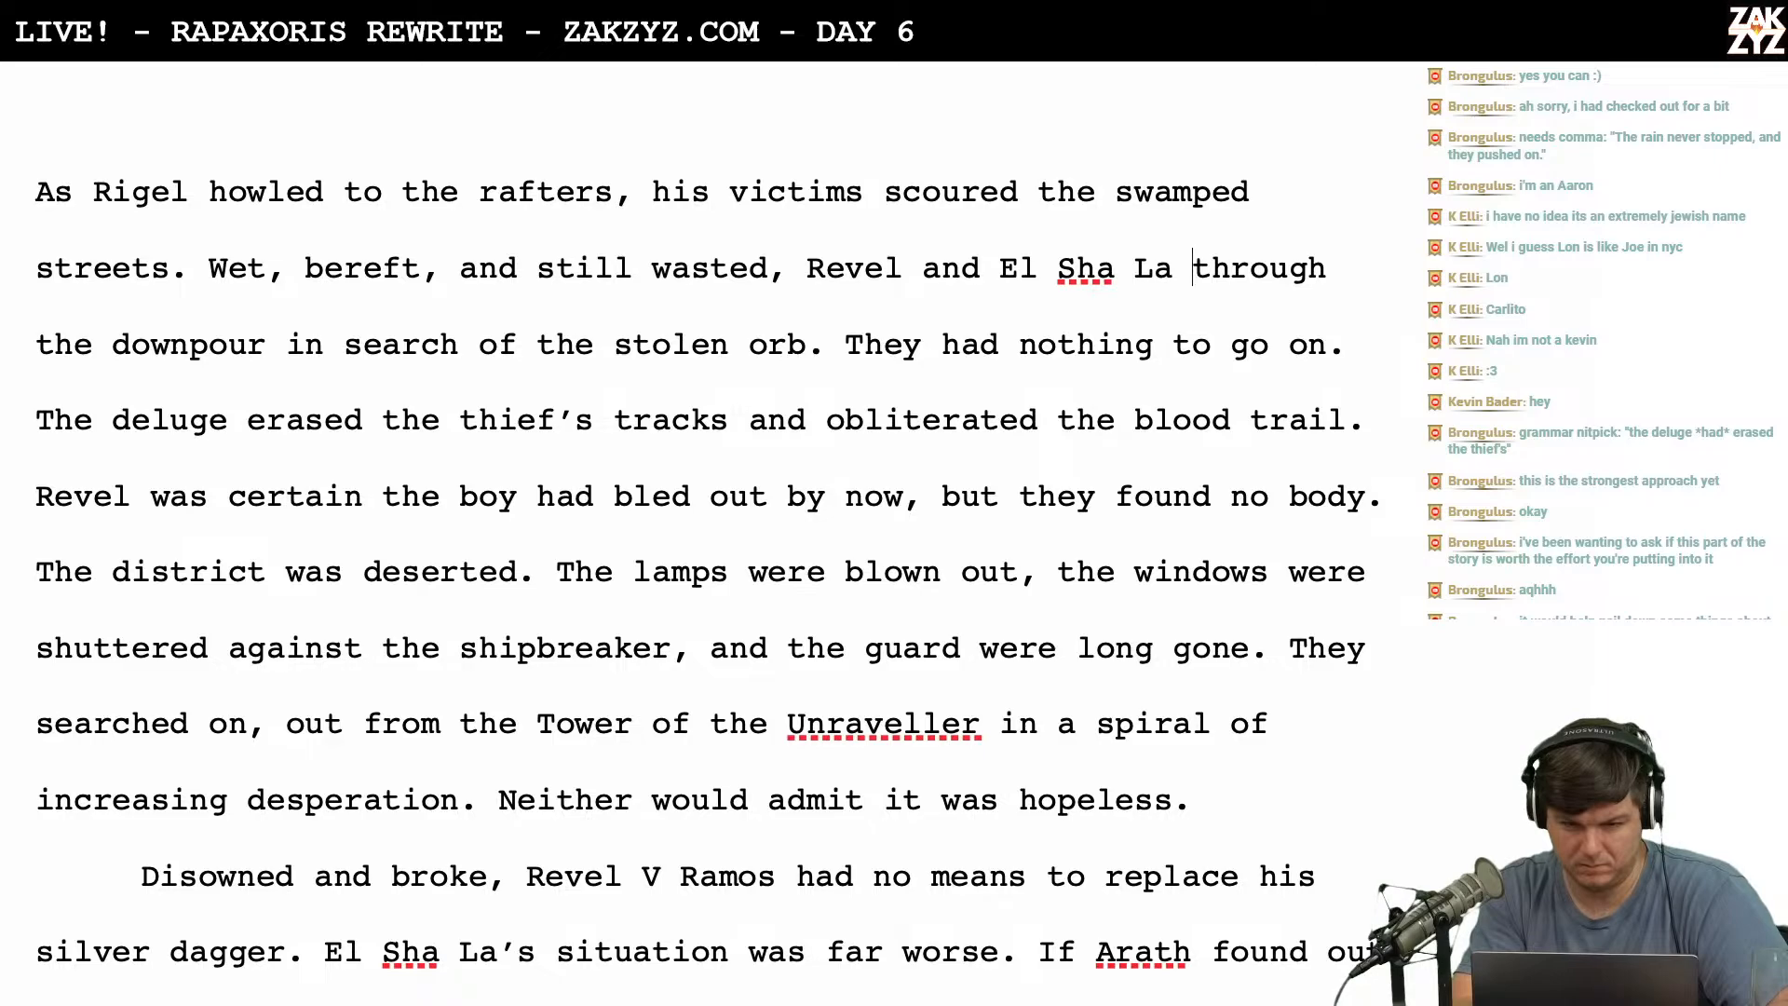
{"action": "type", "text": "searched"}
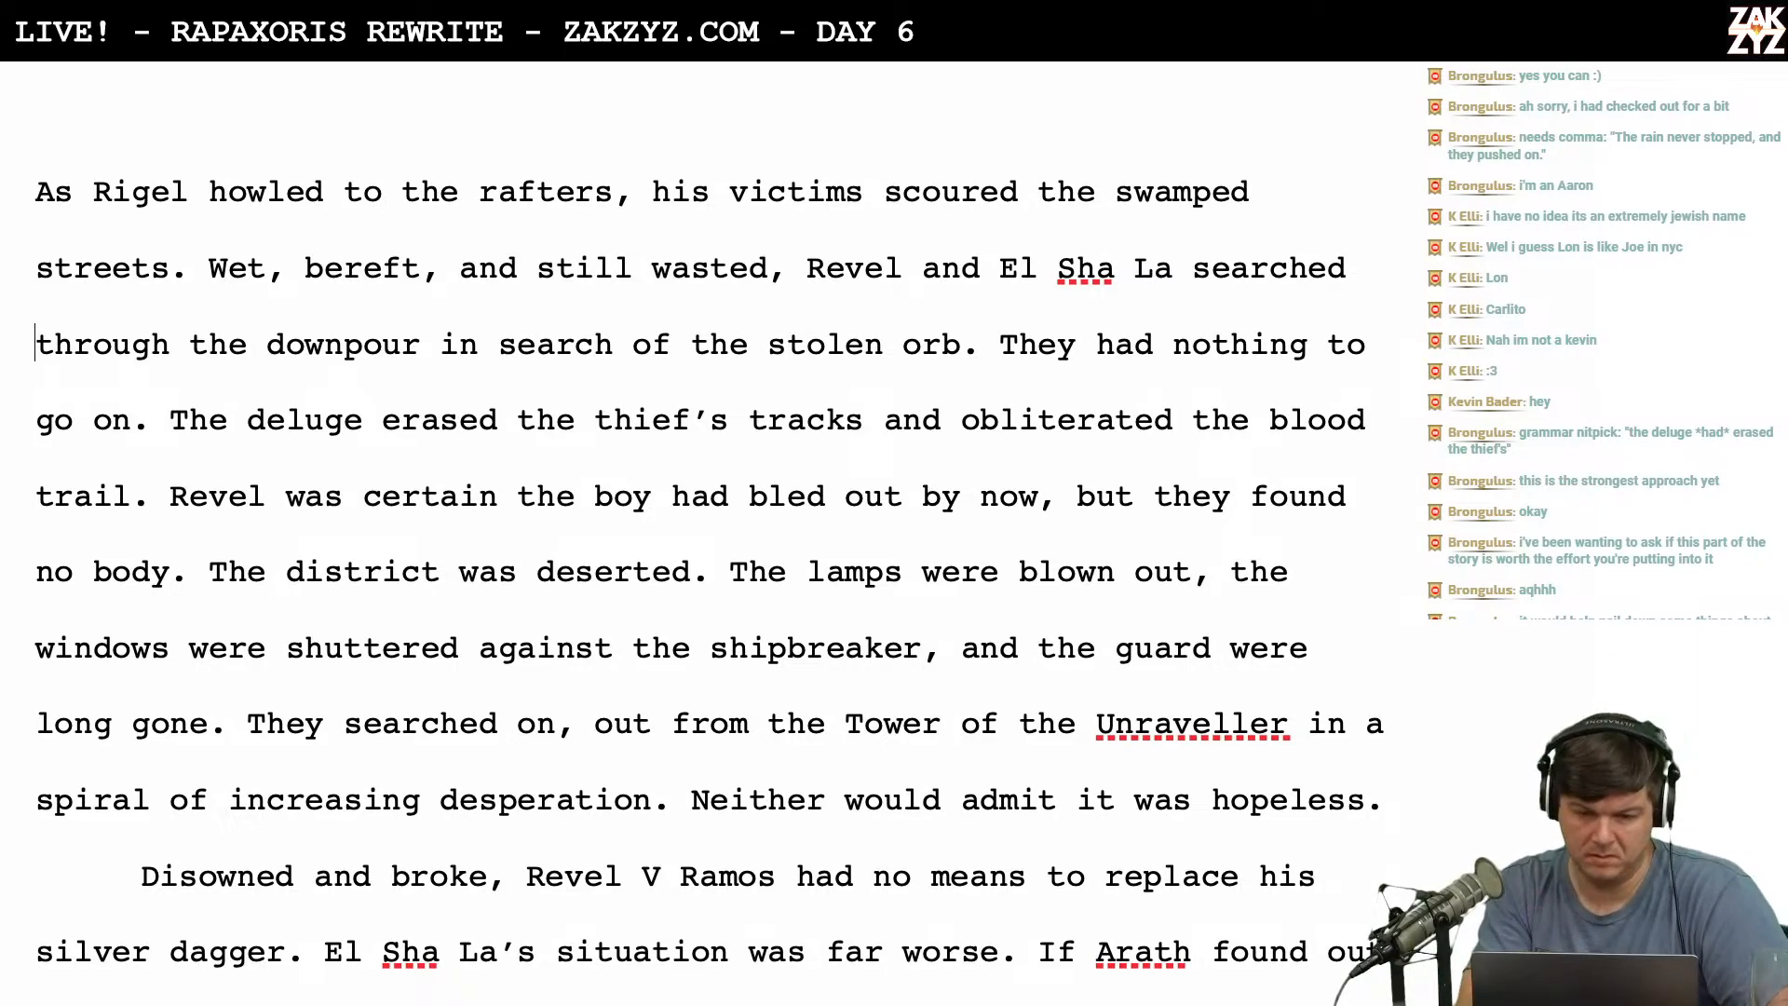
Change the verb "searched" before "through the downpour" to "stalked".
{"action": "key", "text": "BackSpace"}
{"action": "key", "text": "BackSpace"}
{"action": "key", "text": "BackSpace"}
{"action": "key", "text": "BackSpace"}
{"action": "key", "text": "BackSpace"}
{"action": "key", "text": "BackSpace"}
{"action": "key", "text": "BackSpace"}
{"action": "key", "text": "BackSpace"}
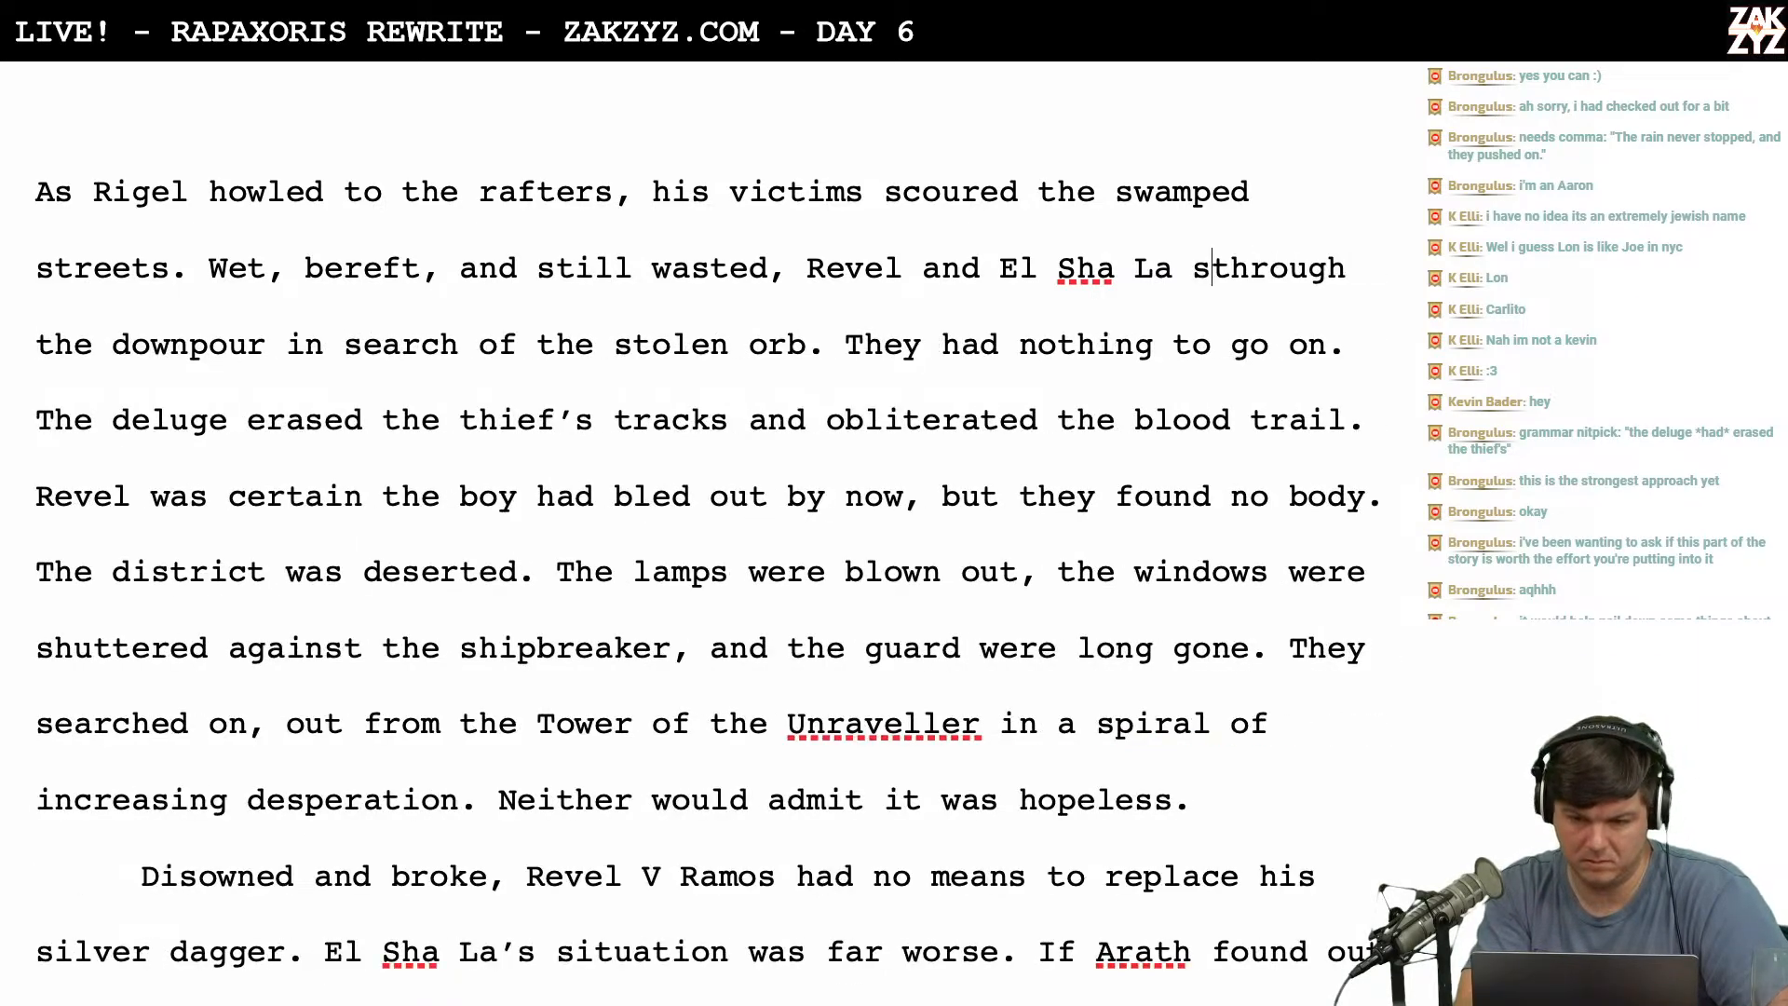
{"action": "type", "text": "talked"}
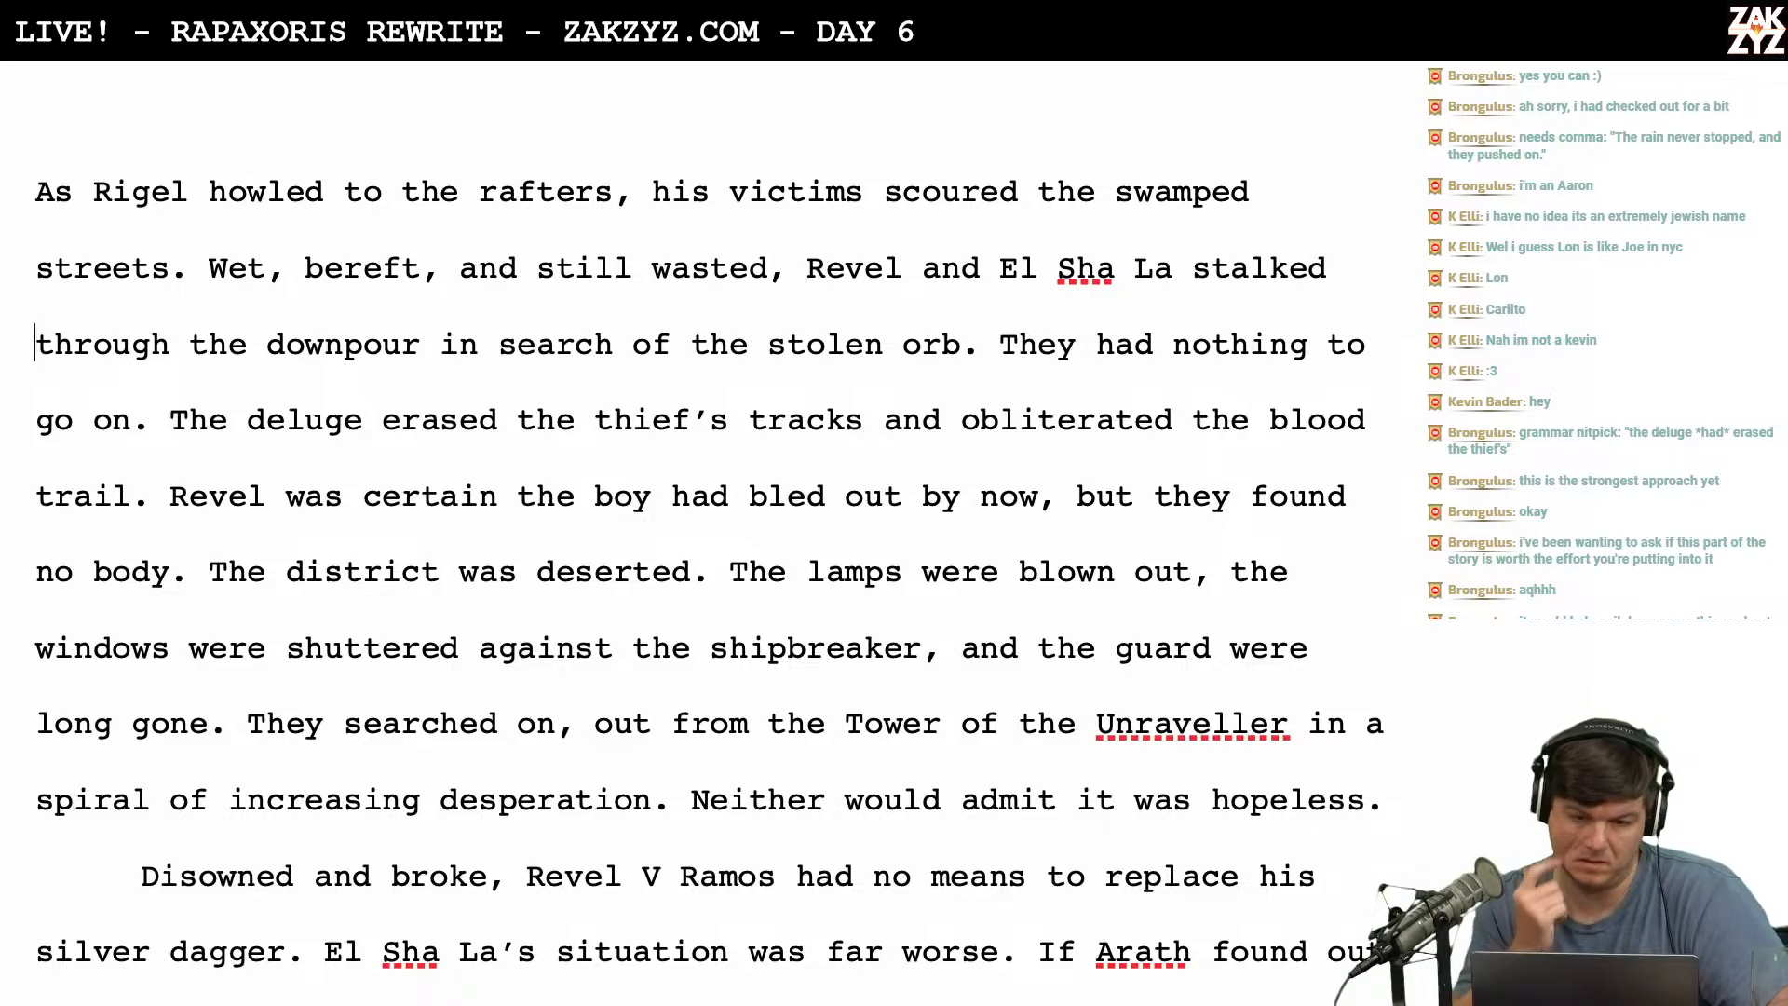
Reread the opening paragraph around "stalked", glancing at Thesaurus.com in the browser, to judge the verb choice.
{"action": "scroll", "coordinate": [710, 541], "scroll_direction": "down", "scroll_amount": 1}
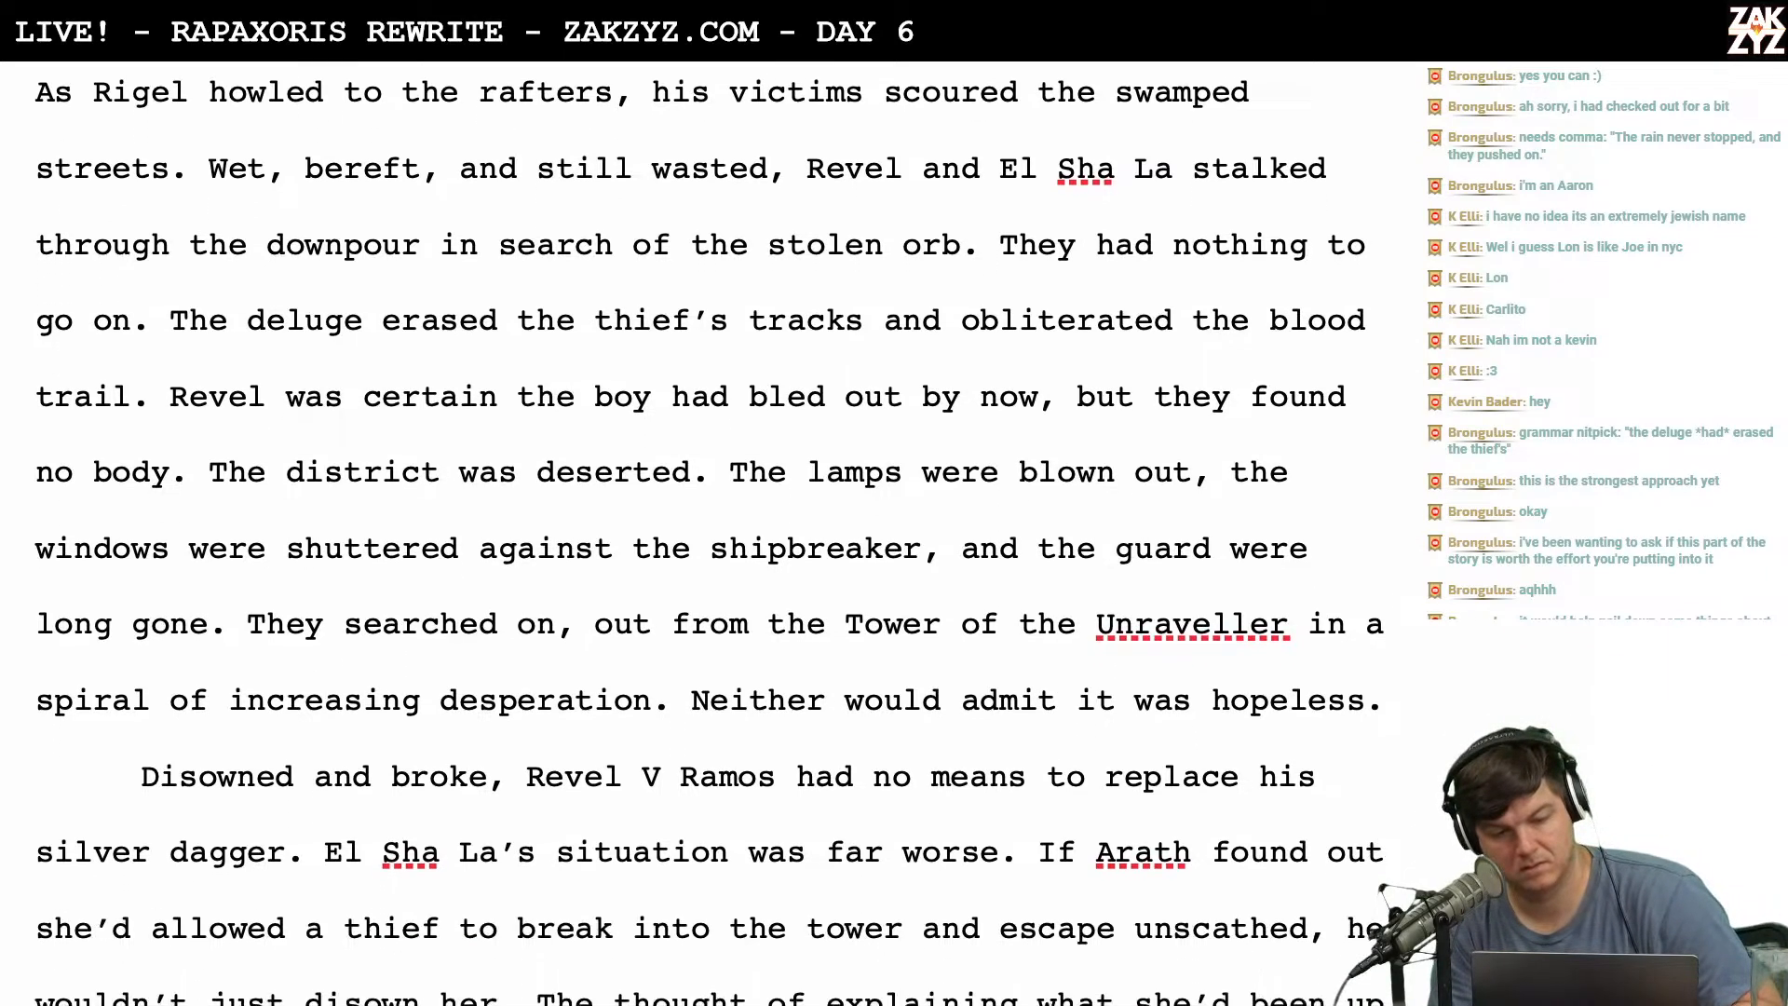
{"action": "scroll", "coordinate": [710, 541], "scroll_direction": "up", "scroll_amount": 3}
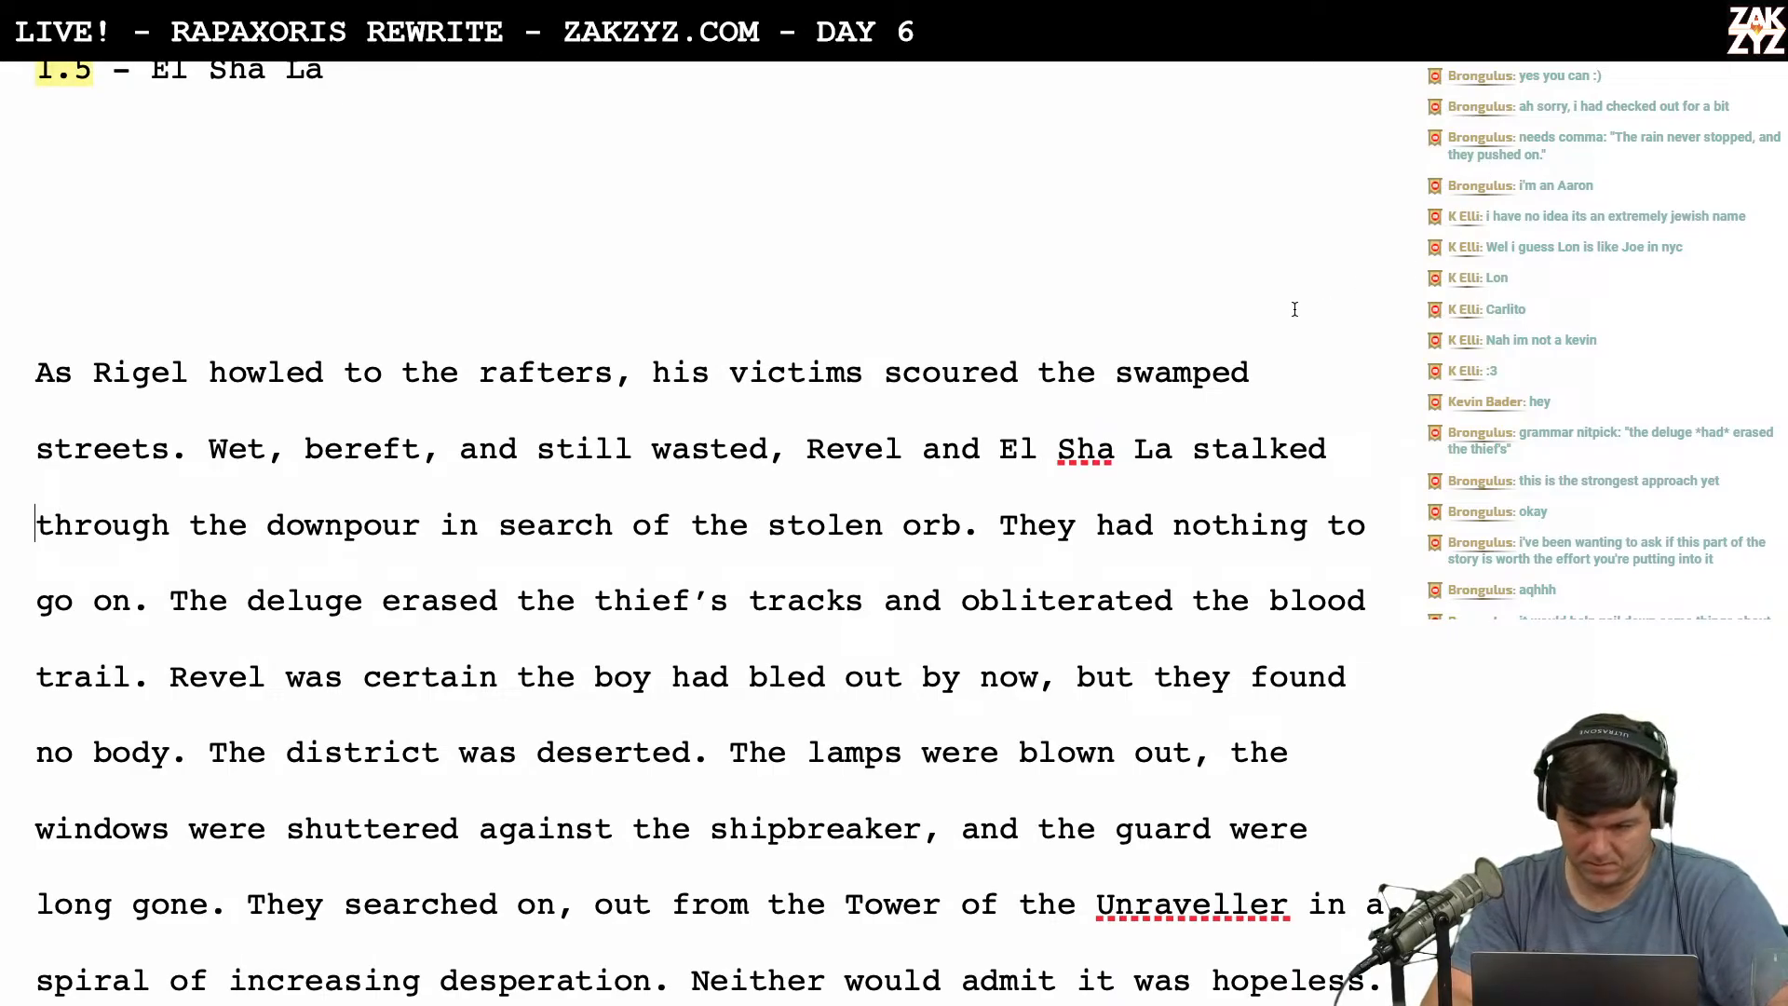
{"action": "left_click", "coordinate": [1187, 459]}
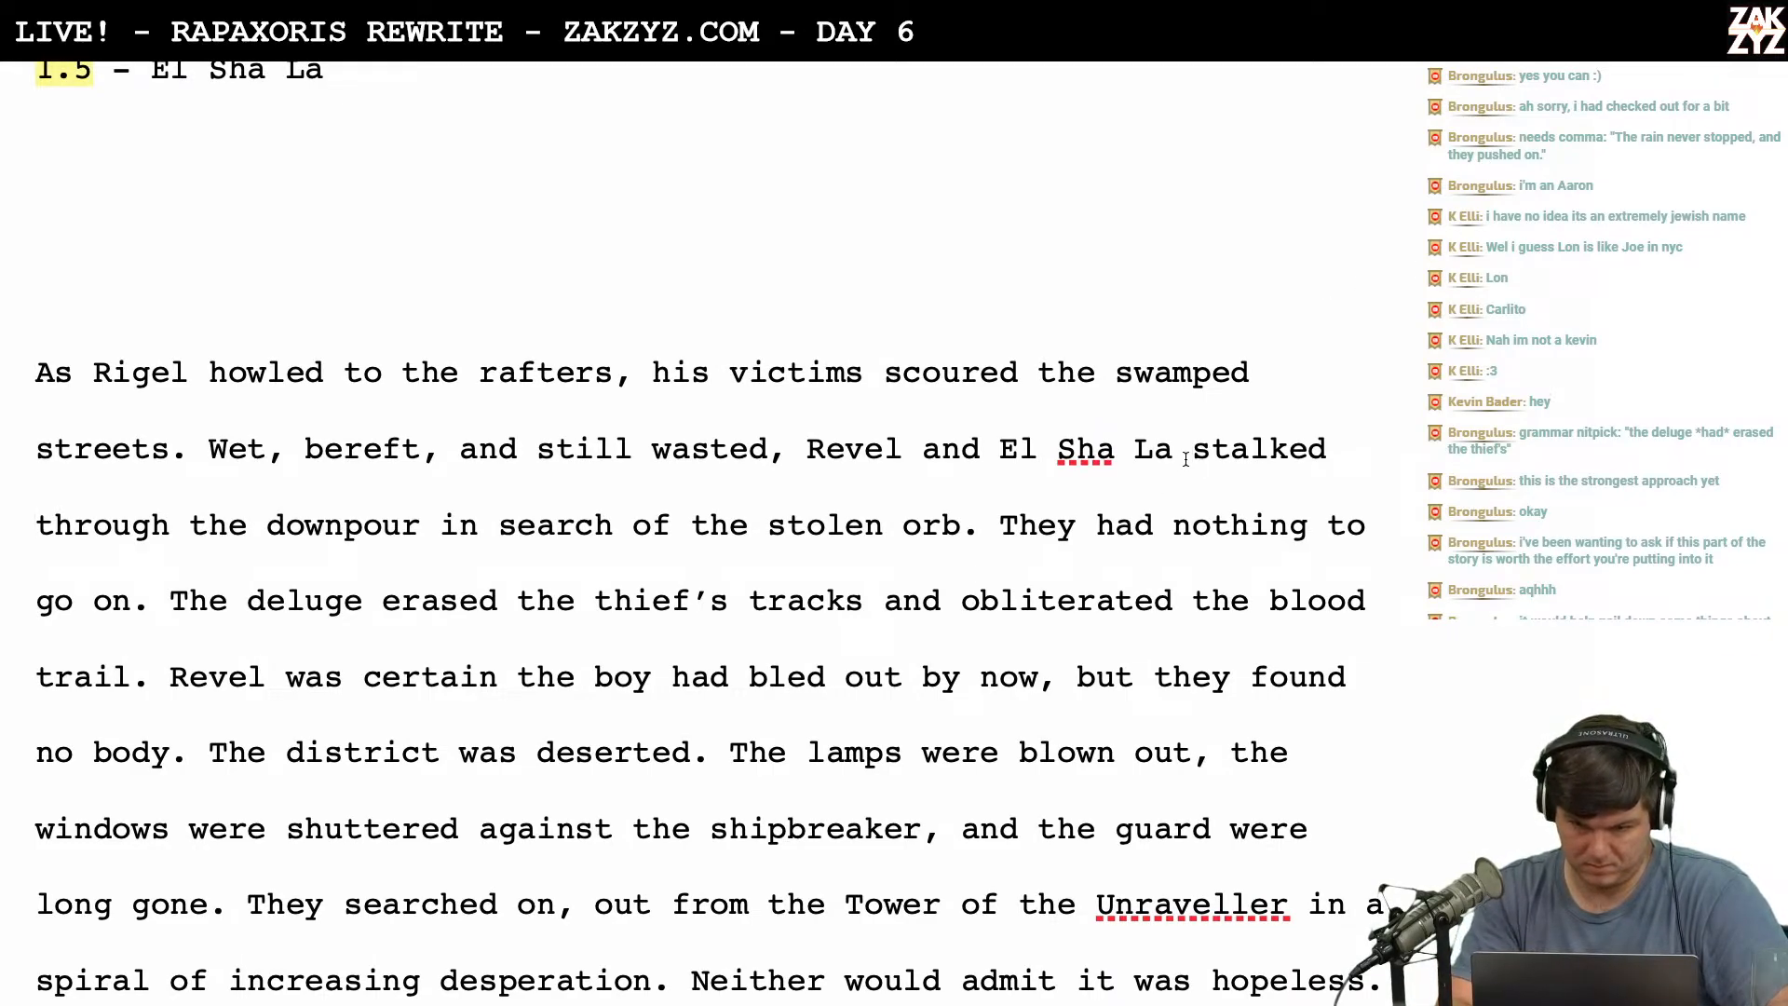
{"action": "key", "text": "Right"}
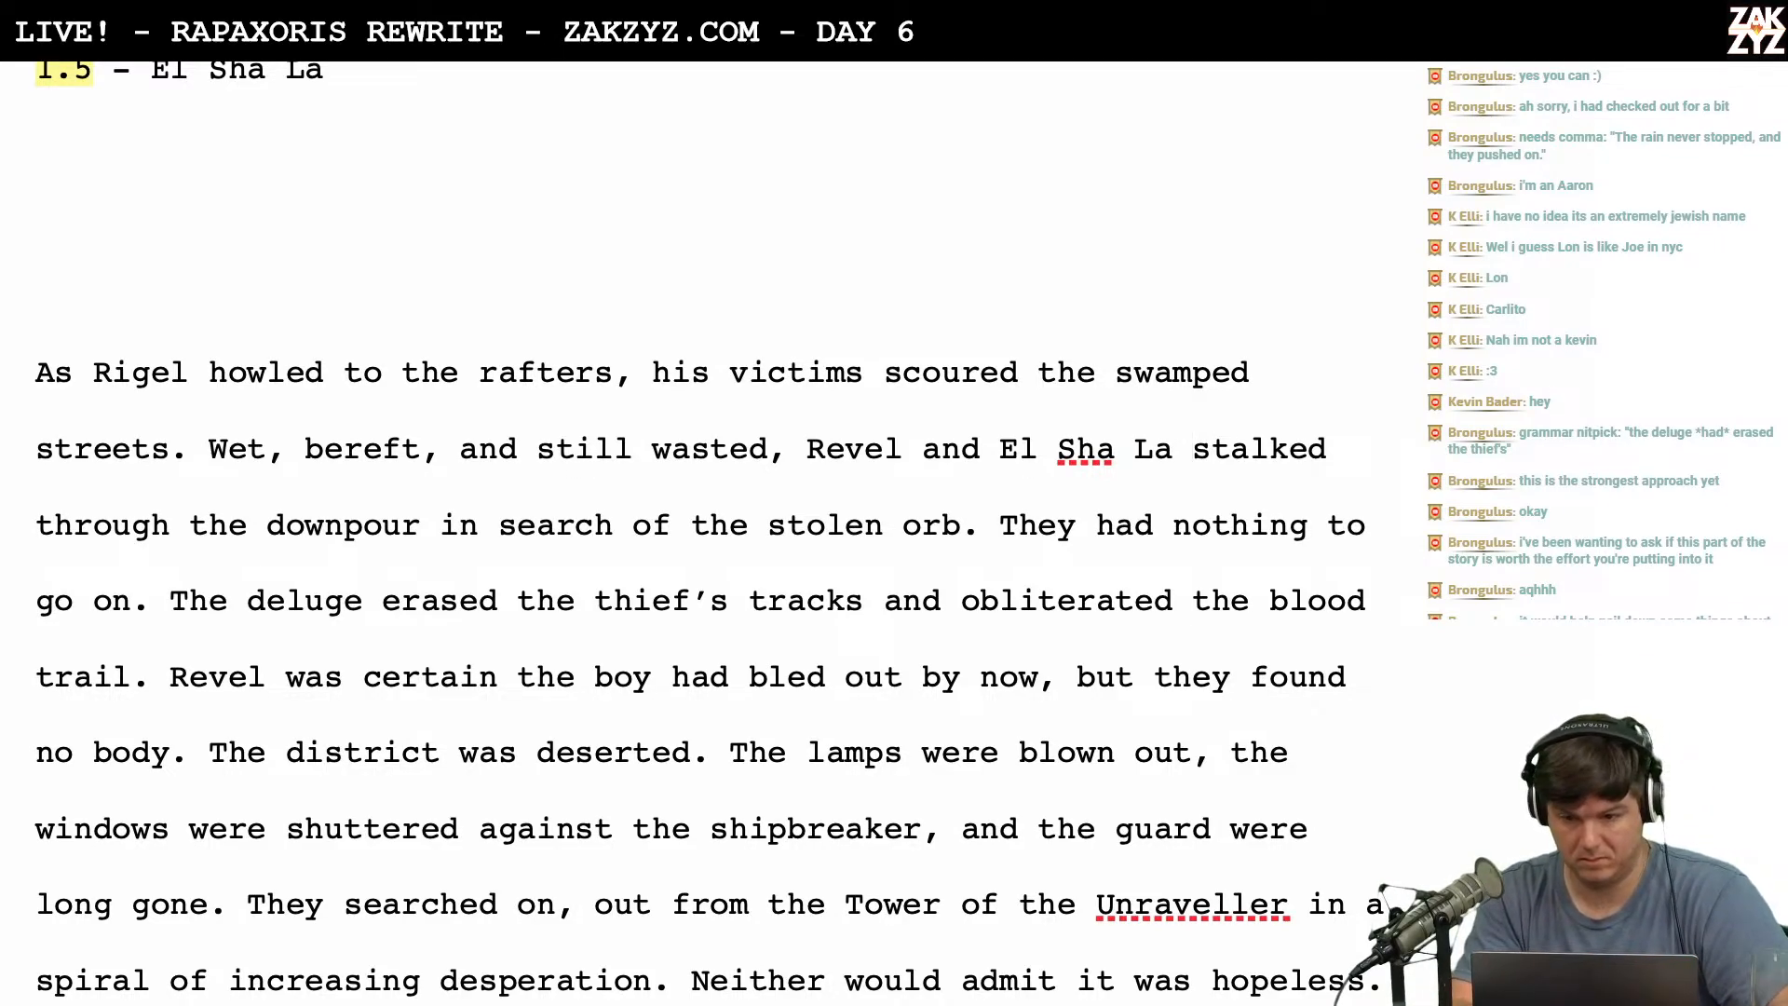
{"action": "key", "text": "alt+Tab"}
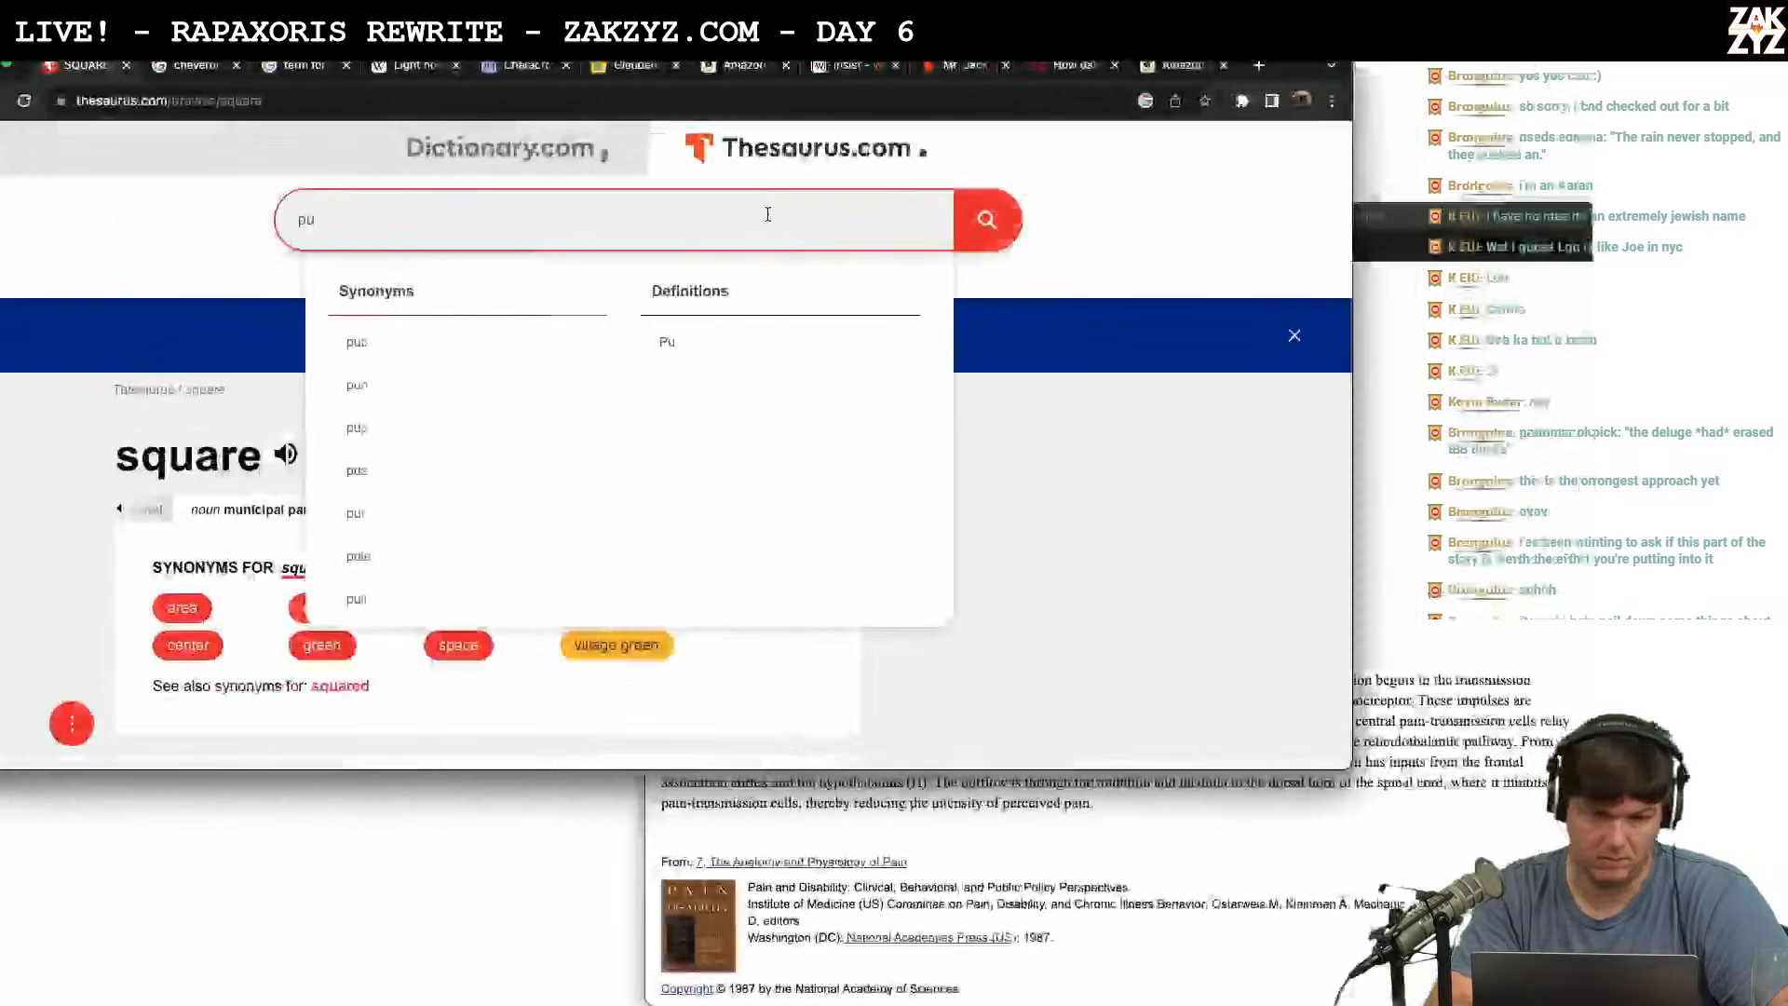
{"action": "key", "text": "alt+Tab"}
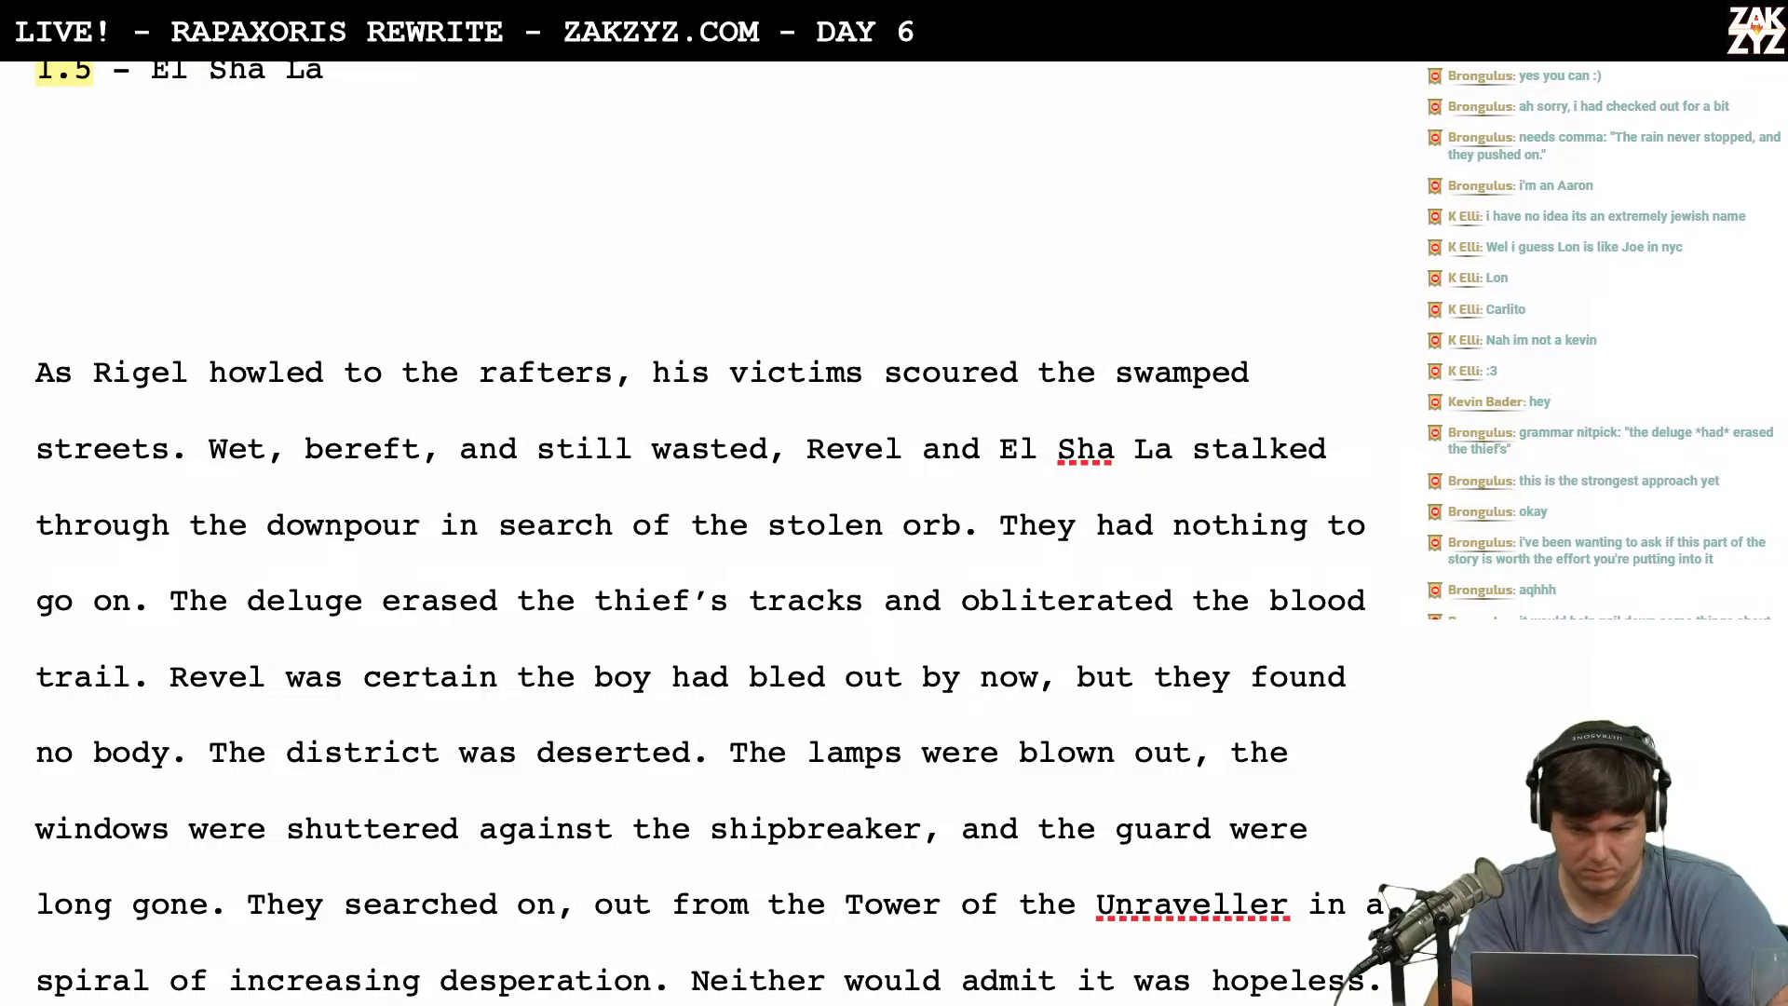
{"action": "scroll", "coordinate": [766, 218], "scroll_direction": "down", "scroll_amount": 2}
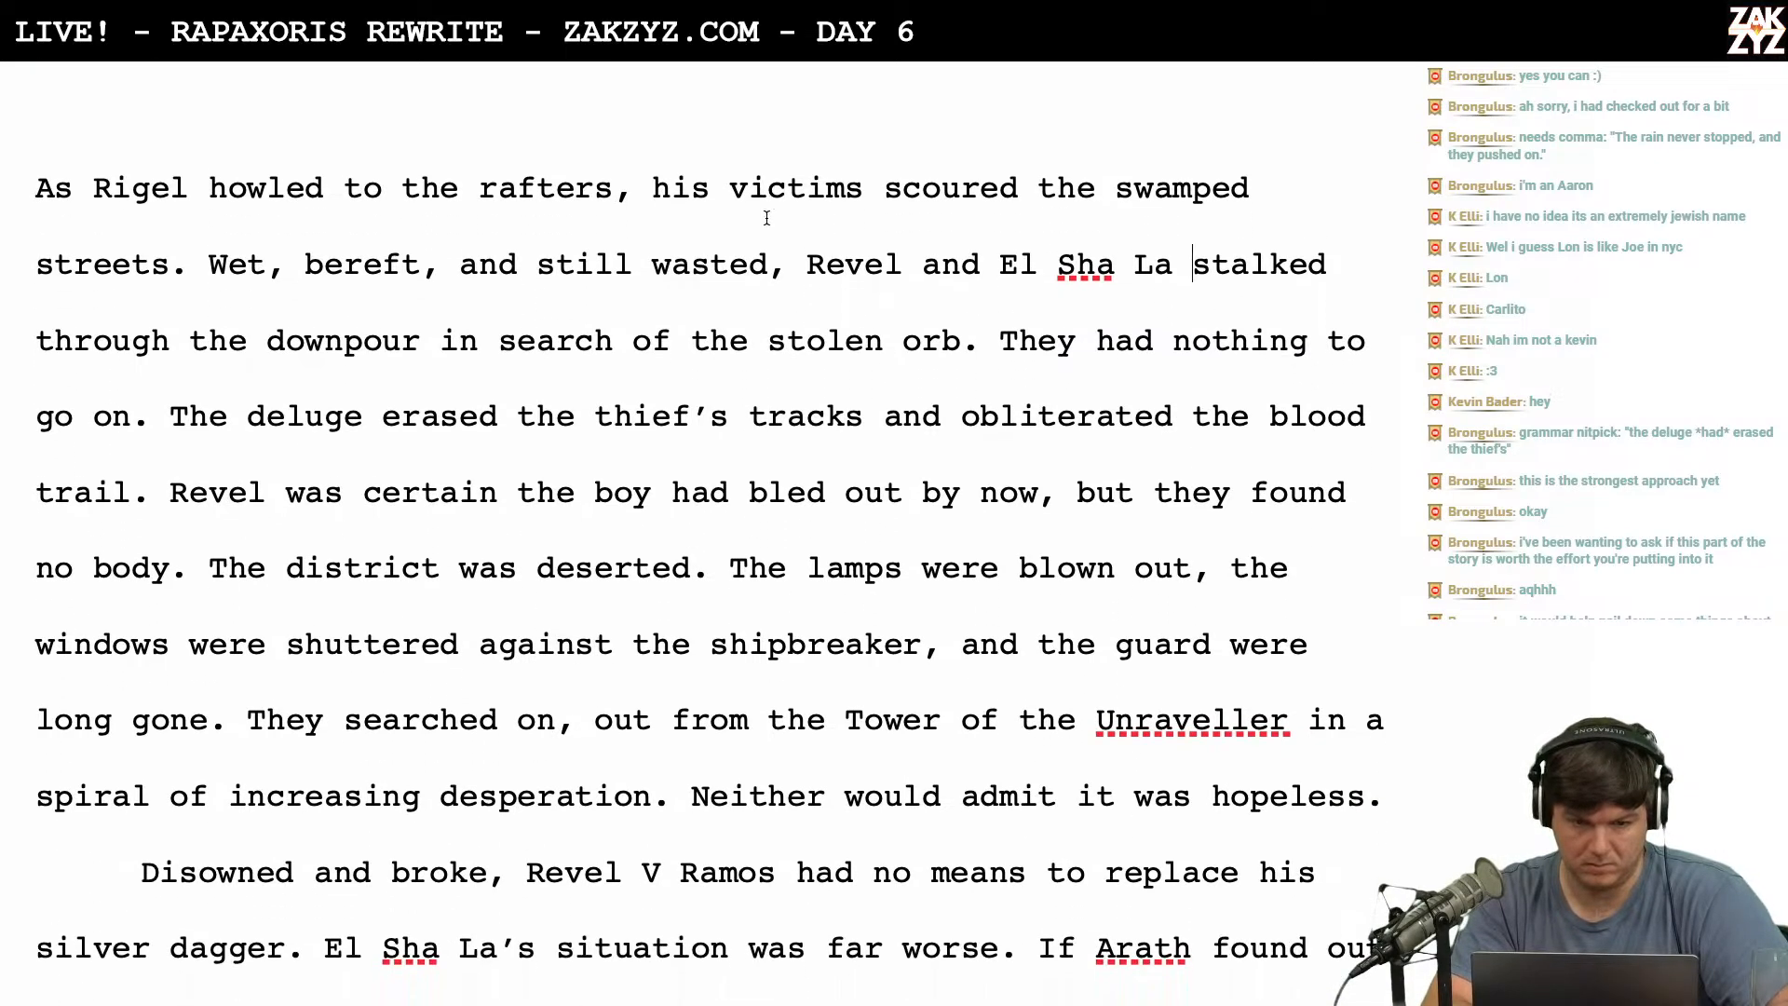
{"action": "scroll", "coordinate": [766, 218], "scroll_direction": "down", "scroll_amount": 1}
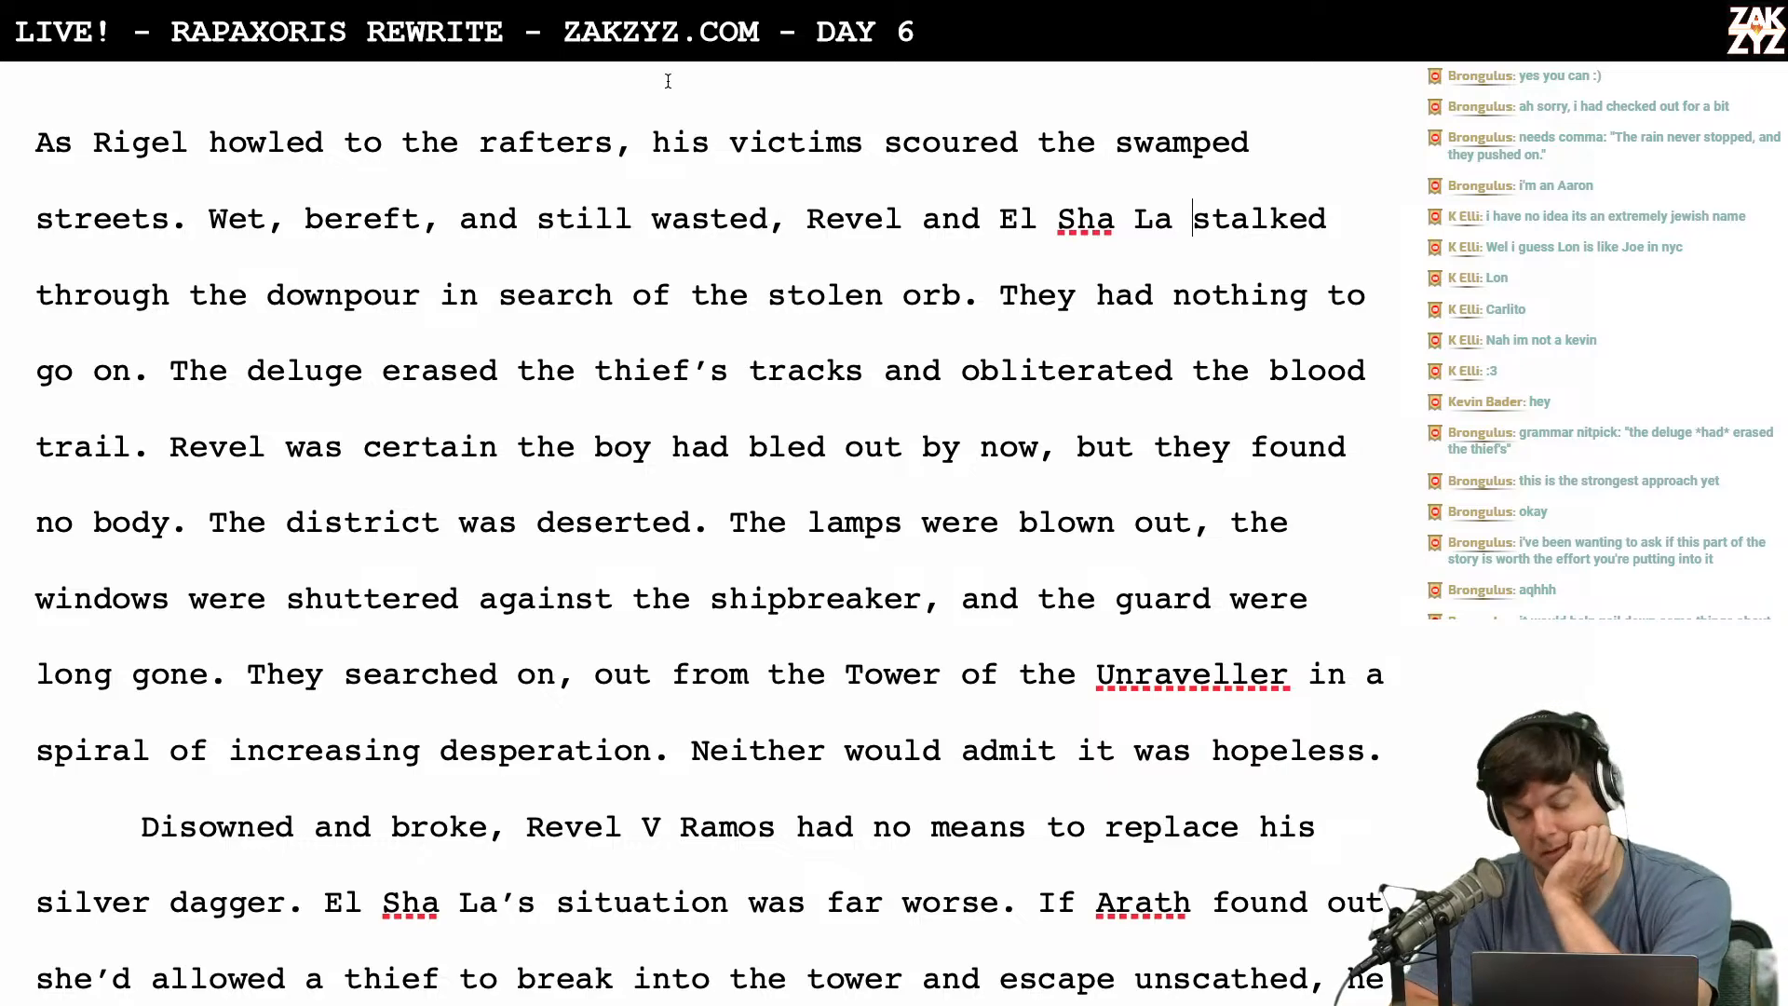
{"action": "scroll", "coordinate": [542, 505], "scroll_direction": "down", "scroll_amount": 1}
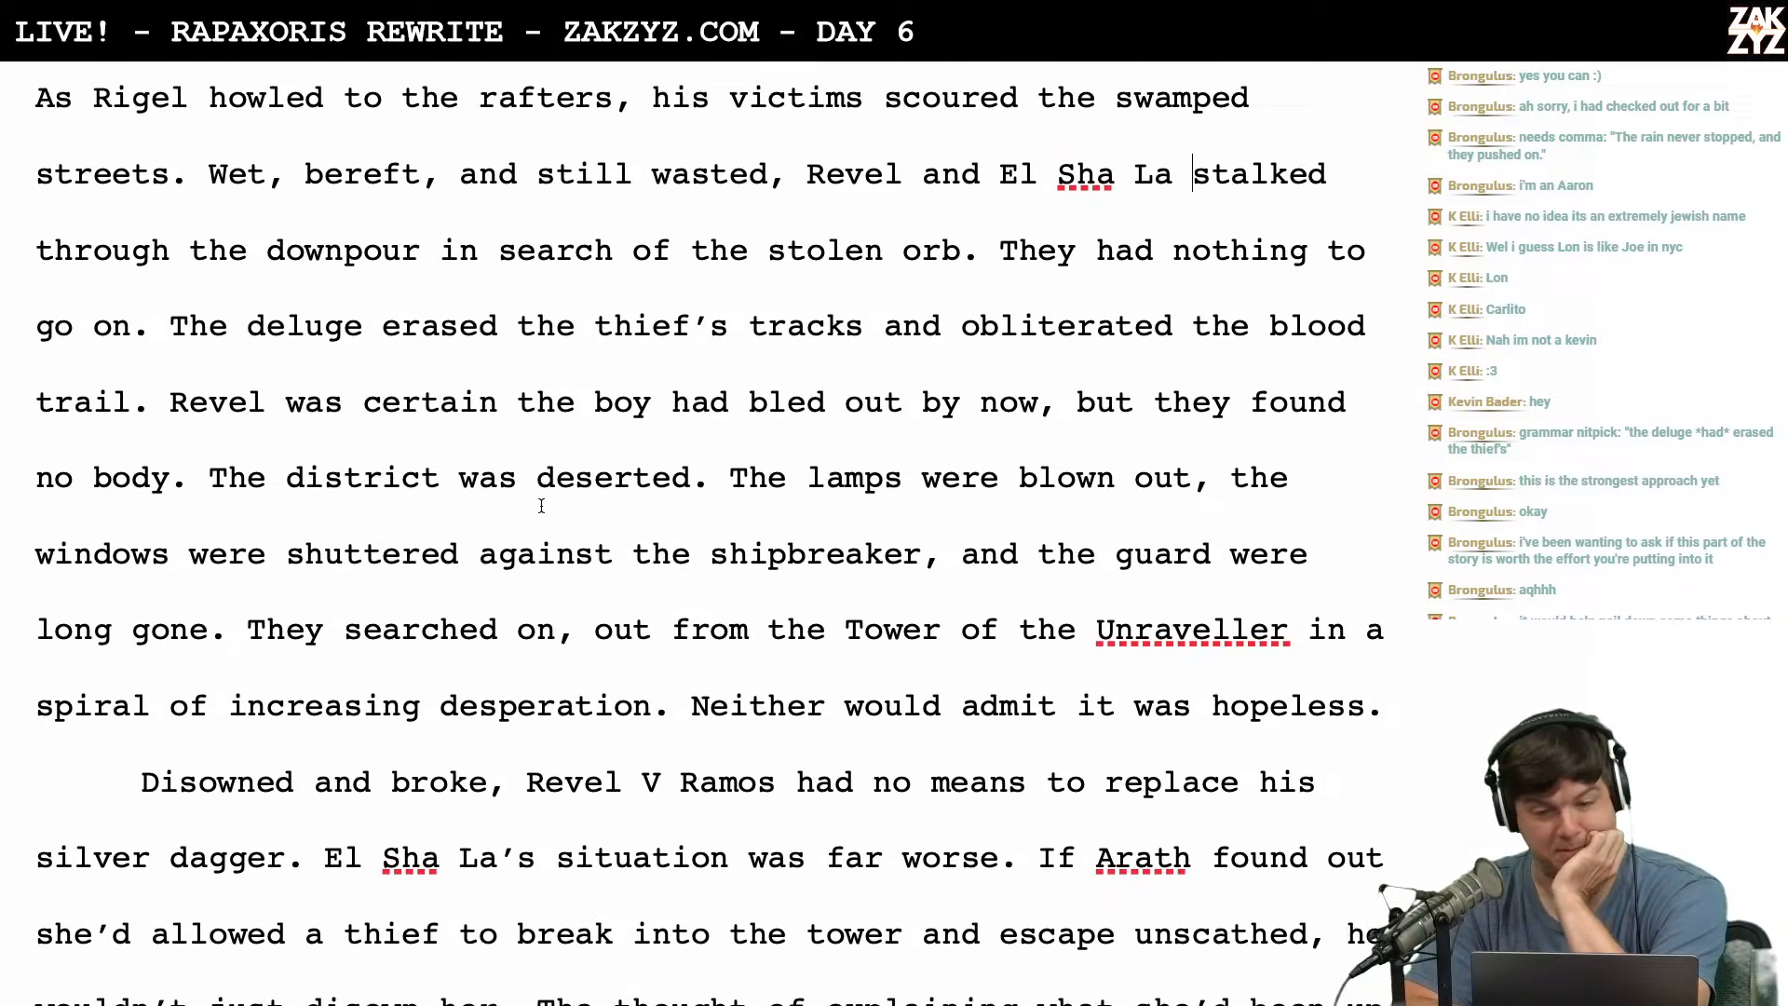
{"action": "scroll", "coordinate": [542, 505], "scroll_direction": "up", "scroll_amount": 2}
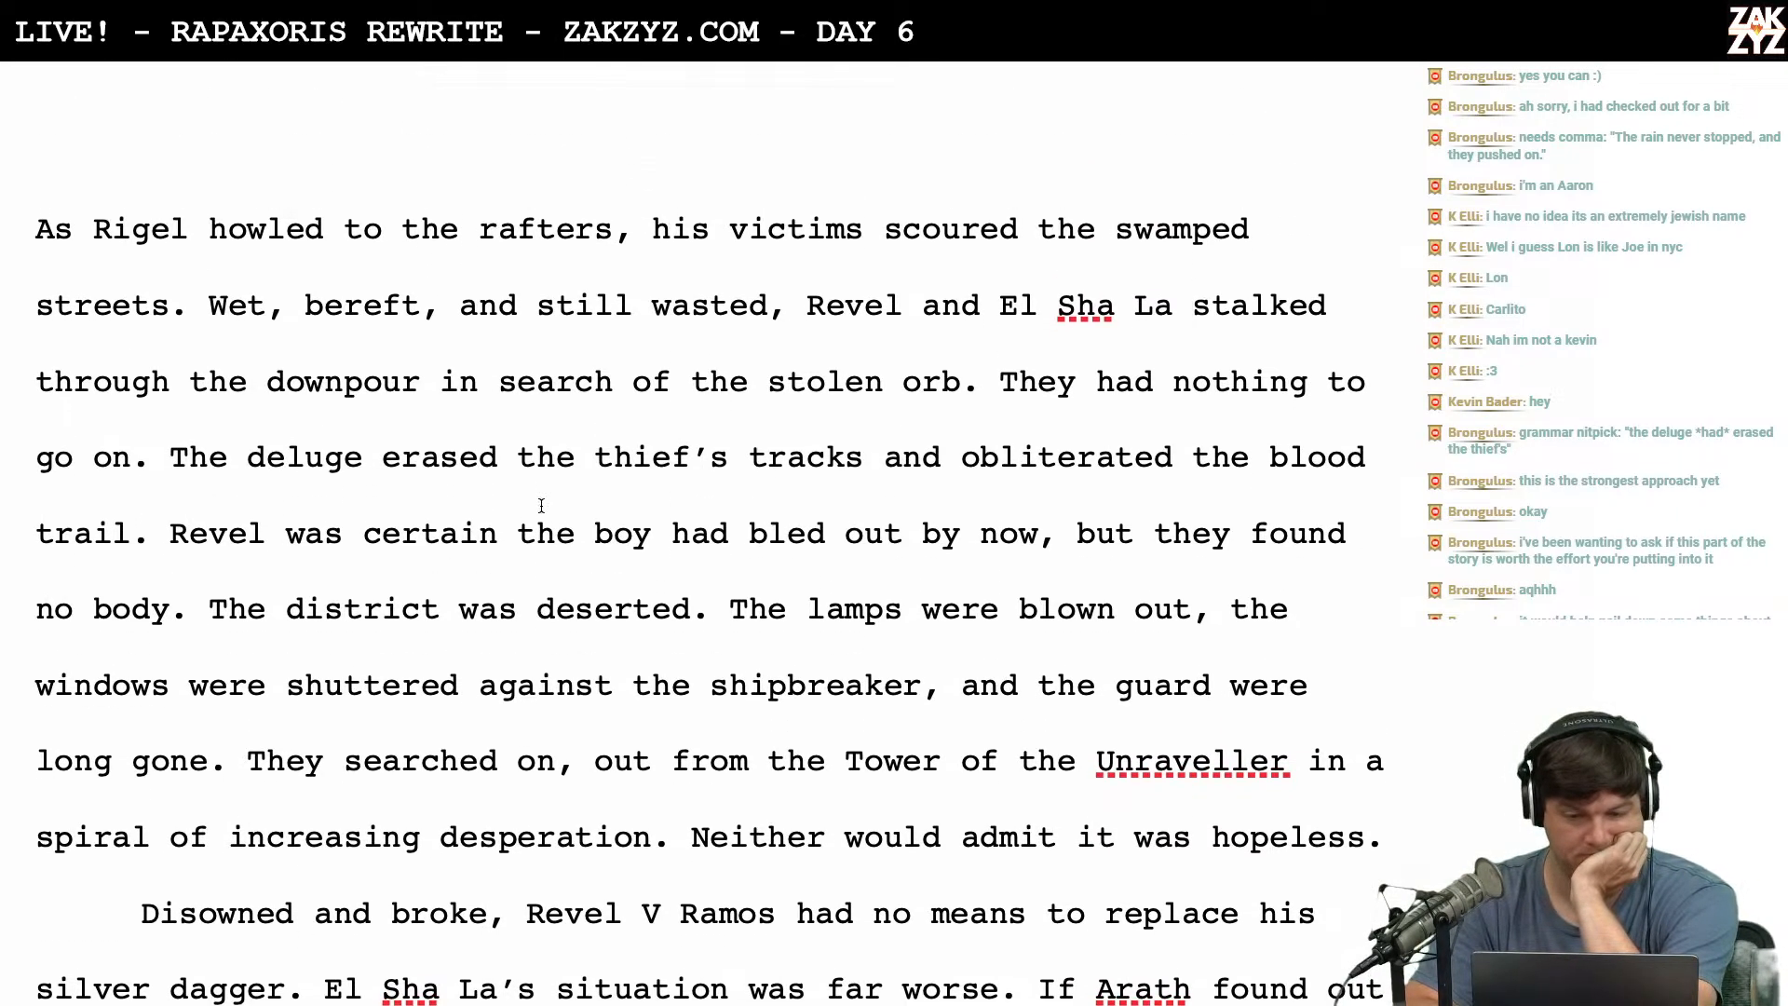
Try the wording "searched through the down" after "Revel and El Sha La" in the opening paragraph, then erase it.
{"action": "key", "text": "Return"}
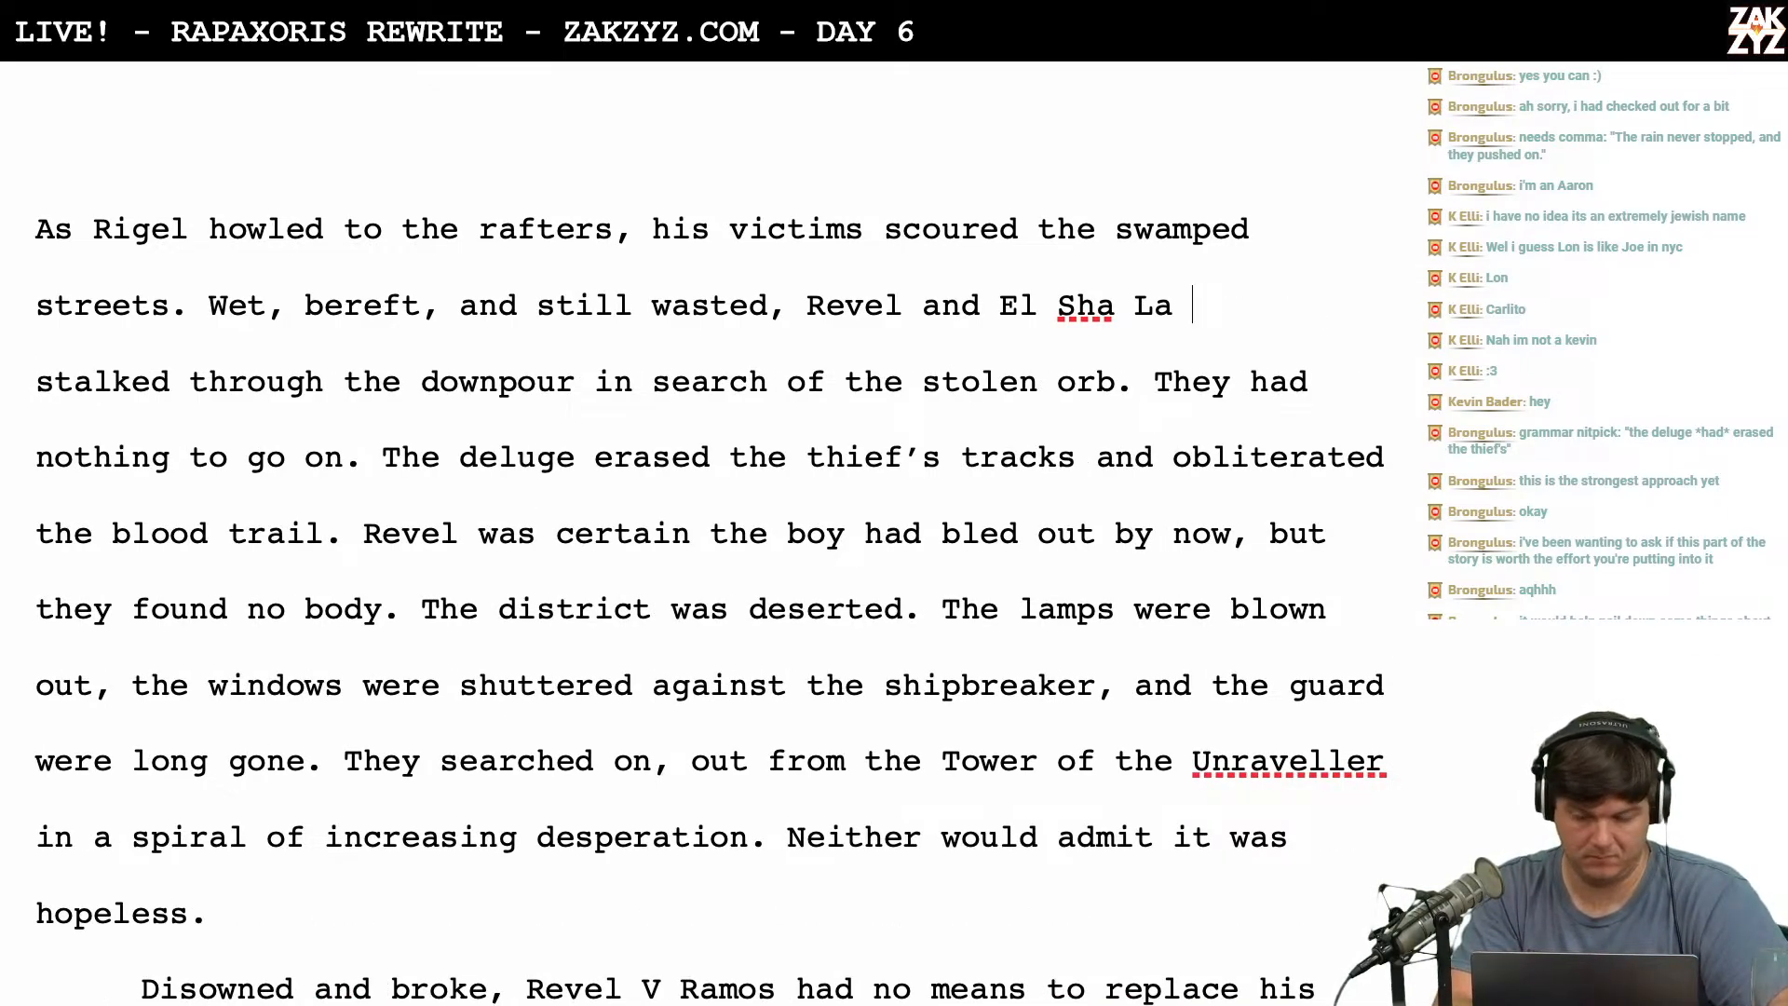
{"action": "type", "text": "searched"}
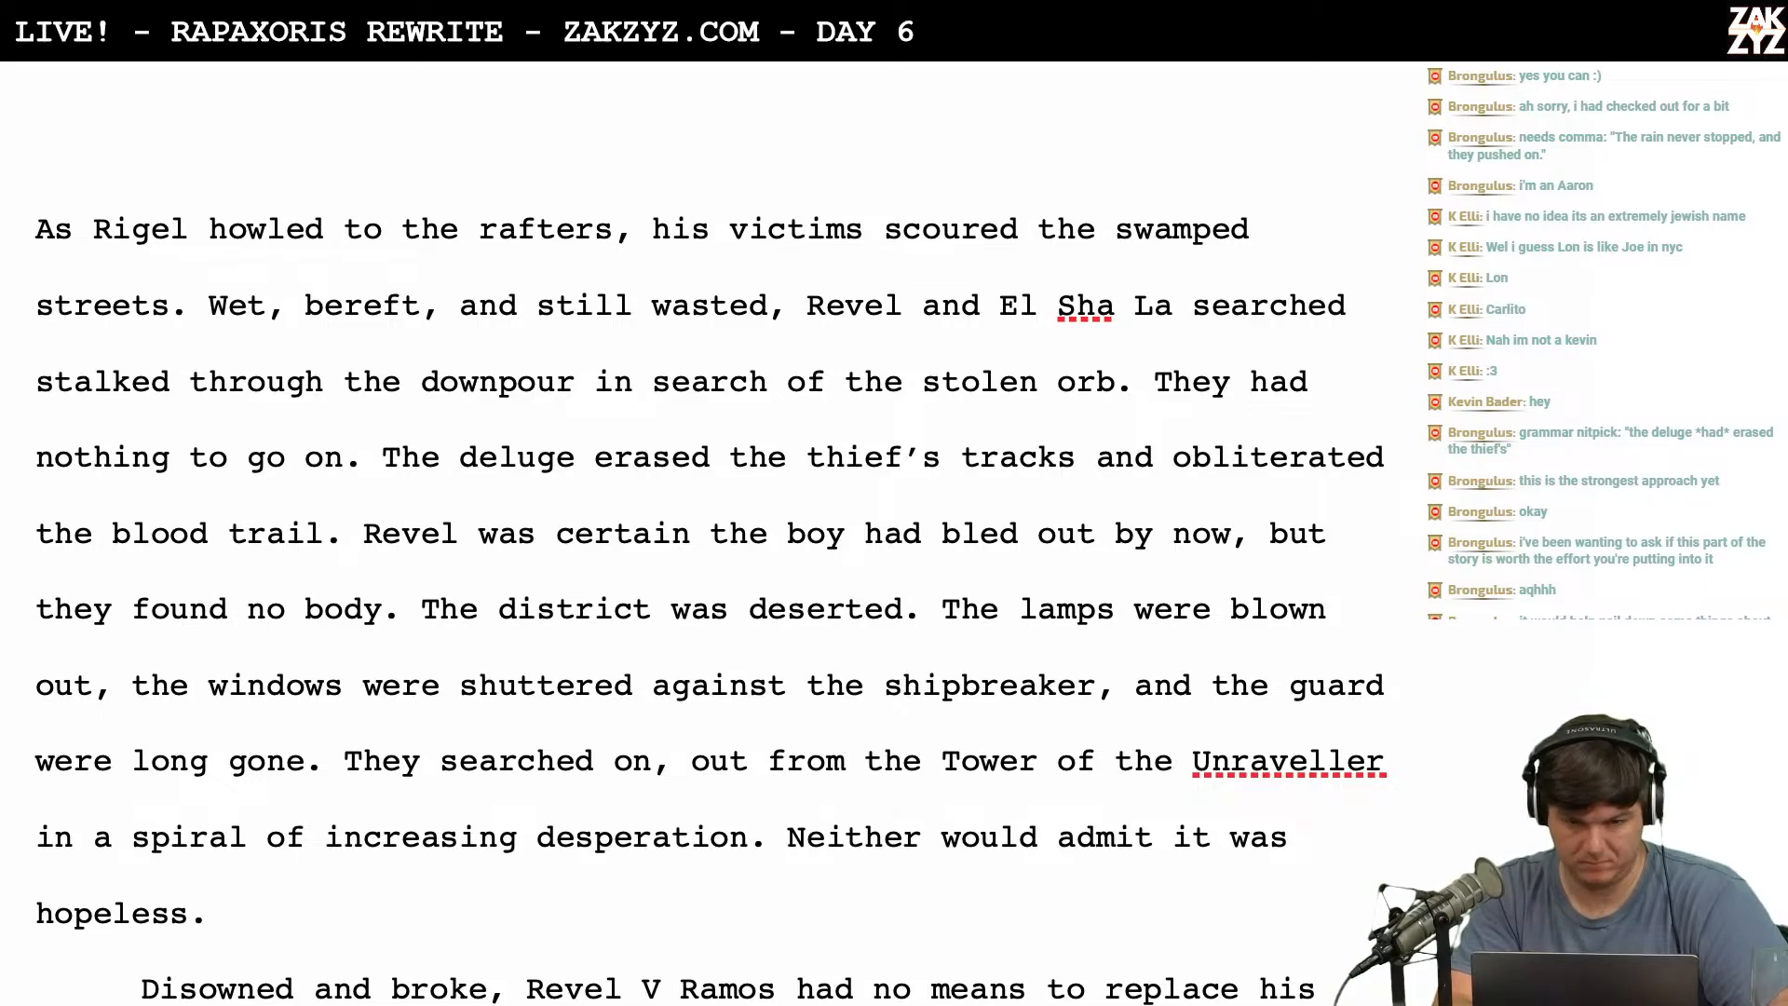
{"action": "type", "text": " through the do"}
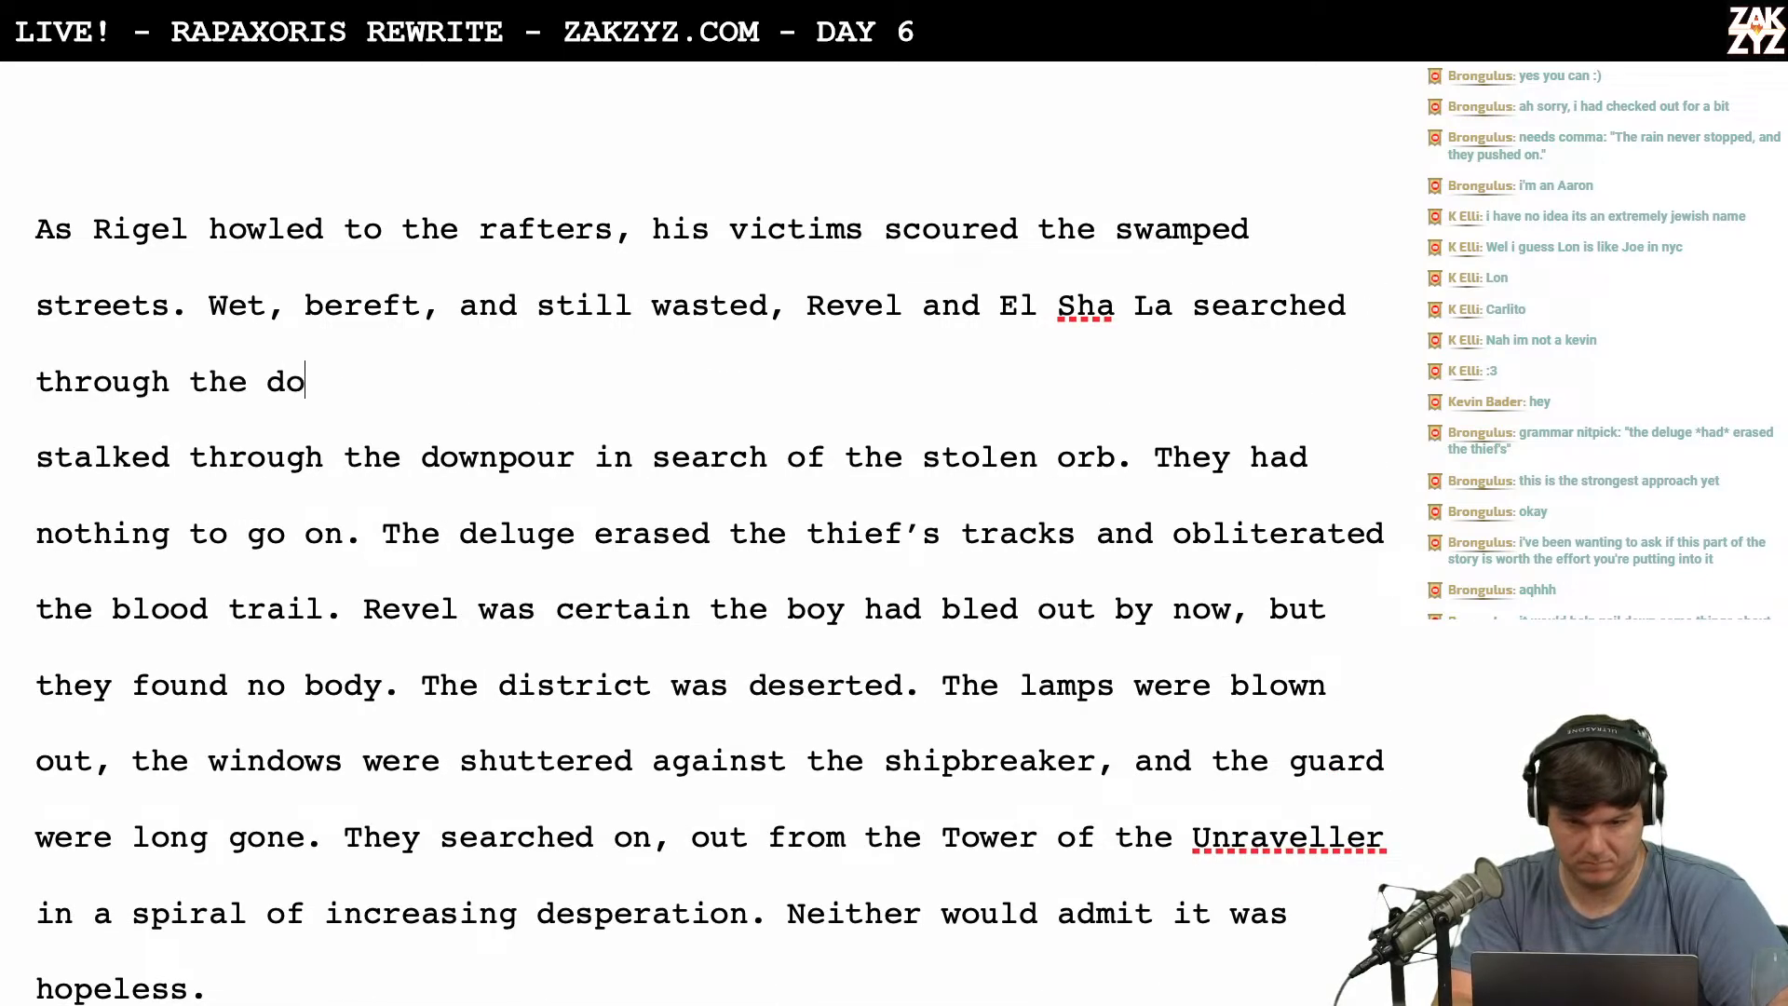
{"action": "type", "text": "wn"}
{"action": "key", "text": "BackSpace"}
{"action": "key", "text": "BackSpace"}
{"action": "key", "text": "BackSpace"}
{"action": "key", "text": "BackSpace"}
{"action": "key", "text": "BackSpace"}
{"action": "key", "text": "BackSpace"}
{"action": "key", "text": "BackSpace"}
{"action": "key", "text": "BackSpace"}
{"action": "key", "text": "BackSpace"}
{"action": "key", "text": "BackSpace"}
{"action": "key", "text": "BackSpace"}
{"action": "key", "text": "BackSpace"}
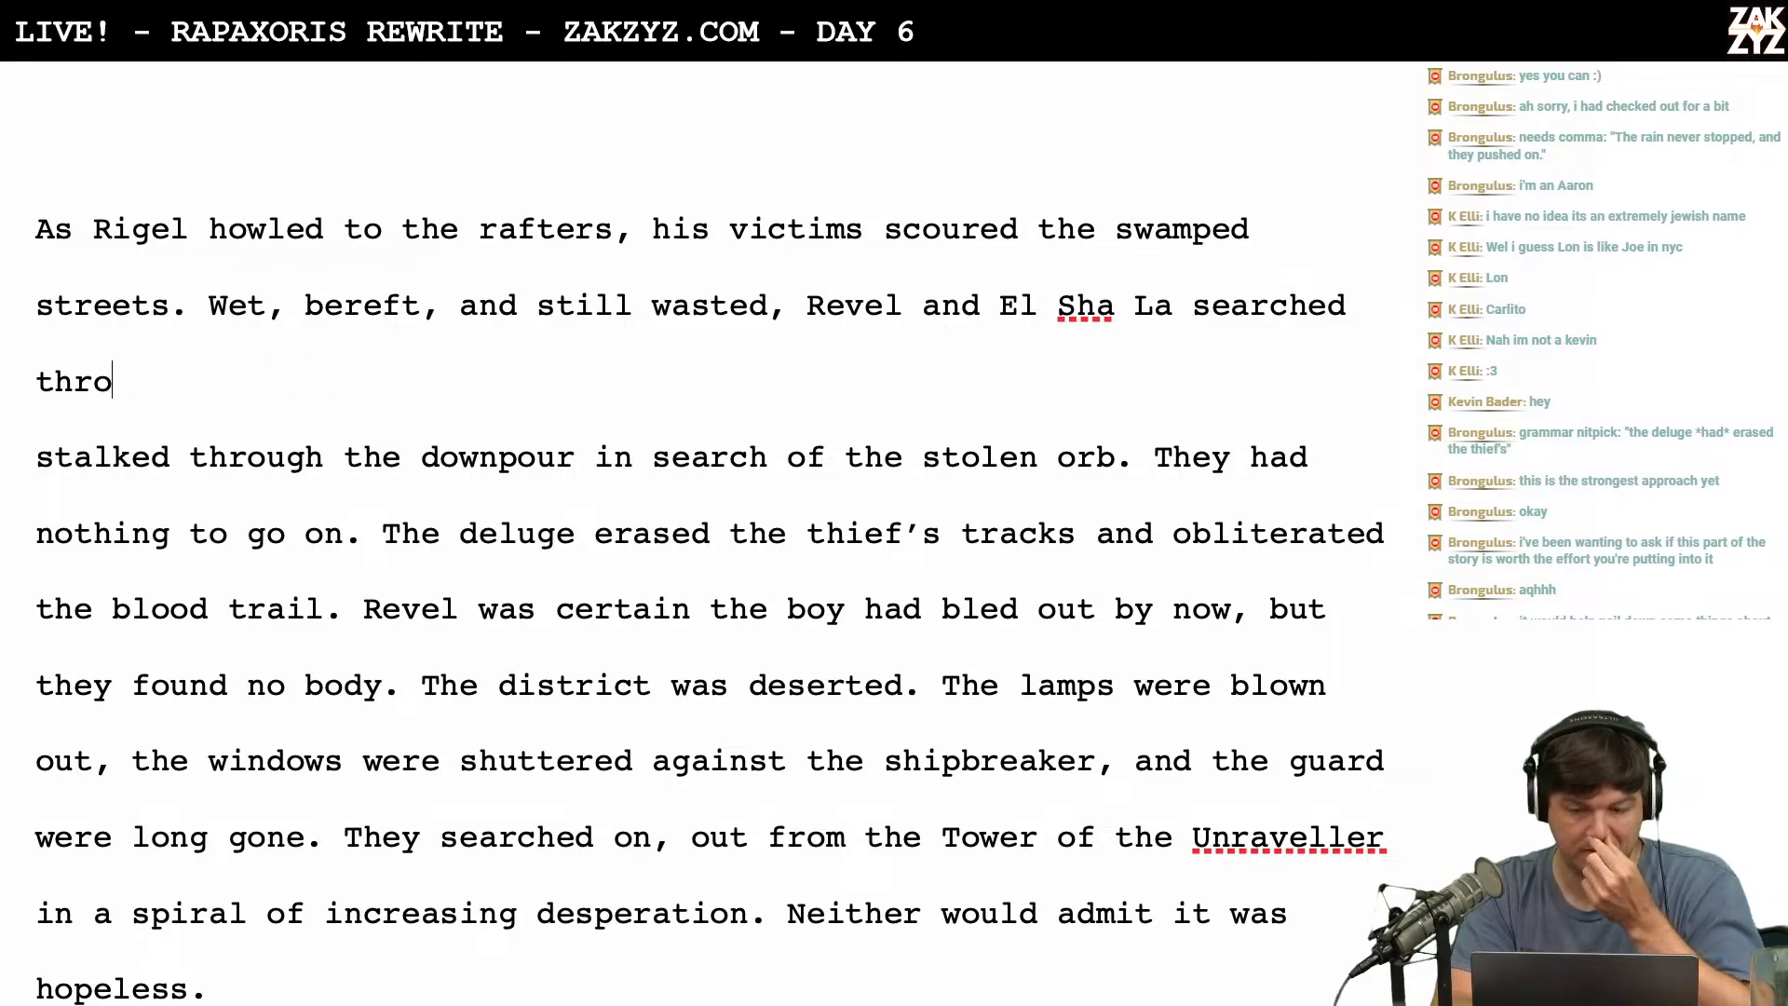
{"action": "key", "text": "BackSpace"}
{"action": "key", "text": "BackSpace"}
{"action": "key", "text": "BackSpace"}
{"action": "key", "text": "BackSpace"}
{"action": "key", "text": "BackSpace"}
{"action": "key", "text": "BackSpace"}
{"action": "key", "text": "BackSpace"}
{"action": "key", "text": "BackSpace"}
{"action": "key", "text": "BackSpace"}
{"action": "key", "text": "BackSpace"}
{"action": "key", "text": "BackSpace"}
{"action": "key", "text": "BackSpace"}
{"action": "key", "text": "BackSpace"}
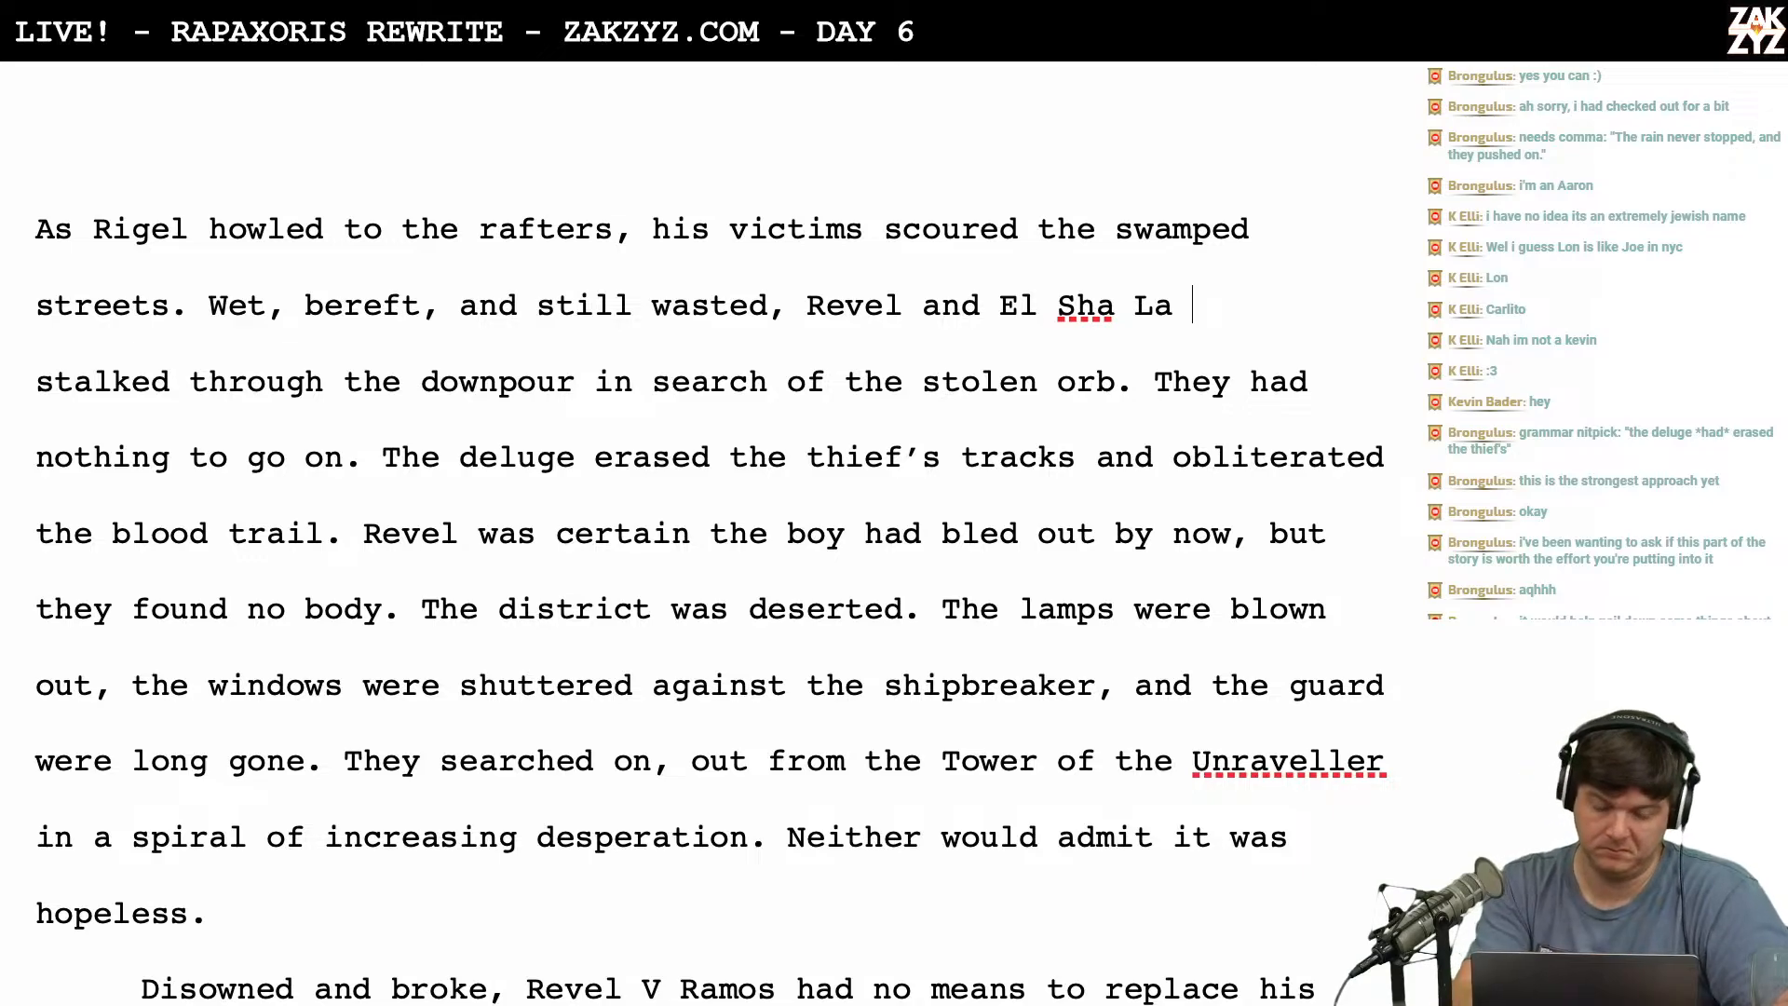
{"action": "type", "text": "w"}
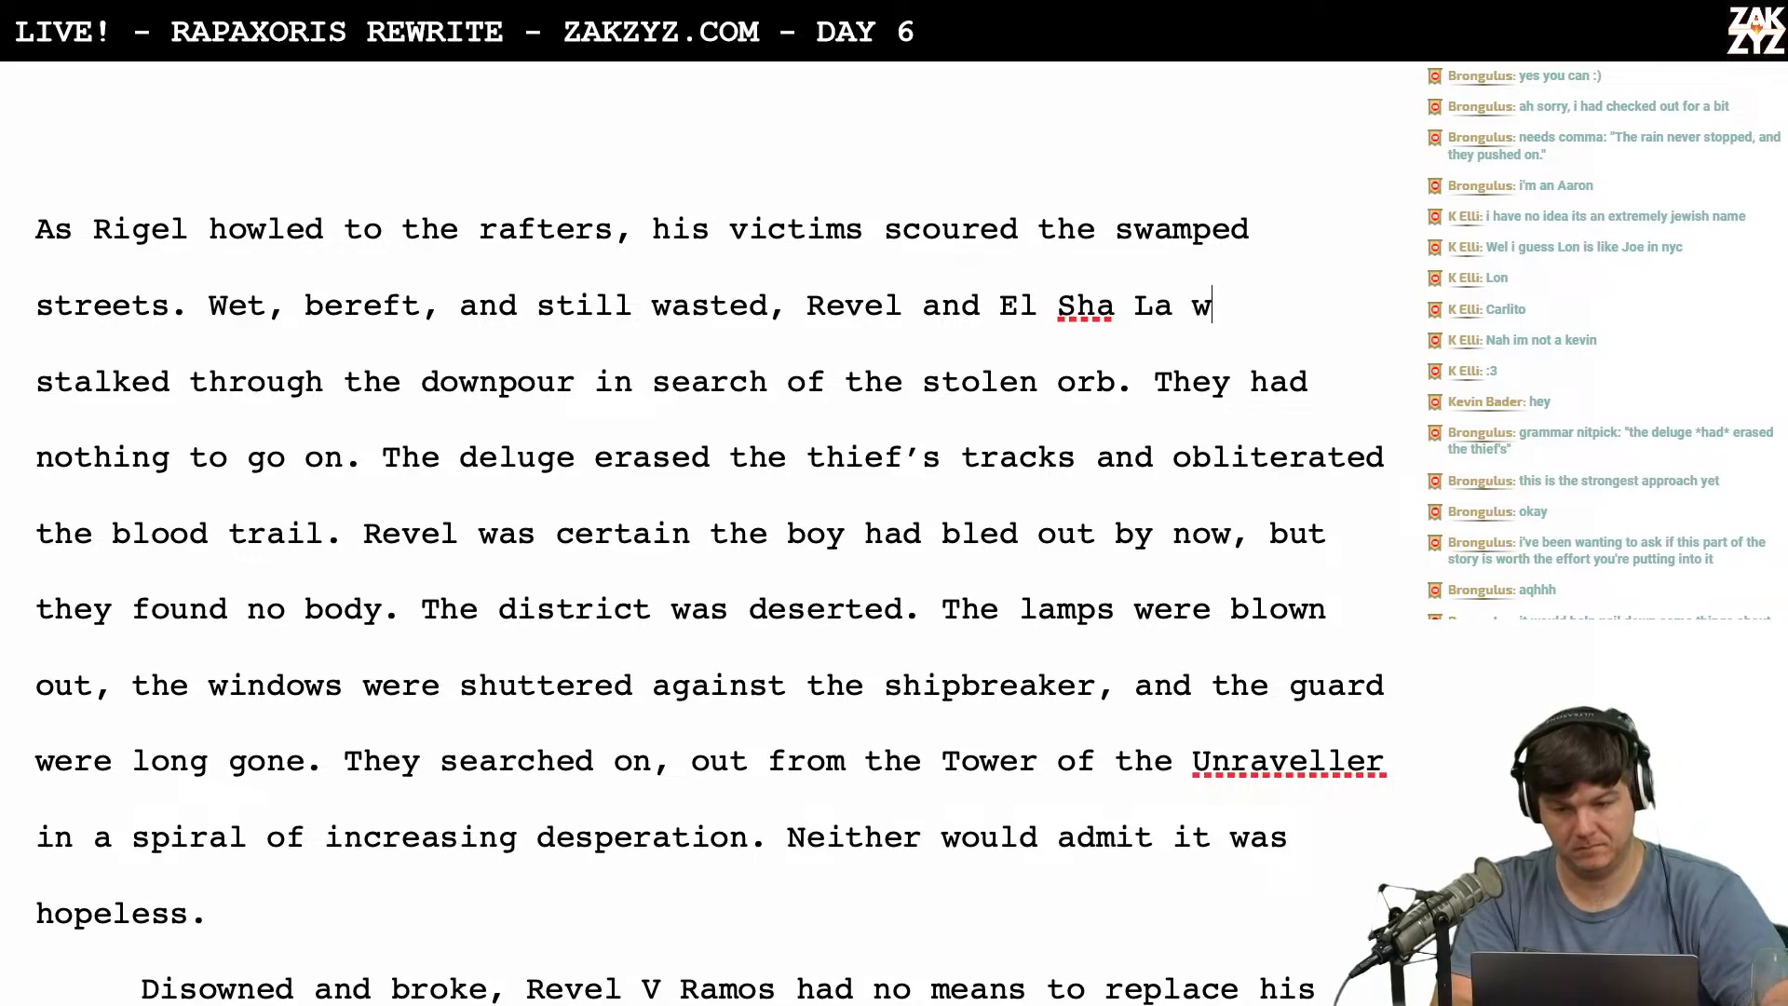
{"action": "key", "text": "BackSpace"}
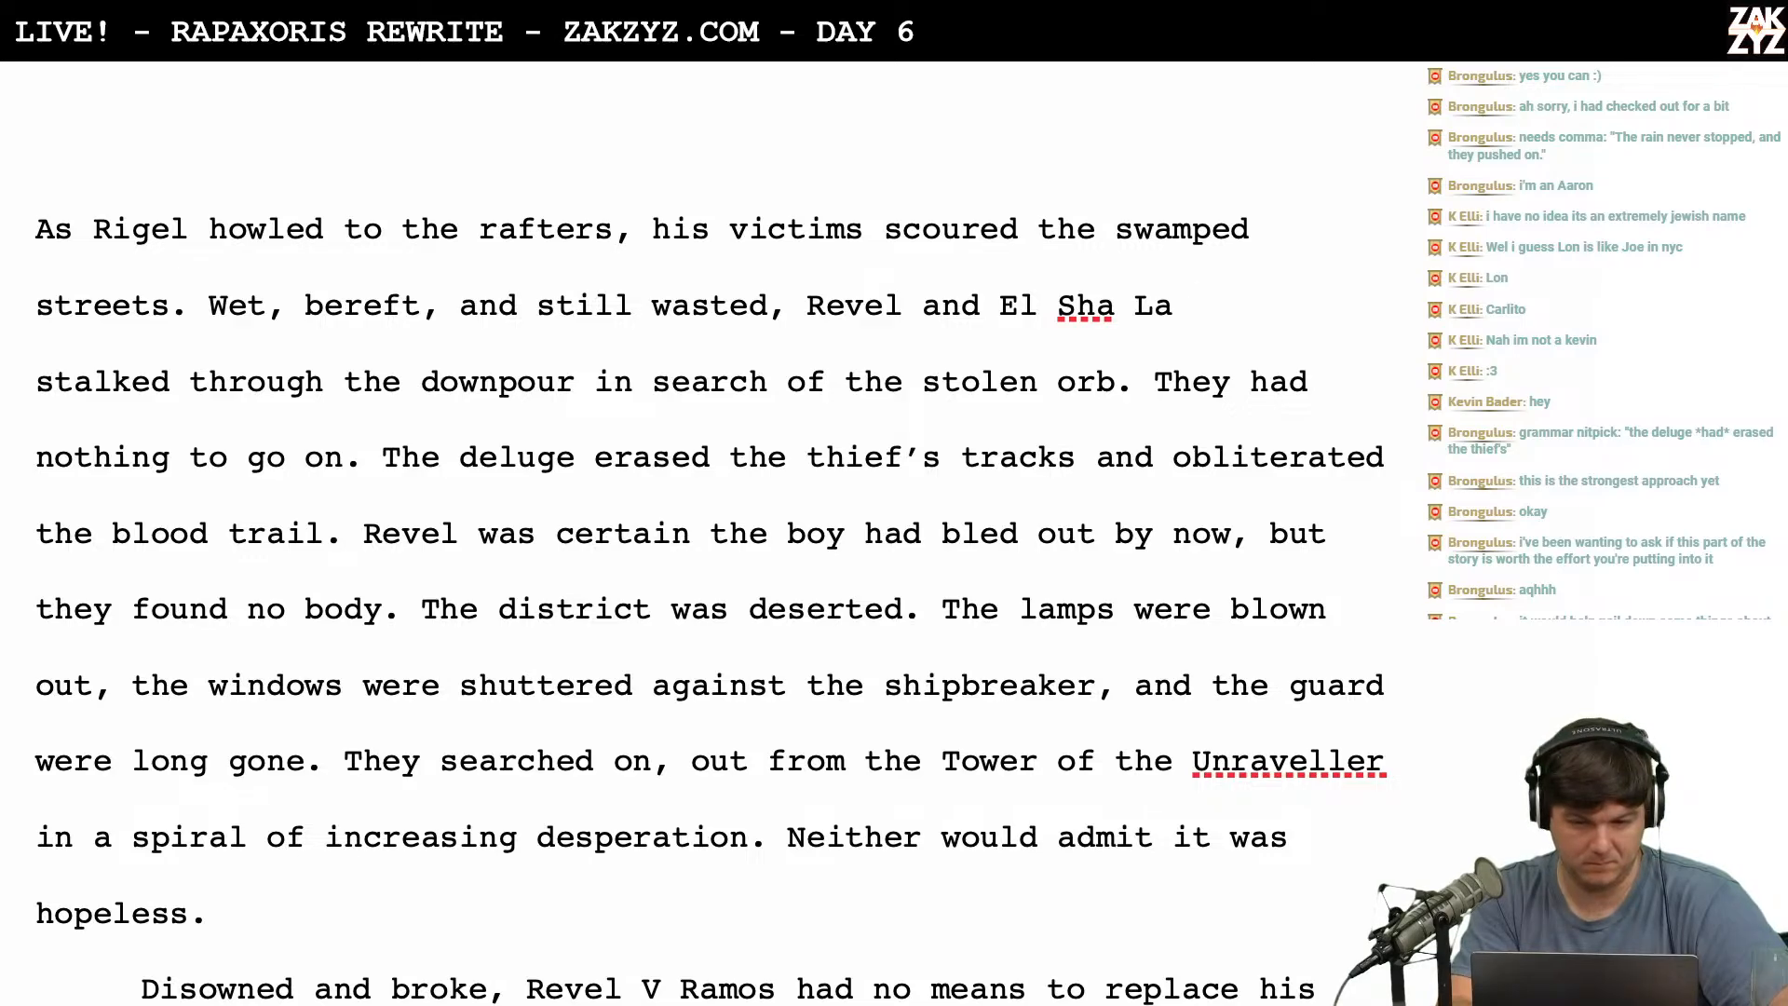
{"action": "type", "text": "s"}
{"action": "key", "text": "BackSpace"}
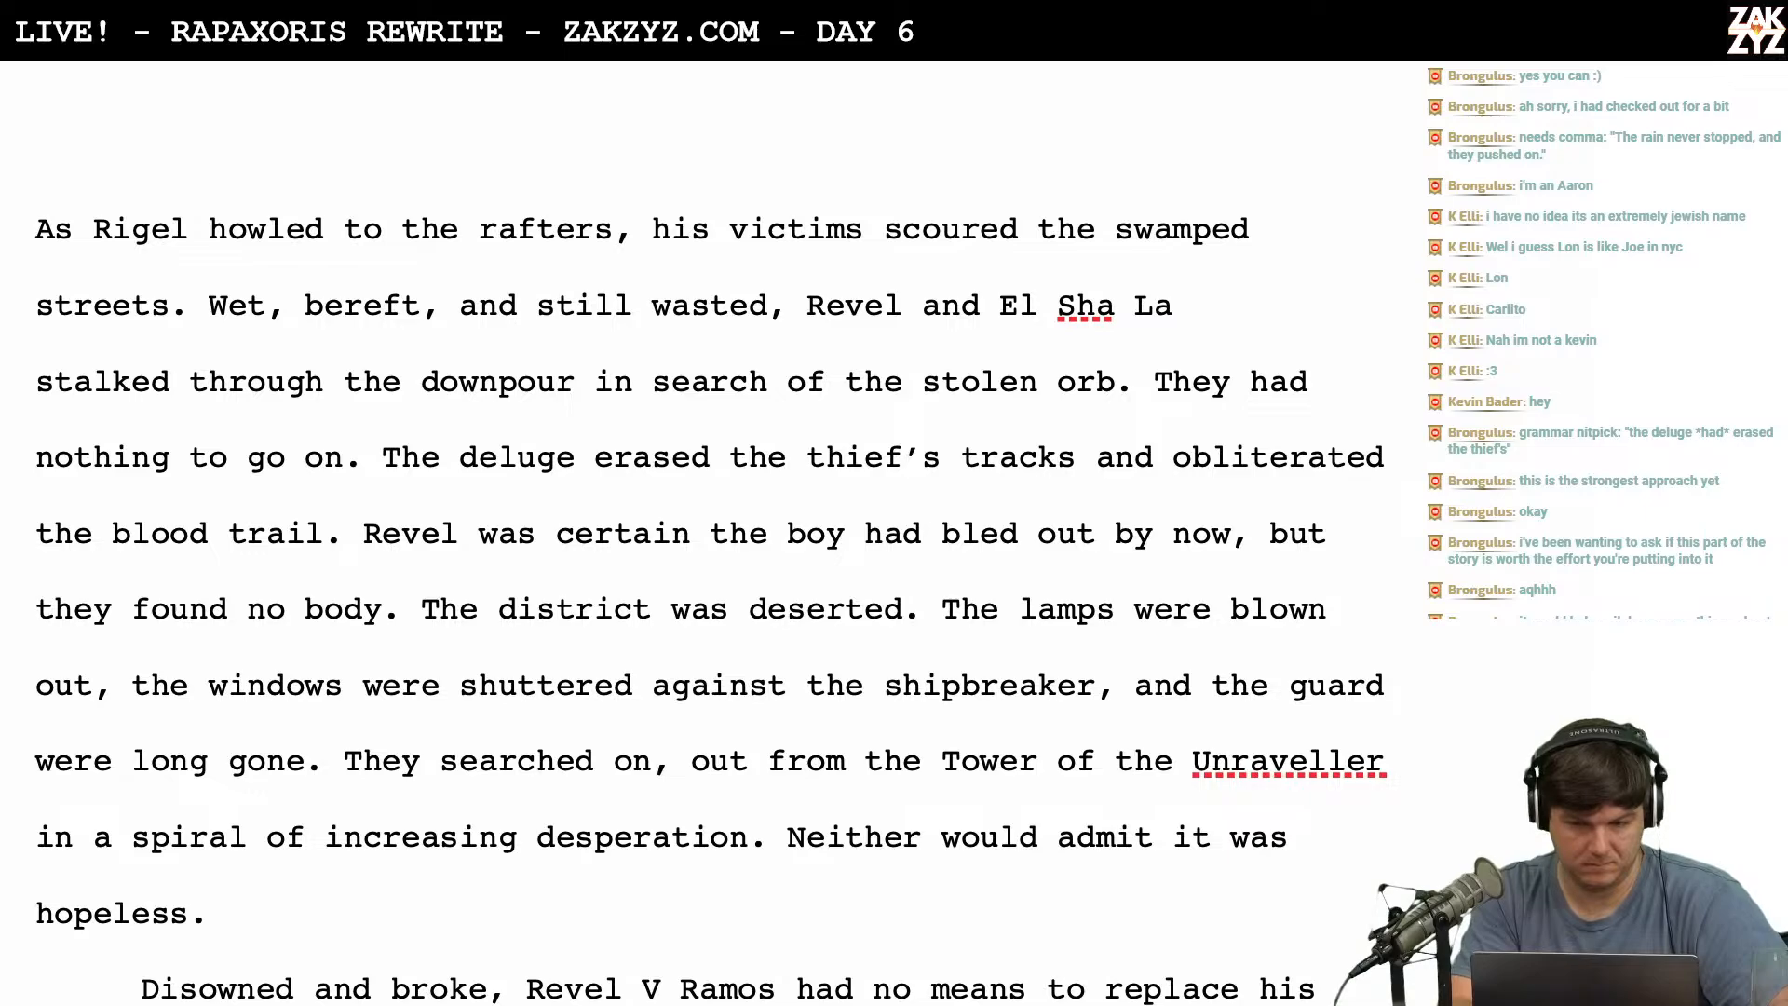
Replace "stalked" after "Revel and El Sha La" in the opening paragraph with "slogged".
{"action": "key", "text": "Return"}
{"action": "key", "text": "Return"}
{"action": "type", "text": "slogged"}
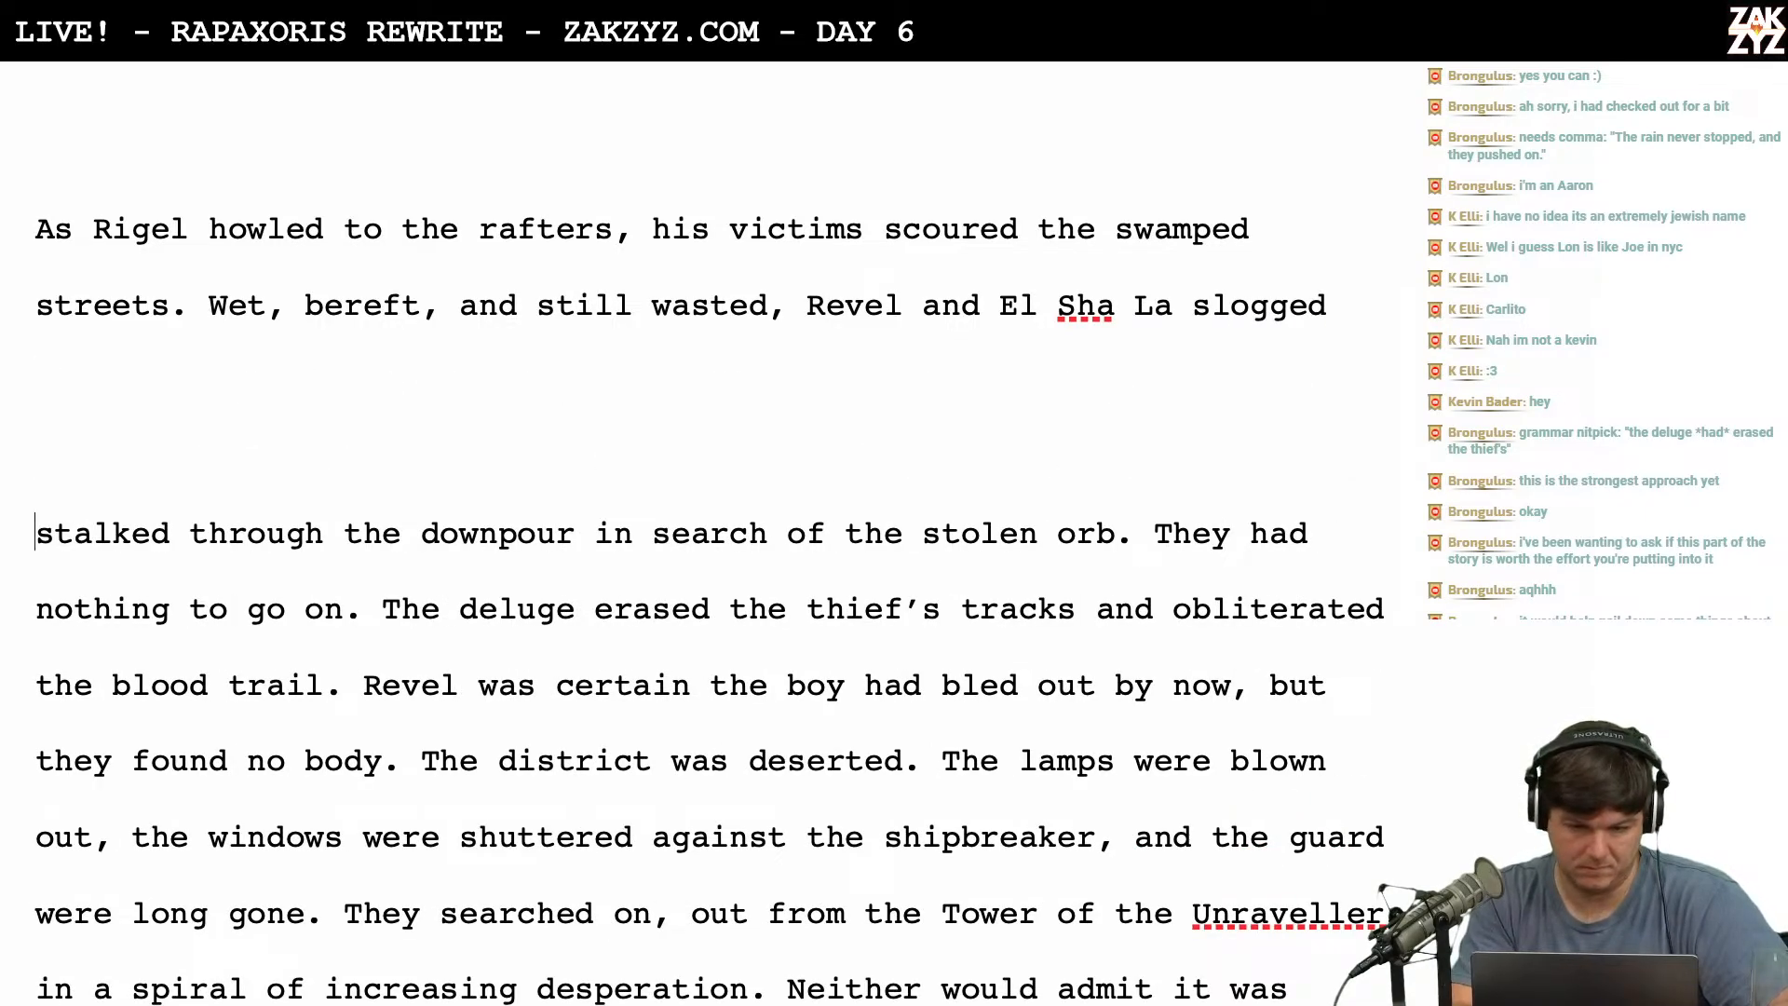
{"action": "key", "text": "Right"}
{"action": "key", "text": "Right"}
{"action": "key", "text": "Right"}
{"action": "key", "text": "Right"}
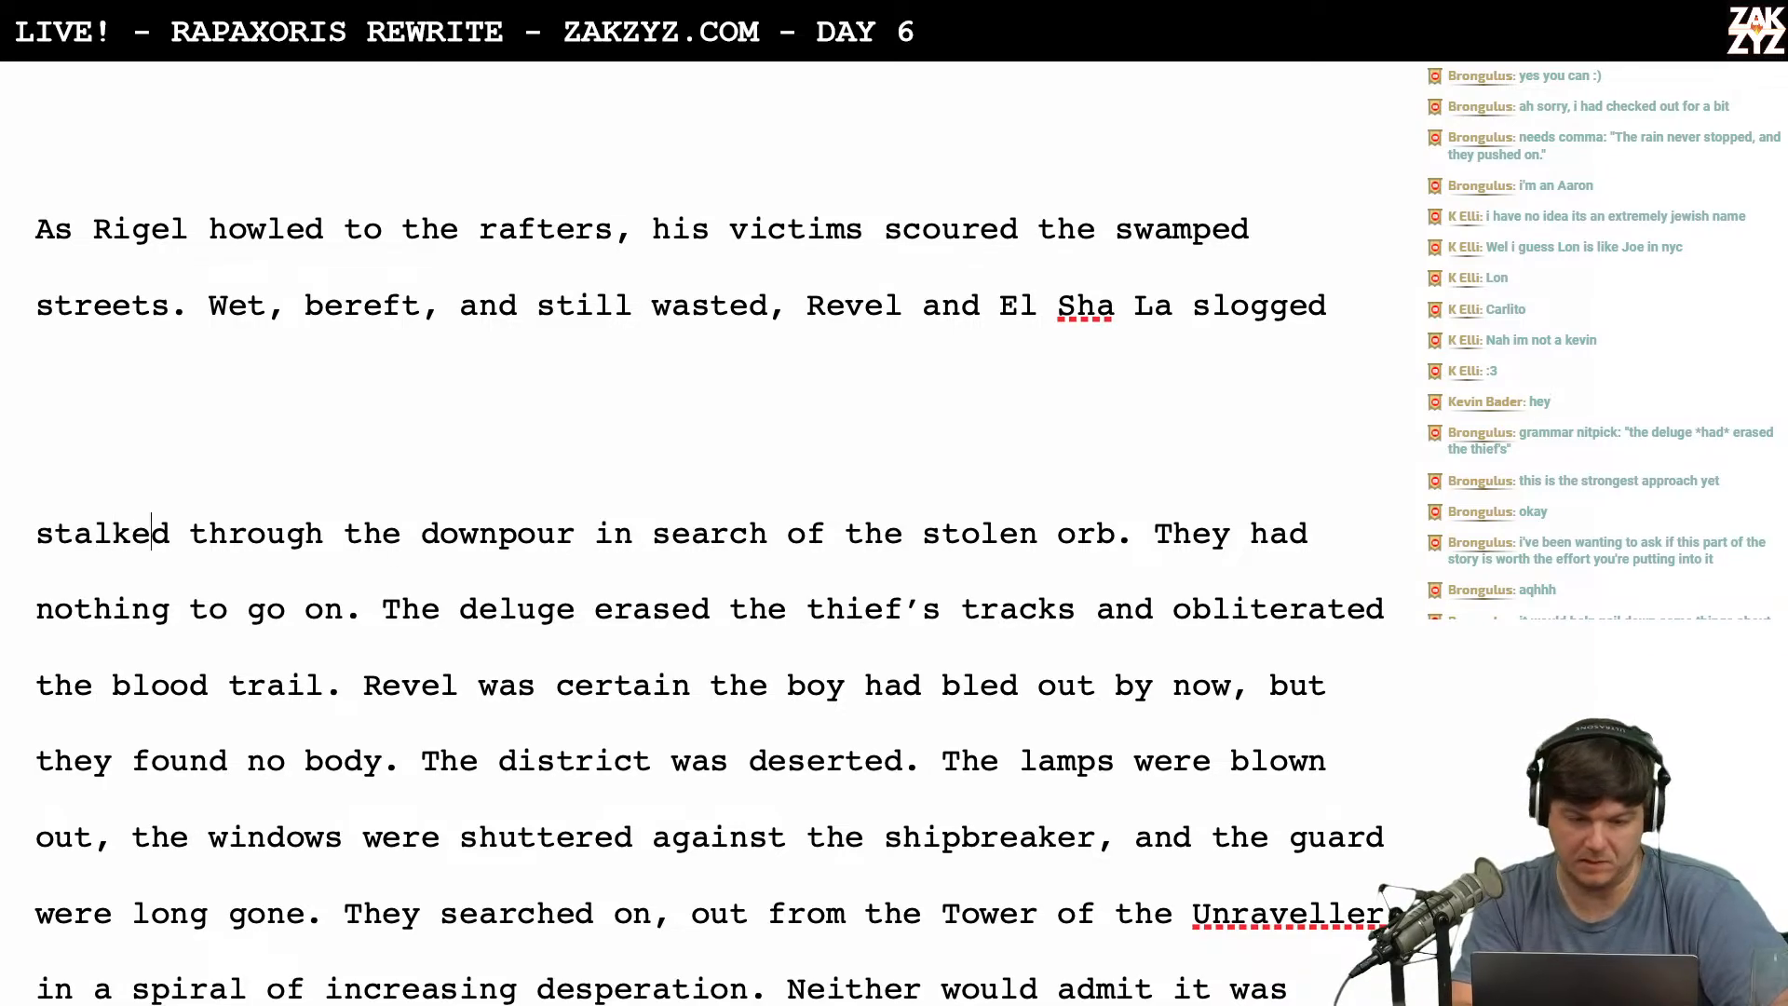
{"action": "key", "text": "Delete"}
{"action": "key", "text": "BackSpace"}
{"action": "key", "text": "BackSpace"}
{"action": "key", "text": "BackSpace"}
{"action": "key", "text": "BackSpace"}
{"action": "key", "text": "BackSpace"}
{"action": "key", "text": "BackSpace"}
{"action": "key", "text": "BackSpace"}
{"action": "key", "text": "BackSpace"}
{"action": "key", "text": "BackSpace"}
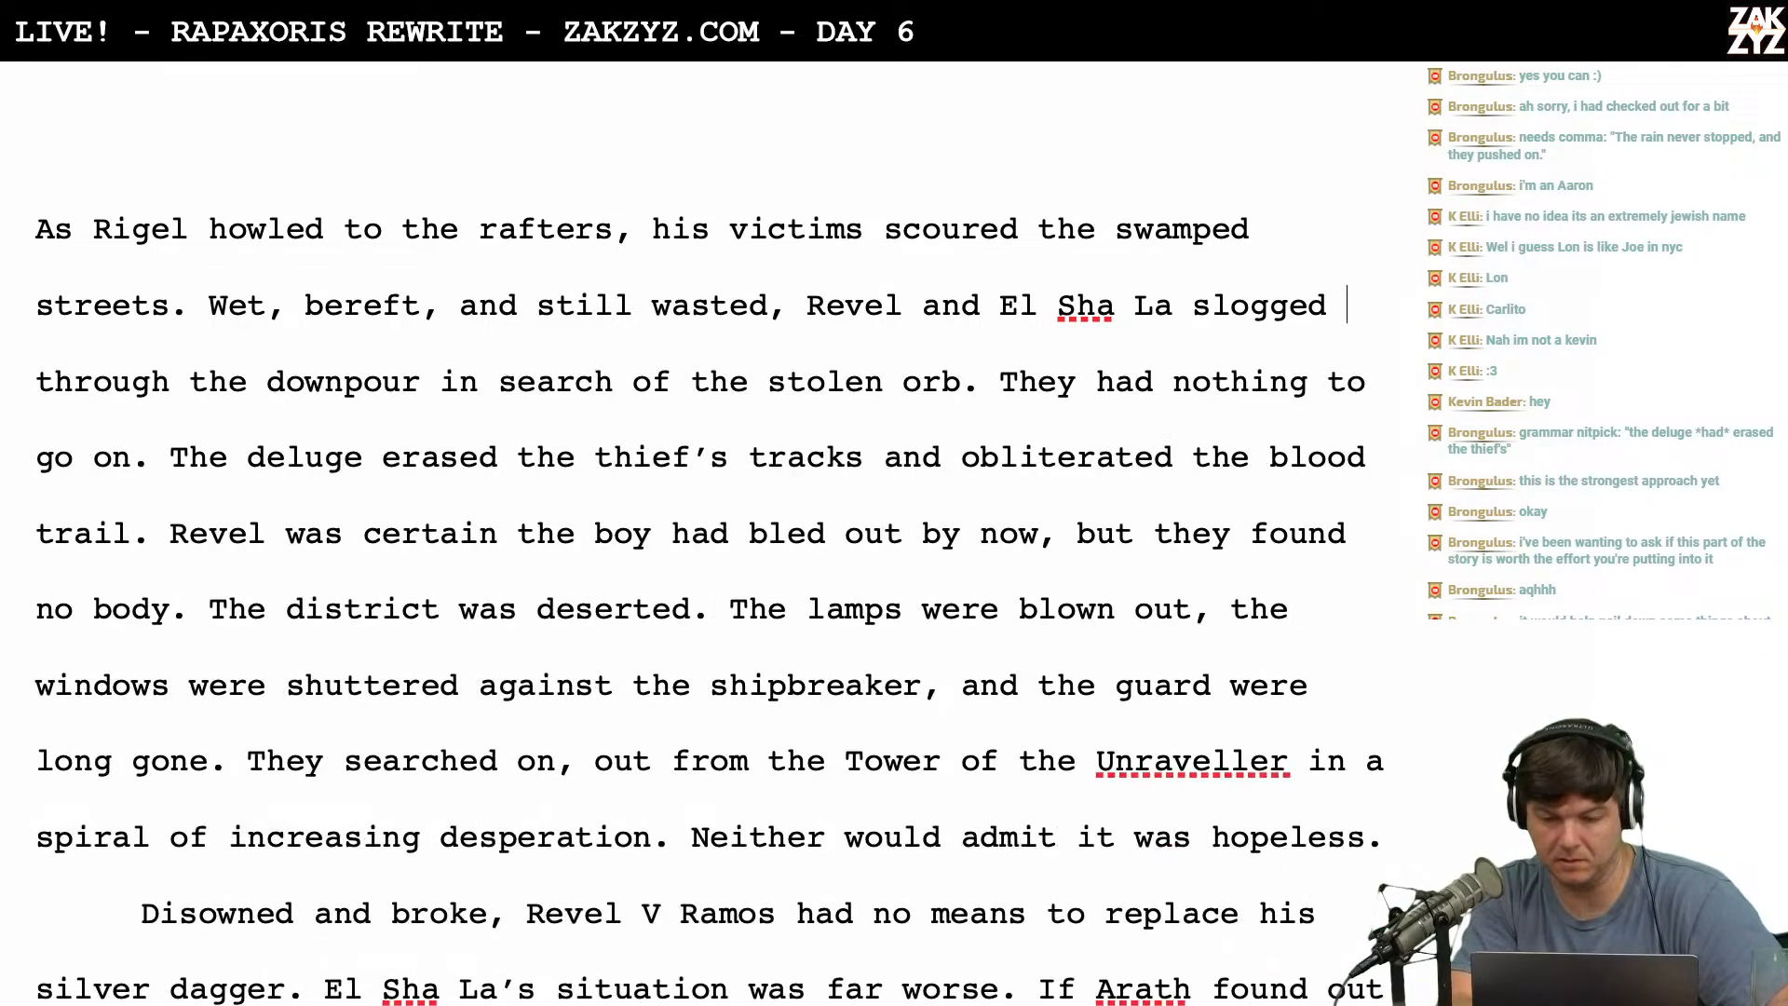
Check the following paragraphs for a repeated "slogged", especially the sentence about the lovers and the open-air sewer.
{"action": "scroll", "coordinate": [707, 531], "scroll_direction": "down", "scroll_amount": 15}
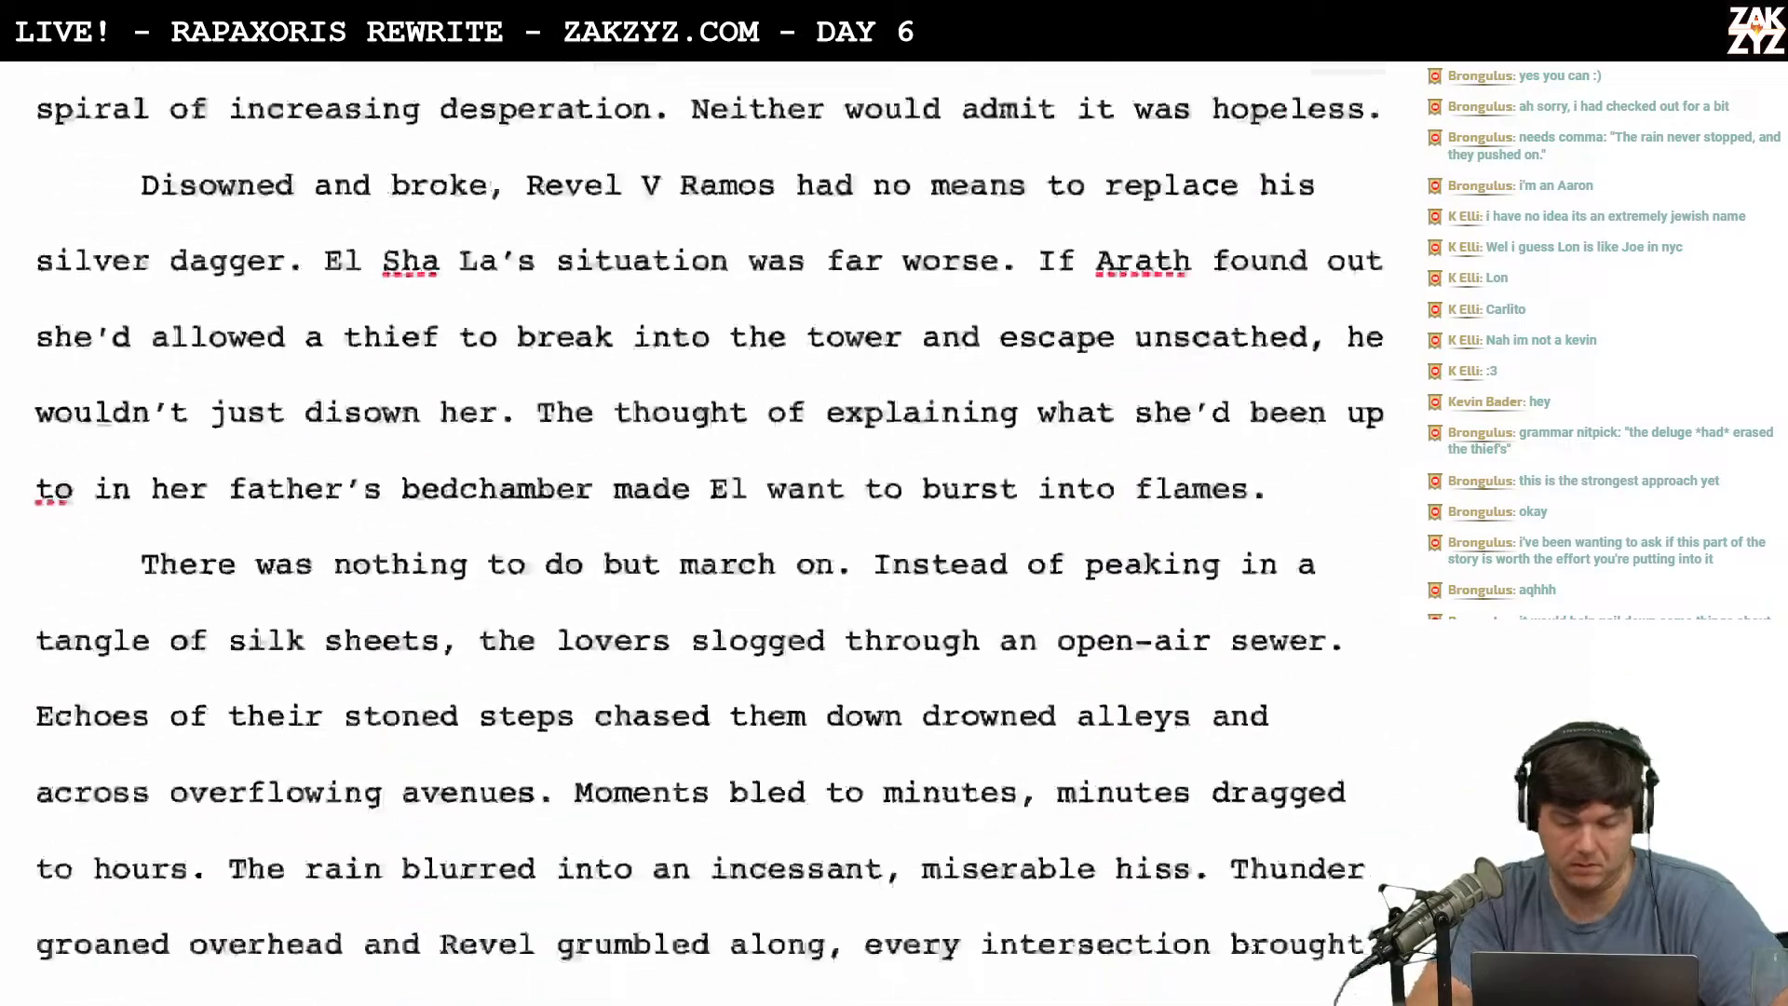
{"action": "scroll", "coordinate": [708, 530], "scroll_direction": "down", "scroll_amount": 5}
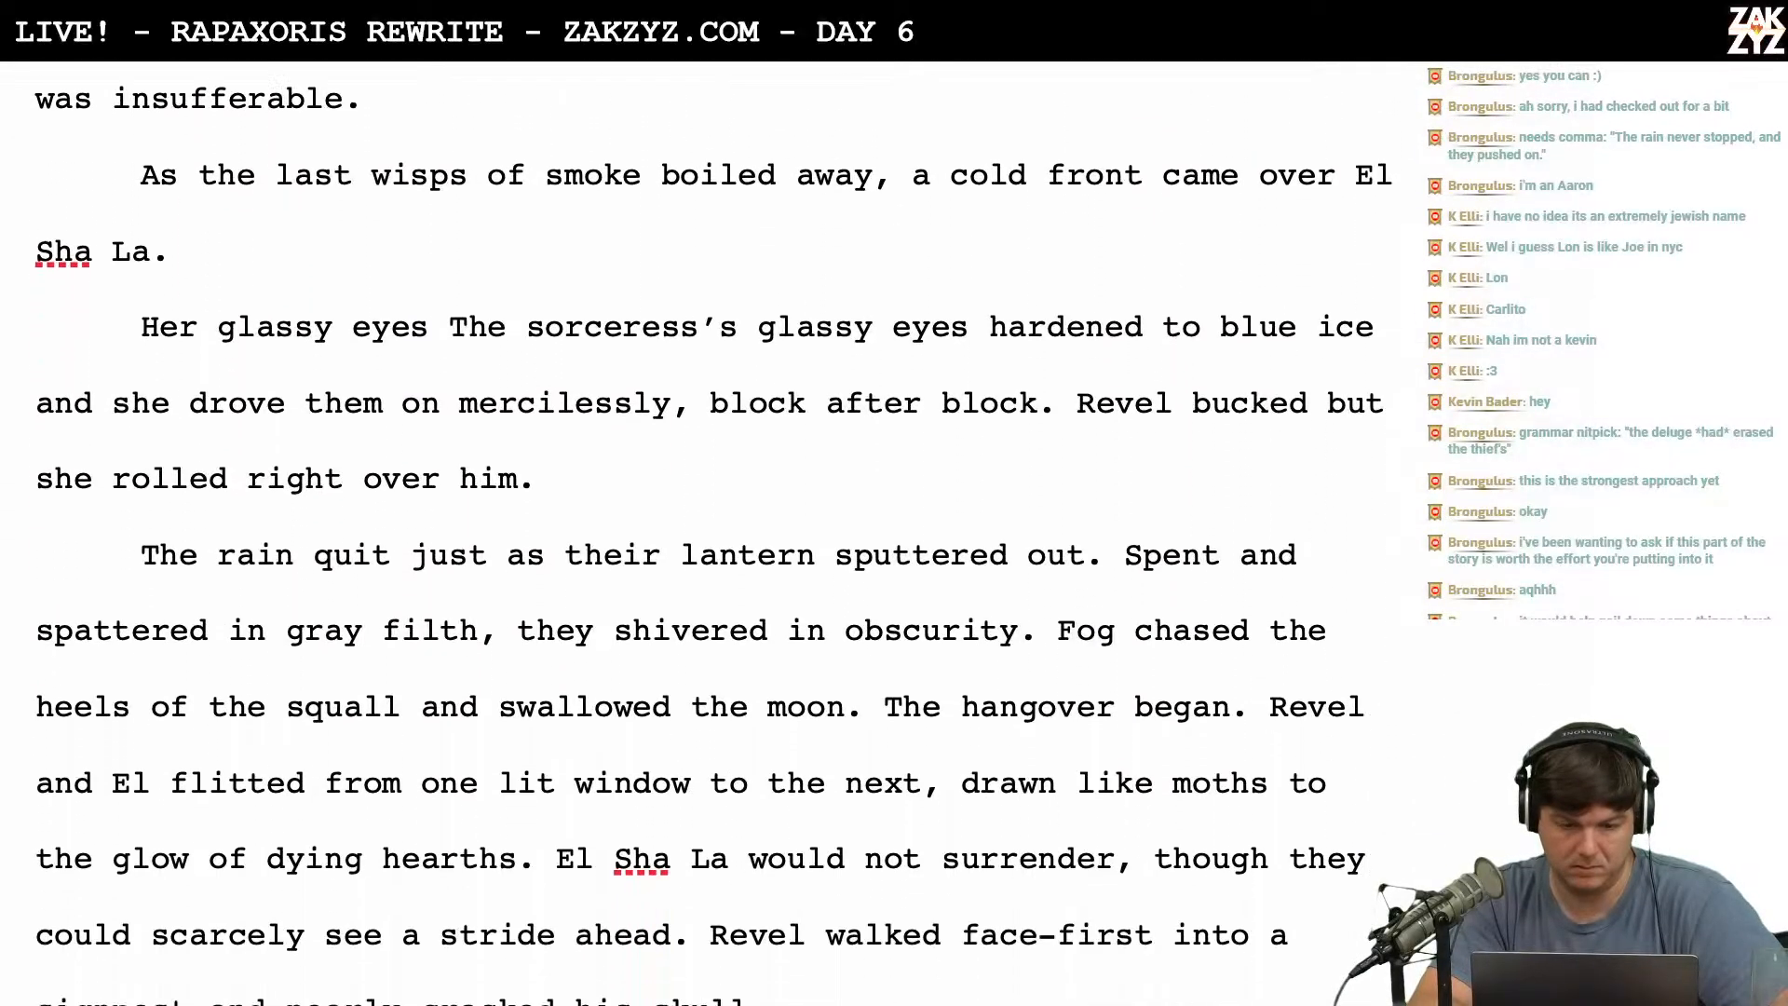
{"action": "scroll", "coordinate": [708, 531], "scroll_direction": "up", "scroll_amount": 10}
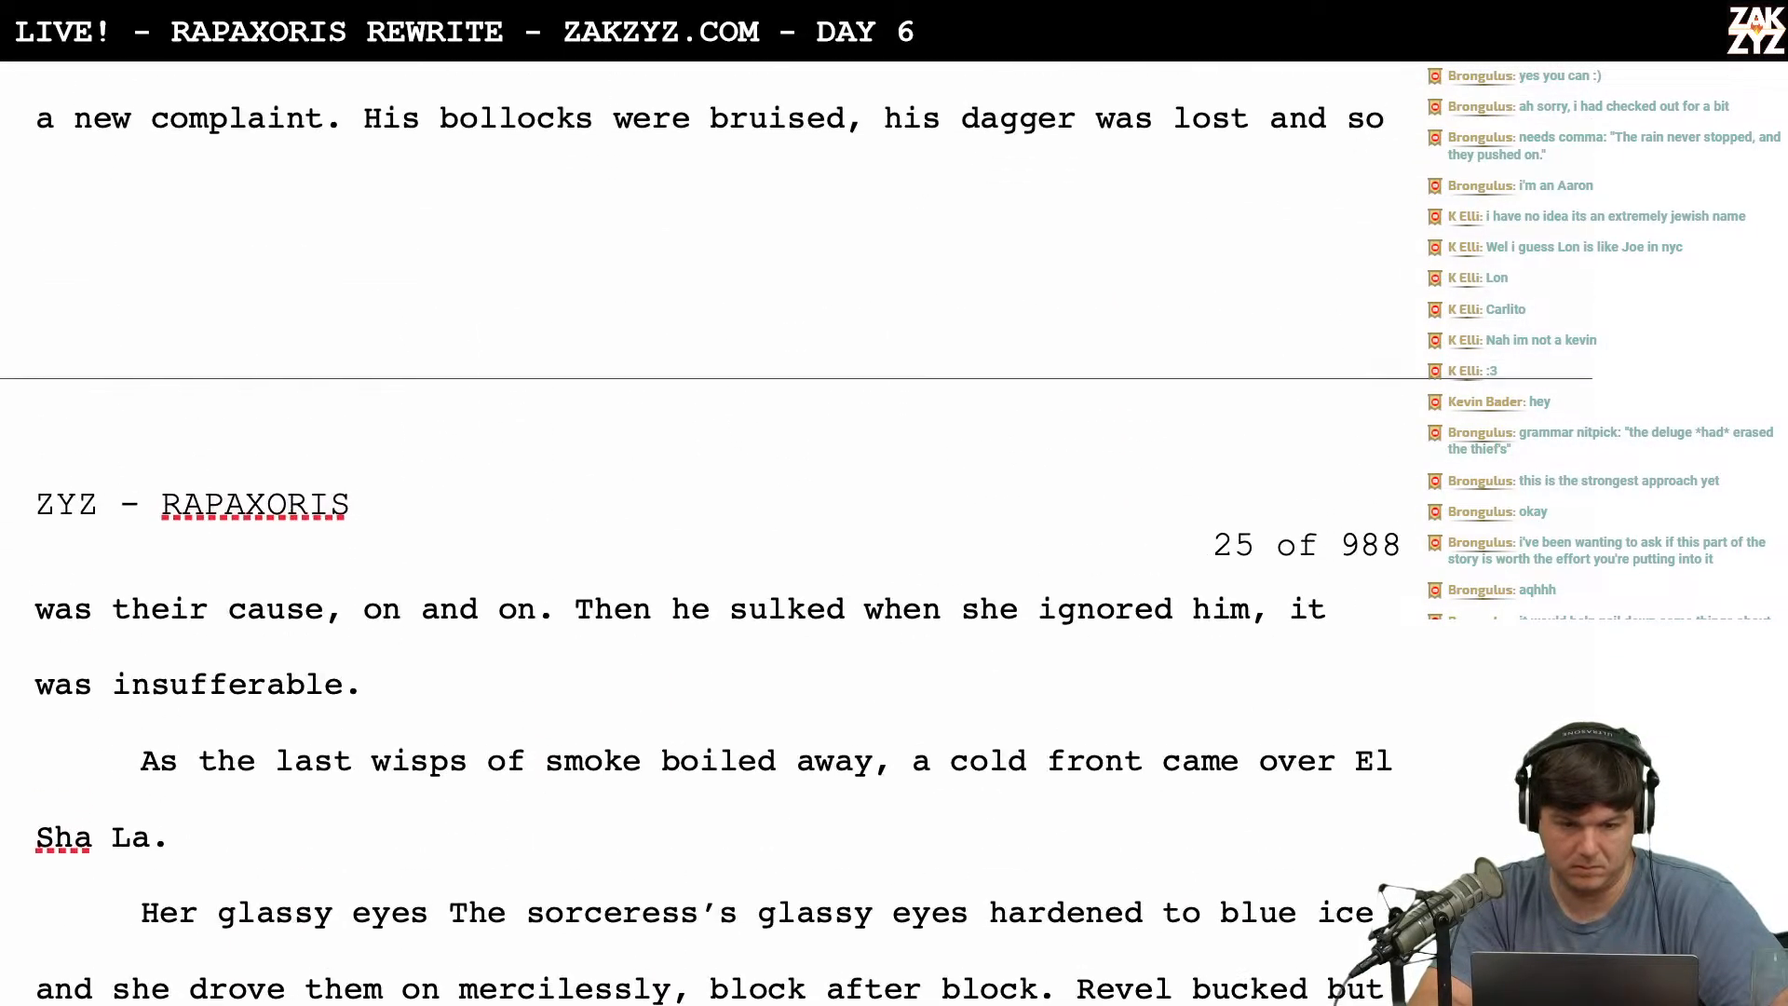
{"action": "scroll", "coordinate": [708, 531], "scroll_direction": "up", "scroll_amount": 1}
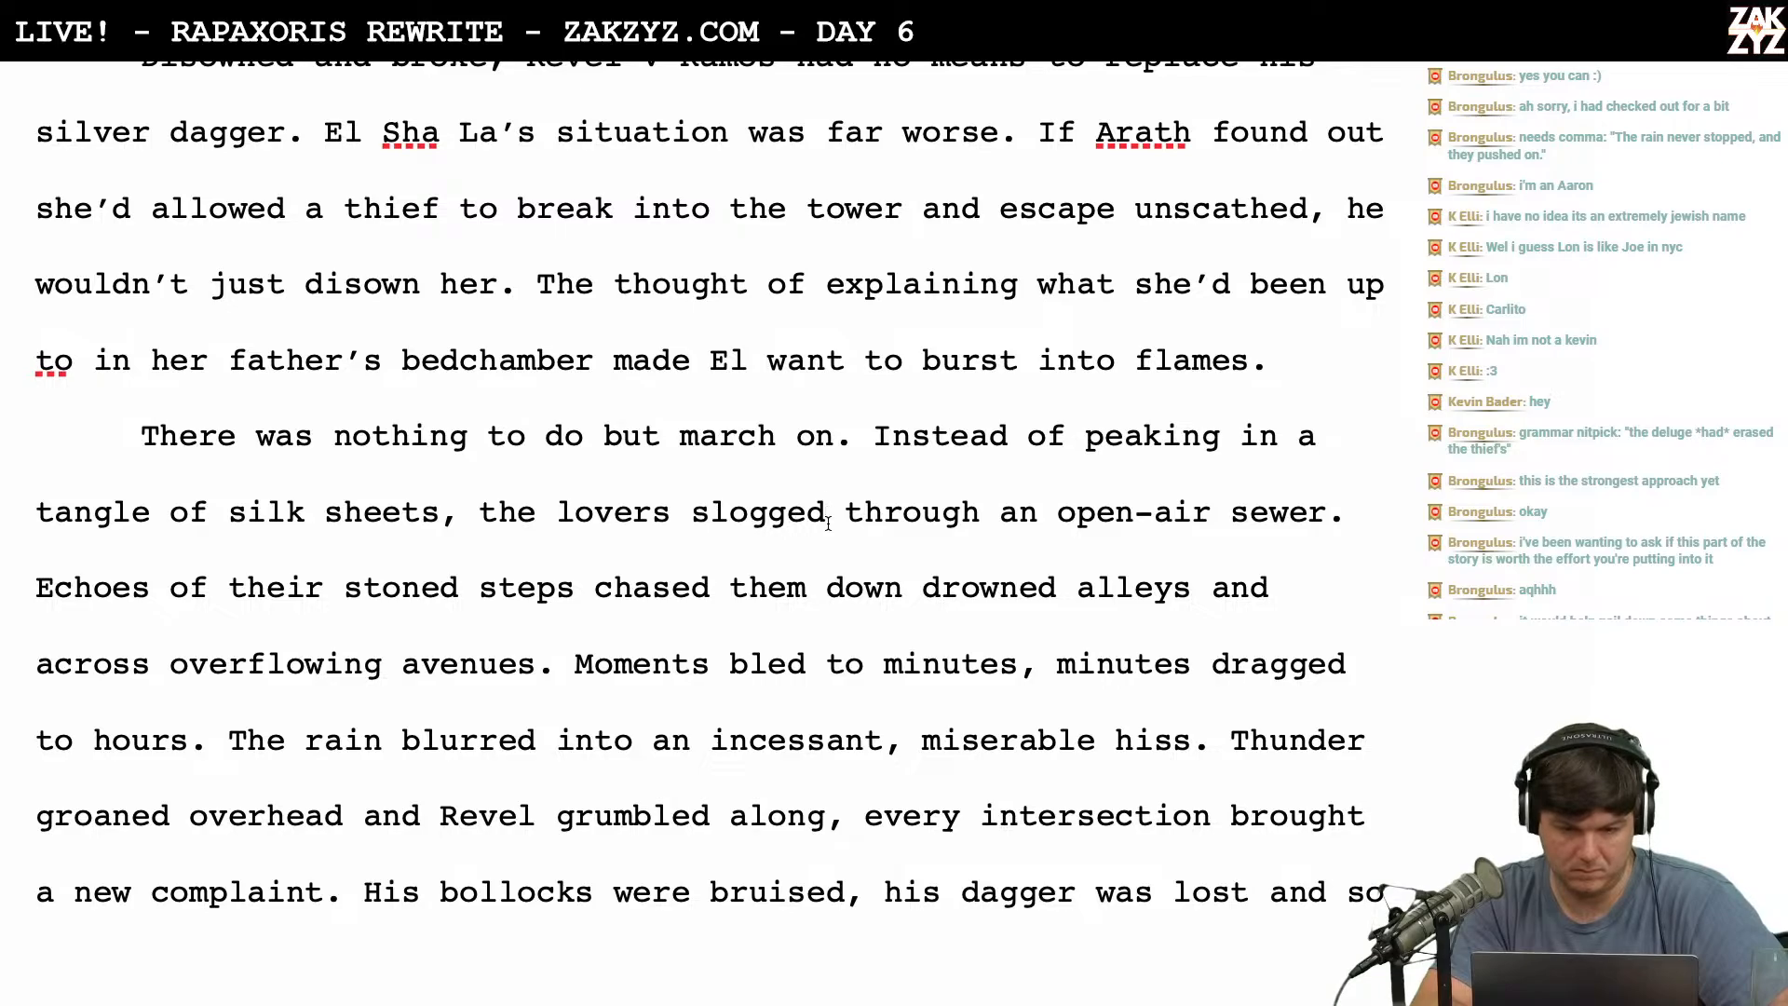
{"action": "key", "text": "super+Tab"}
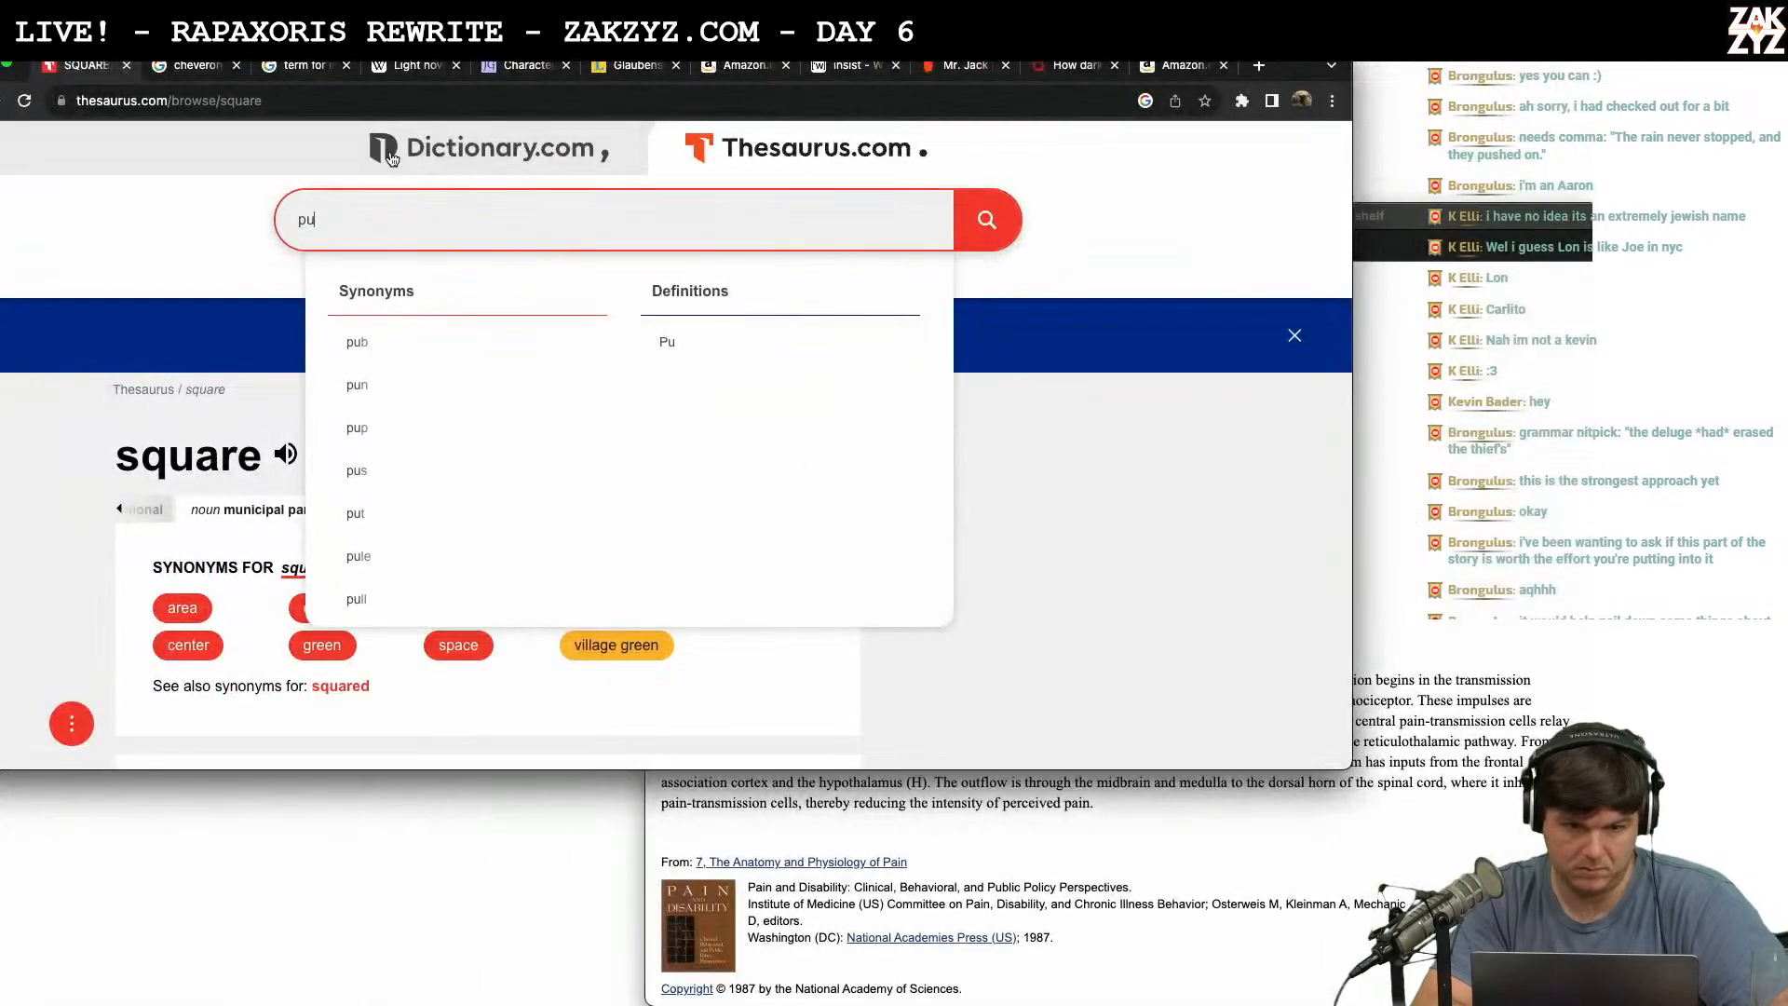
{"action": "key", "text": "super+Tab"}
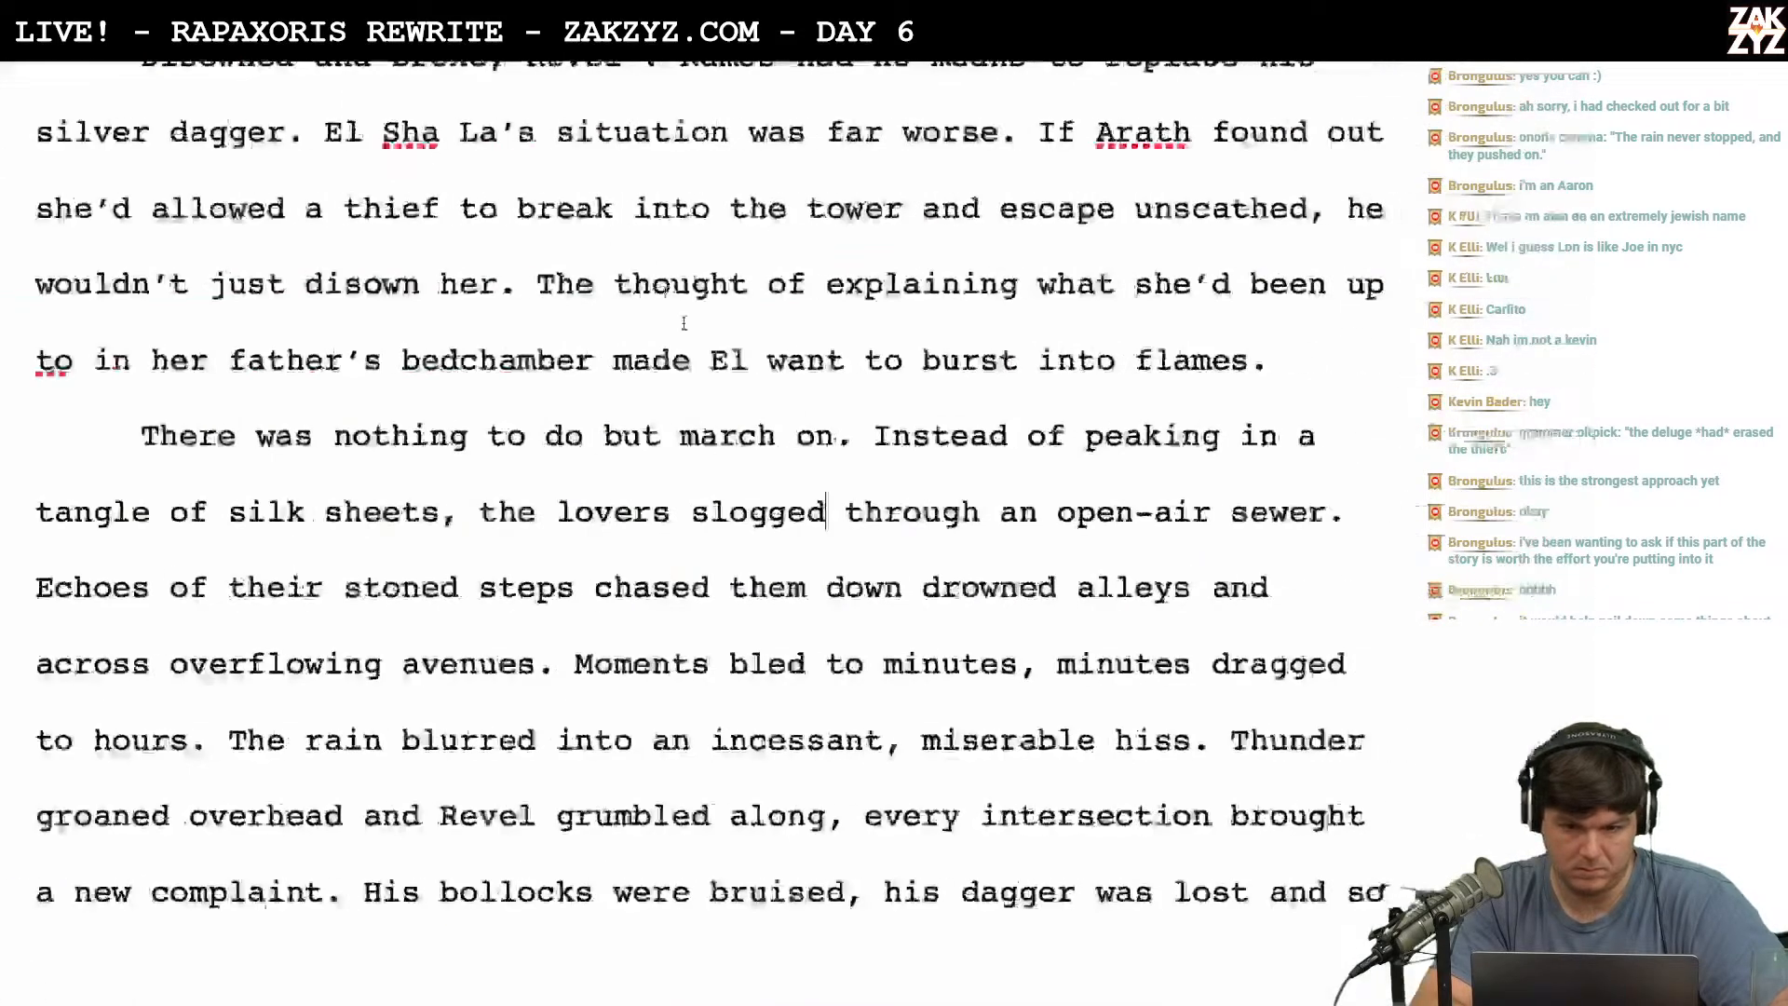
{"action": "scroll", "coordinate": [702, 379], "scroll_direction": "up", "scroll_amount": 1}
{"action": "scroll", "coordinate": [703, 379], "scroll_direction": "down", "scroll_amount": 3}
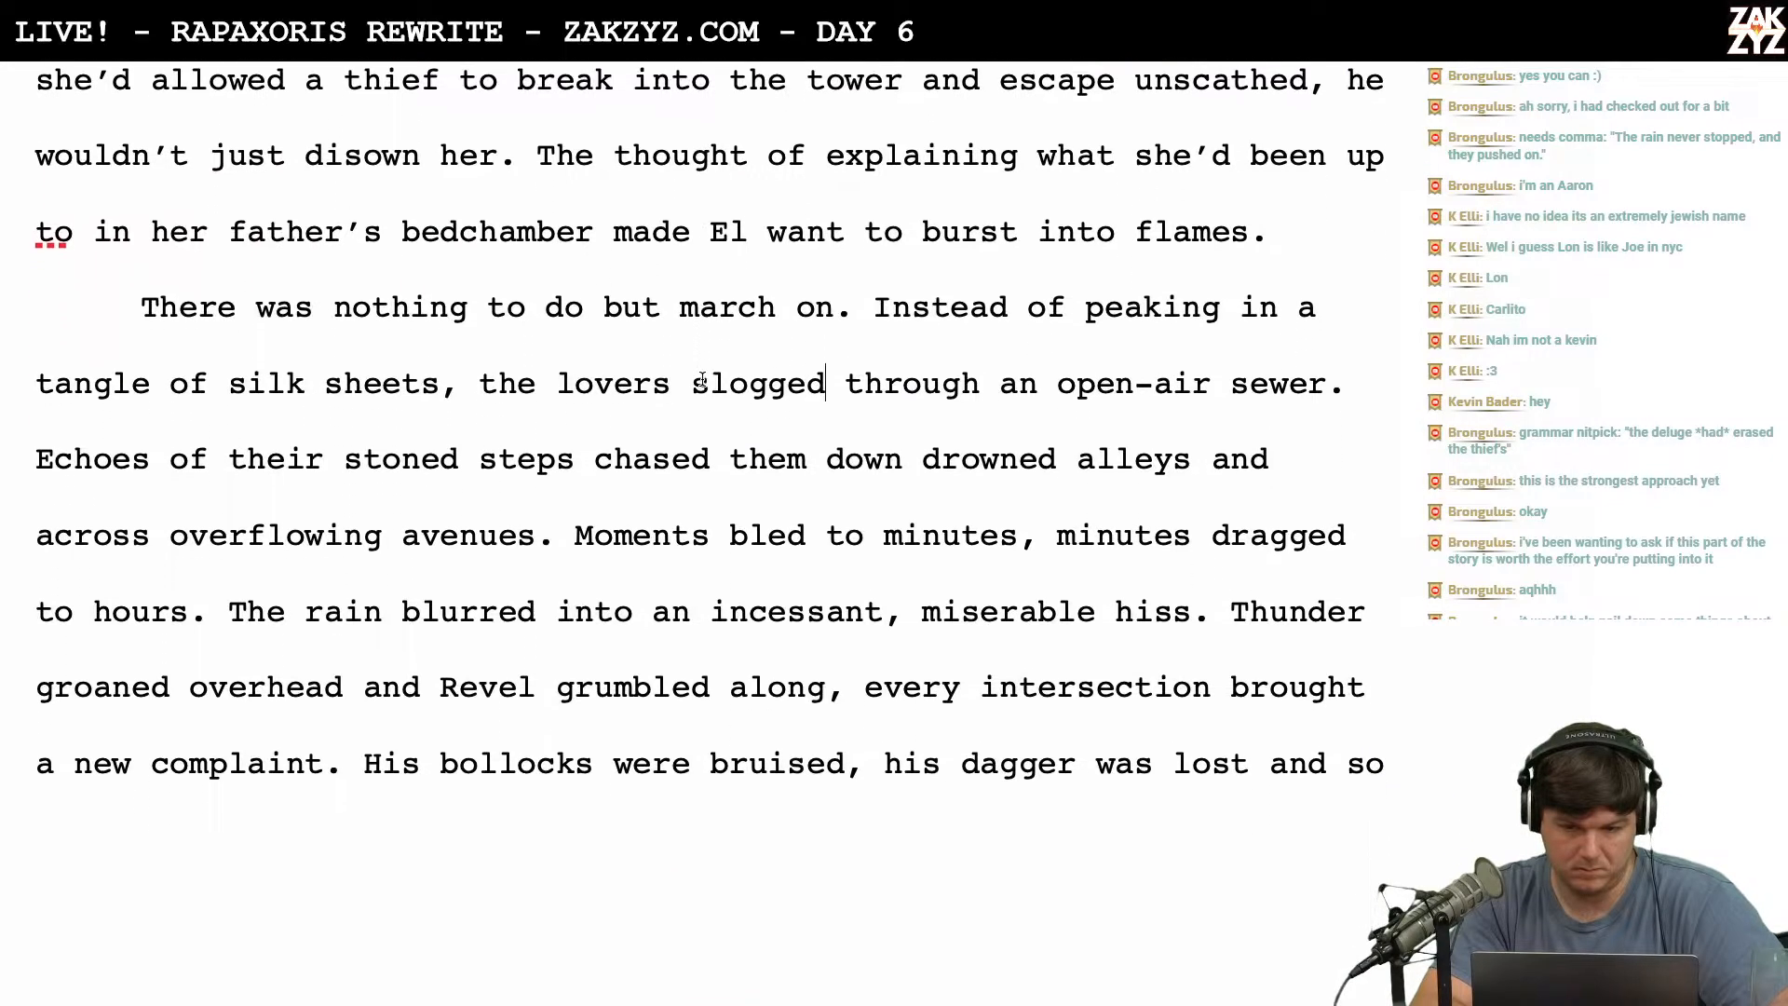
{"action": "scroll", "coordinate": [702, 379], "scroll_direction": "up", "scroll_amount": 3}
Switch to Thesaurus.com in the browser and look up synonyms for "slogged".
{"action": "key", "text": "super+Tab"}
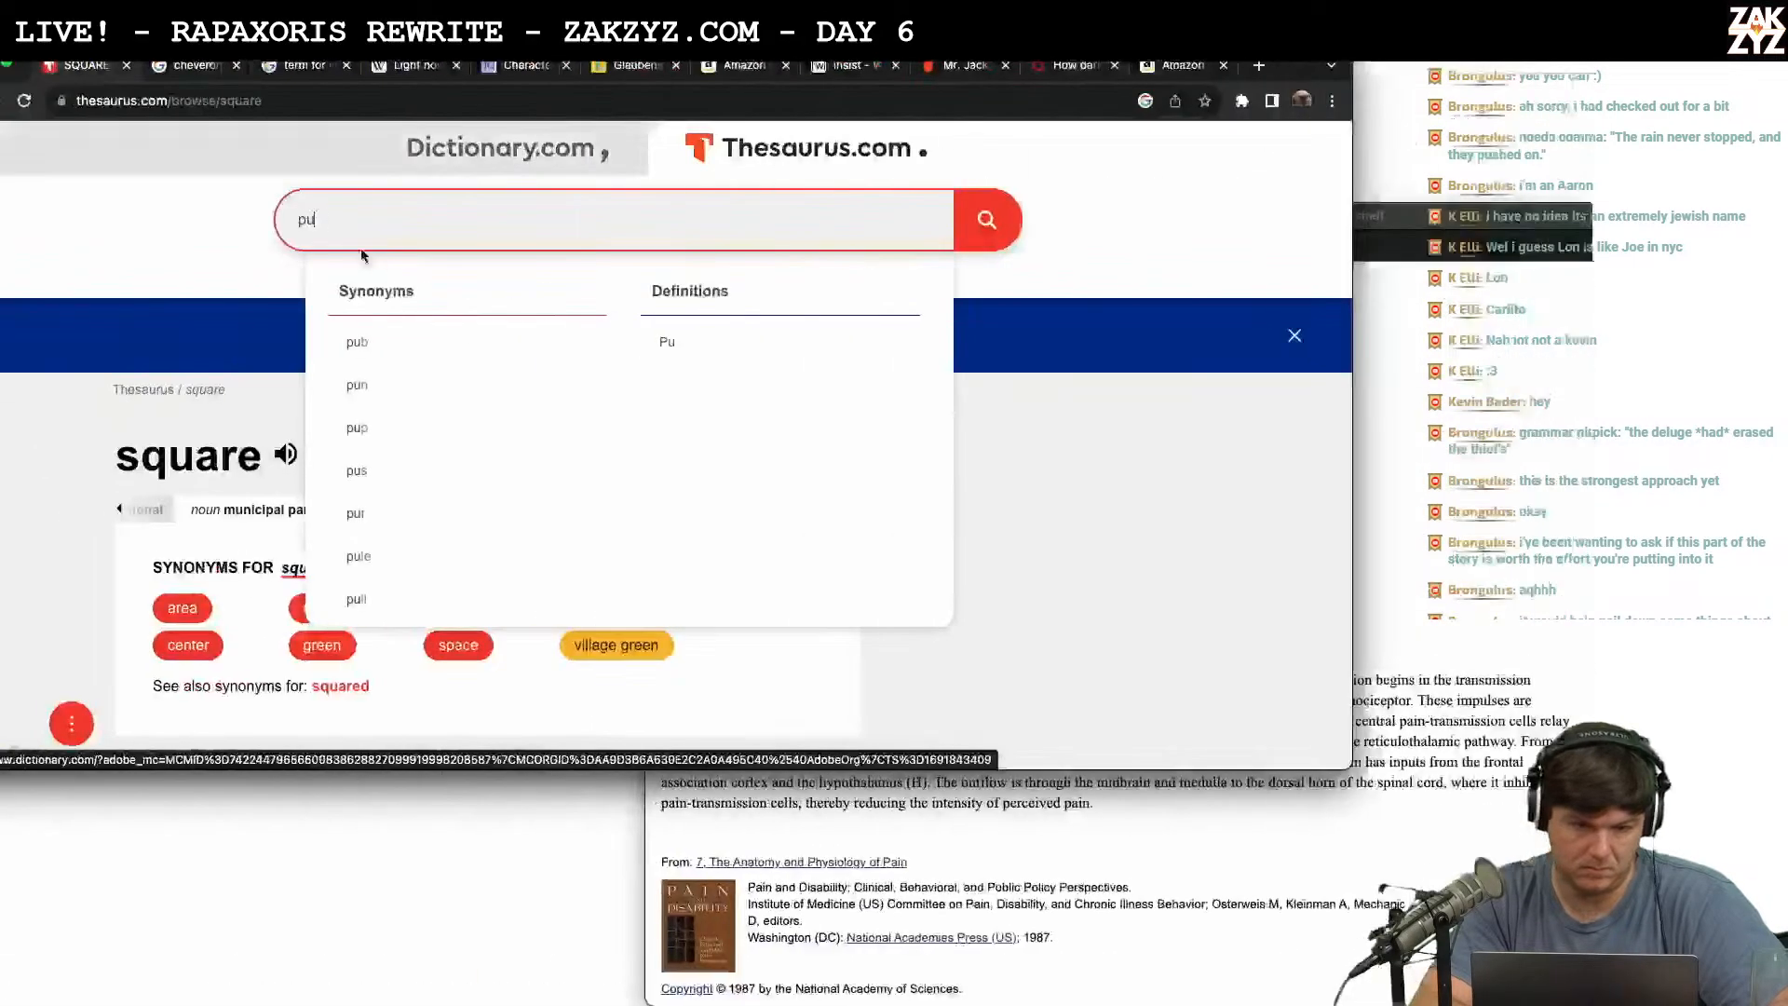
{"action": "double_click", "coordinate": [459, 237]}
{"action": "key", "text": "BackSpace"}
{"action": "type", "text": "slogged"}
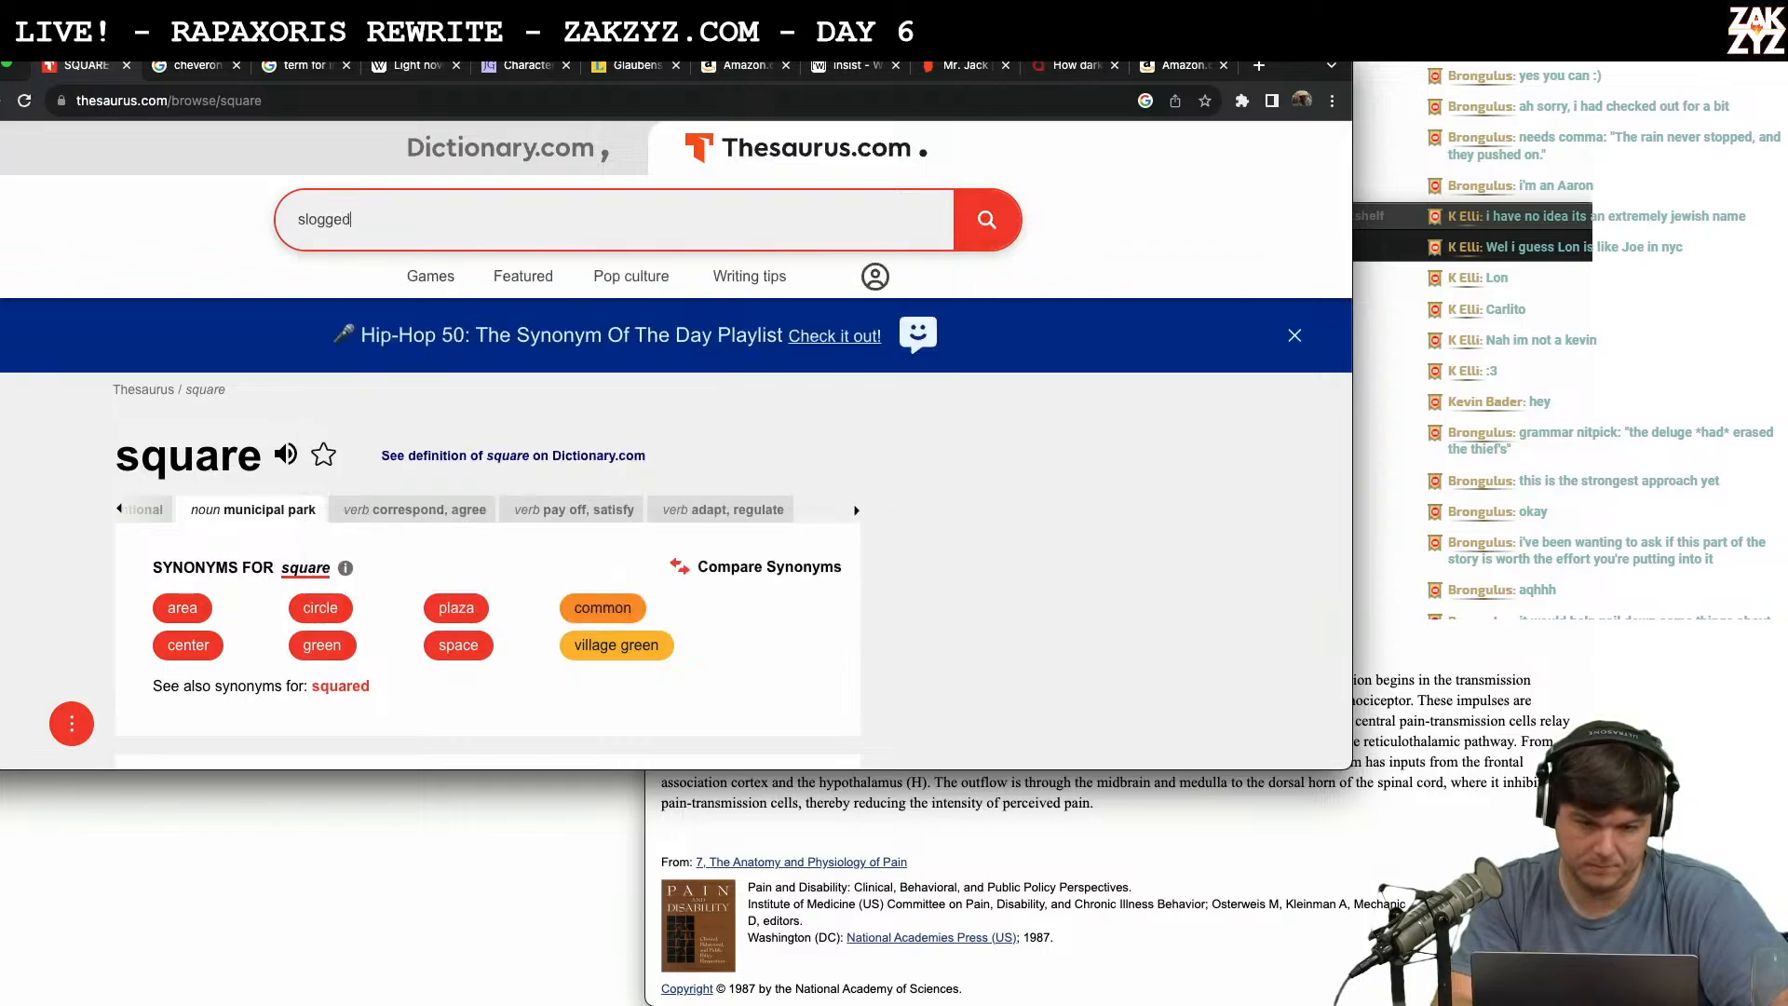
{"action": "key", "text": "Return"}
{"action": "scroll", "coordinate": [593, 500], "scroll_direction": "down", "scroll_amount": 2}
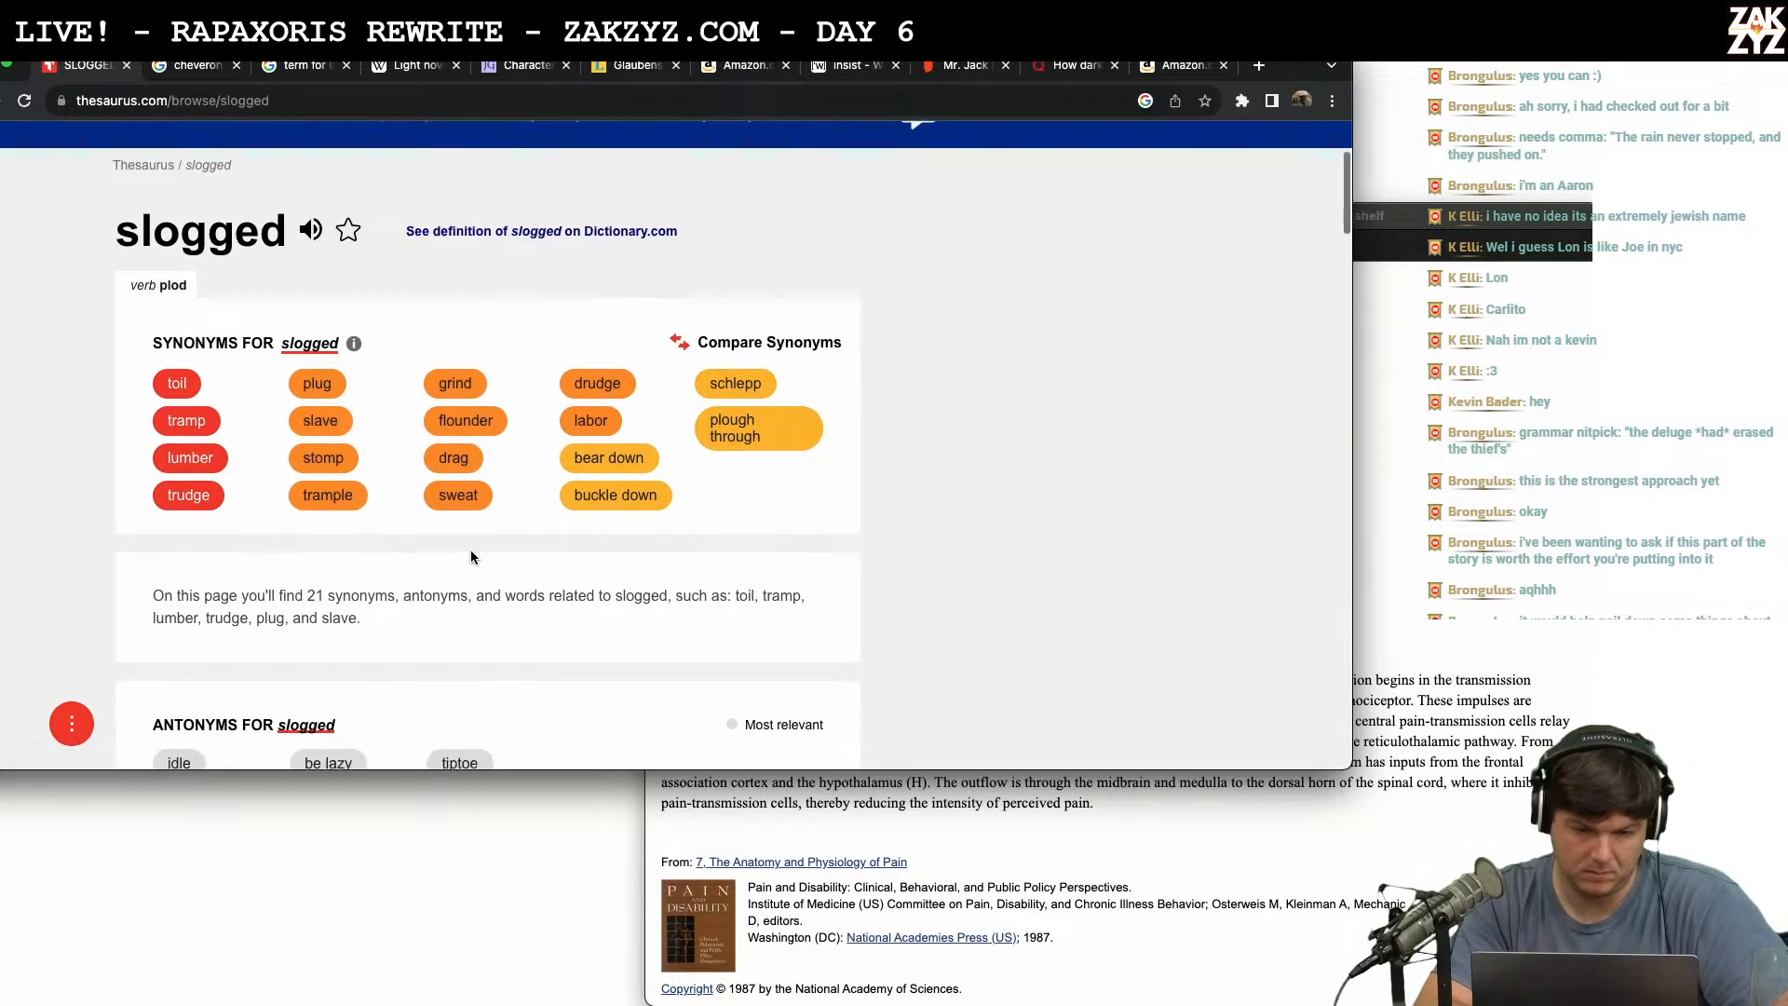
{"action": "scroll", "coordinate": [472, 556], "scroll_direction": "down", "scroll_amount": 2}
{"action": "scroll", "coordinate": [545, 519], "scroll_direction": "down", "scroll_amount": 1}
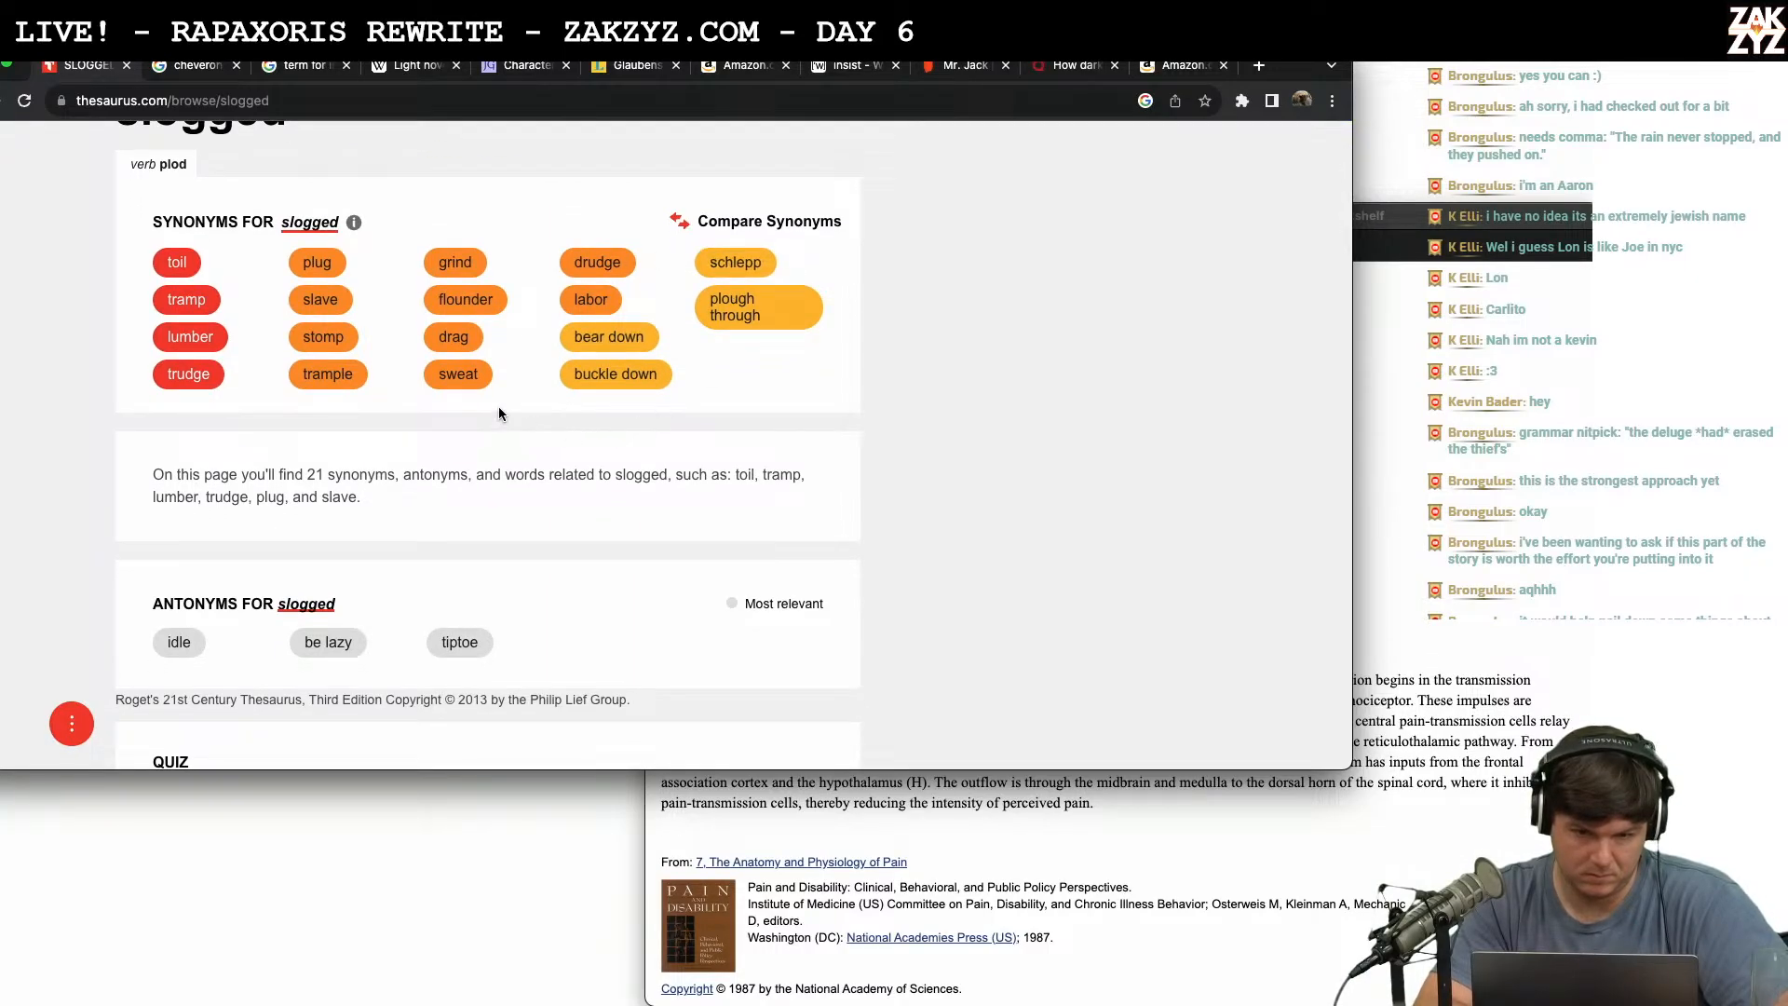
Back in the manuscript, continue the sentence after "the lovers" with "floundered through a city that had become an open-air sewer.".
{"action": "key", "text": "super+Tab"}
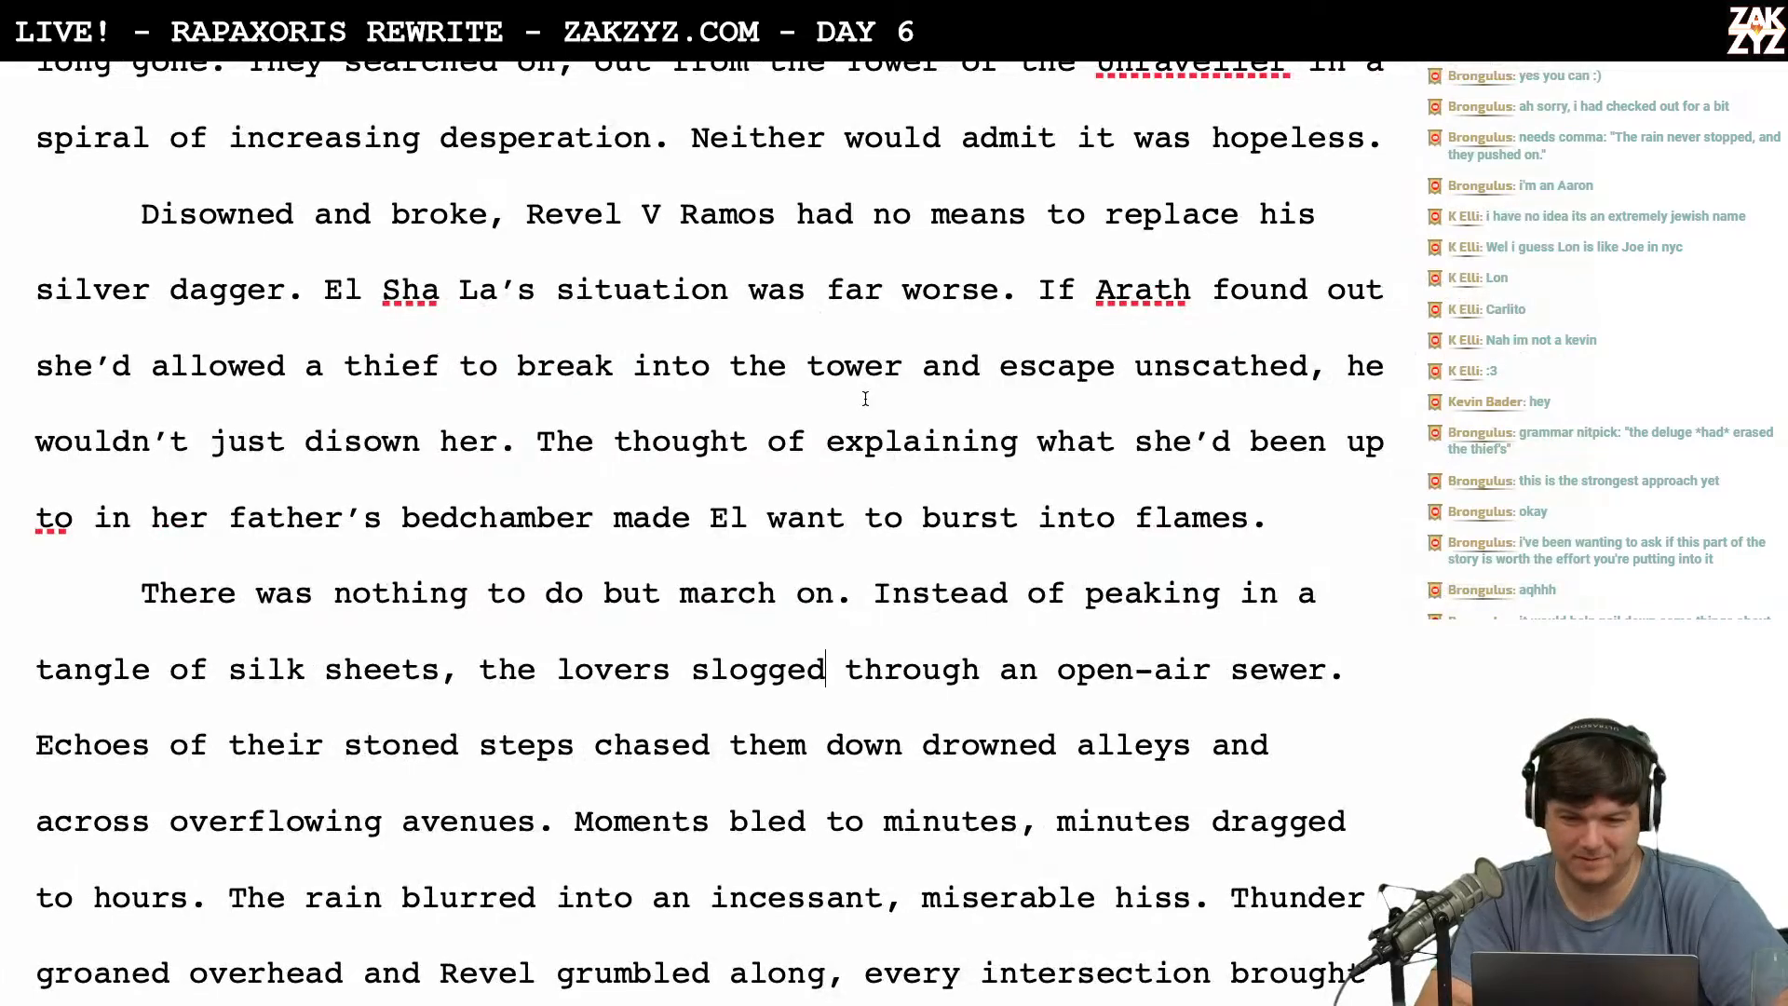
{"action": "scroll", "coordinate": [865, 398], "scroll_direction": "up", "scroll_amount": 3}
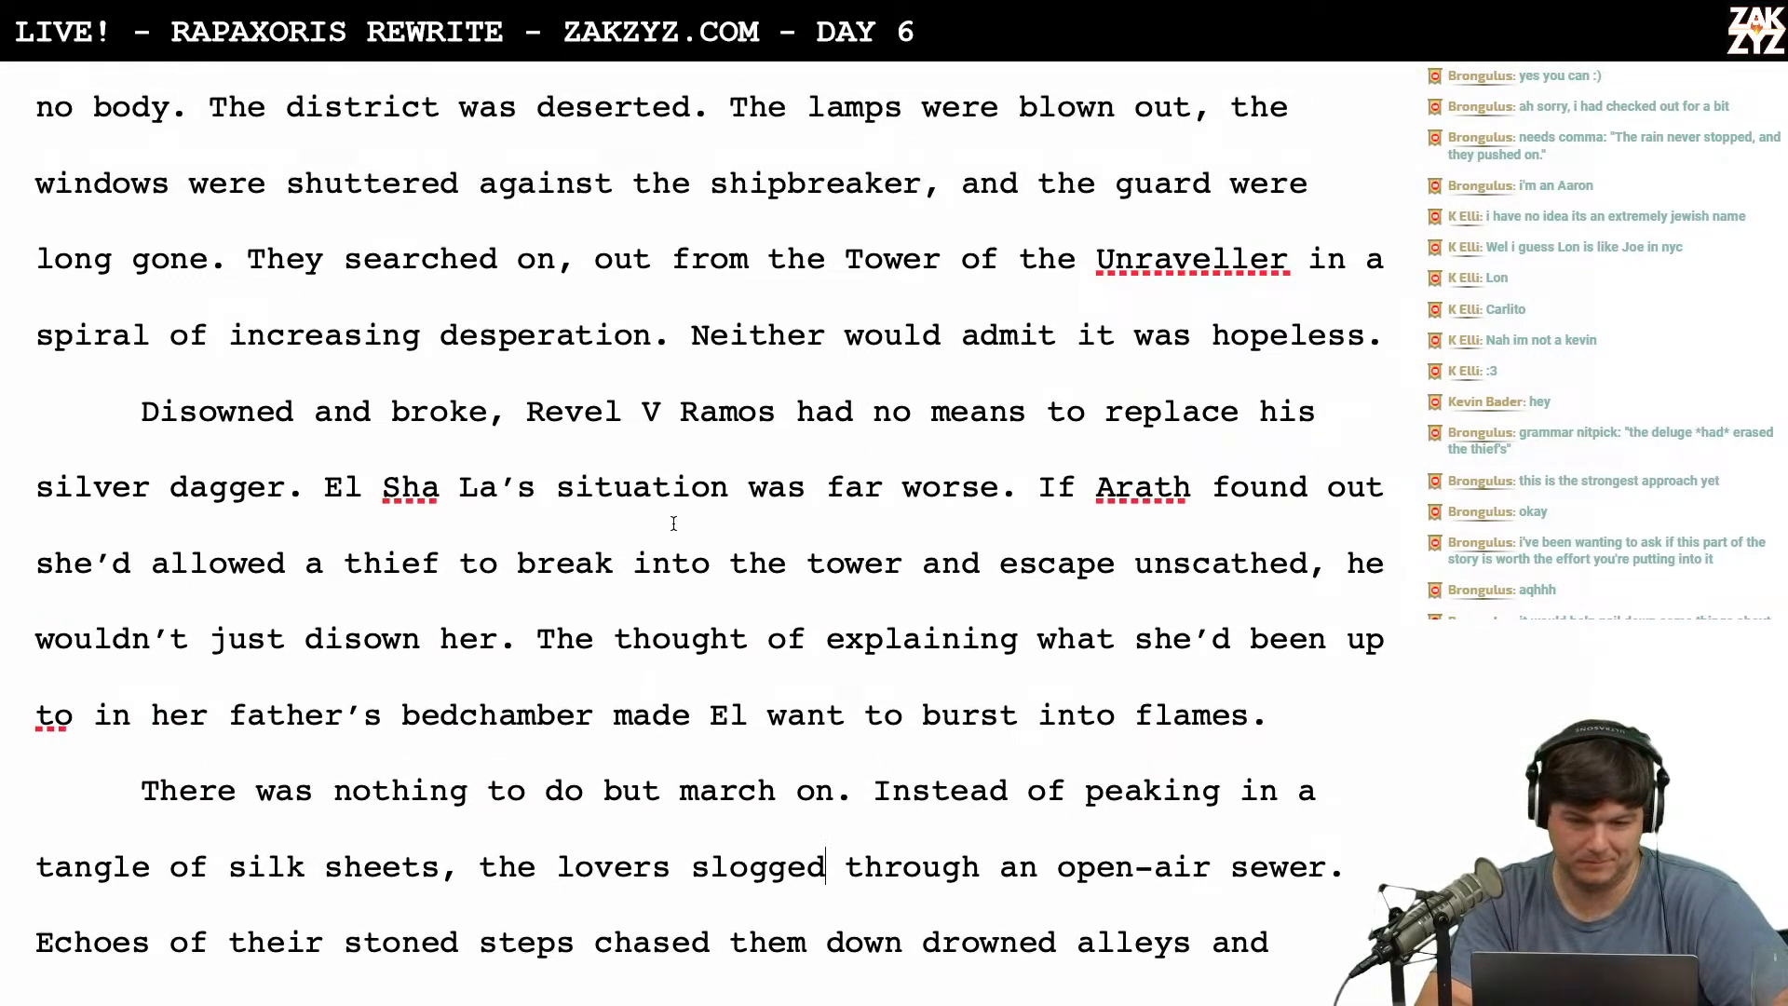
{"action": "scroll", "coordinate": [725, 337], "scroll_direction": "up", "scroll_amount": 2}
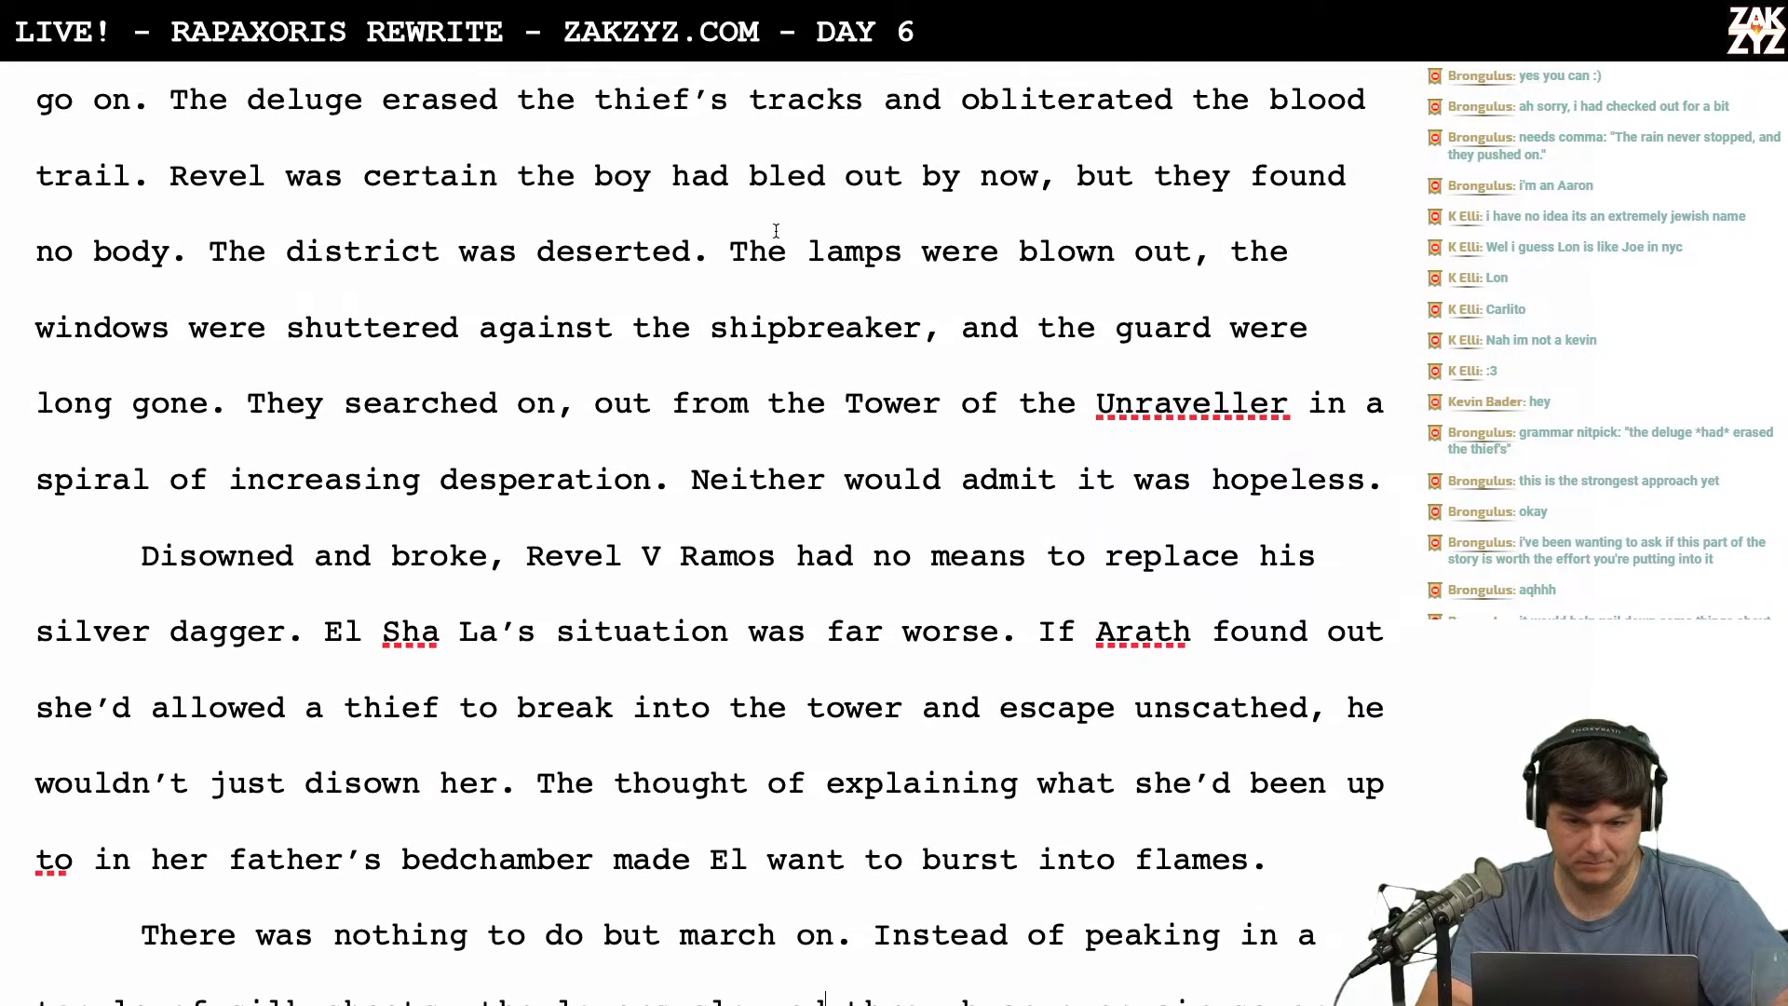
{"action": "scroll", "coordinate": [897, 468], "scroll_direction": "down", "scroll_amount": 8}
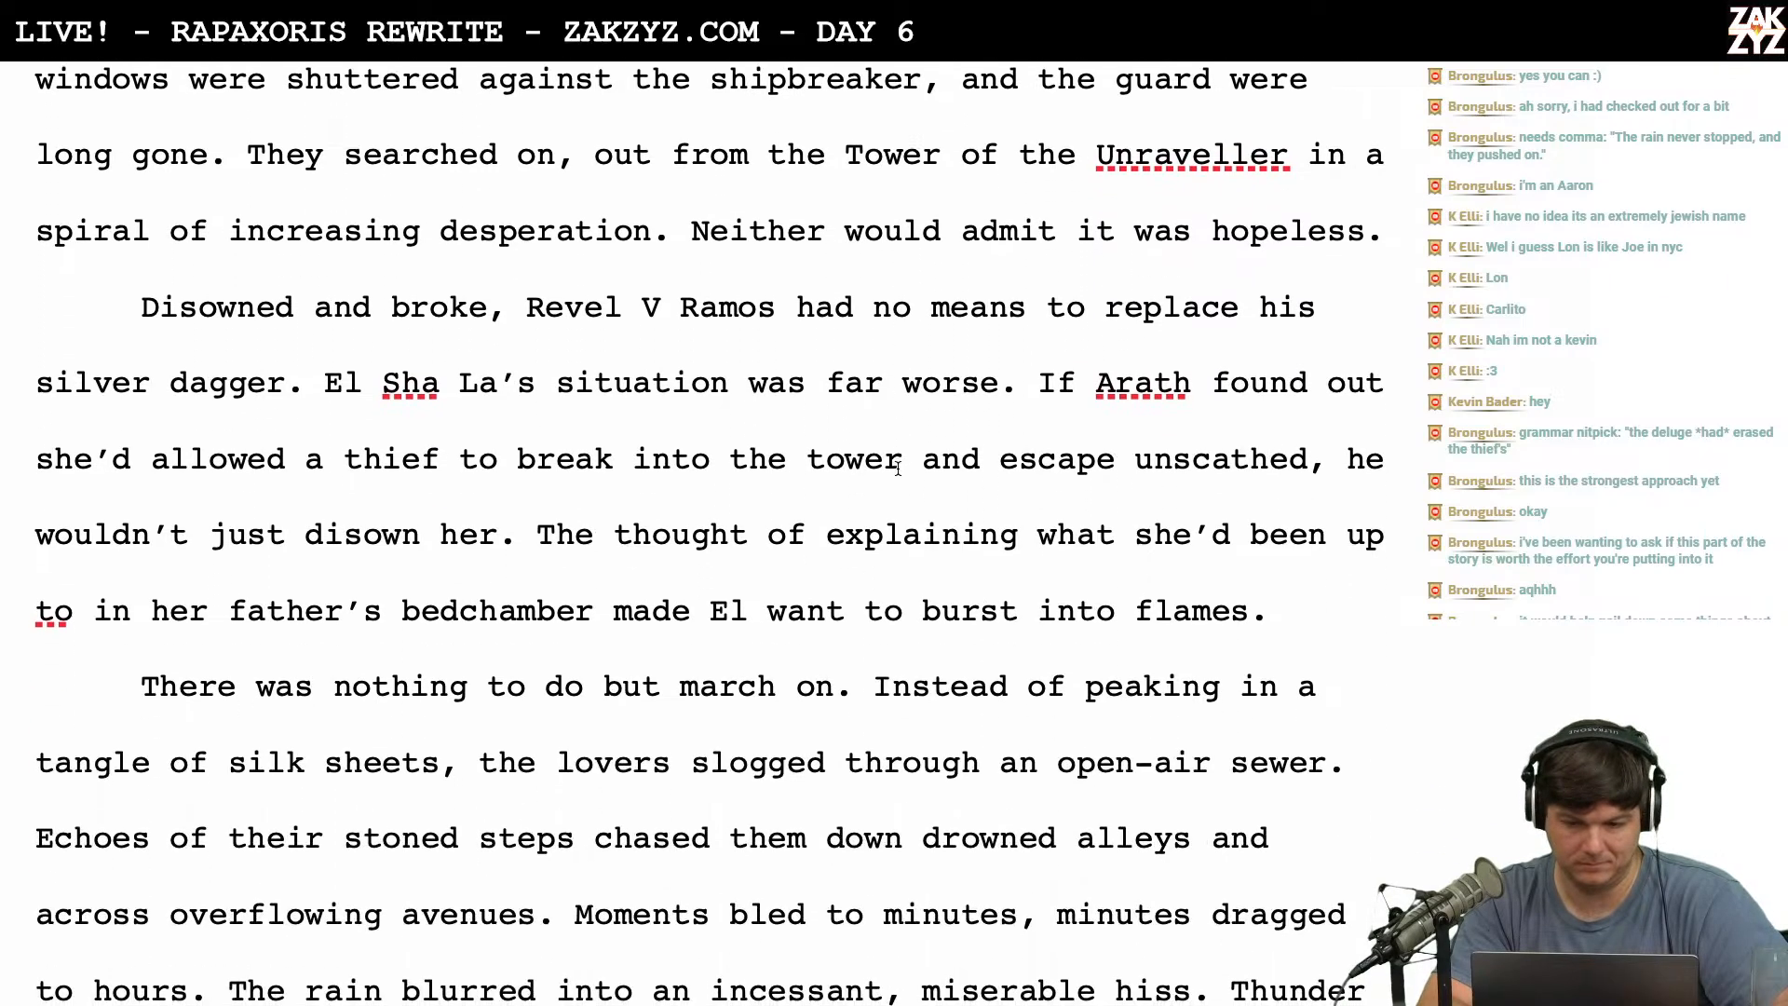
{"action": "left_click", "coordinate": [806, 463]}
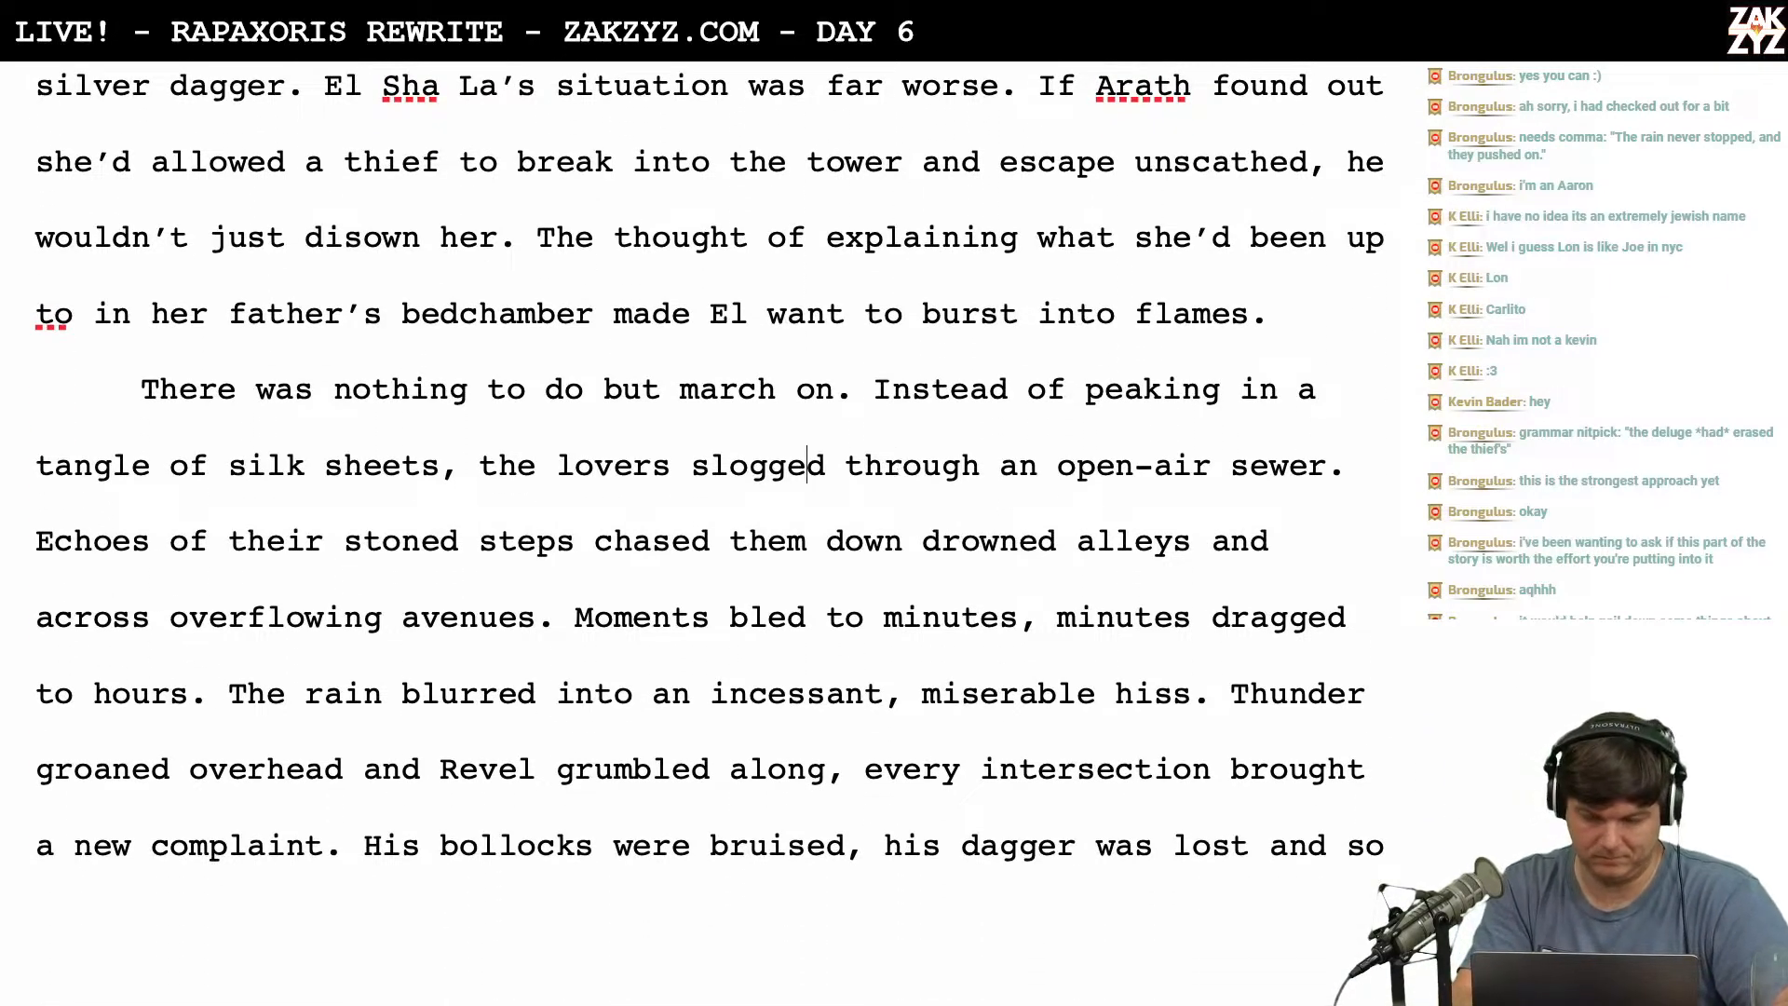
{"action": "key", "text": "Left"}
{"action": "key", "text": "Return"}
{"action": "key", "text": "Return"}
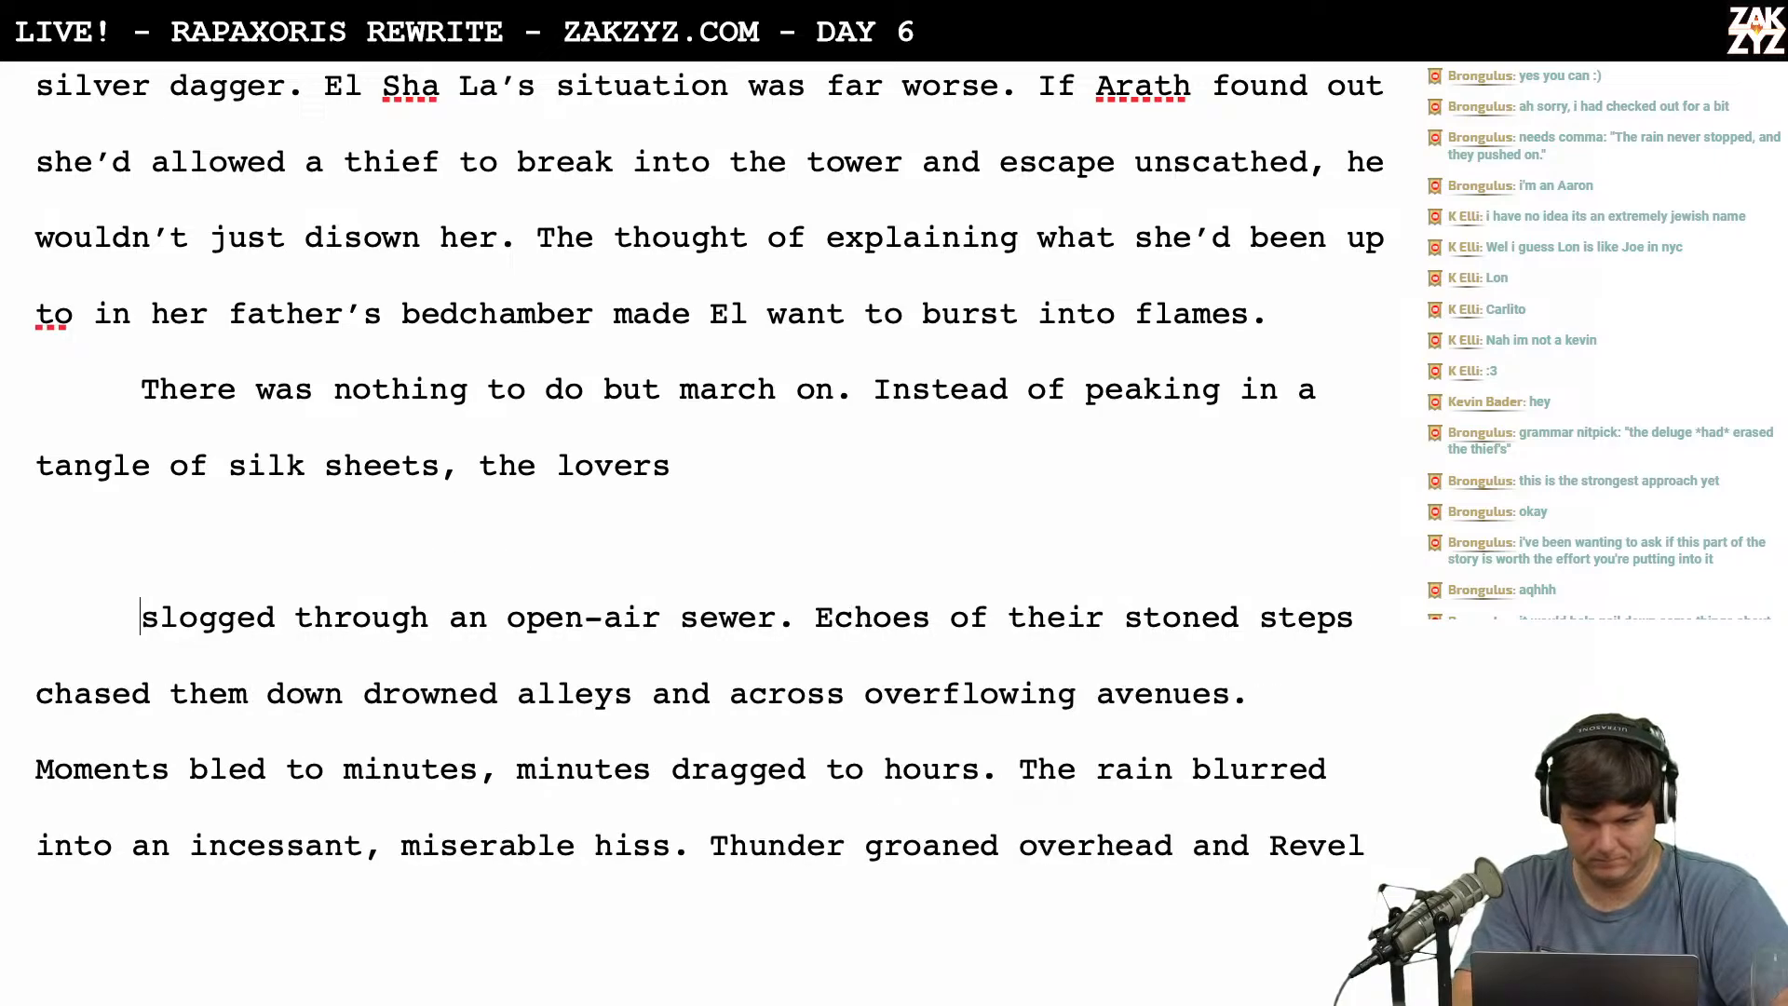
{"action": "key", "text": "Left"}
{"action": "key", "text": "Left"}
{"action": "type", "text": "floundere"}
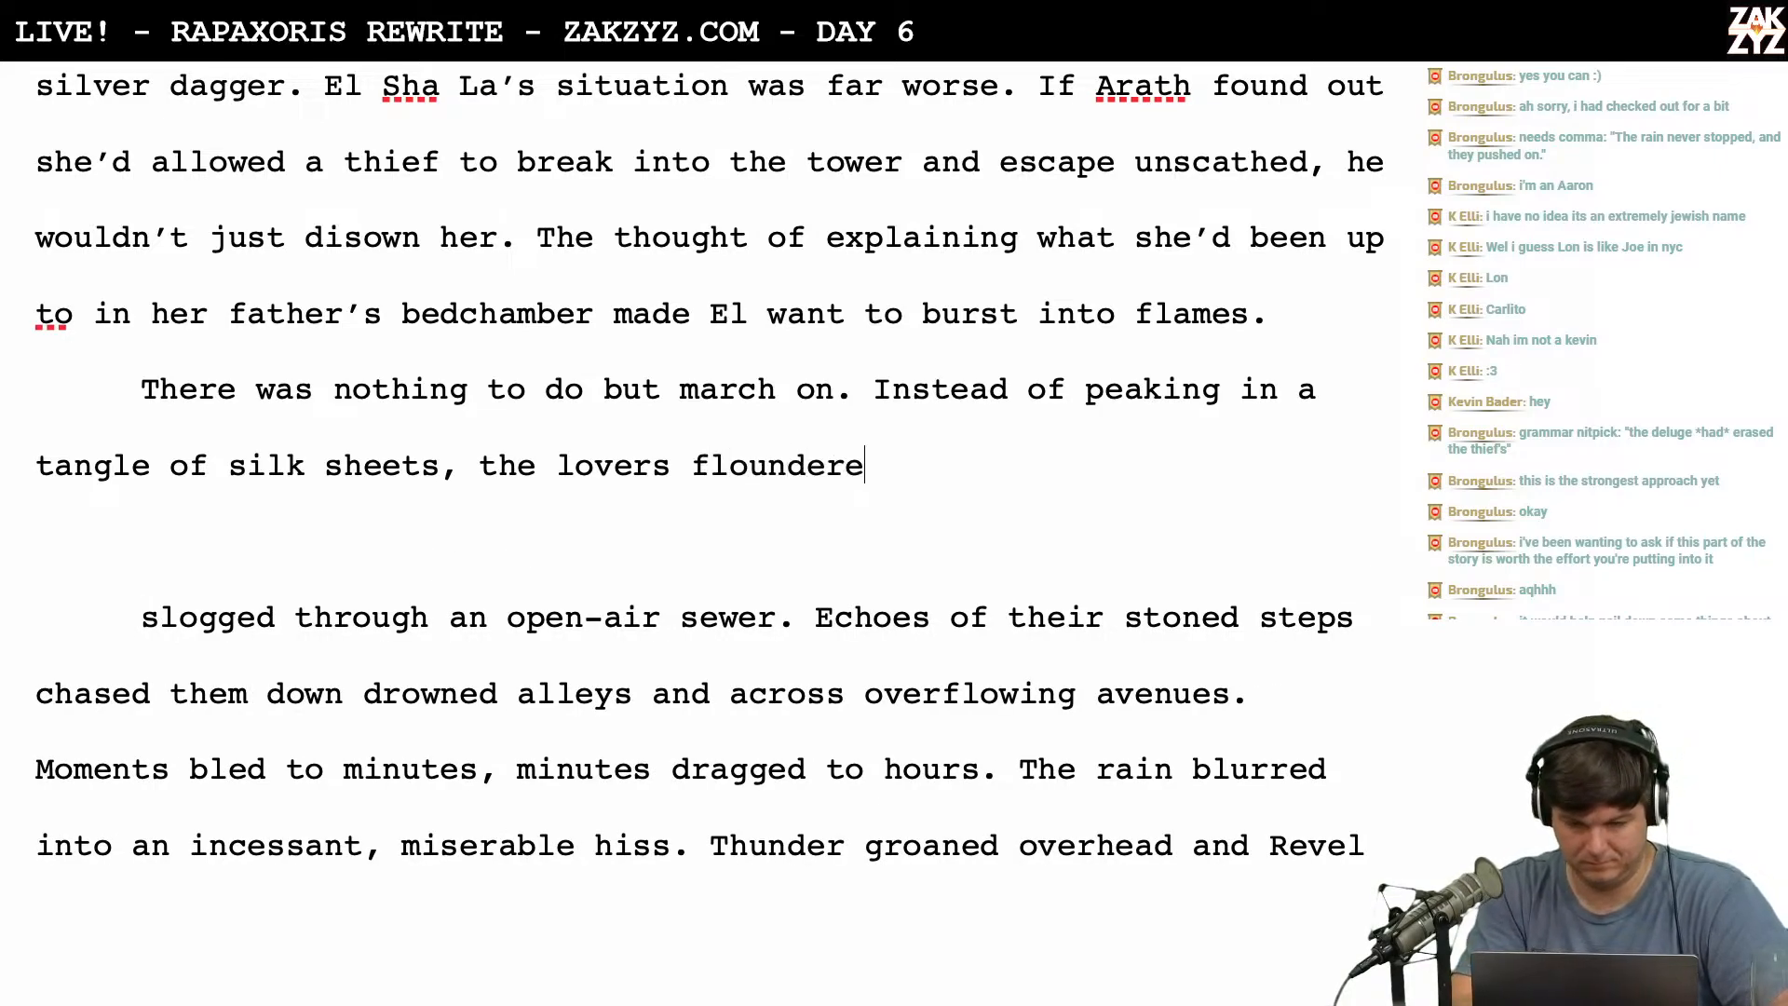
{"action": "type", "text": "d through a cit"}
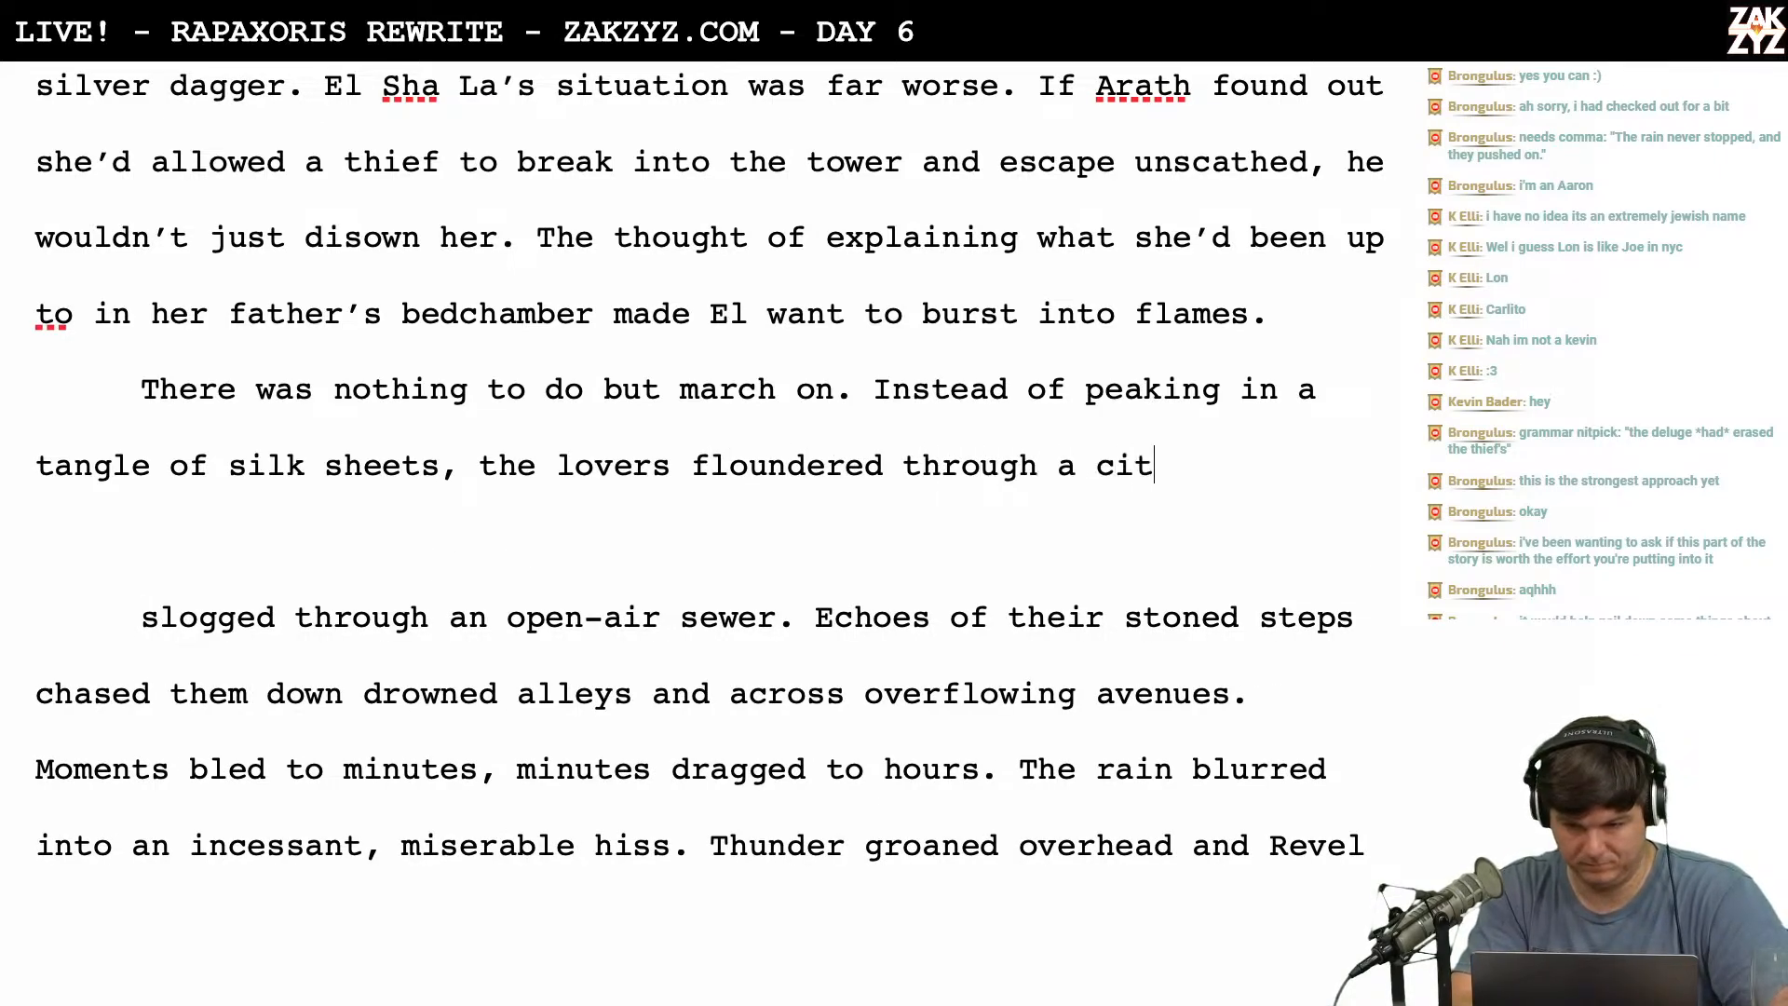
{"action": "type", "text": "y that had become an"}
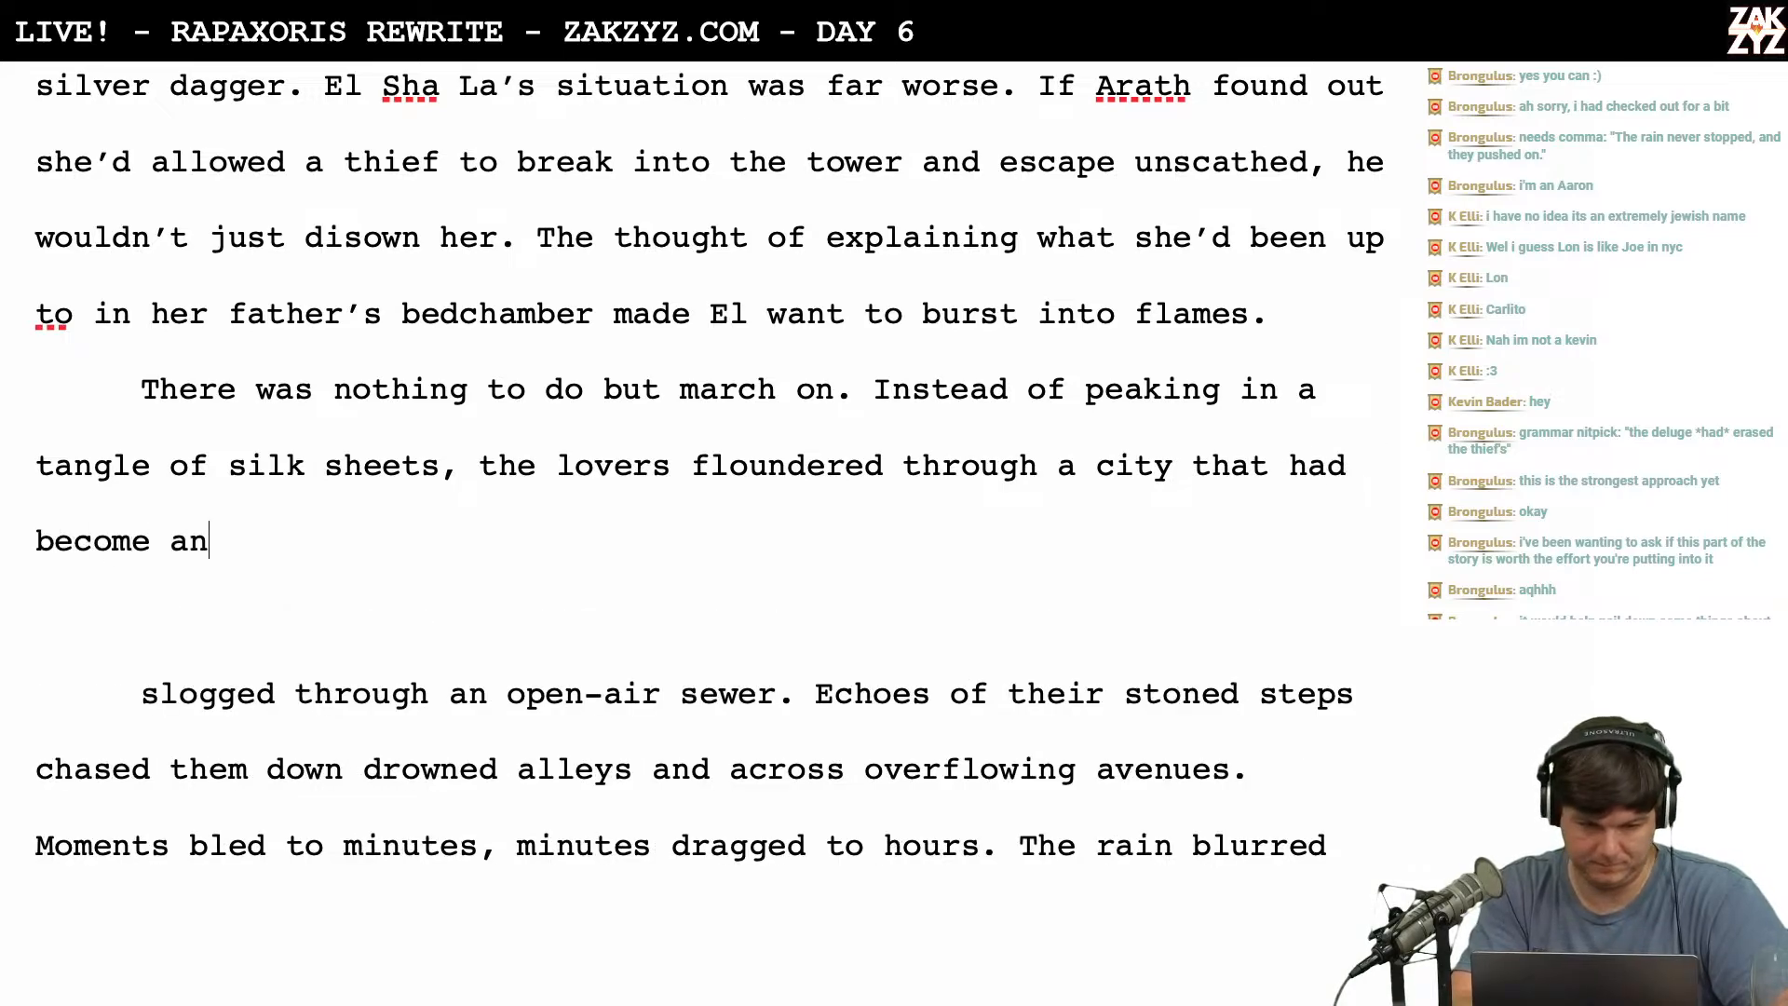
{"action": "type", "text": " open-ai"}
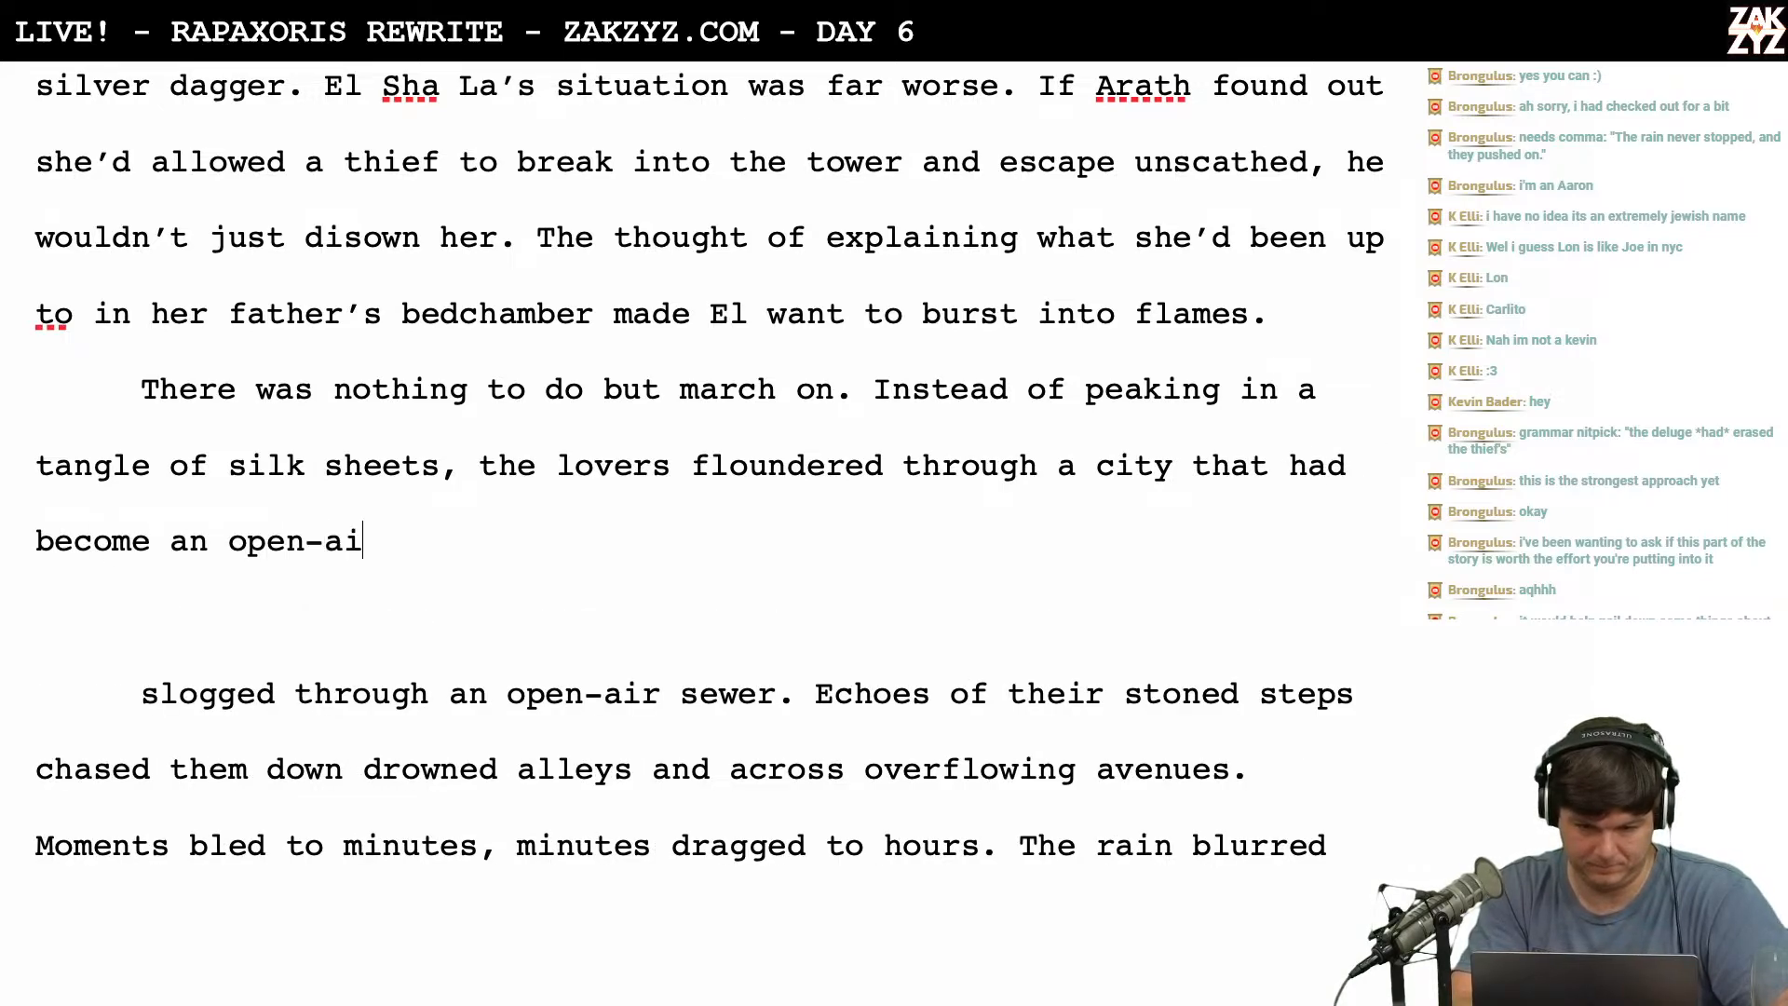
{"action": "type", "text": "r sewer"}
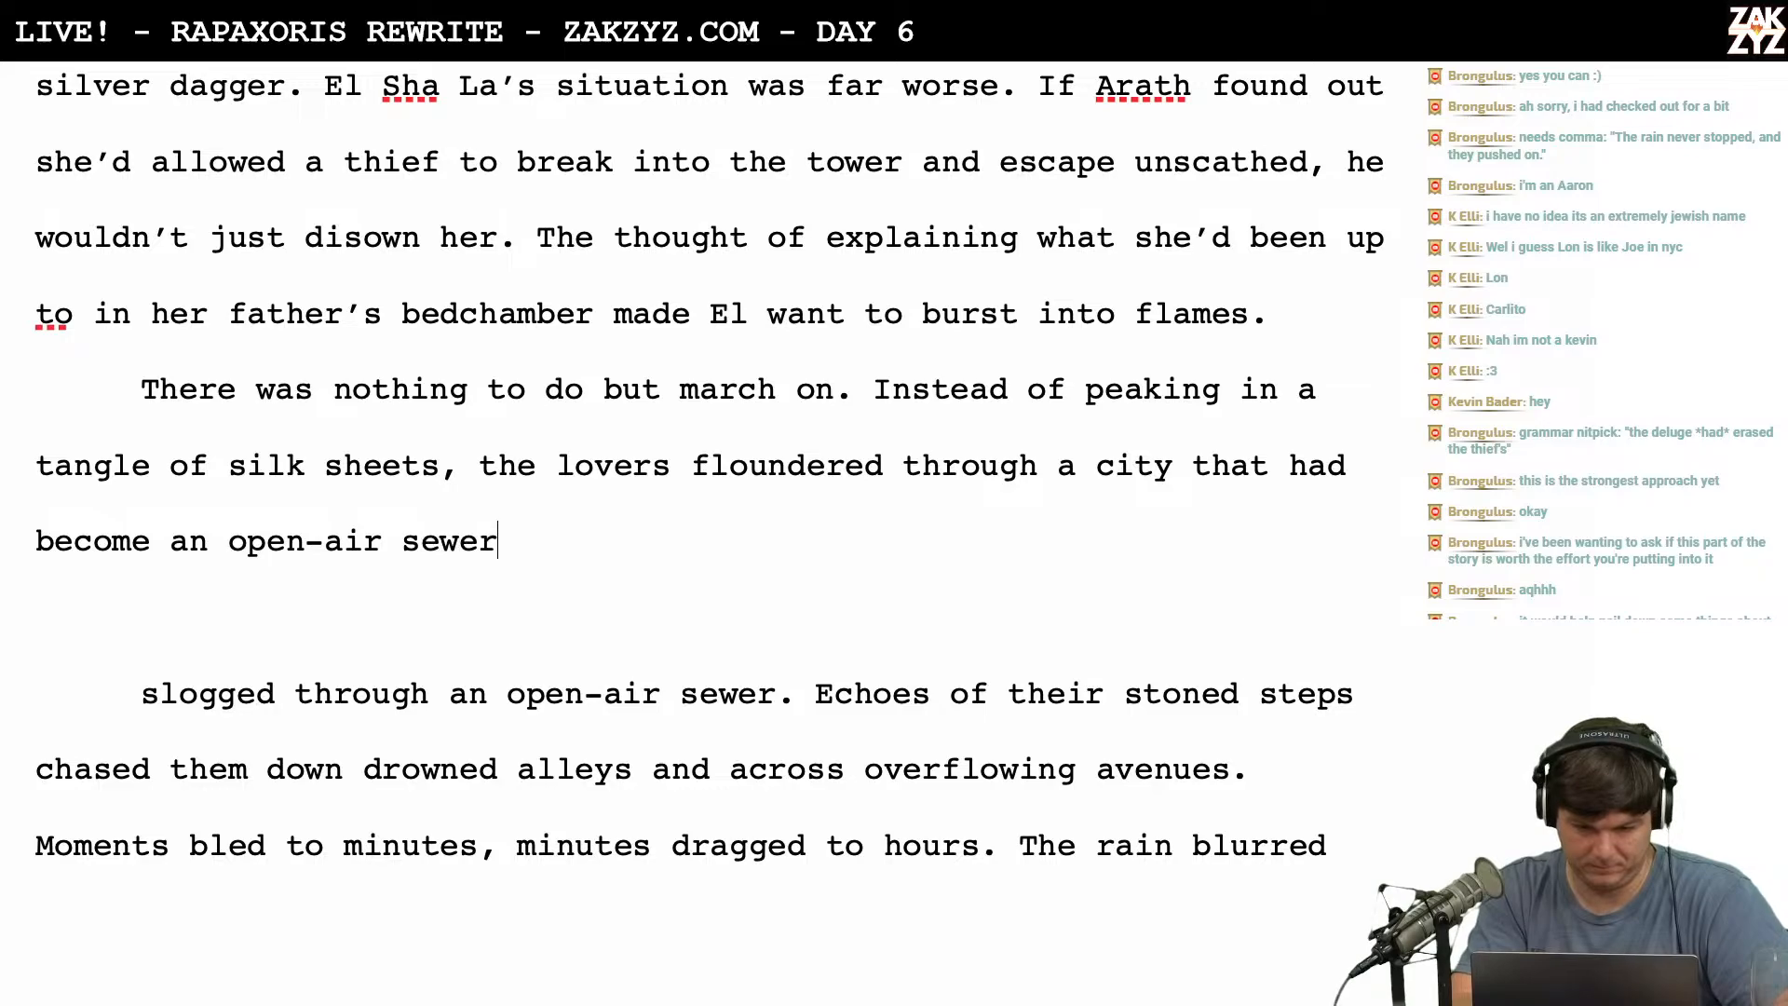
{"action": "type", "text": "."}
Delete the paragraph break, blank line and leftover "slogged through an open-air sewer." so "Echoes of their stoned steps" follows the new sentence.
{"action": "key", "text": "shift+Down"}
{"action": "key", "text": "shift+Down"}
{"action": "key", "text": "shift+Right"}
{"action": "key", "text": "shift+Right"}
{"action": "key", "text": "shift+Right"}
{"action": "key", "text": "shift+Right"}
{"action": "key", "text": "shift+Right"}
{"action": "key", "text": "shift+Right"}
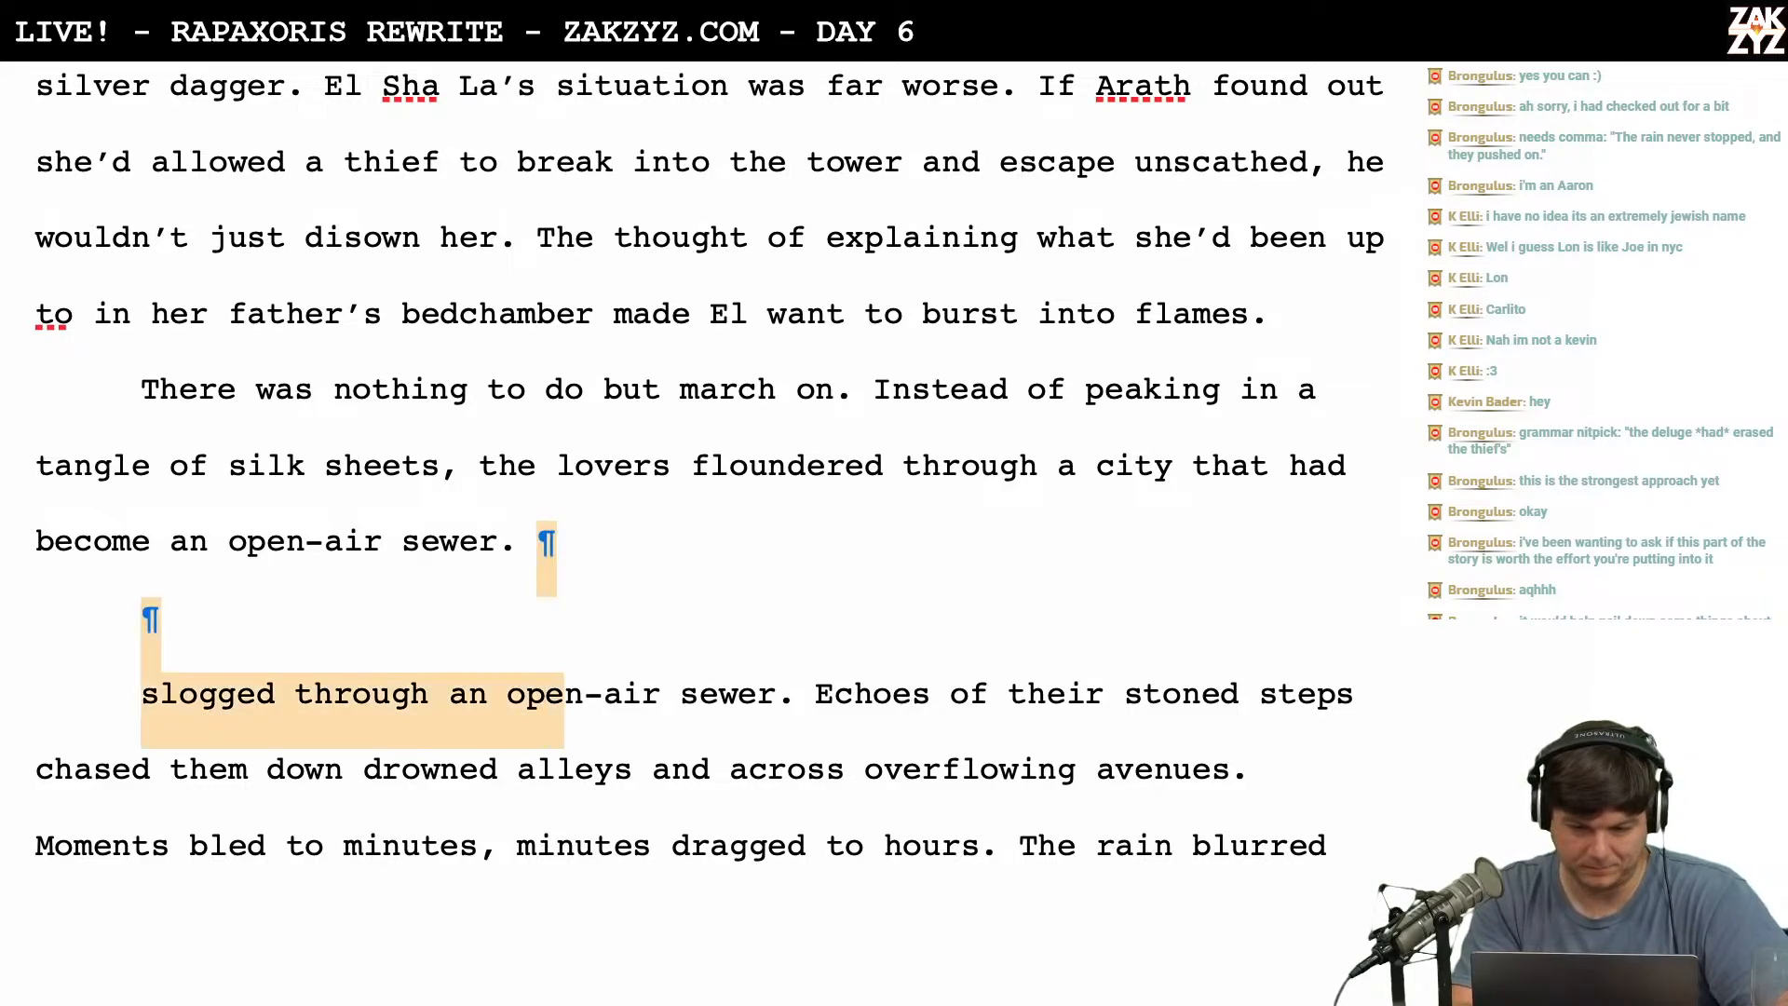
{"action": "key", "text": "shift+Right"}
{"action": "key", "text": "shift+Right"}
{"action": "key", "text": "shift+Right"}
{"action": "key", "text": "shift+Right"}
{"action": "key", "text": "shift+Right"}
{"action": "key", "text": "shift+Right"}
{"action": "key", "text": "shift+Right"}
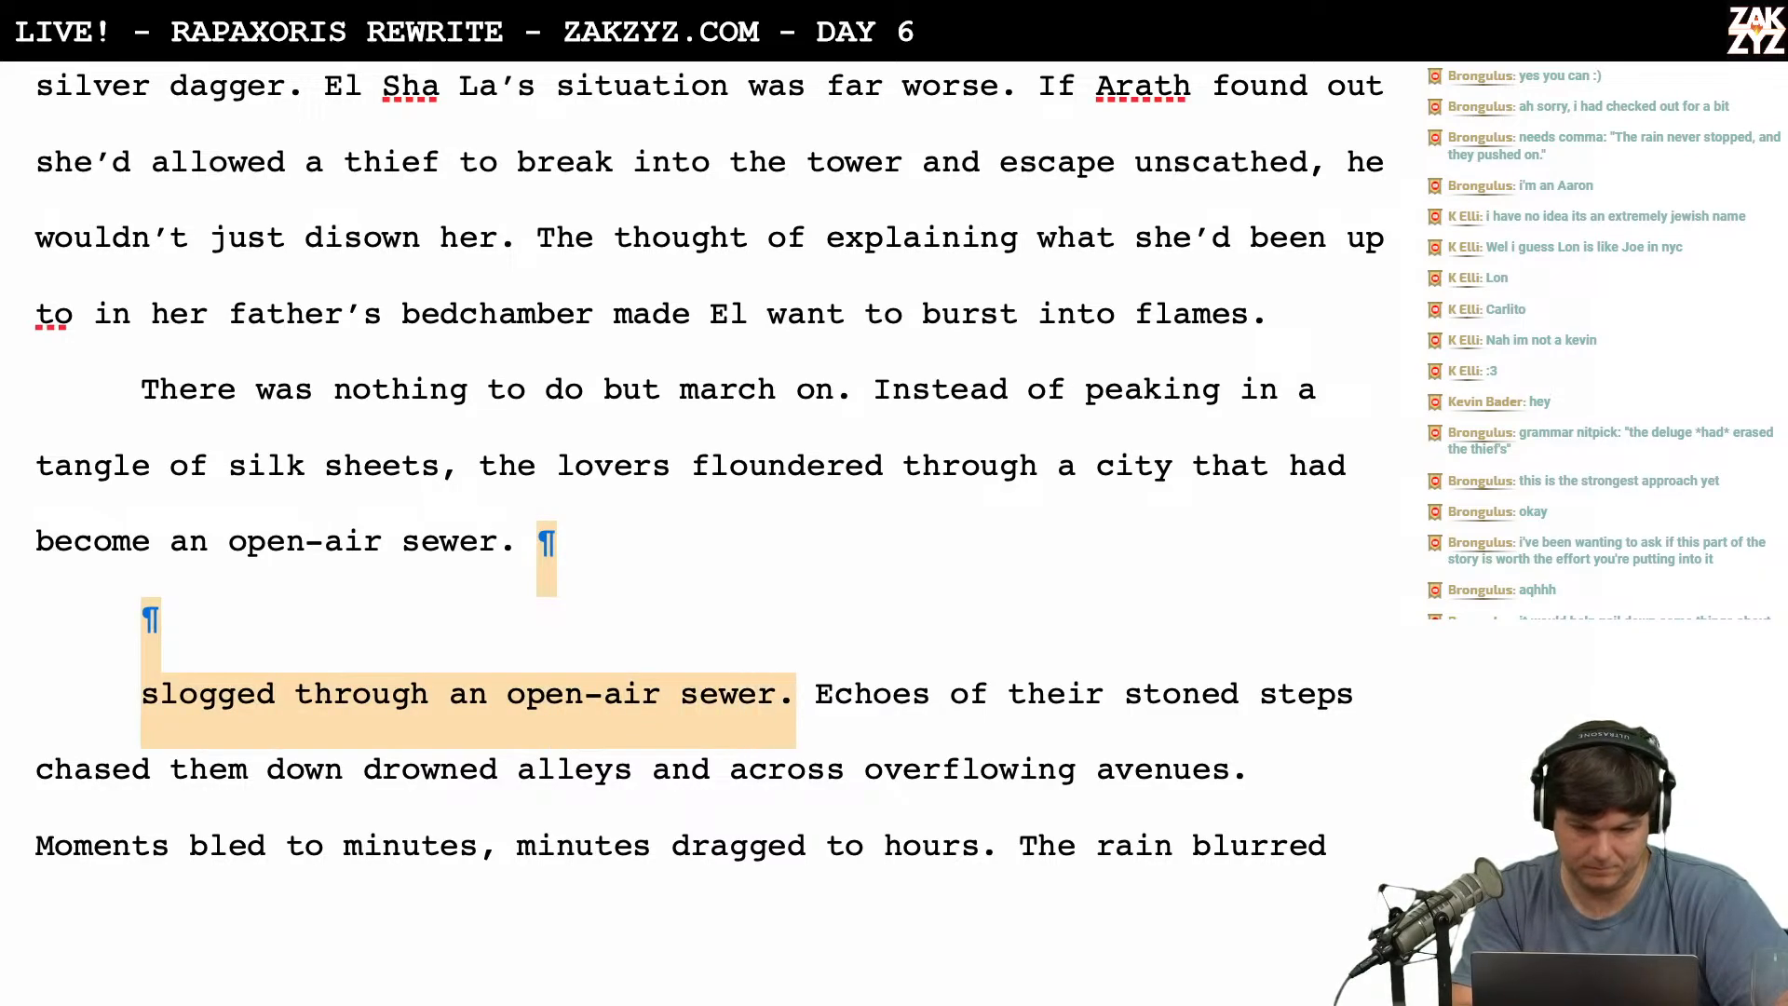
{"action": "key", "text": "BackSpace"}
Reread the paragraph beginning "There was nothing to do but march on", checking how the reworked sentence about the lovers flows.
{"action": "scroll", "coordinate": [917, 462], "scroll_direction": "down", "scroll_amount": 2}
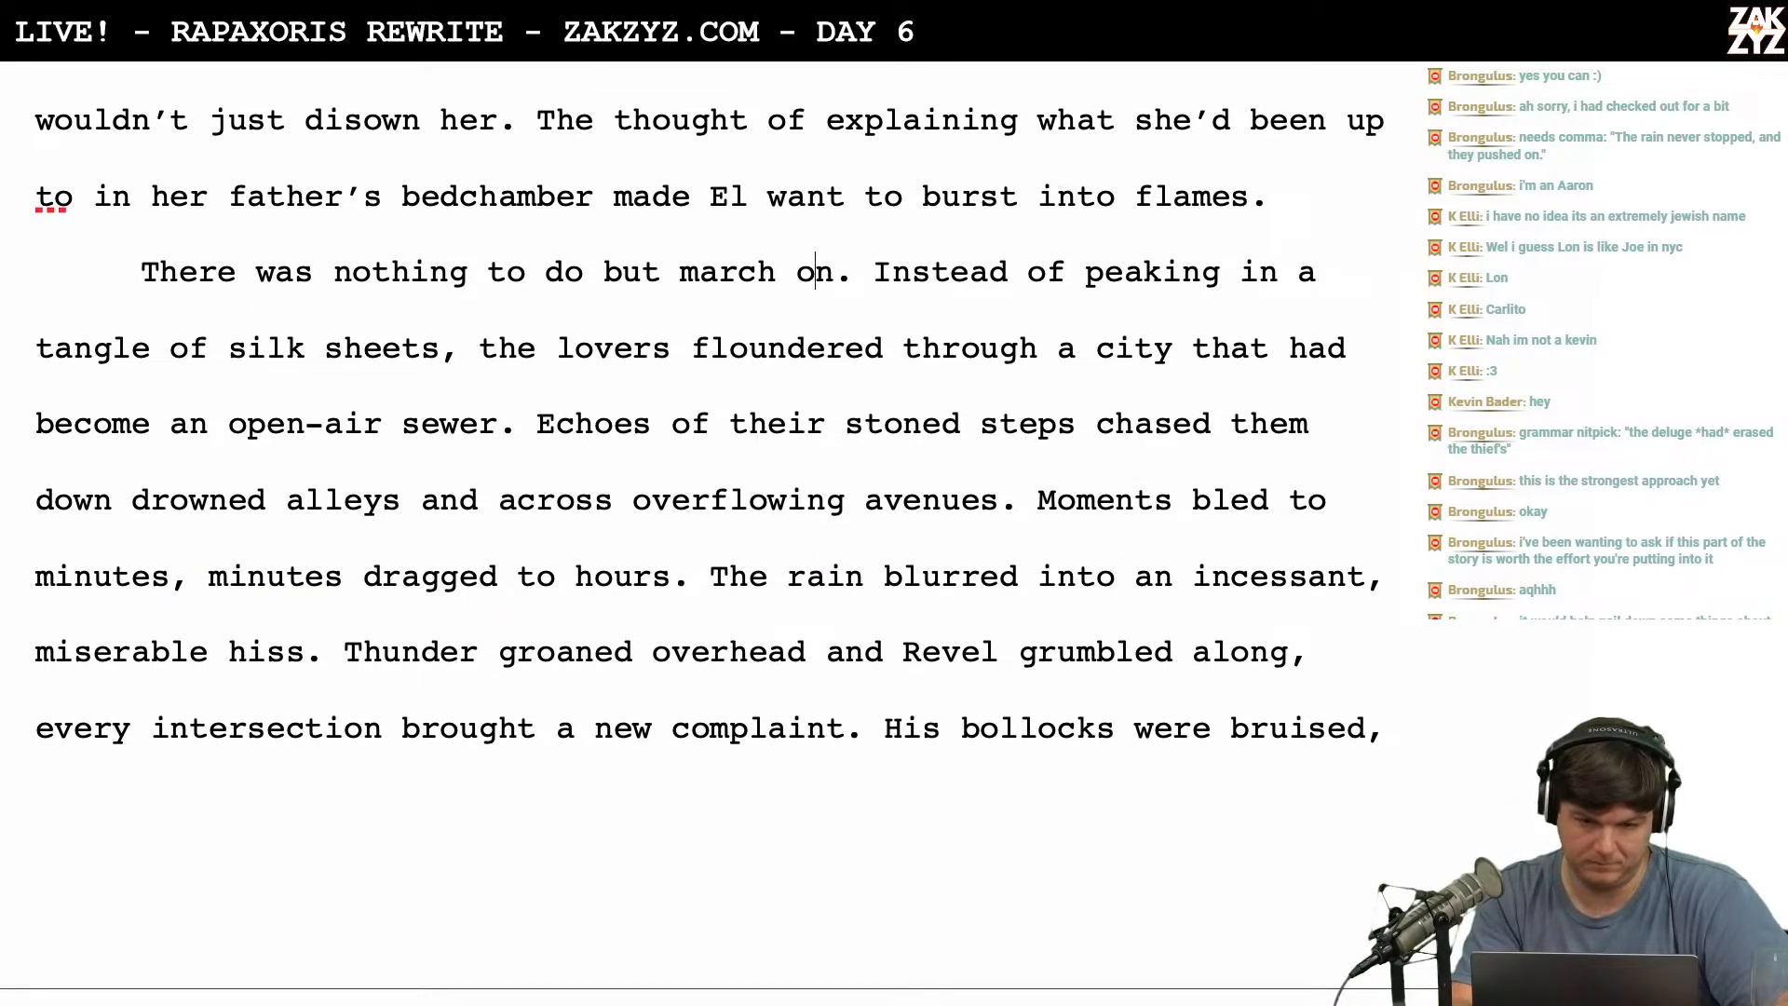
{"action": "key", "text": "Left"}
{"action": "key", "text": "Left"}
{"action": "key", "text": "Left"}
{"action": "key", "text": "Left"}
{"action": "key", "text": "Left"}
{"action": "key", "text": "Left"}
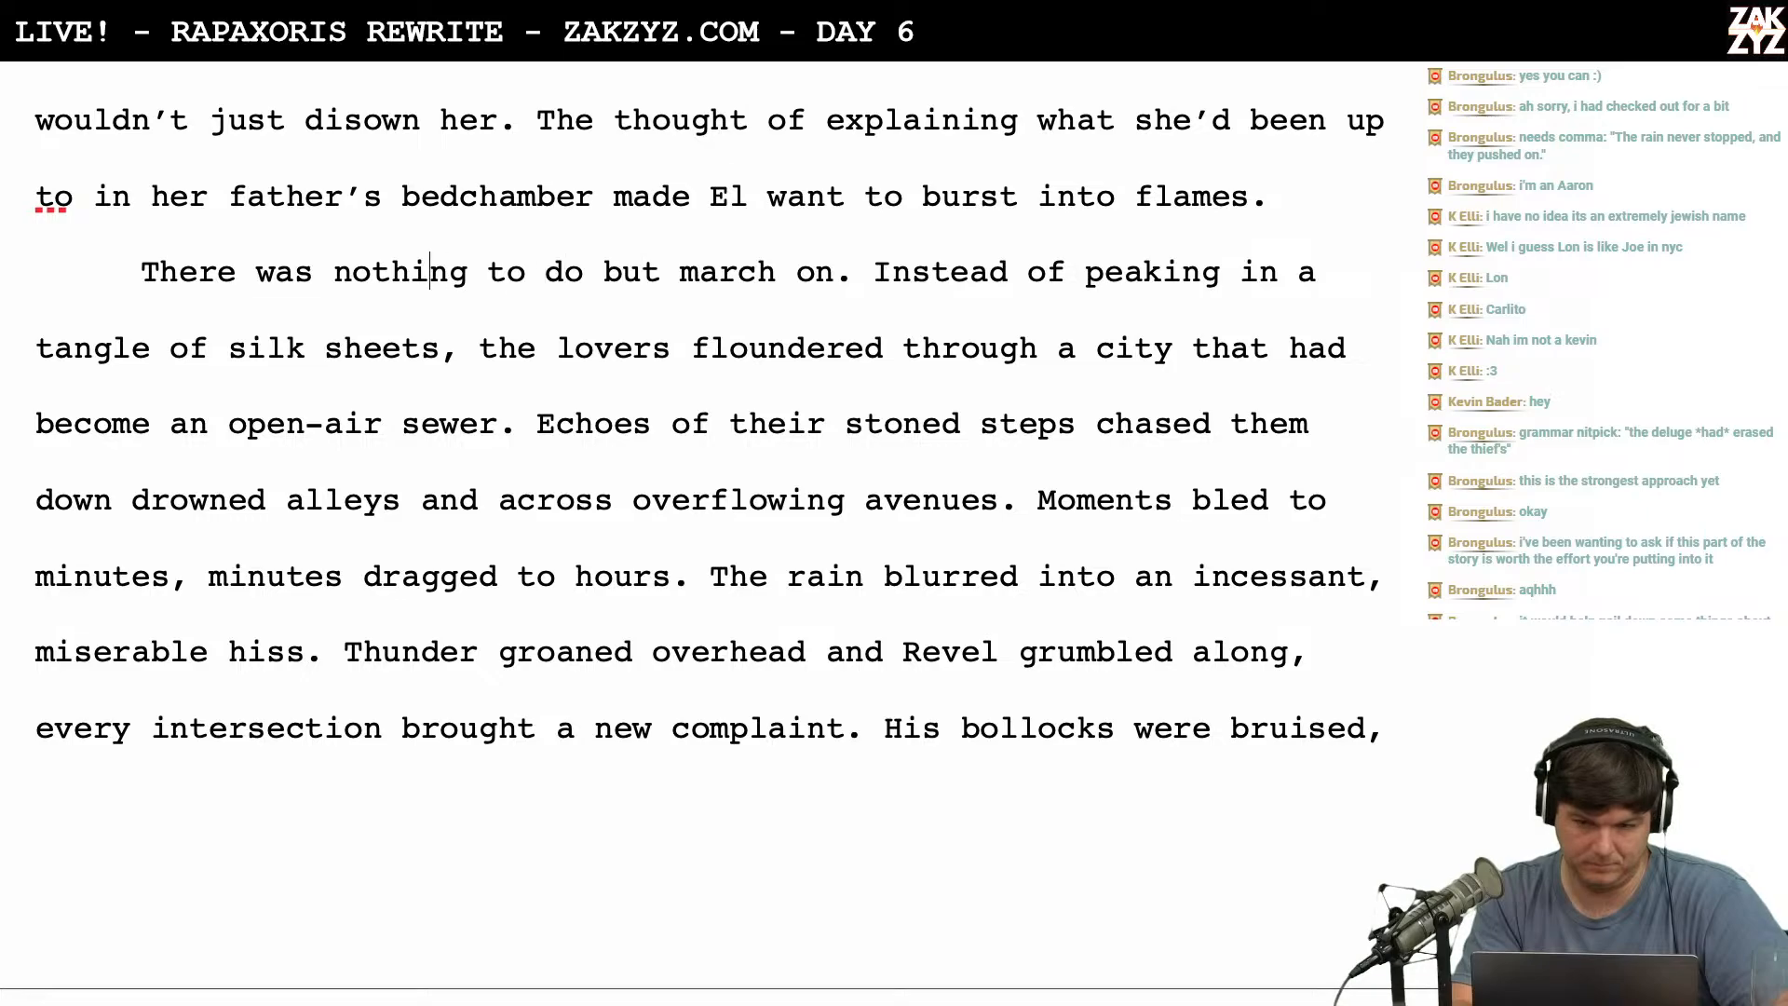
{"action": "scroll", "coordinate": [693, 540], "scroll_direction": "down", "scroll_amount": 1}
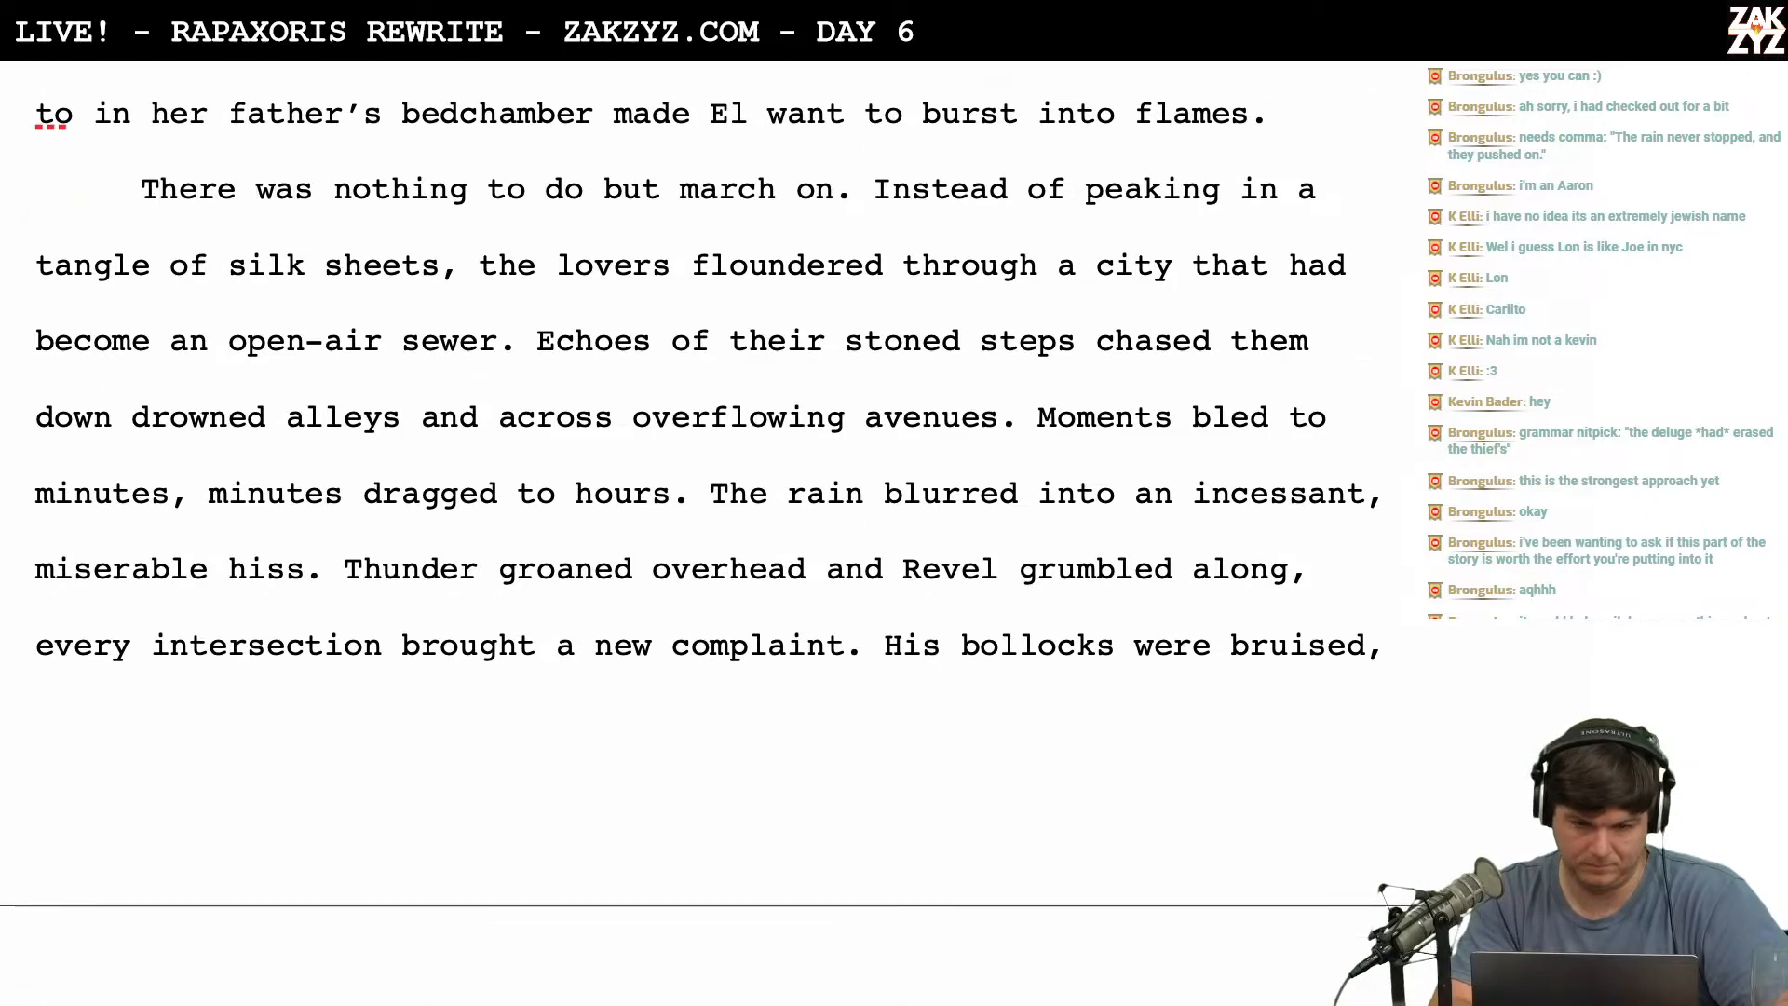
{"action": "scroll", "coordinate": [693, 540], "scroll_direction": "up", "scroll_amount": 4}
{"action": "scroll", "coordinate": [693, 540], "scroll_direction": "down", "scroll_amount": 1}
{"action": "scroll", "coordinate": [831, 270], "scroll_direction": "down", "scroll_amount": 1}
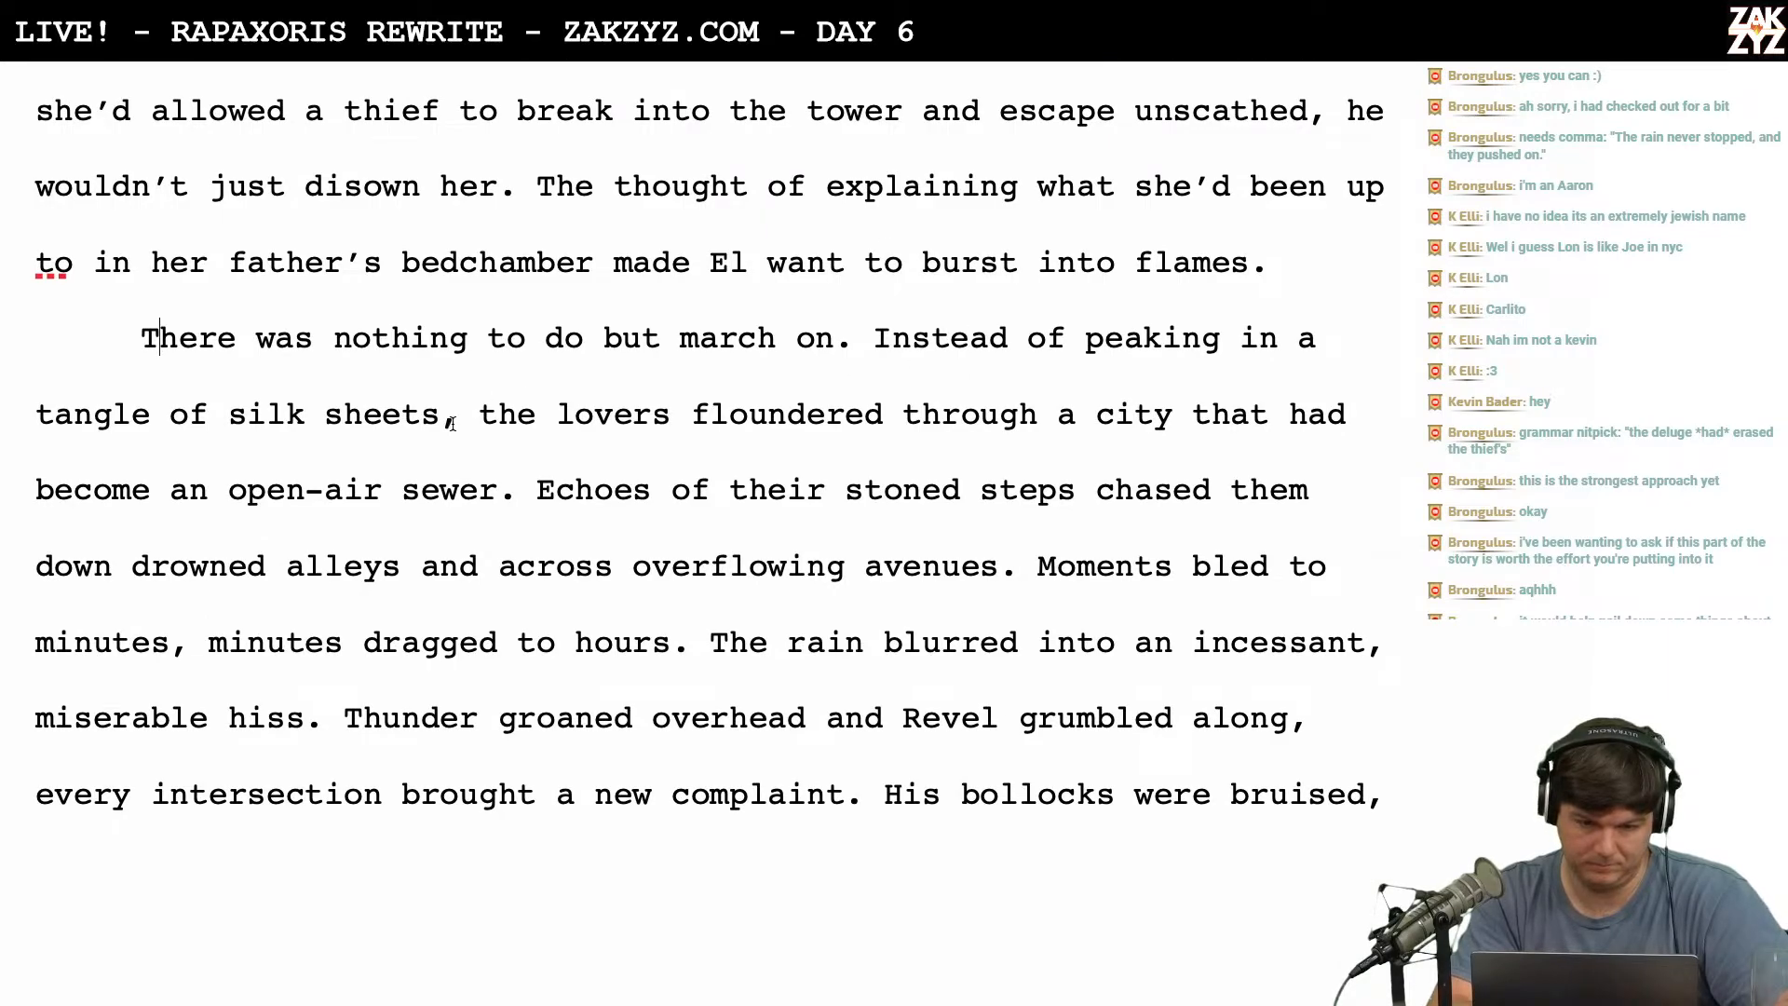
Extend the opening clause after "a tangle of silk sheets" with "as she'd planned," before "the lovers floundered".
{"action": "left_click", "coordinate": [452, 419]}
{"action": "type", "text": "as she'd"}
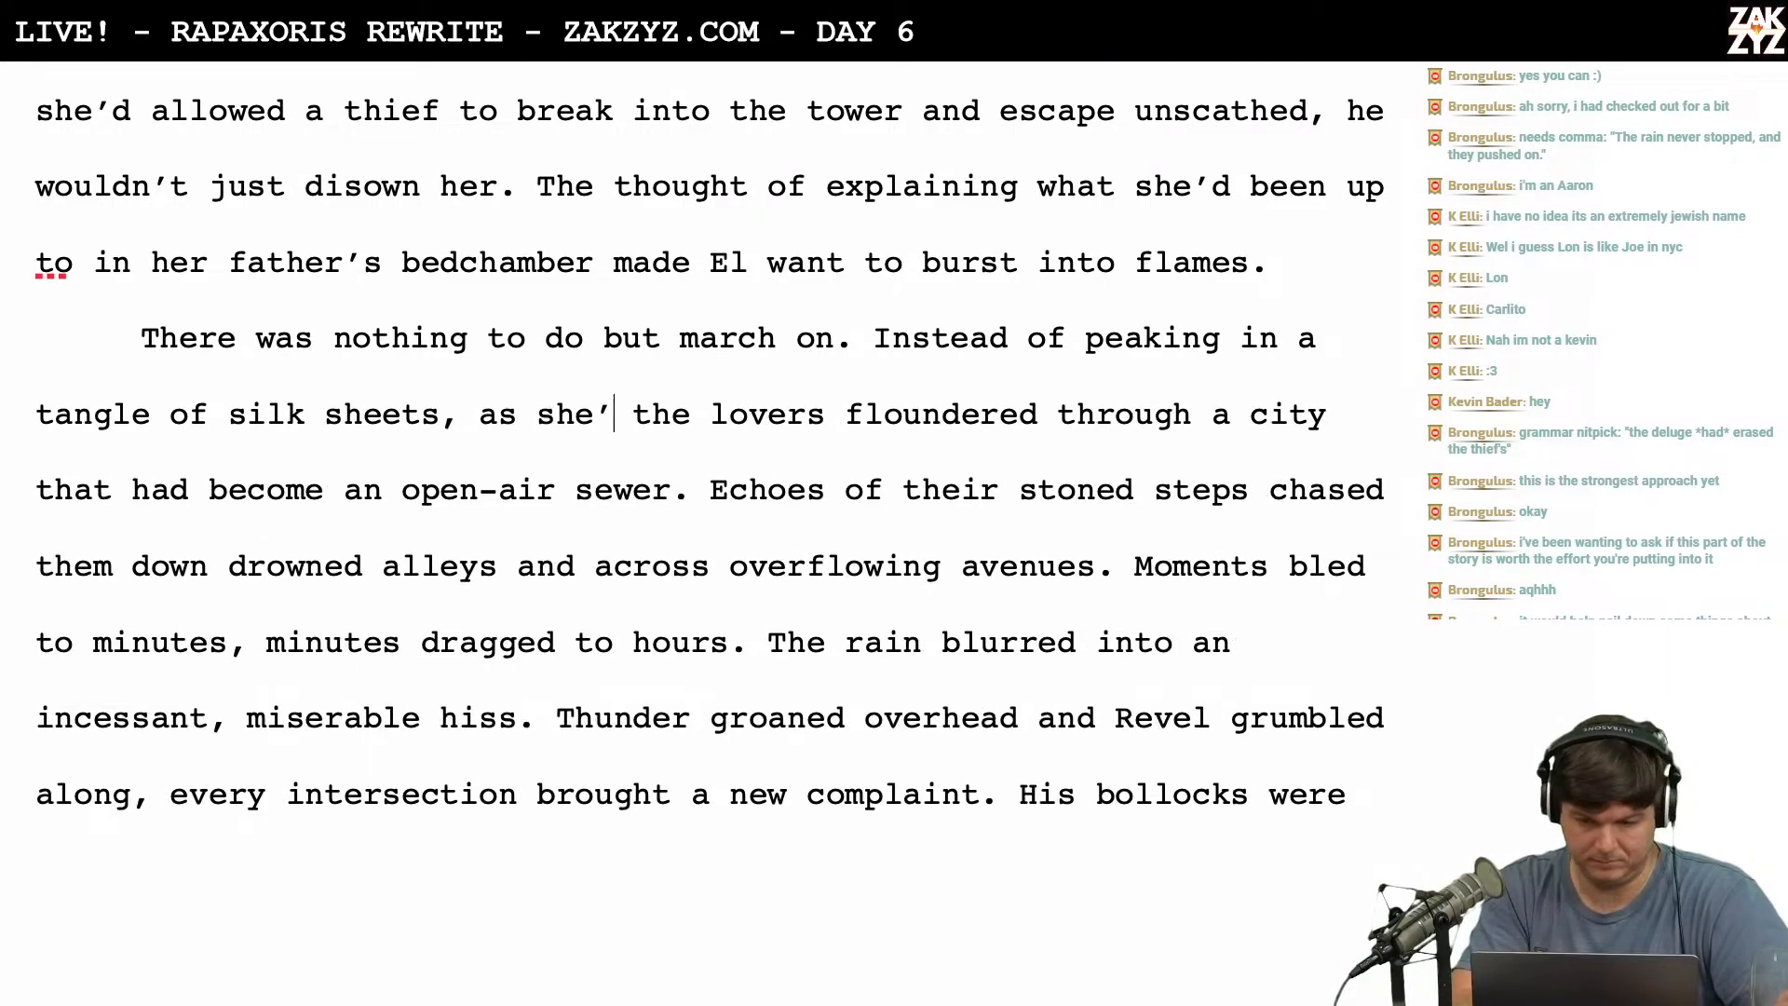
{"action": "key", "text": "BackSpace"}
{"action": "key", "text": "BackSpace"}
{"action": "key", "text": "BackSpace"}
{"action": "key", "text": "BackSpace"}
{"action": "key", "text": "BackSpace"}
{"action": "key", "text": "BackSpace"}
{"action": "key", "text": "BackSpace"}
{"action": "key", "text": "BackSpace"}
{"action": "key", "text": "BackSpace"}
{"action": "key", "text": "BackSpace"}
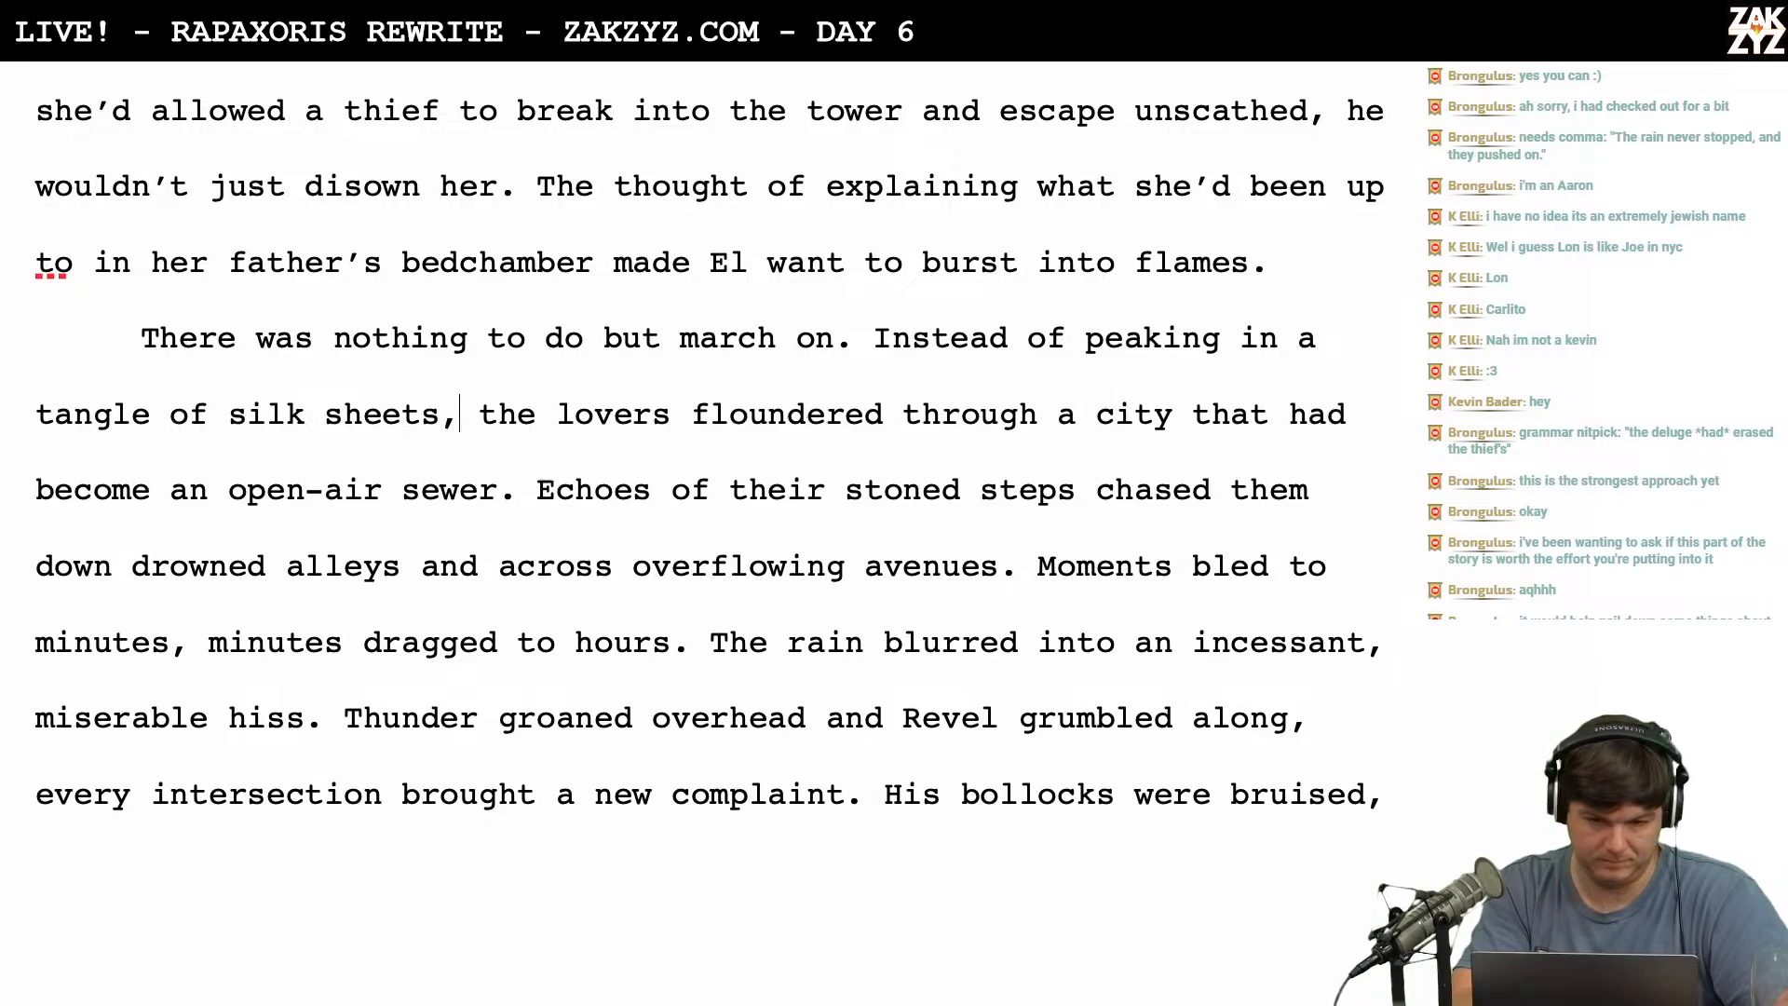
{"action": "type", "text": "as"}
{"action": "type", "text": " she'd plan"}
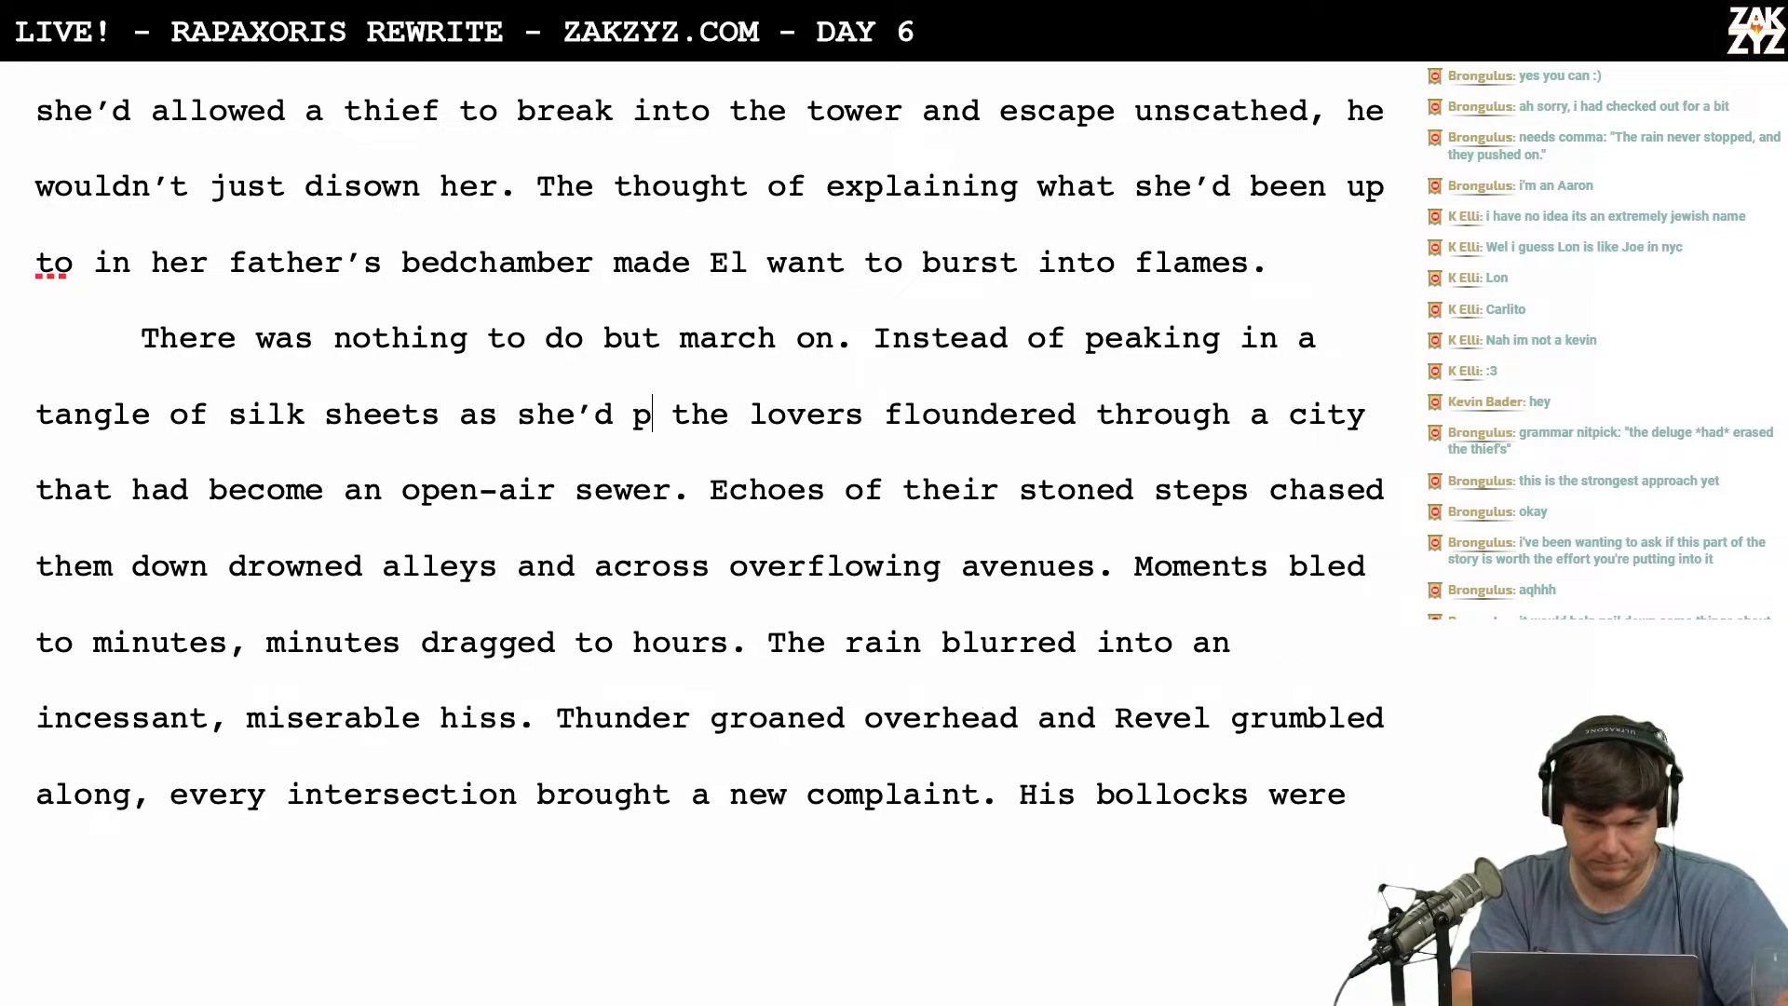
{"action": "type", "text": "ned,"}
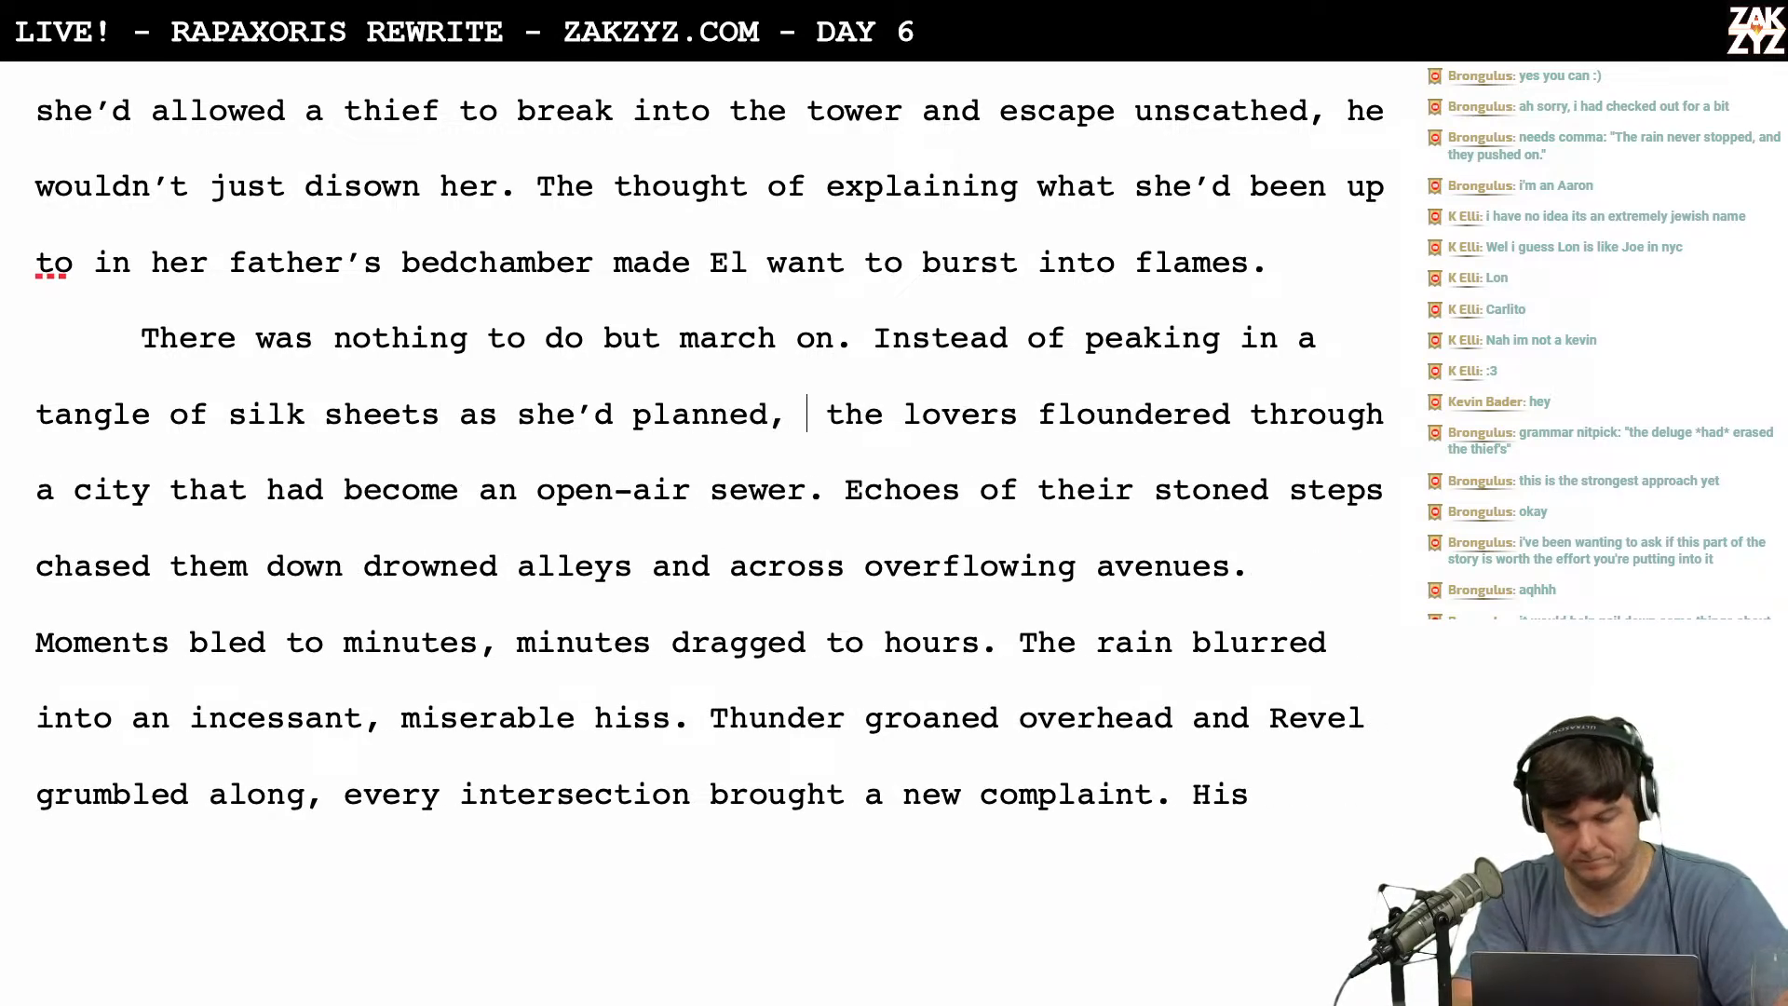
Separate "the lovers floundered" into its own paragraph below a blank line and continue "as she'd planned," with "El Sha La spent the".
{"action": "key", "text": "Return"}
{"action": "key", "text": "Return"}
{"action": "key", "text": "Left"}
{"action": "key", "text": "Left"}
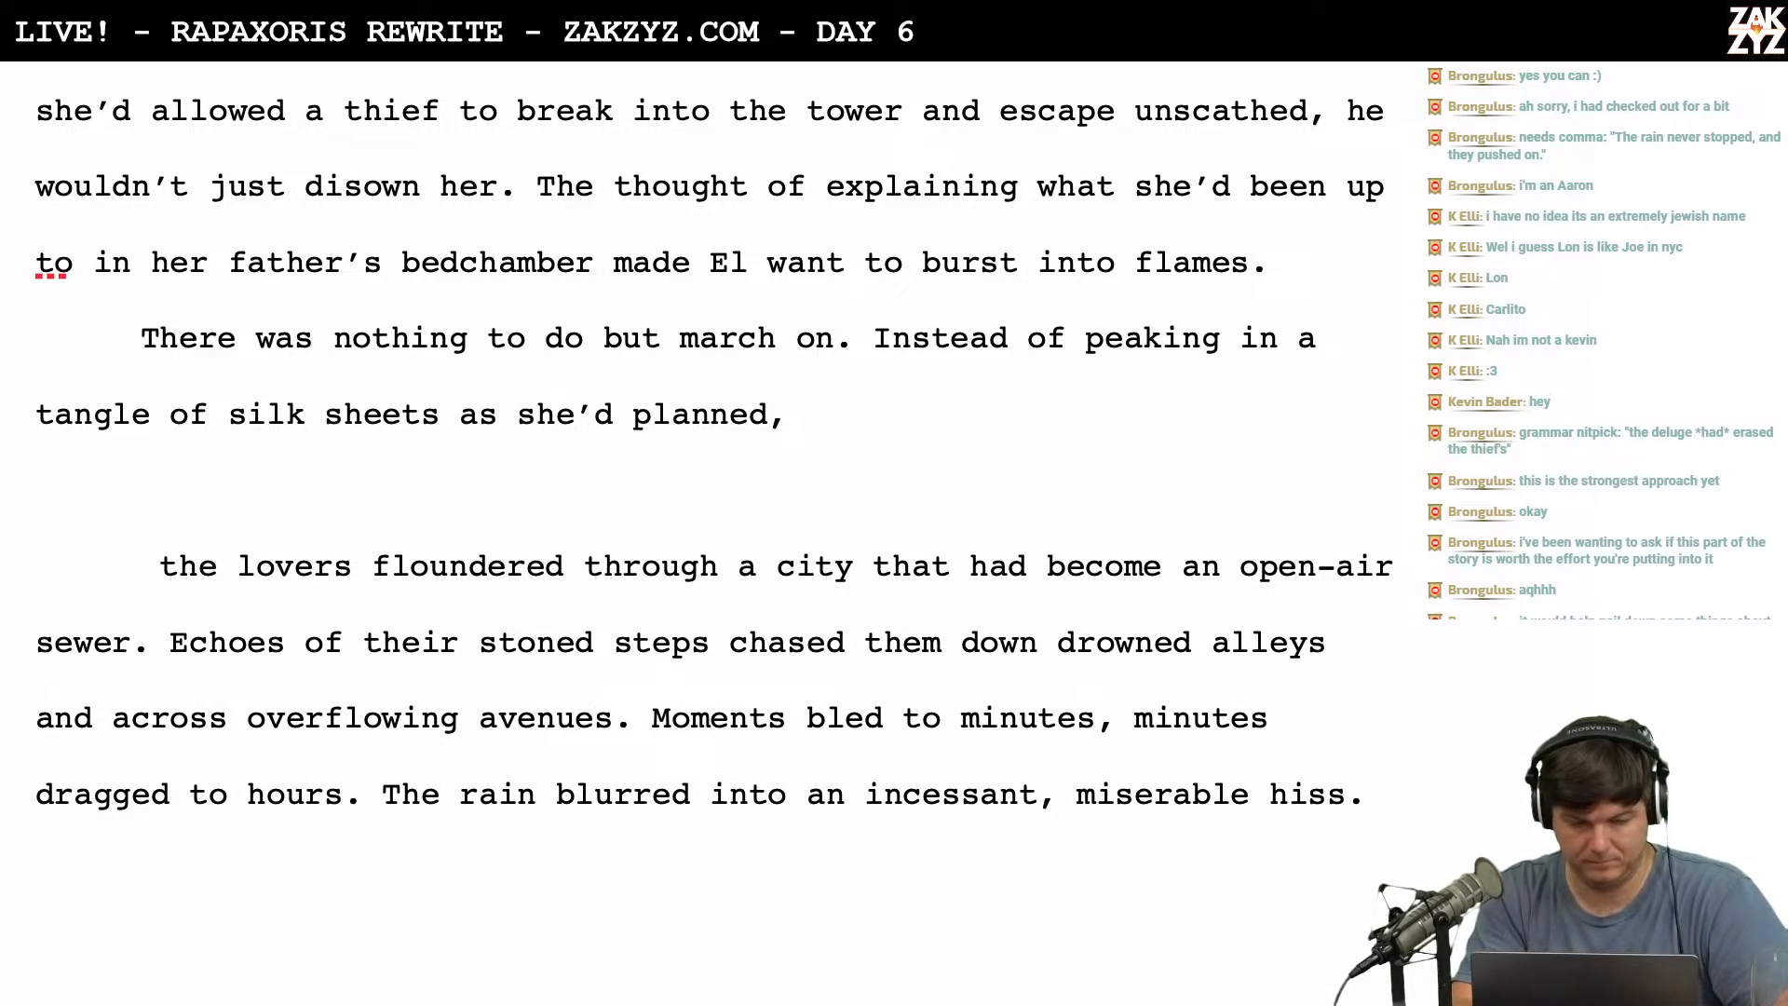
{"action": "type", "text": "El "}
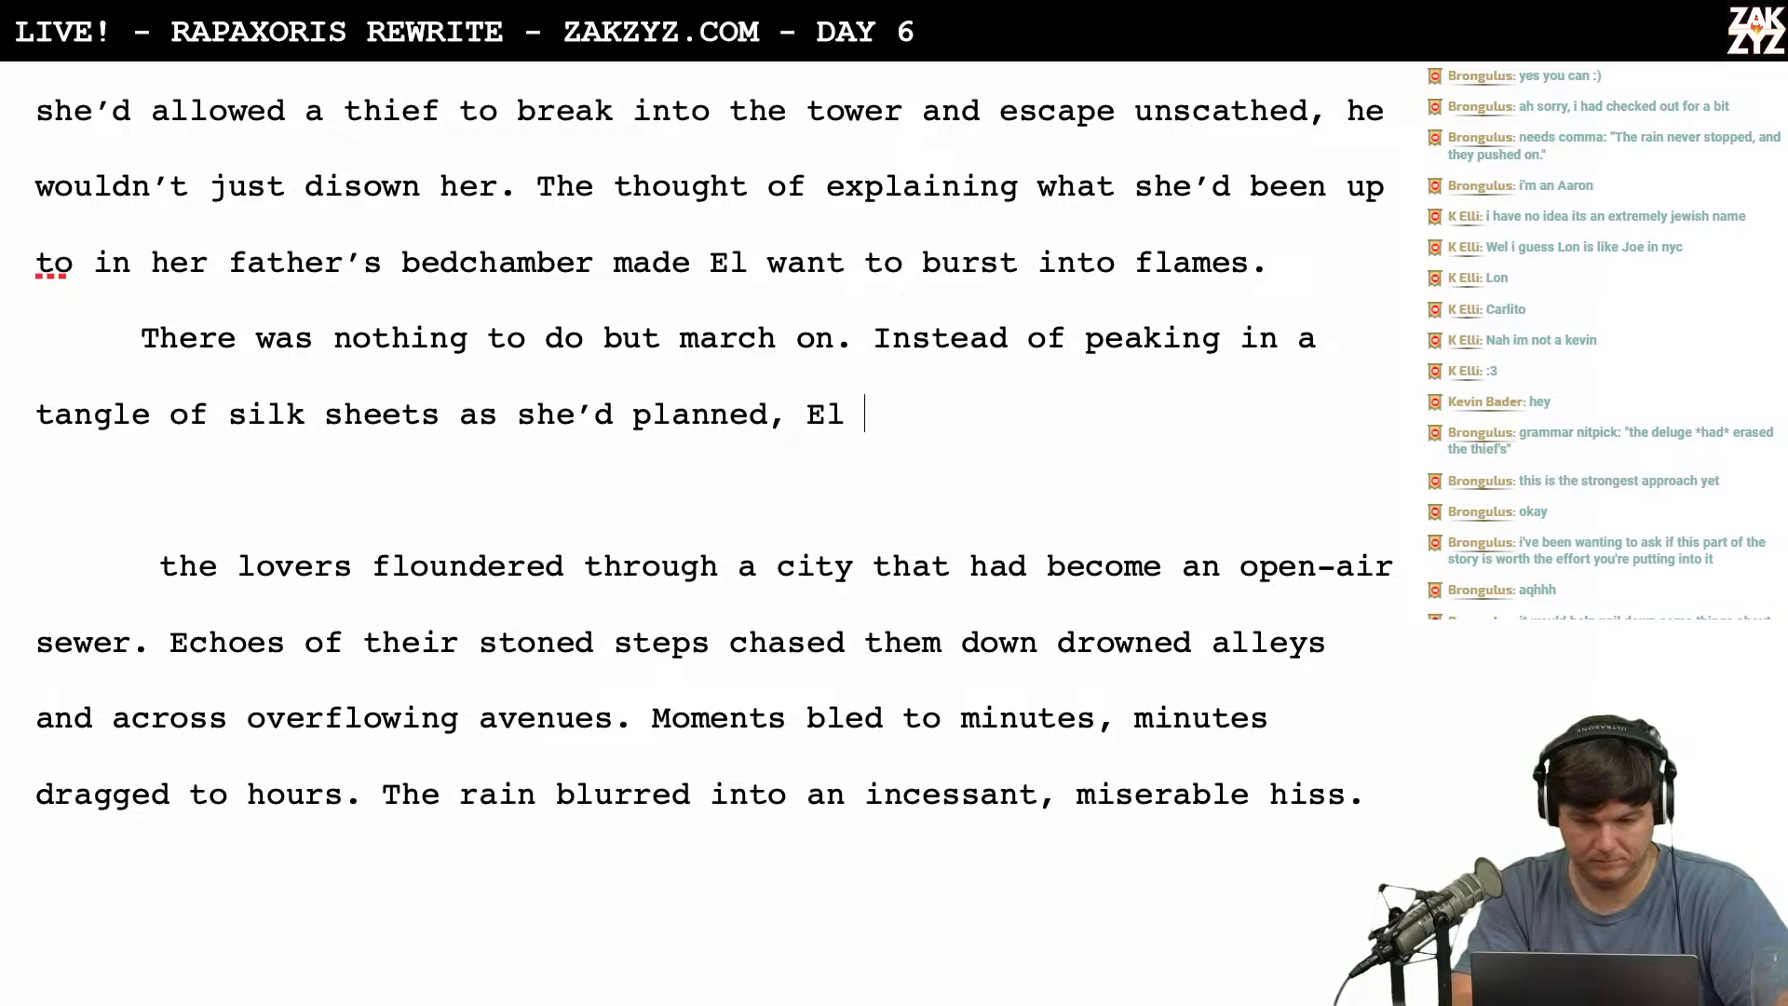
{"action": "type", "text": "Sha La spent the"}
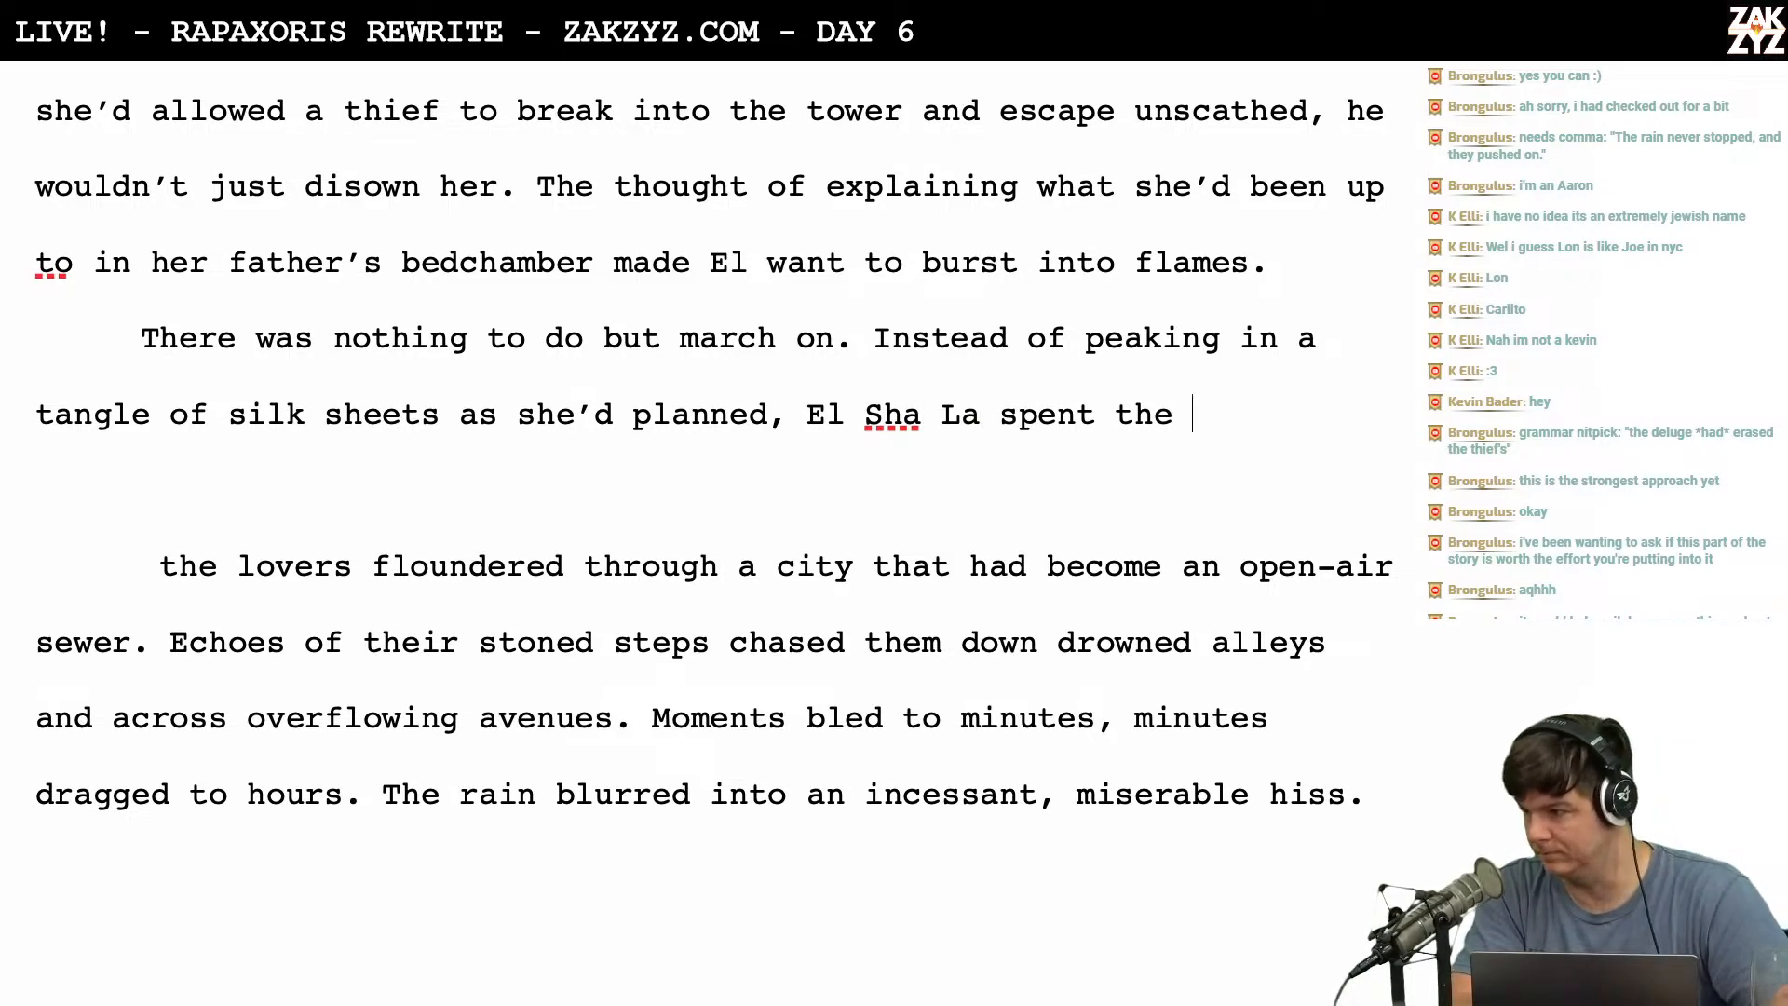
In the preceding paragraph, break the line after "The thought of explaining" and write "what she was doing" there.
{"action": "scroll", "coordinate": [698, 531], "scroll_direction": "down", "scroll_amount": 1}
{"action": "scroll", "coordinate": [698, 531], "scroll_direction": "up", "scroll_amount": 2}
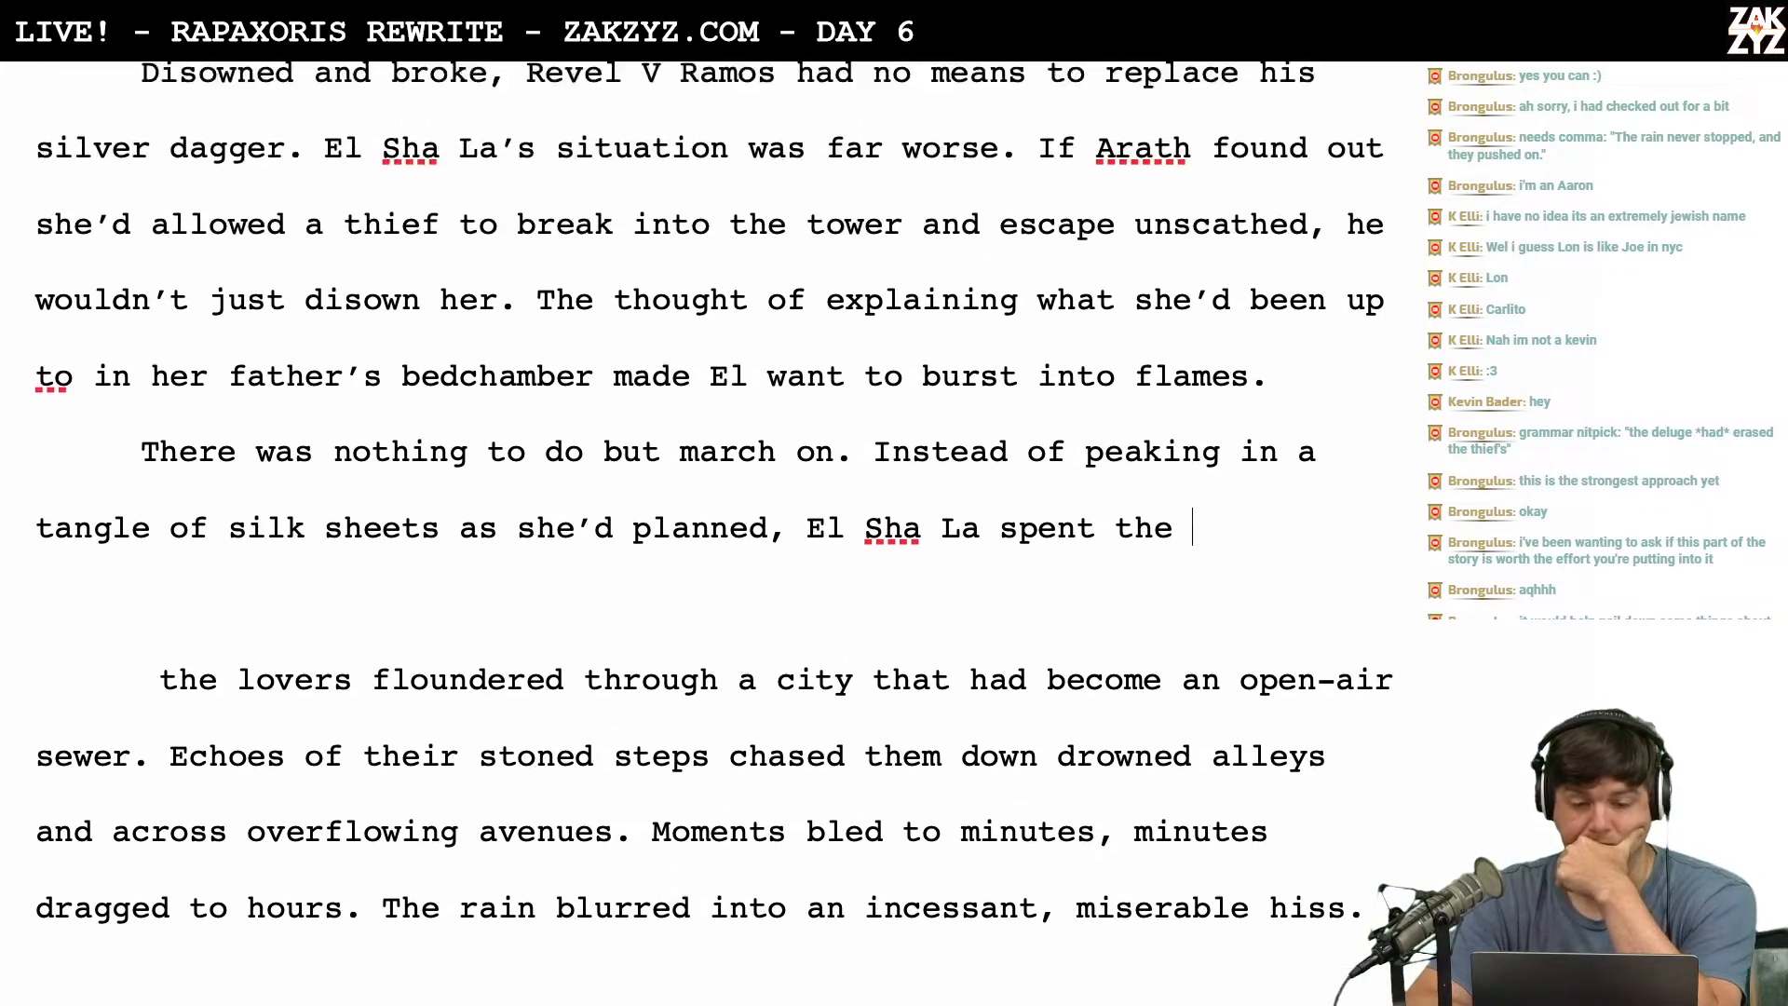
{"action": "scroll", "coordinate": [458, 415], "scroll_direction": "up", "scroll_amount": 2}
{"action": "scroll", "coordinate": [459, 414], "scroll_direction": "down", "scroll_amount": 1}
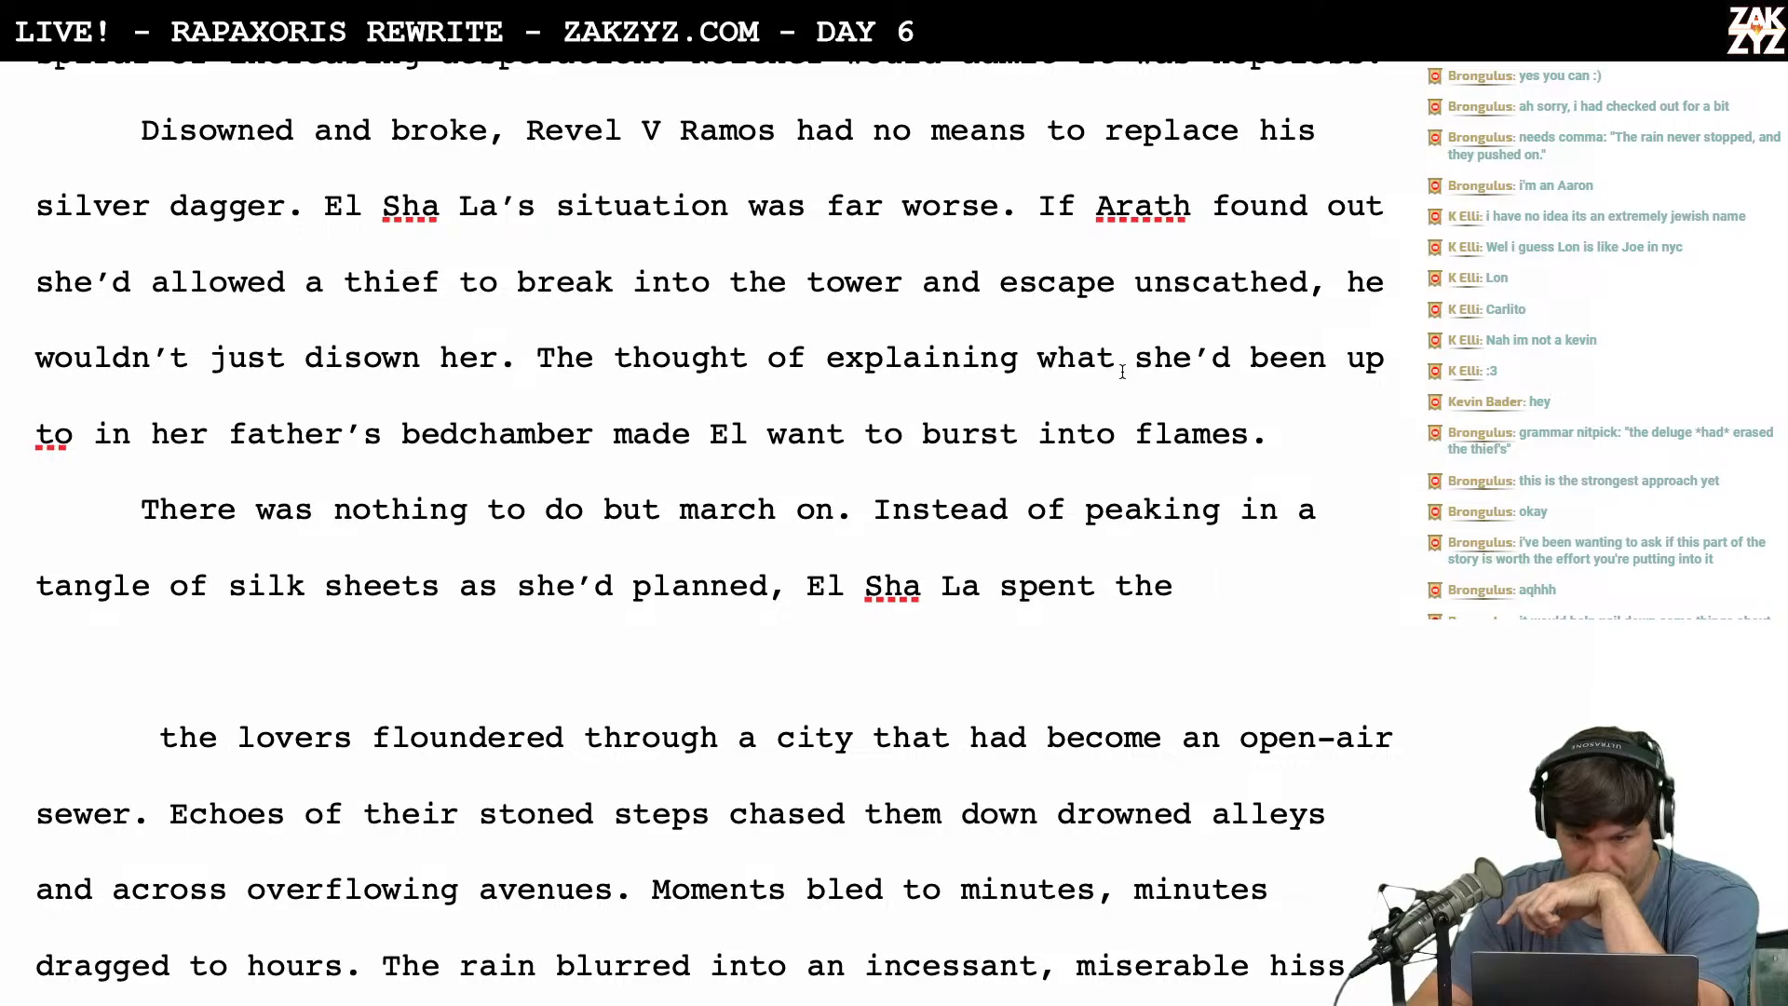
{"action": "left_click", "coordinate": [1036, 361]}
{"action": "key", "text": "Return"}
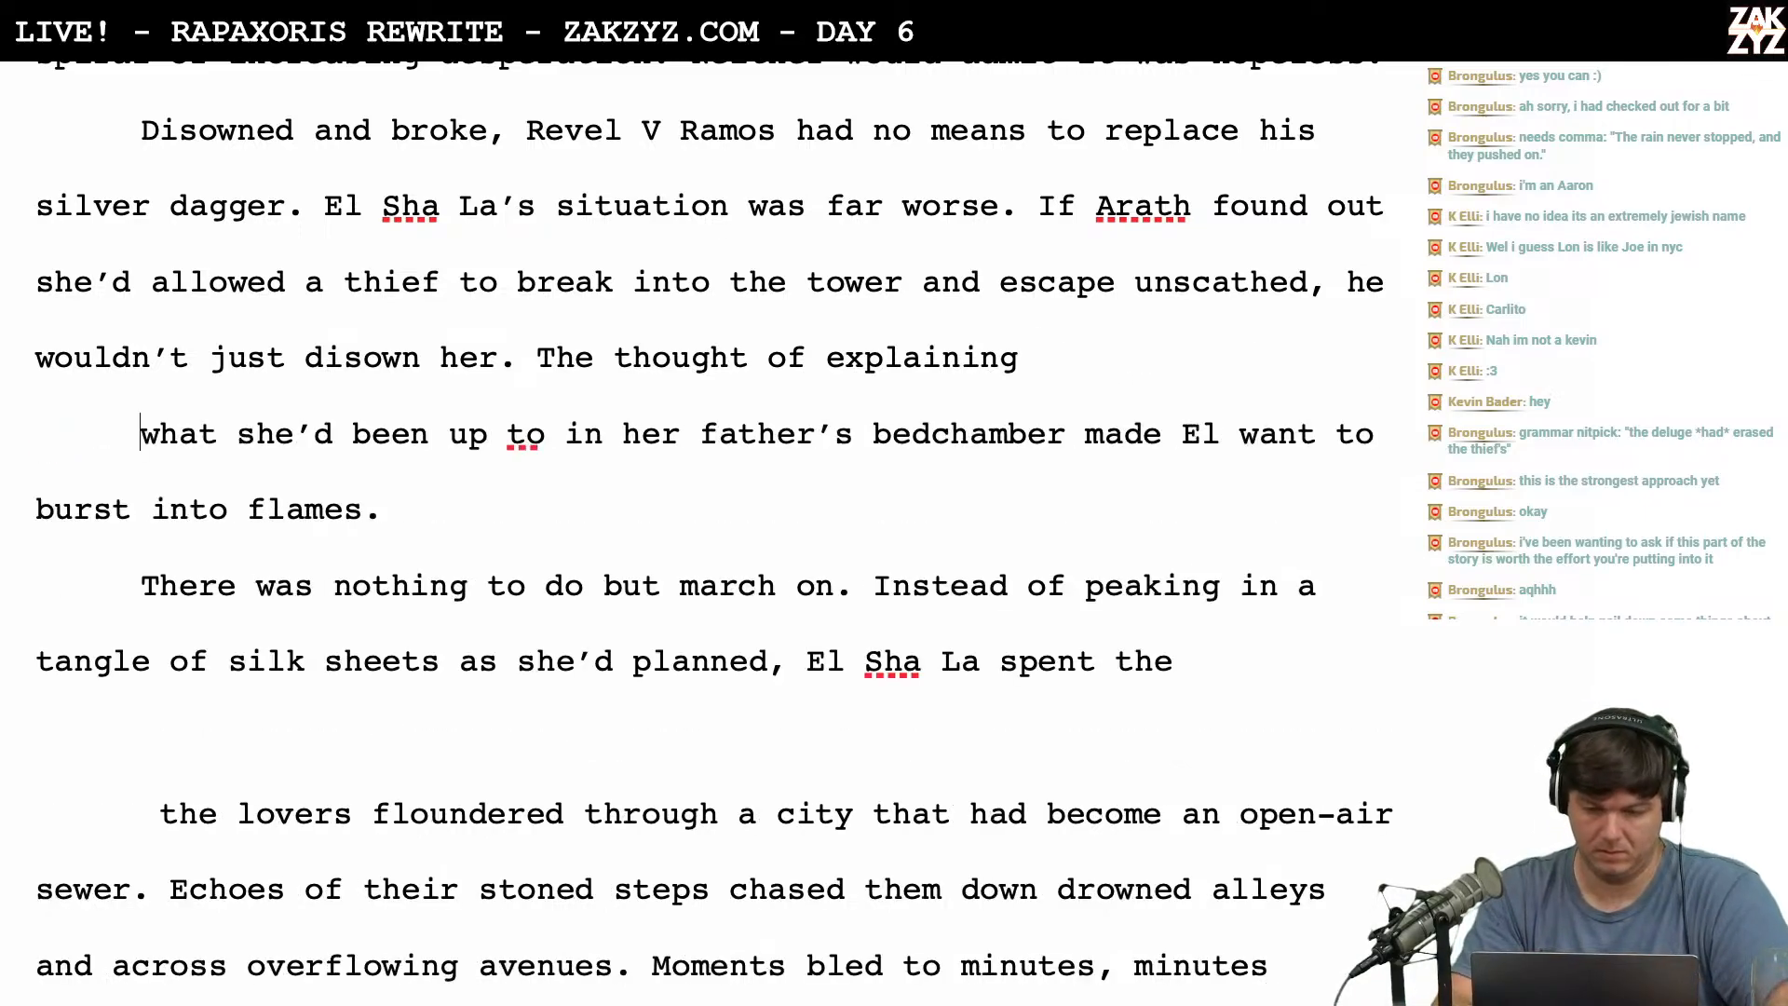
{"action": "key", "text": "Left"}
{"action": "type", "text": "what shed"}
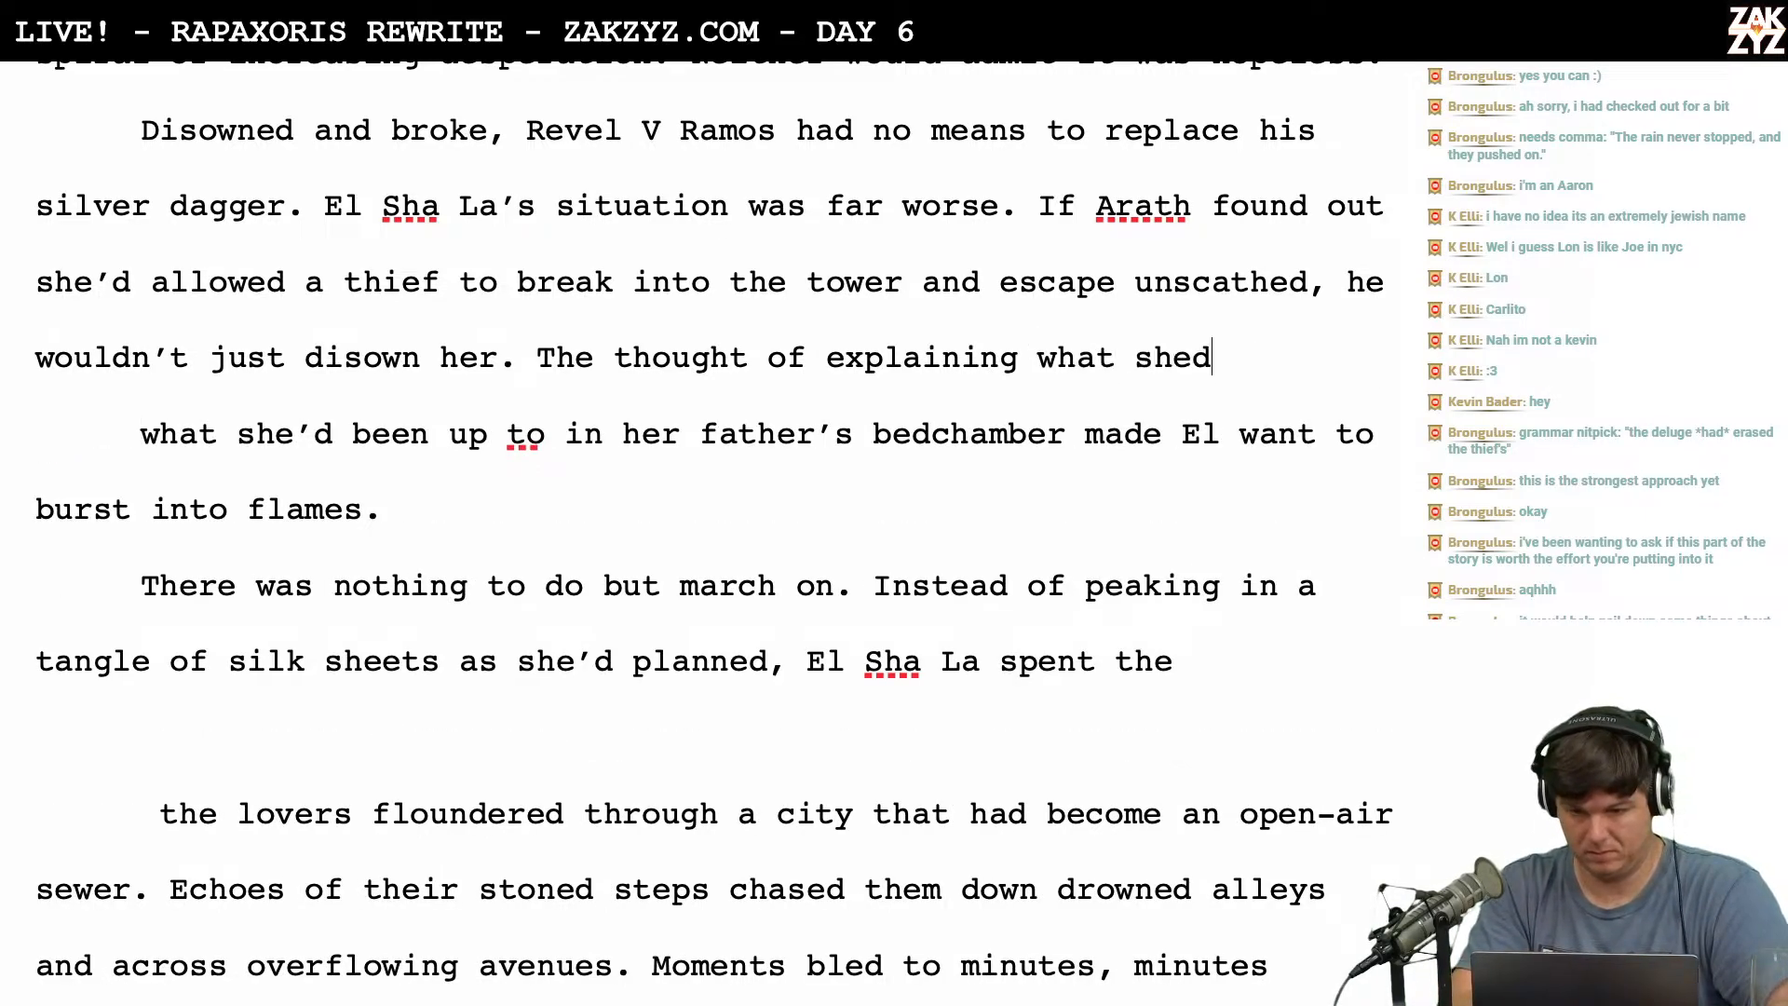
{"action": "key", "text": "BackSpace"}
{"action": "type", "text": "'d b"}
{"action": "key", "text": "BackSpace"}
{"action": "key", "text": "BackSpace"}
{"action": "key", "text": "BackSpace"}
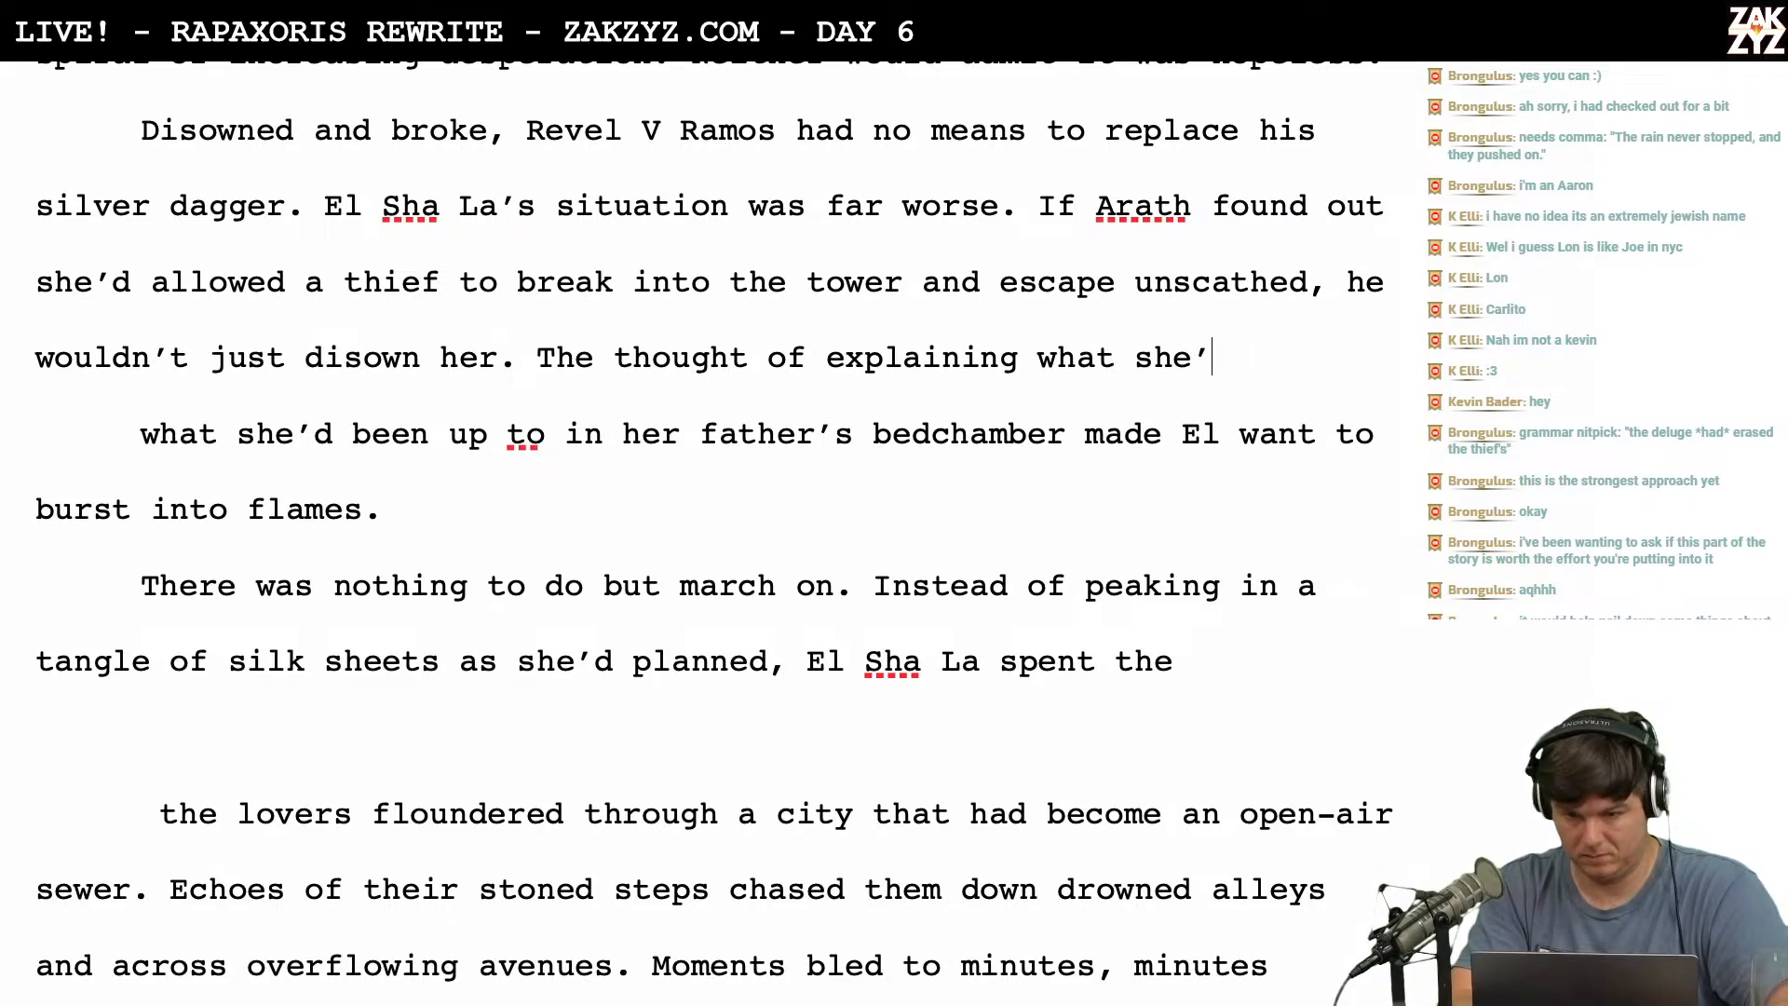
{"action": "key", "text": "BackSpace"}
{"action": "type", "text": "was doing"}
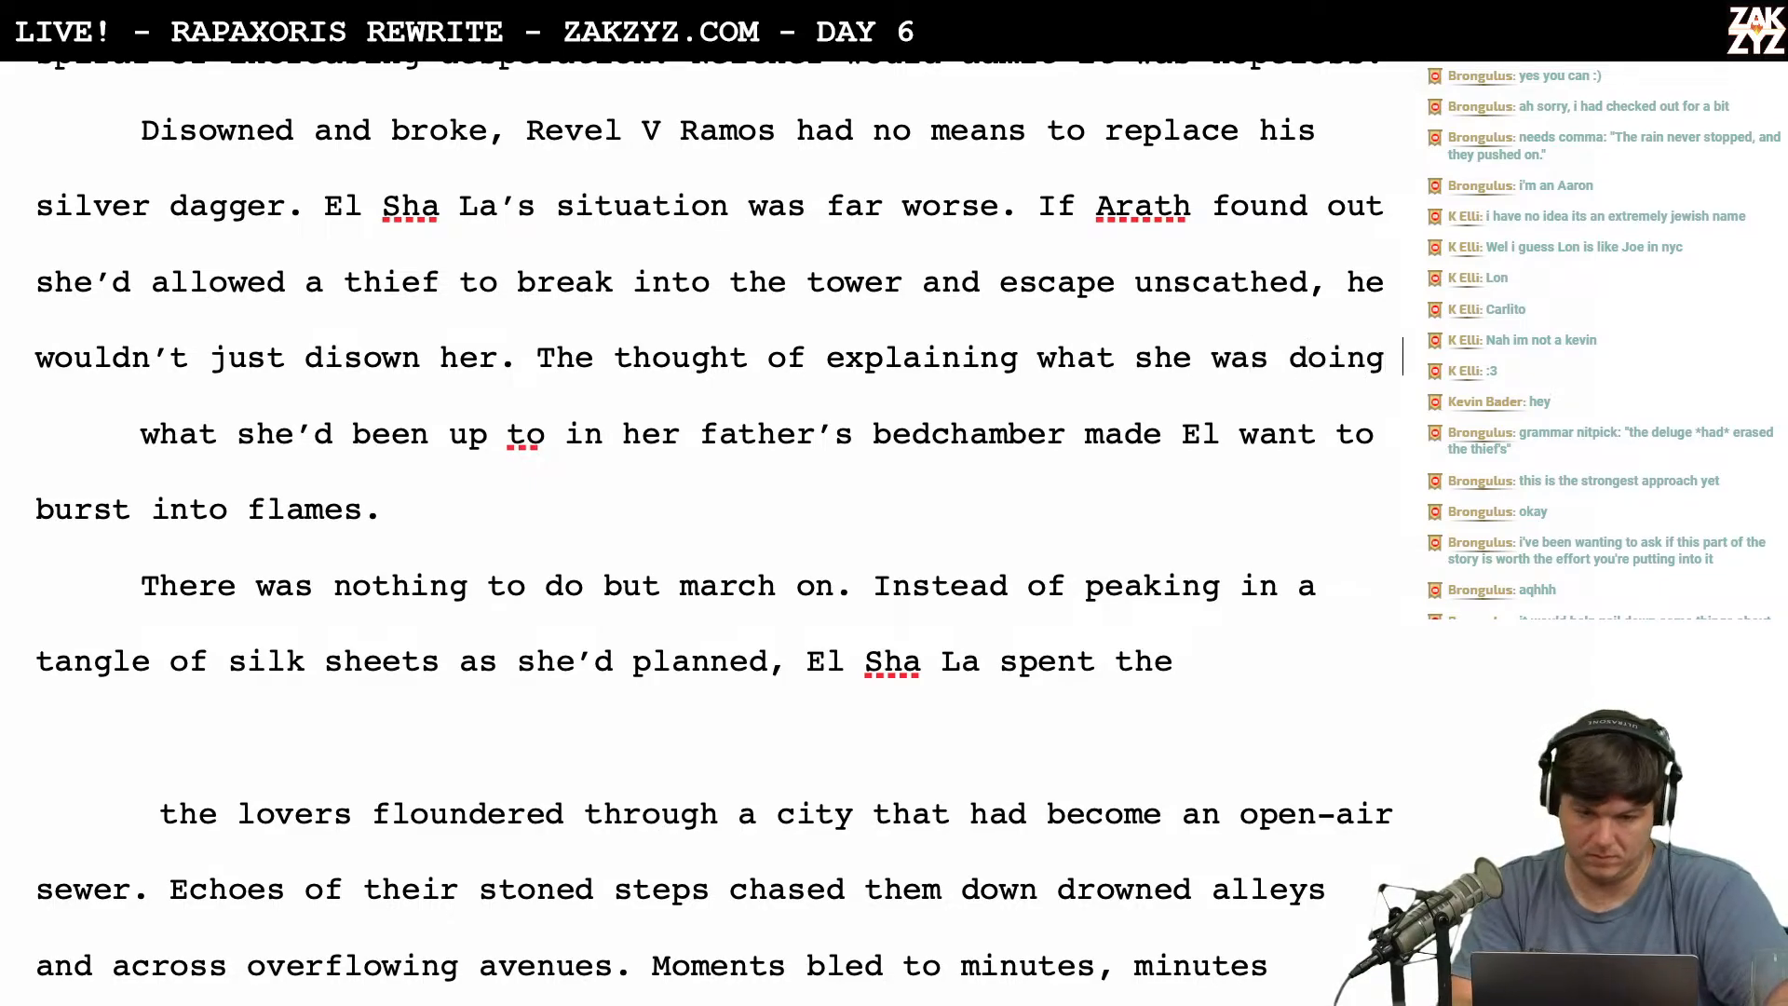
Delete the old wording "what she'd been up to" with its paragraph break, joining the new phrase to "in her father's bedchamber".
{"action": "key", "text": "Right"}
{"action": "key", "text": "shift+Right"}
{"action": "key", "text": "shift+Right"}
{"action": "key", "text": "shift+Right"}
{"action": "key", "text": "shift+Right"}
{"action": "key", "text": "shift+Right"}
{"action": "key", "text": "shift+Right"}
{"action": "key", "text": "shift+Right"}
{"action": "key", "text": "shift+Right"}
{"action": "key", "text": "shift+Right"}
{"action": "key", "text": "shift+Right"}
{"action": "key", "text": "shift+Right"}
{"action": "key", "text": "shift+Right"}
{"action": "key", "text": "shift+Right"}
{"action": "key", "text": "shift+Right"}
{"action": "key", "text": "shift+Right"}
{"action": "key", "text": "shift+Right"}
{"action": "key", "text": "shift+Right"}
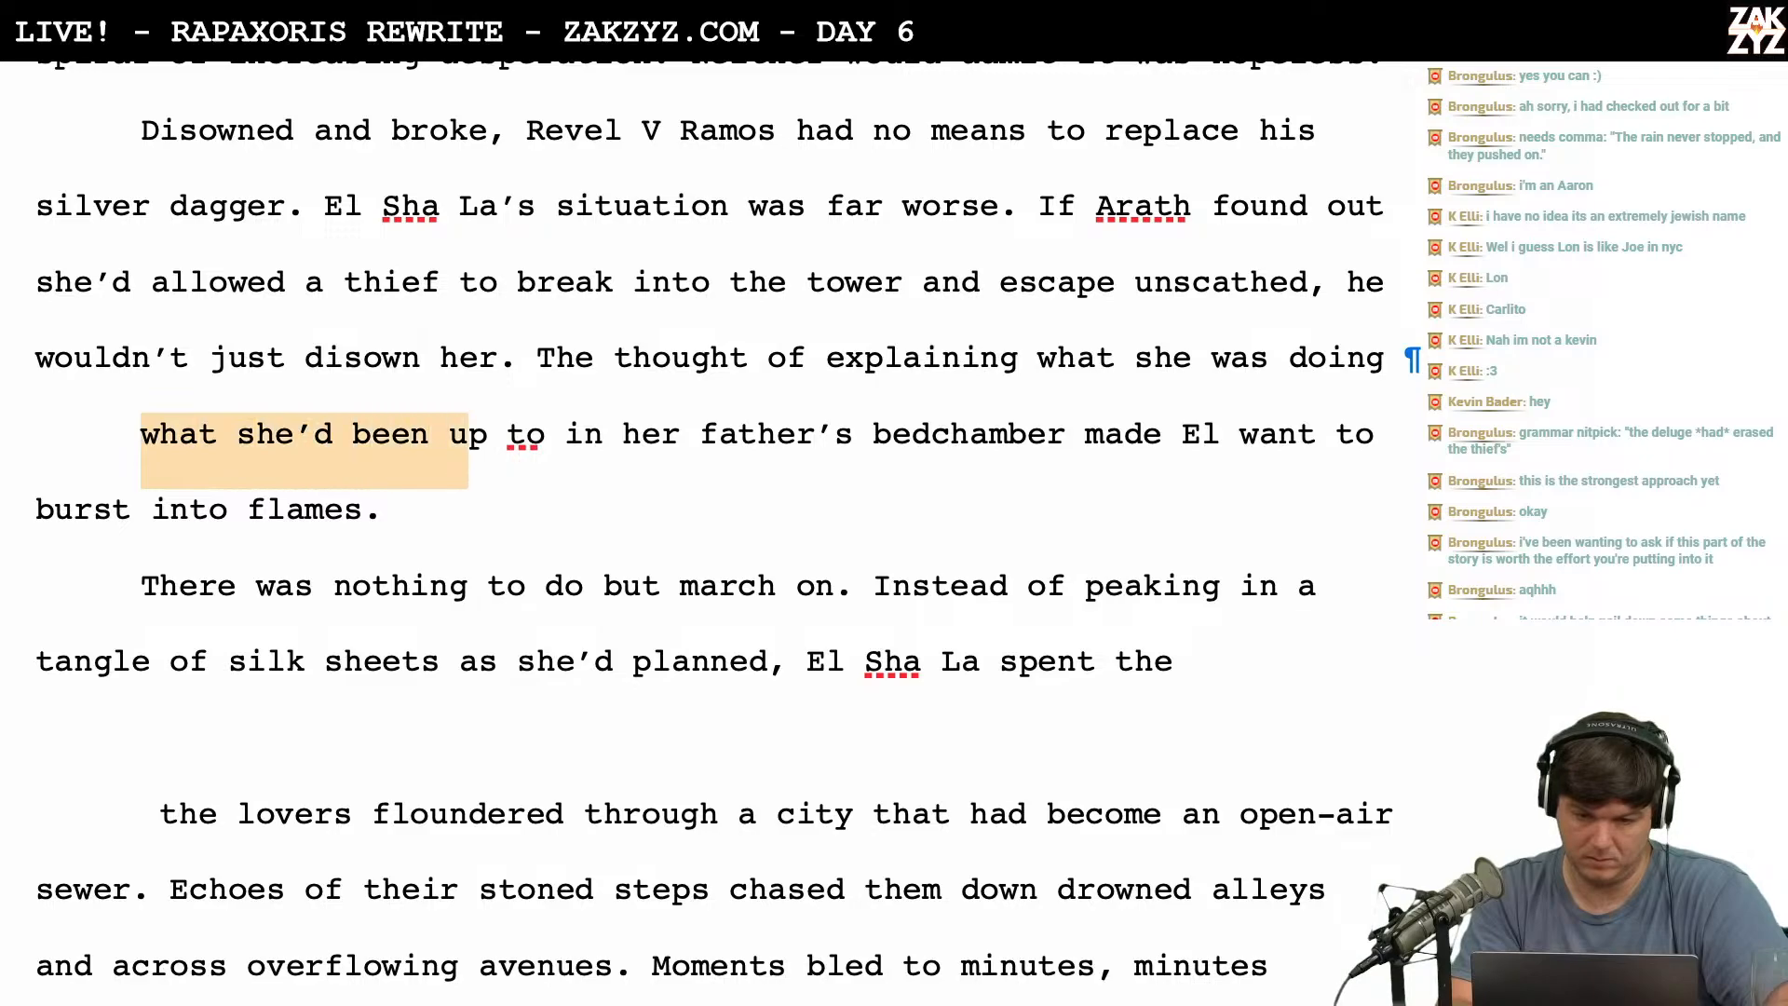
{"action": "key", "text": "shift+Right"}
{"action": "key", "text": "shift+Right"}
{"action": "key", "text": "shift+Right"}
{"action": "key", "text": "shift+Right"}
{"action": "key", "text": "shift+Right"}
{"action": "key", "text": "shift+Left"}
{"action": "key", "text": "BackSpace"}
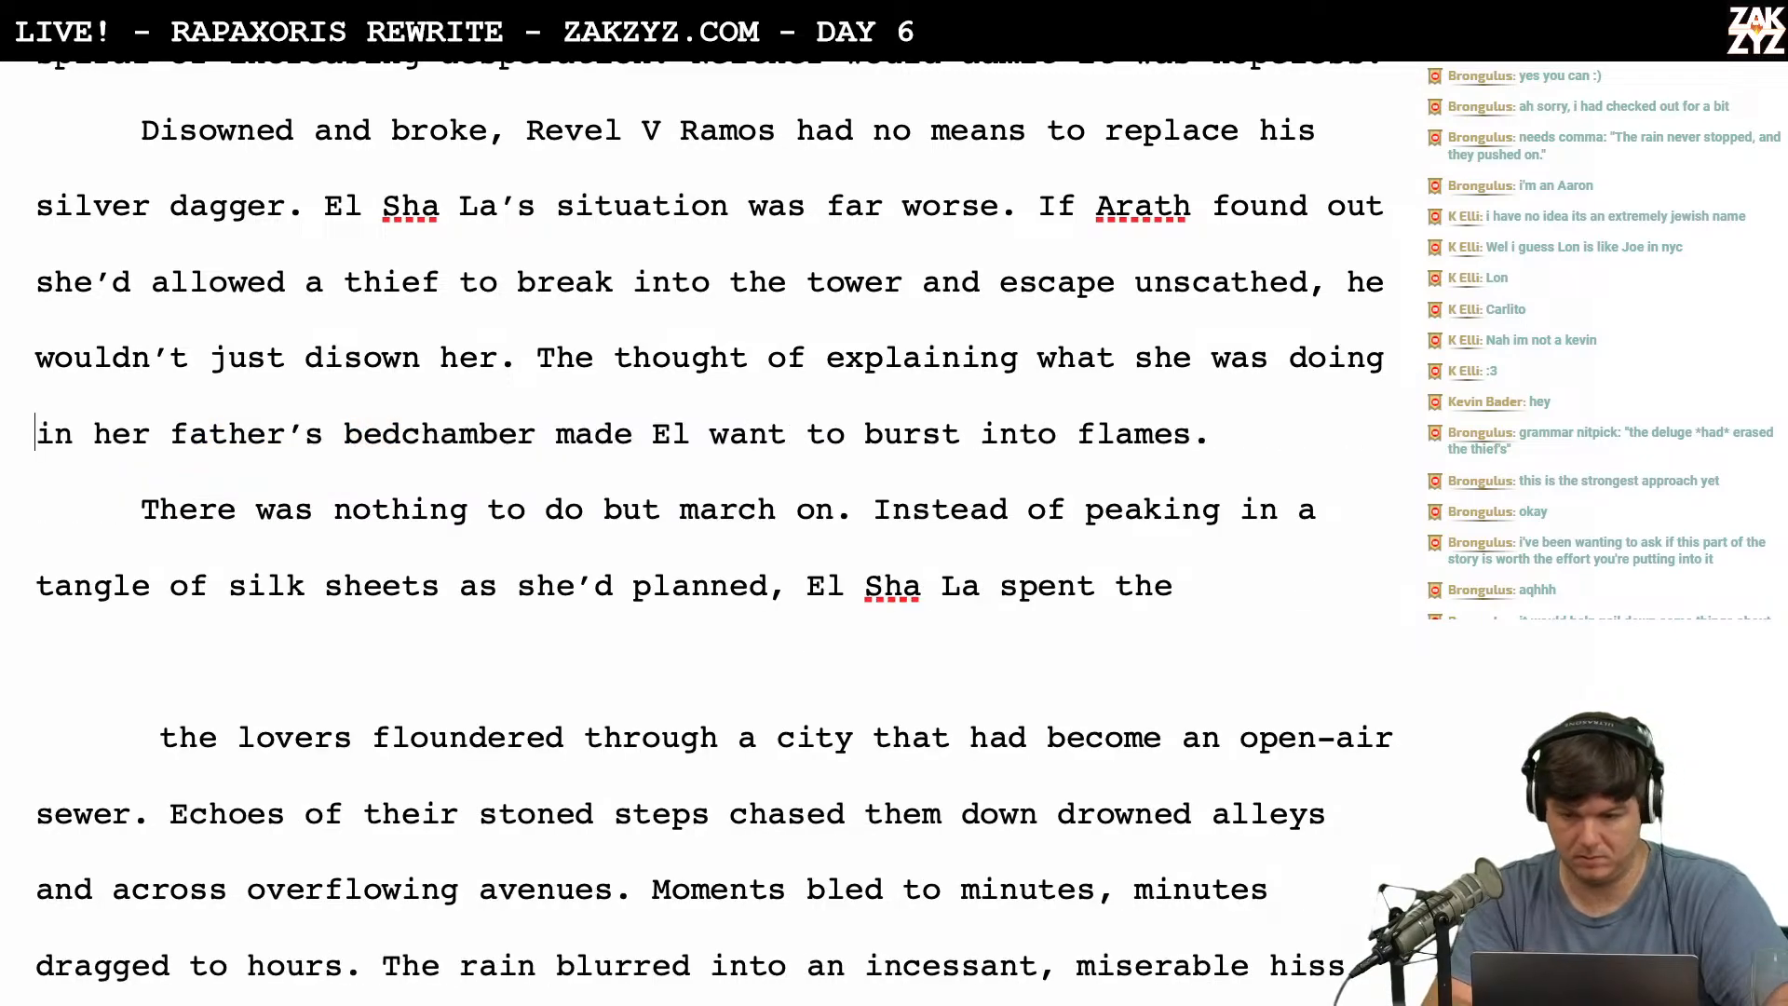
Insert a blank line after "made El want to burst into flames." and reread the passage above it.
{"action": "scroll", "coordinate": [996, 321], "scroll_direction": "down", "scroll_amount": 2}
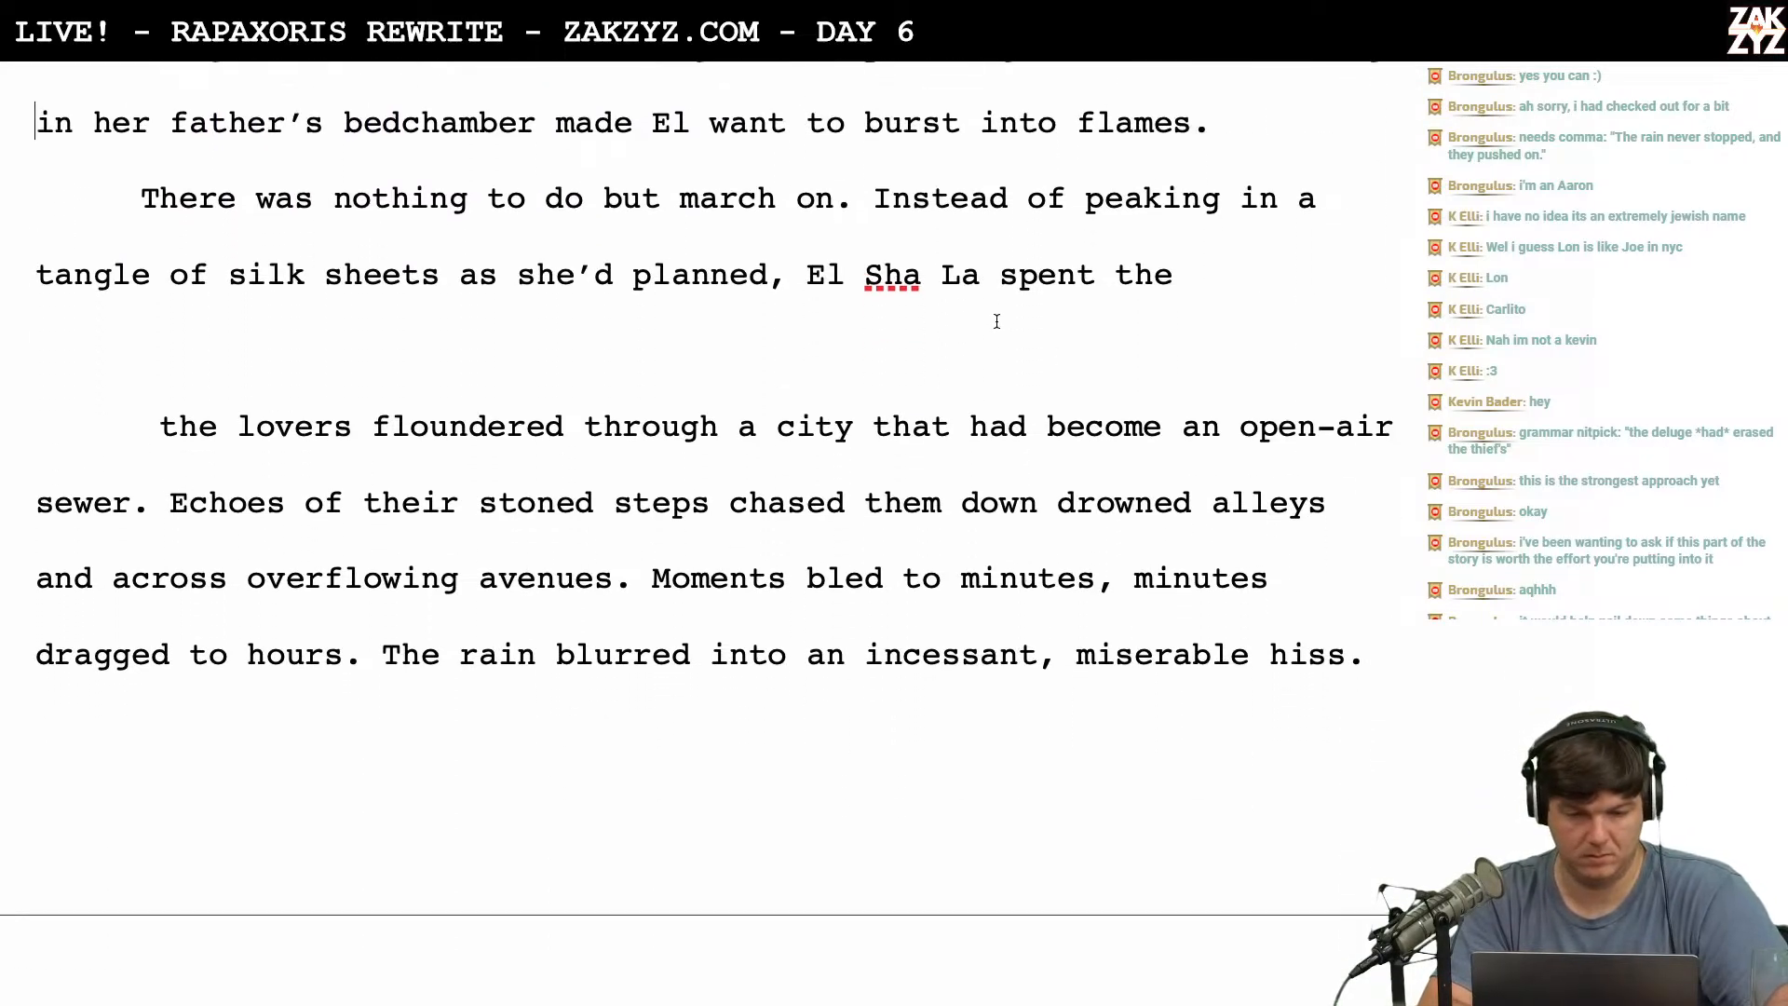
{"action": "left_click", "coordinate": [1223, 122]}
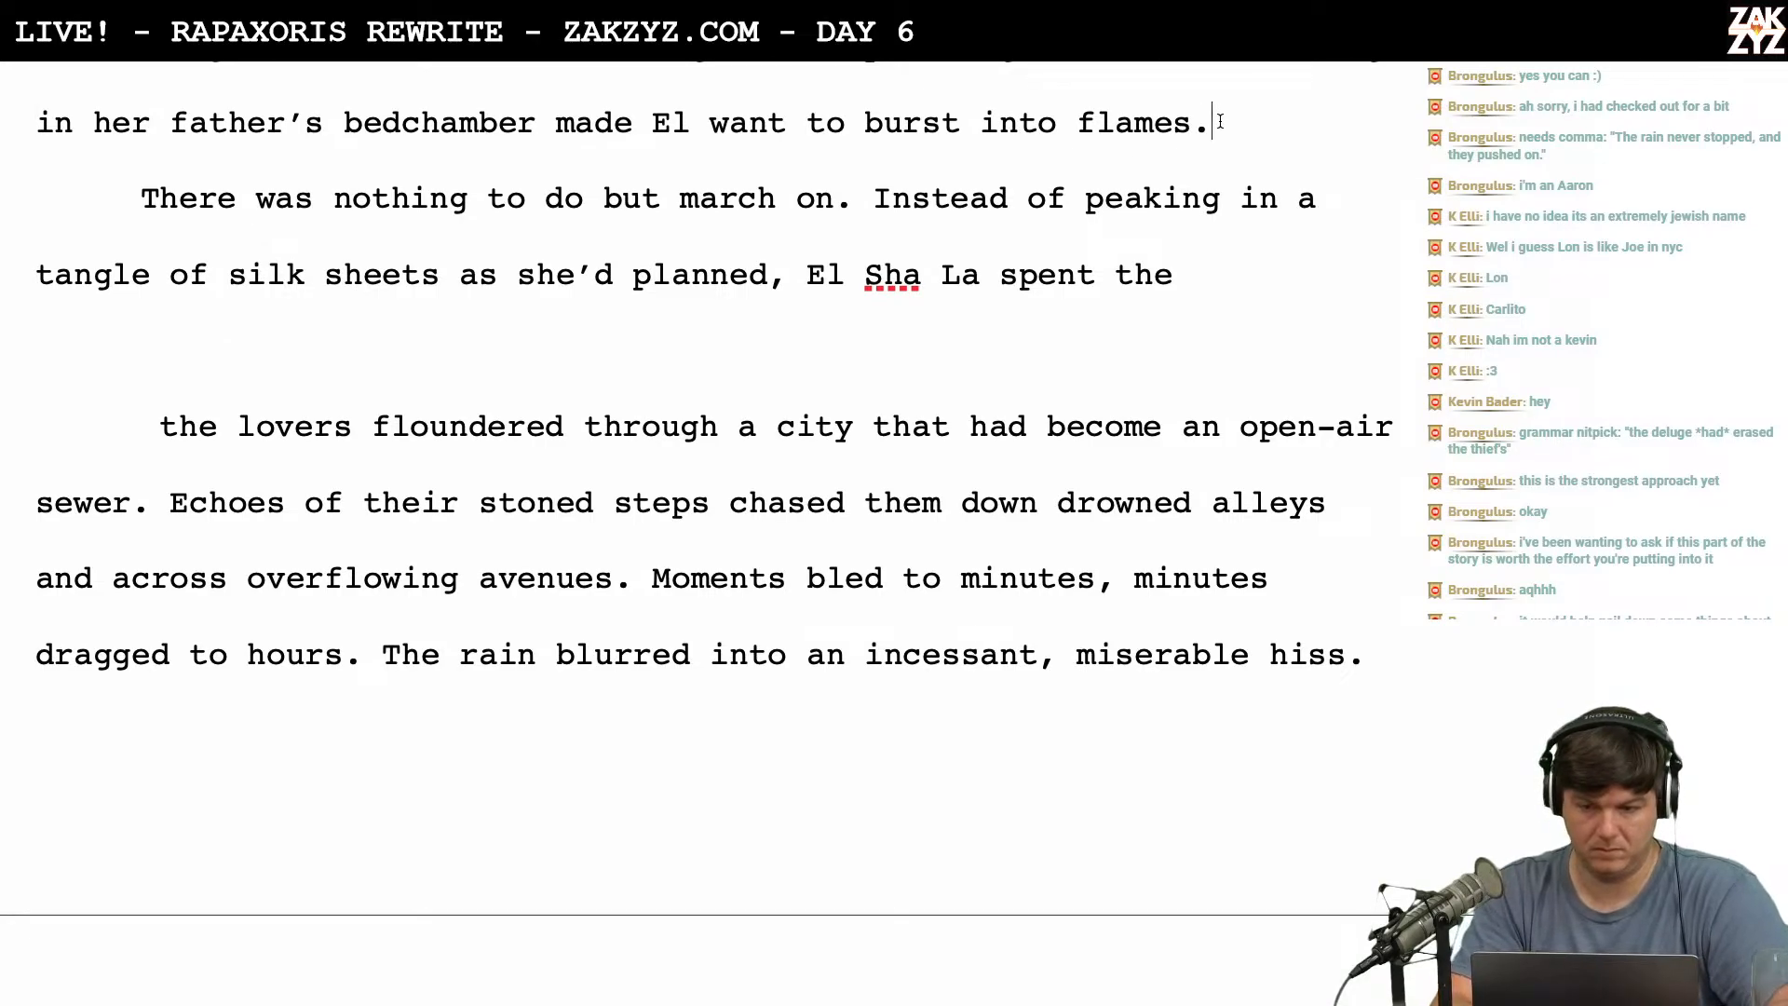
{"action": "key", "text": "Return"}
{"action": "scroll", "coordinate": [699, 521], "scroll_direction": "up", "scroll_amount": 5}
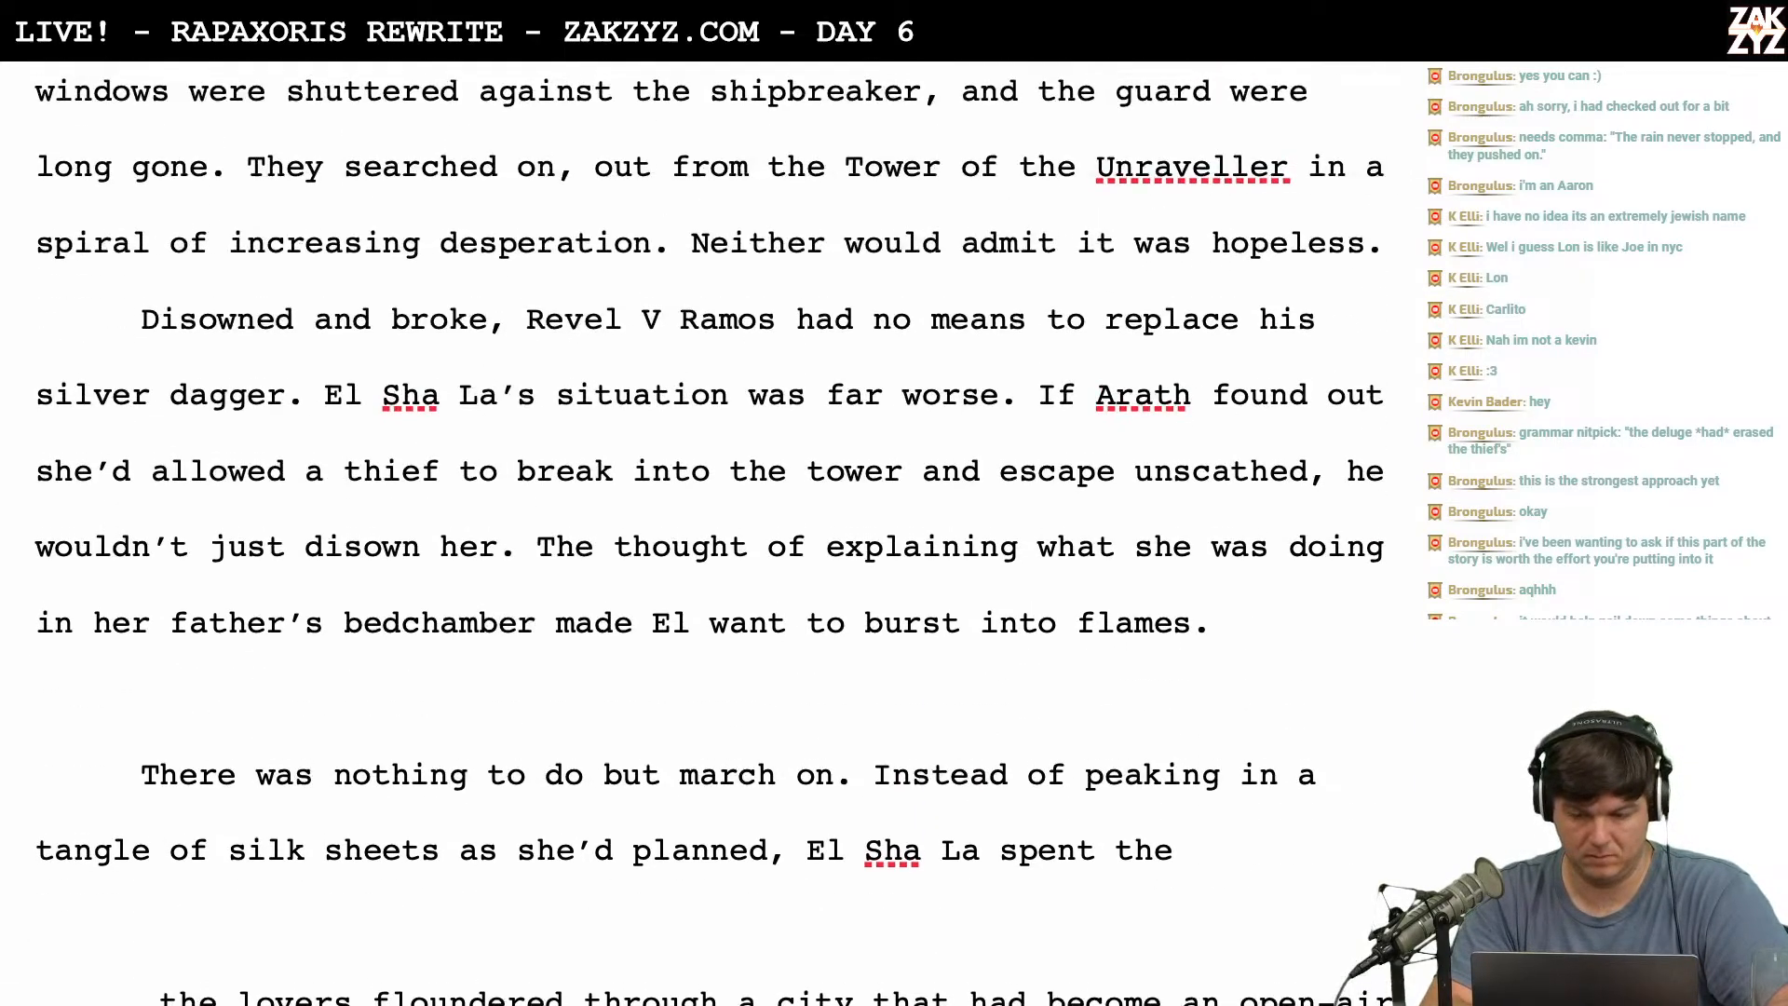
{"action": "scroll", "coordinate": [708, 531], "scroll_direction": "up", "scroll_amount": 2}
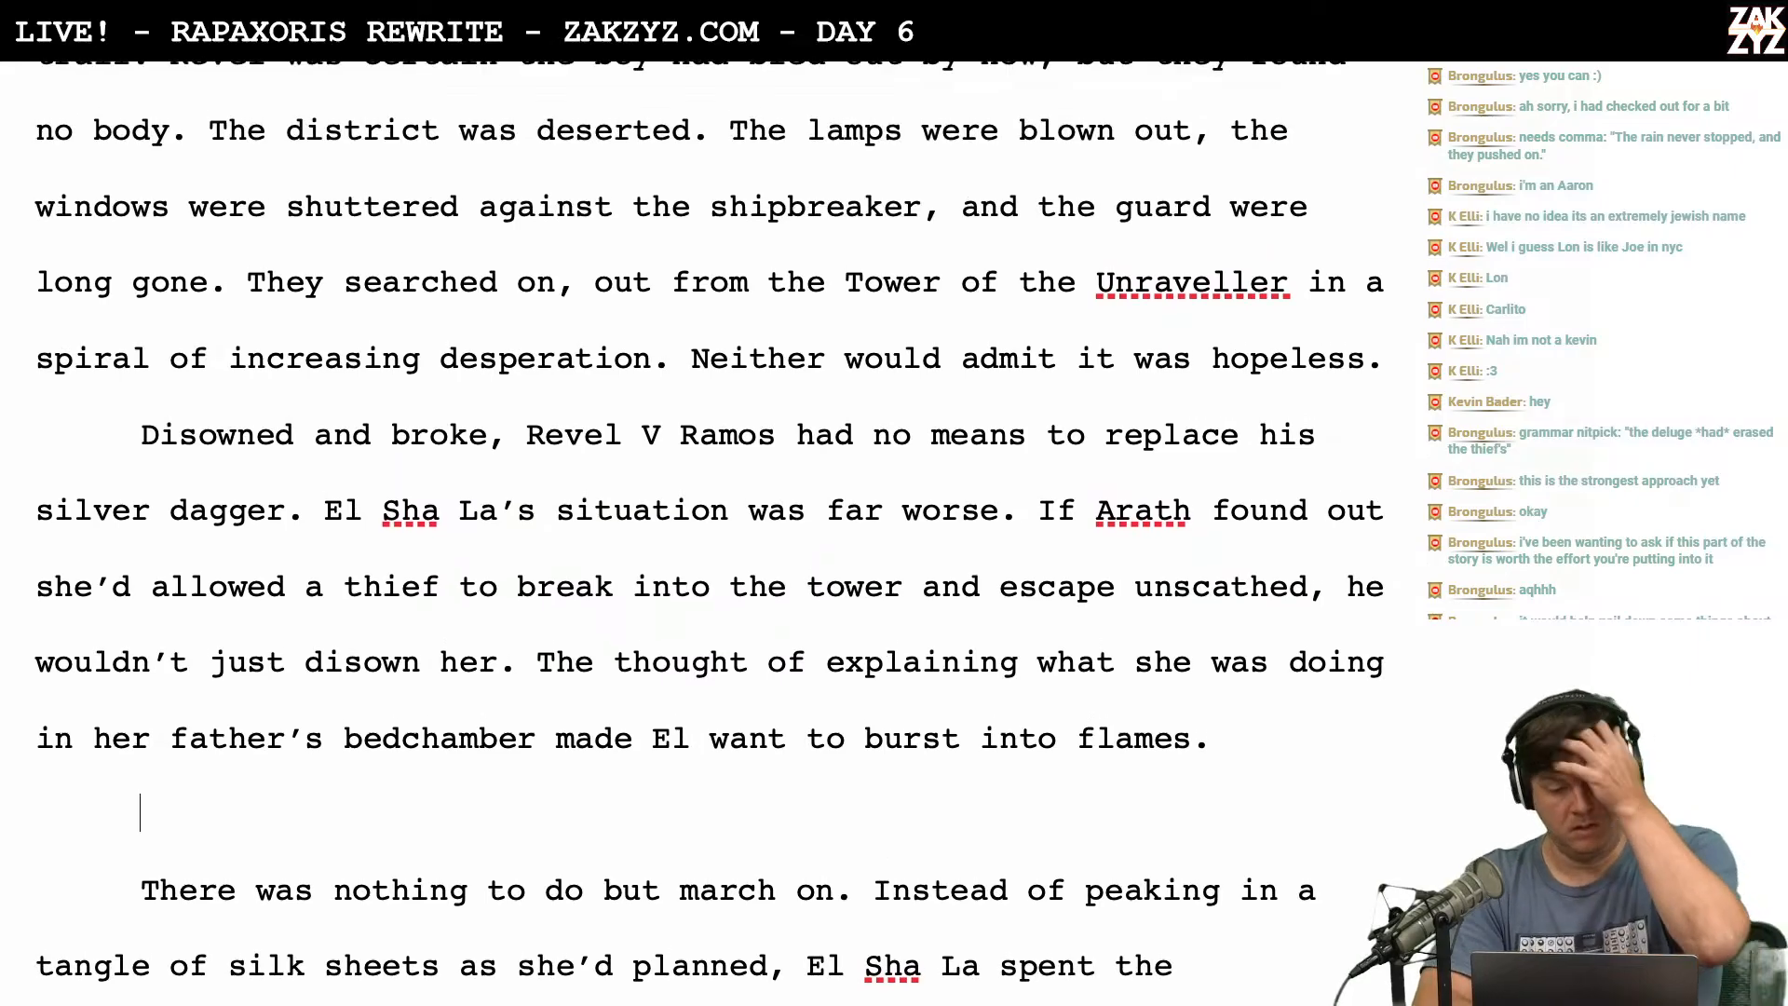
{"action": "scroll", "coordinate": [708, 521], "scroll_direction": "down", "scroll_amount": 1}
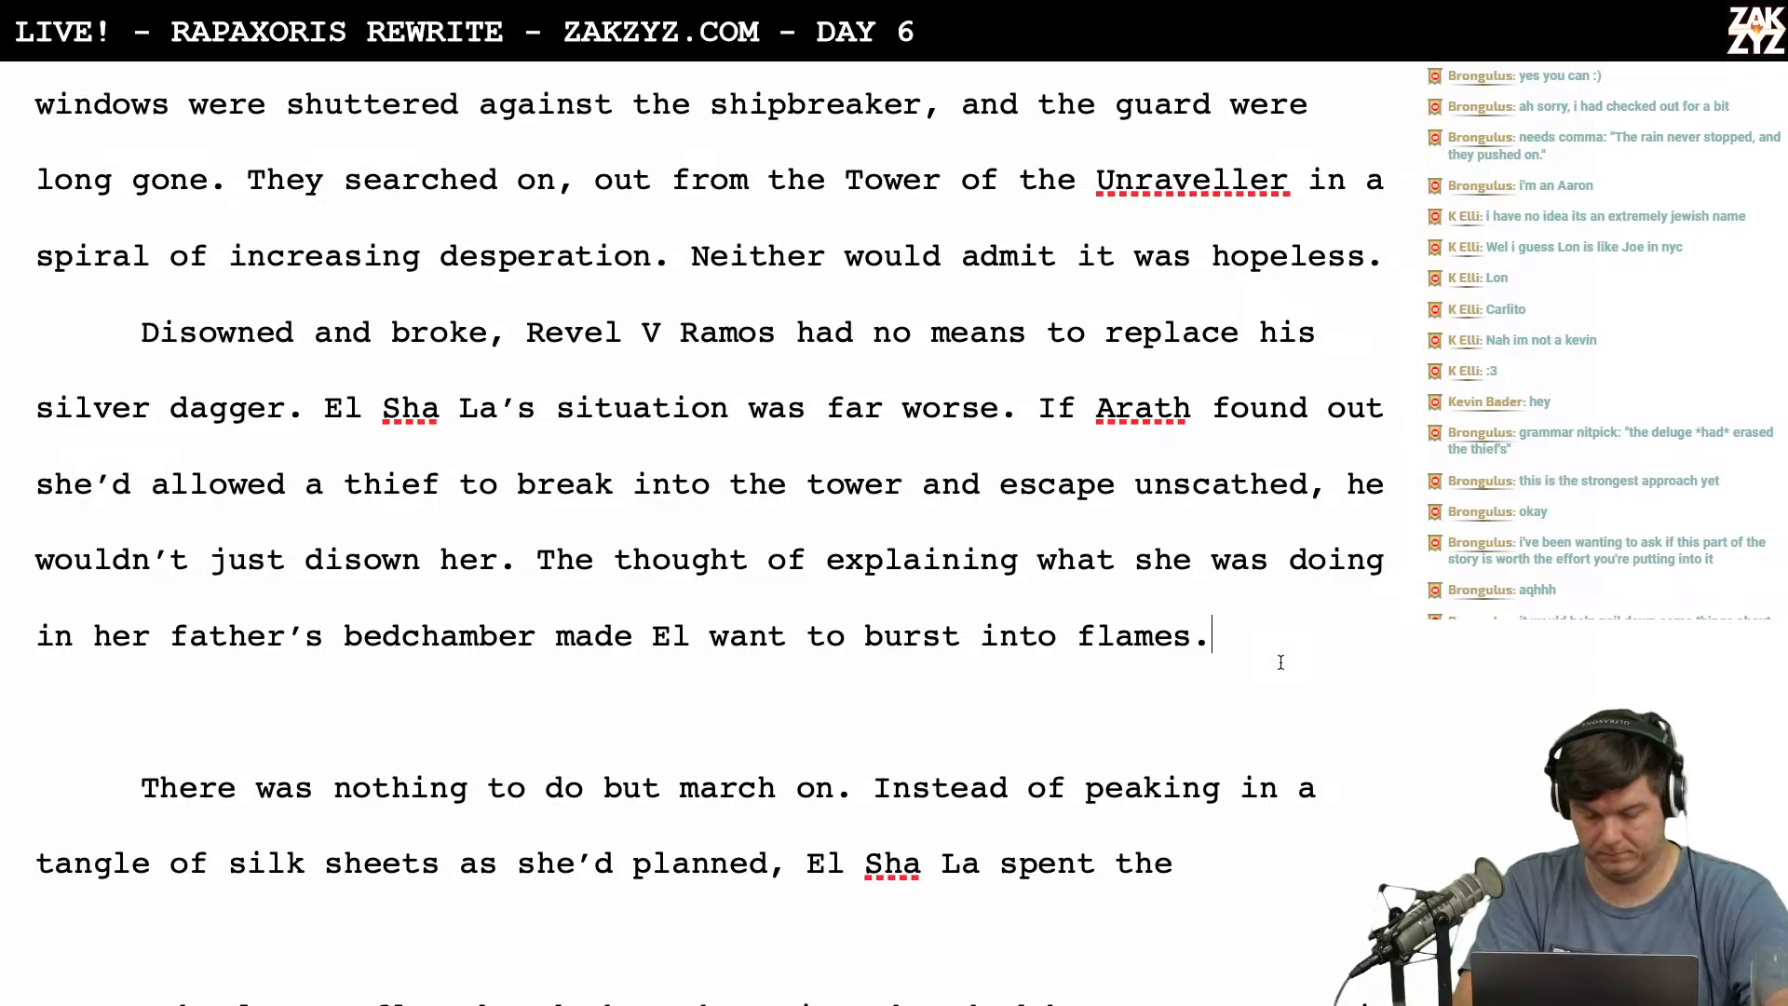
{"action": "type", "text": "So,"}
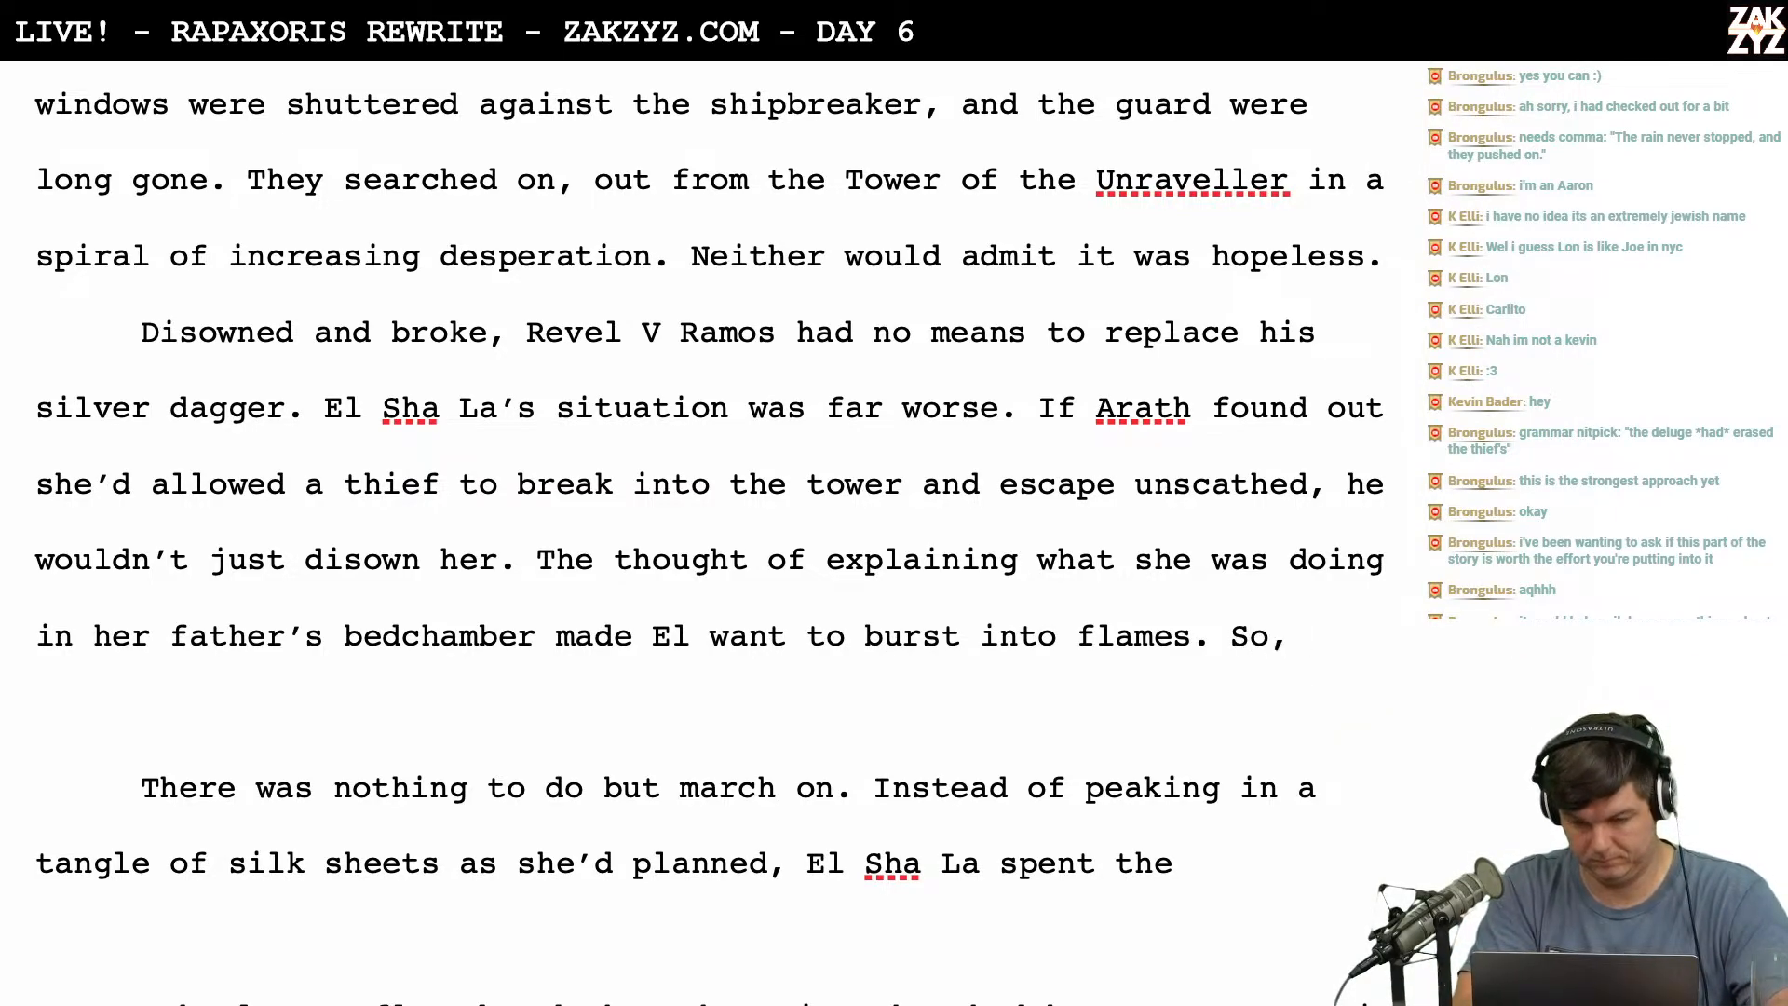
{"action": "type", "text": " i"}
{"action": "type", "text": "ad"}
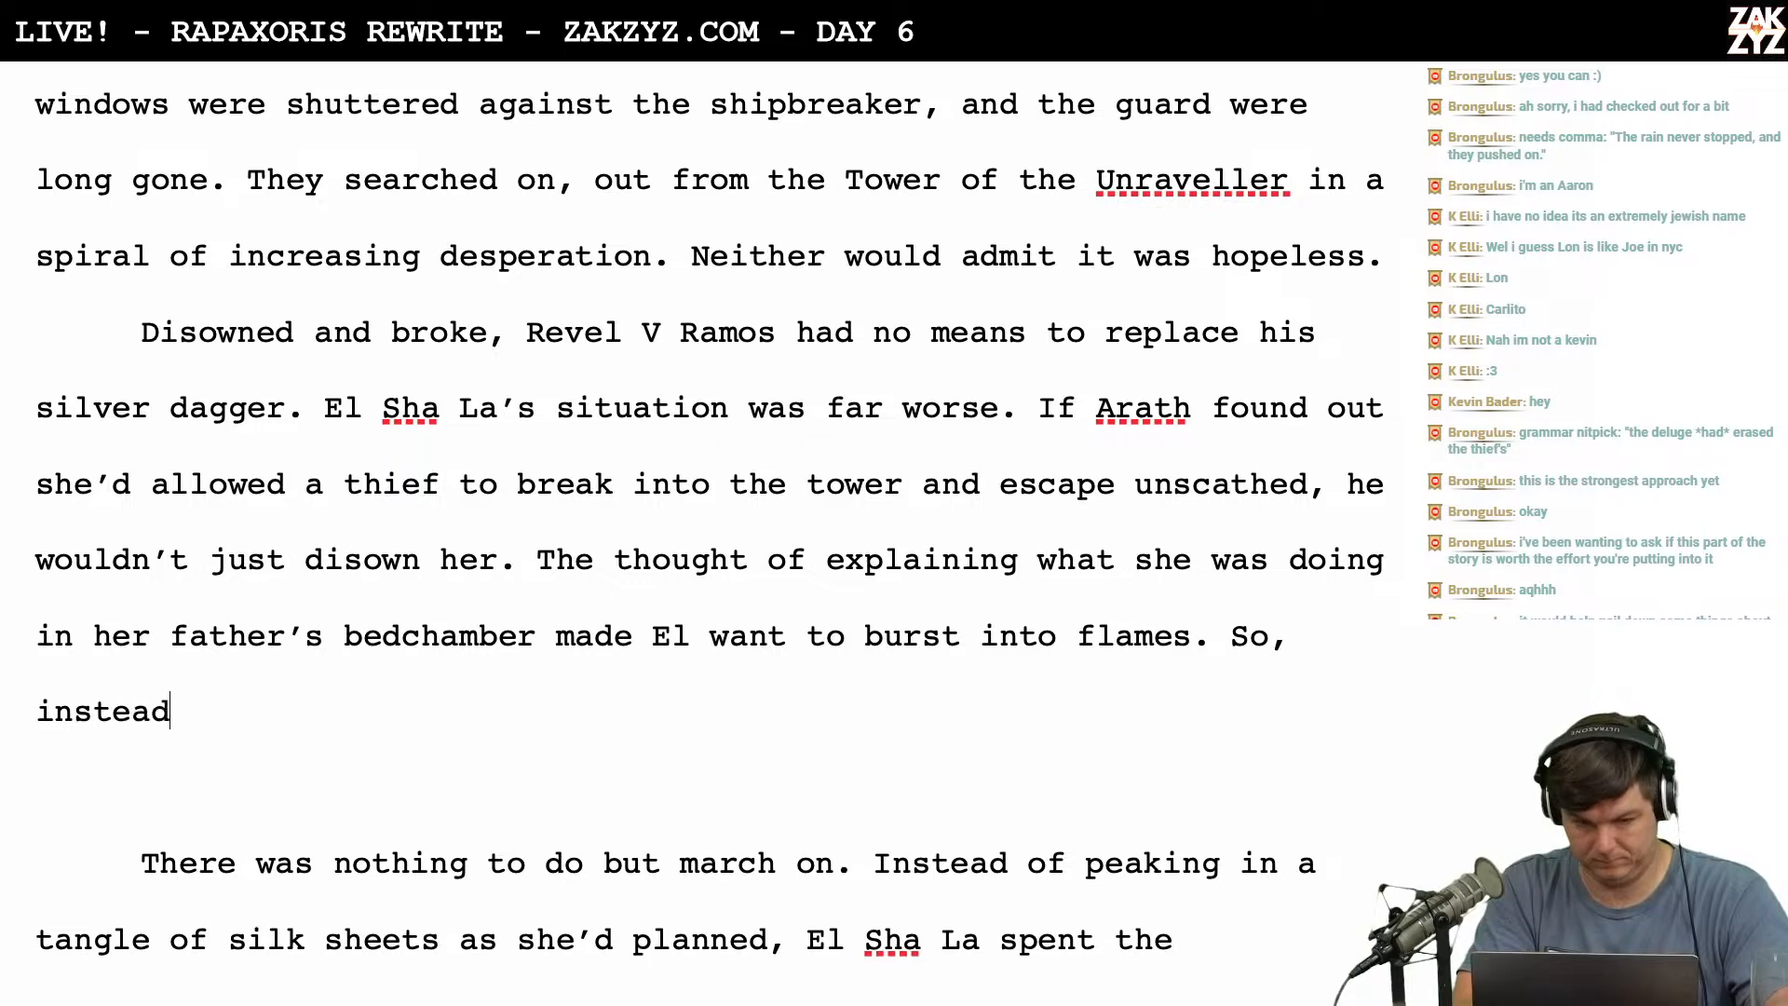
{"action": "key", "text": "BackSpace"}
{"action": "key", "text": "BackSpace"}
{"action": "key", "text": "BackSpace"}
{"action": "key", "text": "BackSpace"}
{"action": "key", "text": "BackSpace"}
{"action": "key", "text": "BackSpace"}
{"action": "key", "text": "BackSpace"}
{"action": "key", "text": "BackSpace"}
{"action": "key", "text": "BackSpace"}
{"action": "key", "text": "BackSpace"}
{"action": "key", "text": "BackSpace"}
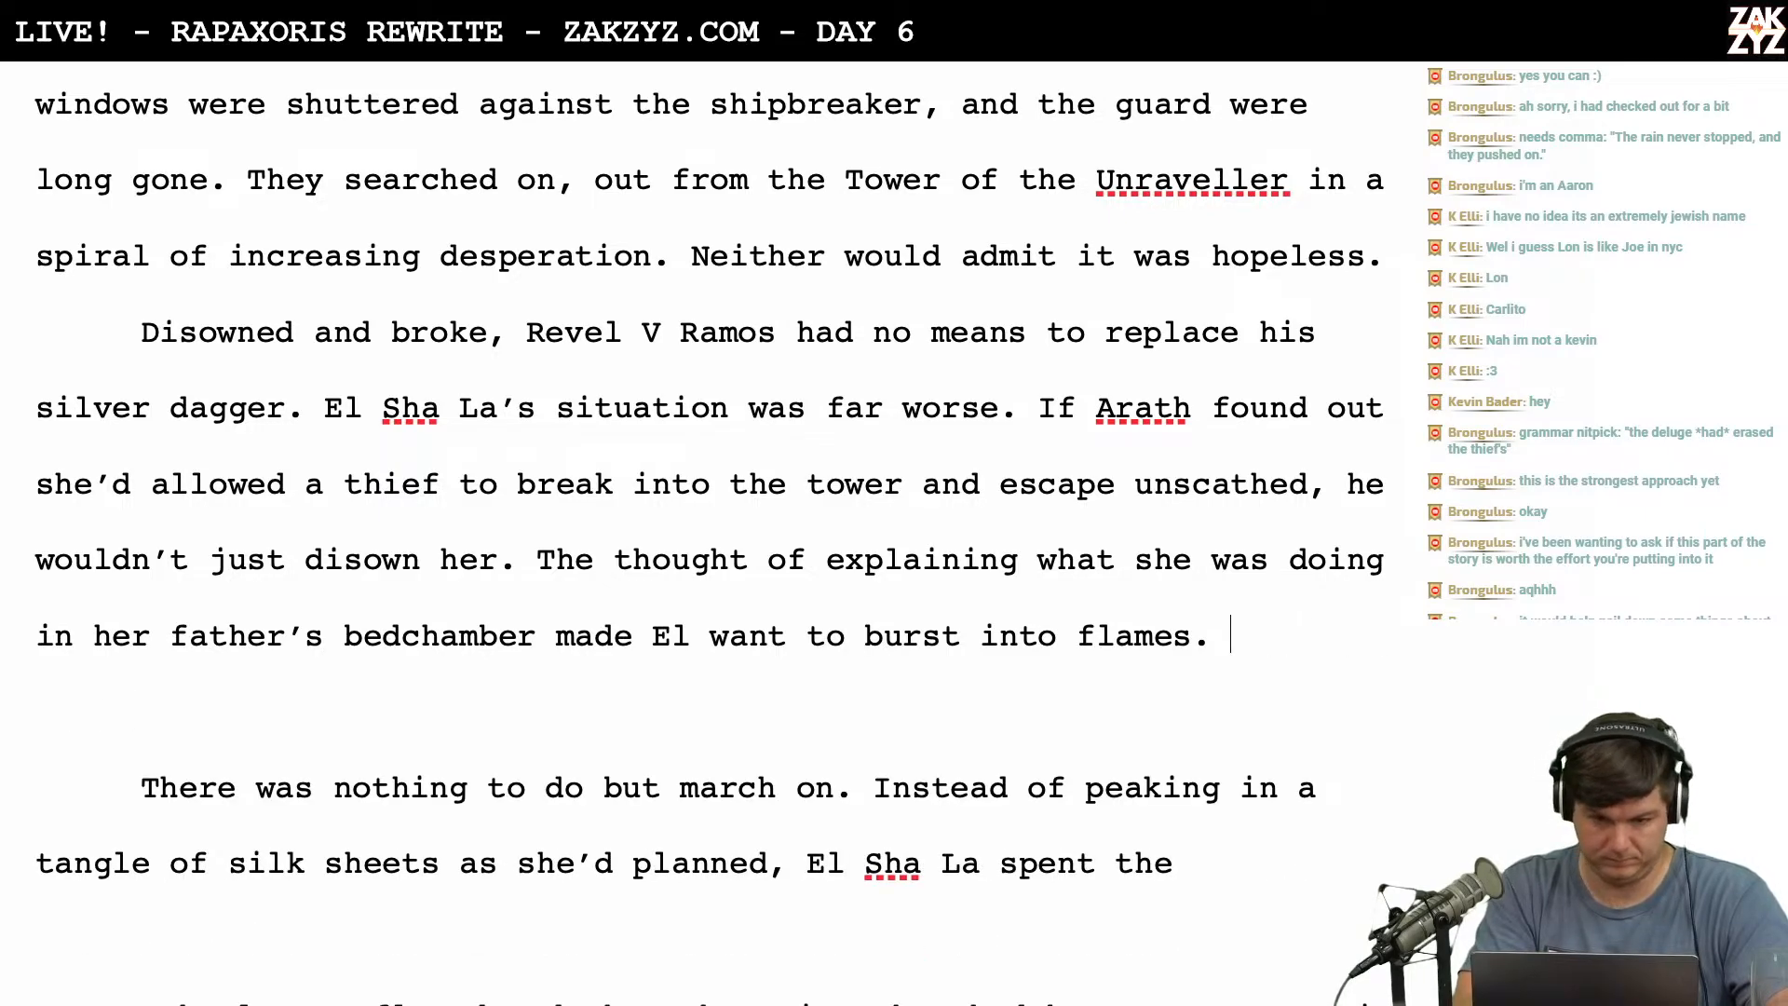
After "burst into flames.", continue the paragraph with "So, instead of peaking in a tangle of silk sheets, she".
{"action": "type", "text": "So"}
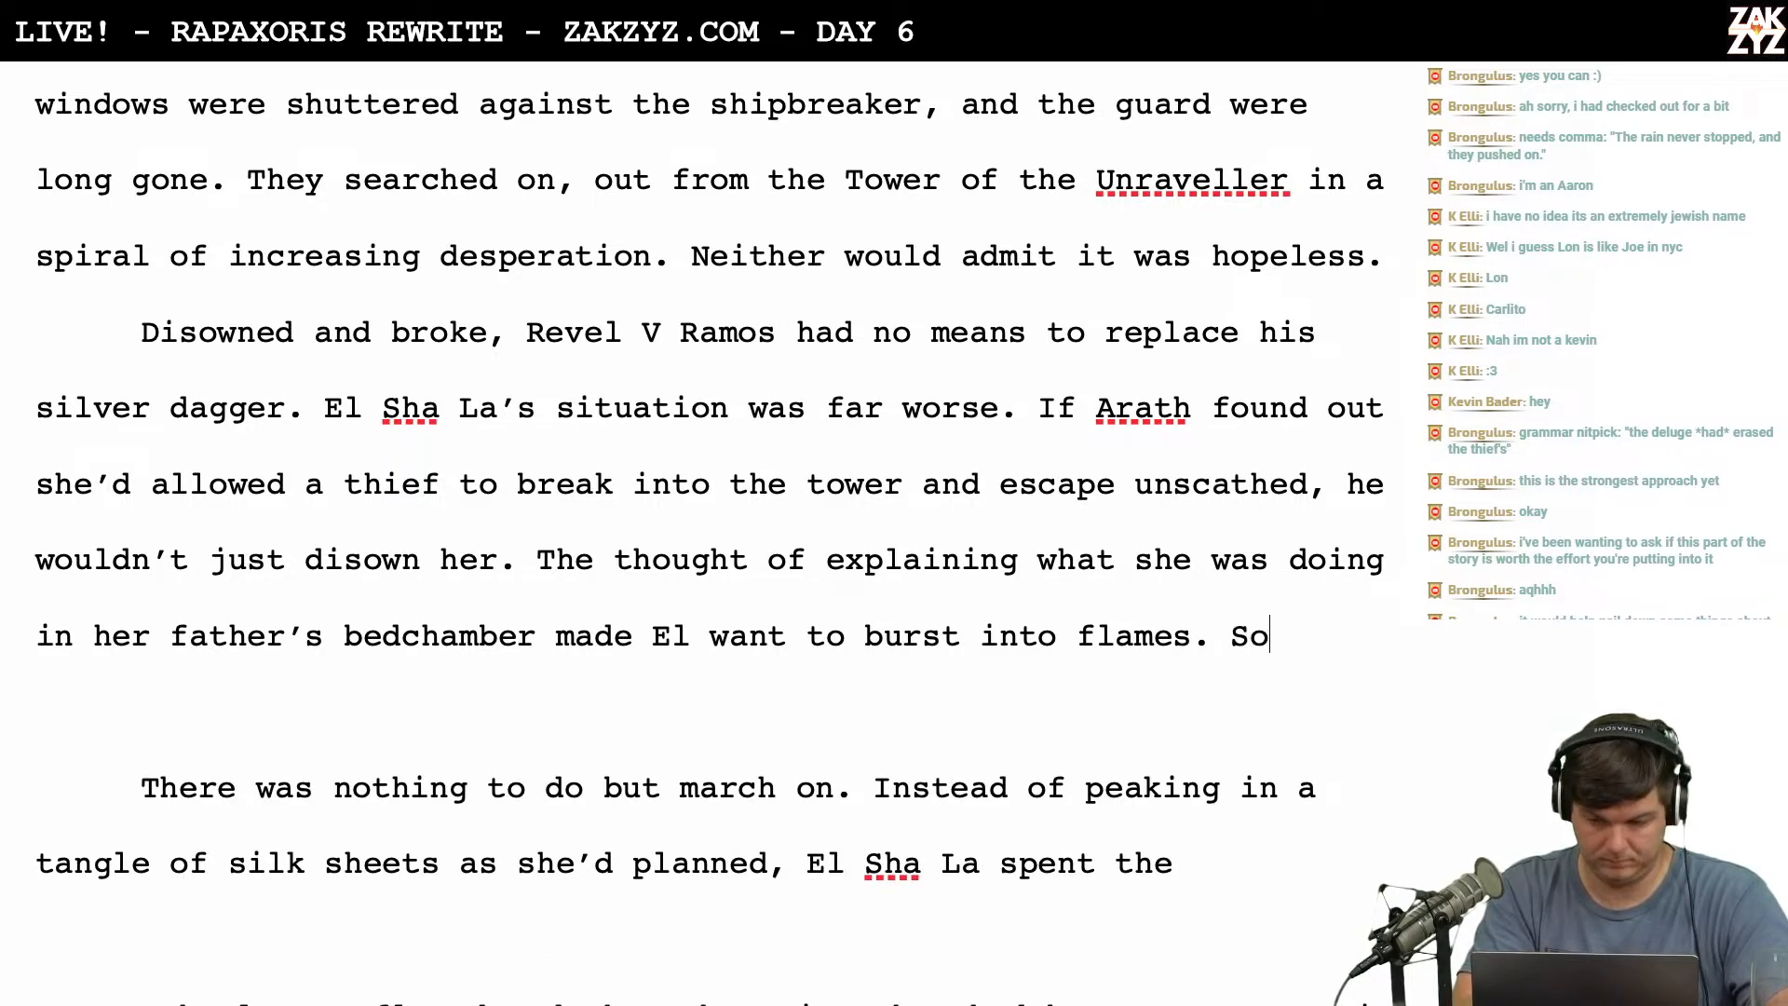
{"action": "type", "text": ", instead o"}
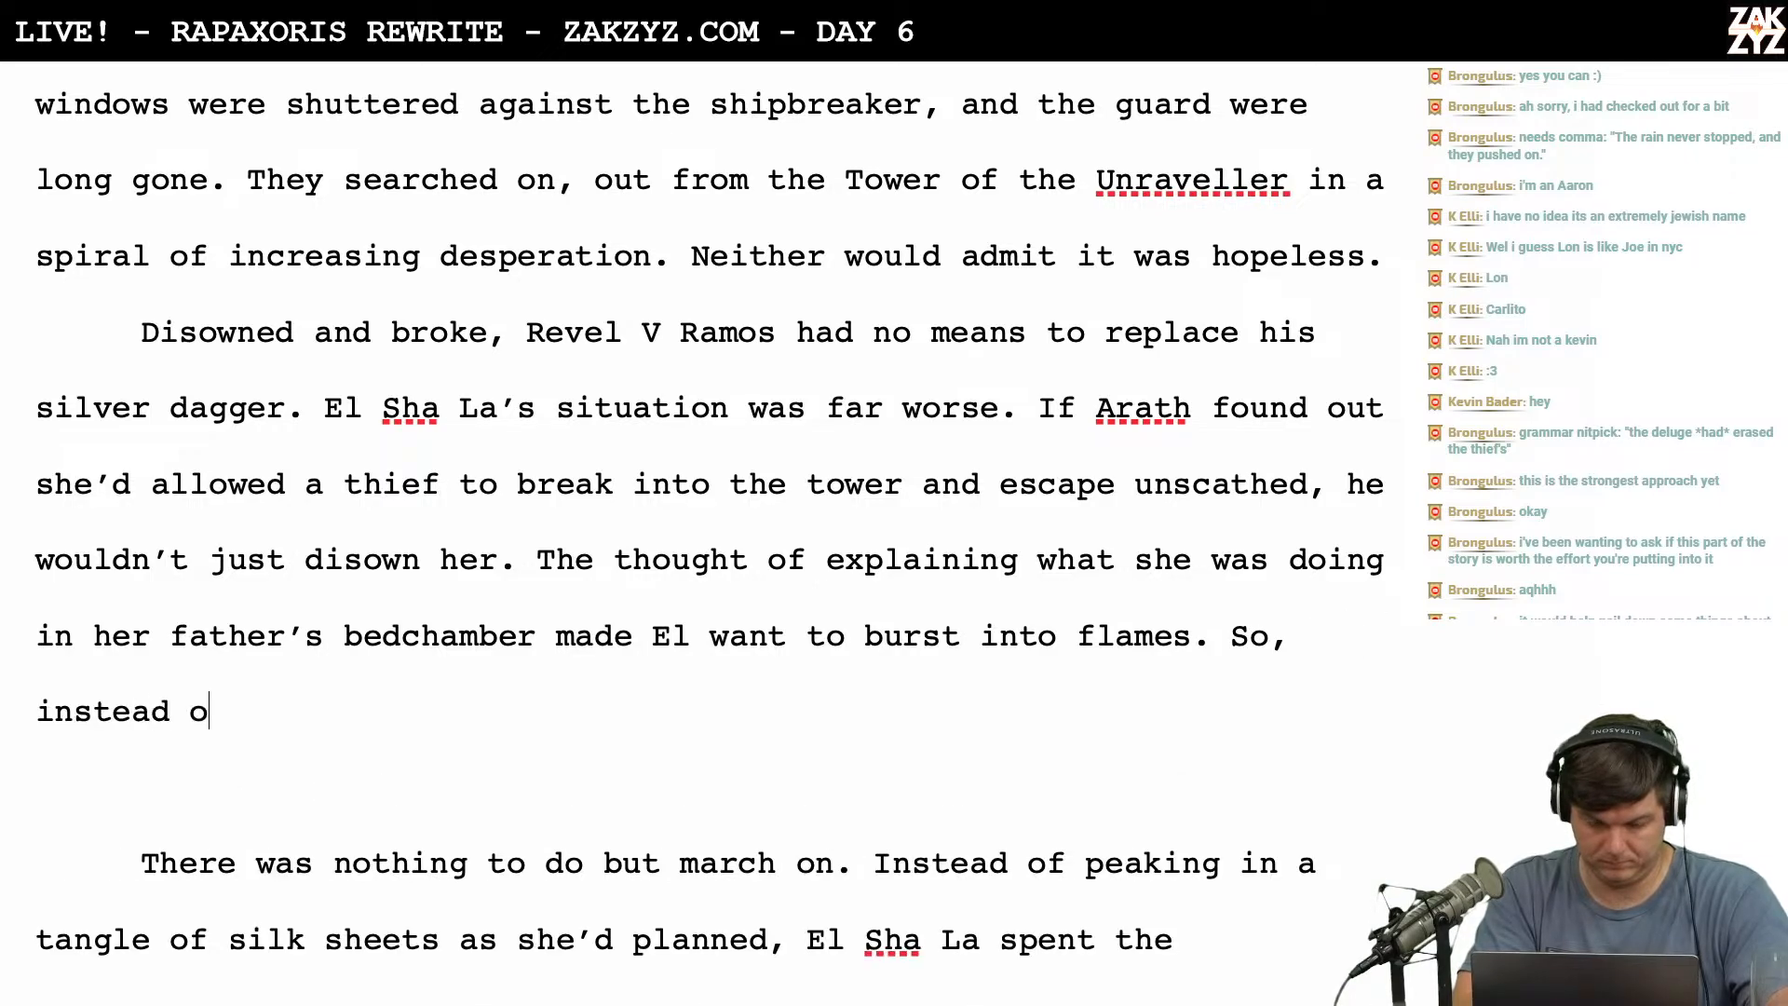
{"action": "type", "text": "f peaking in a gt"}
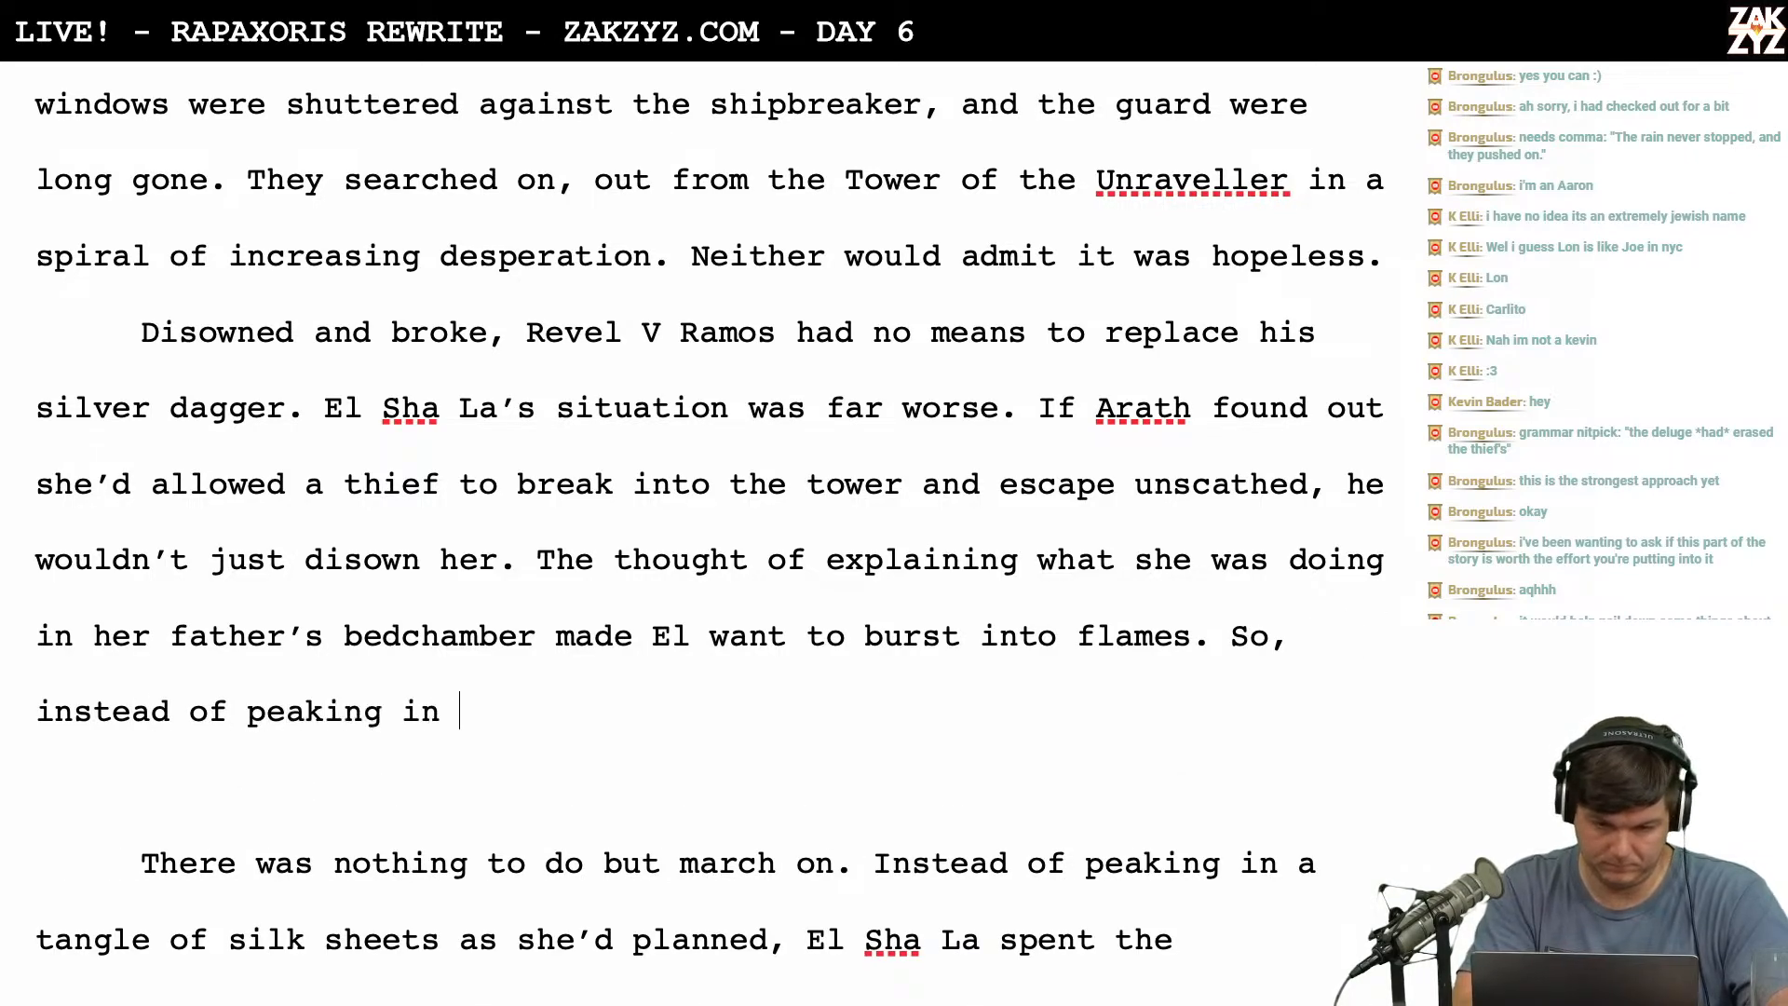
{"action": "key", "text": "BackSpace"}
{"action": "key", "text": "BackSpace"}
{"action": "type", "text": "tangle "}
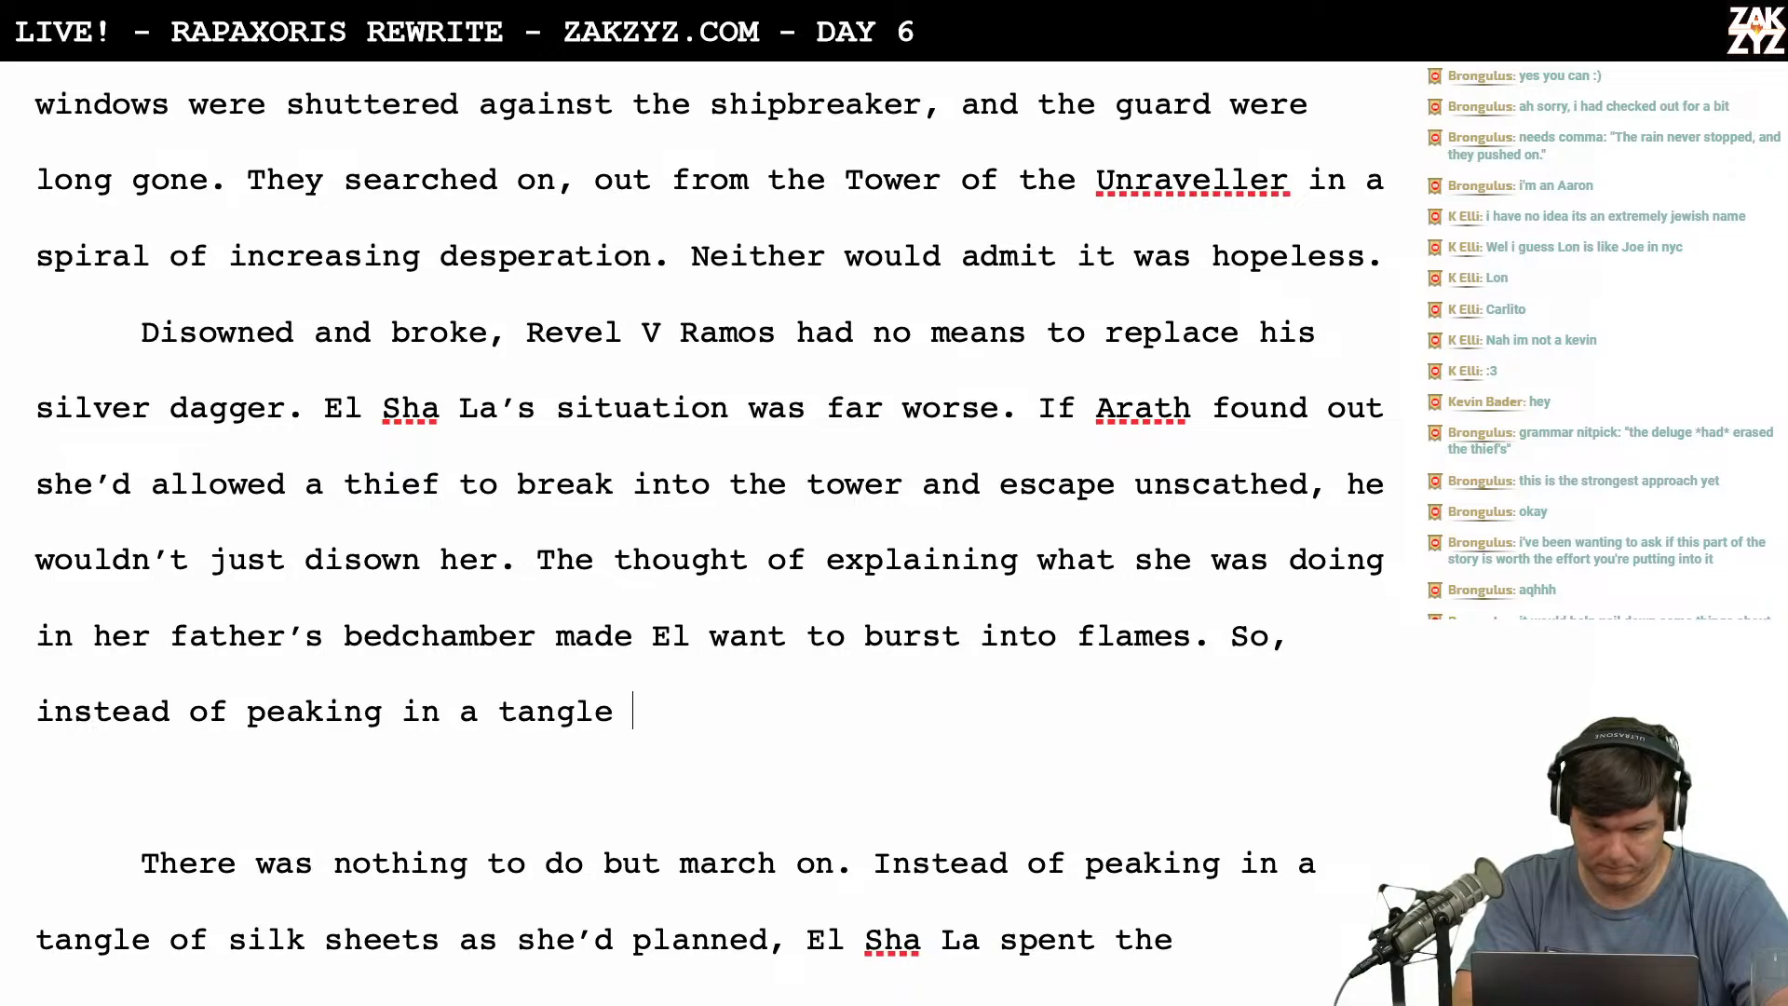
{"action": "type", "text": "of silk sheets, she"}
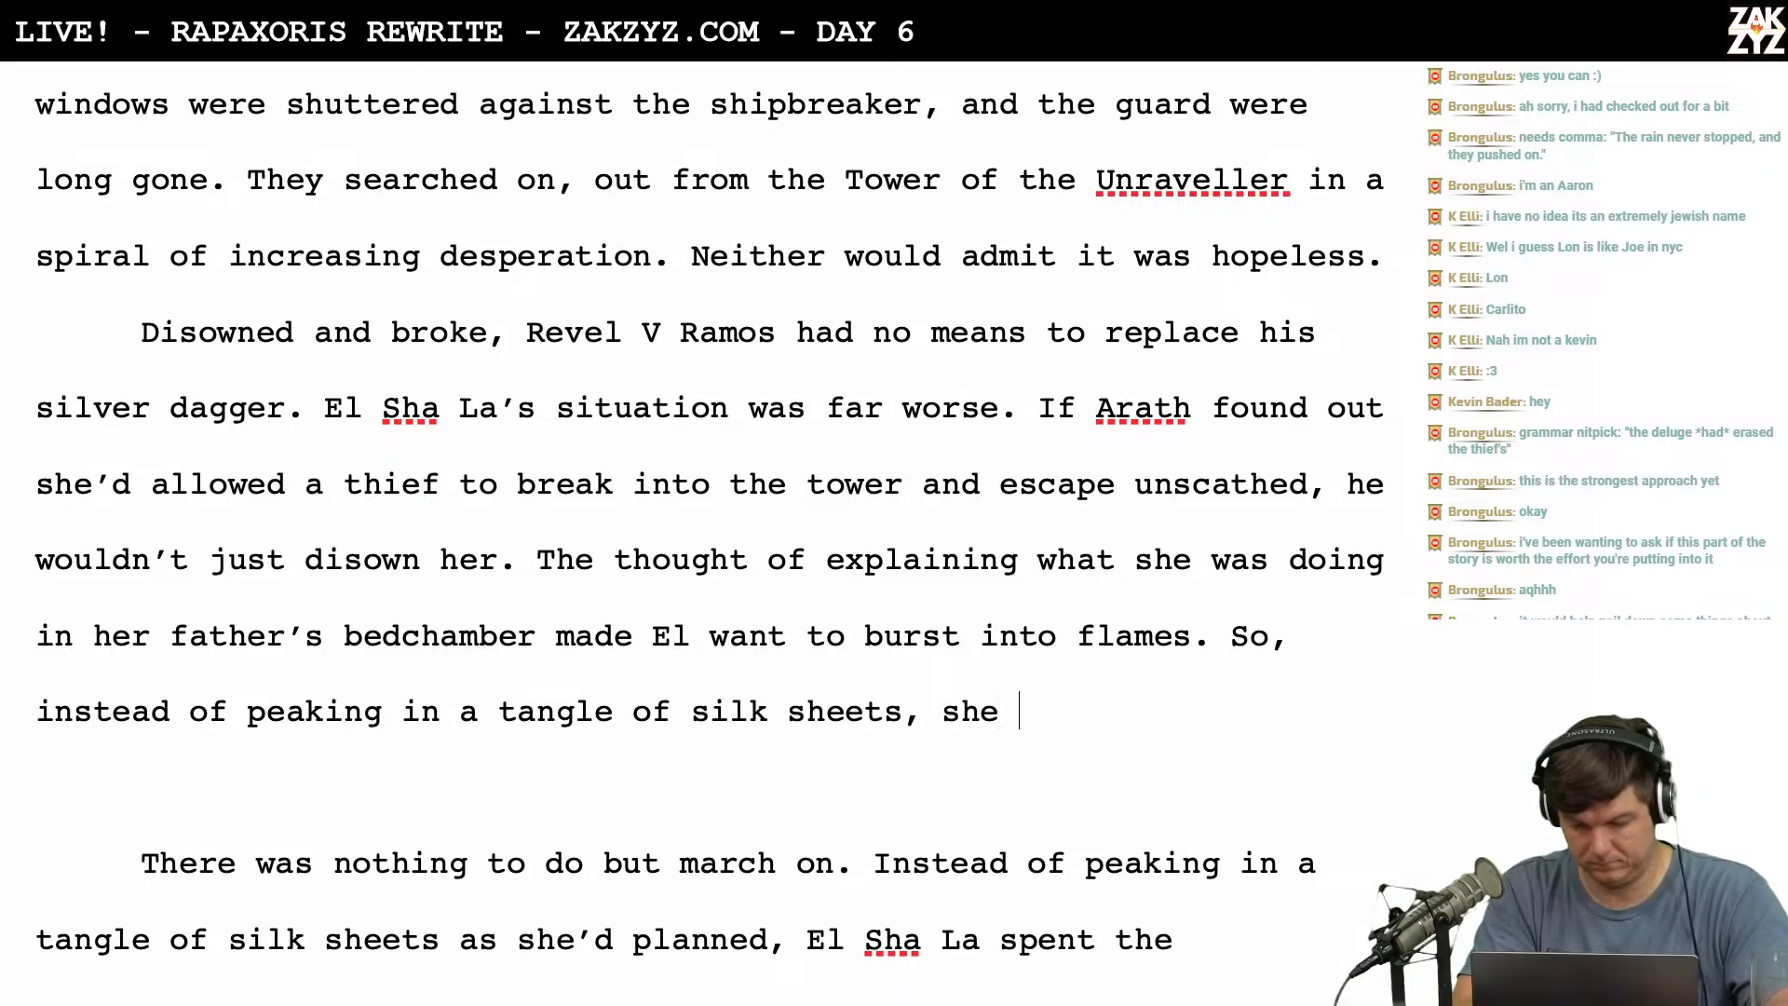
Try "searched through" as the continuation of the new sentence, and delete it together with "she" back to "silk sheets,".
{"action": "scroll", "coordinate": [1270, 668], "scroll_direction": "down", "scroll_amount": 5}
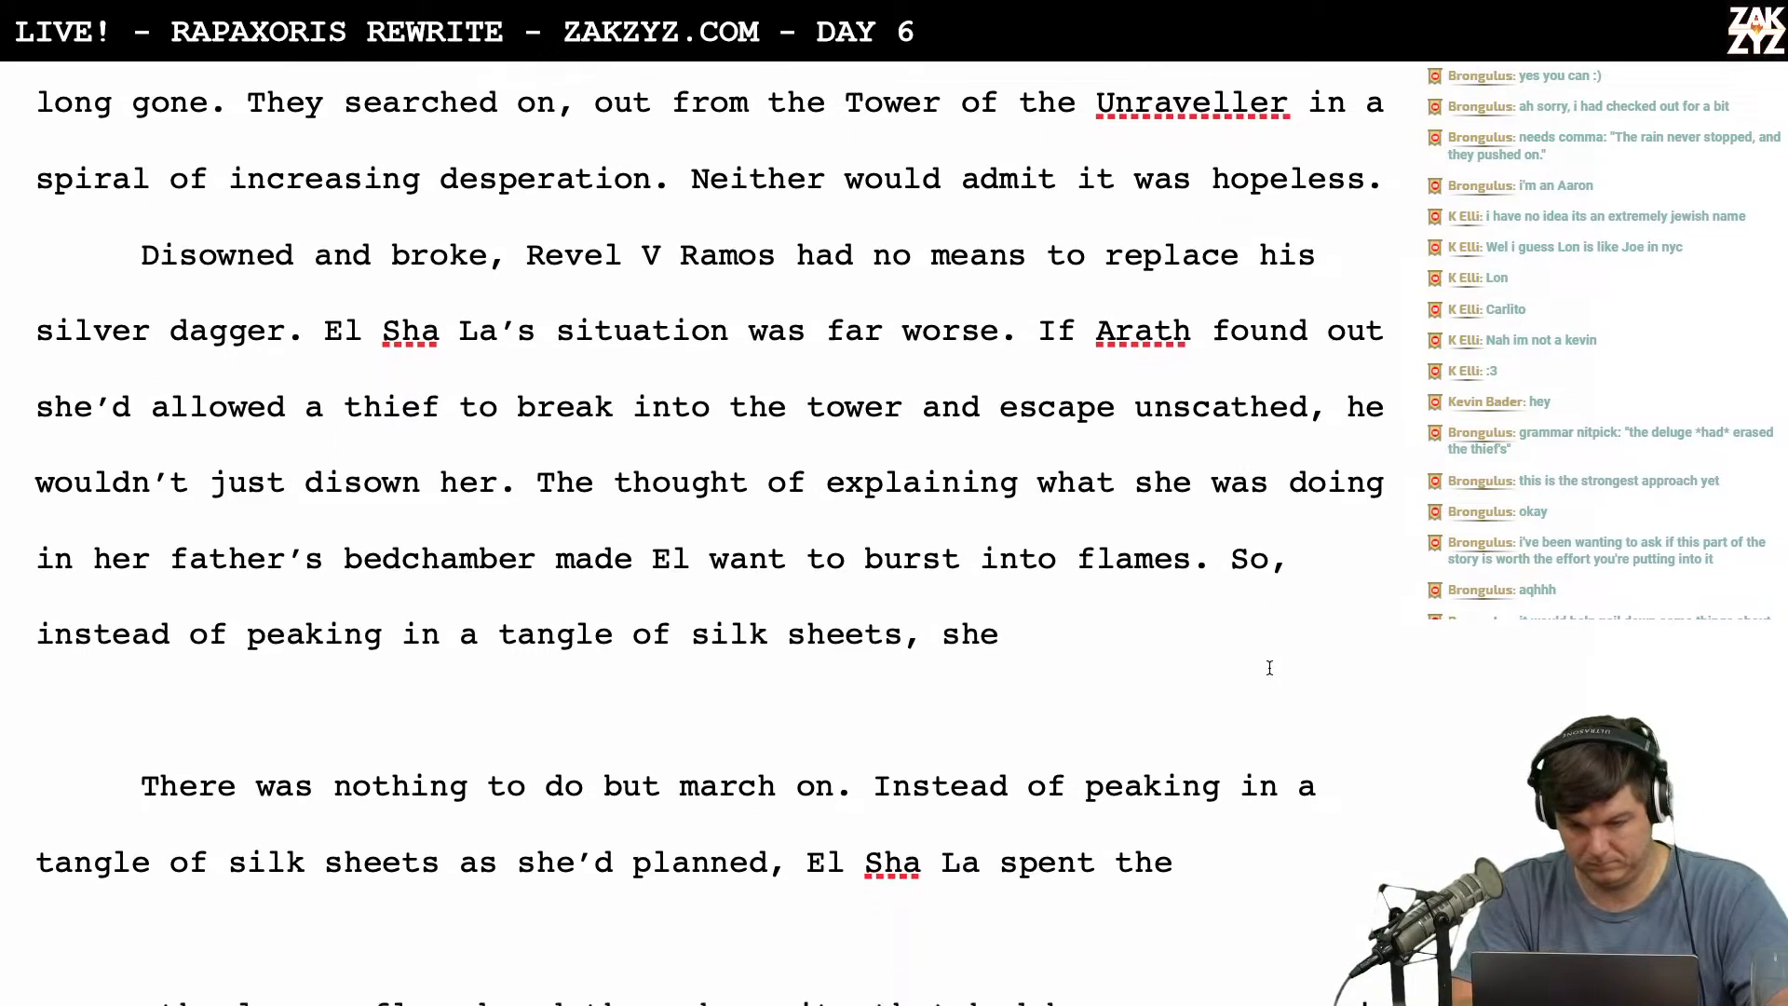
{"action": "scroll", "coordinate": [1269, 668], "scroll_direction": "up", "scroll_amount": 3}
{"action": "scroll", "coordinate": [1269, 668], "scroll_direction": "down", "scroll_amount": 1}
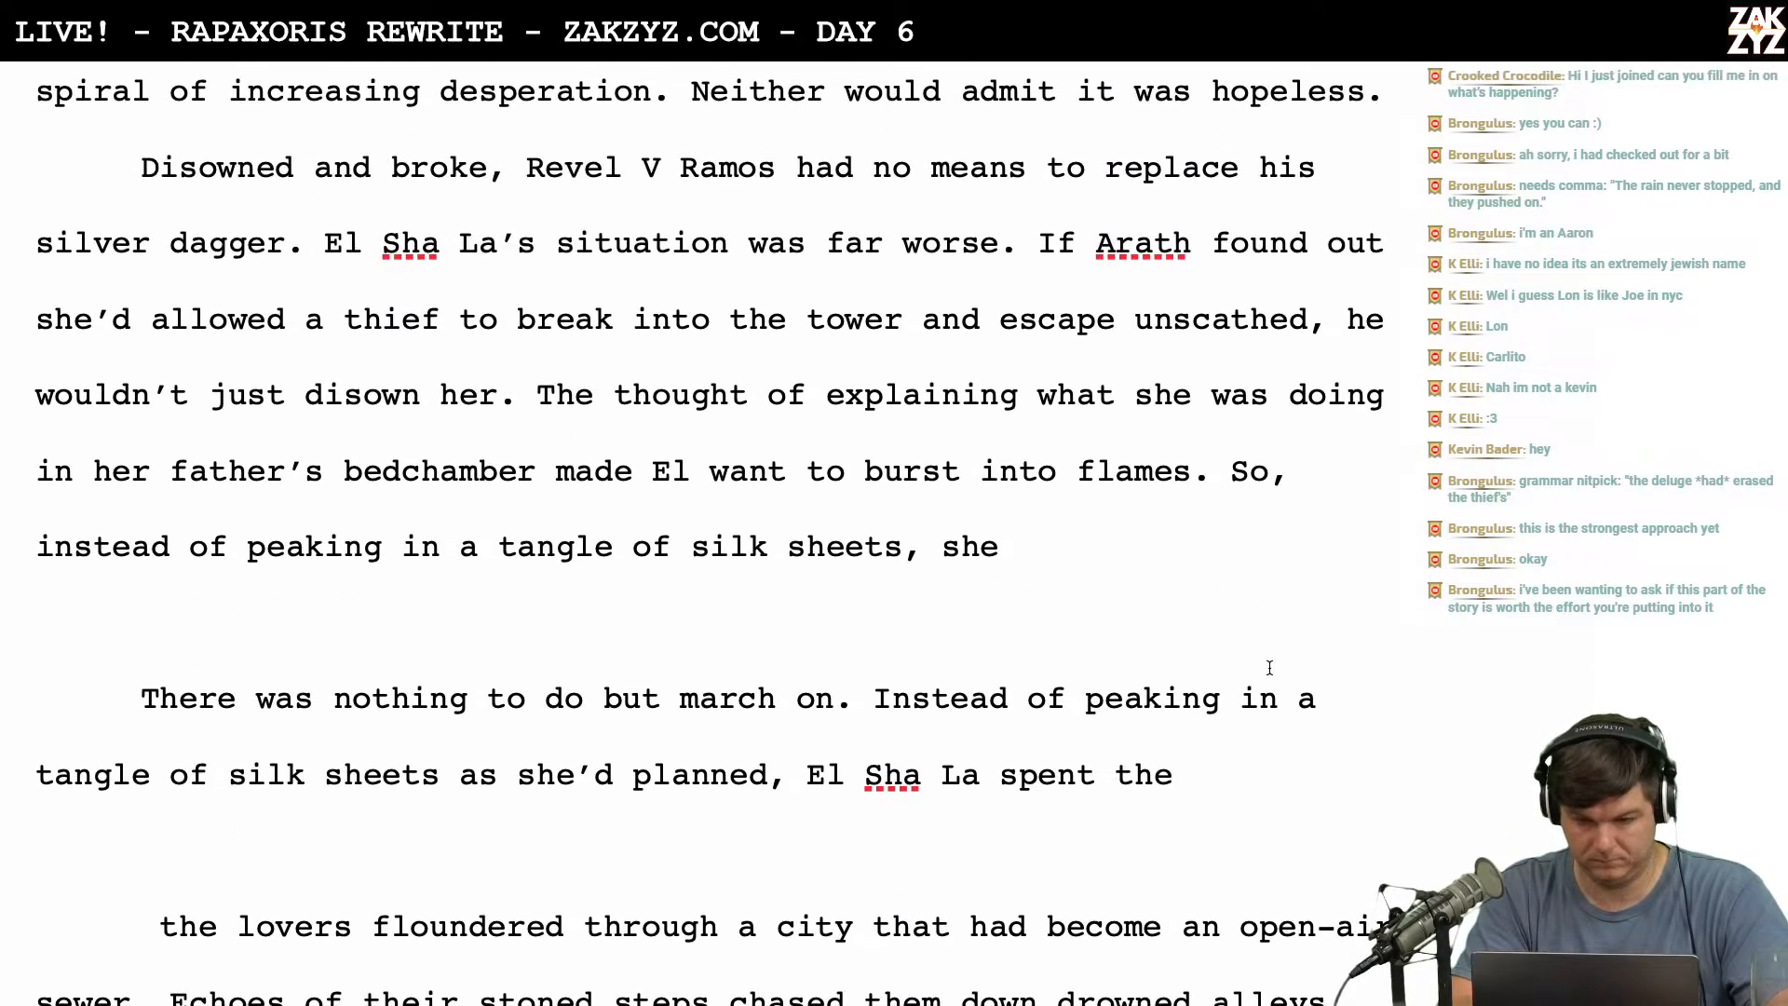
{"action": "type", "text": "searched through"}
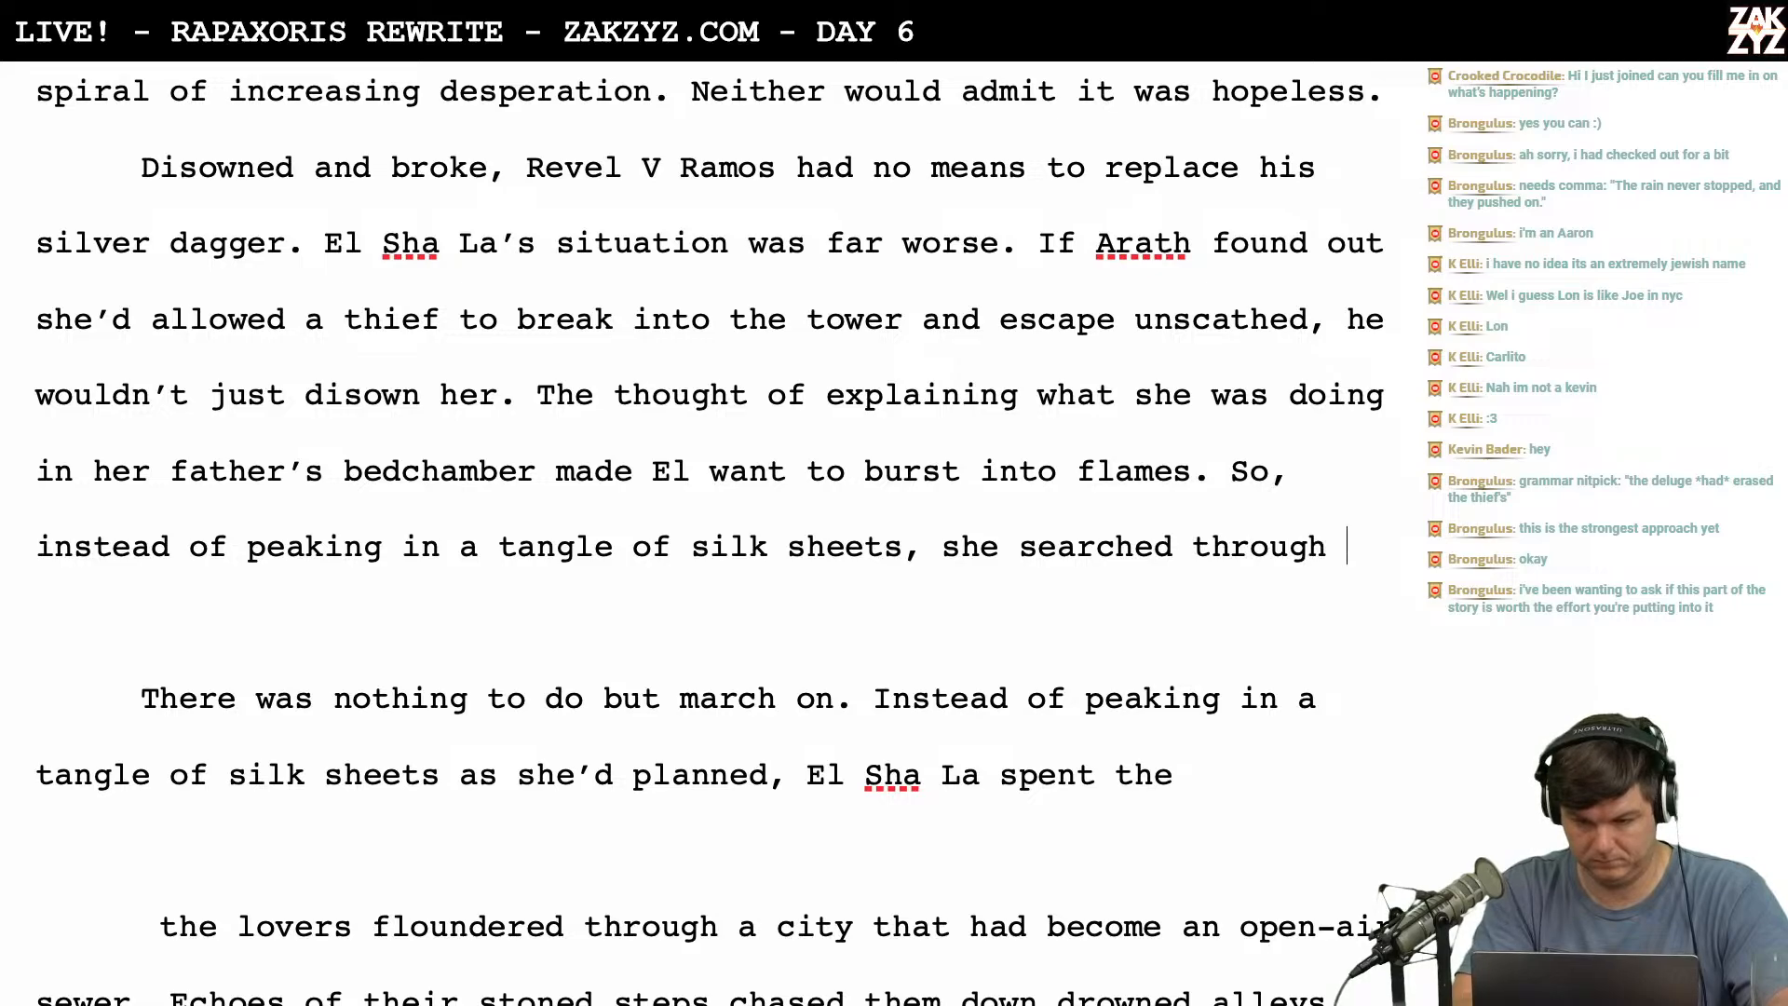
{"action": "key", "text": "BackSpace"}
{"action": "key", "text": "BackSpace"}
{"action": "key", "text": "BackSpace"}
{"action": "key", "text": "BackSpace"}
{"action": "key", "text": "BackSpace"}
{"action": "key", "text": "BackSpace"}
{"action": "key", "text": "BackSpace"}
{"action": "key", "text": "BackSpace"}
{"action": "key", "text": "BackSpace"}
{"action": "key", "text": "BackSpace"}
{"action": "key", "text": "BackSpace"}
{"action": "key", "text": "BackSpace"}
{"action": "key", "text": "BackSpace"}
{"action": "key", "text": "BackSpace"}
{"action": "key", "text": "BackSpace"}
{"action": "key", "text": "BackSpace"}
{"action": "key", "text": "BackSpace"}
{"action": "key", "text": "BackSpace"}
{"action": "key", "text": "BackSpace"}
{"action": "key", "text": "BackSpace"}
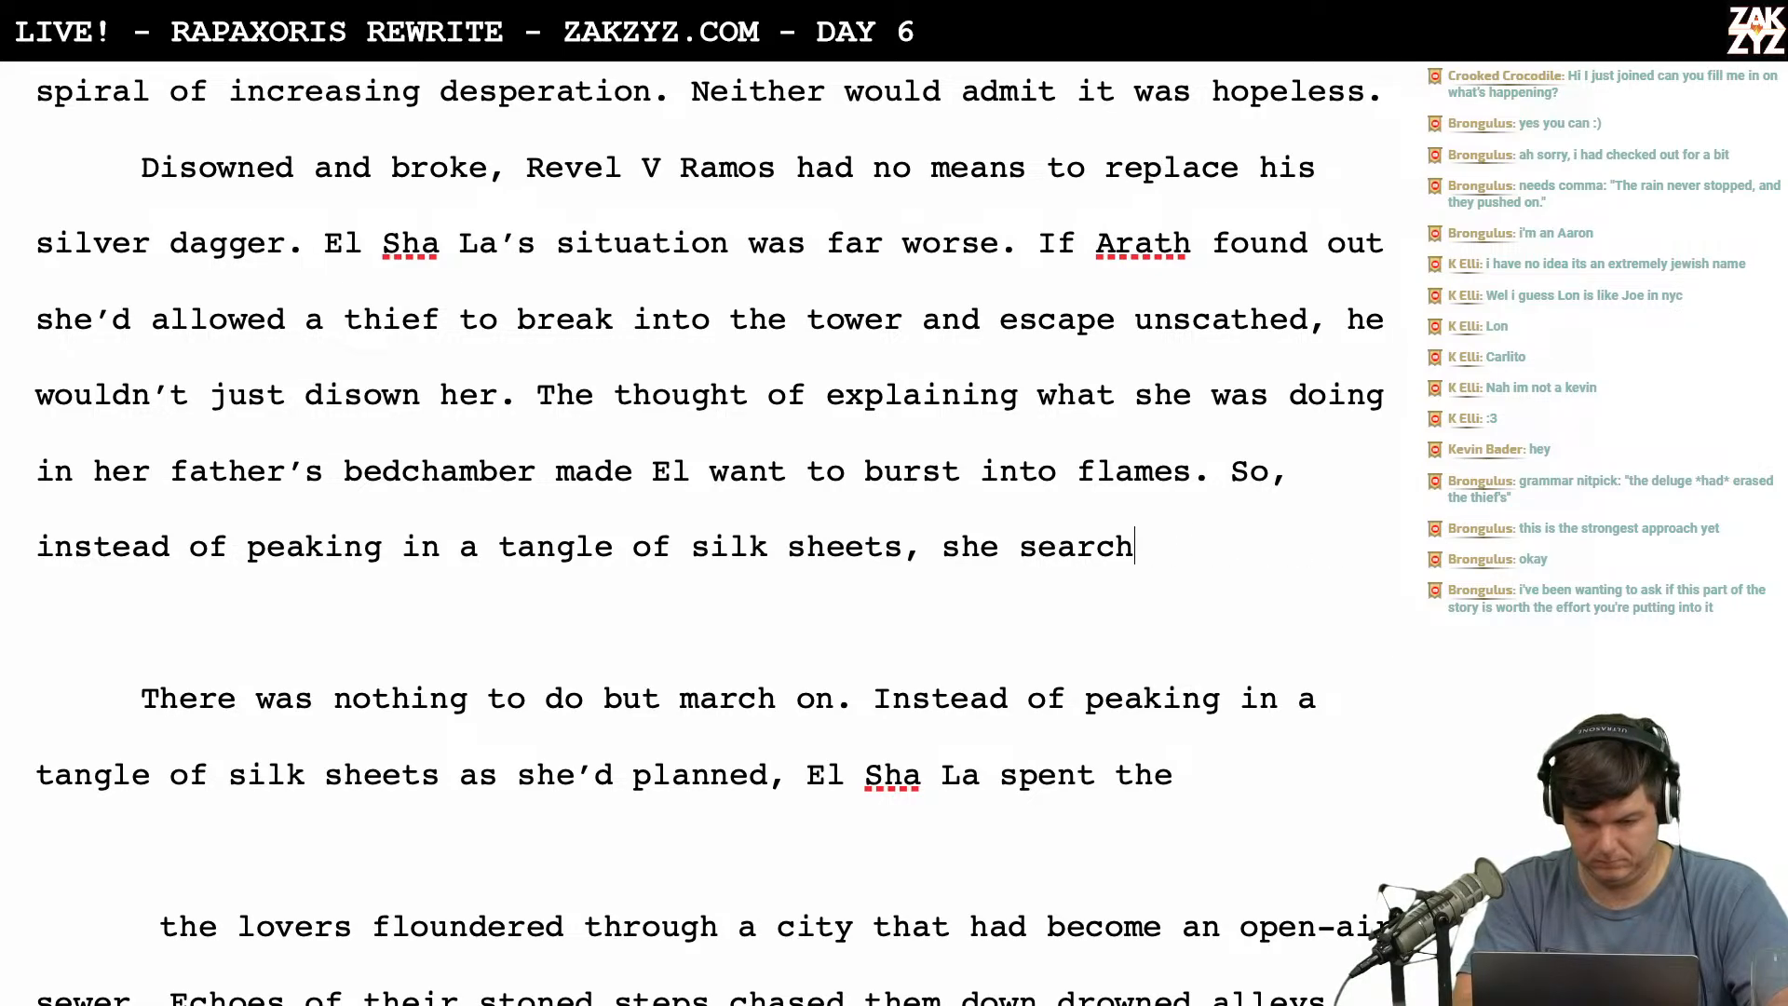
{"action": "key", "text": "BackSpace"}
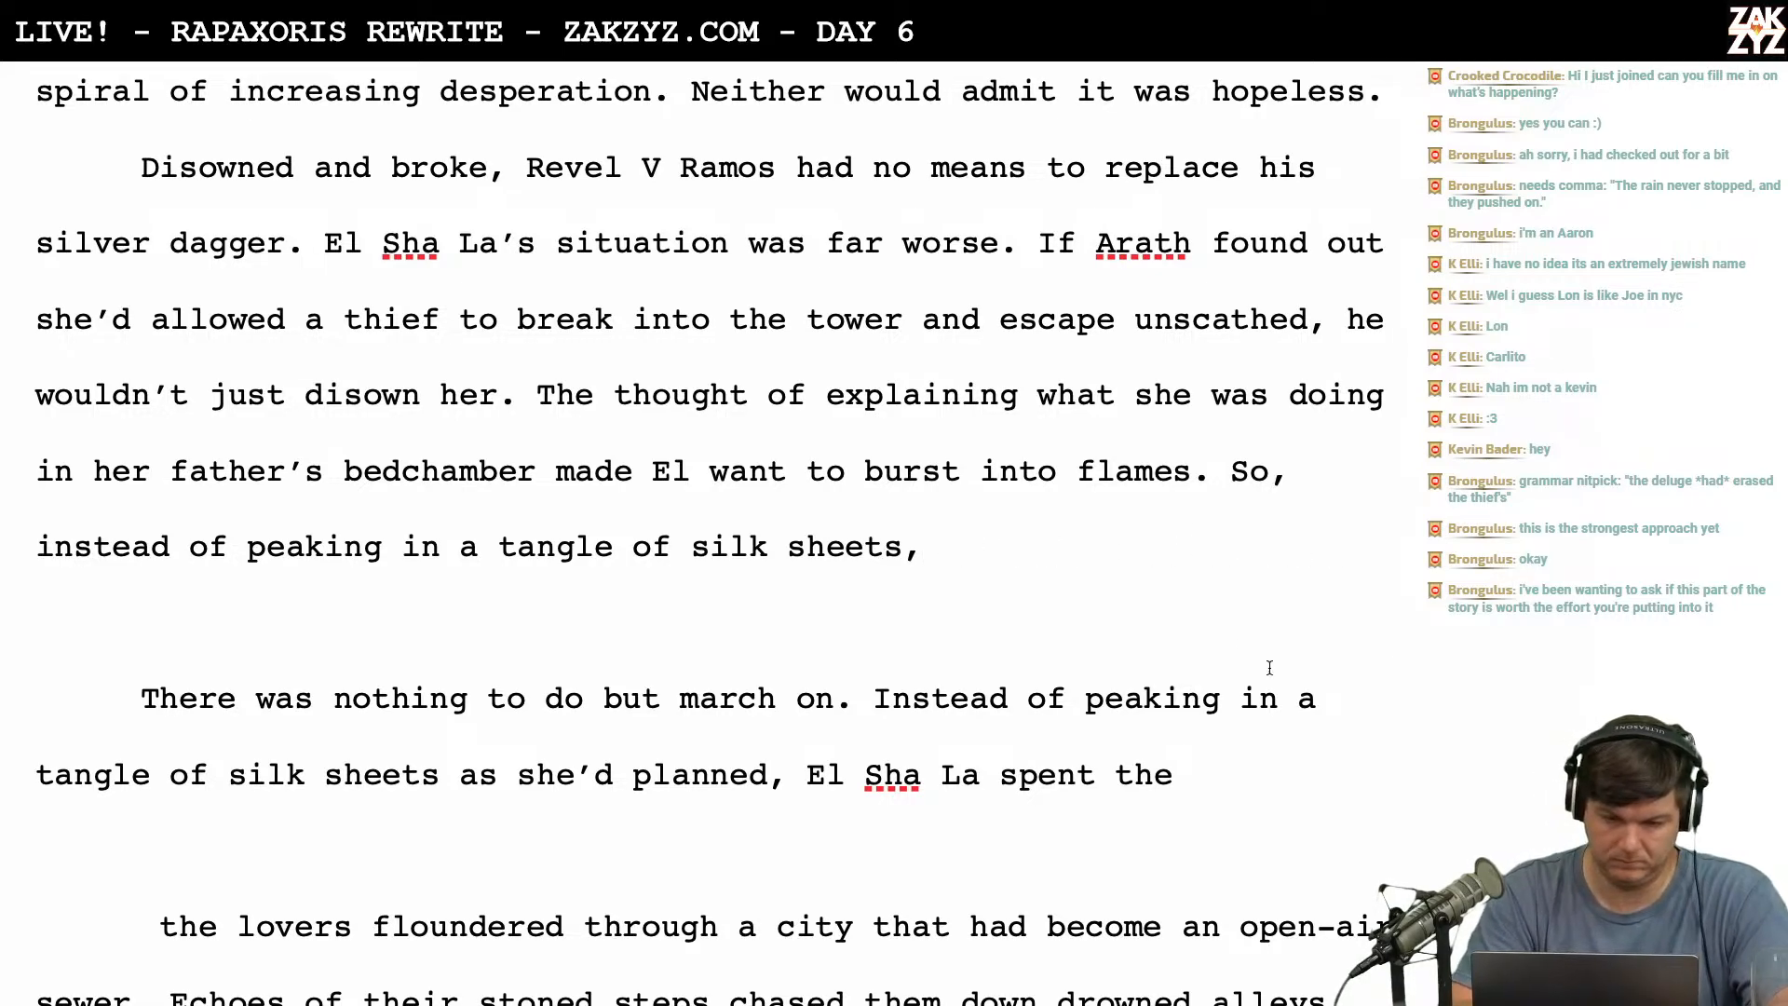
Move "So, instead of peaking in a tangle of silk sheets," into its own paragraph, with two blank lines after "burst into flames.".
{"action": "left_click", "coordinate": [1210, 470]}
{"action": "key", "text": "Right"}
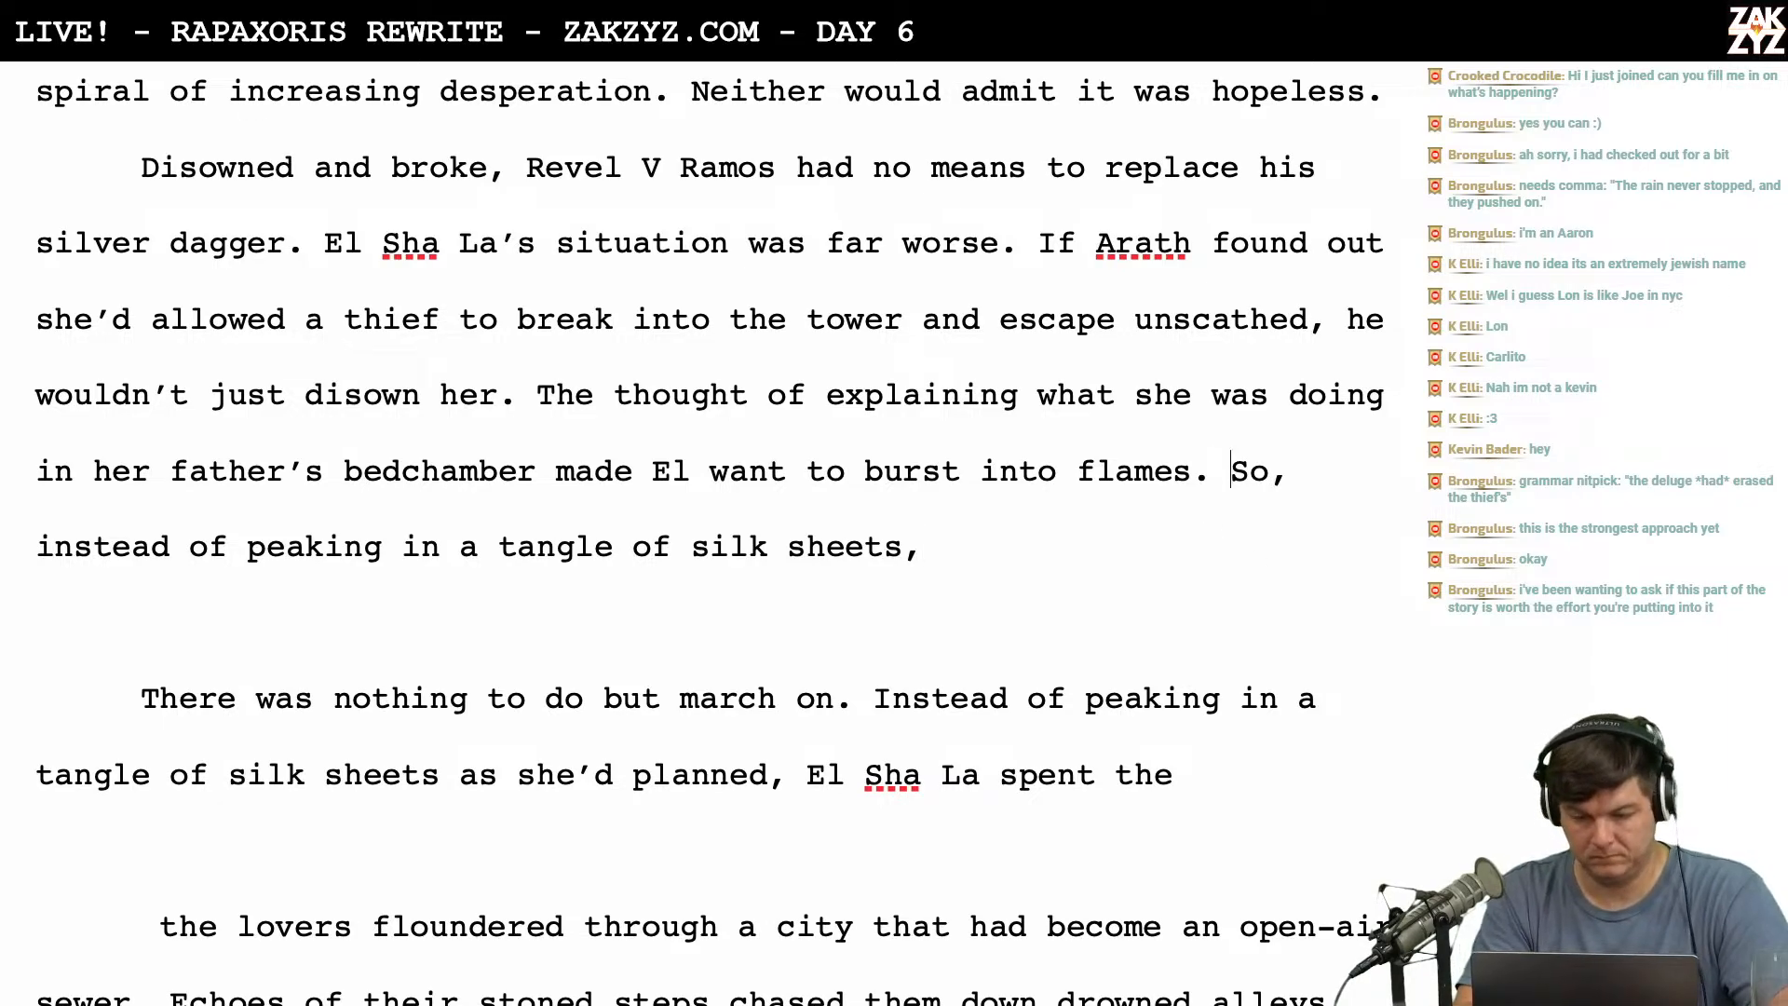
{"action": "key", "text": "Return"}
{"action": "key", "text": "Return"}
{"action": "key", "text": "Up"}
{"action": "key", "text": "Left"}
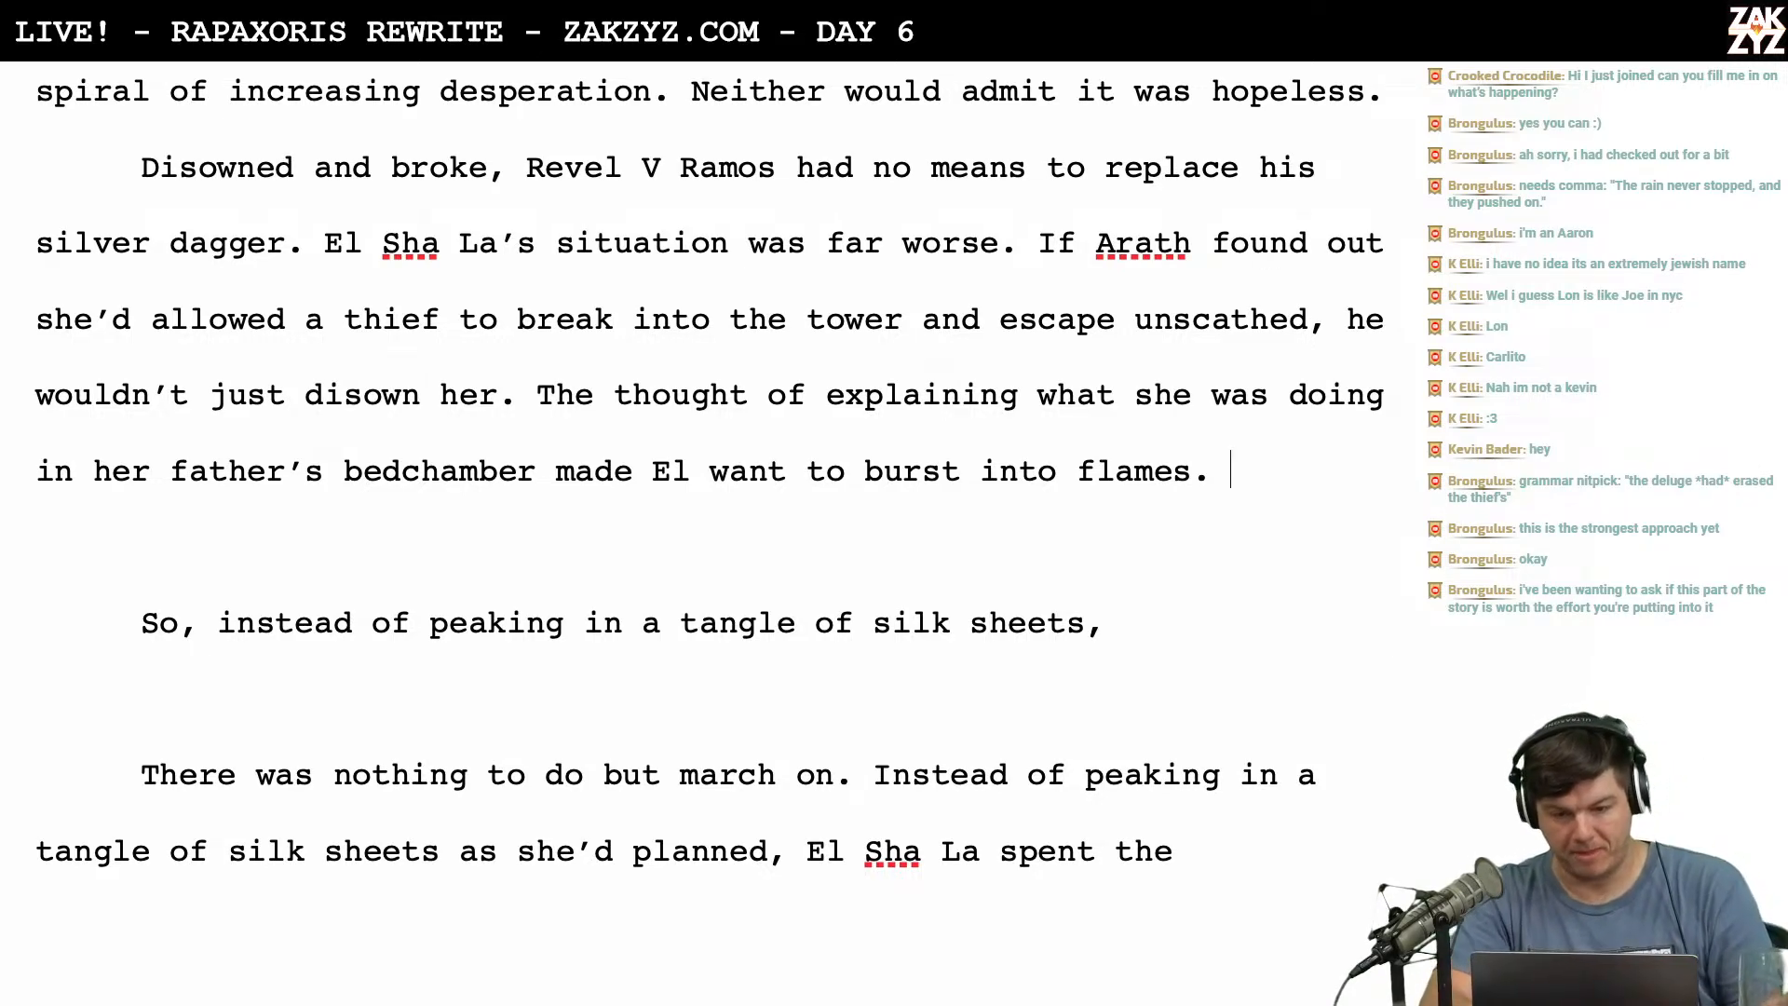
{"action": "key", "text": "Return"}
Reread the scene from its opening paragraph down to the unfinished line "El Sha La spent the".
{"action": "key", "text": "Down"}
{"action": "key", "text": "Down"}
{"action": "key", "text": "Down"}
{"action": "key", "text": "Down"}
{"action": "key", "text": "Down"}
{"action": "key", "text": "Down"}
{"action": "key", "text": "Down"}
{"action": "key", "text": "Down"}
{"action": "key", "text": "Down"}
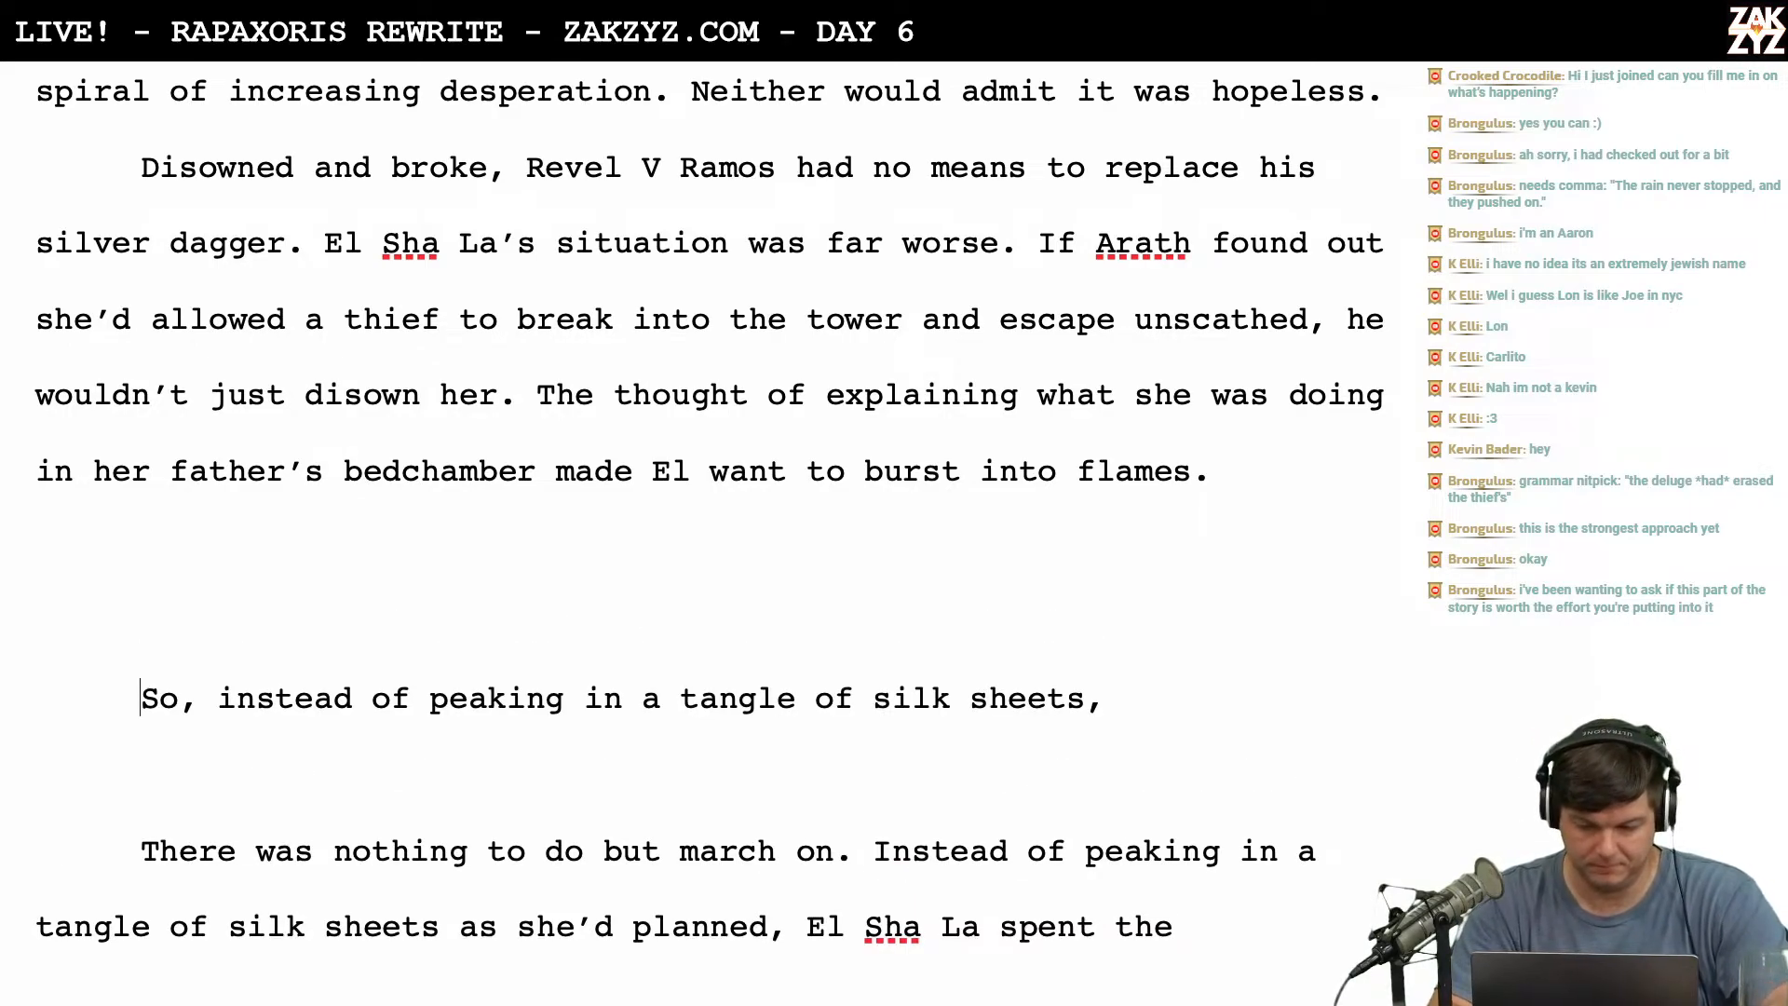
{"action": "key", "text": "Up"}
{"action": "key", "text": "Up"}
{"action": "key", "text": "Up"}
{"action": "key", "text": "Up"}
{"action": "key", "text": "Up"}
{"action": "key", "text": "Up"}
{"action": "key", "text": "Up"}
{"action": "key", "text": "Up"}
{"action": "key", "text": "Up"}
{"action": "key", "text": "Up"}
{"action": "key", "text": "Up"}
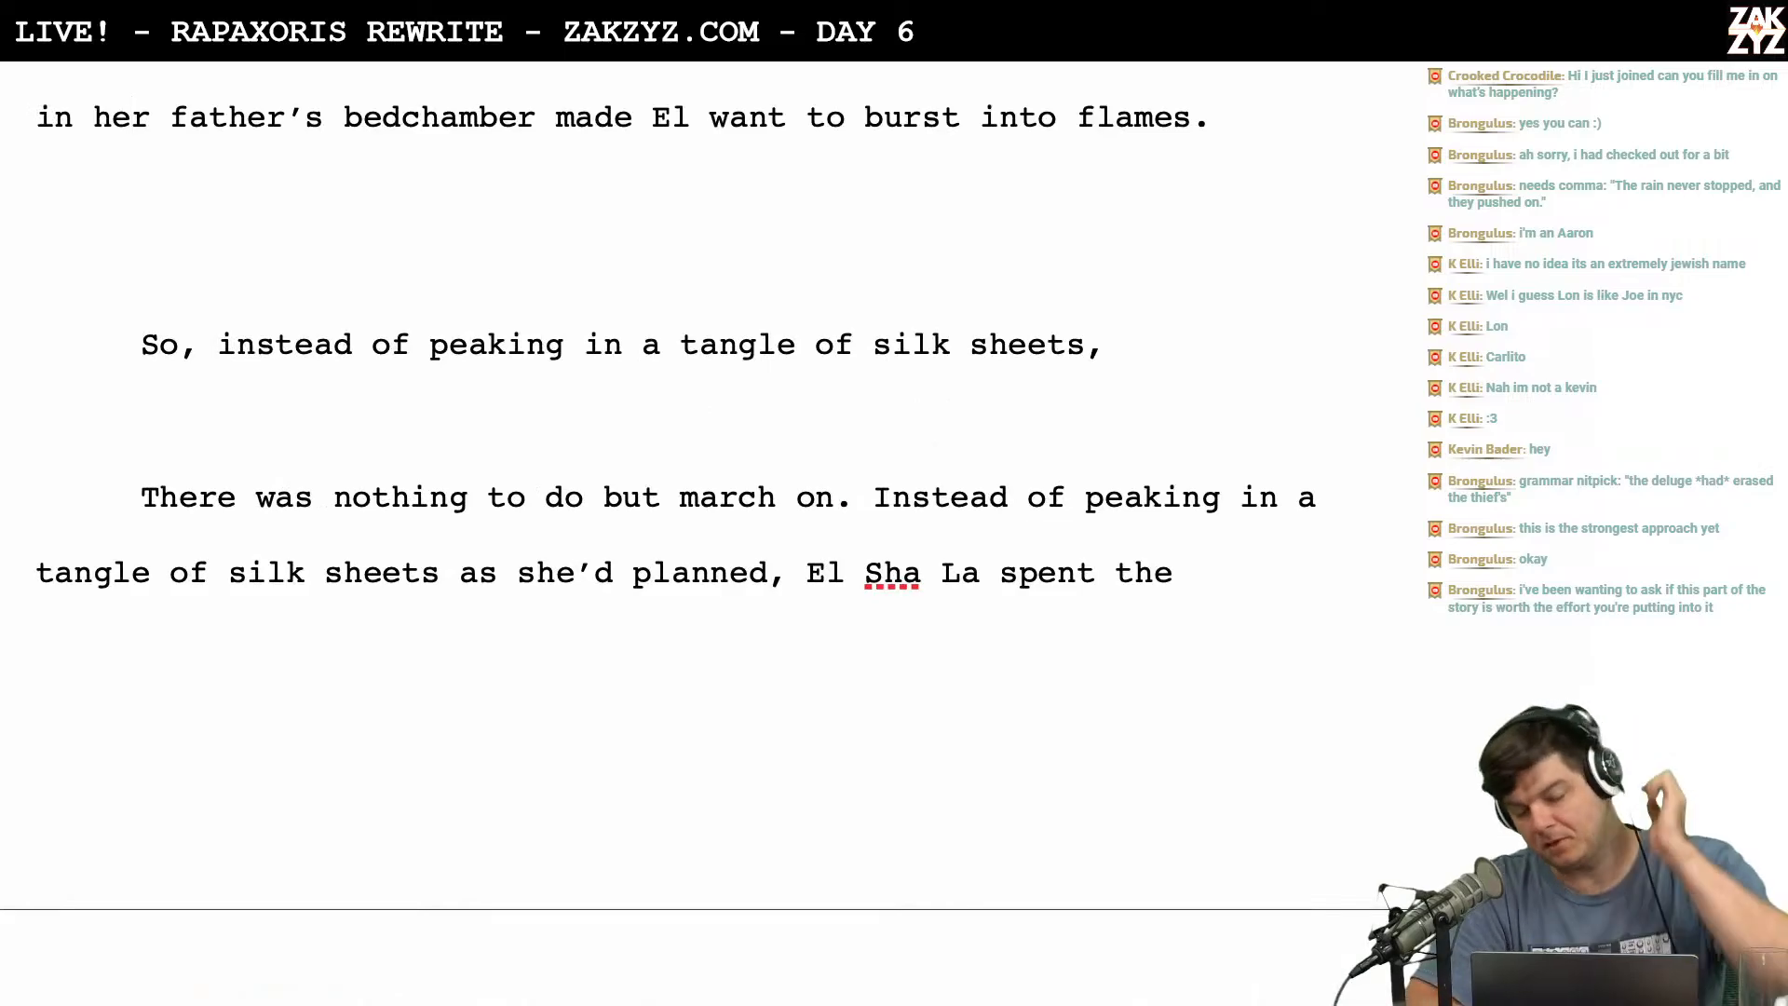
{"action": "key", "text": "Up"}
{"action": "key", "text": "Up"}
{"action": "key", "text": "Up"}
{"action": "key", "text": "Up"}
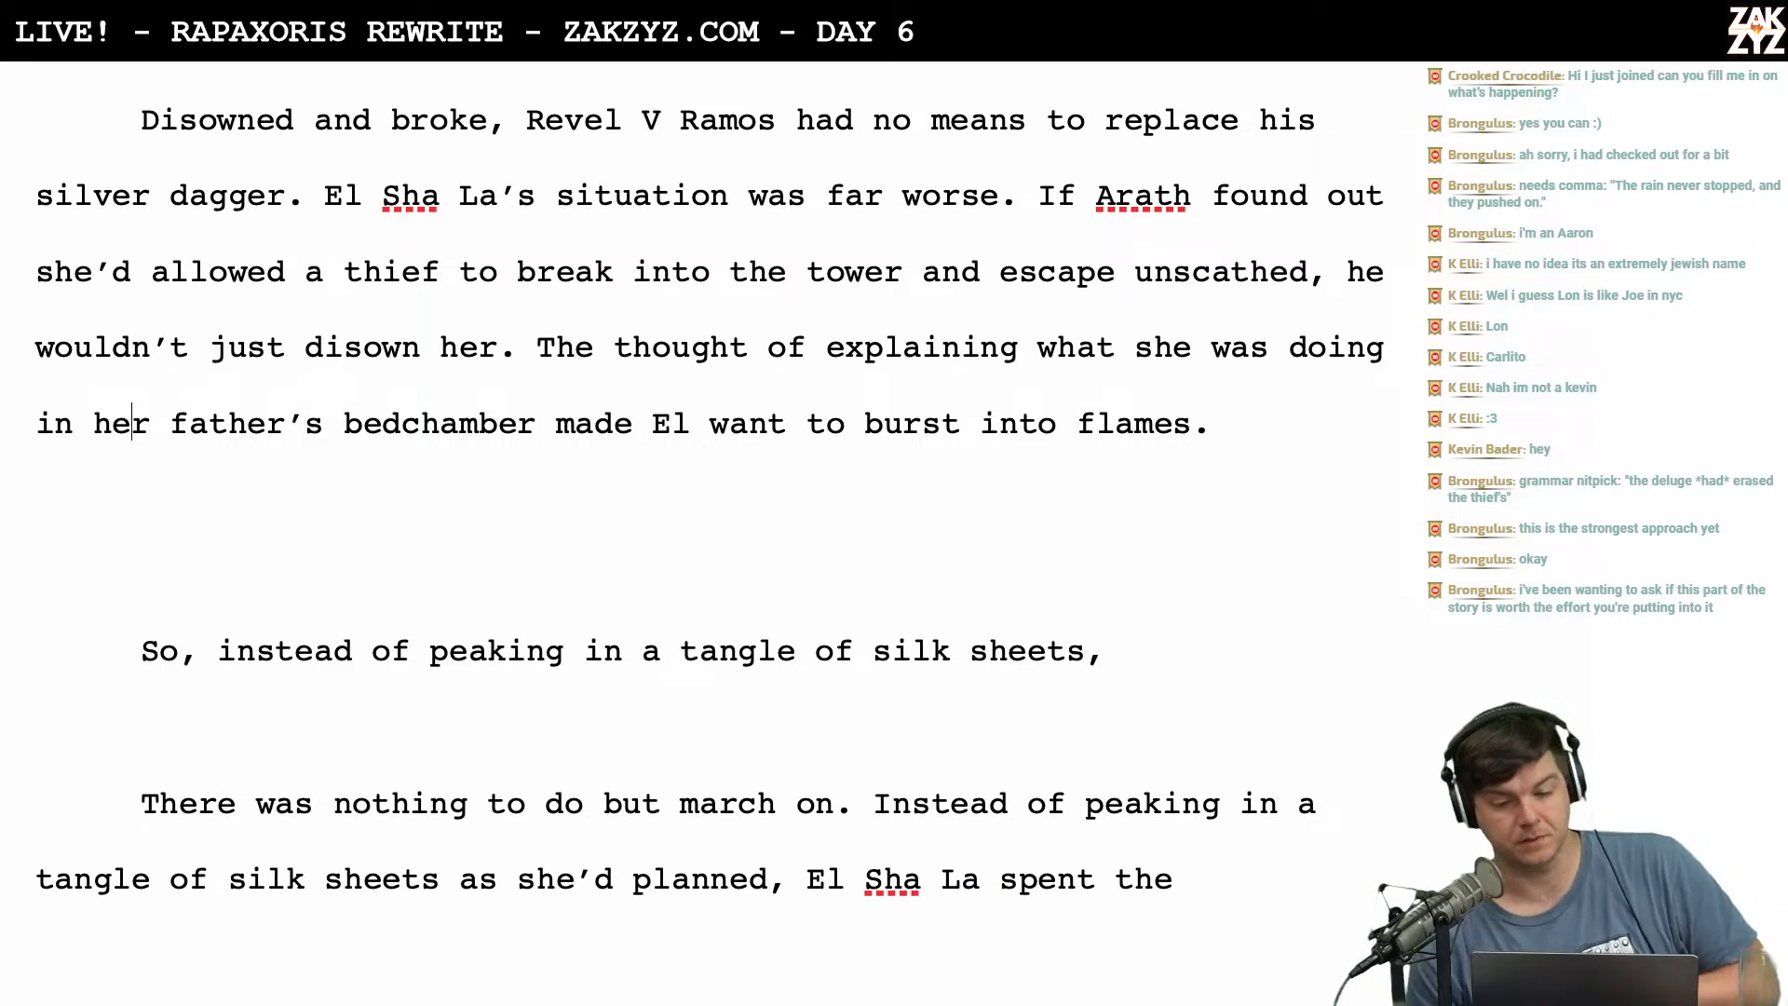
{"action": "scroll", "coordinate": [708, 531], "scroll_direction": "up", "scroll_amount": 3}
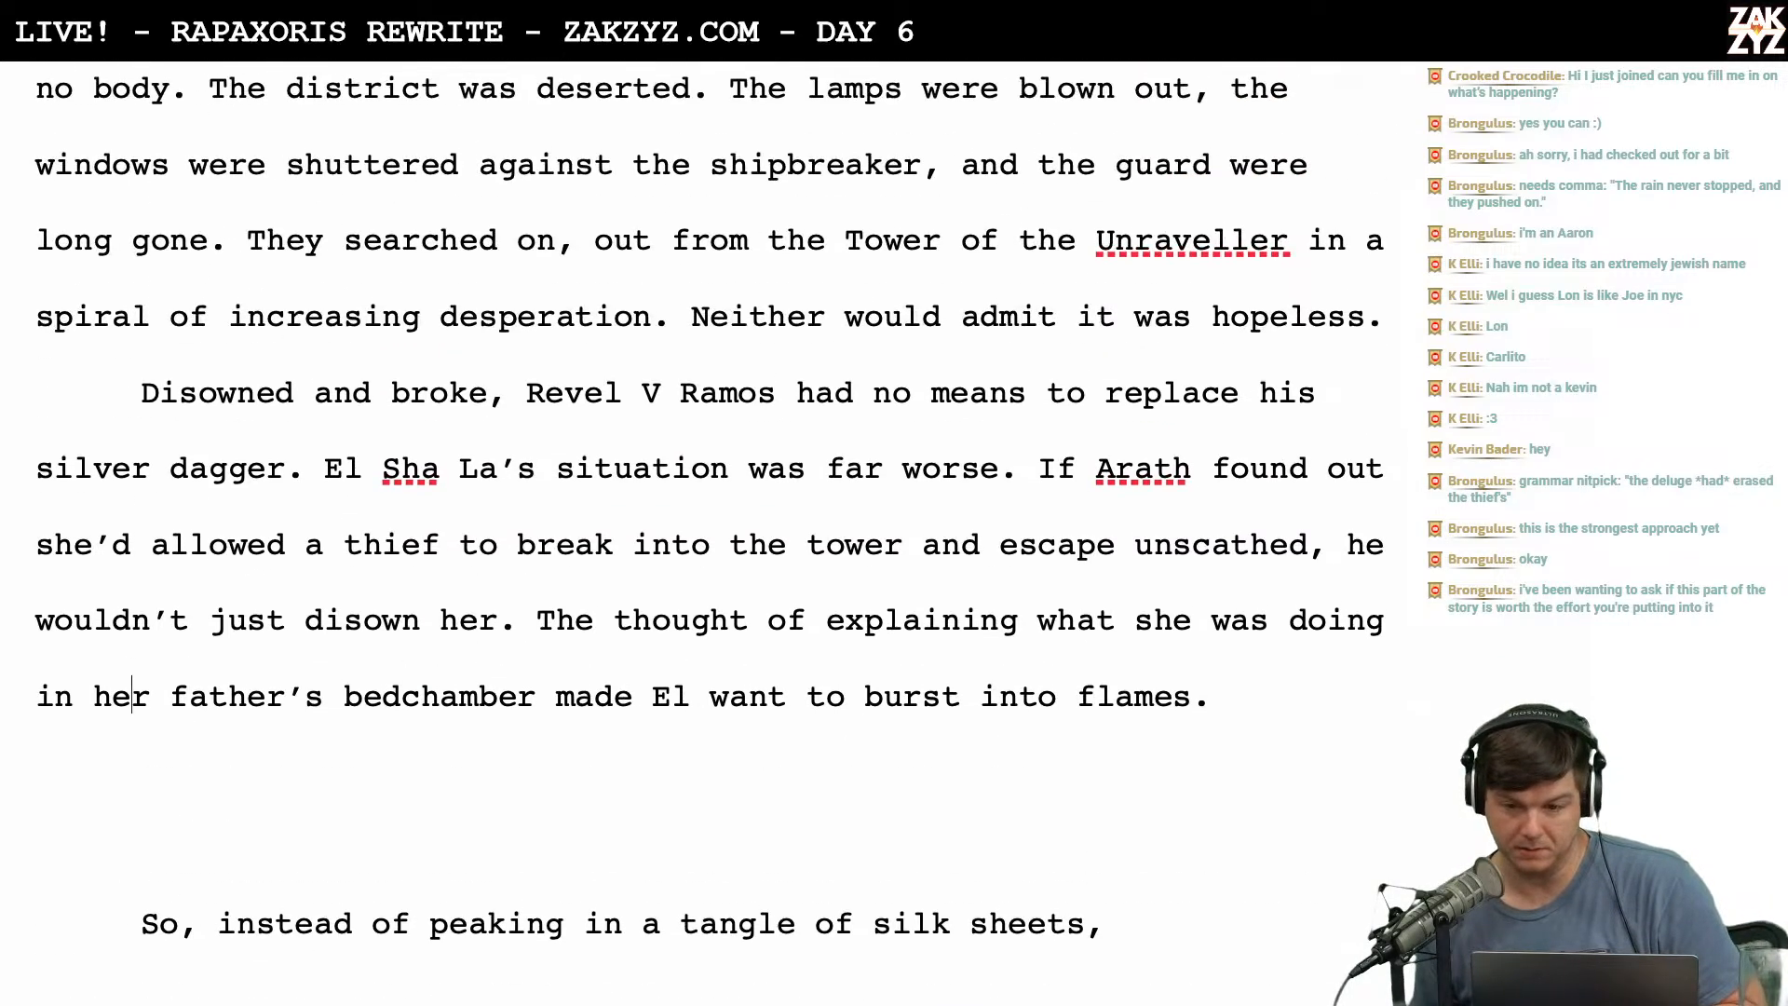
{"action": "scroll", "coordinate": [708, 531], "scroll_direction": "up", "scroll_amount": 10}
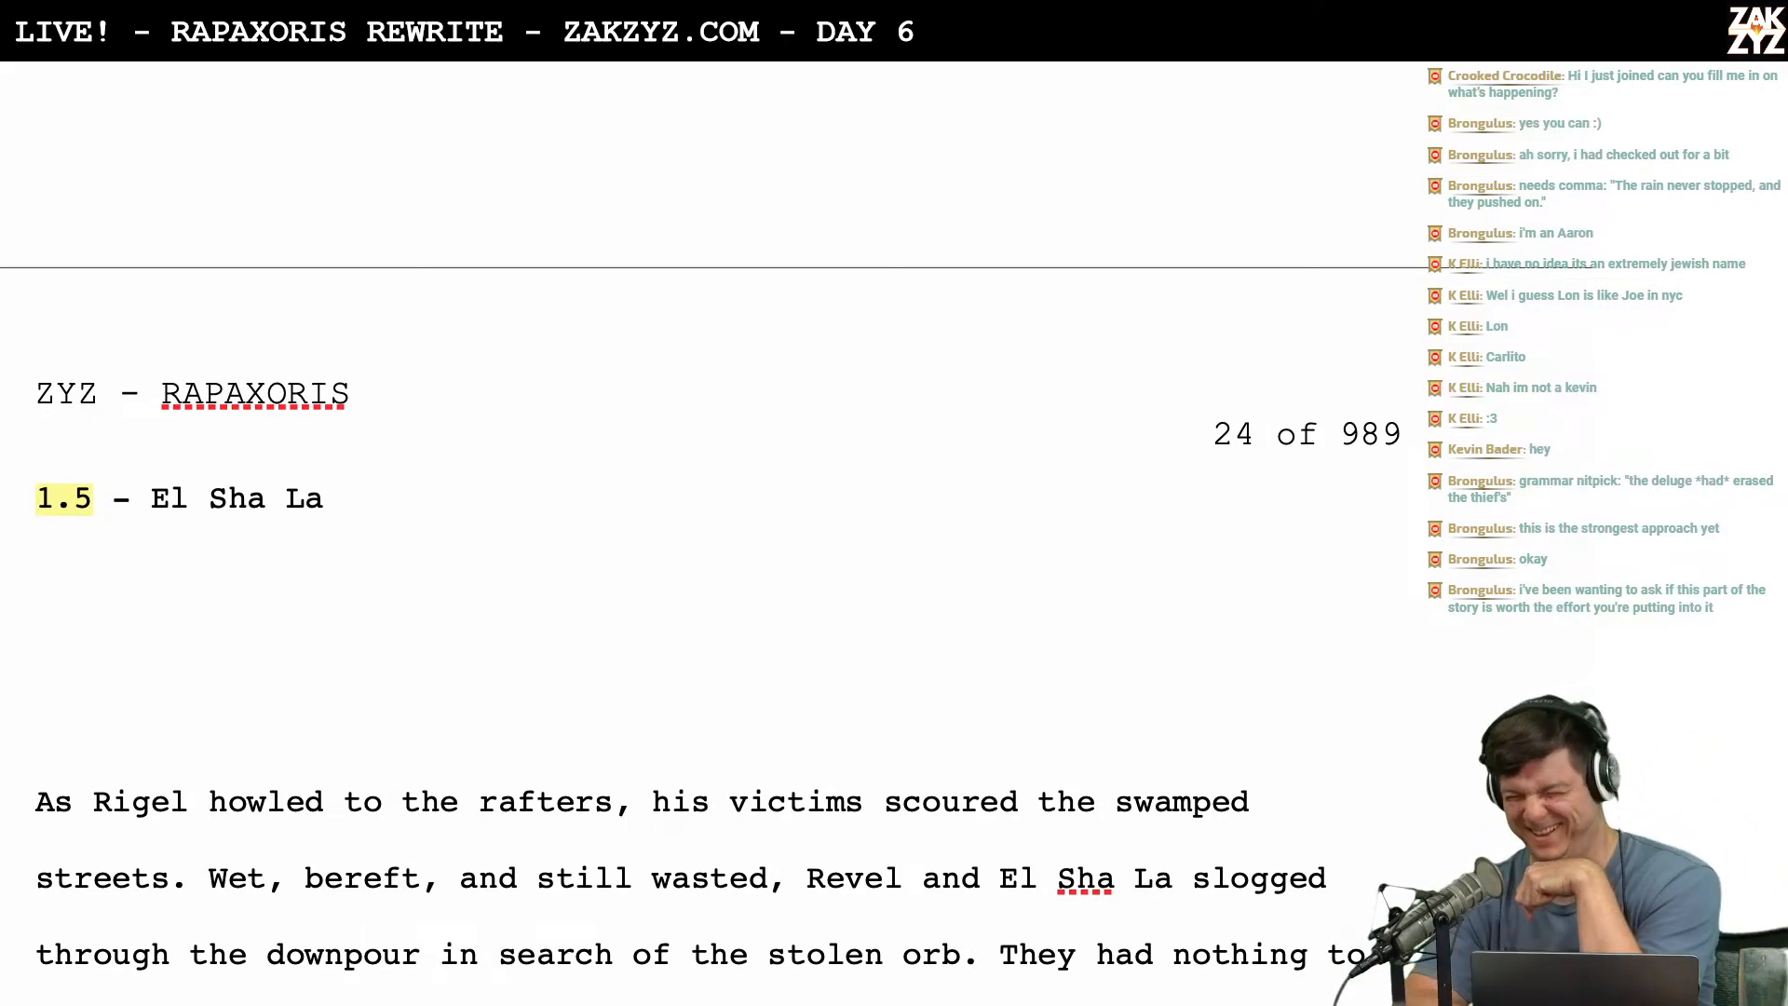
{"action": "scroll", "coordinate": [1206, 510], "scroll_direction": "down", "scroll_amount": 10}
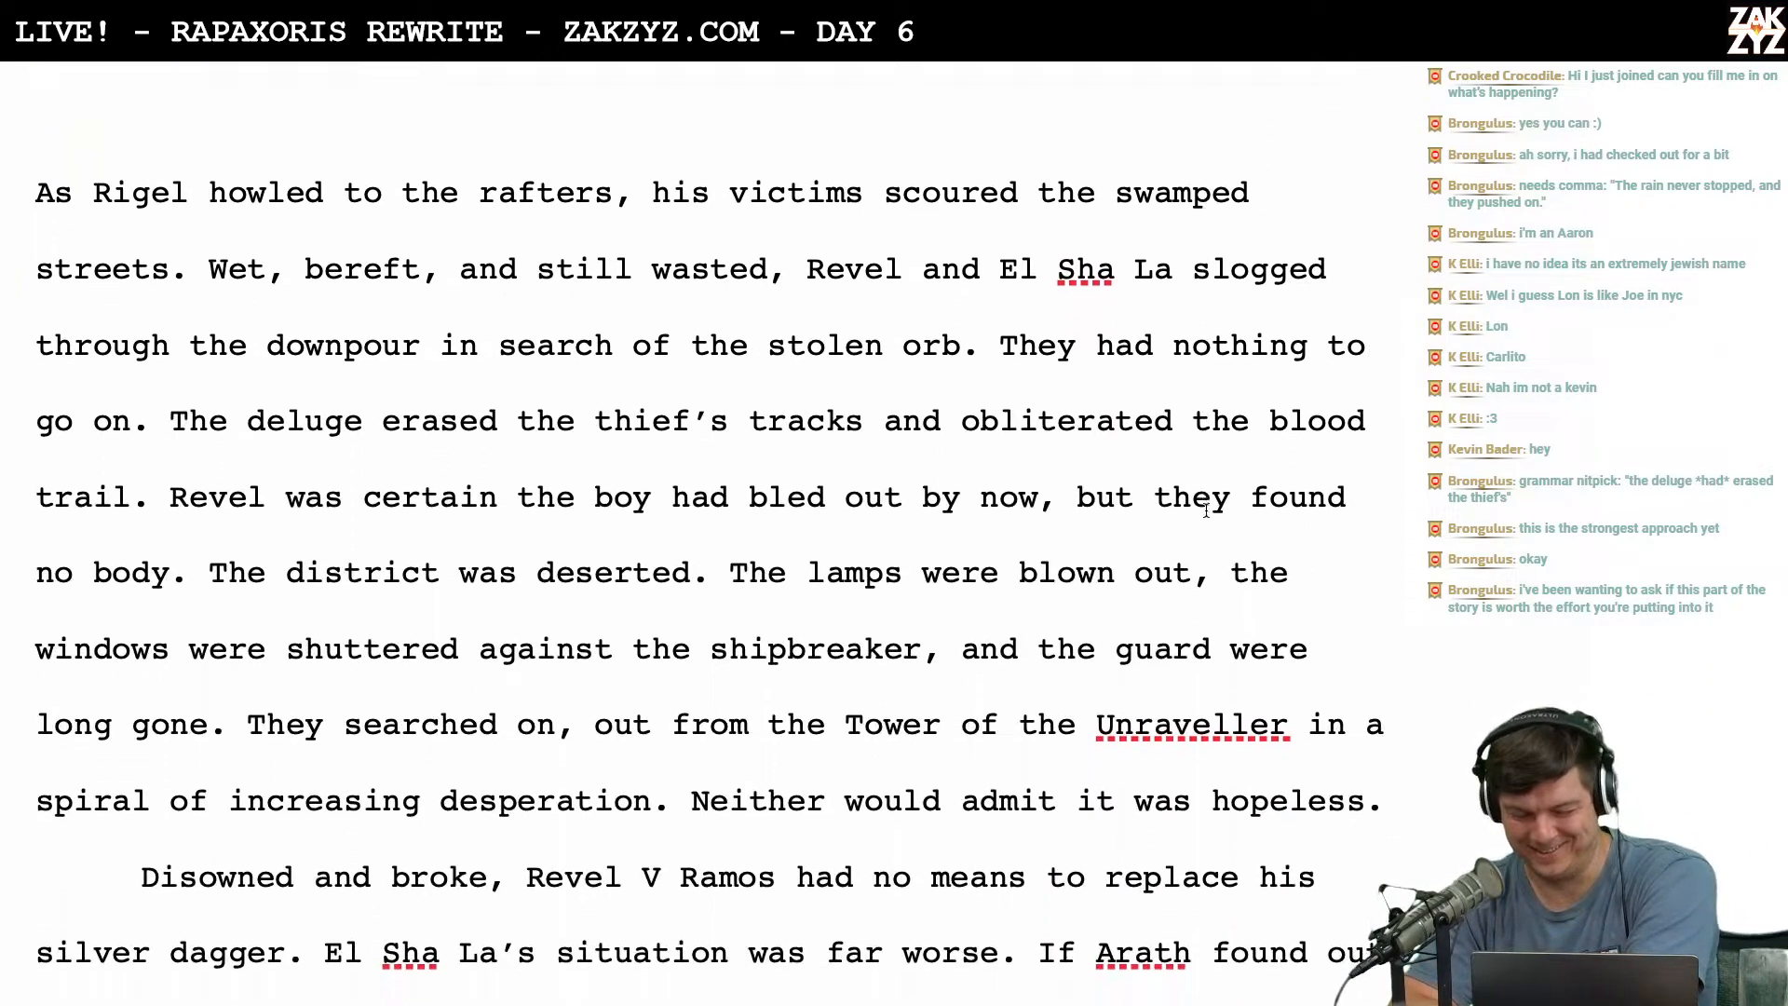
{"action": "scroll", "coordinate": [1206, 510], "scroll_direction": "down", "scroll_amount": 5}
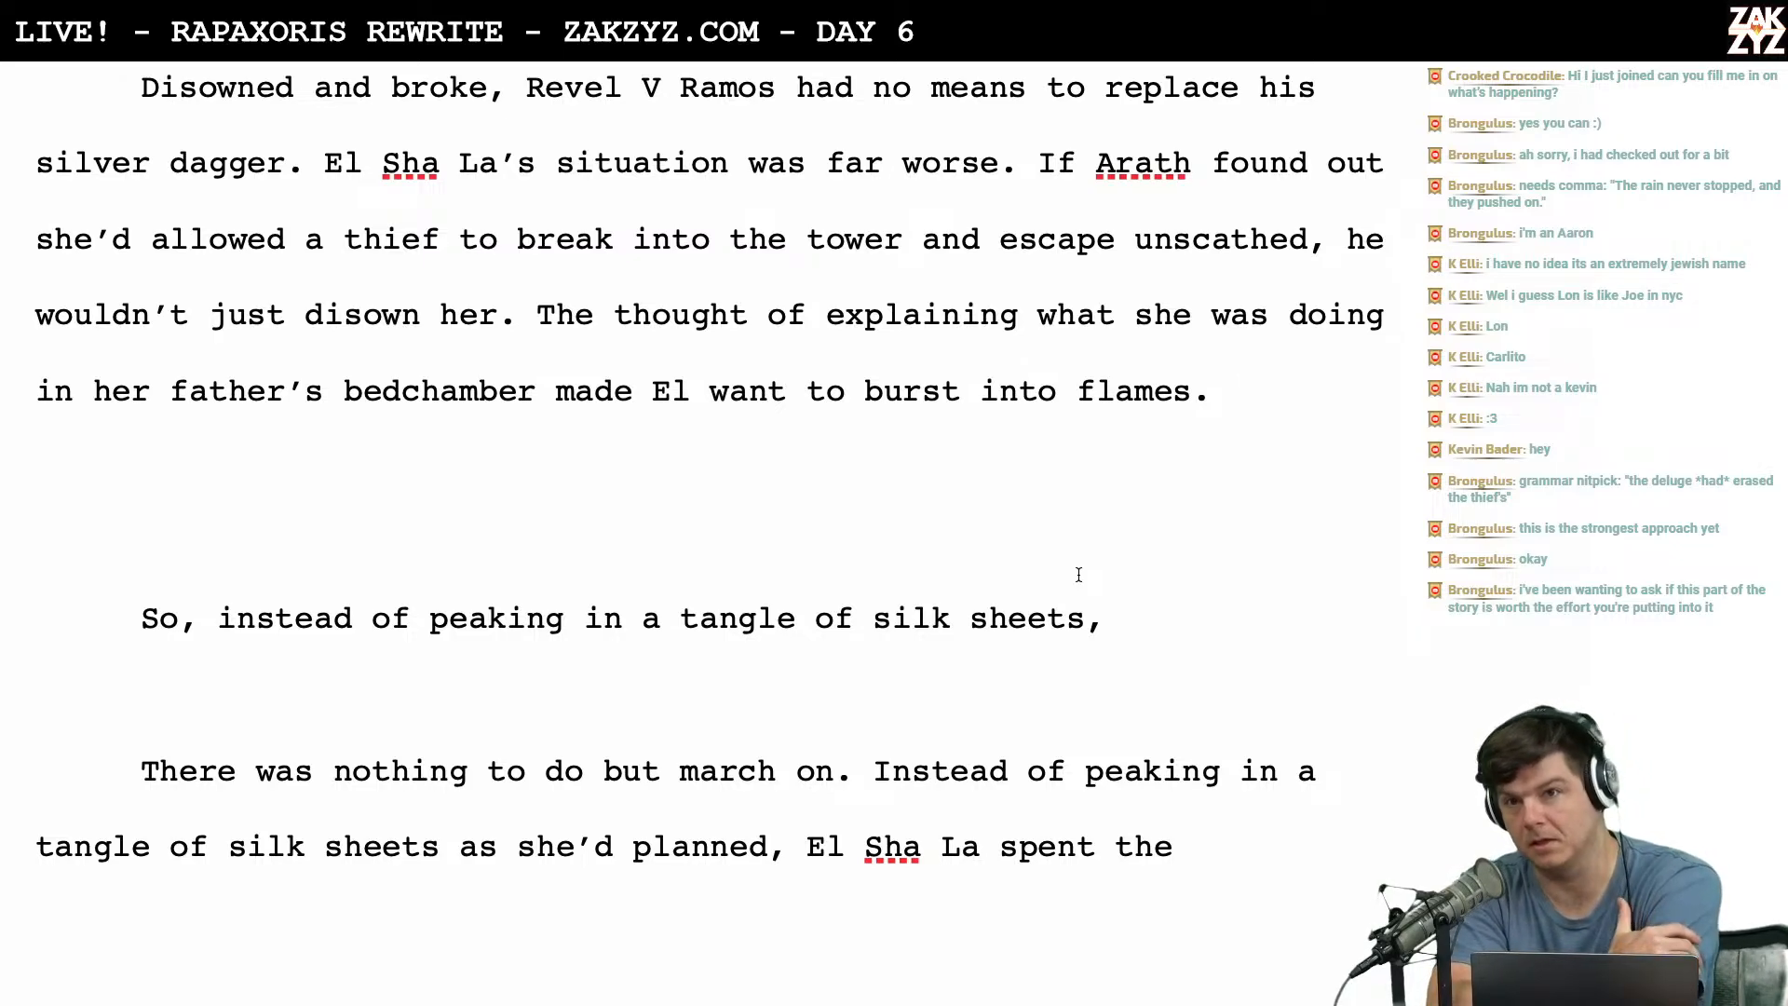
{"action": "scroll", "coordinate": [1079, 574], "scroll_direction": "down", "scroll_amount": 2}
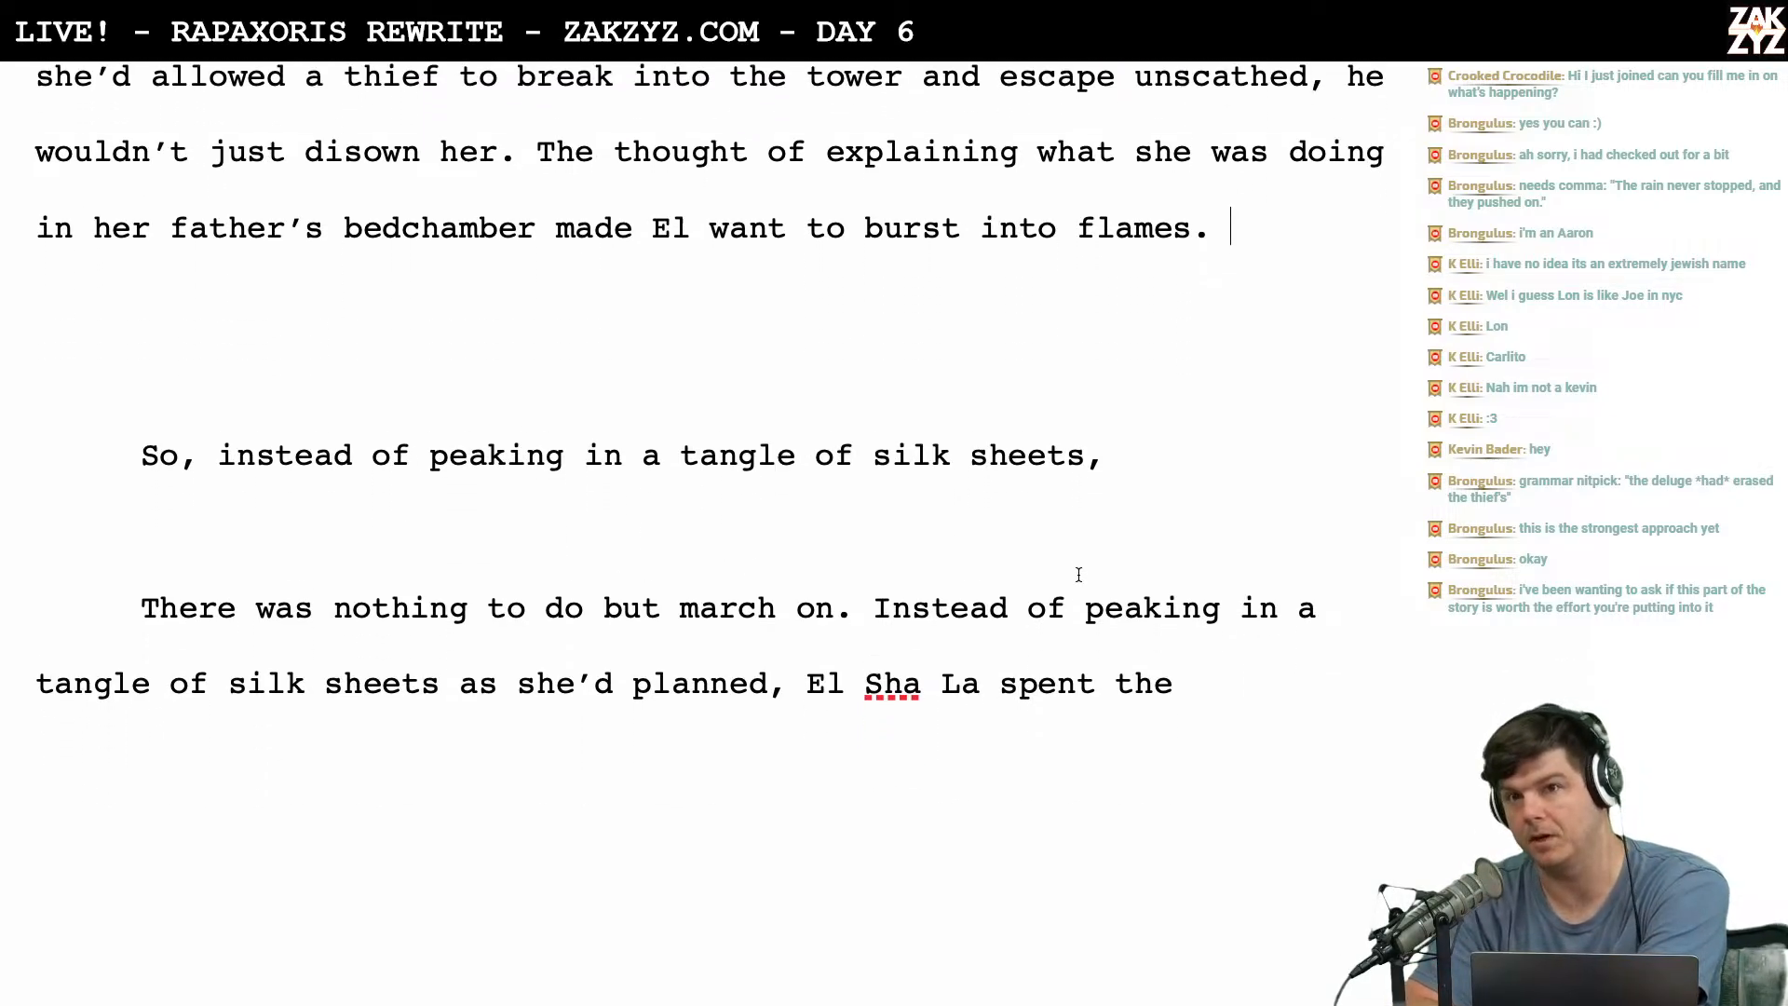
{"action": "scroll", "coordinate": [1078, 575], "scroll_direction": "down", "scroll_amount": 1}
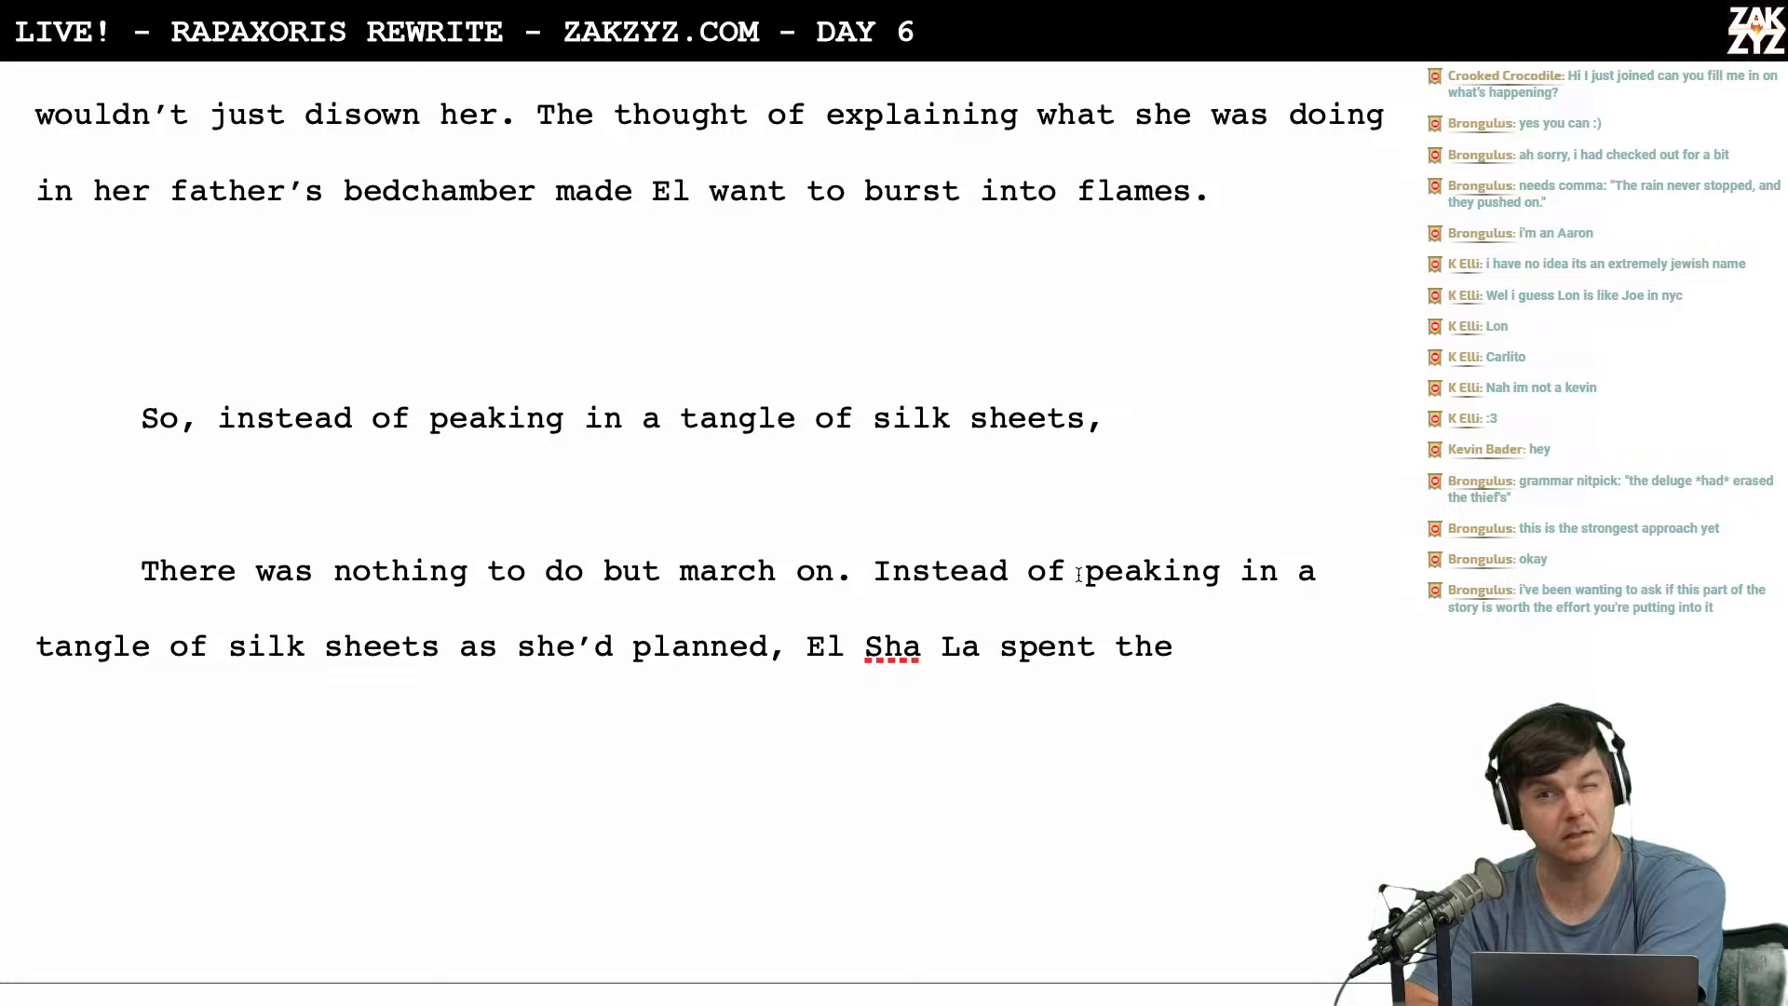
{"action": "scroll", "coordinate": [1079, 574], "scroll_direction": "down", "scroll_amount": 1}
{"action": "scroll", "coordinate": [1079, 574], "scroll_direction": "up", "scroll_amount": 15}
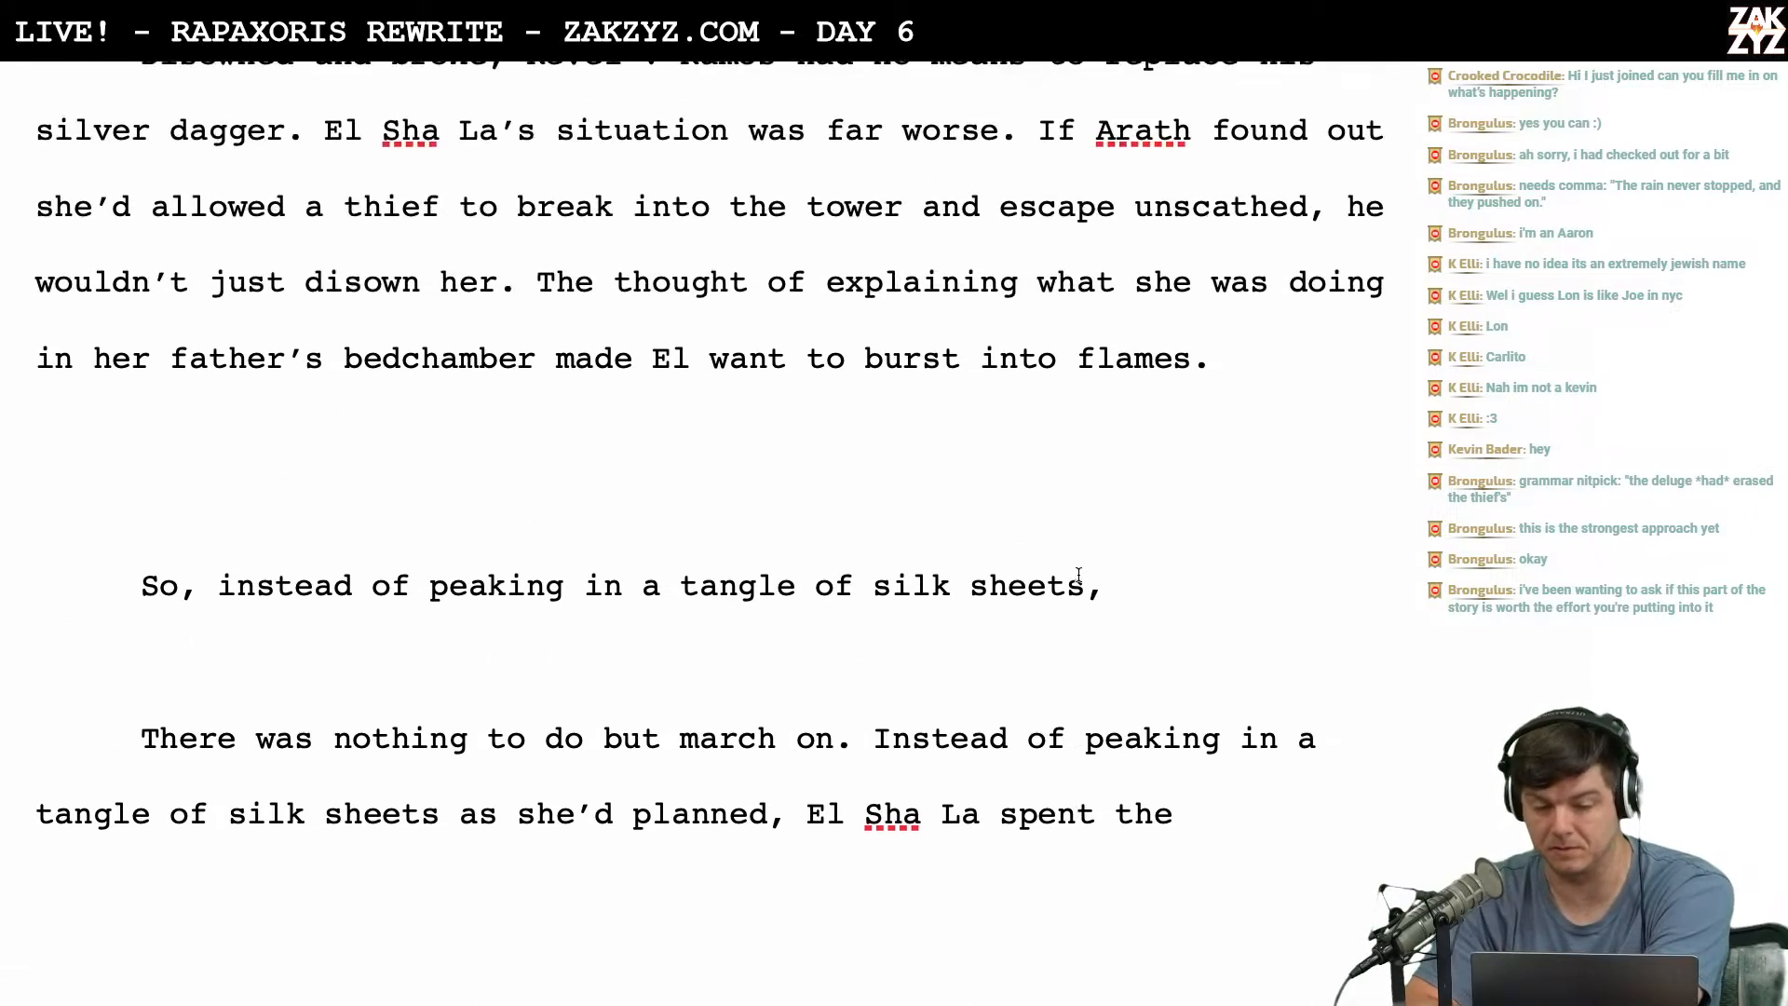
{"action": "scroll", "coordinate": [1078, 575], "scroll_direction": "down", "scroll_amount": 10}
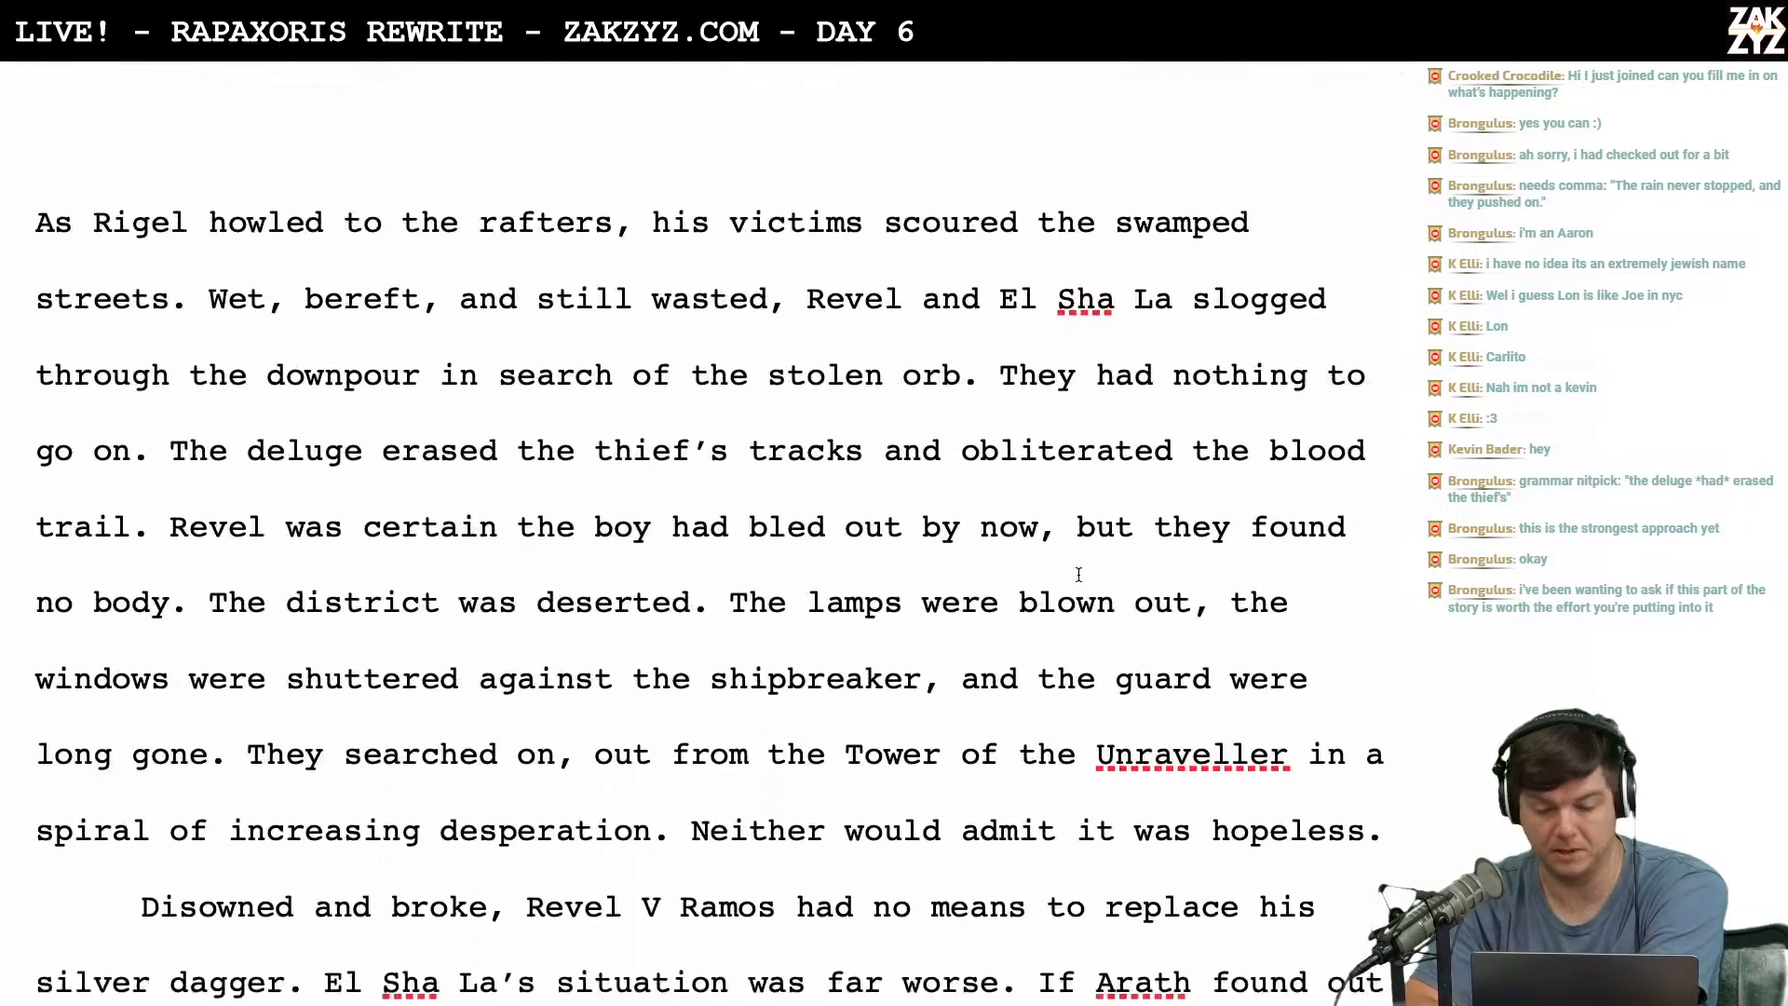
{"action": "scroll", "coordinate": [1079, 575], "scroll_direction": "down", "scroll_amount": 2}
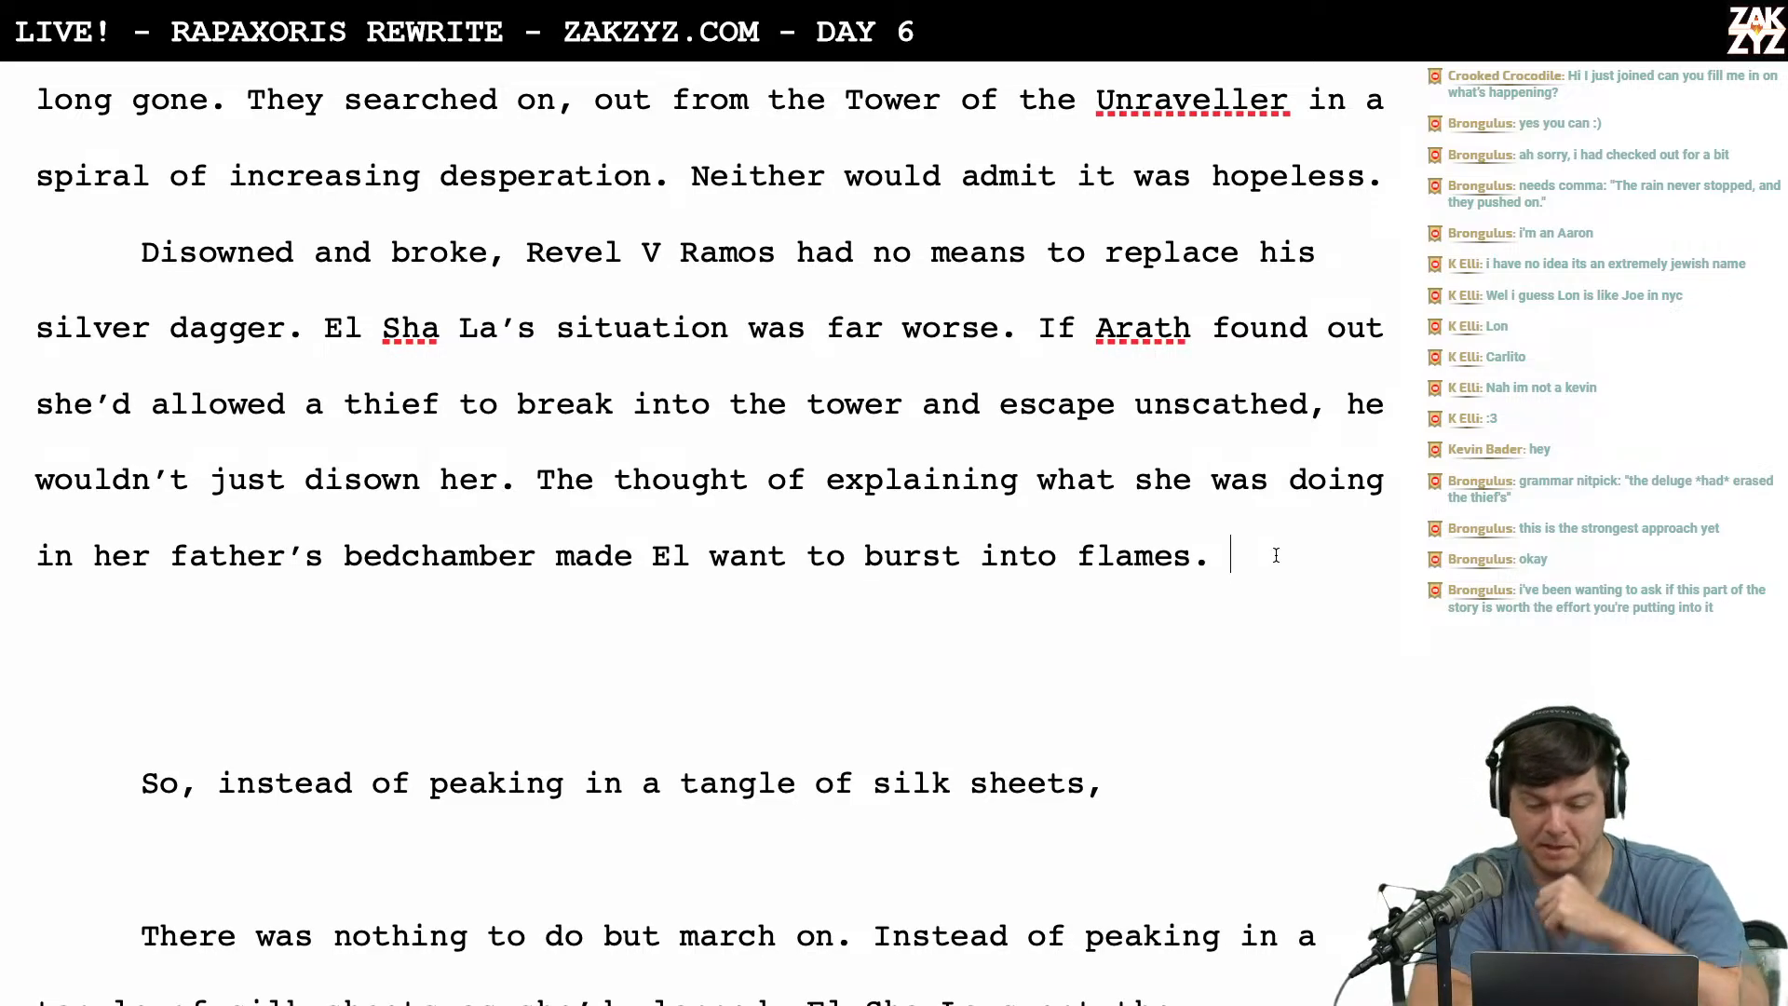
{"action": "scroll", "coordinate": [1275, 555], "scroll_direction": "down", "scroll_amount": 2}
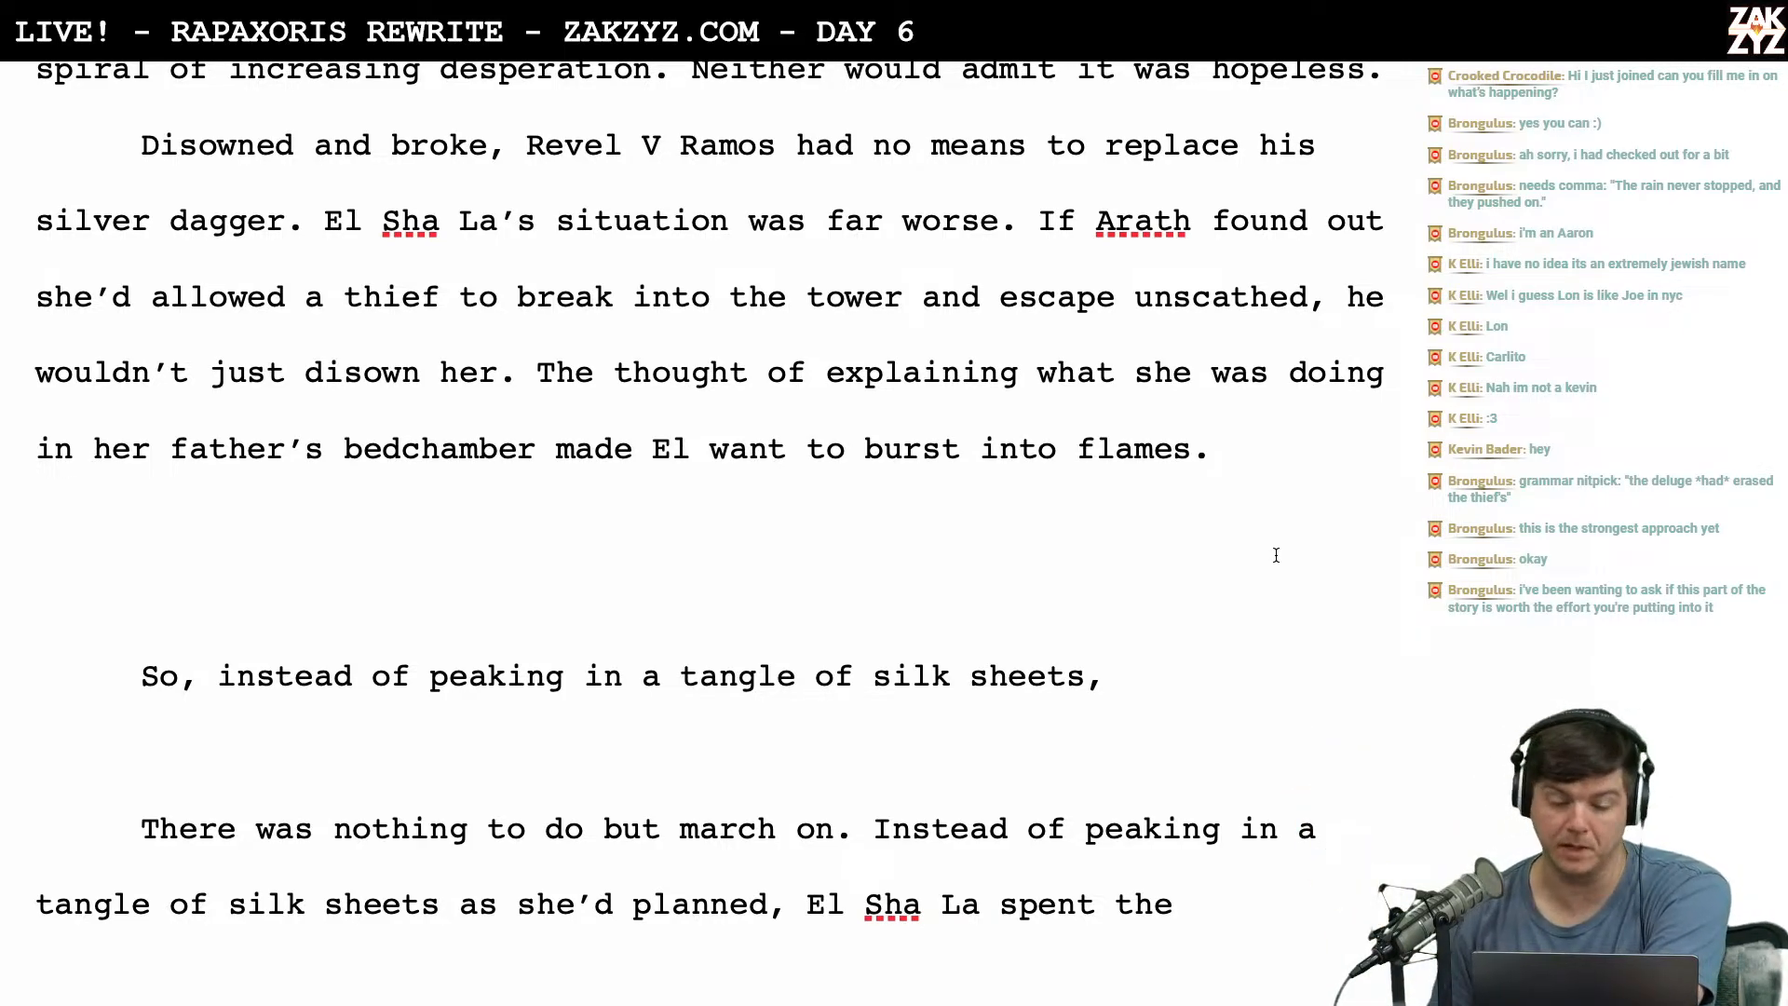
{"action": "scroll", "coordinate": [1275, 555], "scroll_direction": "down", "scroll_amount": 1}
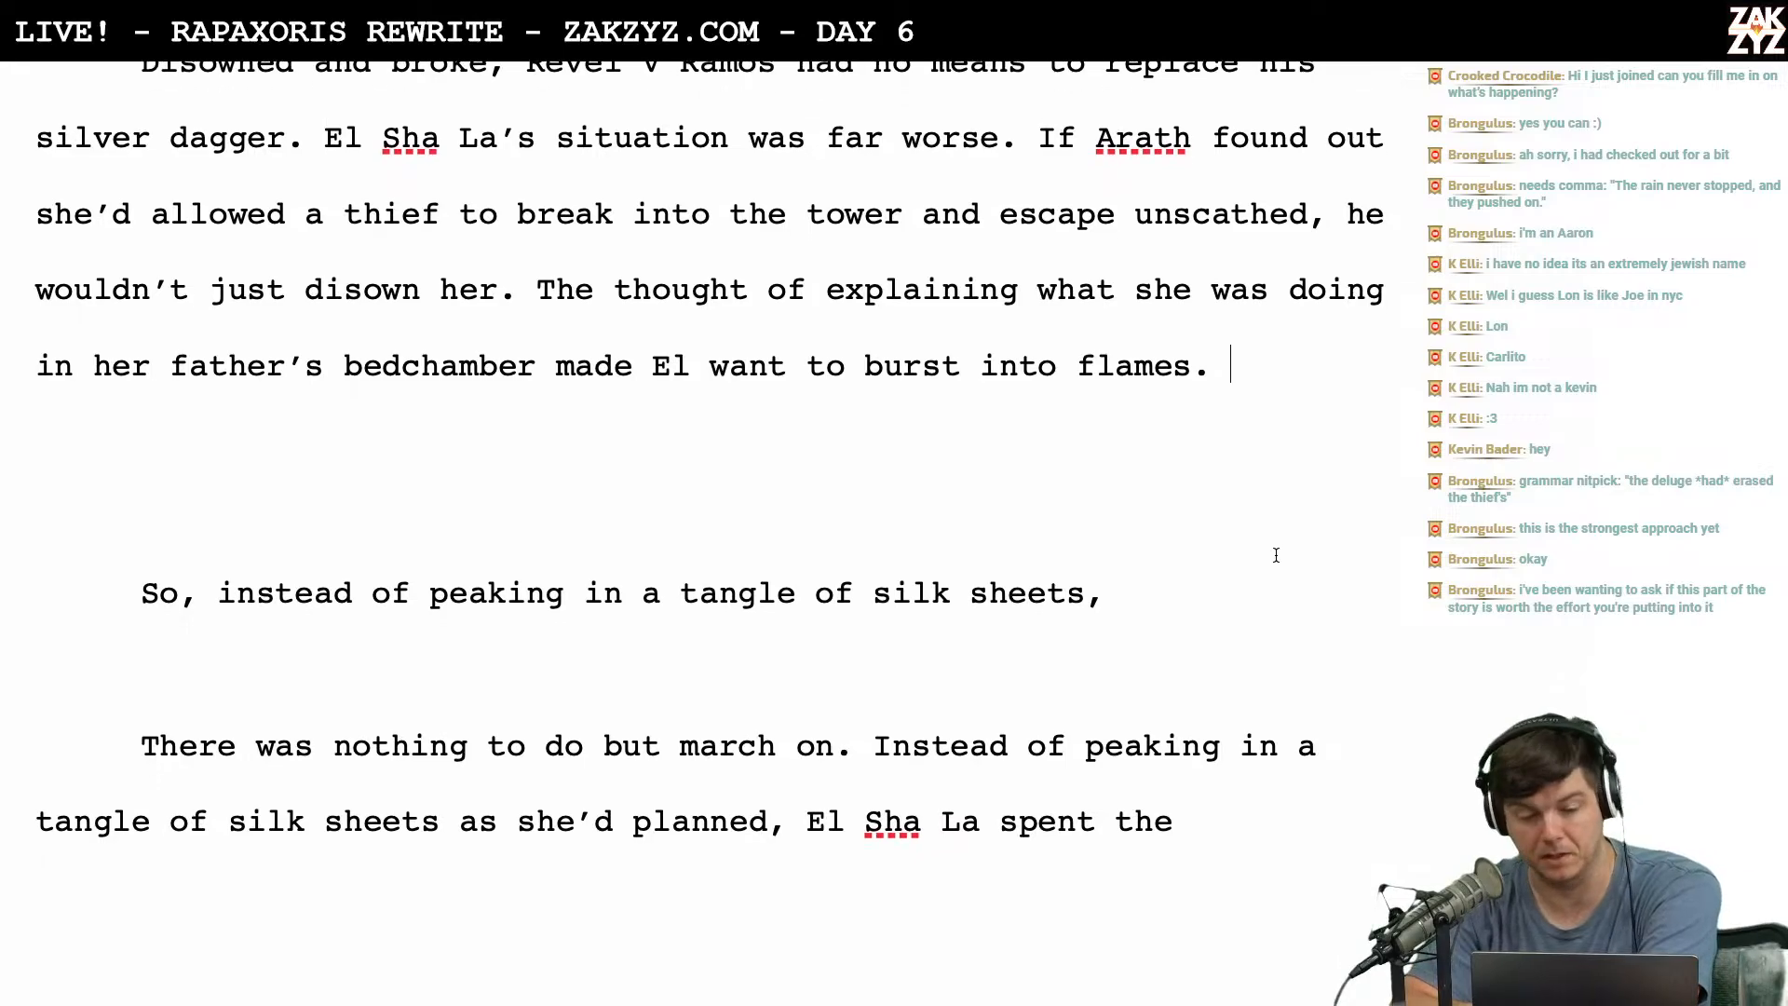
{"action": "scroll", "coordinate": [1062, 403], "scroll_direction": "down", "scroll_amount": 1}
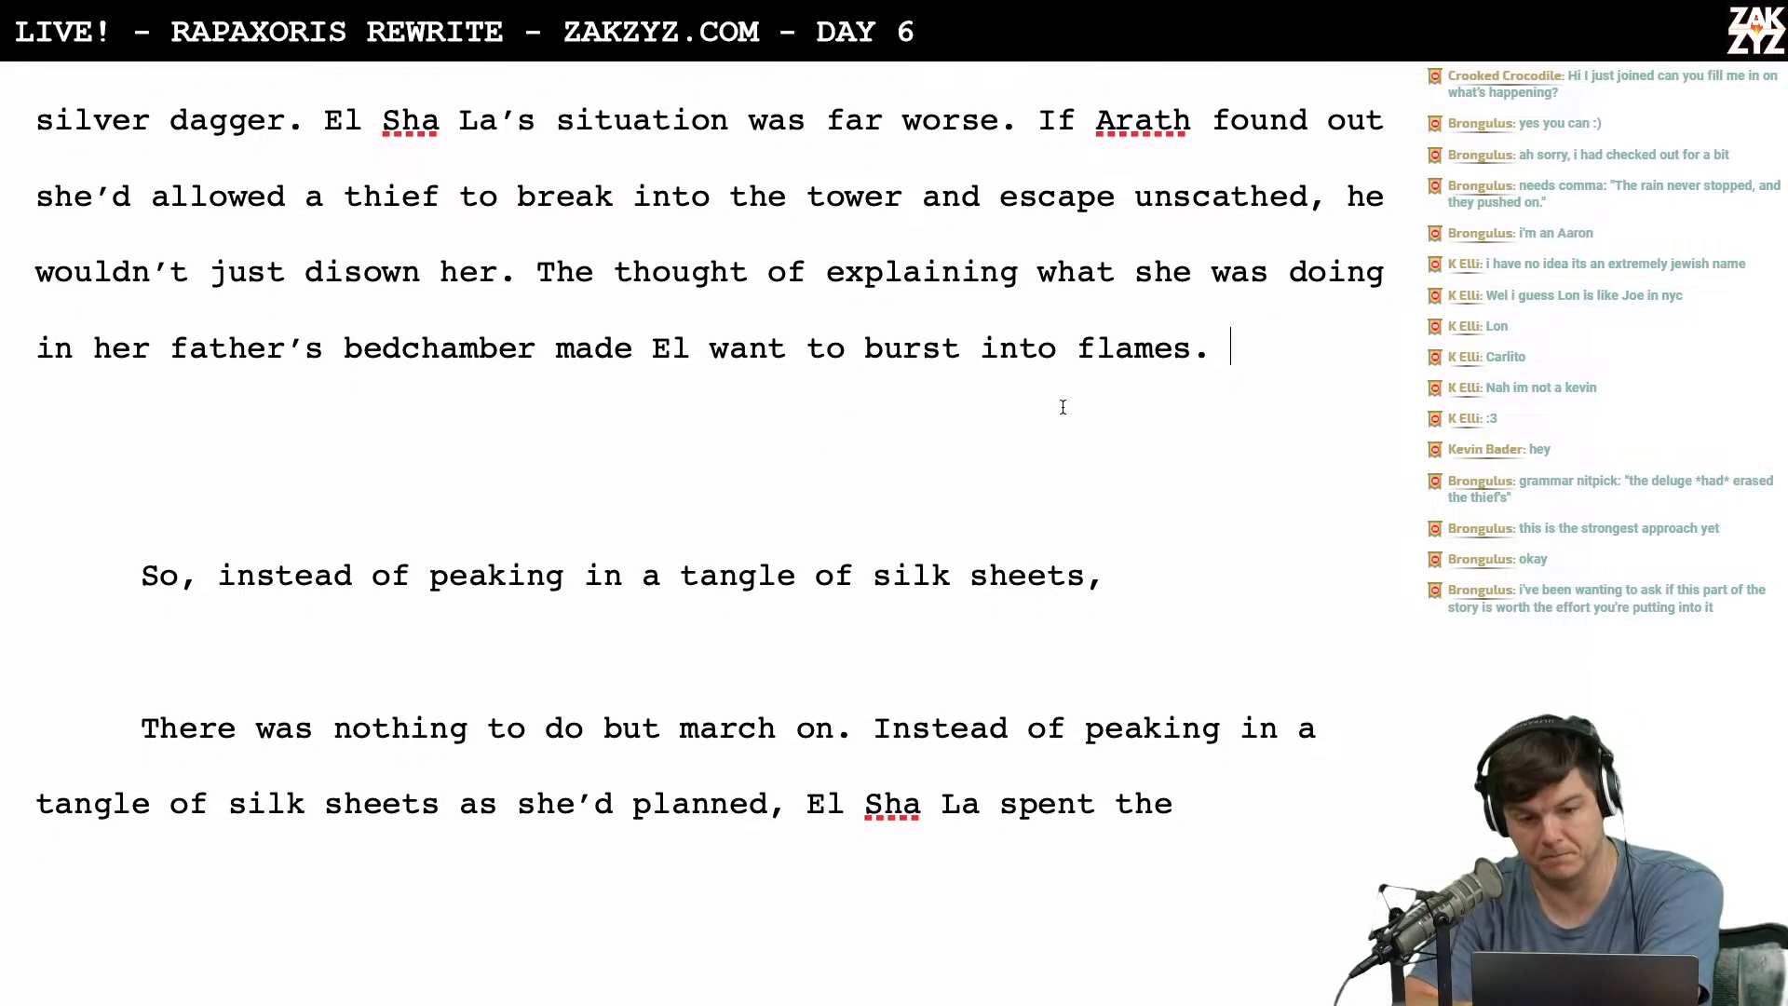
{"action": "scroll", "coordinate": [1062, 407], "scroll_direction": "down", "scroll_amount": 1}
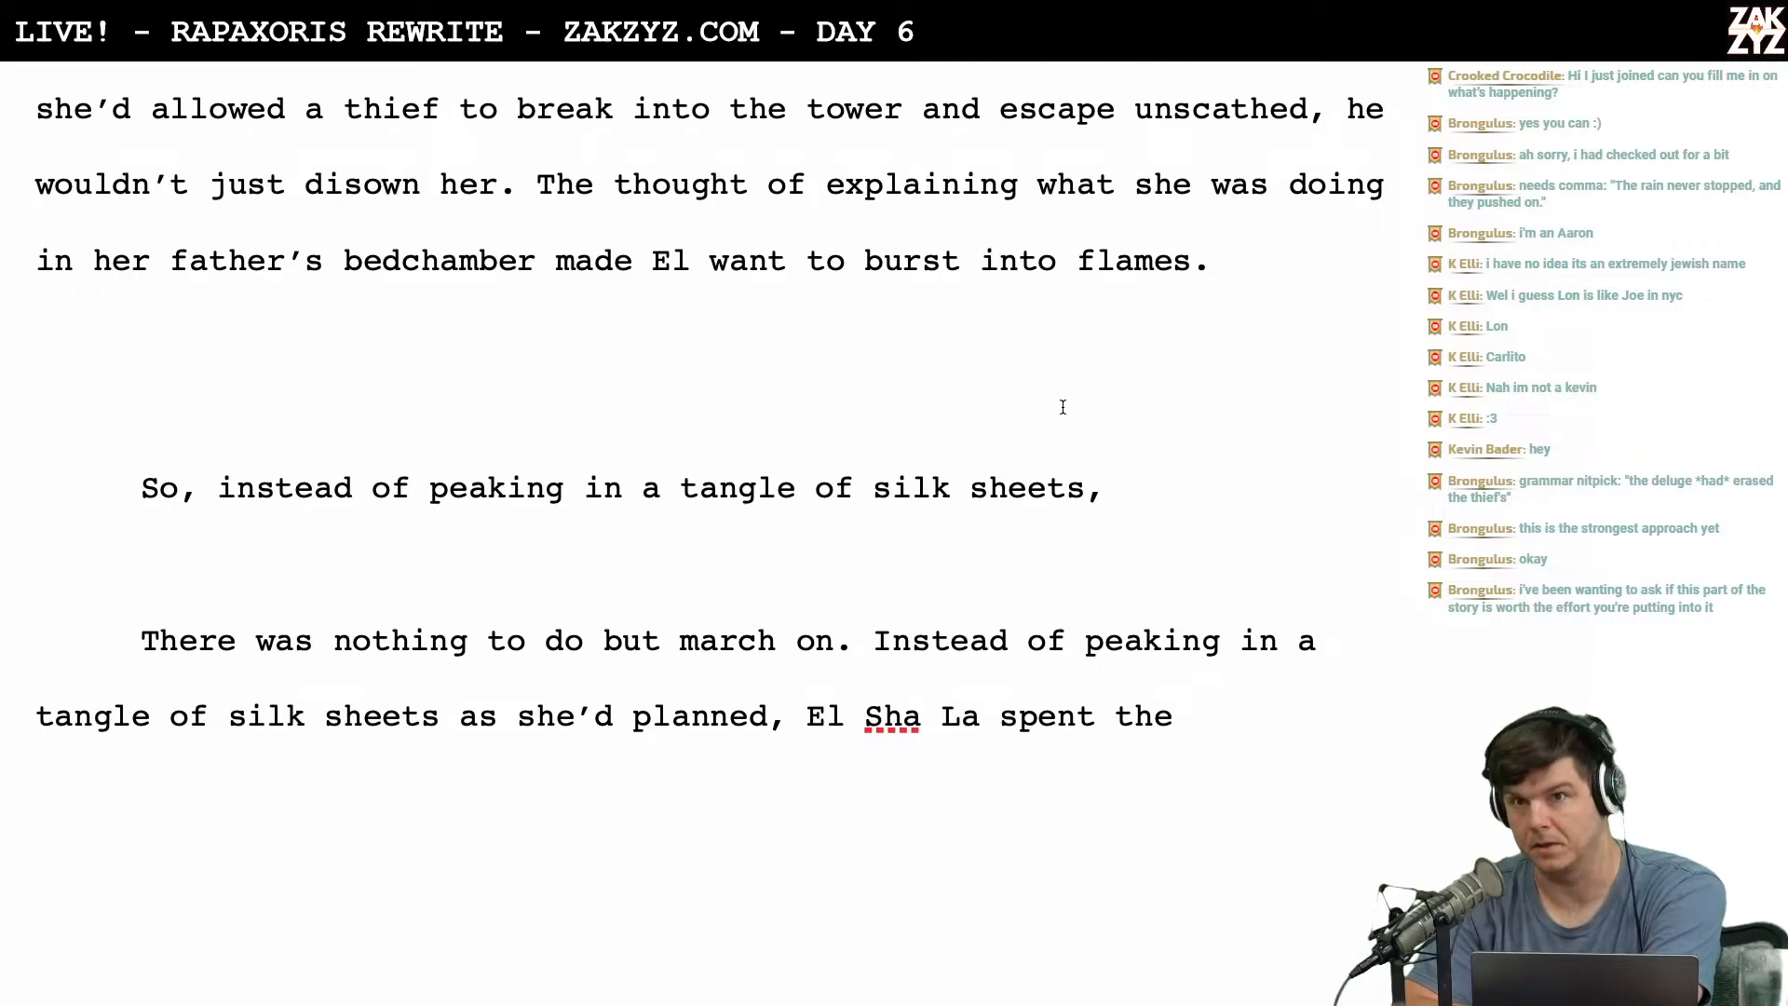
{"action": "scroll", "coordinate": [1062, 407], "scroll_direction": "up", "scroll_amount": 2}
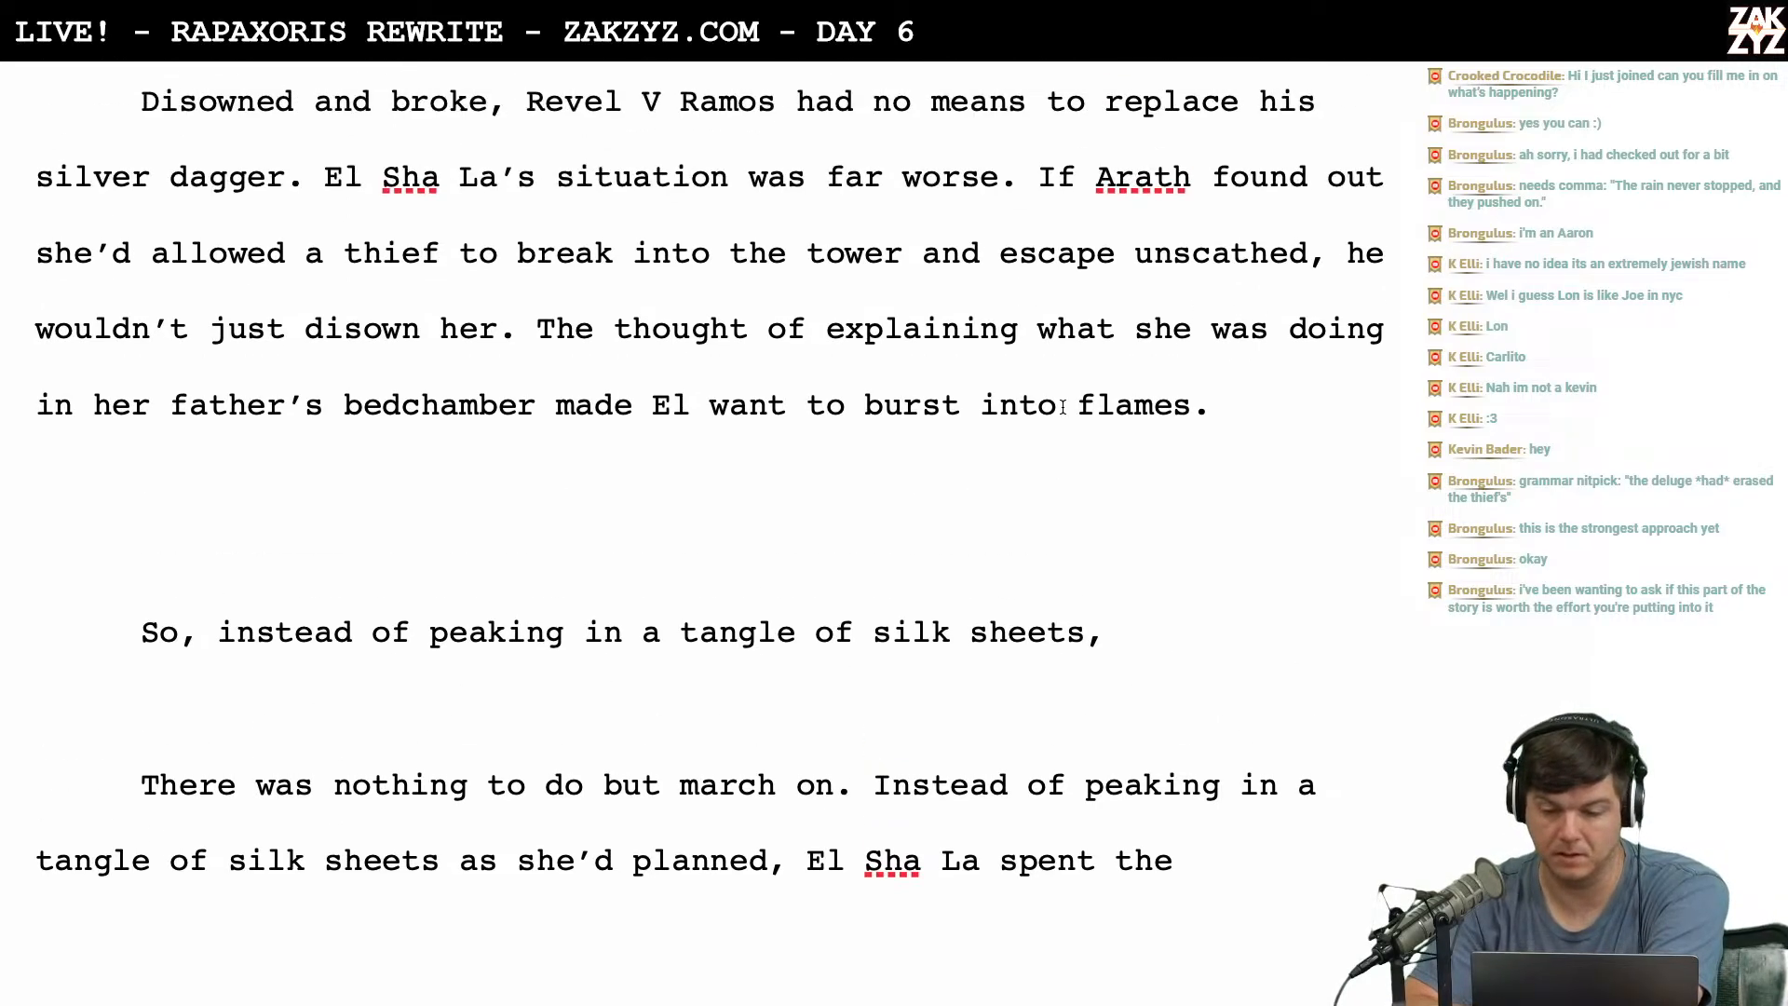
{"action": "scroll", "coordinate": [958, 423], "scroll_direction": "down", "scroll_amount": 2}
{"action": "scroll", "coordinate": [962, 422], "scroll_direction": "up", "scroll_amount": 3}
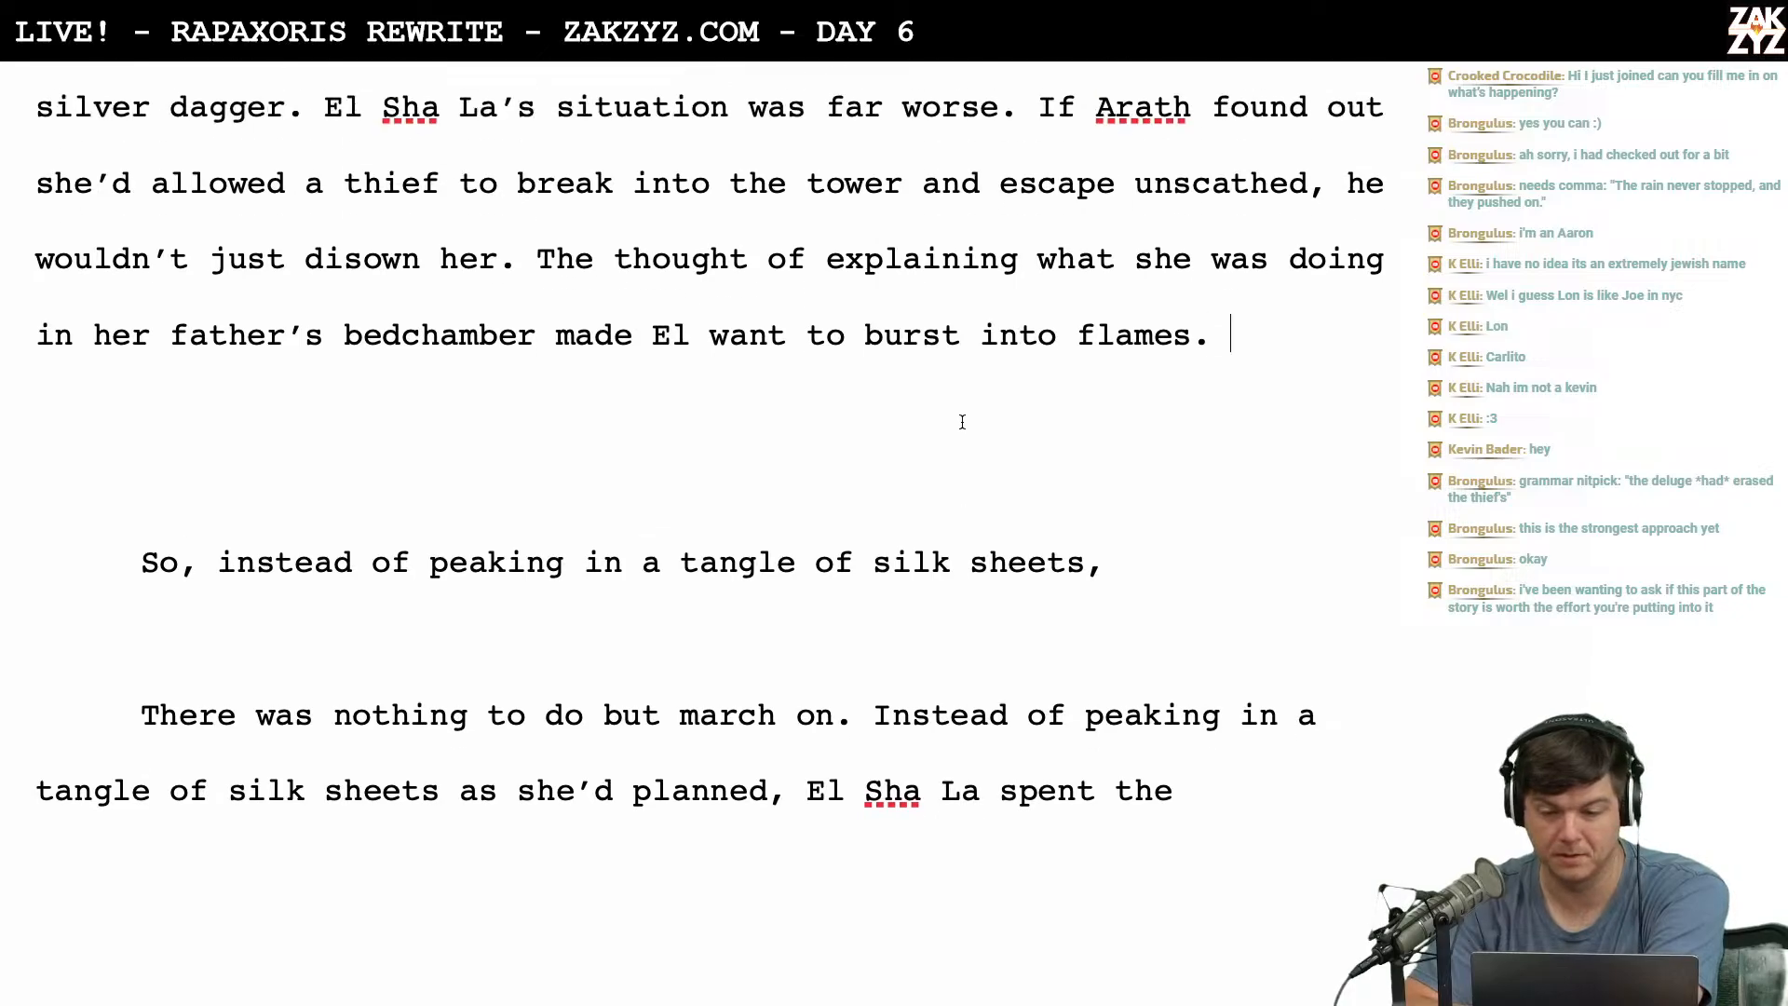
{"action": "scroll", "coordinate": [809, 441], "scroll_direction": "down", "scroll_amount": 1}
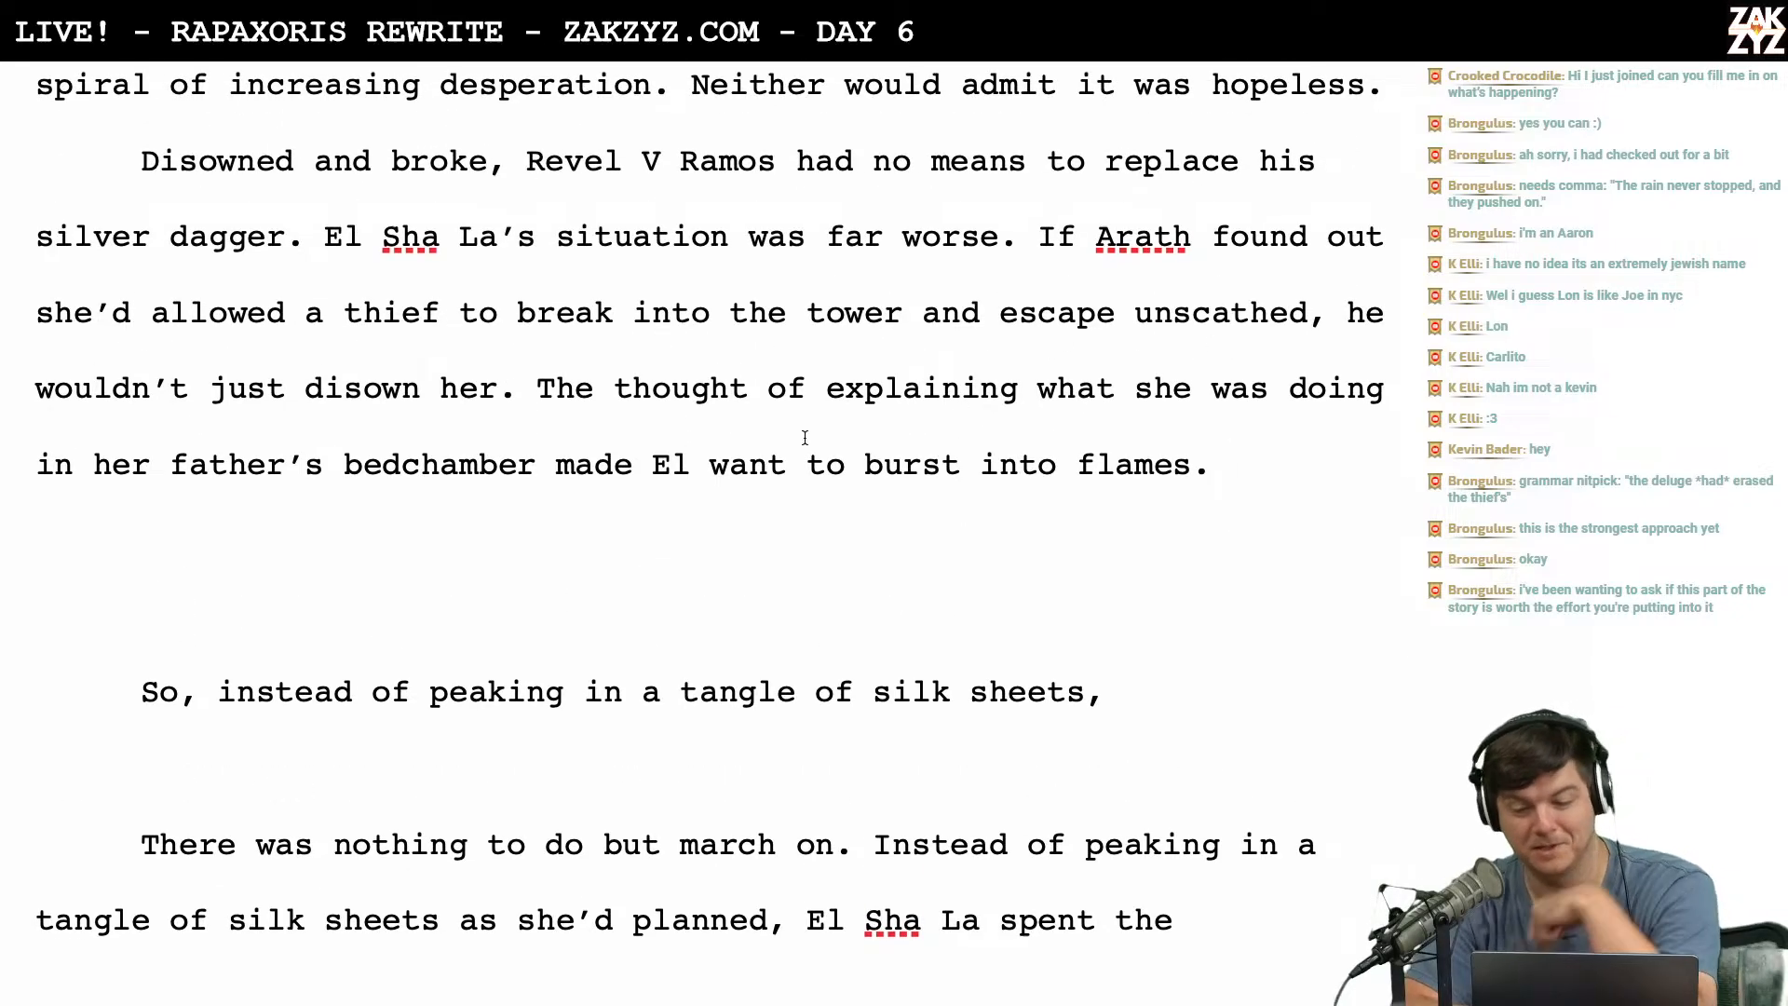
{"action": "scroll", "coordinate": [805, 437], "scroll_direction": "down", "scroll_amount": 2}
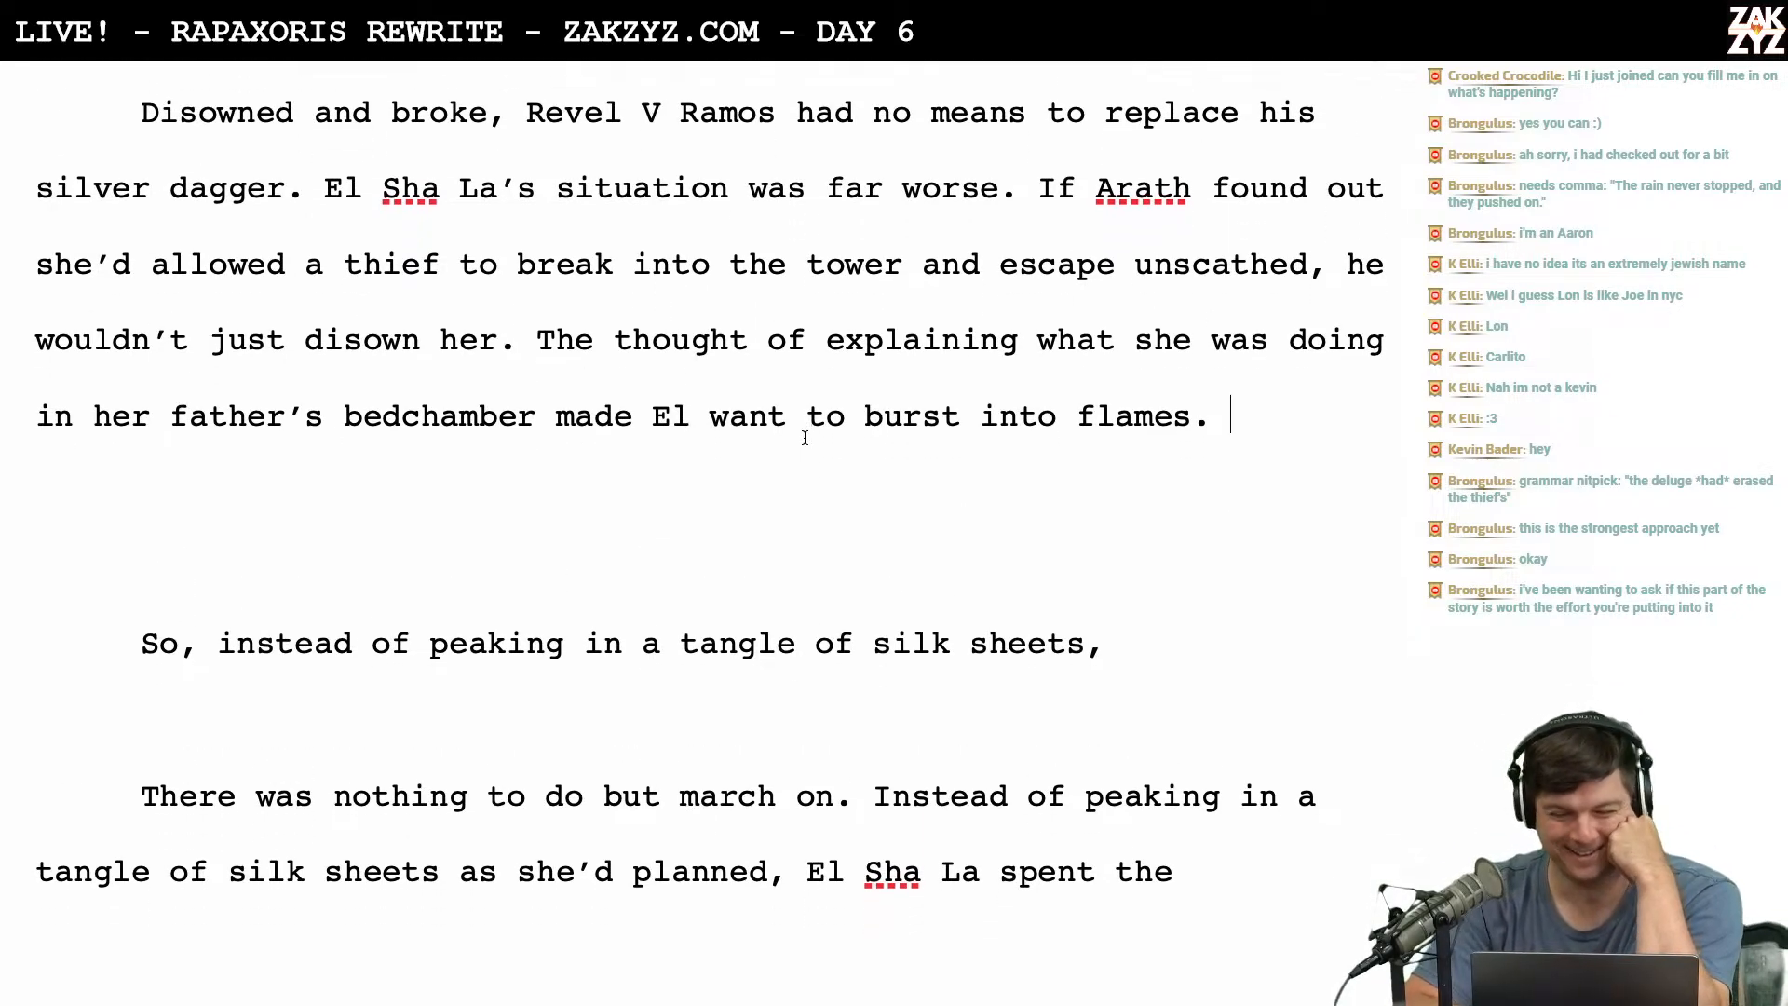
{"action": "scroll", "coordinate": [805, 437], "scroll_direction": "up", "scroll_amount": 1}
{"action": "scroll", "coordinate": [804, 435], "scroll_direction": "down", "scroll_amount": 1}
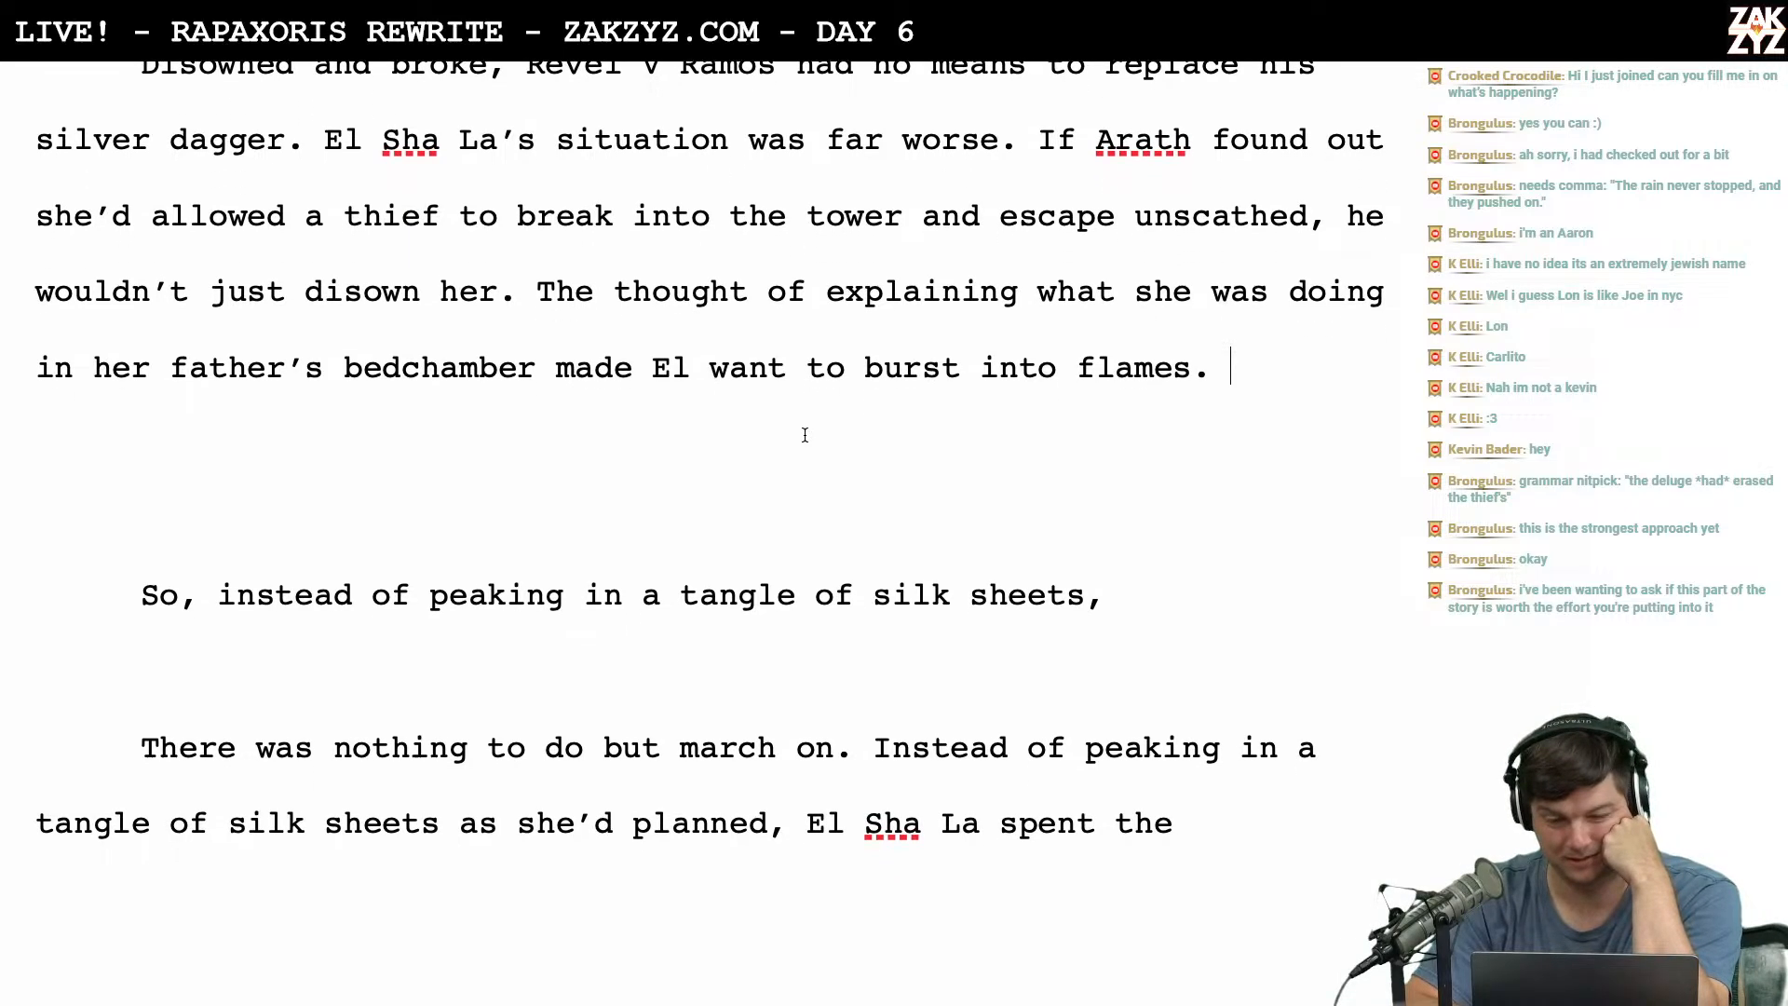
Start a new paragraph below "burst into flames." with the words "So, instead of peaking in".
{"action": "left_click", "coordinate": [804, 435]}
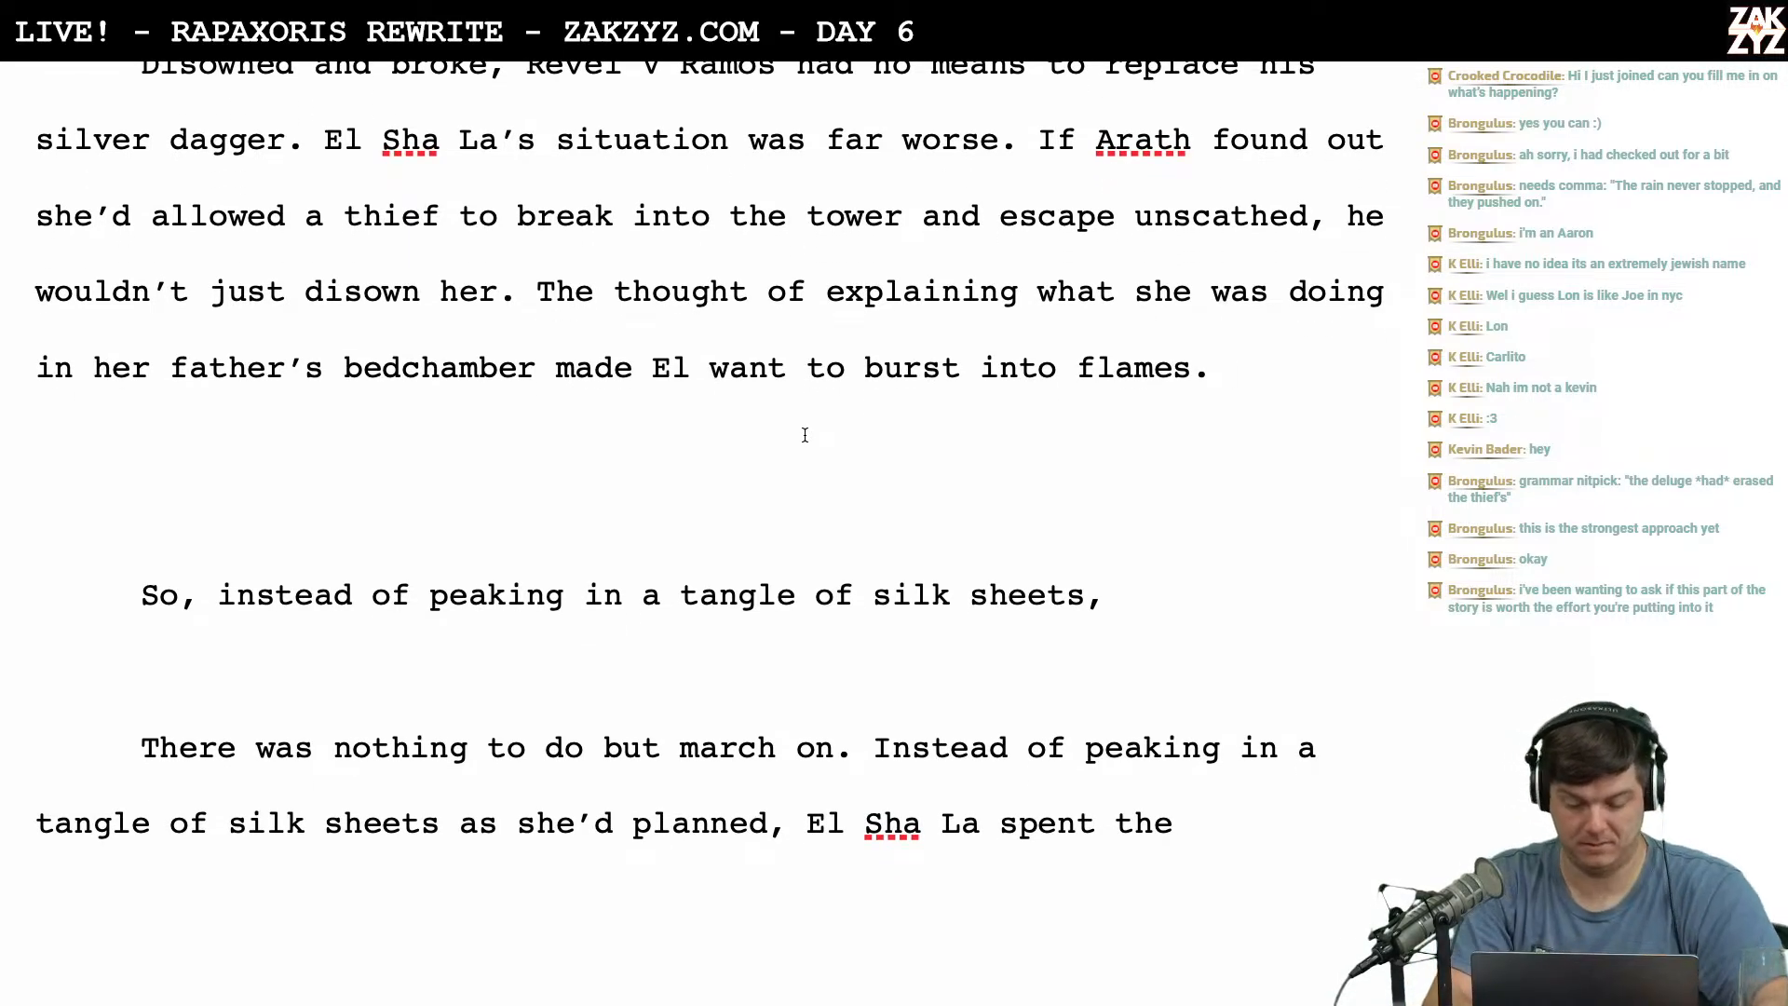
{"action": "type", "text": "So instead of "}
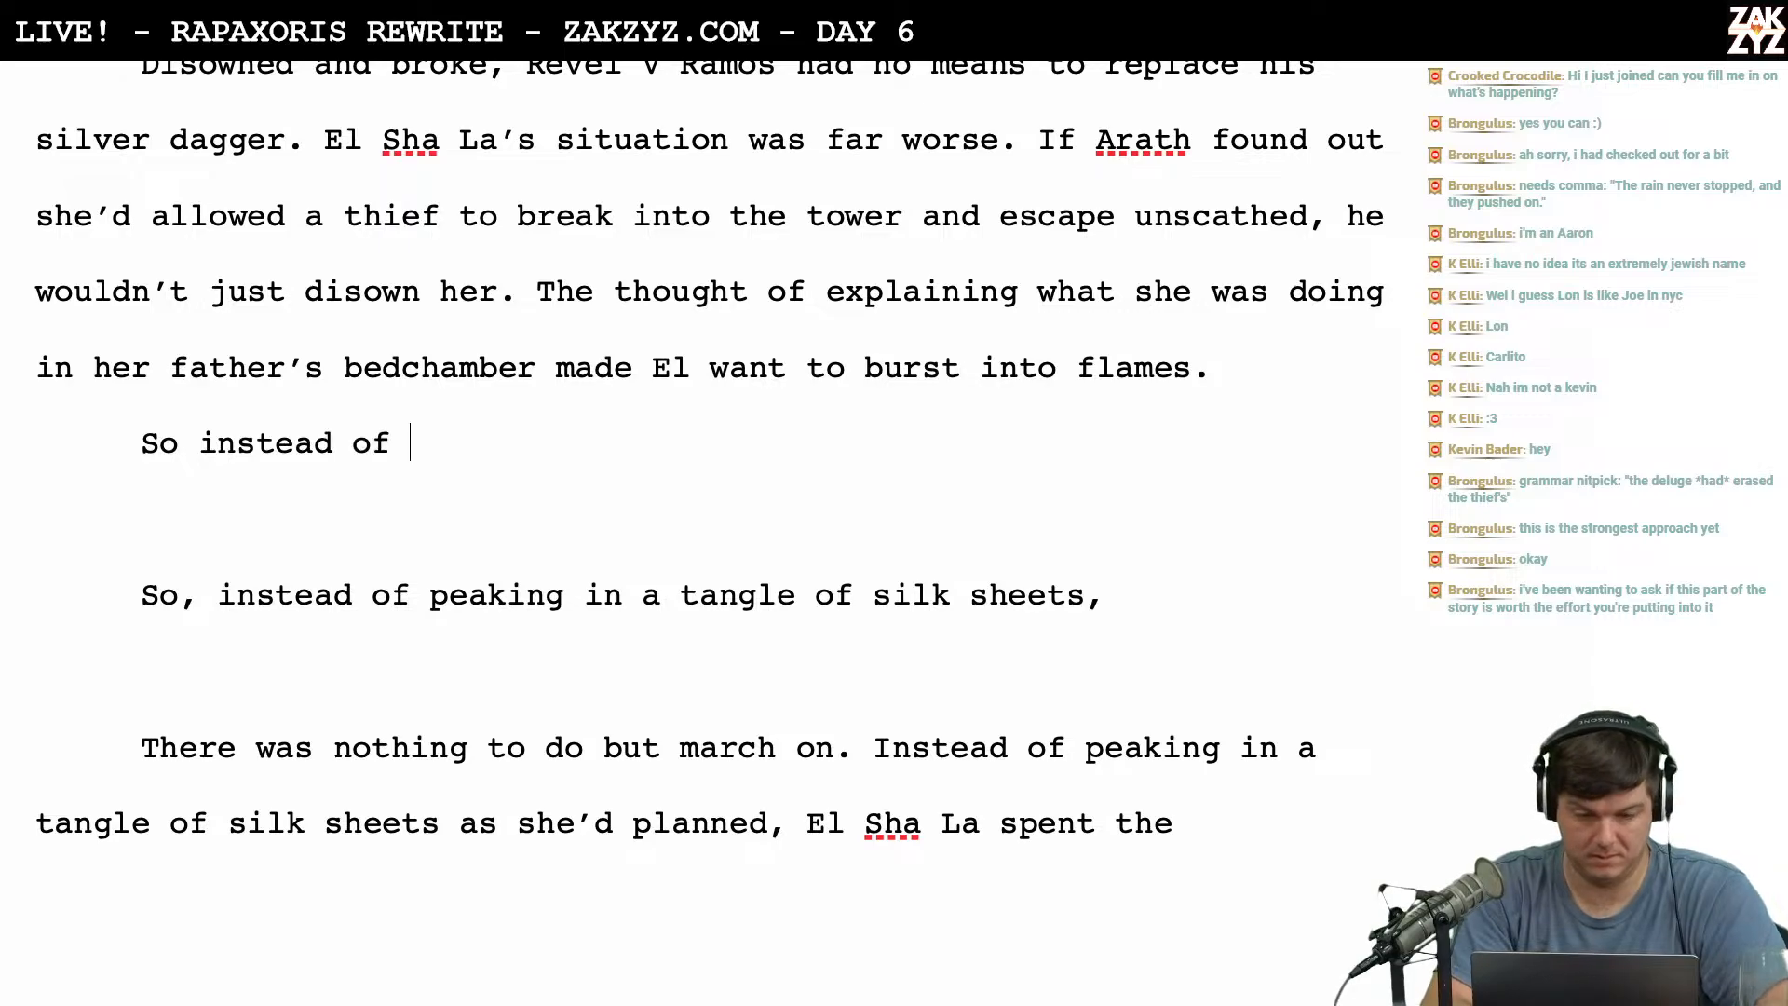
{"action": "type", "text": "peaking in  t"}
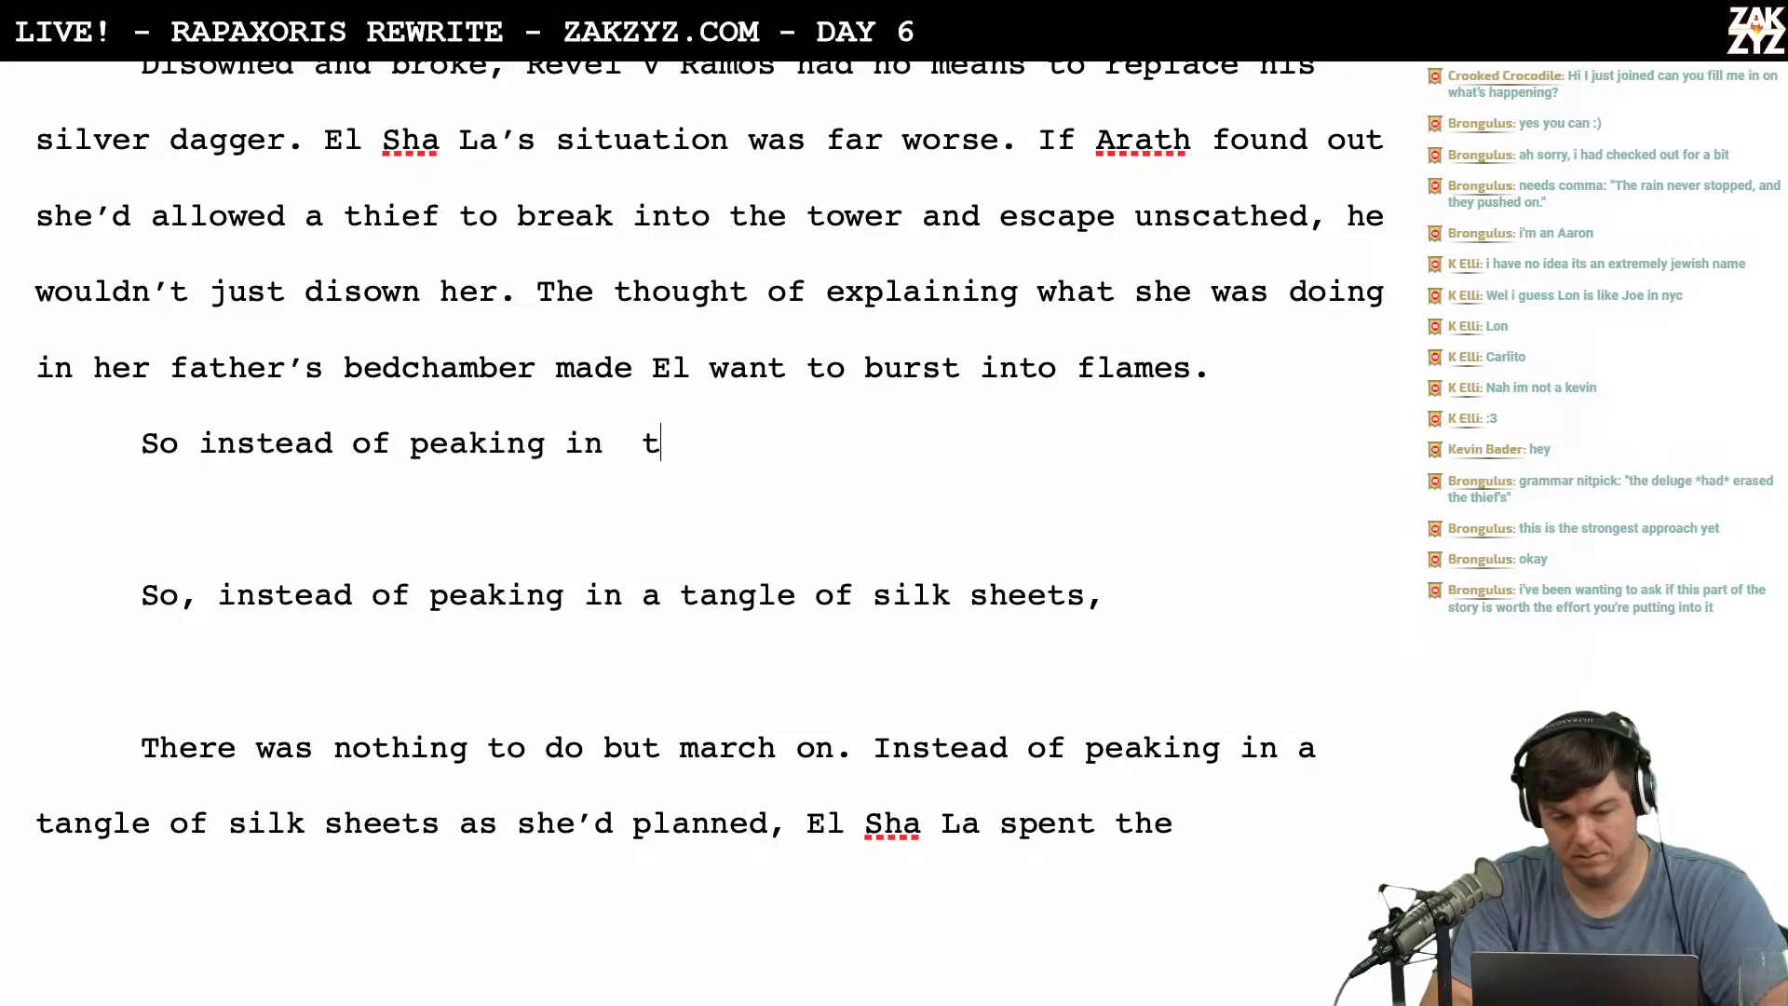
{"action": "key", "text": "BackSpace"}
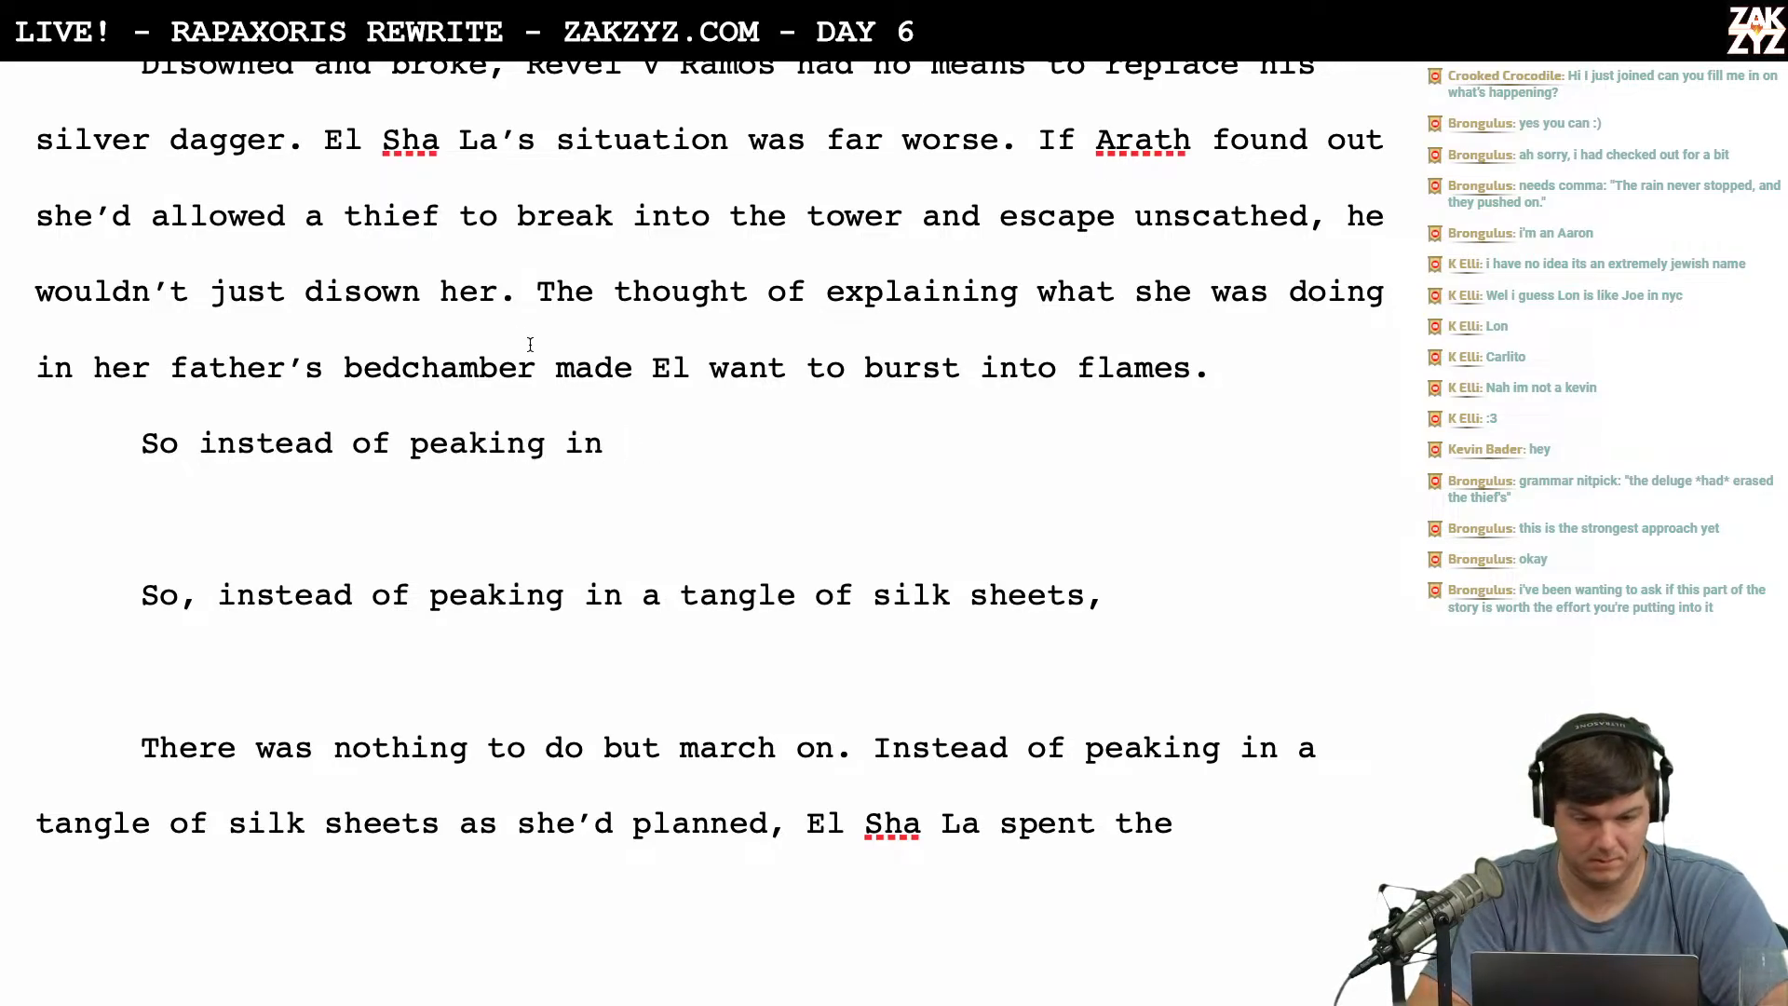
{"action": "left_click", "coordinate": [192, 470]}
{"action": "key", "text": "Left"}
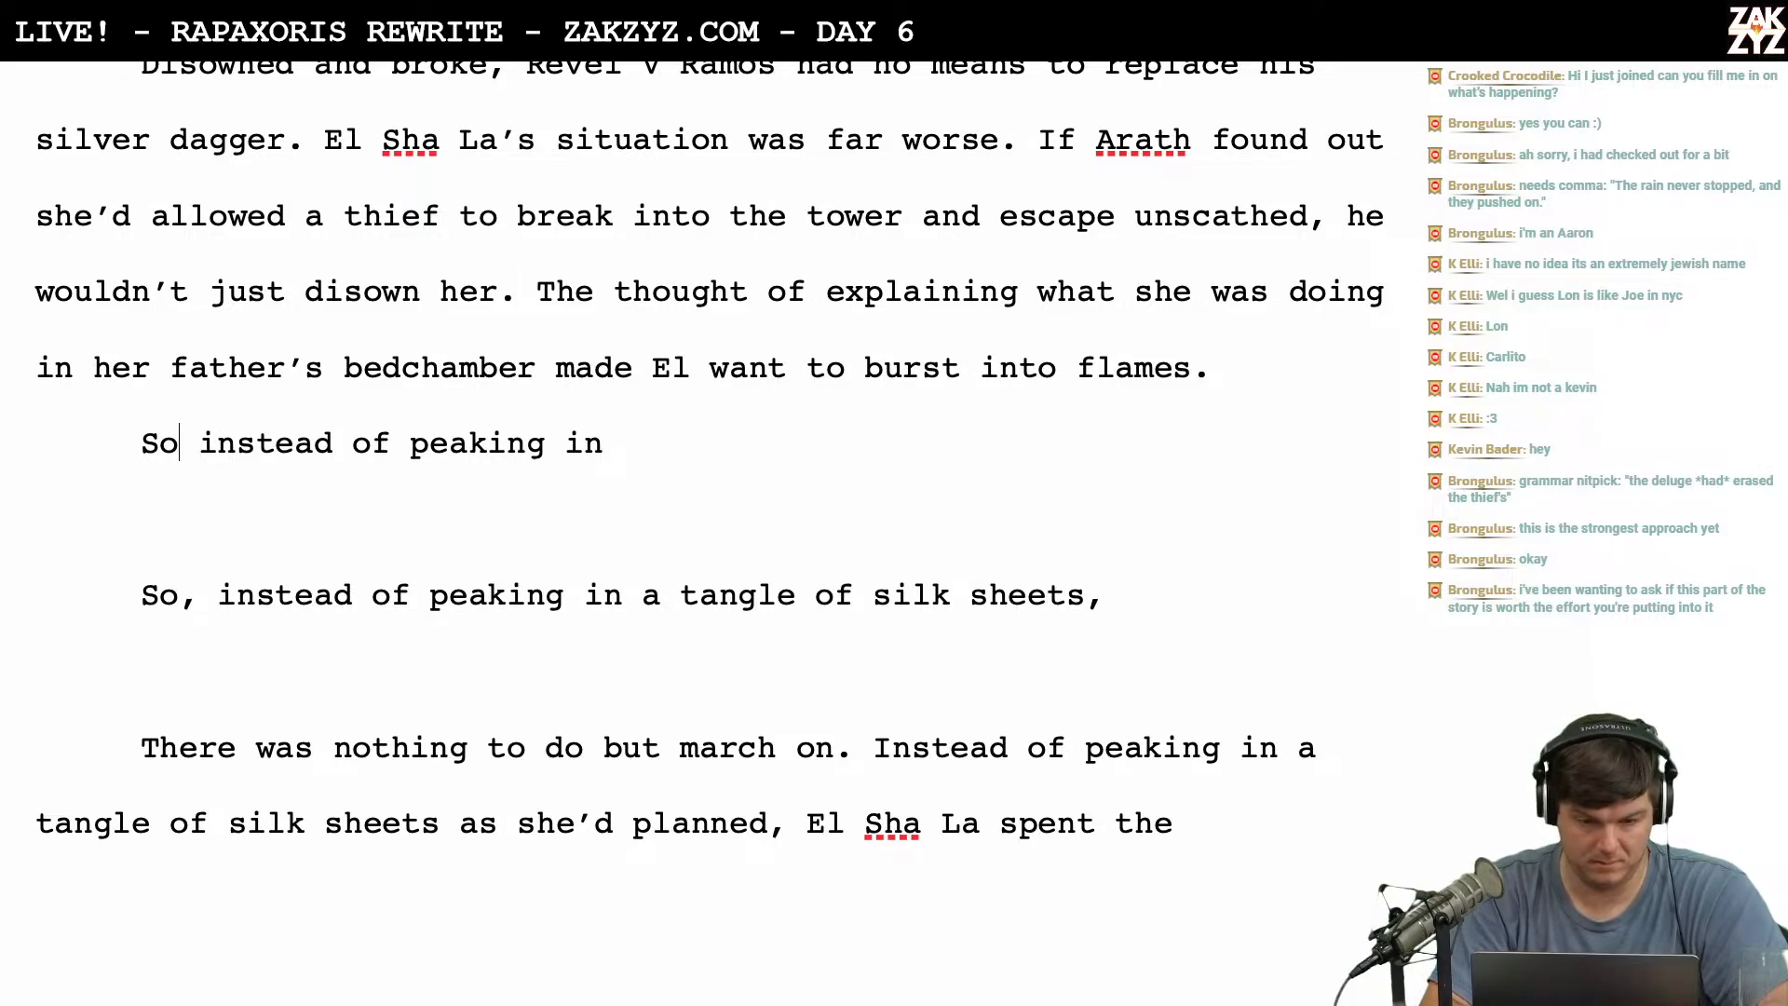
{"action": "type", "text": ","}
{"action": "key", "text": "Down"}
{"action": "key", "text": "Left"}
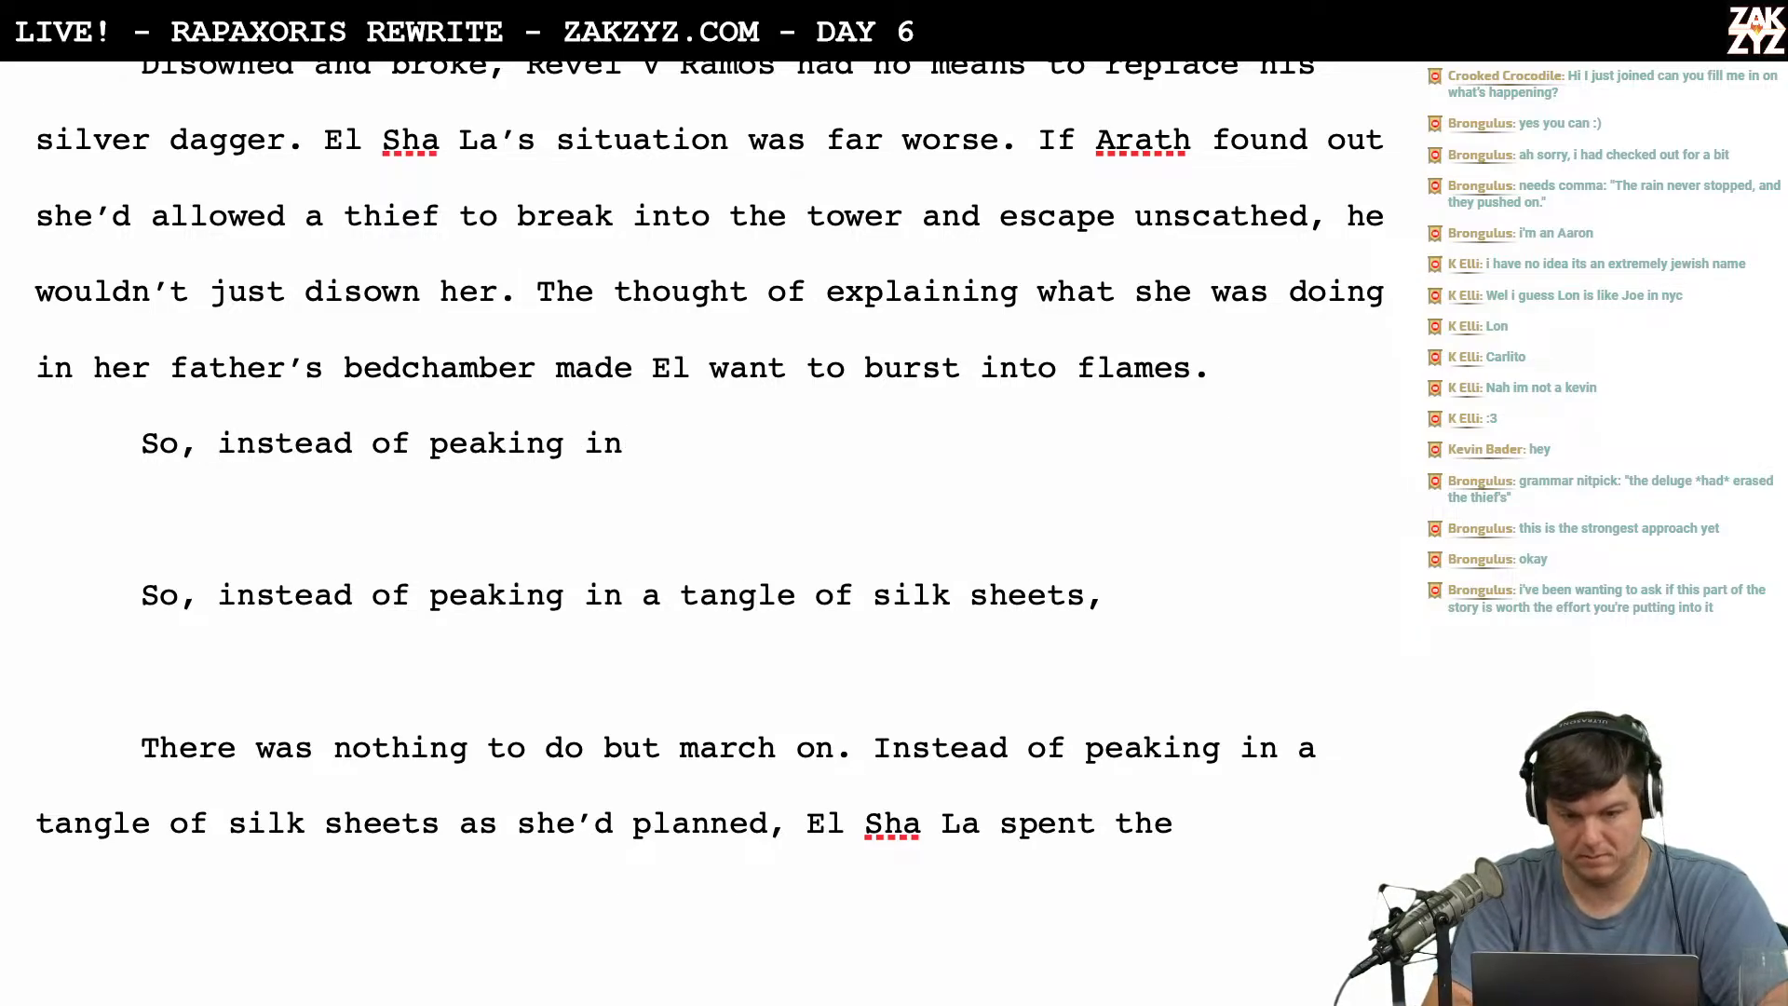
Complete the new paragraph's sentence with "a tangle of silk sheets, she marched through the sodden streets.".
{"action": "type", "text": "a tangle "}
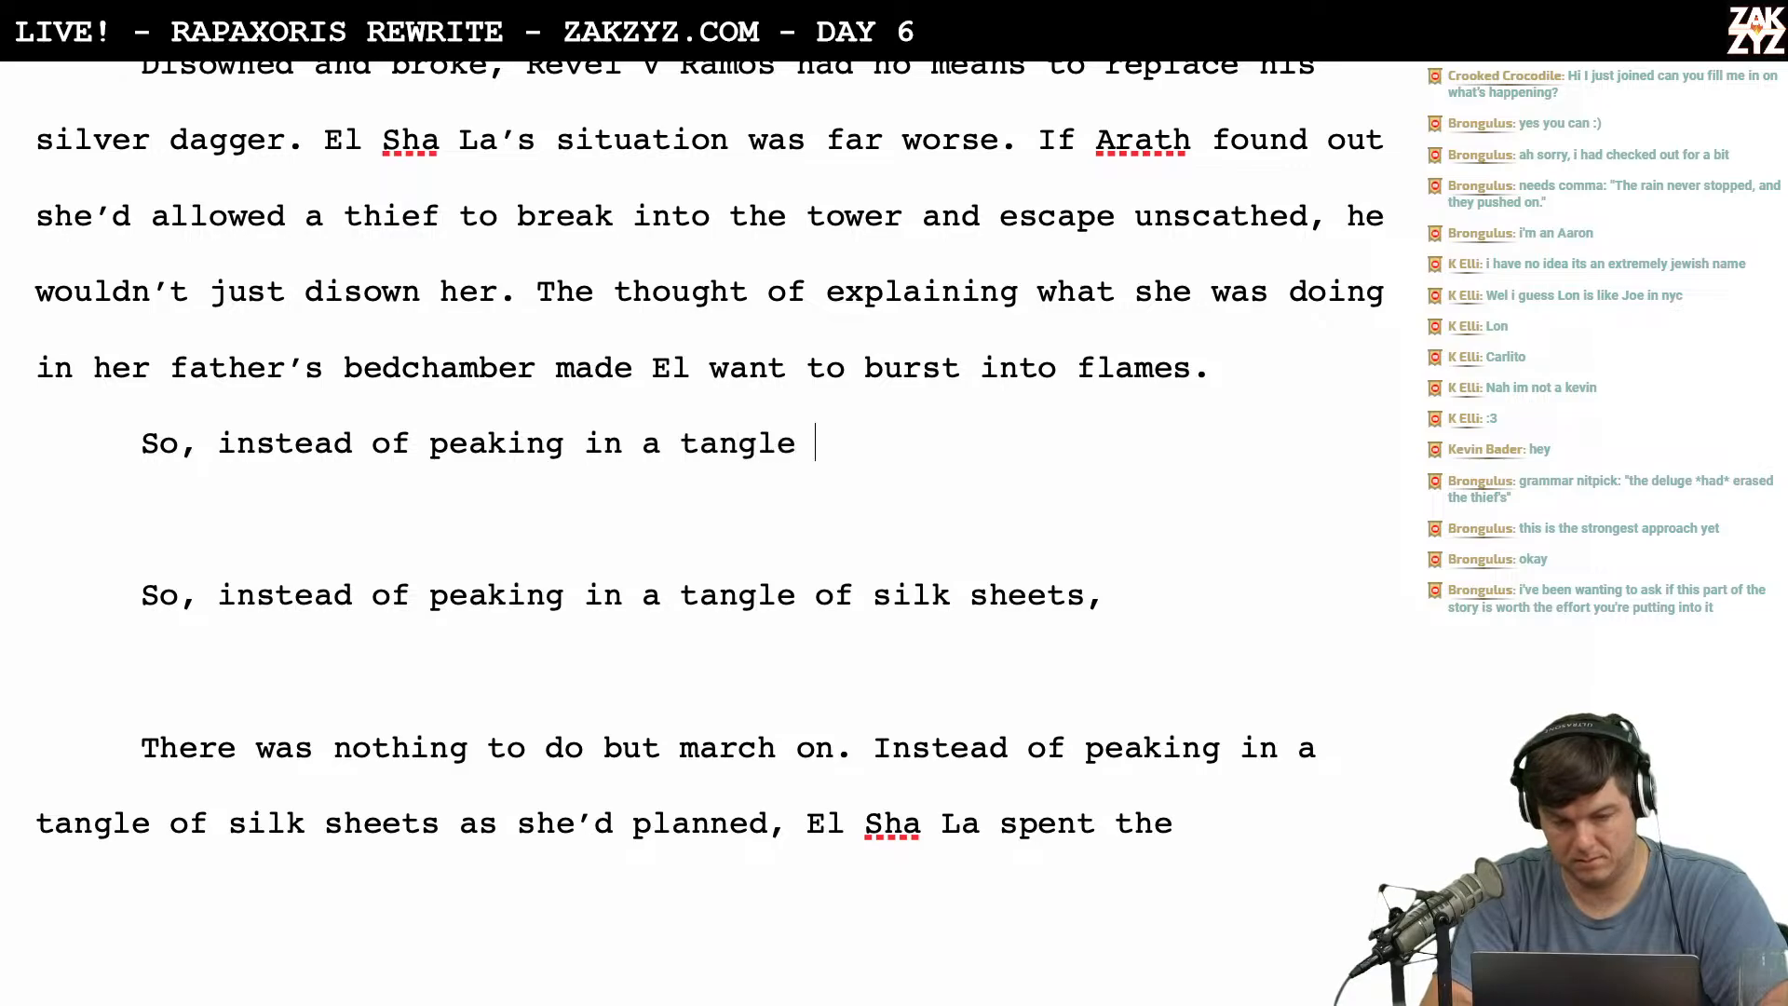
{"action": "type", "text": "of silk sheets, "}
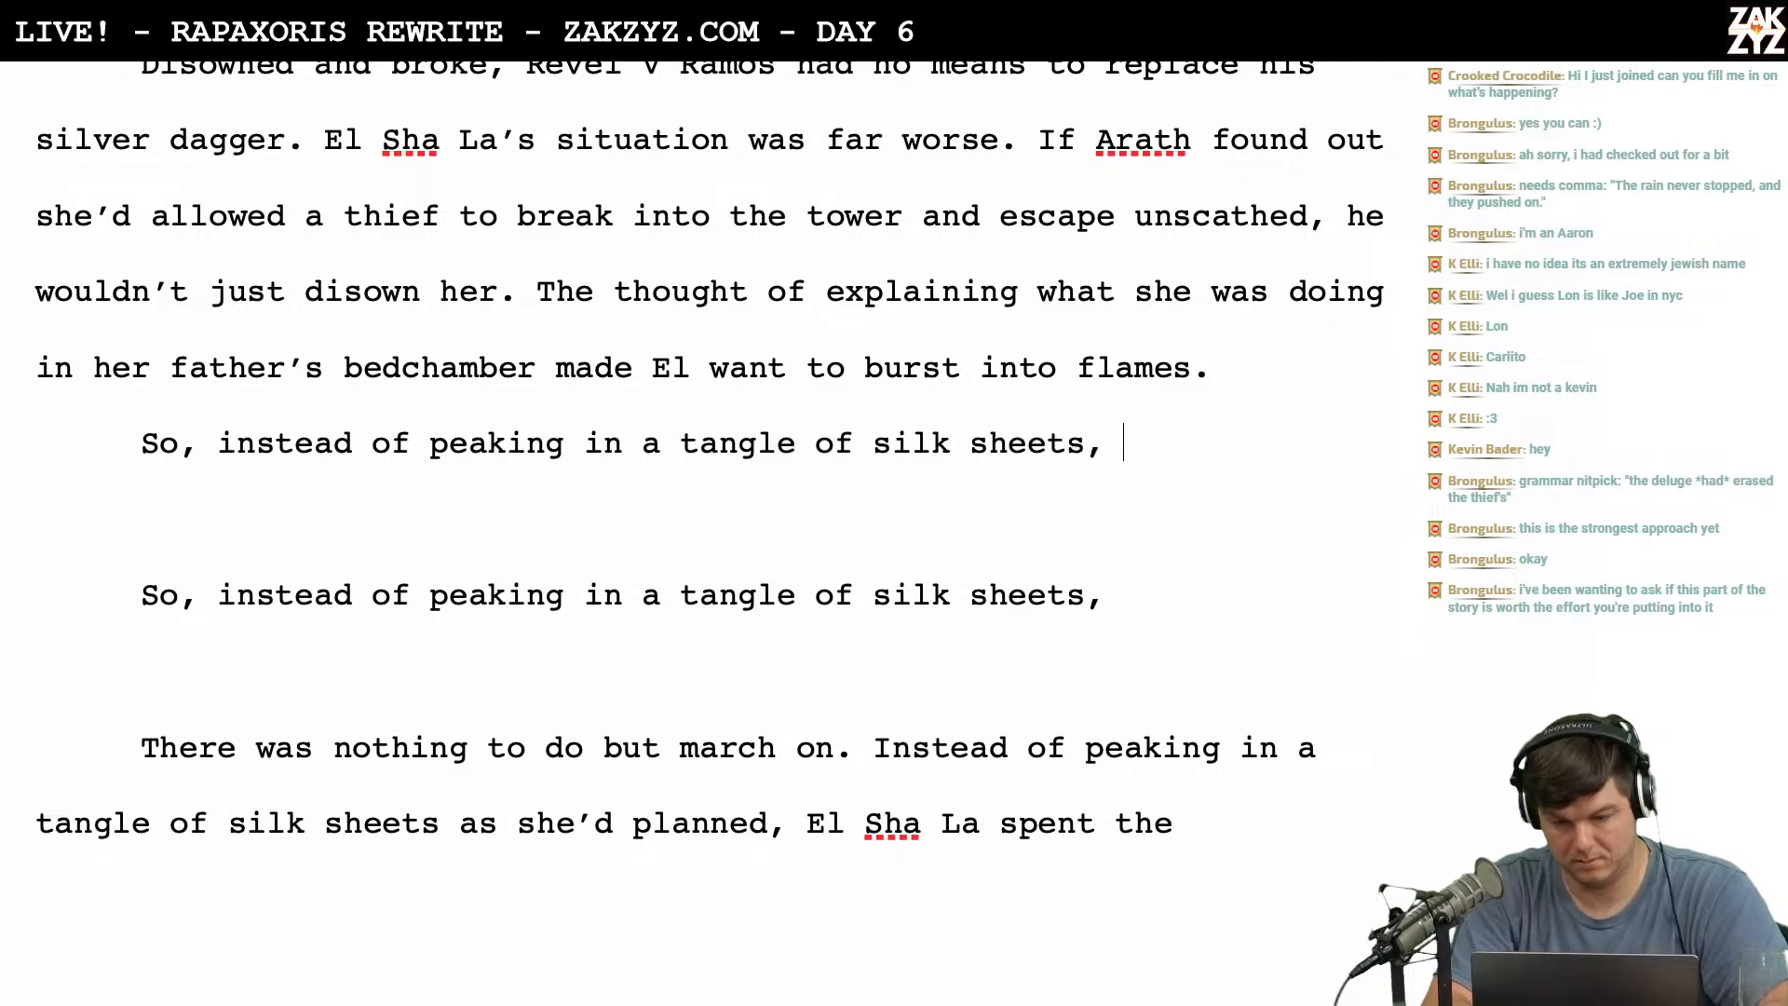
{"action": "type", "text": "she "}
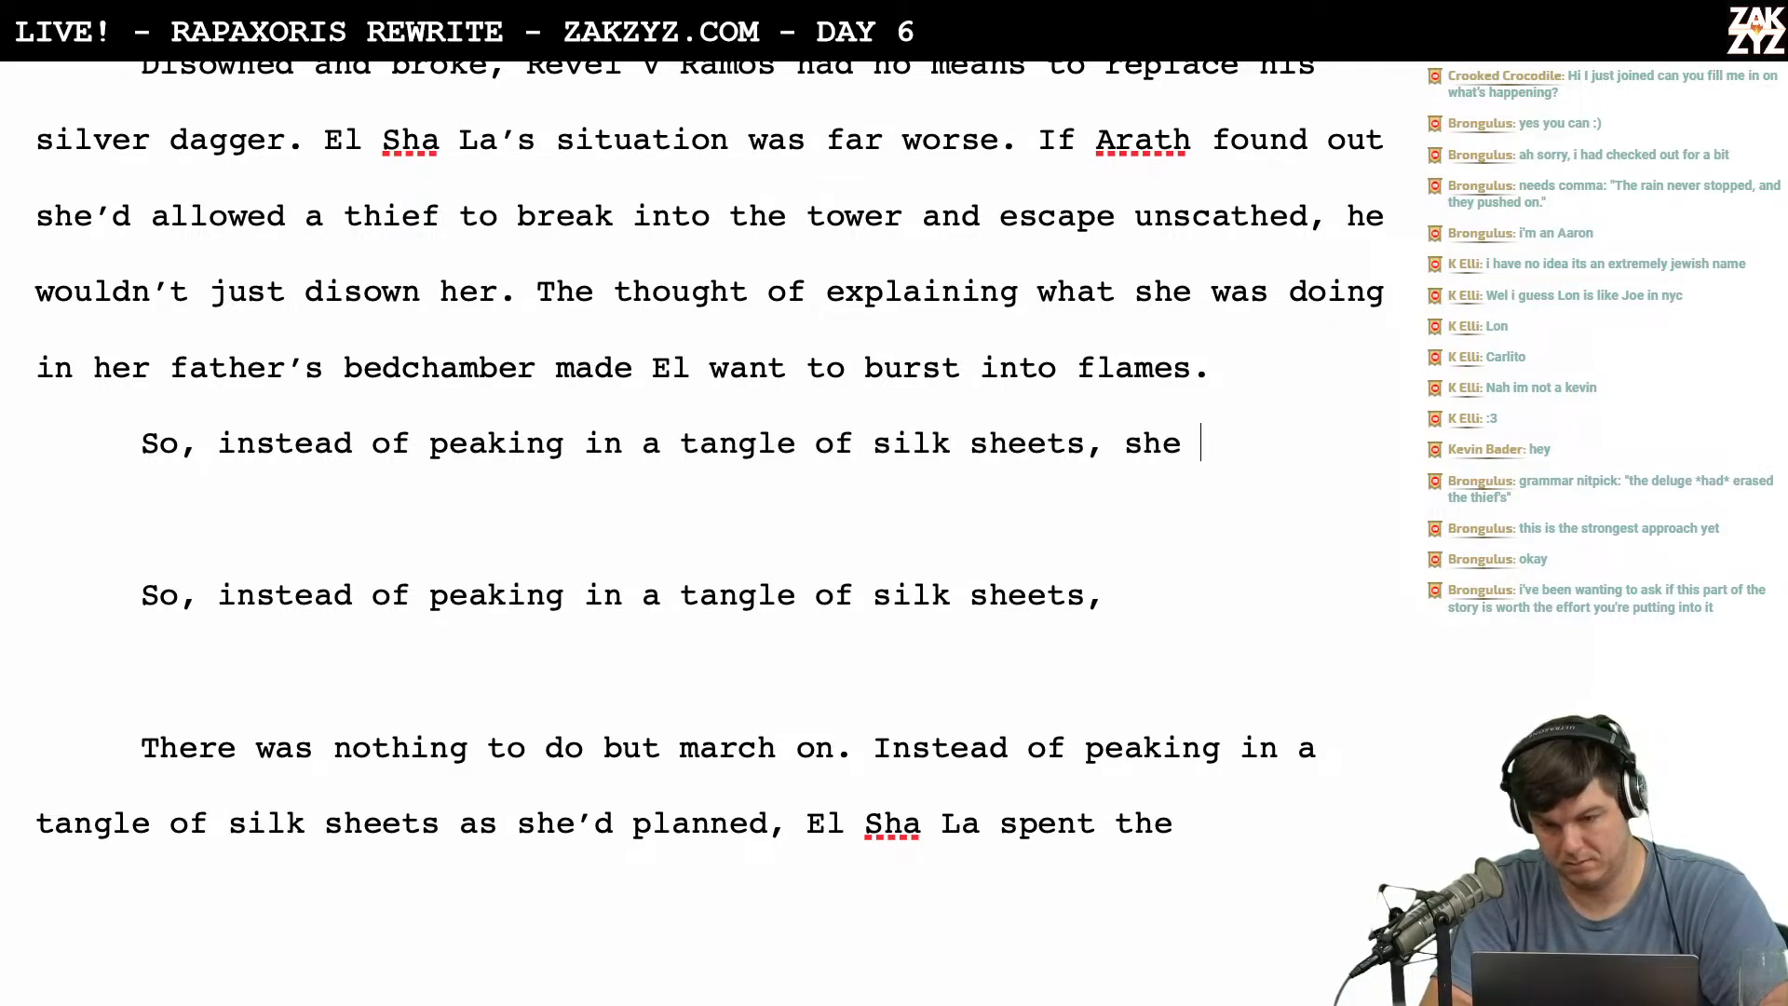
{"action": "type", "text": "marched thro"}
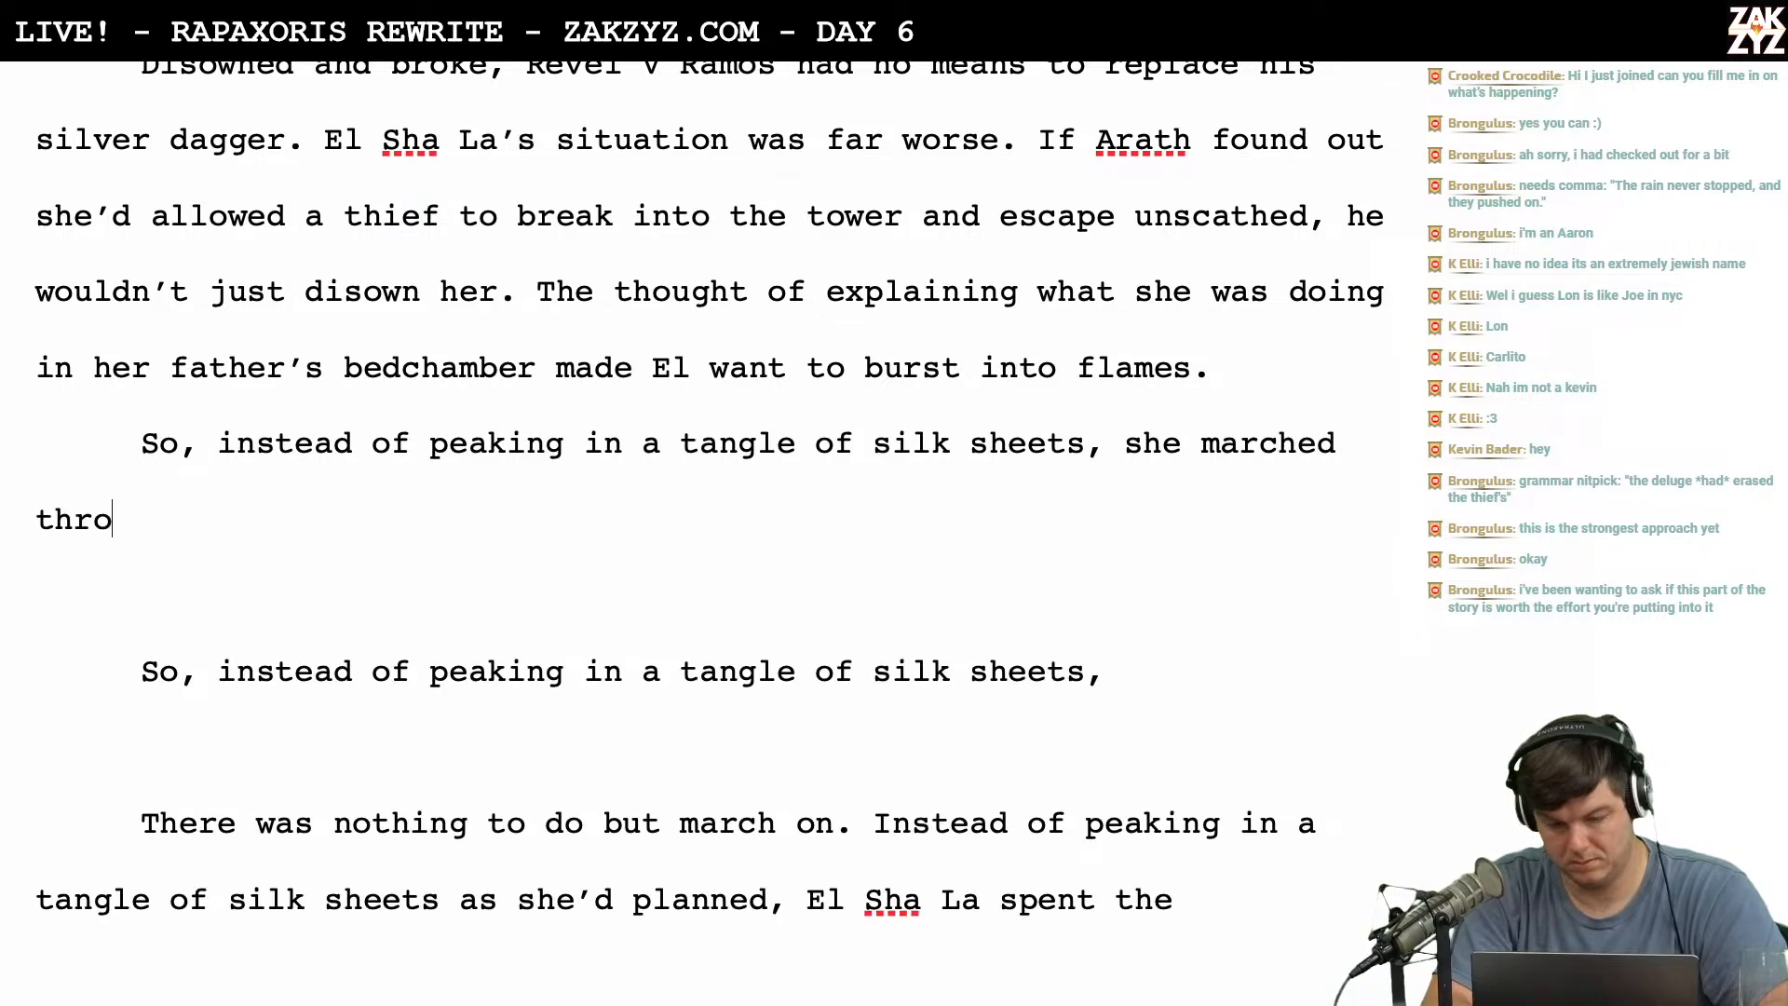
{"action": "type", "text": "ugh the sodden"}
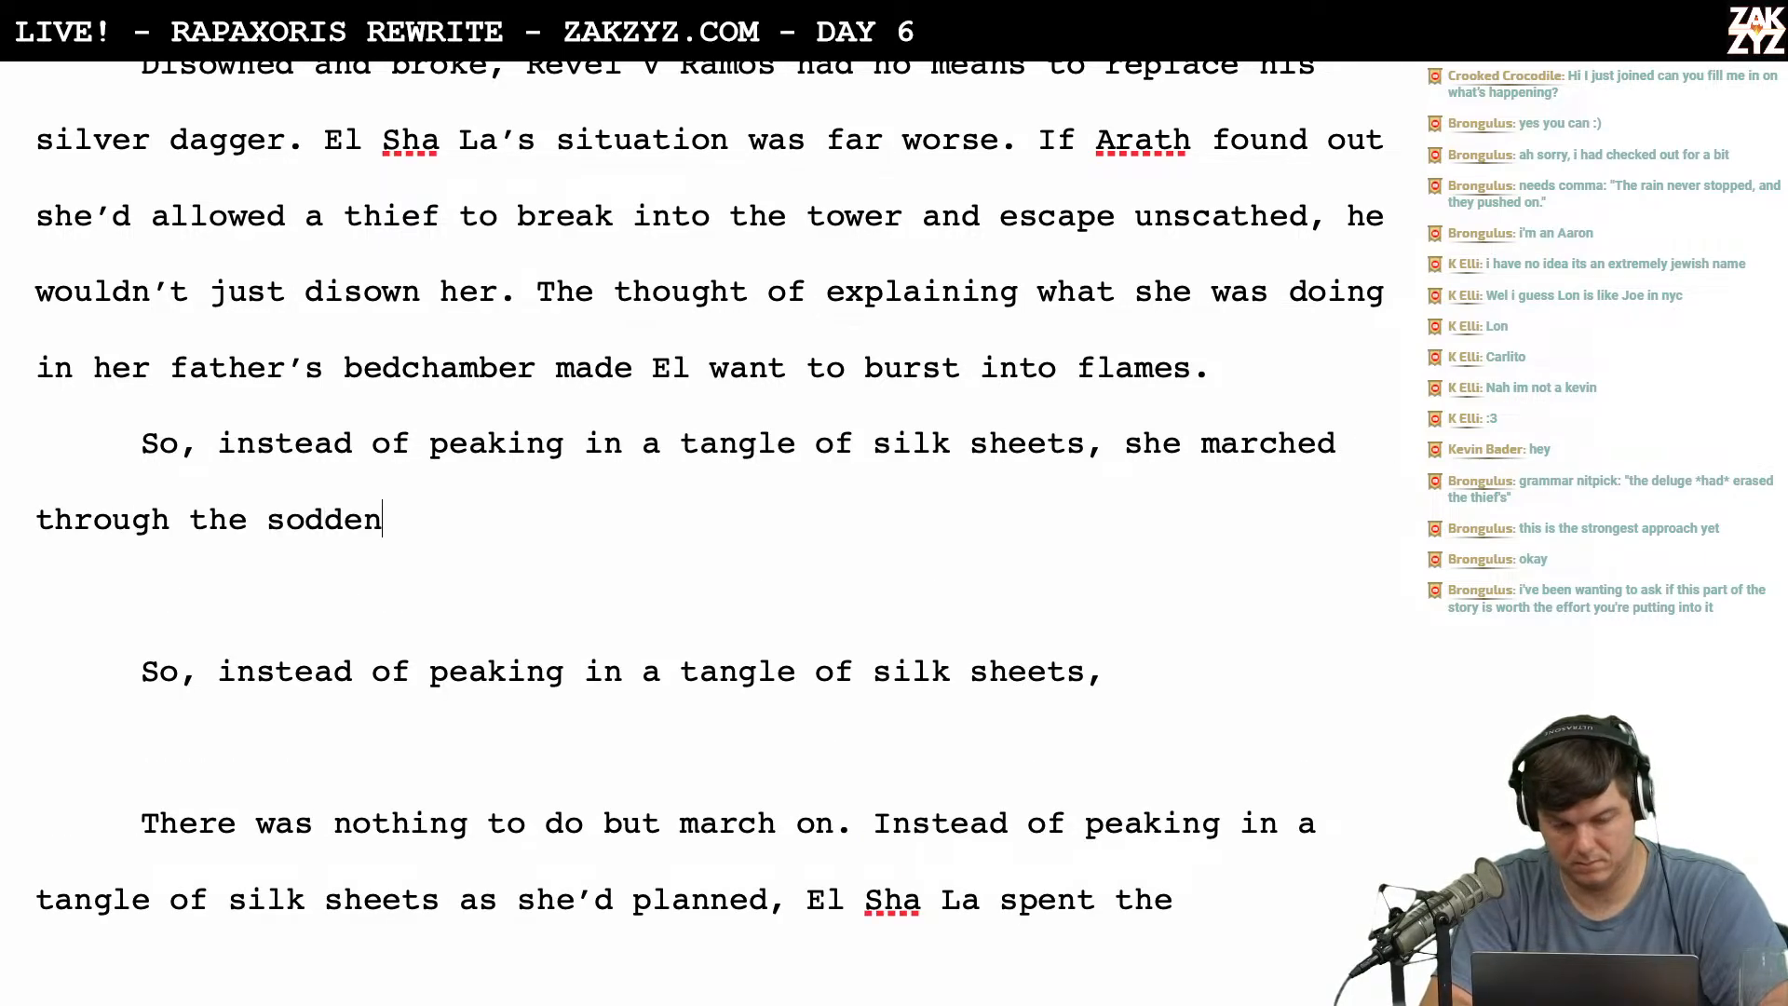
{"action": "type", "text": " streets."}
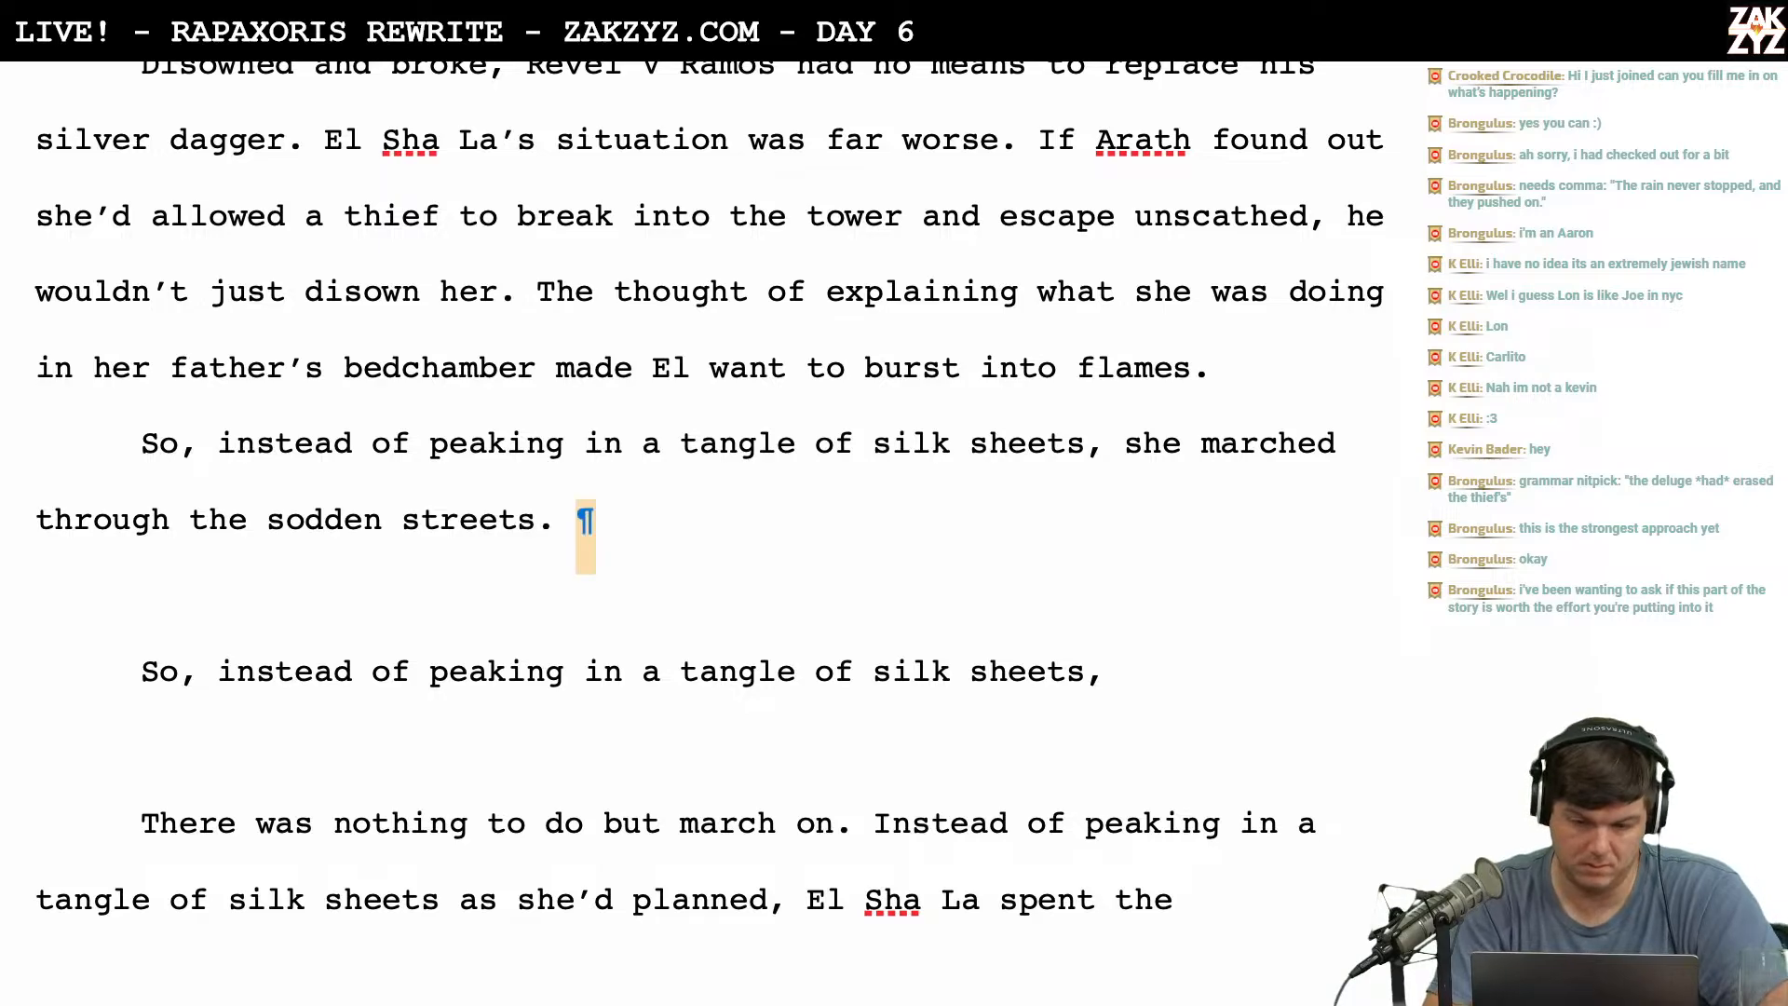
Delete the old draft text after "sodden streets." through "open-air sewer." so that "Echoes of their stoned steps" follows directly.
{"action": "key", "text": "shift+Down"}
{"action": "key", "text": "shift+Down"}
{"action": "key", "text": "shift+Down"}
{"action": "key", "text": "shift+Down"}
{"action": "key", "text": "shift+Down"}
{"action": "key", "text": "shift+Up"}
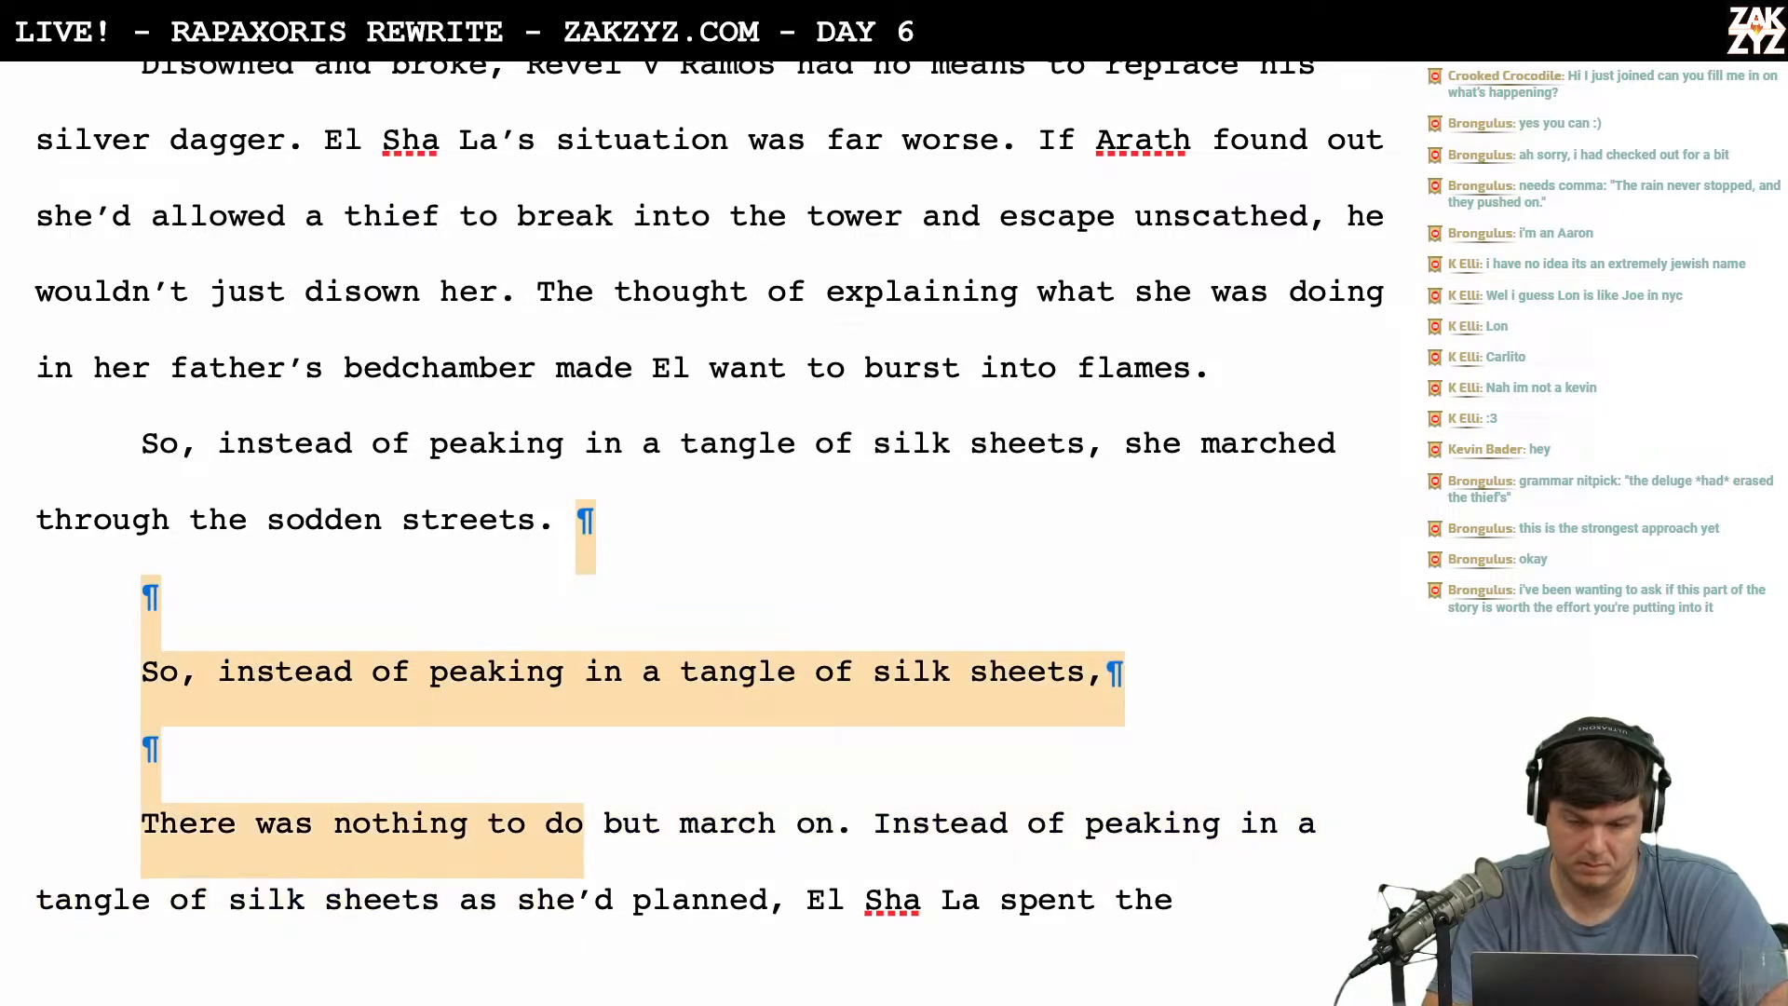
{"action": "key", "text": "shift+Down"}
{"action": "key", "text": "shift+Down"}
{"action": "key", "text": "shift+Down"}
{"action": "key", "text": "shift+Down"}
{"action": "key", "text": "shift+Up"}
{"action": "key", "text": "shift+Down"}
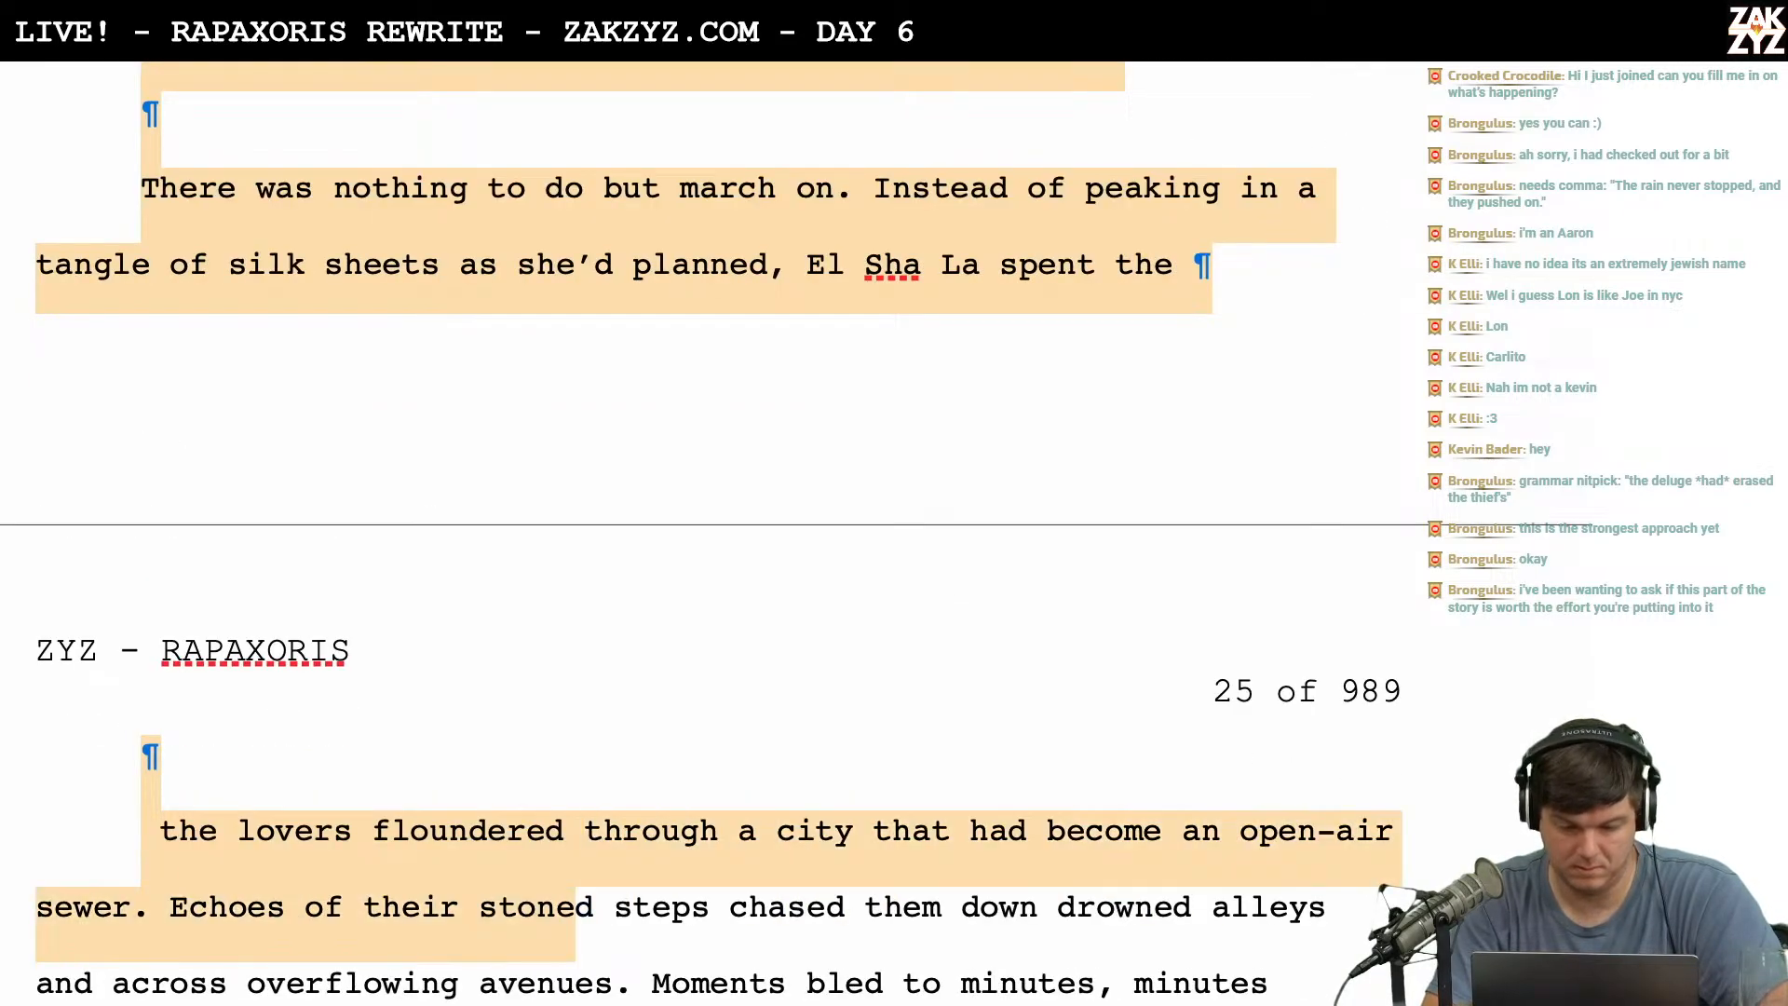
{"action": "key", "text": "shift+Left"}
{"action": "key", "text": "shift+Left"}
{"action": "key", "text": "shift+Left"}
{"action": "key", "text": "shift+Left"}
{"action": "key", "text": "shift+Left"}
{"action": "key", "text": "shift+Left"}
{"action": "key", "text": "shift+Left"}
{"action": "key", "text": "shift+Left"}
{"action": "key", "text": "shift+Left"}
{"action": "key", "text": "shift+Left"}
{"action": "key", "text": "shift+Left"}
{"action": "key", "text": "shift+Left"}
{"action": "key", "text": "shift+Left"}
{"action": "key", "text": "shift+Left"}
{"action": "key", "text": "shift+Left"}
{"action": "key", "text": "shift+Left"}
{"action": "key", "text": "shift+Left"}
{"action": "key", "text": "shift+Left"}
{"action": "key", "text": "shift+Left"}
{"action": "key", "text": "shift+Left"}
{"action": "key", "text": "shift+Left"}
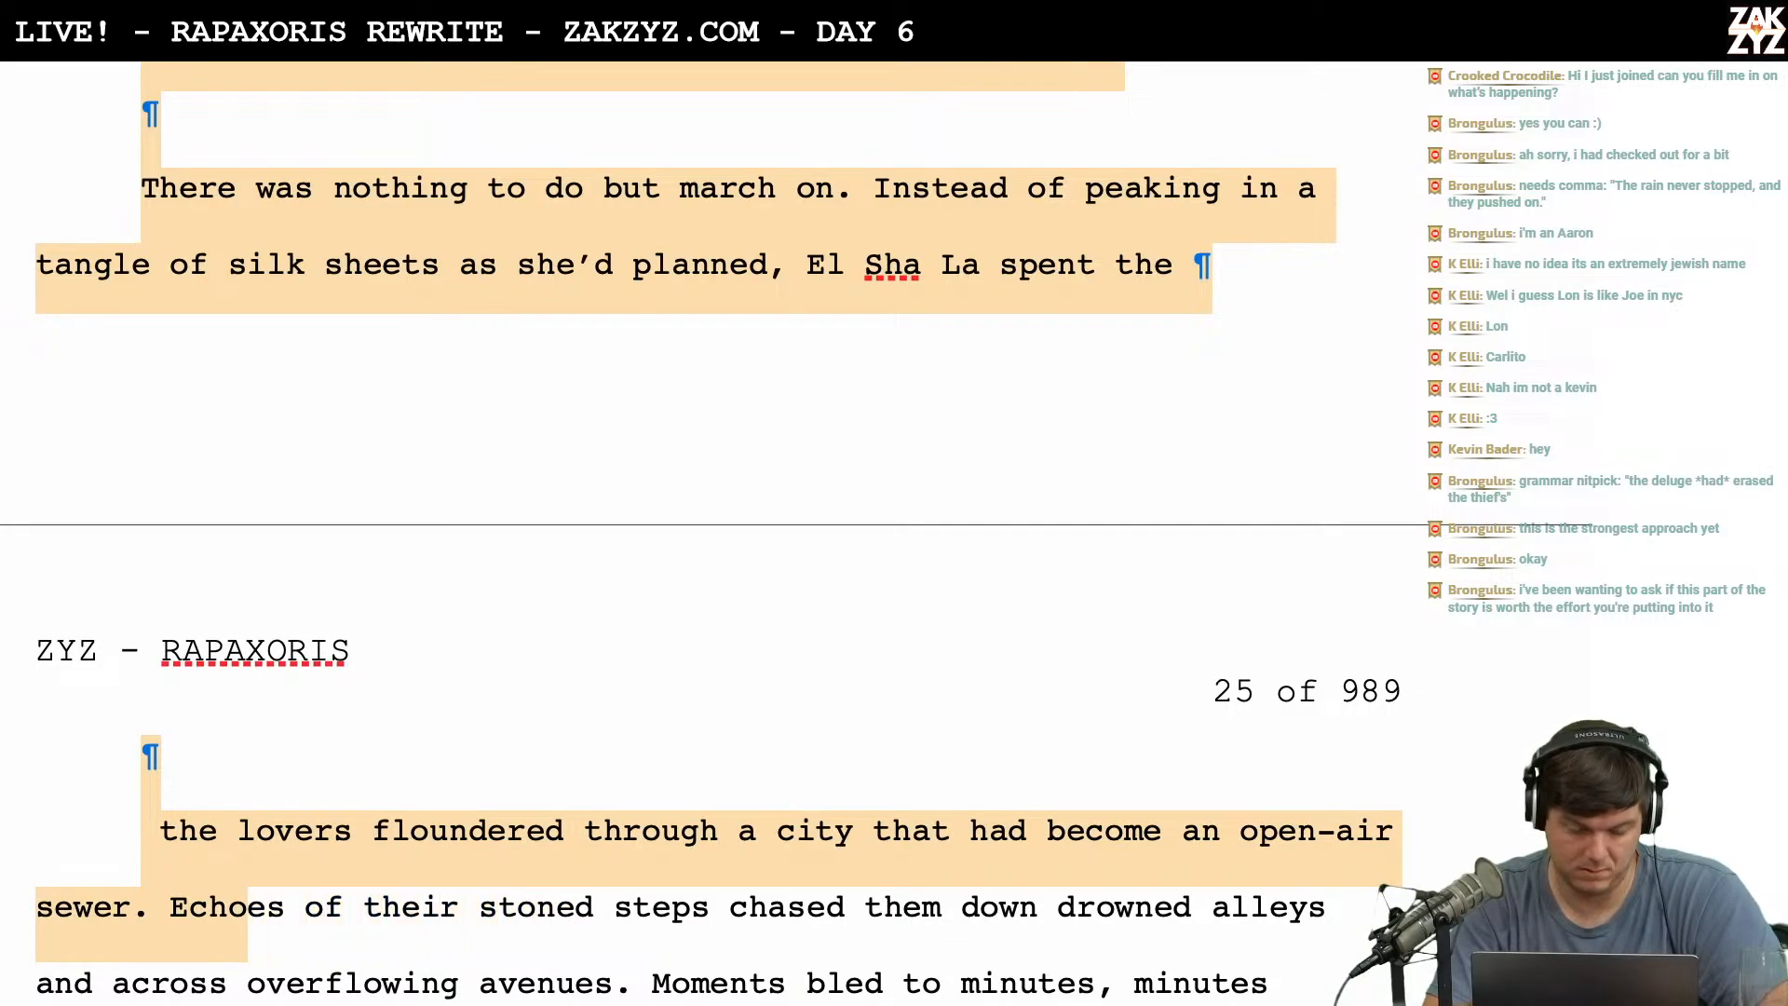
{"action": "key", "text": "Delete"}
{"action": "key", "text": "Delete"}
Shorten the rain sentence by removing "incessant," so that it reads "The rain blurred into a miserable hiss.".
{"action": "scroll", "coordinate": [719, 561], "scroll_direction": "down", "scroll_amount": 1}
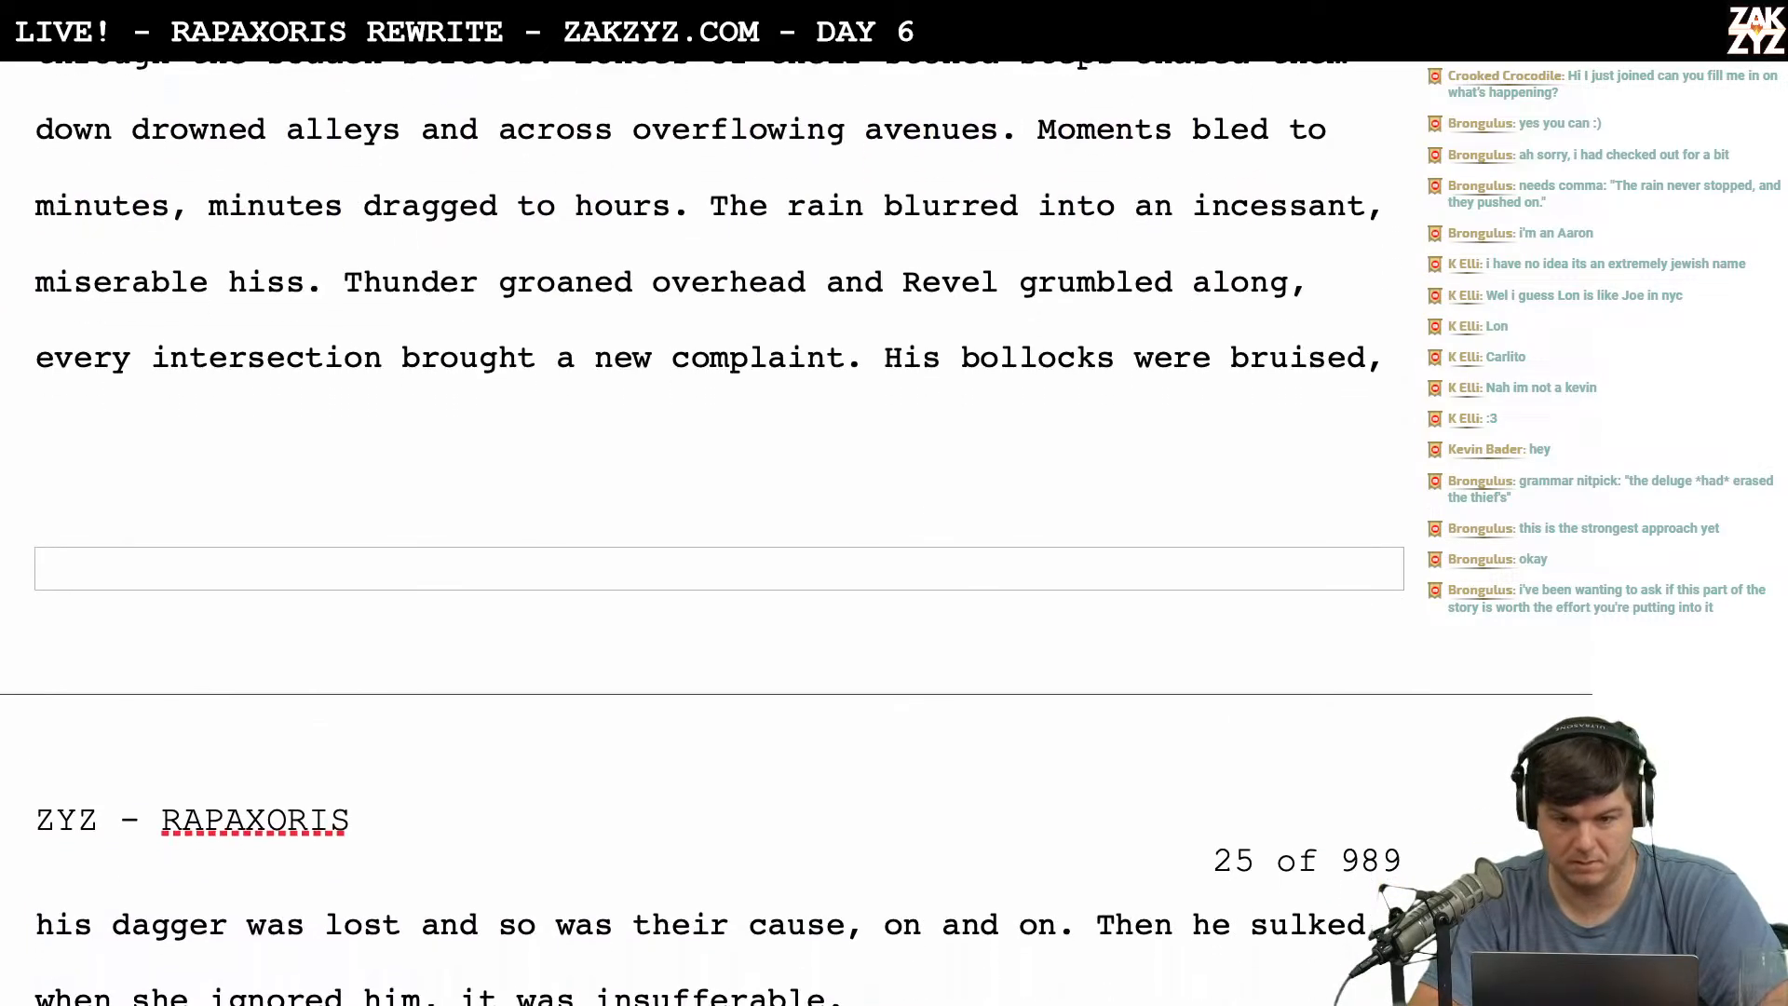
{"action": "scroll", "coordinate": [719, 560], "scroll_direction": "down", "scroll_amount": 2}
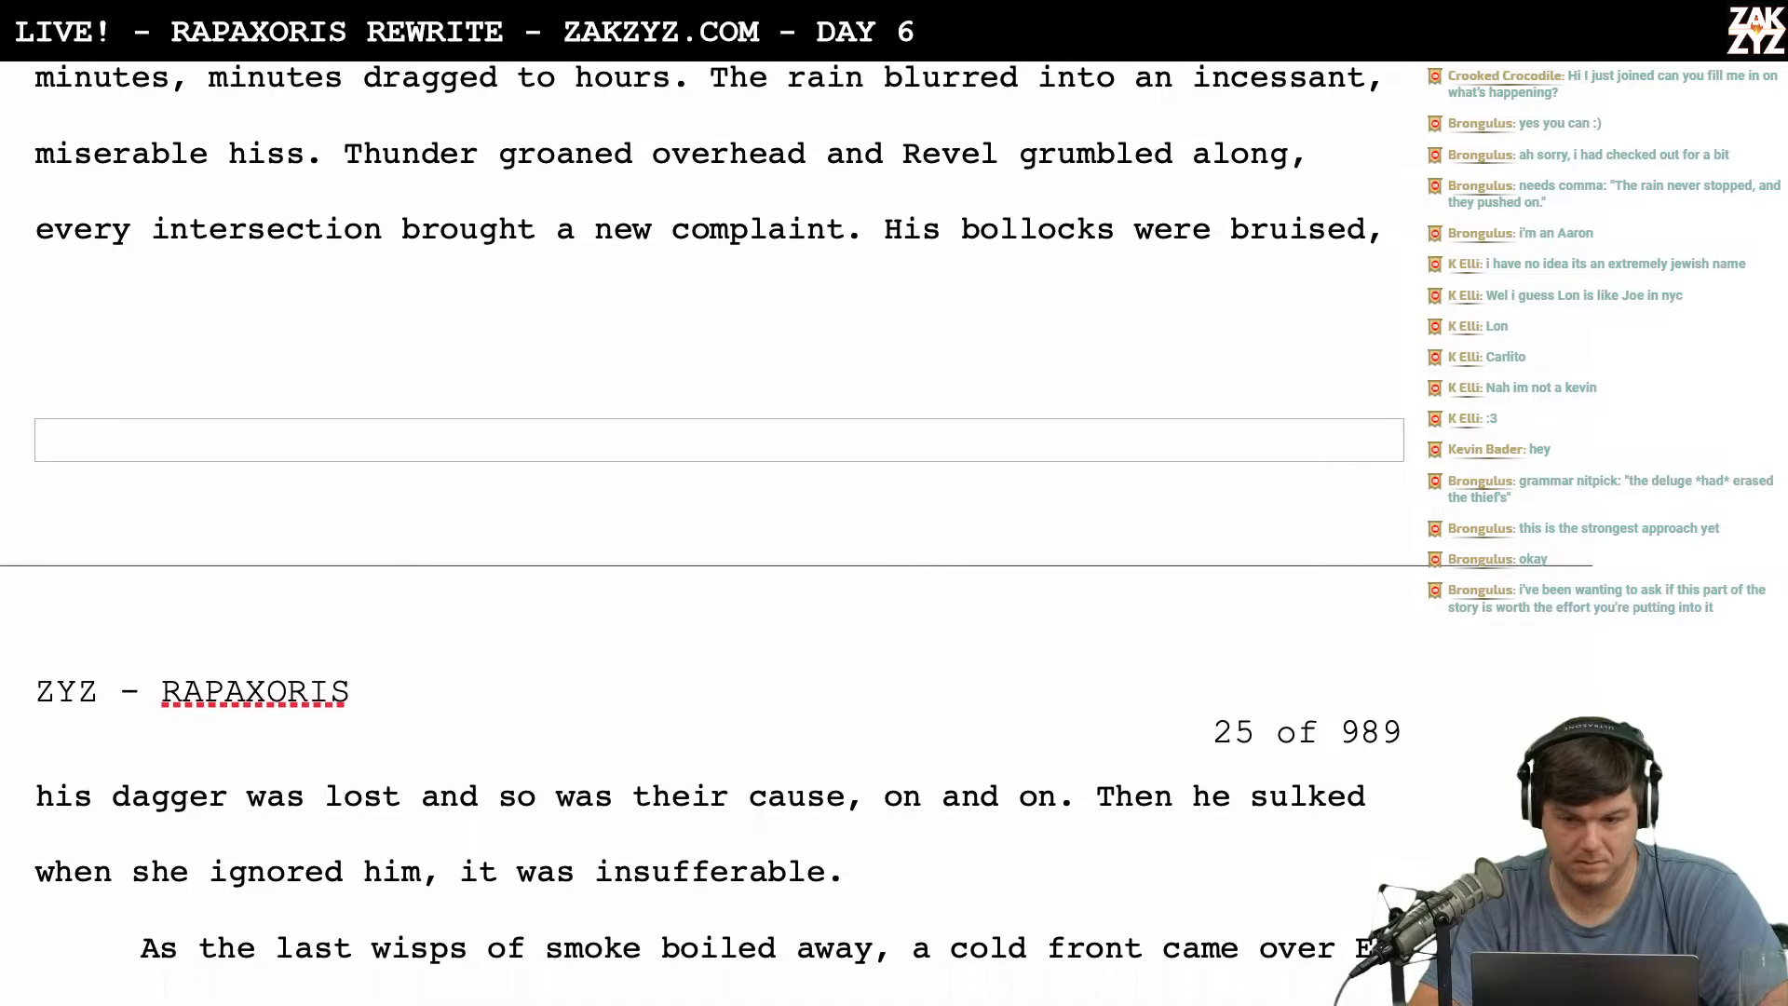
{"action": "scroll", "coordinate": [132, 431], "scroll_direction": "up", "scroll_amount": 4}
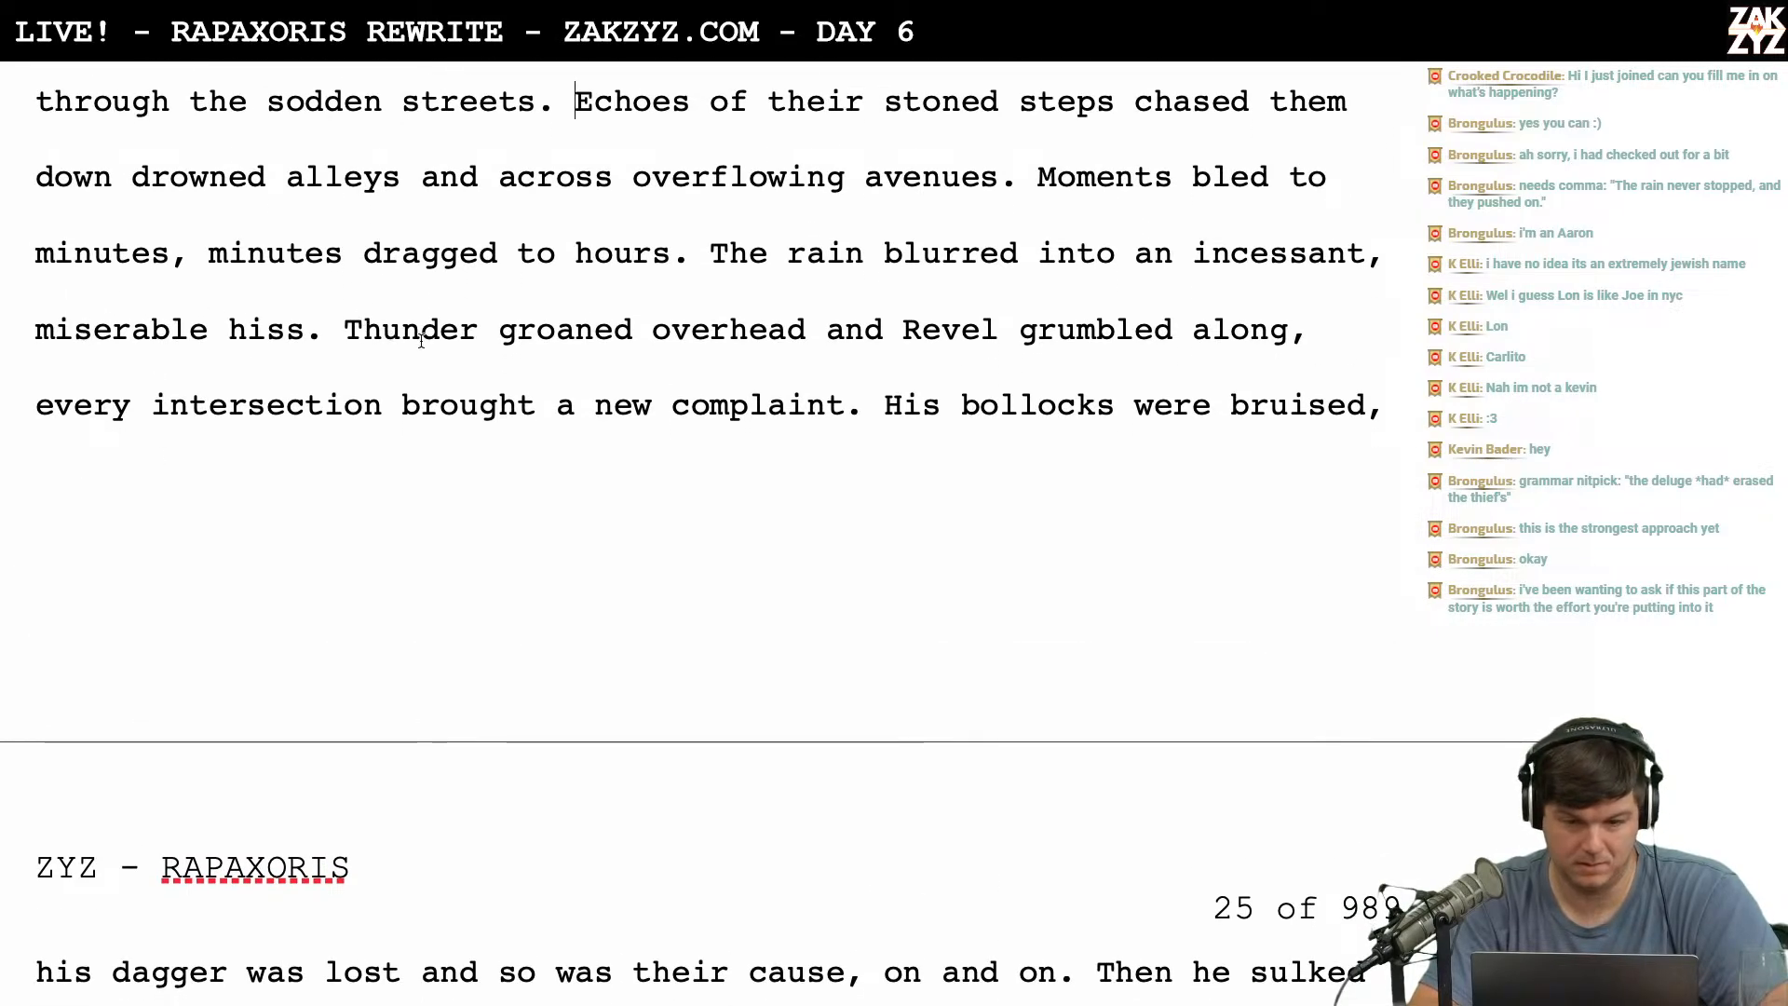
{"action": "left_click", "coordinate": [1345, 260]}
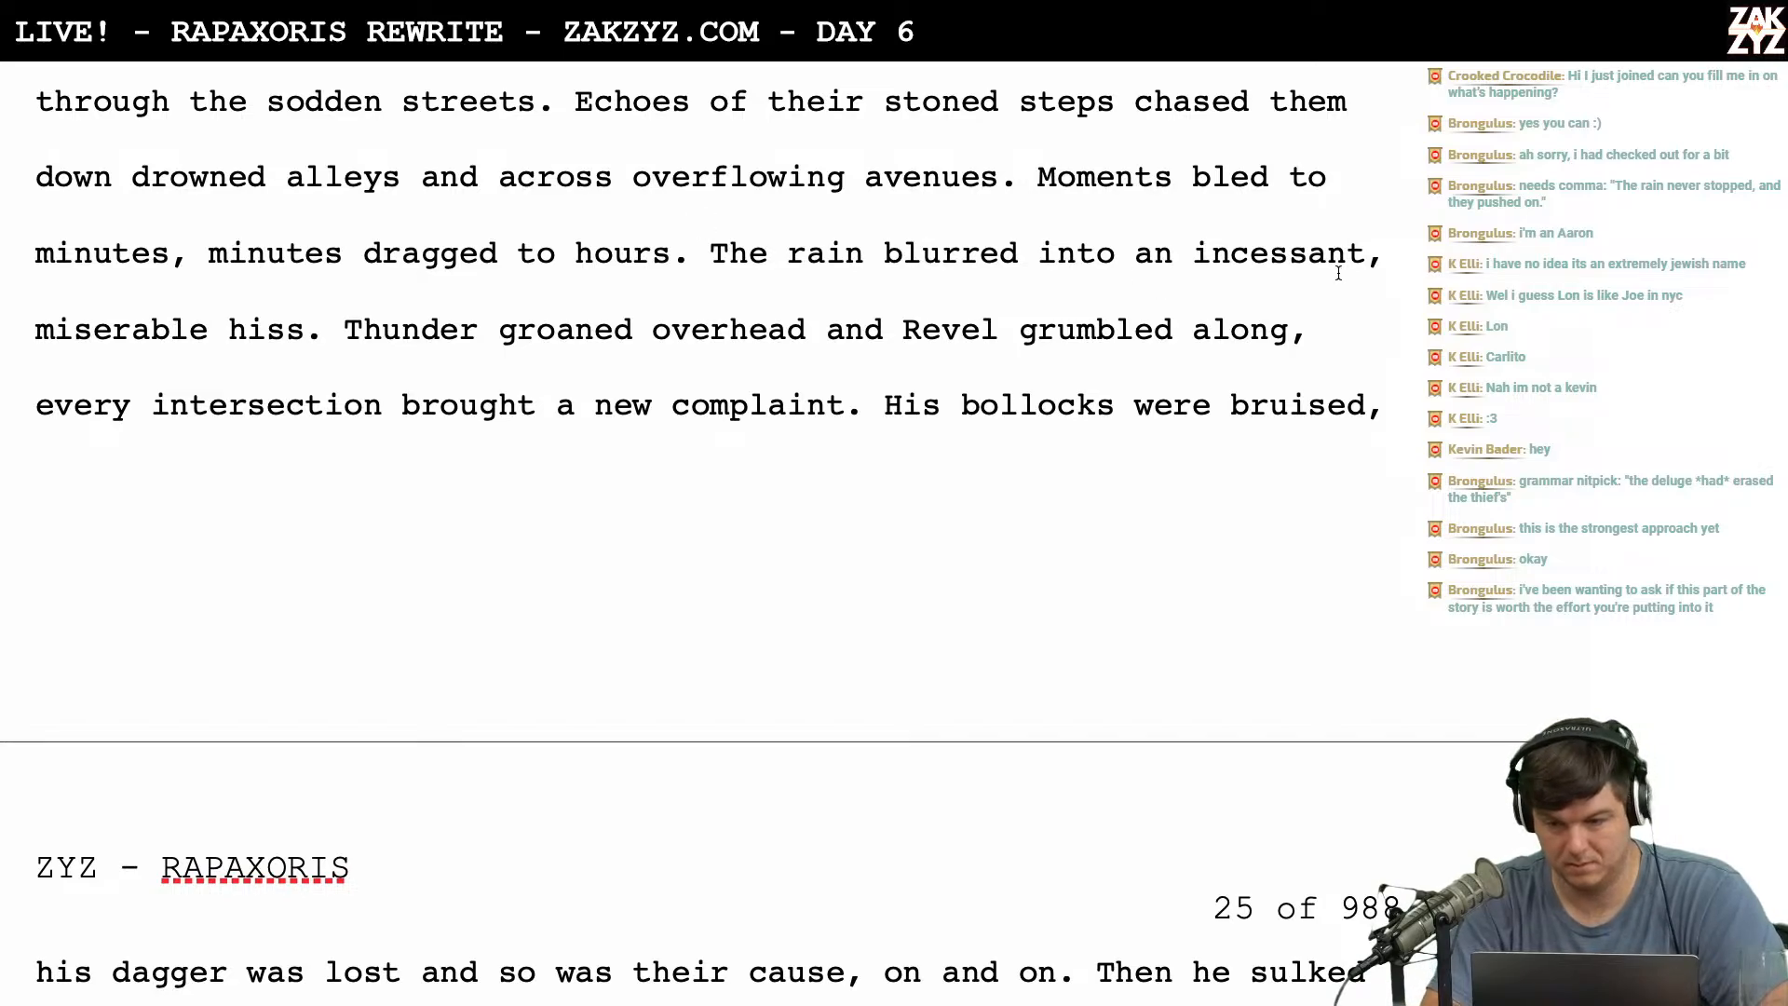
{"action": "key", "text": "Right"}
{"action": "key", "text": "Right"}
{"action": "key", "text": "BackSpace"}
{"action": "key", "text": "BackSpace"}
{"action": "key", "text": "BackSpace"}
{"action": "key", "text": "BackSpace"}
{"action": "key", "text": "BackSpace"}
{"action": "key", "text": "BackSpace"}
{"action": "key", "text": "BackSpace"}
{"action": "key", "text": "BackSpace"}
{"action": "key", "text": "BackSpace"}
{"action": "key", "text": "BackSpace"}
{"action": "key", "text": "BackSpace"}
{"action": "key", "text": "BackSpace"}
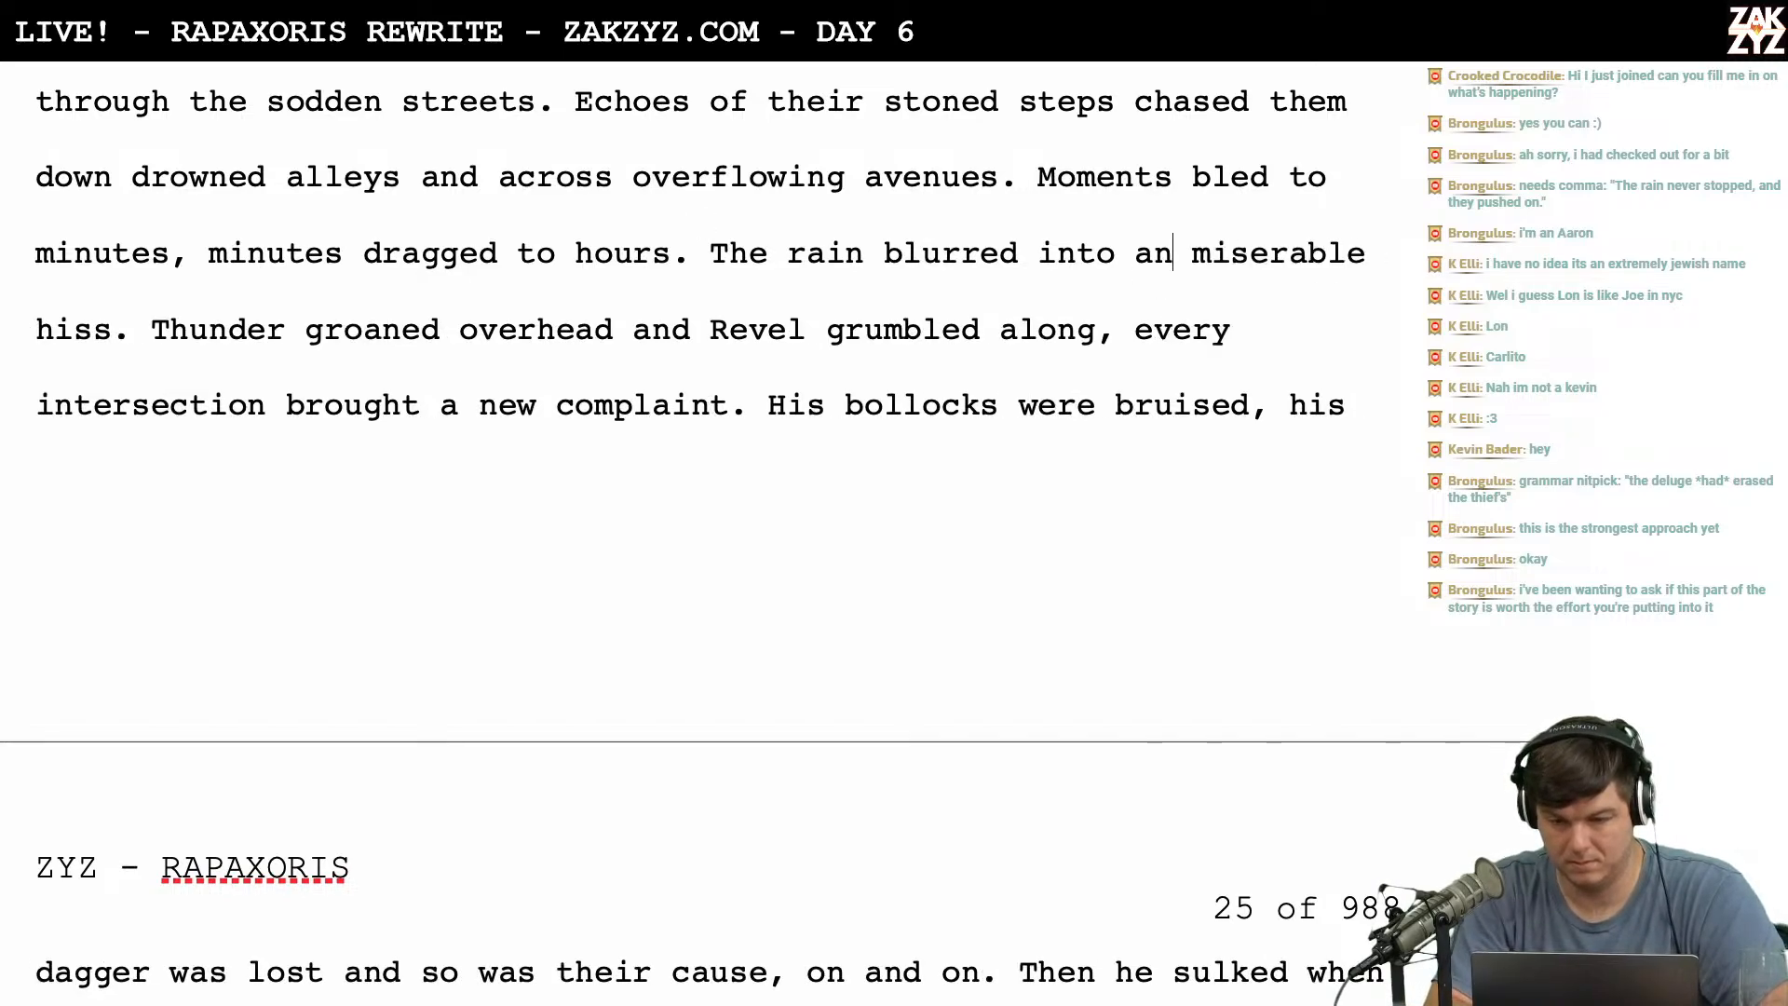
Break "Then he sulked when she ignored him, it was insufferable." off into its own paragraph after "on and on.".
{"action": "scroll", "coordinate": [796, 531], "scroll_direction": "down", "scroll_amount": 3}
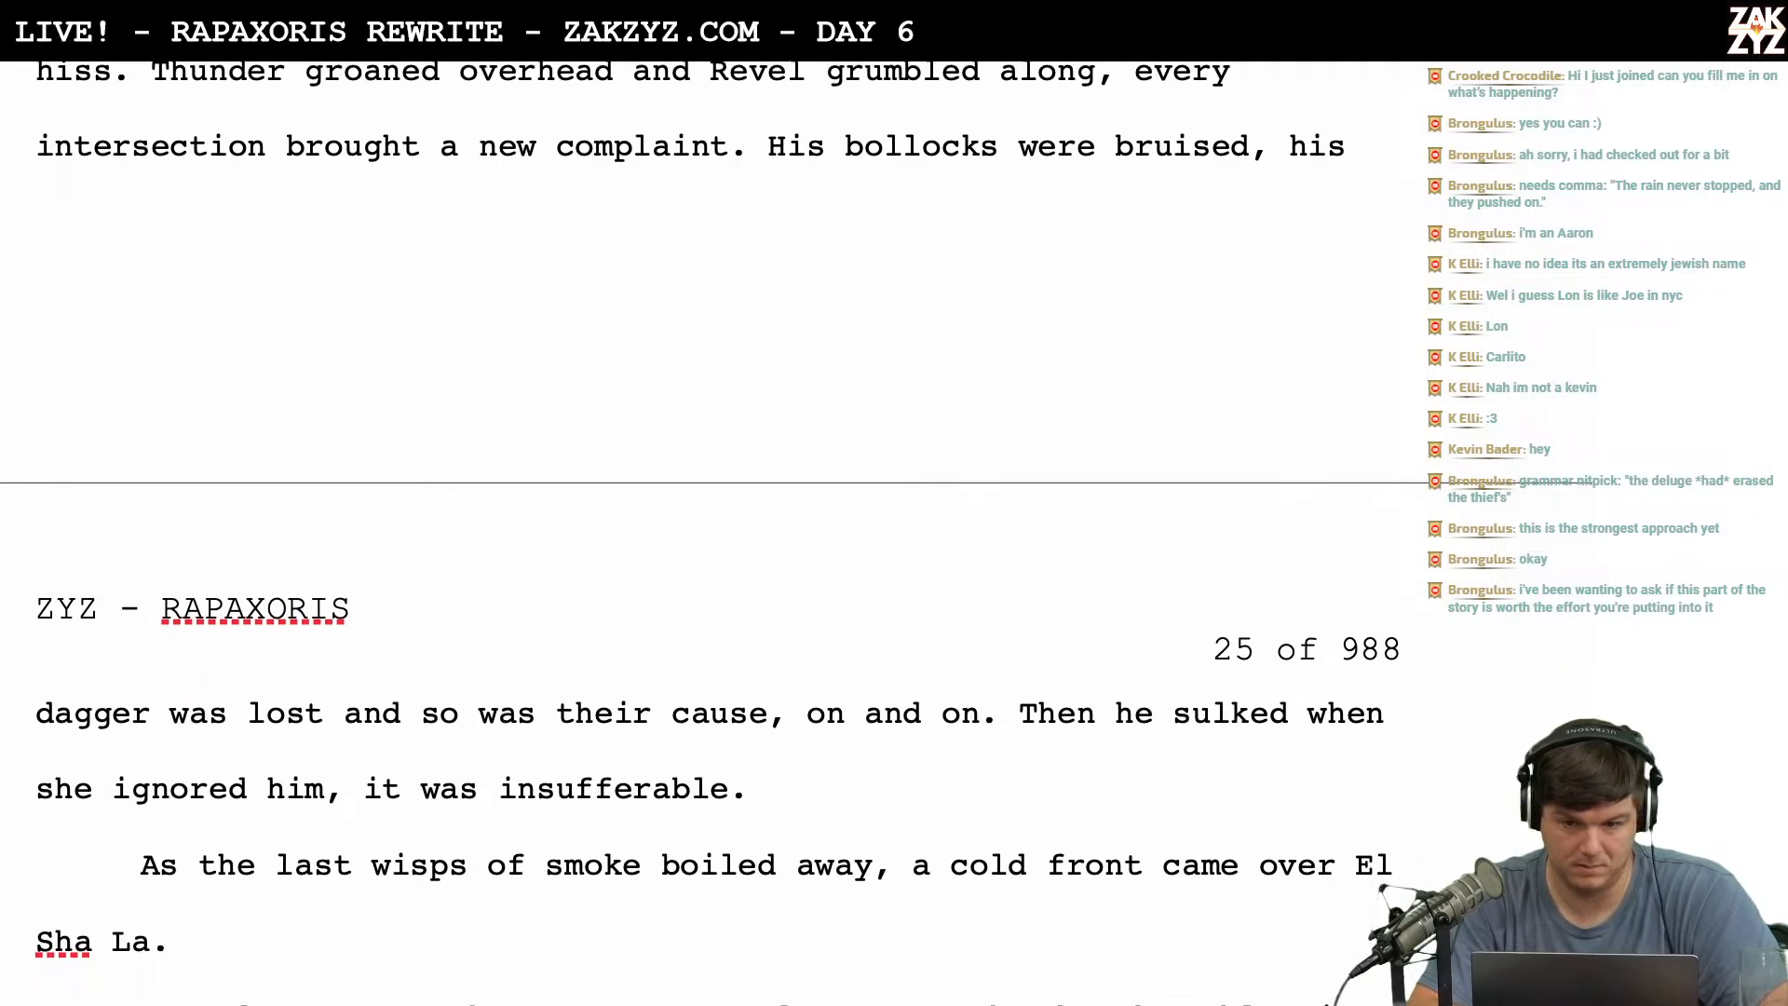
{"action": "scroll", "coordinate": [796, 531], "scroll_direction": "down", "scroll_amount": 3}
{"action": "scroll", "coordinate": [796, 531], "scroll_direction": "up", "scroll_amount": 3}
{"action": "scroll", "coordinate": [1379, 559], "scroll_direction": "down", "scroll_amount": 4}
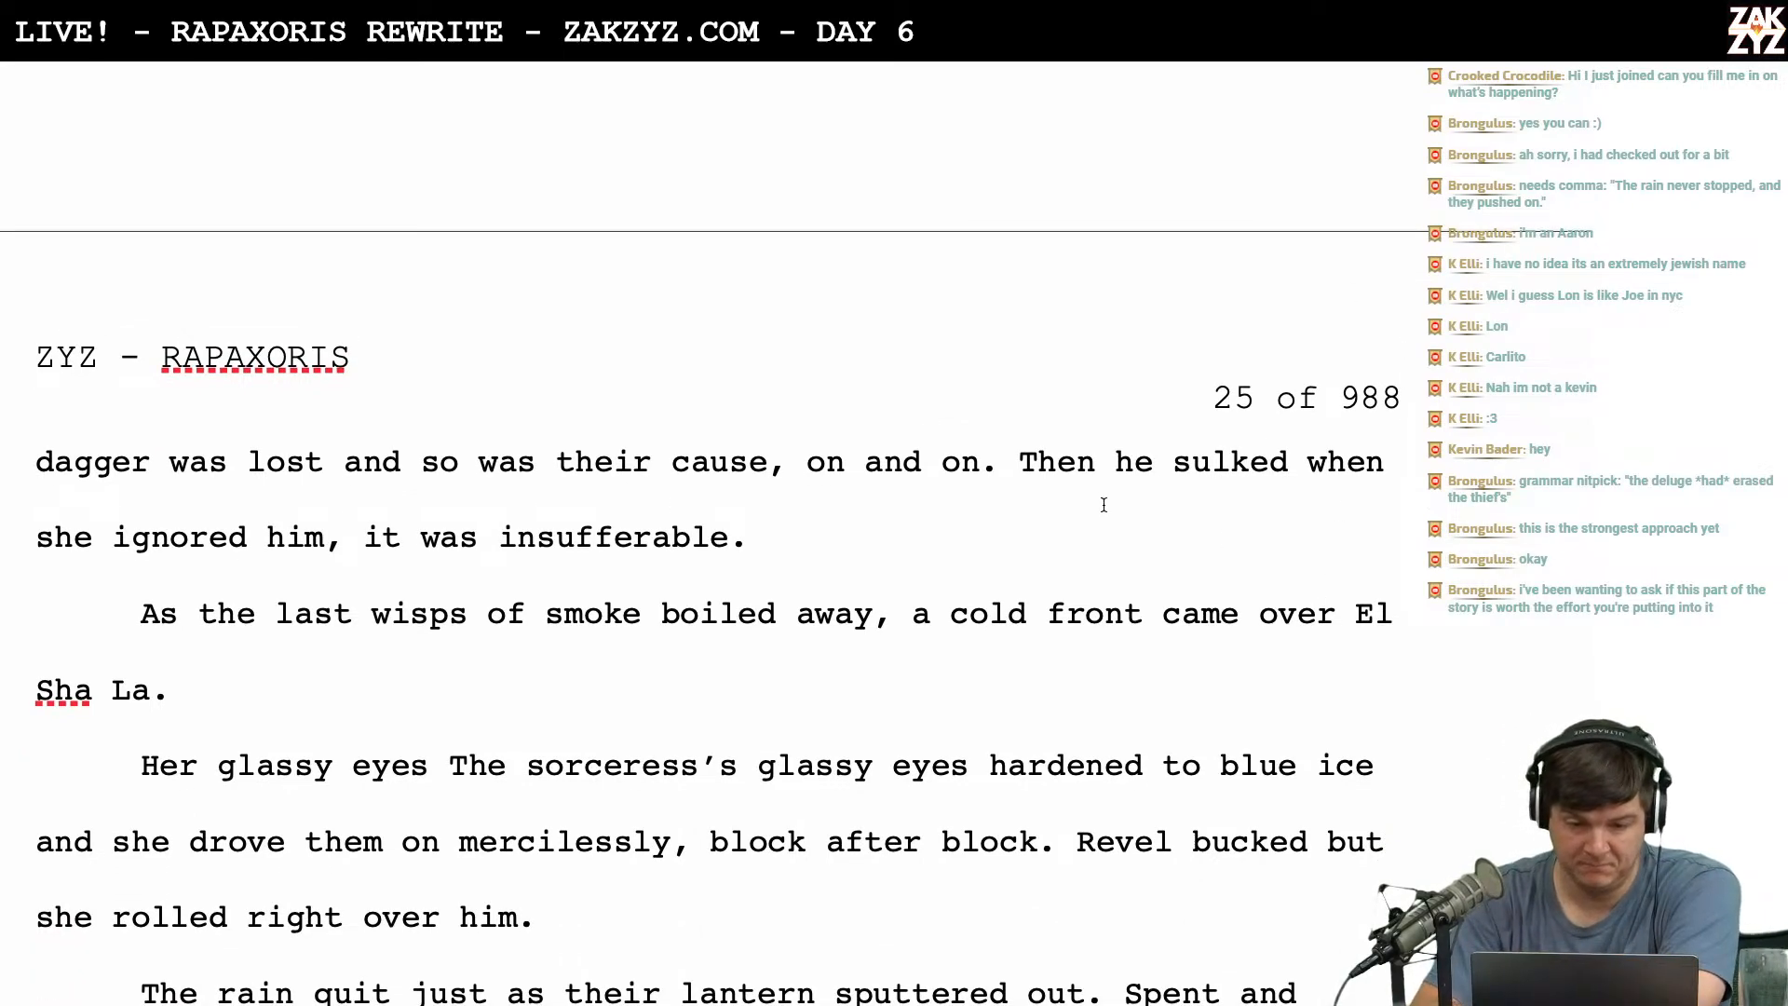
{"action": "left_click", "coordinate": [1021, 462]}
{"action": "key", "text": "Return"}
{"action": "key", "text": "Left"}
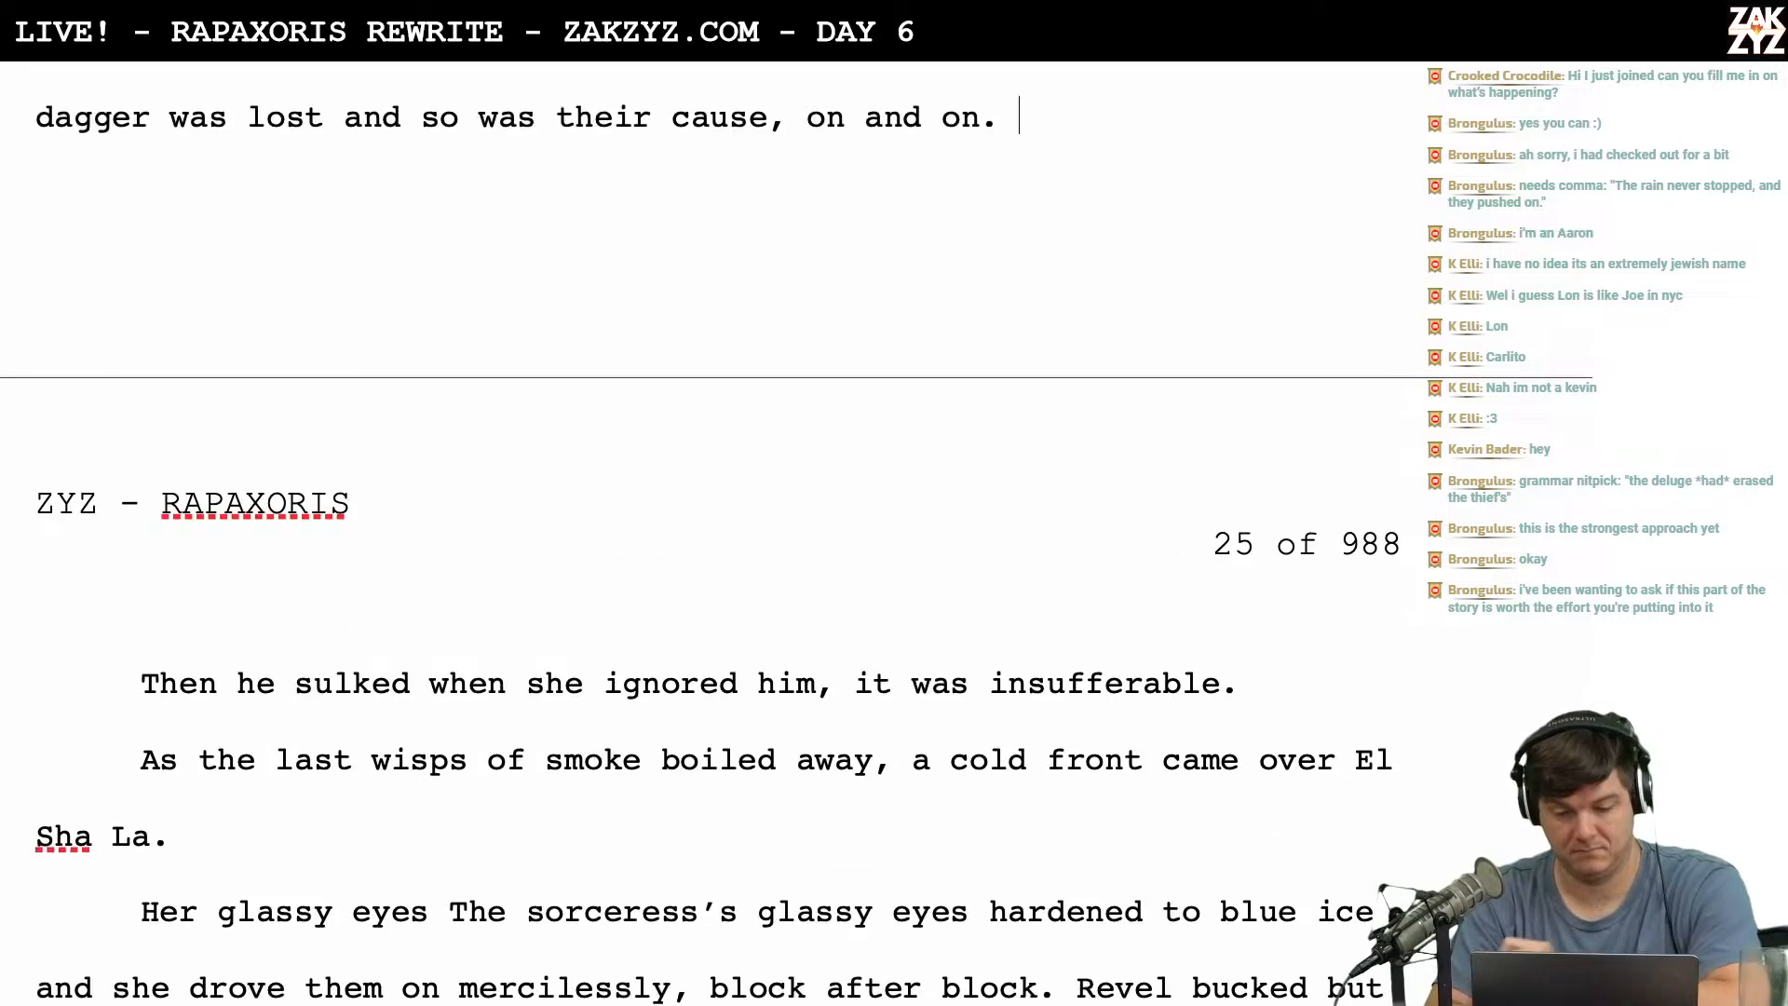
After "on and on.", add the sentence "She barked at him to shut up, and he sulked for blocks.".
{"action": "key", "text": "Up"}
{"action": "type", "text": "She b"}
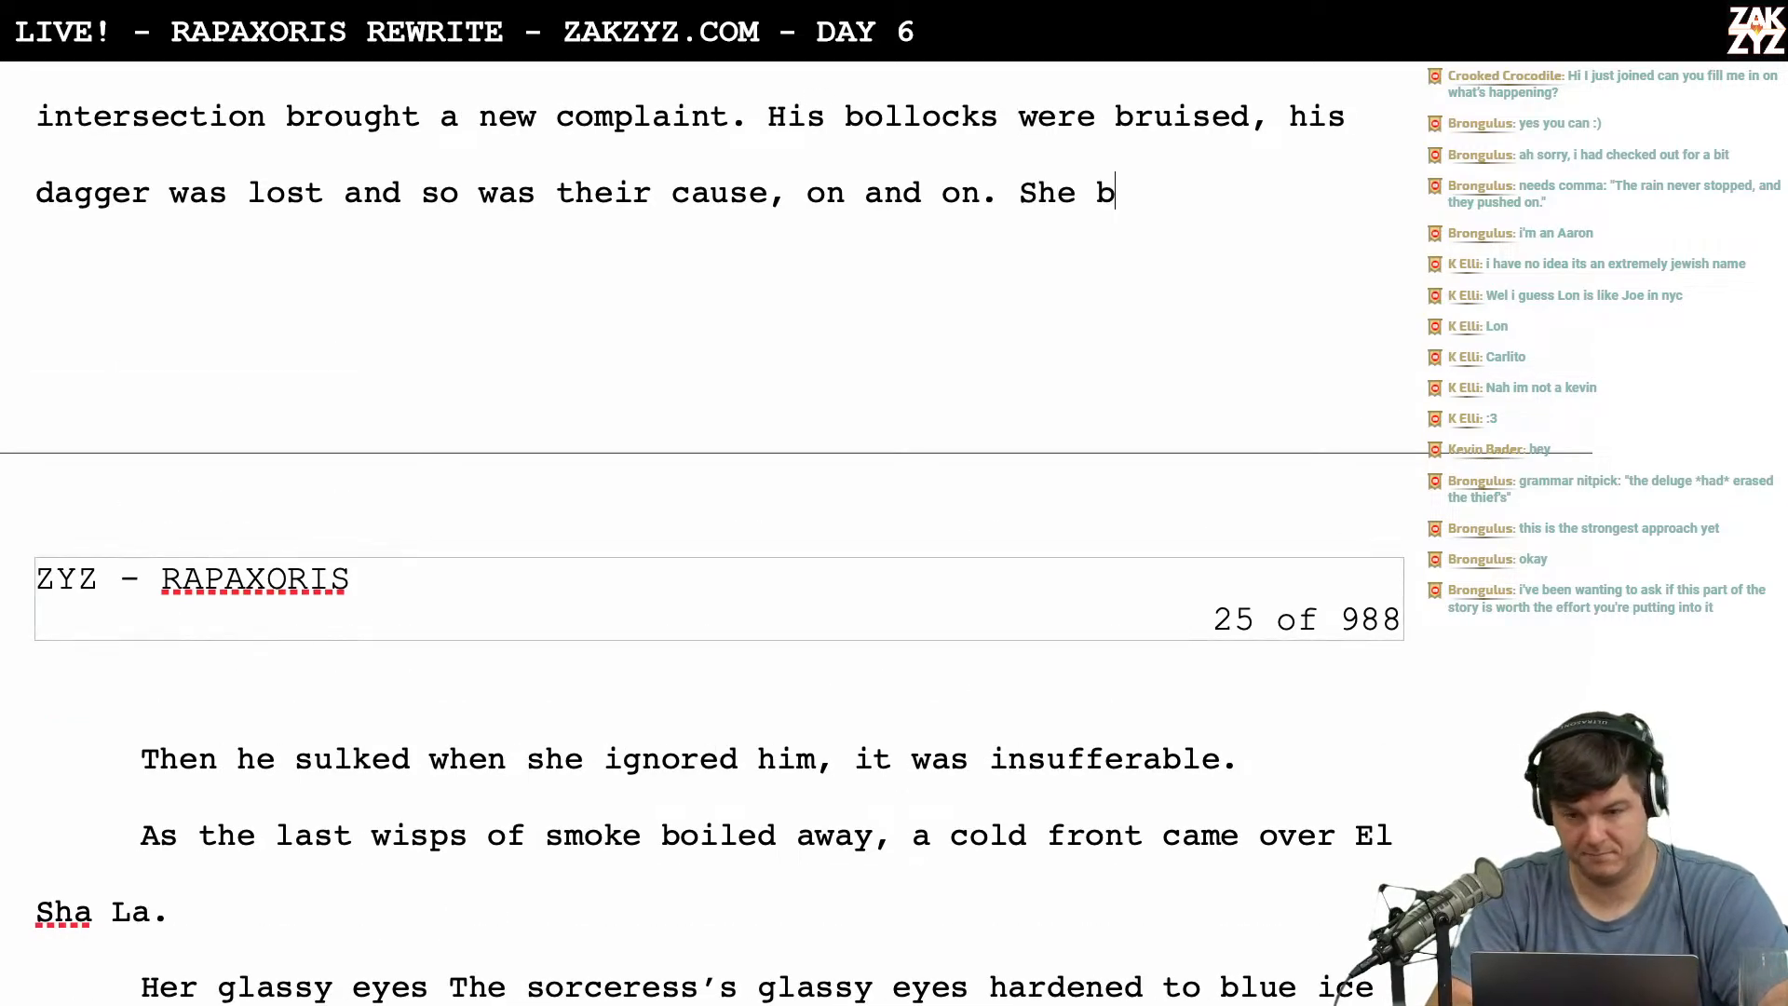
{"action": "type", "text": "arked at him to shut u"}
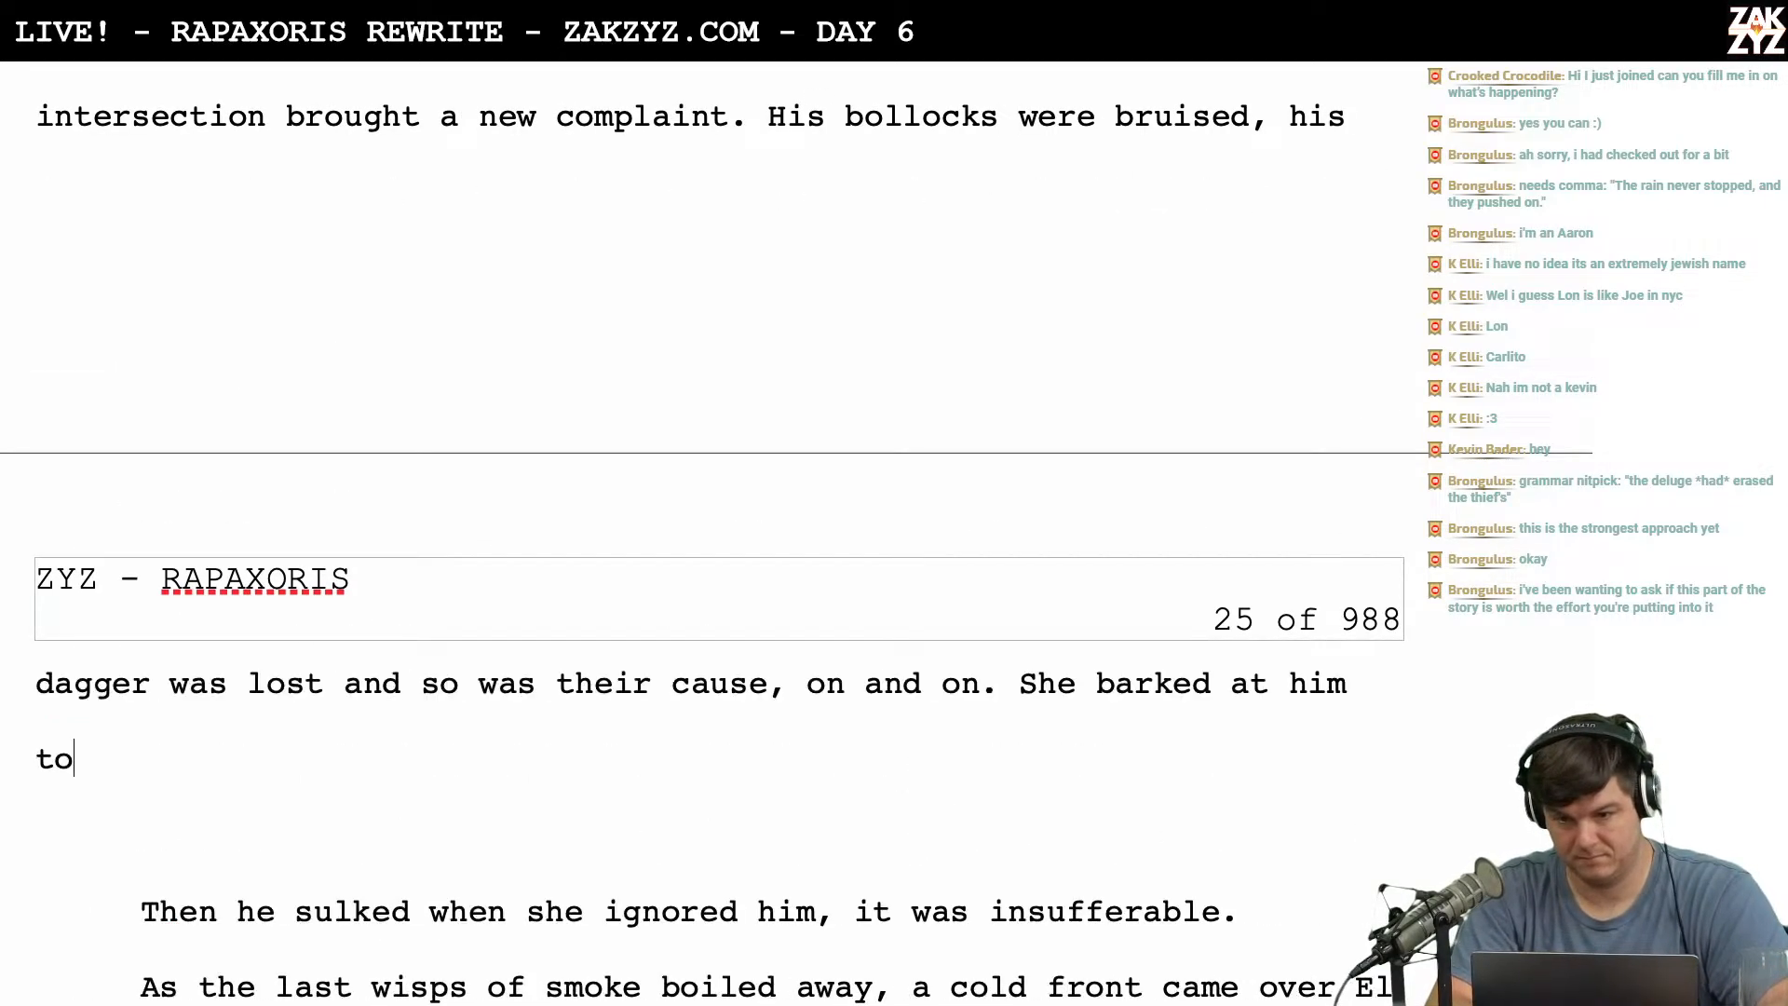
{"action": "type", "text": "p, and he sulek"}
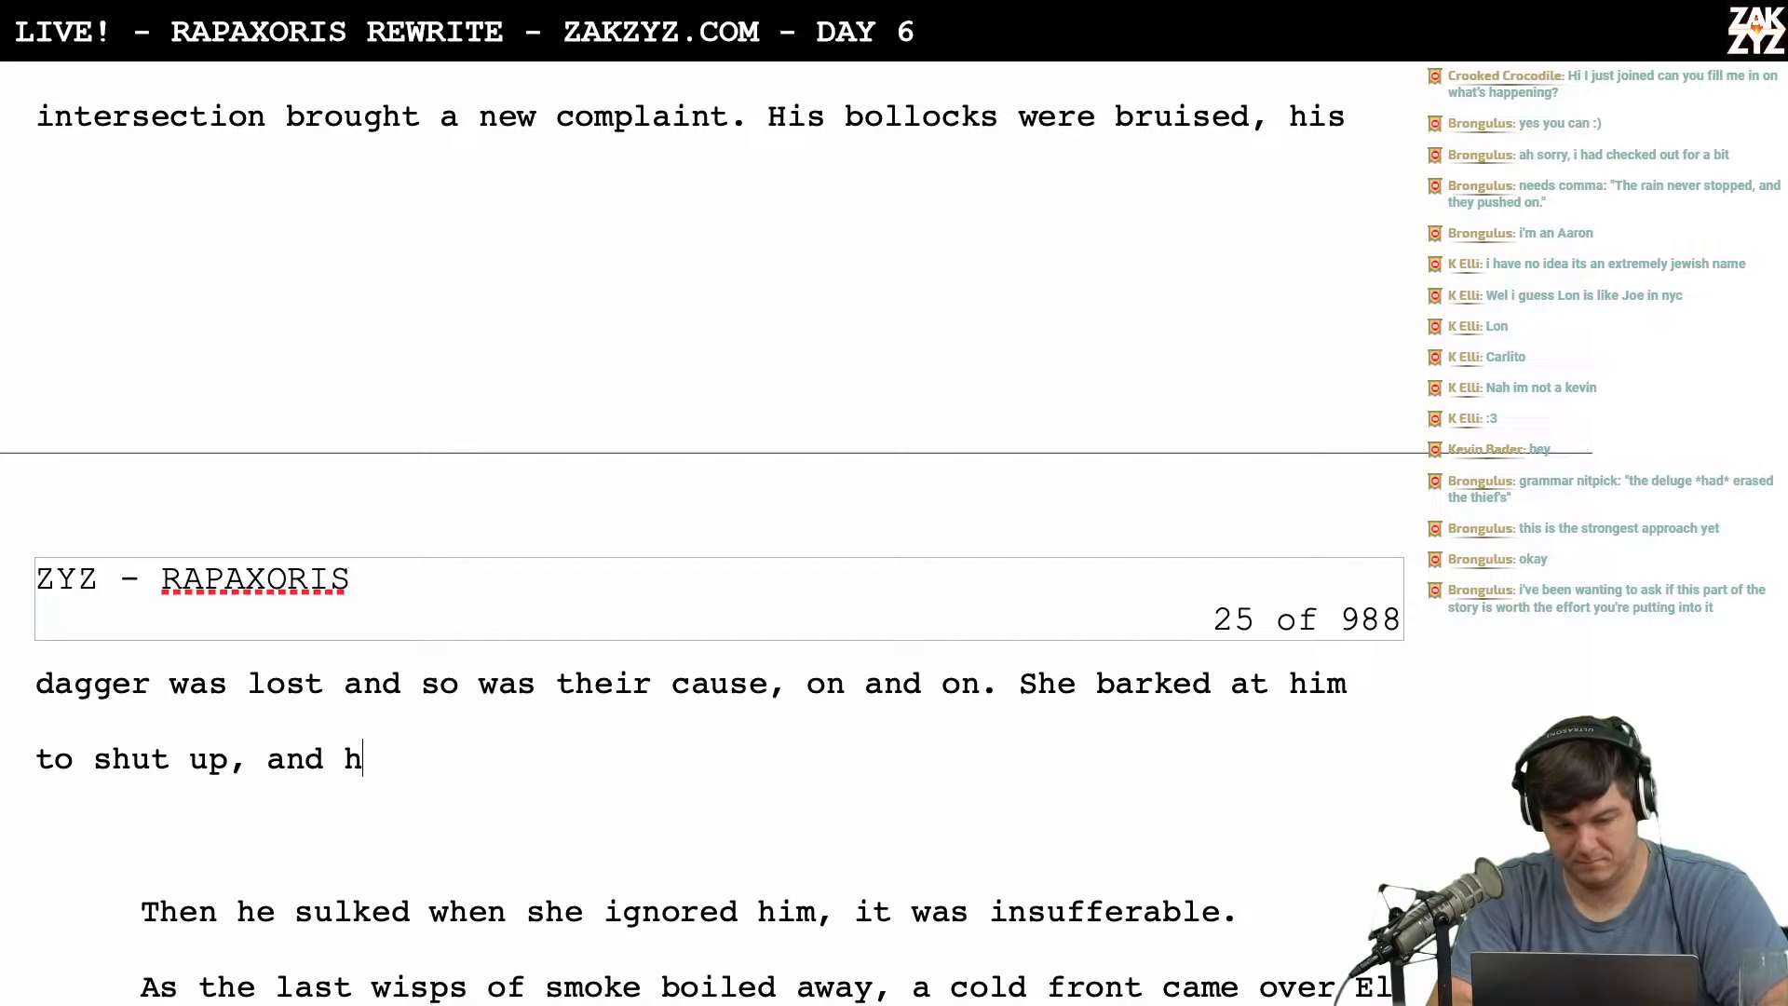
{"action": "key", "text": "BackSpace"}
{"action": "key", "text": "BackSpace"}
{"action": "type", "text": "ked "}
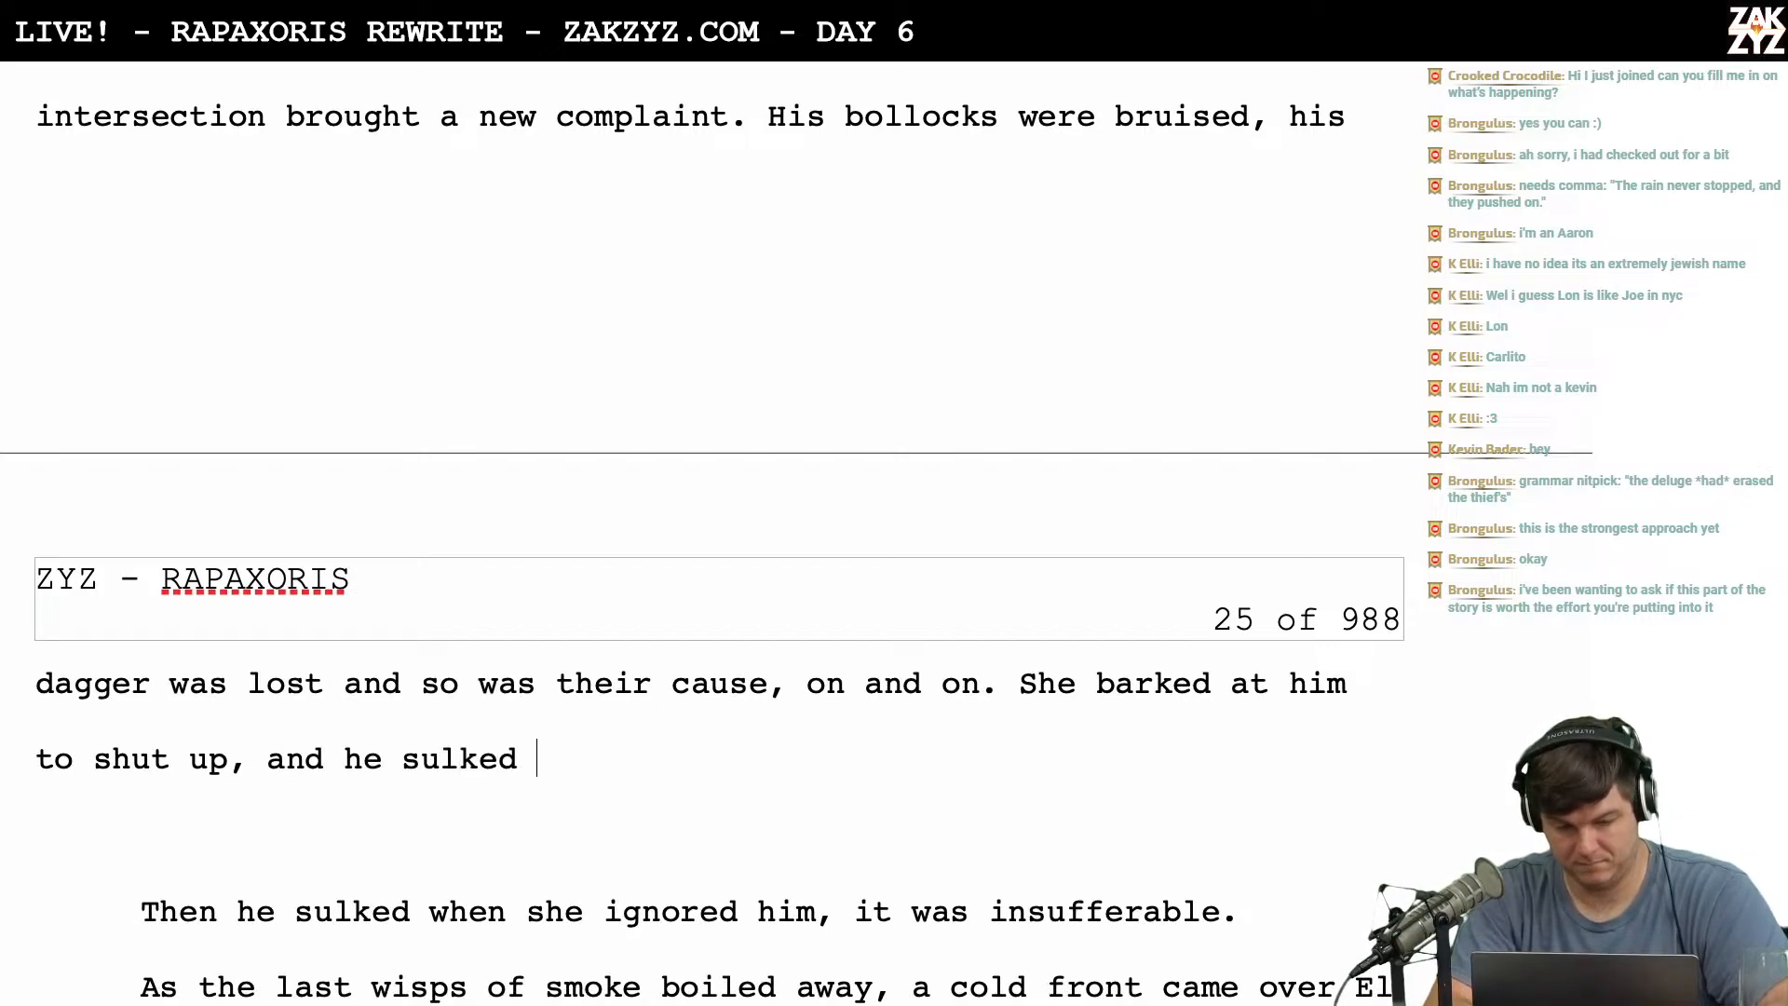
{"action": "type", "text": "for blocks."}
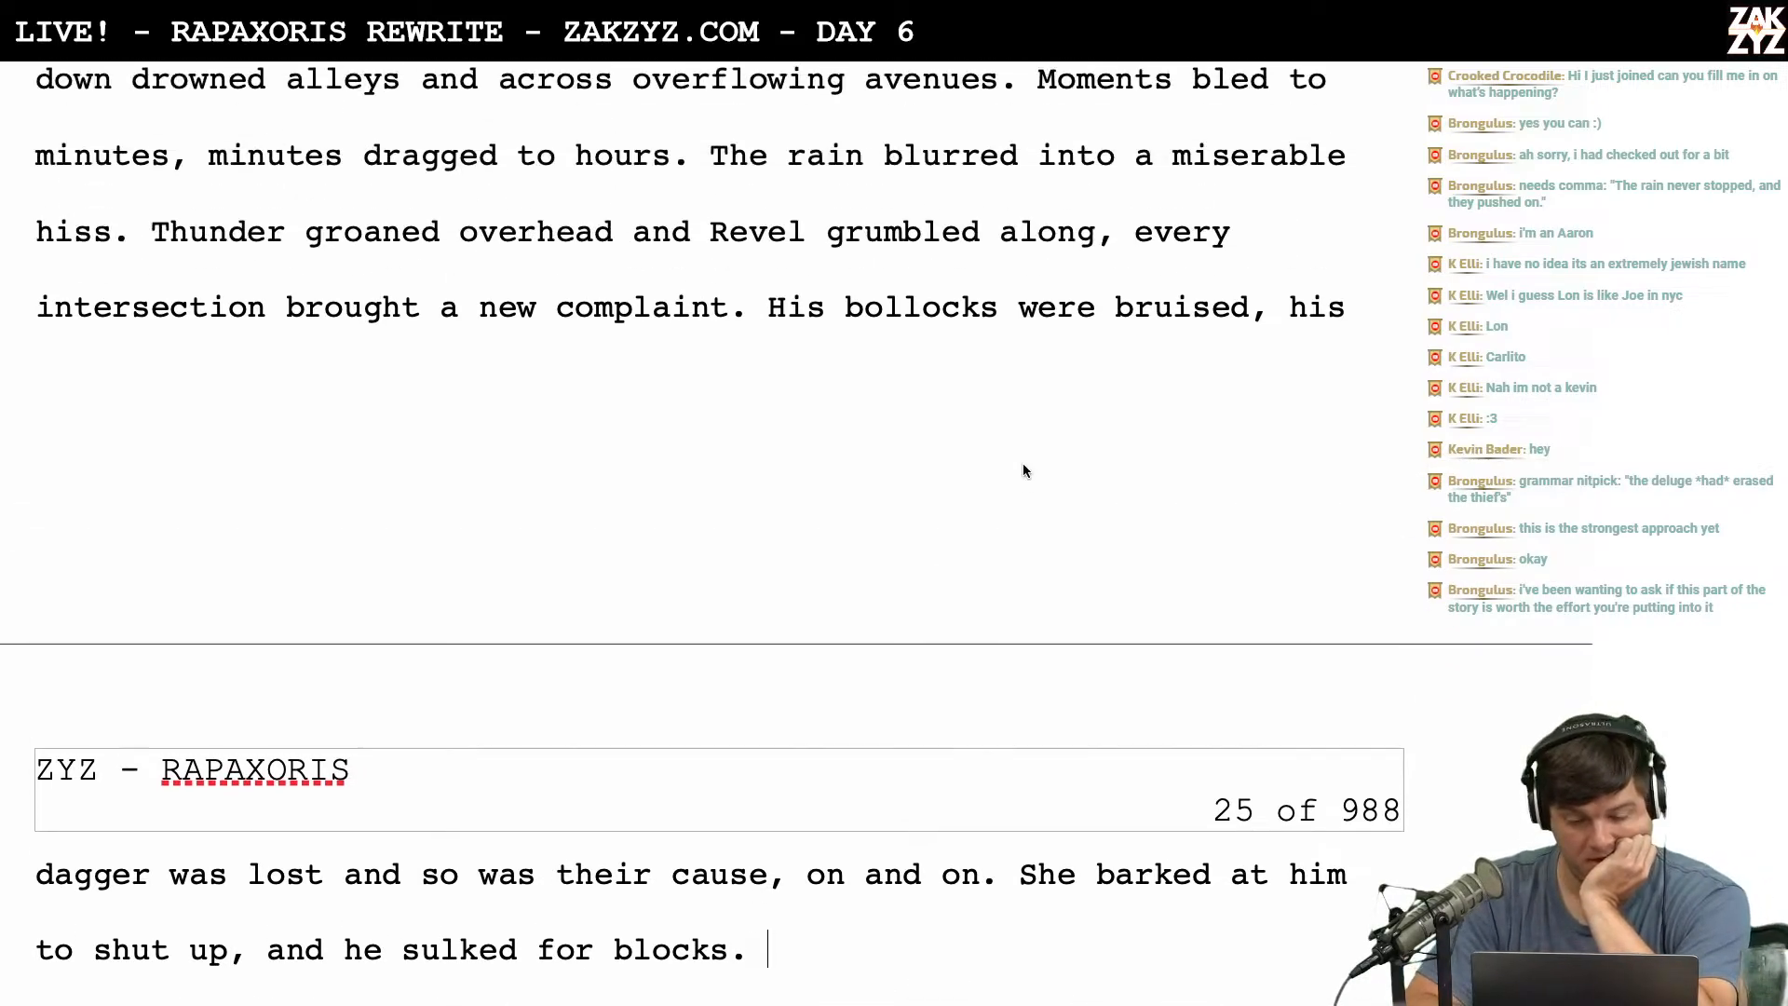
Insert "Finally, El Sha La barked at him to shut up." before the sentence "She barked at him".
{"action": "left_click", "coordinate": [1022, 748]}
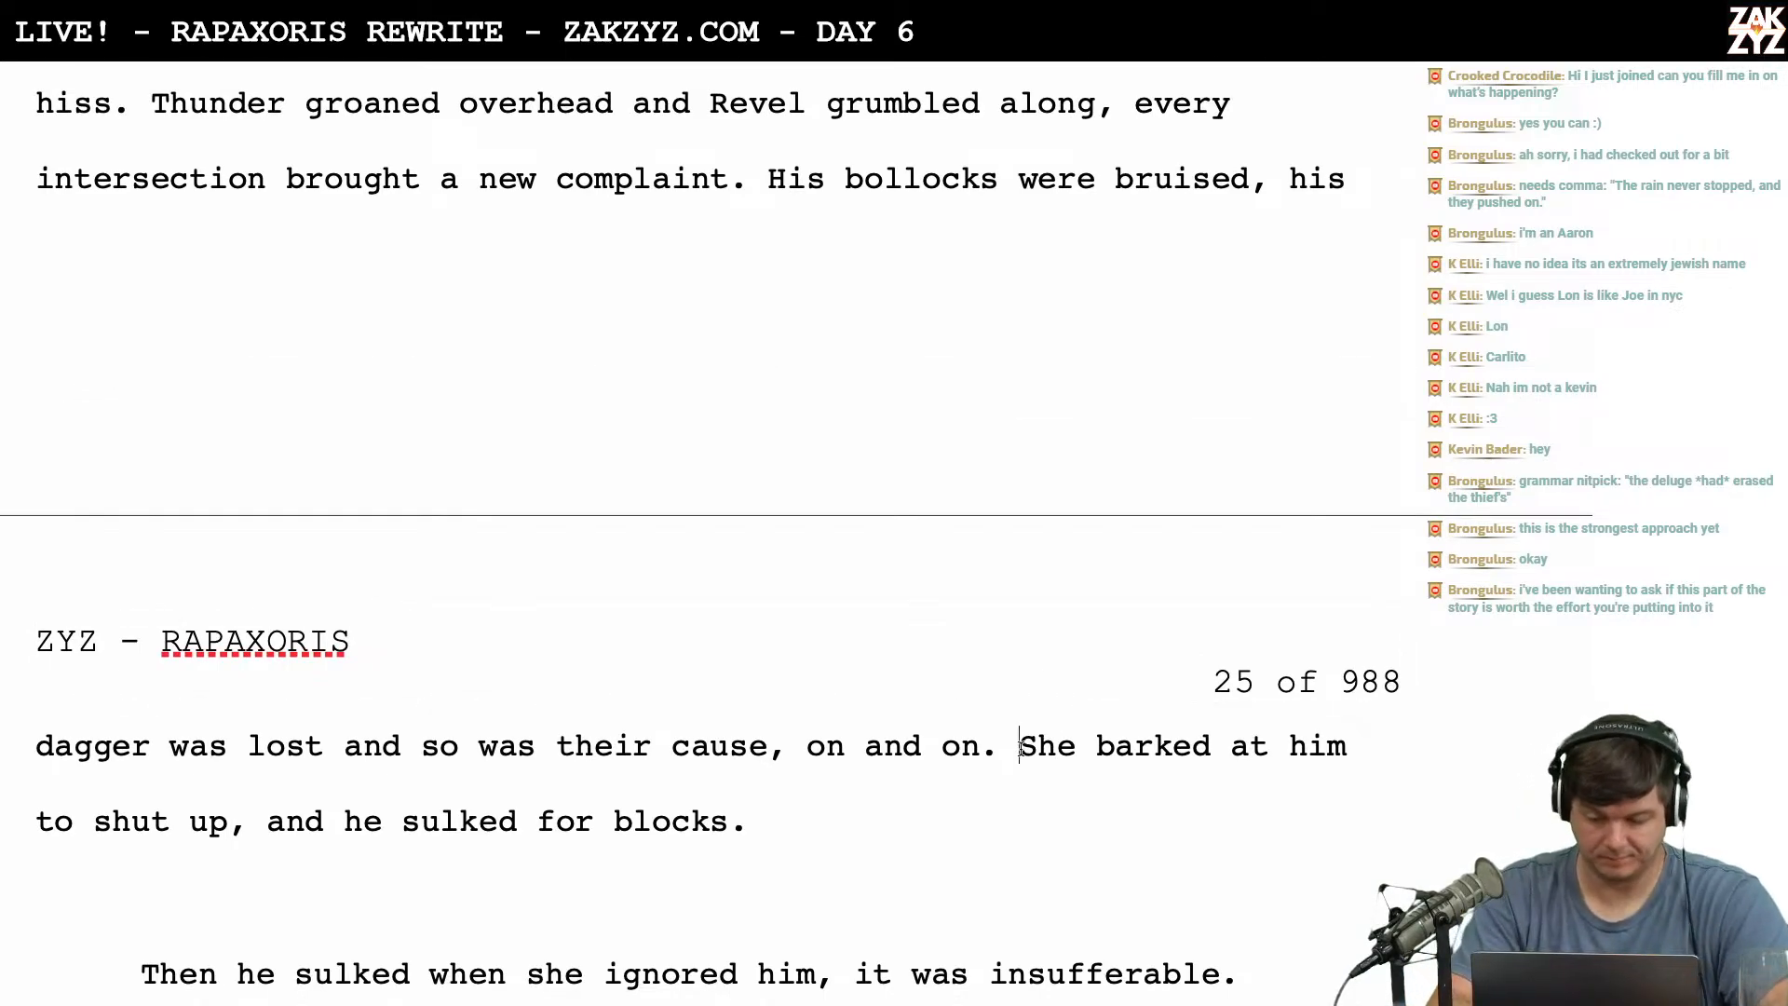
{"action": "type", "text": "Finally, "}
{"action": "type", "text": "El Sha La "}
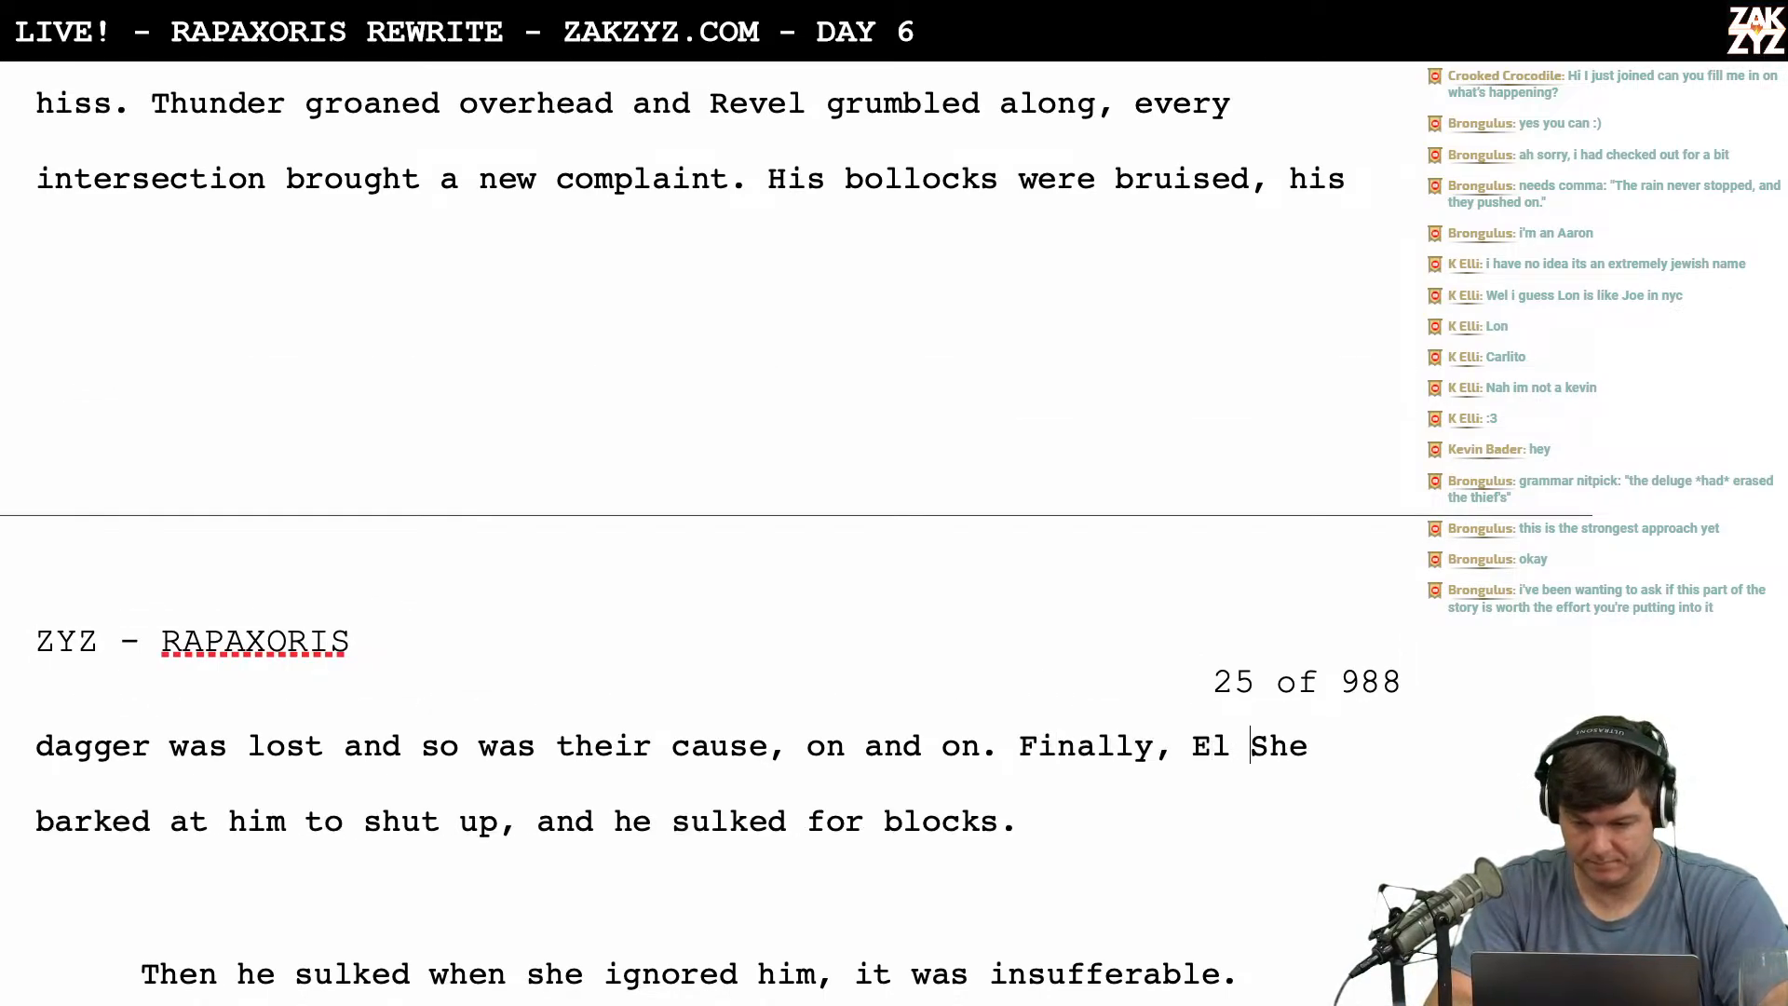
{"action": "type", "text": "barked at him "}
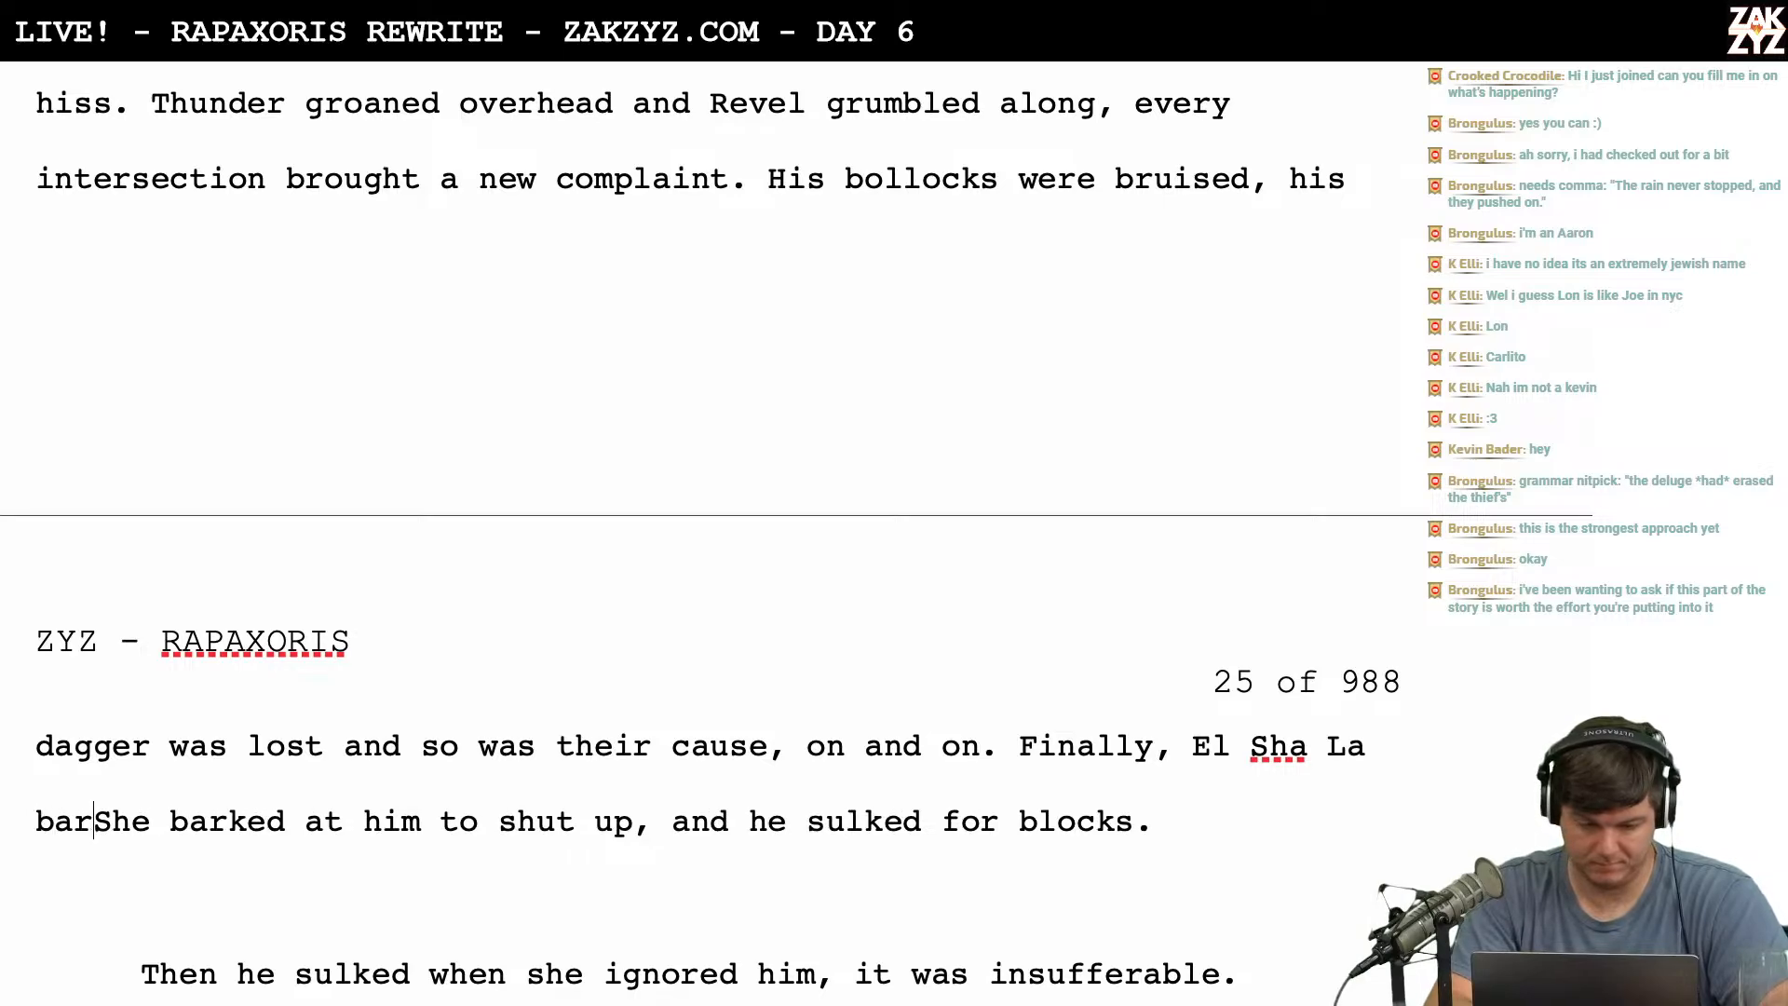
{"action": "type", "text": "to shut up."}
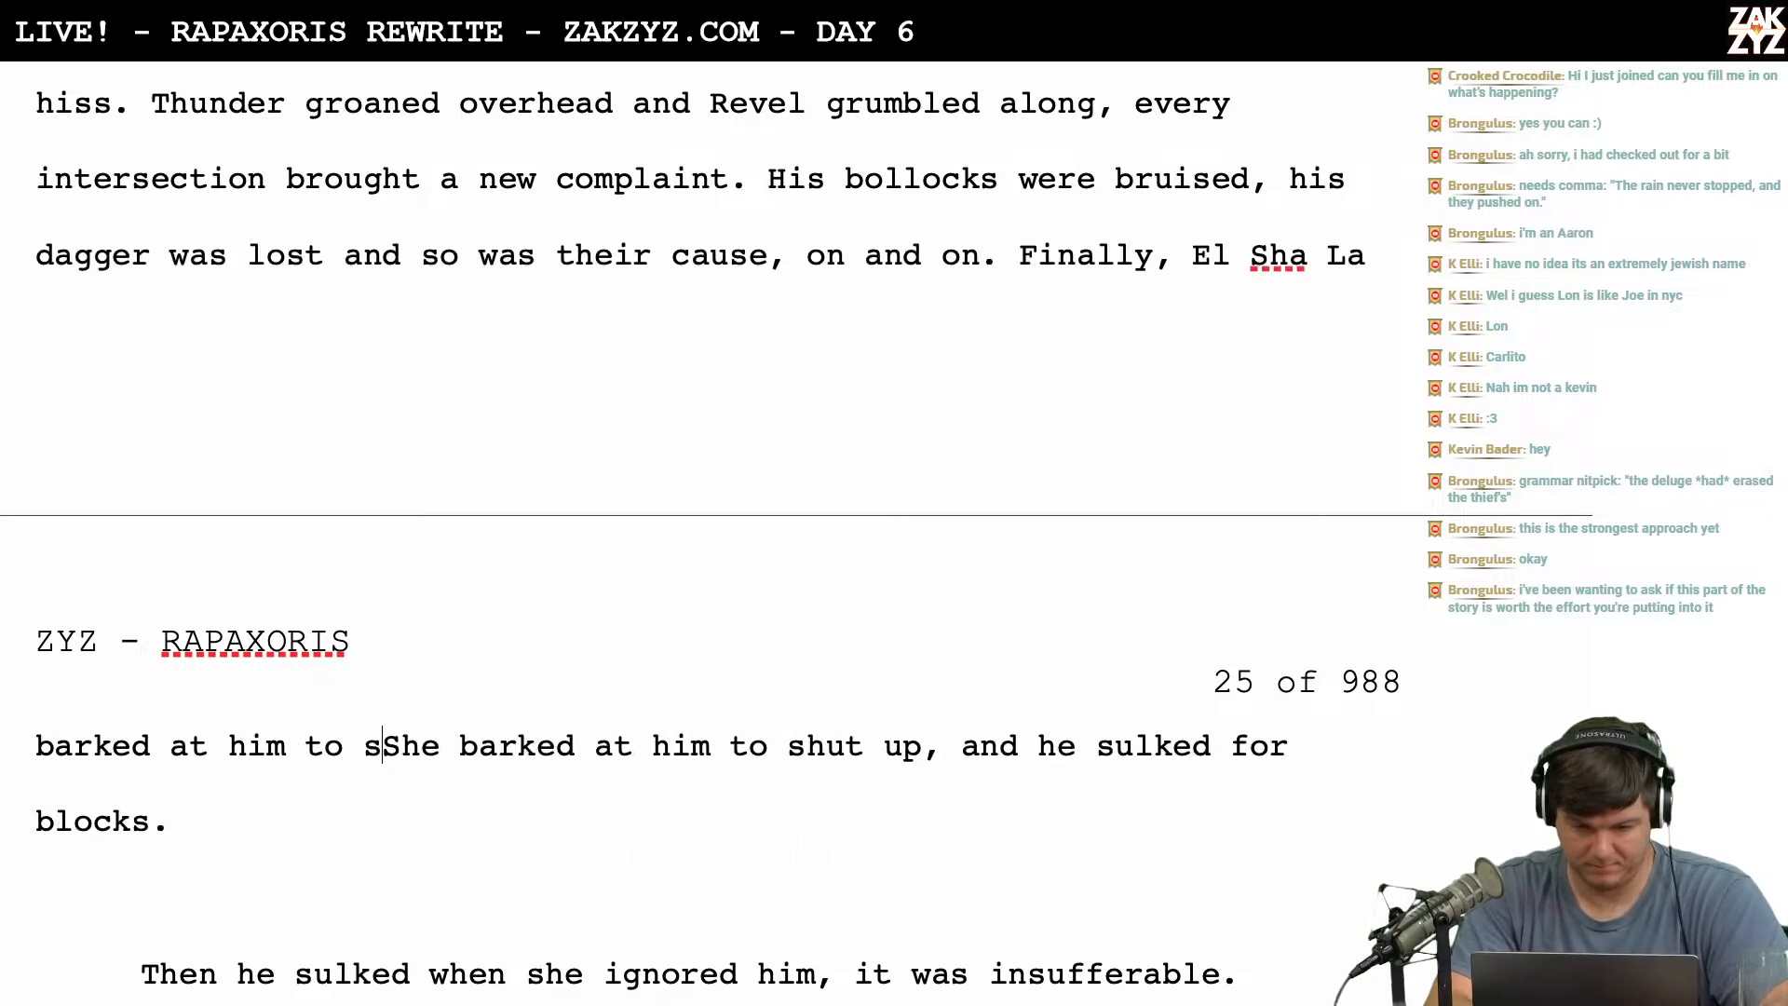
Push the older "She barked at him" sentence down into a separate paragraph and add "He sulked for blocks." after "shut up.".
{"action": "key", "text": "Return"}
{"action": "key", "text": "Return"}
{"action": "key", "text": "Left"}
{"action": "key", "text": "Left"}
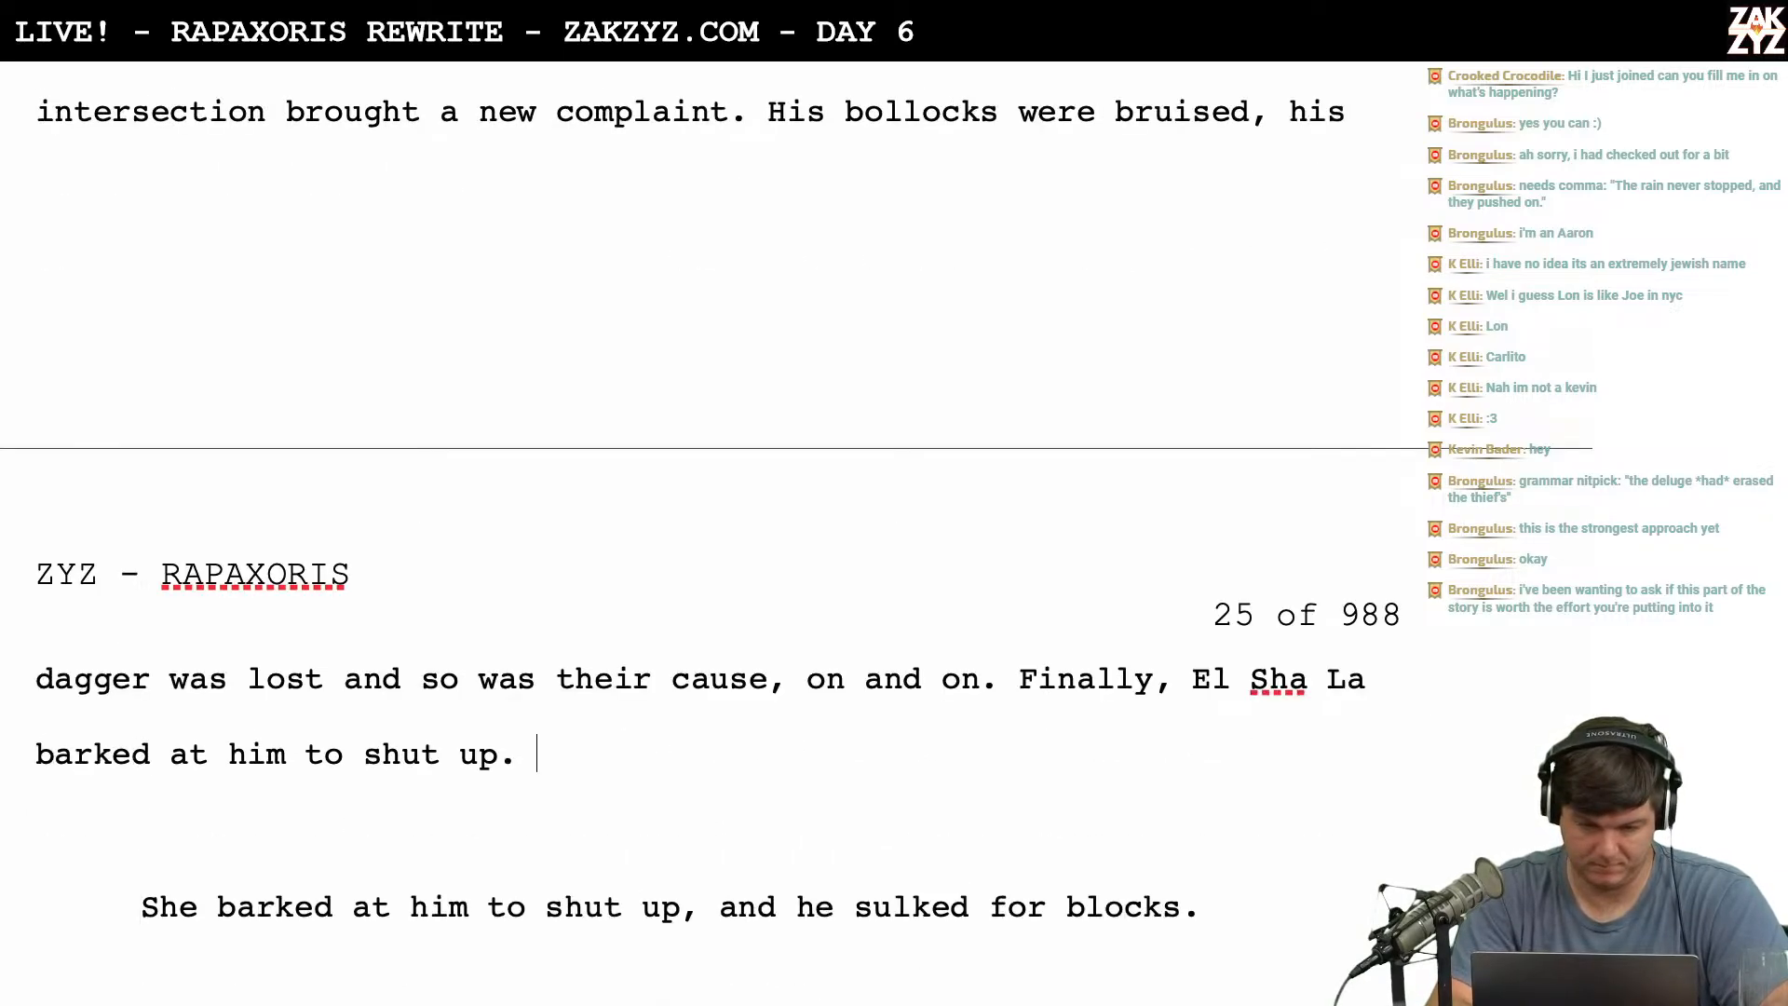
{"action": "type", "text": "He sulked "}
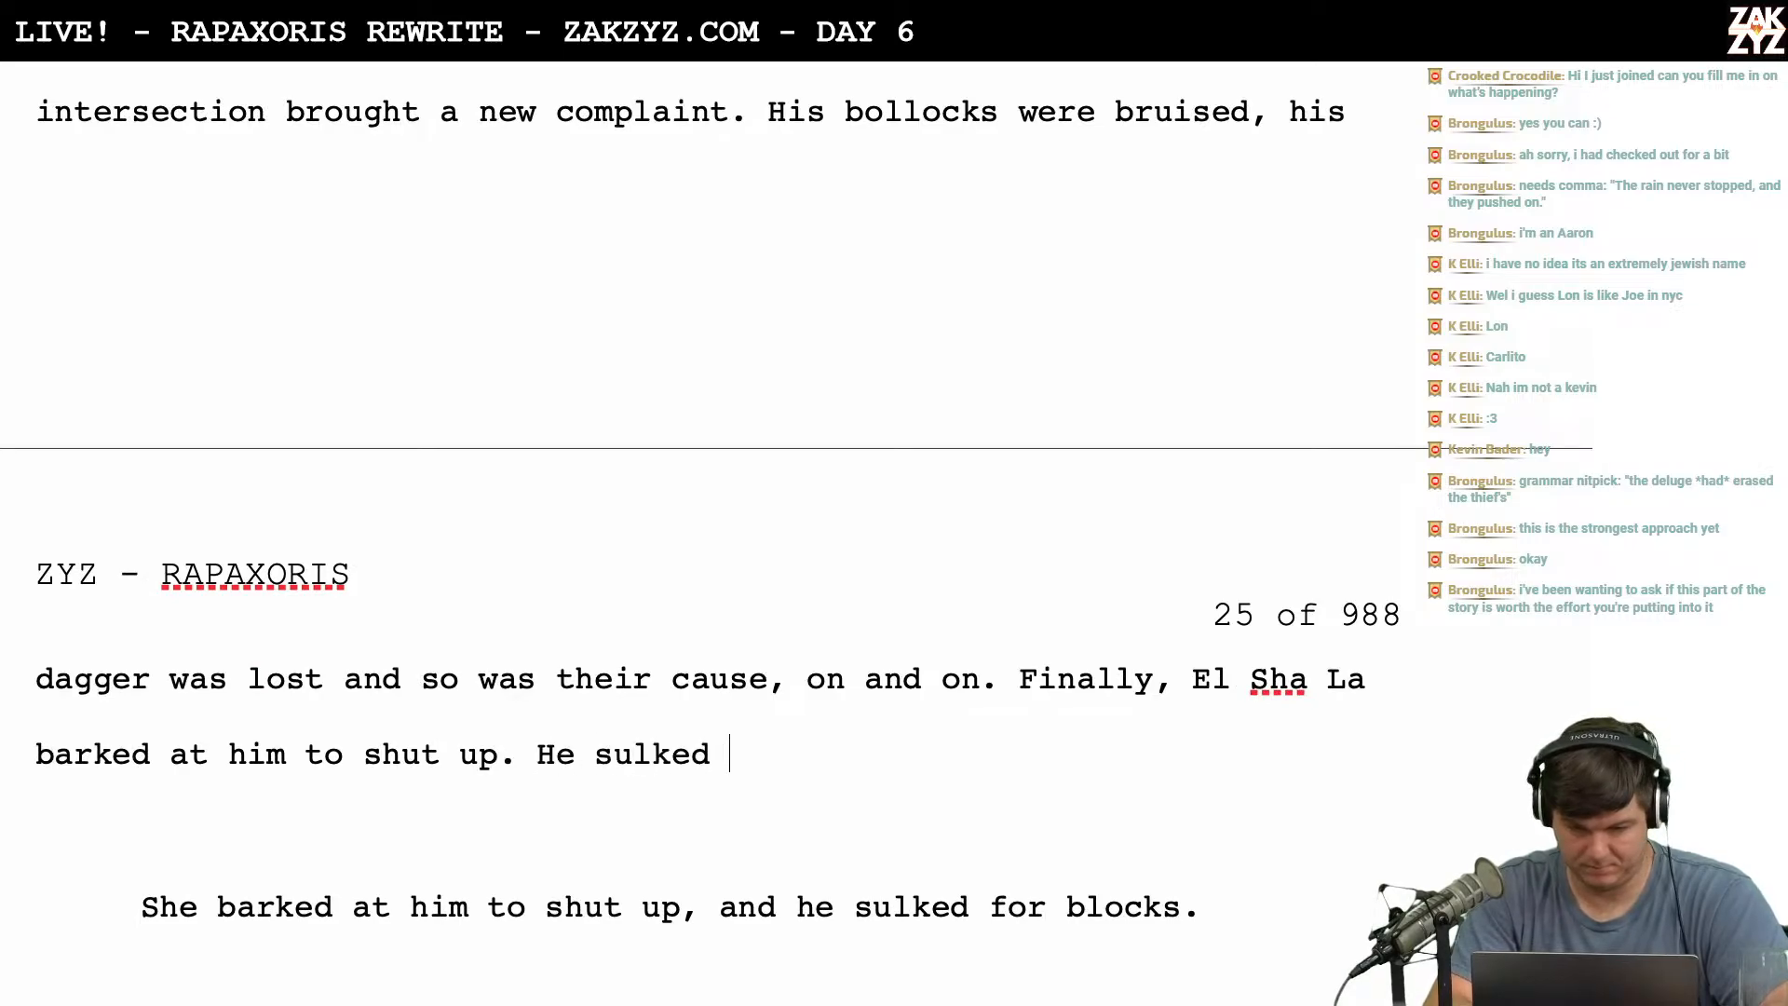
{"action": "type", "text": "for blocks."}
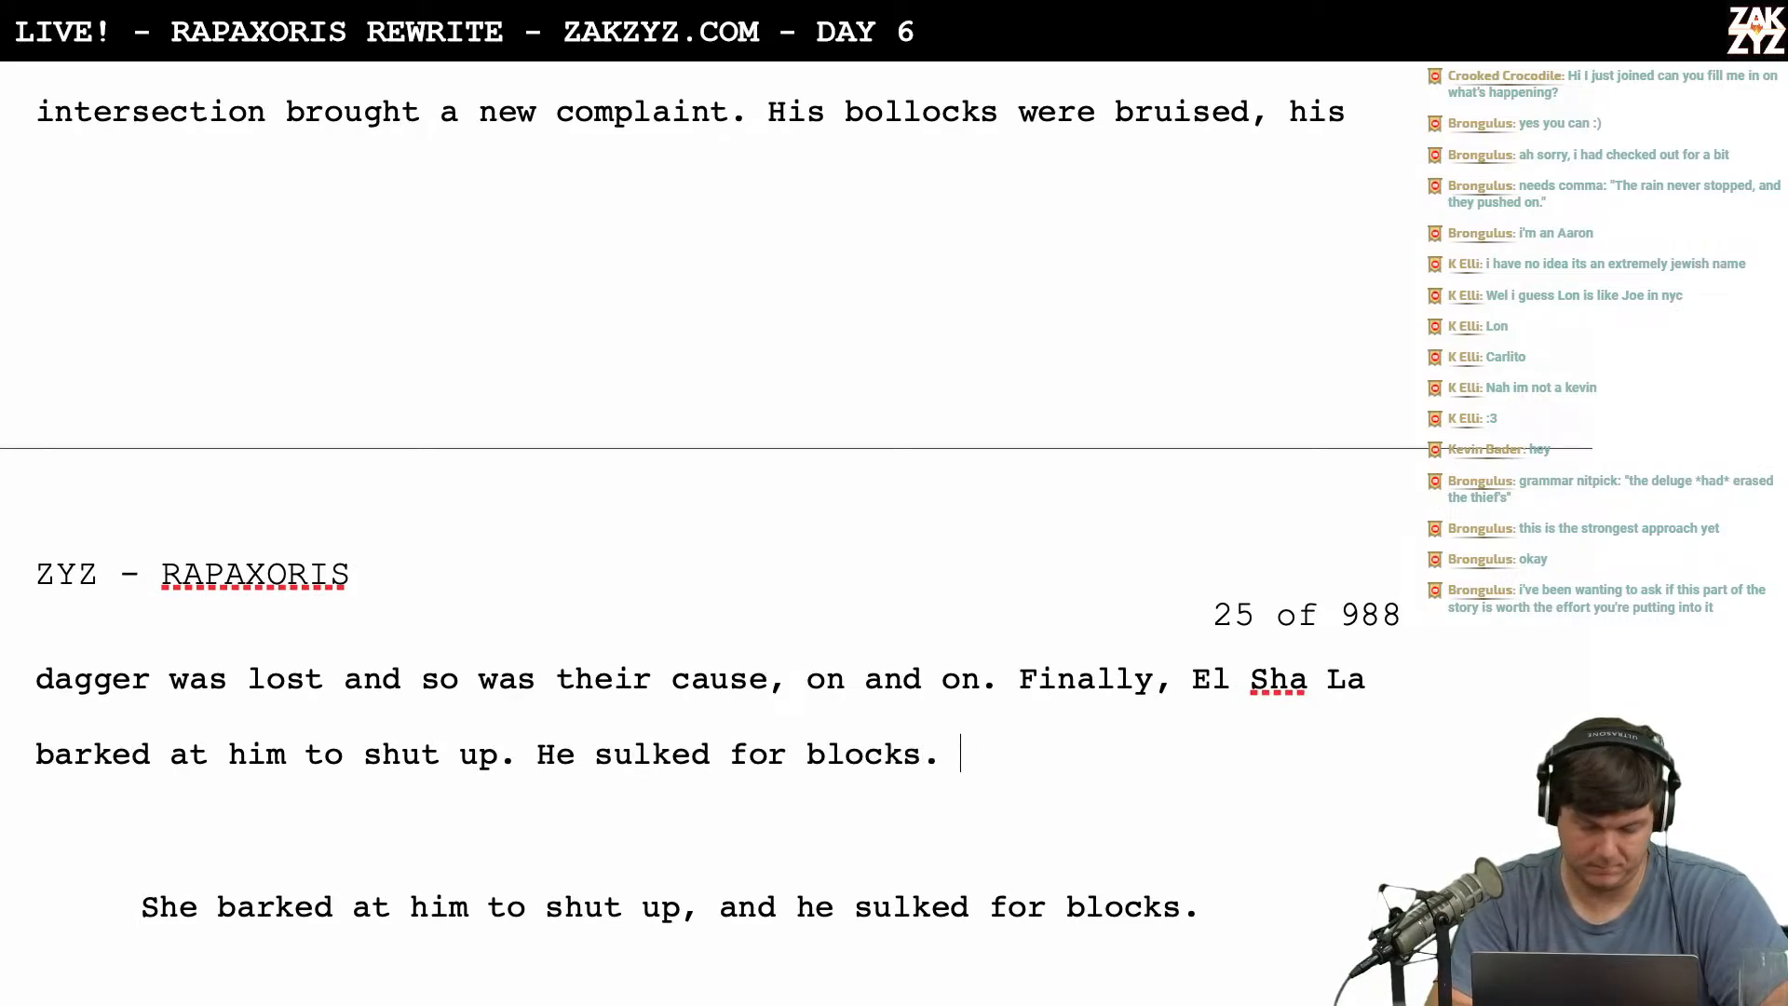
Delete the leftover "She barked at him to shut up" and "Then he sulked when she ignored him" paragraphs, leaving blank lines before "As the last wisps".
{"action": "key", "text": "shift+super+Down"}
{"action": "key", "text": "shift+Down"}
{"action": "key", "text": "shift+Down"}
{"action": "key", "text": "shift+Down"}
{"action": "key", "text": "shift+Up"}
{"action": "key", "text": "shift+Up"}
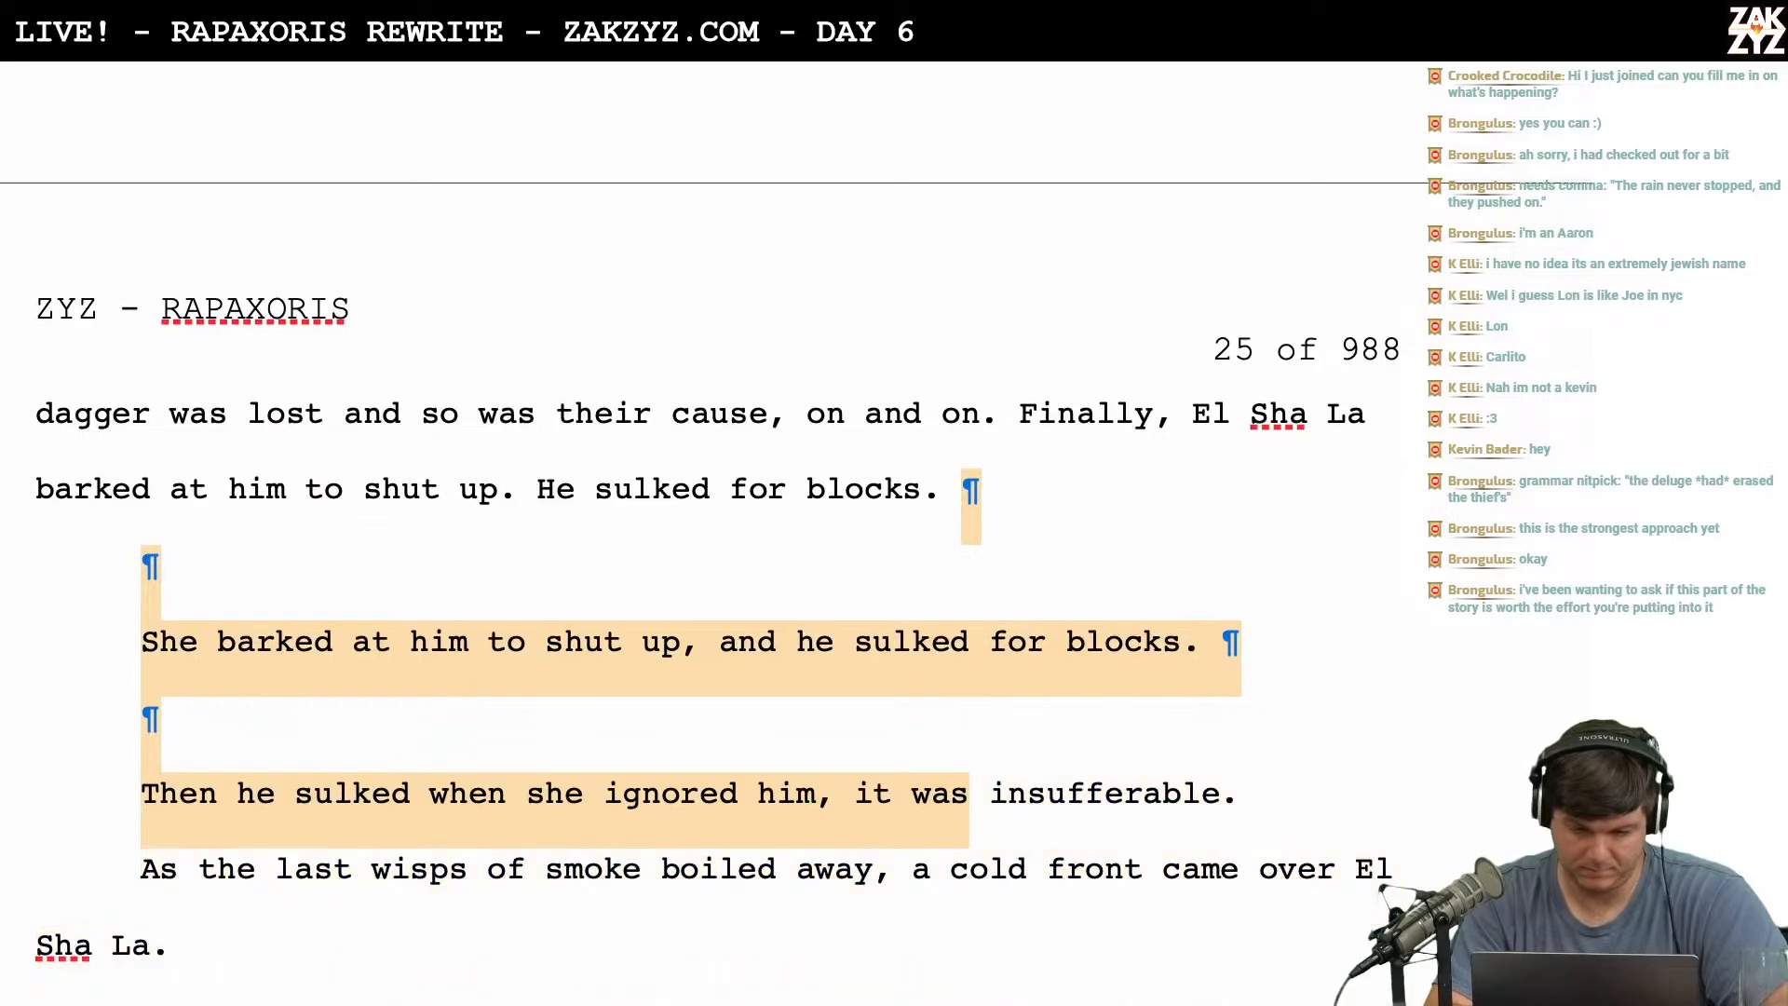
{"action": "key", "text": "shift+Right"}
{"action": "key", "text": "shift+Right"}
{"action": "key", "text": "shift+Right"}
{"action": "key", "text": "shift+Right"}
{"action": "key", "text": "shift+Right"}
{"action": "key", "text": "shift+Right"}
{"action": "key", "text": "shift+Right"}
{"action": "key", "text": "shift+Right"}
{"action": "key", "text": "shift+Right"}
{"action": "key", "text": "shift+Right"}
{"action": "key", "text": "shift+Right"}
{"action": "key", "text": "shift+Right"}
{"action": "key", "text": "shift+Right"}
{"action": "key", "text": "shift+Right"}
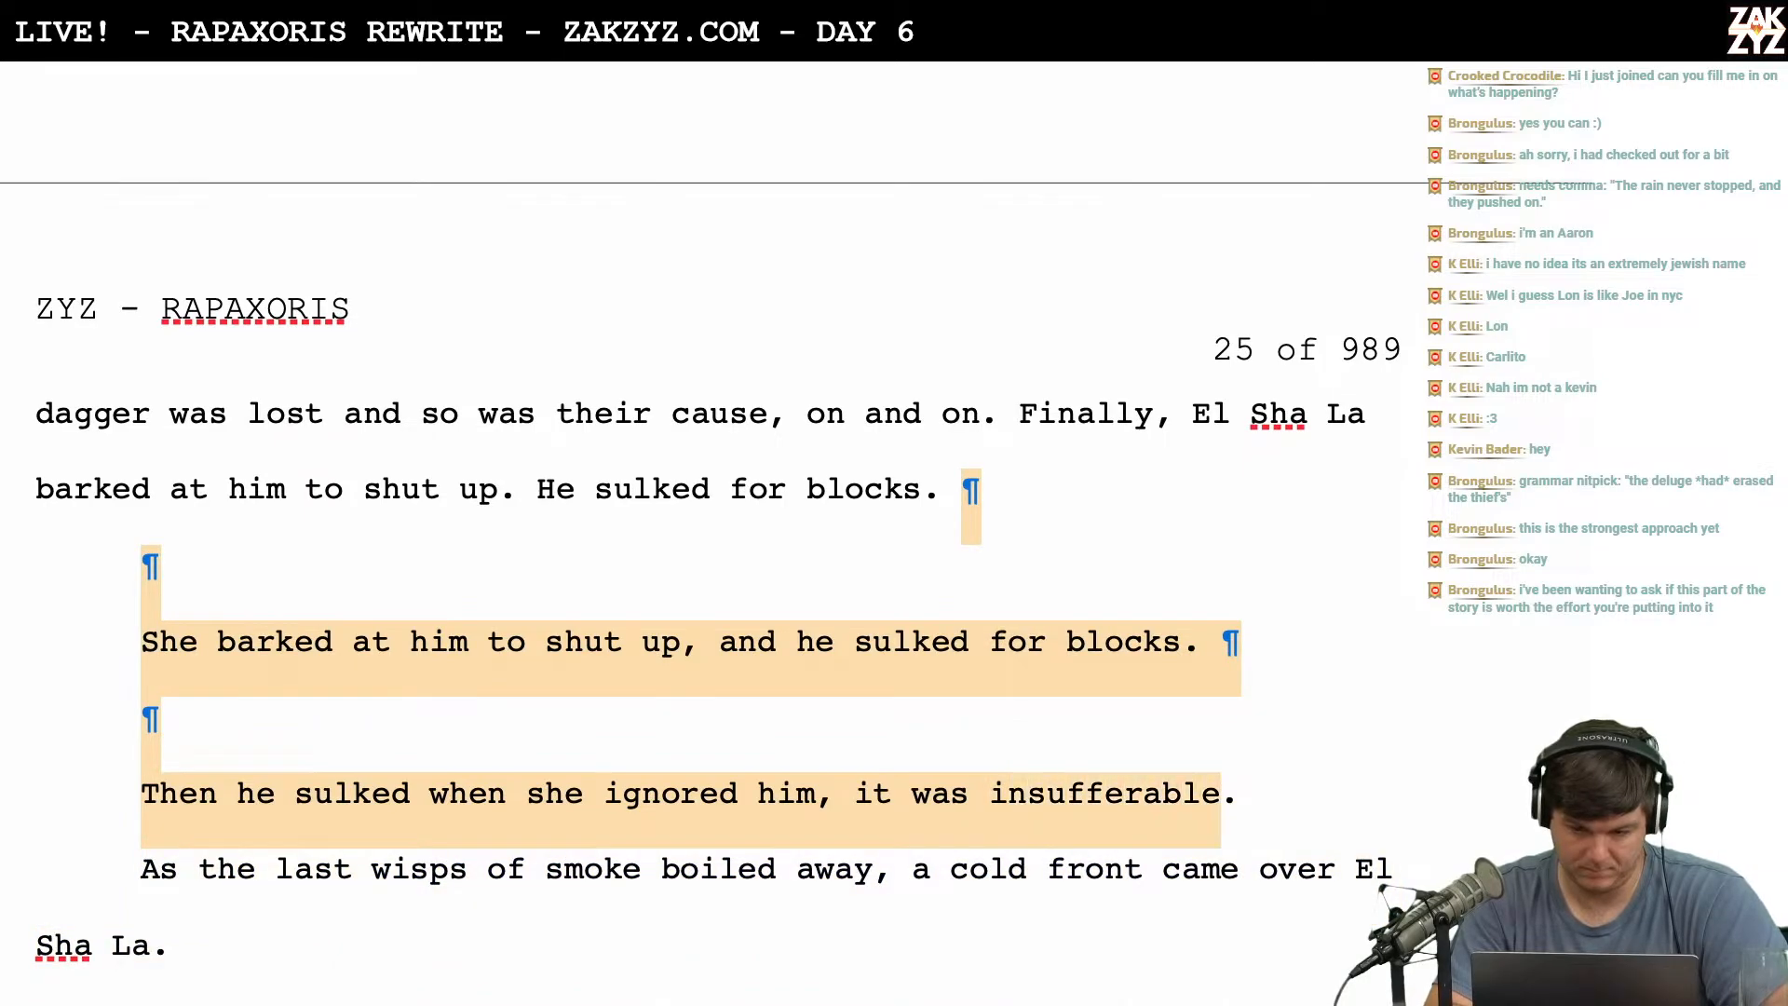
{"action": "key", "text": "BackSpace"}
{"action": "key", "text": "Return"}
{"action": "key", "text": "Return"}
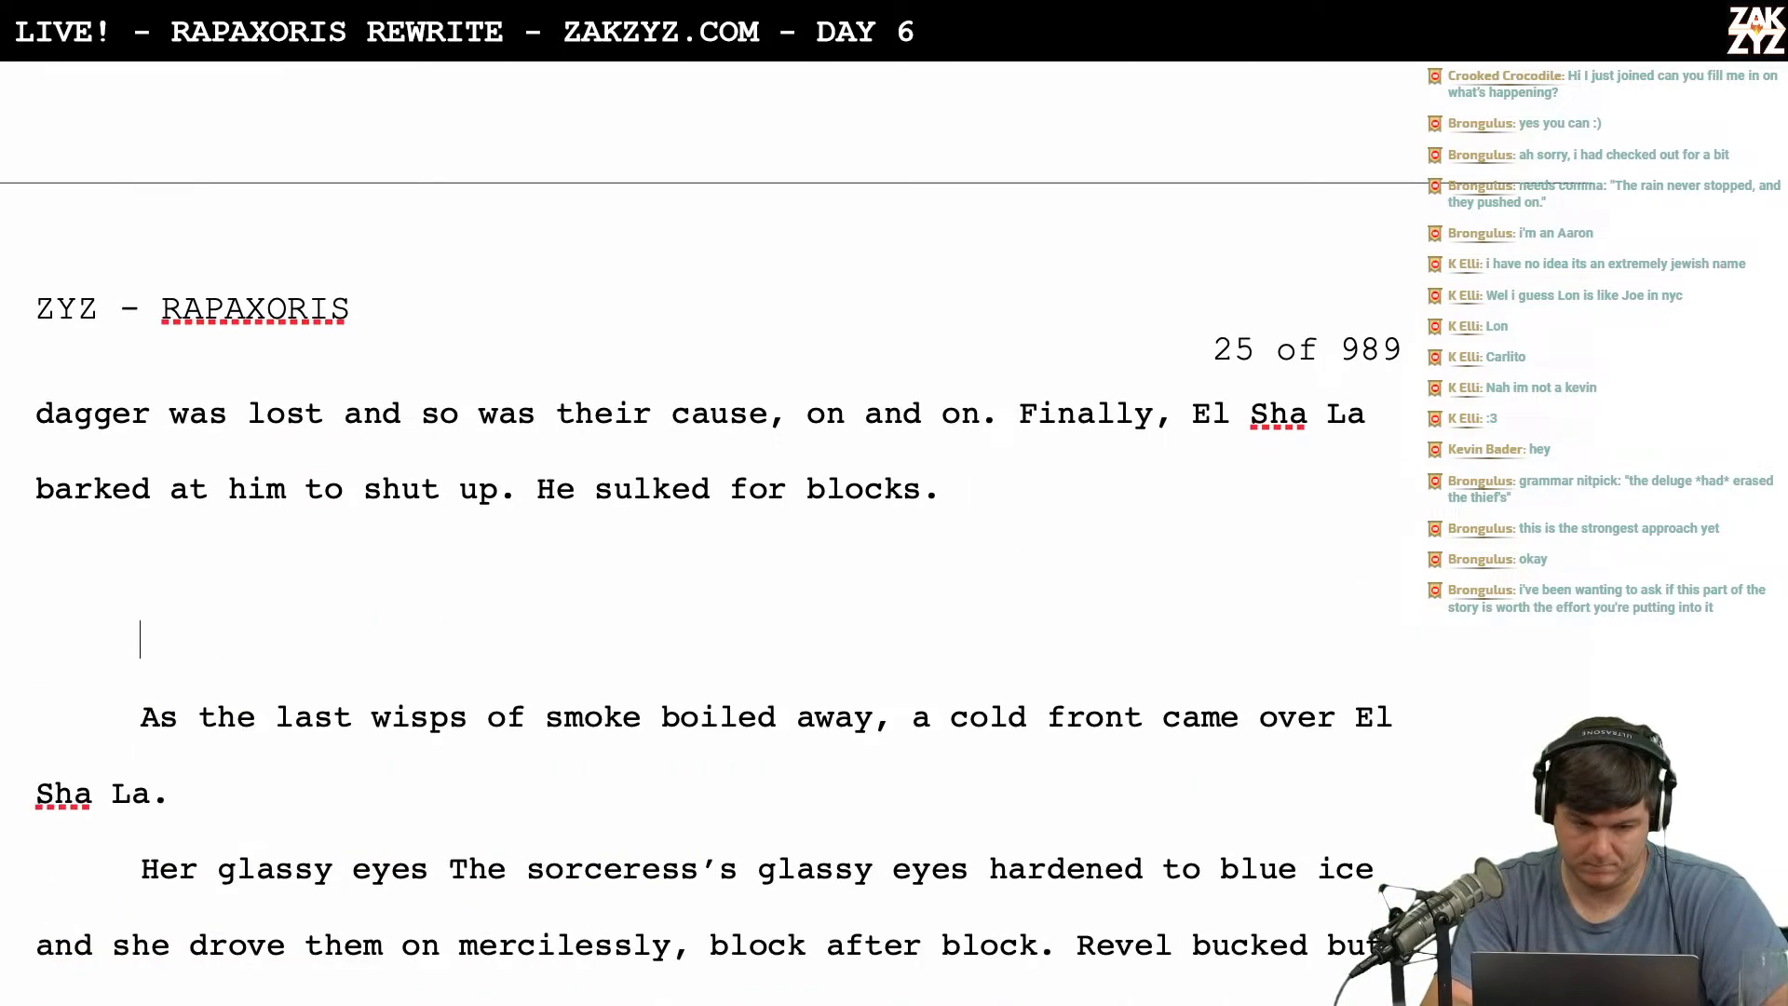
{"action": "key", "text": "Left"}
{"action": "key", "text": "Left"}
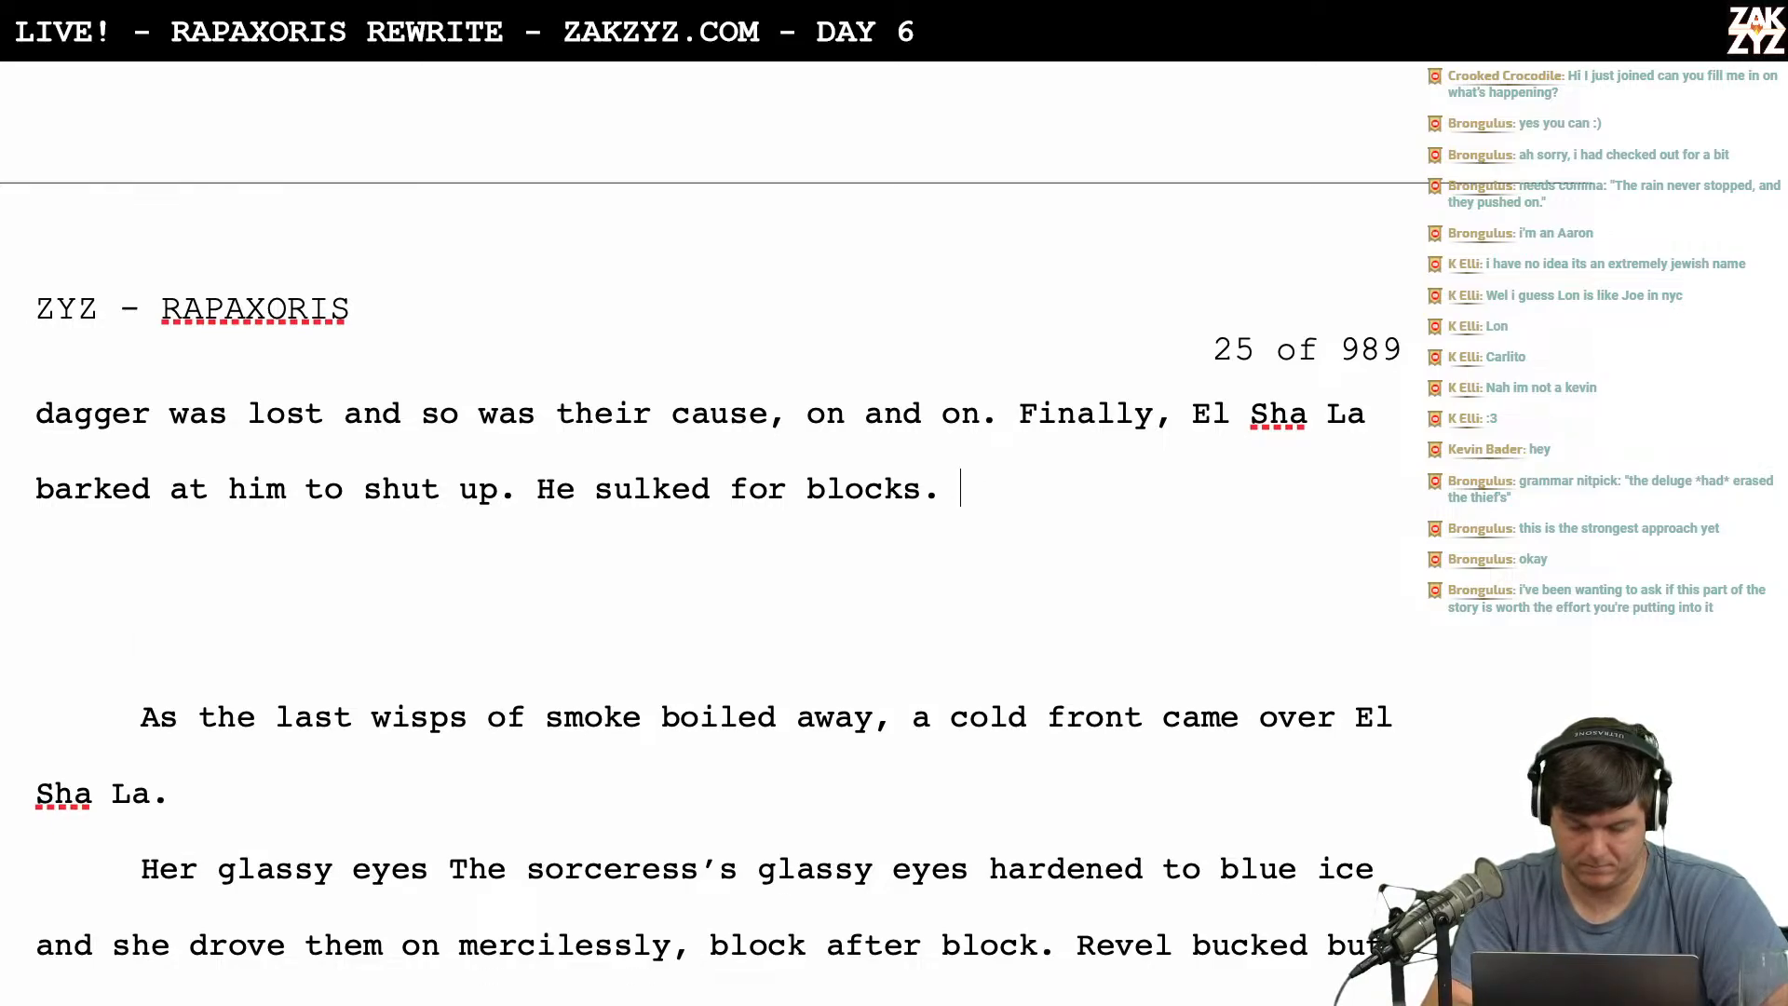
Start a new paragraph after "He sulked for blocks." with "The last wisps of smoke boiled away and left them both irritable and".
{"action": "scroll", "coordinate": [708, 521], "scroll_direction": "up", "scroll_amount": 6}
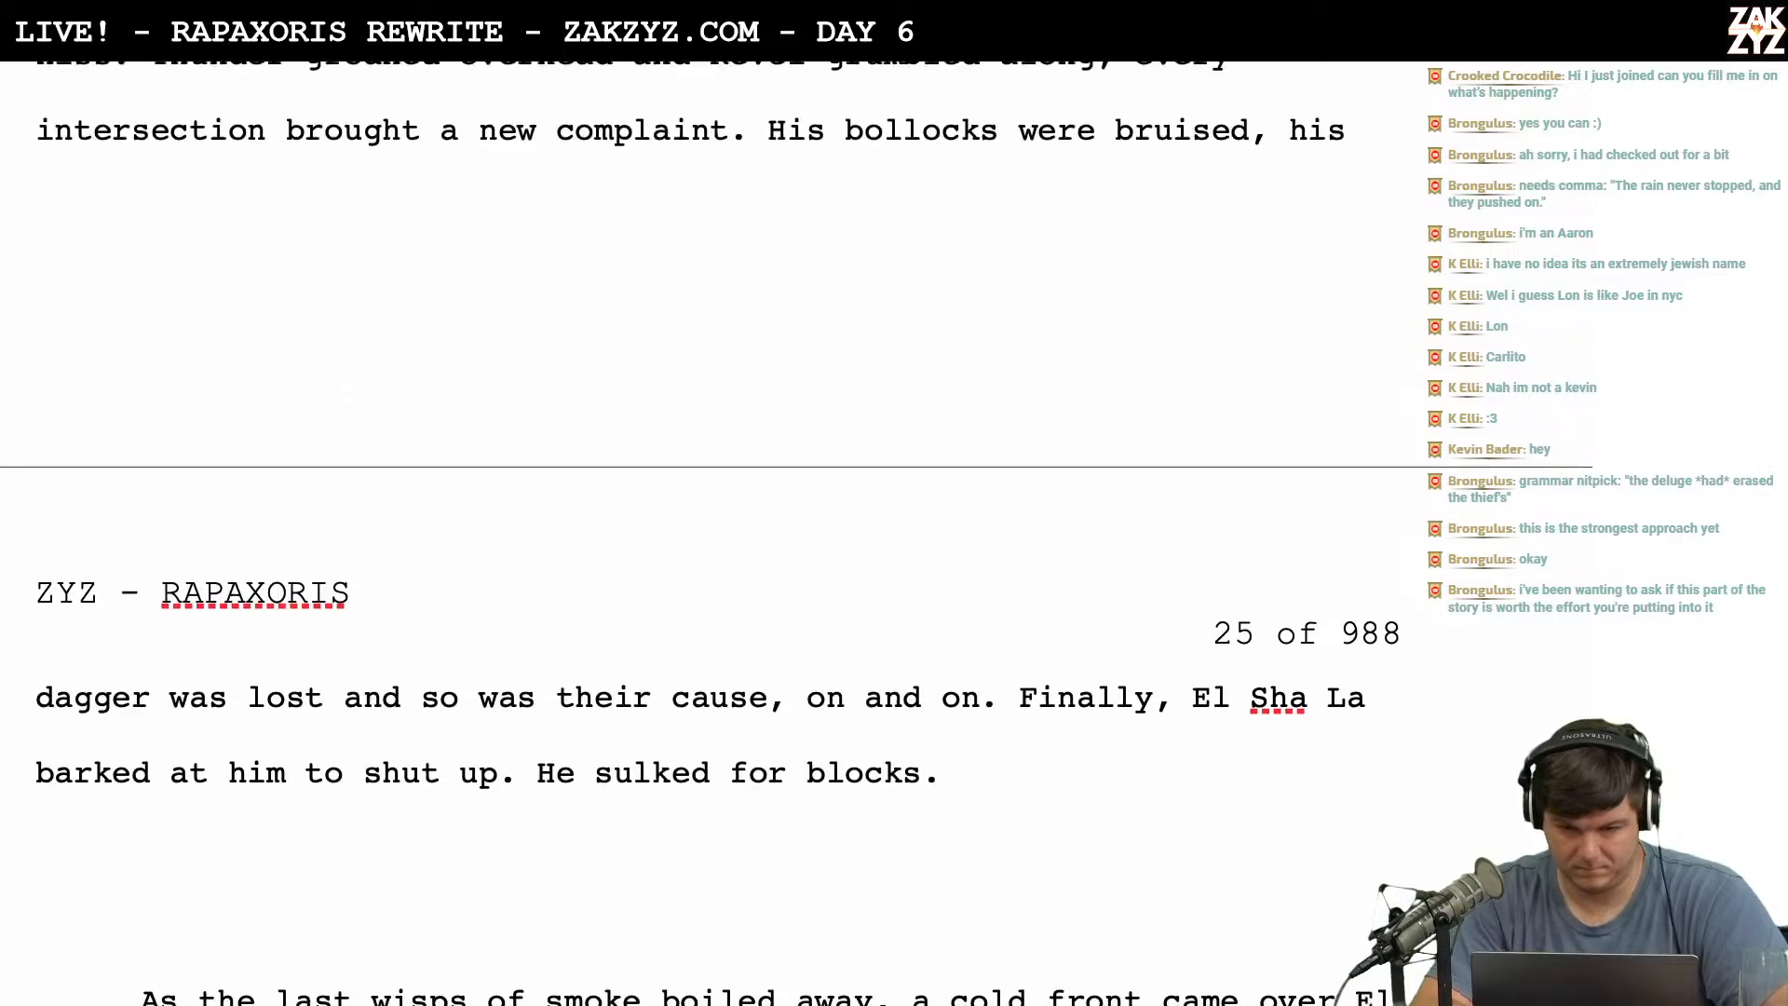
{"action": "scroll", "coordinate": [708, 522], "scroll_direction": "down", "scroll_amount": 8}
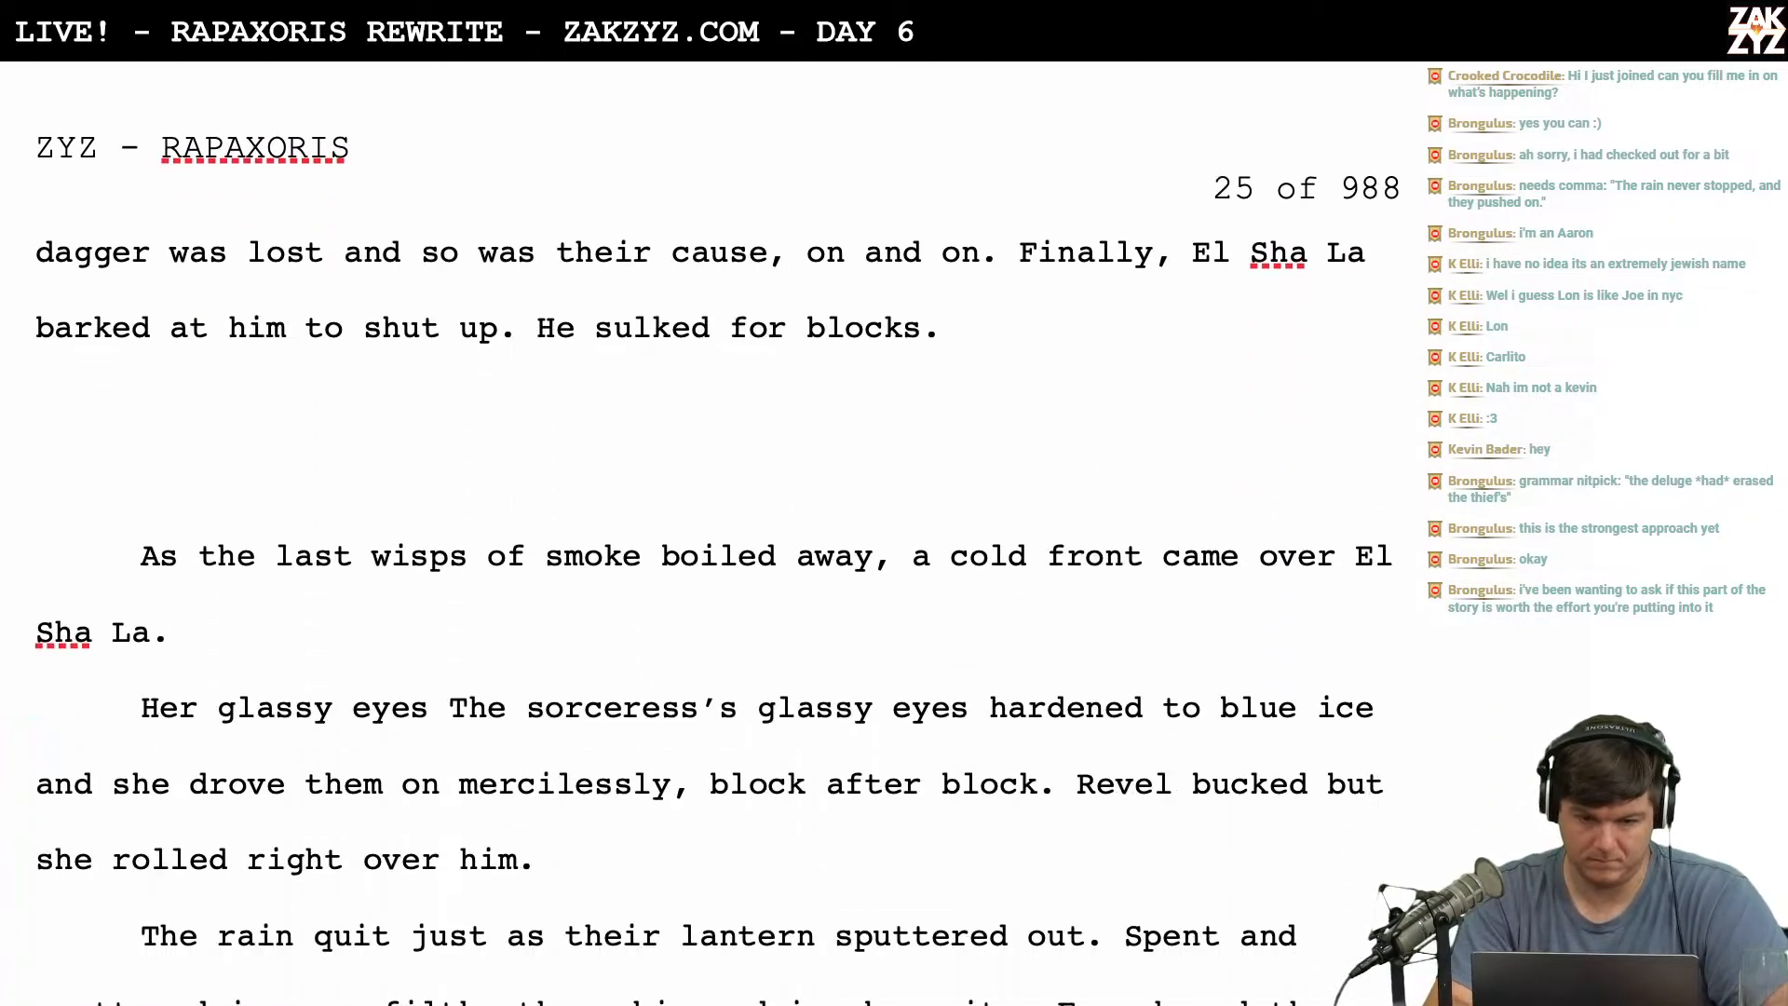
{"action": "type", "text": "The lasts"}
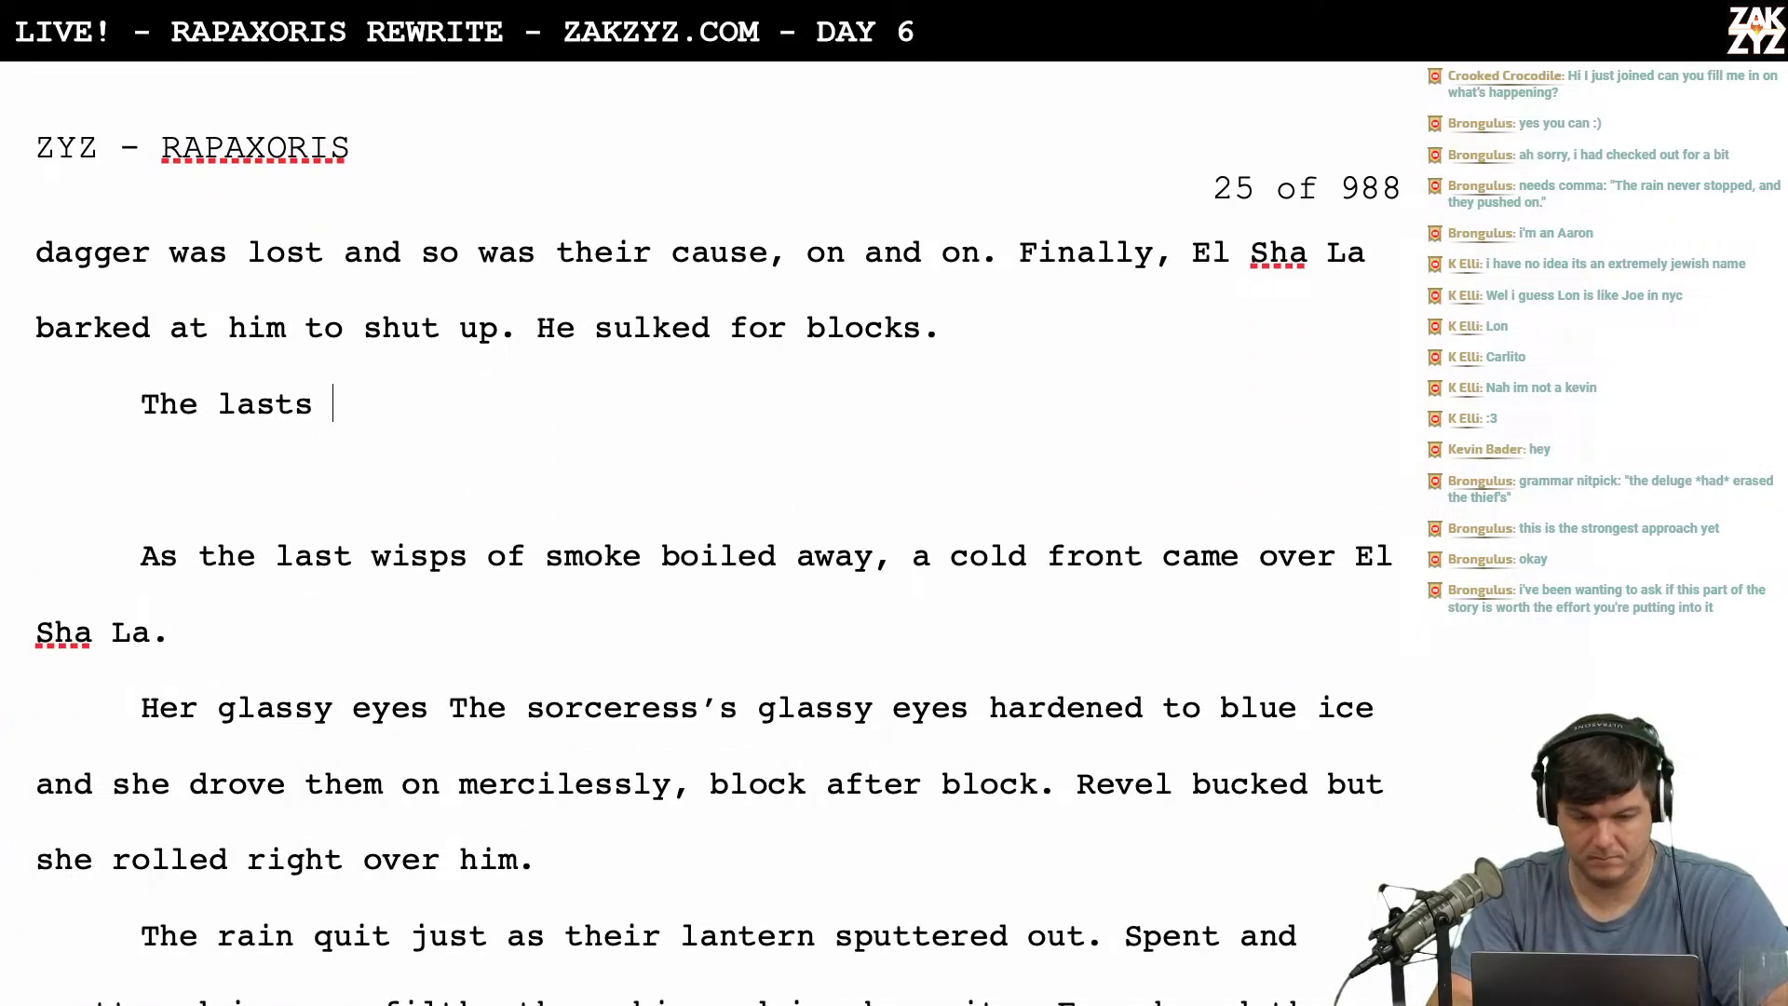
{"action": "key", "text": "BackSpace"}
{"action": "key", "text": "BackSpace"}
{"action": "type", "text": "wips"}
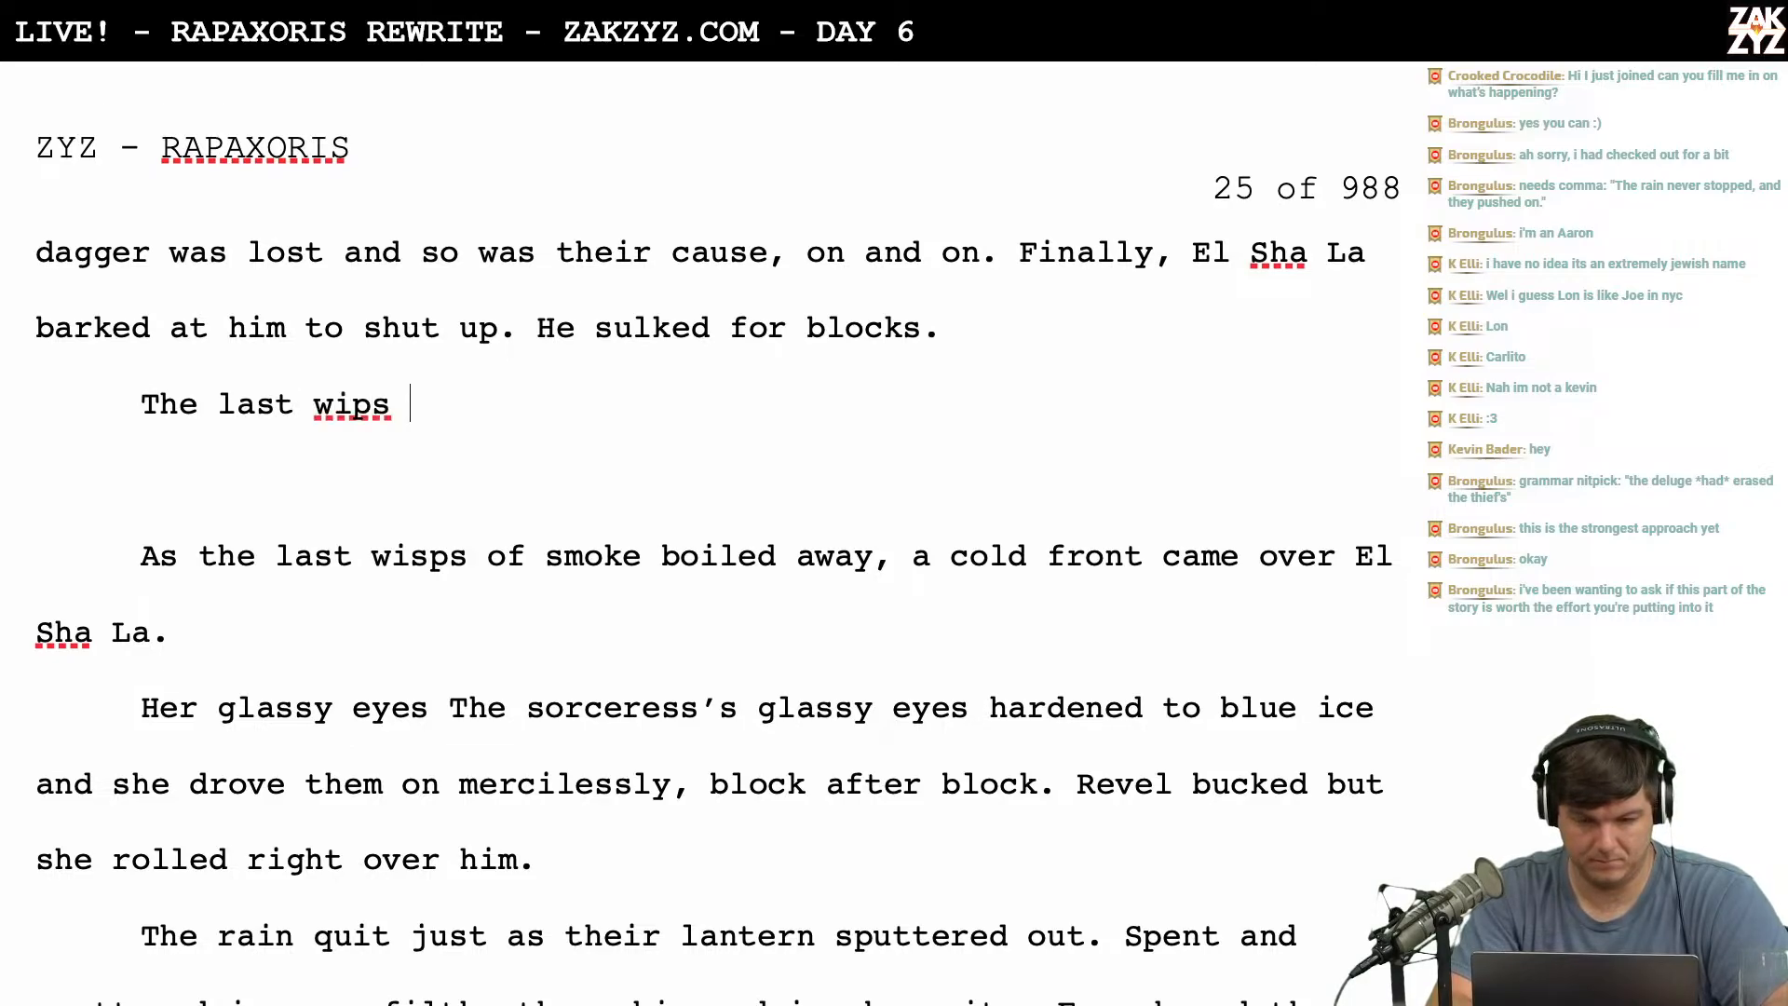
{"action": "key", "text": "BackSpace"}
{"action": "key", "text": "BackSpace"}
{"action": "key", "text": "BackSpace"}
{"action": "type", "text": "sps of smo"}
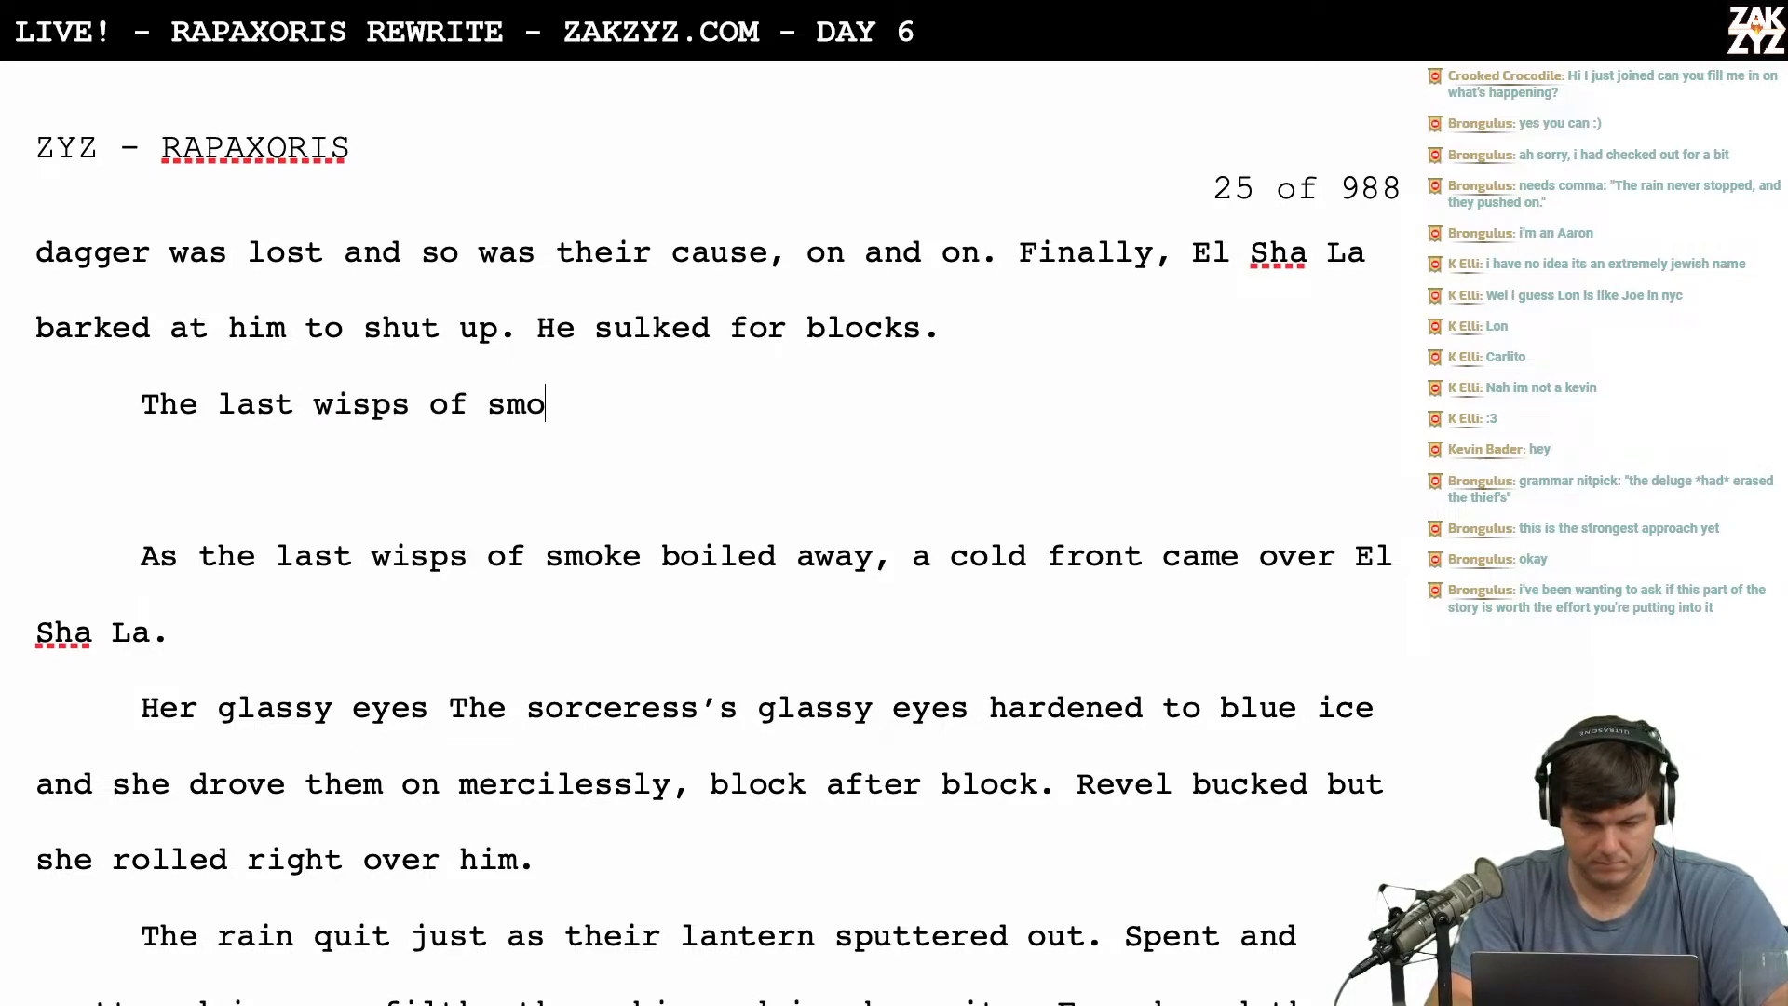
{"action": "type", "text": "ke boiled away"}
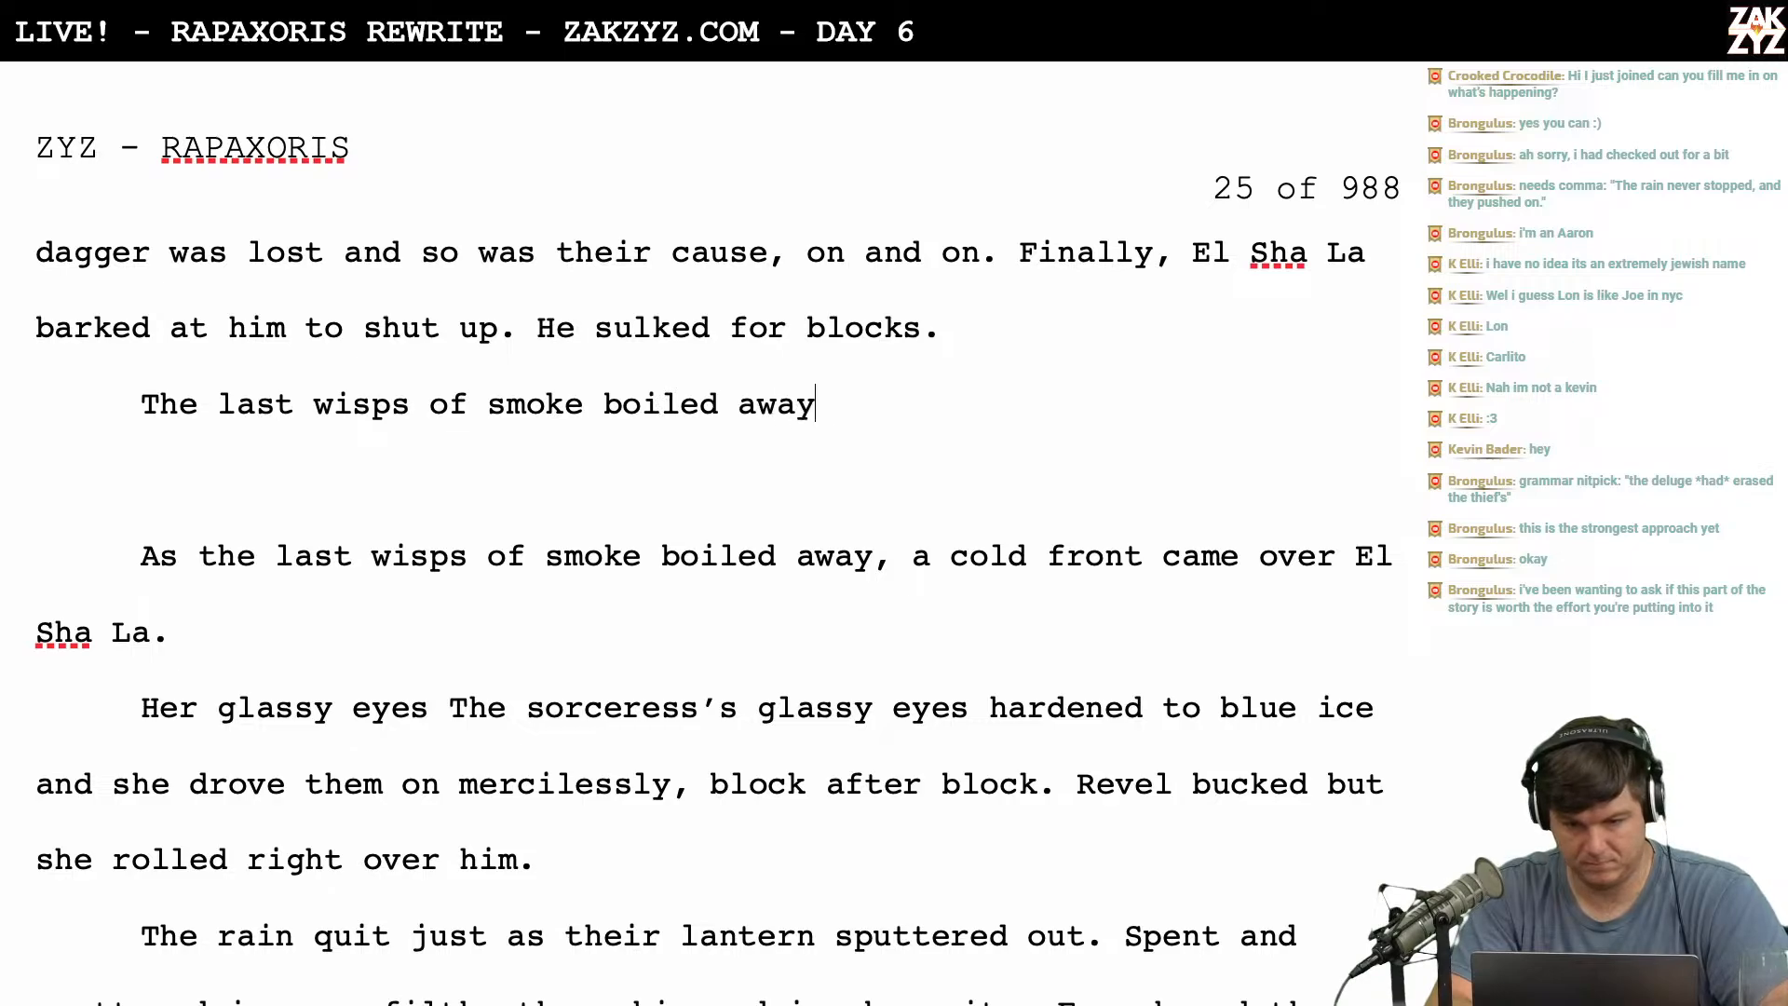
{"action": "type", "text": " and left them both"}
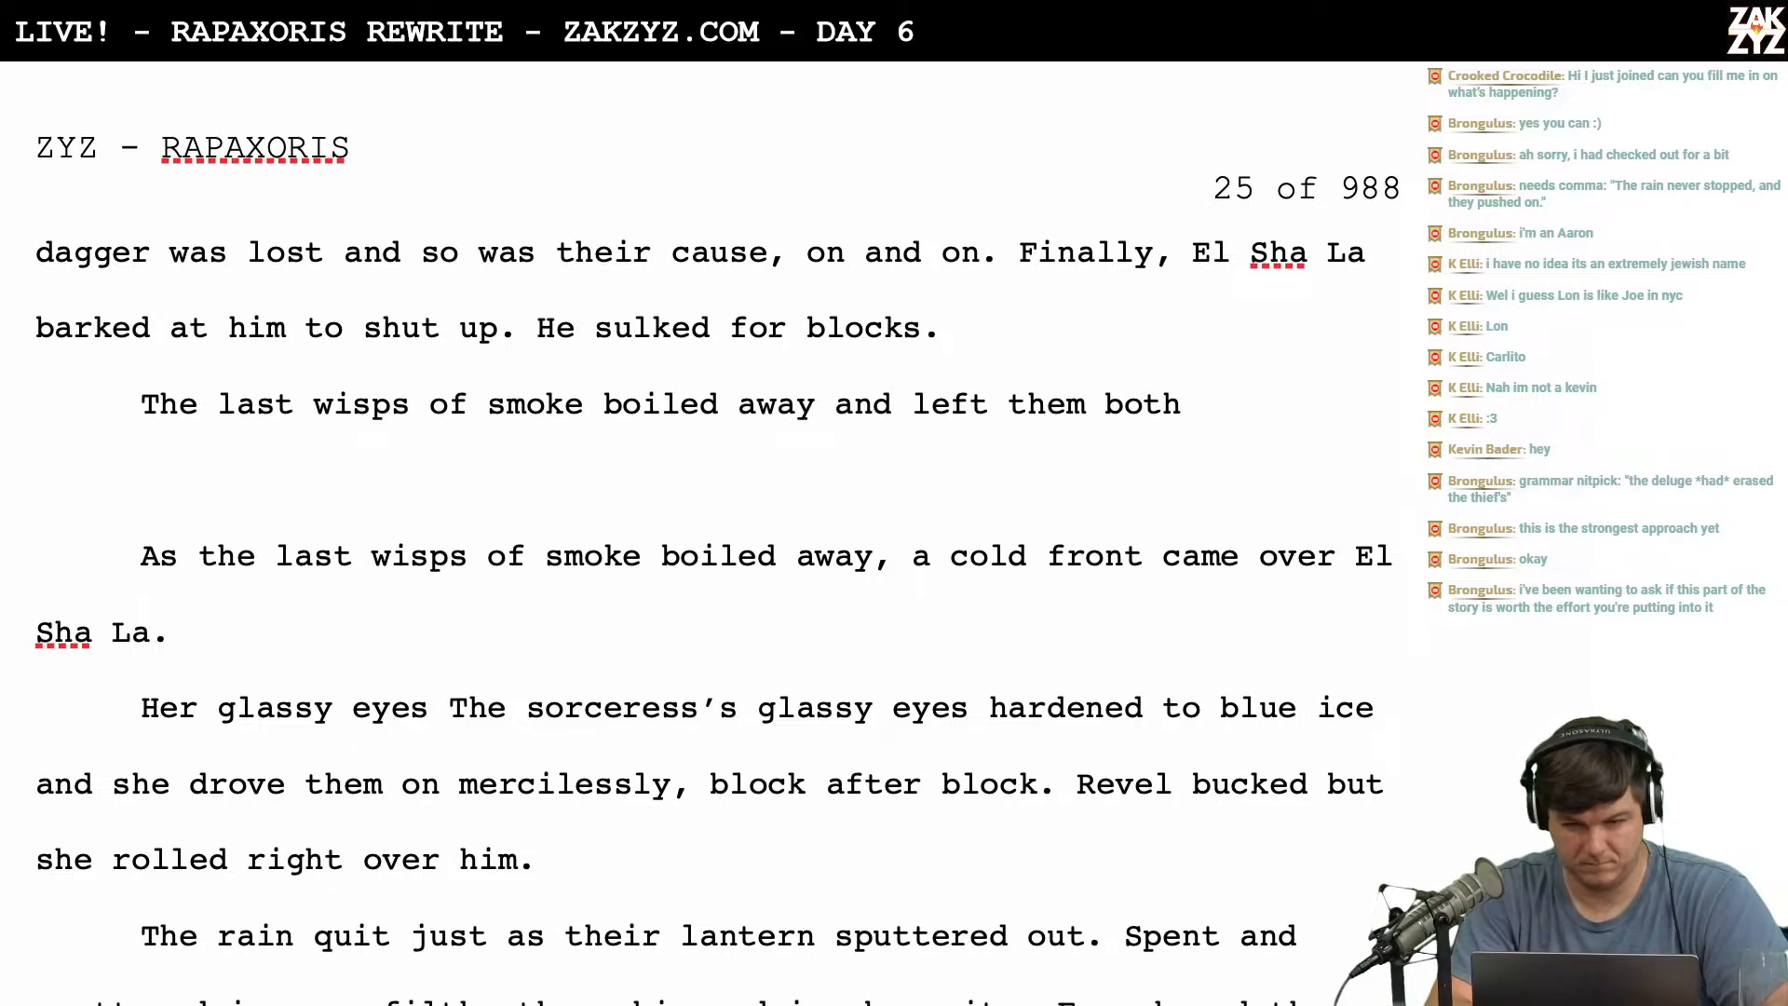
{"action": "type", "text": " irritable and"}
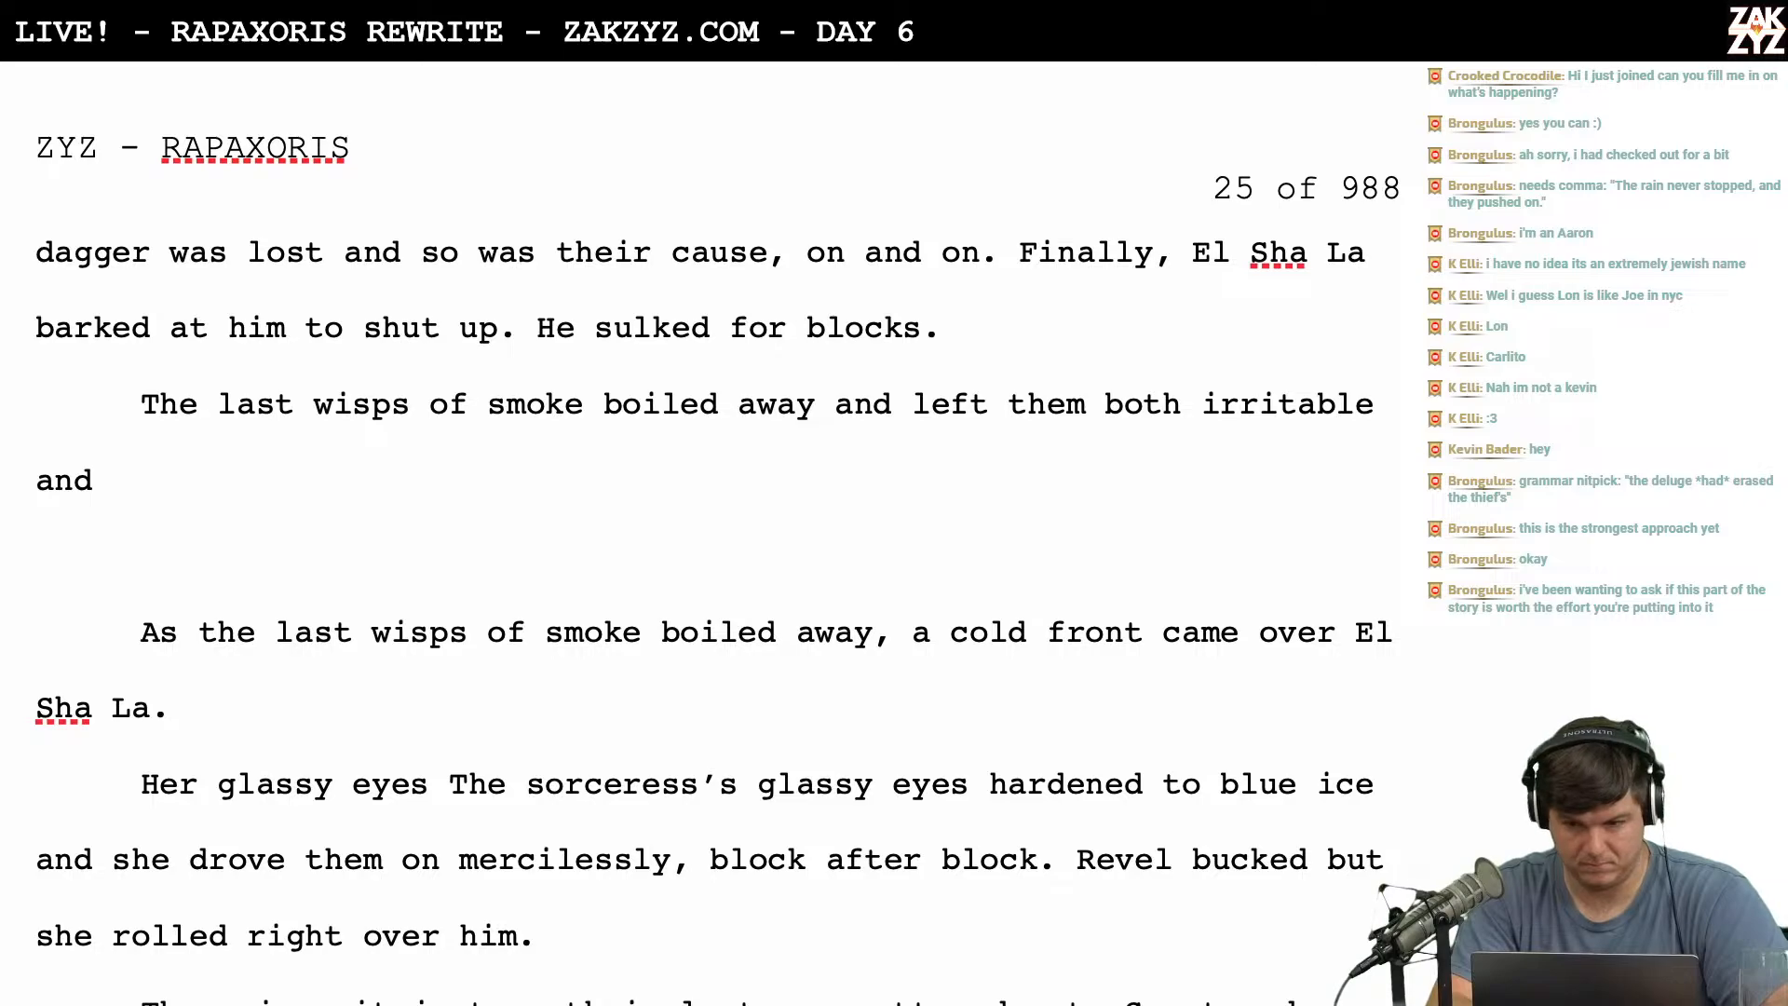
Trim the new paragraph back to "The last wisps of smoke boiled away".
{"action": "key", "text": "BackSpace"}
{"action": "key", "text": "BackSpace"}
{"action": "key", "text": "BackSpace"}
{"action": "key", "text": "BackSpace"}
{"action": "key", "text": "BackSpace"}
{"action": "key", "text": "BackSpace"}
{"action": "key", "text": "BackSpace"}
{"action": "key", "text": "BackSpace"}
{"action": "key", "text": "BackSpace"}
{"action": "key", "text": "BackSpace"}
{"action": "key", "text": "BackSpace"}
{"action": "key", "text": "BackSpace"}
{"action": "key", "text": "BackSpace"}
{"action": "key", "text": "BackSpace"}
{"action": "key", "text": "BackSpace"}
{"action": "key", "text": "BackSpace"}
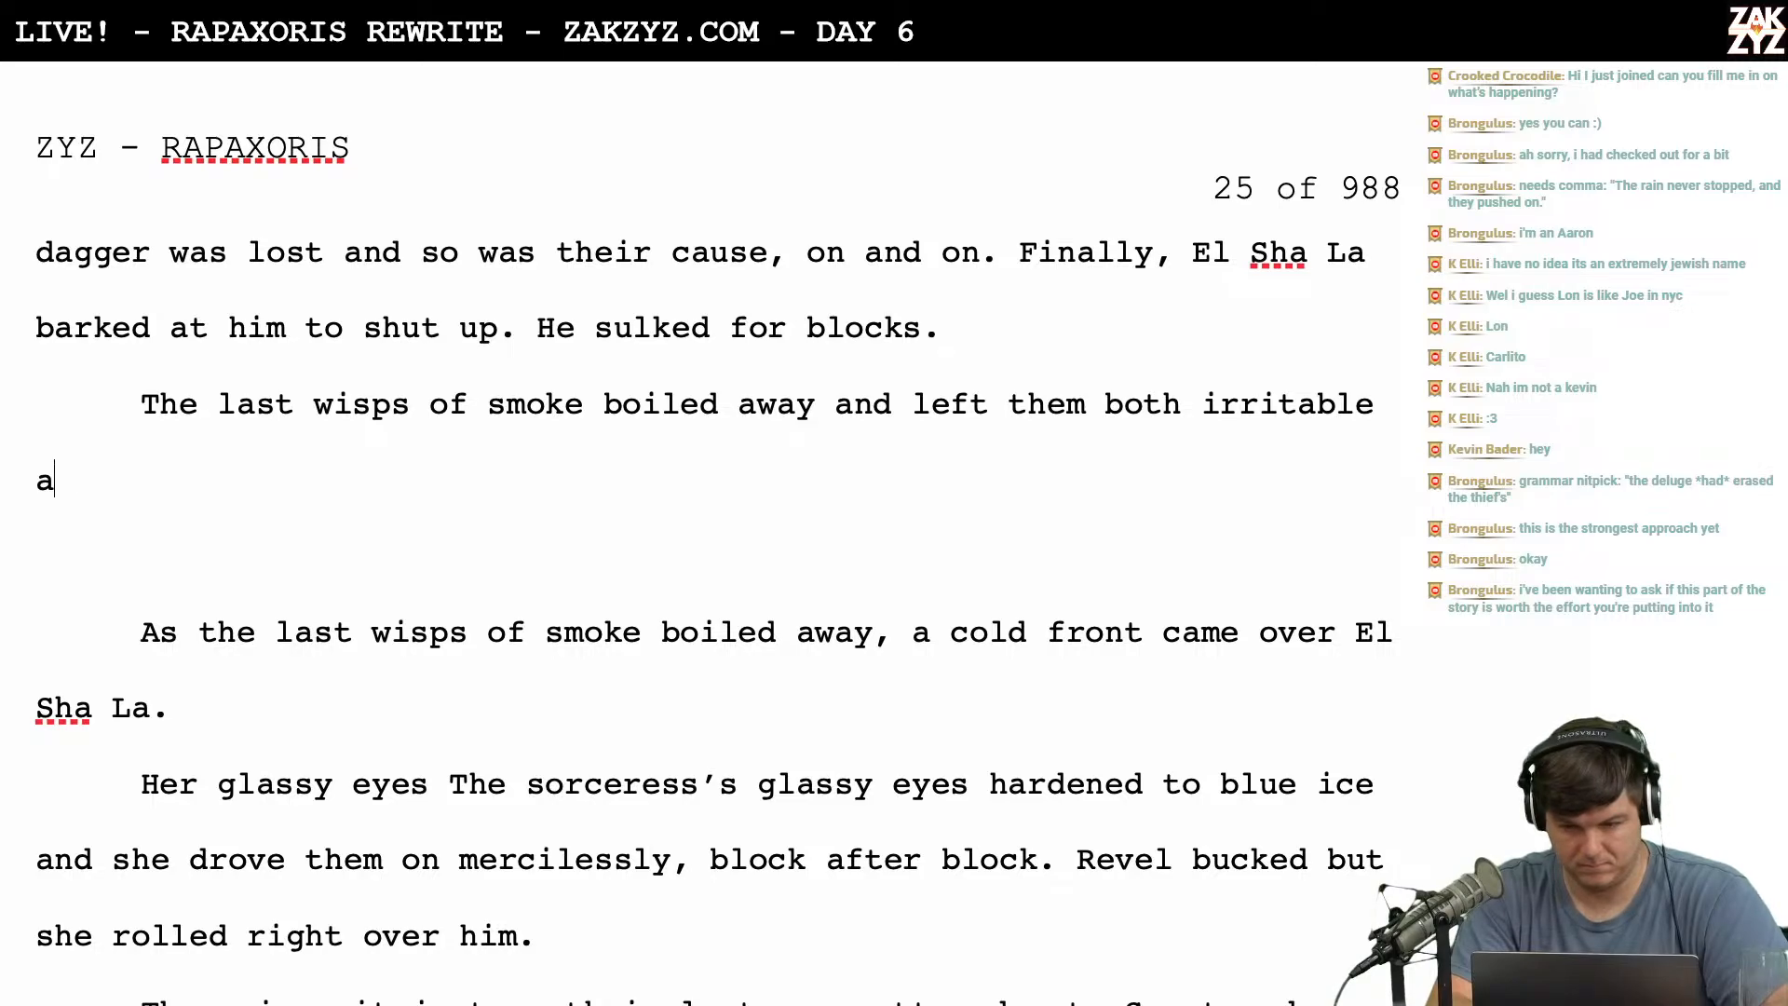
{"action": "key", "text": "BackSpace"}
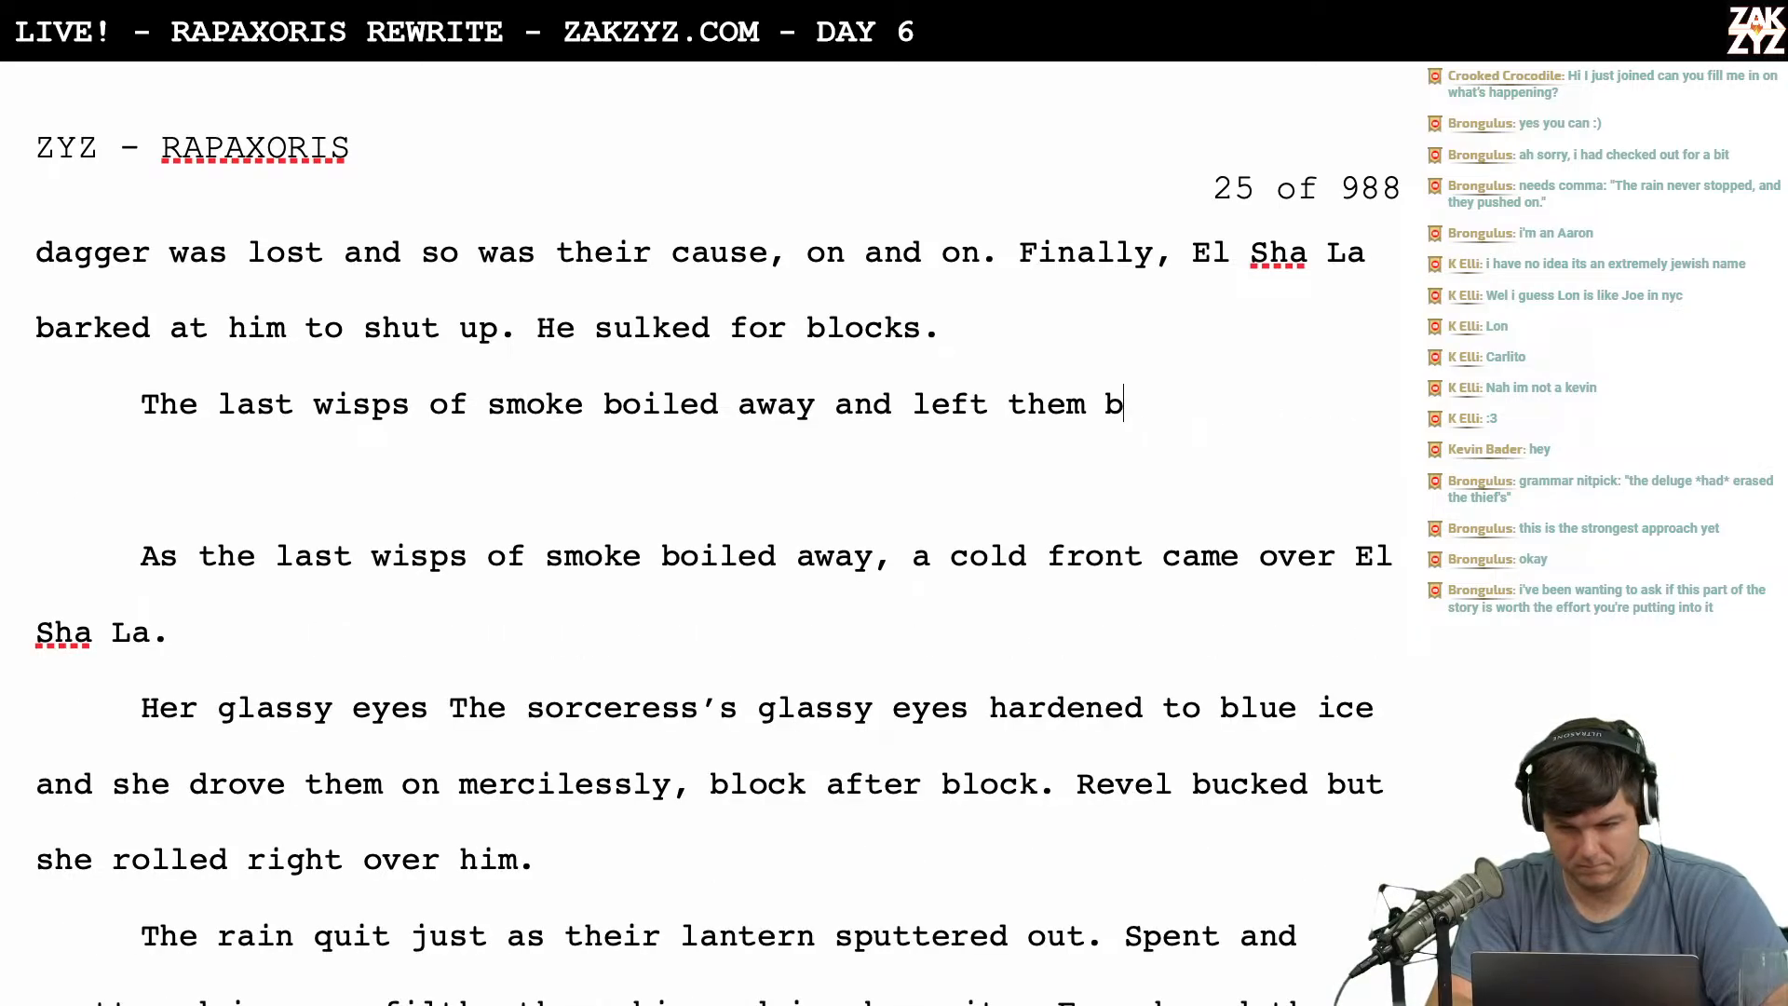
{"action": "type", "text": "oth"}
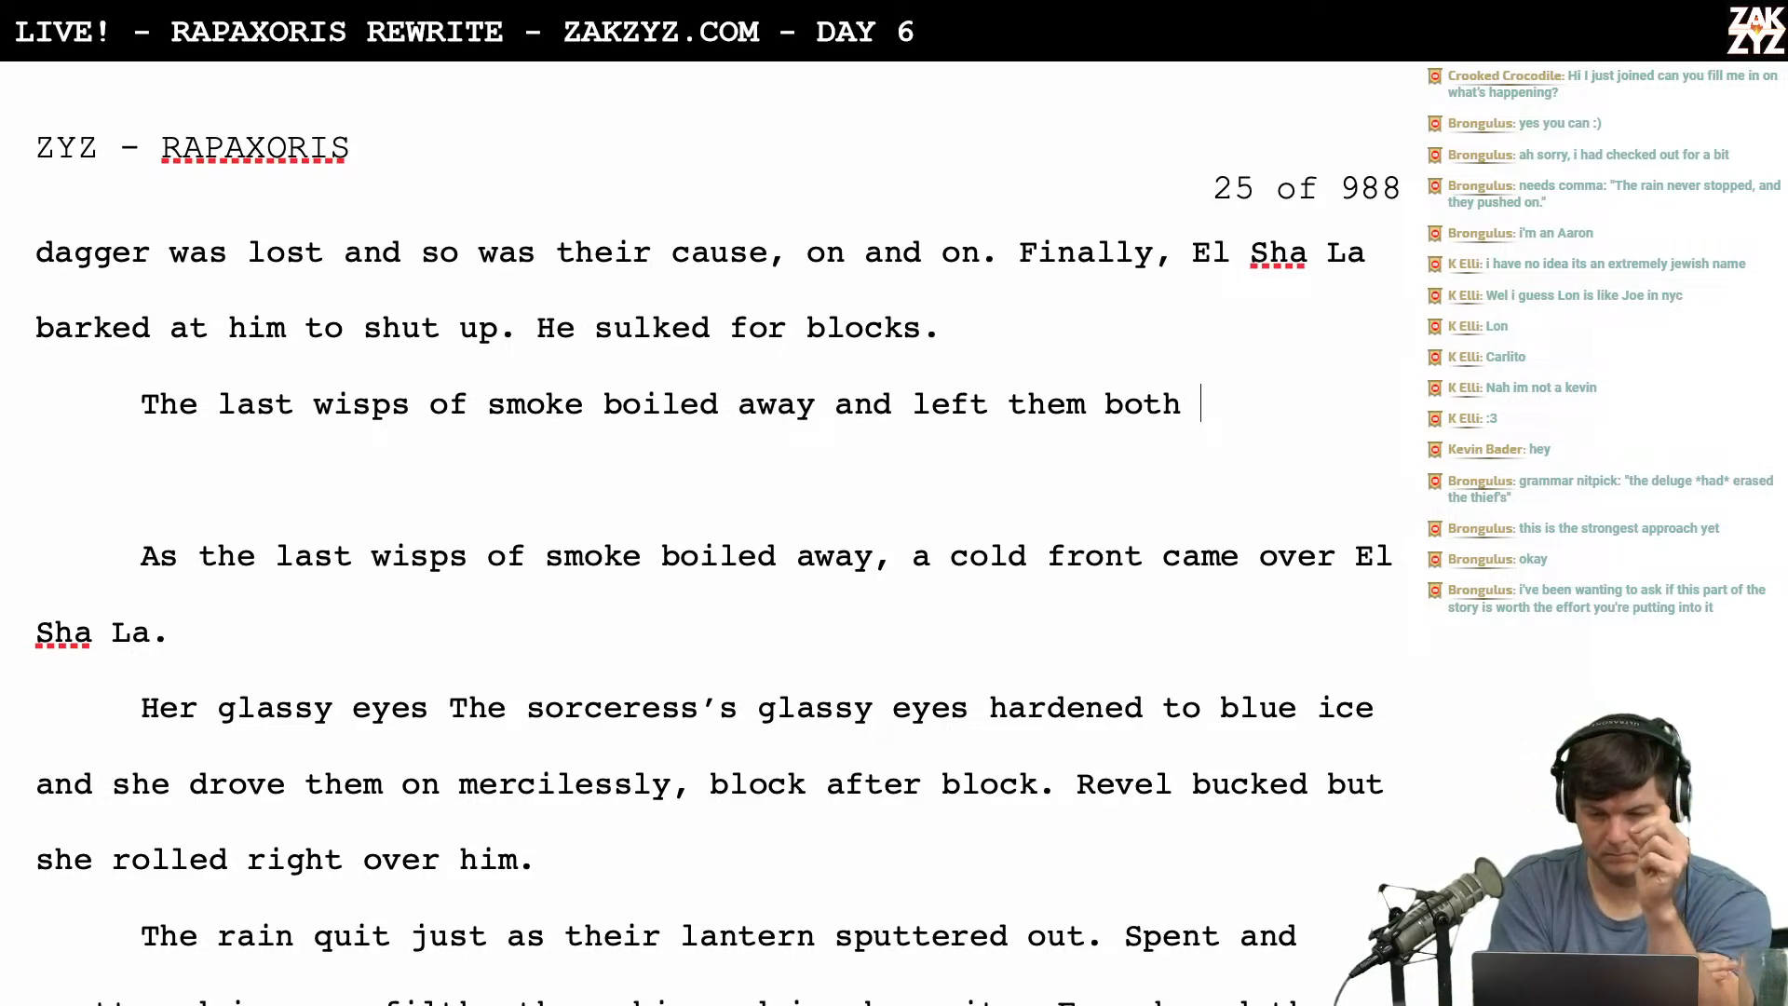
{"action": "key", "text": "BackSpace"}
{"action": "key", "text": "BackSpace"}
{"action": "key", "text": "BackSpace"}
{"action": "key", "text": "BackSpace"}
{"action": "key", "text": "BackSpace"}
{"action": "key", "text": "BackSpace"}
{"action": "key", "text": "BackSpace"}
{"action": "key", "text": "BackSpace"}
{"action": "key", "text": "BackSpace"}
{"action": "key", "text": "BackSpace"}
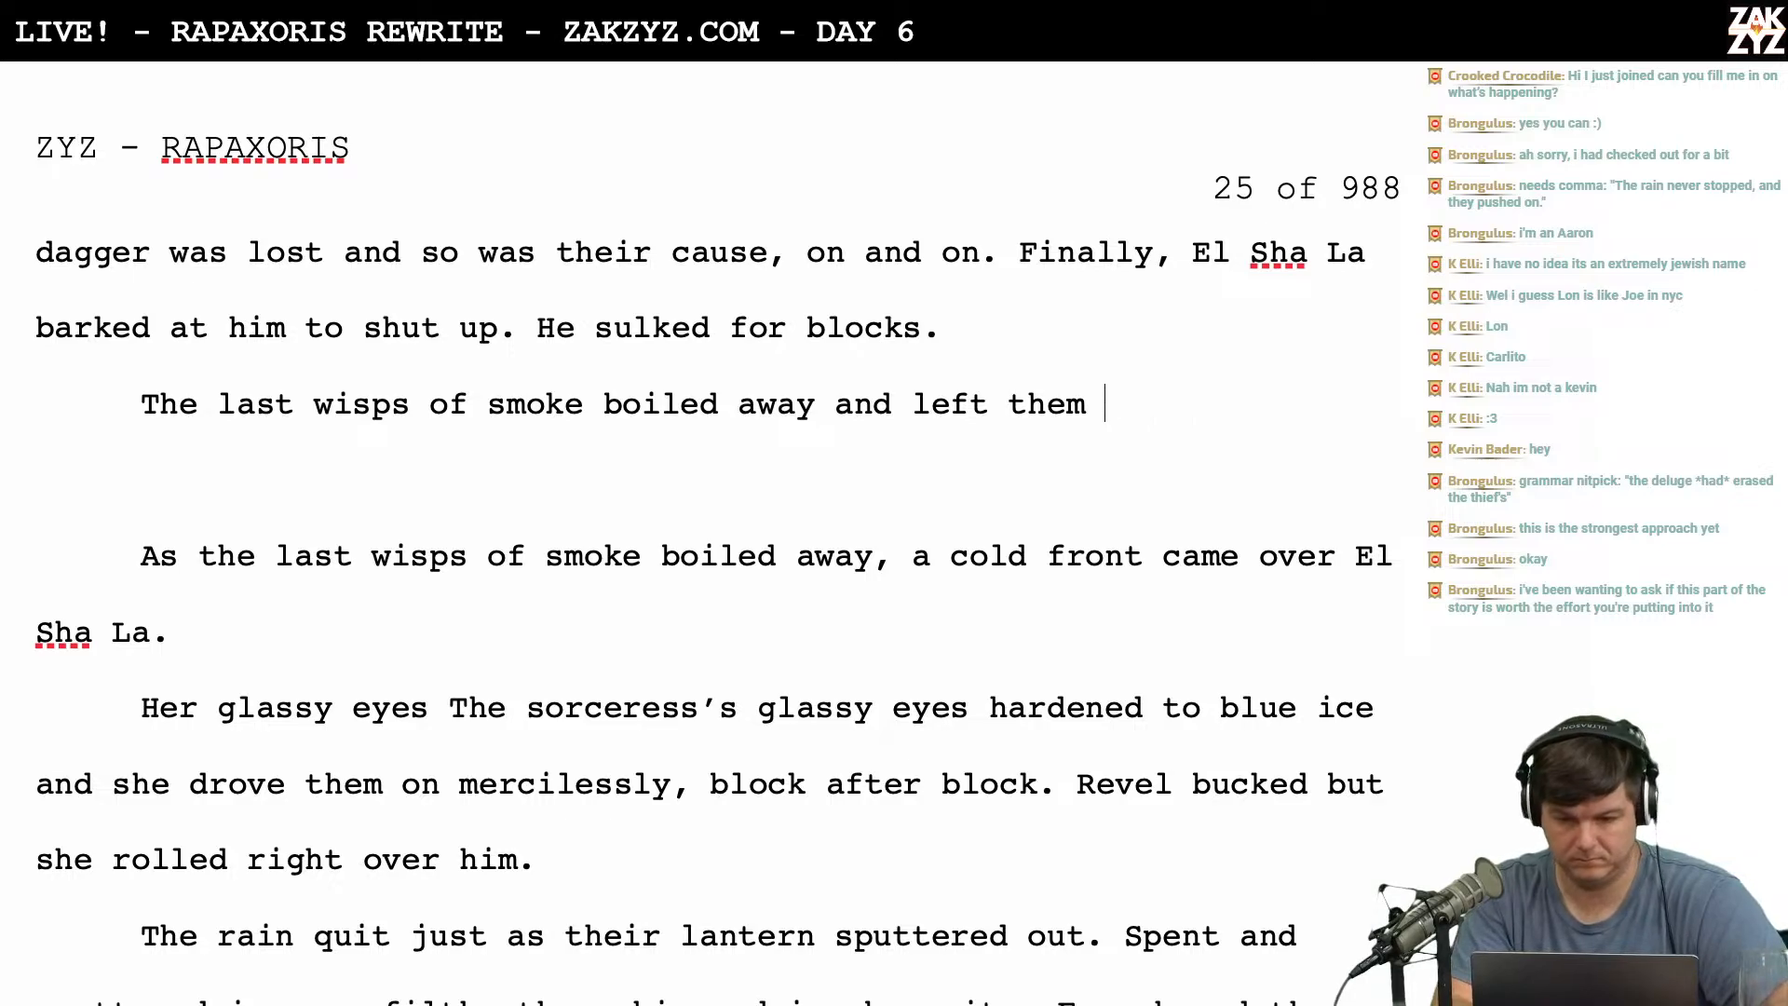
{"action": "key", "text": "BackSpace"}
{"action": "key", "text": "BackSpace"}
{"action": "key", "text": "BackSpace"}
{"action": "key", "text": "BackSpace"}
{"action": "key", "text": "BackSpace"}
{"action": "key", "text": "BackSpace"}
{"action": "key", "text": "BackSpace"}
{"action": "key", "text": "BackSpace"}
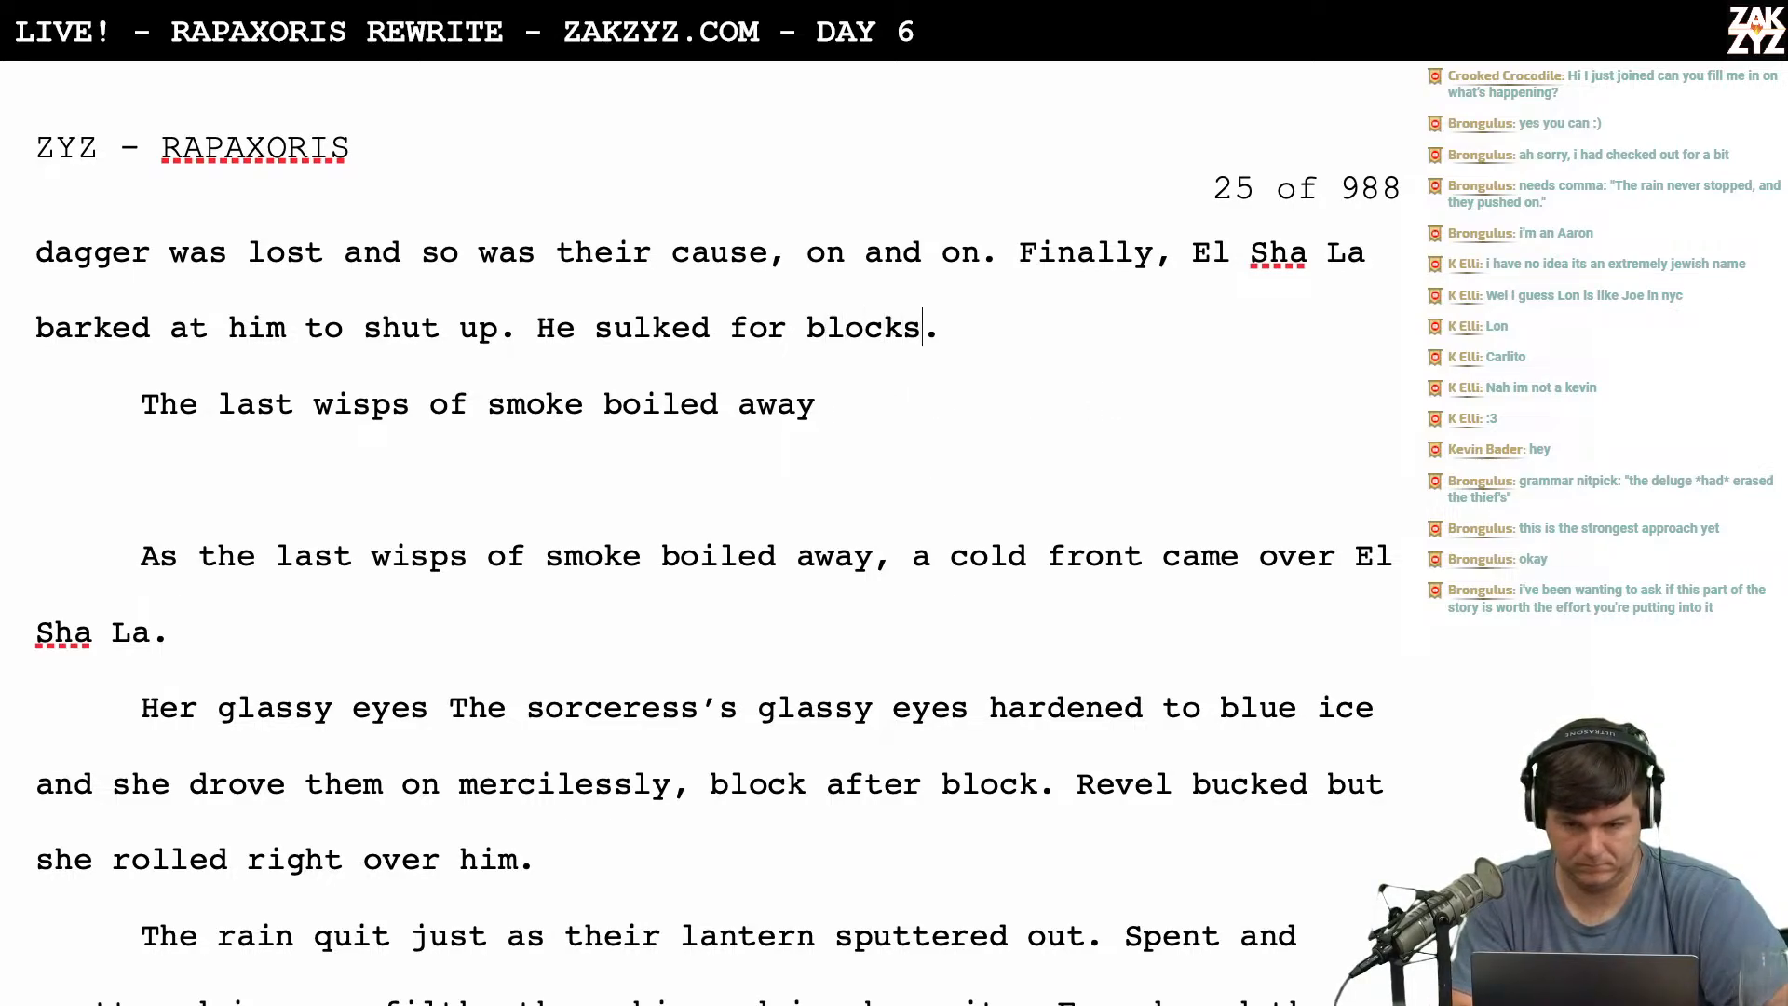
After "He sulked for blocks.", add "The last wisps of smoke boiled away and left them raw and irritable." in the same paragraph.
{"action": "key", "text": "Right"}
{"action": "type", "text": "The last "}
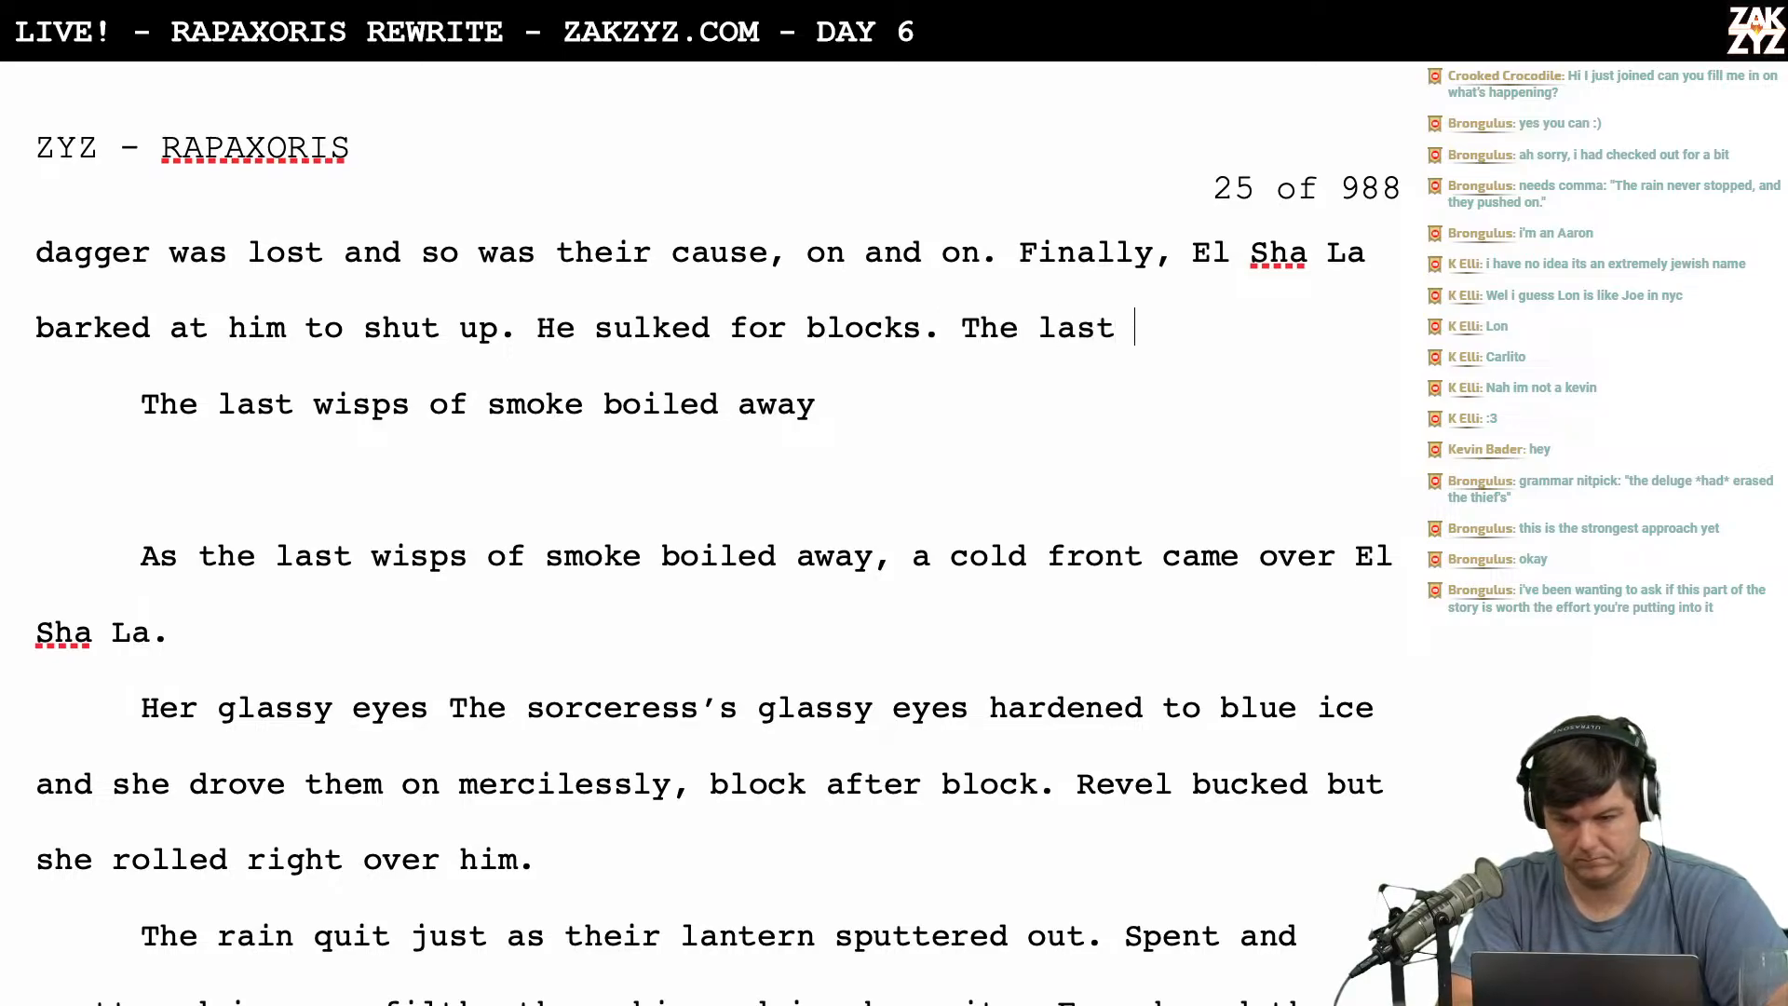
{"action": "type", "text": "wispe s"}
{"action": "key", "text": "BackSpace"}
{"action": "key", "text": "BackSpace"}
{"action": "key", "text": "BackSpace"}
{"action": "type", "text": "s"}
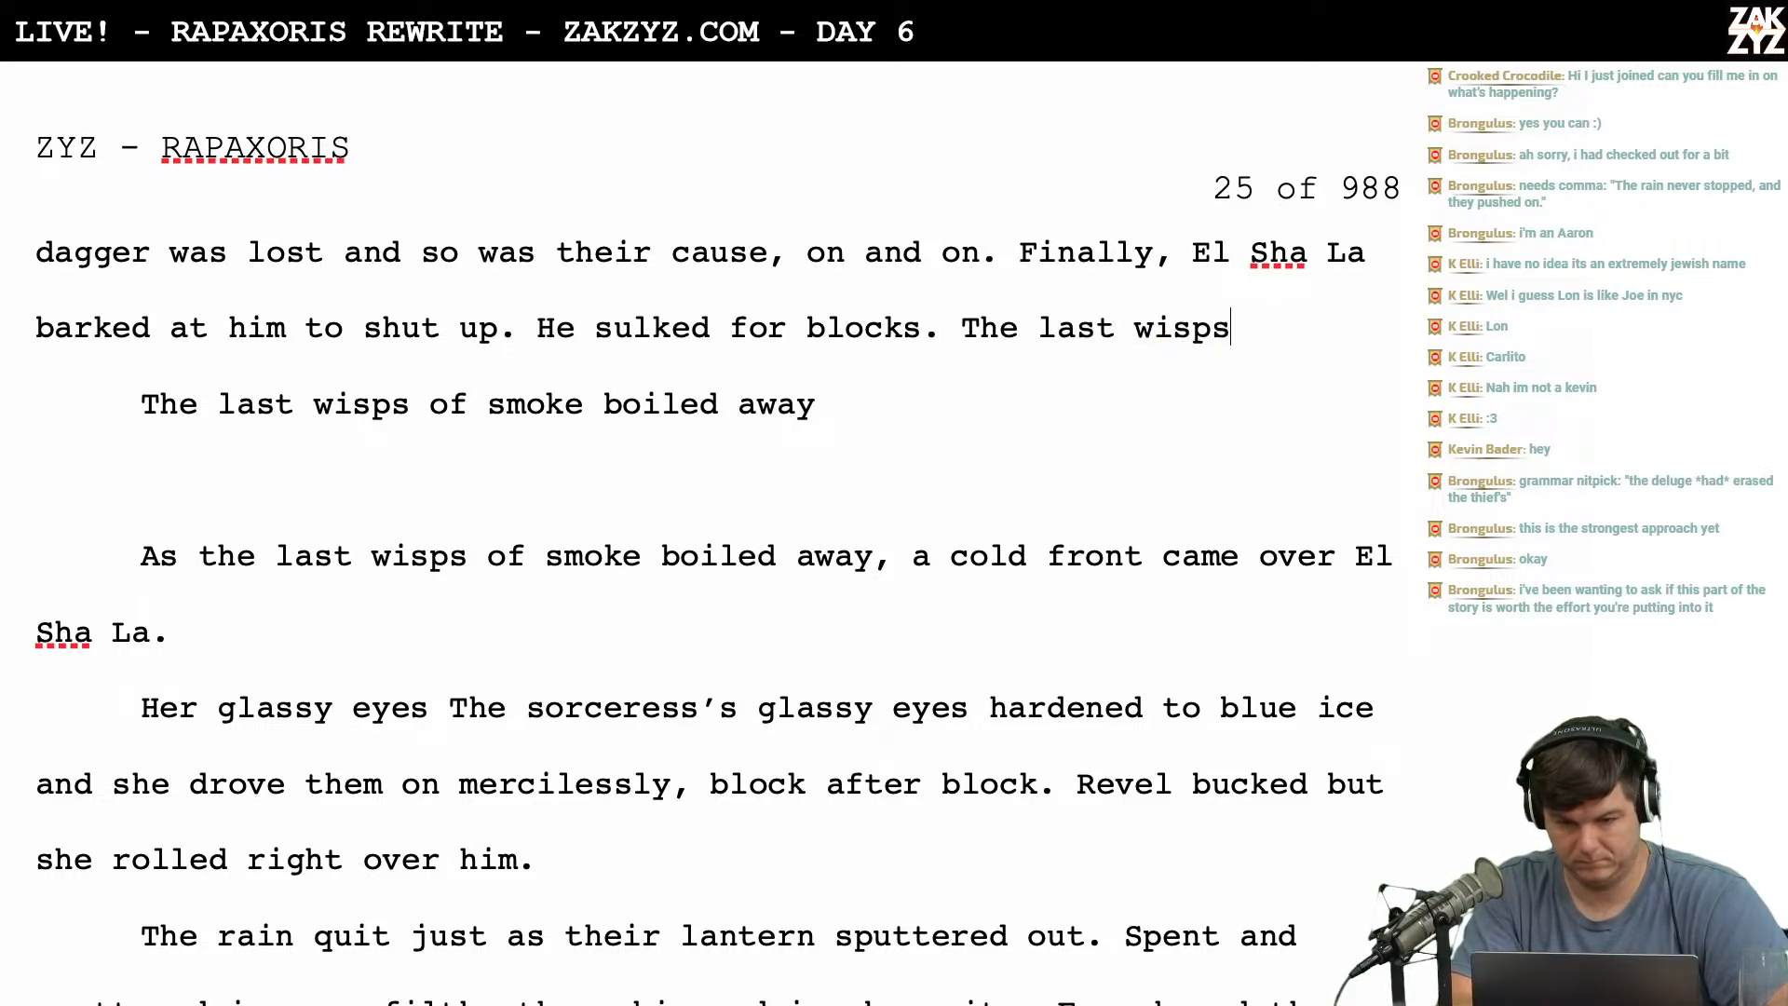
{"action": "type", "text": " of smoke boi"}
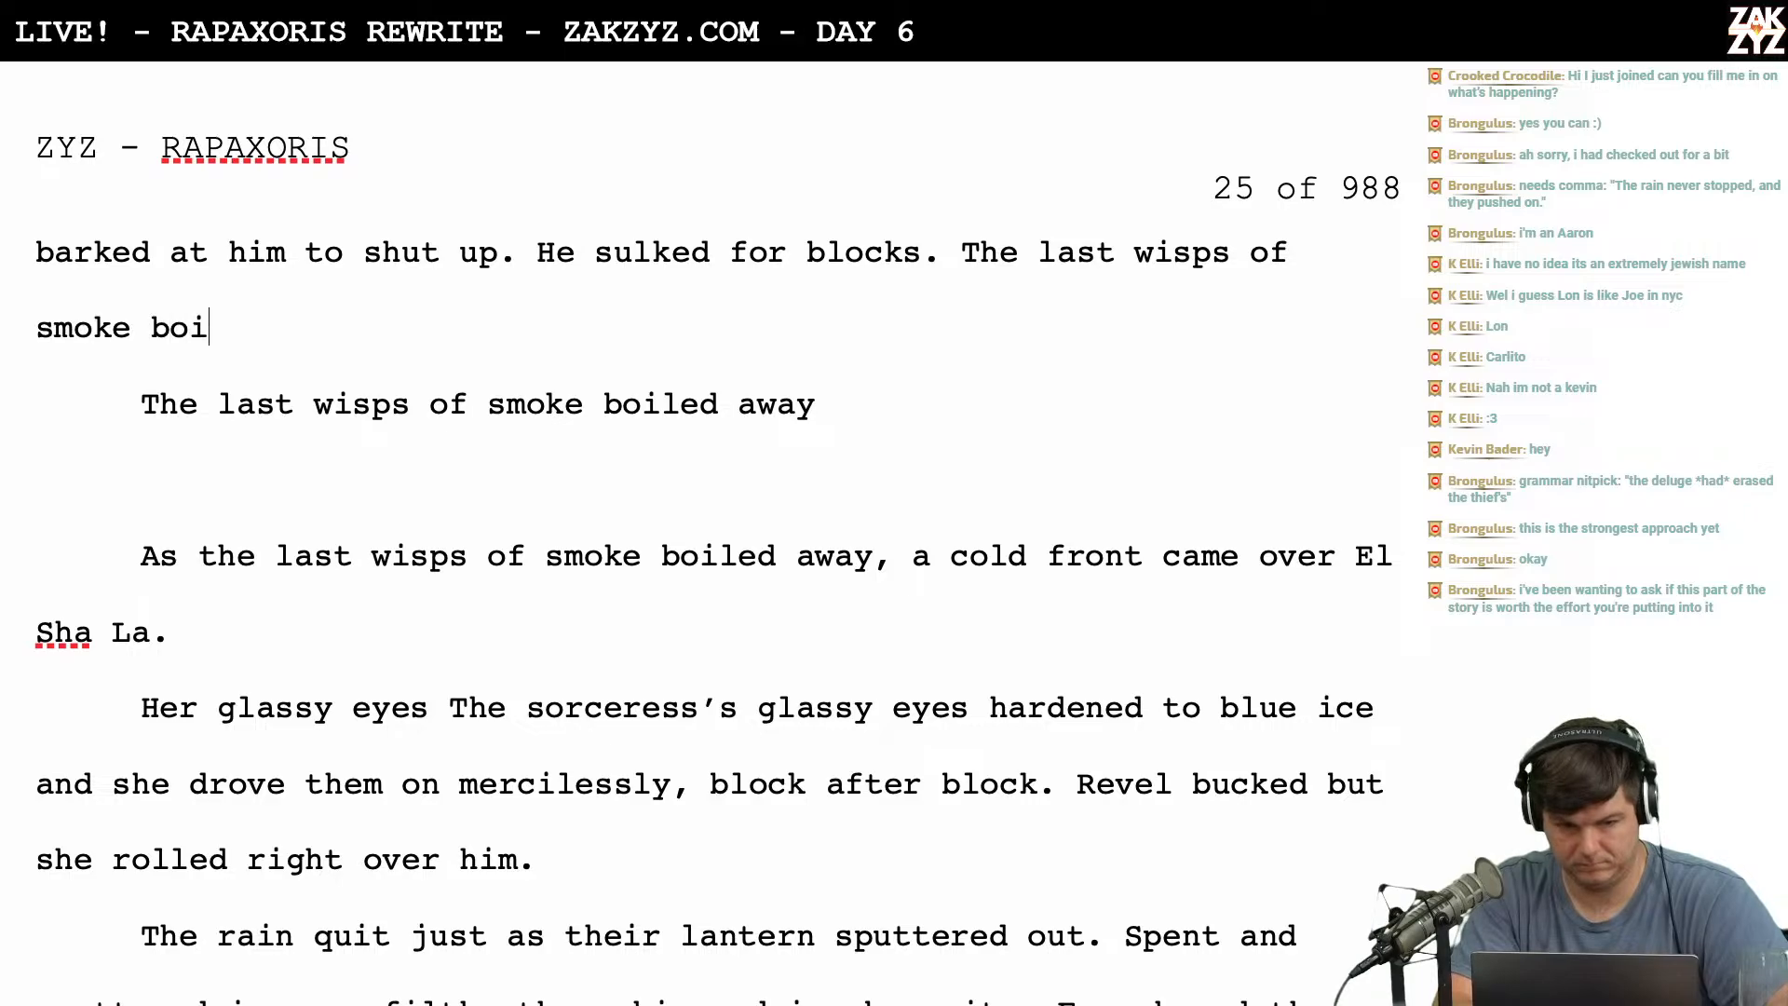
{"action": "type", "text": "led away and left "}
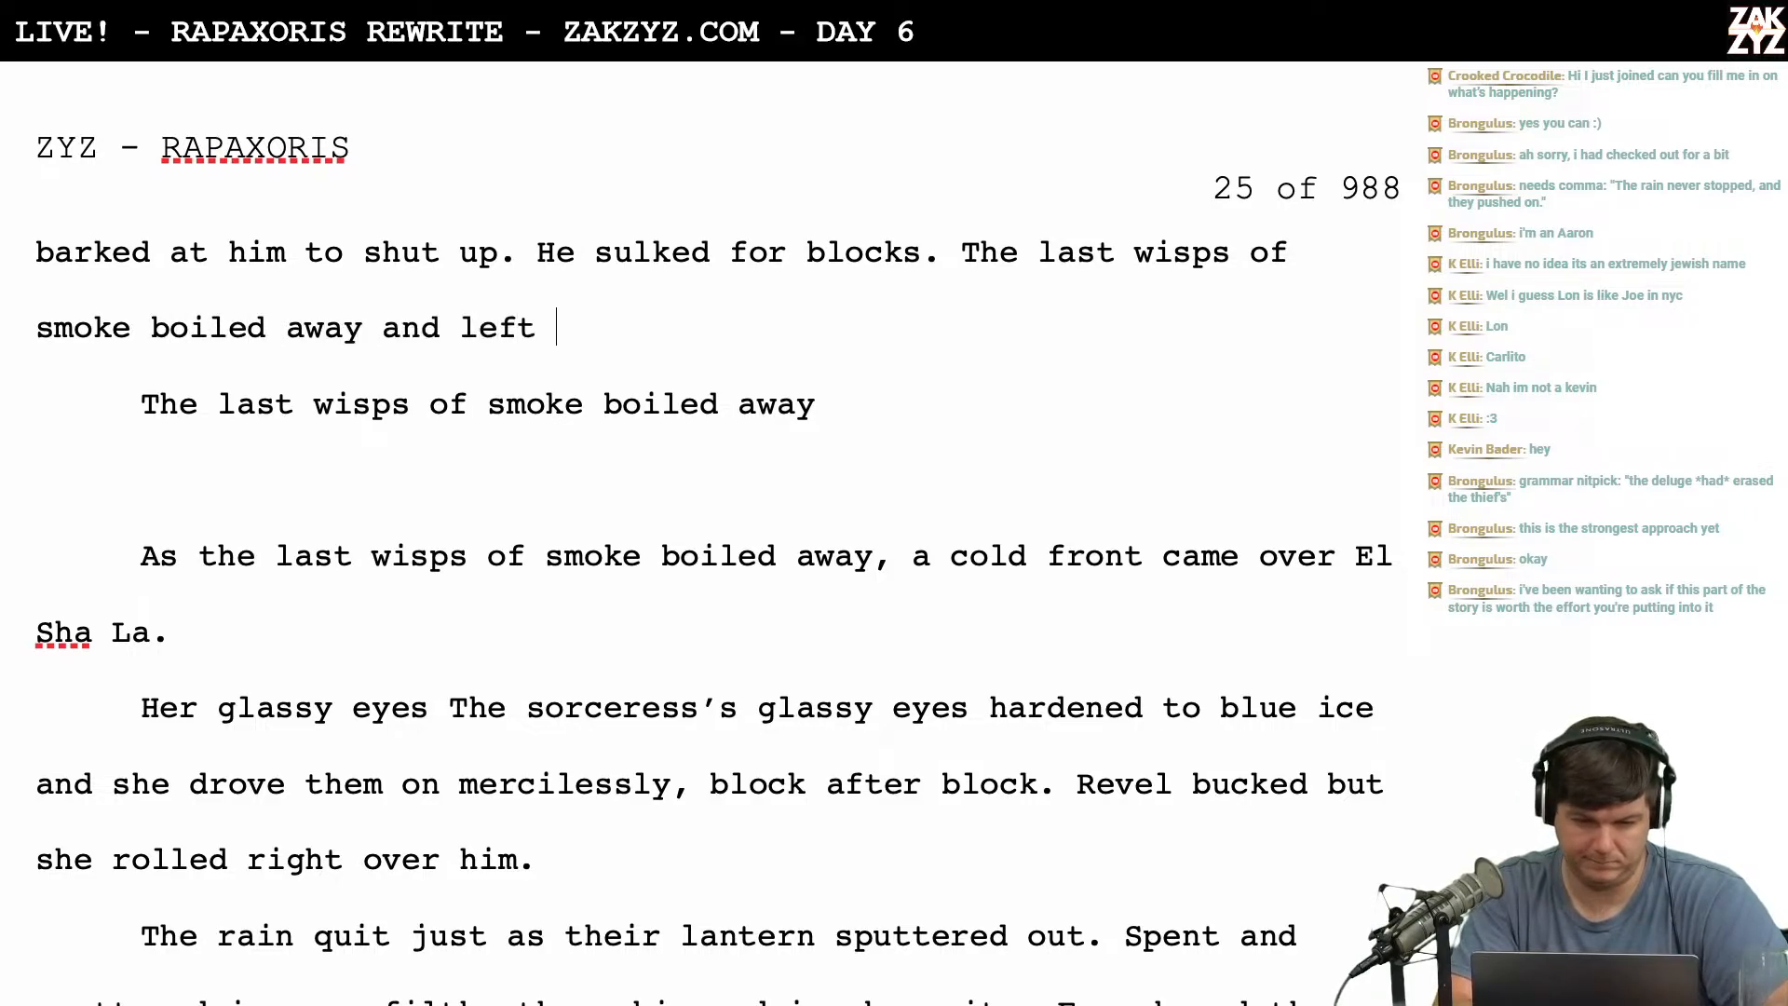
{"action": "type", "text": "them raw in"}
{"action": "key", "text": "BackSpace"}
{"action": "key", "text": "BackSpace"}
{"action": "type", "text": "an"}
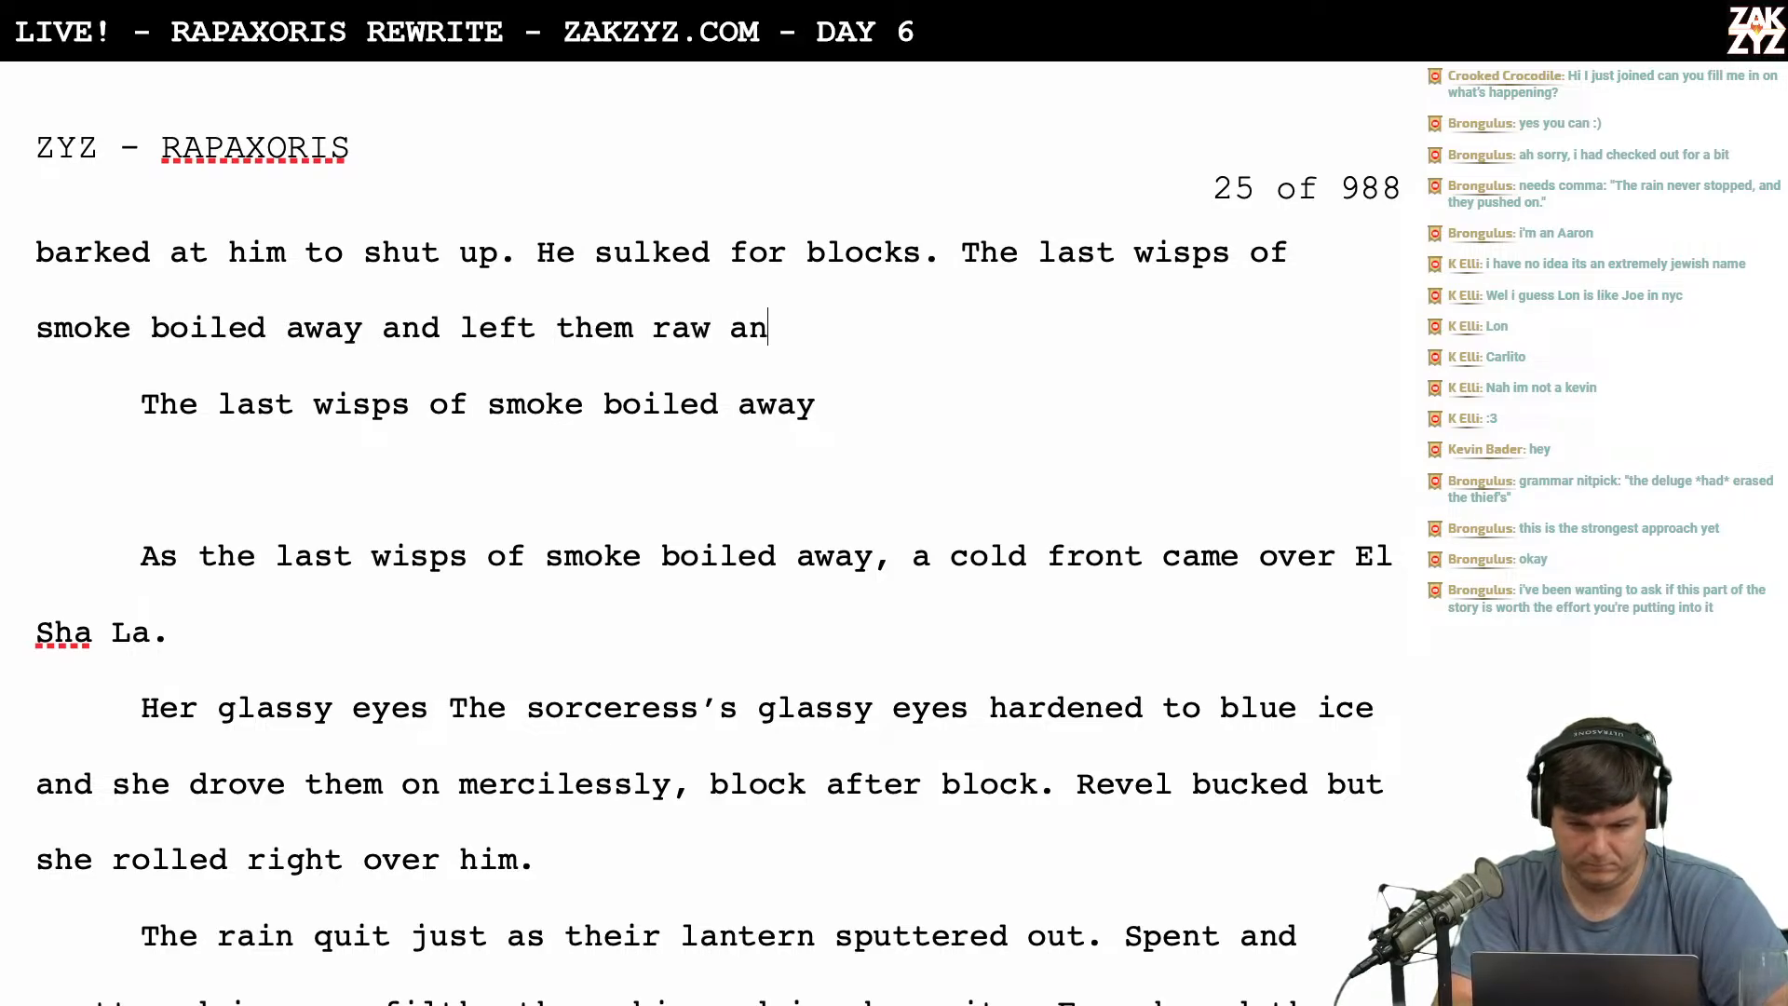
{"action": "type", "text": "d irritable."}
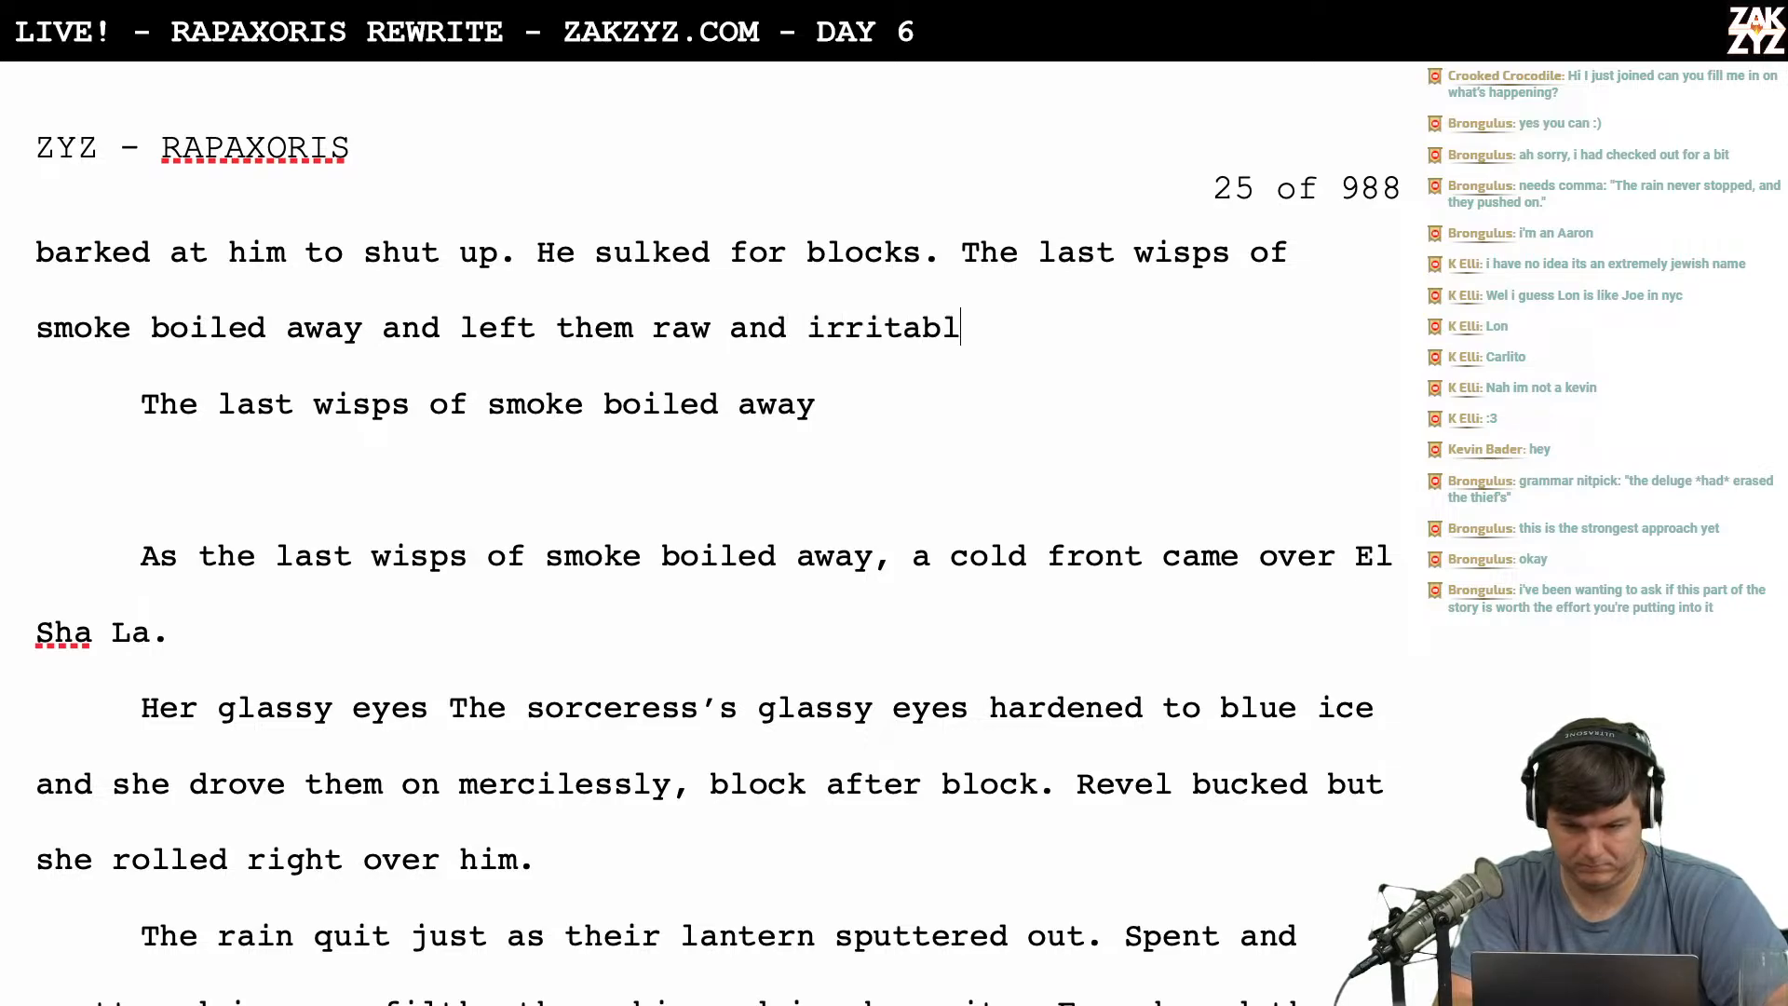
Delete the old draft from the unfinished "The last wisps" paragraph through "Revel bucked but she rolled right over him.".
{"action": "key", "text": "shift+Down"}
{"action": "key", "text": "shift+Down"}
{"action": "key", "text": "shift+Down"}
{"action": "key", "text": "shift+Down"}
{"action": "key", "text": "shift+Down"}
{"action": "key", "text": "shift+Down"}
{"action": "key", "text": "shift+Down"}
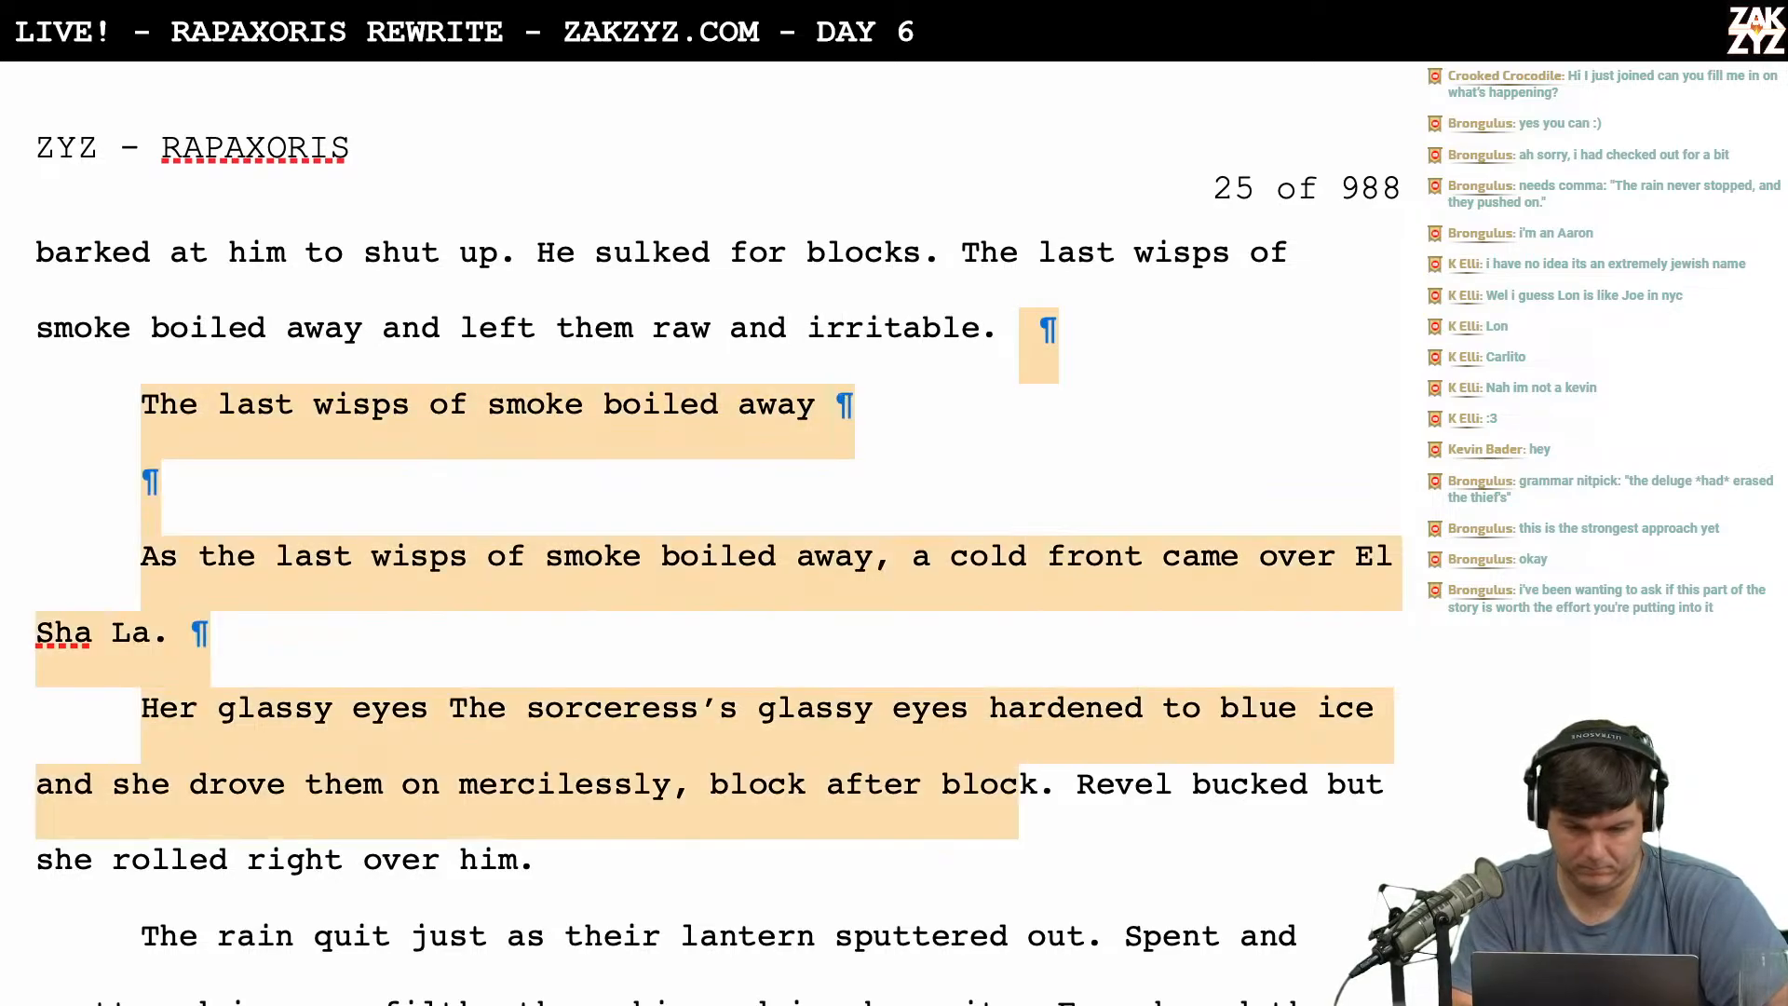
{"action": "key", "text": "BackSpace"}
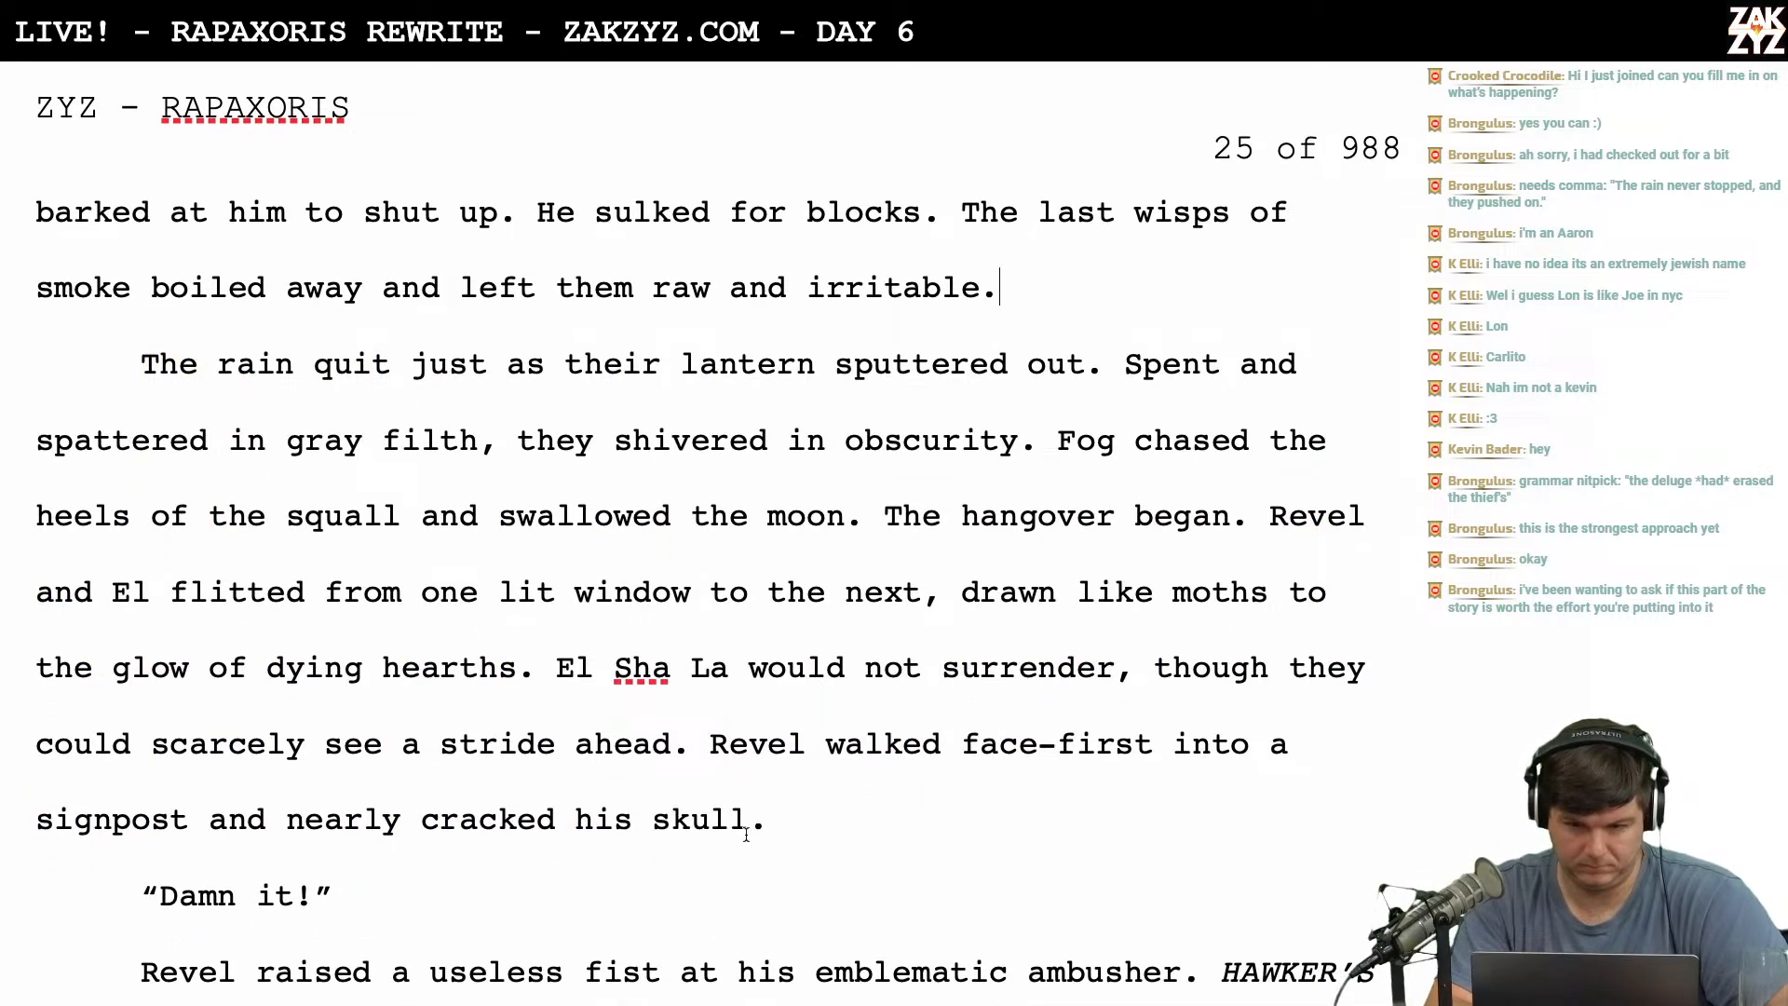
Break "The last wisps of smoke boiled away and left them raw and irritable." off into its own paragraph.
{"action": "scroll", "coordinate": [746, 833], "scroll_direction": "up", "scroll_amount": 3}
{"action": "scroll", "coordinate": [746, 833], "scroll_direction": "down", "scroll_amount": 1}
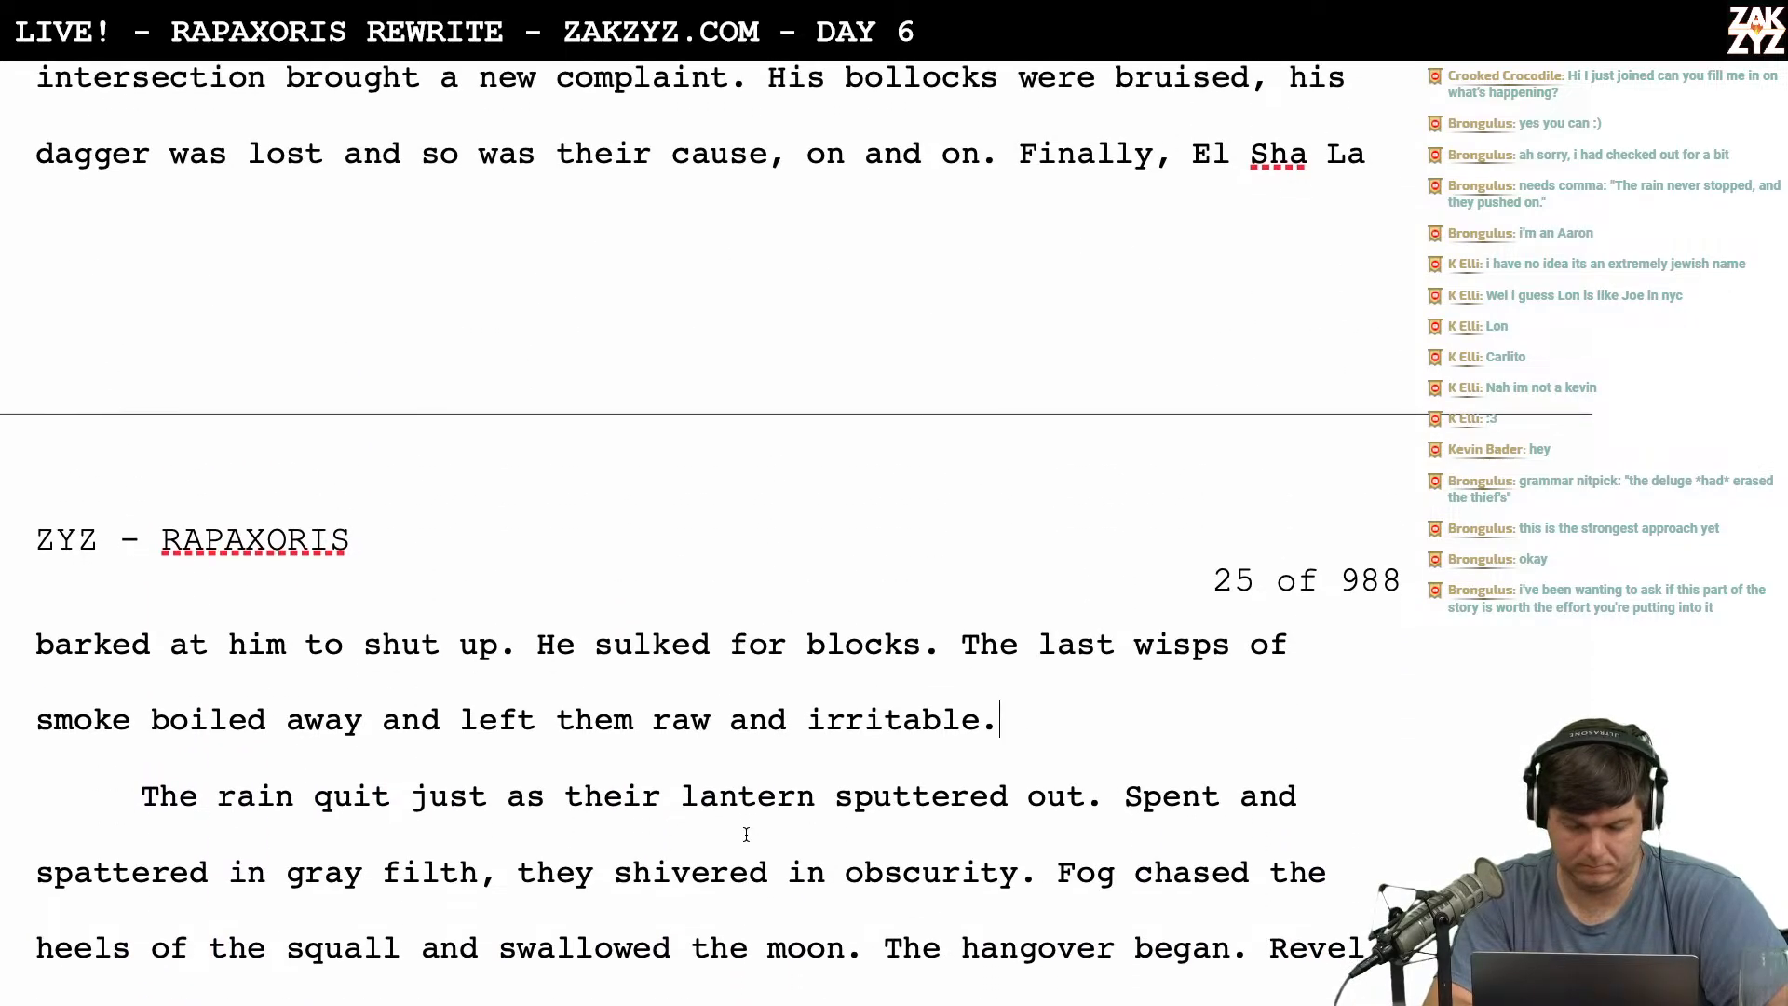
{"action": "scroll", "coordinate": [878, 764], "scroll_direction": "up", "scroll_amount": 2}
{"action": "scroll", "coordinate": [878, 768], "scroll_direction": "down", "scroll_amount": 2}
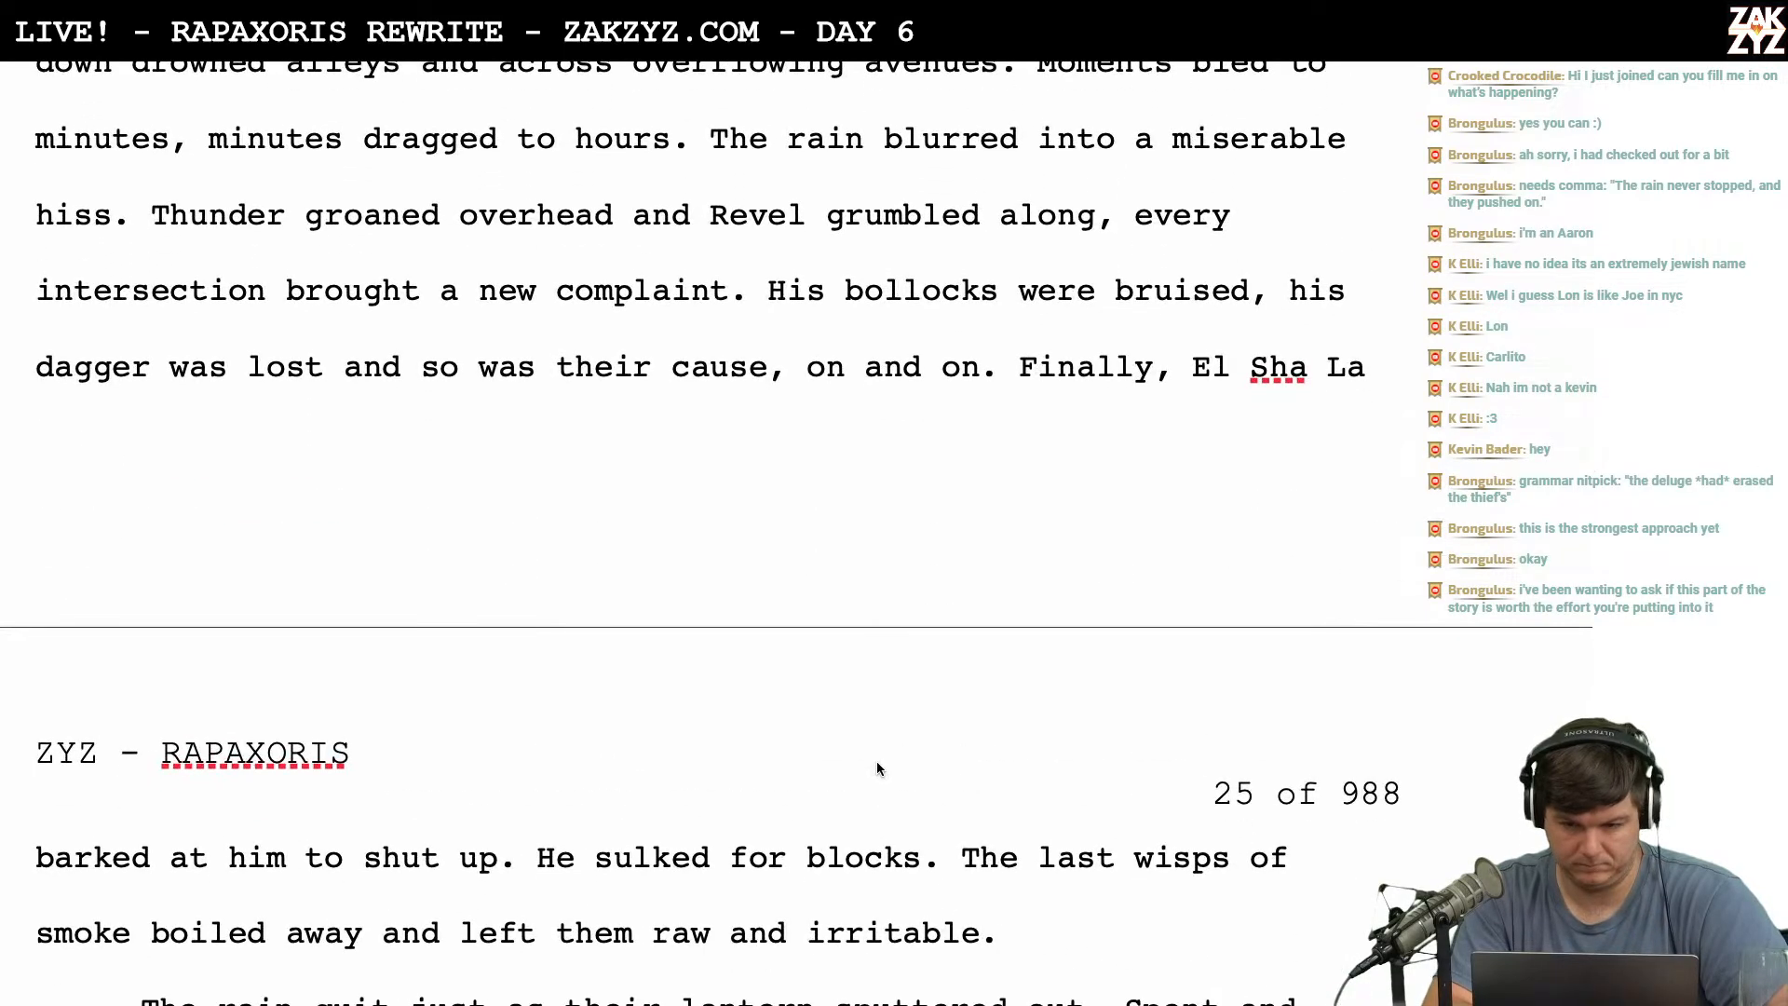
{"action": "key", "text": "Return"}
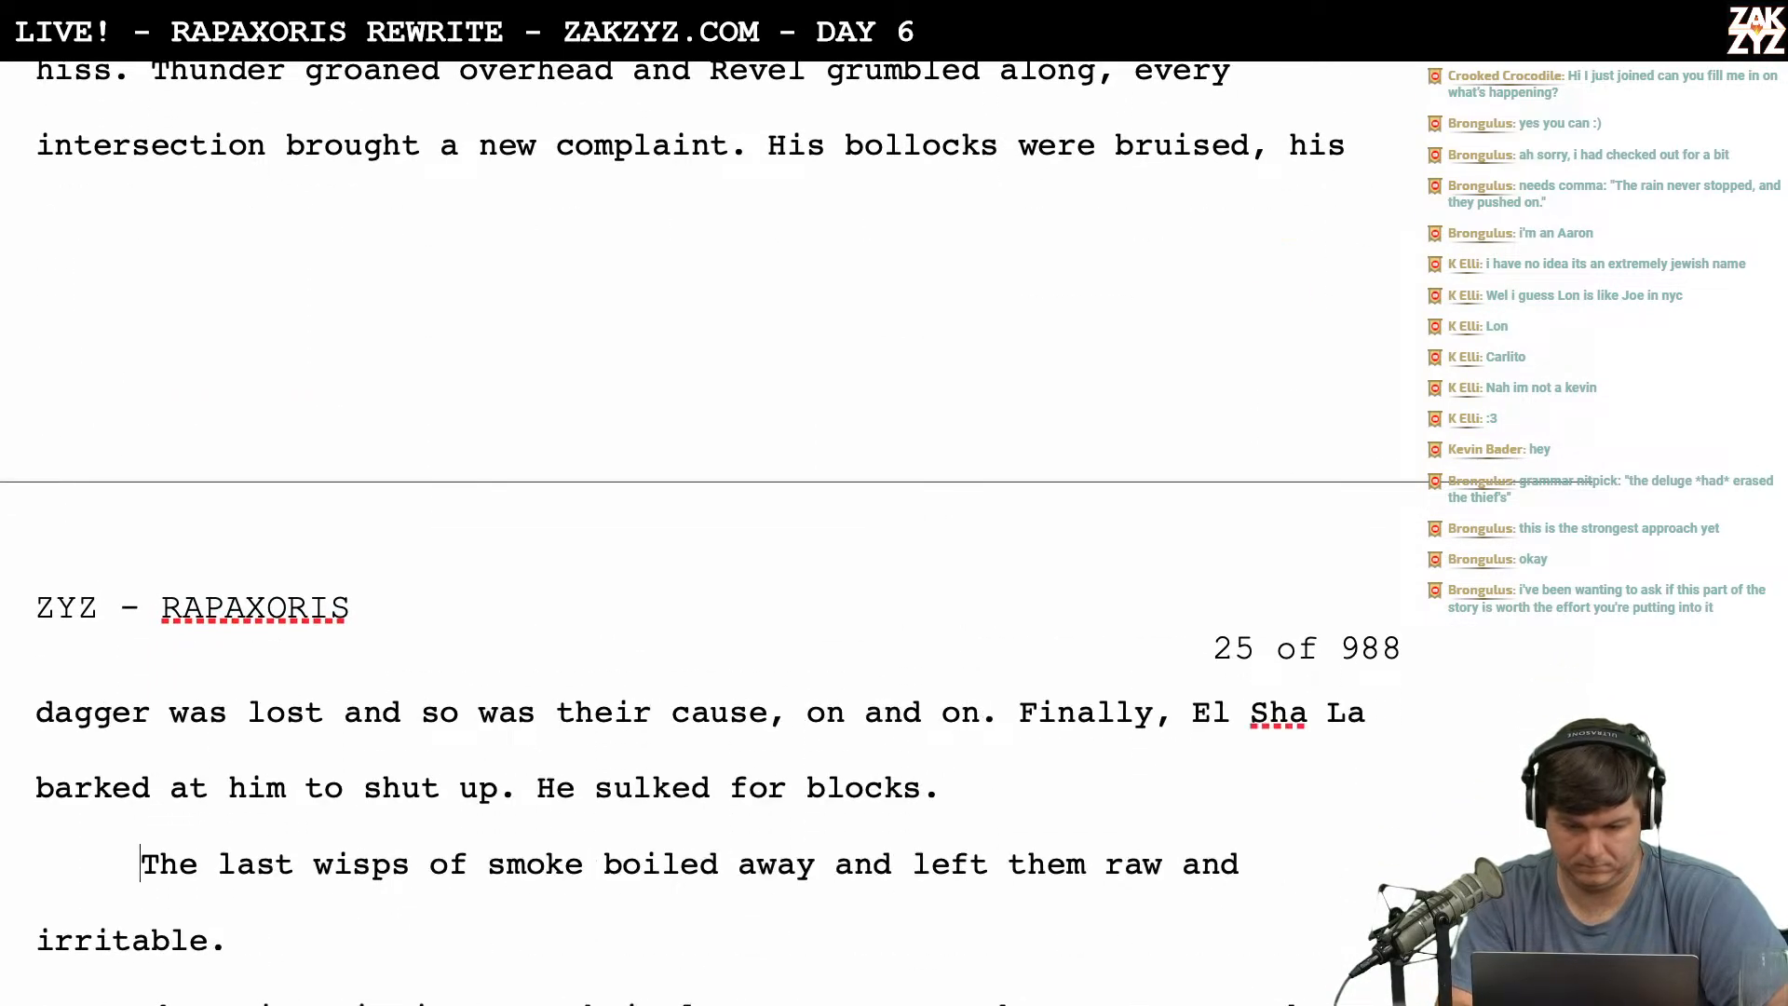
{"action": "key", "text": "BackSpace"}
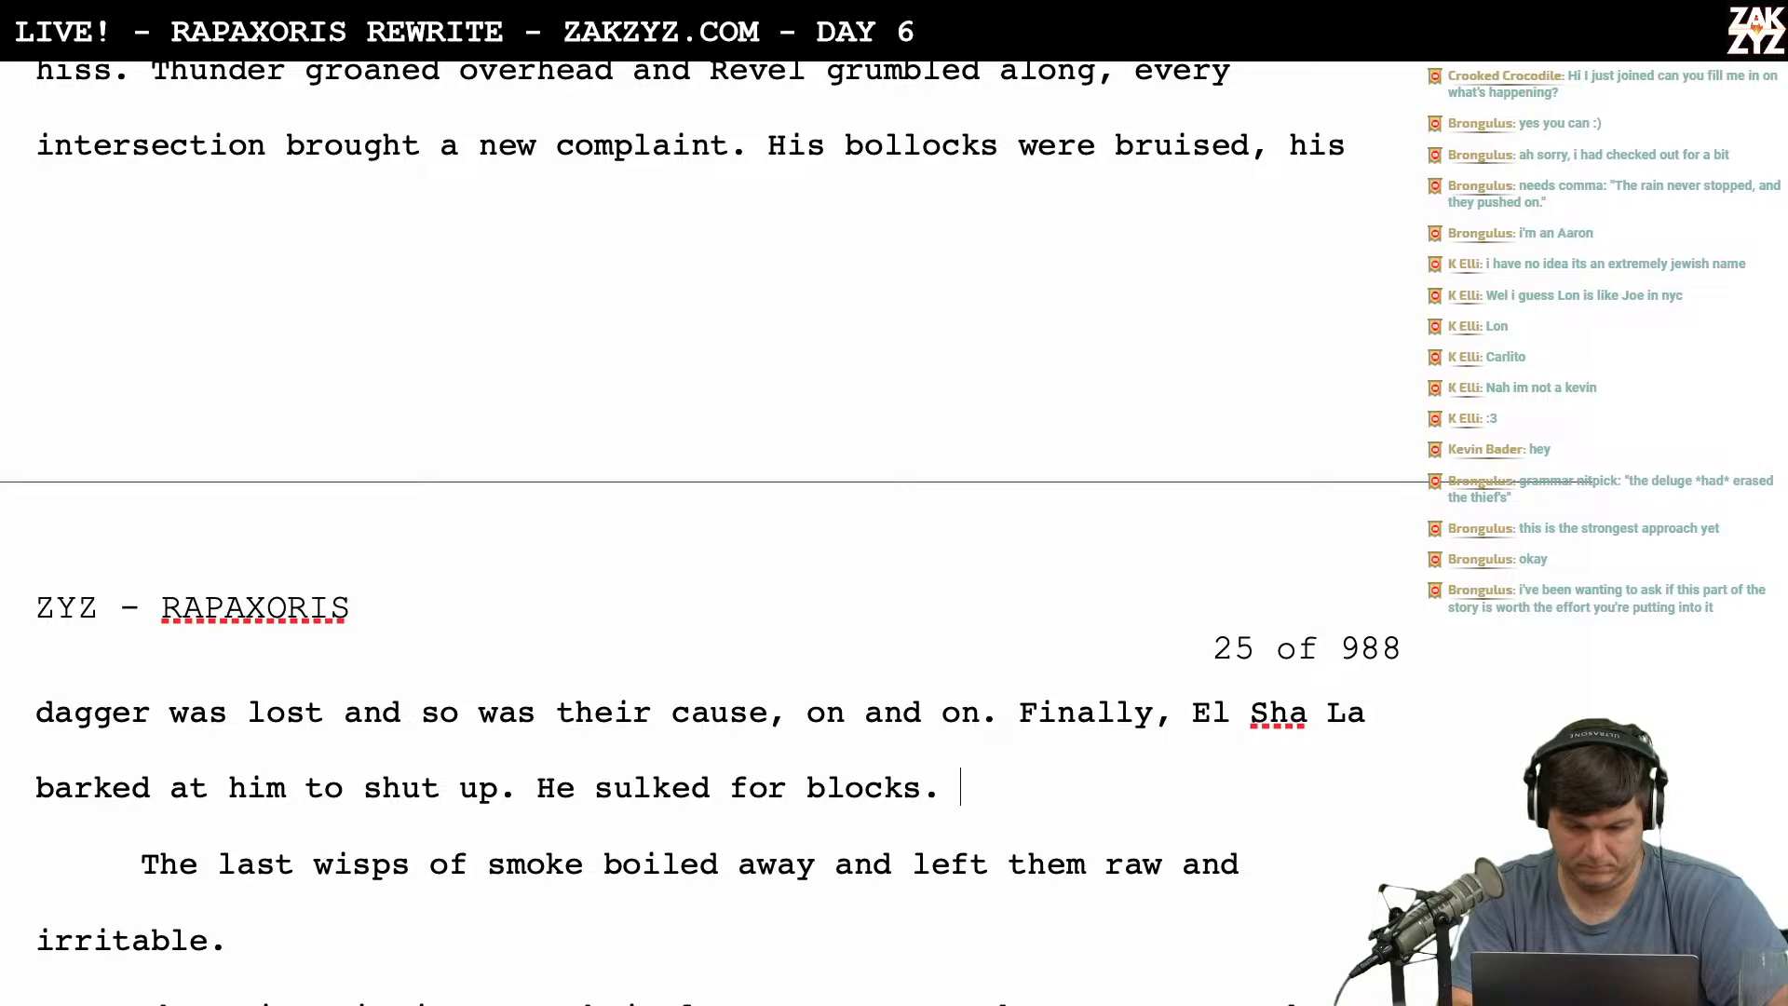
{"action": "key", "text": "Right"}
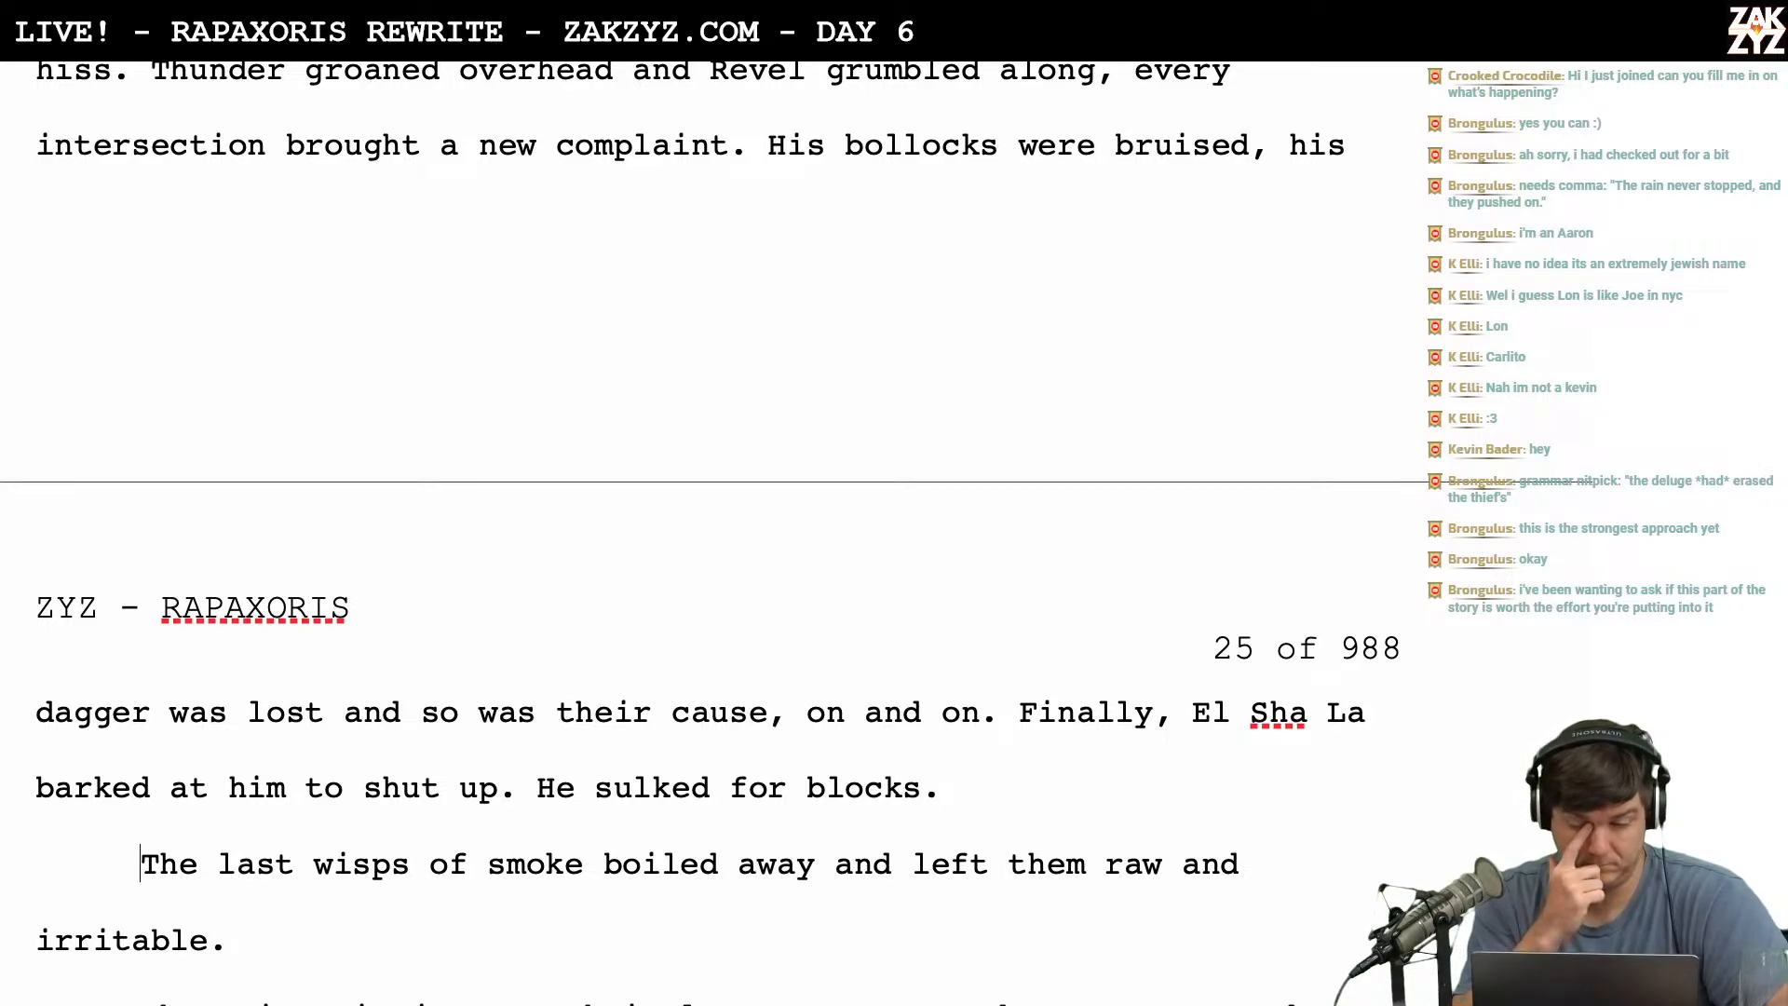
Delete the sentence "The last wisps of smoke boiled away and left them raw and irritable.", leaving its paragraph empty.
{"action": "key", "text": "shift+Down"}
{"action": "key", "text": "shift+Right"}
{"action": "key", "text": "shift+Right"}
{"action": "key", "text": "shift+Right"}
{"action": "key", "text": "shift+Right"}
{"action": "key", "text": "shift+Right"}
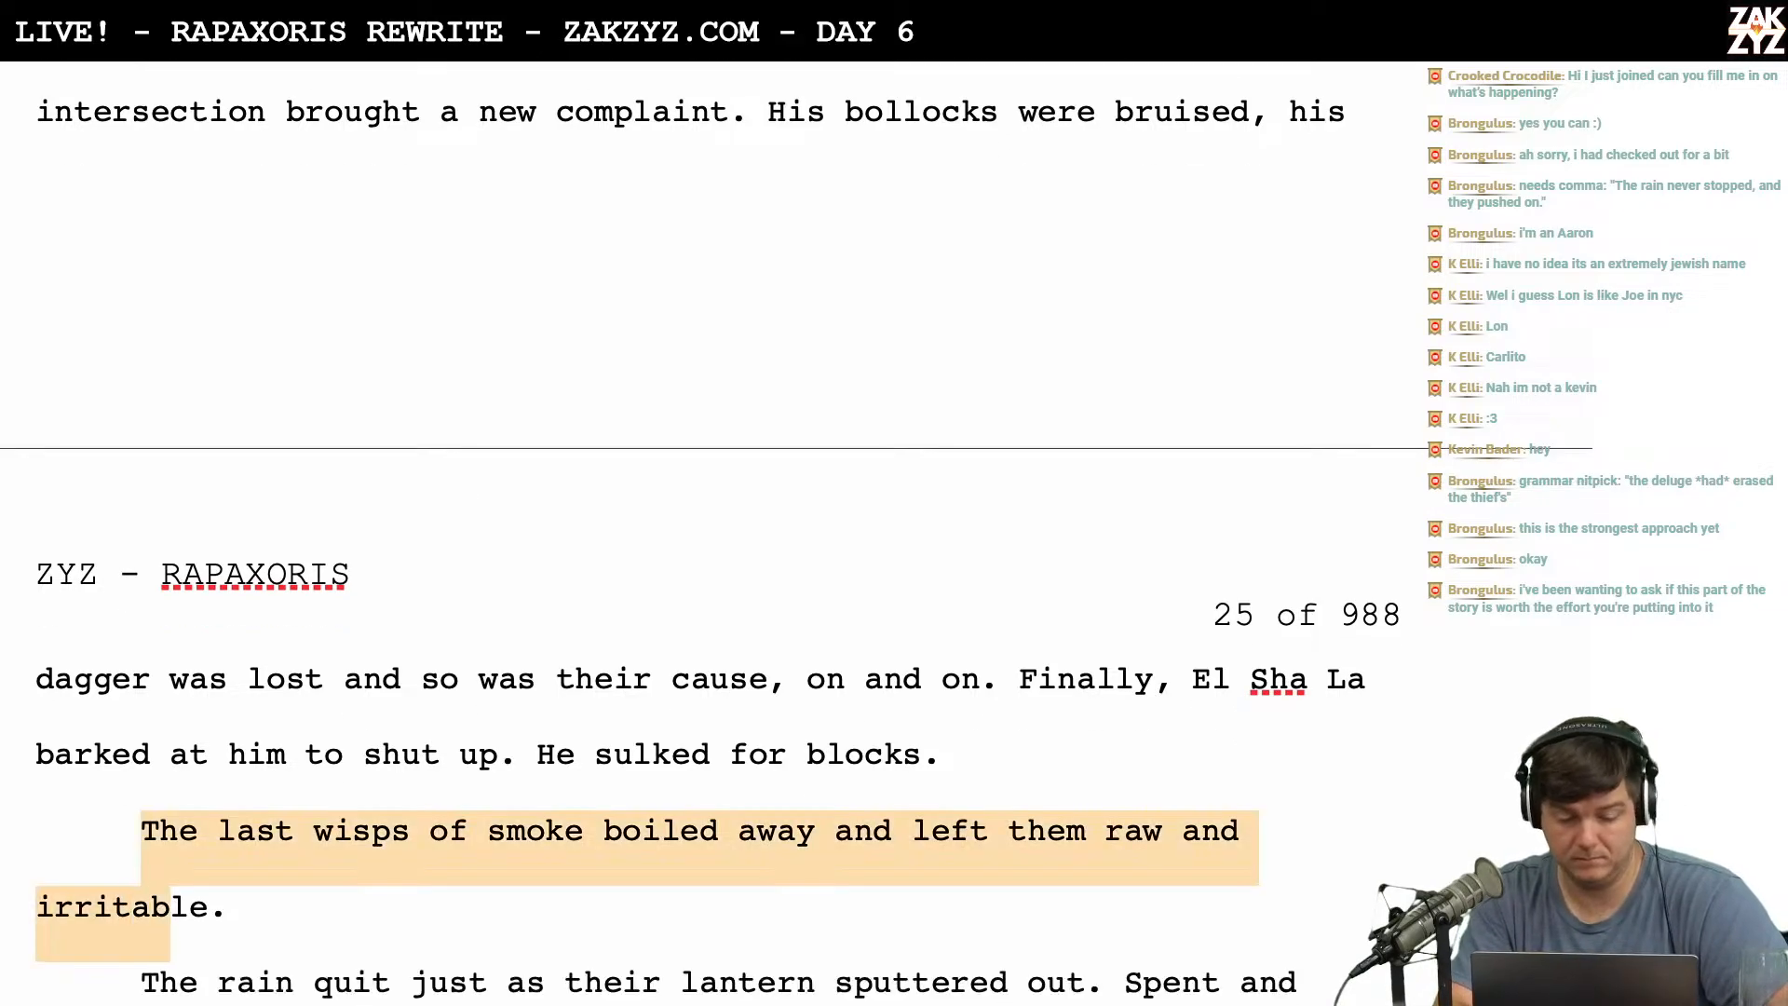
{"action": "key", "text": "BackSpace"}
{"action": "scroll", "coordinate": [708, 531], "scroll_direction": "up", "scroll_amount": 8}
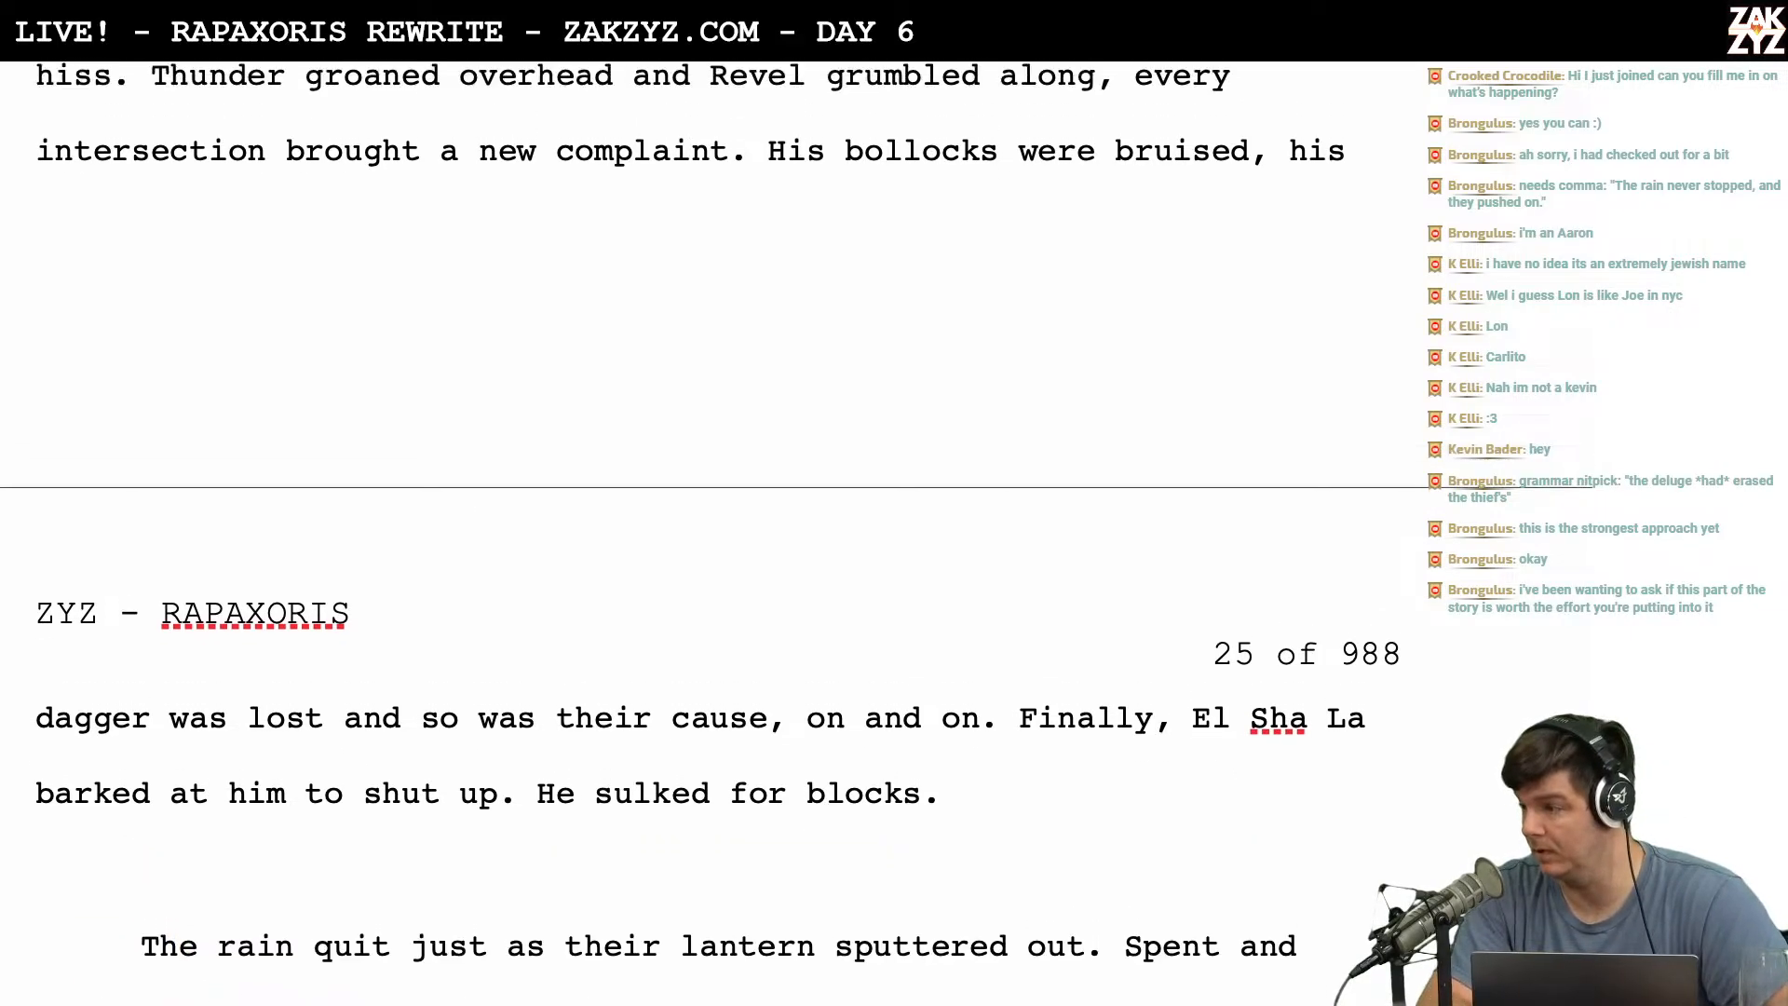
{"action": "scroll", "coordinate": [708, 531], "scroll_direction": "down", "scroll_amount": 1}
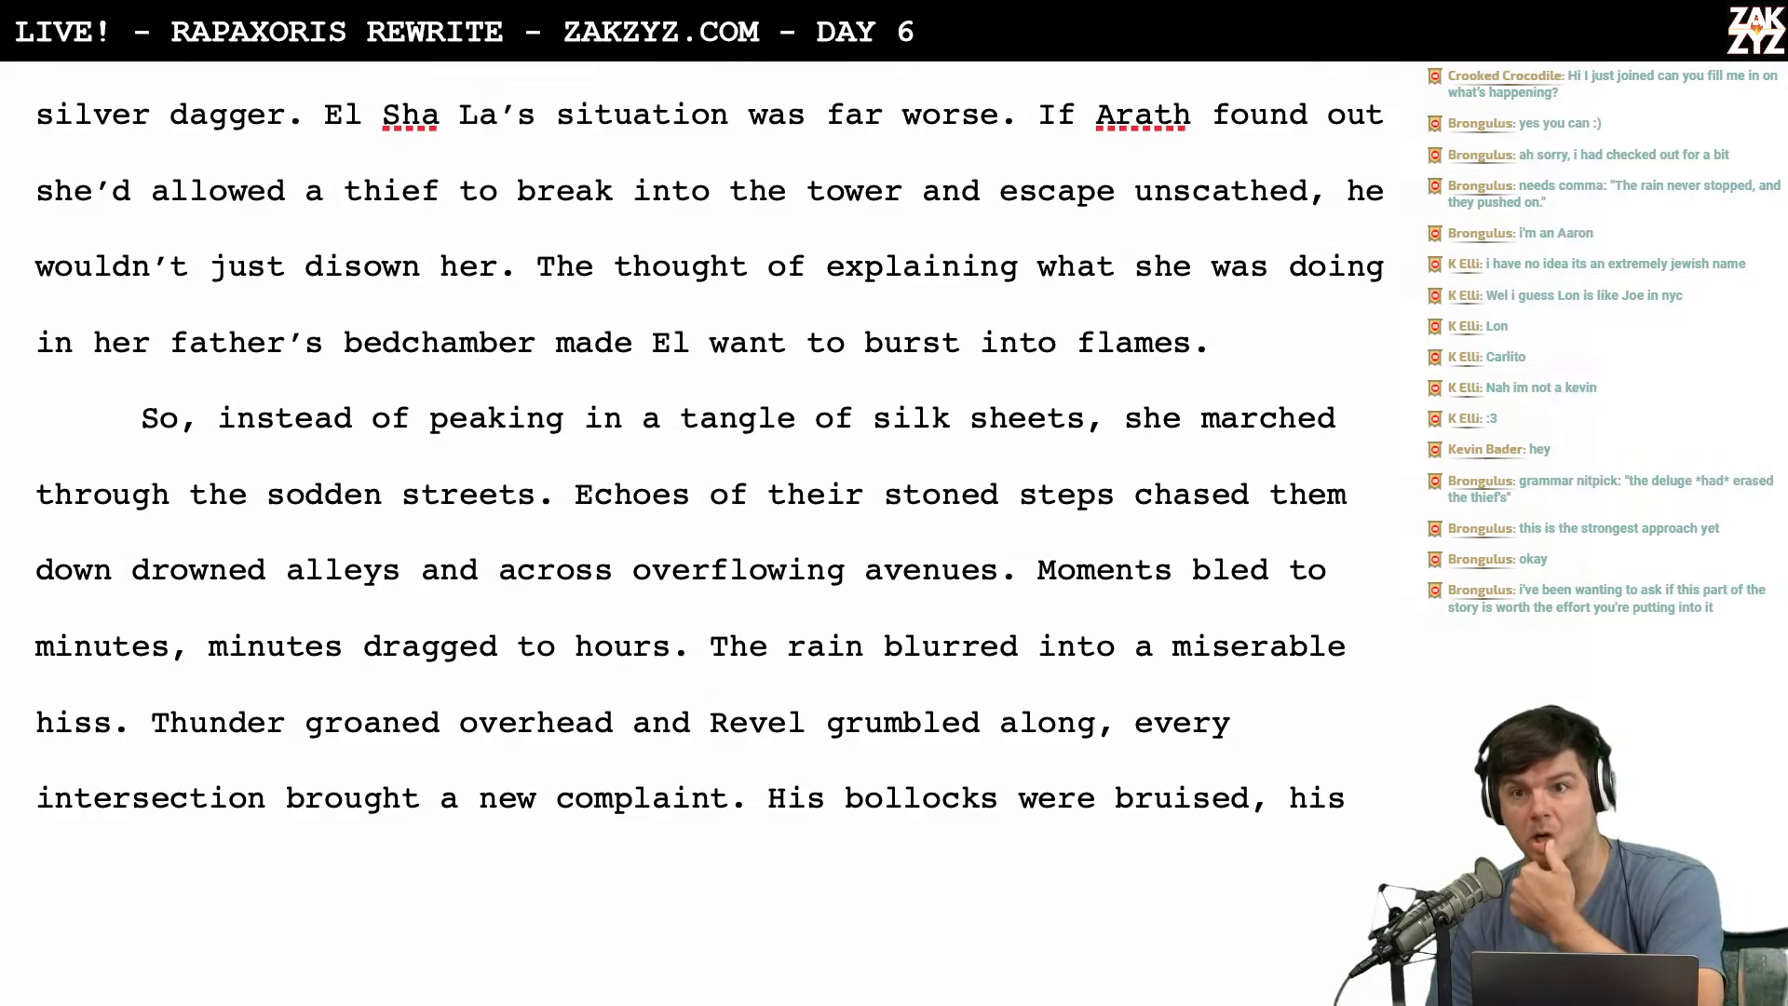
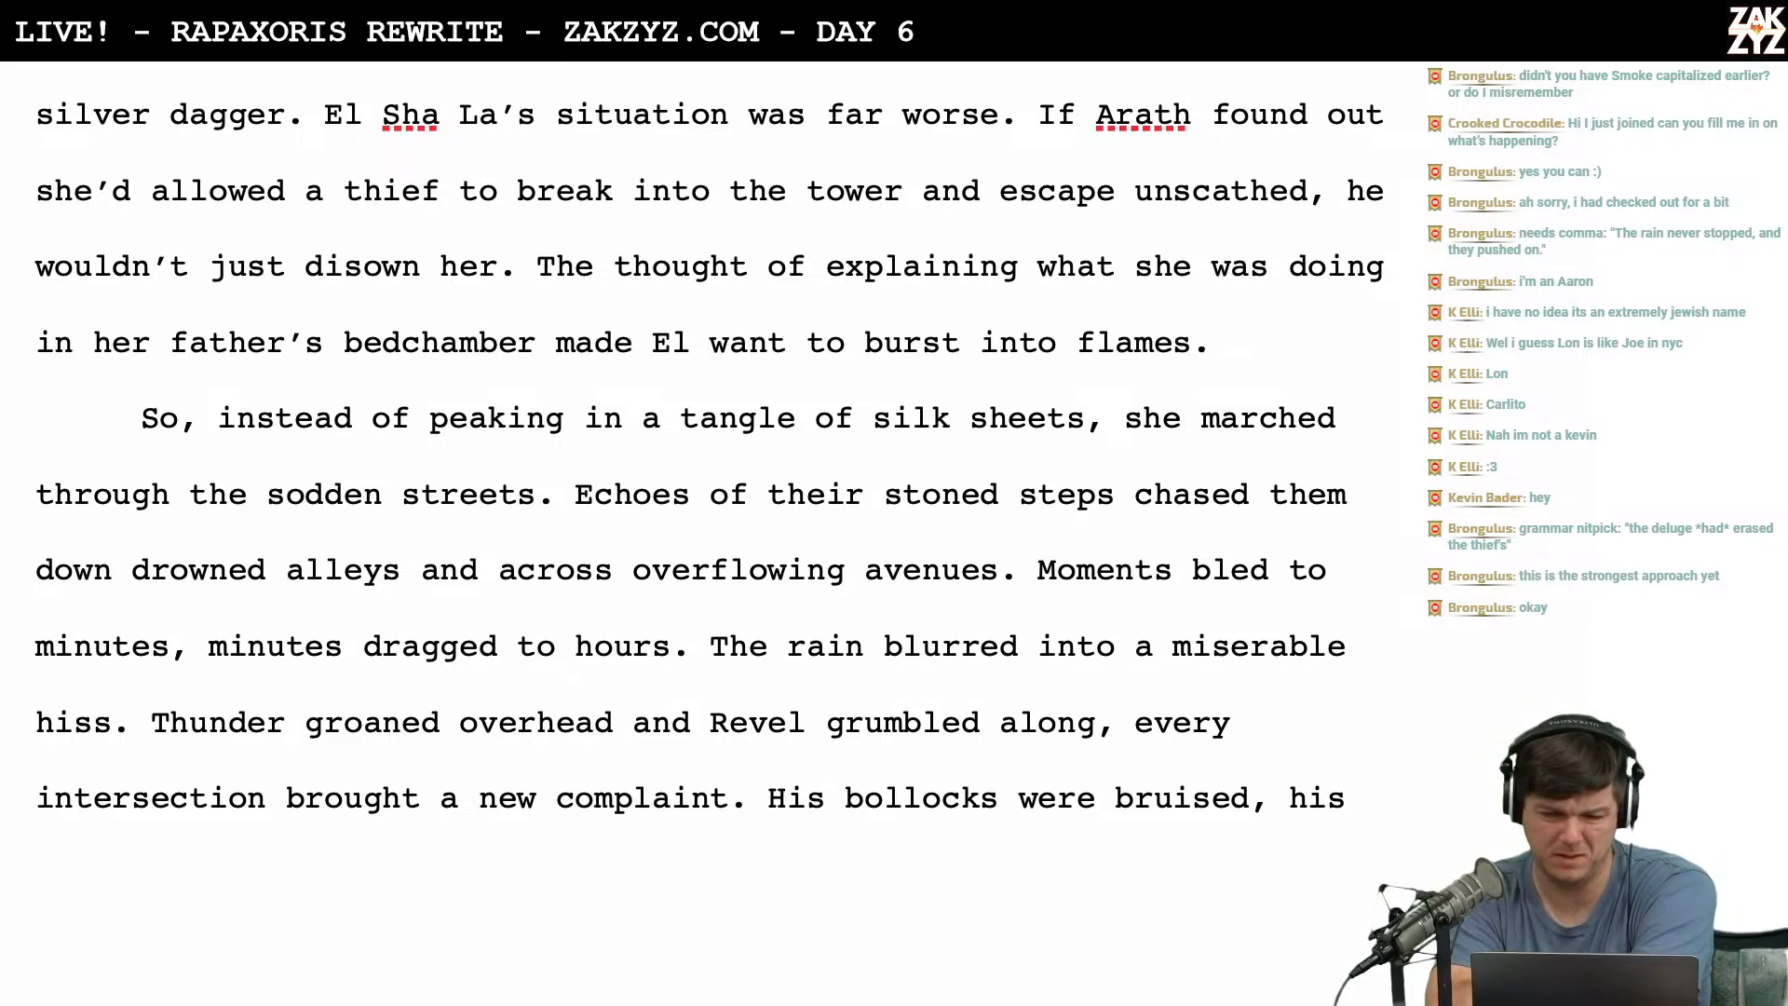
{"action": "scroll", "coordinate": [709, 438], "scroll_direction": "down", "scroll_amount": 3}
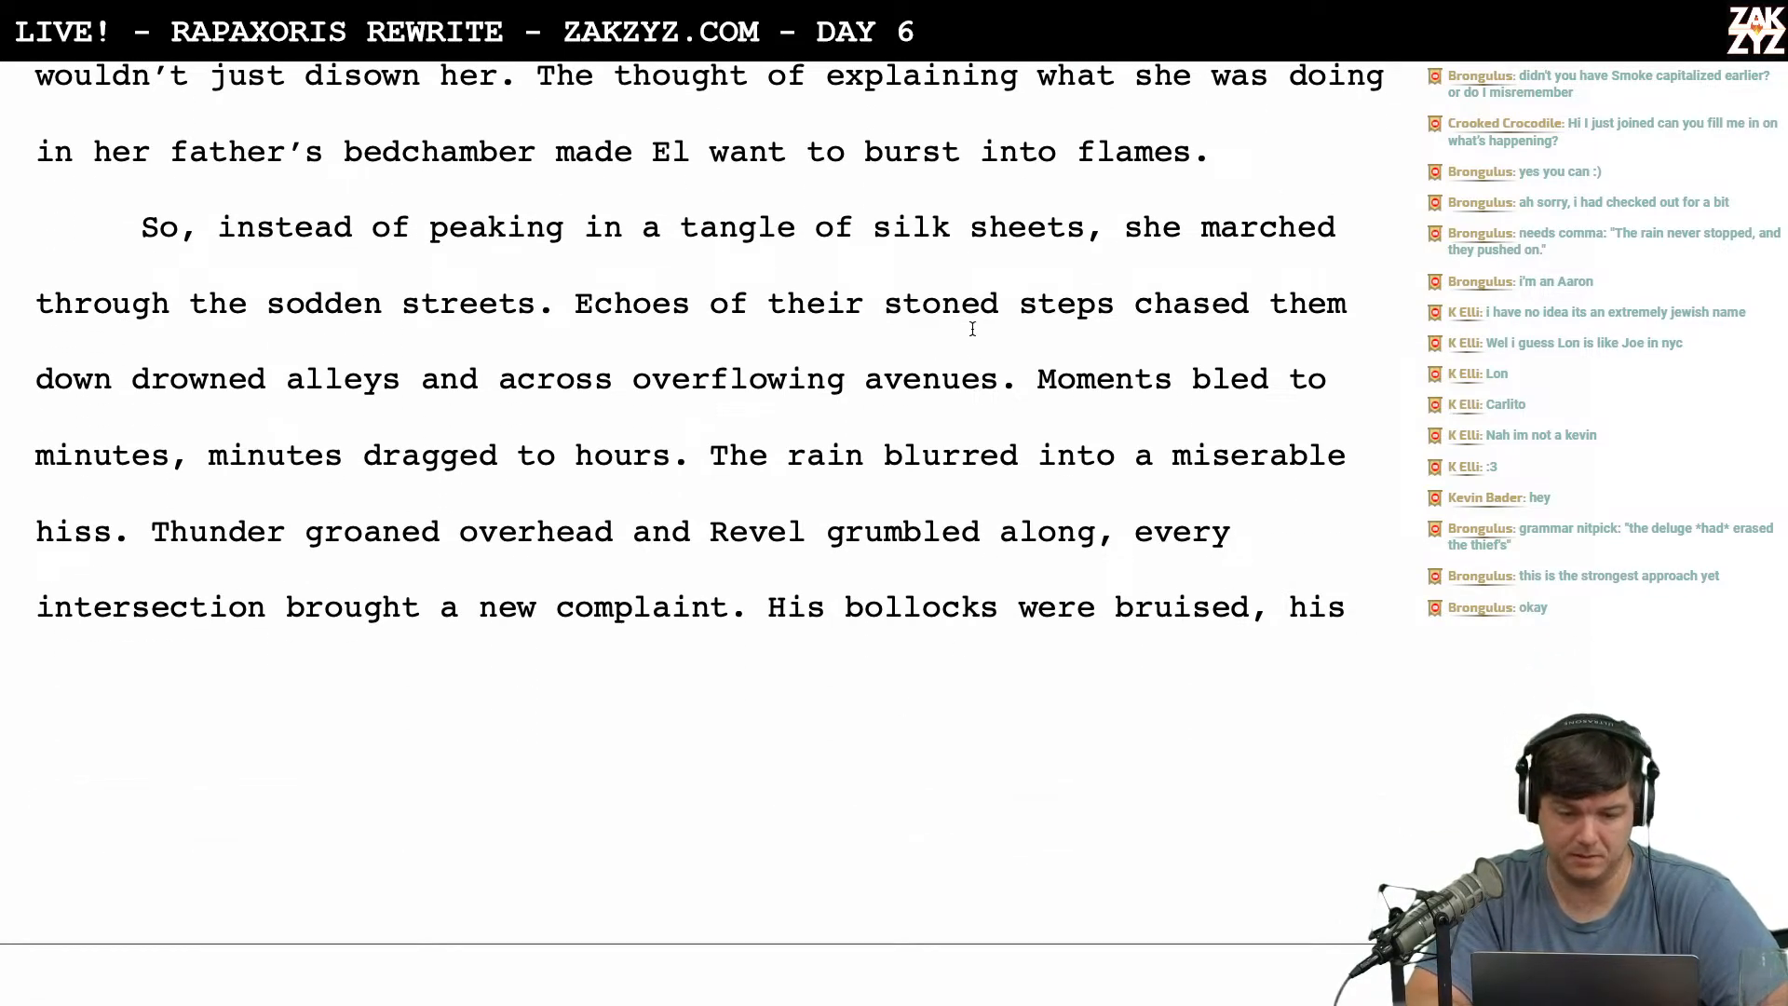
Try inserting "The last wisps of smoke boiled away and left them raw and irritable." after "minutes dragged to hours.".
{"action": "scroll", "coordinate": [885, 466], "scroll_direction": "down", "scroll_amount": 2}
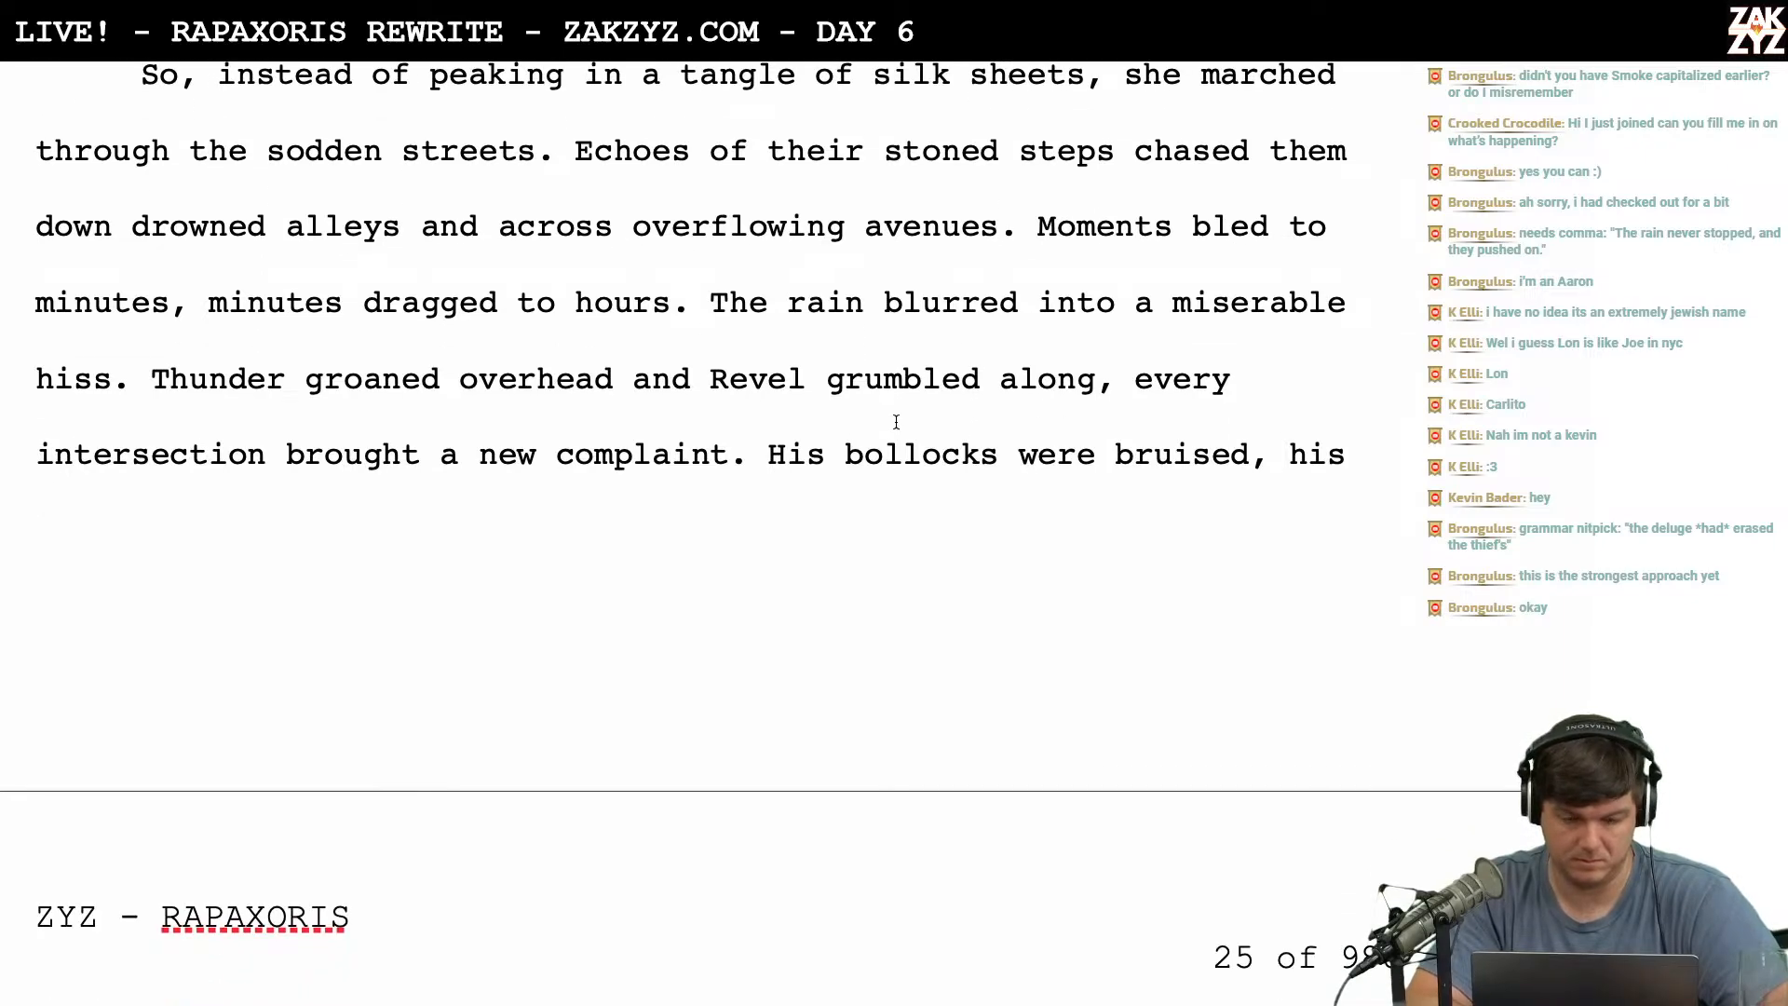
{"action": "scroll", "coordinate": [896, 422], "scroll_direction": "up", "scroll_amount": 2}
{"action": "type", "text": "The last wisps of smoke boiled away and left them raw and irritable."}
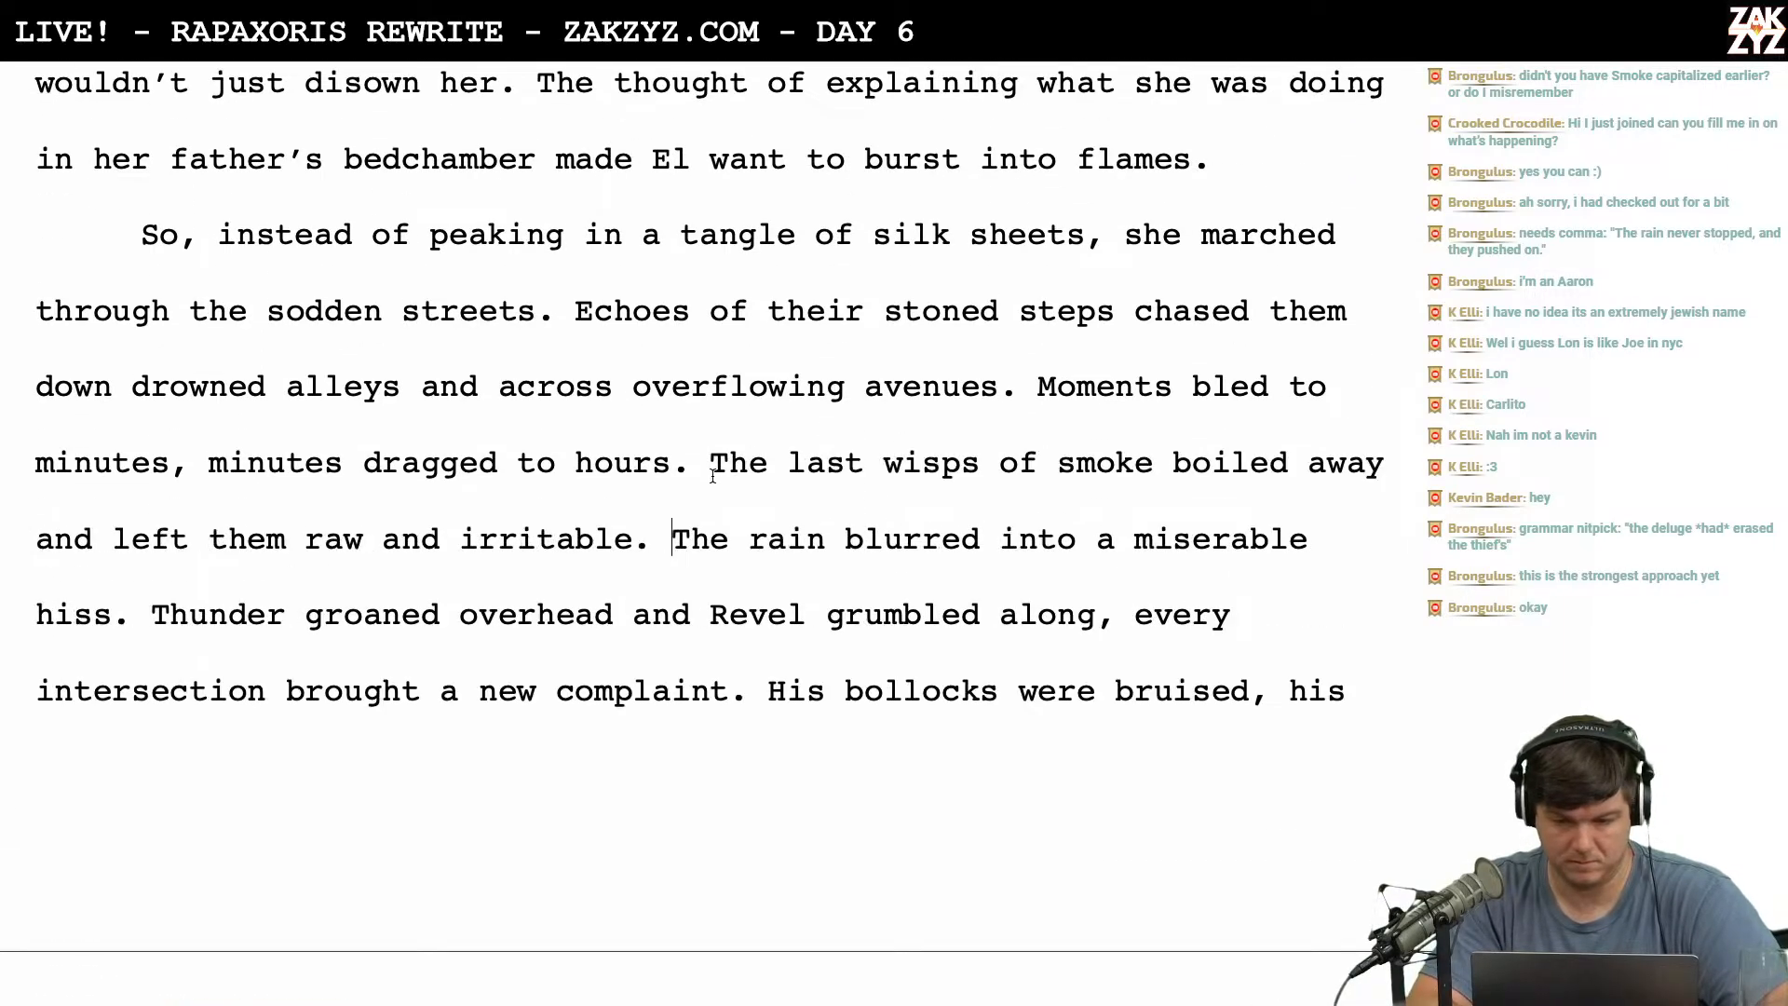
{"action": "scroll", "coordinate": [712, 476], "scroll_direction": "down", "scroll_amount": 1}
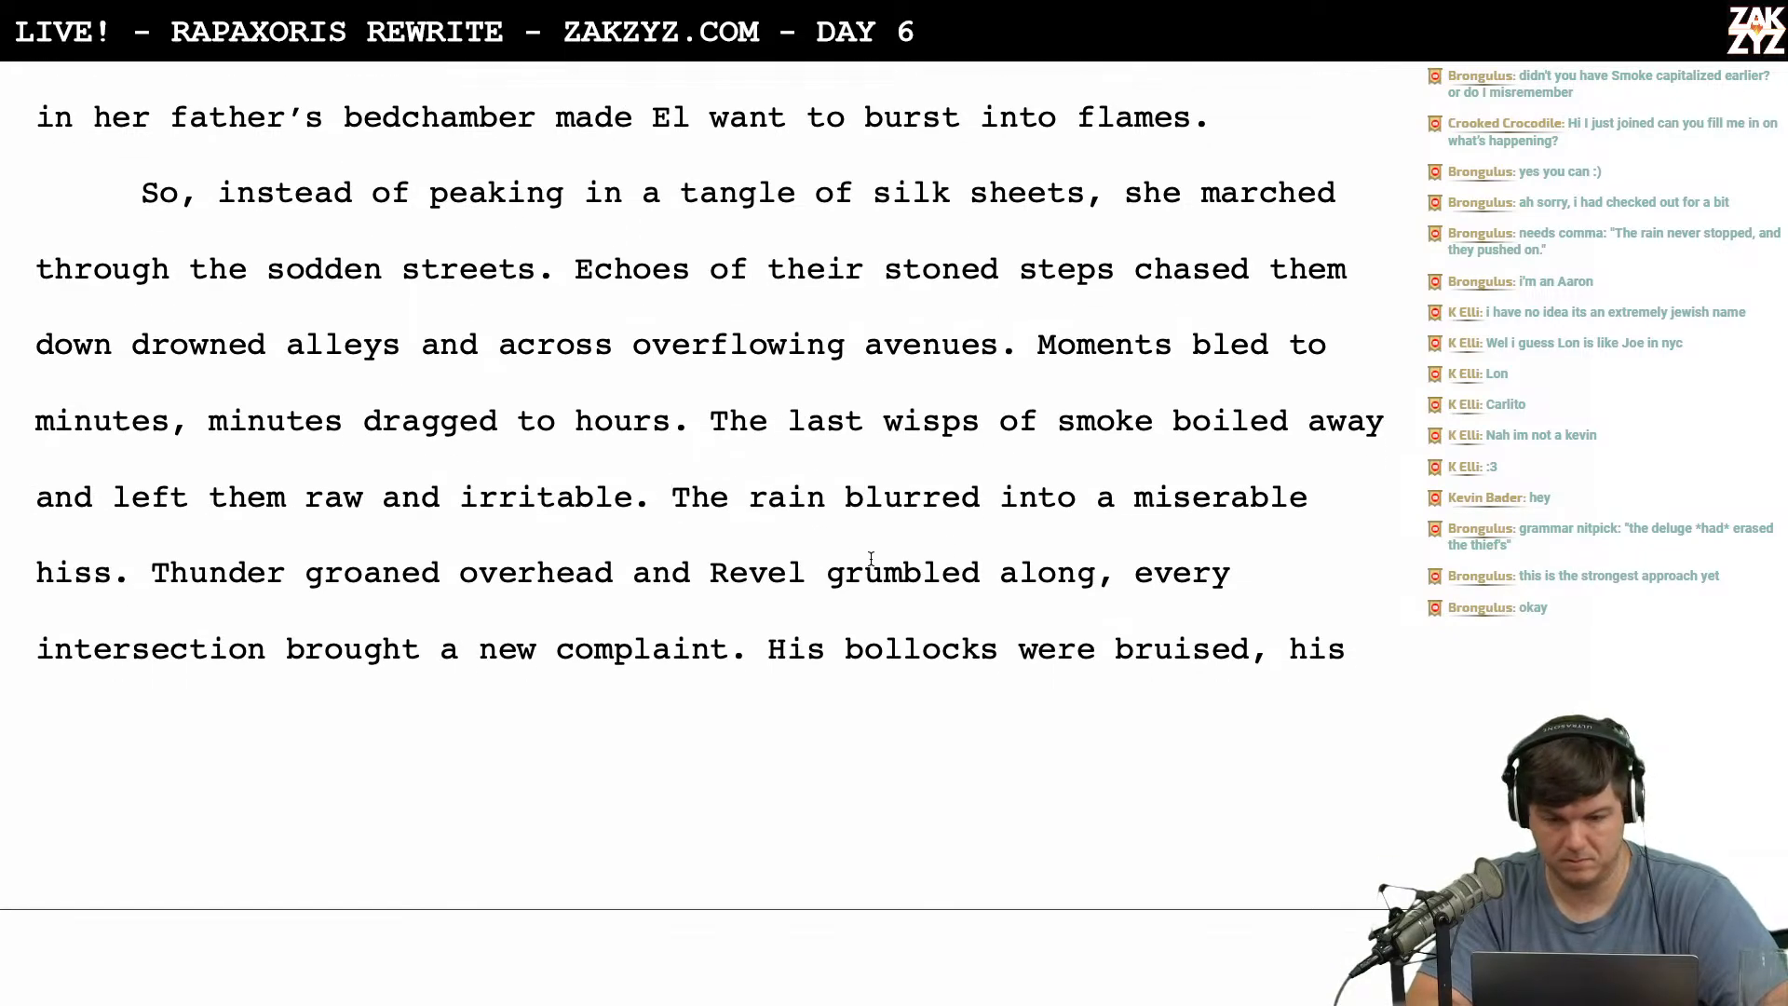
{"action": "scroll", "coordinate": [1131, 454], "scroll_direction": "down", "scroll_amount": 1}
{"action": "scroll", "coordinate": [1131, 453], "scroll_direction": "down", "scroll_amount": 3}
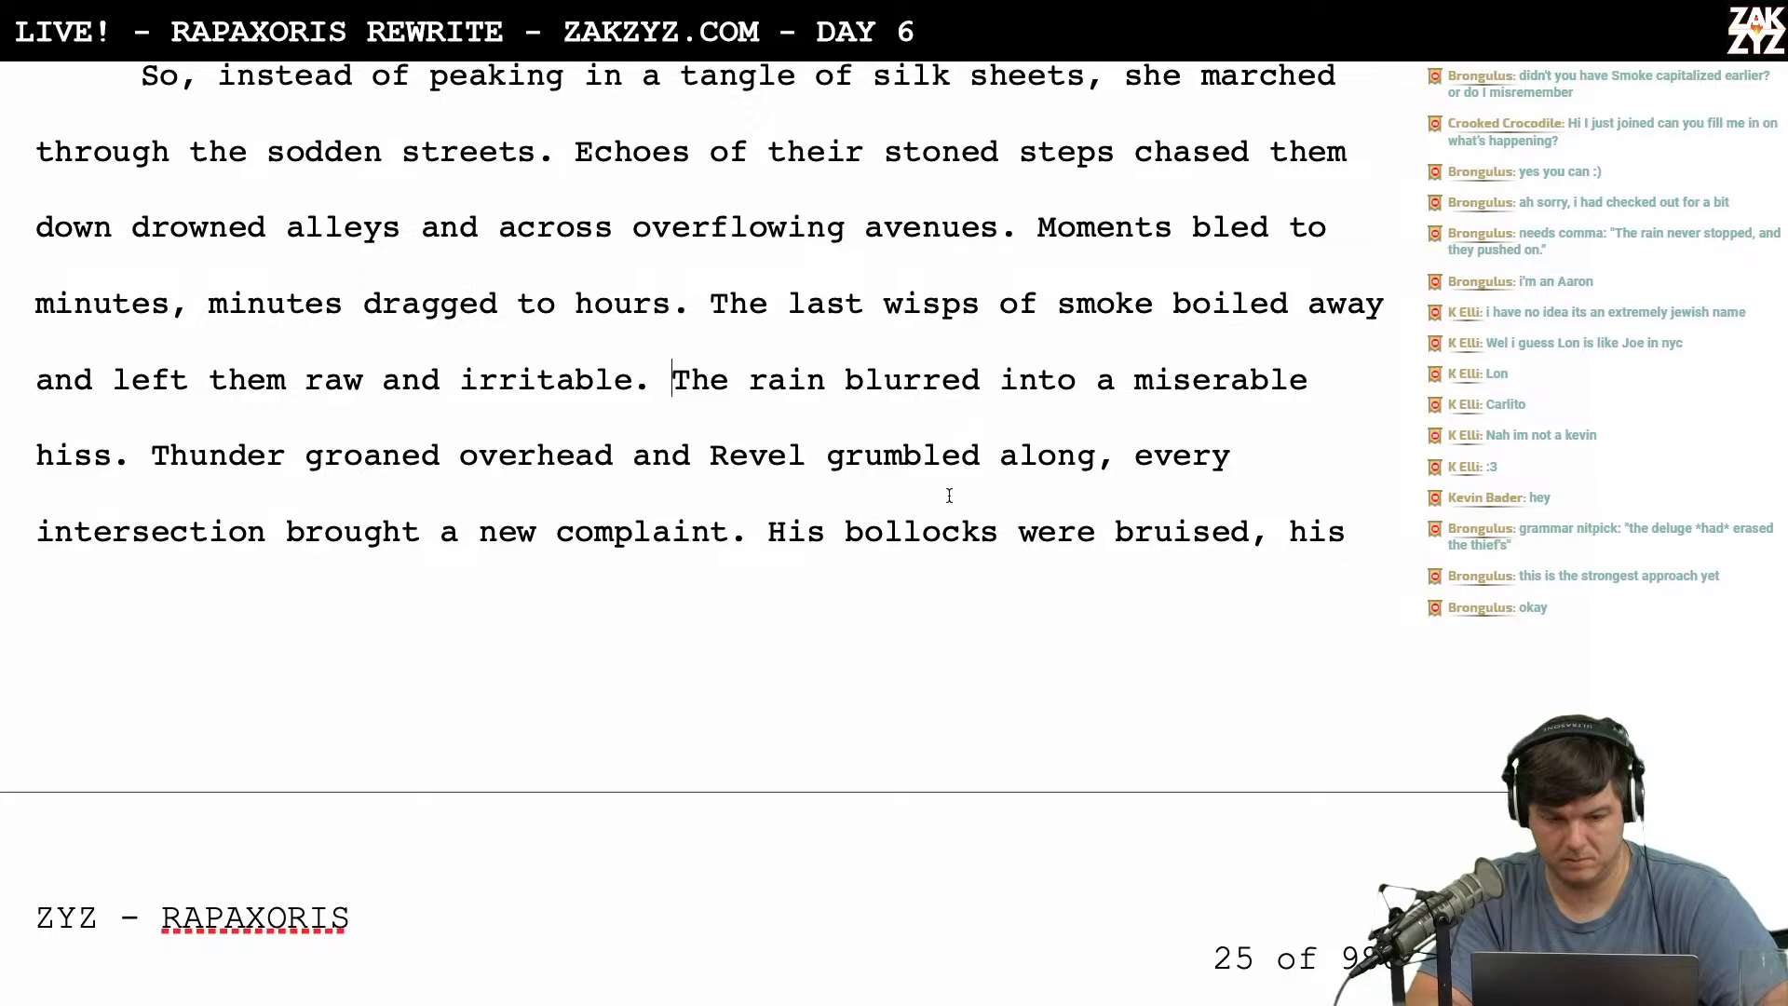
{"action": "key", "text": "ctrl+z"}
{"action": "scroll", "coordinate": [948, 495], "scroll_direction": "down", "scroll_amount": 4}
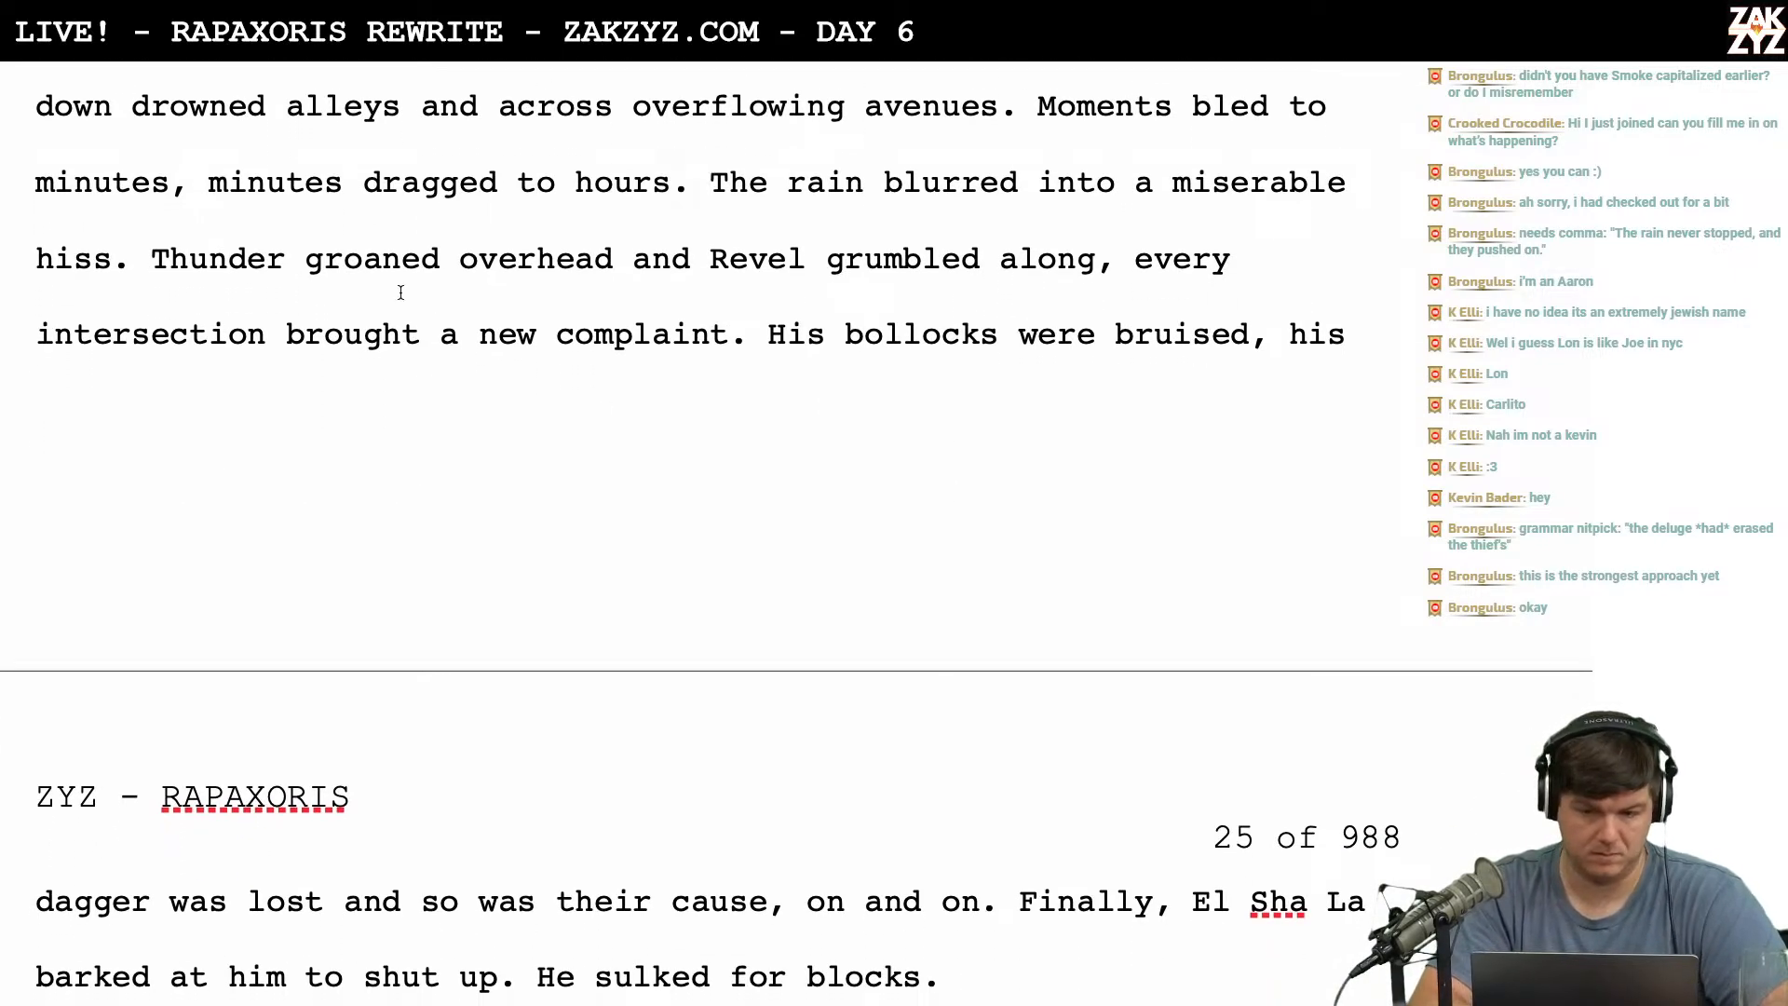
Restore "The last wisps of smoke boiled away and left them raw and irritable." after "He sulked for blocks." and delete it again.
{"action": "scroll", "coordinate": [429, 317], "scroll_direction": "down", "scroll_amount": 8}
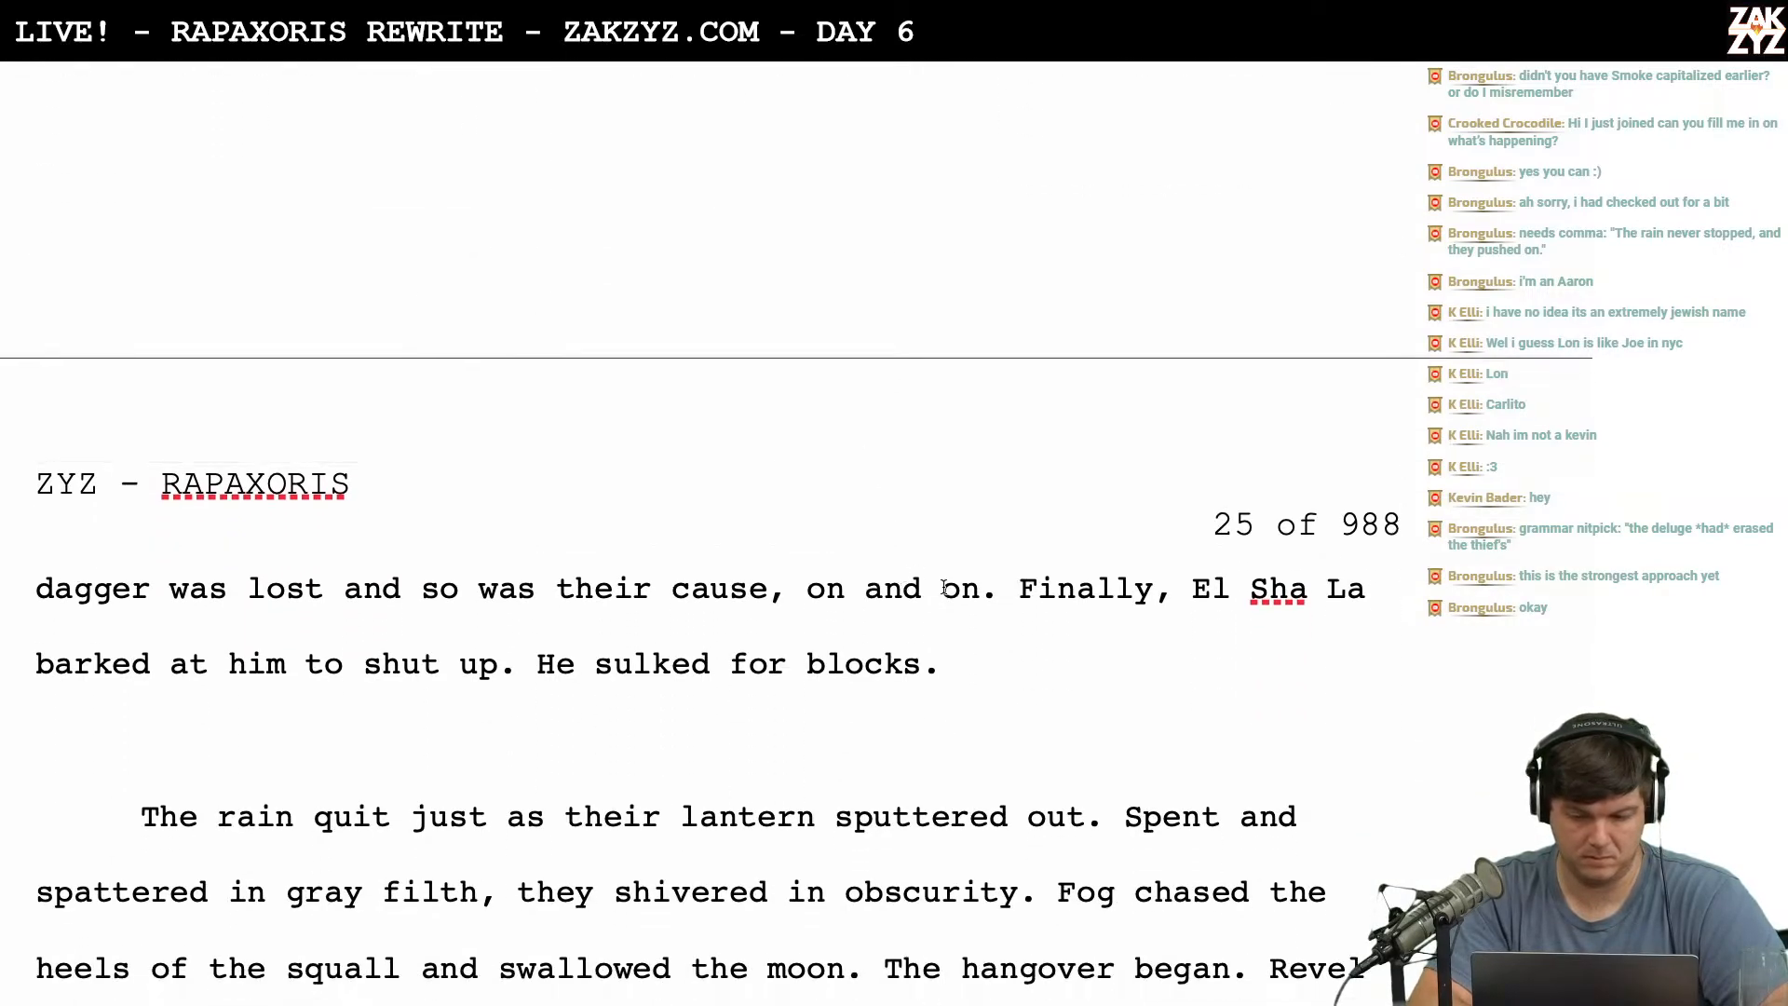
{"action": "key", "text": "ctrl+y"}
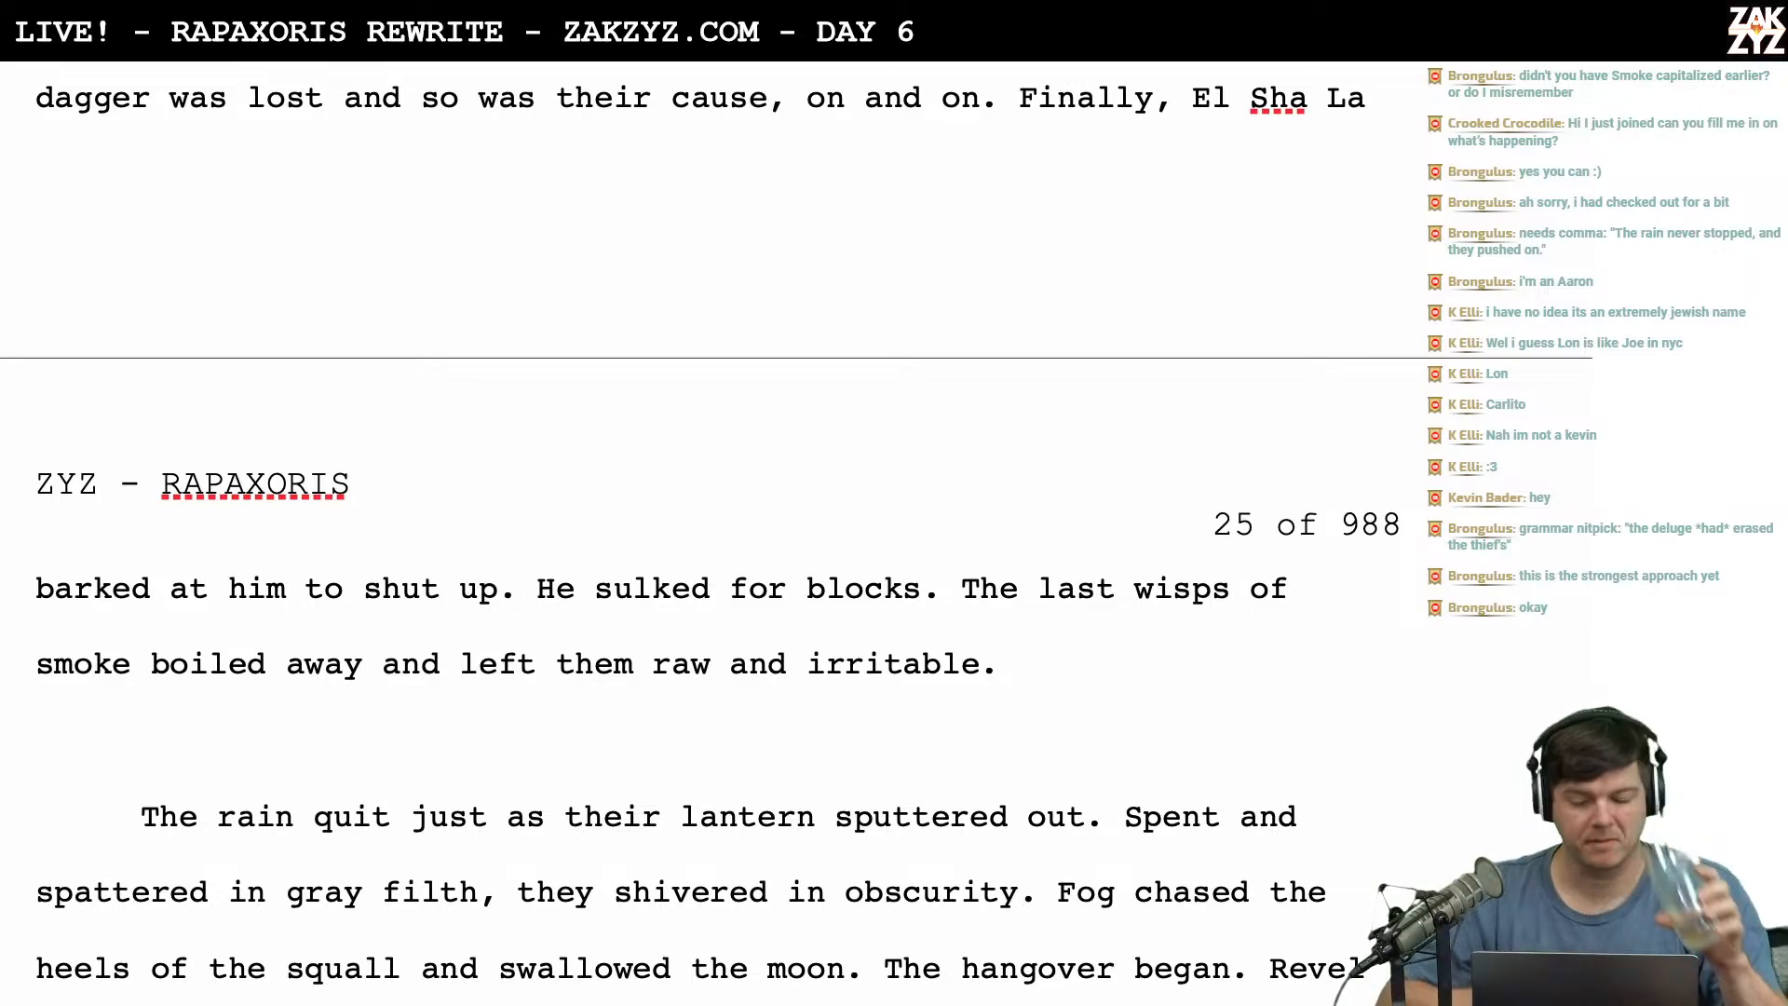
{"action": "left_click", "coordinate": [955, 589]}
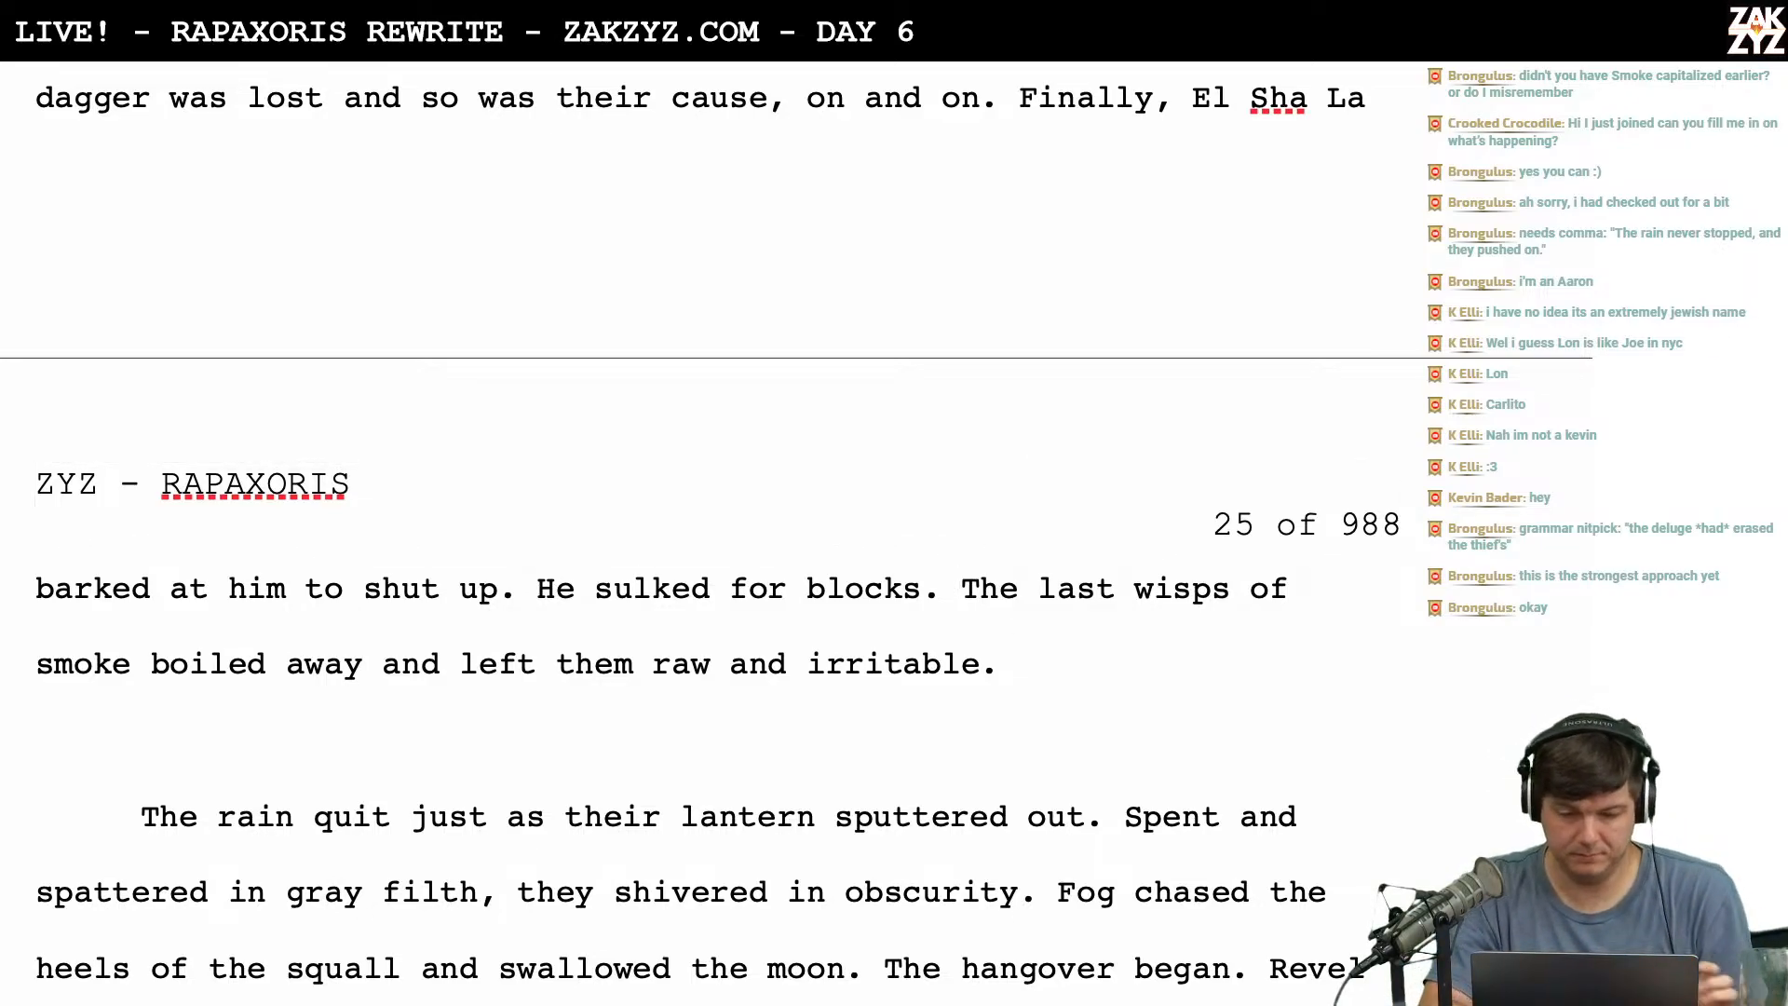
{"action": "key", "text": "shift+End"}
{"action": "key", "text": "shift+Right"}
{"action": "key", "text": "BackSpace"}
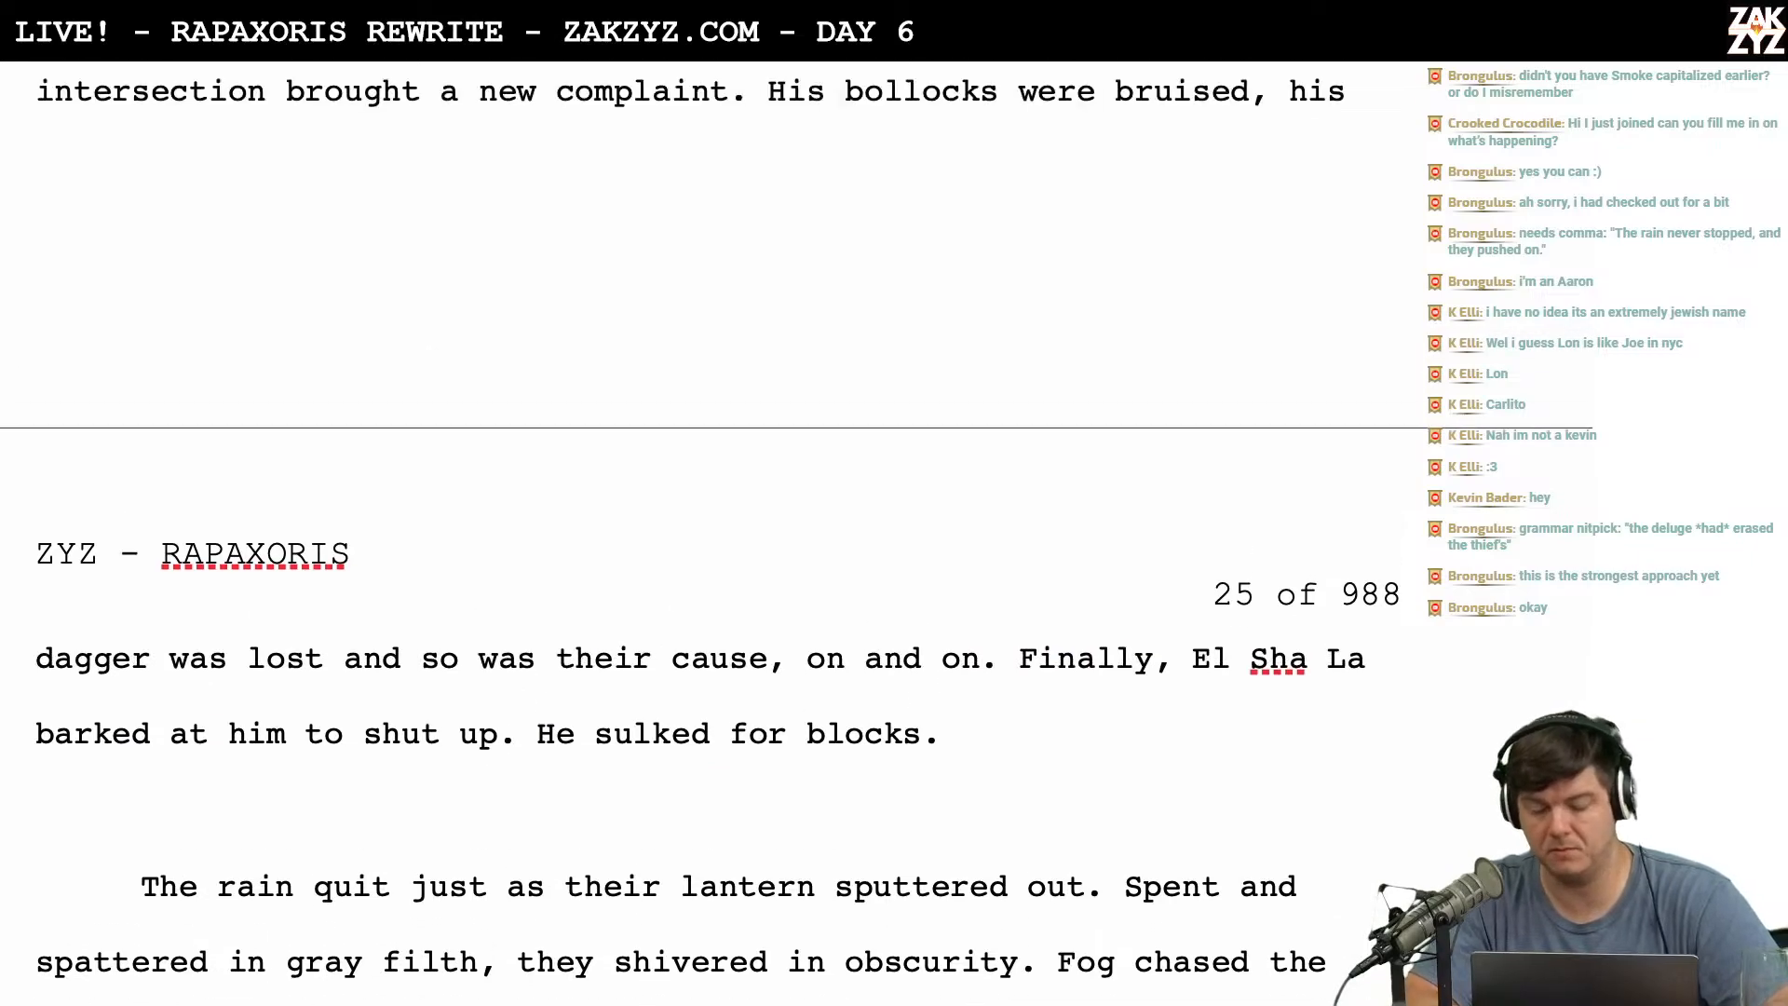
Remove the empty paragraph between "He sulked for blocks." and "The rain quit just as their lantern sputtered out.".
{"action": "scroll", "coordinate": [708, 531], "scroll_direction": "up", "scroll_amount": 5}
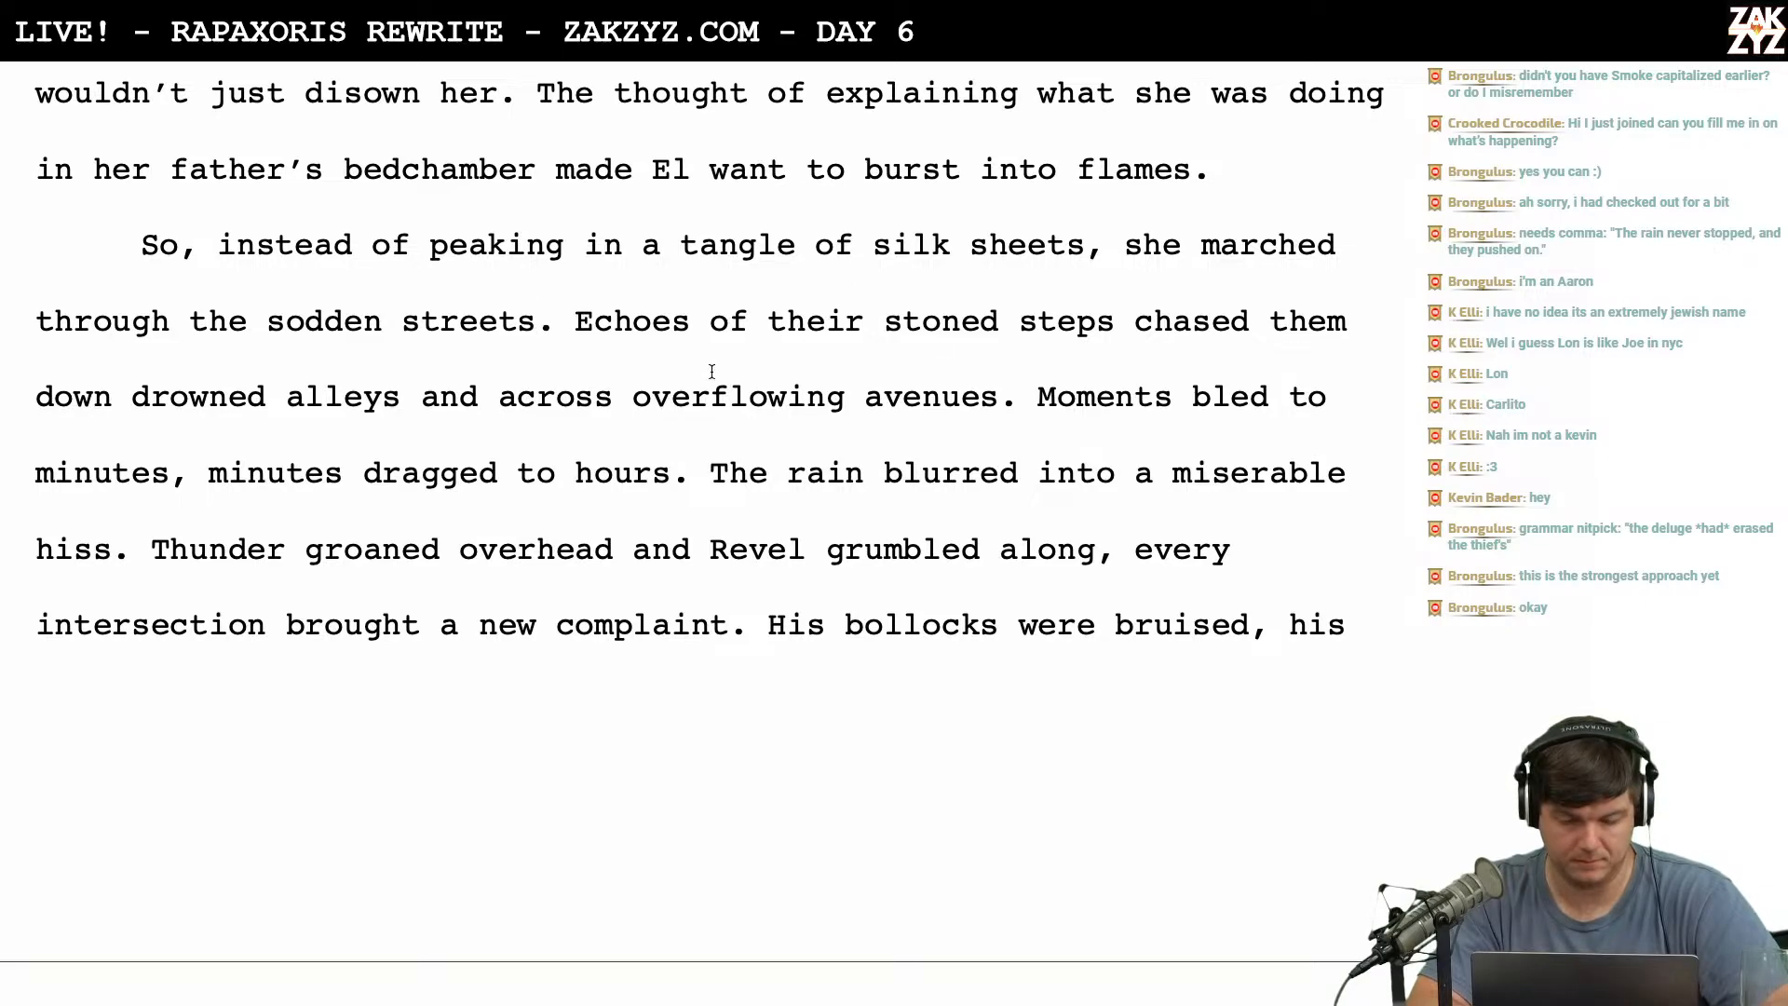
{"action": "scroll", "coordinate": [800, 456], "scroll_direction": "down", "scroll_amount": 2}
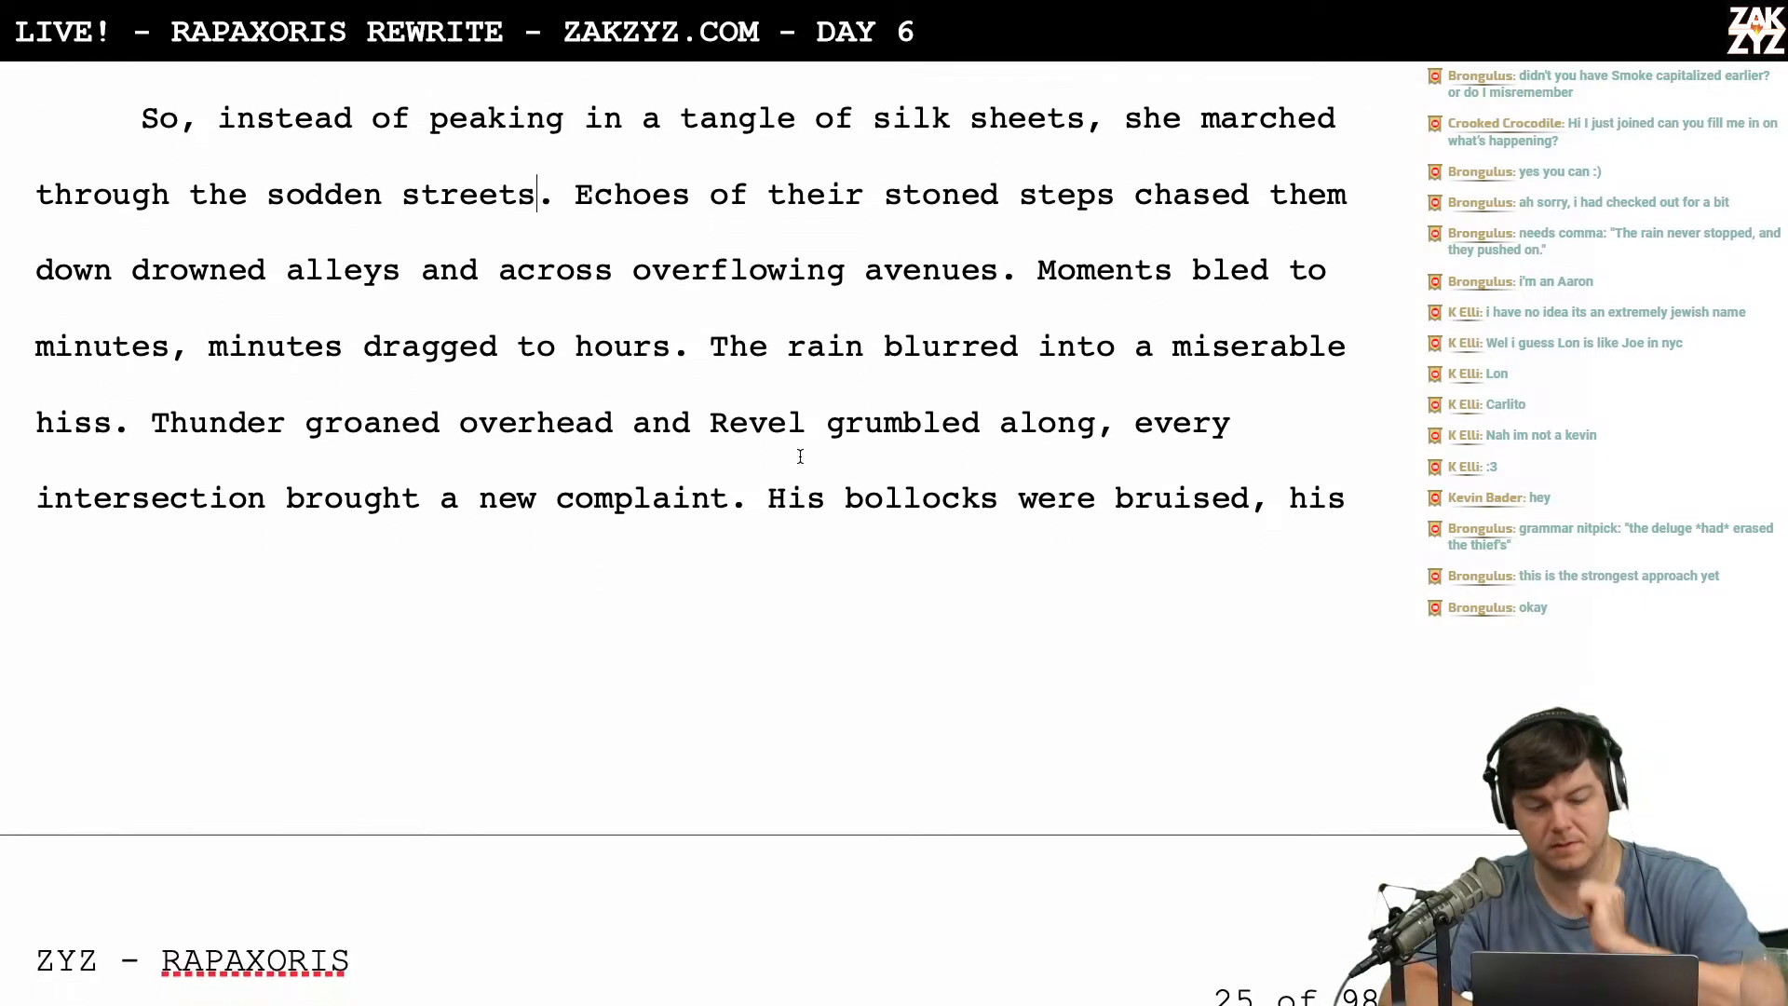
{"action": "scroll", "coordinate": [800, 457], "scroll_direction": "down", "scroll_amount": 6}
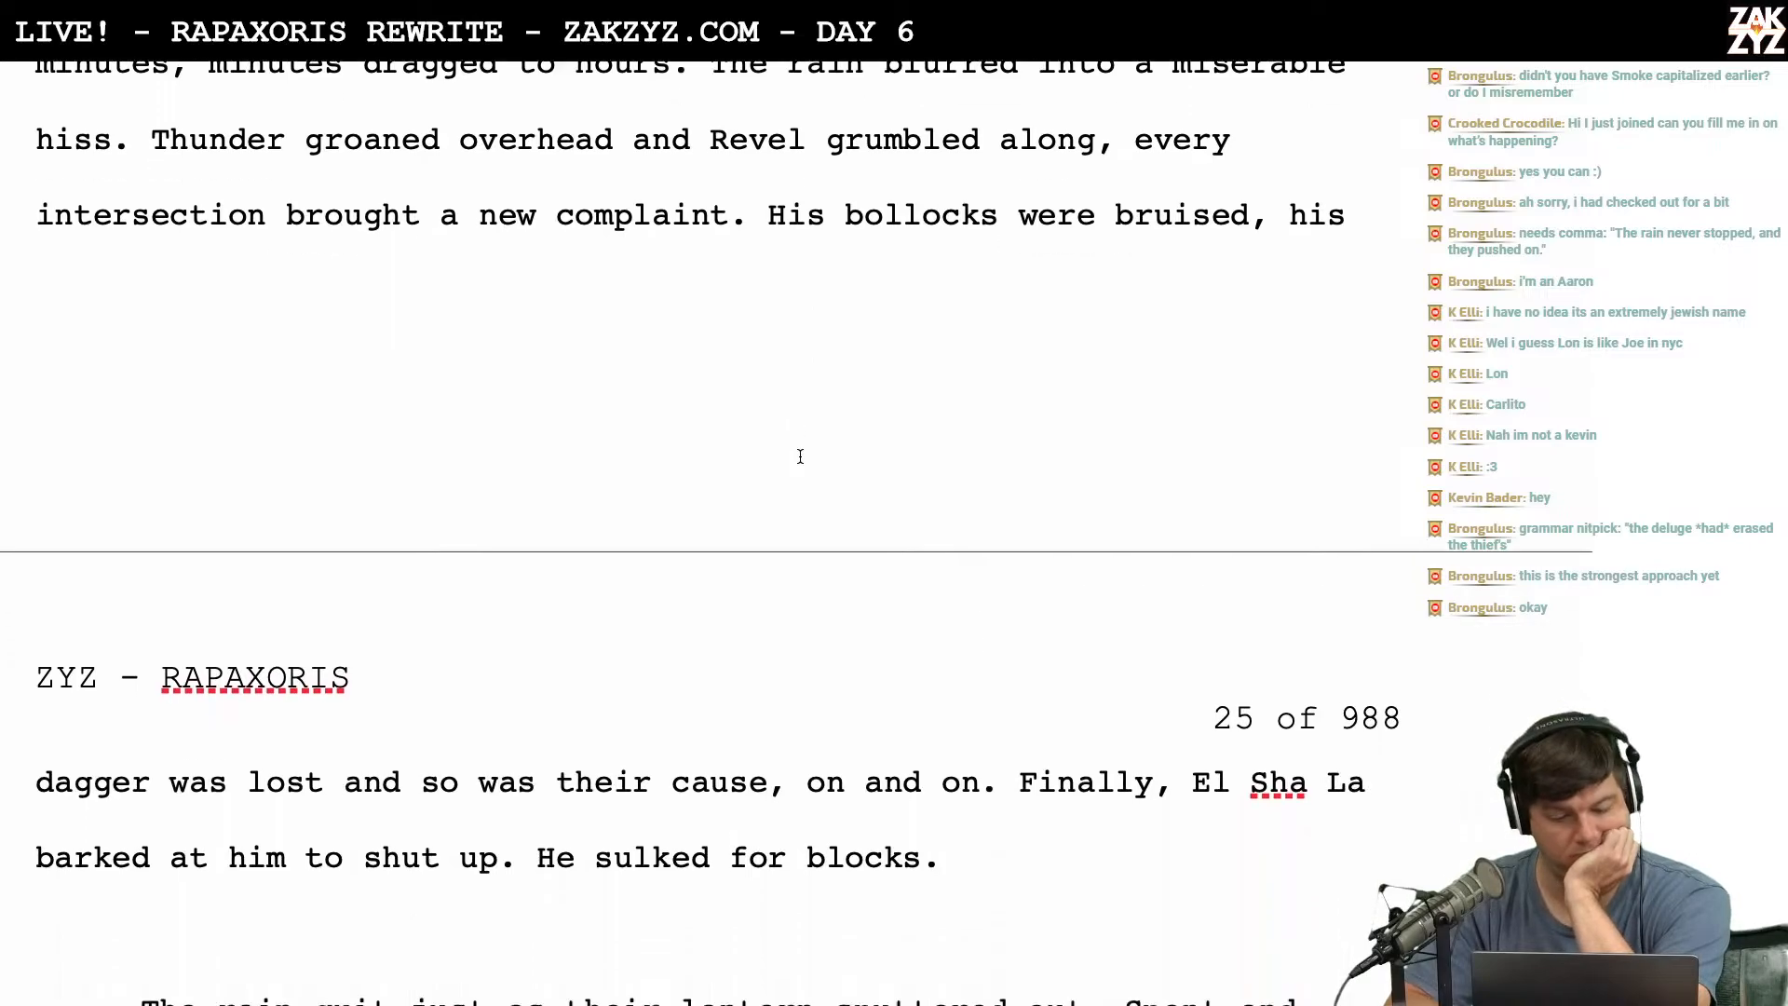
{"action": "scroll", "coordinate": [799, 457], "scroll_direction": "down", "scroll_amount": 3}
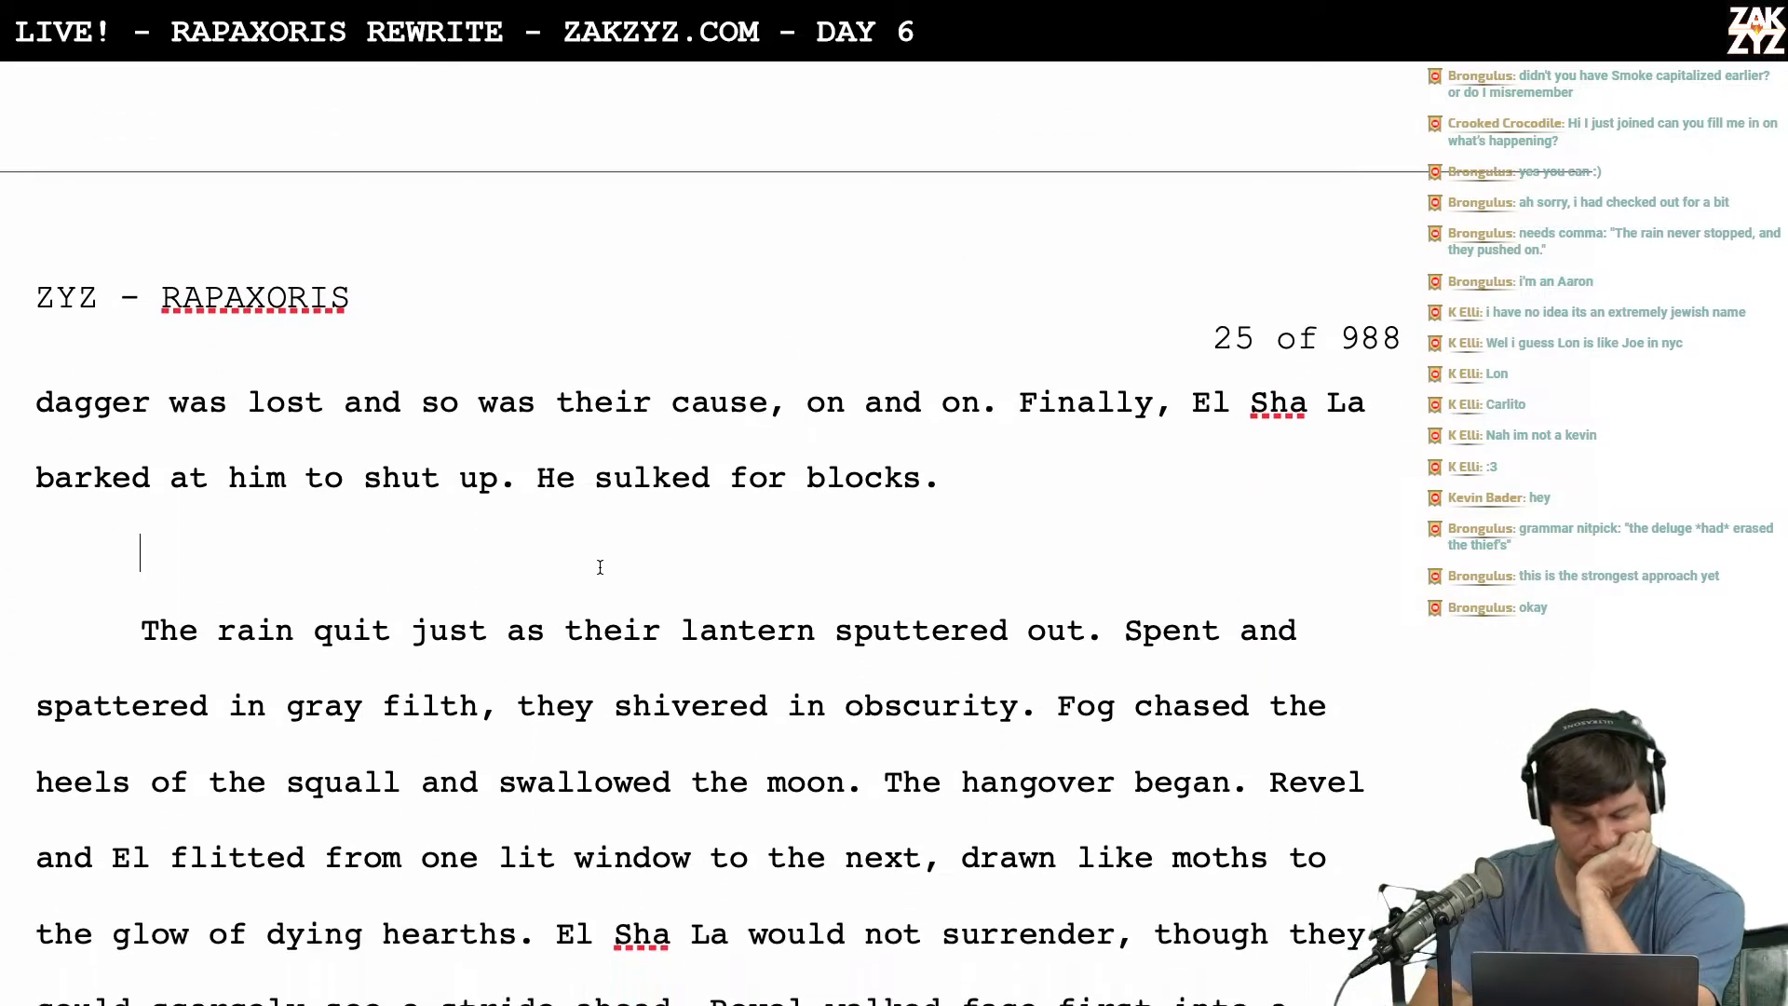
{"action": "key", "text": "BackSpace"}
{"action": "scroll", "coordinate": [600, 567], "scroll_direction": "down", "scroll_amount": 4}
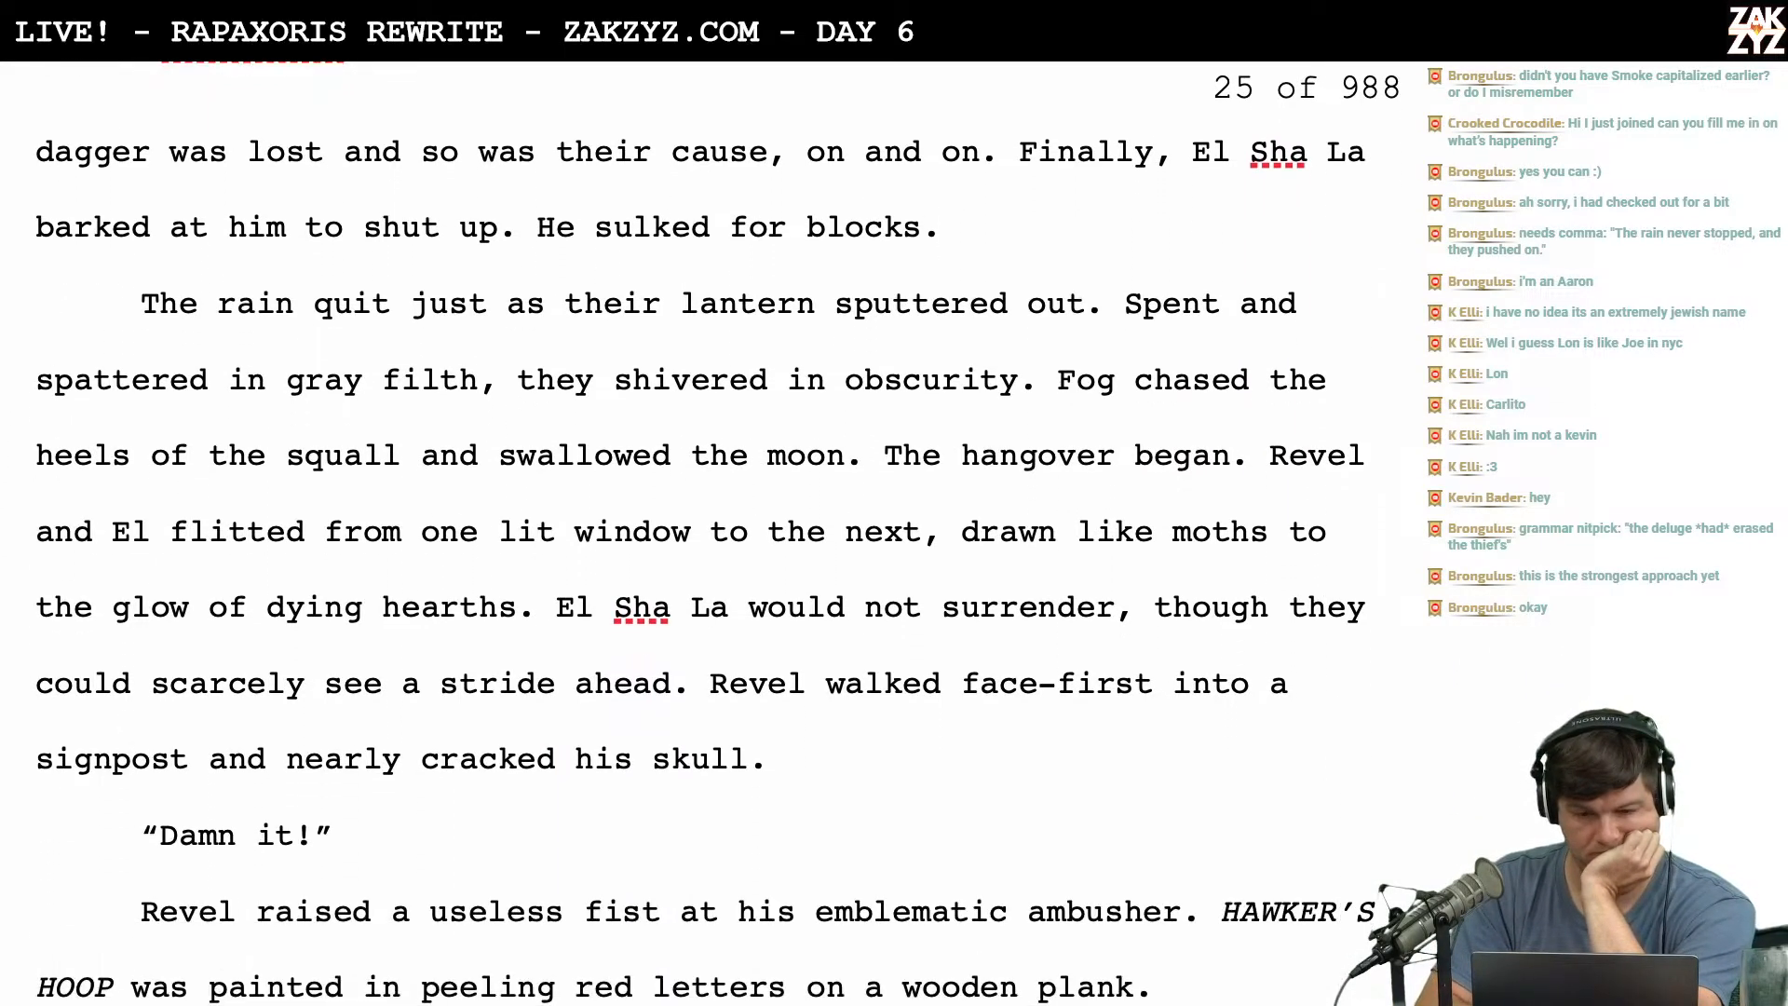
Insert "let up" before "quit" in the sentence "The rain quit just as their lantern sputtered out.".
{"action": "scroll", "coordinate": [717, 533], "scroll_direction": "down", "scroll_amount": 2}
{"action": "scroll", "coordinate": [717, 533], "scroll_direction": "up", "scroll_amount": 1}
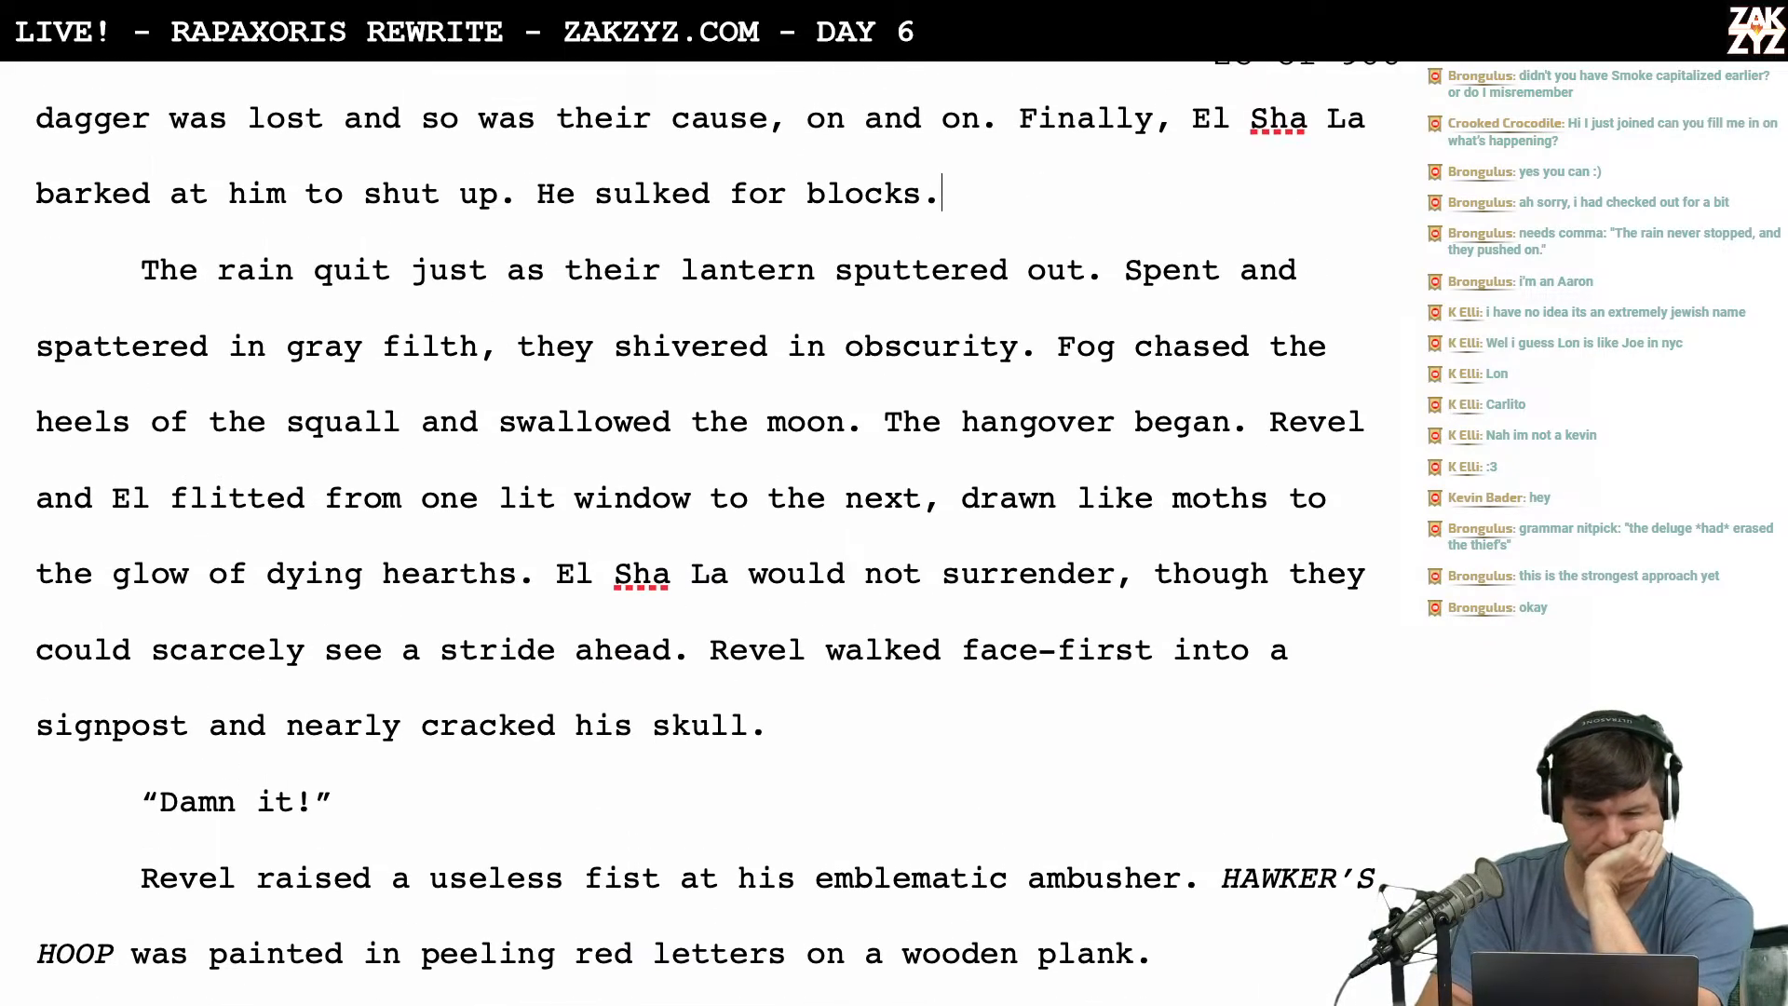
{"action": "scroll", "coordinate": [317, 424], "scroll_direction": "up", "scroll_amount": 3}
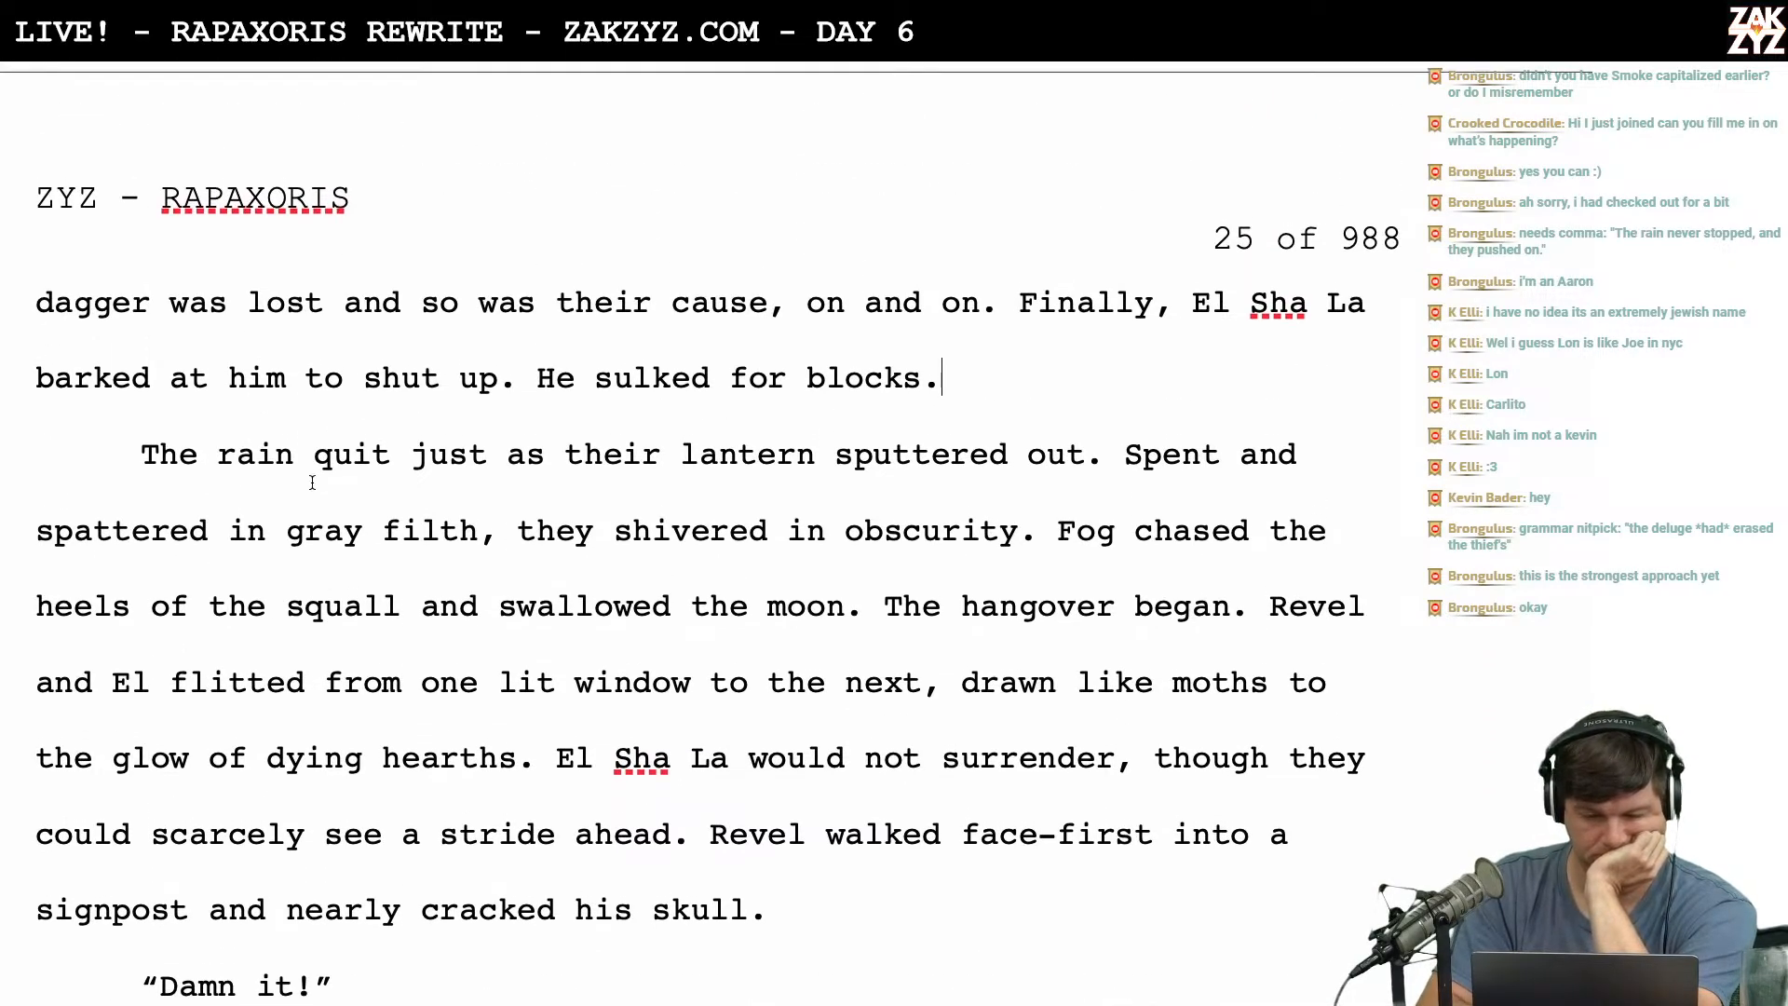
{"action": "left_click", "coordinate": [310, 456]}
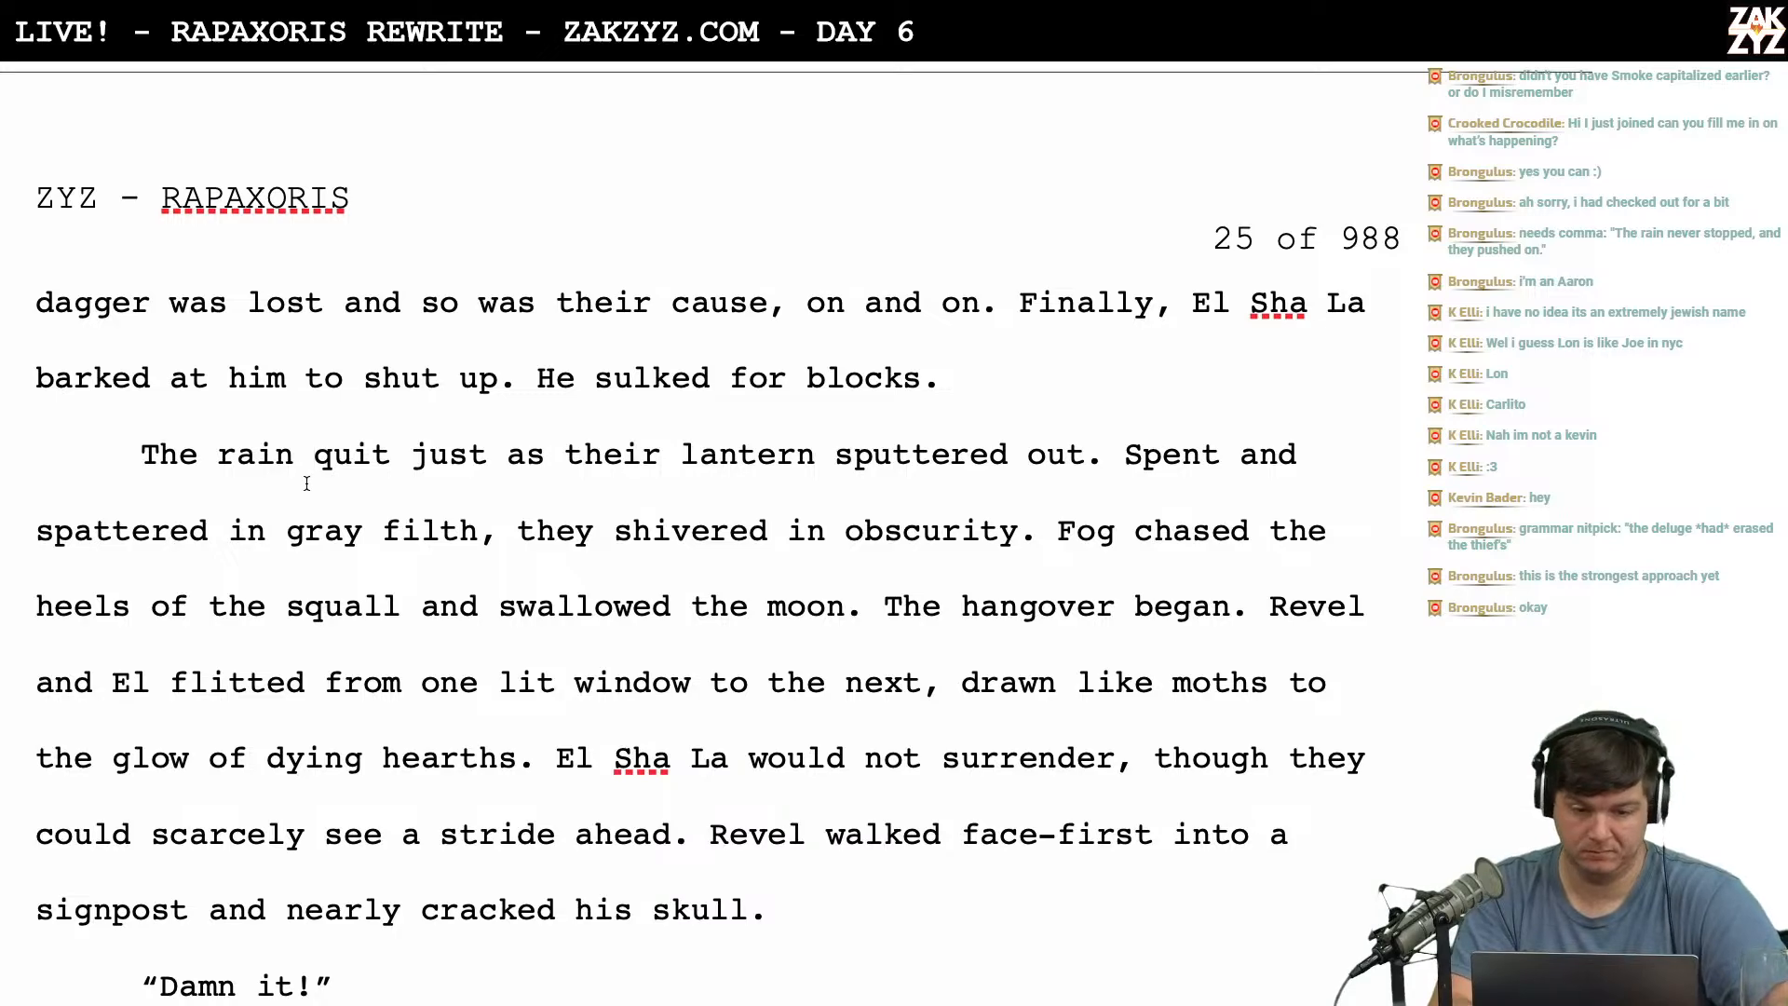
{"action": "type", "text": "let up["}
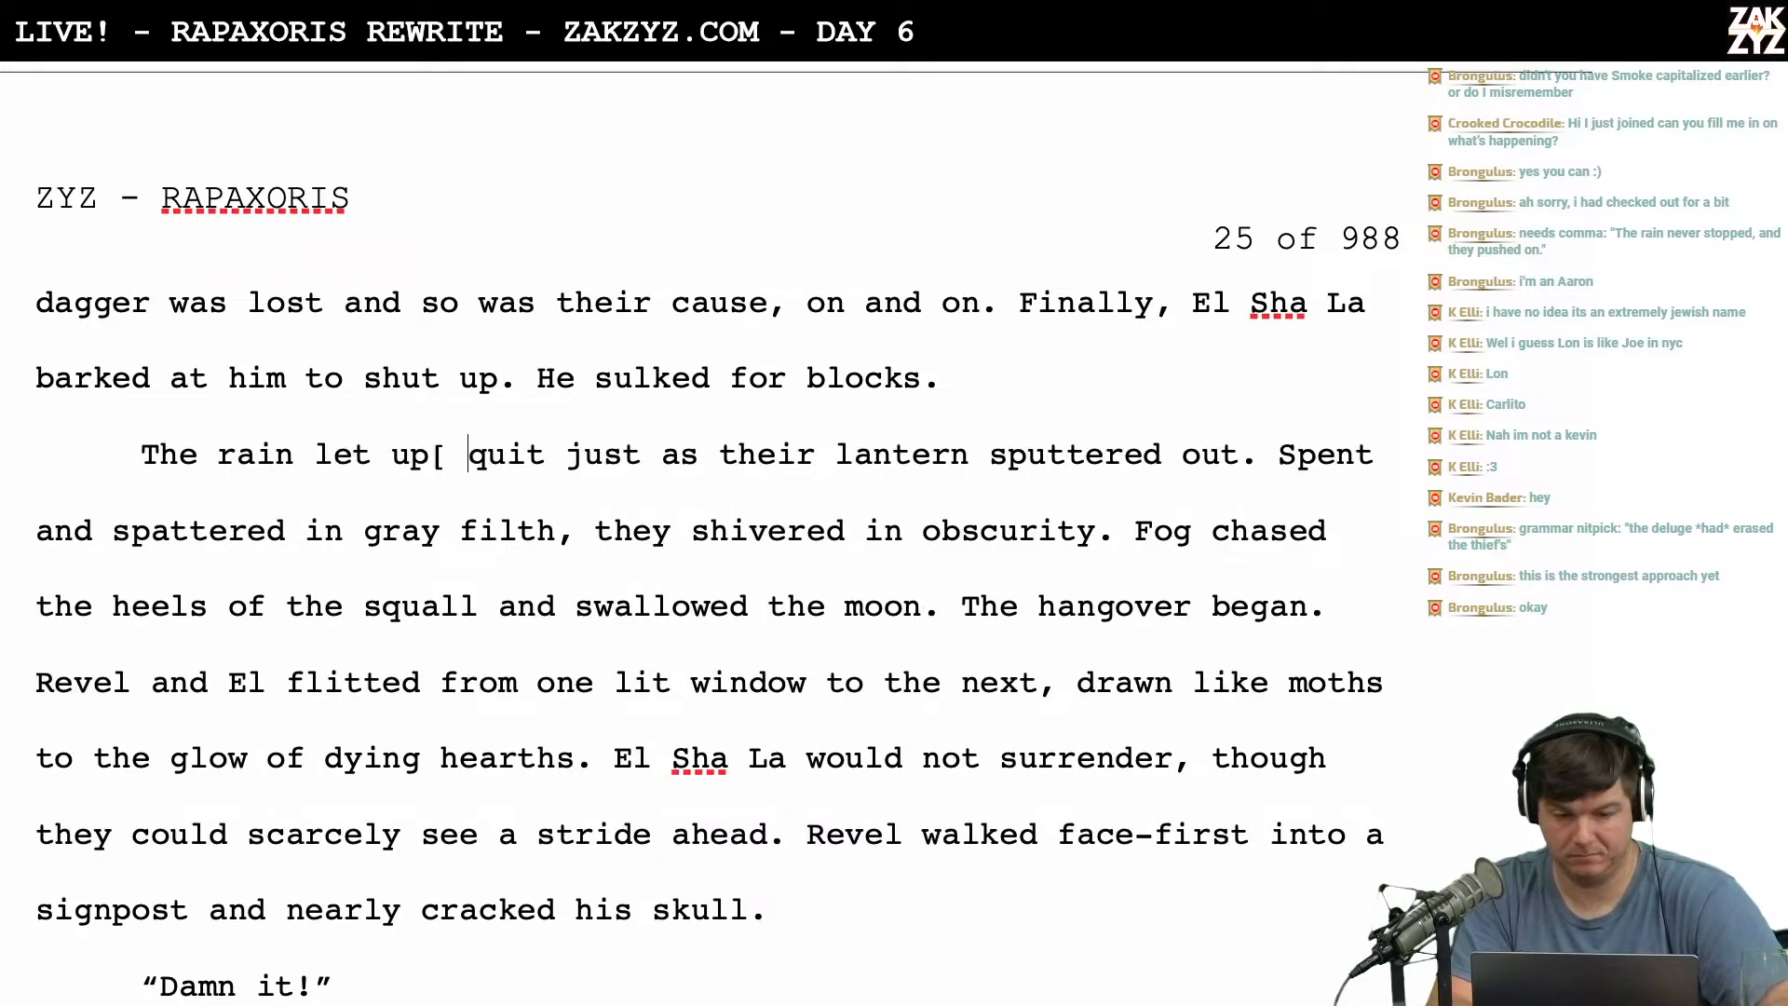
Delete the word "quit" and put a comma after "The rain let up" in the sentence about the sputtering lantern.
{"action": "key", "text": "shift+Right"}
{"action": "key", "text": "shift+Right"}
{"action": "key", "text": "shift+Right"}
{"action": "key", "text": "shift+Right"}
{"action": "key", "text": "shift+Right"}
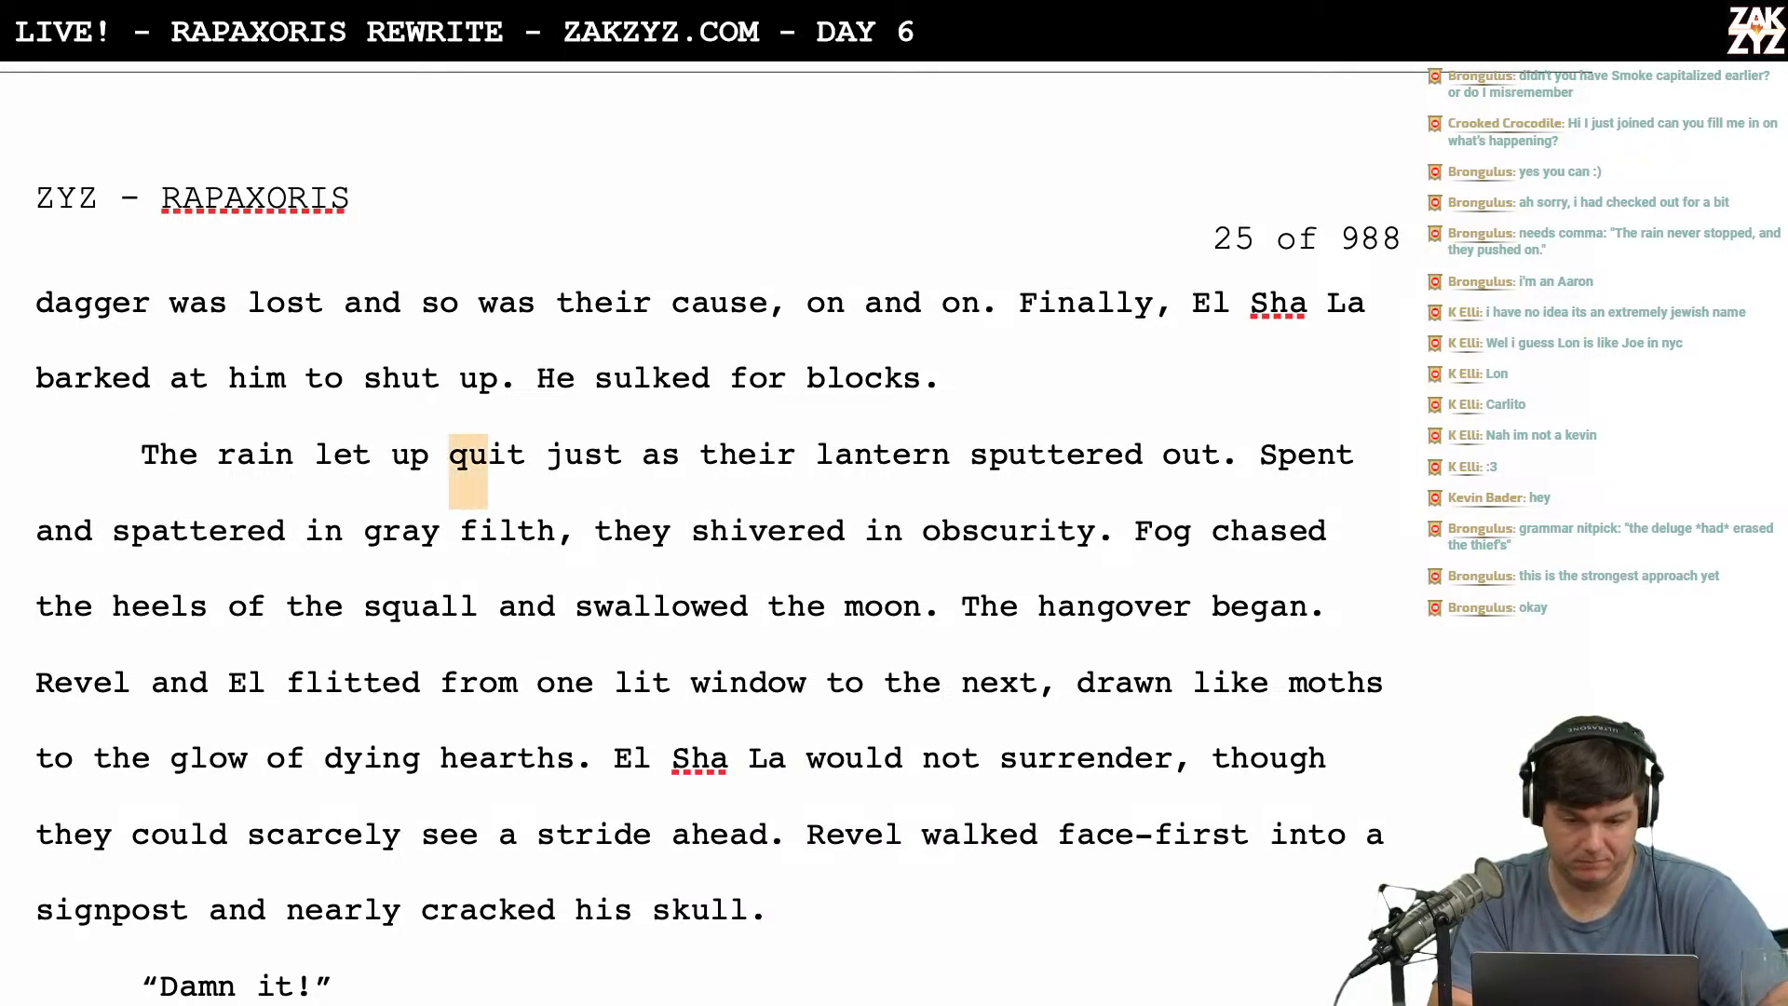
{"action": "key", "text": "BackSpace"}
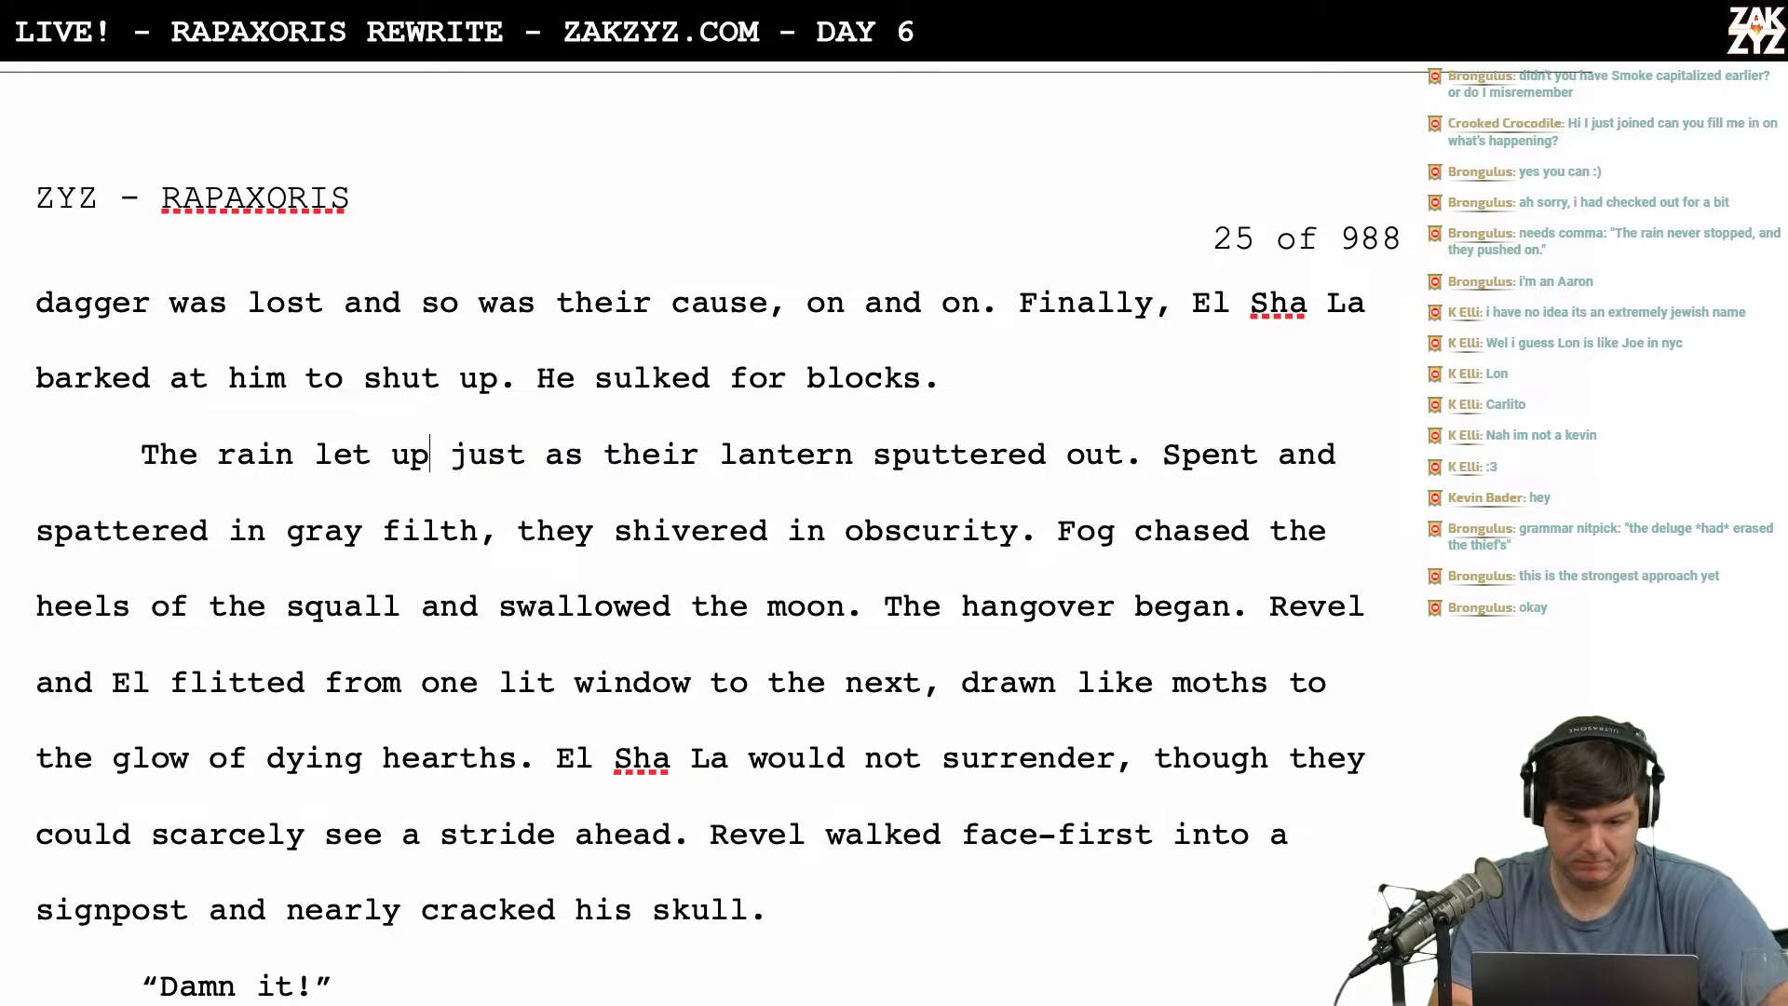
{"action": "type", "text": ","}
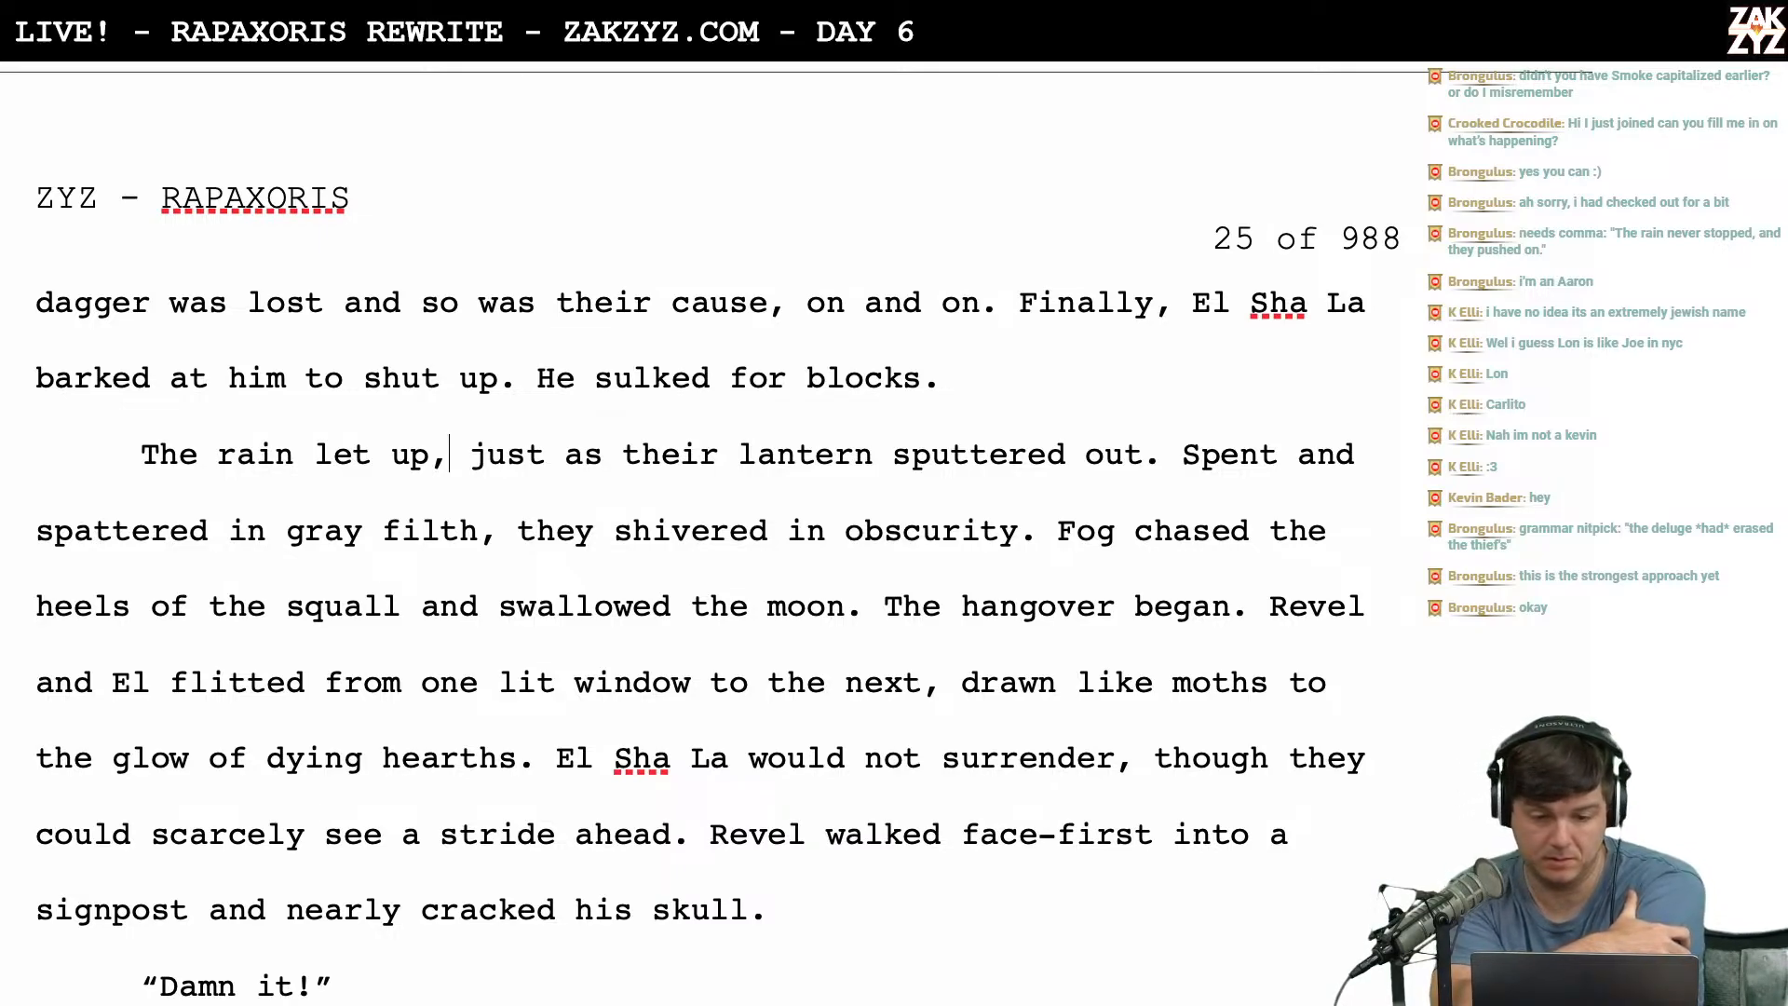
Try removing ", just" after "The rain let up", and put the same words back.
{"action": "key", "text": "Right"}
{"action": "key", "text": "Left"}
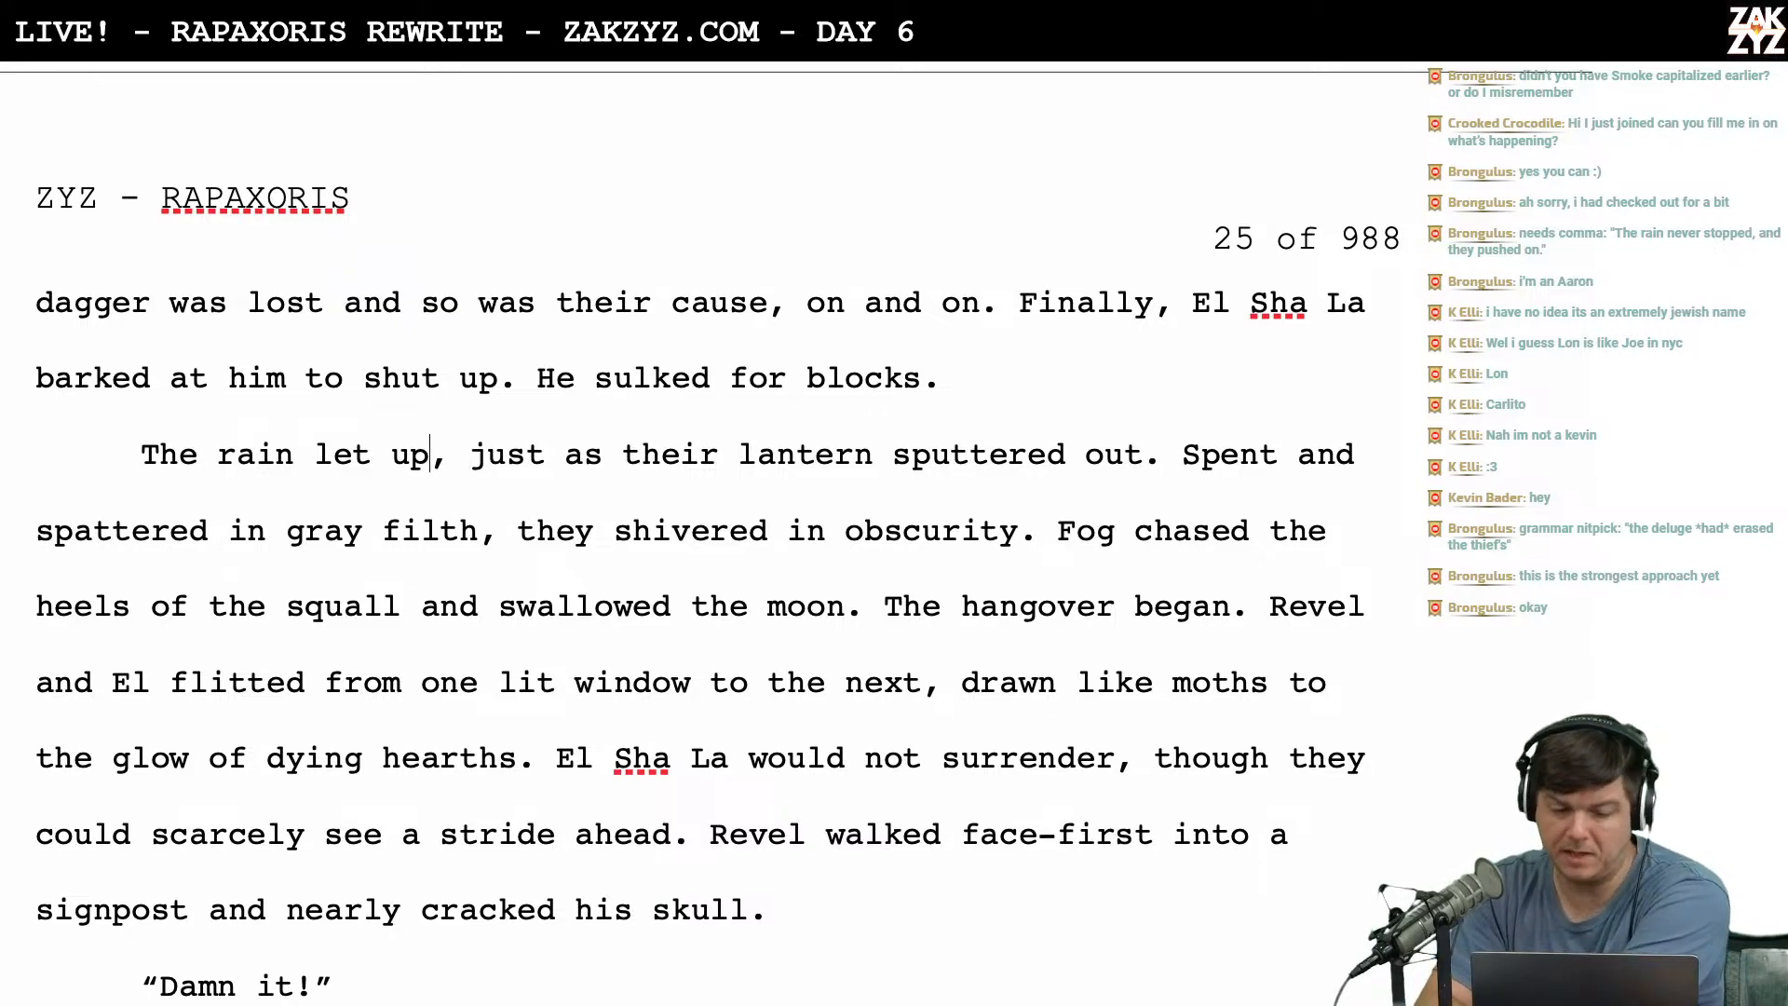
{"action": "key", "text": "shift+Right"}
{"action": "key", "text": "shift+Right"}
{"action": "key", "text": "shift+Right"}
{"action": "key", "text": "shift+Right"}
{"action": "key", "text": "shift+Right"}
{"action": "key", "text": "shift+Right"}
{"action": "key", "text": "BackSpace"}
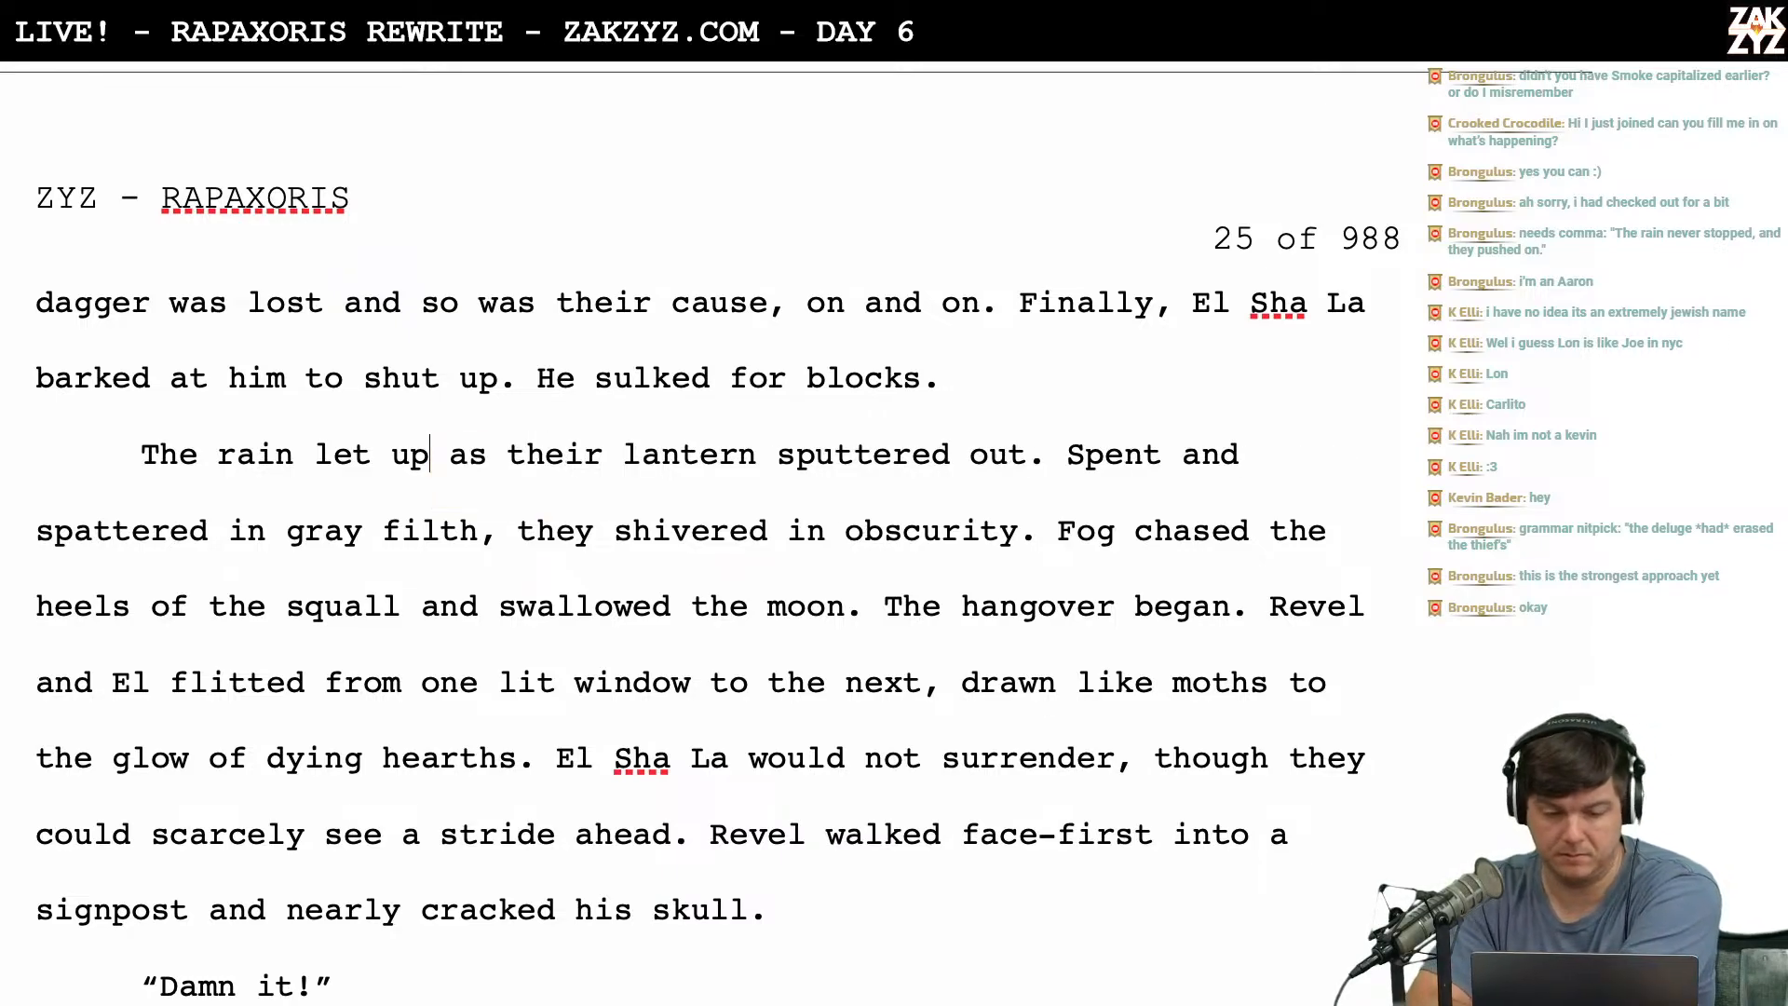
{"action": "scroll", "coordinate": [796, 534], "scroll_direction": "down", "scroll_amount": 2}
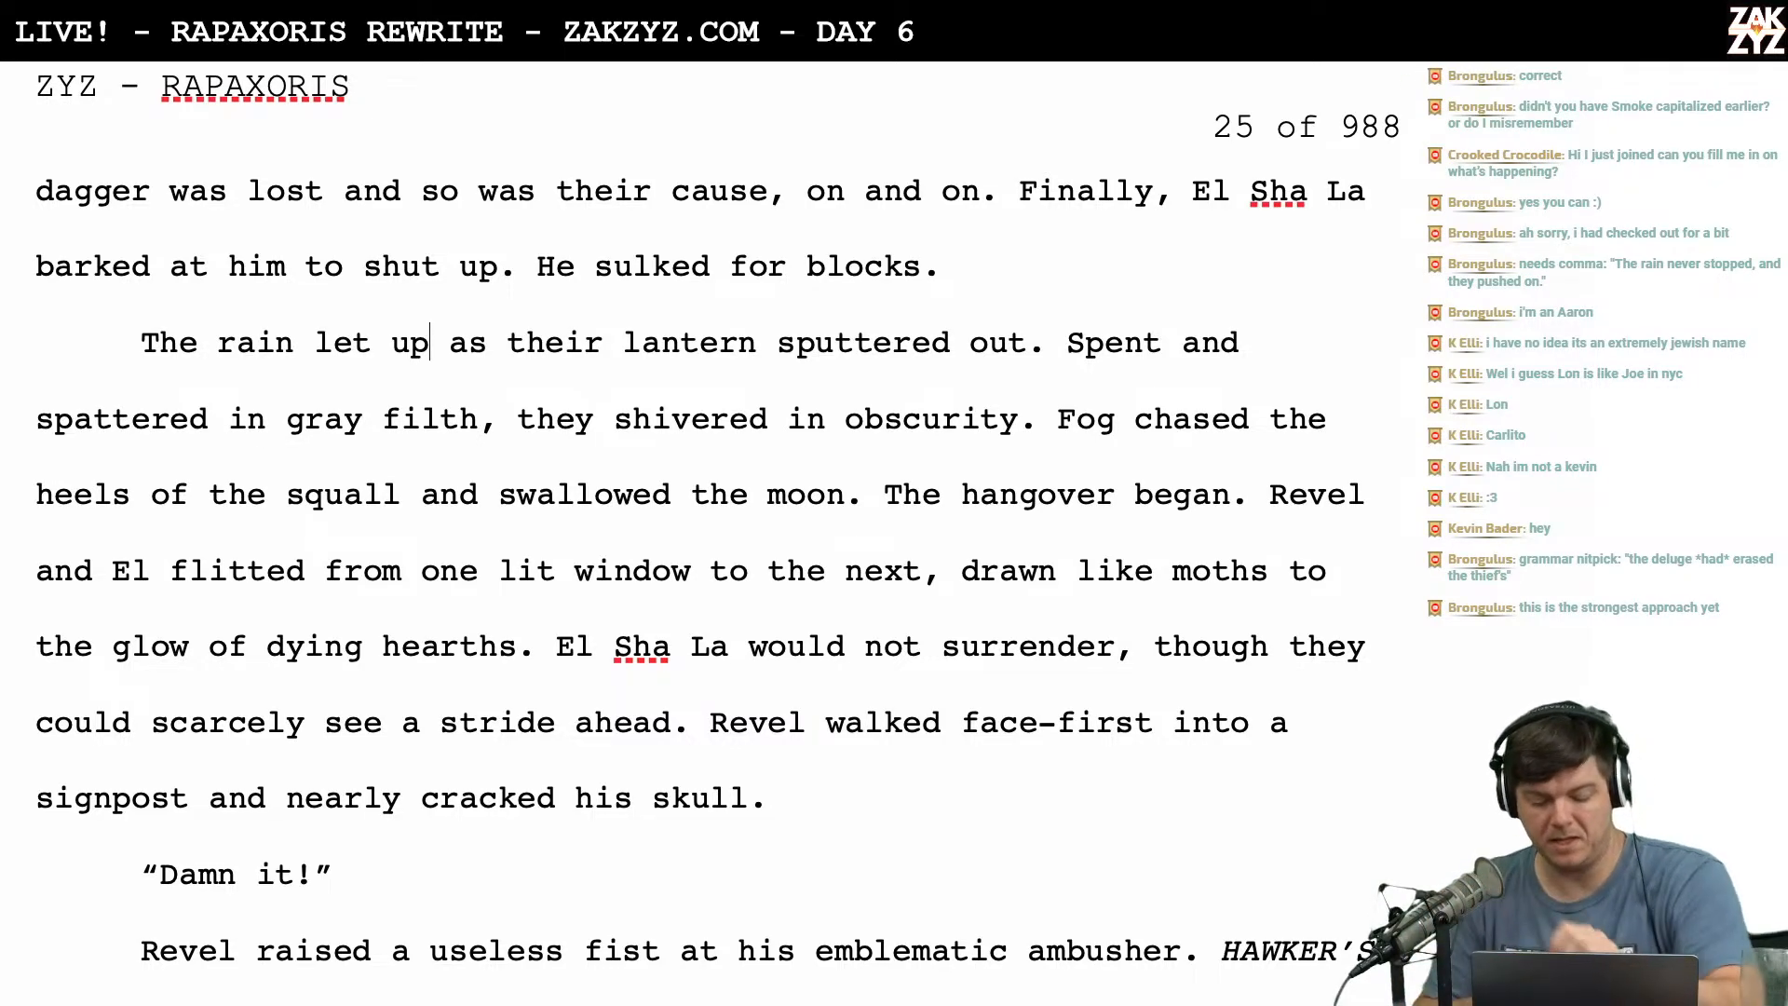
{"action": "type", "text": ", just"}
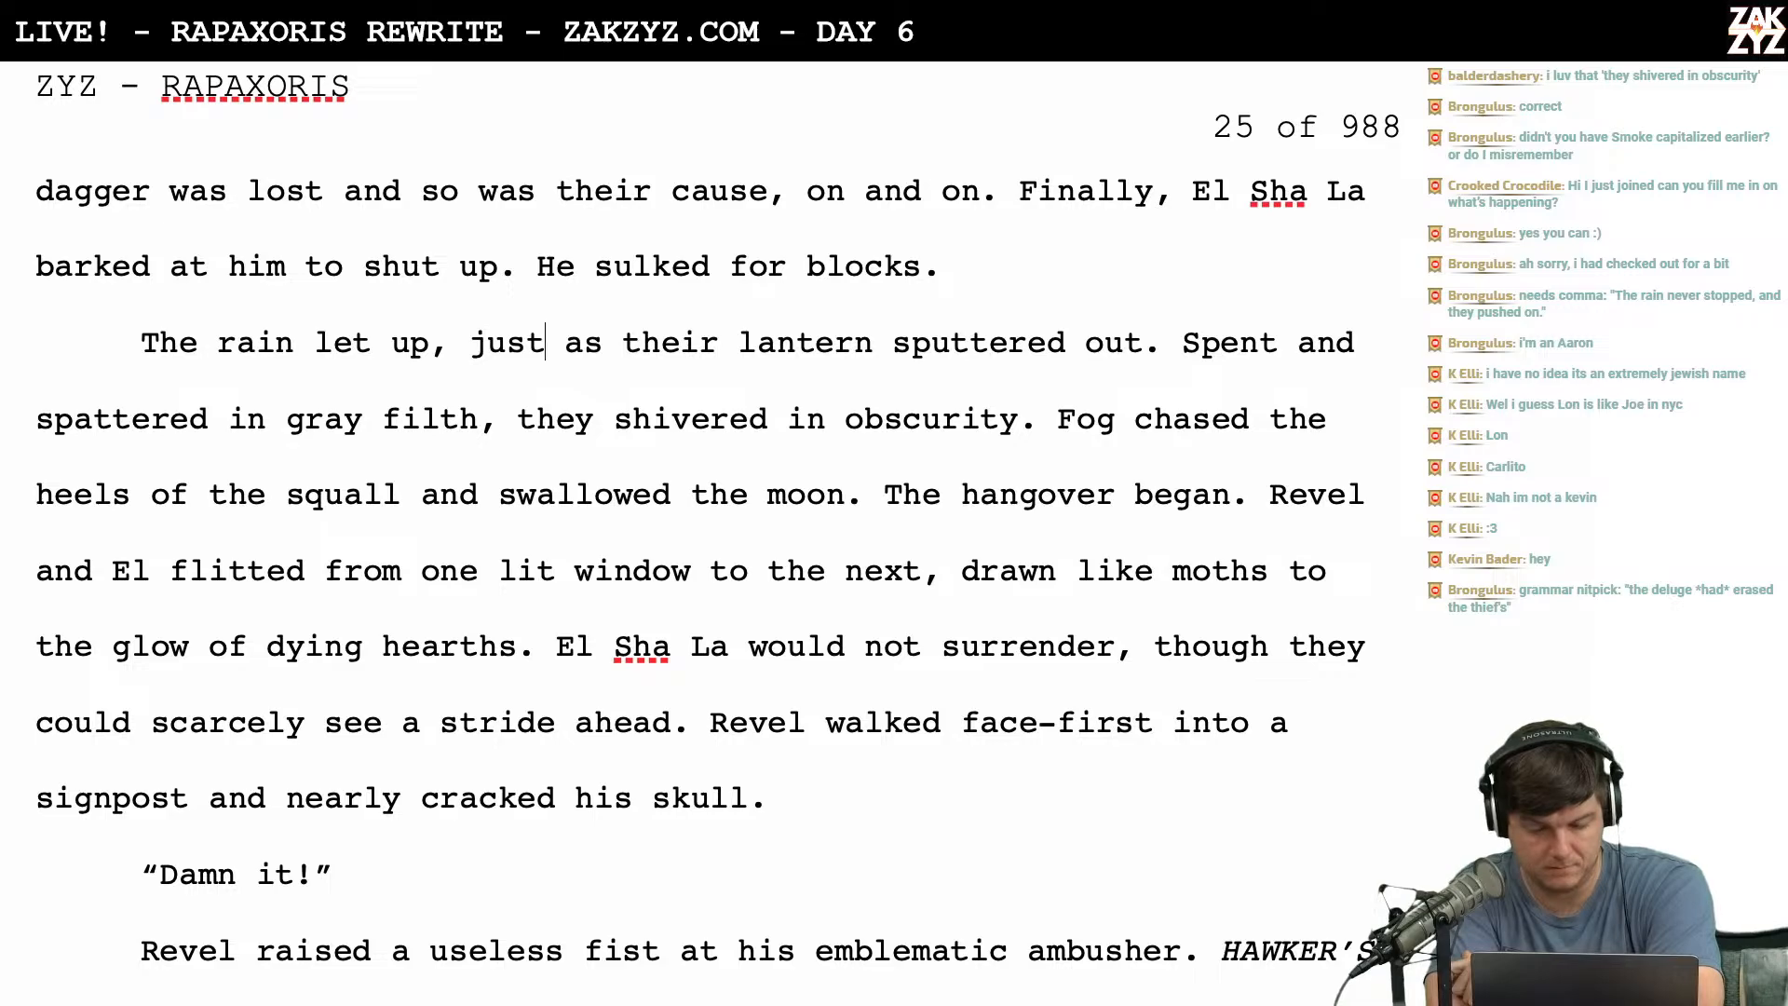
Reread the paragraphs around "The hangover began", from the search of the deserted district to the scene at Hawker's Hoop.
{"action": "scroll", "coordinate": [717, 531], "scroll_direction": "down", "scroll_amount": 1}
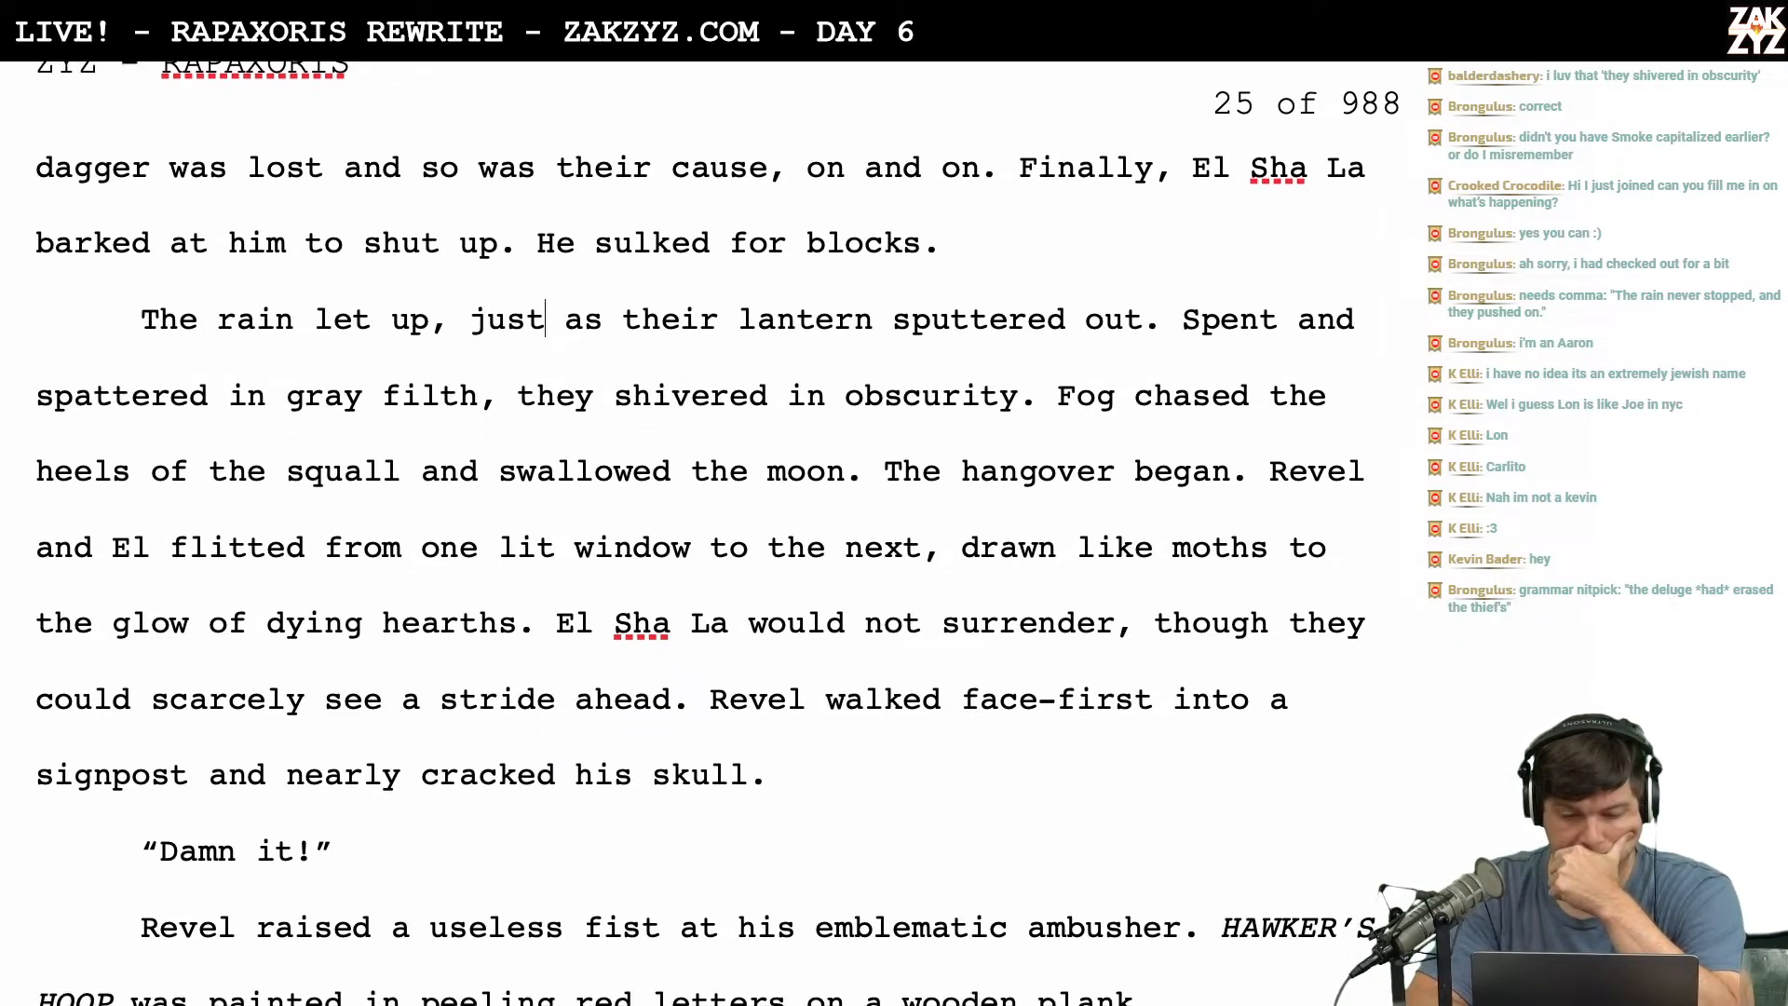
{"action": "scroll", "coordinate": [708, 531], "scroll_direction": "down", "scroll_amount": 3}
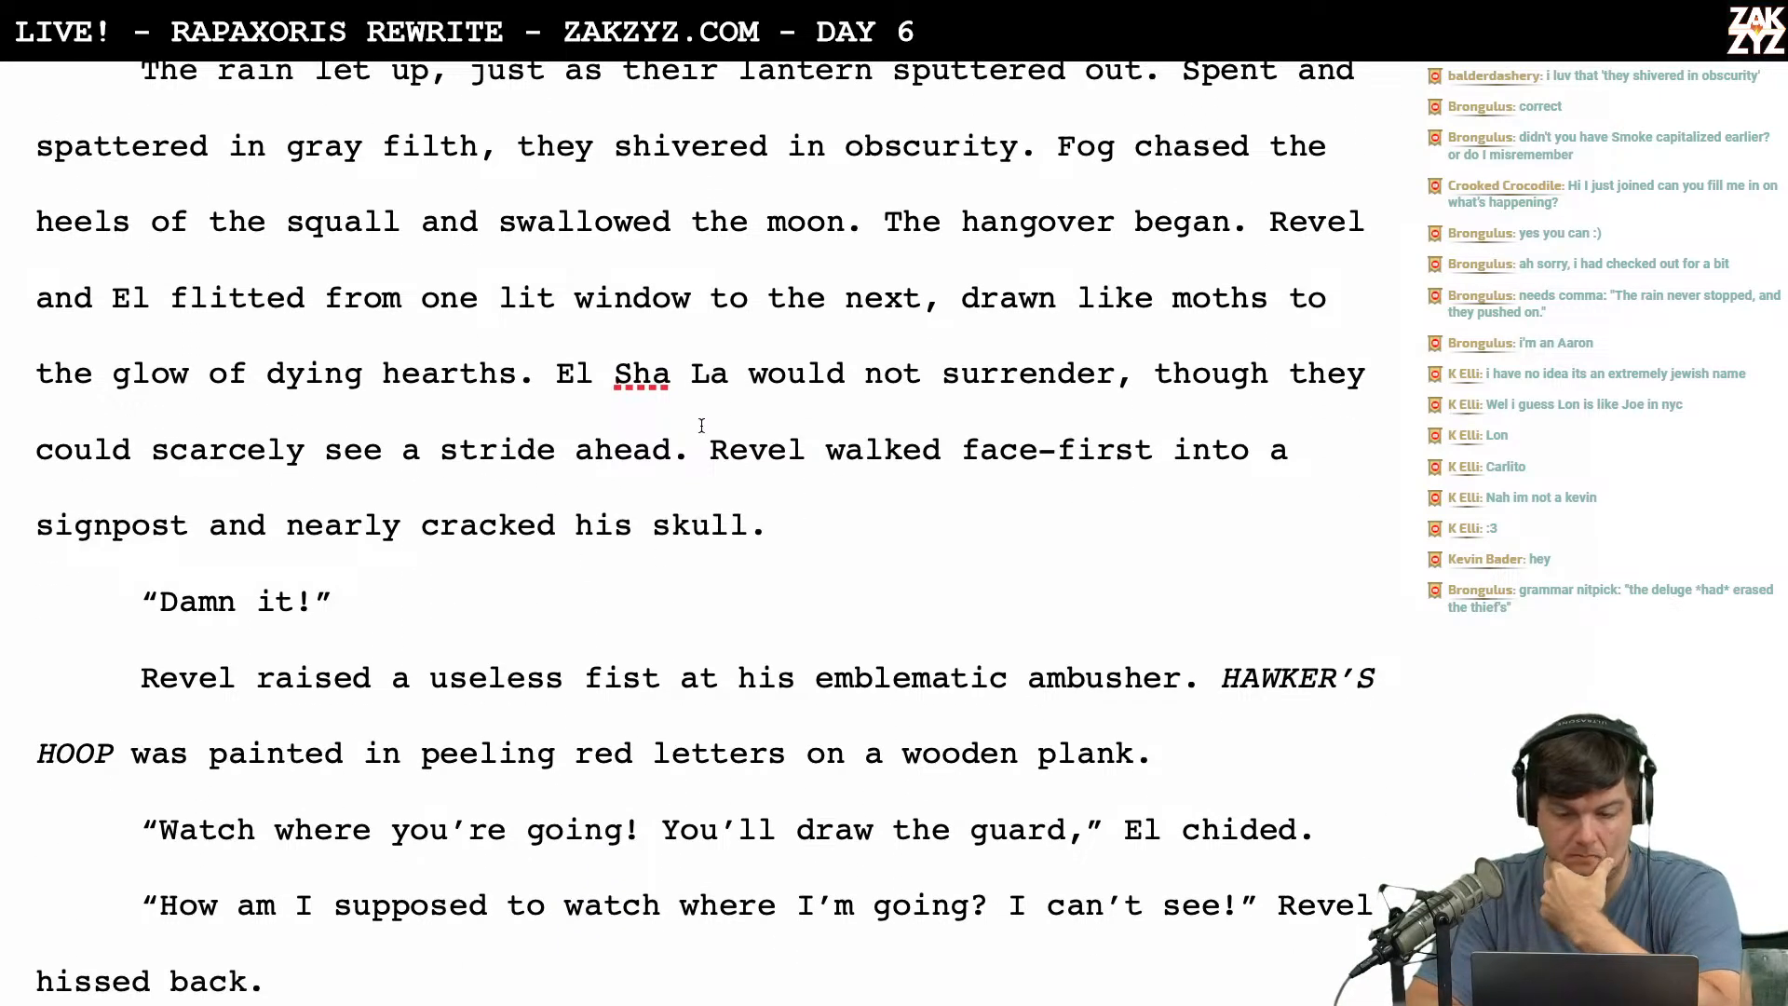
{"action": "left_click", "coordinate": [882, 235]}
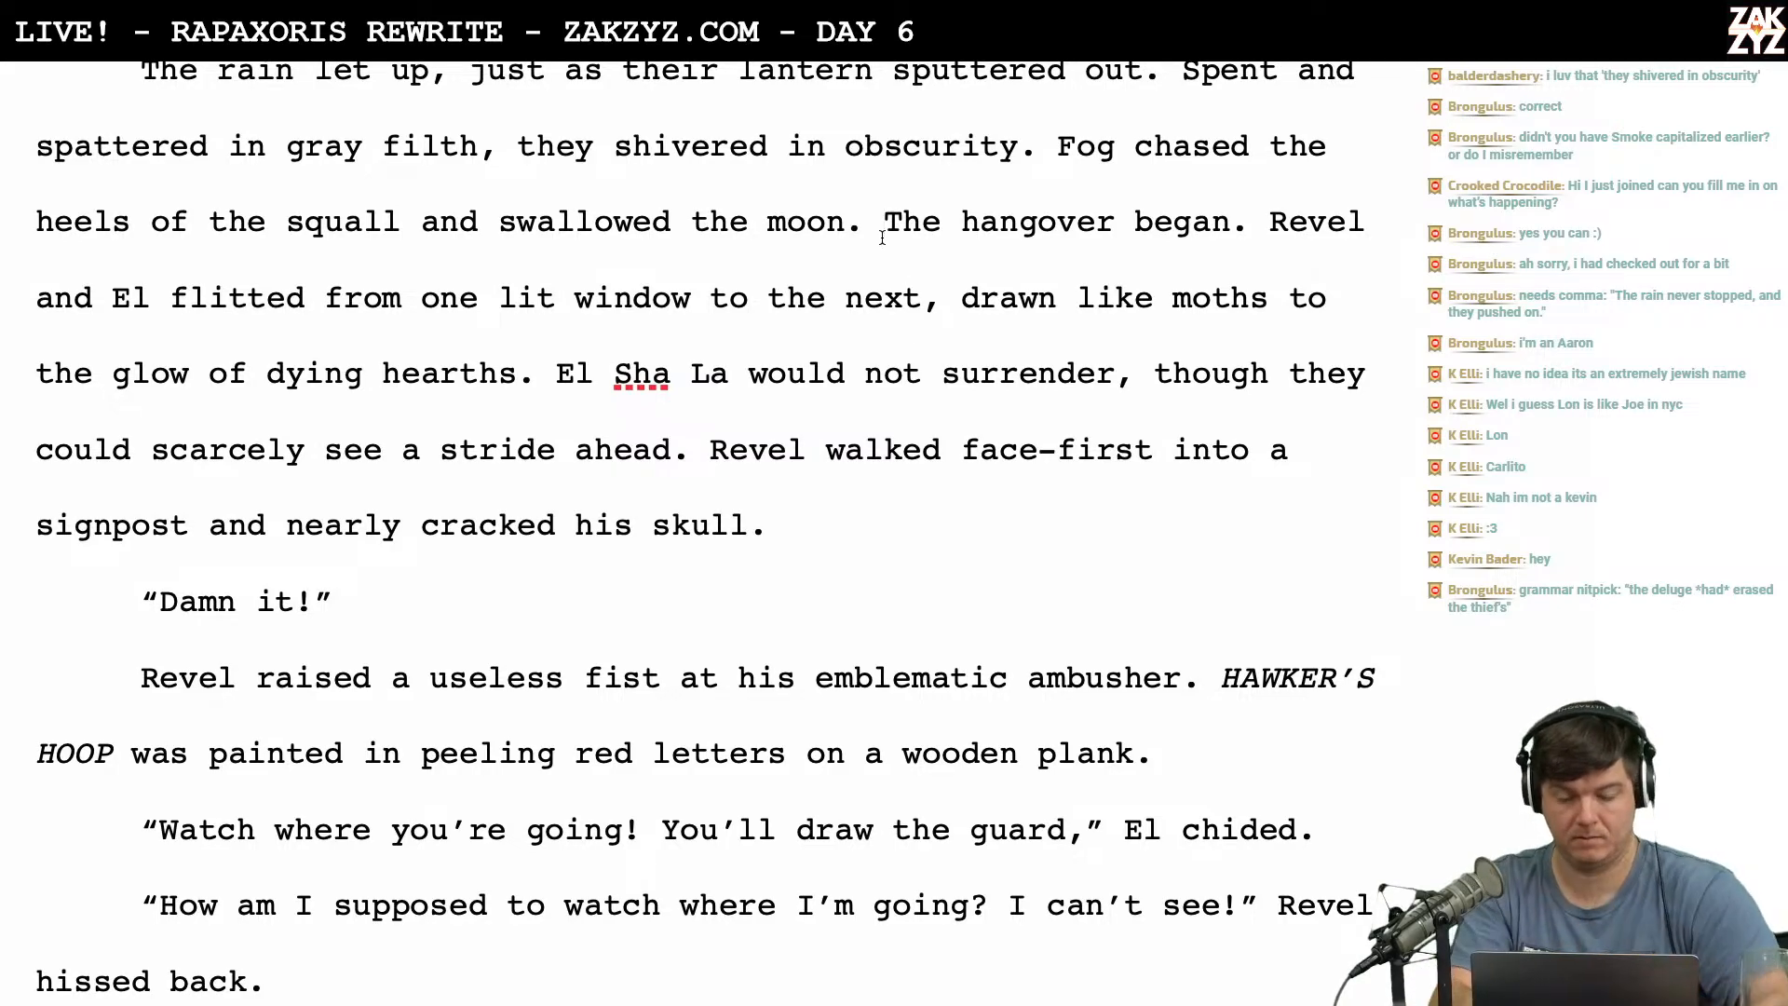
{"action": "scroll", "coordinate": [882, 238], "scroll_direction": "down", "scroll_amount": 1}
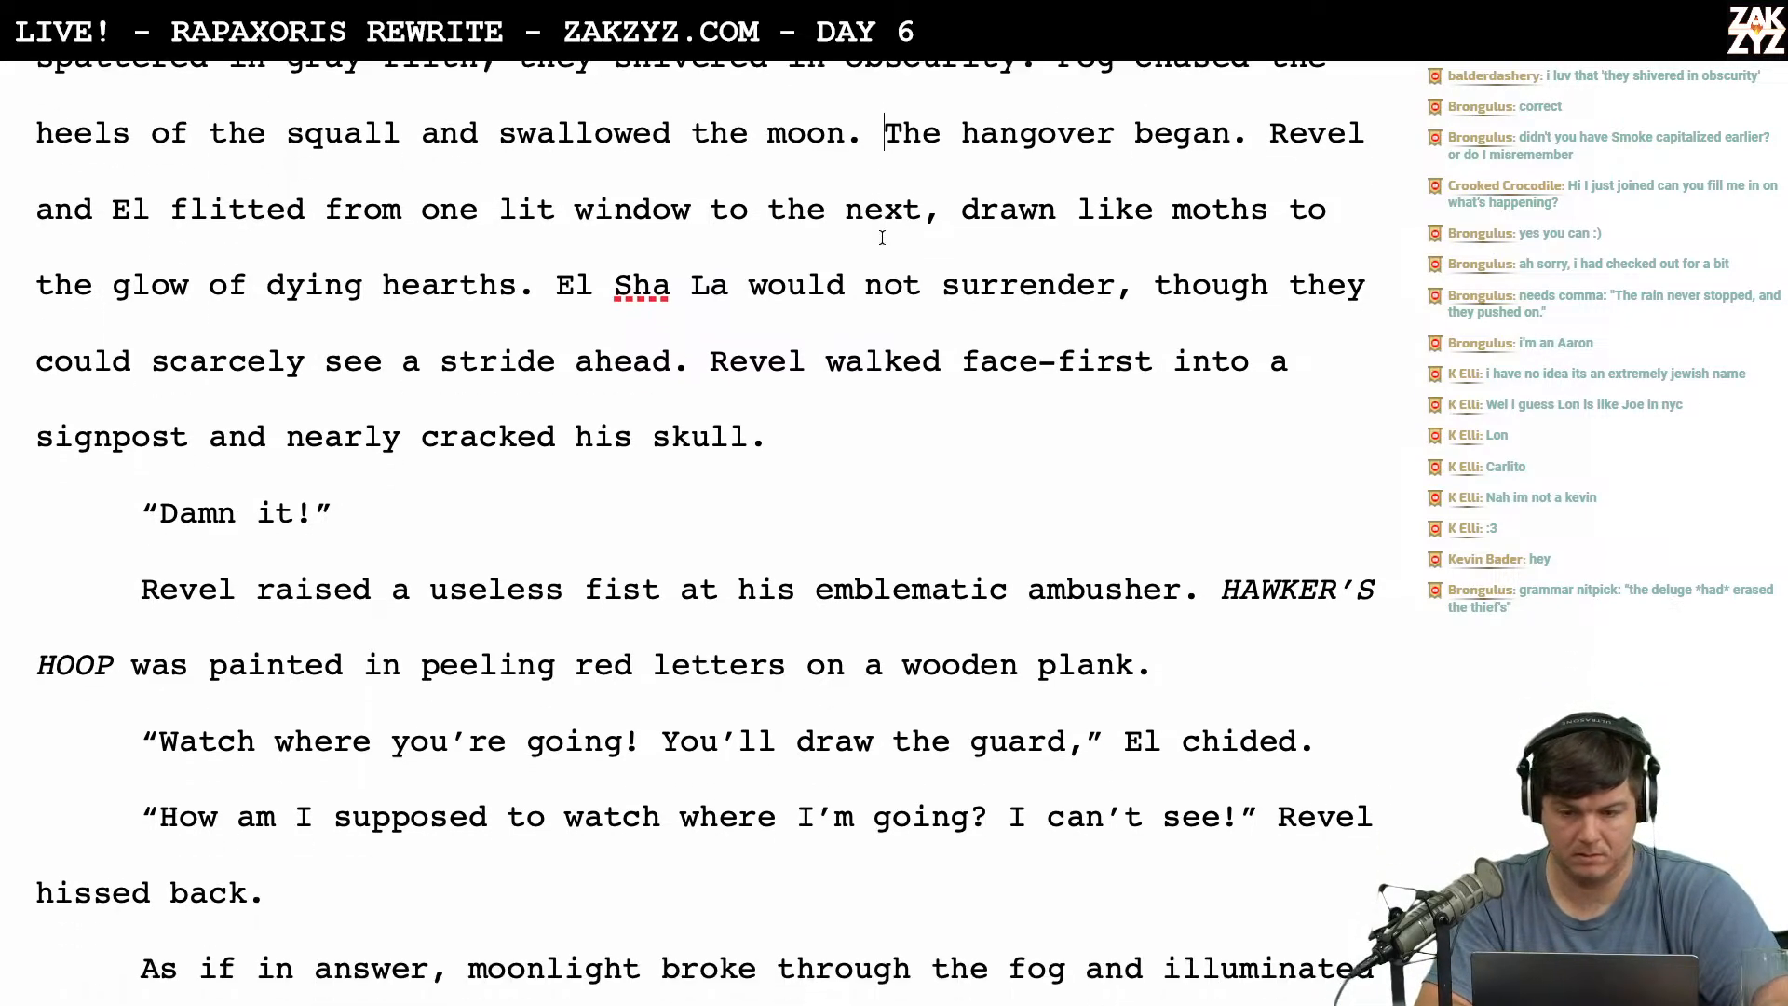
{"action": "scroll", "coordinate": [882, 238], "scroll_direction": "up", "scroll_amount": 1}
{"action": "scroll", "coordinate": [882, 237], "scroll_direction": "up", "scroll_amount": 9}
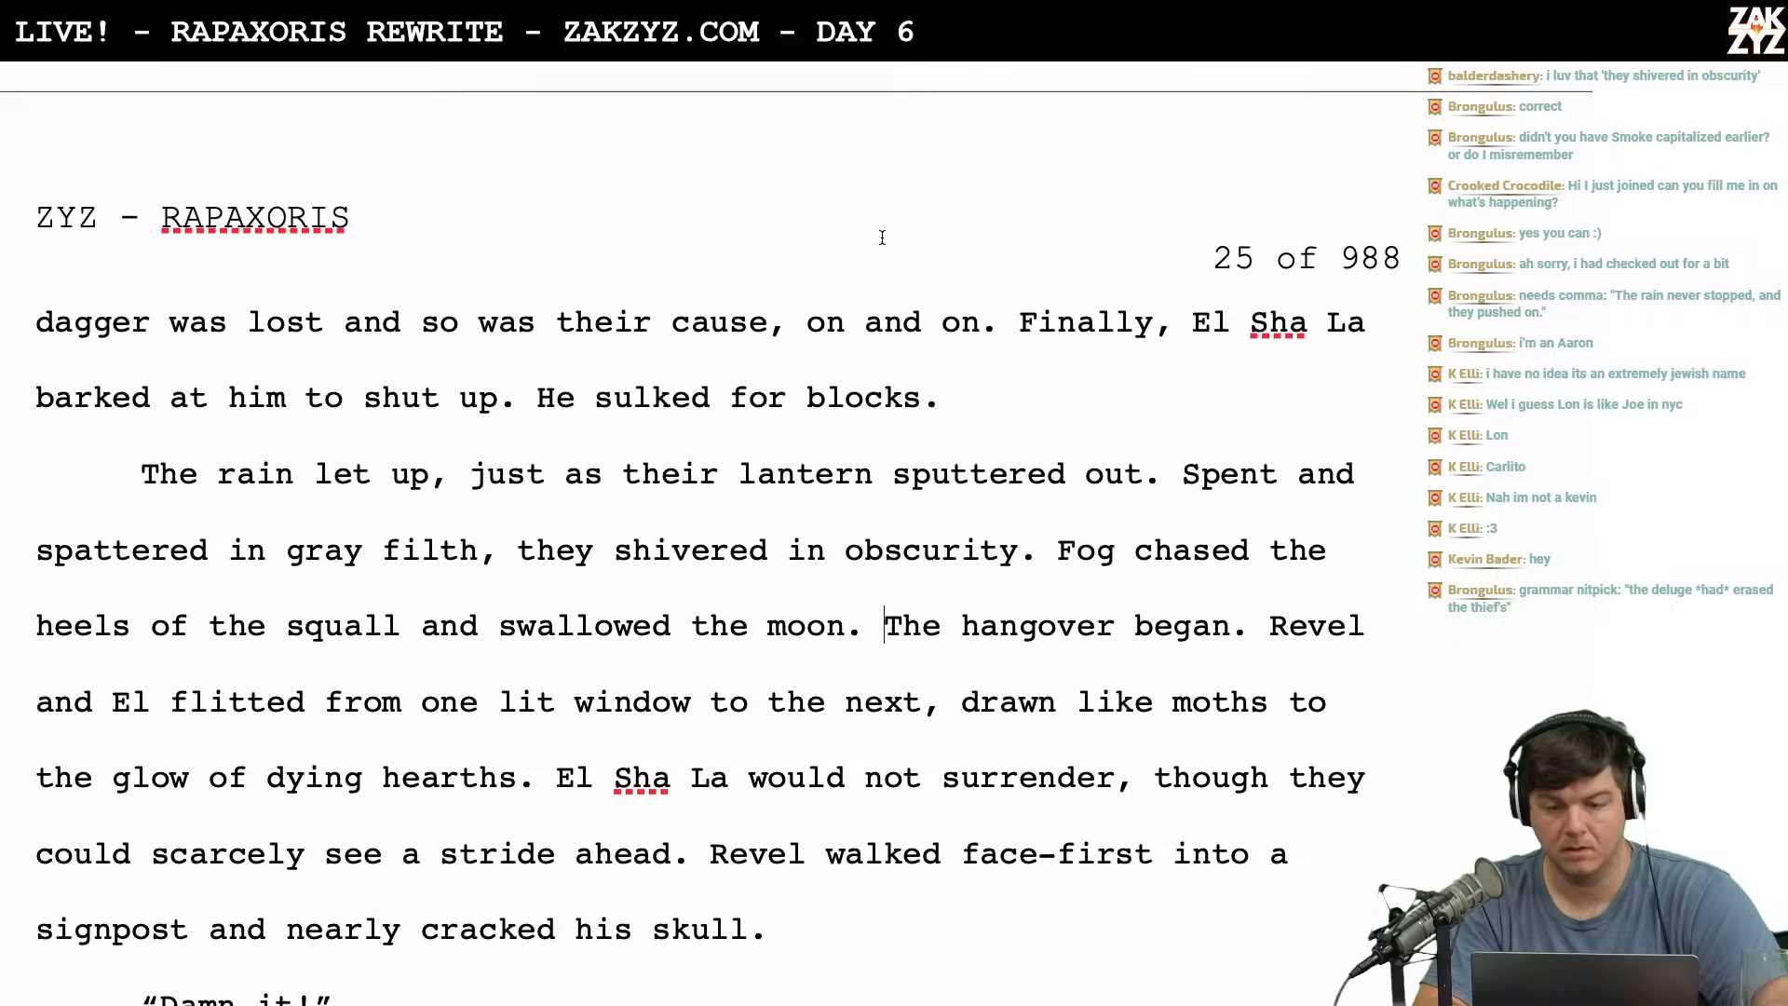
{"action": "scroll", "coordinate": [882, 237], "scroll_direction": "up", "scroll_amount": 3}
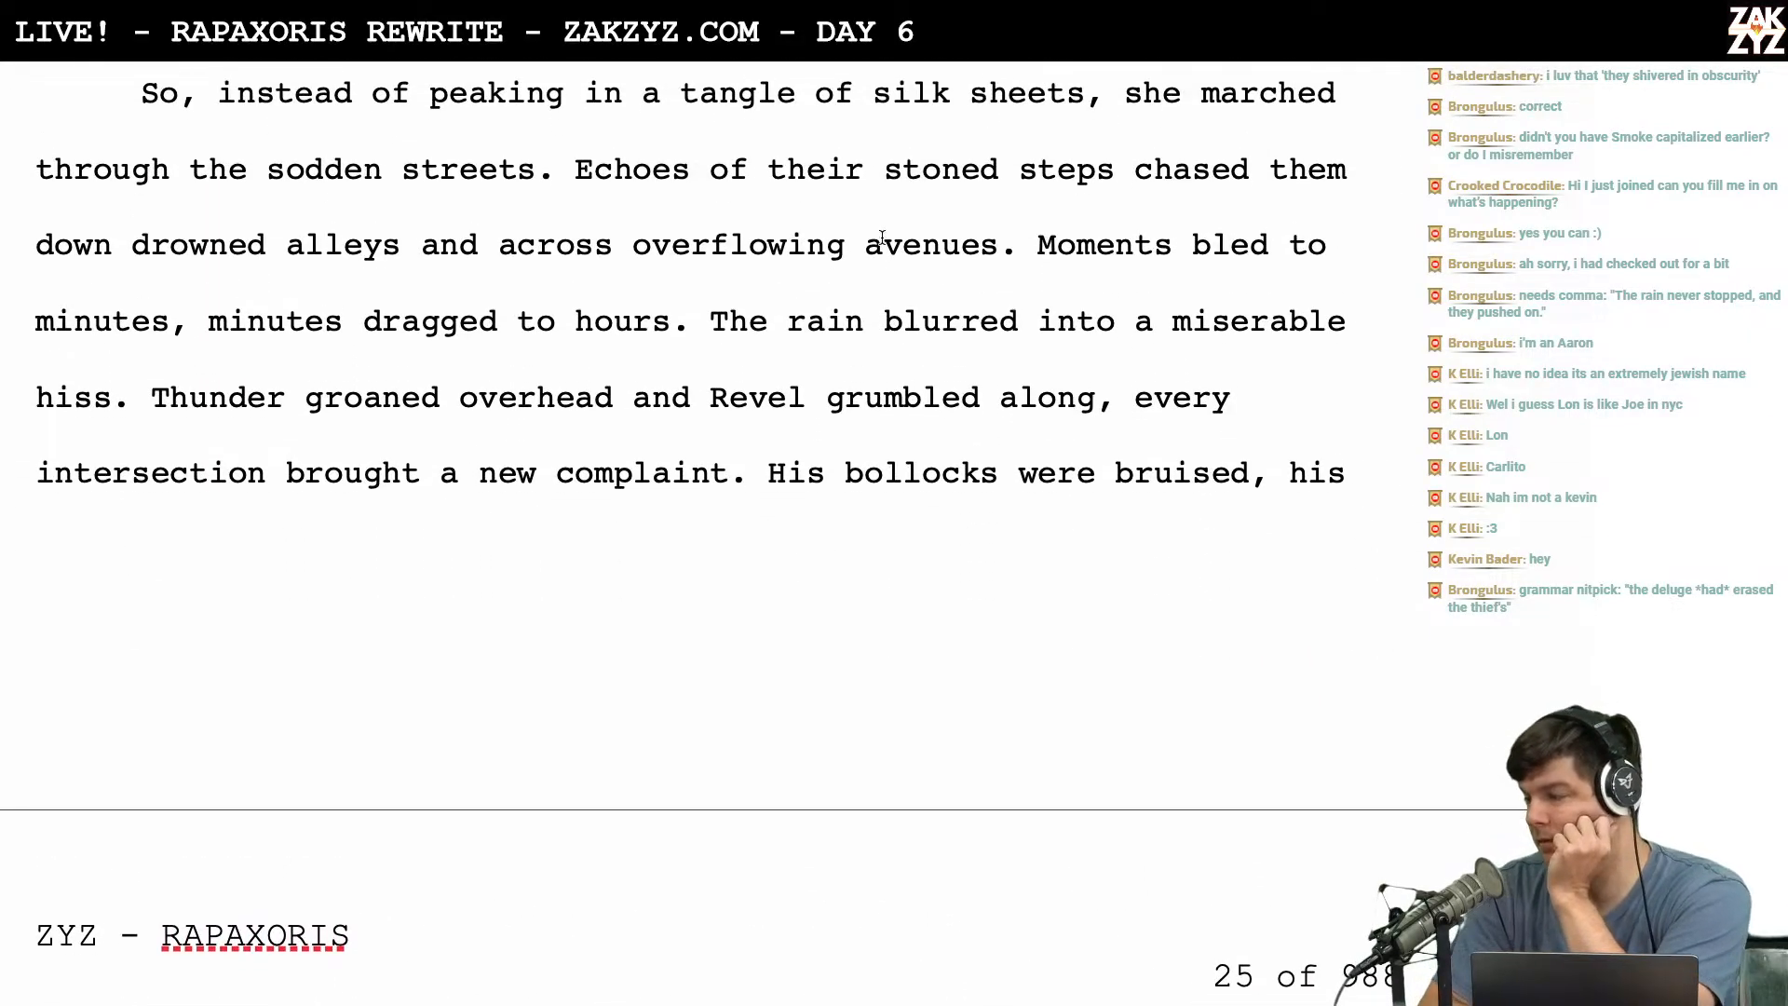
{"action": "scroll", "coordinate": [882, 239], "scroll_direction": "up", "scroll_amount": 12}
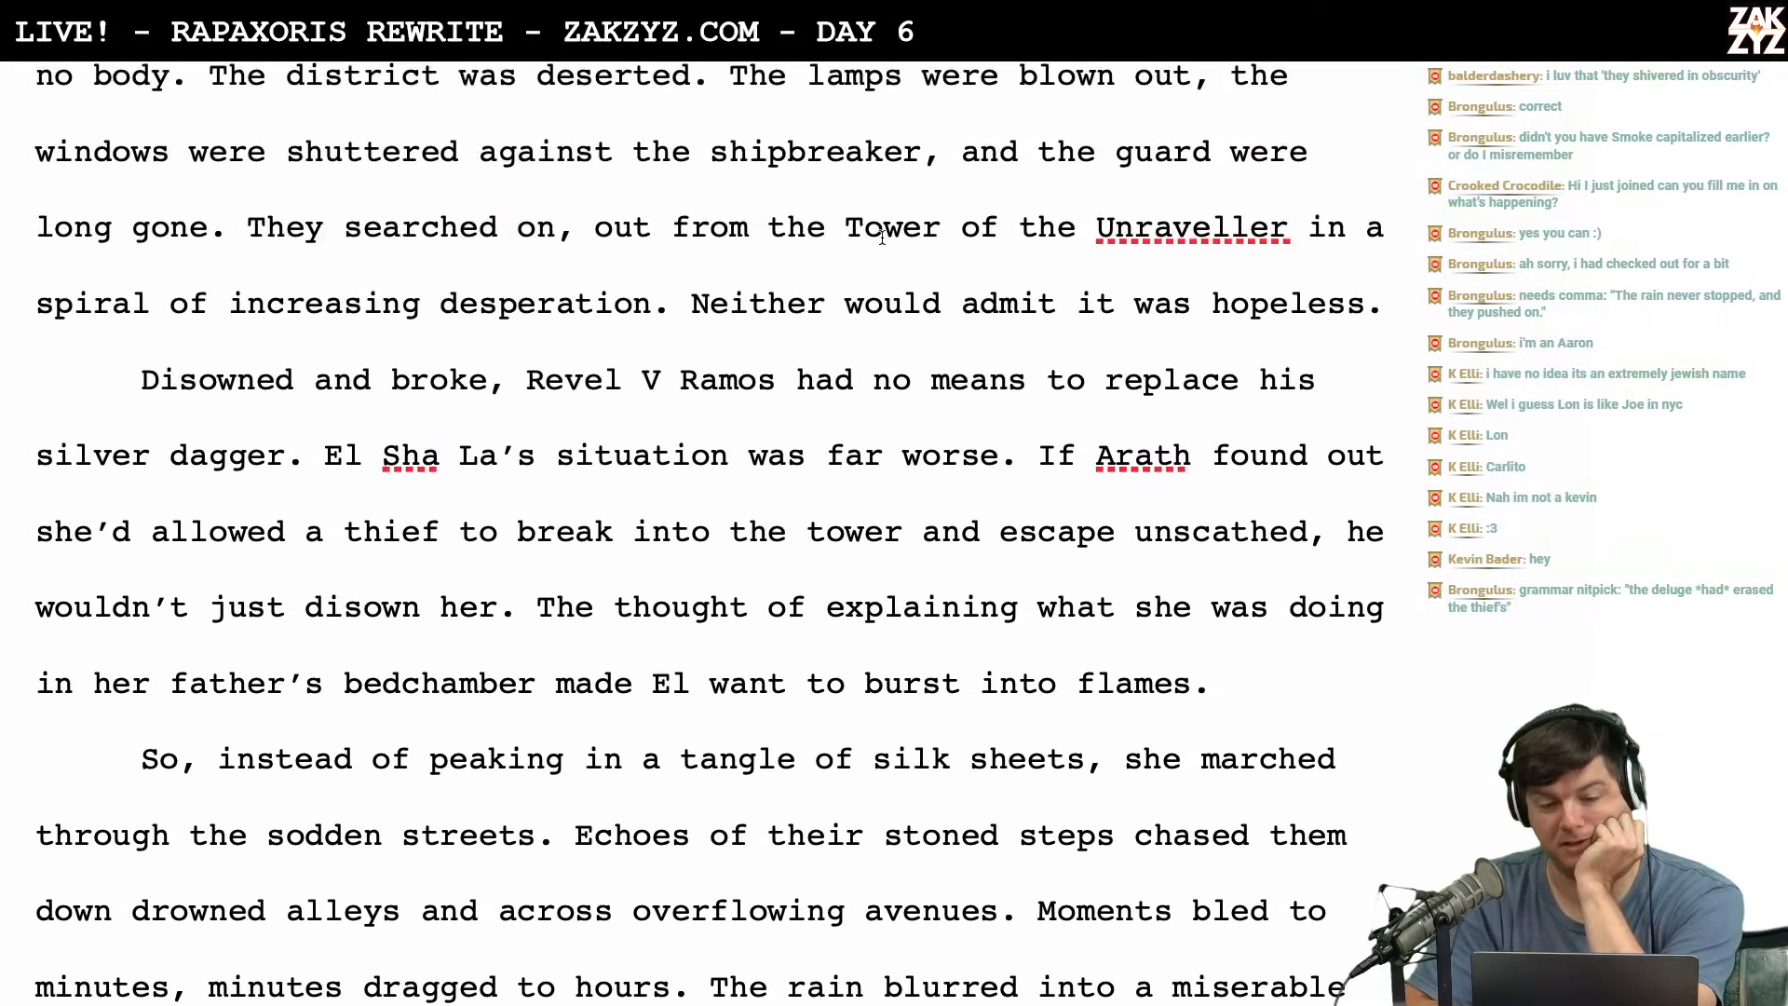
{"action": "scroll", "coordinate": [882, 237], "scroll_direction": "down", "scroll_amount": 20}
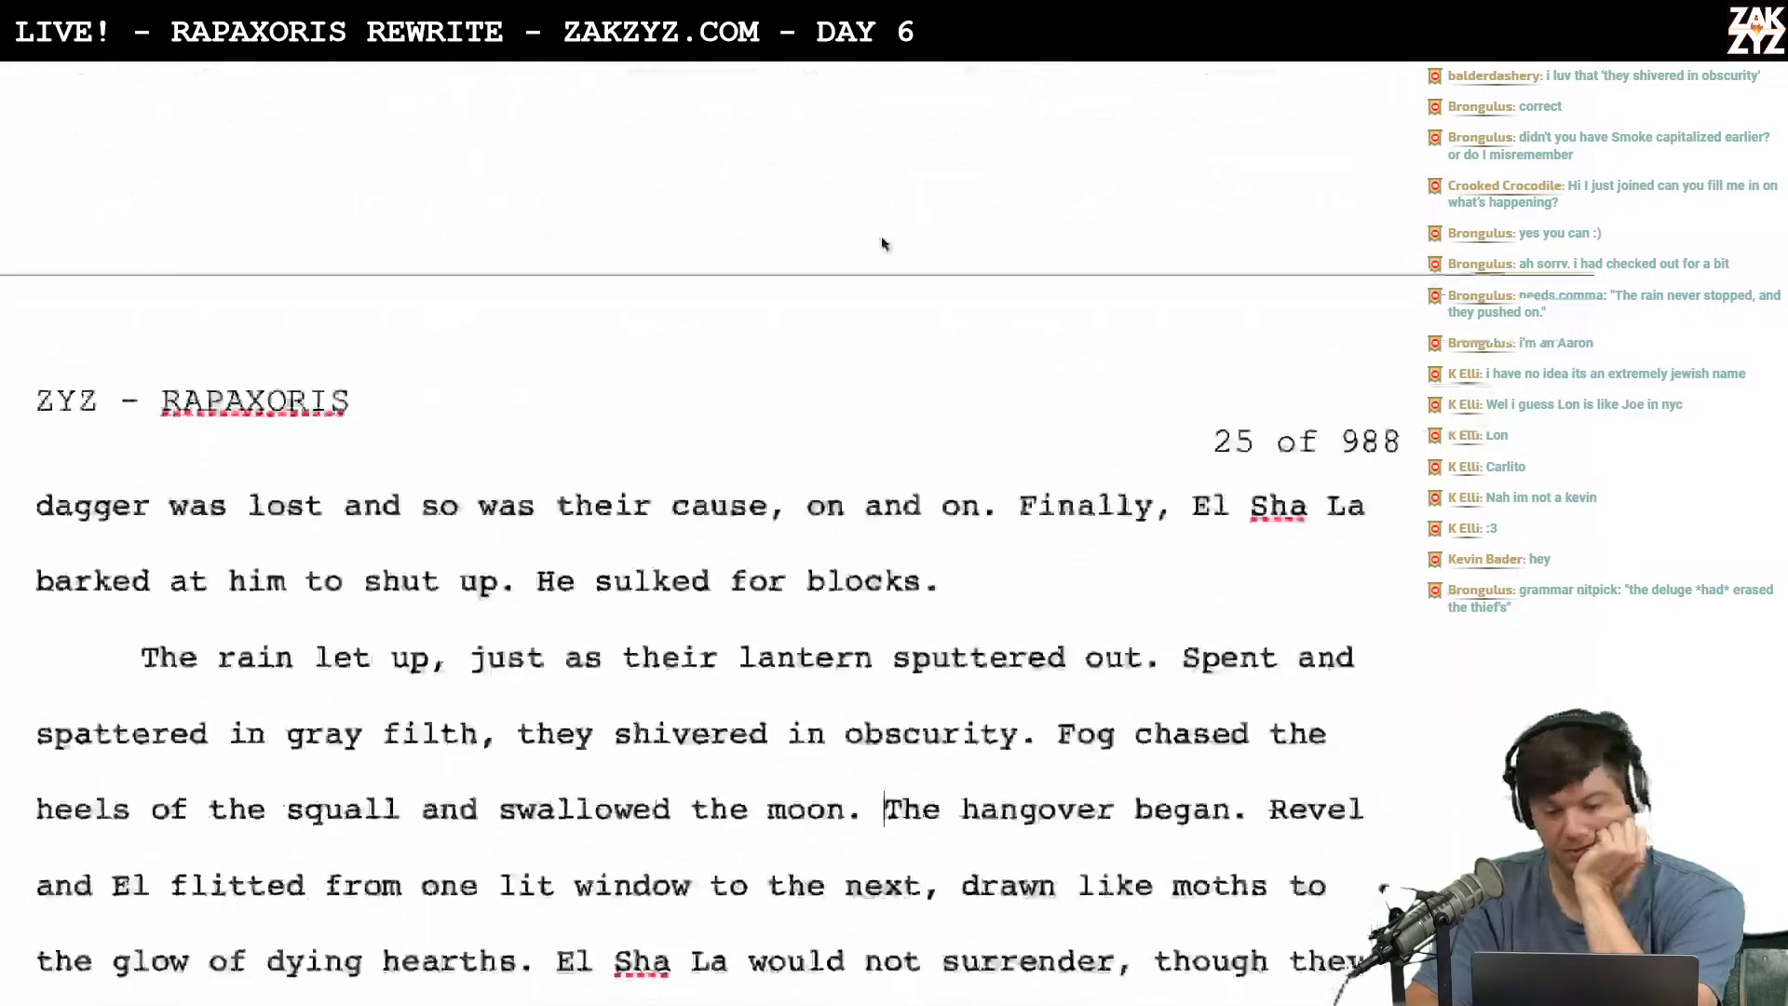
{"action": "scroll", "coordinate": [882, 238], "scroll_direction": "down", "scroll_amount": 3}
{"action": "scroll", "coordinate": [882, 238], "scroll_direction": "up", "scroll_amount": 6}
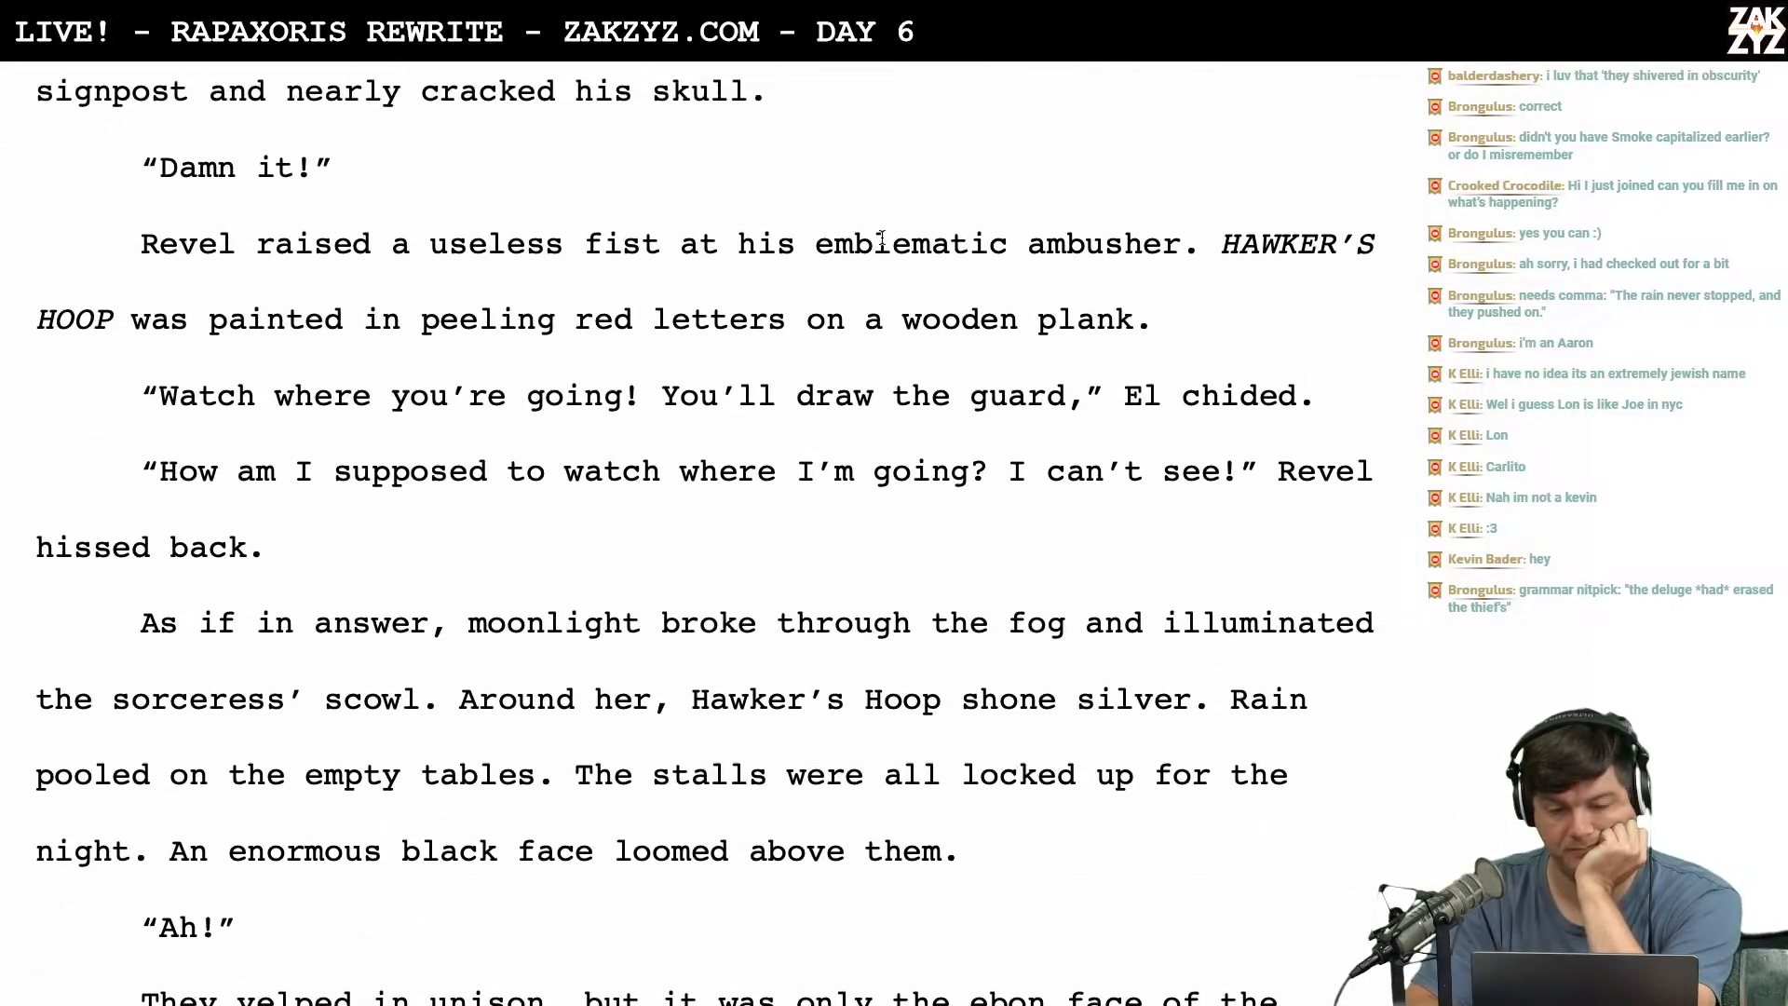
{"action": "scroll", "coordinate": [882, 237], "scroll_direction": "up", "scroll_amount": 2}
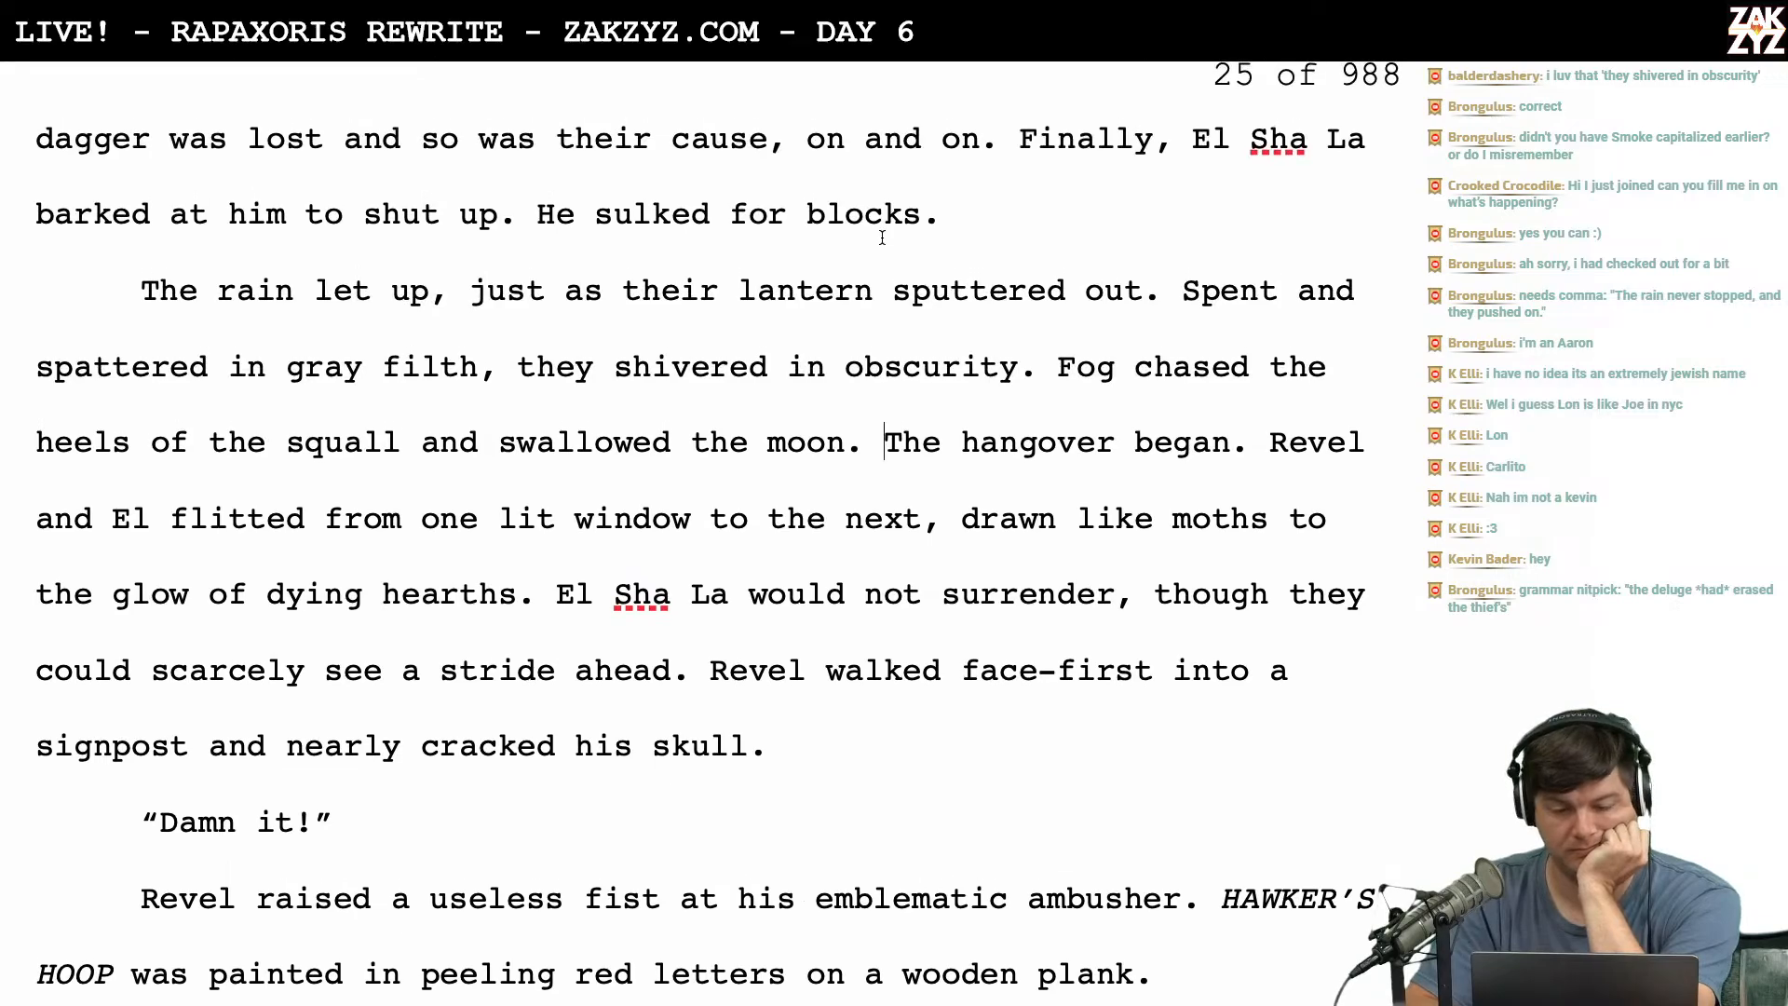
{"action": "scroll", "coordinate": [799, 438], "scroll_direction": "down", "scroll_amount": 3}
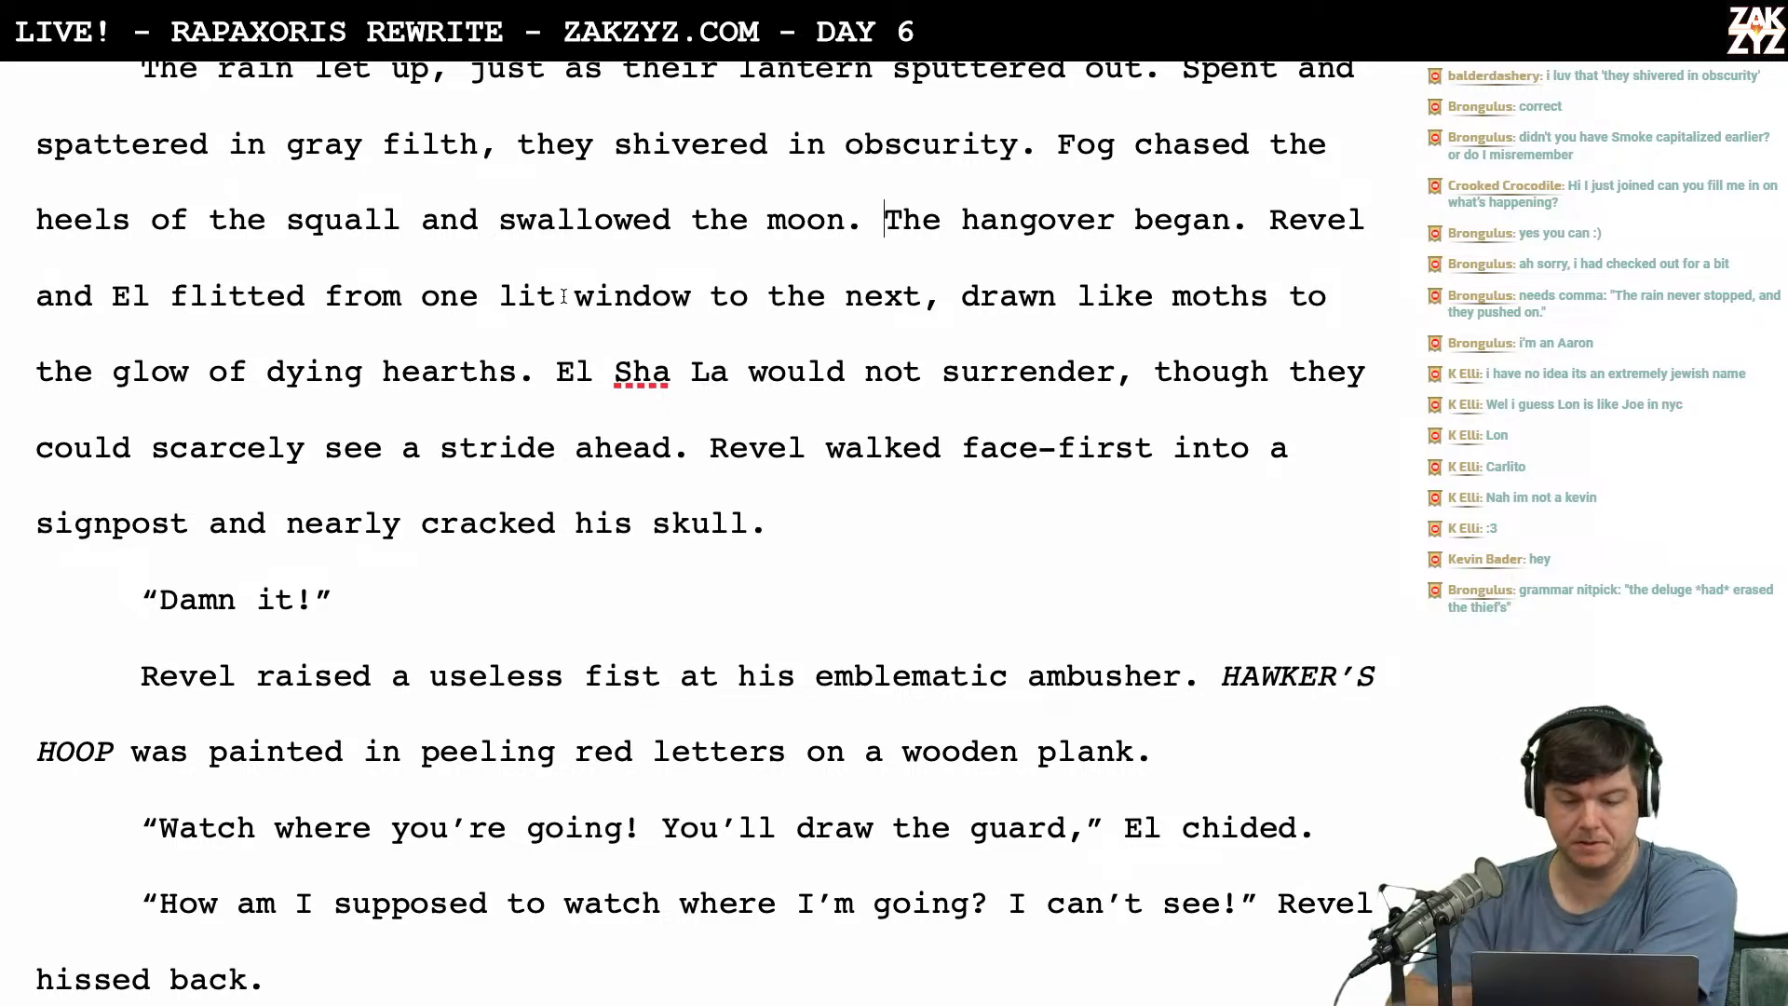
{"action": "scroll", "coordinate": [563, 296], "scroll_direction": "up", "scroll_amount": 3}
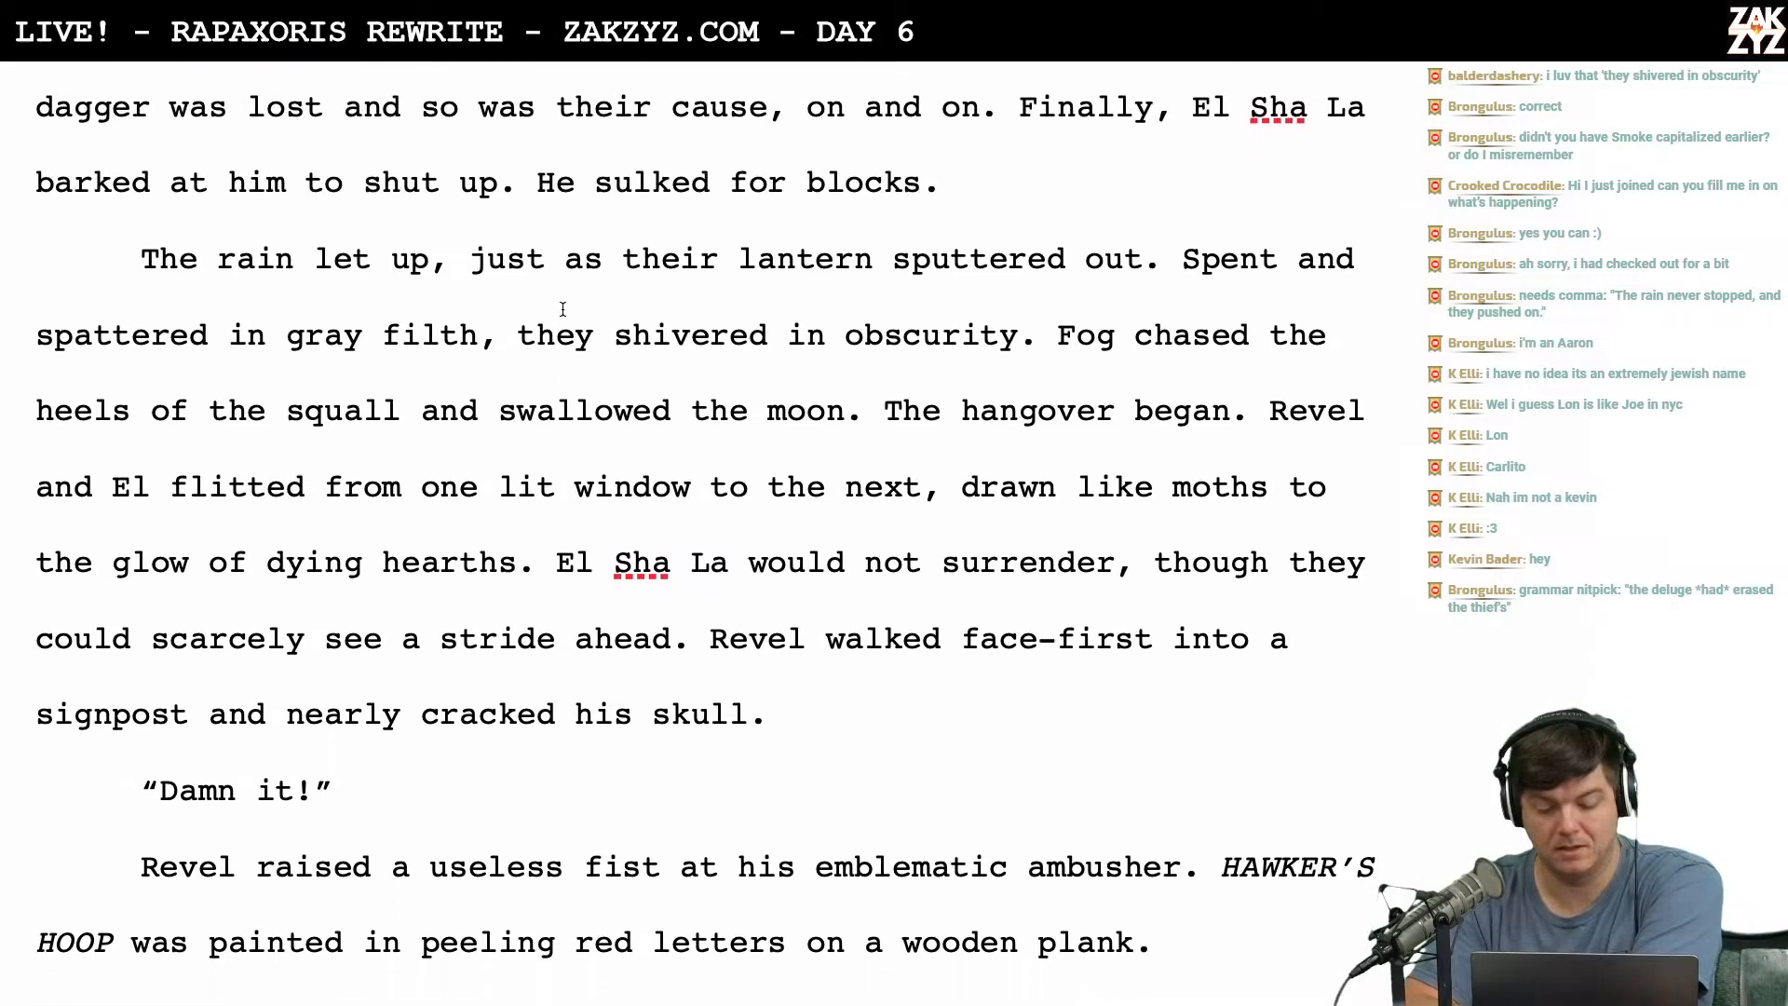
Replace the opening word "As" of section 1.5 with "While" in the sentence about Rigel howling.
{"action": "scroll", "coordinate": [564, 309], "scroll_direction": "up", "scroll_amount": 20}
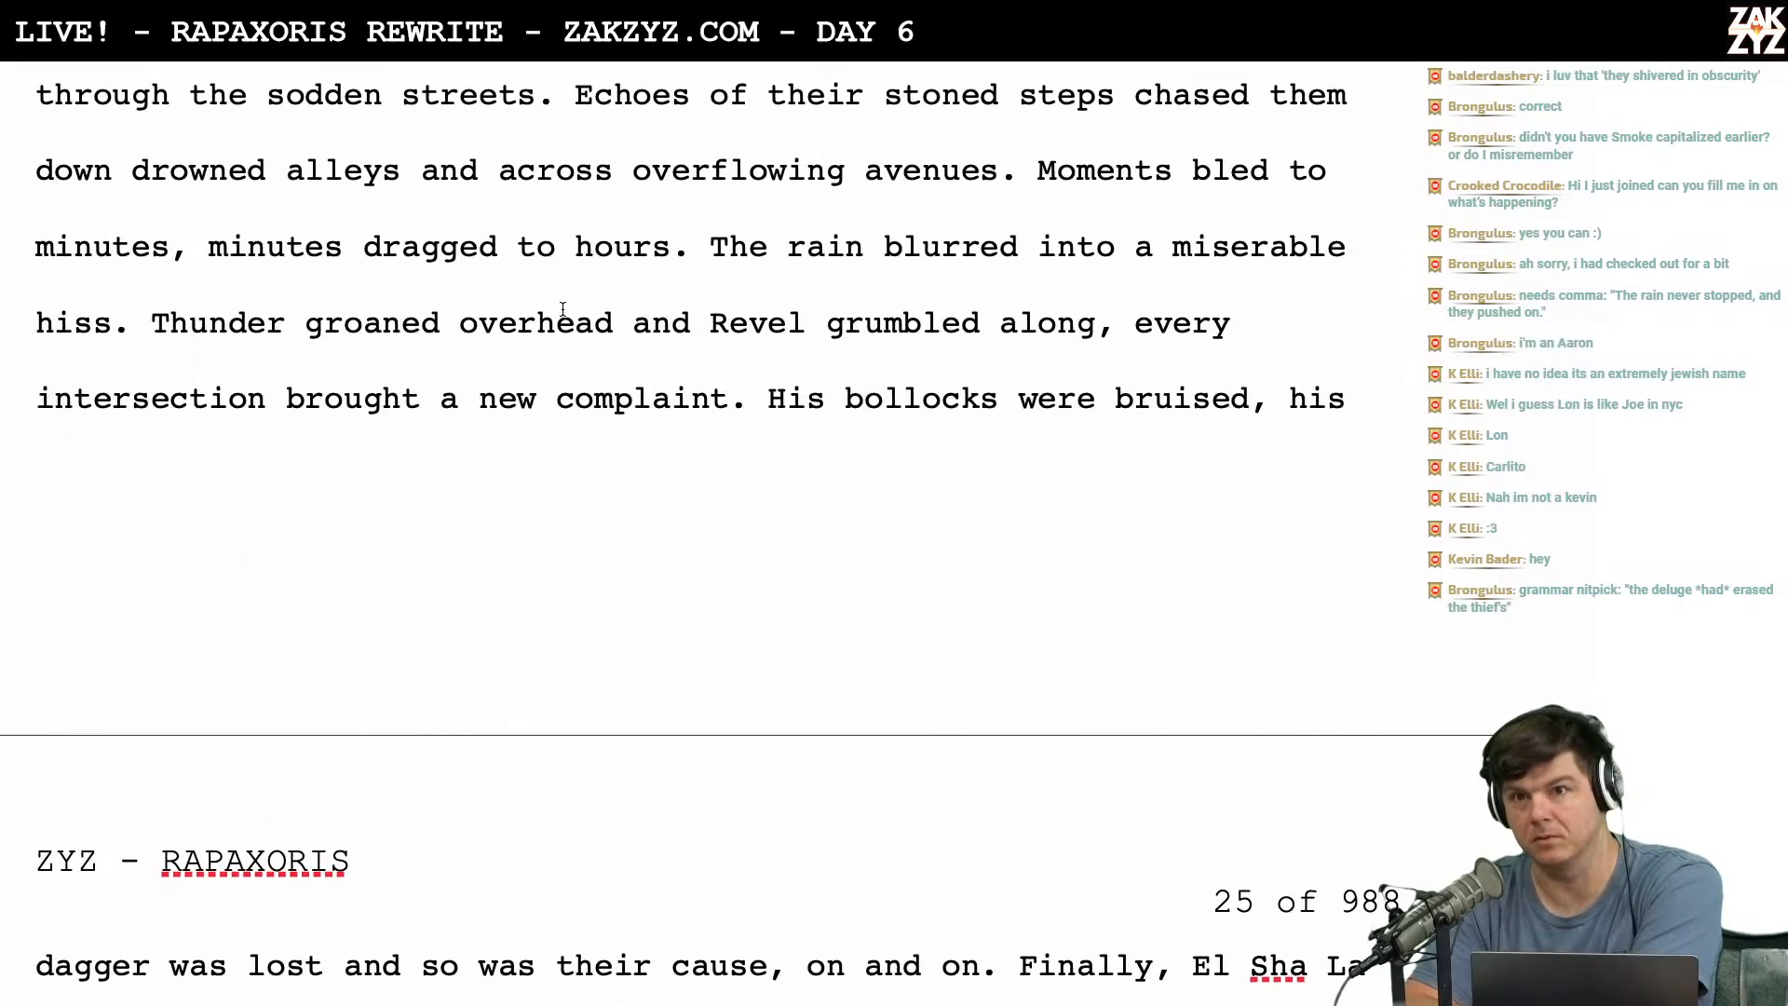
{"action": "scroll", "coordinate": [563, 309], "scroll_direction": "up", "scroll_amount": 20}
{"action": "scroll", "coordinate": [563, 309], "scroll_direction": "down", "scroll_amount": 18}
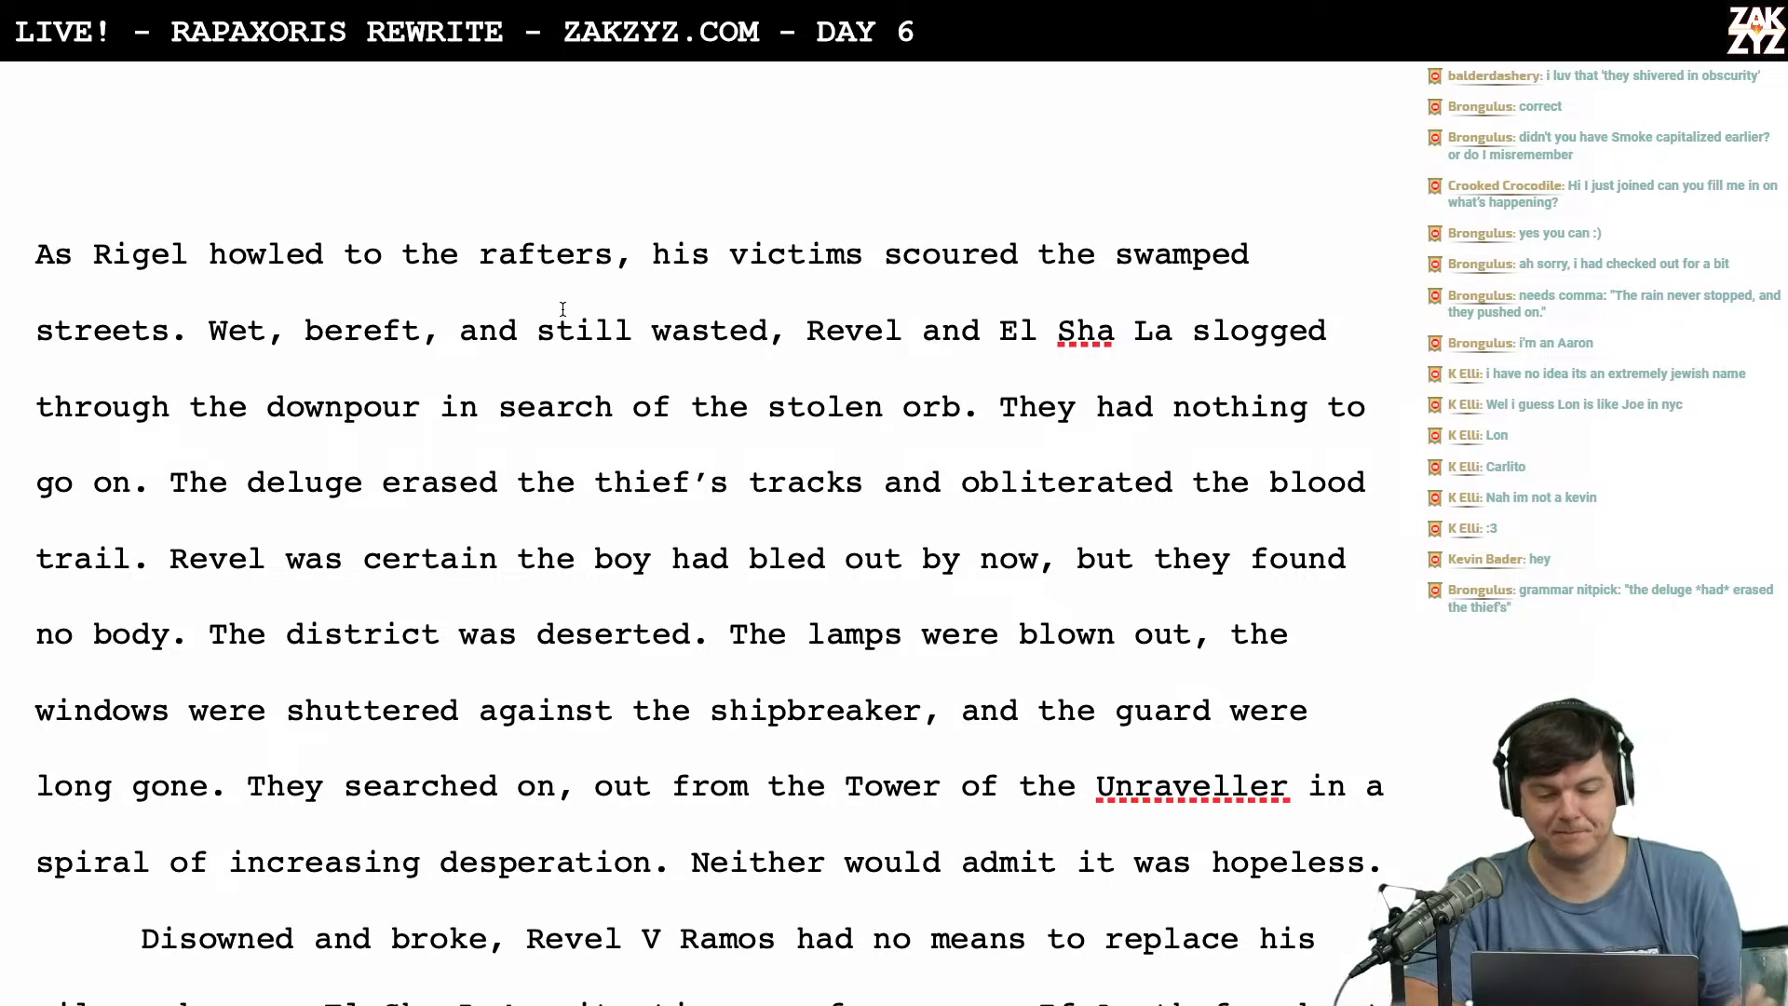
{"action": "scroll", "coordinate": [562, 308], "scroll_direction": "up", "scroll_amount": 1}
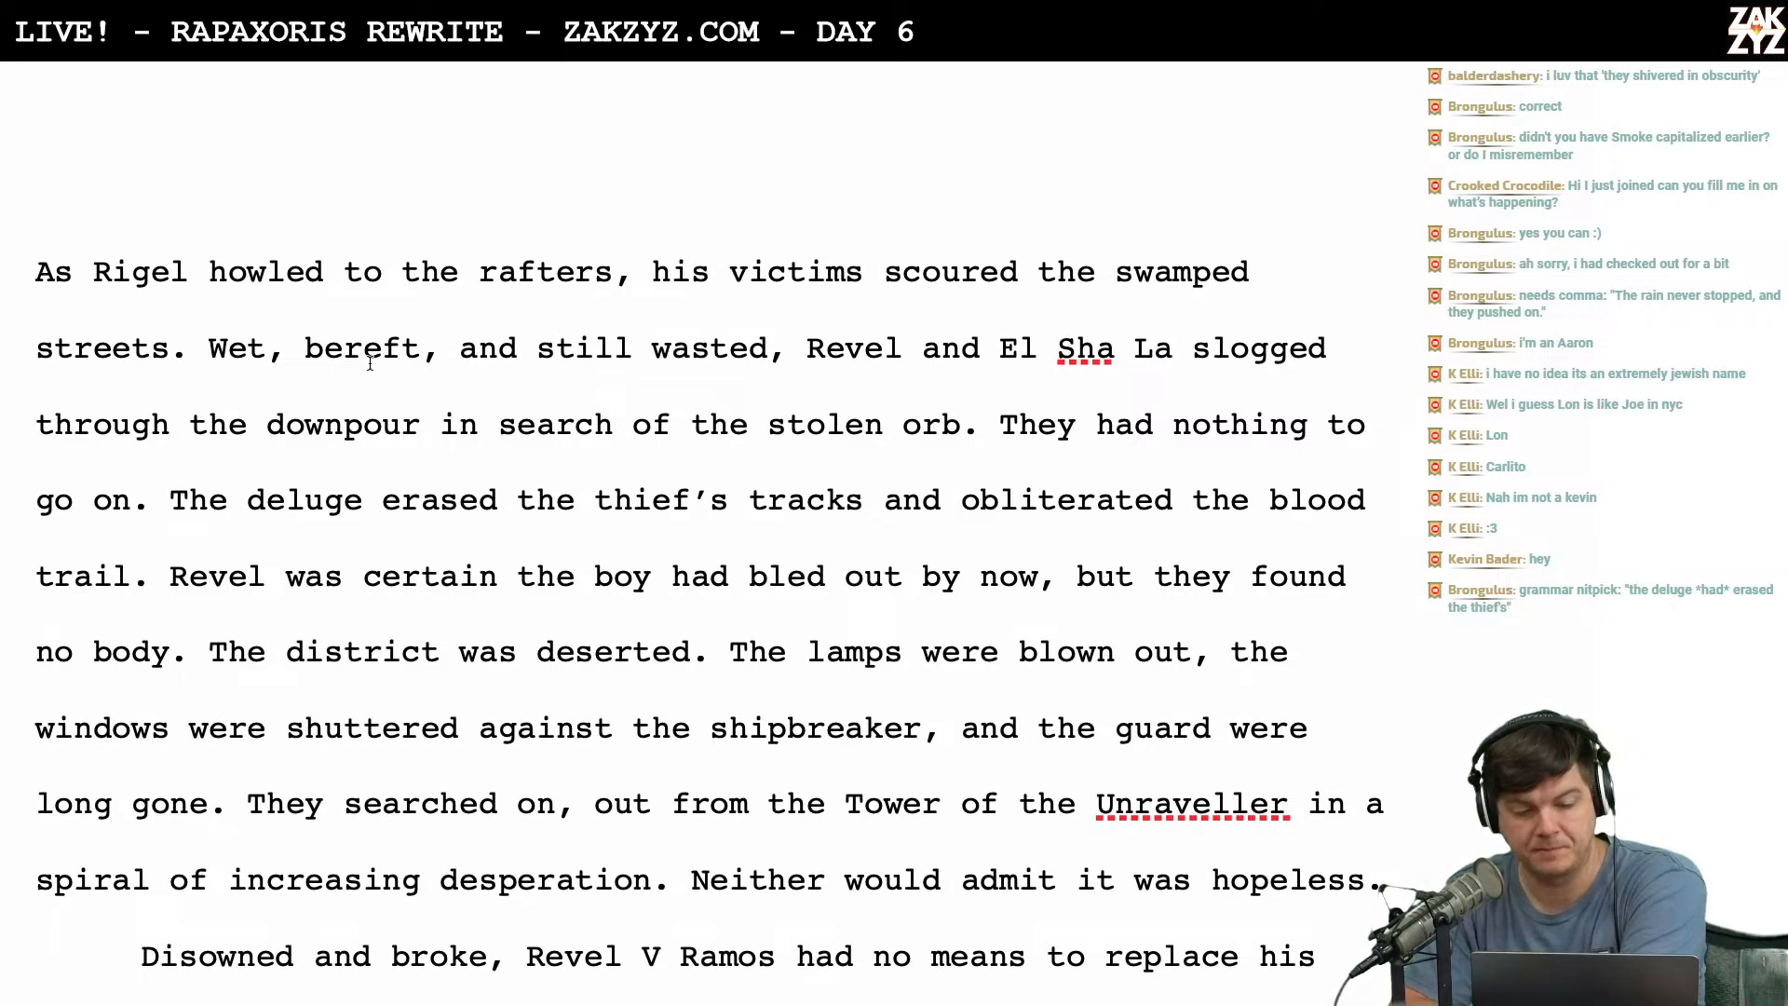
{"action": "scroll", "coordinate": [368, 362], "scroll_direction": "down", "scroll_amount": 4}
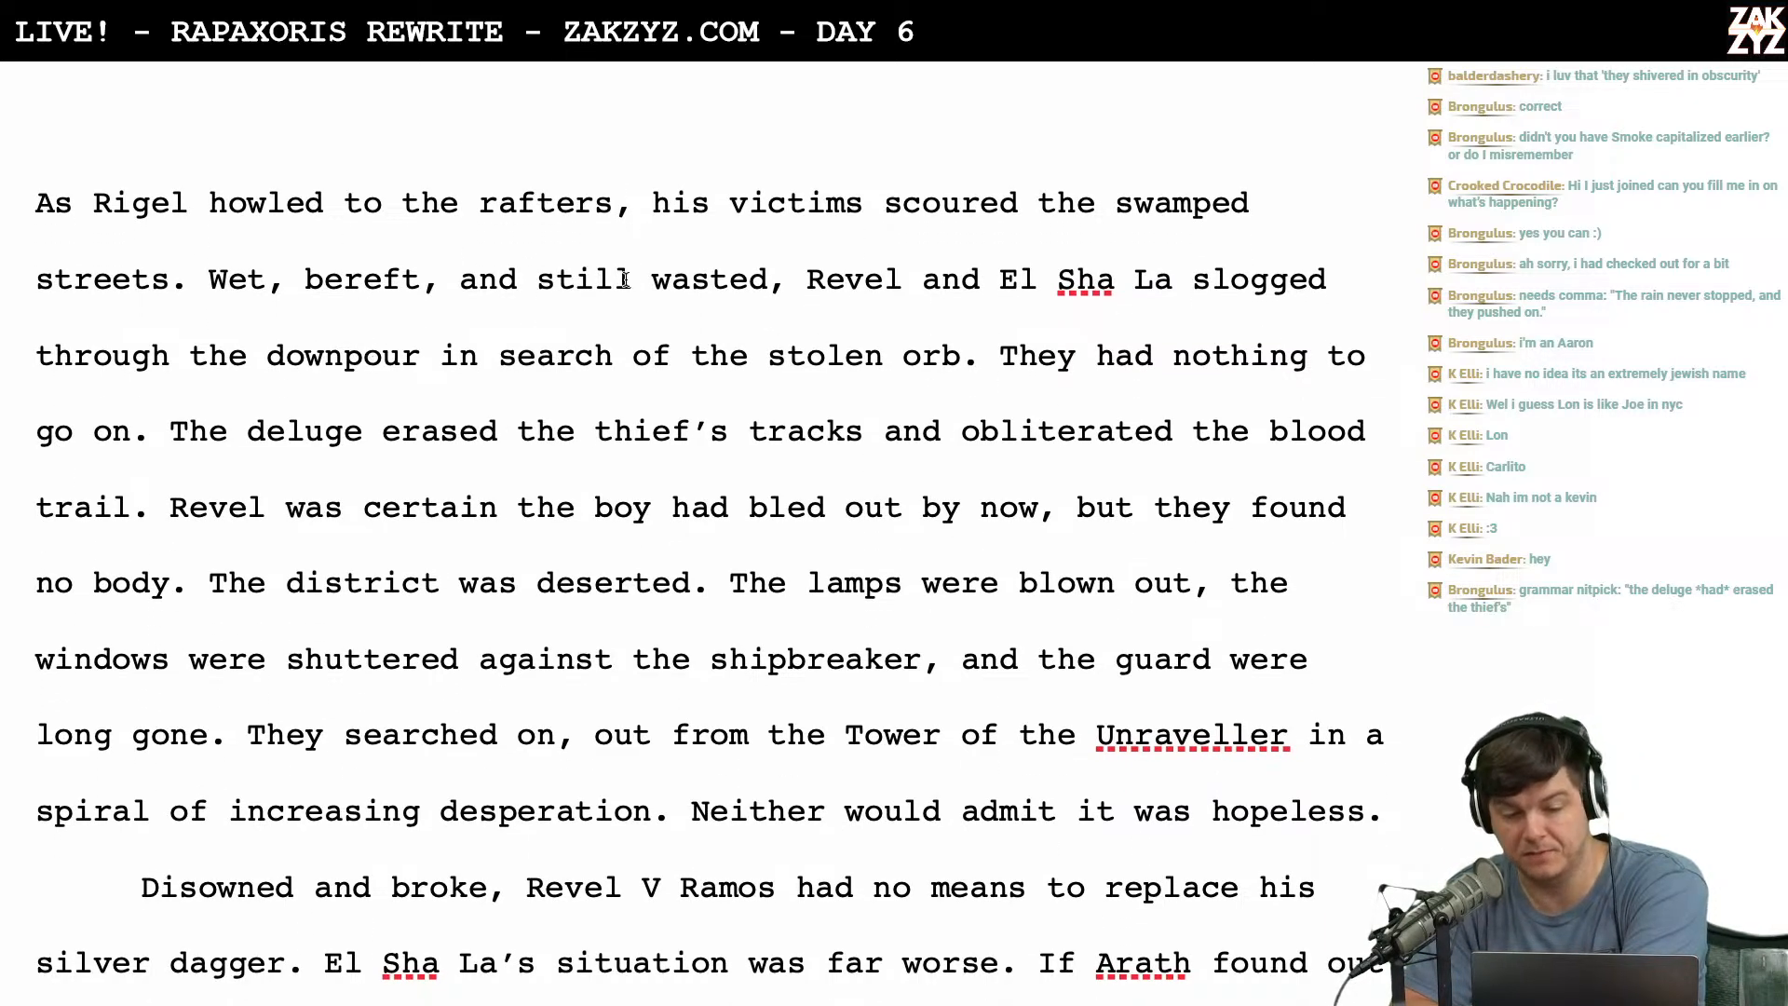
{"action": "scroll", "coordinate": [427, 218], "scroll_direction": "up", "scroll_amount": 15}
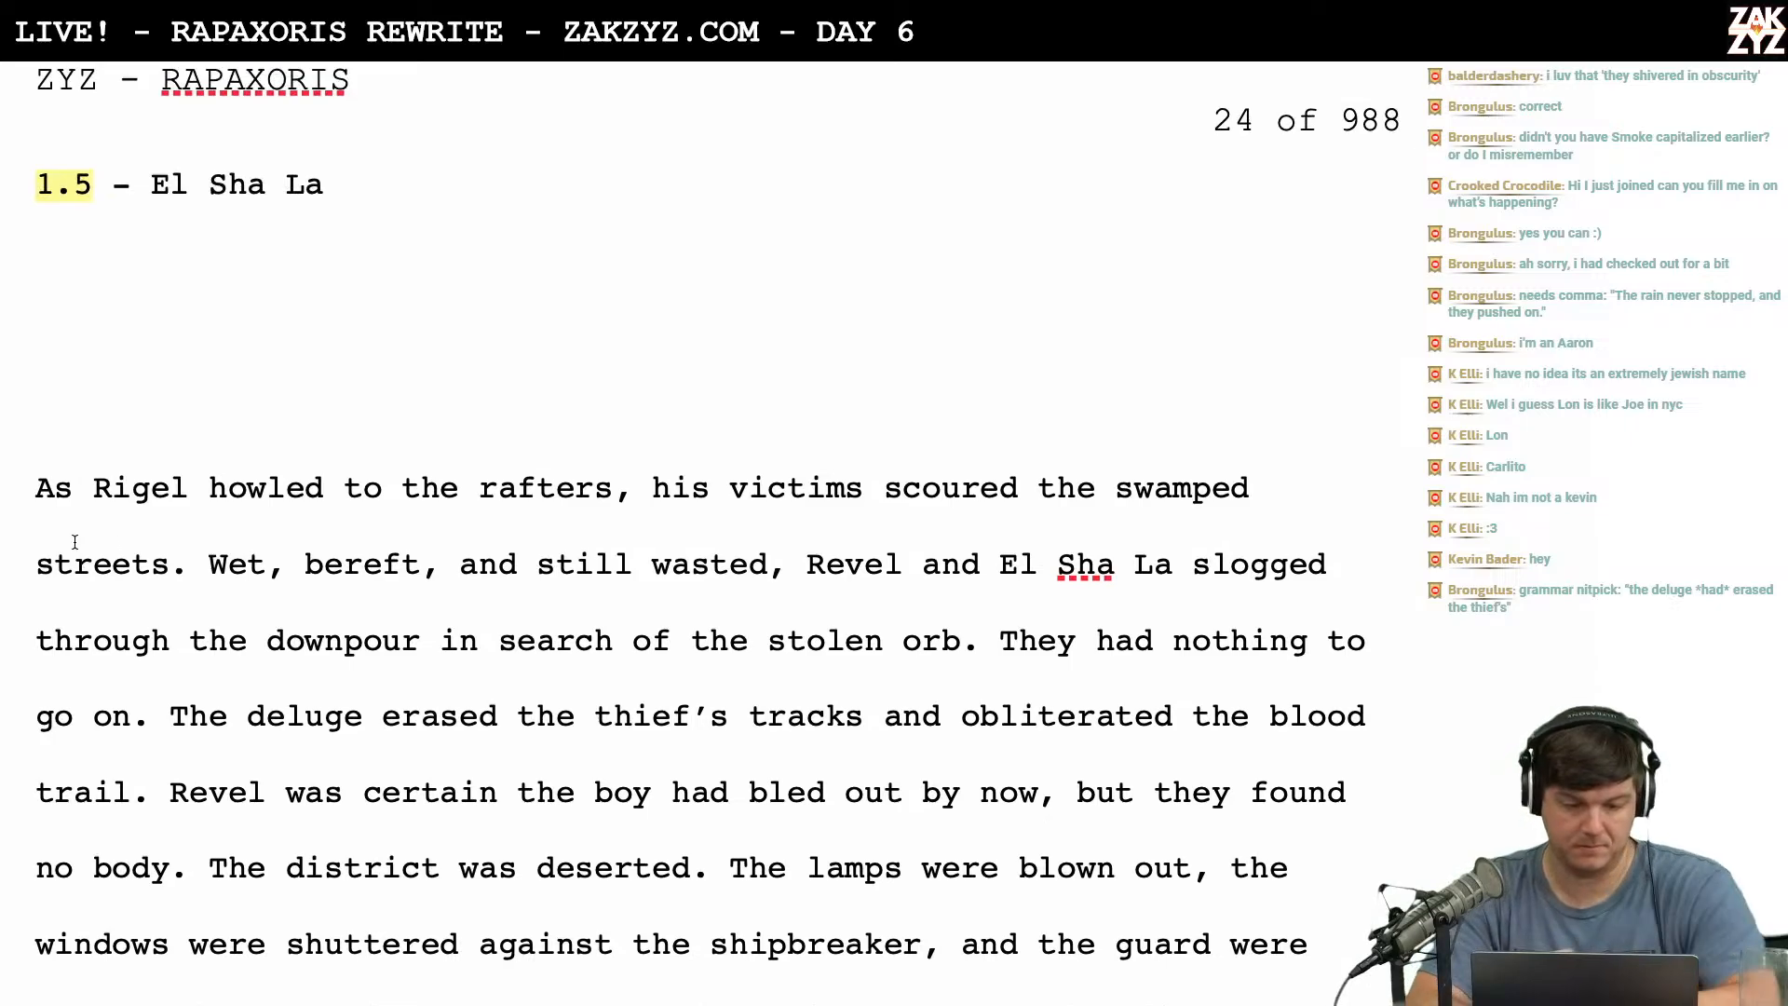
{"action": "left_click", "coordinate": [73, 486]}
{"action": "key", "text": "BackSpace"}
{"action": "key", "text": "BackSpace"}
{"action": "type", "text": "While"}
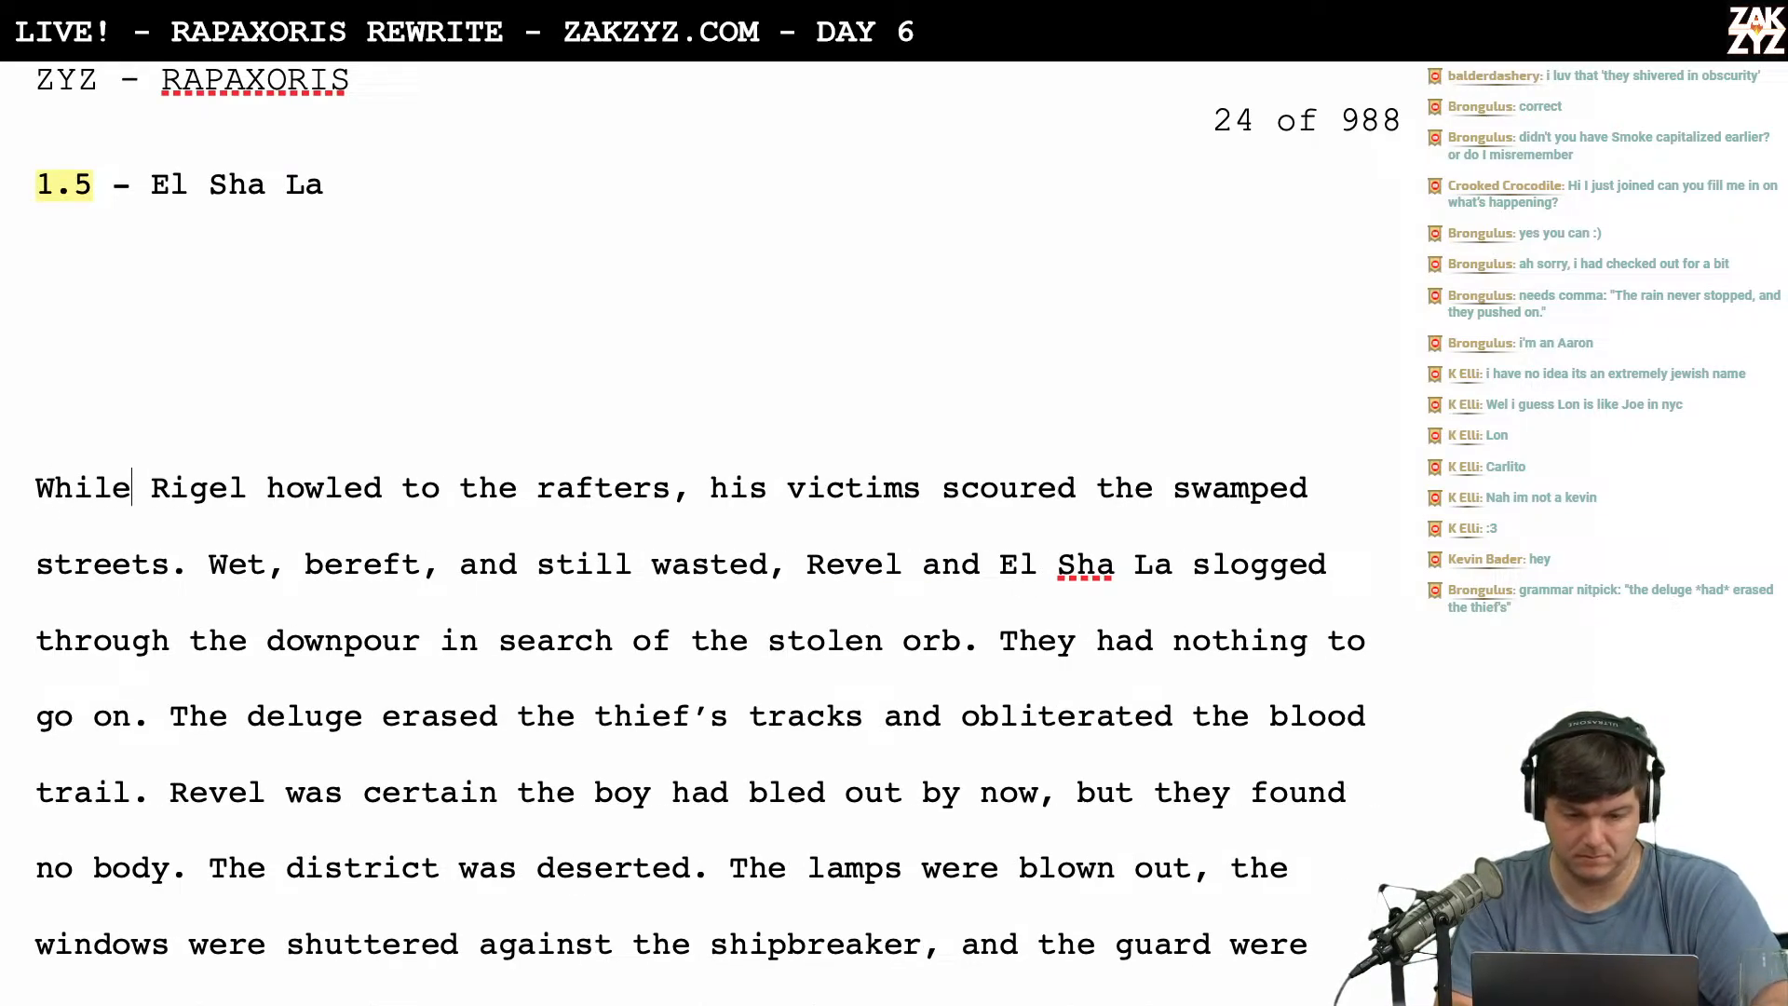
Insert "in the Halfking Tavern" after "rafters" in the opening sentence of section 1.5.
{"action": "key", "text": "Right"}
{"action": "key", "text": "Right"}
{"action": "key", "text": "Right"}
{"action": "key", "text": "Right"}
{"action": "key", "text": "Right"}
{"action": "key", "text": "Right"}
{"action": "key", "text": "Right"}
{"action": "key", "text": "Right"}
{"action": "key", "text": "Right"}
{"action": "key", "text": "Right"}
{"action": "key", "text": "Right"}
{"action": "key", "text": "Right"}
{"action": "key", "text": "Right"}
{"action": "key", "text": "Right"}
{"action": "key", "text": "Right"}
{"action": "key", "text": "Right"}
{"action": "key", "text": "Right"}
{"action": "key", "text": "Right"}
{"action": "key", "text": "Right"}
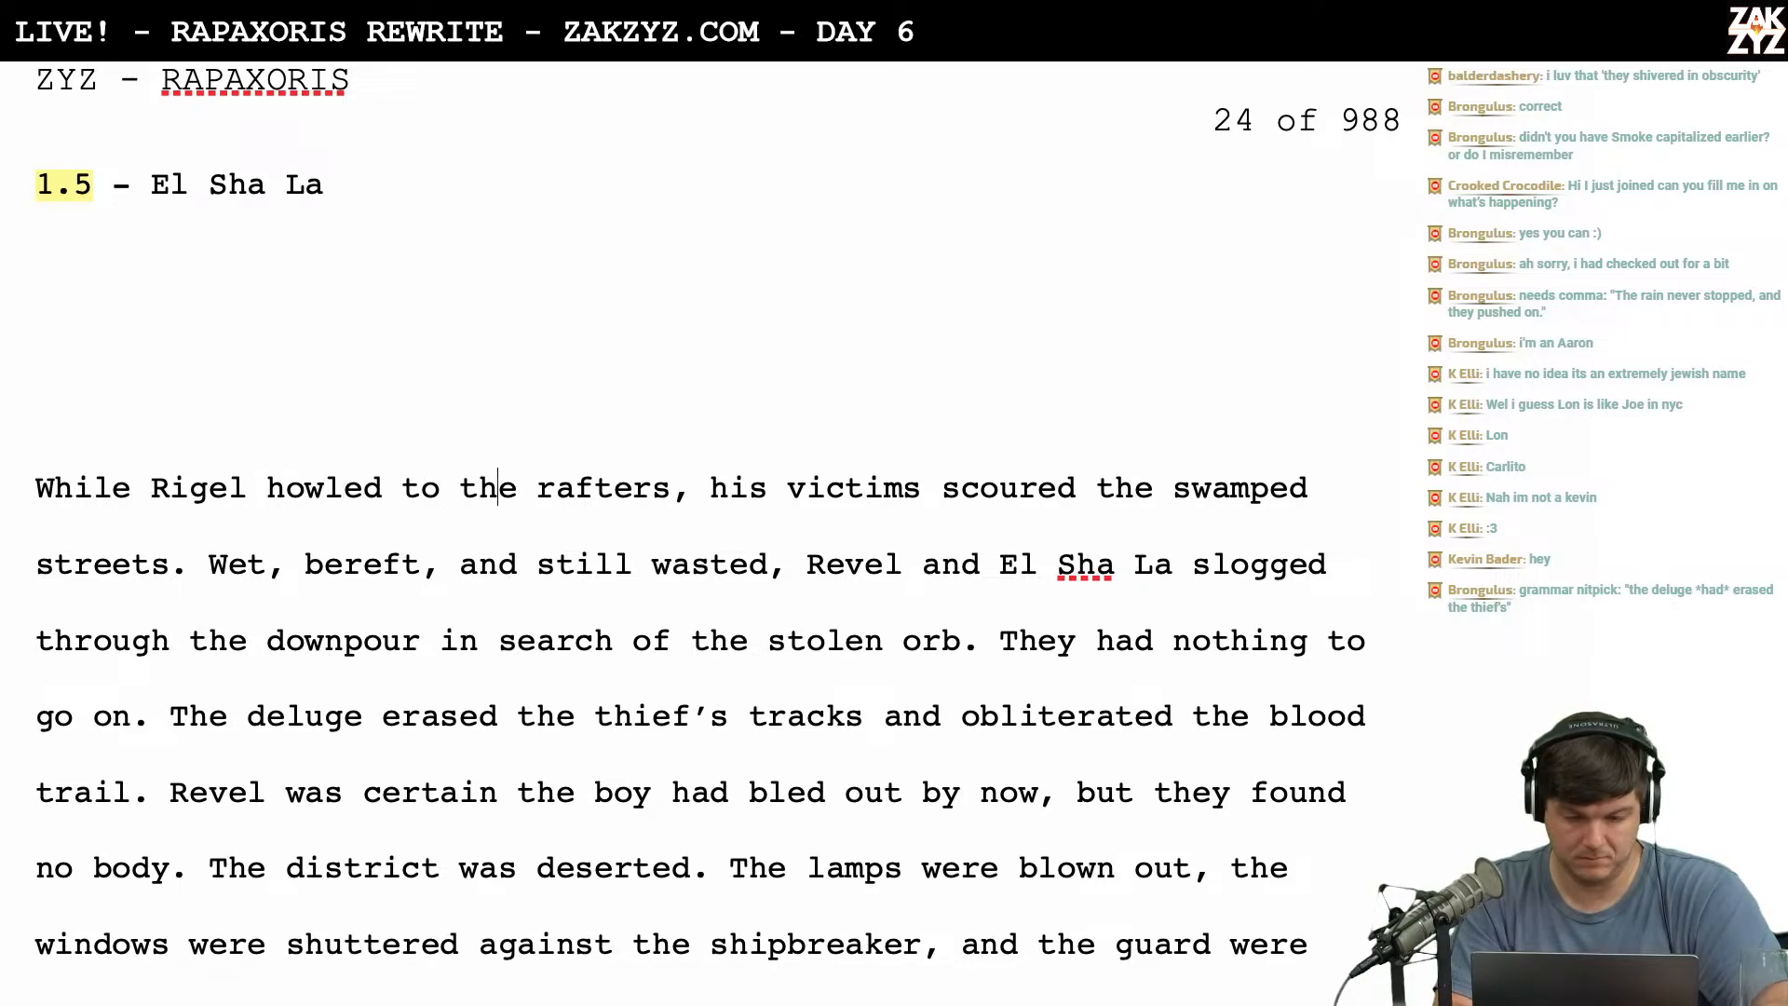
{"action": "key", "text": "Right"}
{"action": "key", "text": "Right"}
{"action": "key", "text": "Right"}
{"action": "key", "text": "Right"}
{"action": "key", "text": "Right"}
{"action": "key", "text": "Right"}
{"action": "key", "text": "Right"}
{"action": "key", "text": "Right"}
{"action": "key", "text": "Right"}
{"action": "key", "text": "Right"}
{"action": "key", "text": "Left"}
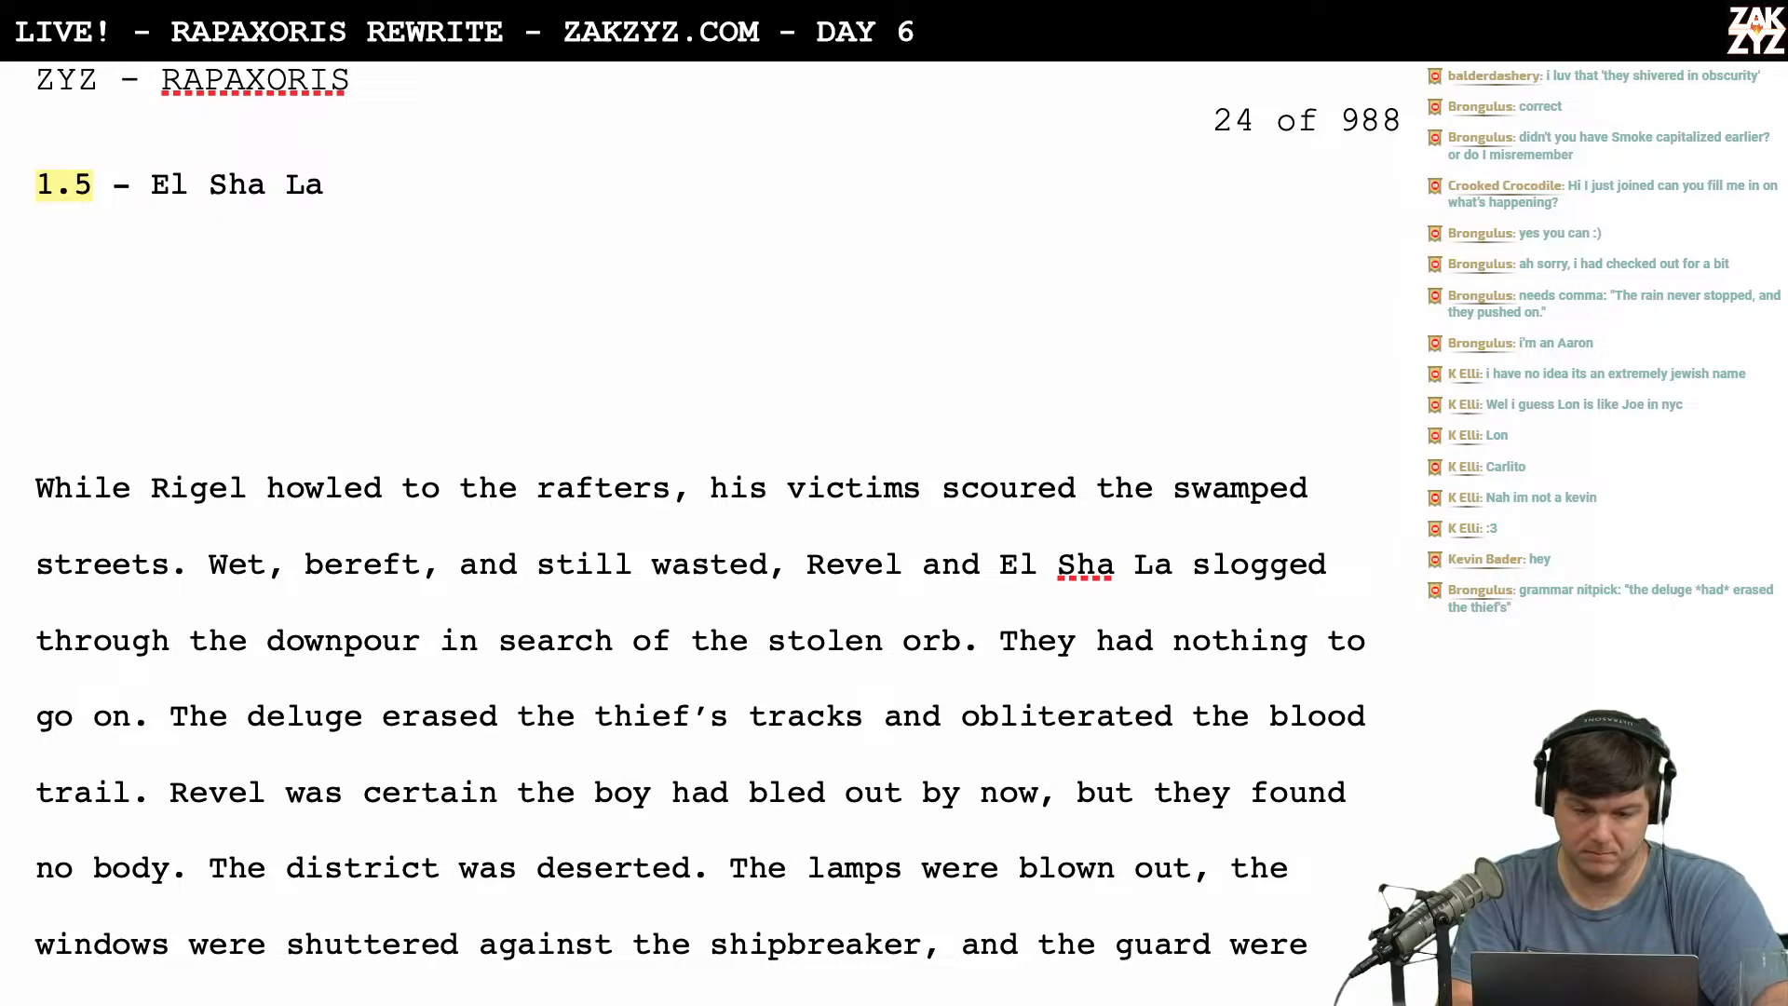
{"action": "type", "text": "in the Hal"}
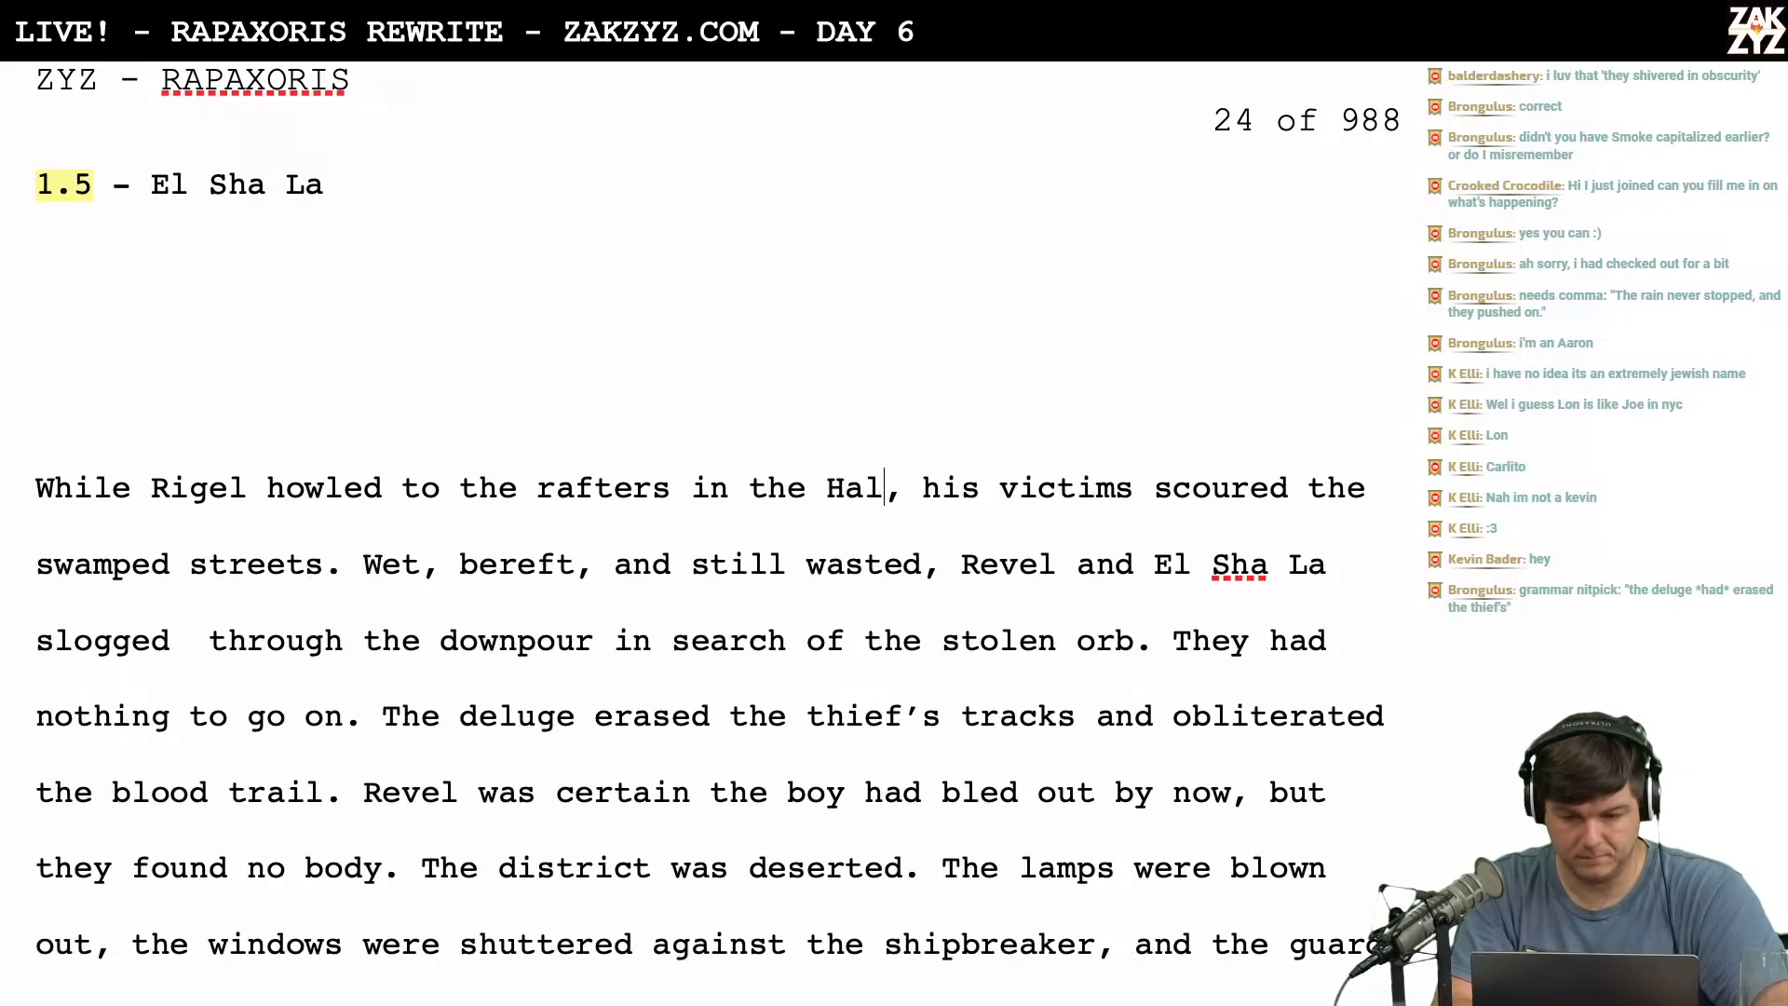
{"action": "type", "text": "fking Tavern"}
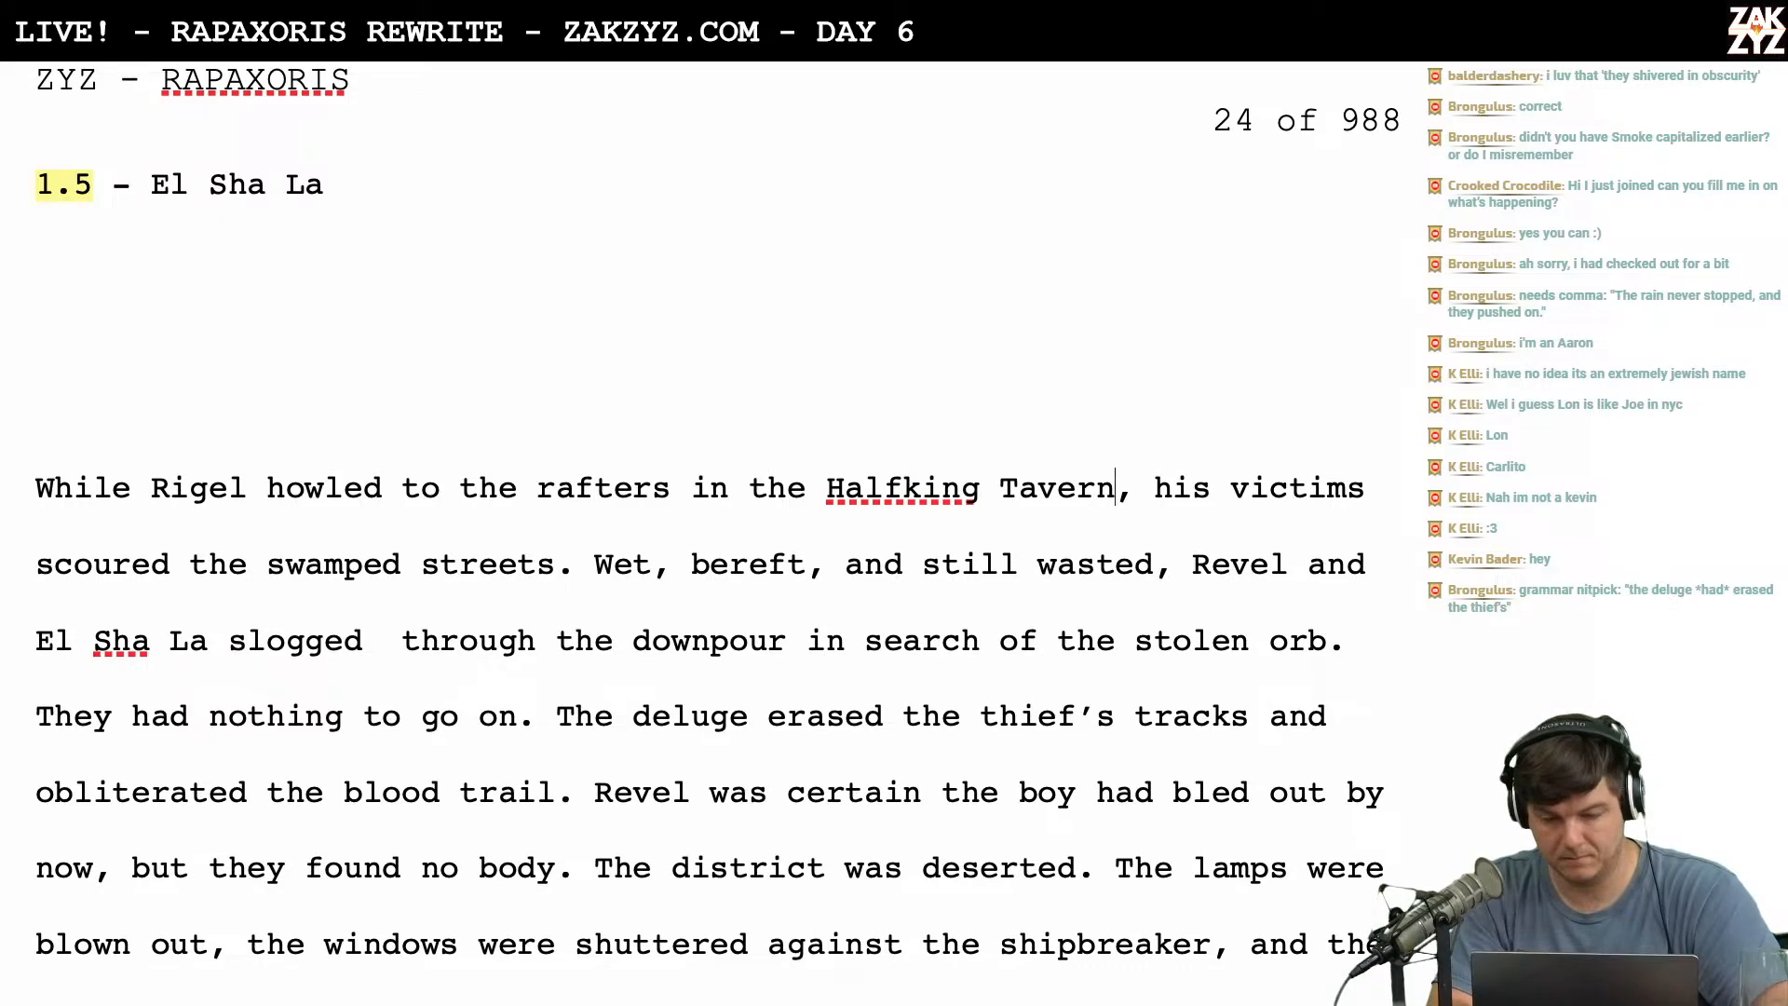
Delete "in the Halfking Tavern" after "rafters" in the opening sentence of section 1.5.
{"action": "scroll", "coordinate": [717, 521], "scroll_direction": "down", "scroll_amount": 3}
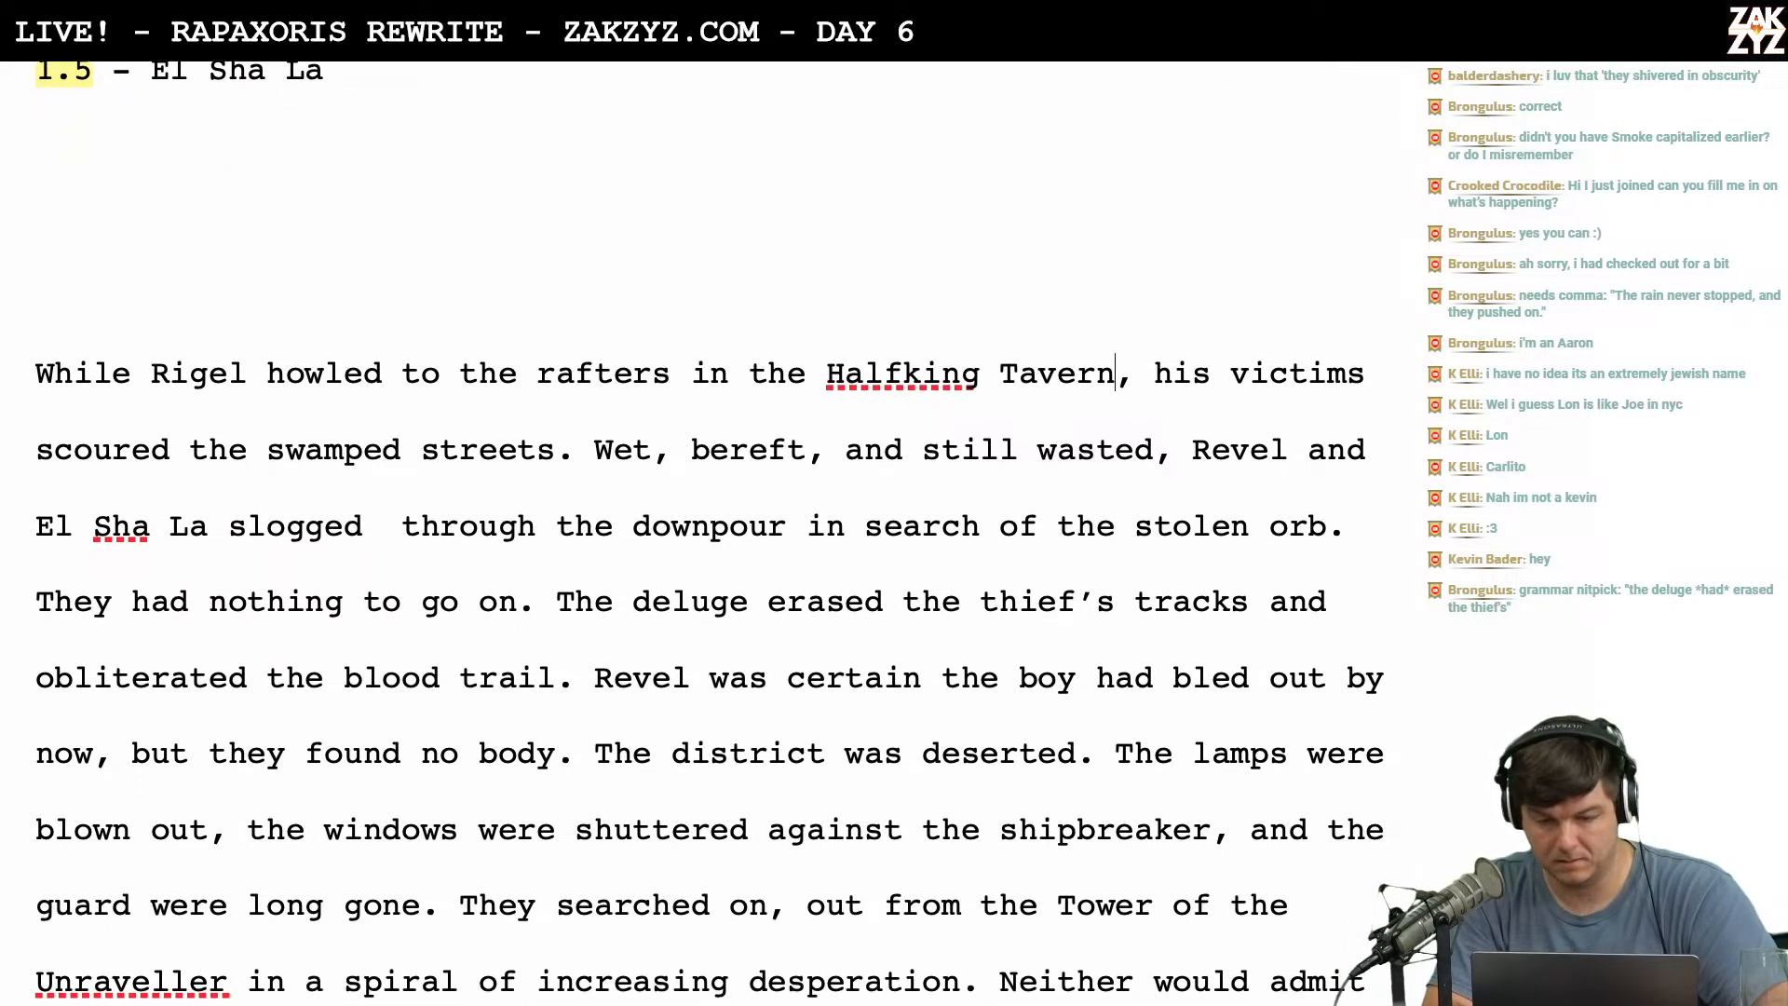
{"action": "scroll", "coordinate": [709, 631], "scroll_direction": "up", "scroll_amount": 1}
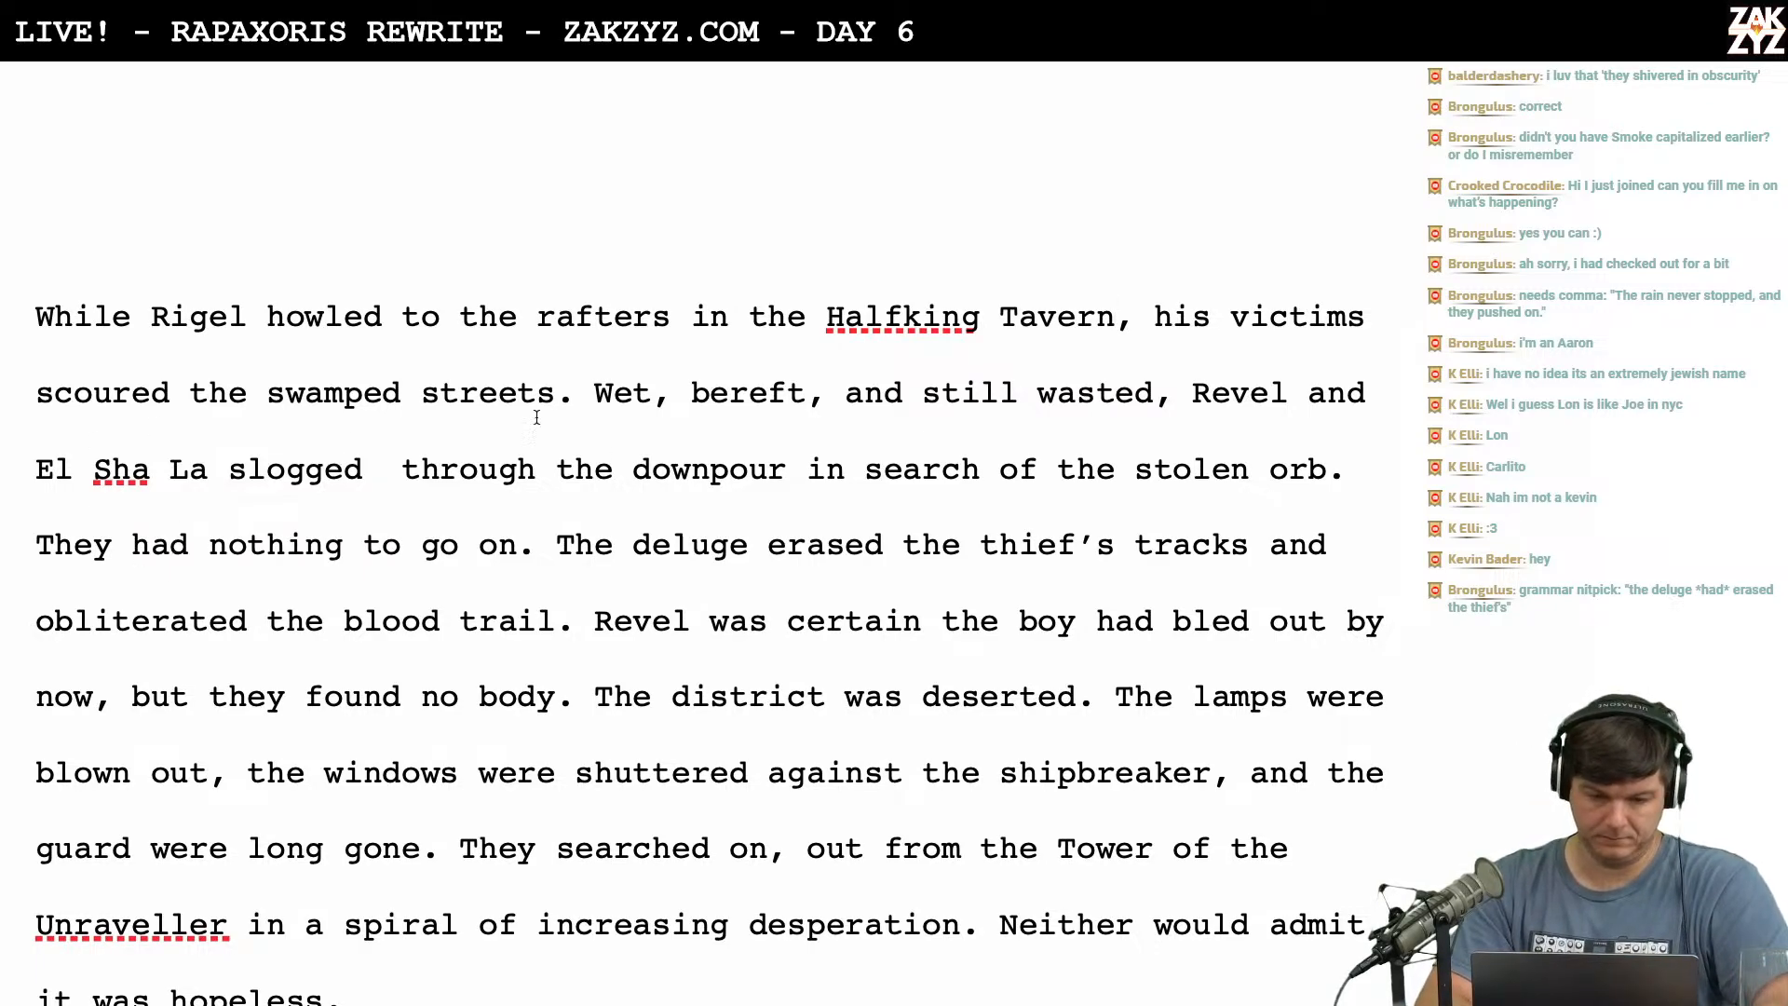
{"action": "scroll", "coordinate": [599, 359], "scroll_direction": "down", "scroll_amount": 1}
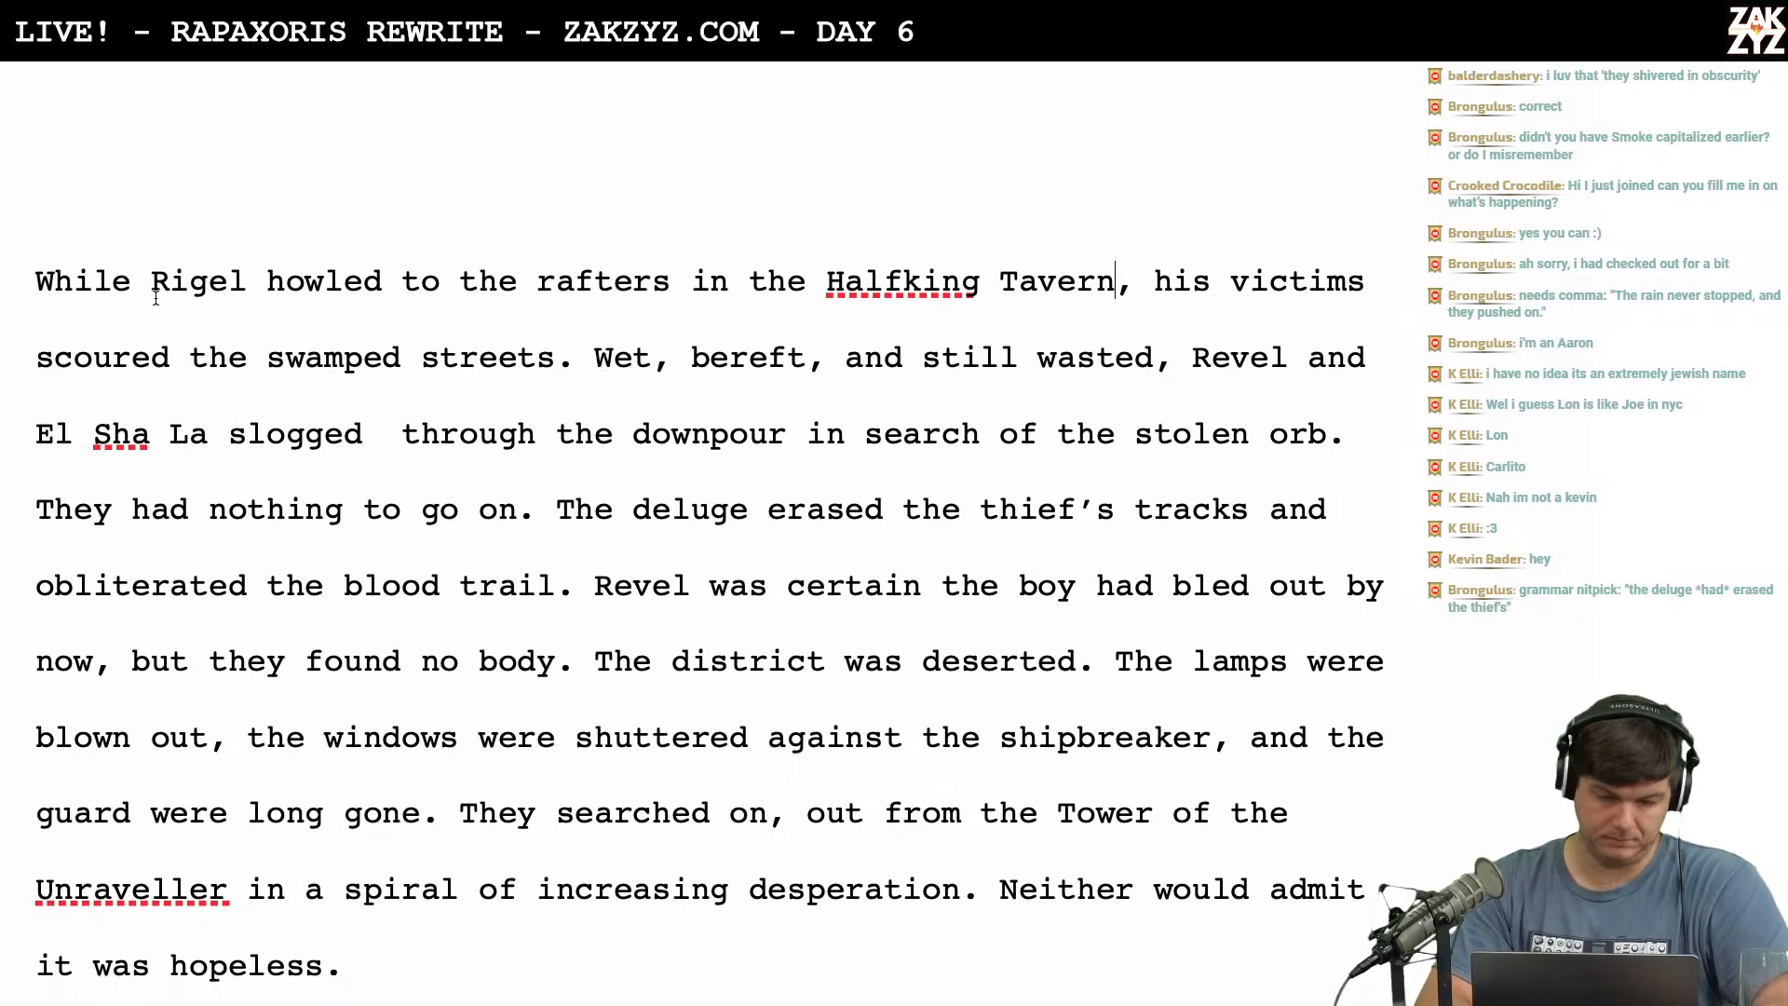
{"action": "left_click", "coordinate": [39, 284]}
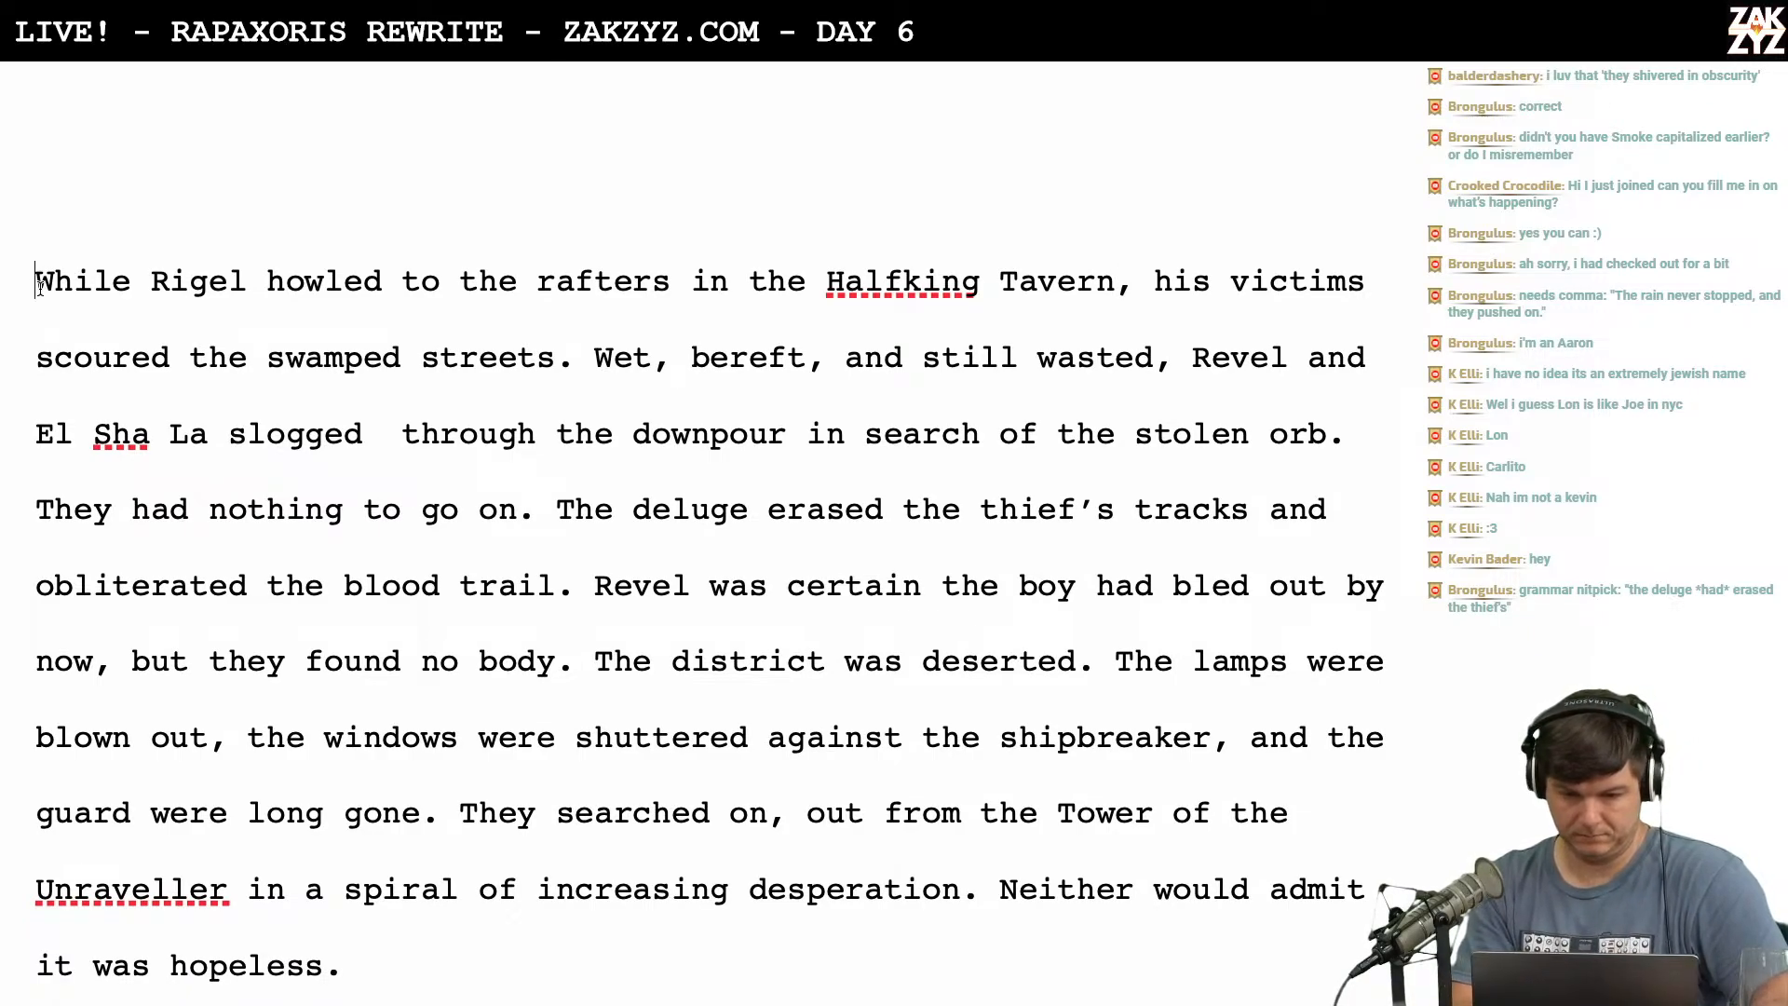
{"action": "key", "text": "Right"}
{"action": "key", "text": "Right"}
{"action": "key", "text": "Right"}
{"action": "key", "text": "Right"}
{"action": "key", "text": "Right"}
{"action": "key", "text": "Right"}
{"action": "key", "text": "Right"}
{"action": "key", "text": "Right"}
{"action": "key", "text": "Right"}
{"action": "key", "text": "Right"}
{"action": "key", "text": "Right"}
{"action": "key", "text": "Right"}
{"action": "key", "text": "Right"}
{"action": "key", "text": "Right"}
{"action": "key", "text": "Right"}
{"action": "key", "text": "Right"}
{"action": "key", "text": "Right"}
{"action": "key", "text": "Right"}
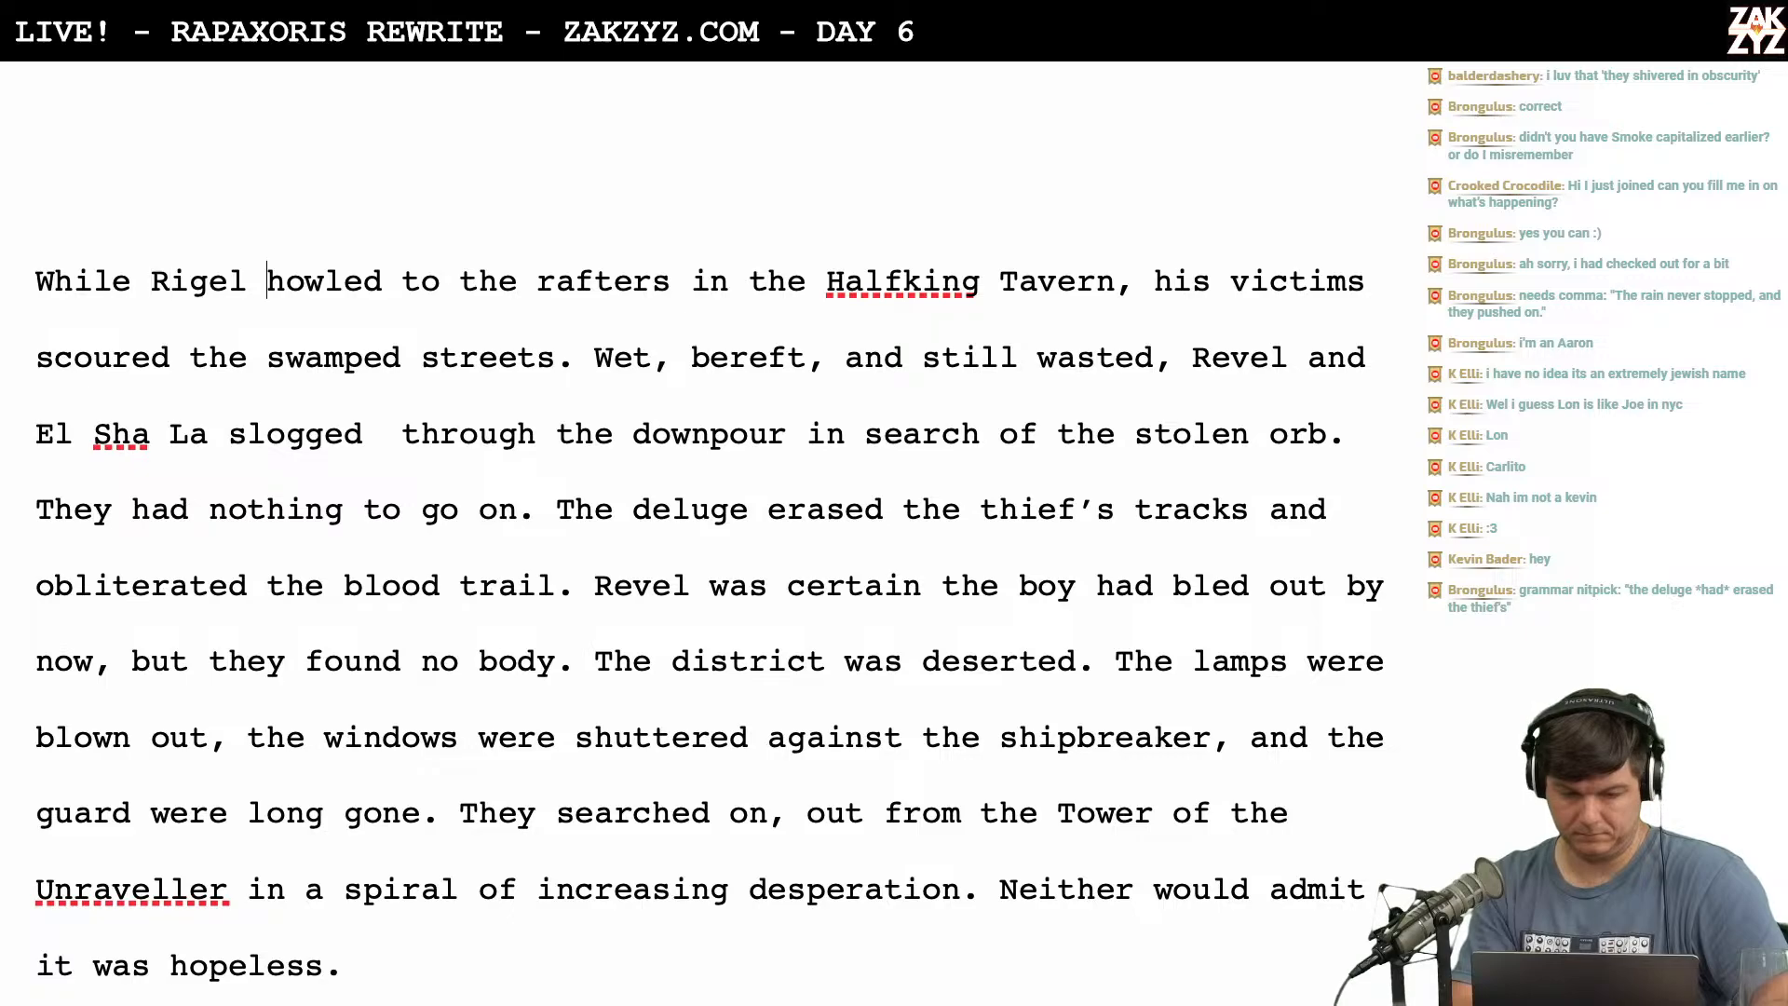
{"action": "key", "text": "Right"}
{"action": "key", "text": "Right"}
{"action": "key", "text": "Right"}
{"action": "key", "text": "Right"}
{"action": "key", "text": "Right"}
{"action": "key", "text": "Right"}
{"action": "key", "text": "Right"}
{"action": "key", "text": "Right"}
{"action": "key", "text": "Right"}
{"action": "key", "text": "Right"}
{"action": "key", "text": "Right"}
{"action": "key", "text": "Right"}
{"action": "key", "text": "Right"}
{"action": "key", "text": "Right"}
{"action": "key", "text": "Right"}
{"action": "key", "text": "Right"}
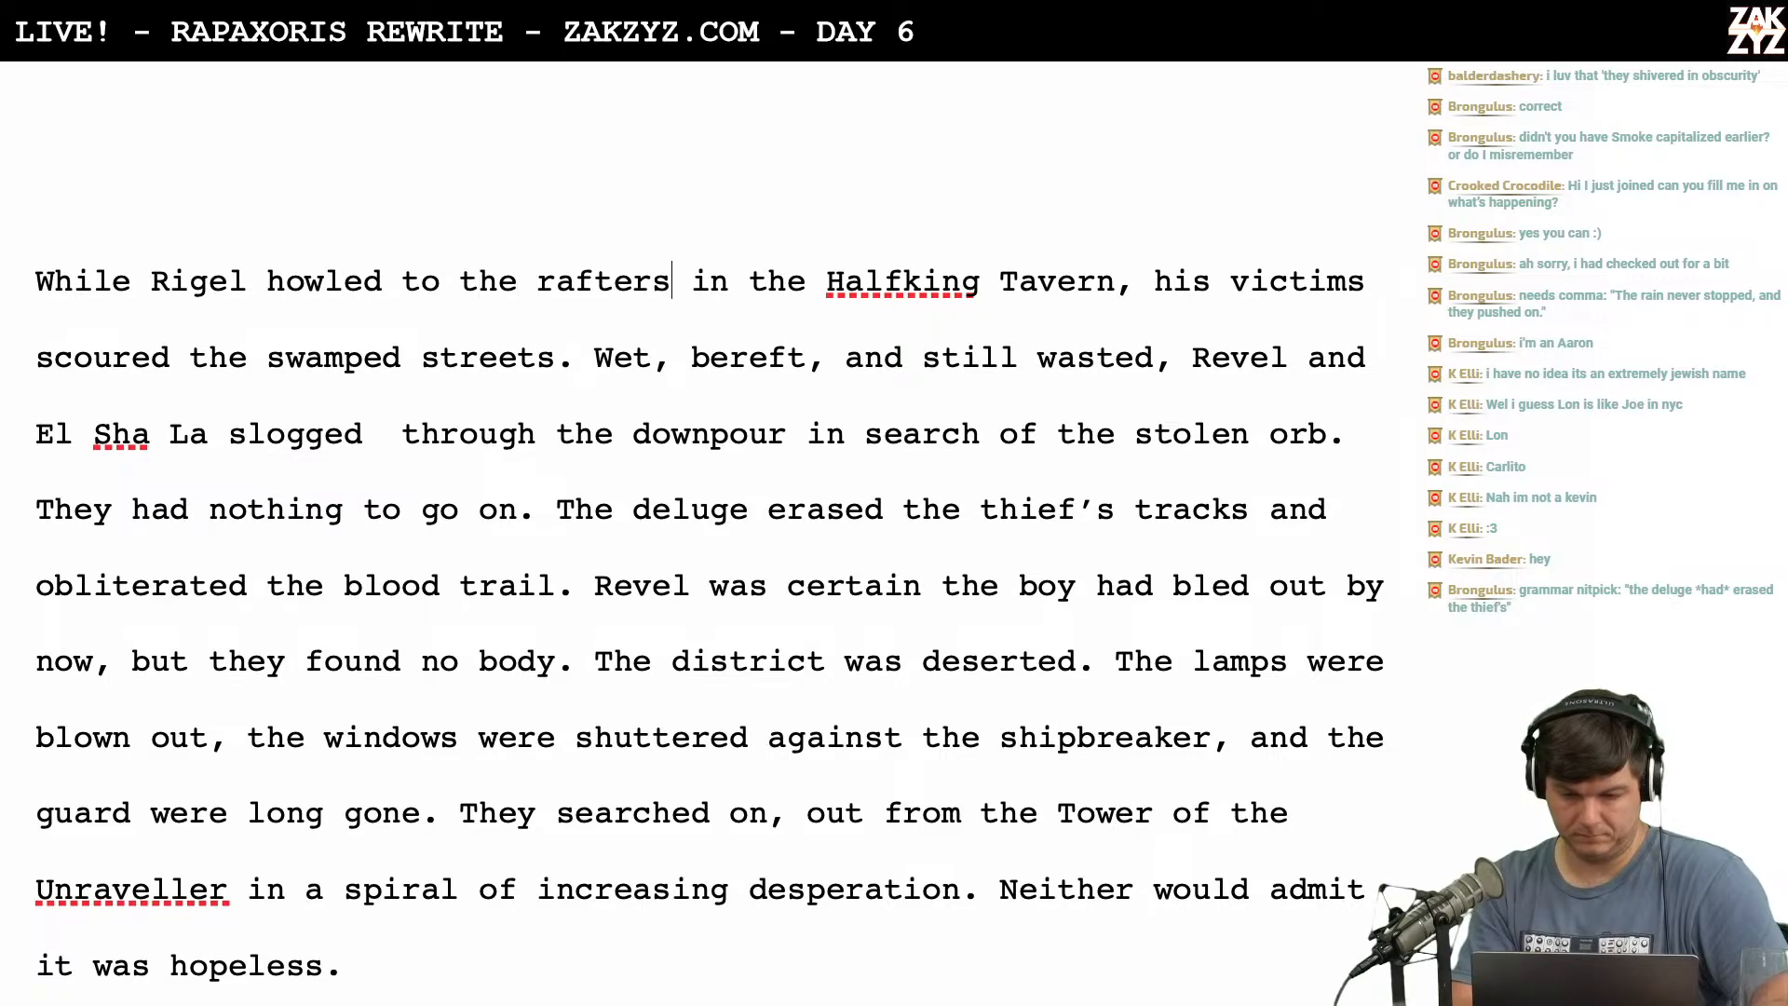
{"action": "key", "text": "shift+Right"}
{"action": "key", "text": "shift+Right"}
{"action": "key", "text": "shift+Right"}
{"action": "key", "text": "shift+Right"}
{"action": "key", "text": "shift+Right"}
{"action": "key", "text": "shift+Right"}
{"action": "key", "text": "shift+Right"}
{"action": "key", "text": "shift+Right"}
{"action": "key", "text": "shift+Right"}
{"action": "key", "text": "shift+Right"}
{"action": "key", "text": "shift+Right"}
{"action": "key", "text": "shift+Right"}
{"action": "key", "text": "shift+Right"}
{"action": "key", "text": "shift+Right"}
{"action": "key", "text": "shift+Right"}
{"action": "key", "text": "shift+Right"}
{"action": "key", "text": "shift+Right"}
{"action": "key", "text": "shift+Right"}
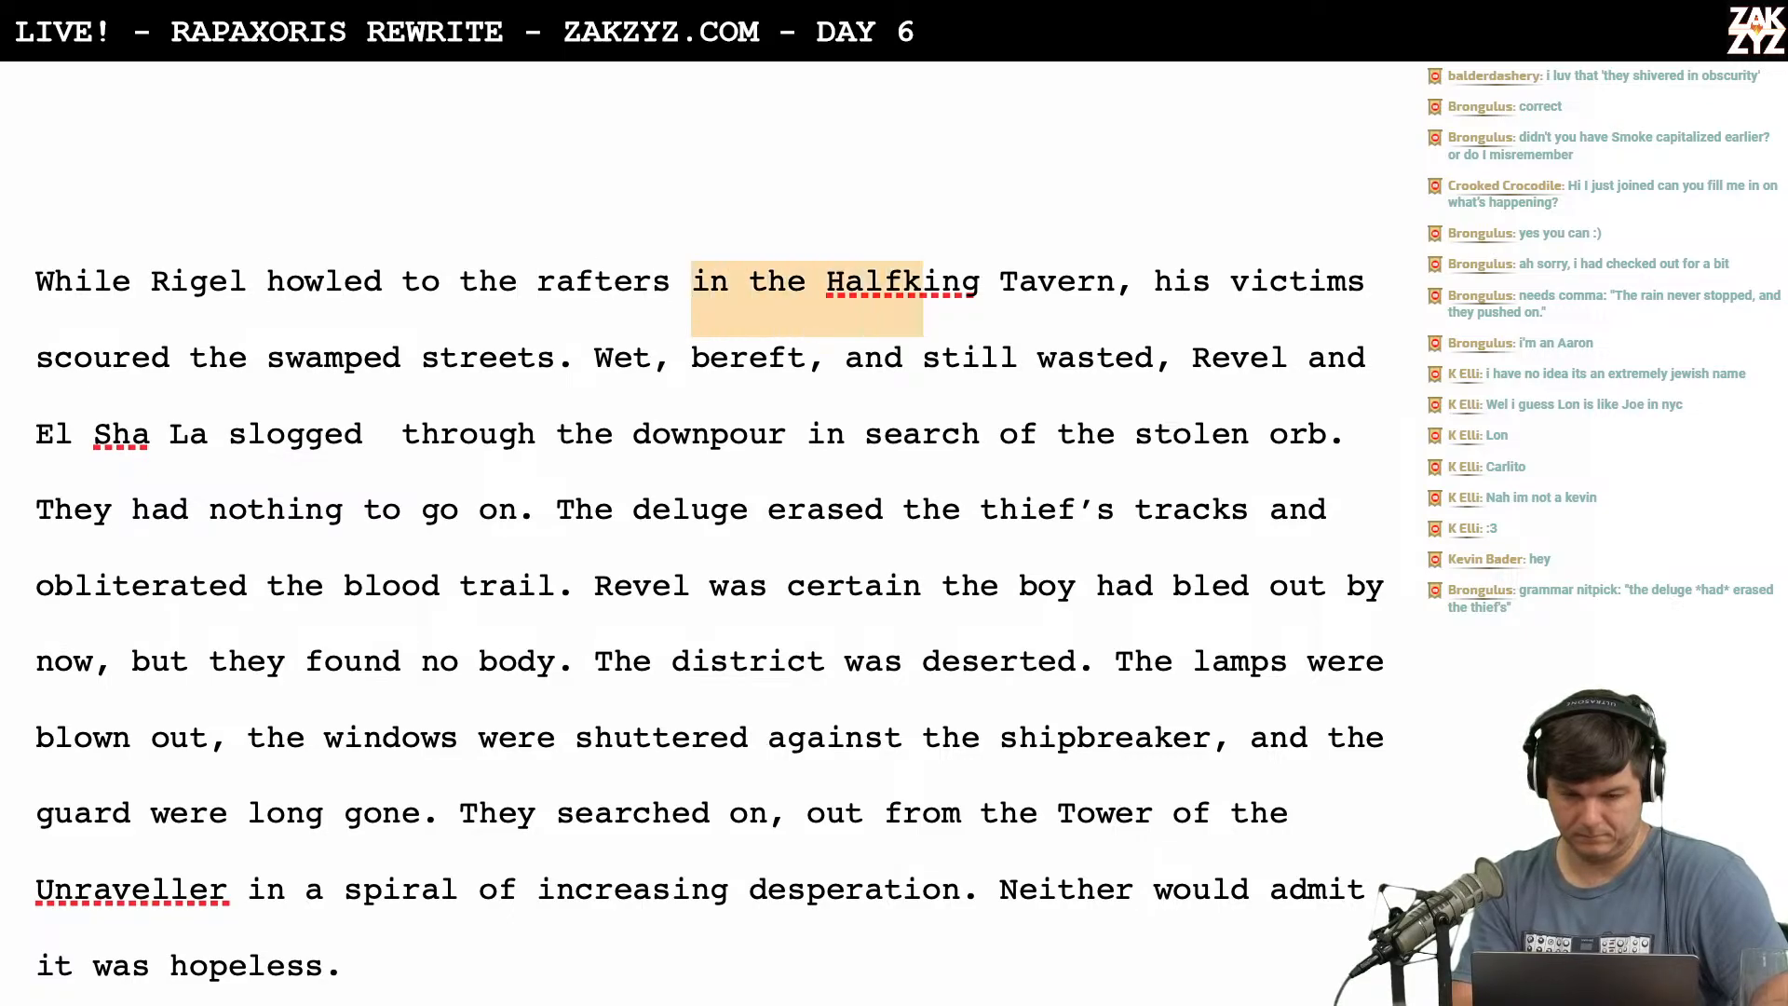
{"action": "key", "text": "shift+Right"}
{"action": "key", "text": "shift+Right"}
{"action": "key", "text": "shift+Right"}
{"action": "key", "text": "shift+Right"}
{"action": "key", "text": "BackSpace"}
{"action": "key", "text": "BackSpace"}
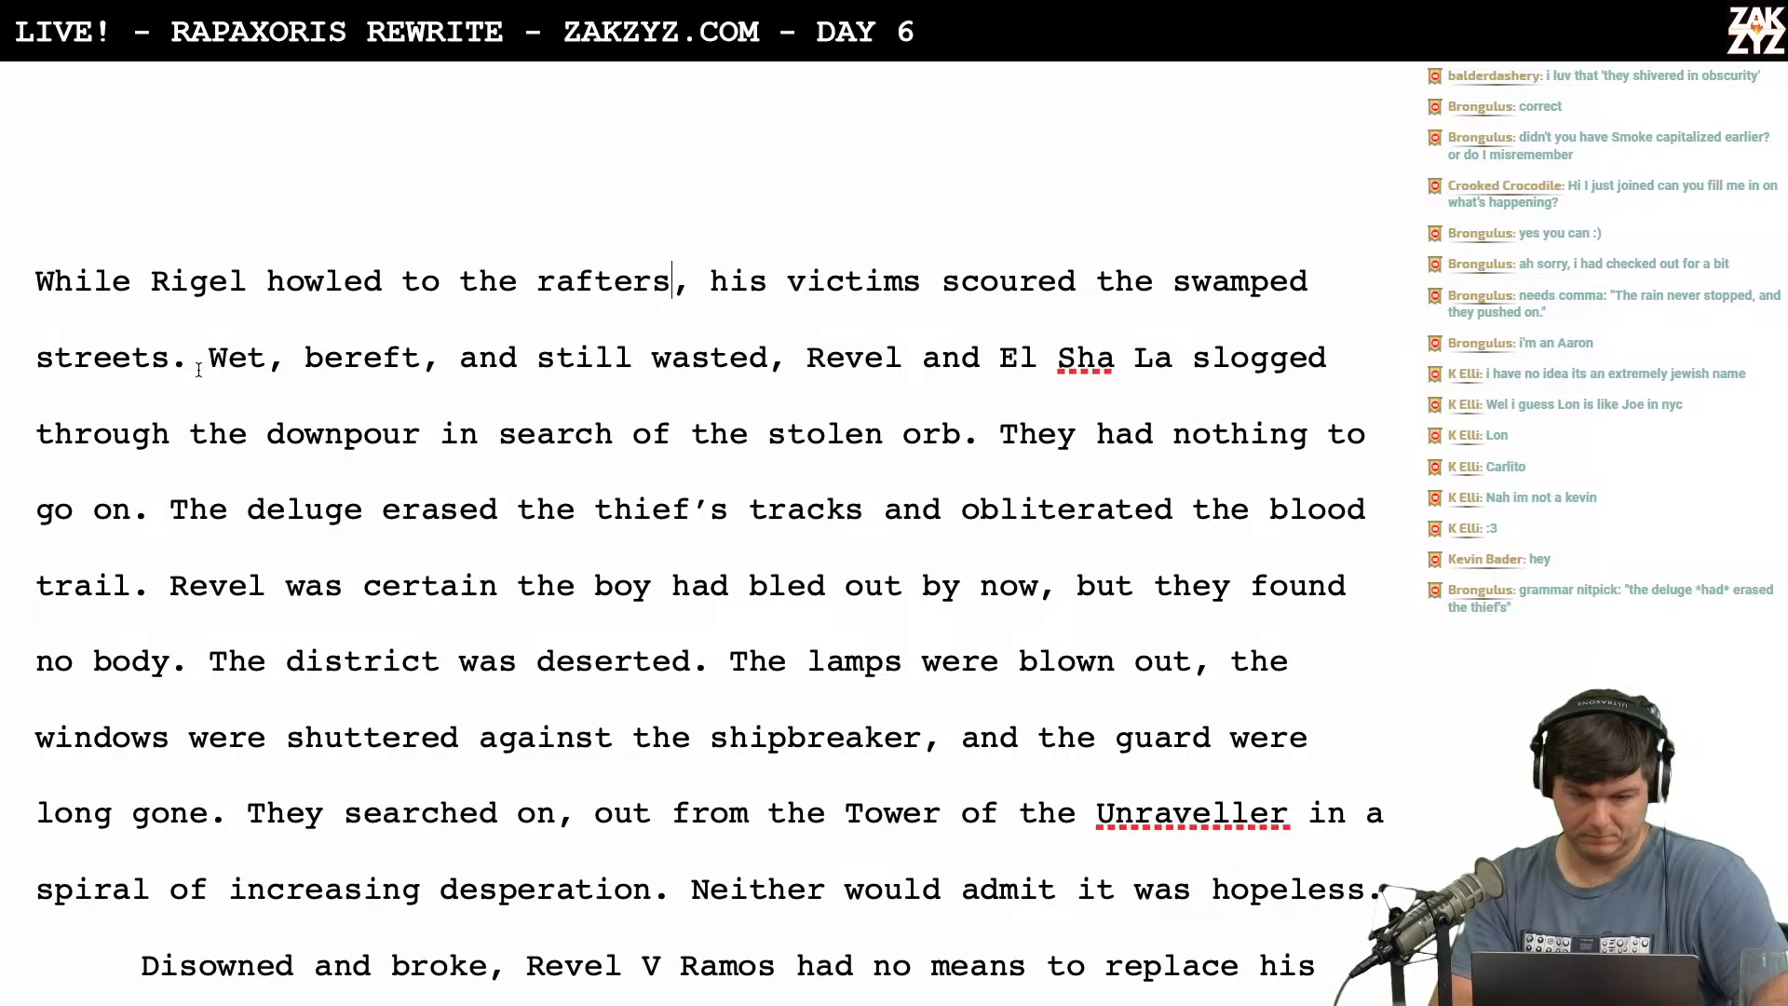
{"action": "left_click", "coordinate": [170, 361]}
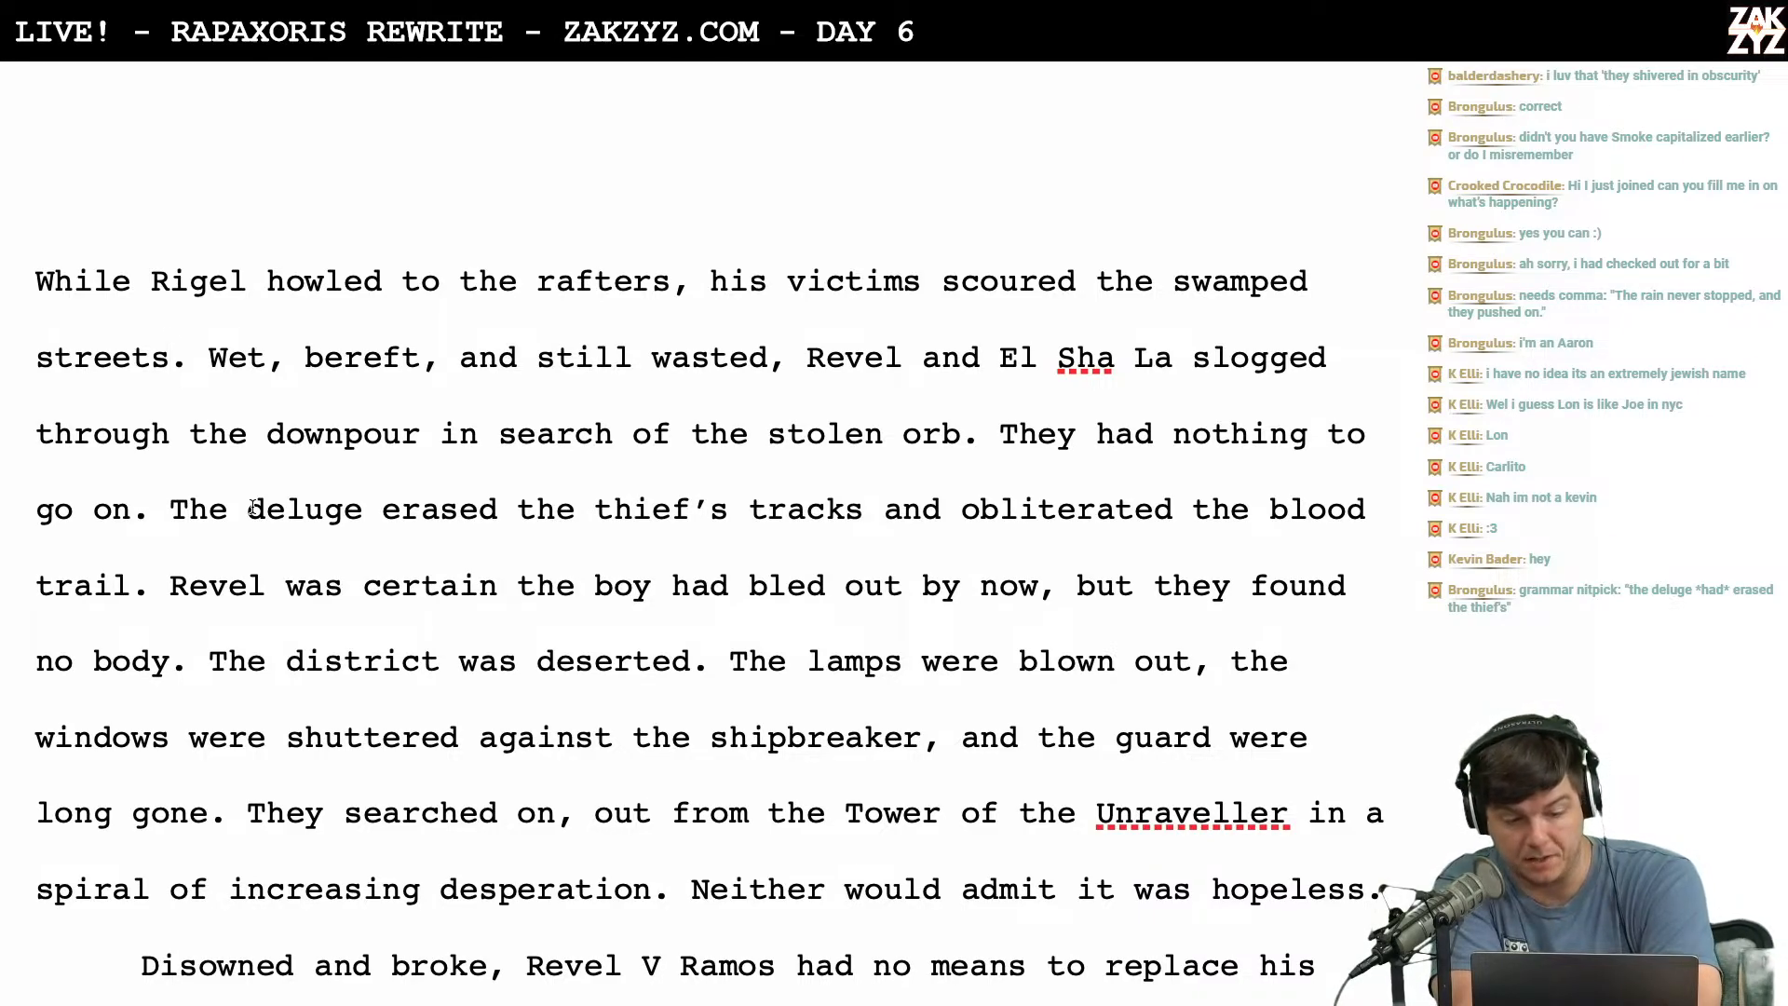
Replace "erased" with "obliterated" in the sentence about the deluge and the thief's tracks.
{"action": "scroll", "coordinate": [254, 508], "scroll_direction": "down", "scroll_amount": 1}
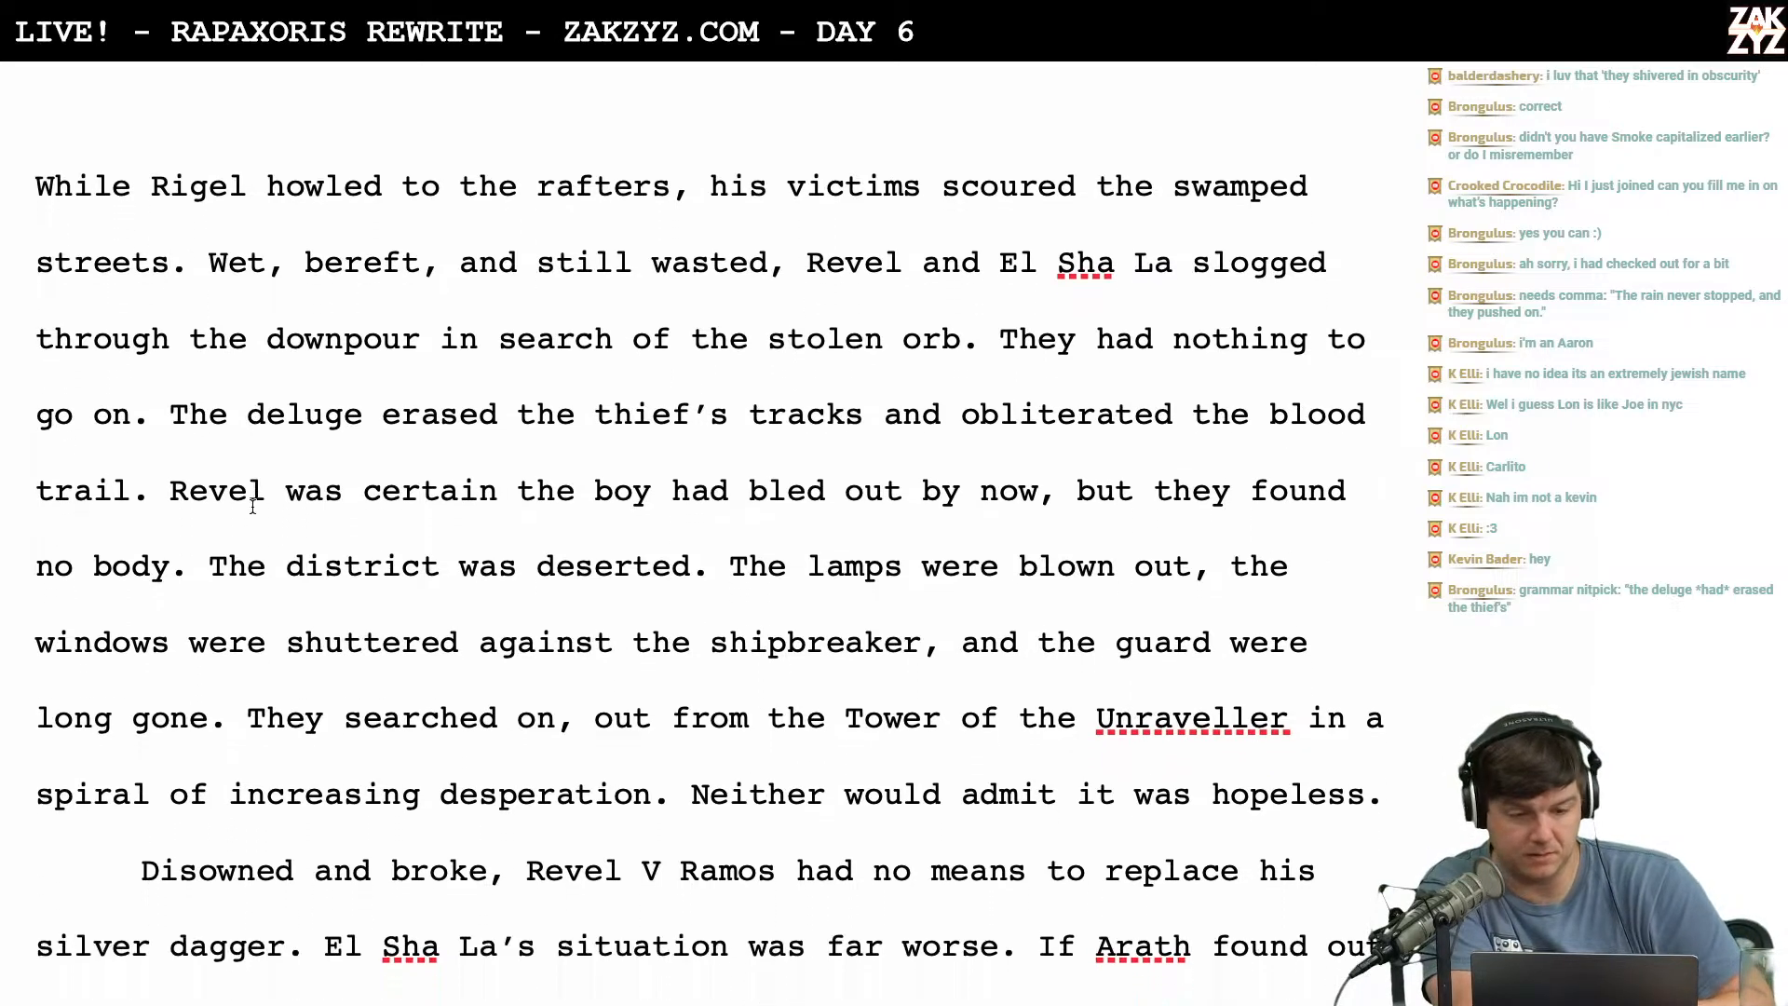
{"action": "scroll", "coordinate": [254, 508], "scroll_direction": "down", "scroll_amount": 1}
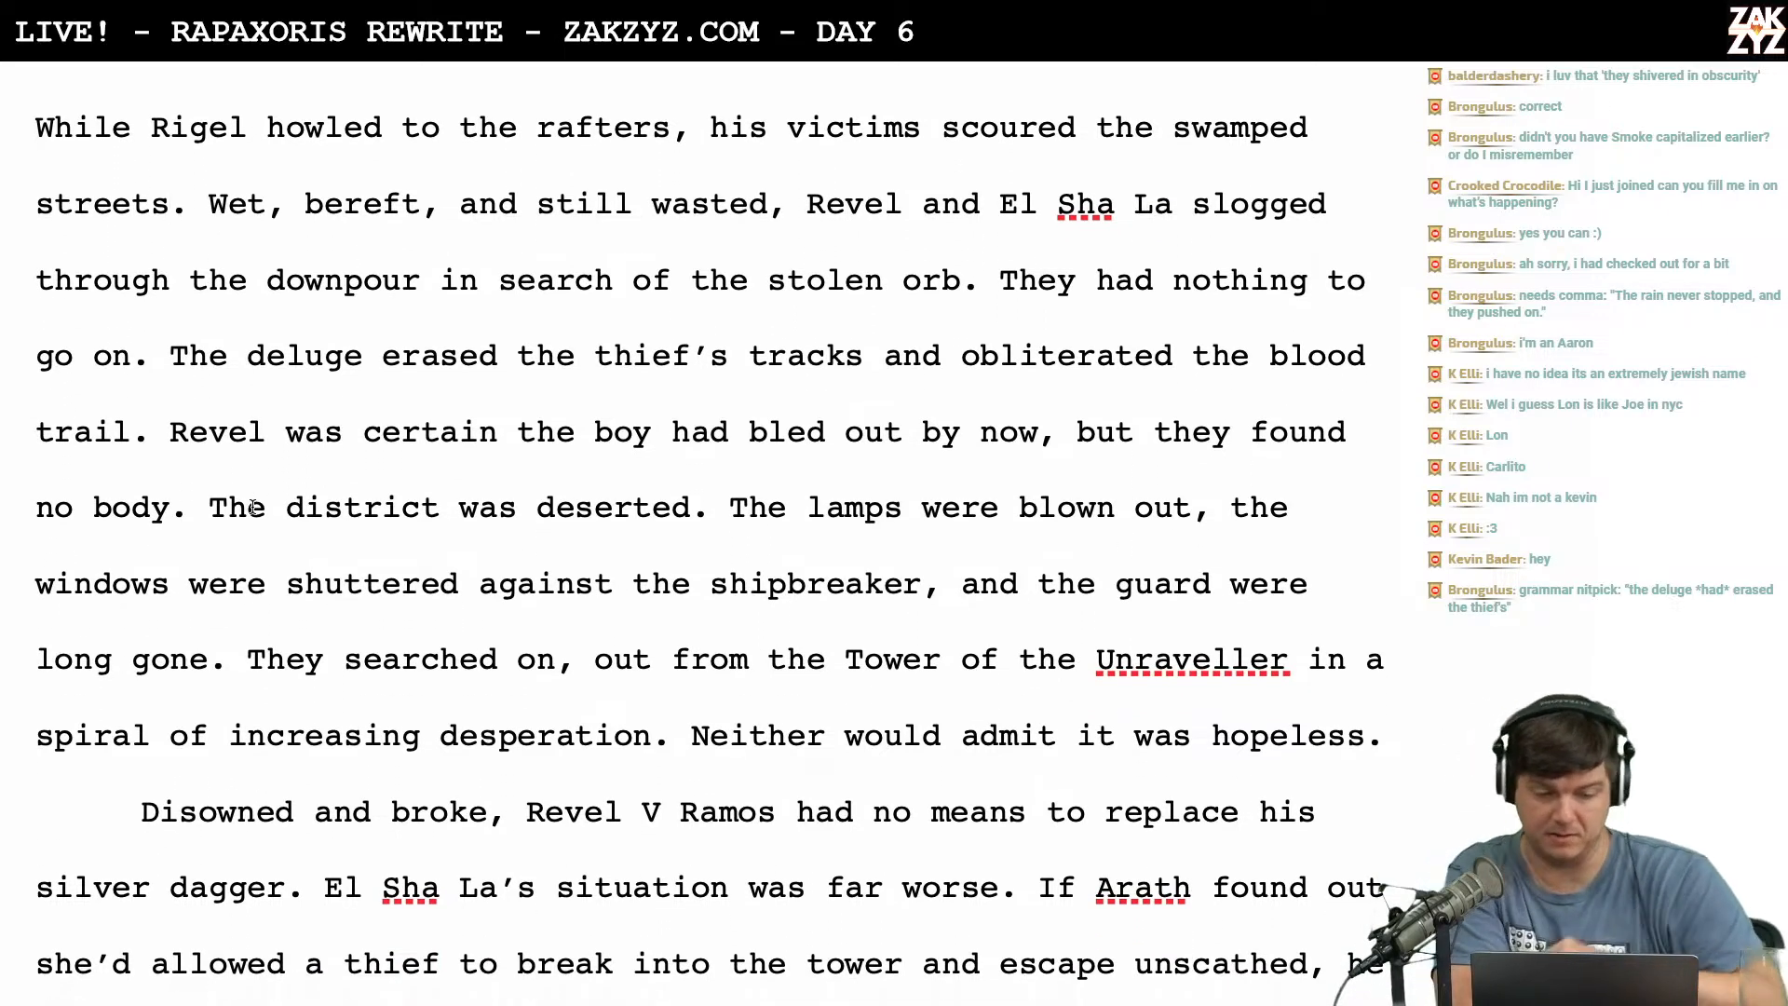
{"action": "left_click", "coordinate": [361, 356]}
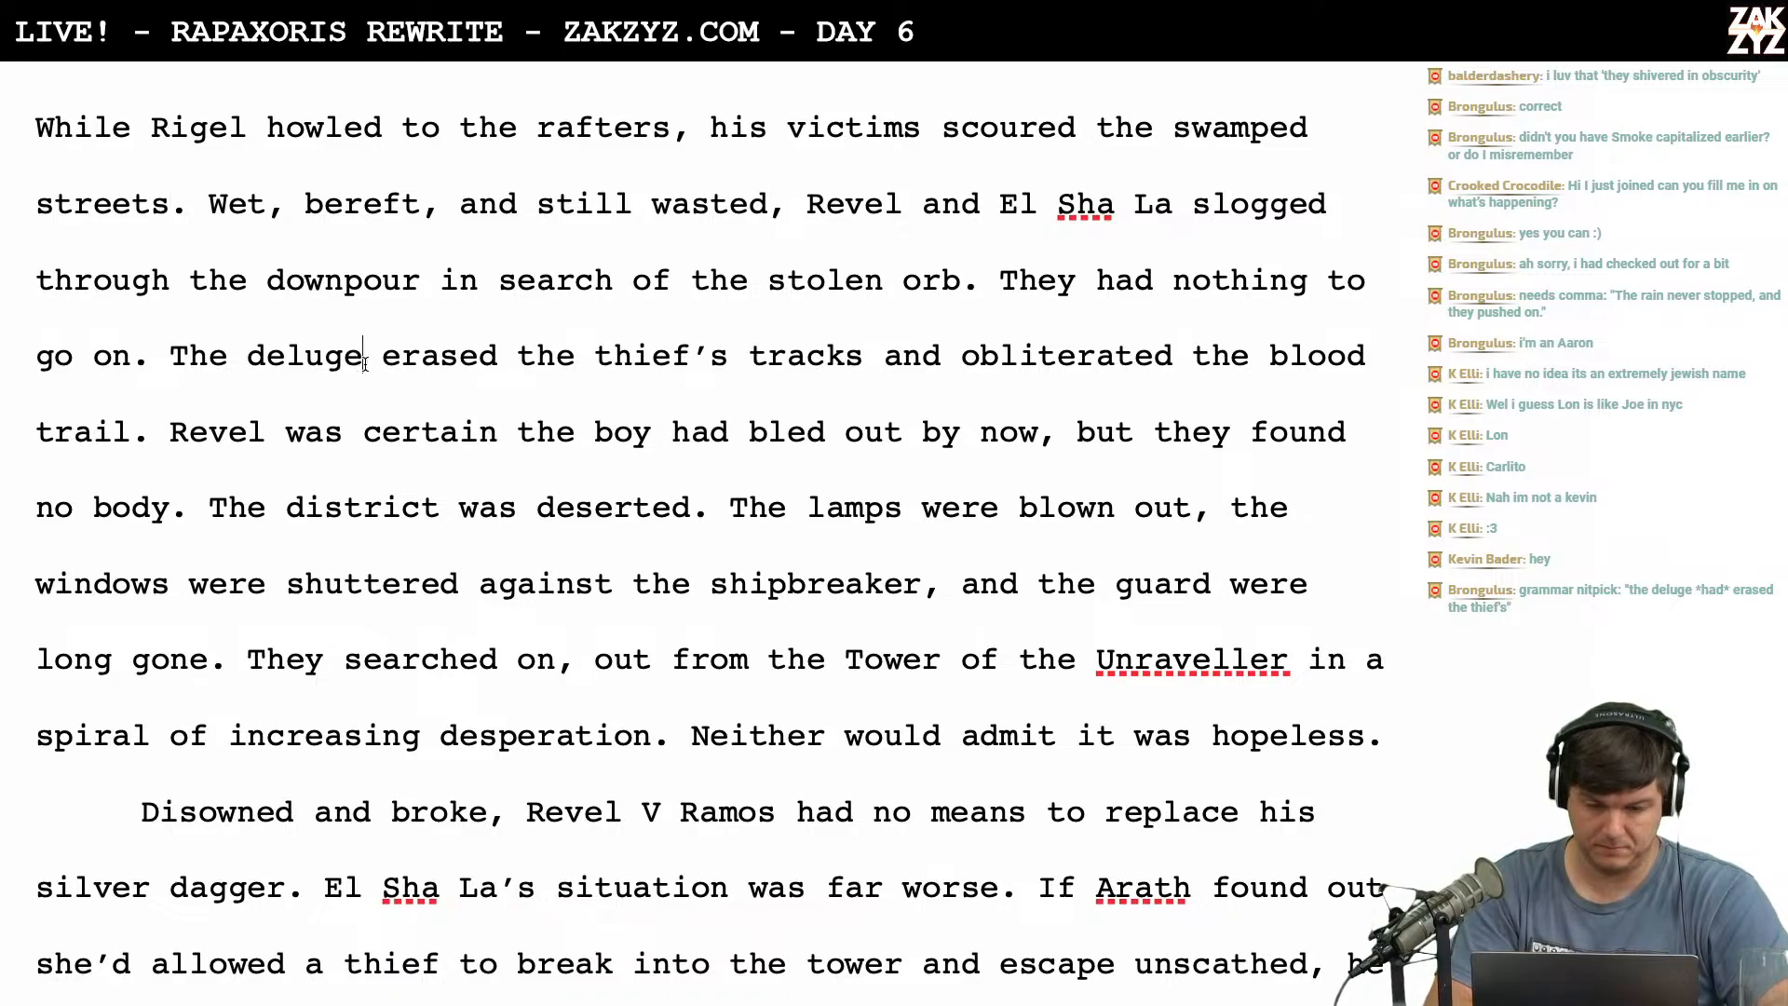
{"action": "key", "text": "Right"}
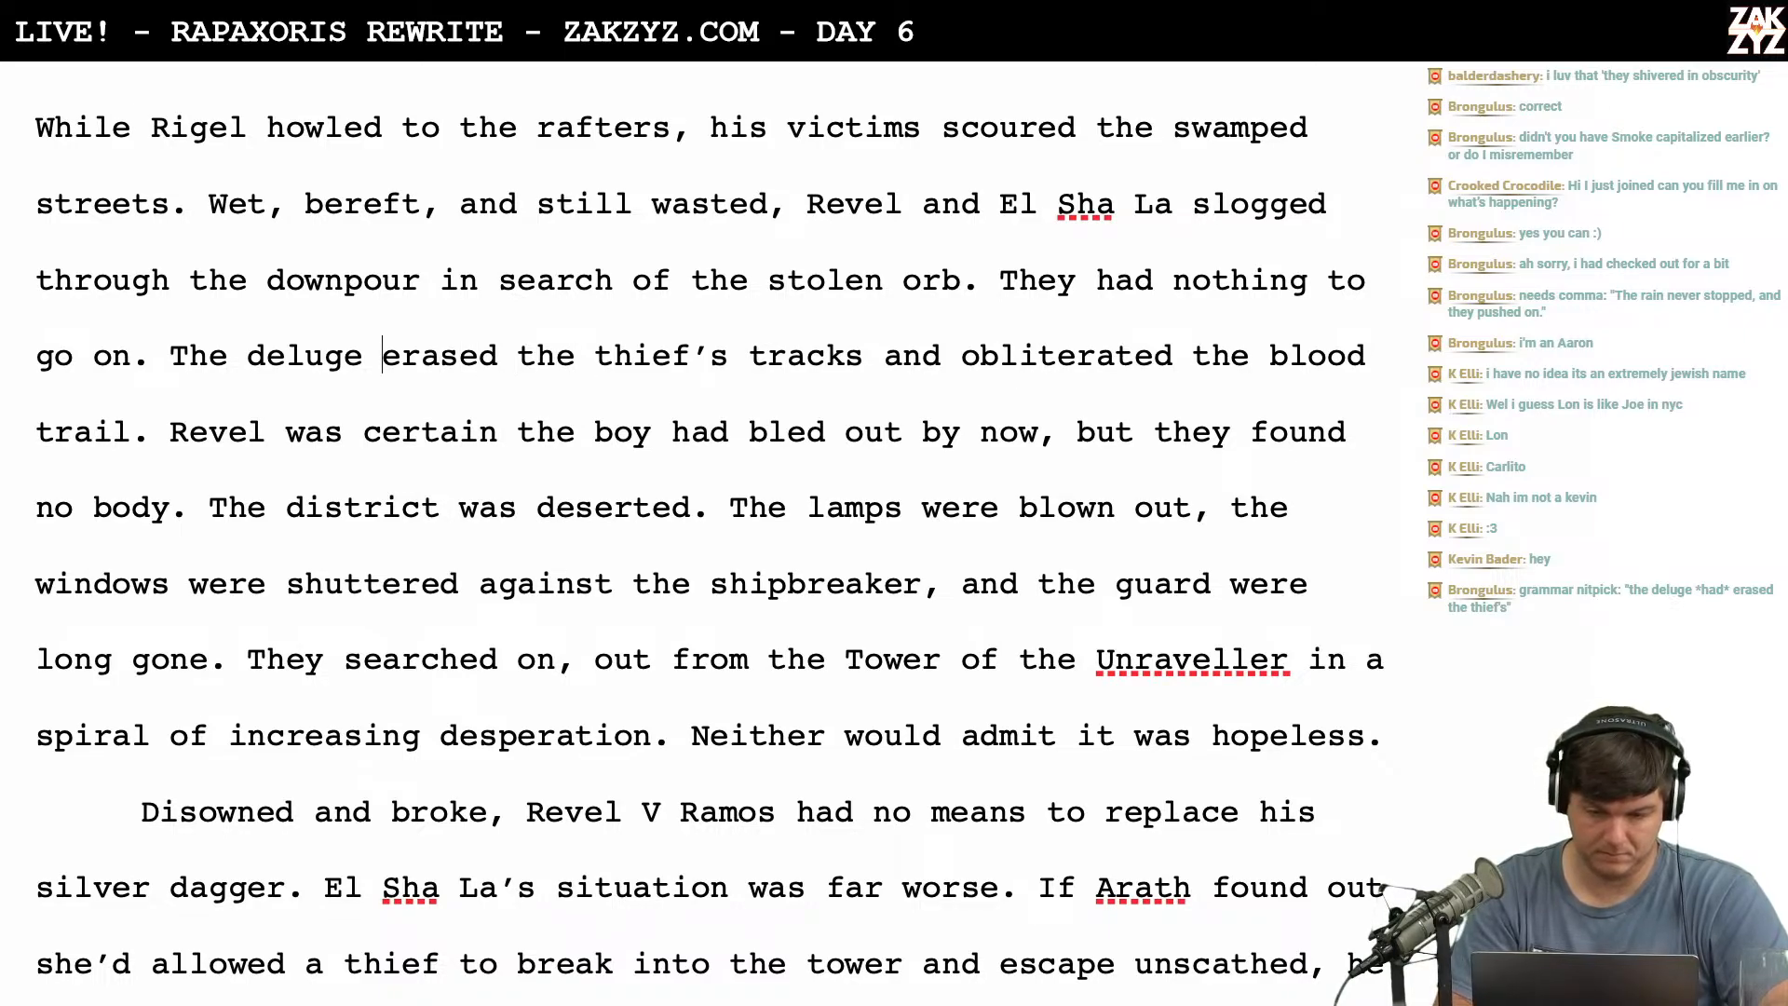
{"action": "type", "text": "obliterat"}
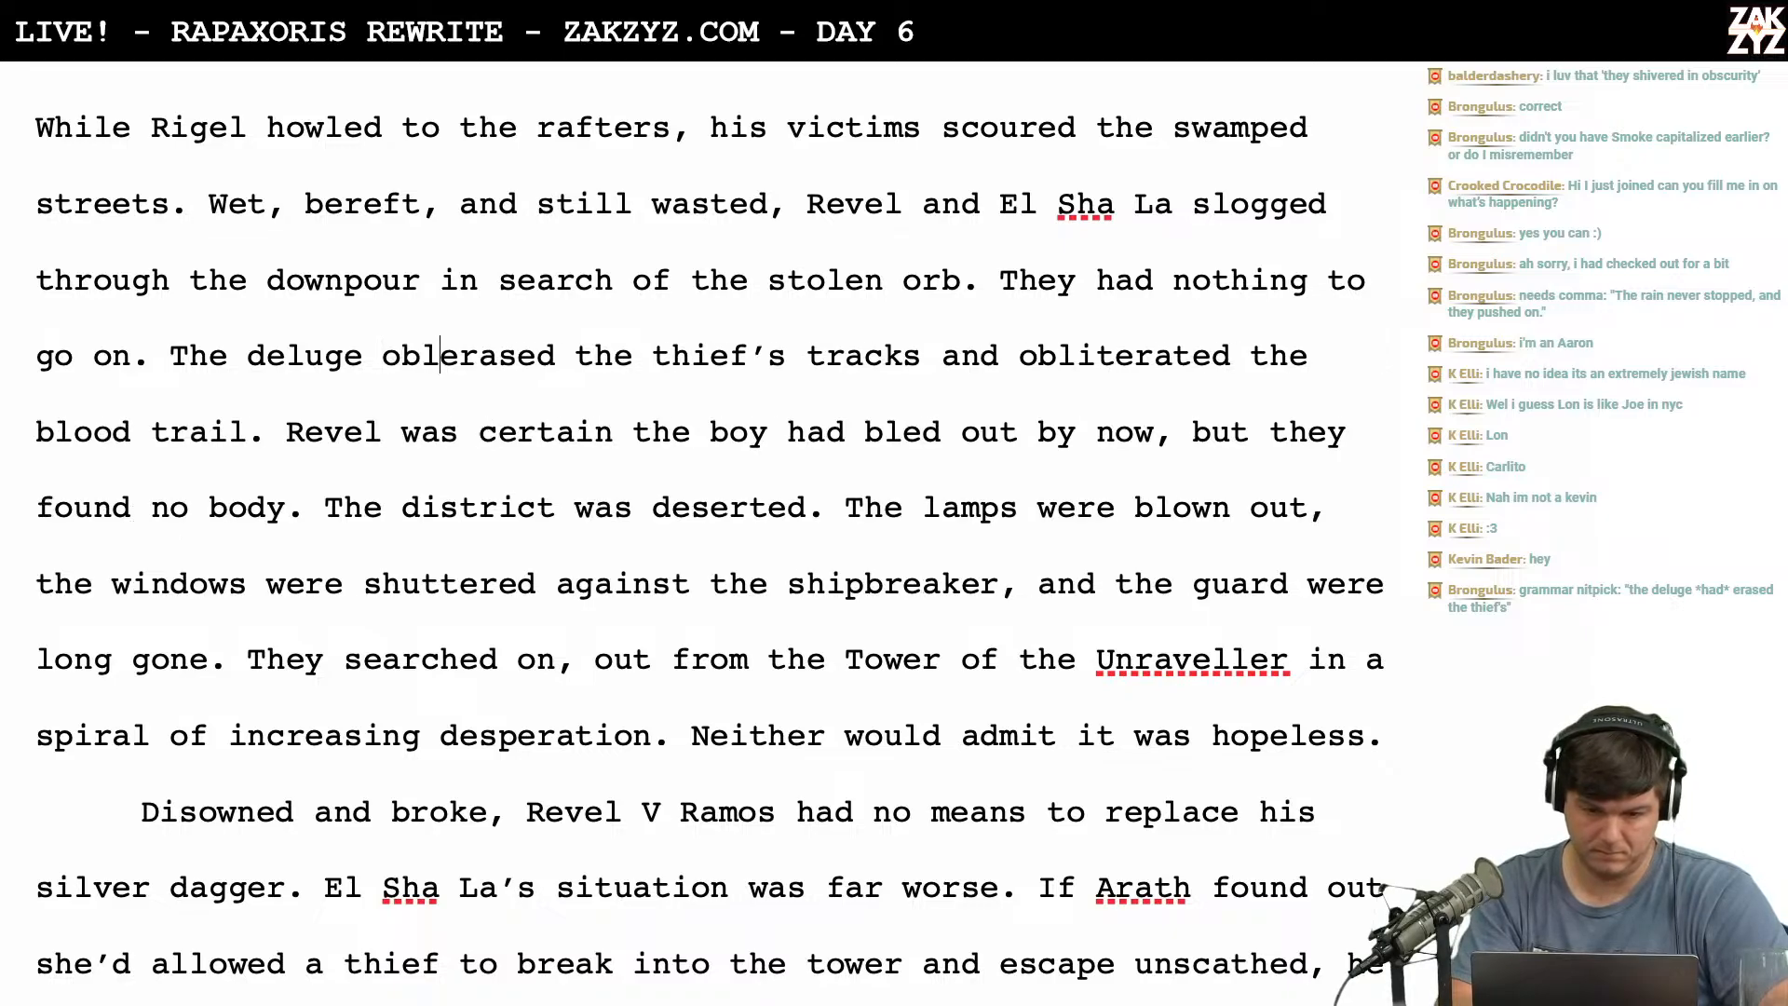
{"action": "type", "text": "ed"}
{"action": "key", "text": "shift+Right"}
{"action": "key", "text": "shift+Right"}
{"action": "key", "text": "shift+Right"}
{"action": "key", "text": "shift+Right"}
{"action": "key", "text": "shift+Right"}
{"action": "key", "text": "shift+Right"}
{"action": "key", "text": "shift+Right"}
{"action": "key", "text": "shift+Right"}
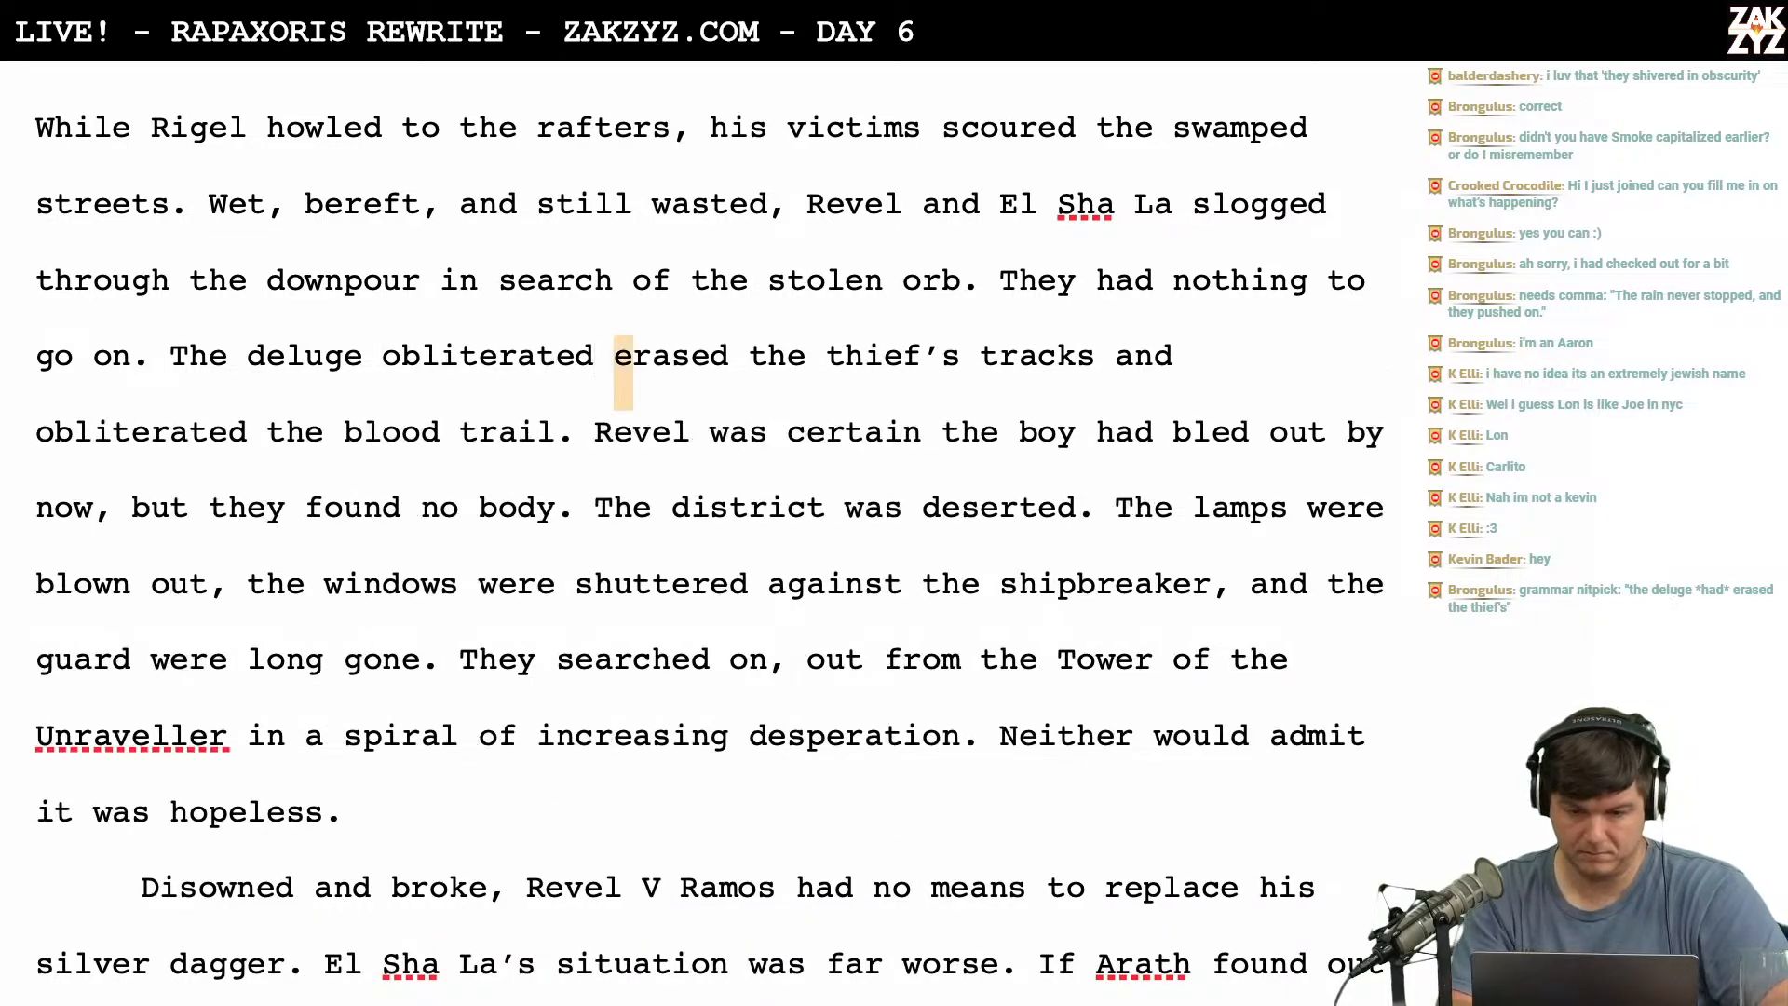
{"action": "key", "text": "shift+Right"}
{"action": "key", "text": "shift+Left"}
{"action": "key", "text": "shift+Left"}
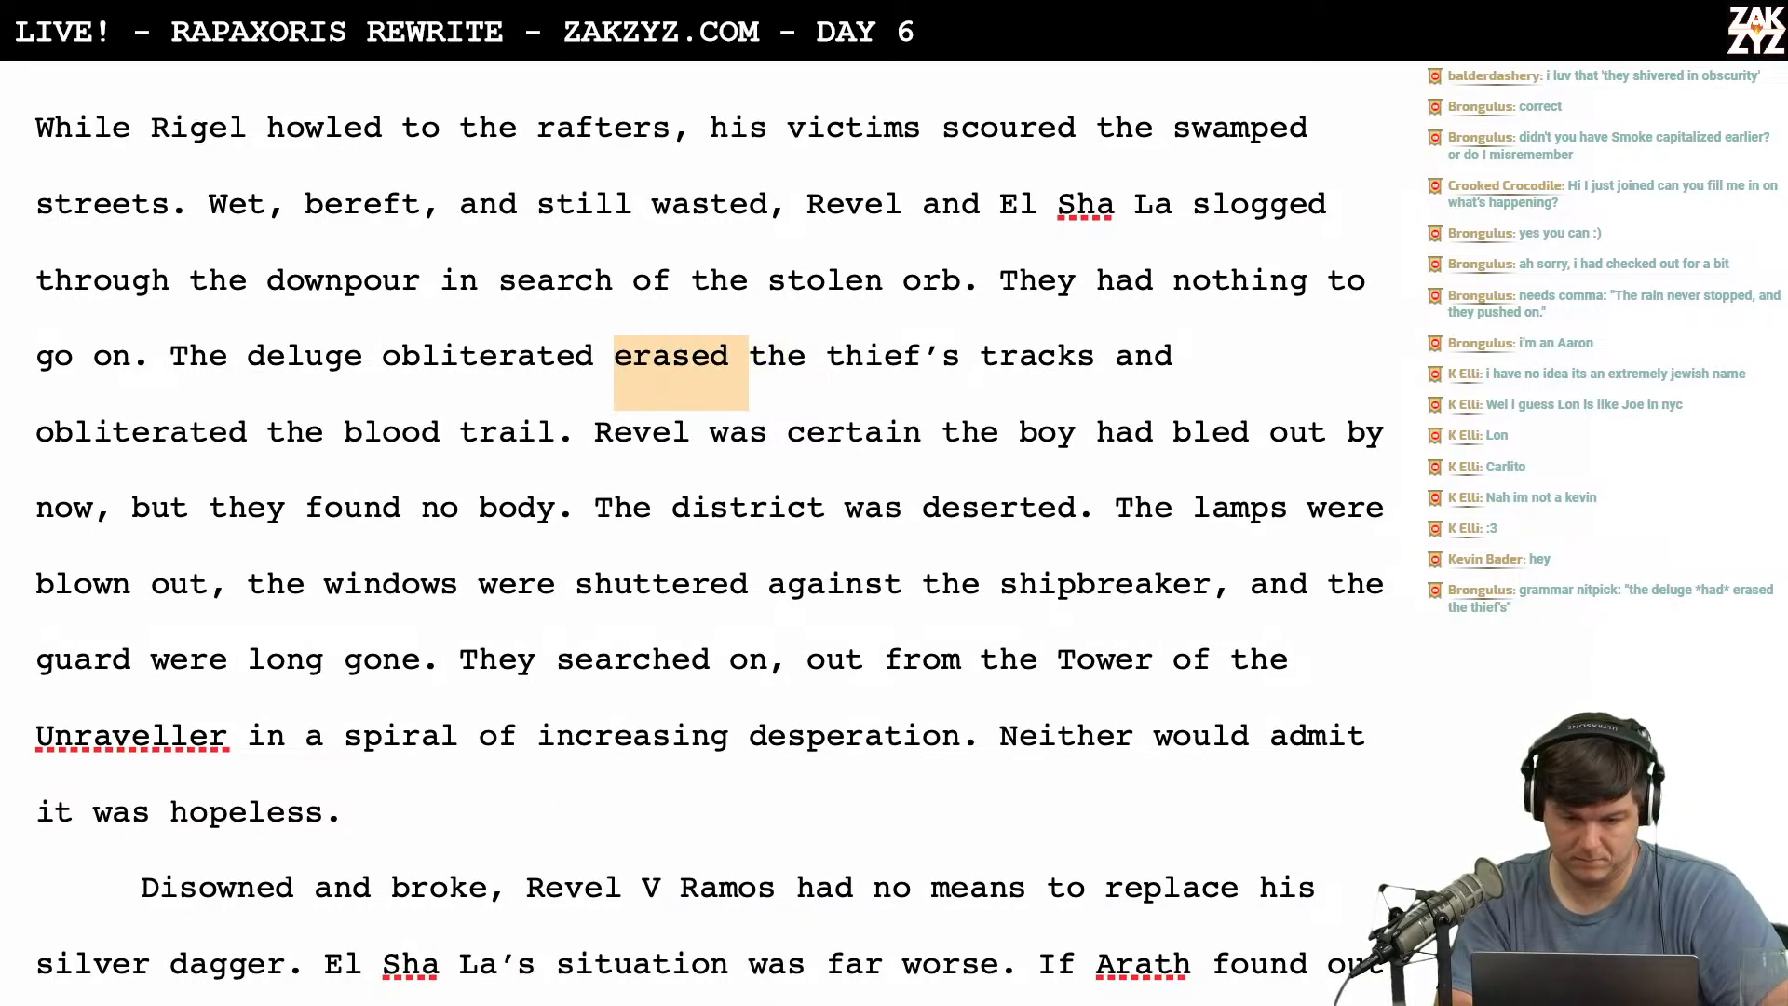
{"action": "key", "text": "BackSpace"}
Delete the second "obliterated the" so that the deluge sentence ends with "tracks and blood trail".
{"action": "key", "text": "Right"}
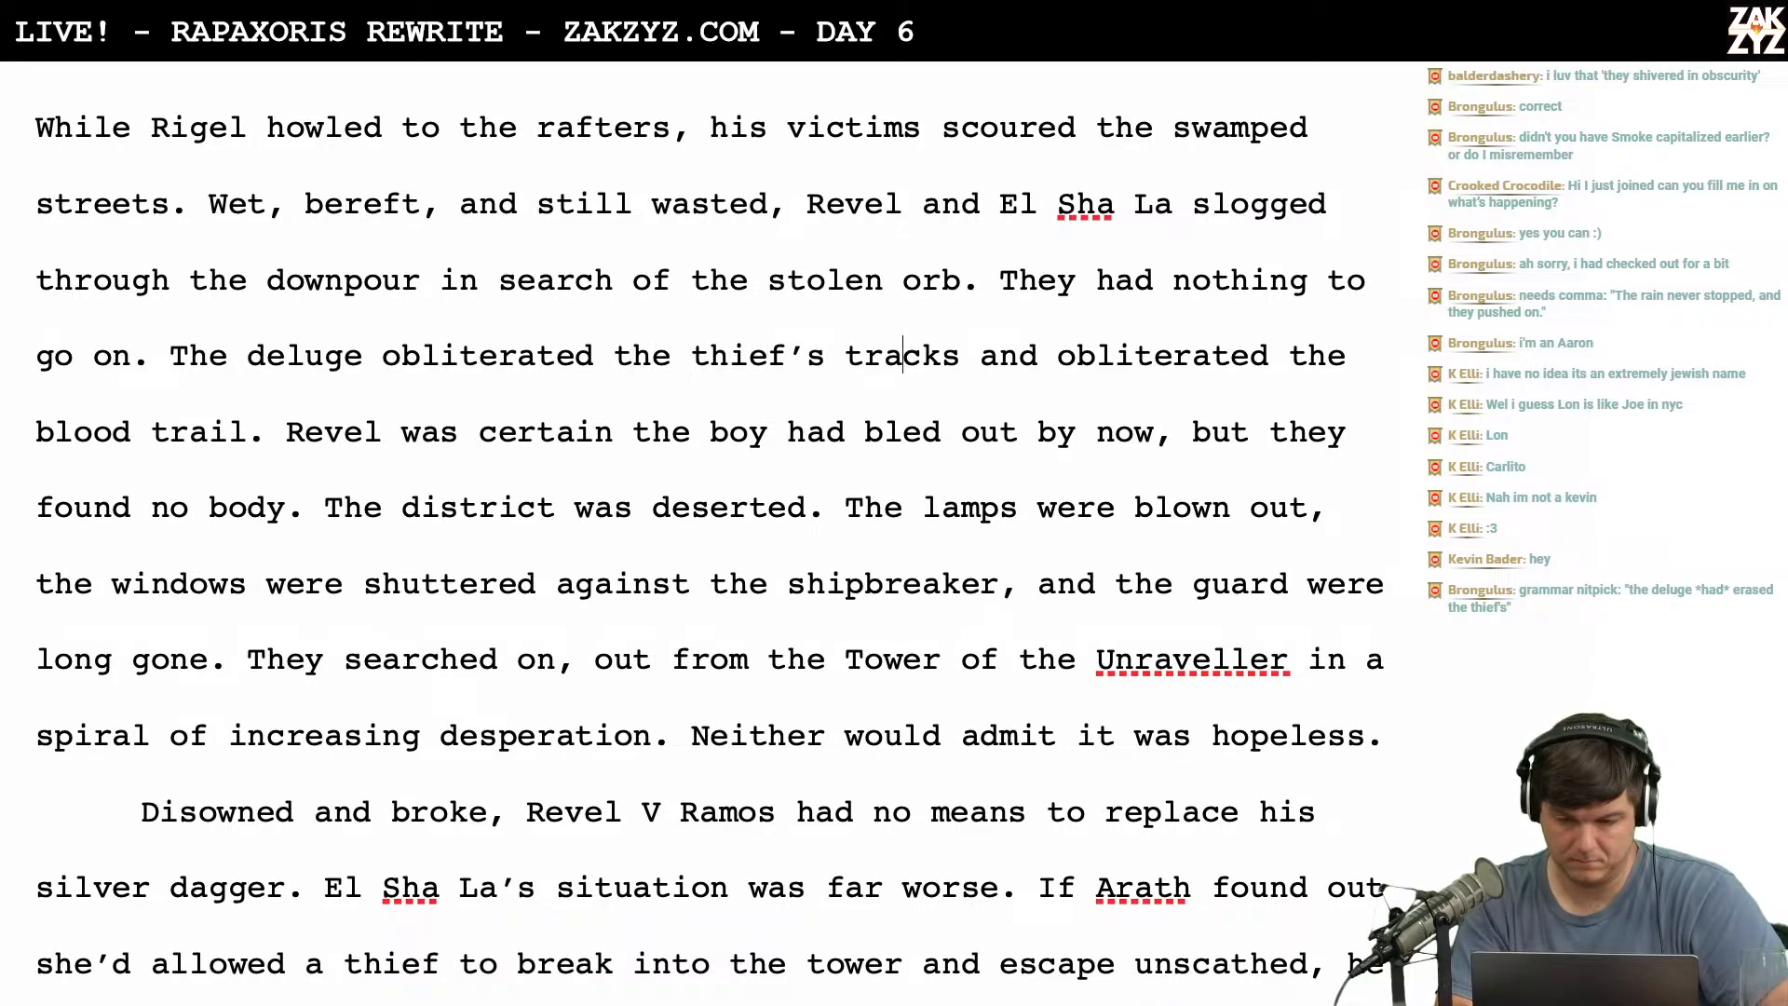
{"action": "key", "text": "shift+Right"}
{"action": "key", "text": "shift+Right"}
{"action": "key", "text": "shift+Right"}
{"action": "key", "text": "shift+Right"}
{"action": "key", "text": "shift+Right"}
{"action": "key", "text": "shift+Right"}
{"action": "key", "text": "shift+Right"}
{"action": "key", "text": "shift+Right"}
{"action": "key", "text": "shift+Right"}
{"action": "key", "text": "shift+Right"}
{"action": "key", "text": "shift+Right"}
{"action": "key", "text": "shift+Right"}
{"action": "key", "text": "shift+Right"}
{"action": "key", "text": "shift+Right"}
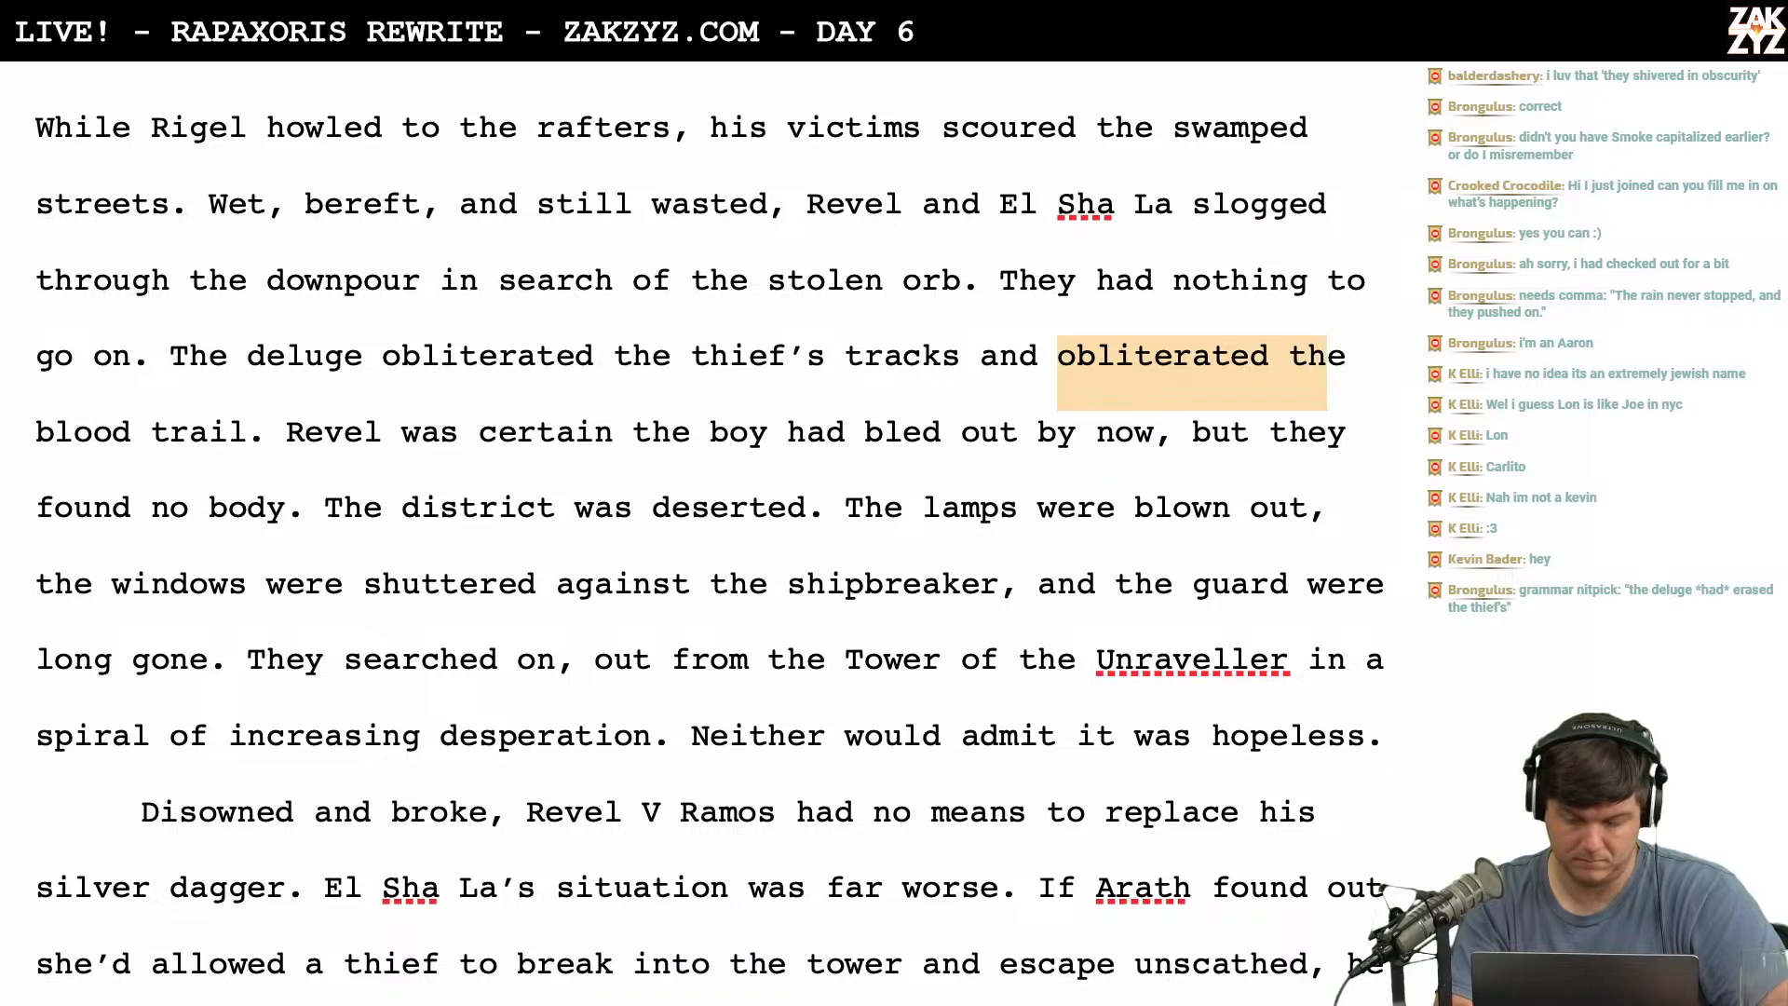
{"action": "key", "text": "shift+Right"}
{"action": "key", "text": "shift+Right"}
{"action": "key", "text": "BackSpace"}
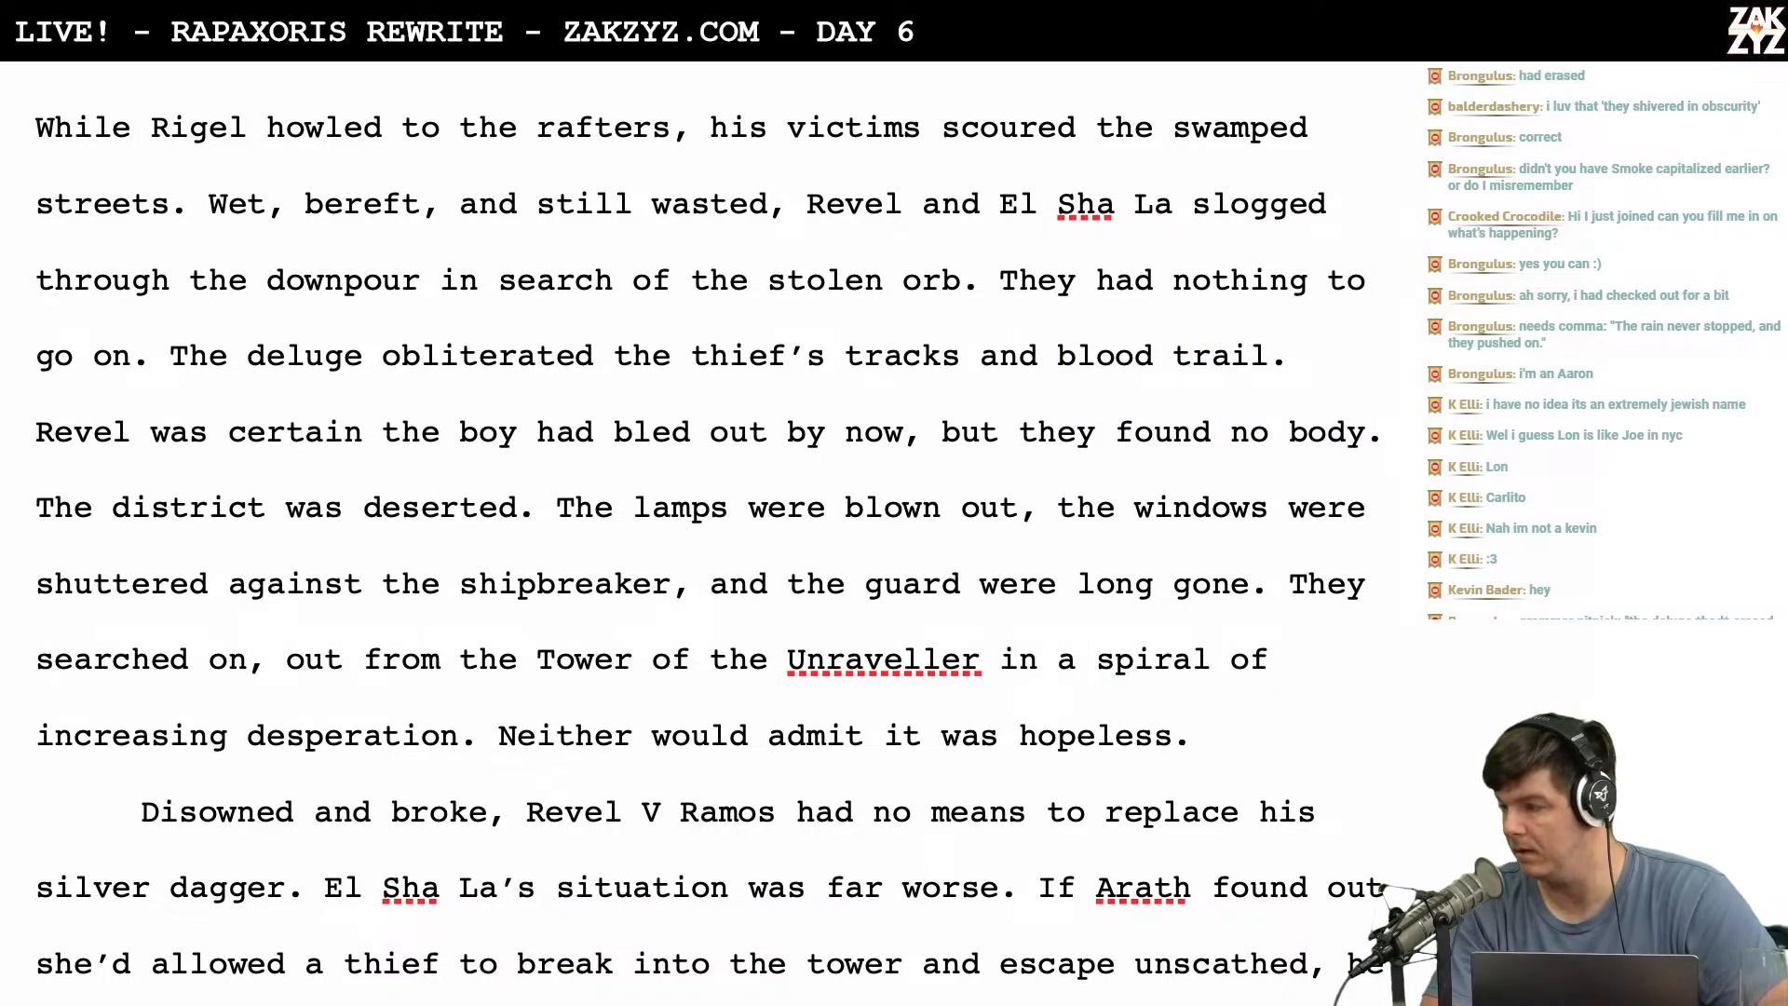
Insert "had" between "The deluge" and "obliterated".
{"action": "scroll", "coordinate": [97, 386], "scroll_direction": "down", "scroll_amount": 1}
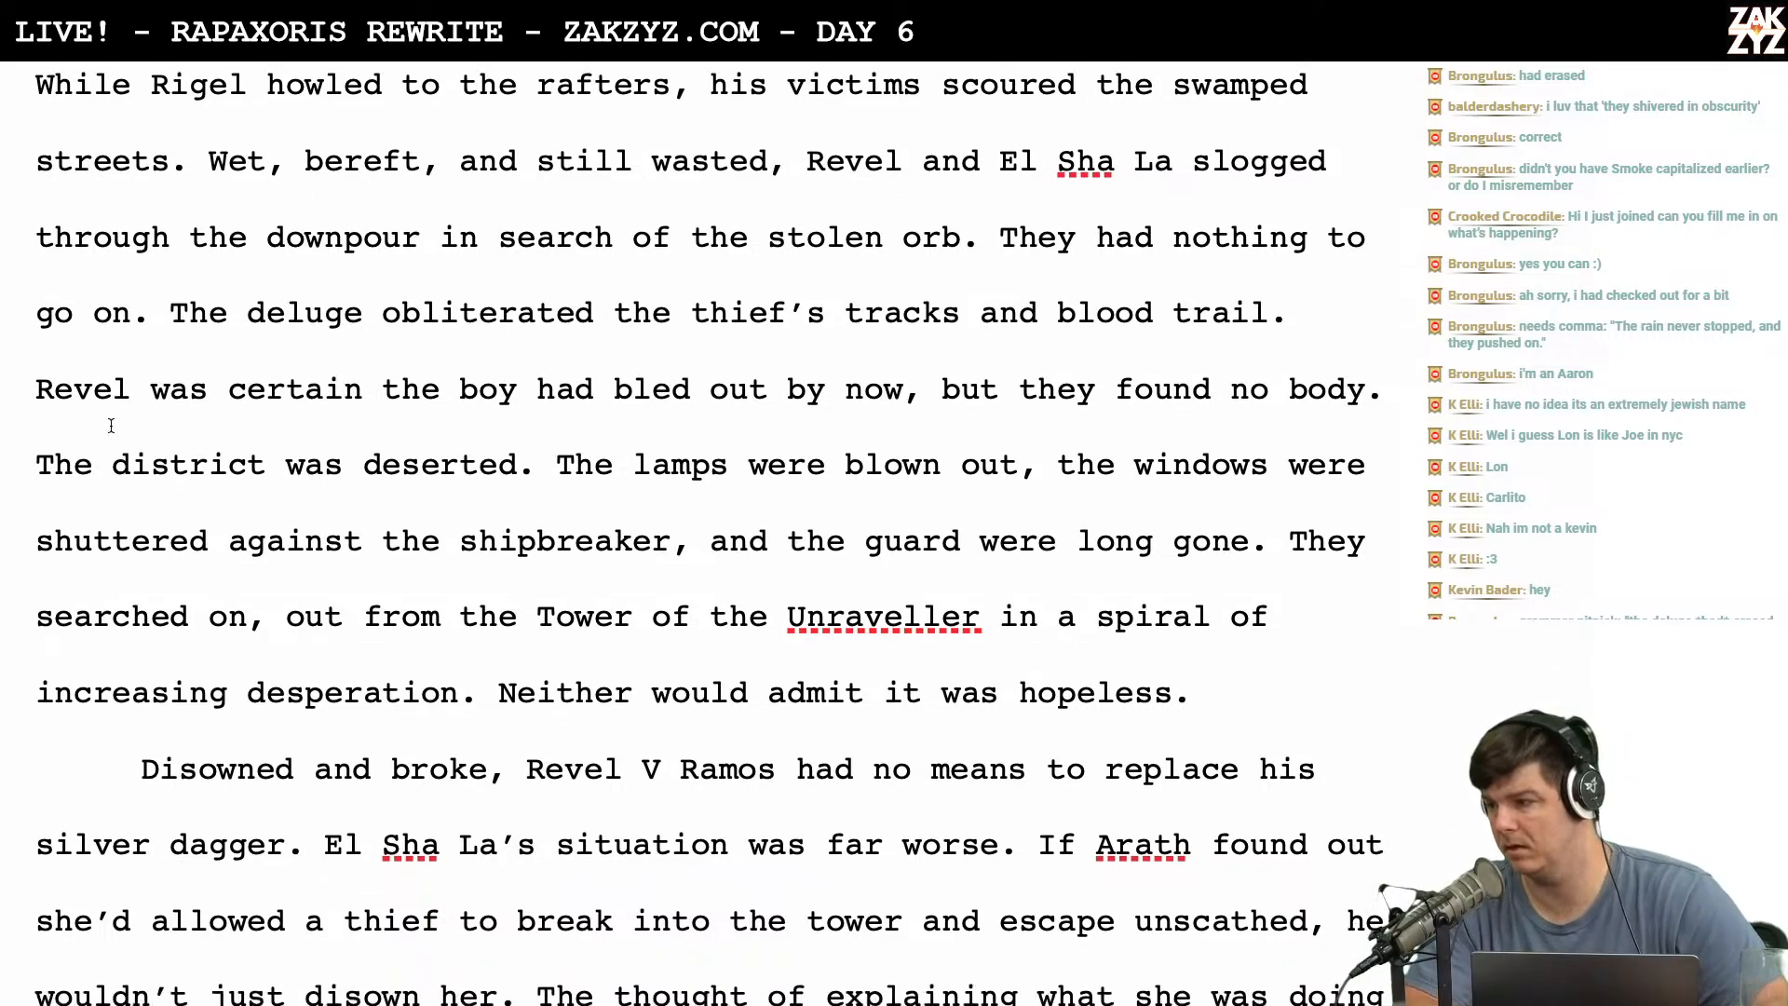
{"action": "scroll", "coordinate": [25, 346], "scroll_direction": "down", "scroll_amount": 2}
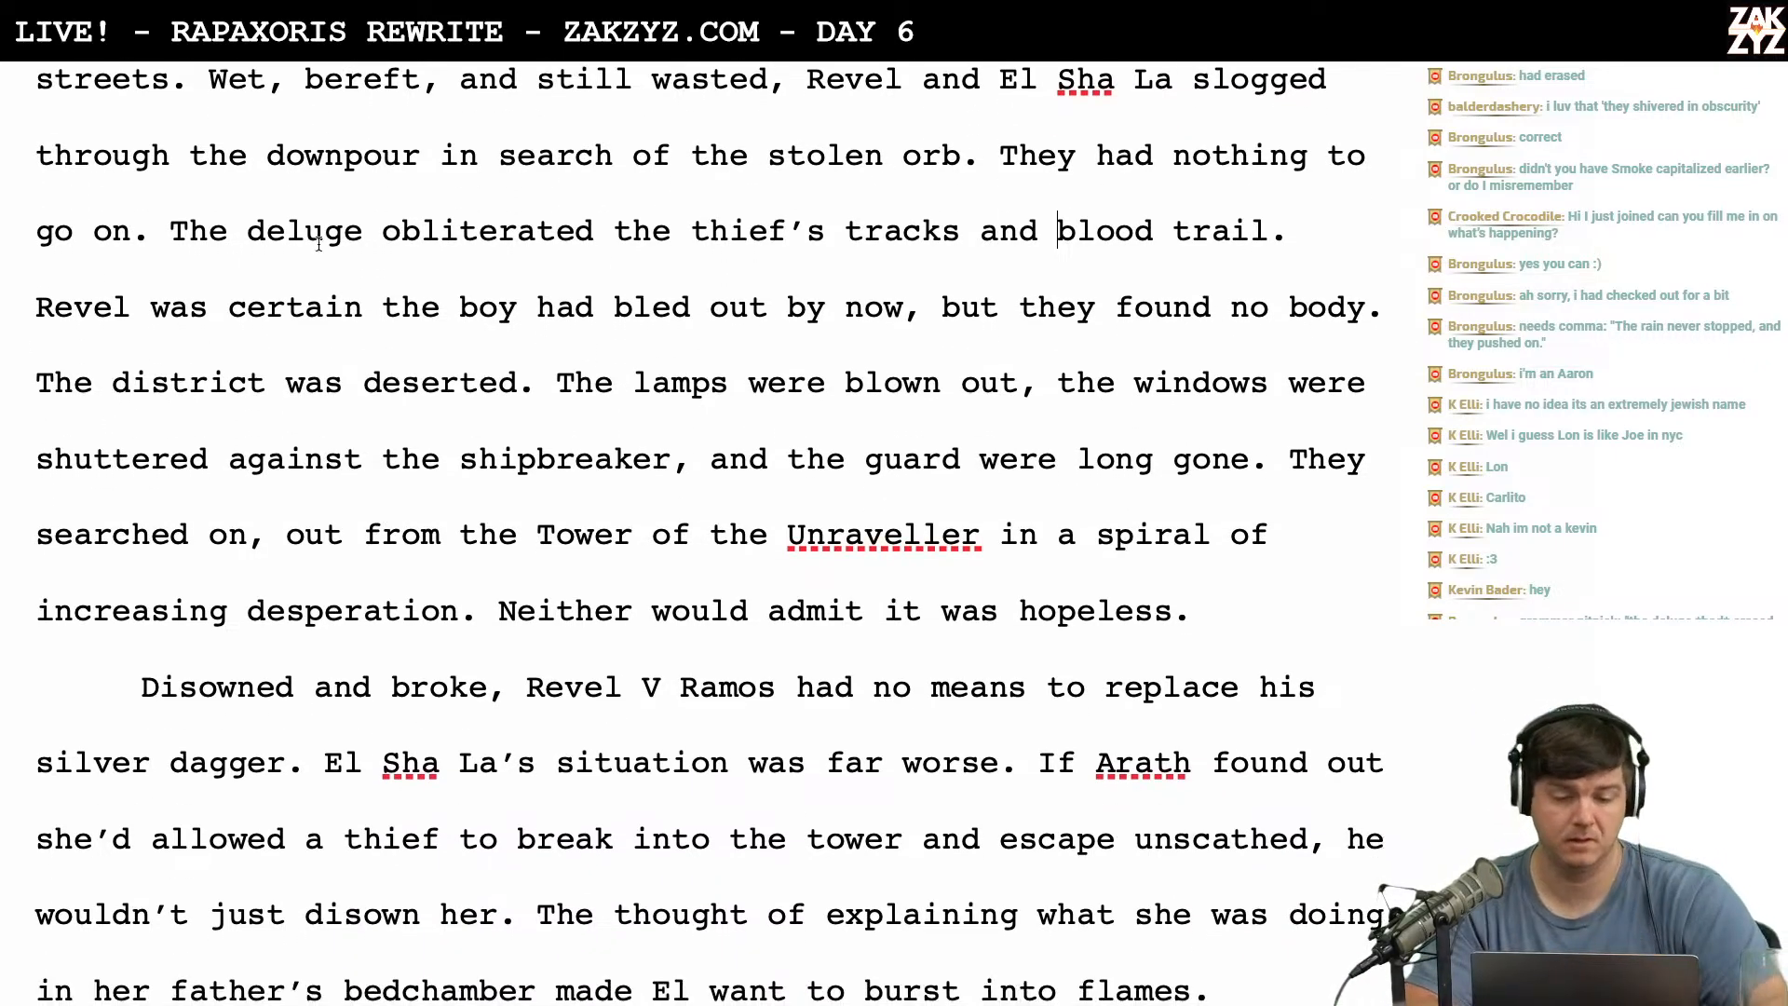
{"action": "left_click", "coordinate": [343, 232]}
{"action": "key", "text": "Right"}
{"action": "type", "text": "had"}
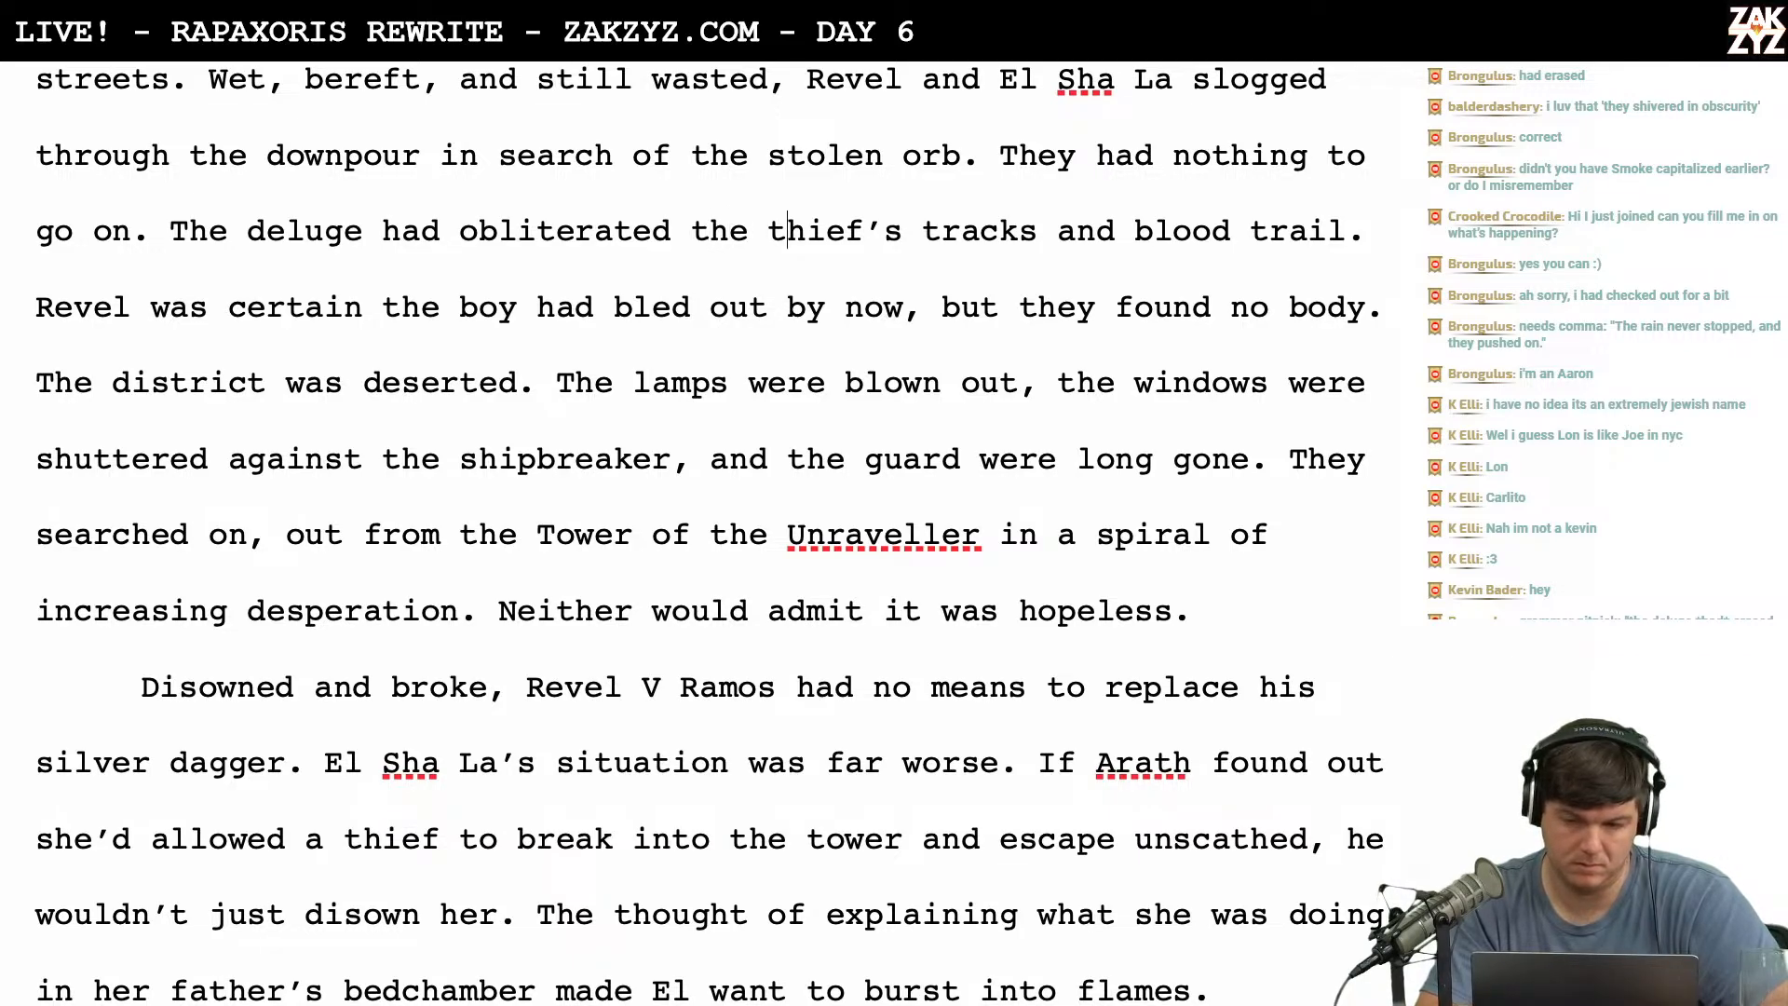
Replace "thief's tracks and blood" with "theif's" before "trail" in the deluge sentence.
{"action": "left_click_drag", "start_coordinate": [768, 232], "coordinate": [1231, 233]}
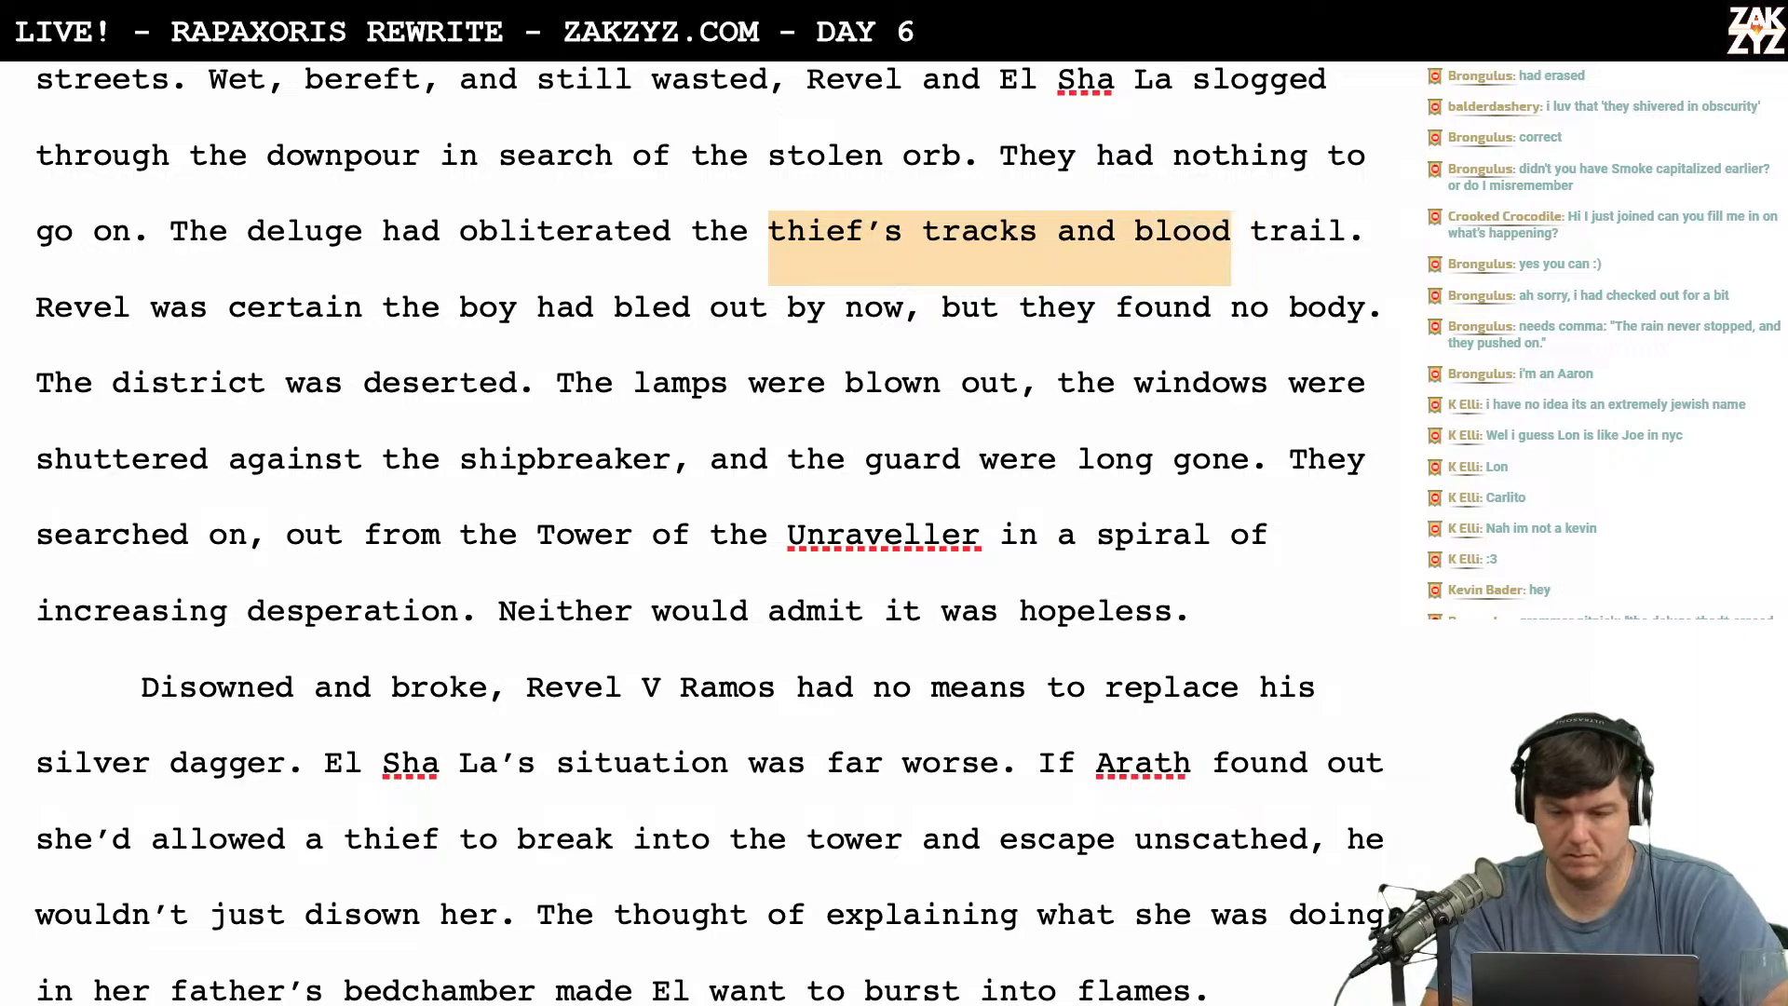
{"action": "key", "text": "BackSpace"}
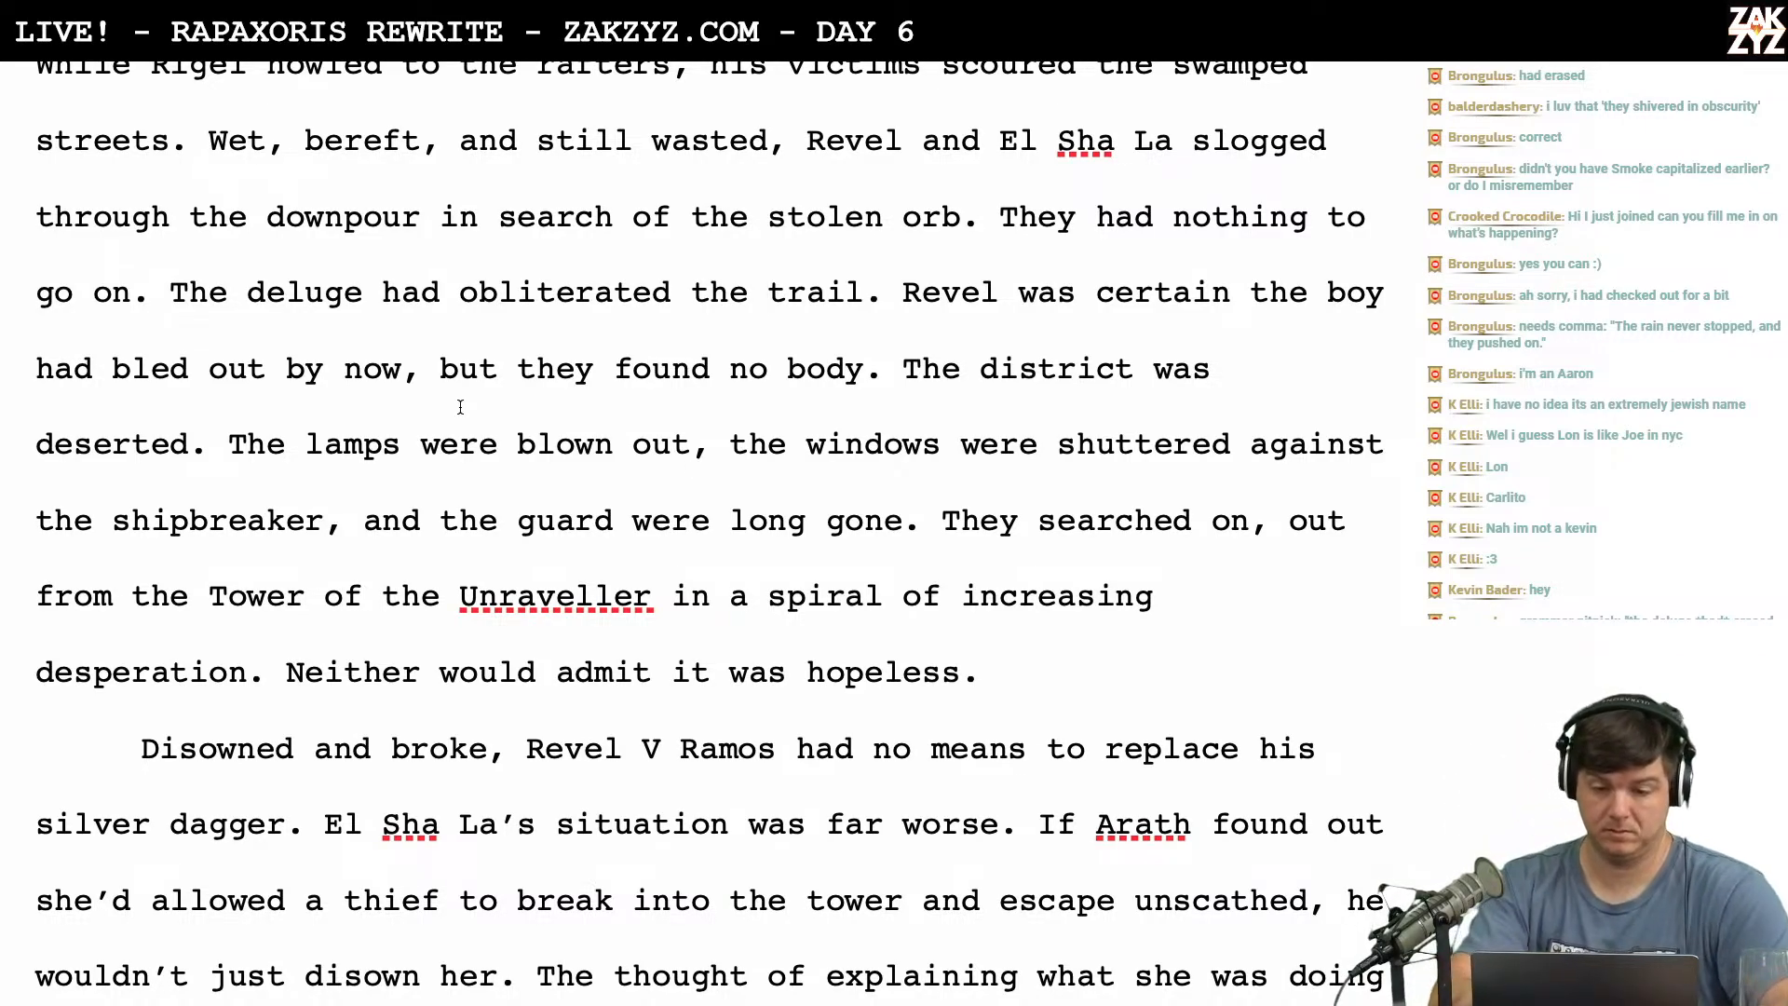
{"action": "type", "text": "theif's"}
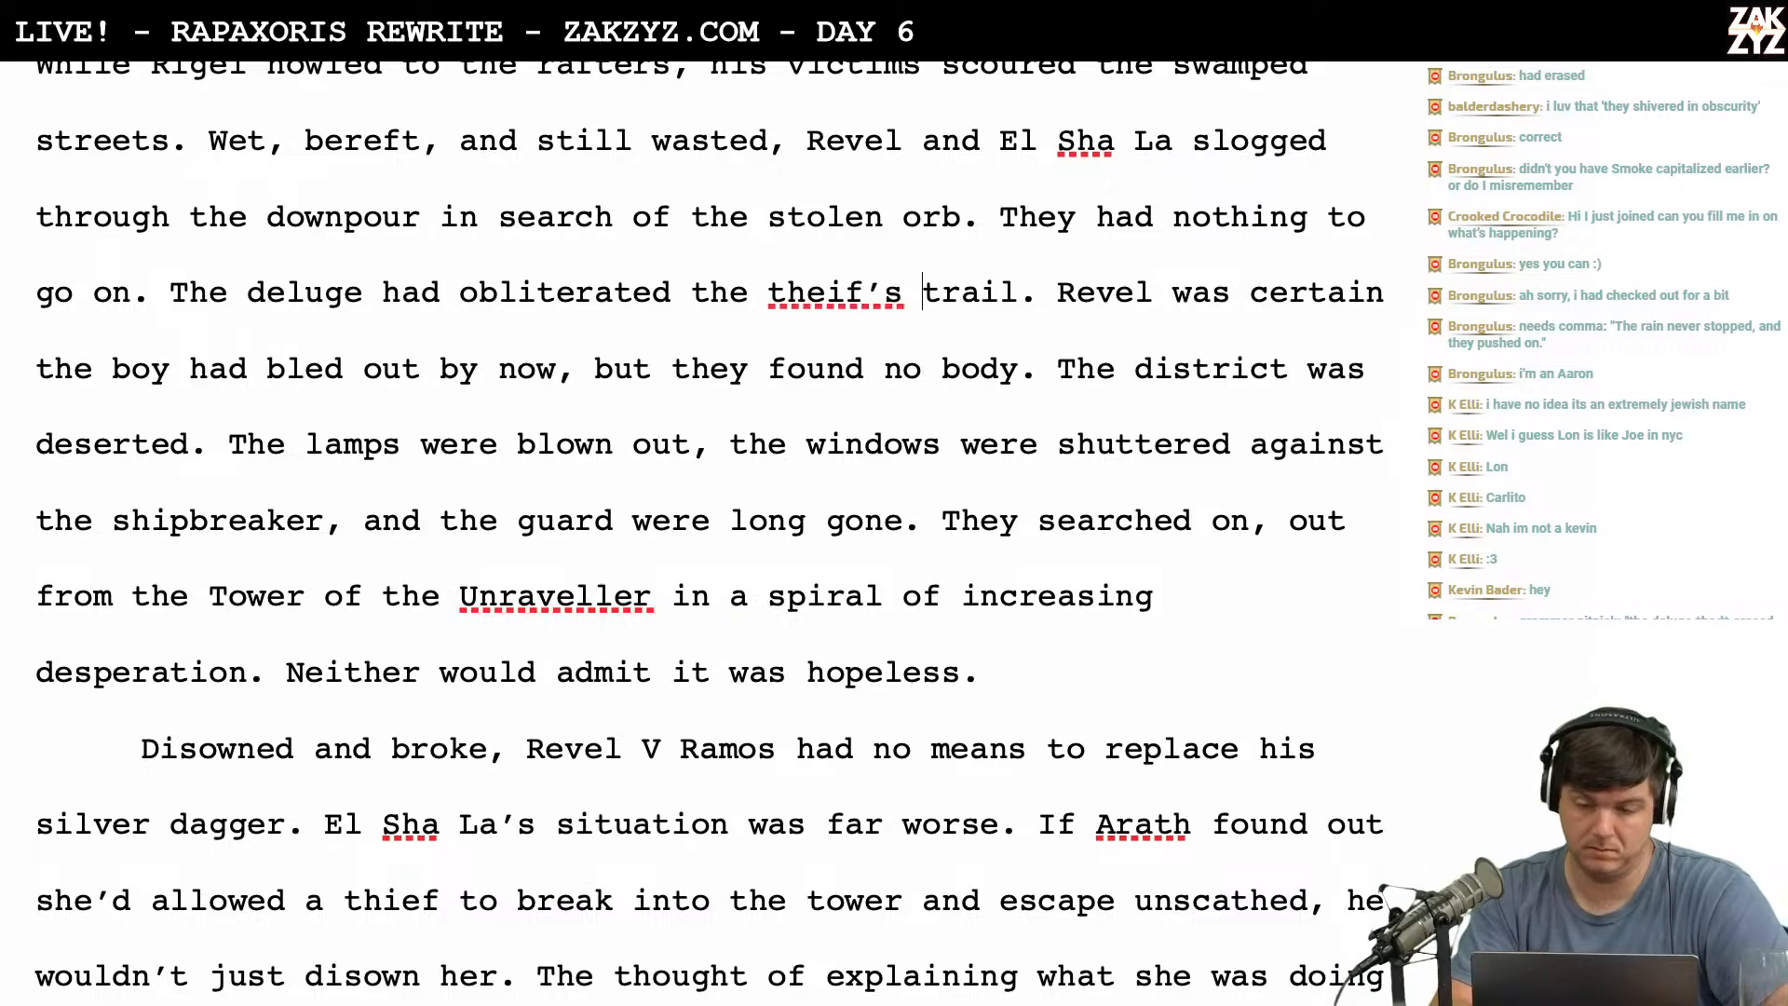
Delete "the" before "windows were shuttered" in the sentence about the blown-out lamps.
{"action": "scroll", "coordinate": [459, 400], "scroll_direction": "down", "scroll_amount": 1}
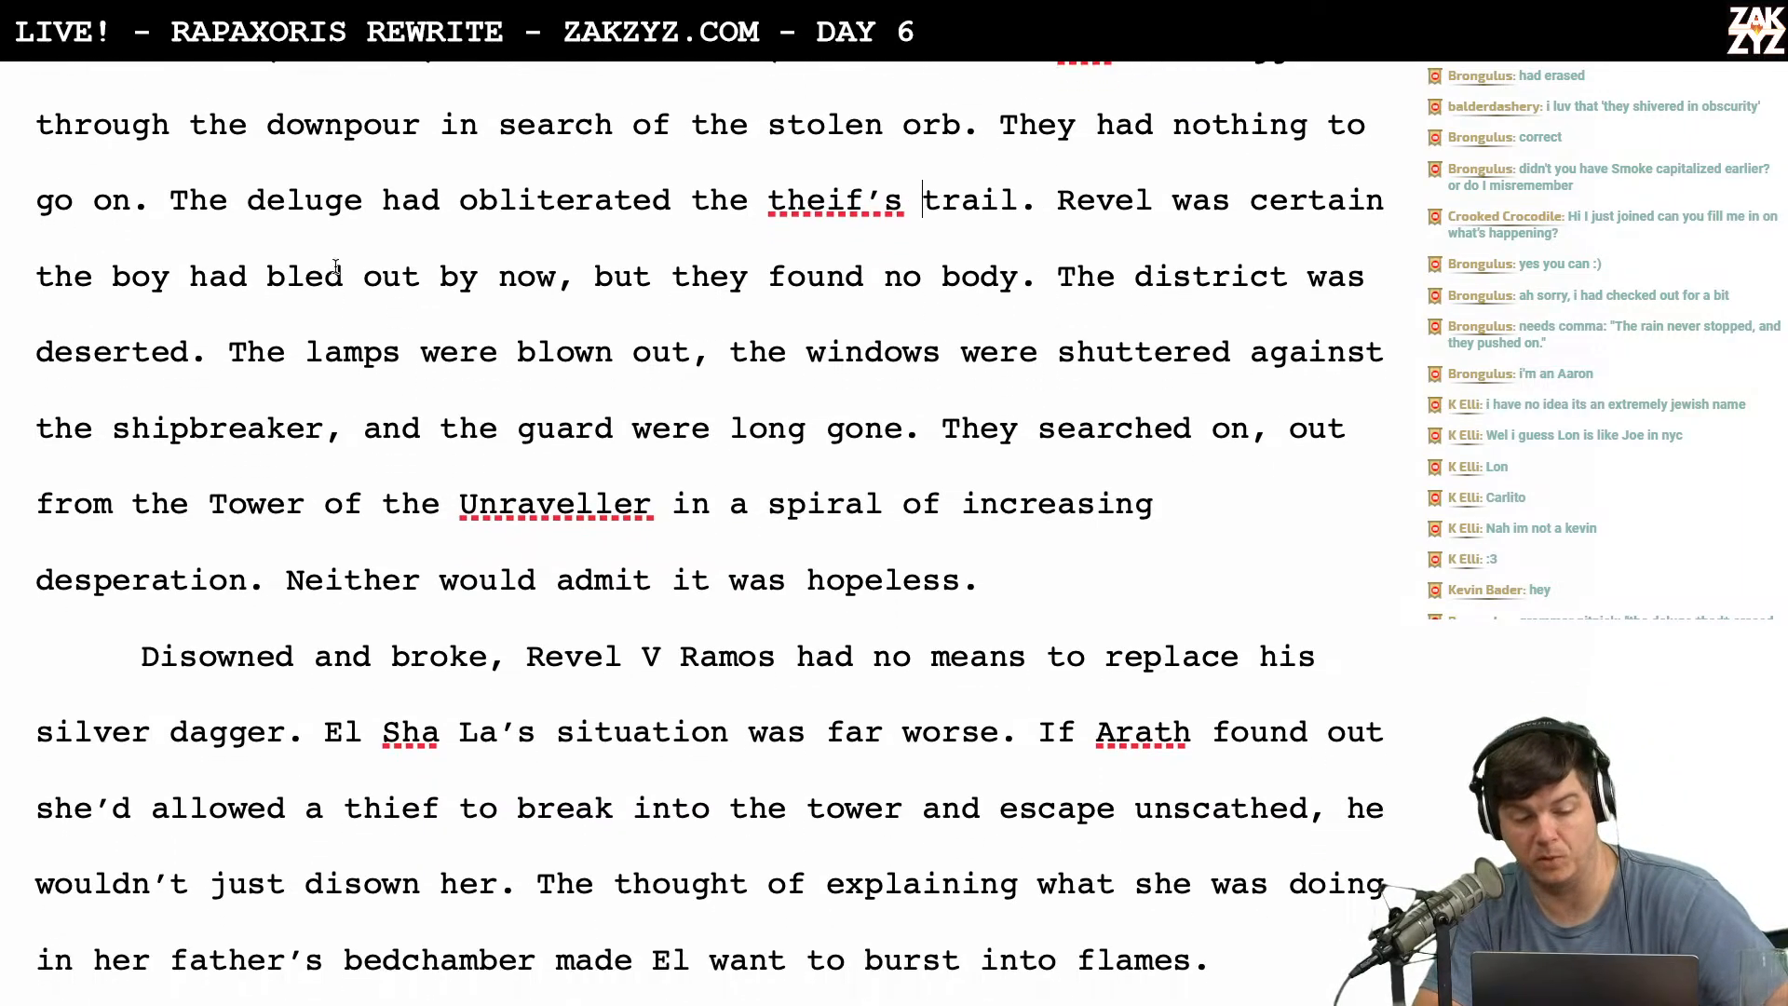
{"action": "scroll", "coordinate": [591, 298], "scroll_direction": "down", "scroll_amount": 1}
{"action": "scroll", "coordinate": [623, 337], "scroll_direction": "down", "scroll_amount": 1}
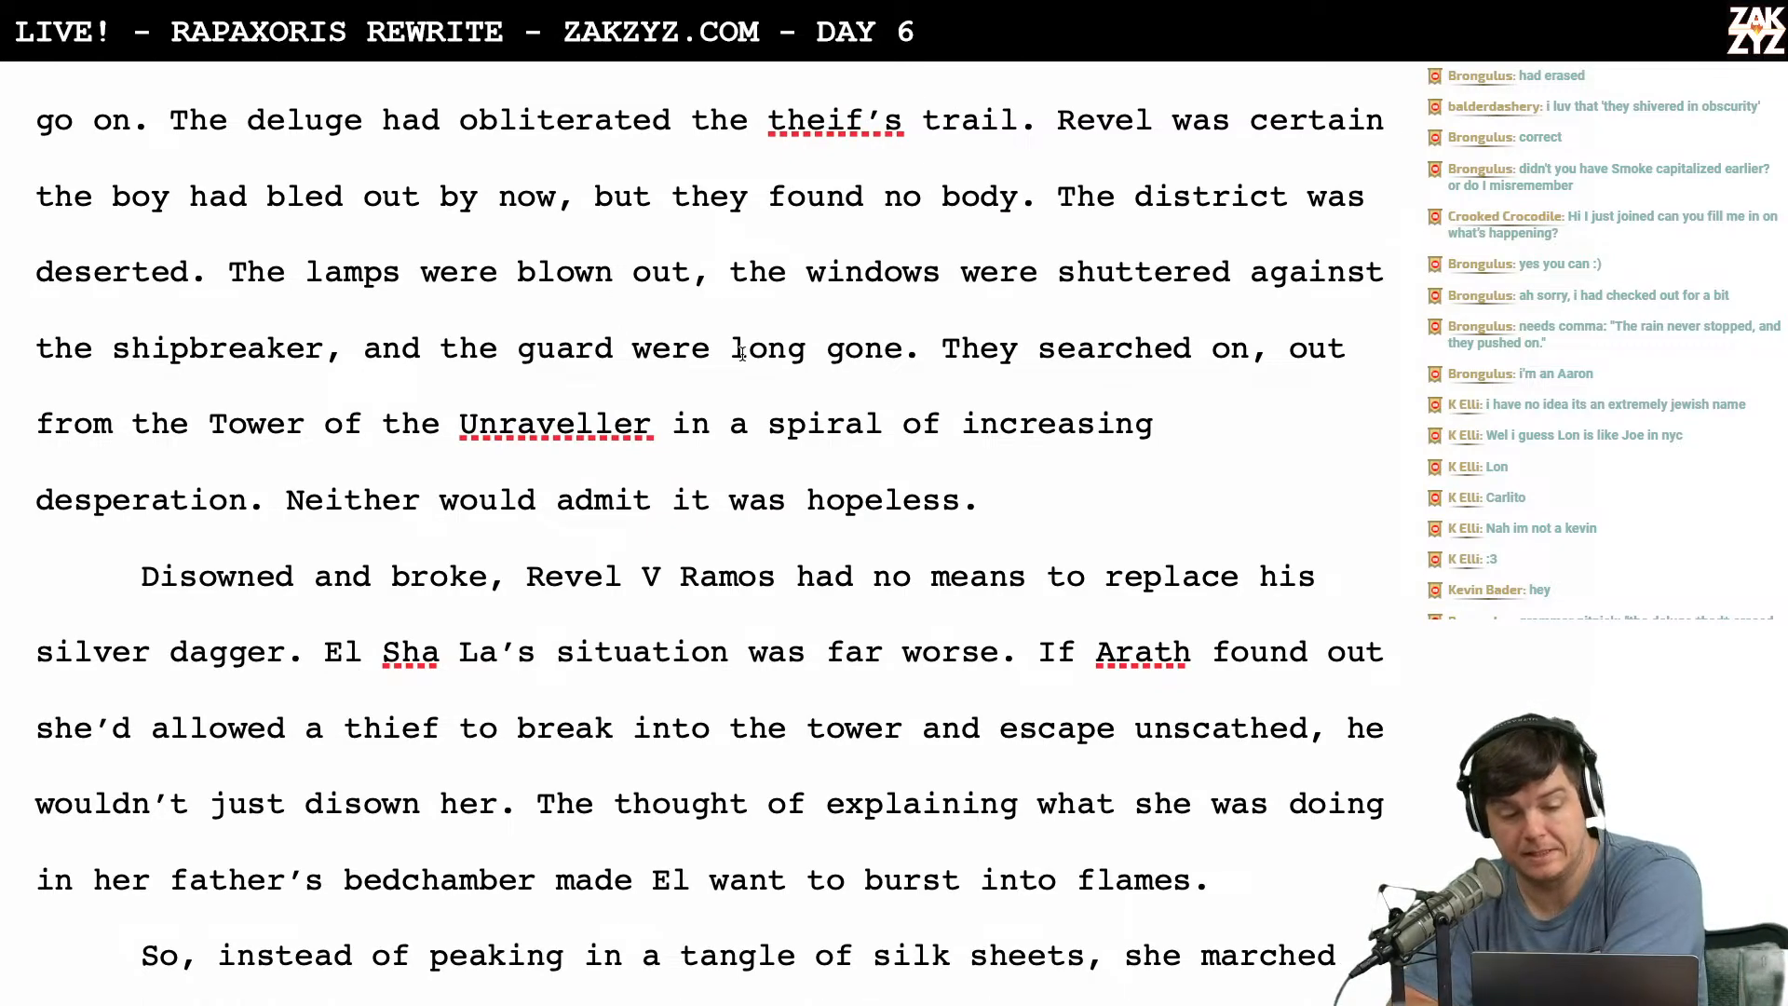
{"action": "scroll", "coordinate": [739, 354], "scroll_direction": "down", "scroll_amount": 1}
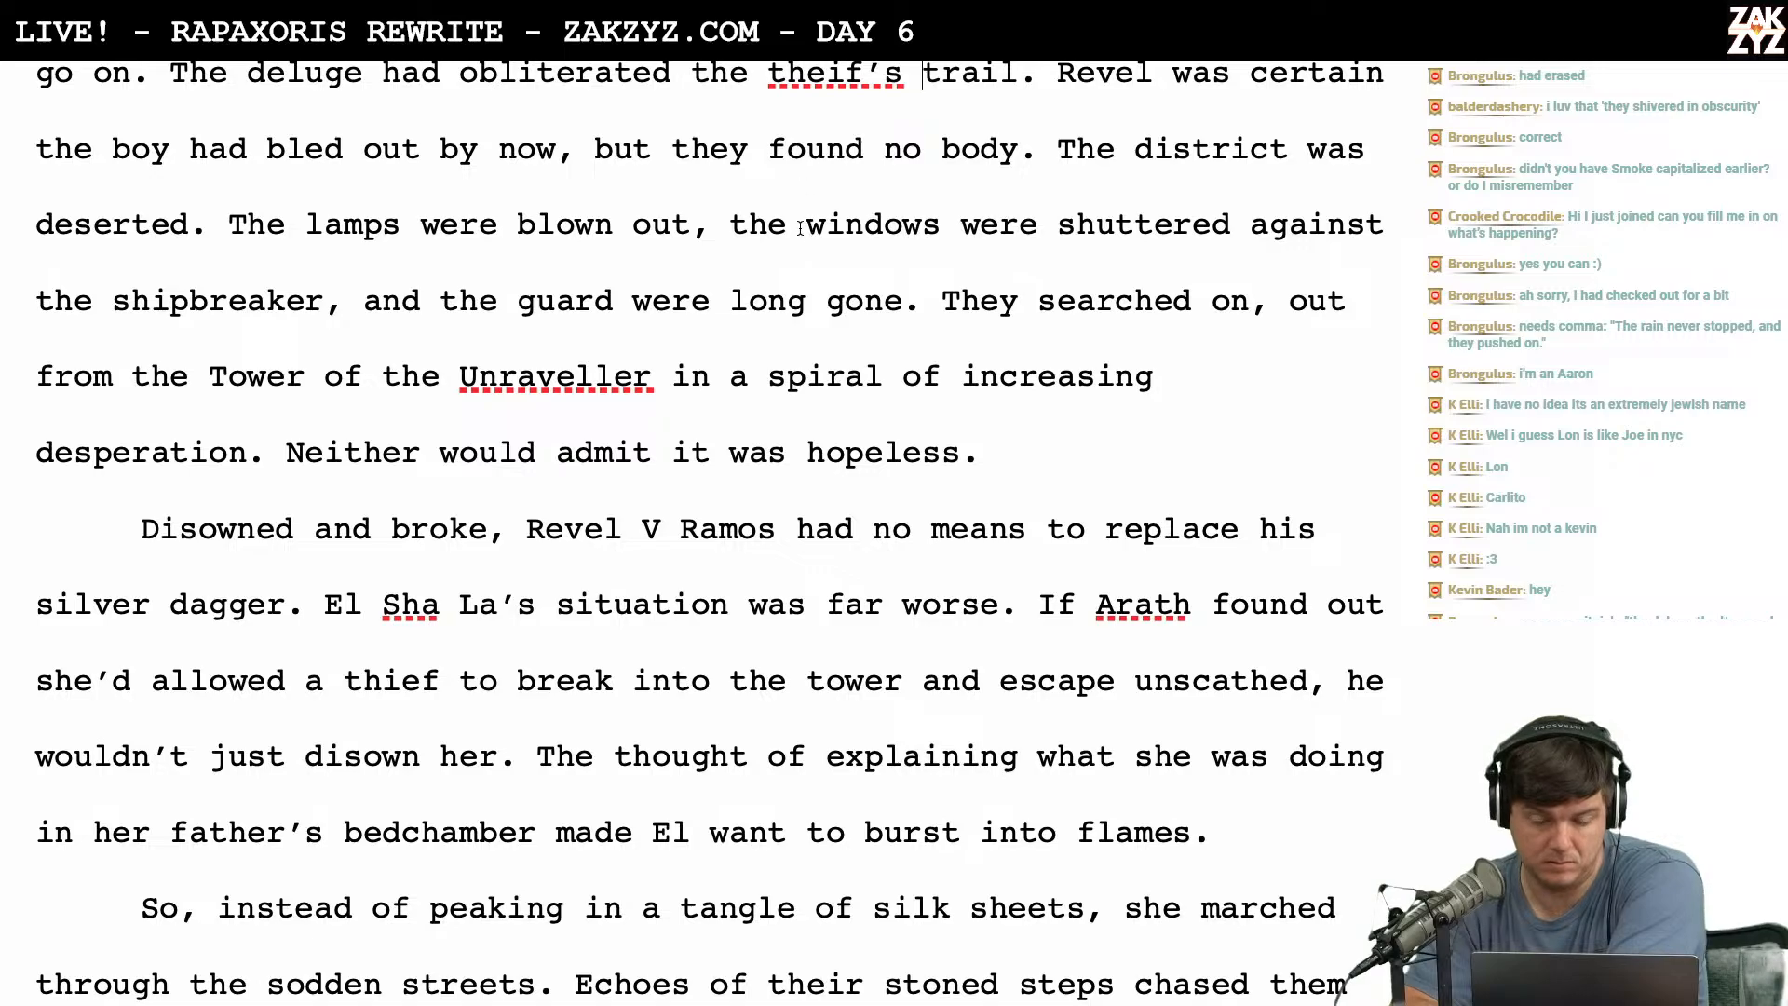
{"action": "left_click", "coordinate": [789, 224]}
{"action": "key", "text": "BackSpace"}
{"action": "key", "text": "BackSpace"}
{"action": "key", "text": "BackSpace"}
{"action": "key", "text": "BackSpace"}
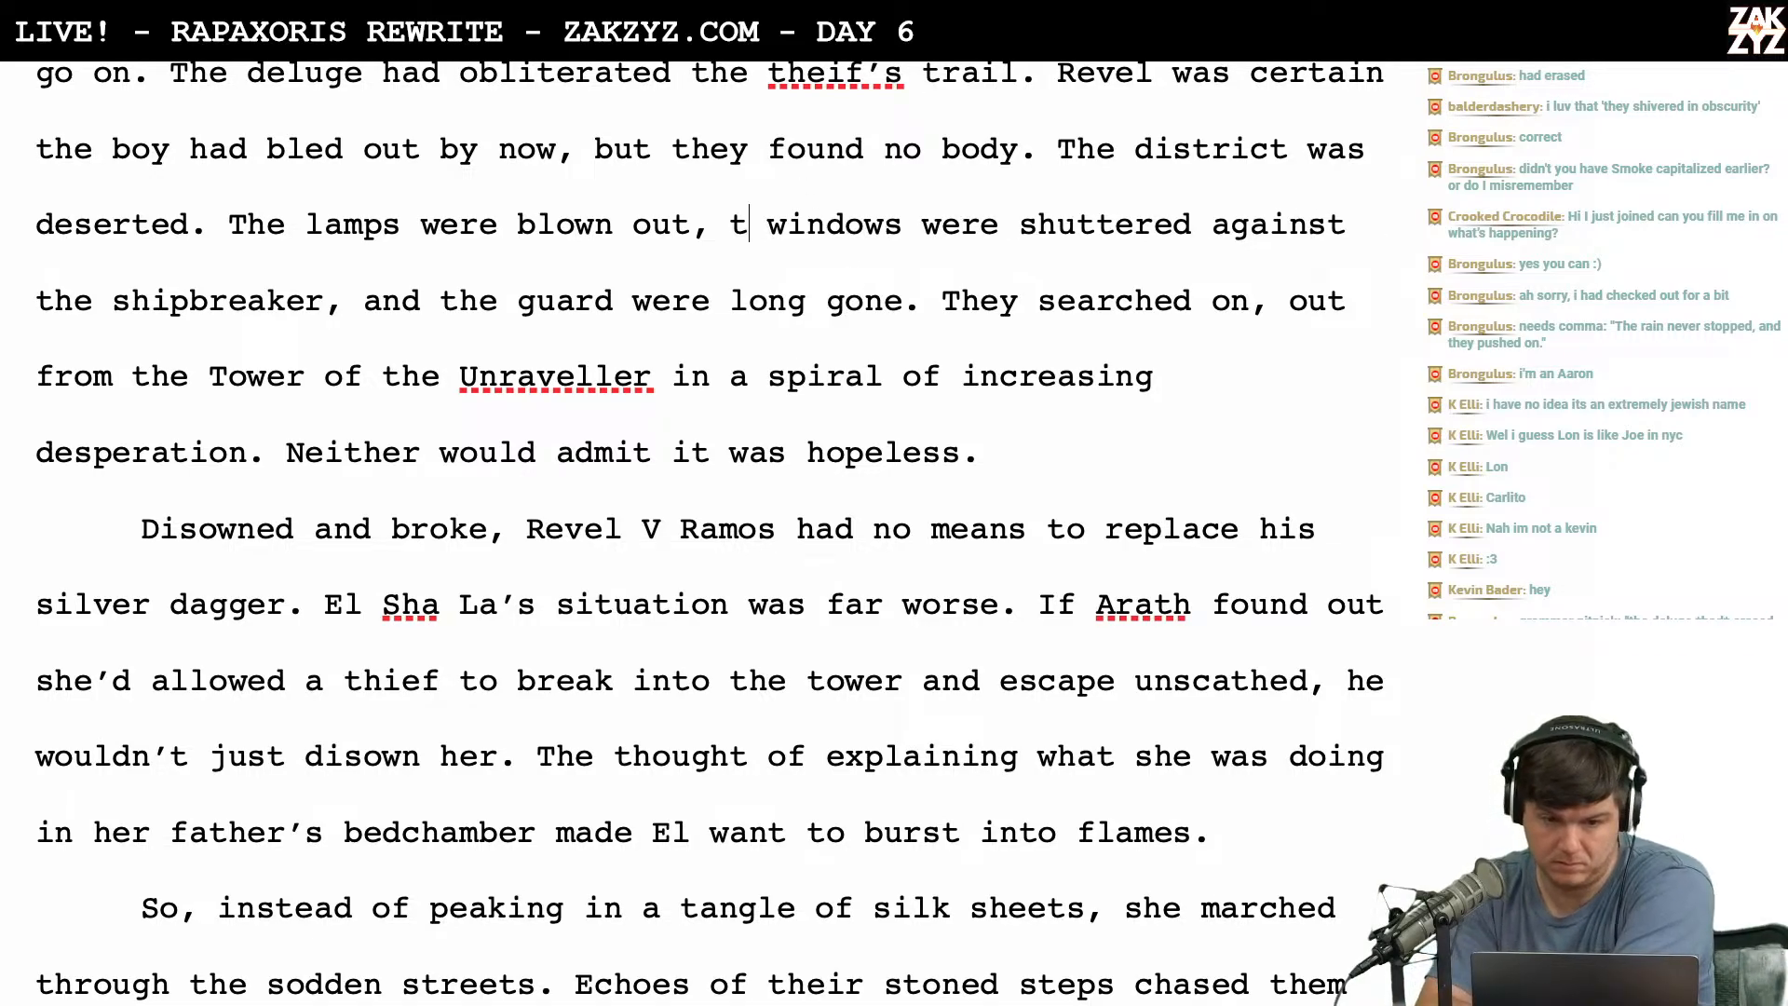
Try inserting "most" before "windows were shuttered", and take the word out again.
{"action": "scroll", "coordinate": [965, 247], "scroll_direction": "down", "scroll_amount": 1}
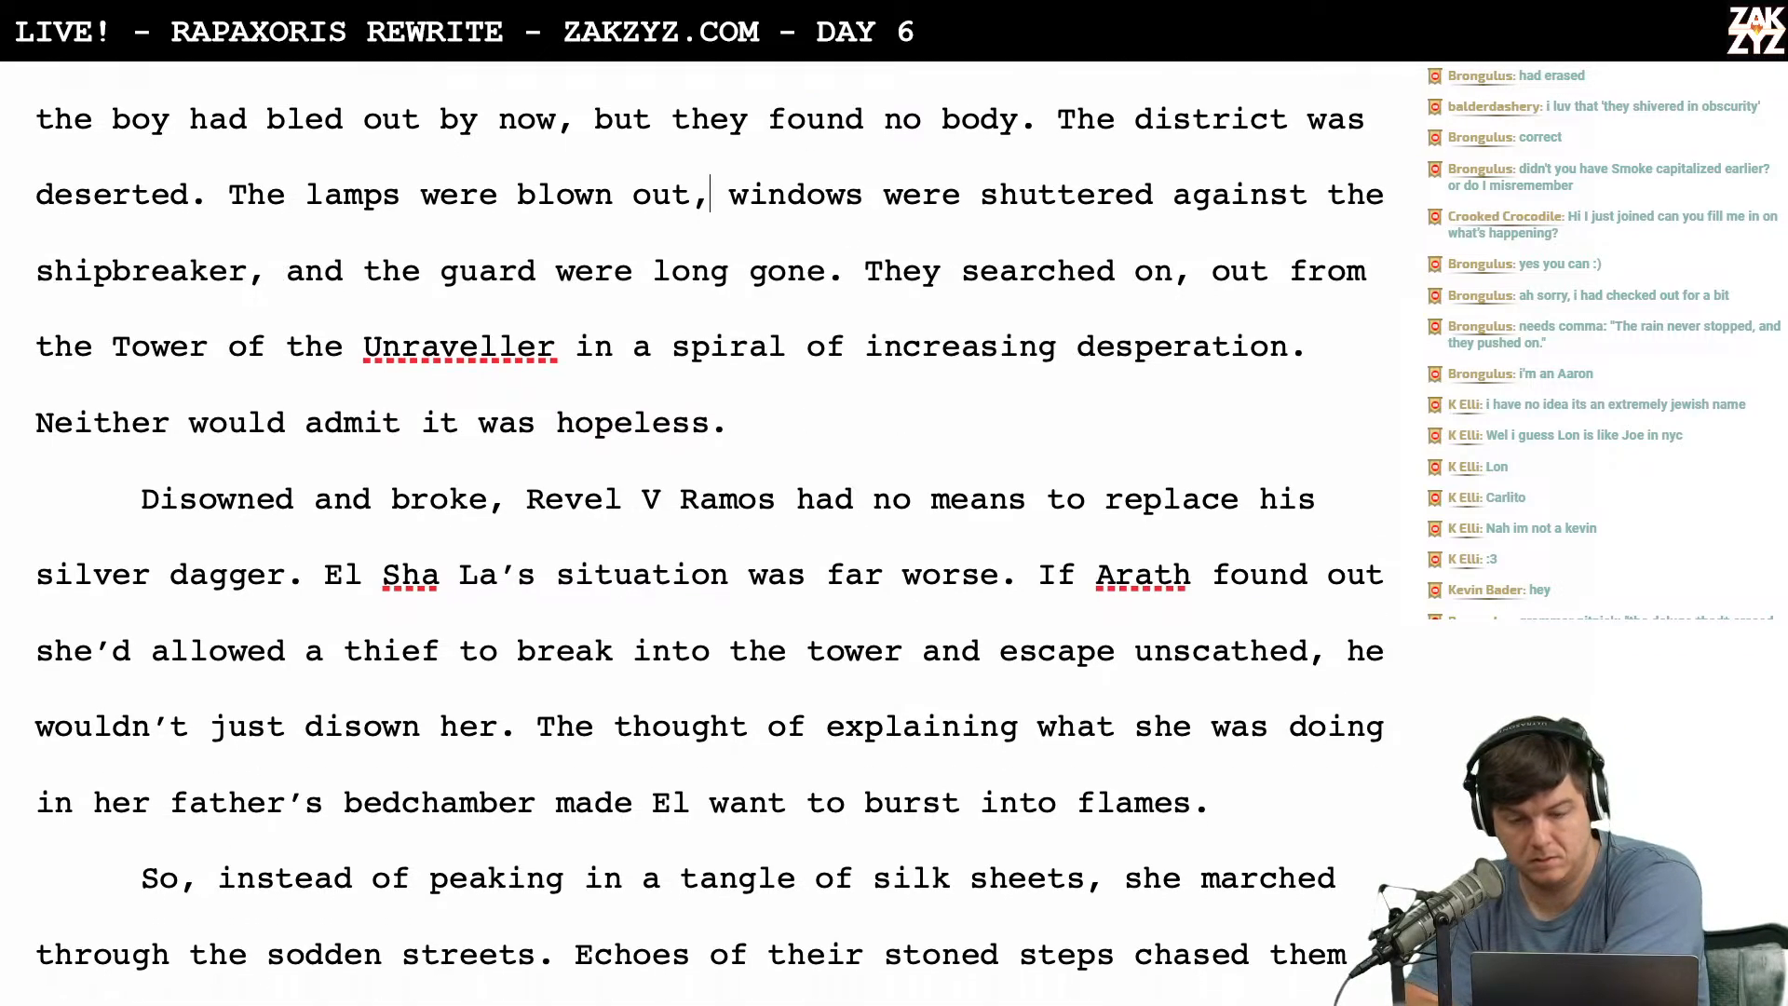
{"action": "type", "text": "most"}
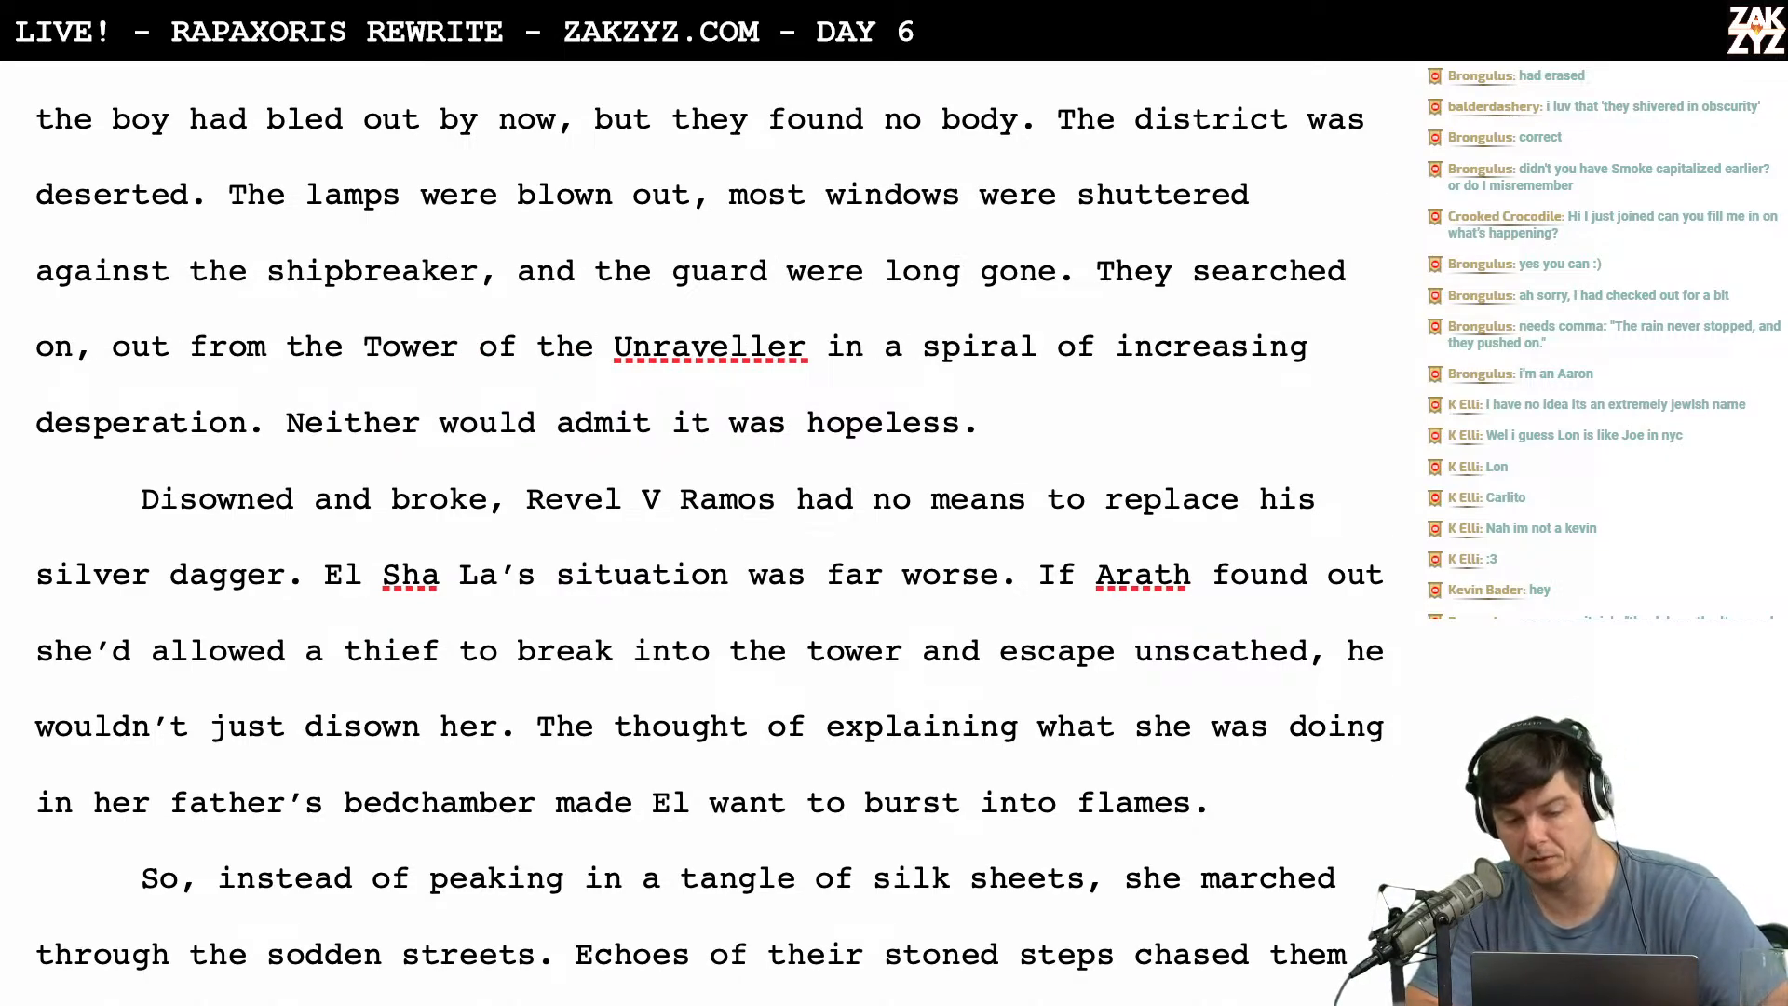
{"action": "scroll", "coordinate": [708, 530], "scroll_direction": "down", "scroll_amount": 1}
{"action": "key", "text": "BackSpace"}
{"action": "key", "text": "BackSpace"}
{"action": "key", "text": "BackSpace"}
{"action": "key", "text": "BackSpace"}
{"action": "key", "text": "BackSpace"}
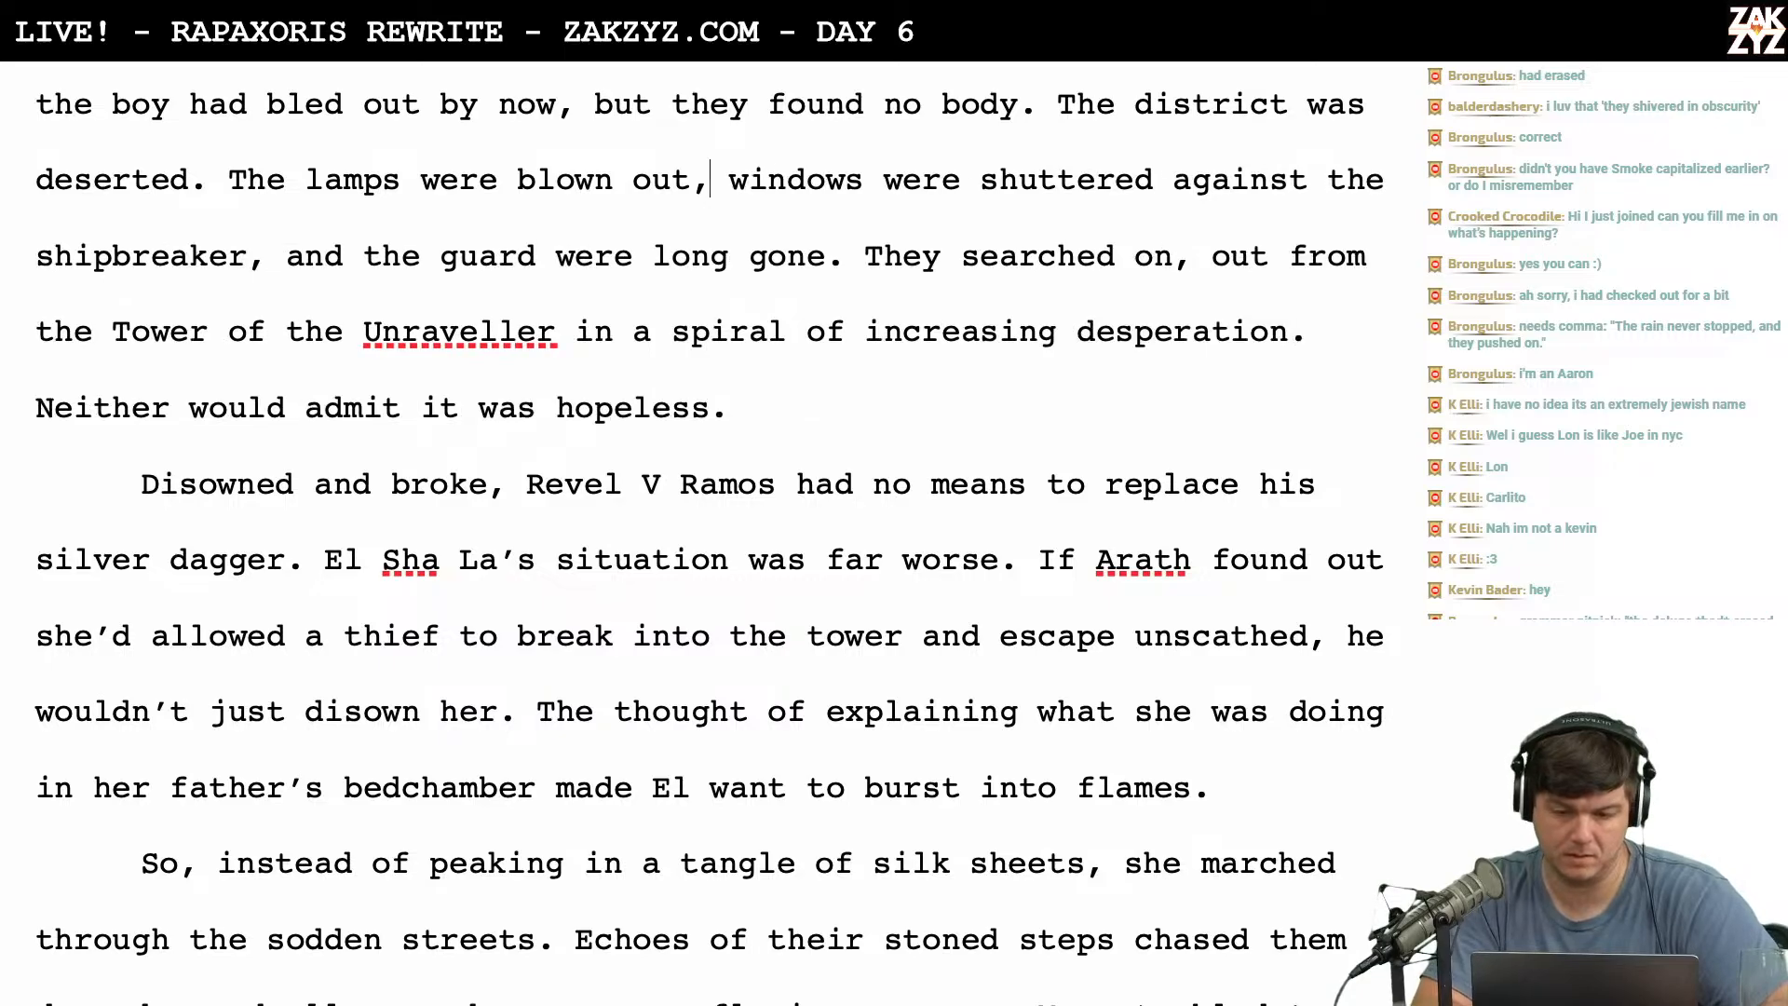
Change "guard" to "guards" in the phrase "were long gone", and return to the start of that passage.
{"action": "scroll", "coordinate": [709, 536], "scroll_direction": "down", "scroll_amount": 2}
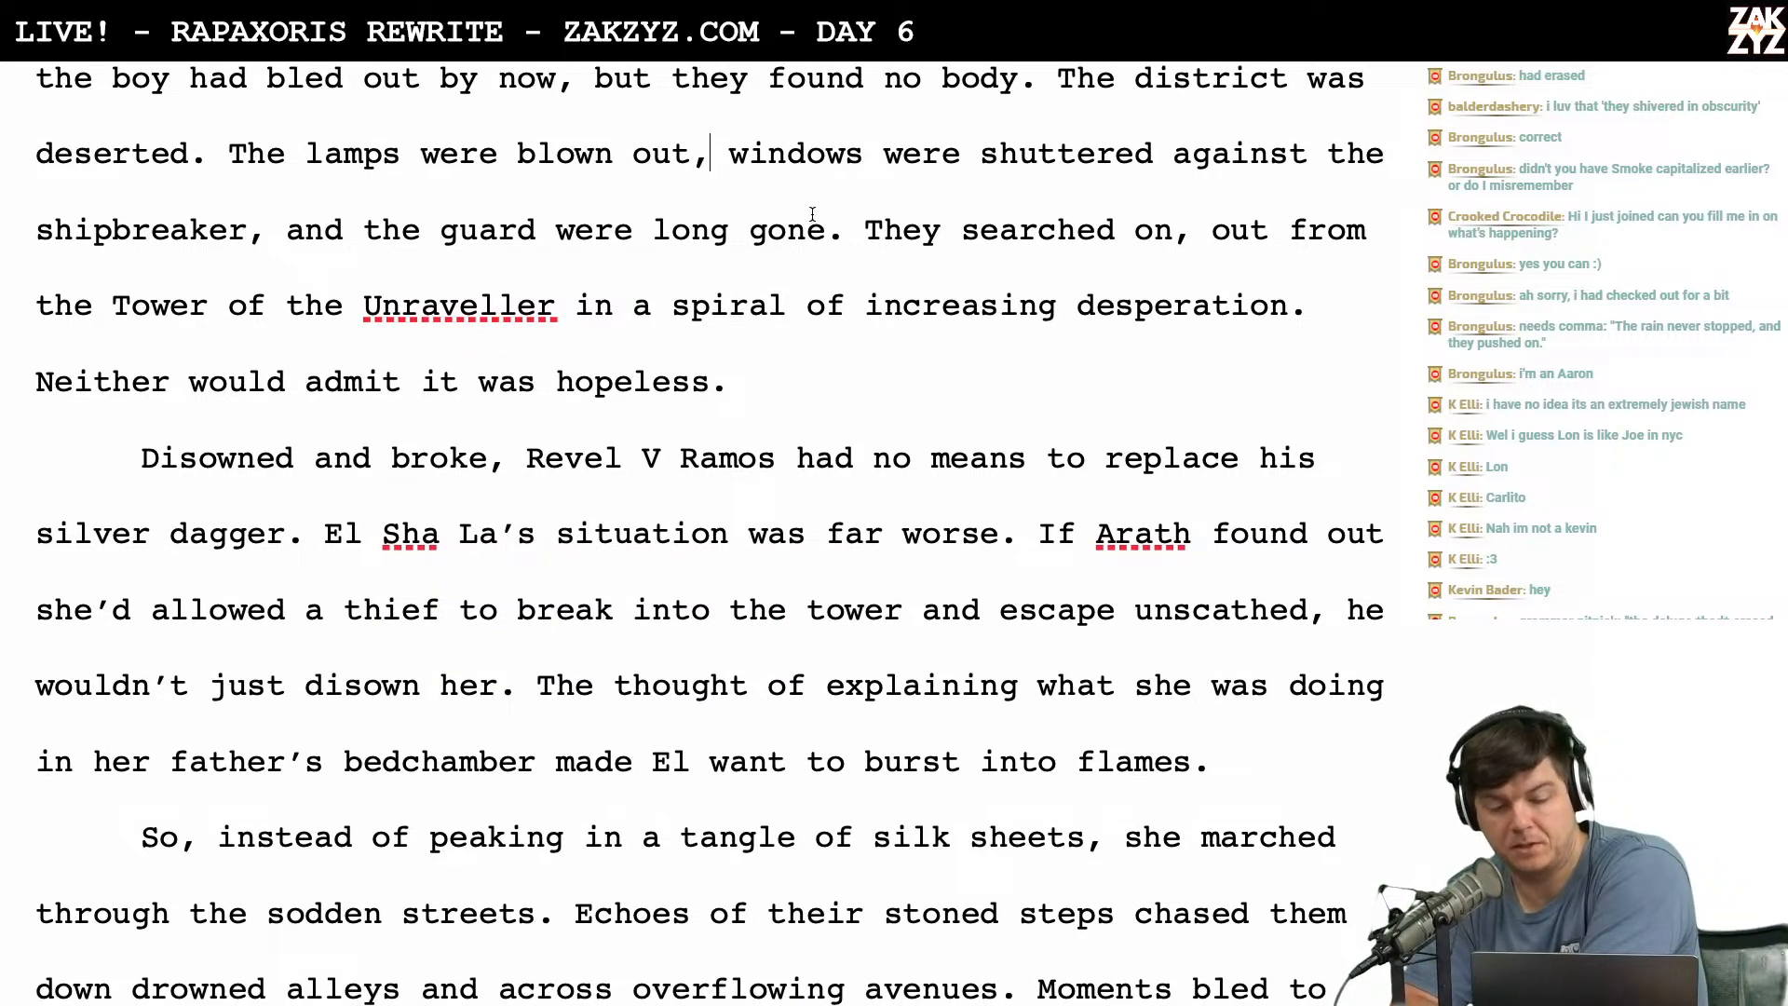
{"action": "scroll", "coordinate": [812, 214], "scroll_direction": "down", "scroll_amount": 1}
{"action": "scroll", "coordinate": [812, 214], "scroll_direction": "down", "scroll_amount": 1}
{"action": "scroll", "coordinate": [574, 295], "scroll_direction": "down", "scroll_amount": 4}
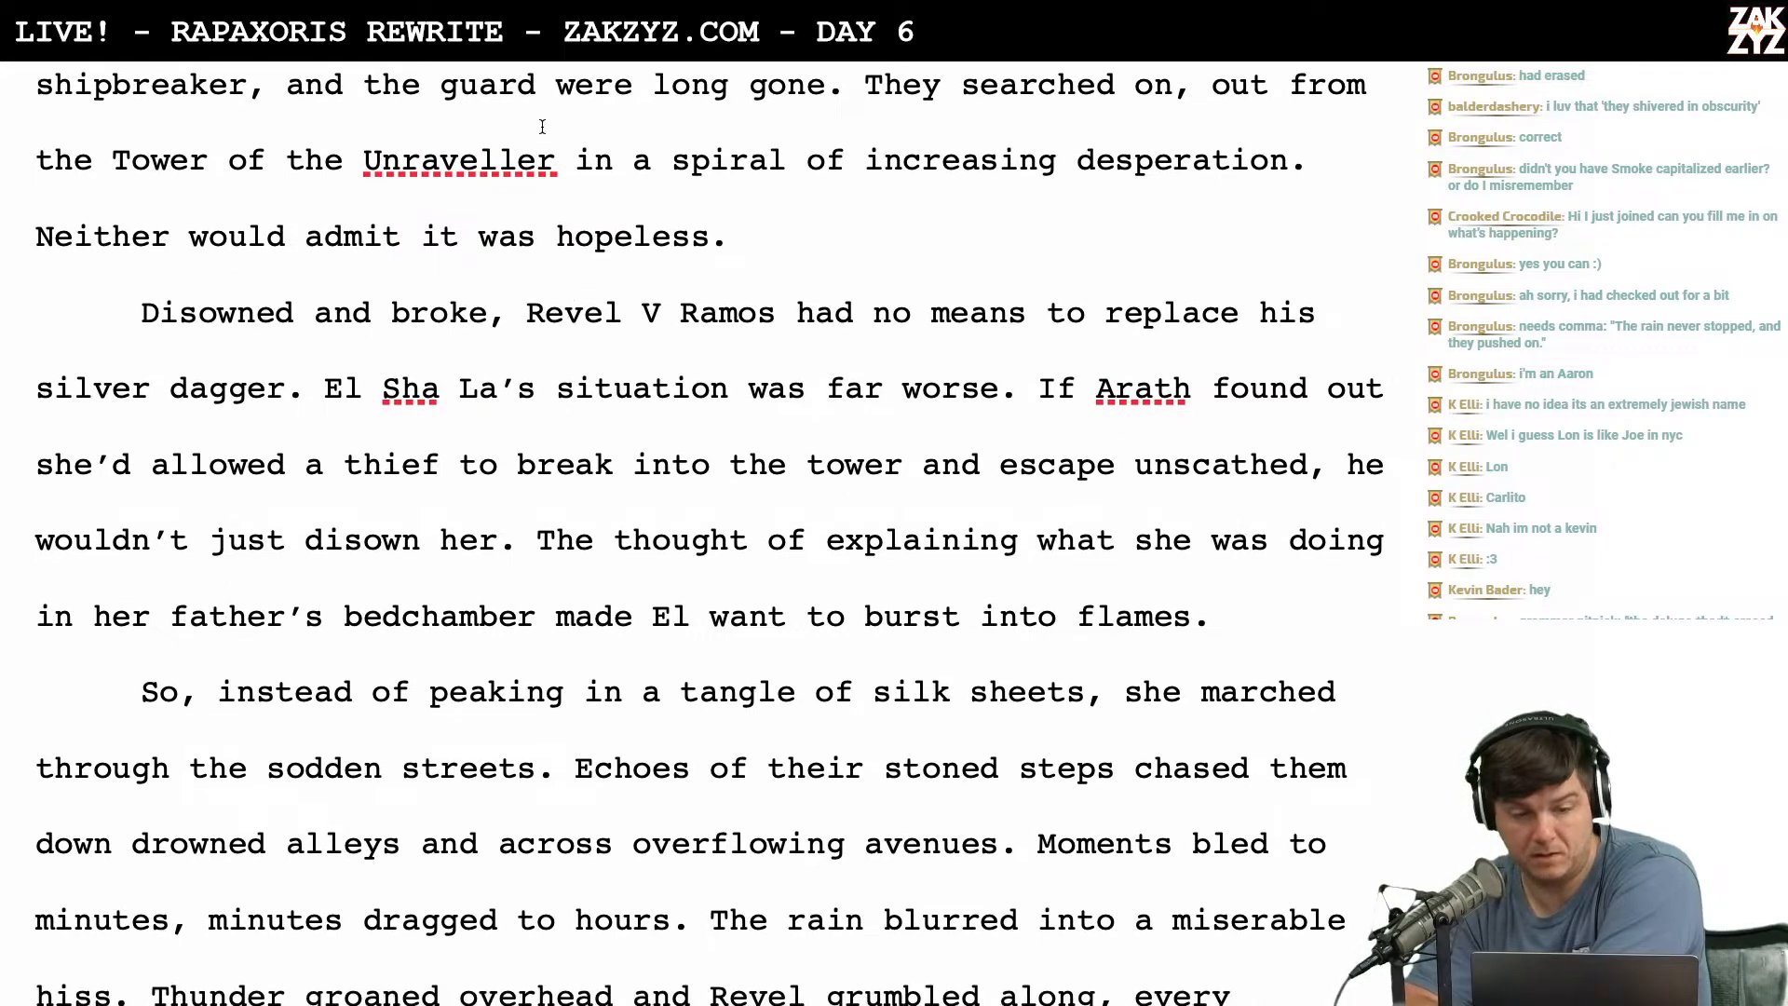
{"action": "left_click", "coordinate": [536, 74]}
{"action": "type", "text": "s"}
{"action": "scroll", "coordinate": [535, 74], "scroll_direction": "up", "scroll_amount": 12}
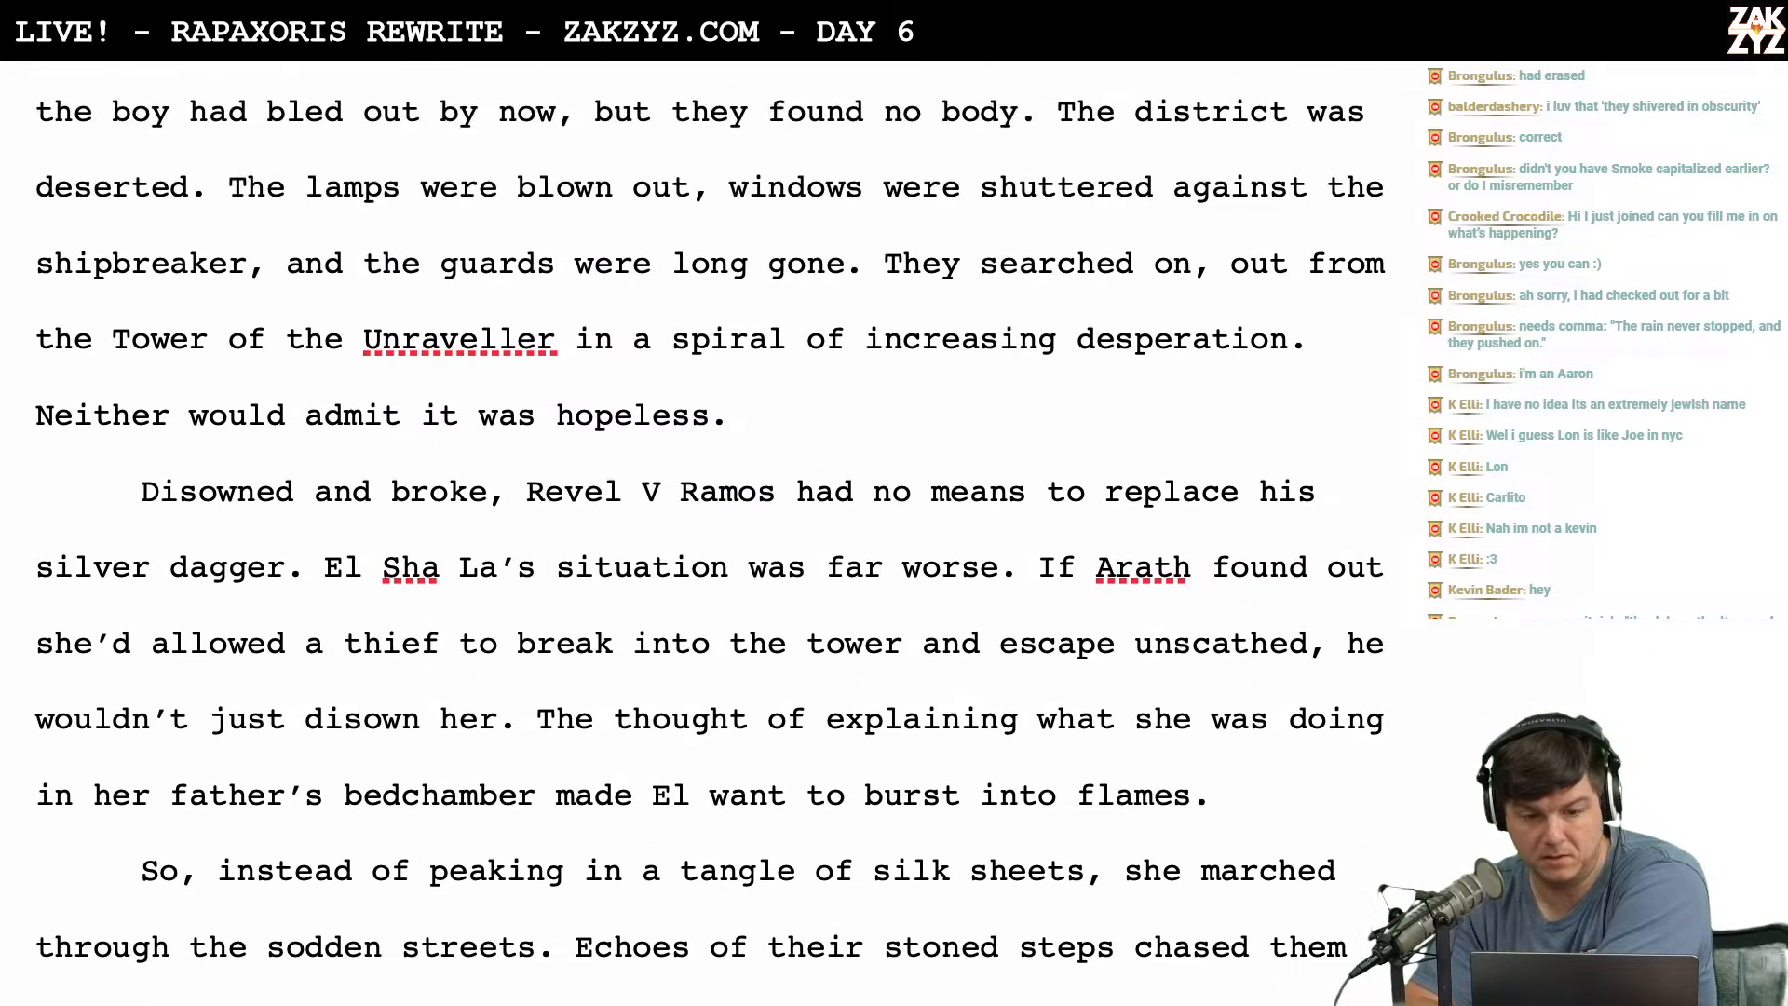
Replace "They searched on," with "Their search radiated" before "out from the Tower of the Unraveller".
{"action": "scroll", "coordinate": [707, 531], "scroll_direction": "down", "scroll_amount": 1}
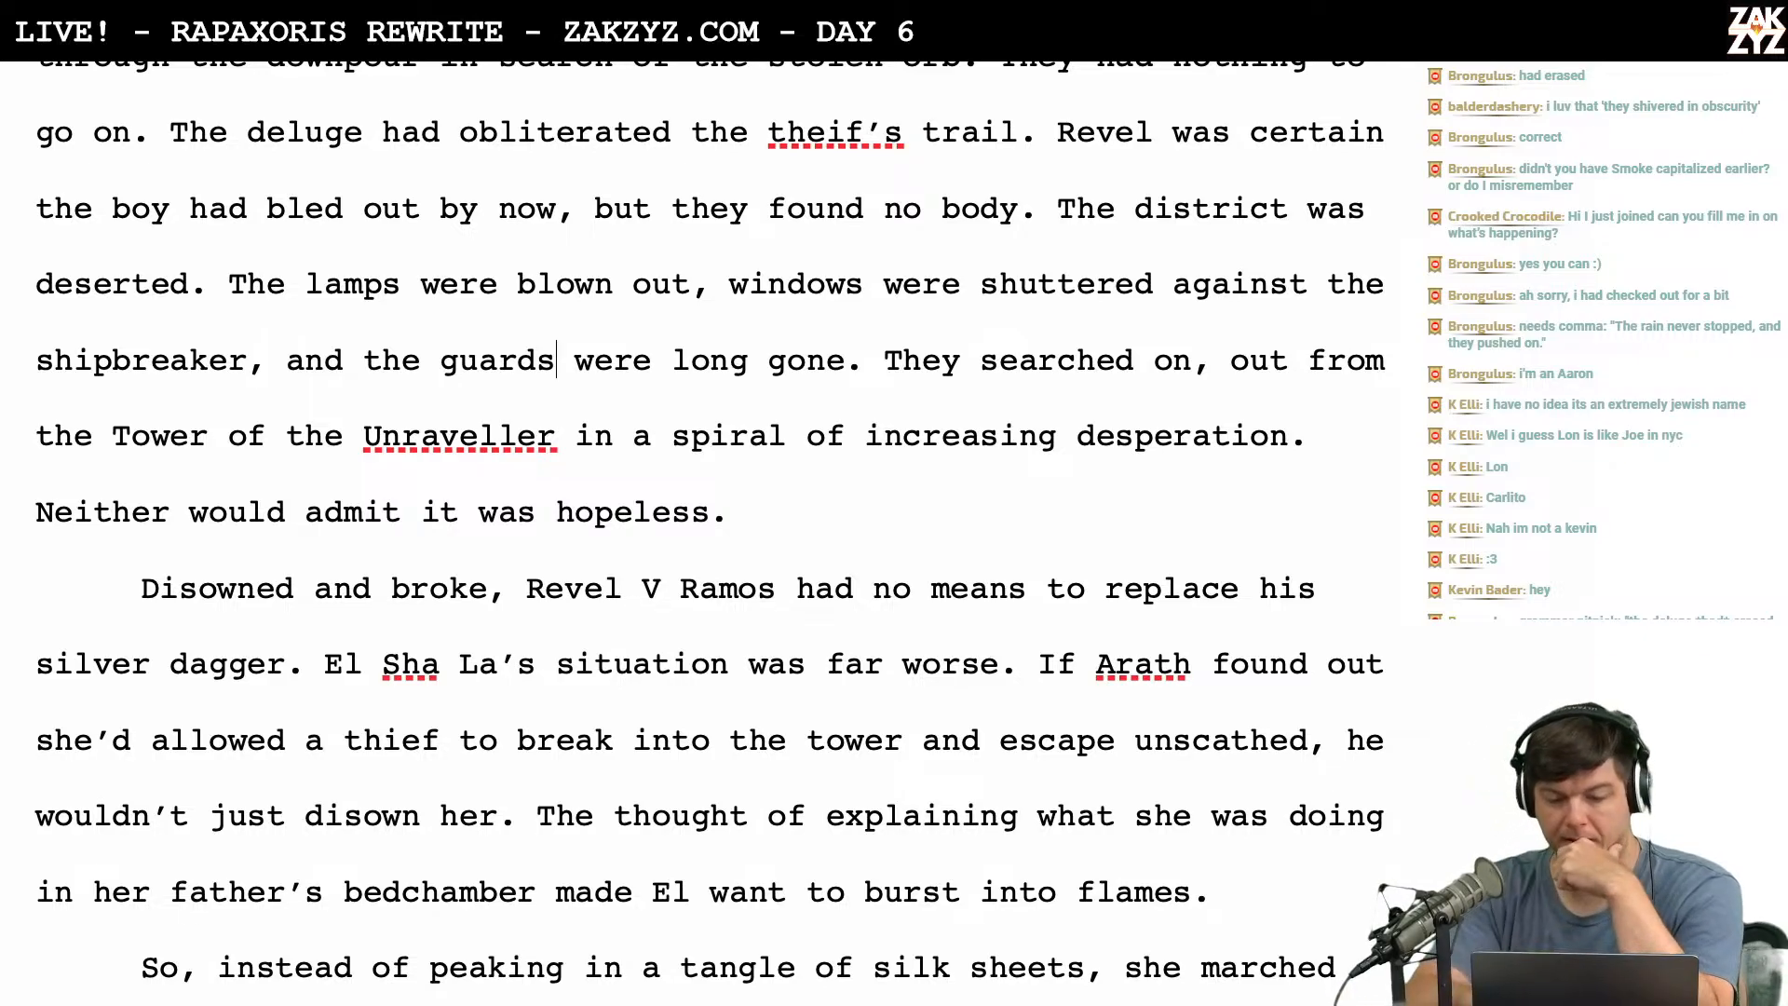
{"action": "scroll", "coordinate": [709, 534], "scroll_direction": "down", "scroll_amount": 2}
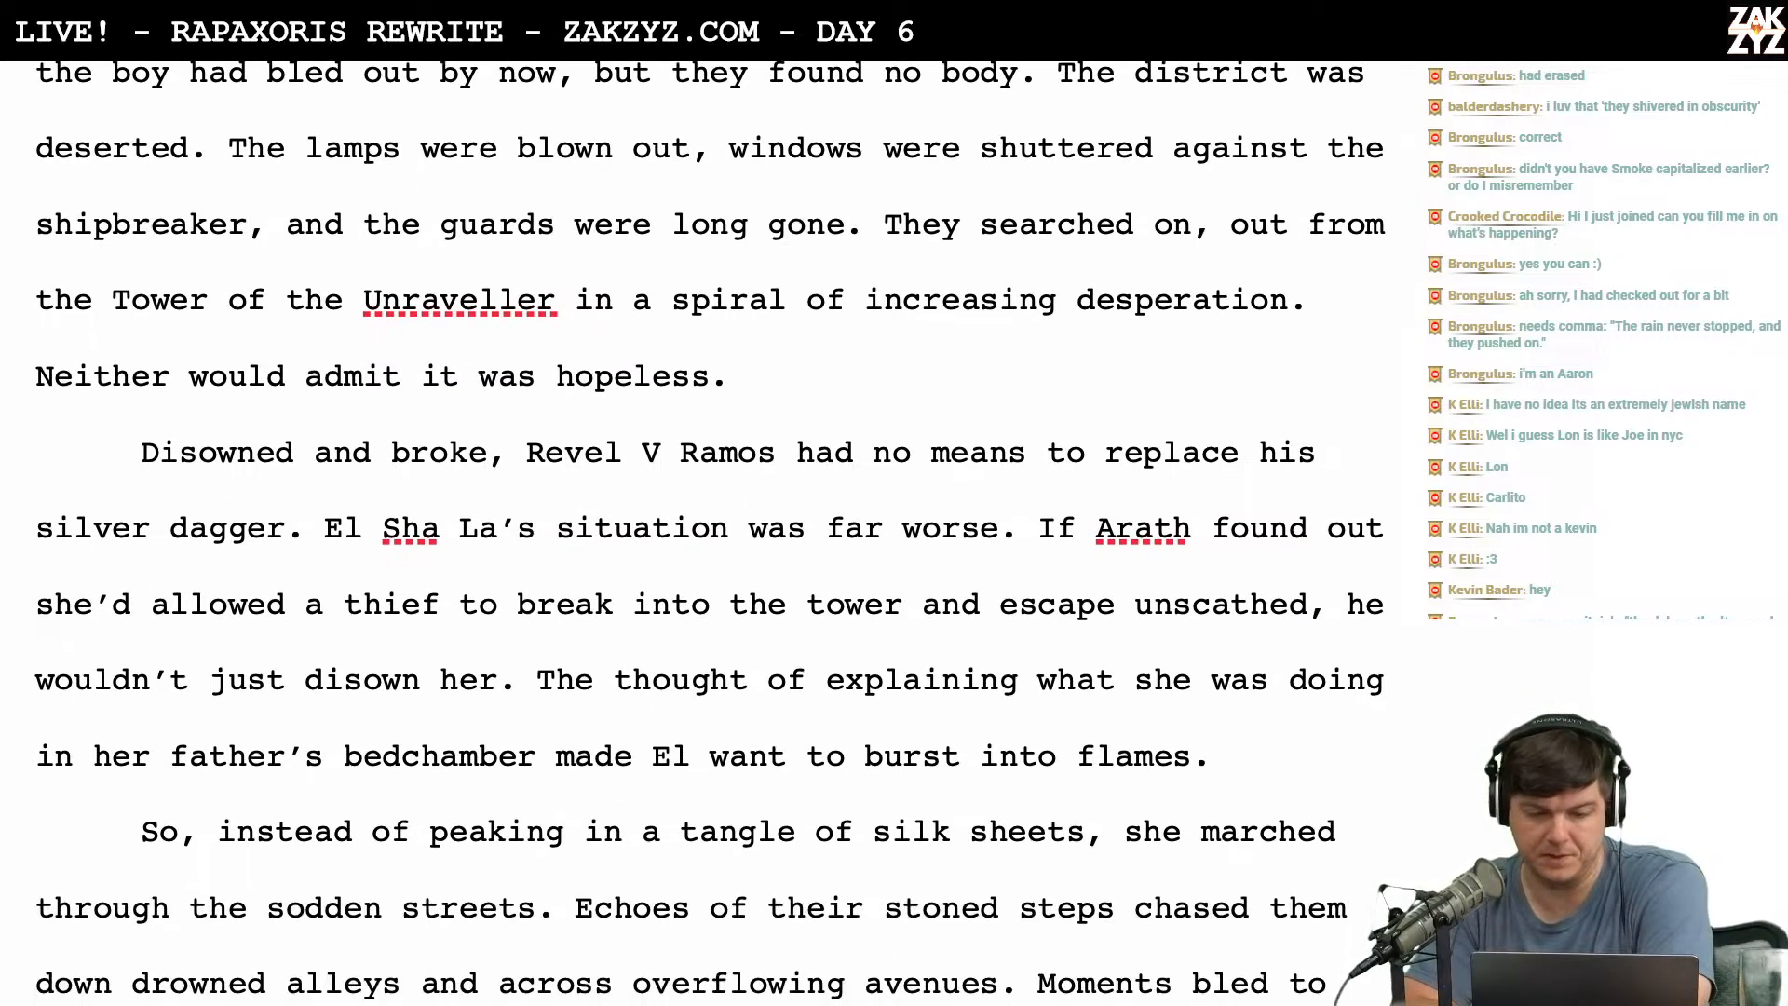
{"action": "scroll", "coordinate": [765, 220], "scroll_direction": "down", "scroll_amount": 1}
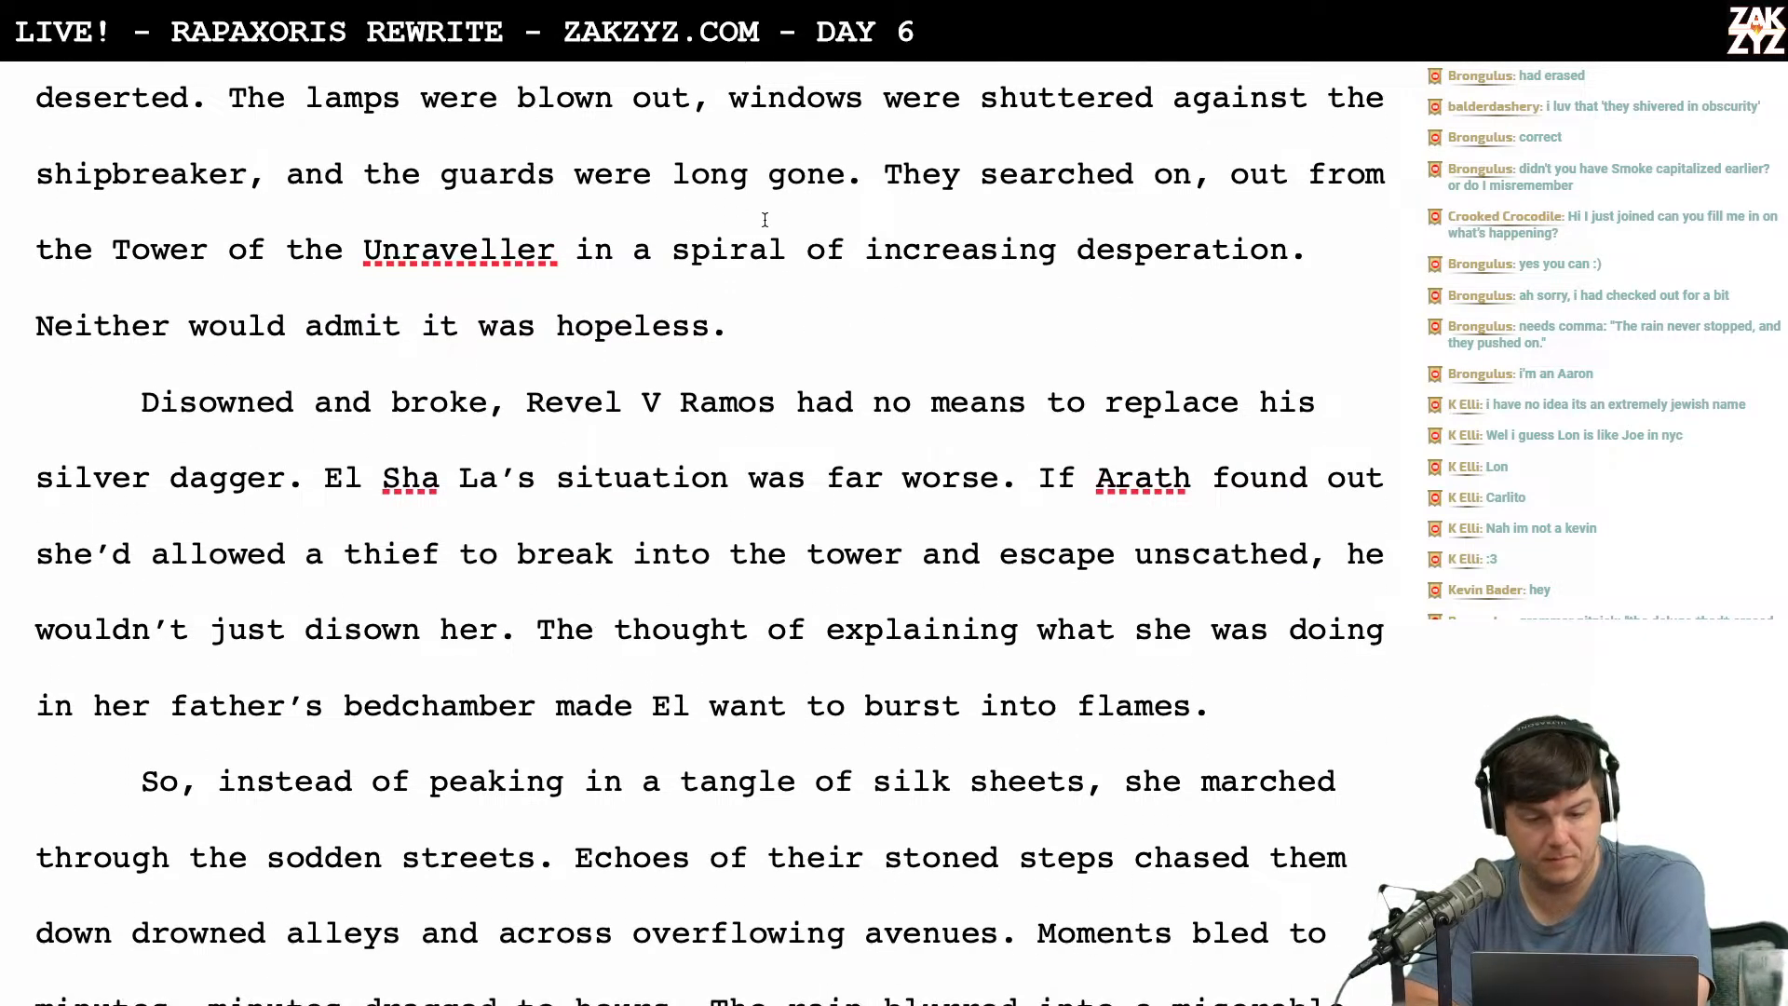
{"action": "left_click", "coordinate": [950, 184]}
{"action": "key", "text": "Right"}
{"action": "key", "text": "Right"}
{"action": "key", "text": "Right"}
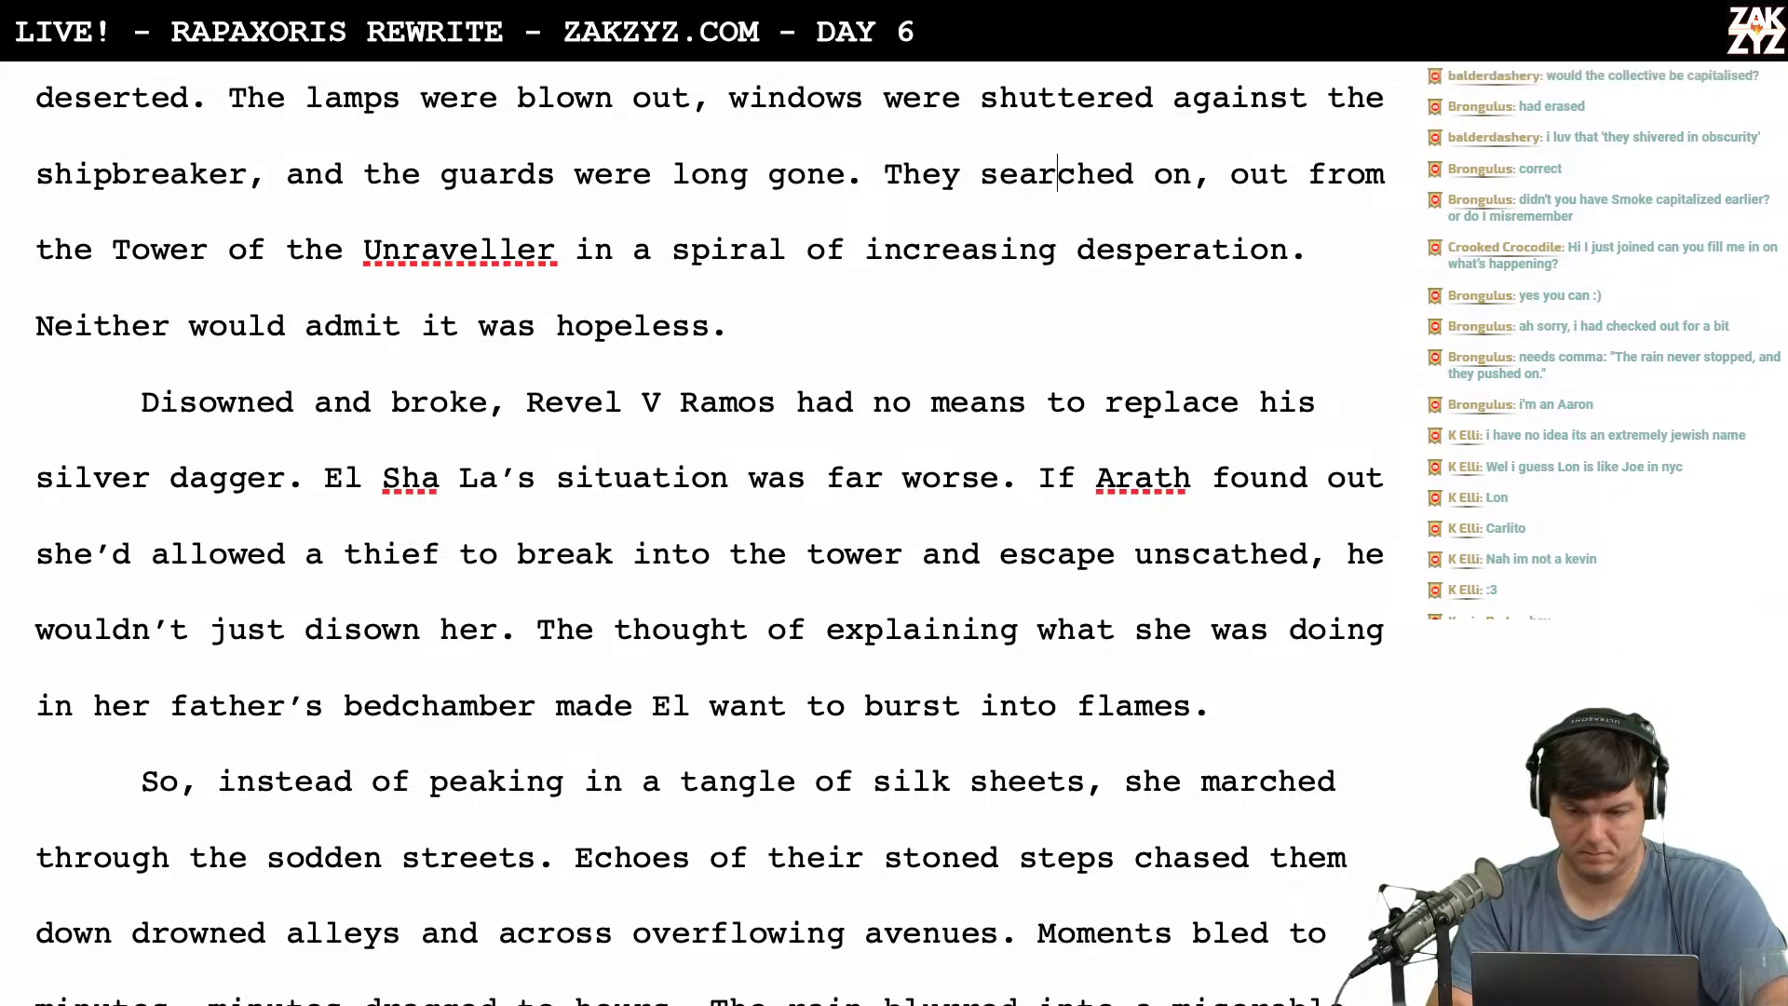
{"action": "key", "text": "BackSpace"}
{"action": "key", "text": "BackSpace"}
{"action": "key", "text": "BackSpace"}
{"action": "key", "text": "BackSpace"}
{"action": "key", "text": "BackSpace"}
{"action": "key", "text": "BackSpace"}
{"action": "key", "text": "BackSpace"}
{"action": "key", "text": "BackSpace"}
{"action": "key", "text": "BackSpace"}
{"action": "key", "text": "BackSpace"}
{"action": "key", "text": "BackSpace"}
{"action": "key", "text": "BackSpace"}
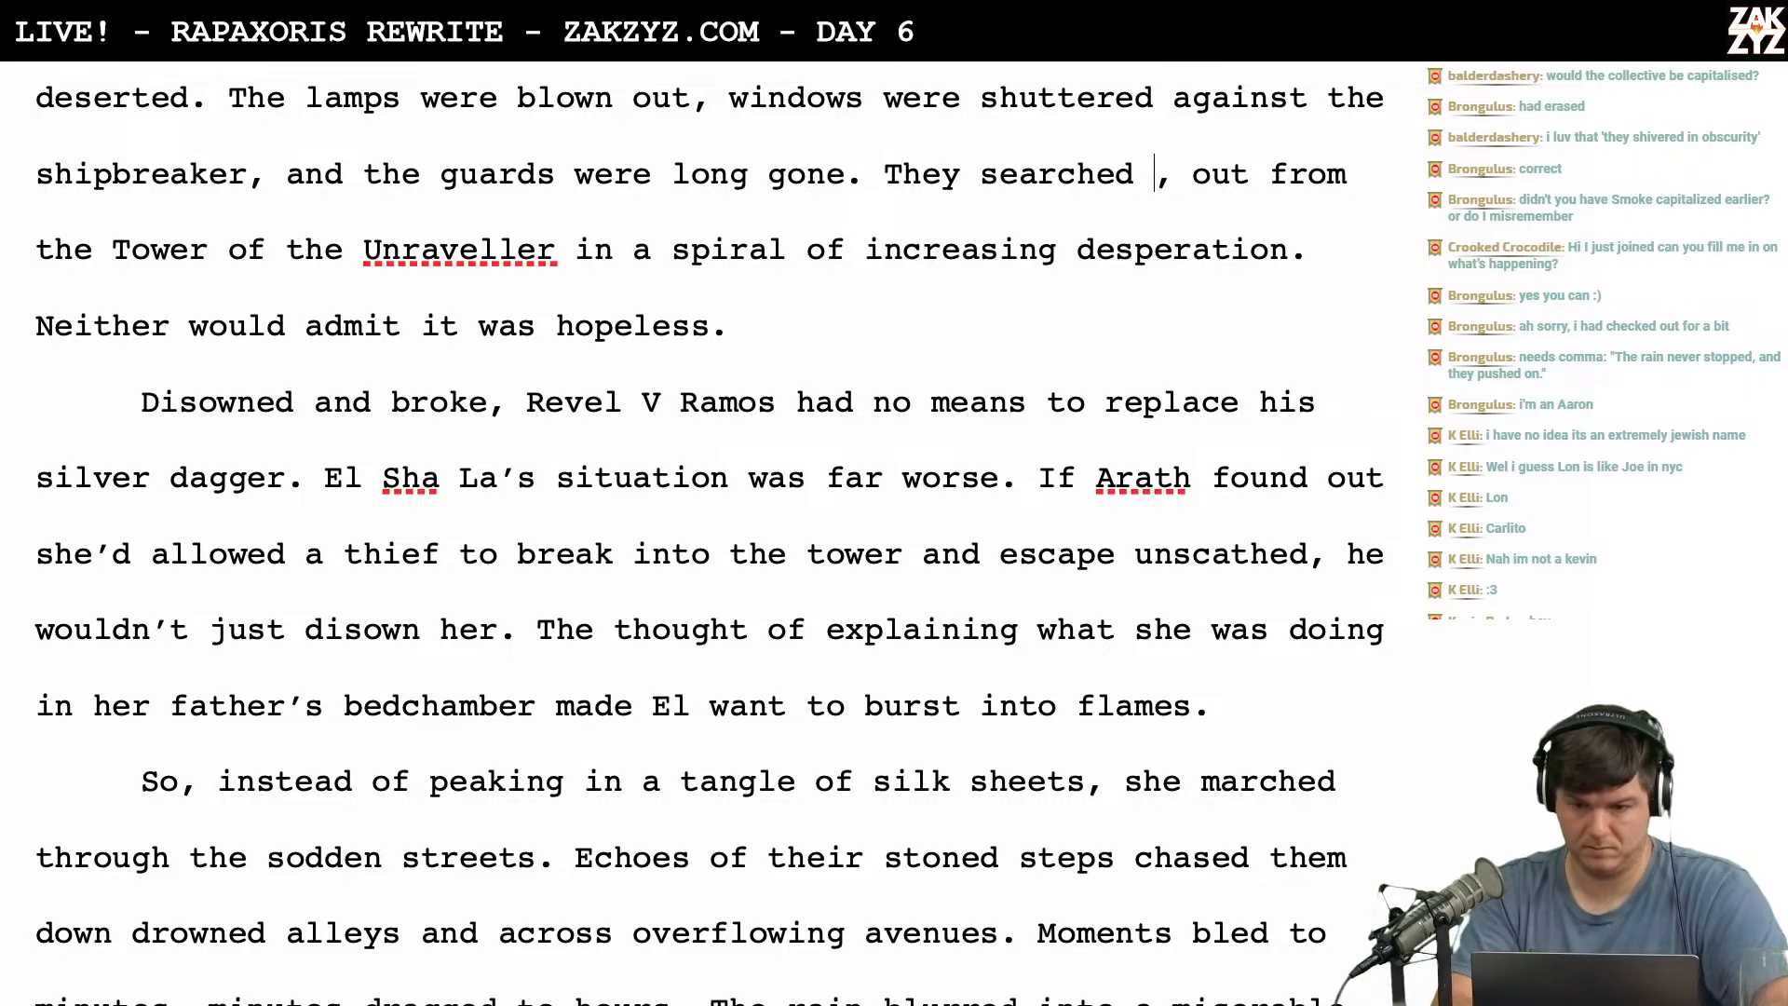
{"action": "key", "text": "BackSpace"}
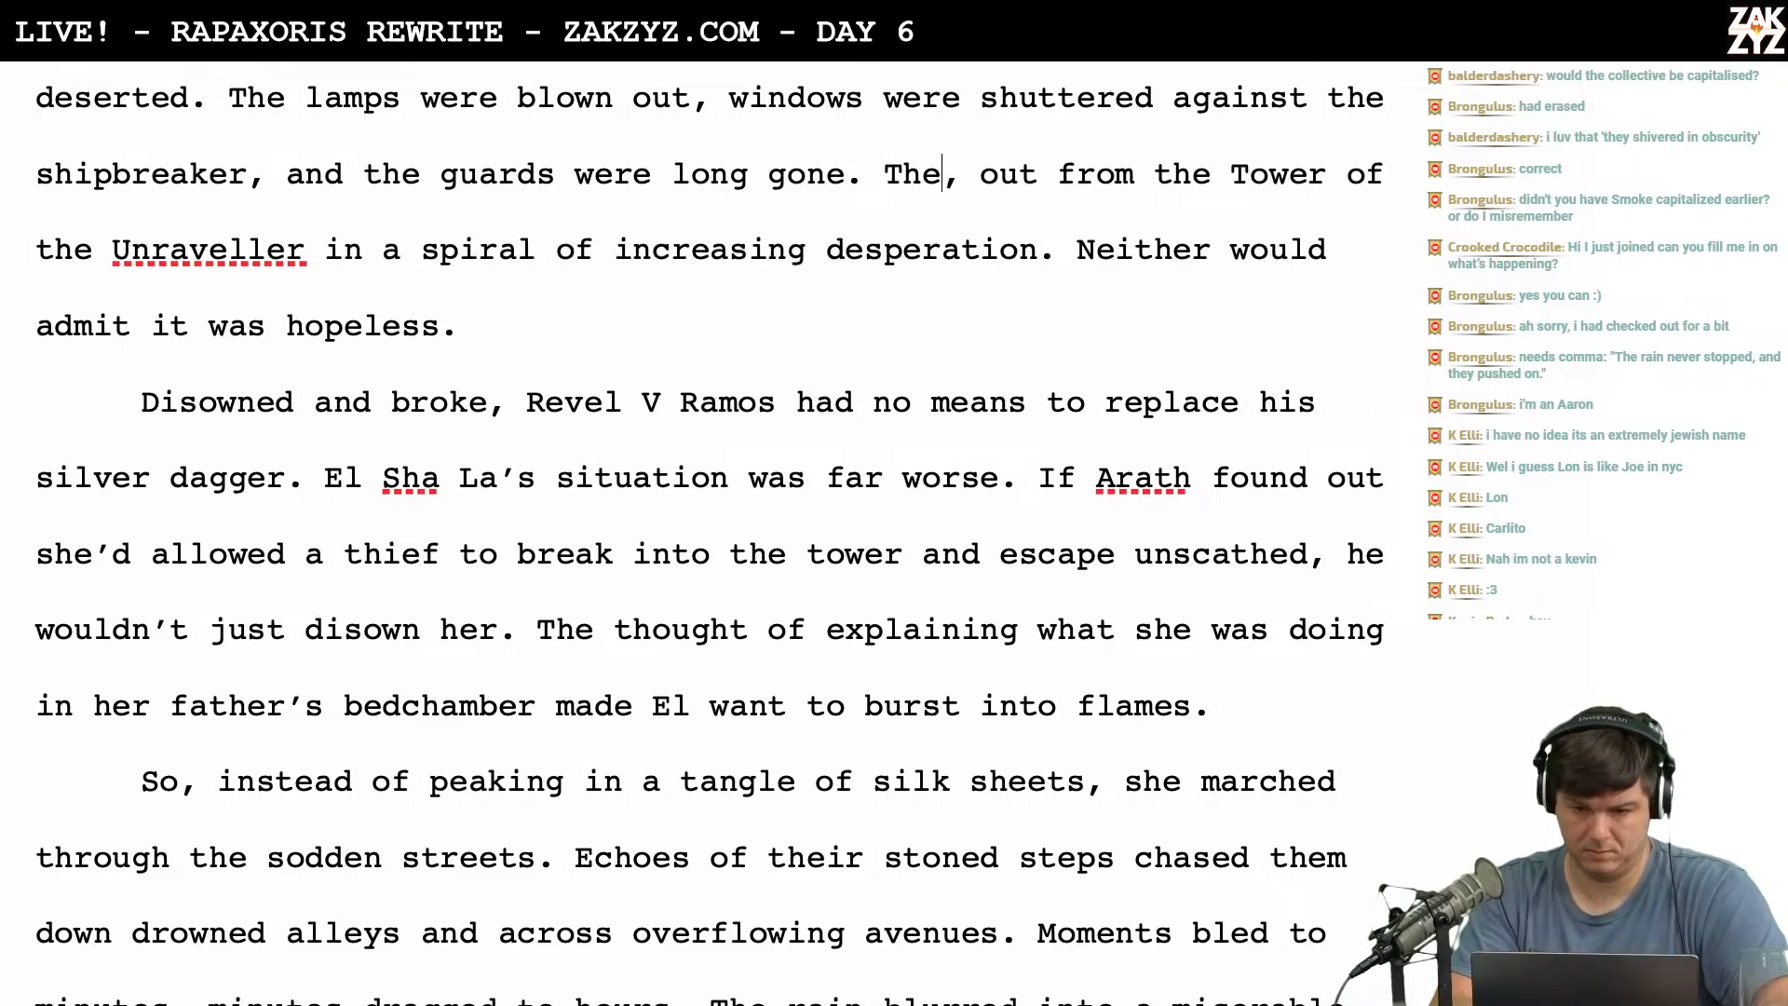
{"action": "type", "text": "ir search"}
{"action": "type", "text": " radiated"}
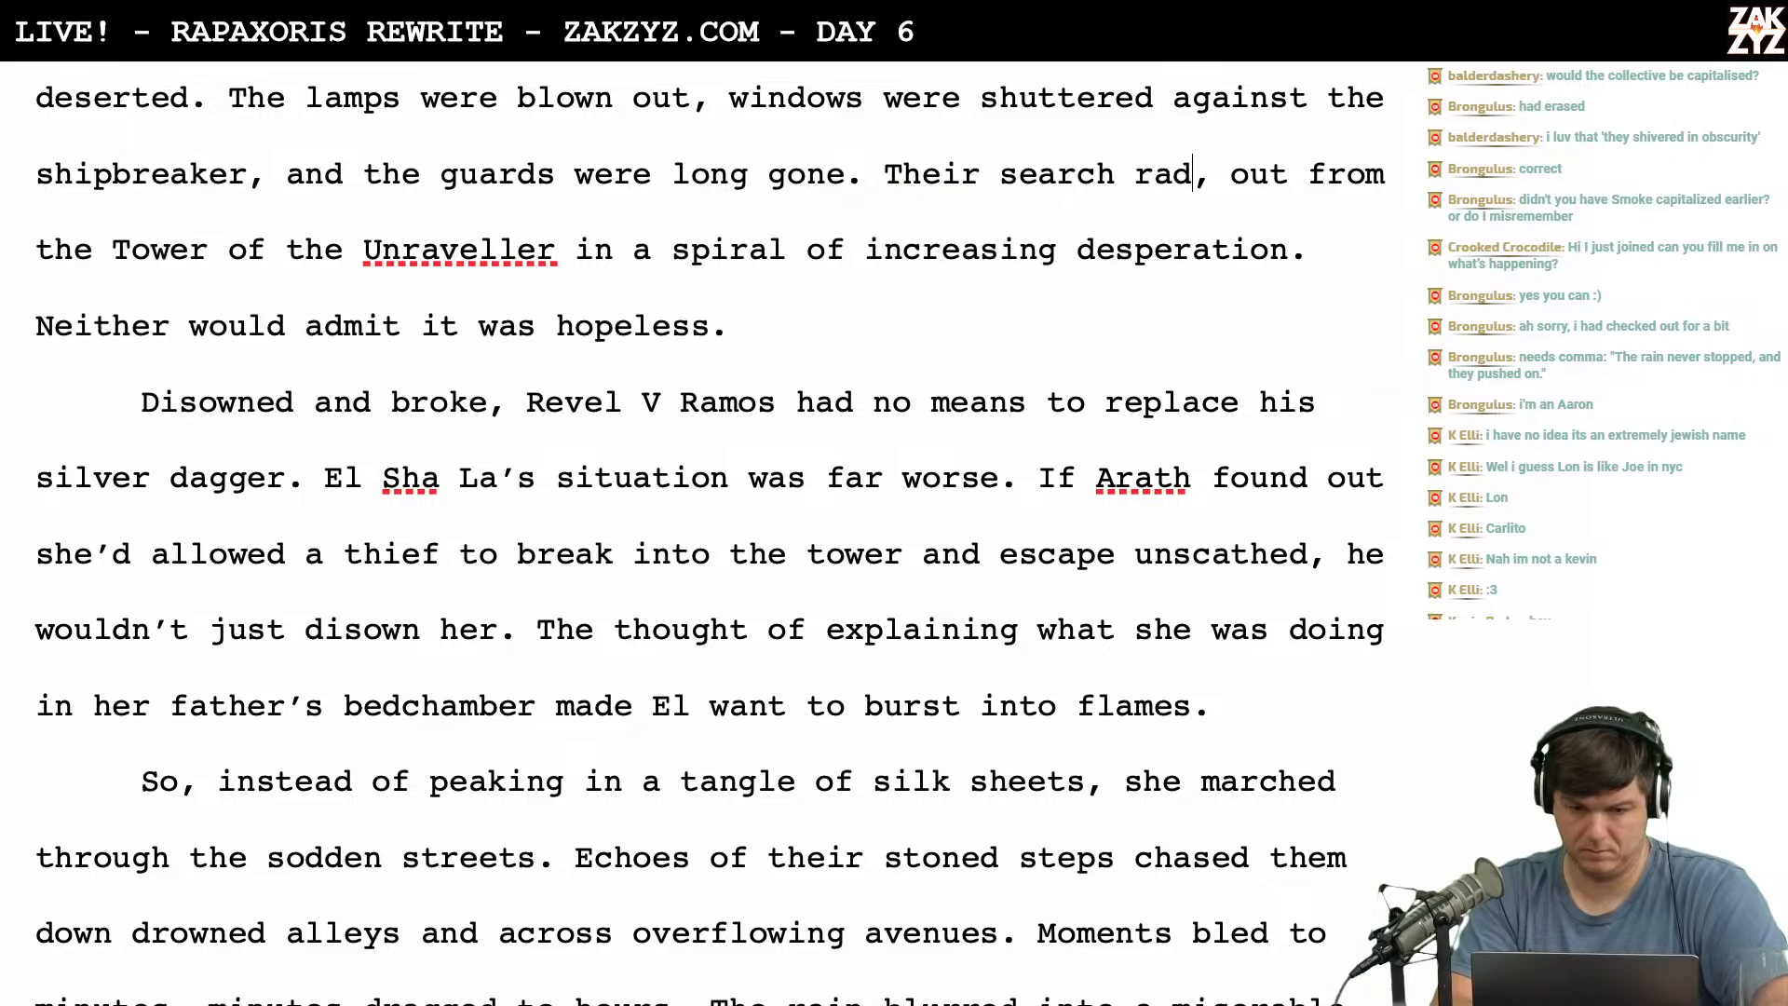
{"action": "key", "text": "Delete"}
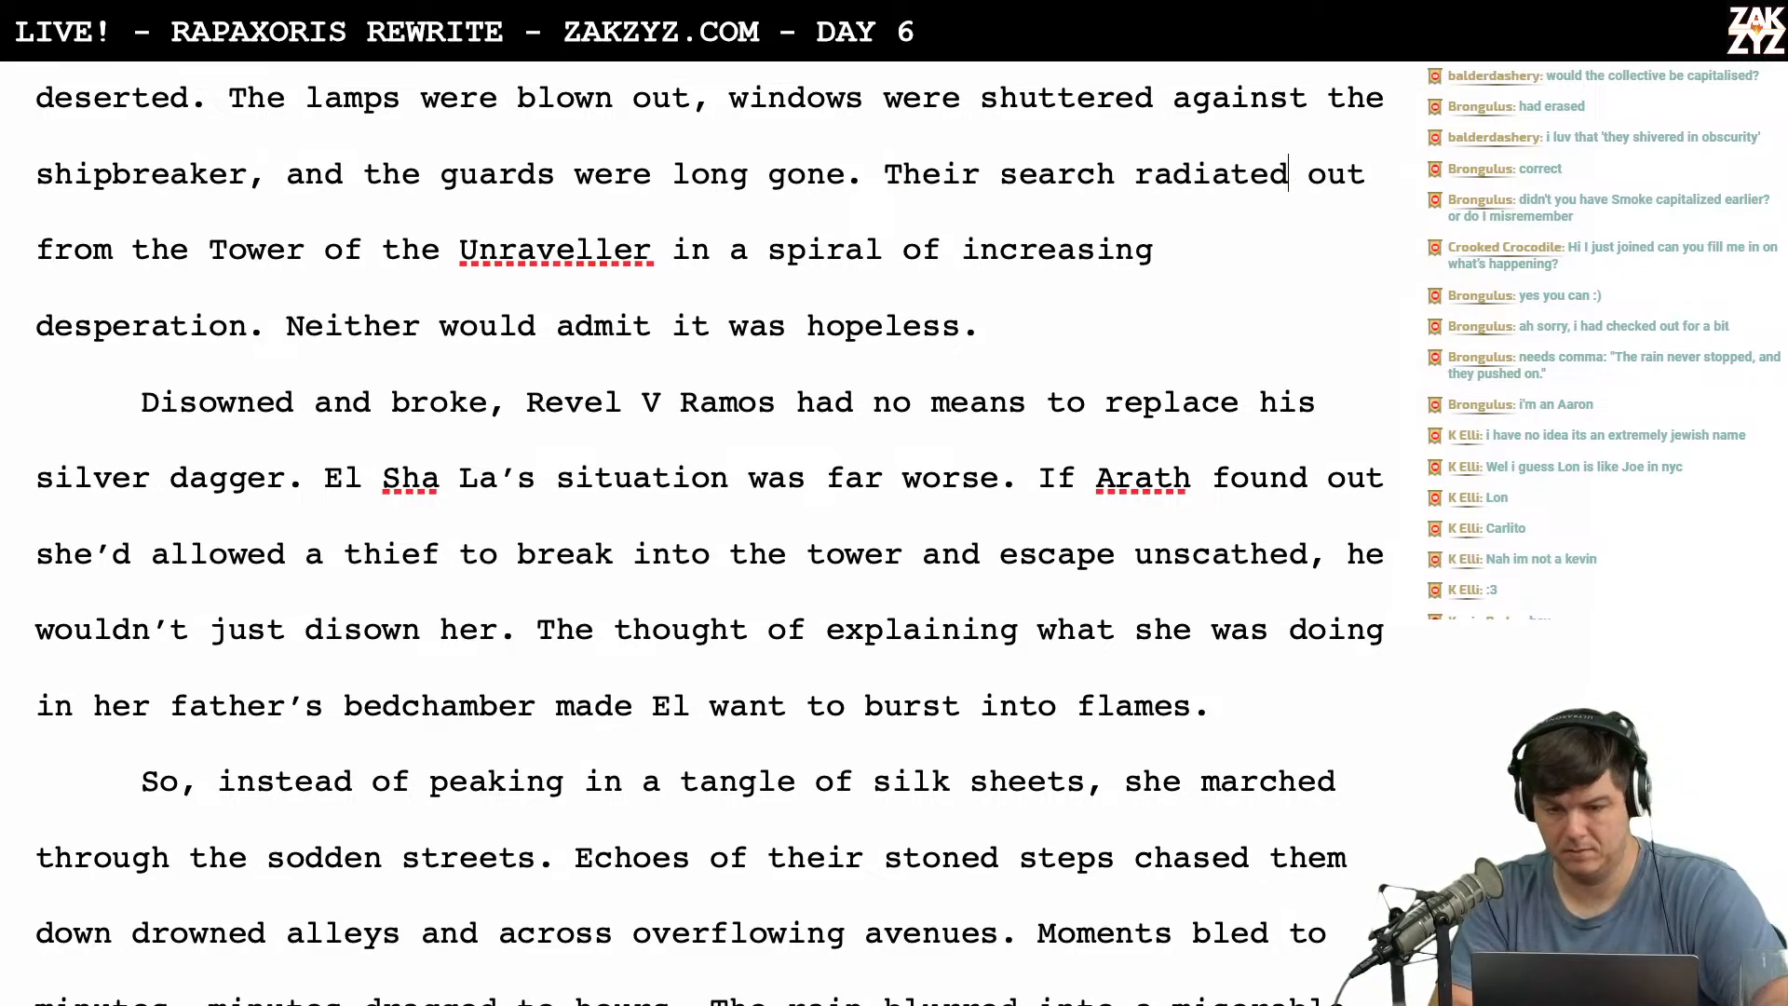
Correct the misspelled "theif's" to "thief's" in the sentence about the deluge obliterating the trail.
{"action": "scroll", "coordinate": [945, 185], "scroll_direction": "down", "scroll_amount": 2}
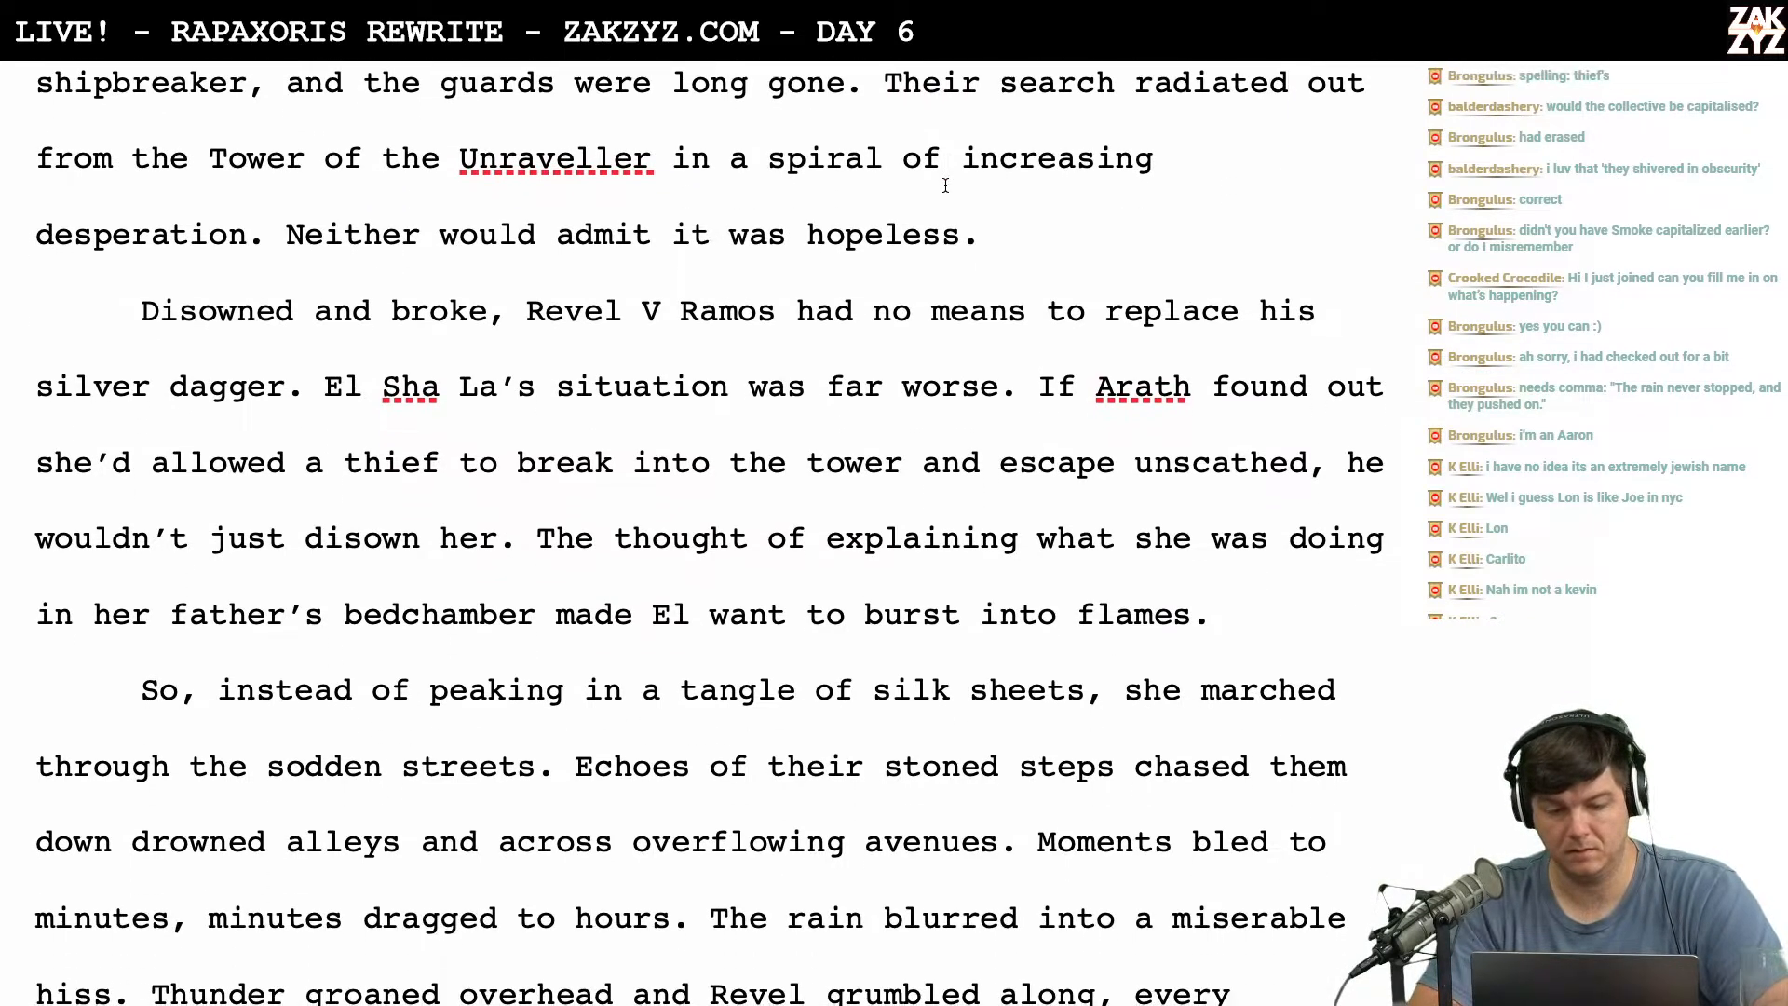
{"action": "scroll", "coordinate": [982, 274], "scroll_direction": "up", "scroll_amount": 3}
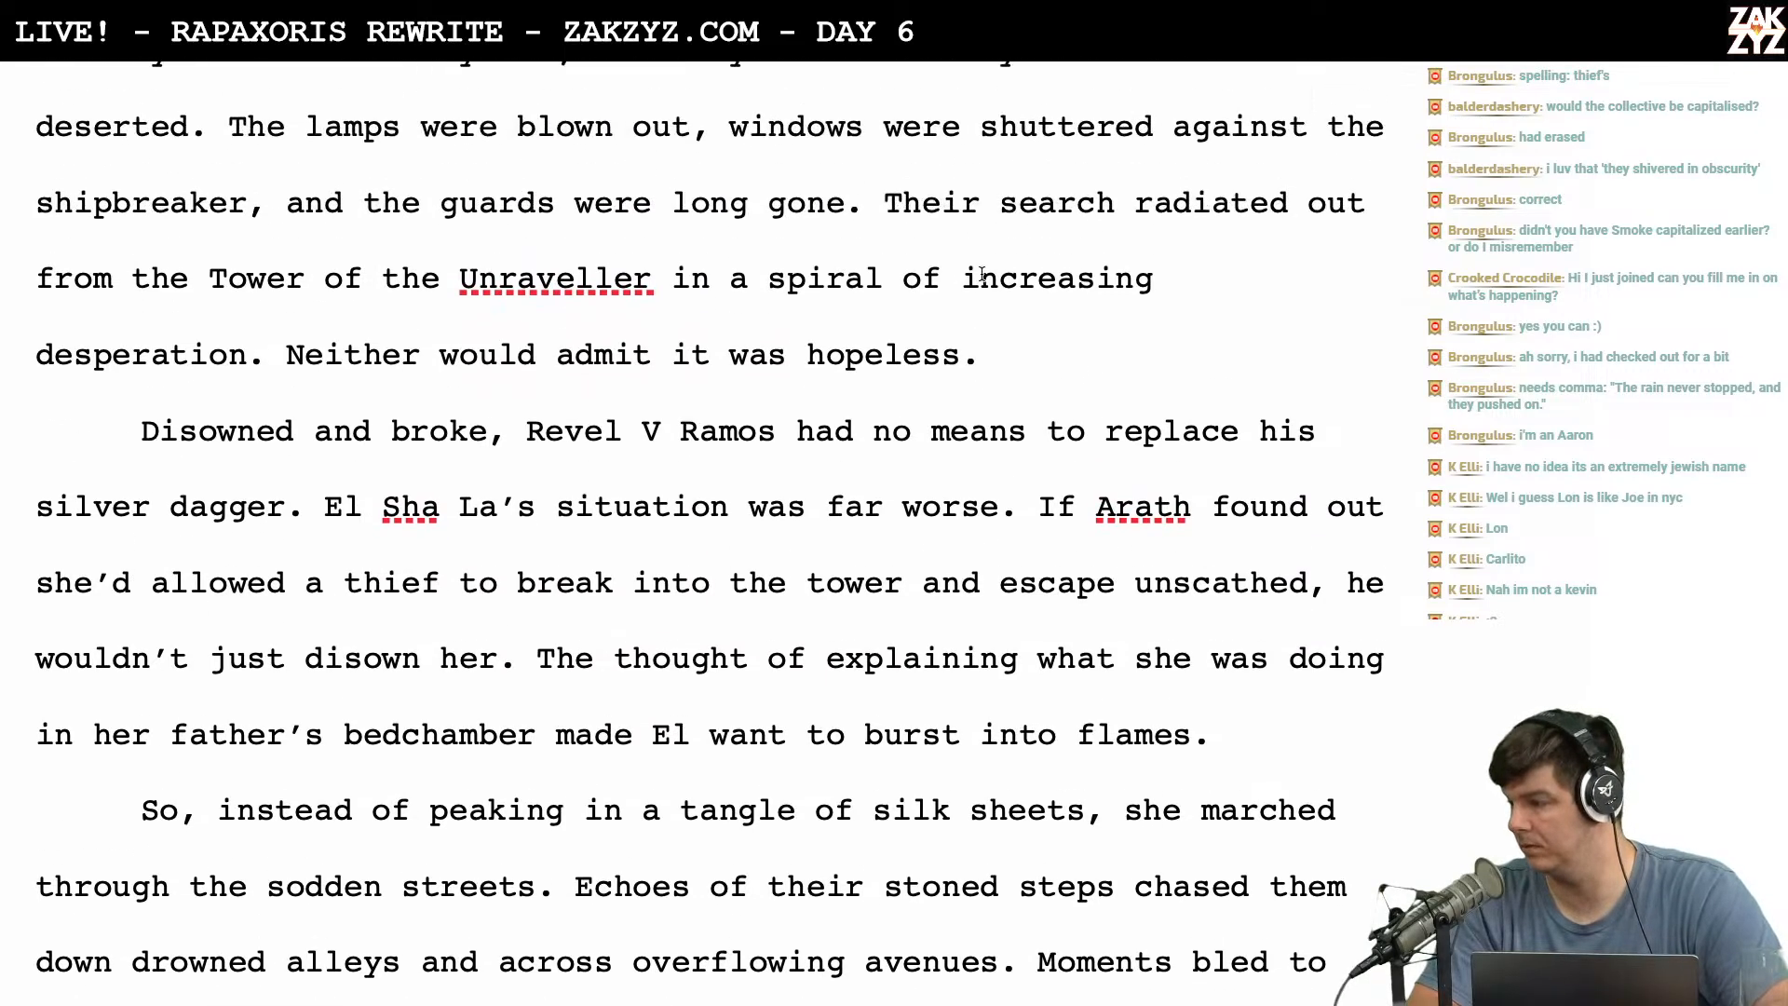
{"action": "scroll", "coordinate": [981, 273], "scroll_direction": "up", "scroll_amount": 2}
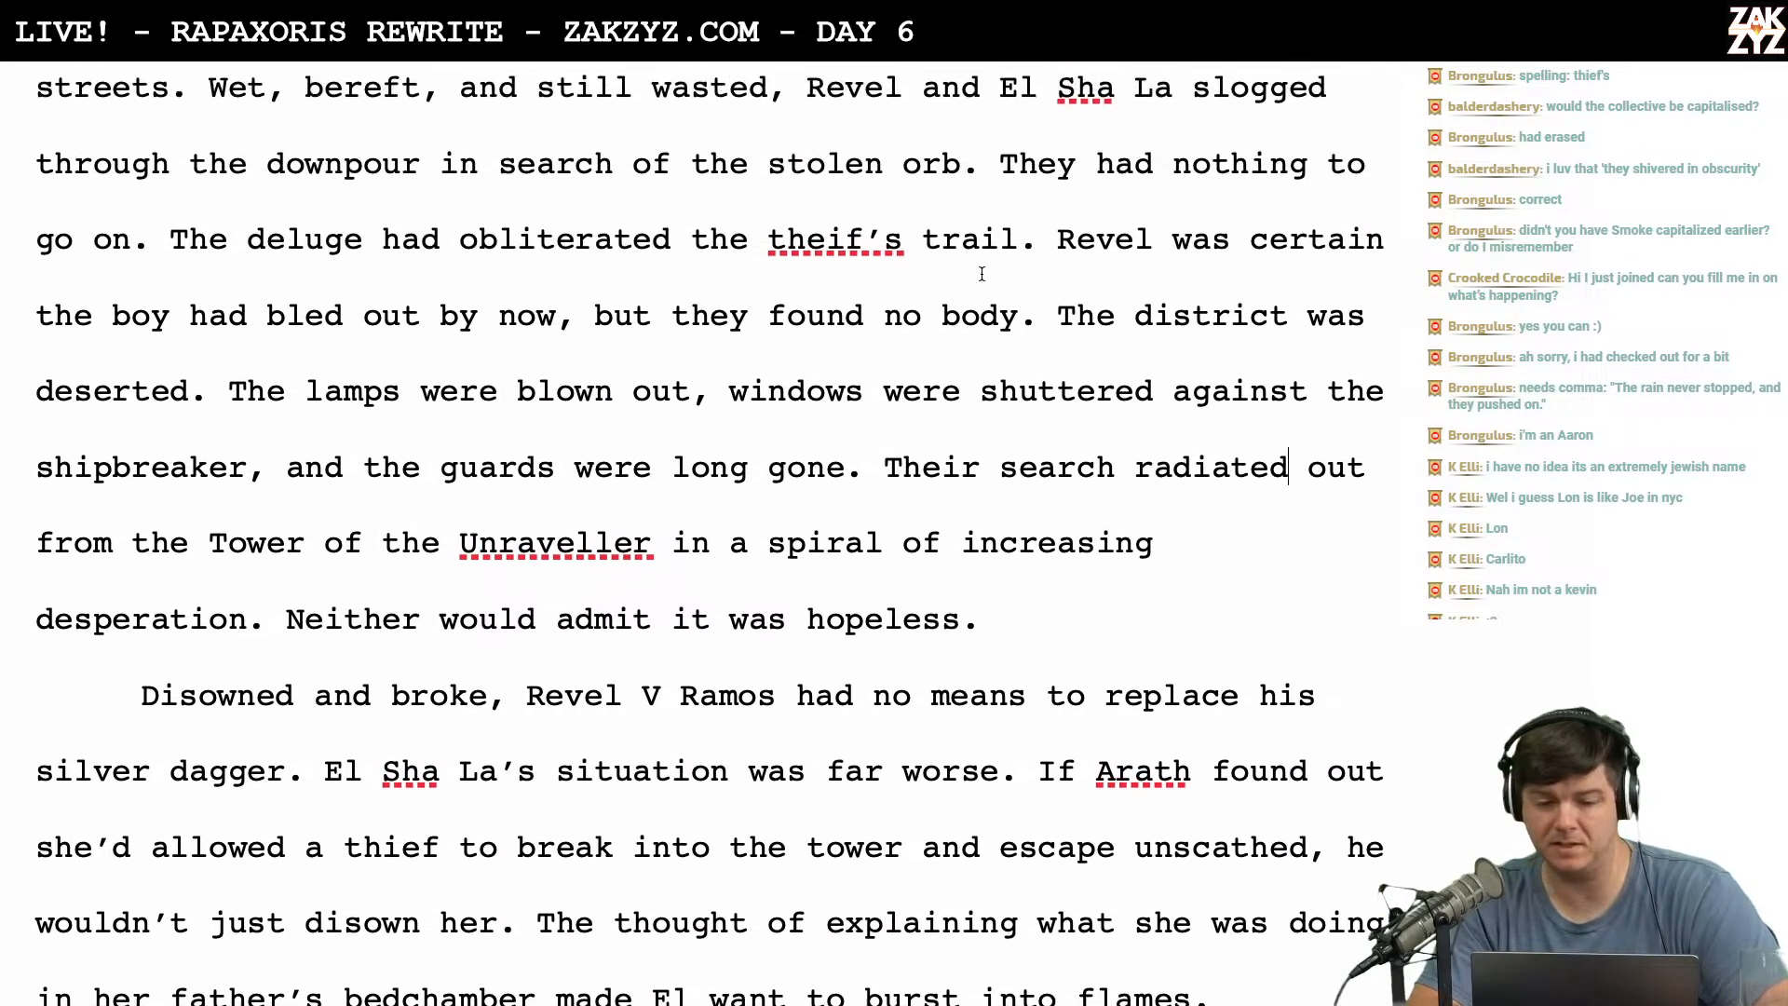
{"action": "left_click", "coordinate": [853, 263]}
{"action": "key", "text": "Left"}
{"action": "key", "text": "BackSpace"}
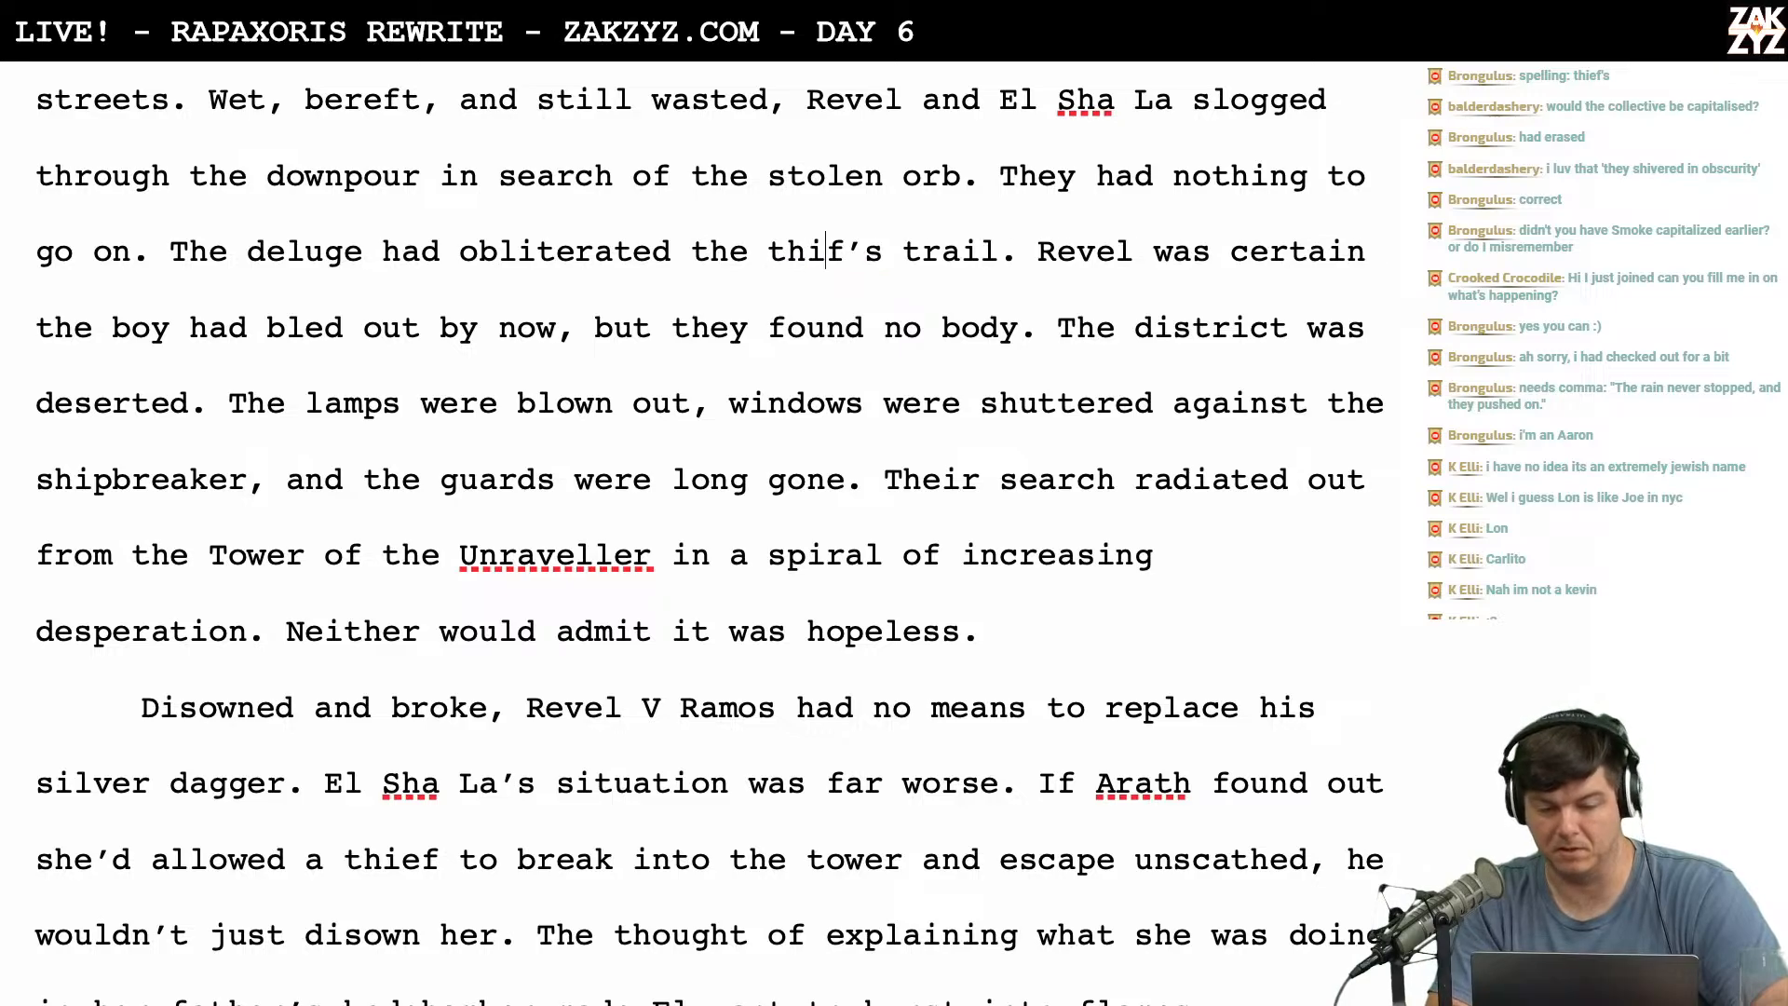
{"action": "key", "text": "Right"}
{"action": "type", "text": "e"}
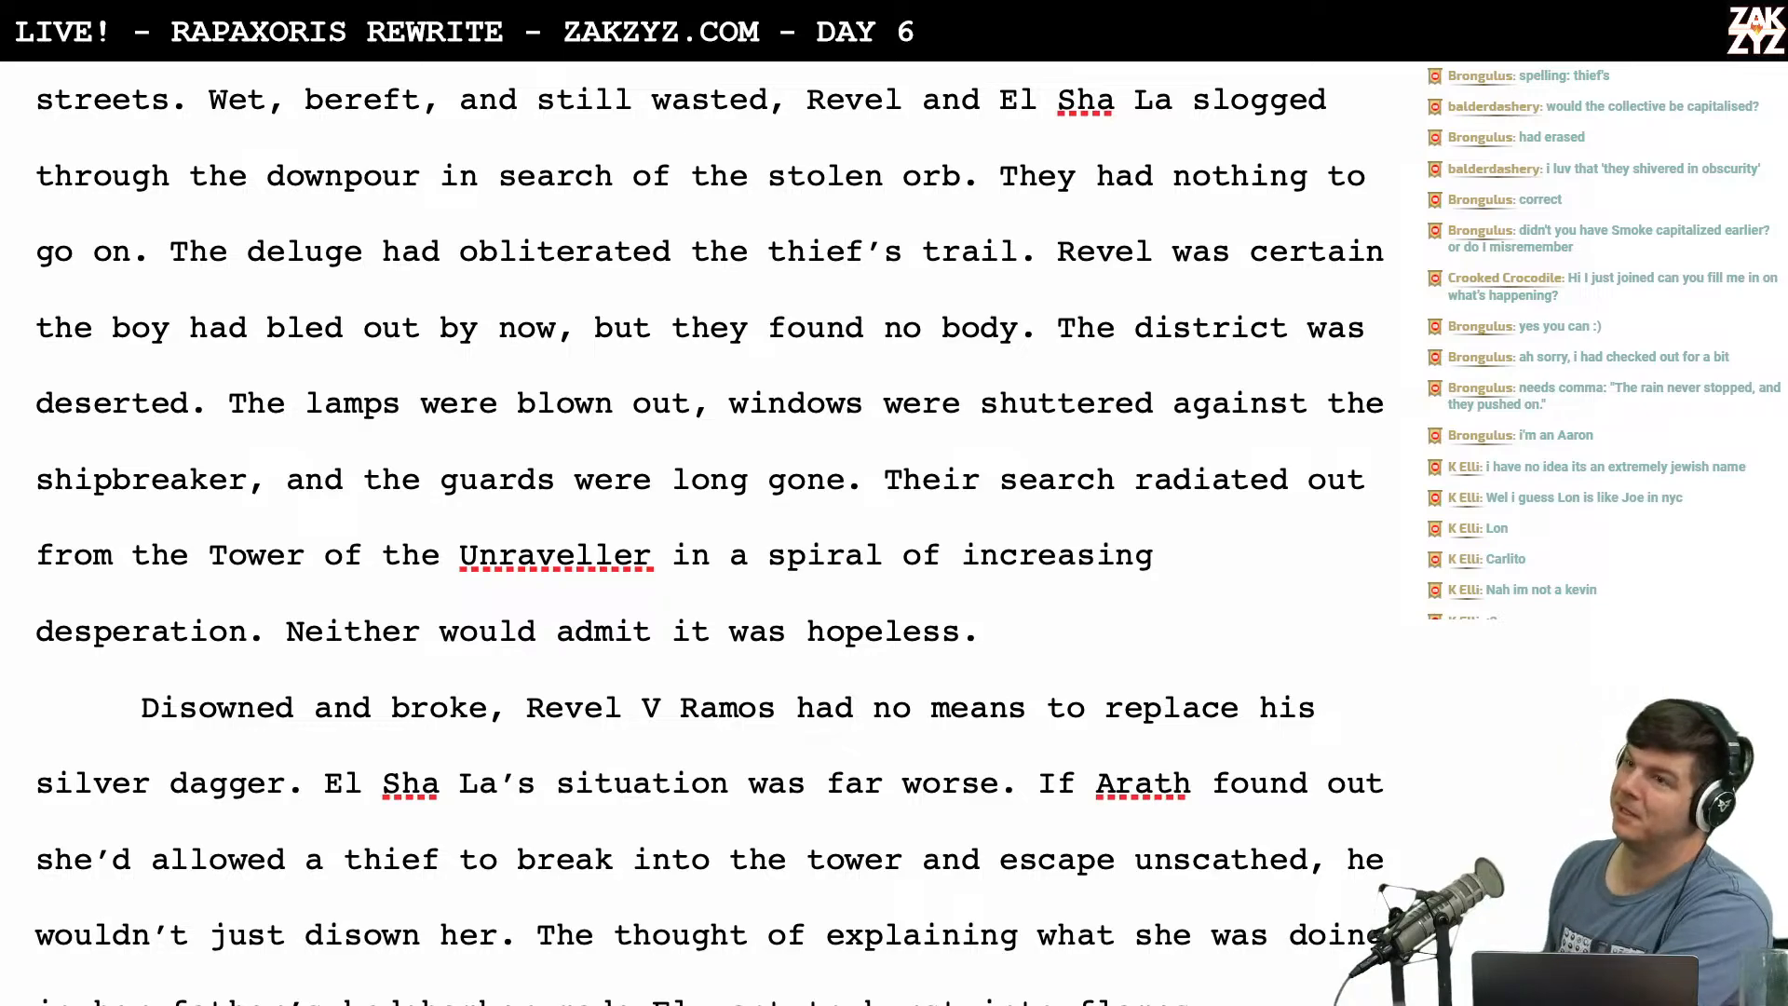
Try a paragraph break before "Neither would admit it was hopeless", and join the sentence back to its paragraph.
{"action": "scroll", "coordinate": [786, 223], "scroll_direction": "down", "scroll_amount": 3}
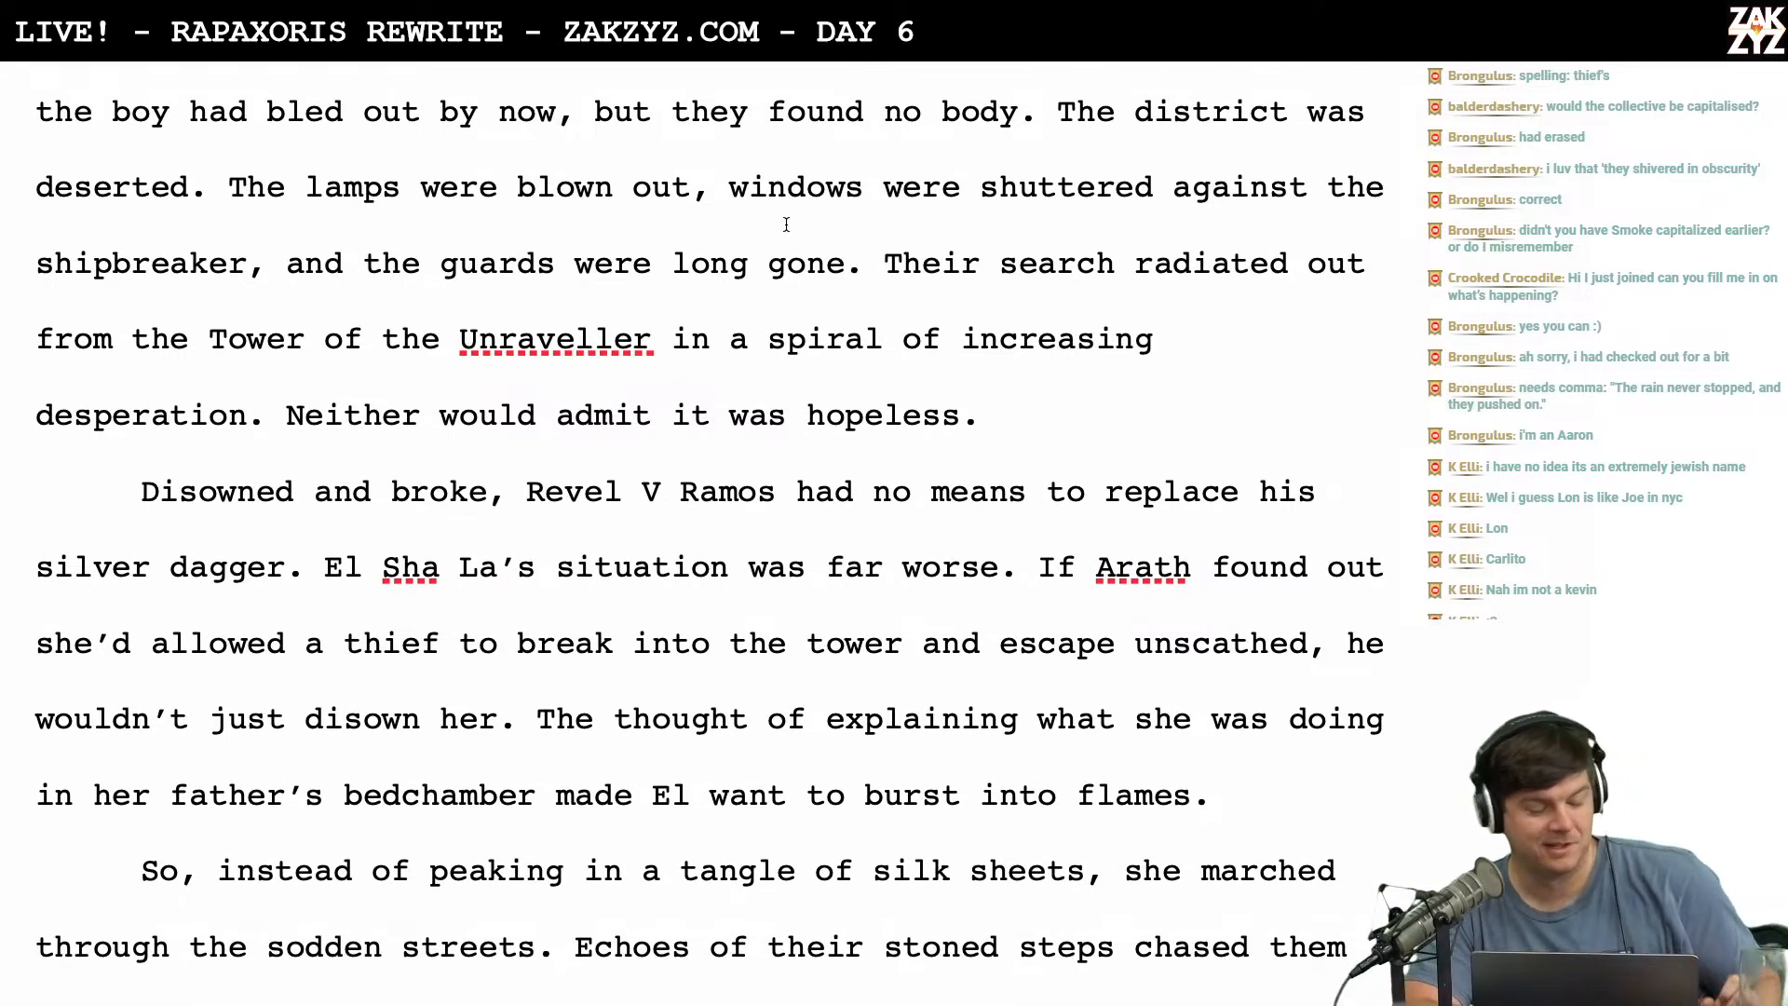
{"action": "scroll", "coordinate": [786, 224], "scroll_direction": "down", "scroll_amount": 1}
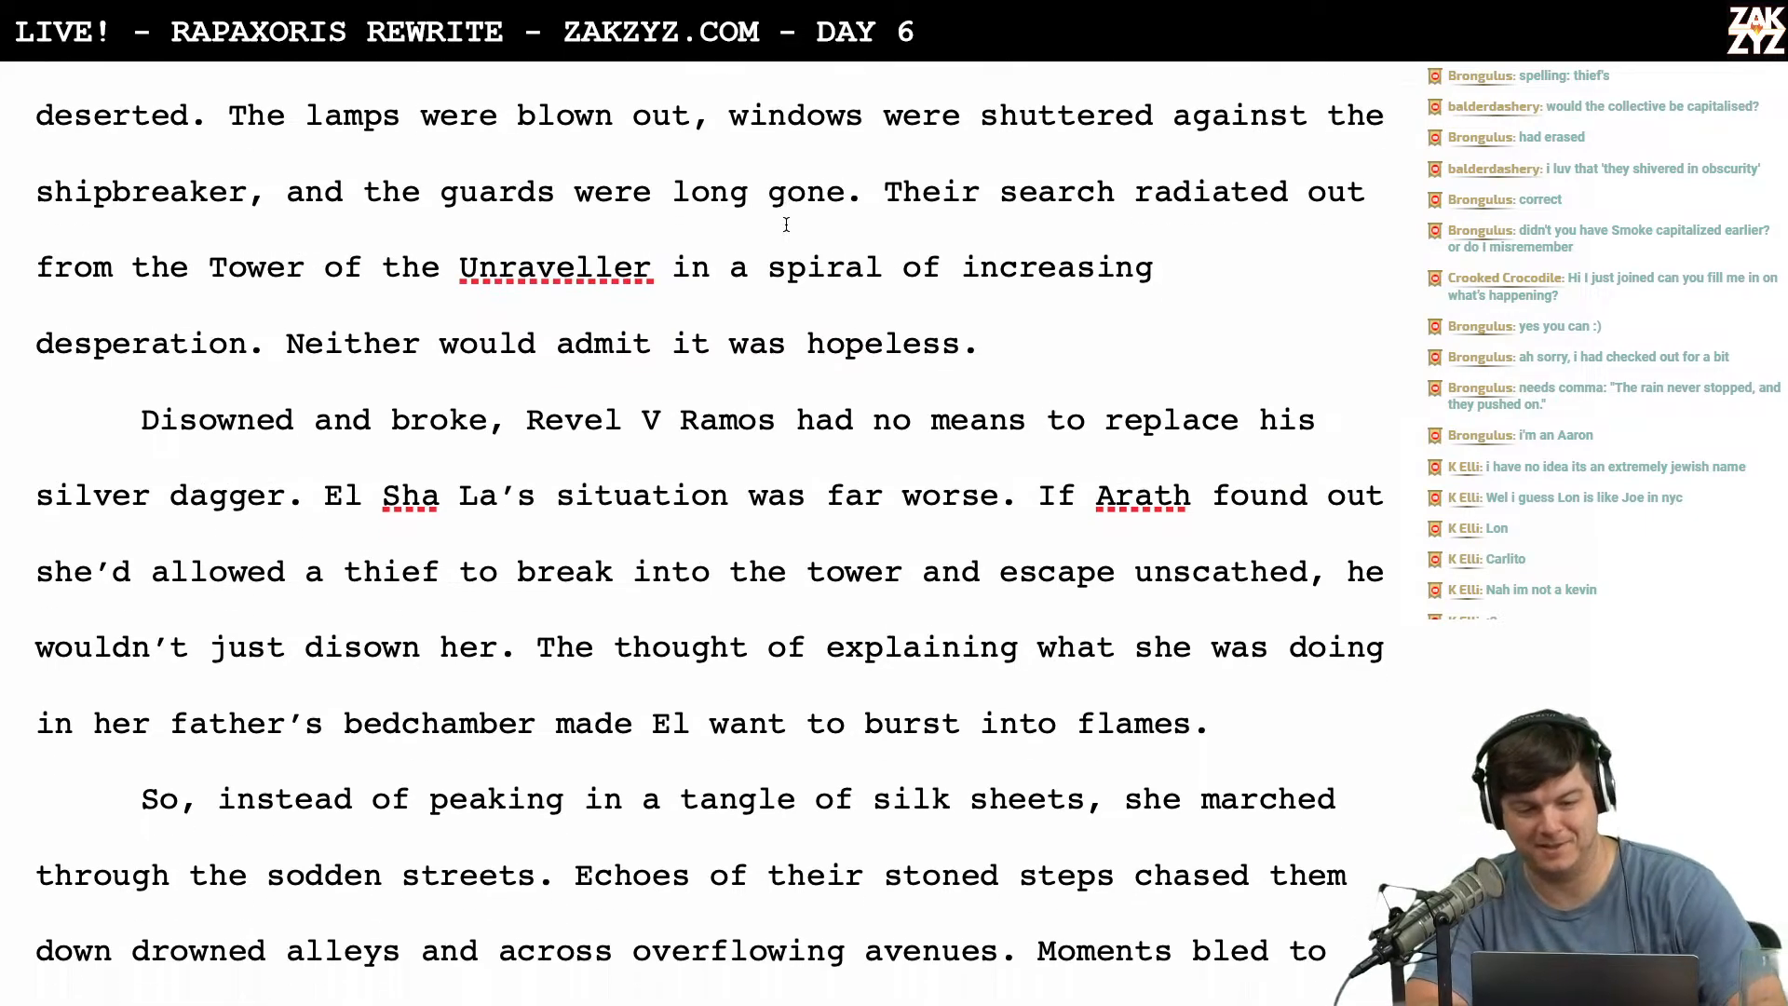
{"action": "scroll", "coordinate": [786, 224], "scroll_direction": "up", "scroll_amount": 4}
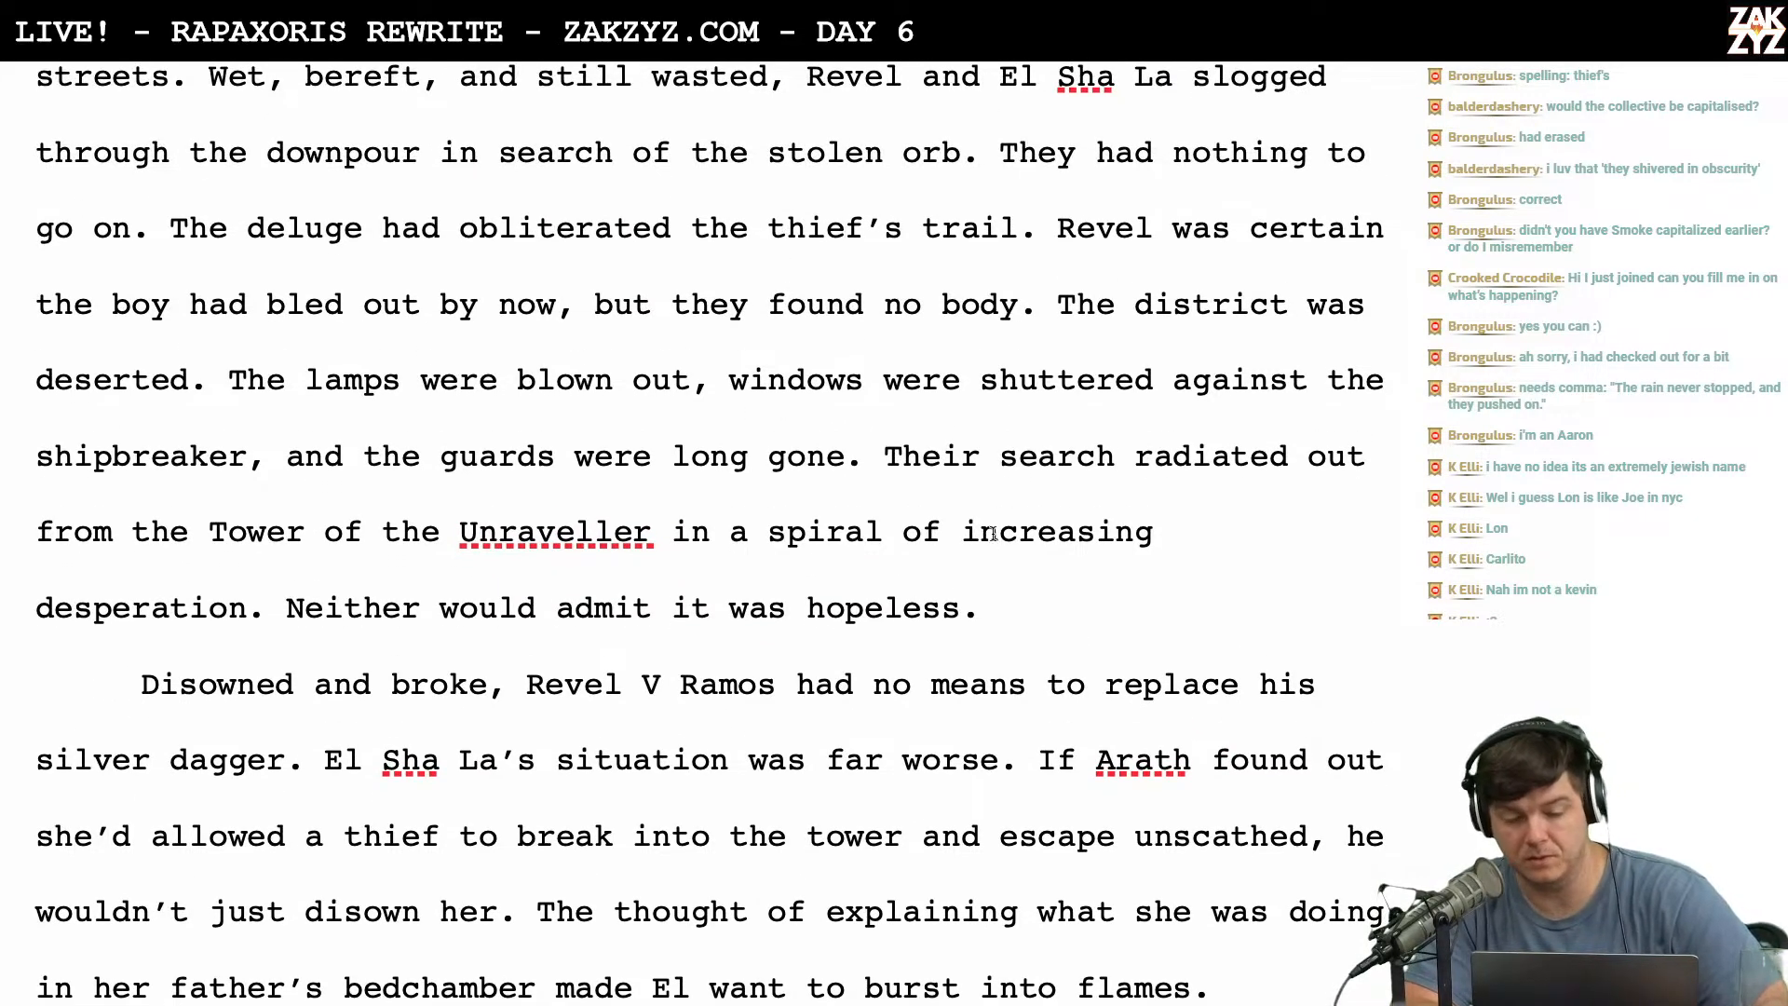
{"action": "scroll", "coordinate": [911, 475], "scroll_direction": "down", "scroll_amount": 1}
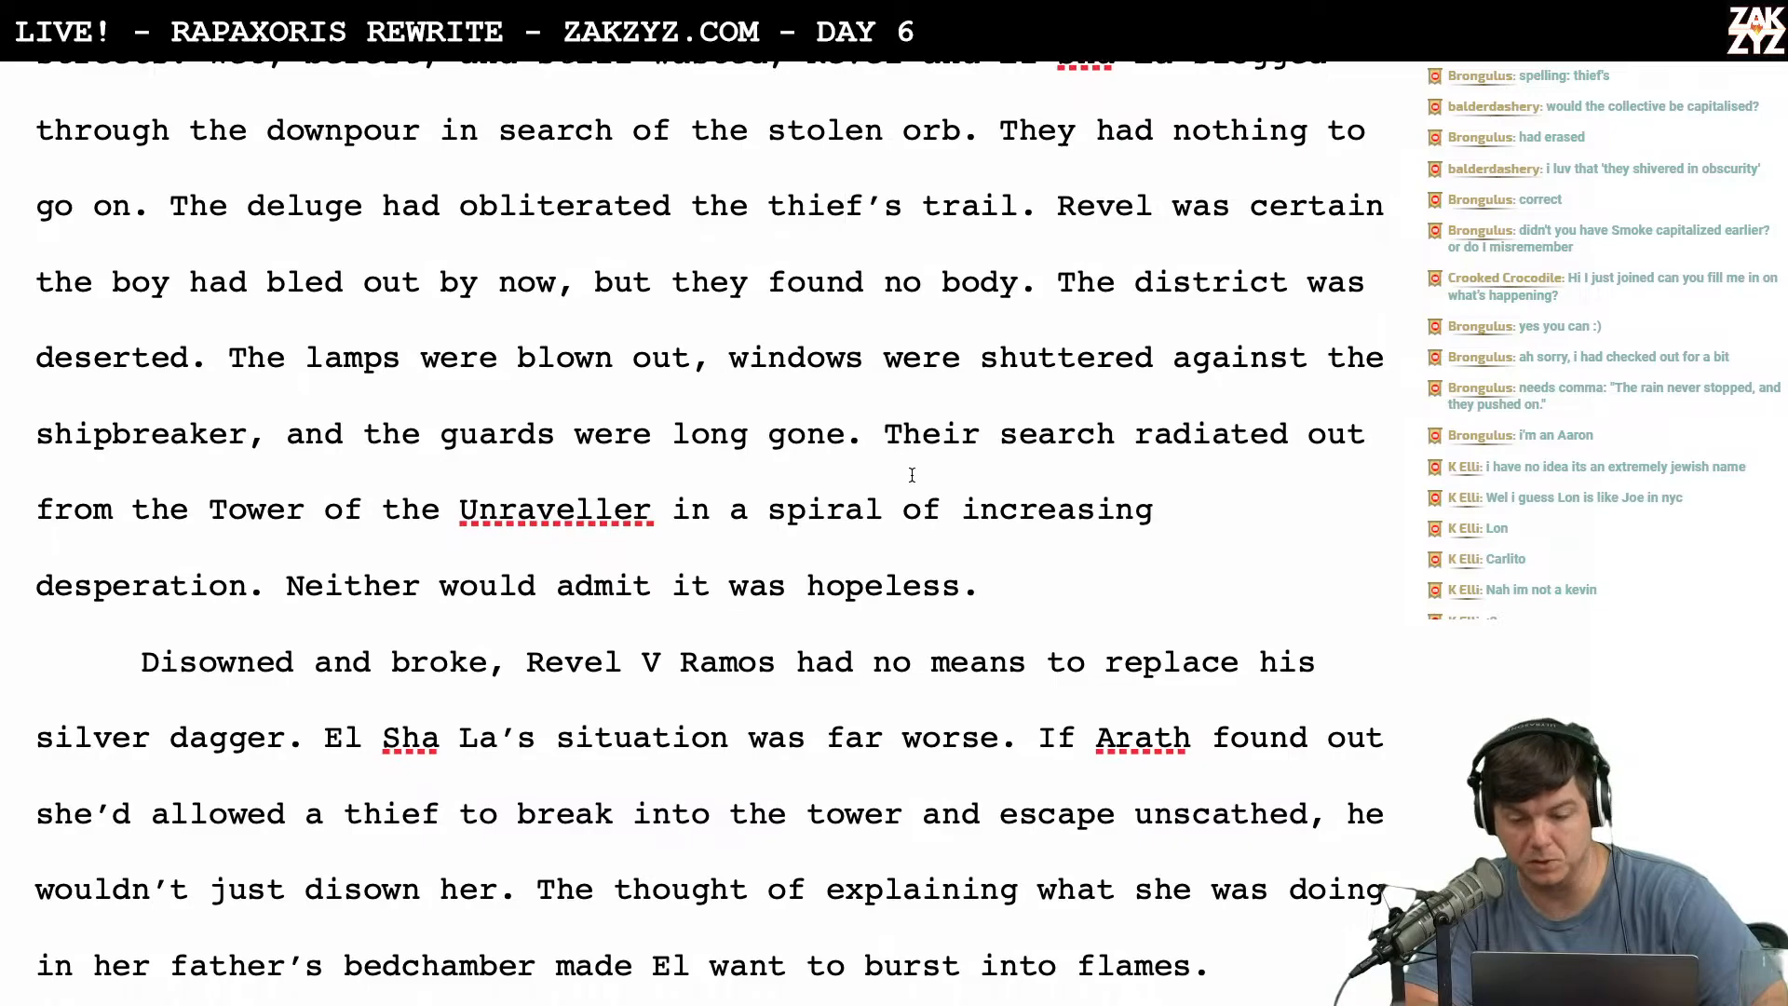
{"action": "scroll", "coordinate": [566, 491], "scroll_direction": "down", "scroll_amount": 3}
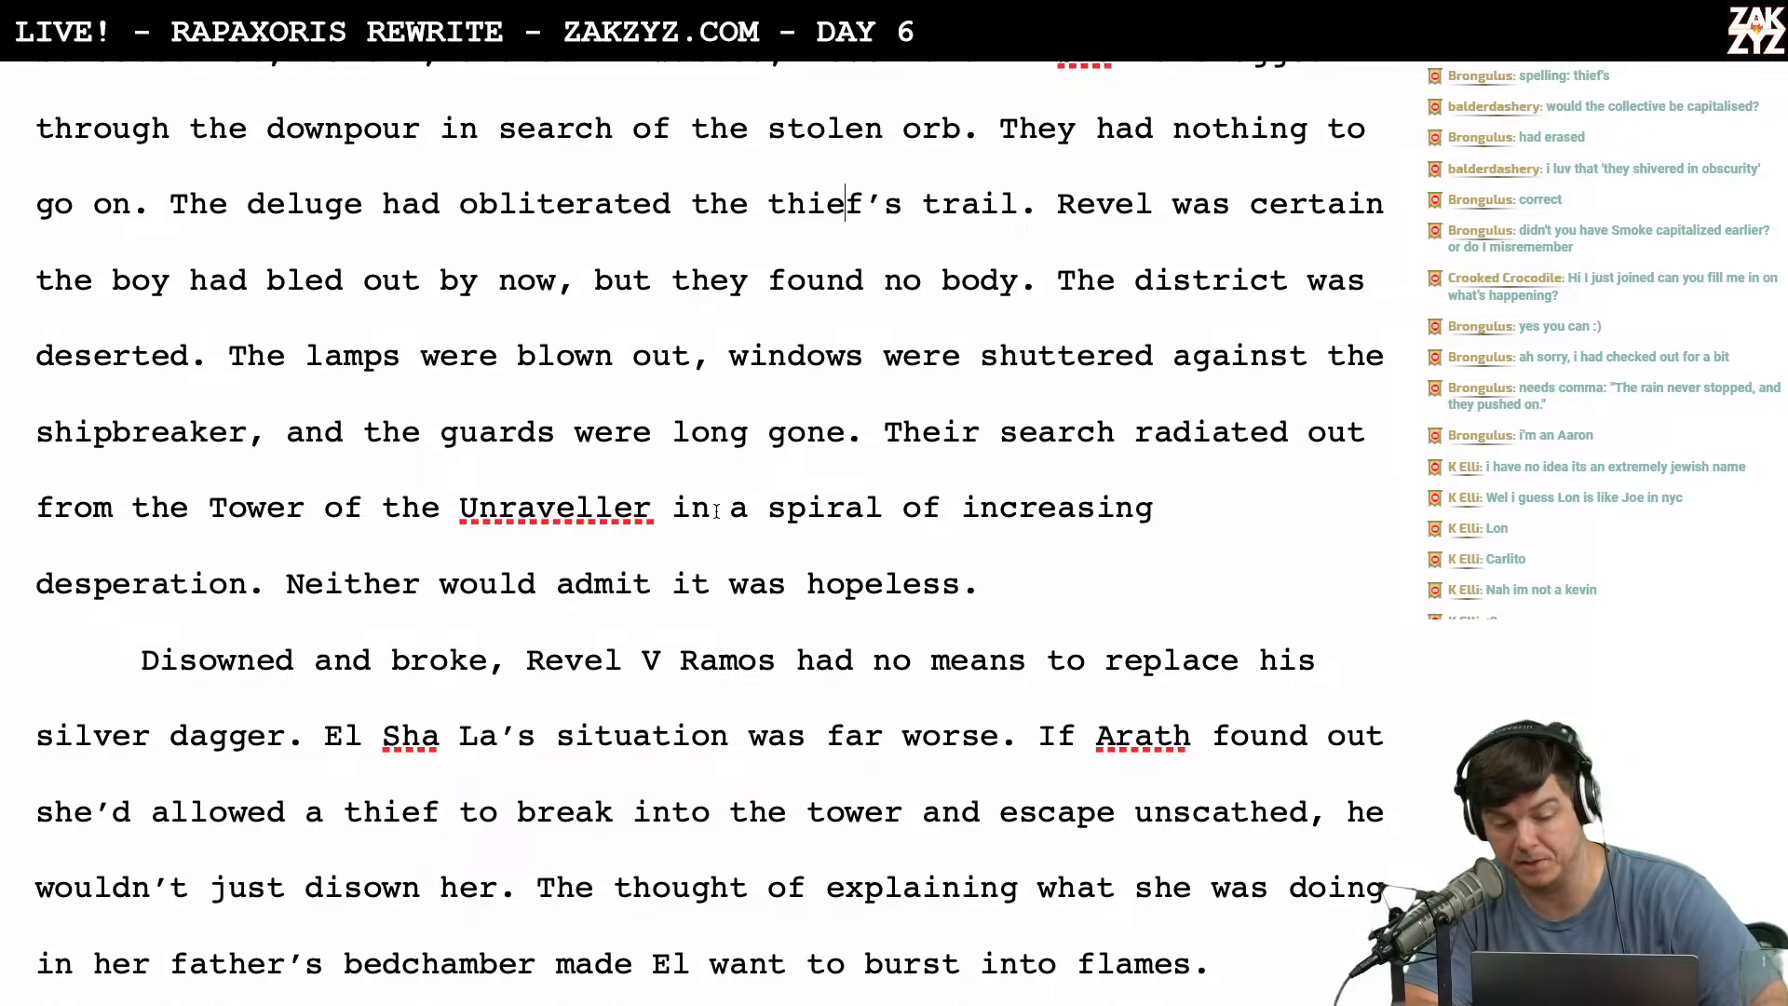
{"action": "scroll", "coordinate": [323, 544], "scroll_direction": "down", "scroll_amount": 2}
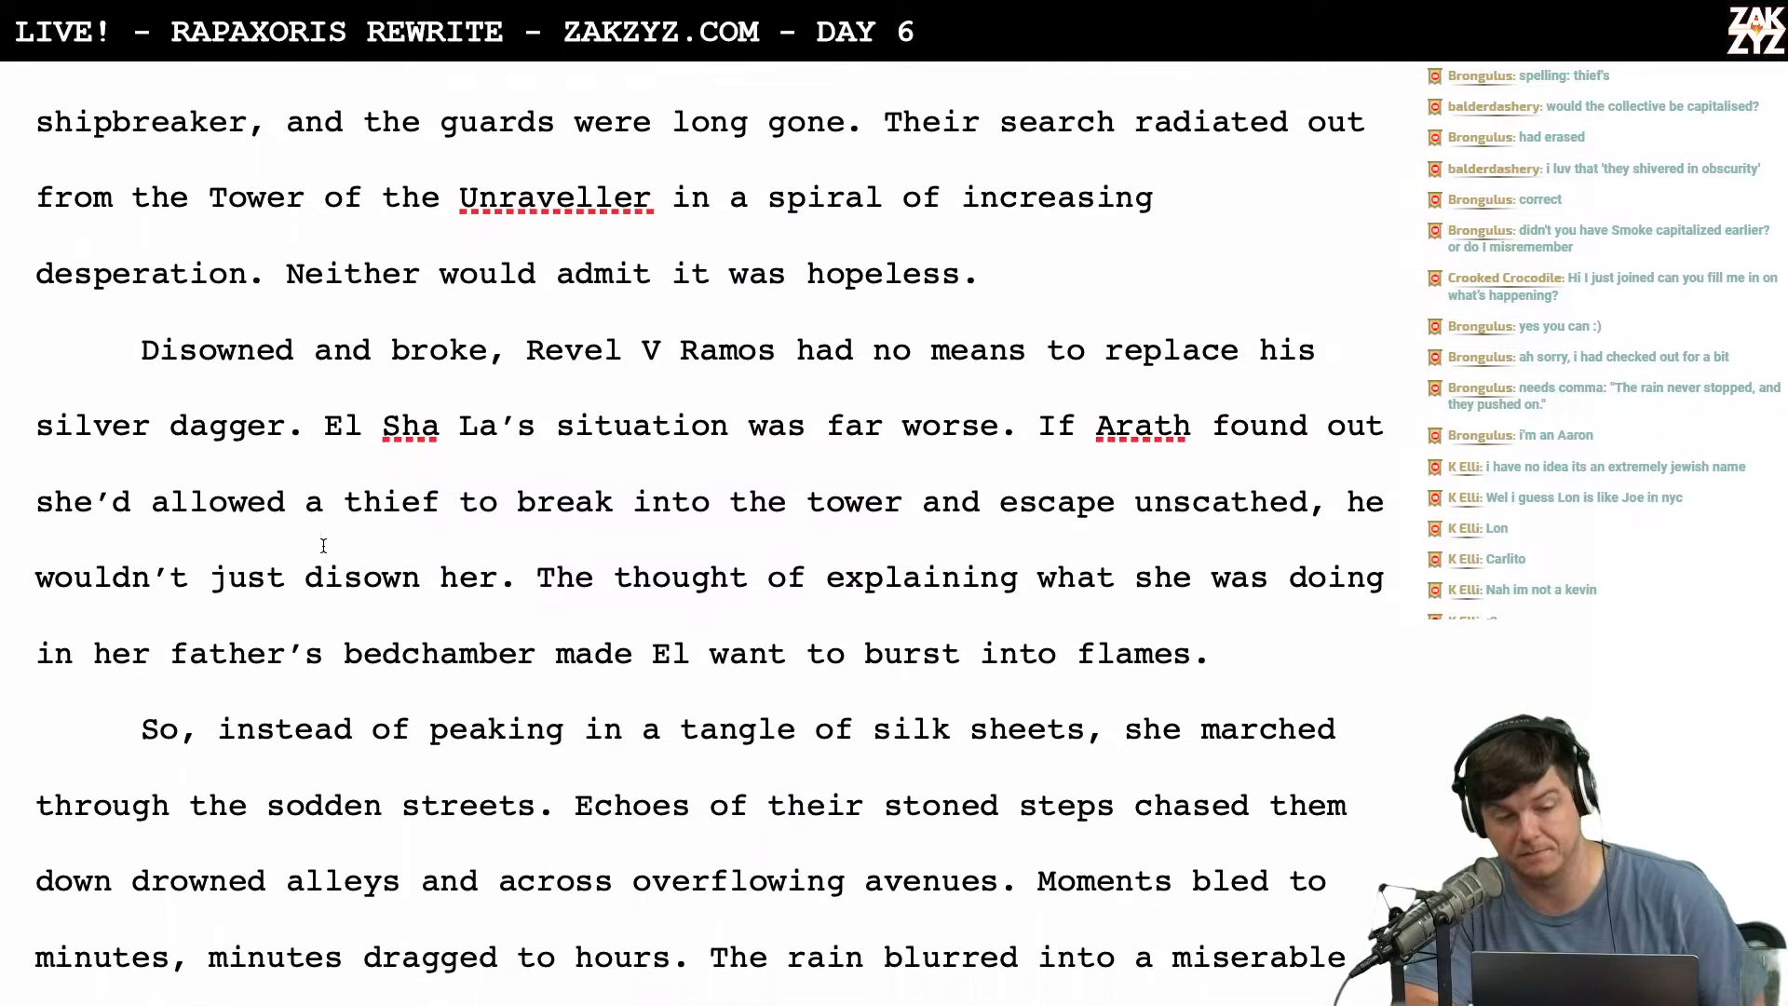
{"action": "scroll", "coordinate": [363, 351], "scroll_direction": "down", "scroll_amount": 1}
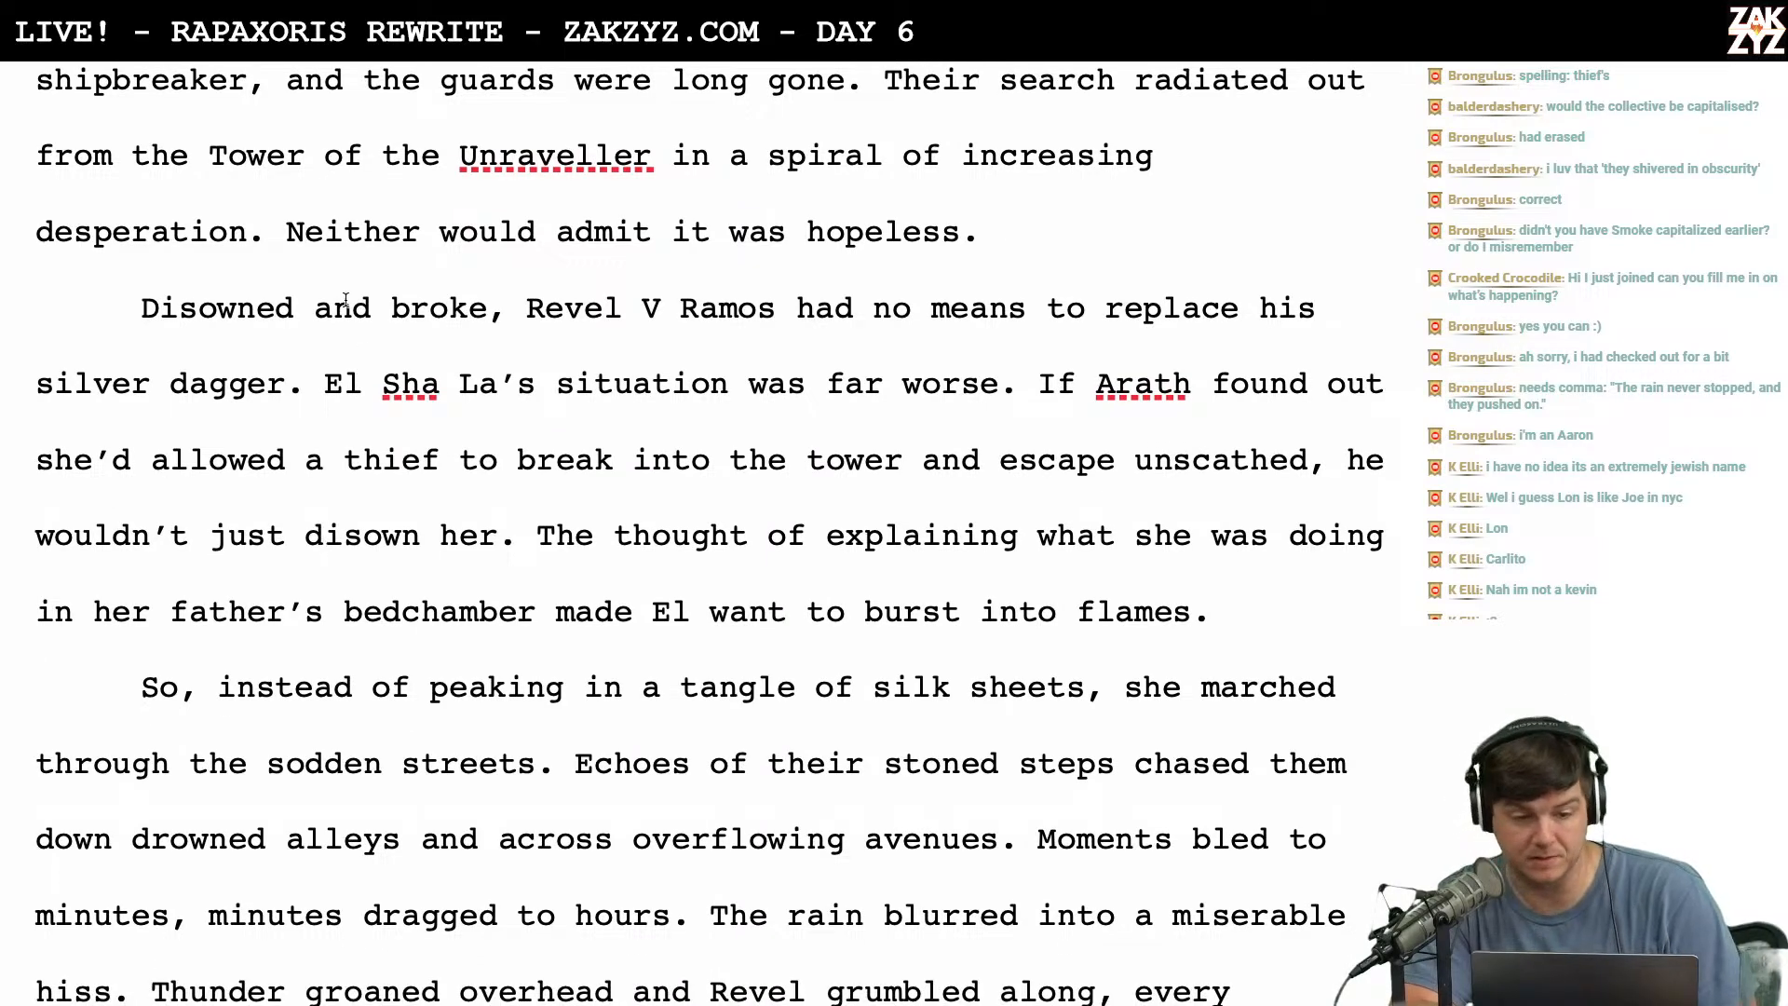
{"action": "left_click", "coordinate": [293, 230]}
{"action": "key", "text": "Return"}
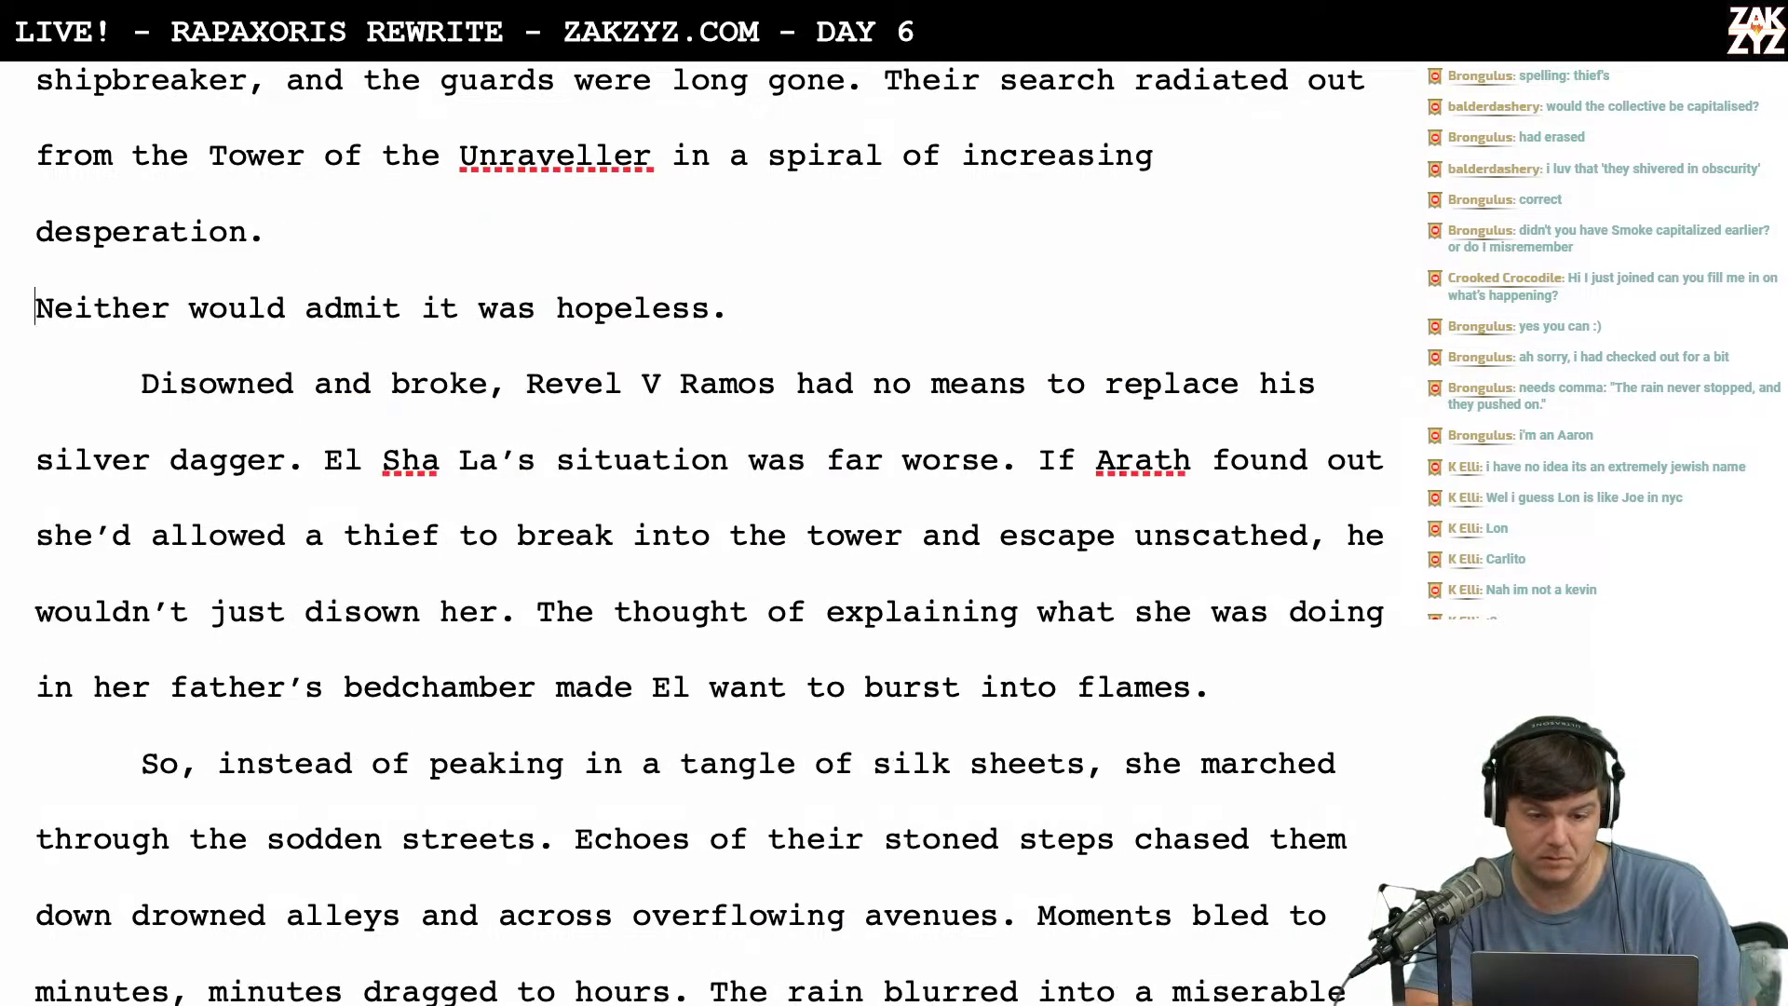
{"action": "key", "text": "BackSpace"}
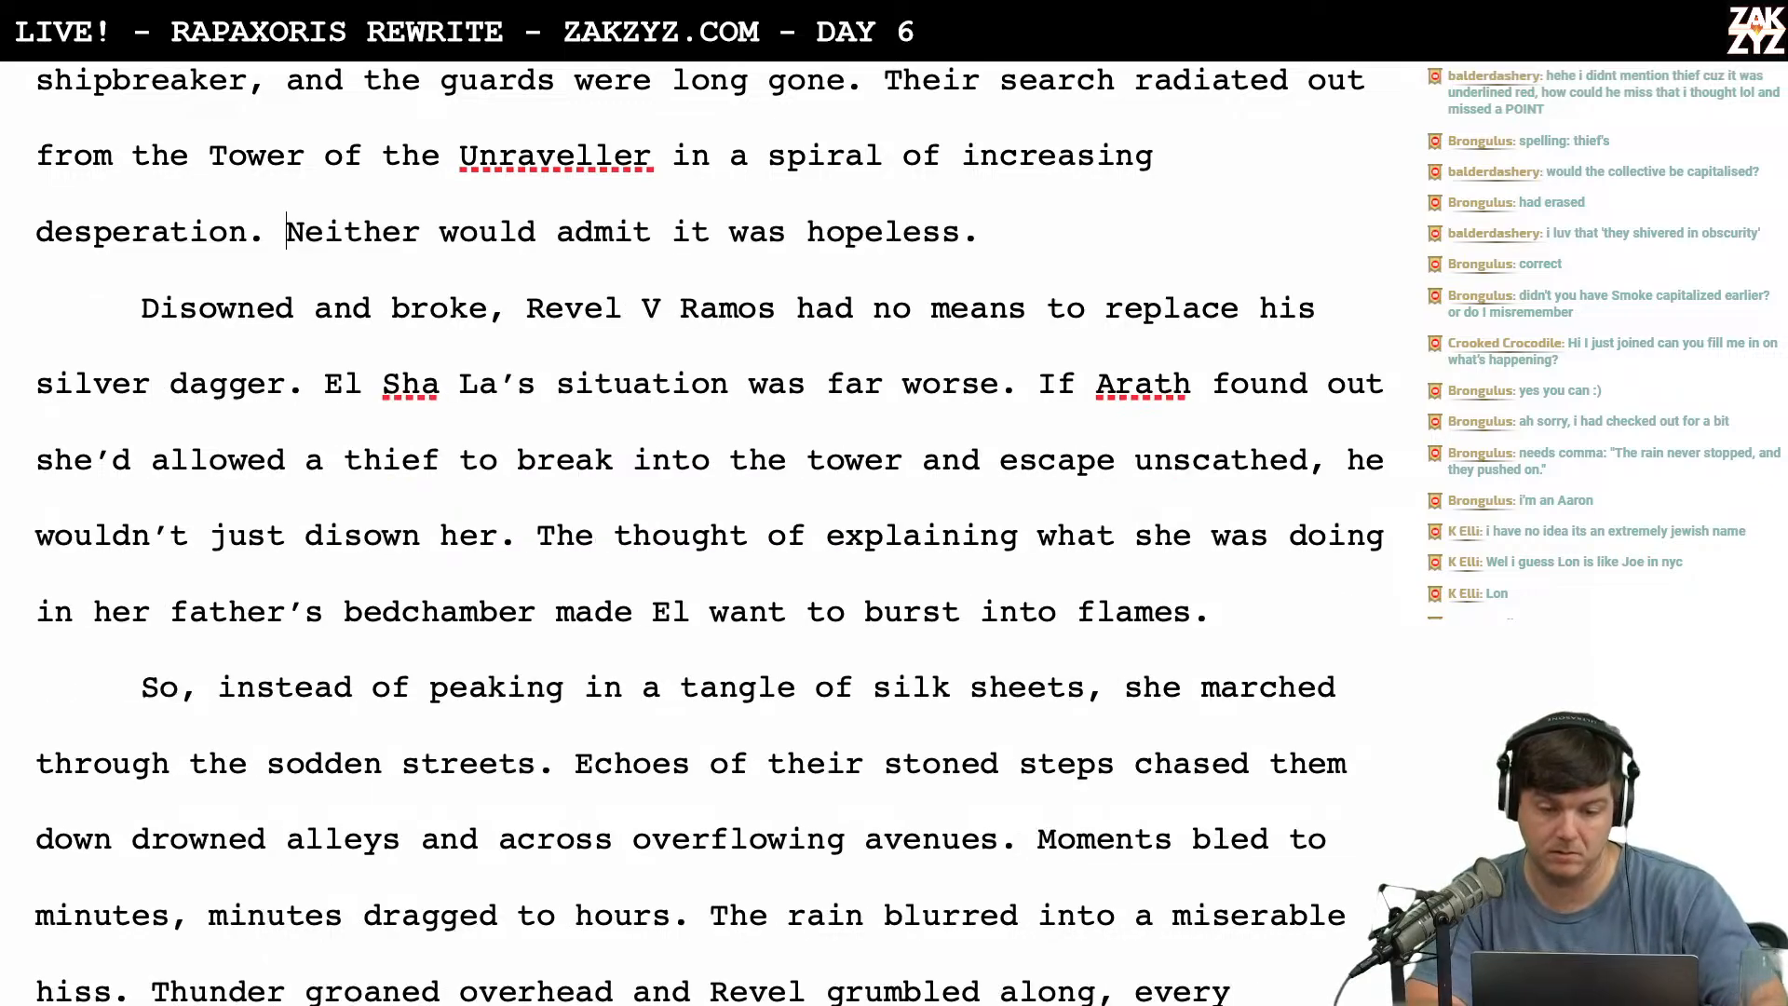
Reread the passage from the obliterated trail through the silver dagger paragraph to the march through the sodden streets, checking its flow.
{"action": "scroll", "coordinate": [303, 228], "scroll_direction": "down", "scroll_amount": 3}
{"action": "scroll", "coordinate": [302, 228], "scroll_direction": "up", "scroll_amount": 2}
{"action": "scroll", "coordinate": [302, 229], "scroll_direction": "up", "scroll_amount": 2}
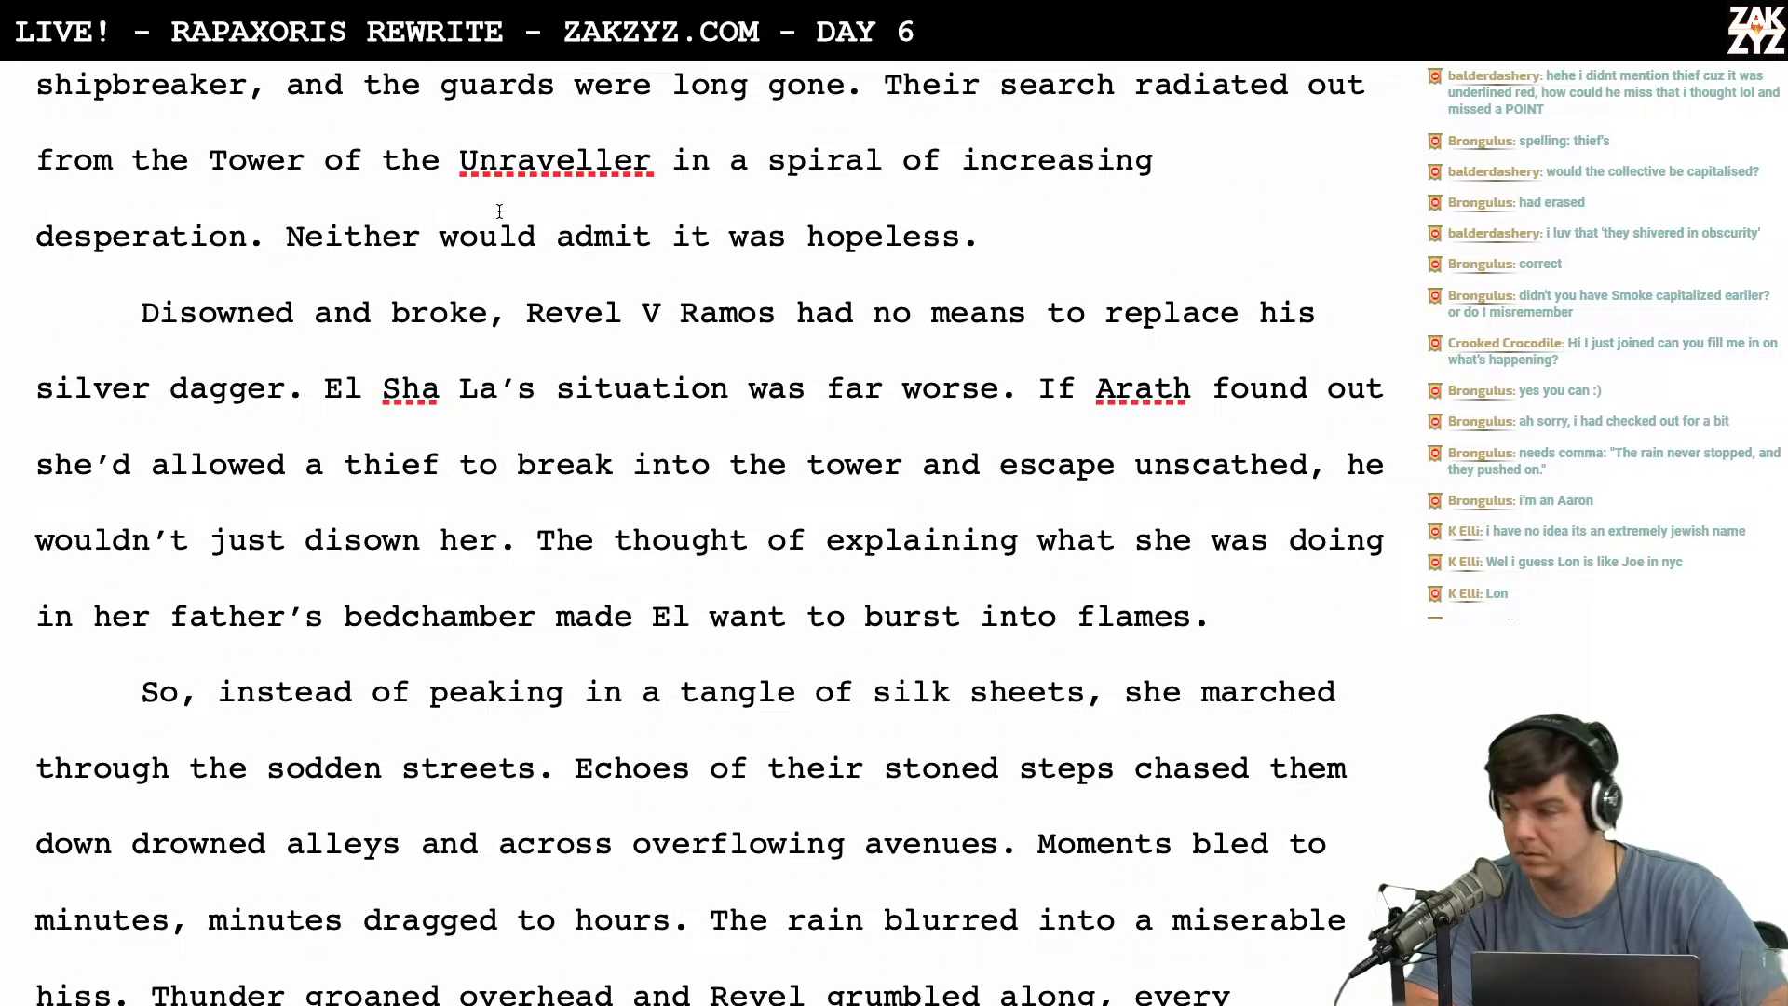
{"action": "scroll", "coordinate": [500, 210], "scroll_direction": "down", "scroll_amount": 1}
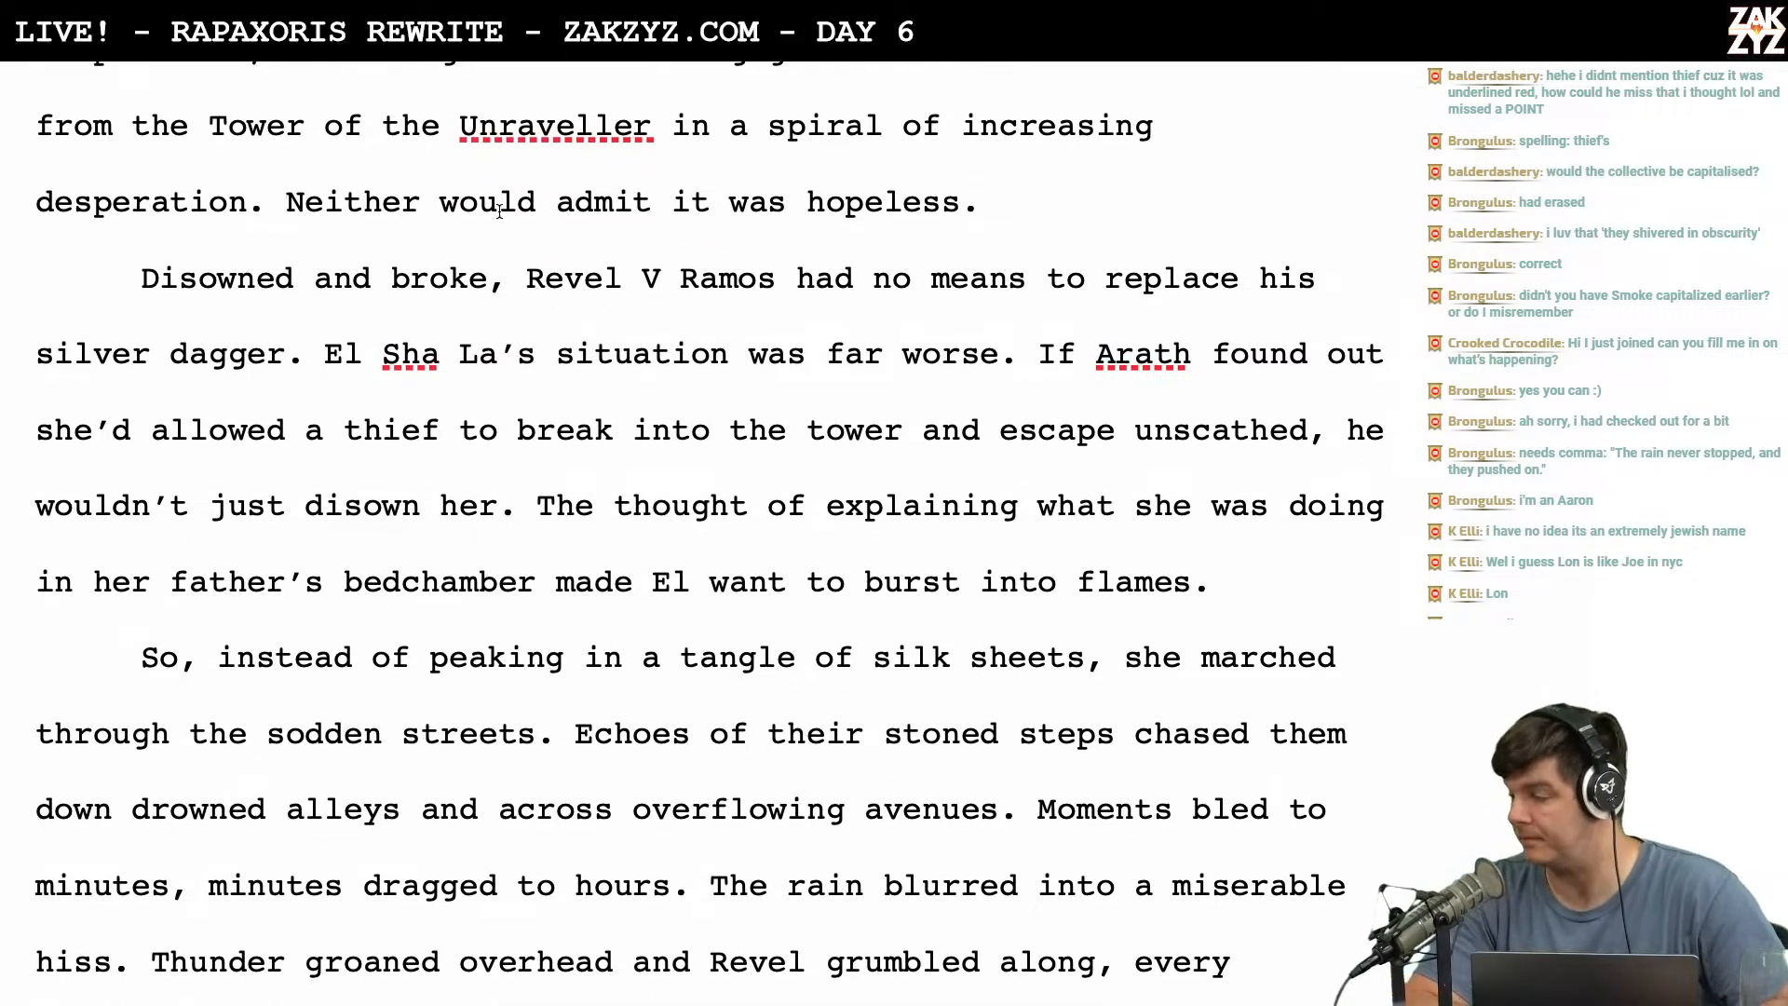
{"action": "scroll", "coordinate": [500, 210], "scroll_direction": "down", "scroll_amount": 1}
{"action": "scroll", "coordinate": [500, 210], "scroll_direction": "down", "scroll_amount": 5}
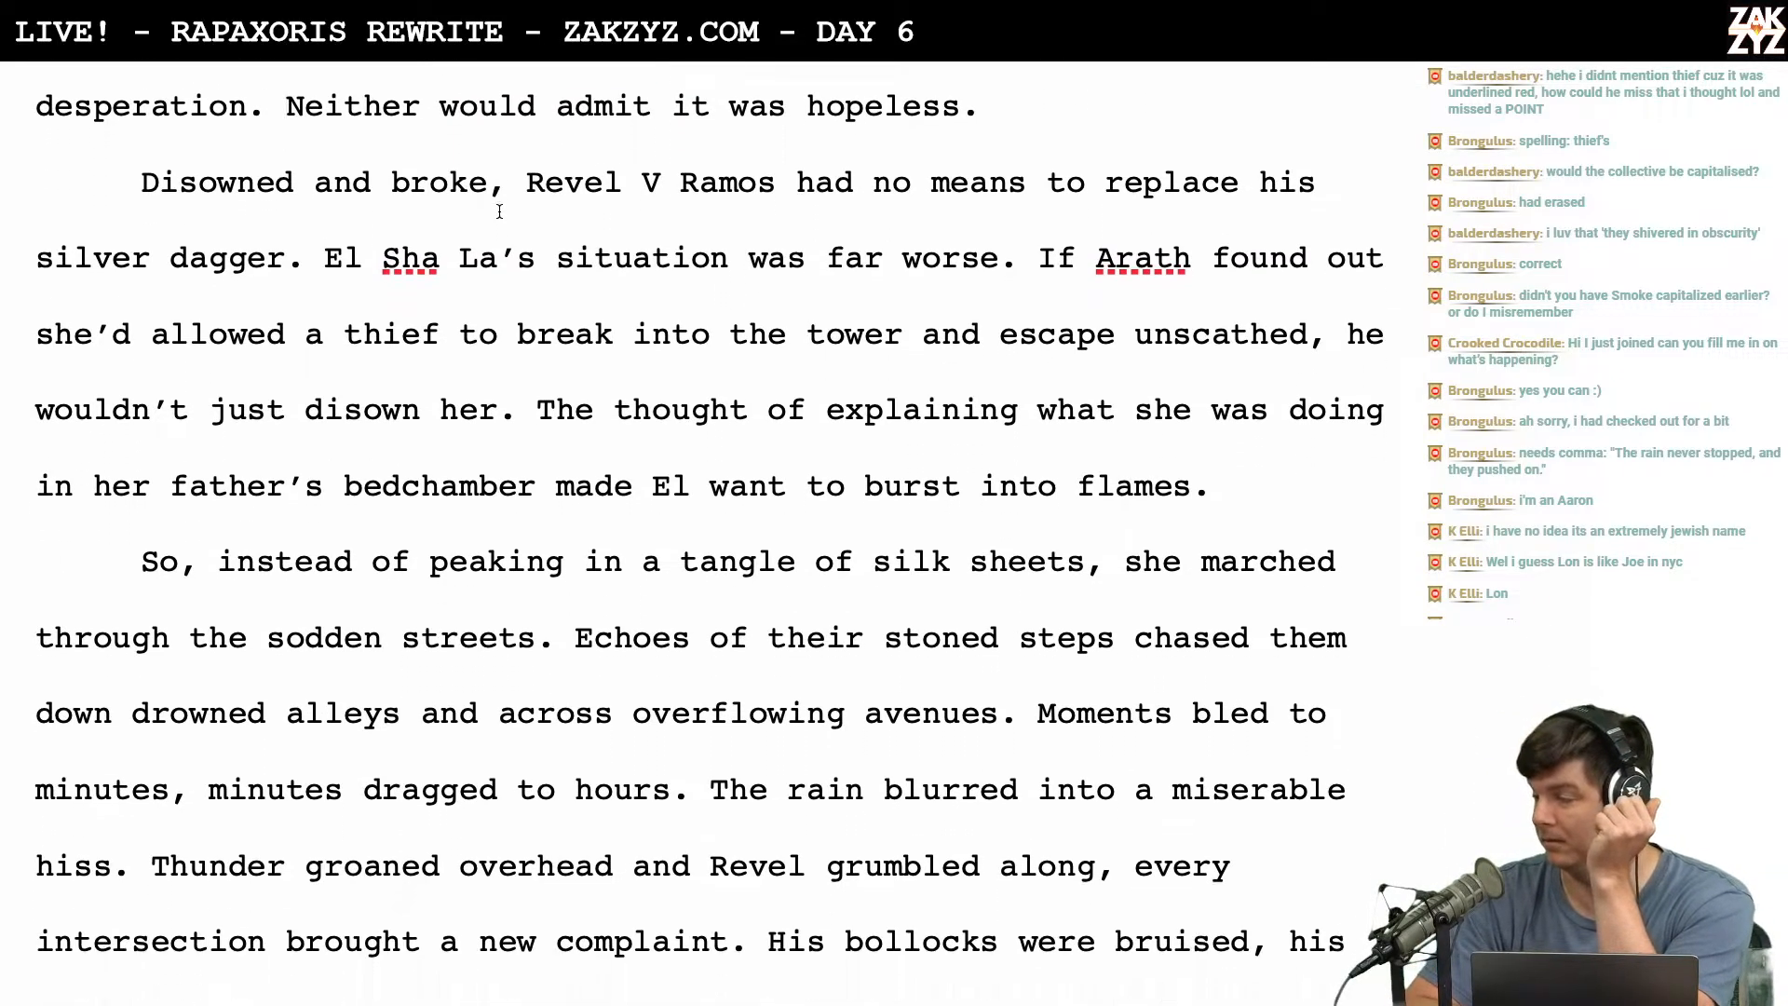
{"action": "scroll", "coordinate": [500, 211], "scroll_direction": "up", "scroll_amount": 4}
{"action": "scroll", "coordinate": [500, 210], "scroll_direction": "up", "scroll_amount": 12}
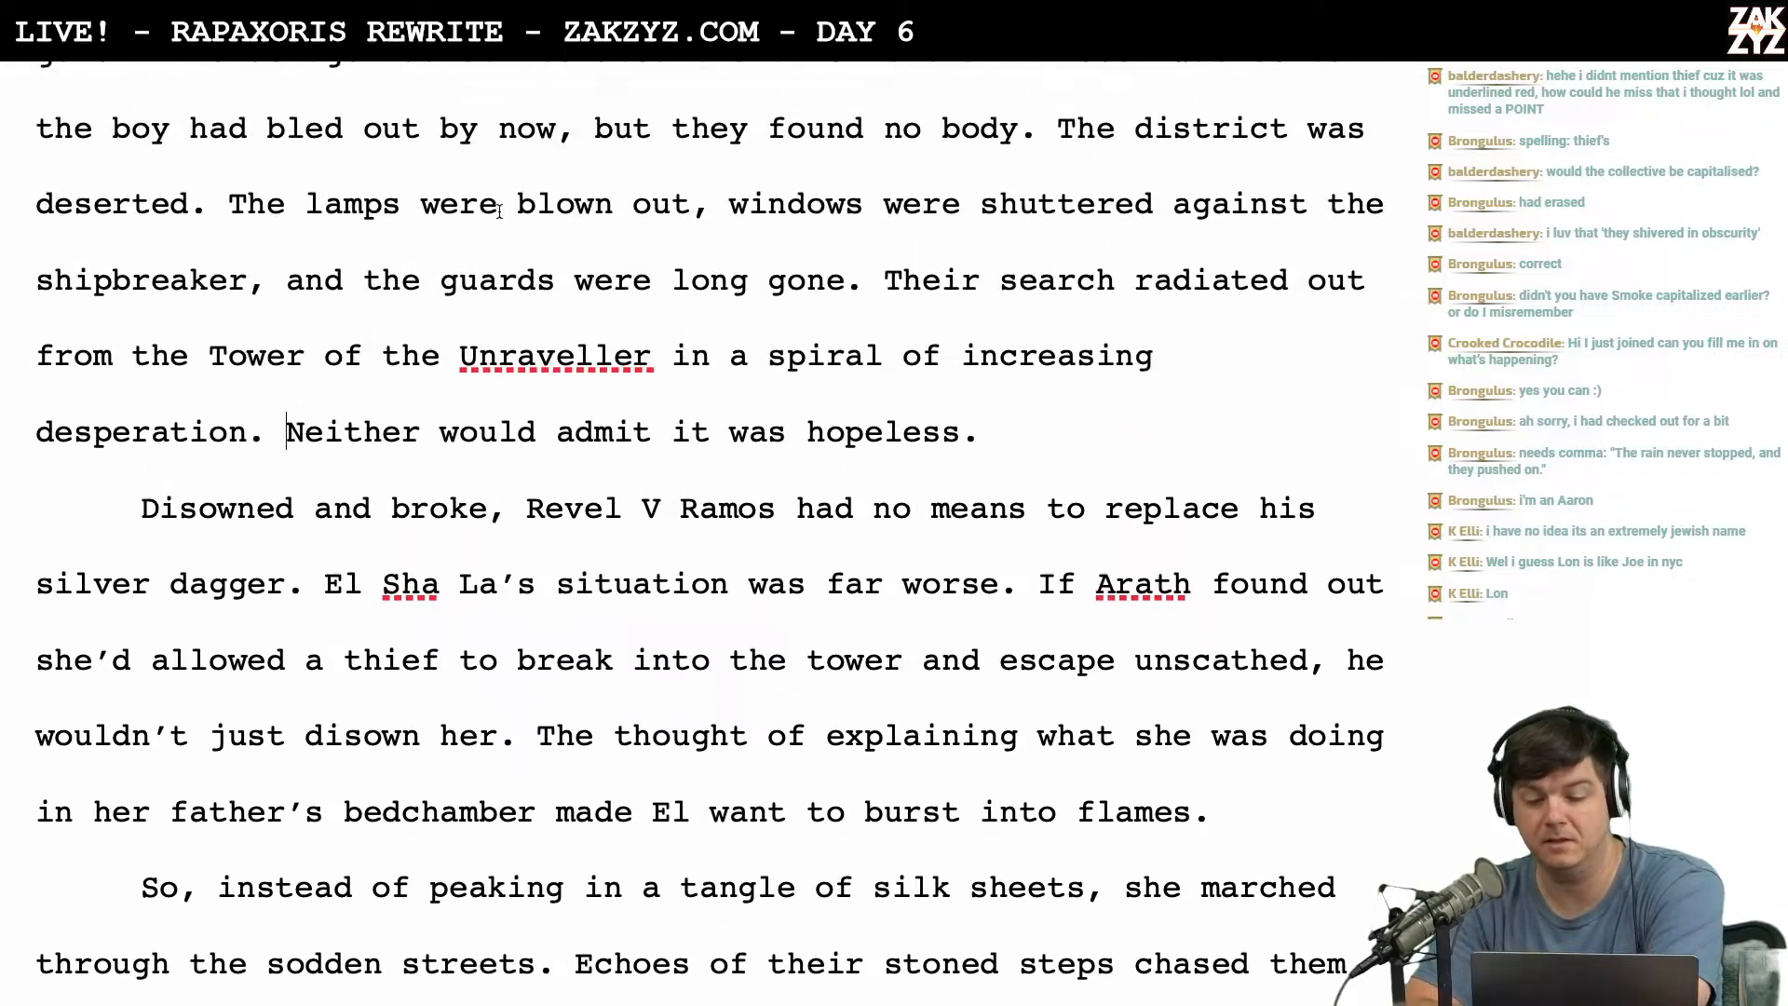
{"action": "scroll", "coordinate": [501, 210], "scroll_direction": "down", "scroll_amount": 2}
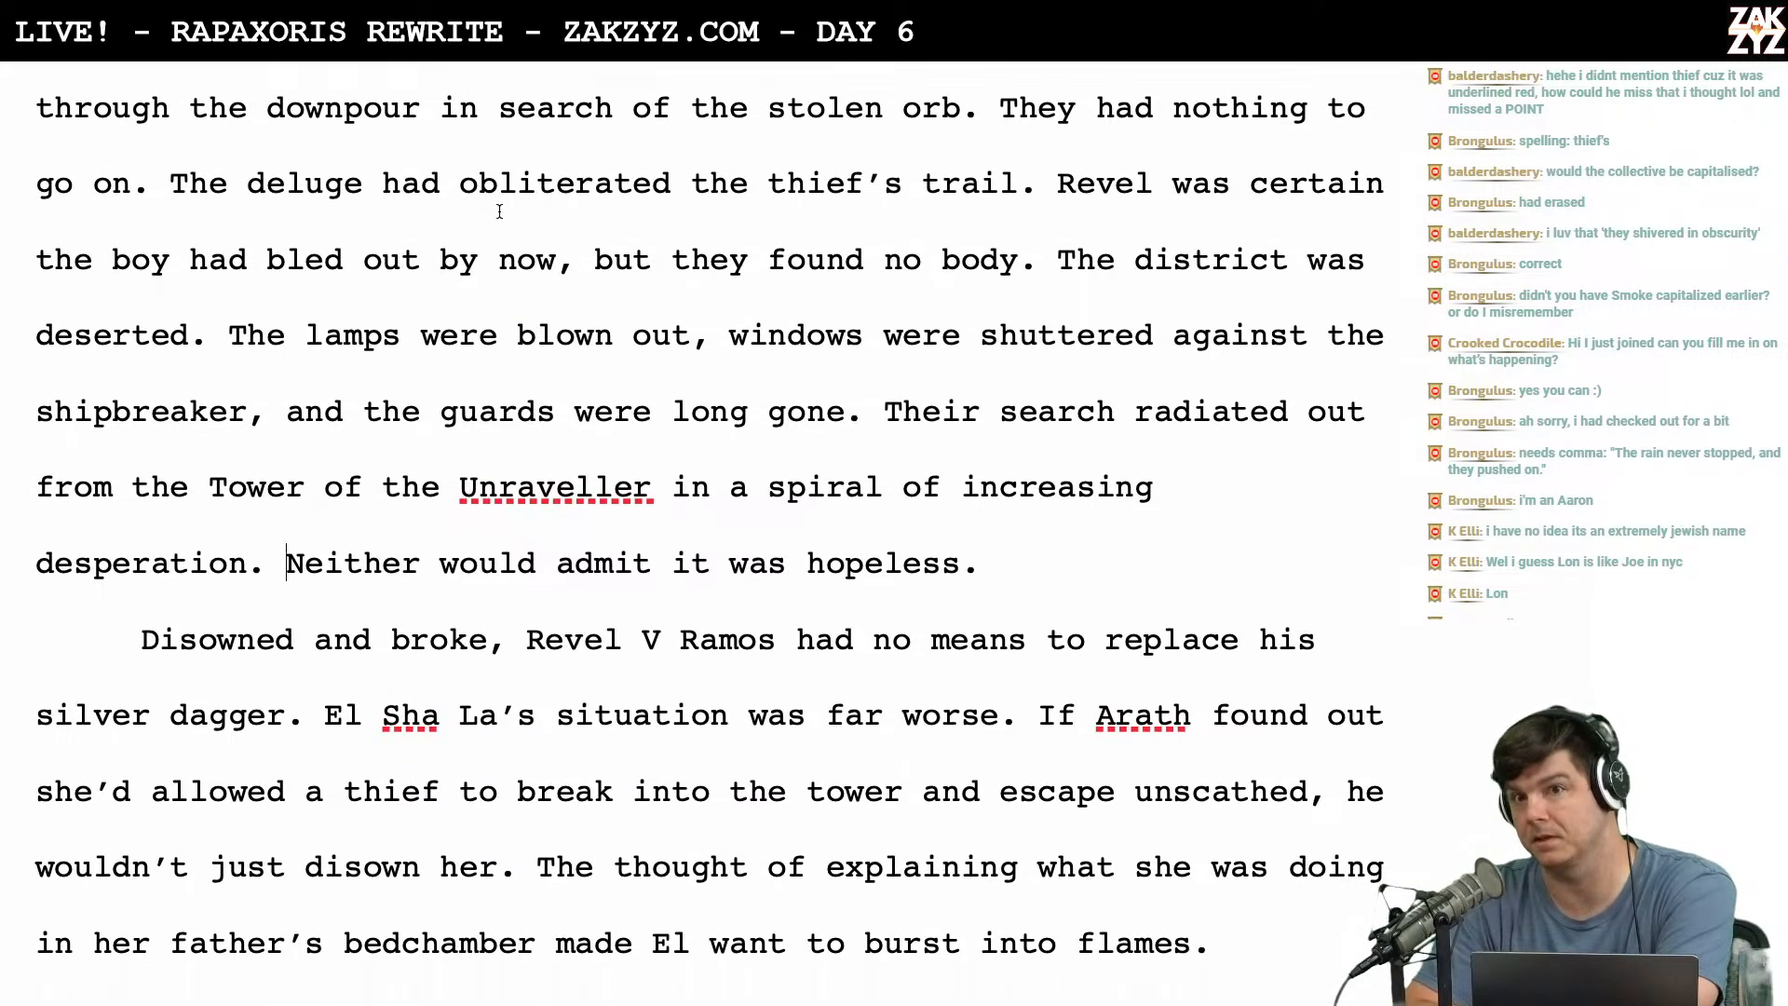
{"action": "scroll", "coordinate": [500, 211], "scroll_direction": "down", "scroll_amount": 3}
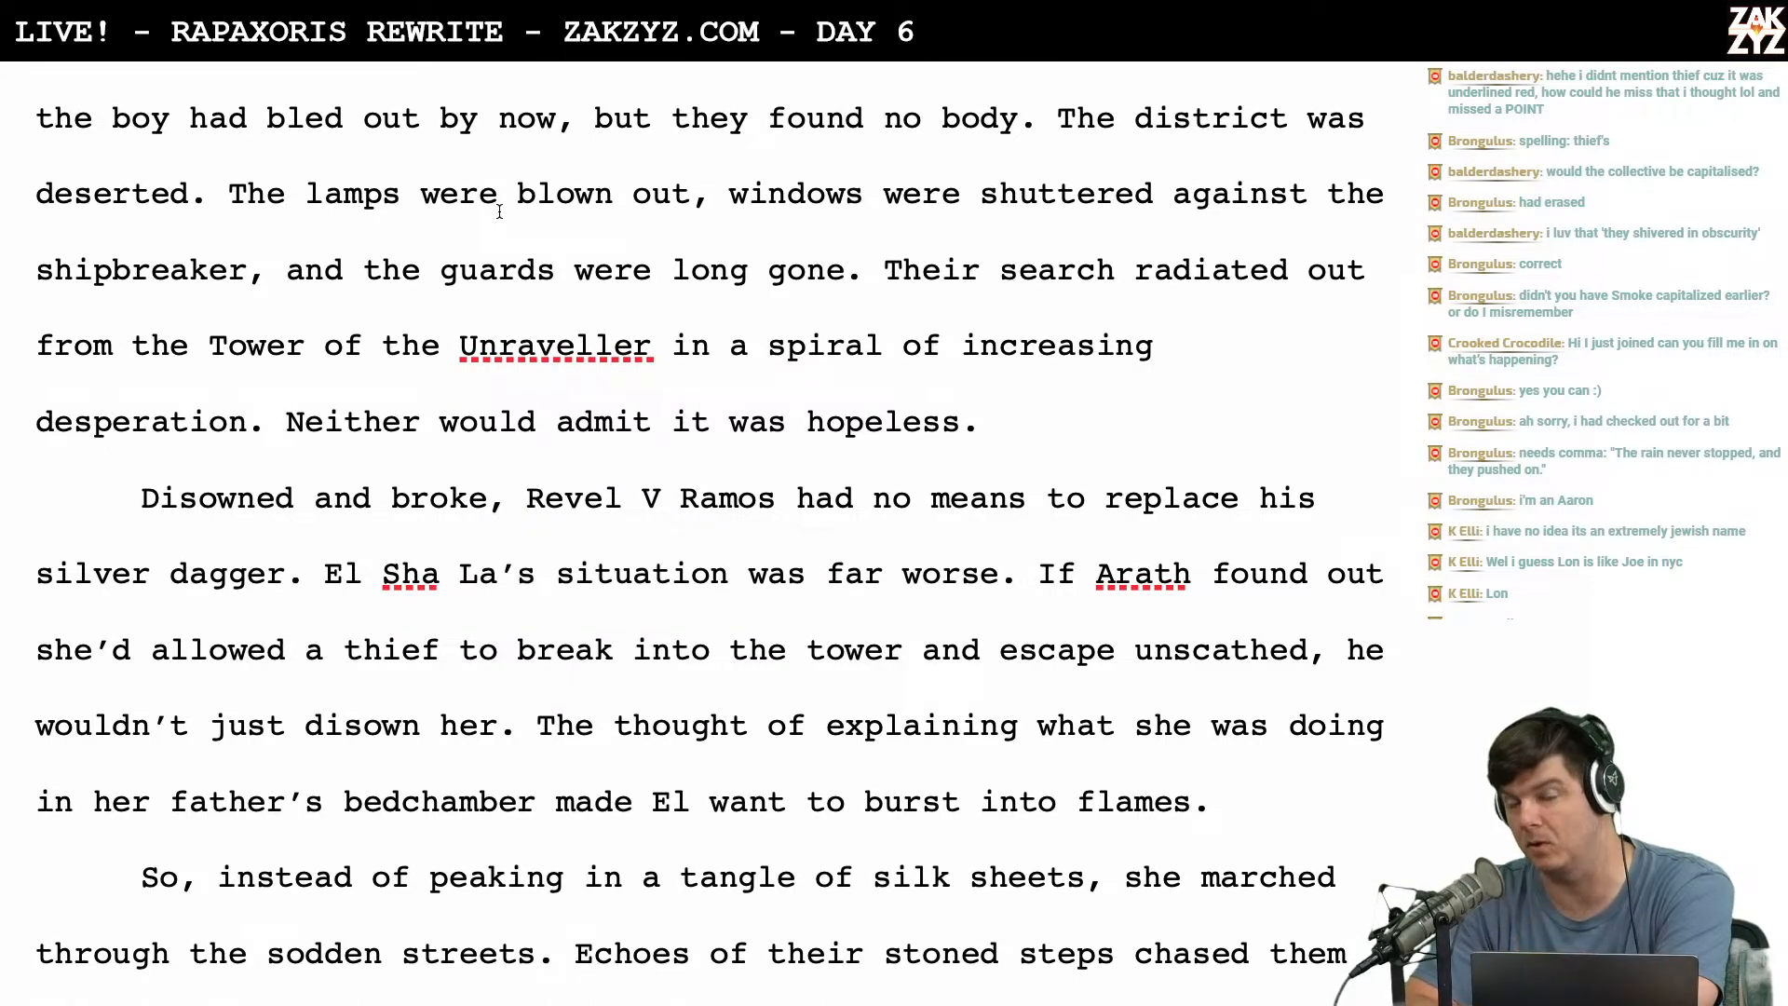
{"action": "scroll", "coordinate": [500, 211], "scroll_direction": "down", "scroll_amount": 5}
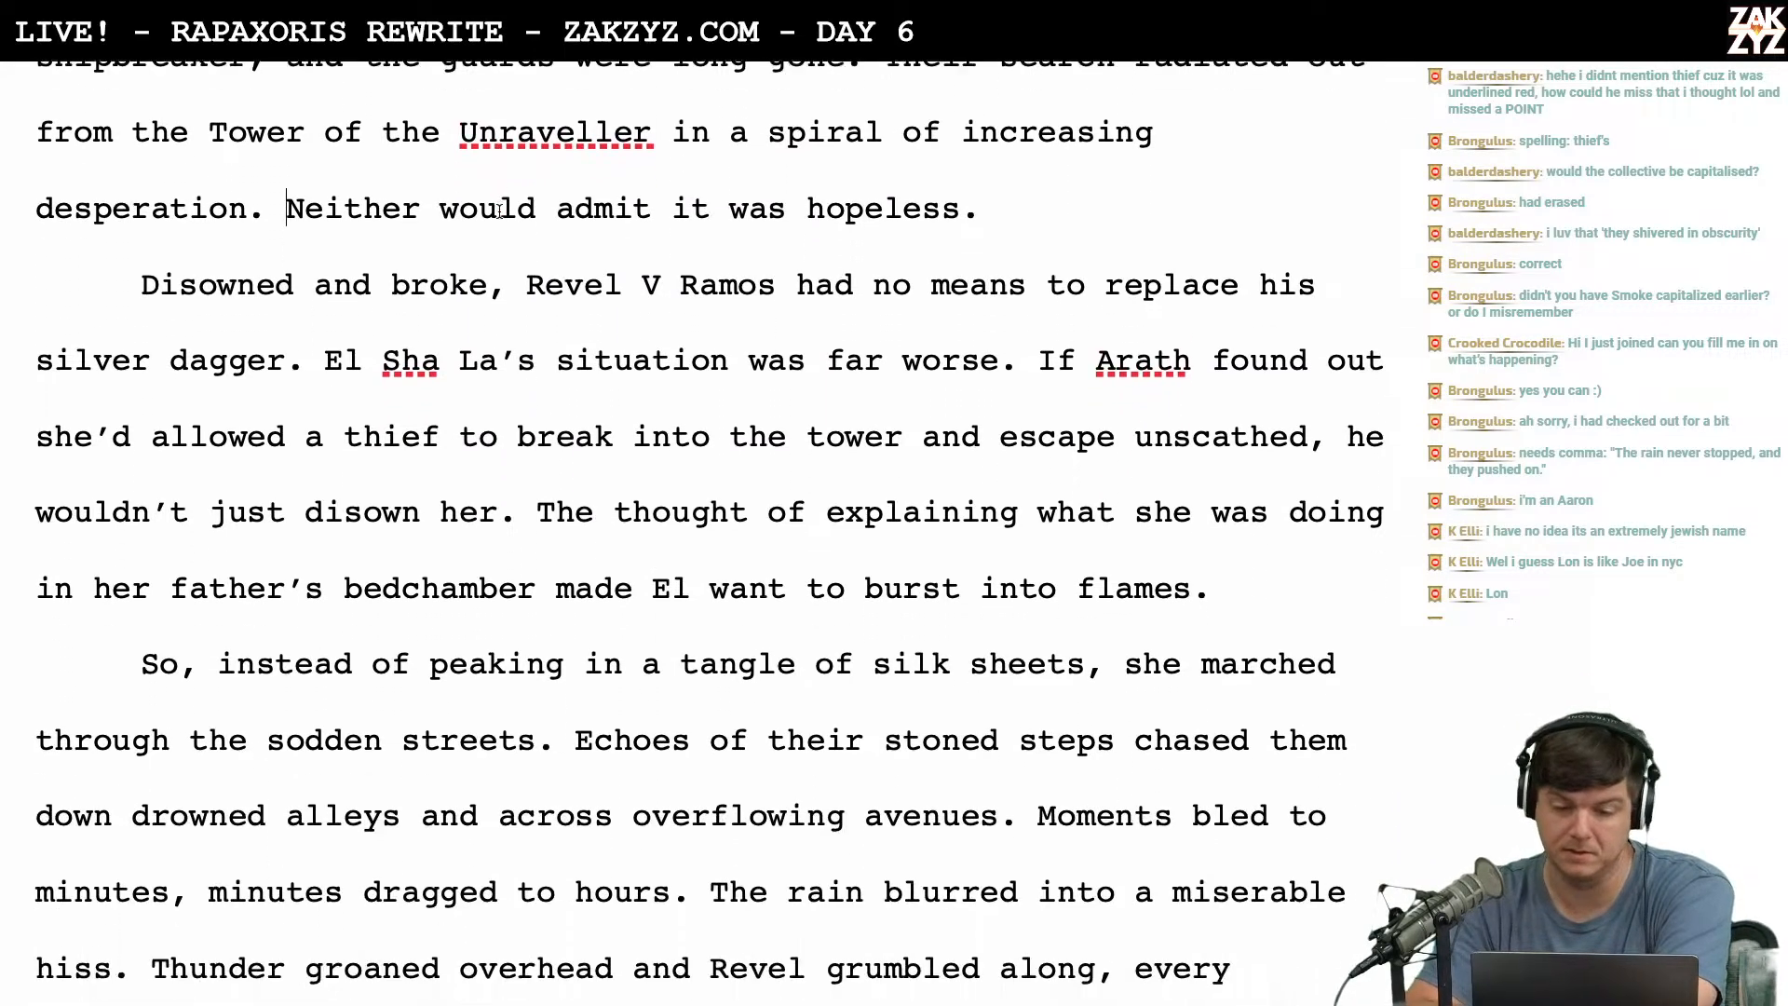
{"action": "scroll", "coordinate": [500, 211], "scroll_direction": "down", "scroll_amount": 2}
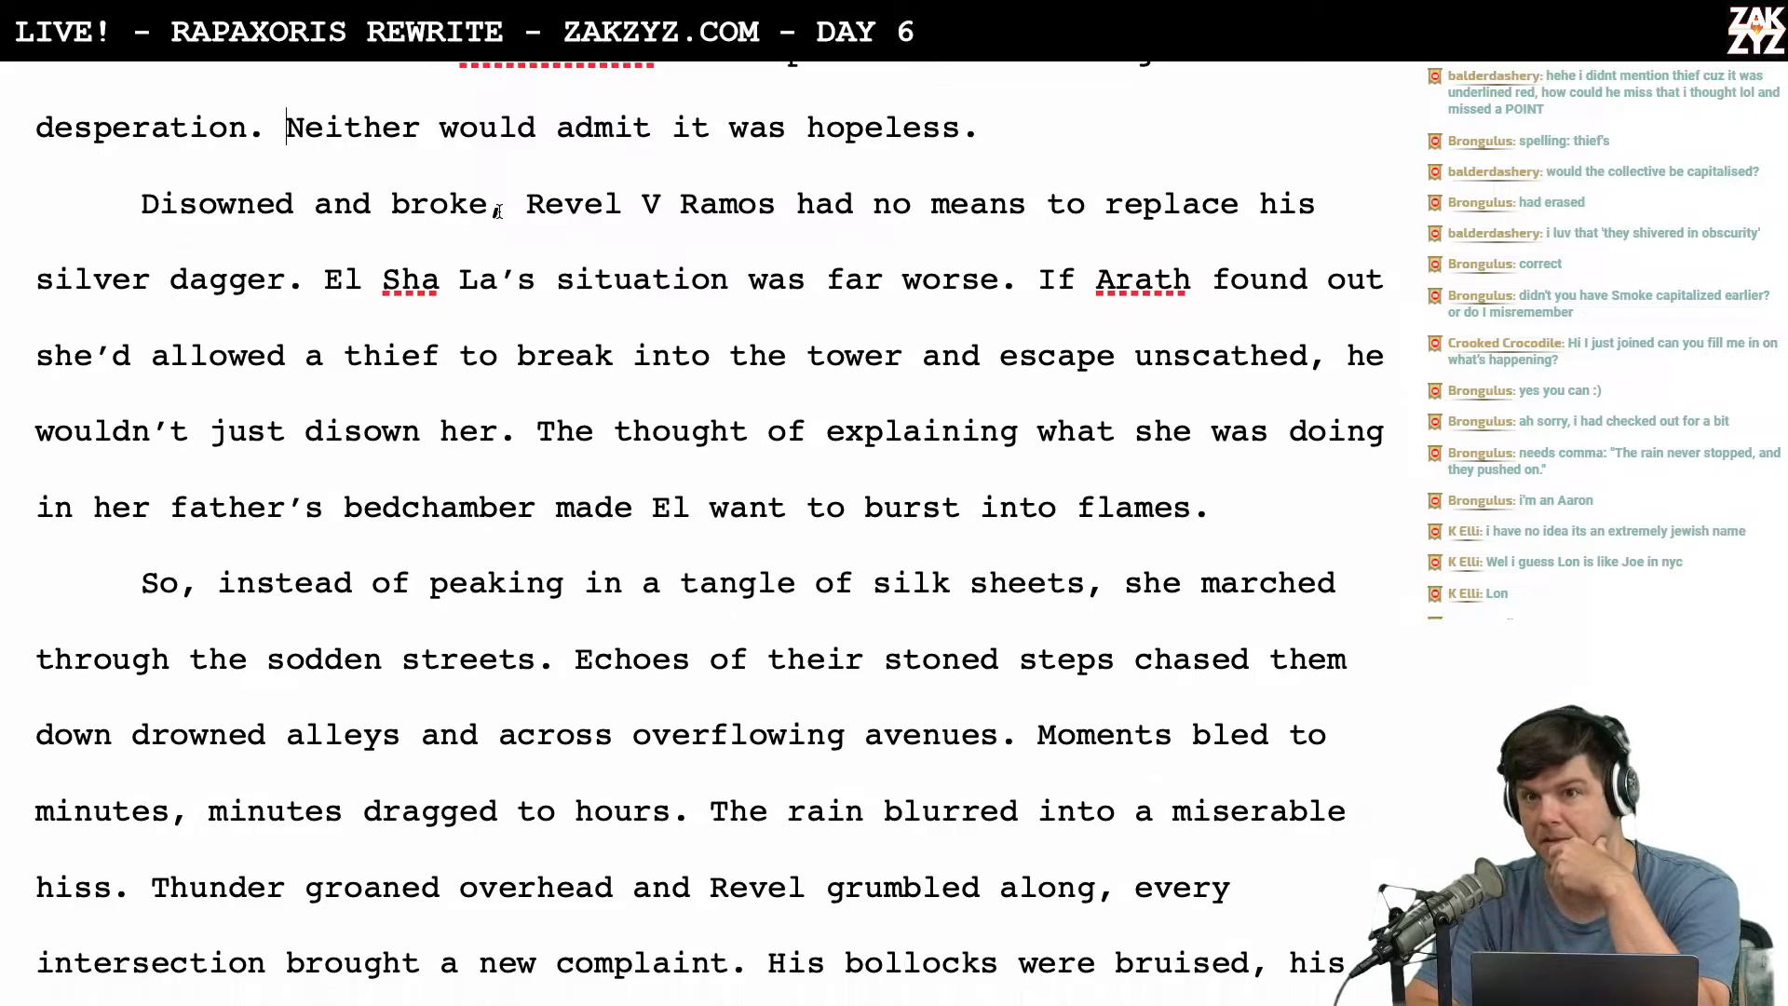
{"action": "scroll", "coordinate": [500, 210], "scroll_direction": "down", "scroll_amount": 3}
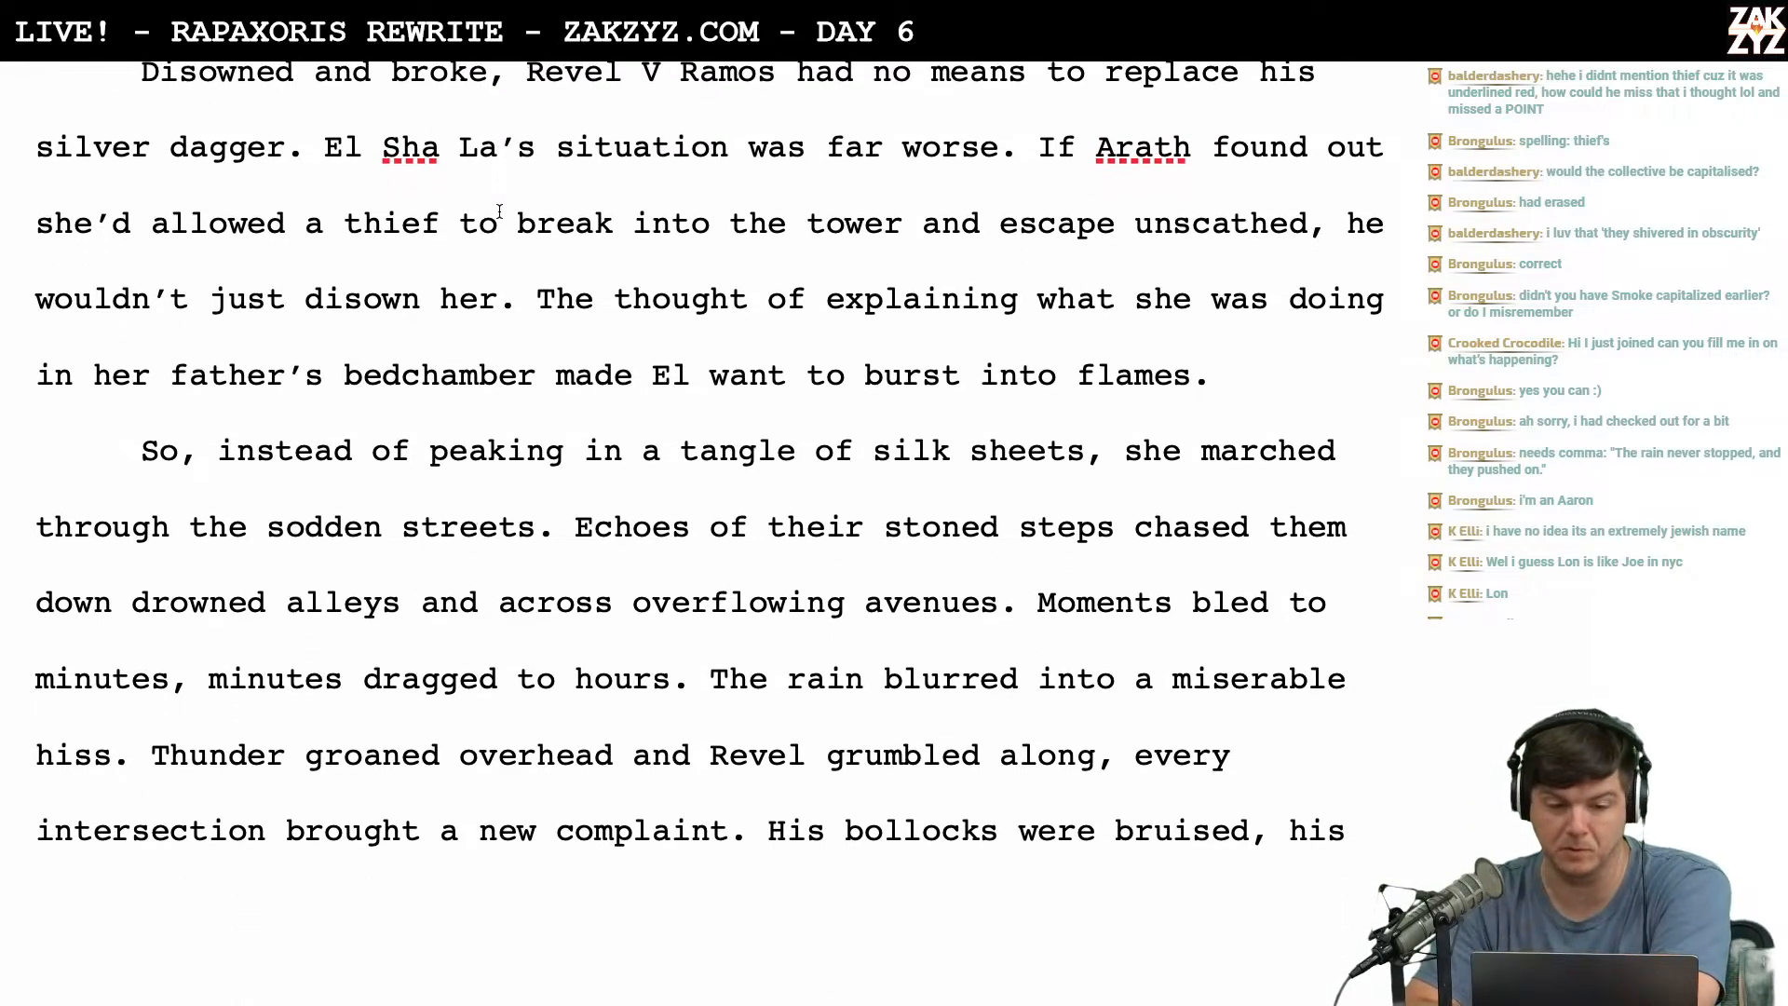
{"action": "scroll", "coordinate": [501, 210], "scroll_direction": "up", "scroll_amount": 11}
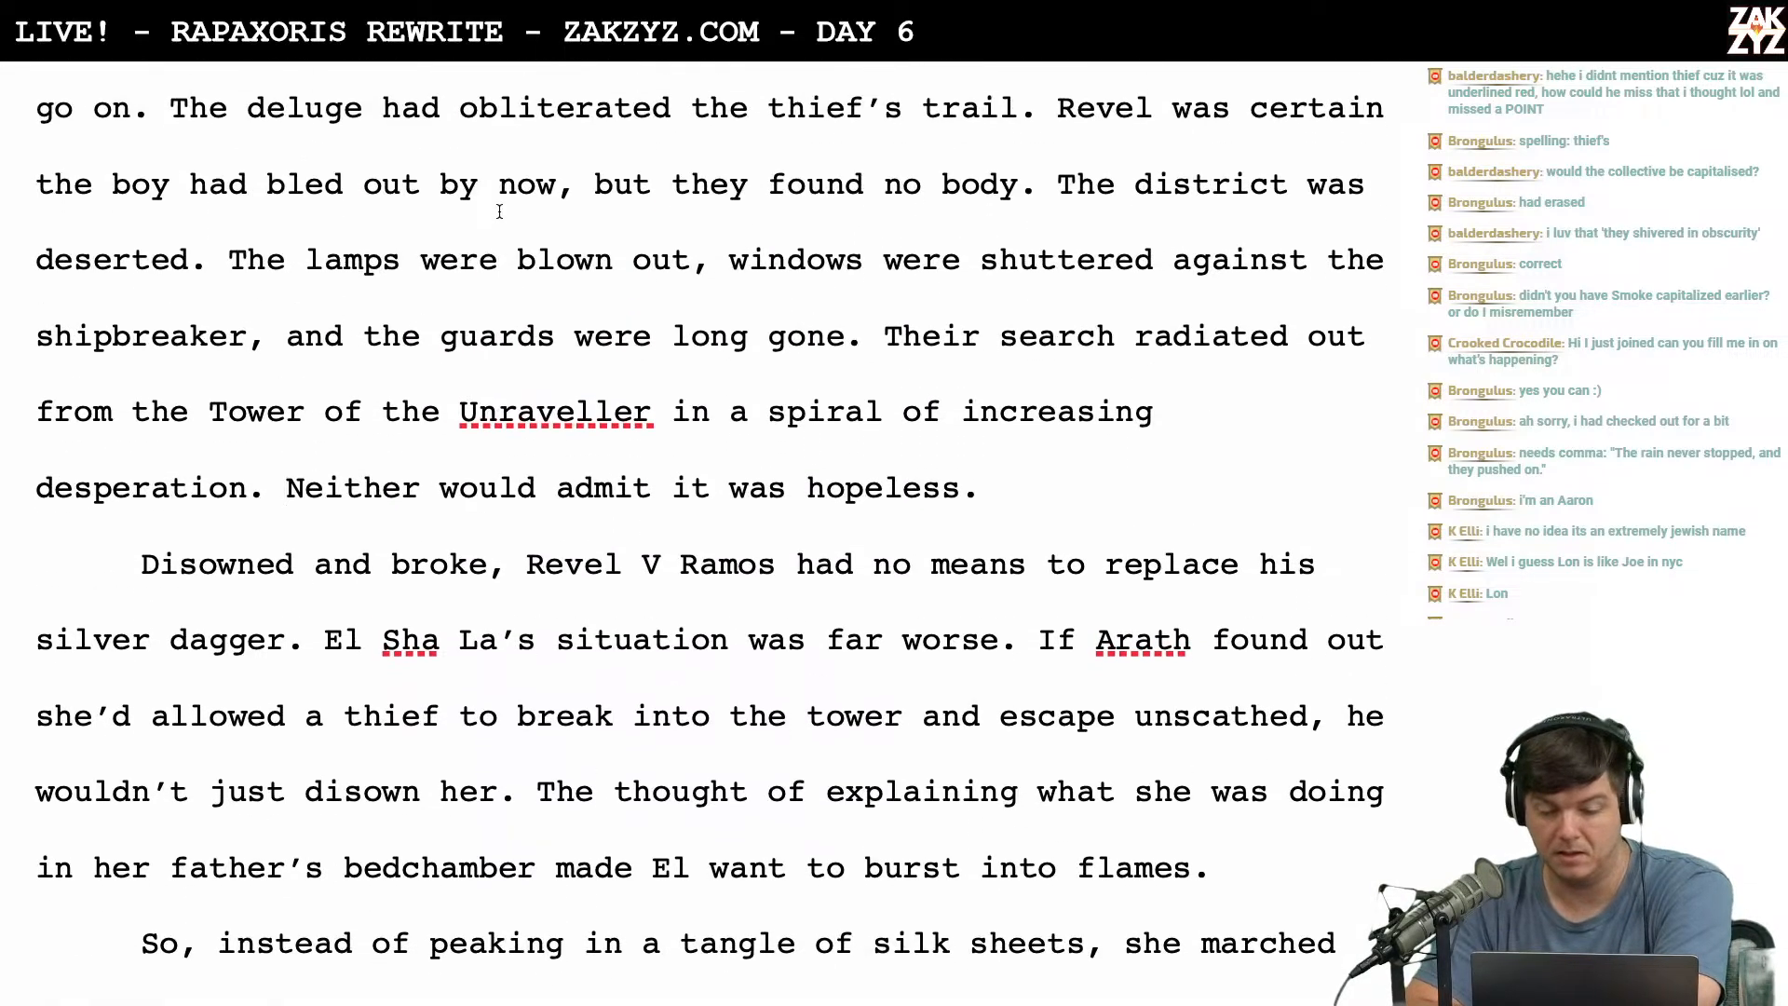
{"action": "scroll", "coordinate": [500, 211], "scroll_direction": "up", "scroll_amount": 1}
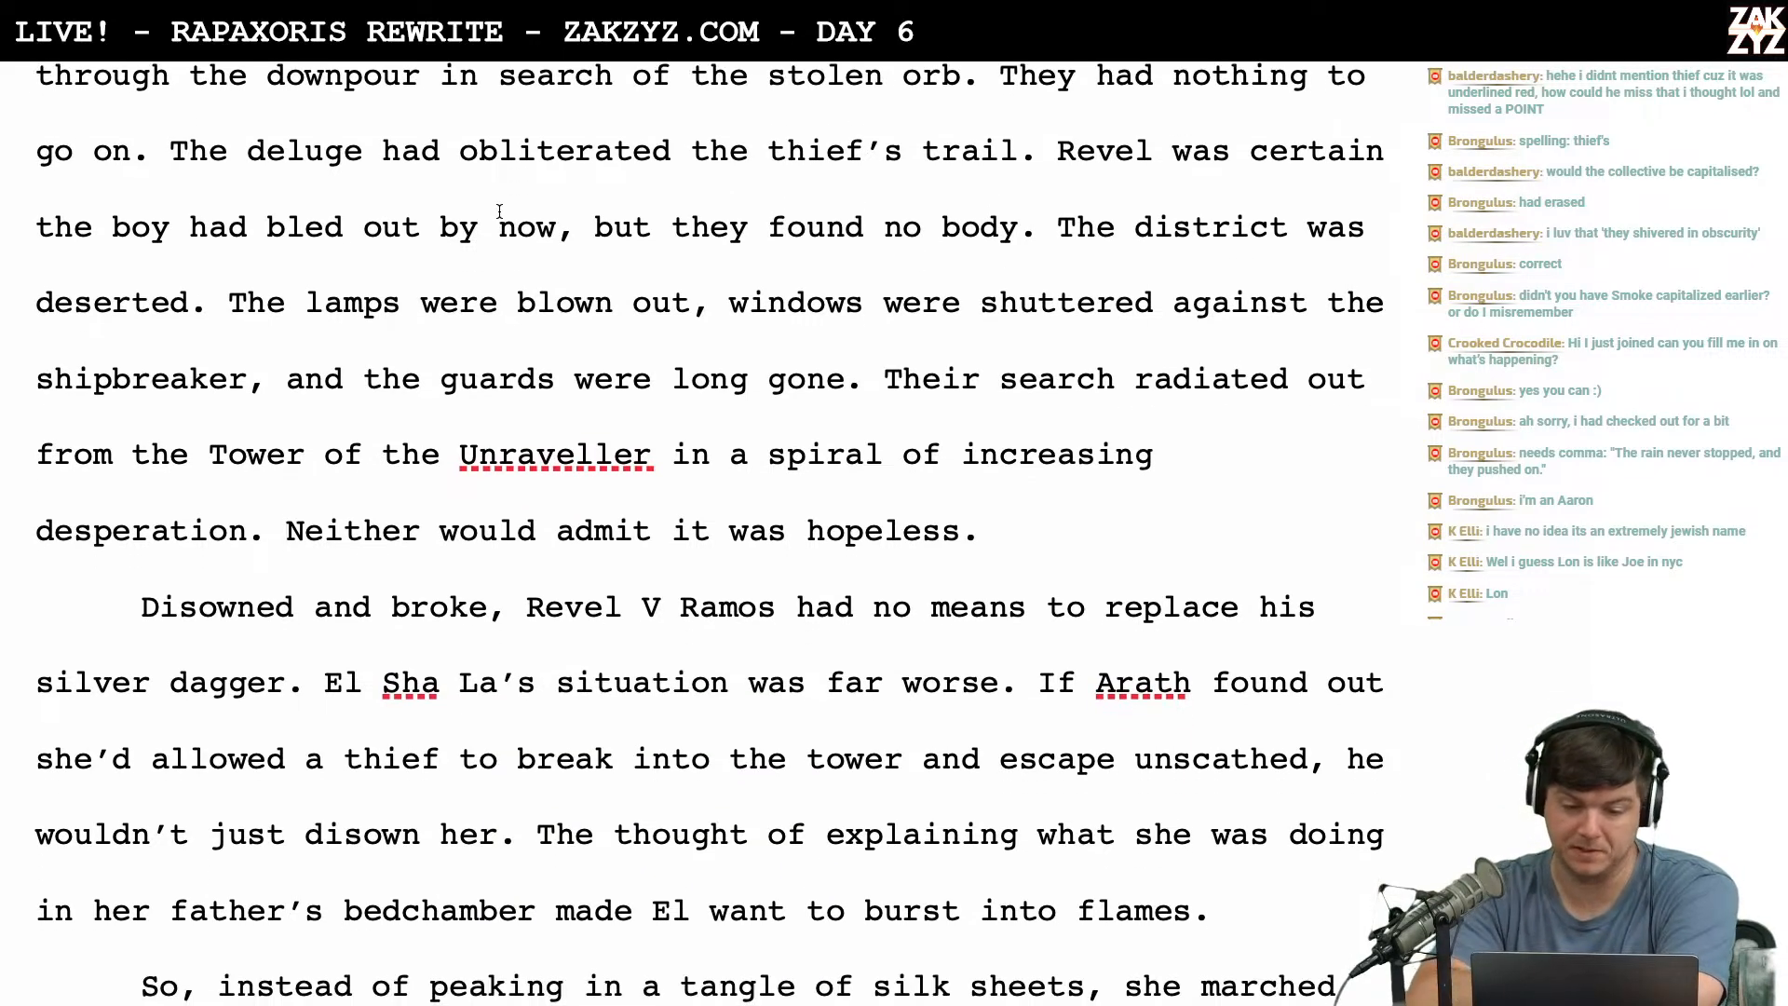
{"action": "scroll", "coordinate": [500, 211], "scroll_direction": "down", "scroll_amount": 3}
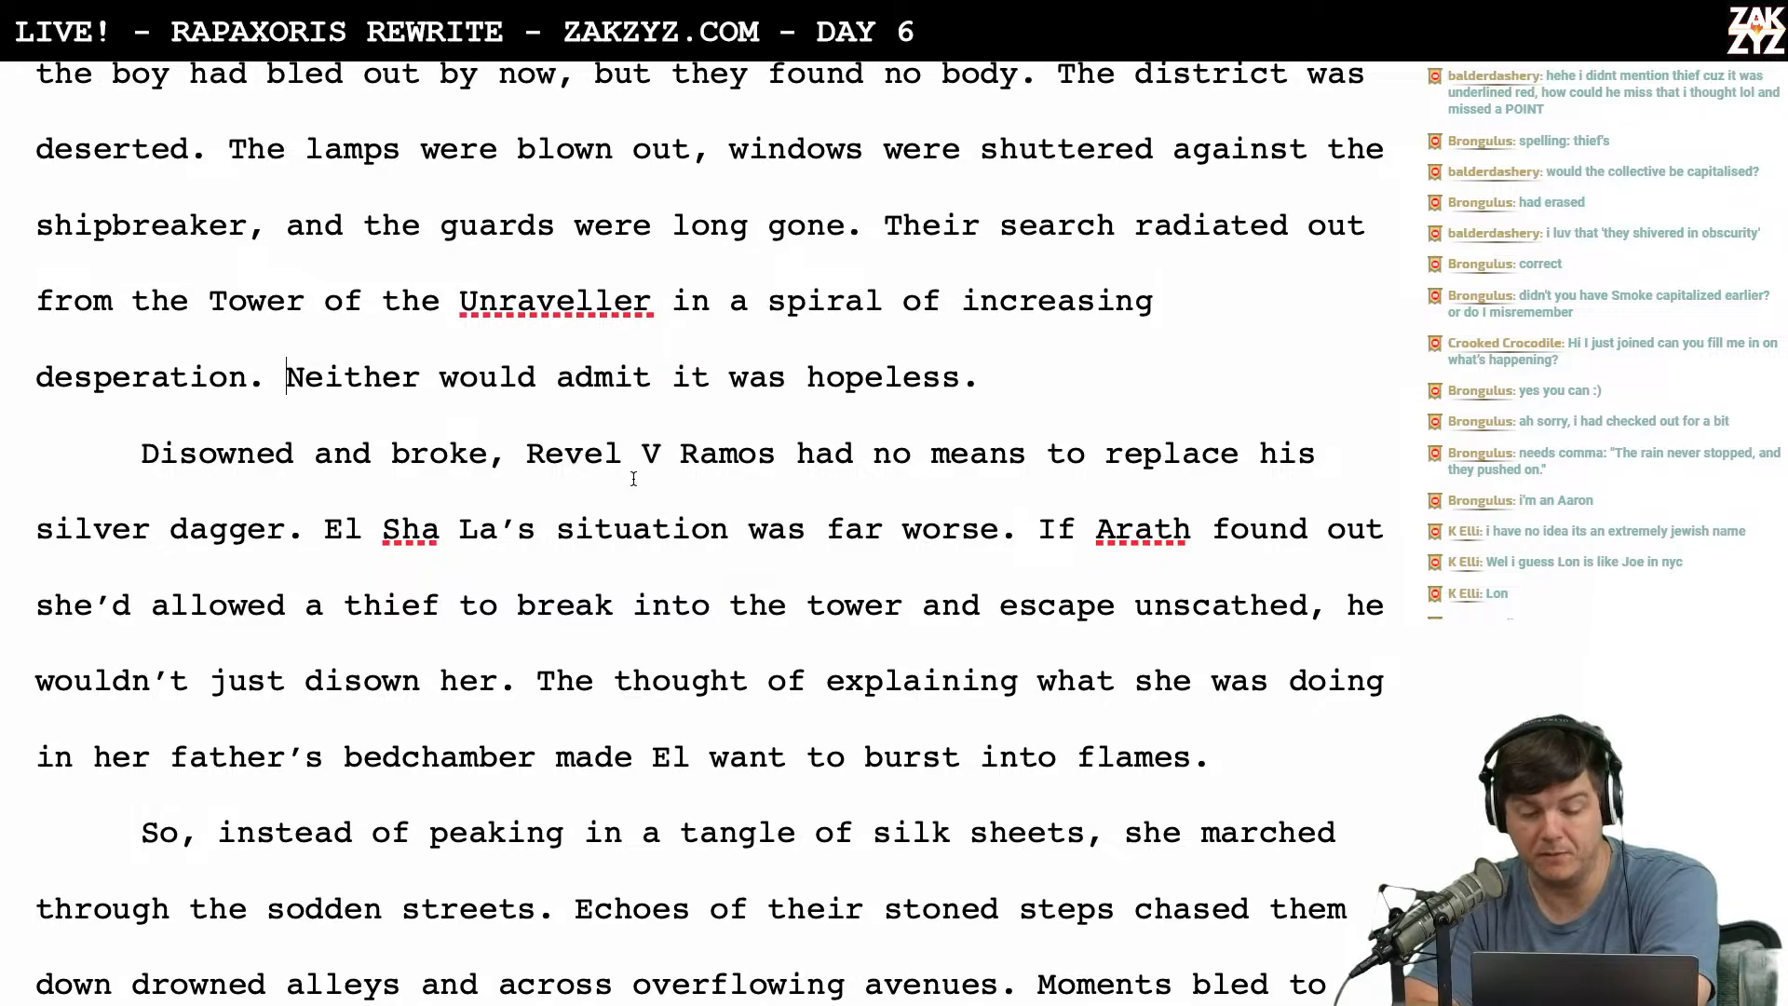
{"action": "scroll", "coordinate": [748, 468], "scroll_direction": "down", "scroll_amount": 2}
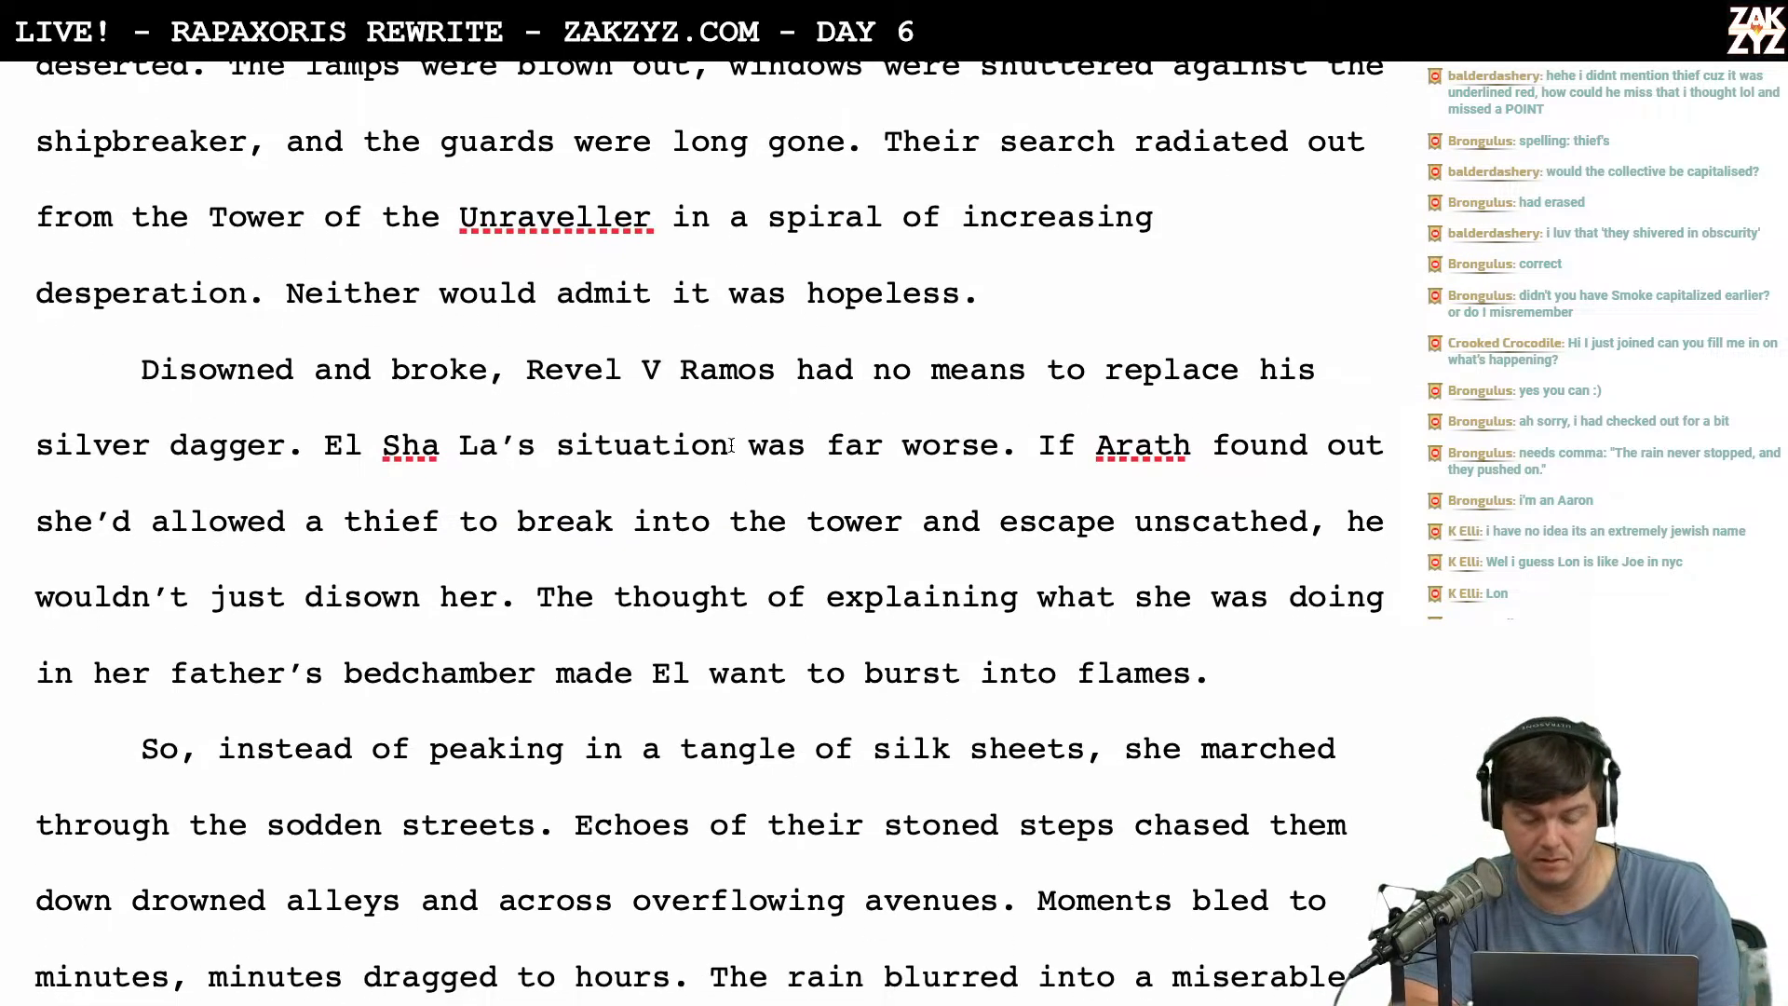
Replace "just" with "only" in the sentence saying Arath wouldn't just disown her.
{"action": "scroll", "coordinate": [495, 465], "scroll_direction": "down", "scroll_amount": 2}
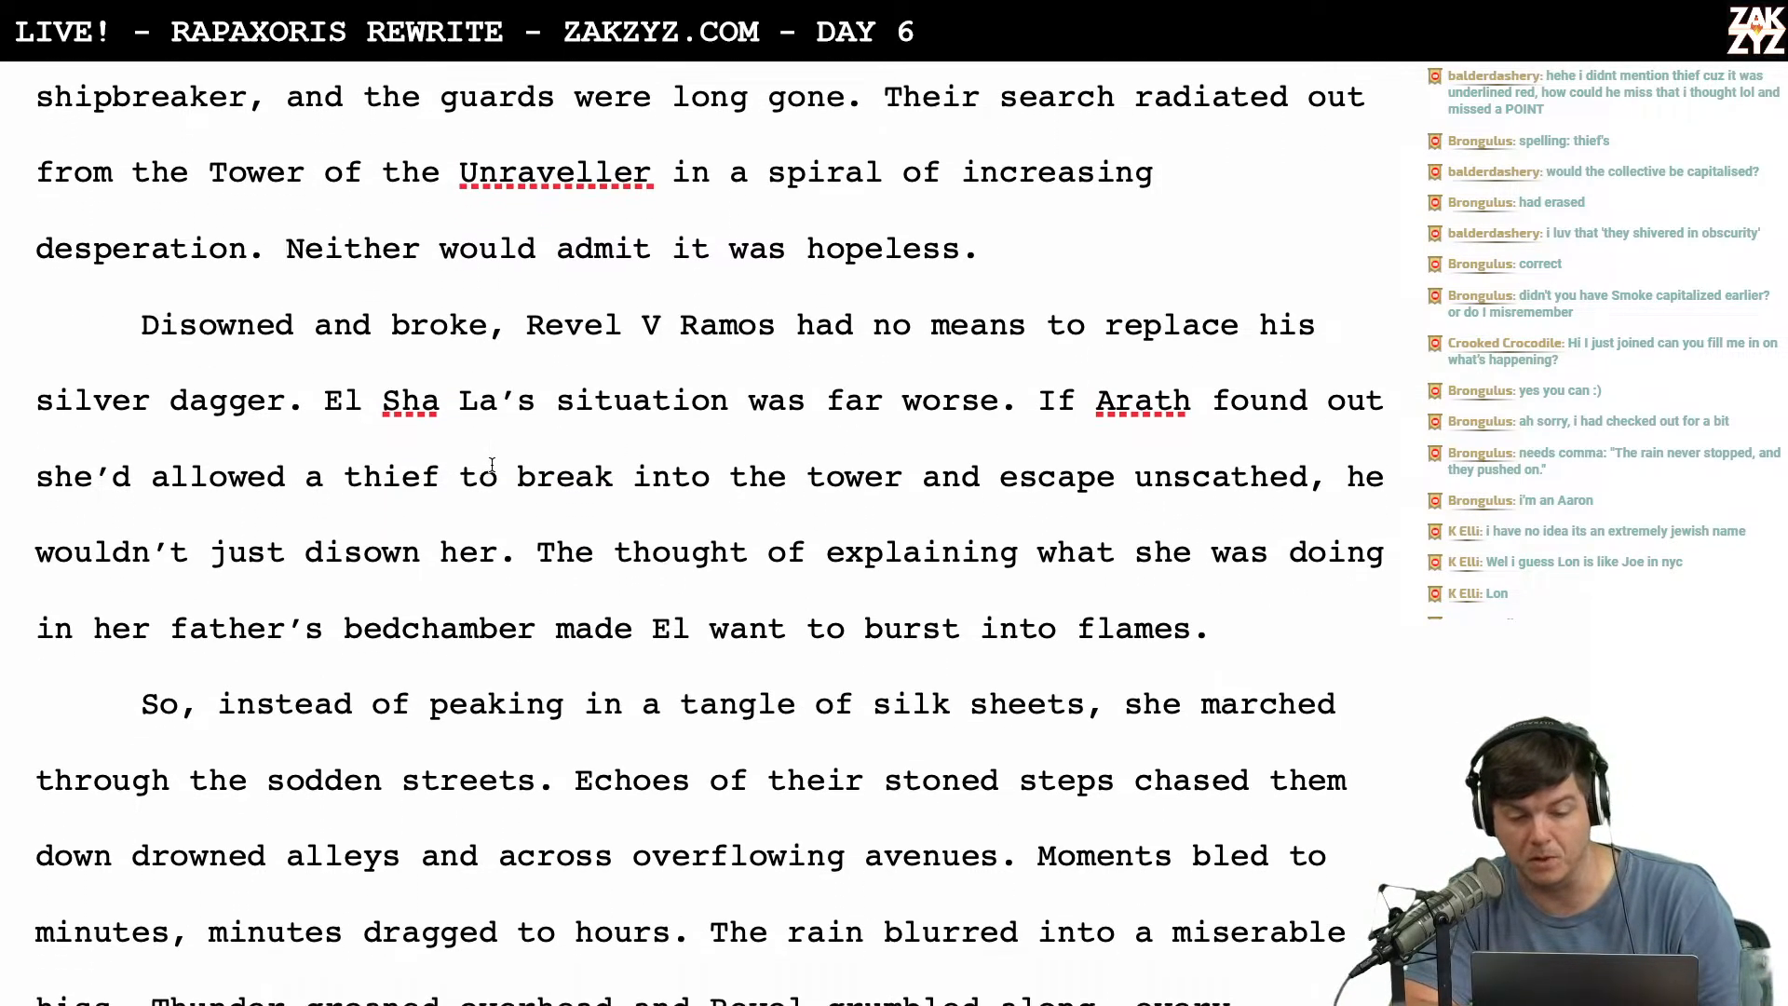
{"action": "scroll", "coordinate": [493, 464], "scroll_direction": "down", "scroll_amount": 1}
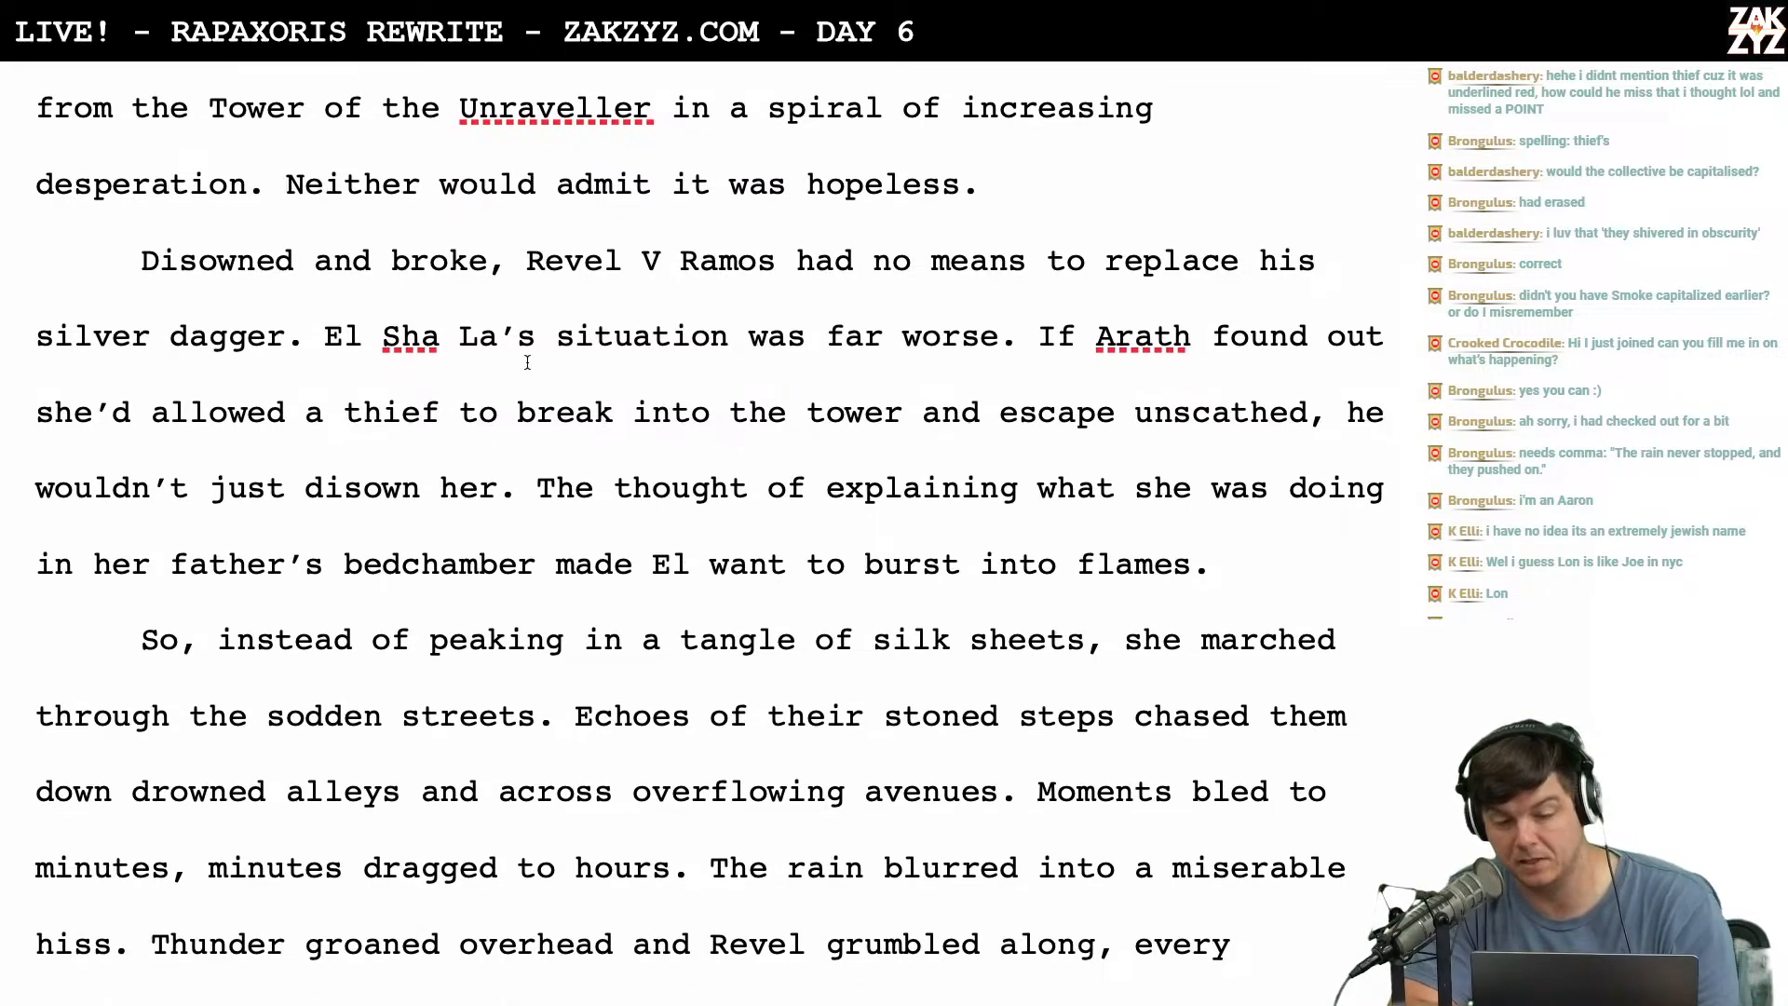
{"action": "scroll", "coordinate": [212, 407], "scroll_direction": "down", "scroll_amount": 4}
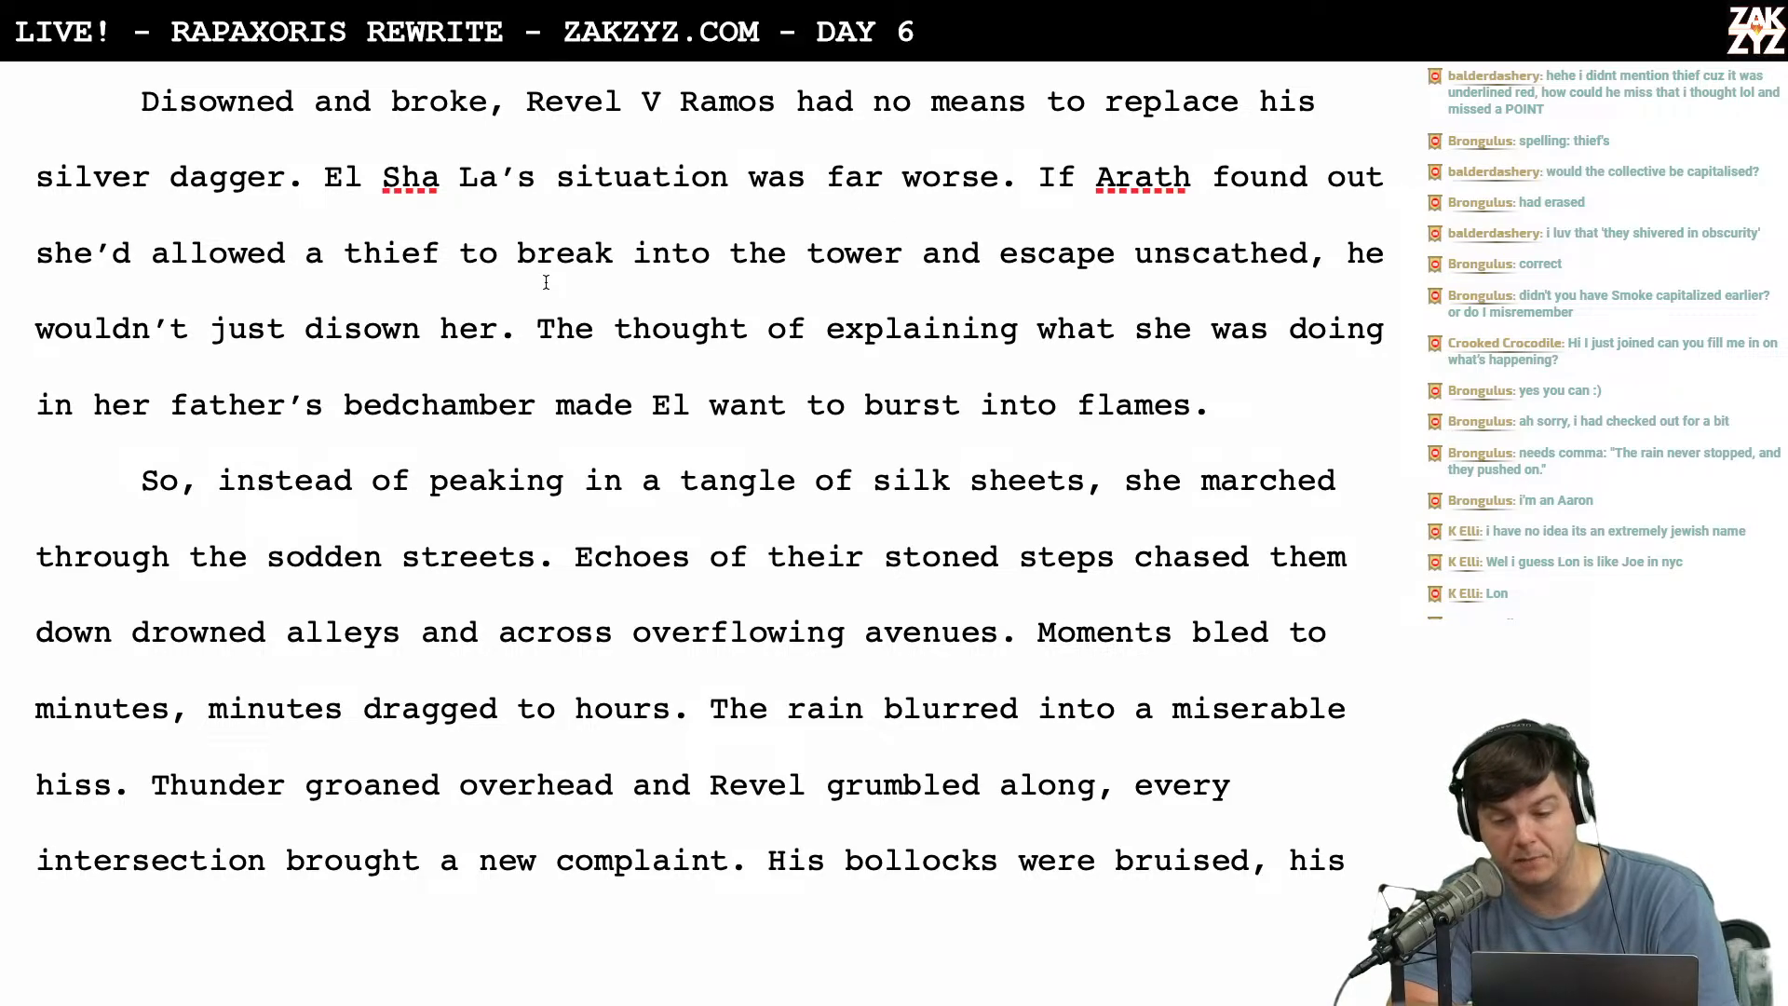
{"action": "scroll", "coordinate": [546, 282], "scroll_direction": "down", "scroll_amount": 1}
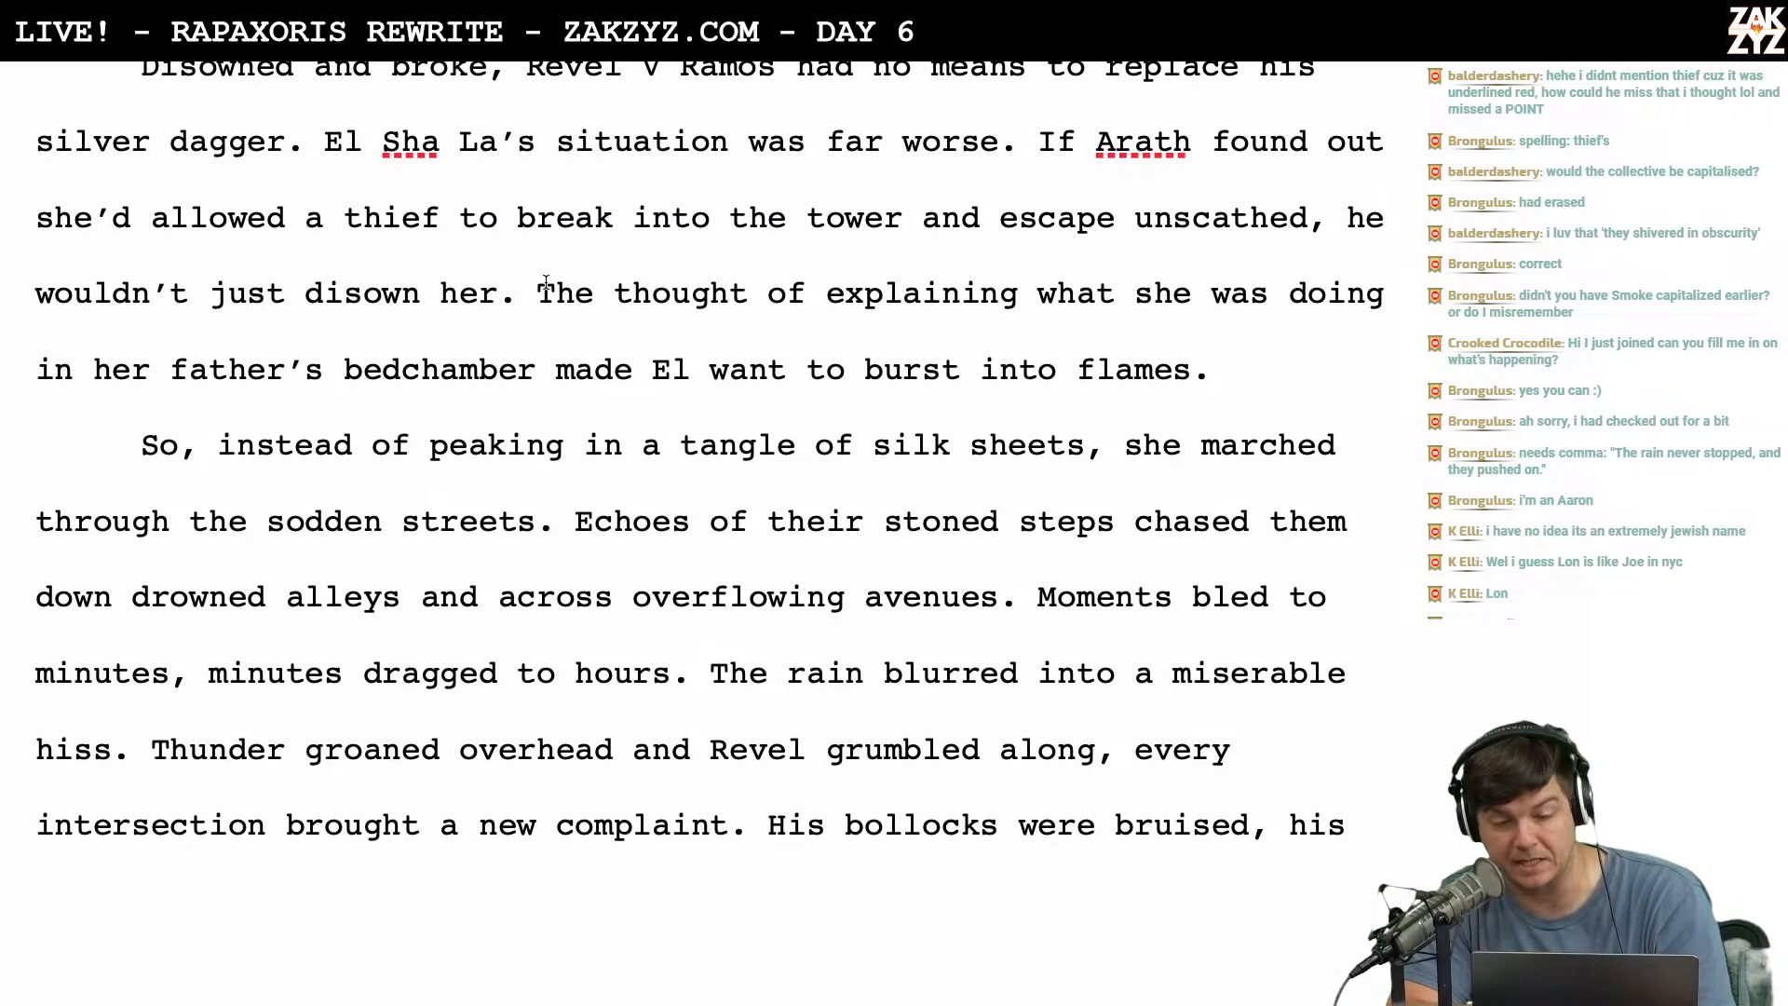
{"action": "scroll", "coordinate": [546, 281], "scroll_direction": "down", "scroll_amount": 1}
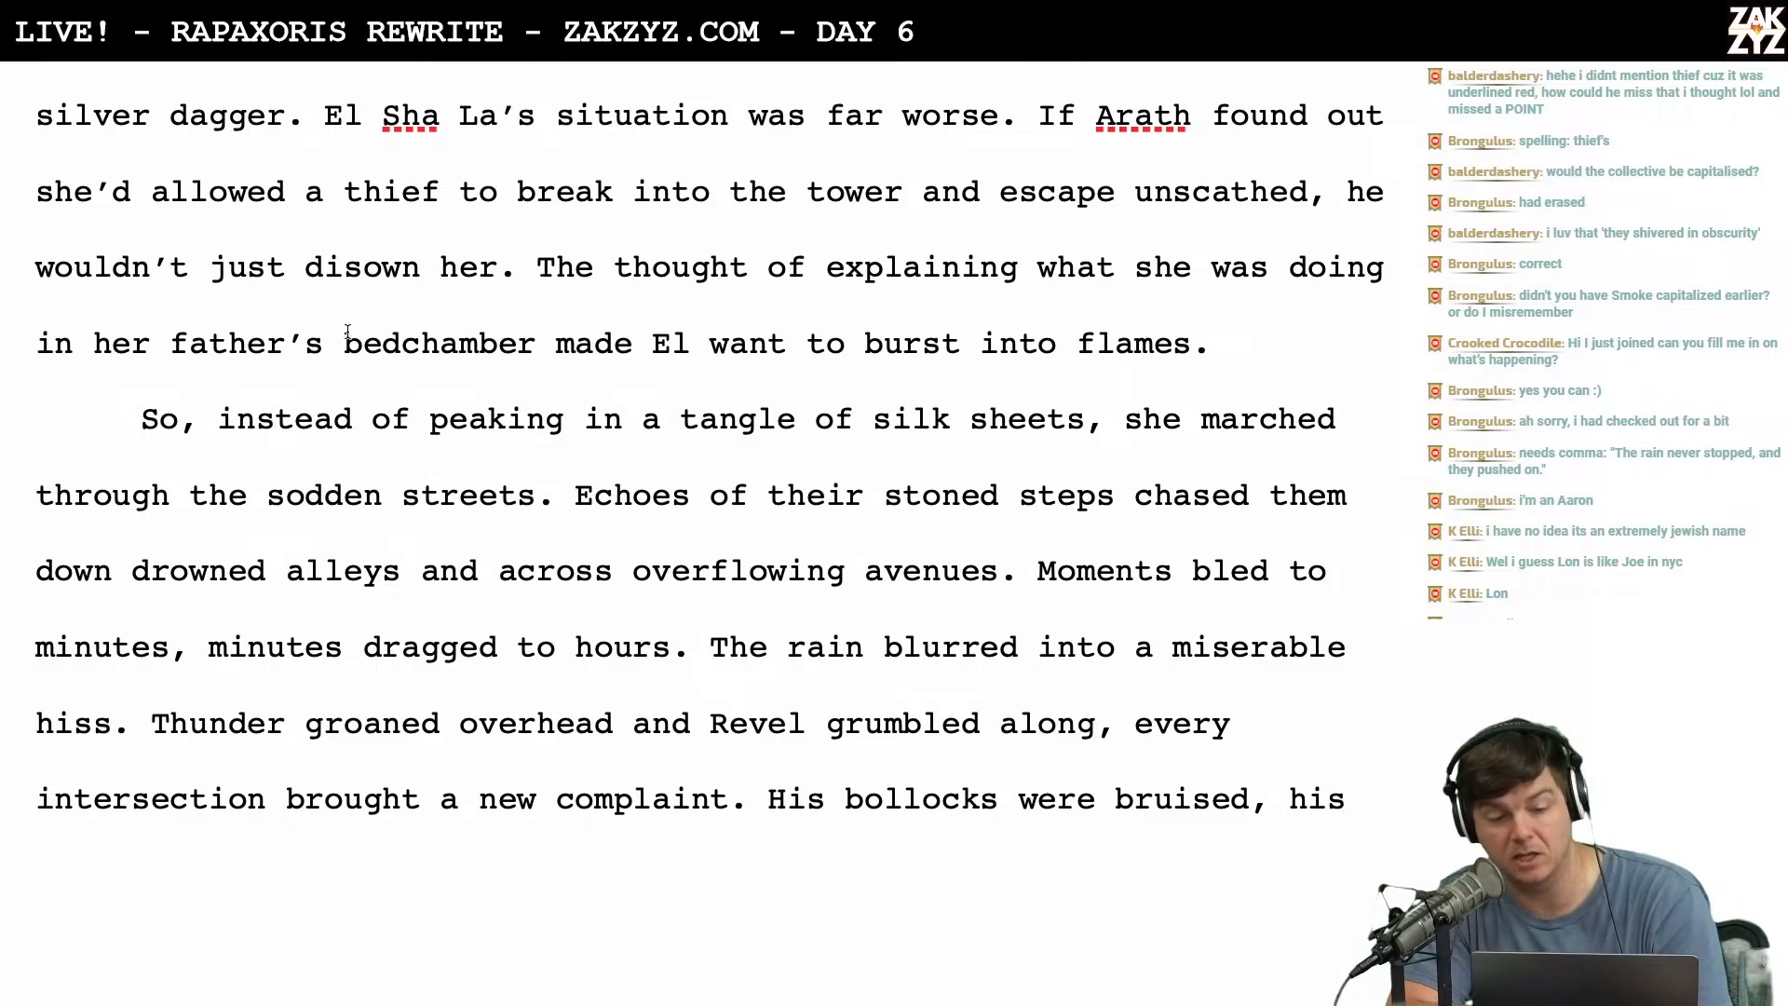
{"action": "left_click", "coordinate": [305, 286]}
{"action": "key", "text": "Left"}
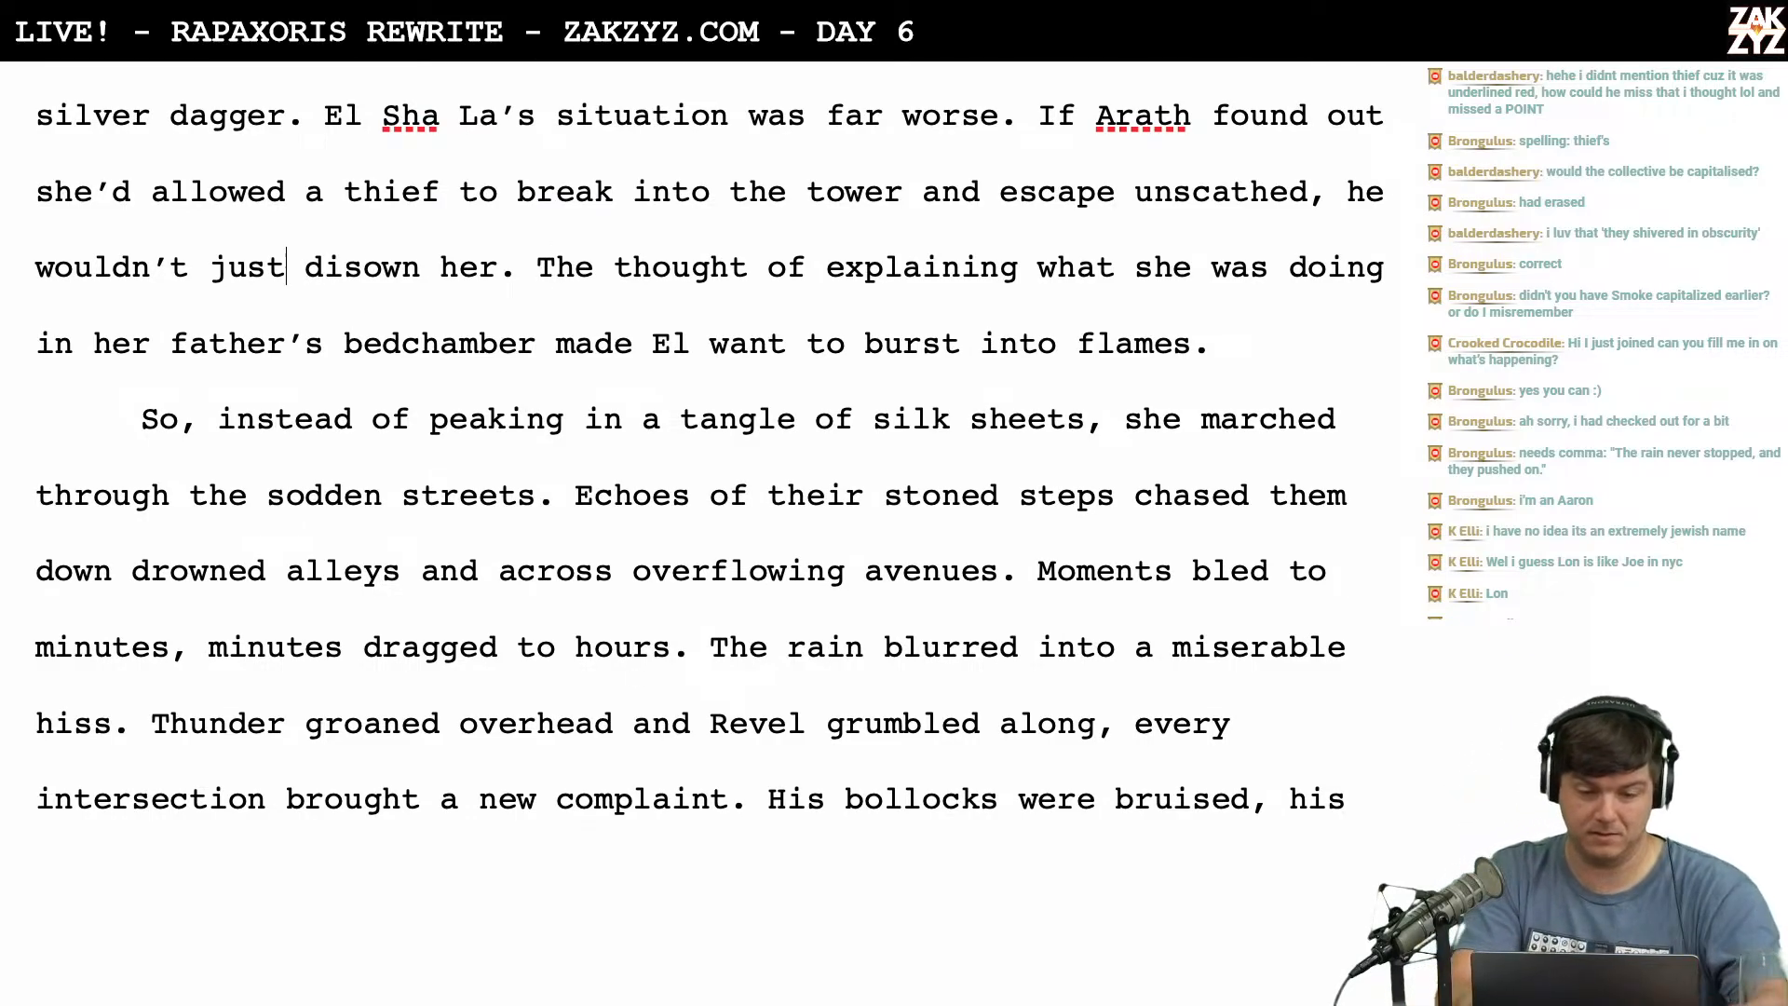
{"action": "key", "text": "BackSpace"}
{"action": "key", "text": "BackSpace"}
{"action": "key", "text": "BackSpace"}
{"action": "key", "text": "BackSpace"}
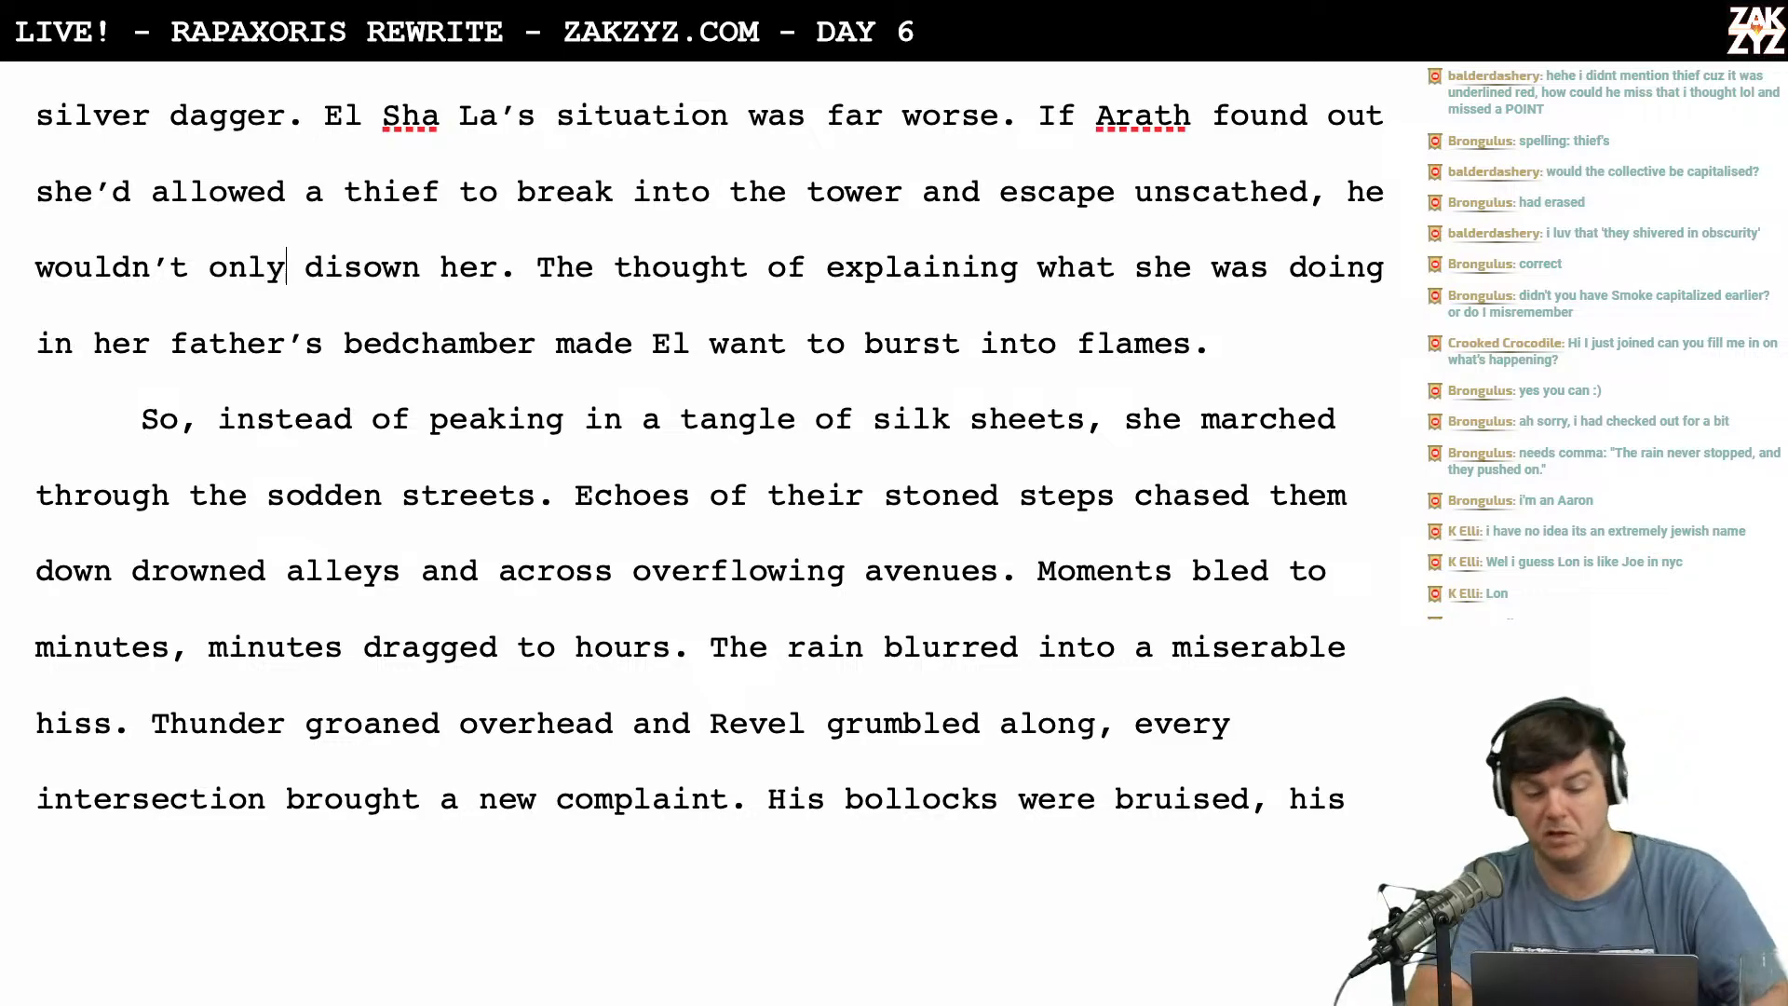
Reread the passage from El Sha La's worse situation to the march through the sodden streets, checking its wording.
{"action": "scroll", "coordinate": [708, 401], "scroll_direction": "down", "scroll_amount": 1}
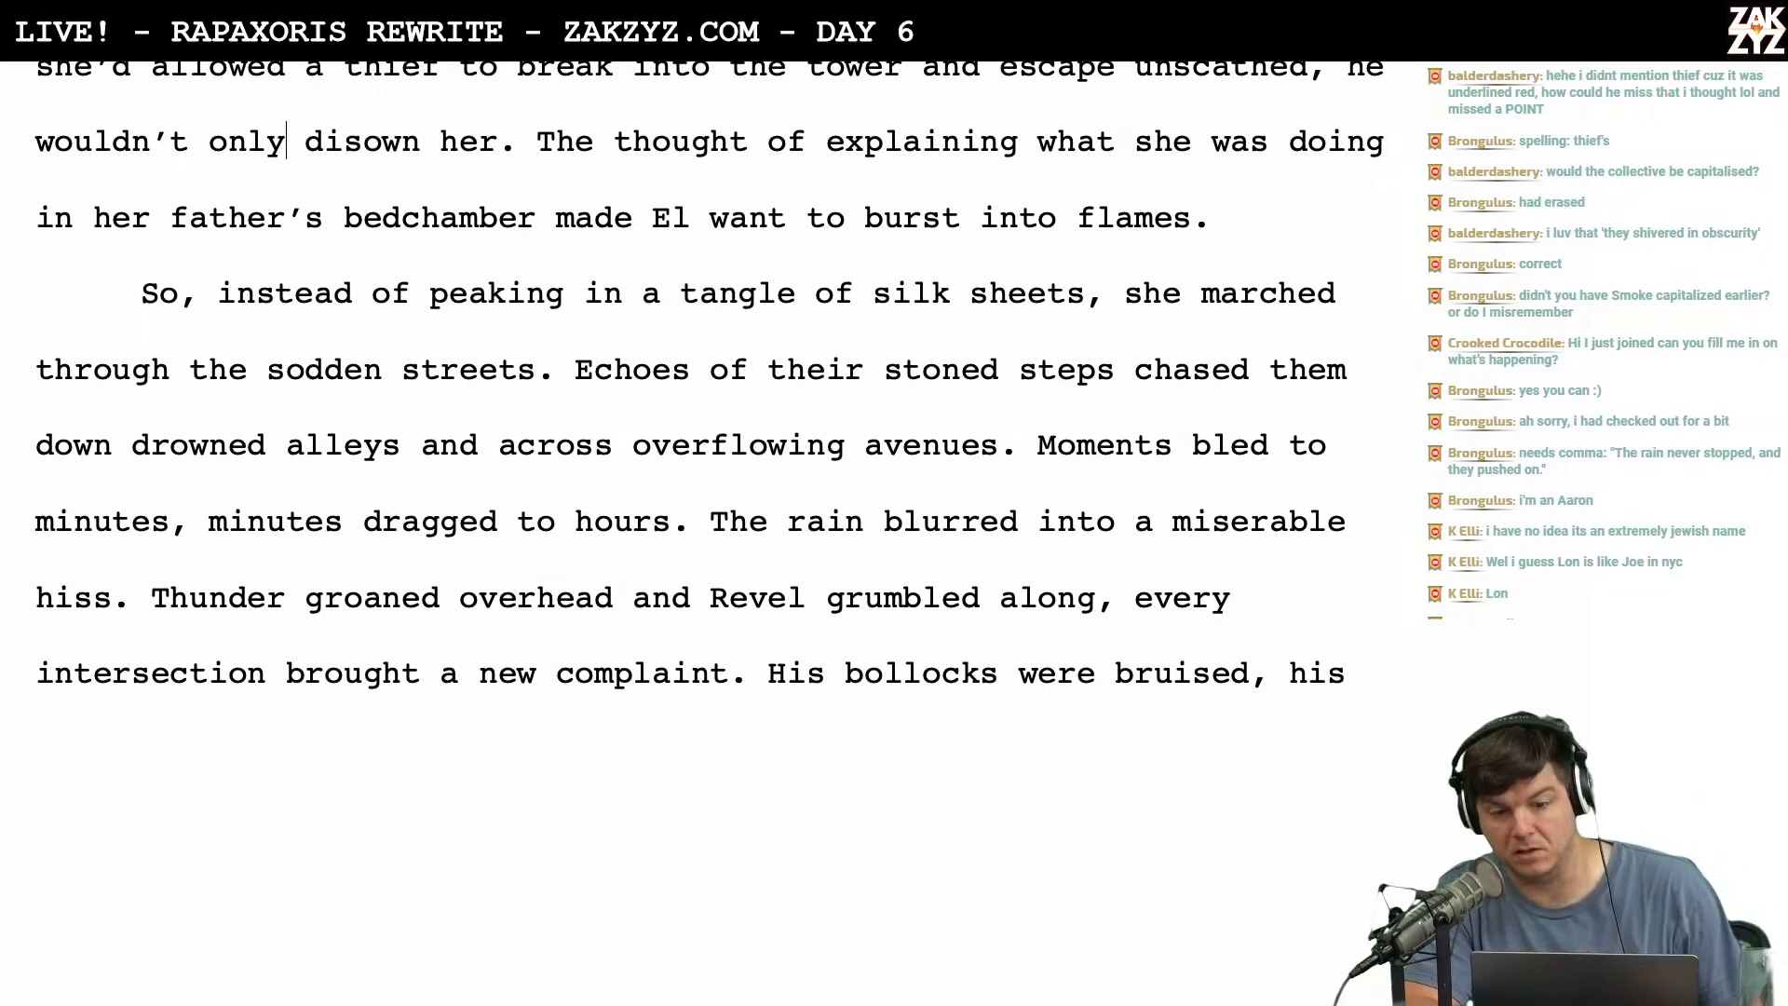
{"action": "scroll", "coordinate": [320, 190], "scroll_direction": "down", "scroll_amount": 1}
{"action": "scroll", "coordinate": [319, 191], "scroll_direction": "up", "scroll_amount": 2}
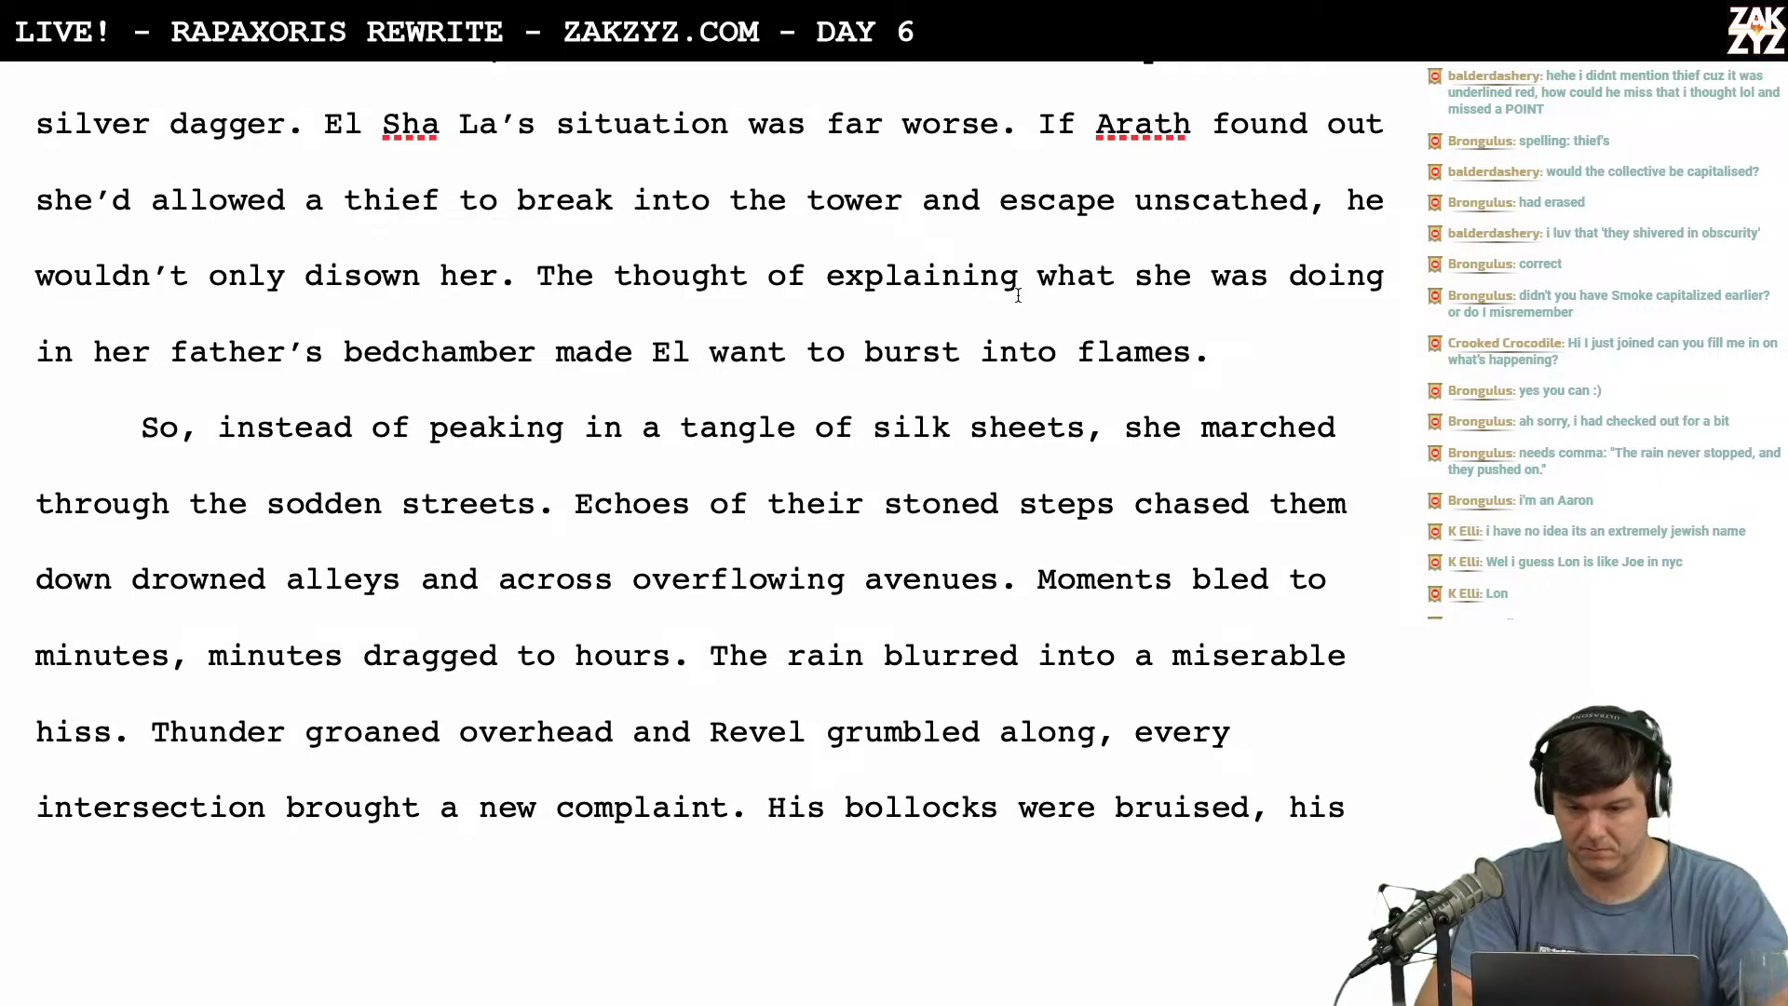
{"action": "scroll", "coordinate": [1095, 279], "scroll_direction": "down", "scroll_amount": 1}
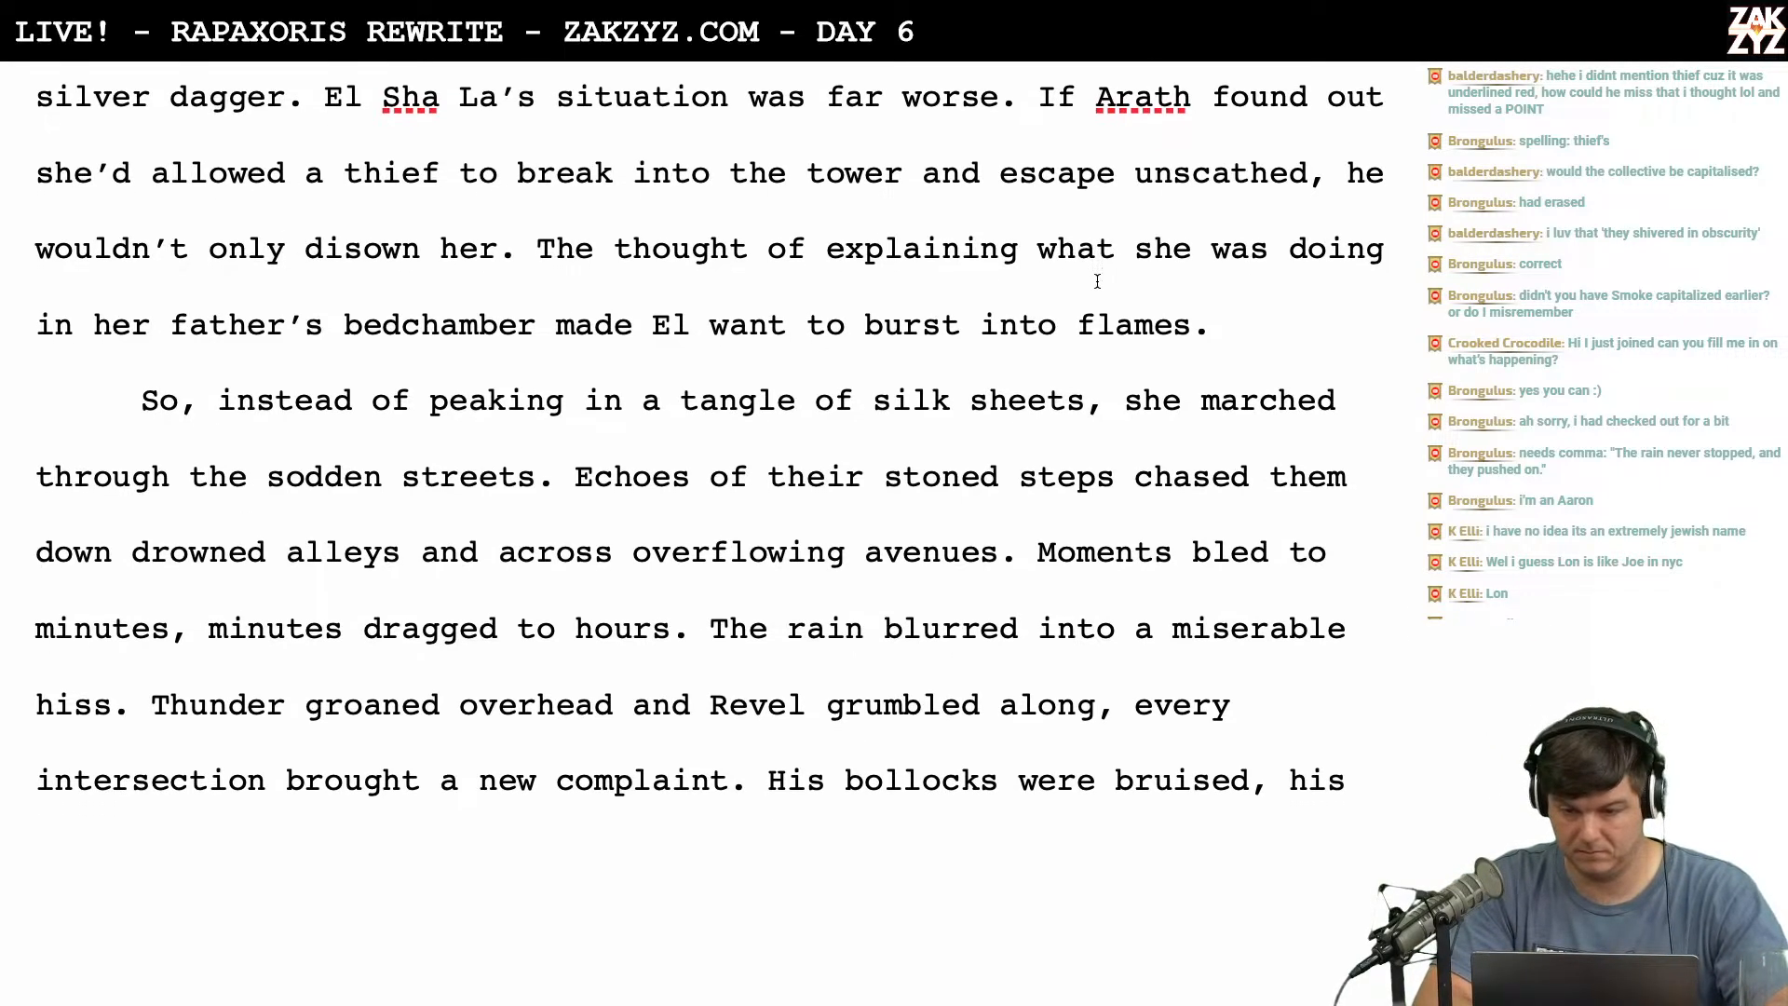
{"action": "scroll", "coordinate": [1097, 279], "scroll_direction": "up", "scroll_amount": 1}
{"action": "scroll", "coordinate": [1097, 282], "scroll_direction": "down", "scroll_amount": 1}
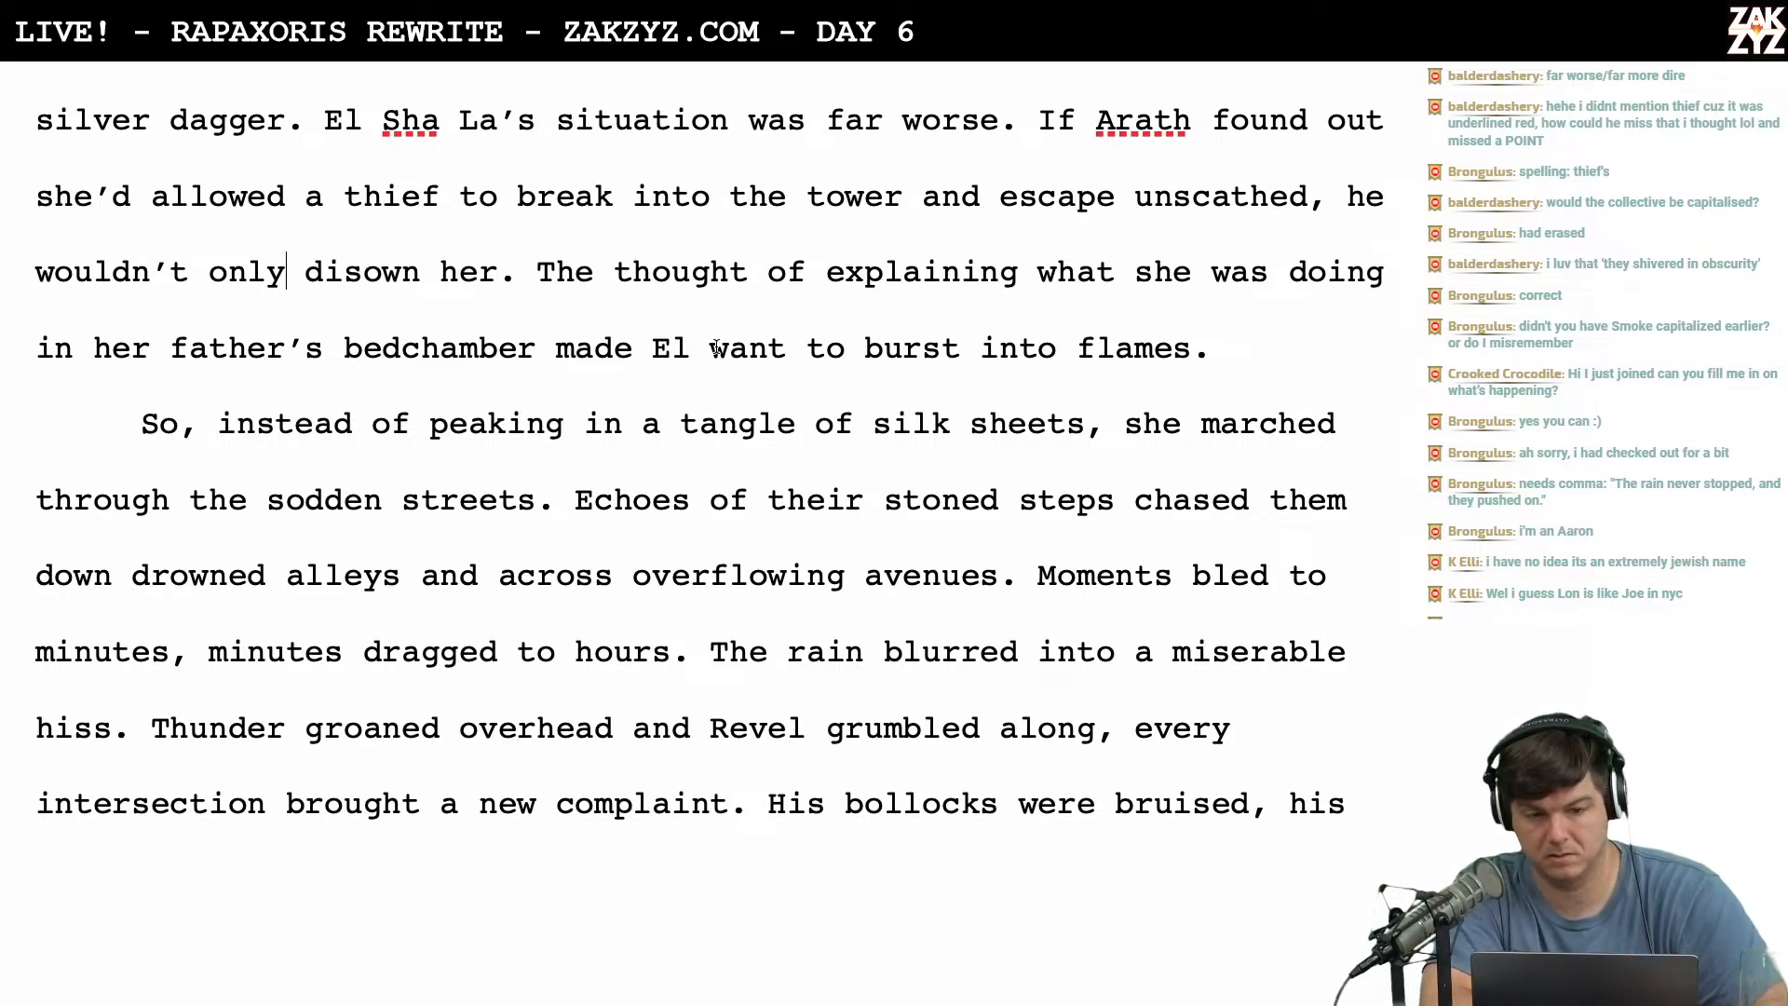
{"action": "scroll", "coordinate": [716, 347], "scroll_direction": "up", "scroll_amount": 2}
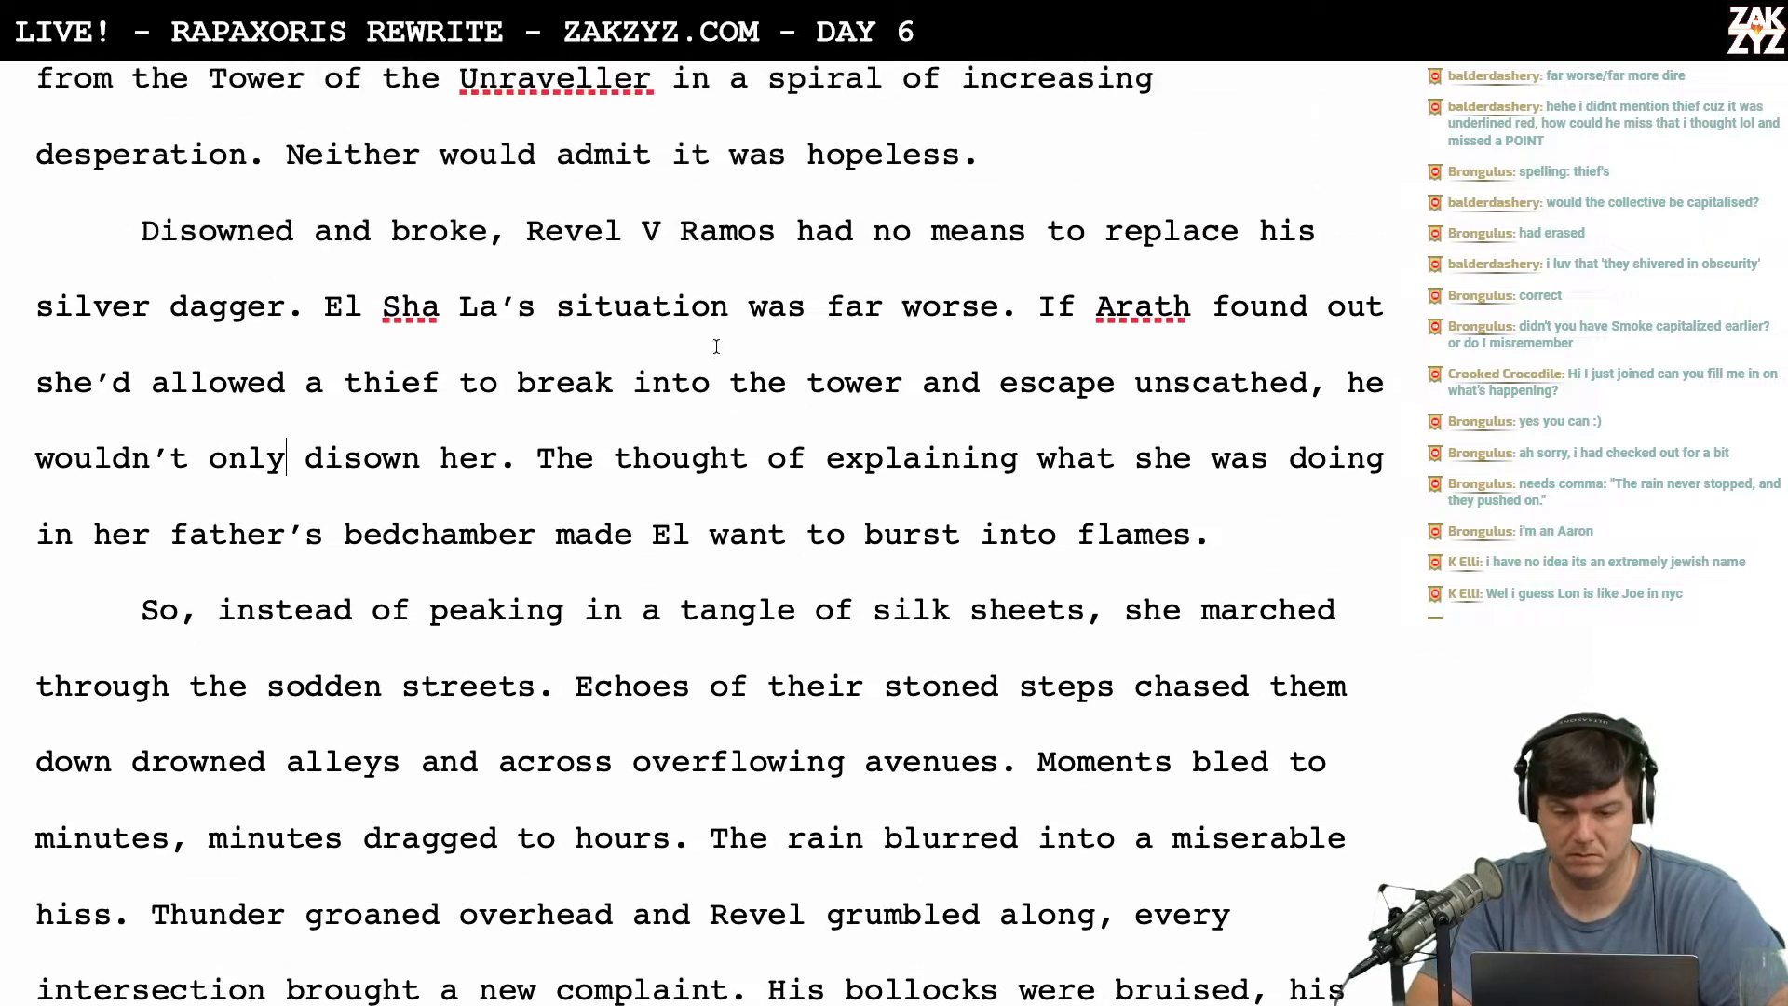
{"action": "scroll", "coordinate": [716, 346], "scroll_direction": "down", "scroll_amount": 3}
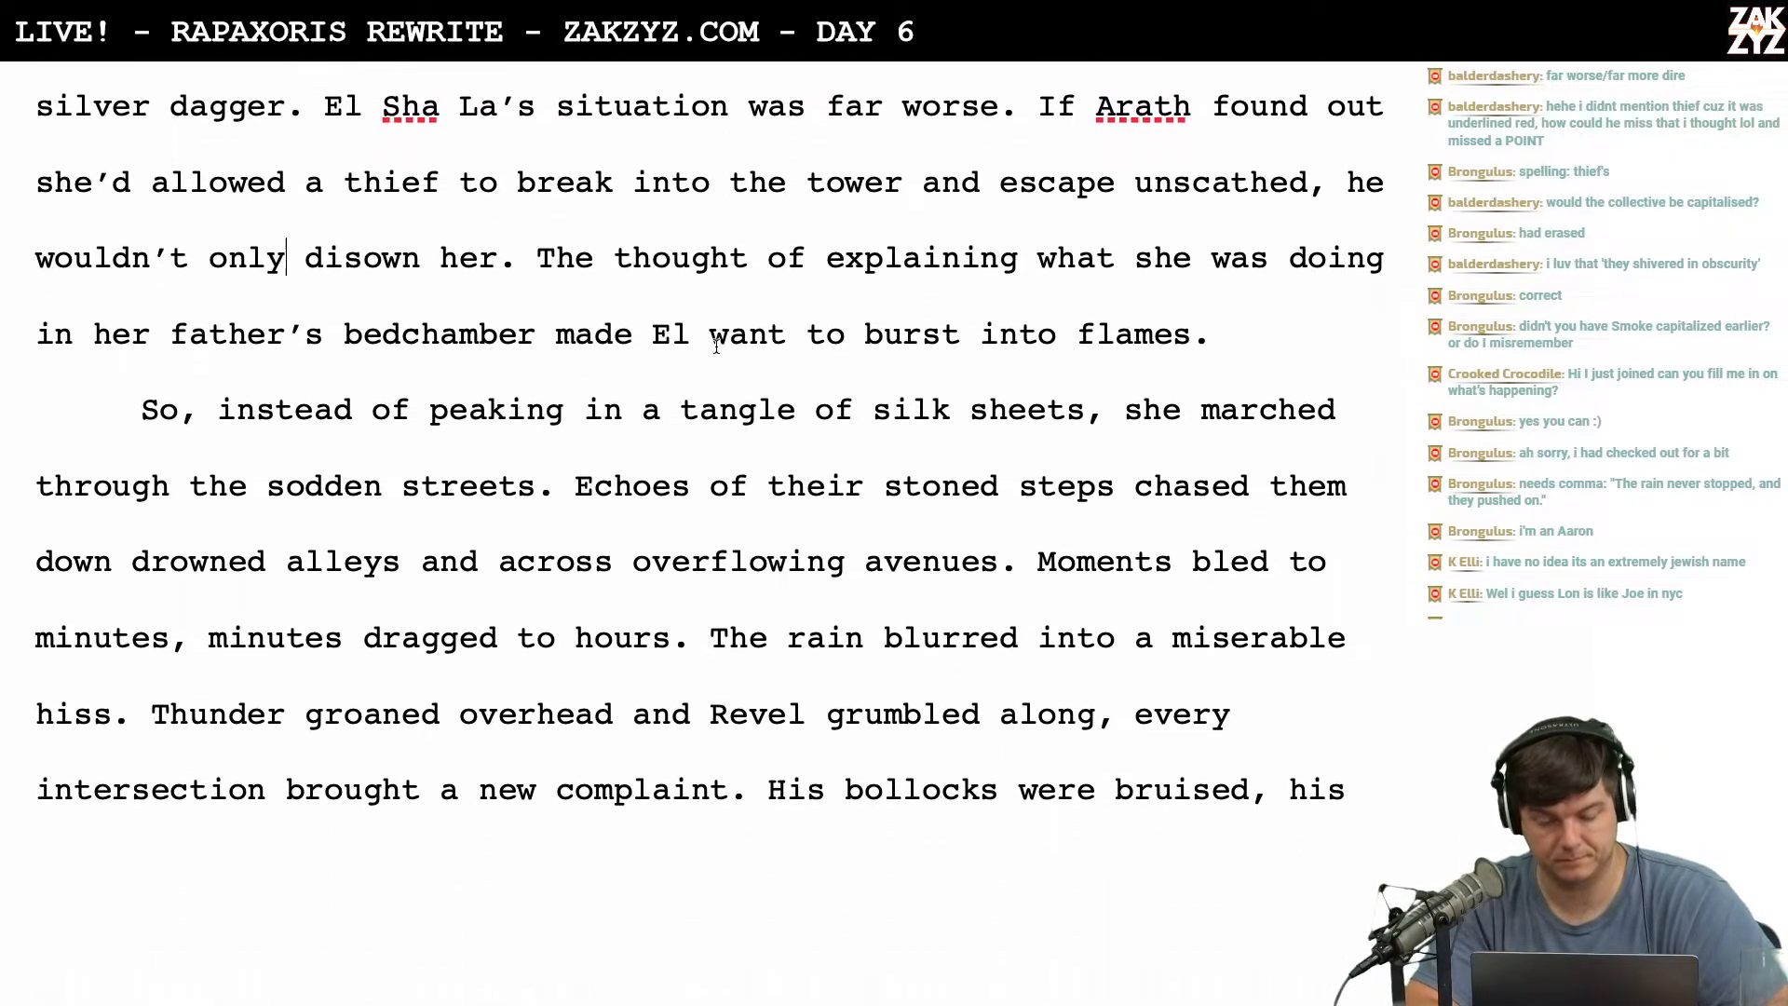
{"action": "scroll", "coordinate": [716, 345], "scroll_direction": "up", "scroll_amount": 1}
{"action": "scroll", "coordinate": [716, 345], "scroll_direction": "down", "scroll_amount": 1}
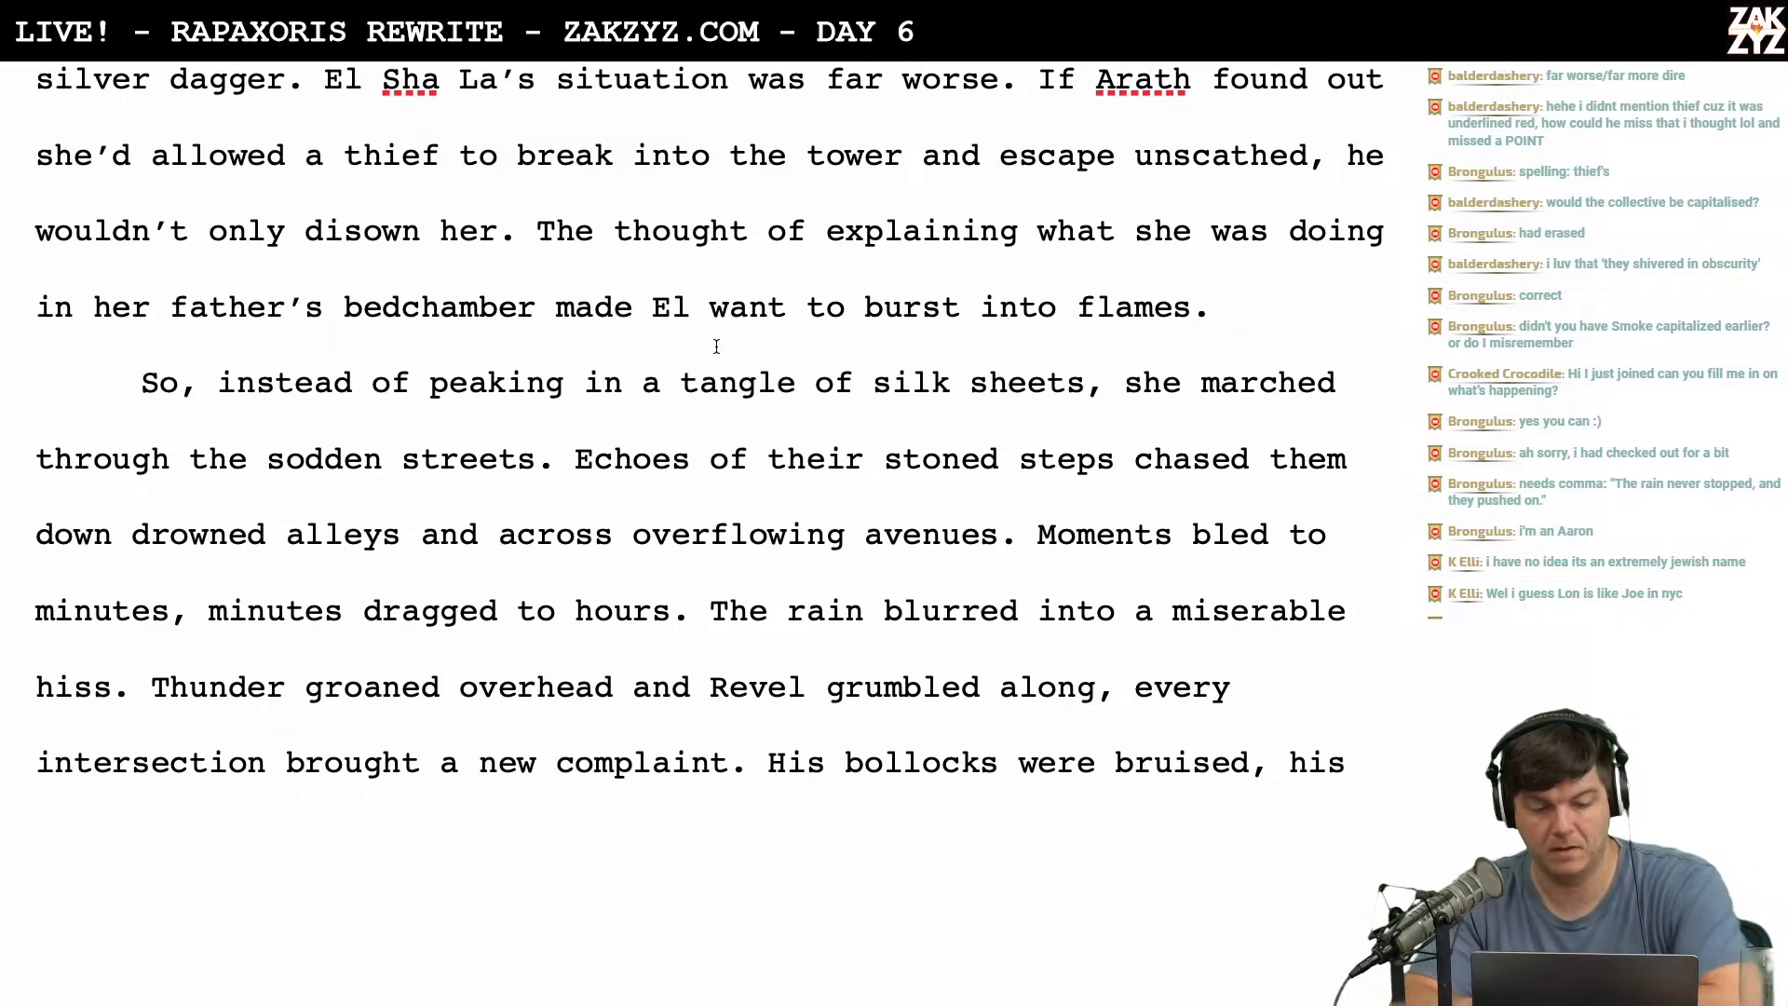
{"action": "scroll", "coordinate": [716, 346], "scroll_direction": "down", "scroll_amount": 2}
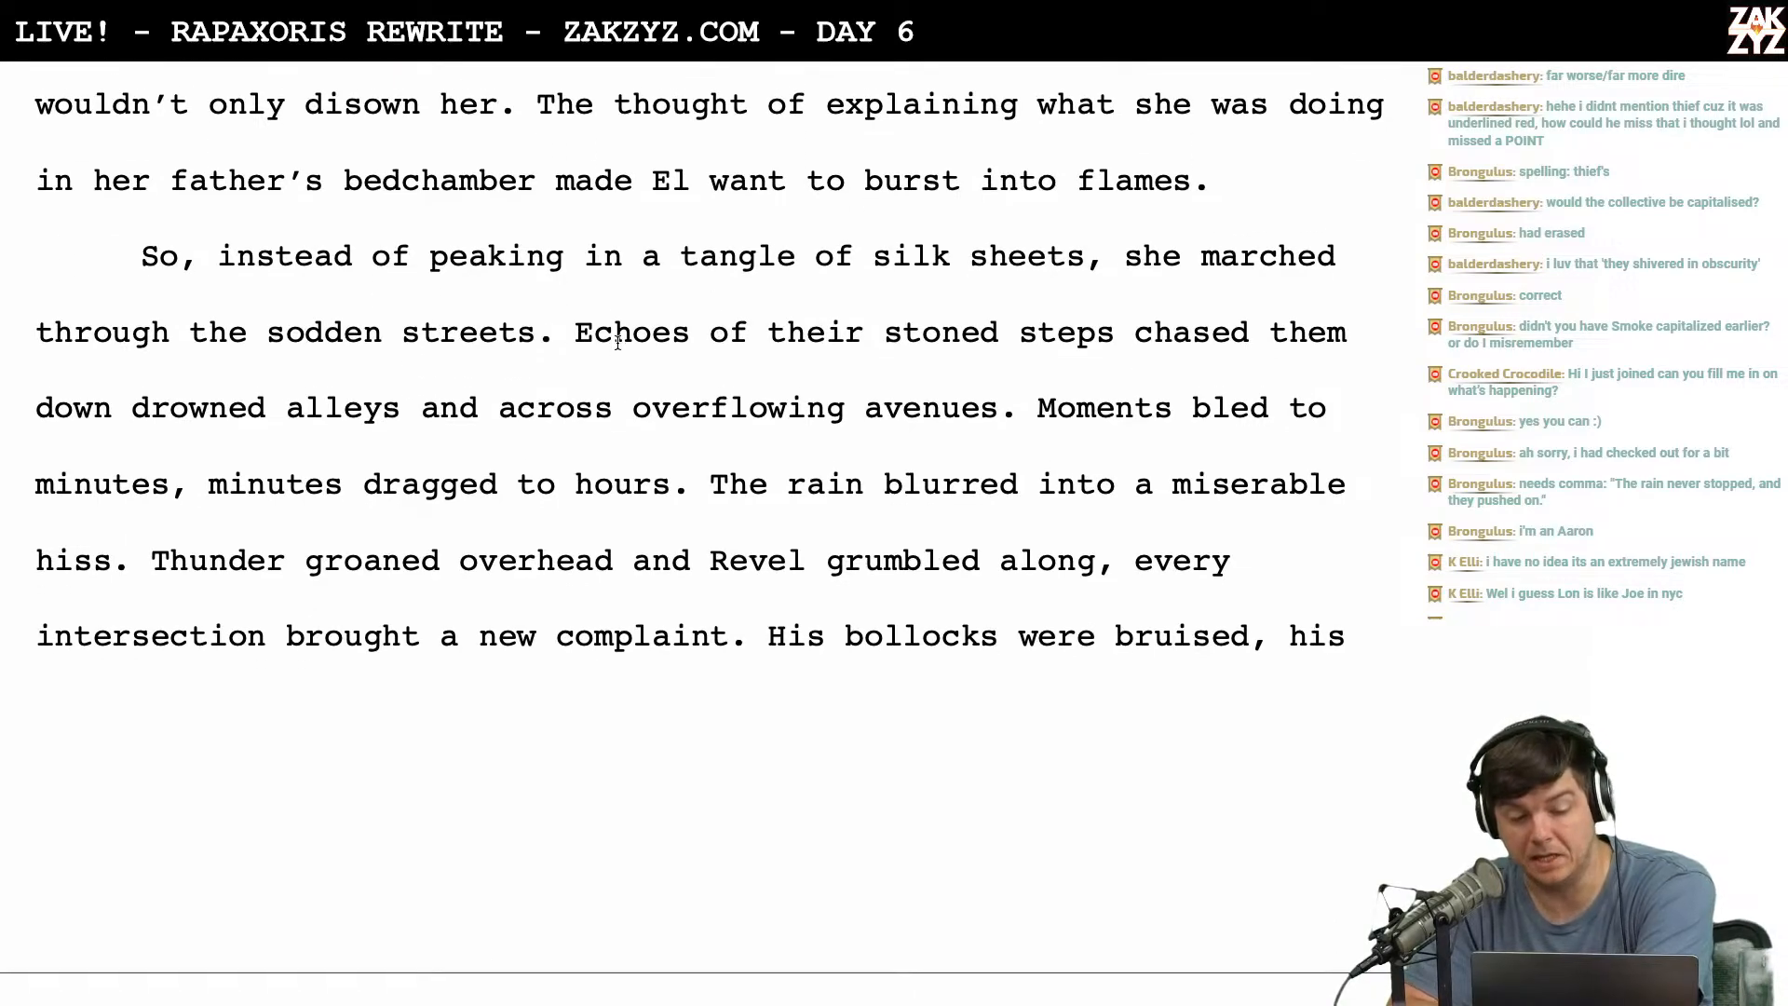
{"action": "scroll", "coordinate": [618, 343], "scroll_direction": "down", "scroll_amount": 1}
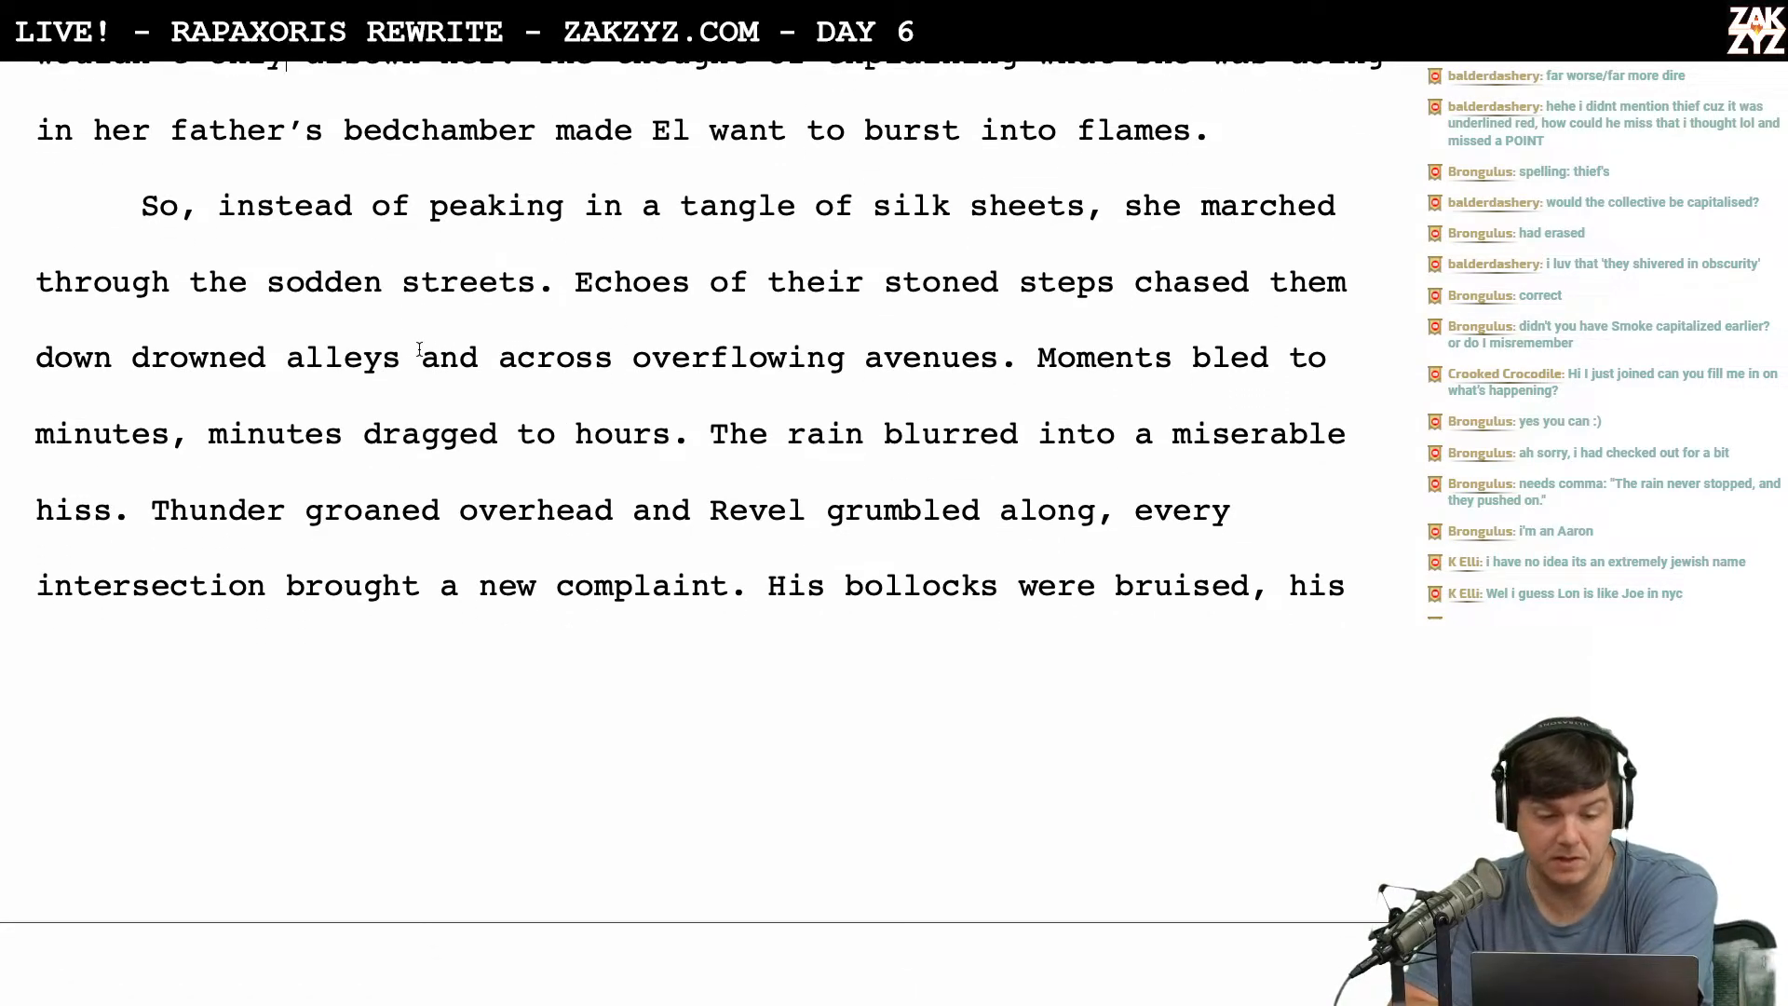
{"action": "scroll", "coordinate": [568, 308], "scroll_direction": "up", "scroll_amount": 1}
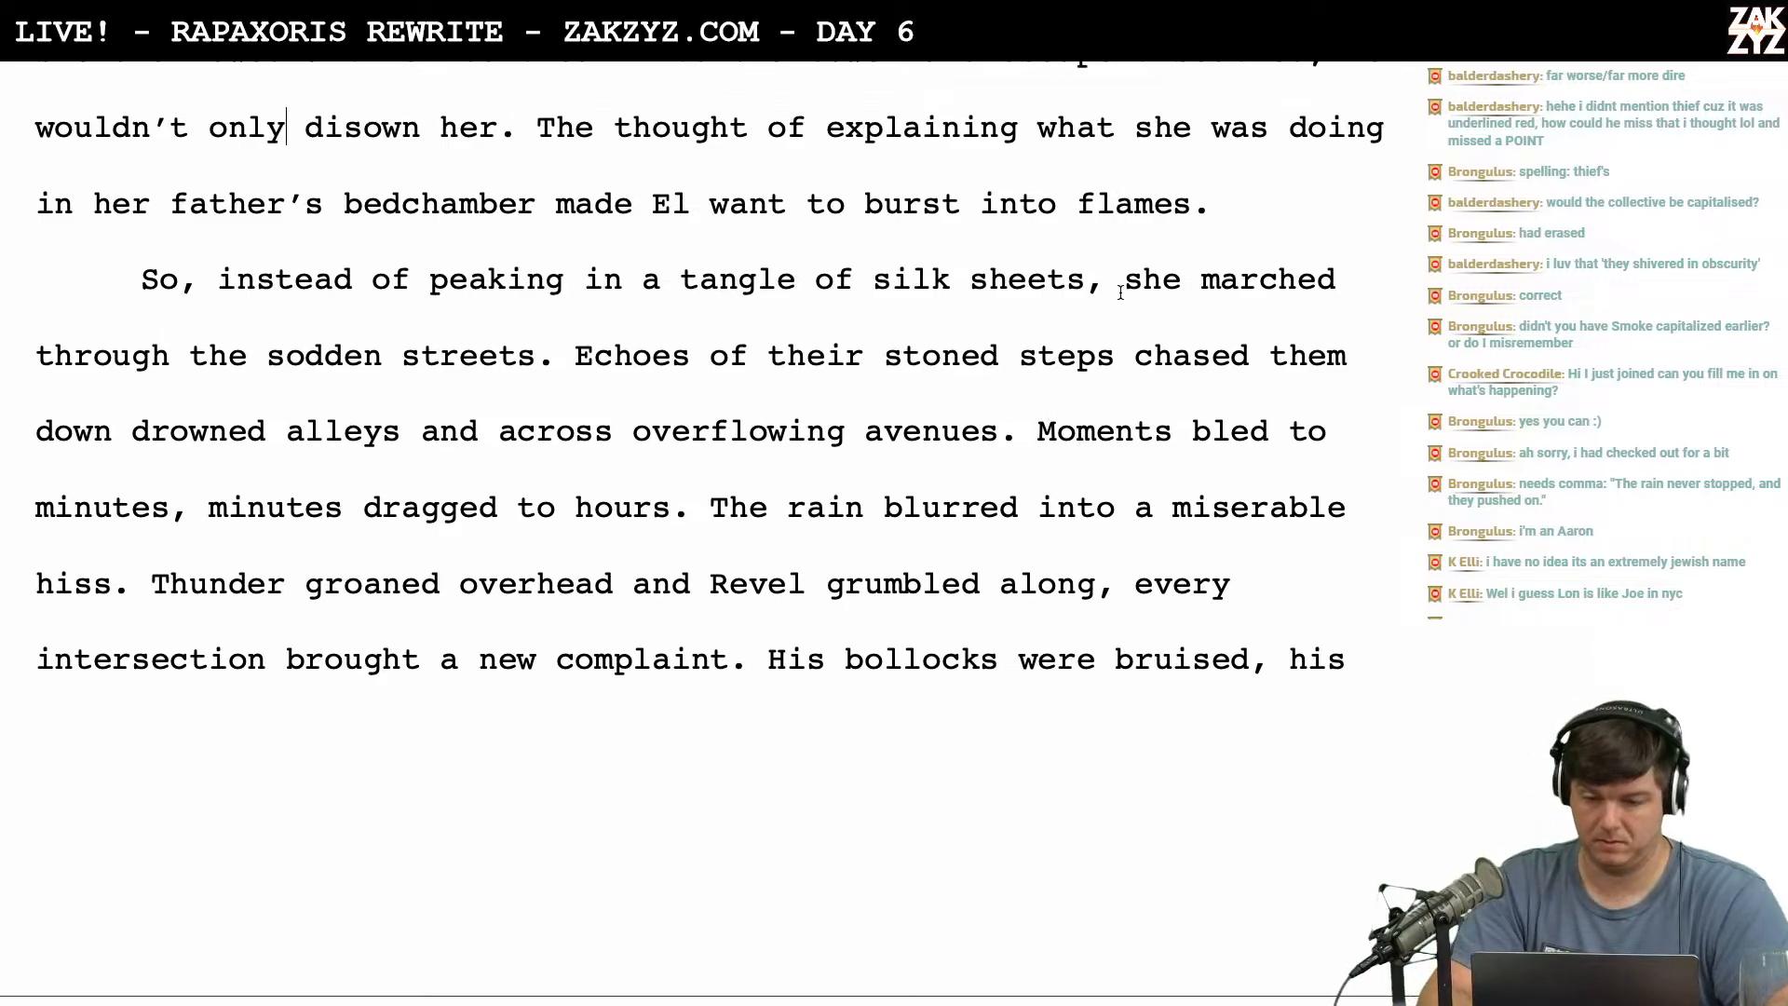
Replace "she" with "the lovers" before "marched through the sodden streets".
{"action": "left_click", "coordinate": [1180, 267]}
{"action": "key", "text": "BackSpace"}
{"action": "key", "text": "BackSpace"}
{"action": "key", "text": "BackSpace"}
{"action": "type", "text": "the l"}
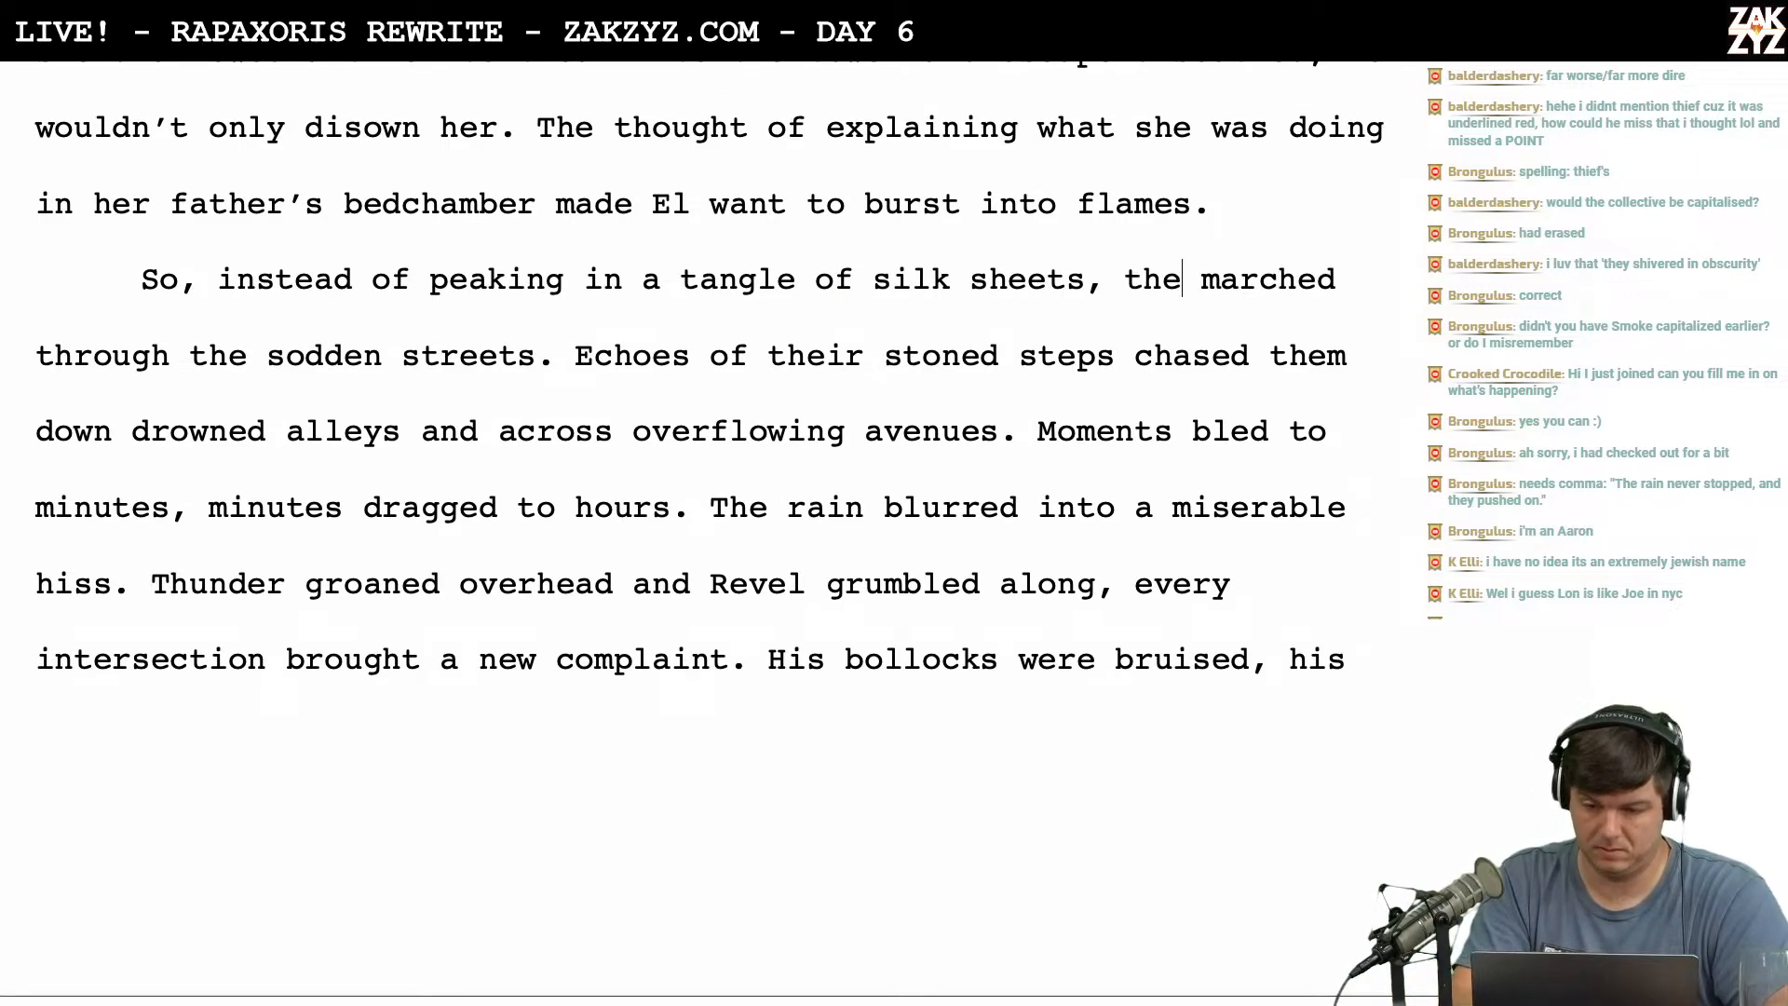
{"action": "type", "text": "overs"}
{"action": "key", "text": "Right"}
{"action": "key", "text": "Right"}
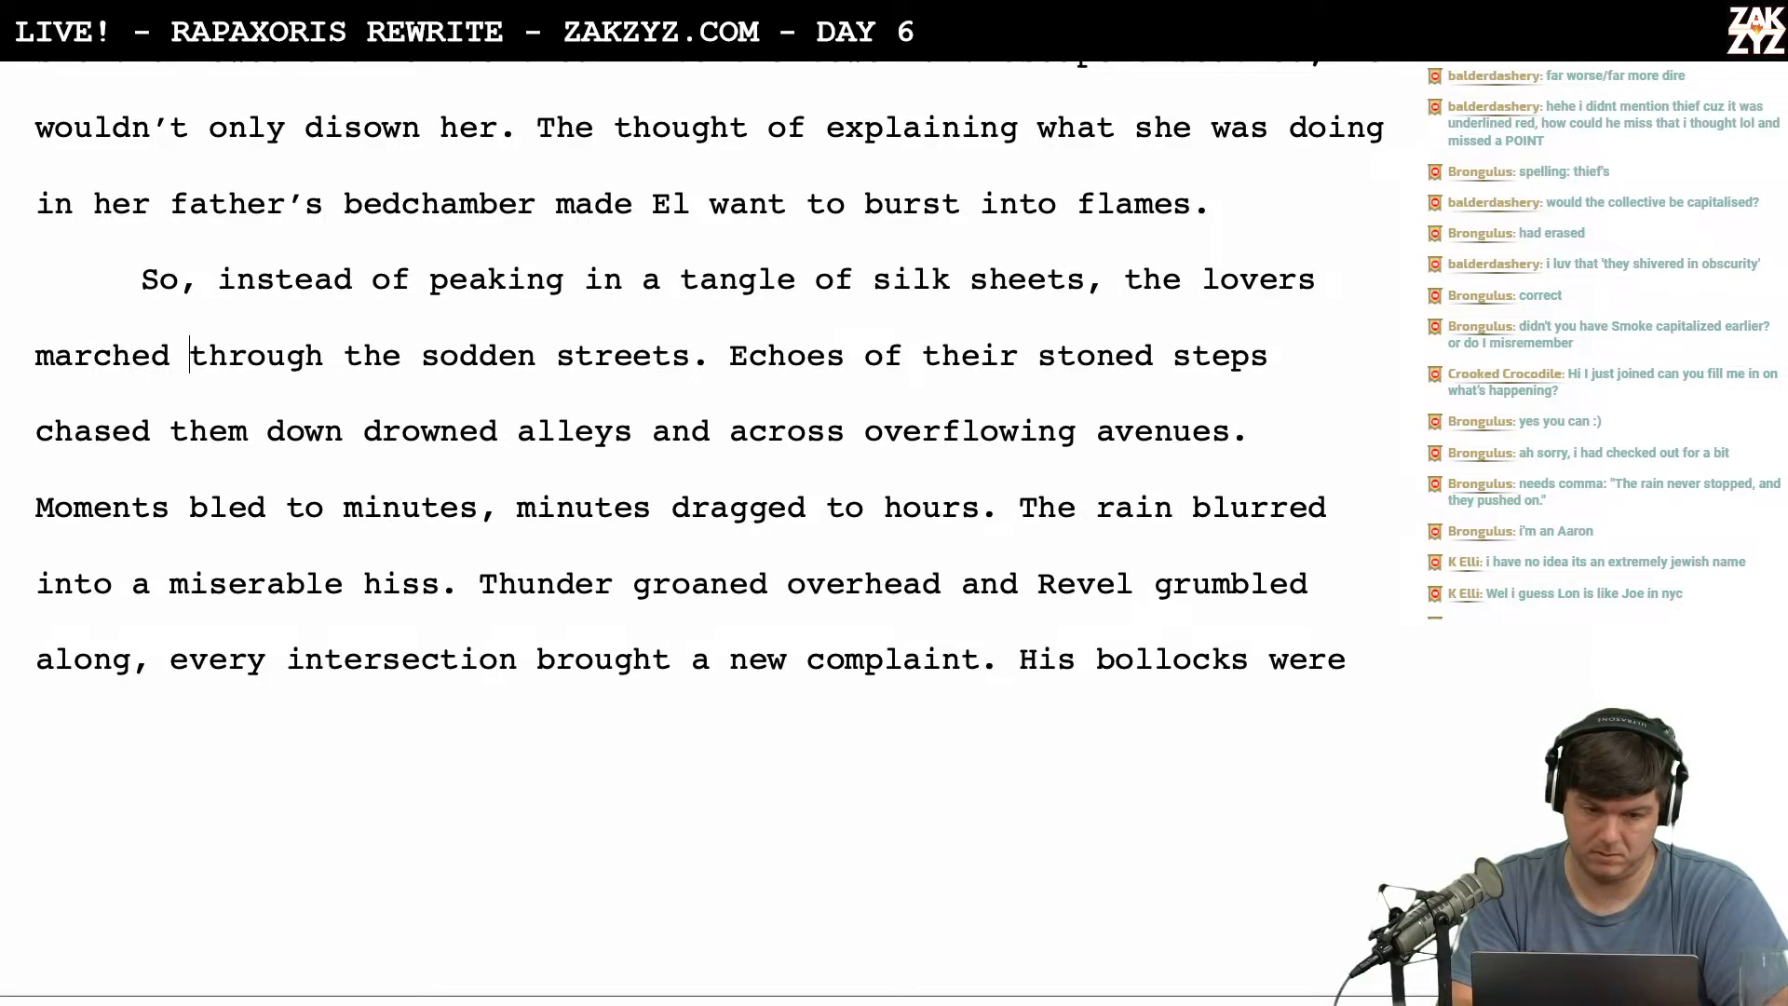
{"action": "key", "text": "super+Tab"}
{"action": "scroll", "coordinate": [848, 143], "scroll_direction": "up", "scroll_amount": 5}
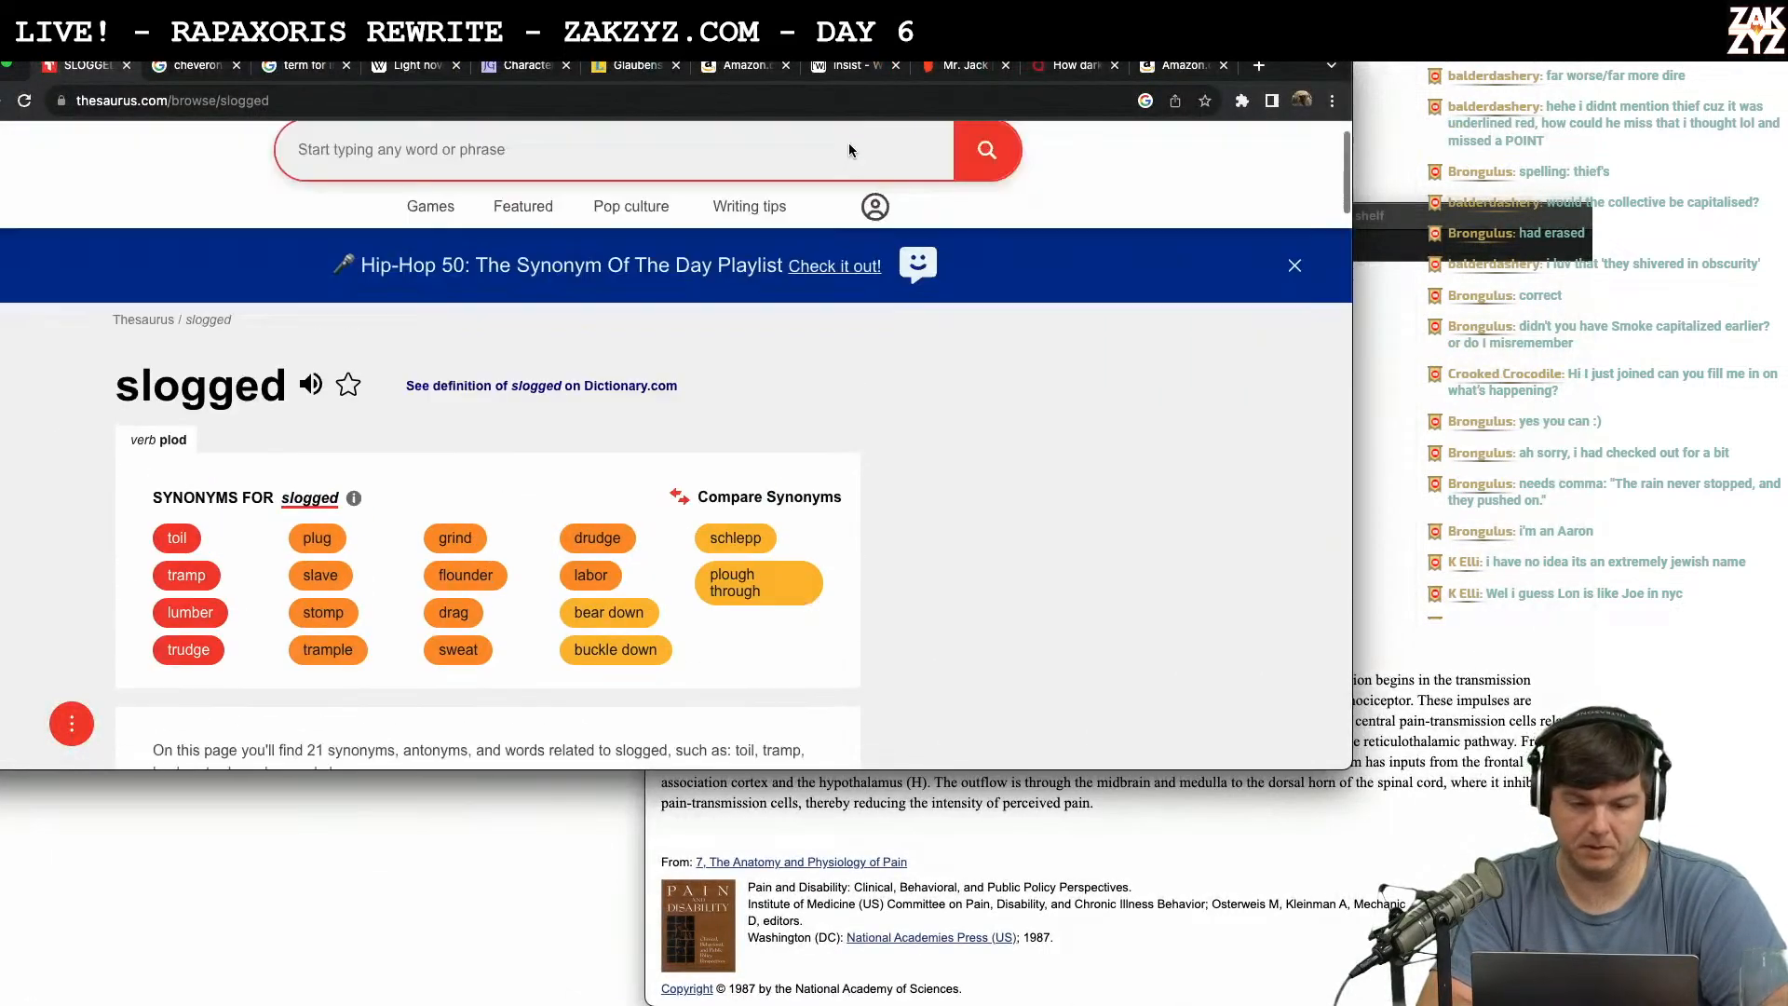
{"action": "left_click", "coordinate": [568, 217]}
{"action": "type", "text": "t"}
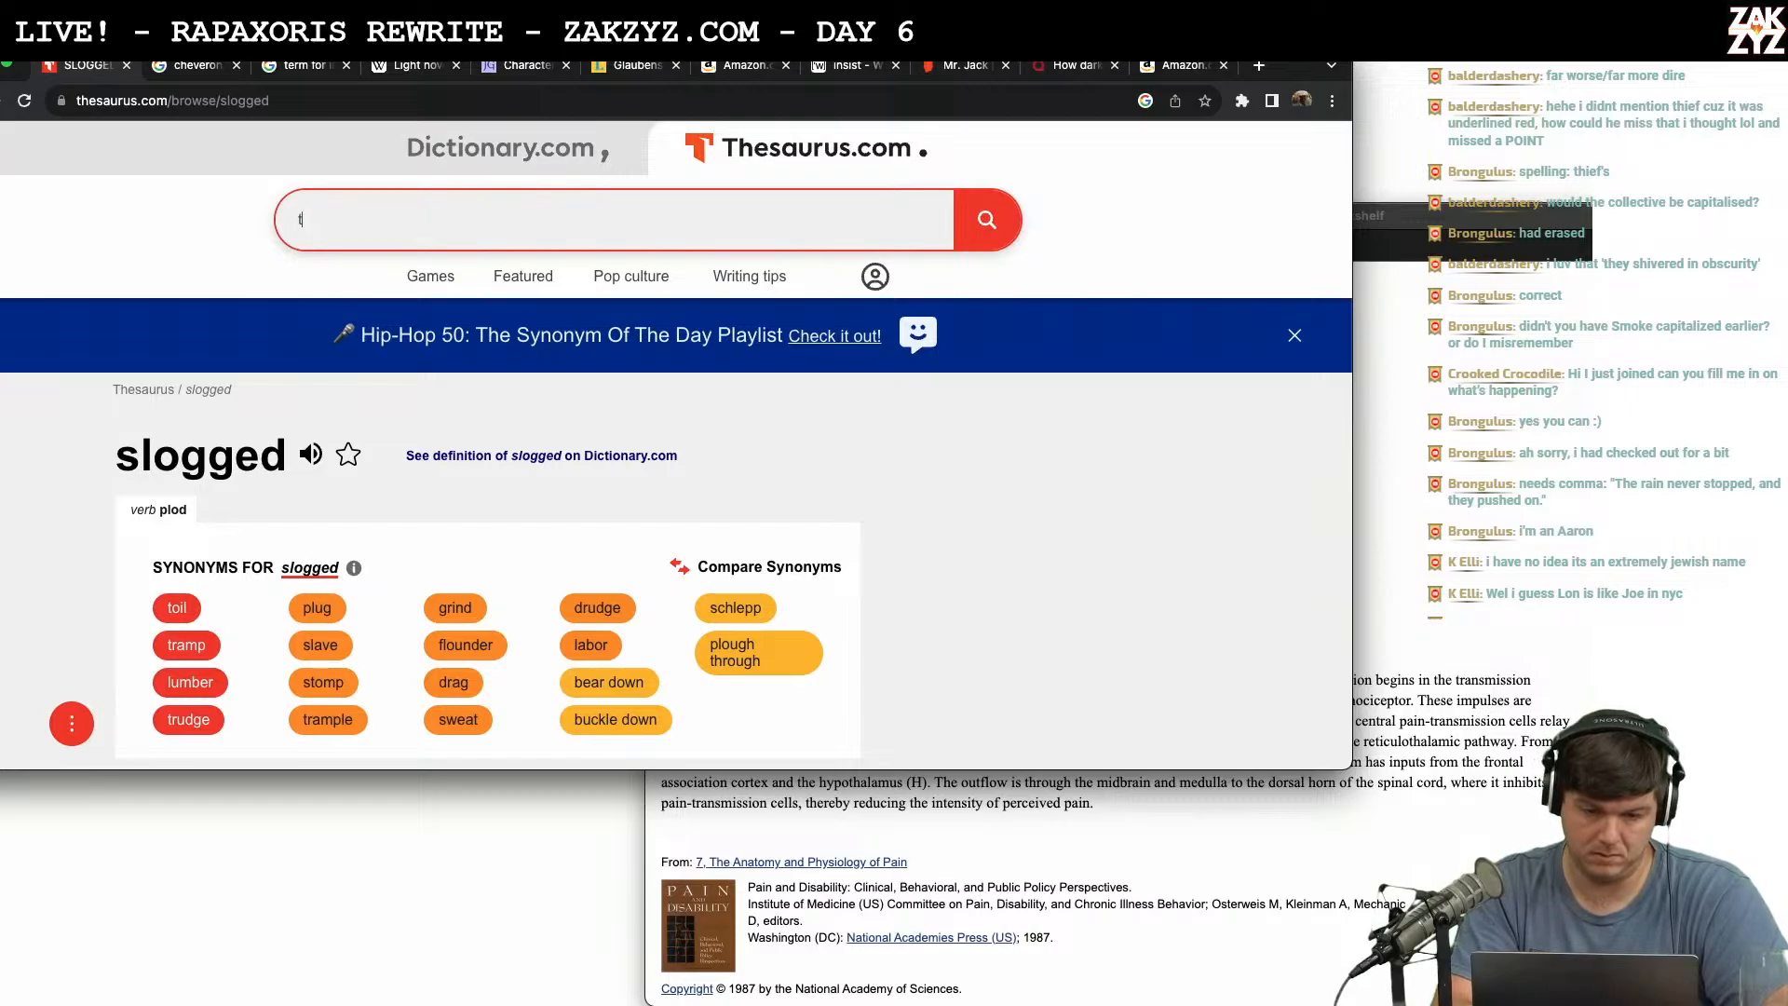
{"action": "key", "text": "super+Tab"}
Replace "marched" with "trudged" in the sentence about the lovers going through the sodden streets.
{"action": "key", "text": "BackSpace"}
{"action": "key", "text": "BackSpace"}
{"action": "key", "text": "BackSpace"}
{"action": "key", "text": "BackSpace"}
{"action": "key", "text": "BackSpace"}
{"action": "key", "text": "BackSpace"}
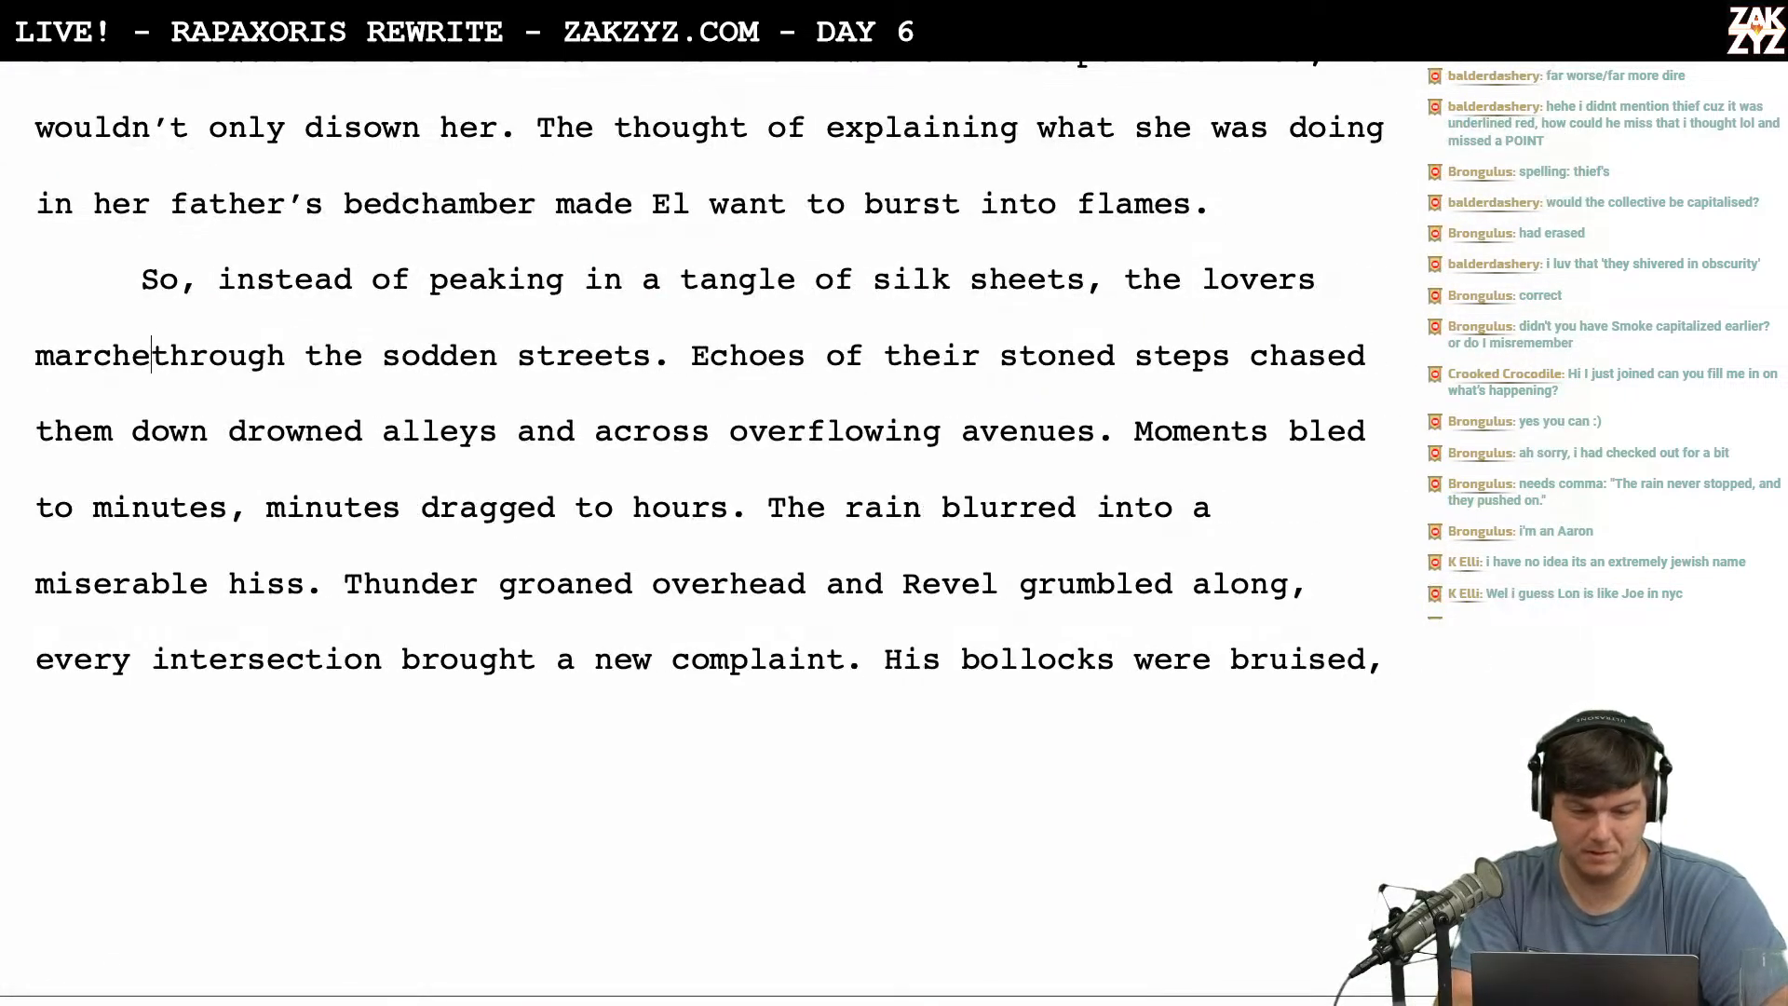
{"action": "key", "text": "BackSpace"}
{"action": "key", "text": "BackSpace"}
{"action": "type", "text": "trudged"}
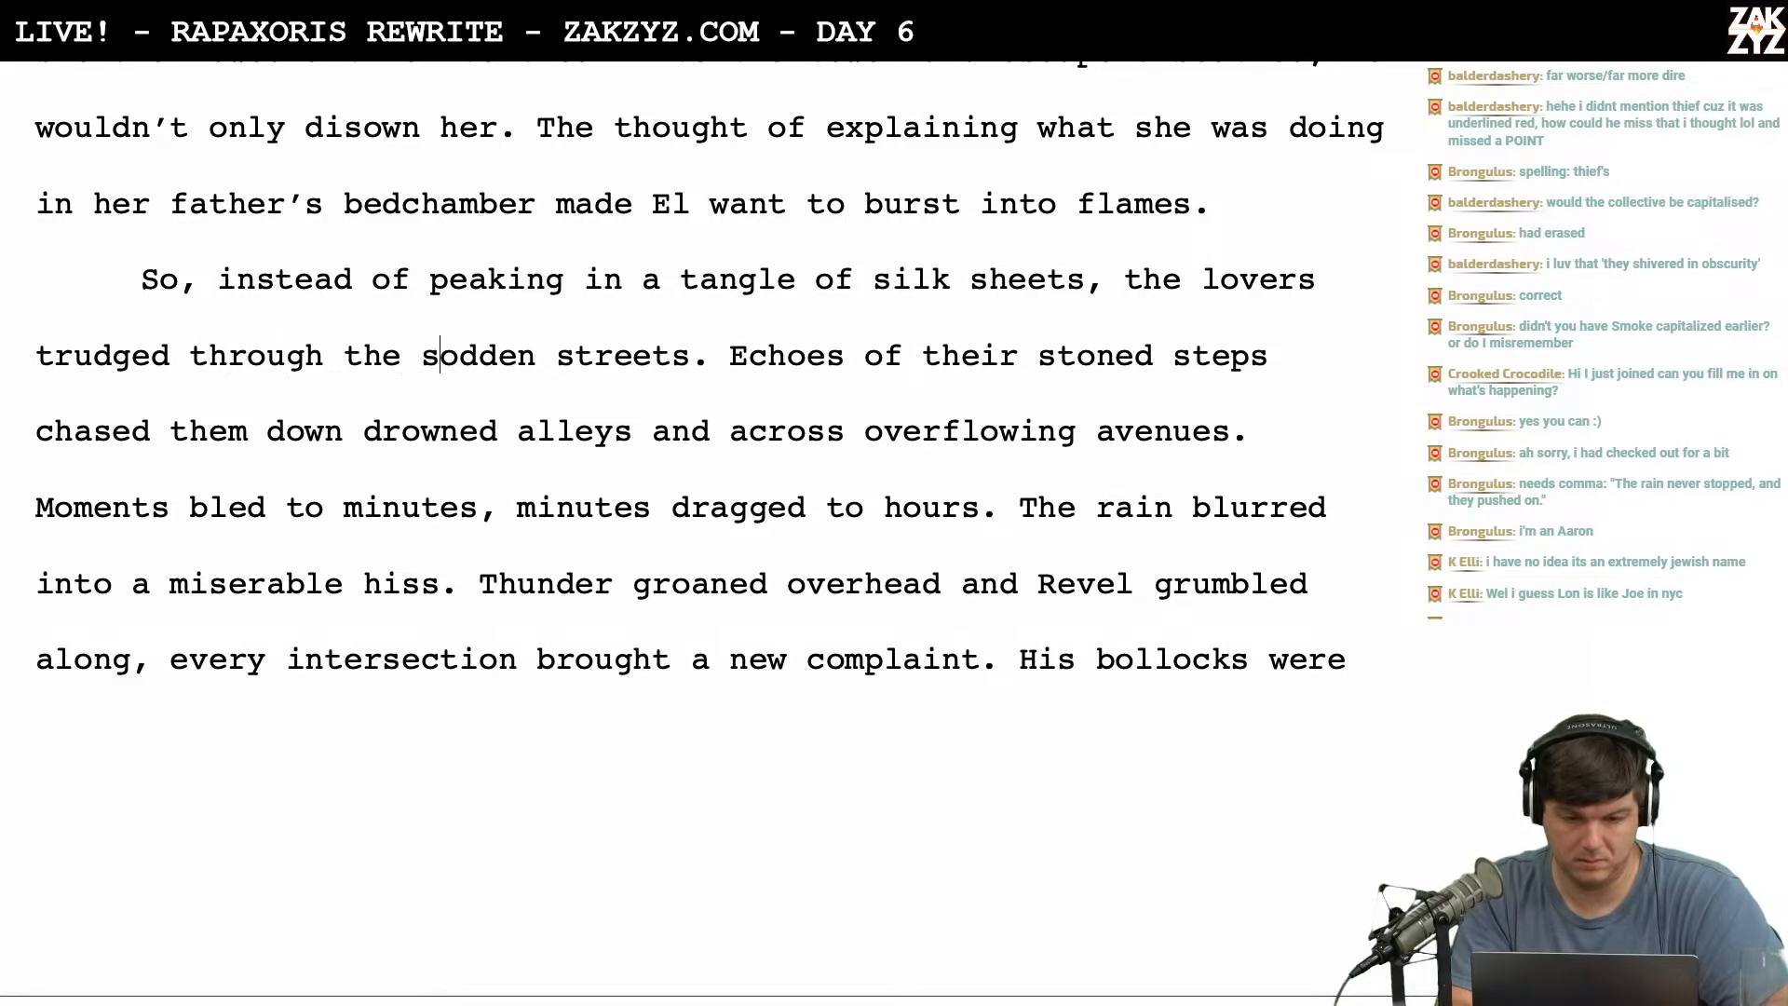
Delete "the" before "sodden streets" so the phrase reads "trudged through sodden streets".
{"action": "key", "text": "BackSpace"}
{"action": "key", "text": "BackSpace"}
{"action": "key", "text": "BackSpace"}
{"action": "key", "text": "BackSpace"}
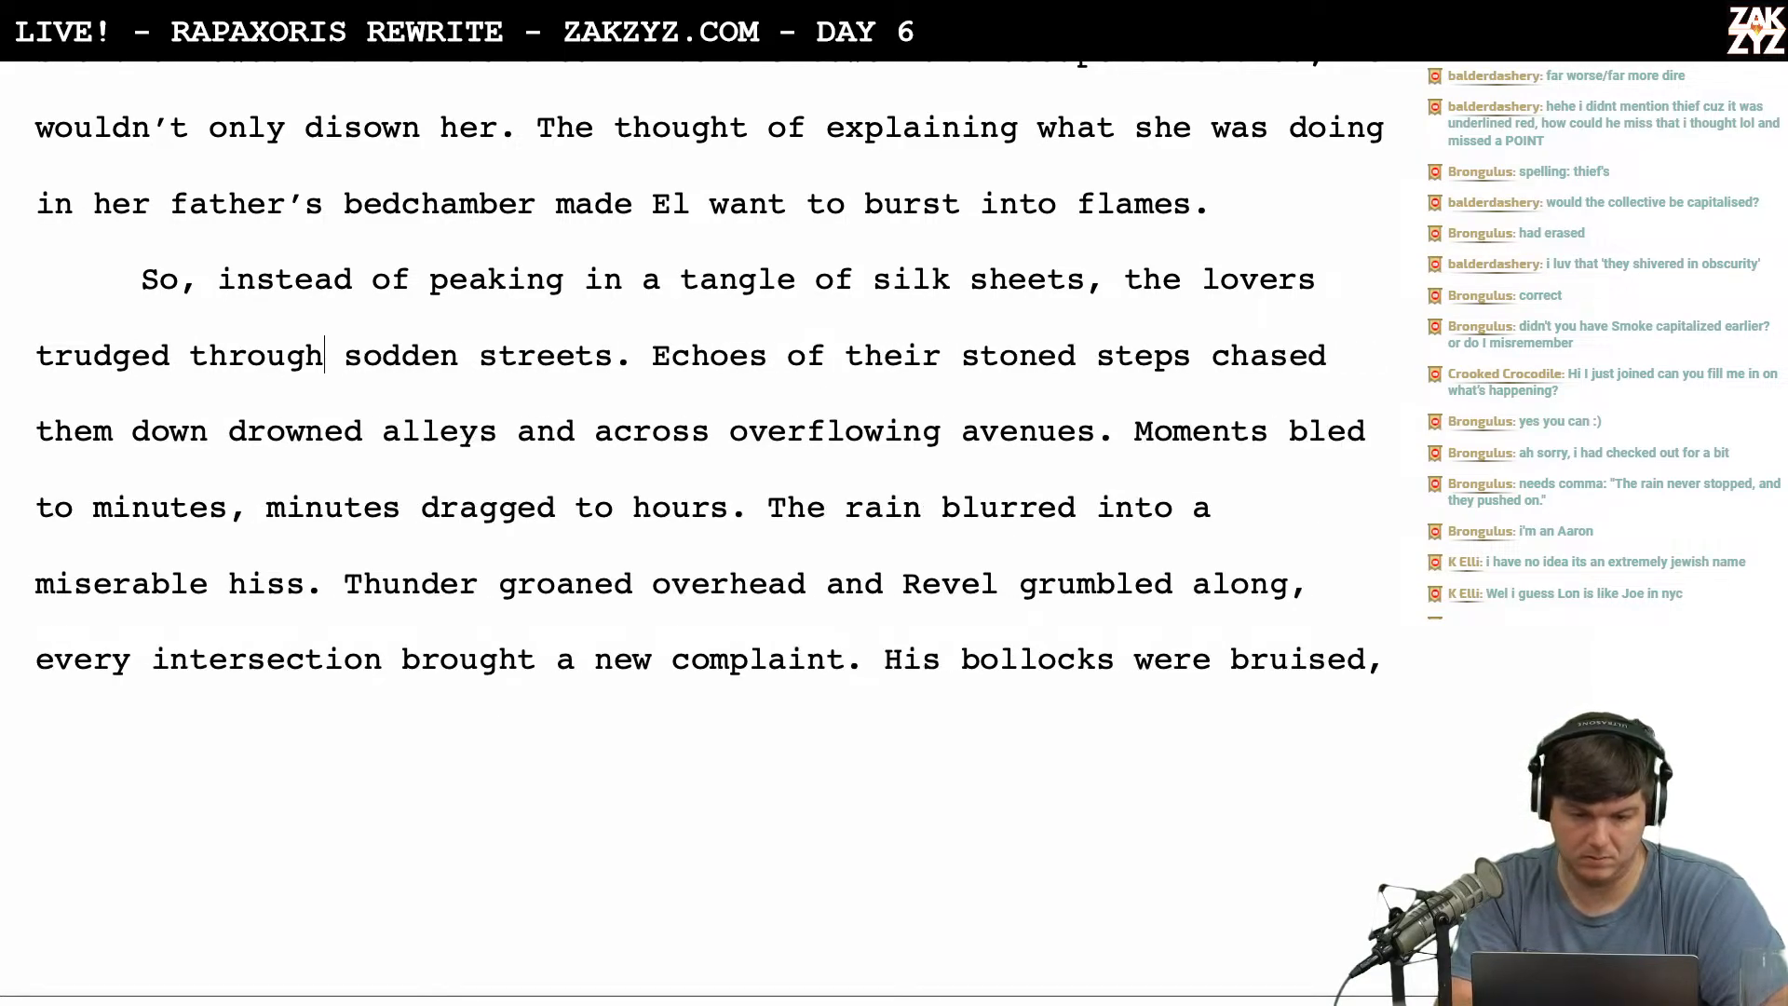
Replace "miserable" with "perpetual" in the sentence about the rain blurring into a hiss.
{"action": "scroll", "coordinate": [707, 522], "scroll_direction": "down", "scroll_amount": 1}
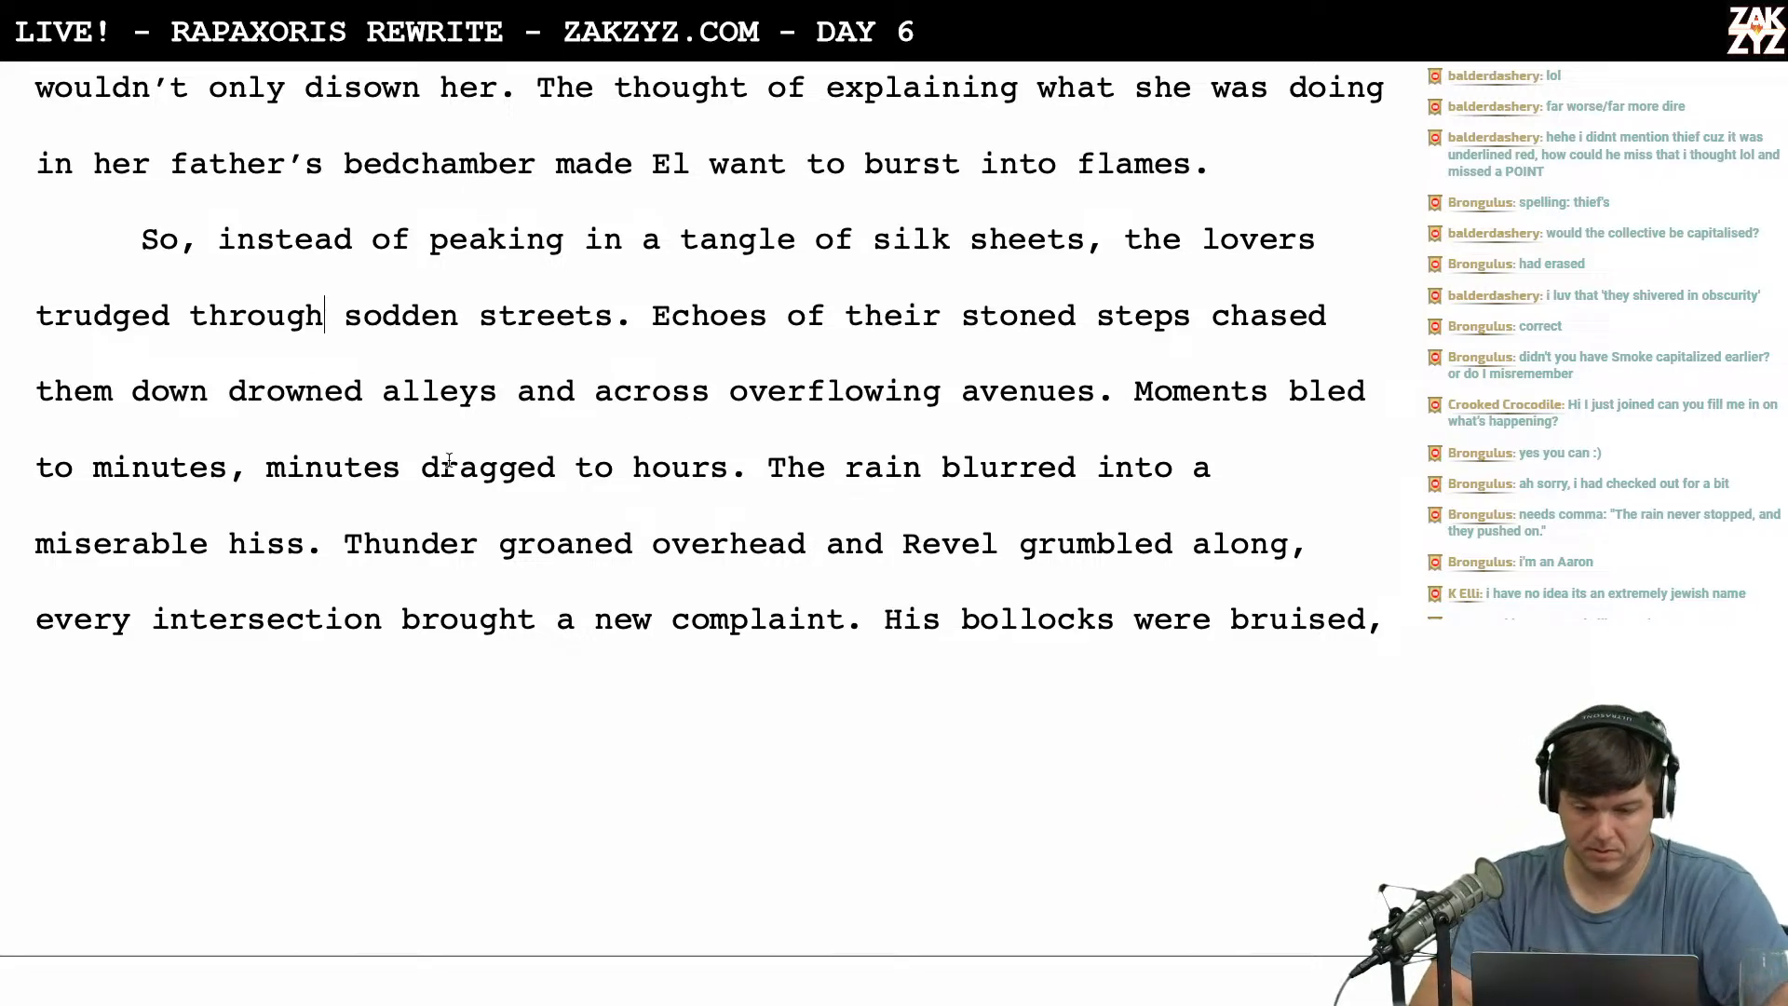
{"action": "left_click", "coordinate": [209, 543]}
{"action": "key", "text": "BackSpace"}
{"action": "key", "text": "BackSpace"}
{"action": "key", "text": "BackSpace"}
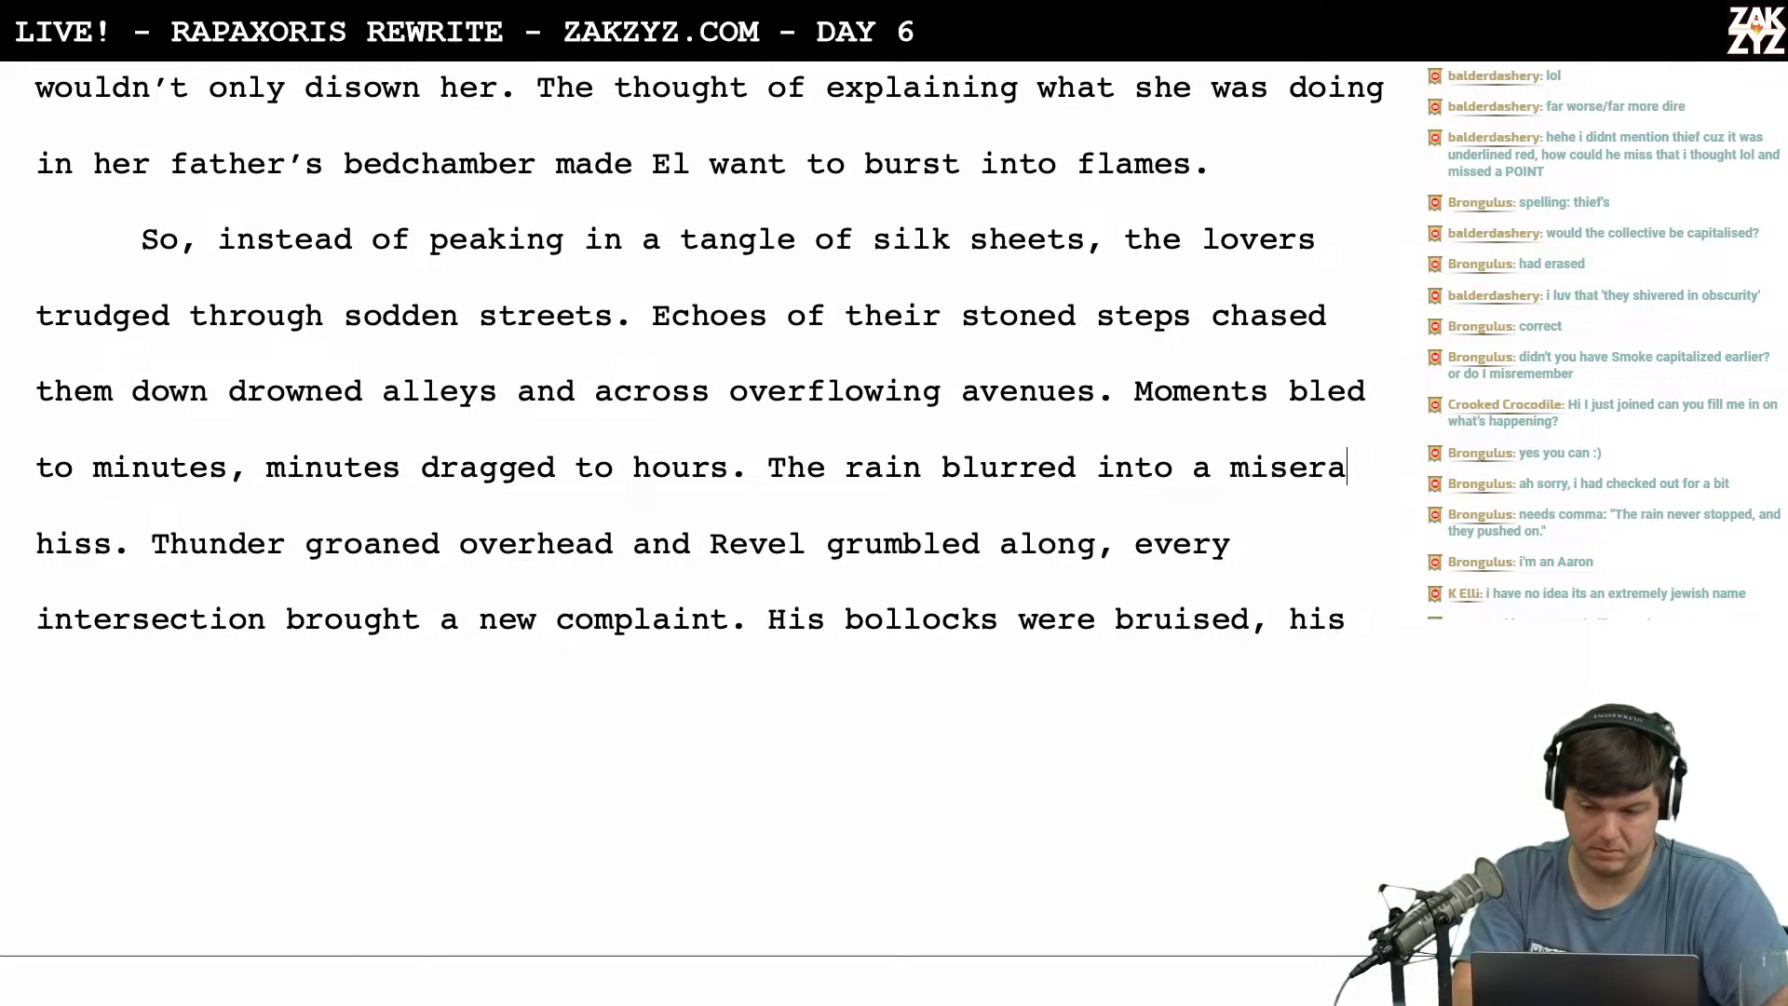
{"action": "key", "text": "BackSpace"}
{"action": "key", "text": "BackSpace"}
{"action": "key", "text": "BackSpace"}
{"action": "key", "text": "BackSpace"}
{"action": "key", "text": "BackSpace"}
{"action": "key", "text": "BackSpace"}
{"action": "type", "text": "pe"}
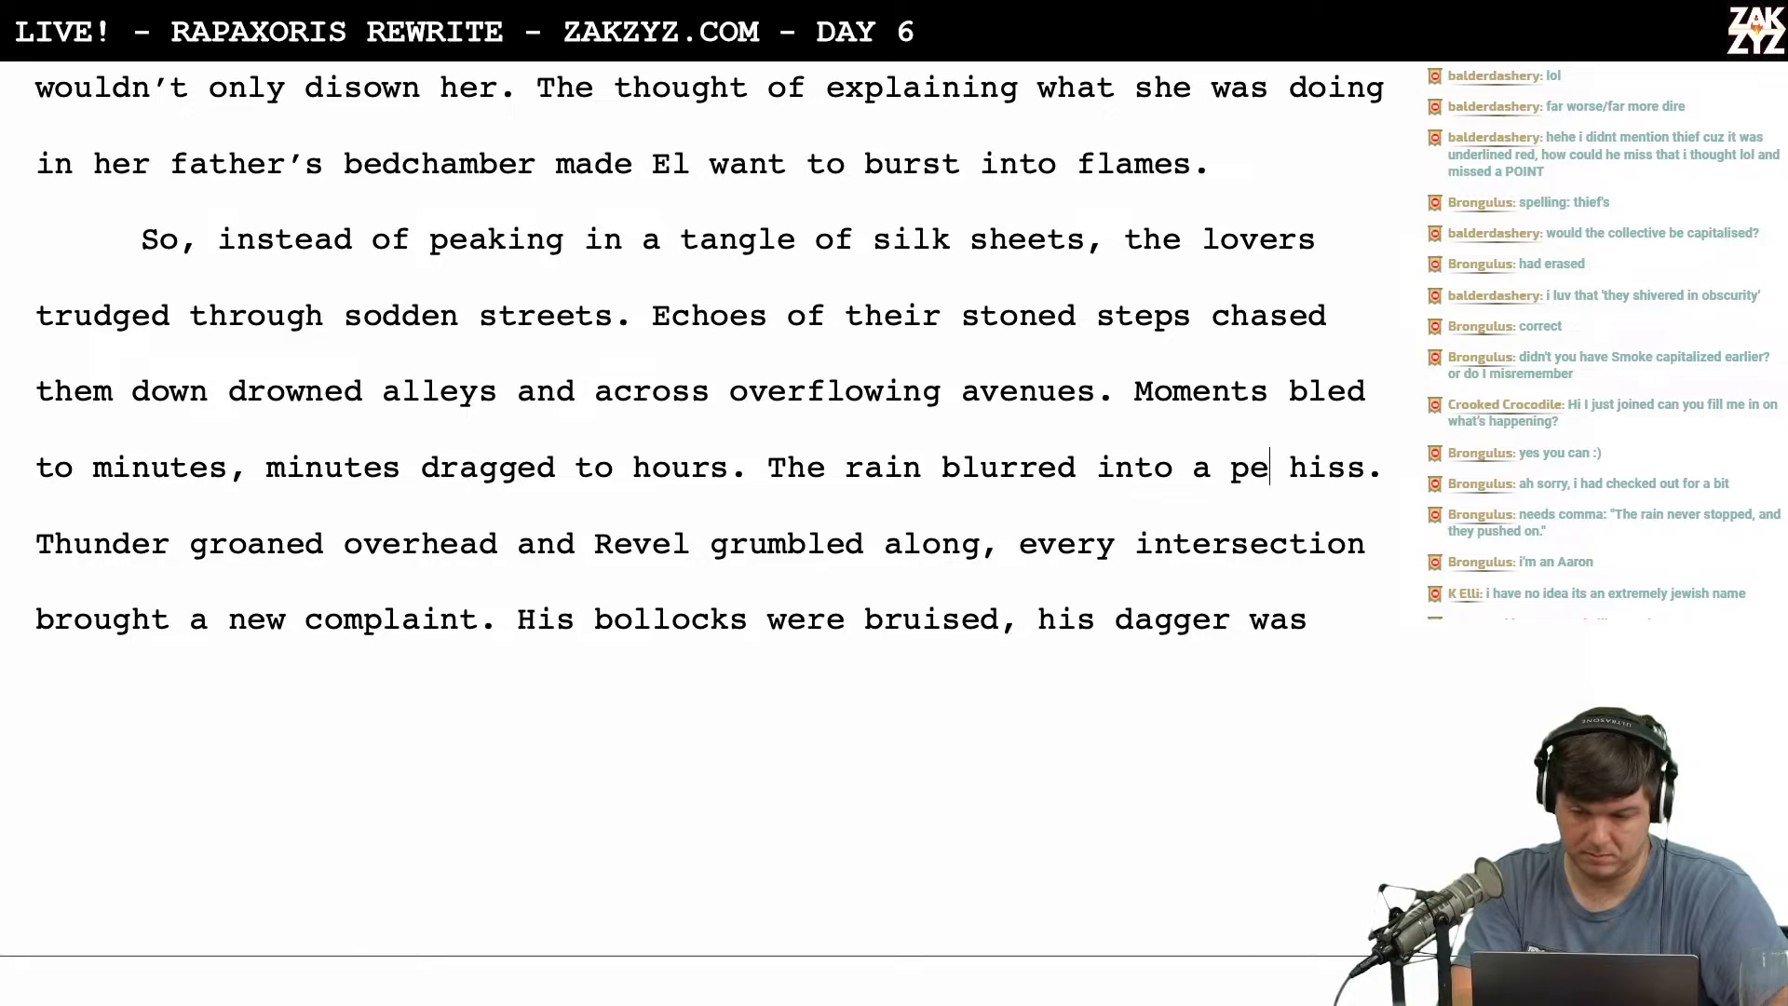
{"action": "type", "text": "rpetual hiss. Thunder groaned overhead and Revel grumbled along,"}
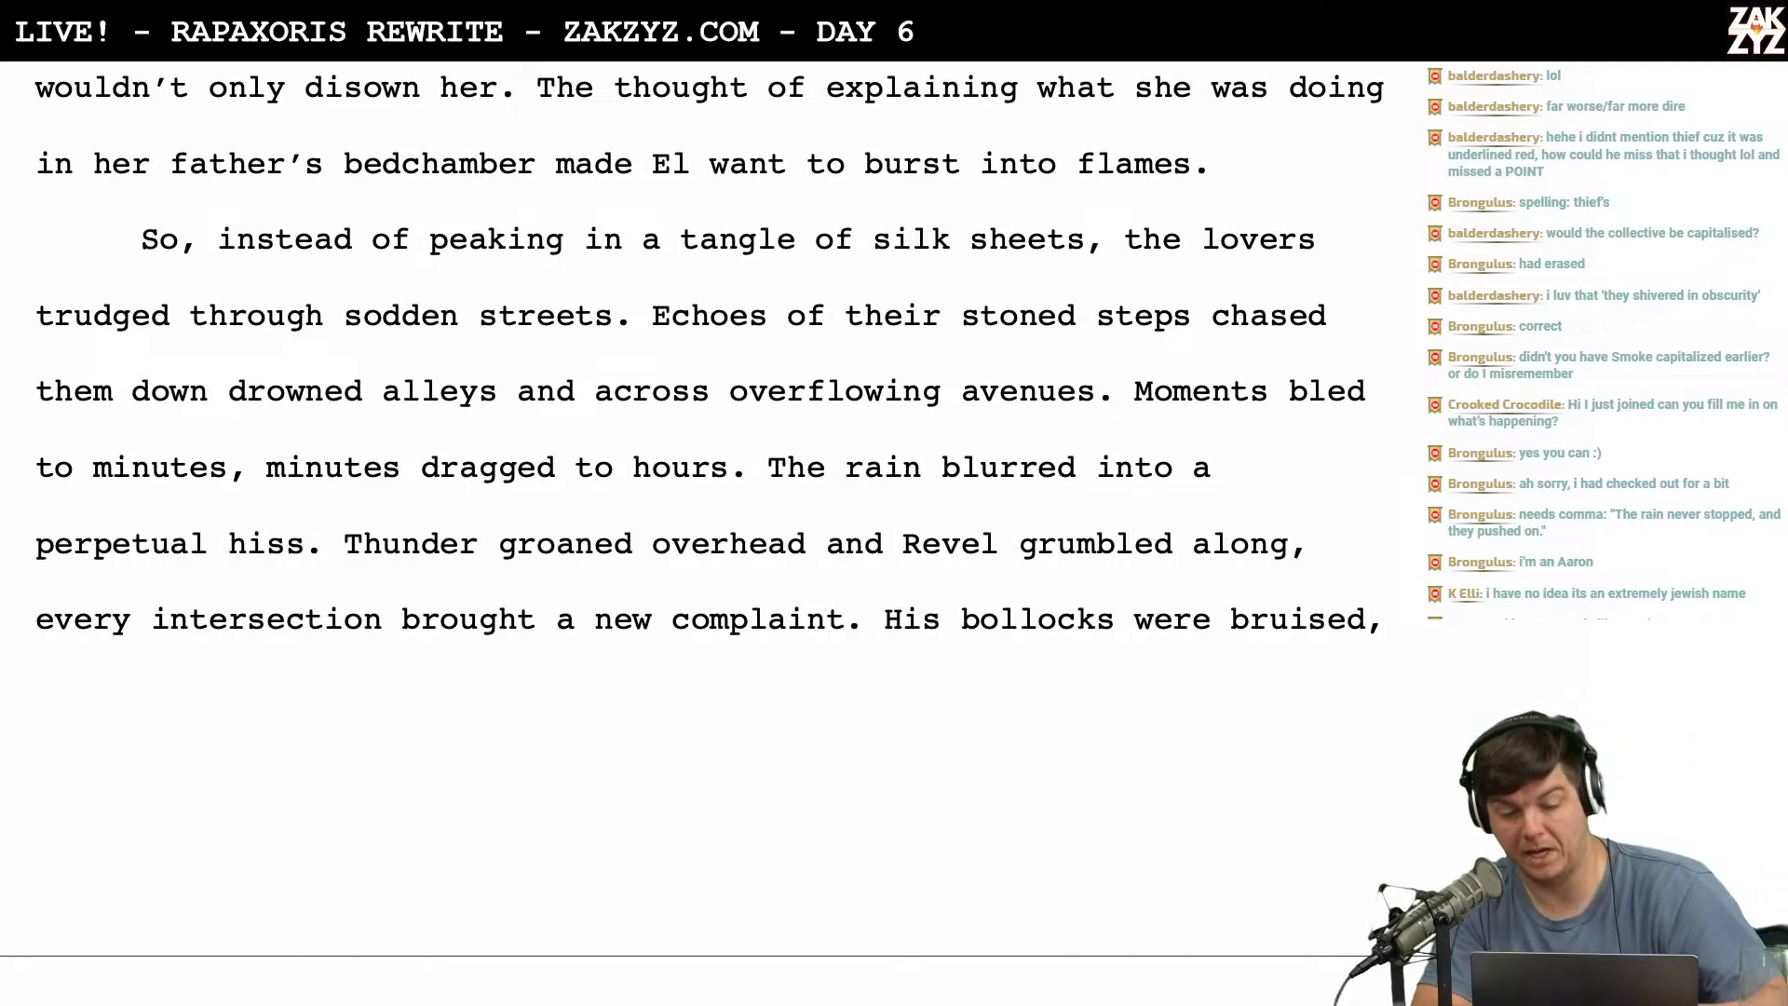
End the sentence after "Revel grumbled along" with a period and capitalise "Every" to start a new sentence about the intersections.
{"action": "scroll", "coordinate": [708, 373], "scroll_direction": "down", "scroll_amount": 2}
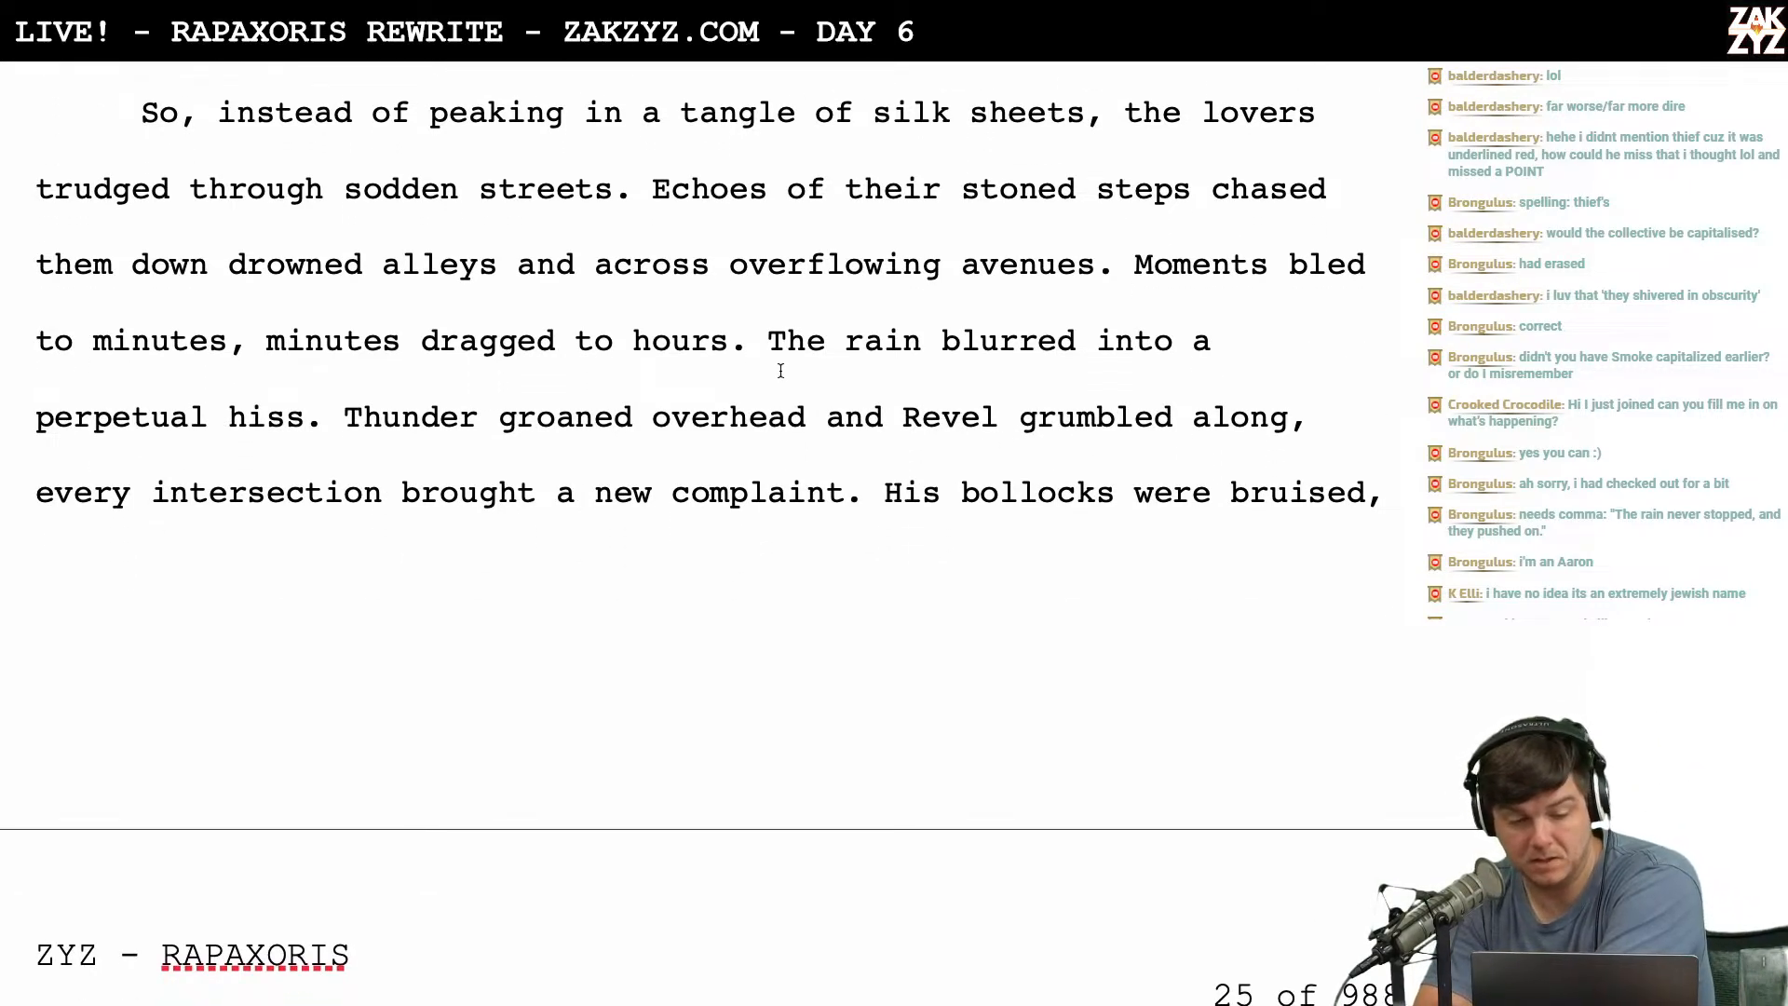
{"action": "scroll", "coordinate": [776, 433], "scroll_direction": "down", "scroll_amount": 1}
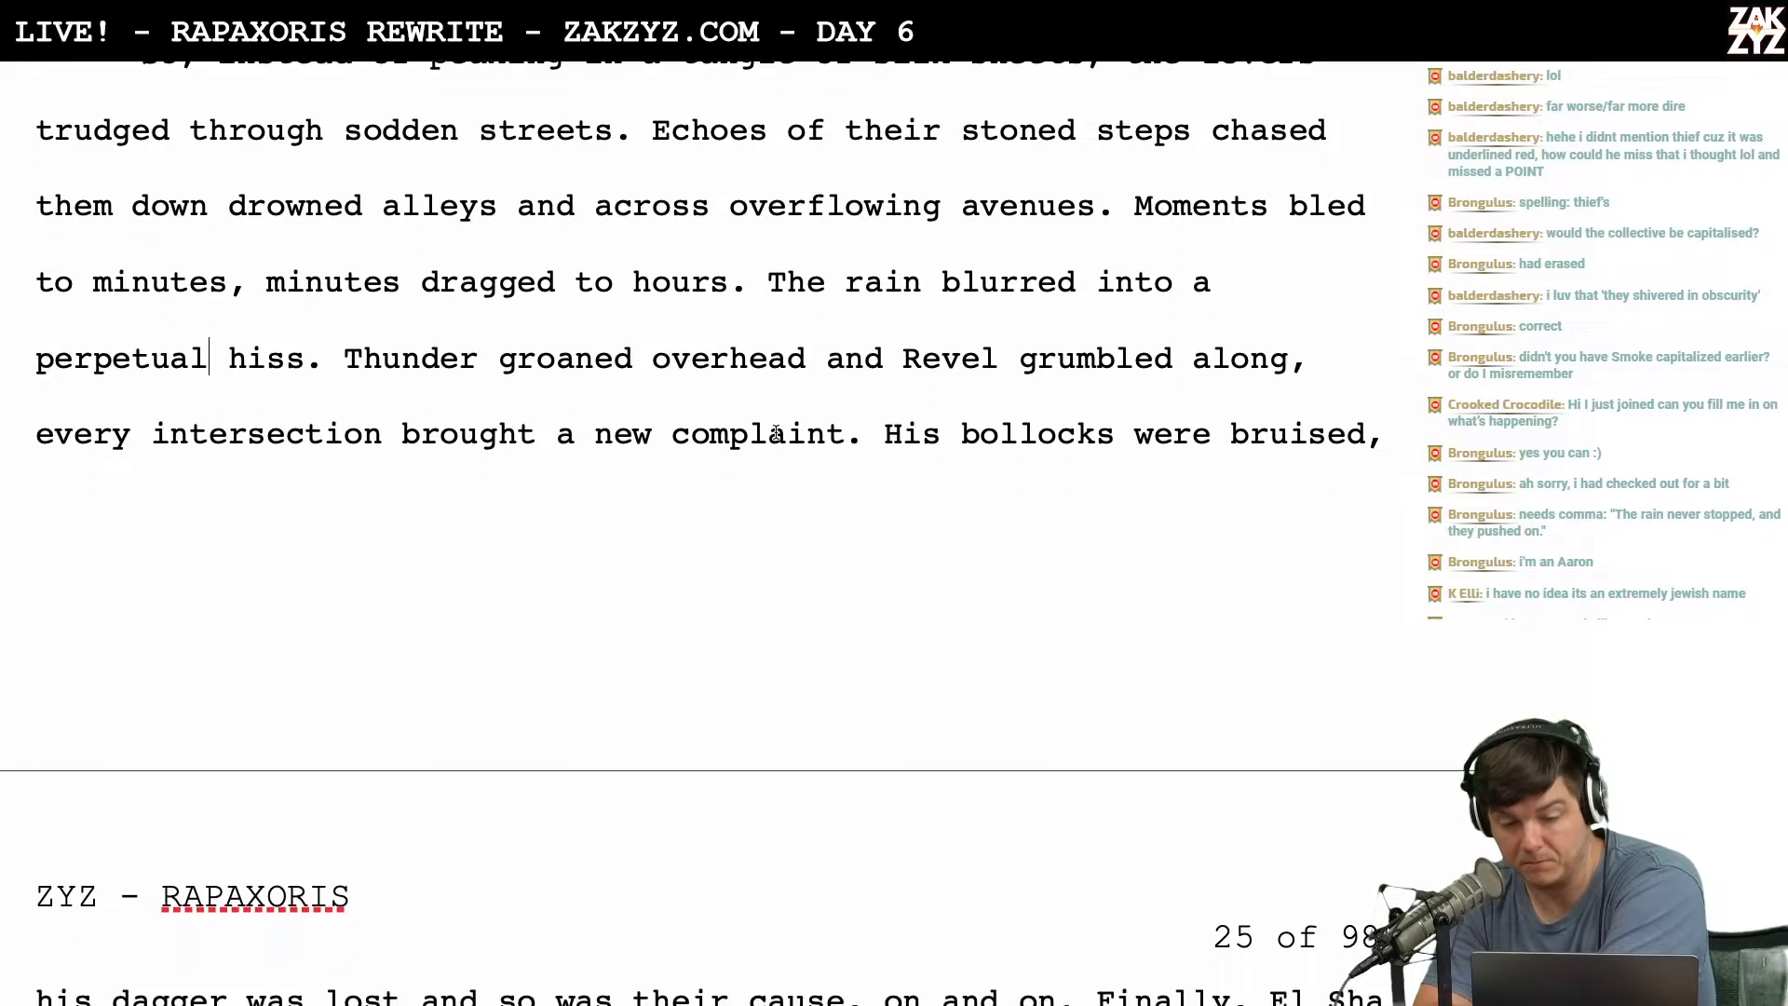
{"action": "scroll", "coordinate": [776, 433], "scroll_direction": "down", "scroll_amount": 2}
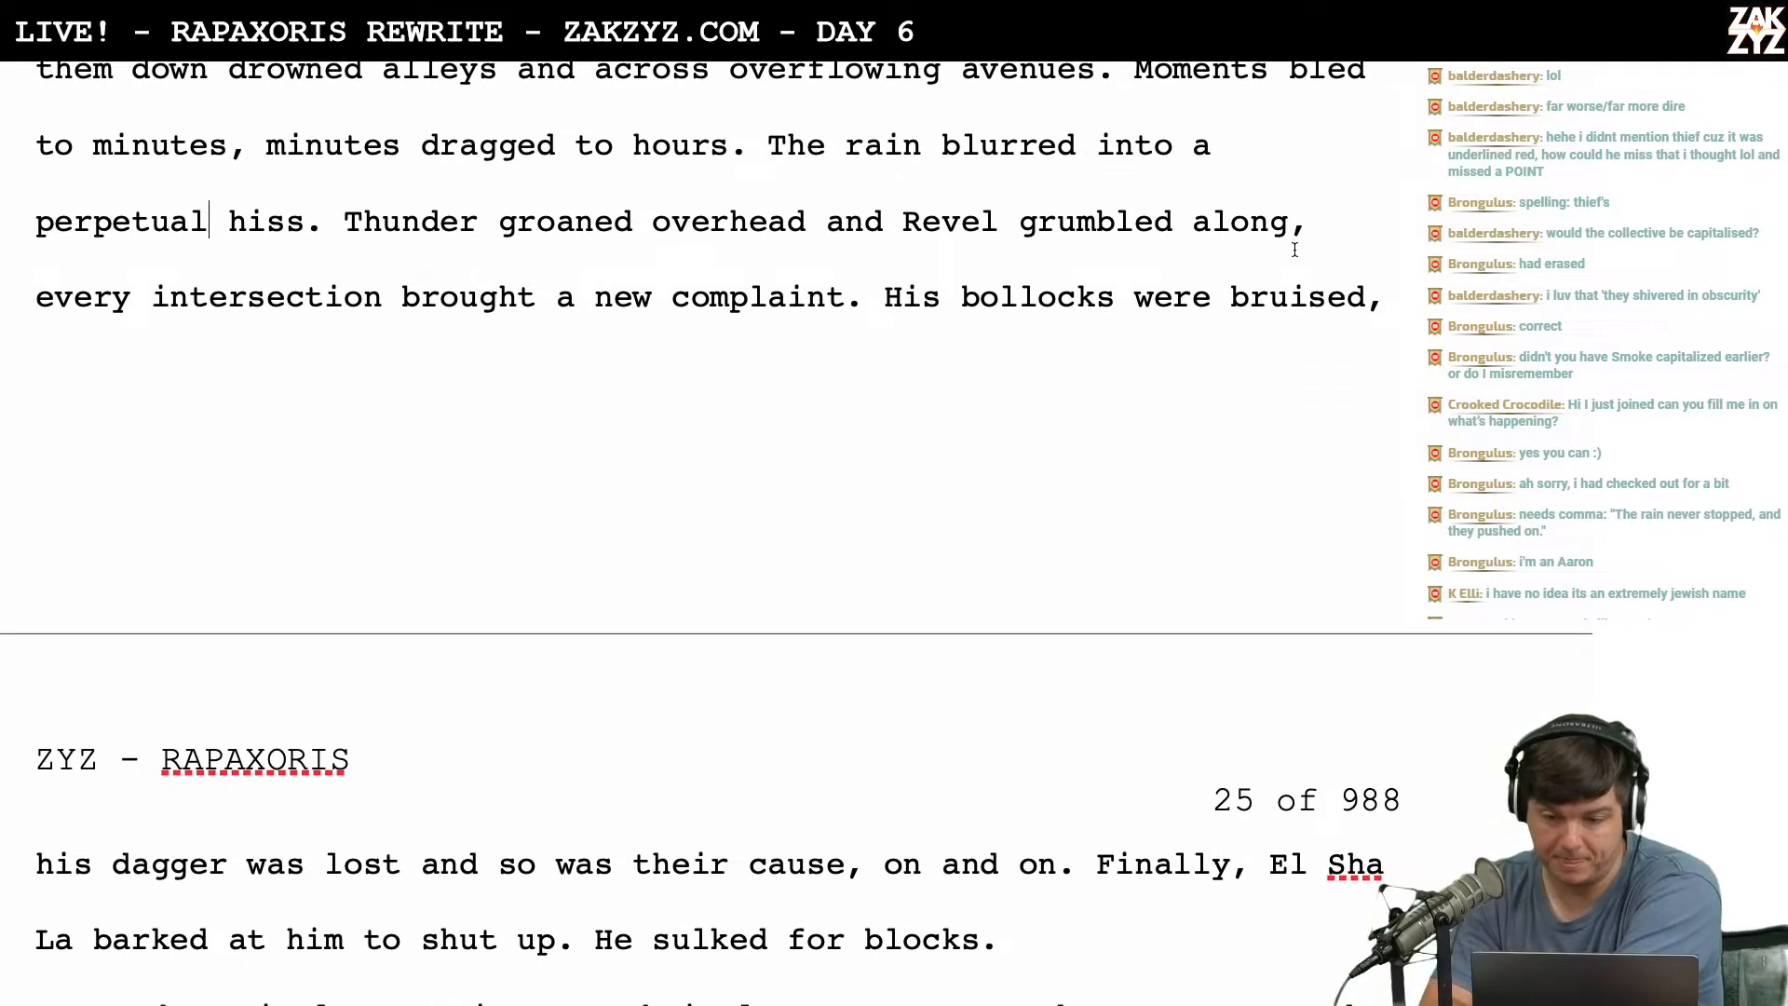
{"action": "left_click", "coordinate": [1294, 249]}
{"action": "key", "text": "Right"}
{"action": "key", "text": "BackSpace"}
{"action": "type", "text": "."}
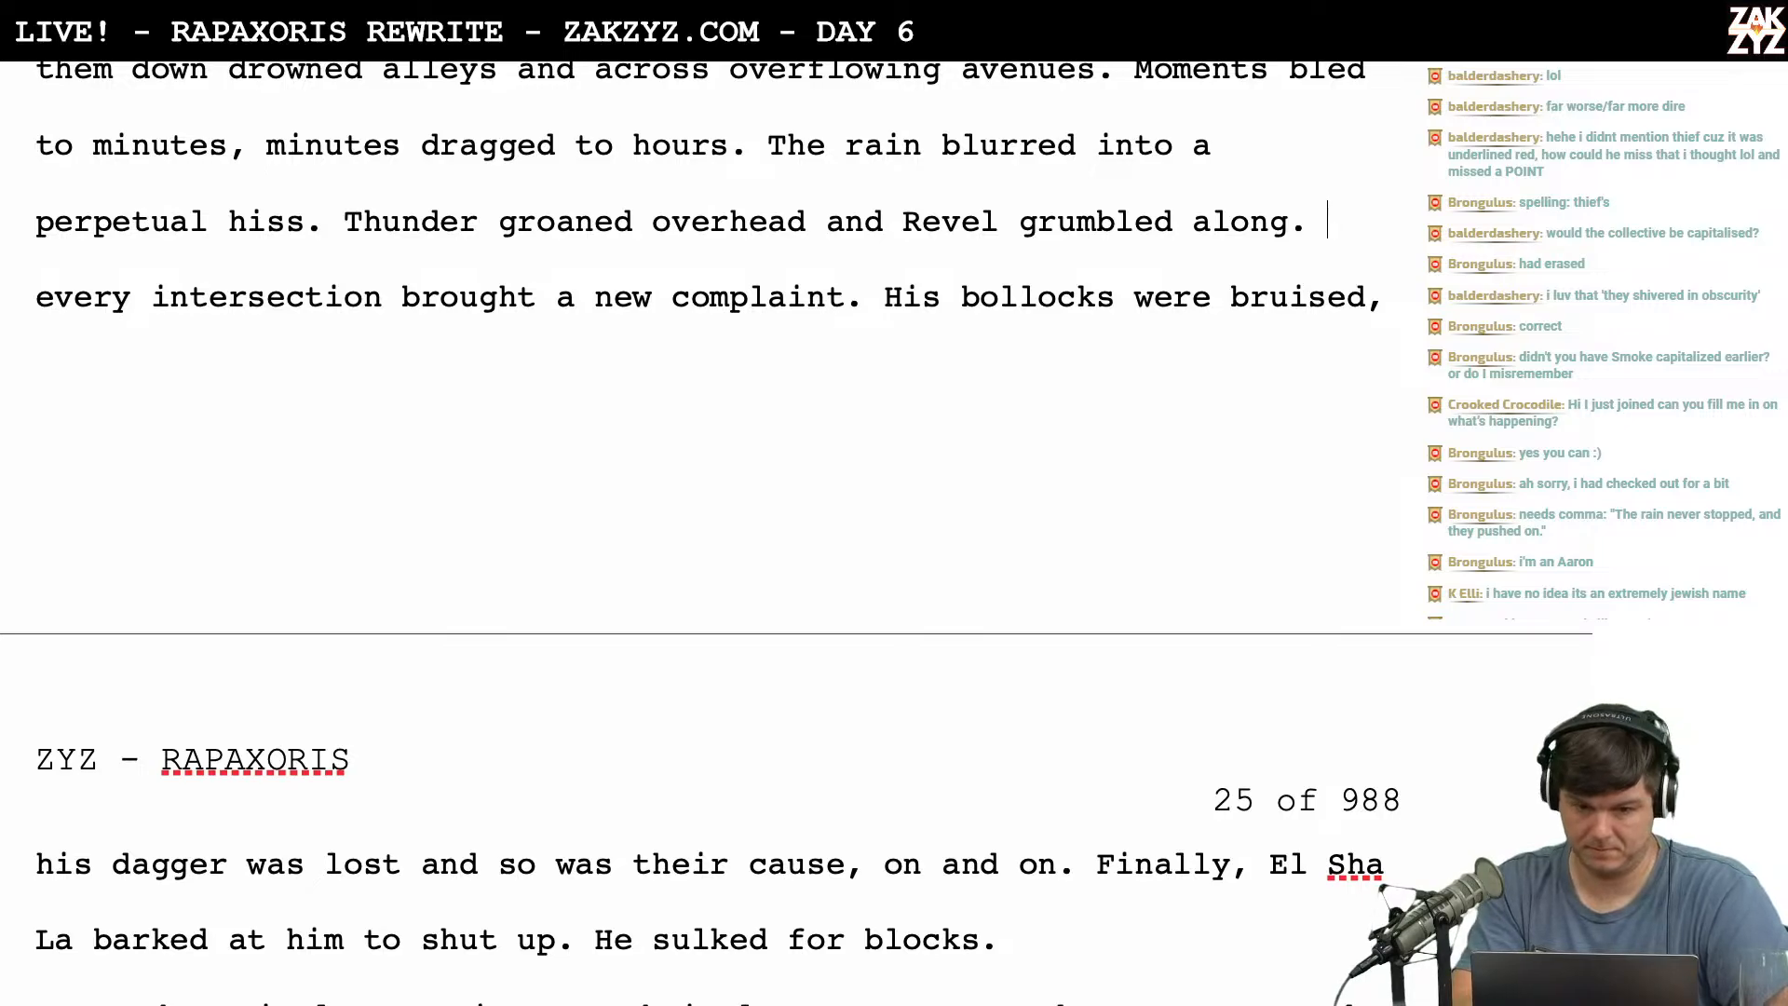
{"action": "key", "text": "Right"}
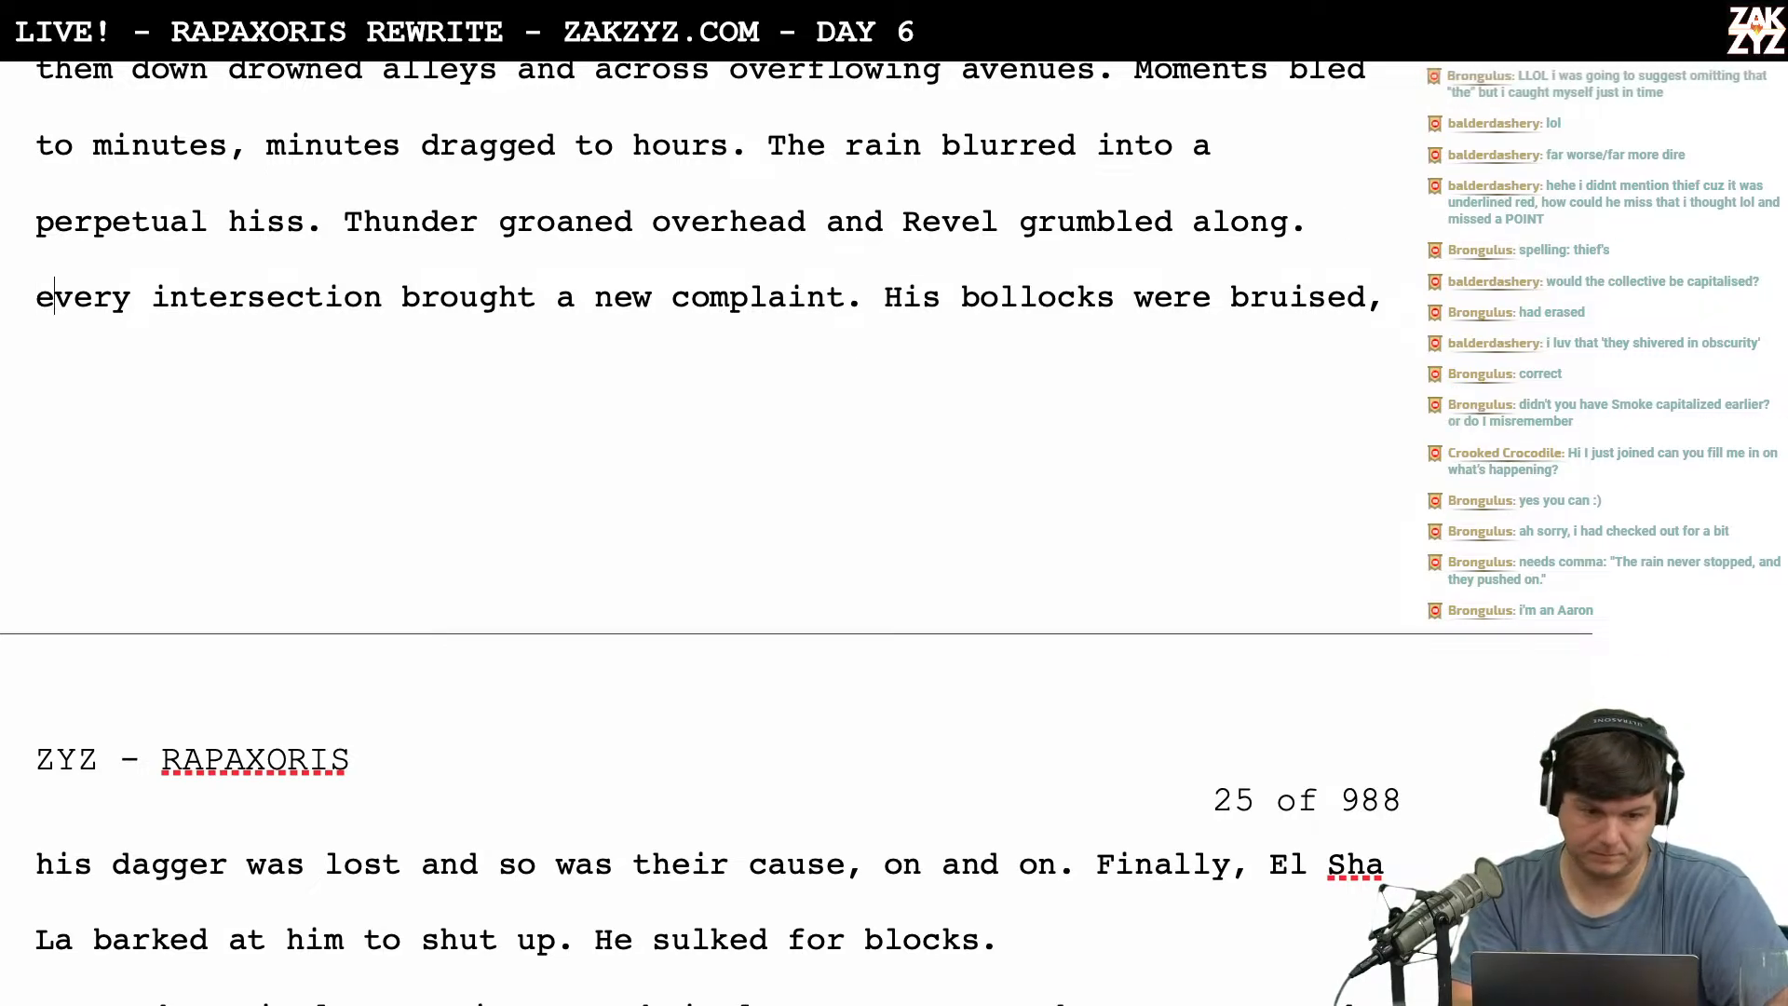
{"action": "key", "text": "BackSpace"}
{"action": "type", "text": "E"}
{"action": "key", "text": "Left"}
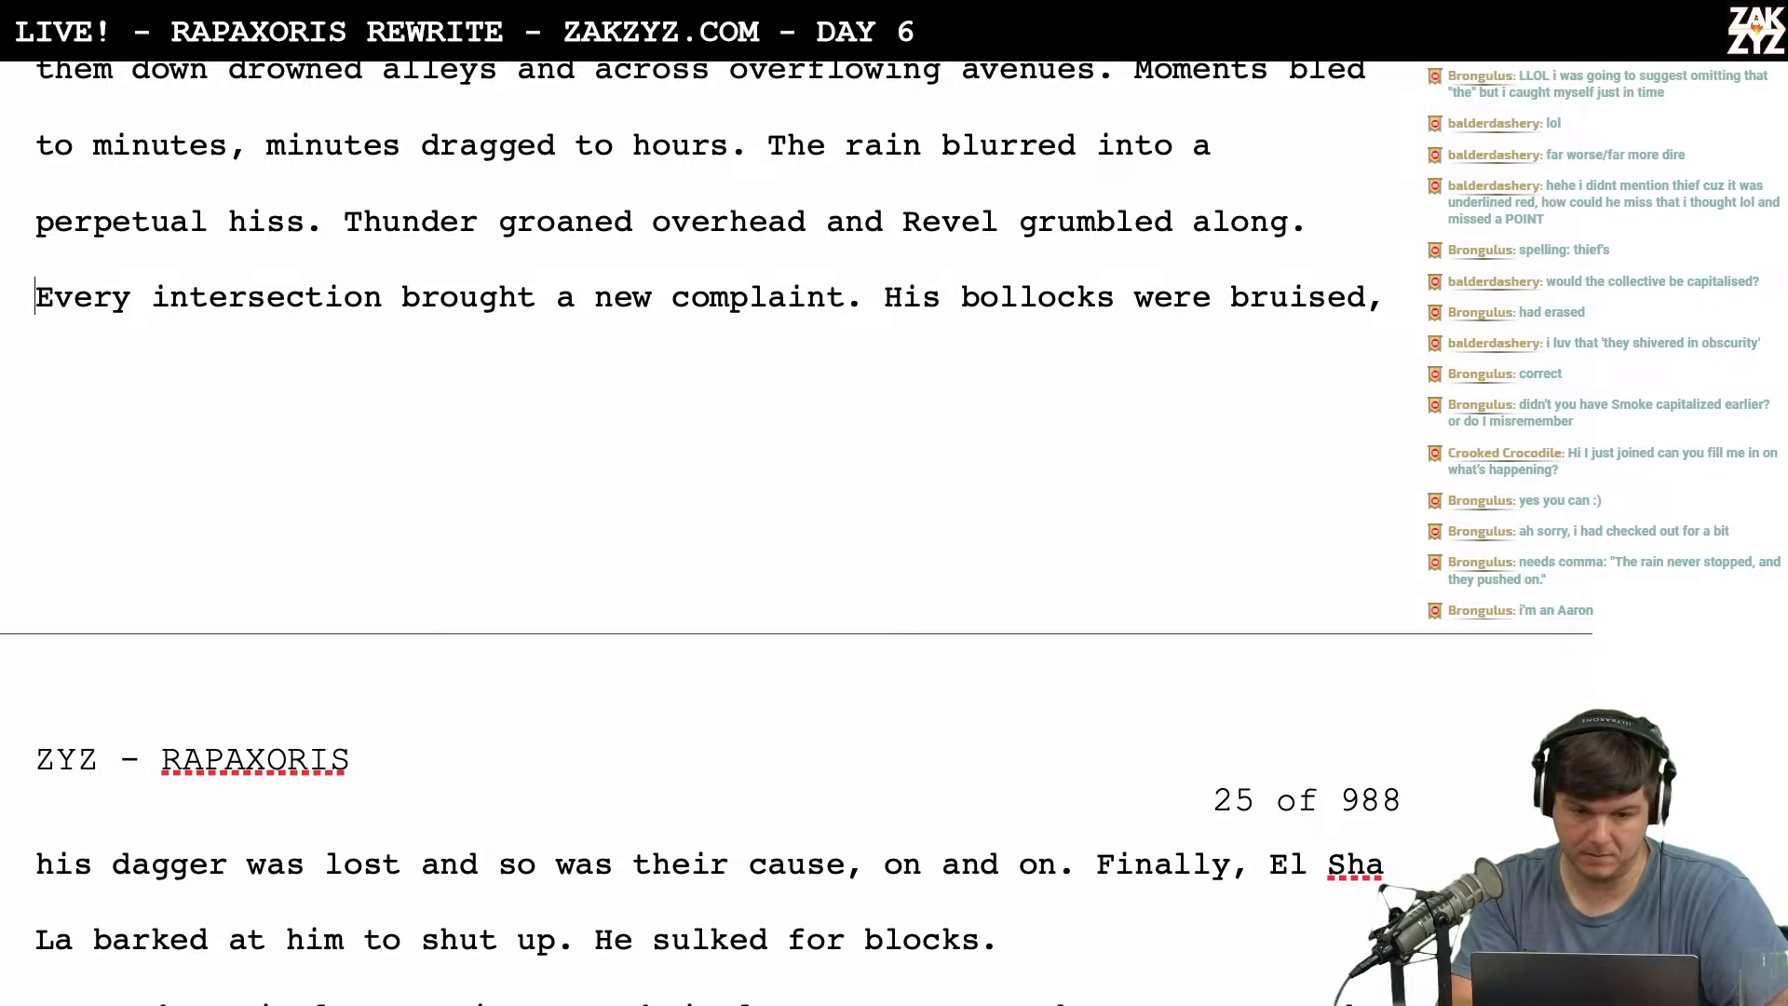
{"action": "key", "text": "BackSpace"}
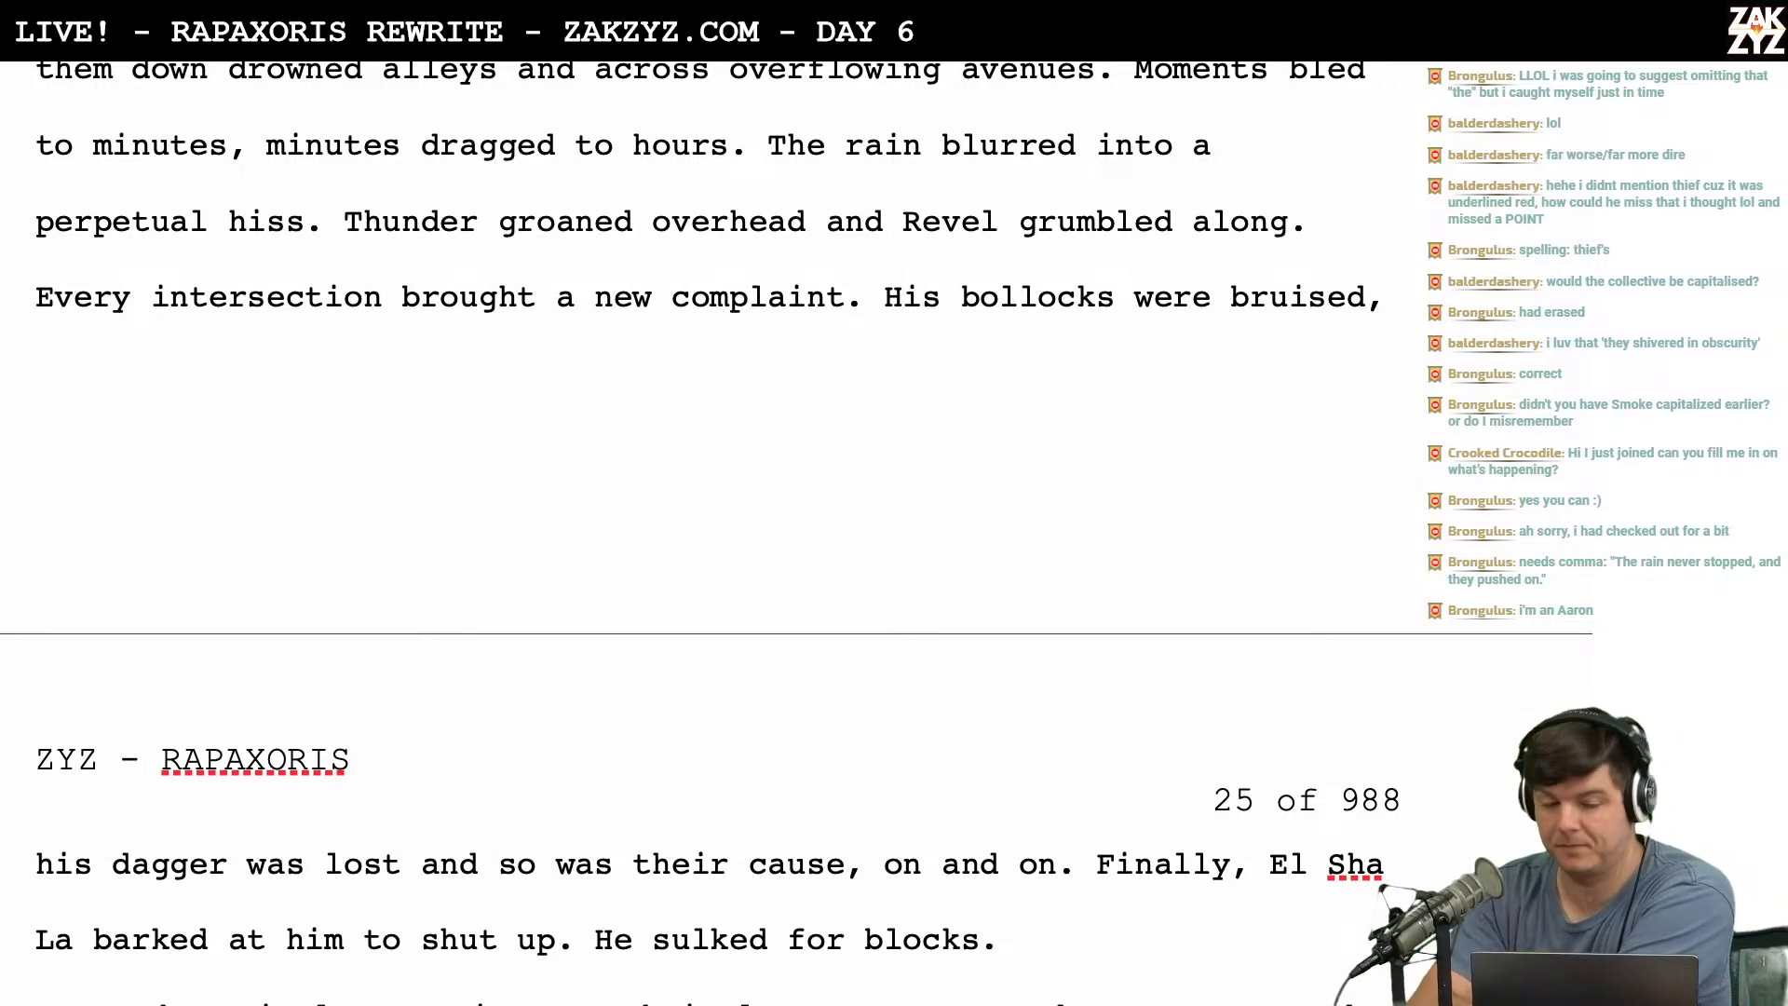
Reread the paragraph about the lovers trudging through sodden streets, from its opening to Revel's complaints across the page break.
{"action": "scroll", "coordinate": [1322, 224], "scroll_direction": "up", "scroll_amount": 3}
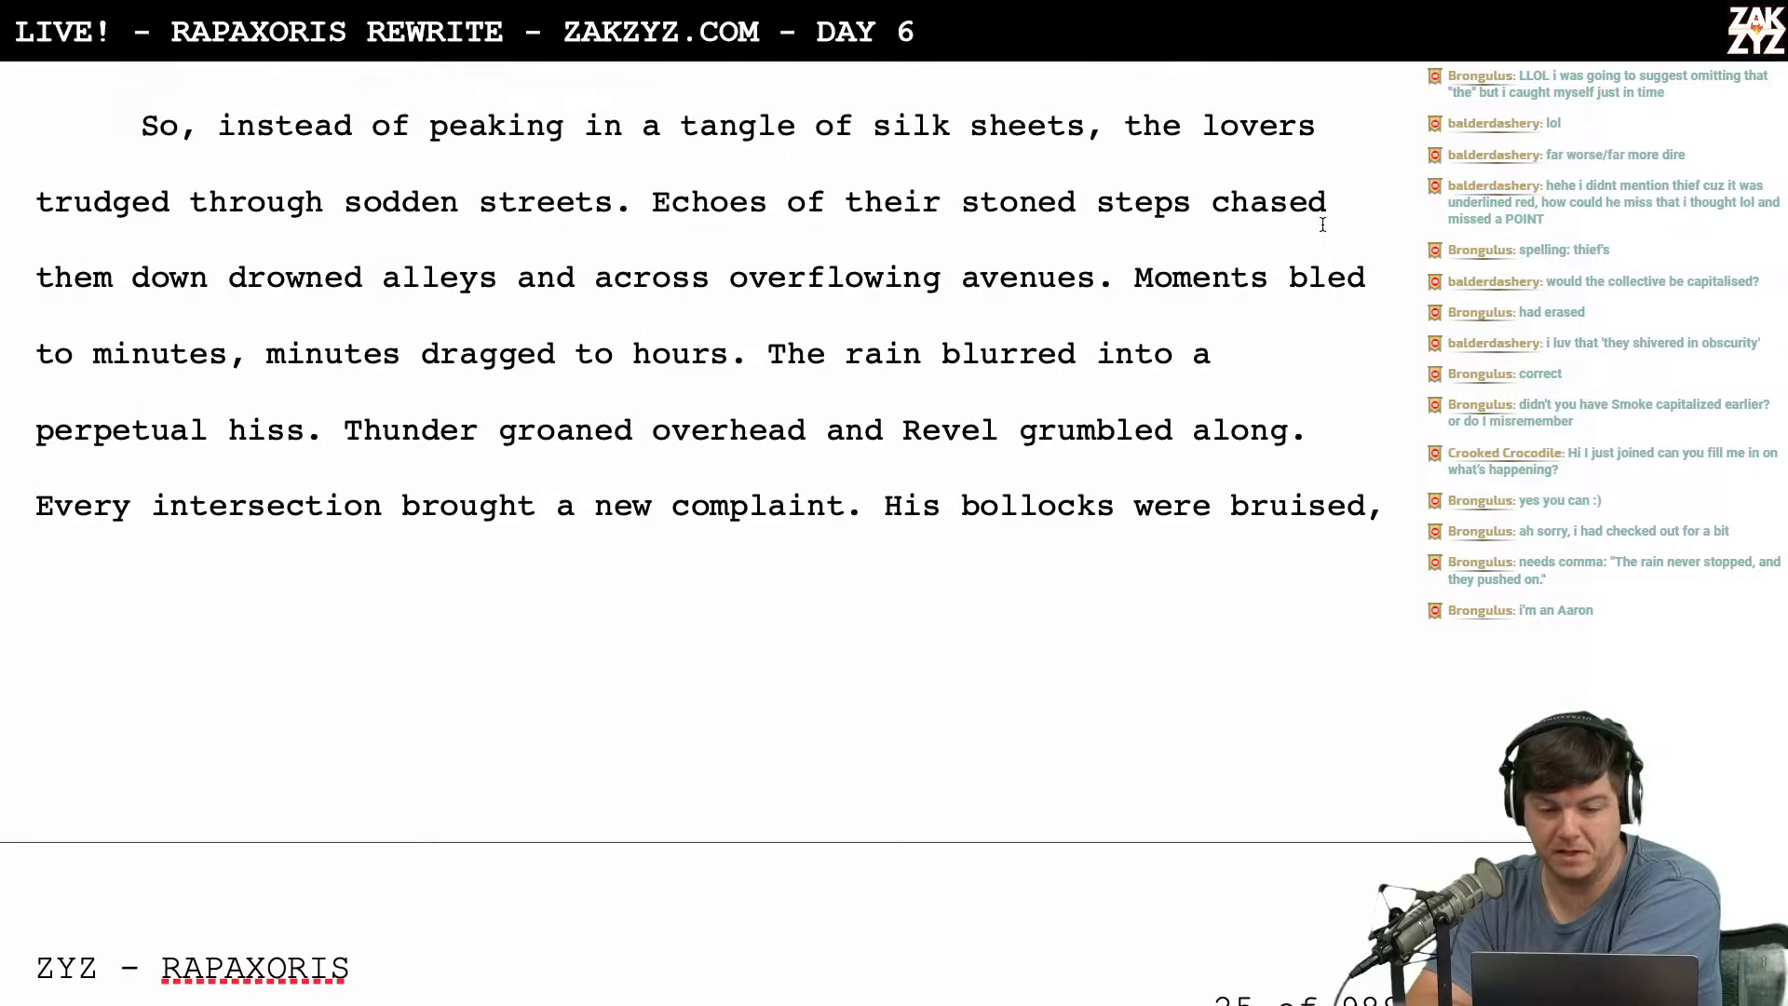
{"action": "scroll", "coordinate": [1322, 225], "scroll_direction": "up", "scroll_amount": 2}
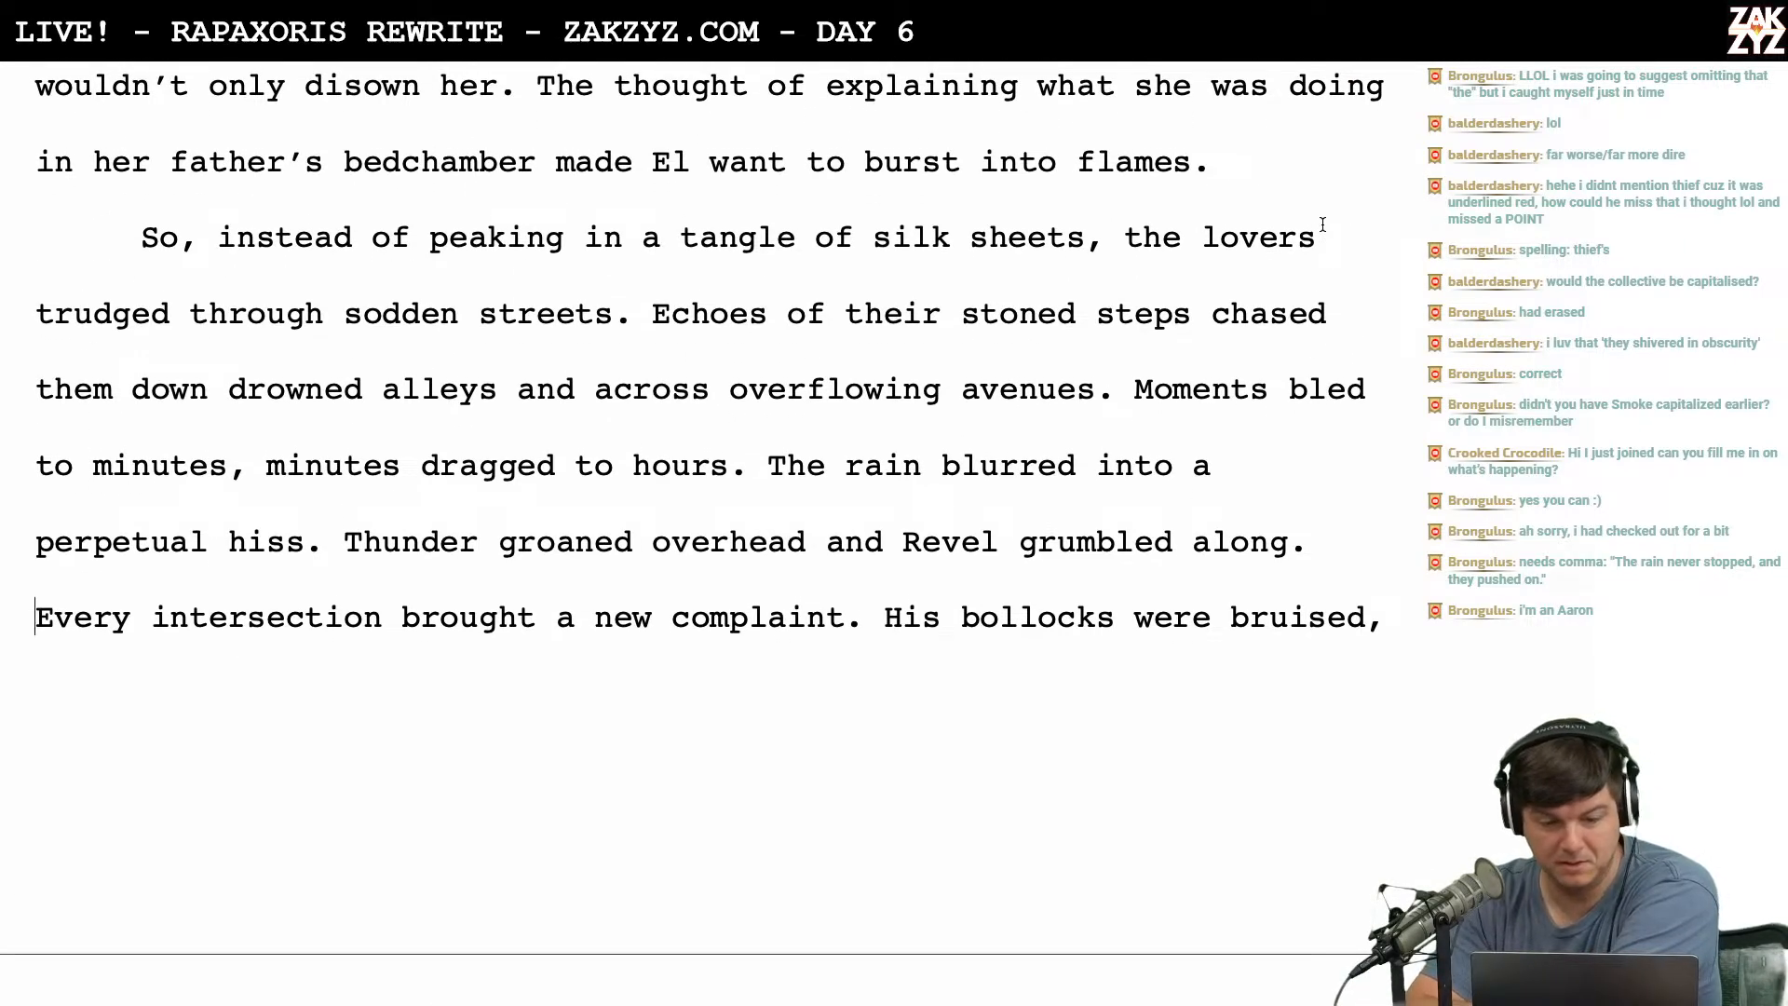
{"action": "scroll", "coordinate": [1322, 225], "scroll_direction": "down", "scroll_amount": 1}
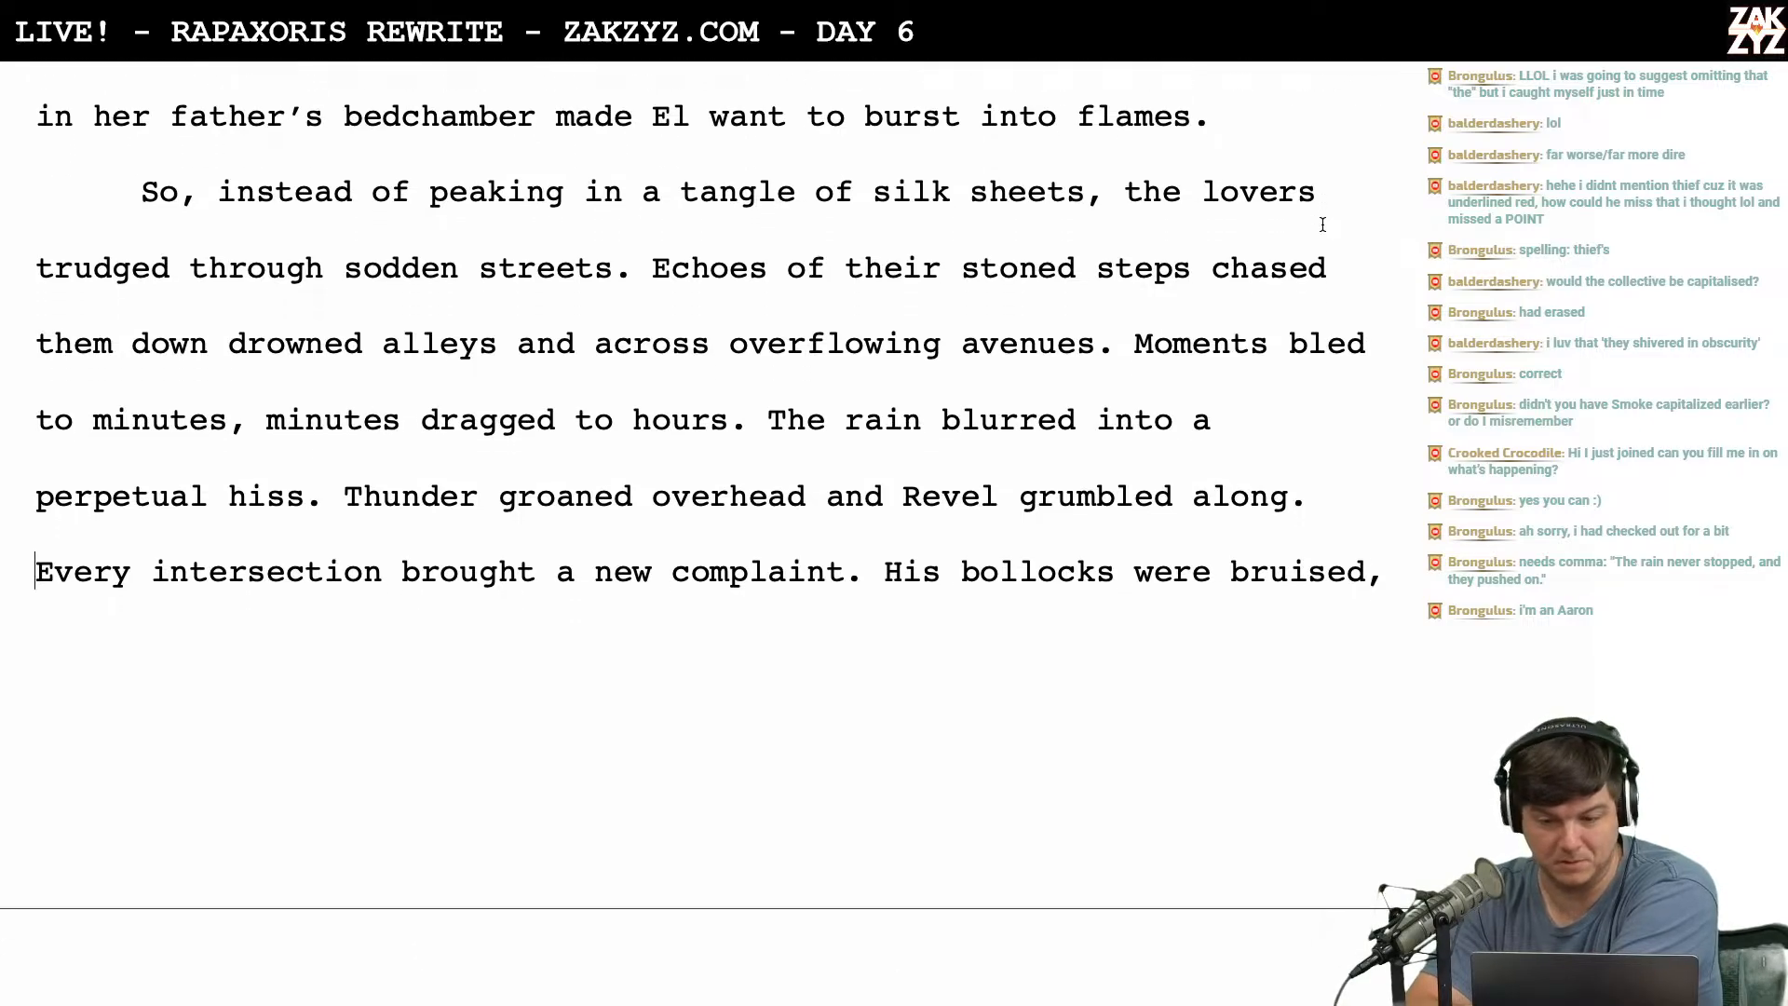
{"action": "scroll", "coordinate": [1323, 225], "scroll_direction": "down", "scroll_amount": 2}
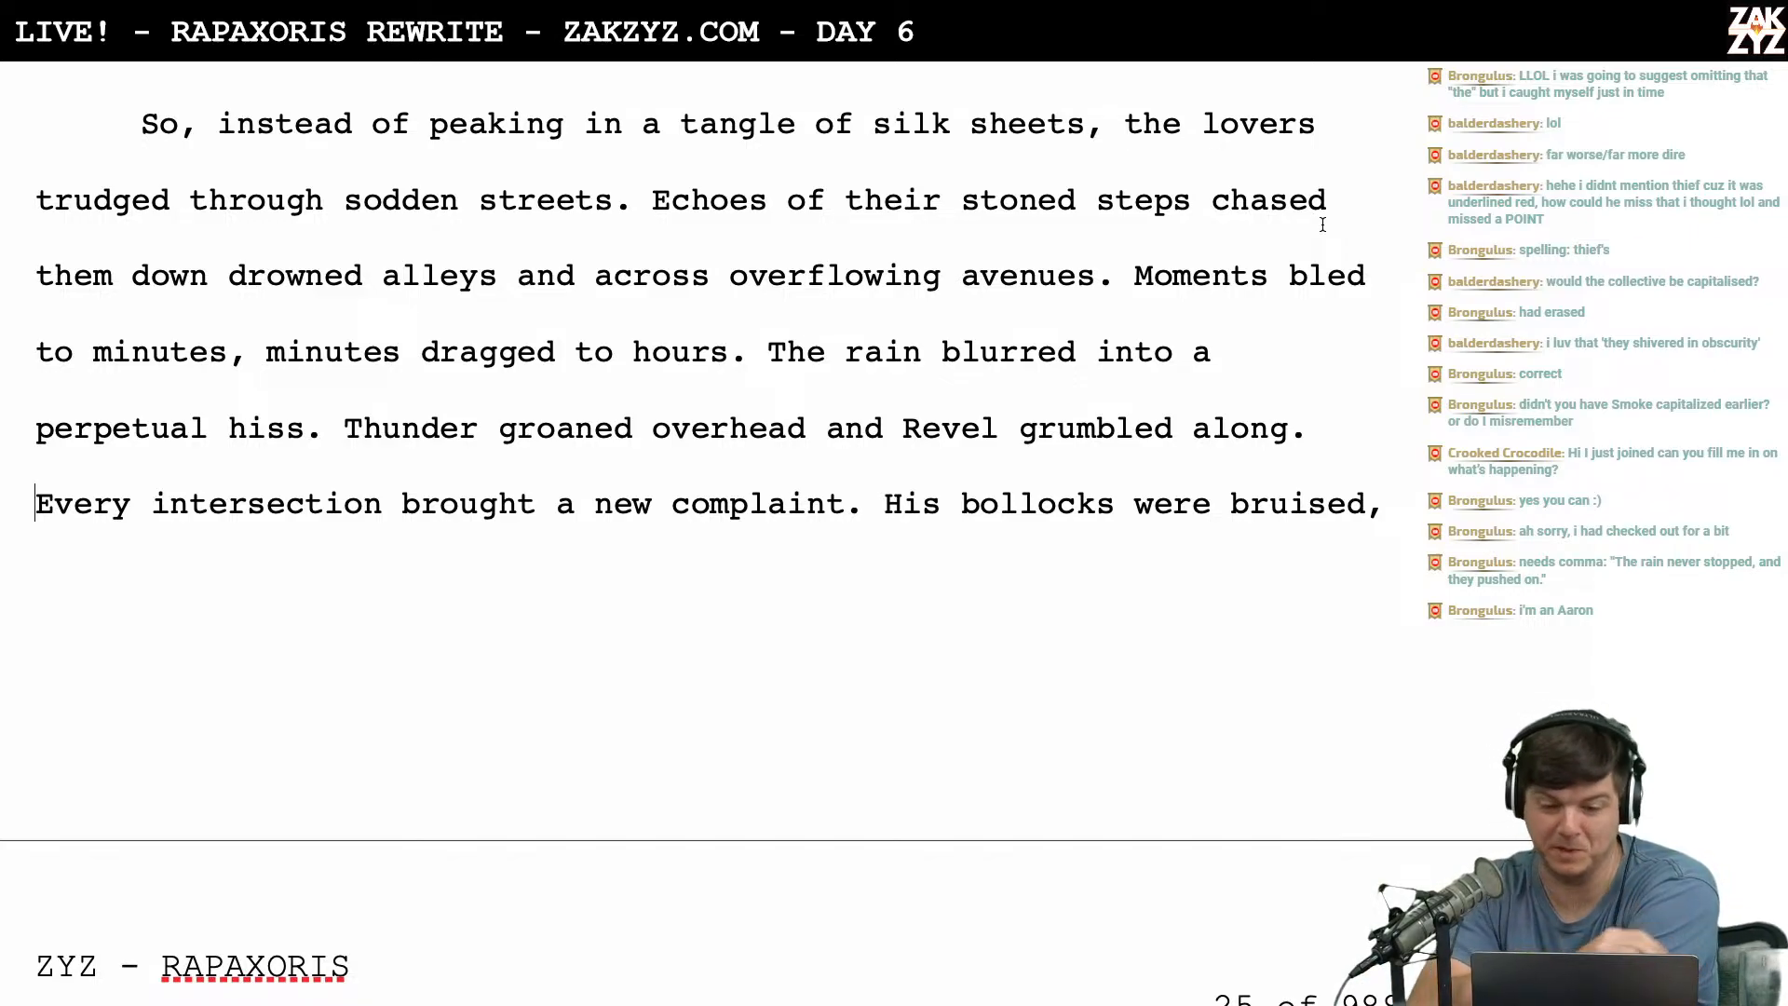
{"action": "scroll", "coordinate": [1322, 225], "scroll_direction": "down", "scroll_amount": 5}
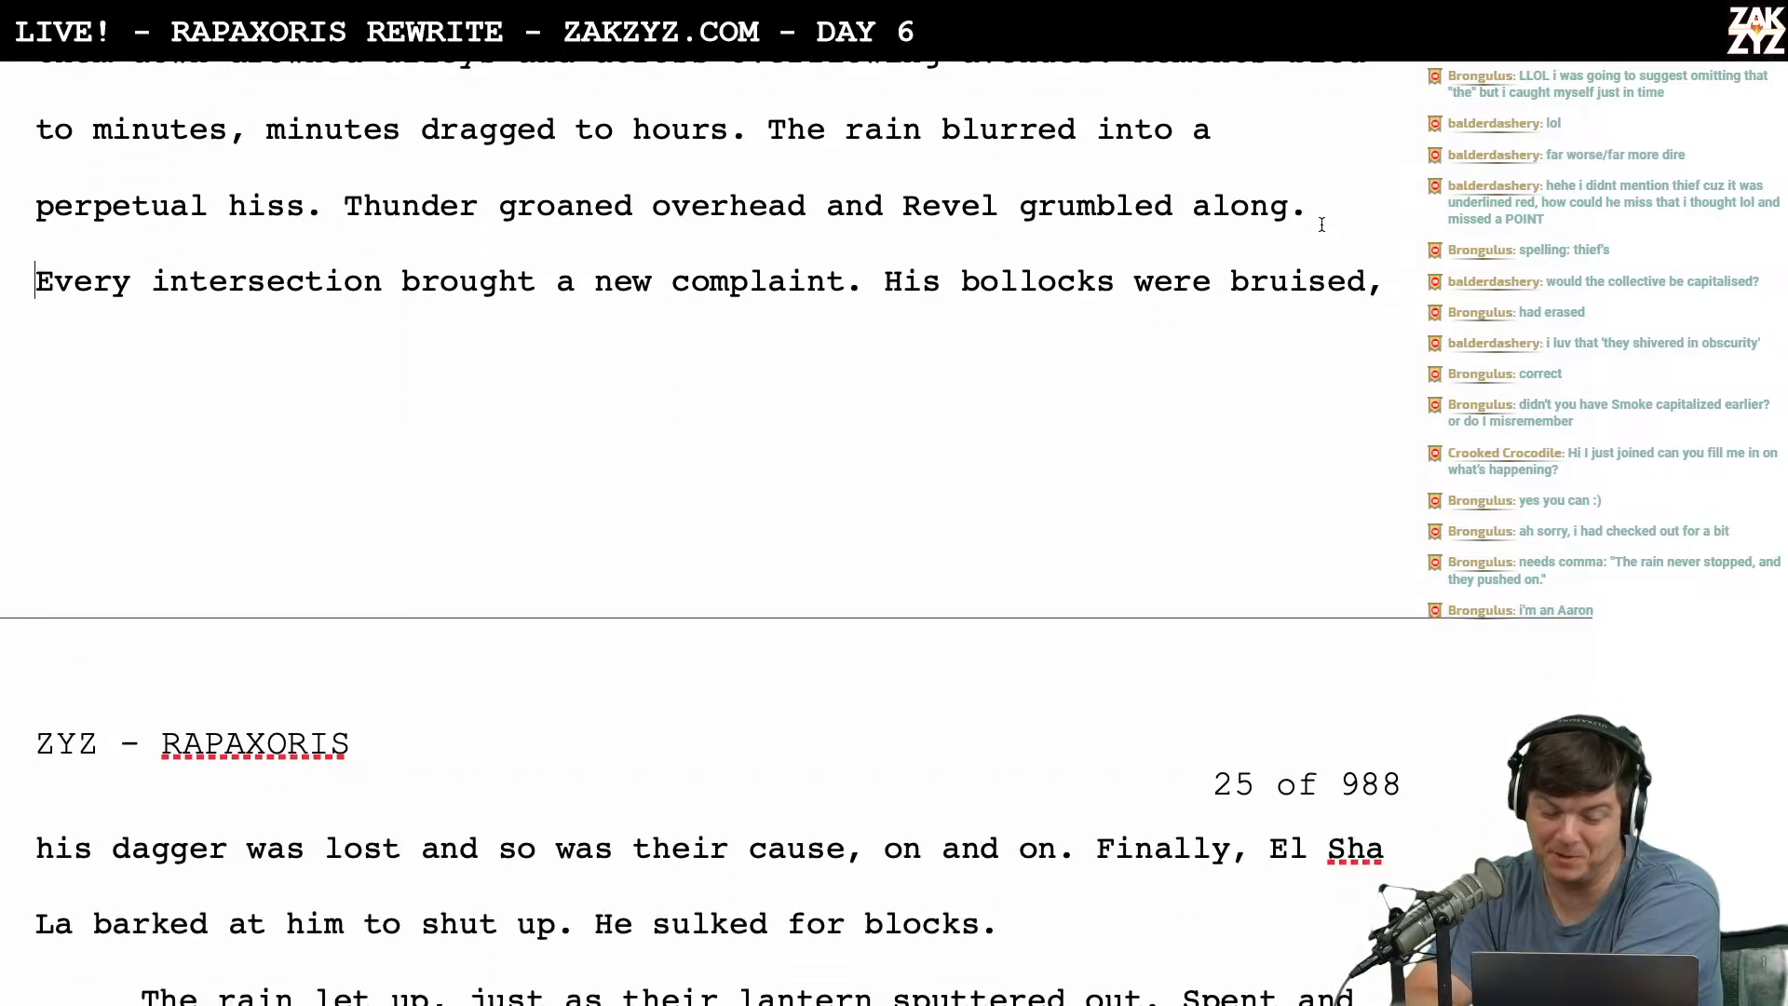
{"action": "scroll", "coordinate": [1322, 225], "scroll_direction": "down", "scroll_amount": 1}
{"action": "scroll", "coordinate": [1323, 224], "scroll_direction": "down", "scroll_amount": 1}
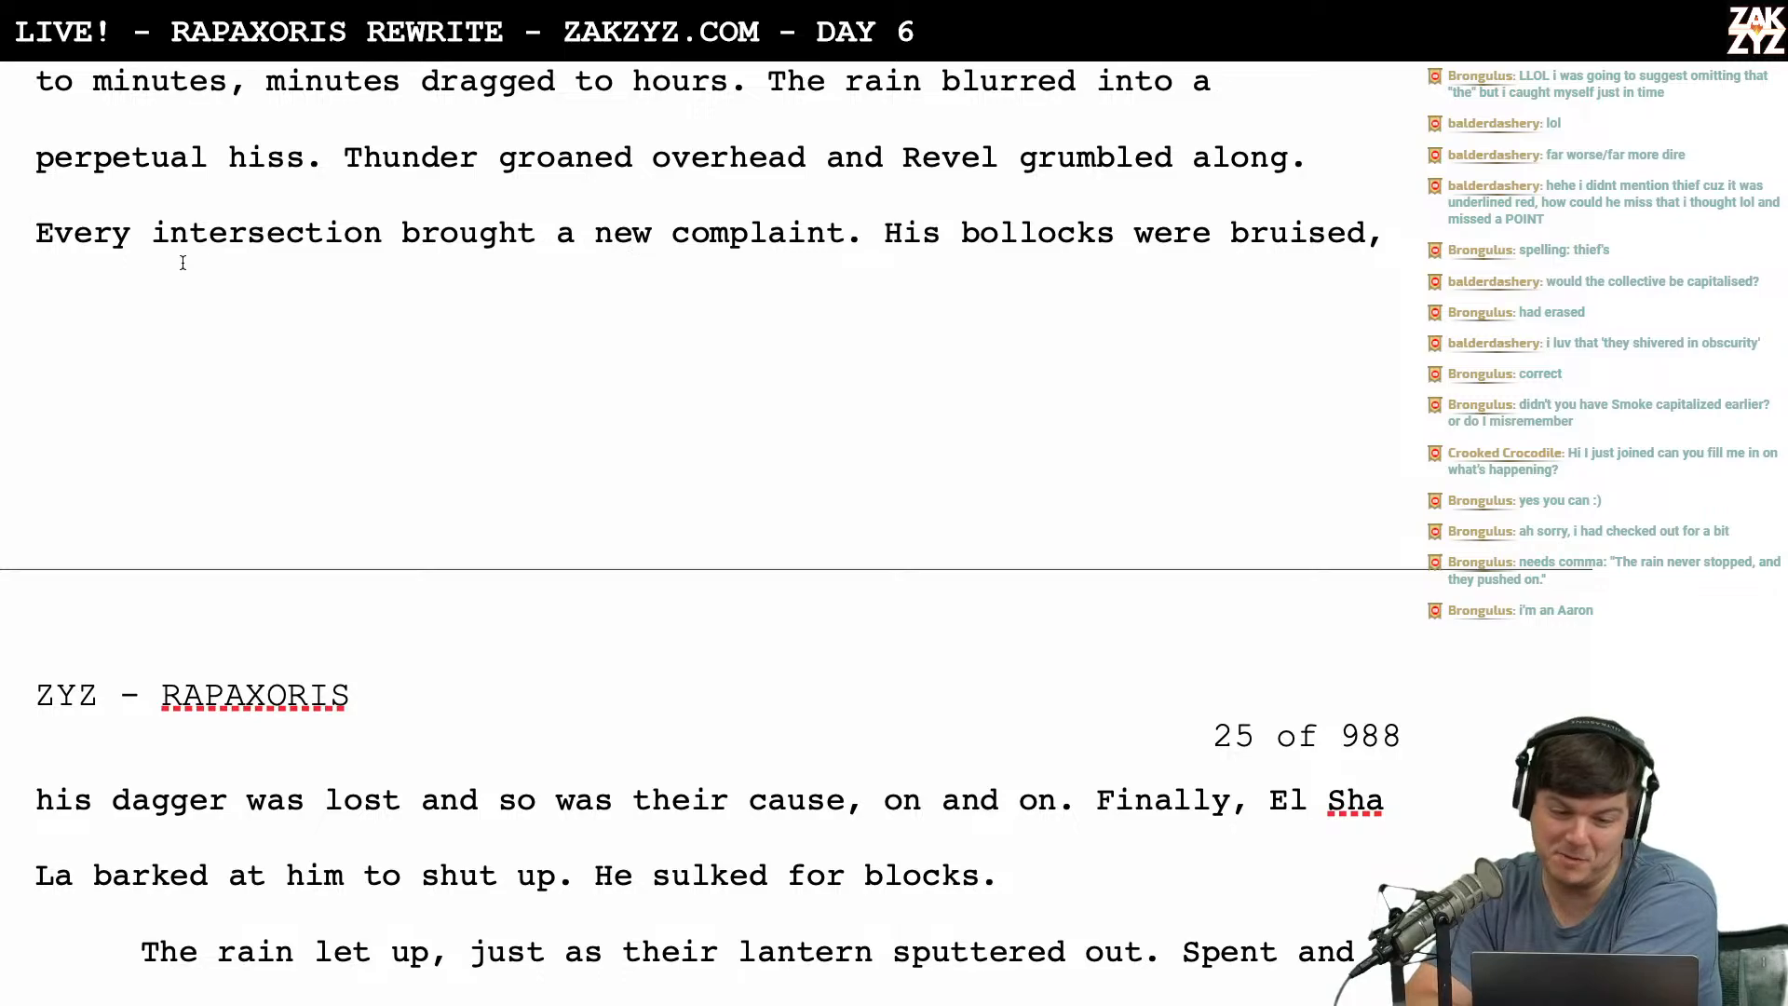
{"action": "scroll", "coordinate": [503, 291], "scroll_direction": "down", "scroll_amount": 5}
{"action": "scroll", "coordinate": [503, 293], "scroll_direction": "up", "scroll_amount": 9}
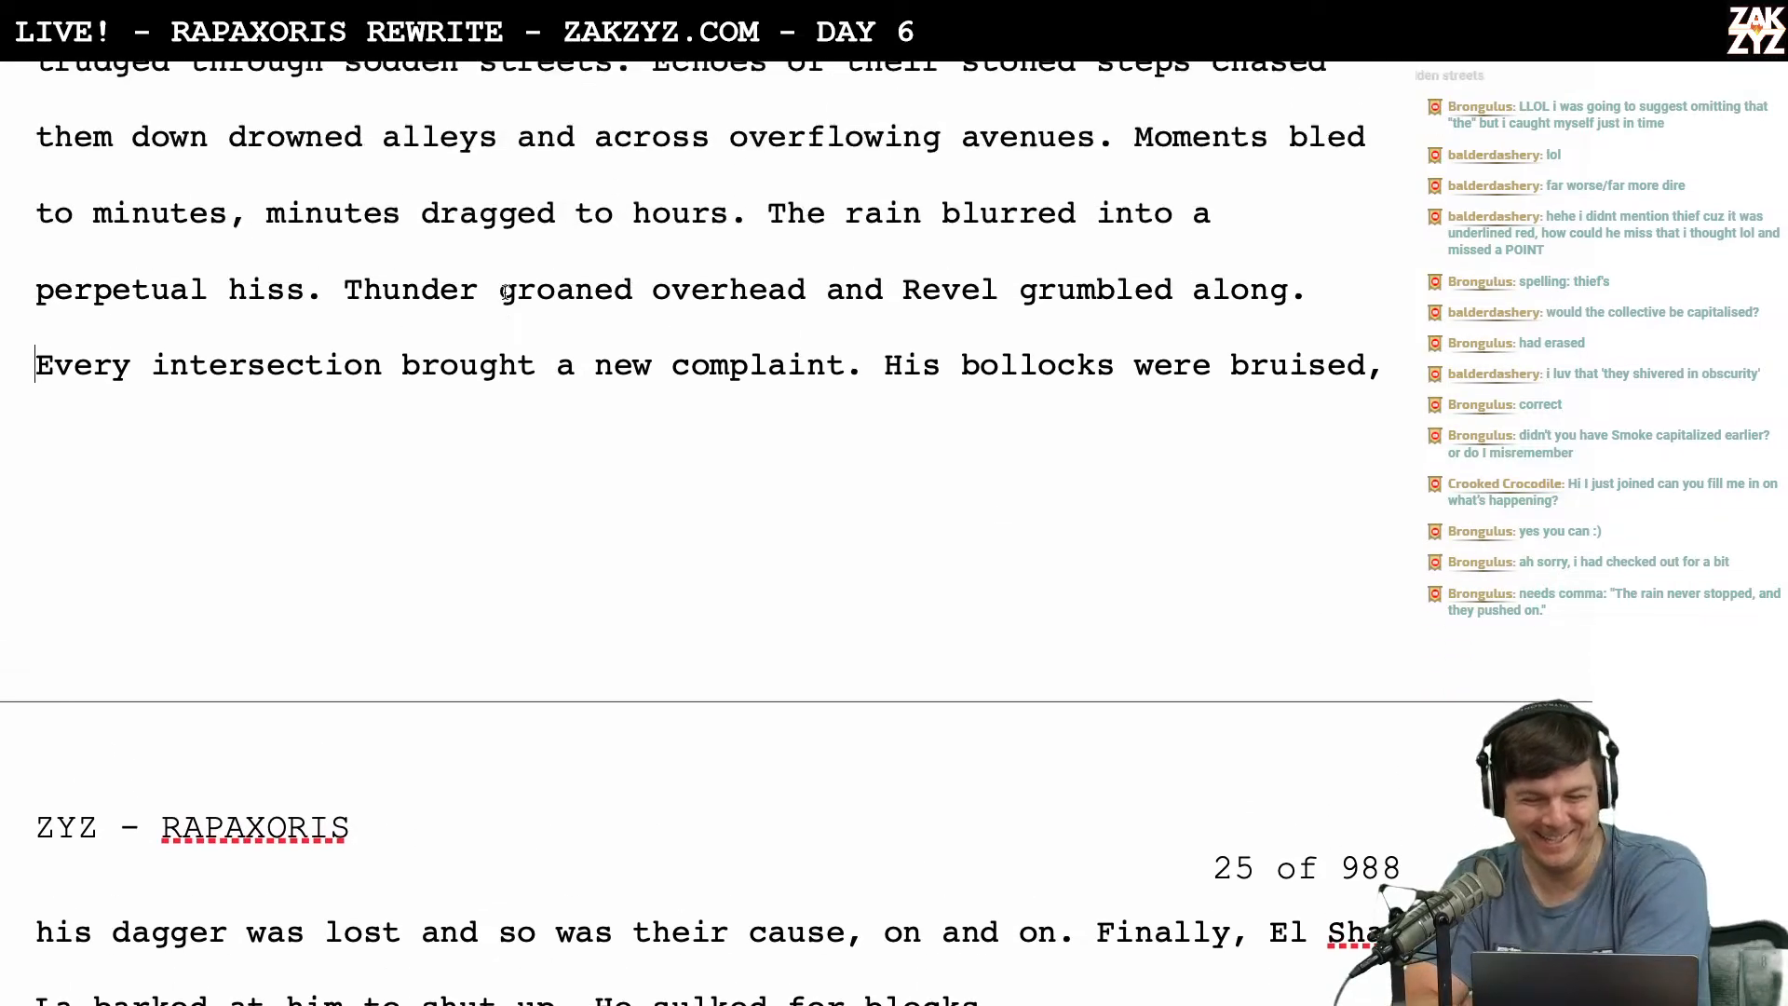
{"action": "scroll", "coordinate": [505, 298], "scroll_direction": "up", "scroll_amount": 2}
{"action": "scroll", "coordinate": [503, 292], "scroll_direction": "down", "scroll_amount": 6}
{"action": "scroll", "coordinate": [859, 144], "scroll_direction": "up", "scroll_amount": 2}
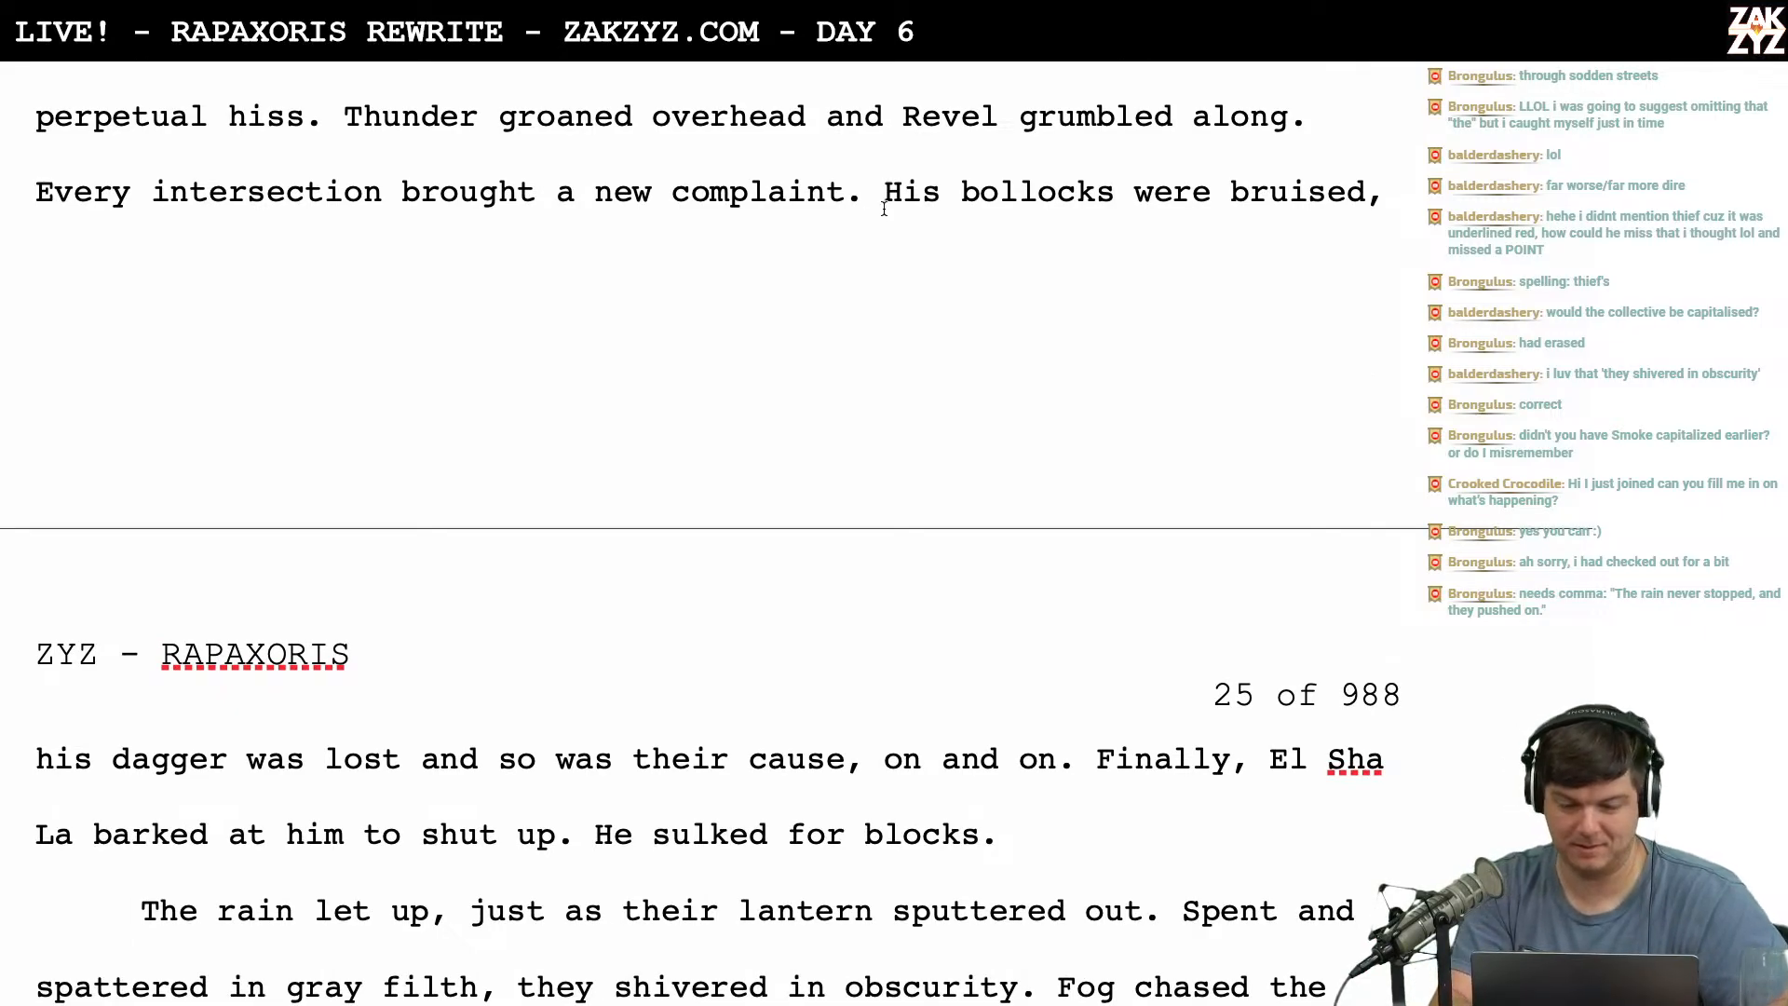
Try italicising "His bollocks were bruised" in the list of Revel's complaints.
{"action": "key", "text": "shift+Right"}
{"action": "key", "text": "ctrl+shift+Right"}
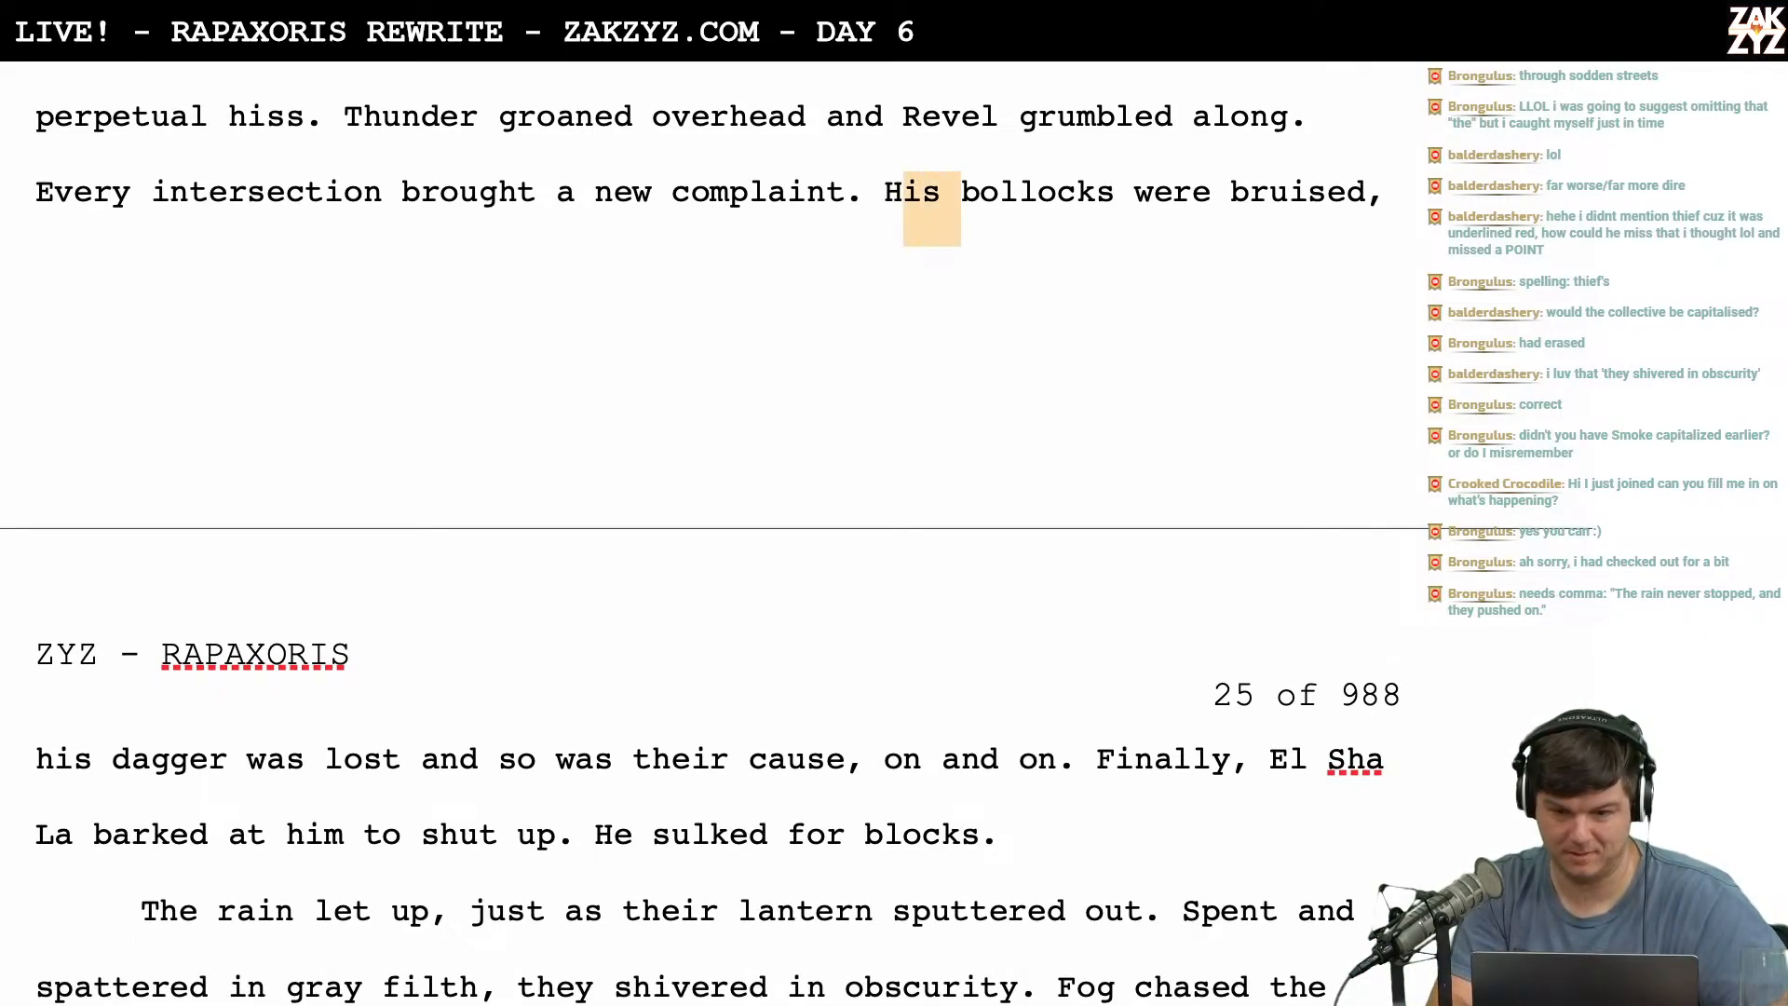
{"action": "key", "text": "Left"}
{"action": "key", "text": "Left"}
{"action": "key", "text": "shift+Right"}
{"action": "key", "text": "shift+Right"}
{"action": "key", "text": "shift+Right"}
{"action": "key", "text": "shift+Right"}
{"action": "key", "text": "shift+Right"}
{"action": "key", "text": "shift+Right"}
{"action": "key", "text": "shift+Right"}
{"action": "key", "text": "shift+Right"}
{"action": "key", "text": "shift+Right"}
{"action": "key", "text": "shift+Right"}
{"action": "key", "text": "shift+Right"}
{"action": "key", "text": "shift+Right"}
{"action": "key", "text": "shift+Right"}
{"action": "key", "text": "shift+Right"}
{"action": "key", "text": "shift+Right"}
{"action": "key", "text": "shift+Right"}
{"action": "key", "text": "shift+Right"}
{"action": "key", "text": "shift+Right"}
{"action": "key", "text": "shift+Right"}
{"action": "key", "text": "shift+Right"}
{"action": "key", "text": "shift+Right"}
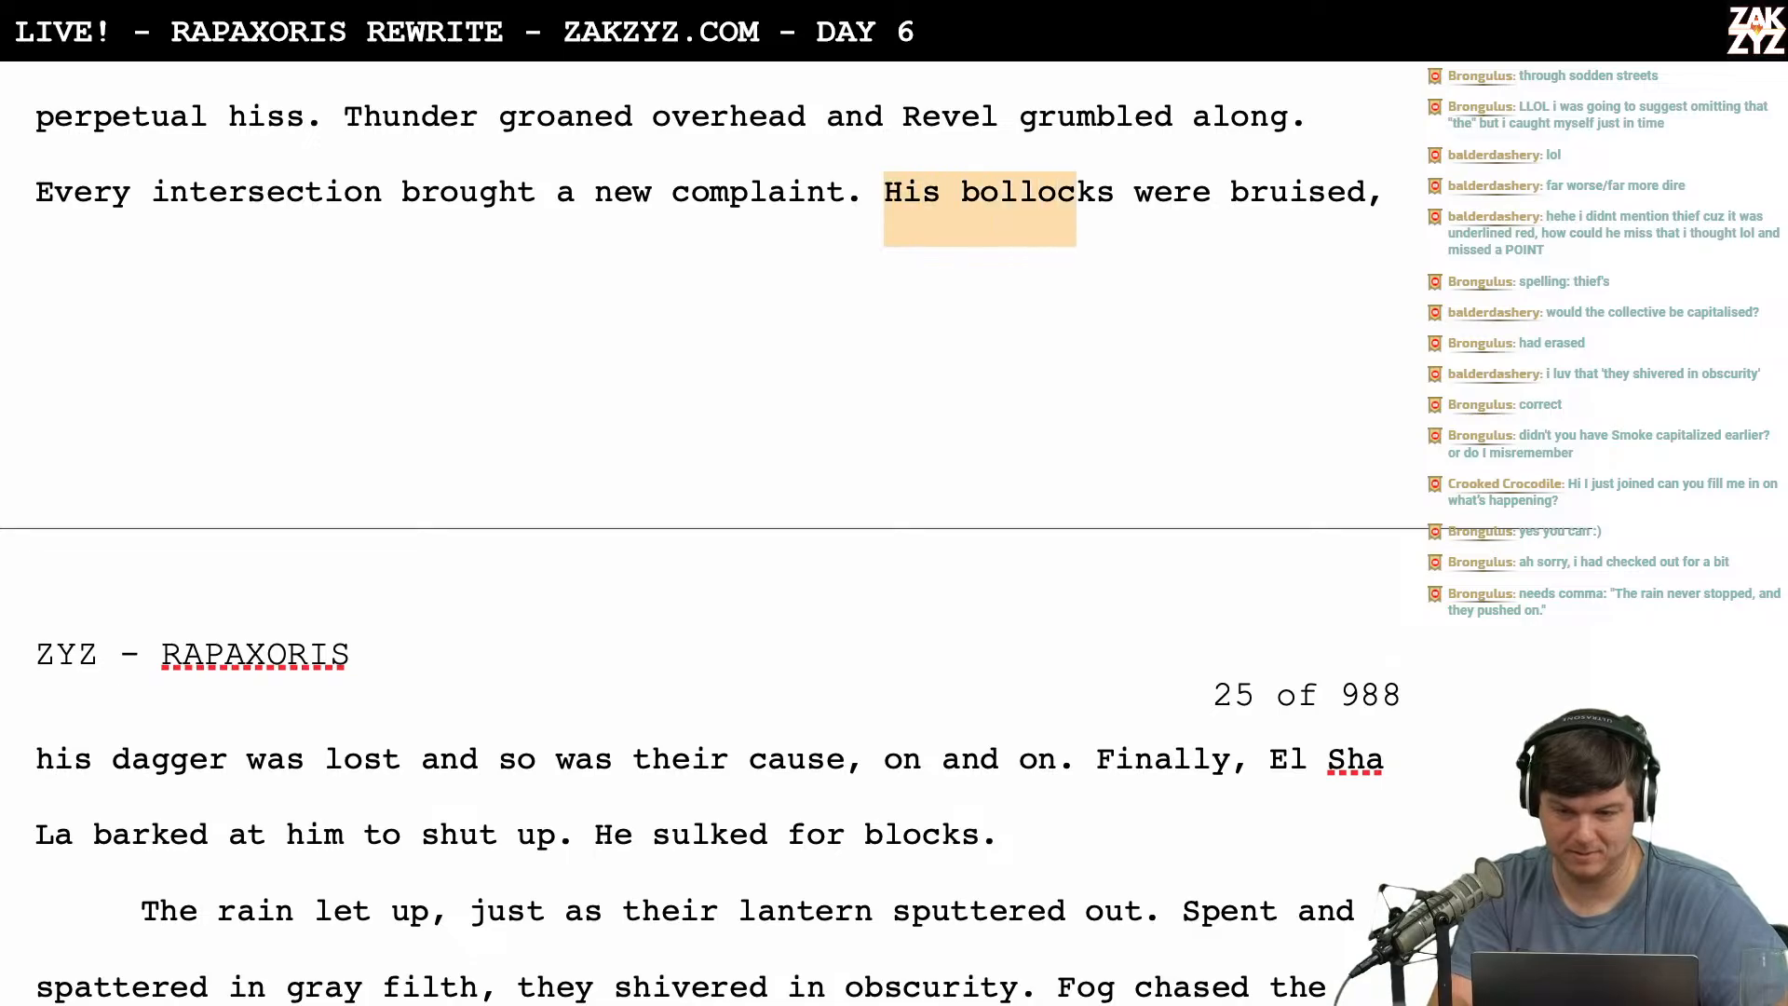
{"action": "key", "text": "shift+Right"}
{"action": "key", "text": "shift+Right"}
{"action": "key", "text": "shift+Right"}
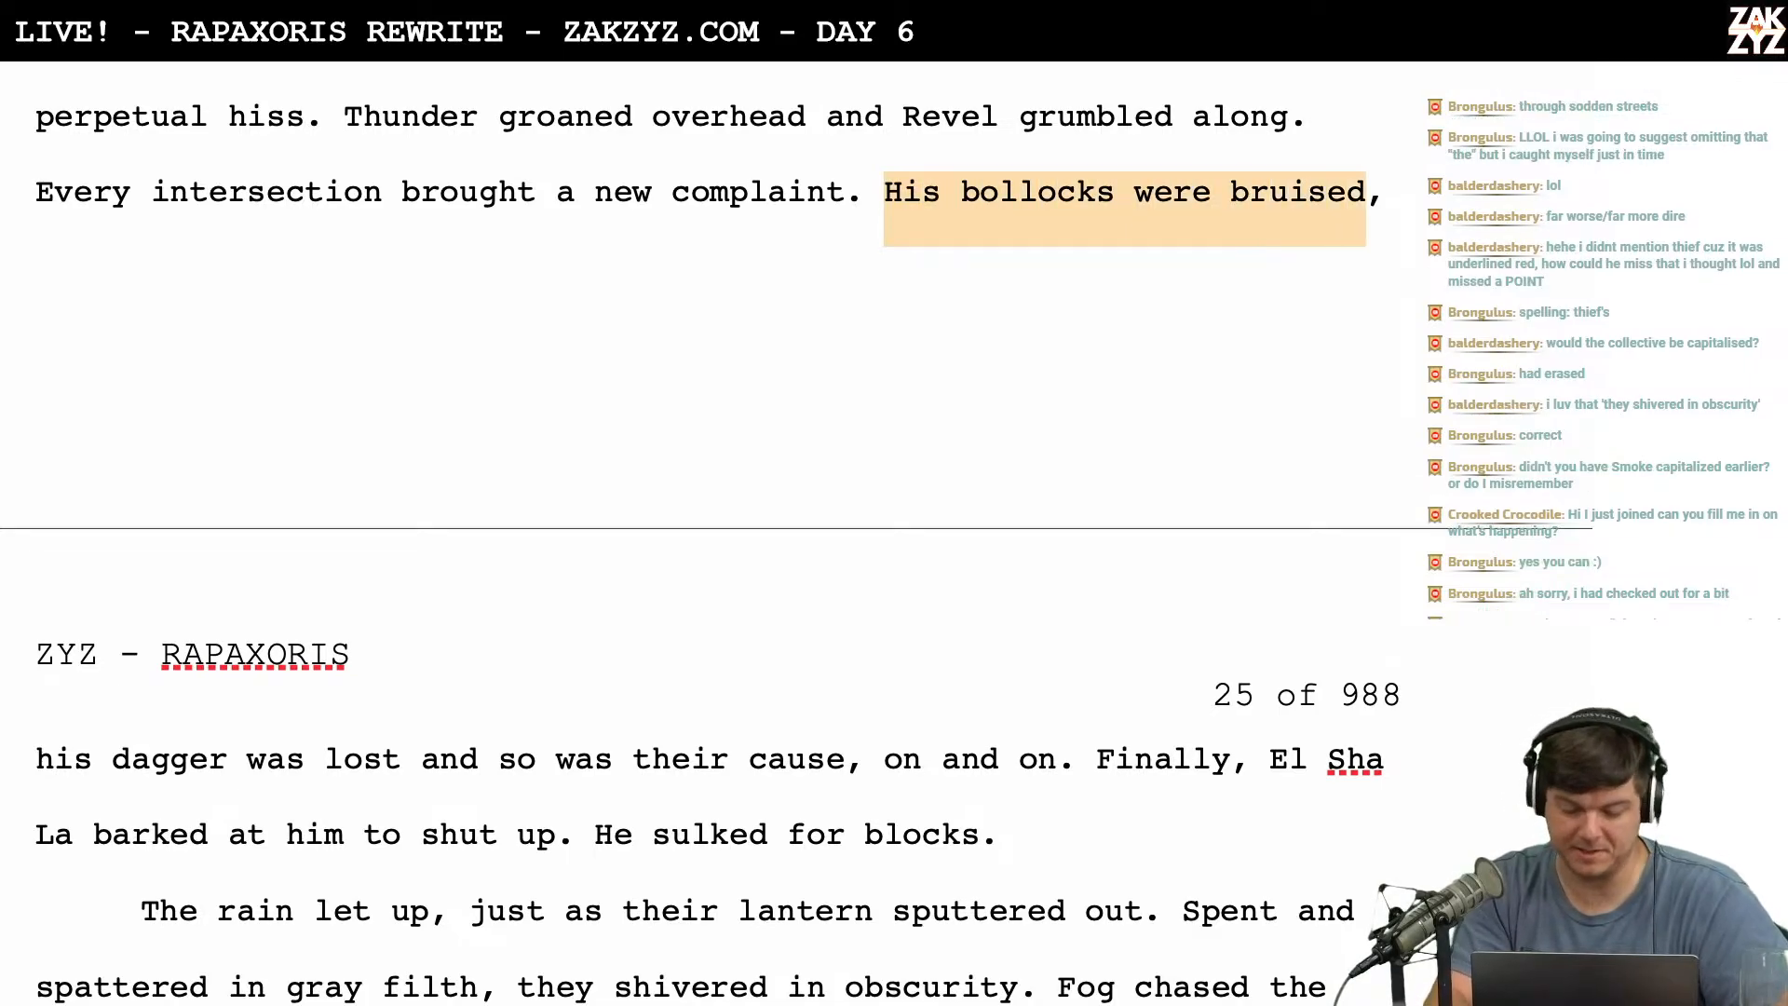
{"action": "key", "text": "ctrl+i"}
{"action": "key", "text": "End"}
{"action": "key", "text": "Left"}
{"action": "key", "text": "Left"}
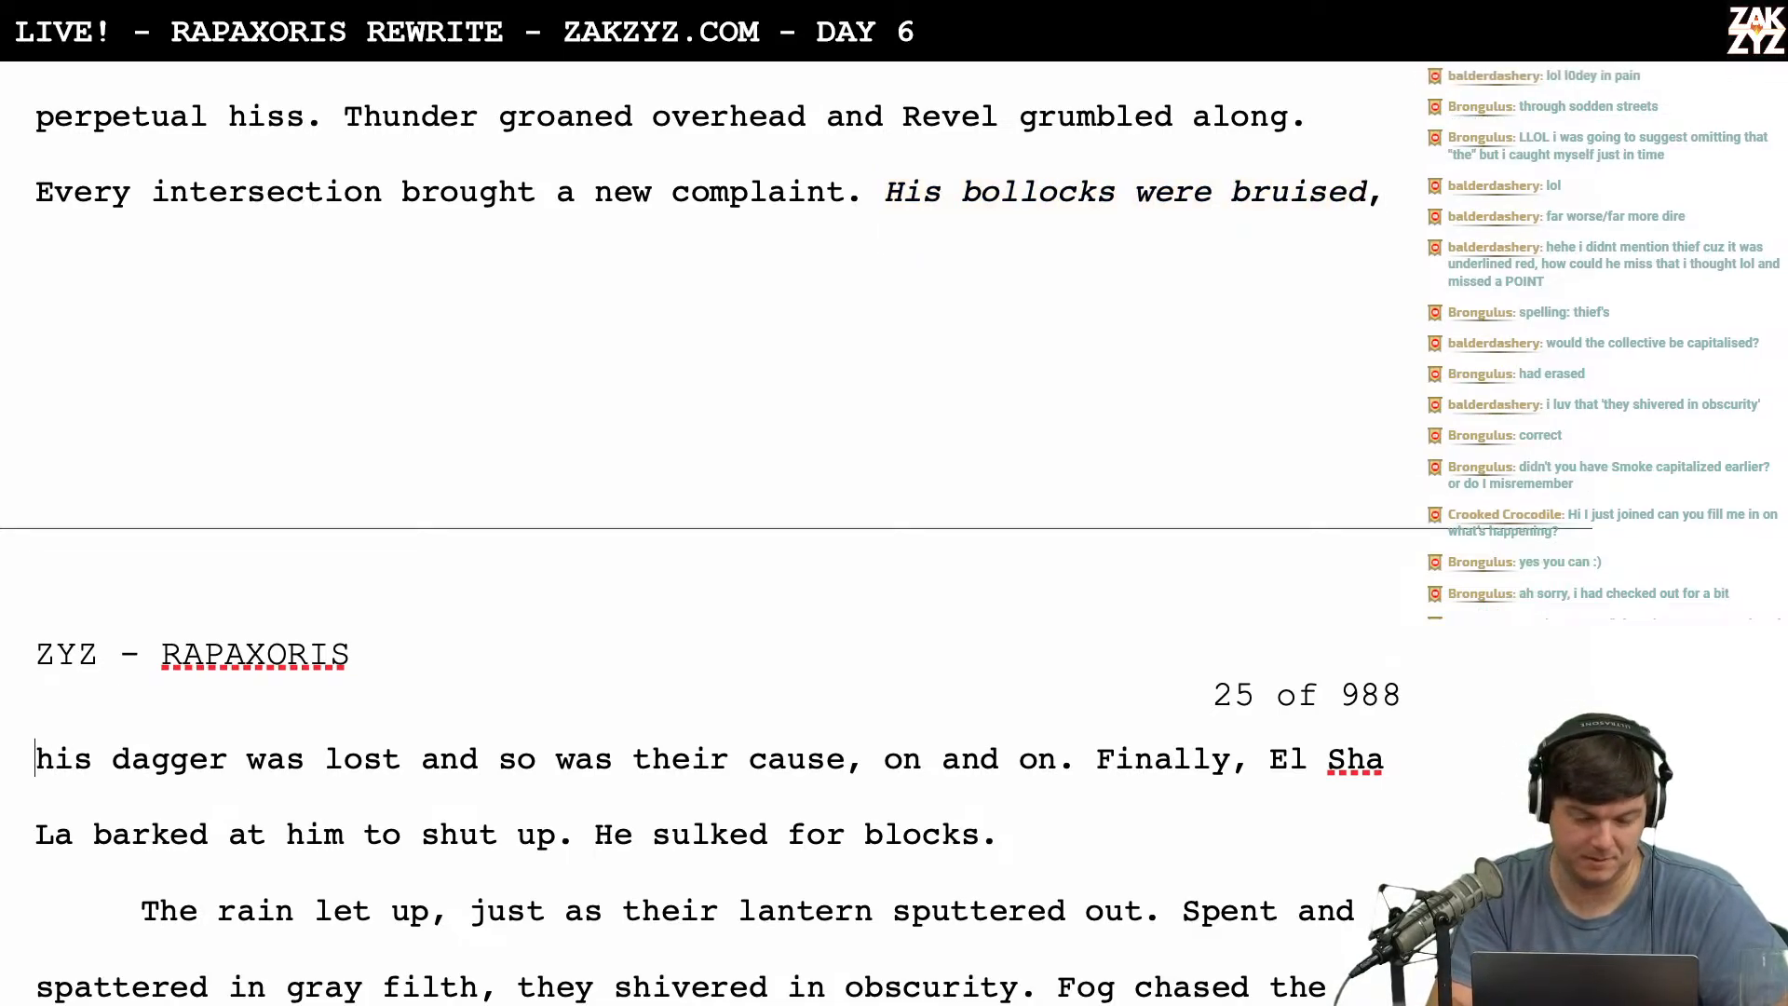
Select part of the complaint about the lost dagger, and undo the italics on "His bollocks were bruised".
{"action": "key", "text": "shift+Right"}
{"action": "key", "text": "shift+Right"}
{"action": "key", "text": "shift+Right"}
{"action": "key", "text": "shift+Right"}
{"action": "key", "text": "shift+Right"}
{"action": "key", "text": "shift+Right"}
{"action": "key", "text": "shift+Right"}
{"action": "key", "text": "shift+Right"}
{"action": "key", "text": "shift+Right"}
{"action": "key", "text": "shift+Right"}
{"action": "key", "text": "shift+Right"}
{"action": "key", "text": "shift+Right"}
{"action": "key", "text": "shift+Right"}
{"action": "key", "text": "shift+Right"}
{"action": "key", "text": "shift+Right"}
{"action": "key", "text": "shift+Right"}
{"action": "key", "text": "shift+Right"}
{"action": "key", "text": "shift+Right"}
{"action": "key", "text": "shift+Right"}
{"action": "key", "text": "shift+Right"}
{"action": "key", "text": "shift+Right"}
{"action": "key", "text": "shift+Right"}
{"action": "key", "text": "shift+Right"}
{"action": "key", "text": "shift+Right"}
{"action": "key", "text": "shift+Right"}
{"action": "key", "text": "shift+Right"}
{"action": "key", "text": "shift+Right"}
{"action": "key", "text": "shift+Right"}
{"action": "key", "text": "shift+Right"}
{"action": "key", "text": "shift+Right"}
{"action": "key", "text": "shift+Right"}
{"action": "key", "text": "shift+Right"}
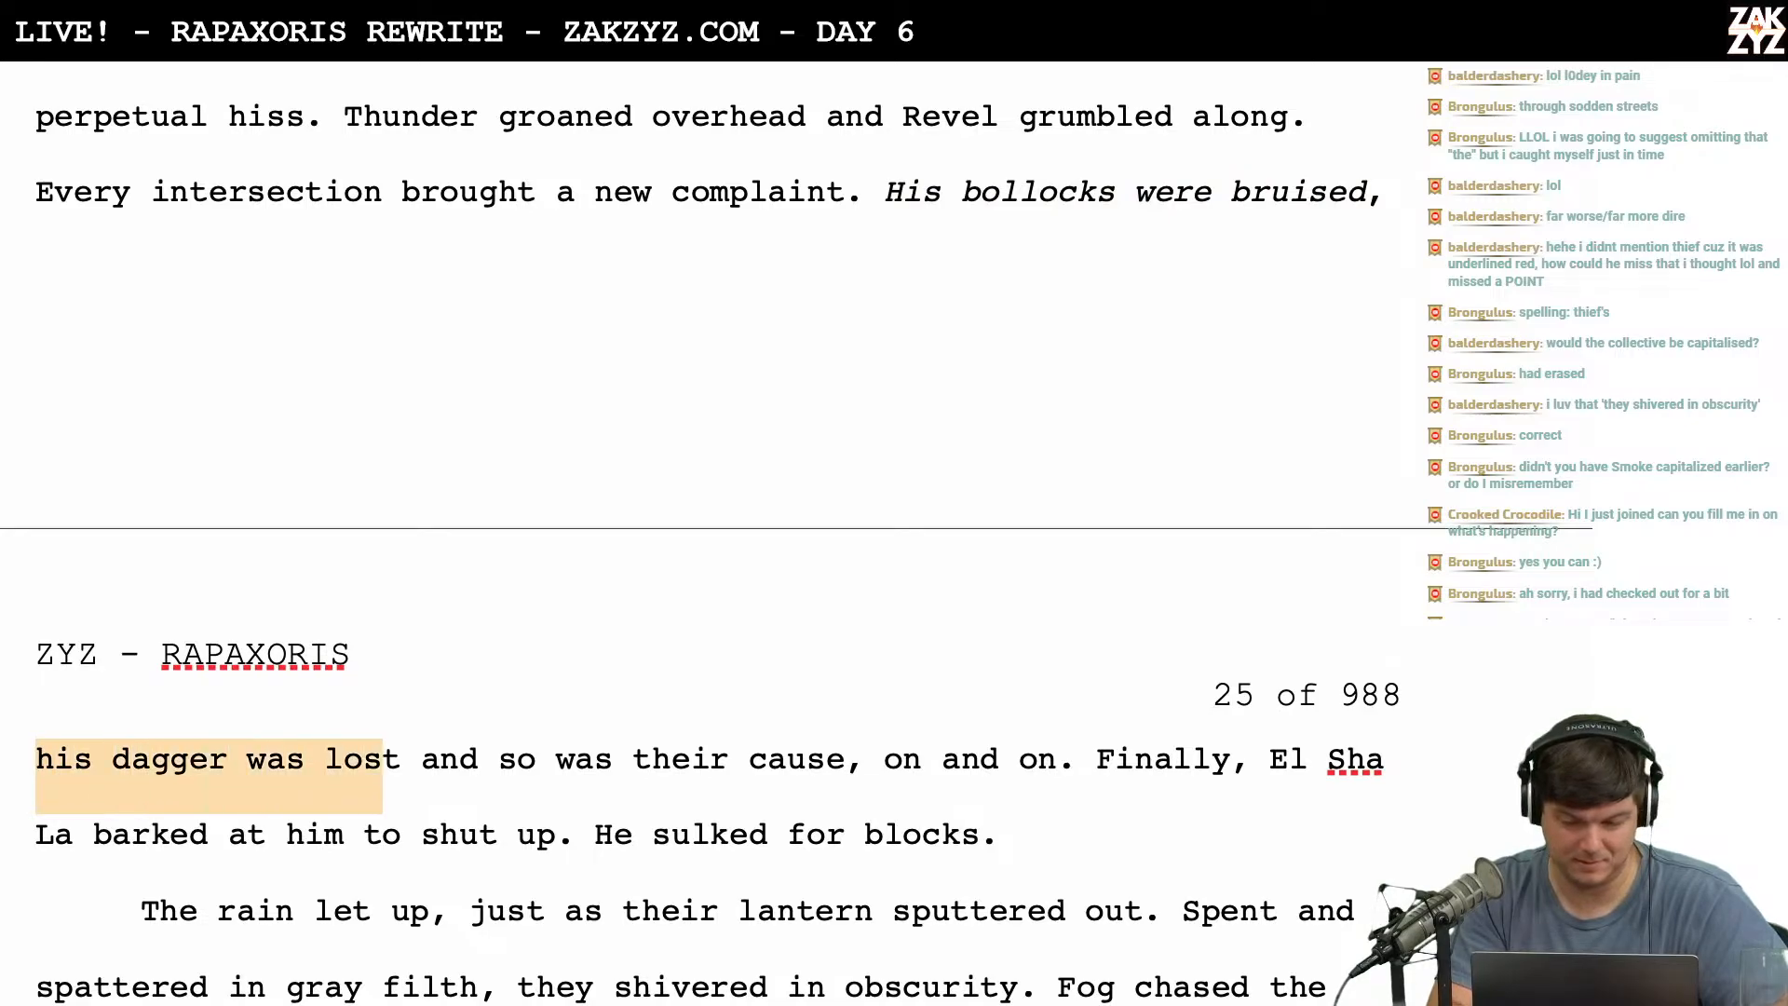
{"action": "key", "text": "shift+Right"}
{"action": "key", "text": "shift+Right"}
{"action": "key", "text": "shift+Right"}
{"action": "key", "text": "shift+Left"}
{"action": "key", "text": "shift+Left"}
{"action": "key", "text": "shift+Left"}
{"action": "key", "text": "shift+Left"}
{"action": "key", "text": "shift+Left"}
{"action": "key", "text": "shift+Left"}
{"action": "key", "text": "shift+Left"}
{"action": "key", "text": "shift+Left"}
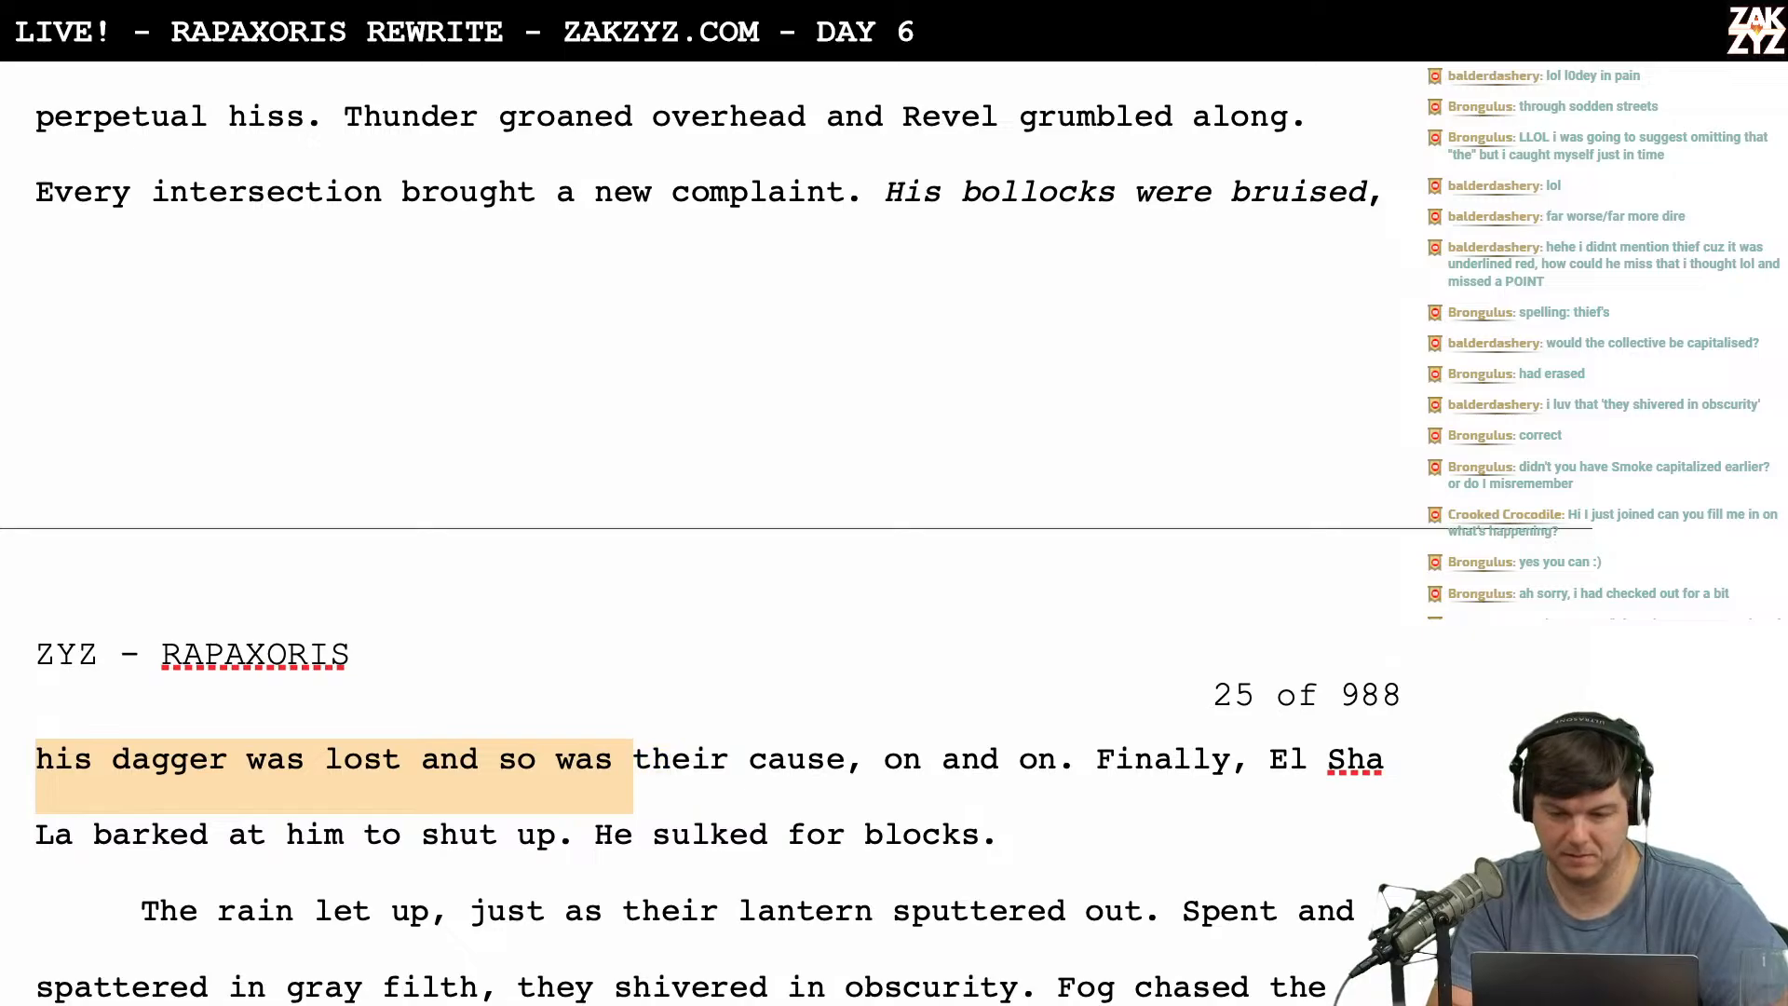
{"action": "key", "text": "super+z"}
{"action": "key", "text": "Right"}
{"action": "key", "text": "Right"}
Replace "He" with "Revel" in the sentence about sulking for blocks.
{"action": "scroll", "coordinate": [842, 385], "scroll_direction": "down", "scroll_amount": 2}
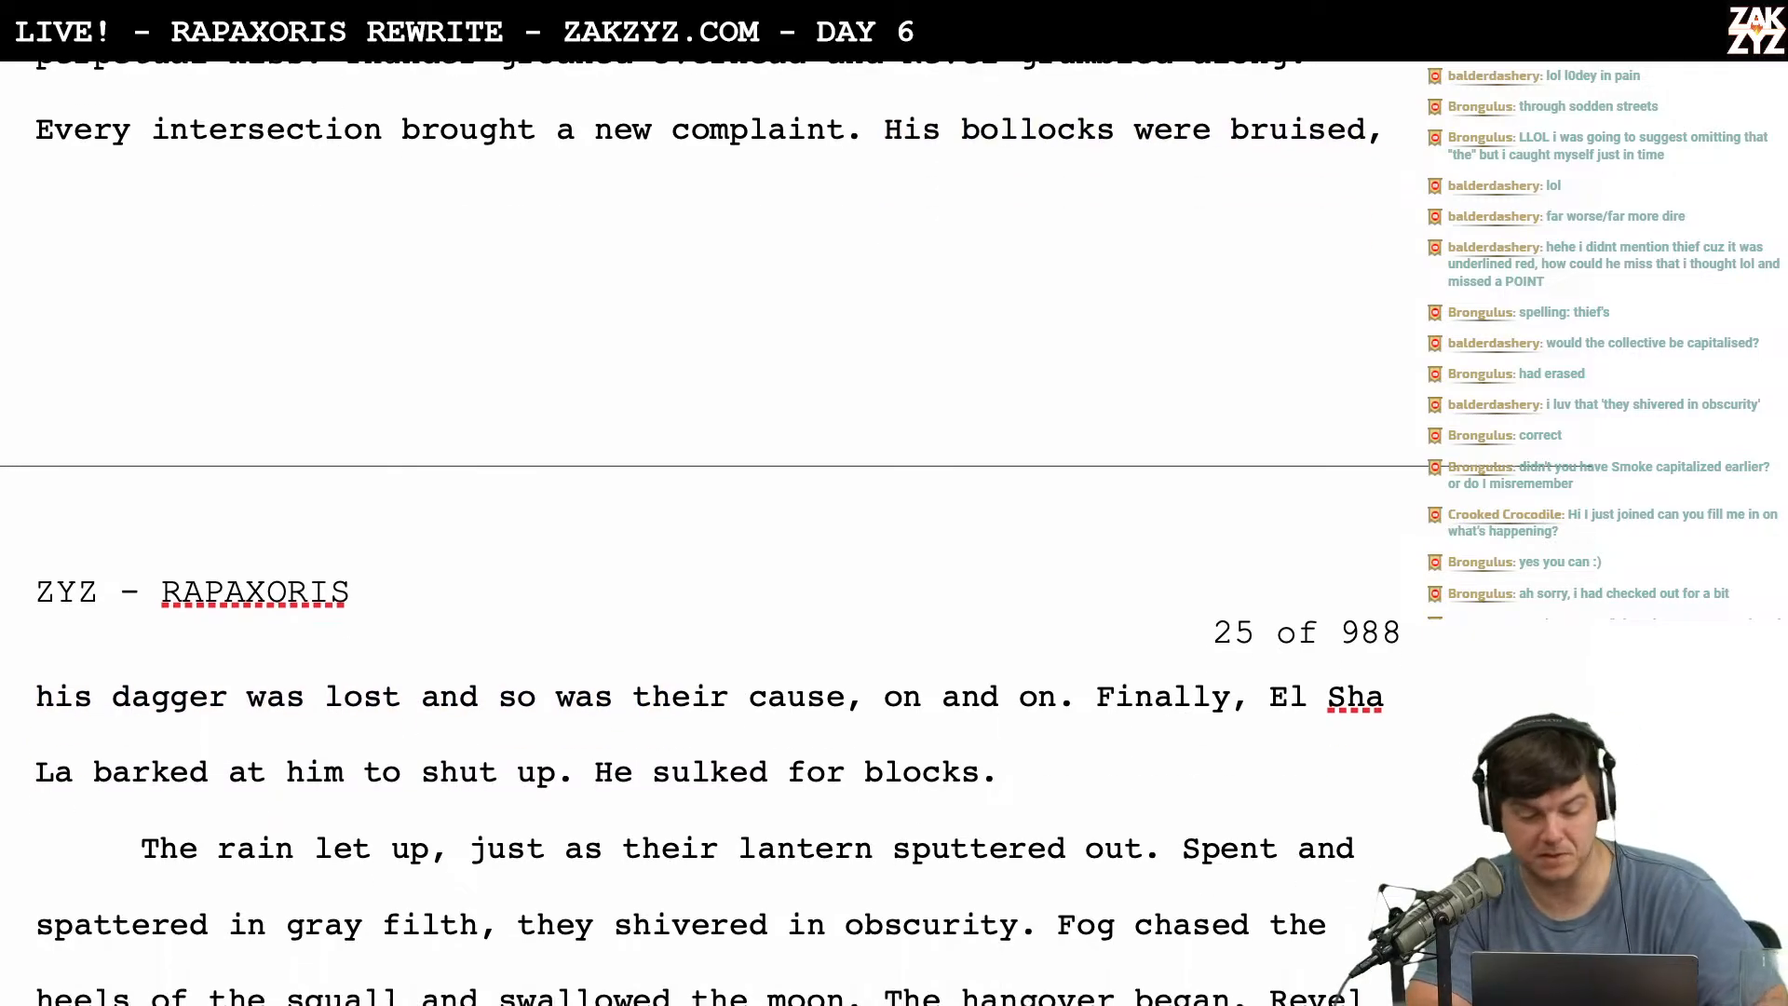
{"action": "scroll", "coordinate": [886, 299], "scroll_direction": "down", "scroll_amount": 2}
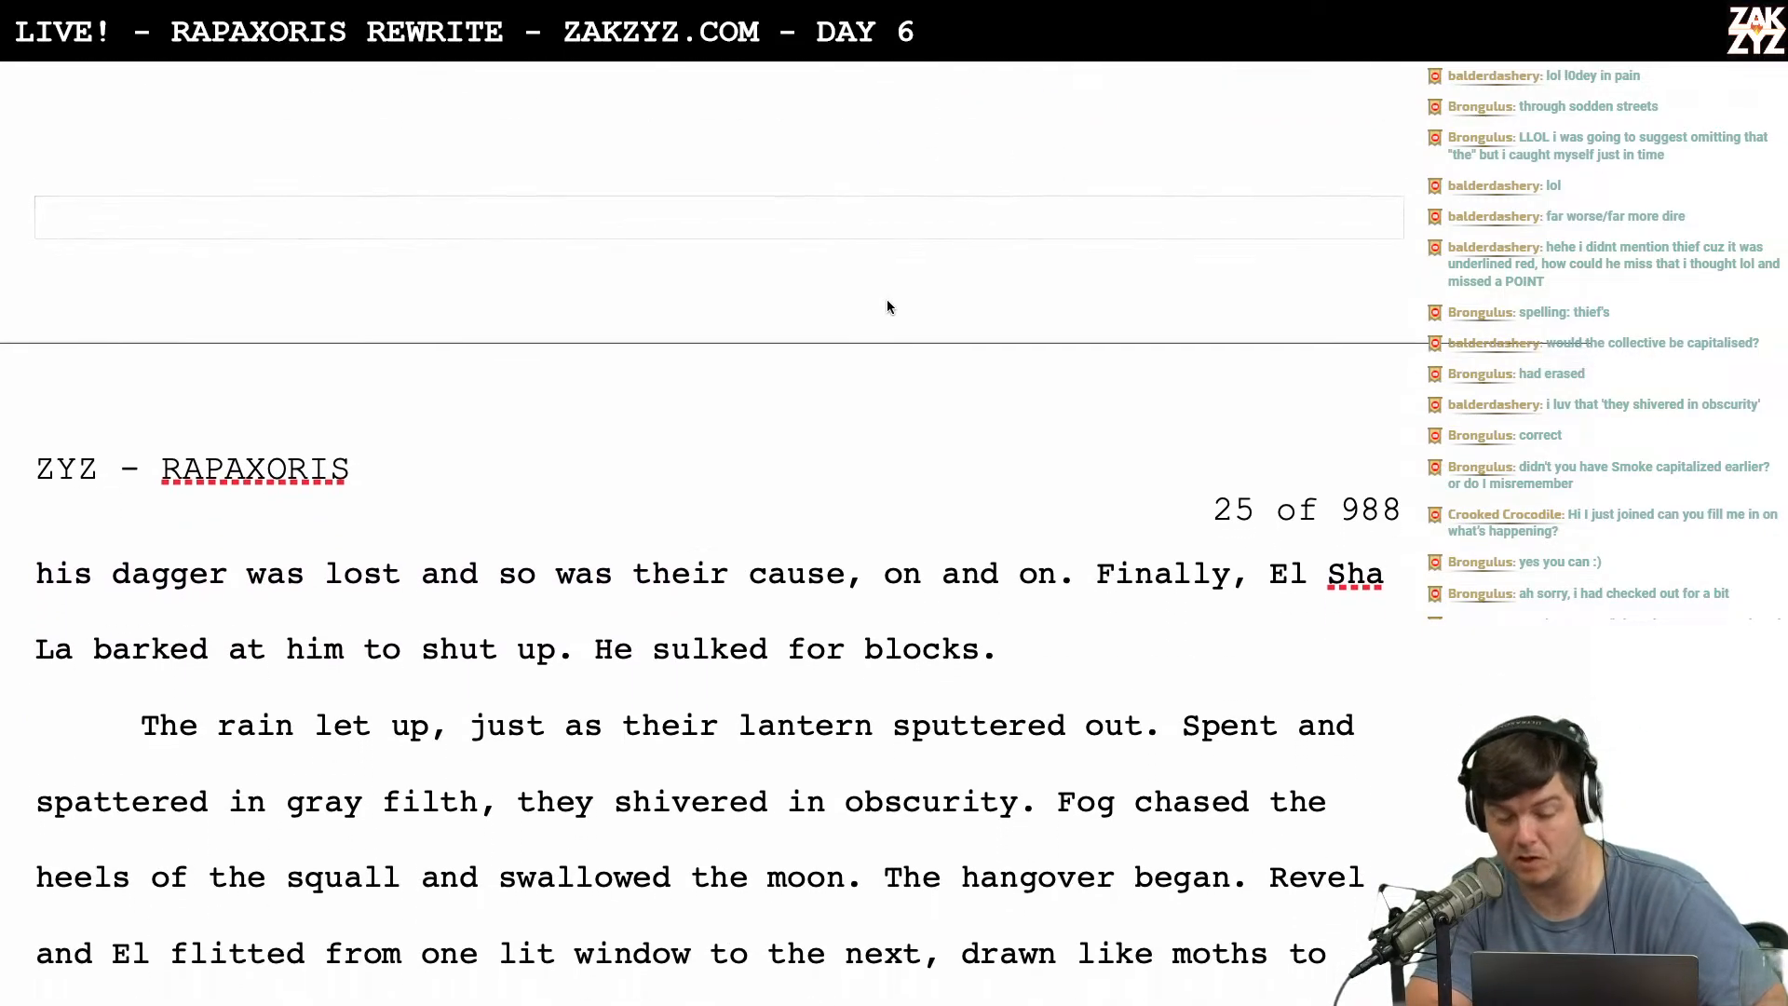
{"action": "scroll", "coordinate": [887, 299], "scroll_direction": "down", "scroll_amount": 5}
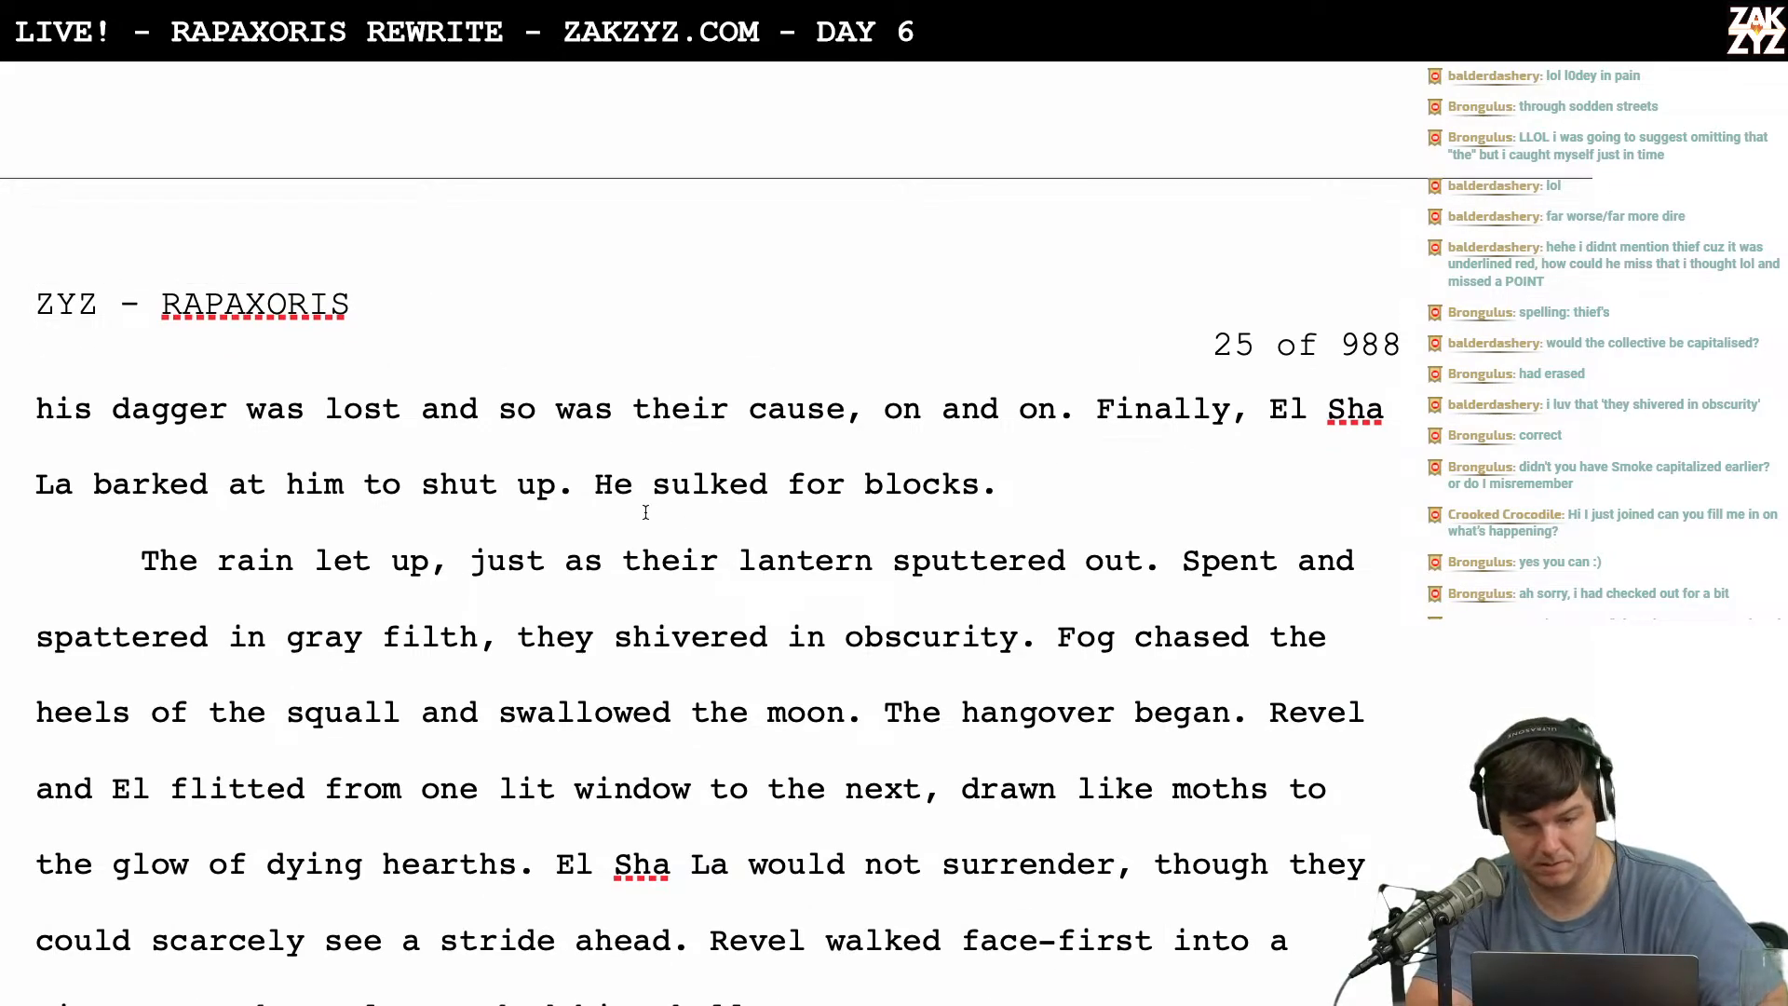
{"action": "key", "text": "BackSpace"}
{"action": "key", "text": "BackSpace"}
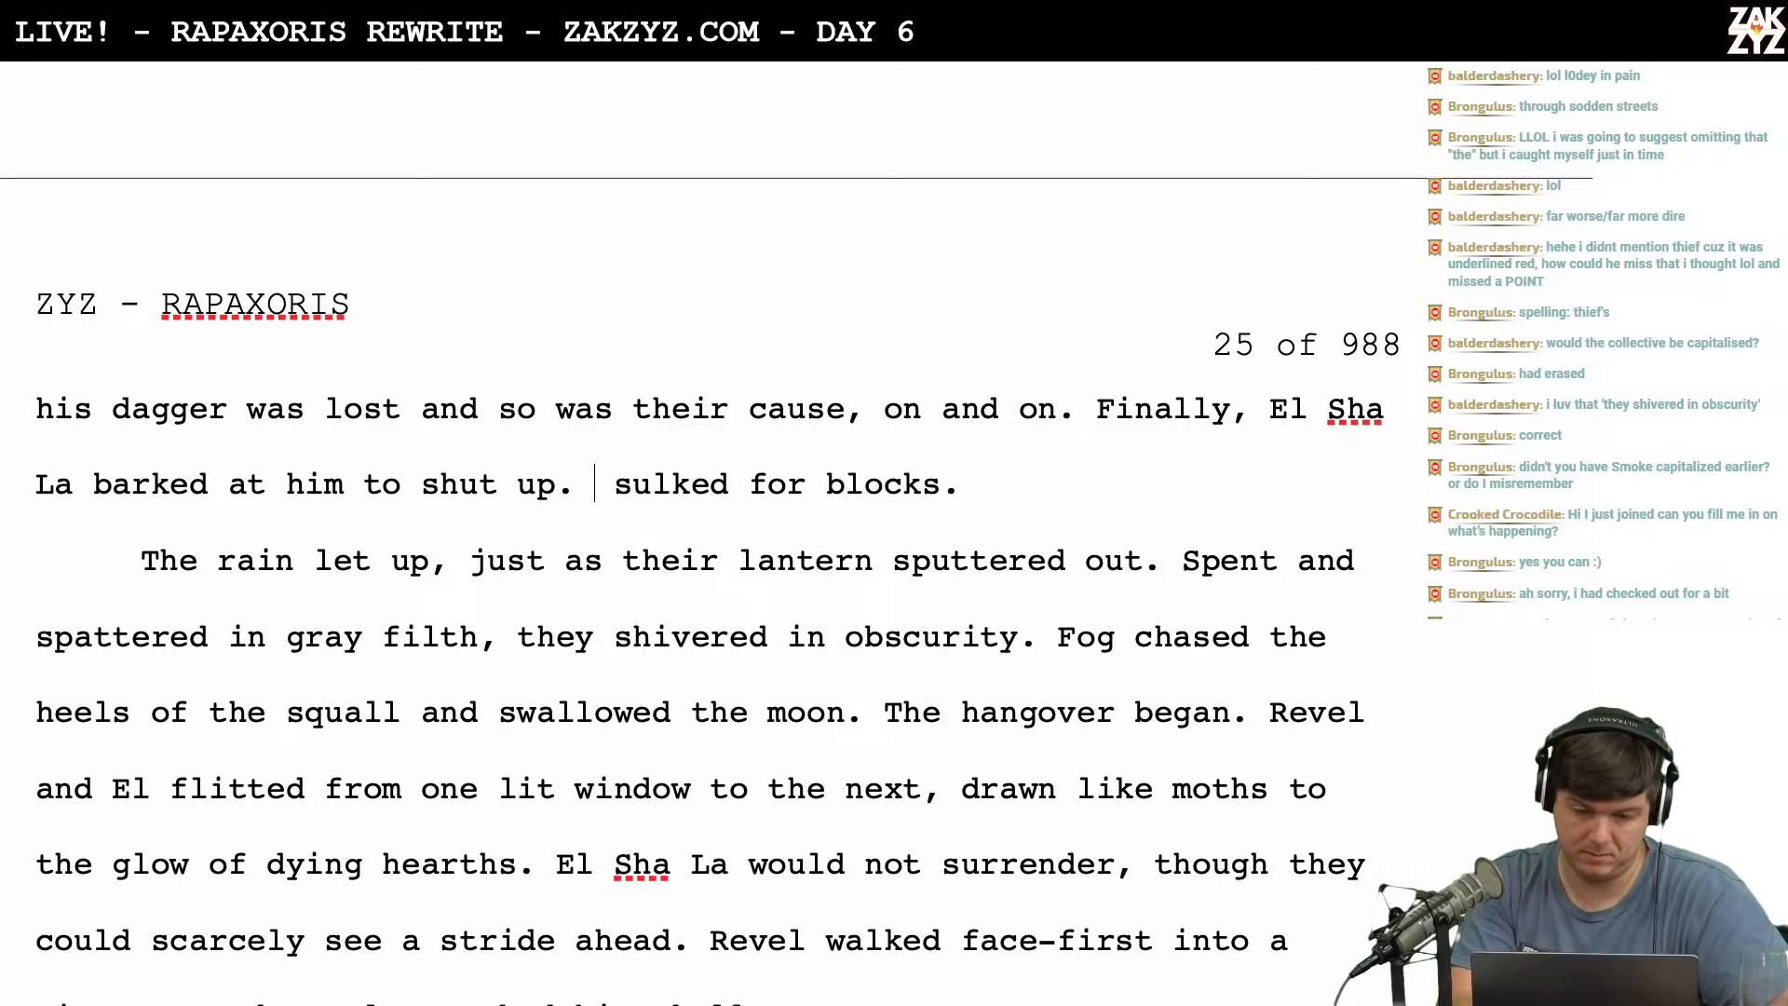
{"action": "type", "text": "Revel"}
{"action": "key", "text": "BackSpace"}
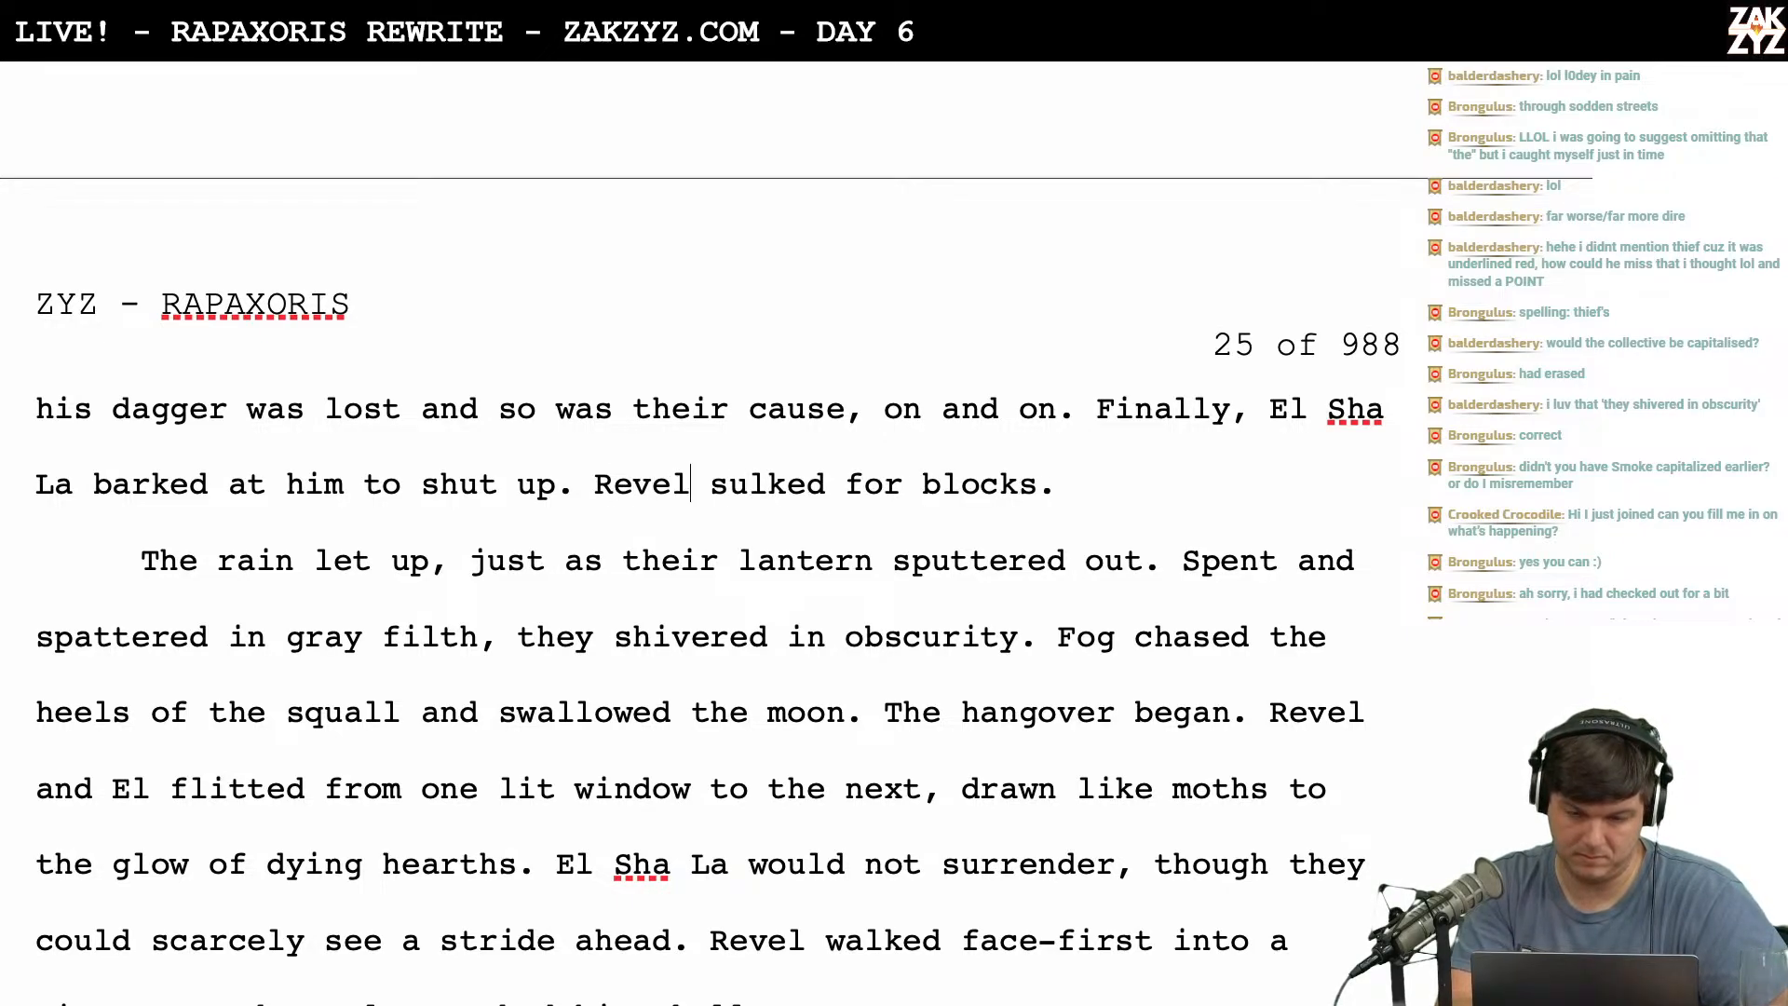
Reword the fog sentence by replacing "chased the heels of the squall" with "followed the squall".
{"action": "scroll", "coordinate": [778, 641], "scroll_direction": "down", "scroll_amount": 2}
{"action": "scroll", "coordinate": [636, 484], "scroll_direction": "down", "scroll_amount": 3}
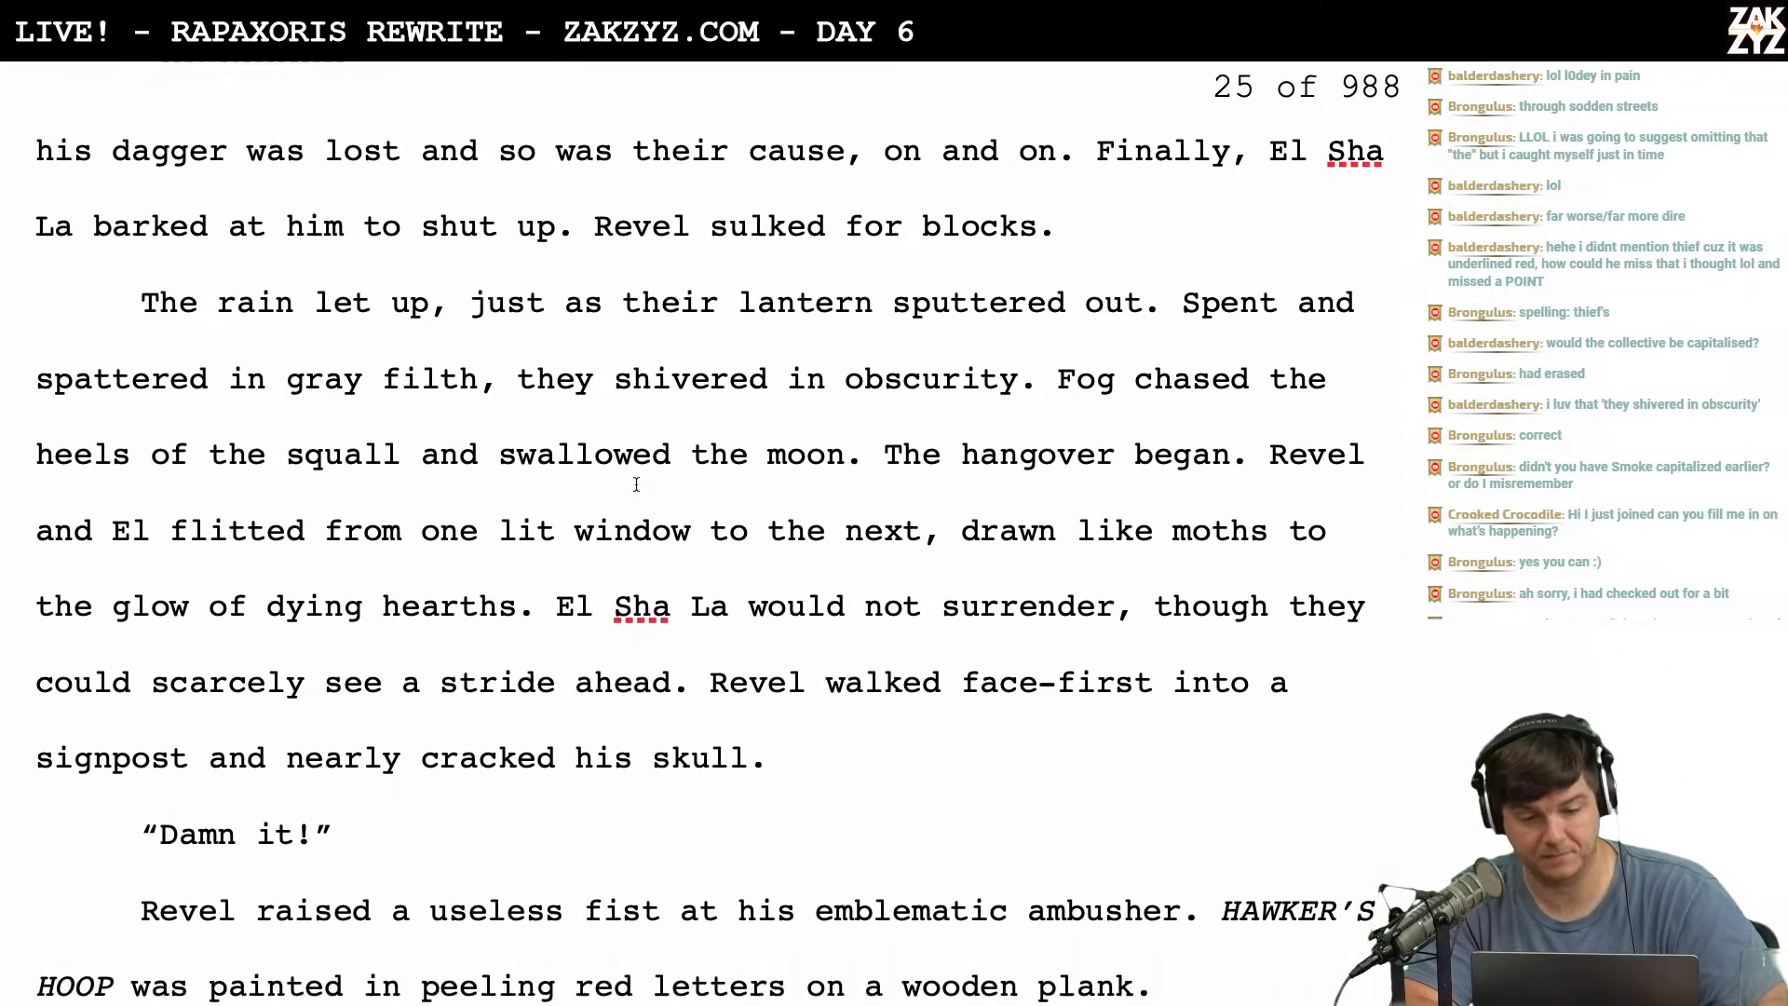
{"action": "scroll", "coordinate": [658, 423], "scroll_direction": "down", "scroll_amount": 2}
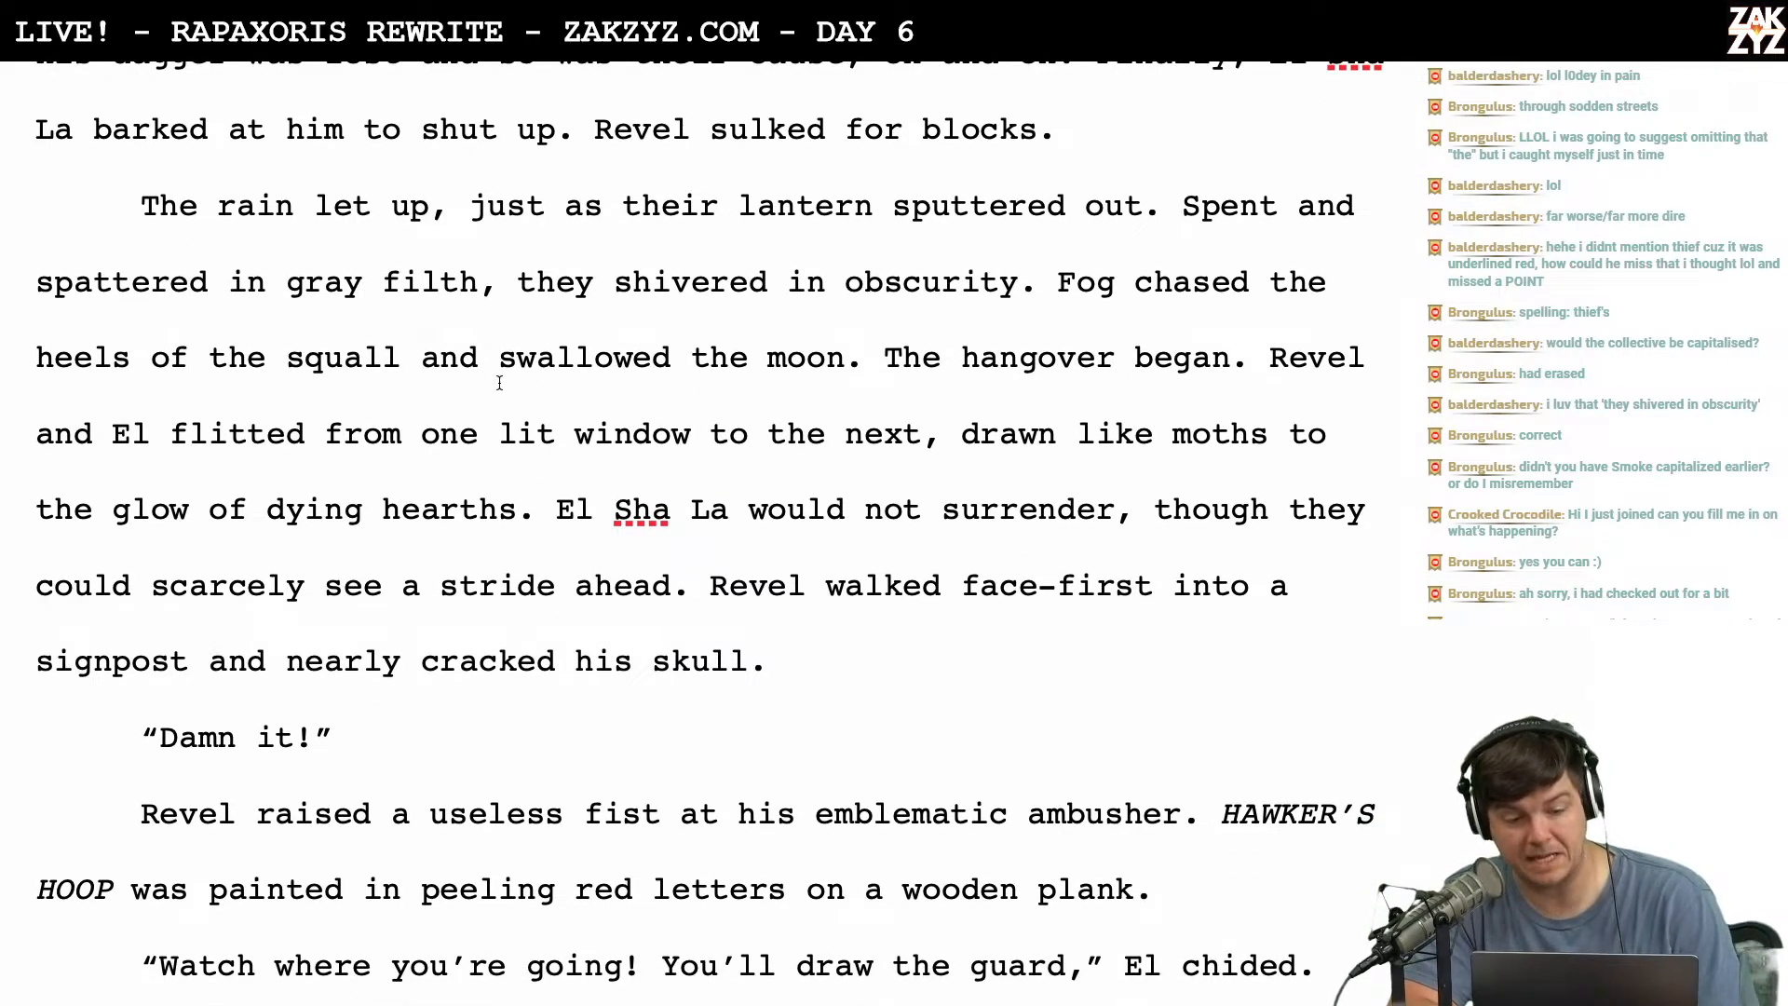
{"action": "scroll", "coordinate": [521, 368], "scroll_direction": "down", "scroll_amount": 2}
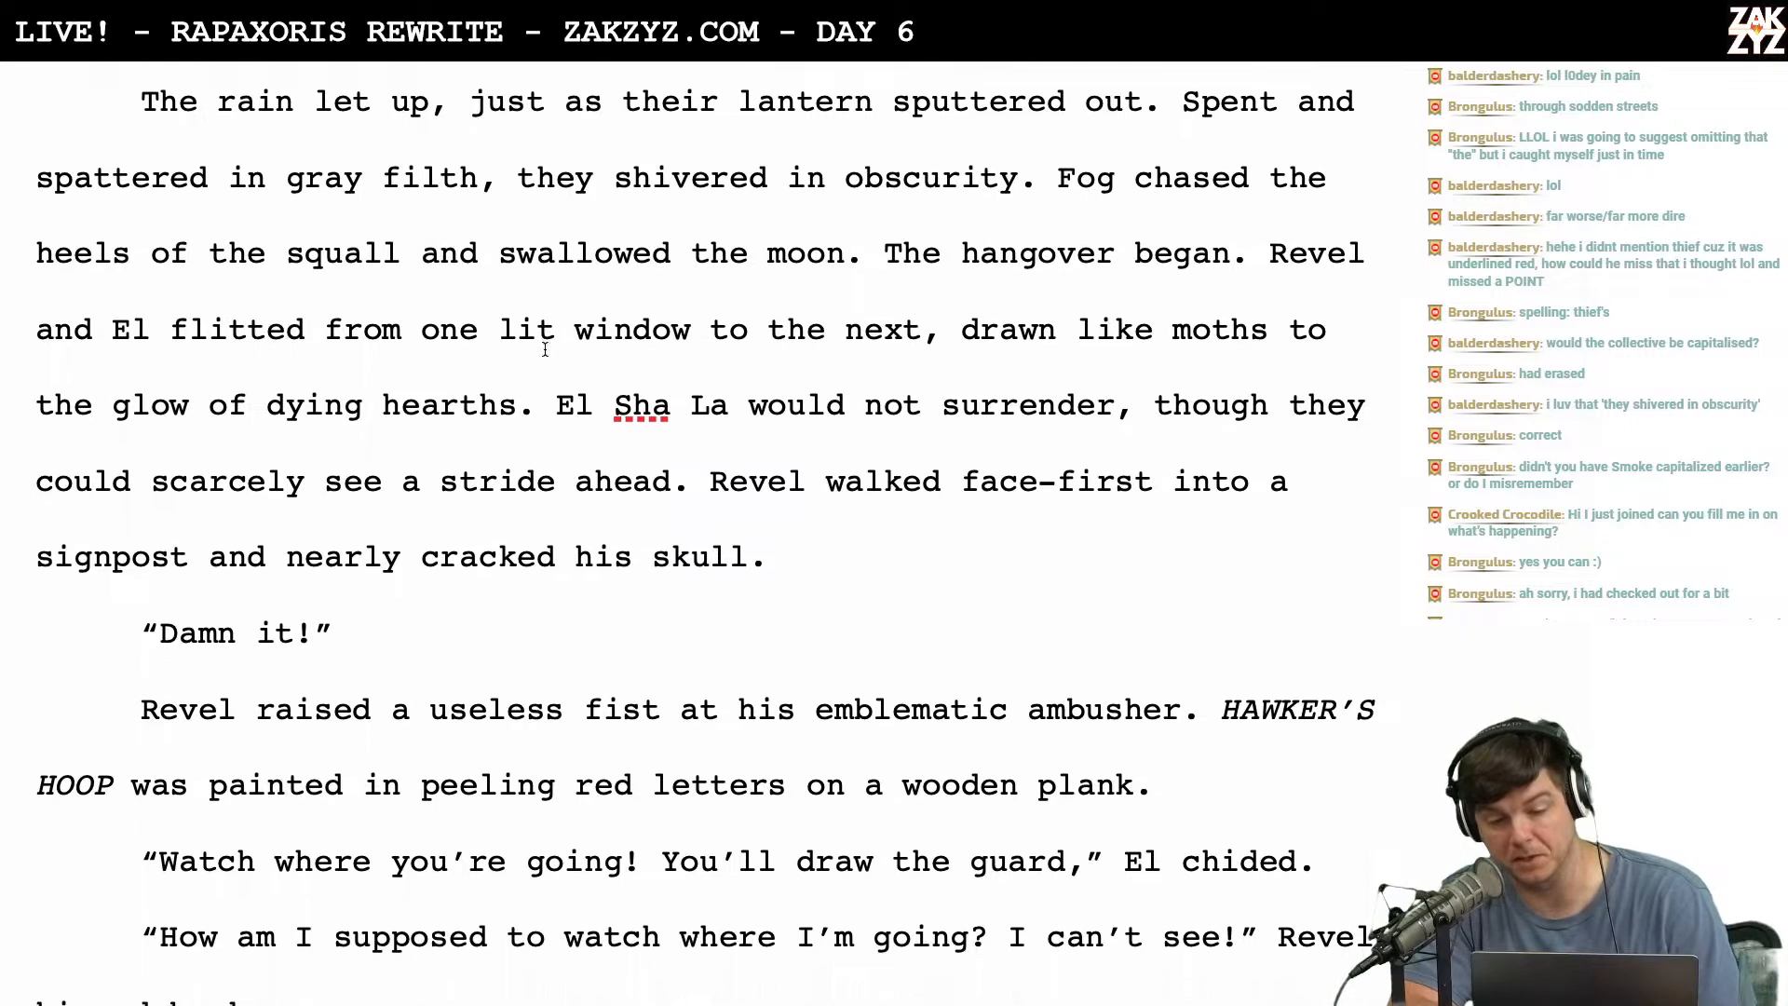
{"action": "scroll", "coordinate": [545, 349], "scroll_direction": "down", "scroll_amount": 2}
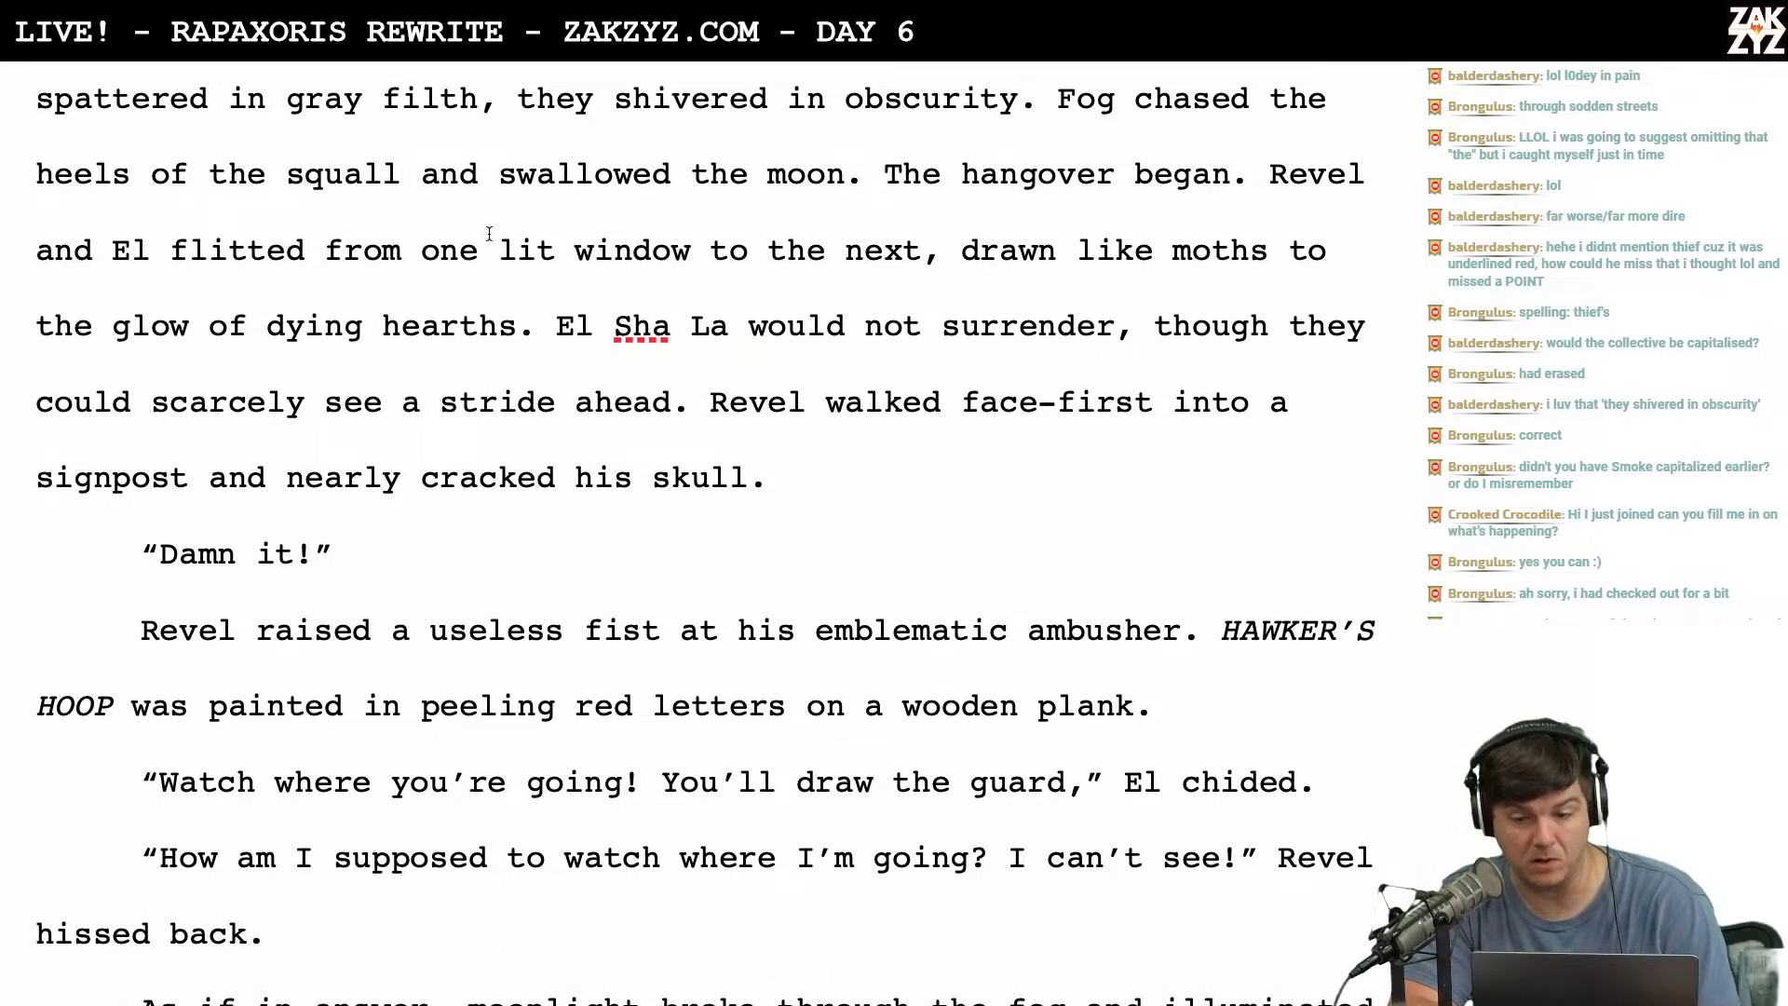
{"action": "scroll", "coordinate": [489, 234], "scroll_direction": "up", "scroll_amount": 4}
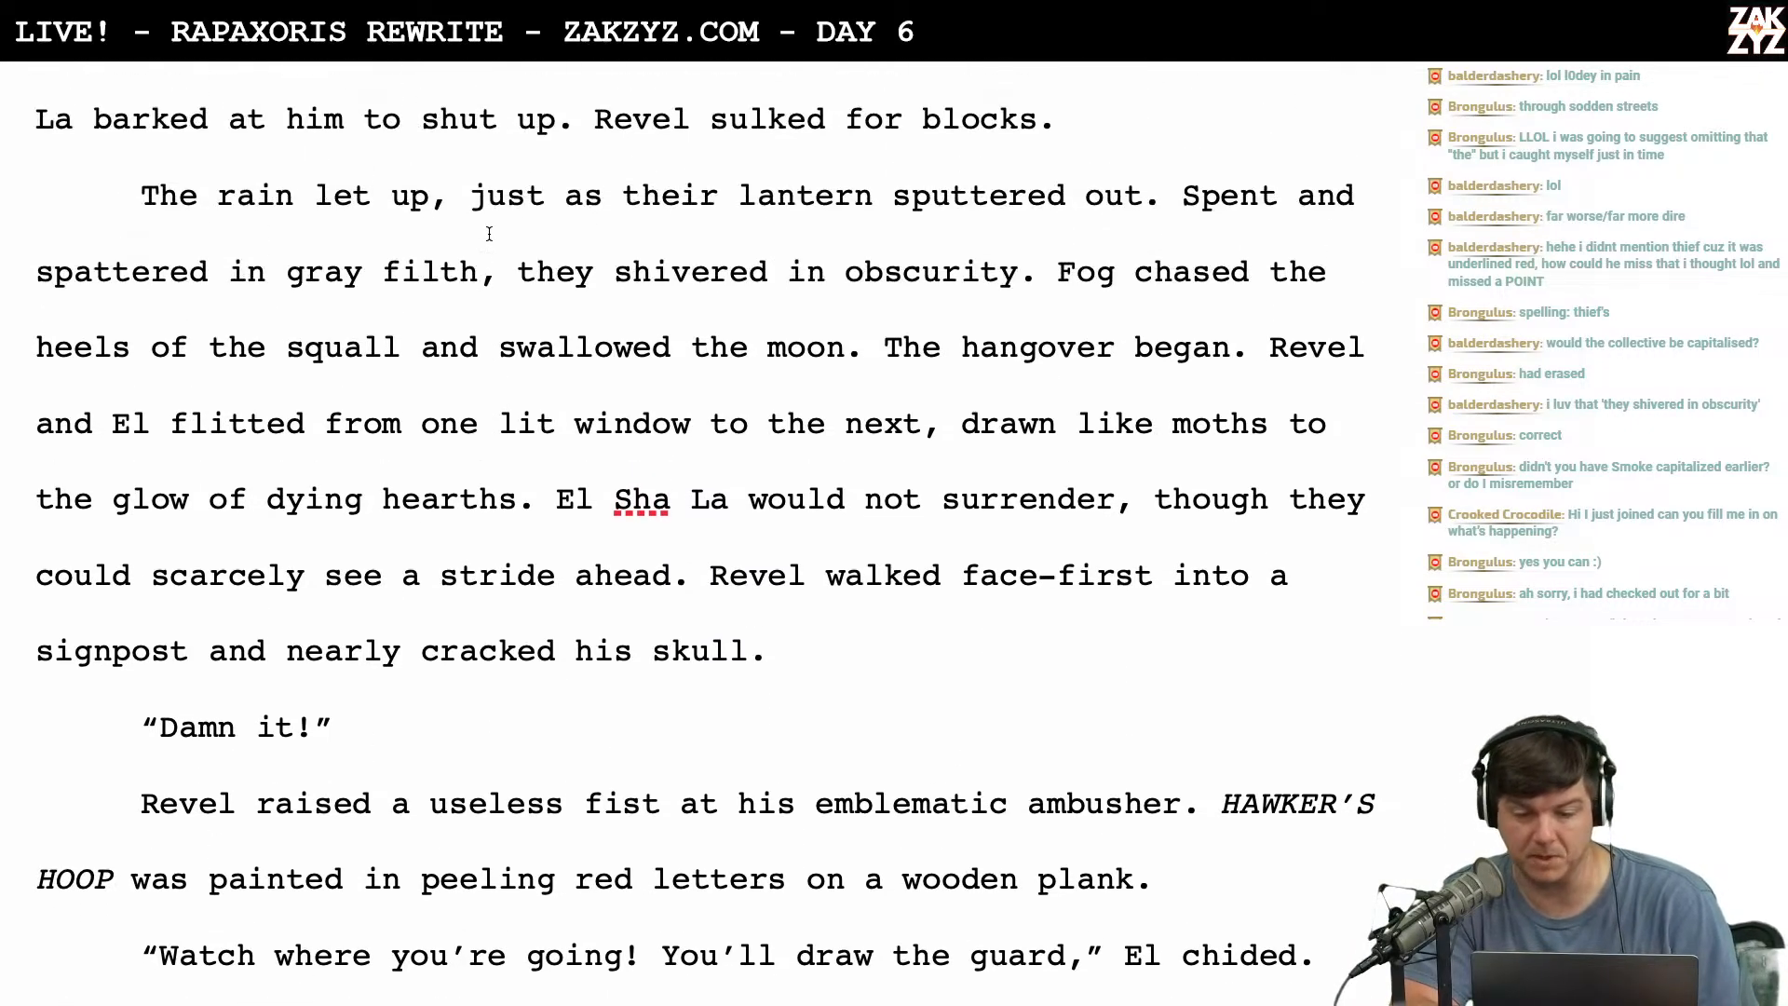
{"action": "left_click", "coordinate": [1135, 271]}
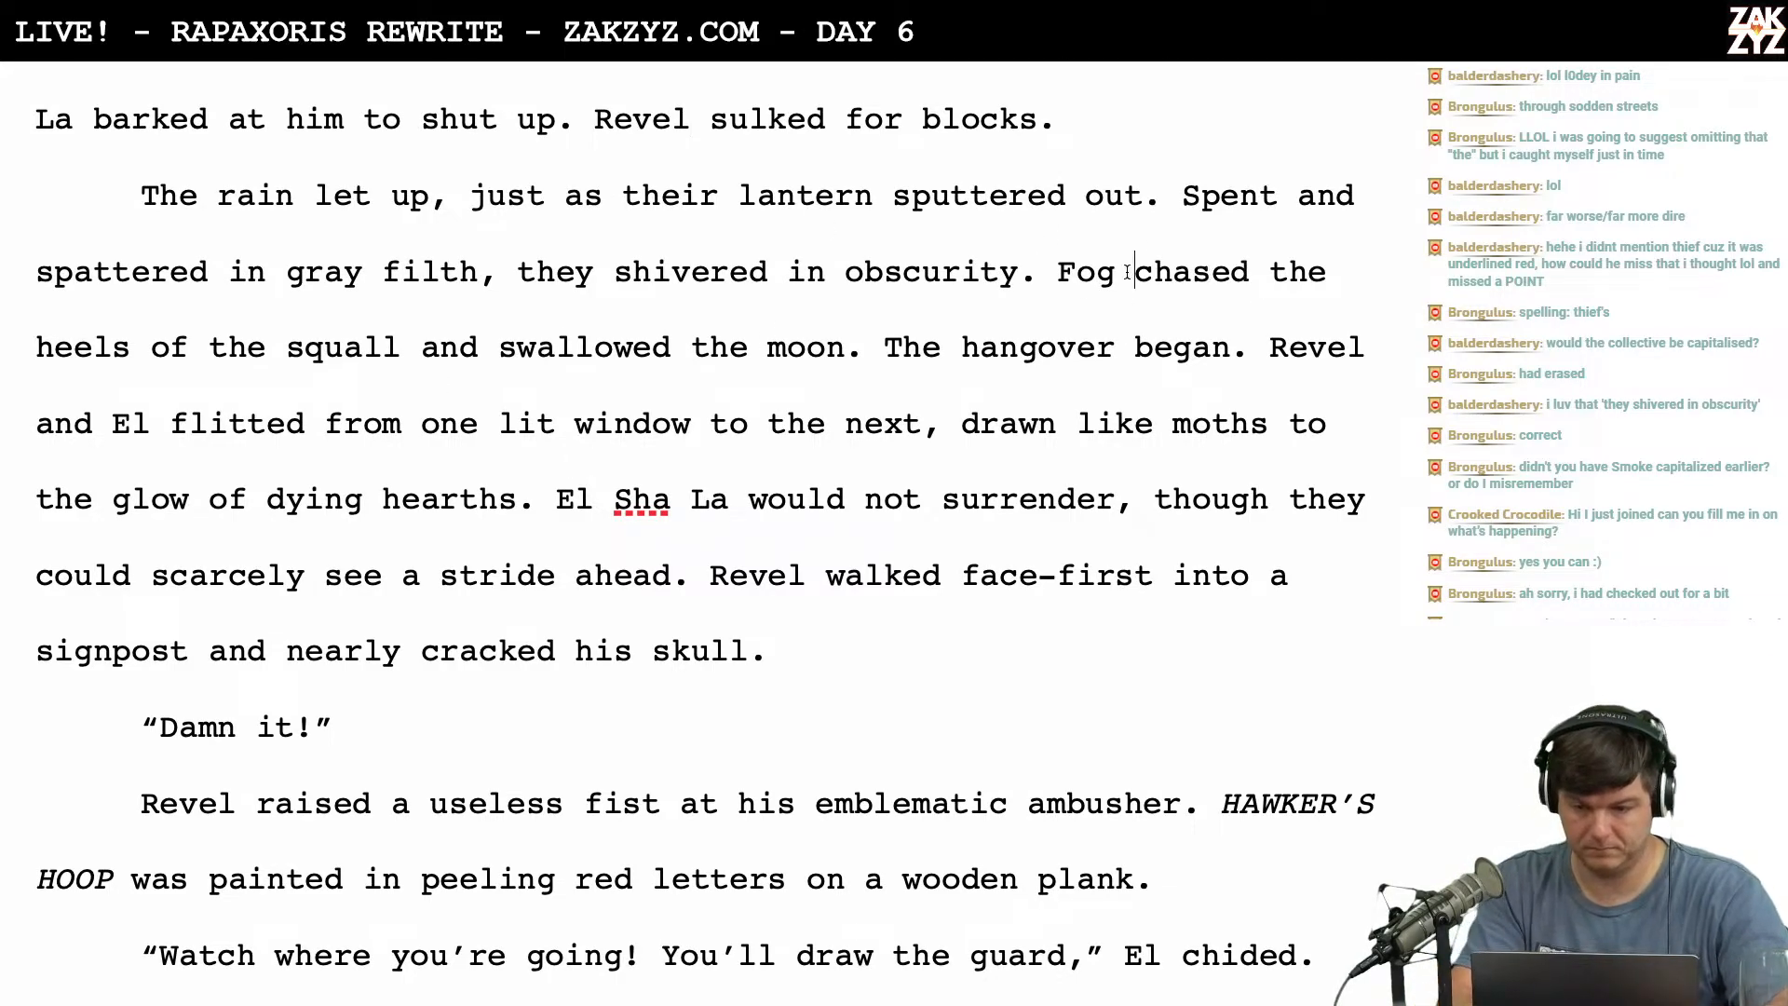
{"action": "type", "text": "followed the squa"}
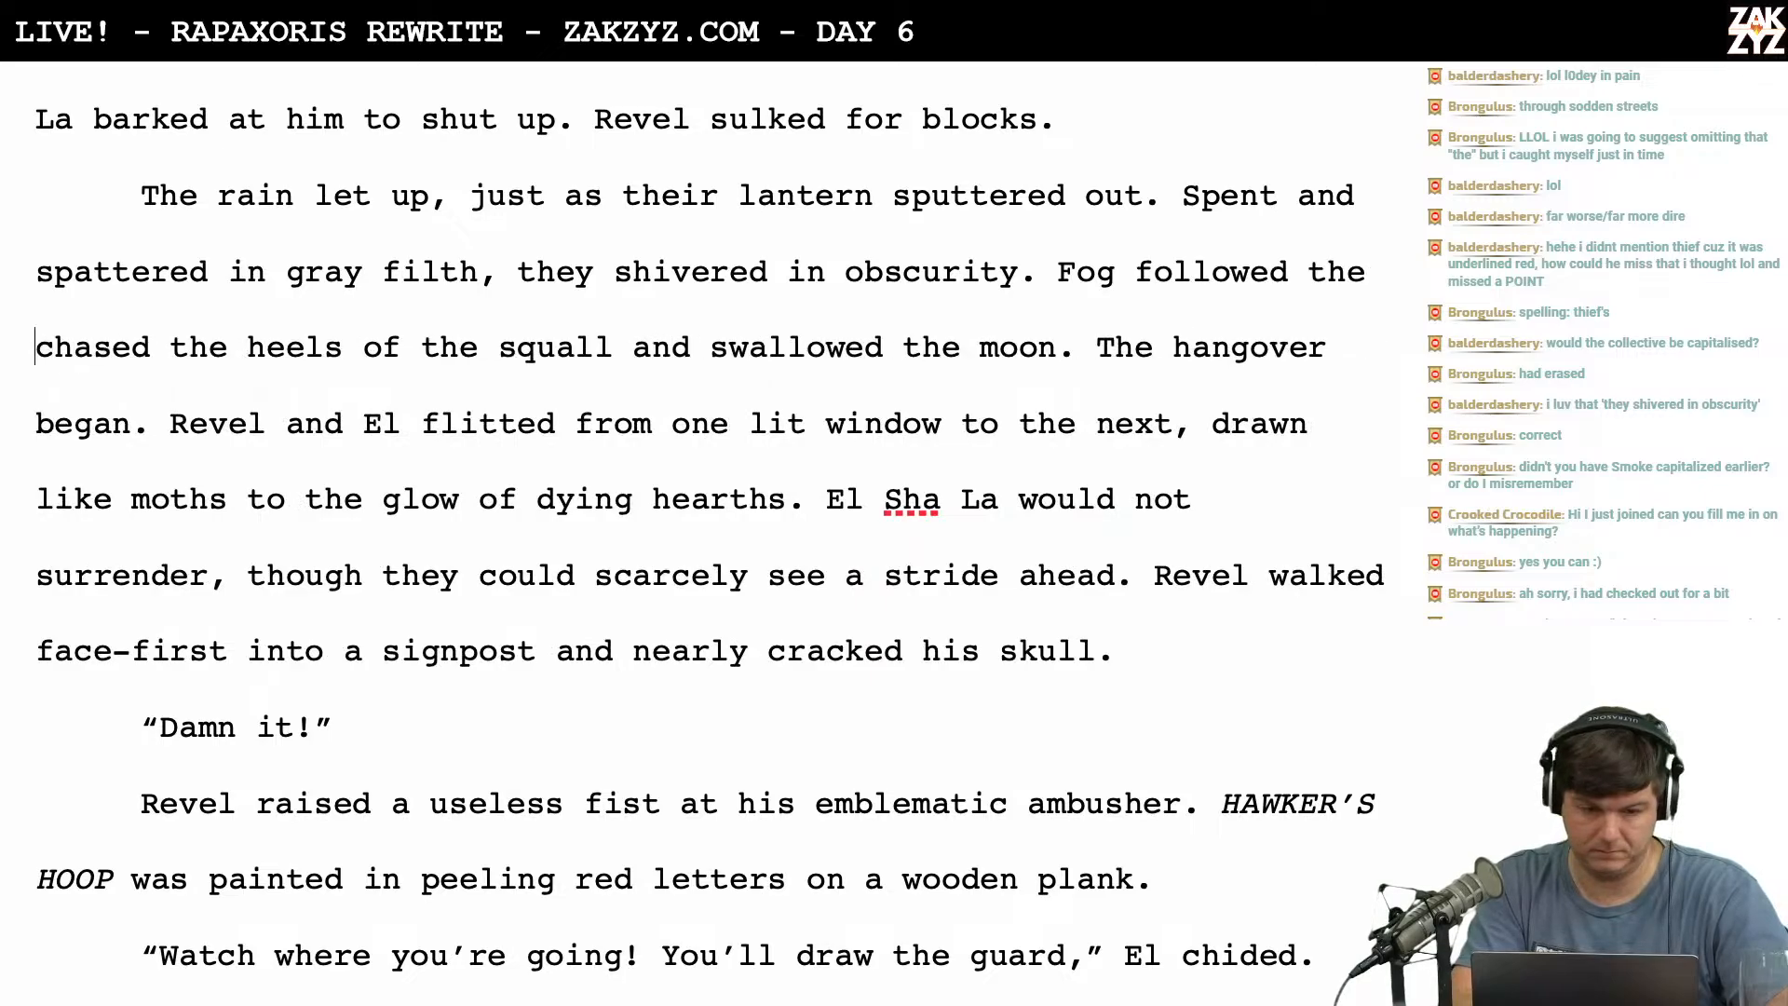
{"action": "type", "text": "ll"}
{"action": "key", "text": "shift+Right"}
{"action": "key", "text": "shift+Right"}
{"action": "key", "text": "shift+Right"}
{"action": "key", "text": "shift+Right"}
{"action": "key", "text": "shift+Right"}
{"action": "key", "text": "shift+Right"}
{"action": "key", "text": "shift+Right"}
{"action": "key", "text": "shift+Right"}
{"action": "key", "text": "shift+Right"}
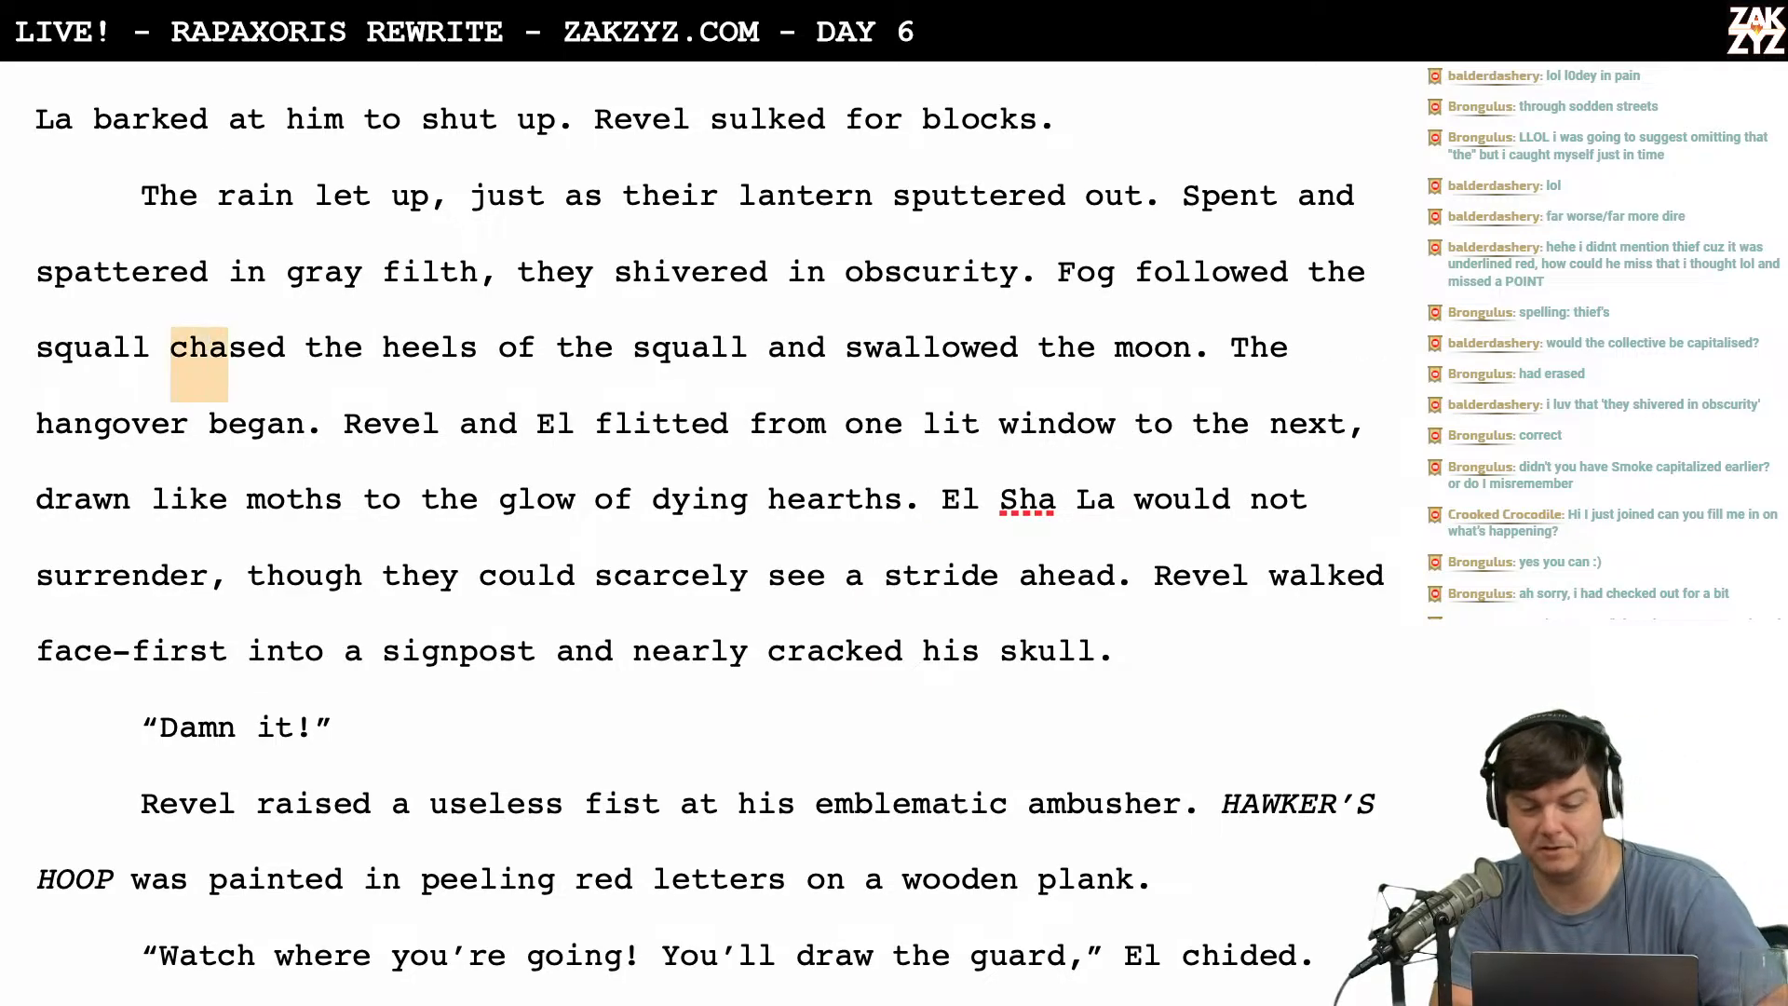
{"action": "key", "text": "shift+Right"}
{"action": "key", "text": "shift+Right"}
{"action": "key", "text": "shift+Right"}
{"action": "key", "text": "shift+Right"}
{"action": "key", "text": "shift+Right"}
{"action": "key", "text": "shift+Right"}
{"action": "key", "text": "shift+Right"}
{"action": "key", "text": "shift+Right"}
{"action": "key", "text": "shift+Right"}
{"action": "key", "text": "shift+Right"}
{"action": "key", "text": "shift+Right"}
{"action": "key", "text": "shift+Right"}
{"action": "key", "text": "shift+Right"}
{"action": "key", "text": "shift+Right"}
{"action": "key", "text": "shift+Right"}
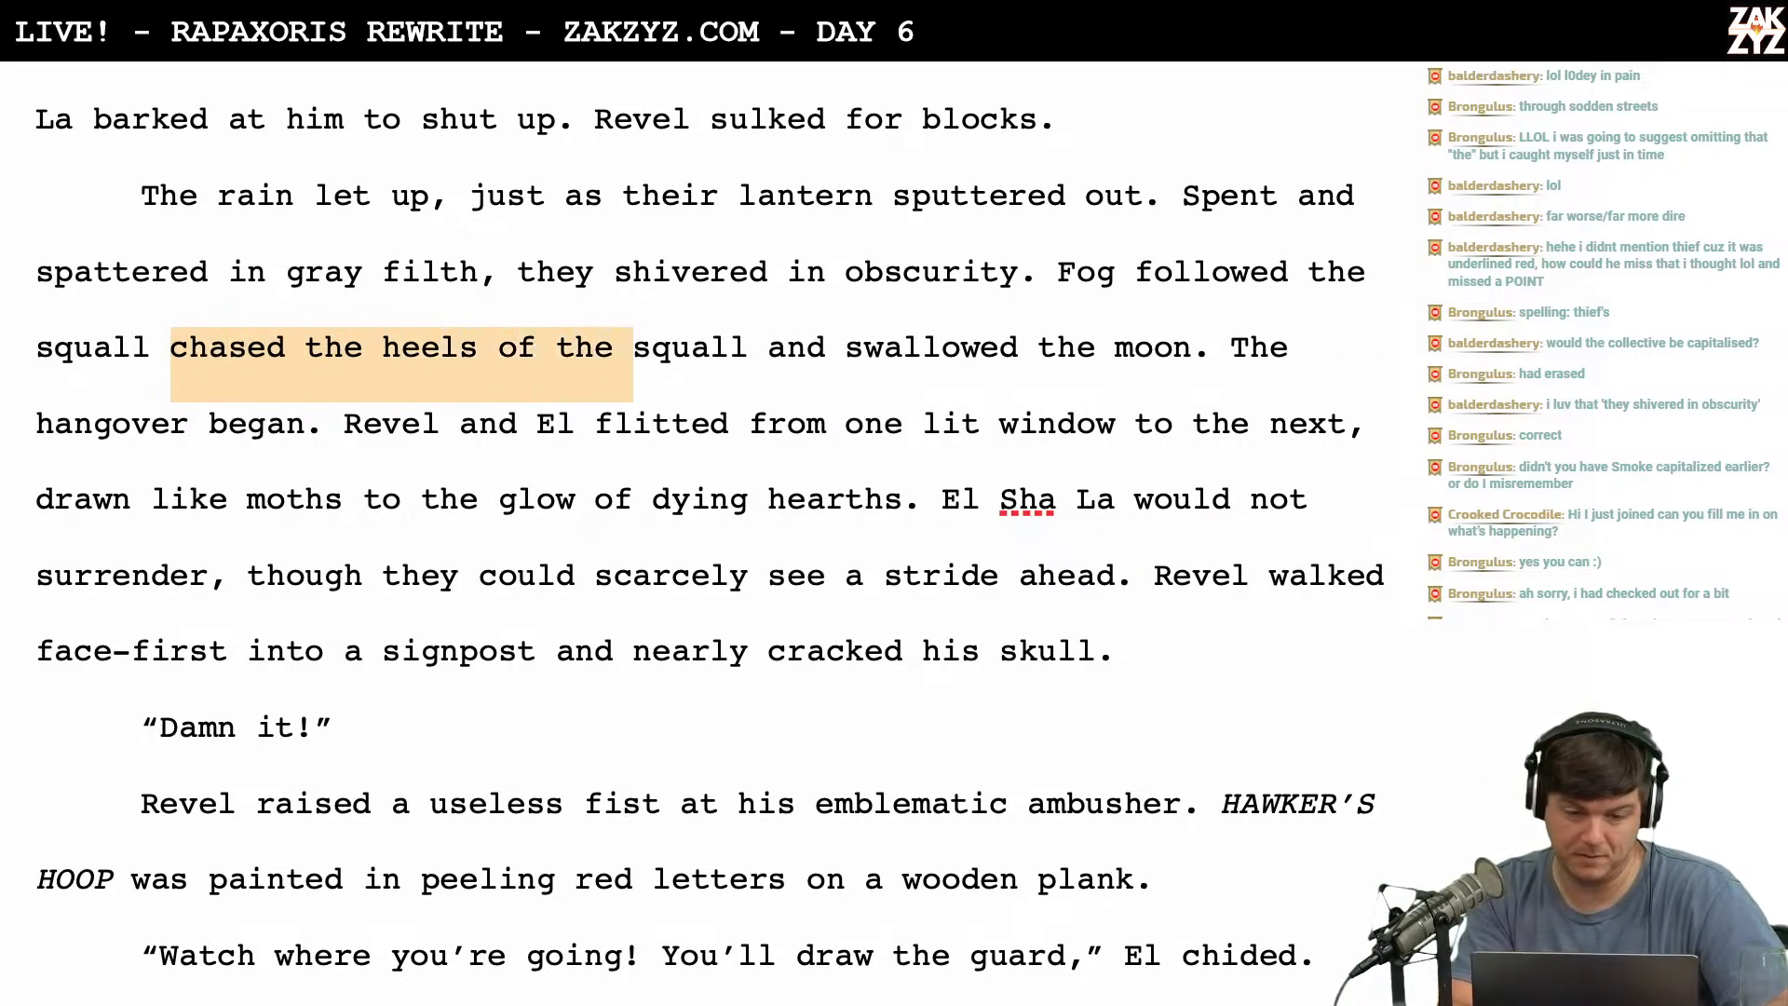
{"action": "key", "text": "BackSpace"}
{"action": "key", "text": "shift+Right"}
{"action": "key", "text": "shift+Right"}
{"action": "key", "text": "shift+Right"}
{"action": "key", "text": "shift+Right"}
{"action": "key", "text": "shift+Right"}
{"action": "key", "text": "shift+Right"}
{"action": "key", "text": "shift+Right"}
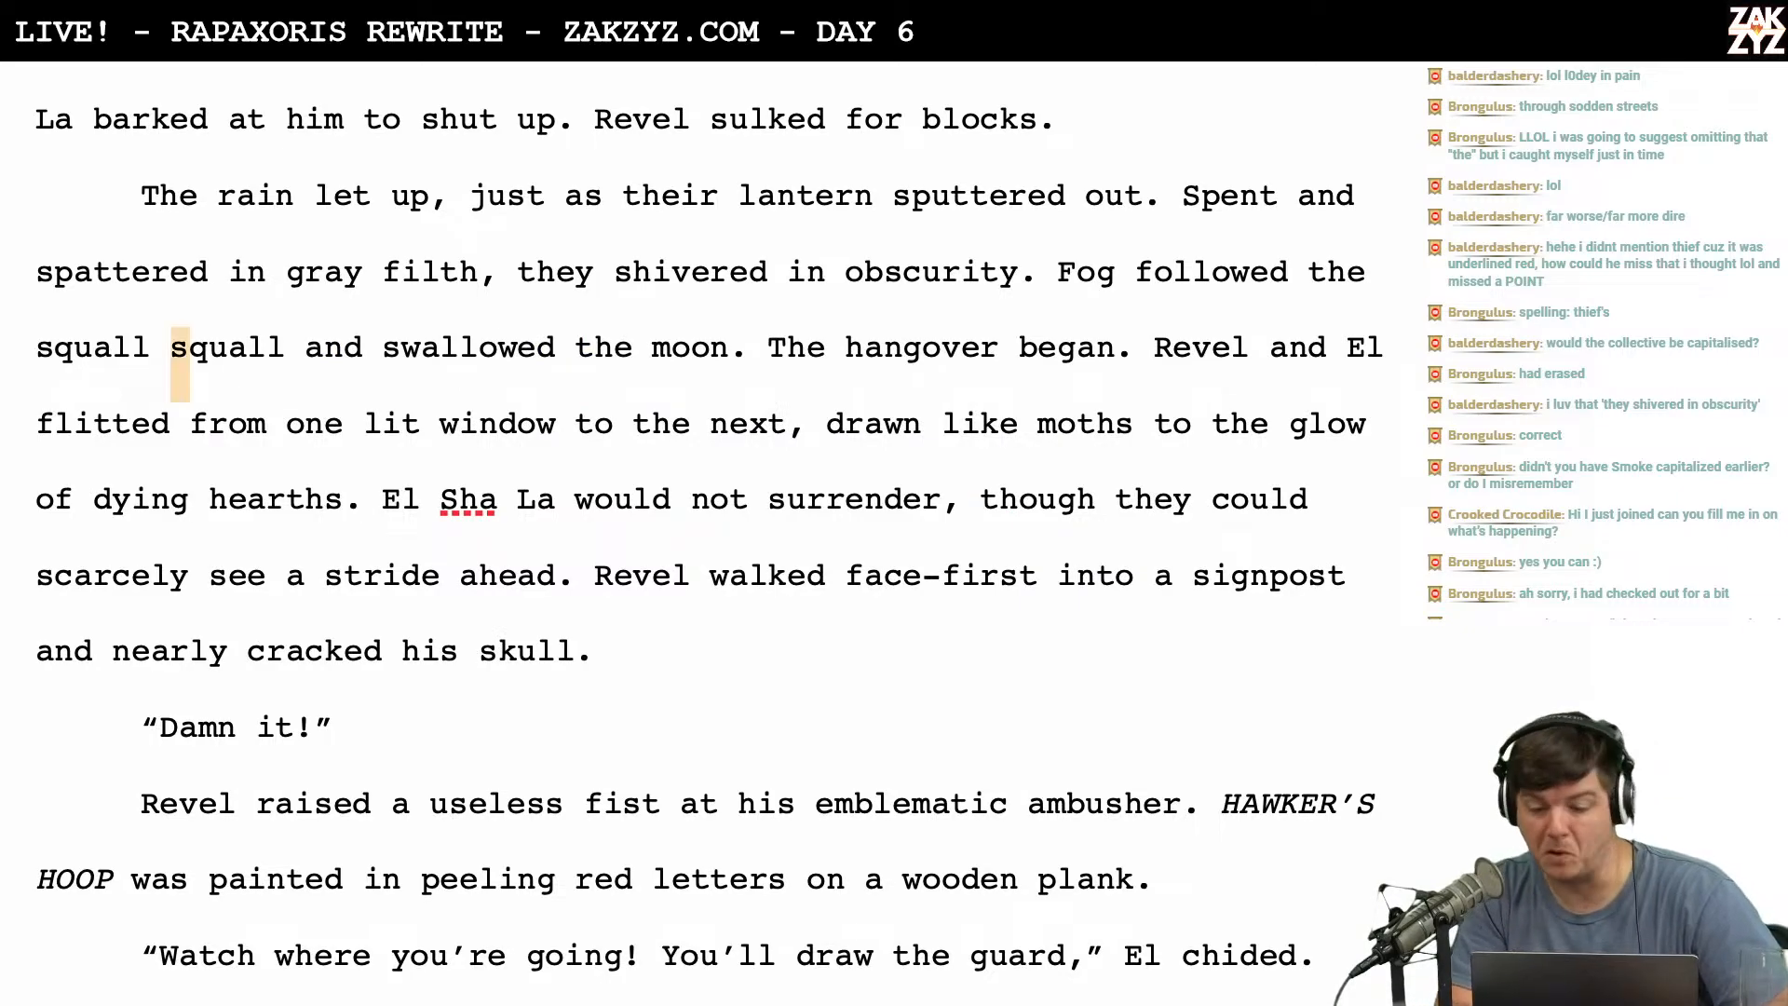
{"action": "key", "text": "BackSpace"}
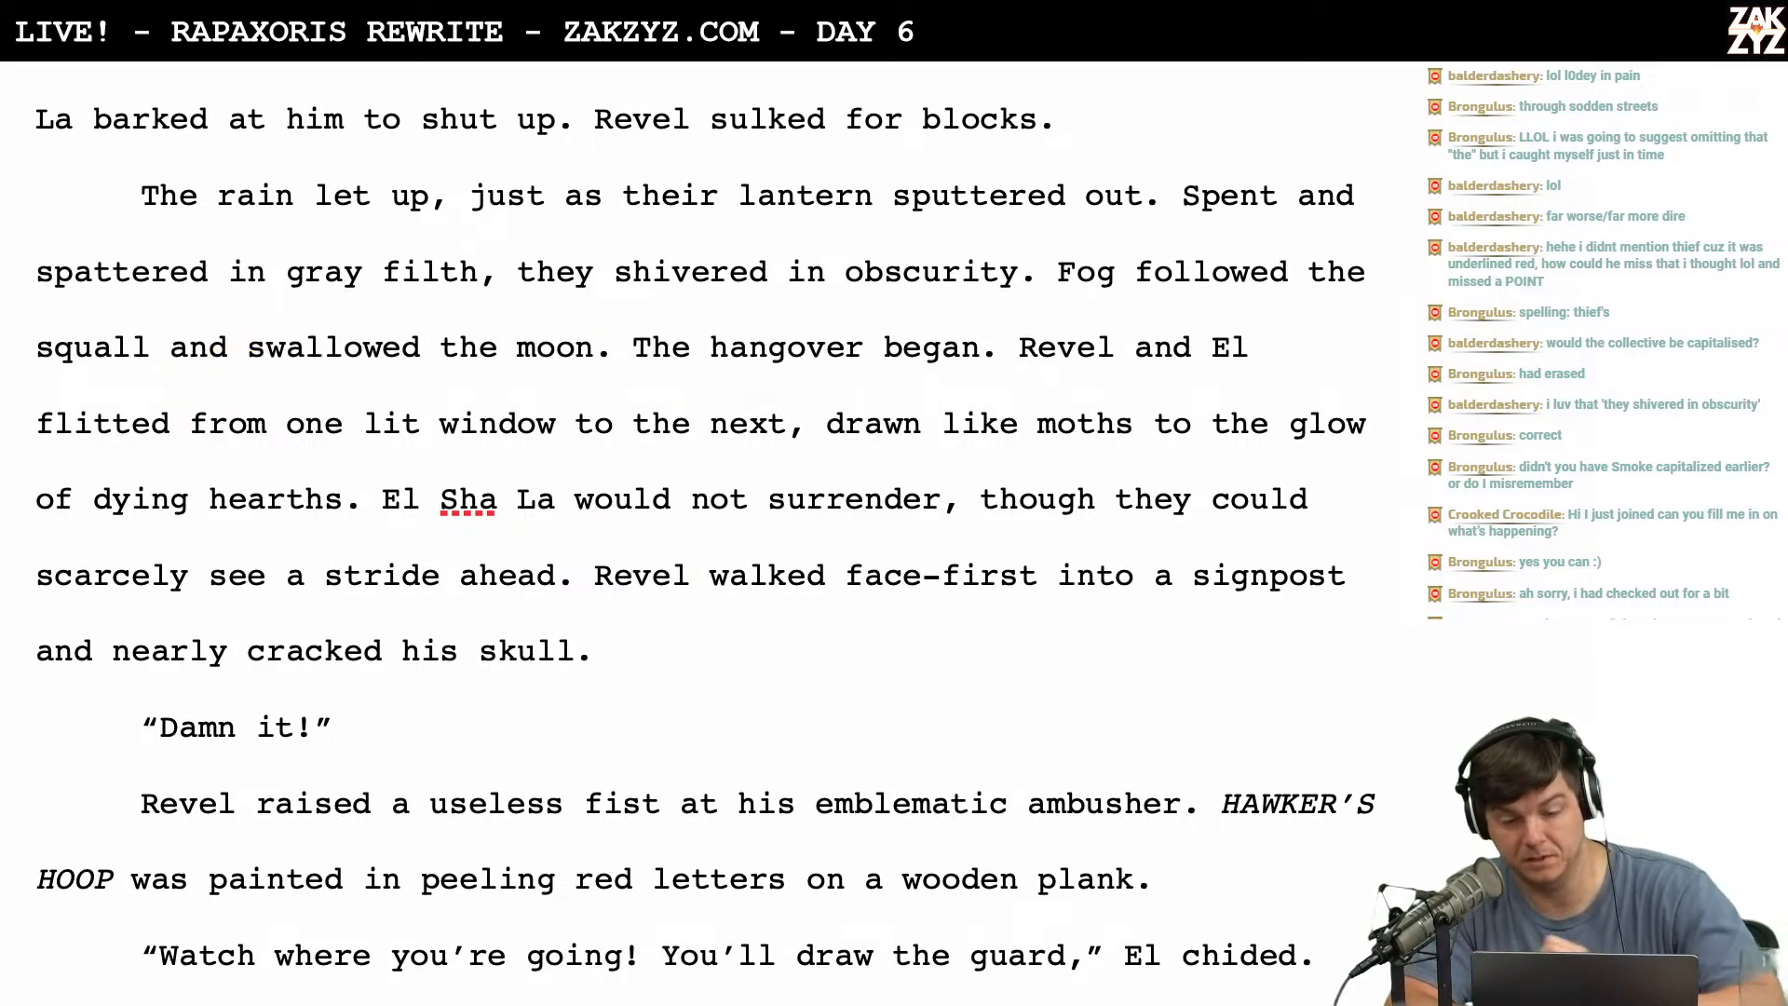
Try a paragraph break before "The hangover began." and remove it again.
{"action": "scroll", "coordinate": [705, 545], "scroll_direction": "down", "scroll_amount": 1}
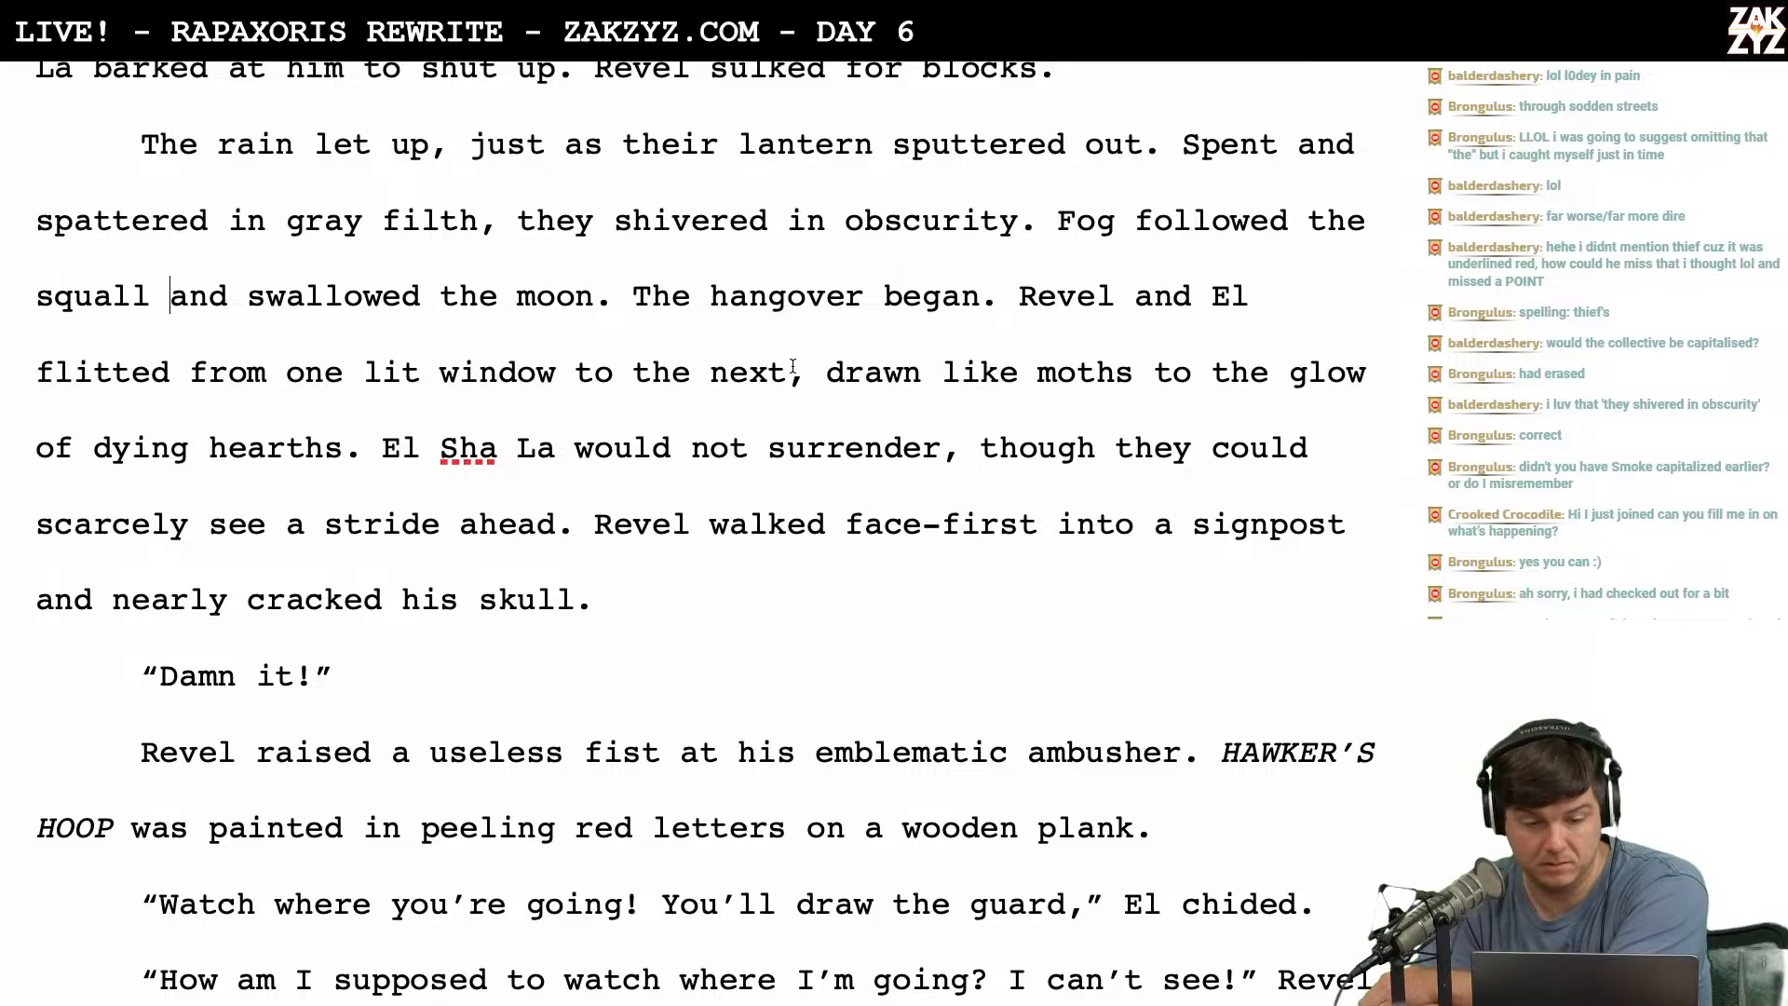
{"action": "key", "text": "Right"}
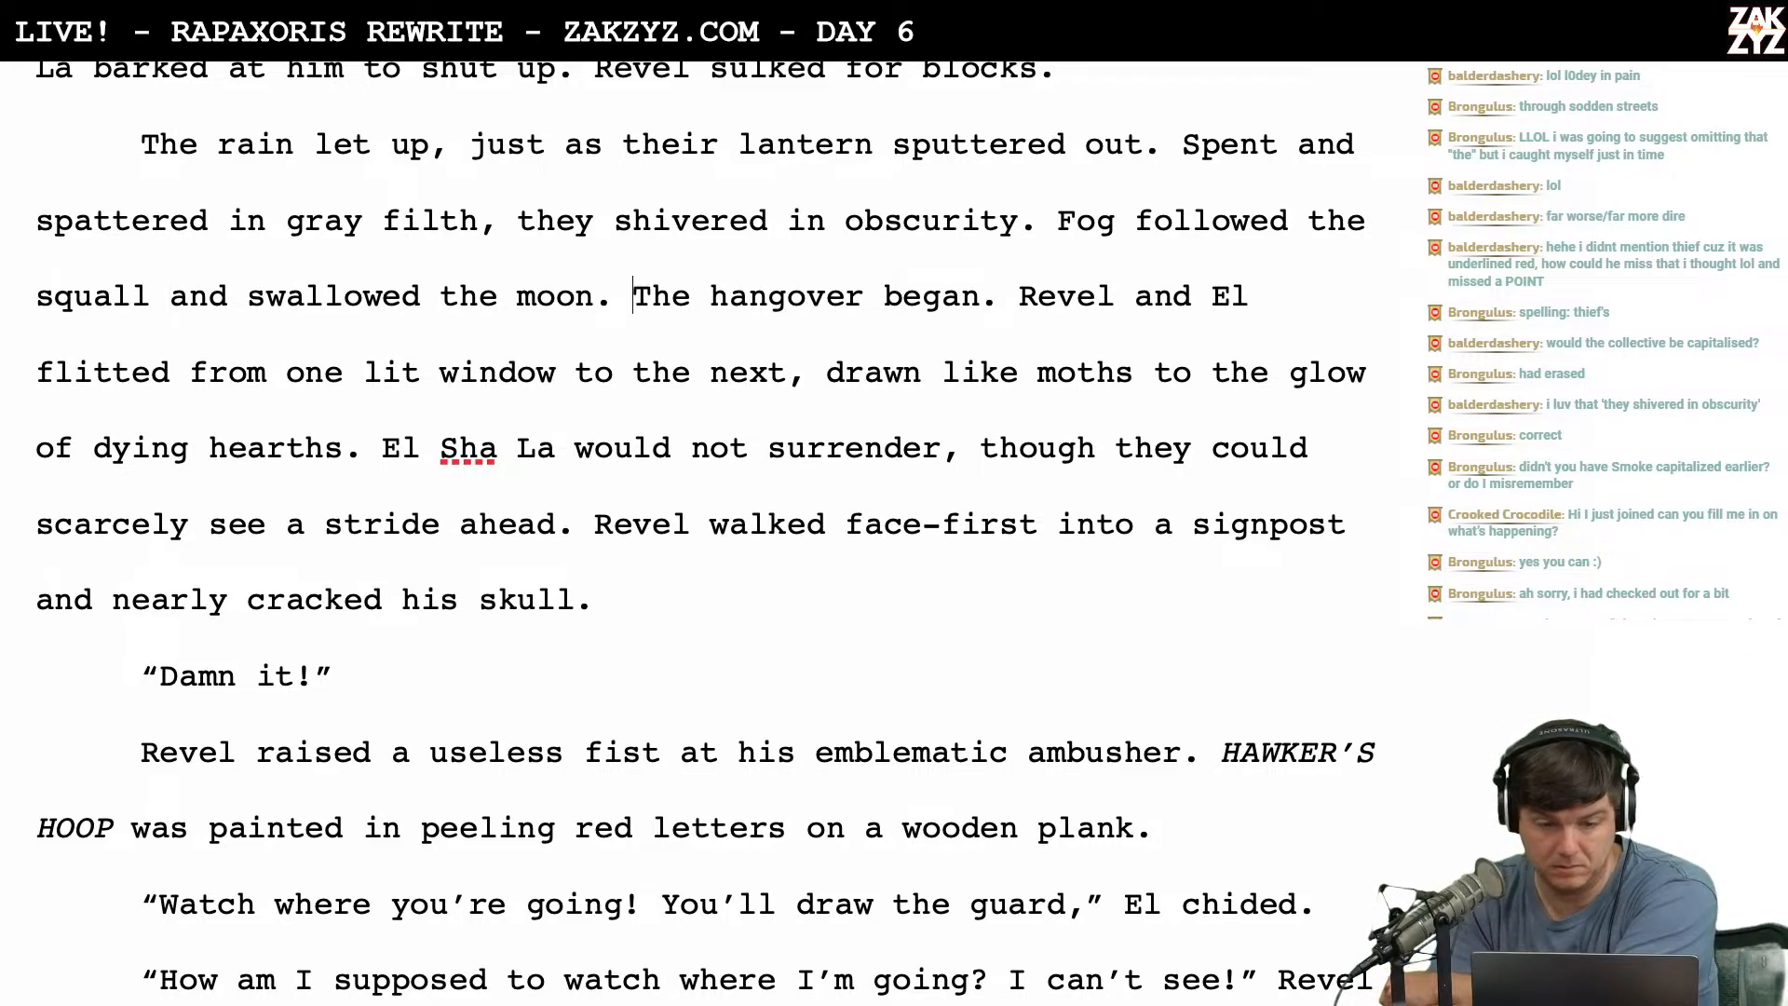
{"action": "key", "text": "Return"}
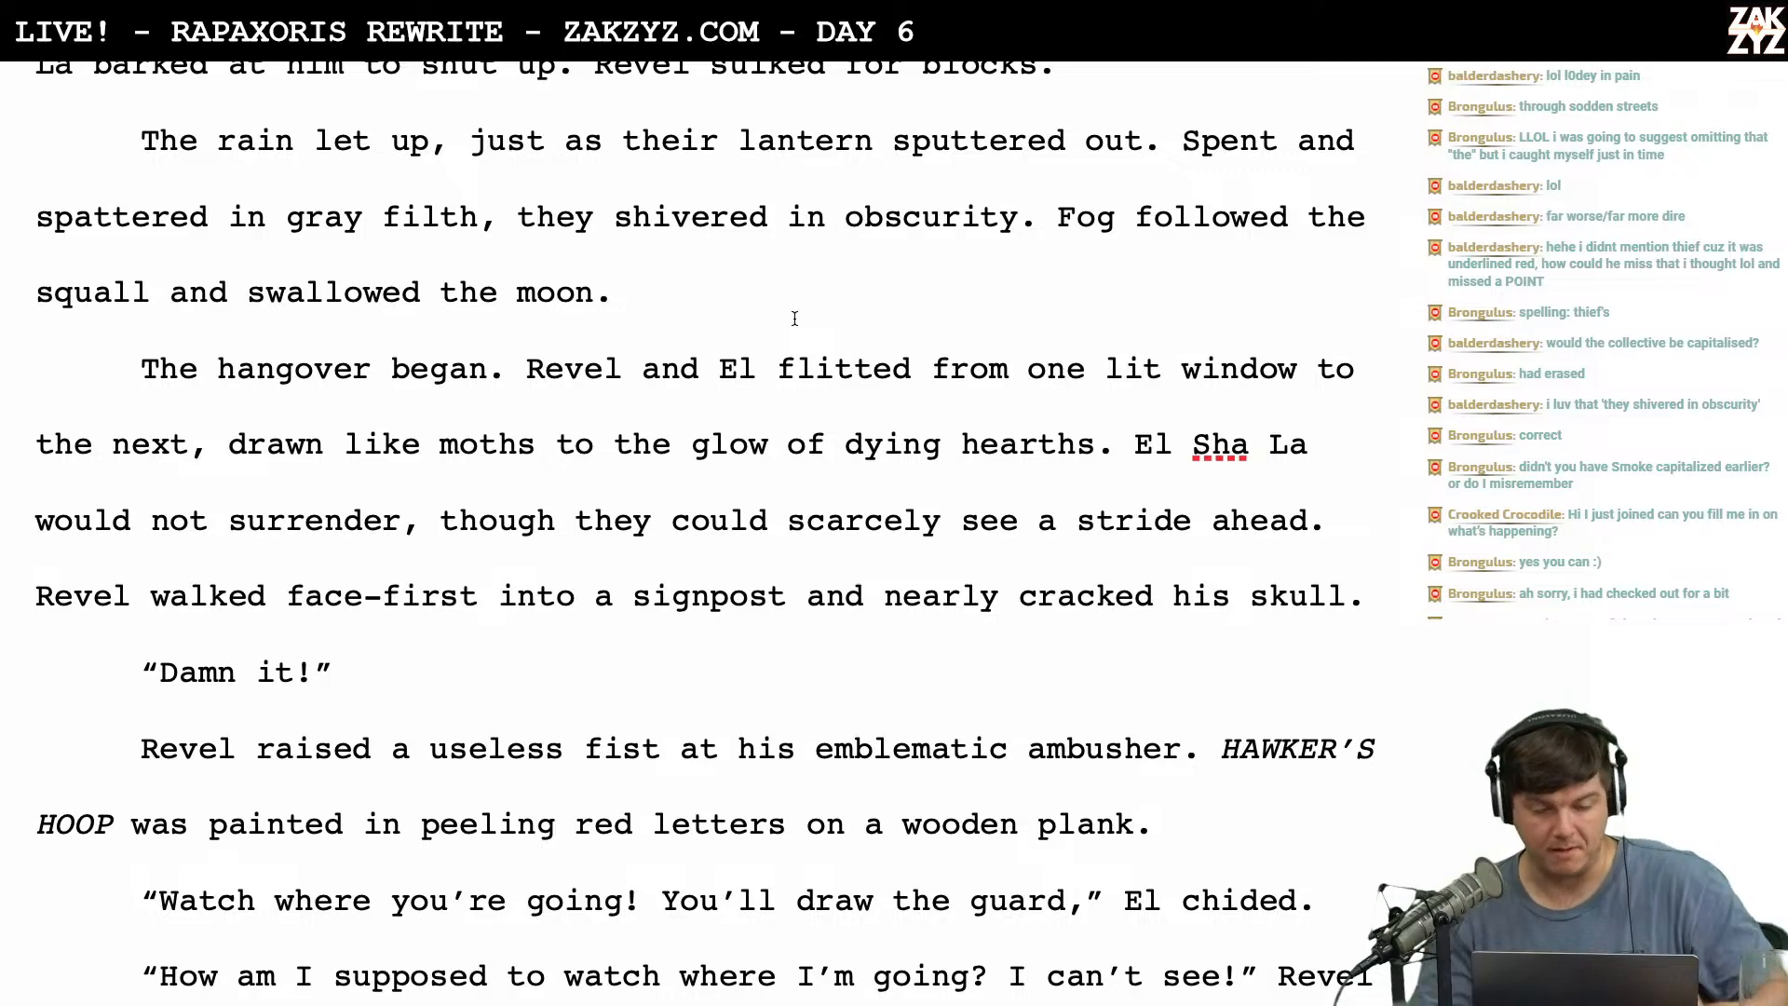
{"action": "key", "text": "Right"}
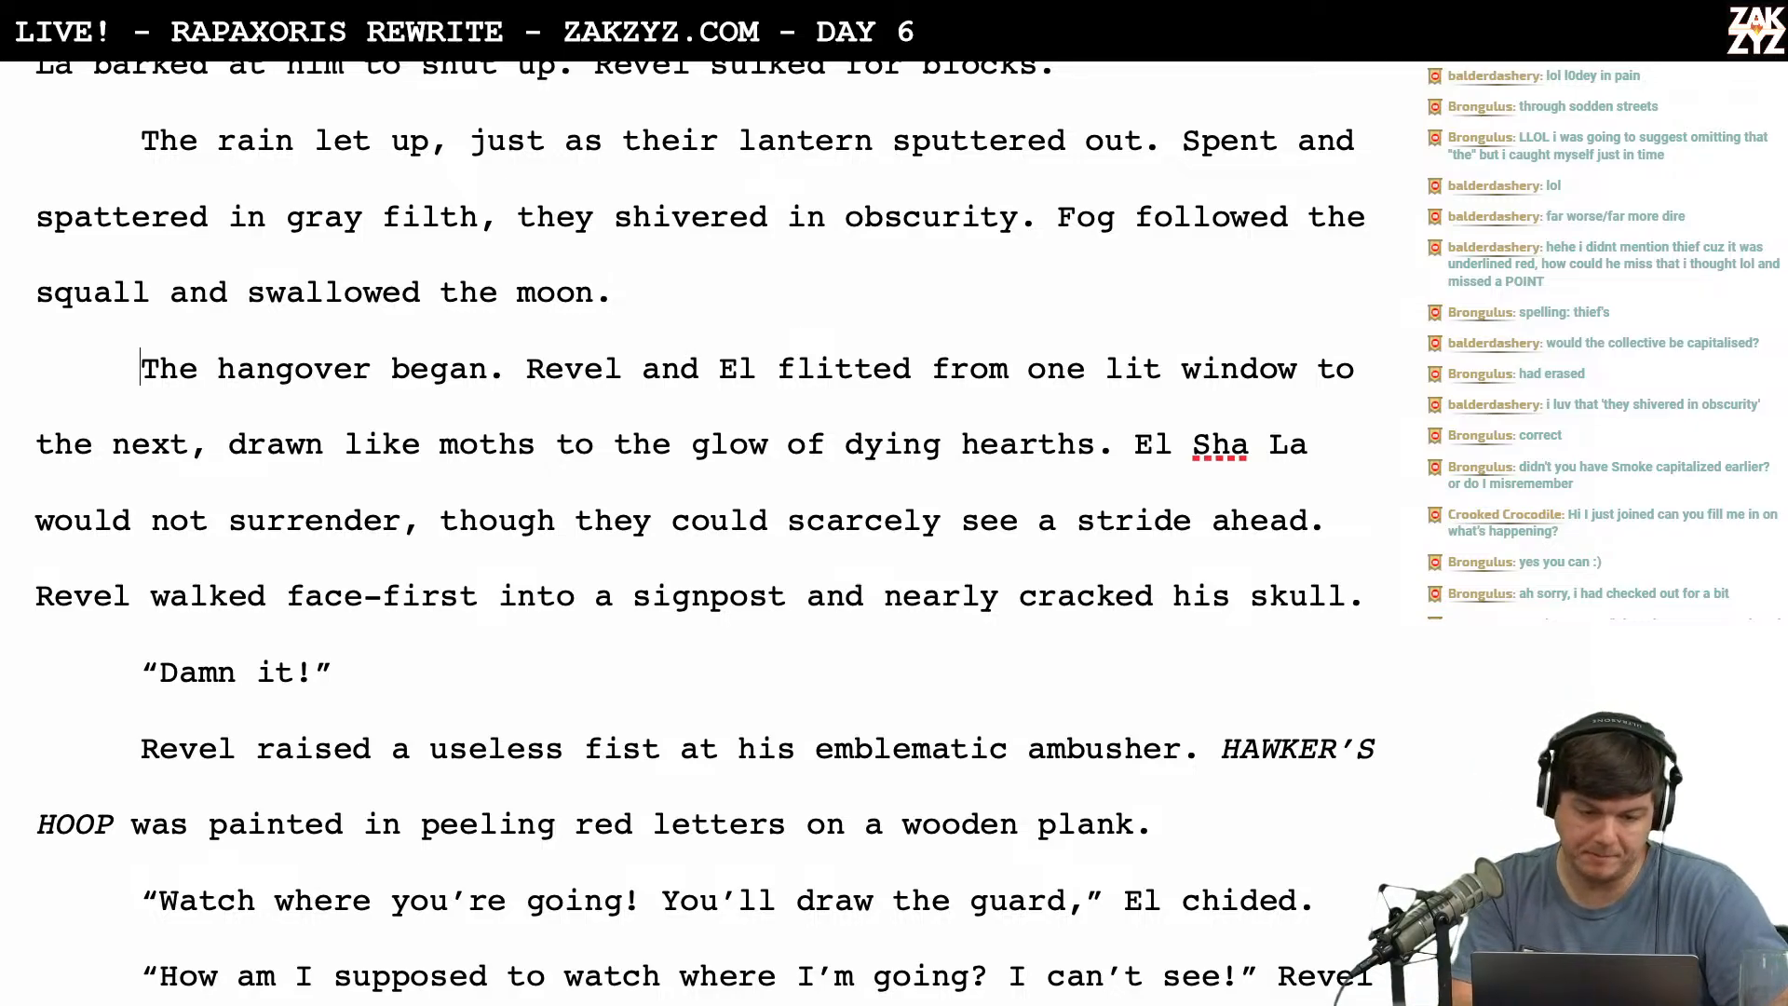
{"action": "key", "text": "BackSpace"}
{"action": "scroll", "coordinate": [706, 531], "scroll_direction": "down", "scroll_amount": 1}
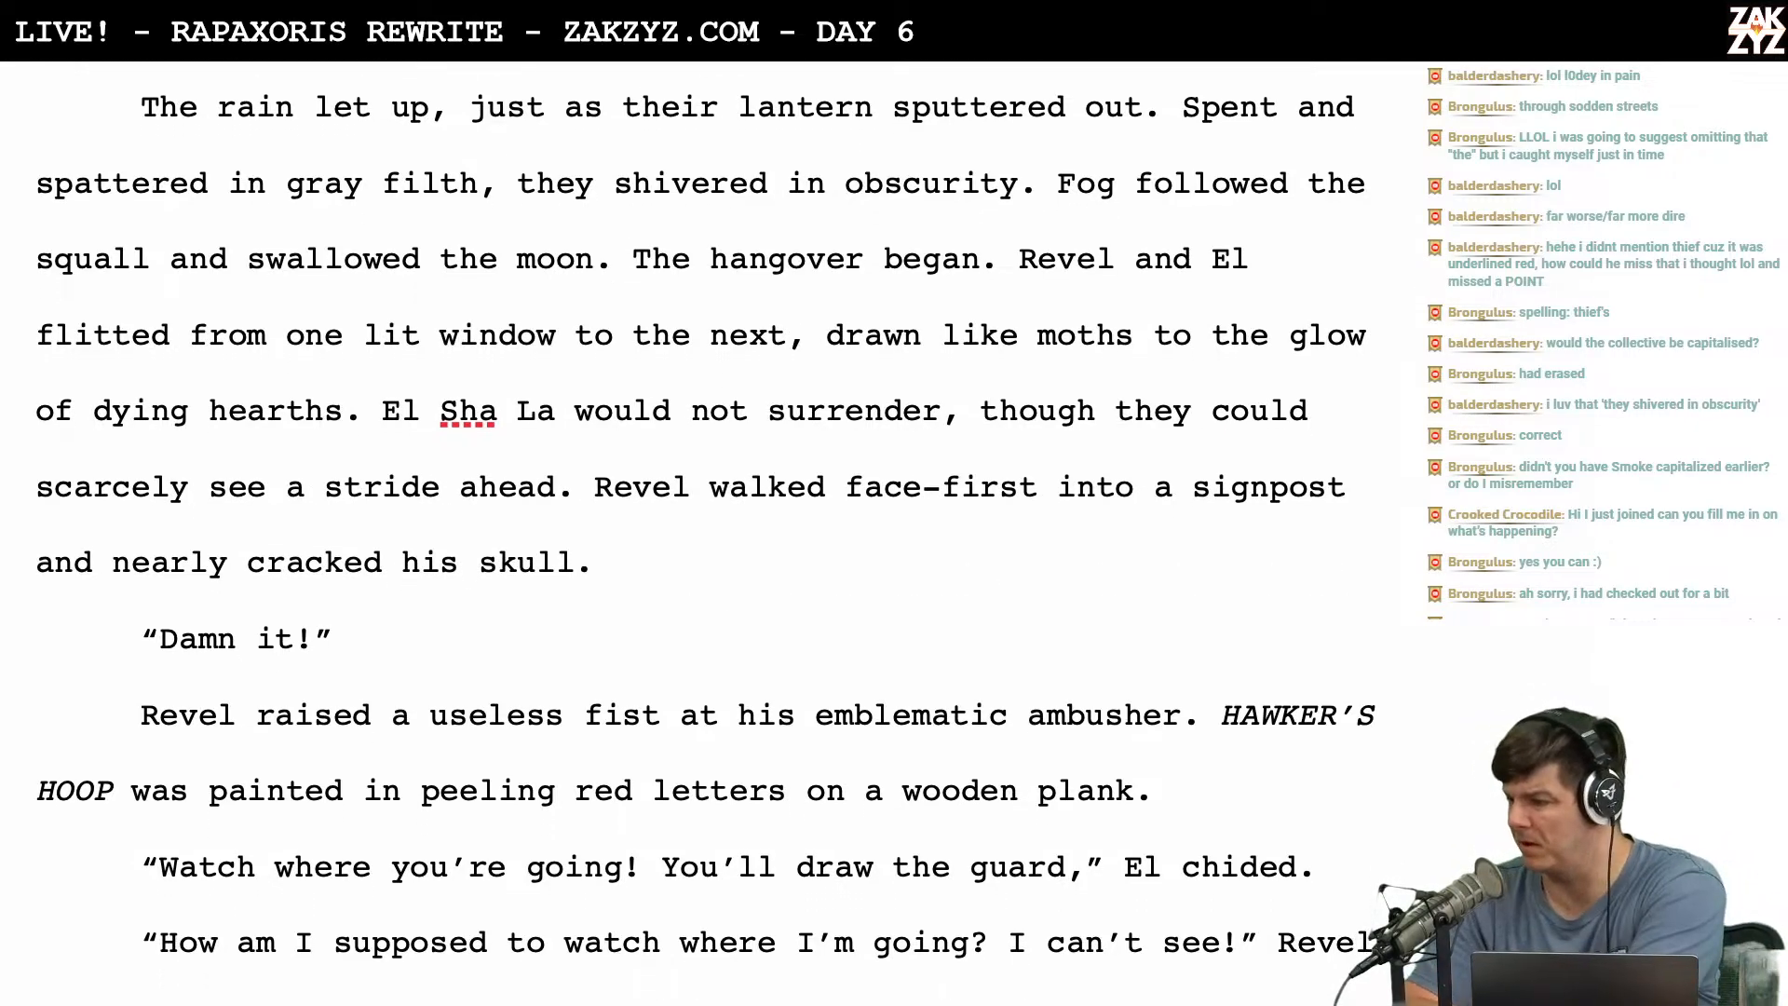
Reread the passage from the rain letting up through Revel hissing back, checking its flow around "The hangover began.".
{"action": "scroll", "coordinate": [706, 531], "scroll_direction": "down", "scroll_amount": 1}
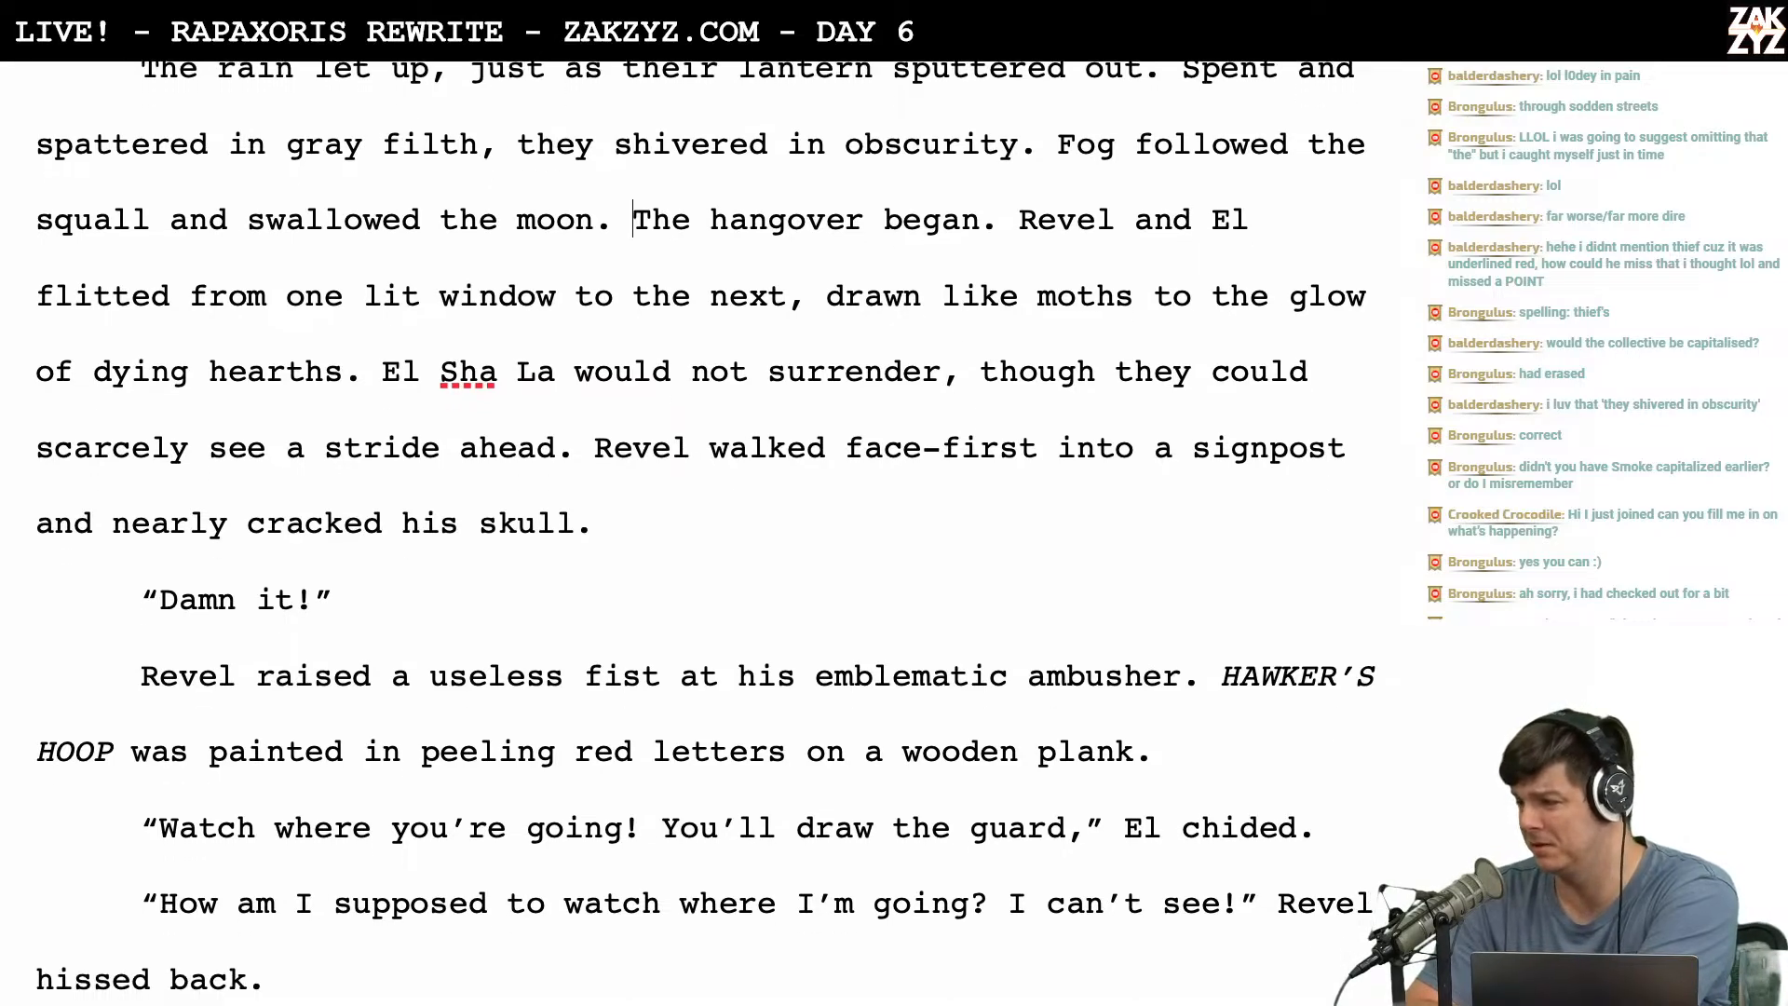
{"action": "scroll", "coordinate": [706, 531], "scroll_direction": "up", "scroll_amount": 1}
{"action": "scroll", "coordinate": [706, 531], "scroll_direction": "down", "scroll_amount": 1}
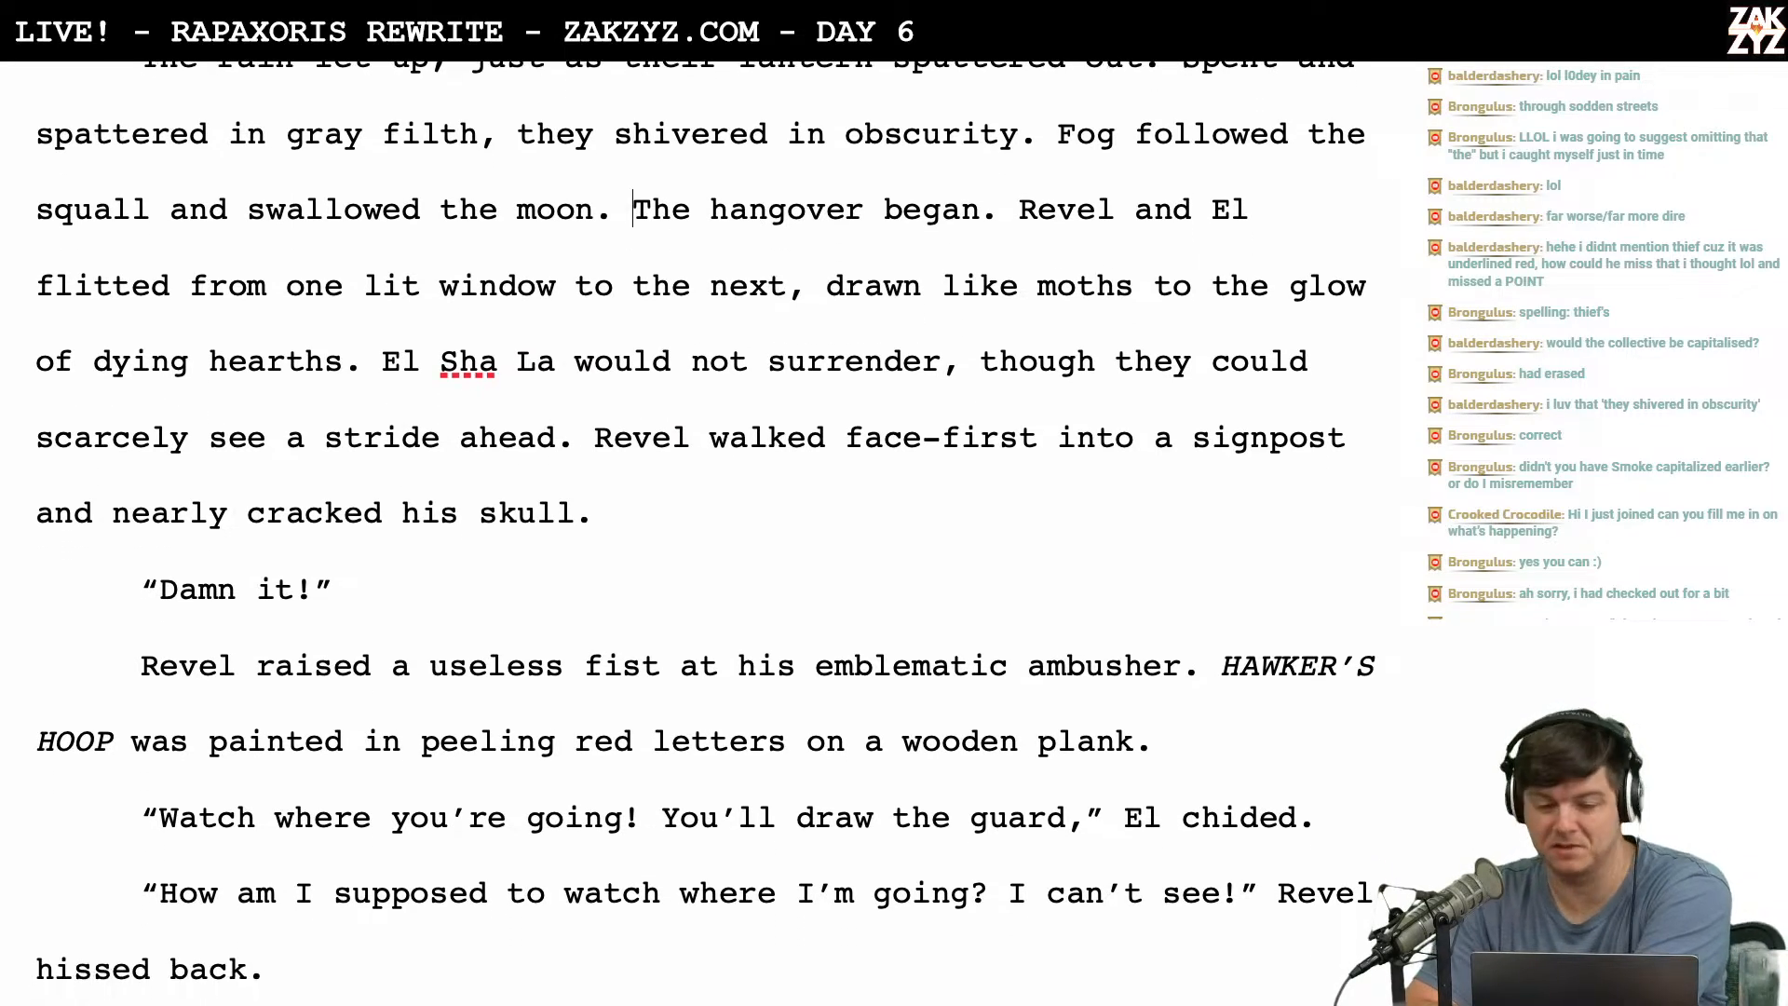
{"action": "scroll", "coordinate": [706, 531], "scroll_direction": "up", "scroll_amount": 1}
{"action": "scroll", "coordinate": [705, 531], "scroll_direction": "up", "scroll_amount": 4}
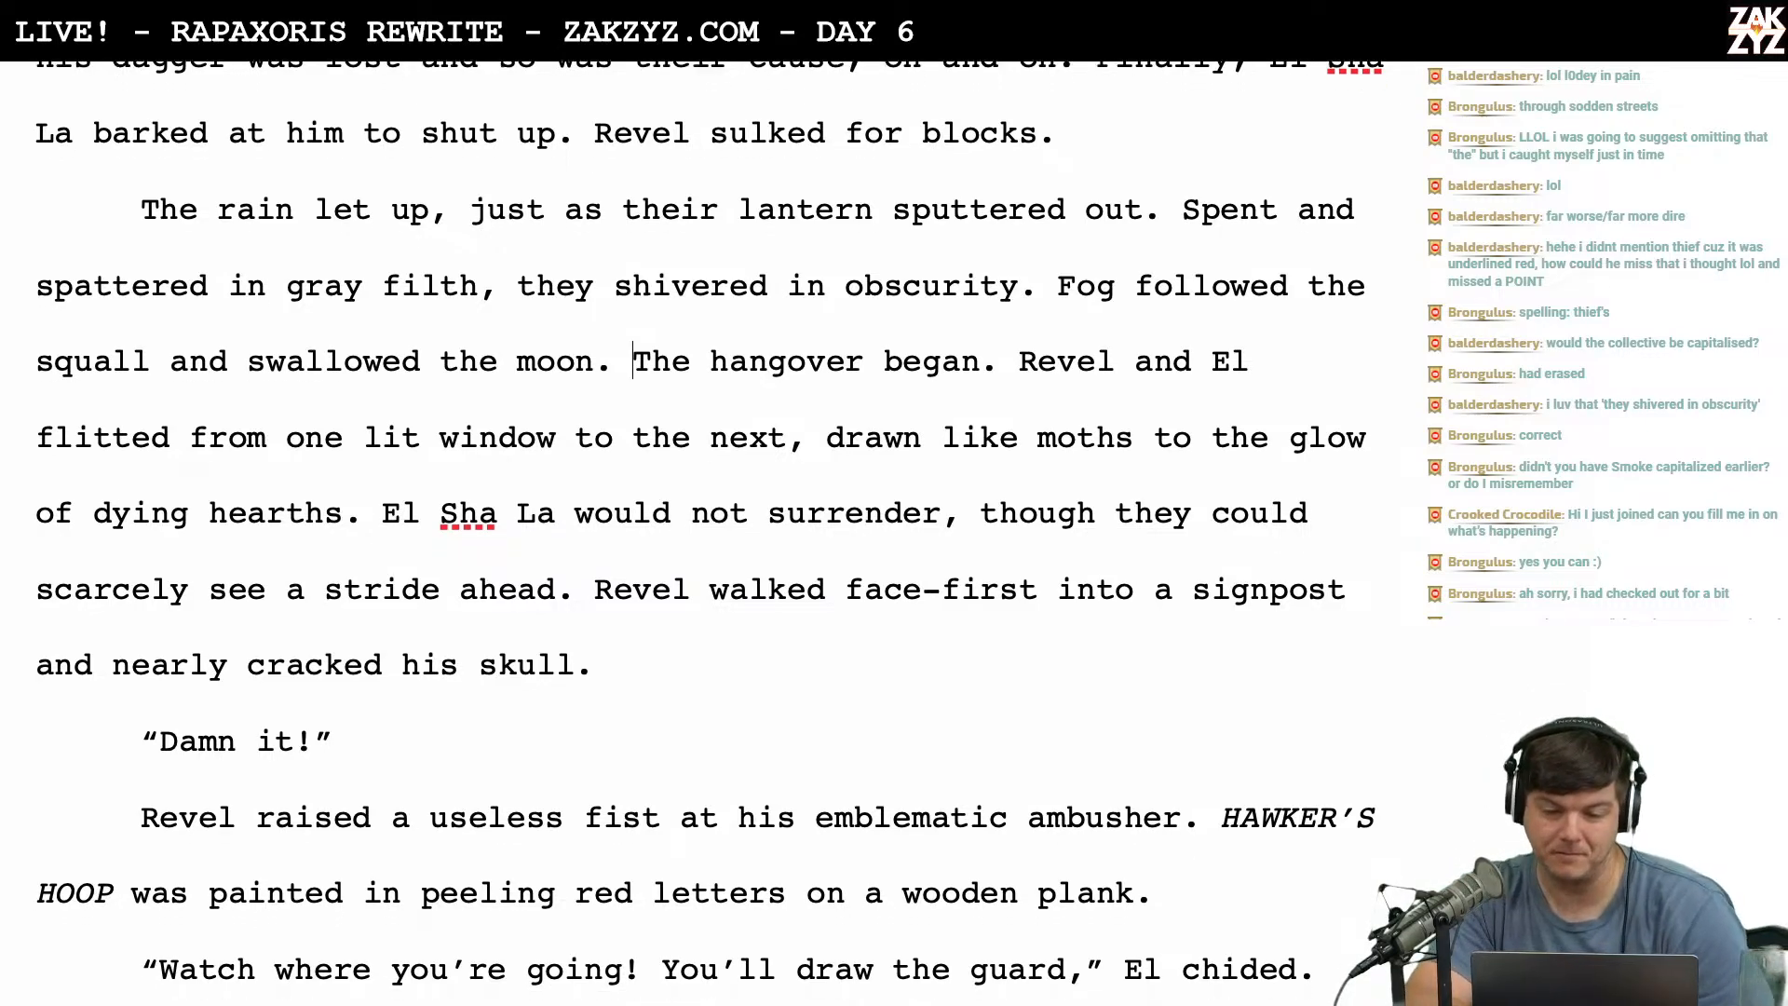
{"action": "scroll", "coordinate": [708, 531], "scroll_direction": "down", "scroll_amount": 2}
{"action": "scroll", "coordinate": [793, 309], "scroll_direction": "up", "scroll_amount": 2}
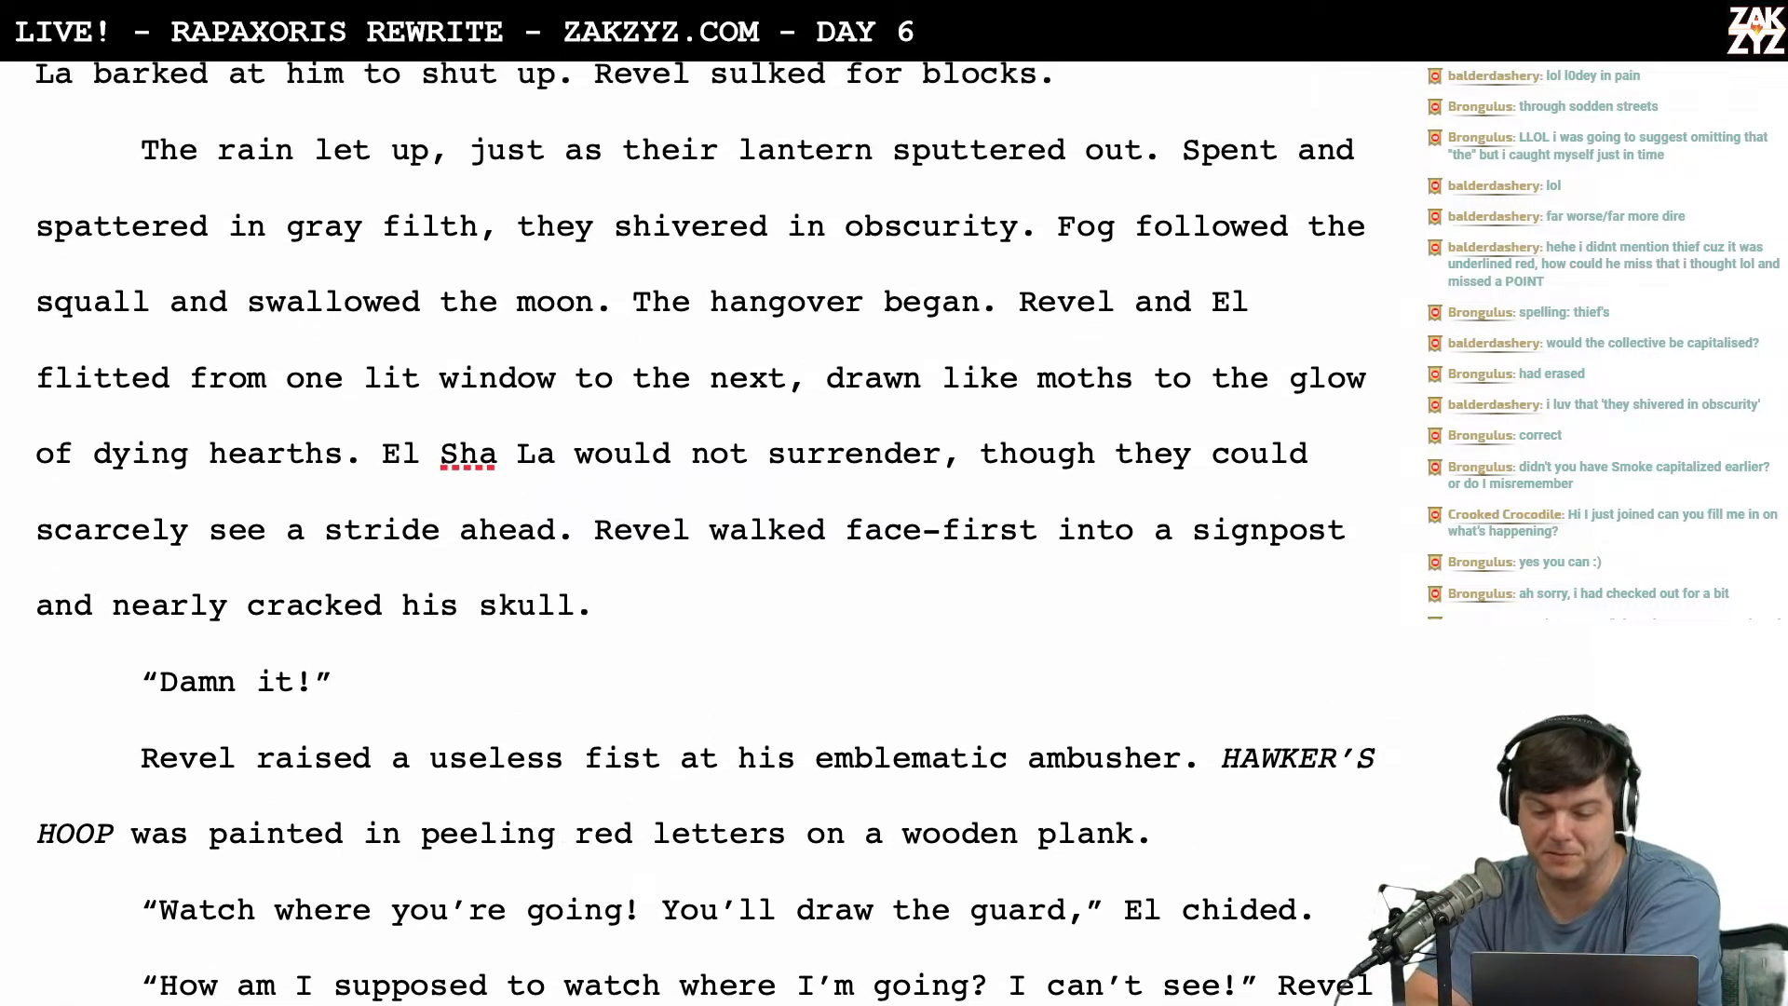
{"action": "scroll", "coordinate": [792, 309], "scroll_direction": "down", "scroll_amount": 1}
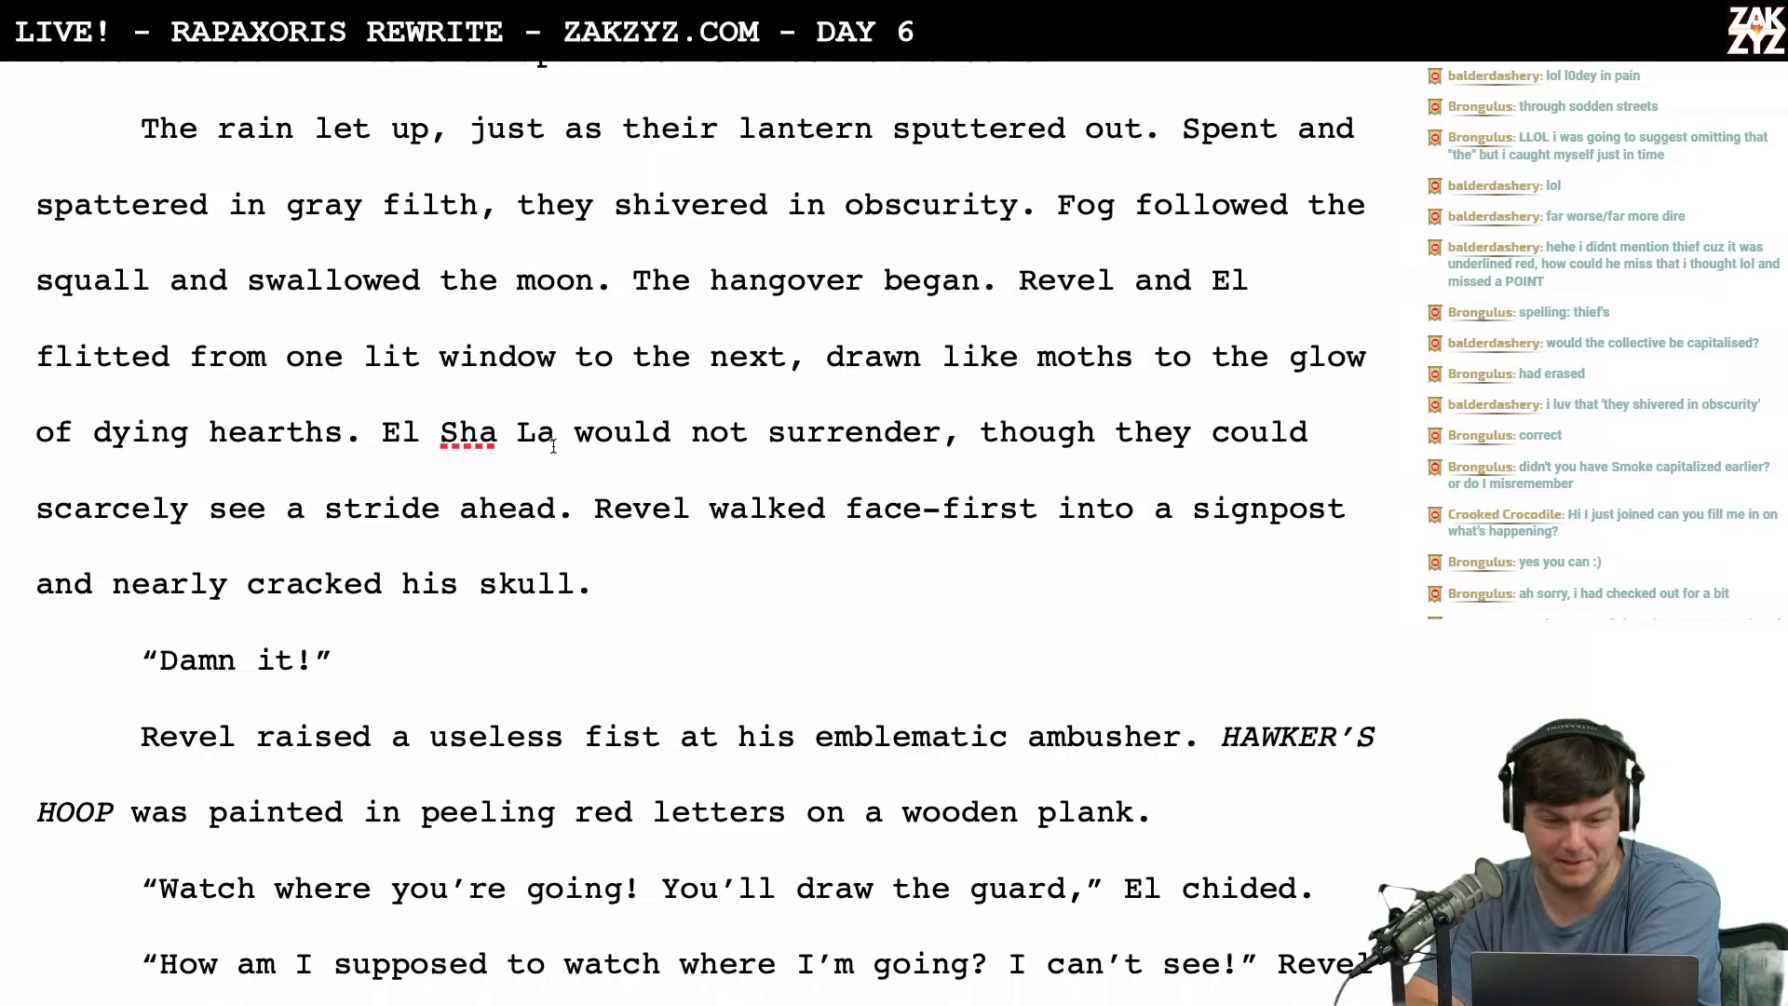
{"action": "scroll", "coordinate": [1017, 309], "scroll_direction": "down", "scroll_amount": 2}
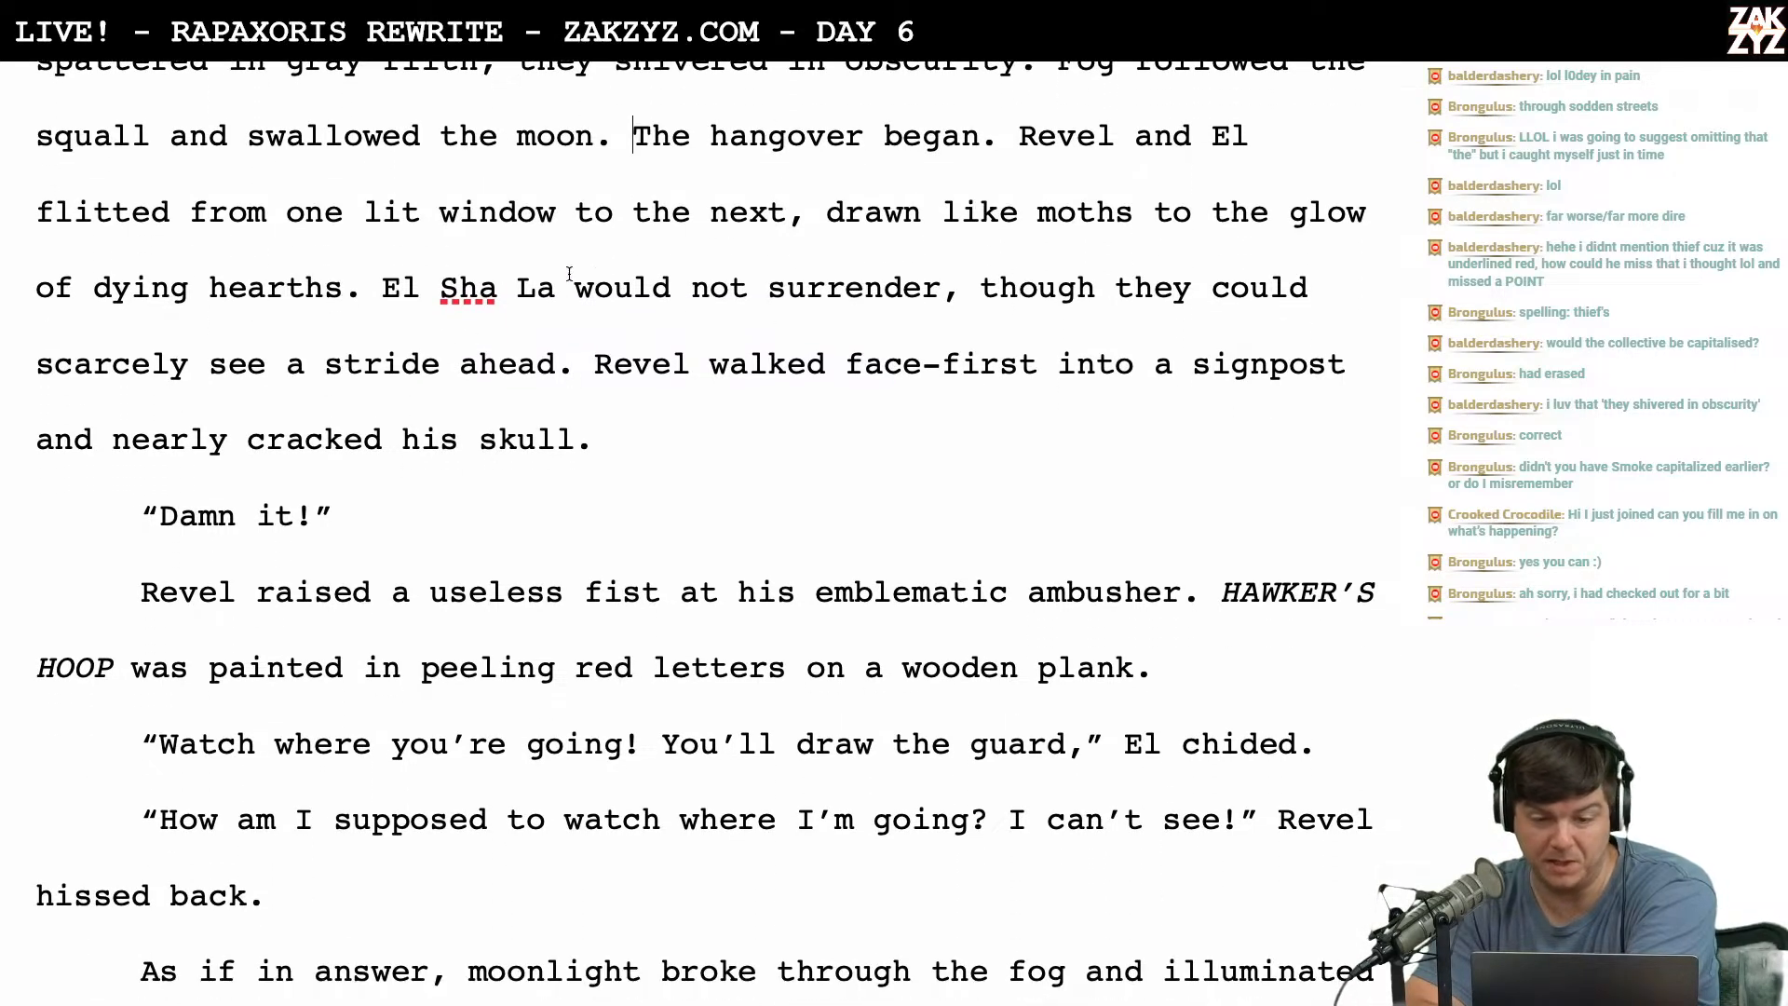
{"action": "scroll", "coordinate": [868, 289], "scroll_direction": "down", "scroll_amount": 1}
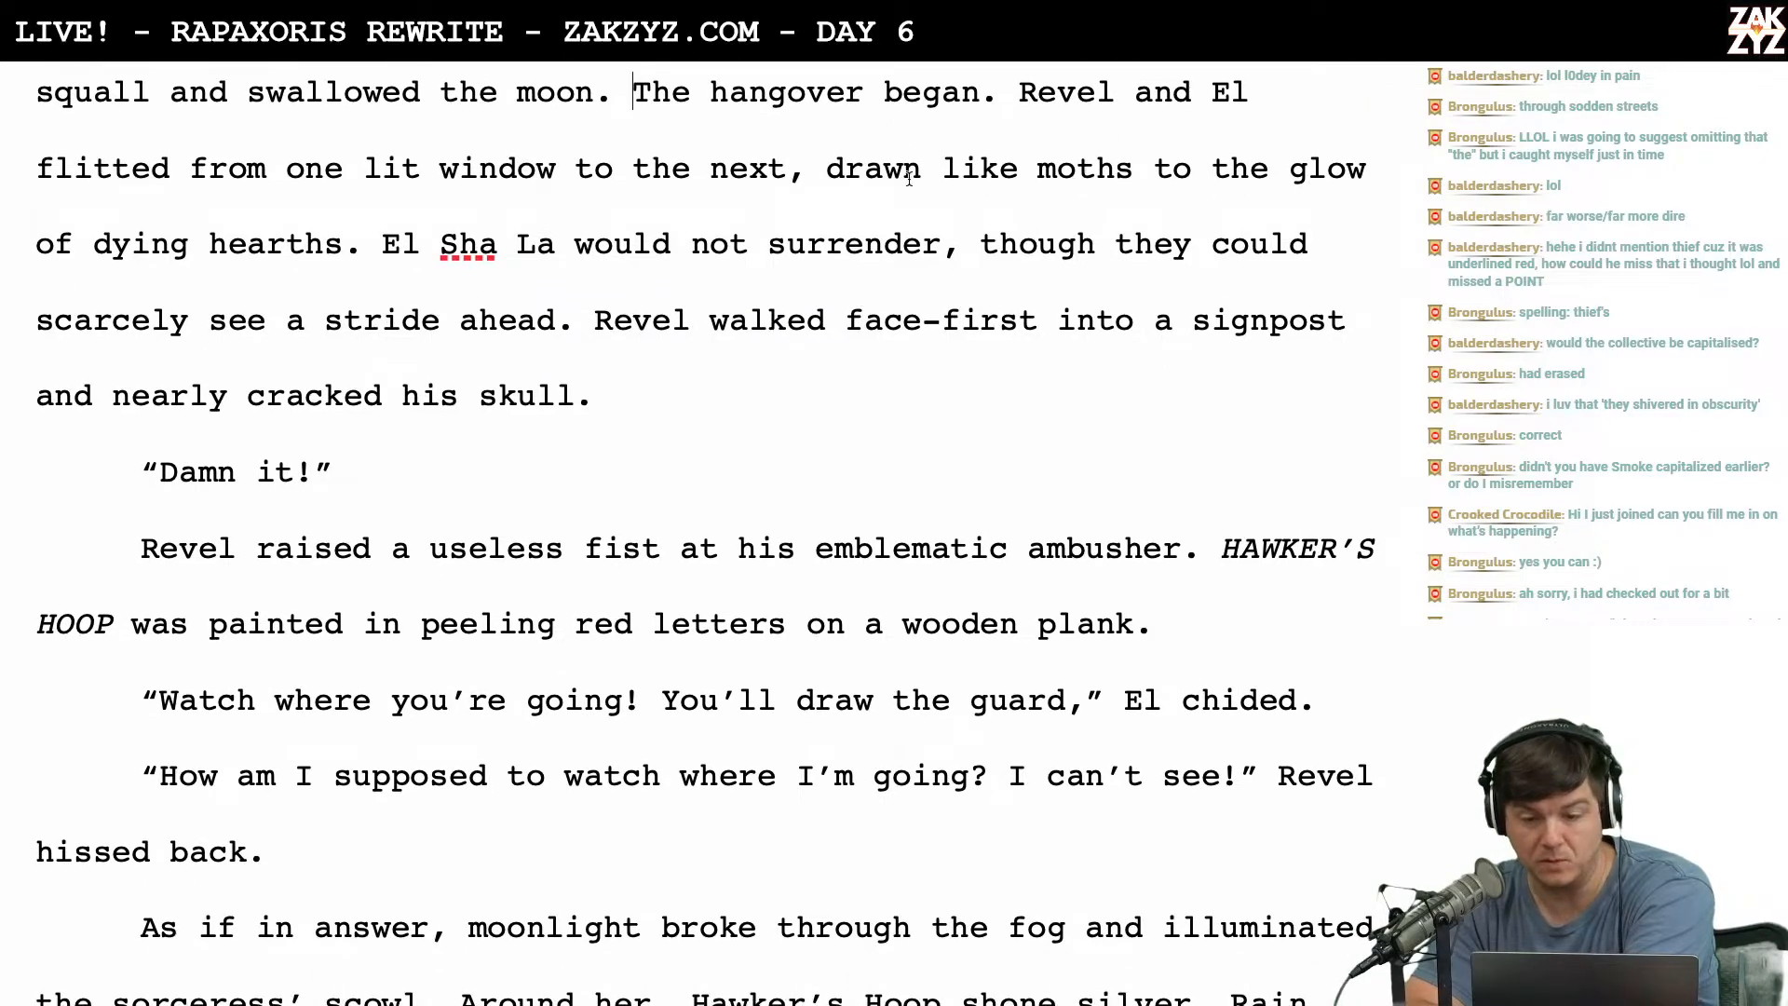
Delete "drawn" from the moth simile so that it reads "like moths to the glow of dying hearths".
{"action": "scroll", "coordinate": [1056, 219], "scroll_direction": "down", "scroll_amount": 2}
{"action": "scroll", "coordinate": [945, 225], "scroll_direction": "up", "scroll_amount": 4}
{"action": "left_click", "coordinate": [943, 253]}
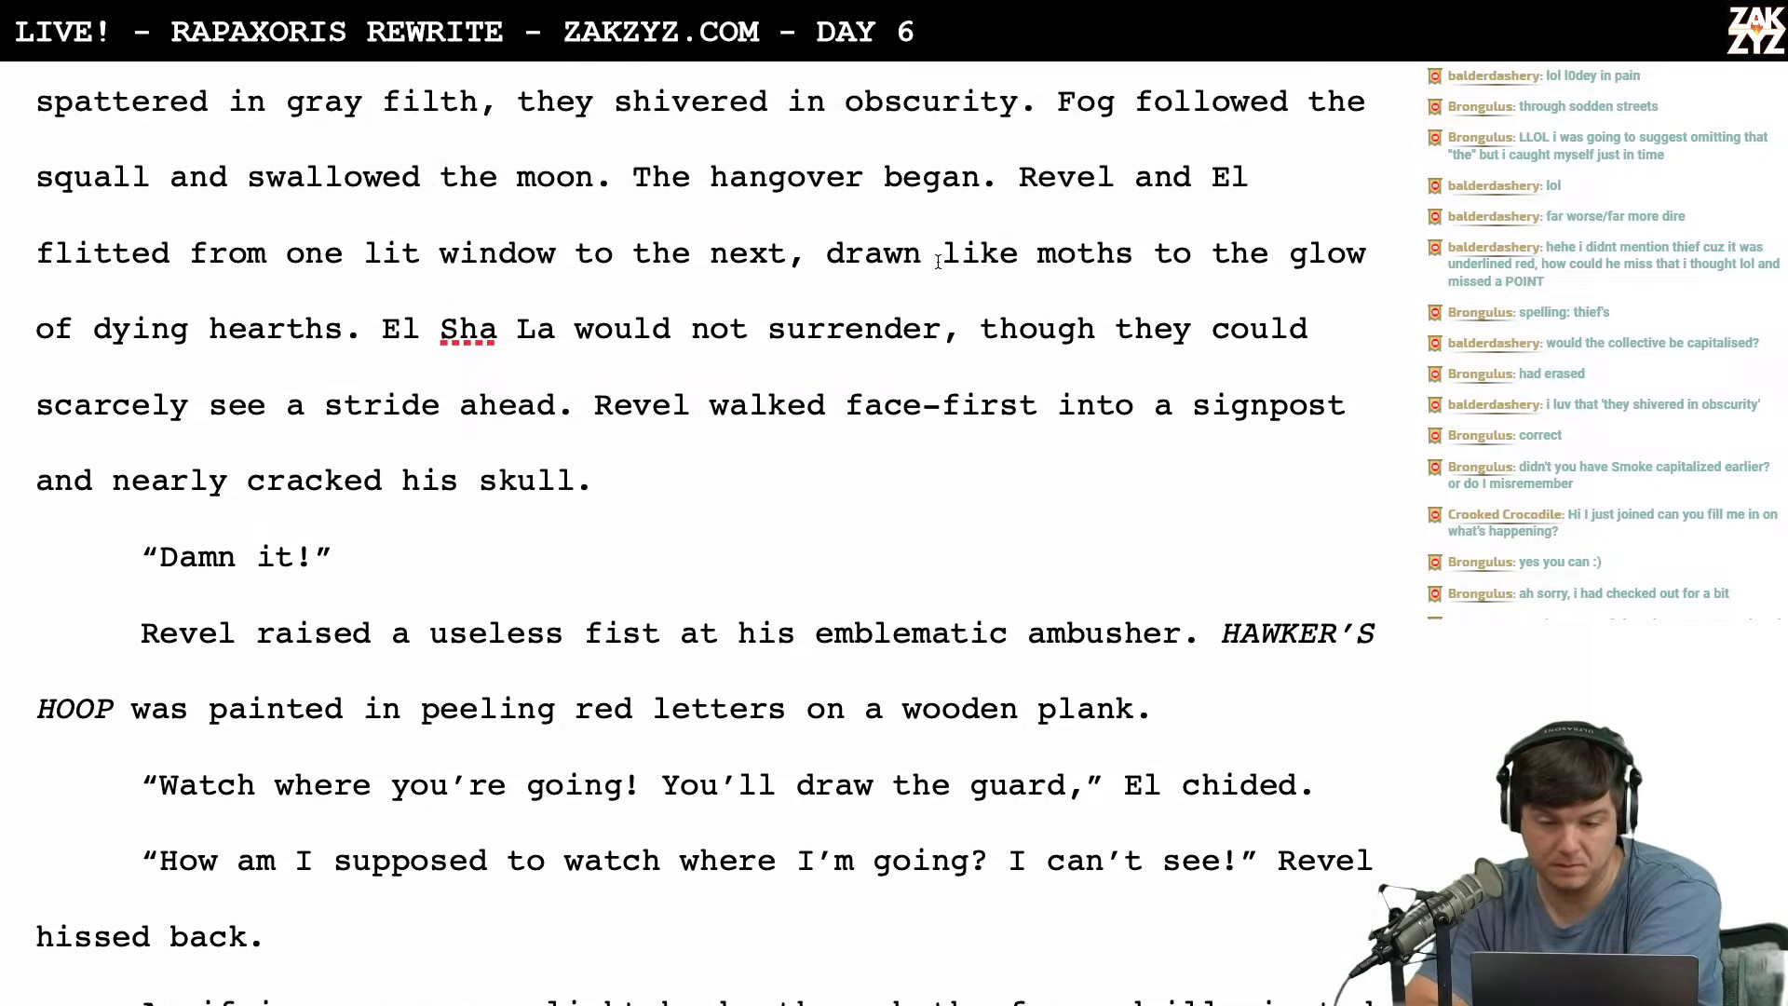
{"action": "key", "text": "BackSpace"}
{"action": "key", "text": "BackSpace"}
{"action": "key", "text": "BackSpace"}
{"action": "key", "text": "BackSpace"}
{"action": "key", "text": "BackSpace"}
{"action": "key", "text": "BackSpace"}
Review the wording from the fog sentence through the signpost collision and the dialogue at Hawker's Hoop.
{"action": "scroll", "coordinate": [707, 535], "scroll_direction": "down", "scroll_amount": 3}
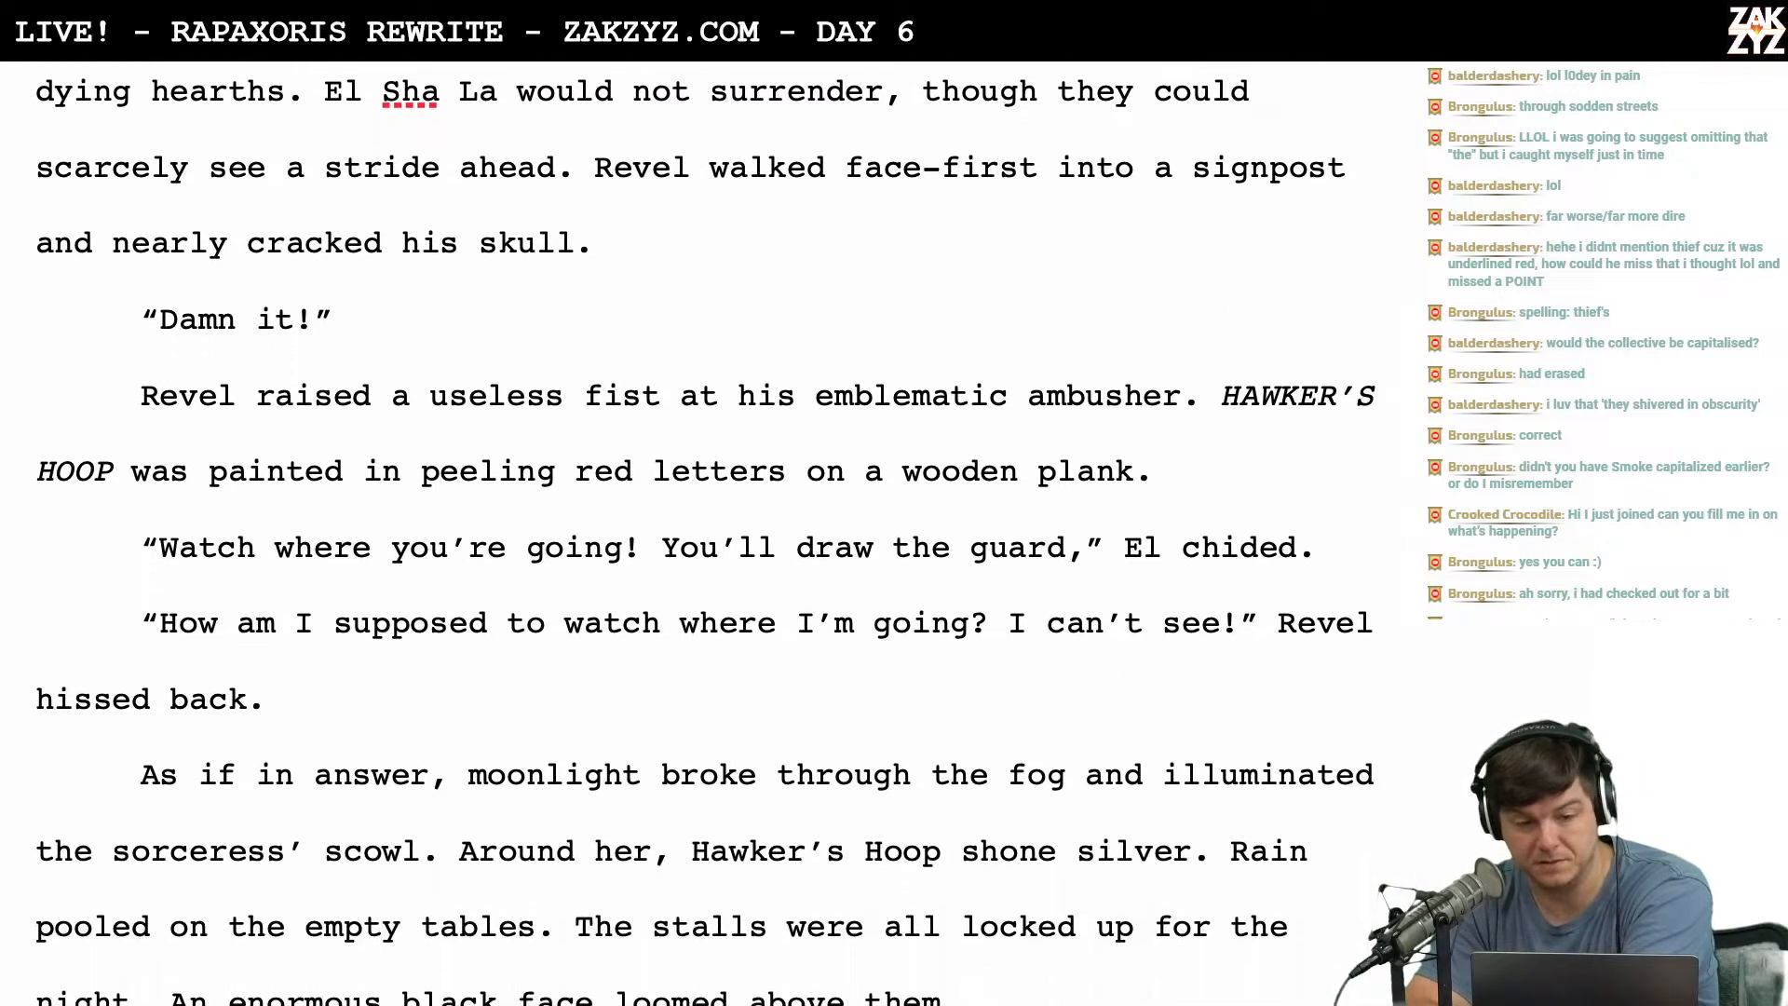
{"action": "scroll", "coordinate": [818, 160], "scroll_direction": "up", "scroll_amount": 3}
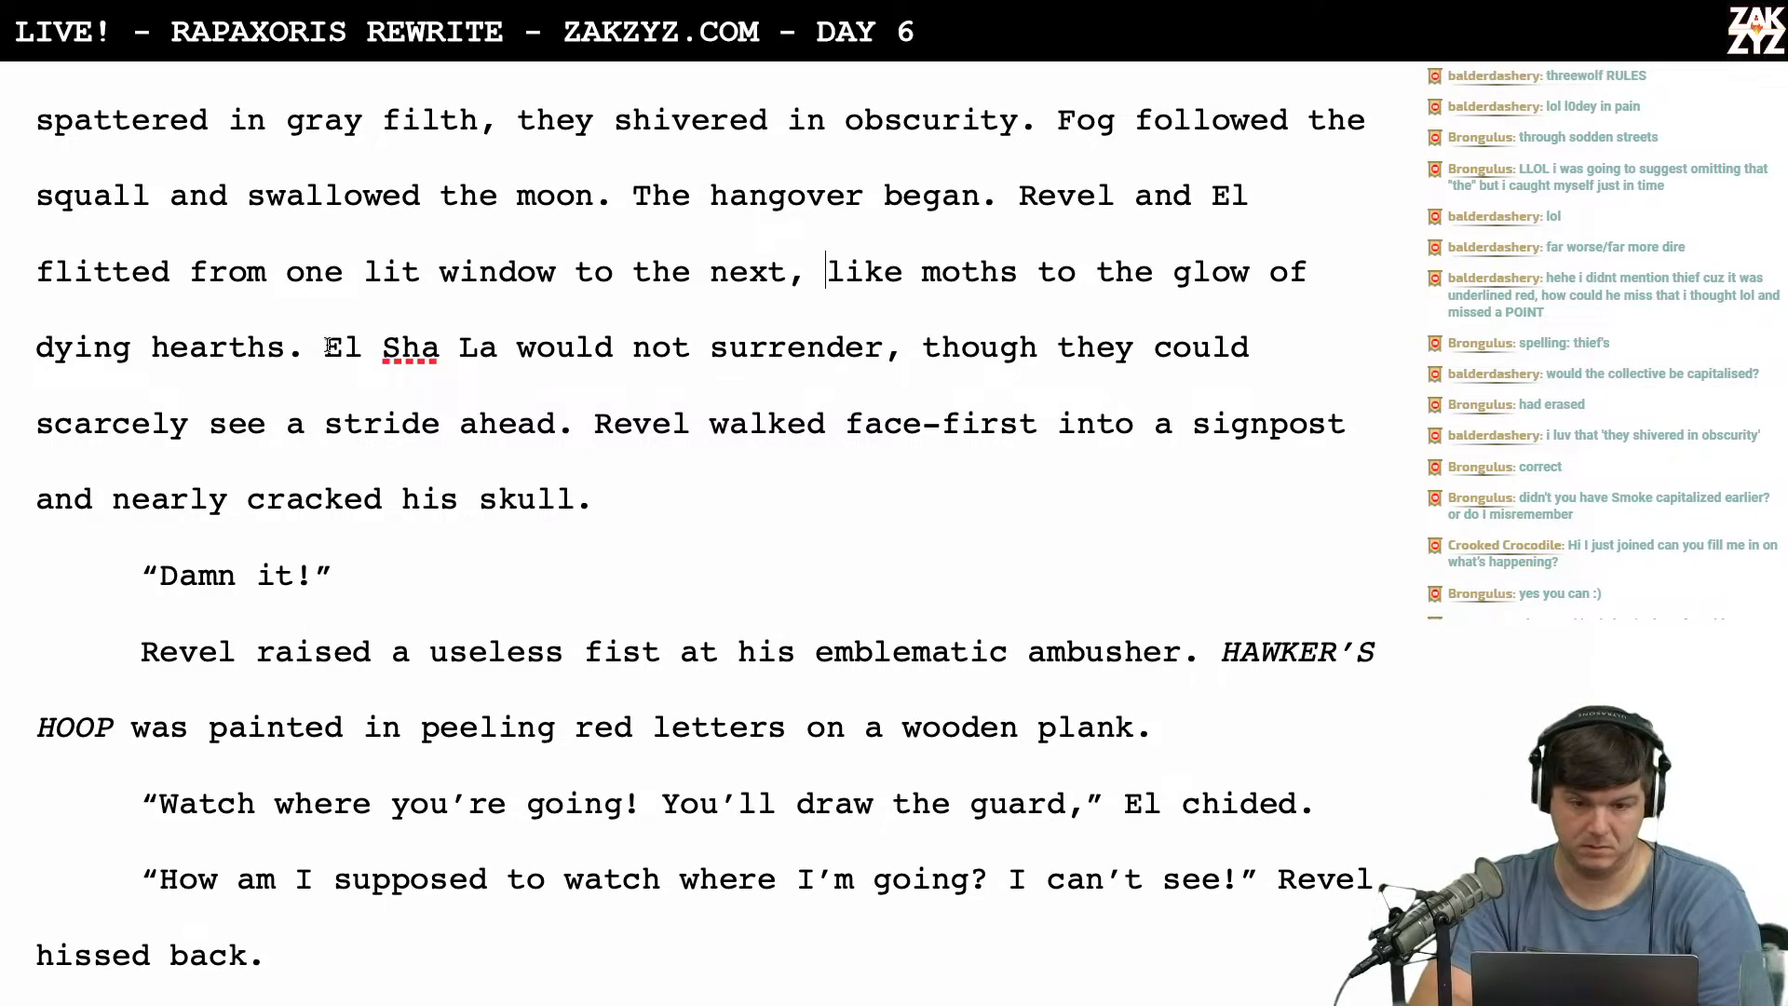
{"action": "scroll", "coordinate": [597, 256], "scroll_direction": "up", "scroll_amount": 1}
{"action": "scroll", "coordinate": [597, 256], "scroll_direction": "down", "scroll_amount": 2}
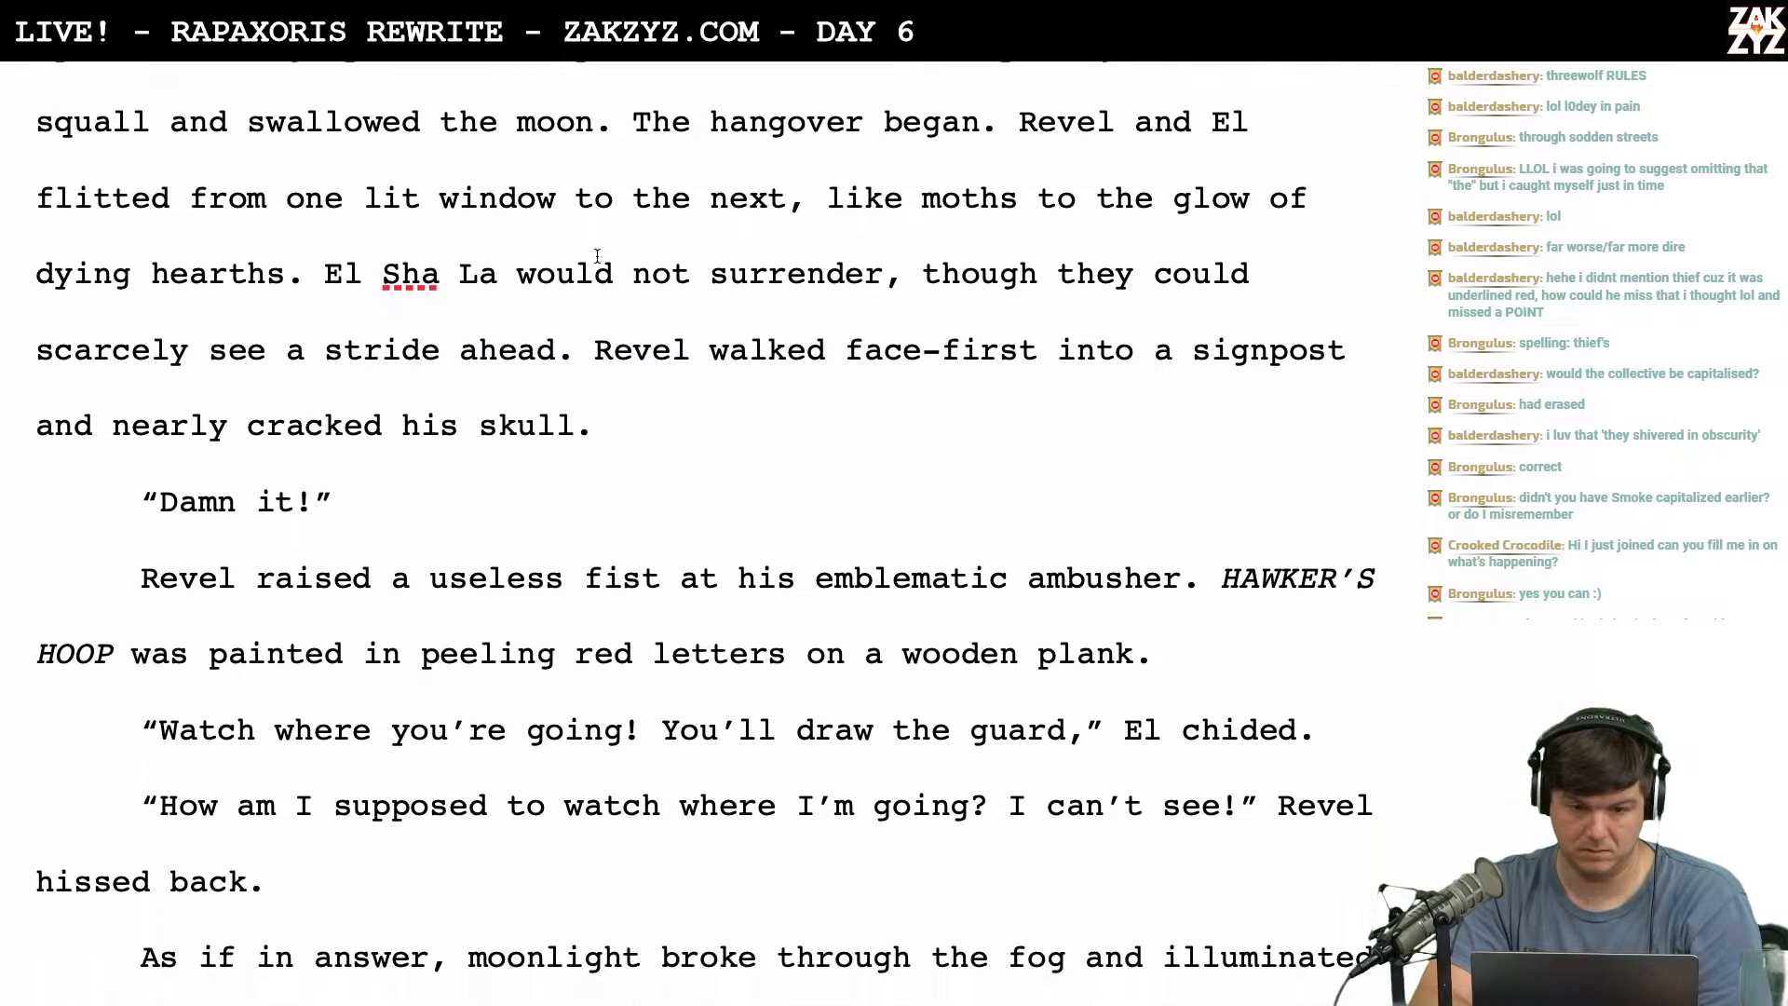
{"action": "scroll", "coordinate": [597, 256], "scroll_direction": "down", "scroll_amount": 1}
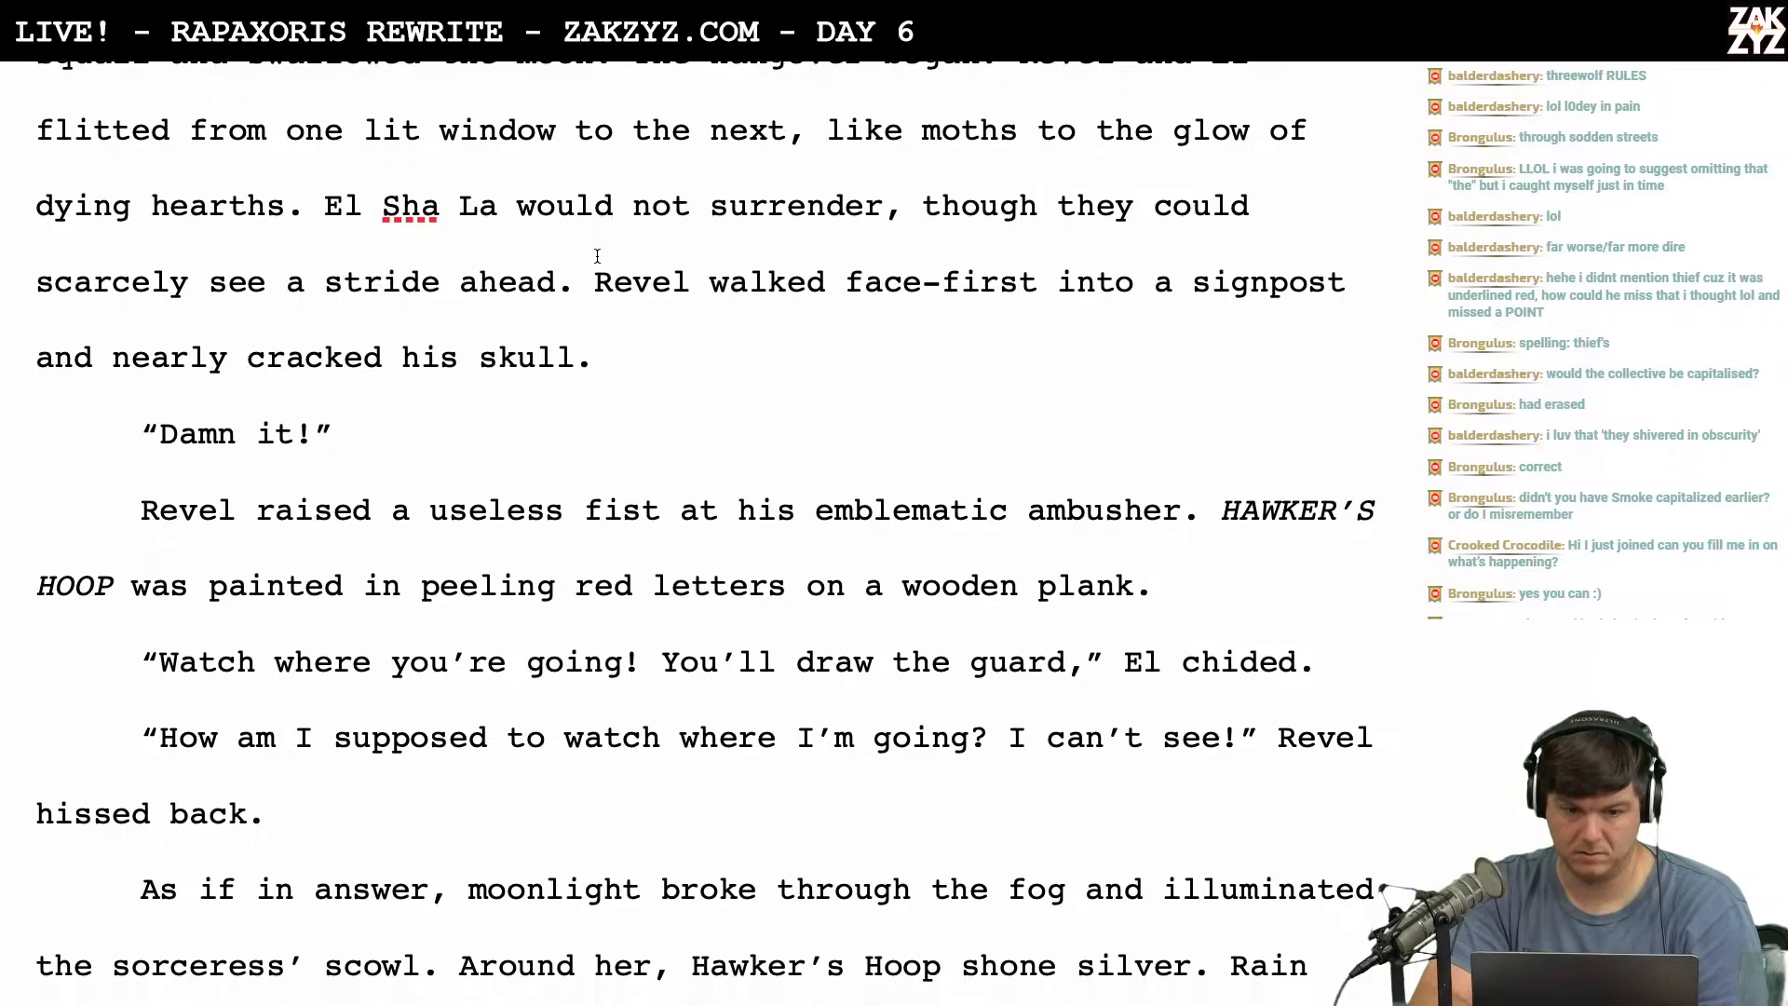
{"action": "scroll", "coordinate": [597, 256], "scroll_direction": "down", "scroll_amount": 1}
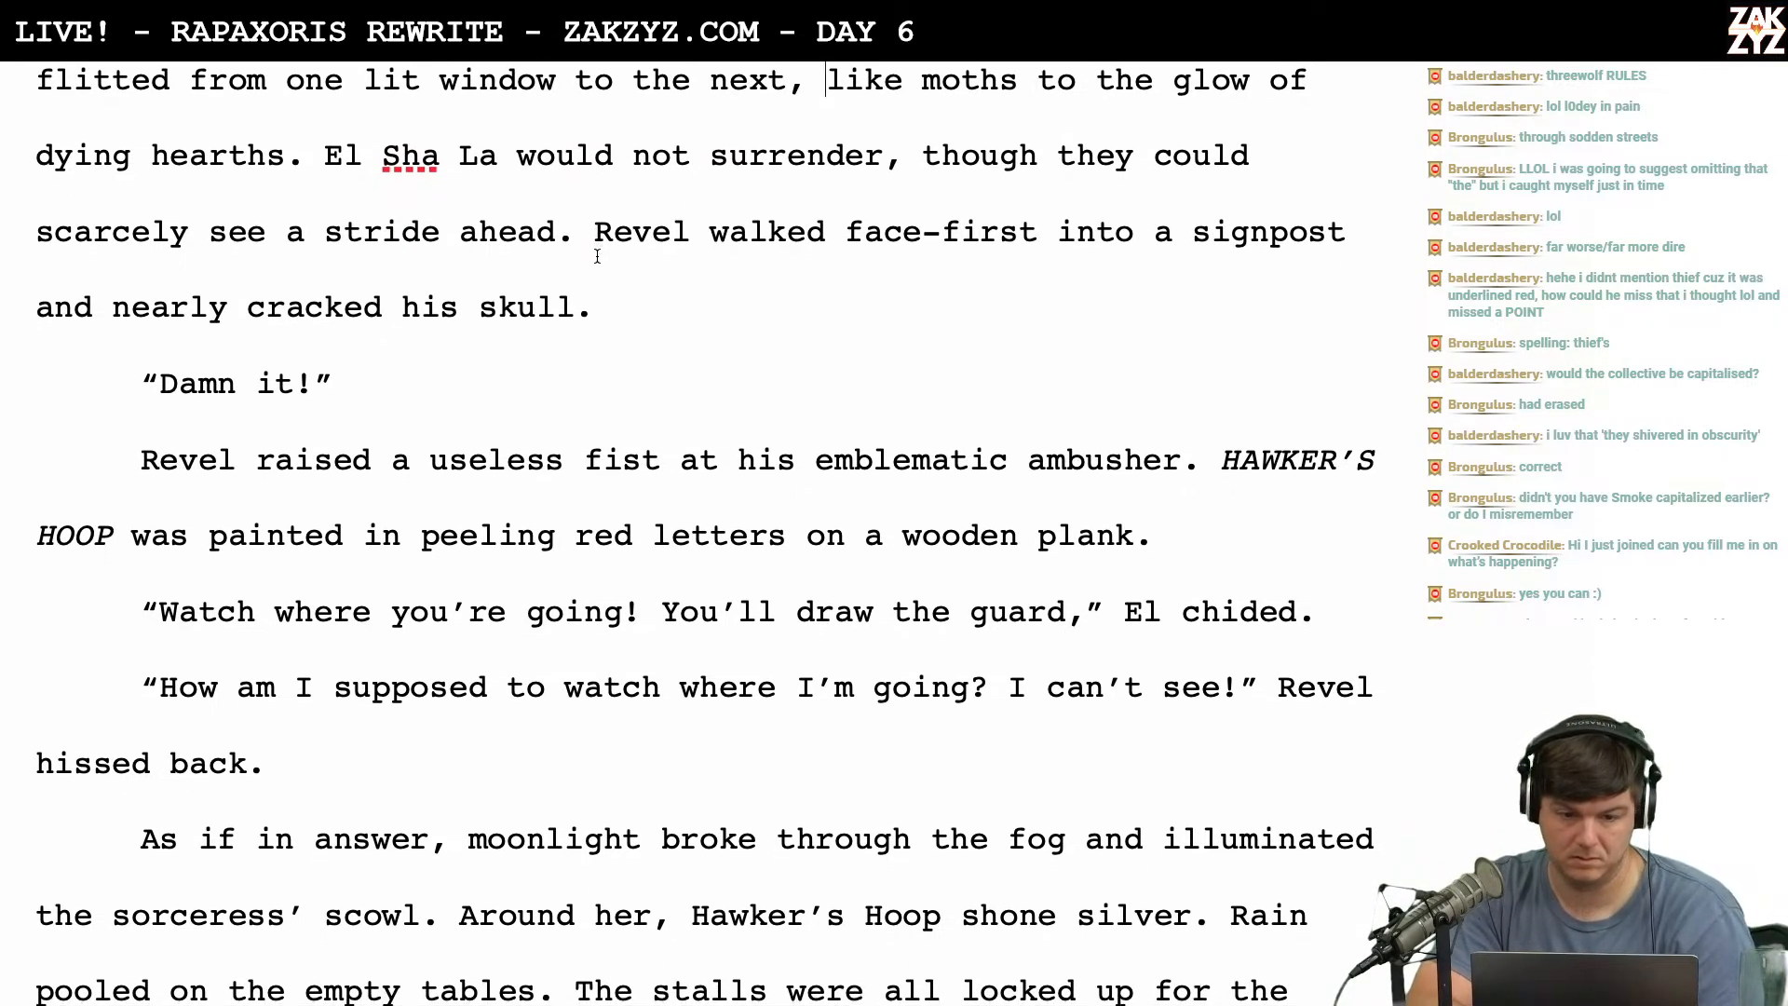
{"action": "scroll", "coordinate": [715, 309], "scroll_direction": "down", "scroll_amount": 2}
{"action": "scroll", "coordinate": [716, 312], "scroll_direction": "up", "scroll_amount": 8}
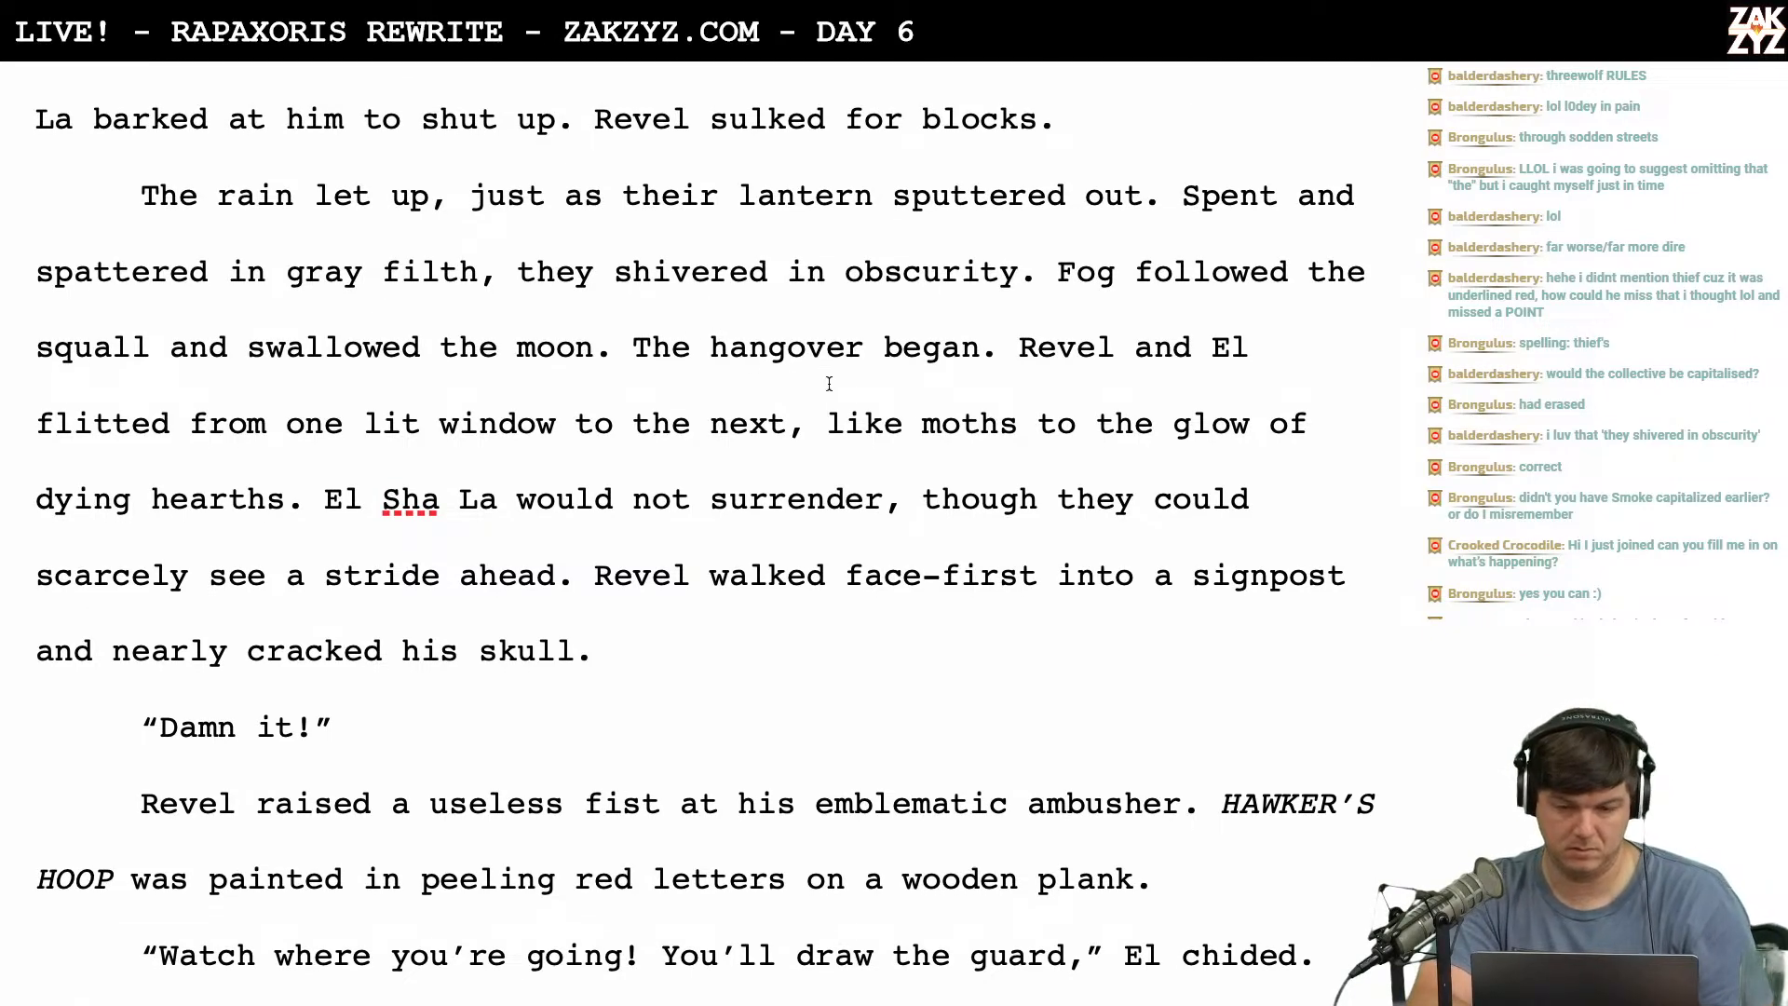
{"action": "scroll", "coordinate": [829, 384], "scroll_direction": "down", "scroll_amount": 2}
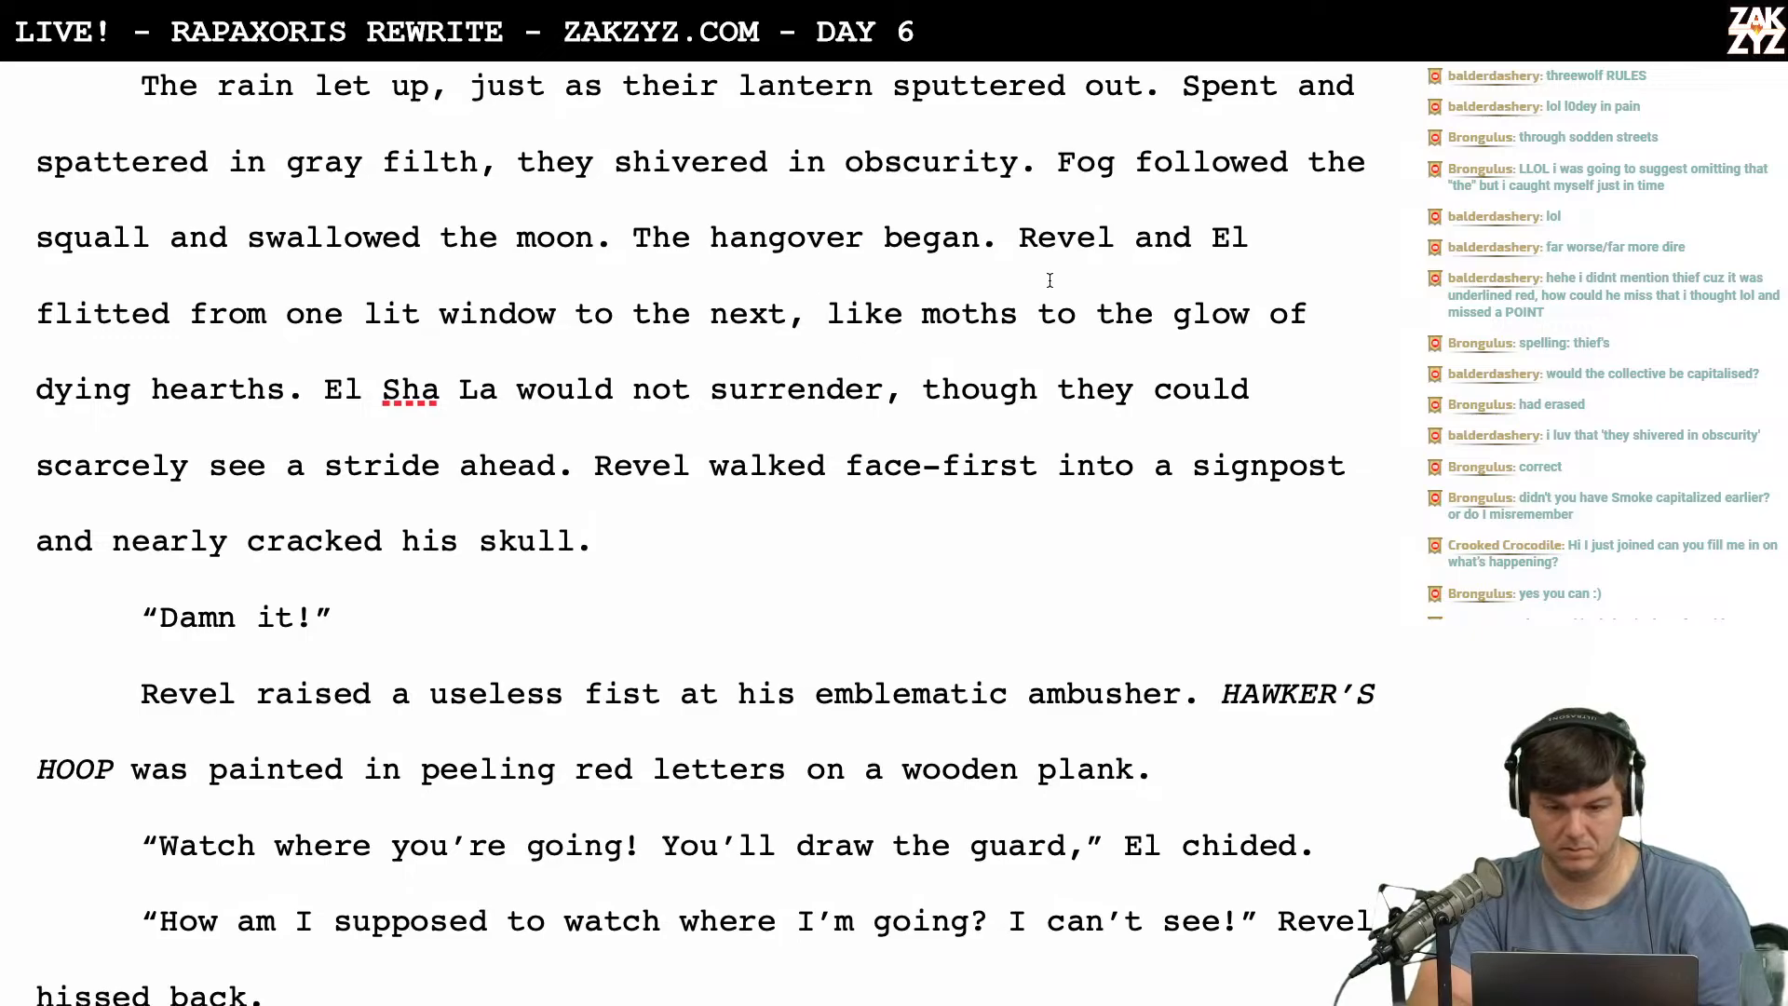
{"action": "left_click", "coordinate": [1020, 240]}
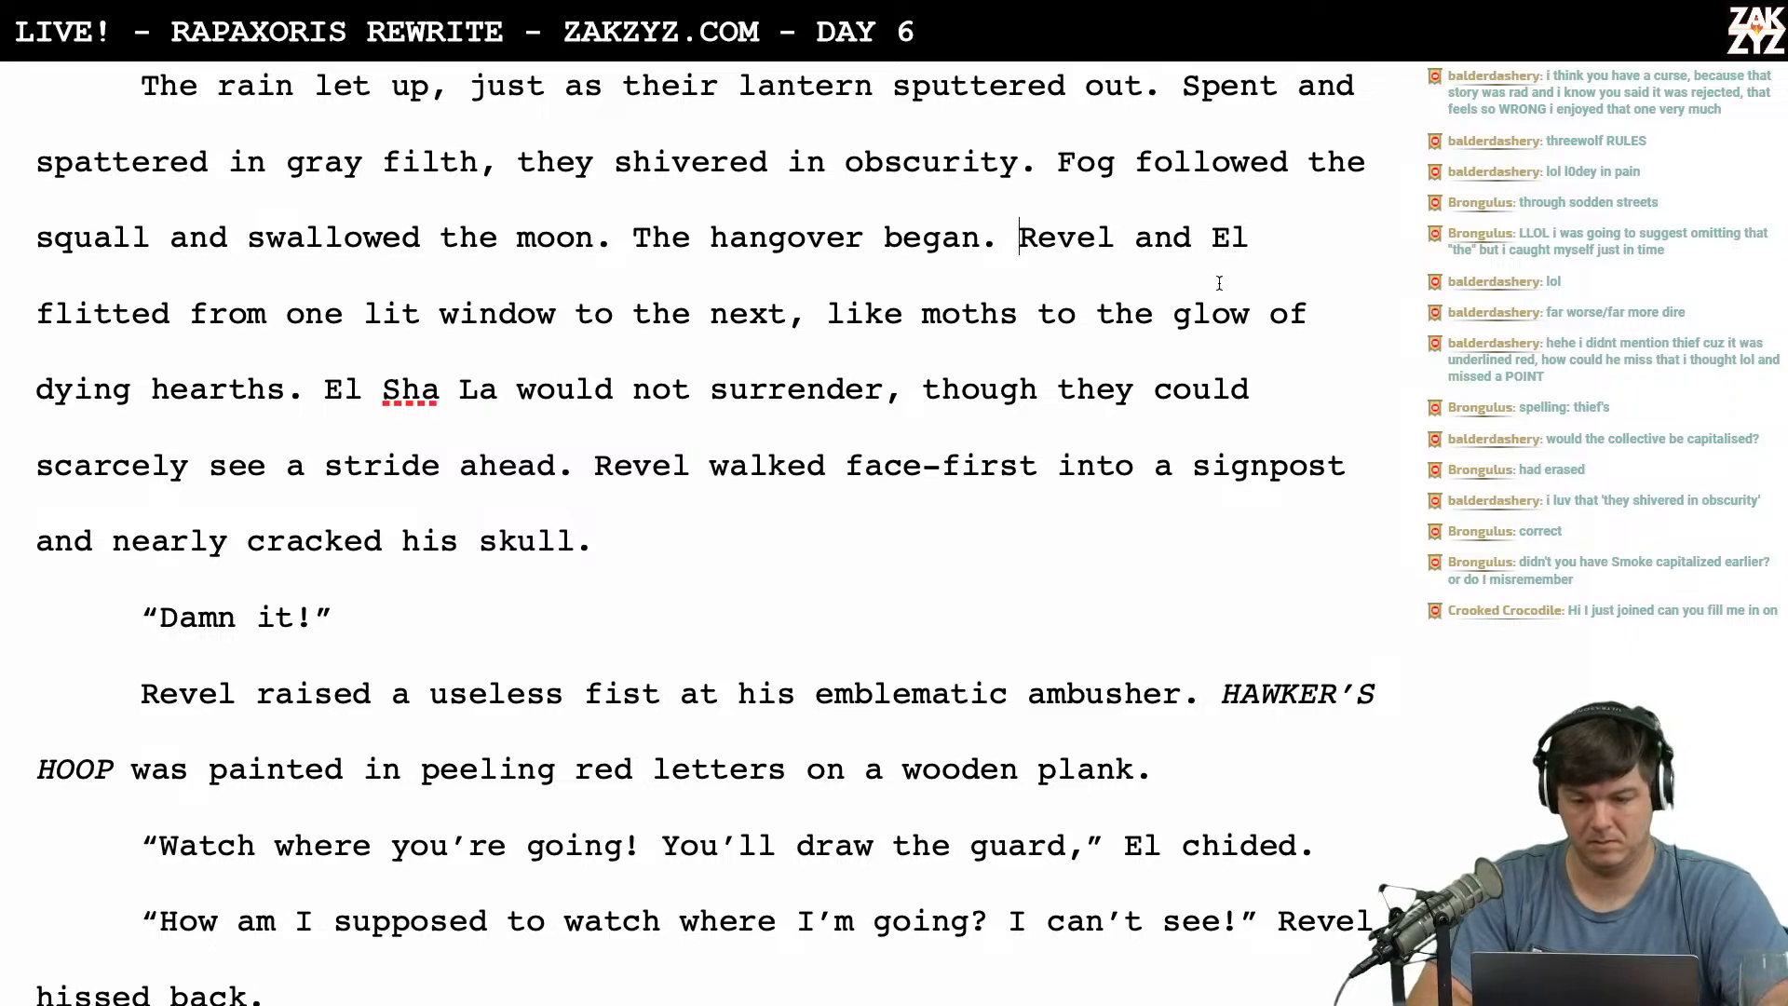
{"action": "scroll", "coordinate": [1218, 282], "scroll_direction": "down", "scroll_amount": 1}
{"action": "scroll", "coordinate": [1218, 282], "scroll_direction": "up", "scroll_amount": 3}
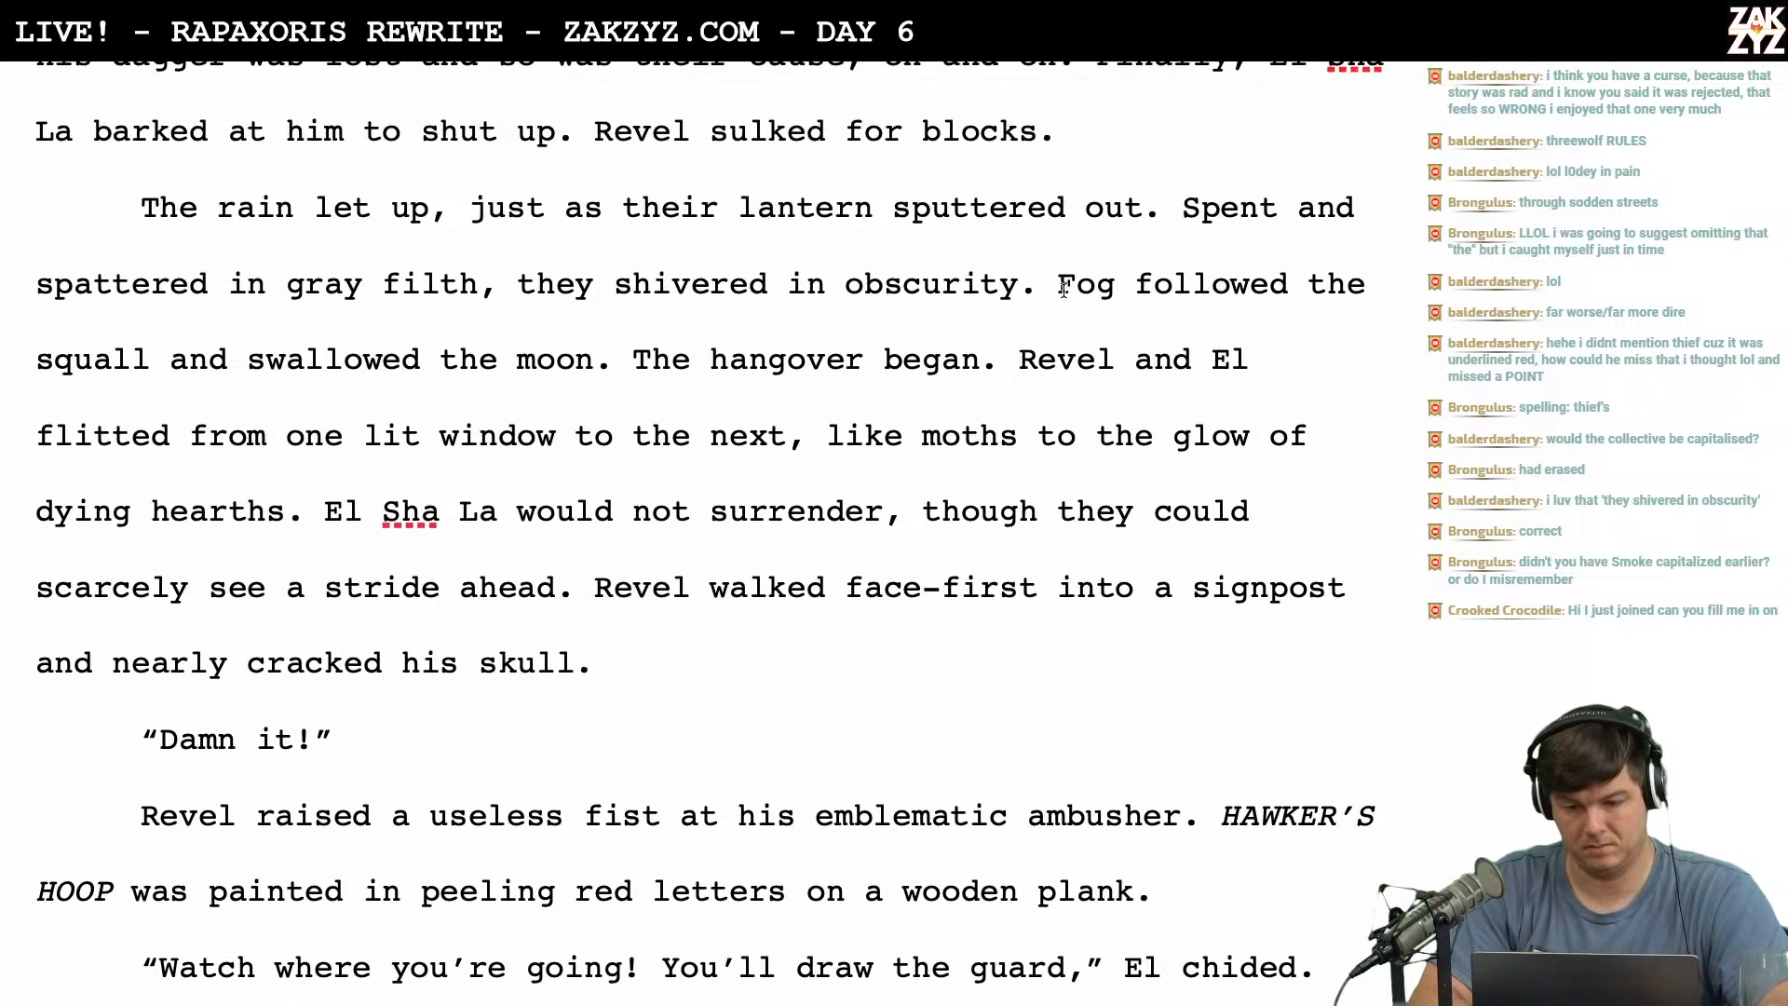
{"action": "left_click", "coordinate": [1063, 288]}
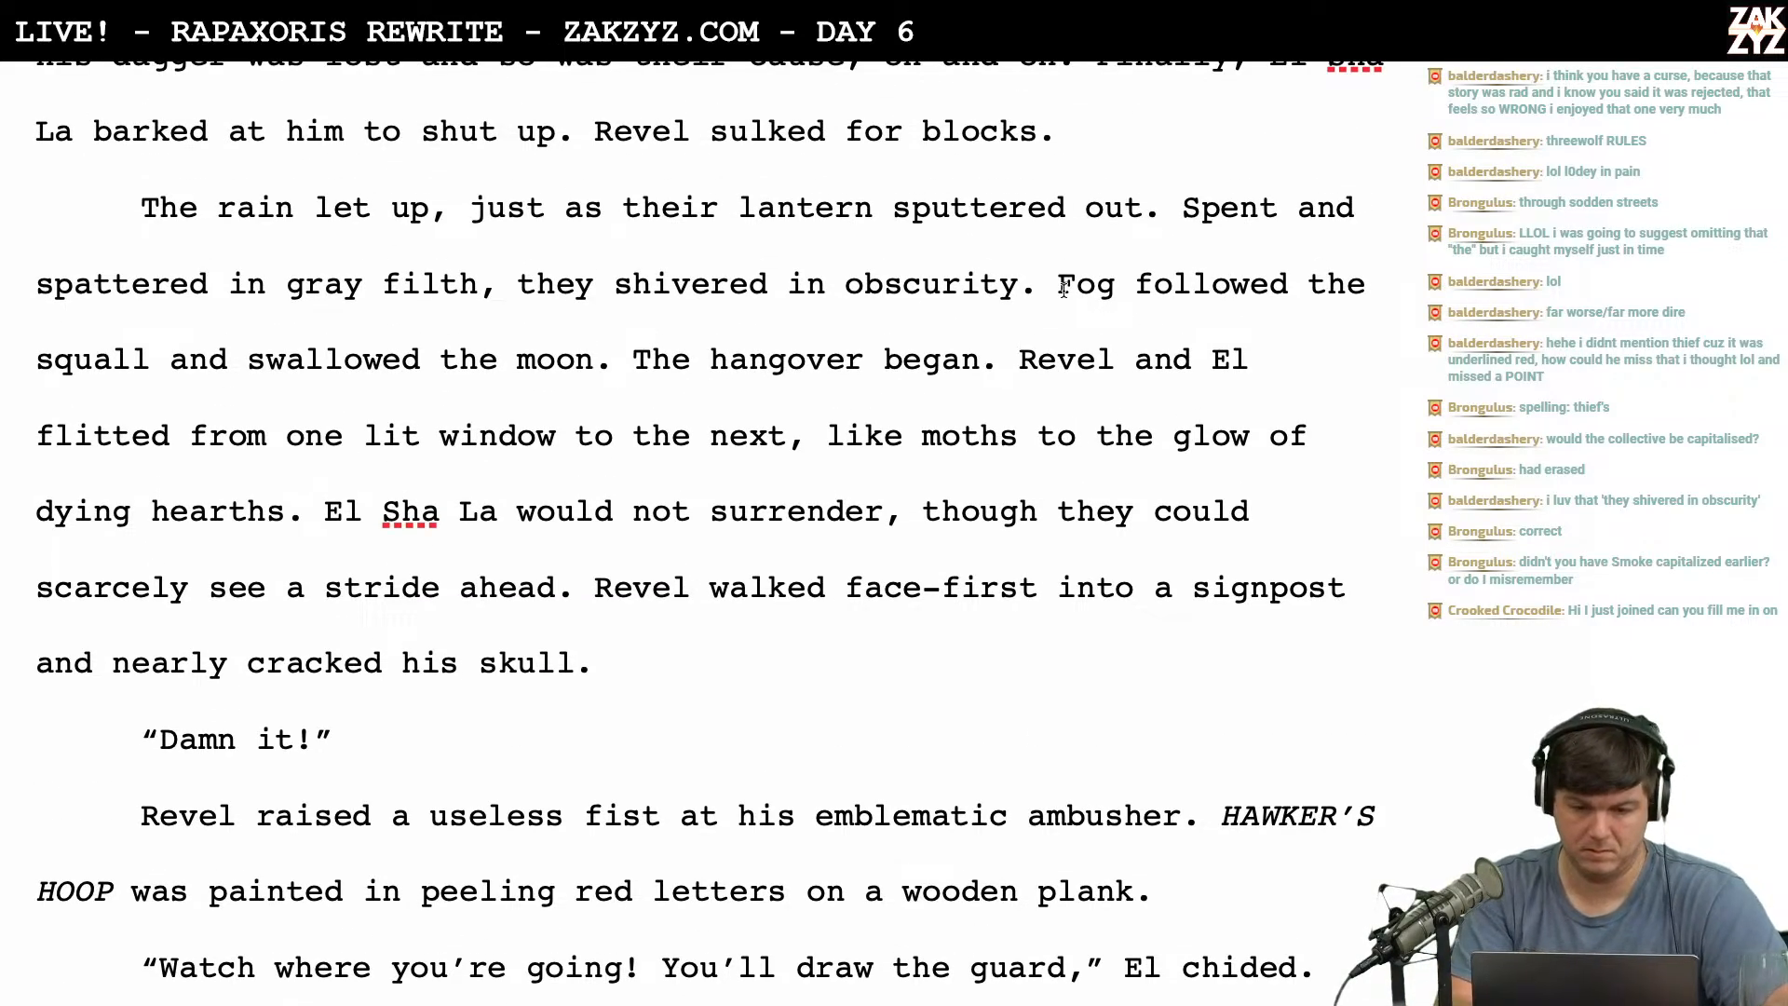
{"action": "key", "text": "Right"}
{"action": "key", "text": "Left"}
{"action": "key", "text": "Left"}
{"action": "key", "text": "Right"}
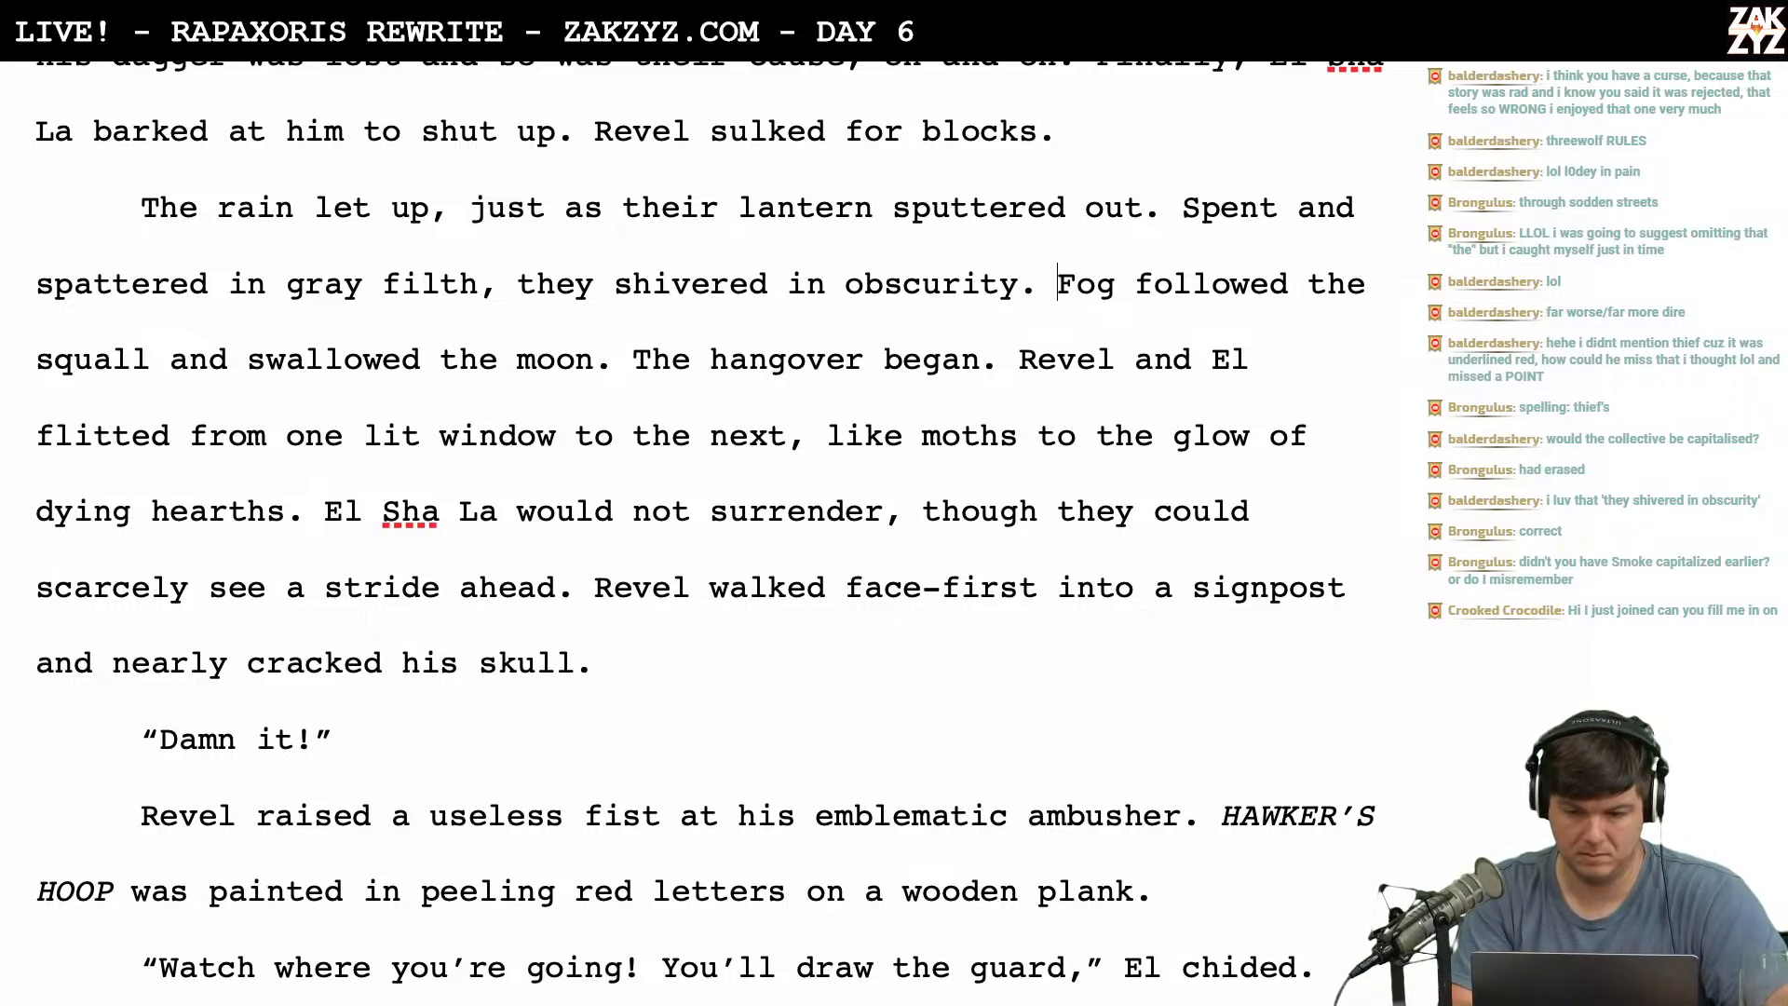
{"action": "key", "text": "Right"}
{"action": "key", "text": "Right"}
{"action": "key", "text": "Right"}
{"action": "key", "text": "Right"}
{"action": "key", "text": "Right"}
{"action": "key", "text": "Right"}
{"action": "key", "text": "Right"}
{"action": "key", "text": "Right"}
{"action": "key", "text": "Left"}
{"action": "key", "text": "Left"}
{"action": "key", "text": "Left"}
{"action": "key", "text": "Left"}
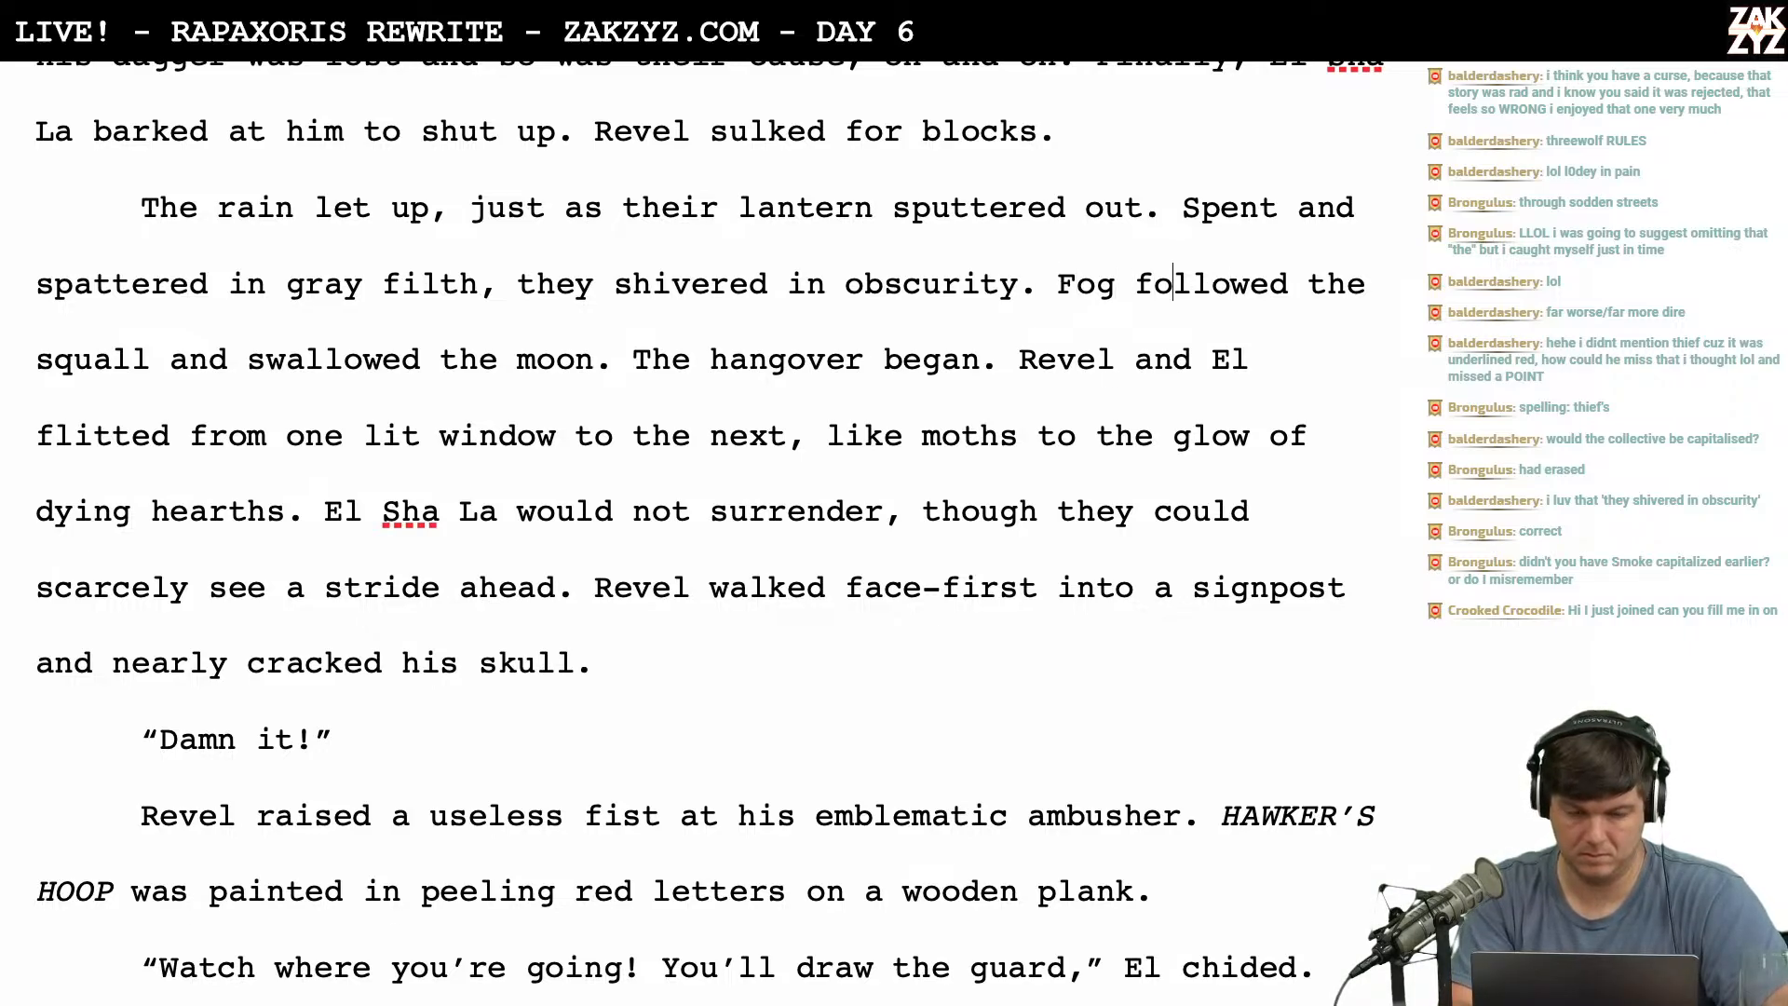
{"action": "key", "text": "Left"}
{"action": "key", "text": "Left"}
{"action": "key", "text": "Left"}
{"action": "key", "text": "Left"}
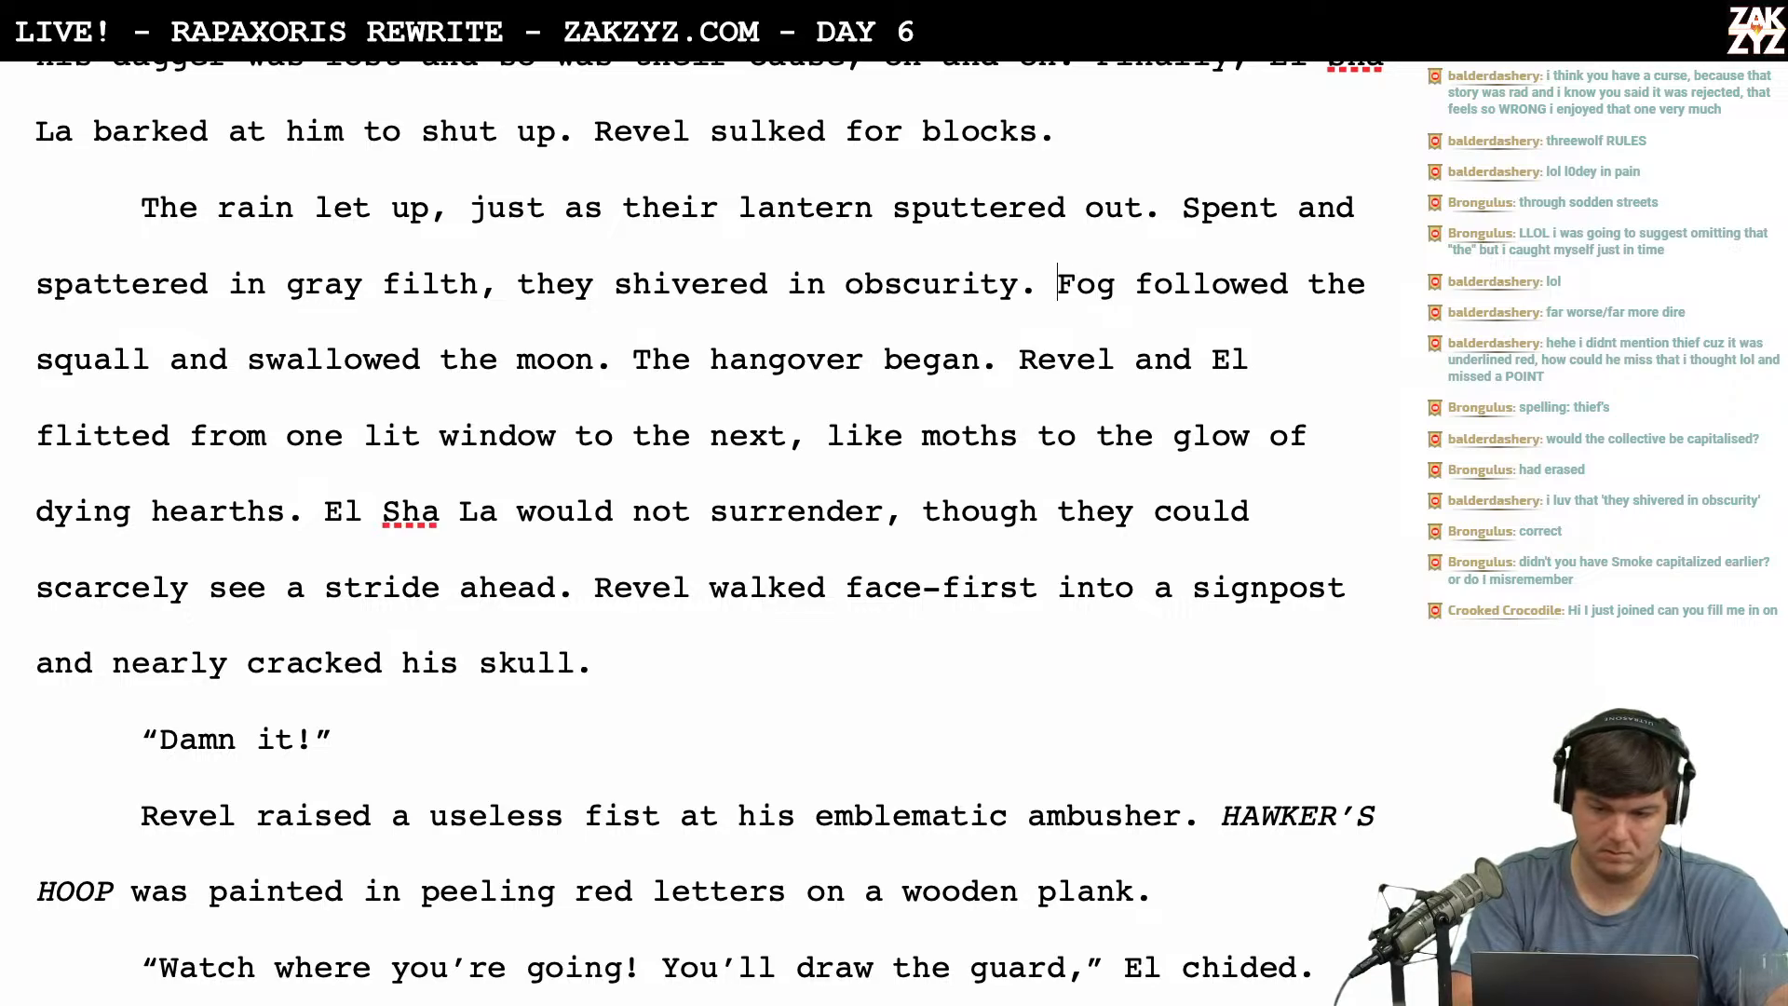
{"action": "type", "text": "Thci"}
{"action": "key", "text": "BackSpace"}
{"action": "key", "text": "BackSpace"}
{"action": "key", "text": "BackSpace"}
{"action": "key", "text": "BackSpace"}
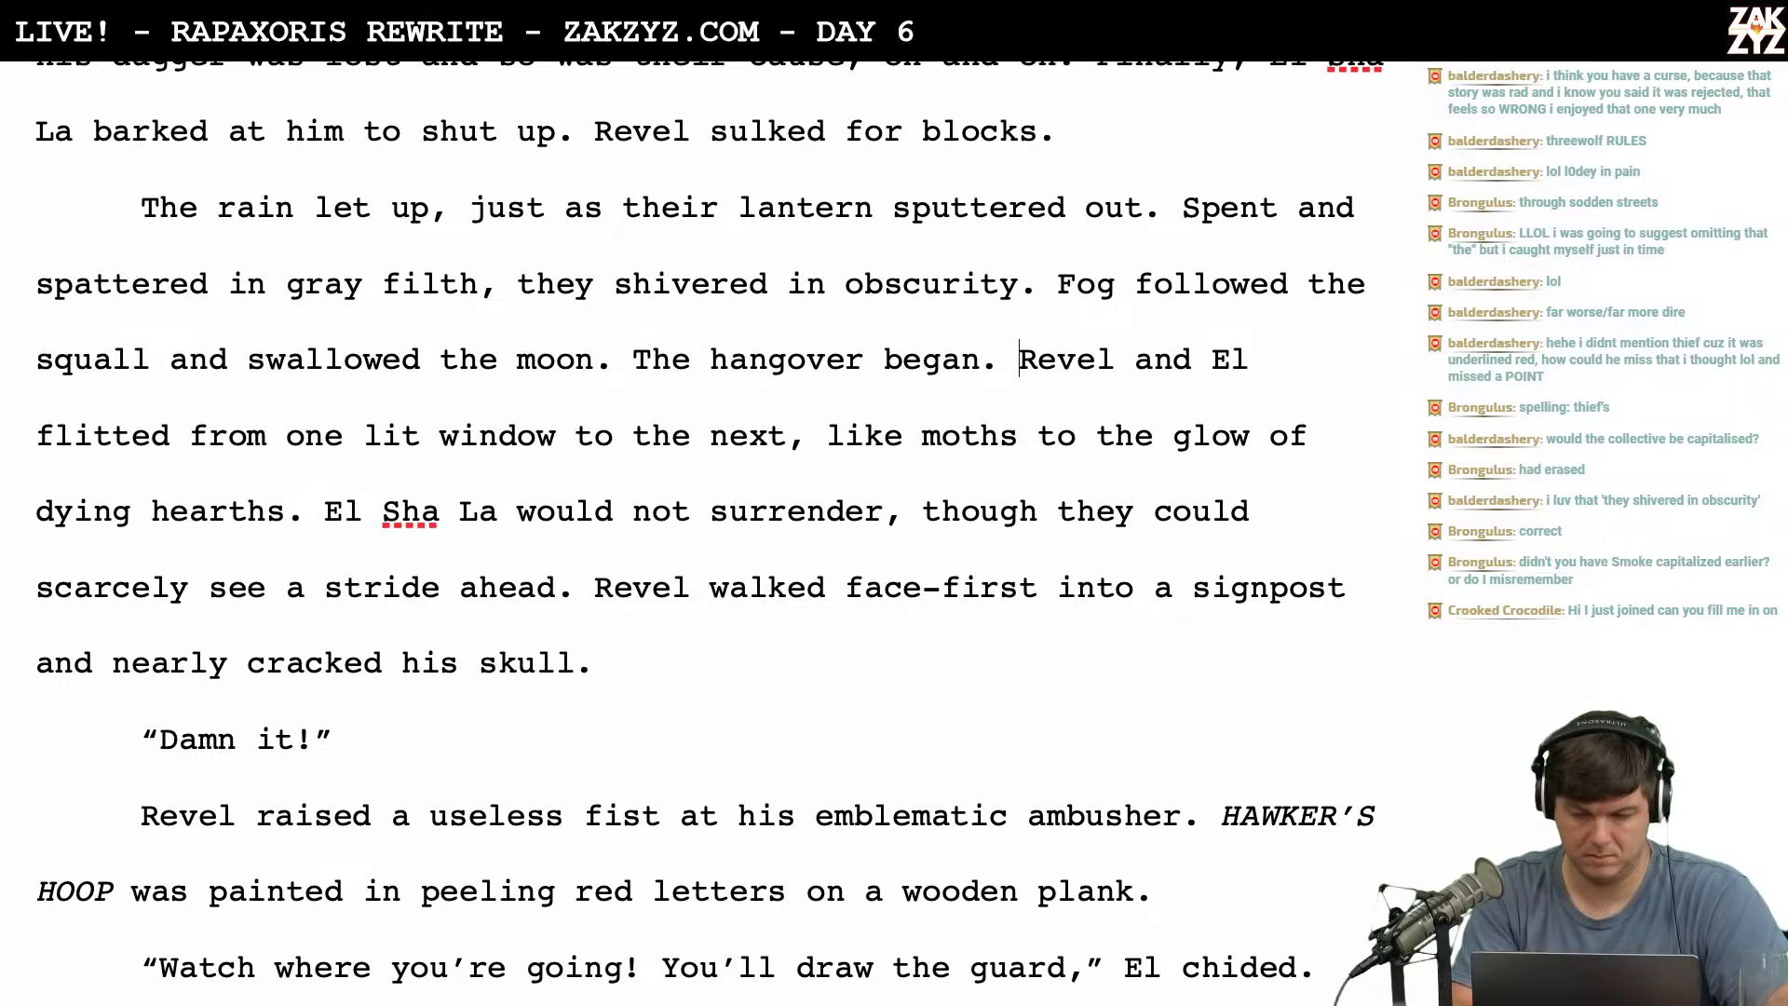
Try inserting "Mist rolled in" before "The hangover began." and undo the insertion.
{"action": "key", "text": "Left"}
{"action": "key", "text": "Left"}
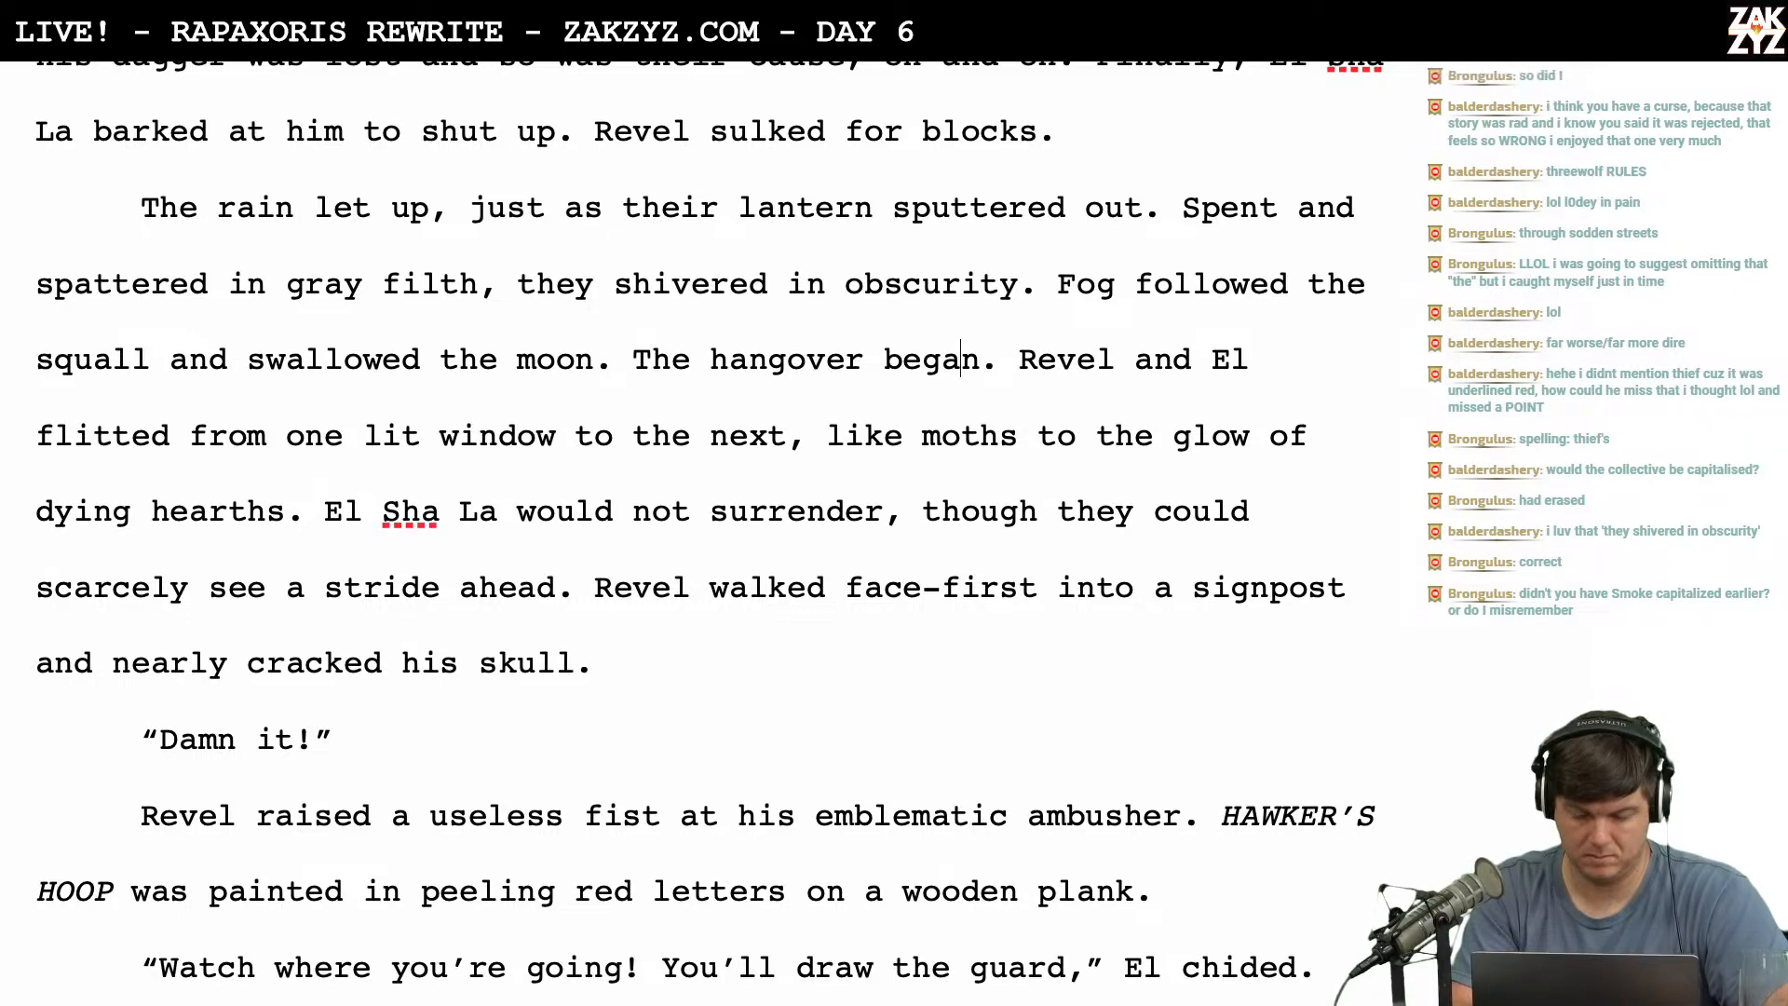
{"action": "key", "text": "Left"}
{"action": "key", "text": "Left"}
{"action": "key", "text": "Left"}
{"action": "key", "text": "Left"}
{"action": "key", "text": "Left"}
{"action": "key", "text": "Left"}
{"action": "key", "text": "Left"}
{"action": "key", "text": "Left"}
{"action": "key", "text": "Right"}
{"action": "key", "text": "Right"}
{"action": "key", "text": "Right"}
{"action": "key", "text": "Right"}
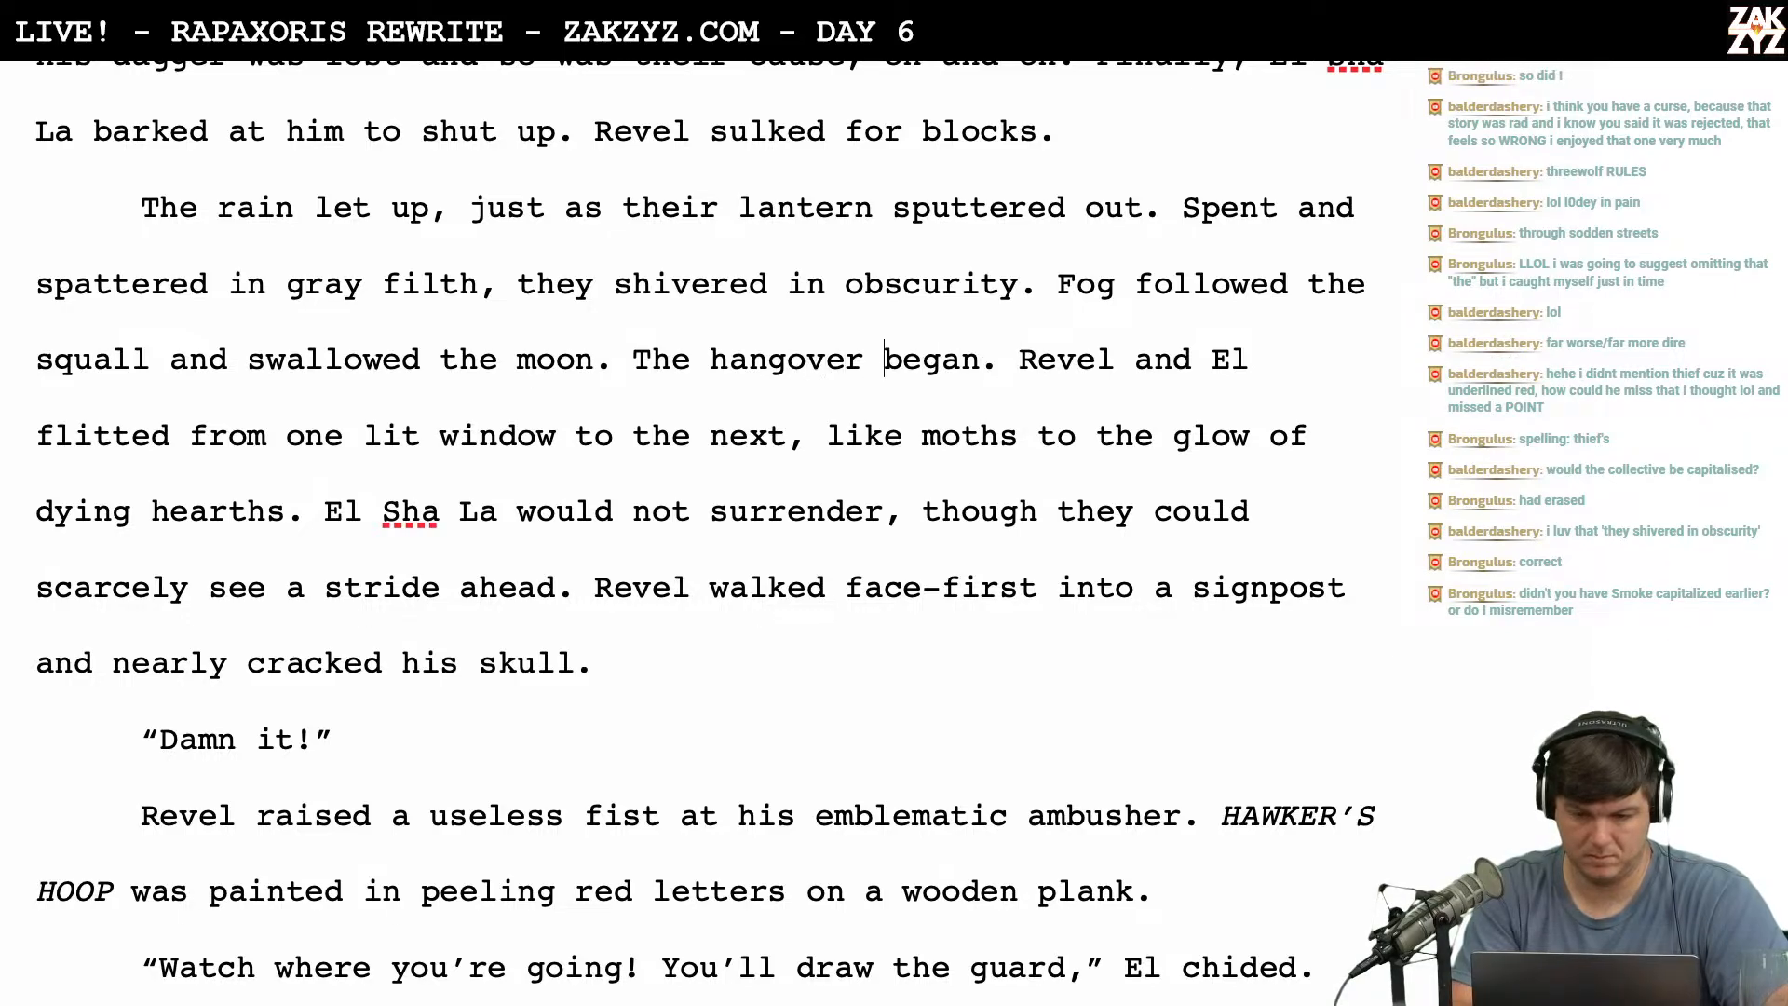
{"action": "key", "text": "Right"}
{"action": "key", "text": "Right"}
{"action": "key", "text": "Right"}
{"action": "key", "text": "Right"}
{"action": "key", "text": "Right"}
{"action": "key", "text": "Left"}
{"action": "key", "text": "Left"}
{"action": "key", "text": "Left"}
{"action": "key", "text": "Left"}
{"action": "key", "text": "Left"}
{"action": "key", "text": "Left"}
{"action": "key", "text": "Left"}
{"action": "key", "text": "Left"}
{"action": "key", "text": "Left"}
{"action": "key", "text": "Left"}
{"action": "key", "text": "Left"}
{"action": "key", "text": "Left"}
{"action": "key", "text": "Left"}
{"action": "key", "text": "Left"}
{"action": "key", "text": "Left"}
{"action": "key", "text": "Left"}
{"action": "key", "text": "Left"}
{"action": "key", "text": "Left"}
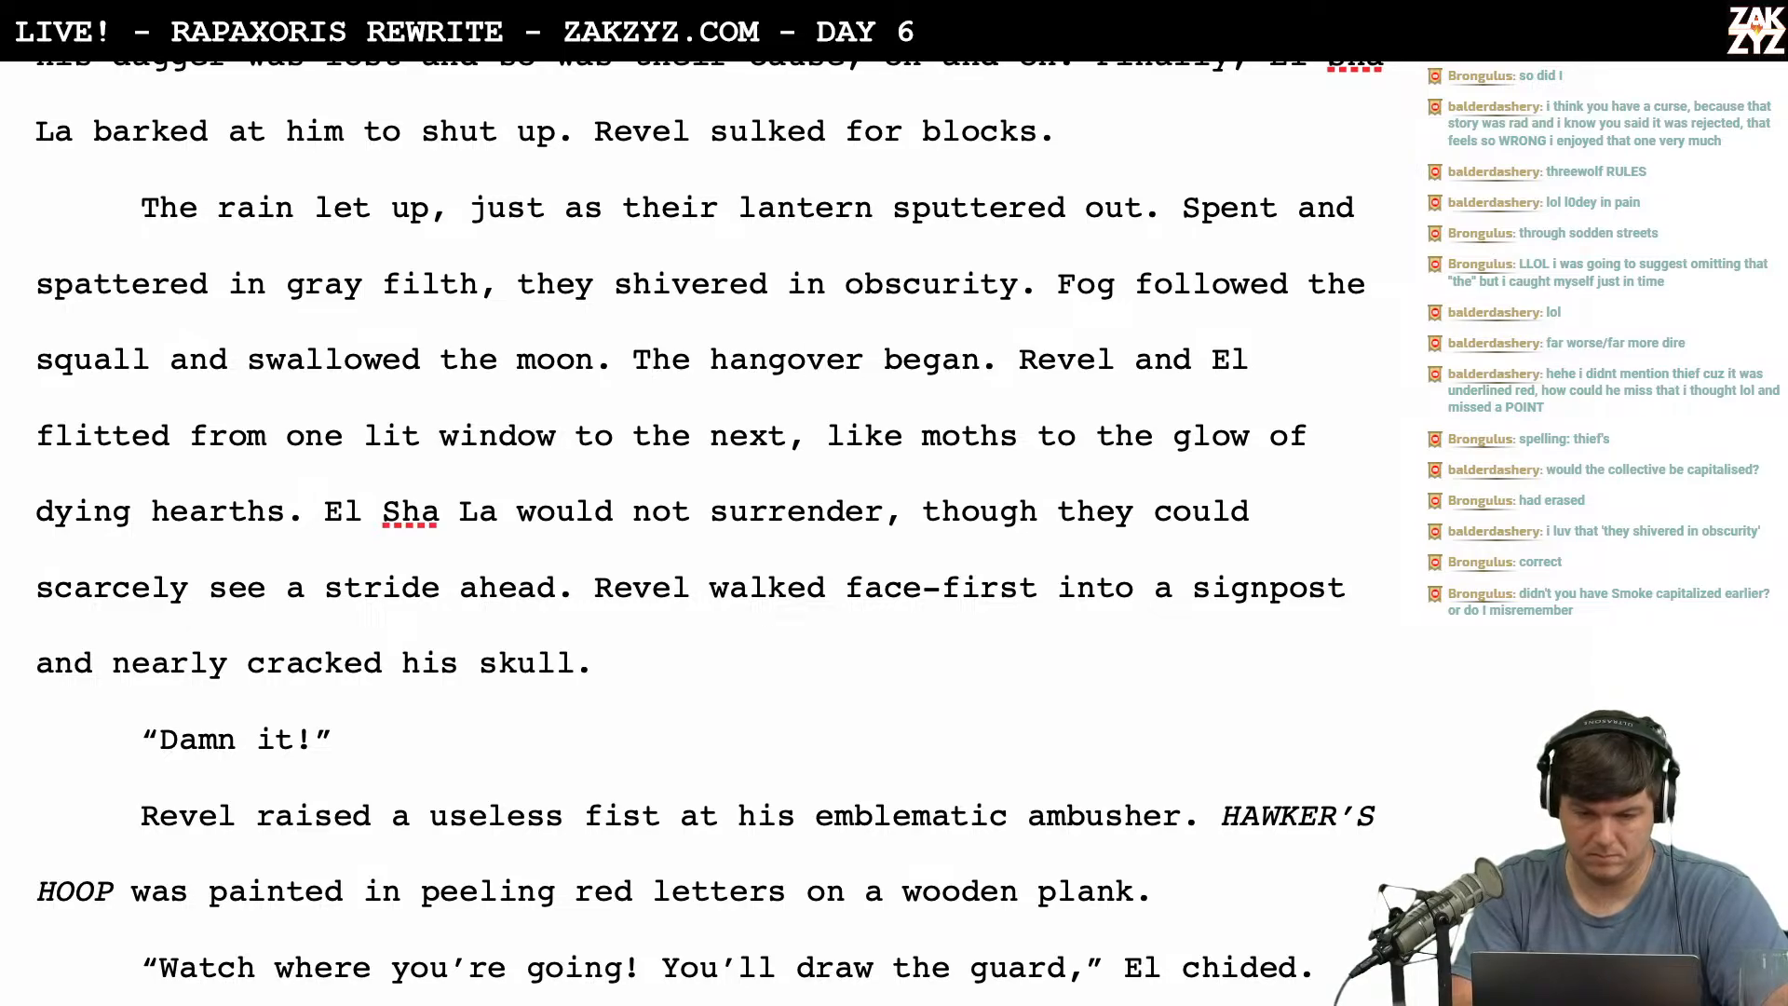
{"action": "type", "text": "Mist rolled in"}
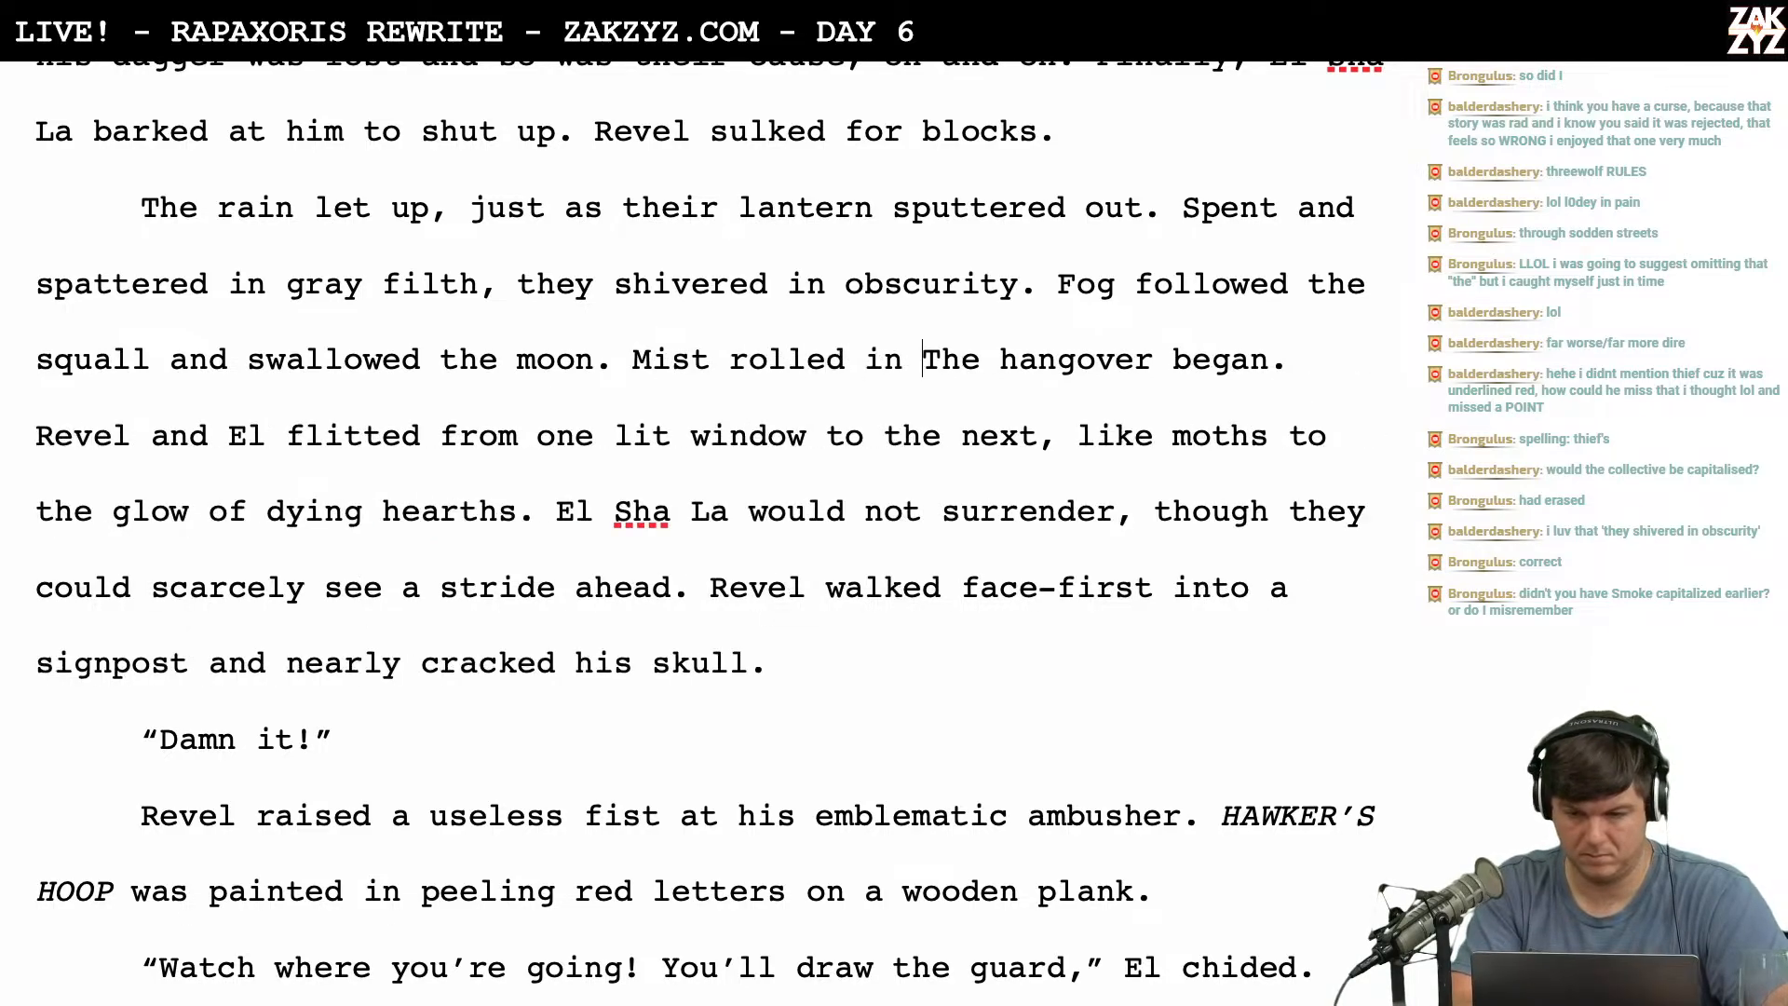
{"action": "key", "text": "ctrl+z"}
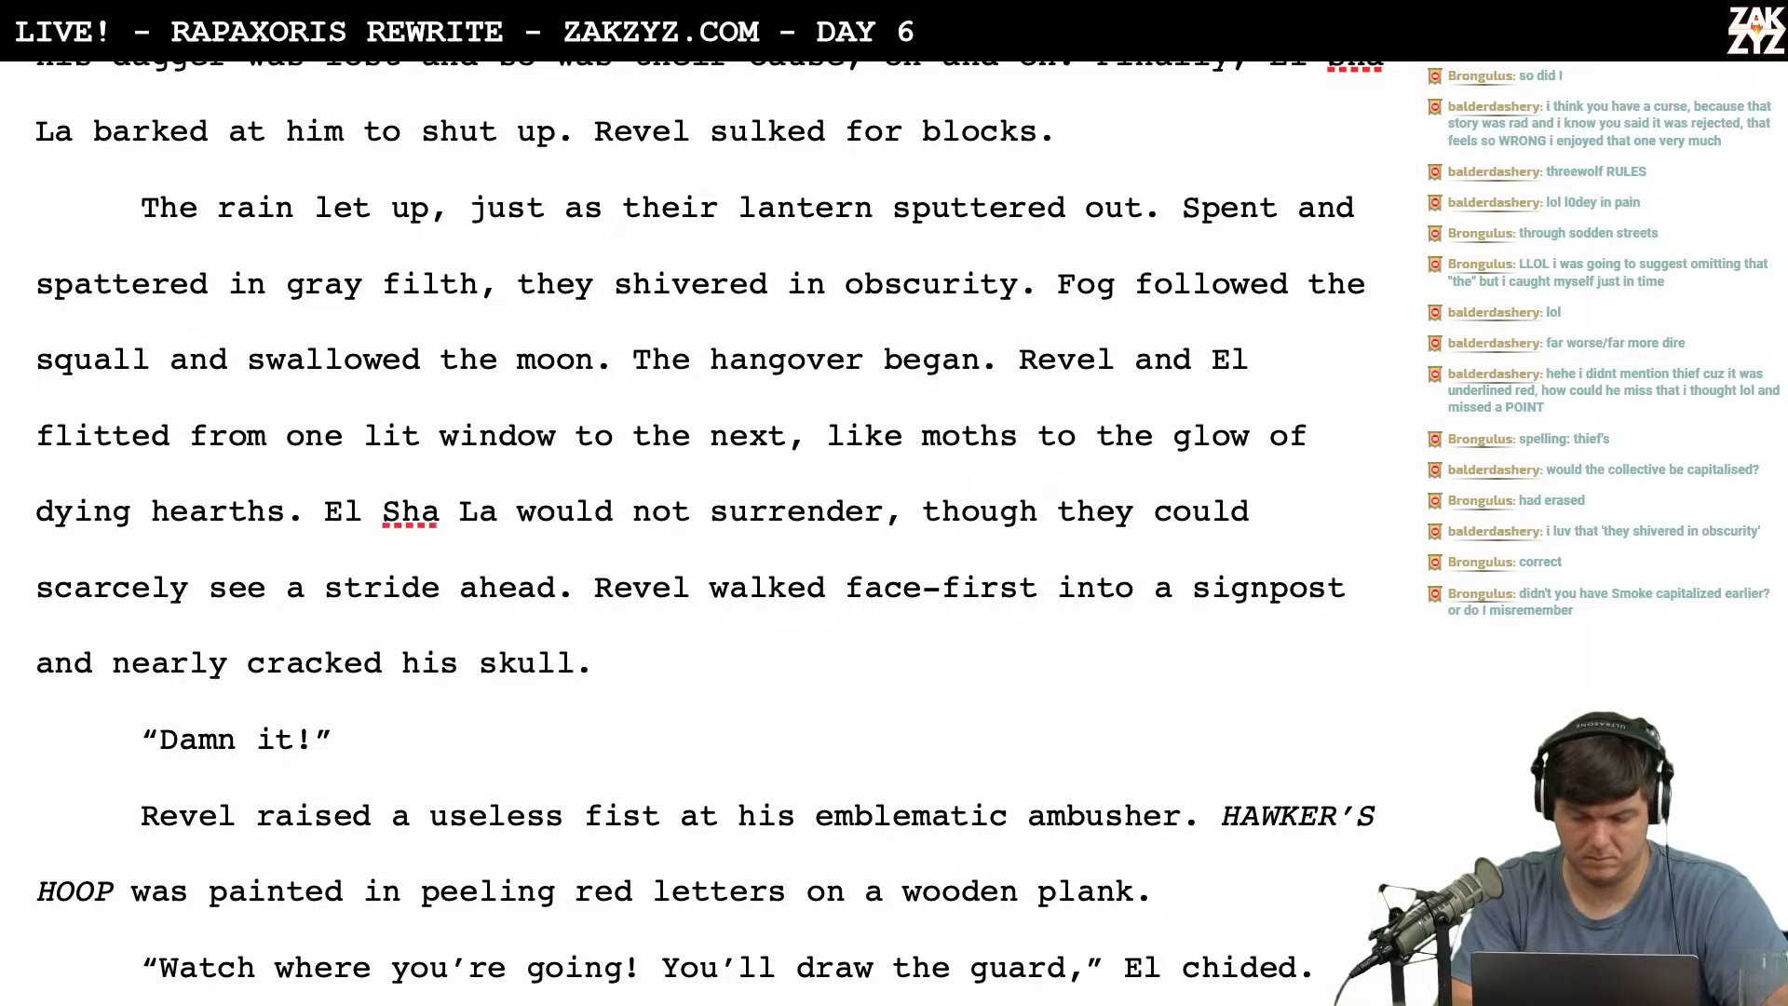
Break the paragraph after "dying hearths." so that "El Sha La would not surrender" starts on its own line.
{"action": "scroll", "coordinate": [710, 534], "scroll_direction": "down", "scroll_amount": 1}
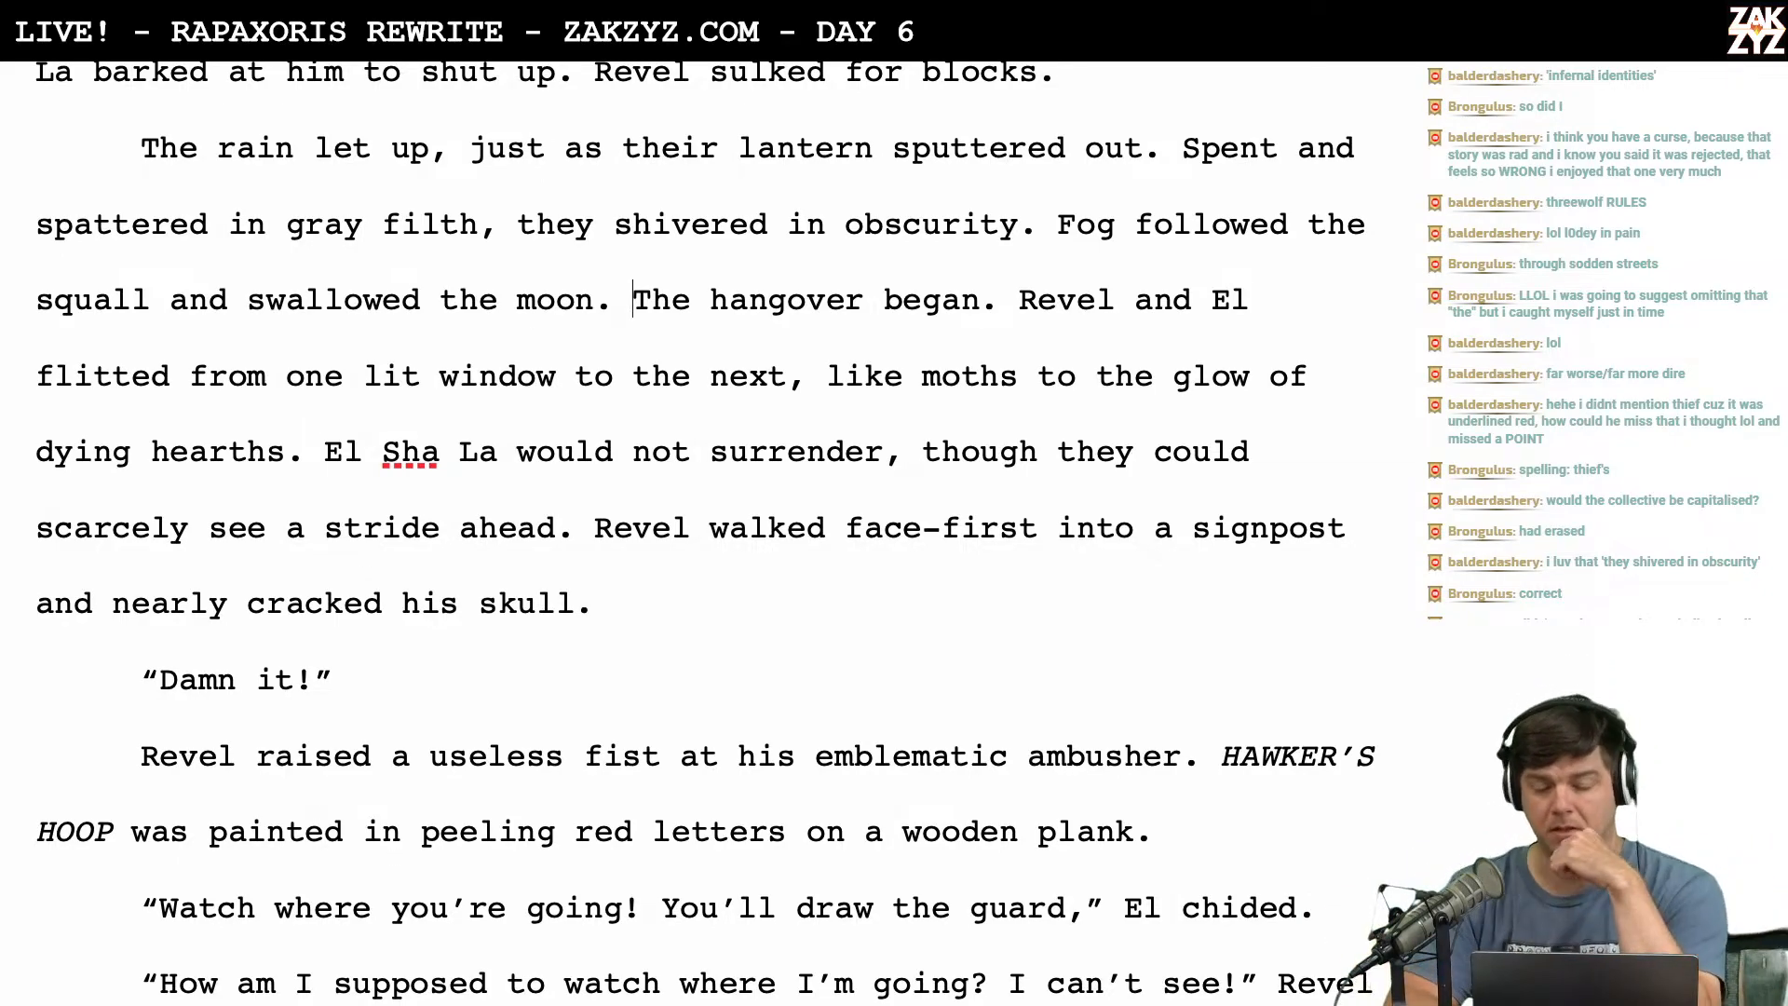
{"action": "scroll", "coordinate": [777, 301], "scroll_direction": "down", "scroll_amount": 2}
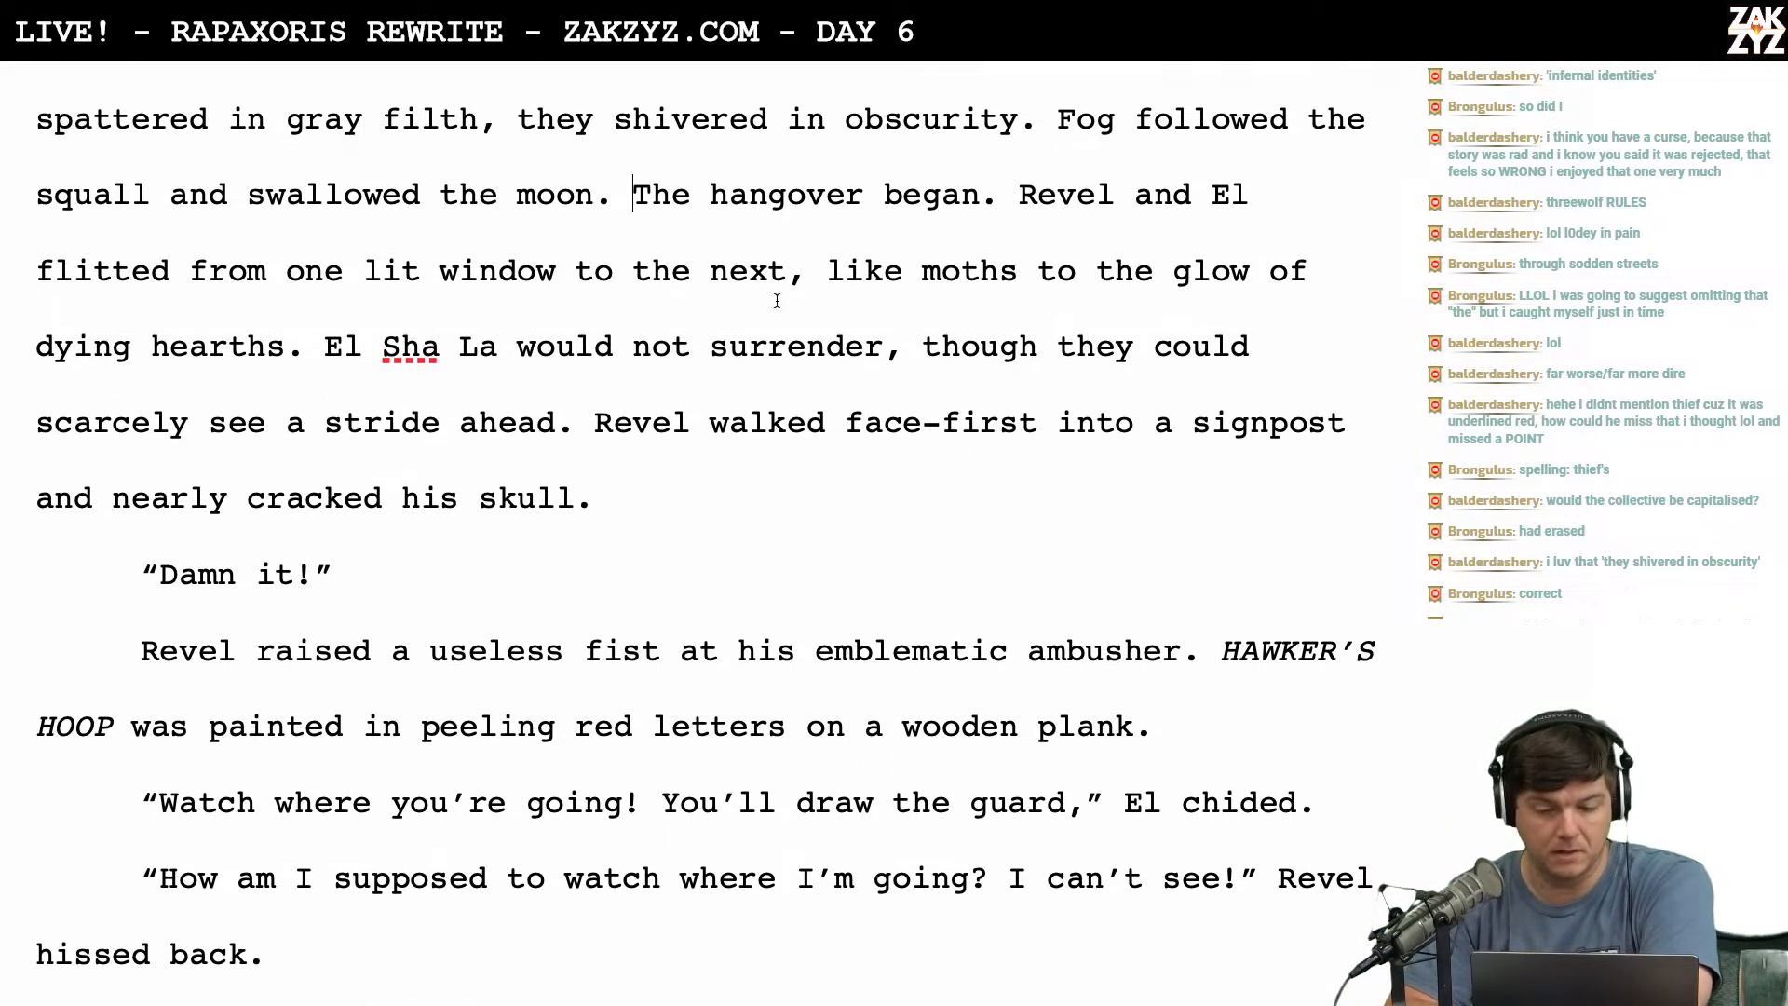
{"action": "scroll", "coordinate": [612, 458], "scroll_direction": "up", "scroll_amount": 1}
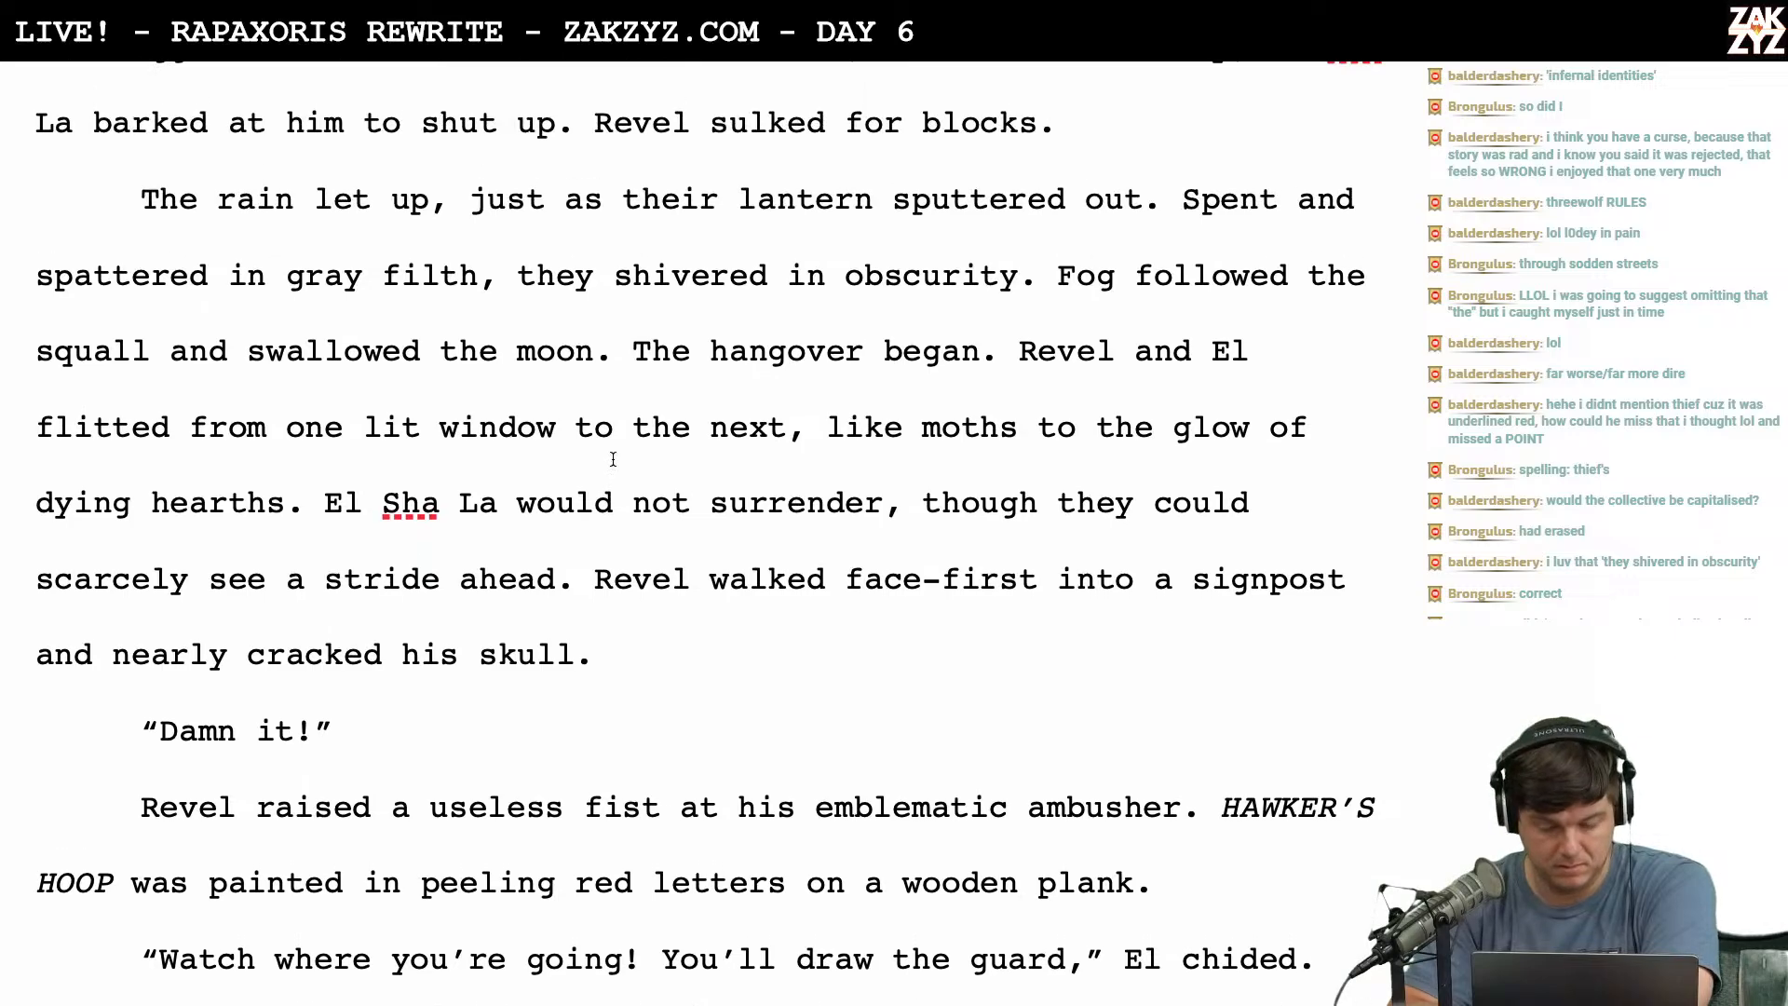
{"action": "scroll", "coordinate": [644, 557], "scroll_direction": "down", "scroll_amount": 1}
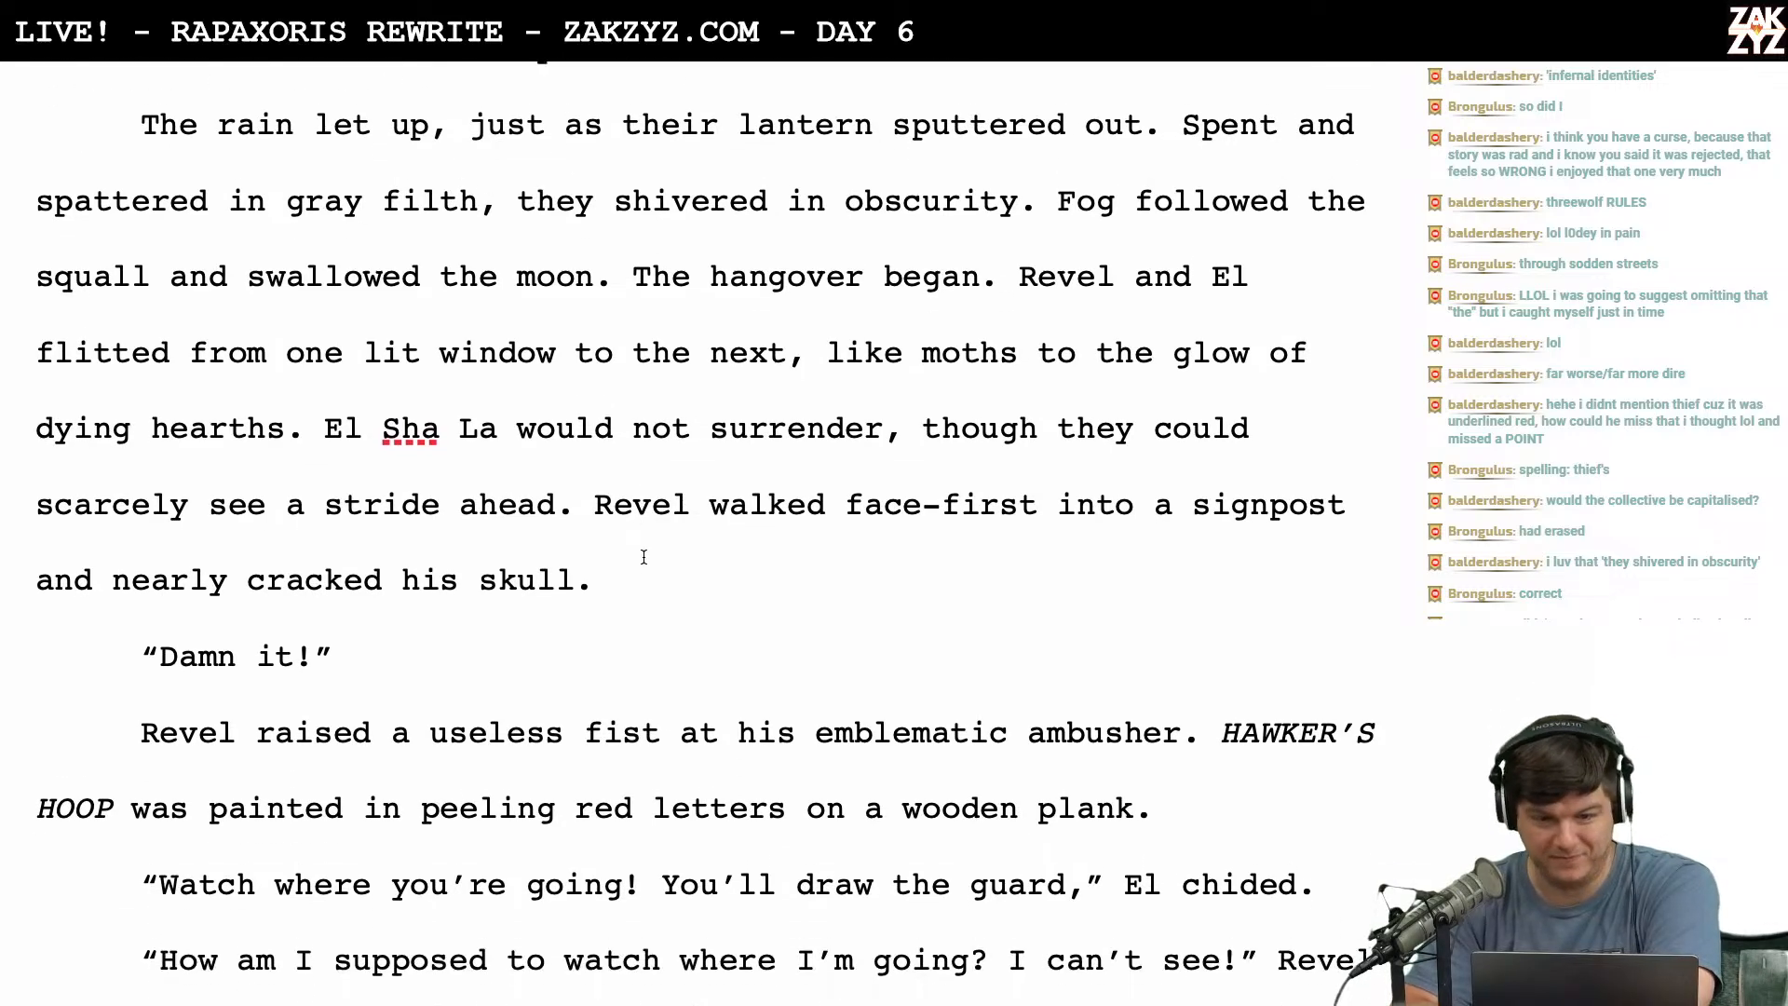
{"action": "scroll", "coordinate": [642, 558], "scroll_direction": "up", "scroll_amount": 1}
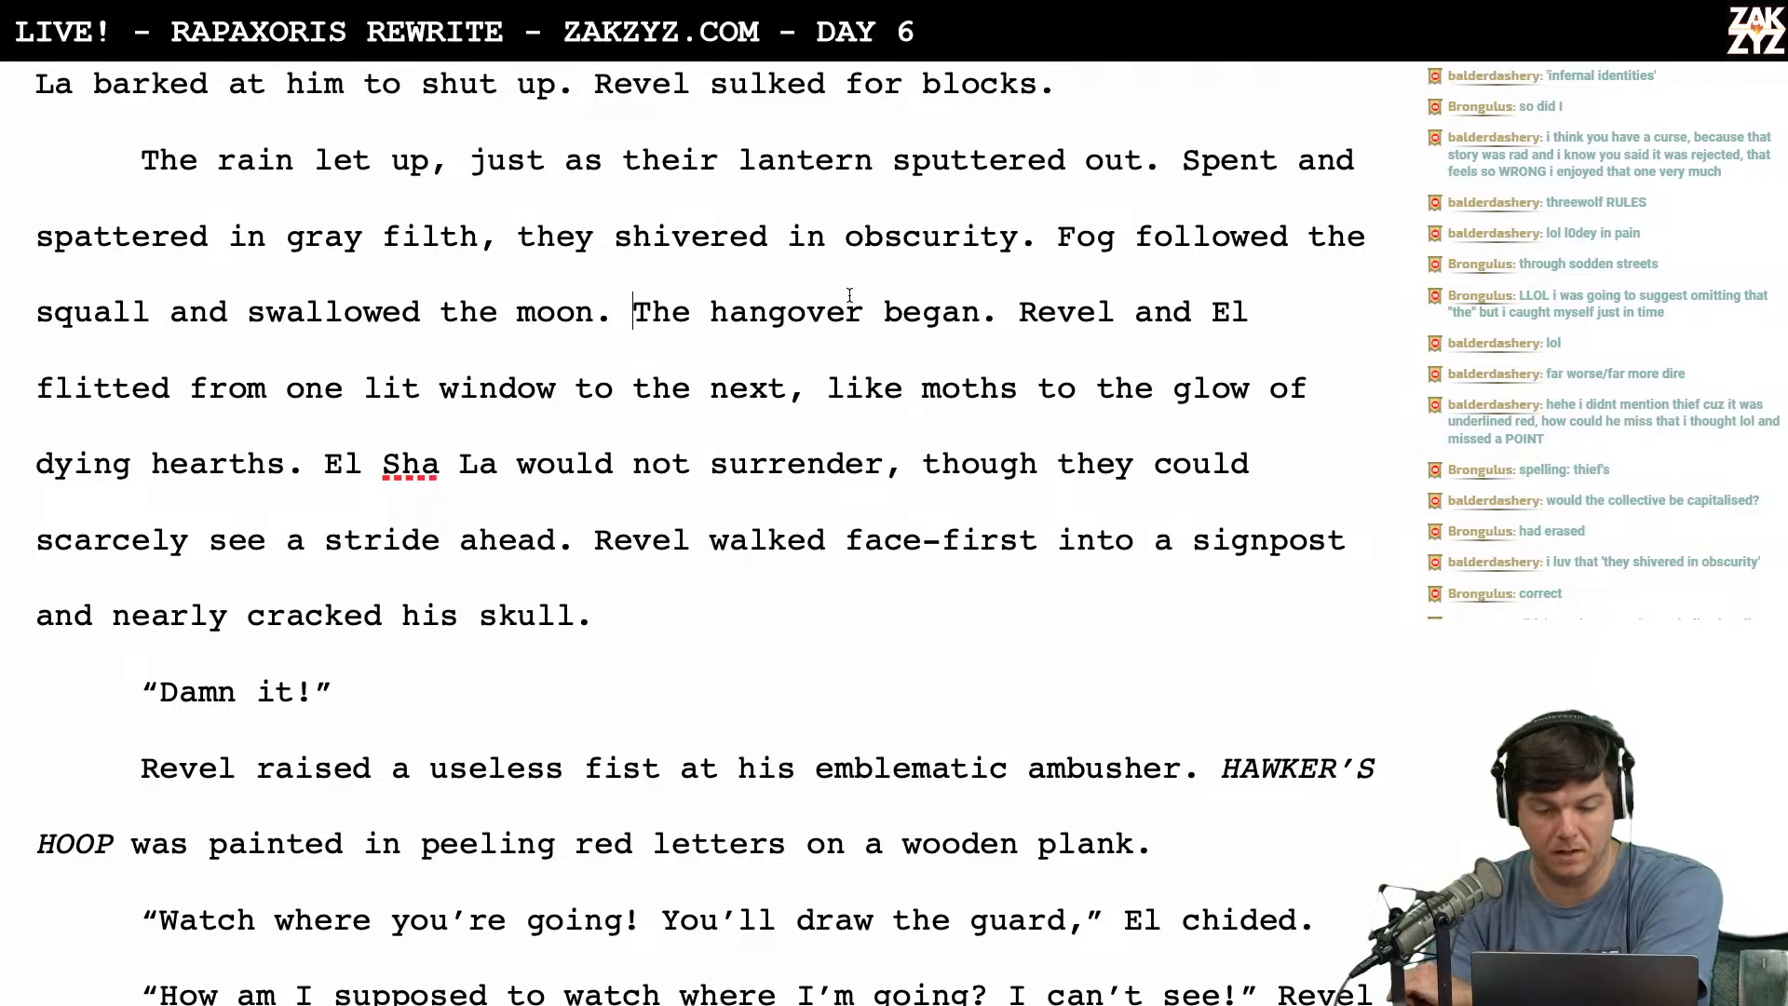
{"action": "scroll", "coordinate": [742, 407], "scroll_direction": "down", "scroll_amount": 2}
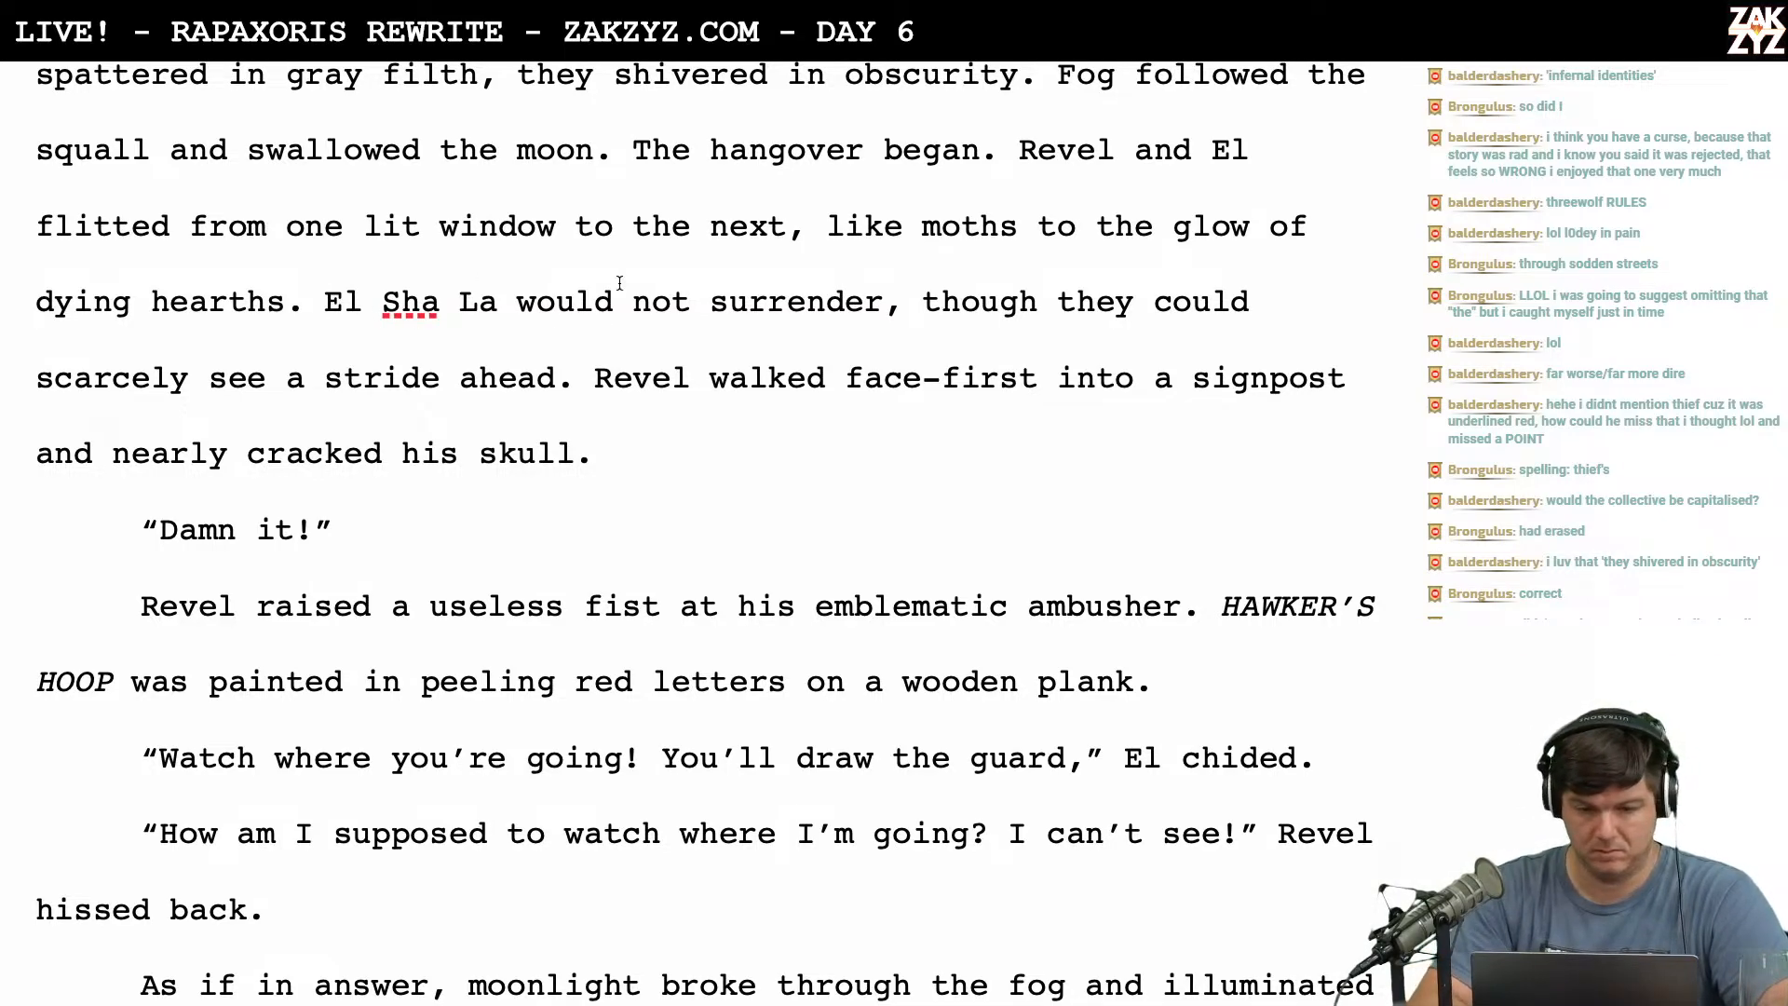
{"action": "key", "text": "Return"}
{"action": "key", "text": "Left"}
{"action": "type", "text": "T"}
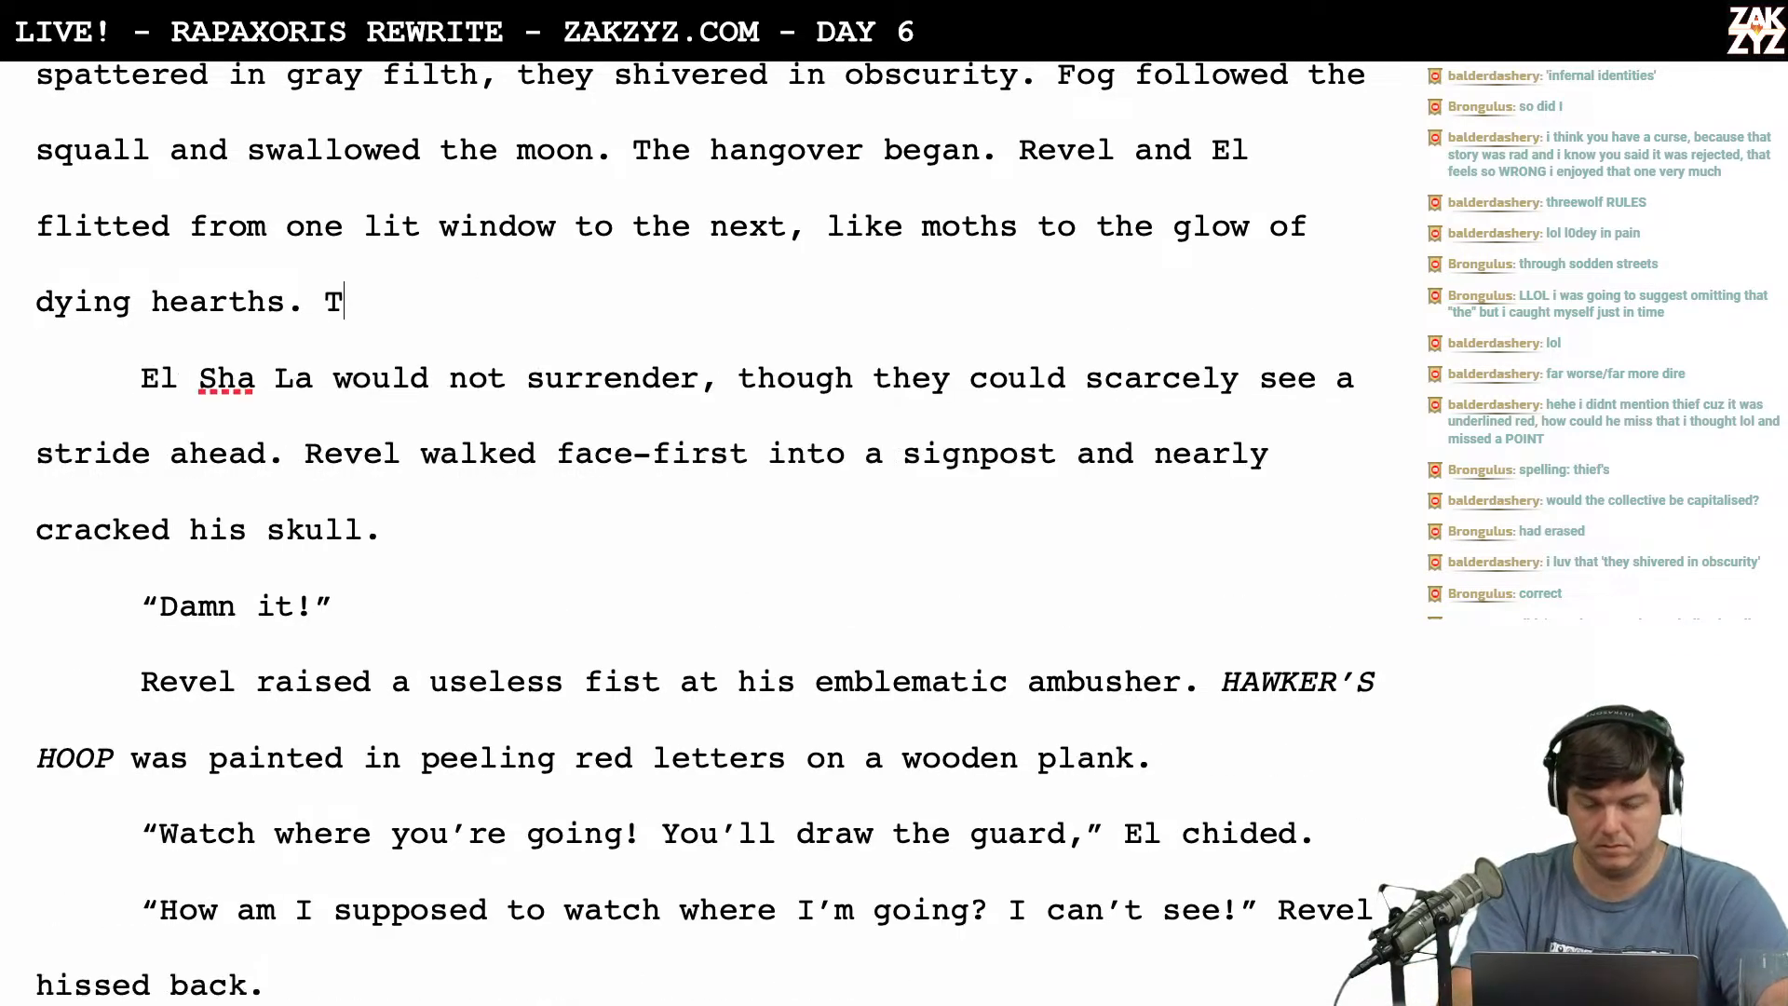
{"action": "type", "text": "hey would"}
{"action": "key", "text": "BackSpace"}
{"action": "key", "text": "BackSpace"}
{"action": "key", "text": "BackSpace"}
{"action": "key", "text": "BackSpace"}
{"action": "key", "text": "BackSpace"}
{"action": "key", "text": "BackSpace"}
{"action": "key", "text": "BackSpace"}
{"action": "key", "text": "BackSpace"}
{"action": "key", "text": "BackSpace"}
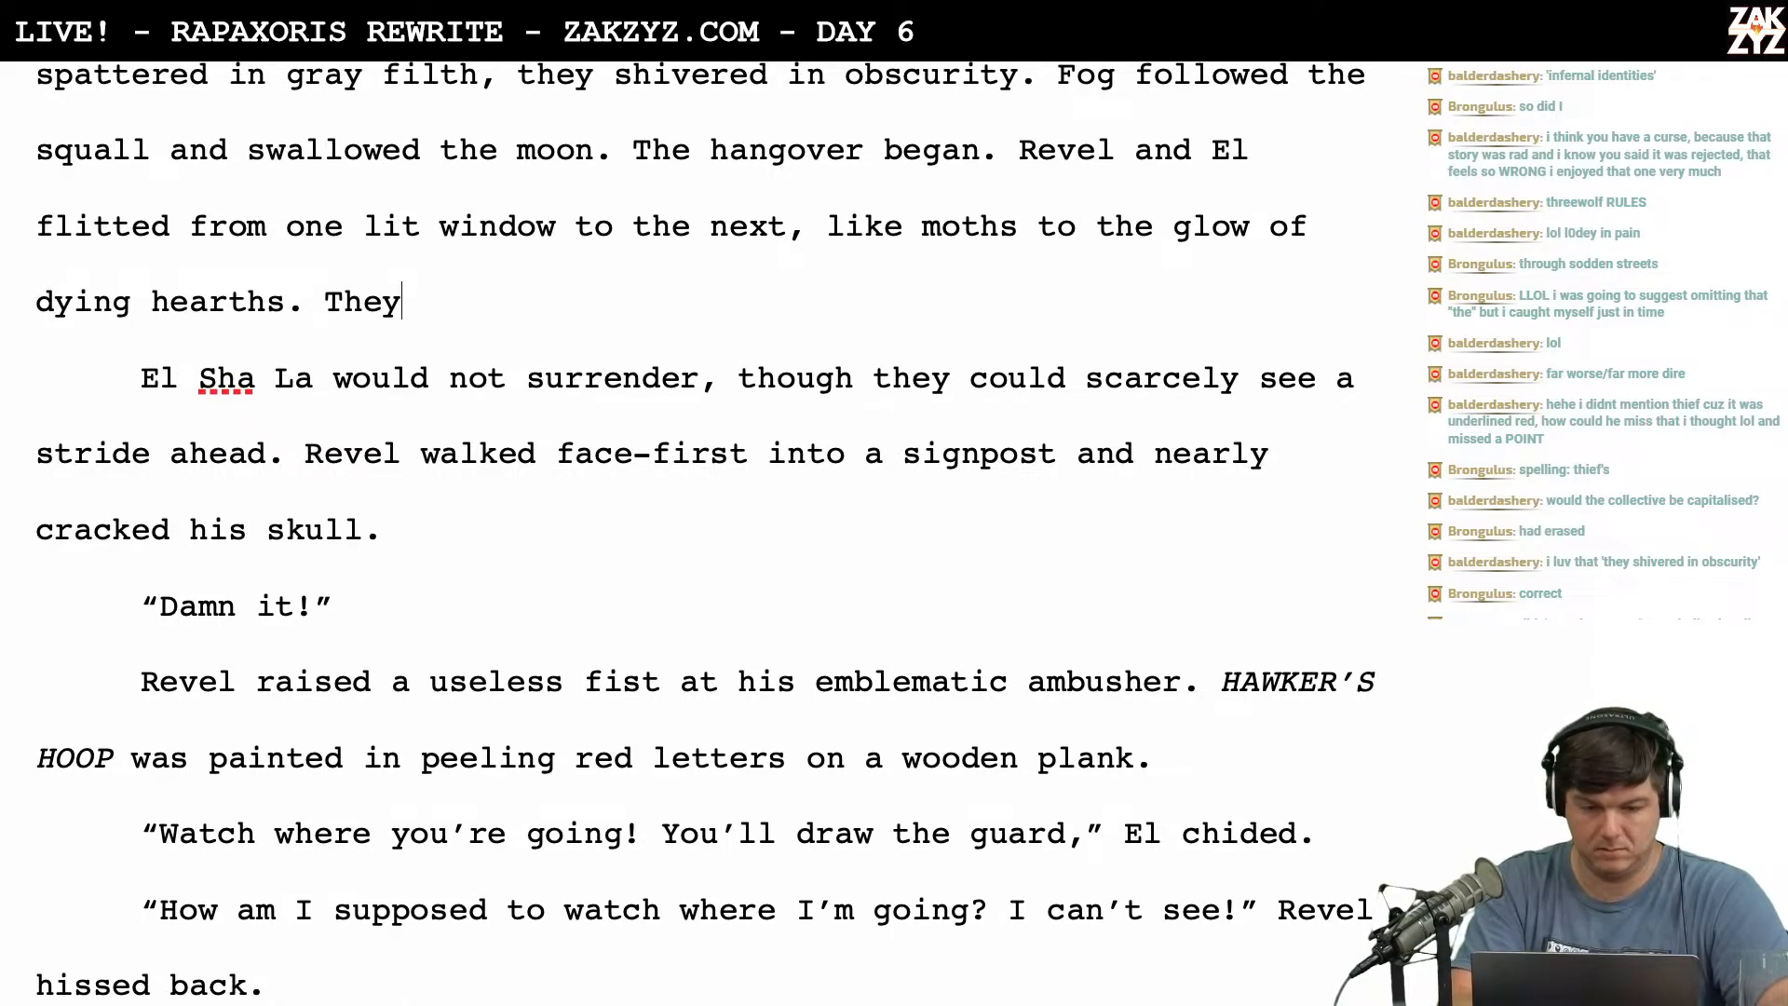
{"action": "key", "text": "BackSpace"}
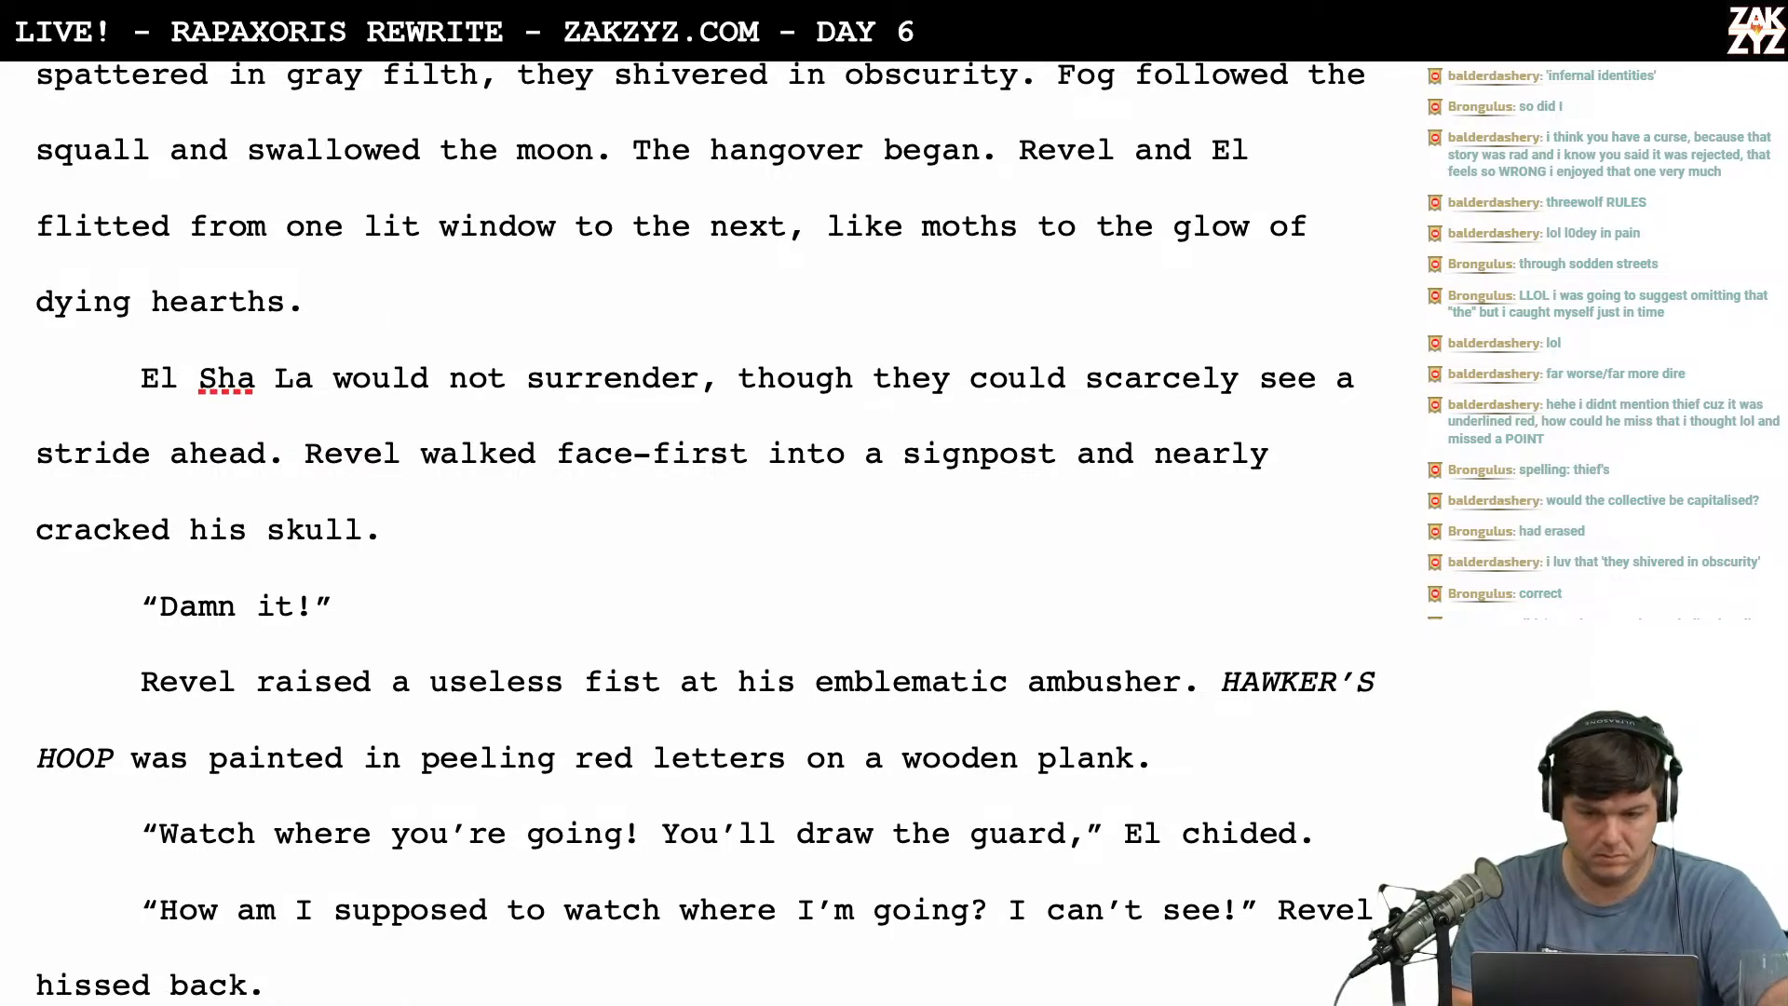
{"action": "key", "text": "shift+Down"}
{"action": "key", "text": "shift+Down"}
{"action": "key", "text": "shift+Up"}
{"action": "key", "text": "shift+Up"}
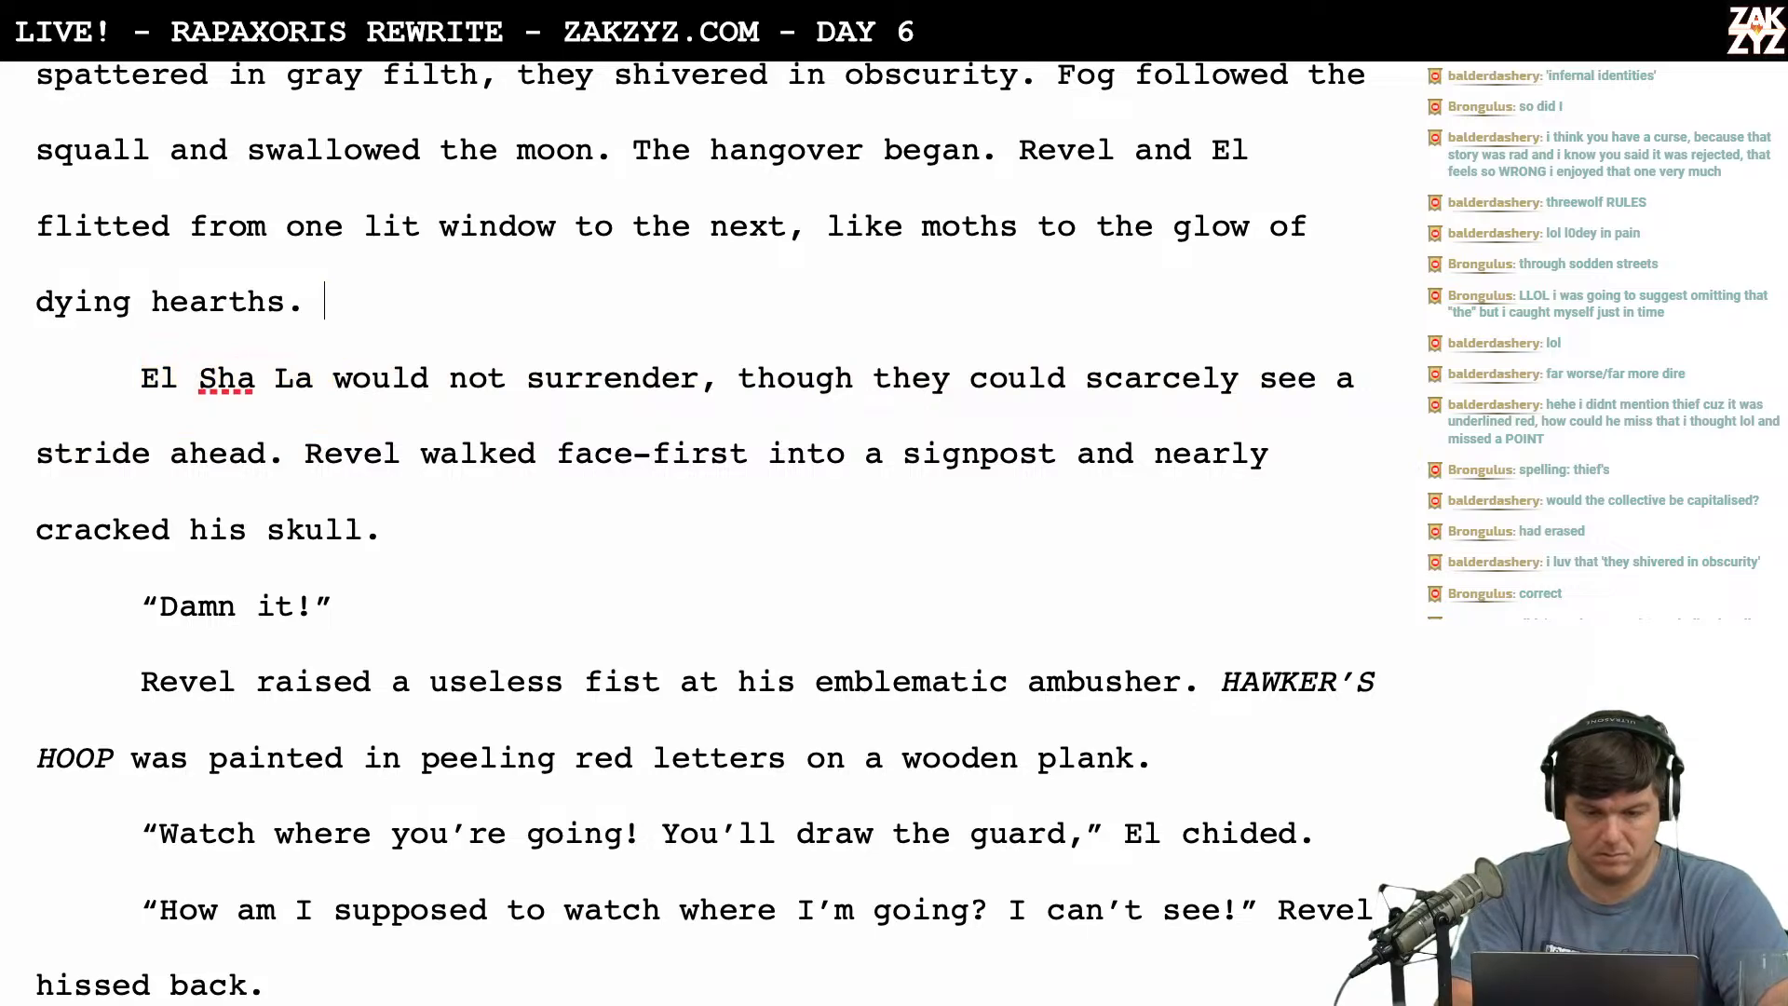
Write the sentence "They could scarcely see a stride ahead." after "dying hearths.".
{"action": "type", "text": "They could sc"}
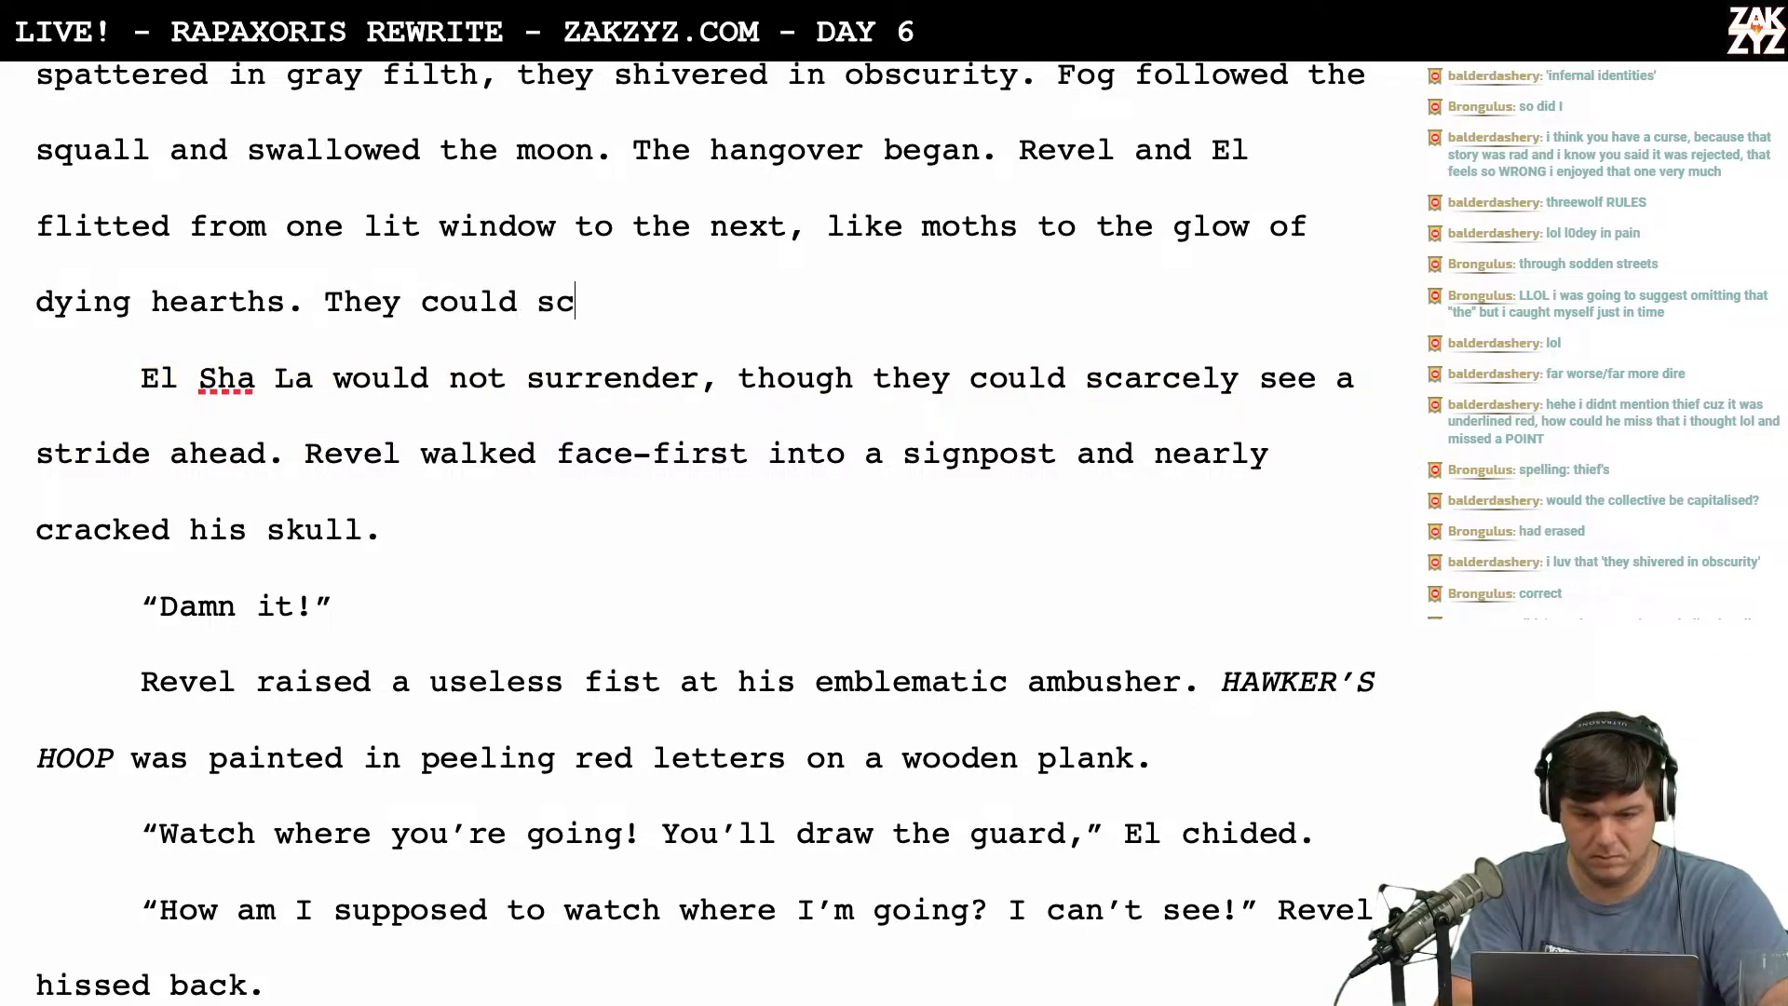
{"action": "type", "text": "arcely see a "}
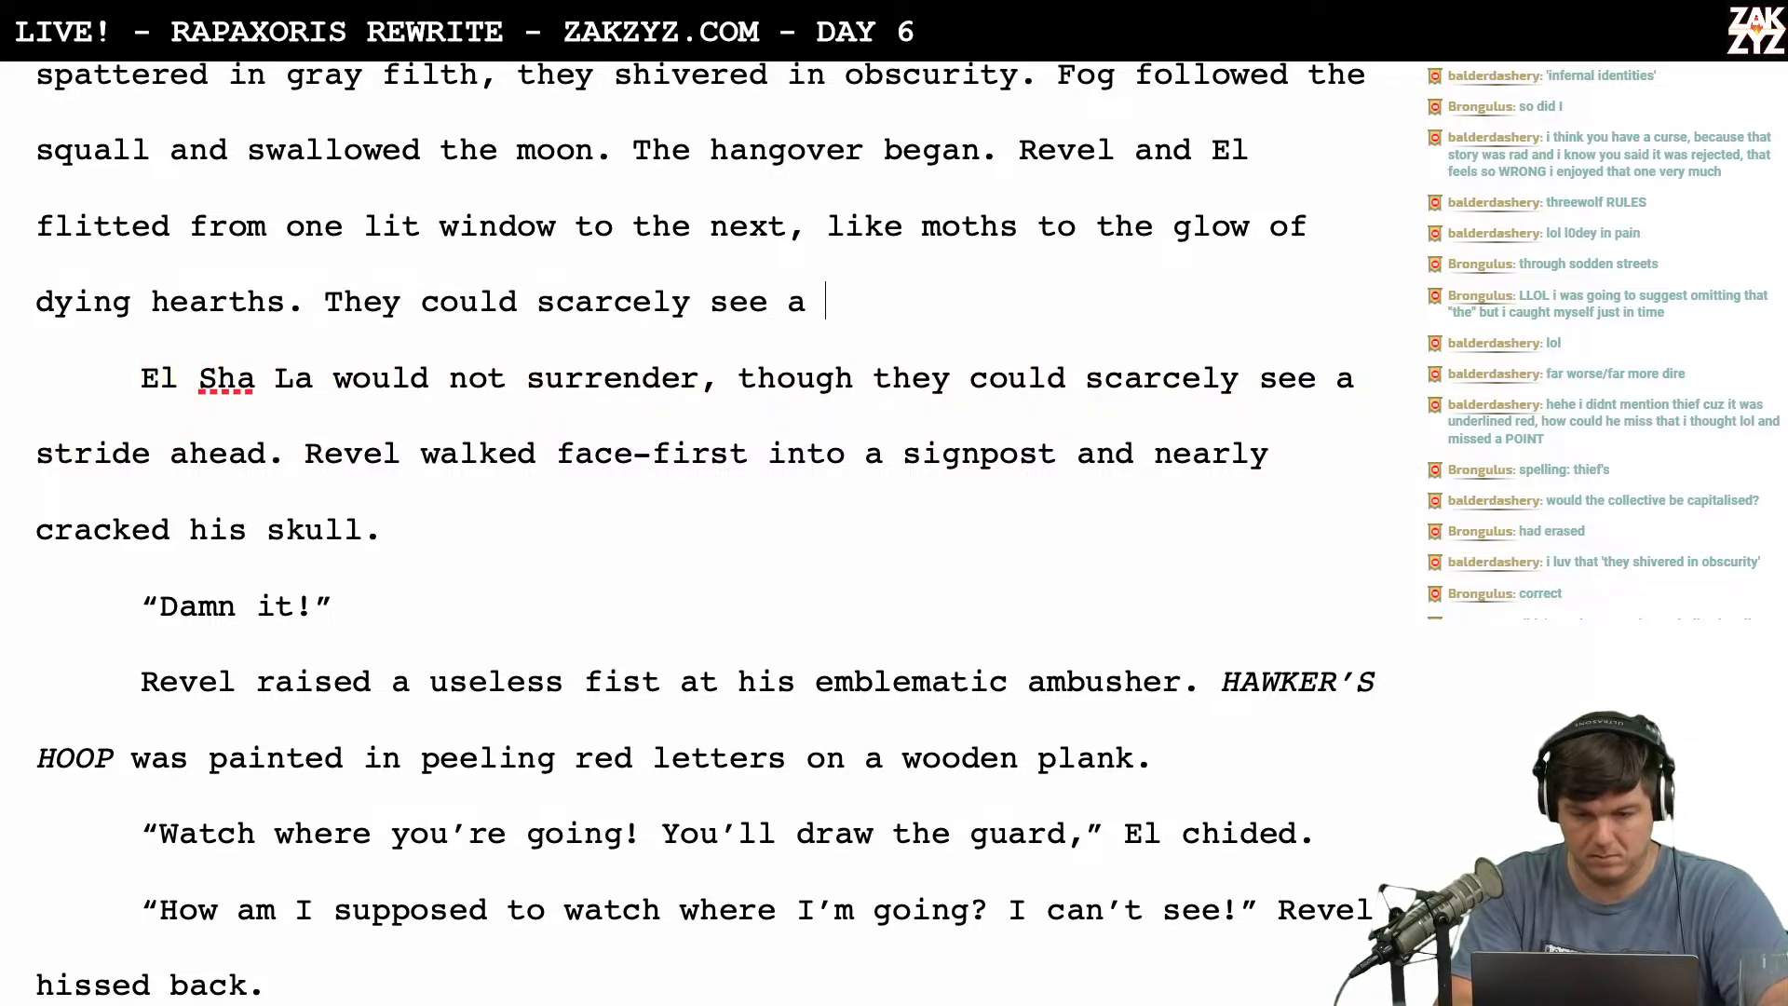
{"action": "type", "text": "stried a"}
{"action": "key", "text": "BackSpace"}
{"action": "key", "text": "BackSpace"}
{"action": "key", "text": "BackSpace"}
{"action": "key", "text": "BackSpace"}
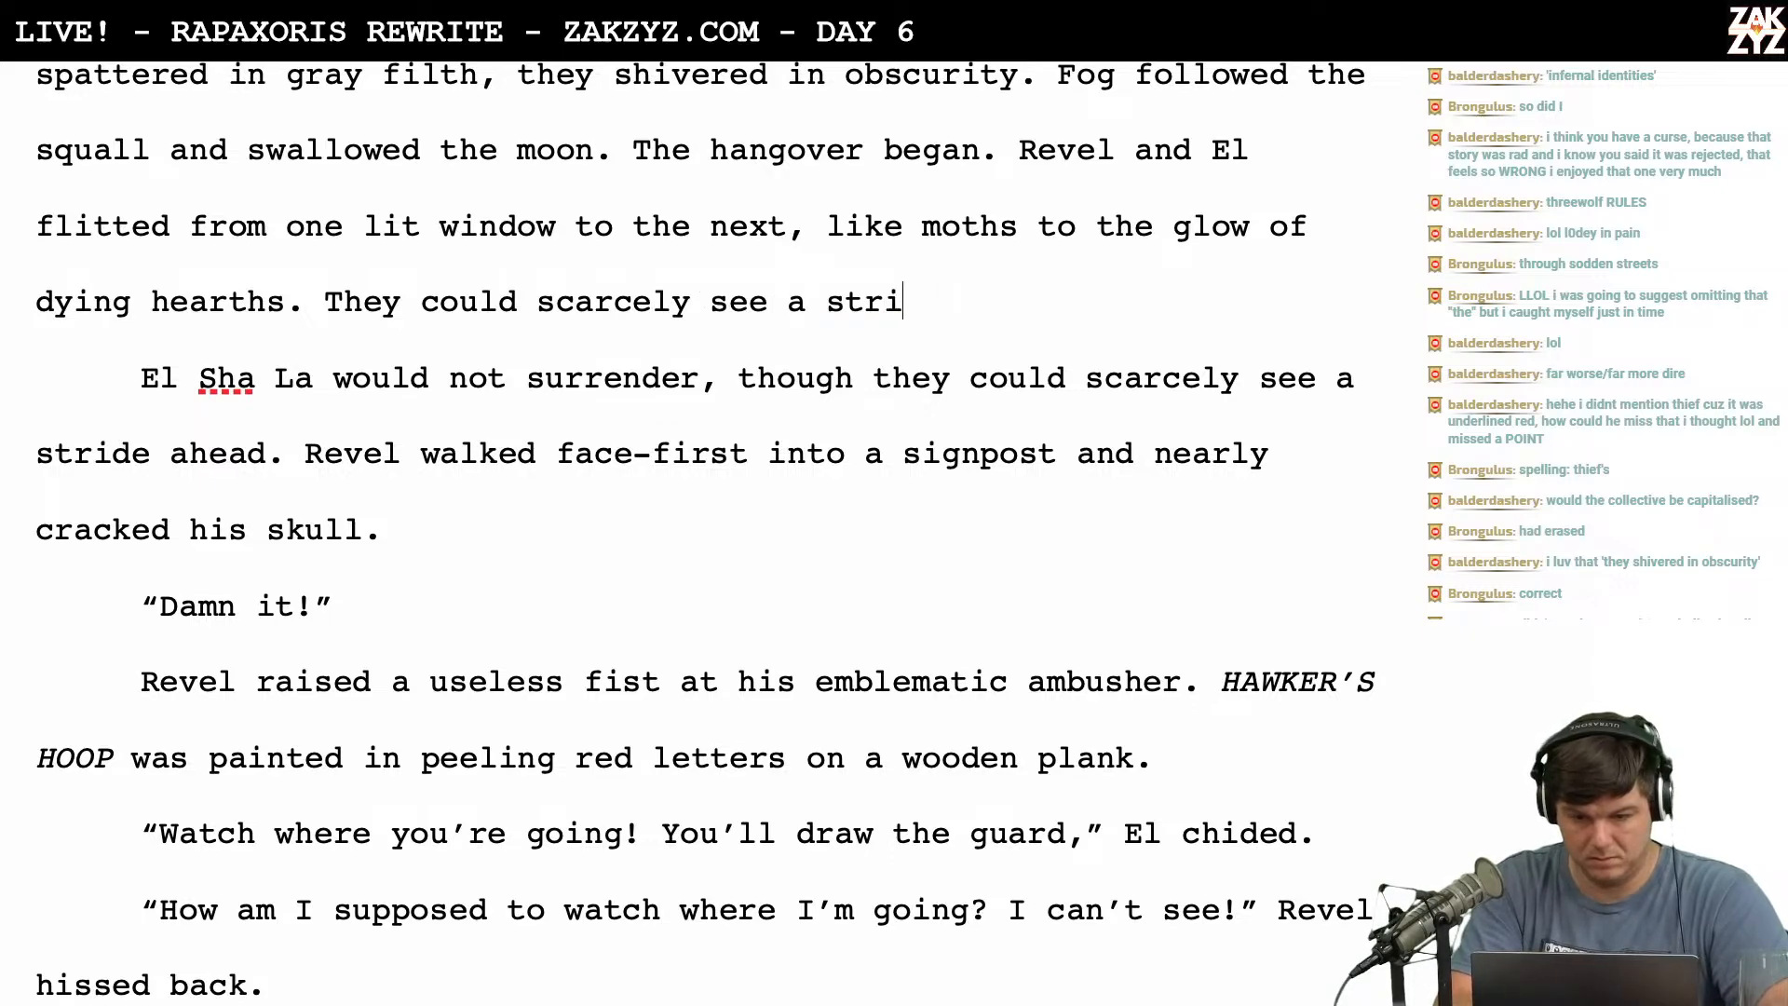
{"action": "type", "text": "de ahead."}
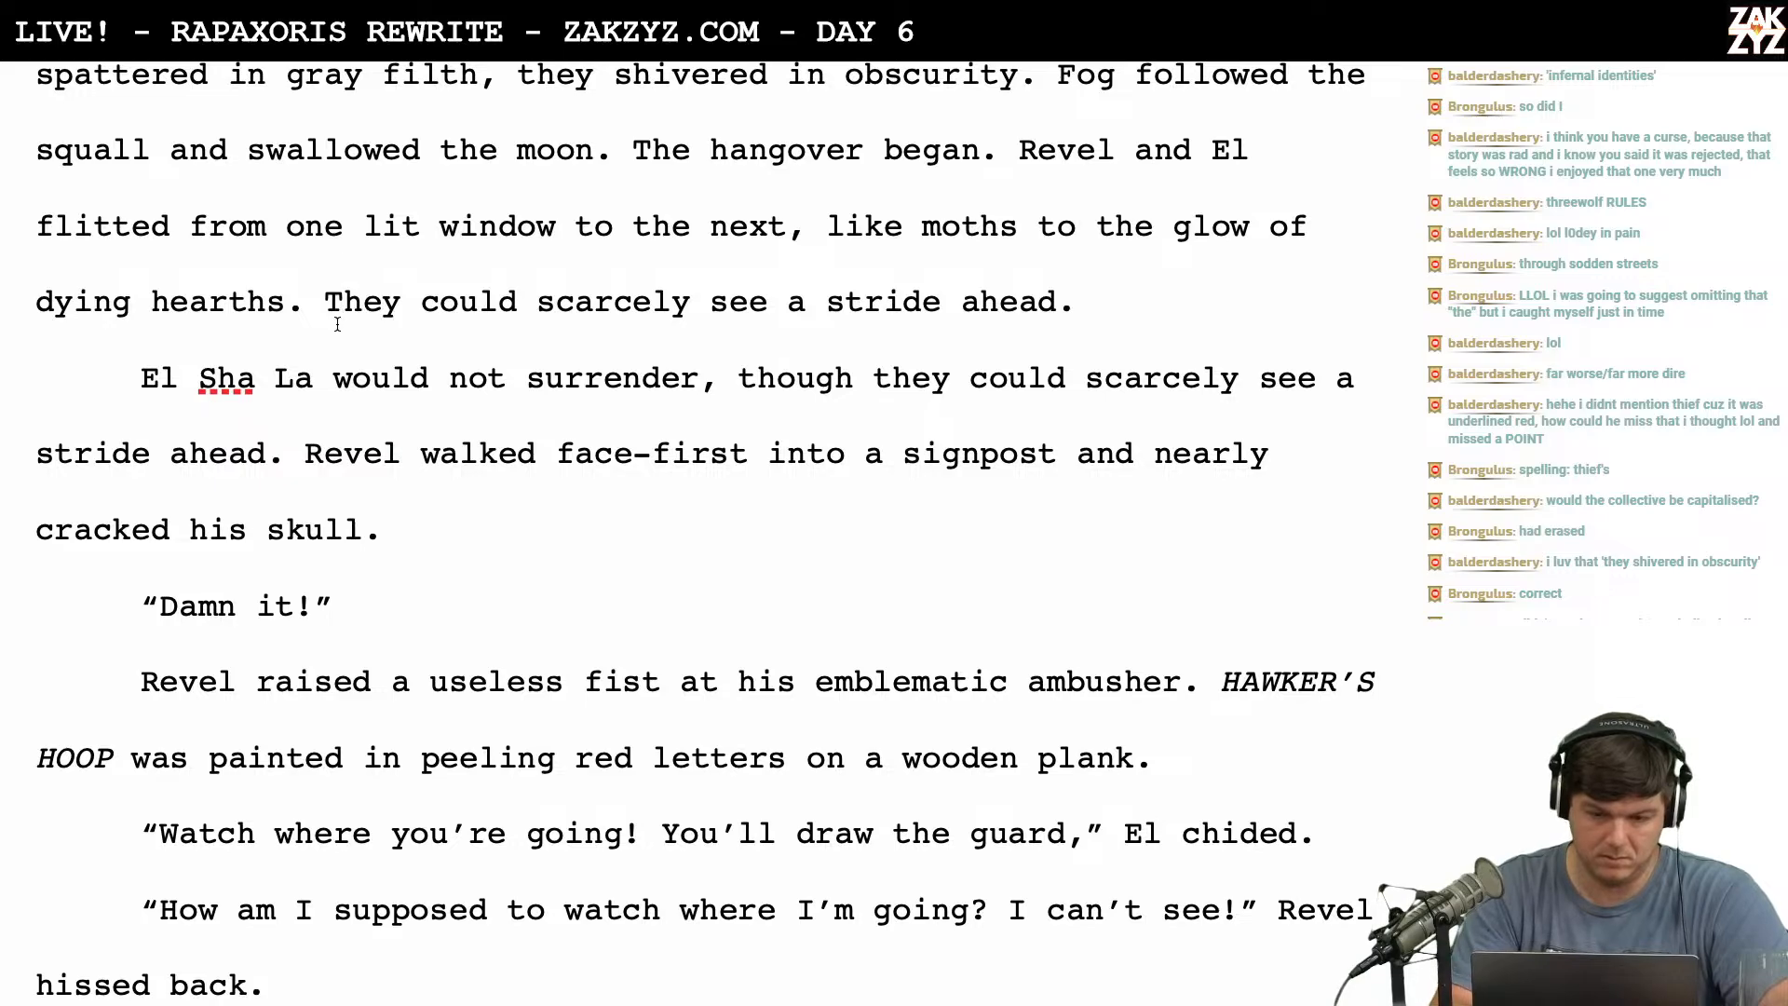
Open the new sentence with "Soon," and lowercase "they" so it reads "Soon, they could scarcely see a stride ahead.".
{"action": "left_click", "coordinate": [307, 303]}
{"action": "key", "text": "Right"}
{"action": "type", "text": "Soon,"}
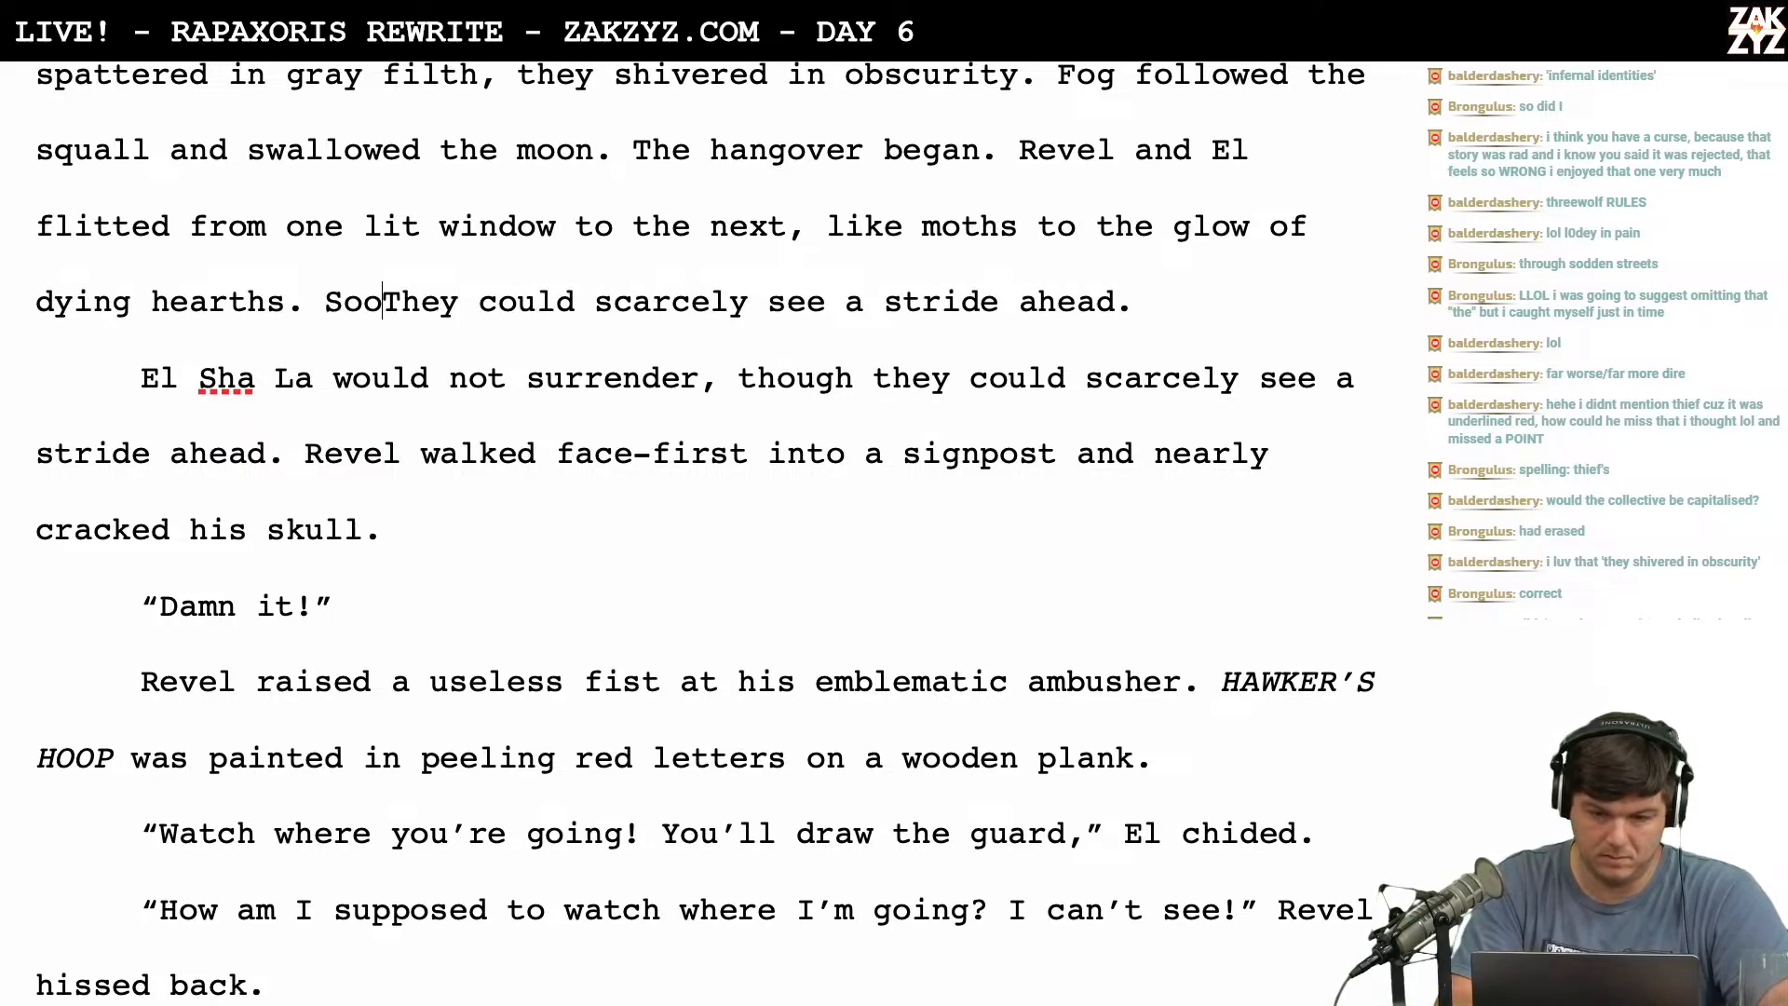
{"action": "key", "text": "Right"}
{"action": "key", "text": "BackSpace"}
{"action": "type", "text": "t"}
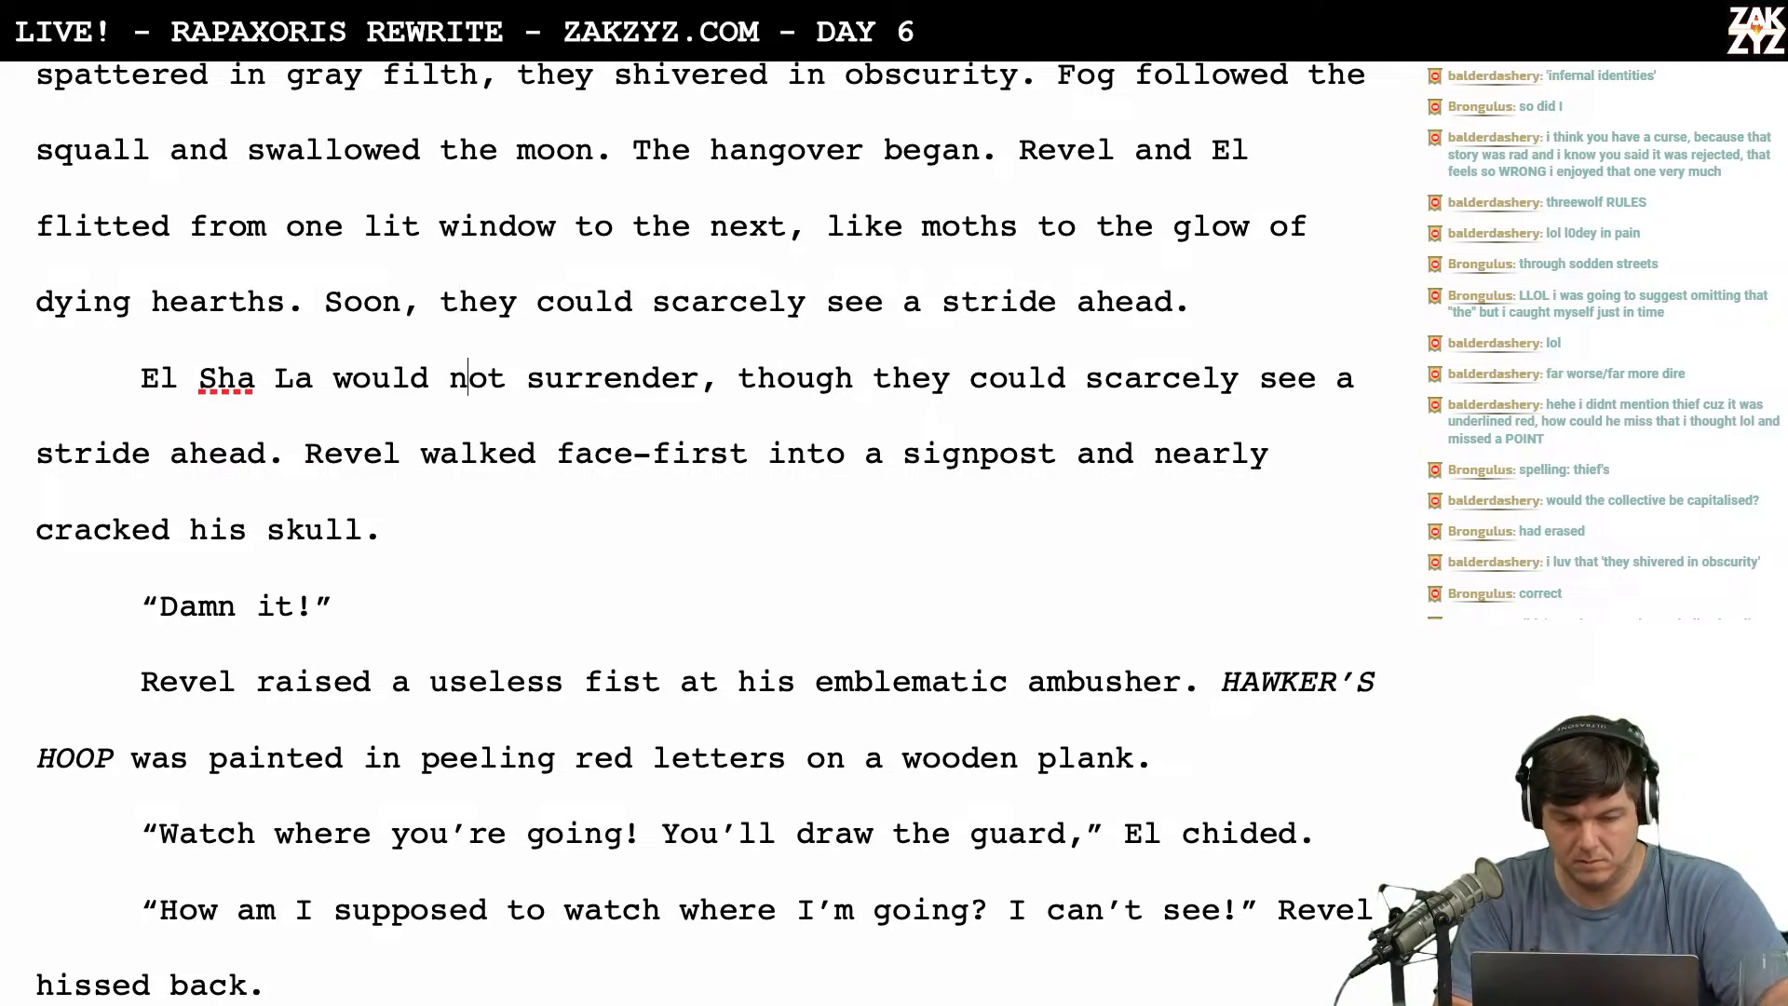
Delete the sentence "El Sha La would not surrender, though they could scarcely see a stride ahead." and rejoin the signpost sentence to the preceding paragraph.
{"action": "key", "text": "Left"}
{"action": "key", "text": "Left"}
{"action": "key", "text": "Left"}
{"action": "key", "text": "Left"}
{"action": "key", "text": "Left"}
{"action": "key", "text": "Left"}
{"action": "key", "text": "Left"}
{"action": "key", "text": "Left"}
{"action": "key", "text": "Left"}
{"action": "key", "text": "Left"}
{"action": "key", "text": "Left"}
{"action": "key", "text": "Left"}
{"action": "key", "text": "Left"}
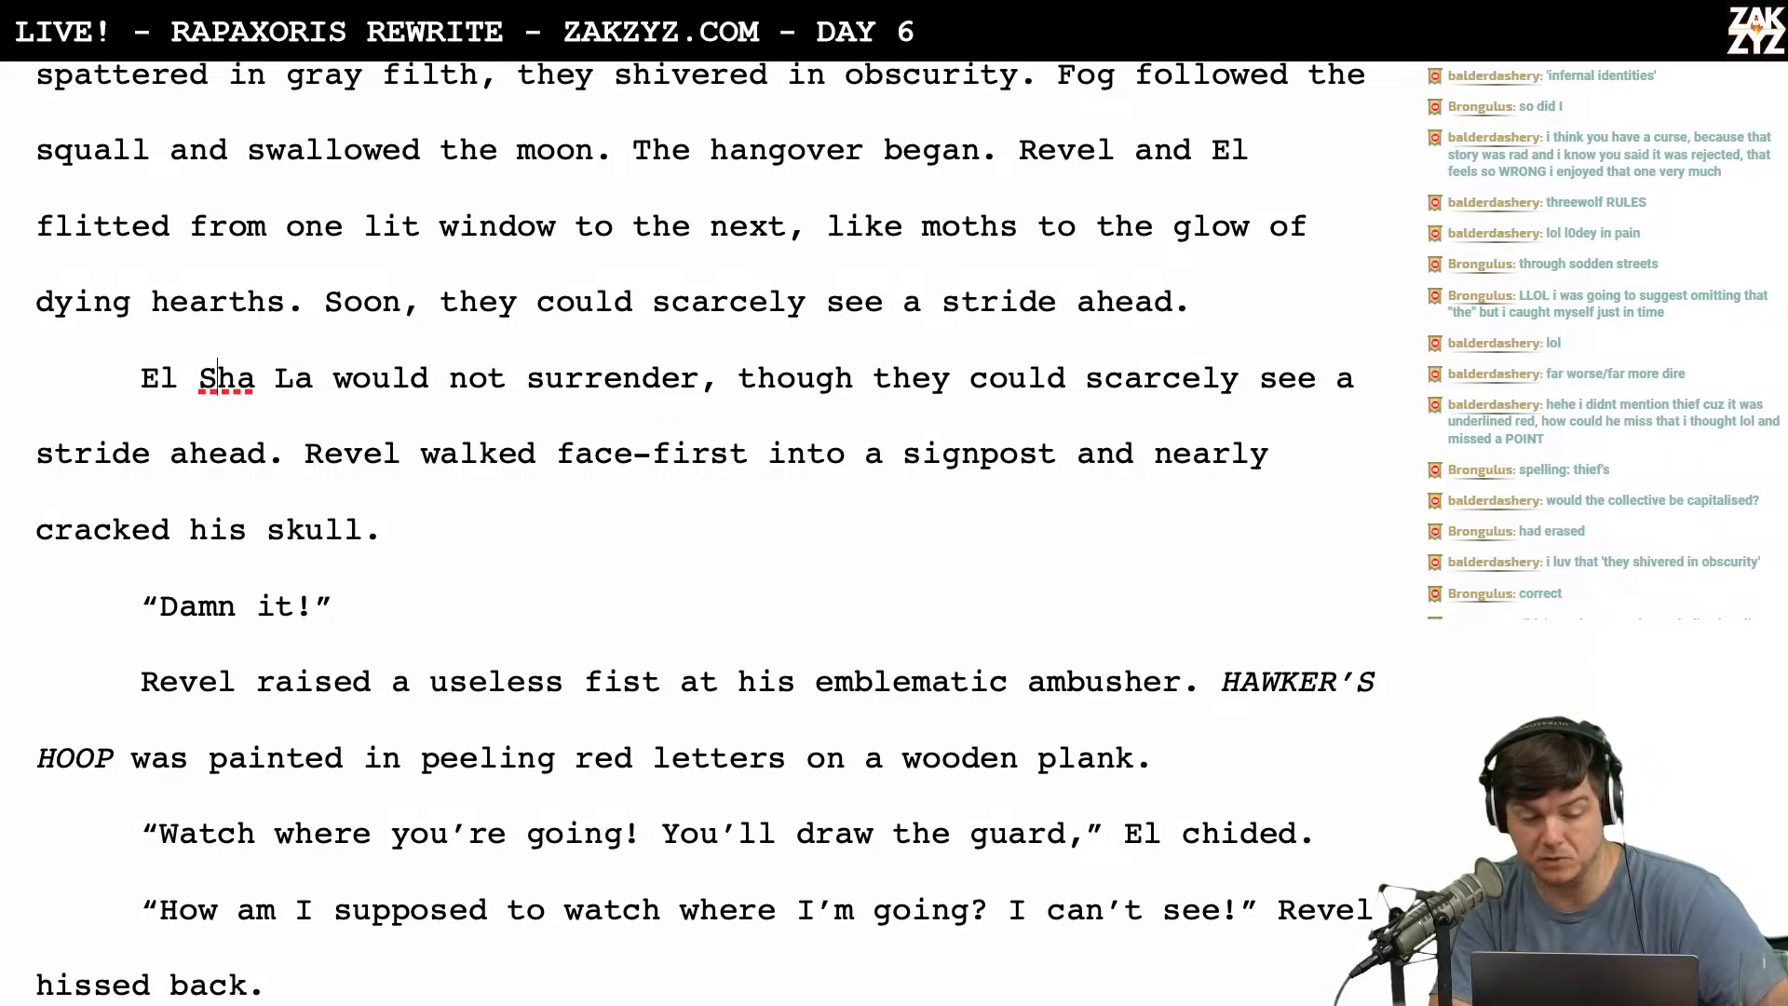
{"action": "key", "text": "Left"}
{"action": "key", "text": "Left"}
{"action": "key", "text": "Left"}
{"action": "key", "text": "Left"}
{"action": "key", "text": "Left"}
{"action": "key", "text": "shift+Down"}
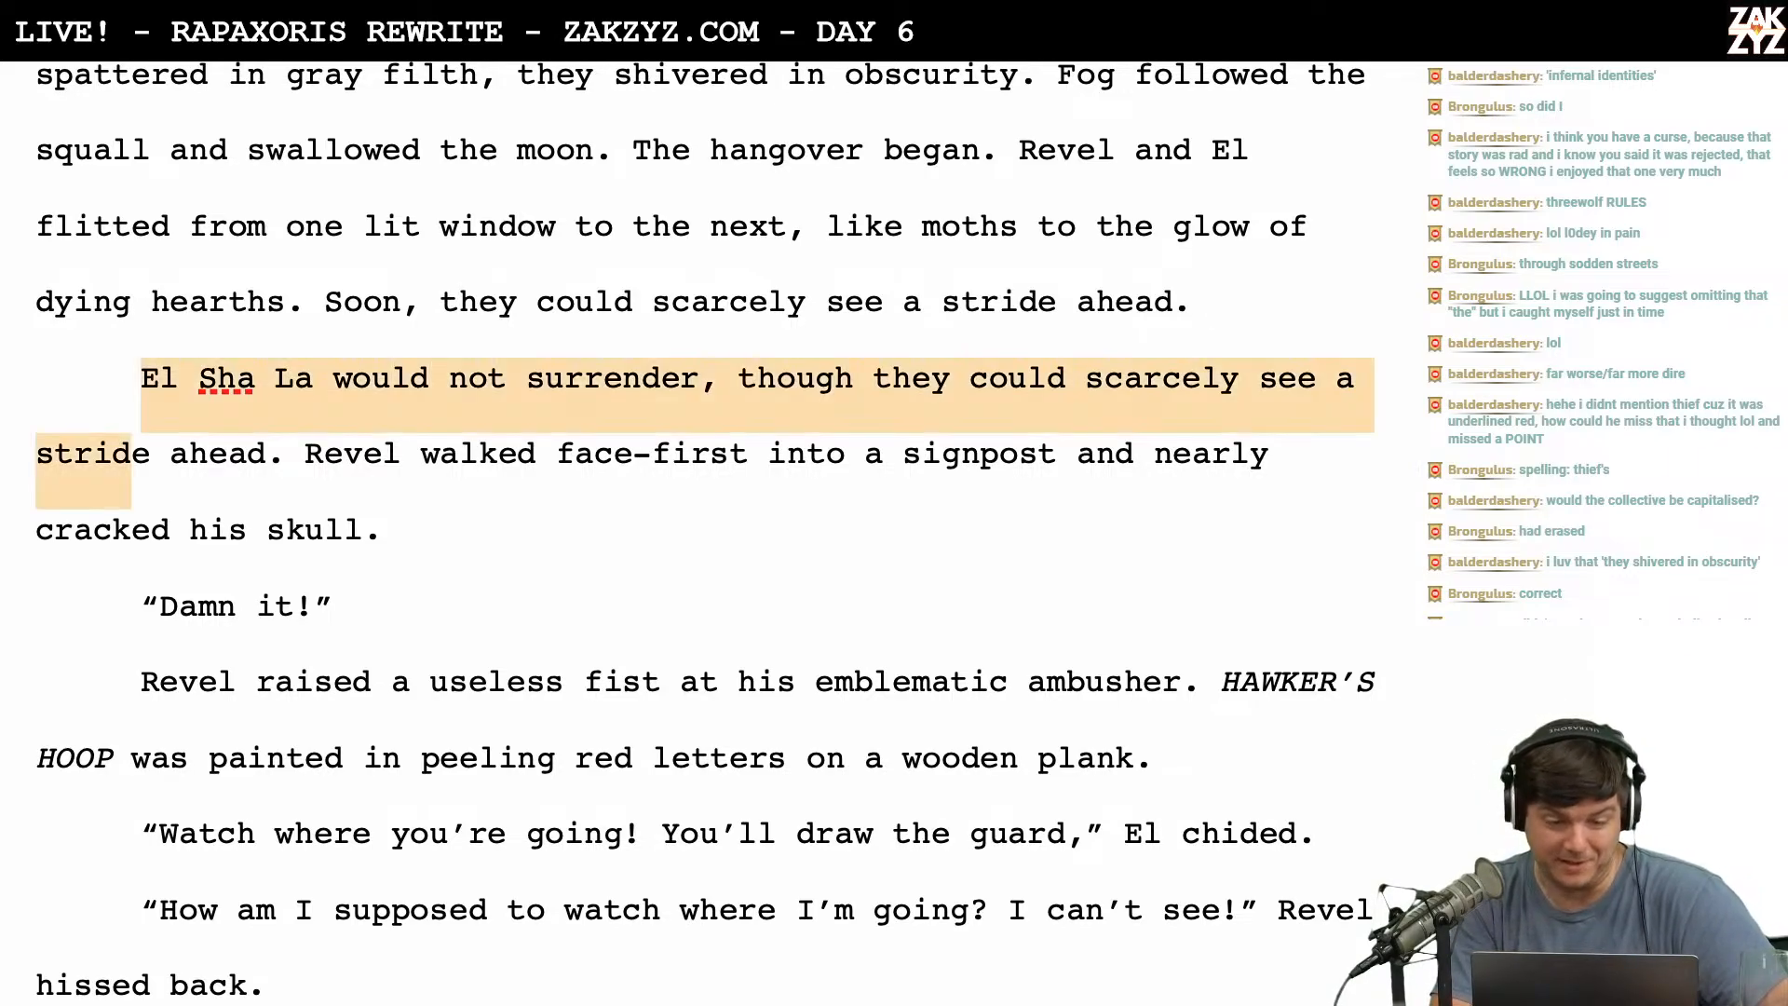
{"action": "key", "text": "shift+Right"}
{"action": "key", "text": "shift+Right"}
{"action": "key", "text": "shift+Right"}
{"action": "key", "text": "shift+Right"}
{"action": "key", "text": "shift+Right"}
{"action": "key", "text": "shift+Right"}
{"action": "key", "text": "shift+Right"}
{"action": "key", "text": "shift+Right"}
{"action": "key", "text": "BackSpace"}
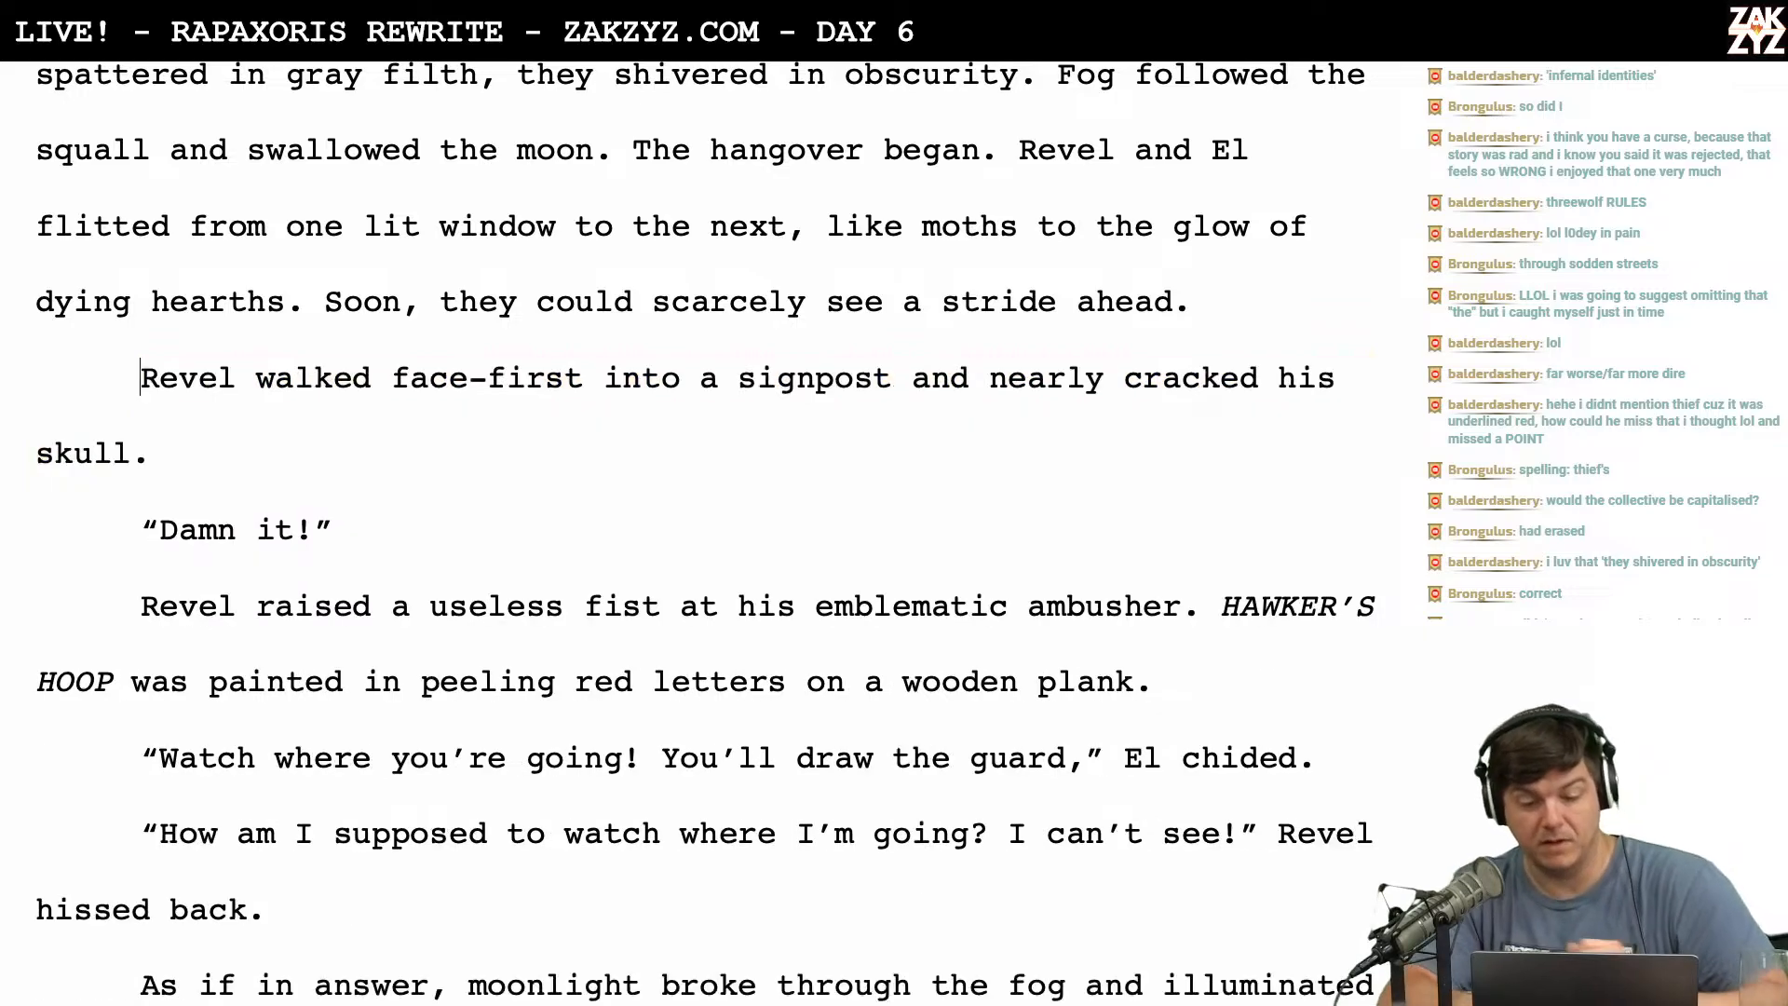
{"action": "key", "text": "BackSpace"}
Replace "Revel" with "He" at the start of the "raised a useless fist" sentence.
{"action": "scroll", "coordinate": [68, 205], "scroll_direction": "down", "scroll_amount": 2}
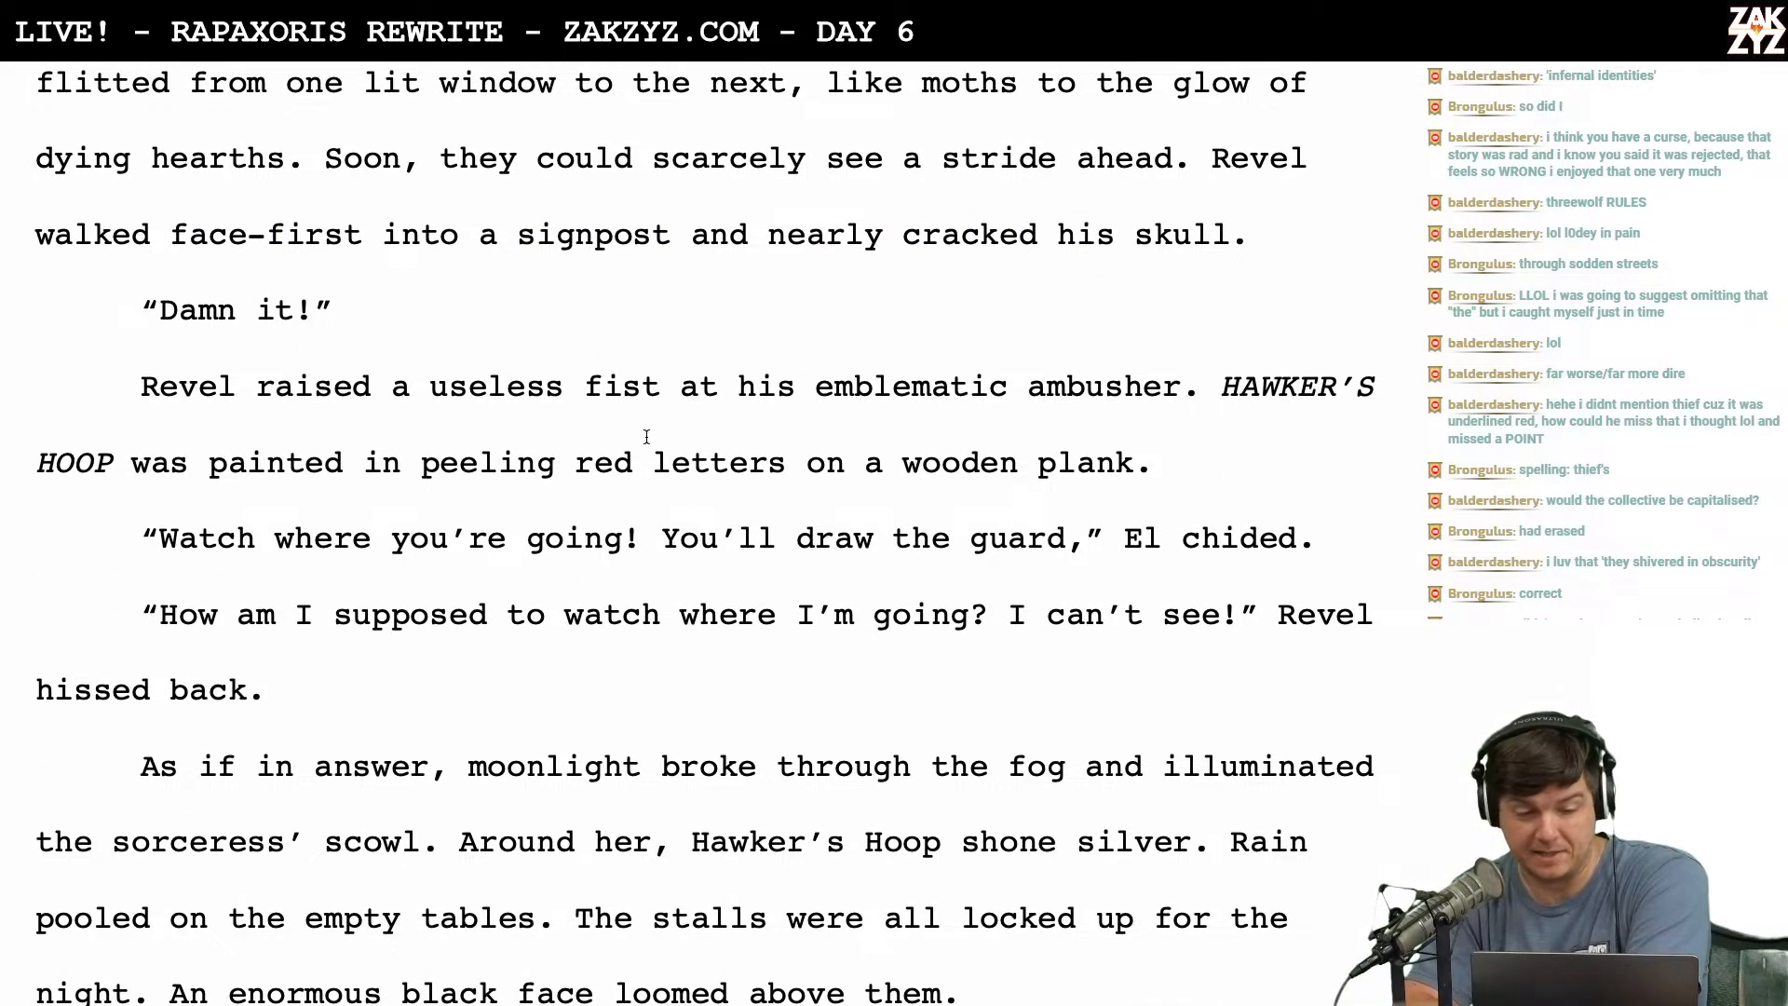
{"action": "scroll", "coordinate": [646, 436], "scroll_direction": "down", "scroll_amount": 2}
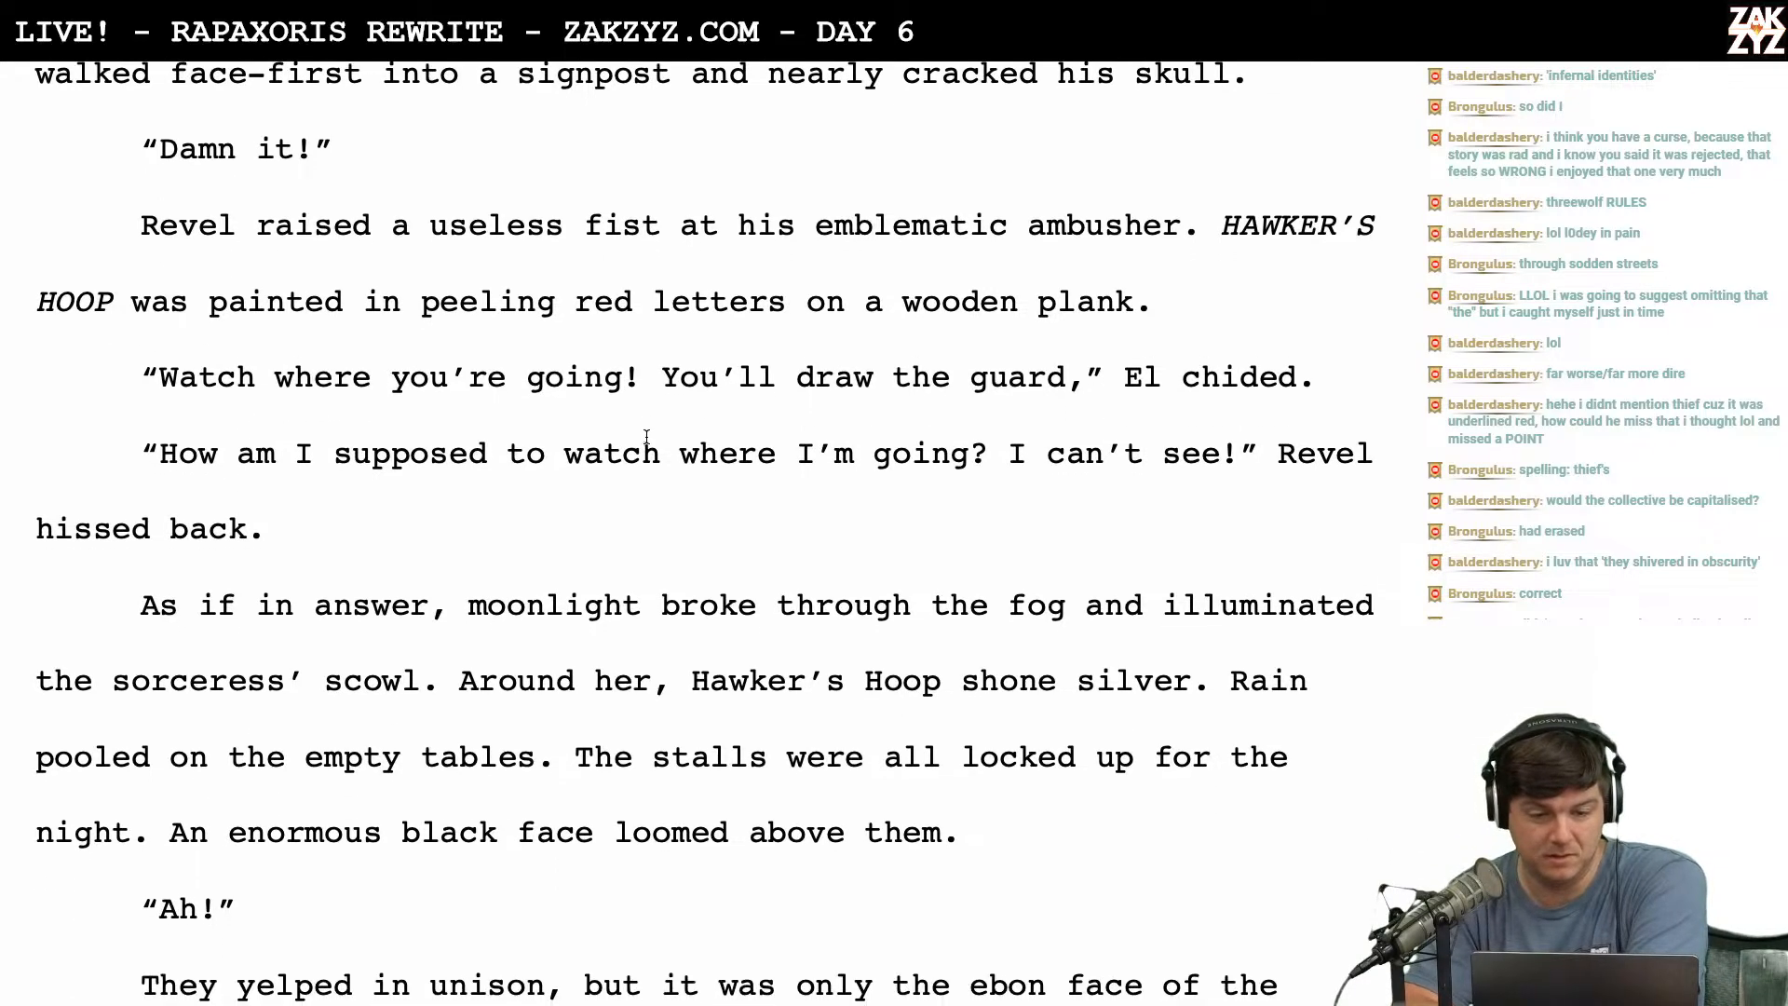
{"action": "left_click", "coordinate": [231, 198]}
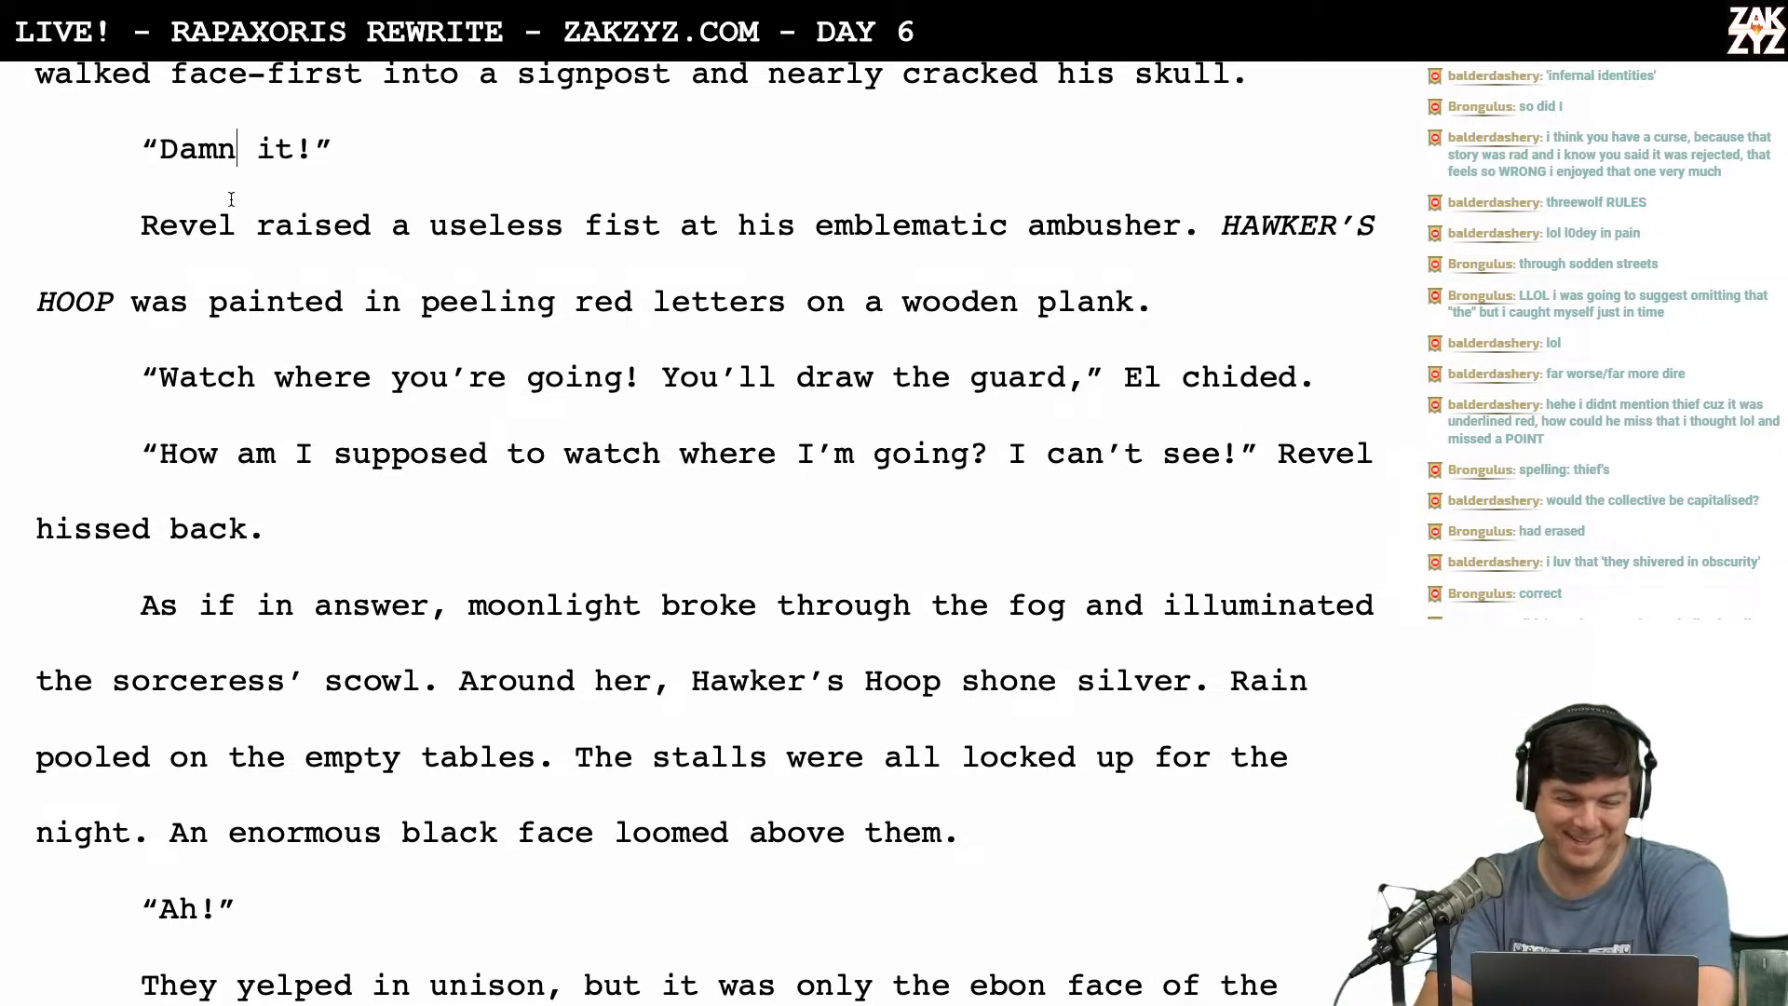
{"action": "key", "text": "BackSpace"}
{"action": "key", "text": "BackSpace"}
{"action": "key", "text": "BackSpace"}
{"action": "key", "text": "BackSpace"}
{"action": "key", "text": "BackSpace"}
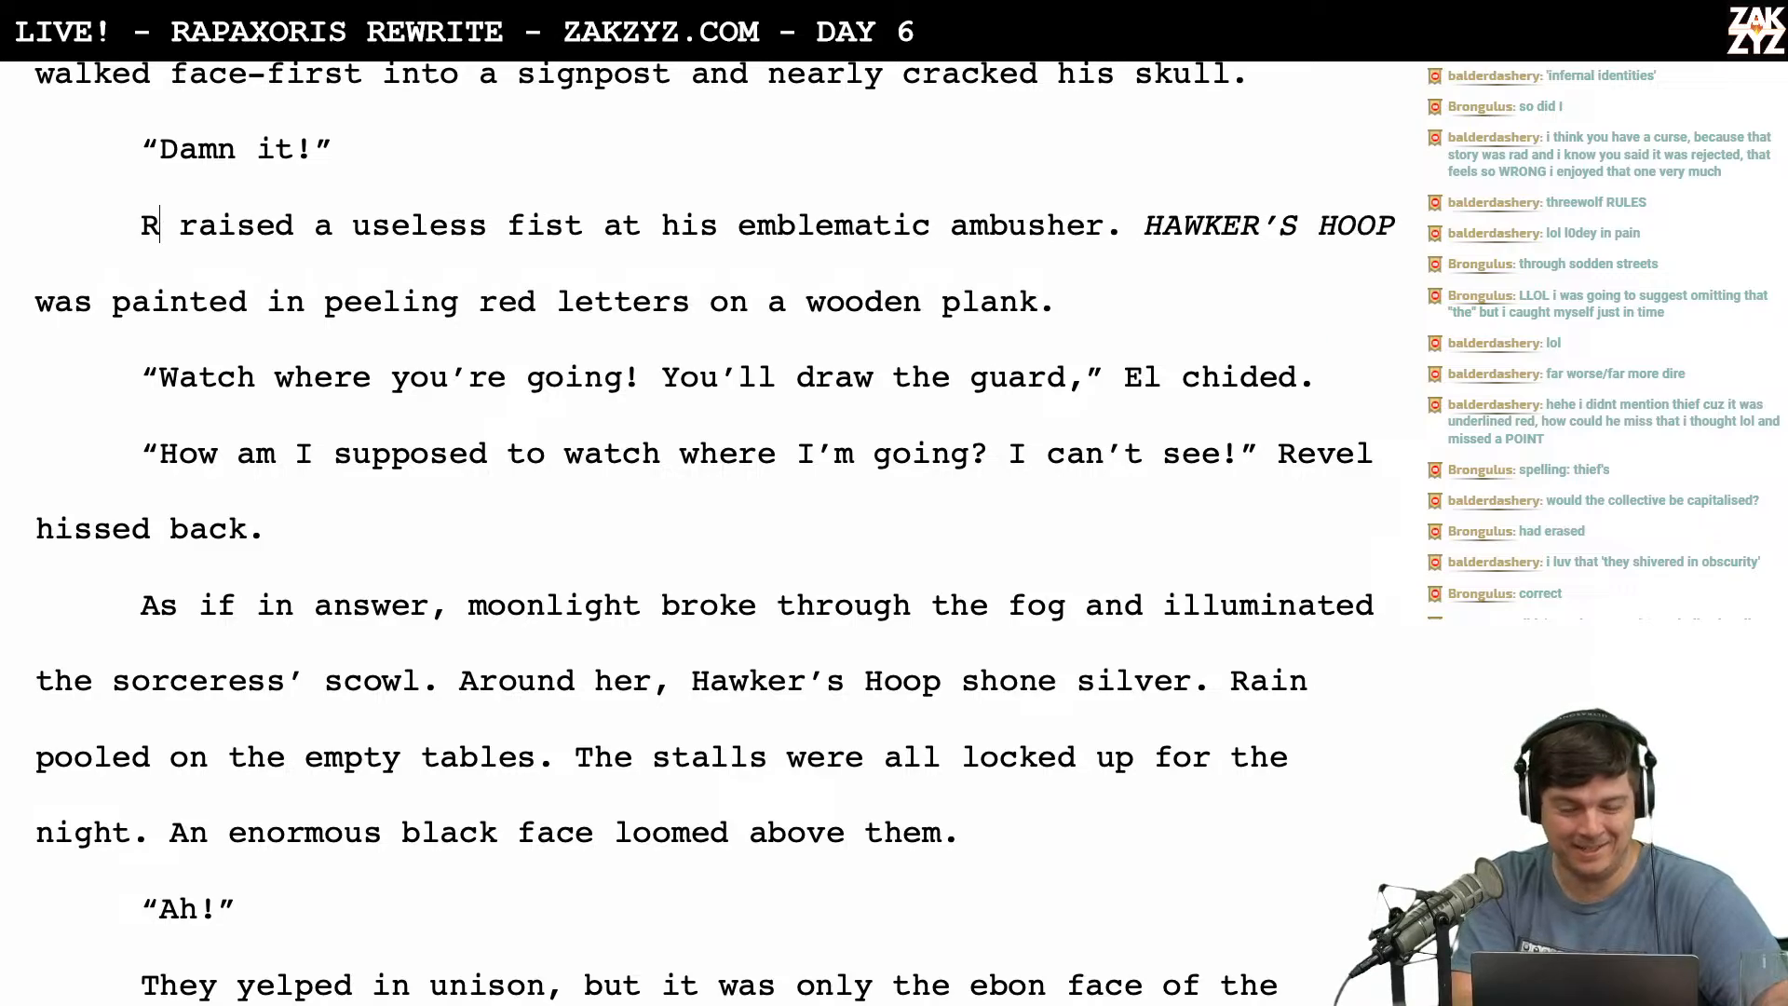
{"action": "type", "text": "He"}
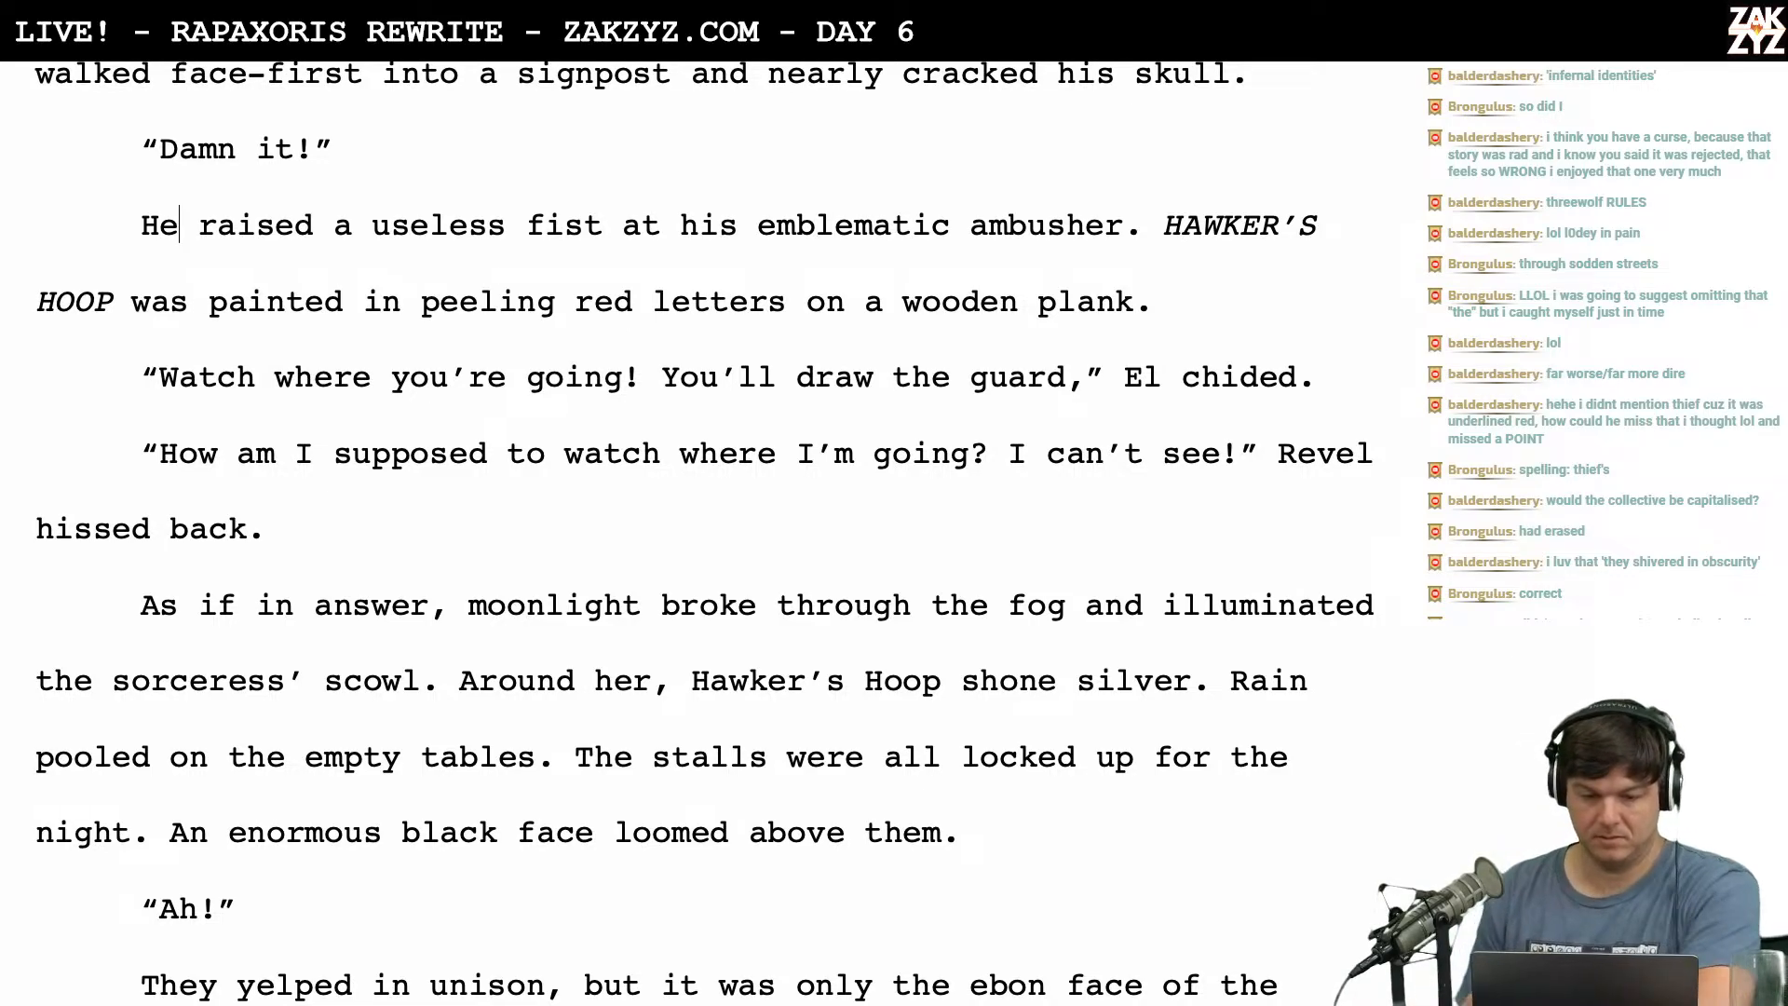
Cut "You'll draw the guard," from El's dialogue so it reads "Watch where you're going!" El chided.
{"action": "left_click", "coordinate": [665, 378]}
{"action": "left_click_drag", "start_coordinate": [665, 378], "coordinate": [1067, 379]}
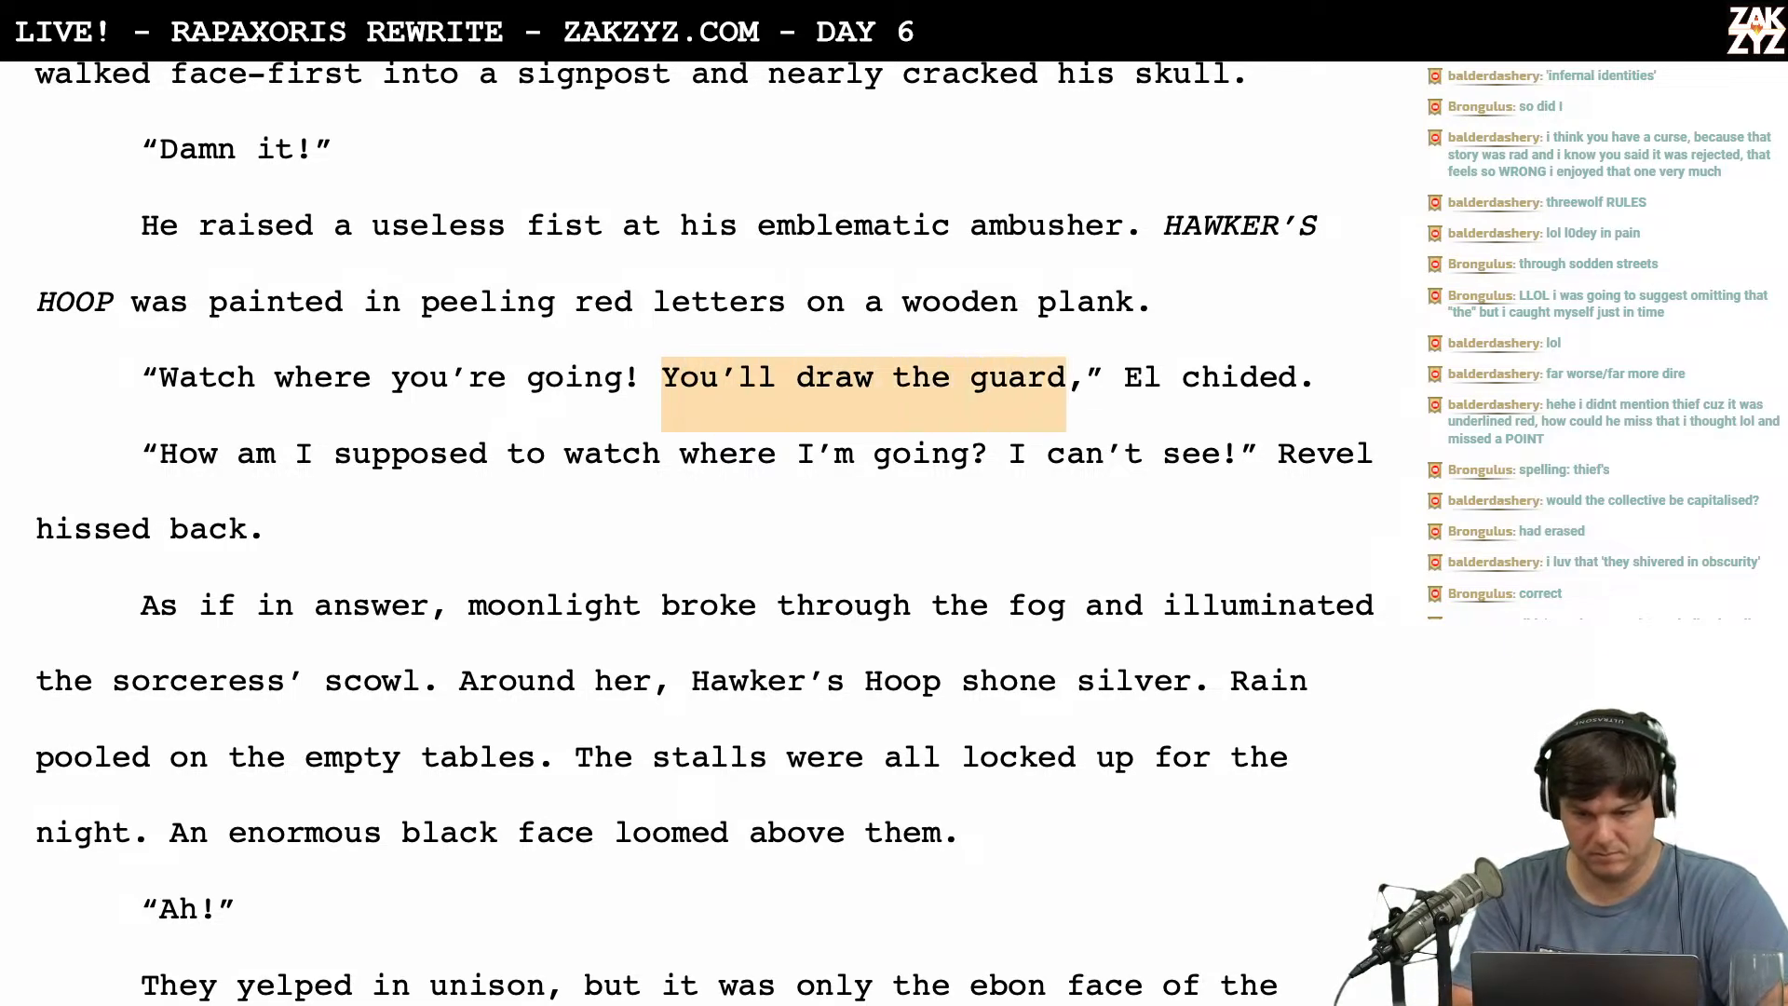
{"action": "key", "text": "BackSpace"}
{"action": "key", "text": "Right"}
{"action": "type", "text": "\\"}
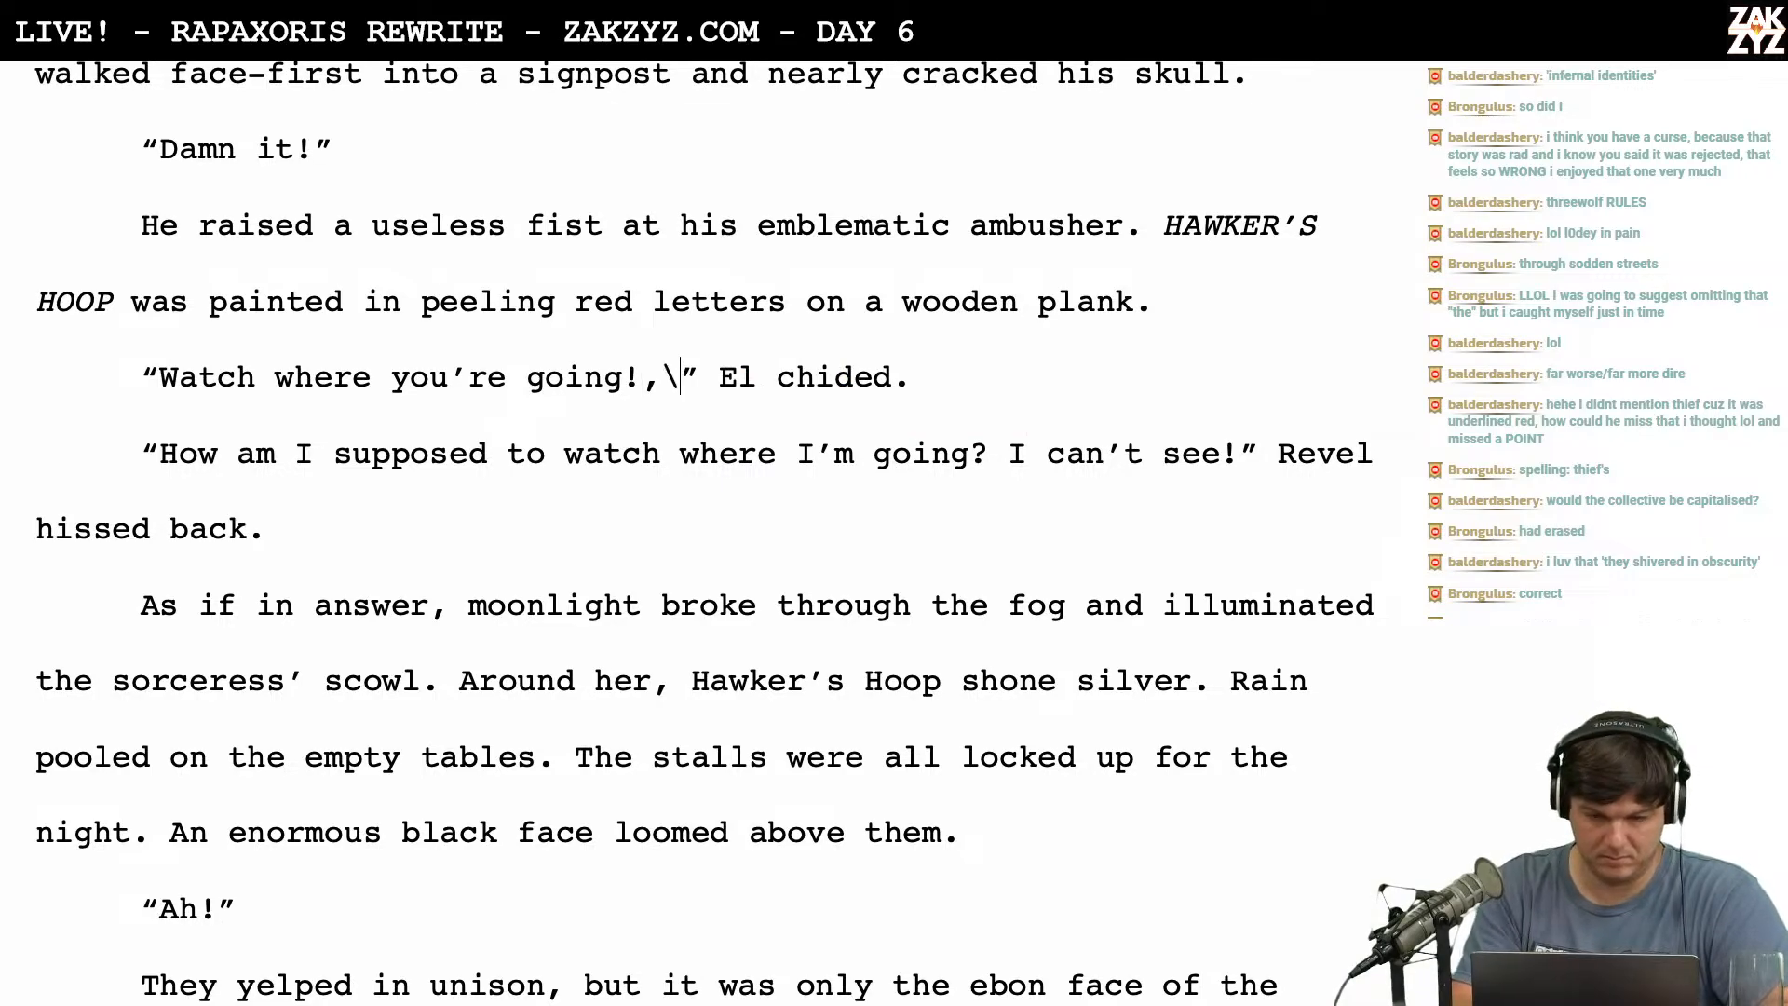
{"action": "key", "text": "BackSpace"}
{"action": "key", "text": "BackSpace"}
Shorten Revel's reply to "How? I can't see!" by removing "am I supposed to watch where I'm going?".
{"action": "scroll", "coordinate": [494, 413], "scroll_direction": "down", "scroll_amount": 1}
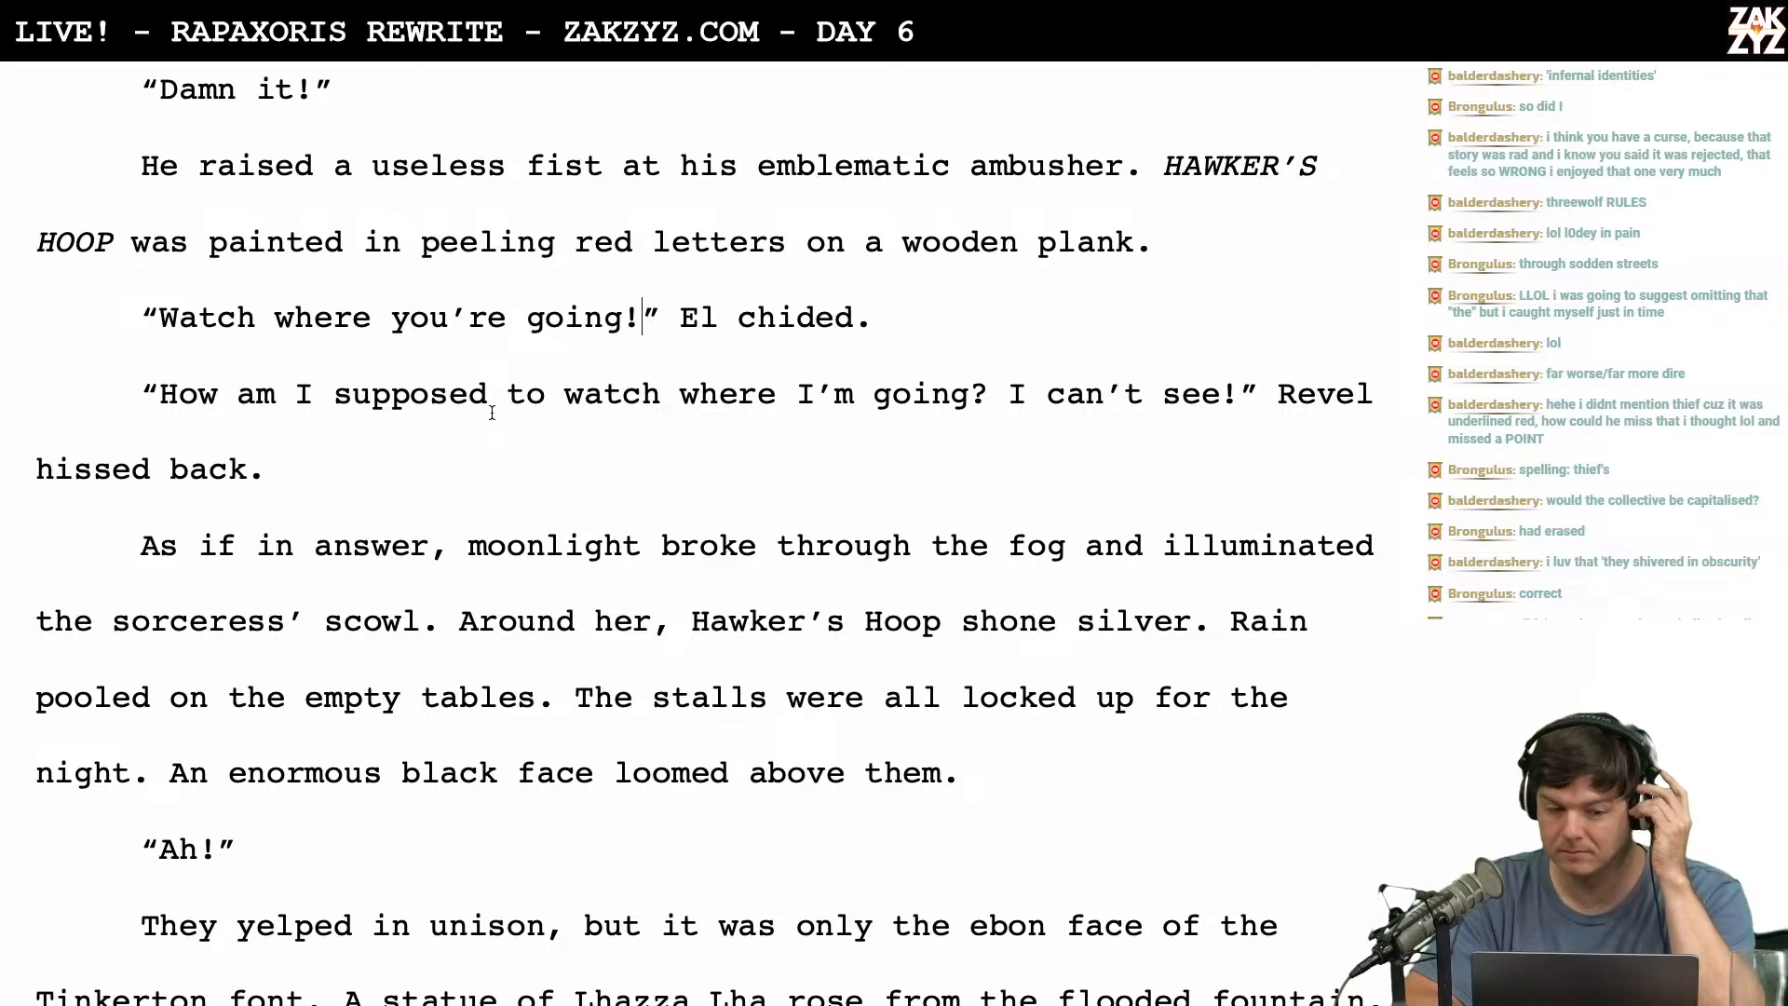
{"action": "scroll", "coordinate": [505, 382], "scroll_direction": "down", "scroll_amount": 2}
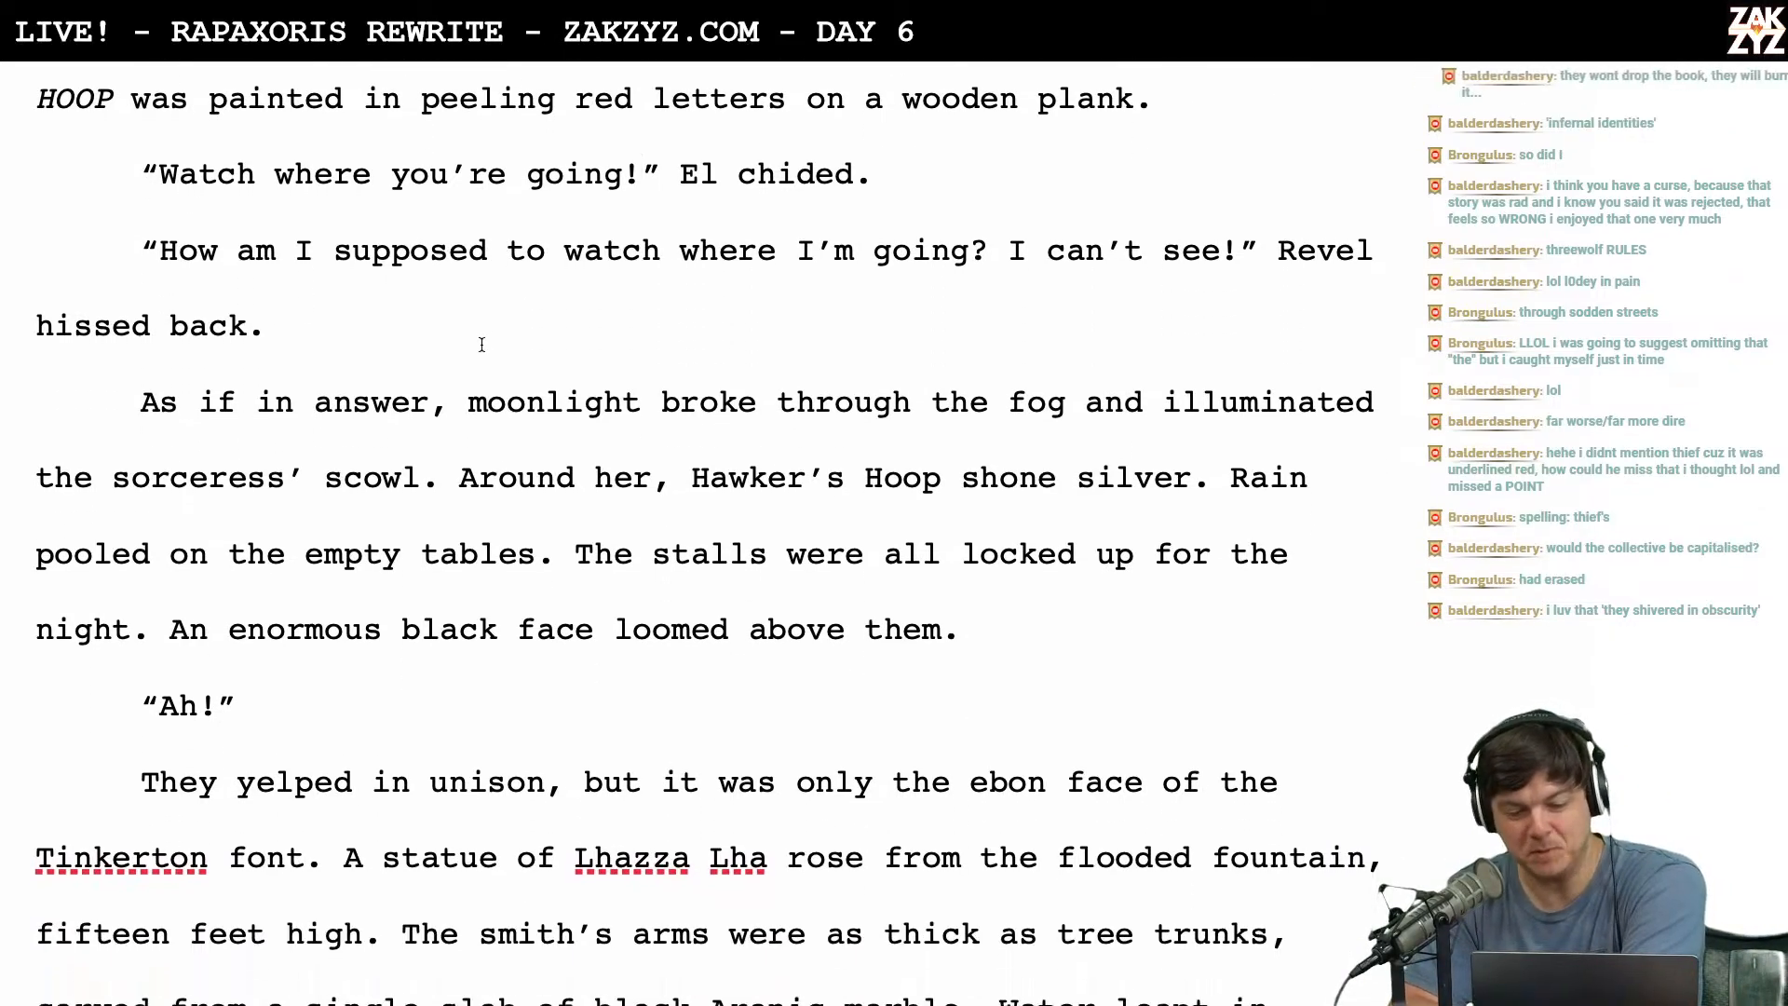
{"action": "scroll", "coordinate": [482, 352], "scroll_direction": "down", "scroll_amount": 1}
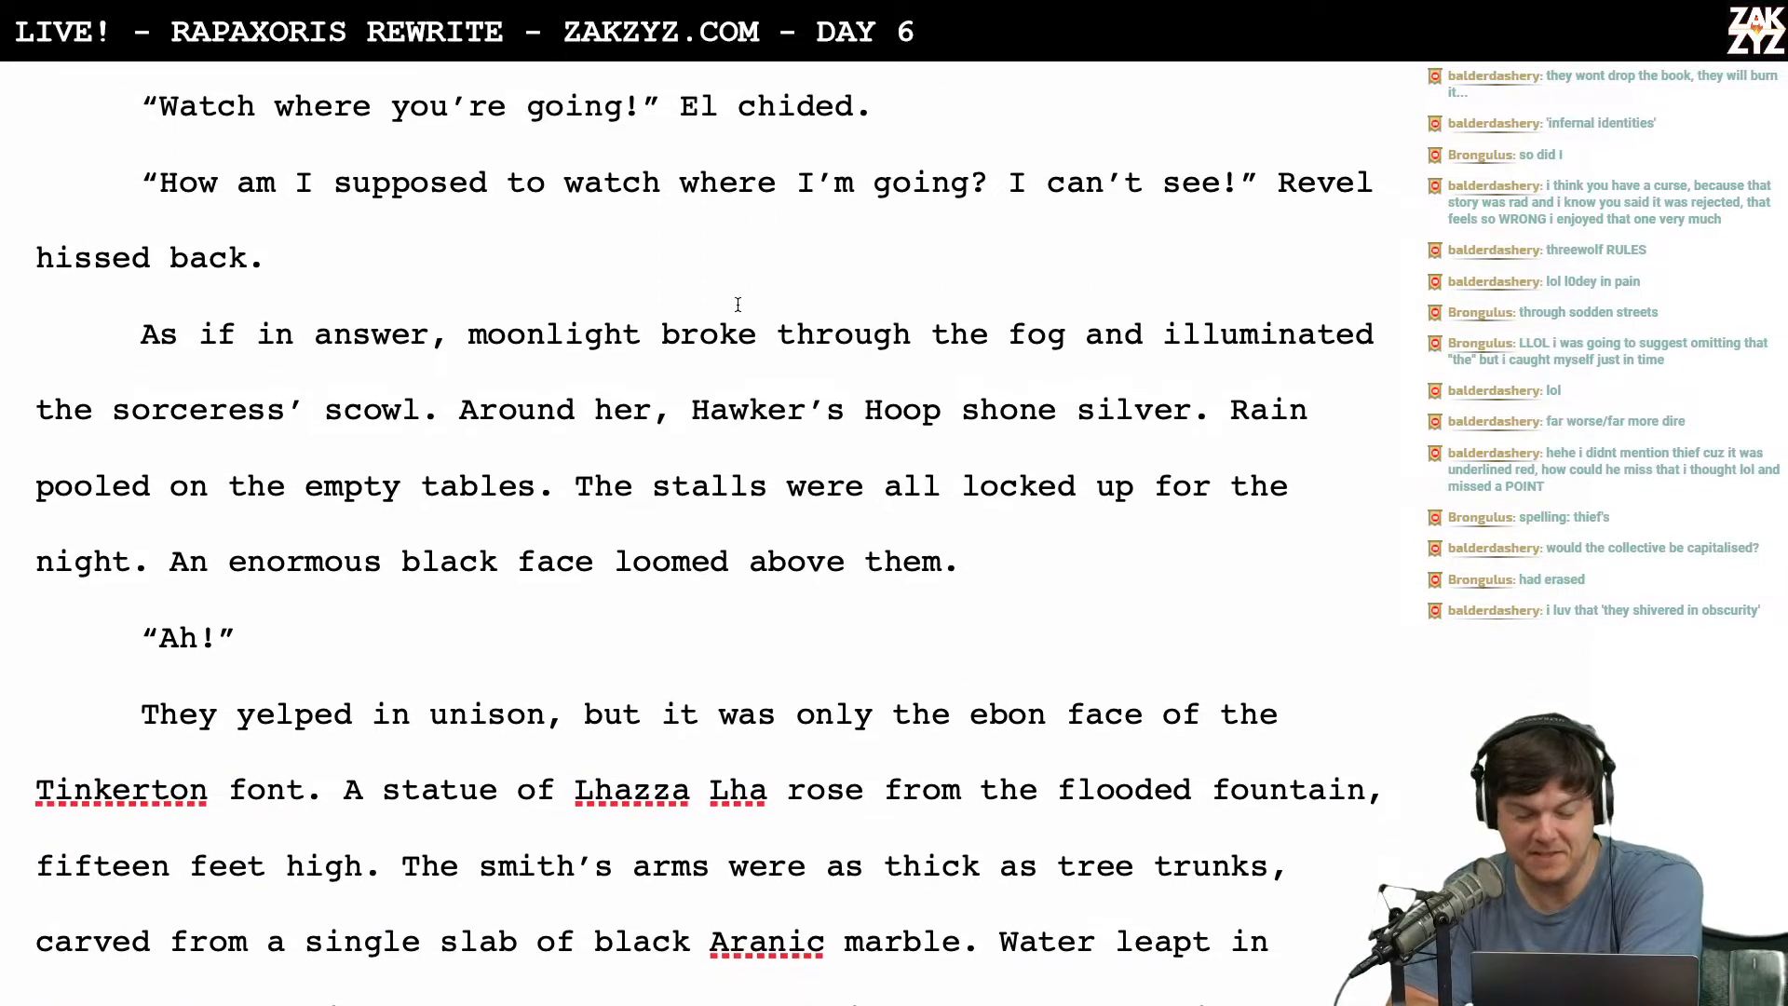
{"action": "scroll", "coordinate": [738, 306], "scroll_direction": "down", "scroll_amount": 1}
{"action": "scroll", "coordinate": [757, 301], "scroll_direction": "up", "scroll_amount": 3}
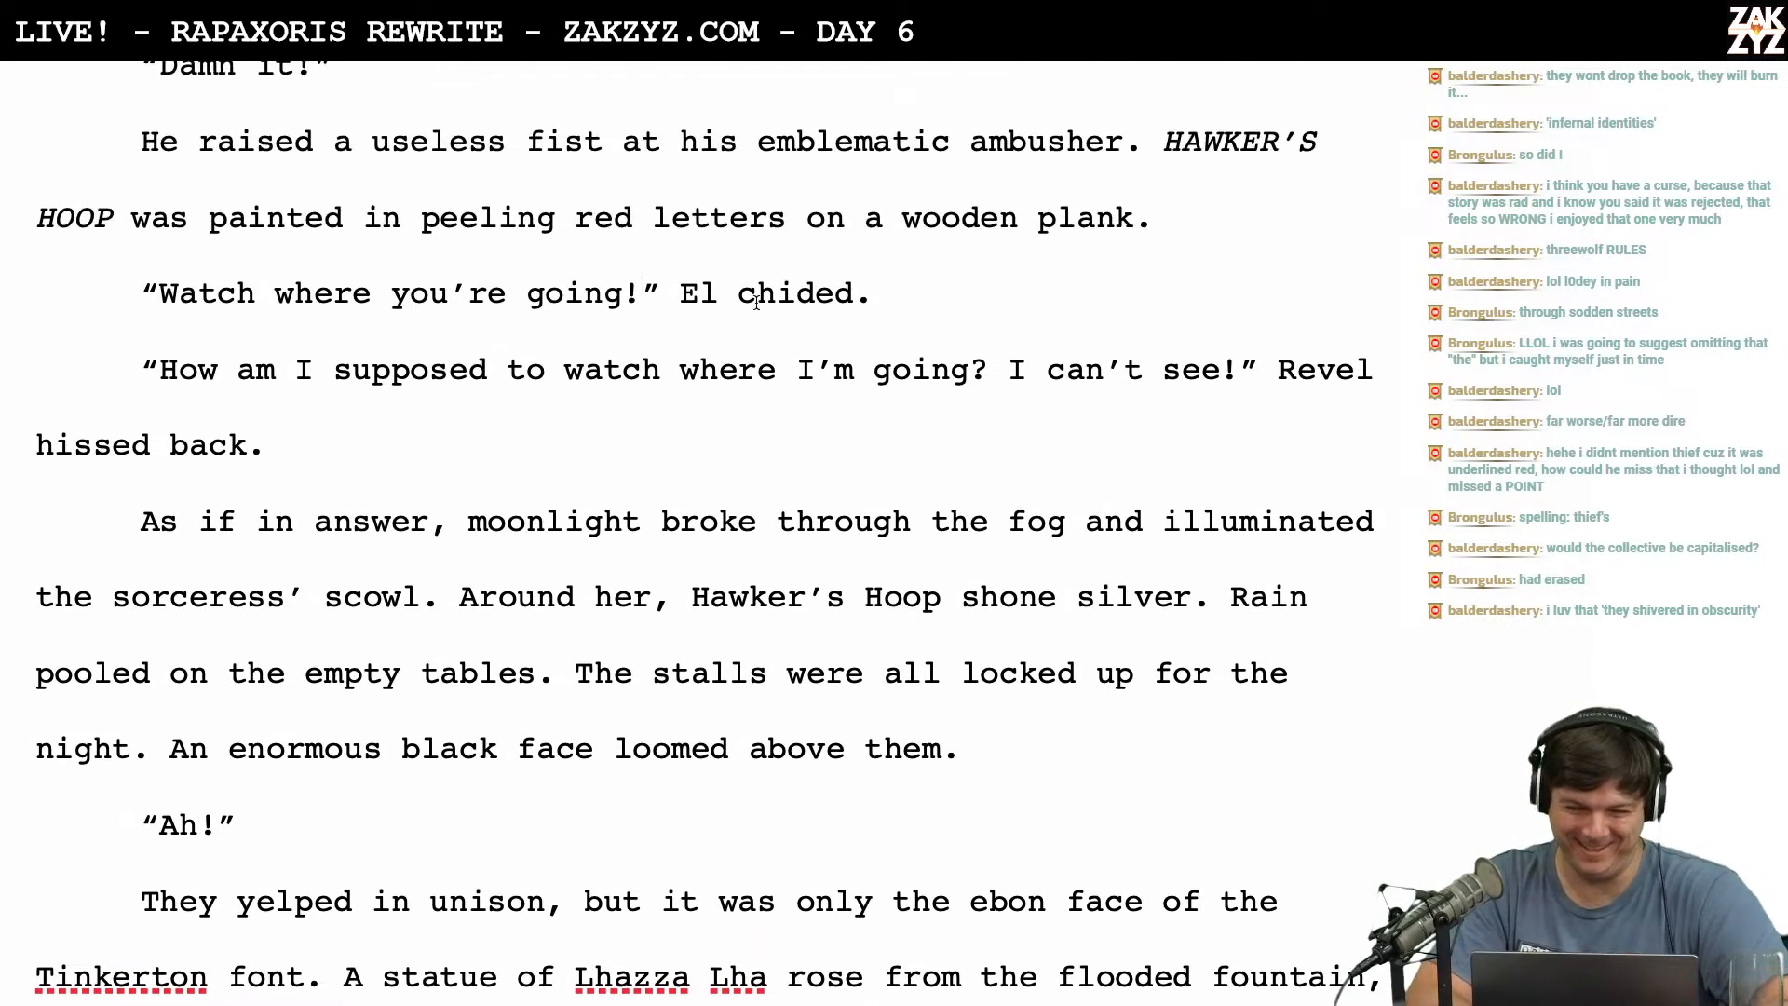
{"action": "scroll", "coordinate": [428, 382], "scroll_direction": "down", "scroll_amount": 2}
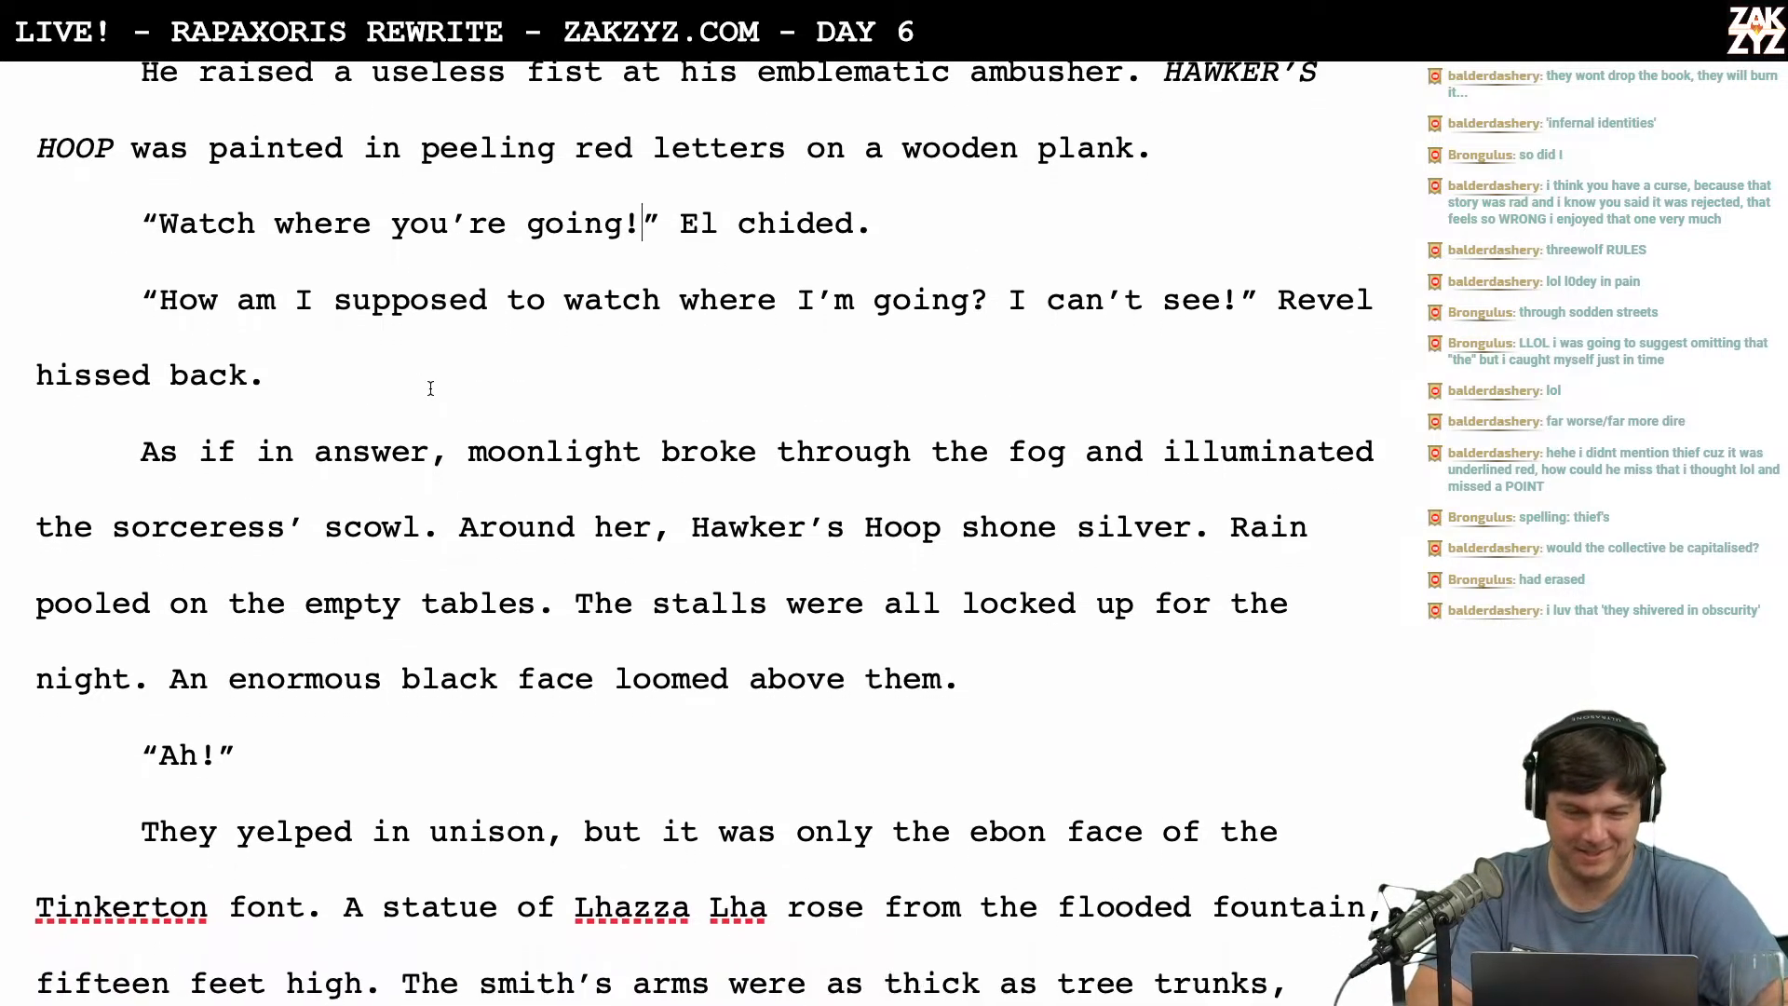
{"action": "left_click", "coordinate": [234, 313]}
{"action": "type", "text": "?"}
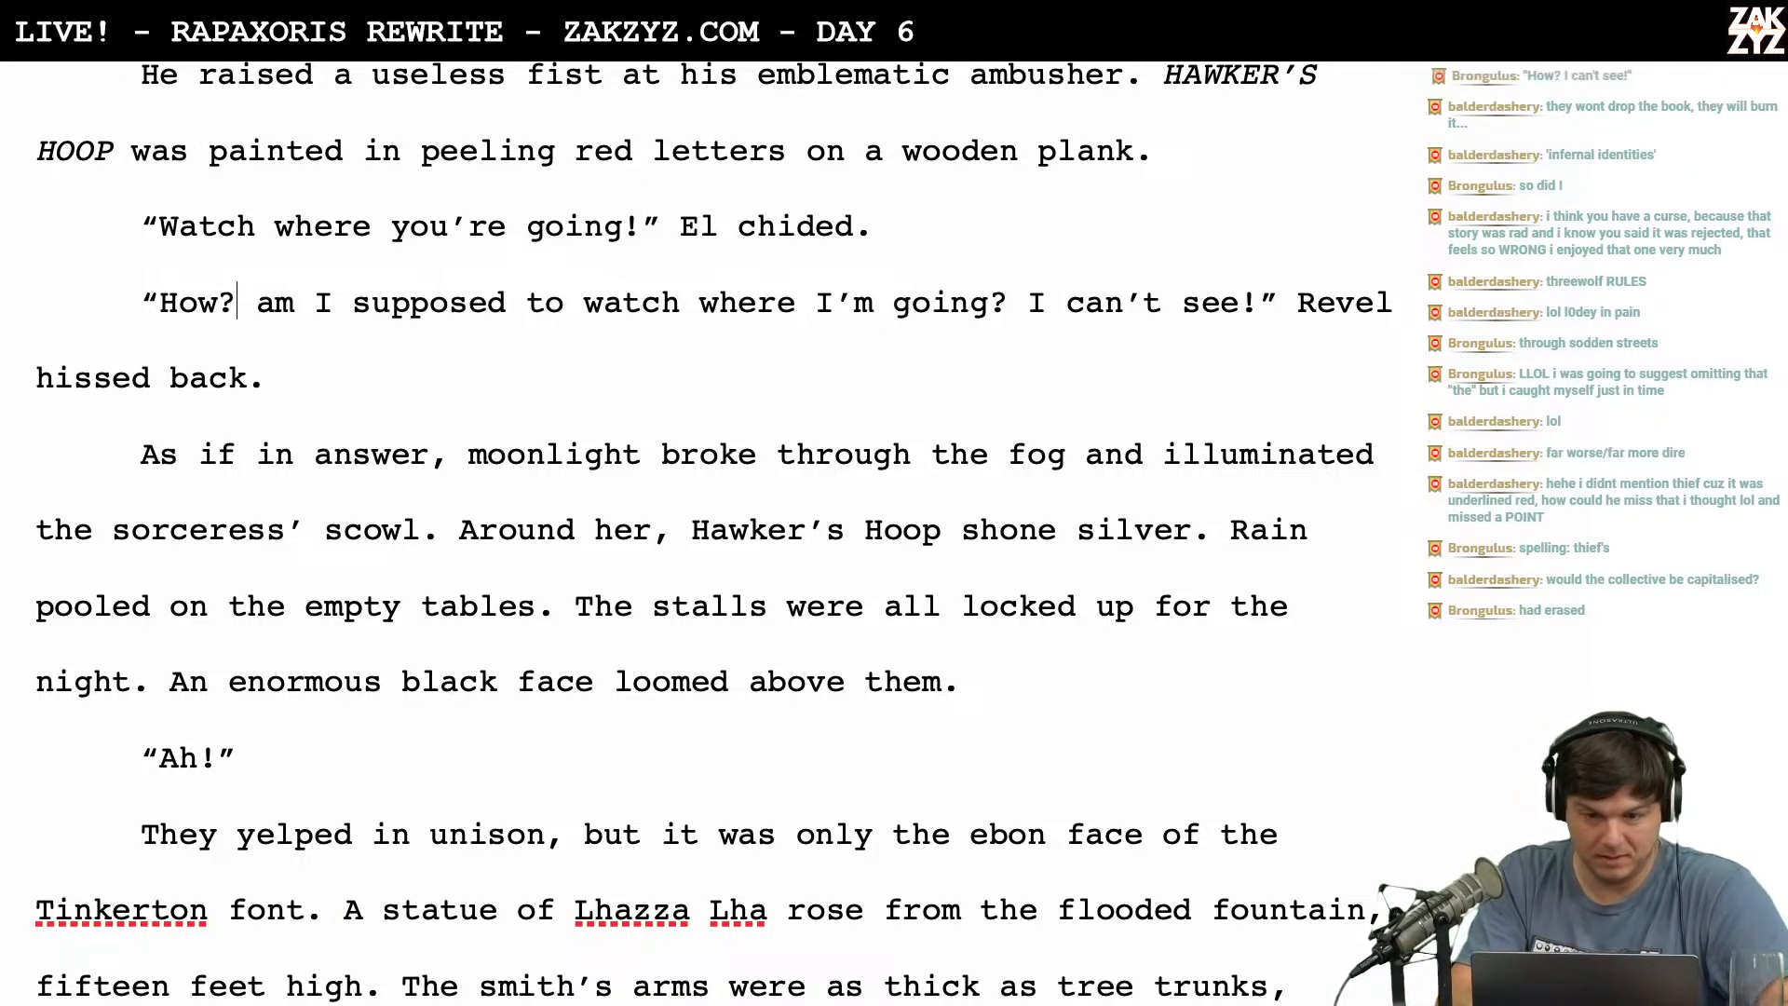
{"action": "key", "text": "shift+Right"}
{"action": "key", "text": "shift+Right"}
{"action": "key", "text": "shift+Right"}
{"action": "key", "text": "shift+Right"}
{"action": "key", "text": "shift+Right"}
{"action": "key", "text": "shift+Right"}
{"action": "key", "text": "shift+Right"}
{"action": "key", "text": "shift+Right"}
{"action": "key", "text": "shift+Right"}
{"action": "key", "text": "shift+Right"}
{"action": "key", "text": "shift+Right"}
{"action": "key", "text": "shift+Right"}
{"action": "key", "text": "shift+Right"}
{"action": "key", "text": "shift+Right"}
{"action": "key", "text": "shift+Right"}
{"action": "key", "text": "shift+Right"}
{"action": "key", "text": "shift+Right"}
{"action": "key", "text": "shift+Right"}
{"action": "key", "text": "shift+Right"}
{"action": "key", "text": "shift+Right"}
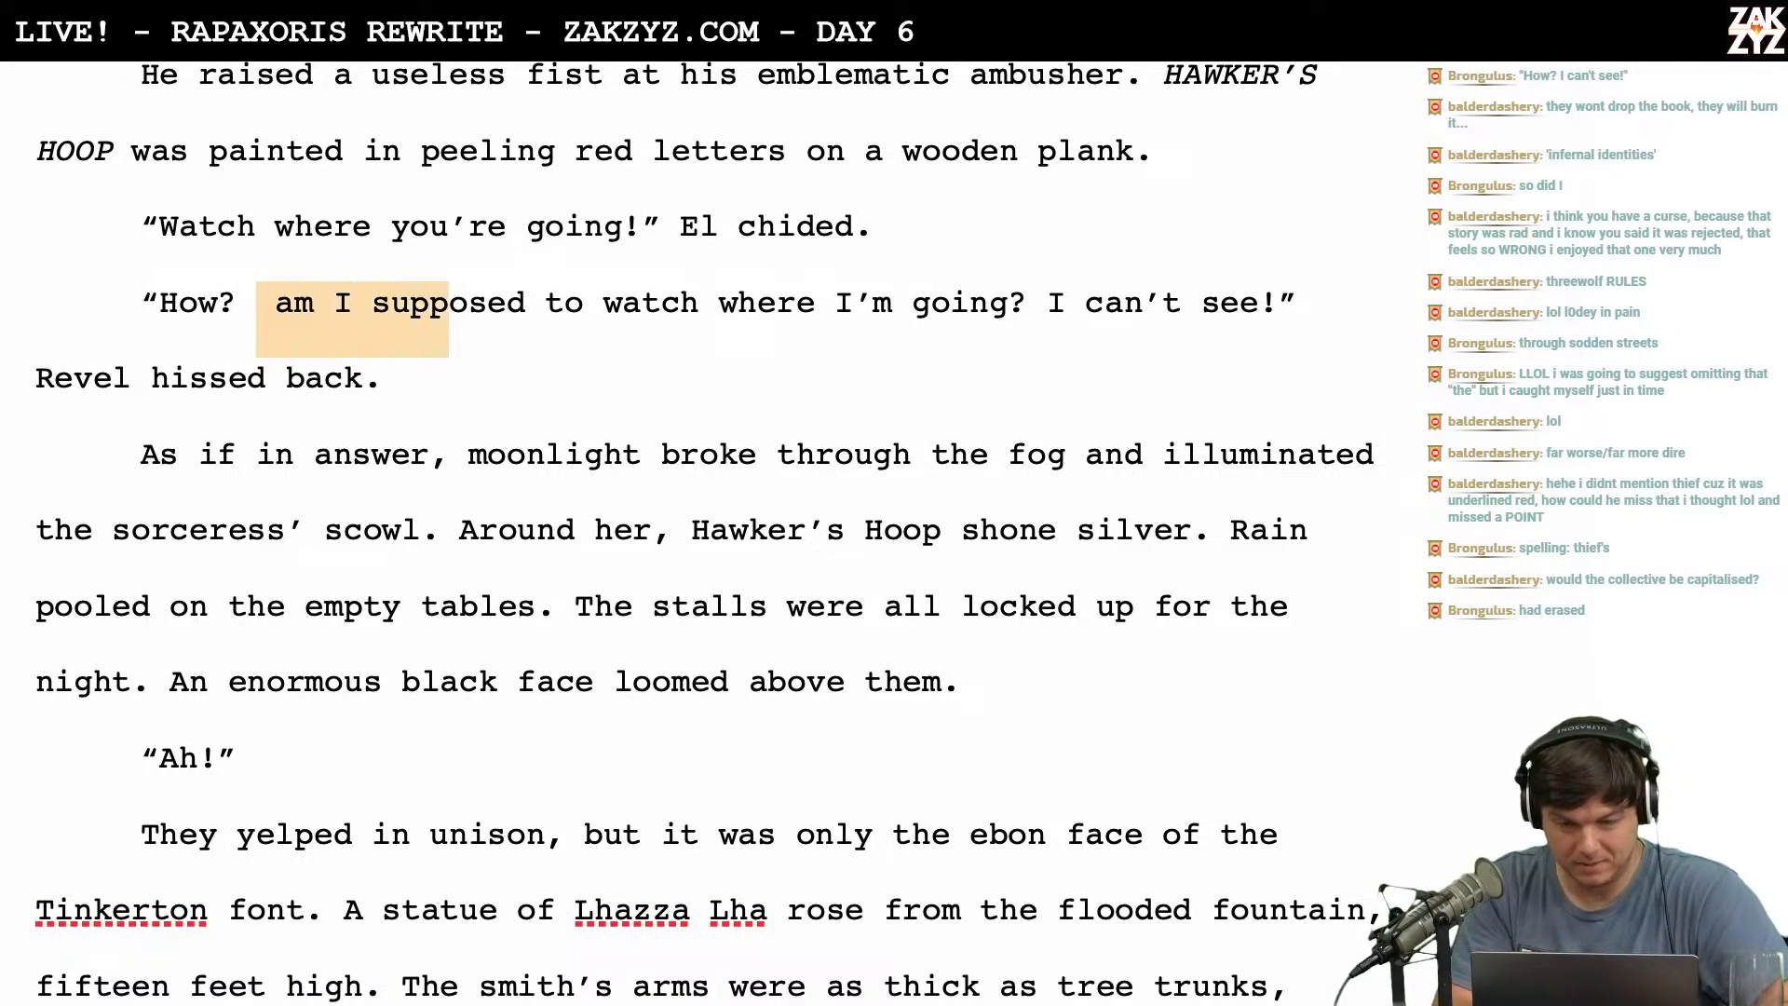
{"action": "key", "text": "shift+Right"}
{"action": "key", "text": "shift+Right"}
{"action": "key", "text": "shift+Right"}
{"action": "key", "text": "shift+Right"}
{"action": "key", "text": "shift+Right"}
{"action": "key", "text": "shift+Right"}
{"action": "key", "text": "shift+Right"}
{"action": "key", "text": "shift+Right"}
{"action": "key", "text": "shift+Right"}
{"action": "key", "text": "shift+Right"}
{"action": "key", "text": "shift+Right"}
{"action": "key", "text": "shift+Right"}
{"action": "key", "text": "shift+Right"}
{"action": "key", "text": "shift+Right"}
{"action": "key", "text": "shift+Right"}
{"action": "key", "text": "shift+Right"}
{"action": "key", "text": "shift+Right"}
{"action": "key", "text": "shift+Right"}
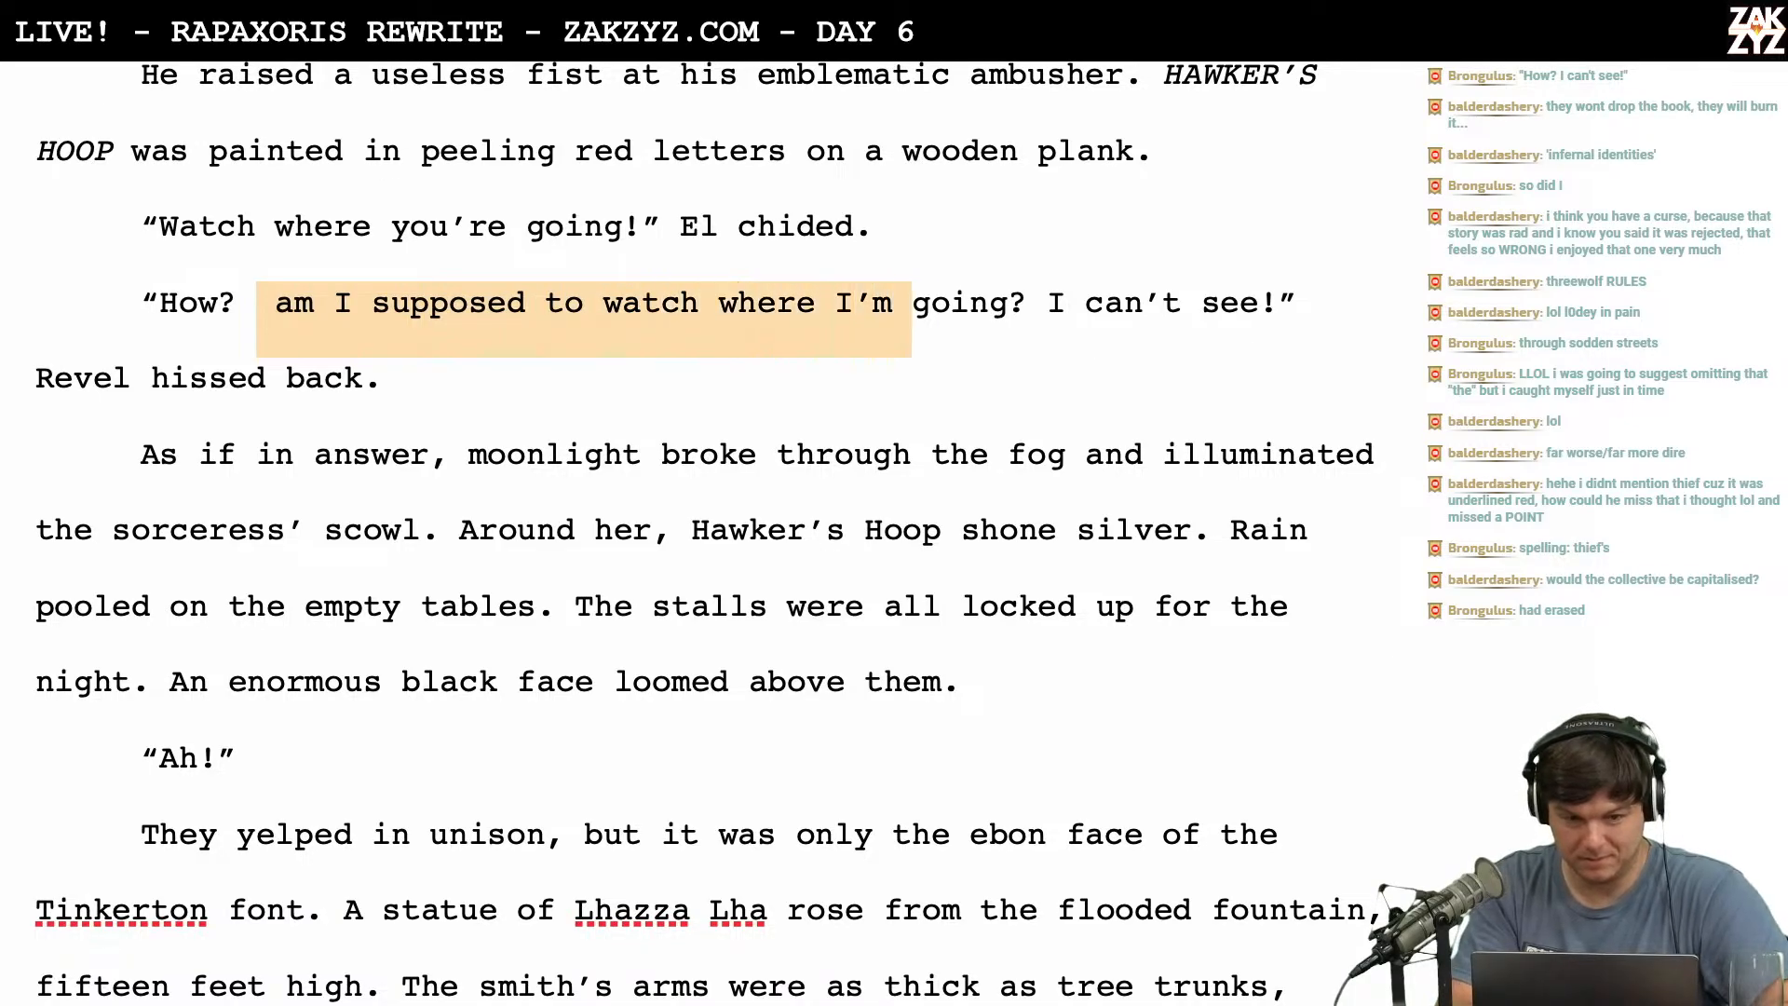
{"action": "key", "text": "BackSpace"}
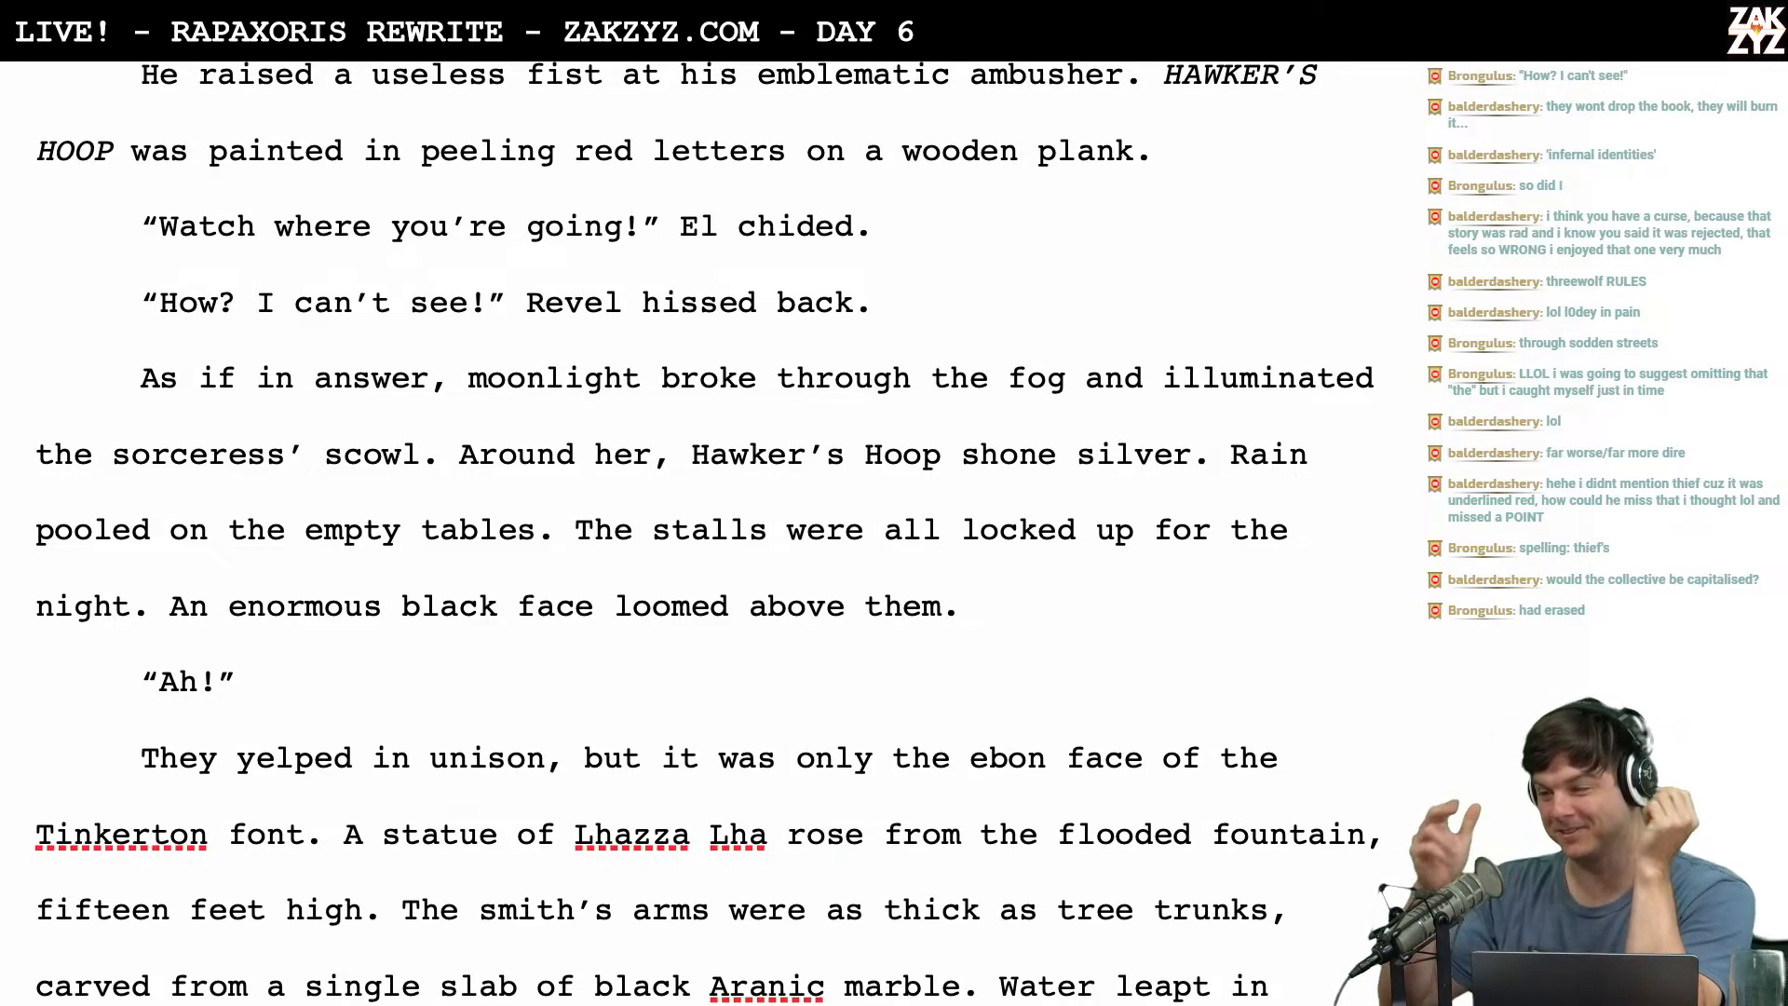
Replace "the sorceress'" with "El Sha La's" before "scowl" in the moonlight sentence.
{"action": "scroll", "coordinate": [708, 526], "scroll_direction": "down", "scroll_amount": 3}
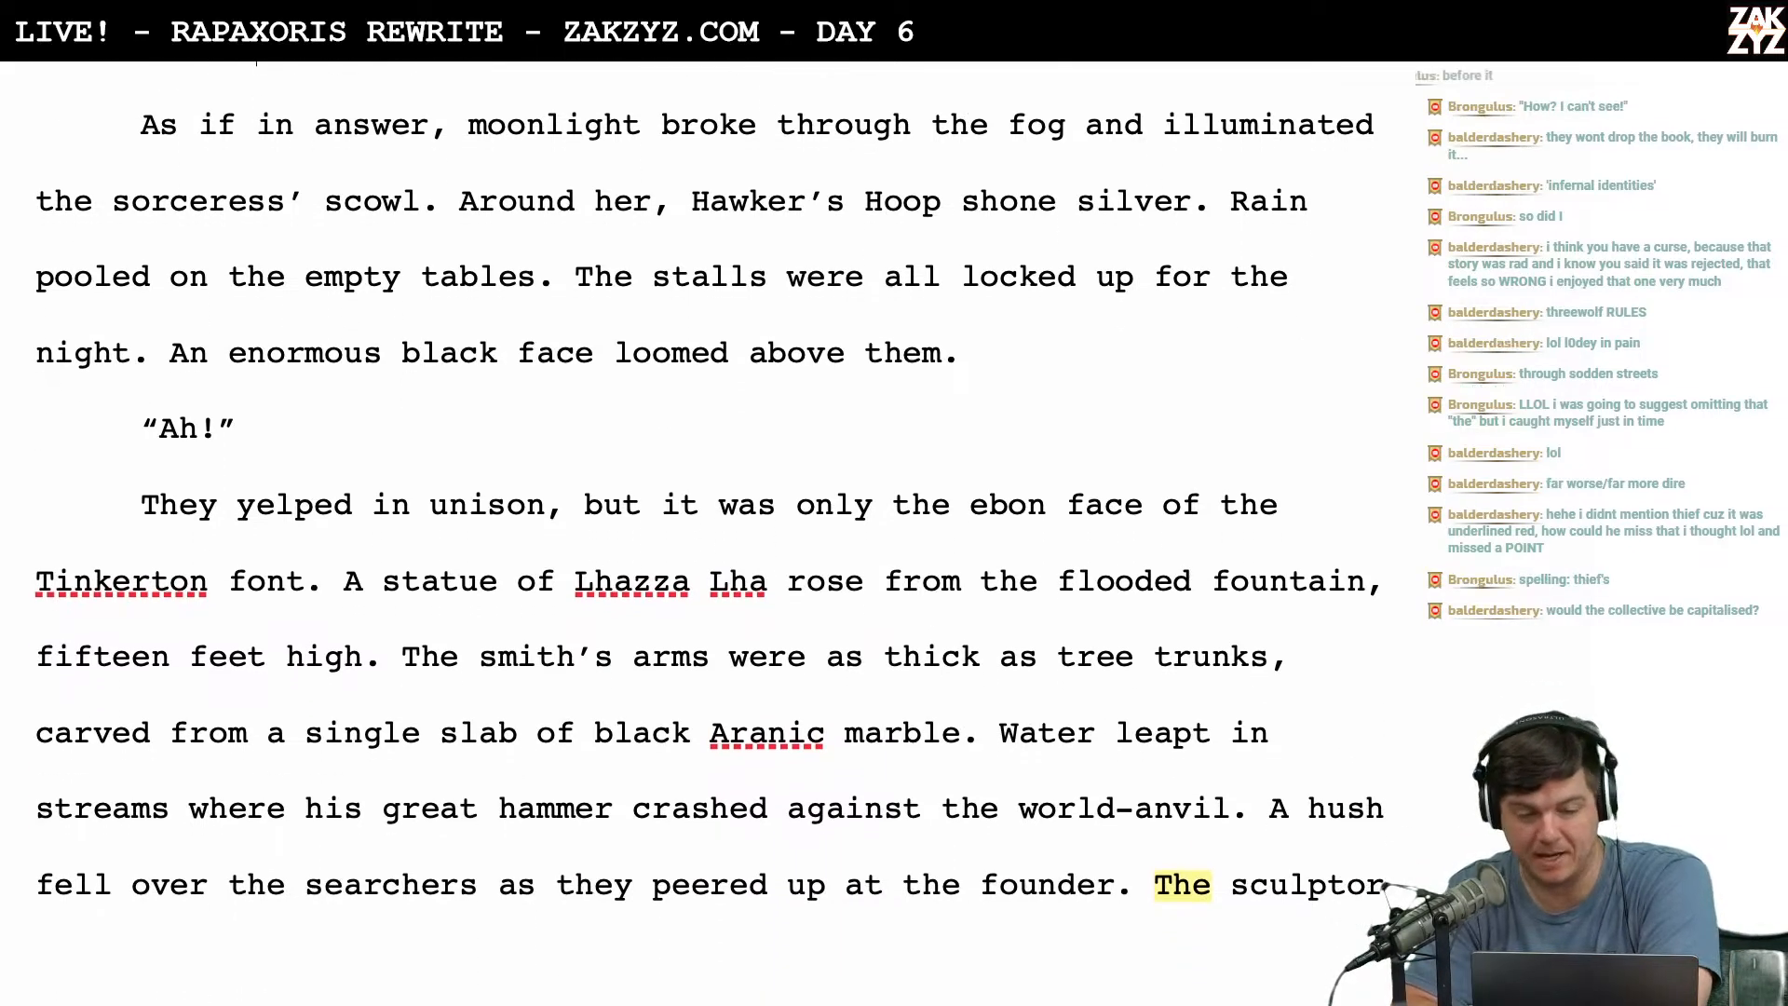
{"action": "scroll", "coordinate": [55, 385], "scroll_direction": "up", "scroll_amount": 2}
{"action": "scroll", "coordinate": [55, 385], "scroll_direction": "up", "scroll_amount": 1}
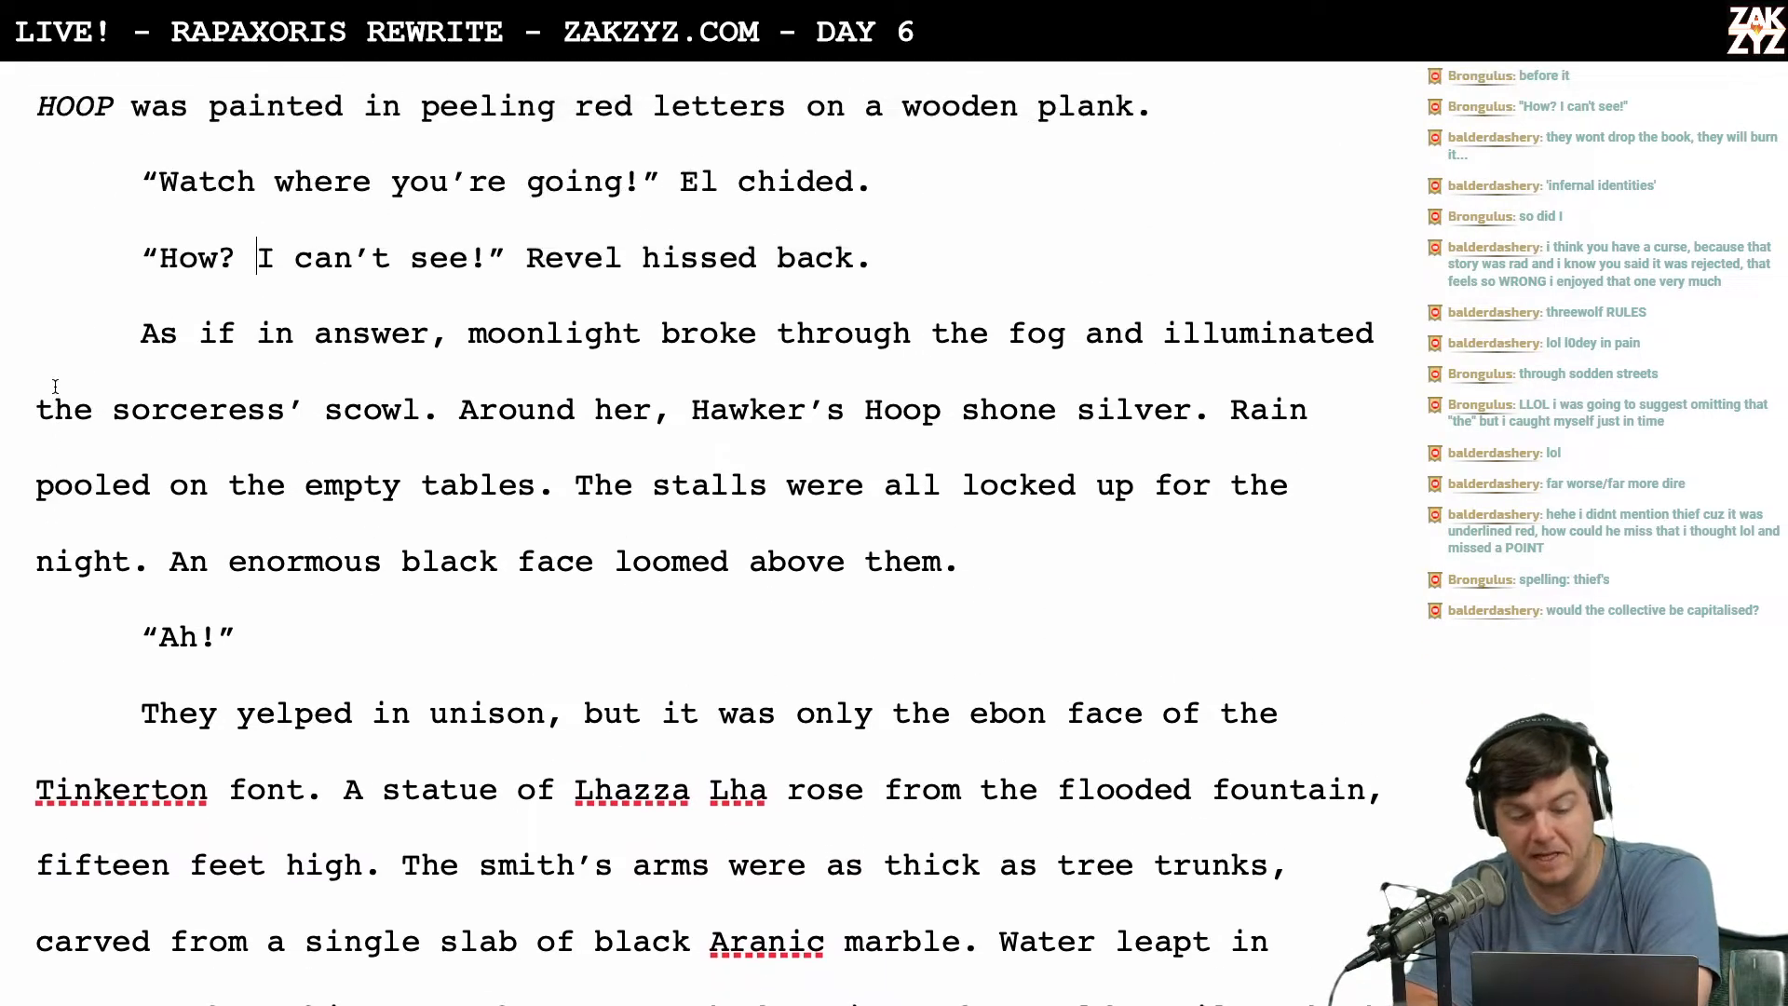
{"action": "scroll", "coordinate": [963, 315], "scroll_direction": "down", "scroll_amount": 1}
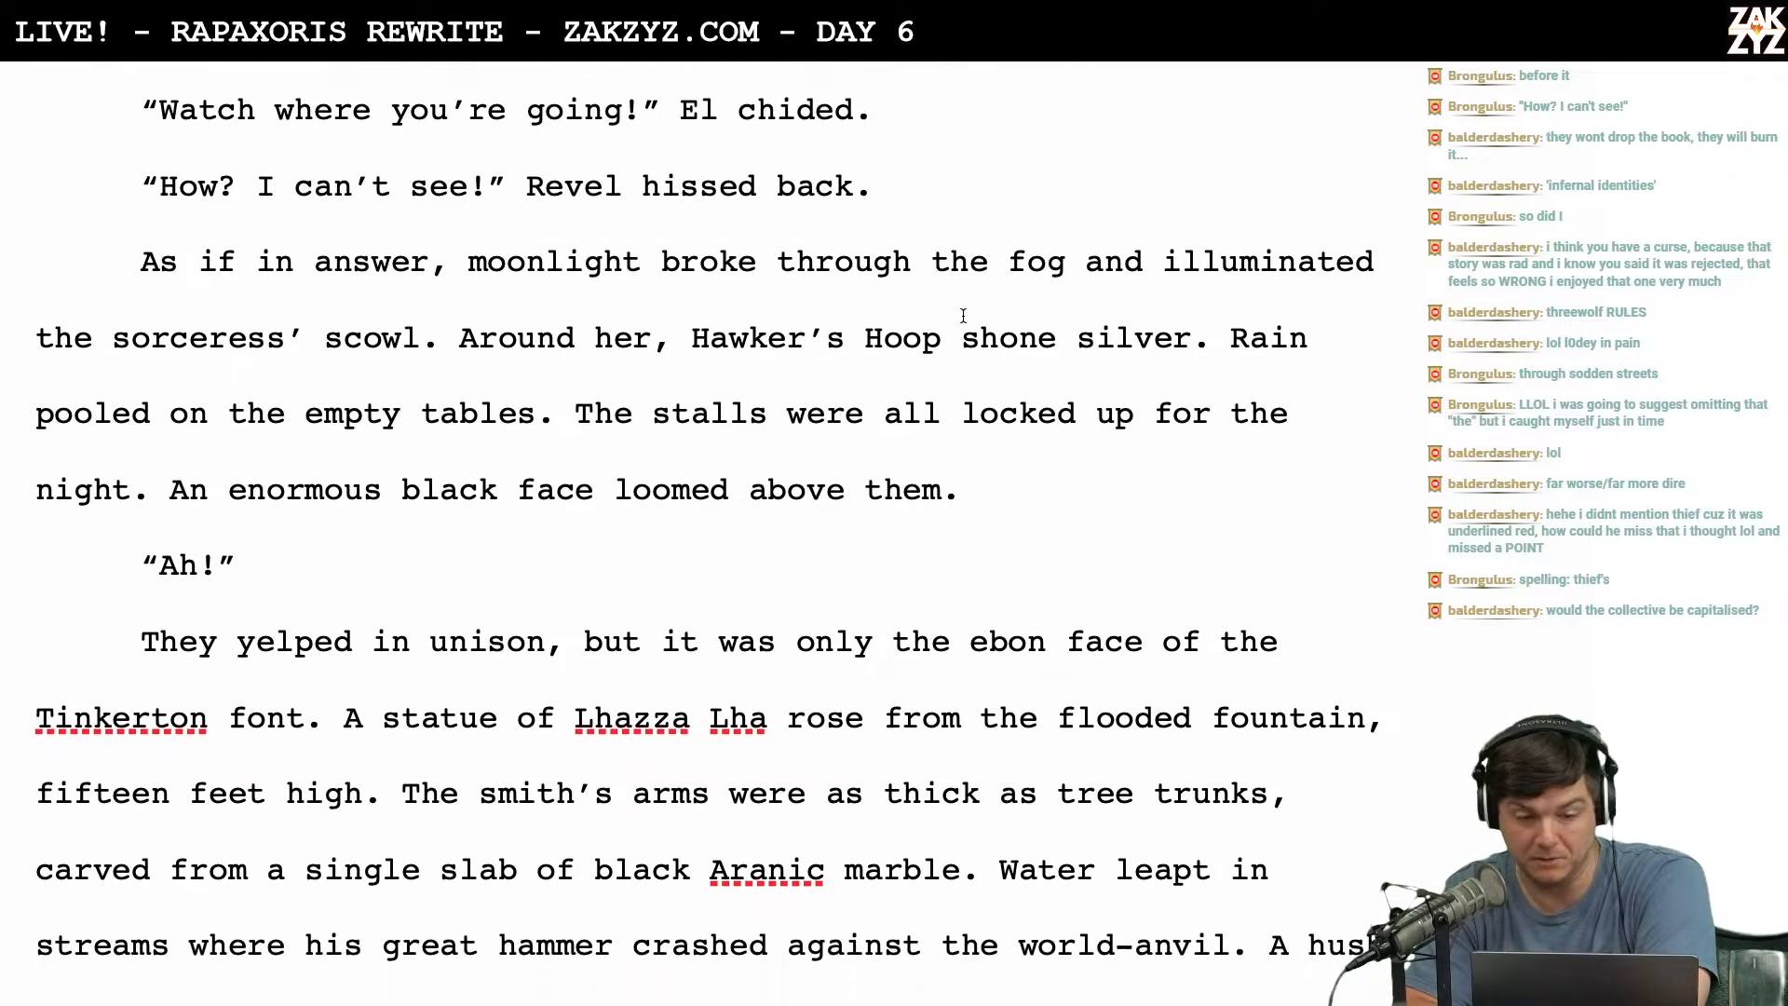
{"action": "scroll", "coordinate": [405, 320], "scroll_direction": "down", "scroll_amount": 1}
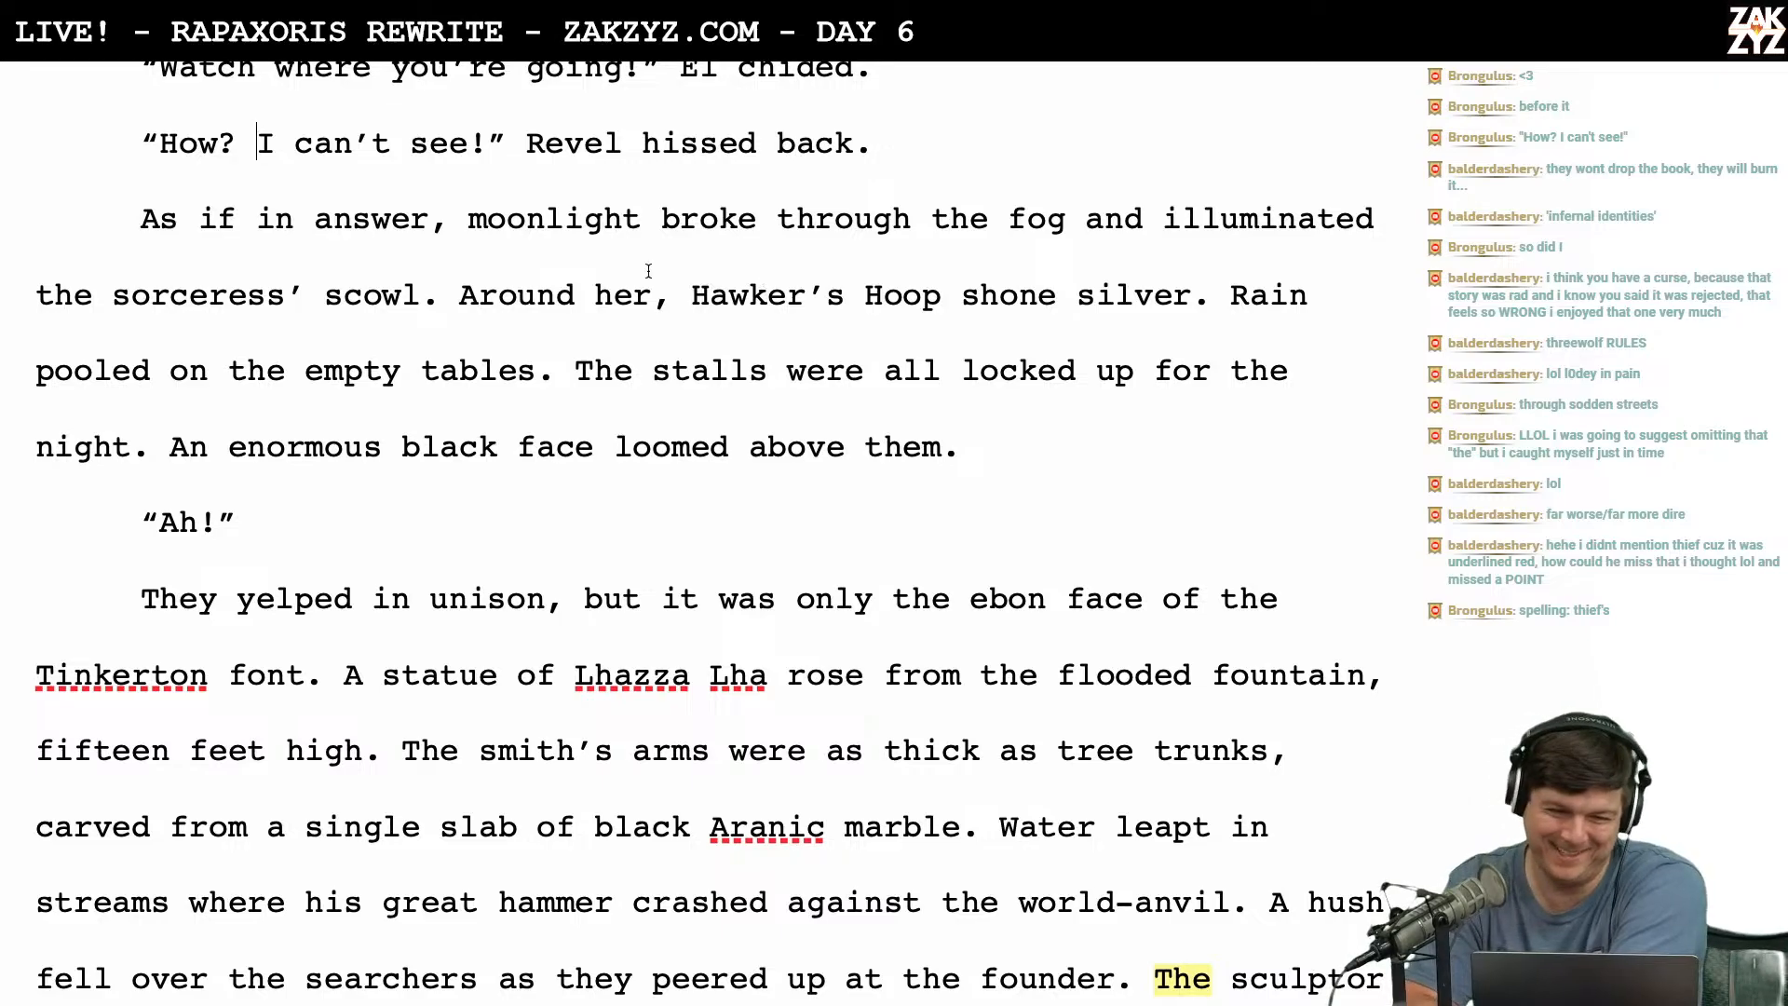
{"action": "left_click", "coordinate": [109, 292]}
{"action": "type", "text": "ER"}
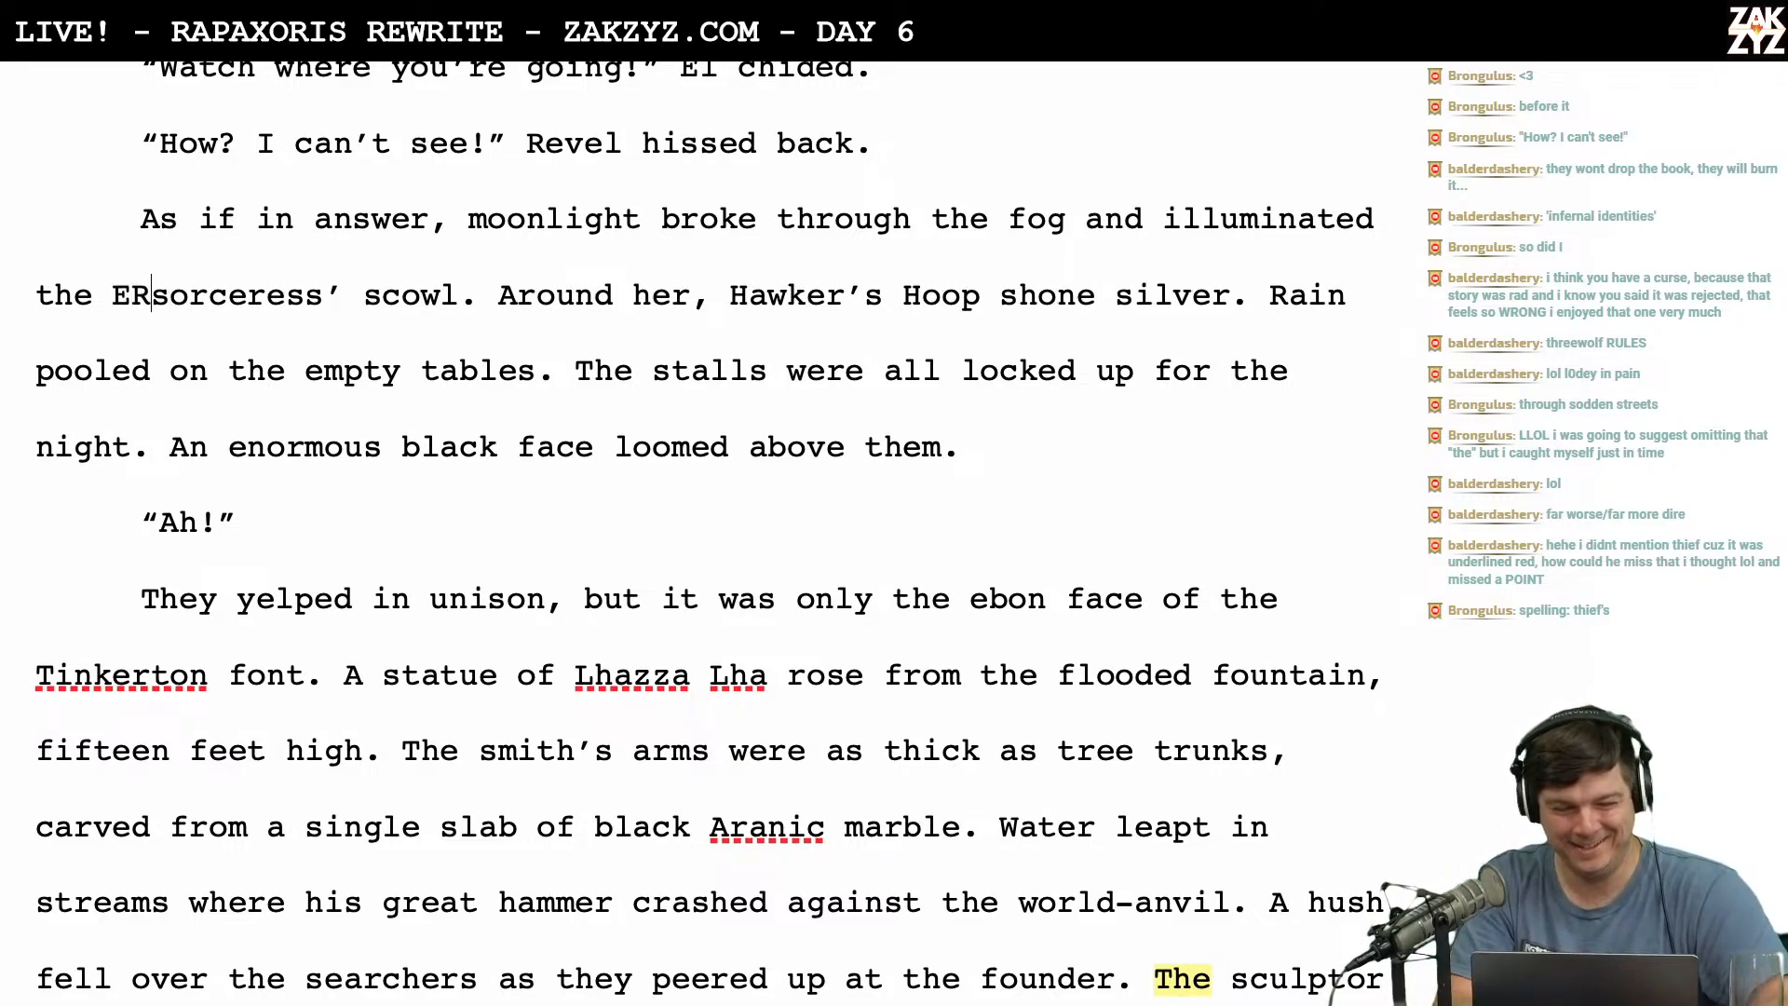
{"action": "key", "text": "BackSpace"}
{"action": "key", "text": "BackSpace"}
{"action": "key", "text": "BackSpace"}
{"action": "key", "text": "BackSpace"}
{"action": "key", "text": "BackSpace"}
{"action": "type", "text": "El Sha La's"}
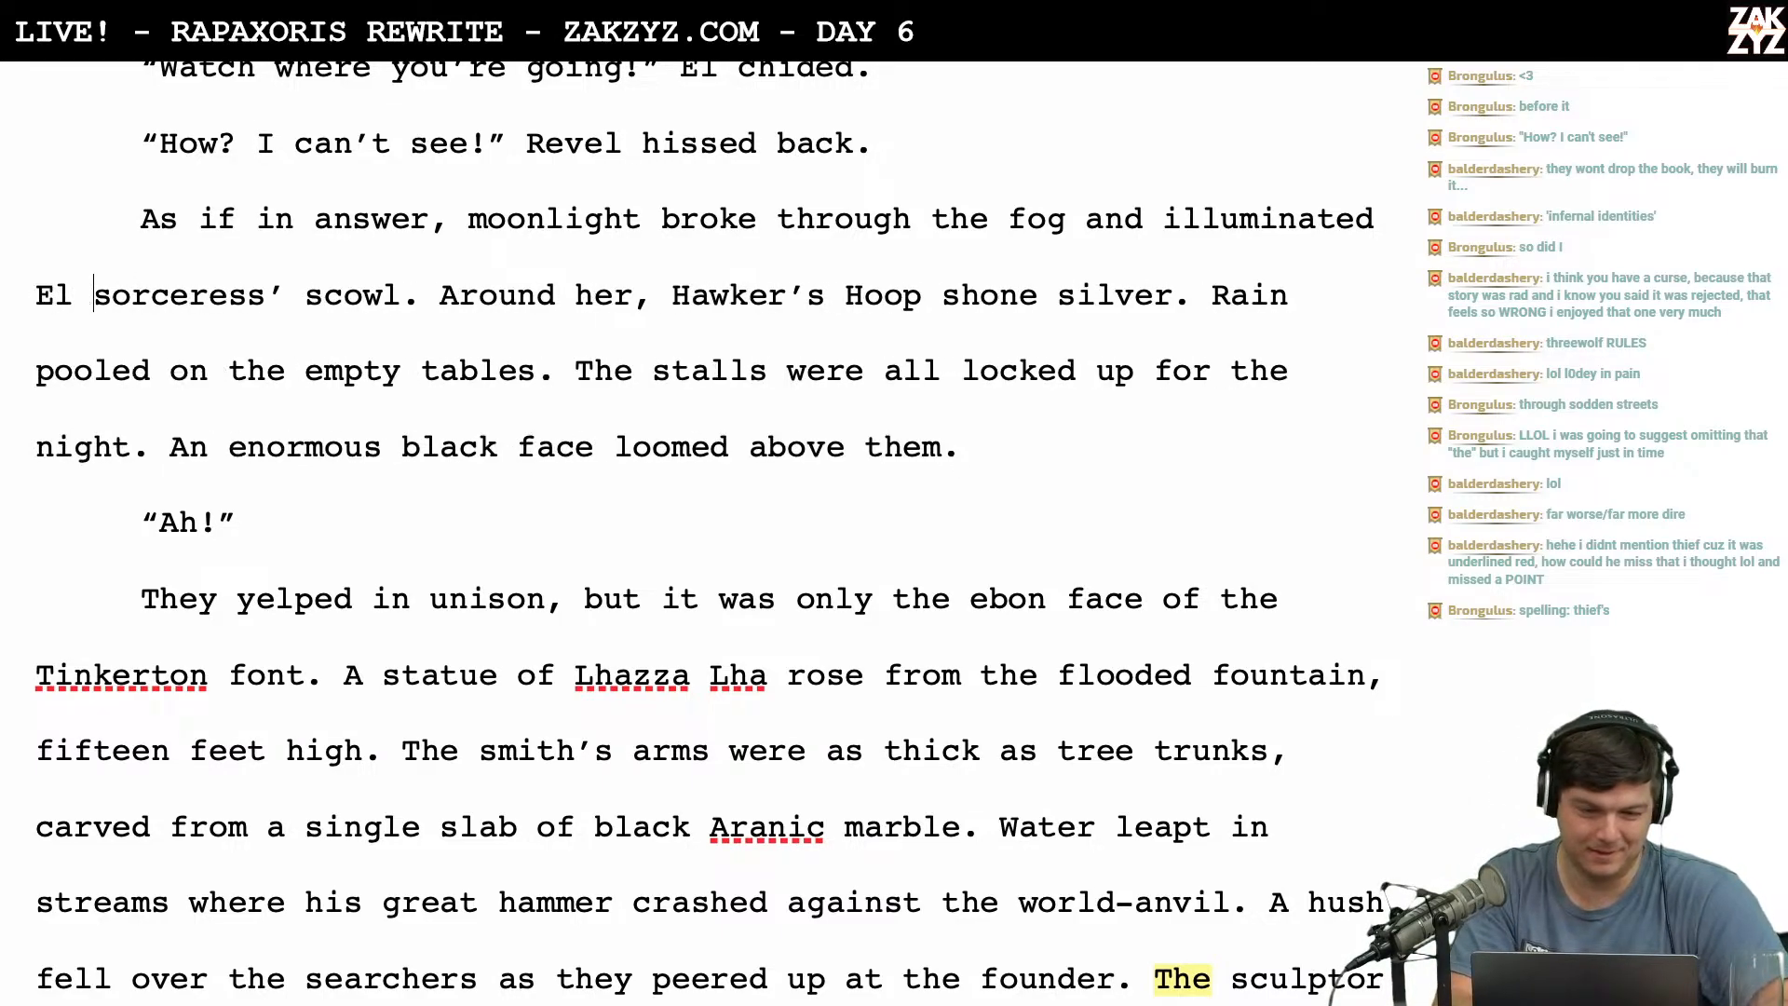
{"action": "key", "text": "shift+Right"}
{"action": "key", "text": "shift+Right"}
{"action": "key", "text": "shift+Right"}
{"action": "key", "text": "shift+Right"}
{"action": "key", "text": "shift+Right"}
{"action": "key", "text": "shift+Right"}
{"action": "key", "text": "shift+Right"}
{"action": "key", "text": "shift+Right"}
{"action": "key", "text": "shift+Right"}
{"action": "key", "text": "shift+Right"}
{"action": "key", "text": "shift+Right"}
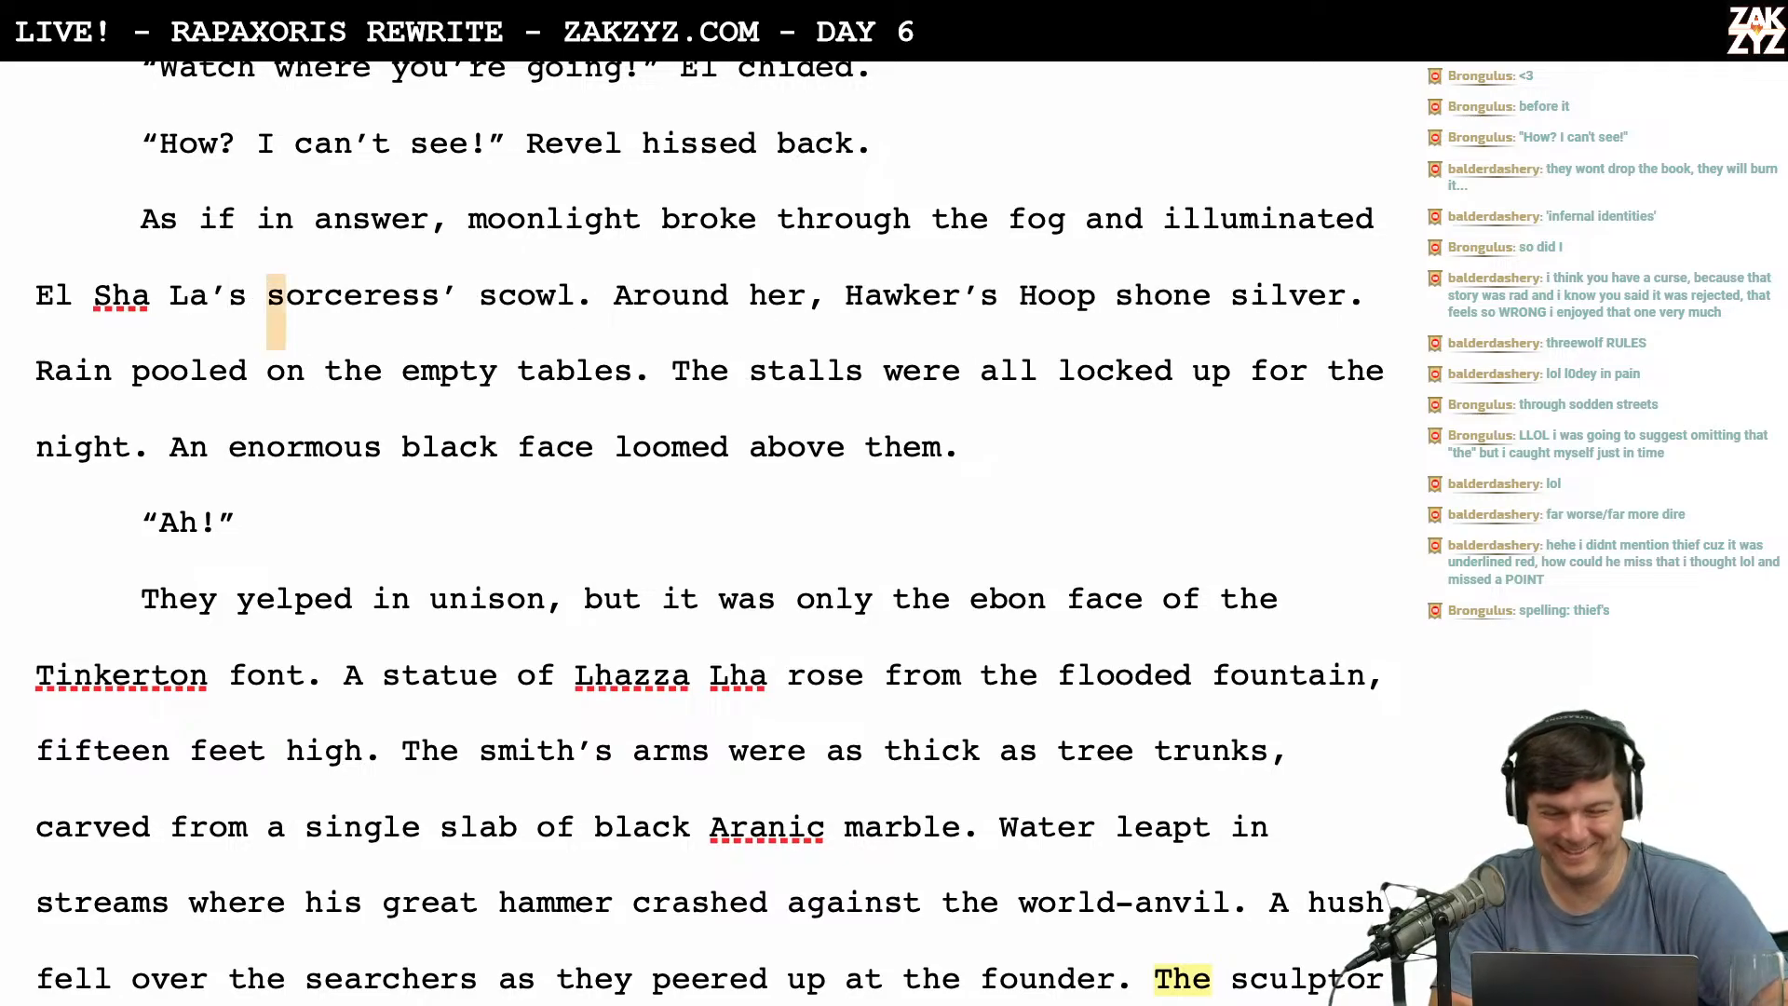
{"action": "key", "text": "BackSpace"}
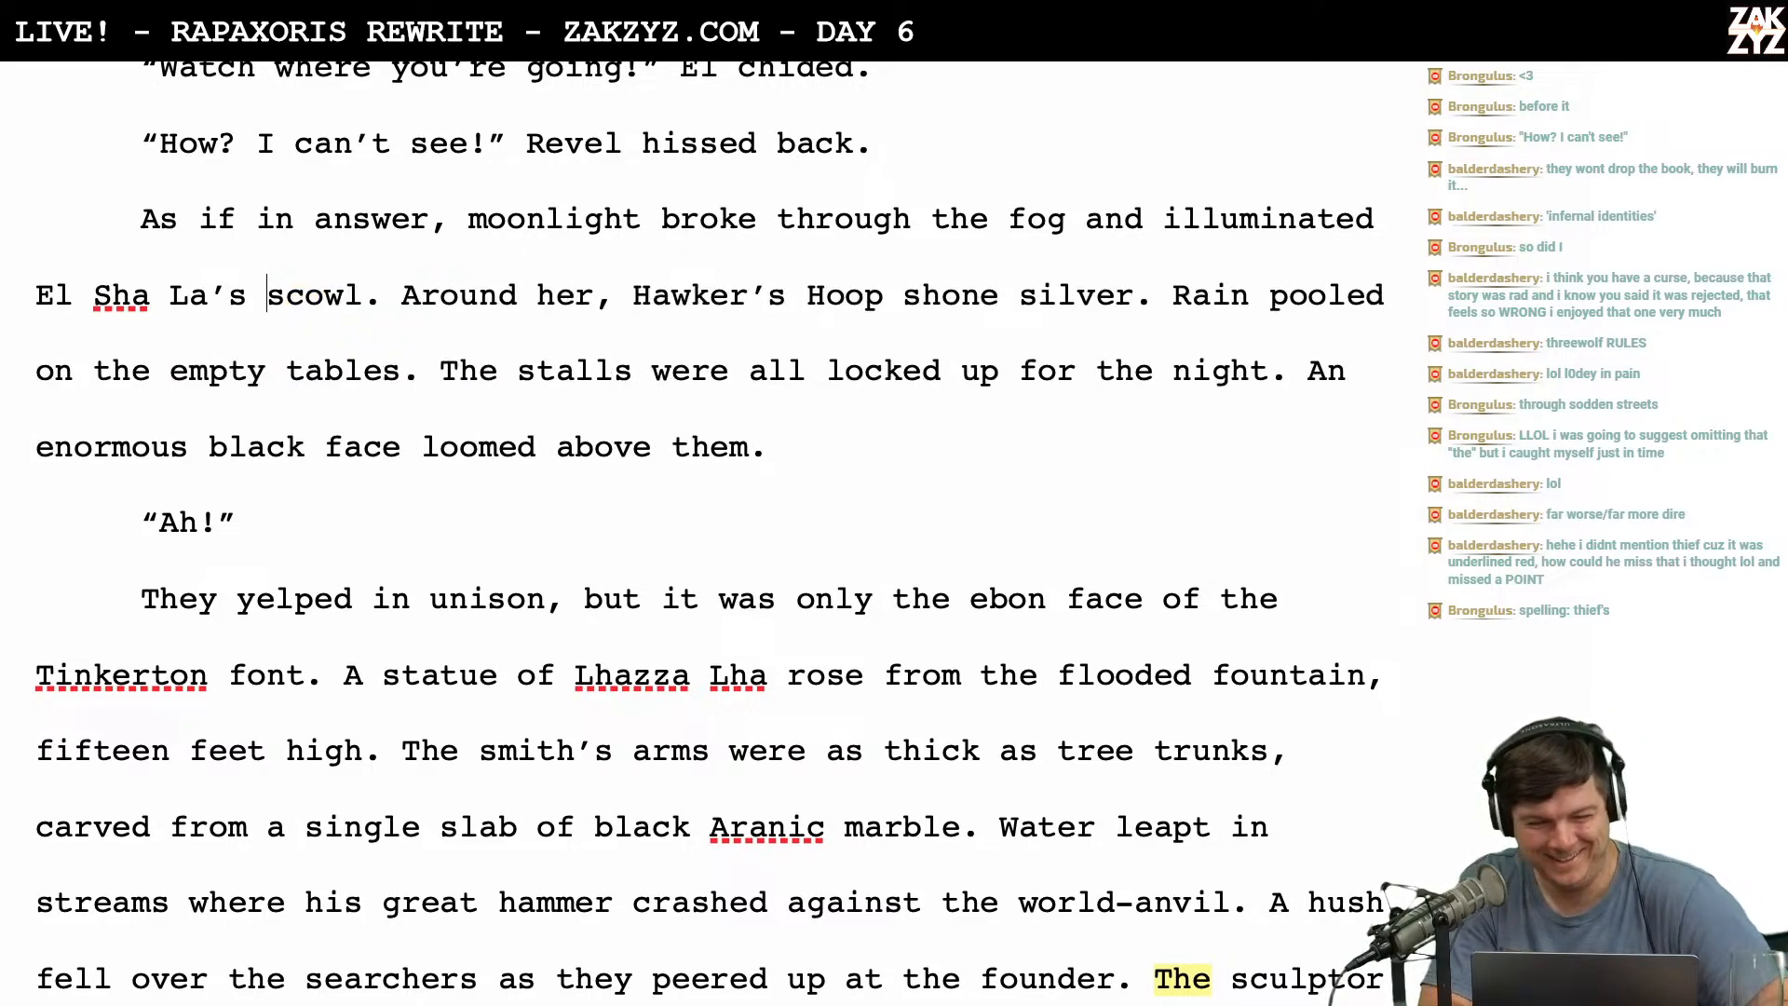
Insert the sentence "The stalls were all closed for the night." before "Rain pooled on the empty tables.".
{"action": "scroll", "coordinate": [554, 290], "scroll_direction": "down", "scroll_amount": 1}
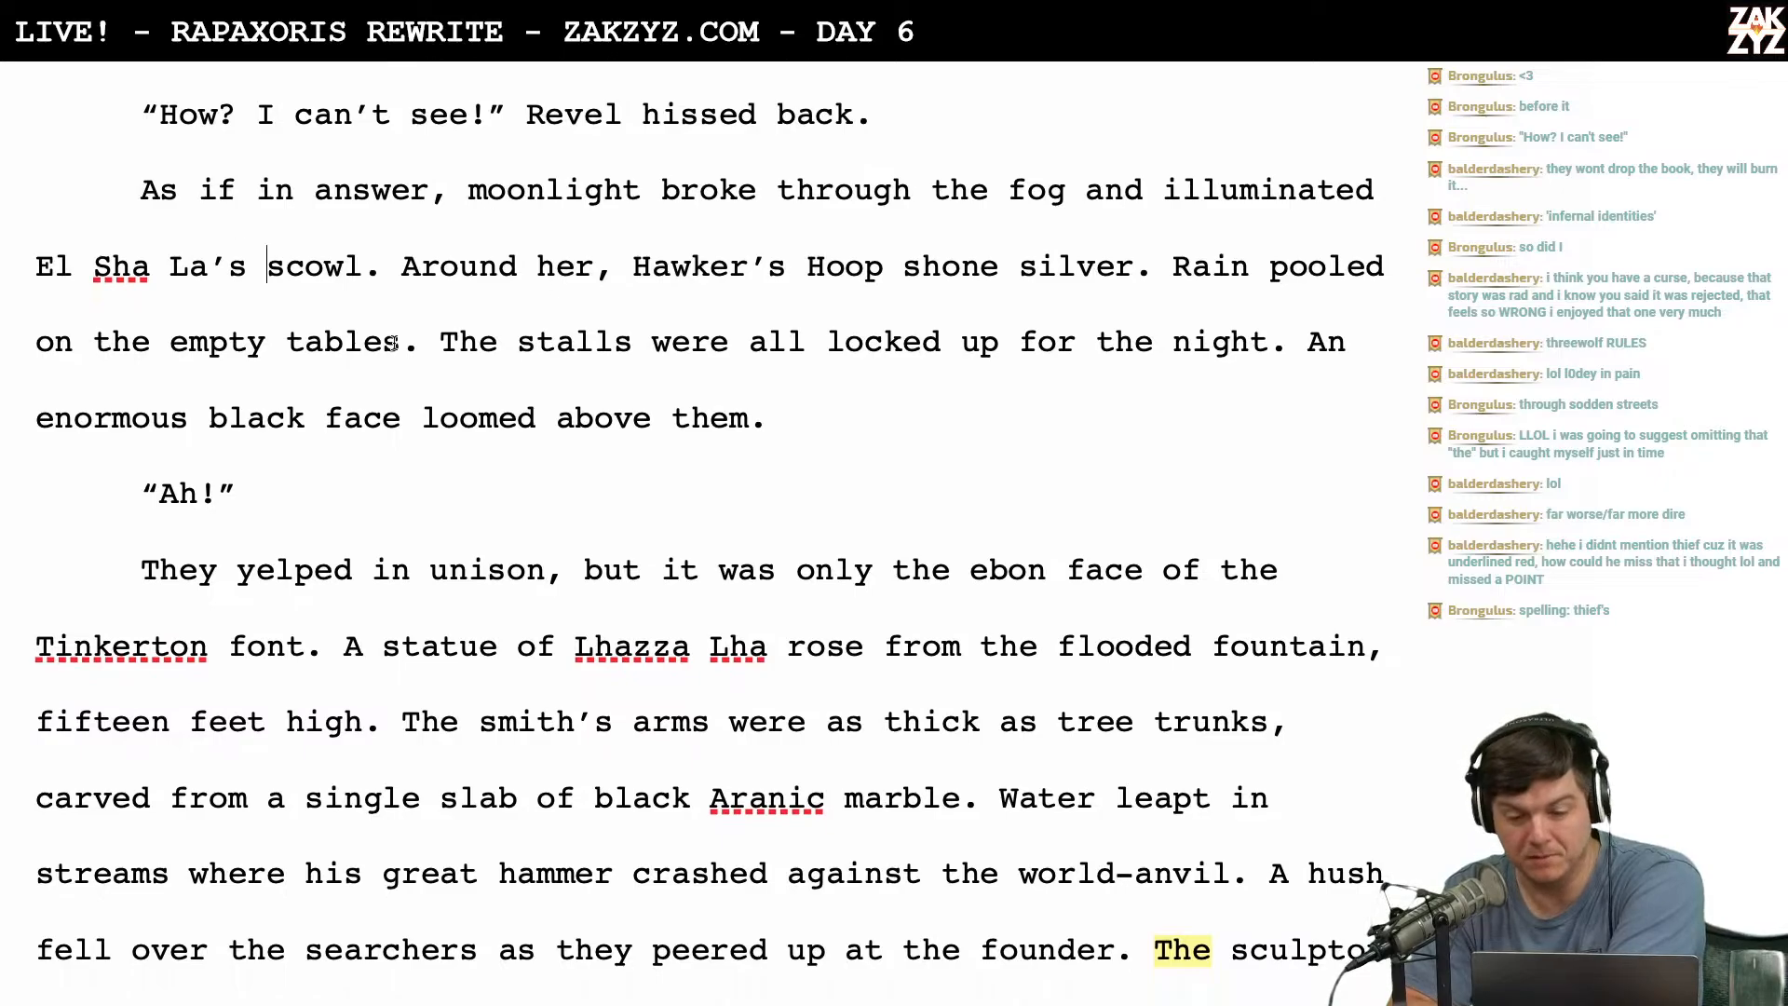
{"action": "scroll", "coordinate": [404, 328], "scroll_direction": "down", "scroll_amount": 1}
{"action": "scroll", "coordinate": [404, 328], "scroll_direction": "down", "scroll_amount": 1}
{"action": "scroll", "coordinate": [485, 356], "scroll_direction": "down", "scroll_amount": 1}
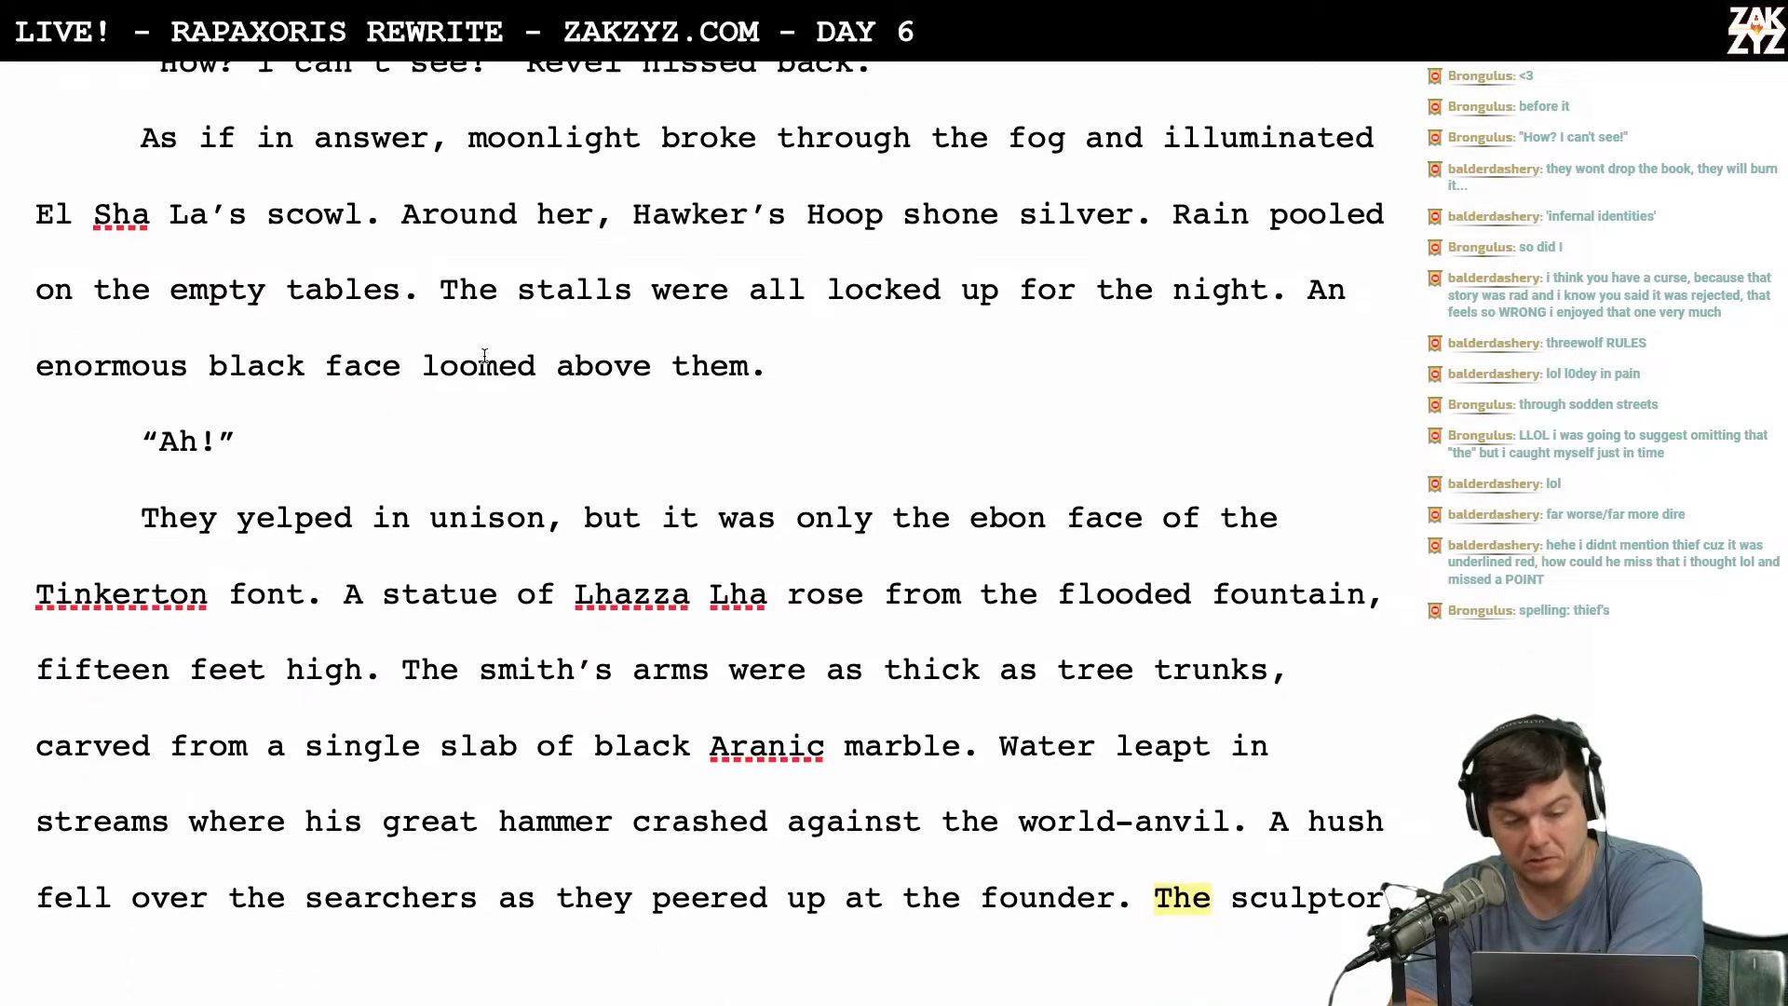
{"action": "scroll", "coordinate": [792, 228], "scroll_direction": "down", "scroll_amount": 1}
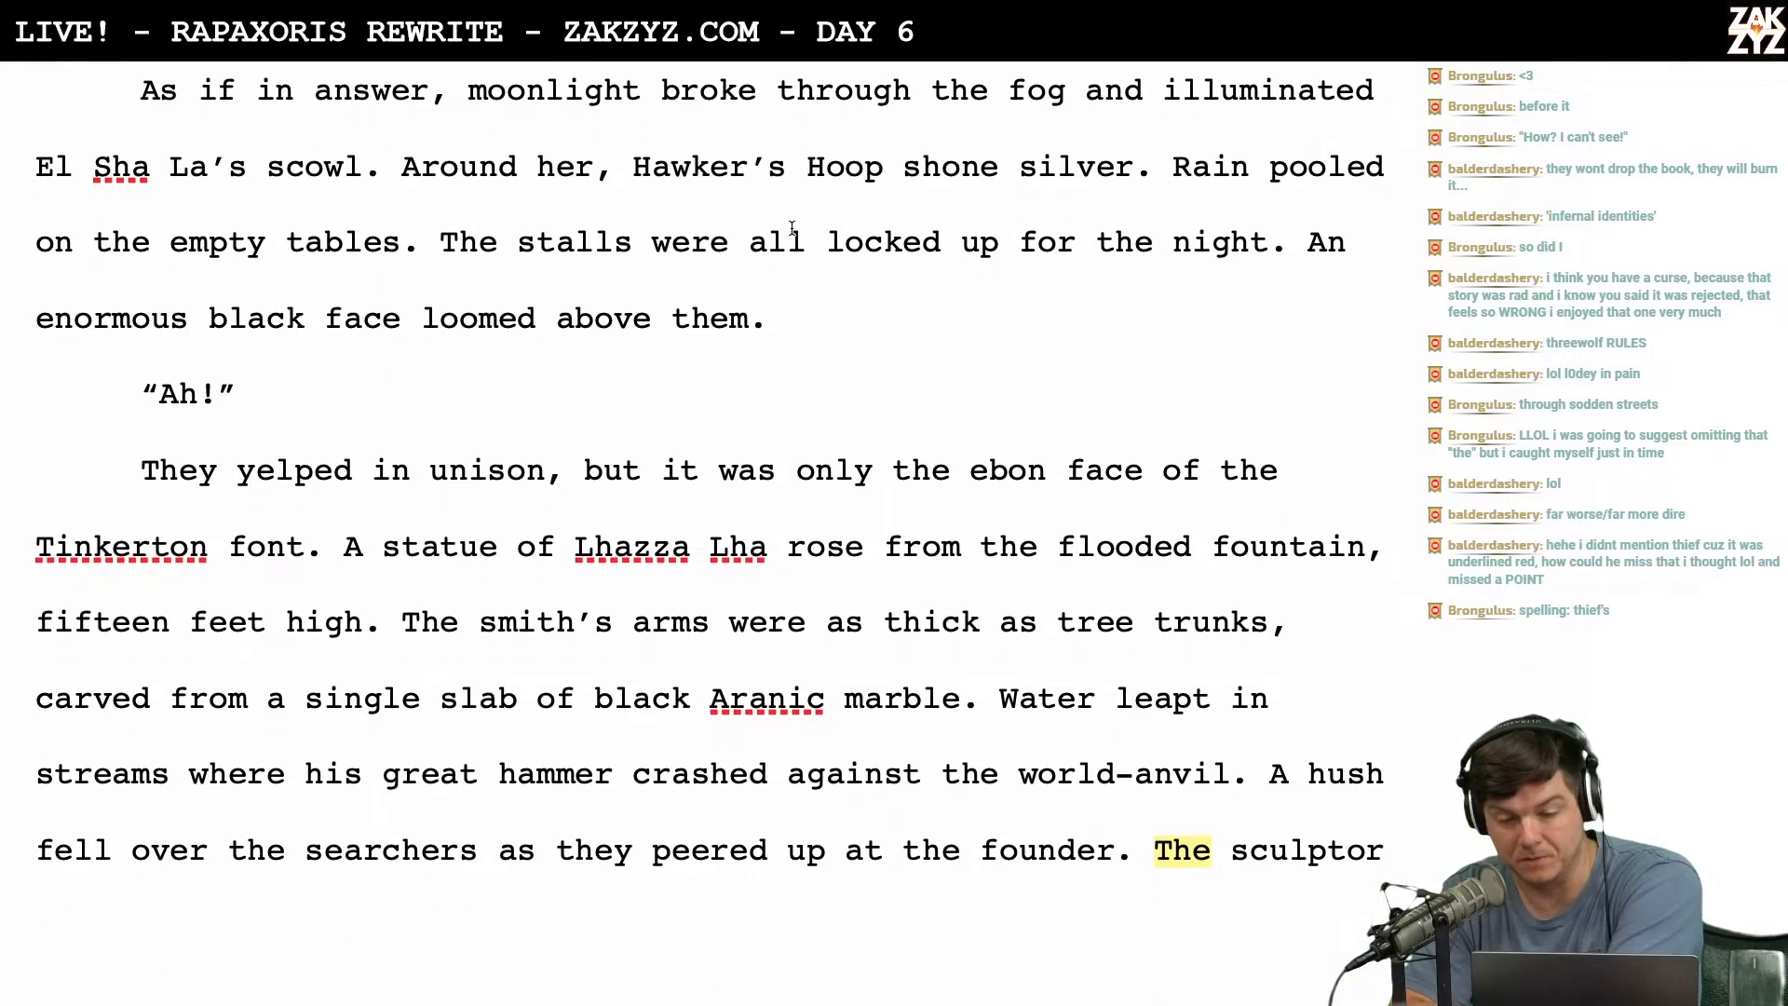
{"action": "scroll", "coordinate": [559, 205], "scroll_direction": "down", "scroll_amount": 2}
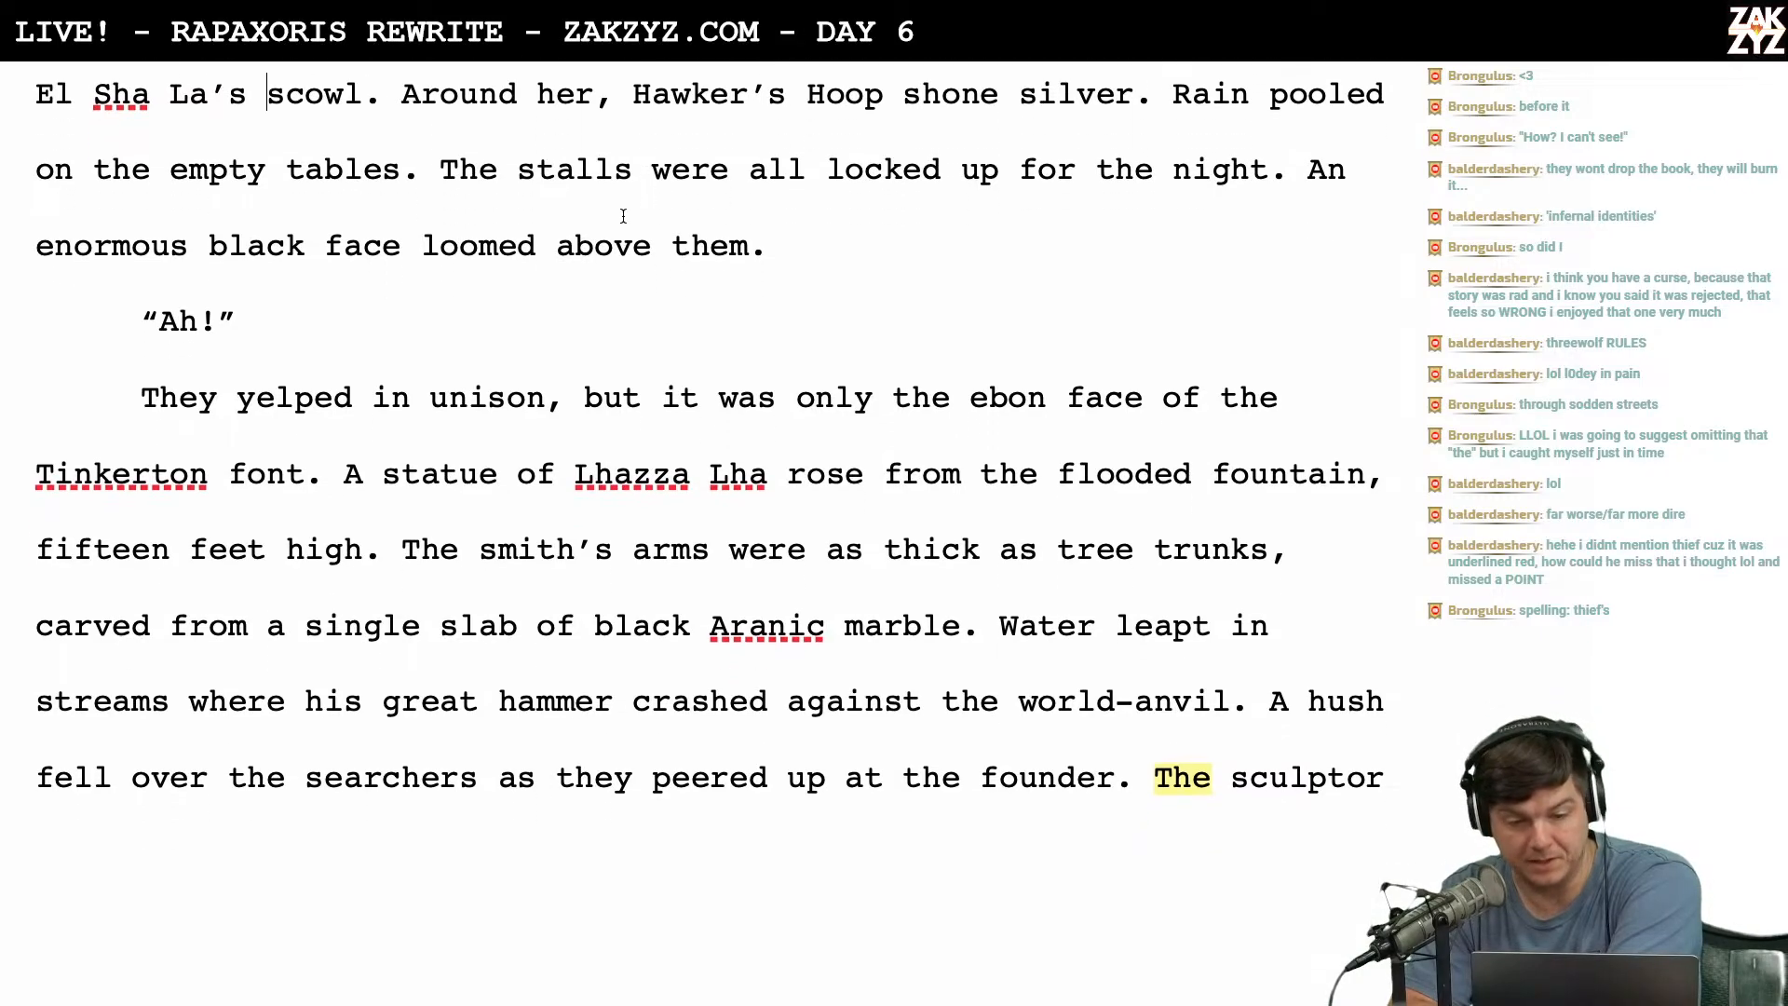
{"action": "scroll", "coordinate": [519, 200], "scroll_direction": "down", "scroll_amount": 1}
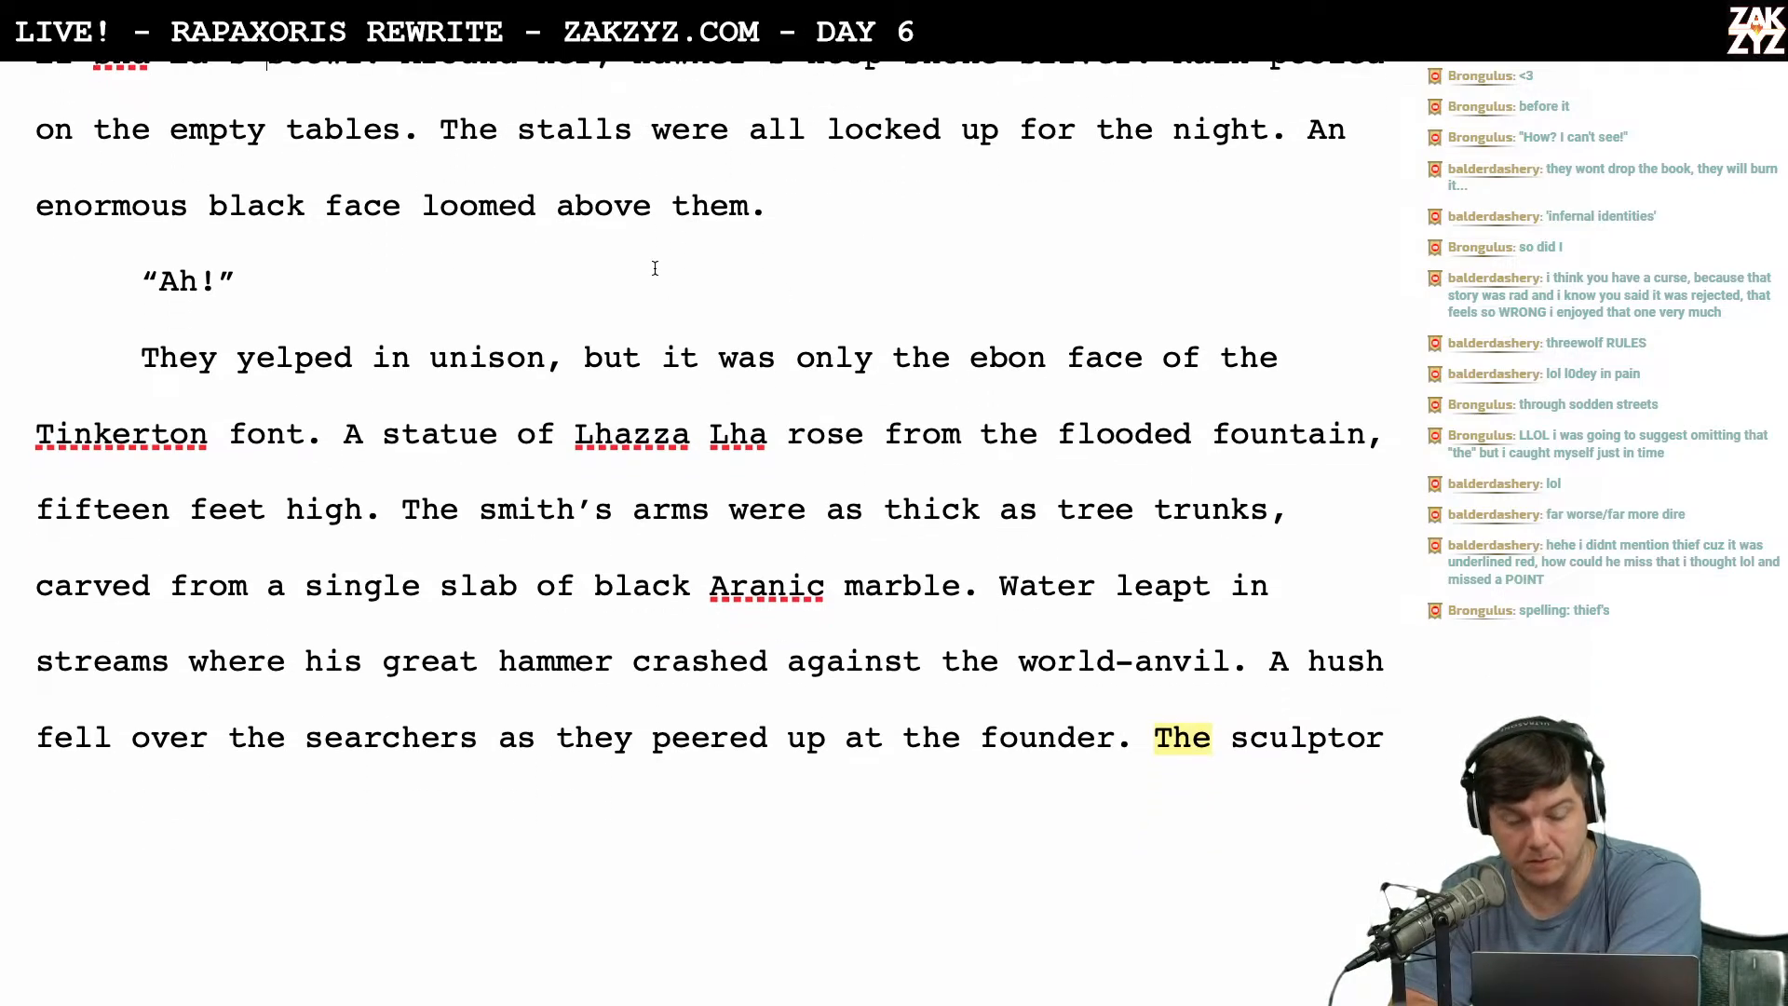
{"action": "scroll", "coordinate": [862, 167], "scroll_direction": "up", "scroll_amount": 4}
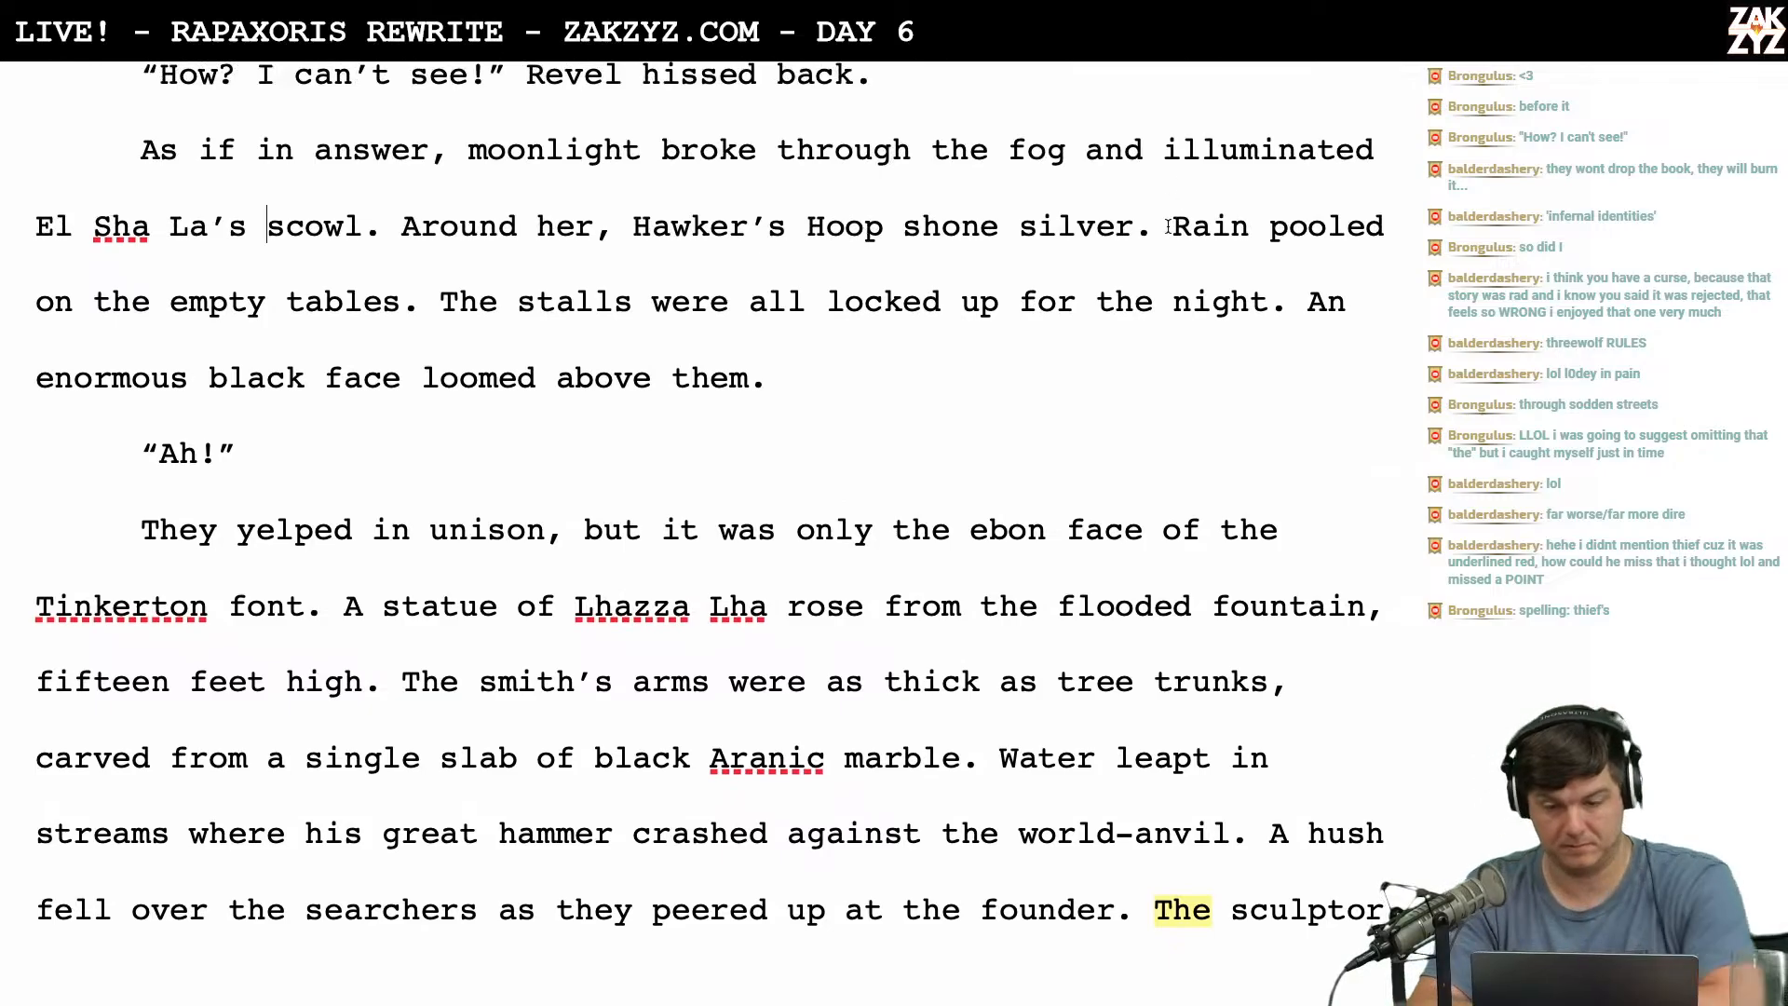
{"action": "left_click", "coordinate": [1169, 229]}
{"action": "type", "text": "The stalls "}
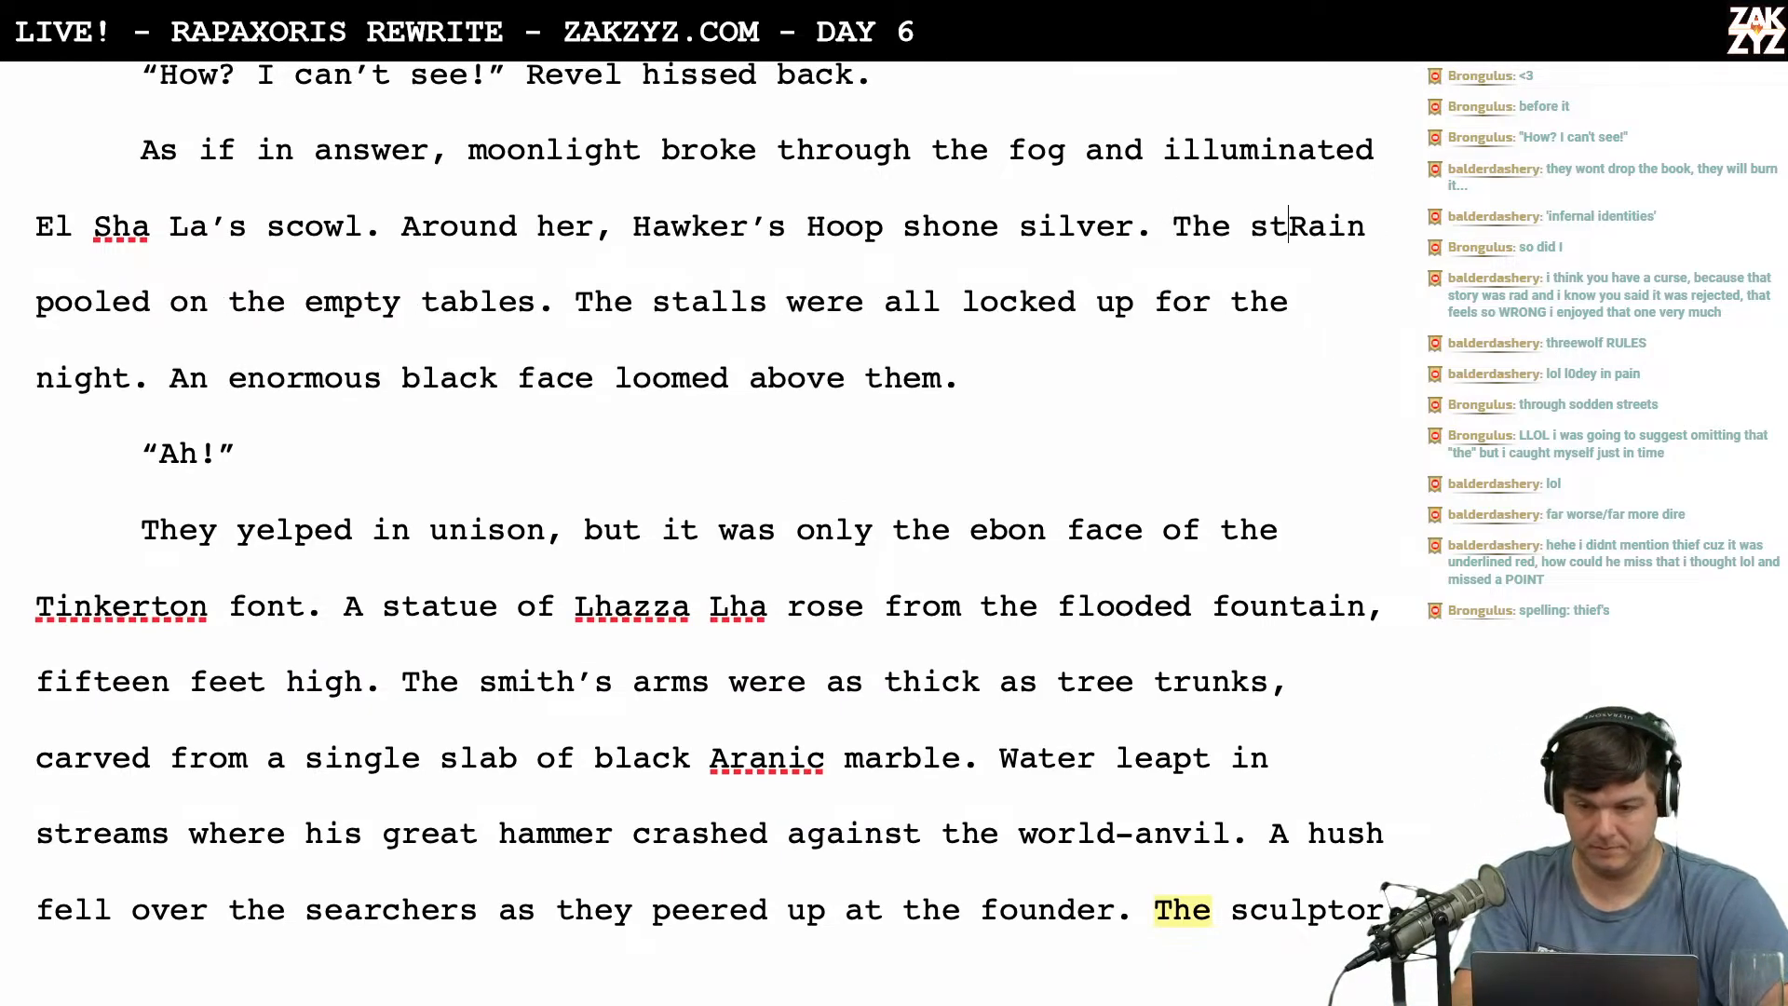
{"action": "type", "text": "were all "}
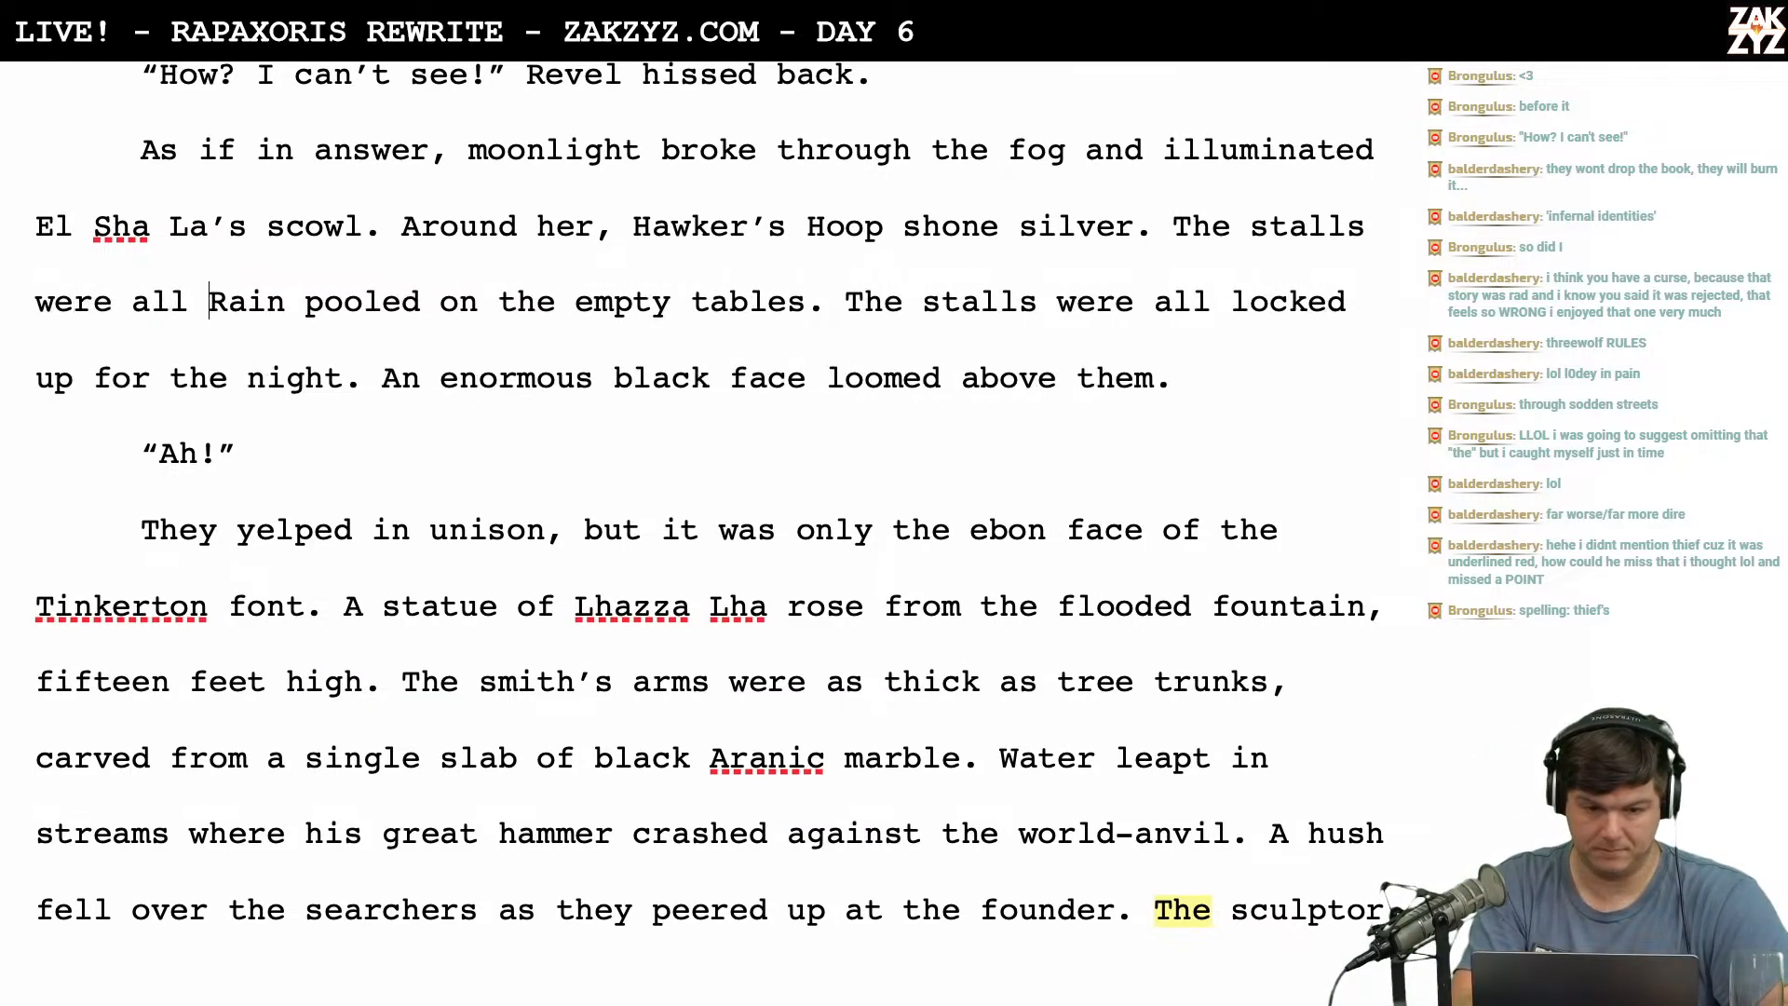
{"action": "type", "text": "closed for the "}
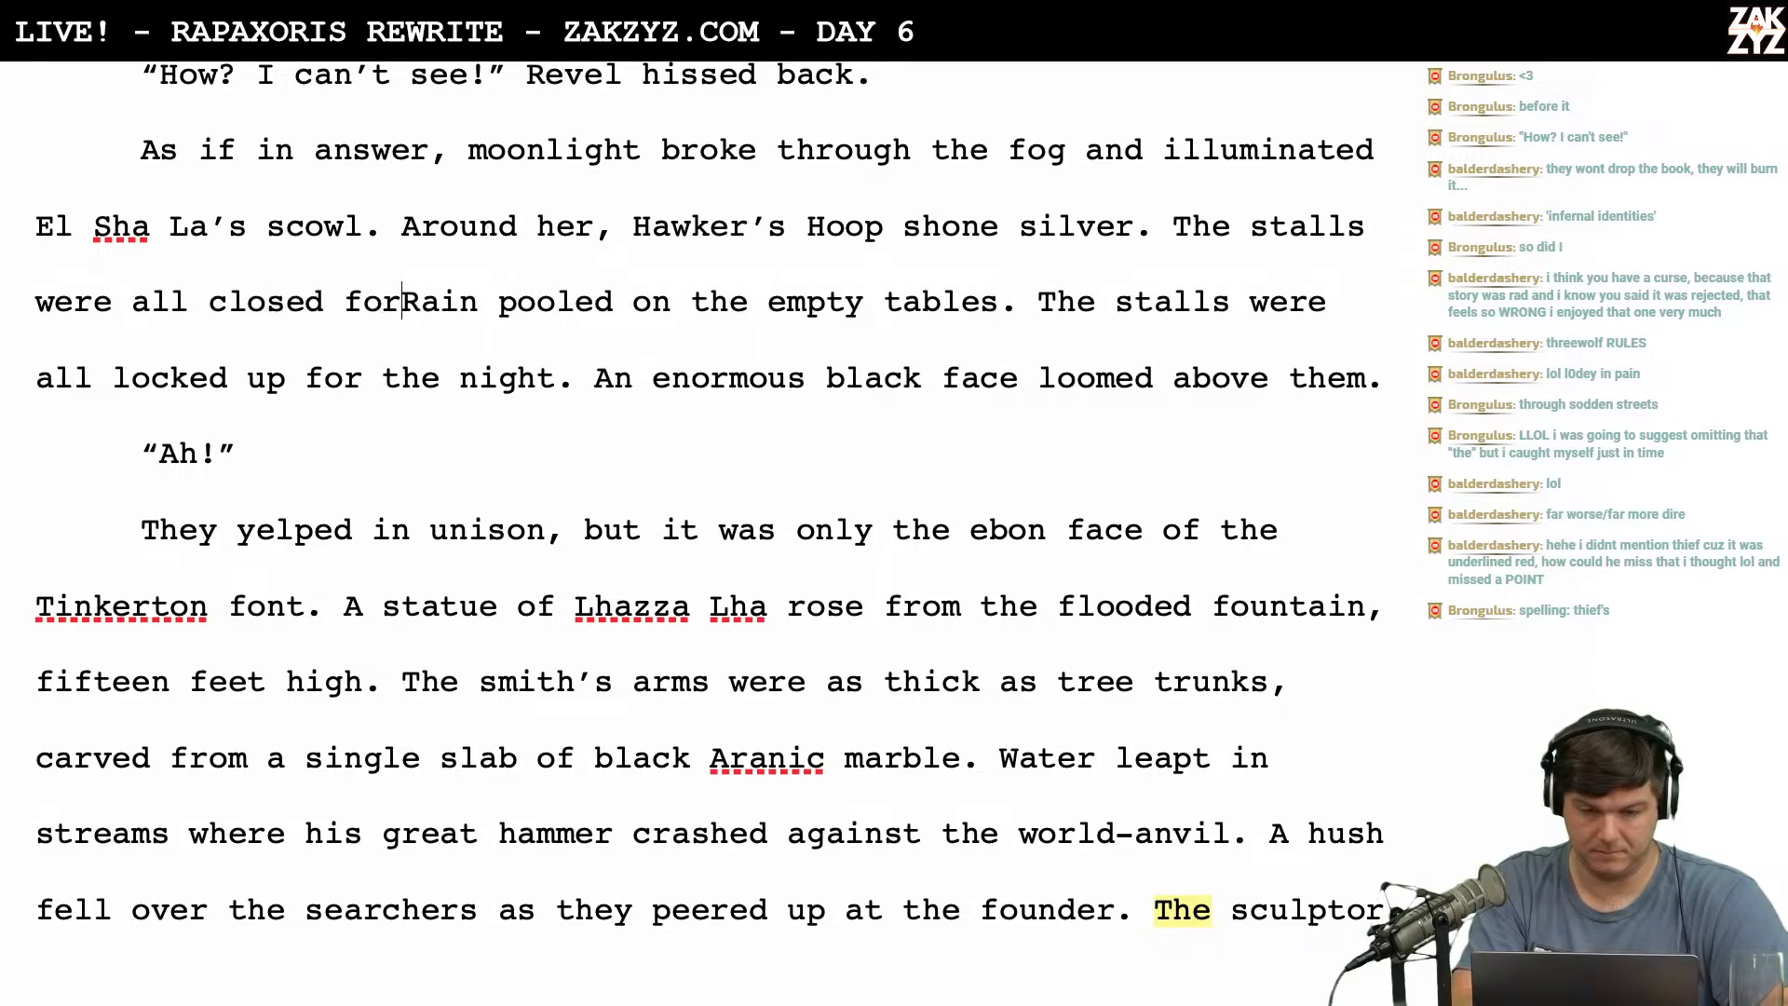
{"action": "type", "text": "night."}
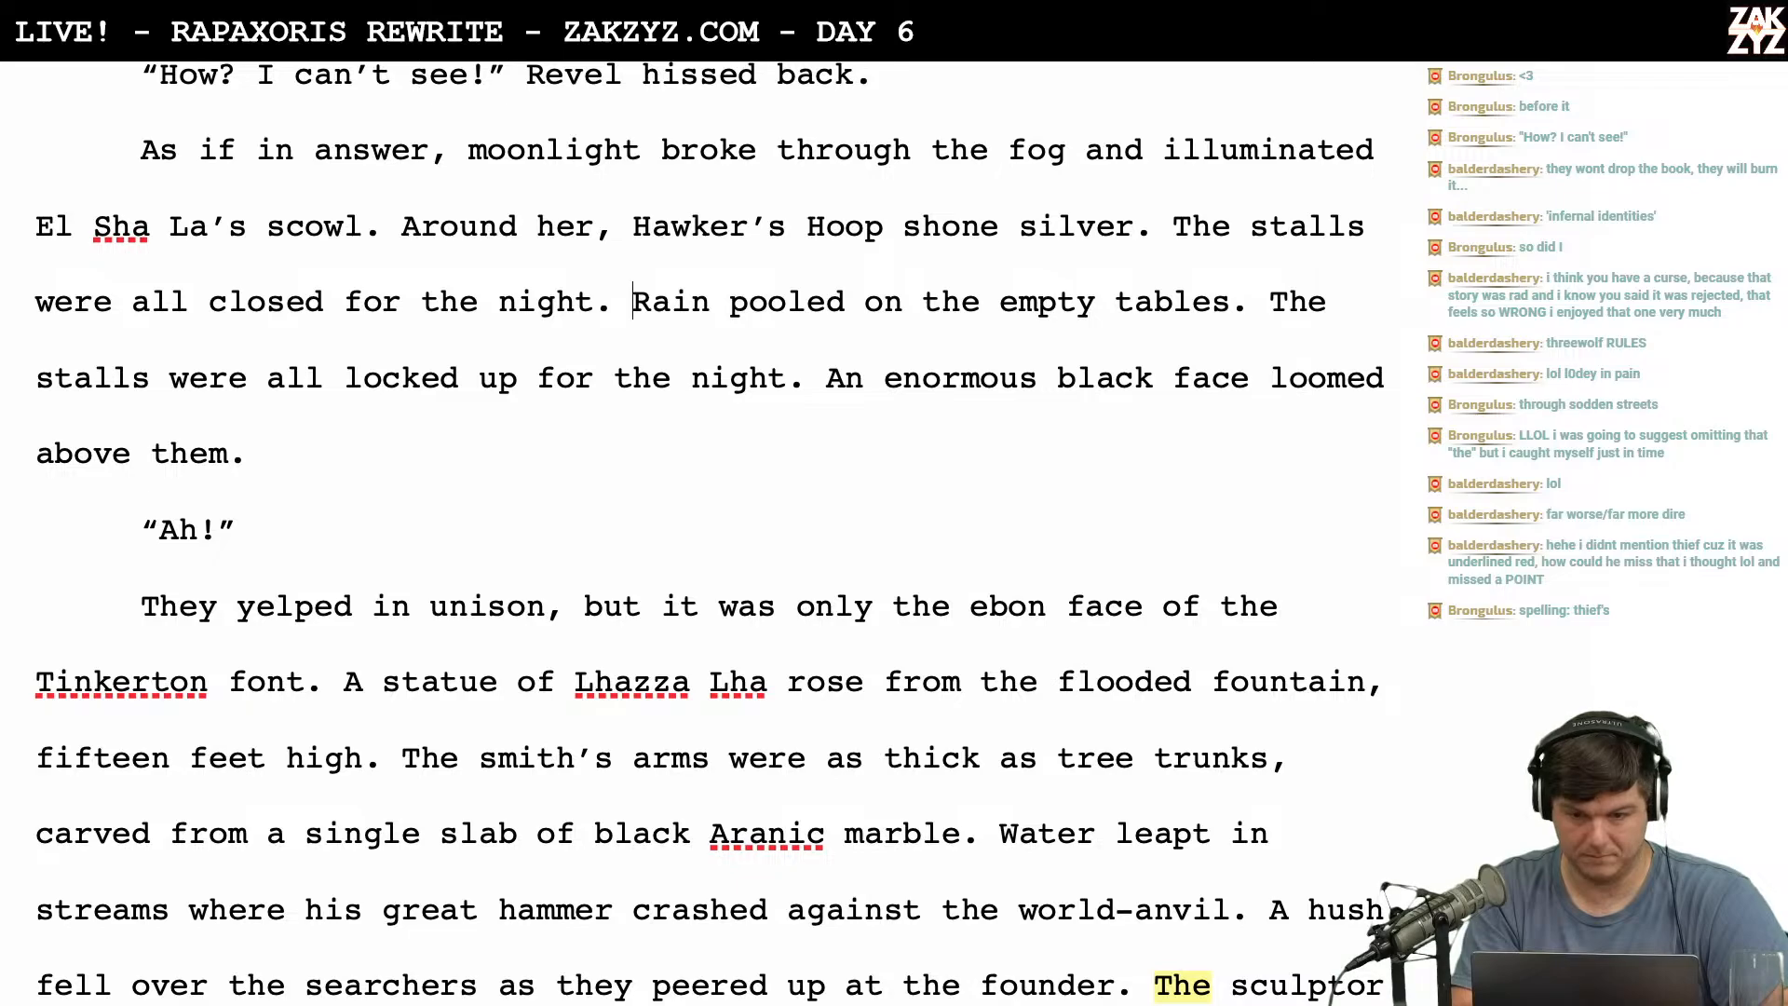
{"action": "key", "text": "Return"}
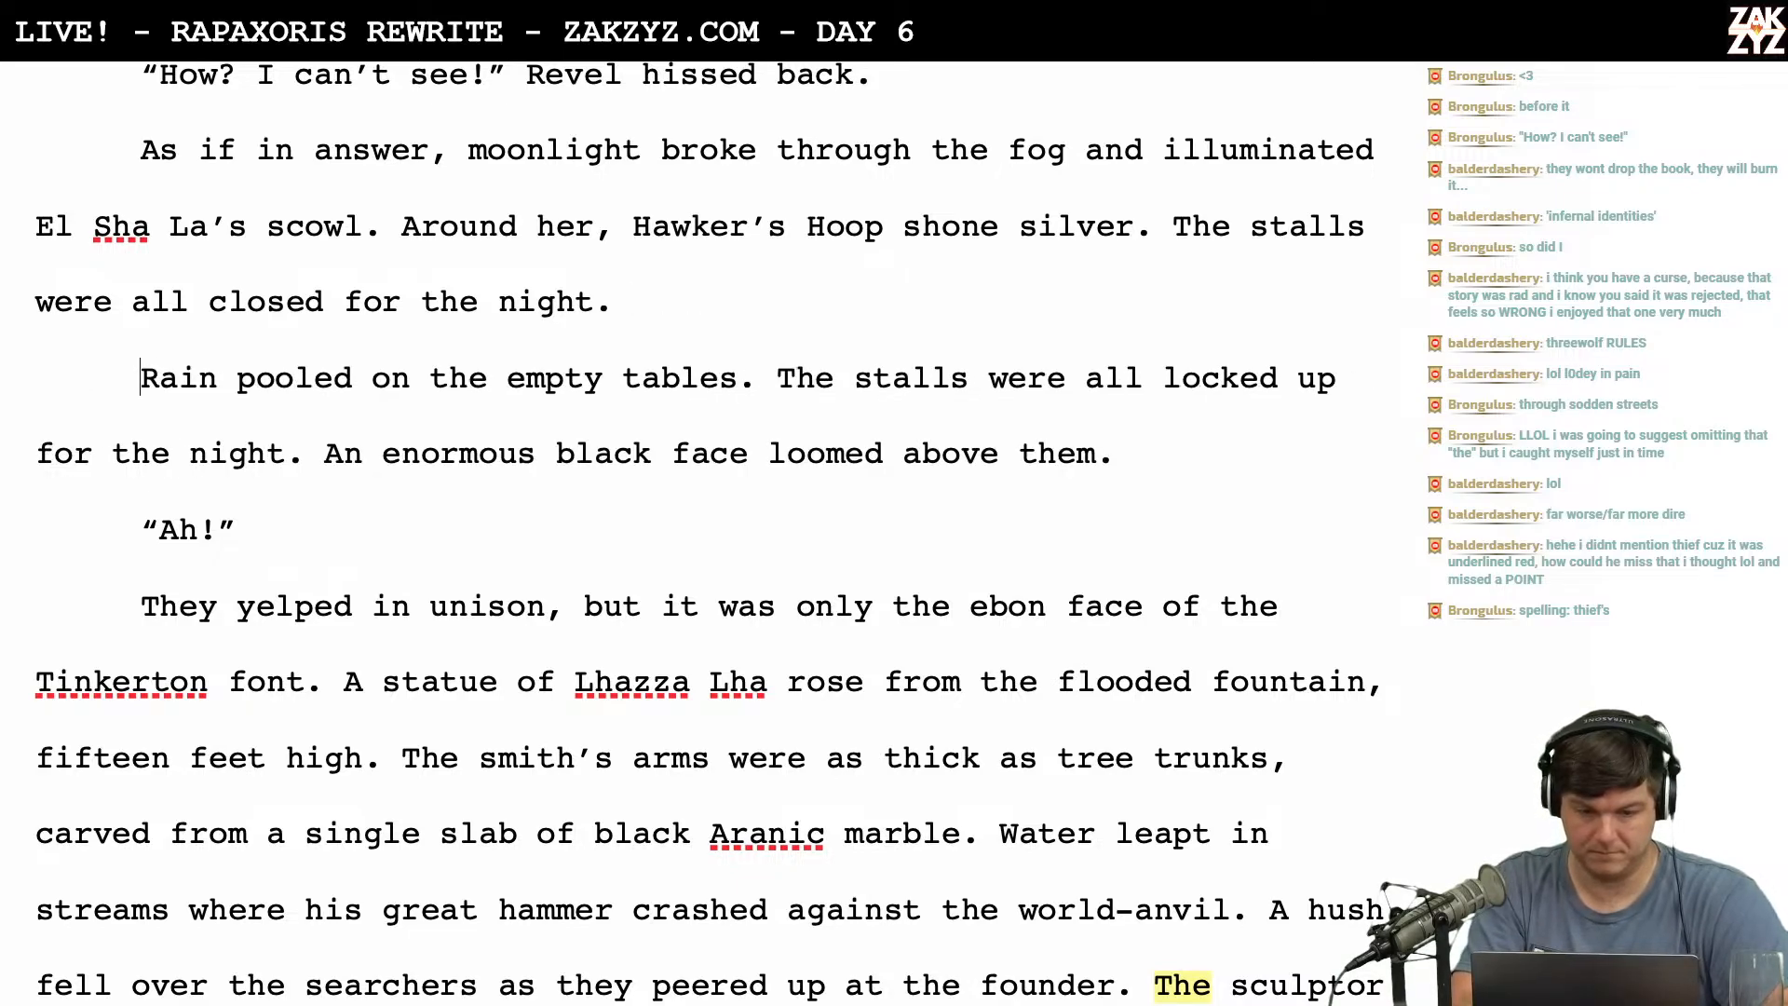
{"action": "key", "text": "BackSpace"}
{"action": "type", "text": "Ra"}
{"action": "key", "text": "BackSpace"}
{"action": "key", "text": "BackSpace"}
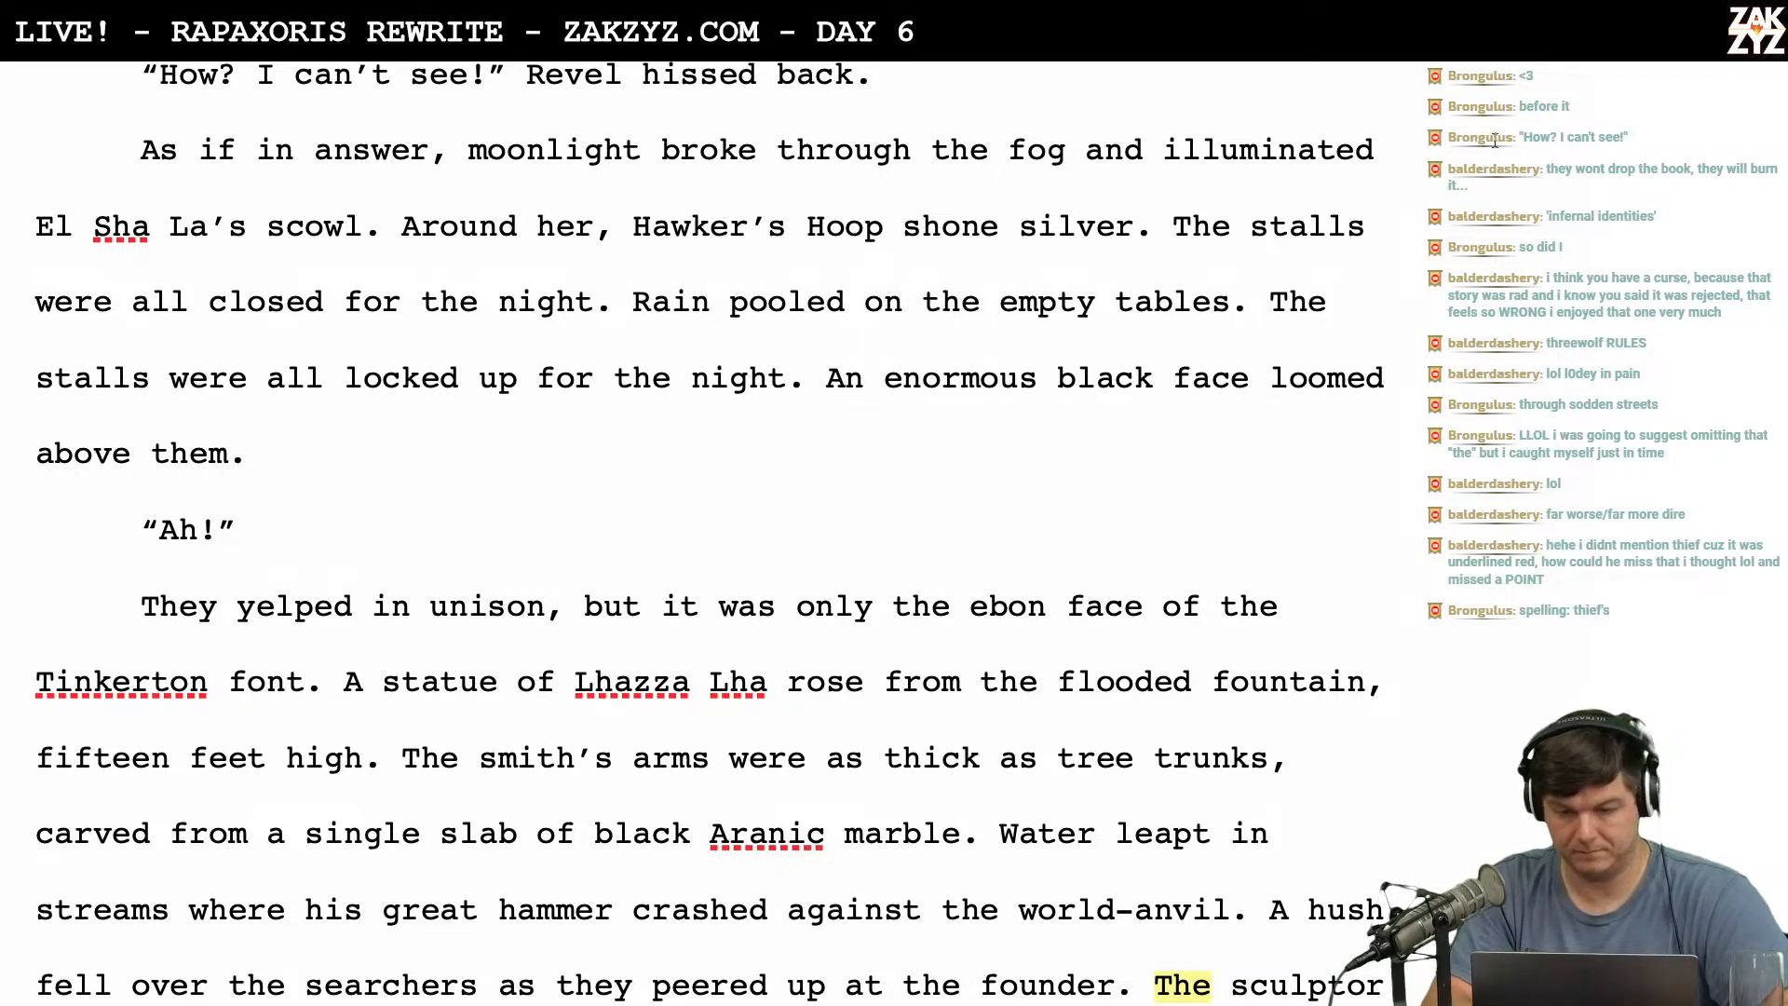
Delete the redundant sentence "The stalls were all locked up for the night." after "Rain pooled on the empty tables.".
{"action": "left_click", "coordinate": [1258, 308]}
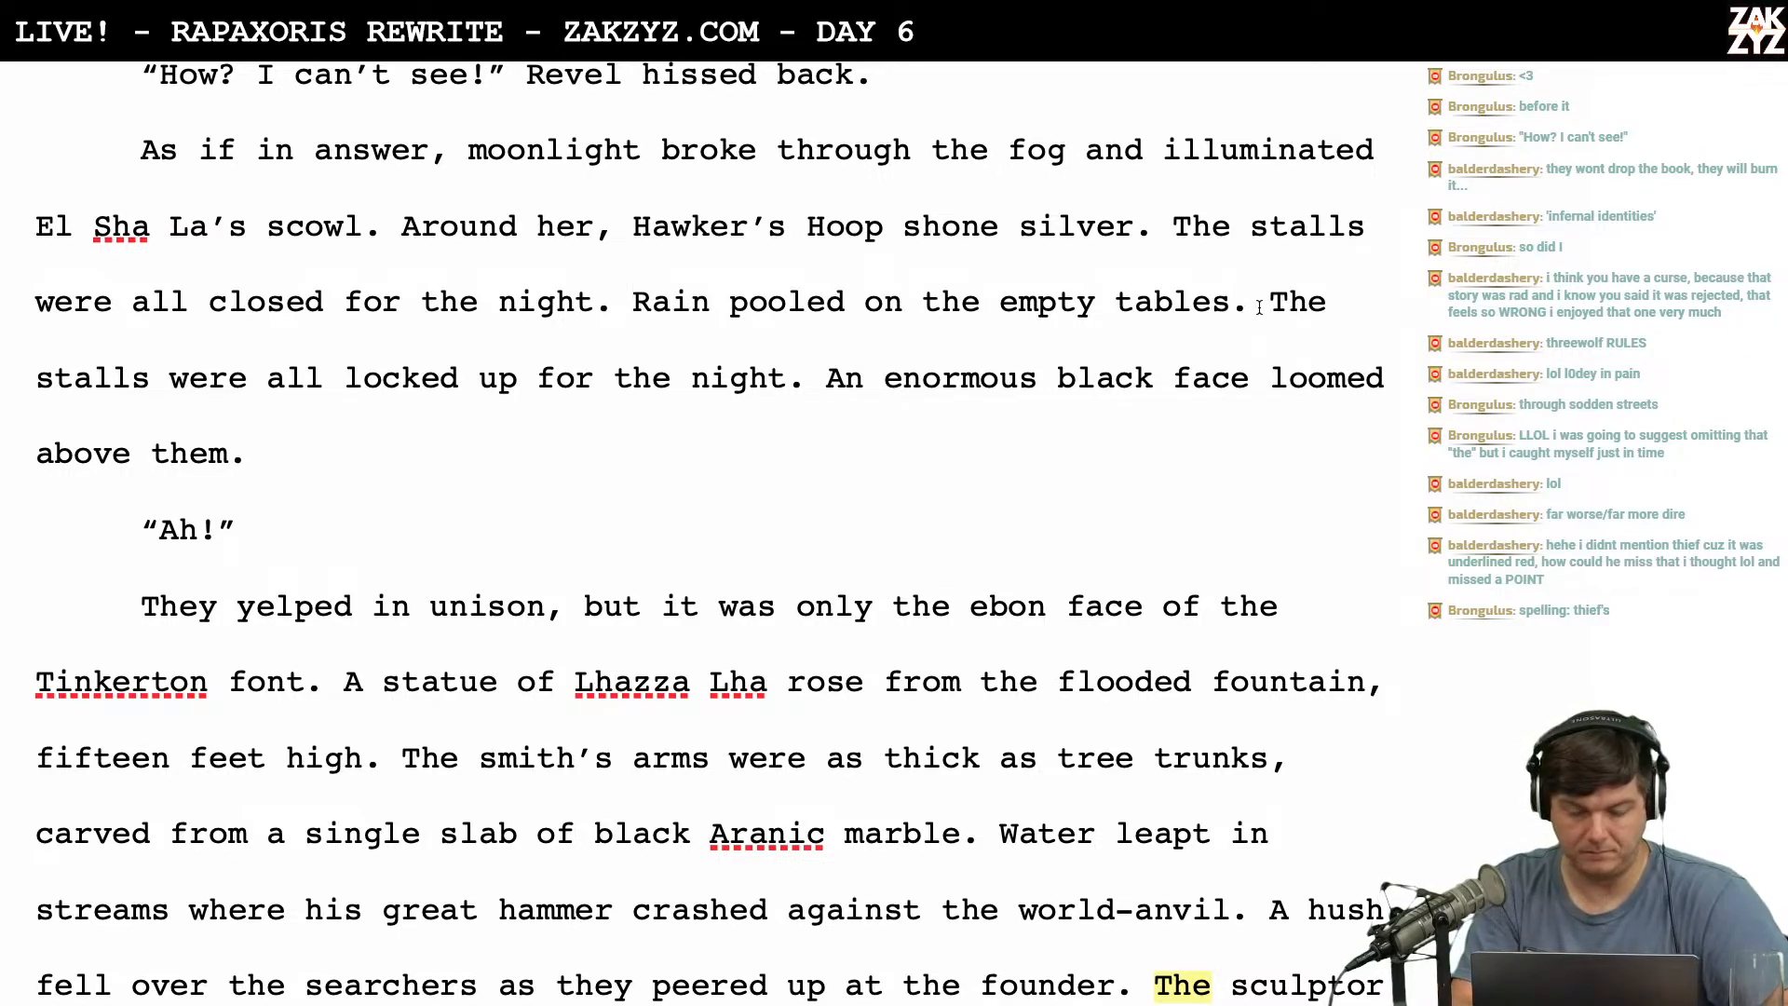
{"action": "key", "text": "shift+Down"}
{"action": "key", "text": "shift+Left"}
{"action": "key", "text": "shift+Left"}
{"action": "key", "text": "shift+Left"}
{"action": "key", "text": "shift+Left"}
{"action": "key", "text": "shift+Left"}
{"action": "key", "text": "shift+Left"}
{"action": "key", "text": "shift+Left"}
{"action": "key", "text": "shift+Left"}
{"action": "key", "text": "shift+Left"}
{"action": "key", "text": "shift+Left"}
{"action": "key", "text": "shift+Left"}
{"action": "key", "text": "shift+Left"}
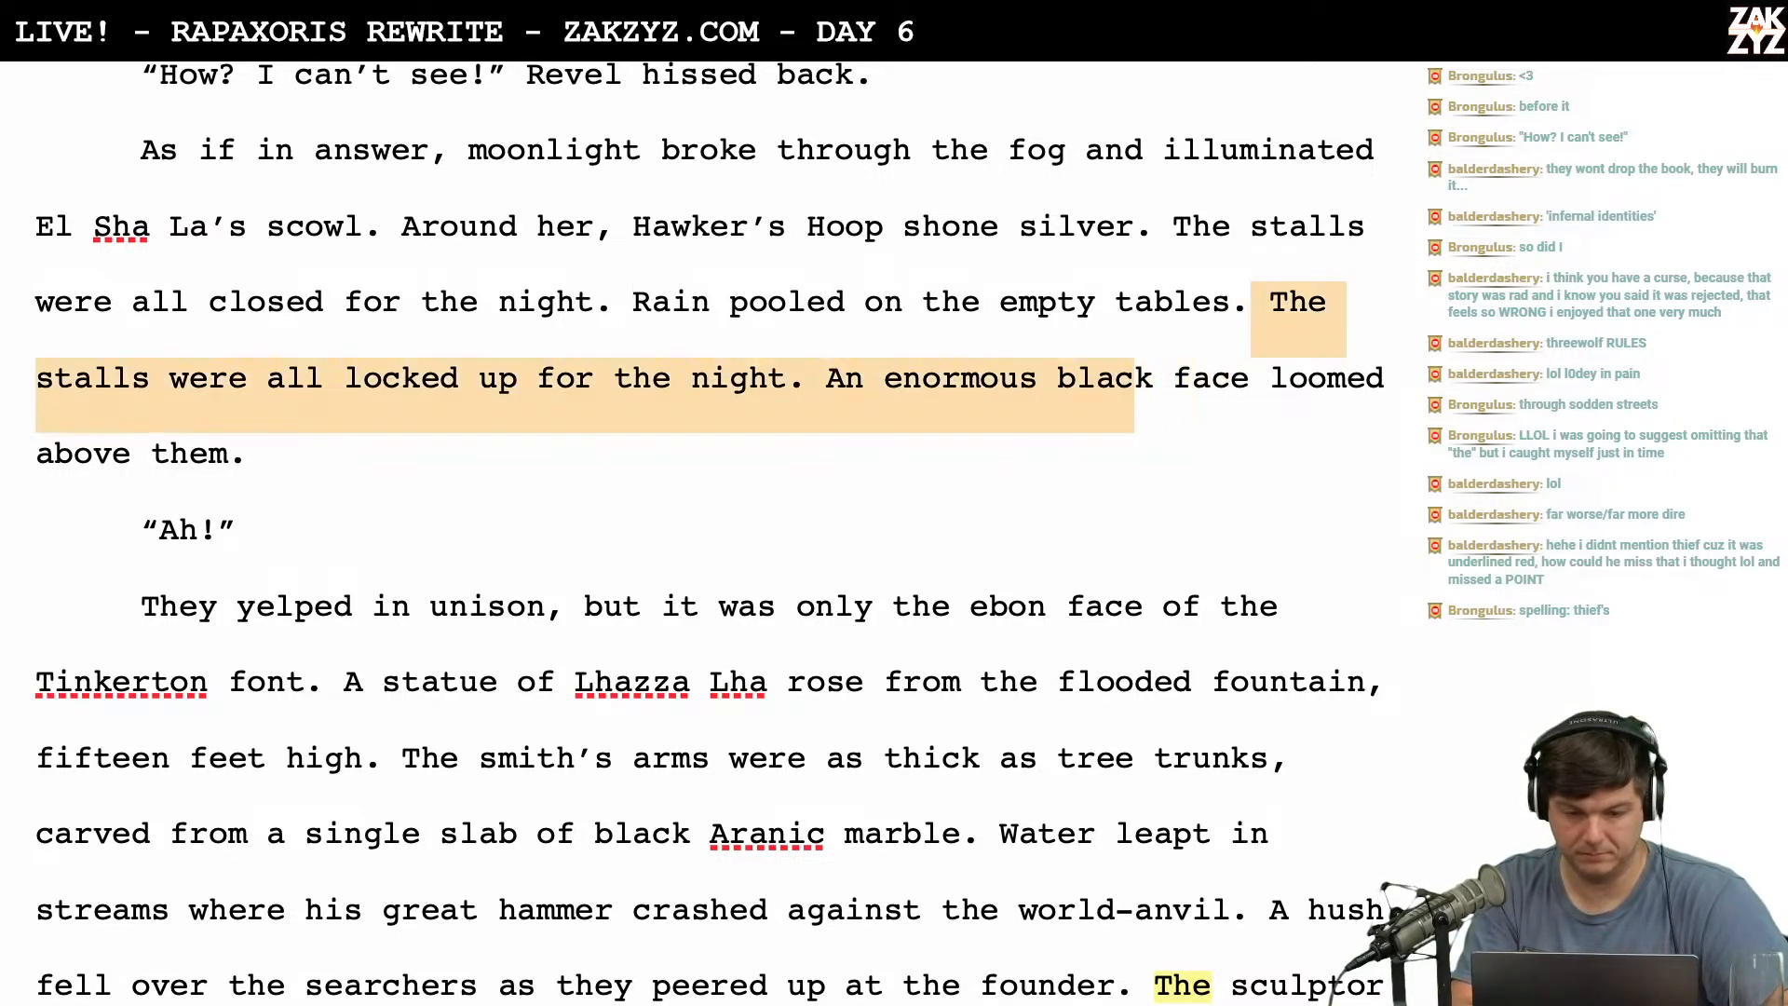
{"action": "key", "text": "shift+Left"}
{"action": "key", "text": "shift+Left"}
{"action": "key", "text": "shift+Left"}
{"action": "key", "text": "shift+Left"}
{"action": "key", "text": "shift+Left"}
{"action": "key", "text": "shift+Left"}
{"action": "key", "text": "shift+Left"}
{"action": "key", "text": "shift+Left"}
{"action": "key", "text": "shift+Left"}
{"action": "key", "text": "shift+Left"}
{"action": "key", "text": "shift+Left"}
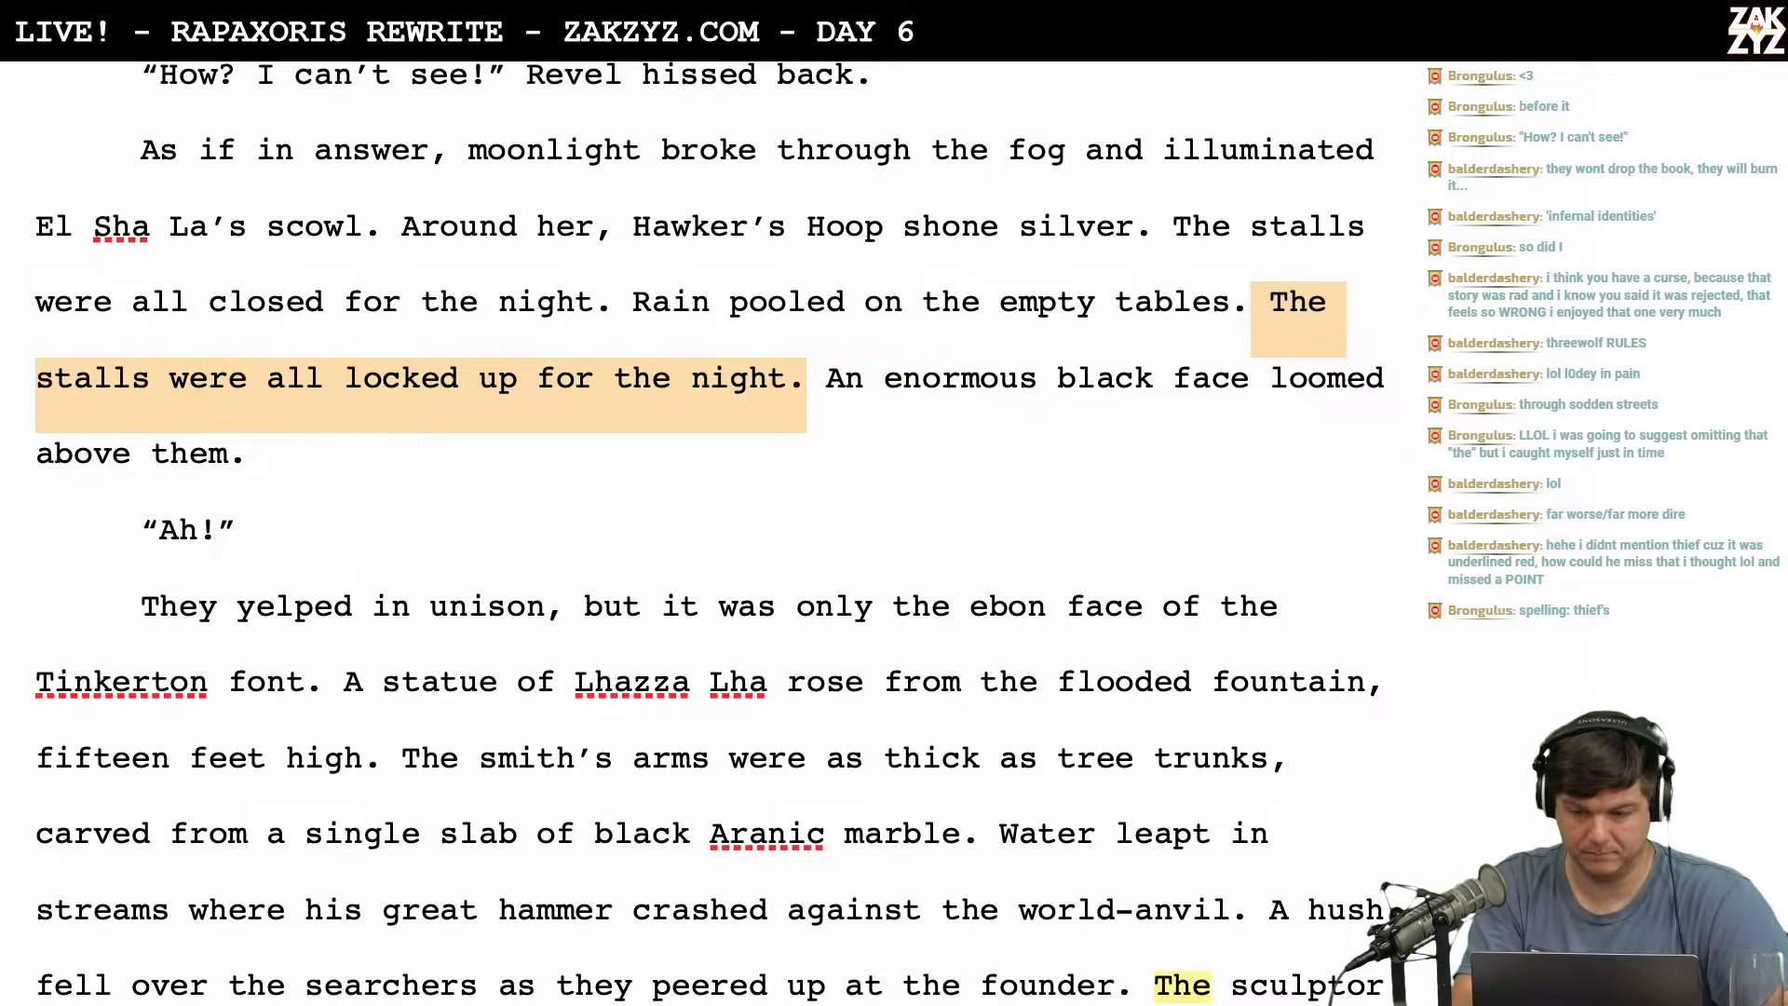
{"action": "key", "text": "BackSpace"}
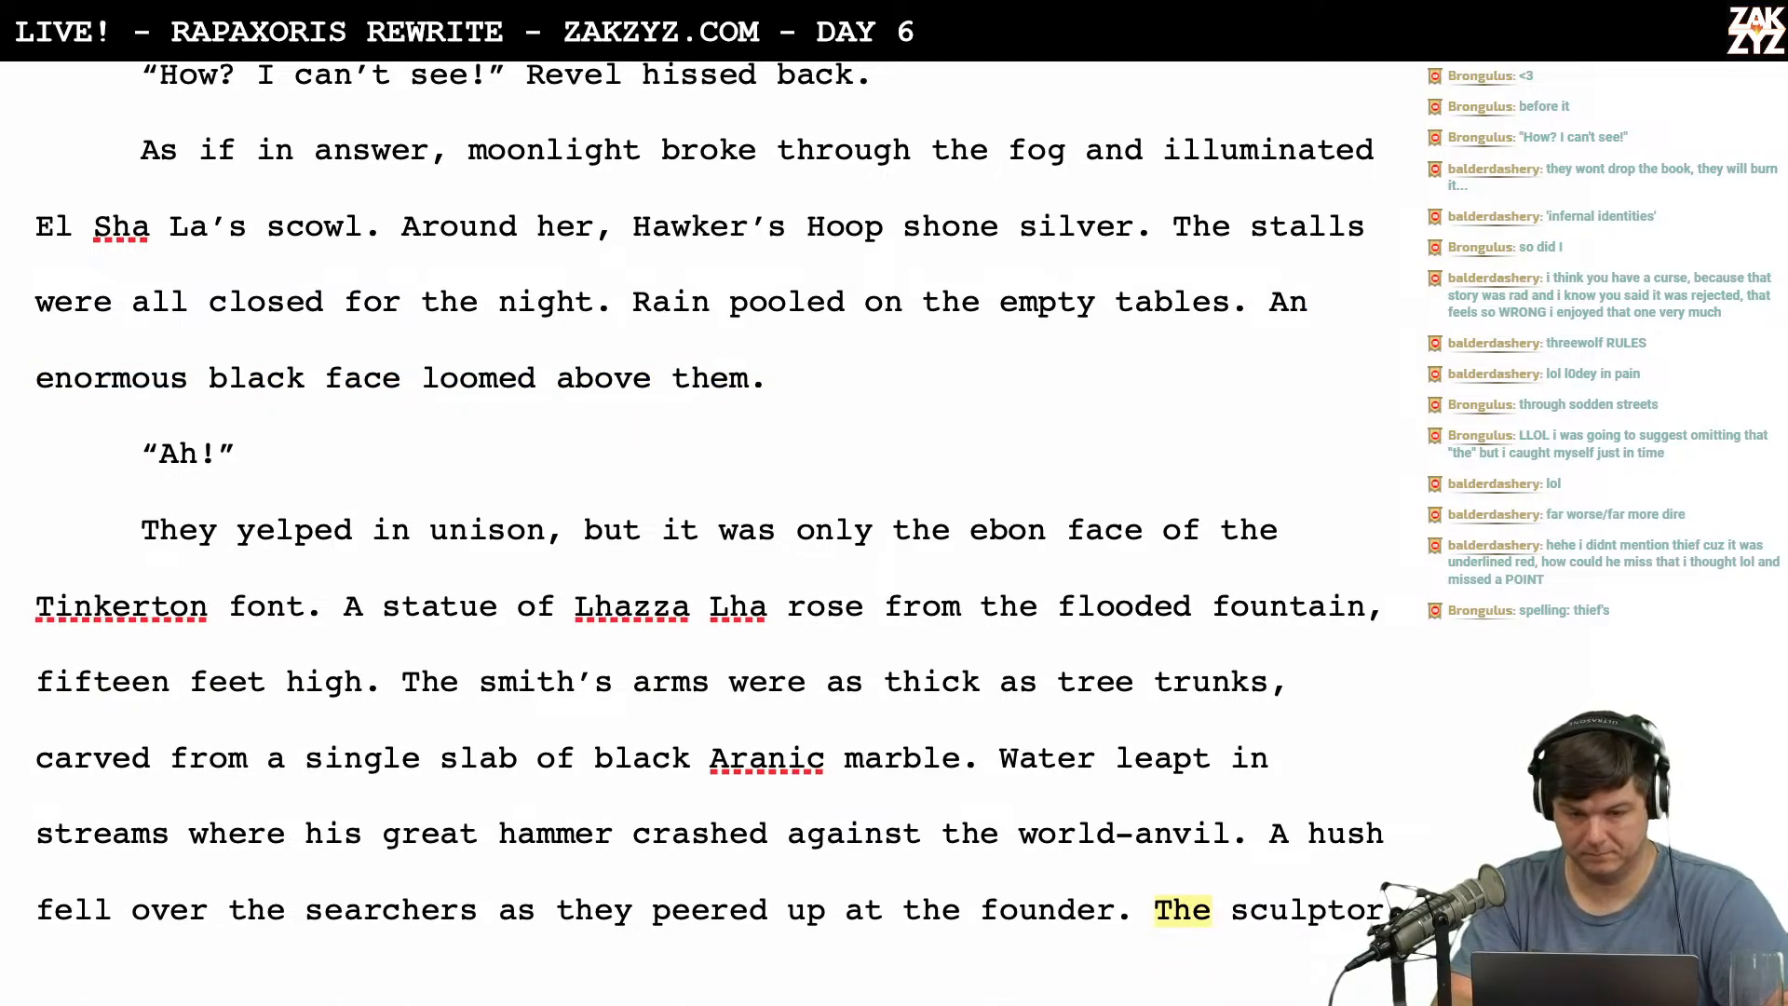
{"action": "scroll", "coordinate": [946, 306], "scroll_direction": "down", "scroll_amount": 1}
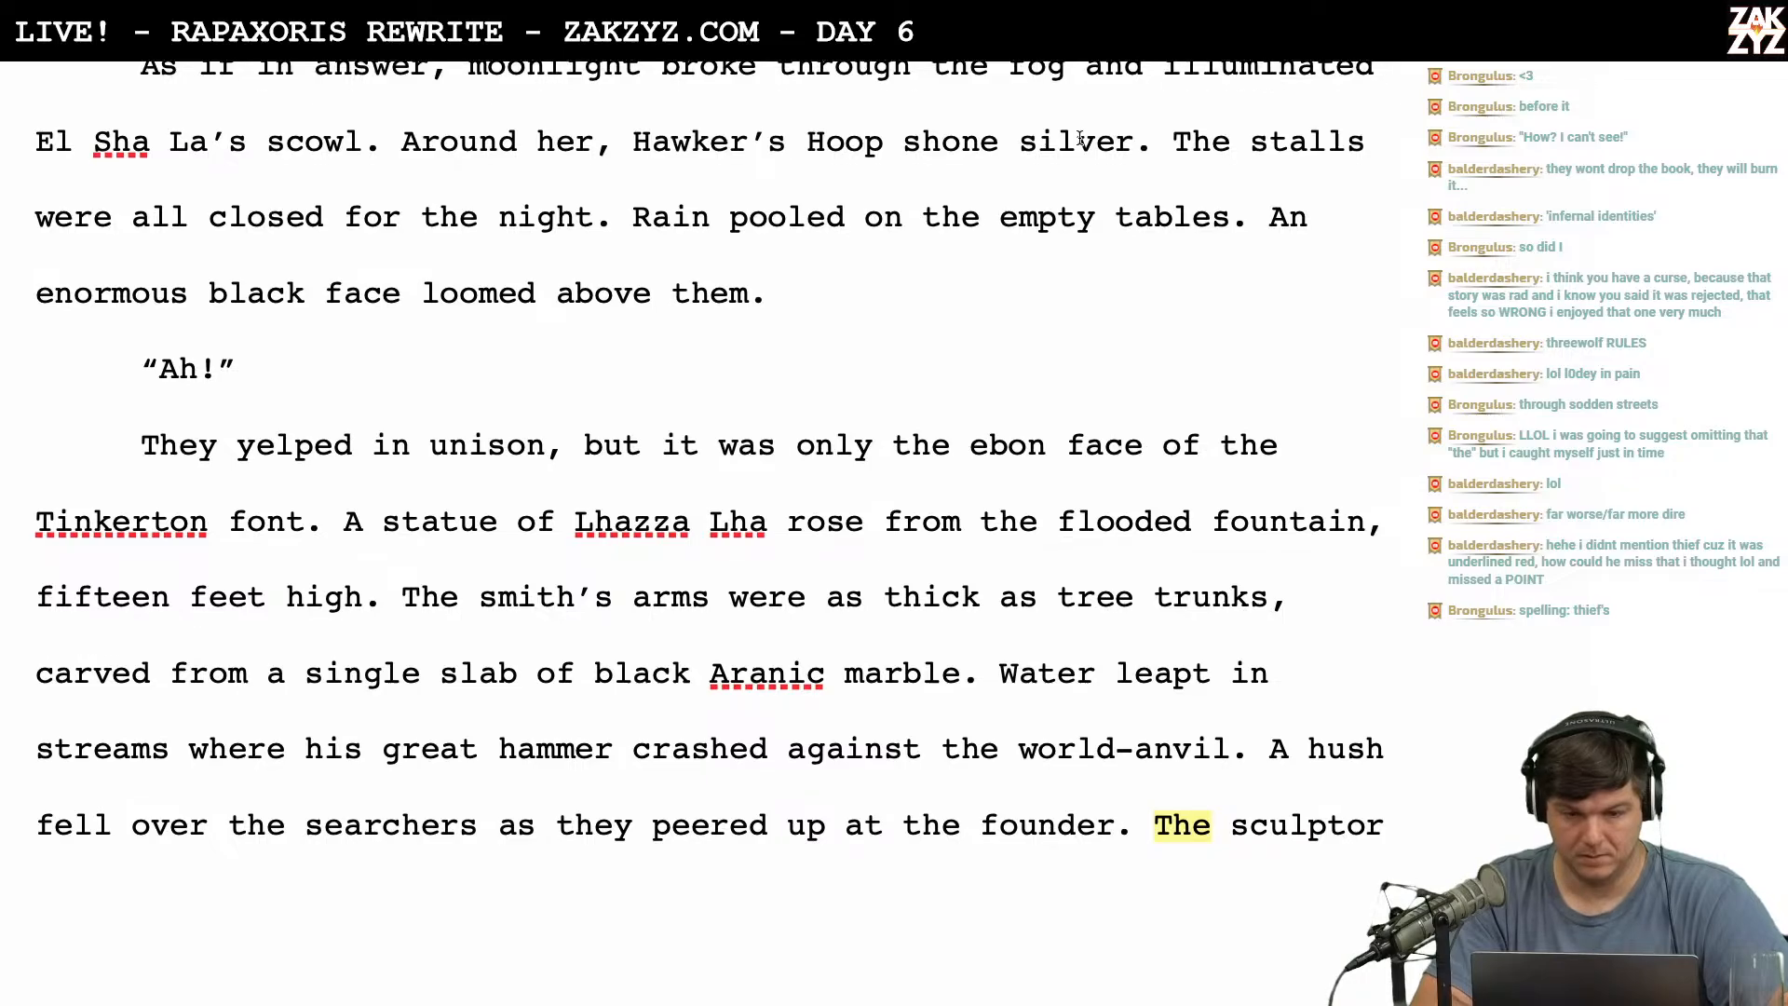
{"action": "scroll", "coordinate": [1079, 138], "scroll_direction": "up", "scroll_amount": 2}
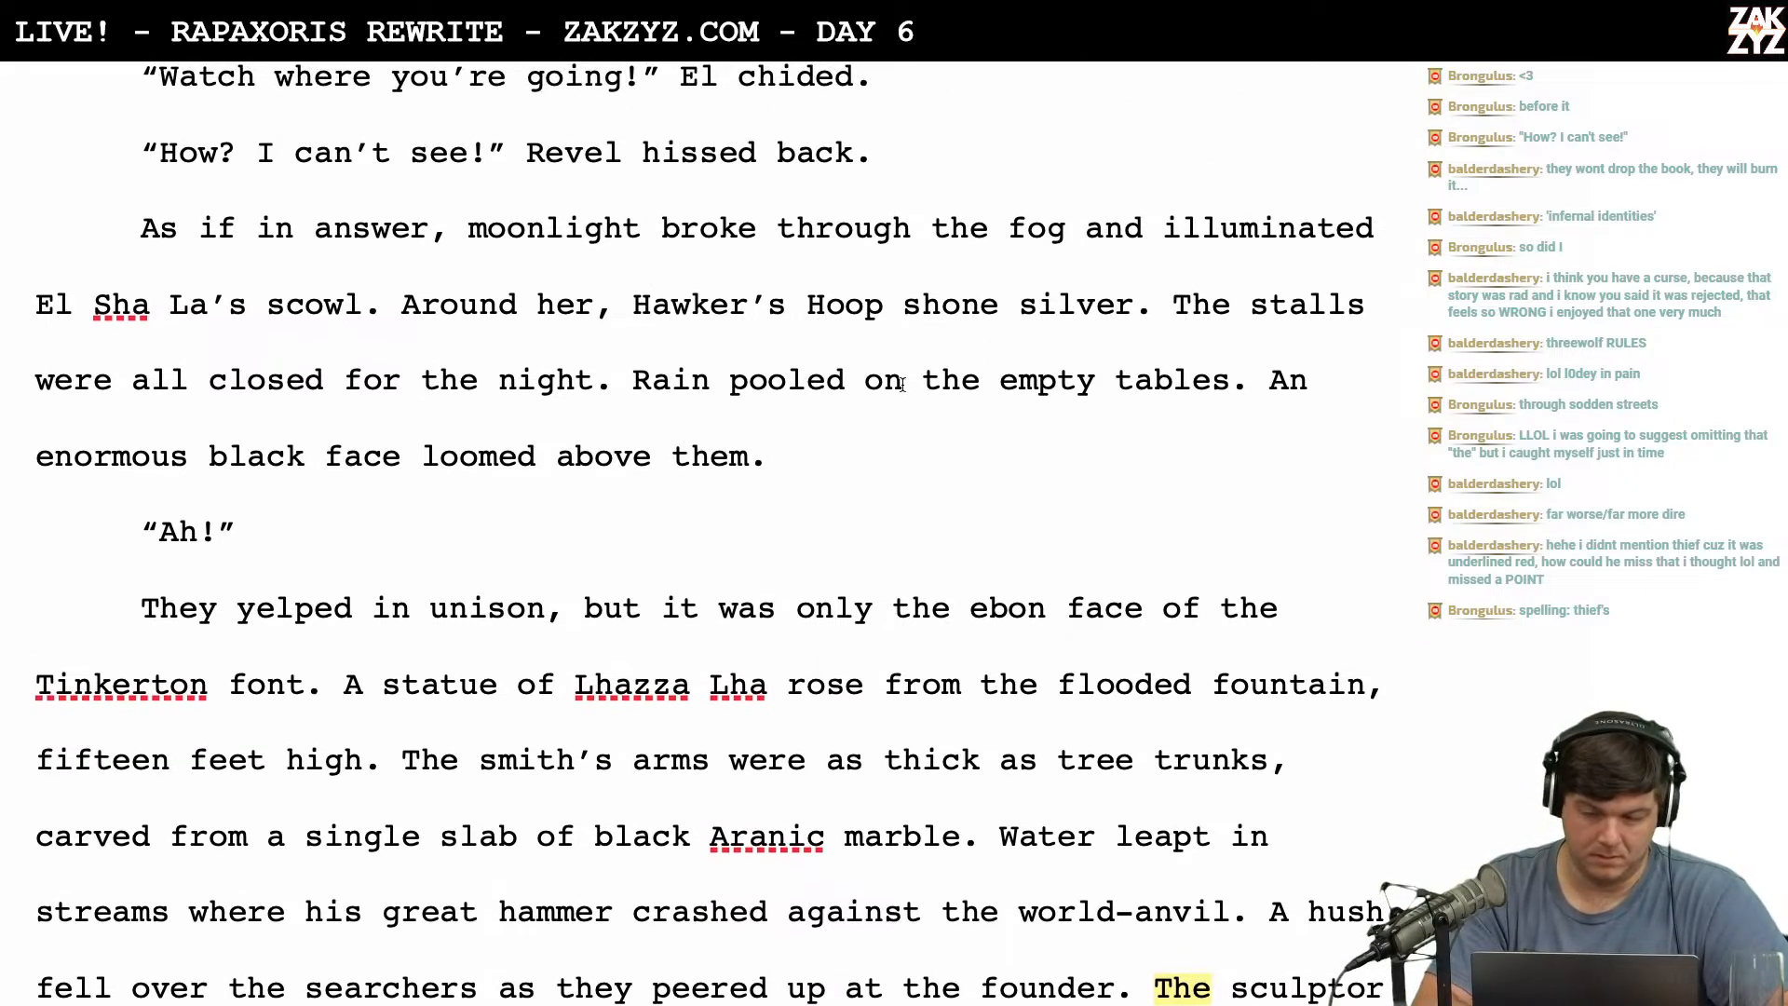
{"action": "scroll", "coordinate": [831, 417], "scroll_direction": "down", "scroll_amount": 1}
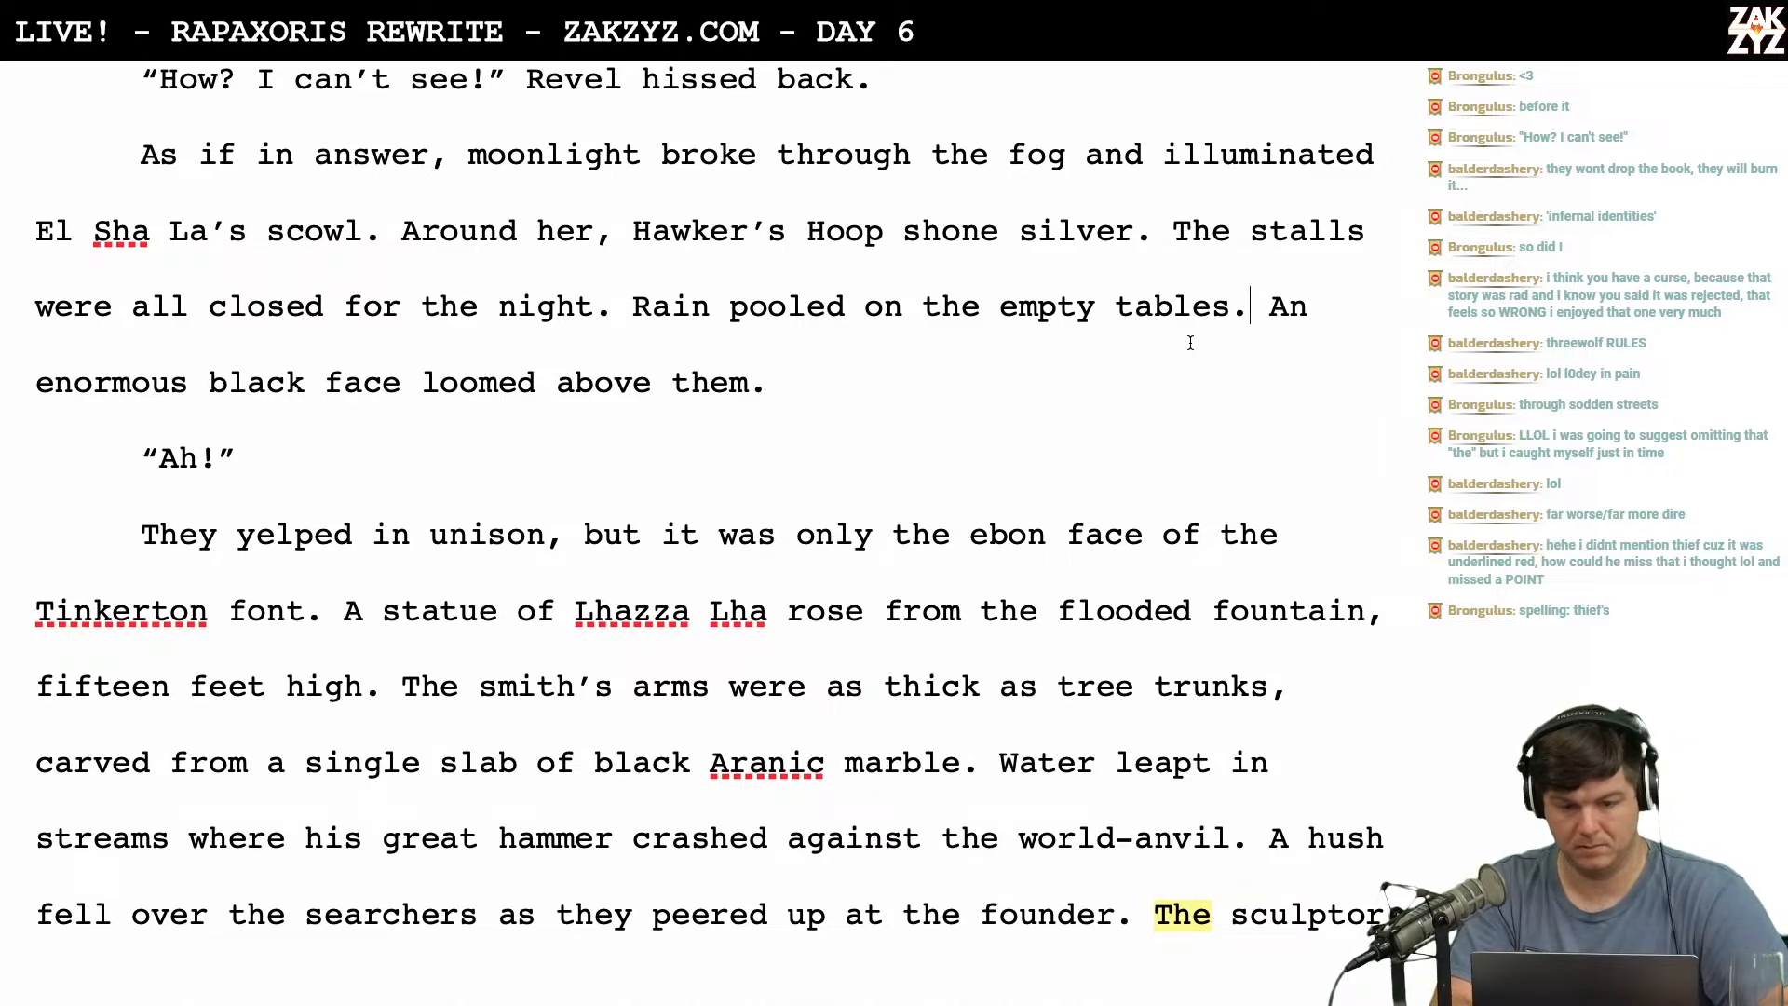
{"action": "key", "text": "Return"}
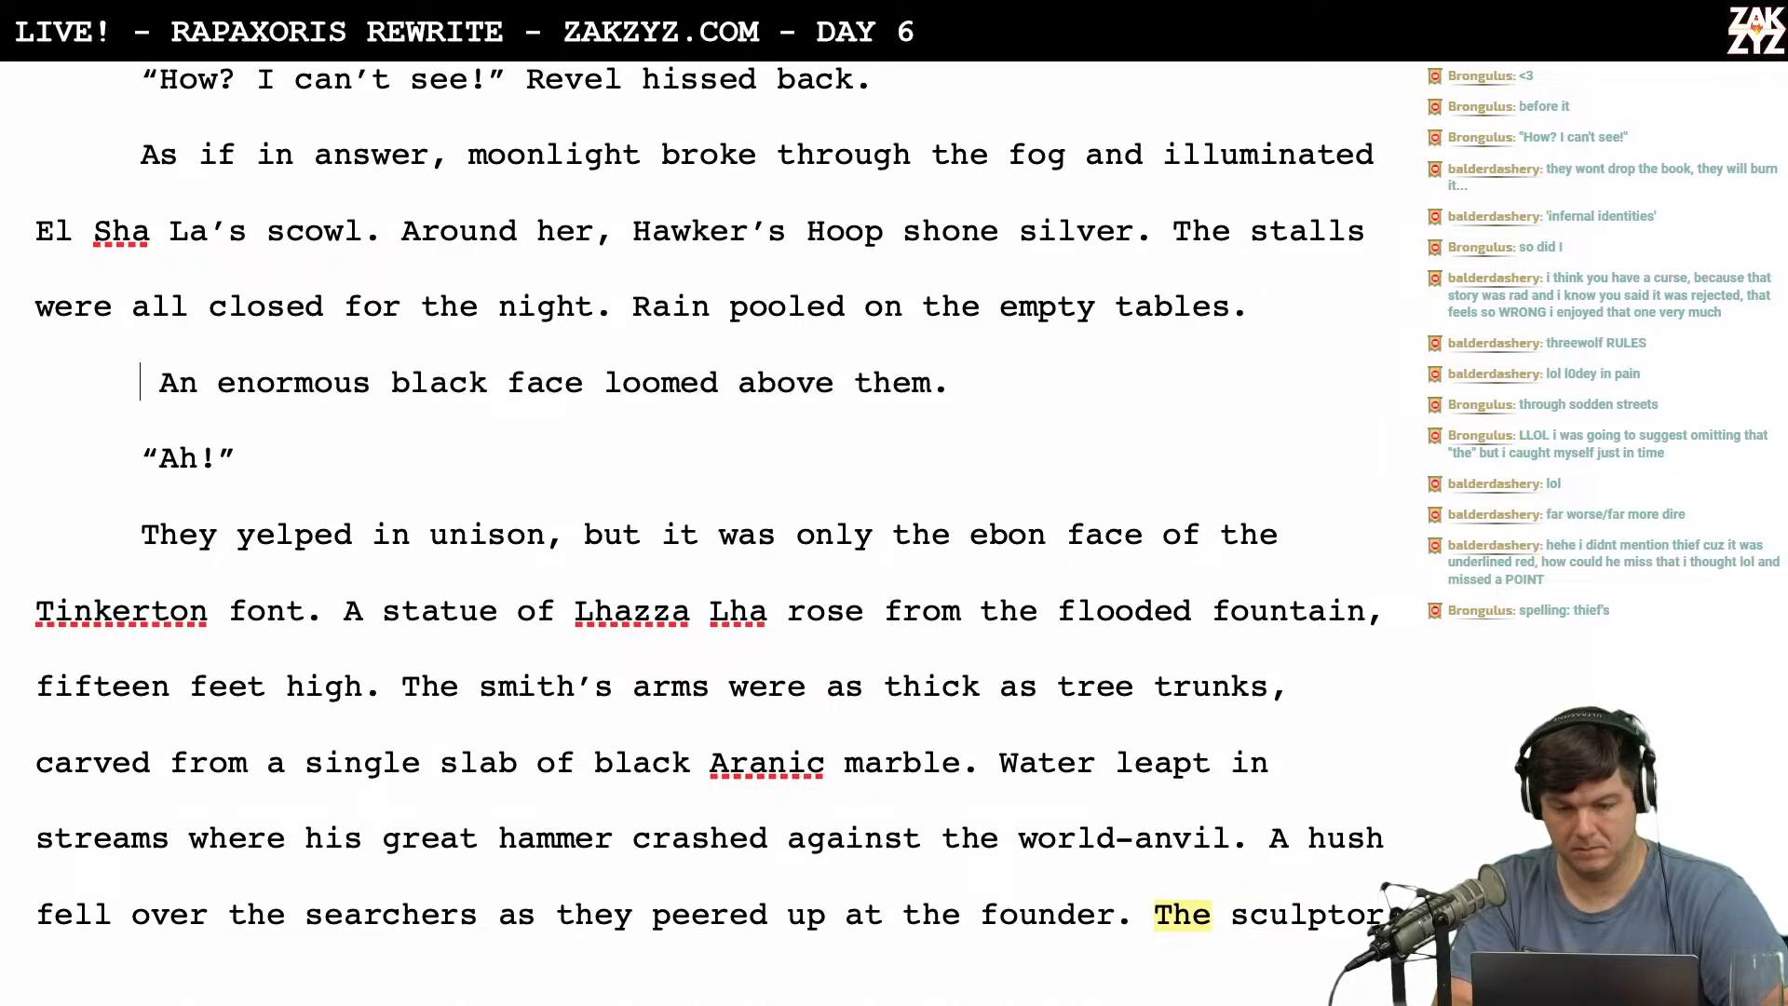
{"action": "key", "text": "BackSpace"}
Reread the Hawker's Hoop passage, from the raised fist and dialogue through the moonlight paragraph to the statue description.
{"action": "scroll", "coordinate": [708, 503], "scroll_direction": "down", "scroll_amount": 3}
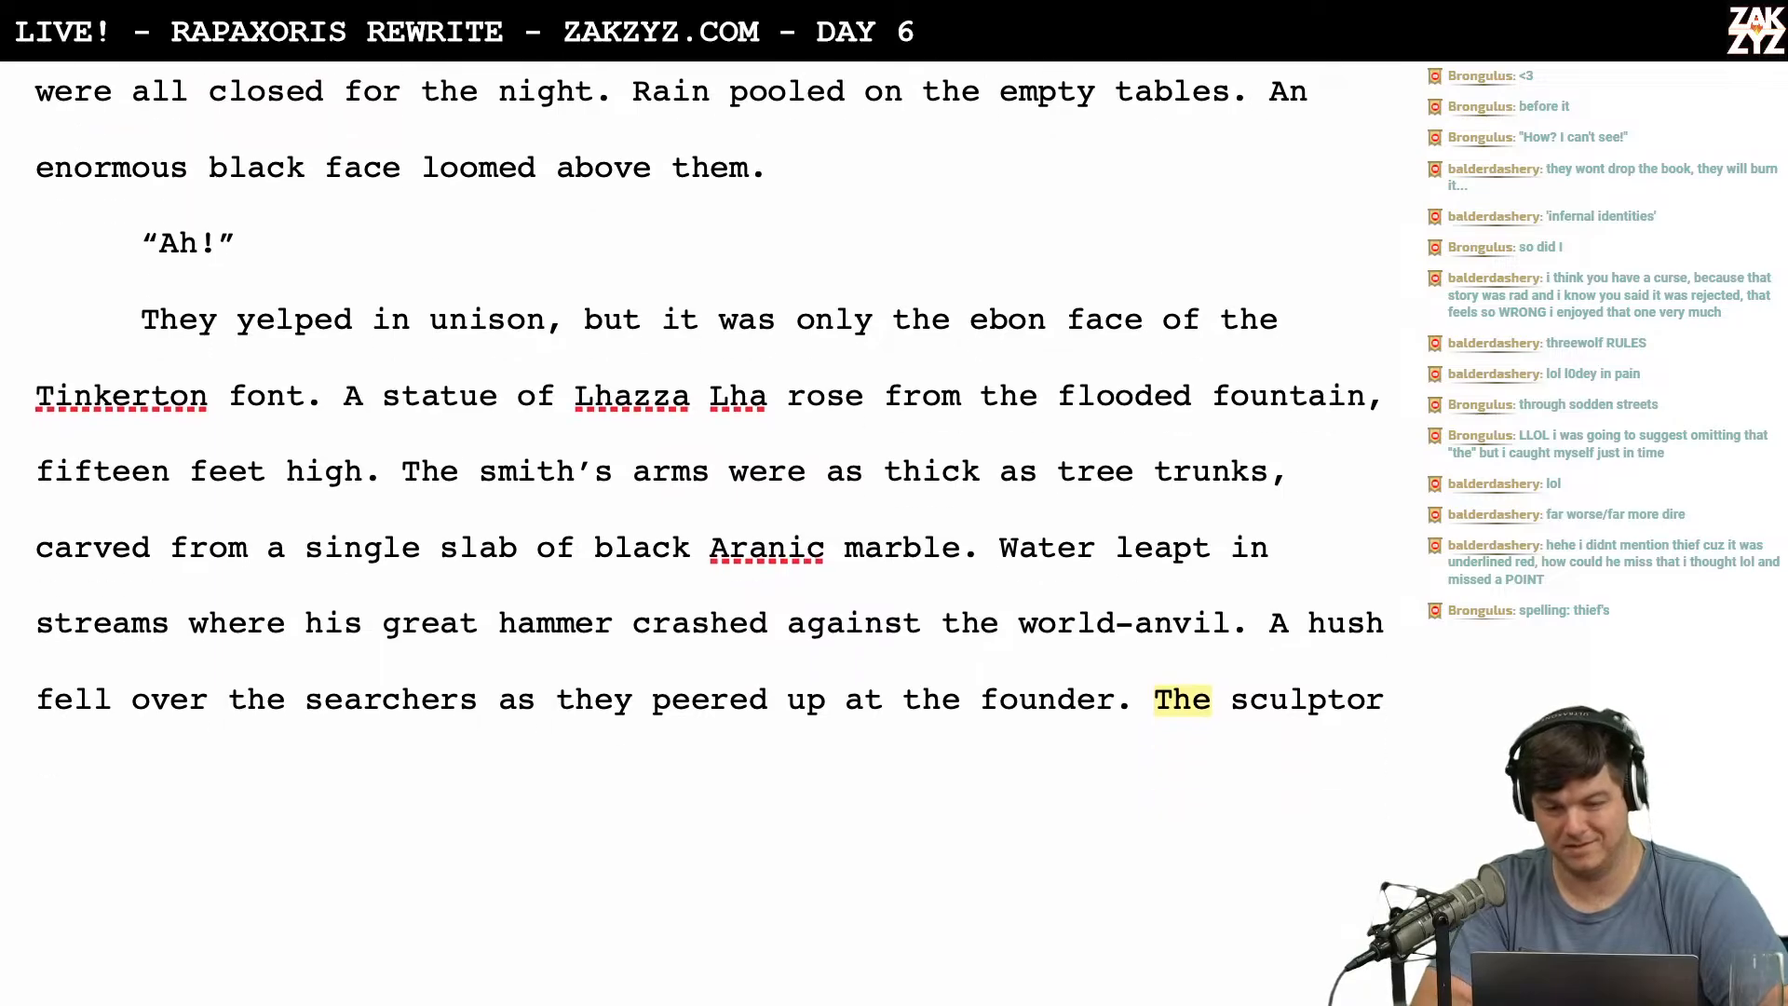
{"action": "scroll", "coordinate": [708, 503], "scroll_direction": "up", "scroll_amount": 3}
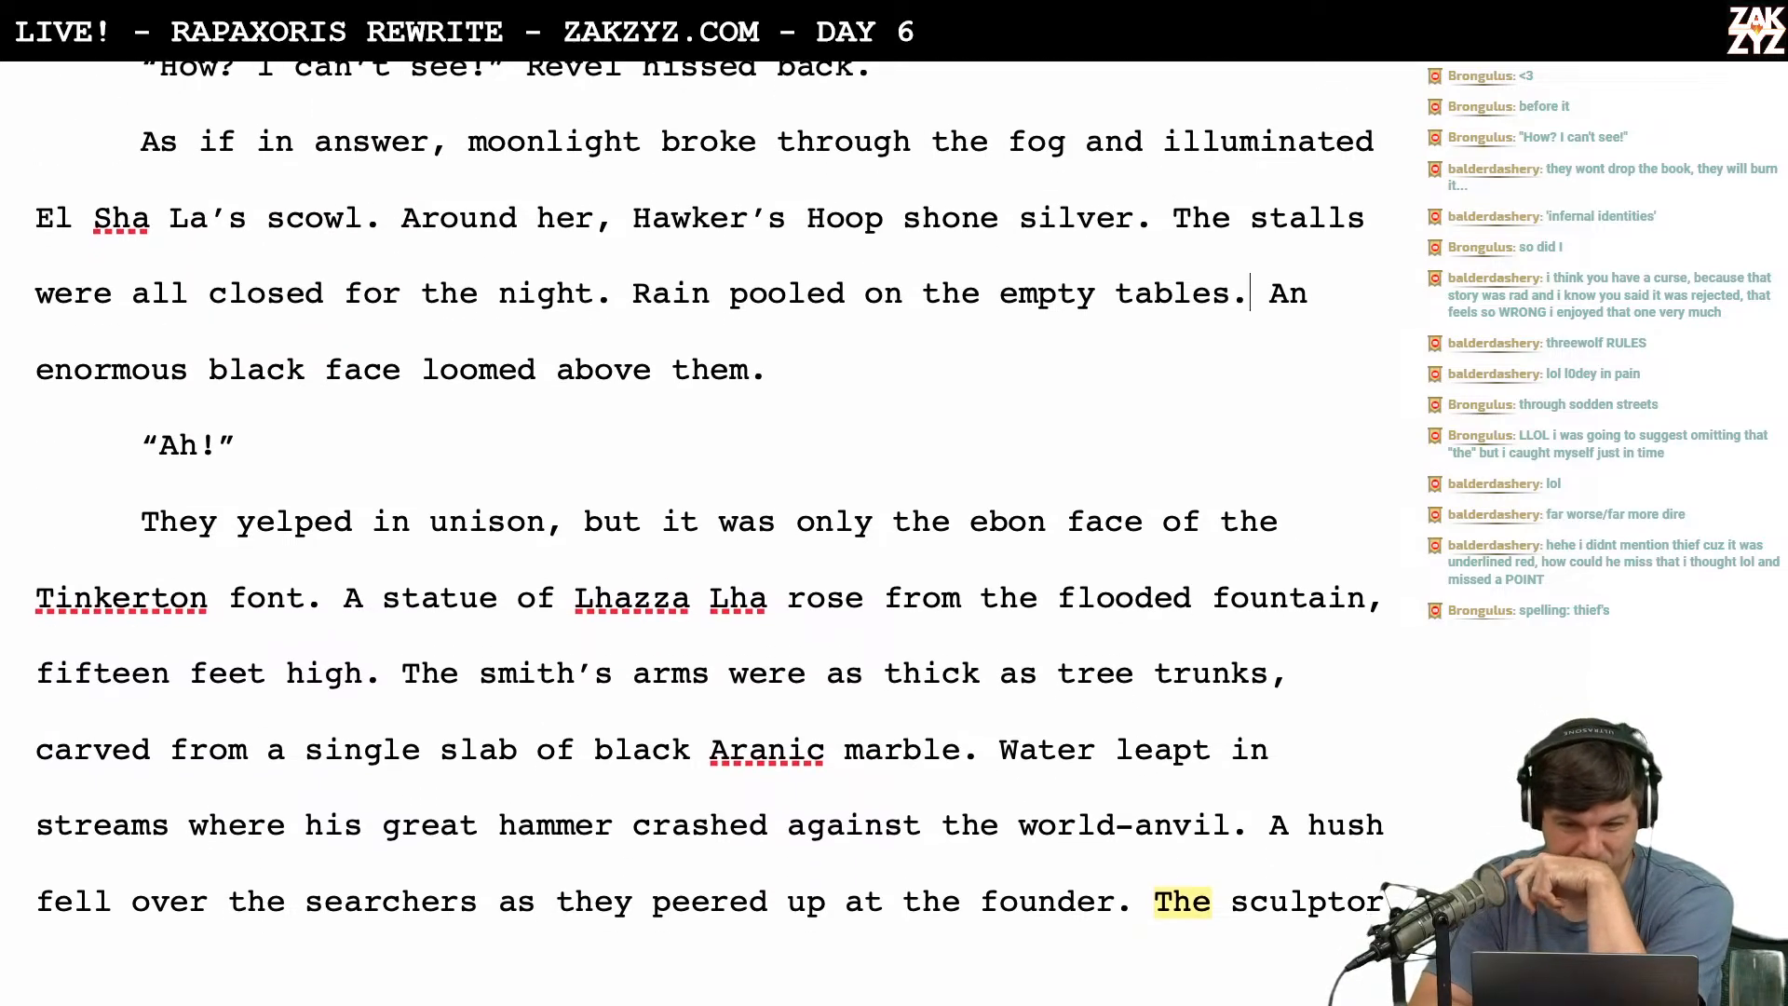
{"action": "scroll", "coordinate": [708, 503], "scroll_direction": "up", "scroll_amount": 1}
{"action": "scroll", "coordinate": [708, 502], "scroll_direction": "down", "scroll_amount": 1}
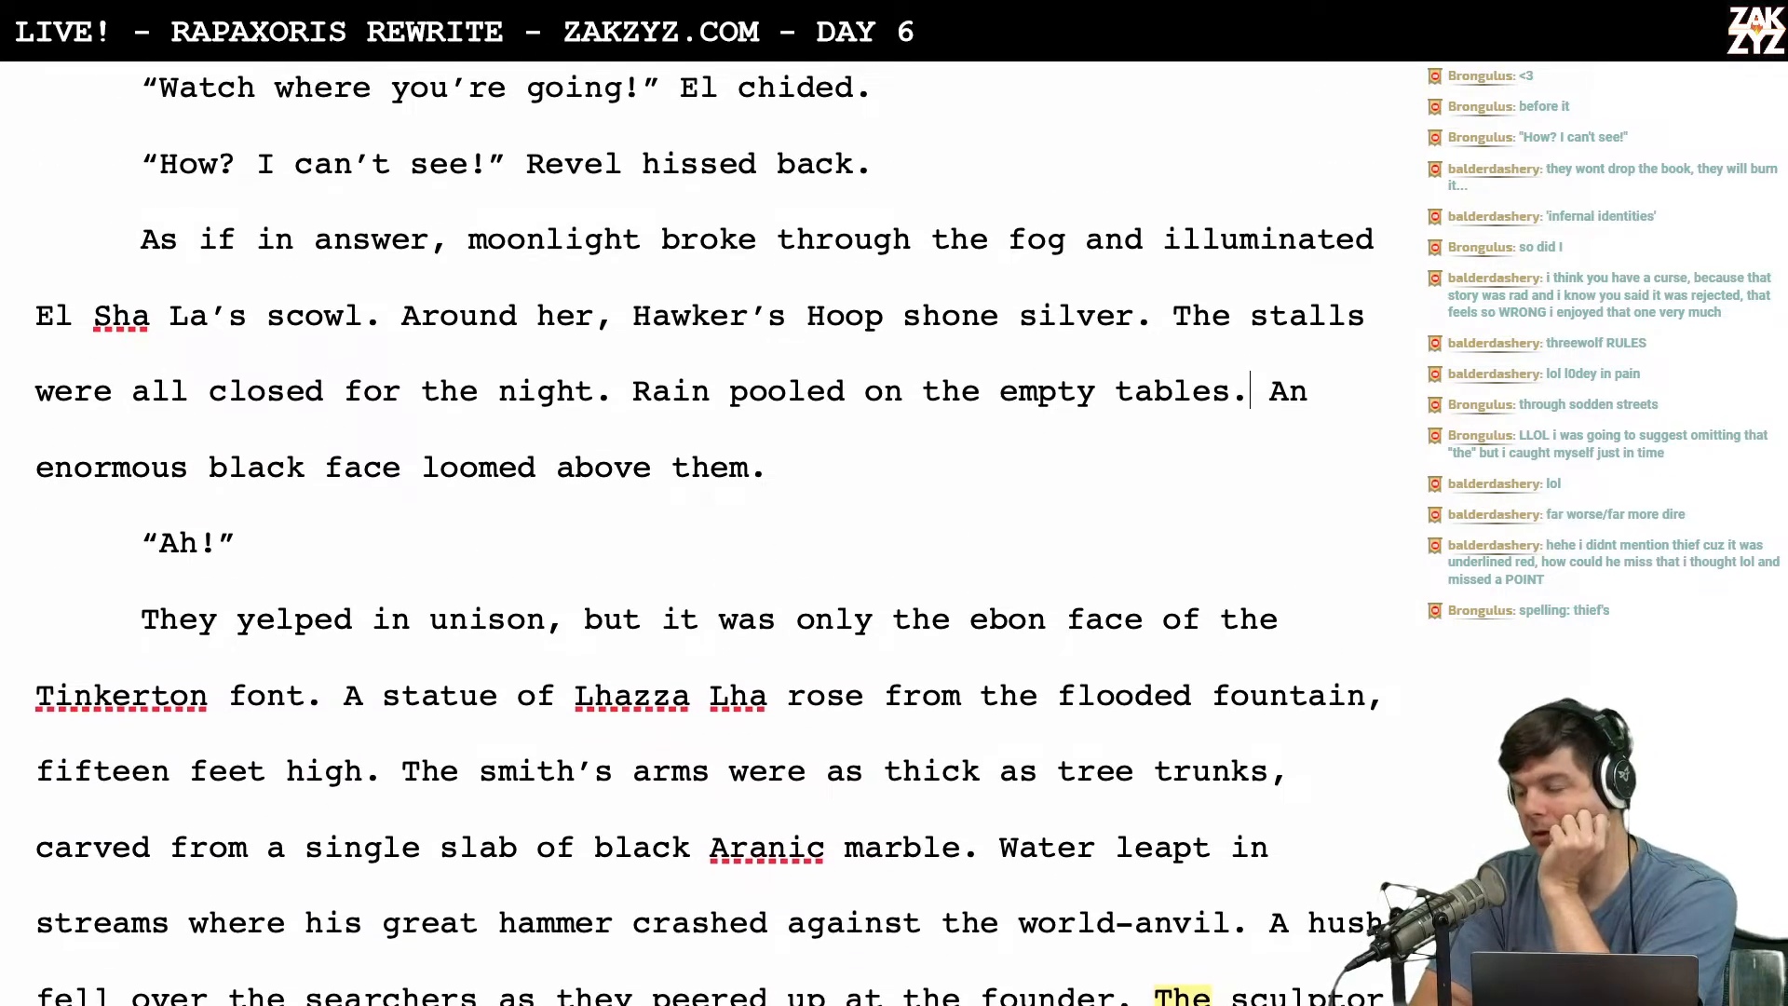
{"action": "scroll", "coordinate": [707, 503], "scroll_direction": "up", "scroll_amount": 1}
{"action": "scroll", "coordinate": [707, 503], "scroll_direction": "down", "scroll_amount": 1}
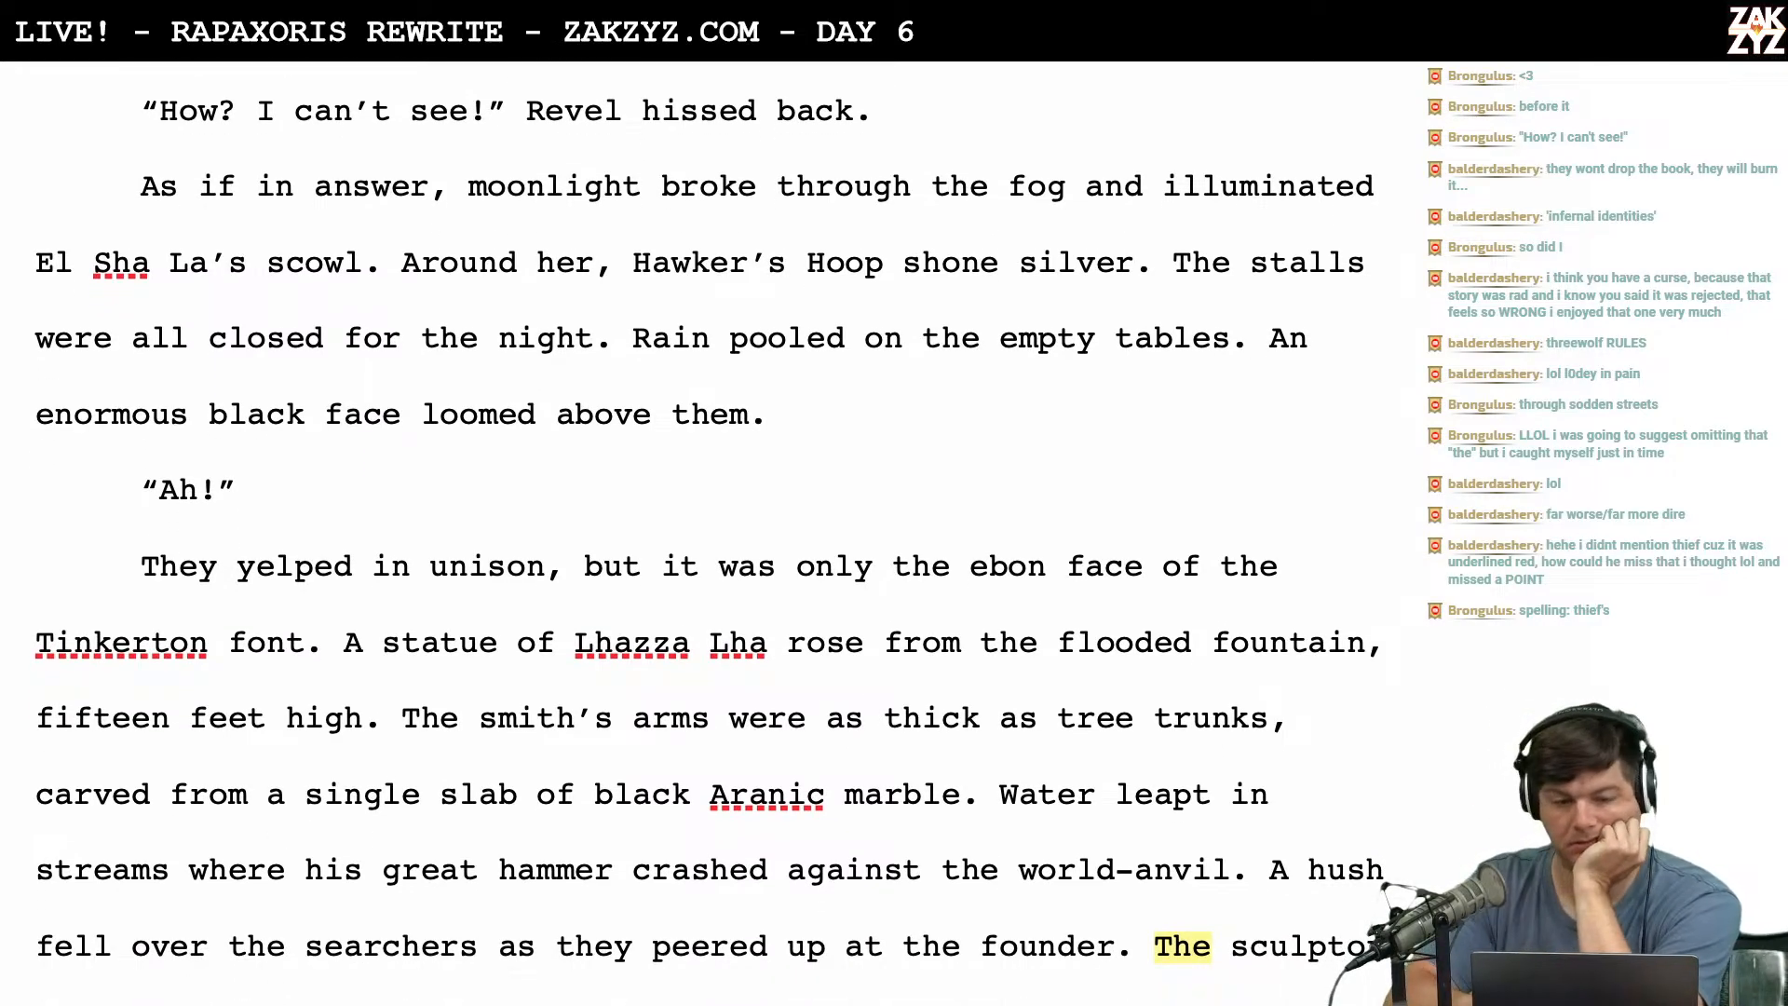
{"action": "scroll", "coordinate": [708, 503], "scroll_direction": "up", "scroll_amount": 3}
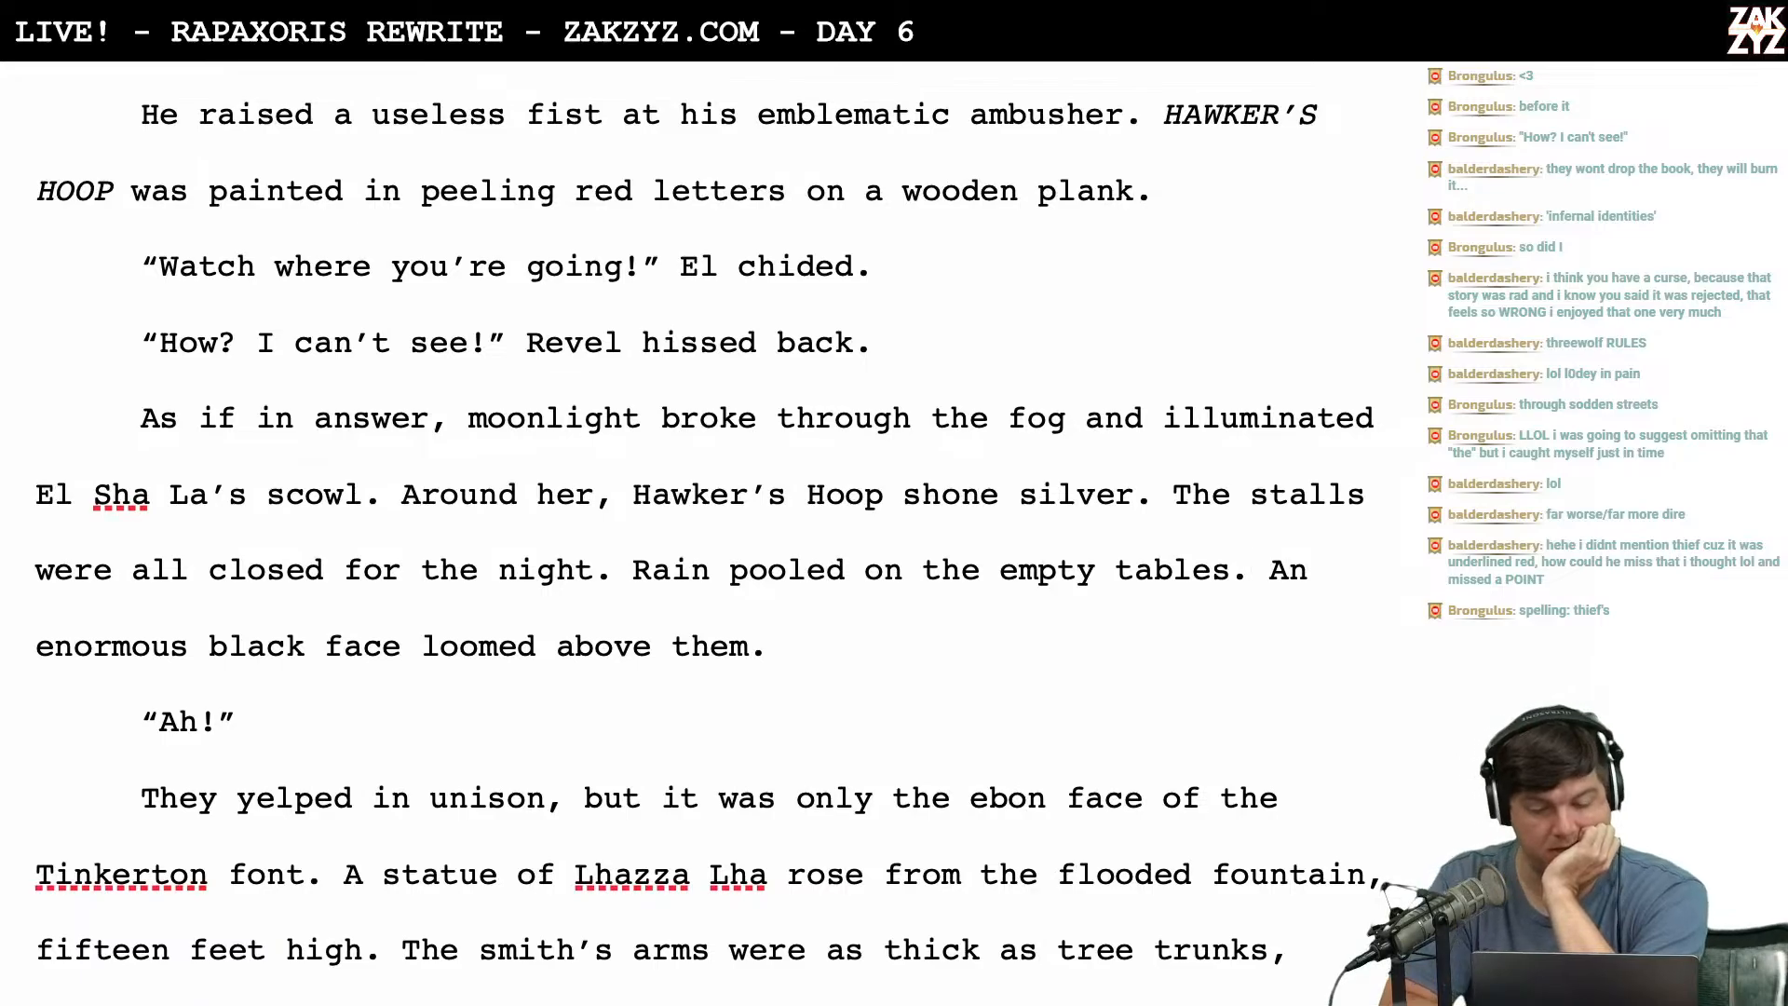
{"action": "scroll", "coordinate": [708, 541], "scroll_direction": "down", "scroll_amount": 3}
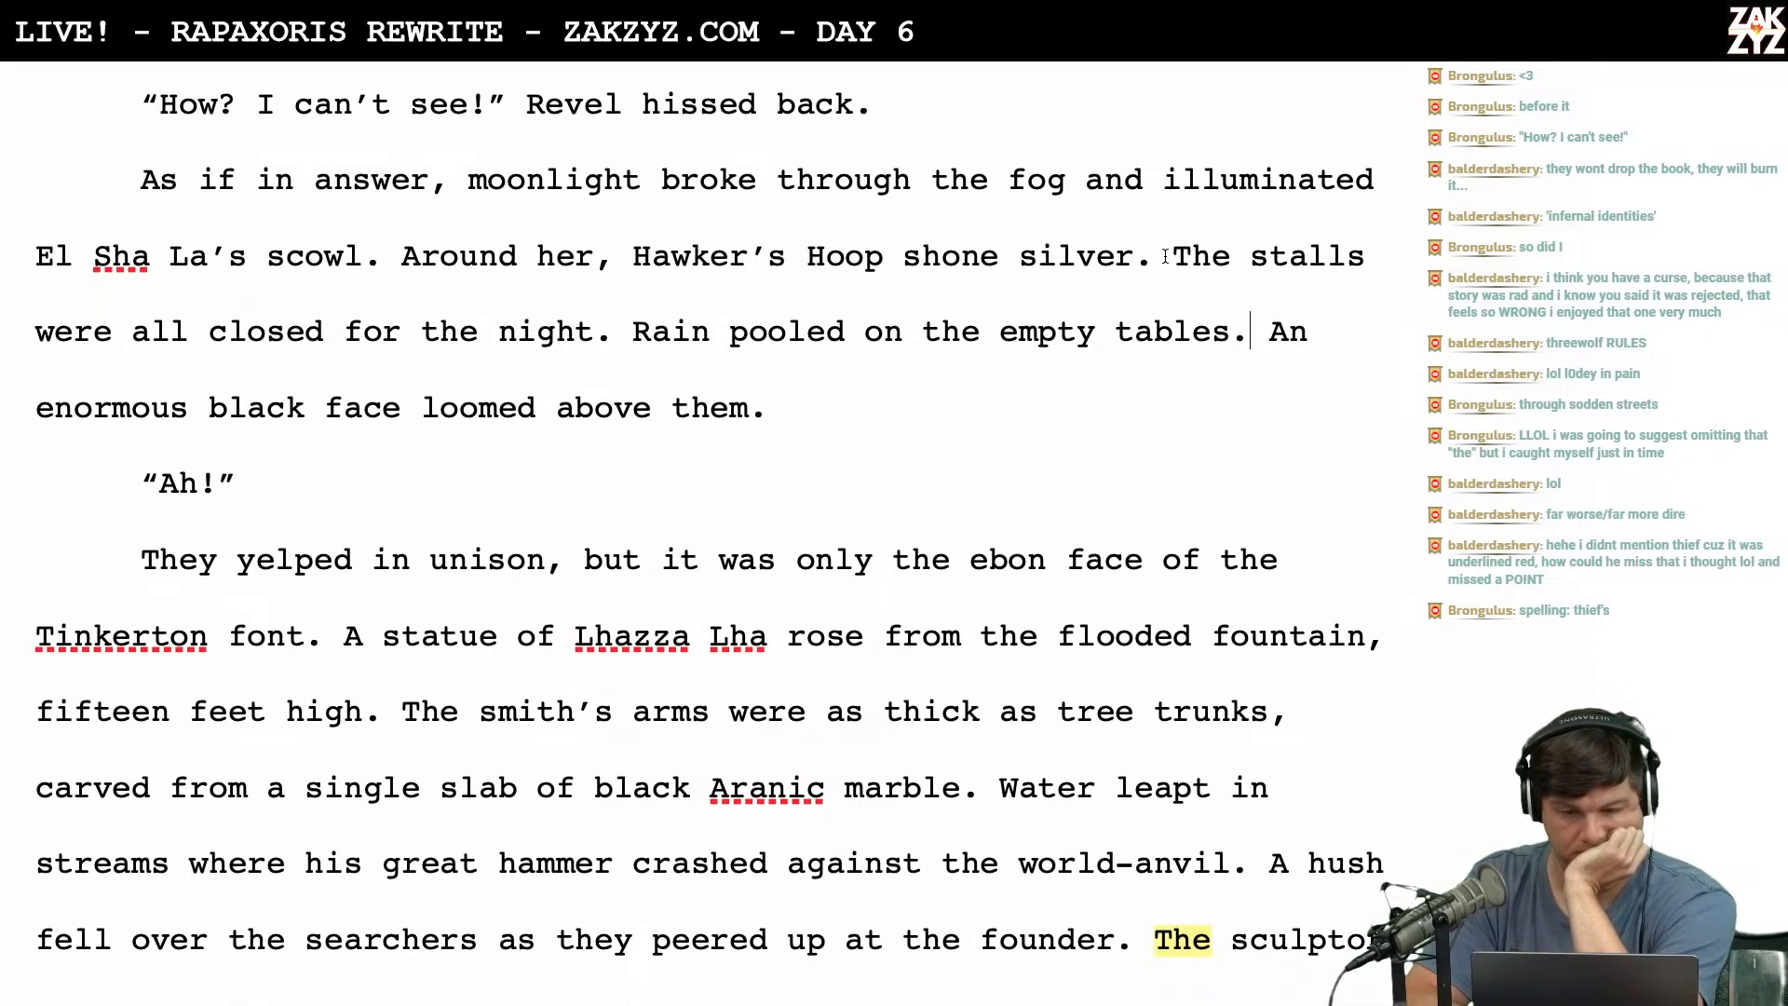
{"action": "scroll", "coordinate": [1164, 248], "scroll_direction": "up", "scroll_amount": 3}
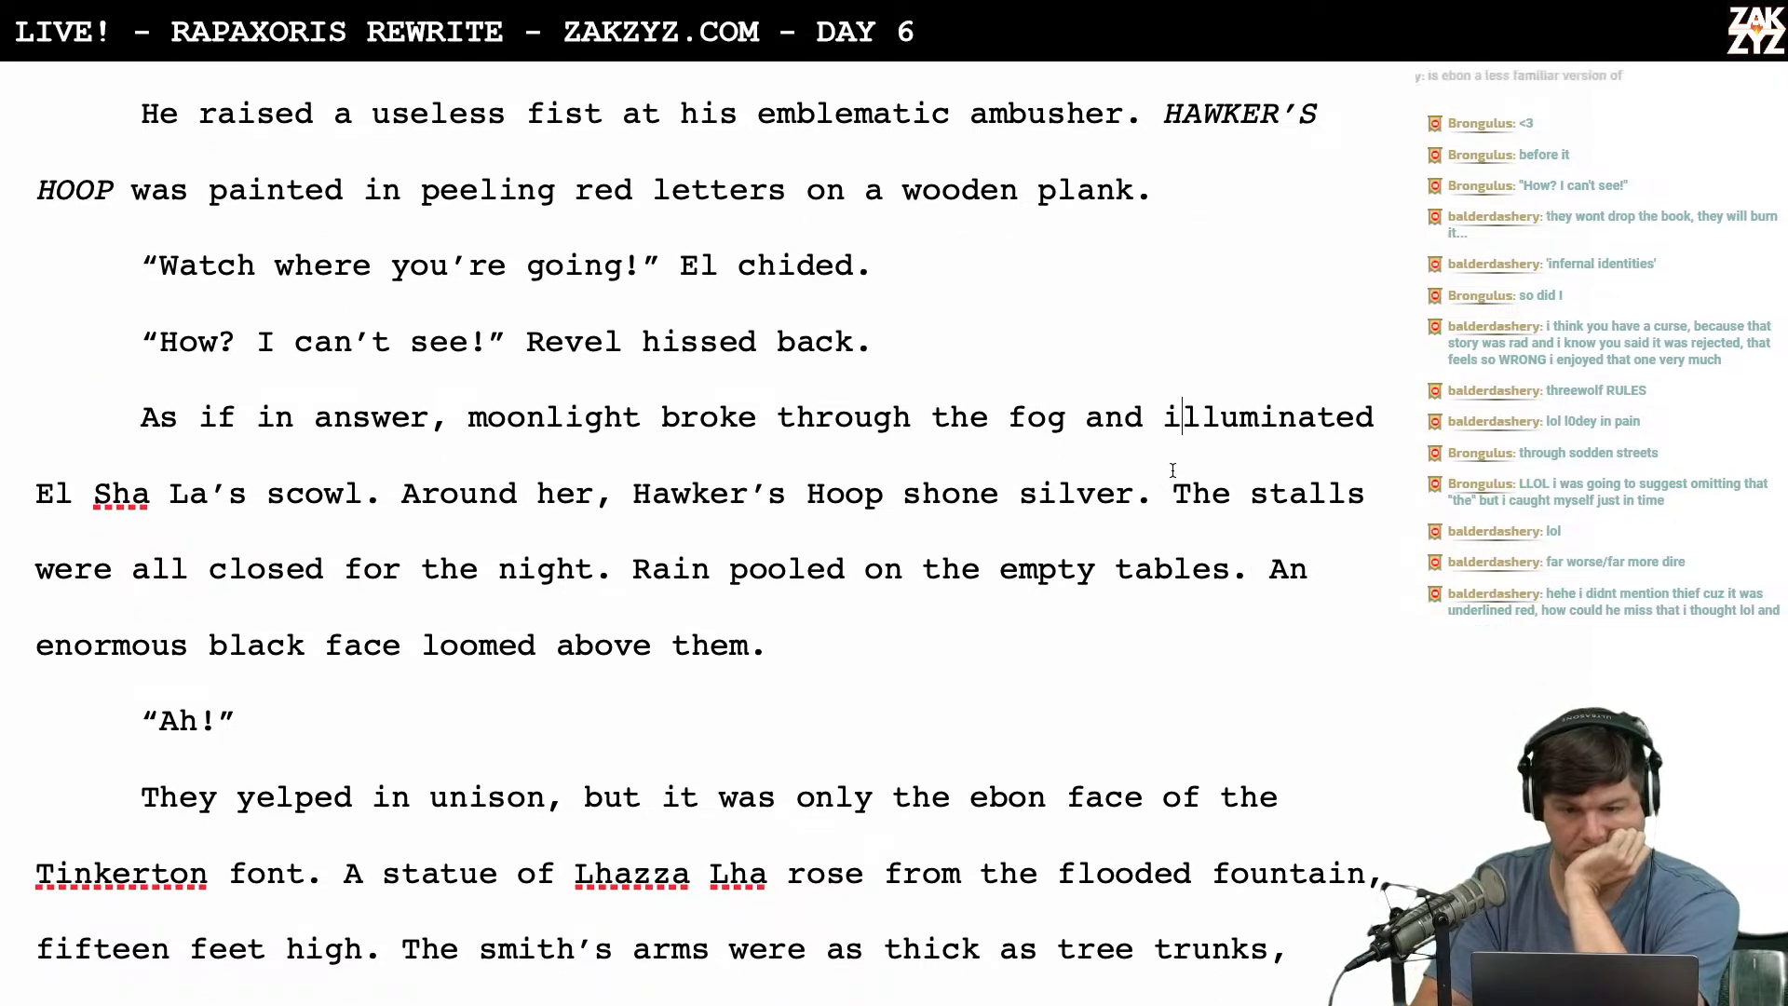
Move "The stalls were all closed for the night. Rain pooled on the empty tables." from the moonlight paragraph to follow "on a wooden plank.".
{"action": "left_click", "coordinate": [1155, 493]}
{"action": "key", "text": "Right"}
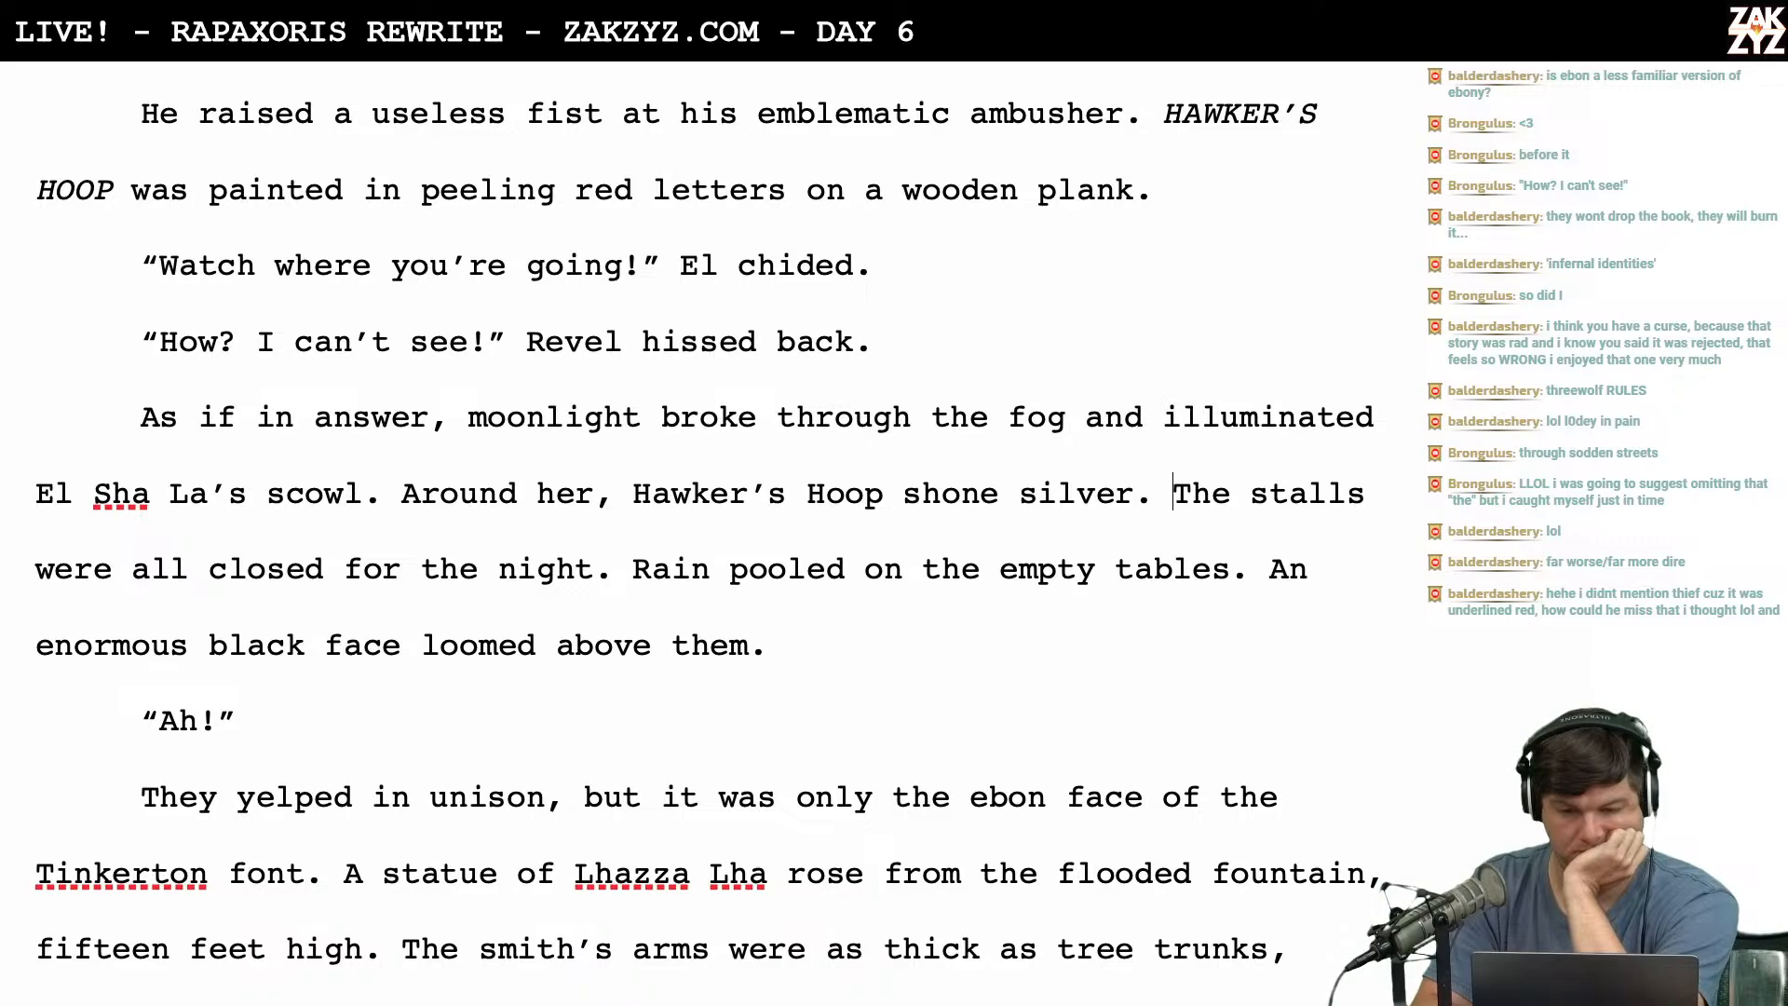
{"action": "key", "text": "shift+Down"}
{"action": "key", "text": "shift+Right"}
{"action": "key", "text": "shift+Right"}
{"action": "key", "text": "shift+Right"}
{"action": "key", "text": "shift+Right"}
{"action": "key", "text": "shift+Right"}
{"action": "key", "text": "shift+Right"}
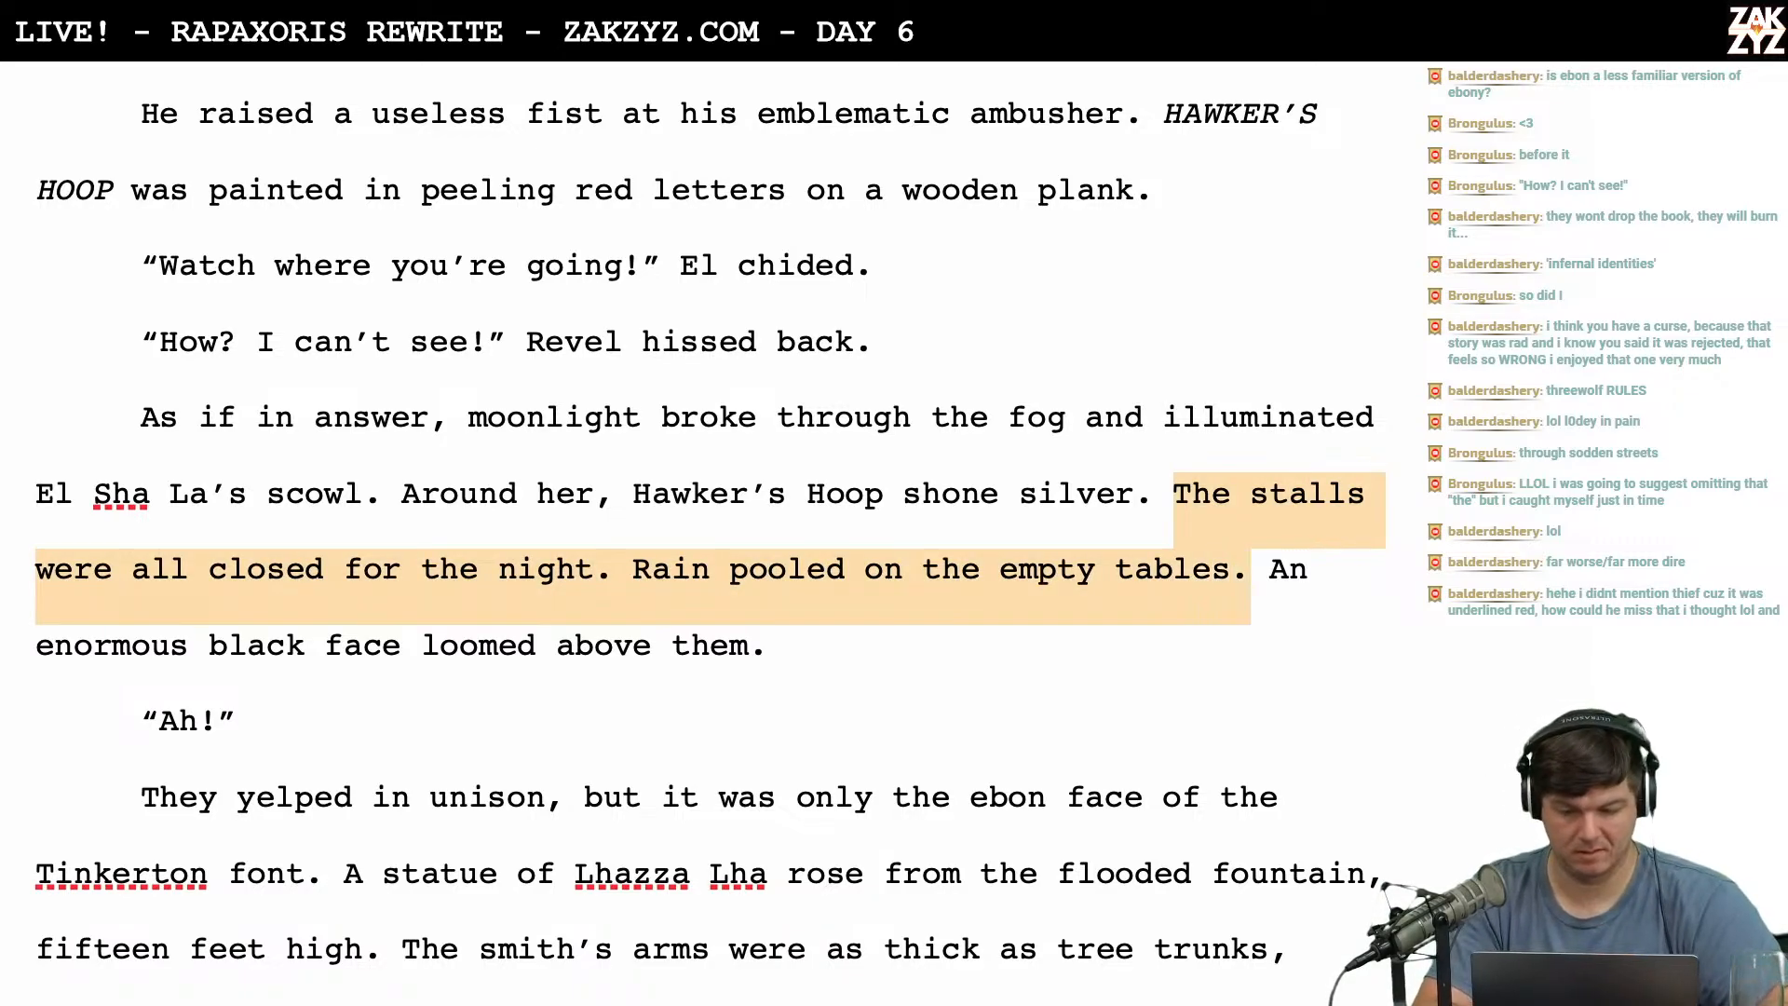
{"action": "key", "text": "shift+Left"}
{"action": "key", "text": "shift+Left"}
{"action": "key", "text": "BackSpace"}
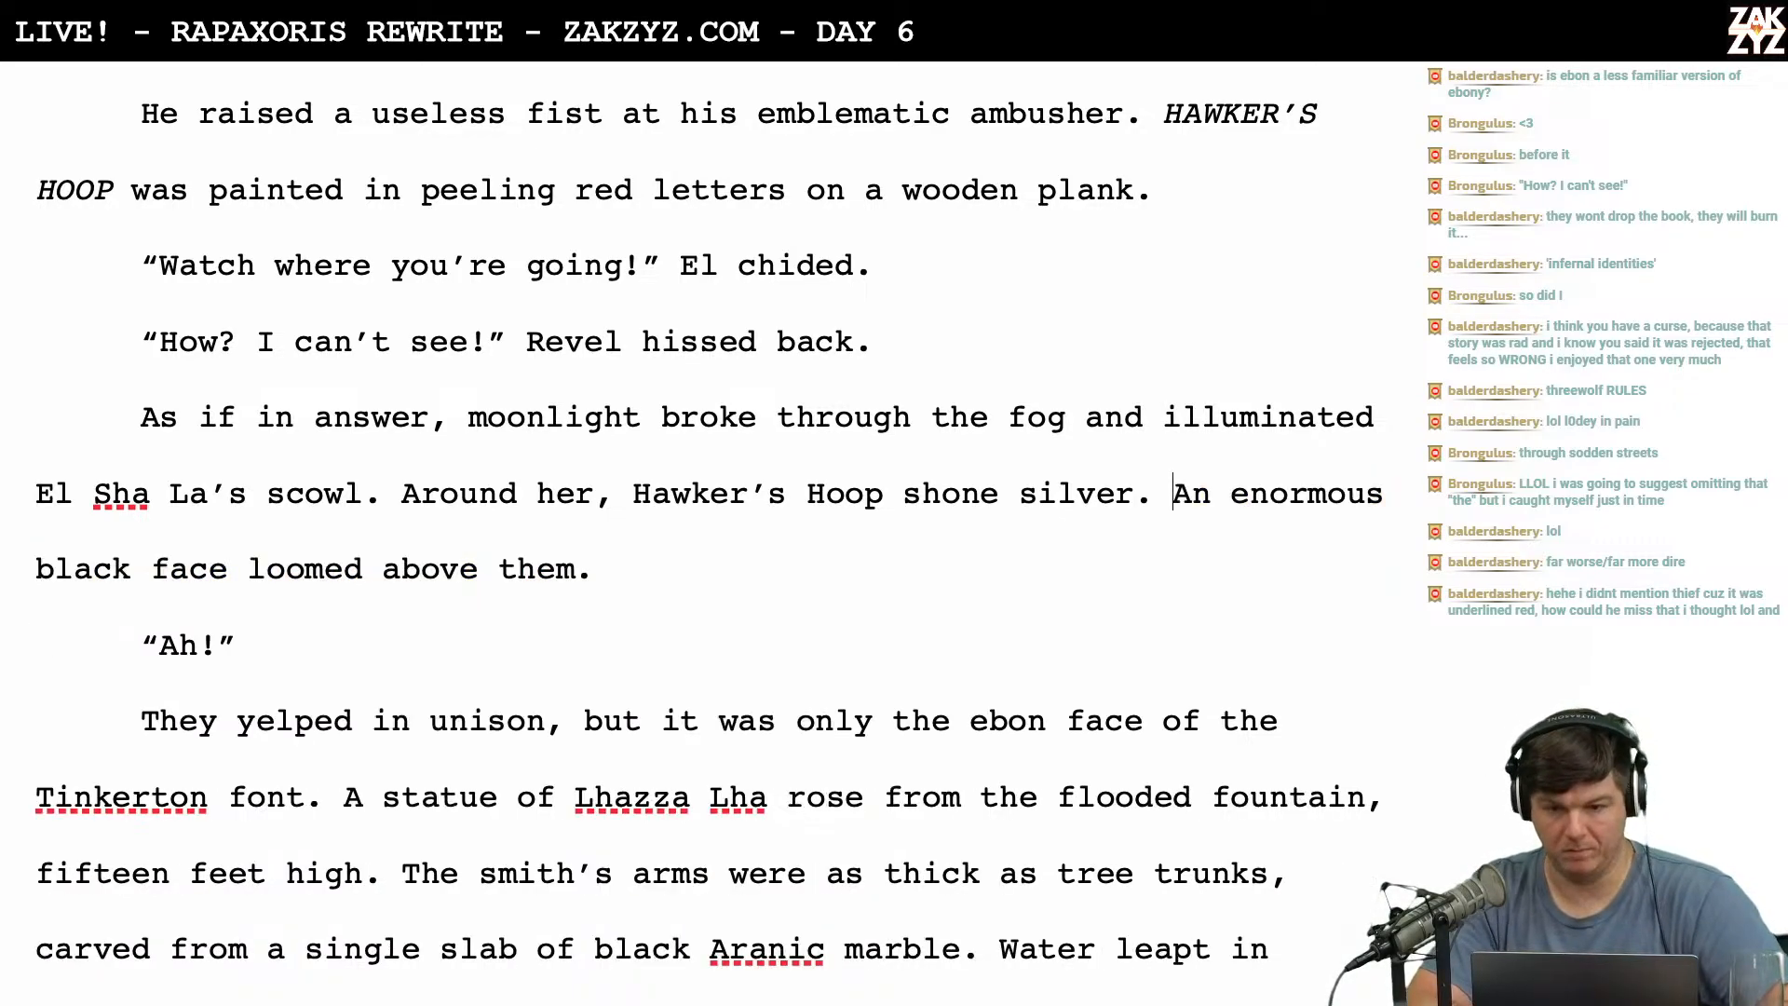
{"action": "scroll", "coordinate": [1175, 592], "scroll_direction": "up", "scroll_amount": 2}
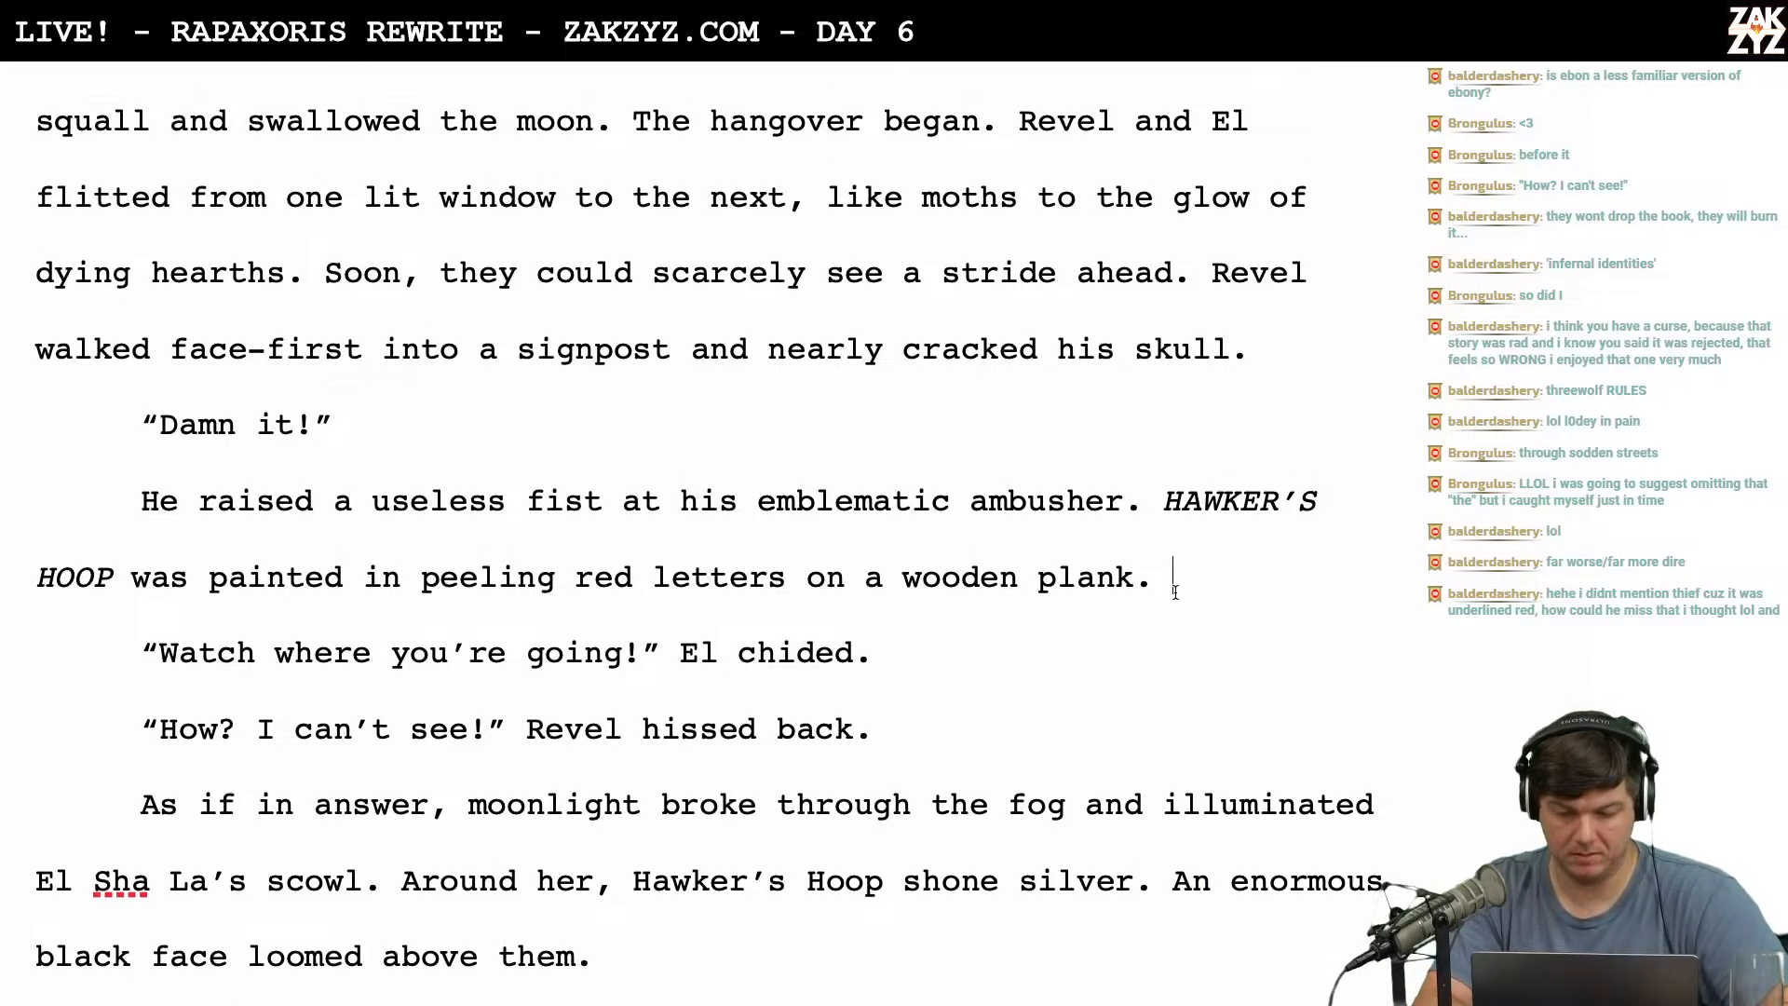
{"action": "key", "text": "ctrl+z"}
{"action": "scroll", "coordinate": [1175, 592], "scroll_direction": "down", "scroll_amount": 2}
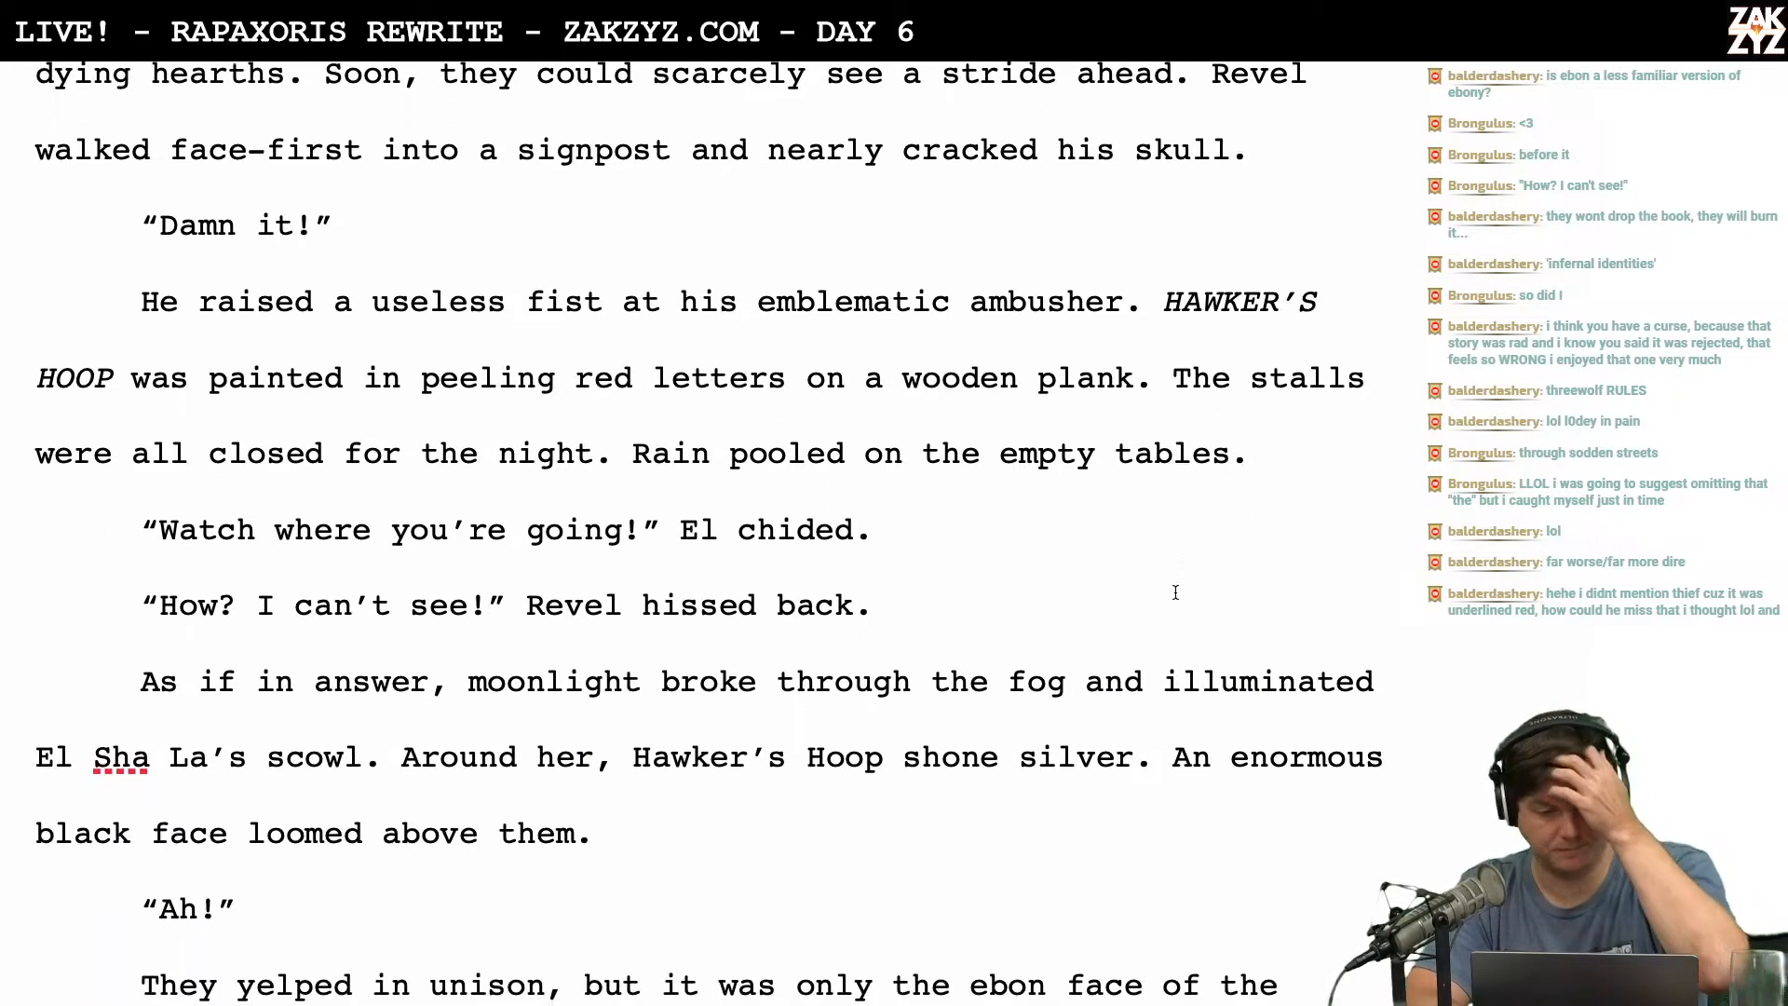
{"action": "scroll", "coordinate": [1175, 592], "scroll_direction": "down", "scroll_amount": 1}
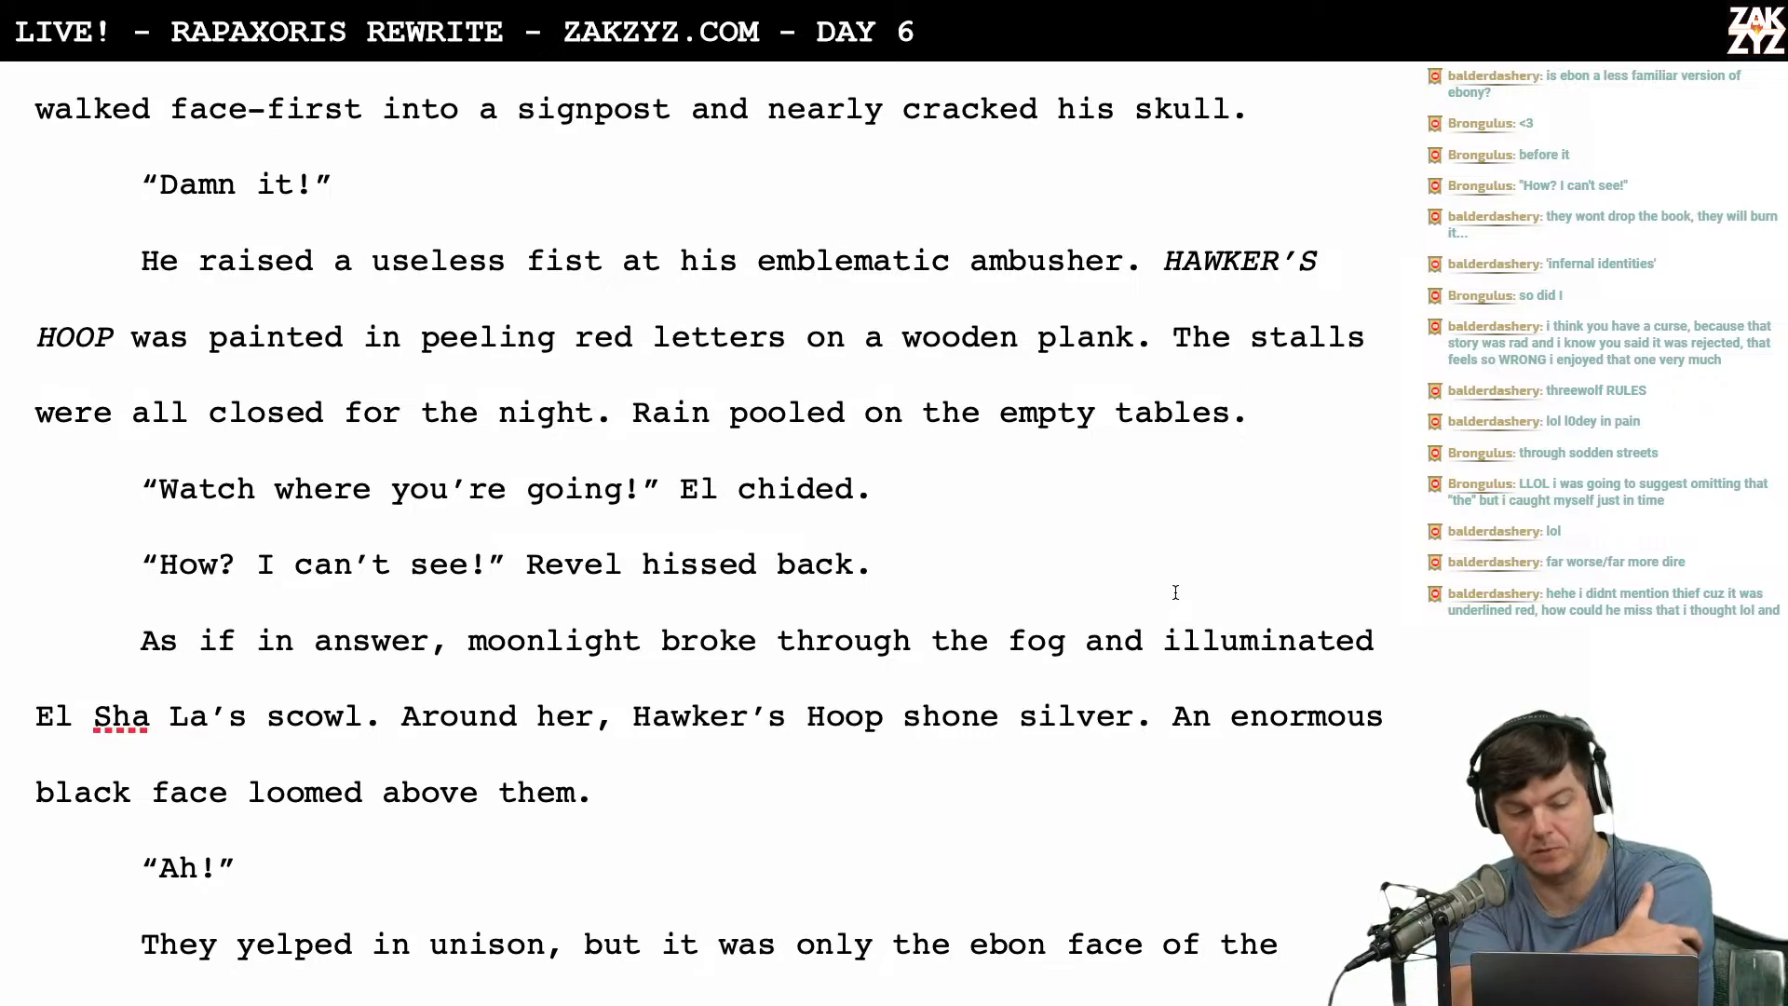
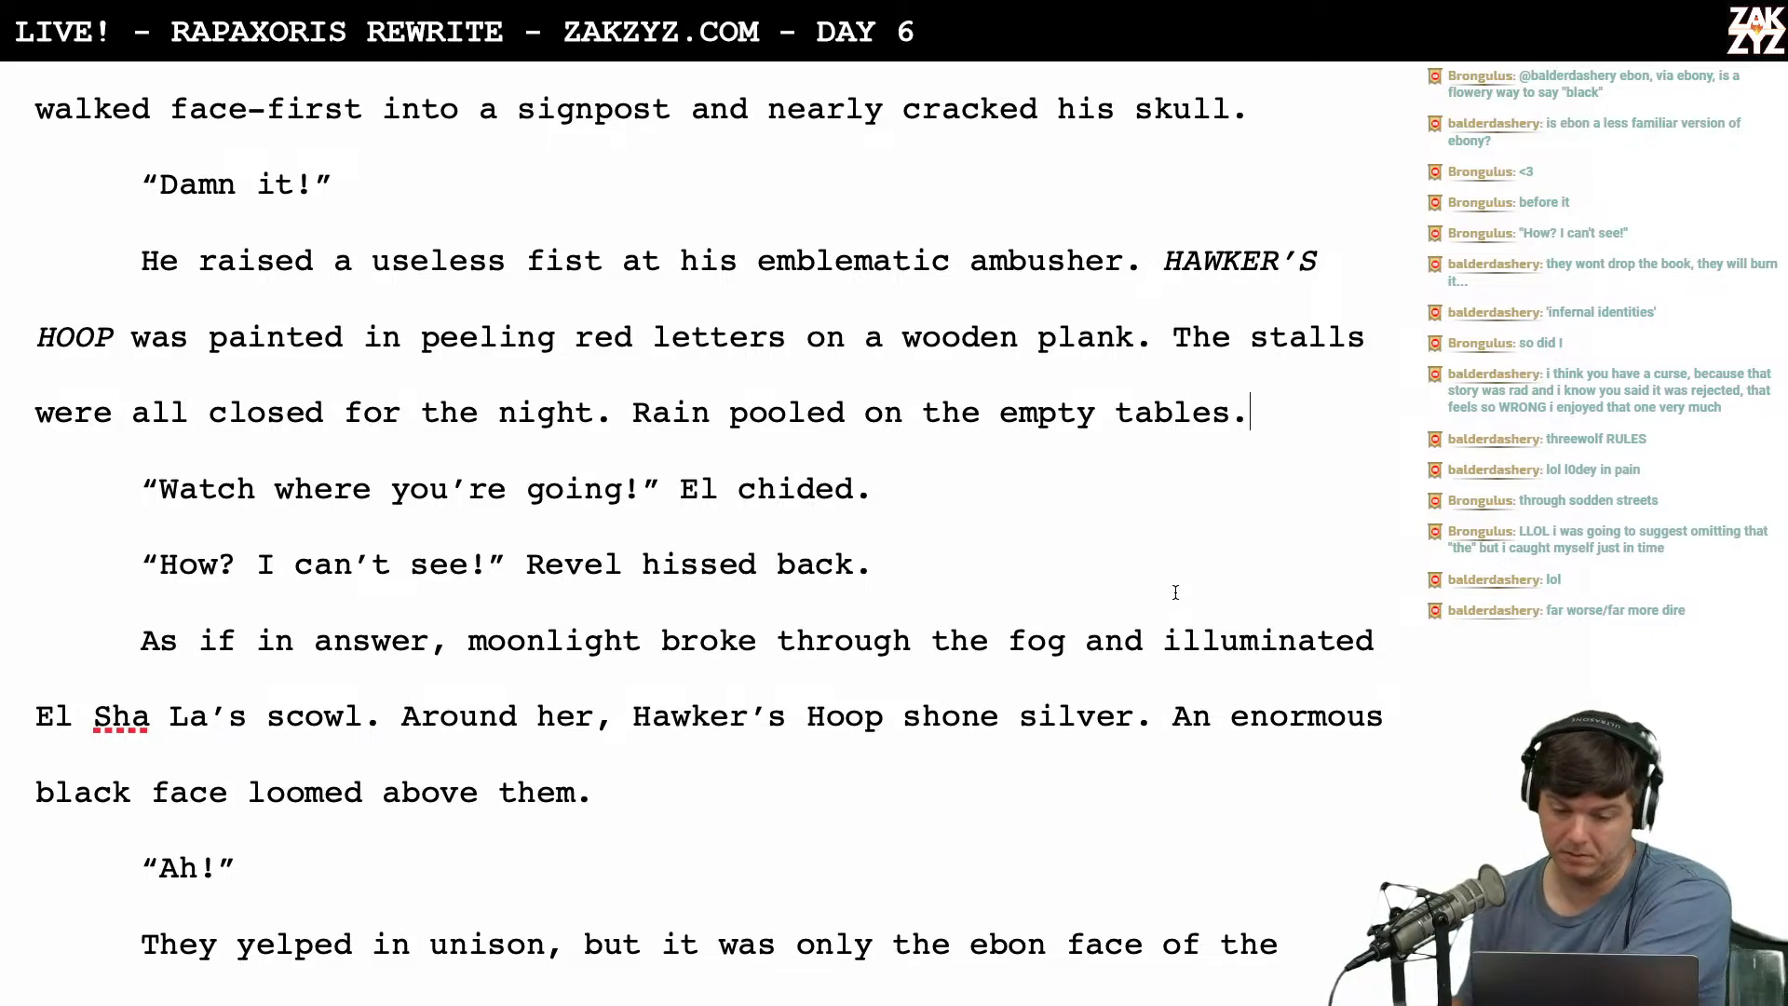
Change the exclamation "Ah!" above the yelping paragraph to "AHH!".
{"action": "scroll", "coordinate": [1176, 593], "scroll_direction": "down", "scroll_amount": 5}
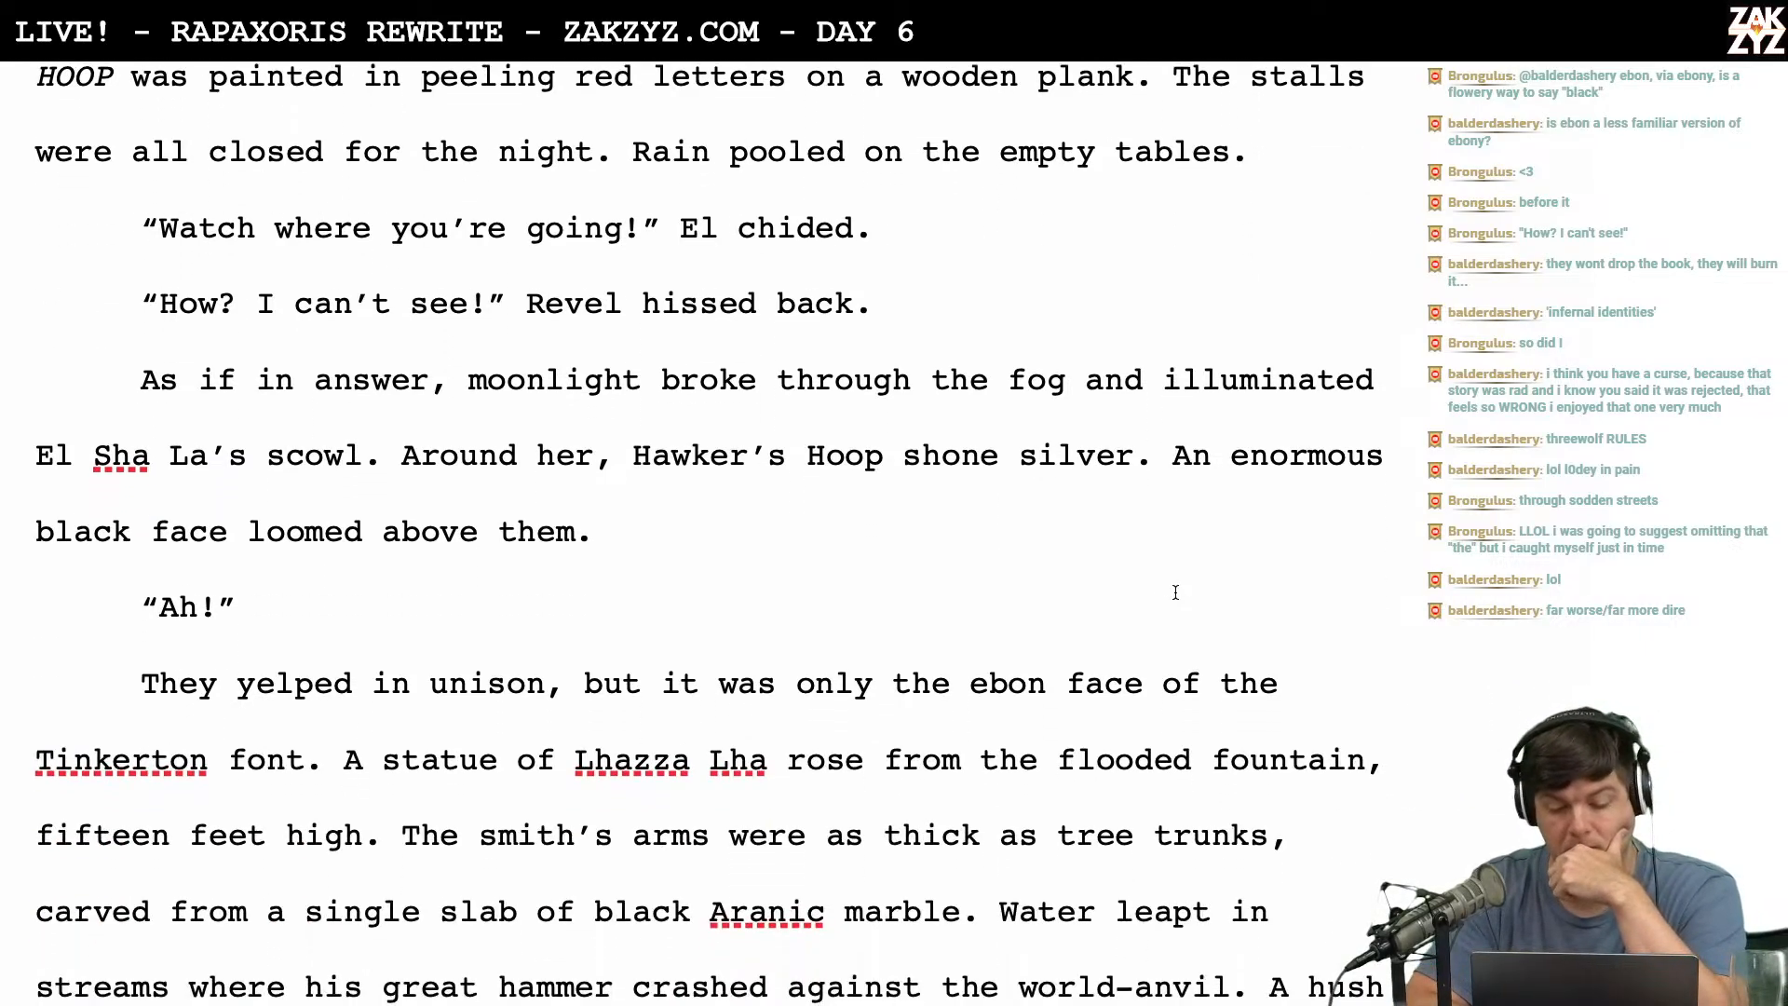
{"action": "scroll", "coordinate": [1176, 592], "scroll_direction": "down", "scroll_amount": 1}
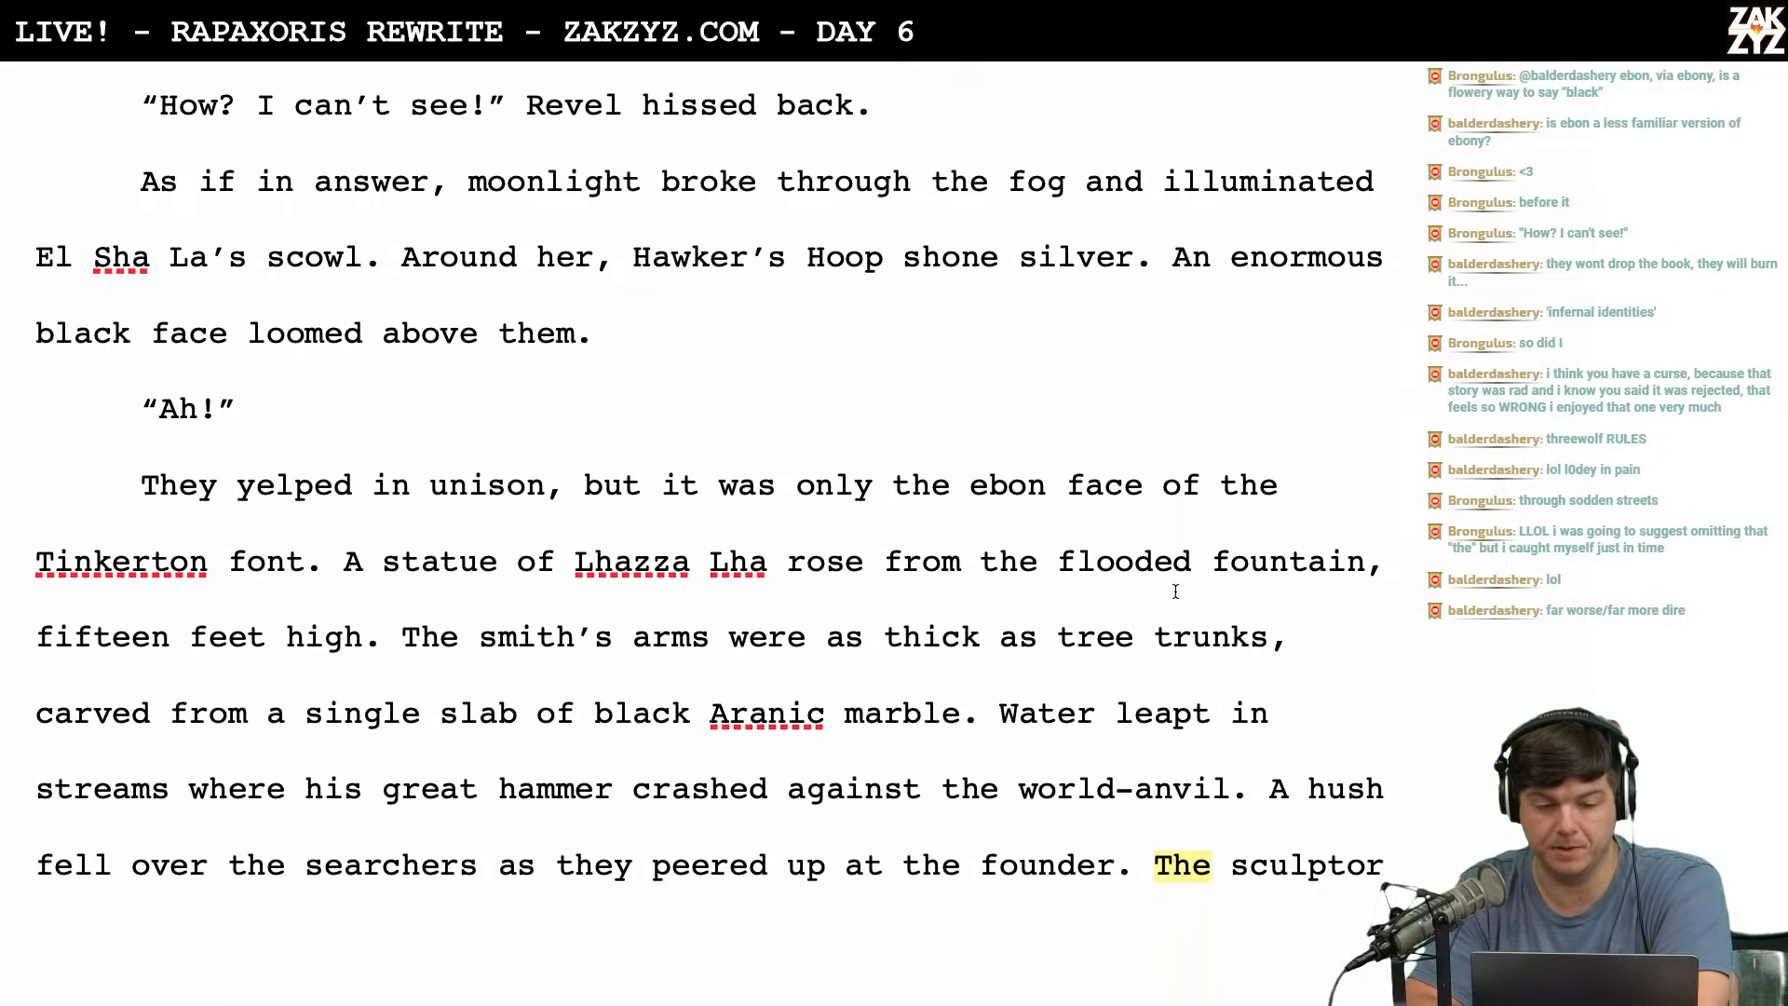
{"action": "scroll", "coordinate": [1175, 592], "scroll_direction": "up", "scroll_amount": 2}
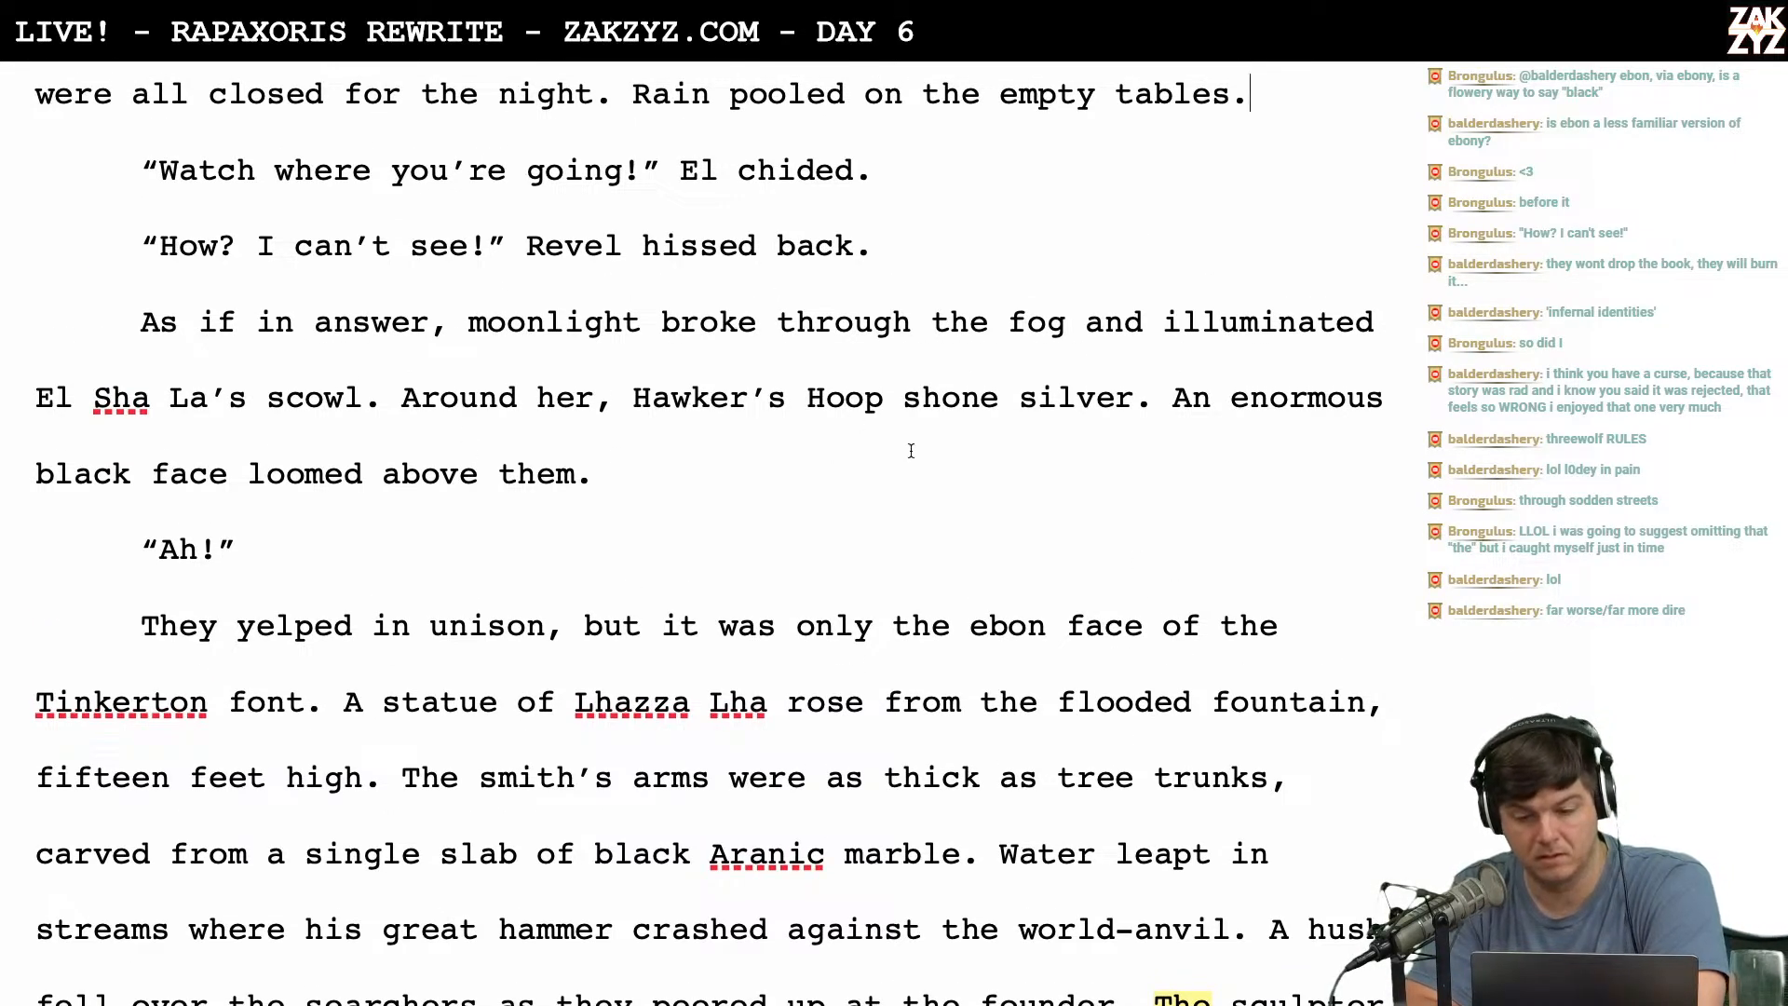
{"action": "scroll", "coordinate": [1175, 391], "scroll_direction": "down", "scroll_amount": 1}
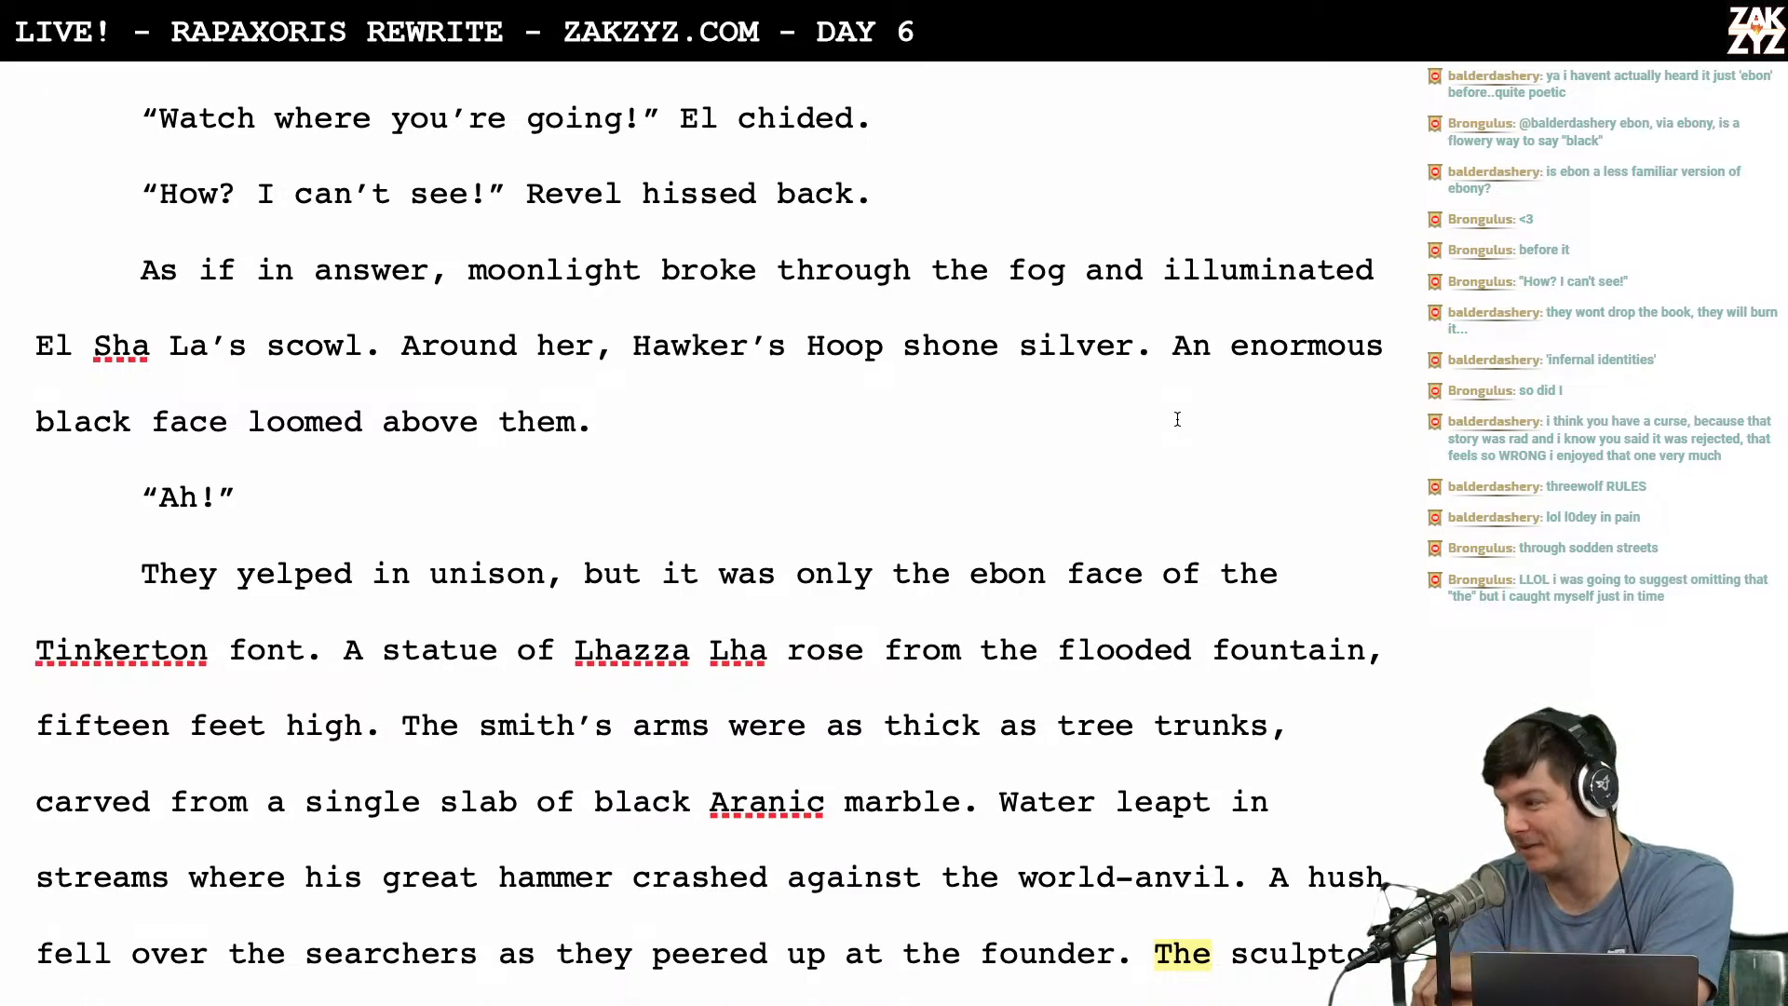
{"action": "scroll", "coordinate": [1178, 419], "scroll_direction": "down", "scroll_amount": 2}
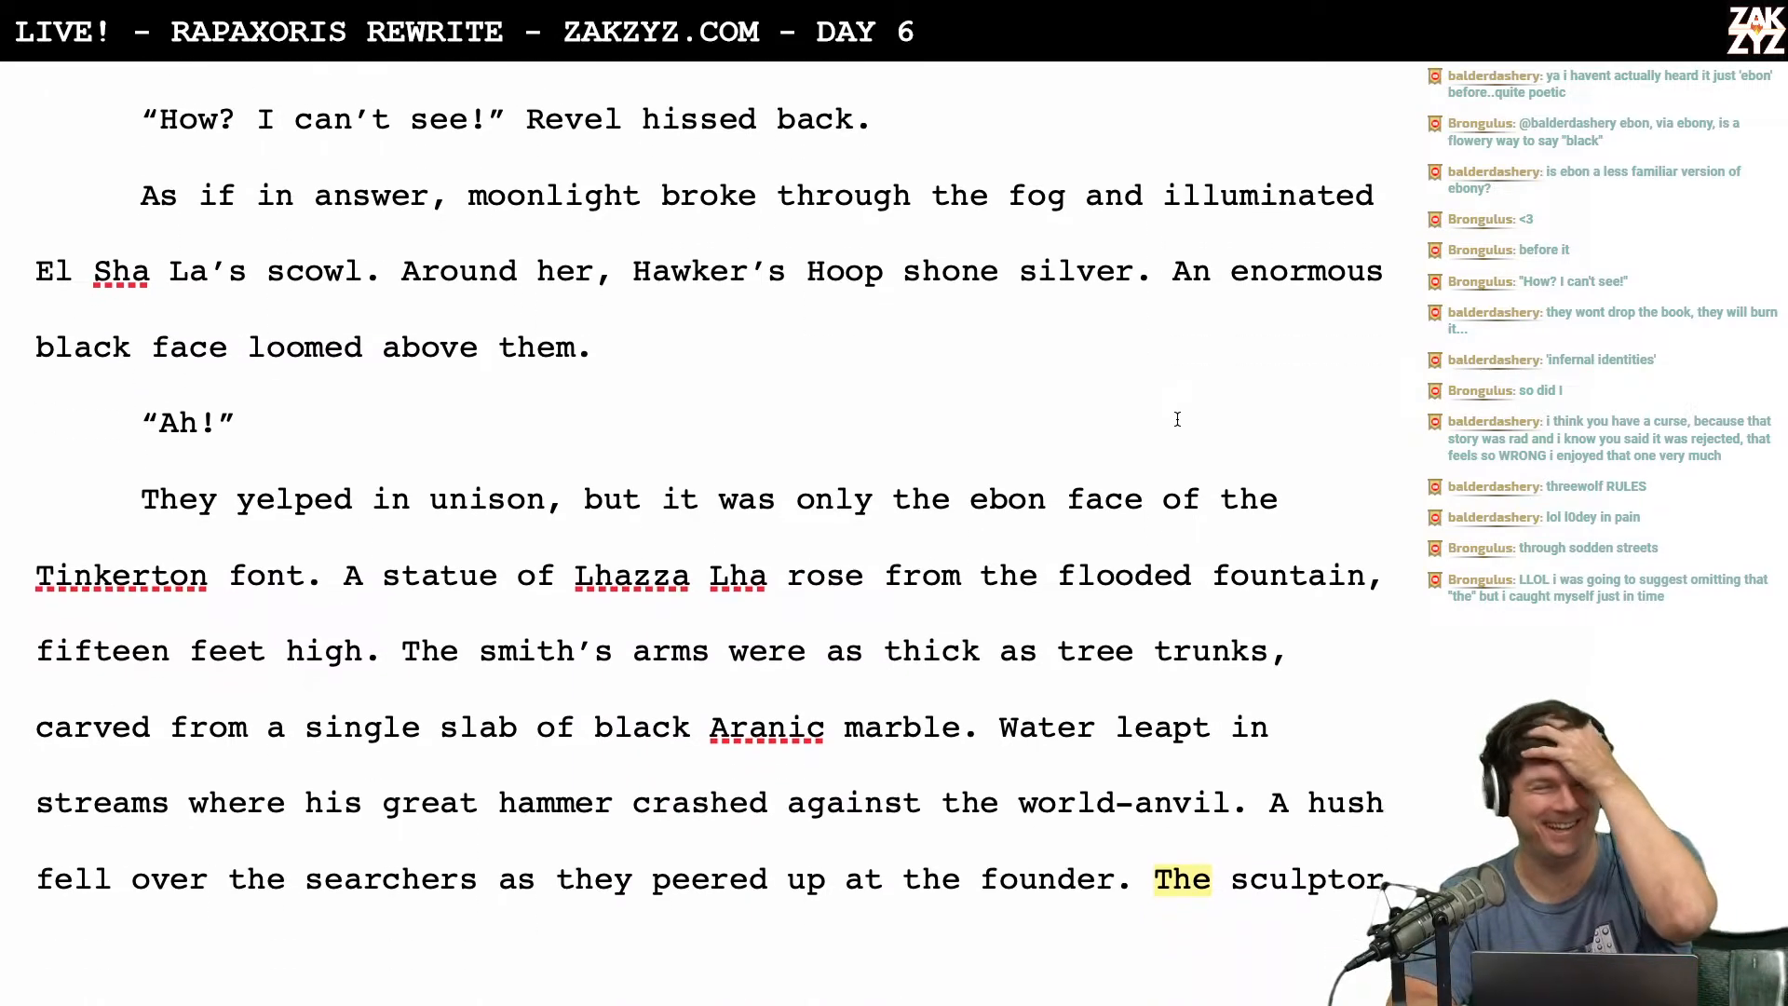
{"action": "scroll", "coordinate": [1177, 419], "scroll_direction": "up", "scroll_amount": 2}
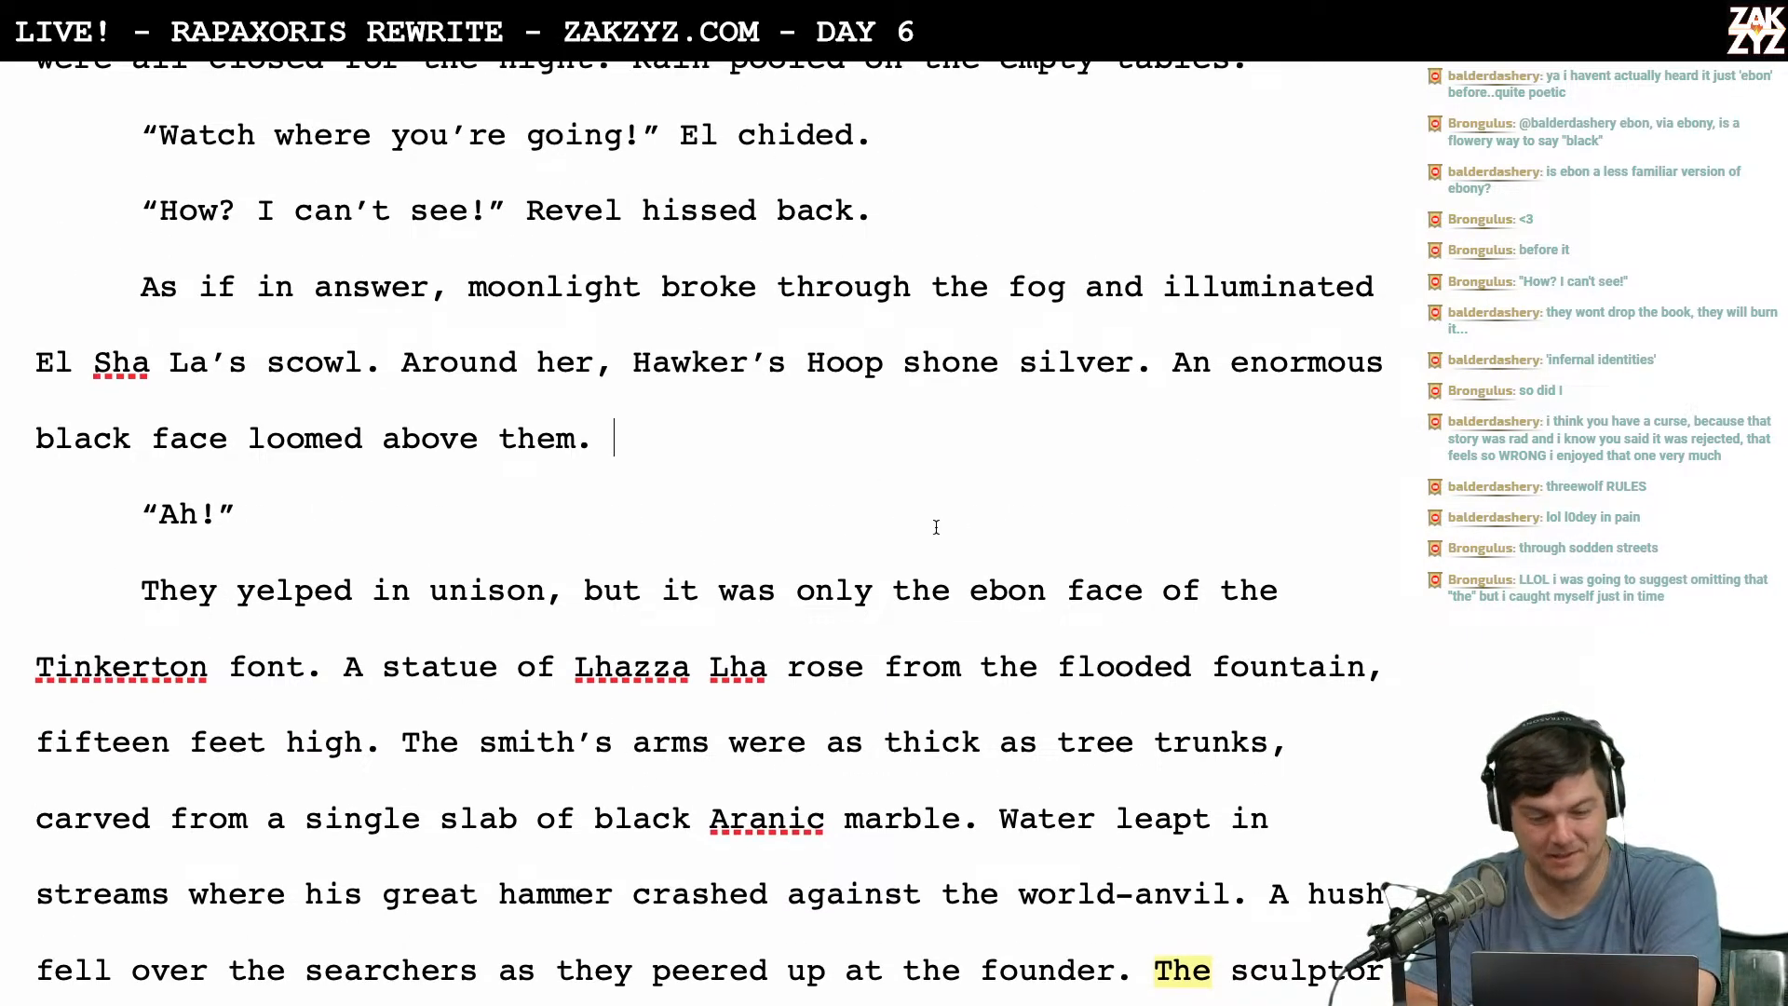
{"action": "scroll", "coordinate": [934, 527], "scroll_direction": "down", "scroll_amount": 1}
{"action": "left_click", "coordinate": [162, 501]}
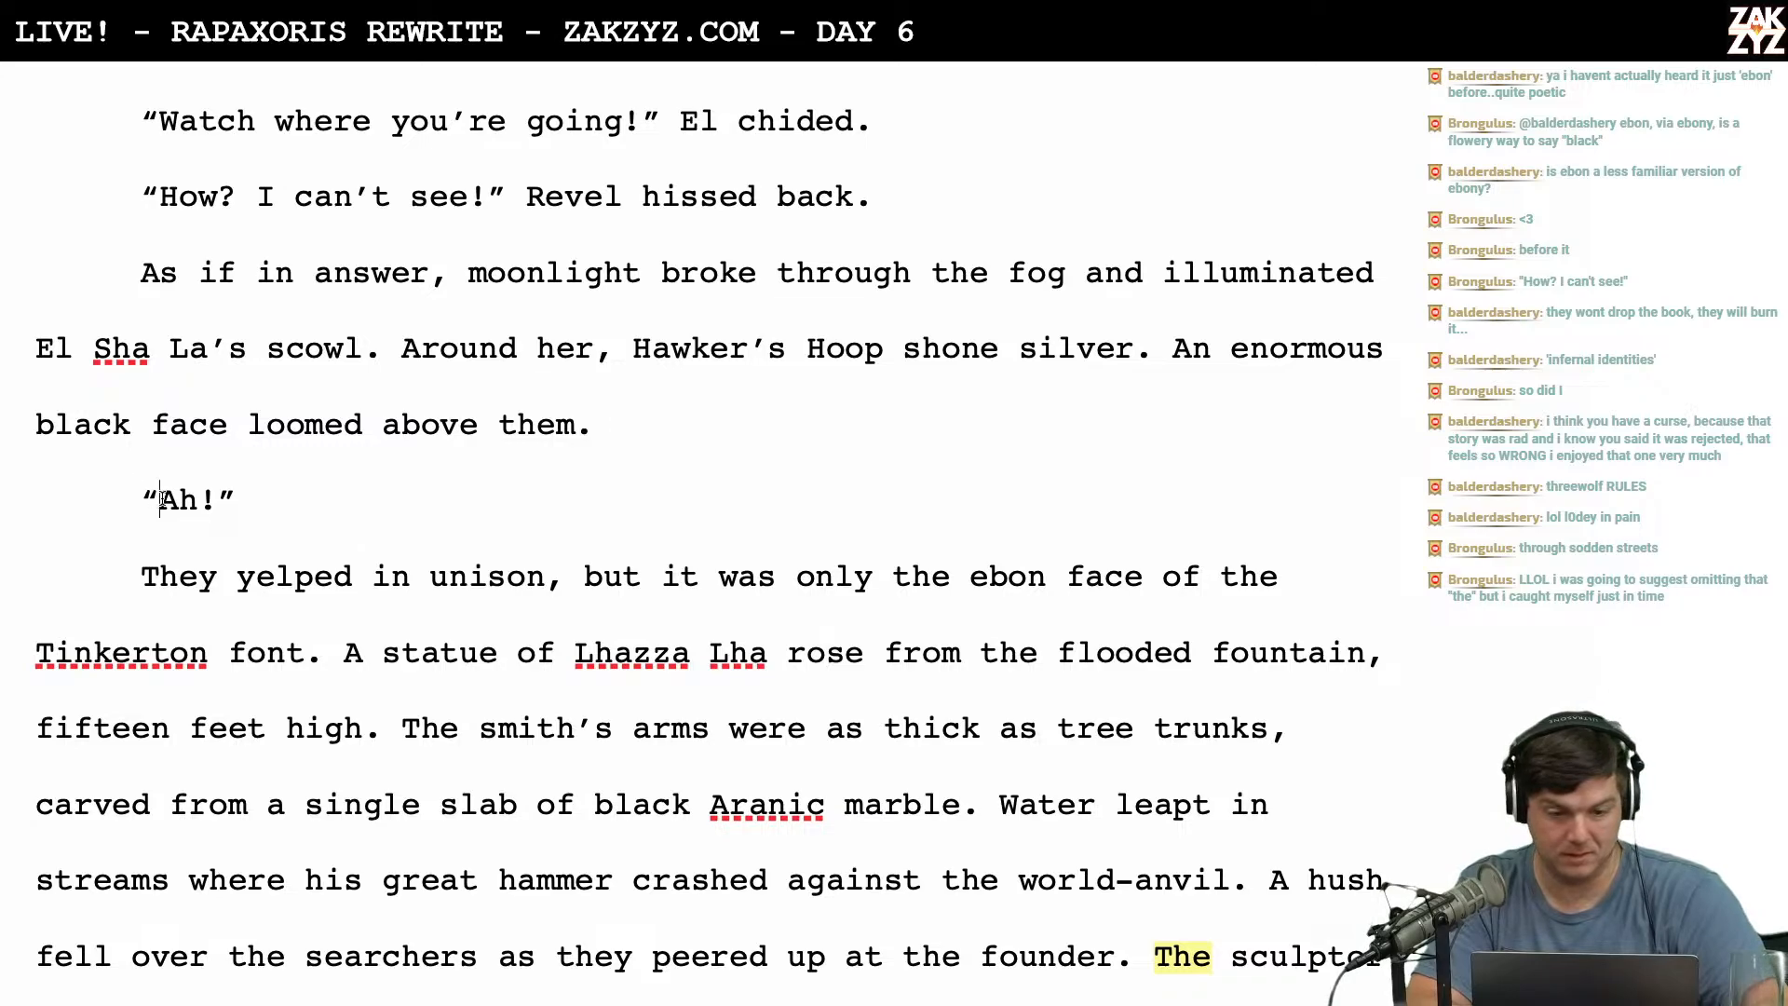
{"action": "key", "text": "Right"}
{"action": "key", "text": "Right"}
{"action": "key", "text": "BackSpace"}
{"action": "type", "text": "H"}
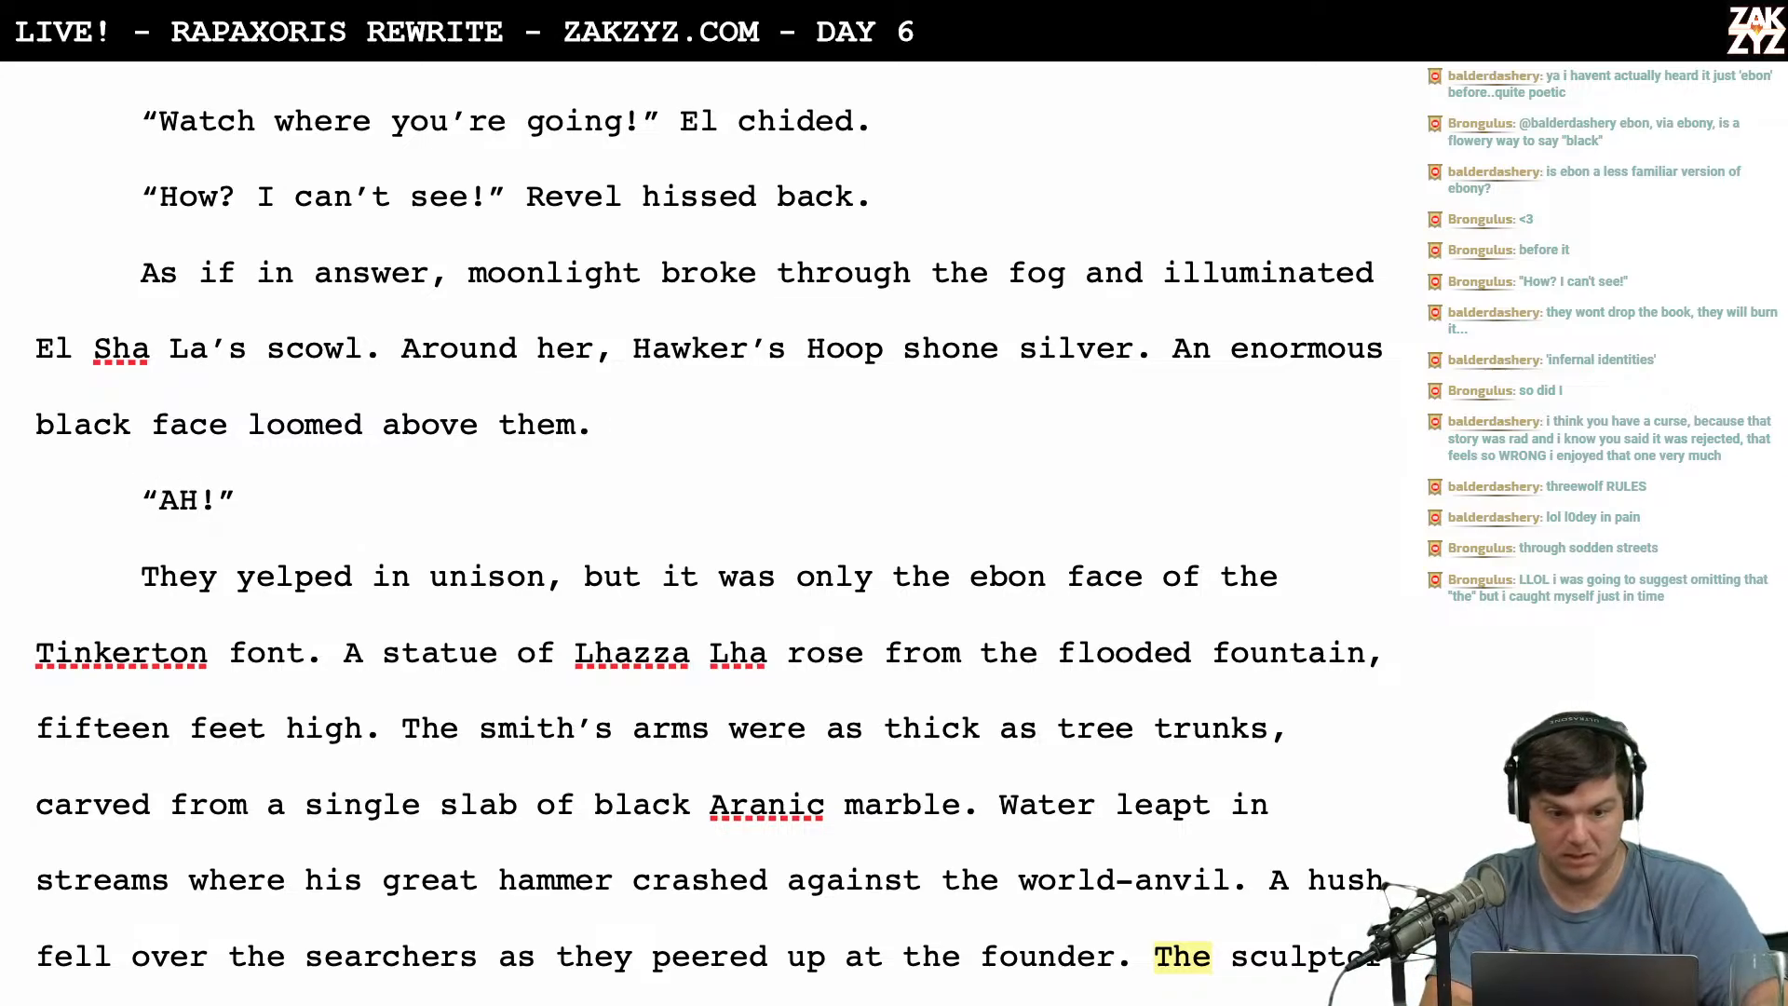
{"action": "type", "text": "H"}
Remove the comma after "They yelped in unison" and end the sentence with "and felt fools at once.".
{"action": "scroll", "coordinate": [708, 531], "scroll_direction": "down", "scroll_amount": 1}
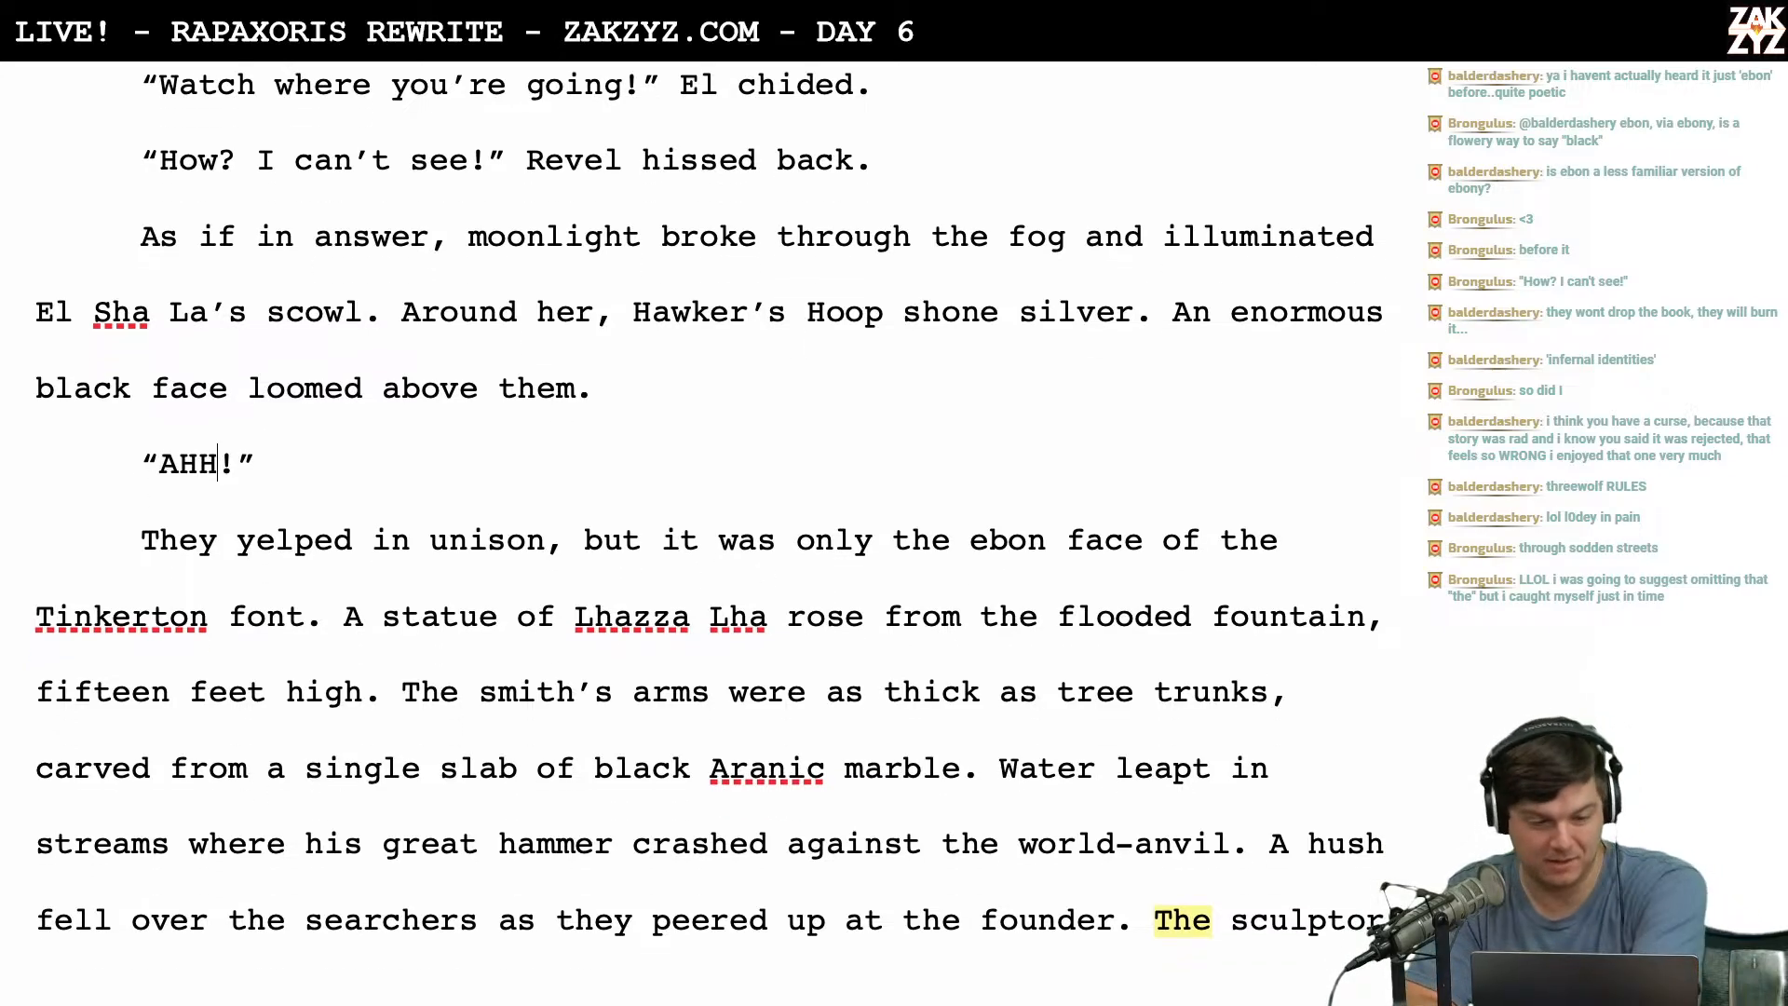
{"action": "scroll", "coordinate": [160, 499], "scroll_direction": "down", "scroll_amount": 2}
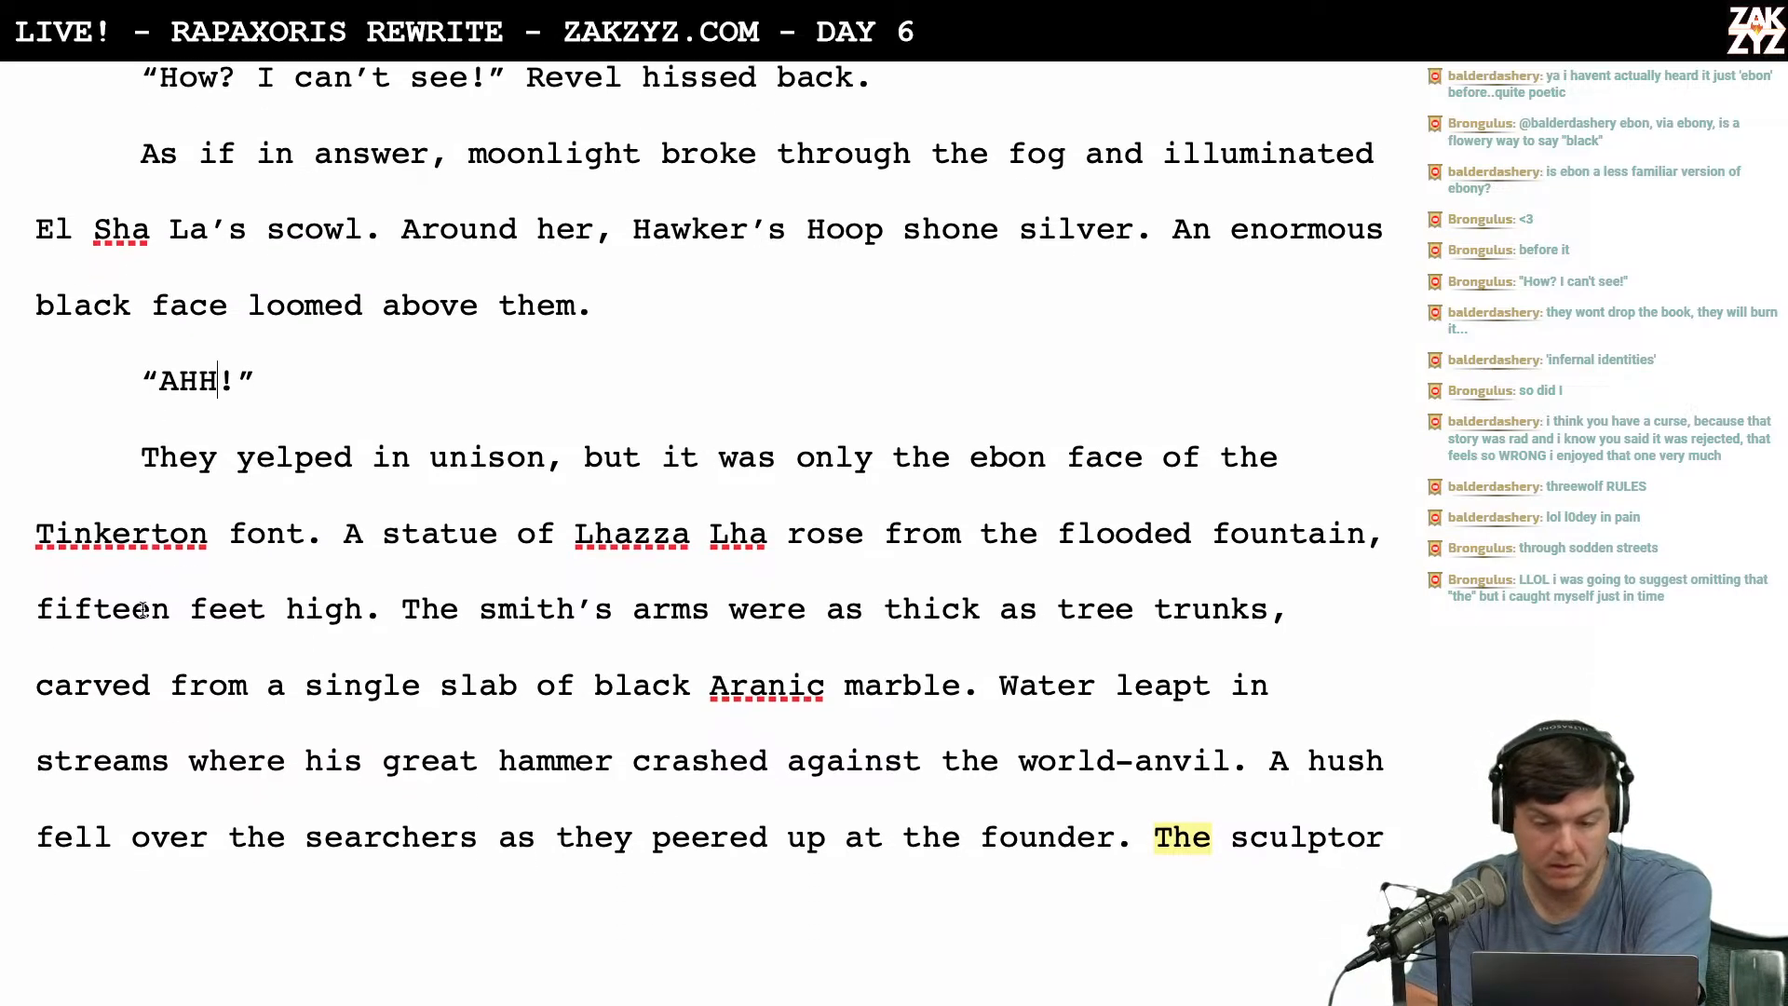
{"action": "left_click", "coordinate": [569, 456]}
{"action": "key", "text": "BackSpace"}
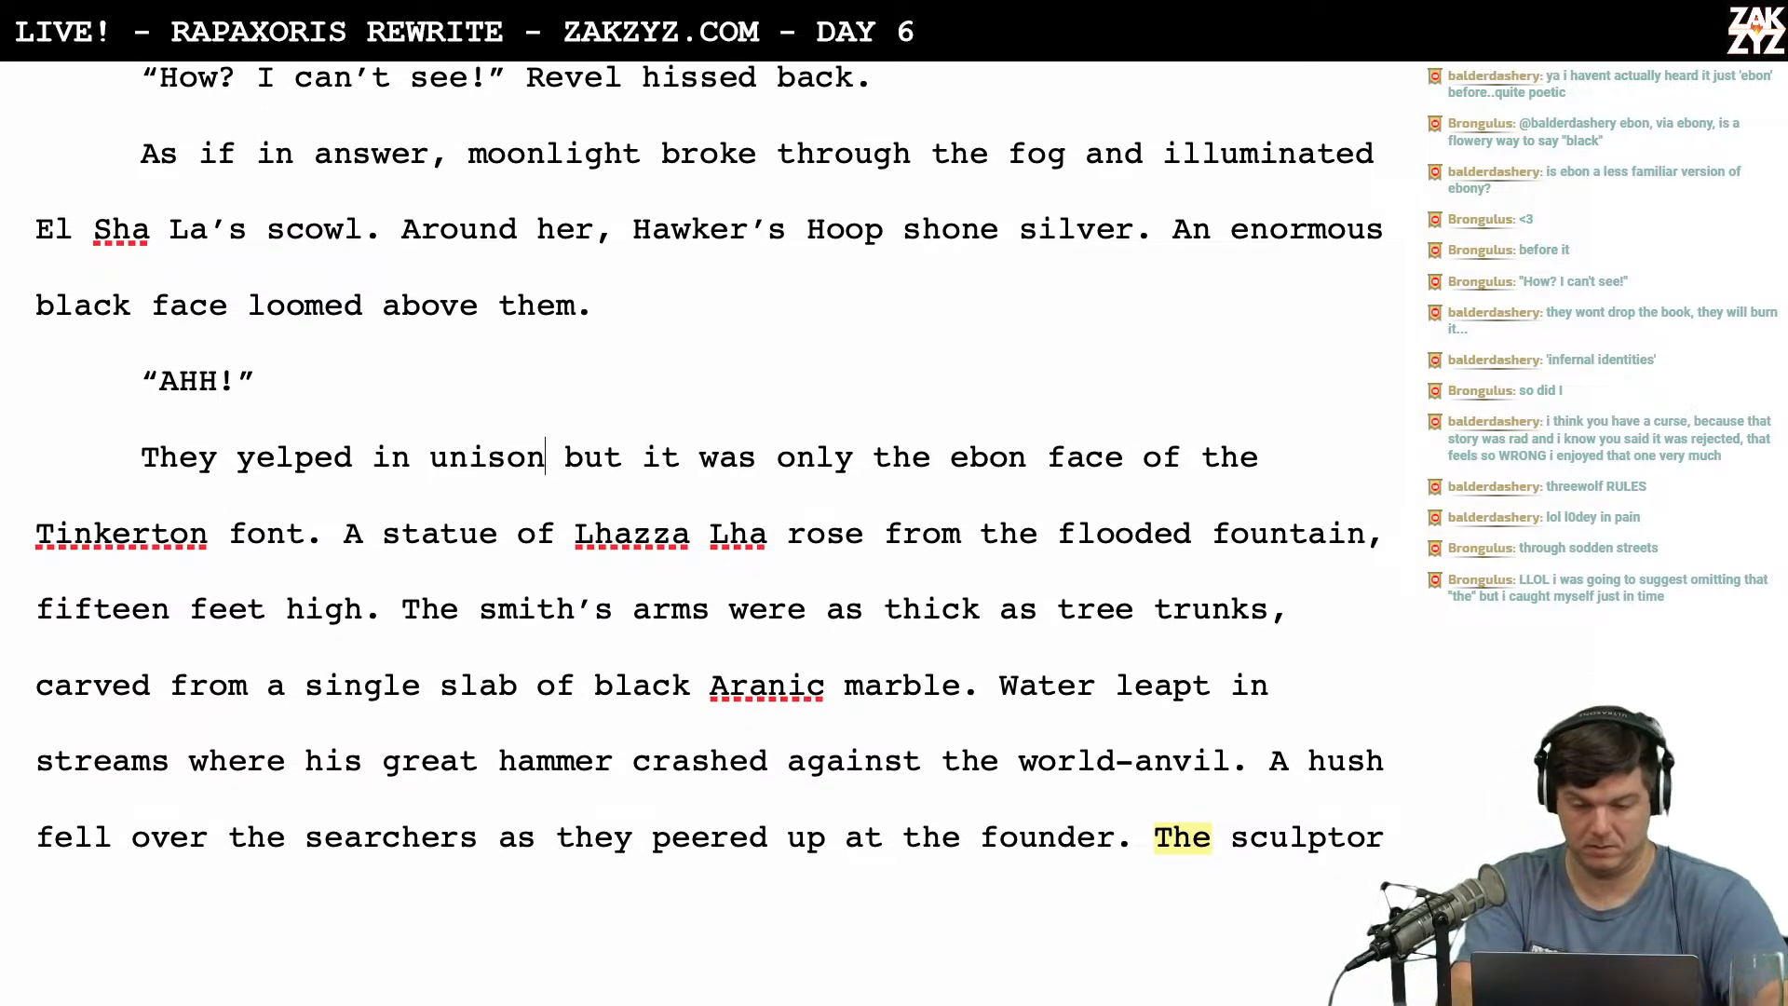
{"action": "type", "text": "."}
{"action": "key", "text": "shift+Right"}
{"action": "key", "text": "shift+Right"}
{"action": "key", "text": "shift+Right"}
{"action": "key", "text": "shift+Right"}
{"action": "key", "text": "shift+Right"}
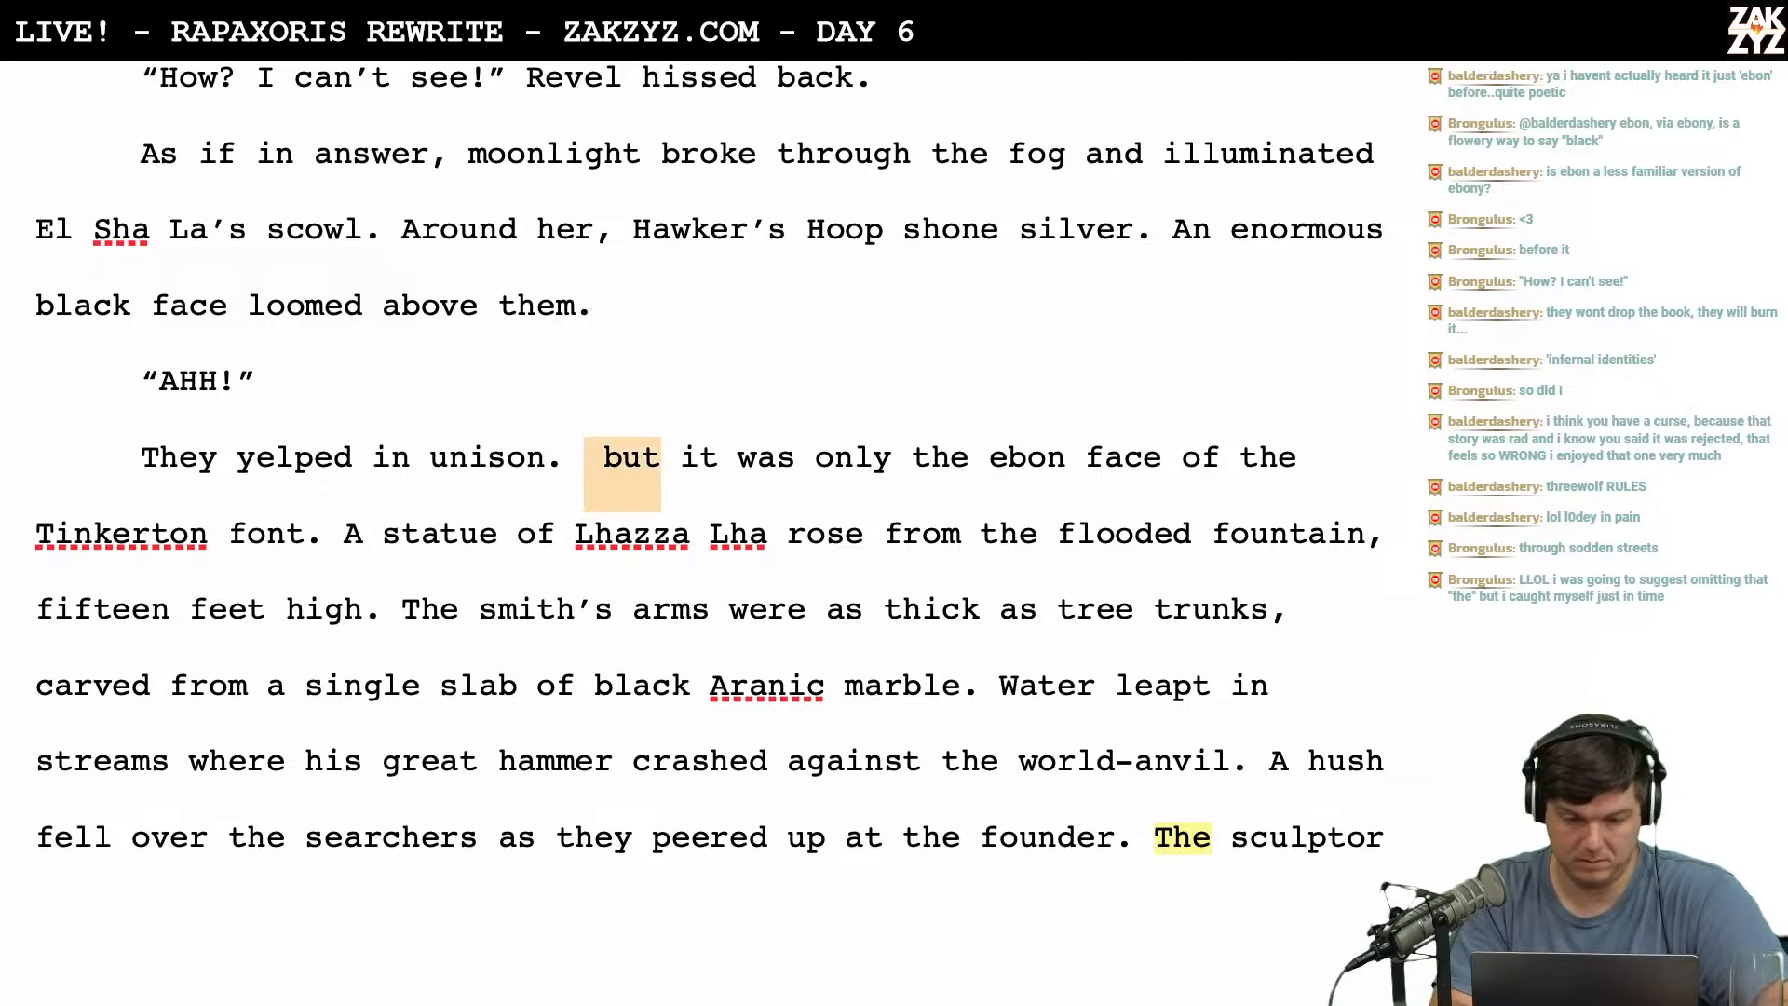
{"action": "key", "text": "Left"}
{"action": "key", "text": "Left"}
{"action": "key", "text": "BackSpace"}
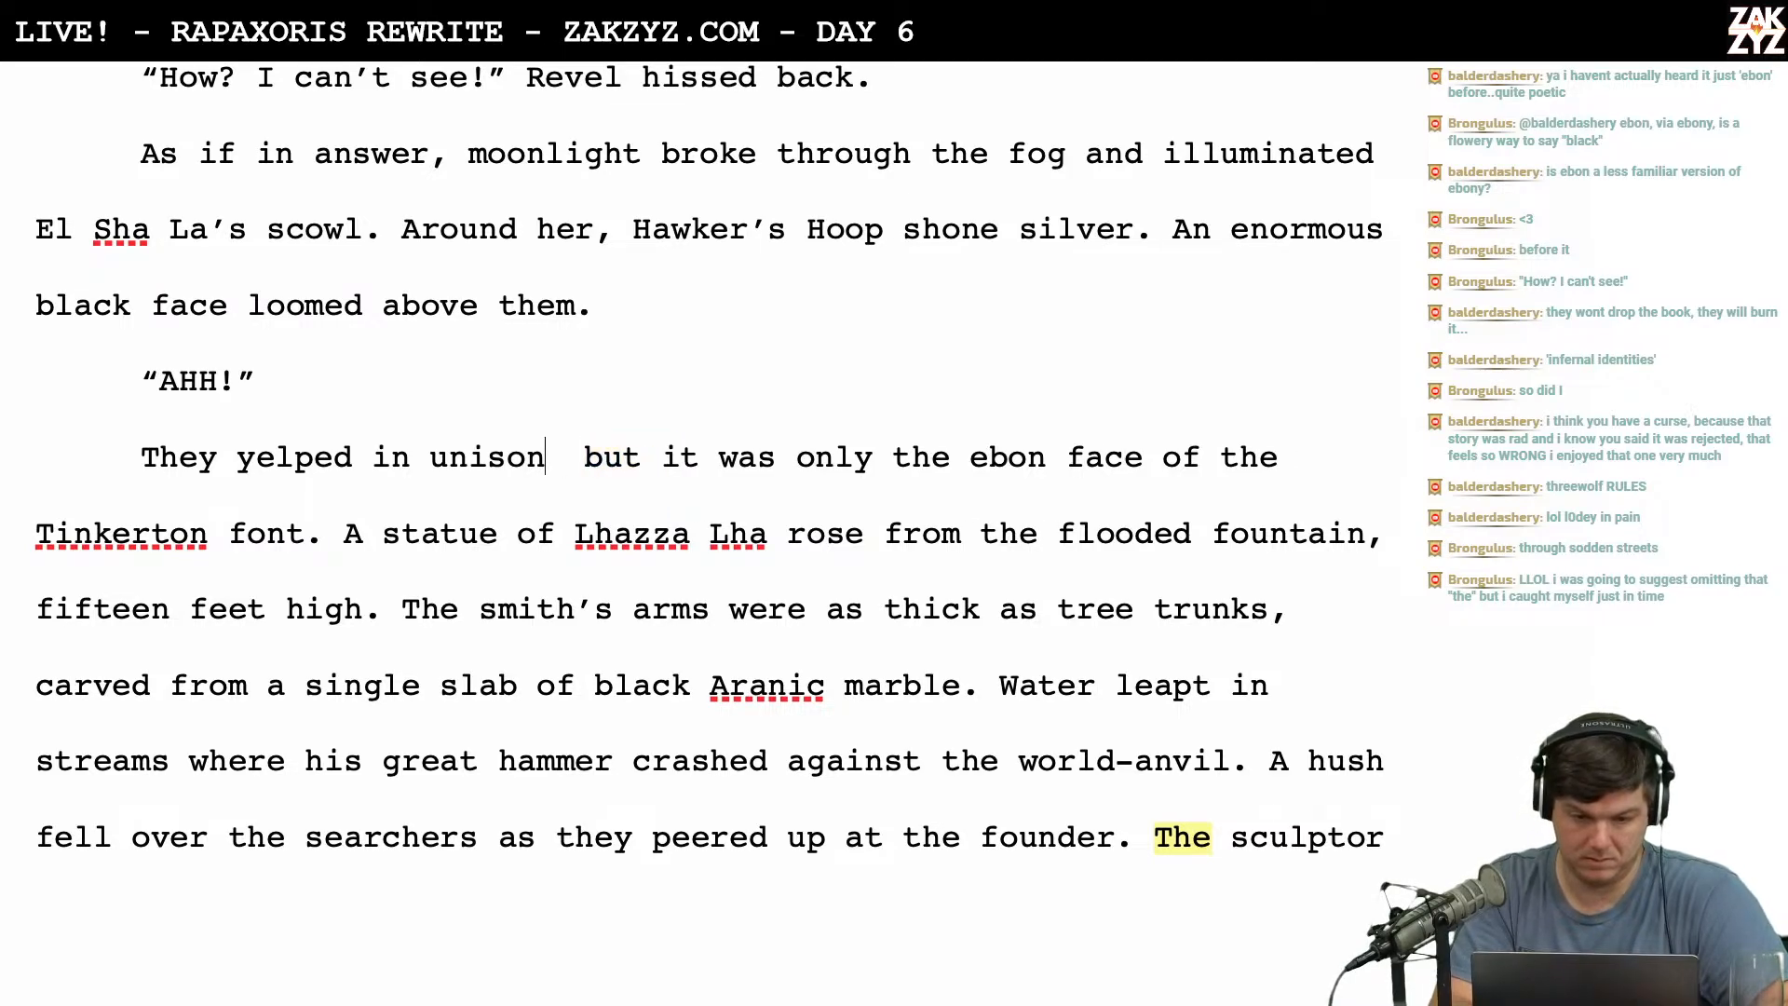
{"action": "type", "text": "and fel"}
{"action": "type", "text": "t fools at onc"}
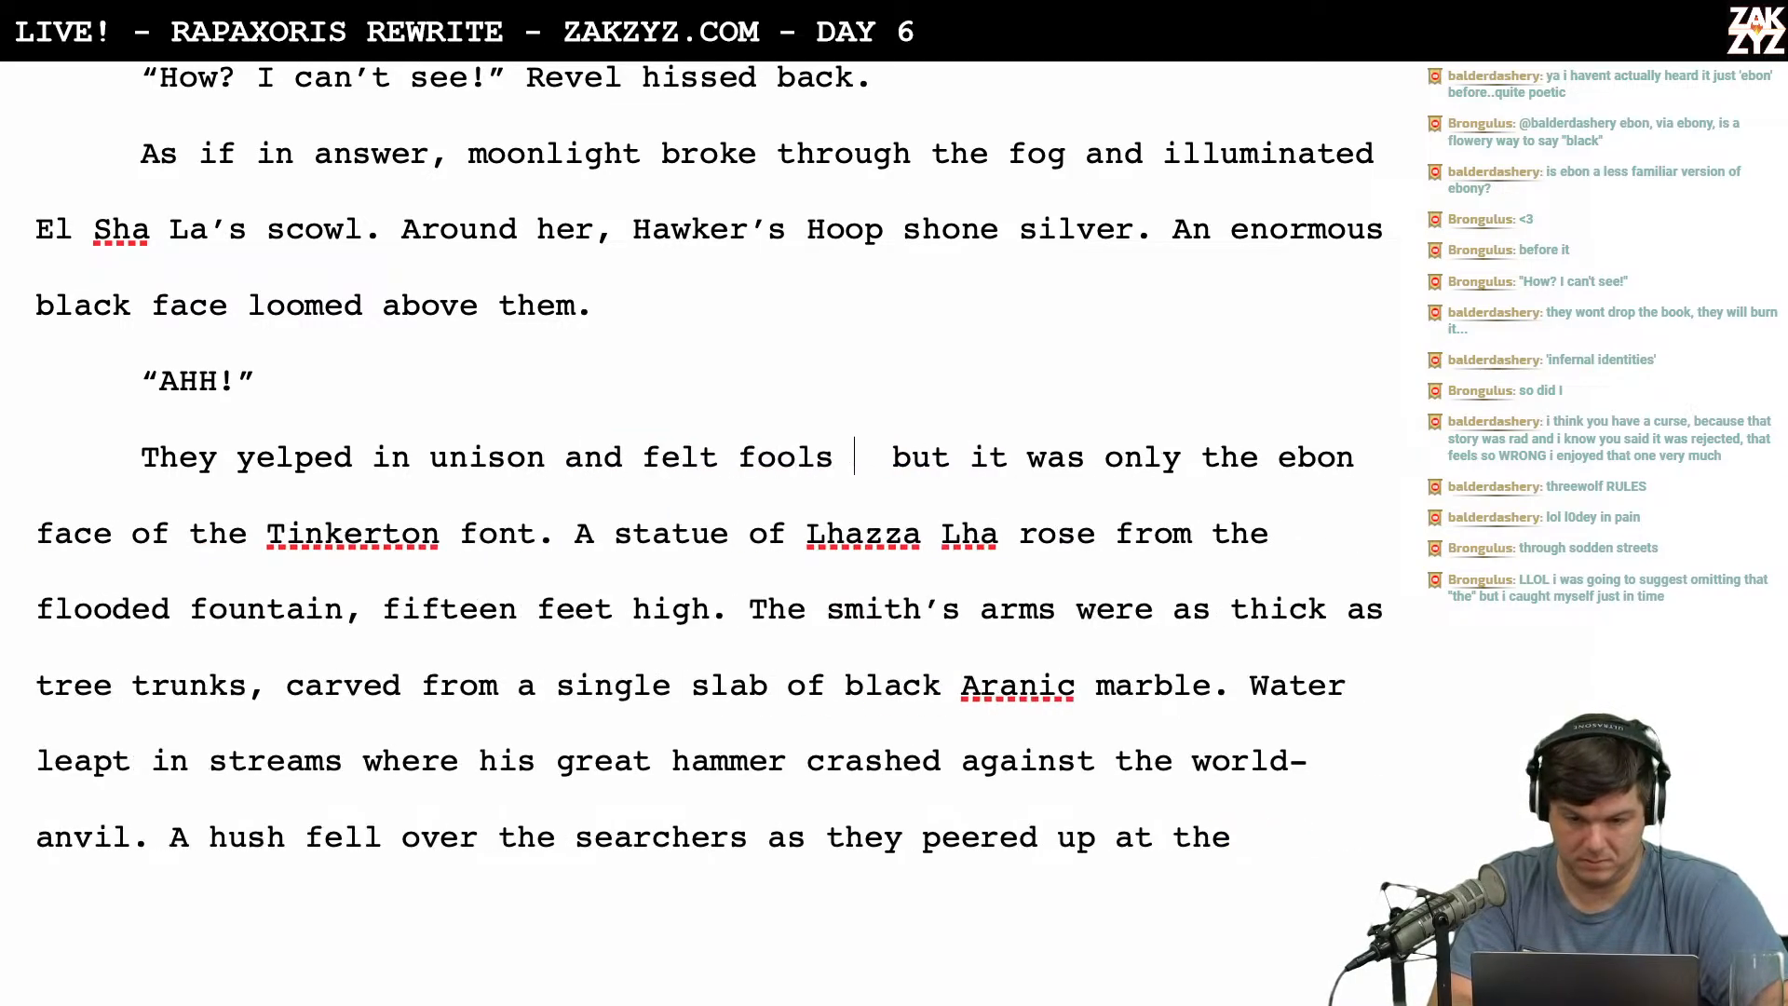
{"action": "type", "text": "e."}
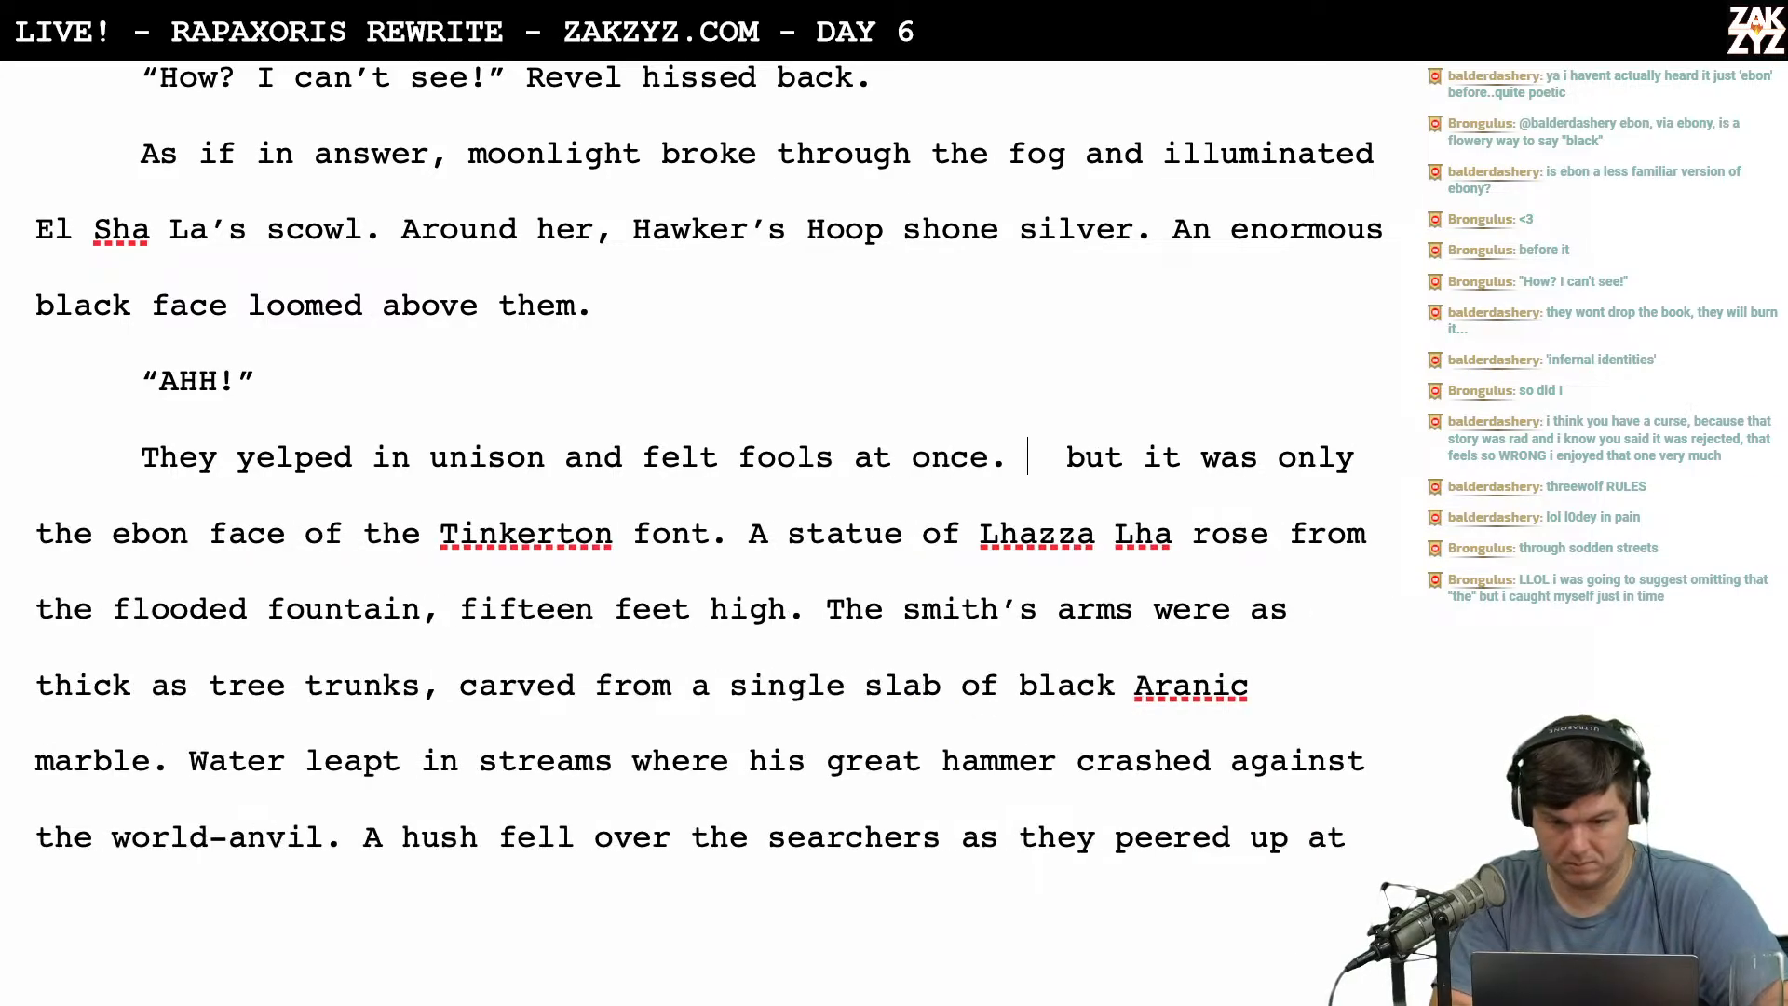
Split the paragraph after "They yelped in unison" and complete that sentence with "and saw they were fools.".
{"action": "key", "text": "Left"}
{"action": "key", "text": "Left"}
{"action": "key", "text": "Left"}
{"action": "key", "text": "Left"}
{"action": "key", "text": "Left"}
{"action": "key", "text": "Left"}
{"action": "key", "text": "Left"}
{"action": "key", "text": "Left"}
{"action": "key", "text": "Left"}
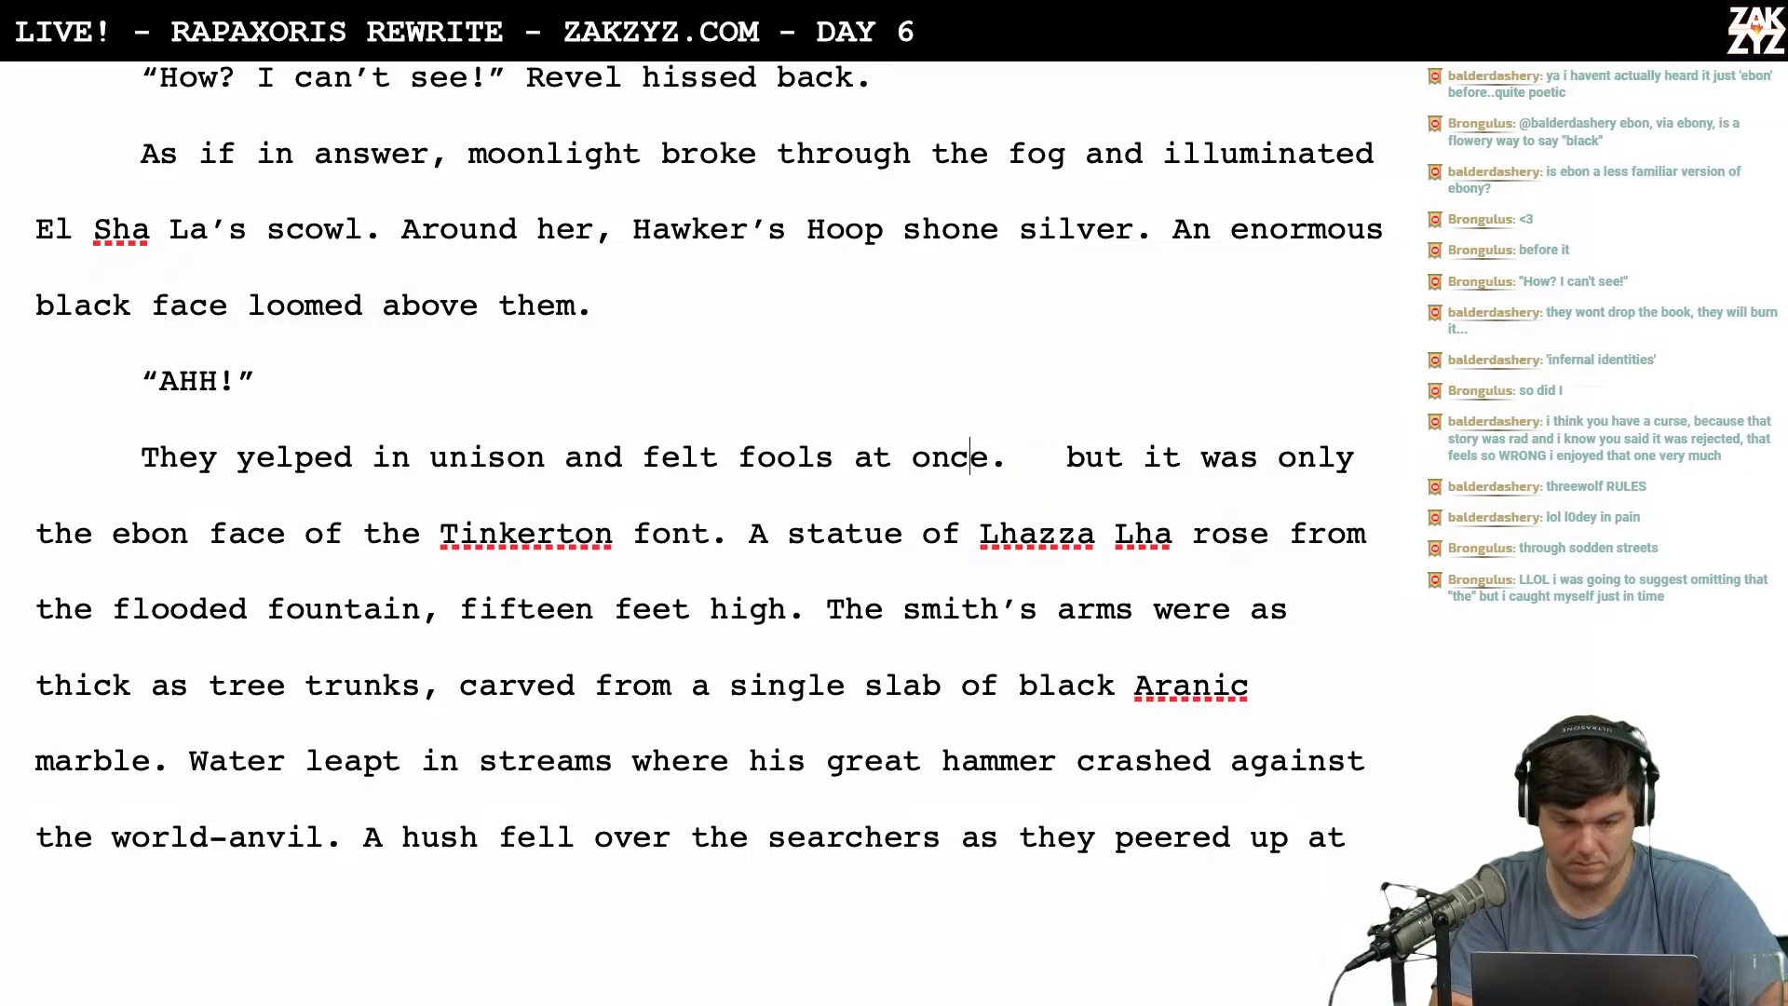
{"action": "key", "text": "Left"}
{"action": "key", "text": "Left"}
{"action": "key", "text": "Left"}
{"action": "key", "text": "Left"}
{"action": "key", "text": "Left"}
{"action": "key", "text": "Left"}
{"action": "key", "text": "Left"}
{"action": "key", "text": "Left"}
{"action": "key", "text": "Left"}
{"action": "key", "text": "Left"}
{"action": "key", "text": "Left"}
{"action": "key", "text": "Left"}
{"action": "key", "text": "Left"}
{"action": "key", "text": "Left"}
{"action": "key", "text": "Left"}
{"action": "key", "text": "Left"}
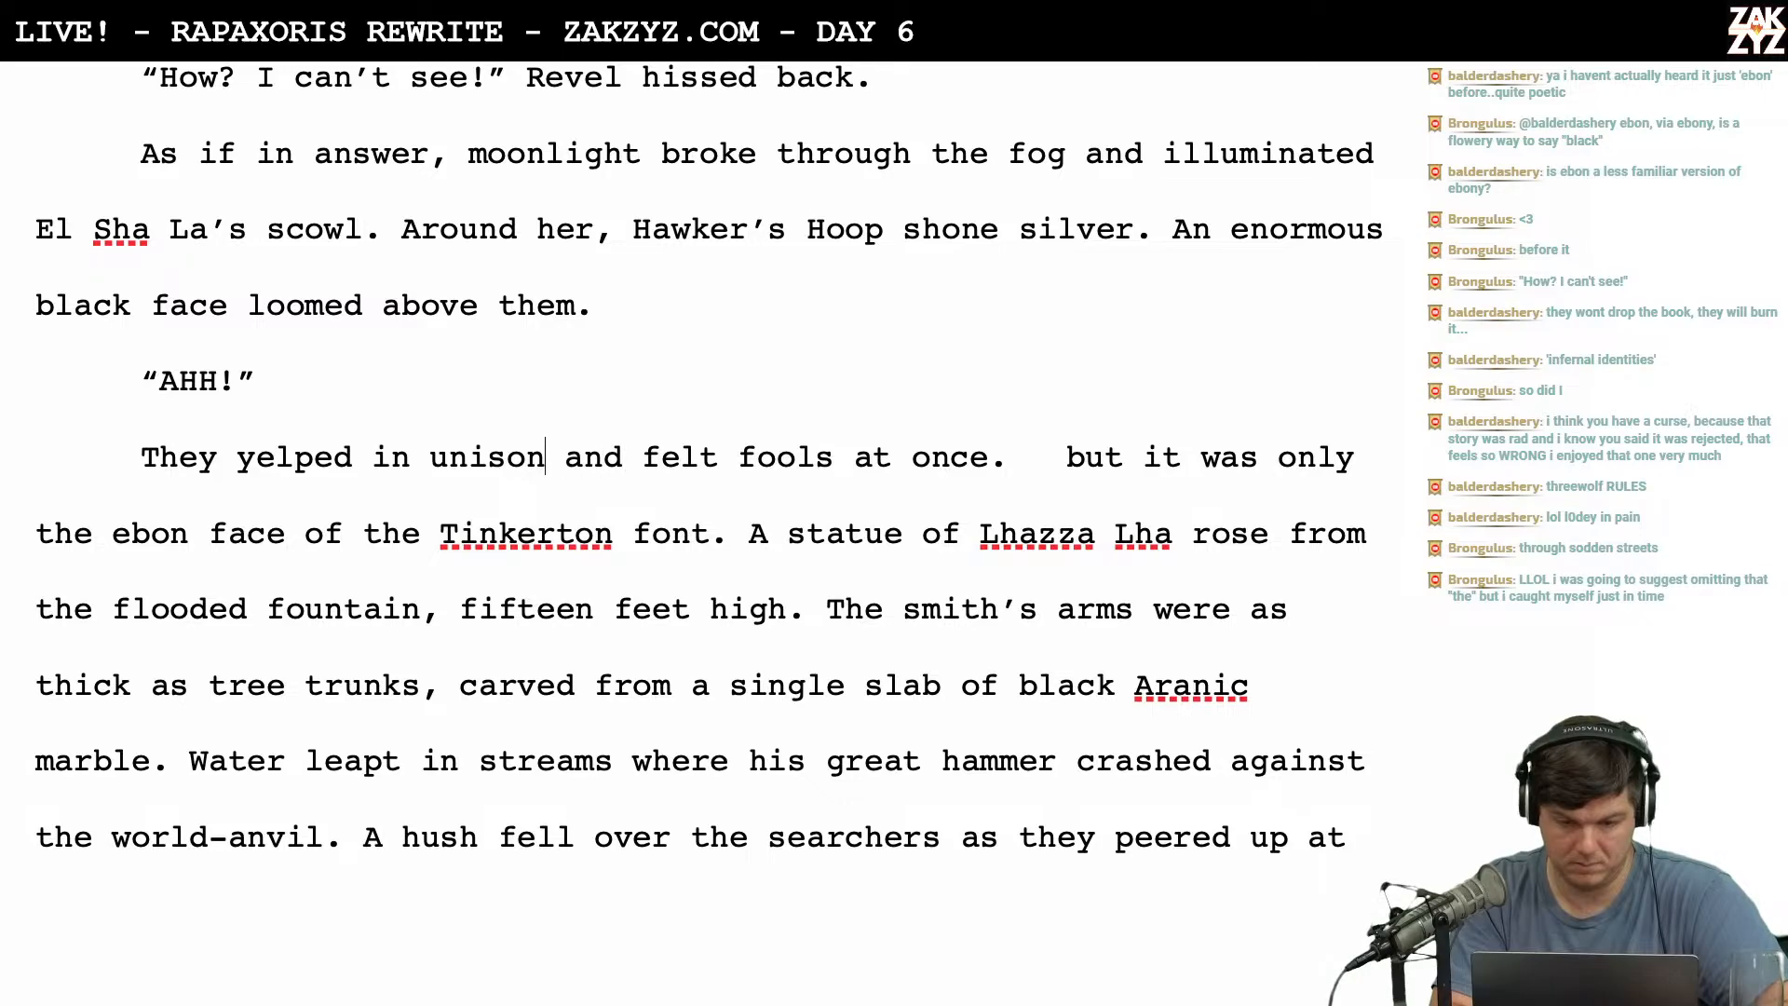
{"action": "key", "text": "Return"}
{"action": "key", "text": "Left"}
{"action": "type", "text": "and sa"}
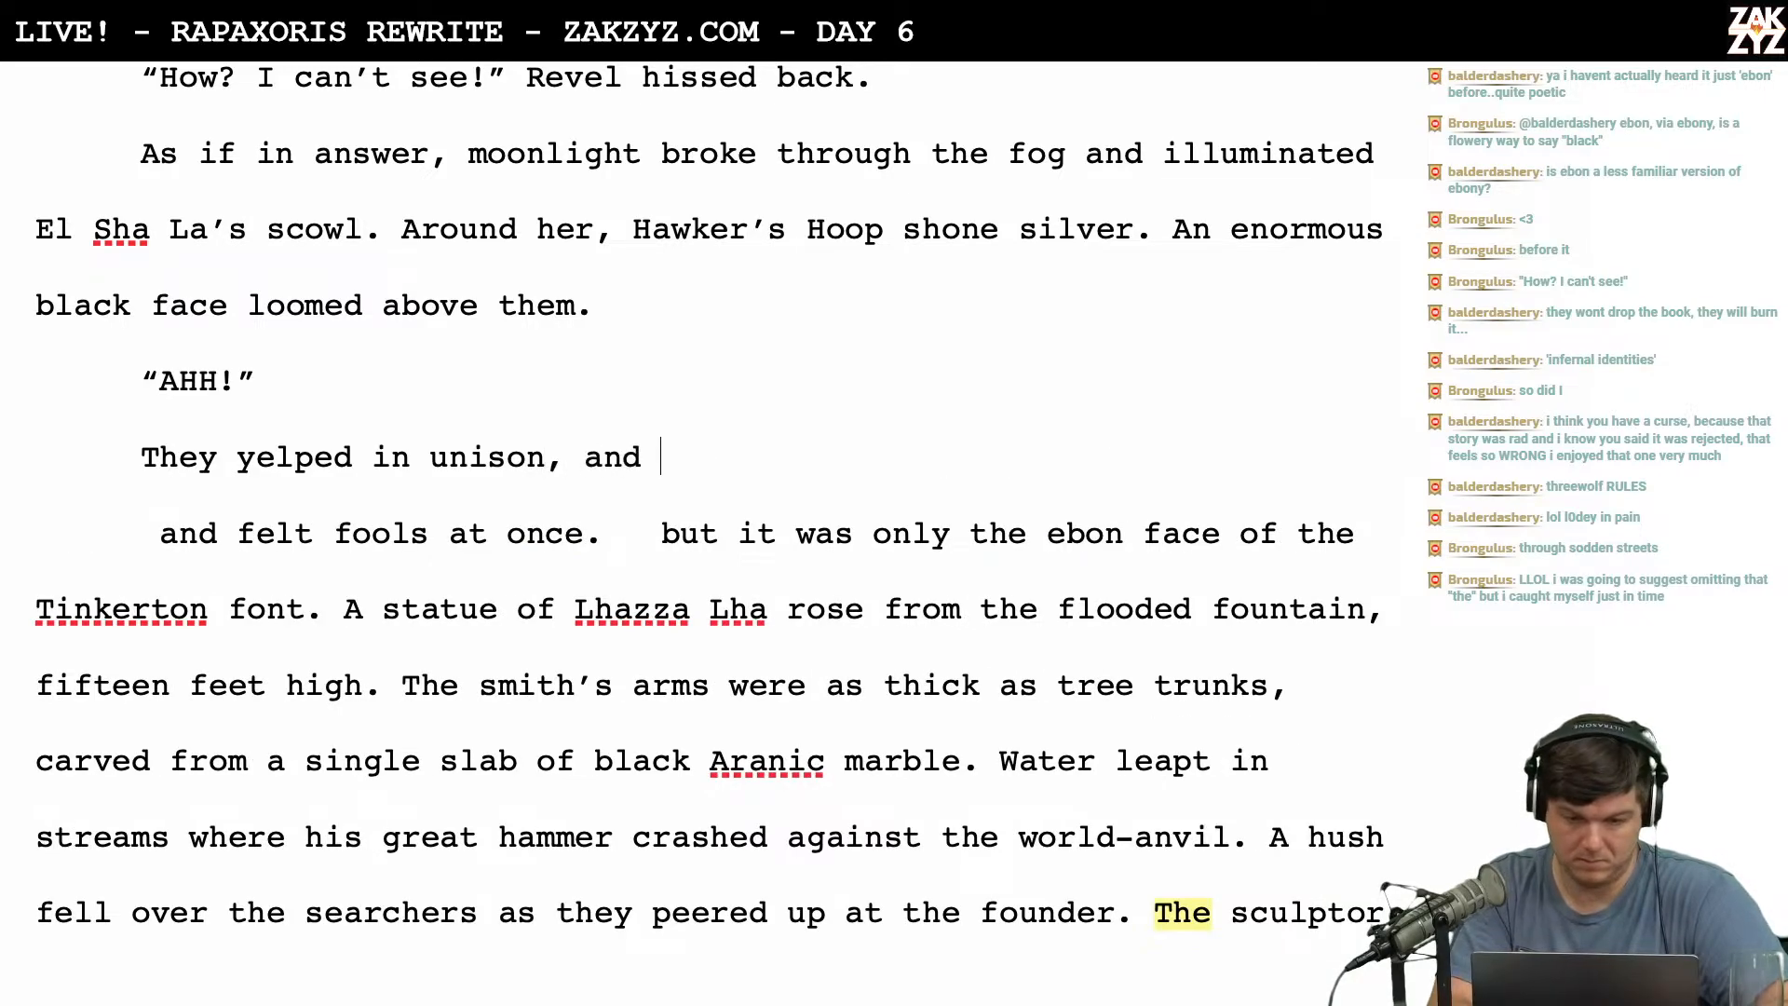
{"action": "key", "text": "BackSpace"}
{"action": "key", "text": "BackSpace"}
{"action": "key", "text": "BackSpace"}
{"action": "key", "text": "BackSpace"}
{"action": "key", "text": "BackSpace"}
{"action": "key", "text": "BackSpace"}
{"action": "key", "text": "BackSpace"}
{"action": "key", "text": "BackSpace"}
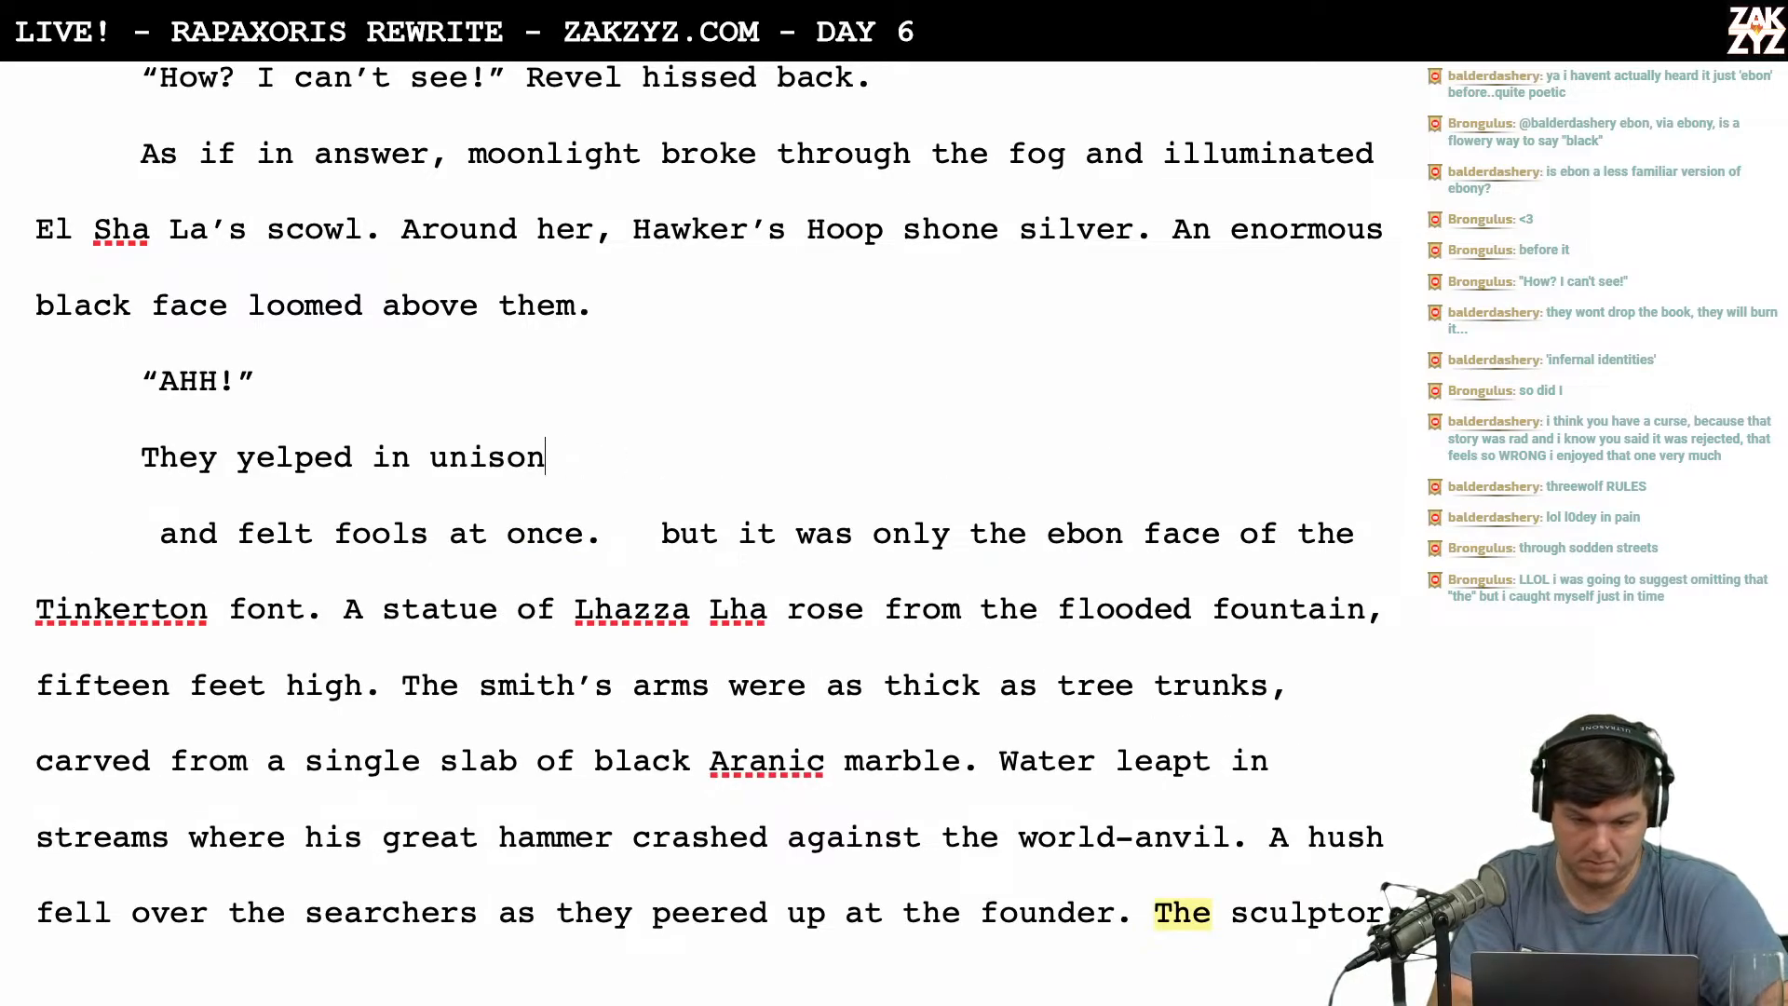
{"action": "type", "text": "and saw they were fools."}
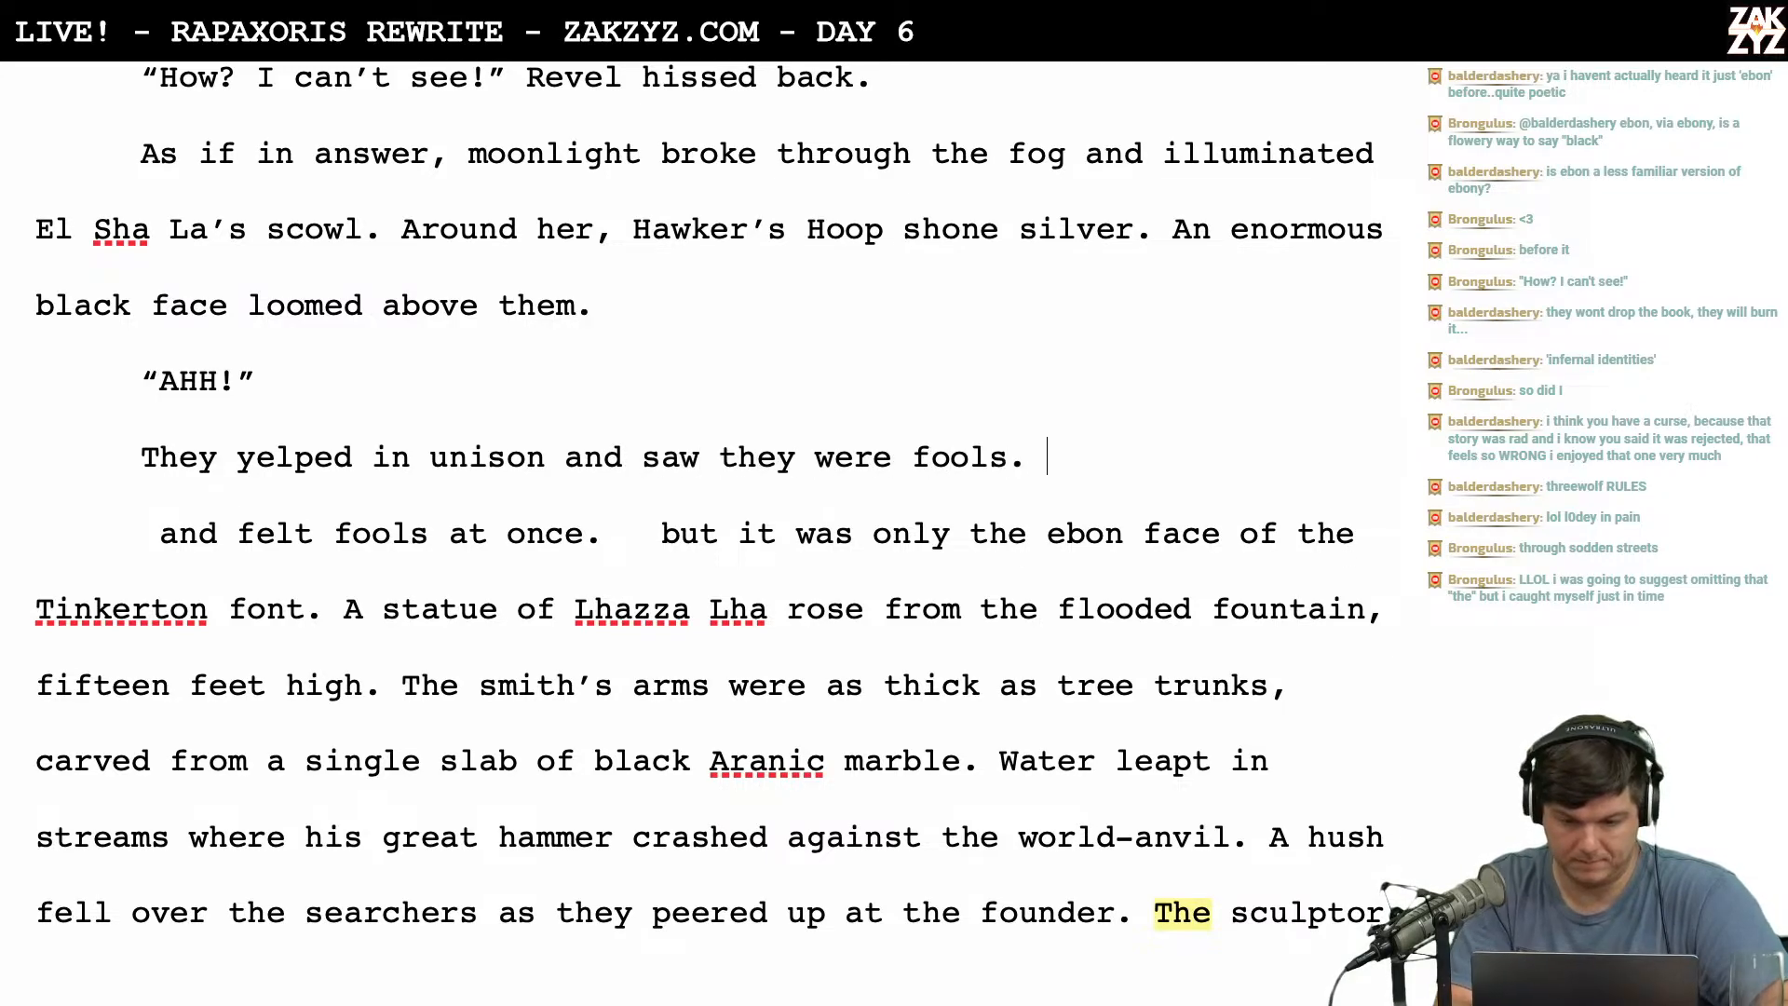
Delete the paragraph break and leftover "and felt fools at once. but", and capitalize "It" before "was only the ebon face".
{"action": "key", "text": "shift+Down"}
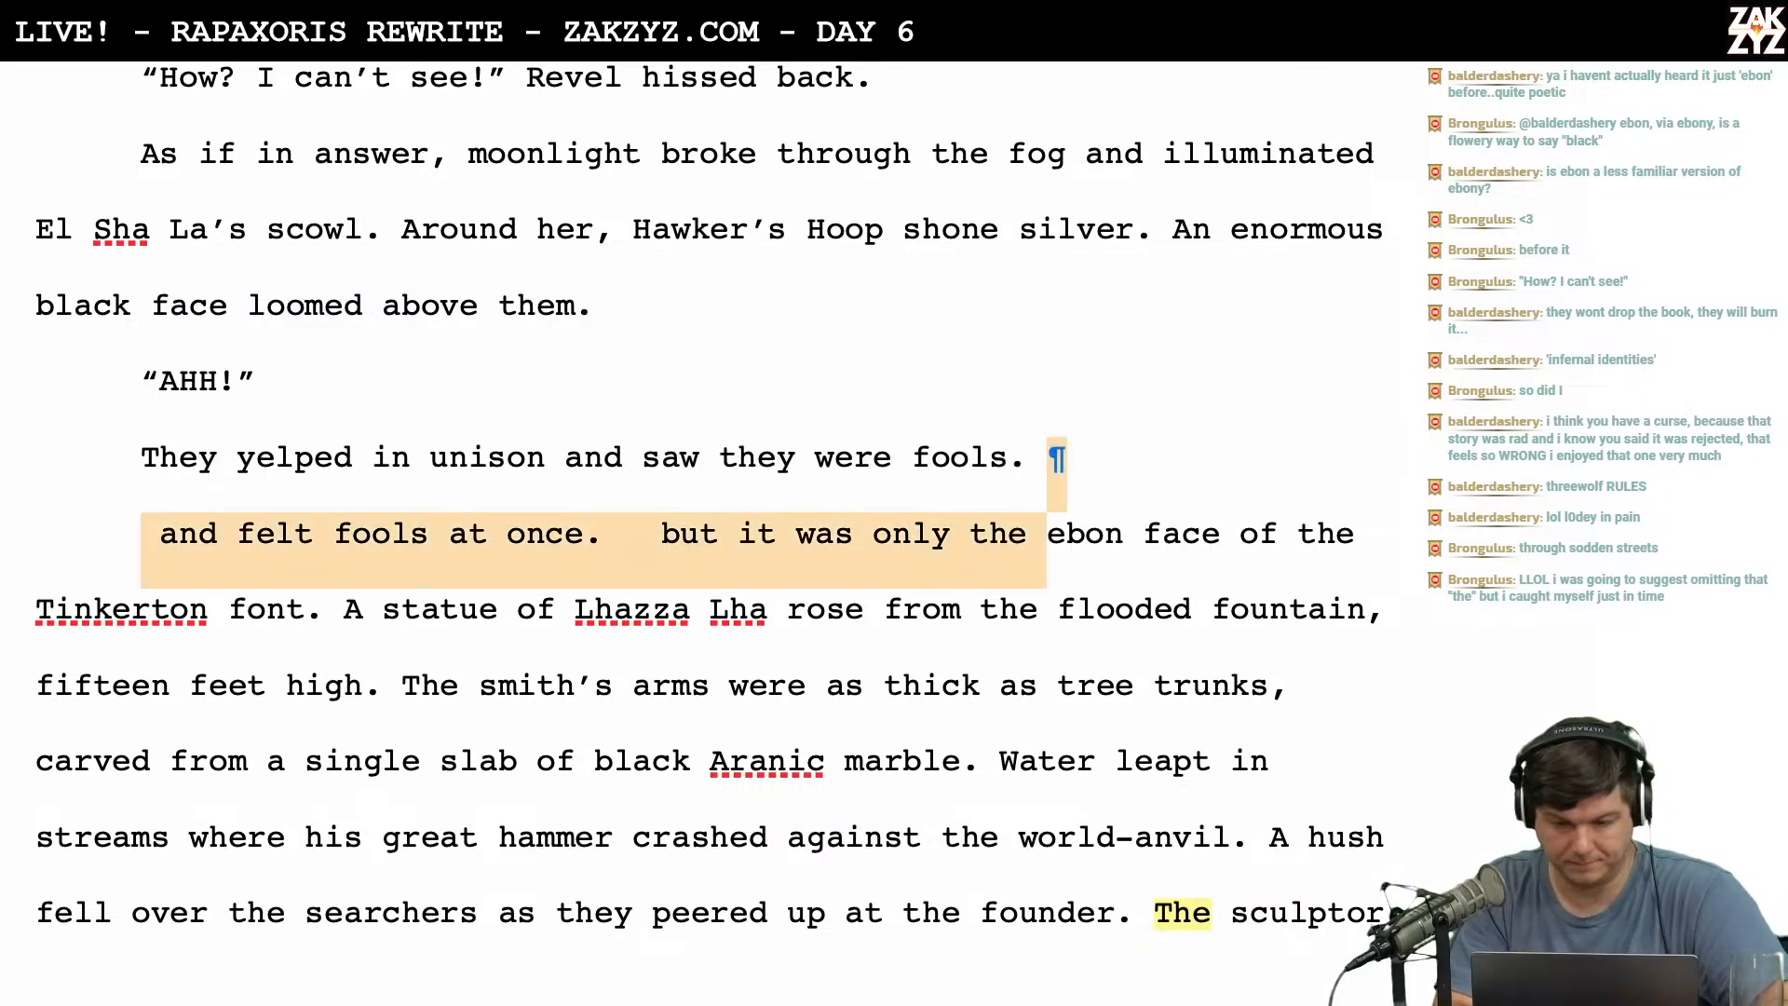
{"action": "key", "text": "shift+Left"}
{"action": "key", "text": "shift+Left"}
{"action": "key", "text": "shift+Left"}
{"action": "key", "text": "shift+Left"}
{"action": "key", "text": "shift+Left"}
{"action": "key", "text": "shift+Left"}
{"action": "key", "text": "shift+Left"}
{"action": "key", "text": "shift+Left"}
{"action": "key", "text": "shift+Left"}
{"action": "key", "text": "shift+Left"}
{"action": "key", "text": "shift+Left"}
{"action": "key", "text": "shift+Left"}
{"action": "key", "text": "shift+Left"}
{"action": "key", "text": "shift+Left"}
{"action": "key", "text": "shift+Left"}
{"action": "key", "text": "shift+Left"}
{"action": "key", "text": "shift+Left"}
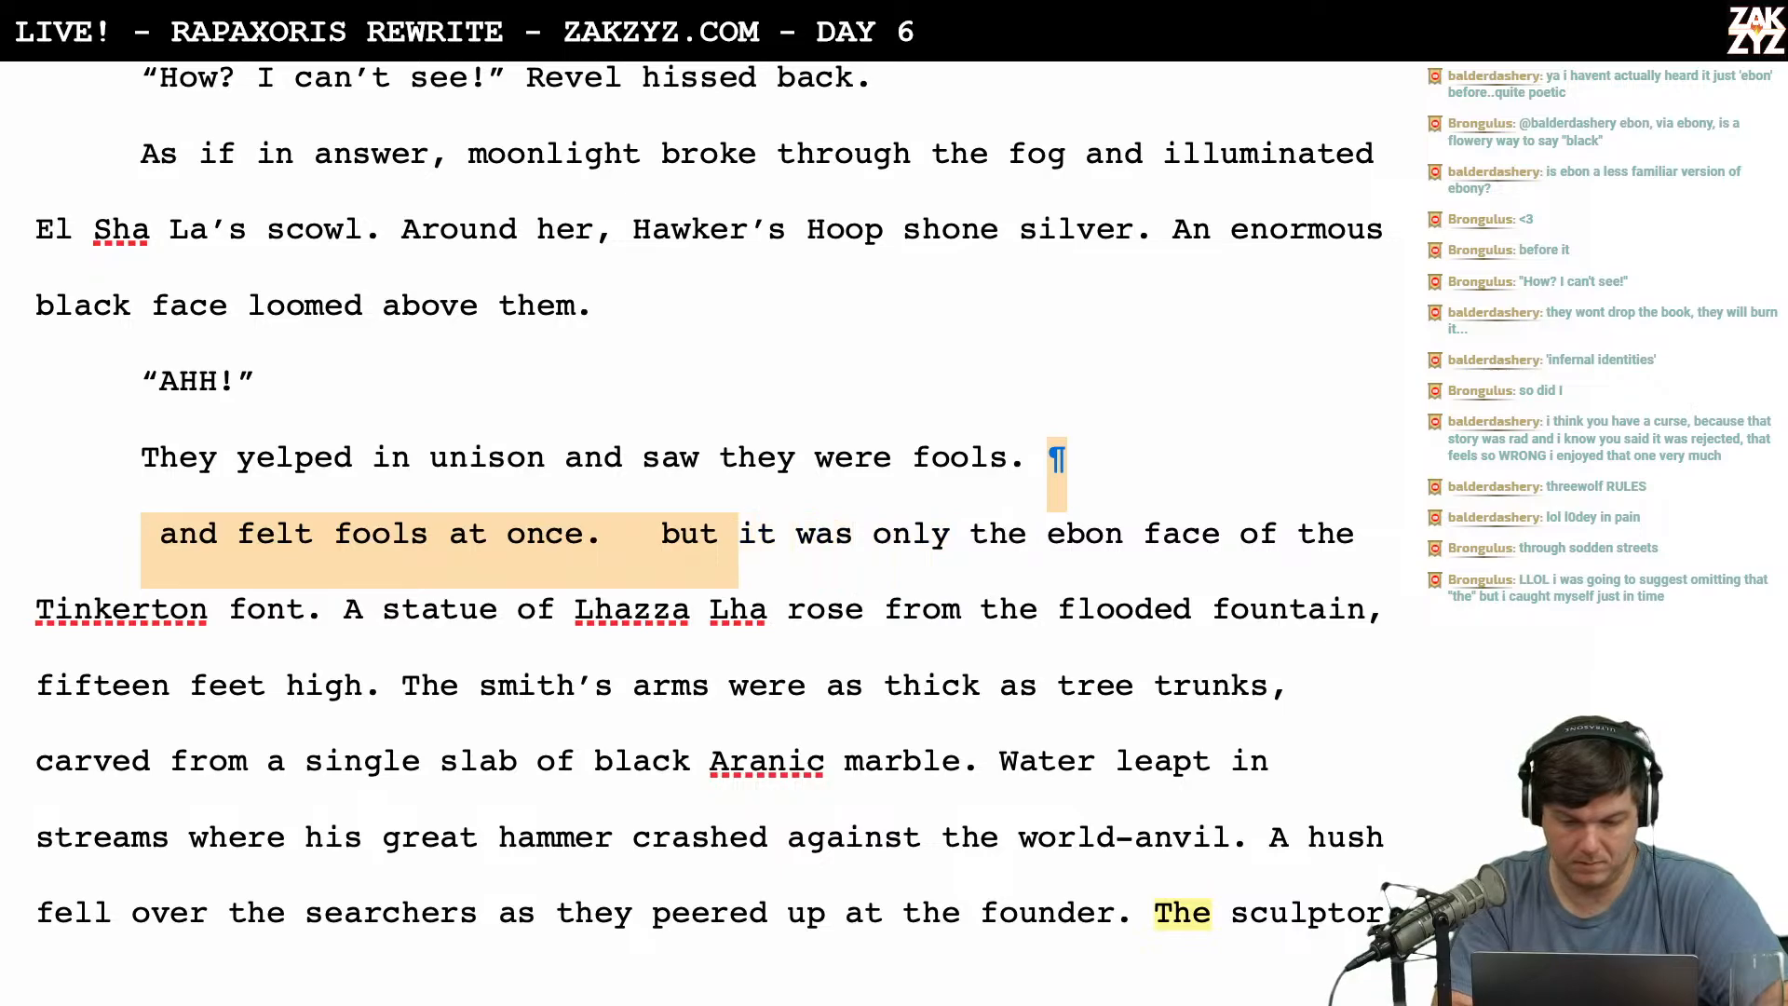
{"action": "key", "text": "shift+Right"}
{"action": "key", "text": "shift+Right"}
{"action": "type", "text": "I"}
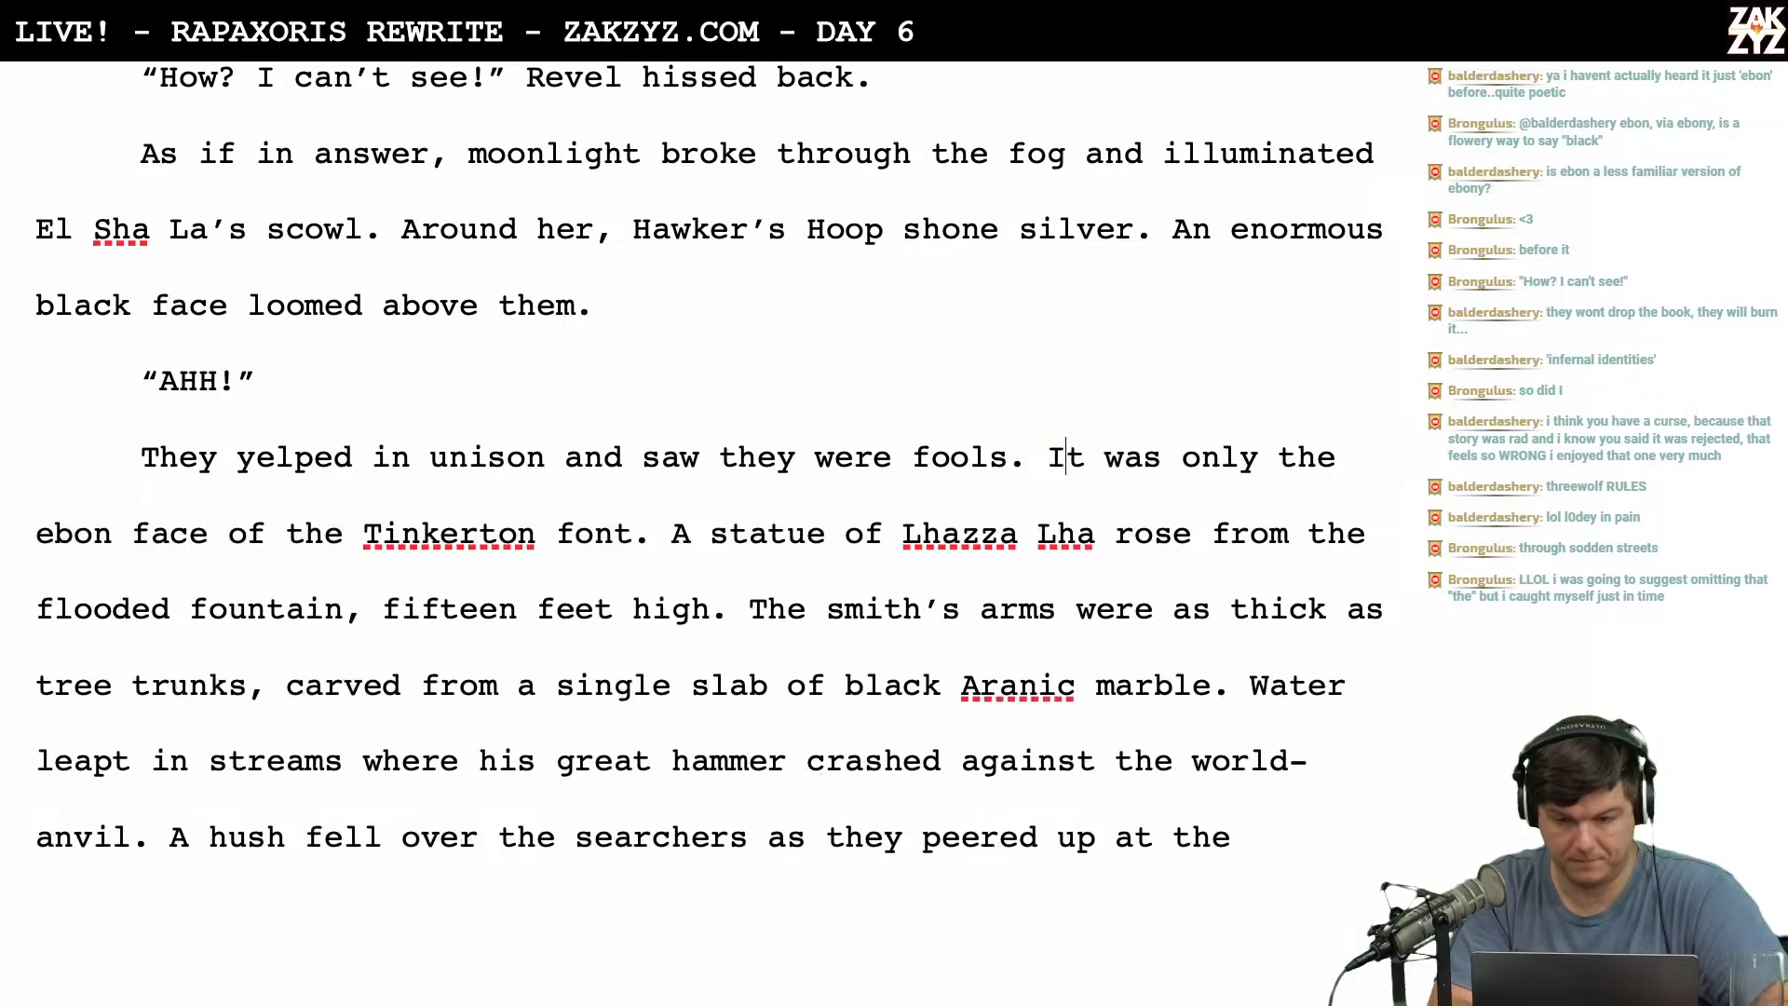
Change "They yelped in unison and saw" to "They yelped in unison and soon, saw".
{"action": "scroll", "coordinate": [708, 531], "scroll_direction": "up", "scroll_amount": 3}
{"action": "scroll", "coordinate": [707, 531], "scroll_direction": "down", "scroll_amount": 4}
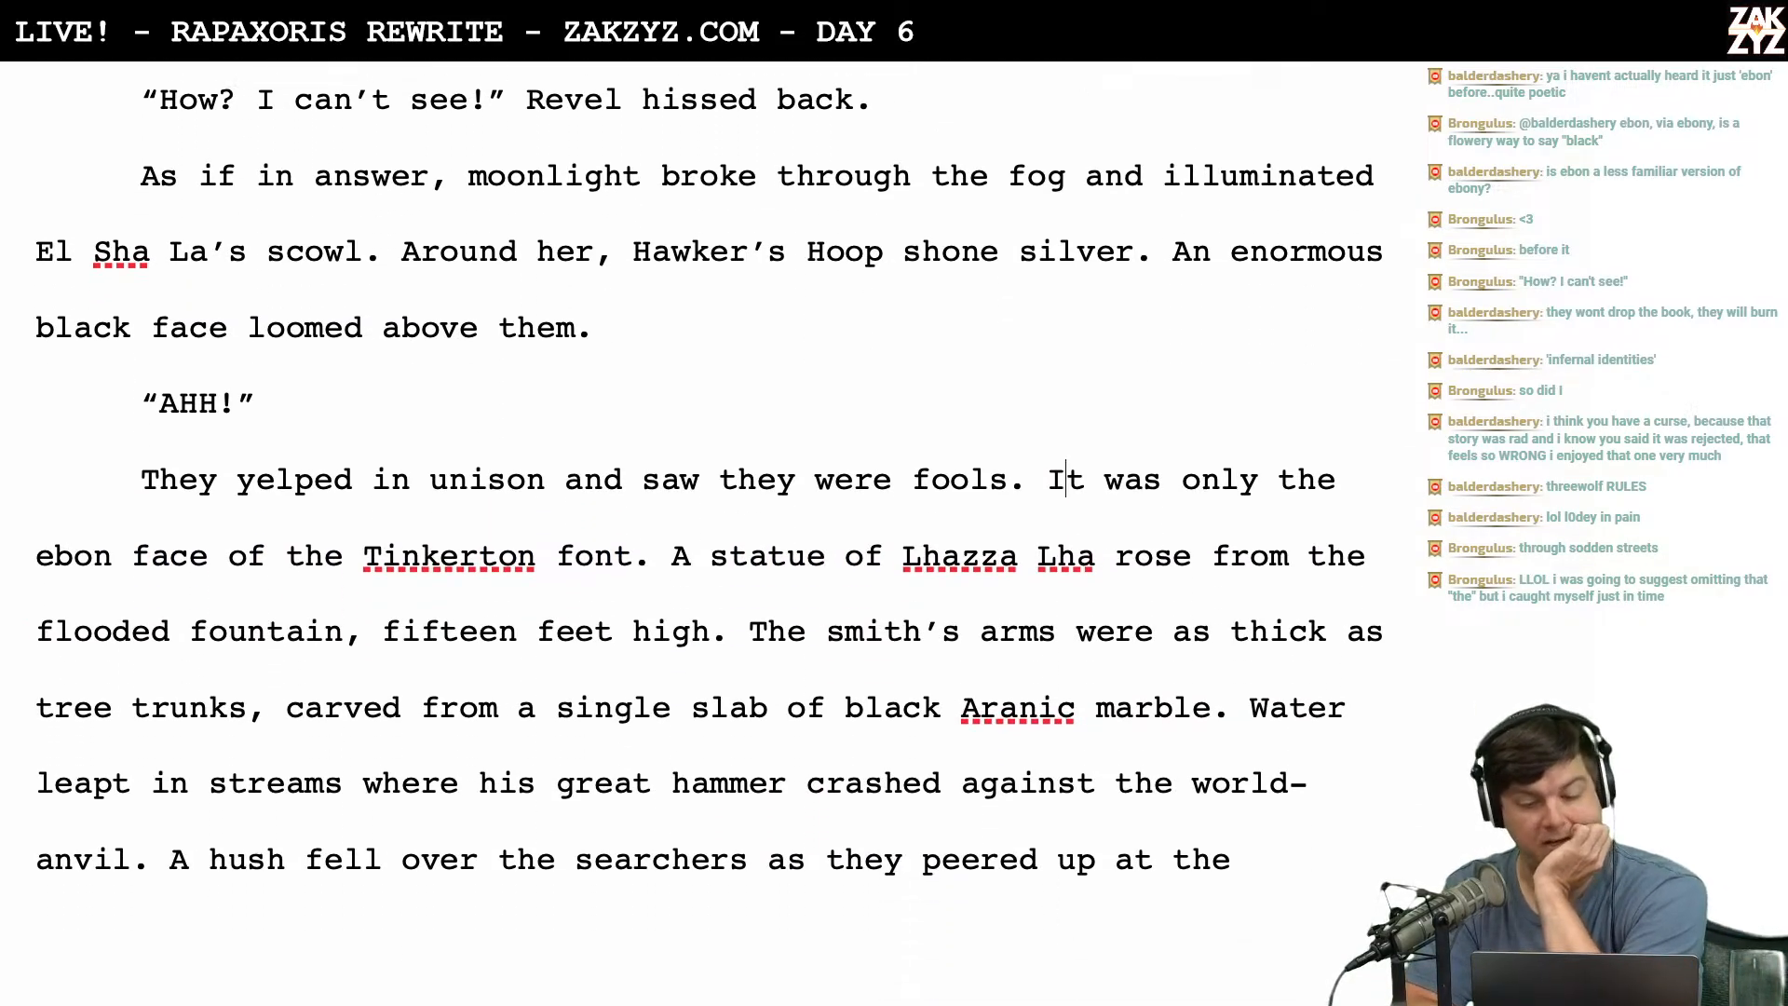
{"action": "scroll", "coordinate": [427, 373], "scroll_direction": "down", "scroll_amount": 2}
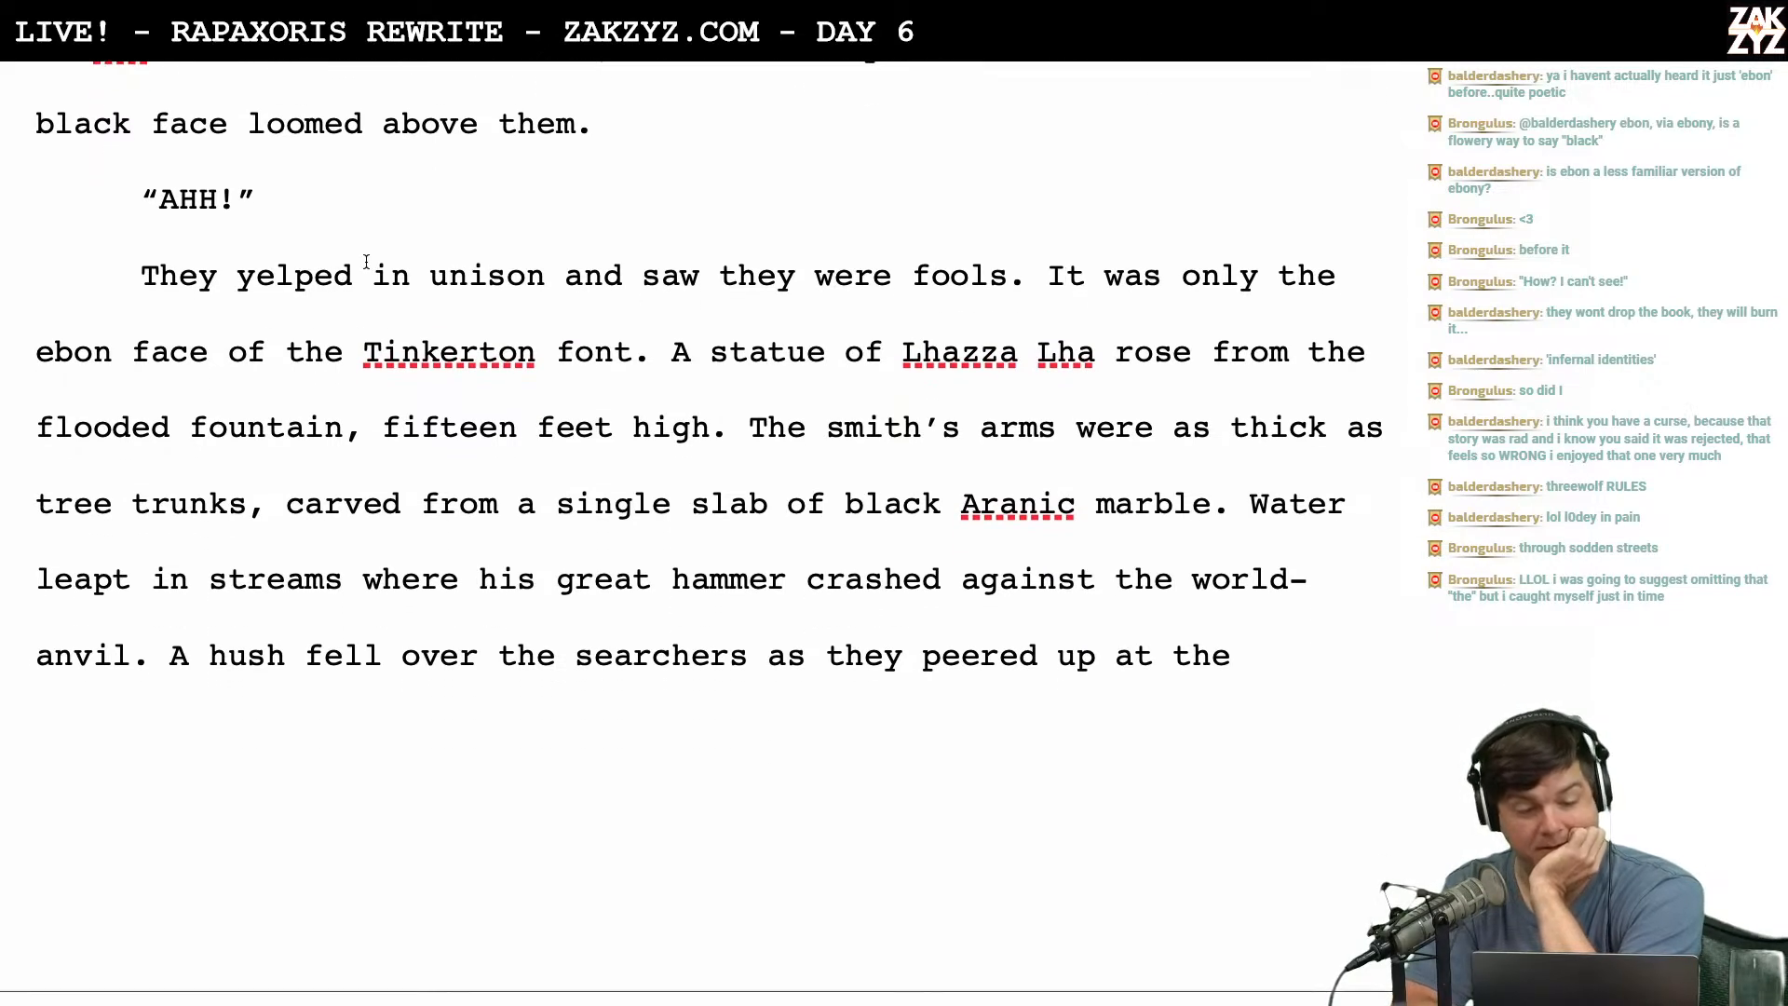
{"action": "scroll", "coordinate": [459, 288], "scroll_direction": "down", "scroll_amount": 2}
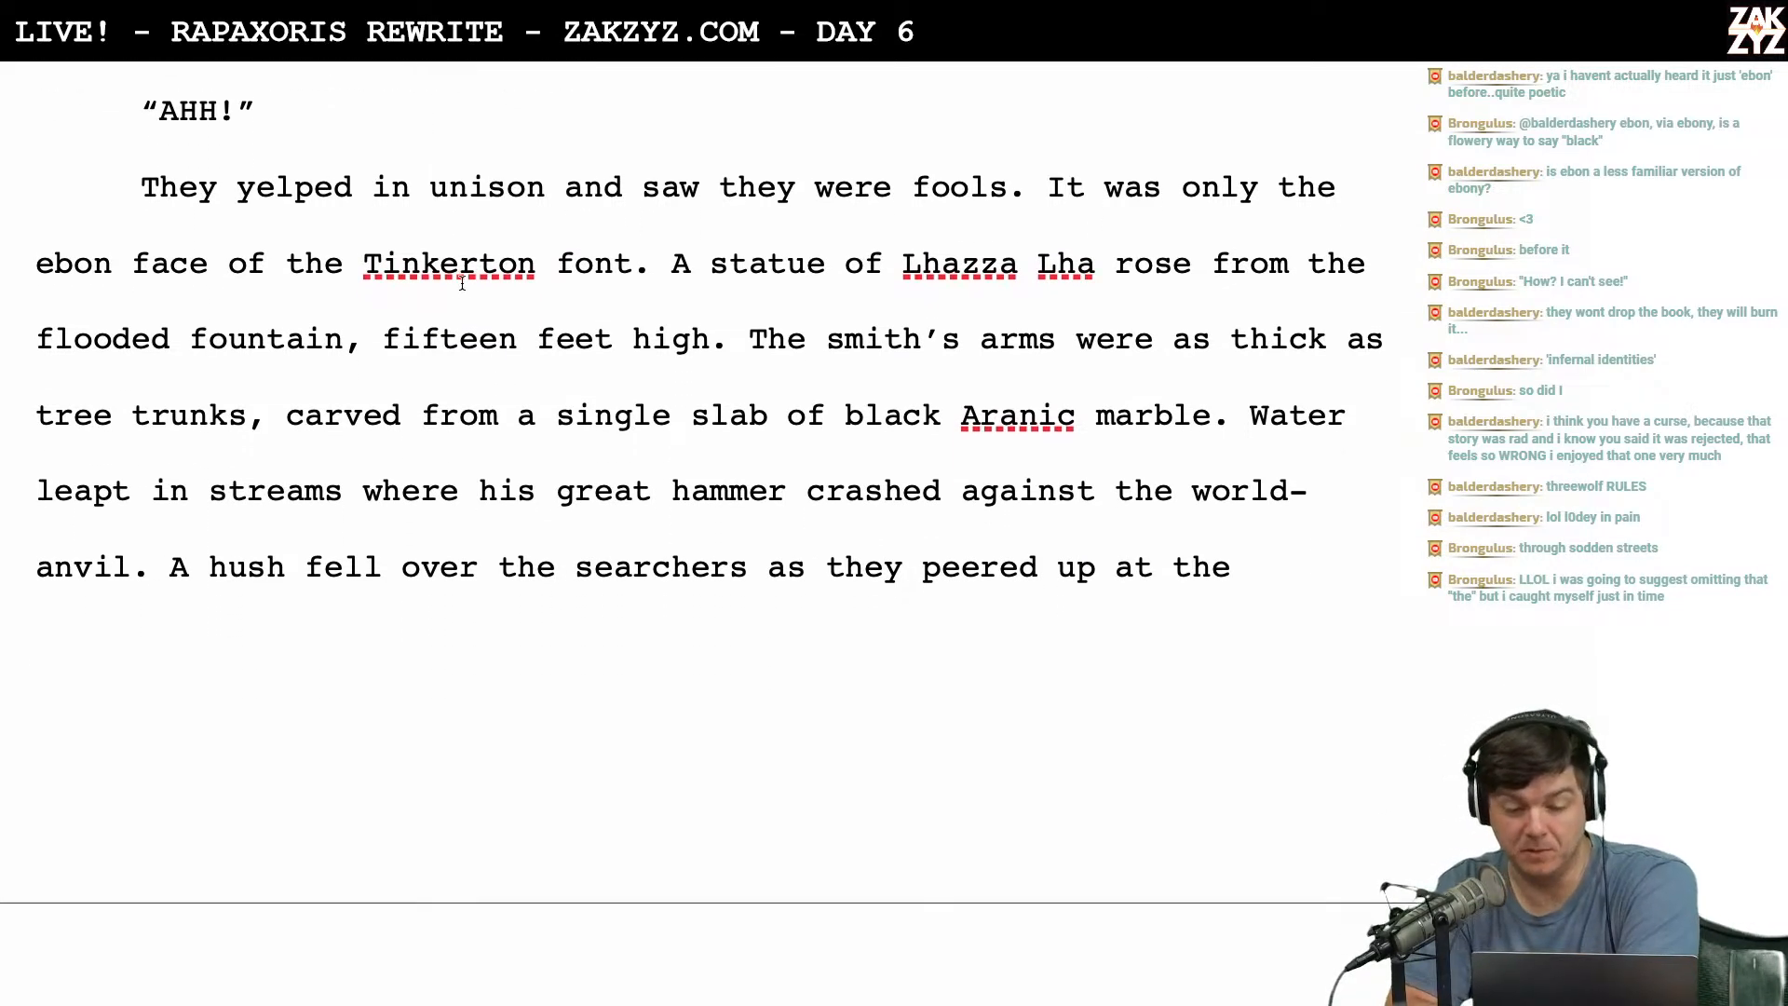
{"action": "scroll", "coordinate": [690, 242], "scroll_direction": "up", "scroll_amount": 2}
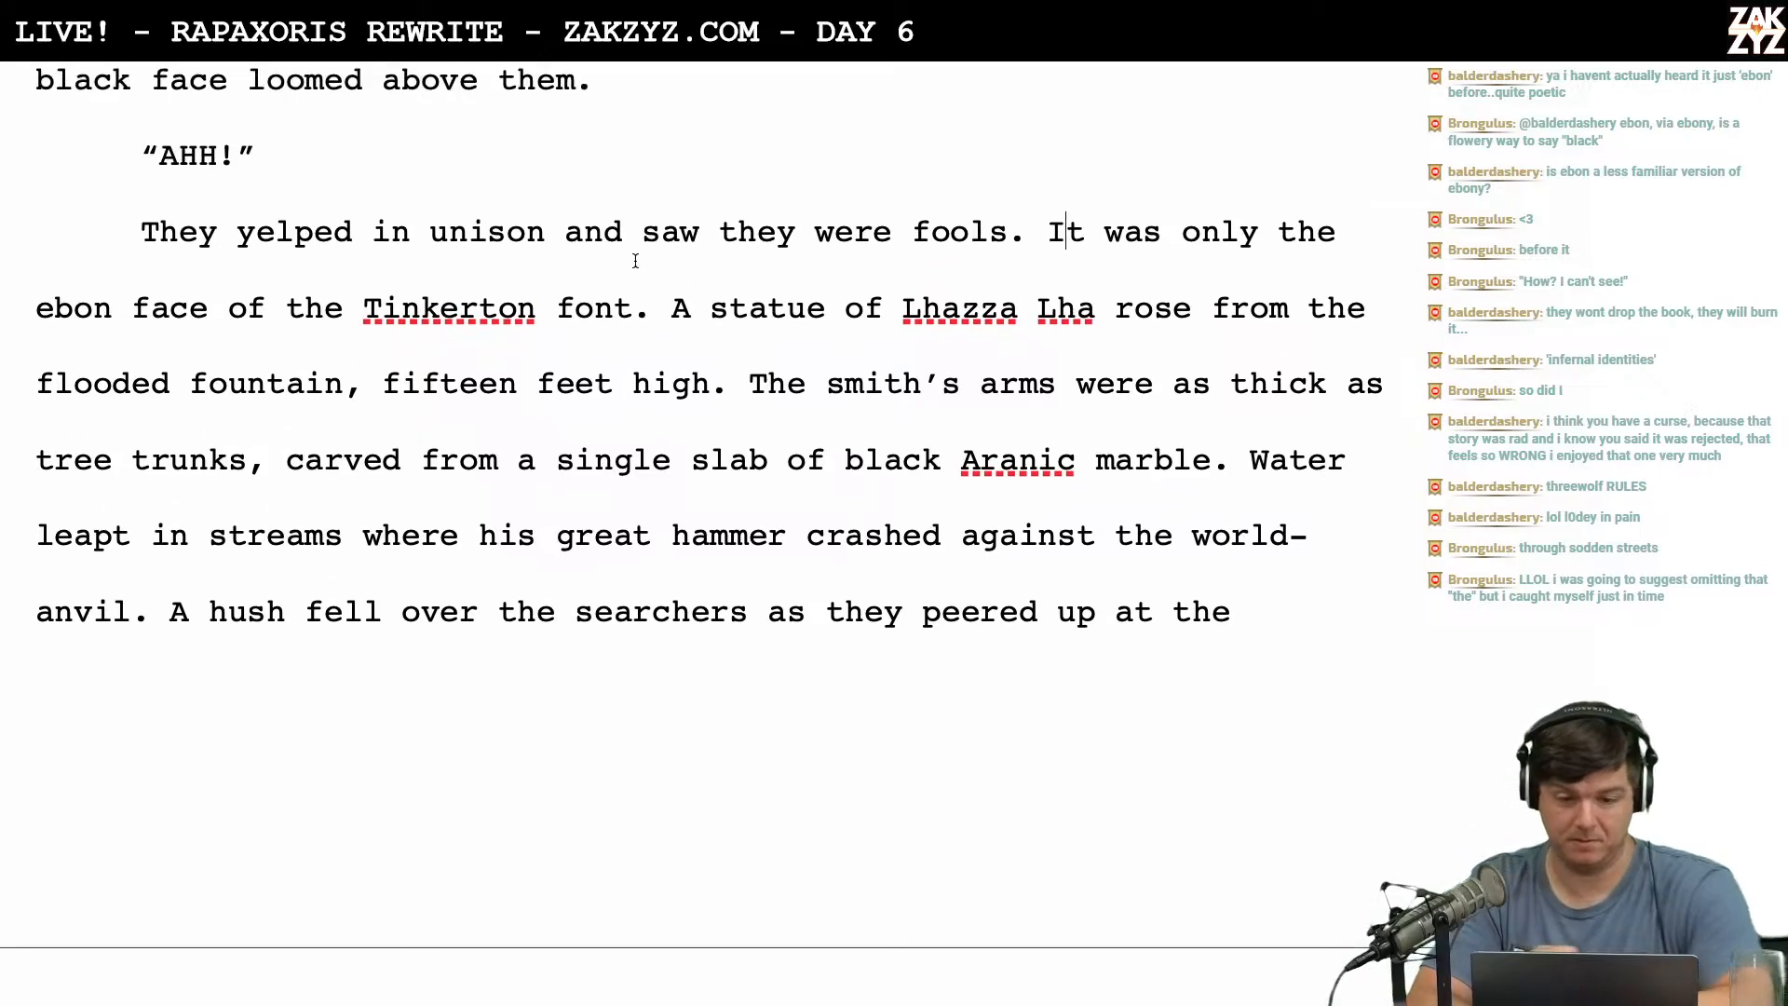
{"action": "left_click", "coordinate": [634, 260]}
{"action": "key", "text": "BackSpace"}
{"action": "key", "text": "BackSpace"}
{"action": "key", "text": "BackSpace"}
{"action": "key", "text": "BackSpace"}
{"action": "type", "text": "soon,"}
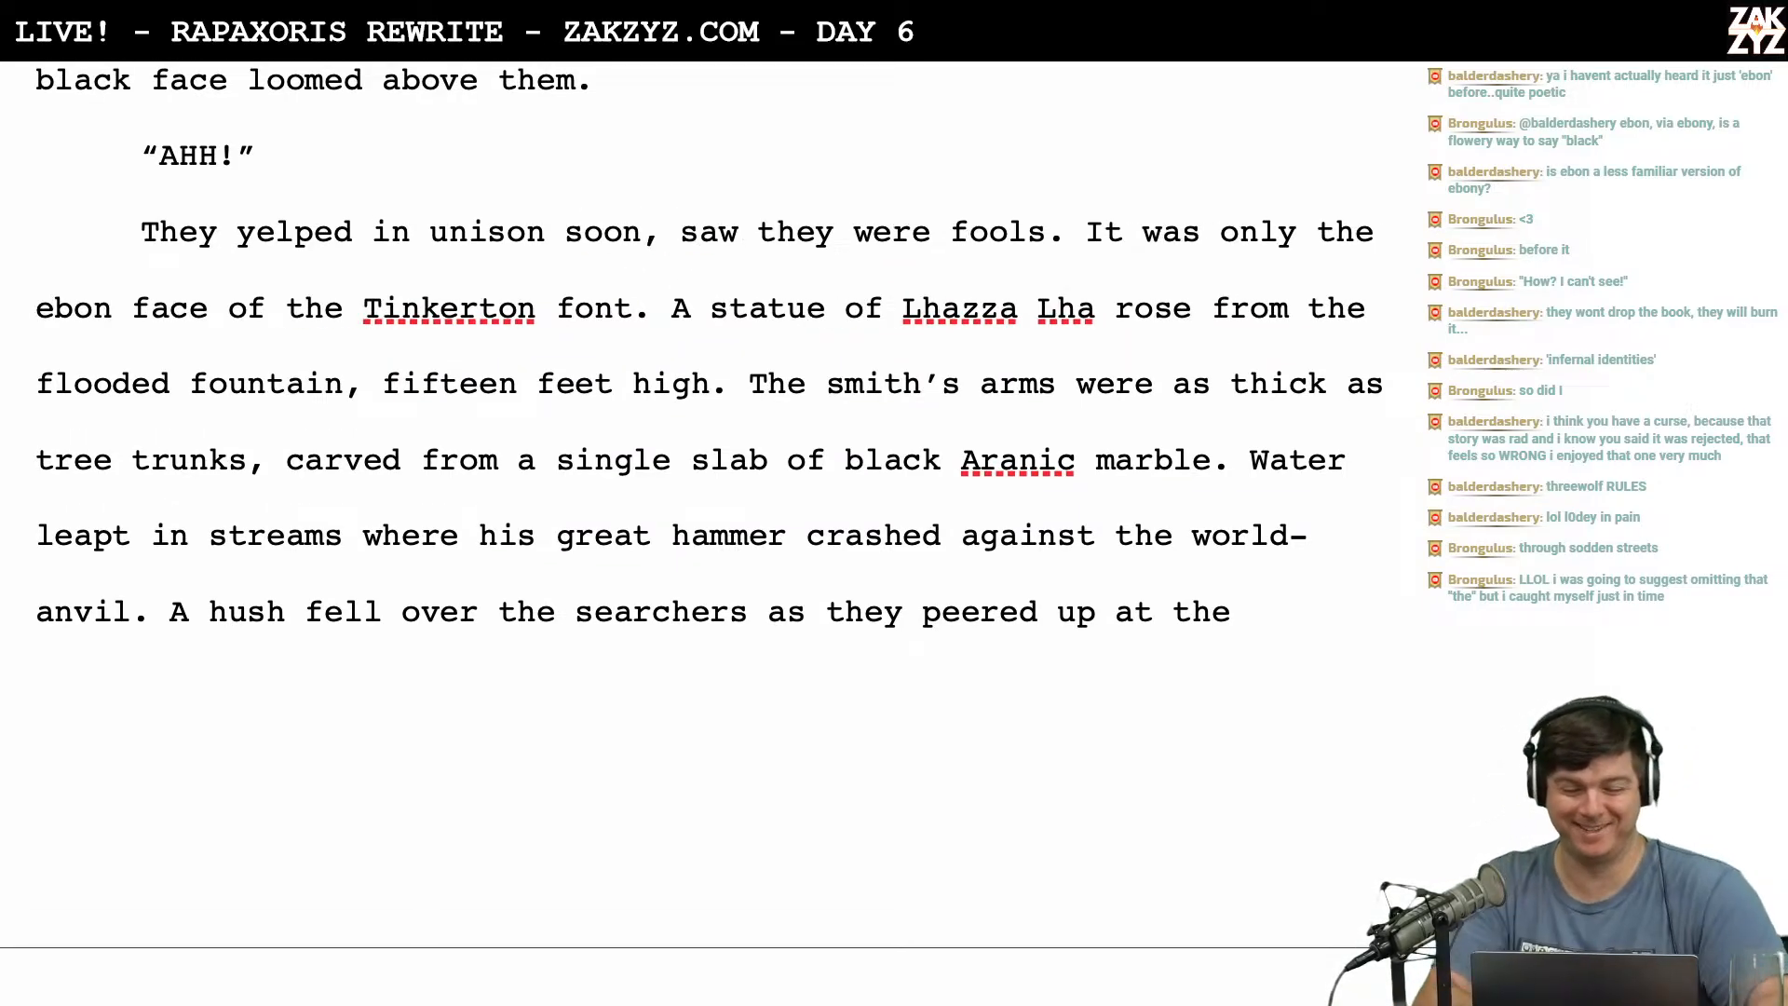
{"action": "key", "text": "Left"}
{"action": "key", "text": "Left"}
{"action": "key", "text": "Left"}
{"action": "key", "text": "Left"}
{"action": "type", "text": "and"}
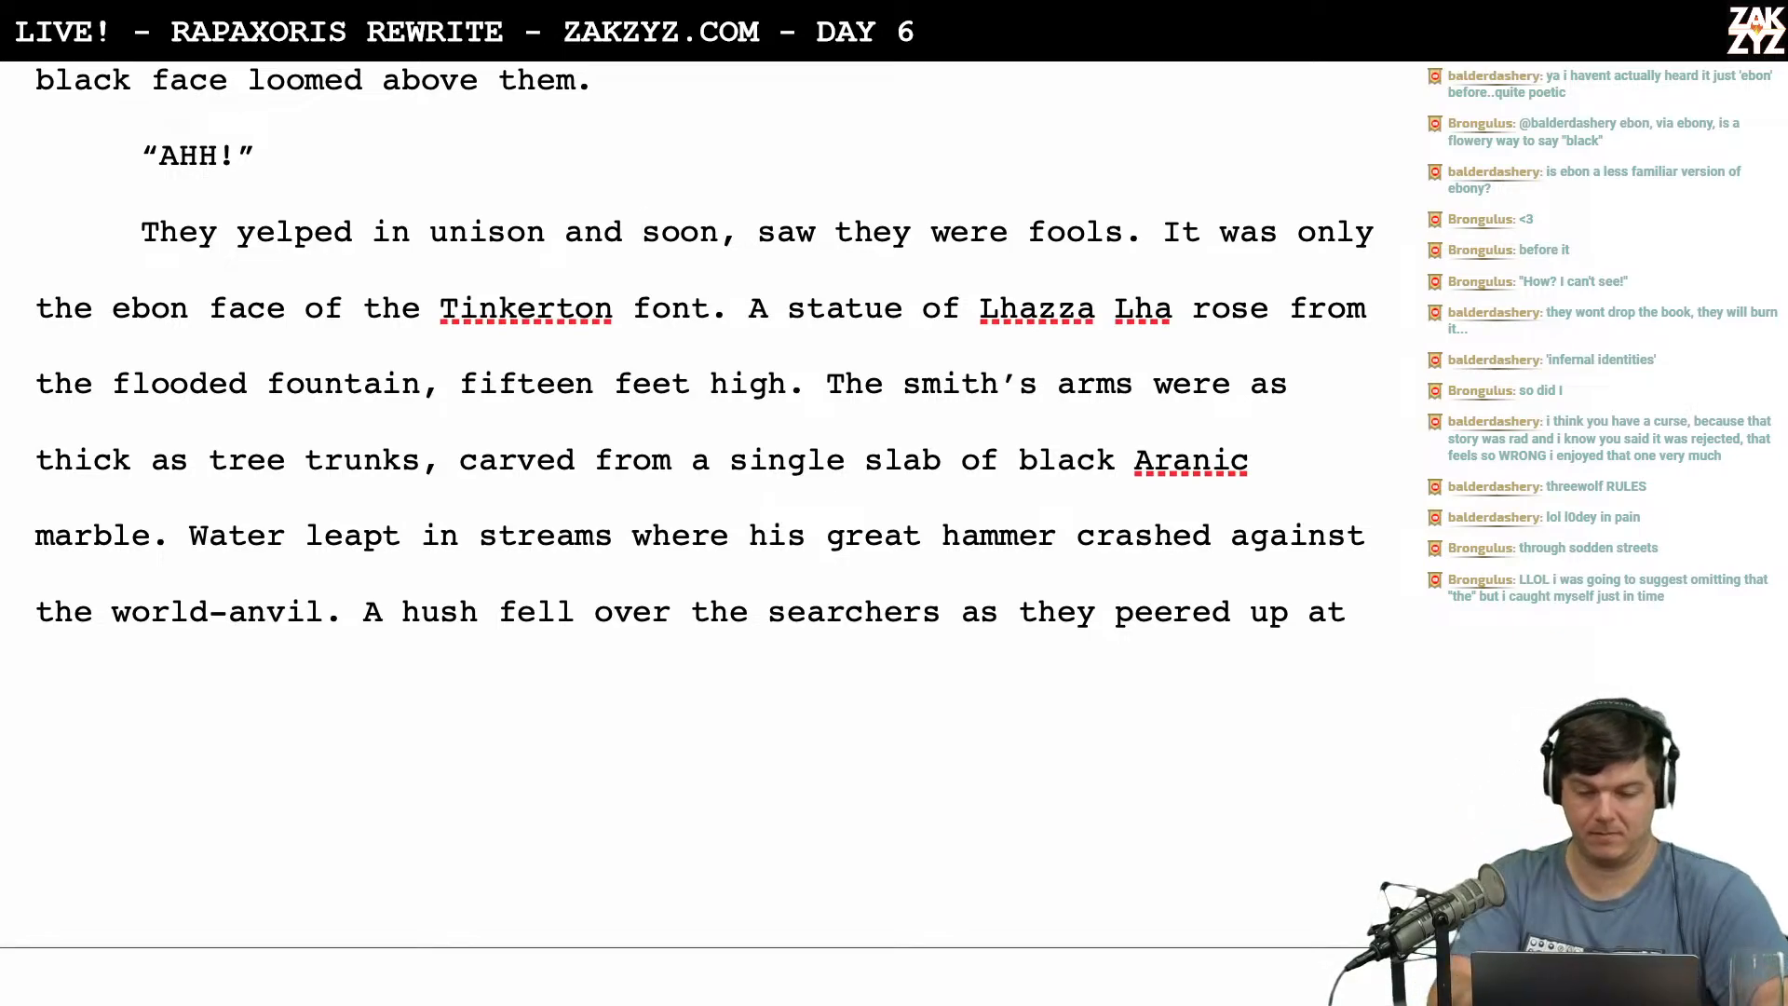
Replace "and soon" with "then" after "They yelped in unison", keeping the comma before "saw they were fools".
{"action": "key", "text": "Right"}
{"action": "key", "text": "Right"}
{"action": "key", "text": "Right"}
{"action": "key", "text": "BackSpace"}
{"action": "key", "text": "BackSpace"}
{"action": "key", "text": "BackSpace"}
{"action": "key", "text": "BackSpace"}
{"action": "key", "text": "BackSpace"}
{"action": "key", "text": "BackSpace"}
{"action": "key", "text": "BackSpace"}
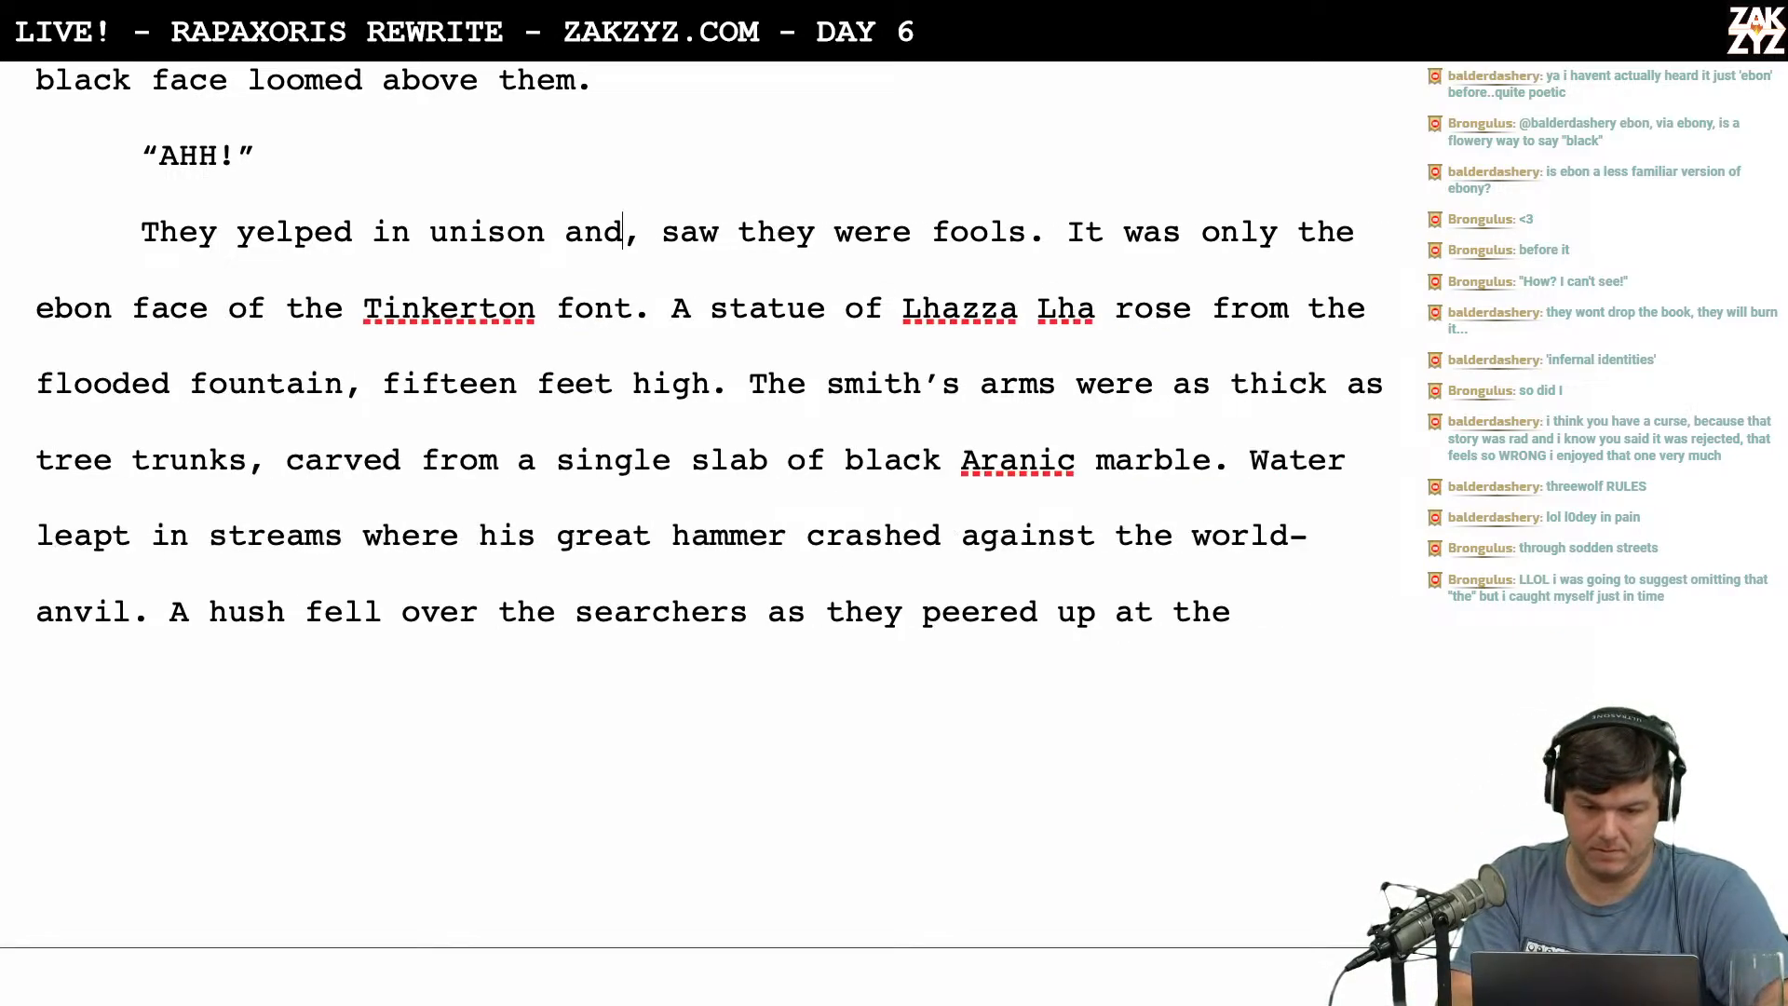
{"action": "key", "text": "BackSpace"}
{"action": "type", "text": "then"}
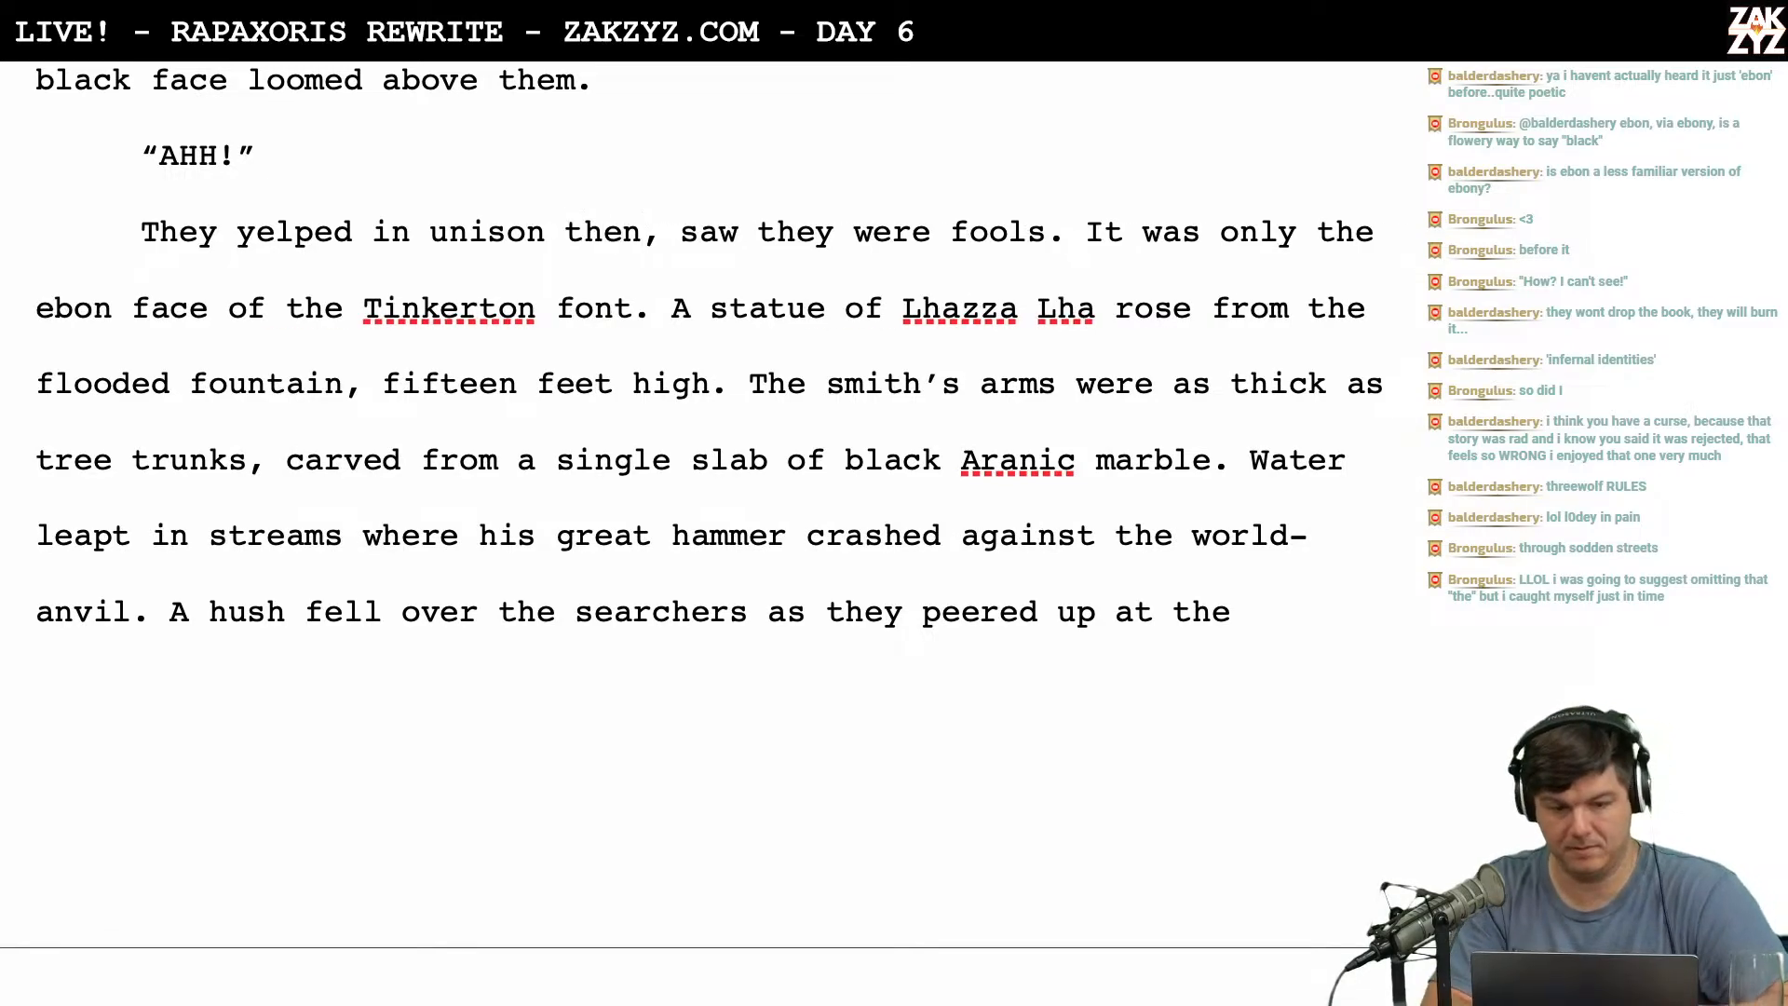
Insert a comma after "unison" in the yelping sentence.
{"action": "key", "text": "Left"}
{"action": "key", "text": "Left"}
{"action": "key", "text": "Left"}
{"action": "key", "text": "Left"}
{"action": "key", "text": "Left"}
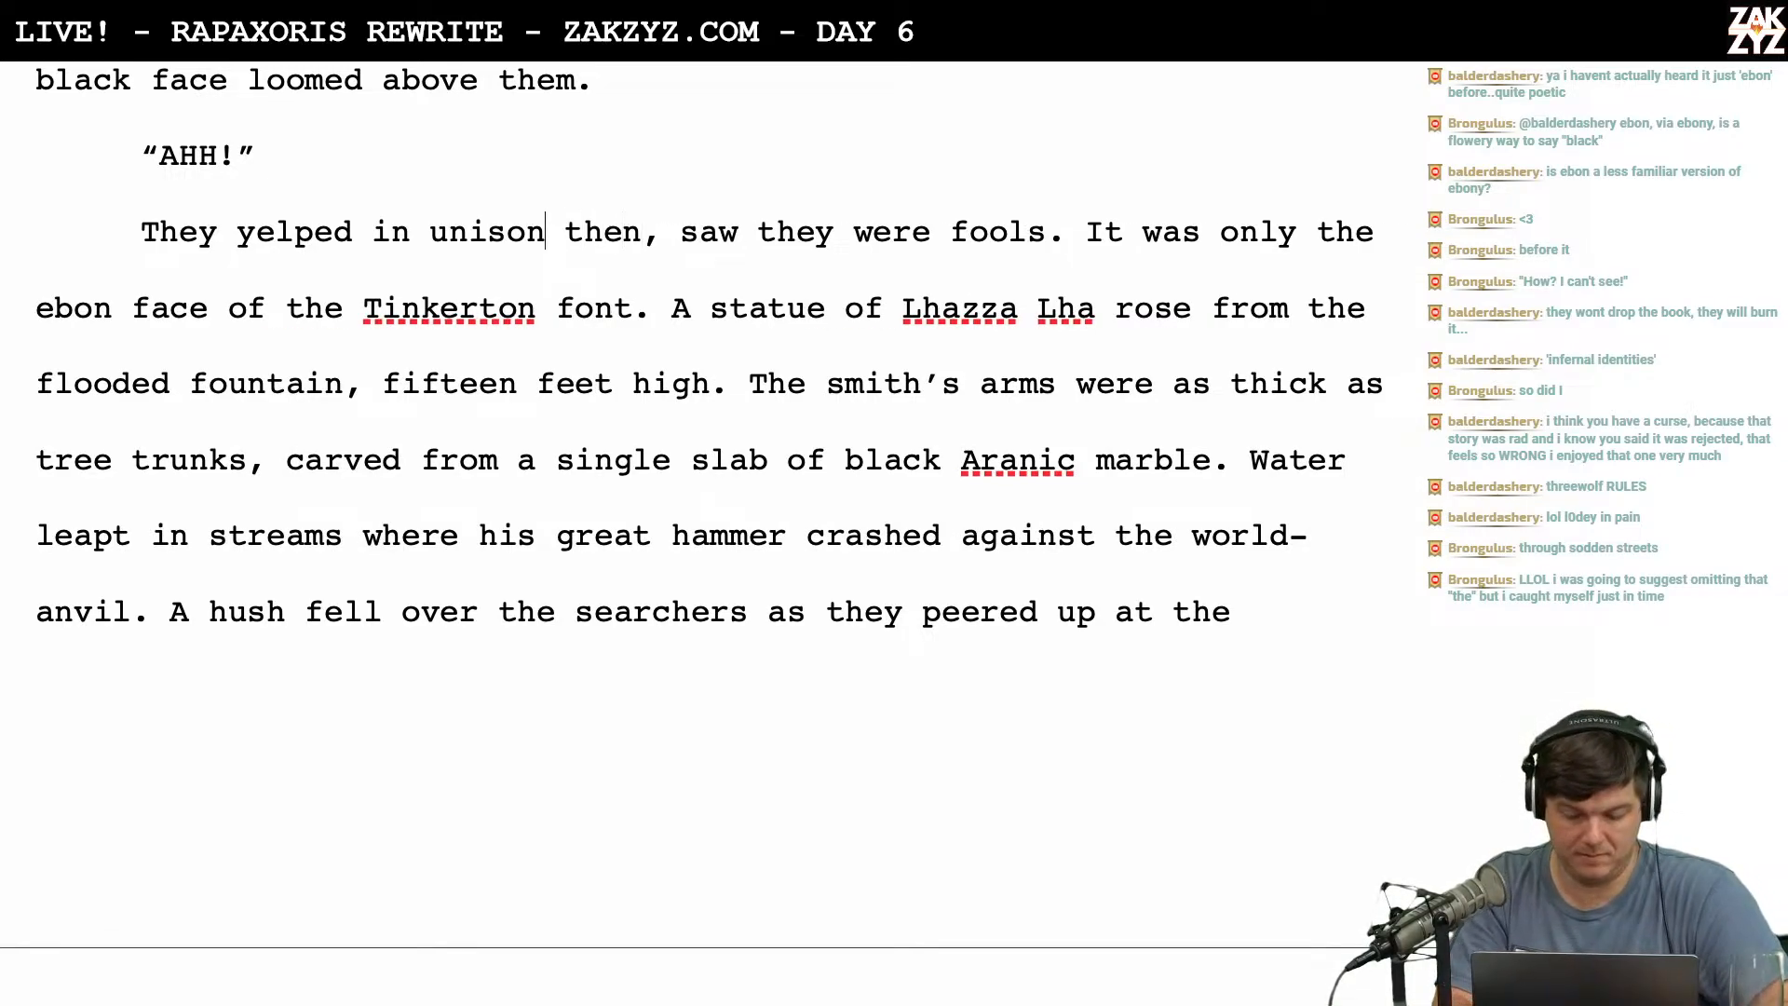
{"action": "type", "text": ","}
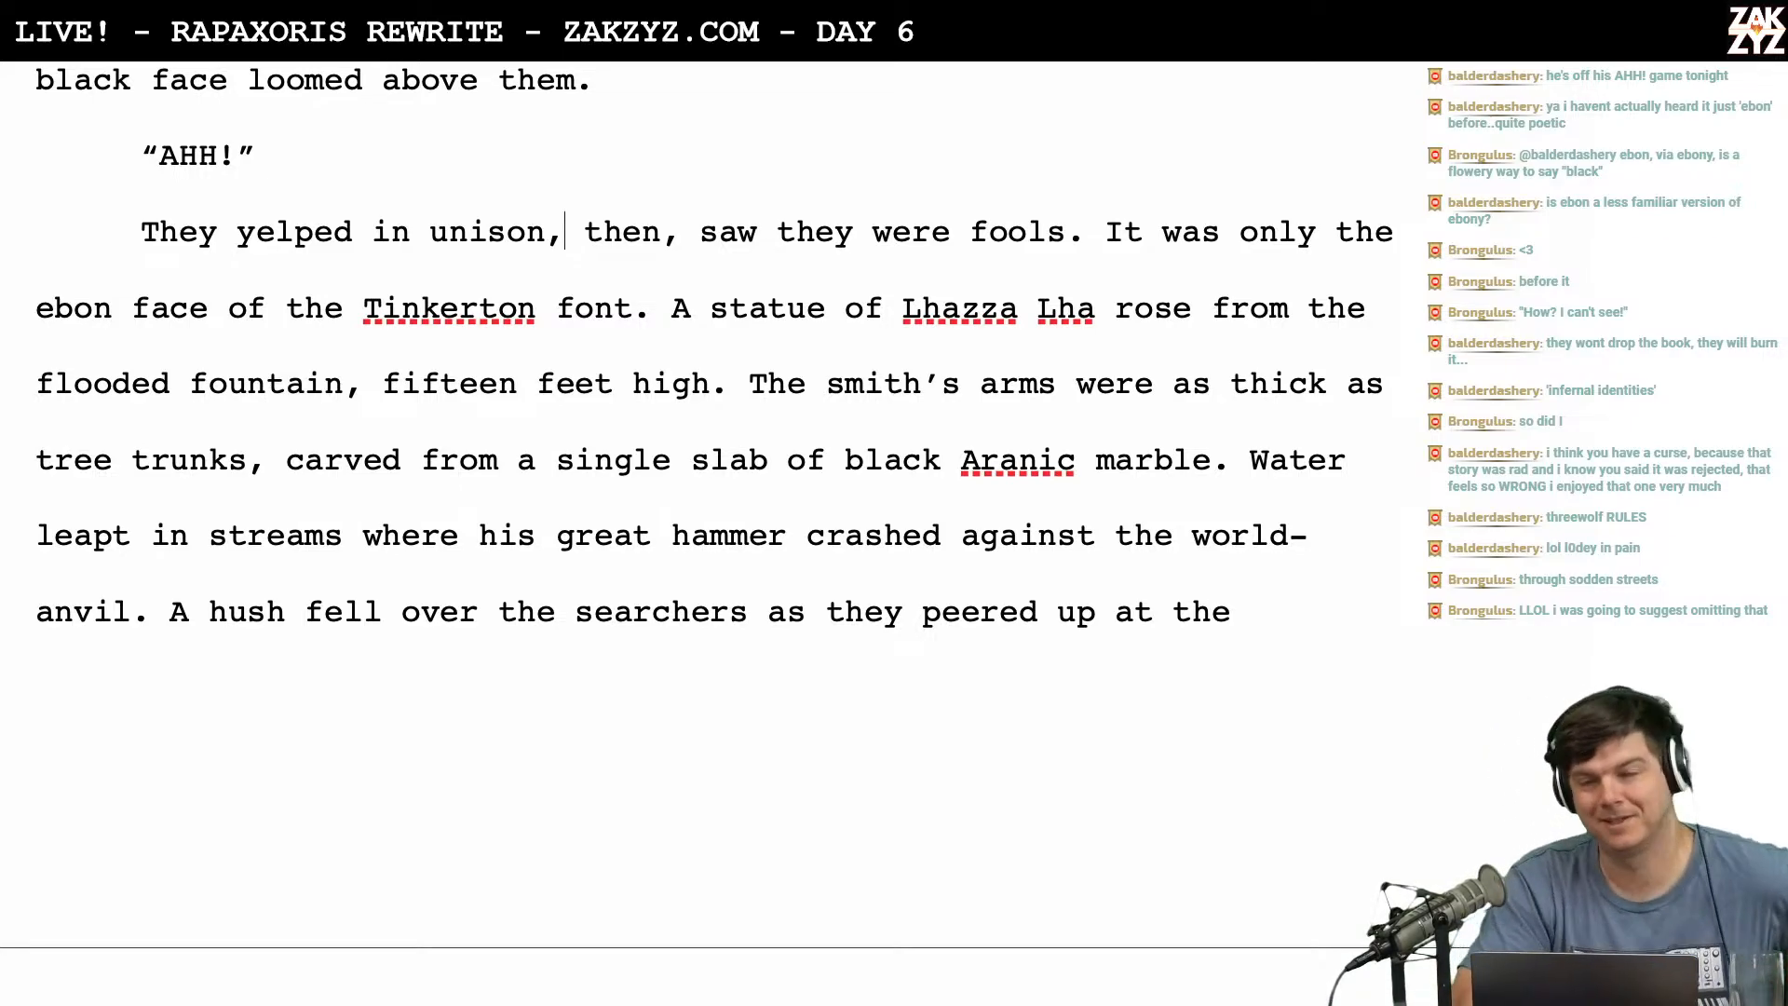
Replace "They" at the start of the yelping paragraph with "Revel and El".
{"action": "scroll", "coordinate": [698, 466], "scroll_direction": "up", "scroll_amount": 2}
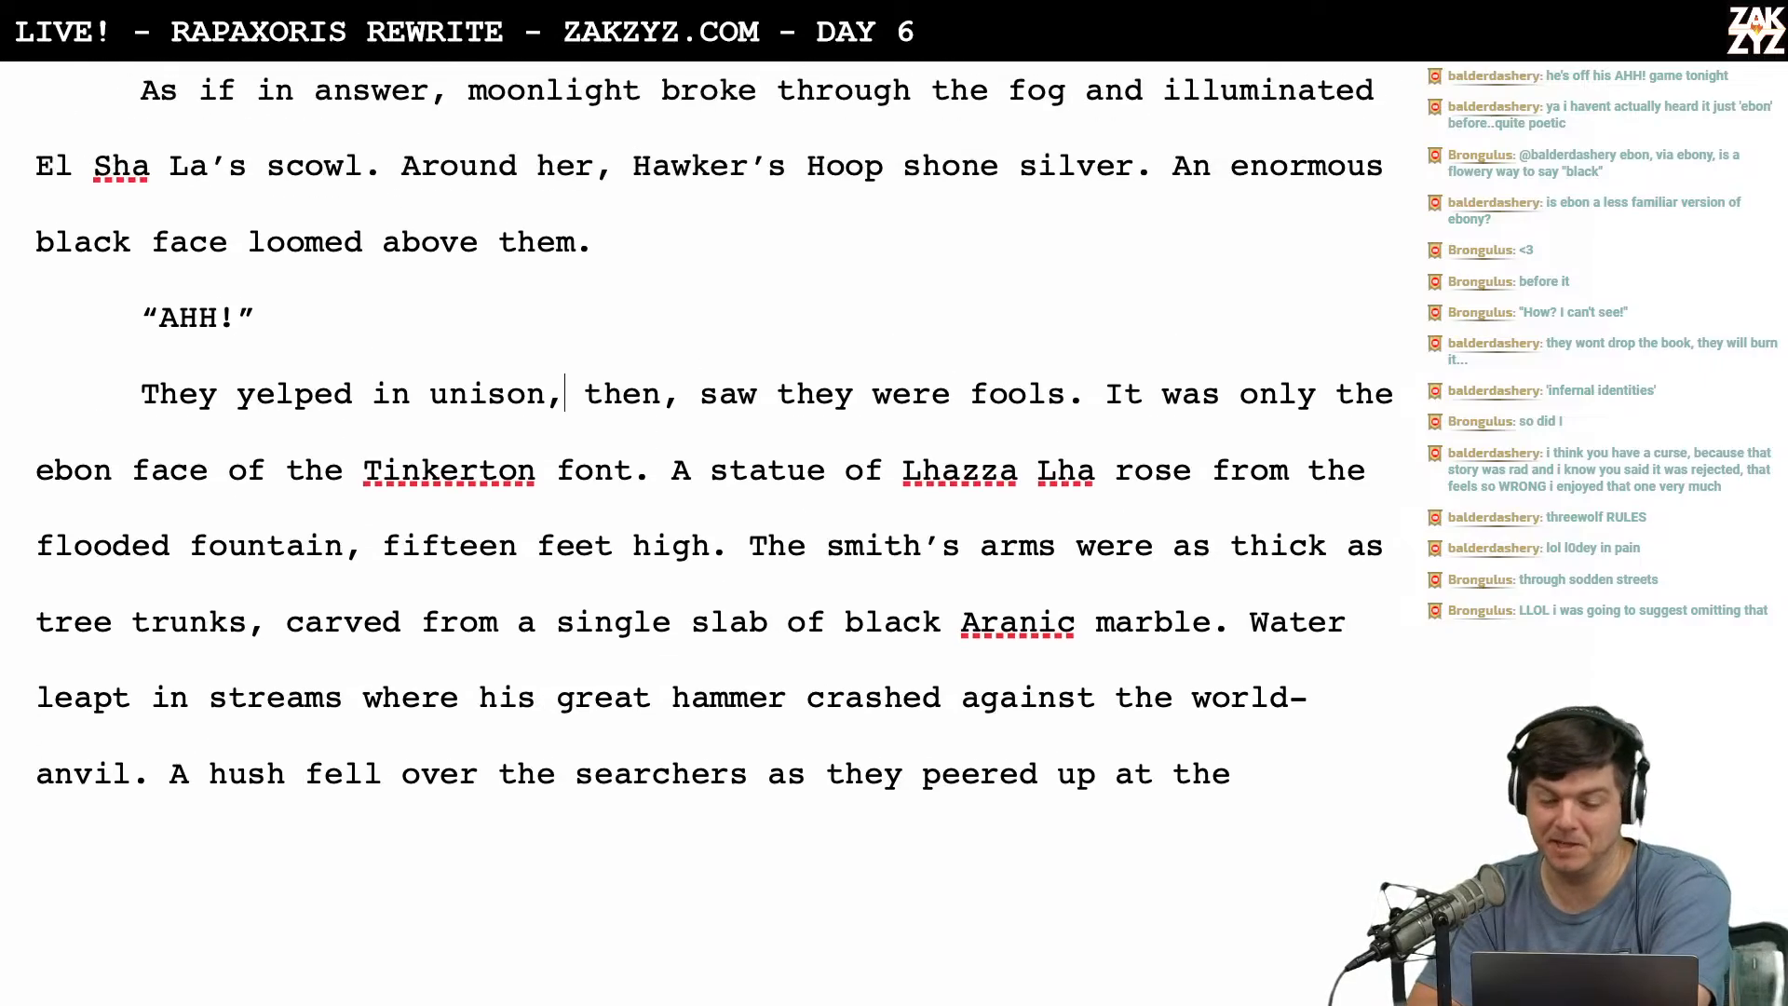
{"action": "scroll", "coordinate": [698, 466], "scroll_direction": "down", "scroll_amount": 4}
{"action": "scroll", "coordinate": [699, 466], "scroll_direction": "up", "scroll_amount": 1}
{"action": "scroll", "coordinate": [698, 527], "scroll_direction": "up", "scroll_amount": 1}
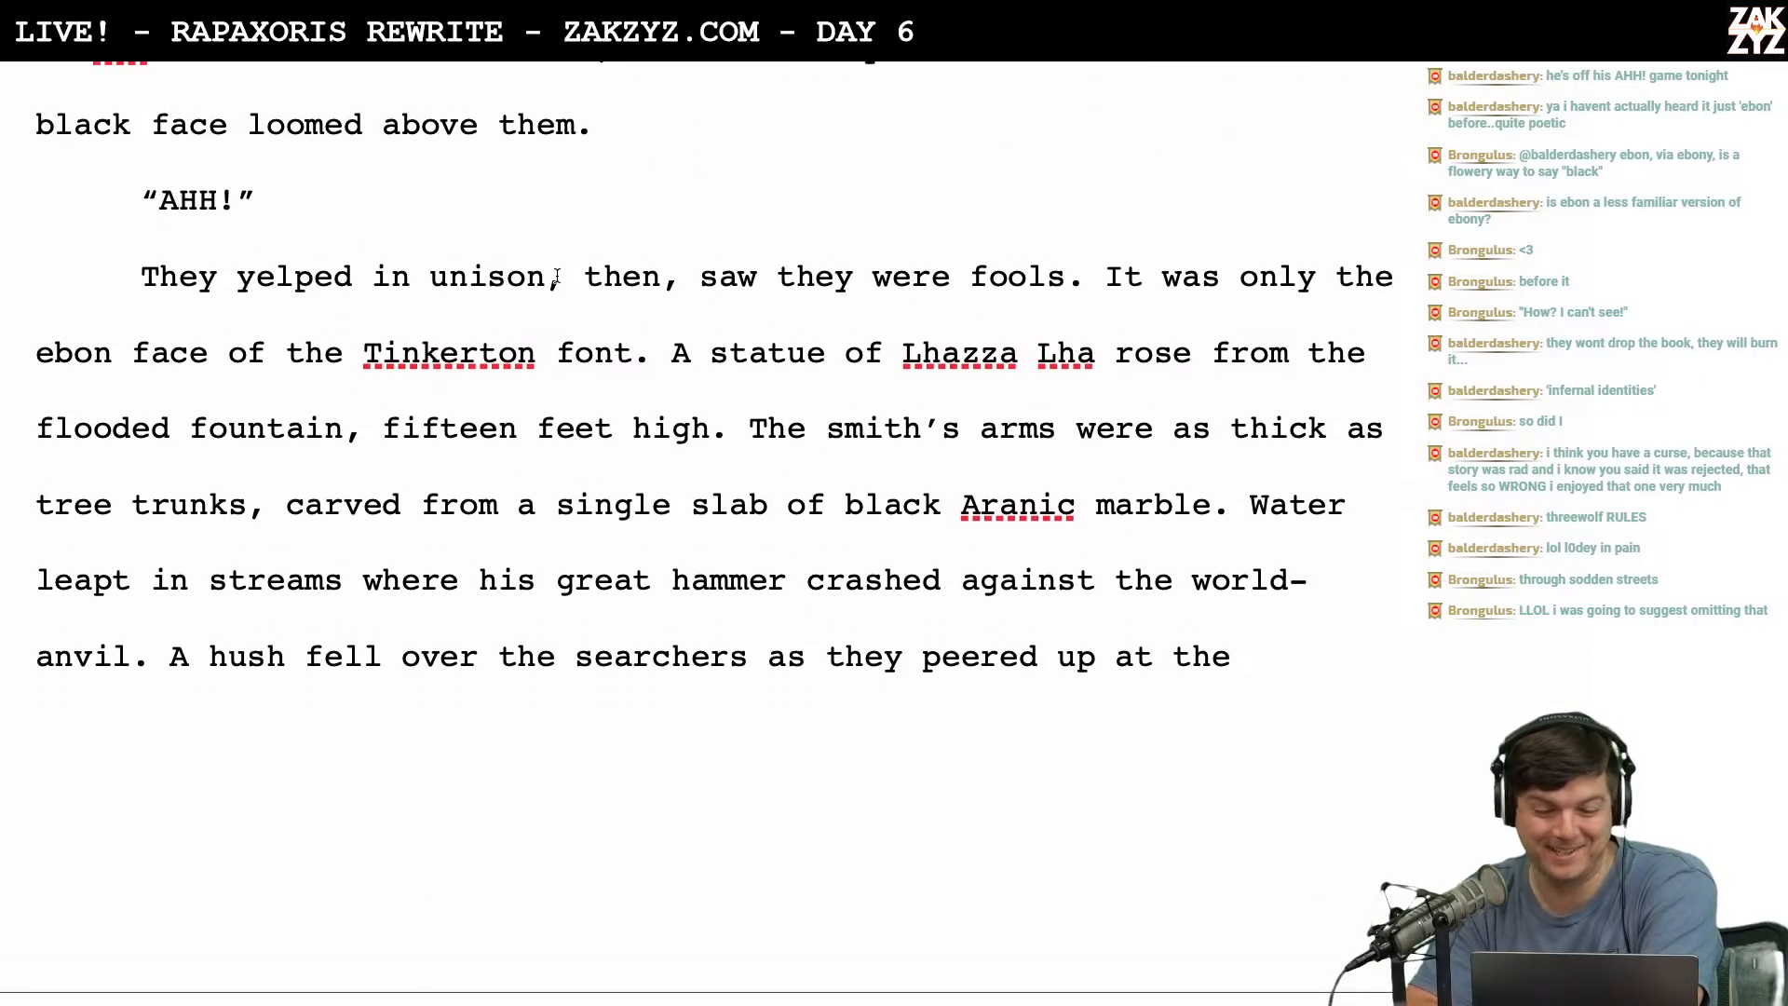
{"action": "scroll", "coordinate": [559, 277], "scroll_direction": "down", "scroll_amount": 1}
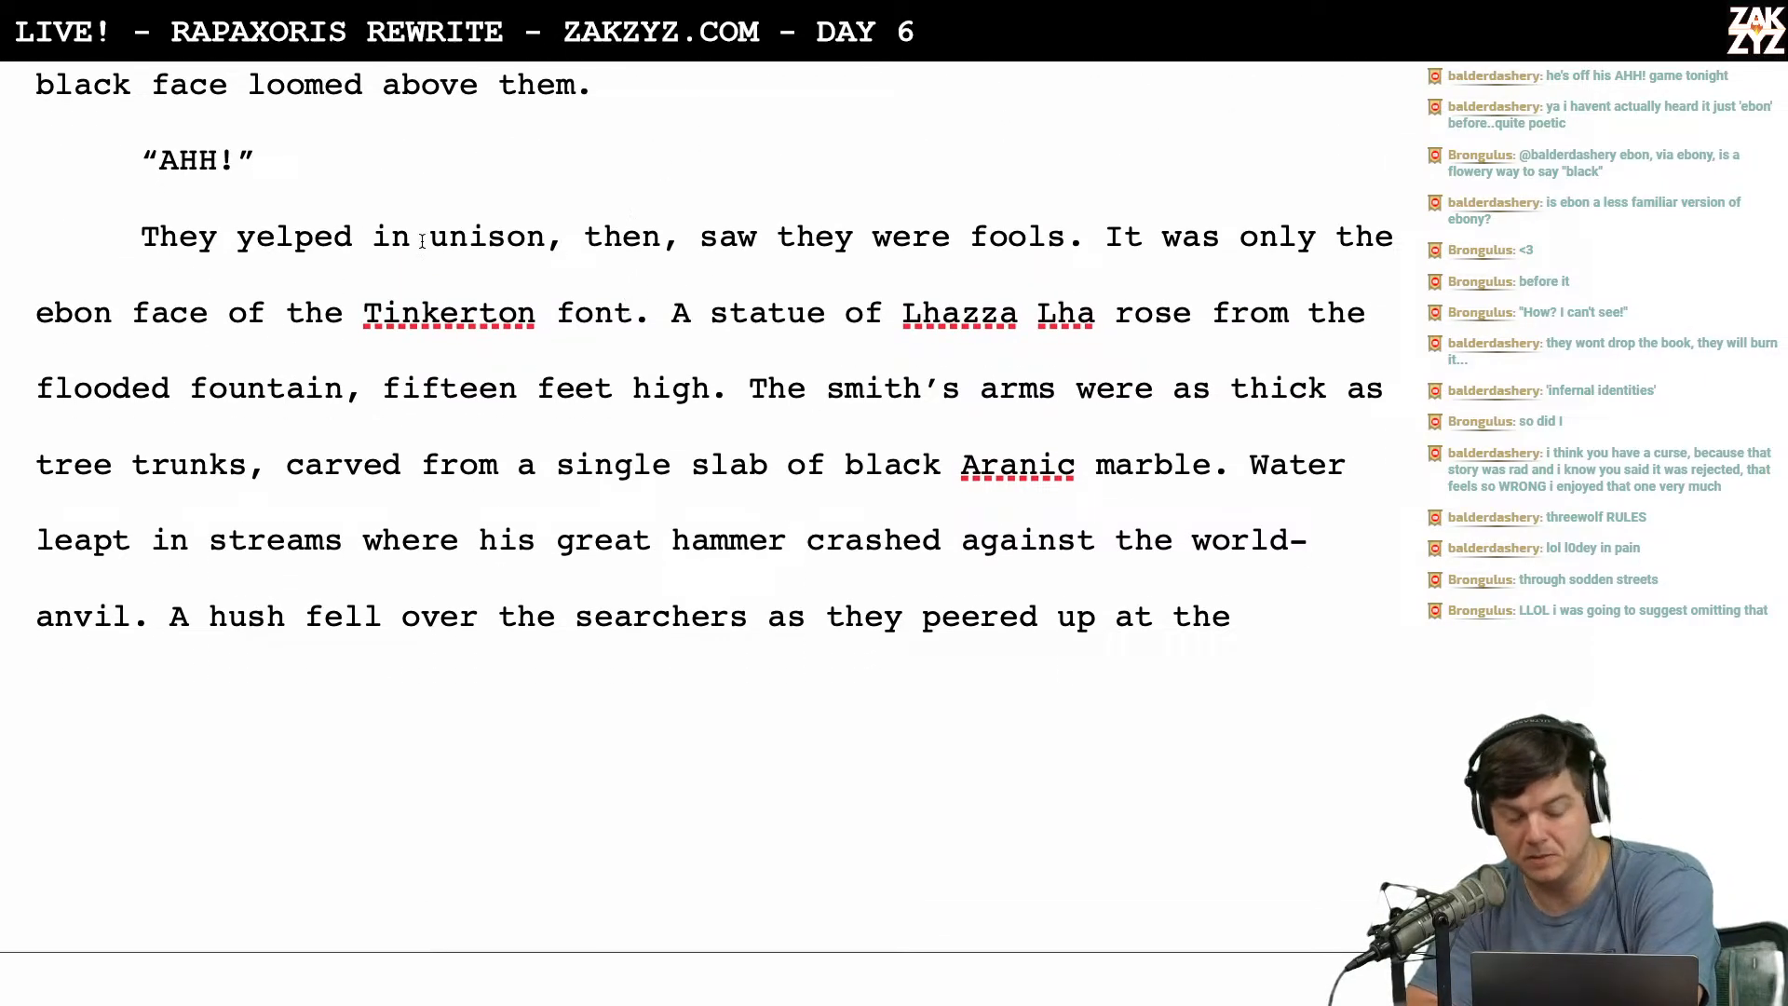
{"action": "scroll", "coordinate": [596, 215], "scroll_direction": "down", "scroll_amount": 2}
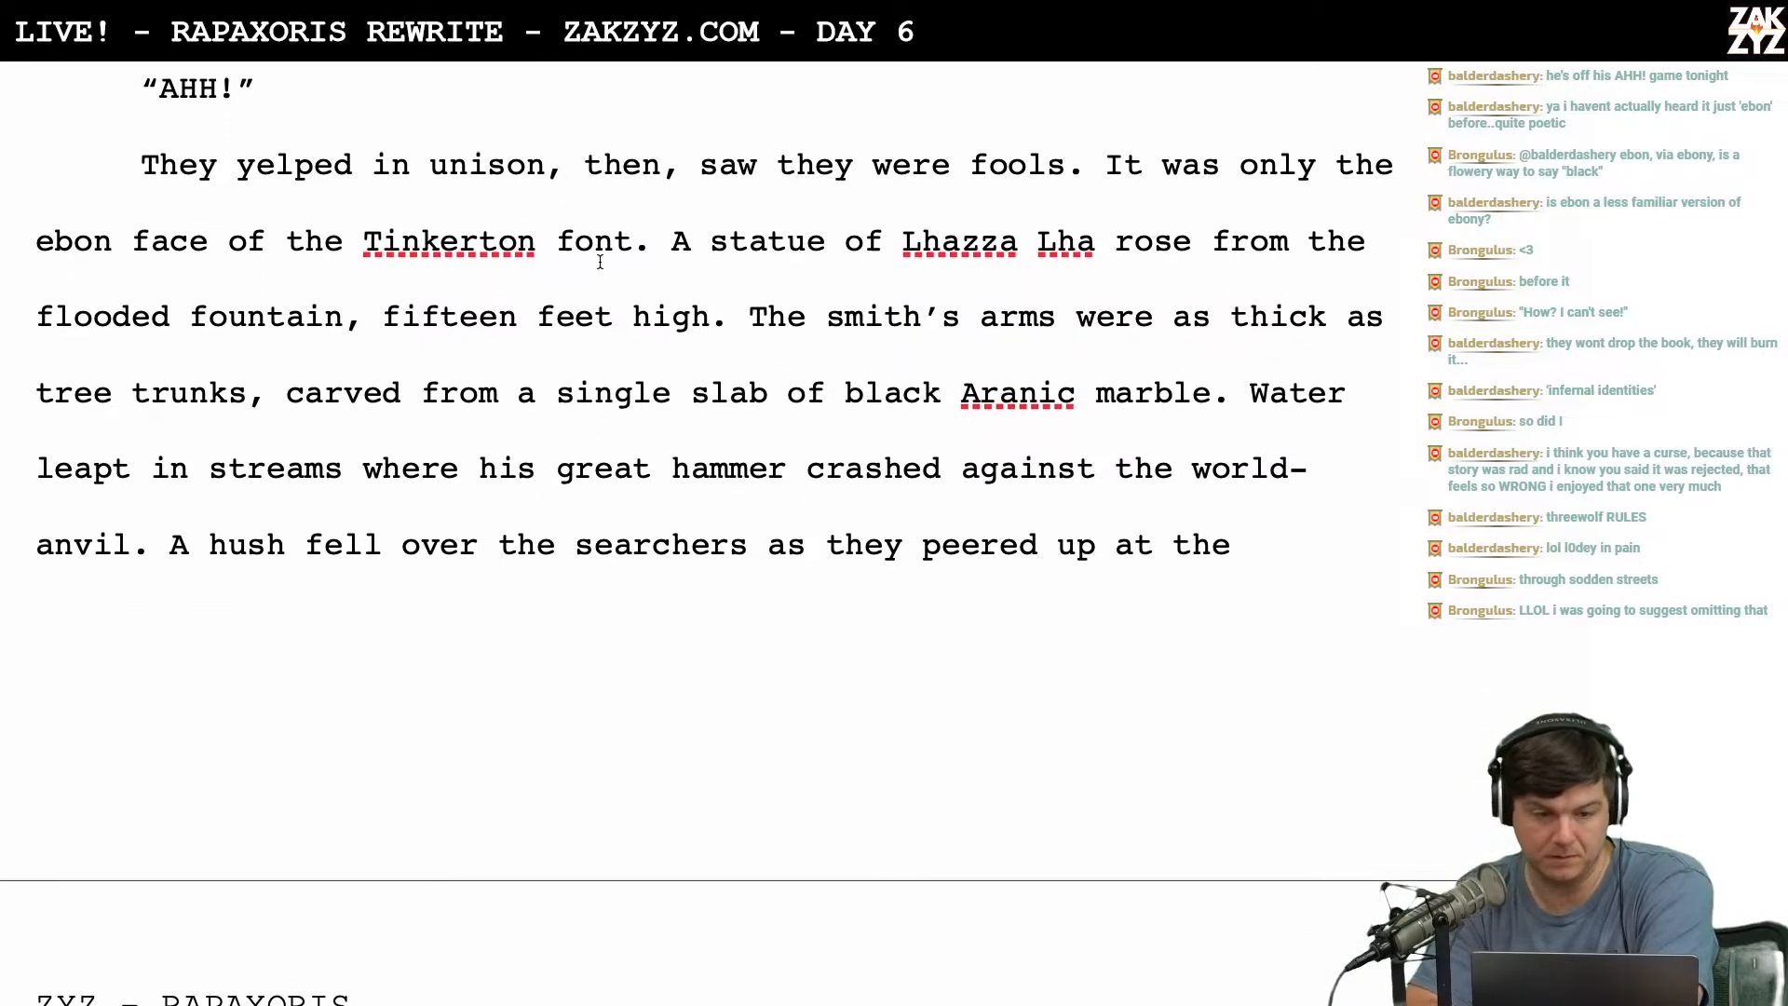
{"action": "scroll", "coordinate": [600, 262], "scroll_direction": "up", "scroll_amount": 4}
{"action": "left_click", "coordinate": [214, 469]}
{"action": "key", "text": "BackSpace"}
{"action": "key", "text": "BackSpace"}
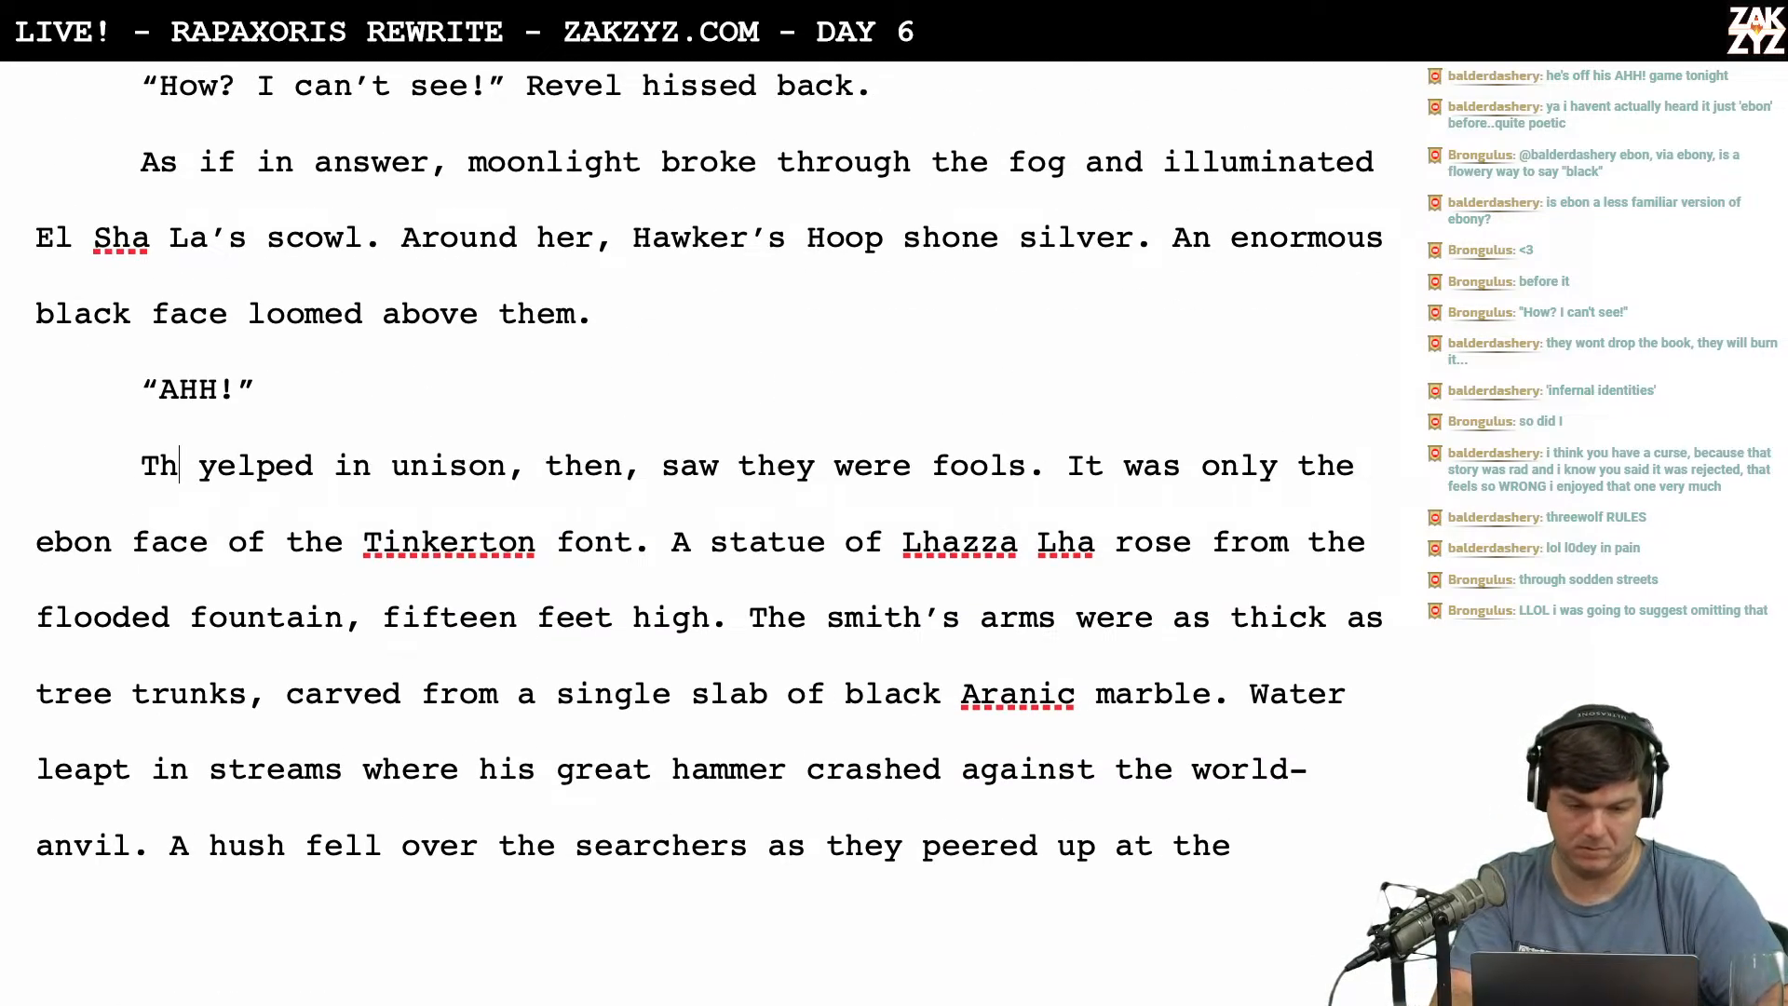
{"action": "key", "text": "BackSpace"}
{"action": "key", "text": "BackSpace"}
{"action": "type", "text": "Revel and E"}
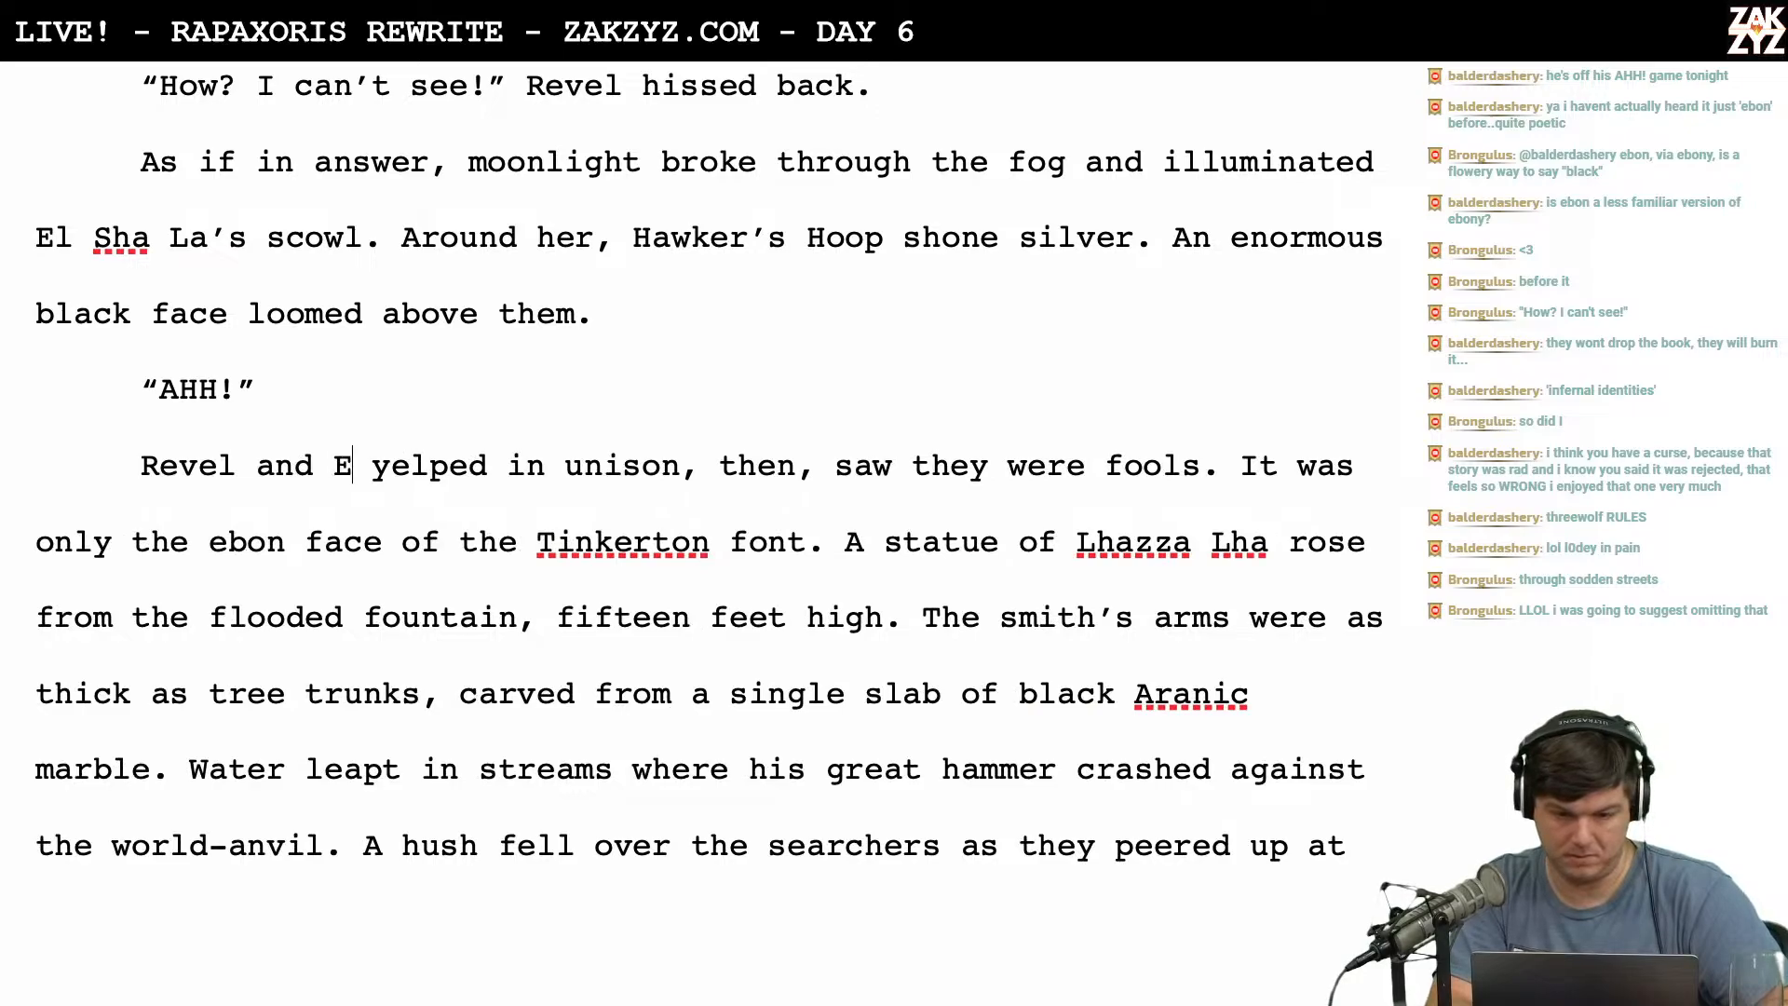
{"action": "type", "text": "l"}
Read through the statue description from the yelping sentence to the sculptor sentence on the following page.
{"action": "scroll", "coordinate": [707, 465], "scroll_direction": "down", "scroll_amount": 1}
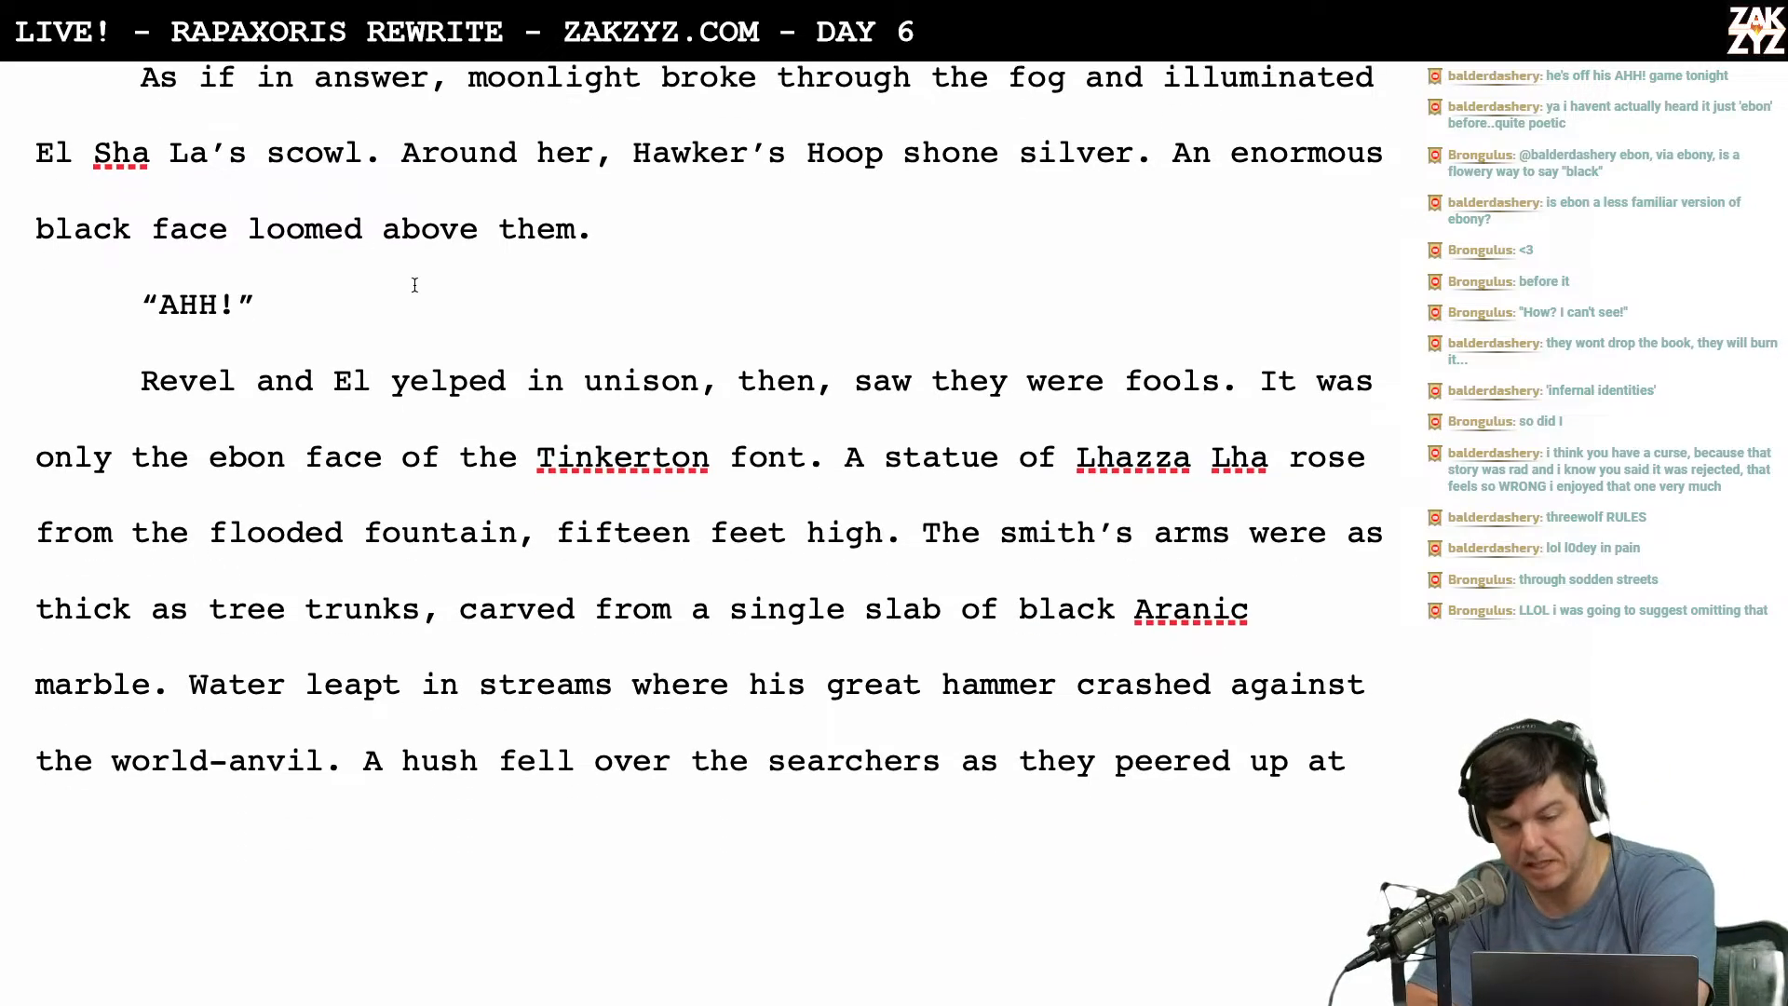
{"action": "scroll", "coordinate": [126, 454], "scroll_direction": "down", "scroll_amount": 1}
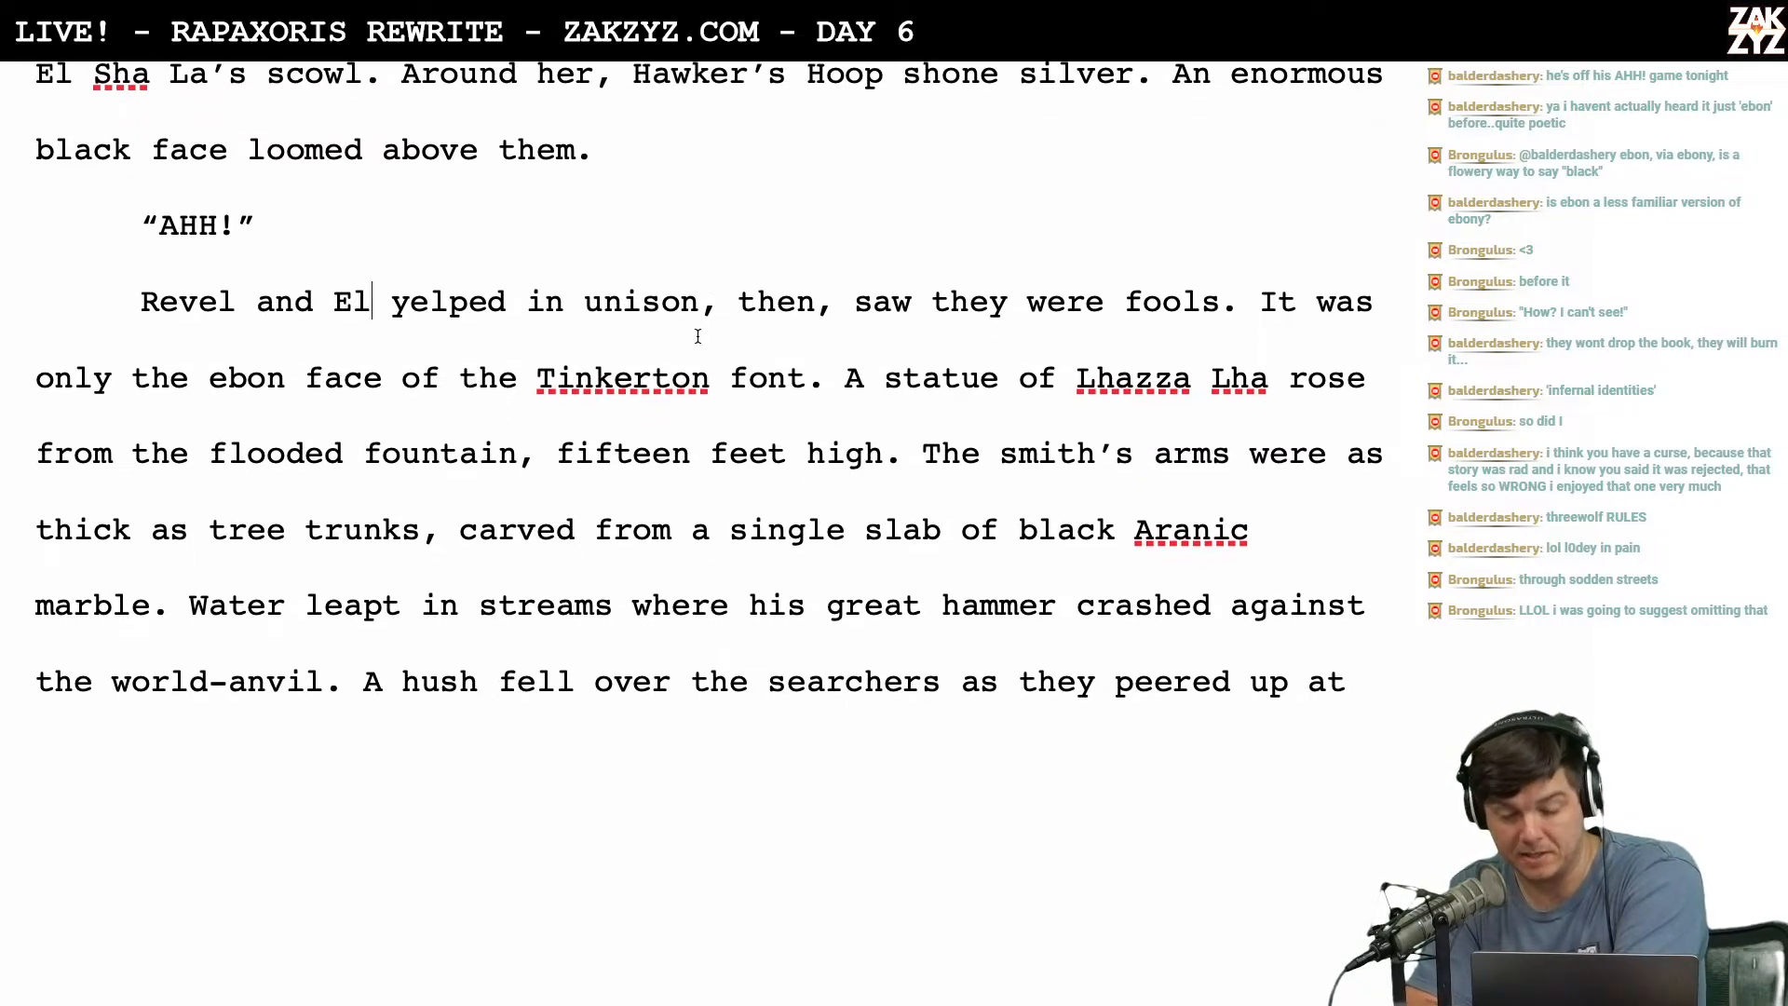
{"action": "scroll", "coordinate": [1085, 410], "scroll_direction": "down", "scroll_amount": 1}
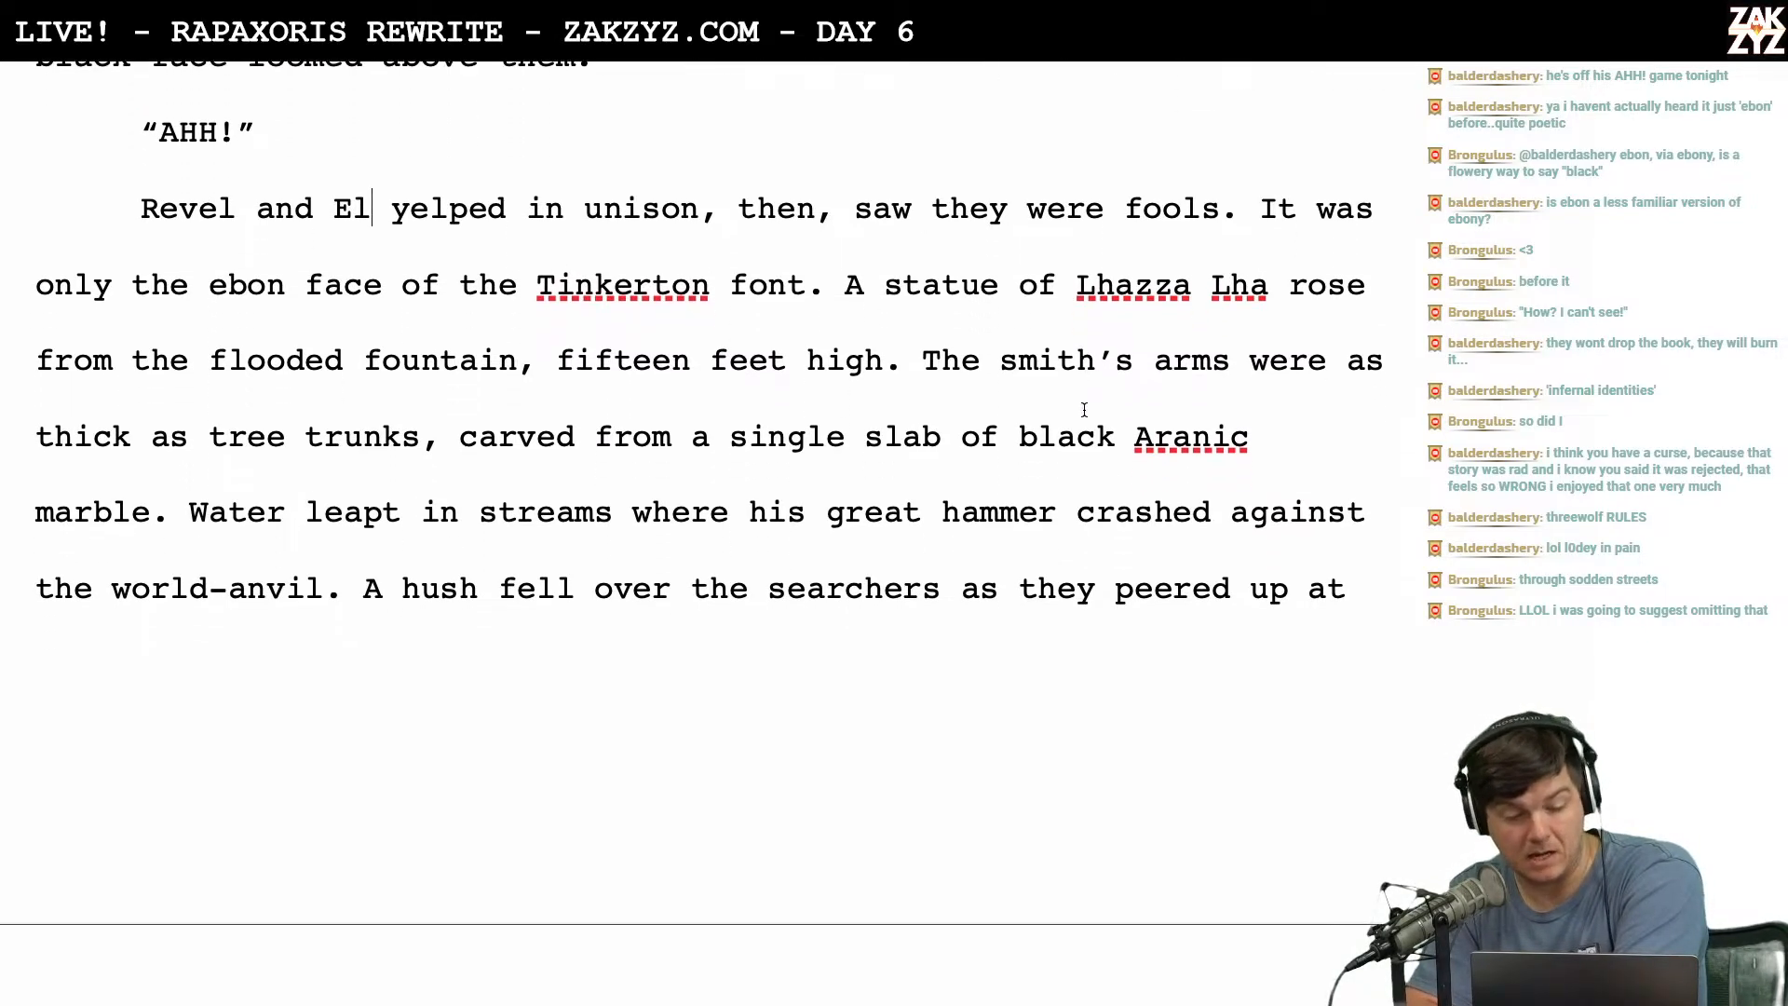
{"action": "scroll", "coordinate": [685, 416], "scroll_direction": "down", "scroll_amount": 2}
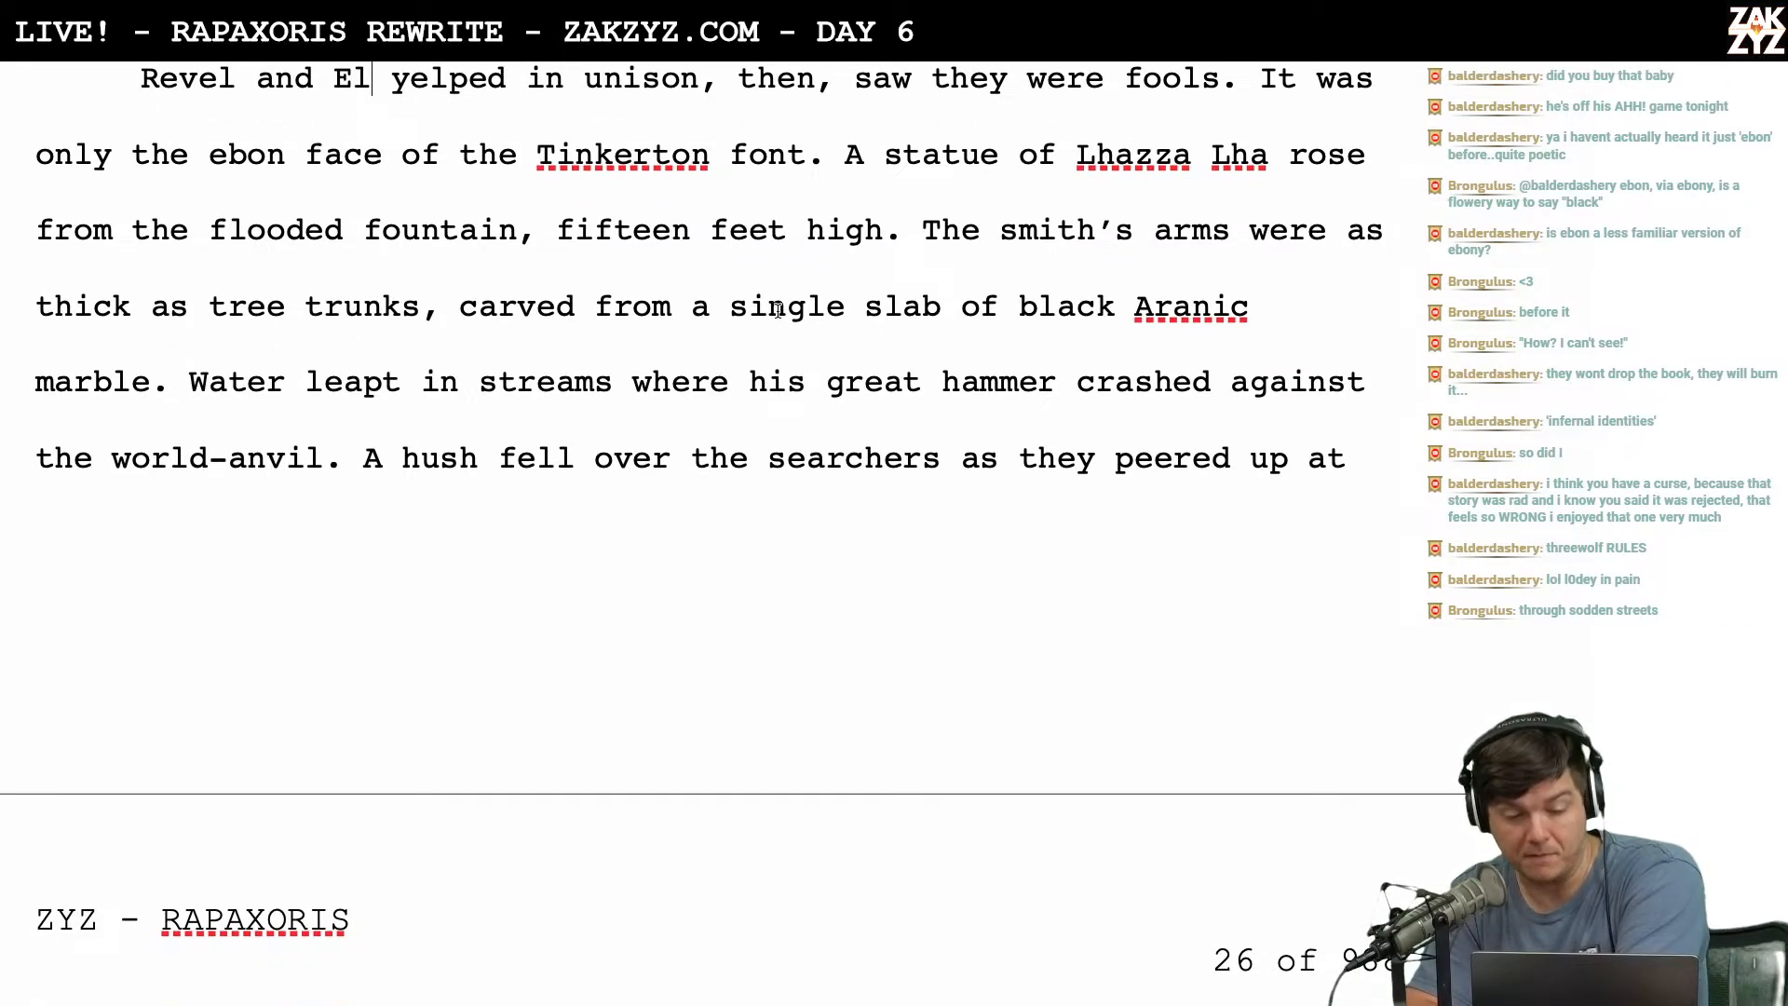
{"action": "scroll", "coordinate": [823, 355], "scroll_direction": "down", "scroll_amount": 1}
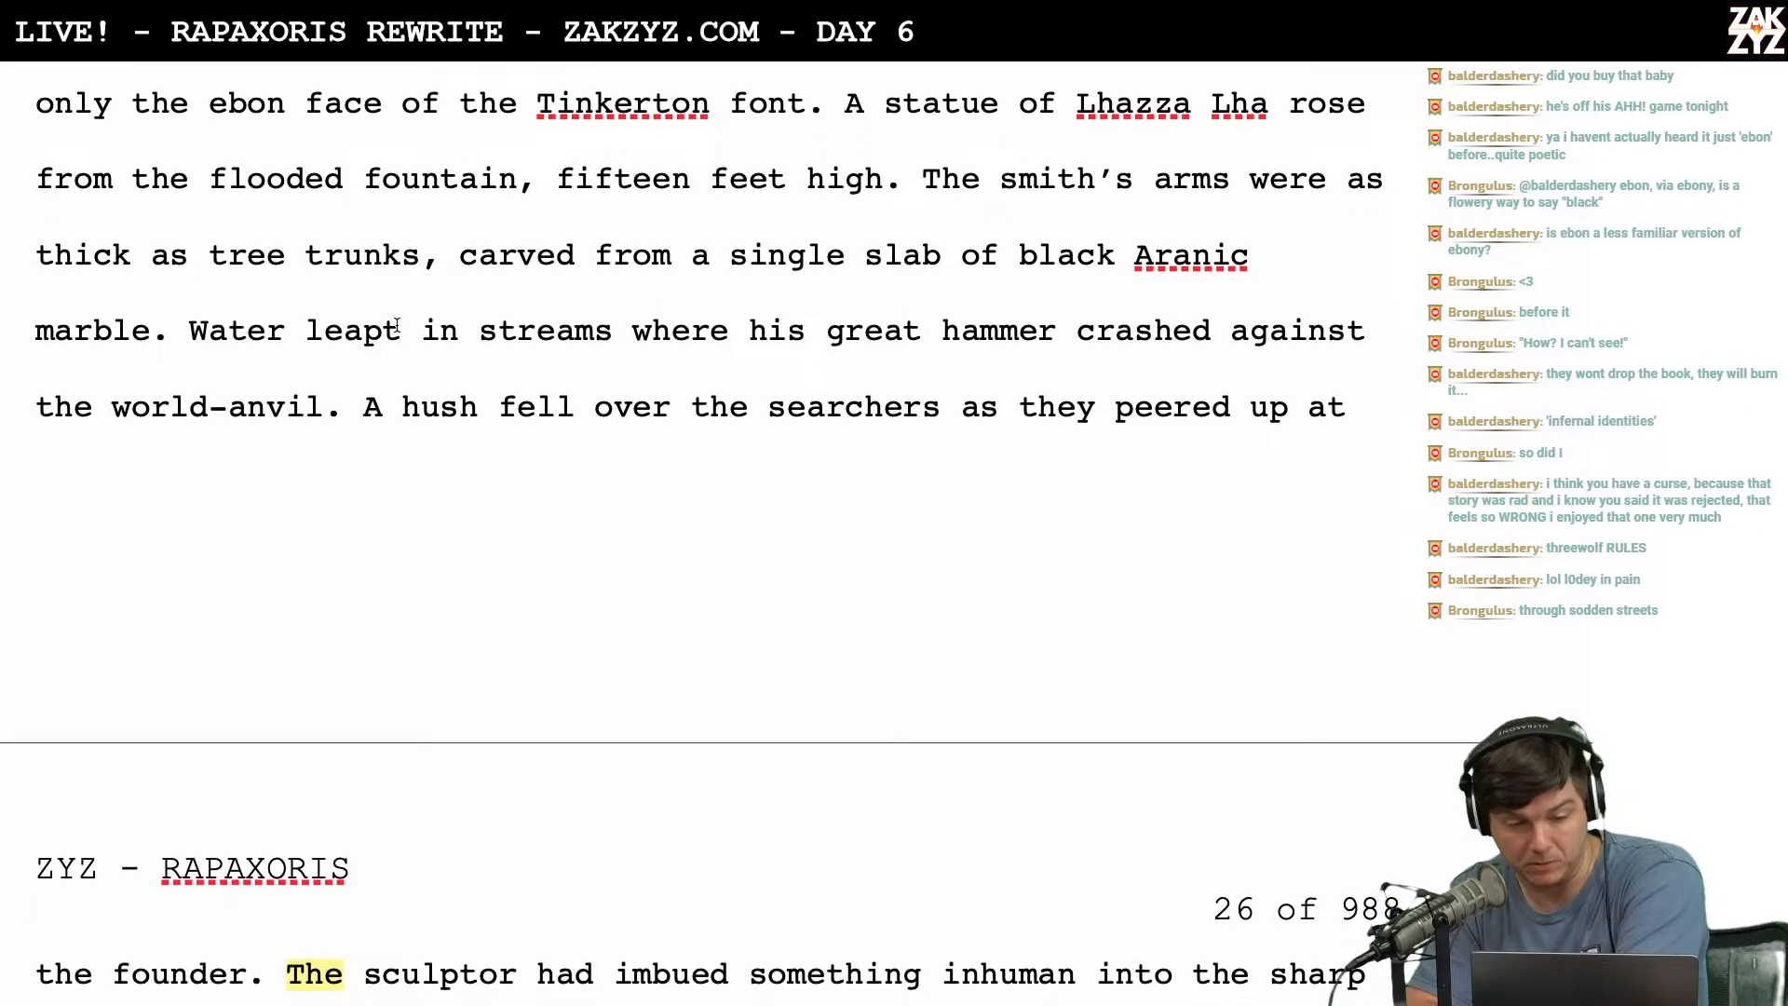
{"action": "scroll", "coordinate": [396, 326], "scroll_direction": "down", "scroll_amount": 3}
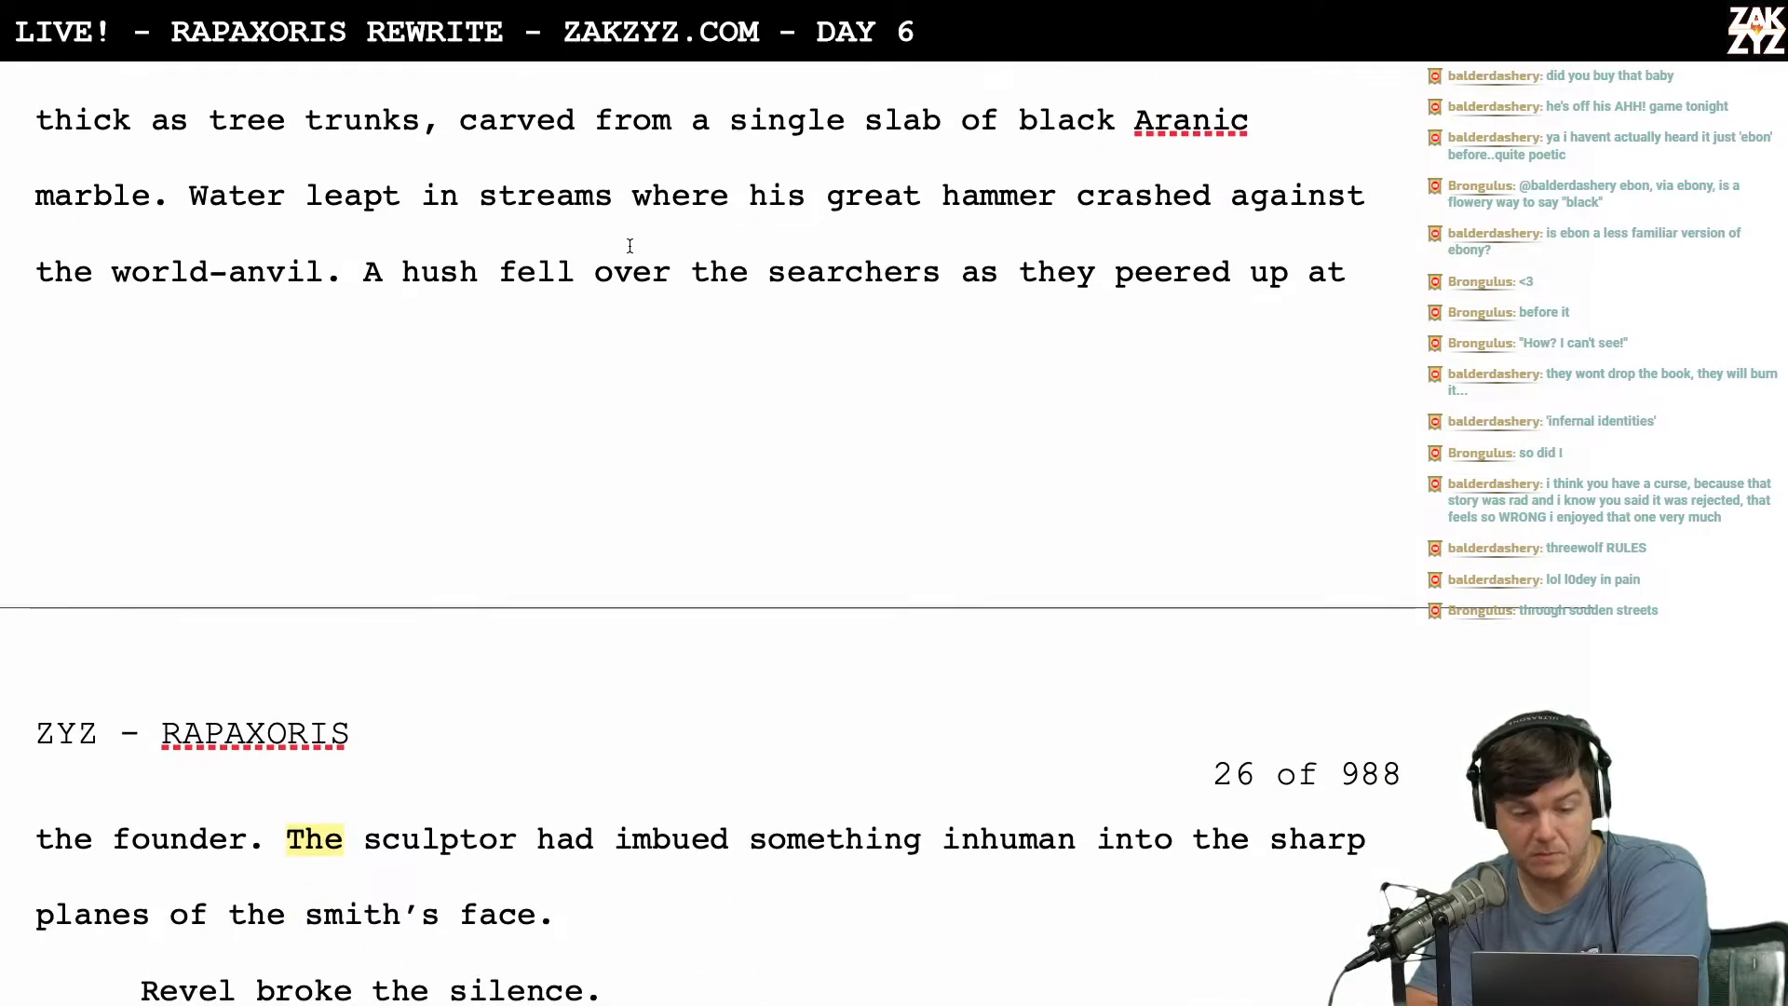
{"action": "scroll", "coordinate": [458, 277], "scroll_direction": "down", "scroll_amount": 1}
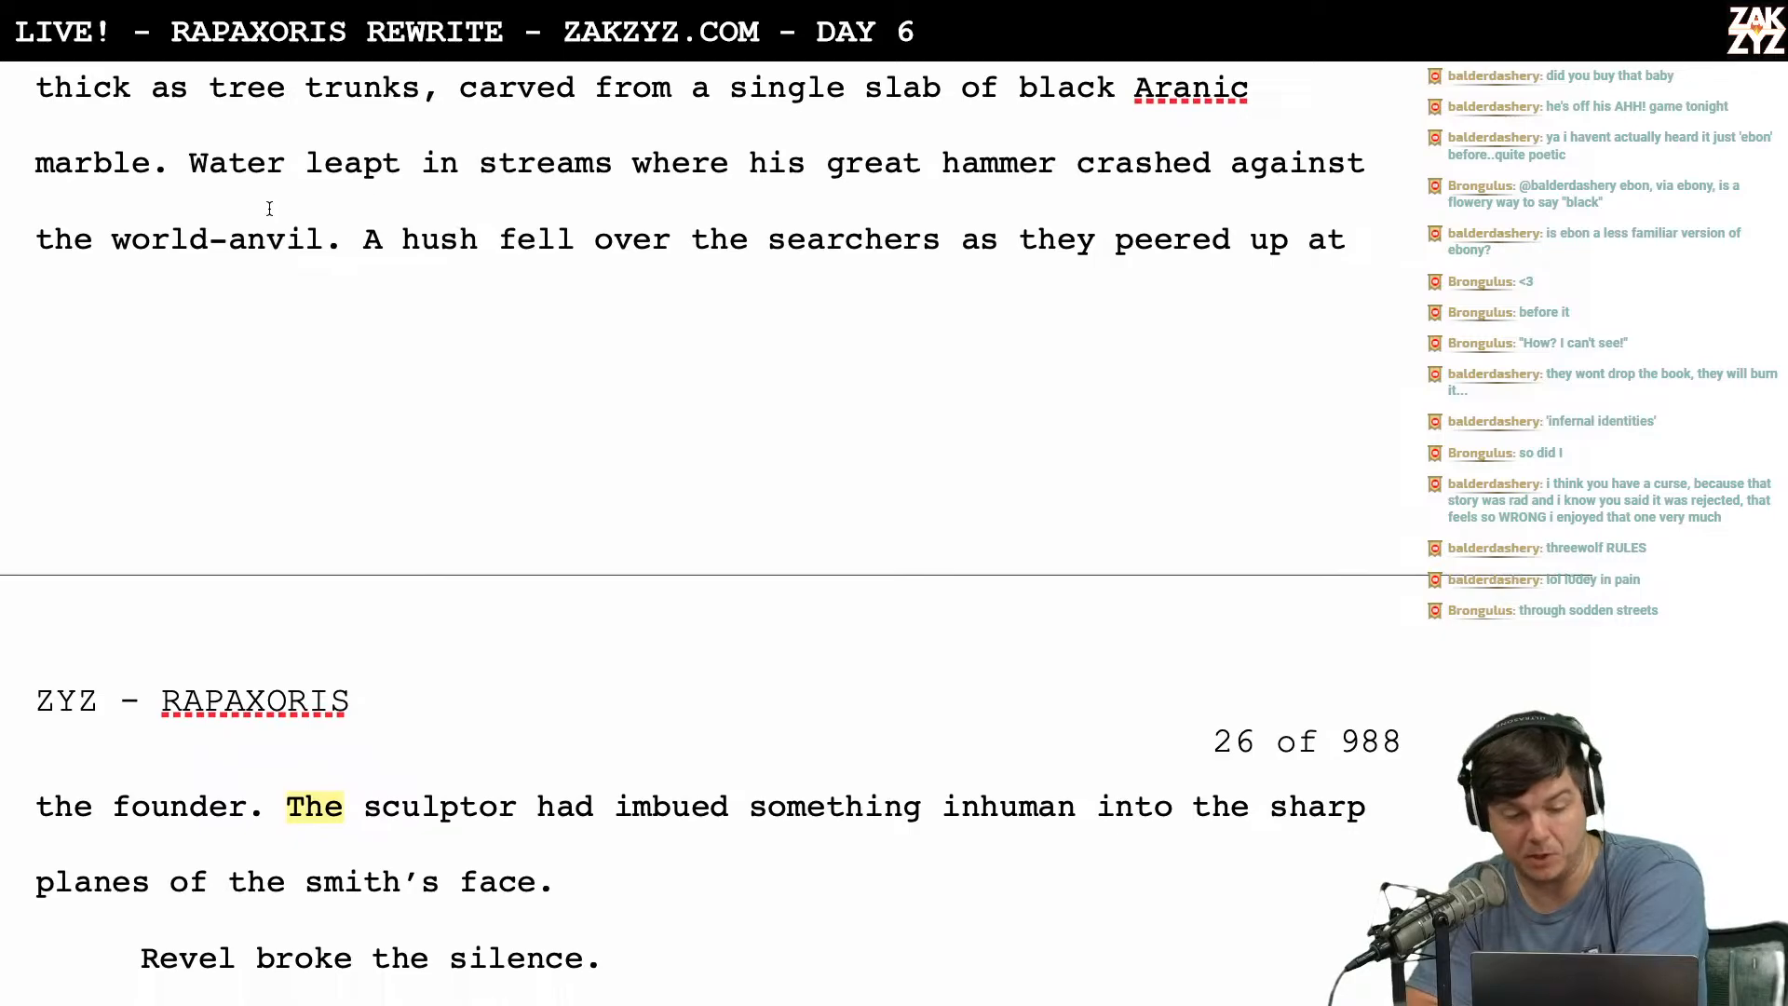
{"action": "scroll", "coordinate": [186, 368], "scroll_direction": "down", "scroll_amount": 1}
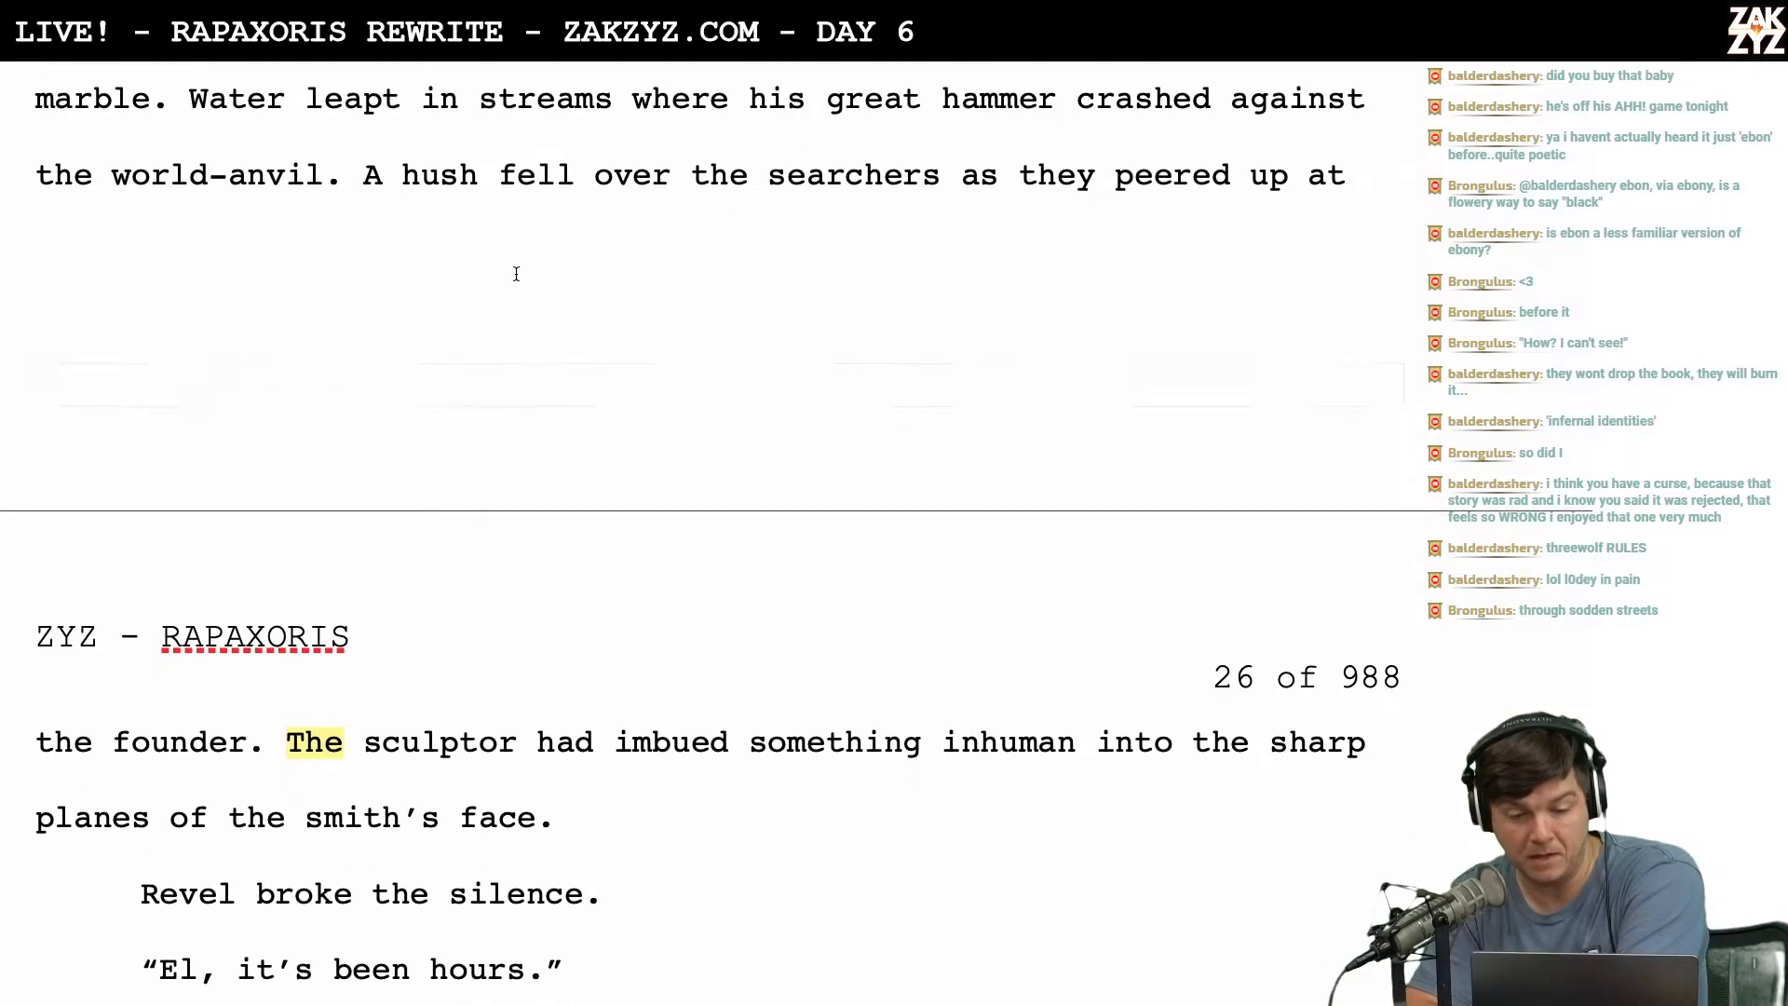
{"action": "scroll", "coordinate": [619, 229], "scroll_direction": "down", "scroll_amount": 1}
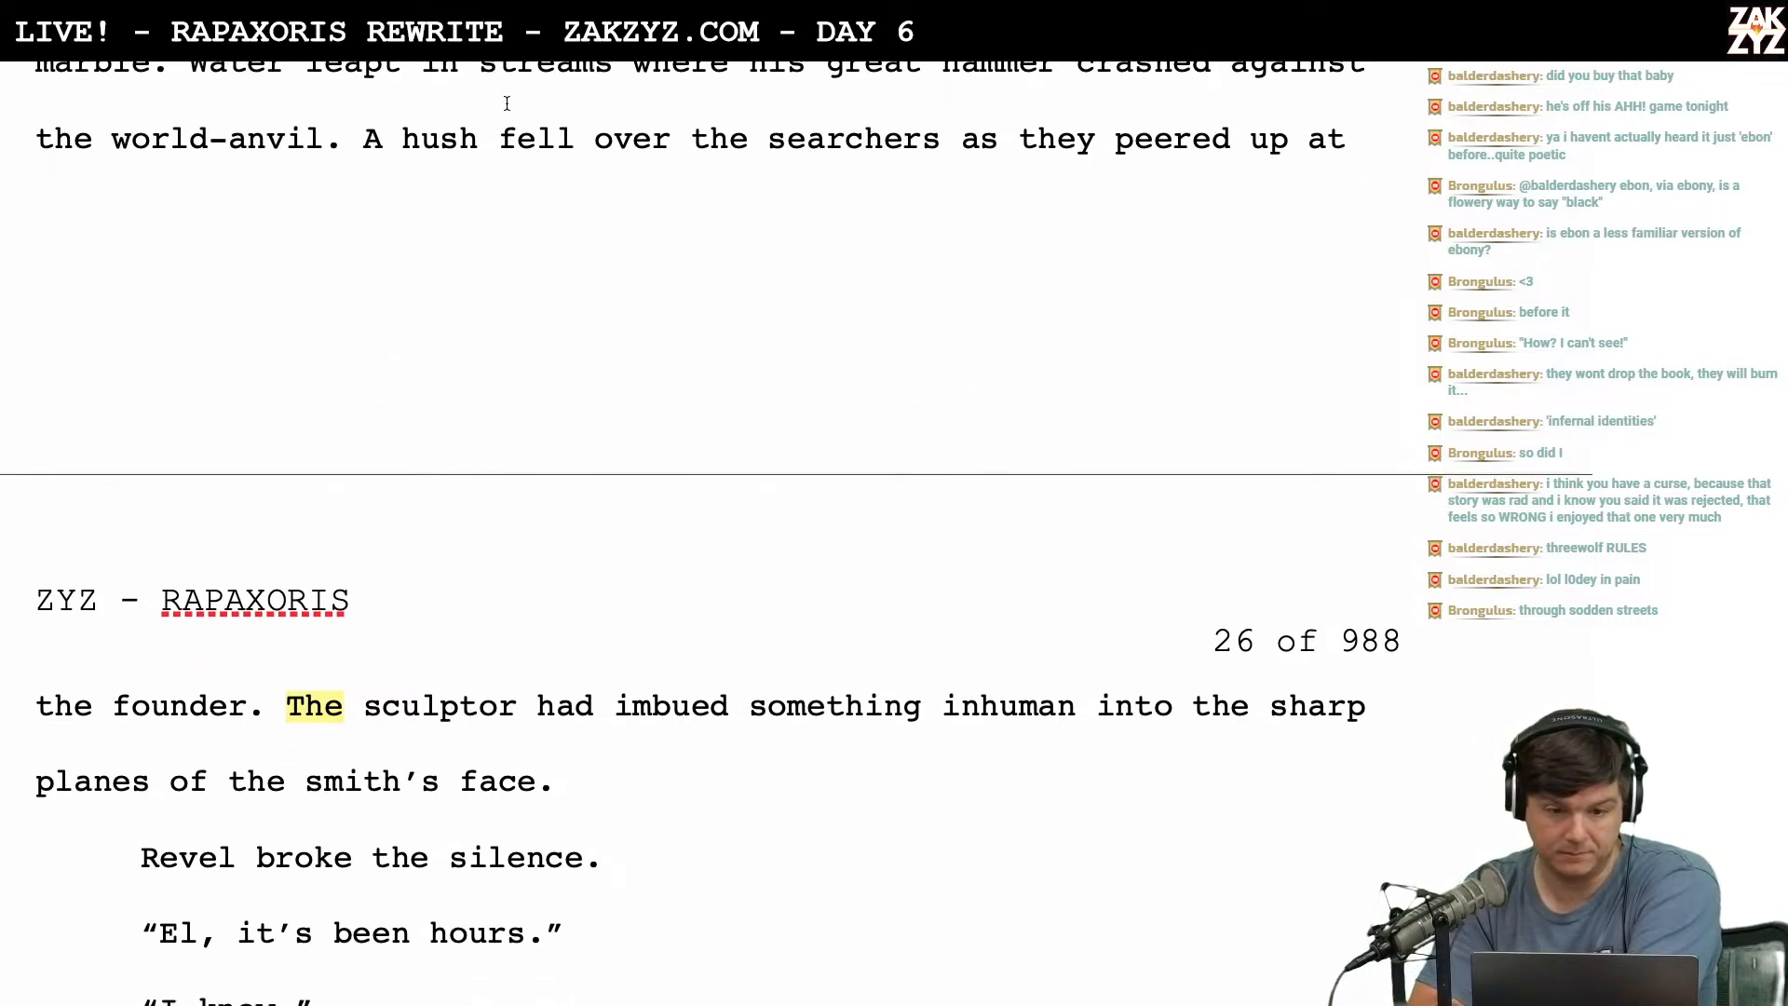
Split the paragraph before "A hush fell" and add "The pair peered up at the founder of Lhaz." after "the world-anvil.".
{"action": "left_click", "coordinate": [363, 140]}
{"action": "key", "text": "Return"}
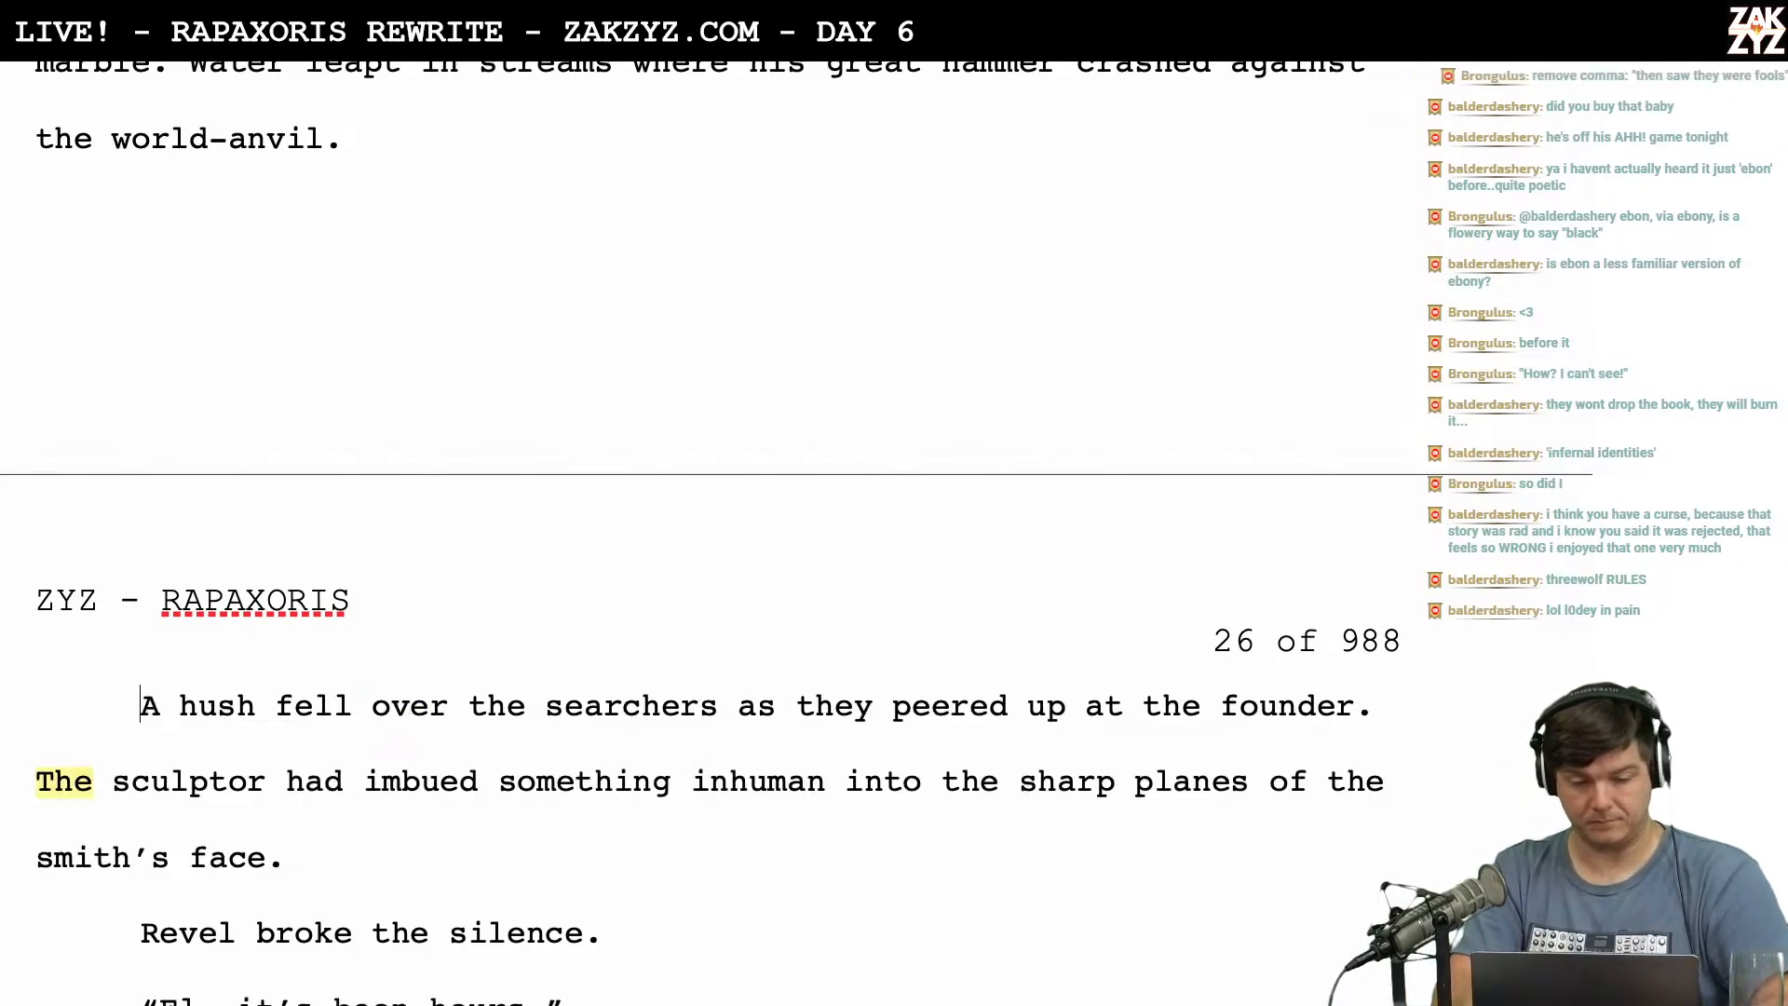
{"action": "type", "text": "The pa"}
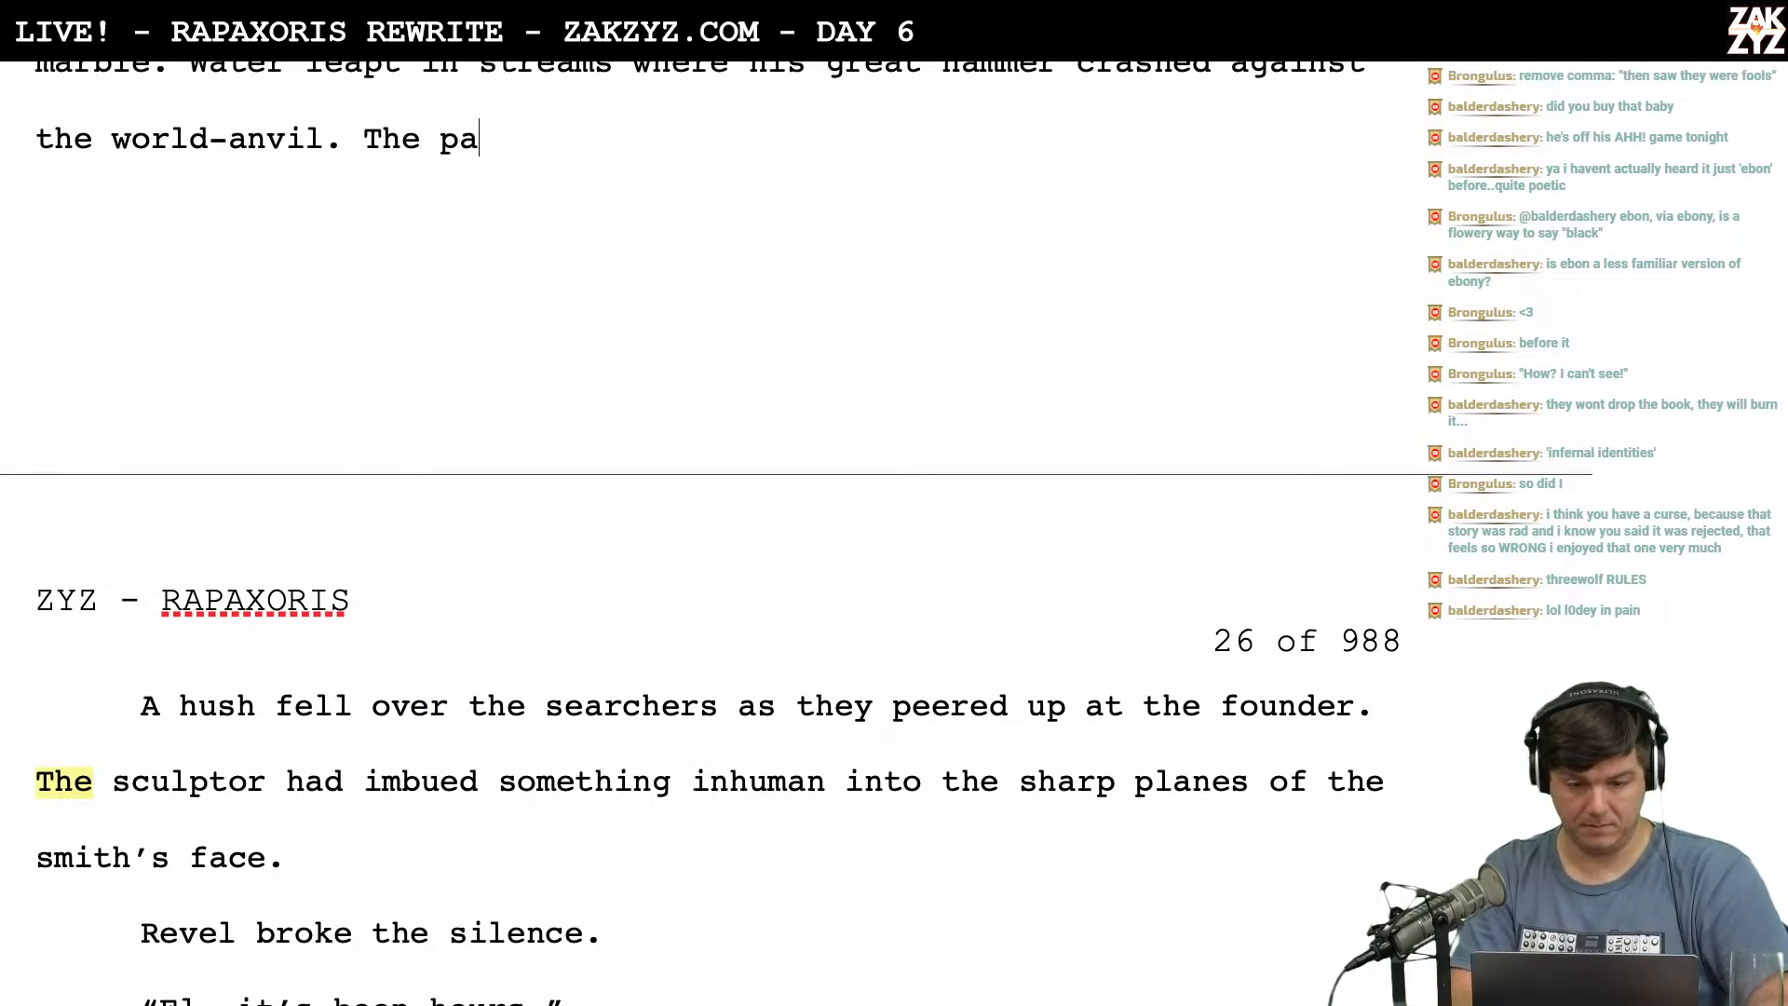
{"action": "type", "text": "ir peered up a"}
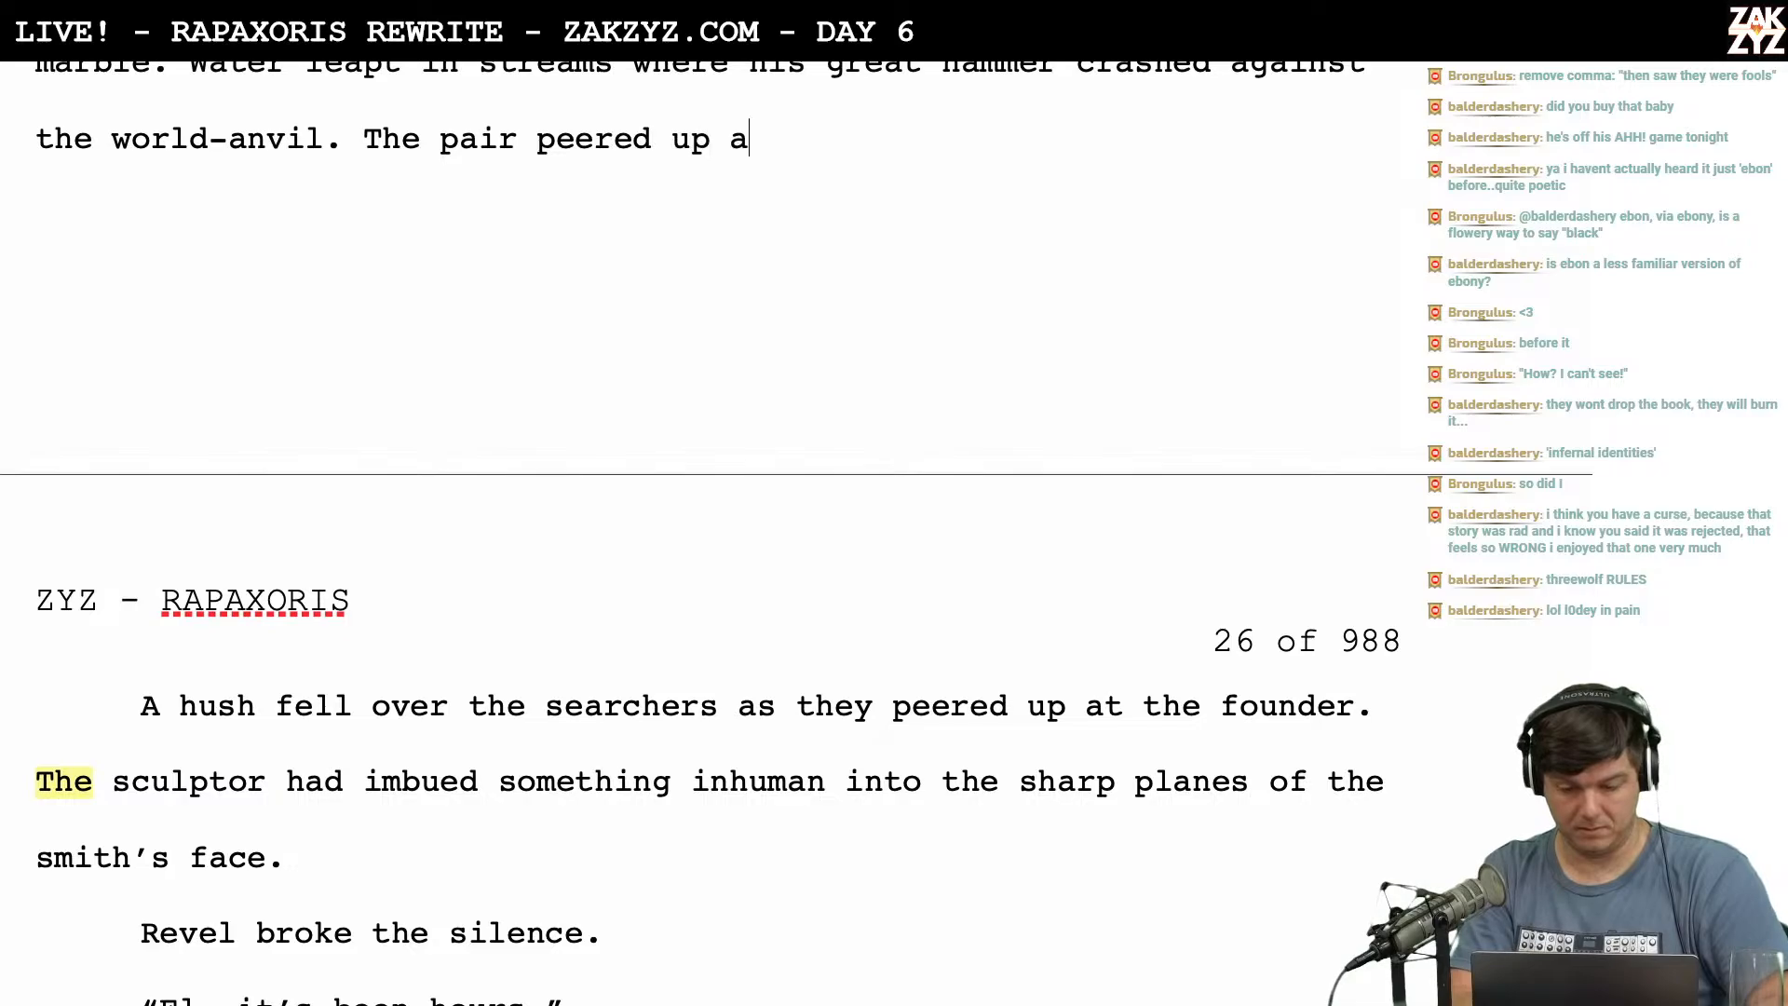
{"action": "type", "text": "t the Found"}
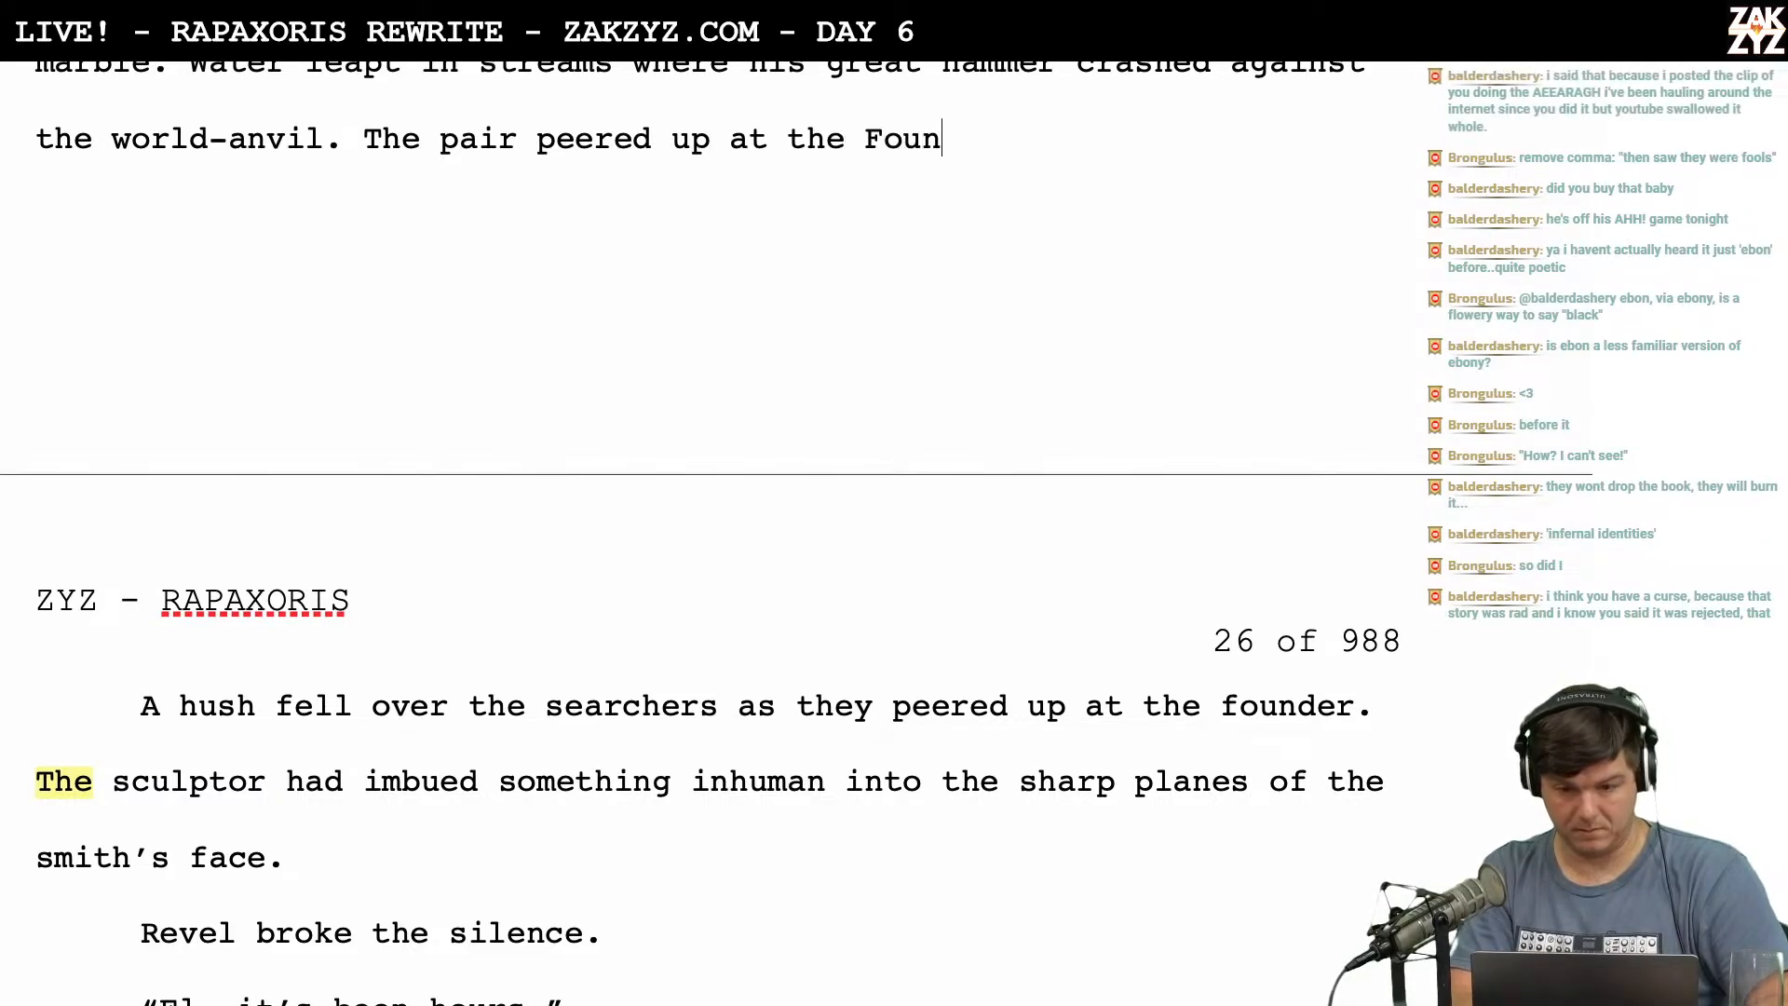
{"action": "key", "text": "BackSpace"}
{"action": "key", "text": "BackSpace"}
{"action": "key", "text": "BackSpace"}
{"action": "key", "text": "BackSpace"}
{"action": "key", "text": "BackSpace"}
{"action": "type", "text": "founde"}
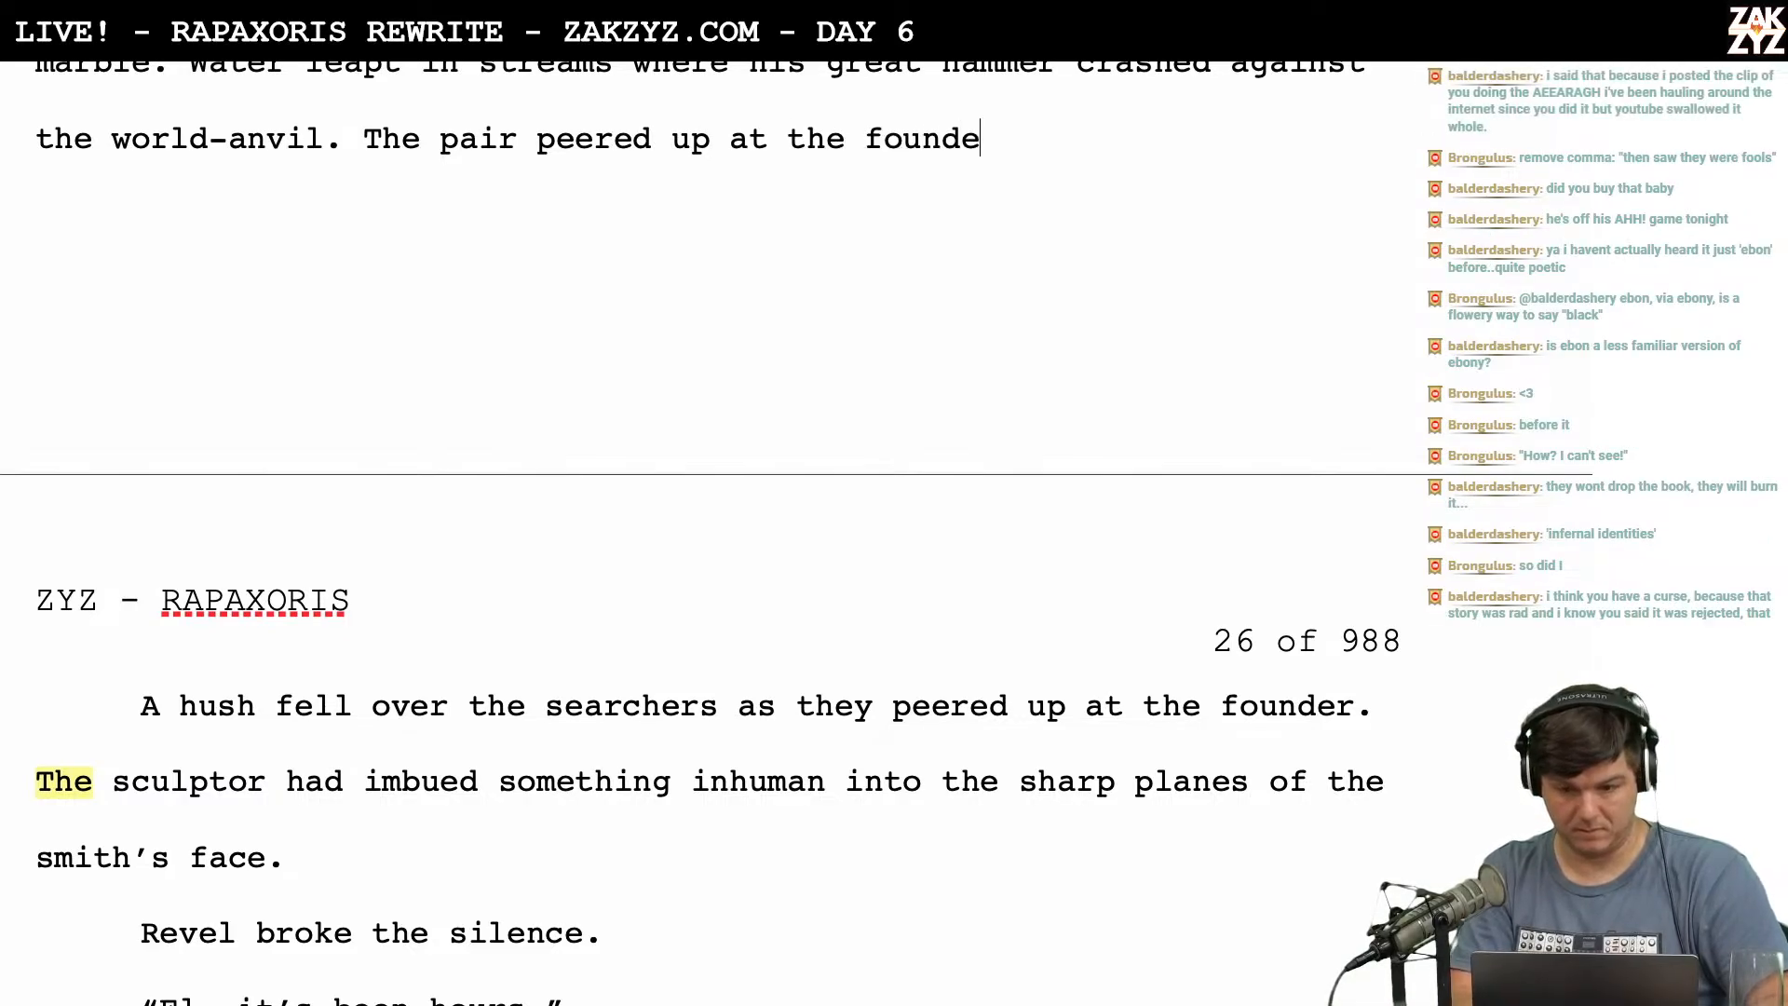
{"action": "key", "text": "BackSpace"}
{"action": "type", "text": "dder"}
{"action": "key", "text": "BackSpace"}
{"action": "key", "text": "BackSpace"}
{"action": "key", "text": "BackSpace"}
{"action": "key", "text": "BackSpace"}
{"action": "type", "text": "er "}
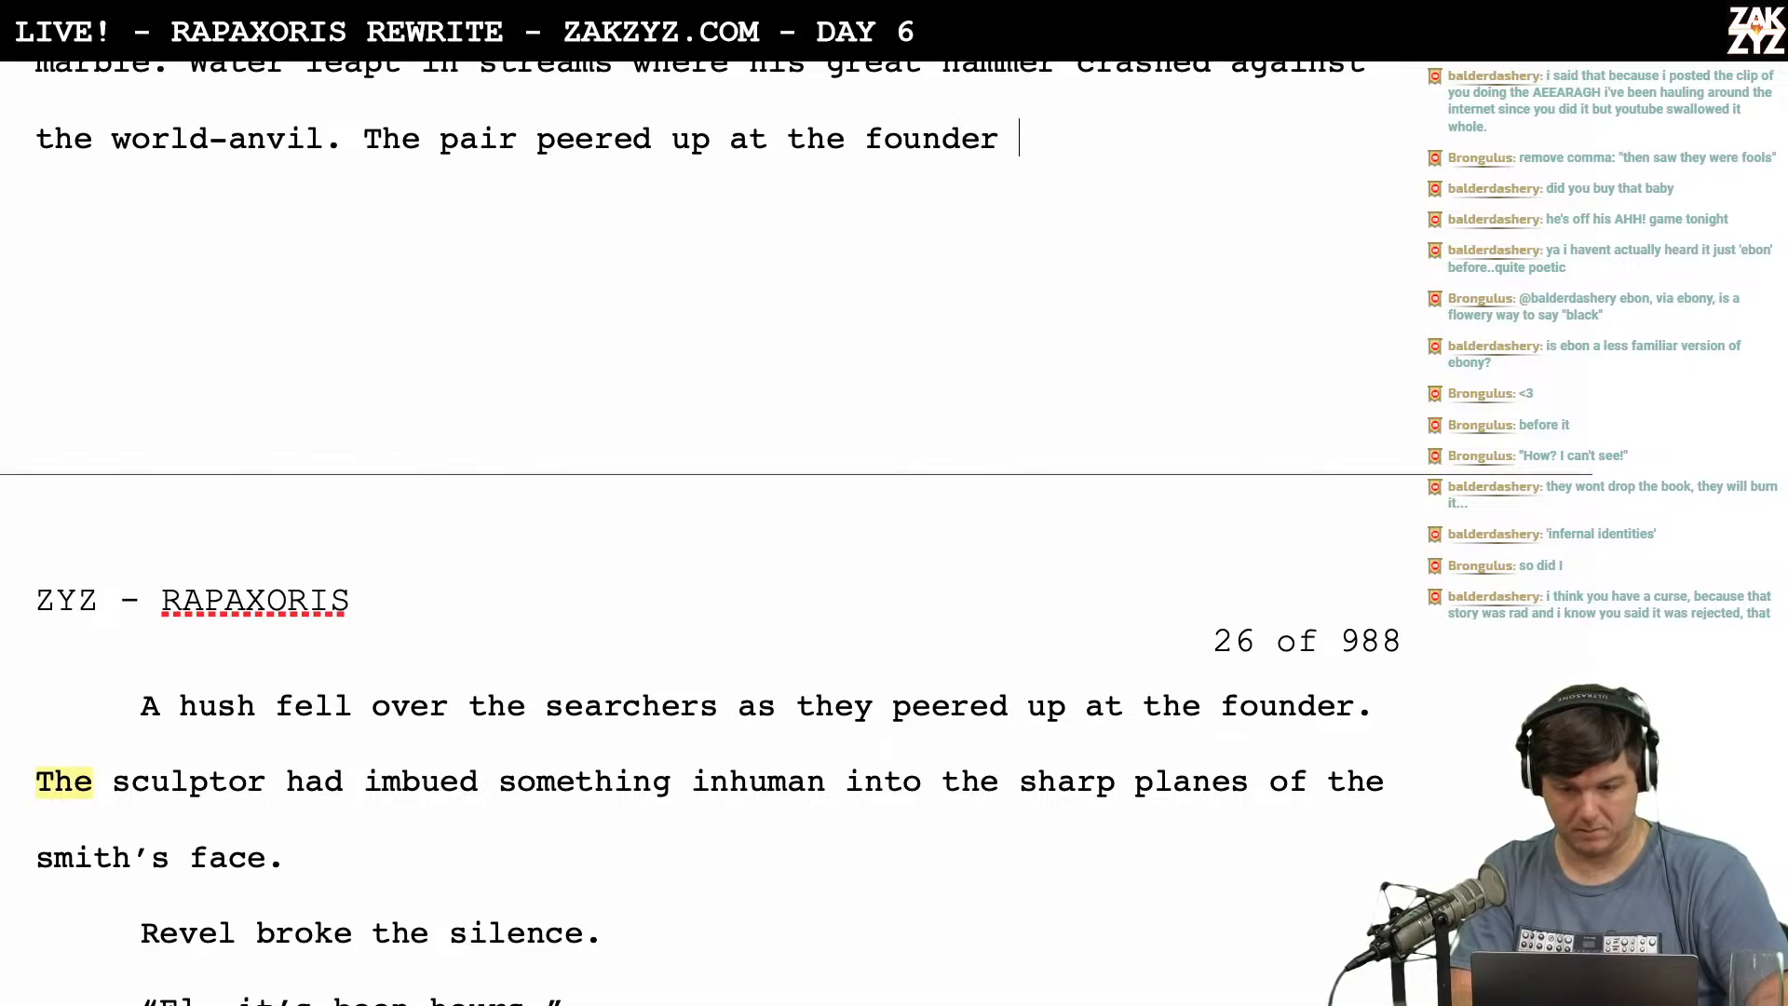
{"action": "type", "text": "of Lhaz."}
Delete the paragraph break and the old sentence "A hush fell over the searchers as they peered up at the founder.".
{"action": "key", "text": "shift+Down"}
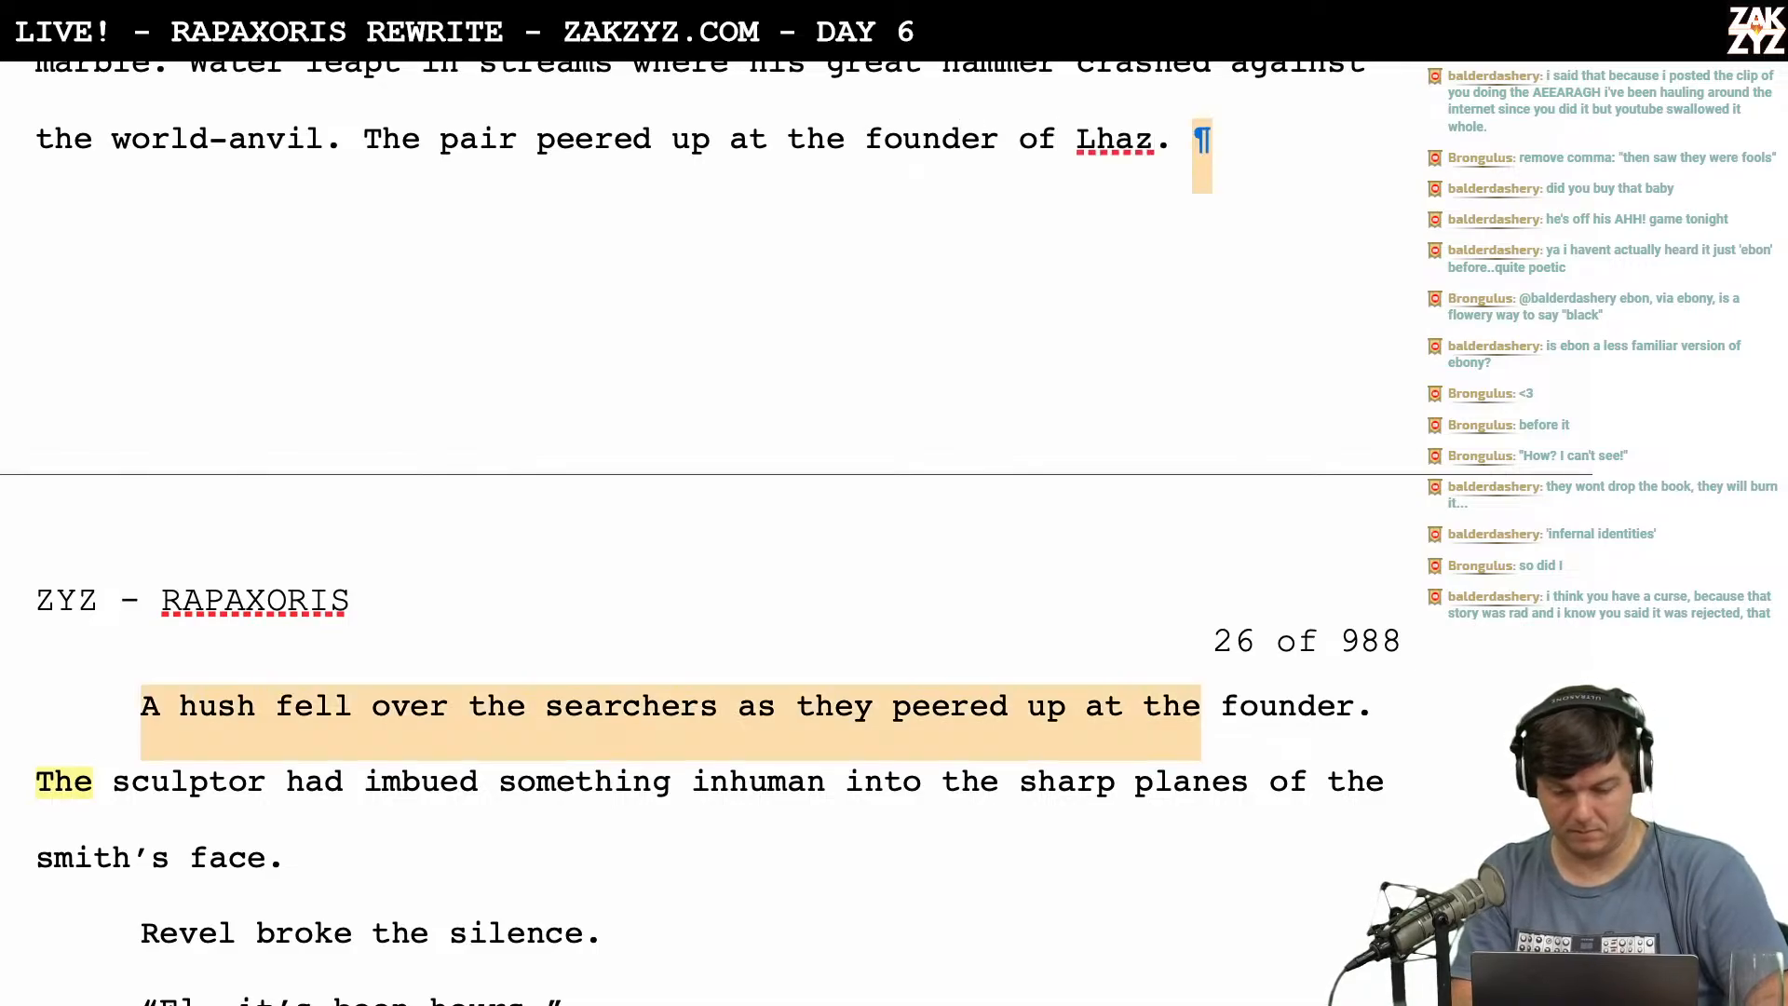
{"action": "key", "text": "shift+Down"}
{"action": "key", "text": "shift+Up"}
{"action": "key", "text": "shift+Right"}
{"action": "key", "text": "shift+Right"}
{"action": "key", "text": "shift+Right"}
{"action": "key", "text": "shift+Right"}
{"action": "key", "text": "shift+Right"}
{"action": "key", "text": "shift+Right"}
{"action": "key", "text": "shift+Right"}
{"action": "key", "text": "shift+Right"}
{"action": "key", "text": "shift+Right"}
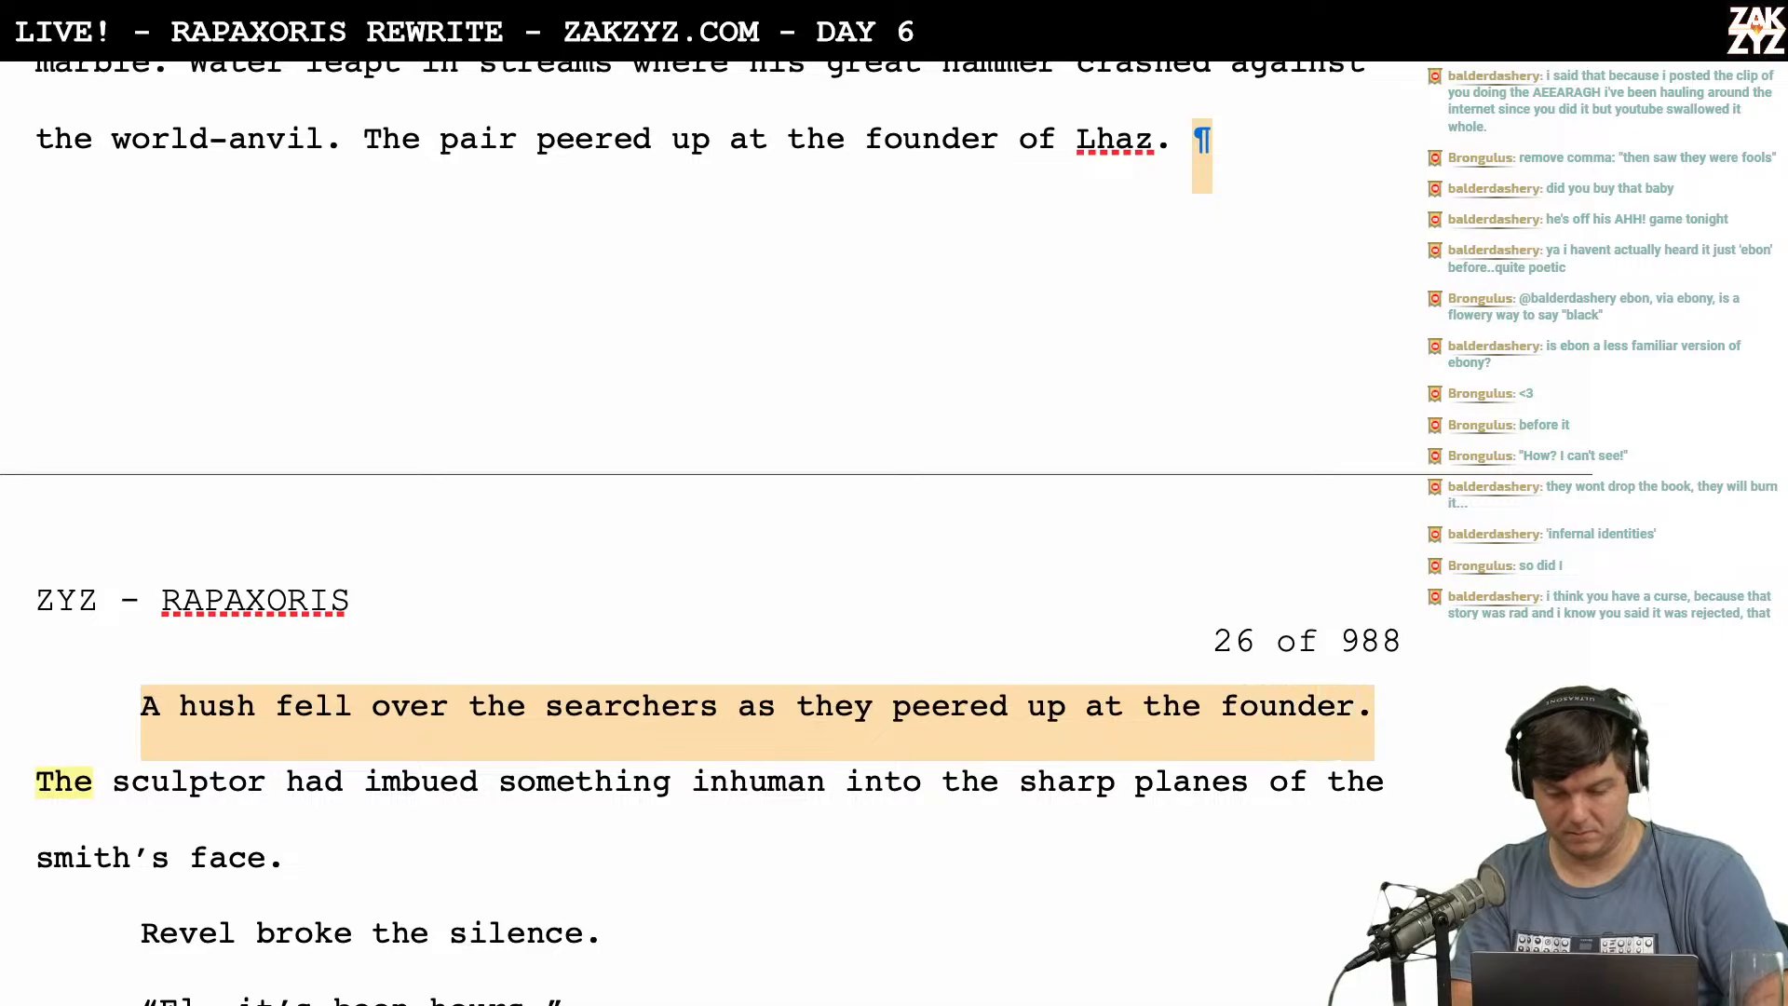
{"action": "key", "text": "BackSpace"}
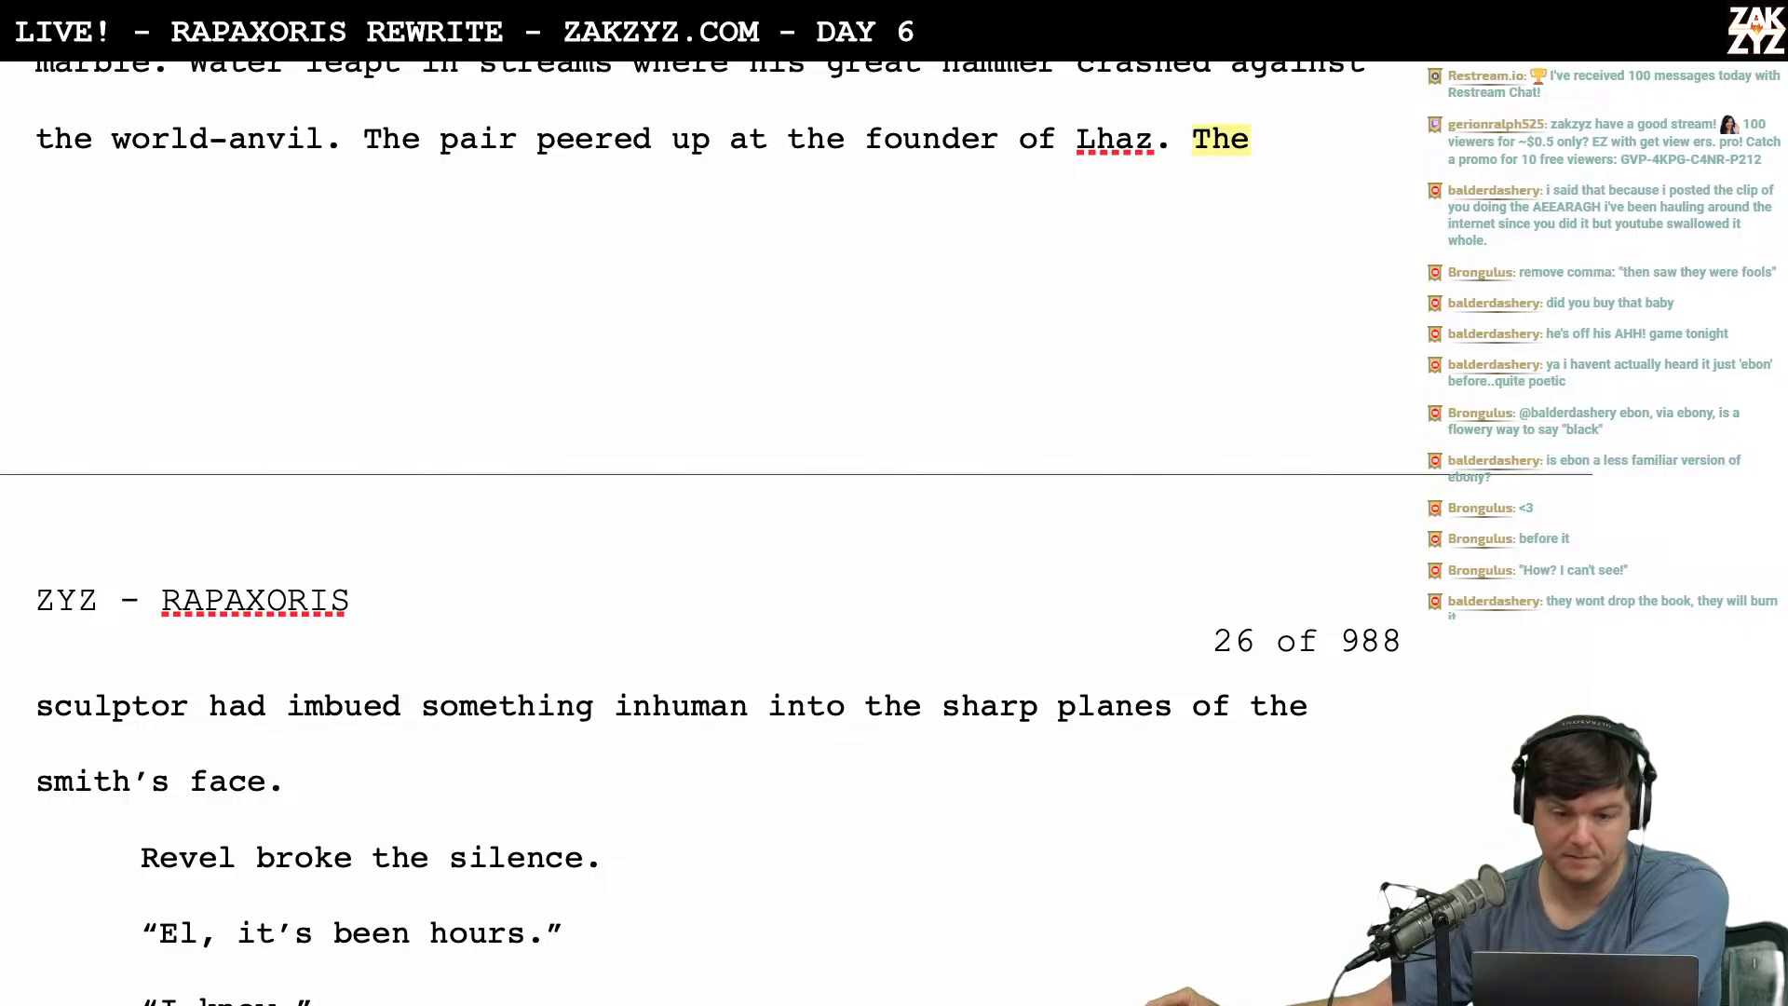
{"action": "scroll", "coordinate": [371, 147], "scroll_direction": "up", "scroll_amount": 5}
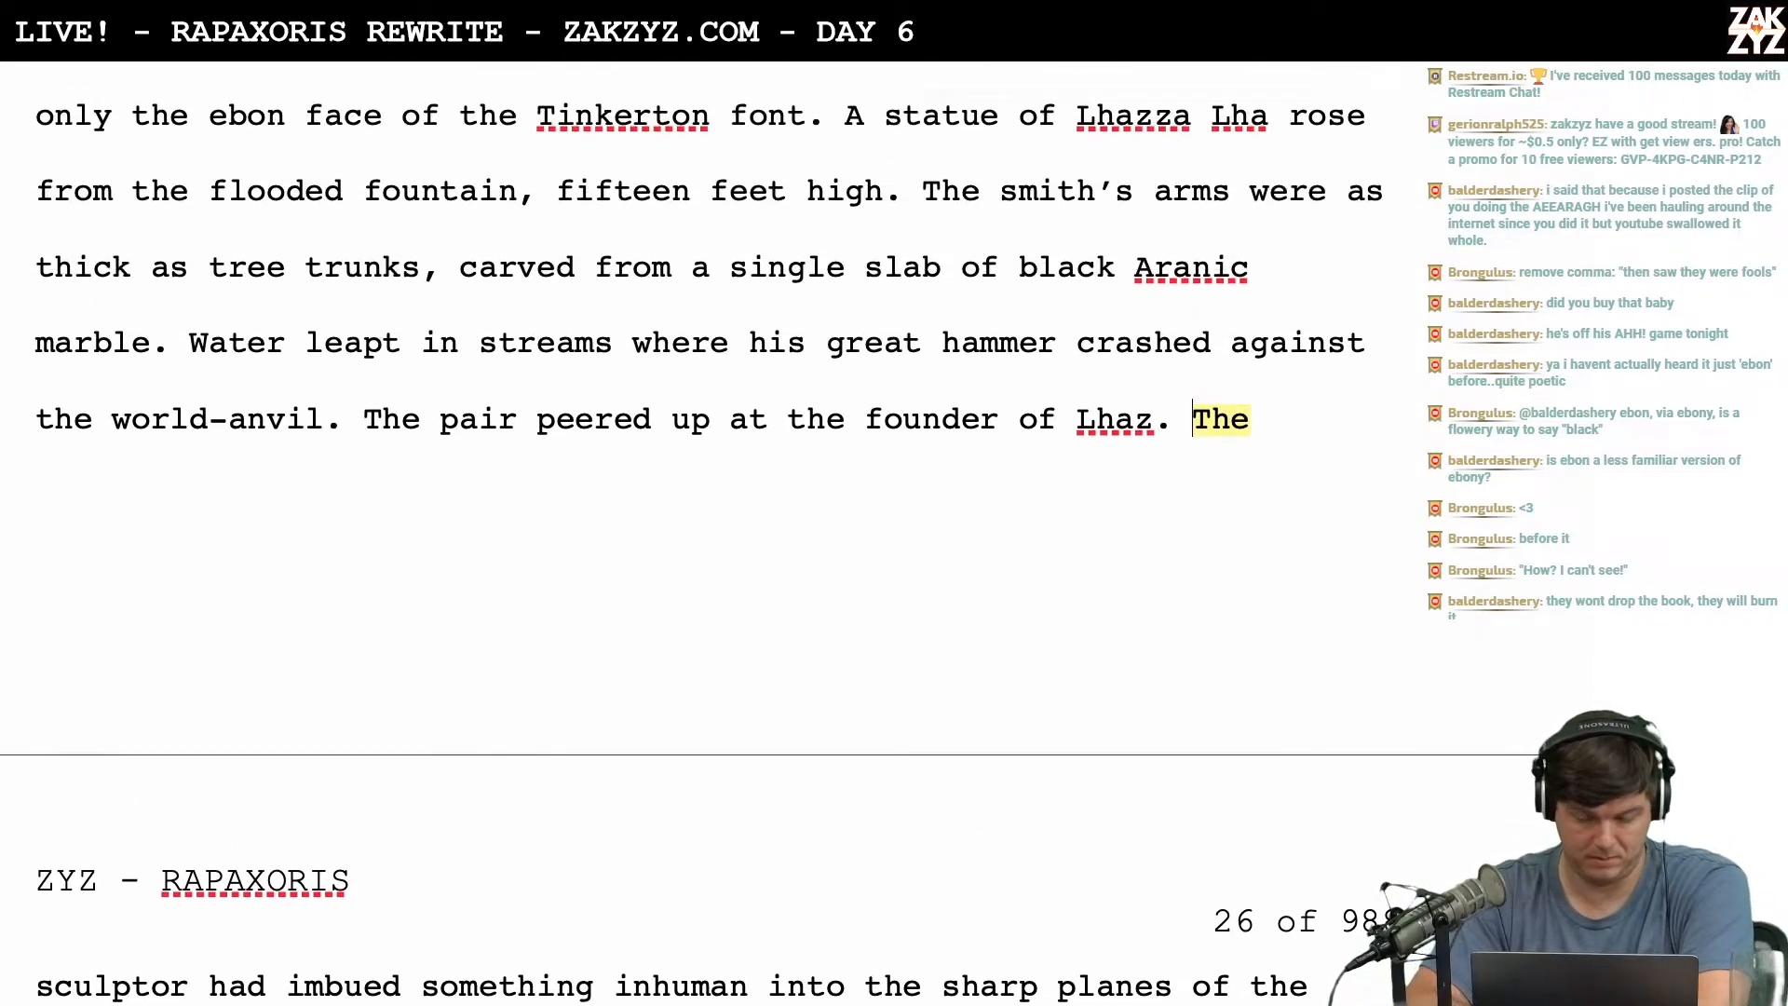
Change "smith's face" to "blacksmith's face" at the end of the sculptor sentence.
{"action": "scroll", "coordinate": [509, 527], "scroll_direction": "down", "scroll_amount": 4}
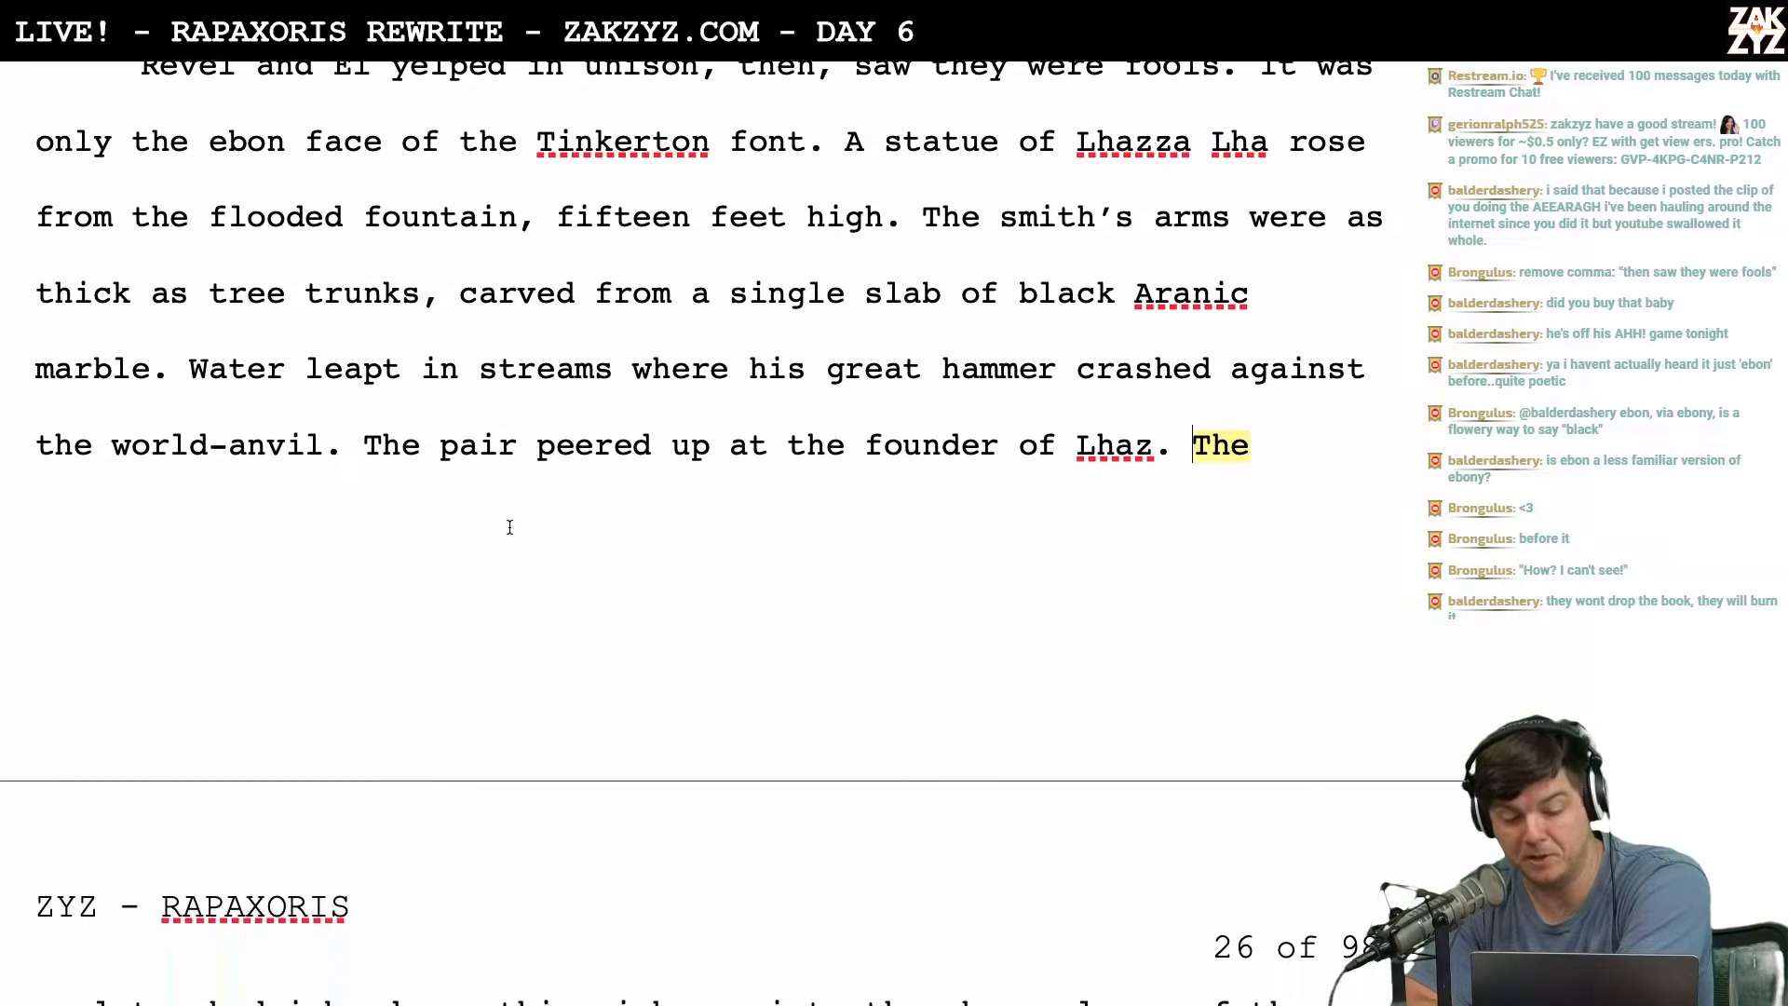
{"action": "scroll", "coordinate": [510, 527], "scroll_direction": "down", "scroll_amount": 2}
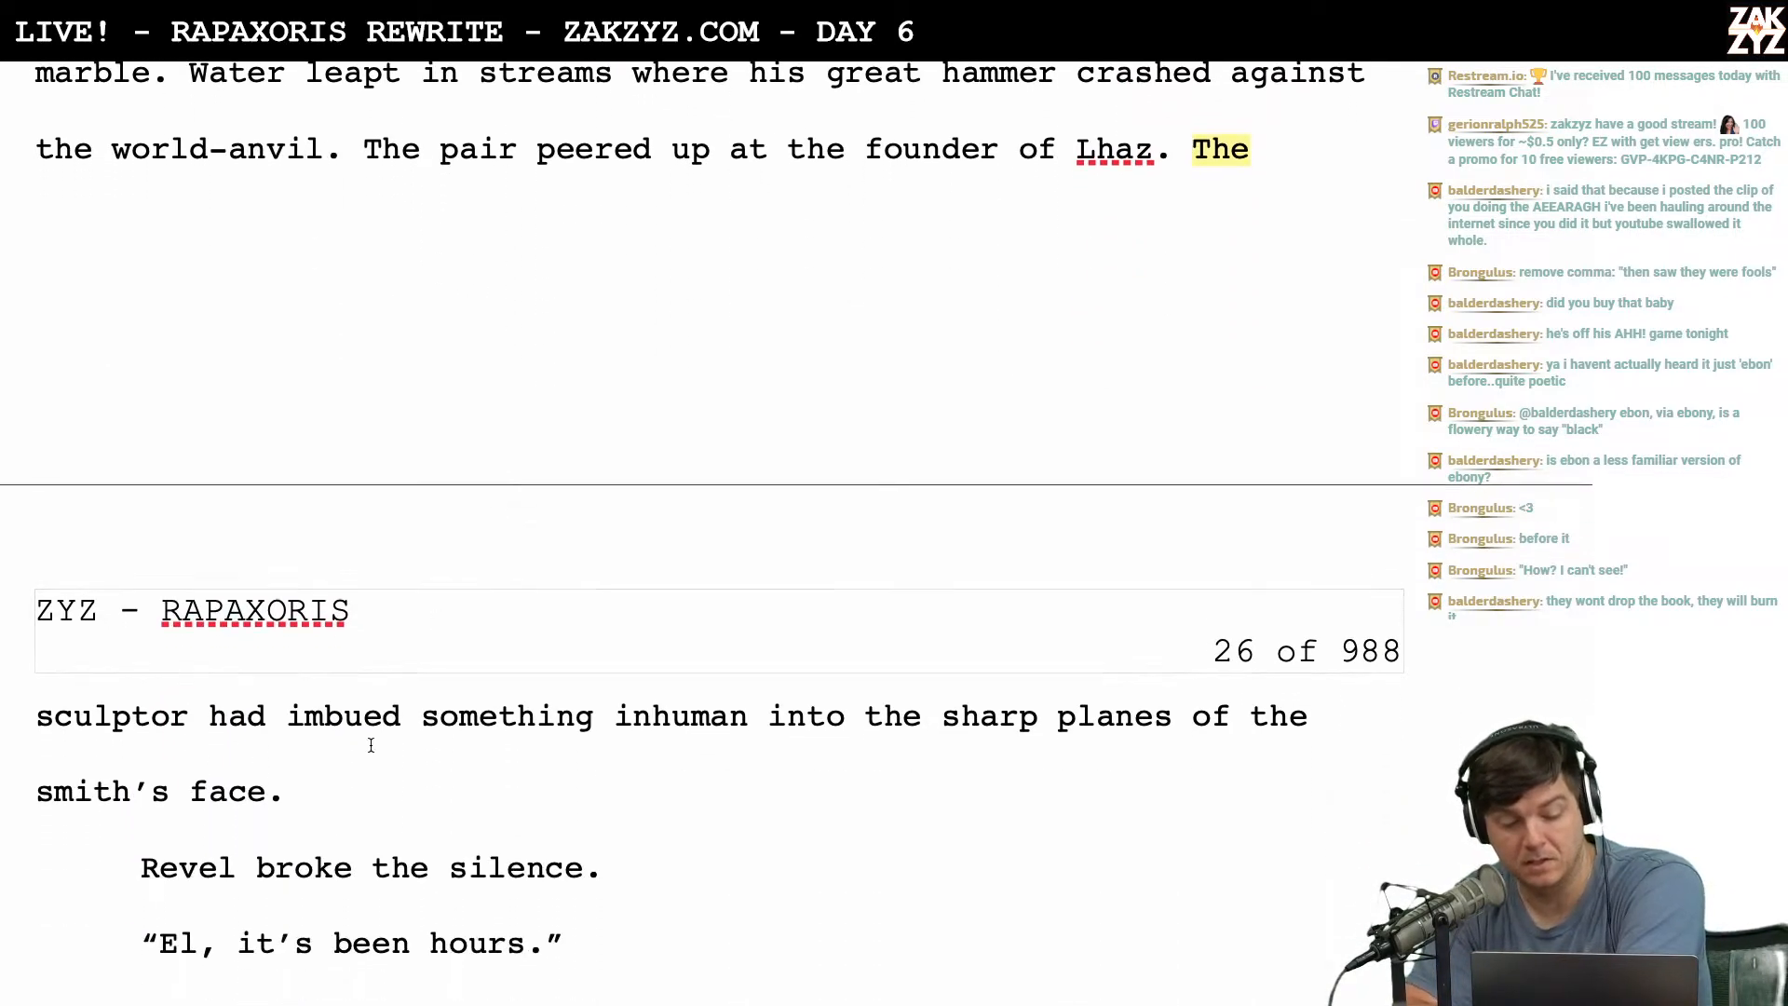
{"action": "scroll", "coordinate": [374, 705], "scroll_direction": "down", "scroll_amount": 1}
{"action": "scroll", "coordinate": [373, 705], "scroll_direction": "down", "scroll_amount": 1}
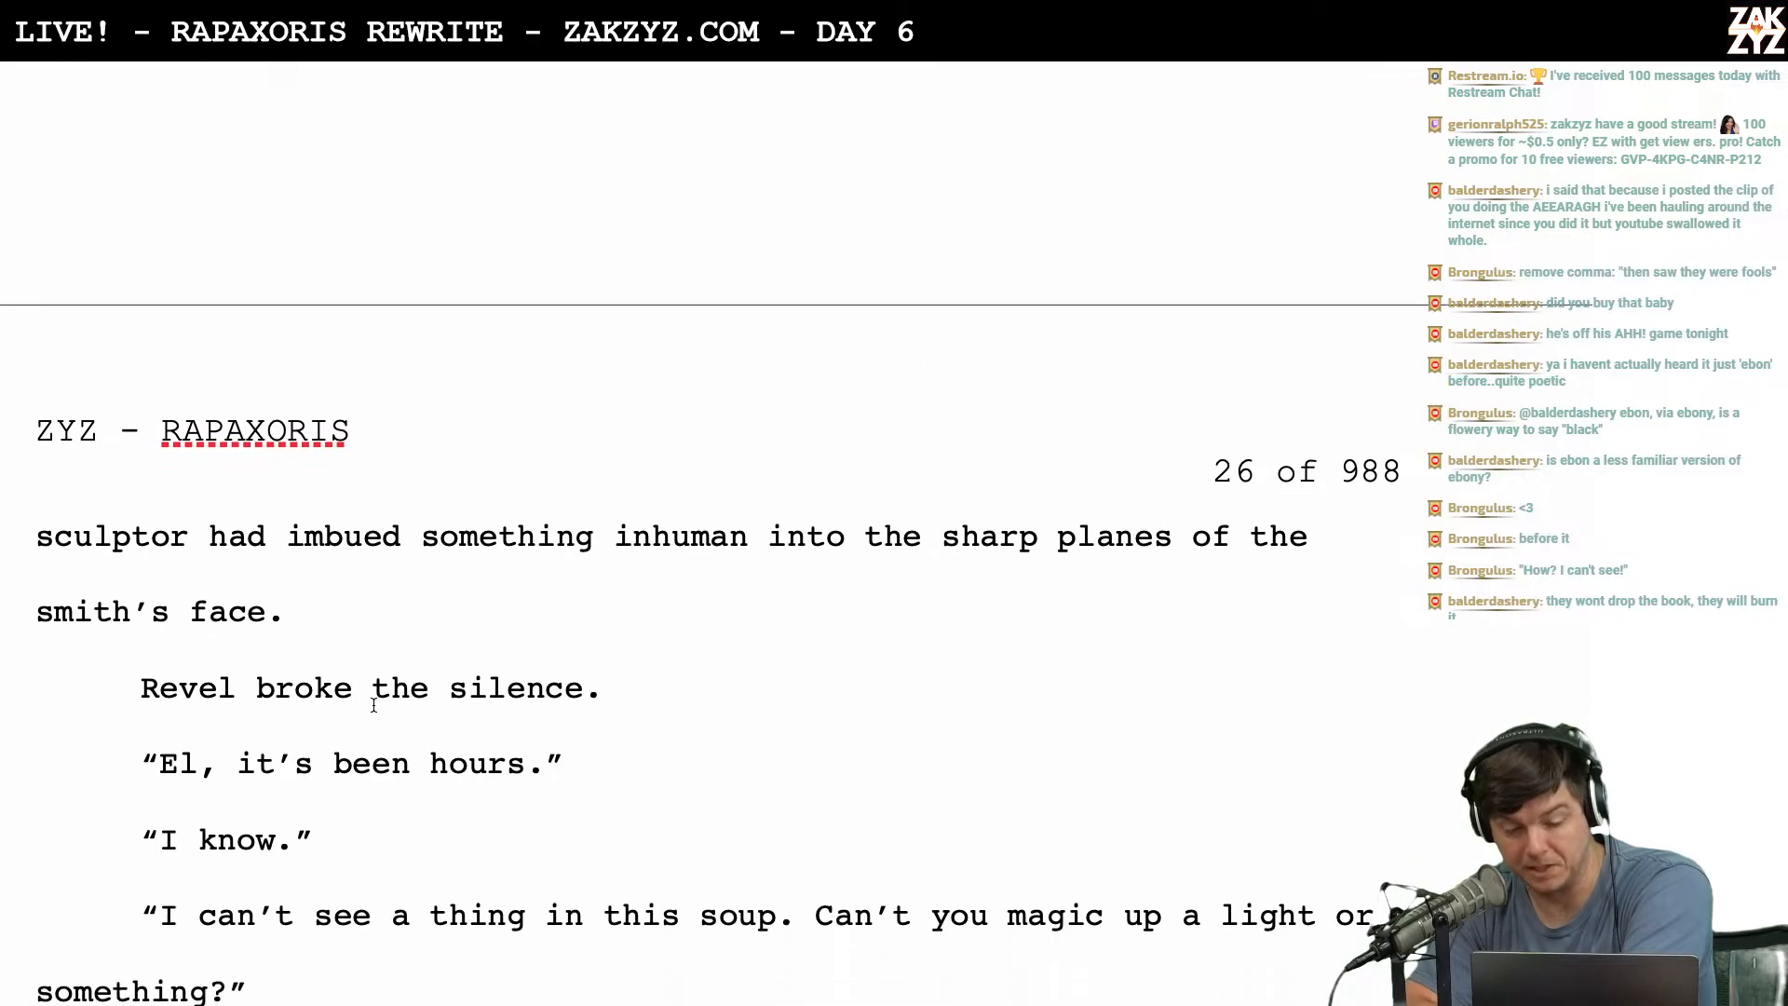
{"action": "left_click", "coordinate": [57, 633]}
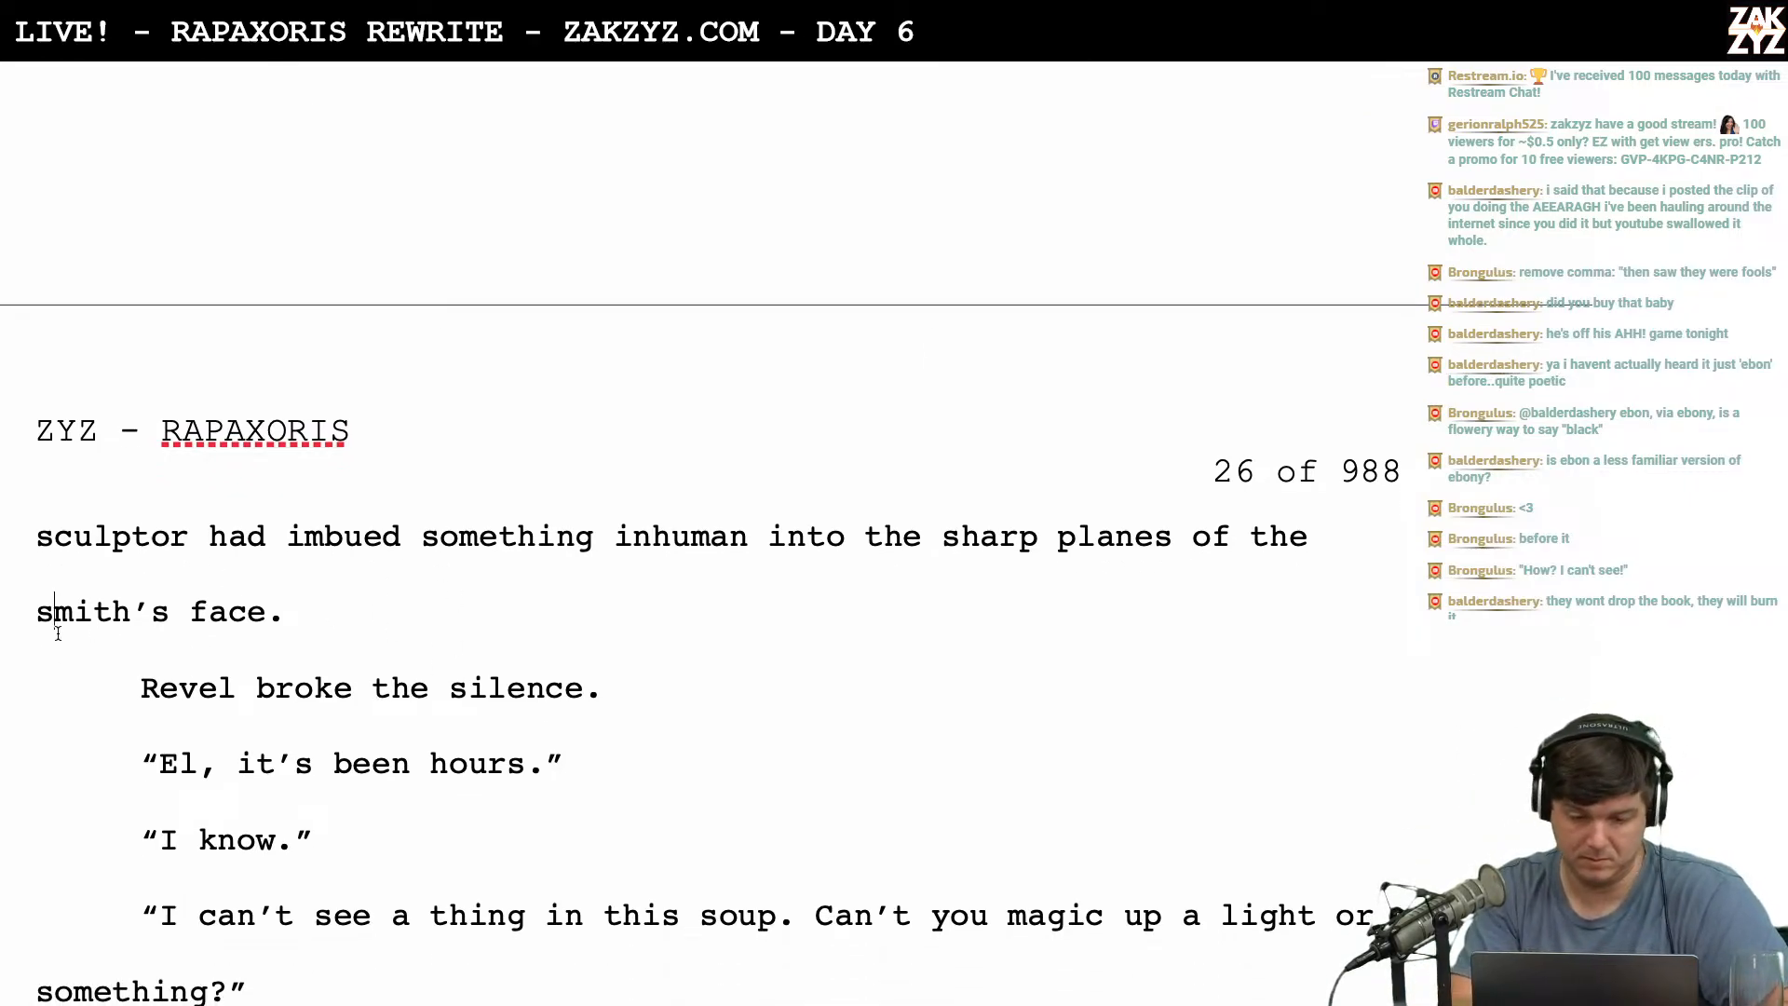
{"action": "key", "text": "Left"}
{"action": "key", "text": "Left"}
{"action": "key", "text": "Right"}
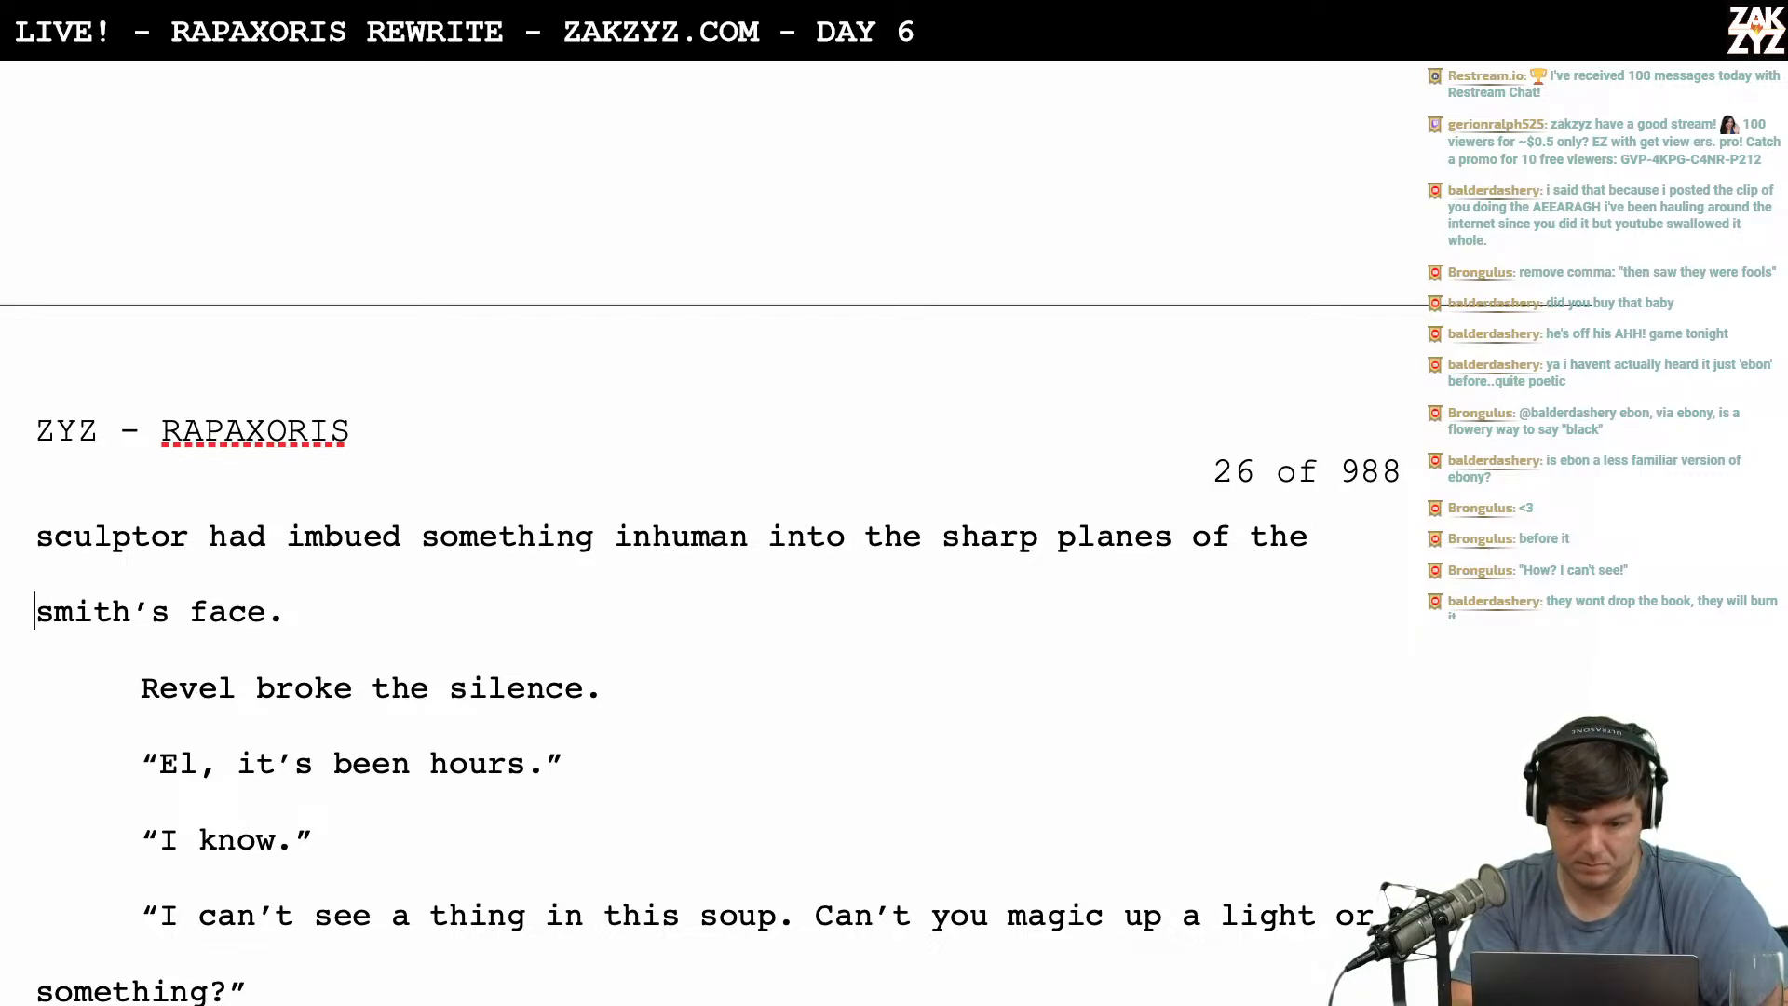
{"action": "type", "text": "great"}
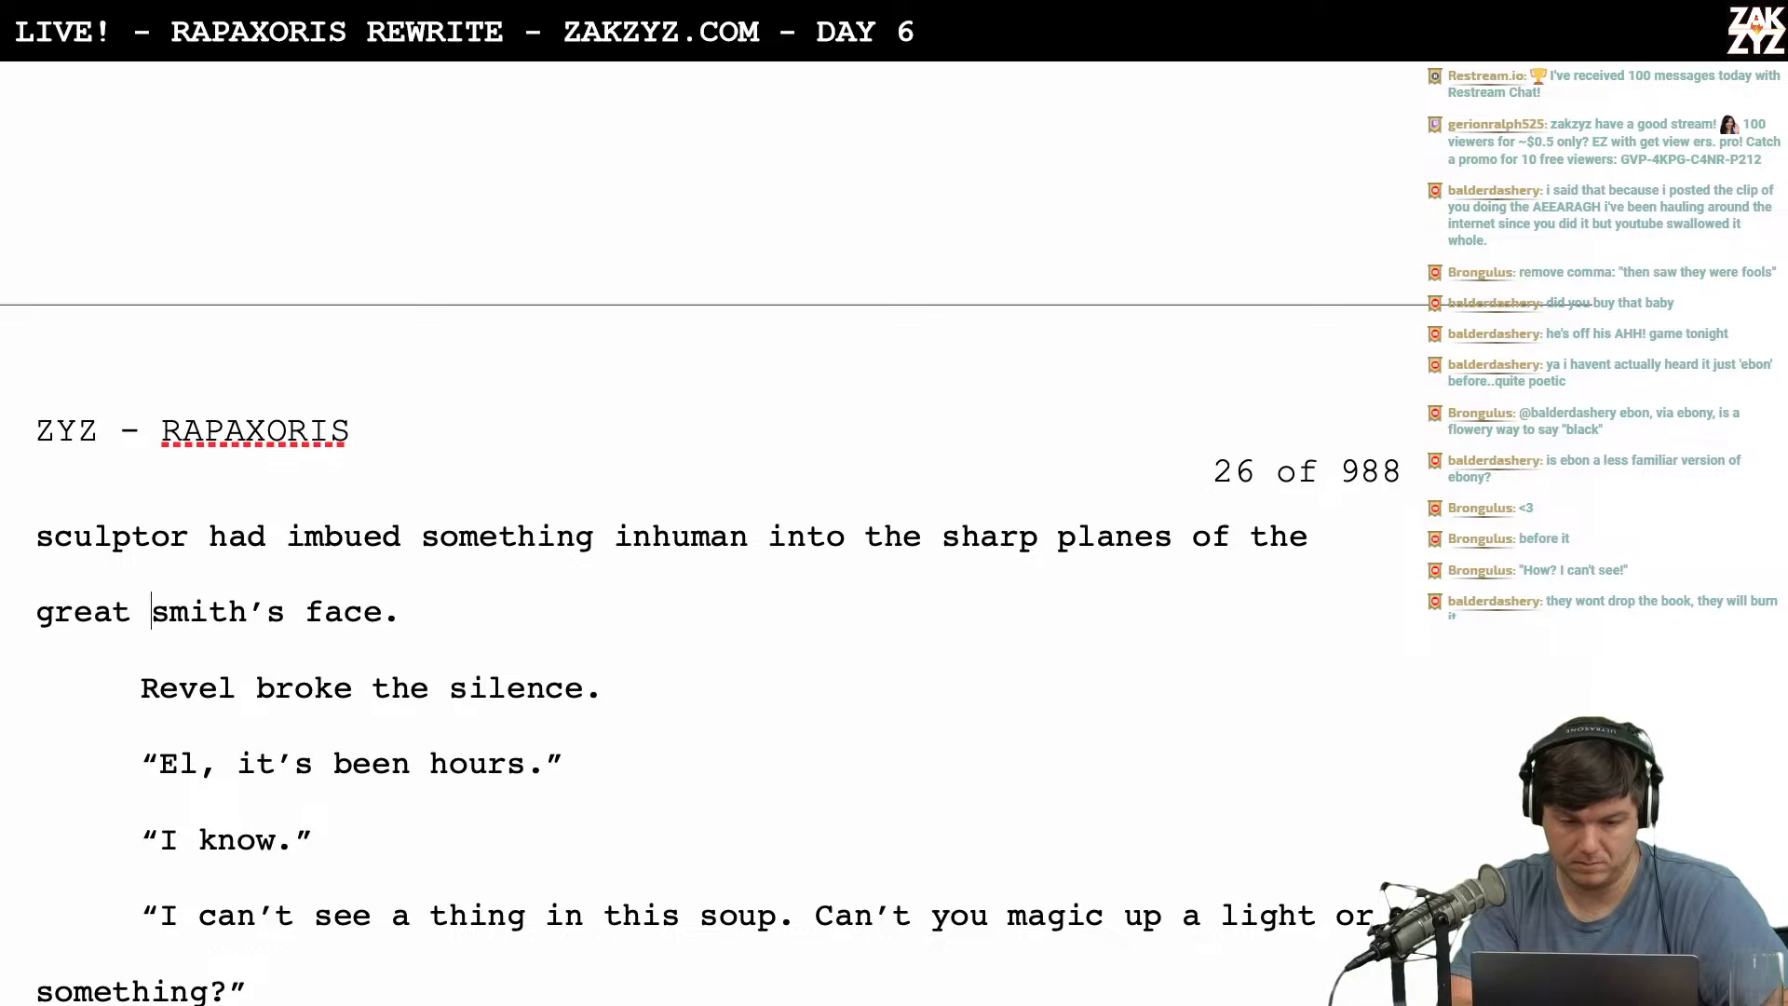
{"action": "key", "text": "BackSpace"}
{"action": "key", "text": "BackSpace"}
{"action": "key", "text": "BackSpace"}
{"action": "key", "text": "BackSpace"}
{"action": "key", "text": "BackSpace"}
{"action": "key", "text": "BackSpace"}
{"action": "type", "text": "black"}
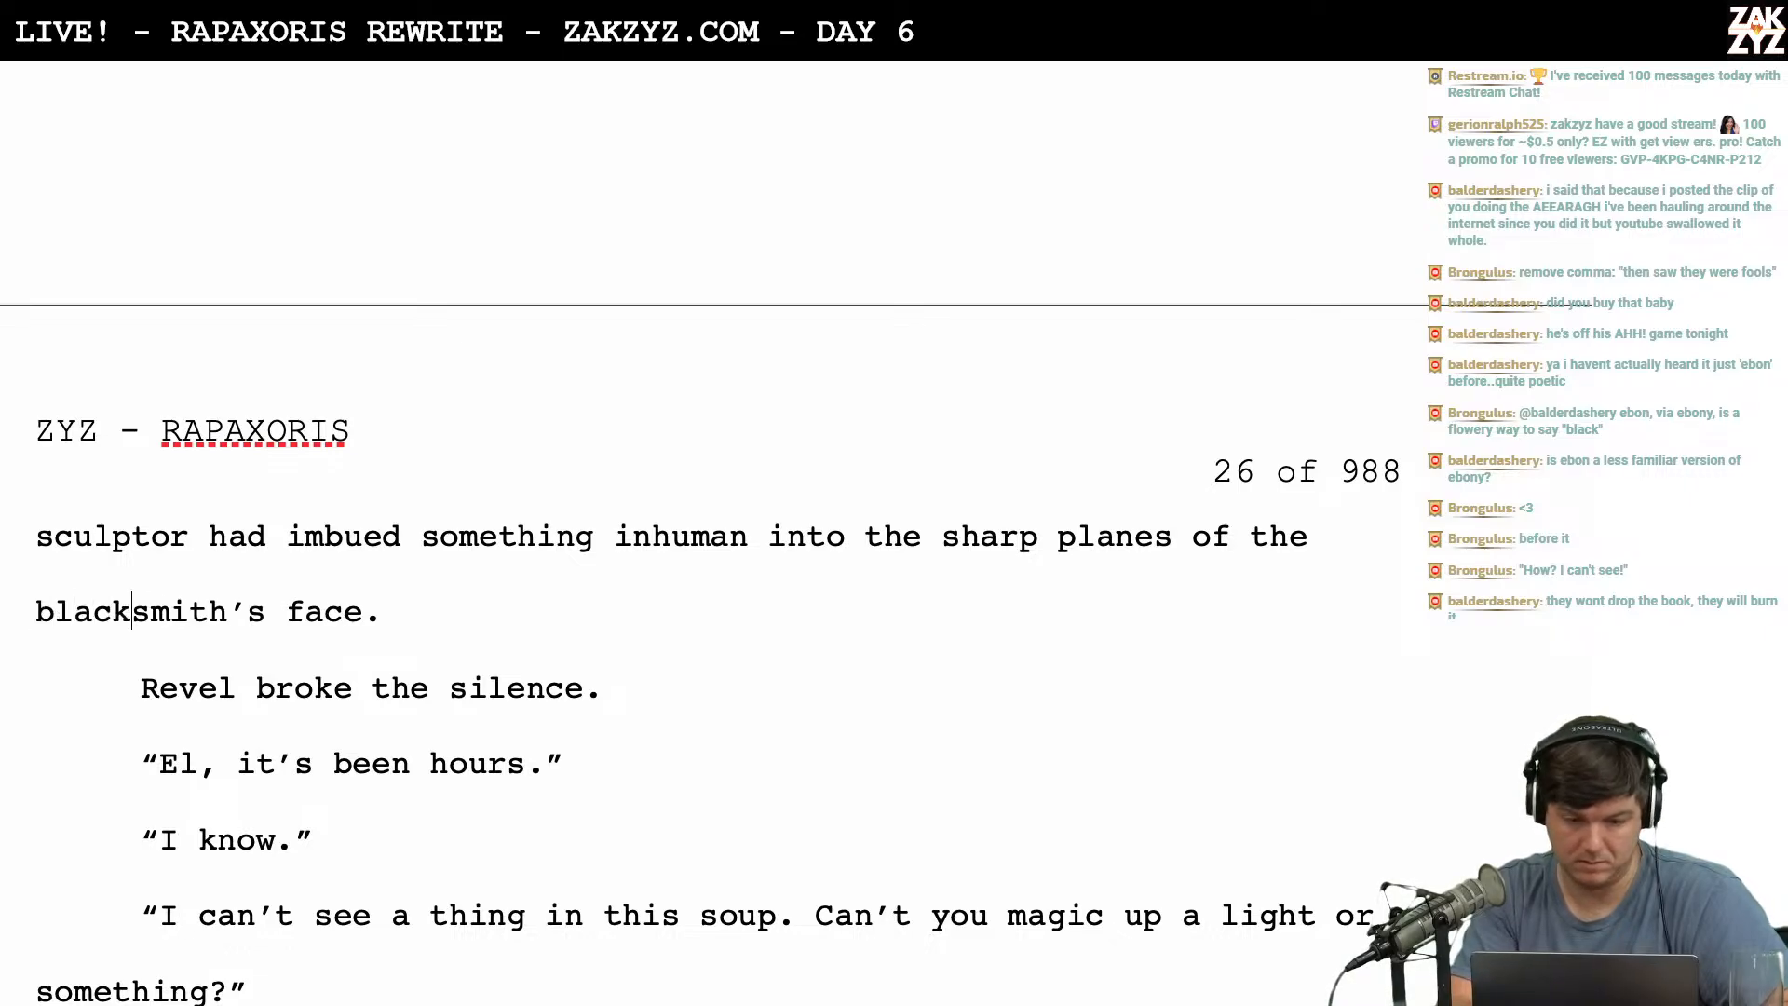
Correct "think o that" to "think of that" in El's reply about conjuring a light.
{"action": "scroll", "coordinate": [698, 503], "scroll_direction": "up", "scroll_amount": 6}
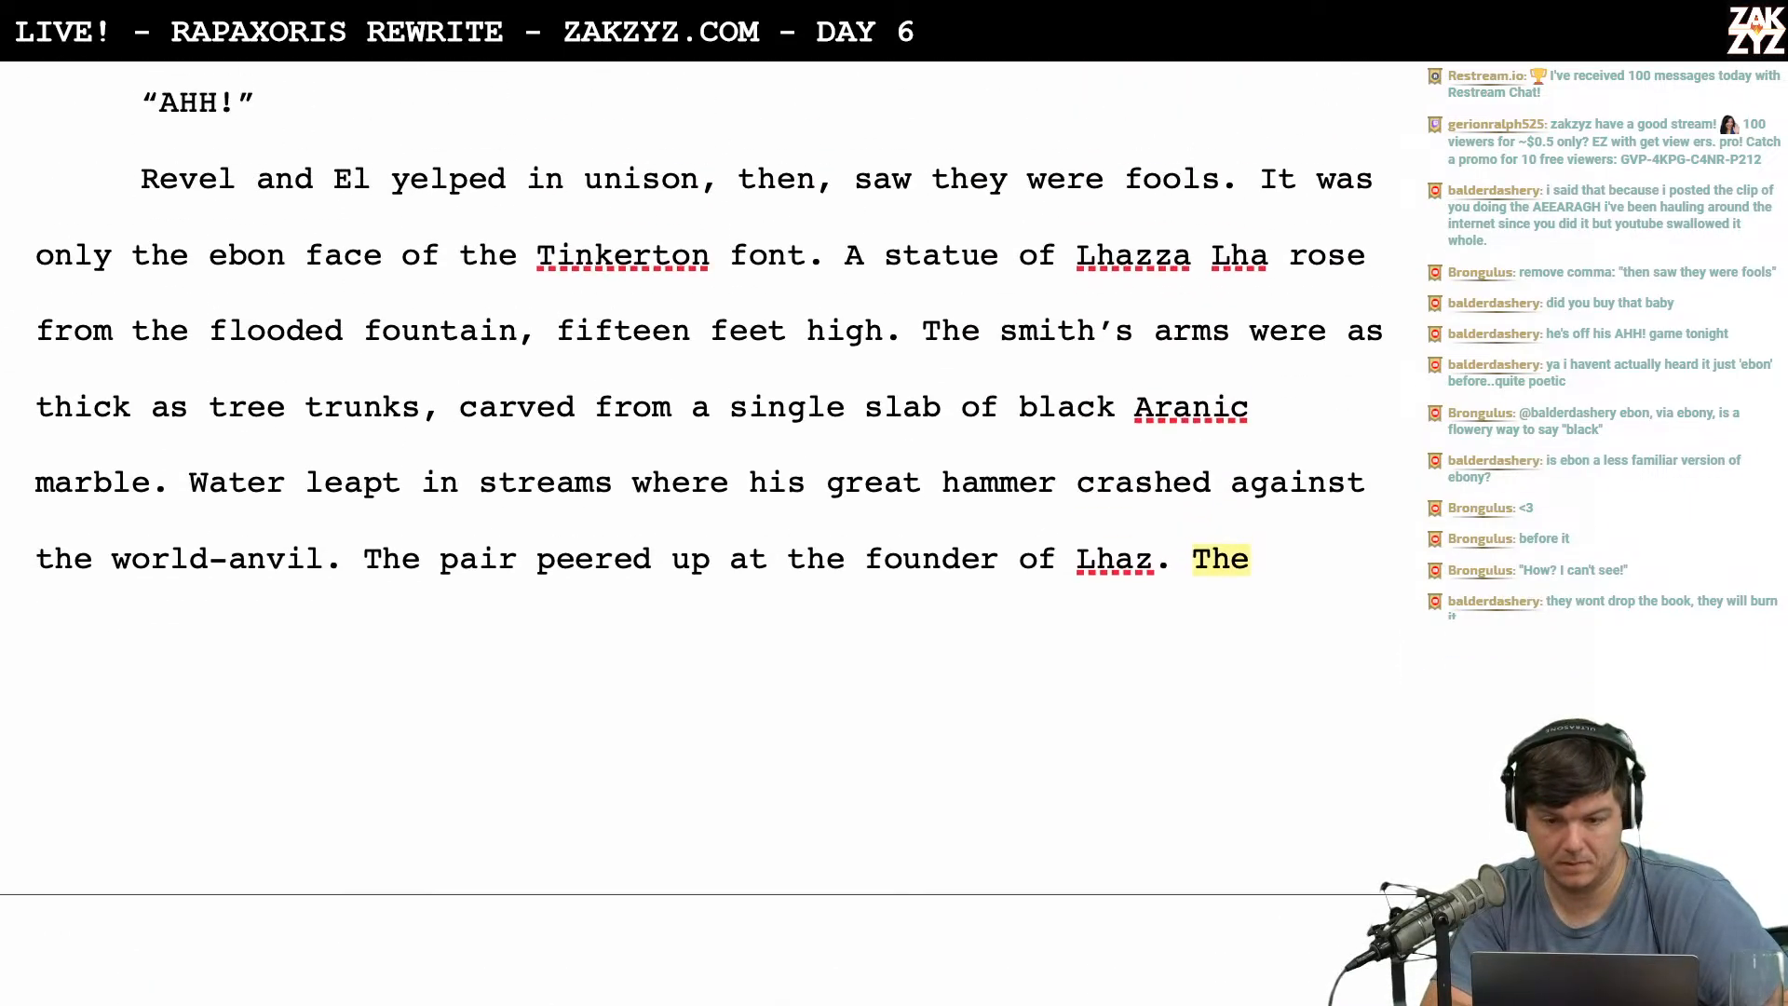
{"action": "scroll", "coordinate": [698, 503], "scroll_direction": "up", "scroll_amount": 1}
{"action": "scroll", "coordinate": [699, 503], "scroll_direction": "down", "scroll_amount": 1}
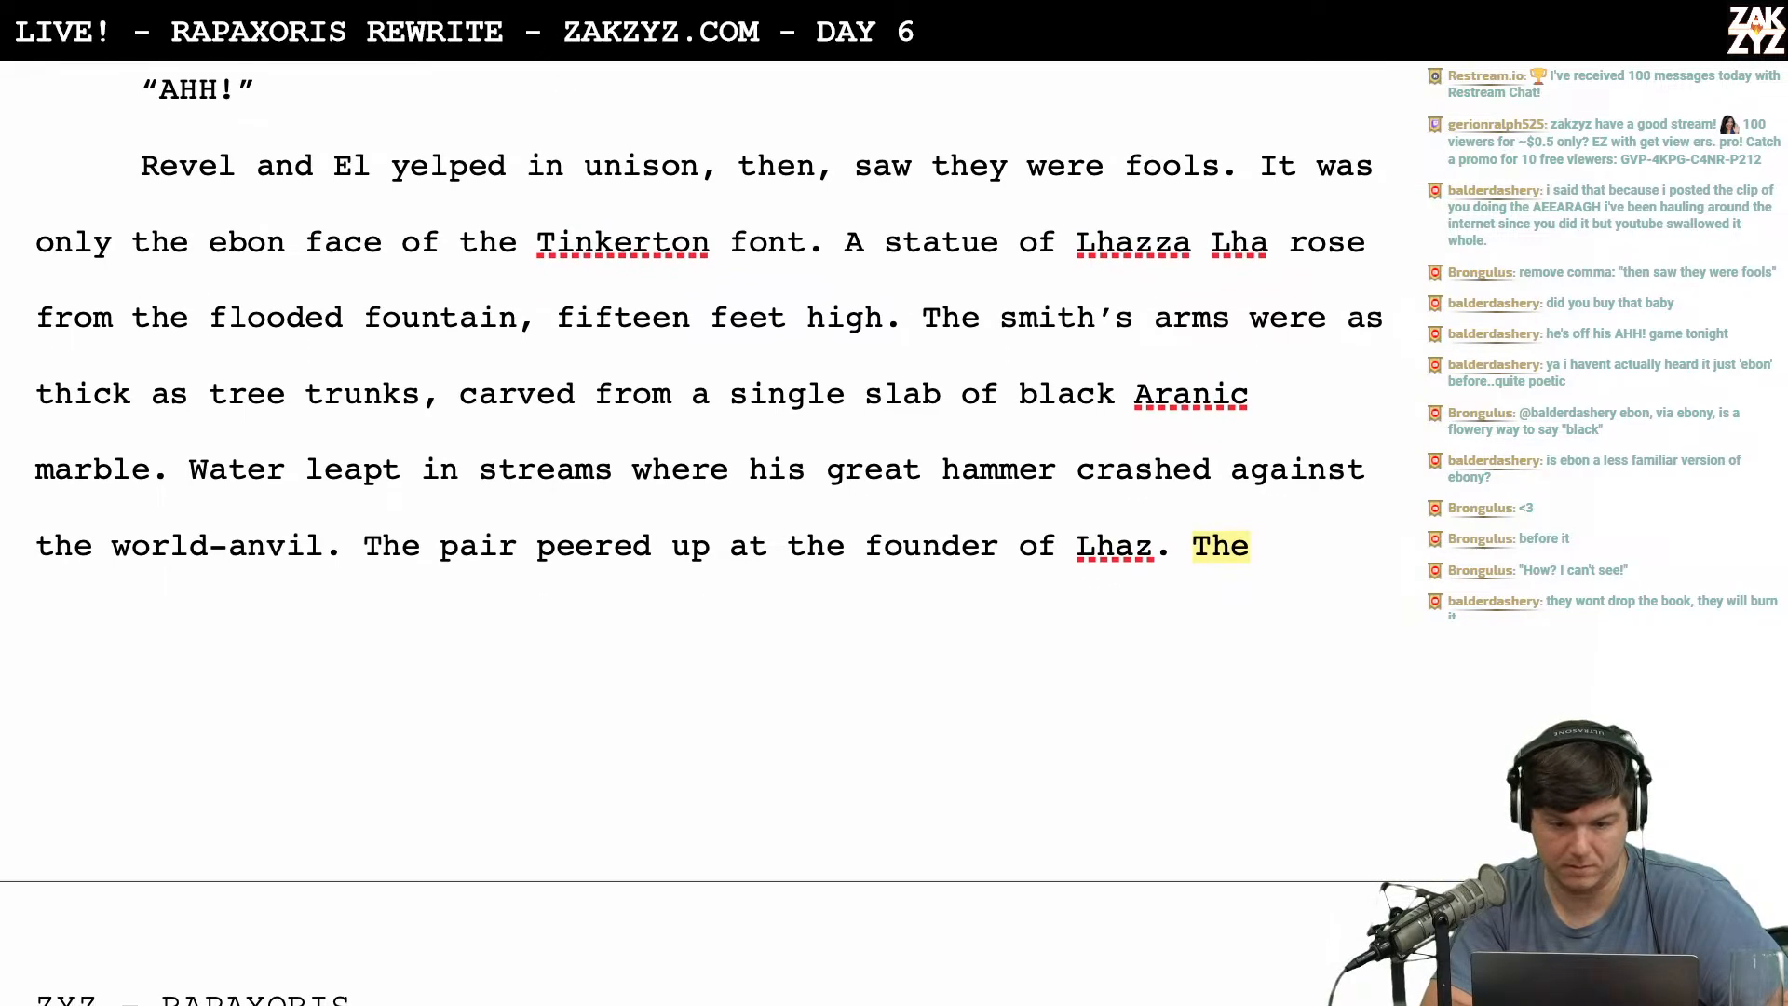
{"action": "scroll", "coordinate": [698, 503], "scroll_direction": "down", "scroll_amount": 6}
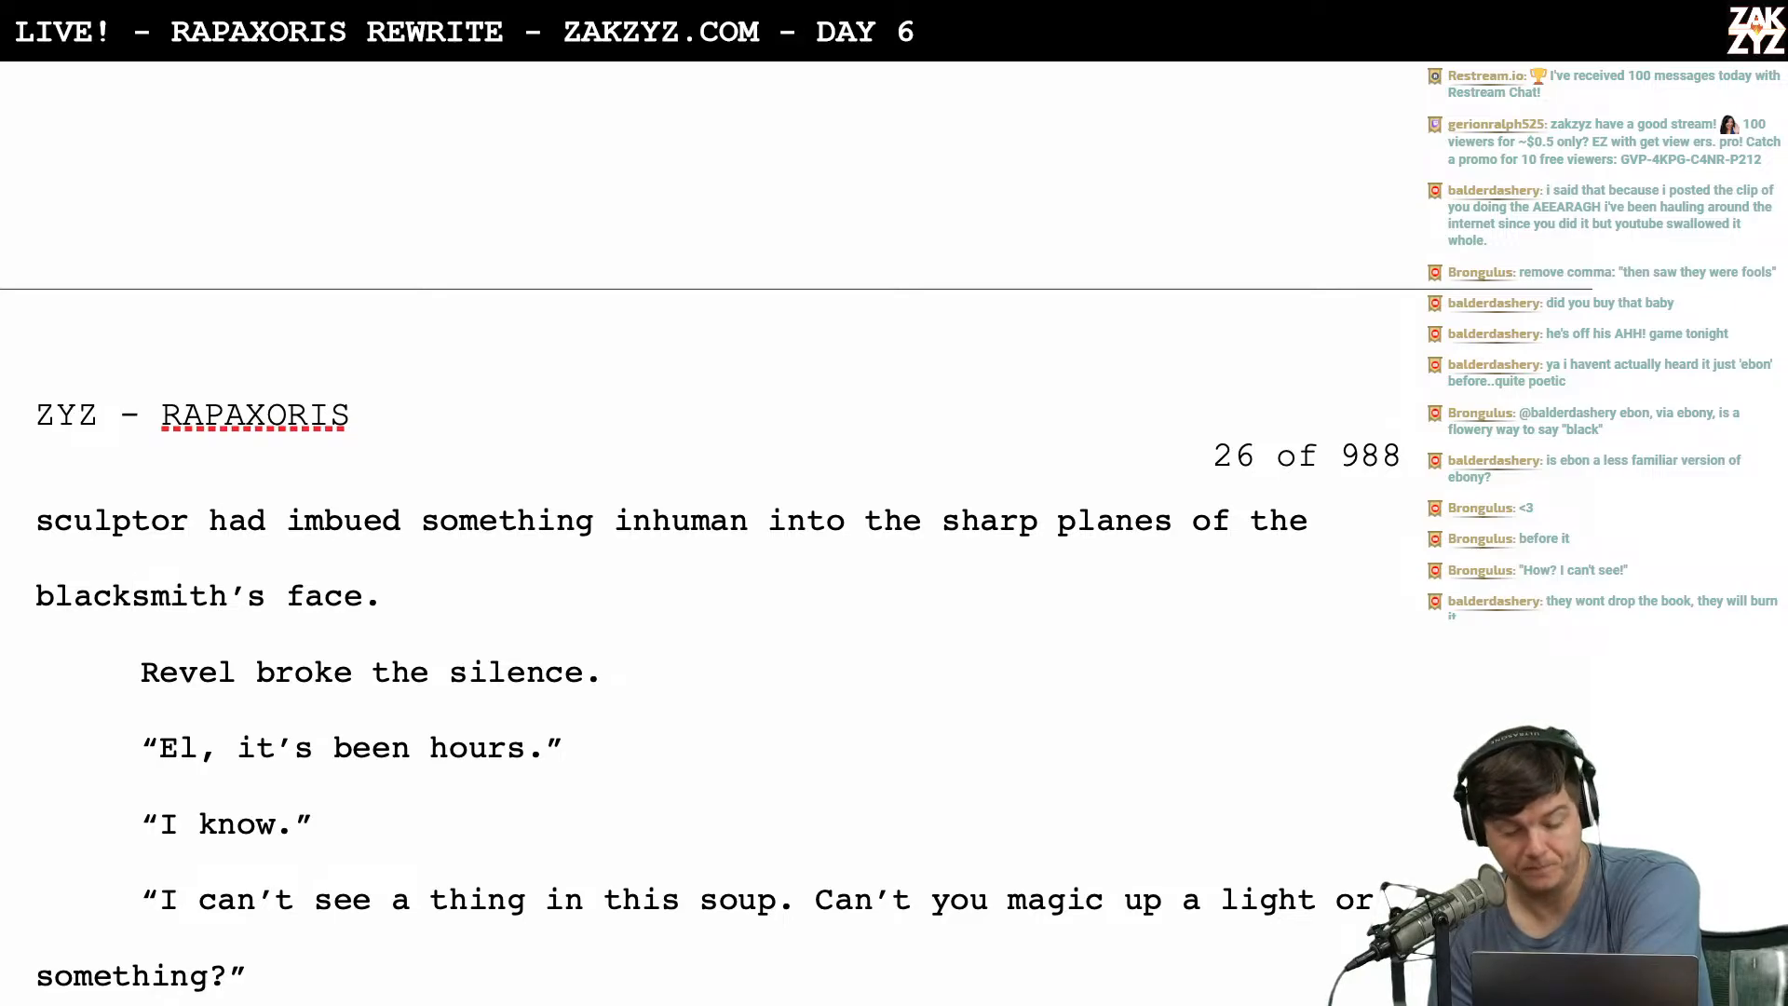
{"action": "scroll", "coordinate": [708, 531], "scroll_direction": "down", "scroll_amount": 5}
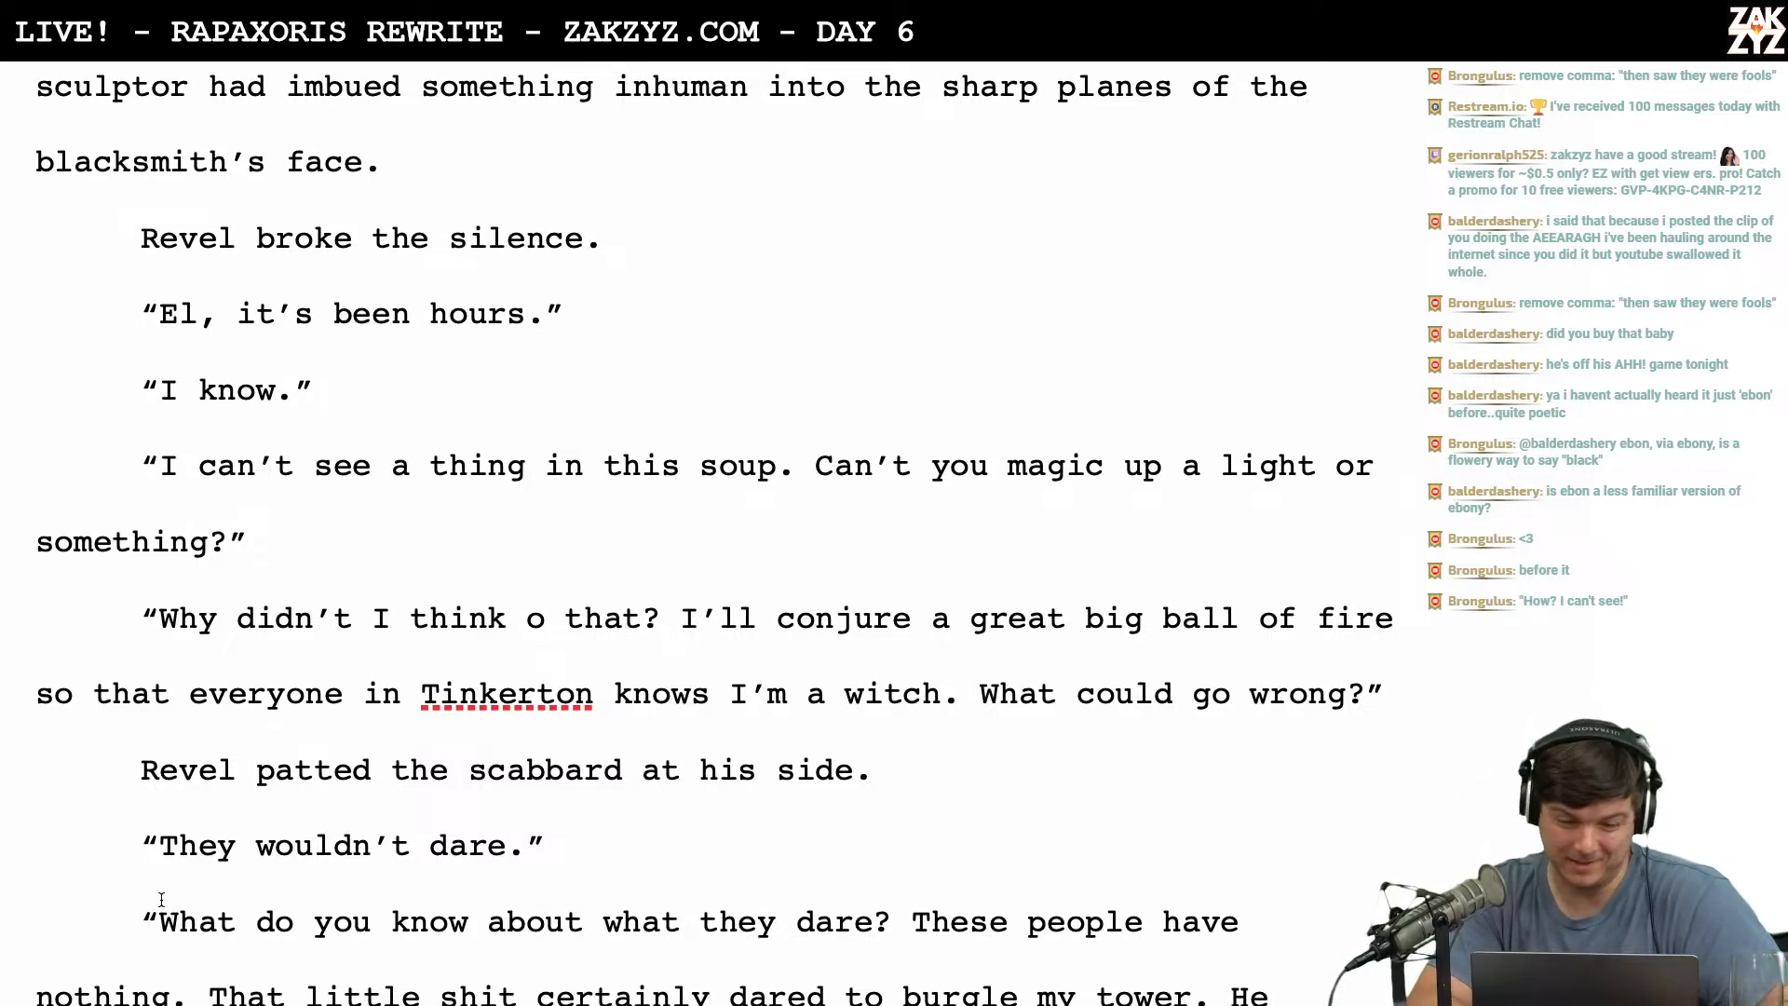
{"action": "left_click", "coordinate": [529, 605]}
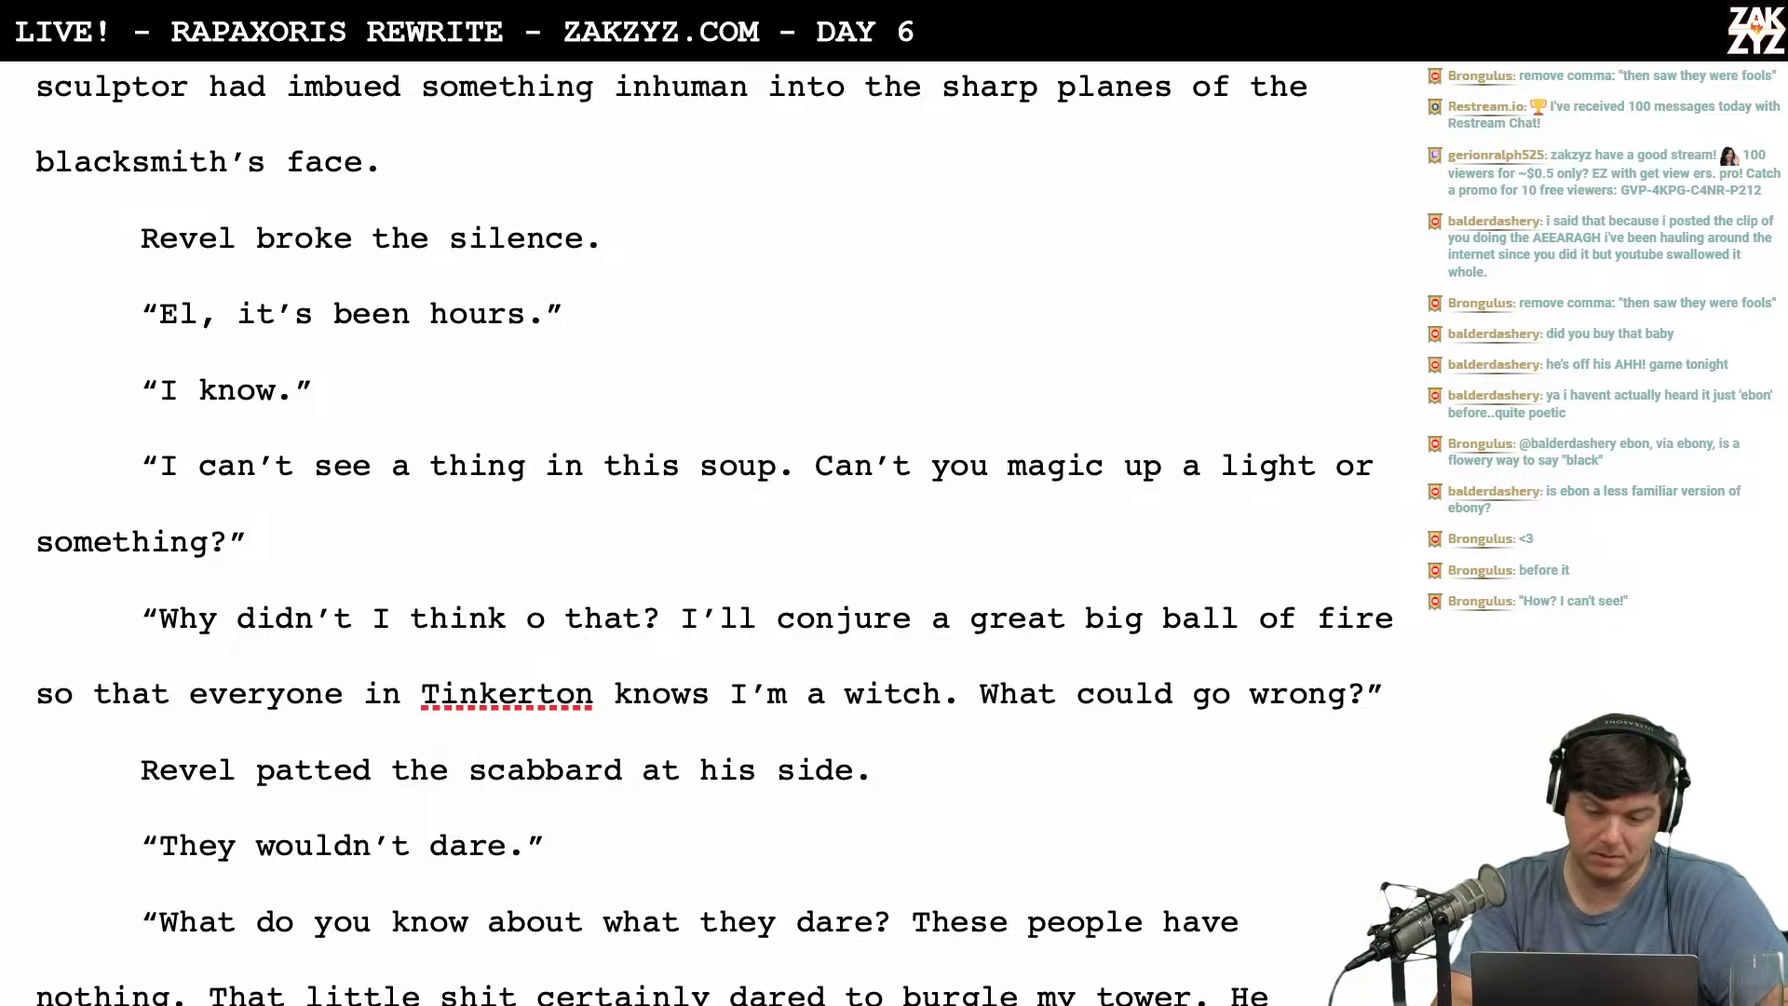
{"action": "type", "text": "f"}
{"action": "key", "text": "BackSpace"}
{"action": "key", "text": "Right"}
{"action": "type", "text": "f"}
Replace "in Tinkerton" with "sees" after "everyone" in El's ball of fire line.
{"action": "scroll", "coordinate": [497, 661], "scroll_direction": "down", "scroll_amount": 1}
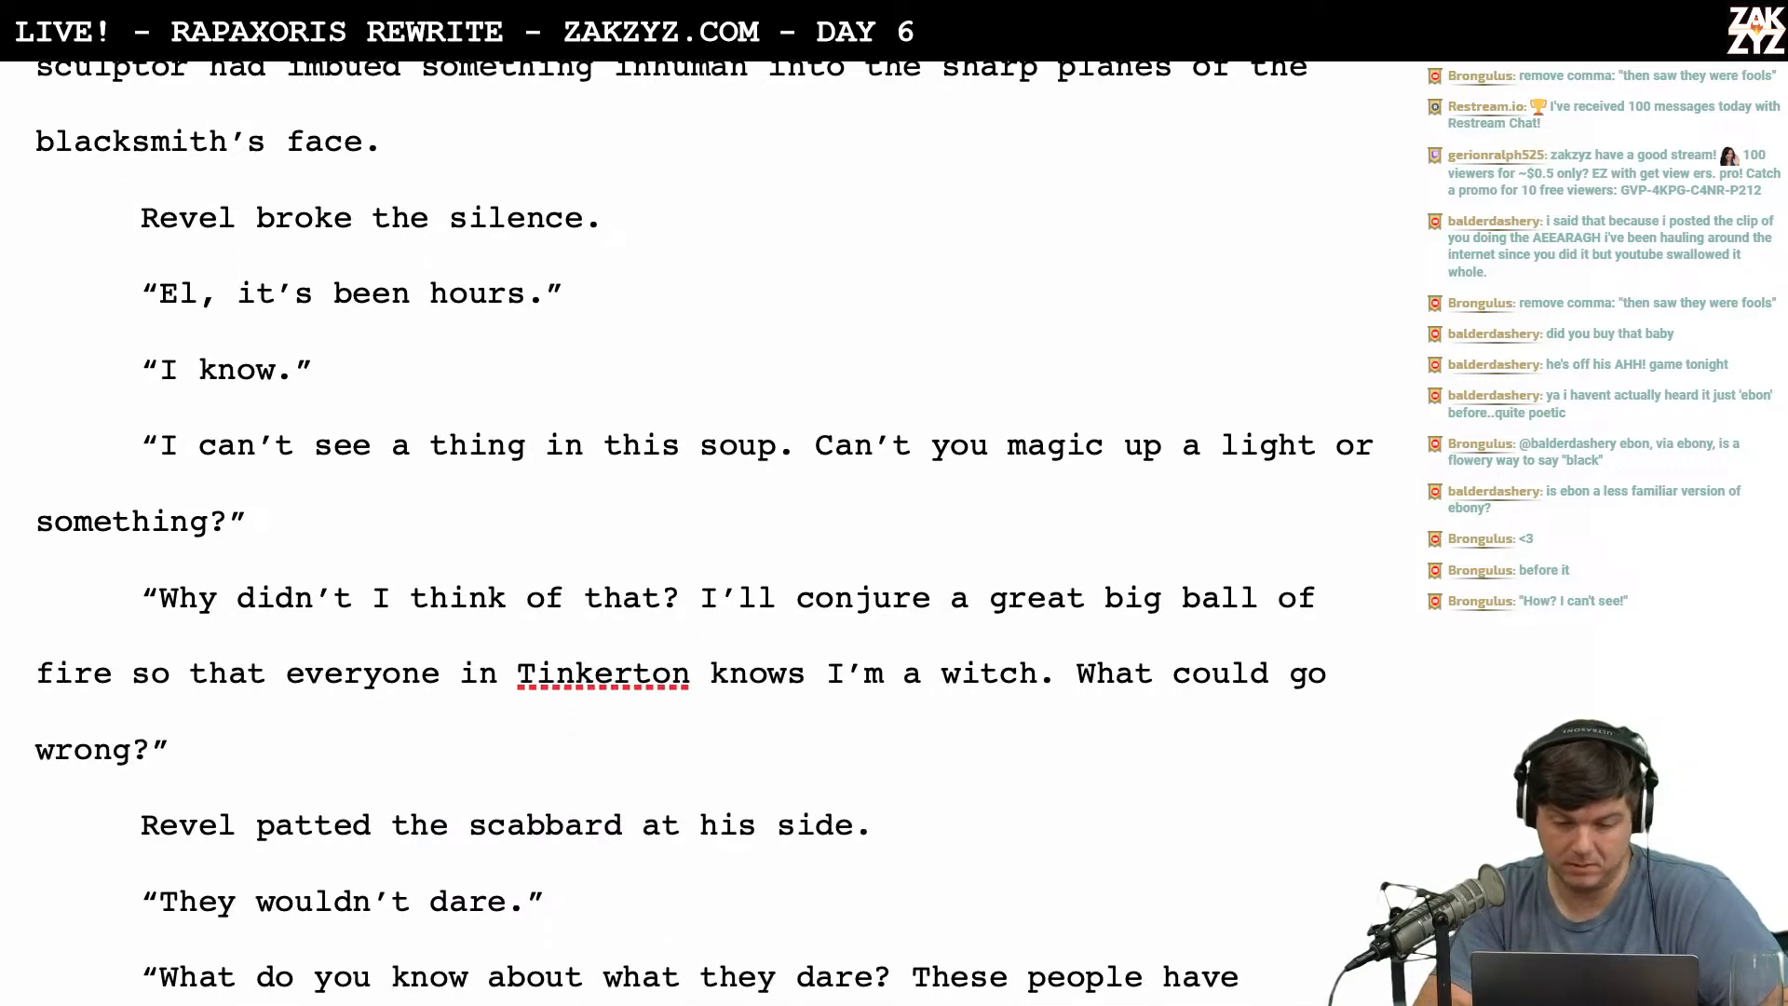
{"action": "left_click", "coordinate": [517, 649]}
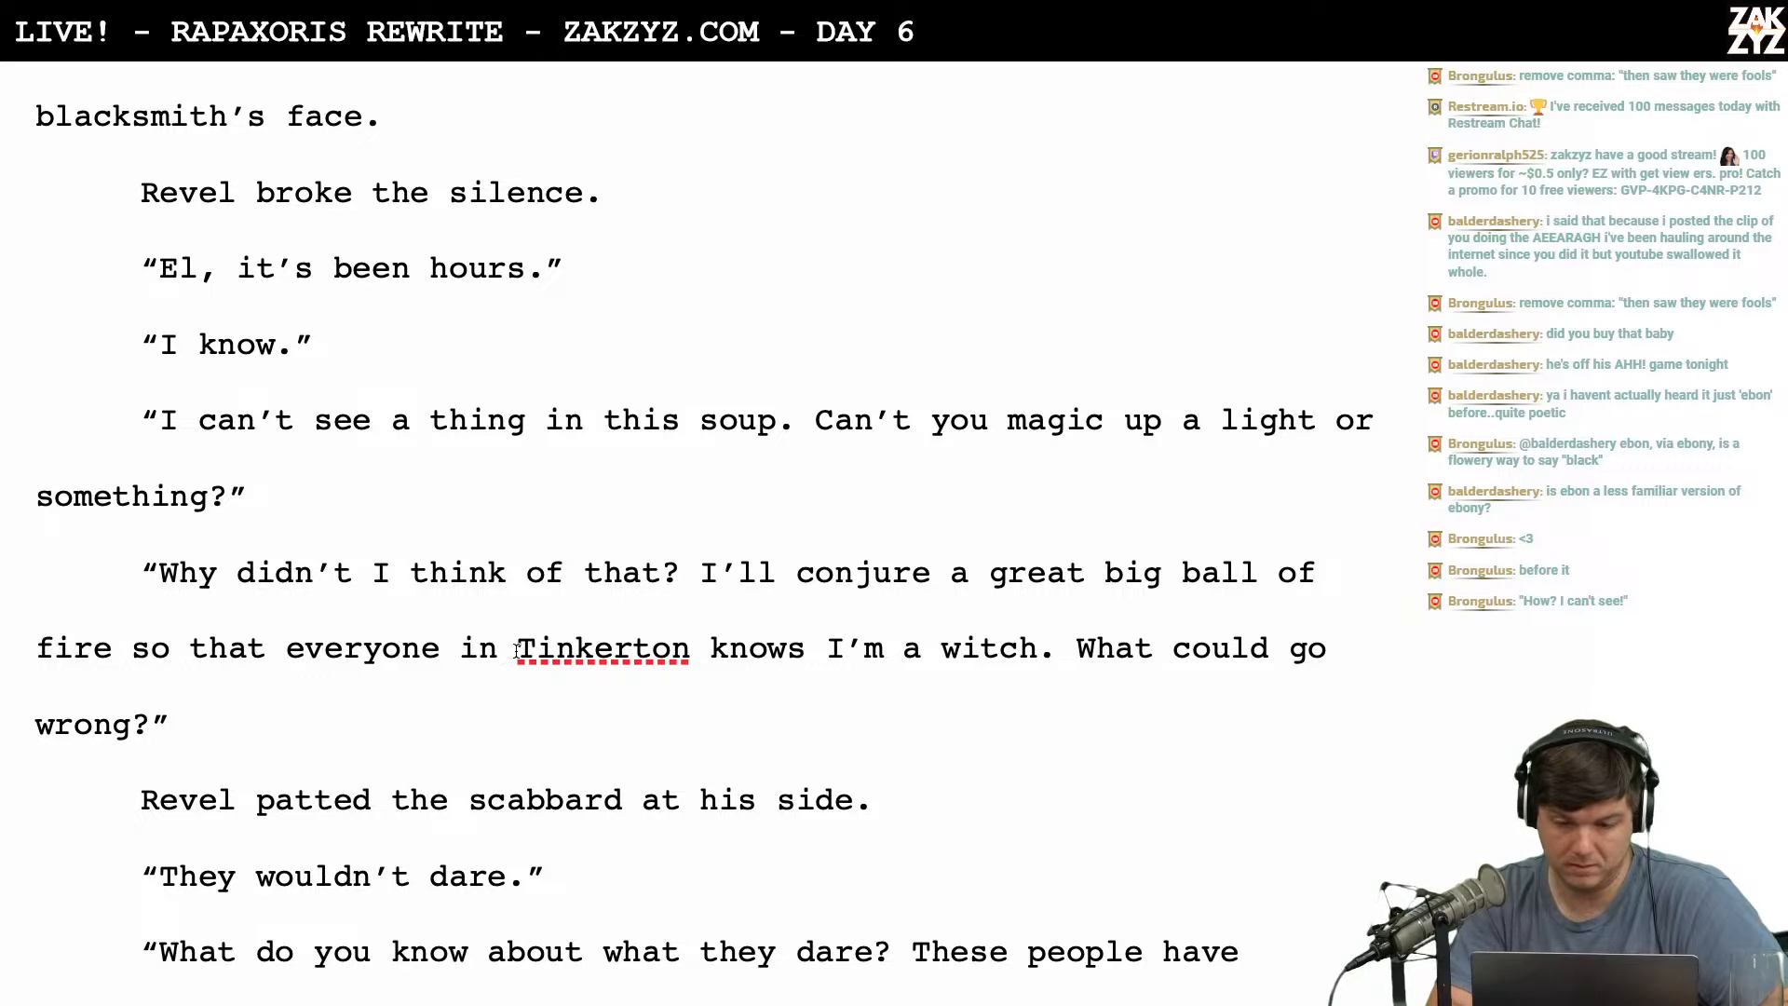
{"action": "left_click_drag", "start_coordinate": [517, 649], "coordinate": [691, 650]}
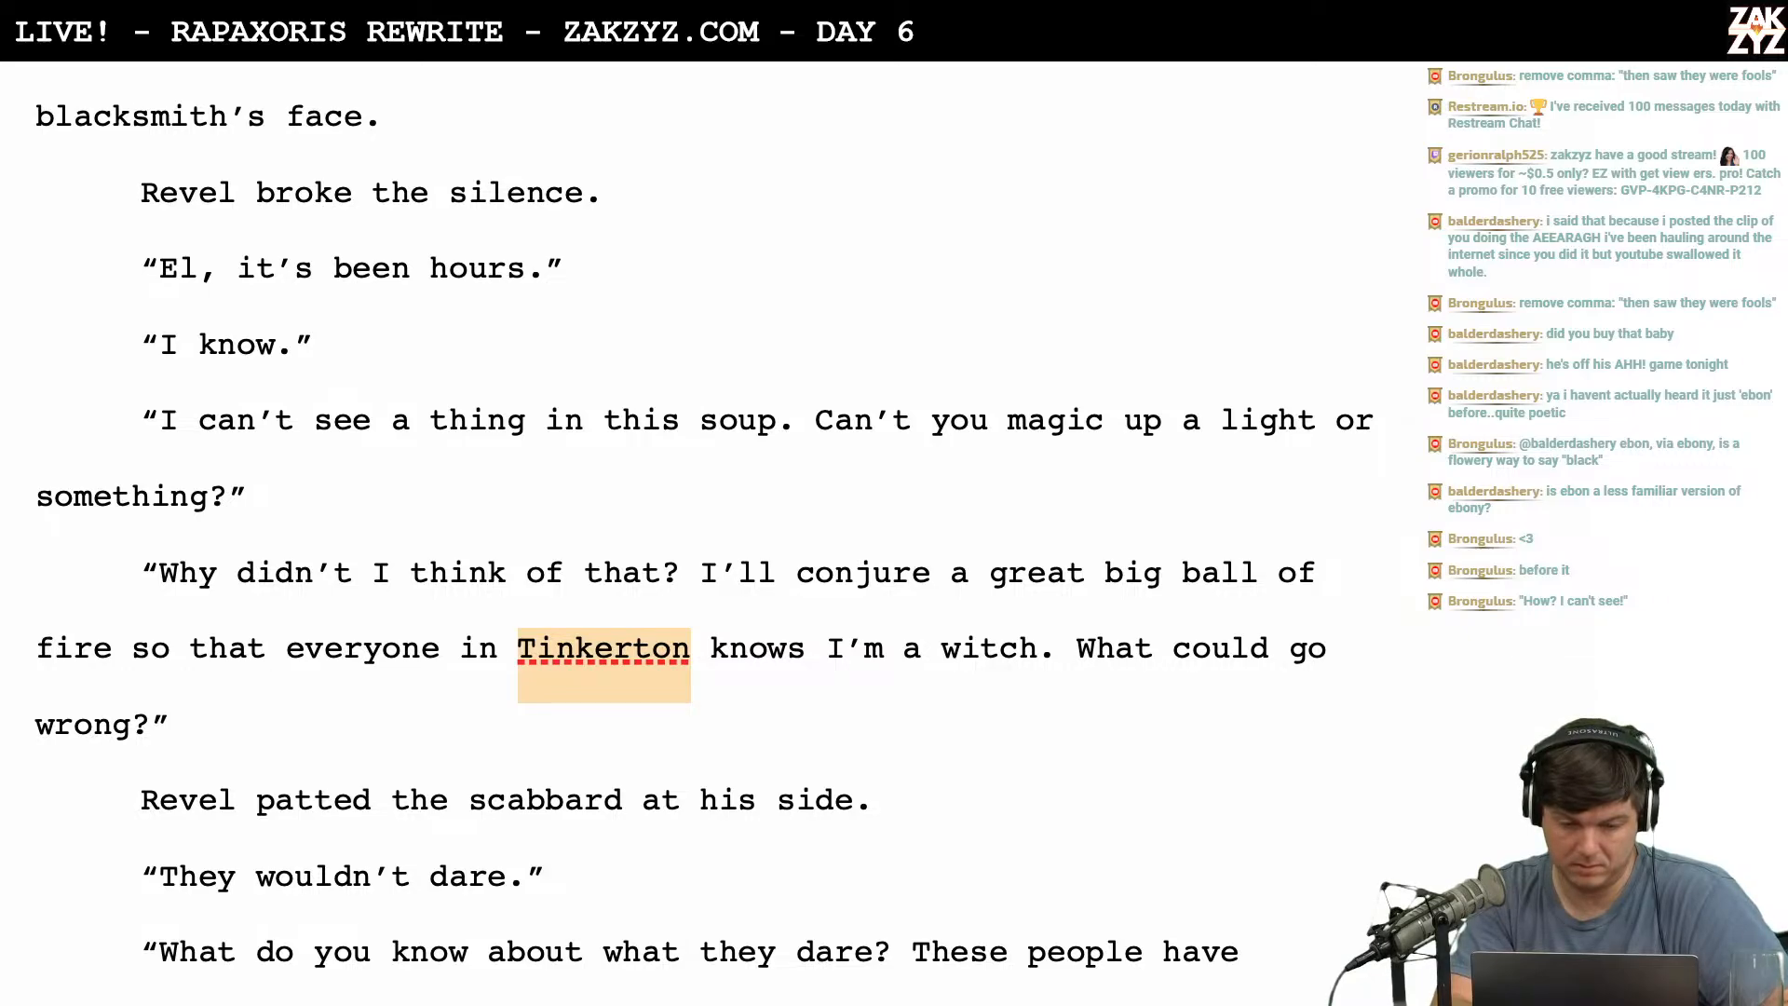
{"action": "key", "text": "BackSpace"}
{"action": "key", "text": "BackSpace"}
{"action": "key", "text": "BackSpace"}
{"action": "key", "text": "BackSpace"}
{"action": "type", "text": "sees"}
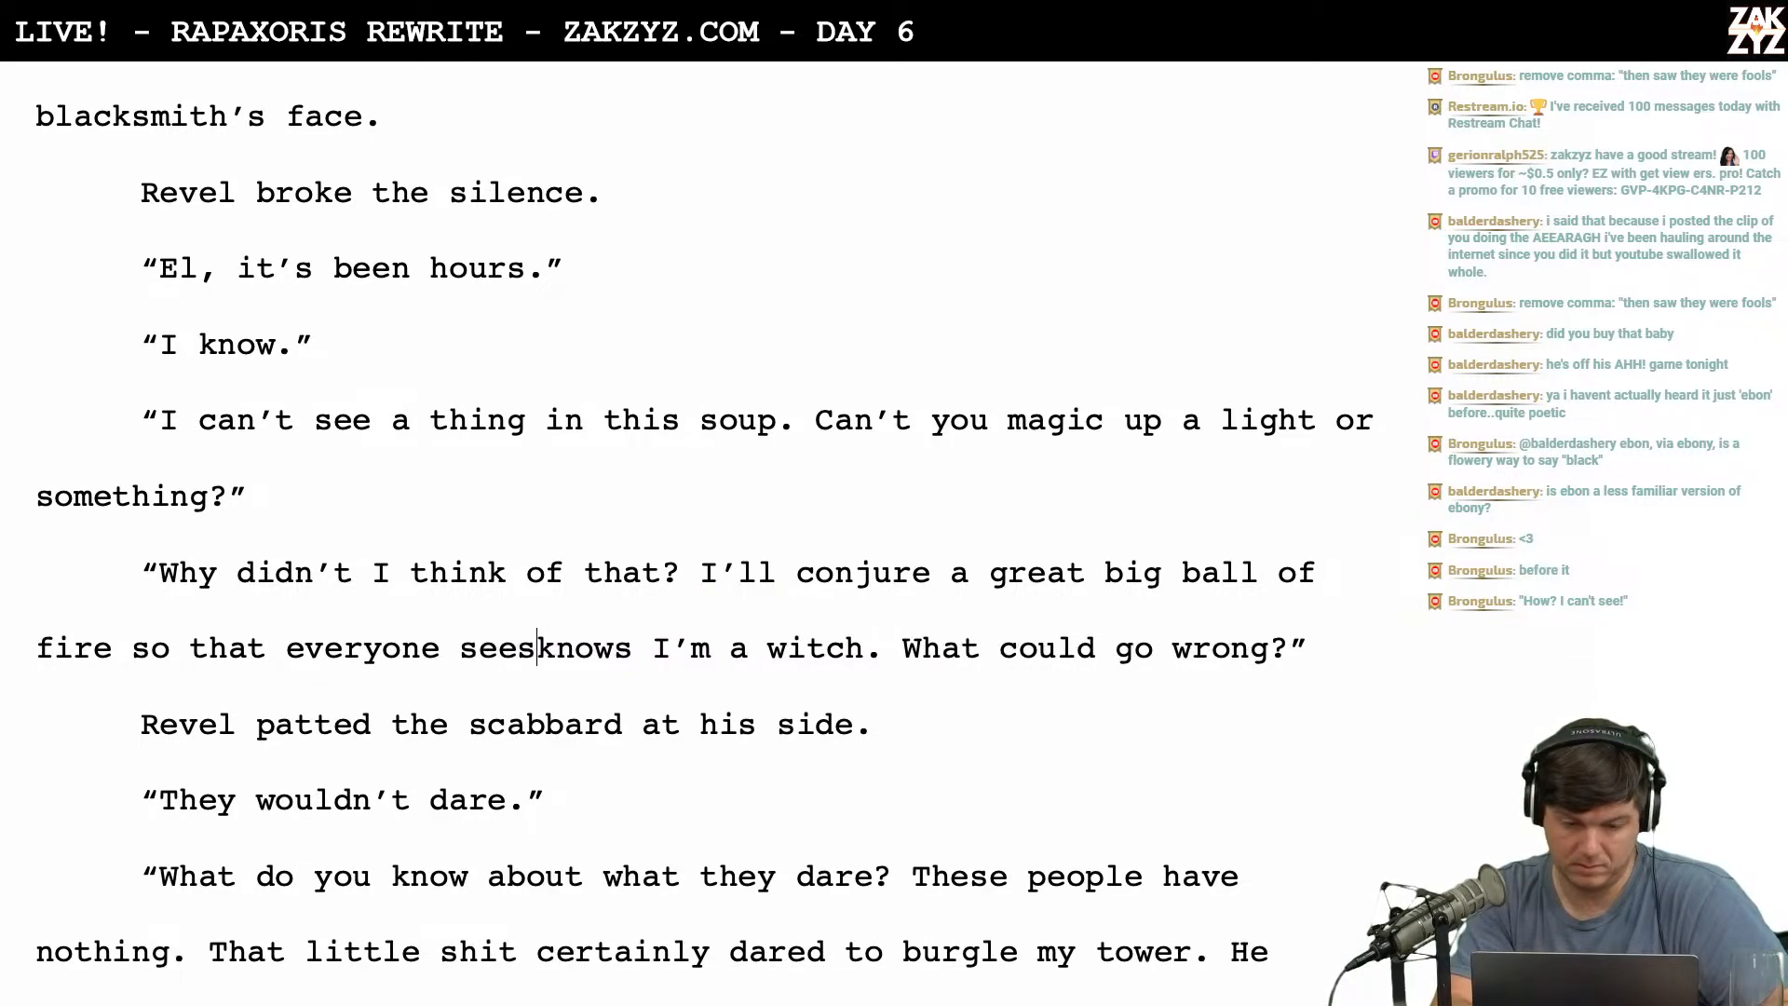
Delete the word "knows" so that El's line reads "everyone sees I'm a witch".
{"action": "key", "text": "shift+Right"}
{"action": "key", "text": "shift+Right"}
{"action": "key", "text": "shift+Right"}
{"action": "key", "text": "shift+Right"}
{"action": "key", "text": "shift+Right"}
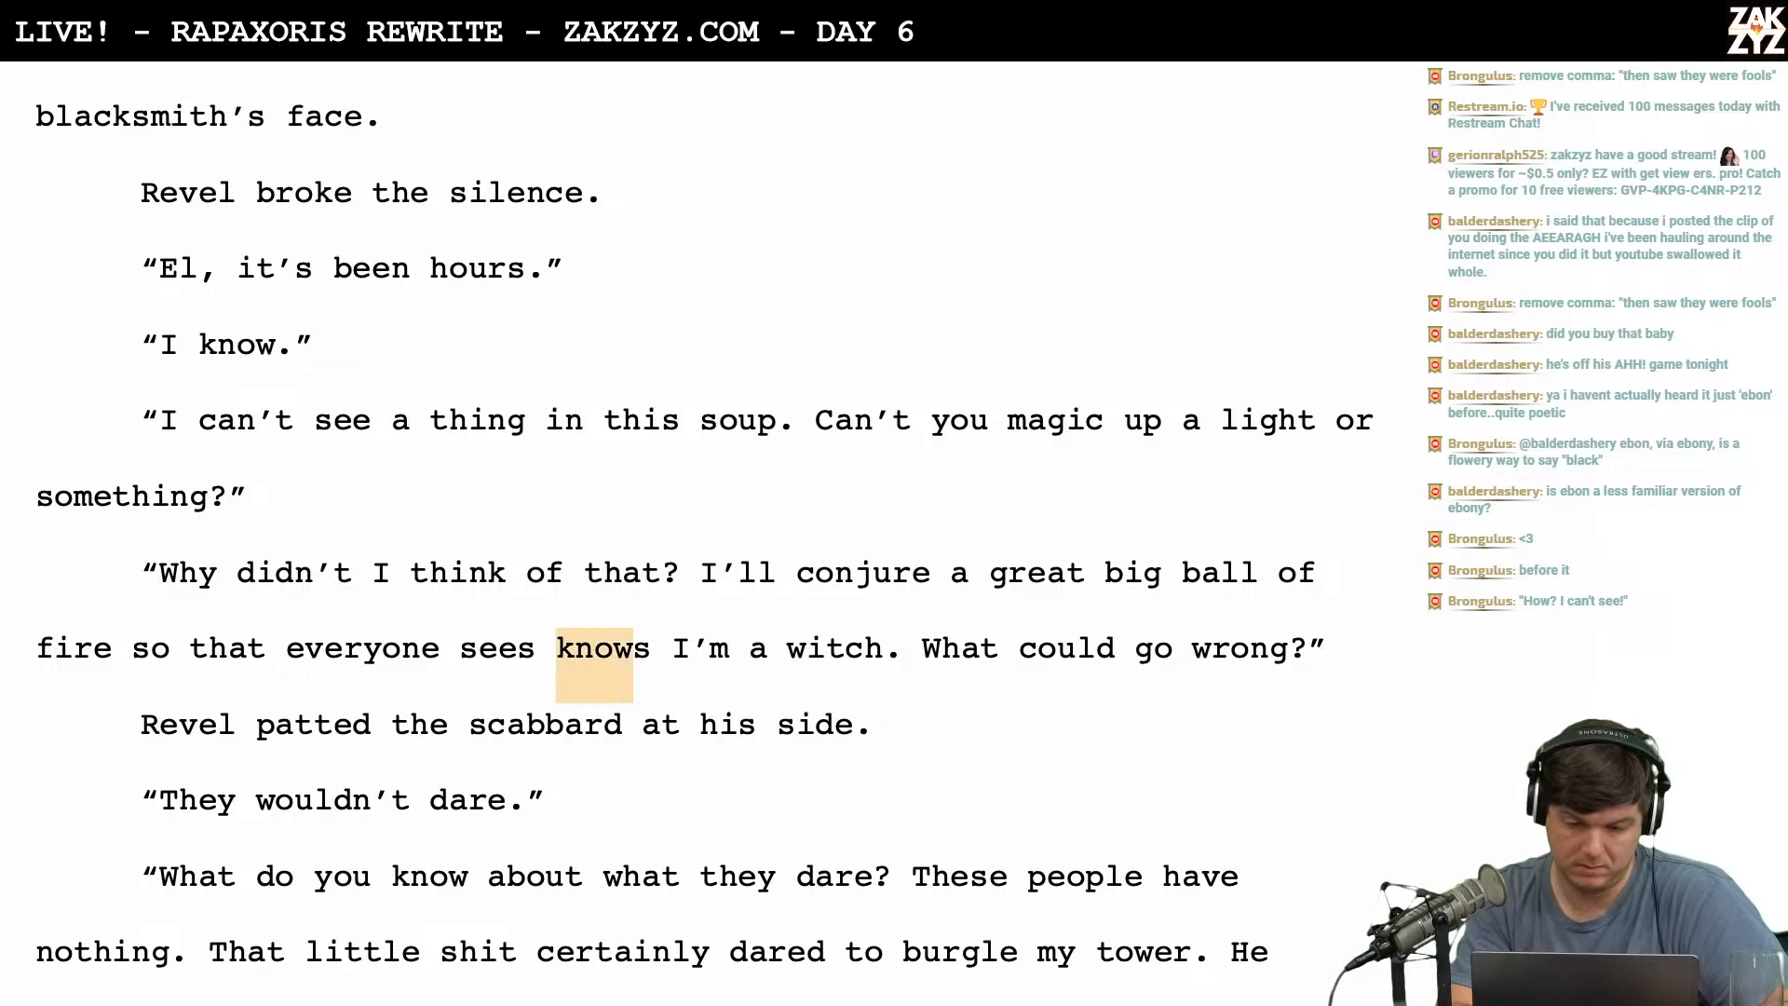
{"action": "key", "text": "BackSpace"}
Insert "in Tinkerton" between "everyone" and "sees" in El's ball of fire line.
{"action": "scroll", "coordinate": [705, 536], "scroll_direction": "down", "scroll_amount": 1}
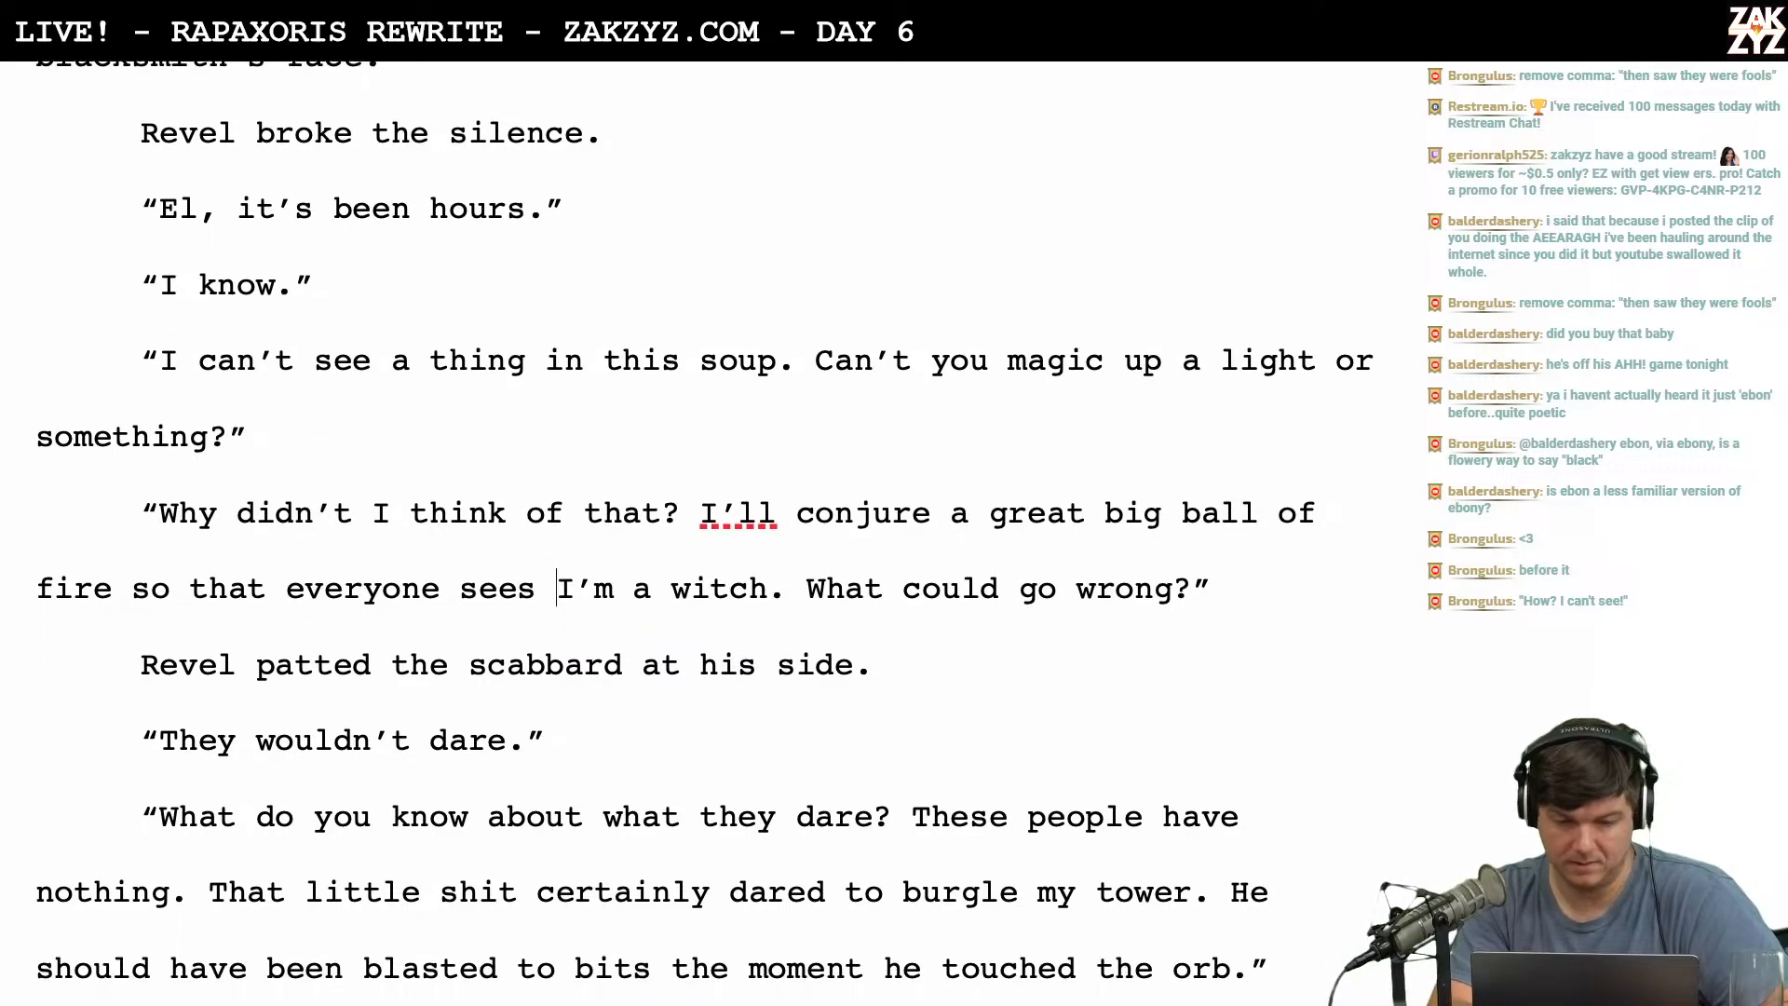
{"action": "scroll", "coordinate": [705, 537], "scroll_direction": "down", "scroll_amount": 2}
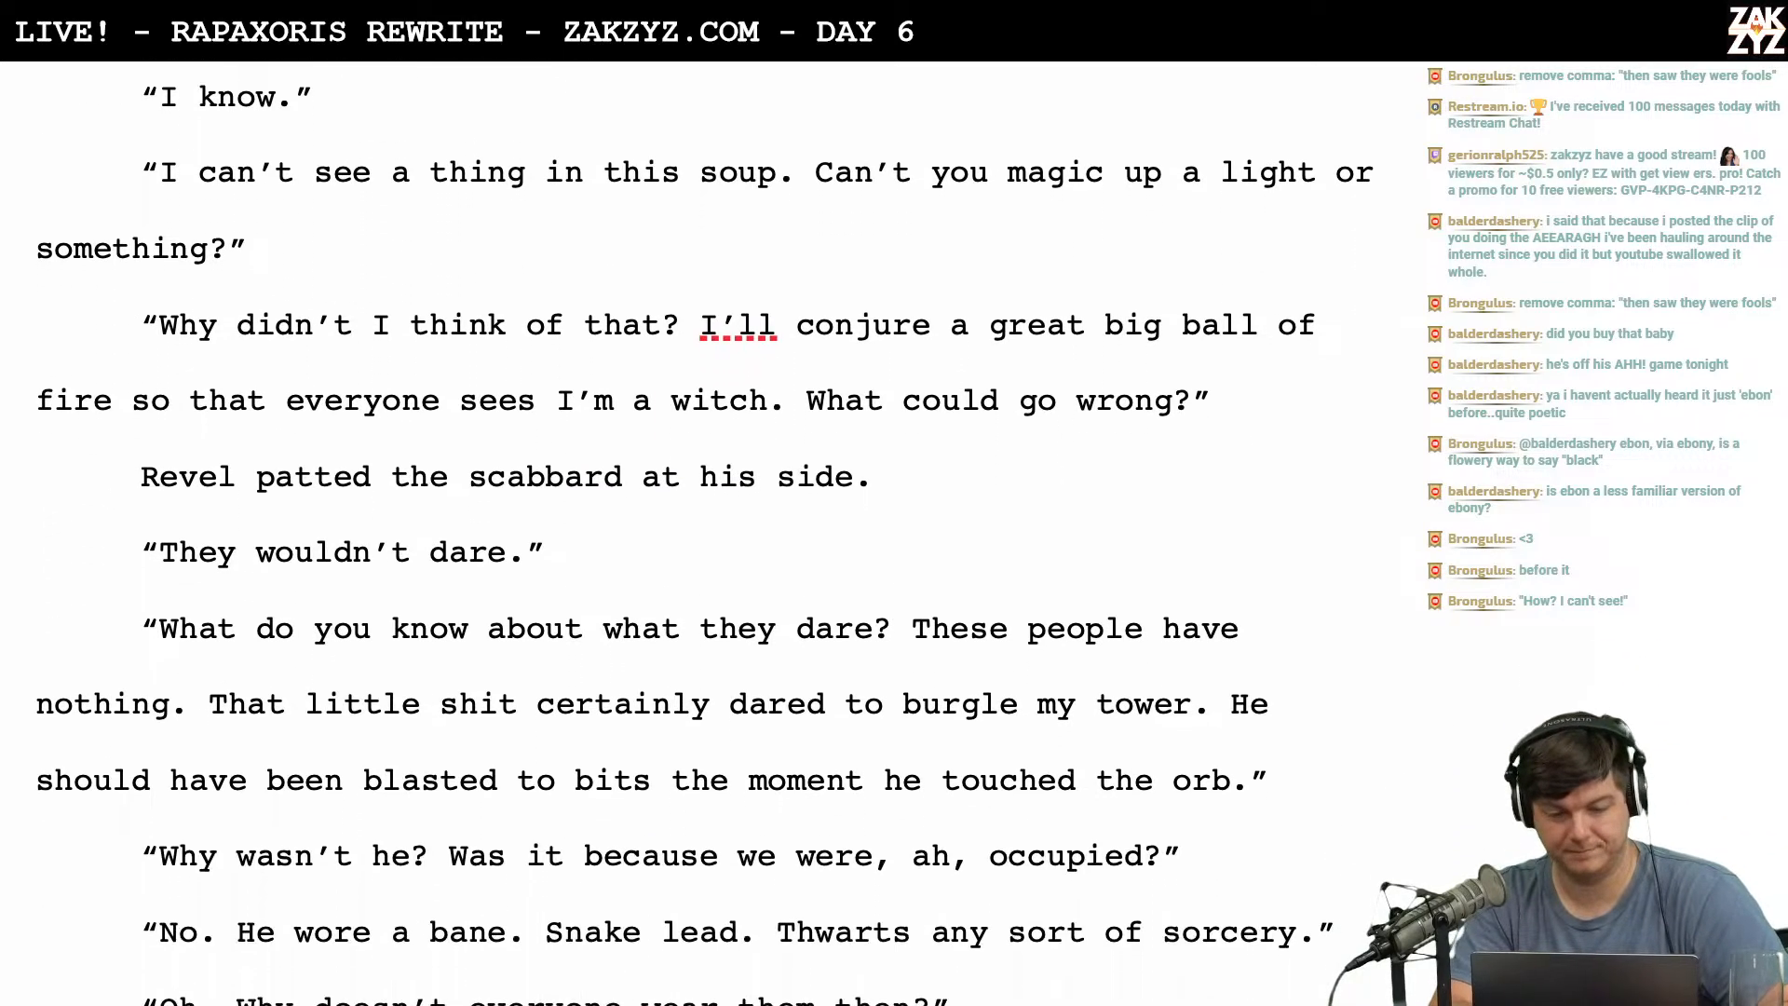
{"action": "scroll", "coordinate": [705, 536], "scroll_direction": "up", "scroll_amount": 1}
{"action": "scroll", "coordinate": [705, 536], "scroll_direction": "up", "scroll_amount": 2}
{"action": "scroll", "coordinate": [705, 536], "scroll_direction": "down", "scroll_amount": 2}
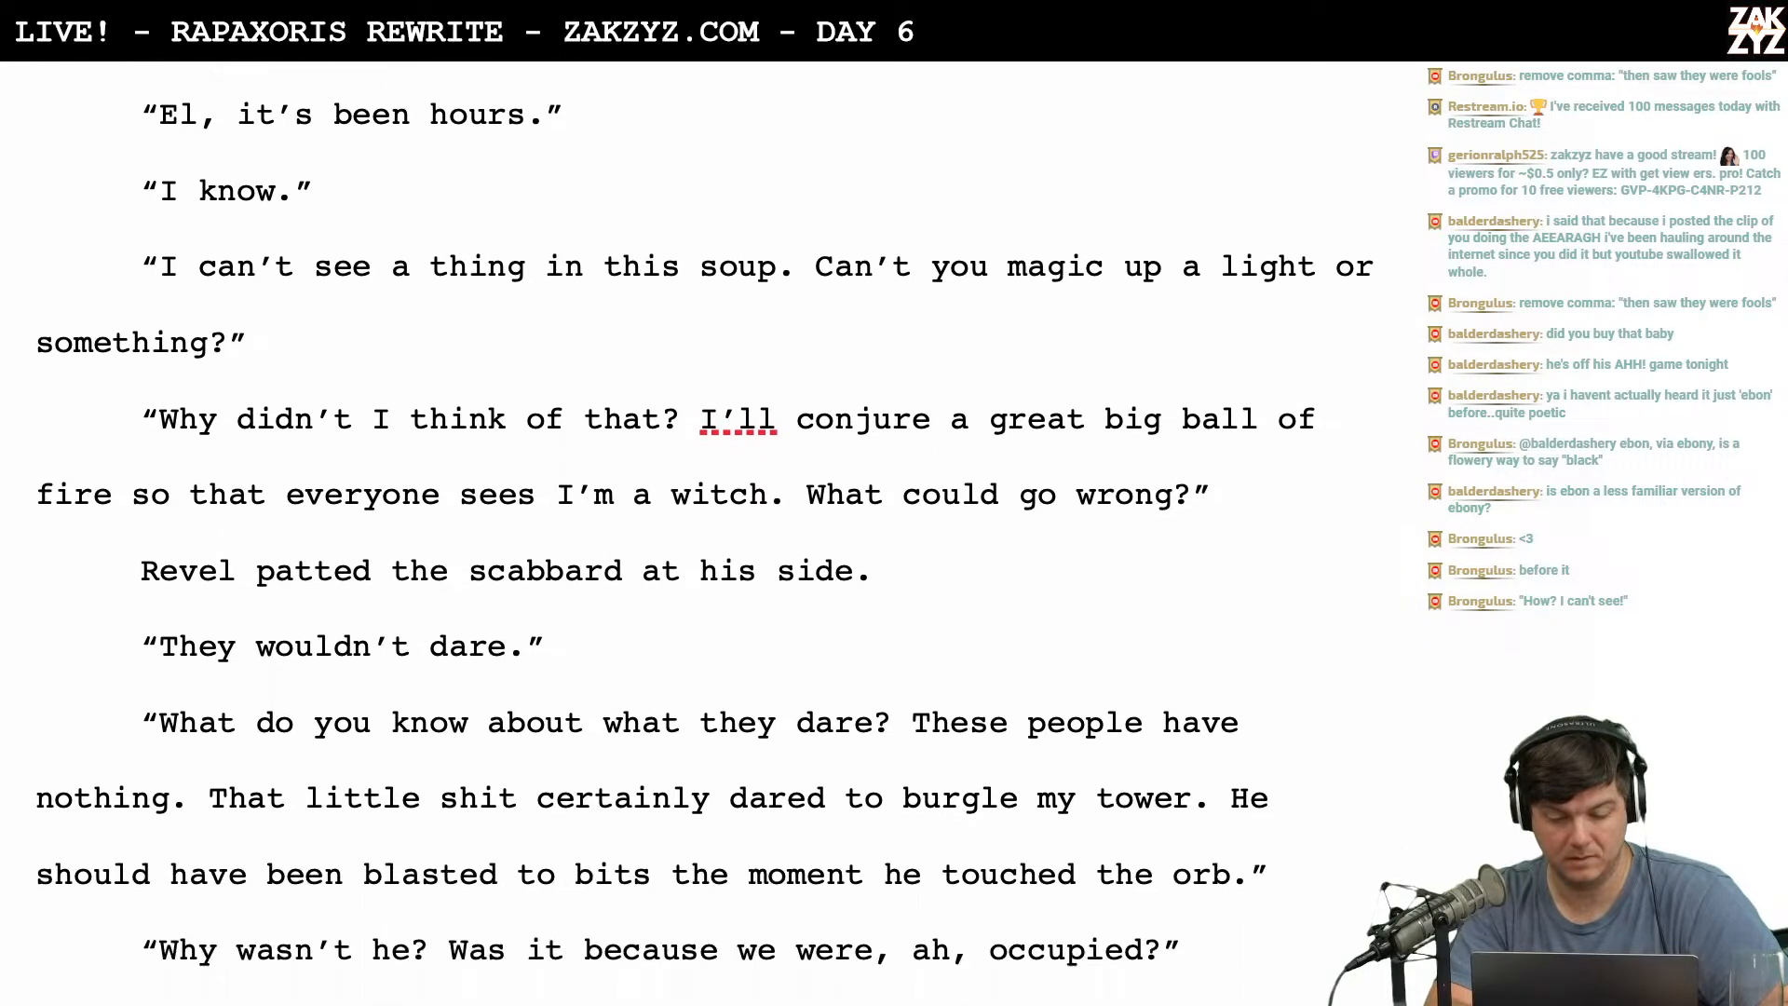
{"action": "scroll", "coordinate": [705, 536], "scroll_direction": "up", "scroll_amount": 2}
{"action": "scroll", "coordinate": [705, 536], "scroll_direction": "up", "scroll_amount": 1}
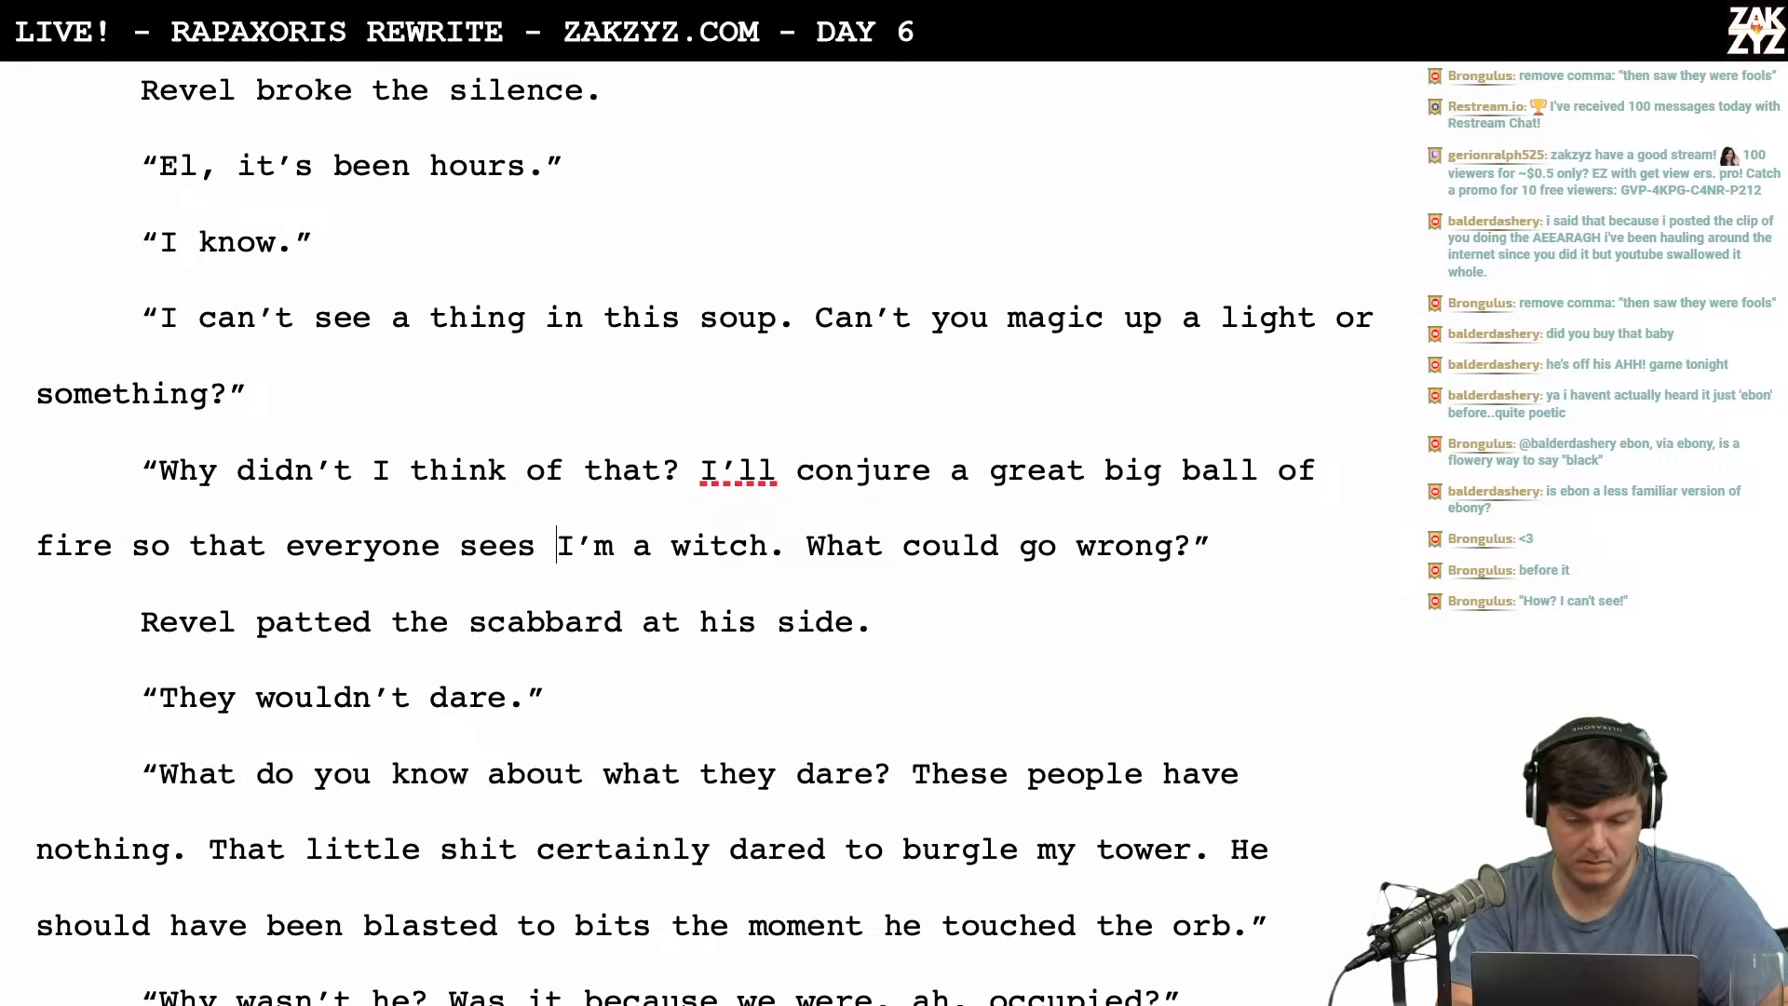
{"action": "key", "text": "Left"}
{"action": "key", "text": "Left"}
{"action": "key", "text": "Left"}
{"action": "key", "text": "Left"}
{"action": "key", "text": "Left"}
{"action": "type", "text": "in tin"}
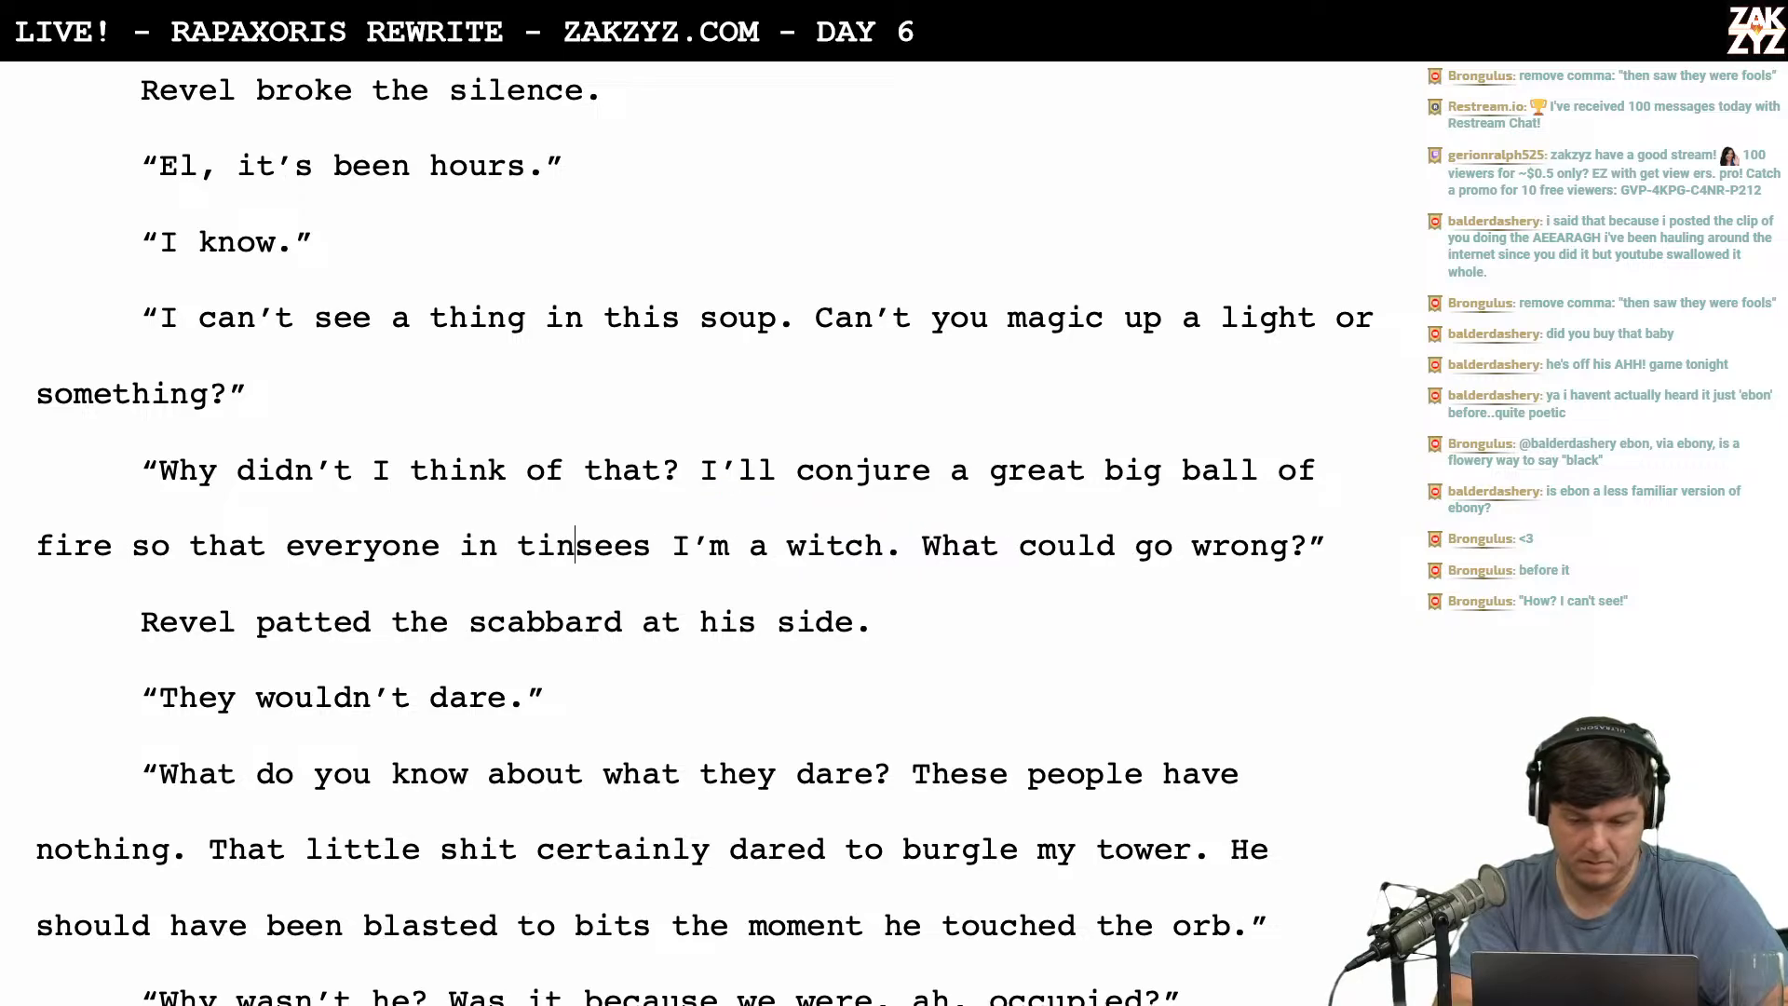
{"action": "key", "text": "BackSpace"}
{"action": "key", "text": "BackSpace"}
{"action": "key", "text": "BackSpace"}
{"action": "type", "text": "Tinkerton"}
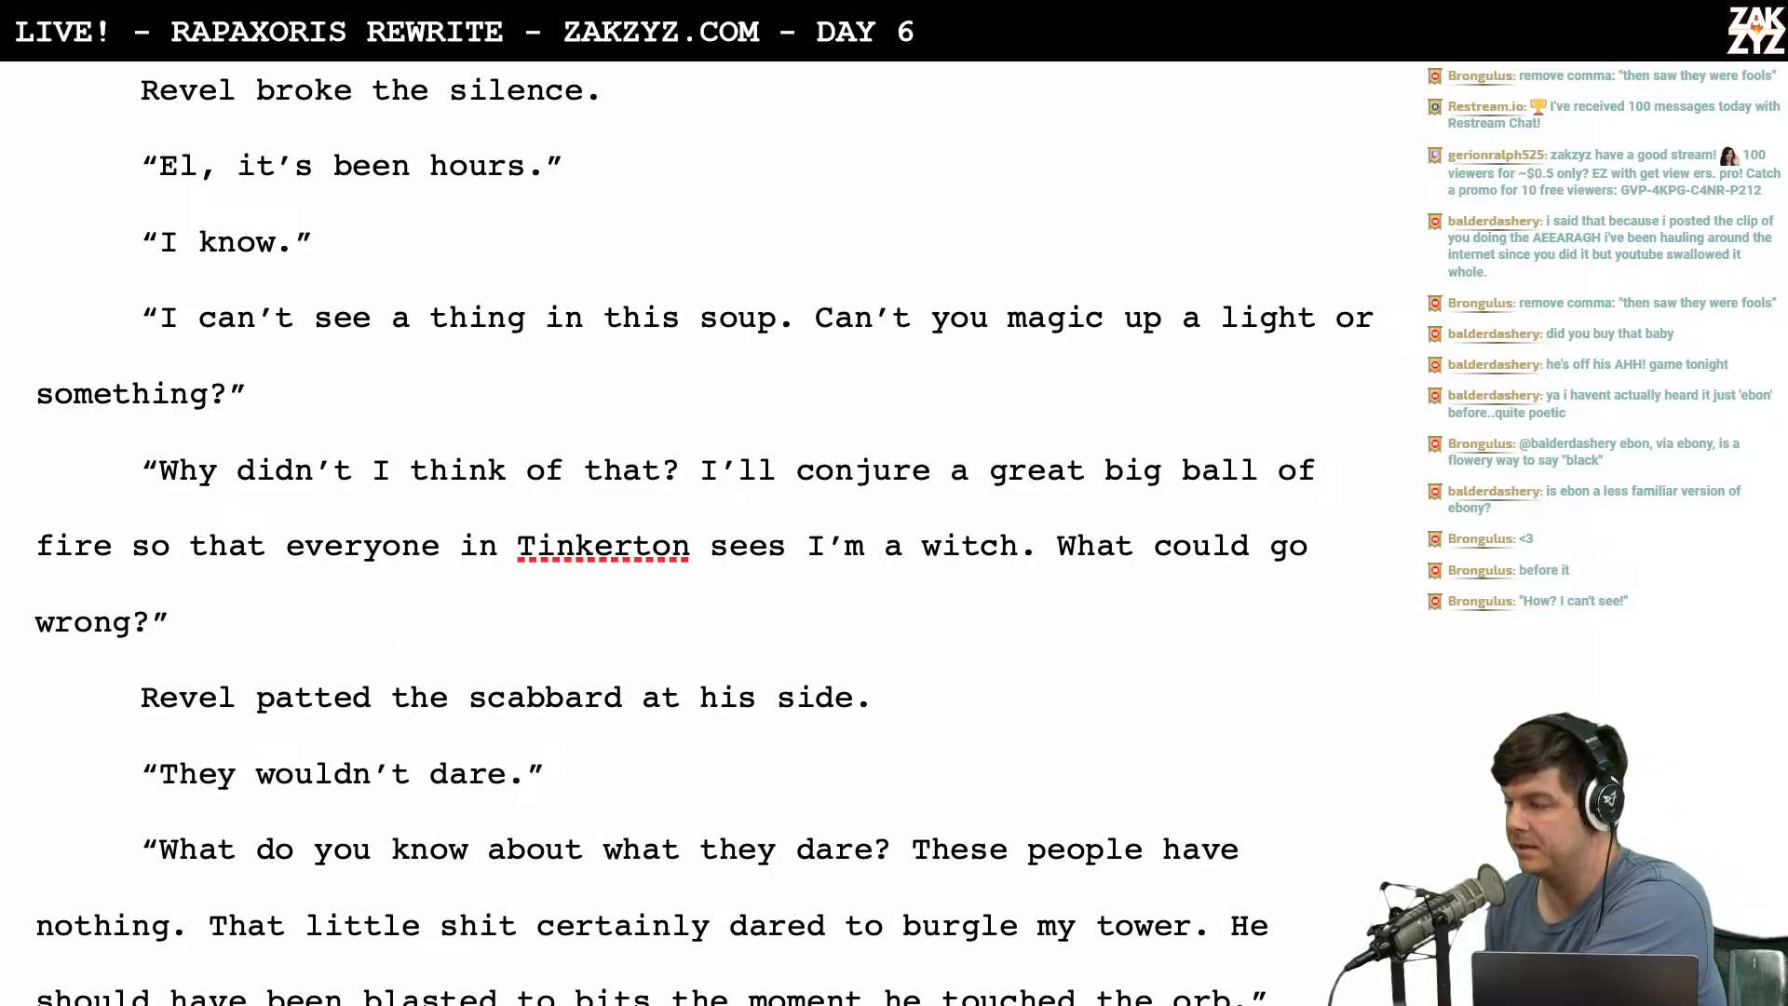
Remove the comma after "then" in the sentence where Revel and El yelp in unison.
{"action": "scroll", "coordinate": [708, 531], "scroll_direction": "up", "scroll_amount": 10}
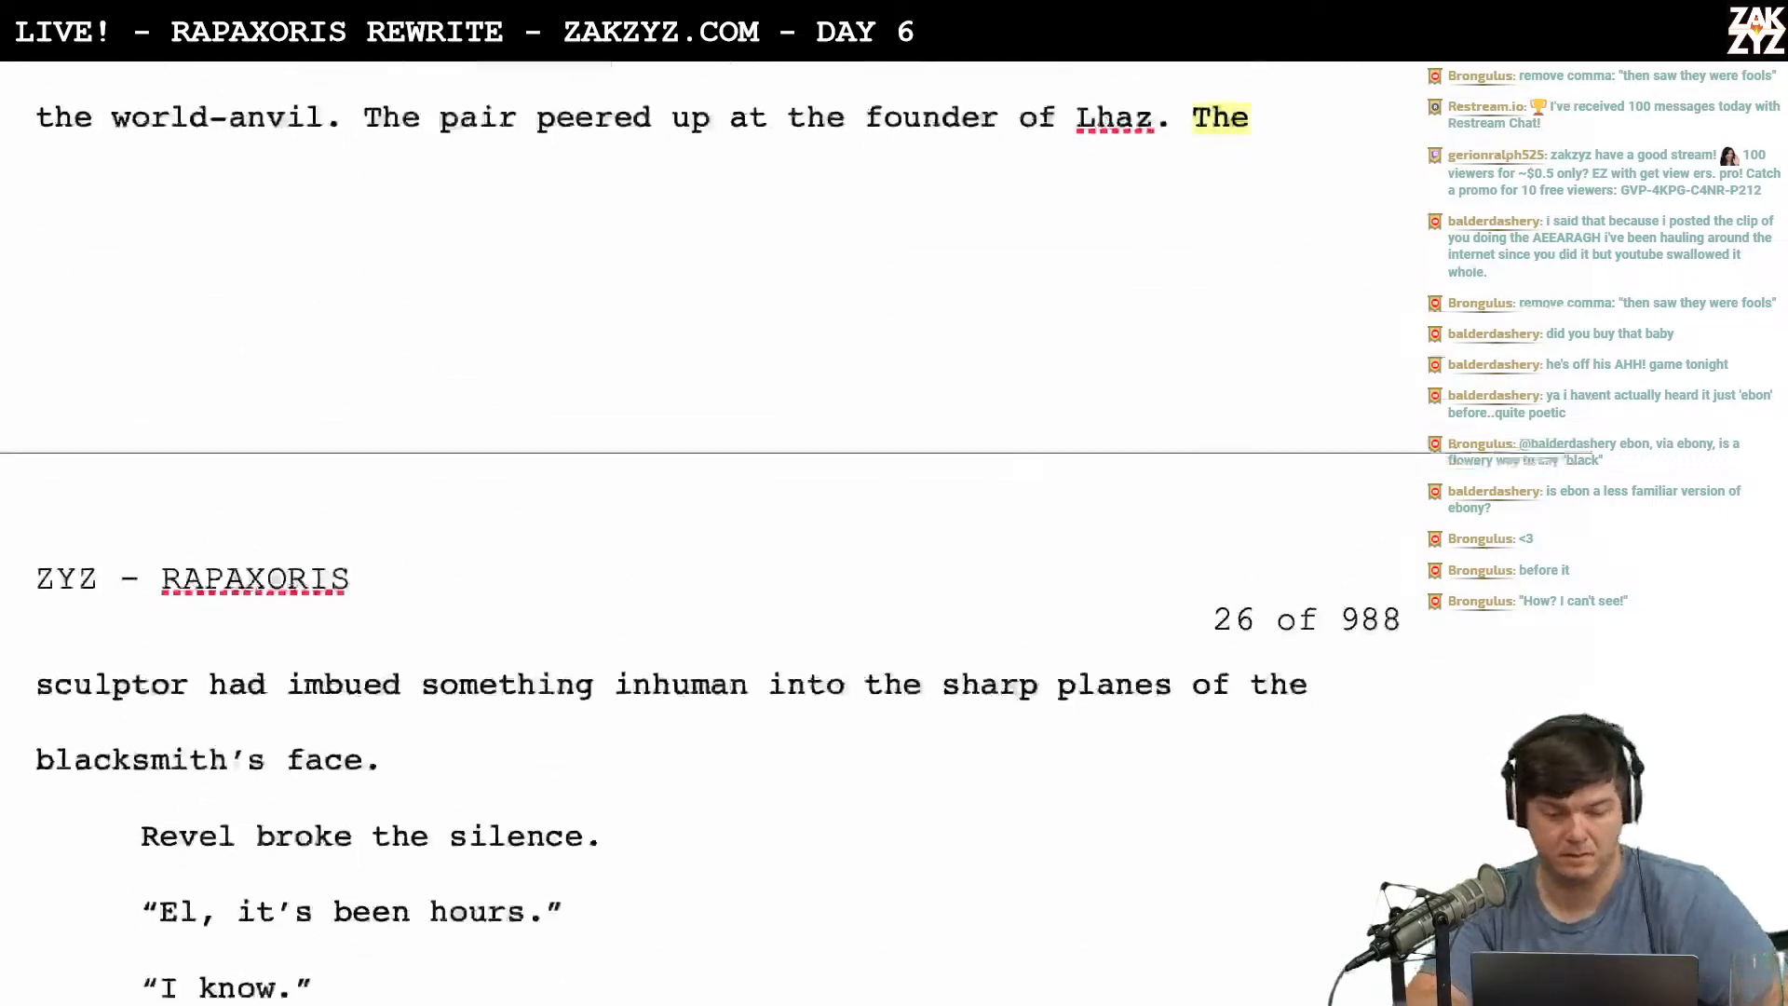
{"action": "scroll", "coordinate": [708, 531], "scroll_direction": "up", "scroll_amount": 2}
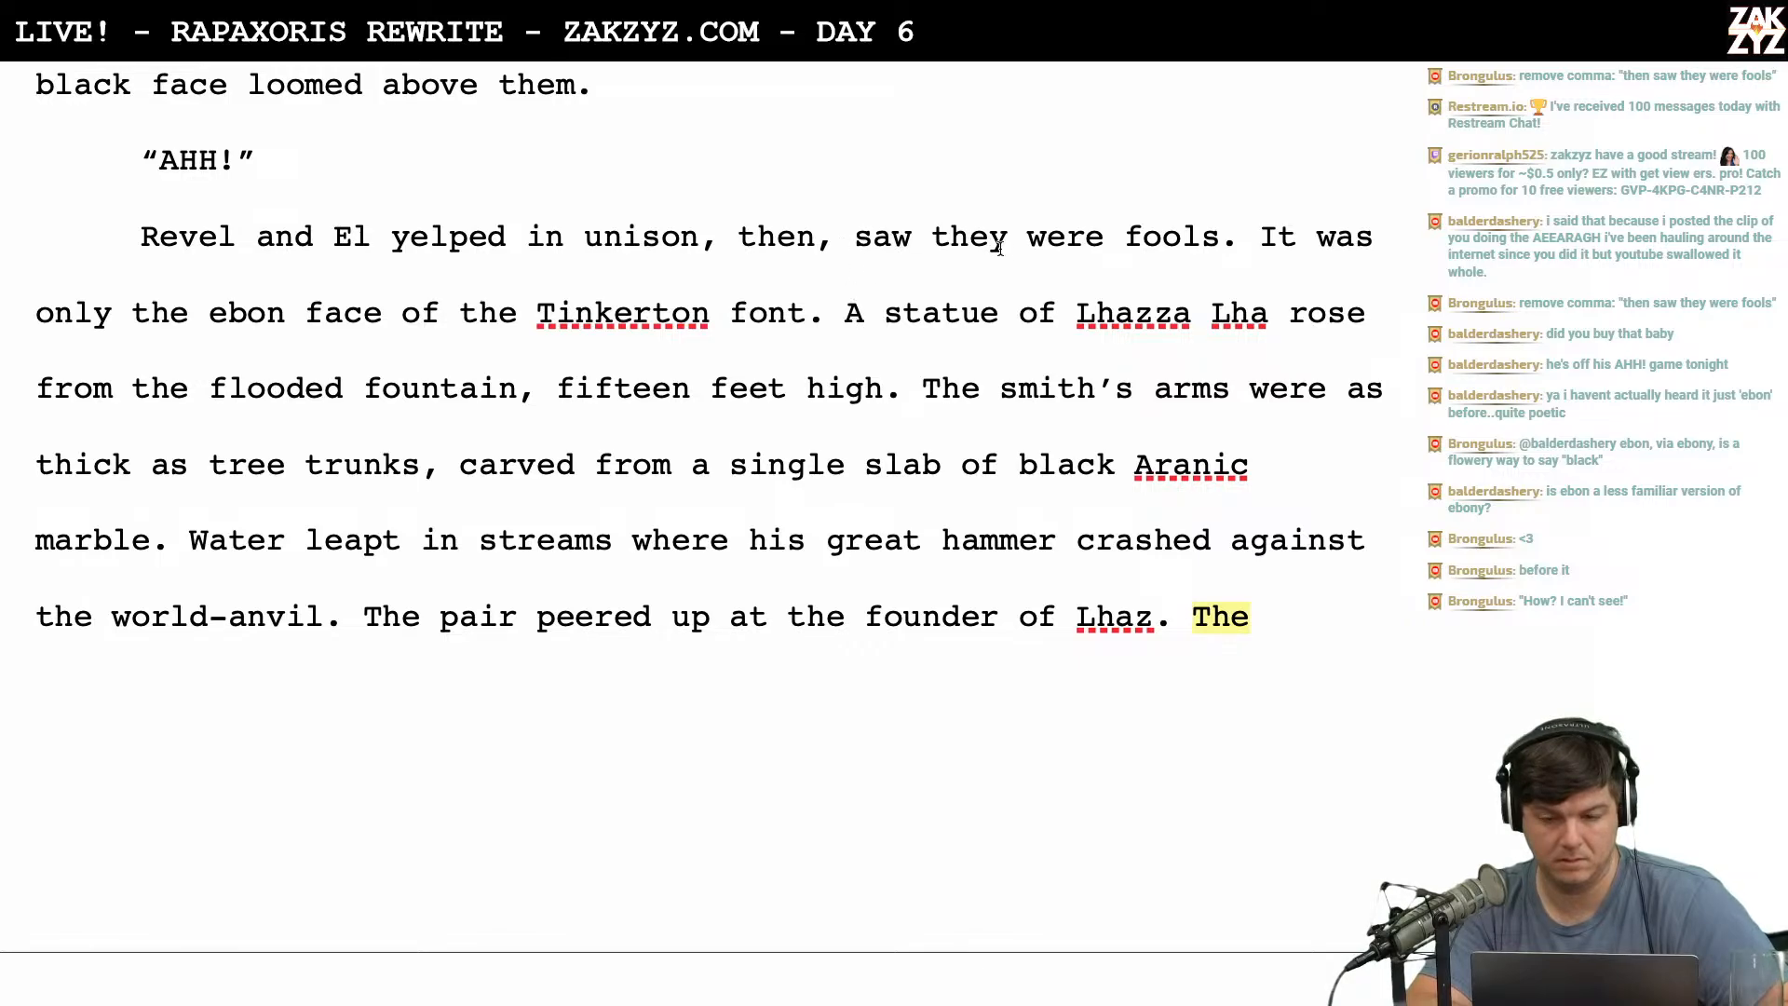
{"action": "scroll", "coordinate": [1009, 255], "scroll_direction": "up", "scroll_amount": 1}
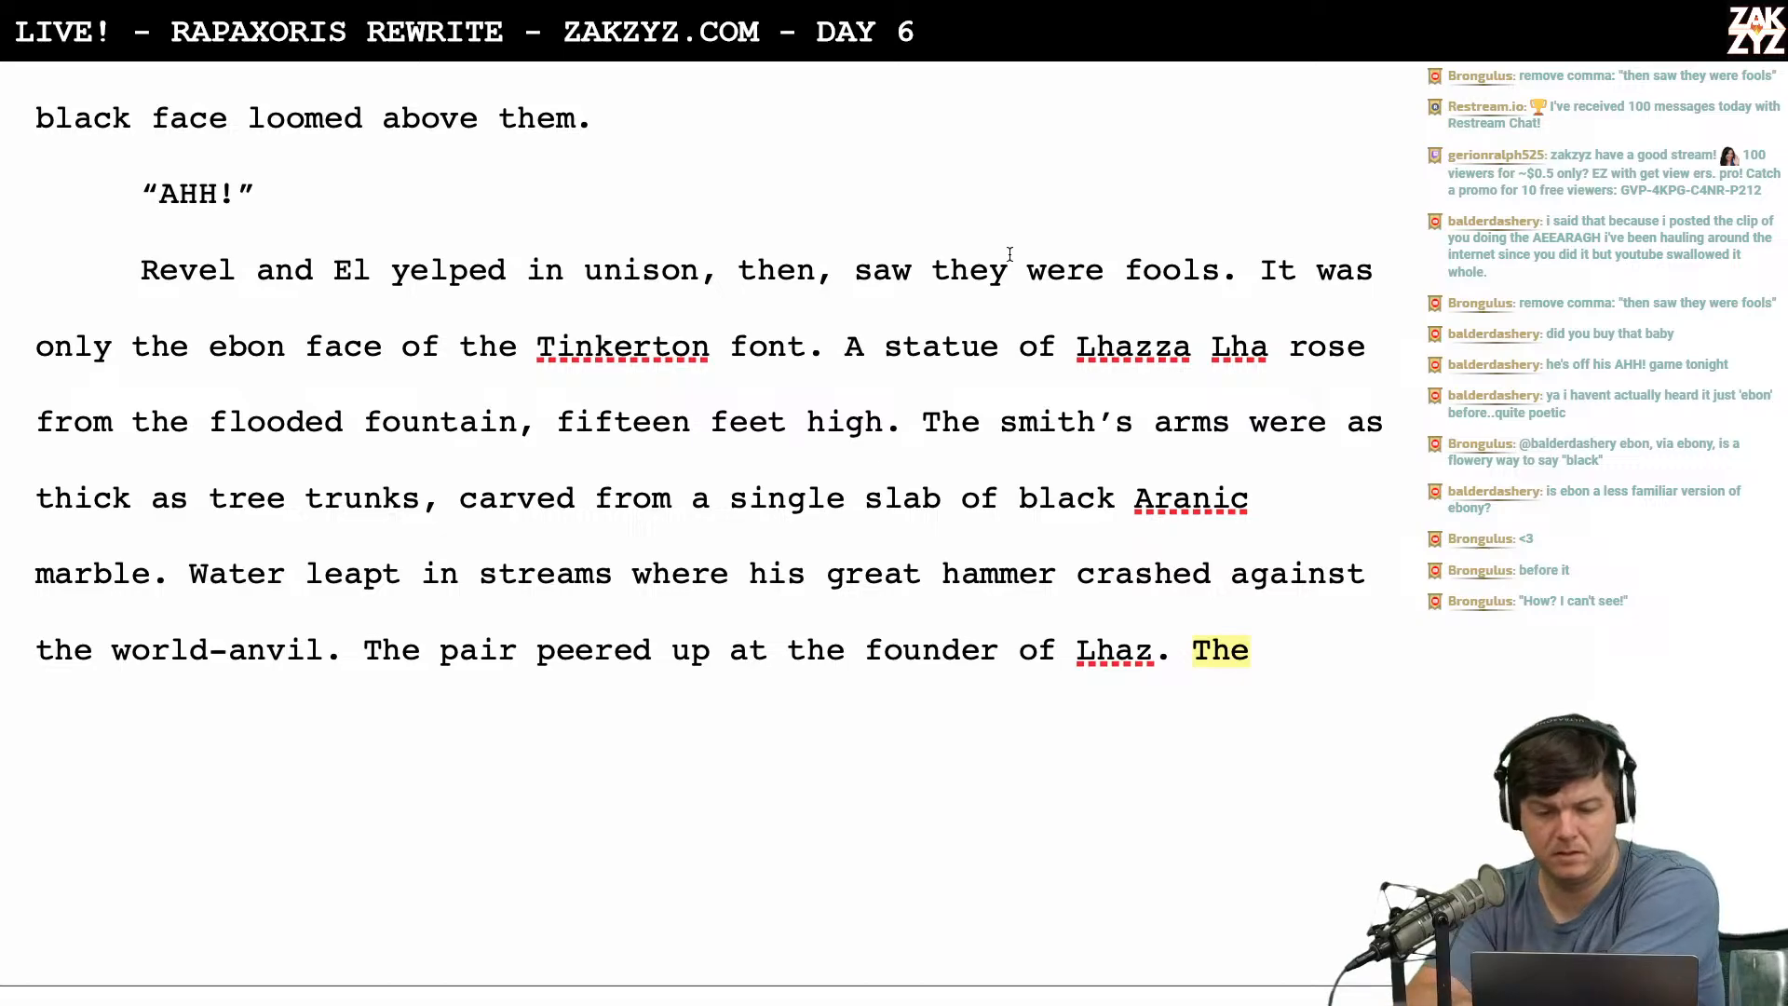
{"action": "left_click", "coordinate": [832, 270]}
{"action": "key", "text": "BackSpace"}
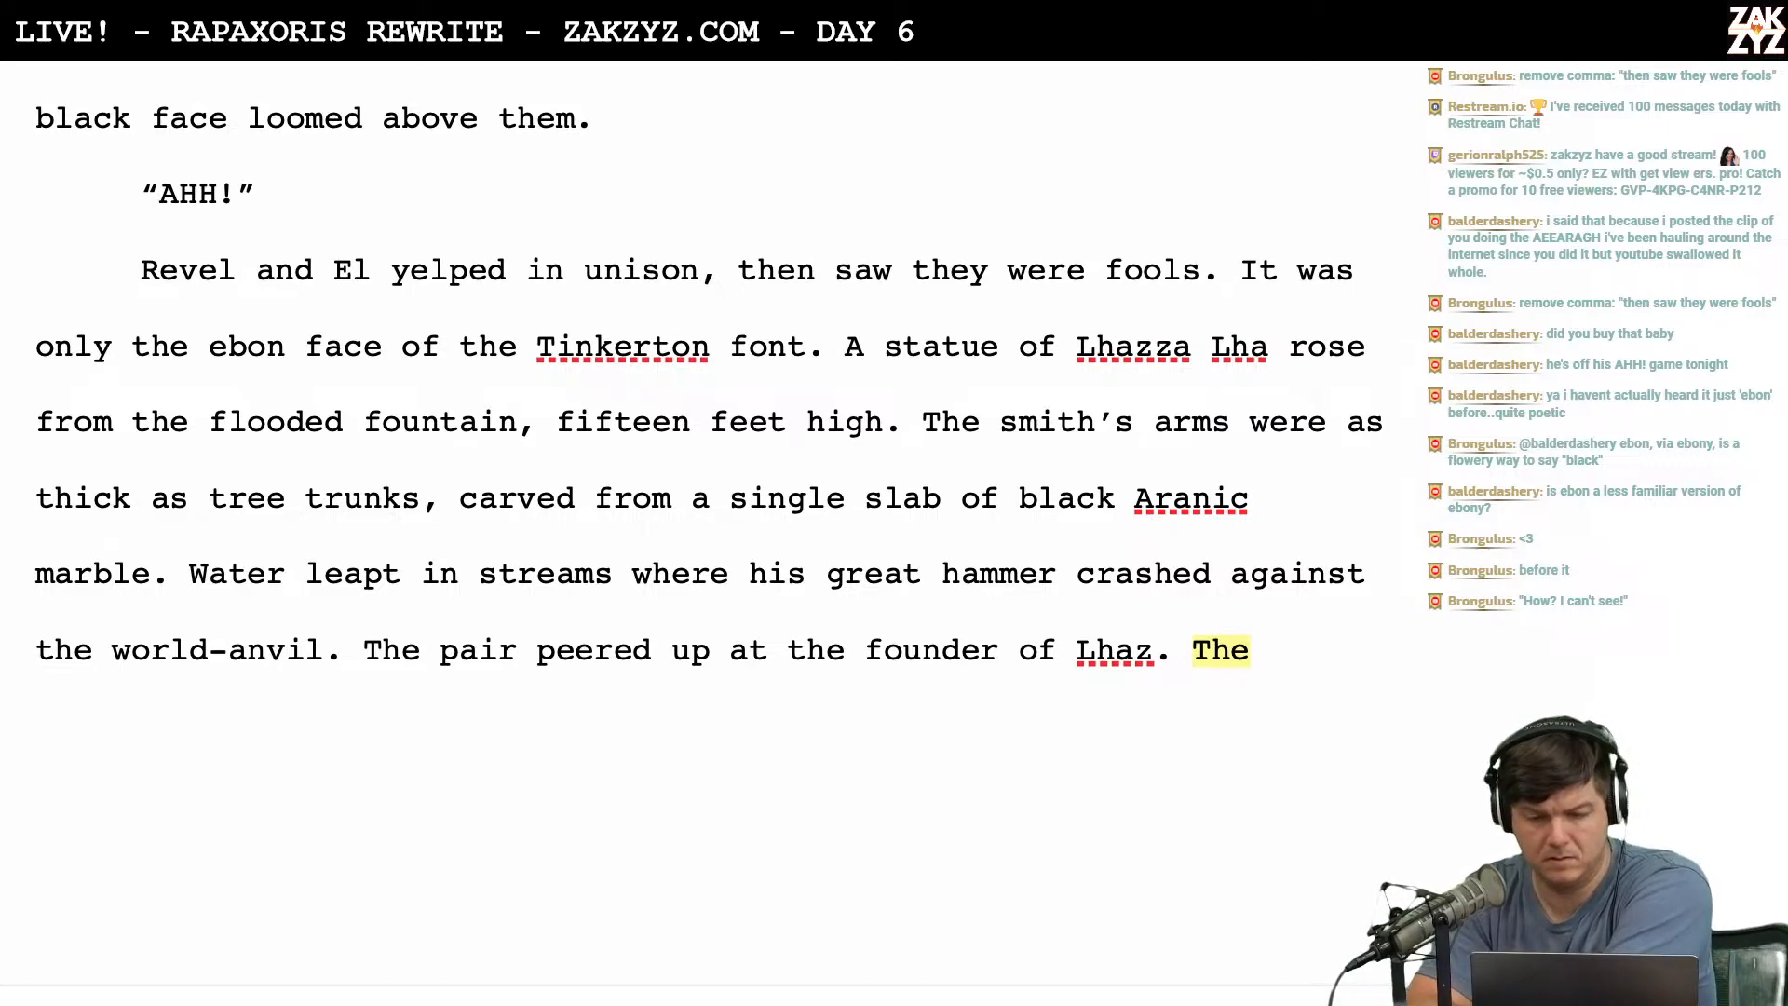
Replace ", then saw" with "and realized" after "yelped in unison".
{"action": "scroll", "coordinate": [708, 521], "scroll_direction": "down", "scroll_amount": 1}
{"action": "scroll", "coordinate": [708, 521], "scroll_direction": "up", "scroll_amount": 1}
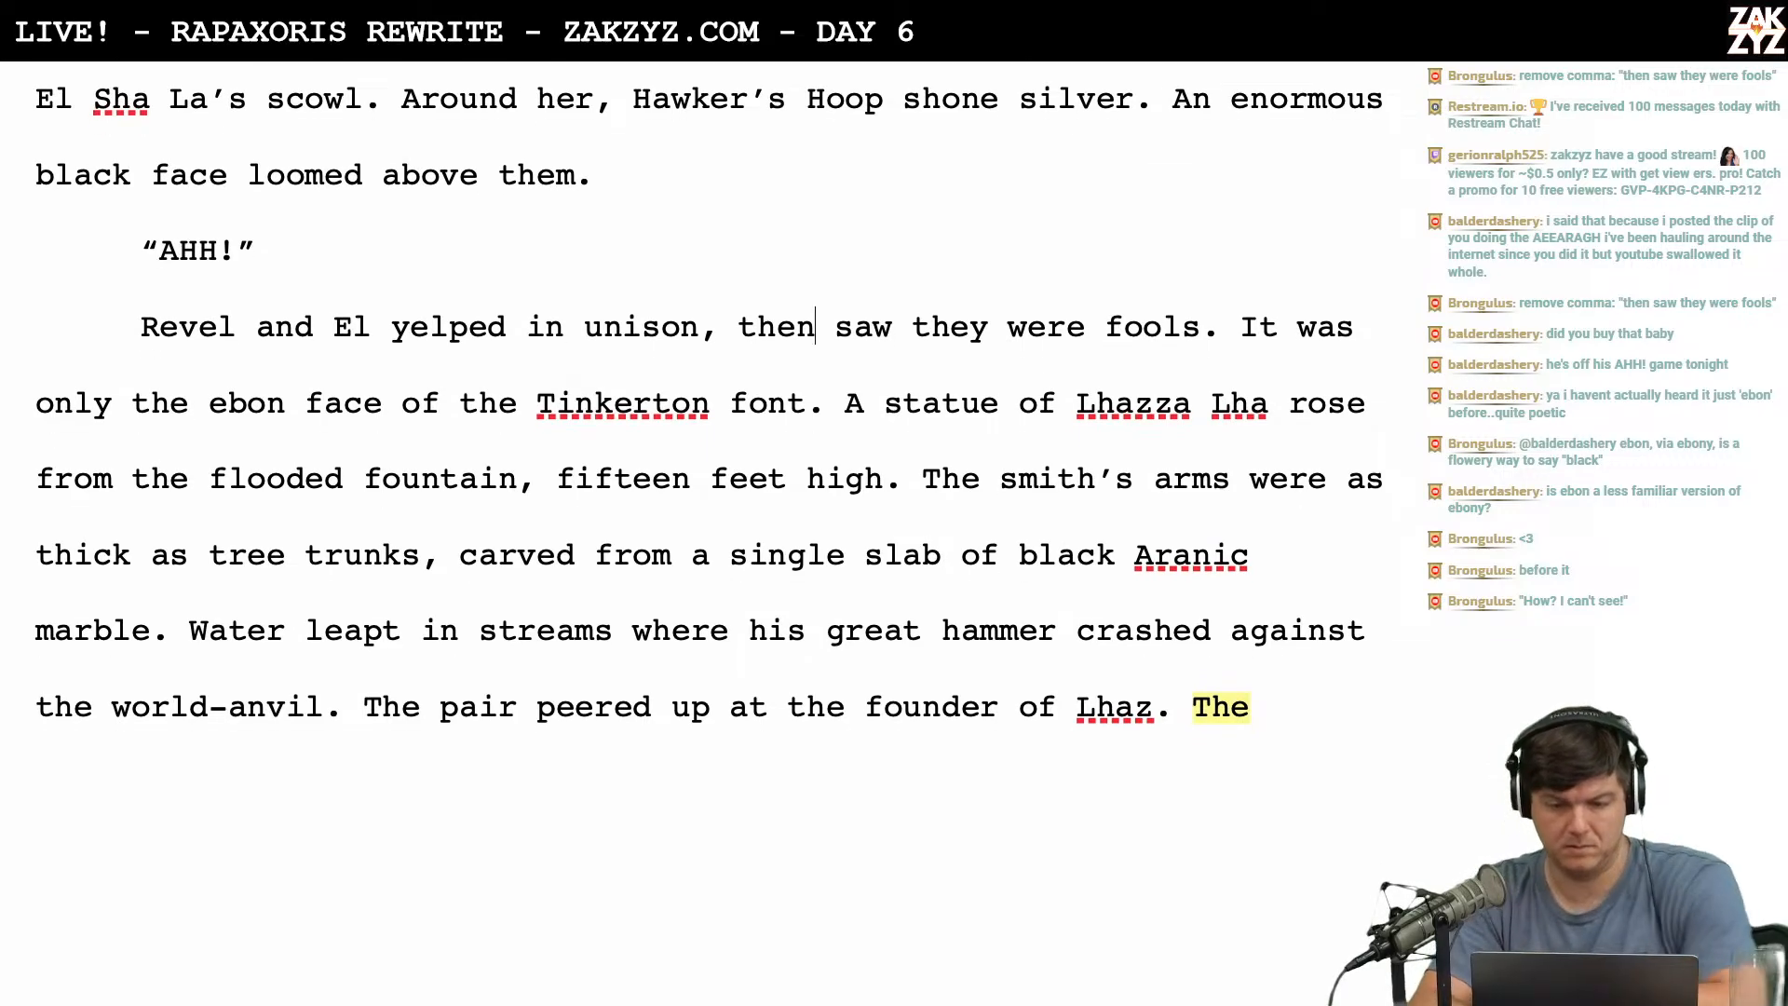
{"action": "key", "text": "Left"}
{"action": "key", "text": "Left"}
{"action": "key", "text": "Left"}
{"action": "key", "text": "Left"}
{"action": "key", "text": "Left"}
{"action": "key", "text": "Left"}
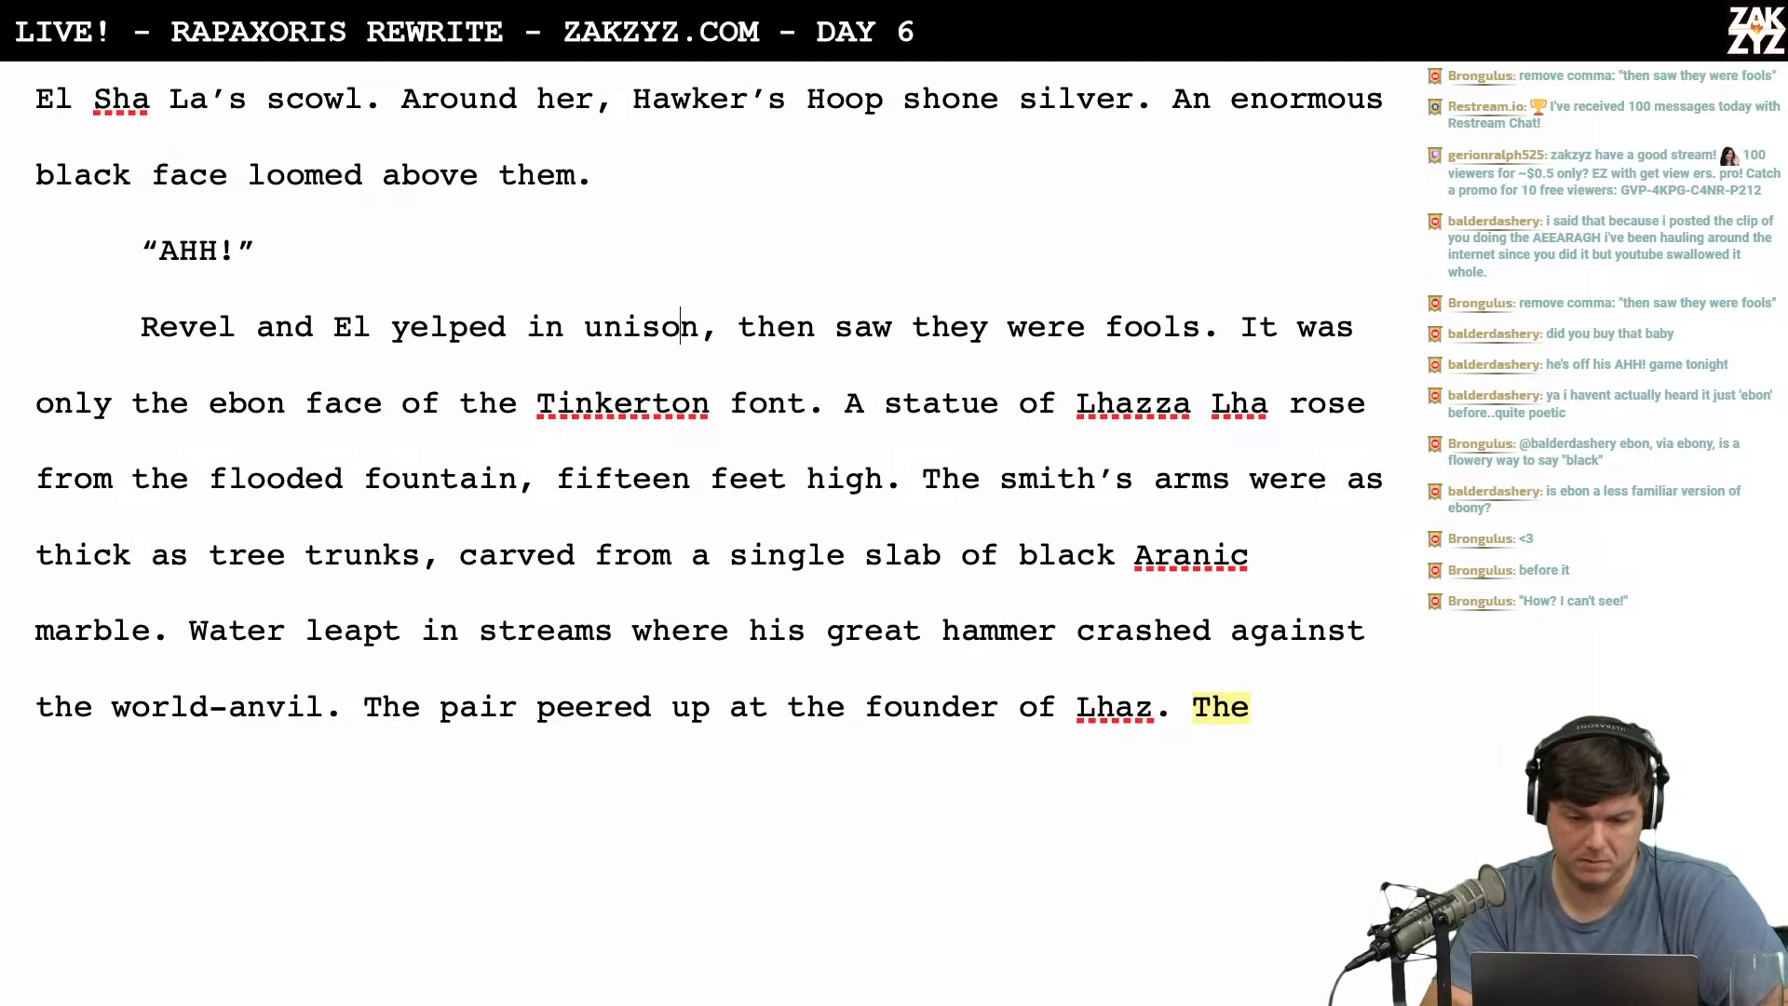
{"action": "key", "text": "Right"}
{"action": "key", "text": "shift+Right"}
{"action": "key", "text": "shift+Right"}
{"action": "key", "text": "shift+Right"}
{"action": "key", "text": "shift+Right"}
{"action": "key", "text": "shift+Right"}
{"action": "key", "text": "shift+Right"}
{"action": "key", "text": "shift+Right"}
{"action": "key", "text": "shift+Right"}
{"action": "key", "text": "shift+Right"}
{"action": "key", "text": "shift+Right"}
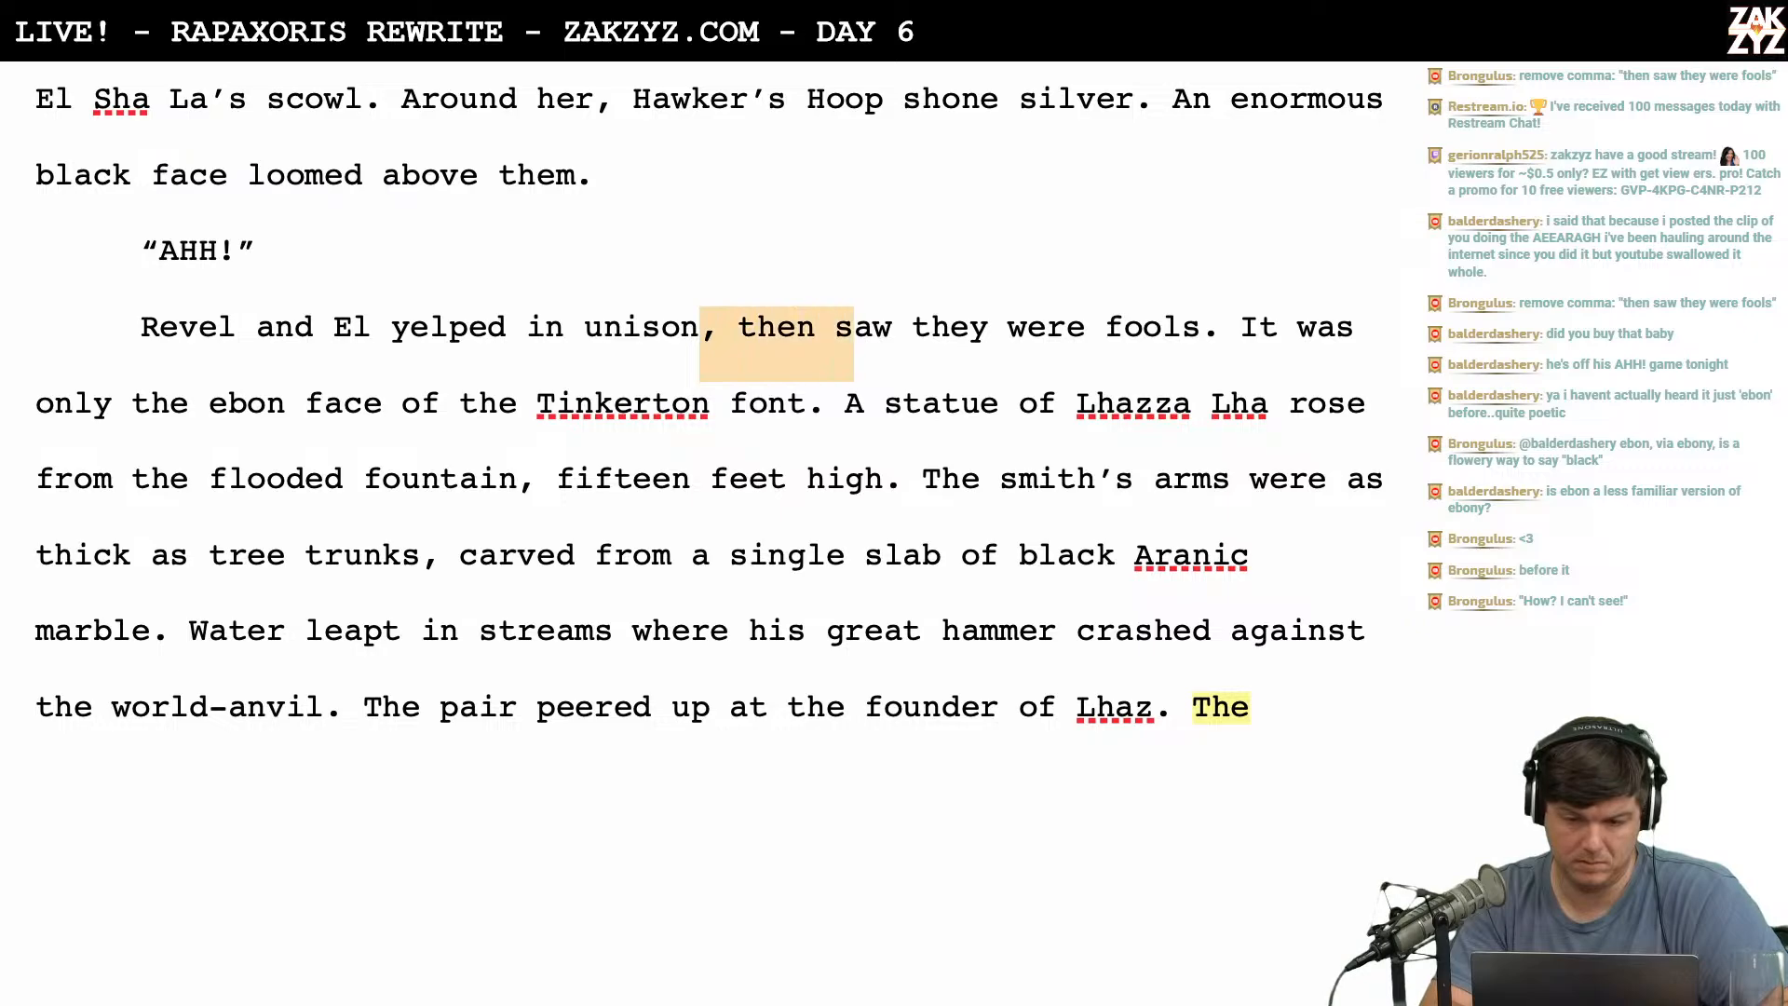
{"action": "type", "text": "and realie"}
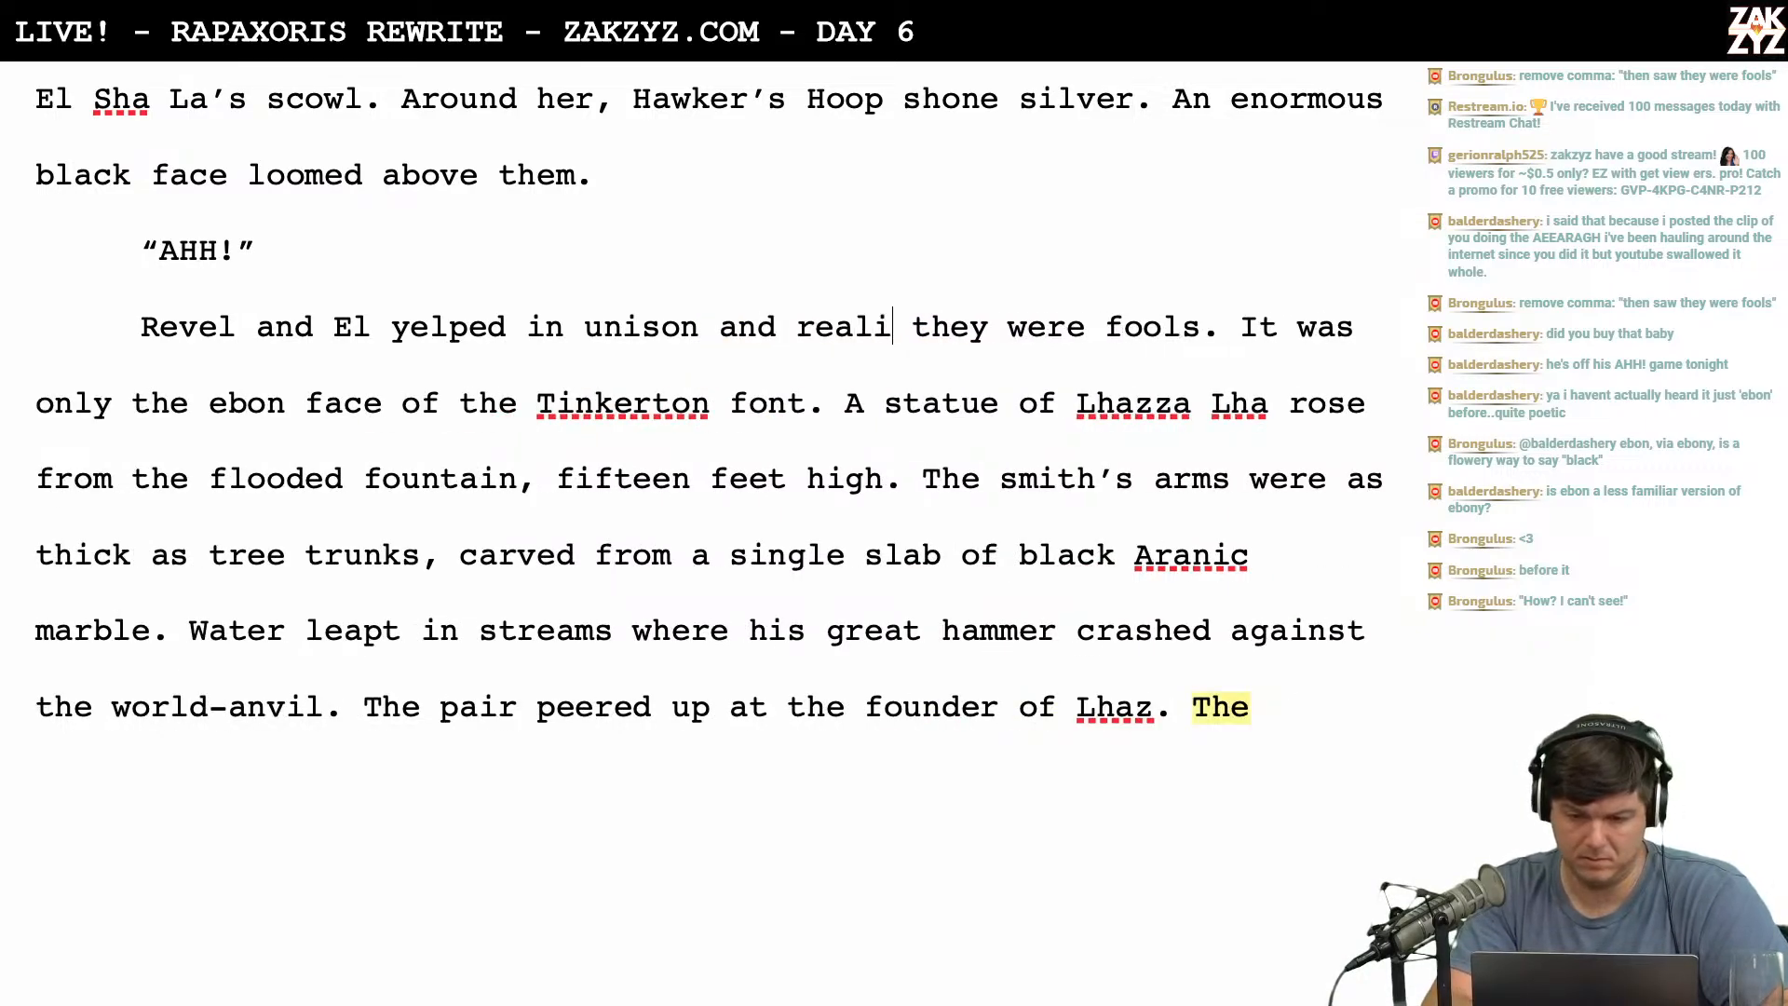
{"action": "key", "text": "BackSpace"}
{"action": "type", "text": "zed"}
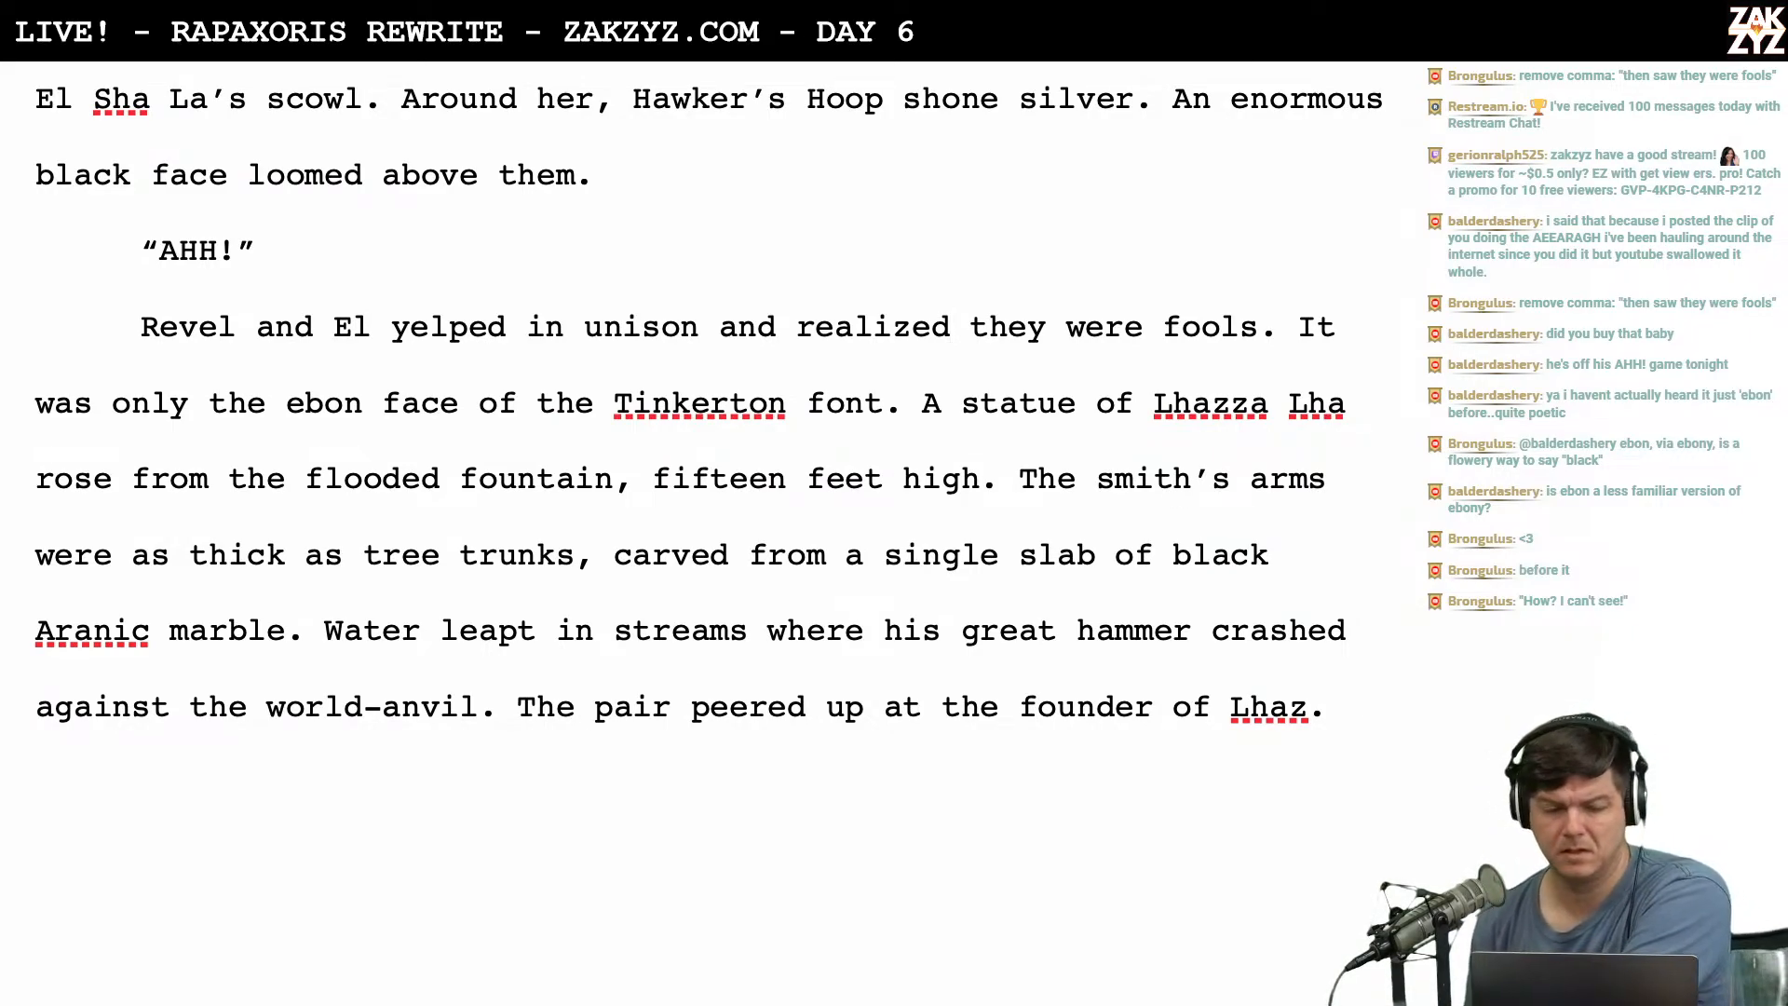
Replace "and realized" with "then," after "yelped in unison".
{"action": "key", "text": "BackSpace"}
{"action": "key", "text": "BackSpace"}
{"action": "key", "text": "BackSpace"}
{"action": "key", "text": "BackSpace"}
{"action": "key", "text": "BackSpace"}
{"action": "key", "text": "BackSpace"}
{"action": "key", "text": "BackSpace"}
{"action": "key", "text": "BackSpace"}
{"action": "key", "text": "BackSpace"}
{"action": "key", "text": "BackSpace"}
{"action": "key", "text": "BackSpace"}
{"action": "key", "text": "BackSpace"}
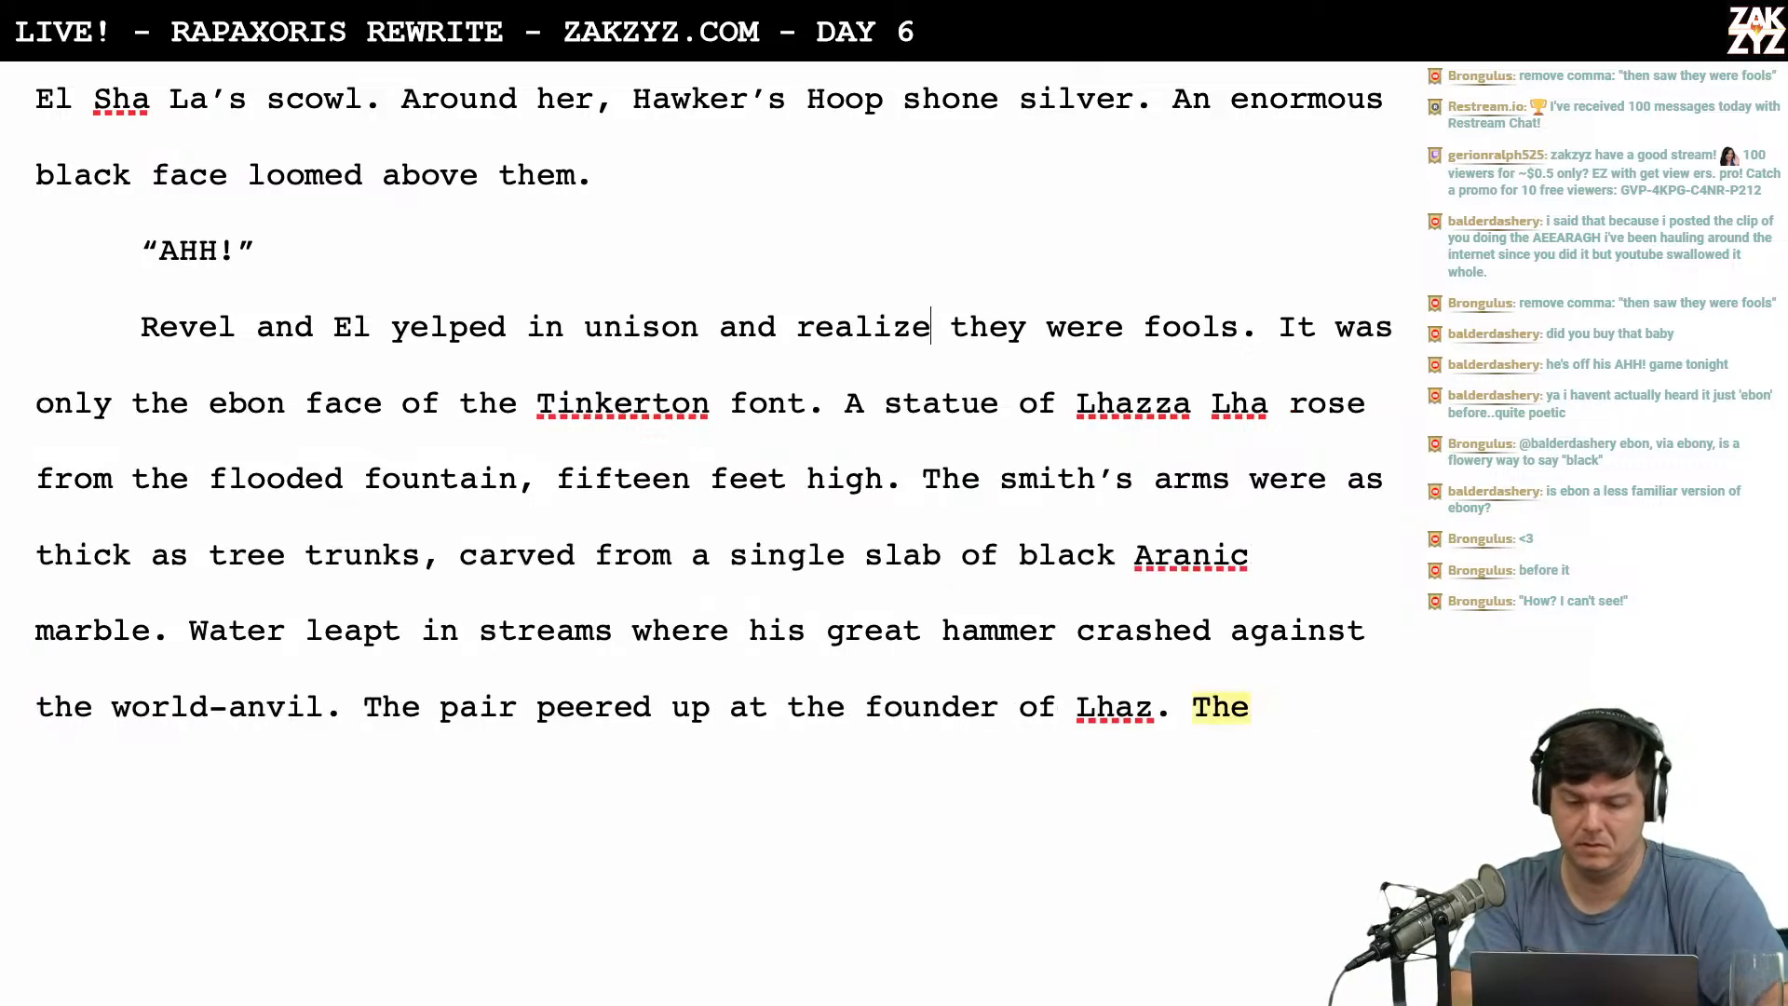
{"action": "type", "text": "then,"}
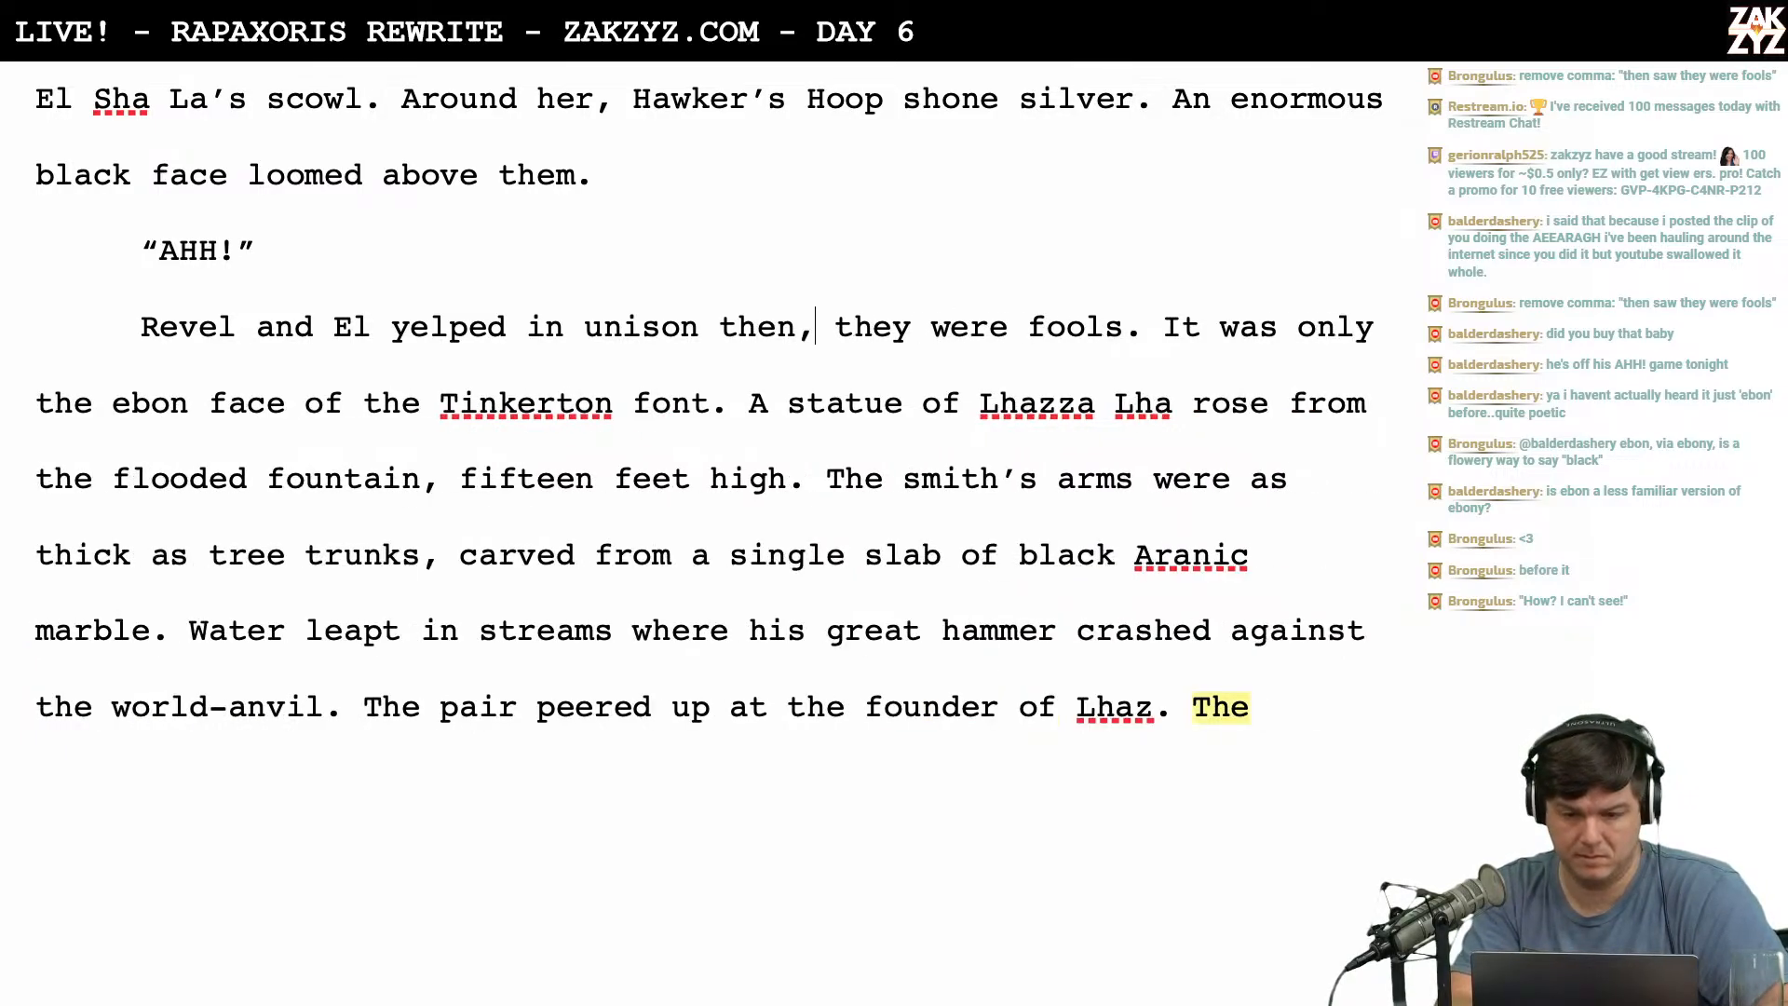
Replace "then," with ", then saw" after "yelped in unison" in the Revel and El sentence.
{"action": "key", "text": "BackSpace"}
{"action": "key", "text": "BackSpace"}
{"action": "key", "text": "BackSpace"}
{"action": "key", "text": "BackSpace"}
{"action": "key", "text": "BackSpace"}
{"action": "key", "text": "BackSpace"}
{"action": "key", "text": "BackSpace"}
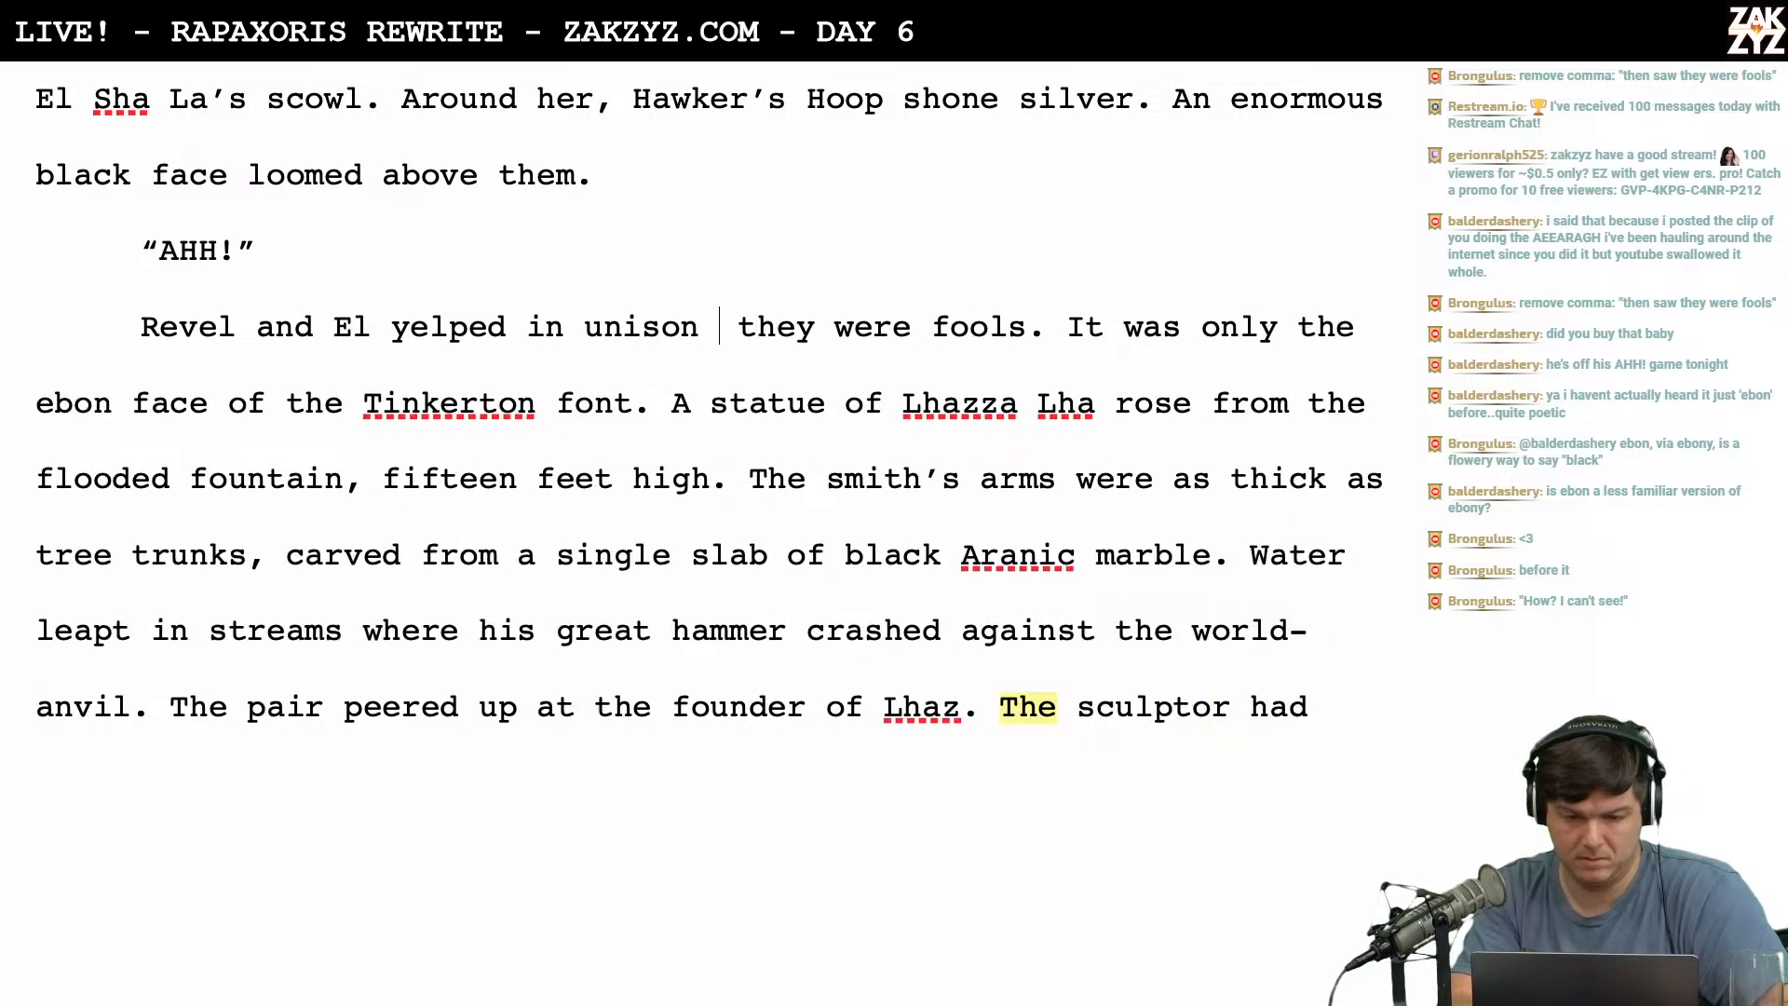
{"action": "type", "text": ", then"}
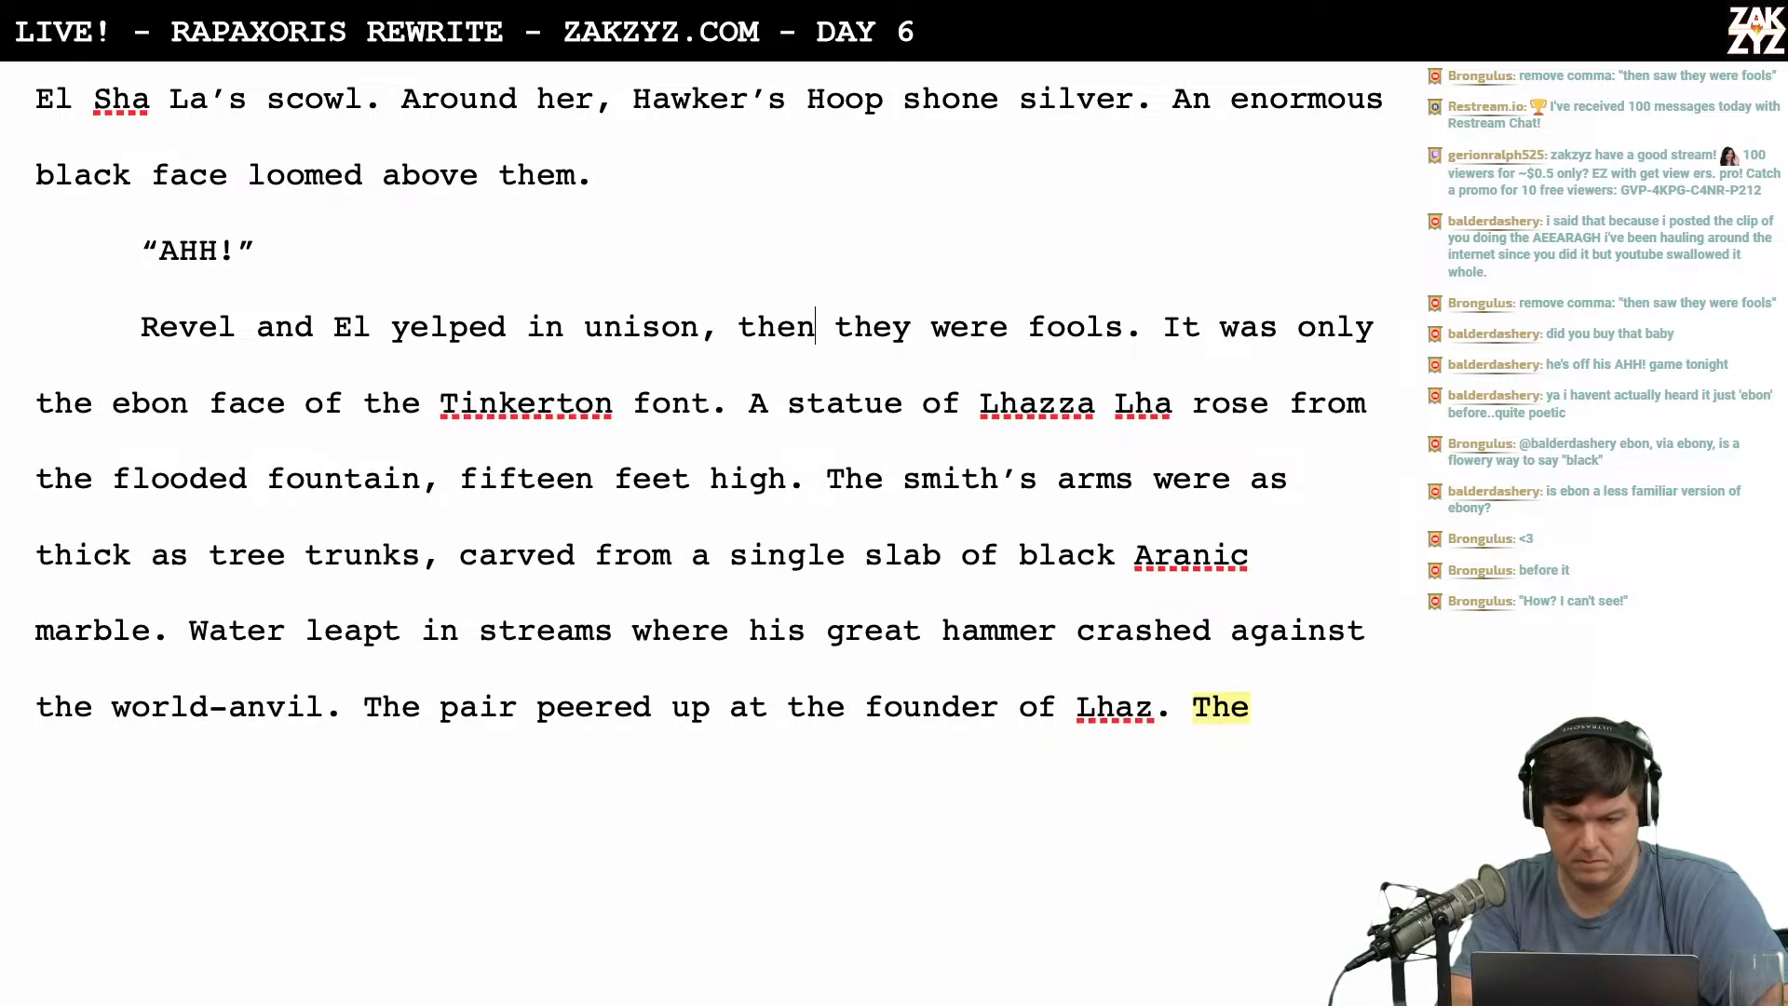
{"action": "type", "text": " saw"}
Insert a comma after "then" in the sentence where Revel and El yelp in unison.
{"action": "scroll", "coordinate": [708, 393], "scroll_direction": "down", "scroll_amount": 1}
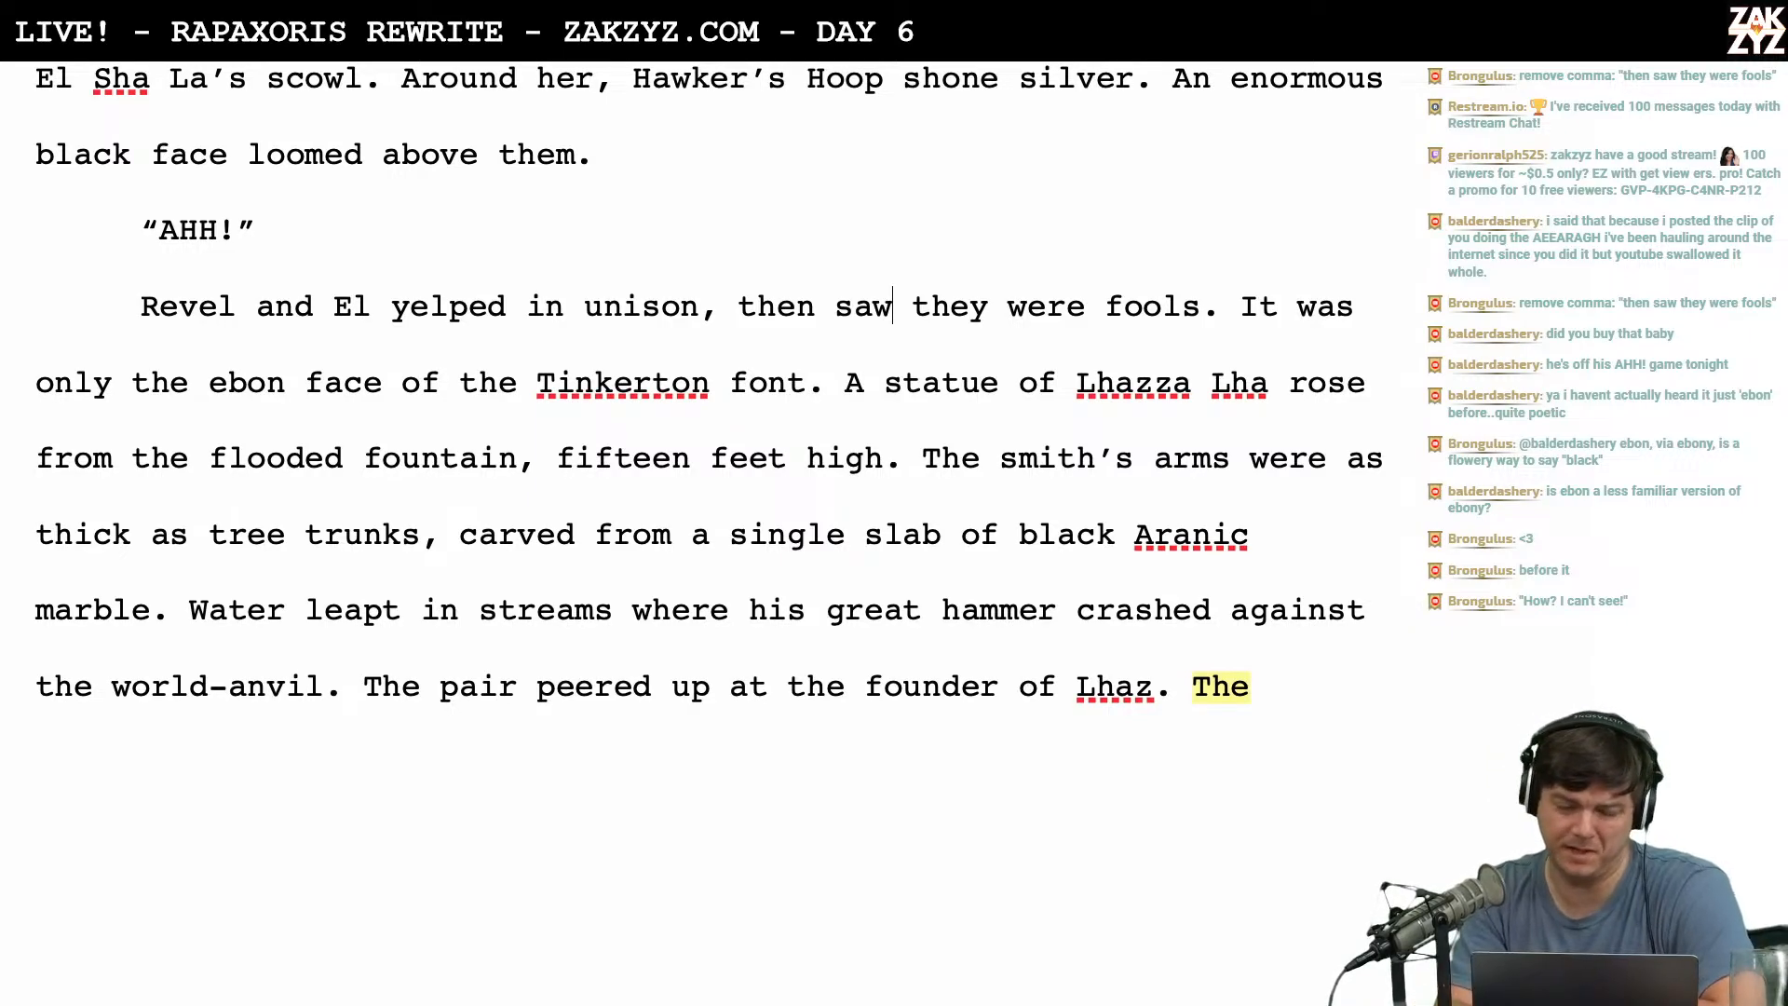
{"action": "scroll", "coordinate": [640, 271], "scroll_direction": "up", "scroll_amount": 2}
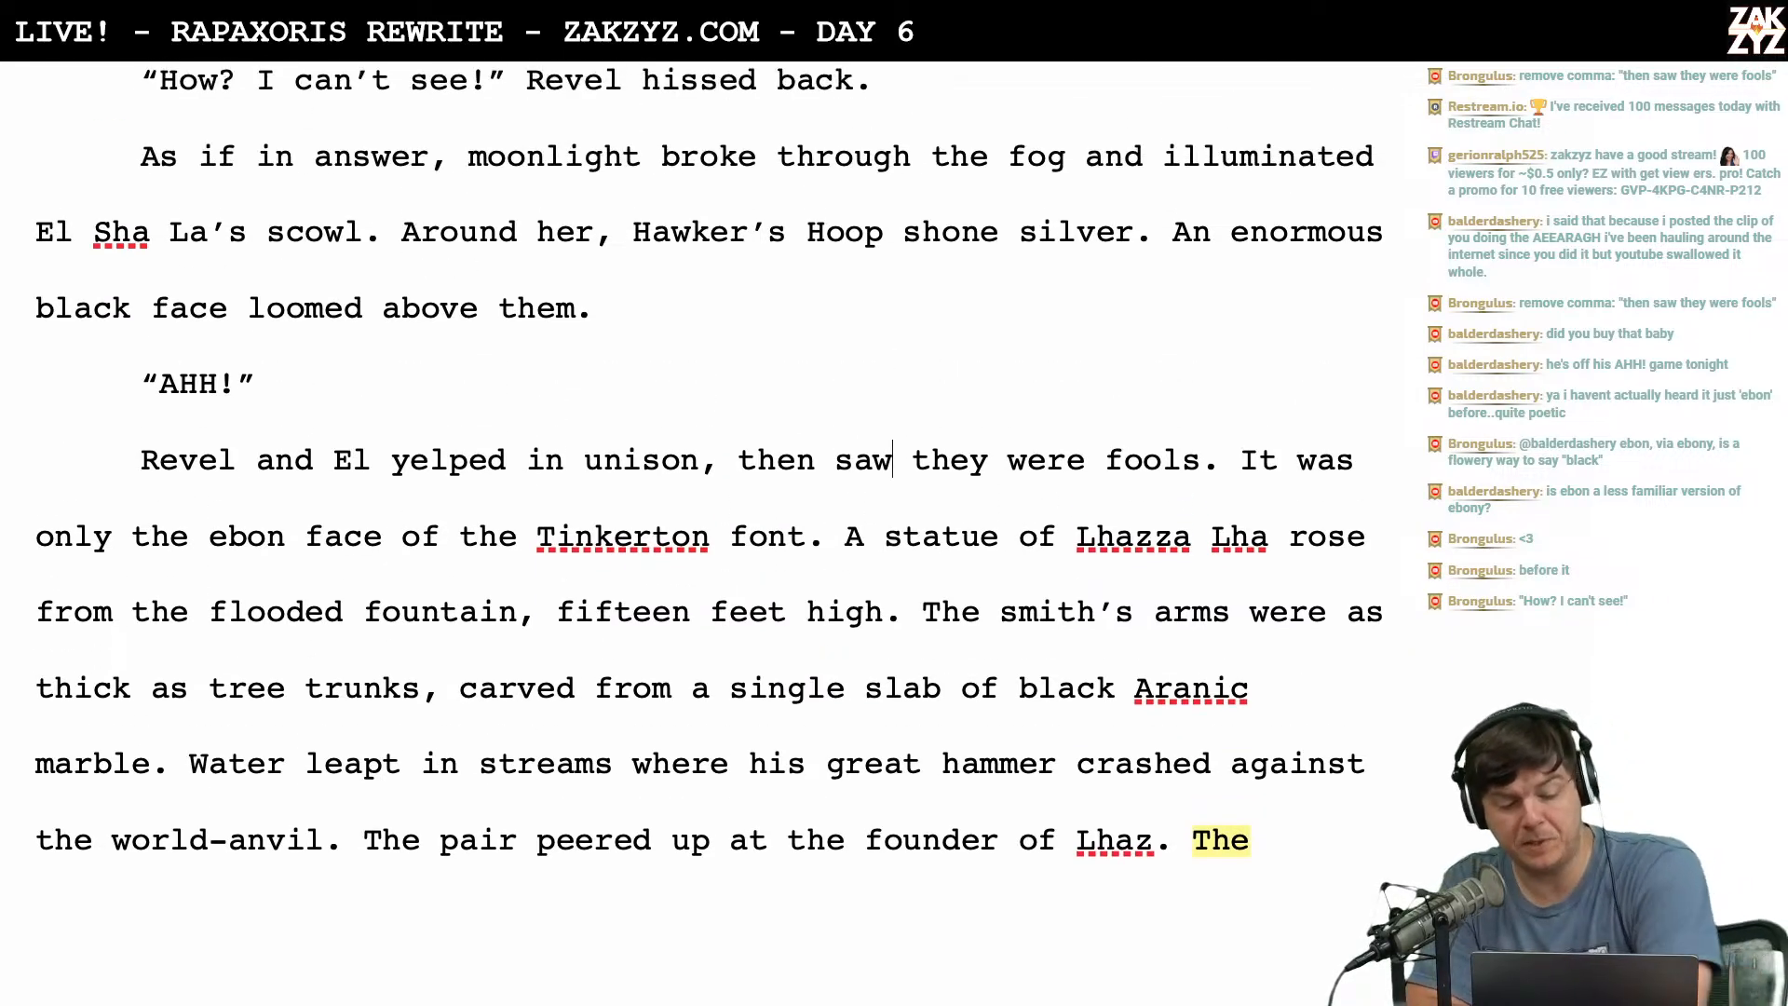
{"action": "scroll", "coordinate": [587, 361], "scroll_direction": "down", "scroll_amount": 1}
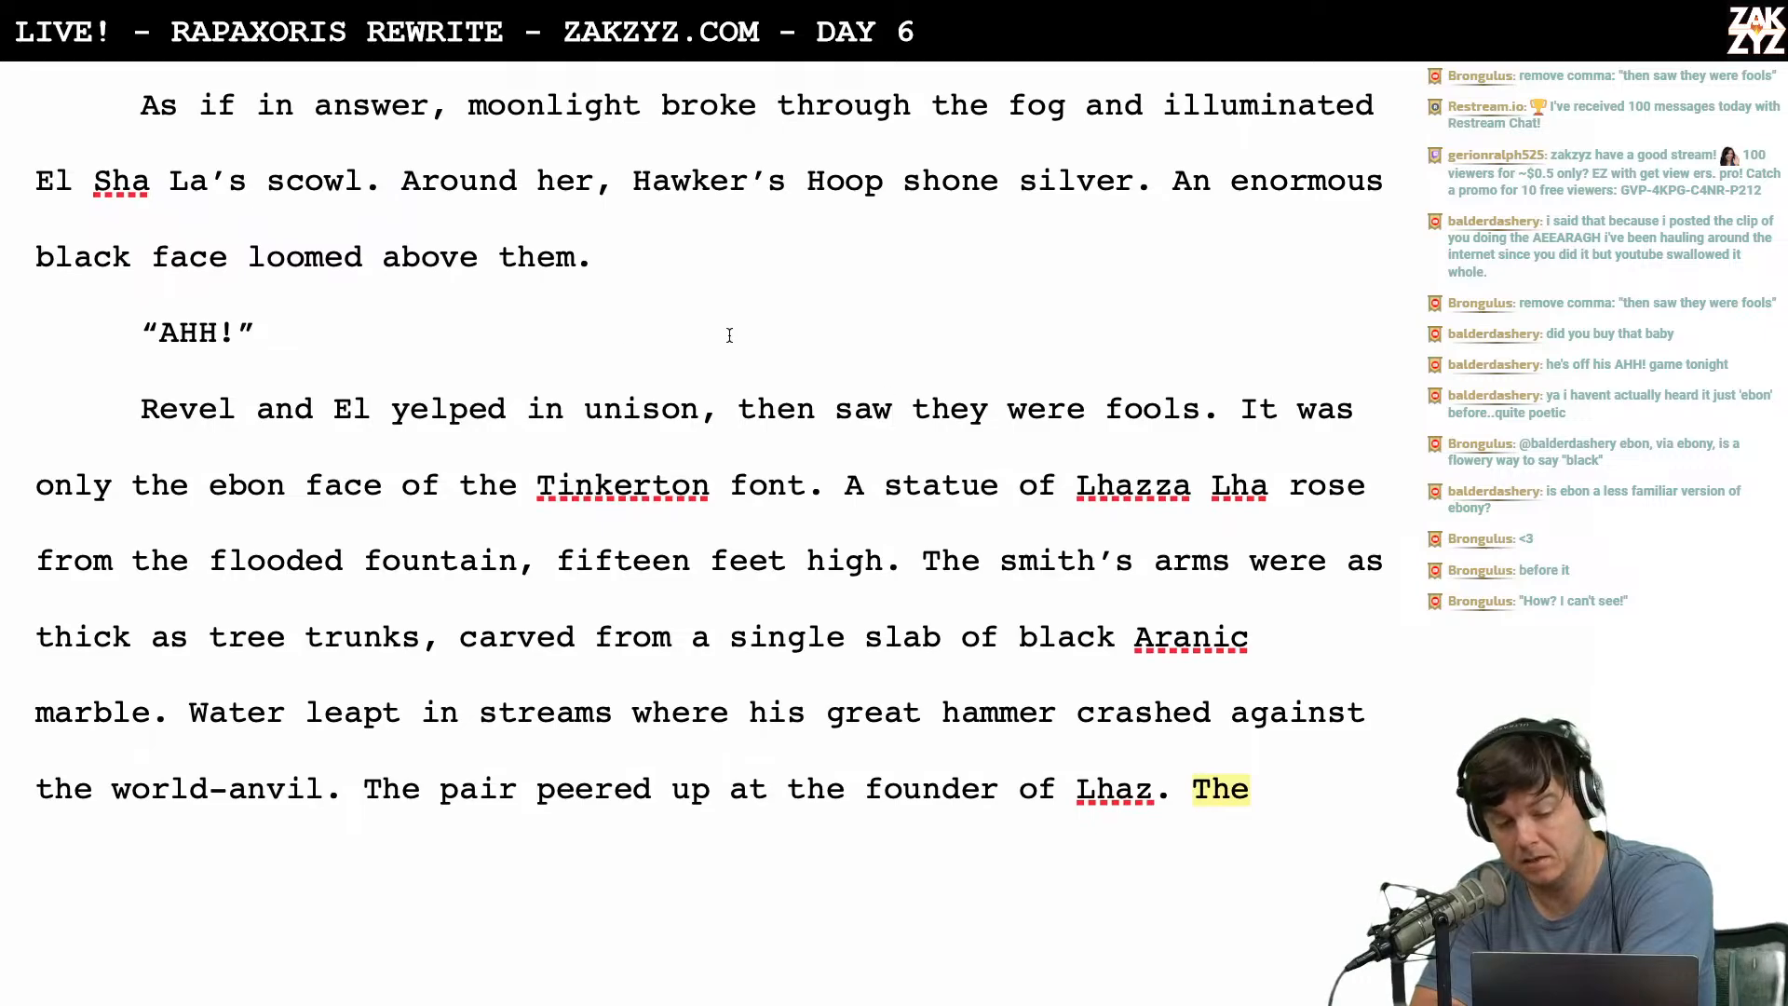
{"action": "left_click", "coordinate": [815, 408]}
{"action": "type", "text": ","}
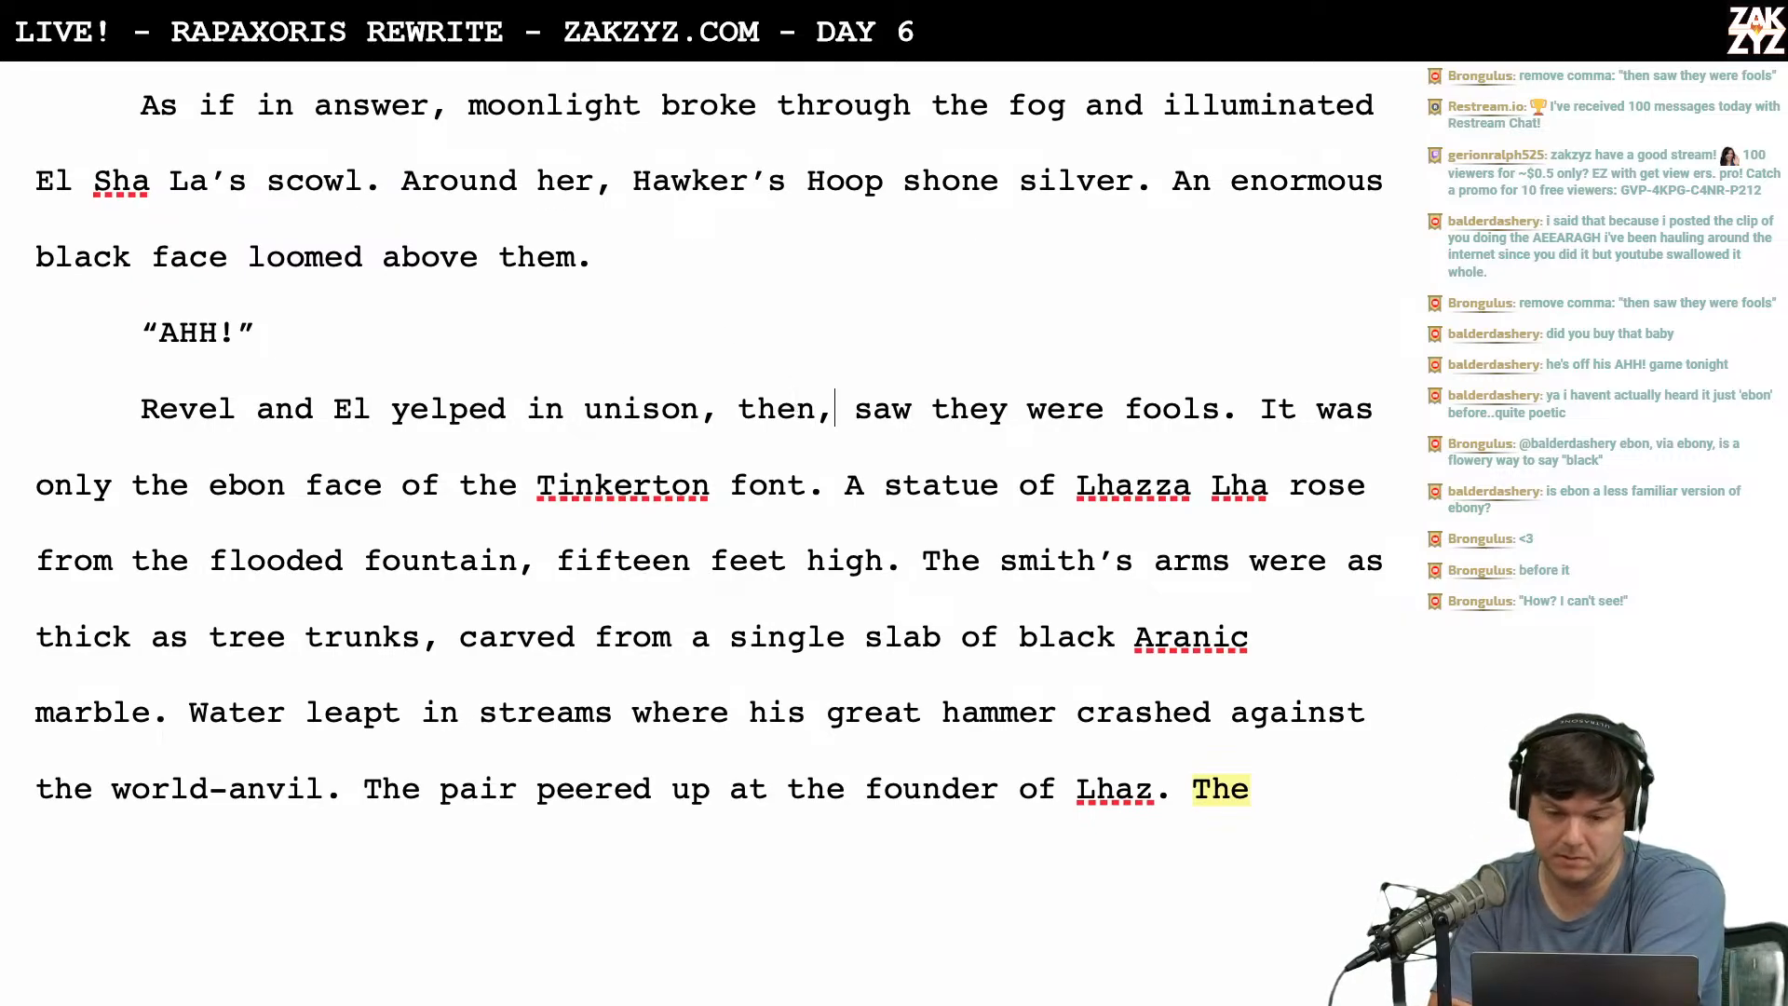
{"action": "scroll", "coordinate": [815, 408], "scroll_direction": "down", "scroll_amount": 2}
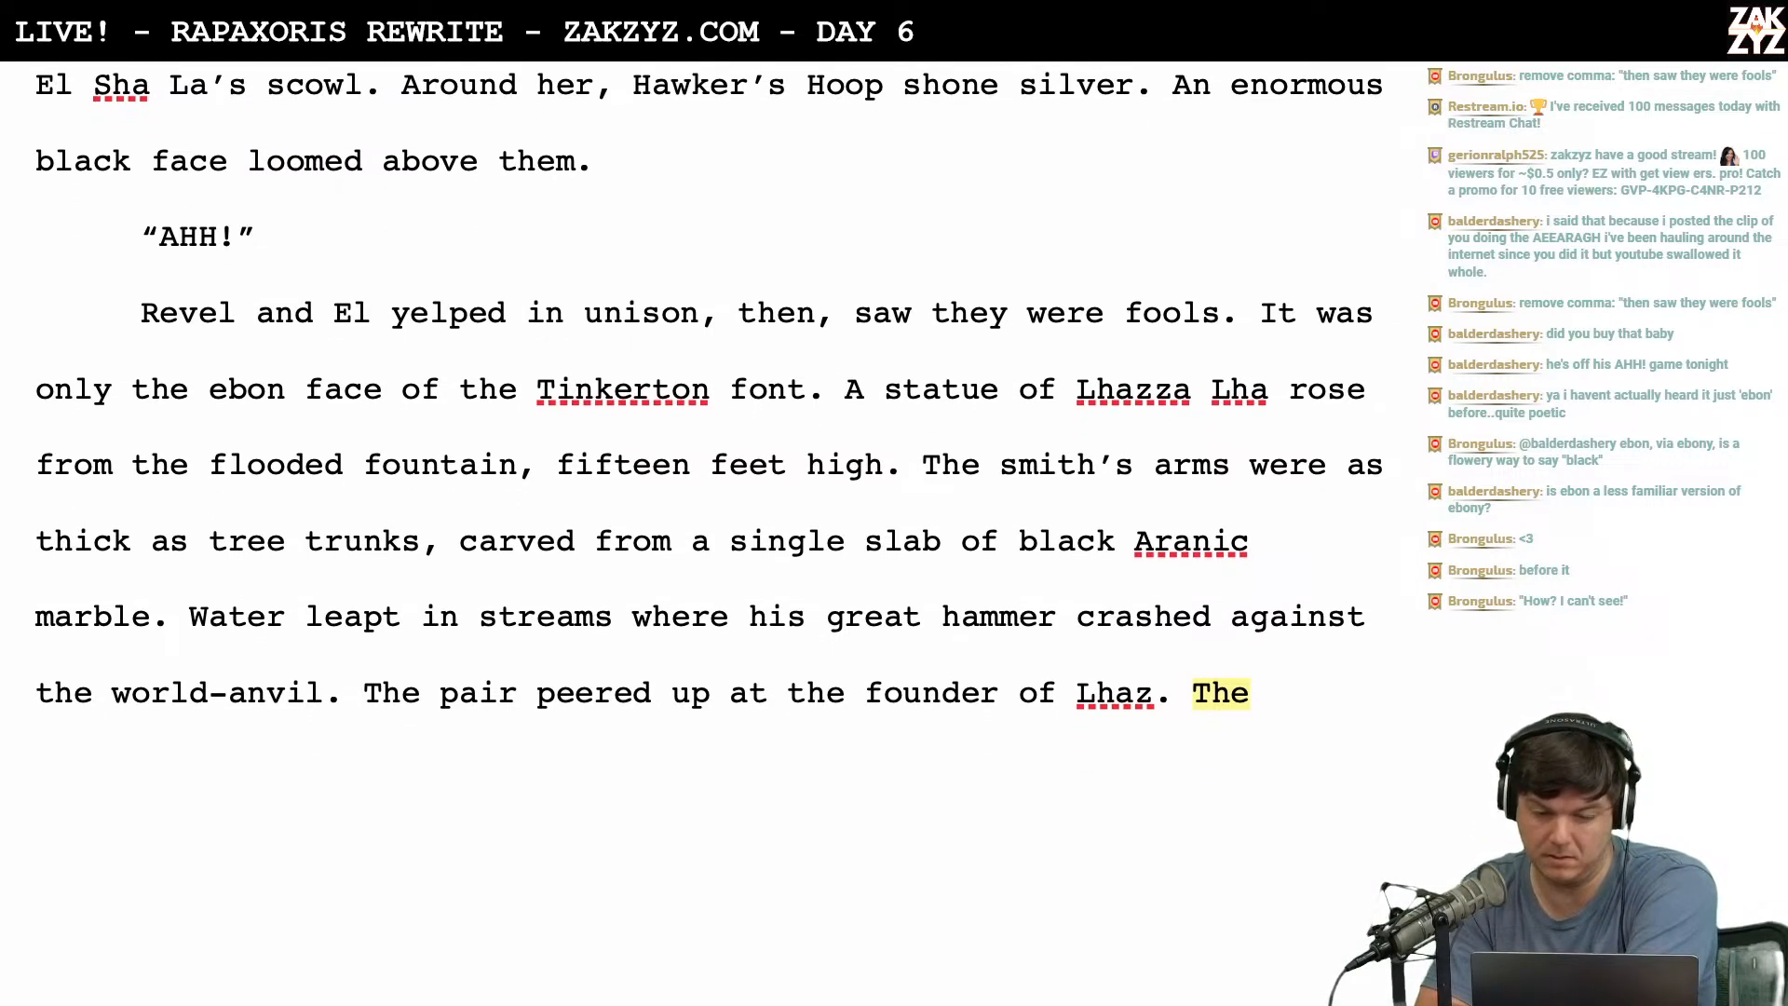
Switch to the web browser showing Thesaurus.com.
{"action": "key", "text": "super+Tab"}
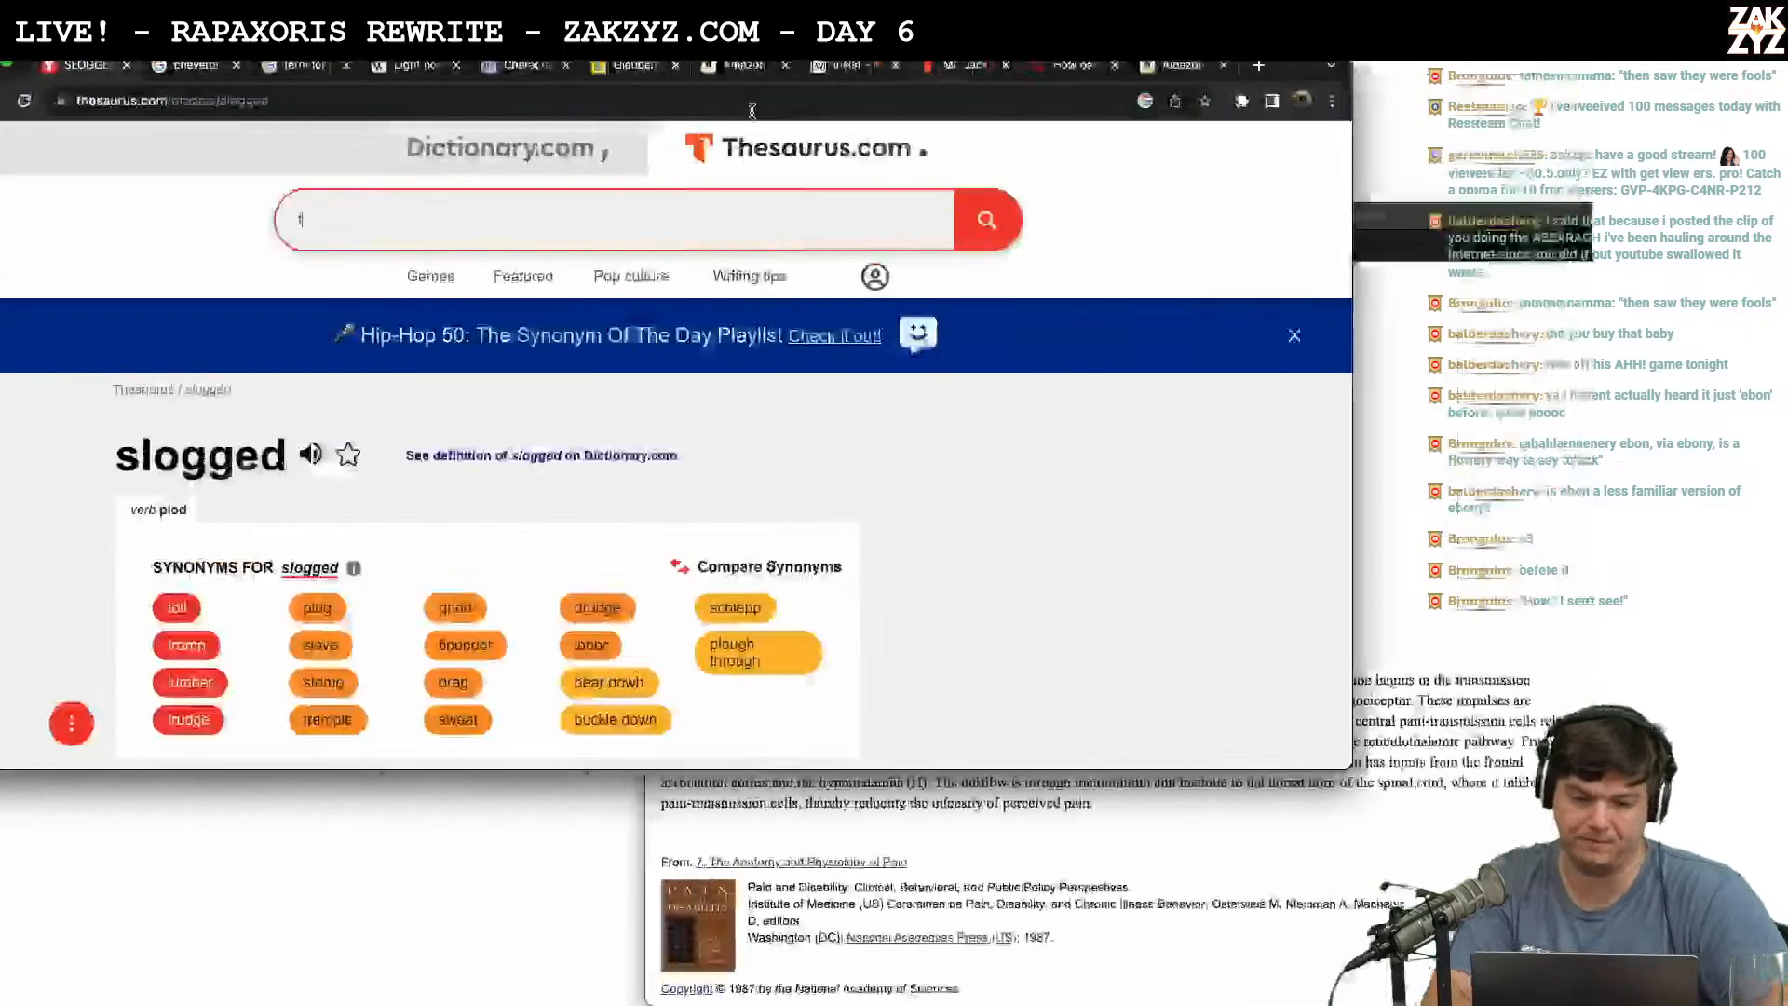
Search the web for "comma after then".
{"action": "left_click", "coordinate": [1159, 66]}
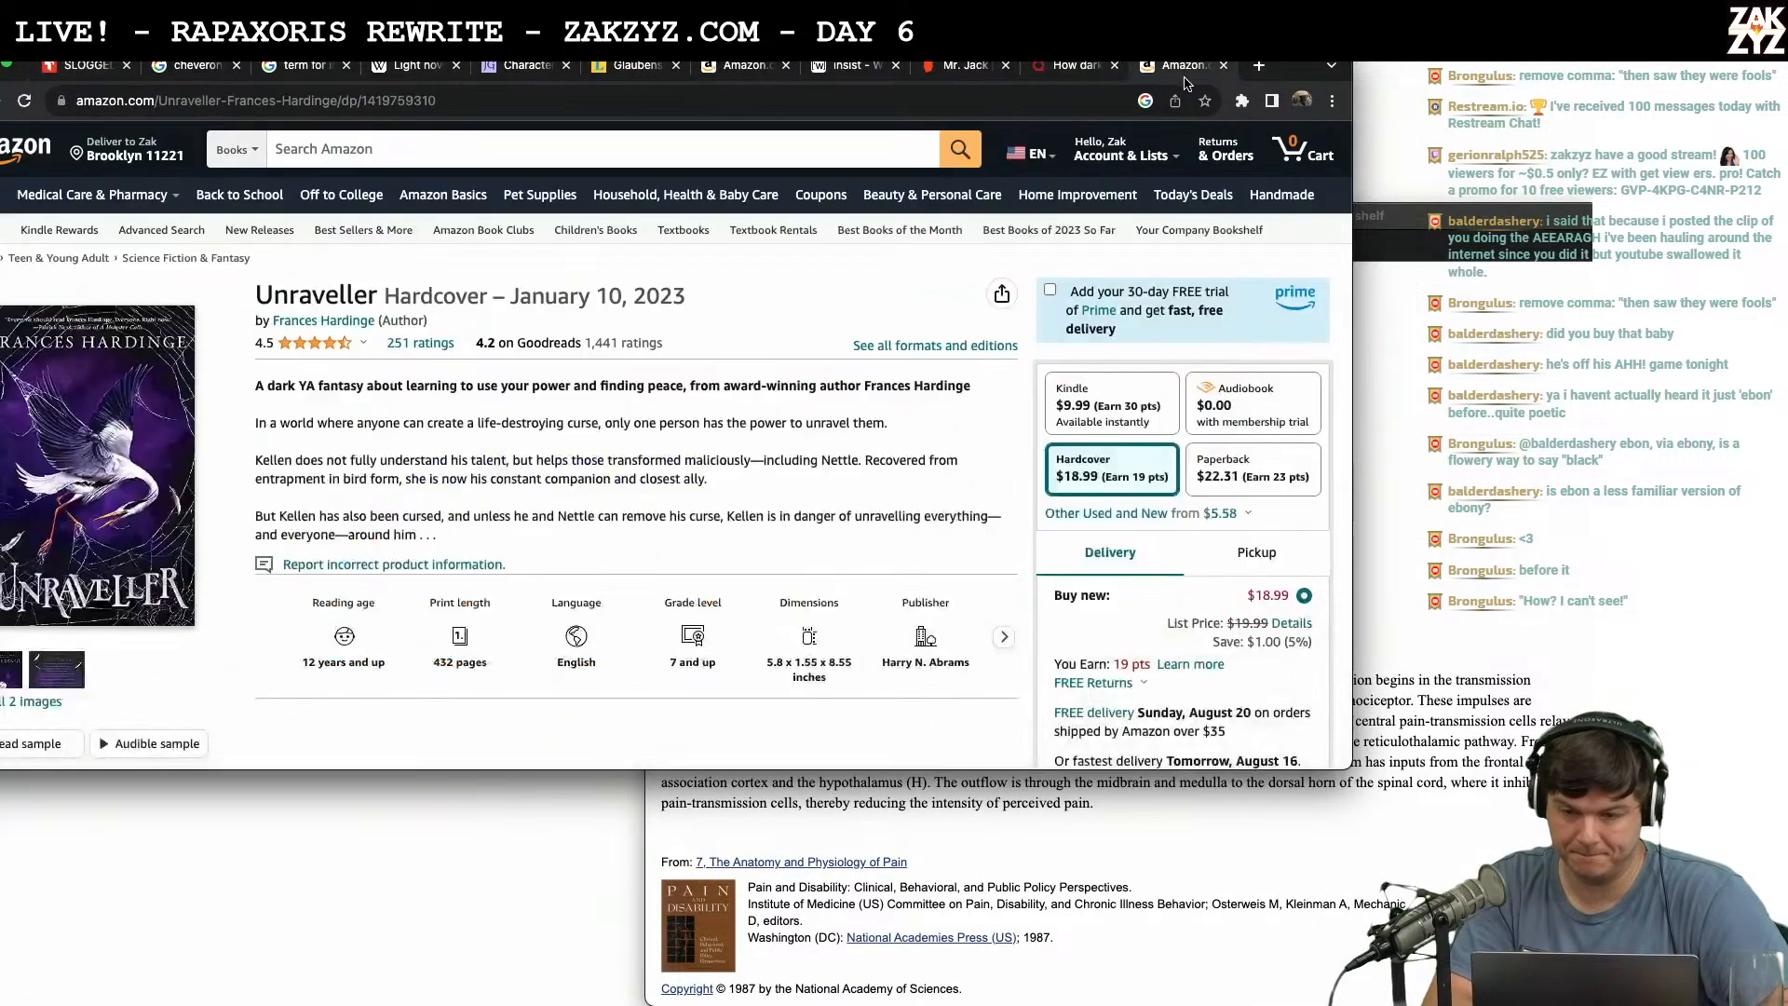
{"action": "left_click", "coordinate": [979, 112]}
{"action": "type", "text": "comma after then"}
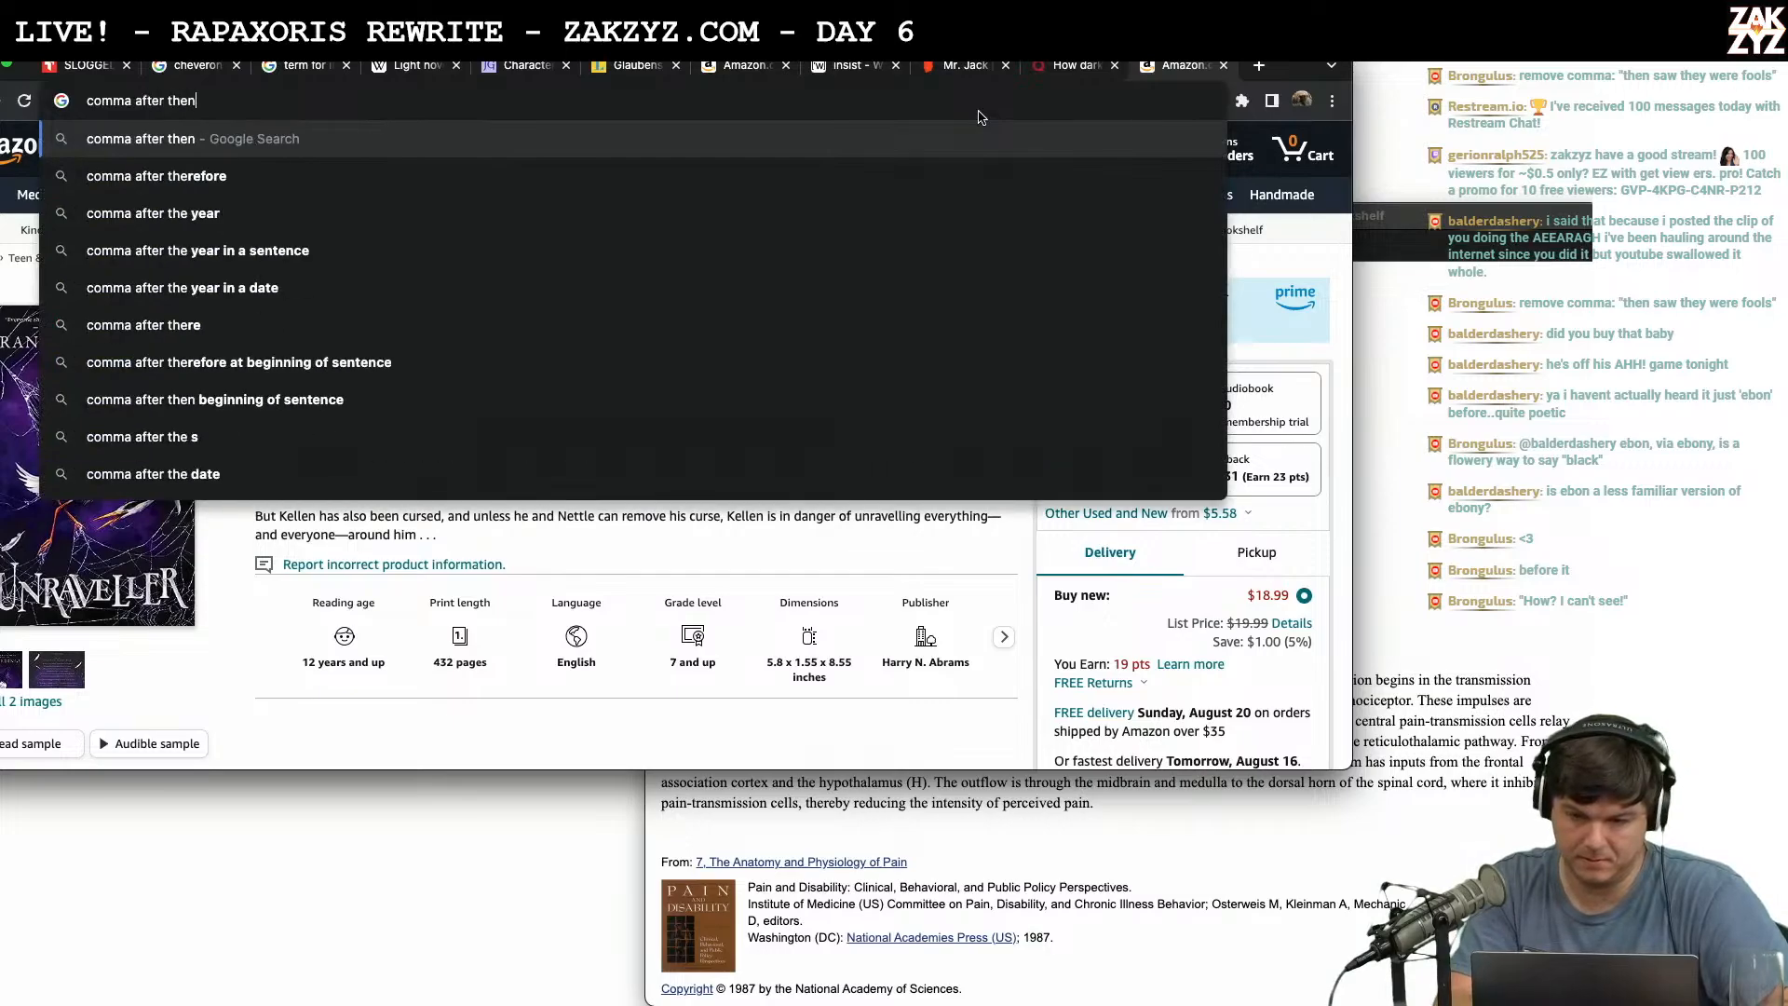
{"action": "key", "text": "Return"}
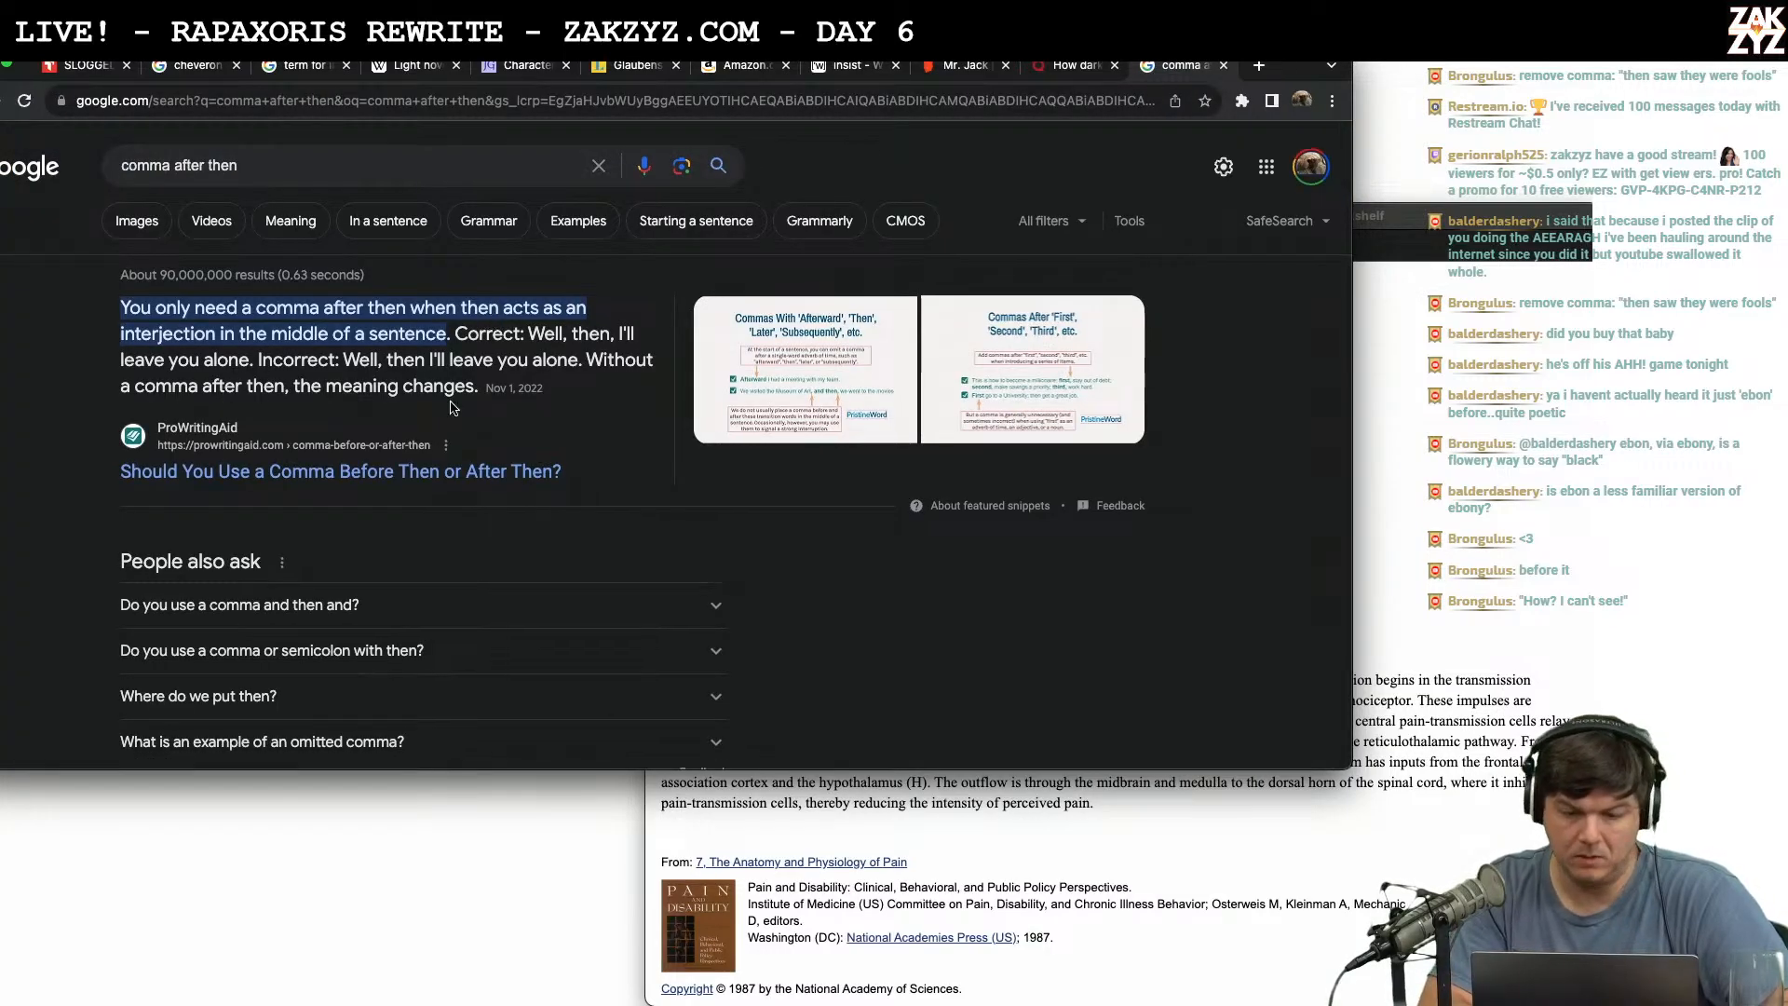
Preview the PristineWord graphic on commas with "Then" in the search results, then close the preview.
{"action": "scroll", "coordinate": [453, 408], "scroll_direction": "down", "scroll_amount": 1}
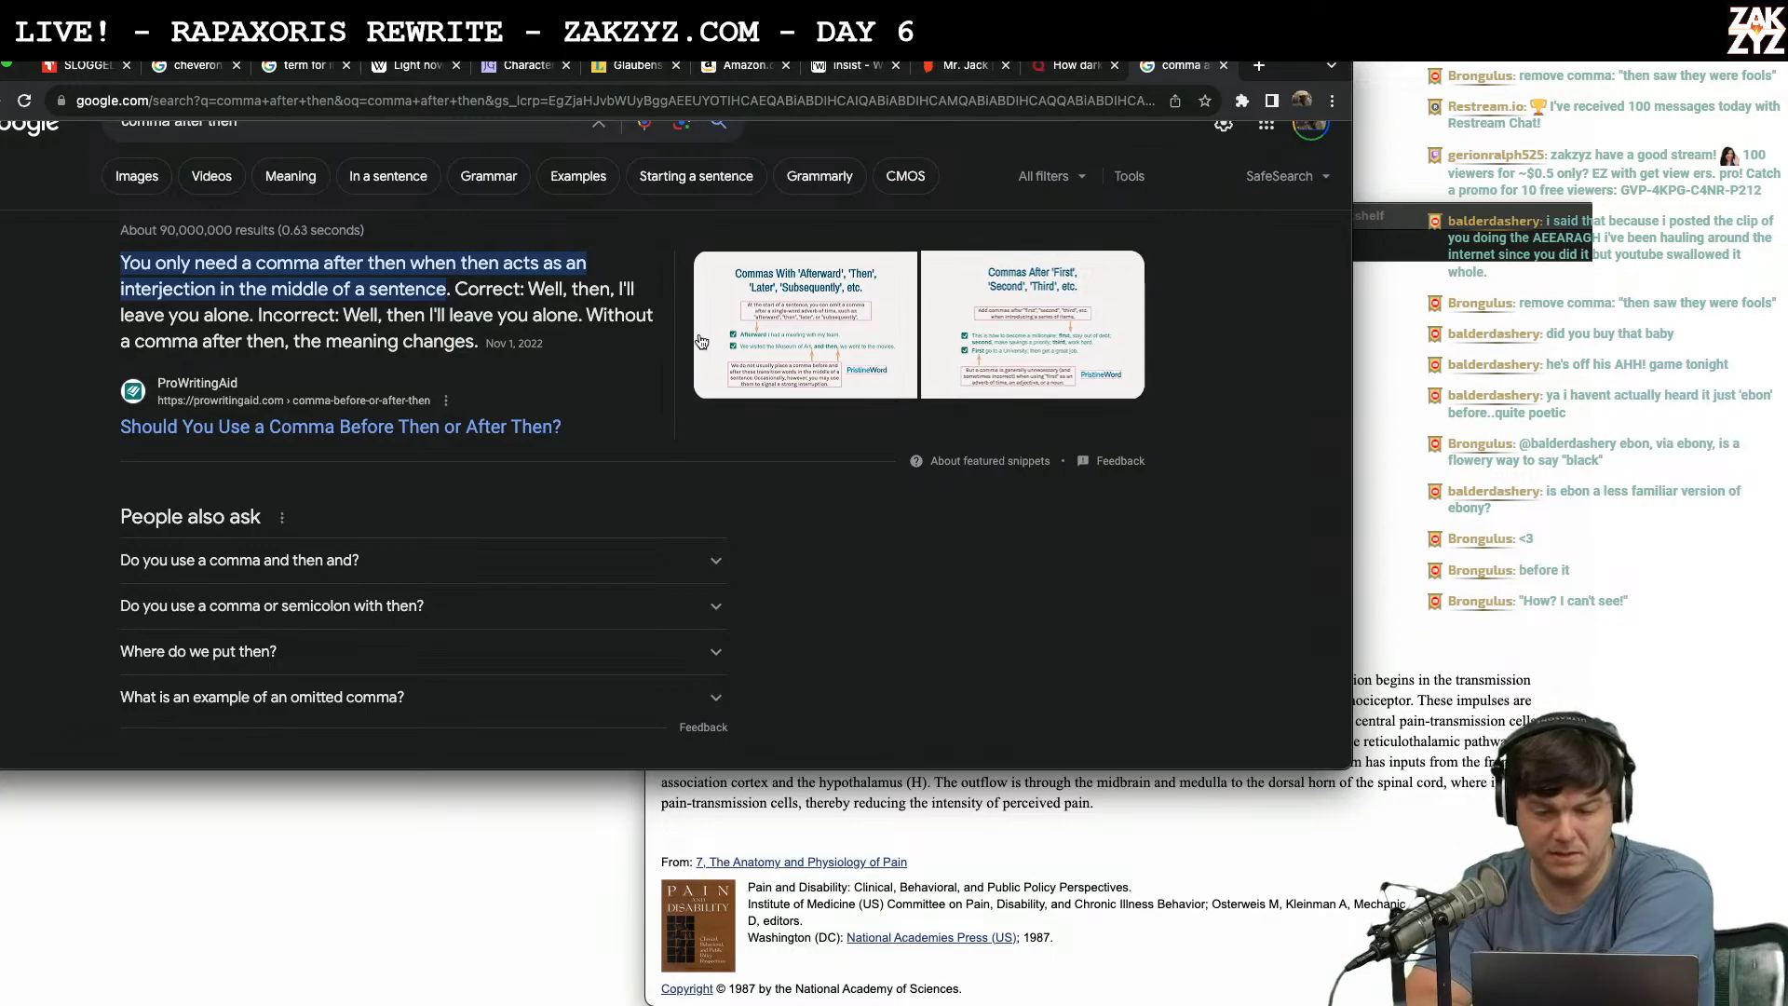
{"action": "left_click", "coordinate": [853, 300]}
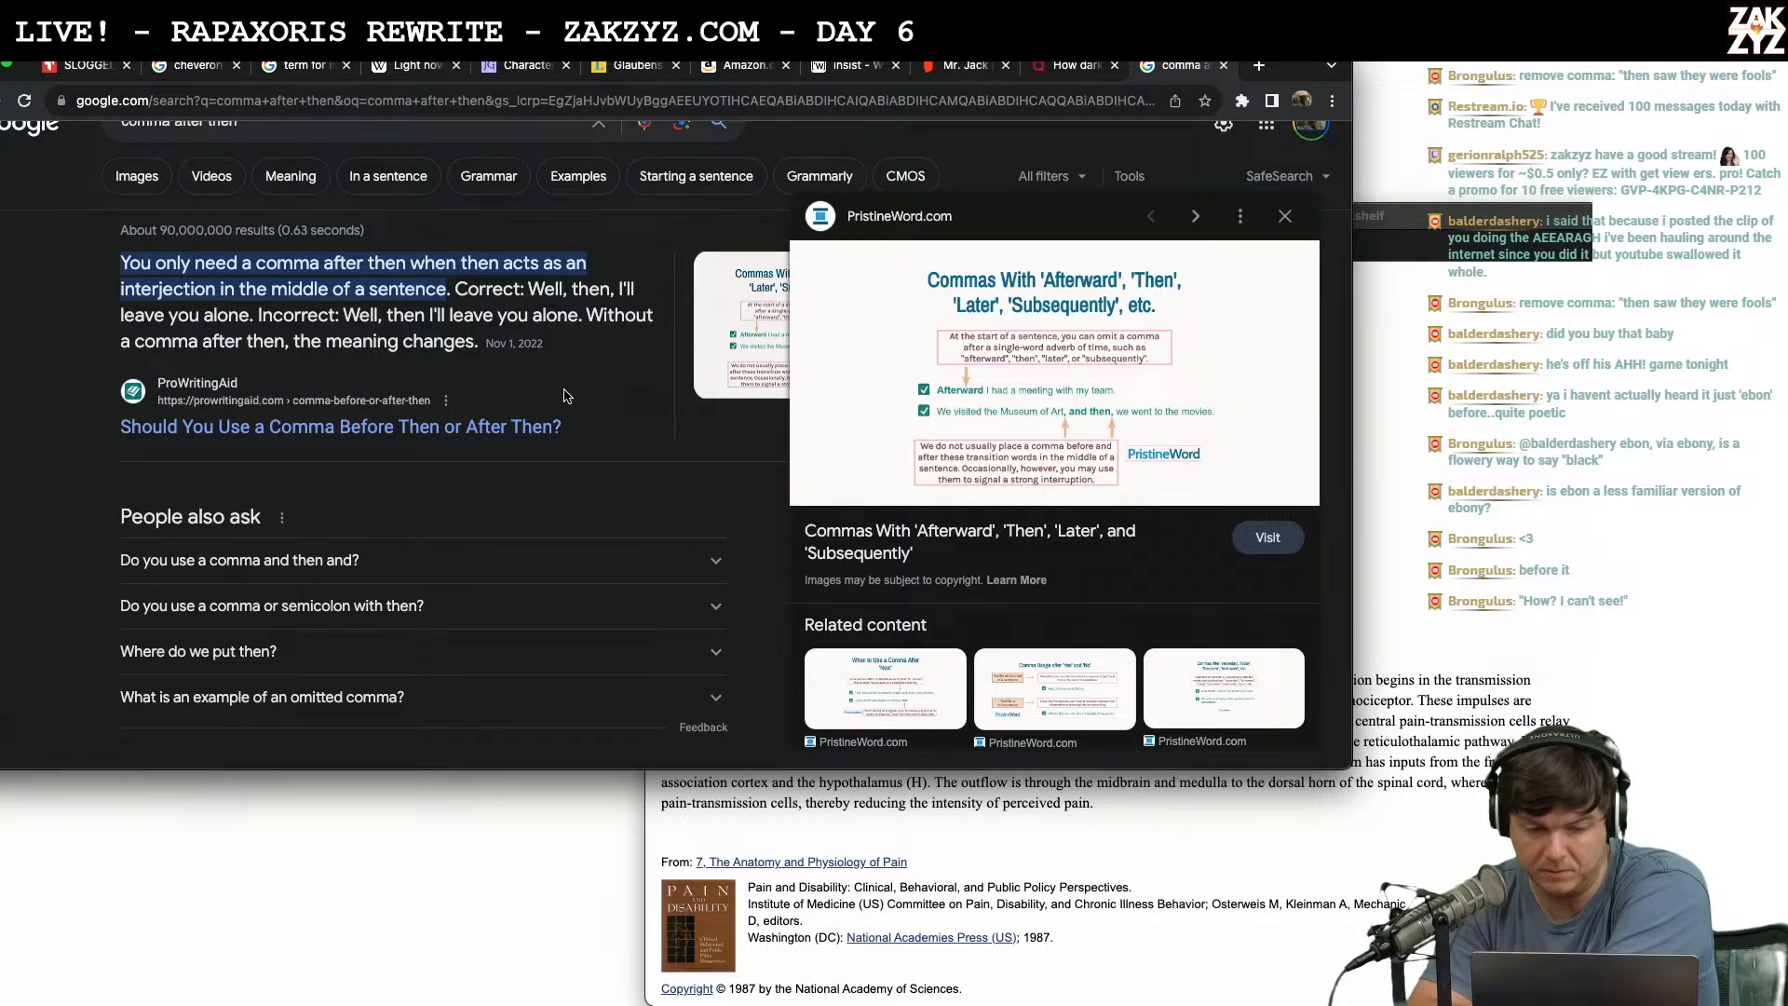
{"action": "left_click", "coordinate": [1286, 216]}
{"action": "scroll", "coordinate": [495, 514], "scroll_direction": "down", "scroll_amount": 4}
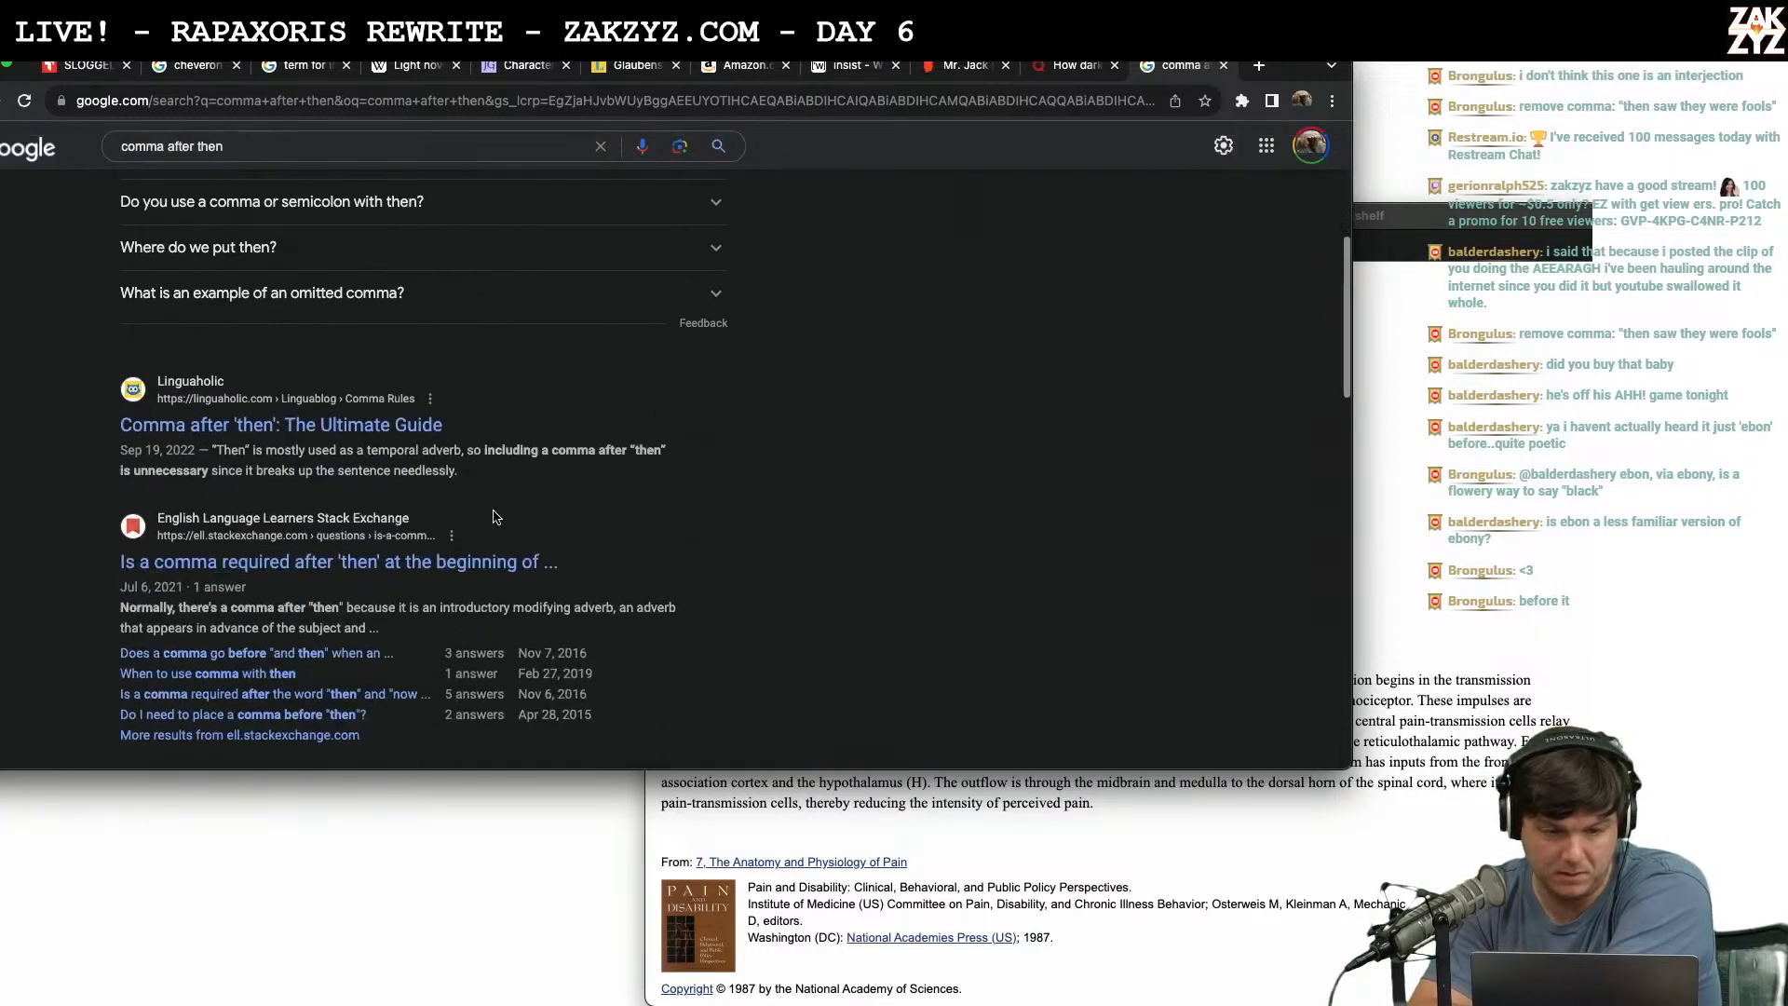
Open Linguaholic's "Comma after 'then': The Ultimate Guide" and examine whether a comma is required, including the section on temporal adverbs.
{"action": "left_click", "coordinate": [400, 424]}
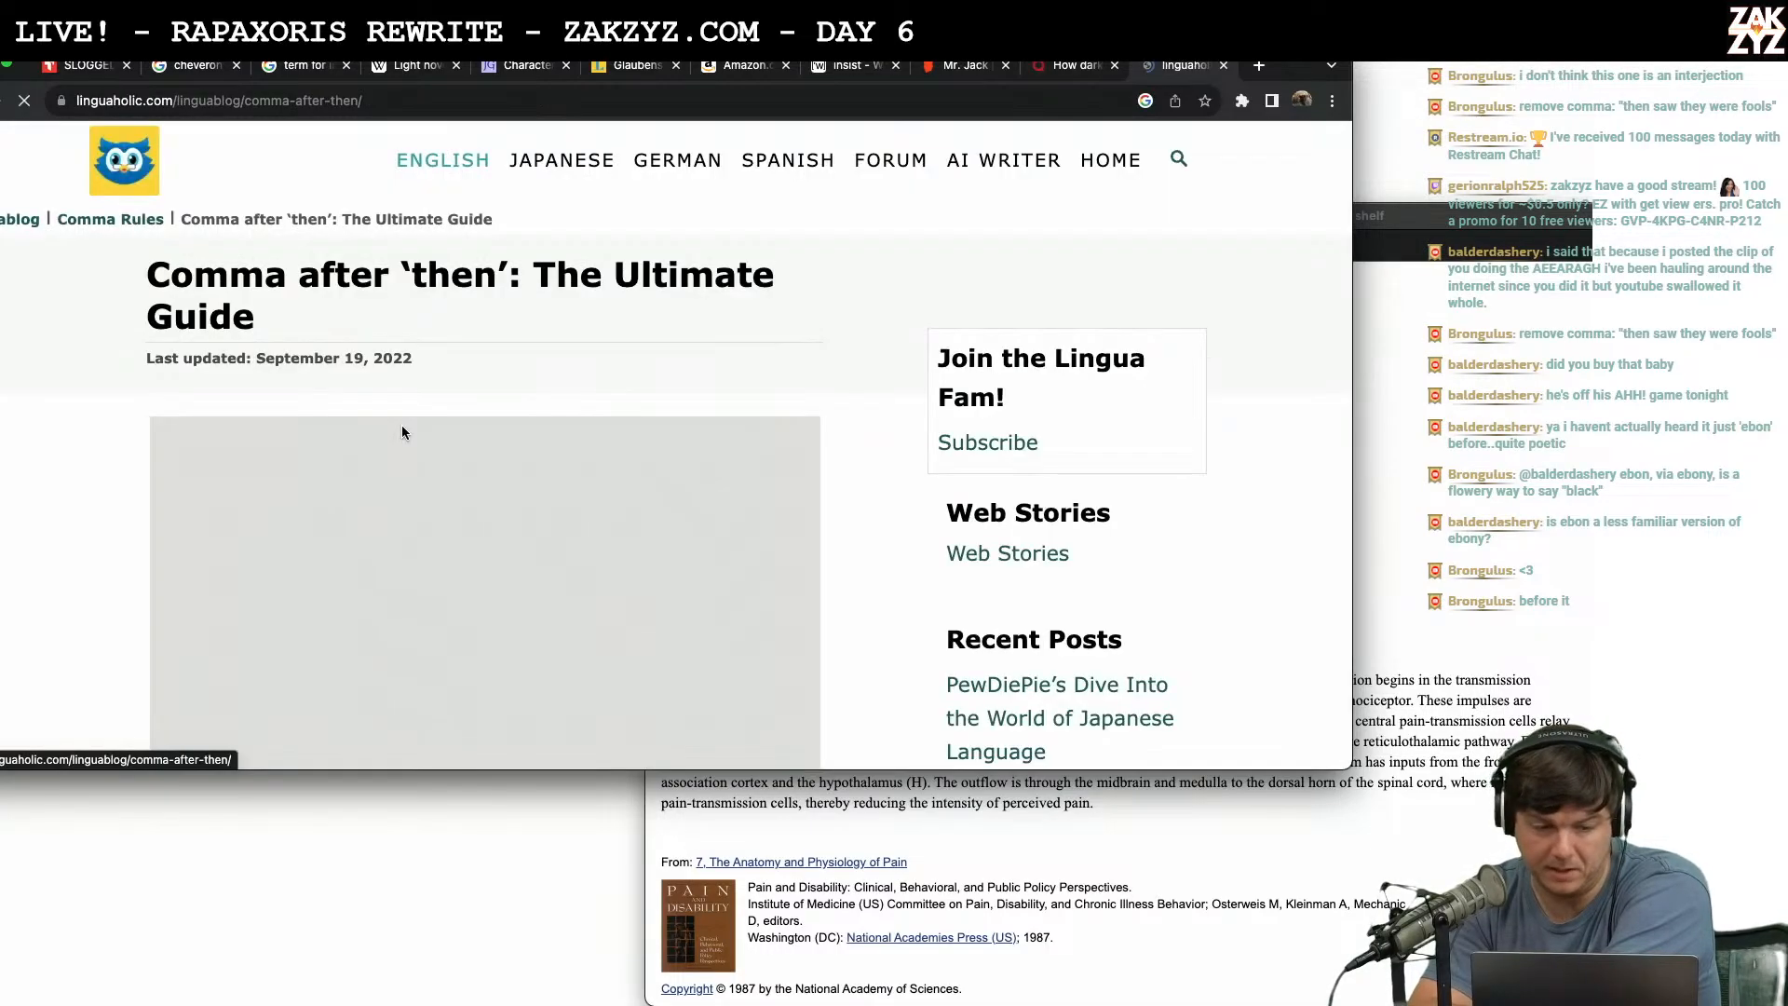
{"action": "scroll", "coordinate": [565, 405], "scroll_direction": "down", "scroll_amount": 10}
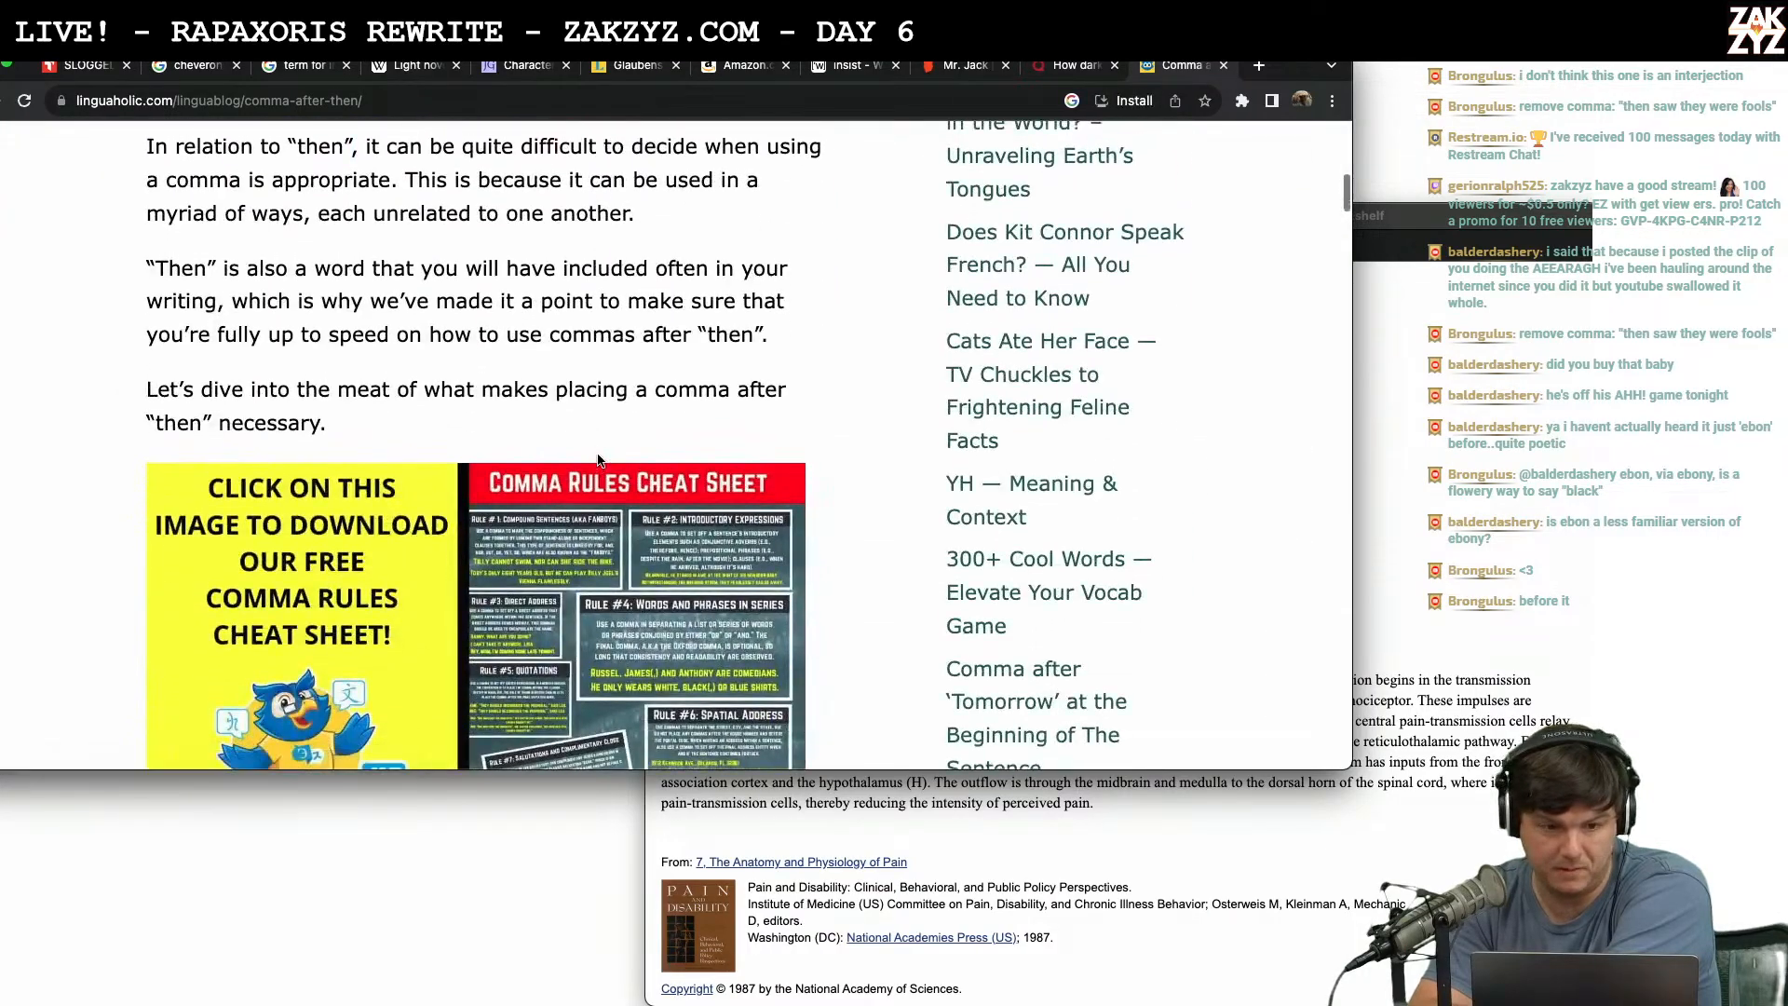
{"action": "scroll", "coordinate": [599, 458], "scroll_direction": "down", "scroll_amount": 10}
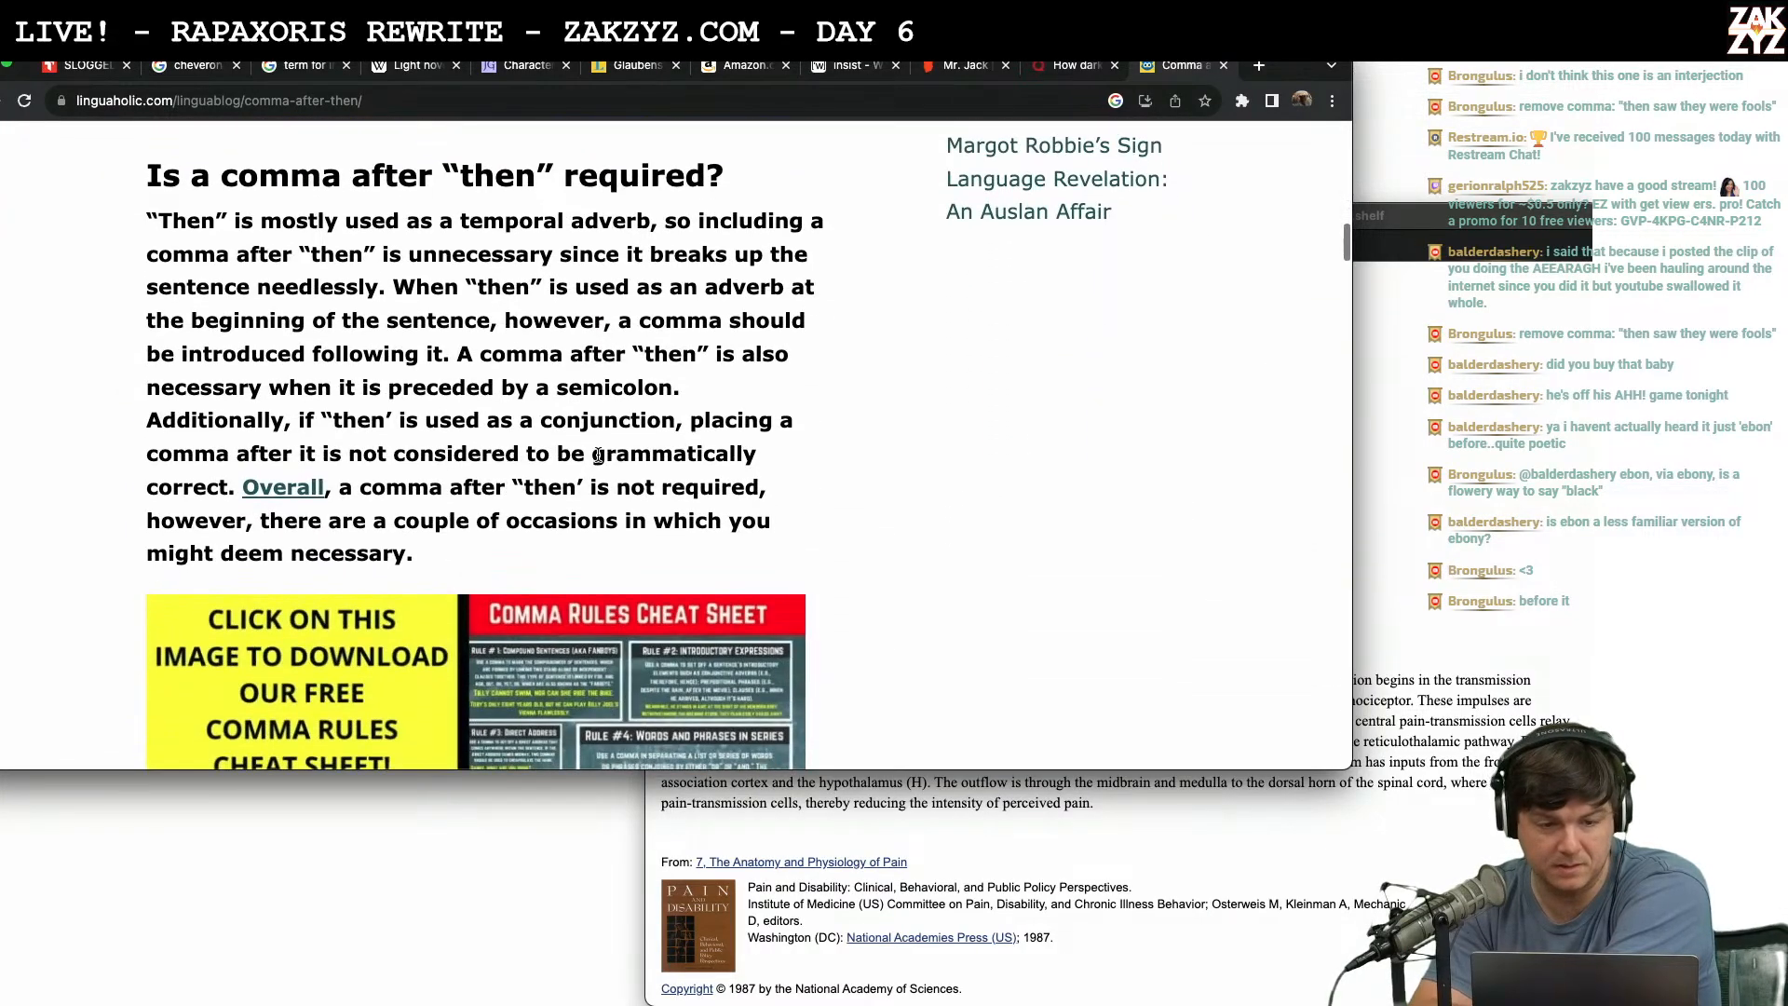
{"action": "scroll", "coordinate": [599, 453], "scroll_direction": "down", "scroll_amount": 2}
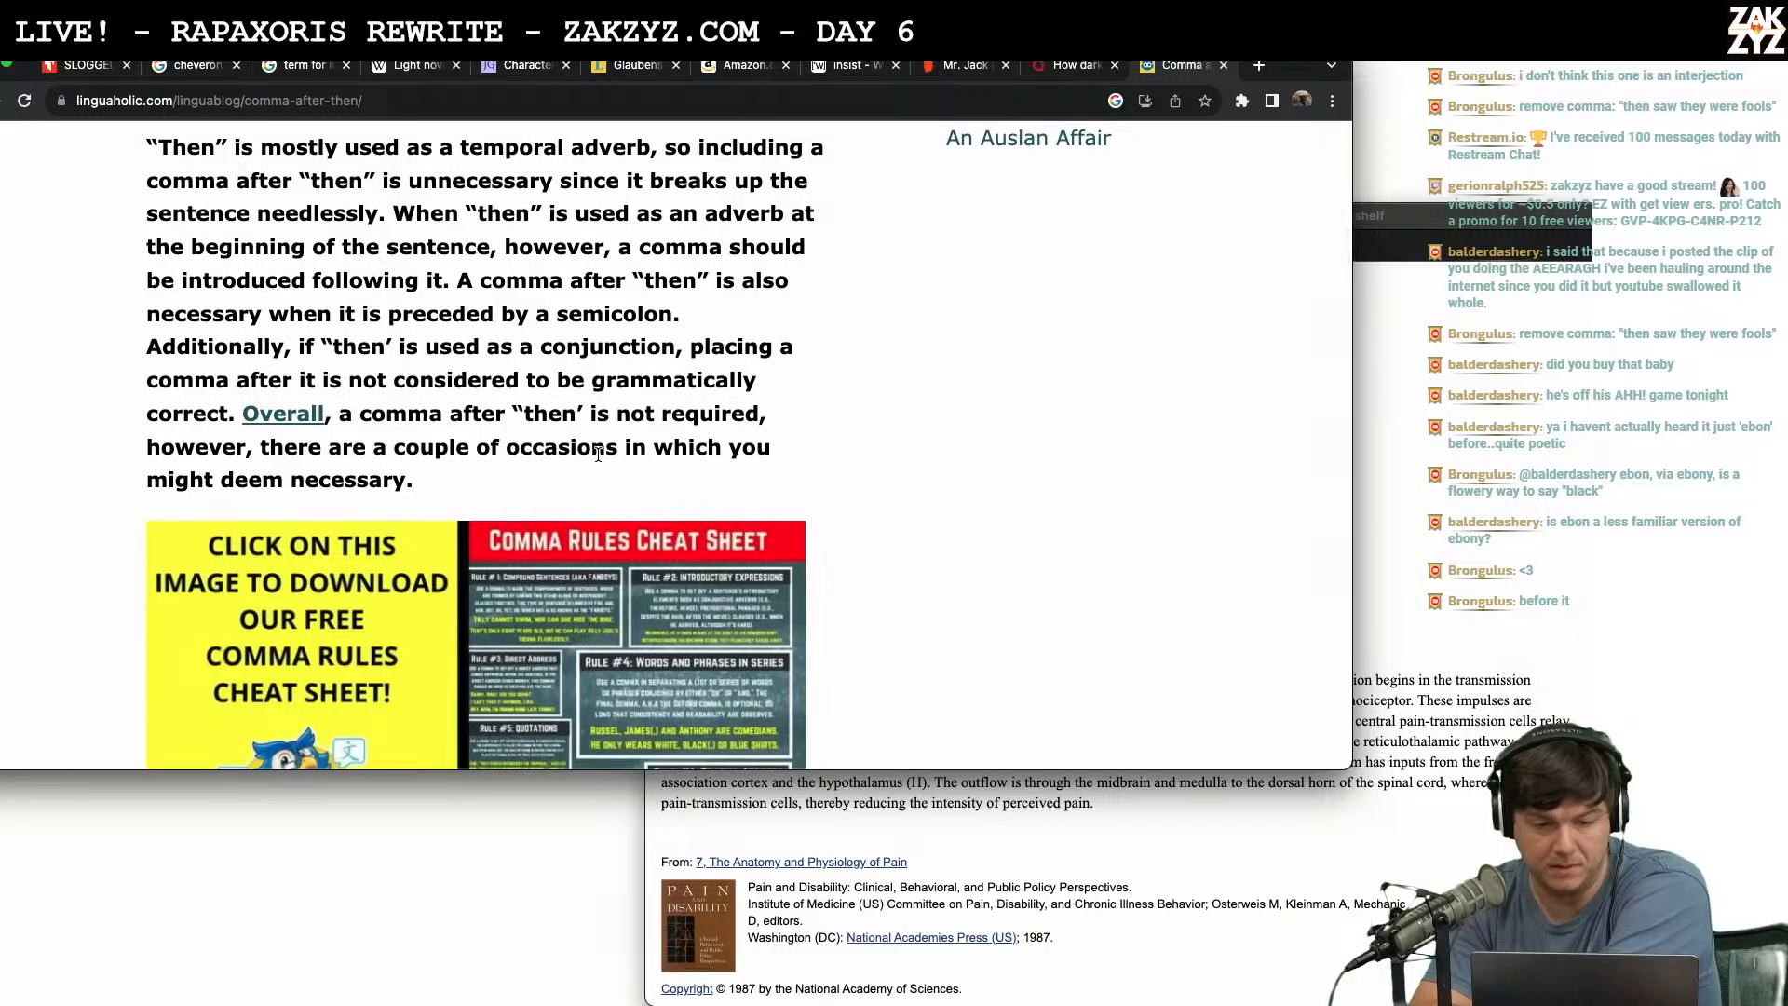
{"action": "scroll", "coordinate": [598, 455], "scroll_direction": "down", "scroll_amount": 1}
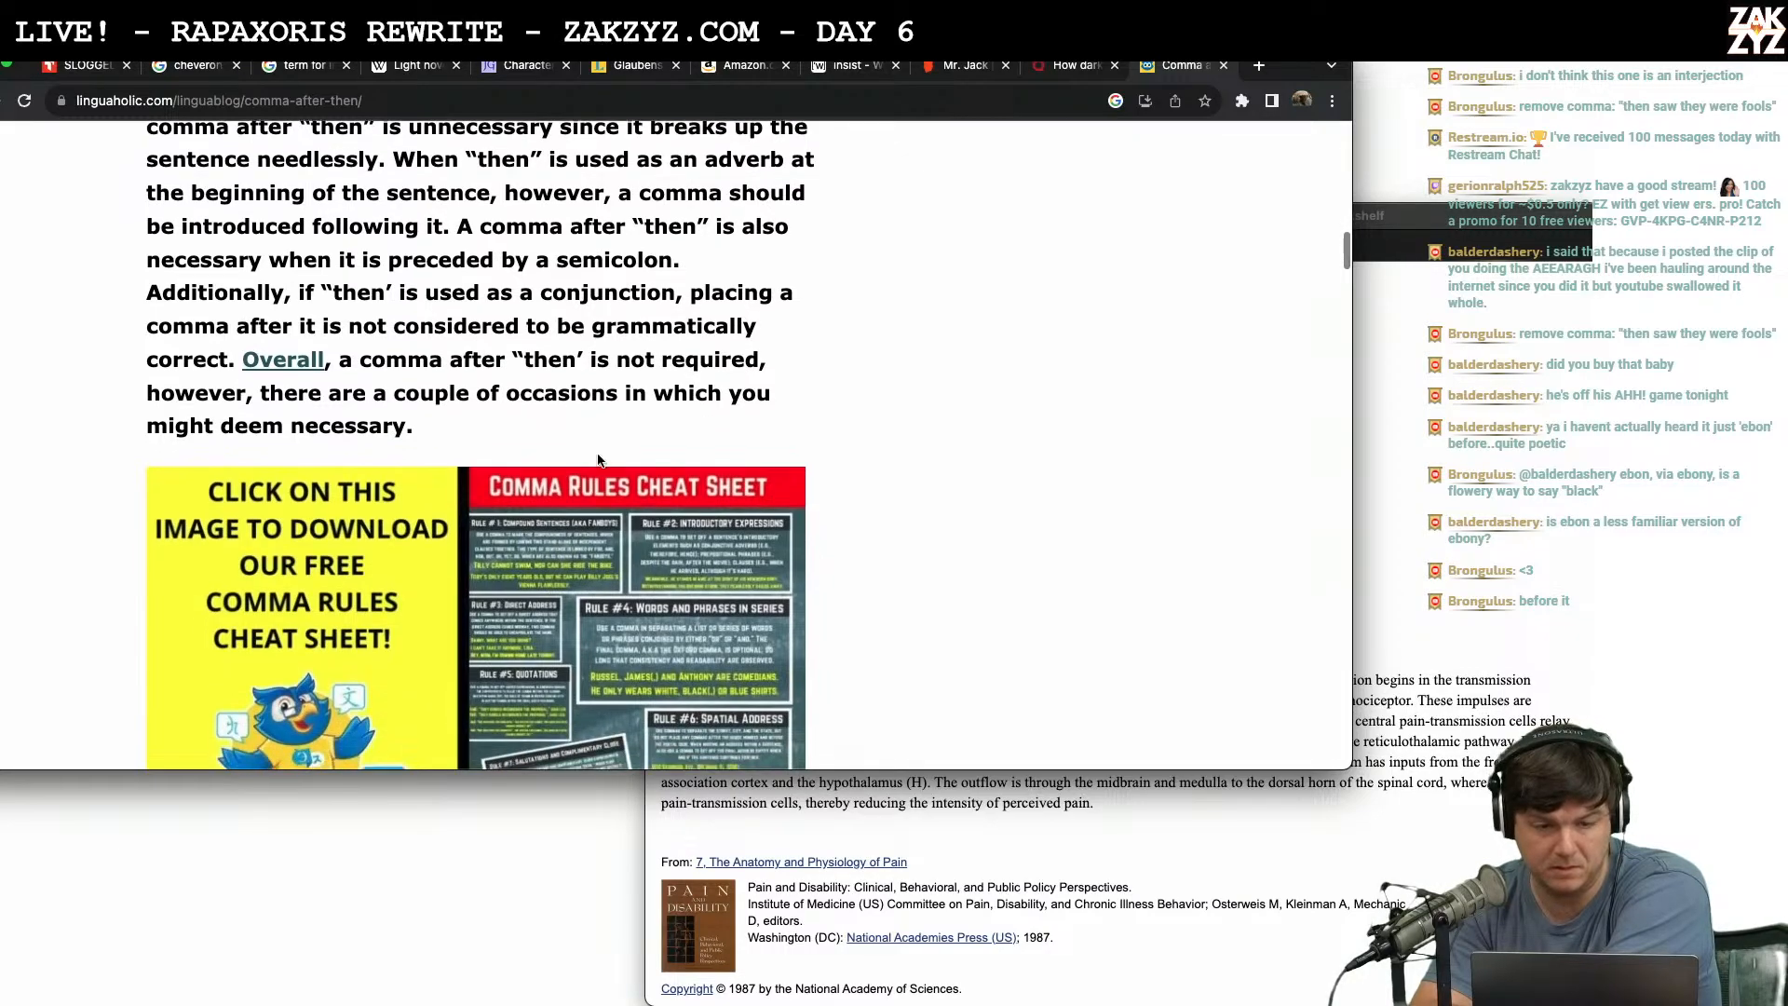
{"action": "scroll", "coordinate": [599, 459], "scroll_direction": "down", "scroll_amount": 2}
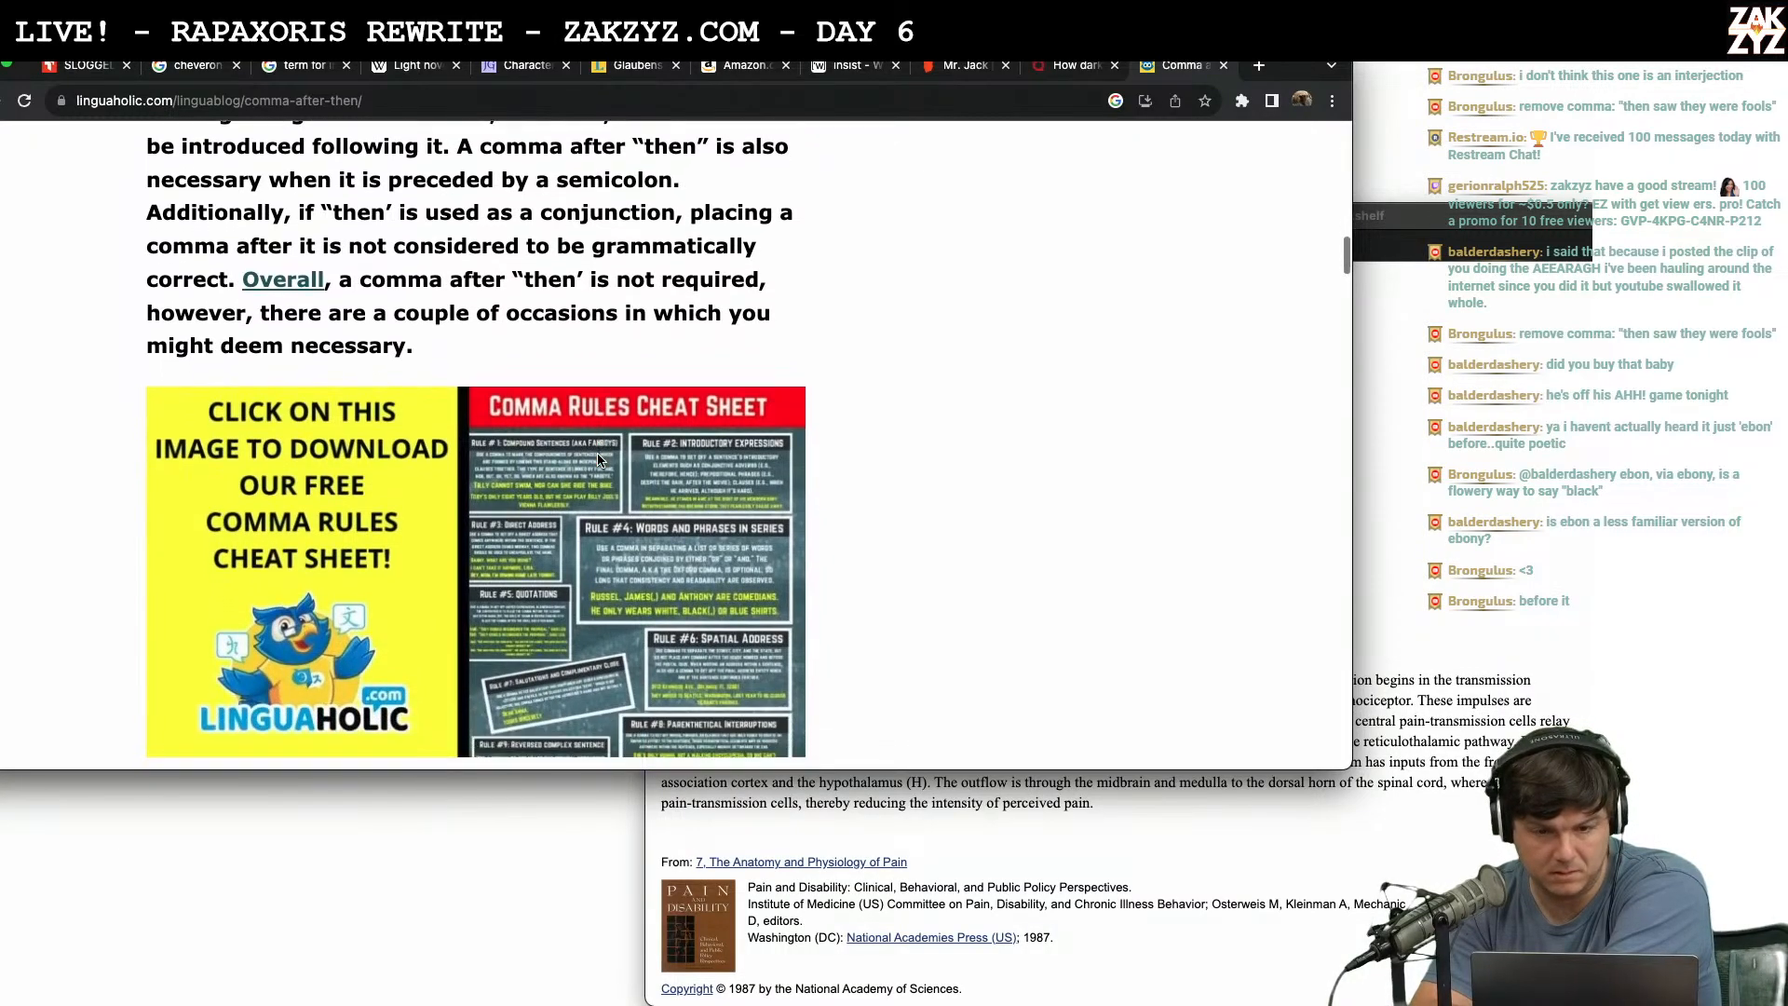
{"action": "scroll", "coordinate": [599, 461], "scroll_direction": "down", "scroll_amount": 1}
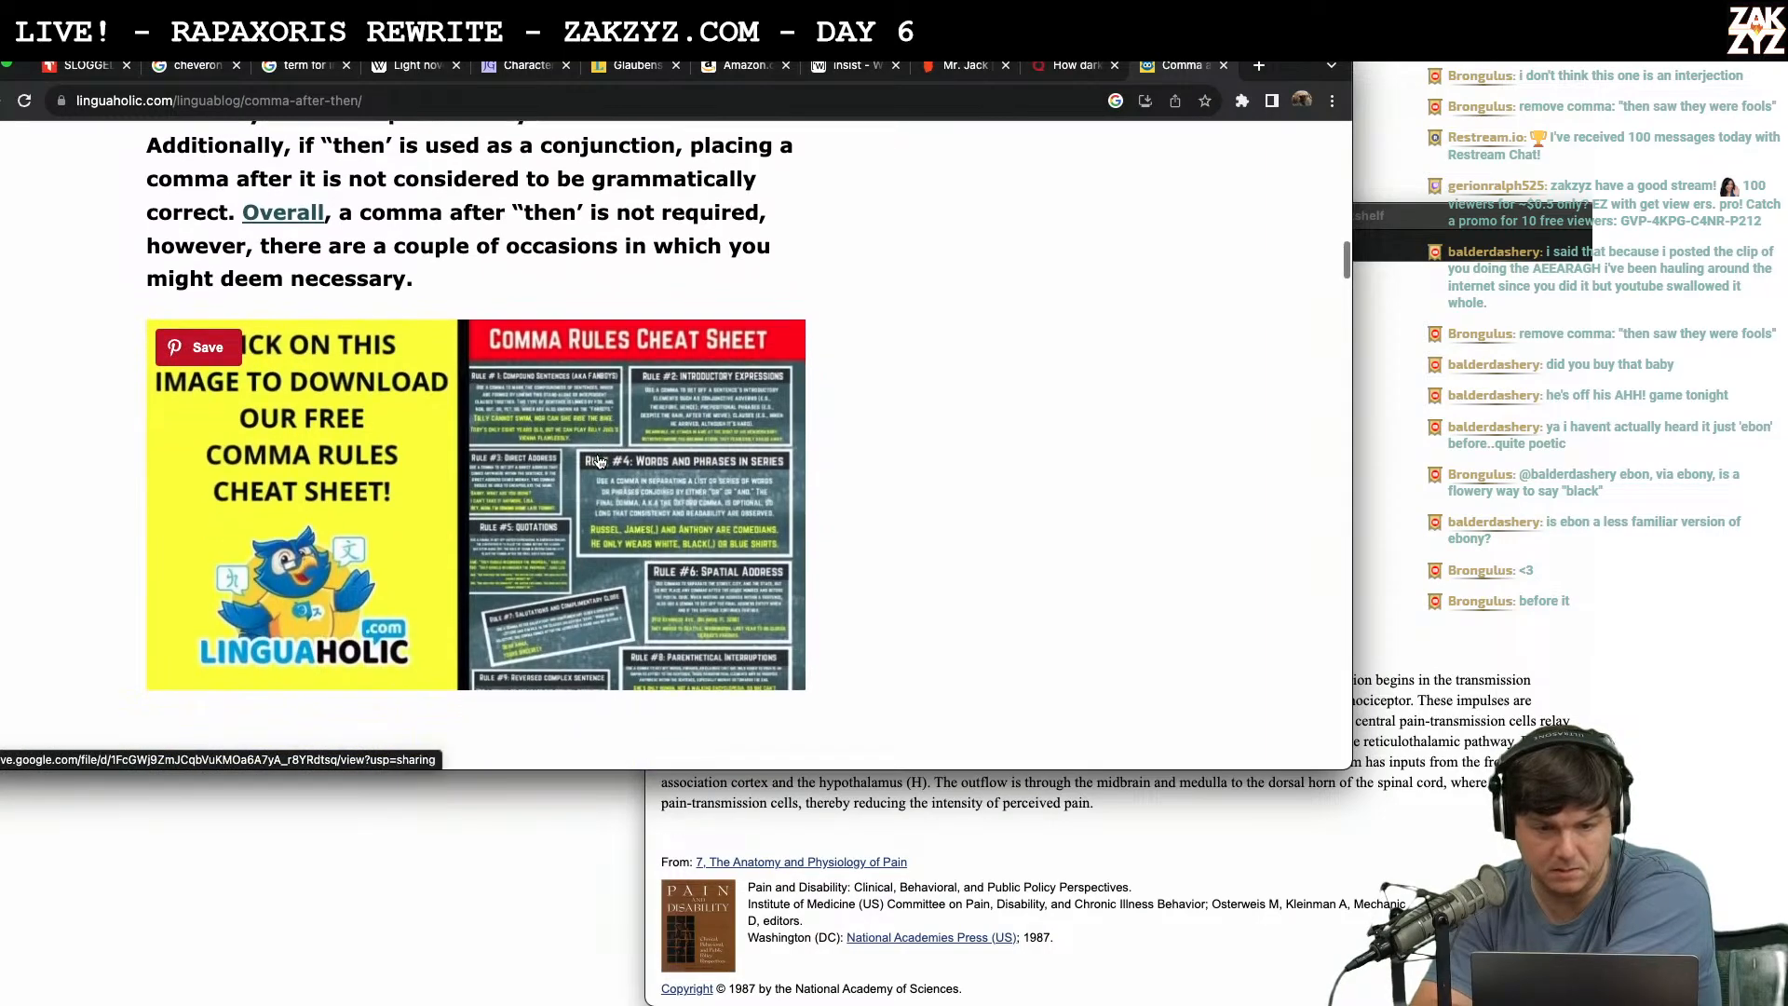
{"action": "scroll", "coordinate": [599, 461], "scroll_direction": "down", "scroll_amount": 1}
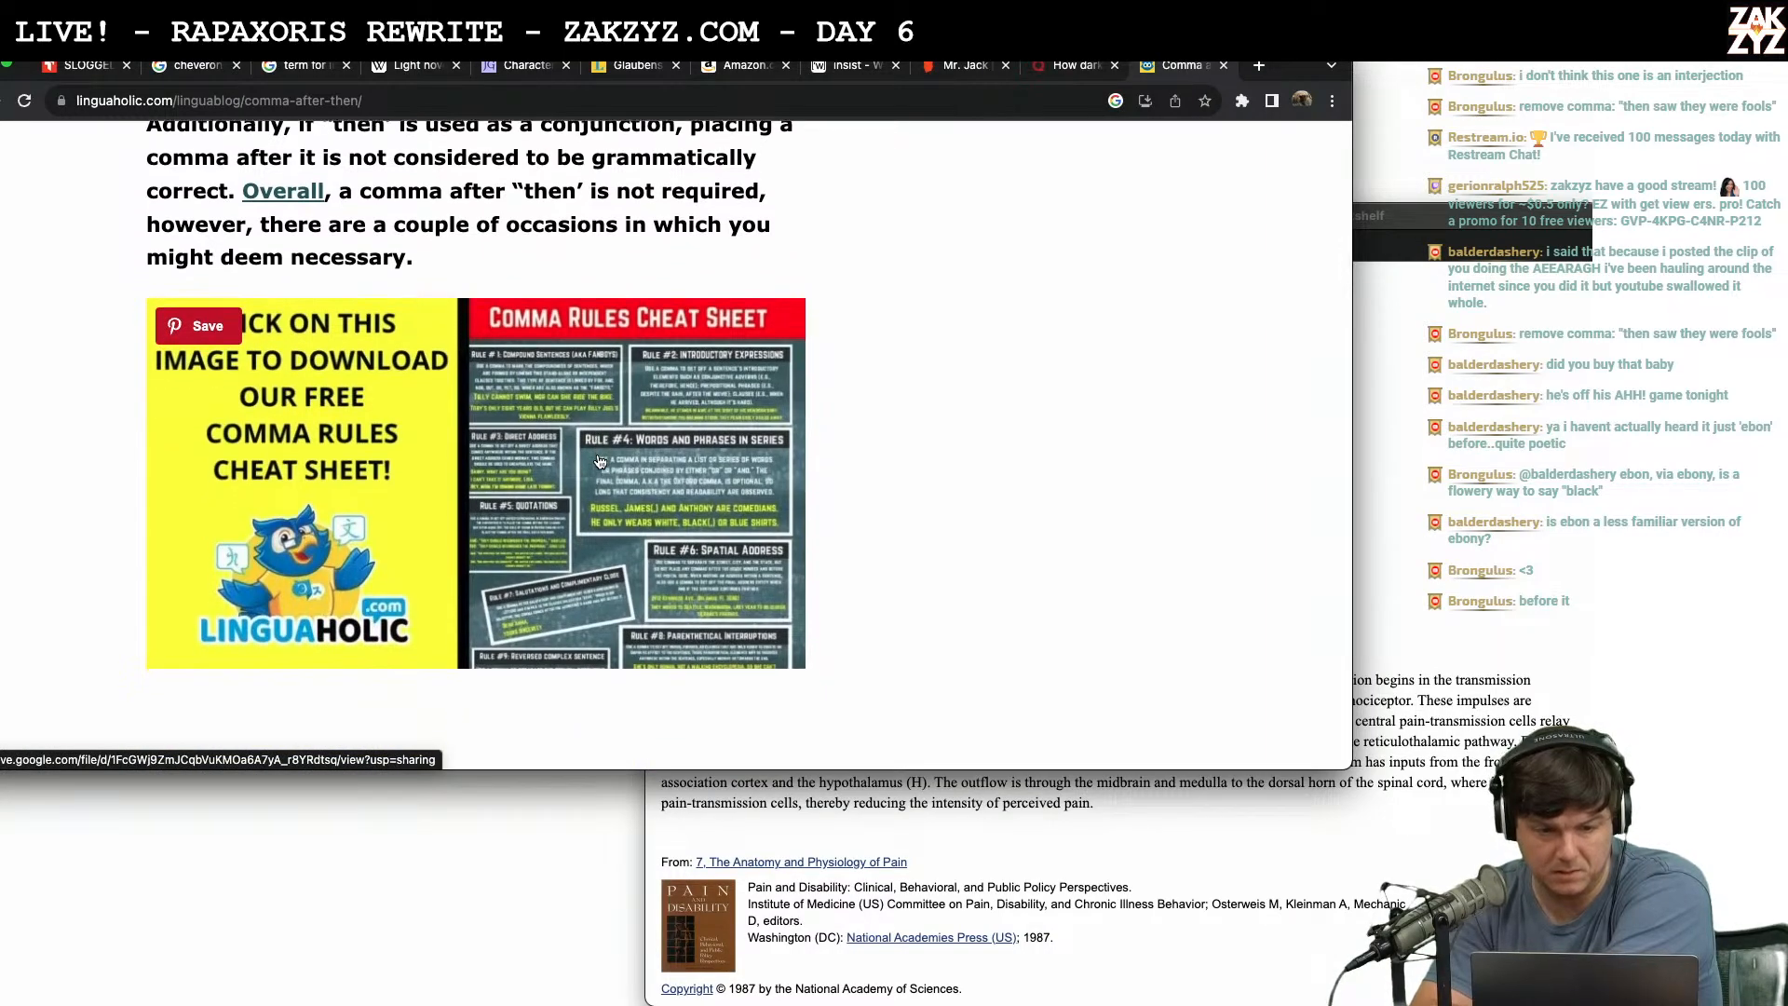
{"action": "scroll", "coordinate": [600, 461], "scroll_direction": "down", "scroll_amount": 1}
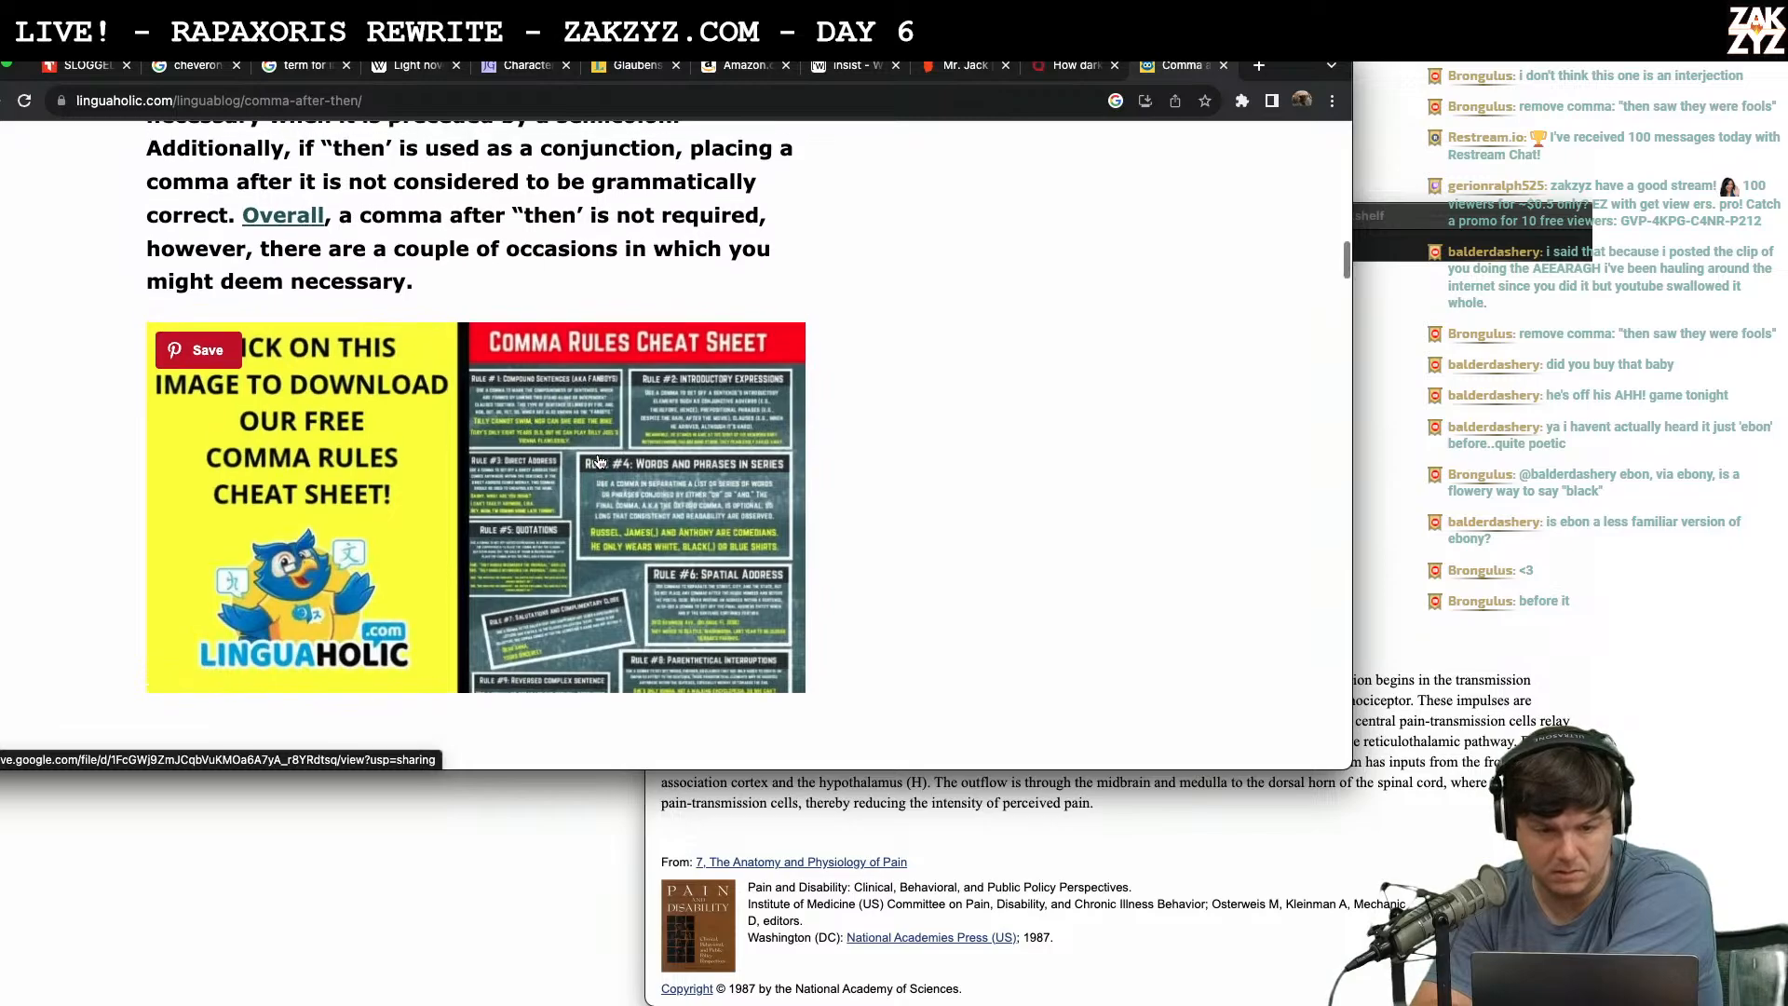
{"action": "scroll", "coordinate": [600, 461], "scroll_direction": "down", "scroll_amount": 10}
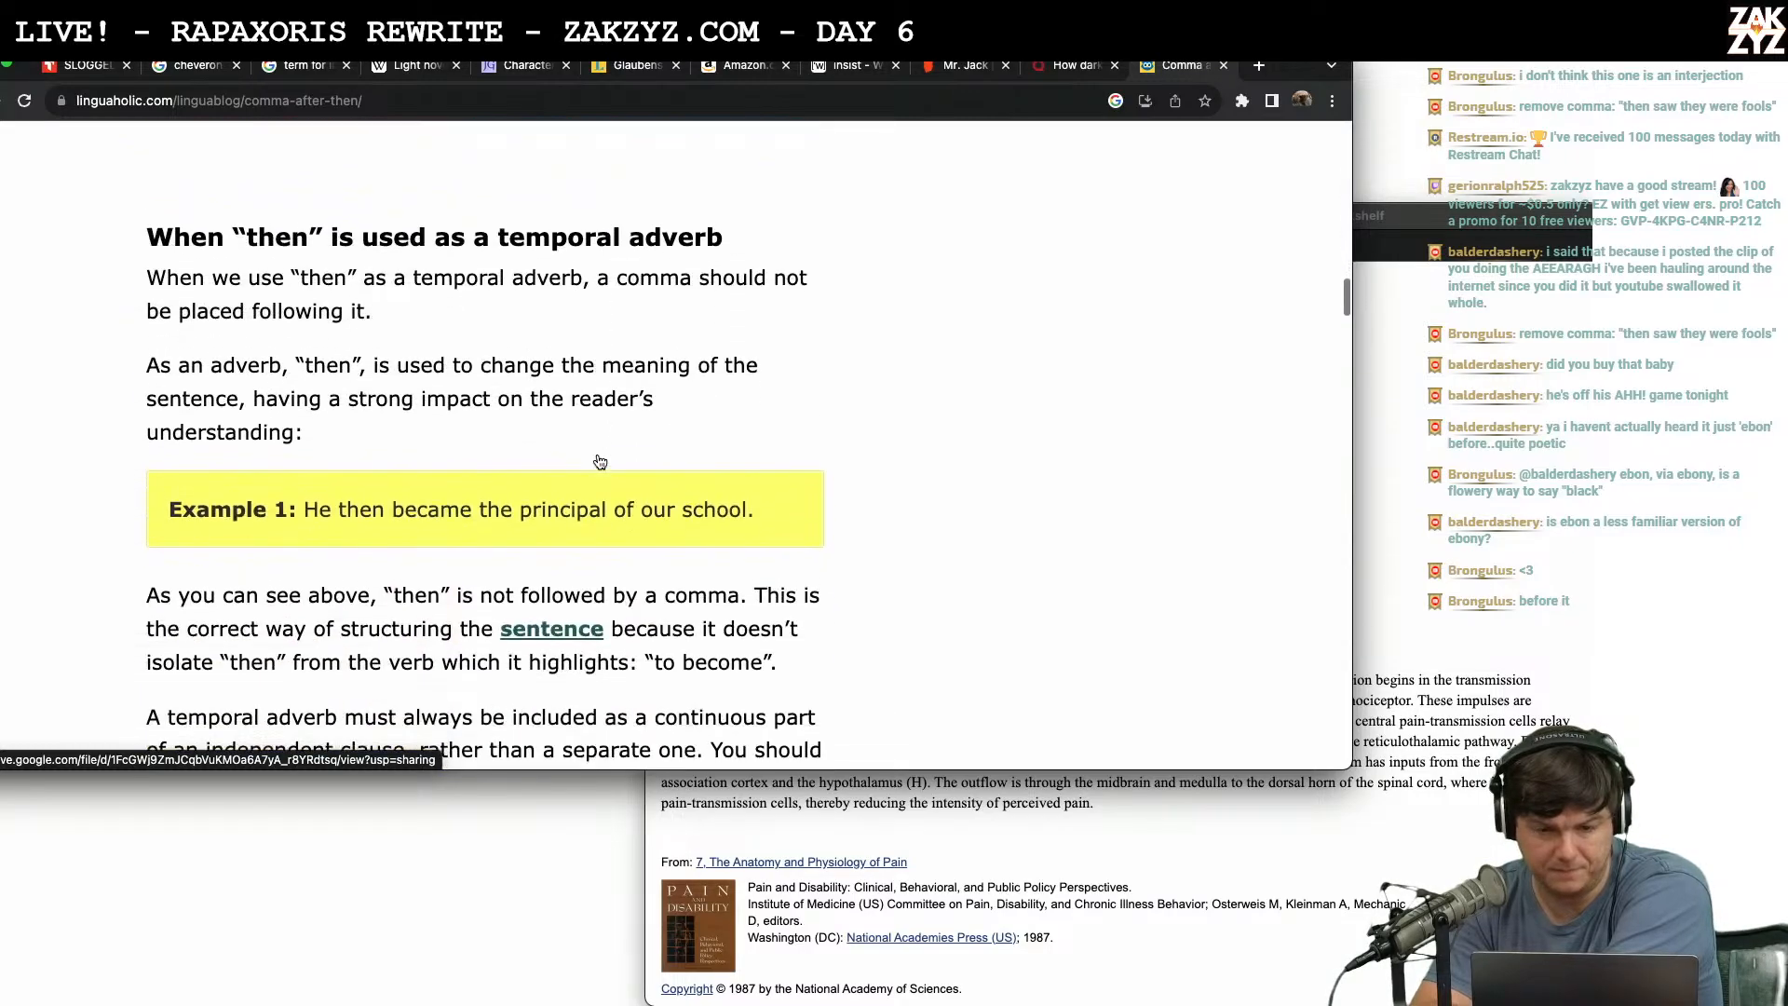
{"action": "scroll", "coordinate": [598, 455], "scroll_direction": "down", "scroll_amount": 1}
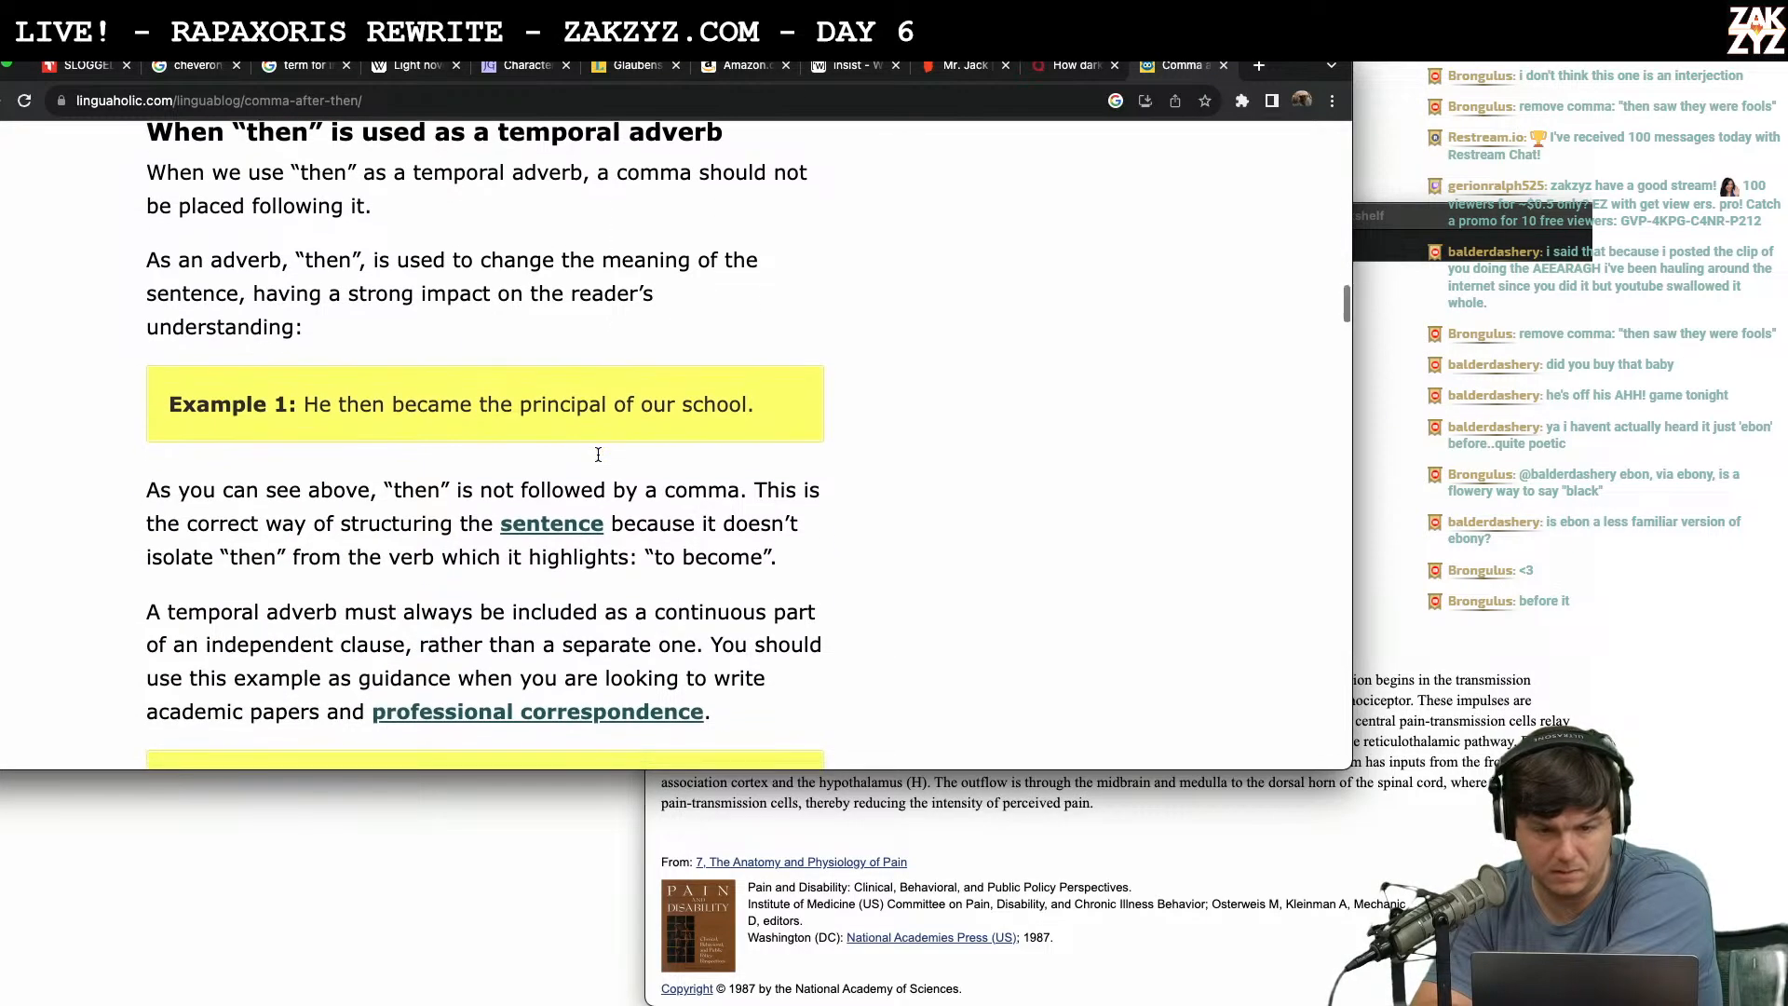
{"action": "scroll", "coordinate": [597, 454], "scroll_direction": "down", "scroll_amount": 2}
{"action": "scroll", "coordinate": [601, 466], "scroll_direction": "up", "scroll_amount": 3}
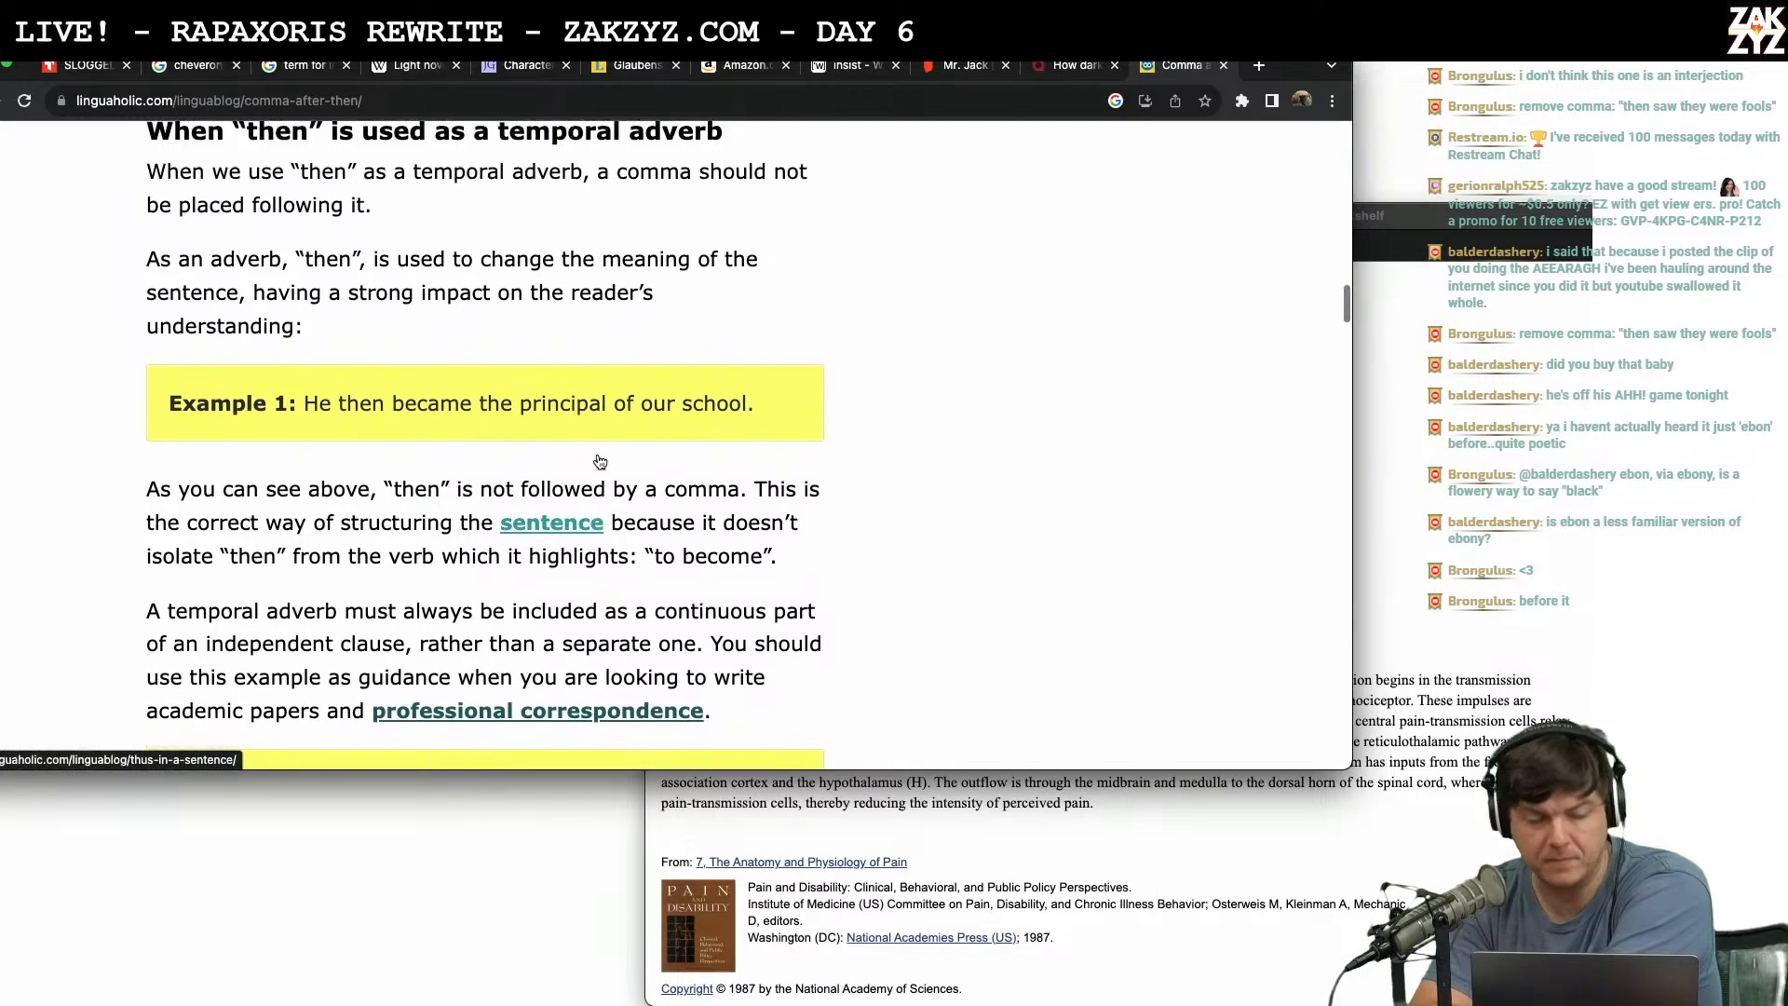
Switch to the manuscript and remove the comma after "then" in the sentence about Revel and El yelping in unison.
{"action": "key", "text": "super+Tab"}
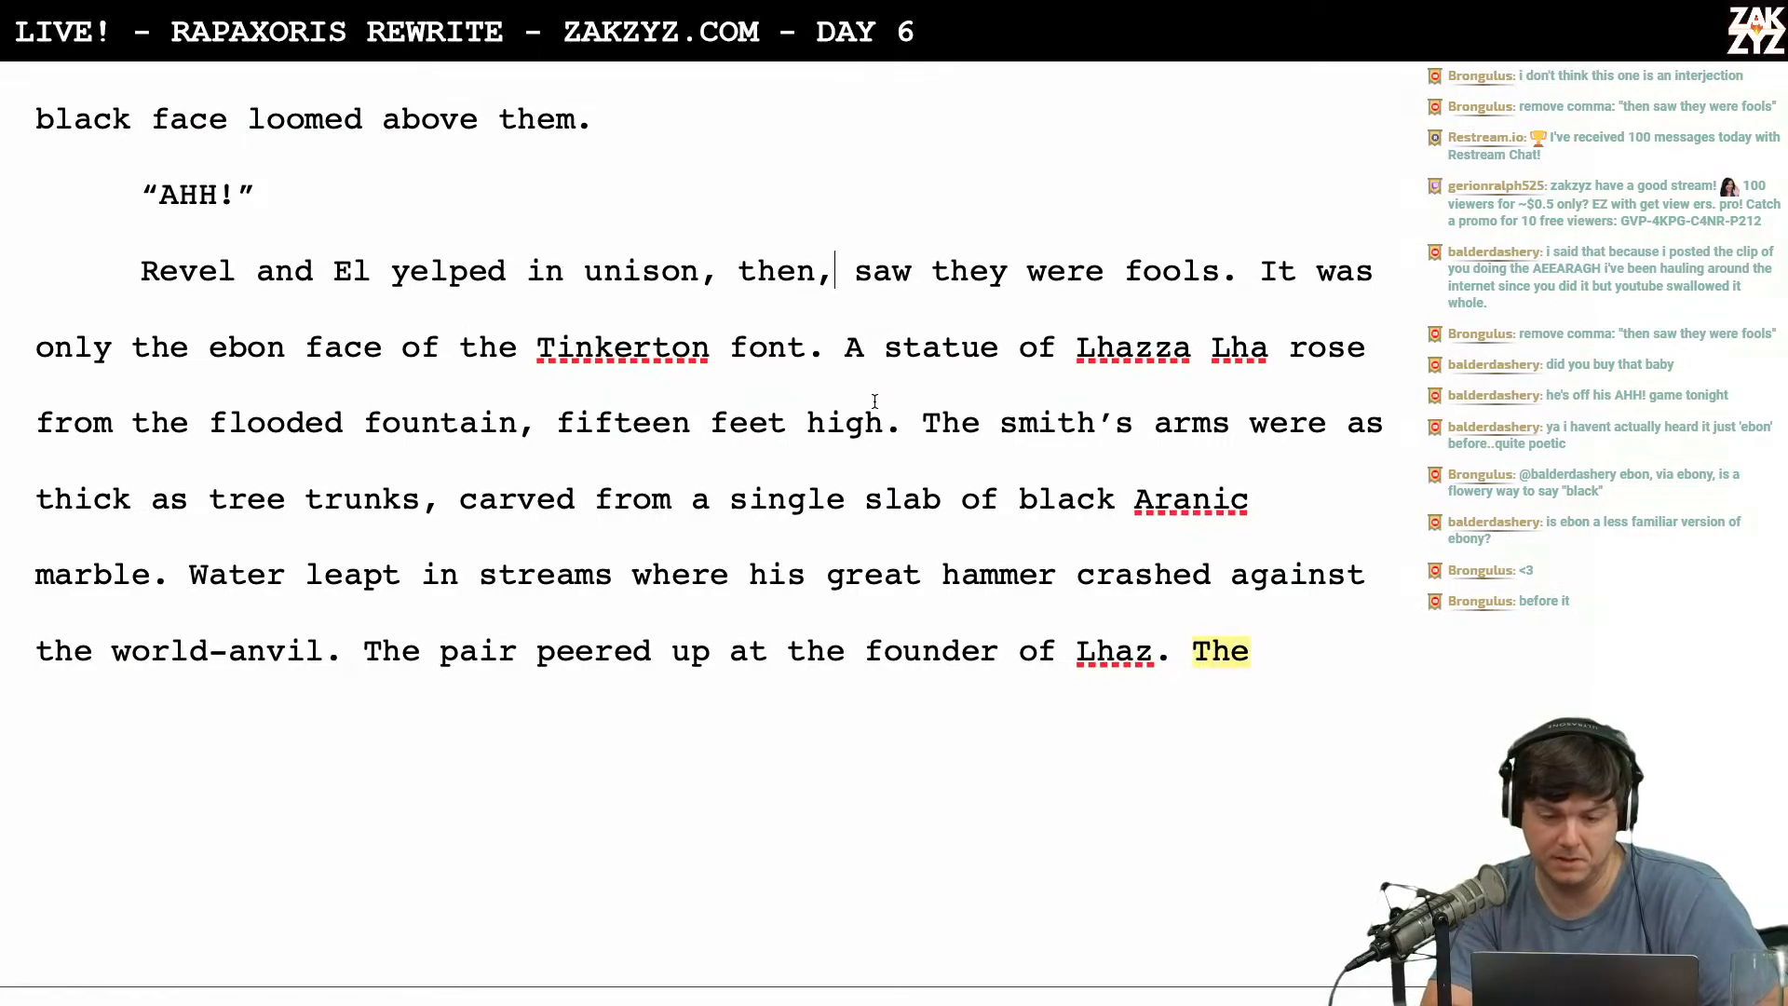
{"action": "key", "text": "BackSpace"}
{"action": "scroll", "coordinate": [691, 522], "scroll_direction": "down", "scroll_amount": 1}
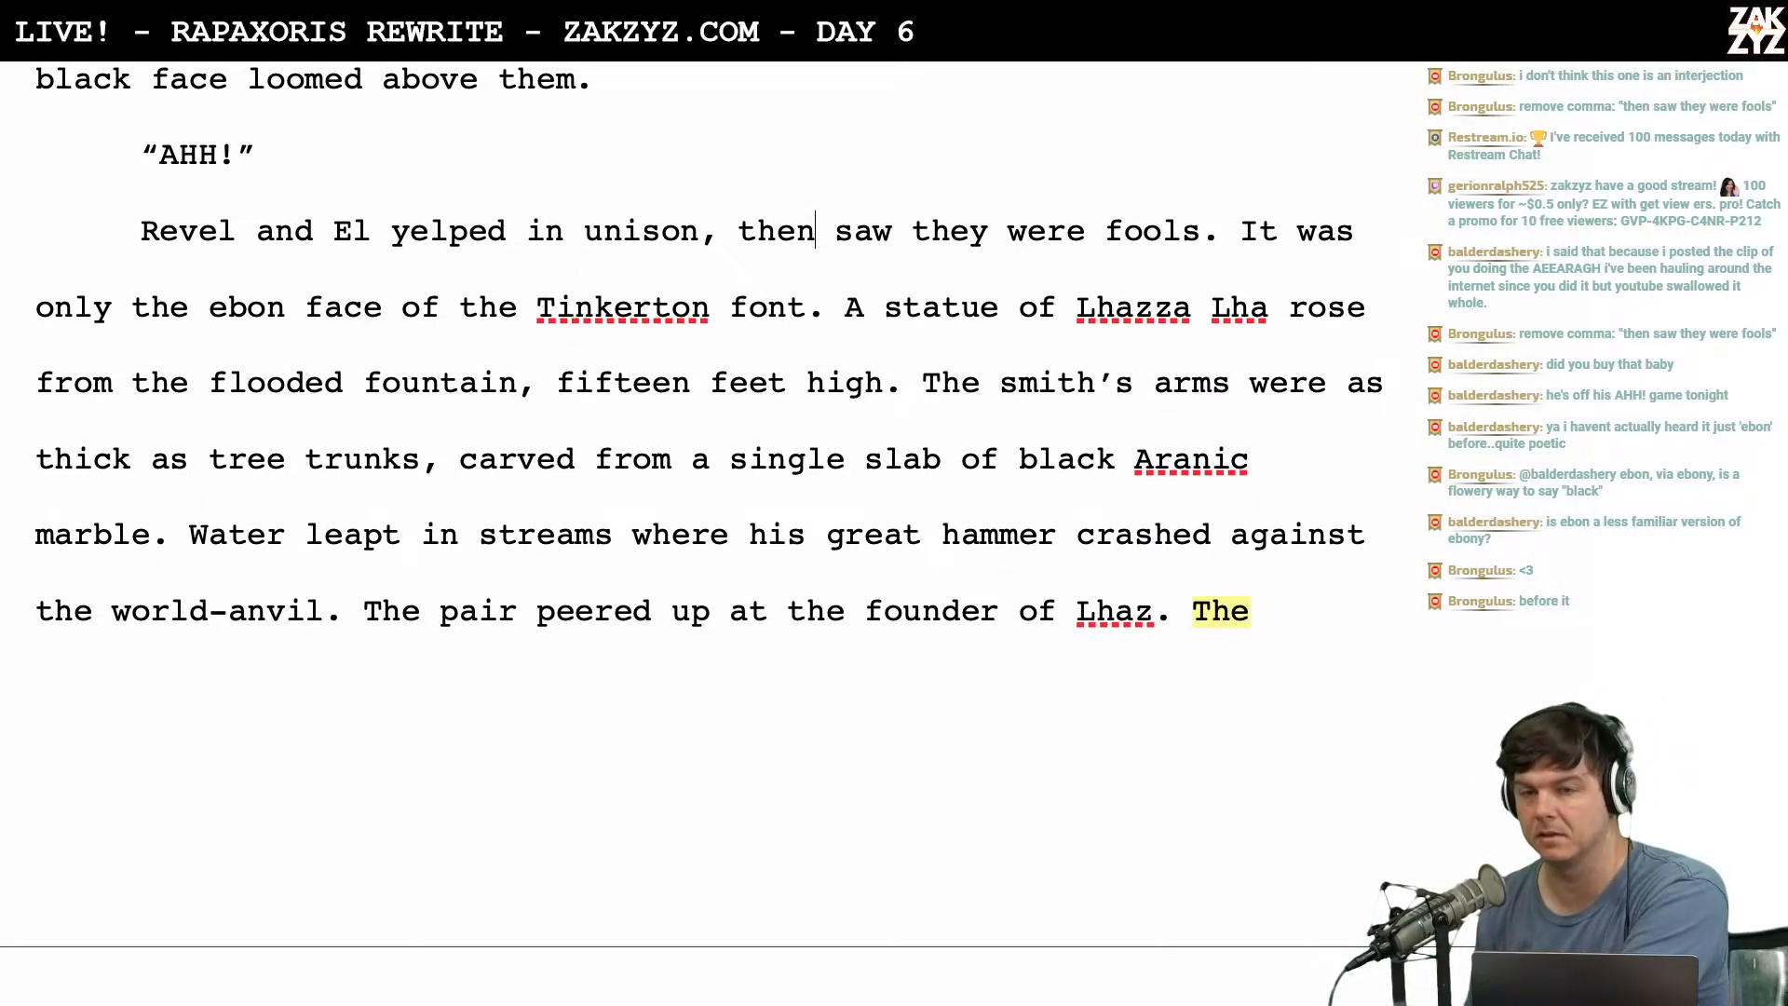
{"action": "scroll", "coordinate": [1110, 211], "scroll_direction": "down", "scroll_amount": 4}
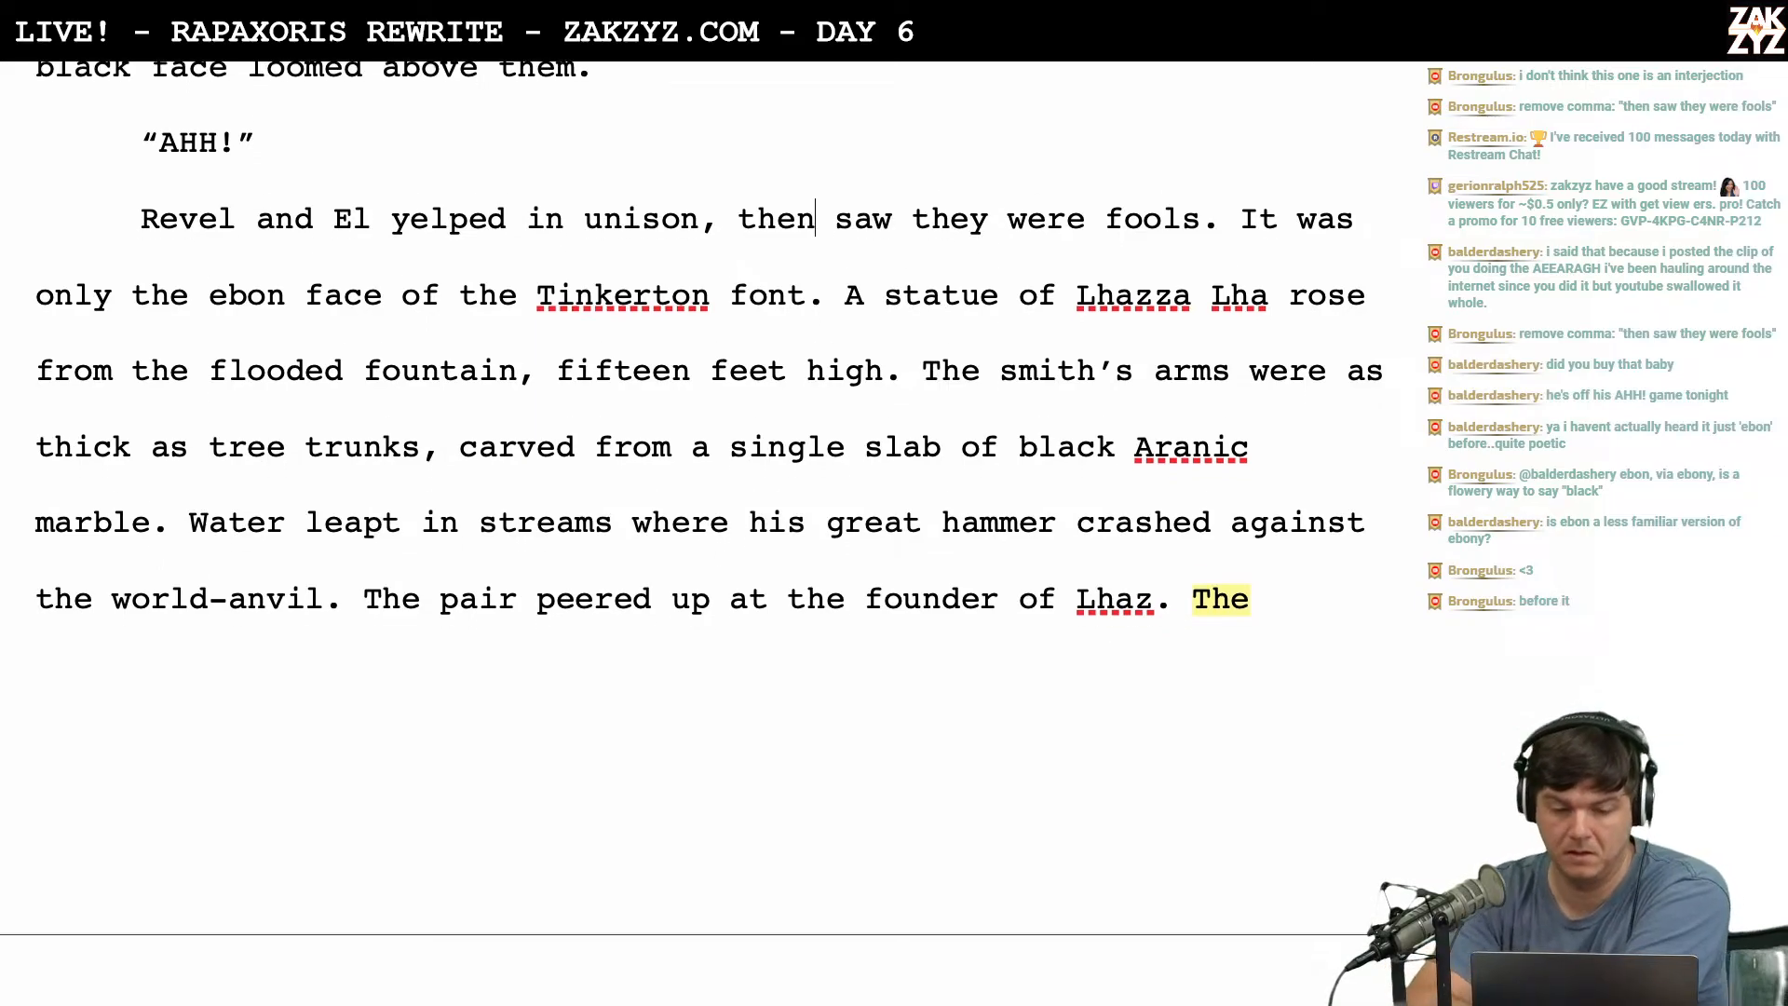
{"action": "scroll", "coordinate": [1110, 211], "scroll_direction": "up", "scroll_amount": 5}
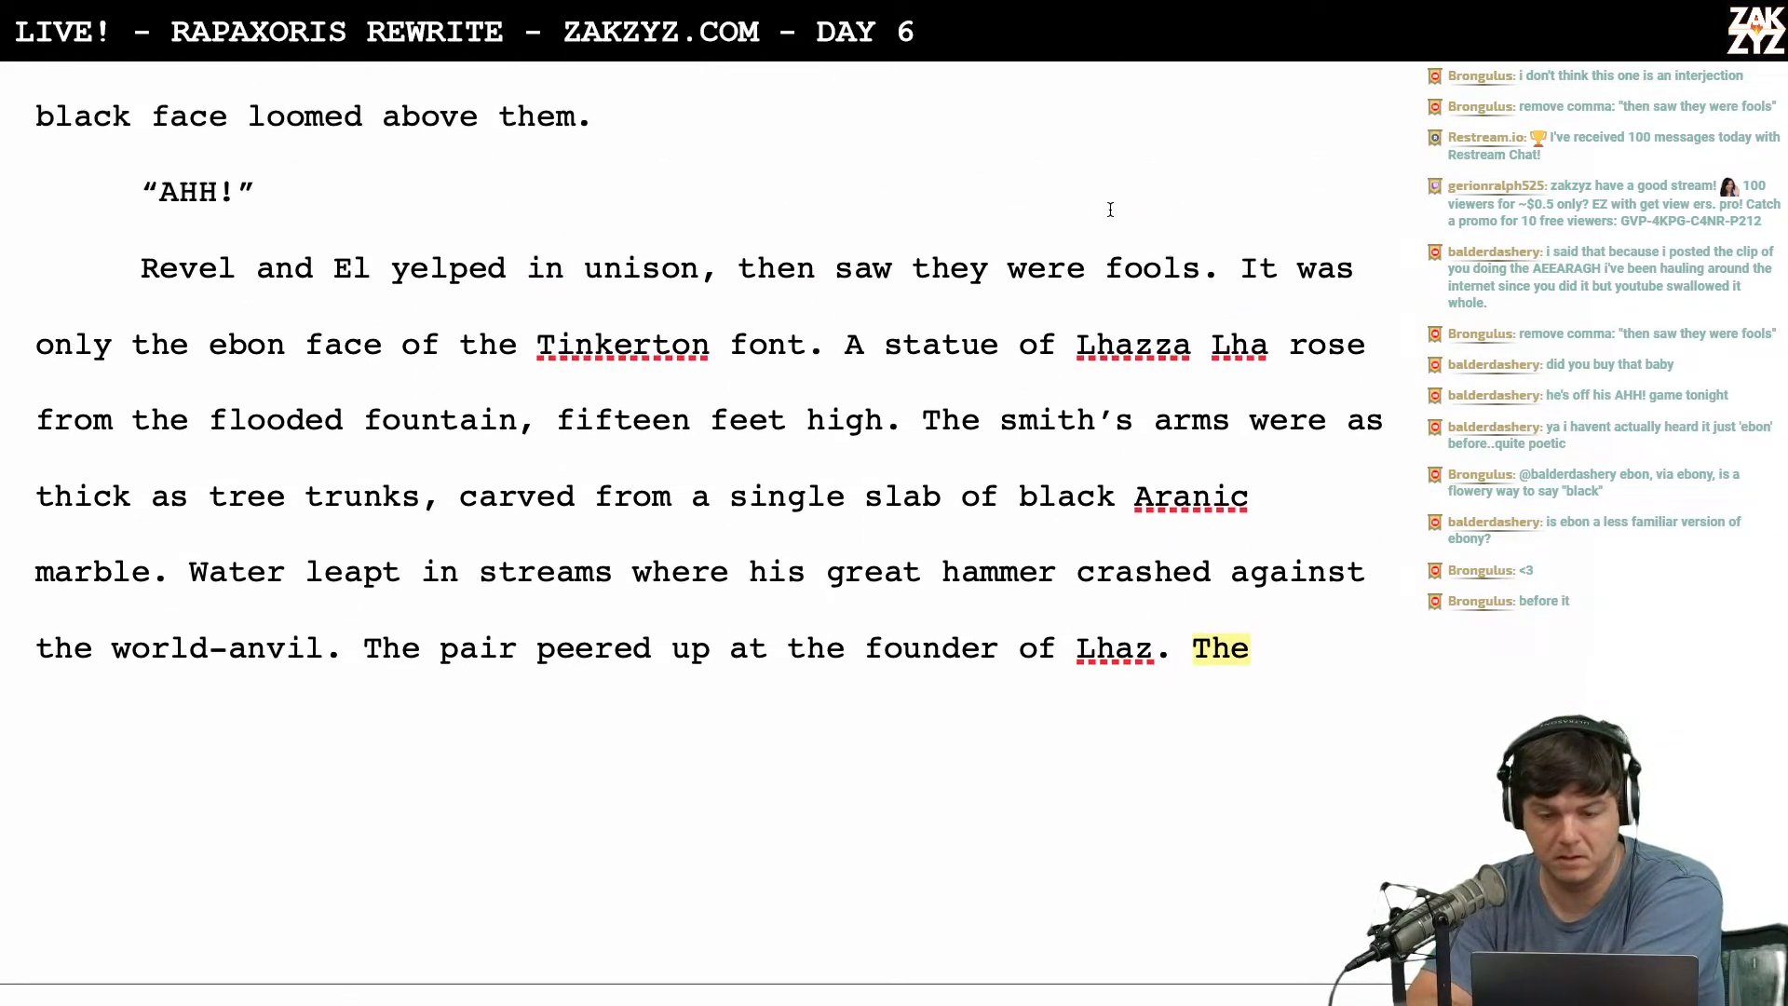
Capitalize "font" so that the statue's location reads "Tinkerton Font".
{"action": "scroll", "coordinate": [855, 341], "scroll_direction": "down", "scroll_amount": 3}
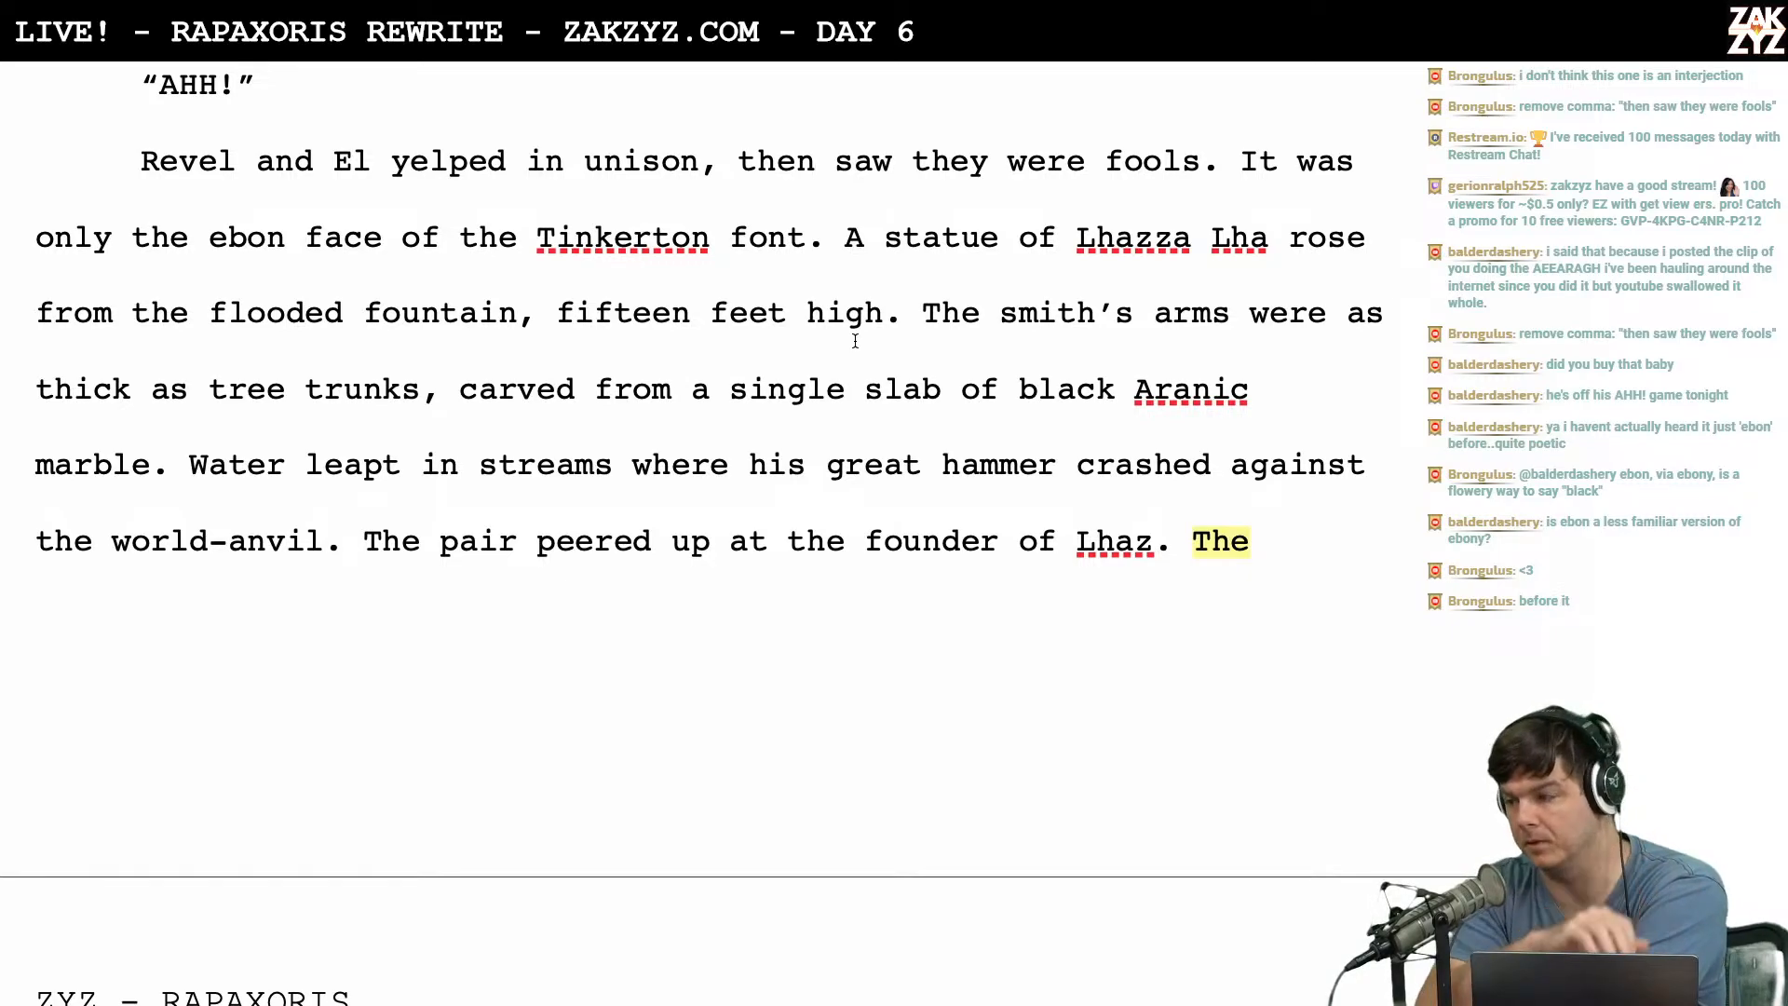
{"action": "scroll", "coordinate": [855, 341], "scroll_direction": "down", "scroll_amount": 1}
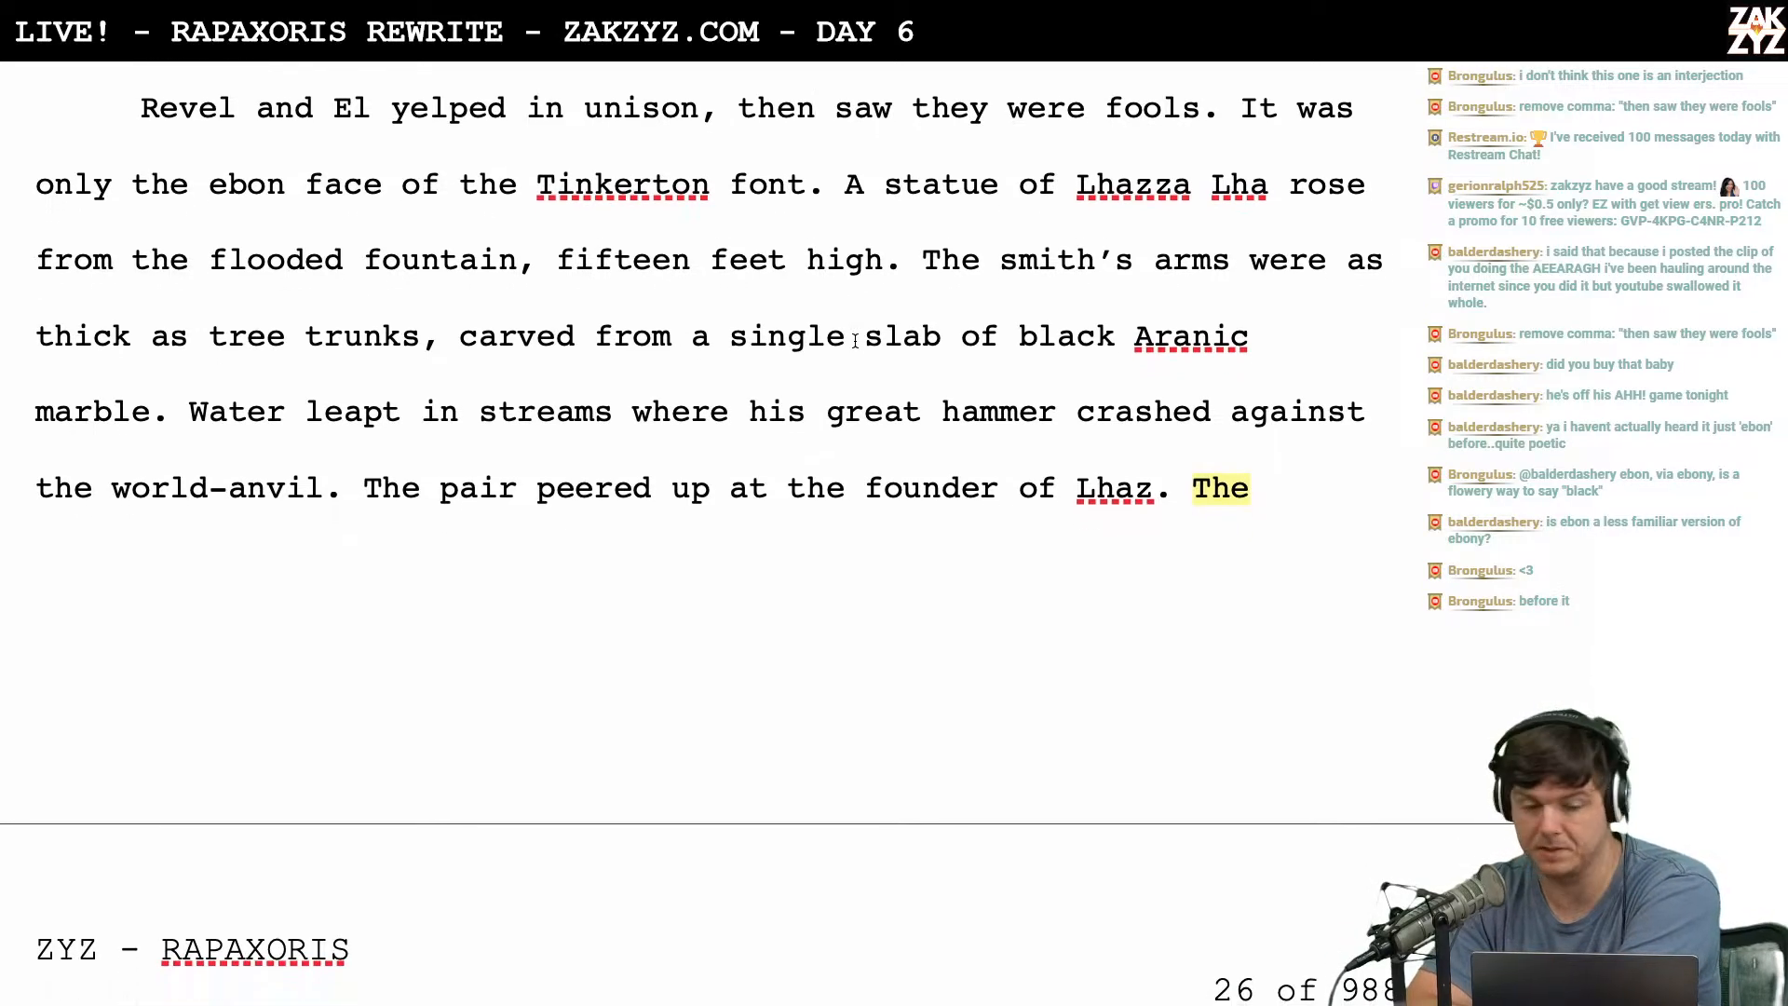
{"action": "scroll", "coordinate": [796, 382], "scroll_direction": "up", "scroll_amount": 3}
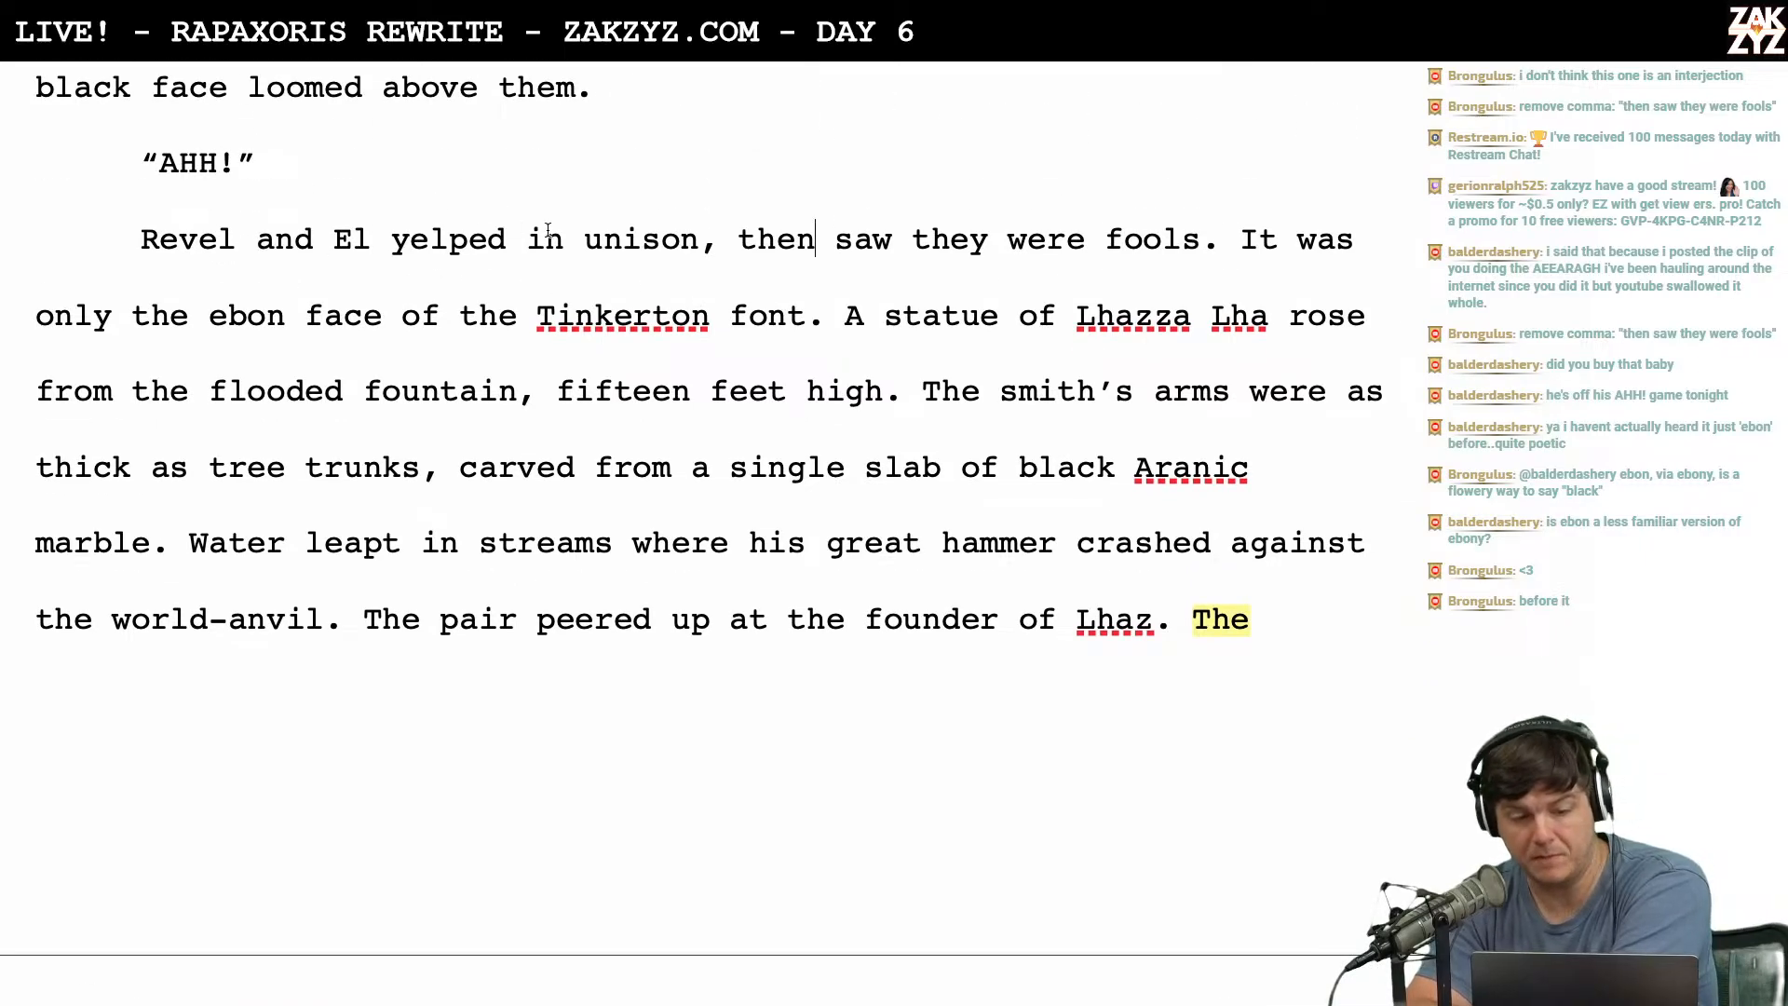
{"action": "scroll", "coordinate": [628, 258], "scroll_direction": "down", "scroll_amount": 1}
{"action": "scroll", "coordinate": [806, 322], "scroll_direction": "down", "scroll_amount": 1}
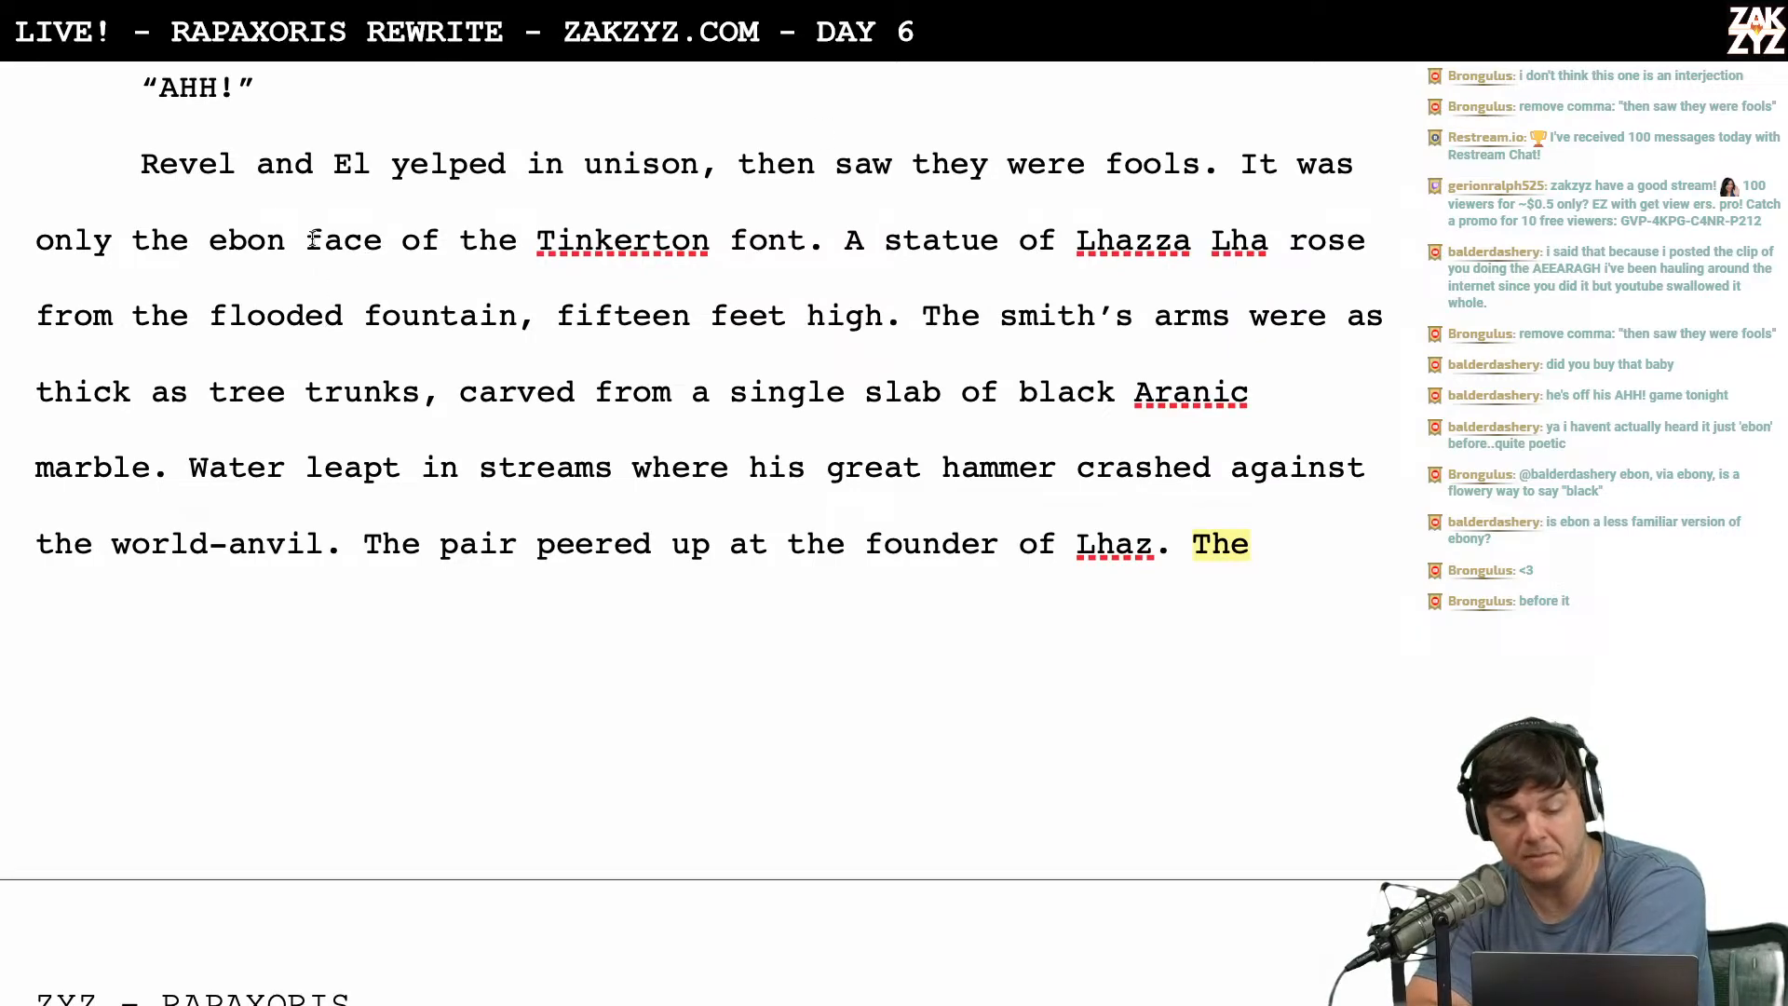
{"action": "scroll", "coordinate": [312, 238], "scroll_direction": "down", "scroll_amount": 1}
{"action": "left_click", "coordinate": [750, 198]}
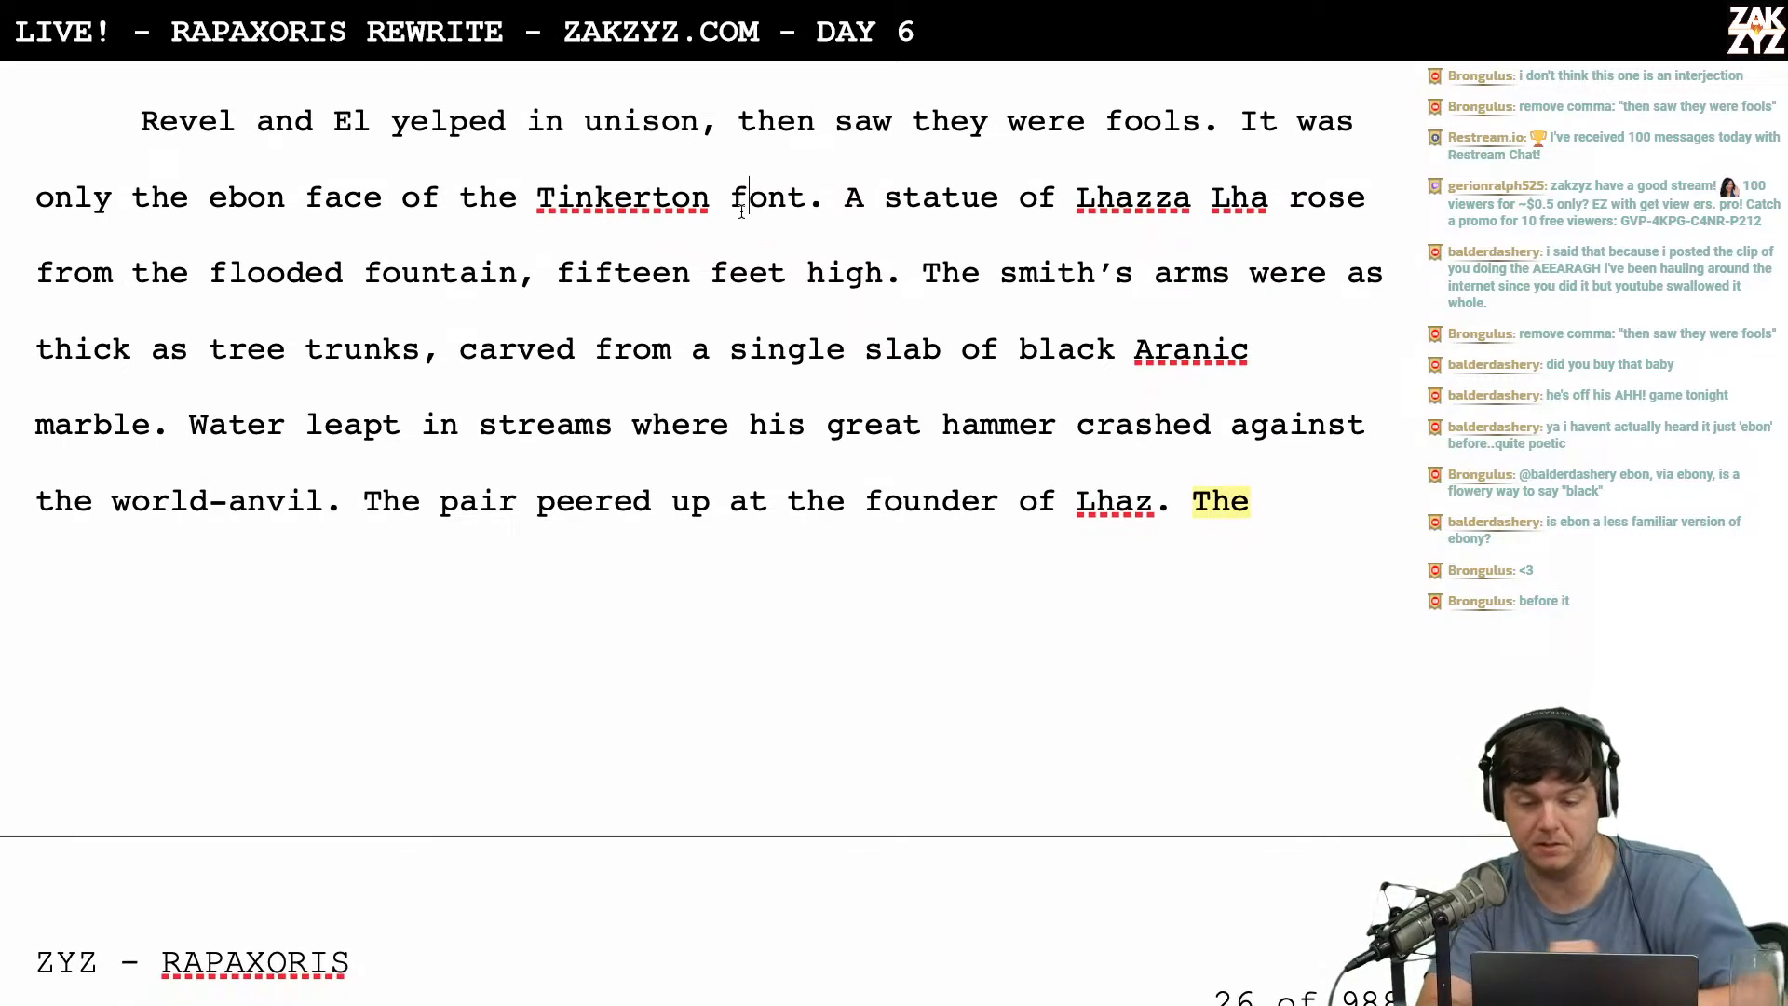
{"action": "key", "text": "BackSpace"}
{"action": "type", "text": "F"}
Reread the description of the Lhazza Lha statue and its continuation on the following page.
{"action": "scroll", "coordinate": [691, 545], "scroll_direction": "down", "scroll_amount": 1}
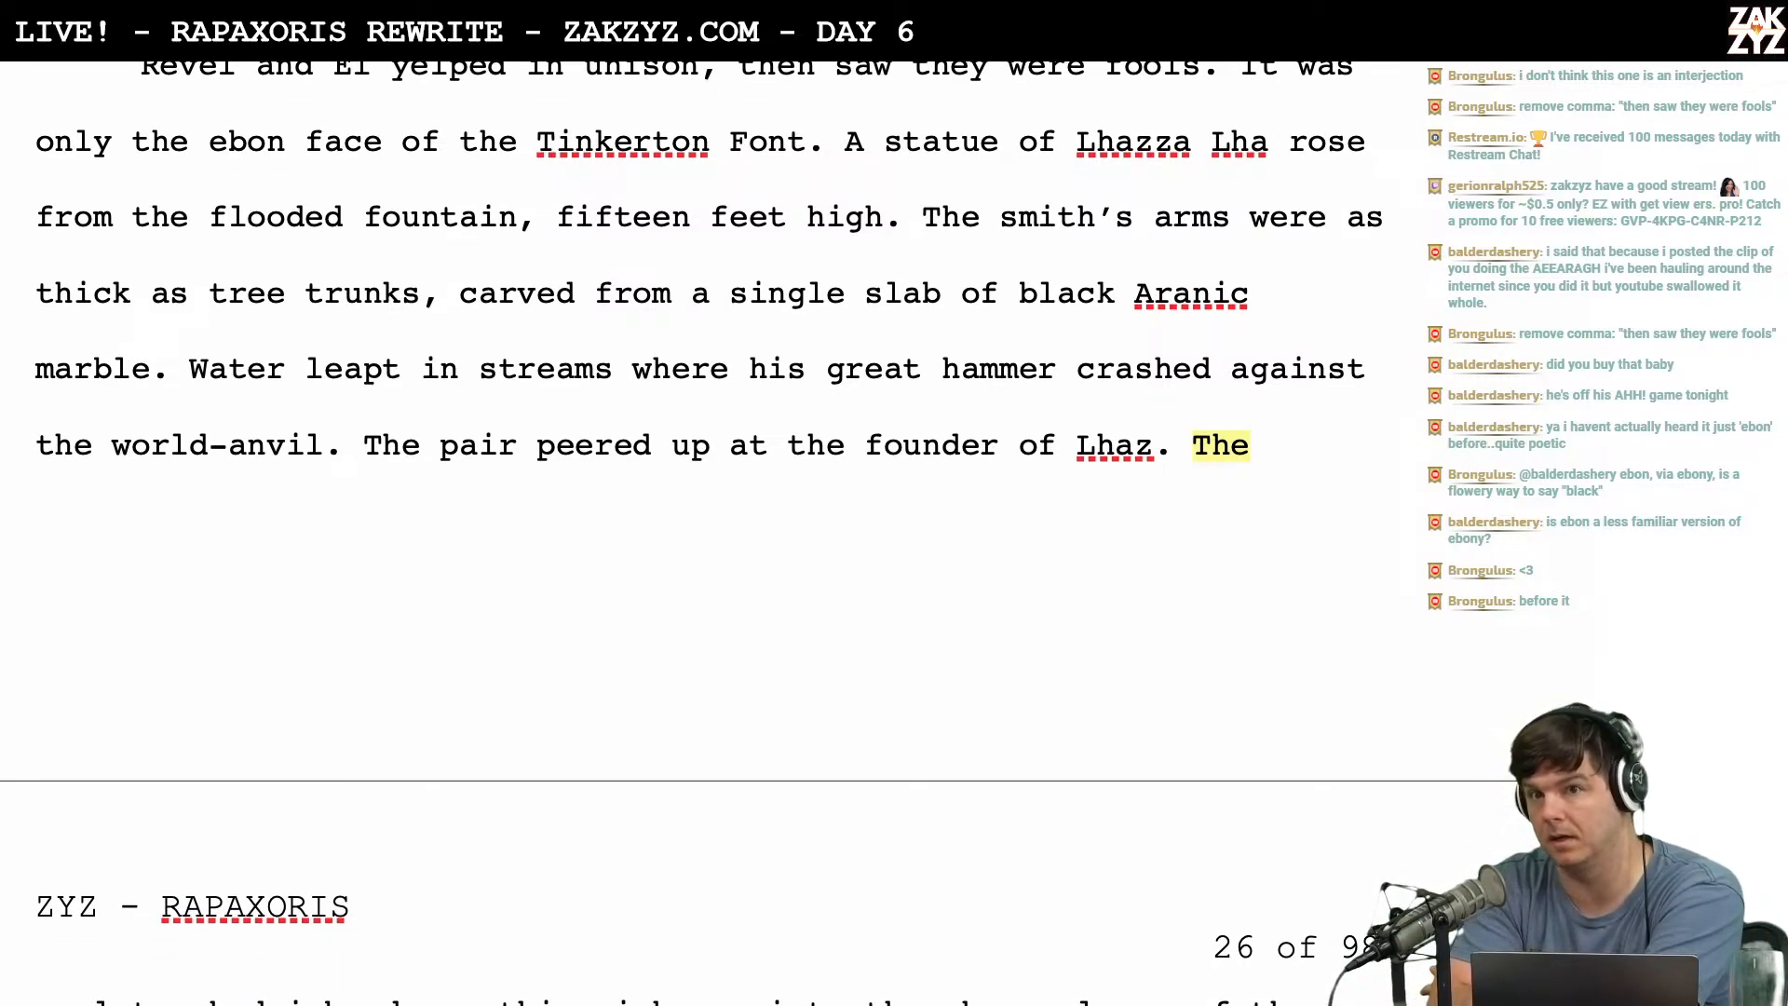
{"action": "scroll", "coordinate": [729, 193], "scroll_direction": "down", "scroll_amount": 1}
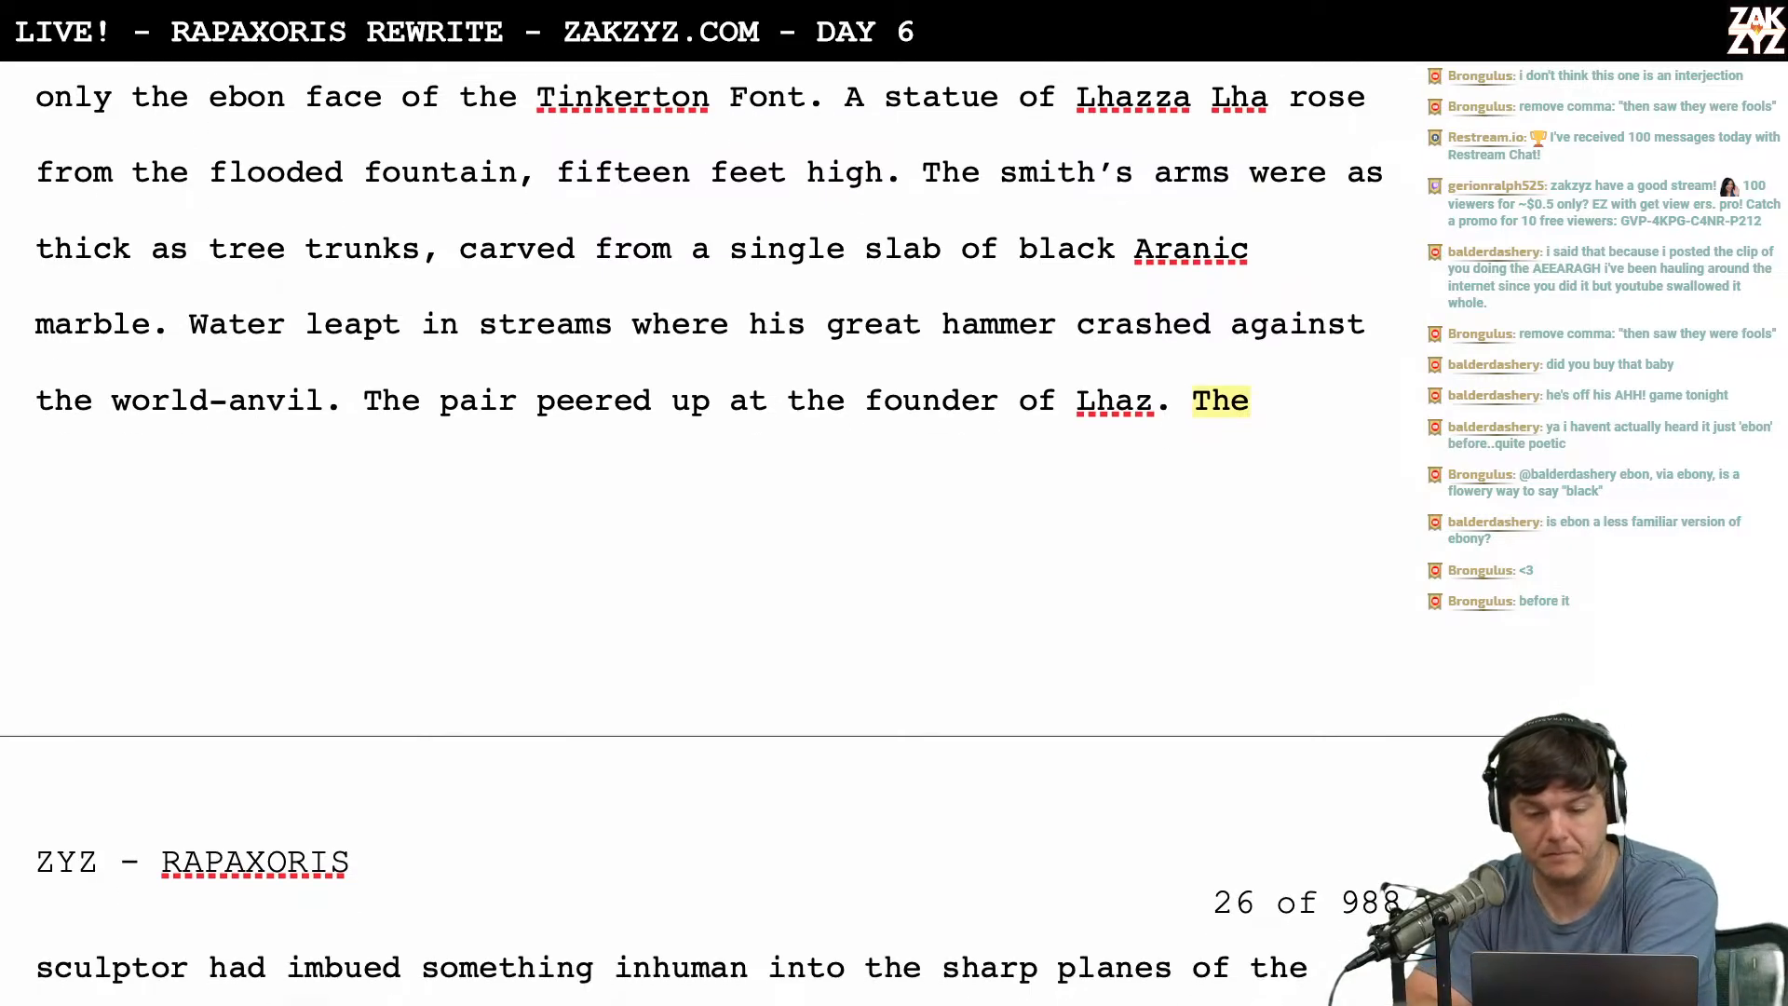
{"action": "scroll", "coordinate": [729, 193], "scroll_direction": "down", "scroll_amount": 2}
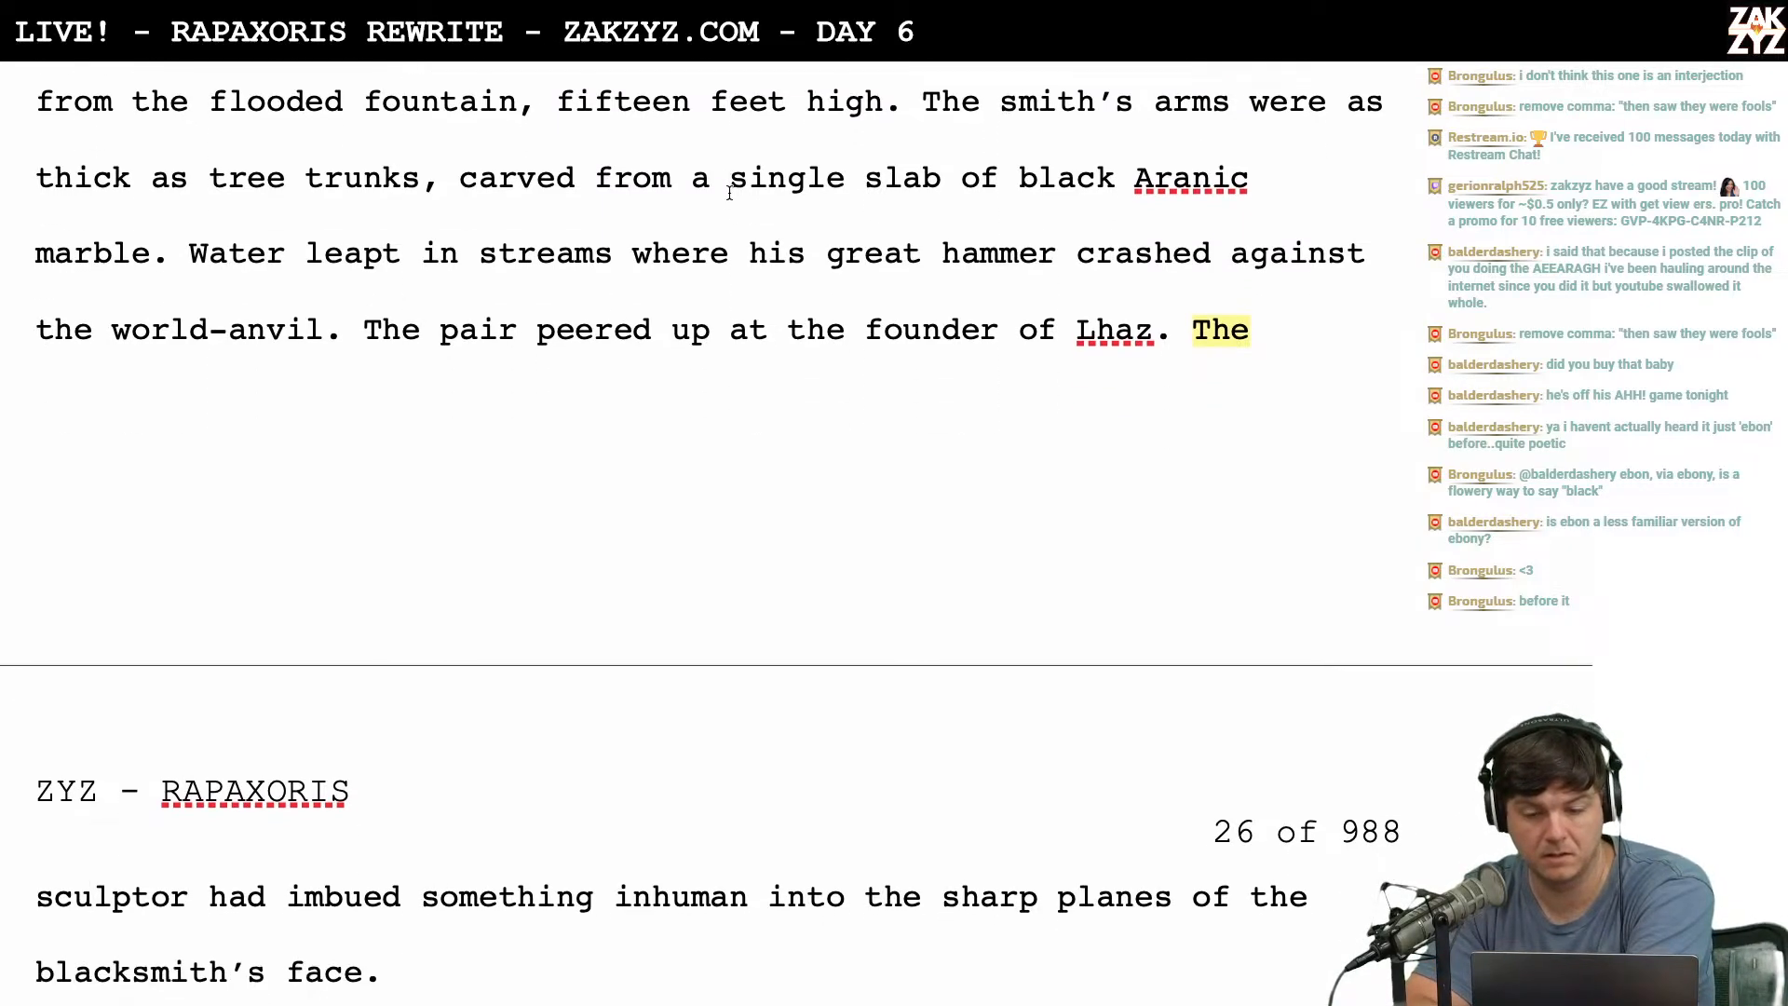
{"action": "scroll", "coordinate": [729, 193], "scroll_direction": "up", "scroll_amount": 4}
{"action": "scroll", "coordinate": [730, 192], "scroll_direction": "down", "scroll_amount": 1}
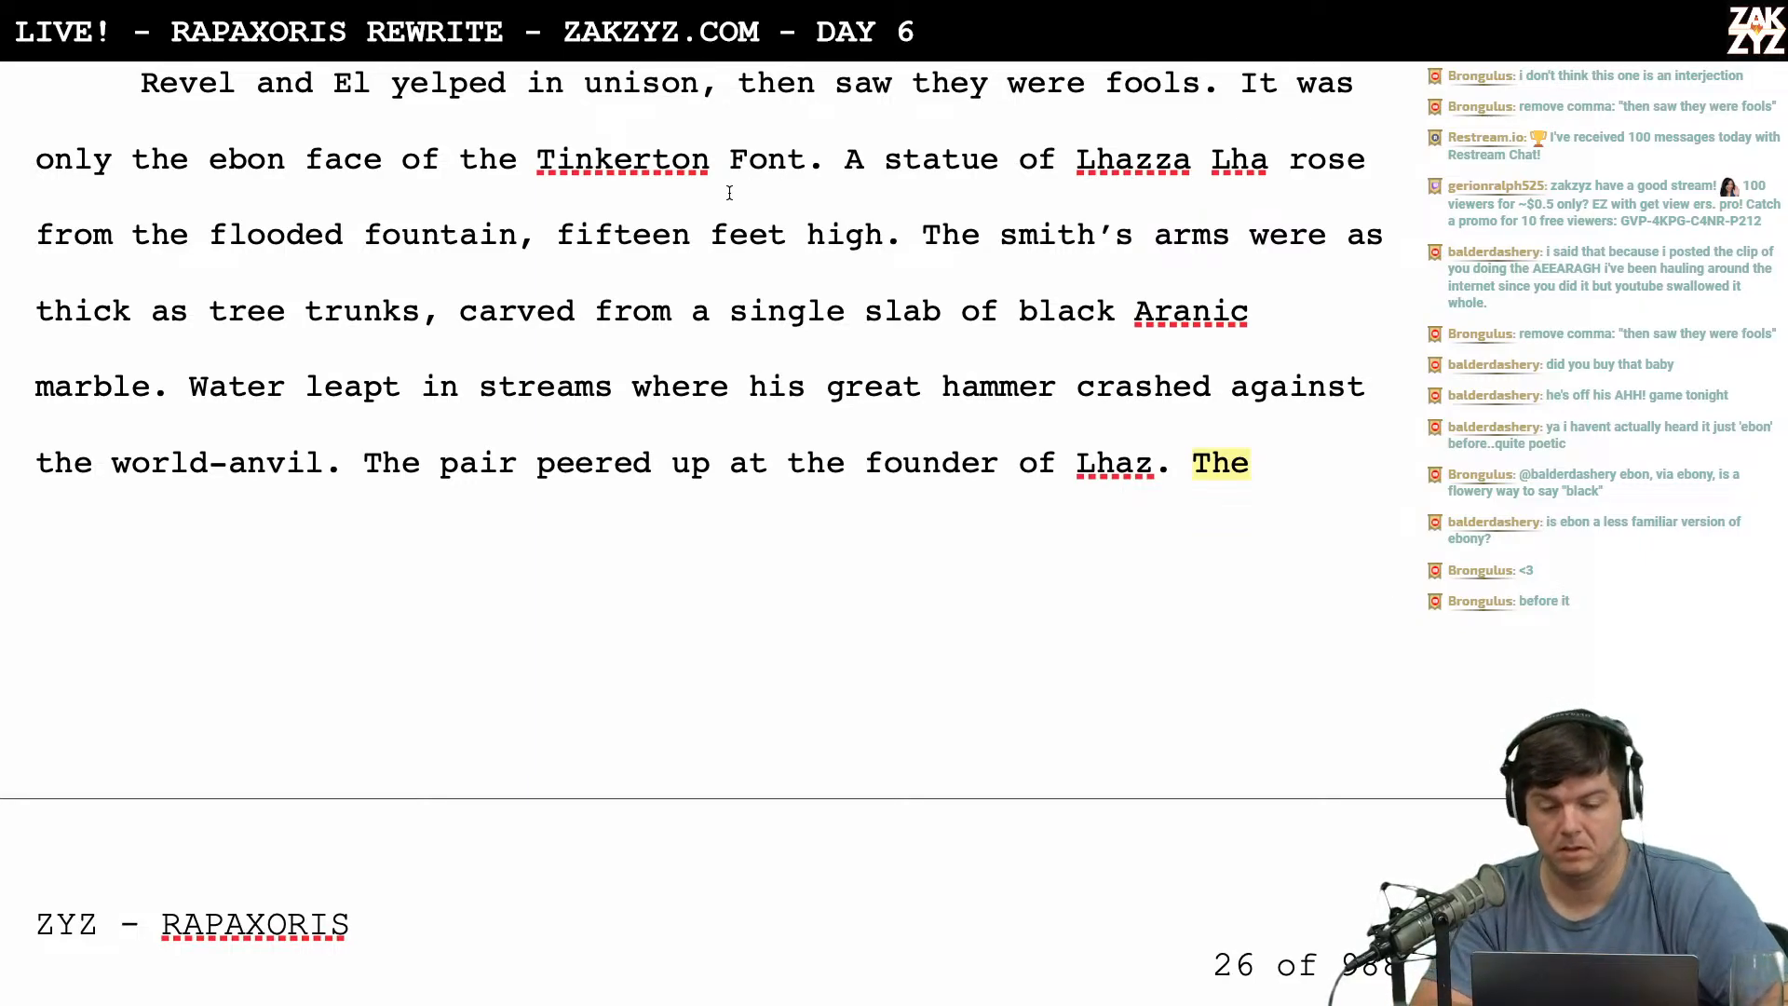
{"action": "scroll", "coordinate": [729, 193], "scroll_direction": "down", "scroll_amount": 1}
{"action": "scroll", "coordinate": [729, 193], "scroll_direction": "down", "scroll_amount": 2}
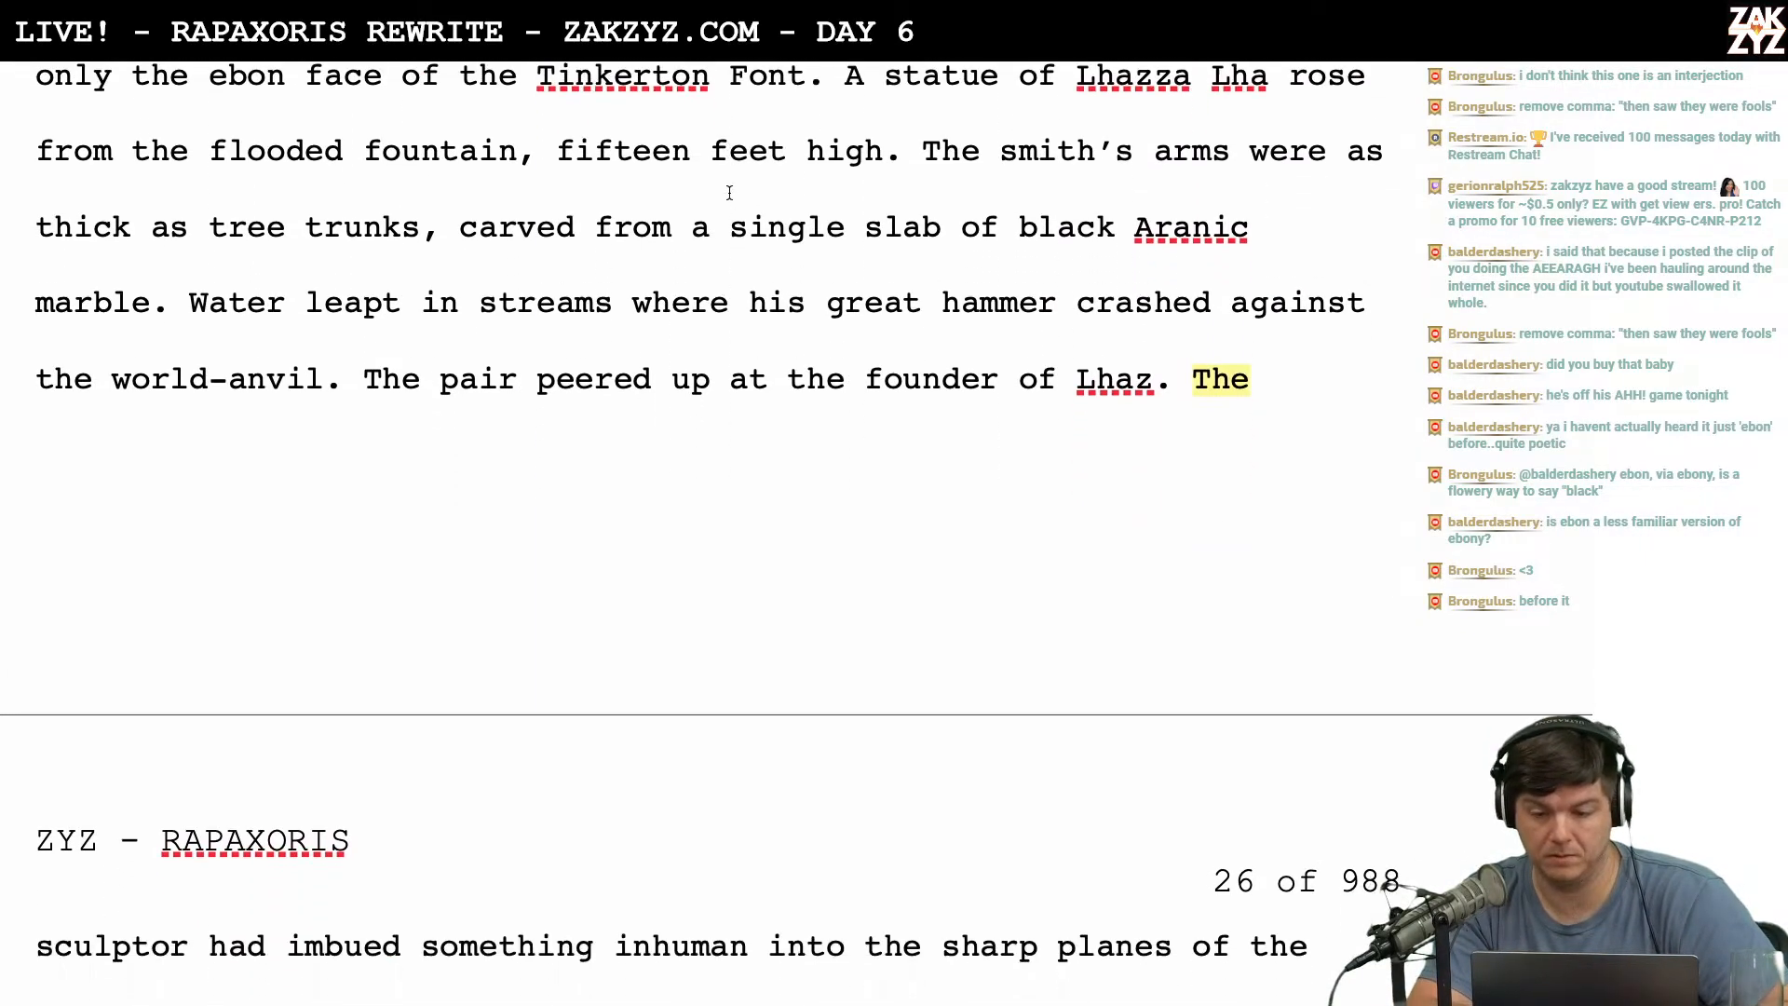
{"action": "scroll", "coordinate": [730, 193], "scroll_direction": "down", "scroll_amount": 2}
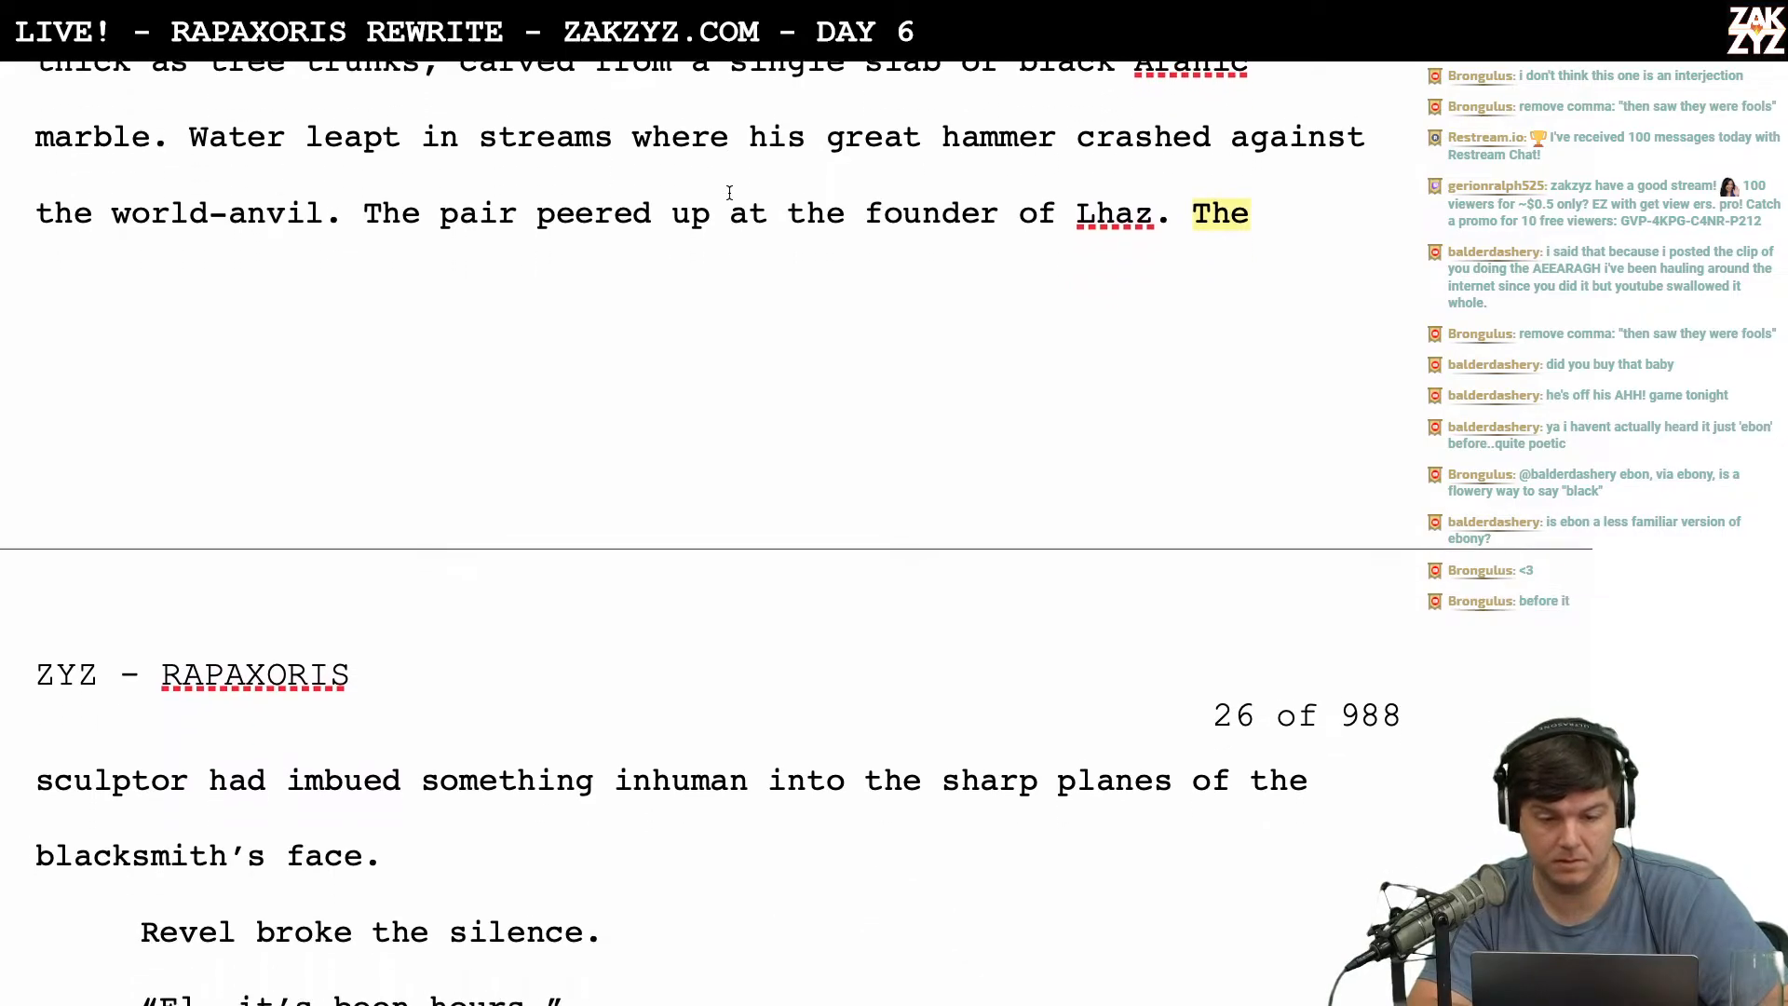
{"action": "scroll", "coordinate": [729, 193], "scroll_direction": "up", "scroll_amount": 2}
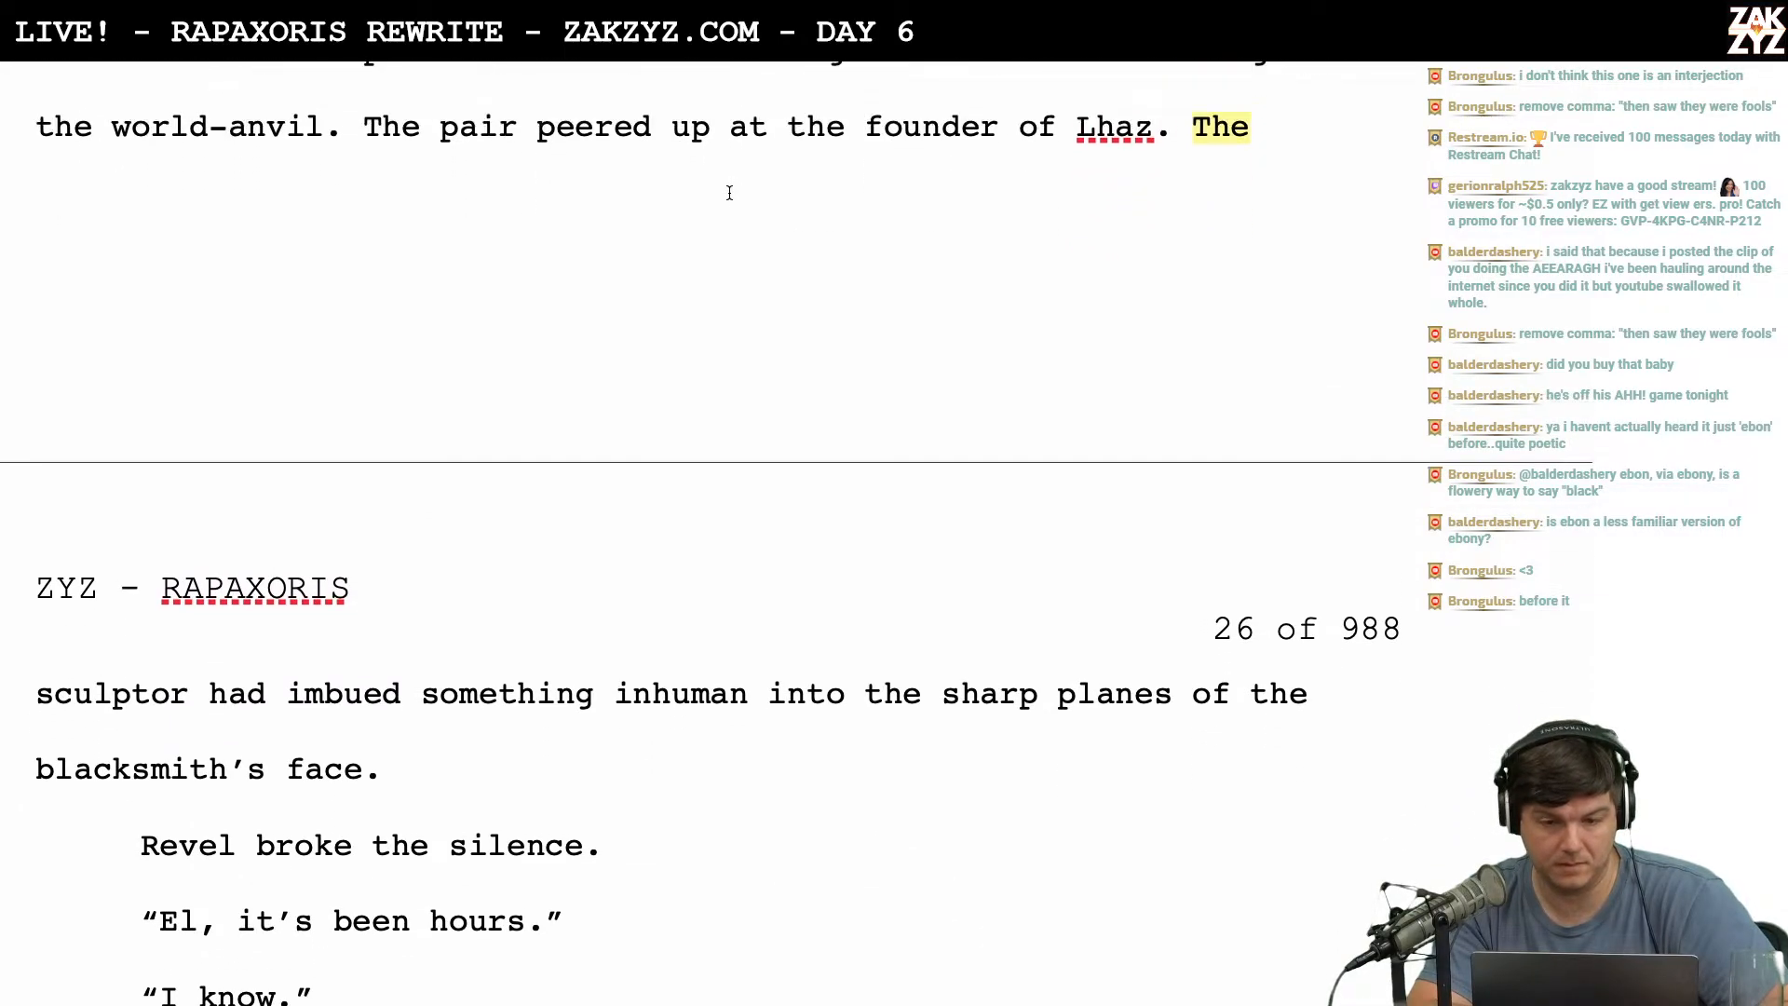
{"action": "scroll", "coordinate": [386, 285], "scroll_direction": "up", "scroll_amount": 4}
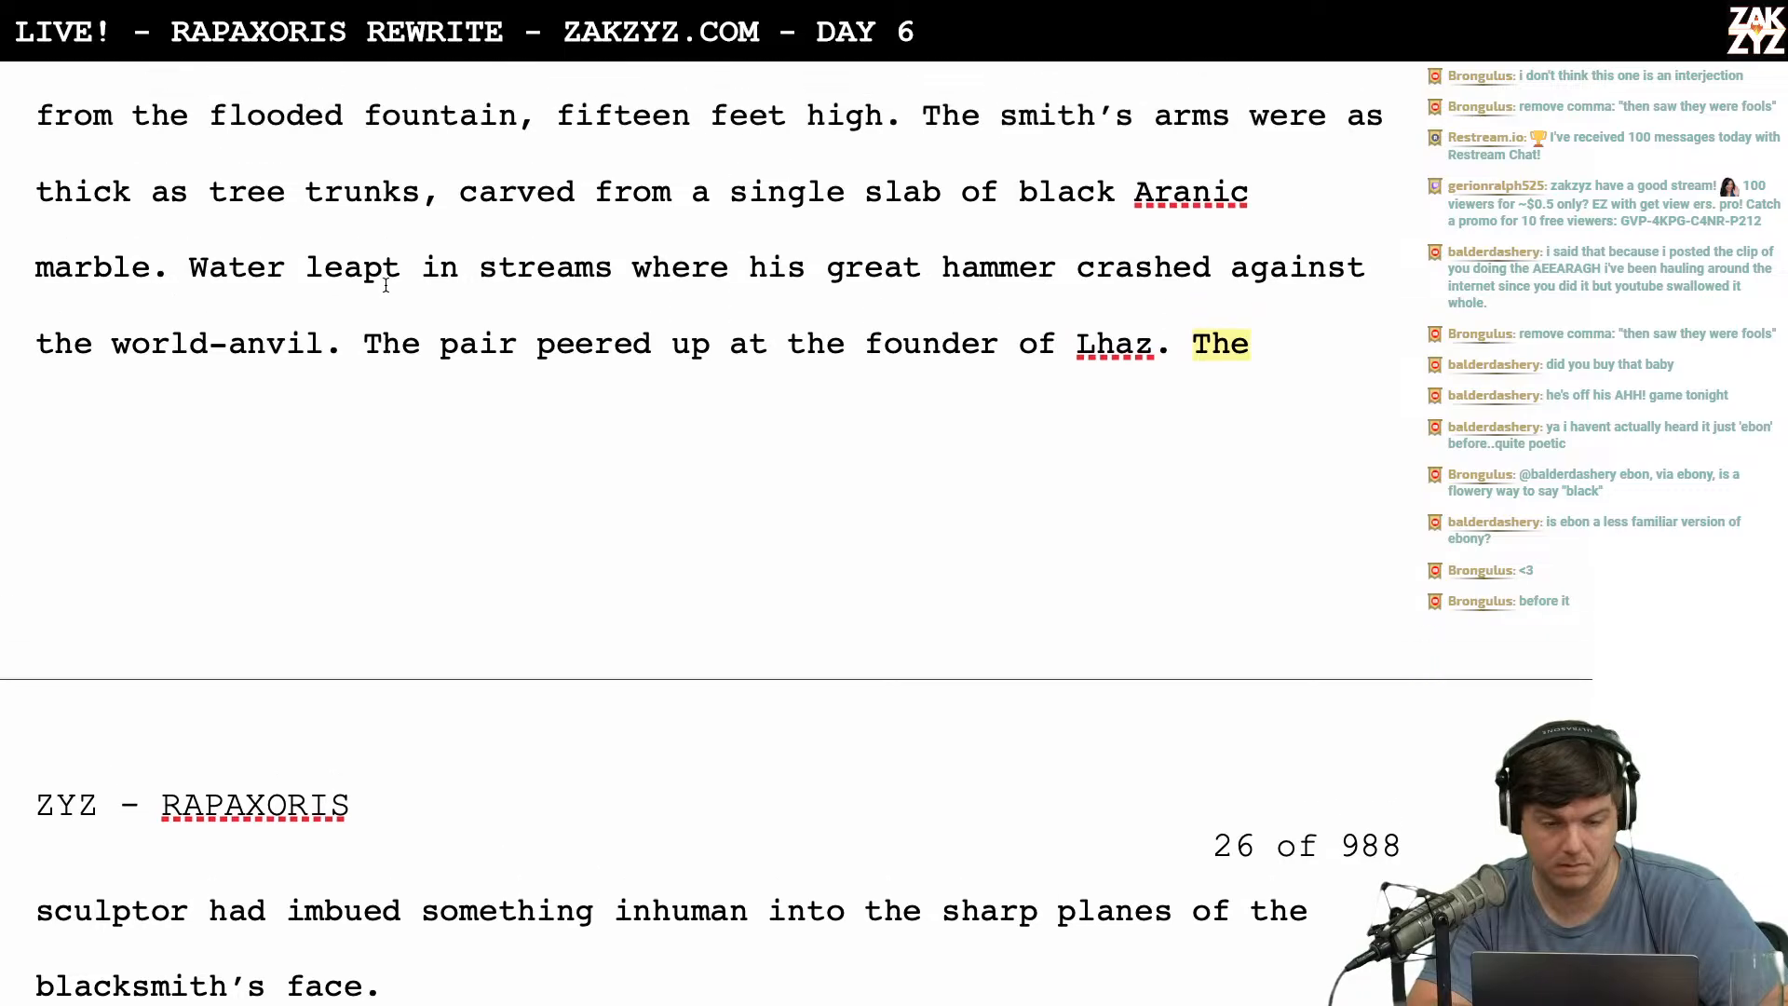
Insert "Hushed, they peered" before "The pair peered up at the founder of Lhaz" in the statue paragraph.
{"action": "scroll", "coordinate": [385, 284], "scroll_direction": "down", "scroll_amount": 2}
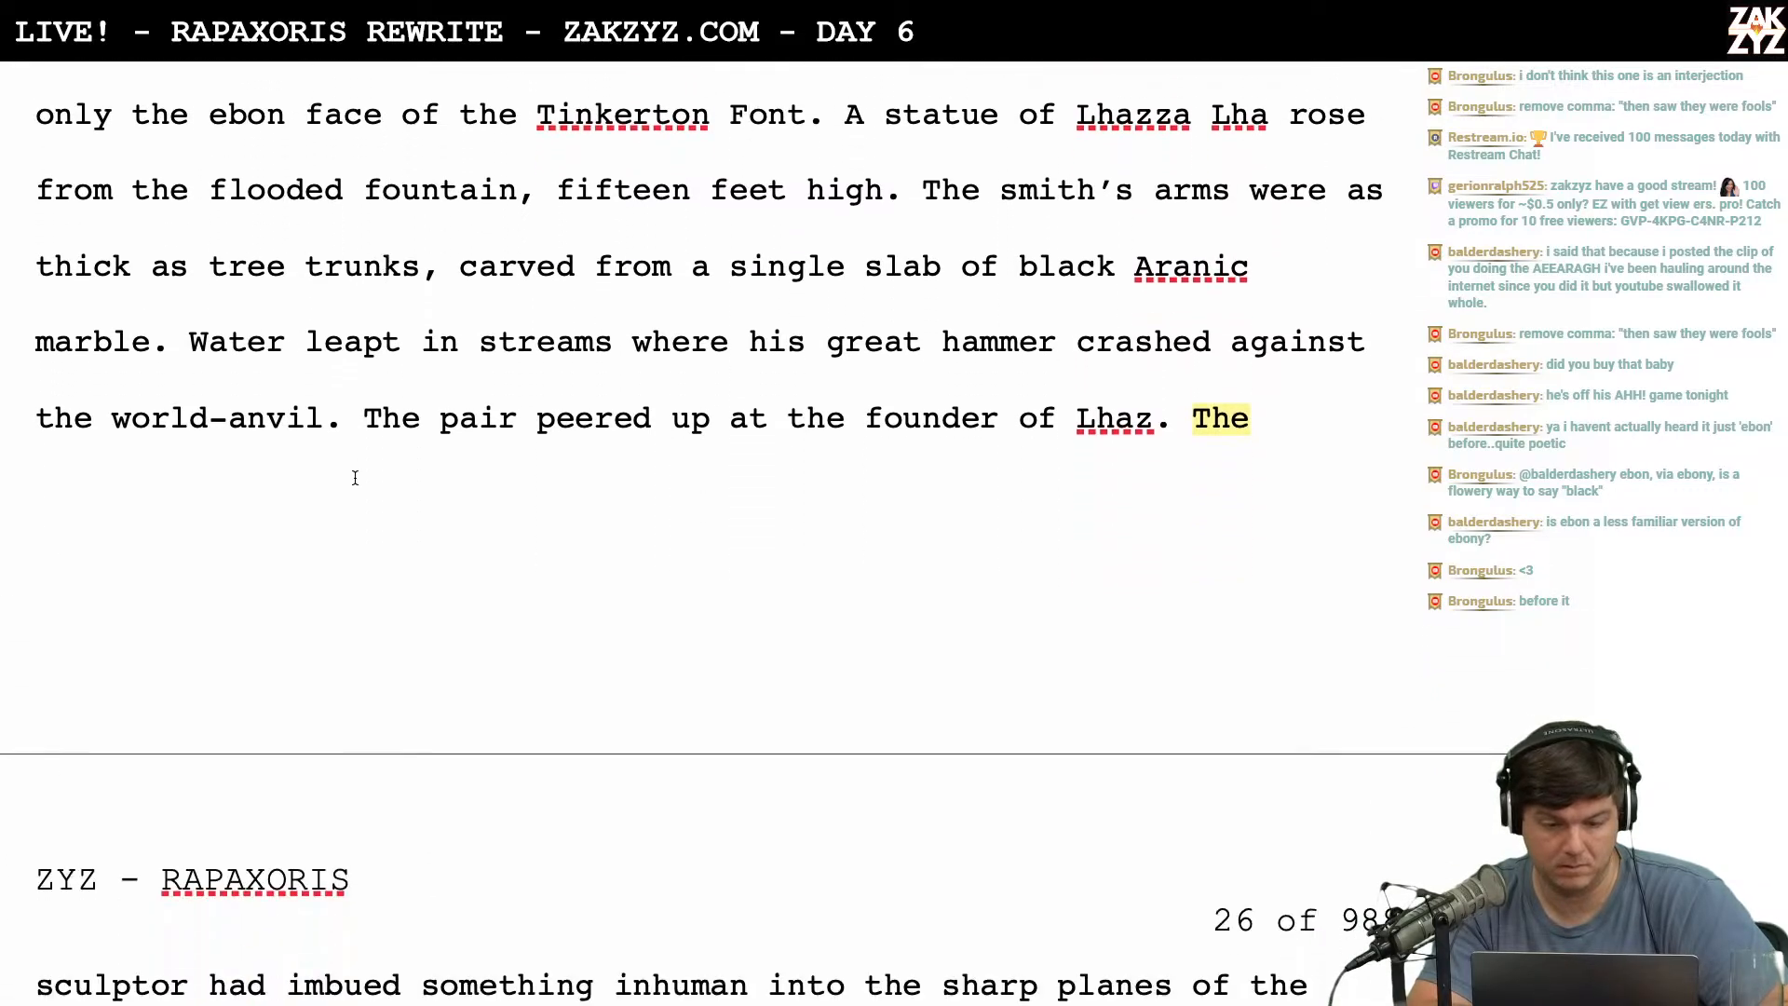
{"action": "left_click", "coordinate": [380, 410]}
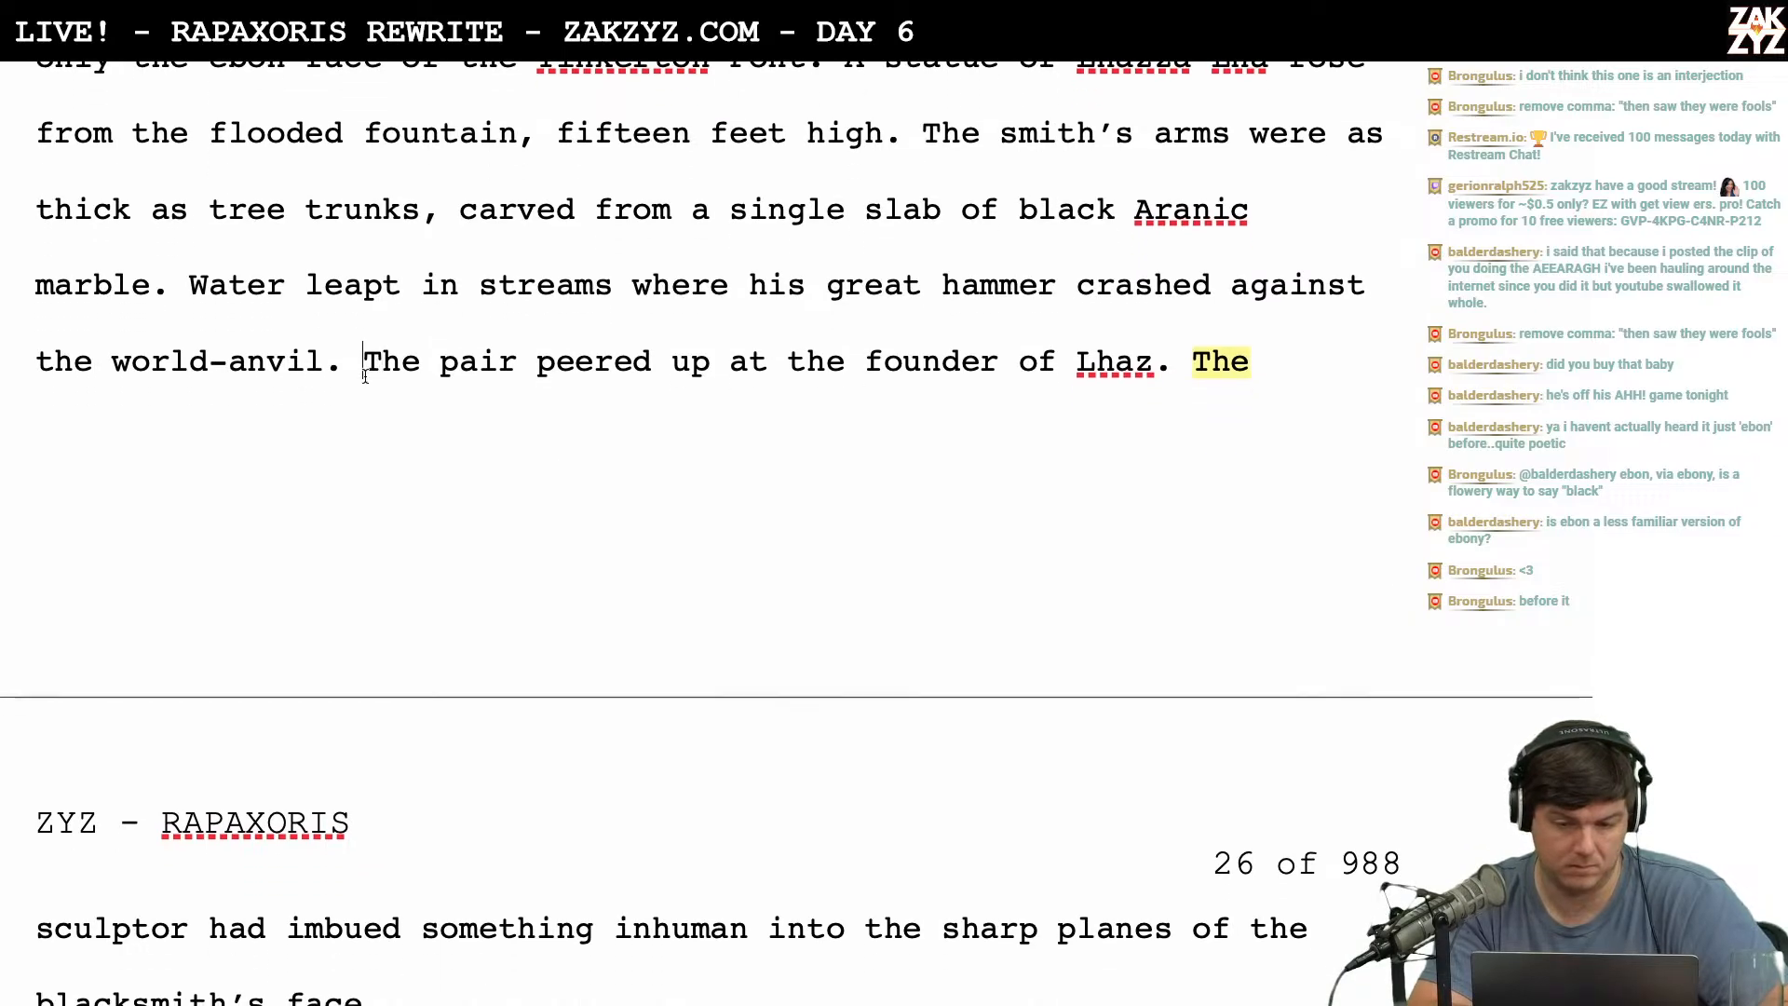
{"action": "scroll", "coordinate": [377, 518], "scroll_direction": "down", "scroll_amount": 2}
{"action": "scroll", "coordinate": [377, 516], "scroll_direction": "up", "scroll_amount": 5}
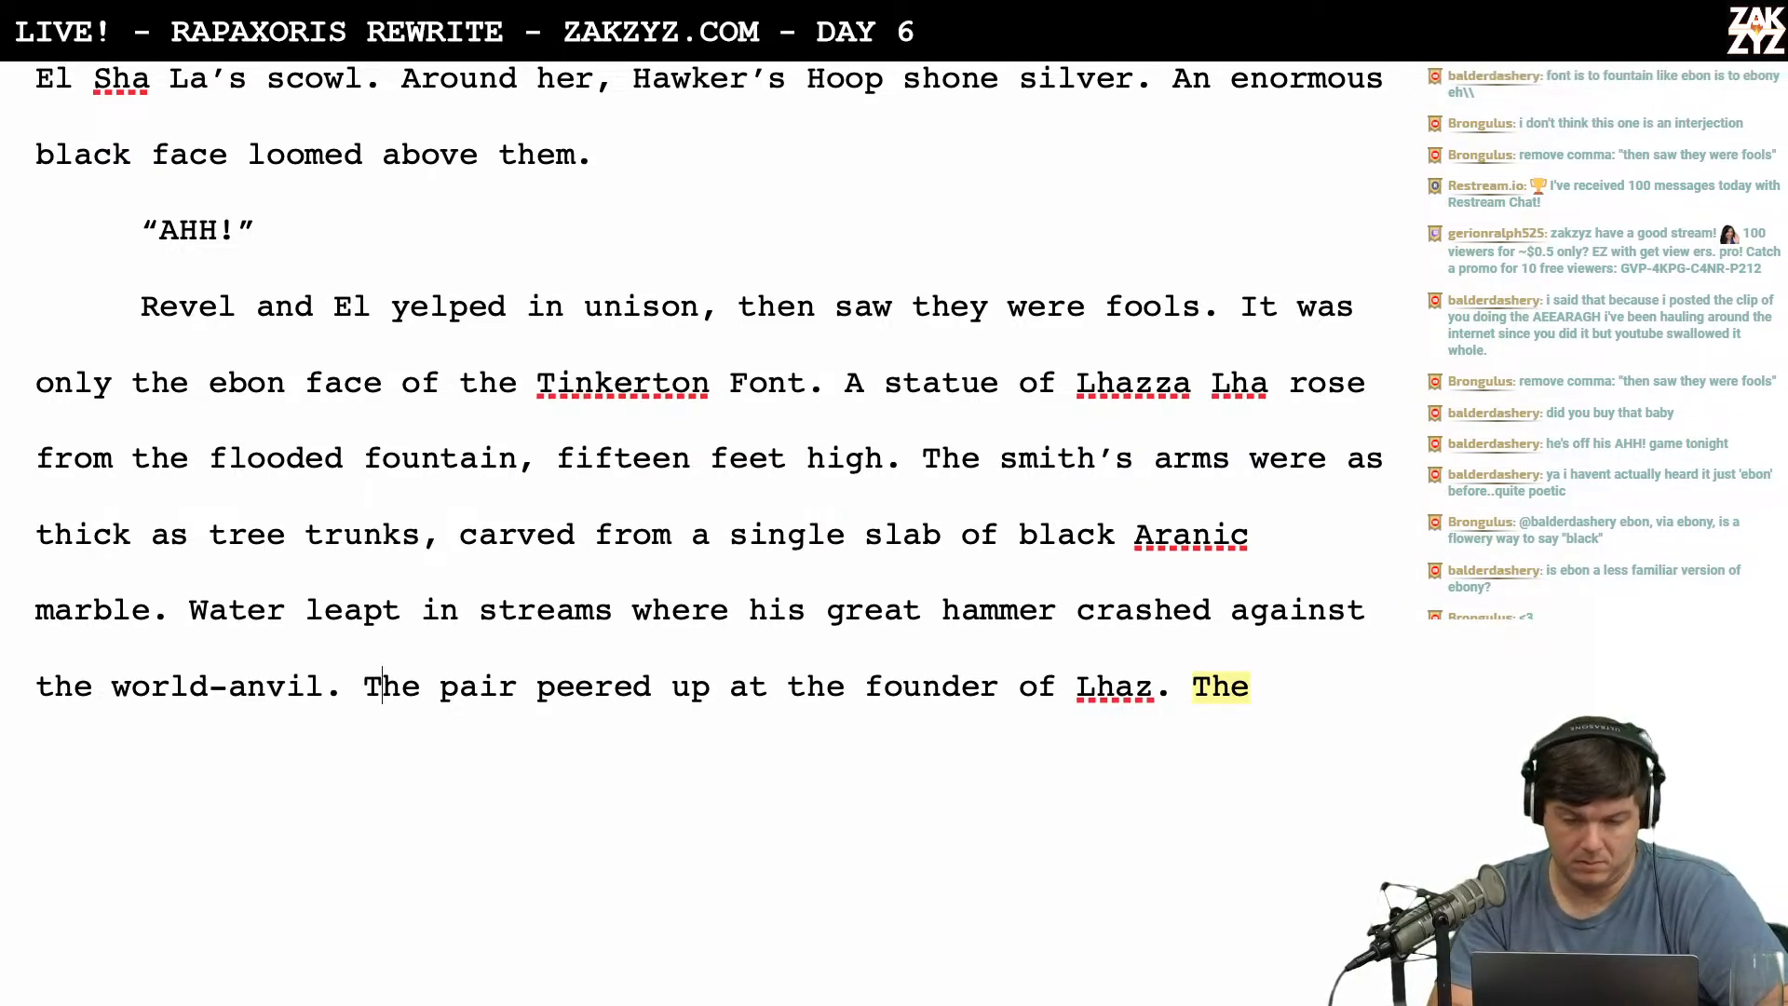
{"action": "type", "text": "Hushed"}
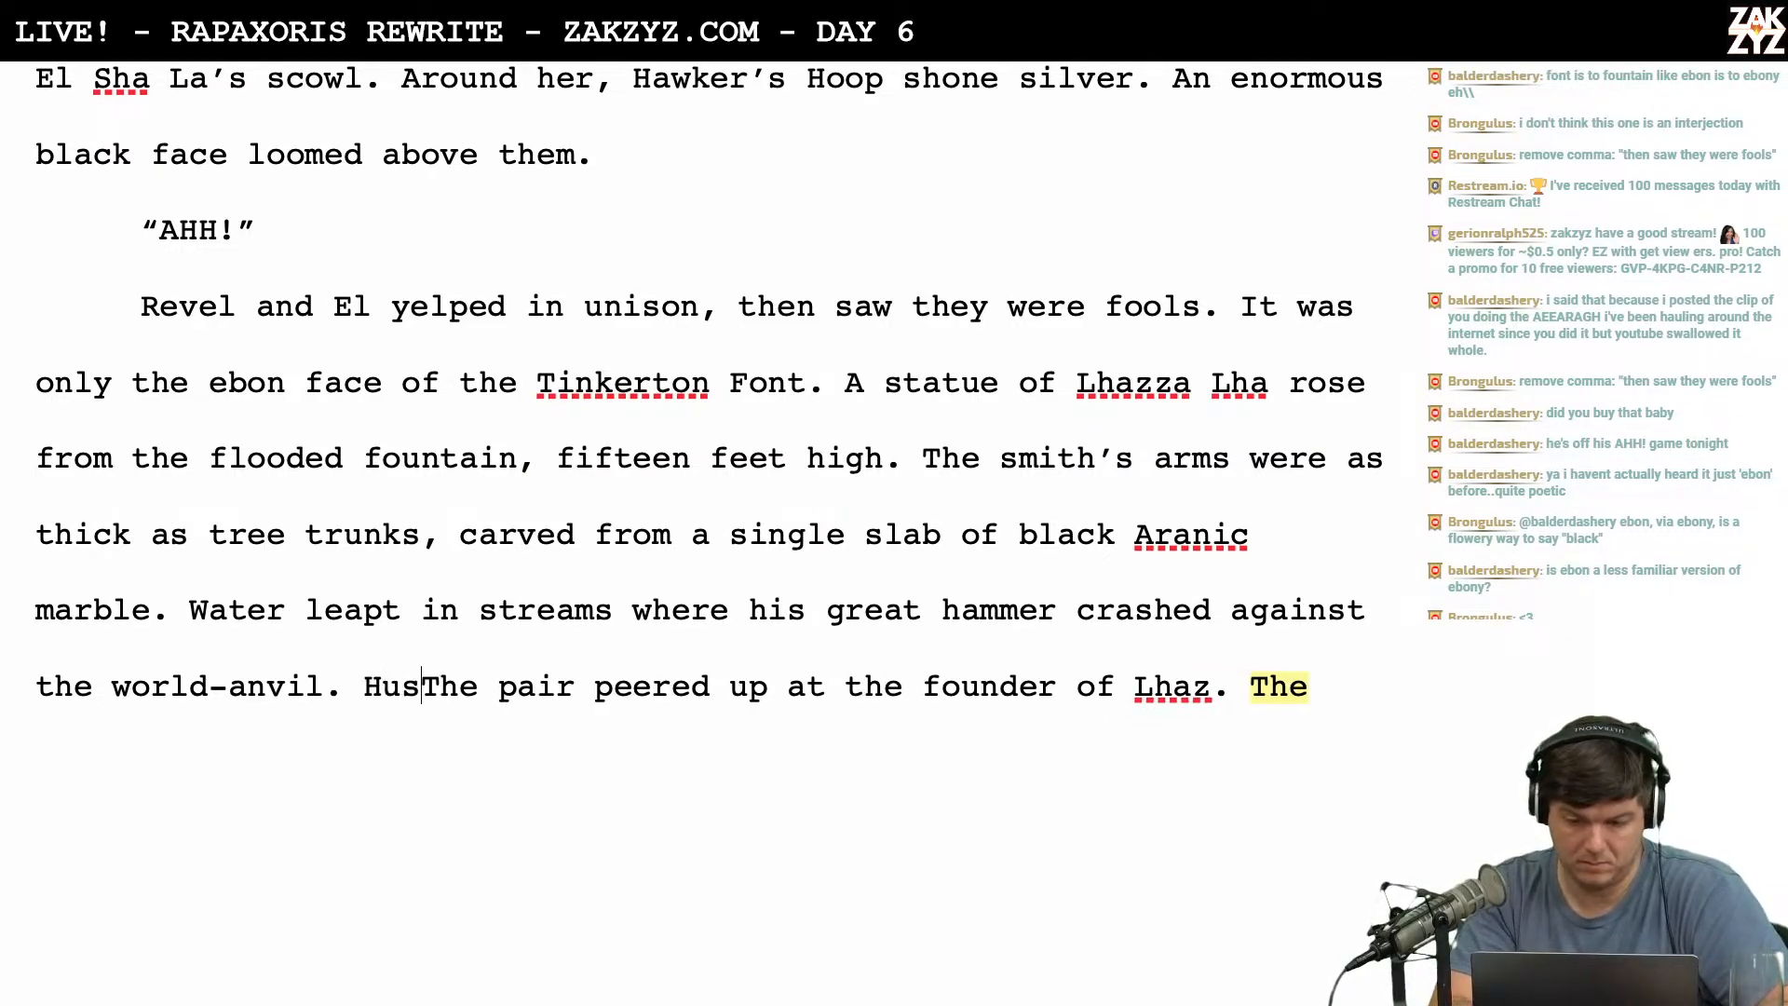
{"action": "type", "text": ", they peere"}
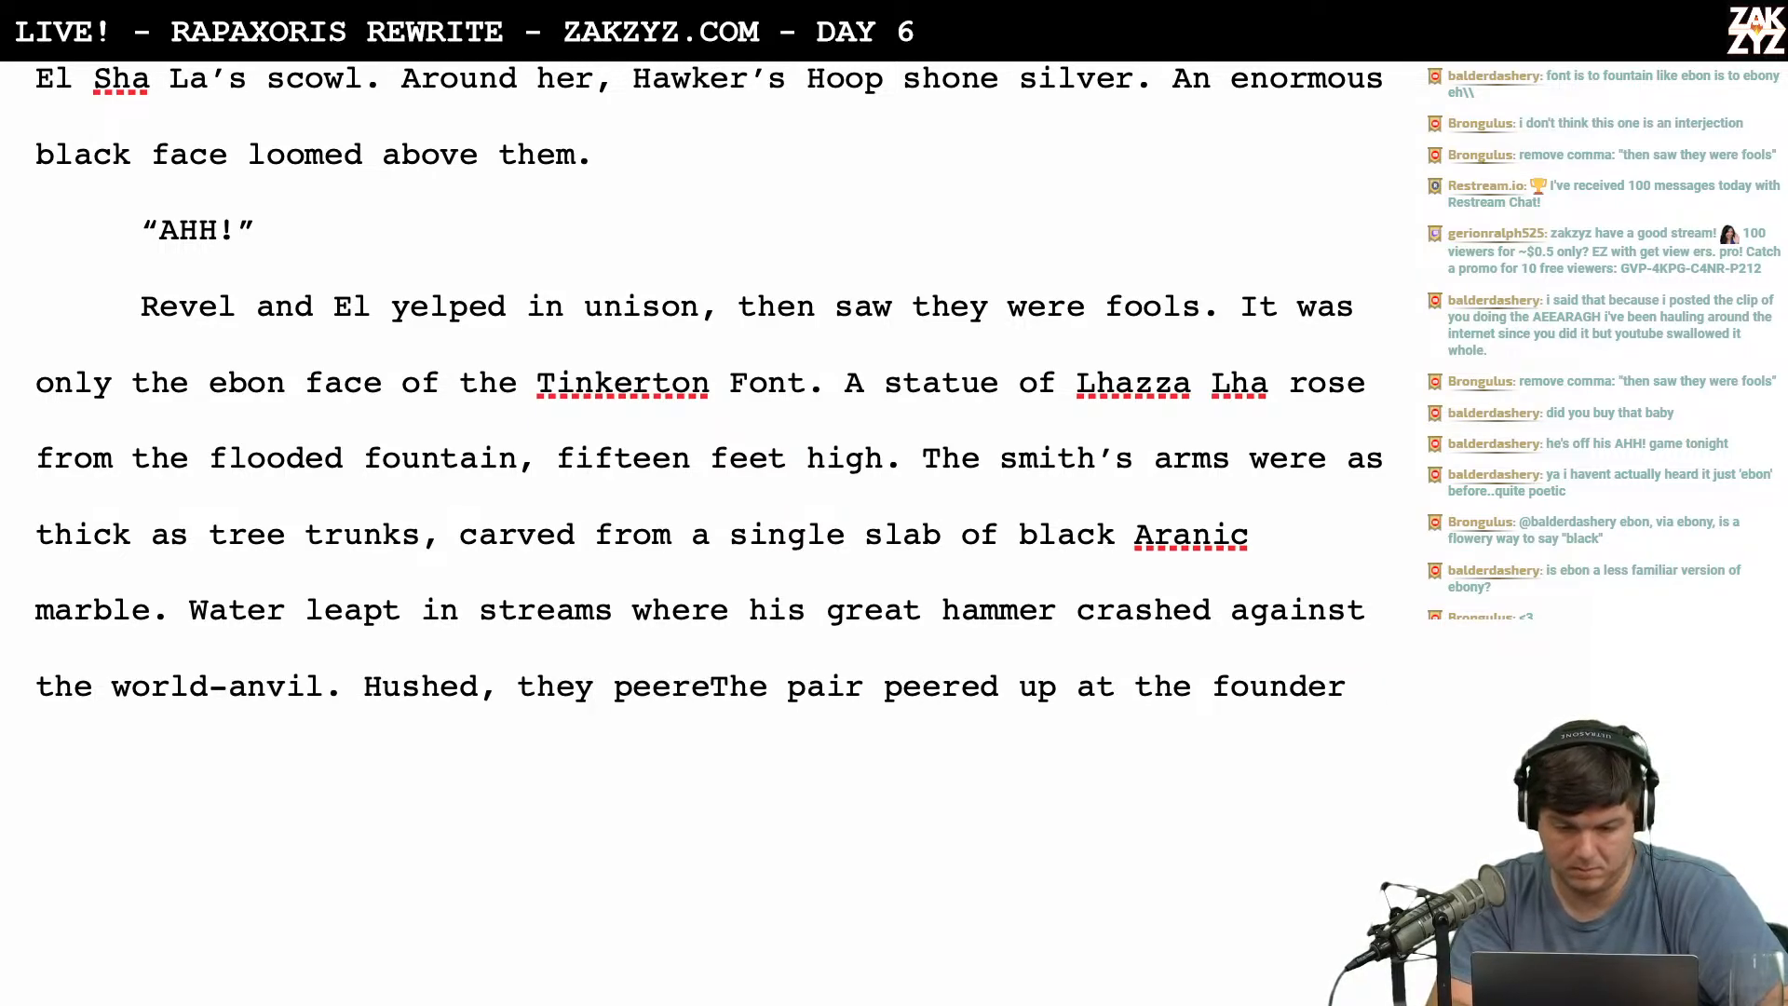
{"action": "type", "text": "d"}
Delete the redundant "The pair peered" so the sentence begins "Hushed, they peered up at the founder".
{"action": "key", "text": "shift+Right"}
{"action": "key", "text": "shift+Right"}
{"action": "key", "text": "shift+Right"}
{"action": "key", "text": "shift+Right"}
{"action": "key", "text": "shift+Right"}
{"action": "key", "text": "shift+Right"}
{"action": "key", "text": "shift+Right"}
{"action": "key", "text": "shift+Right"}
{"action": "key", "text": "shift+Right"}
{"action": "key", "text": "shift+Right"}
{"action": "key", "text": "shift+Right"}
{"action": "key", "text": "shift+Right"}
{"action": "key", "text": "shift+Right"}
{"action": "key", "text": "shift+Right"}
{"action": "key", "text": "shift+Right"}
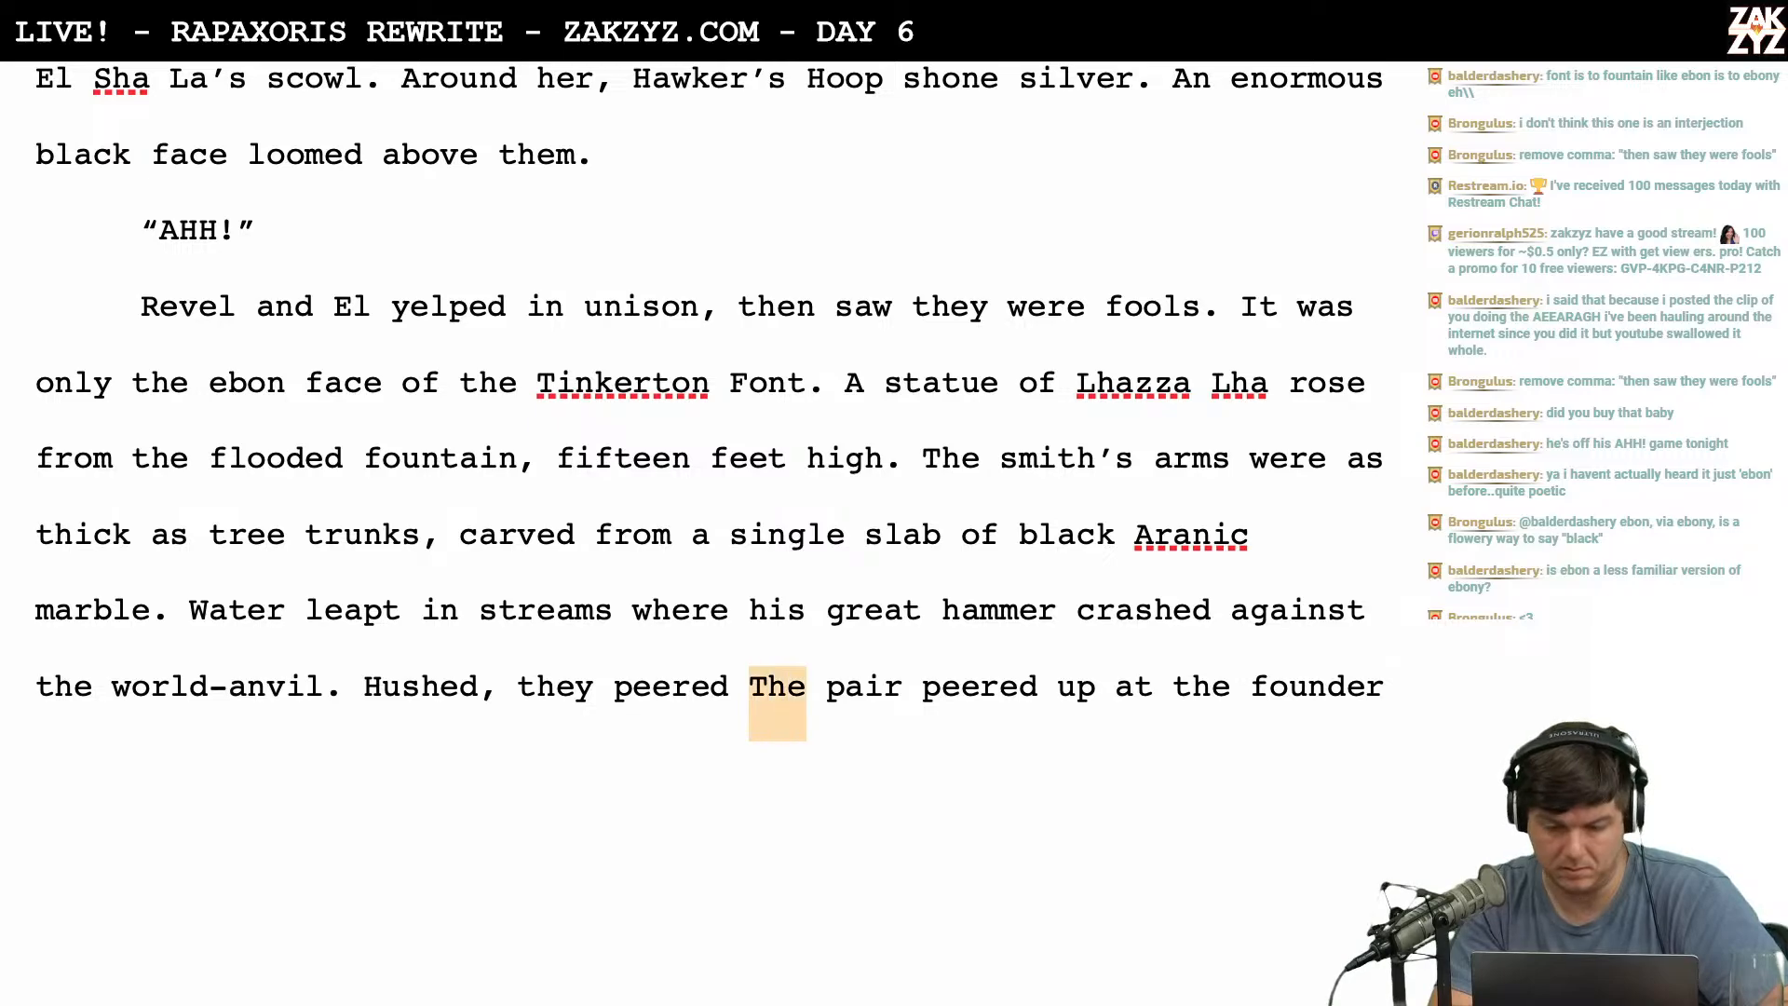
{"action": "key", "text": "BackSpace"}
{"action": "key", "text": "BackSpace"}
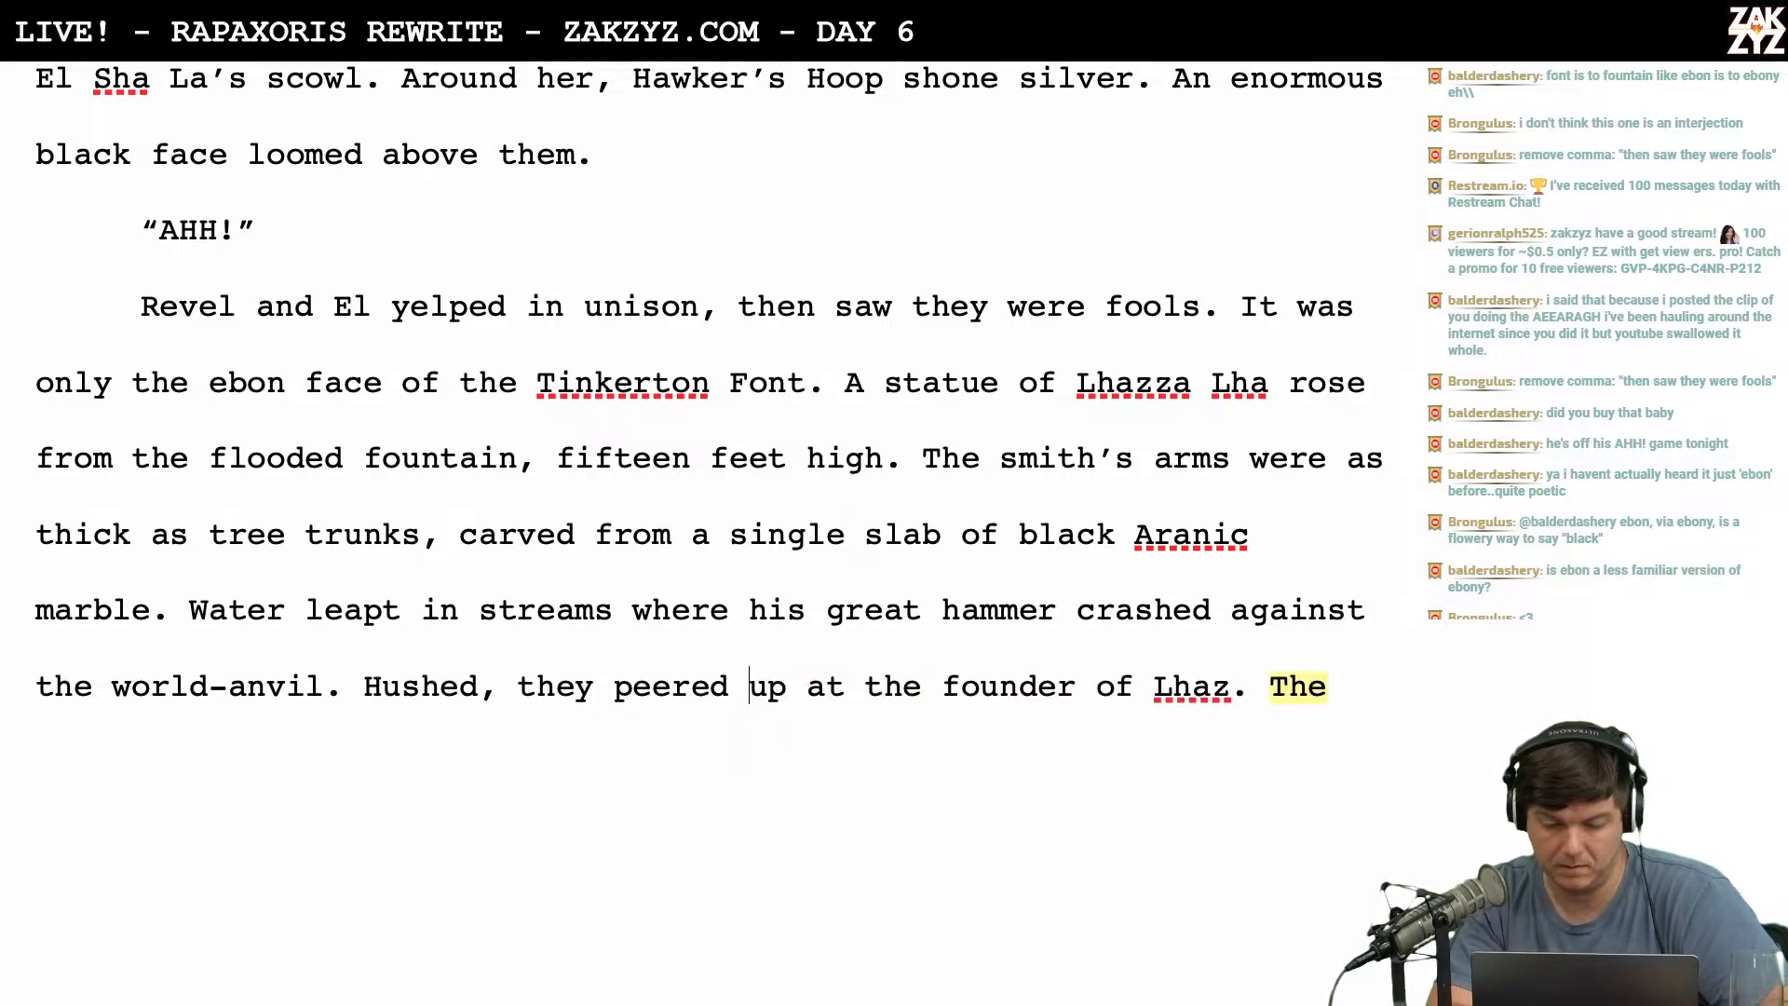
Reread the revised statue paragraph across the page break and read on through Revel and El's dialogue about conjuring a light.
{"action": "scroll", "coordinate": [690, 522], "scroll_direction": "down", "scroll_amount": 6}
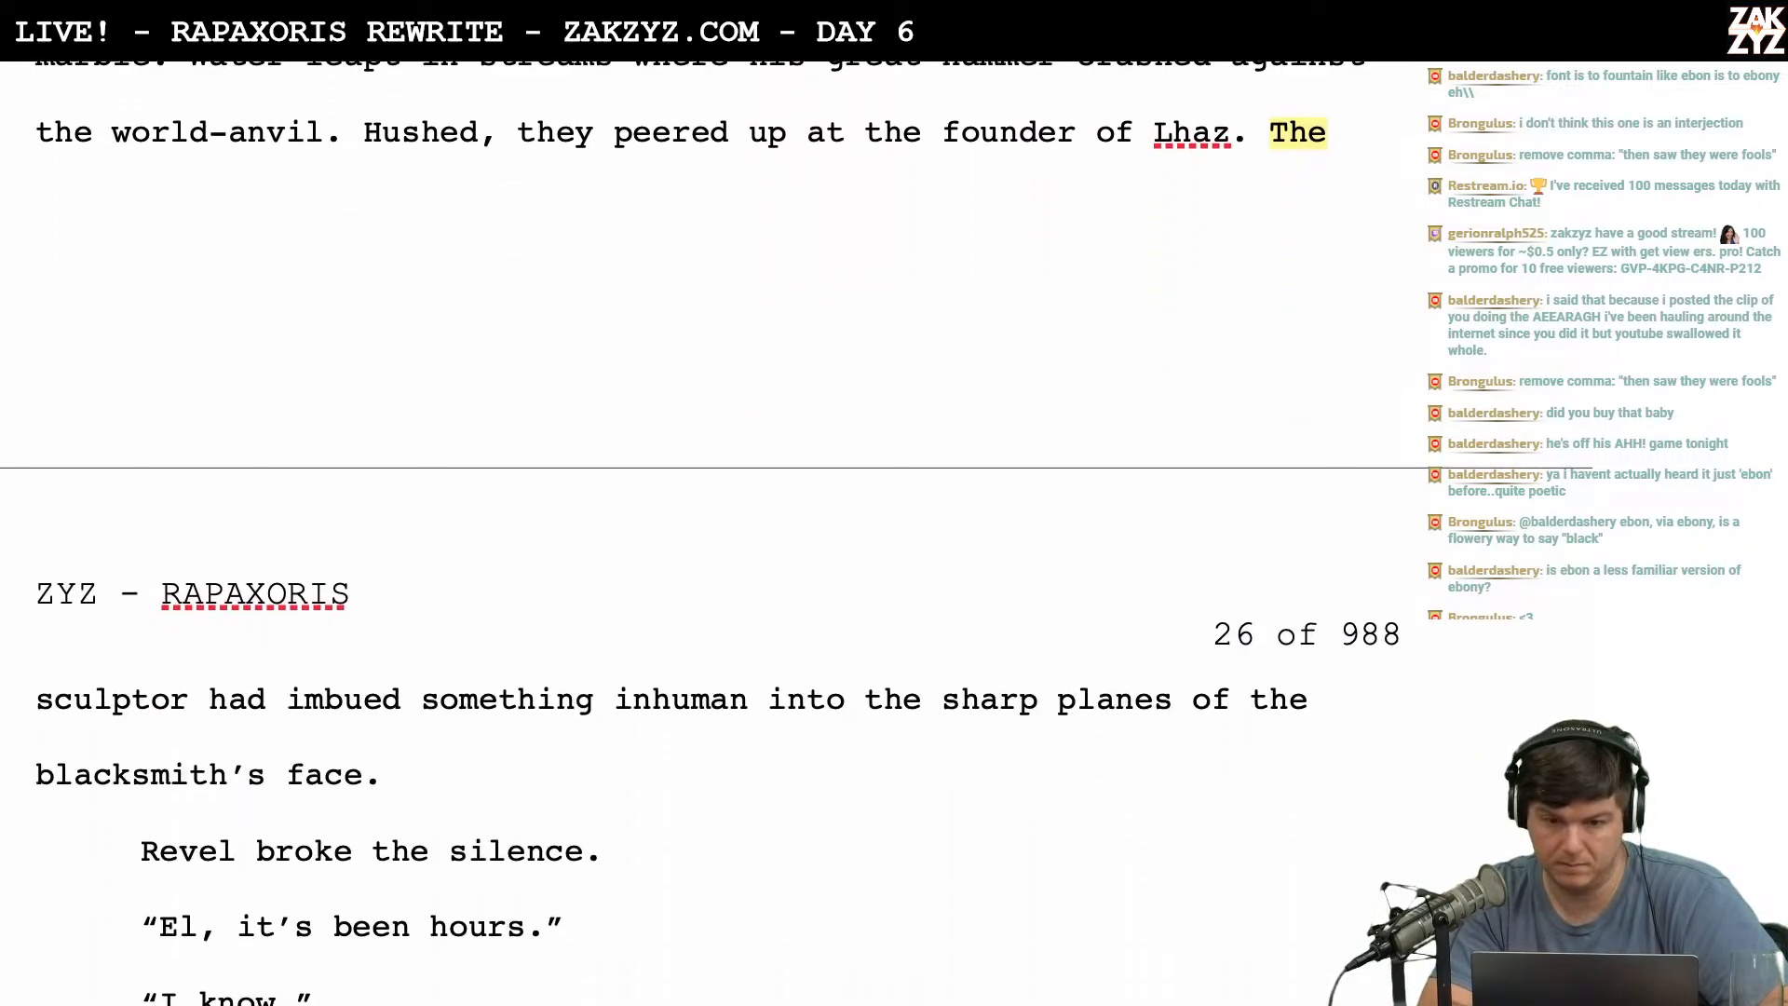
{"action": "scroll", "coordinate": [689, 522], "scroll_direction": "down", "scroll_amount": 1}
{"action": "scroll", "coordinate": [558, 307], "scroll_direction": "down", "scroll_amount": 1}
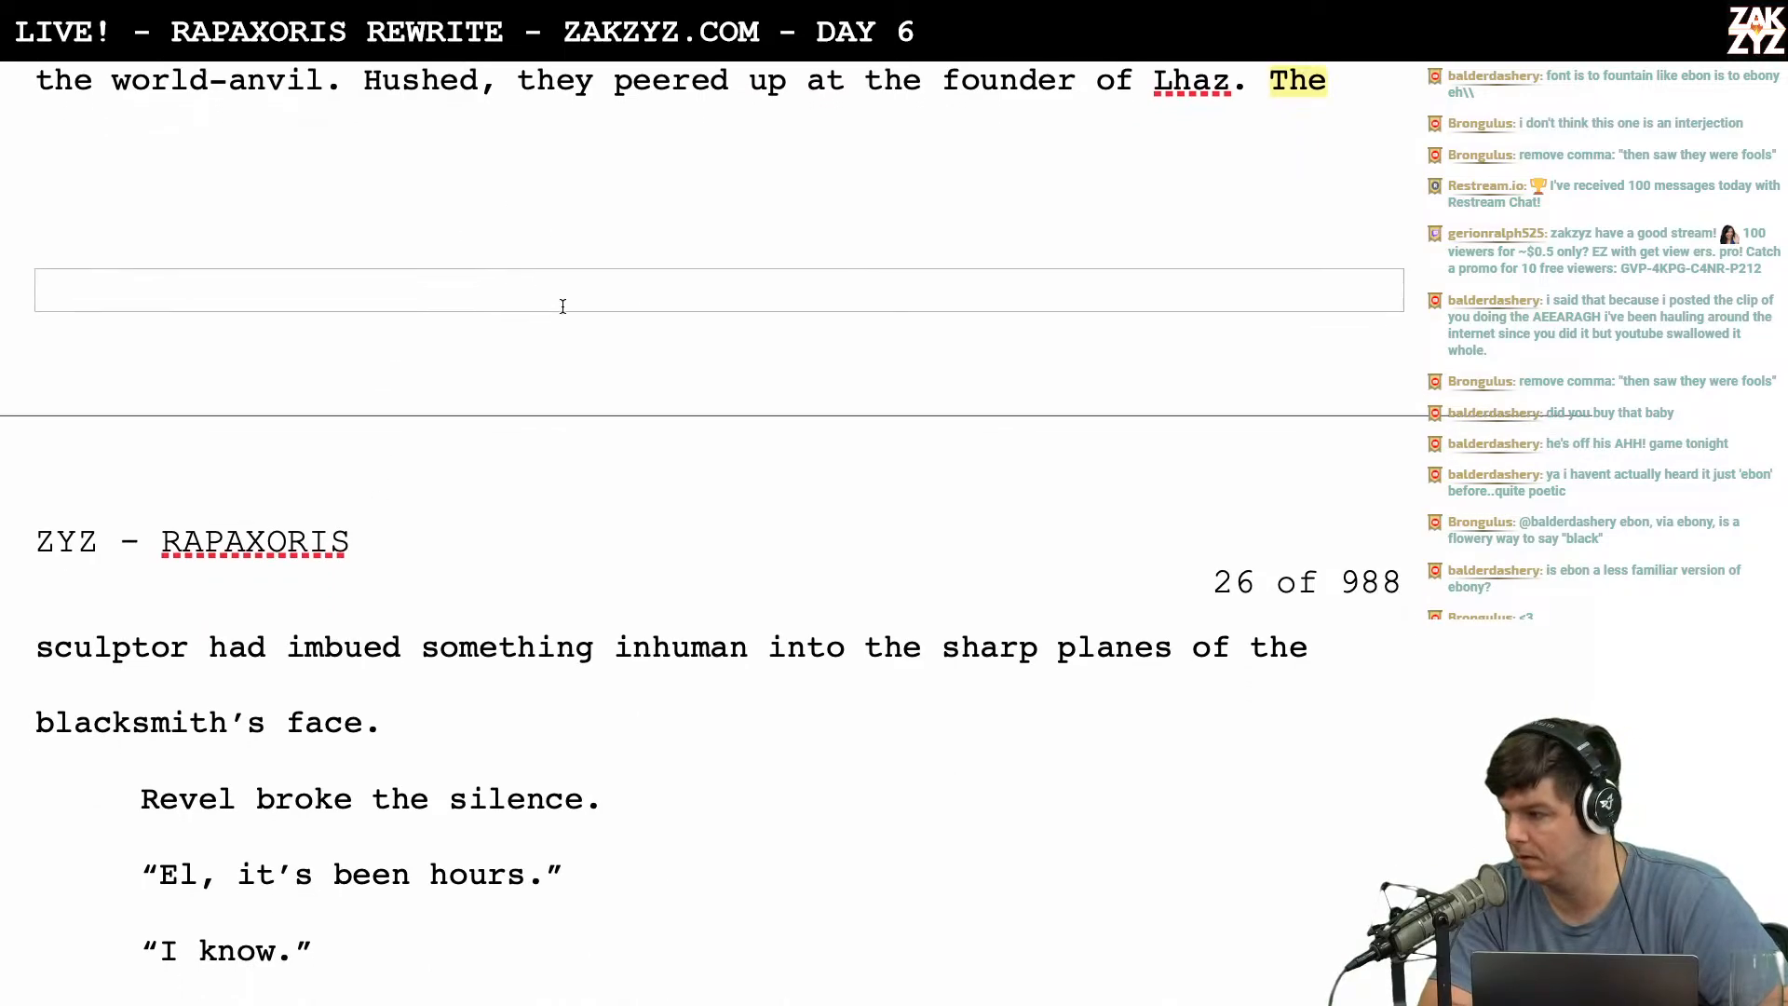
{"action": "scroll", "coordinate": [563, 306], "scroll_direction": "up", "scroll_amount": 5}
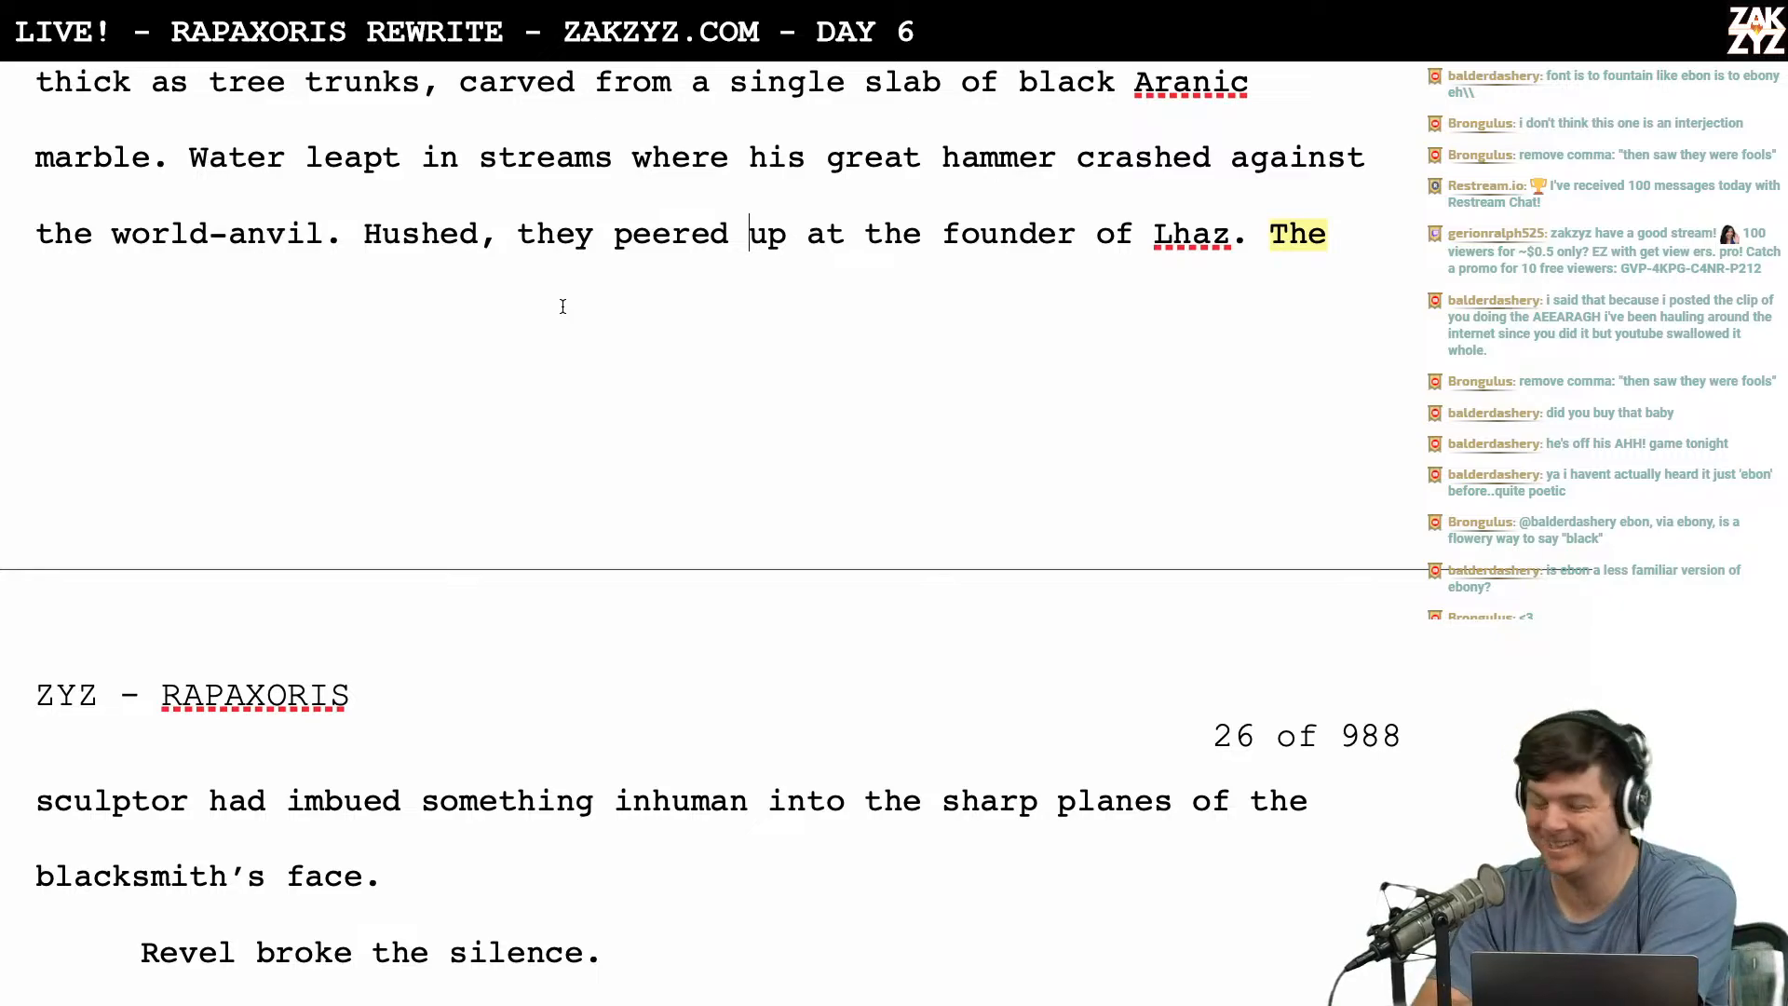
{"action": "scroll", "coordinate": [562, 306], "scroll_direction": "up", "scroll_amount": 3}
{"action": "scroll", "coordinate": [563, 306], "scroll_direction": "down", "scroll_amount": 2}
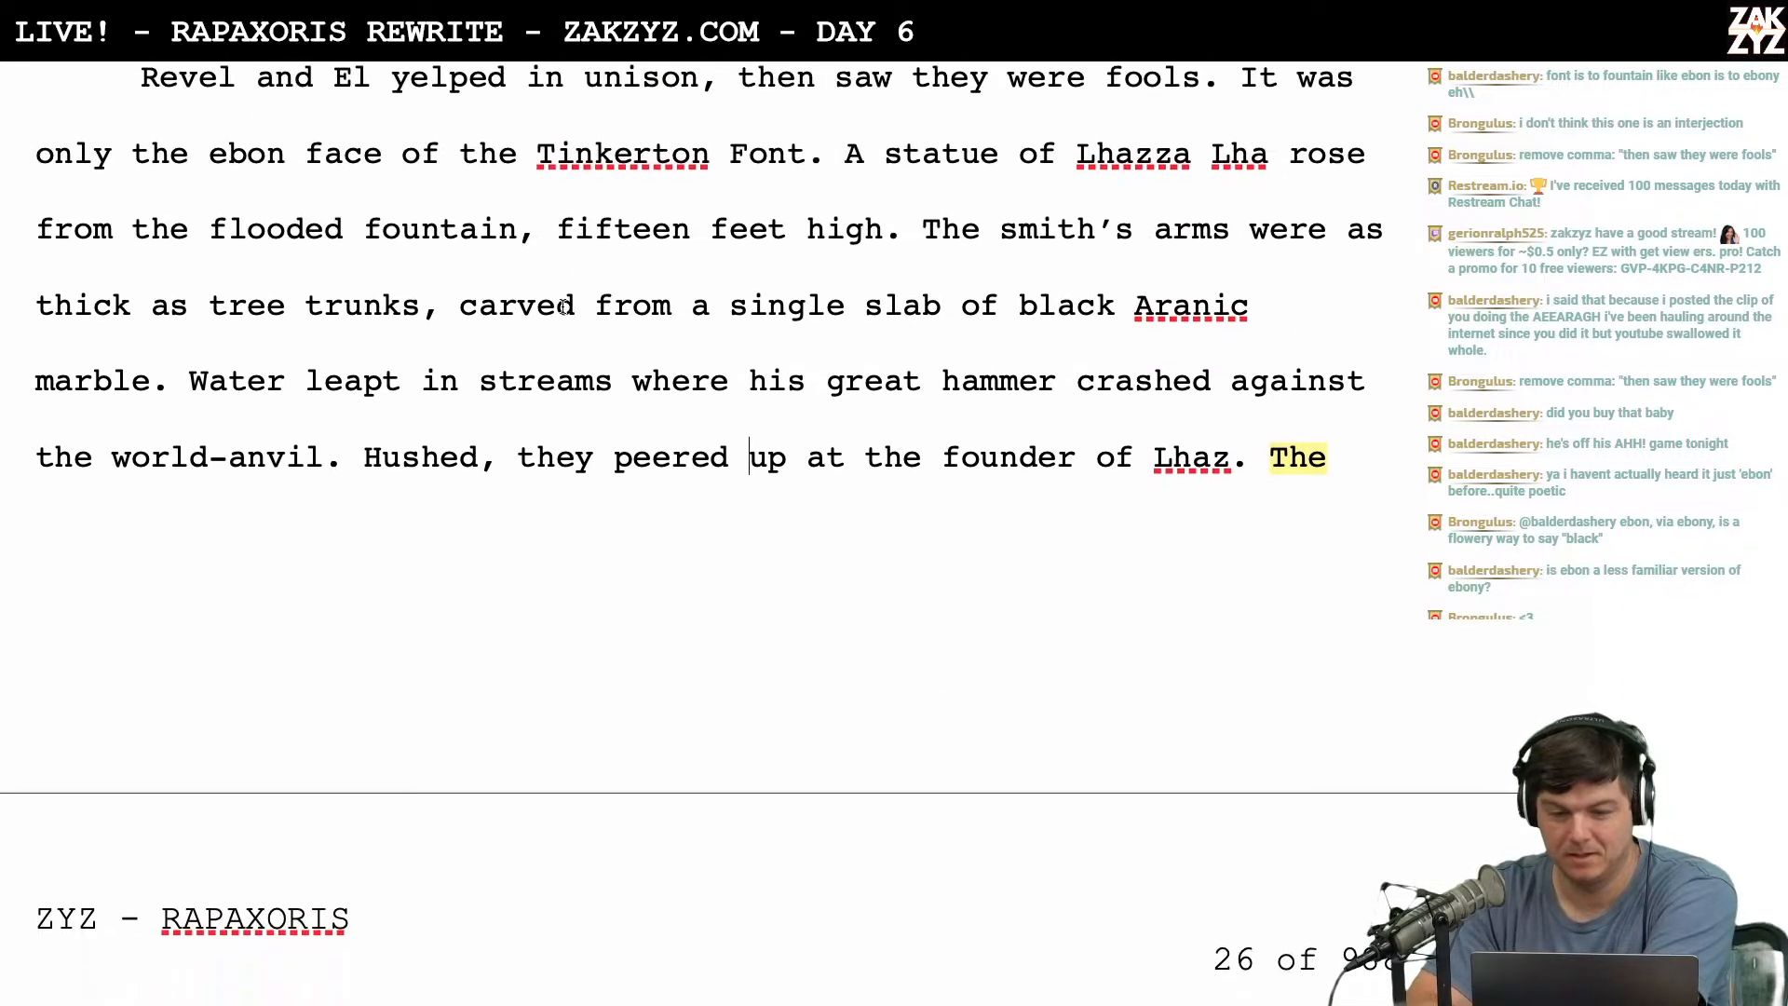
{"action": "scroll", "coordinate": [563, 307], "scroll_direction": "down", "scroll_amount": 1}
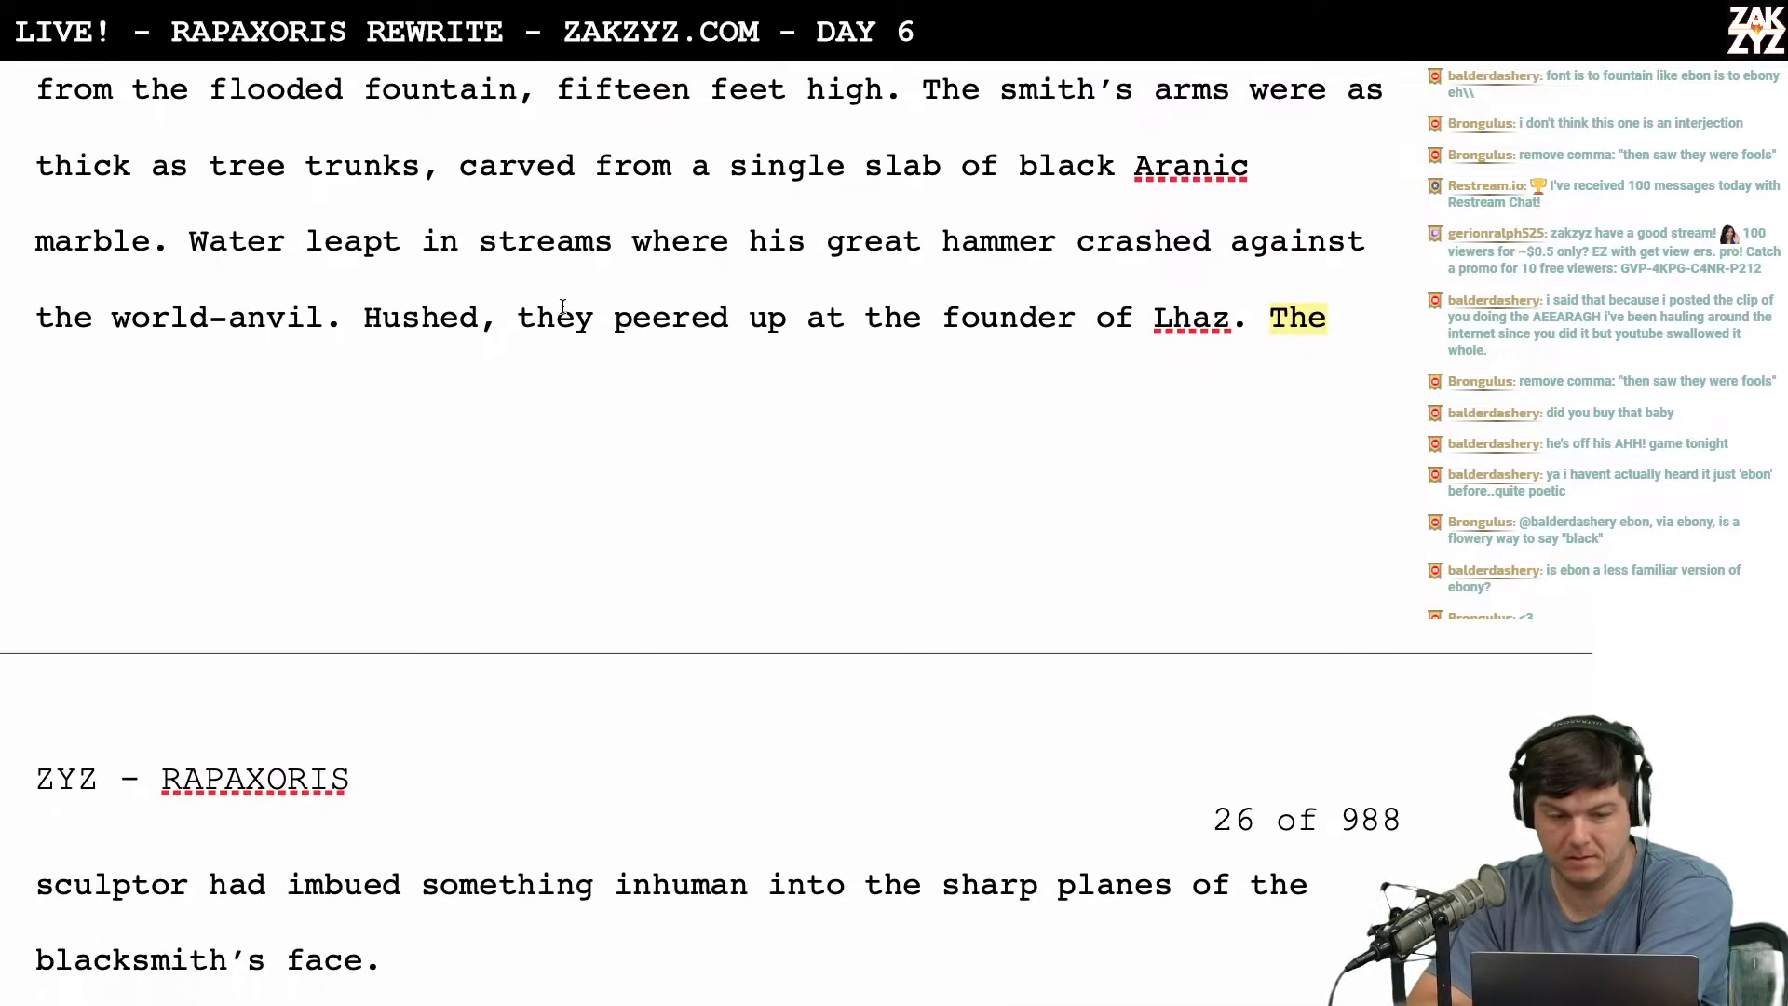
{"action": "scroll", "coordinate": [563, 306], "scroll_direction": "down", "scroll_amount": 1}
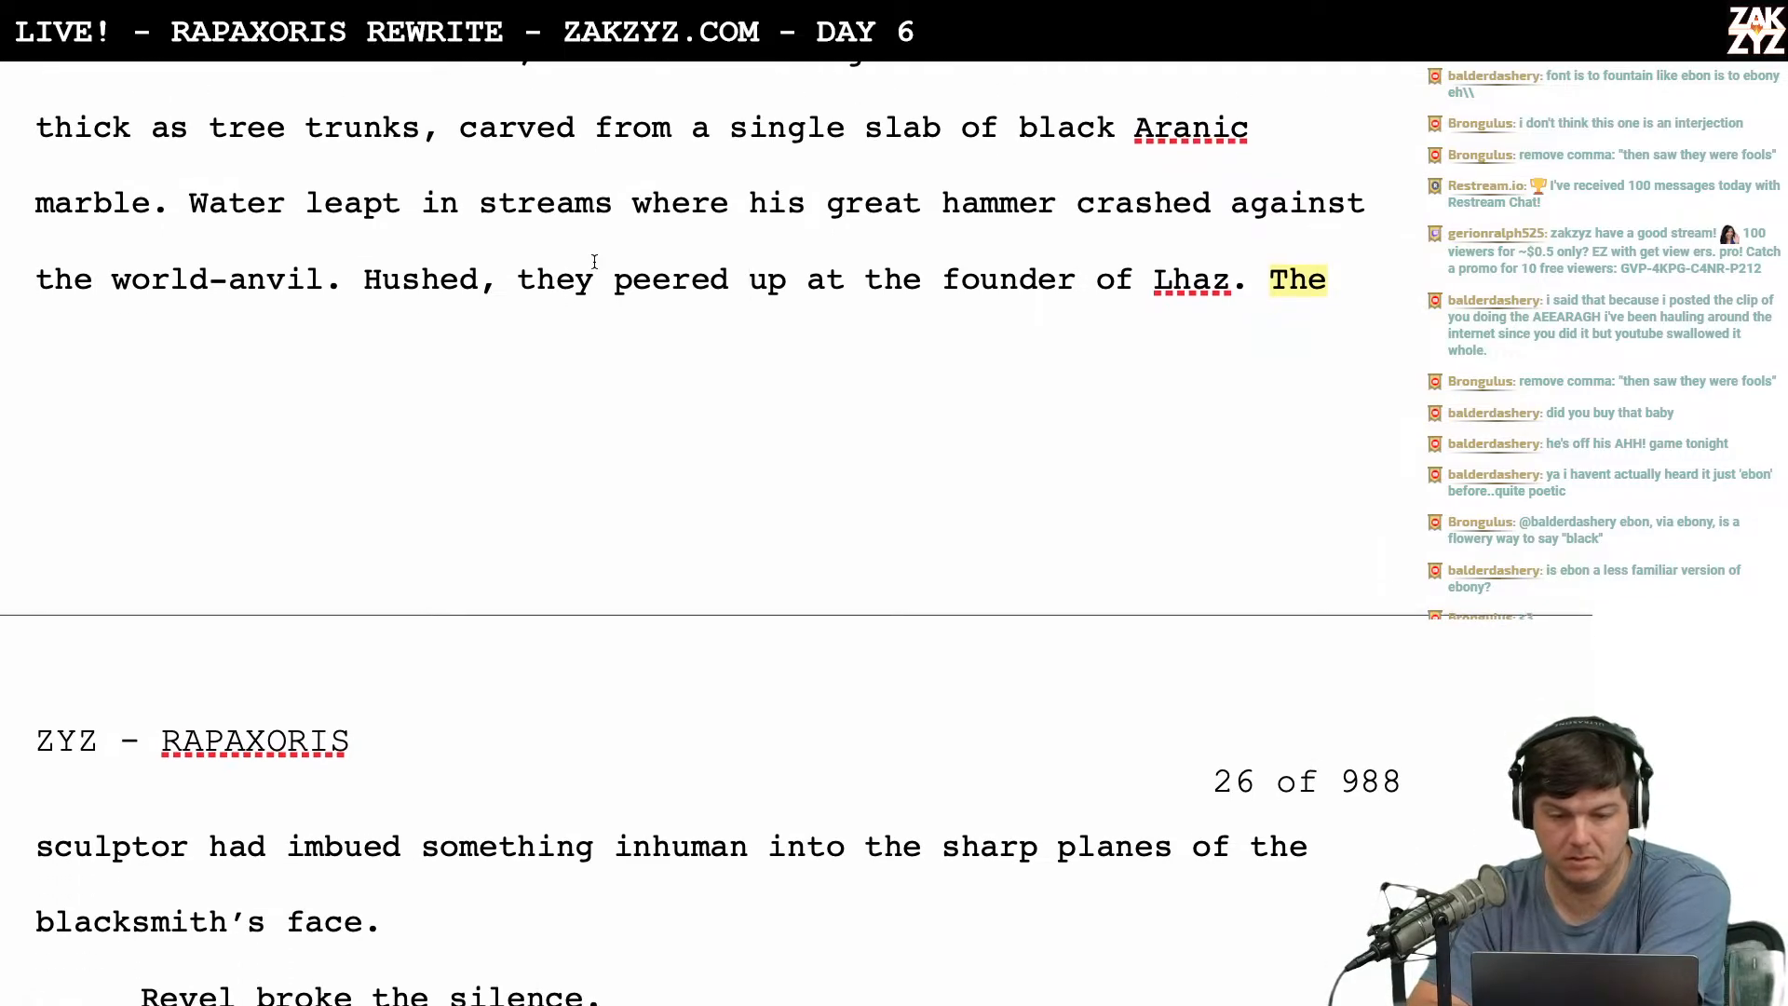
{"action": "scroll", "coordinate": [671, 188], "scroll_direction": "down", "scroll_amount": 1}
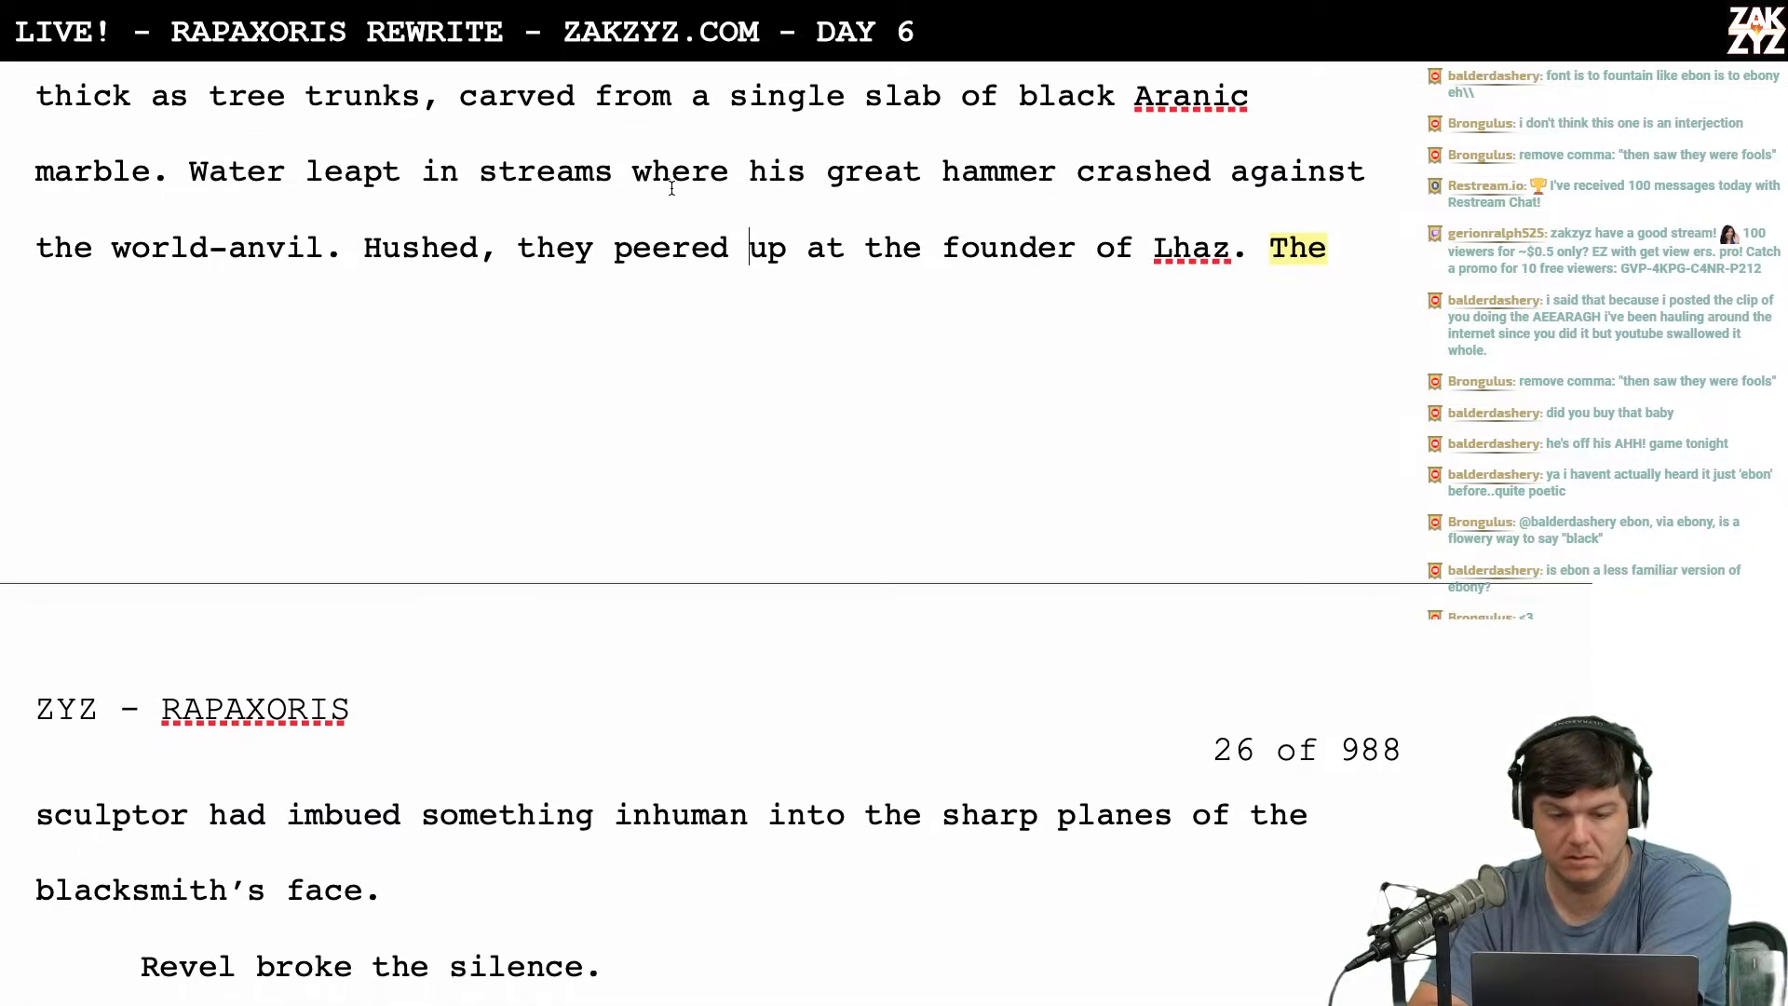
{"action": "scroll", "coordinate": [577, 218], "scroll_direction": "down", "scroll_amount": 1}
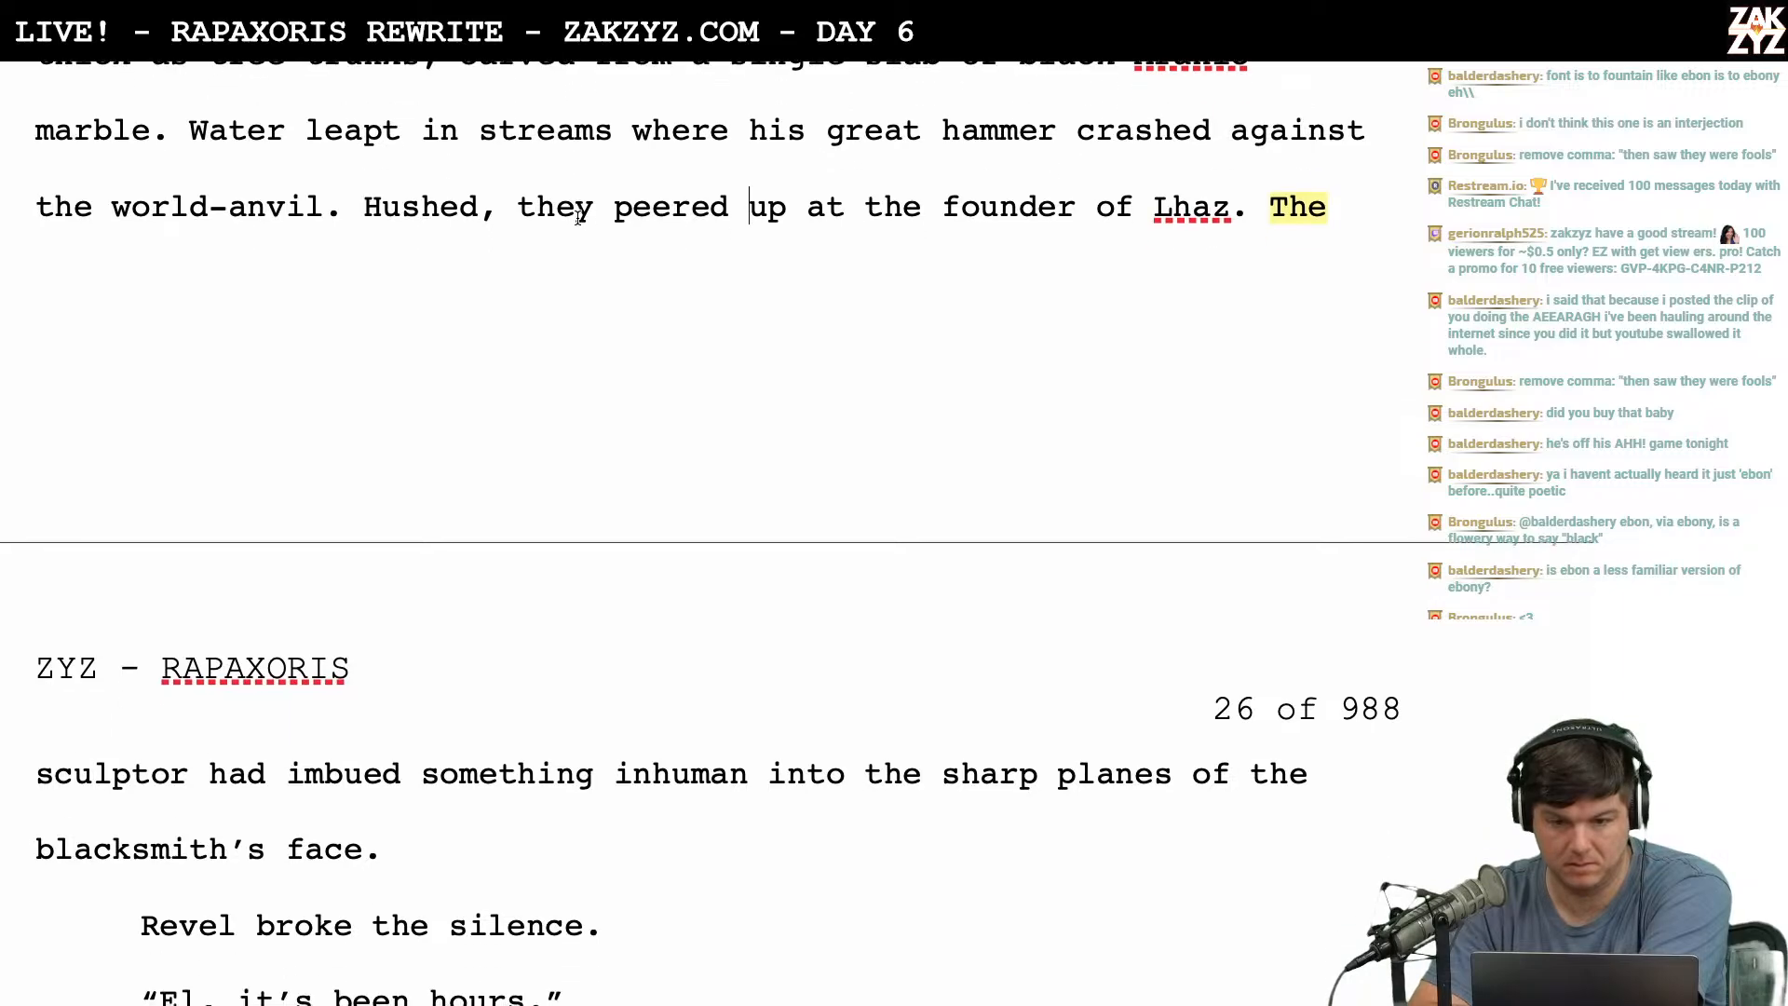
{"action": "scroll", "coordinate": [717, 228], "scroll_direction": "up", "scroll_amount": 3}
{"action": "scroll", "coordinate": [715, 228], "scroll_direction": "down", "scroll_amount": 3}
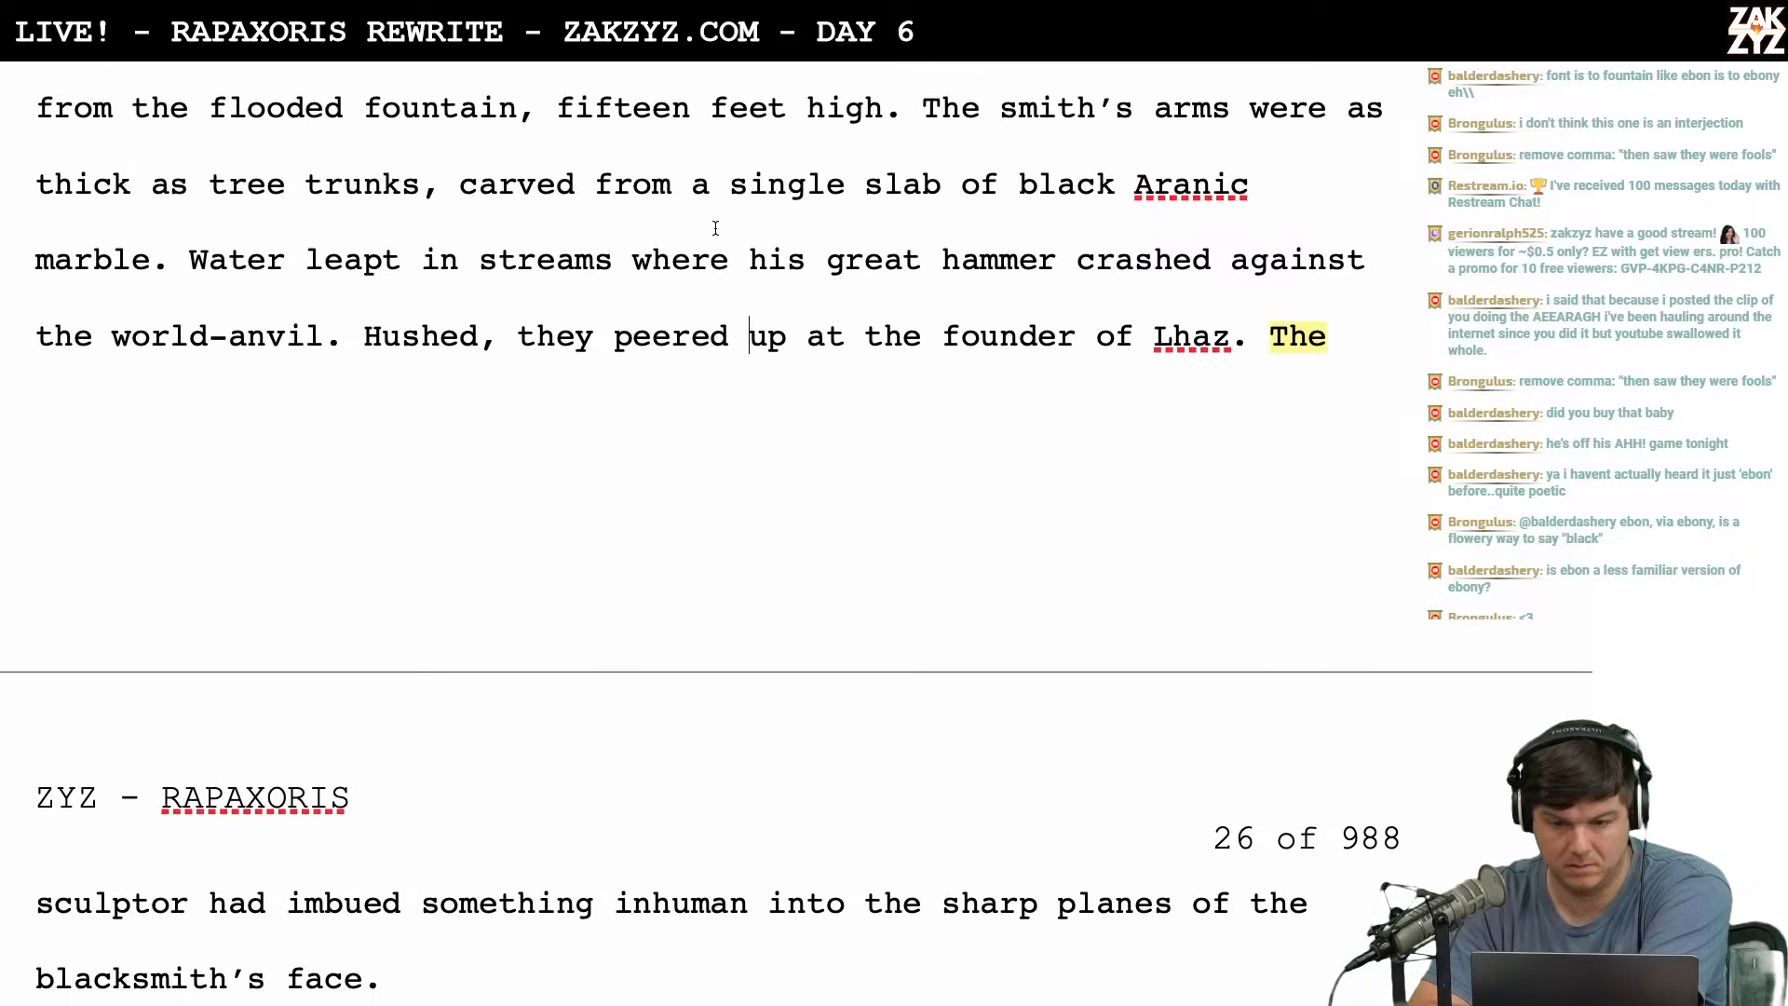
{"action": "scroll", "coordinate": [716, 228], "scroll_direction": "down", "scroll_amount": 3}
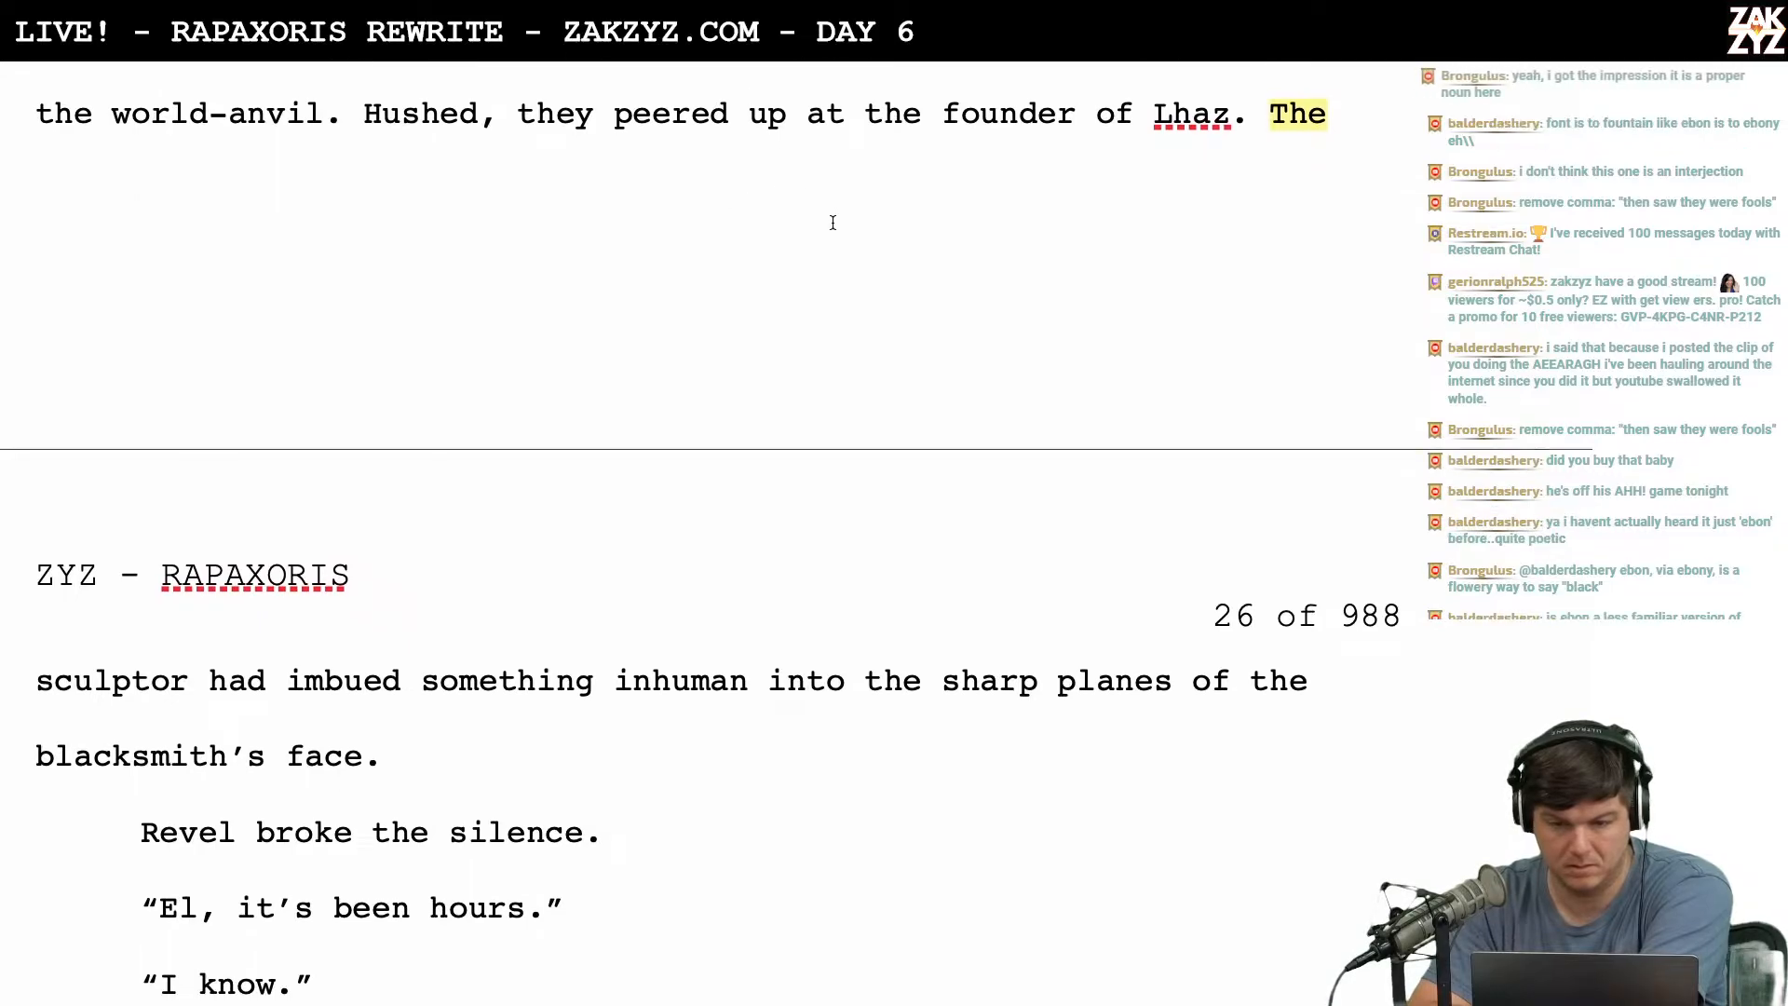
{"action": "scroll", "coordinate": [832, 221], "scroll_direction": "down", "scroll_amount": 5}
{"action": "scroll", "coordinate": [832, 222], "scroll_direction": "down", "scroll_amount": 8}
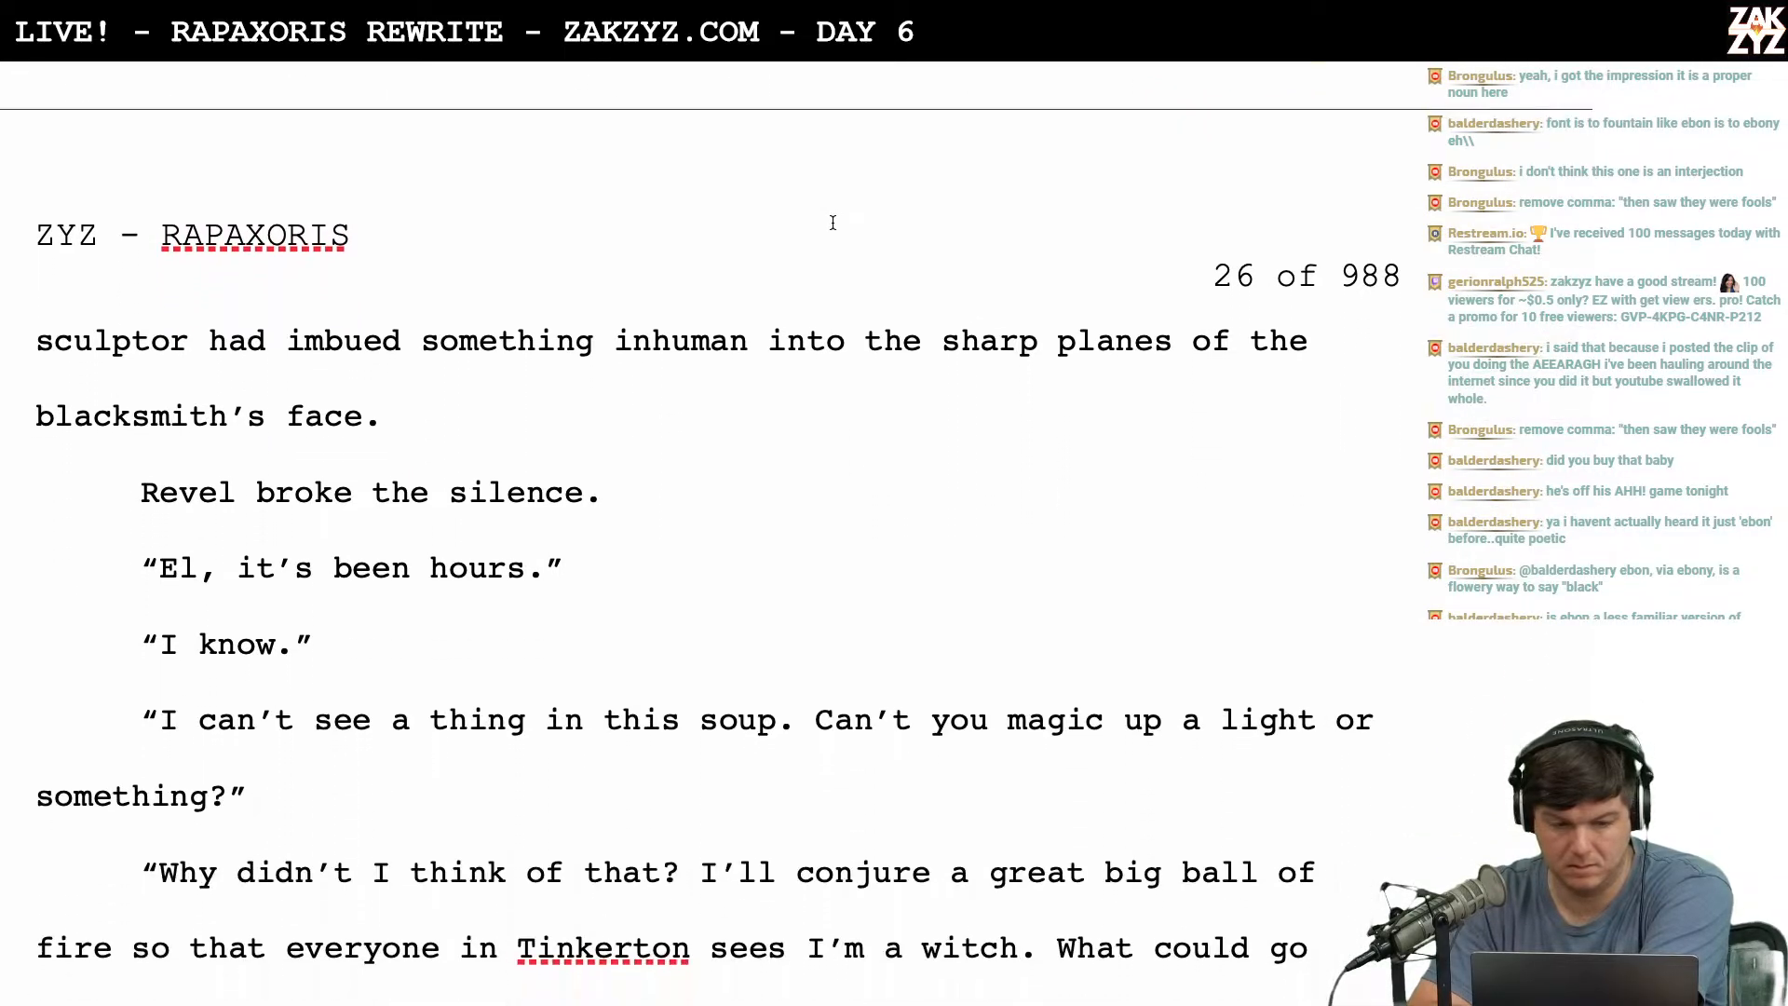
{"action": "scroll", "coordinate": [584, 301], "scroll_direction": "down", "scroll_amount": 2}
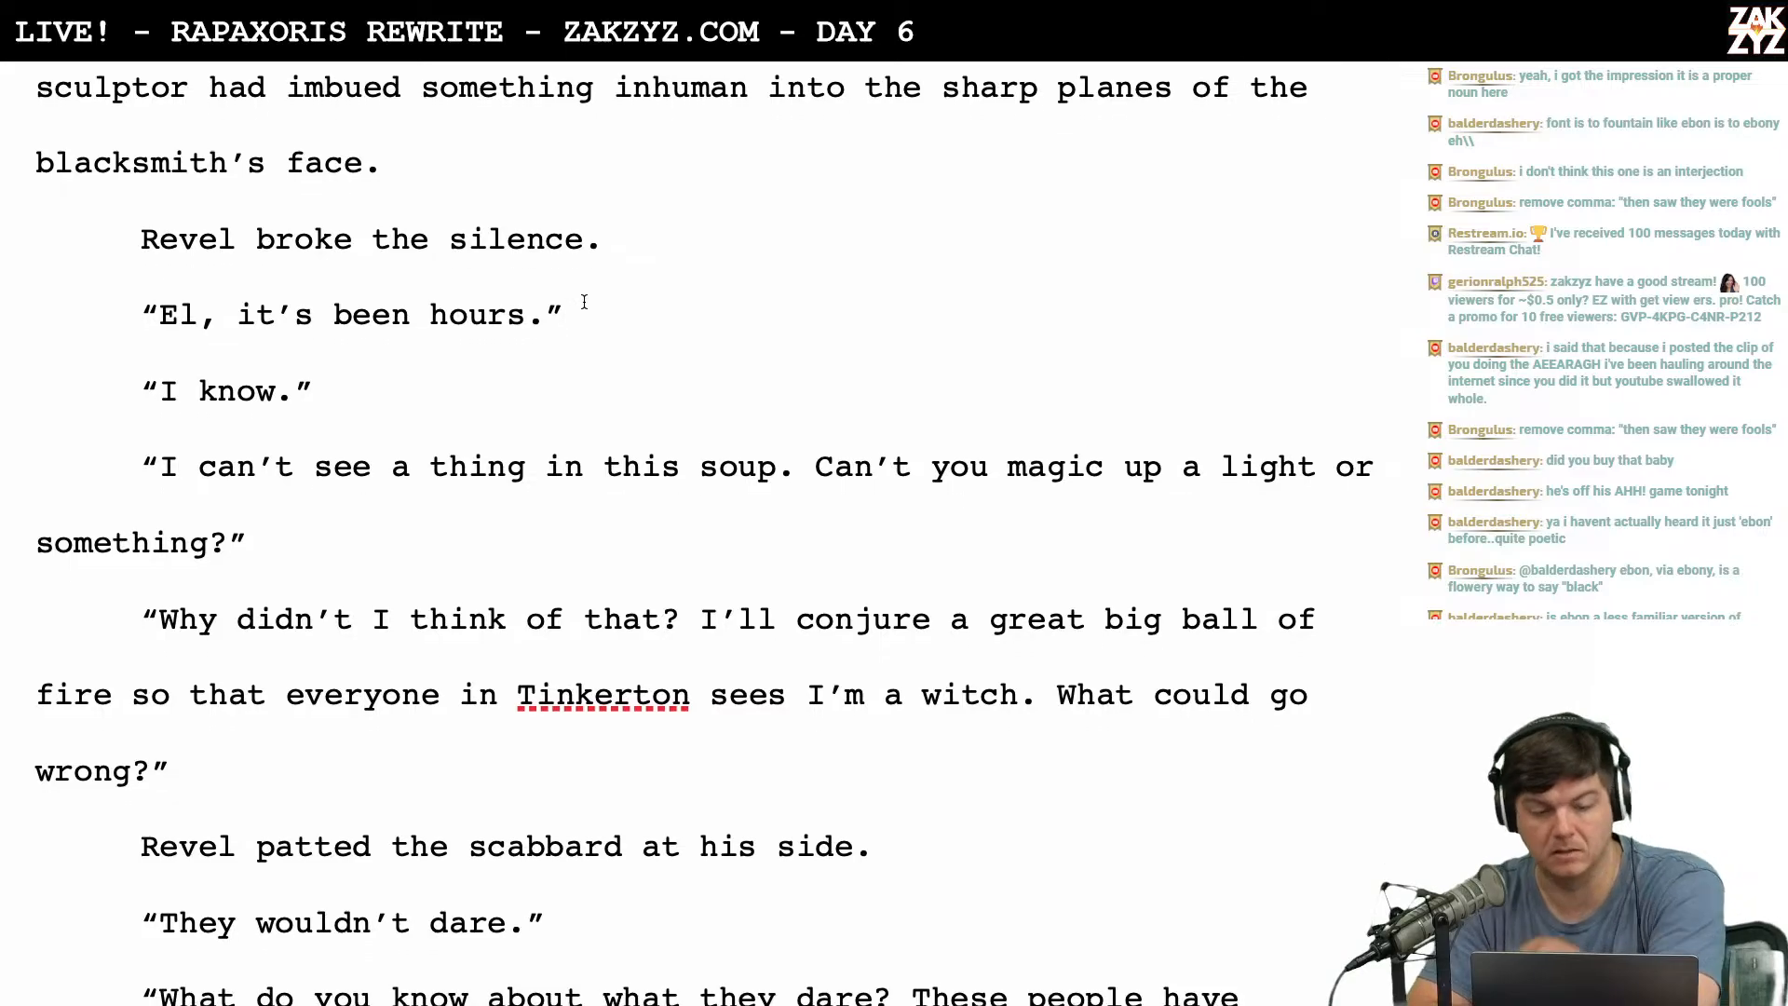
{"action": "scroll", "coordinate": [490, 253], "scroll_direction": "down", "scroll_amount": 3}
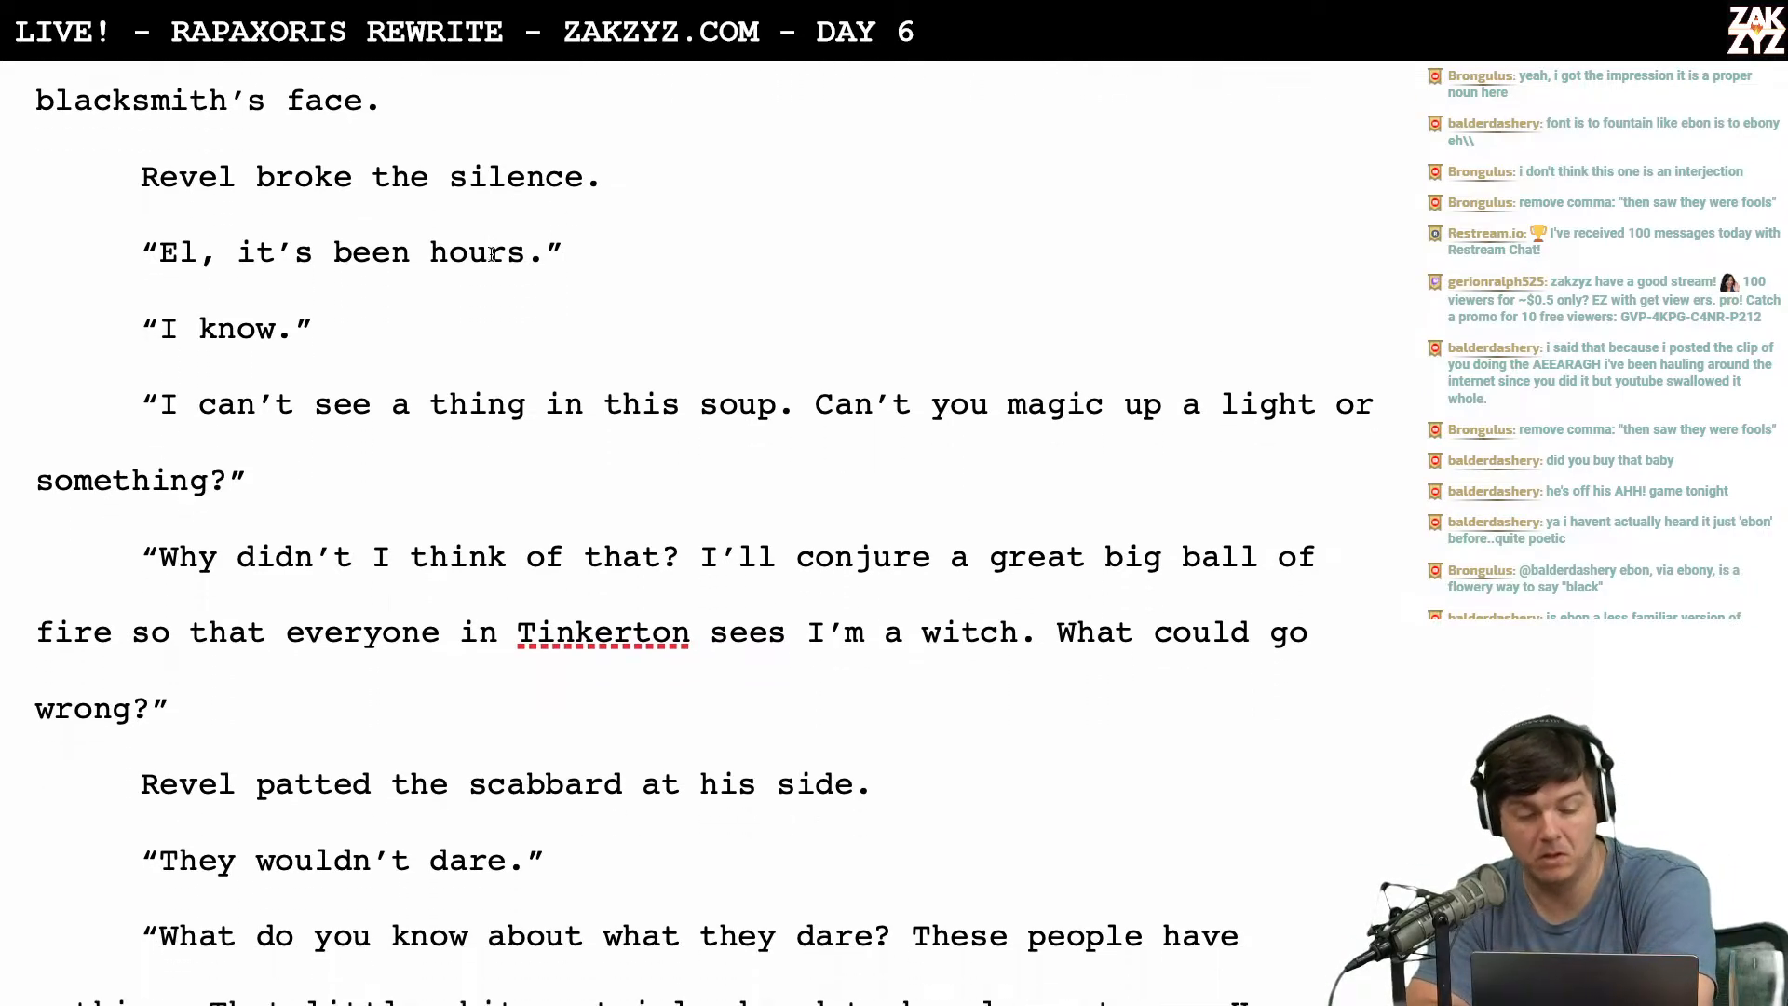
{"action": "scroll", "coordinate": [572, 340], "scroll_direction": "down", "scroll_amount": 2}
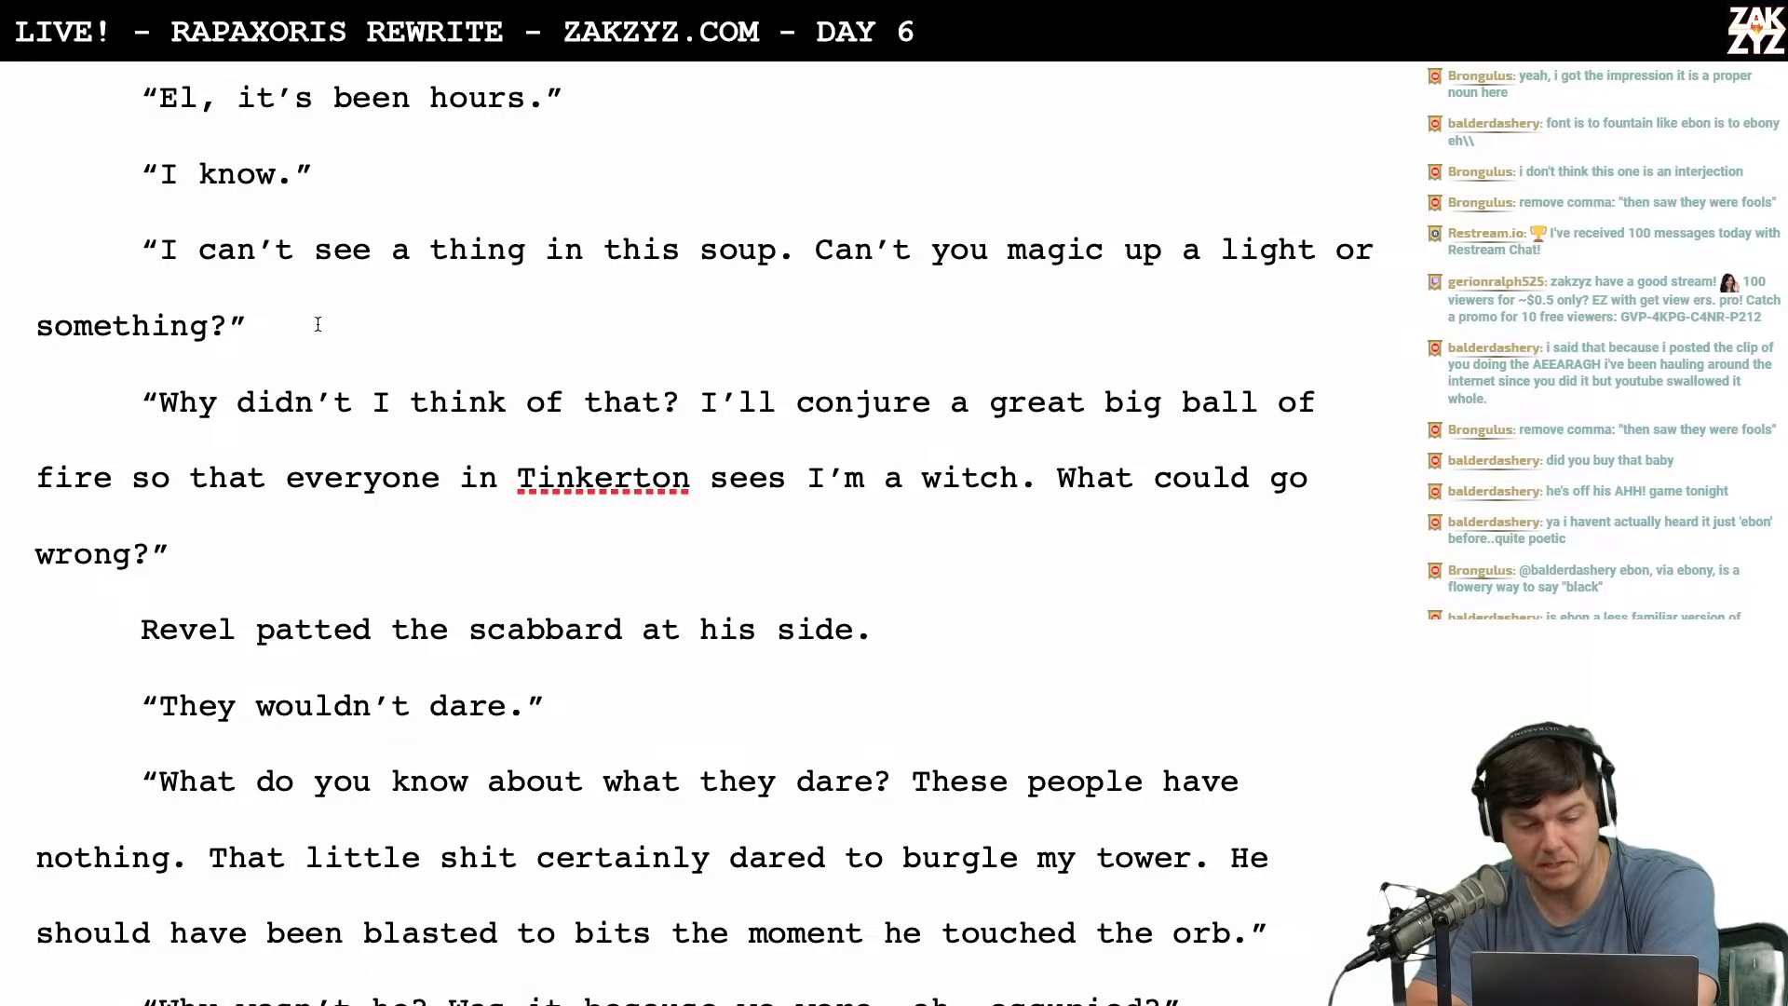
{"action": "scroll", "coordinate": [292, 430], "scroll_direction": "down", "scroll_amount": 2}
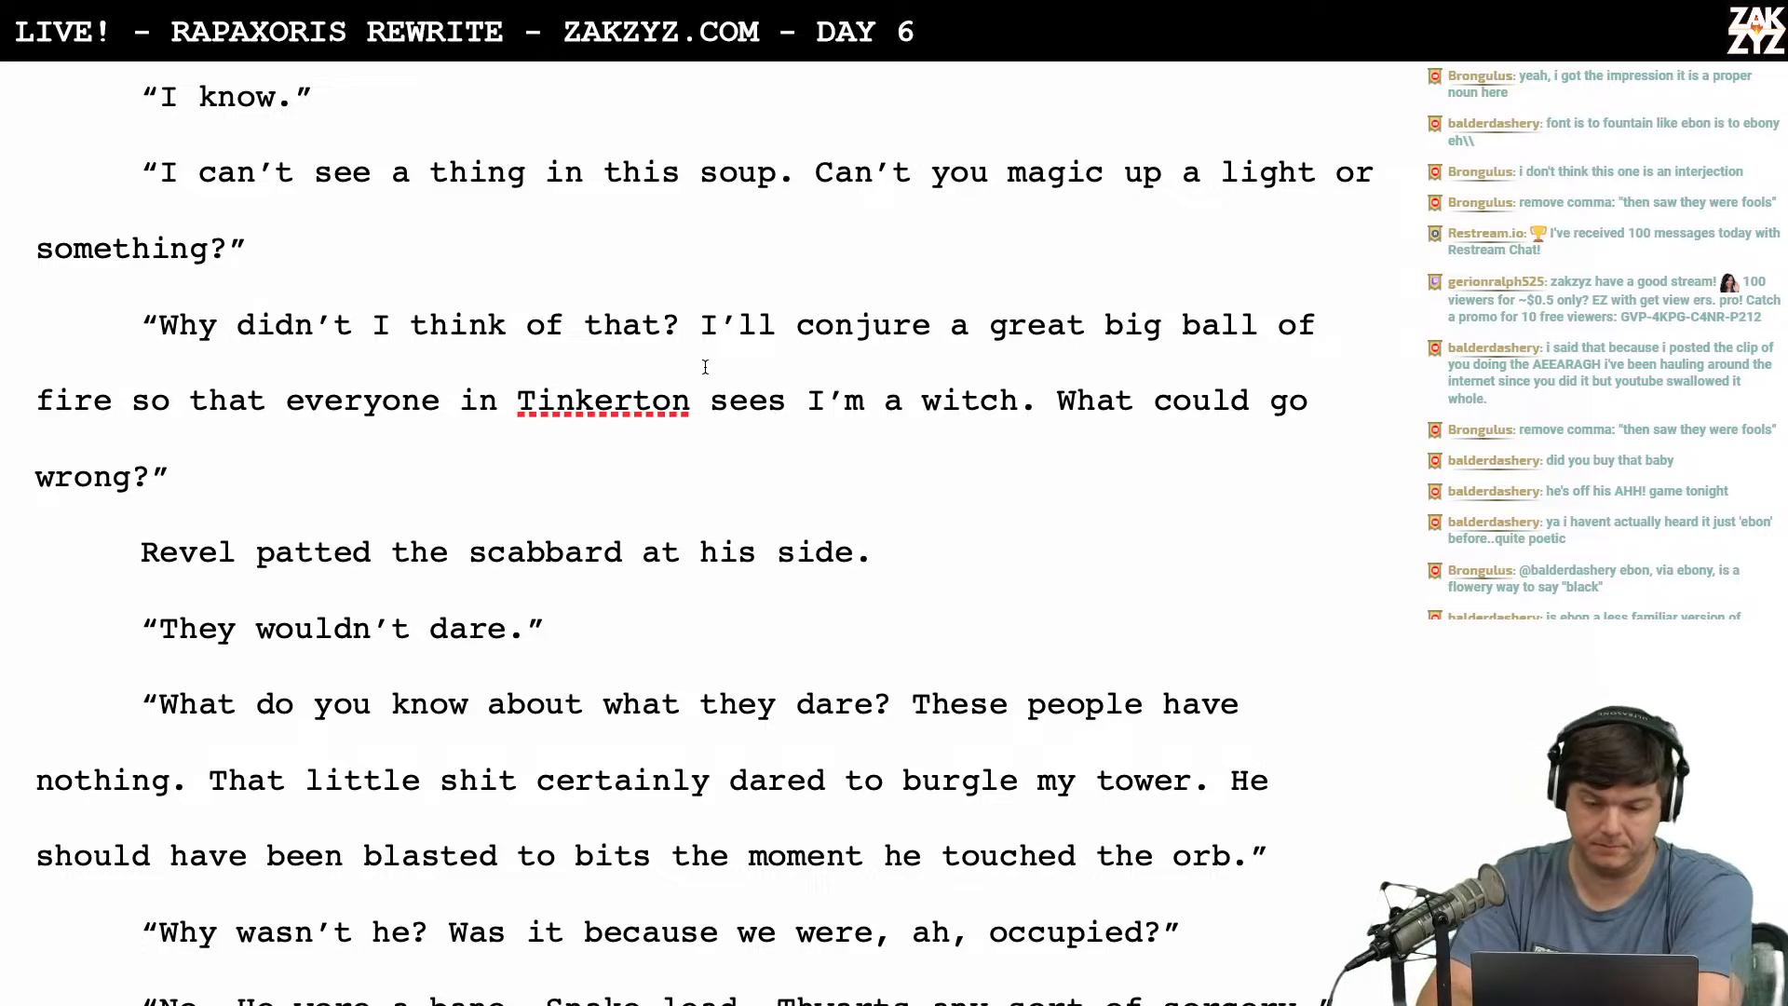
Break El's reply before "I'll conjure" and start the replacement sentence with "Let me conjure a great big ball of fire," after "Why didn't I think of that?".
{"action": "left_click", "coordinate": [718, 325]}
{"action": "key", "text": "Left"}
{"action": "key", "text": "Return"}
{"action": "key", "text": "Left"}
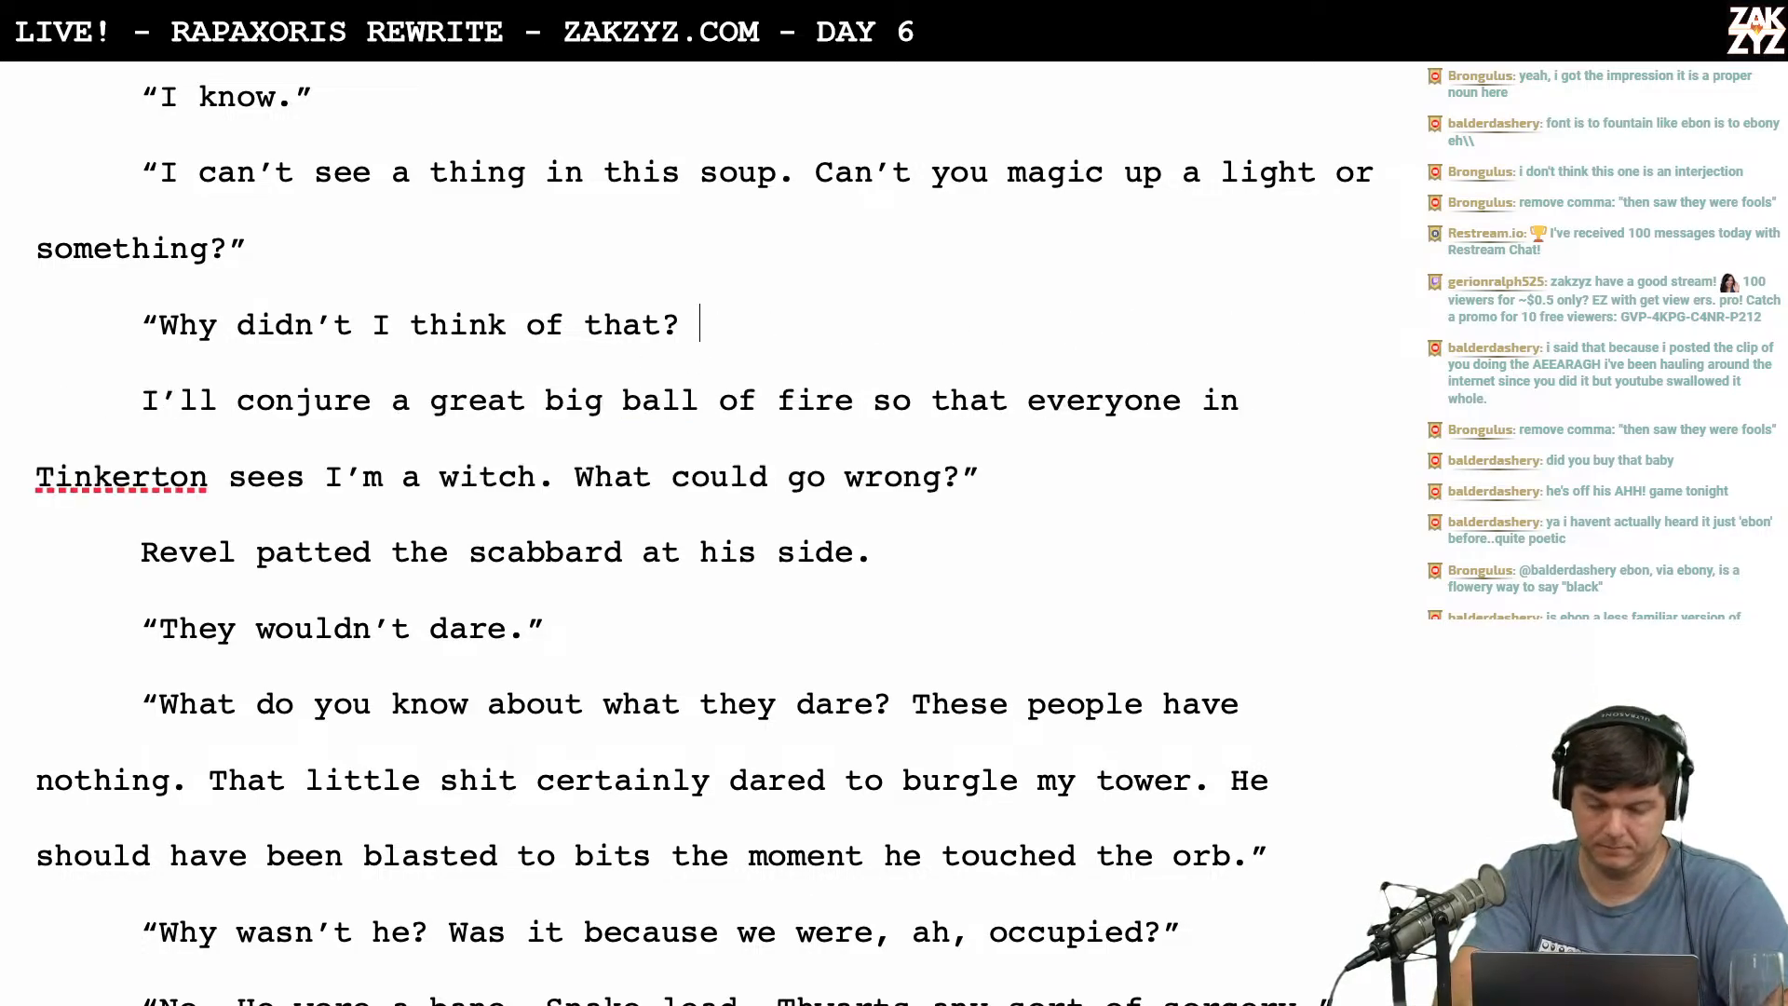
{"action": "type", "text": "Let me con"}
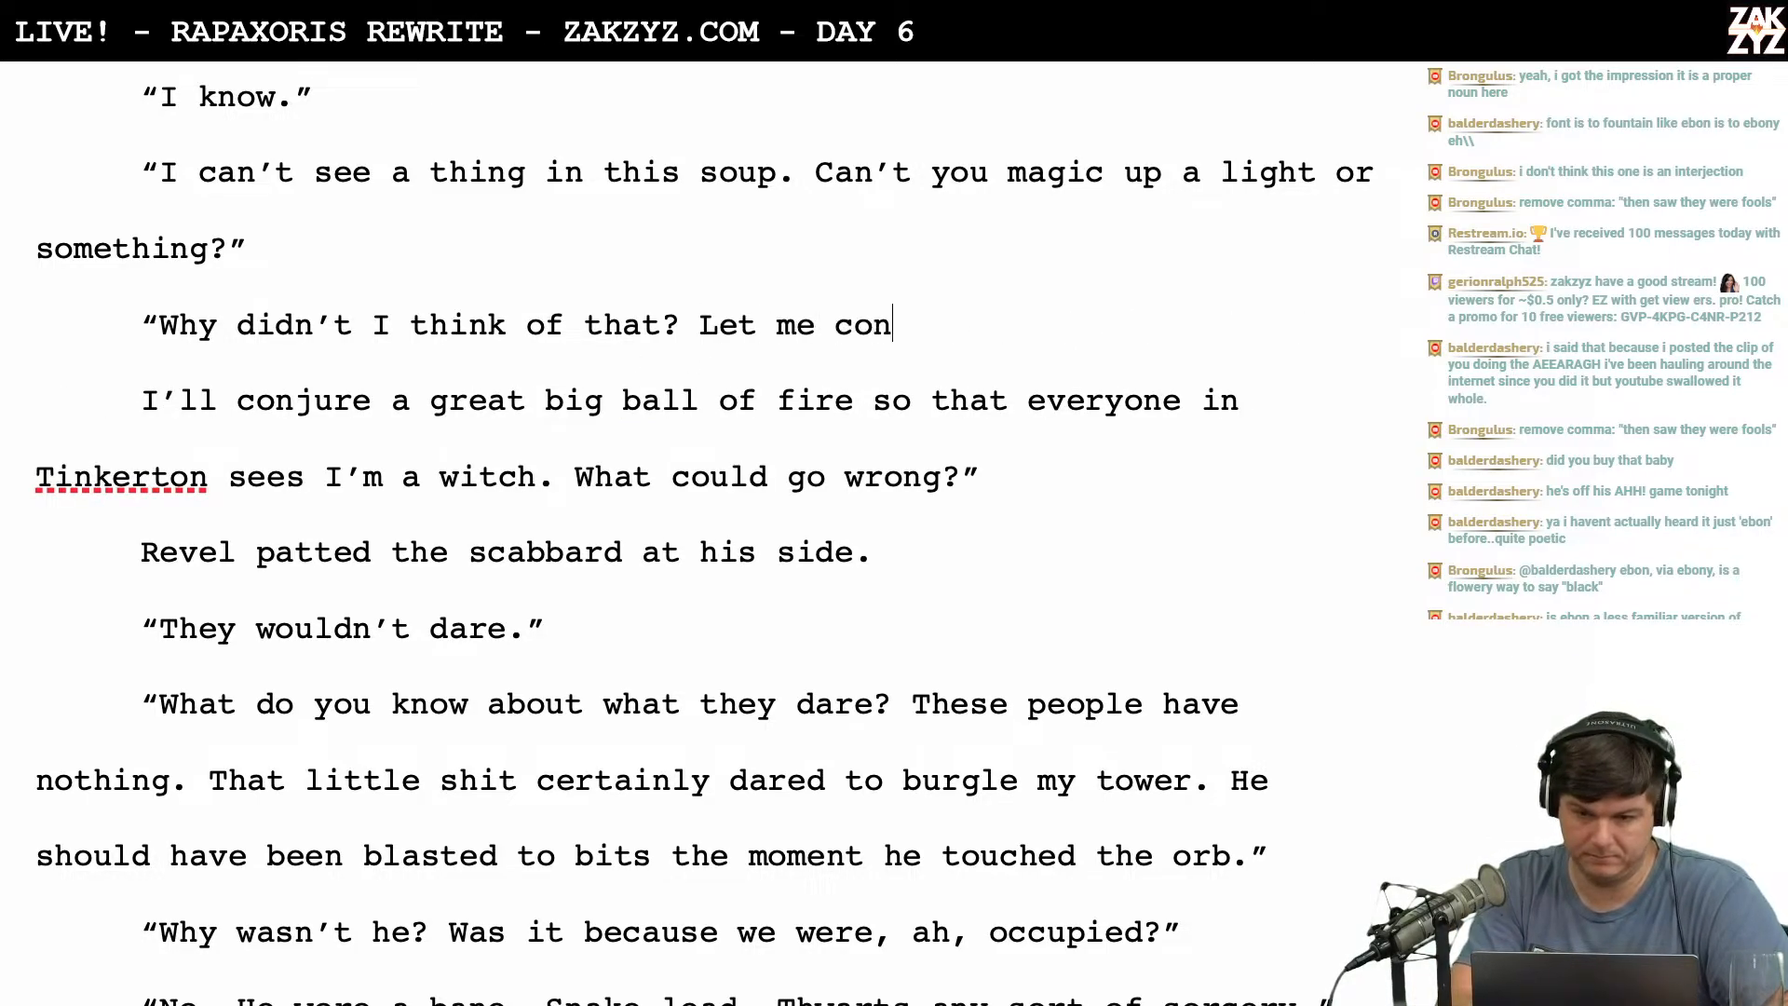
{"action": "type", "text": "jure a gre"}
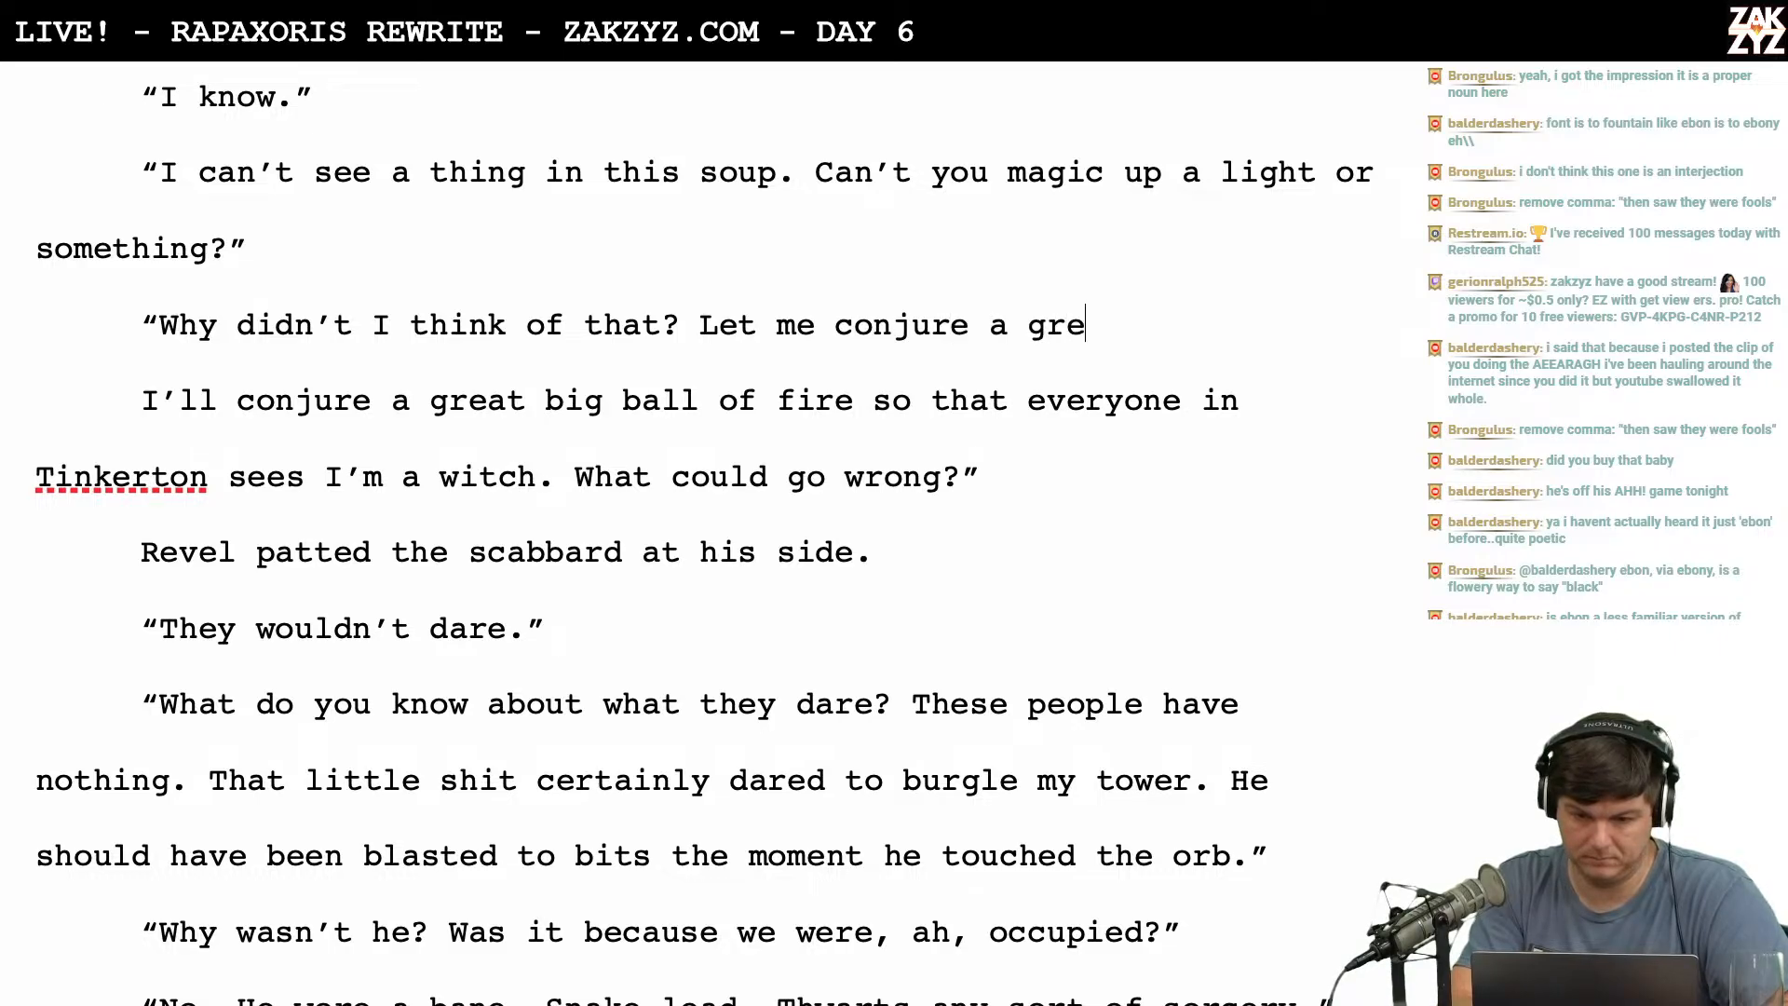
{"action": "type", "text": "at big ball of f"}
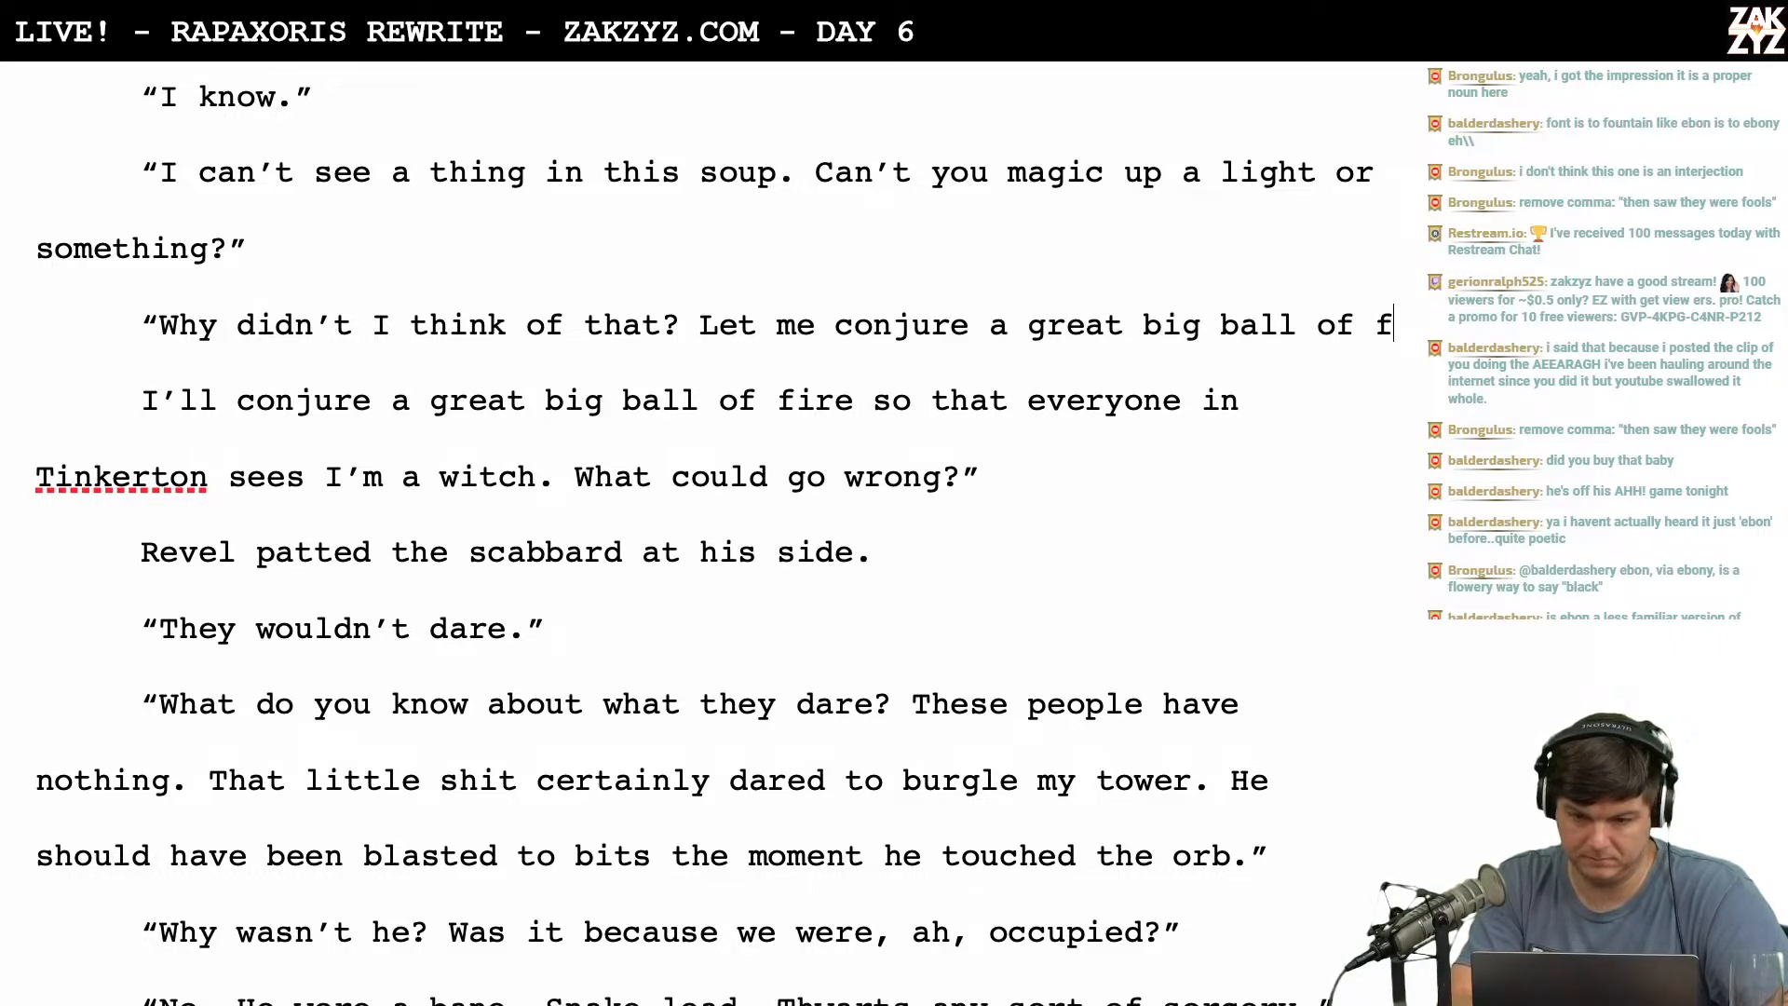
{"action": "type", "text": "ire,"}
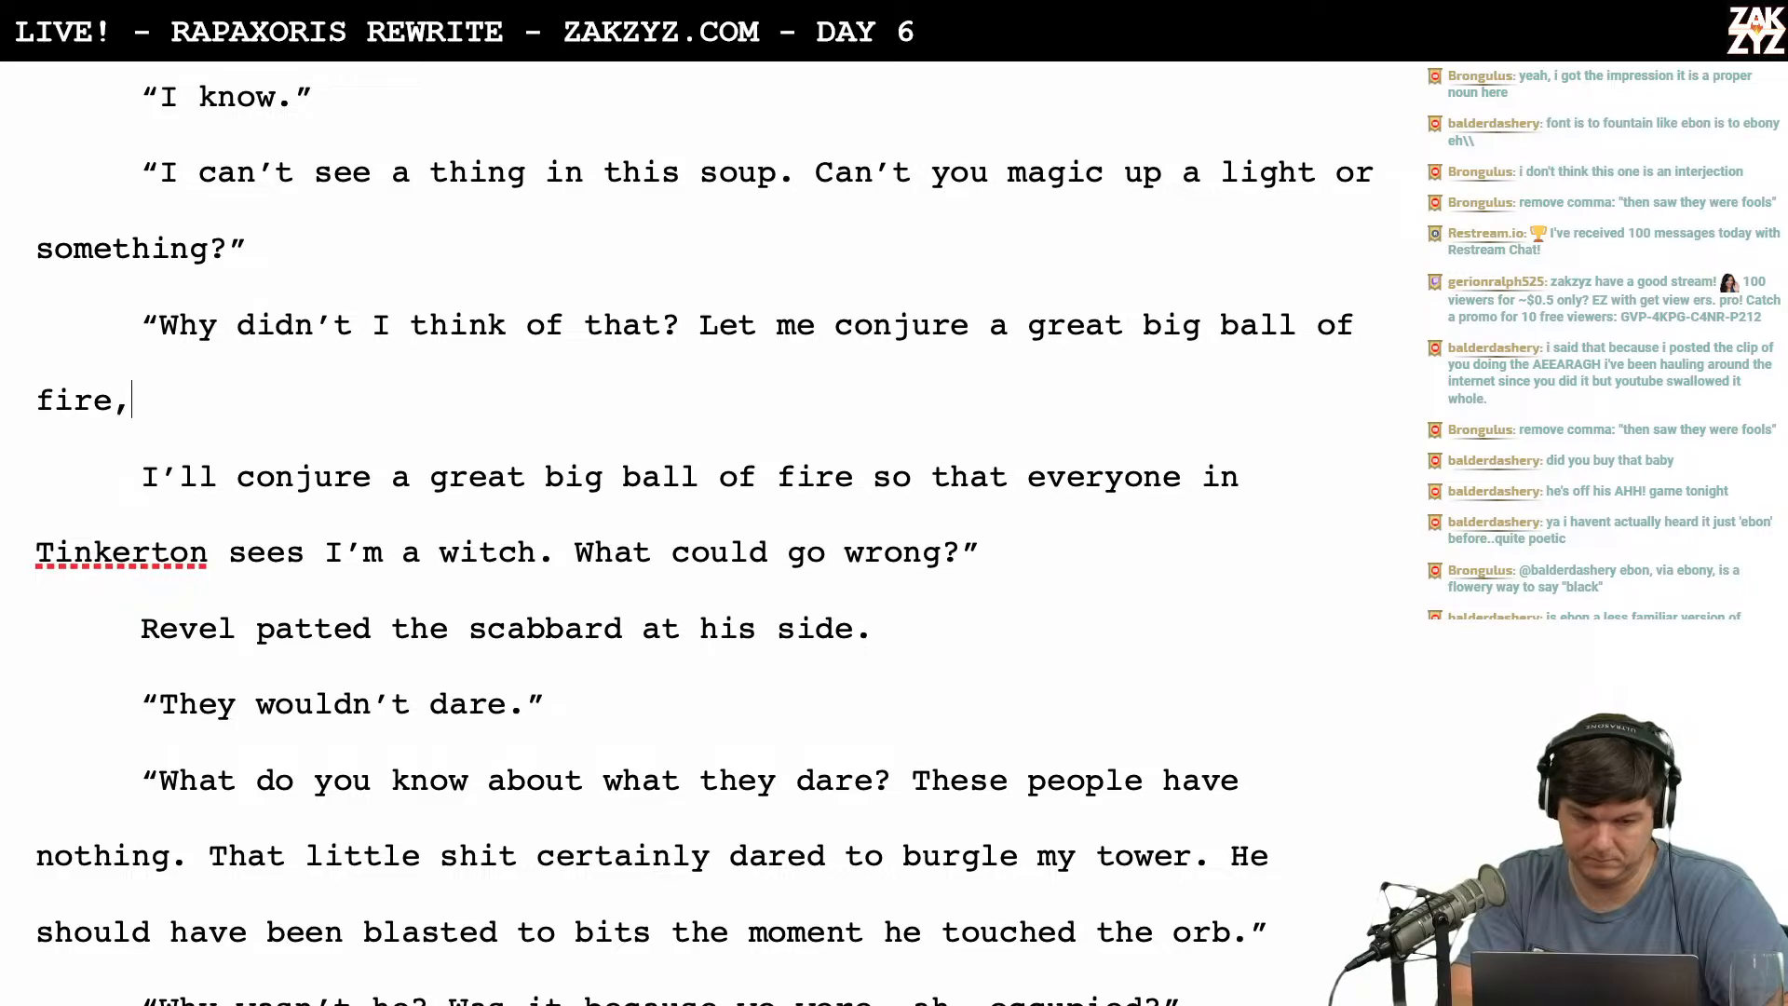
Complete the replacement sentence with "so everyone in Tinkerton sees I'm a witch.", capitalizing the town name.
{"action": "type", "text": " so everyone in tinkerton"}
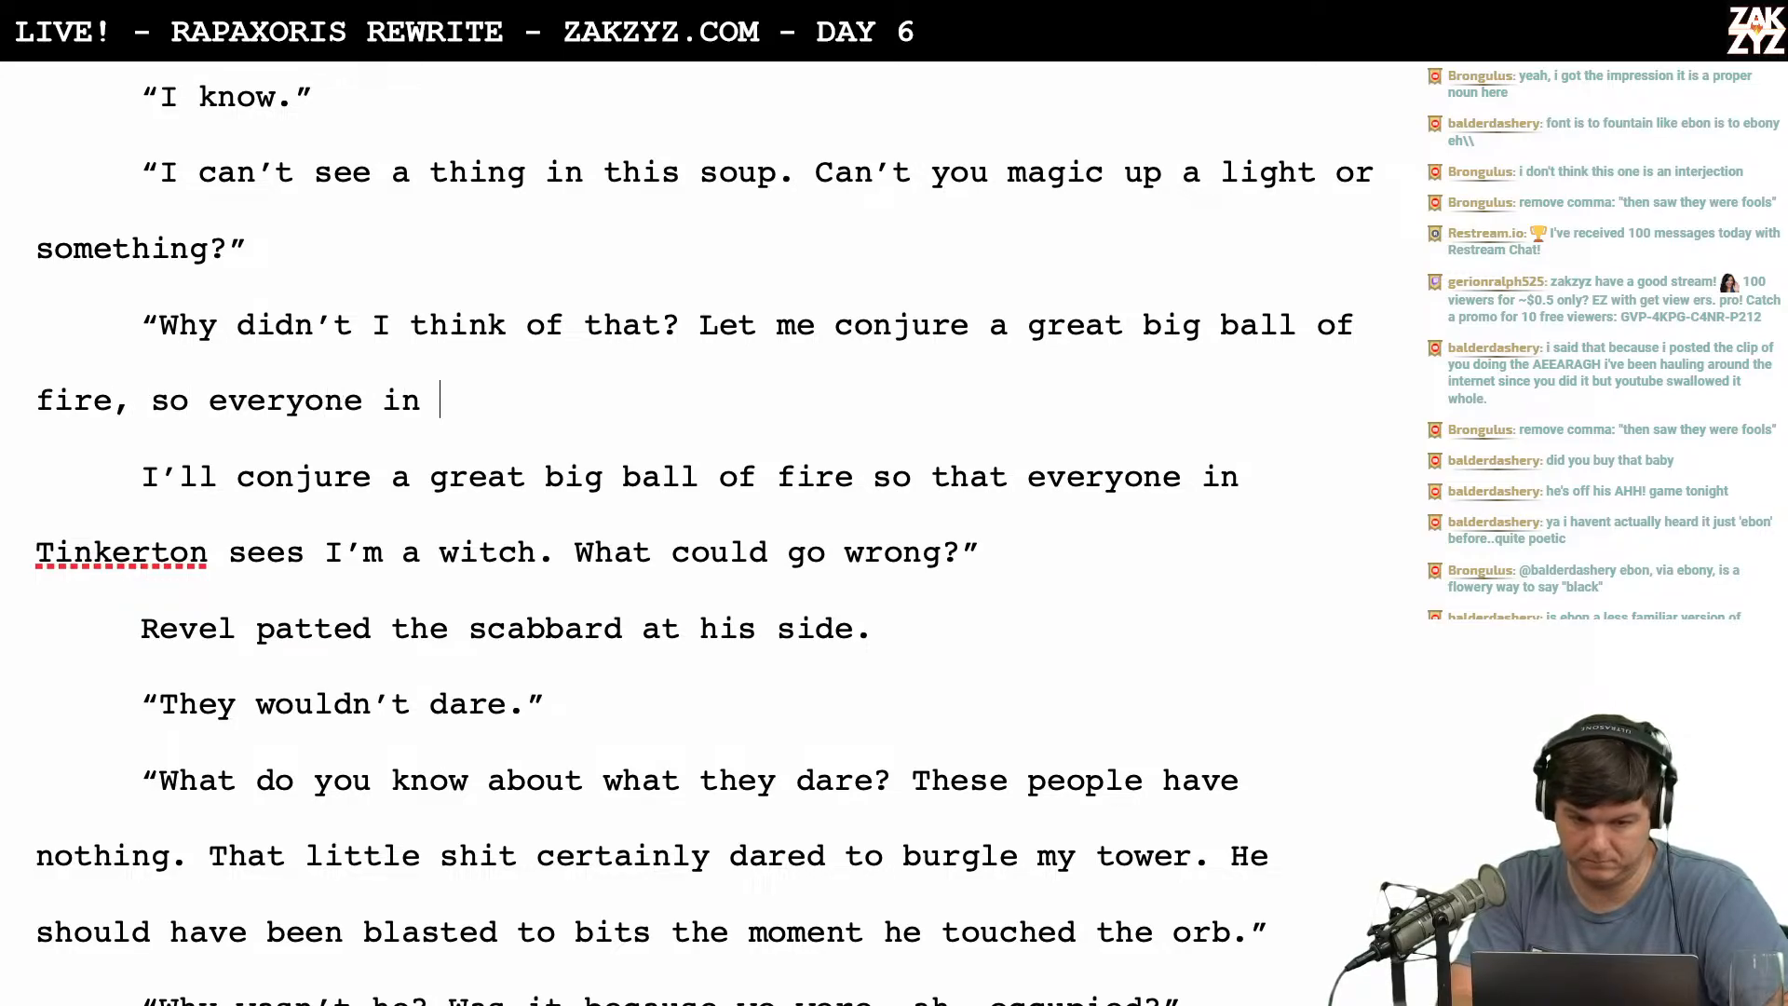
{"action": "key", "text": "BackSpace"}
{"action": "key", "text": "BackSpace"}
{"action": "key", "text": "BackSpace"}
{"action": "key", "text": "BackSpace"}
{"action": "key", "text": "BackSpace"}
{"action": "key", "text": "BackSpace"}
{"action": "key", "text": "BackSpace"}
{"action": "key", "text": "BackSpace"}
{"action": "key", "text": "BackSpace"}
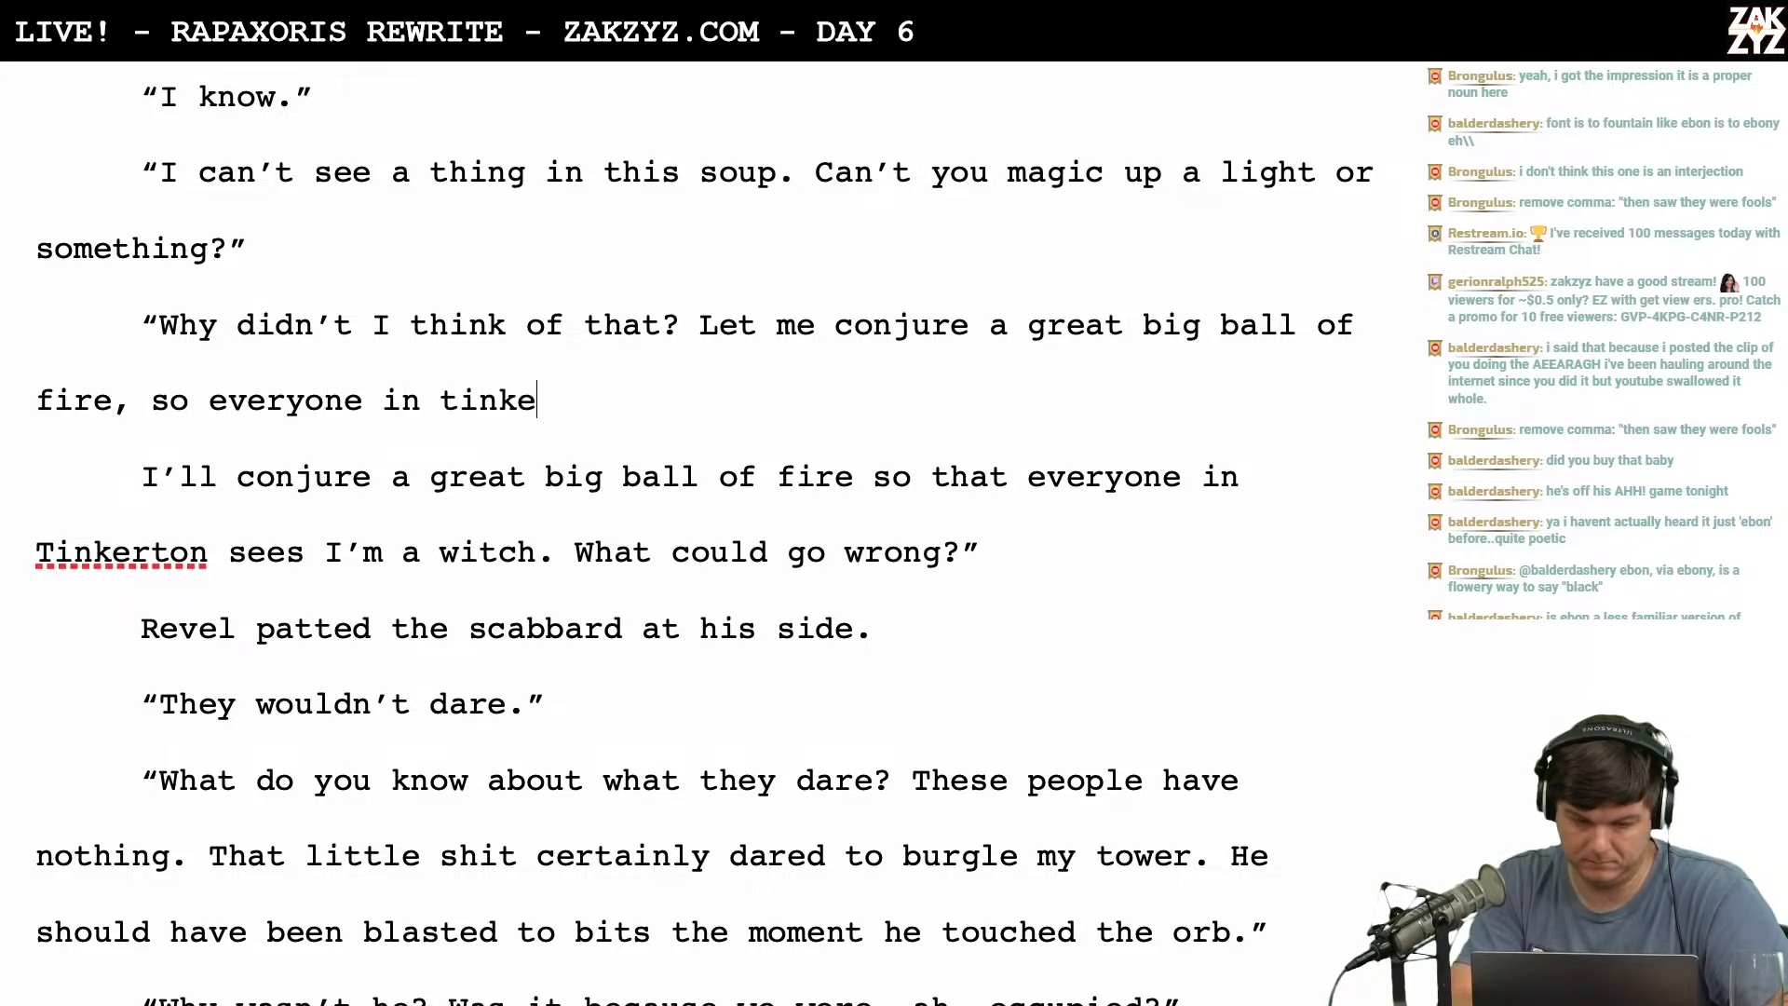
{"action": "type", "text": "To"}
{"action": "key", "text": "BackSpace"}
{"action": "type", "text": "in"}
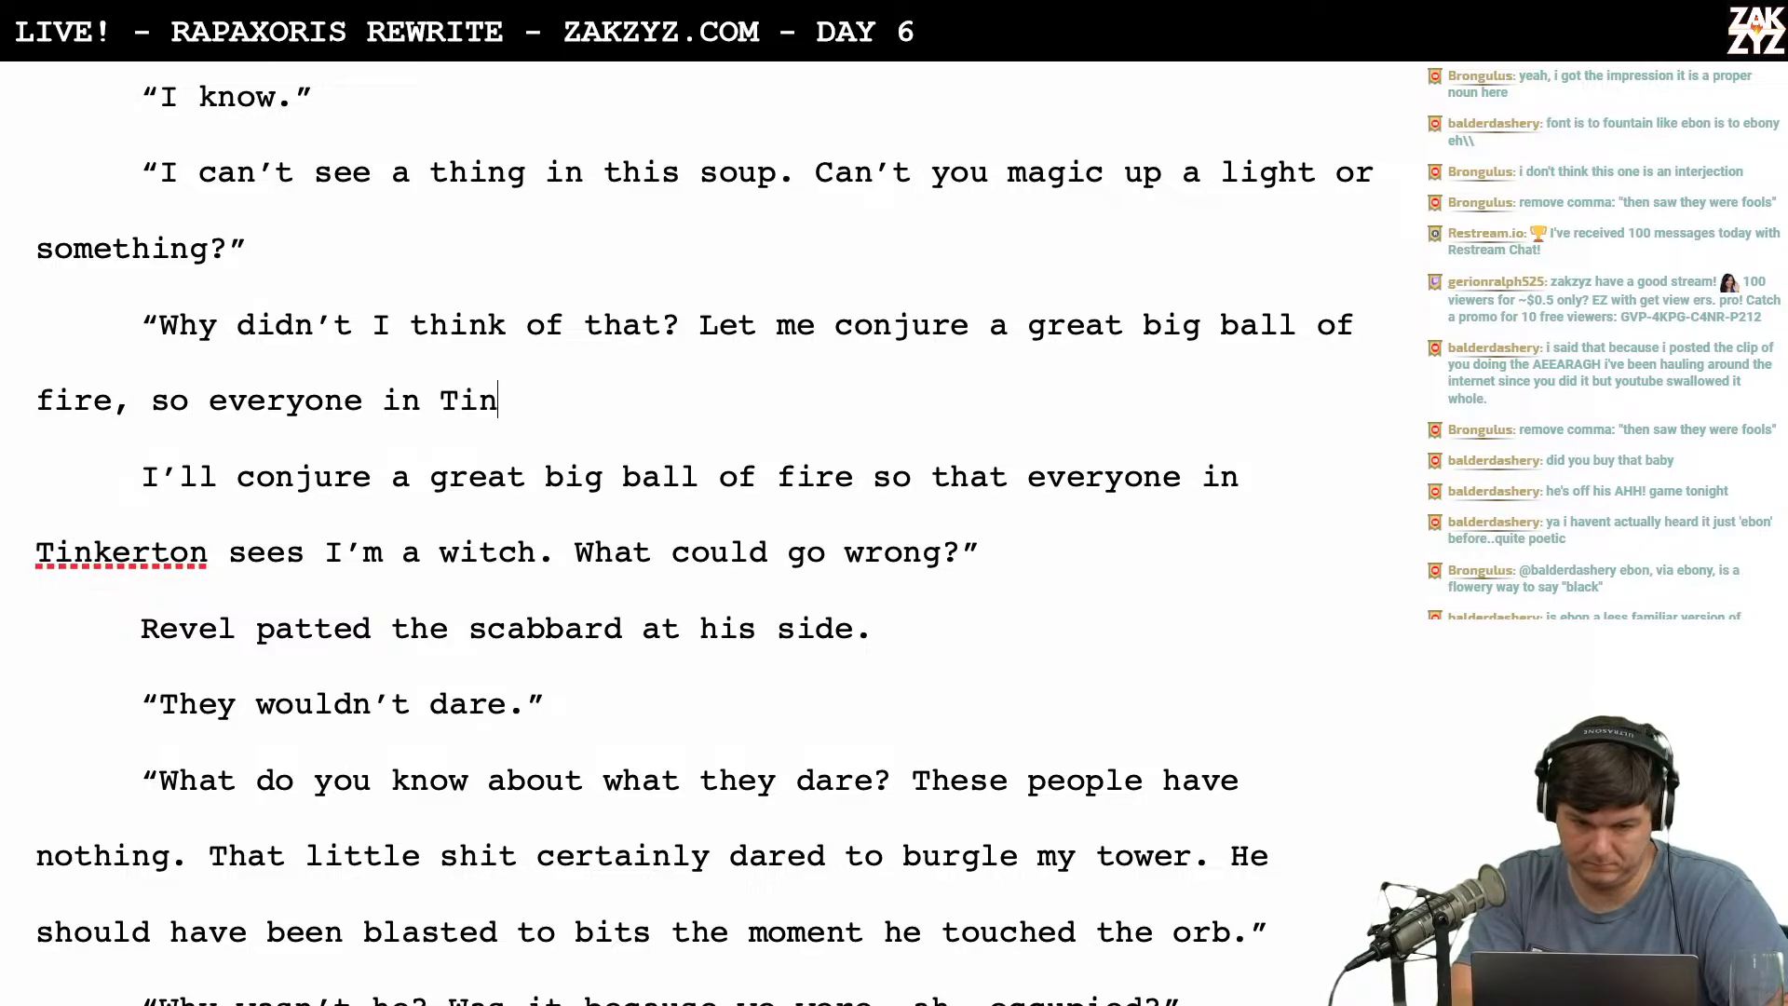
{"action": "type", "text": "kerton sees "}
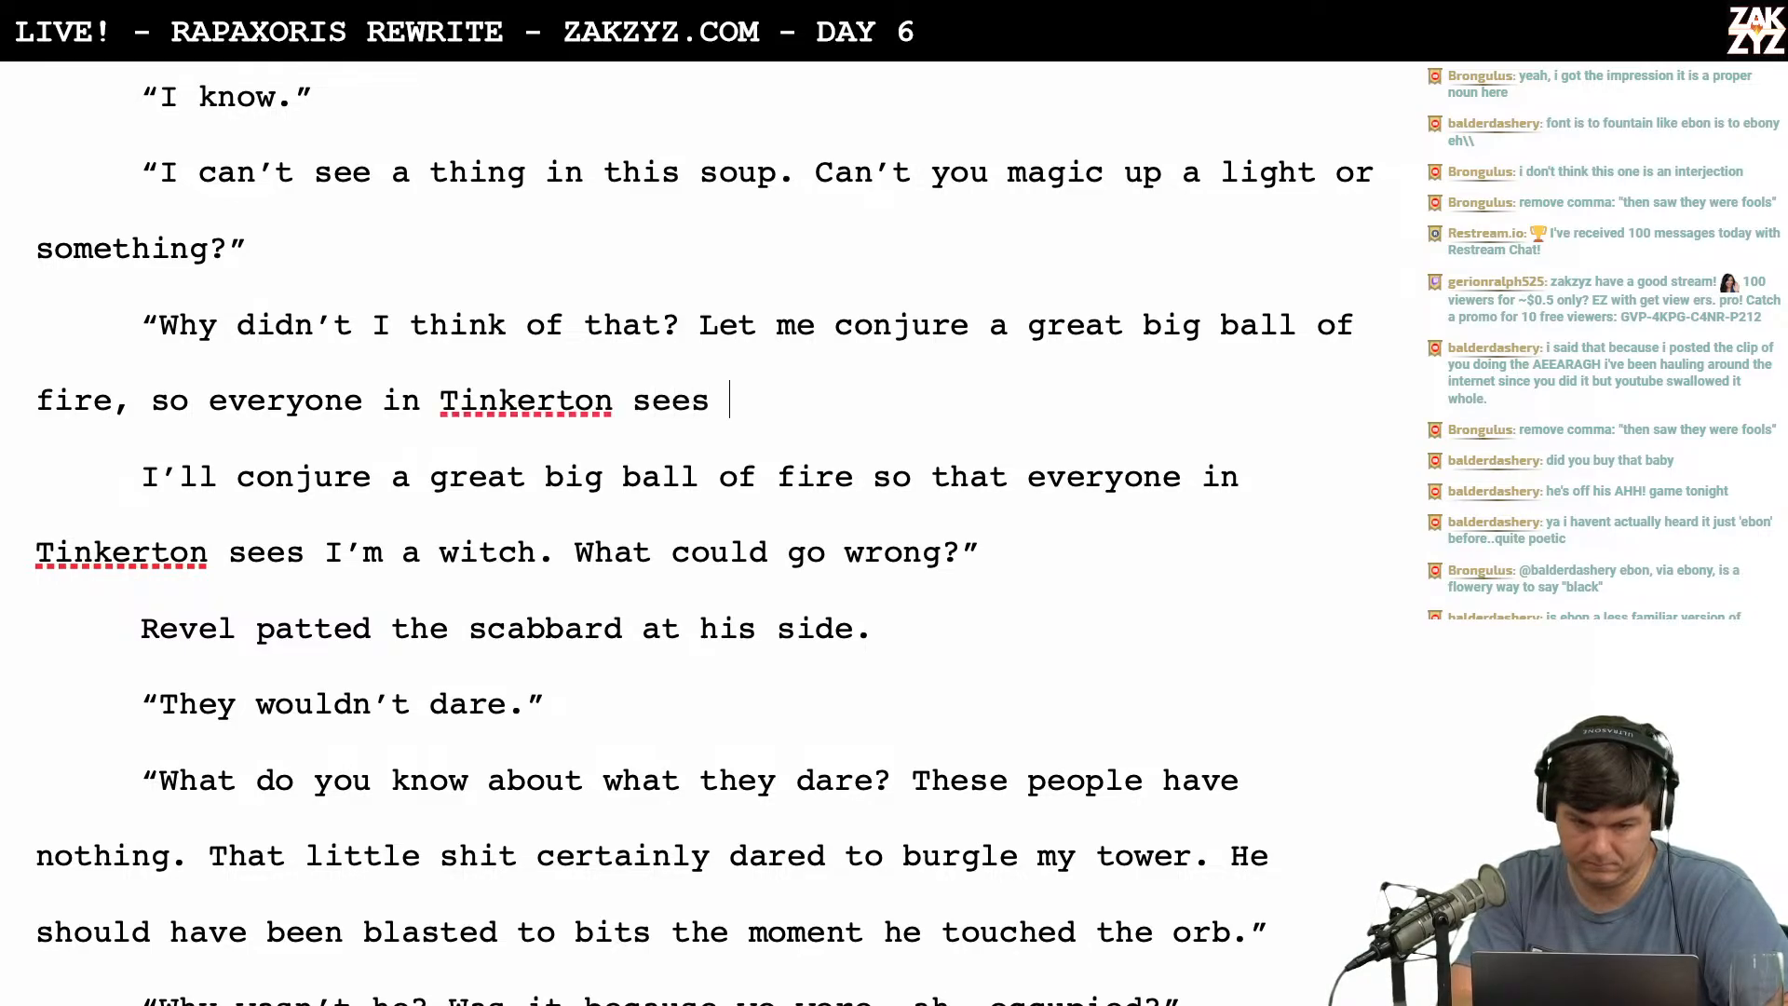
{"action": "type", "text": "I'm a witch."}
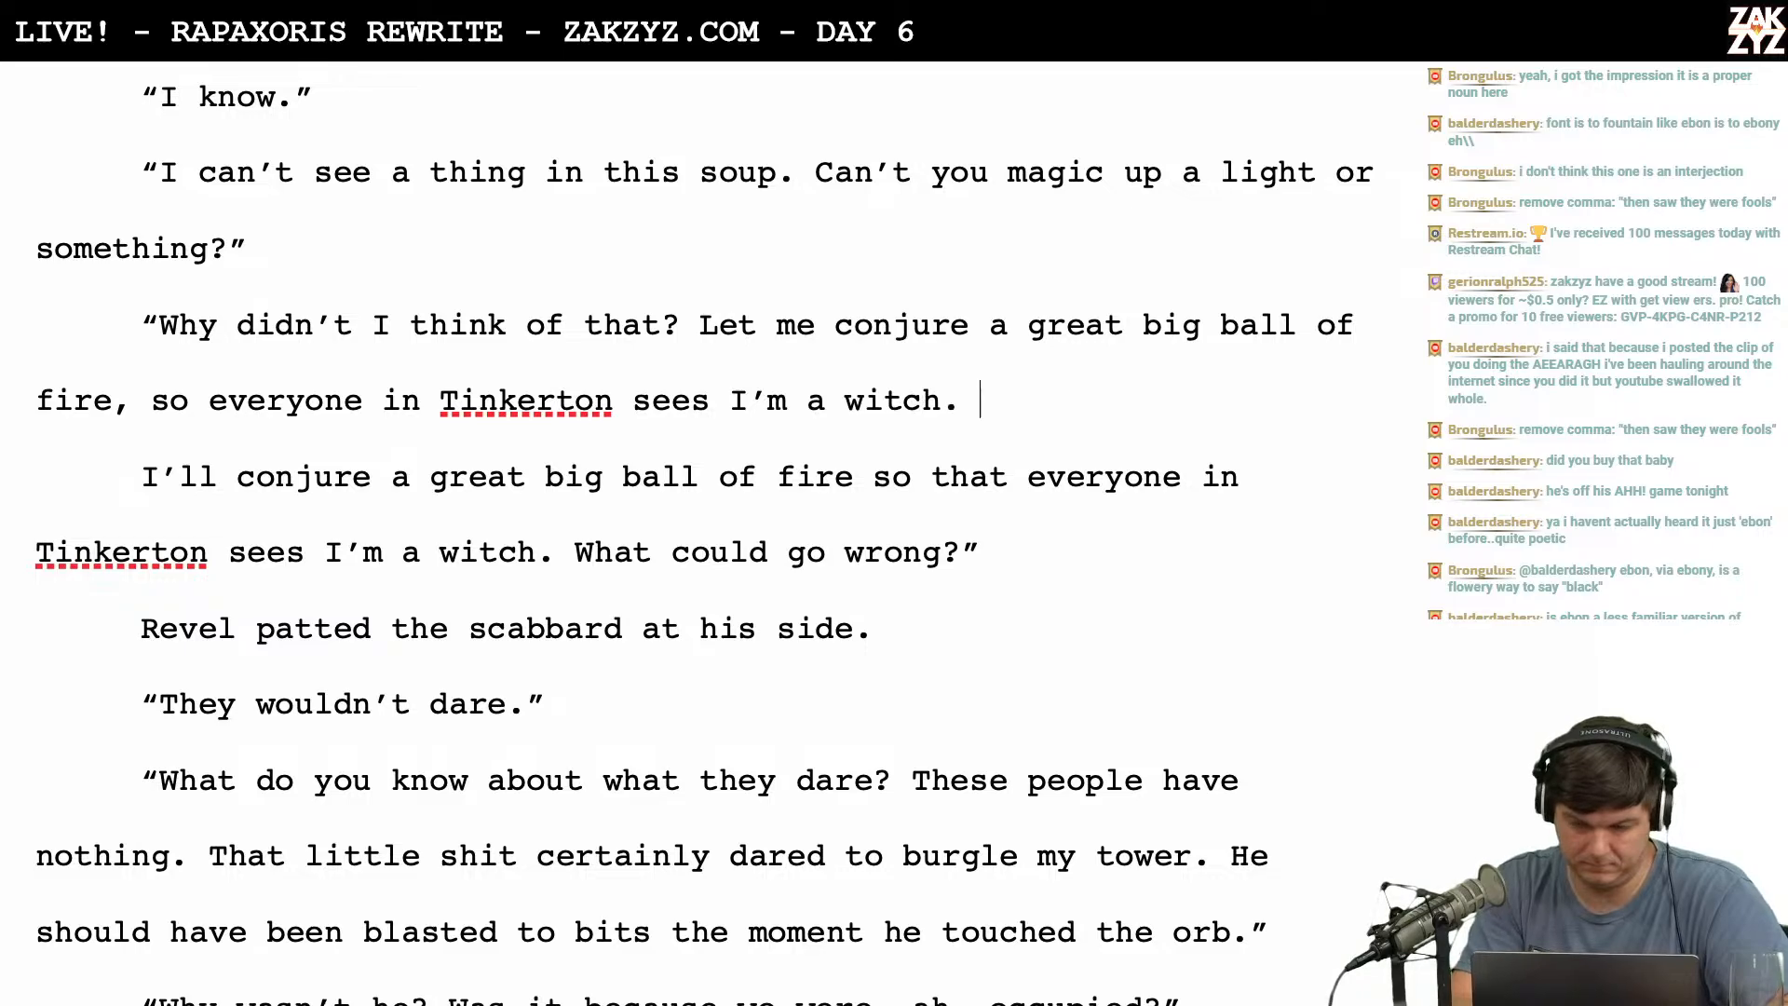
Delete the paragraph break and old "I'll conjure" sentence, joining "What could go wrong?" to the rewritten reply.
{"action": "key", "text": "shift+Down"}
{"action": "key", "text": "shift+Down"}
{"action": "key", "text": "shift+Left"}
{"action": "key", "text": "shift+Left"}
{"action": "key", "text": "shift+Left"}
{"action": "key", "text": "shift+Left"}
{"action": "key", "text": "shift+Left"}
{"action": "key", "text": "shift+Left"}
{"action": "key", "text": "shift+Left"}
{"action": "key", "text": "shift+Left"}
{"action": "key", "text": "shift+Left"}
{"action": "key", "text": "shift+Left"}
{"action": "key", "text": "shift+Left"}
{"action": "key", "text": "shift+Left"}
{"action": "key", "text": "shift+Left"}
{"action": "key", "text": "shift+Left"}
{"action": "key", "text": "shift+Left"}
{"action": "key", "text": "shift+Left"}
{"action": "key", "text": "shift+Left"}
{"action": "key", "text": "shift+Left"}
{"action": "key", "text": "shift+Left"}
{"action": "key", "text": "shift+Left"}
{"action": "key", "text": "shift+Left"}
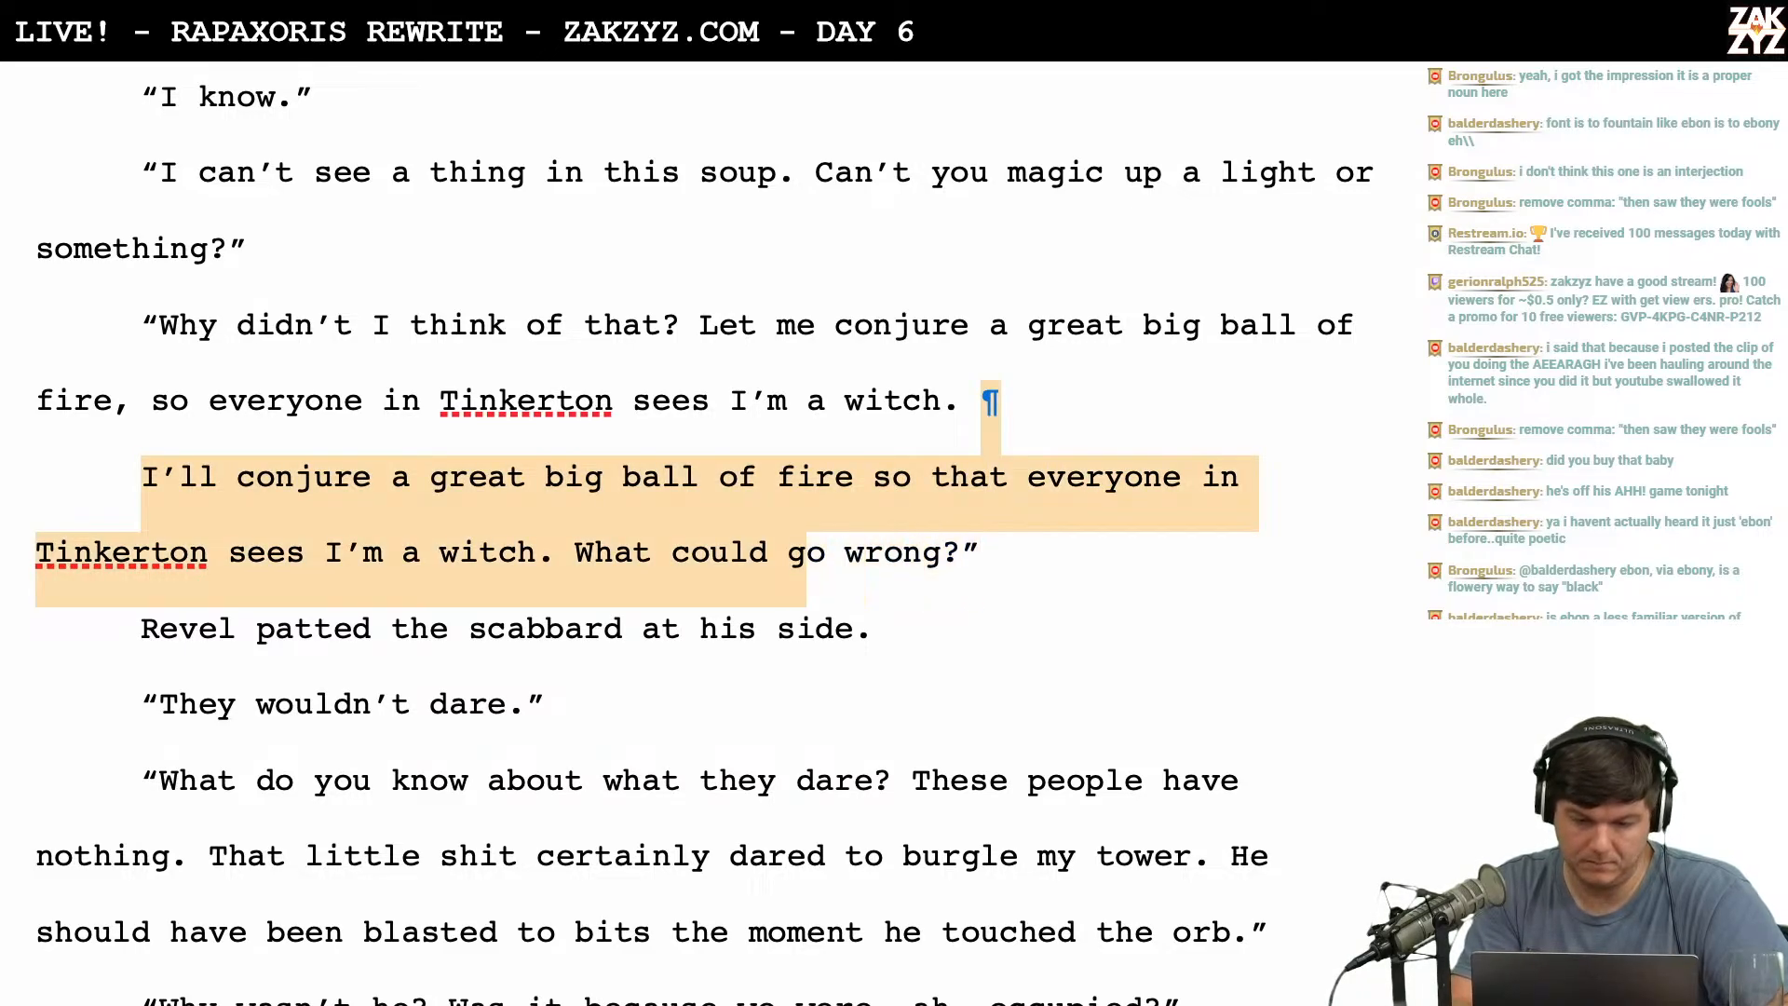
{"action": "key", "text": "BackSpace"}
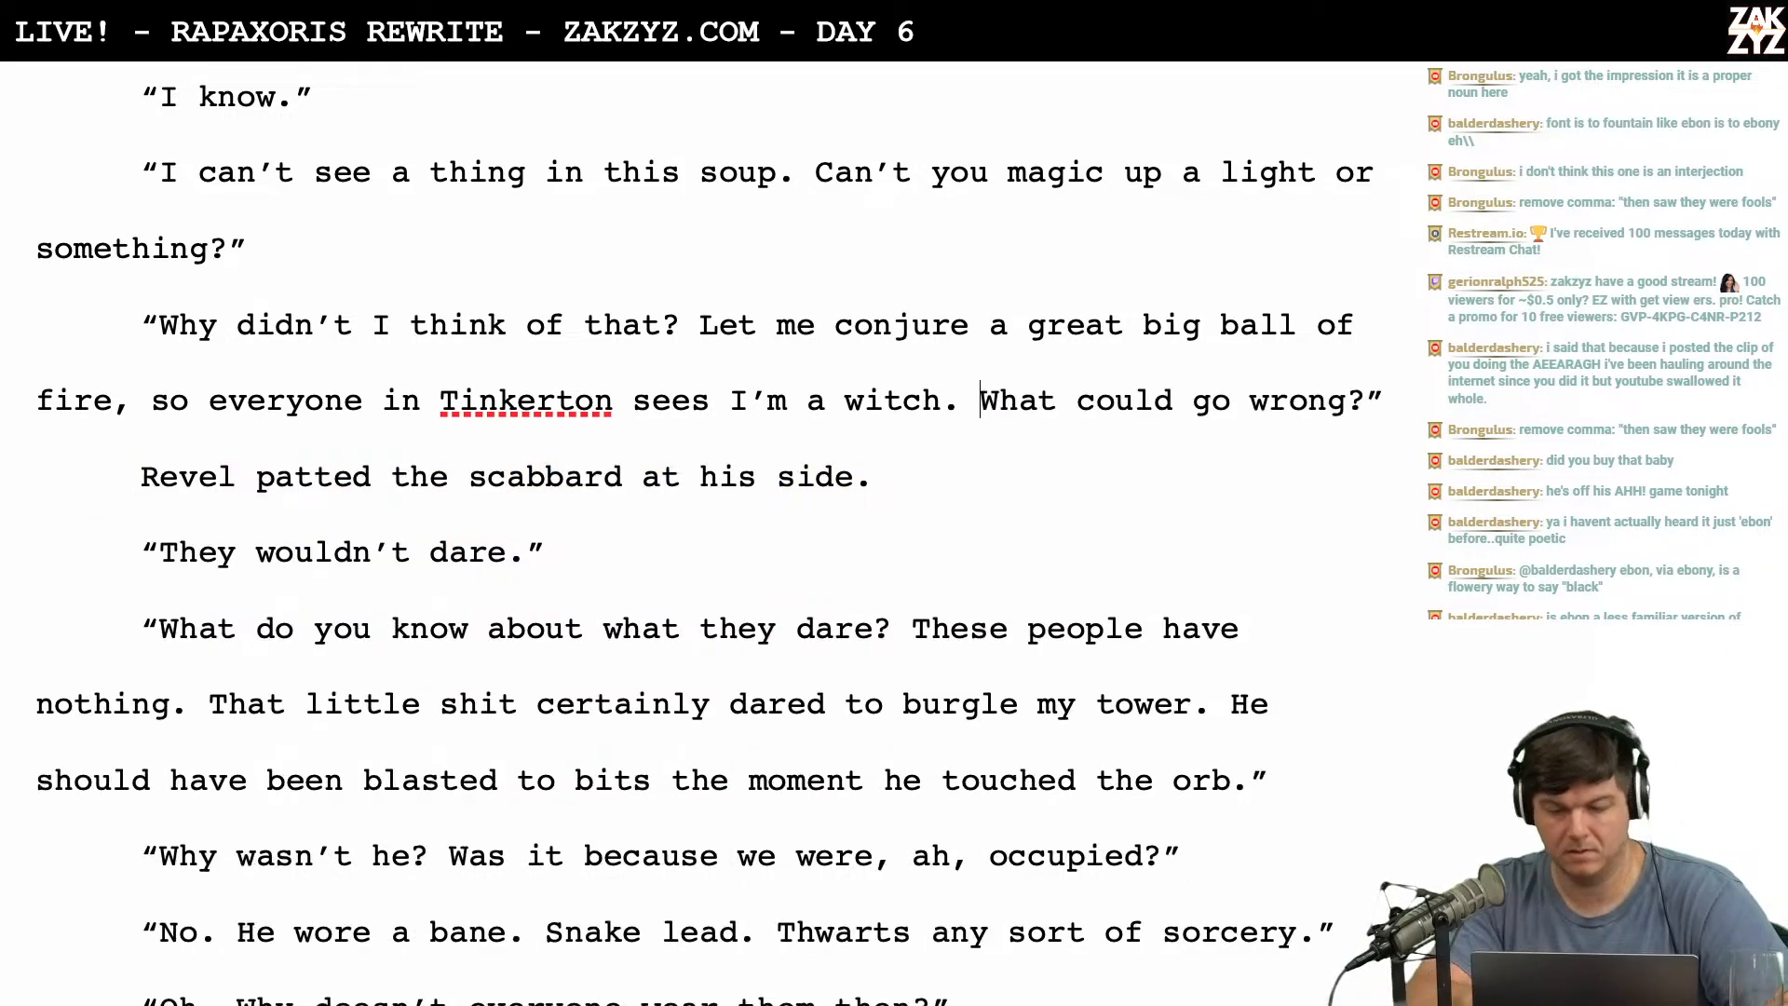
{"action": "scroll", "coordinate": [707, 531], "scroll_direction": "down", "scroll_amount": 2}
{"action": "scroll", "coordinate": [708, 531], "scroll_direction": "up", "scroll_amount": 2}
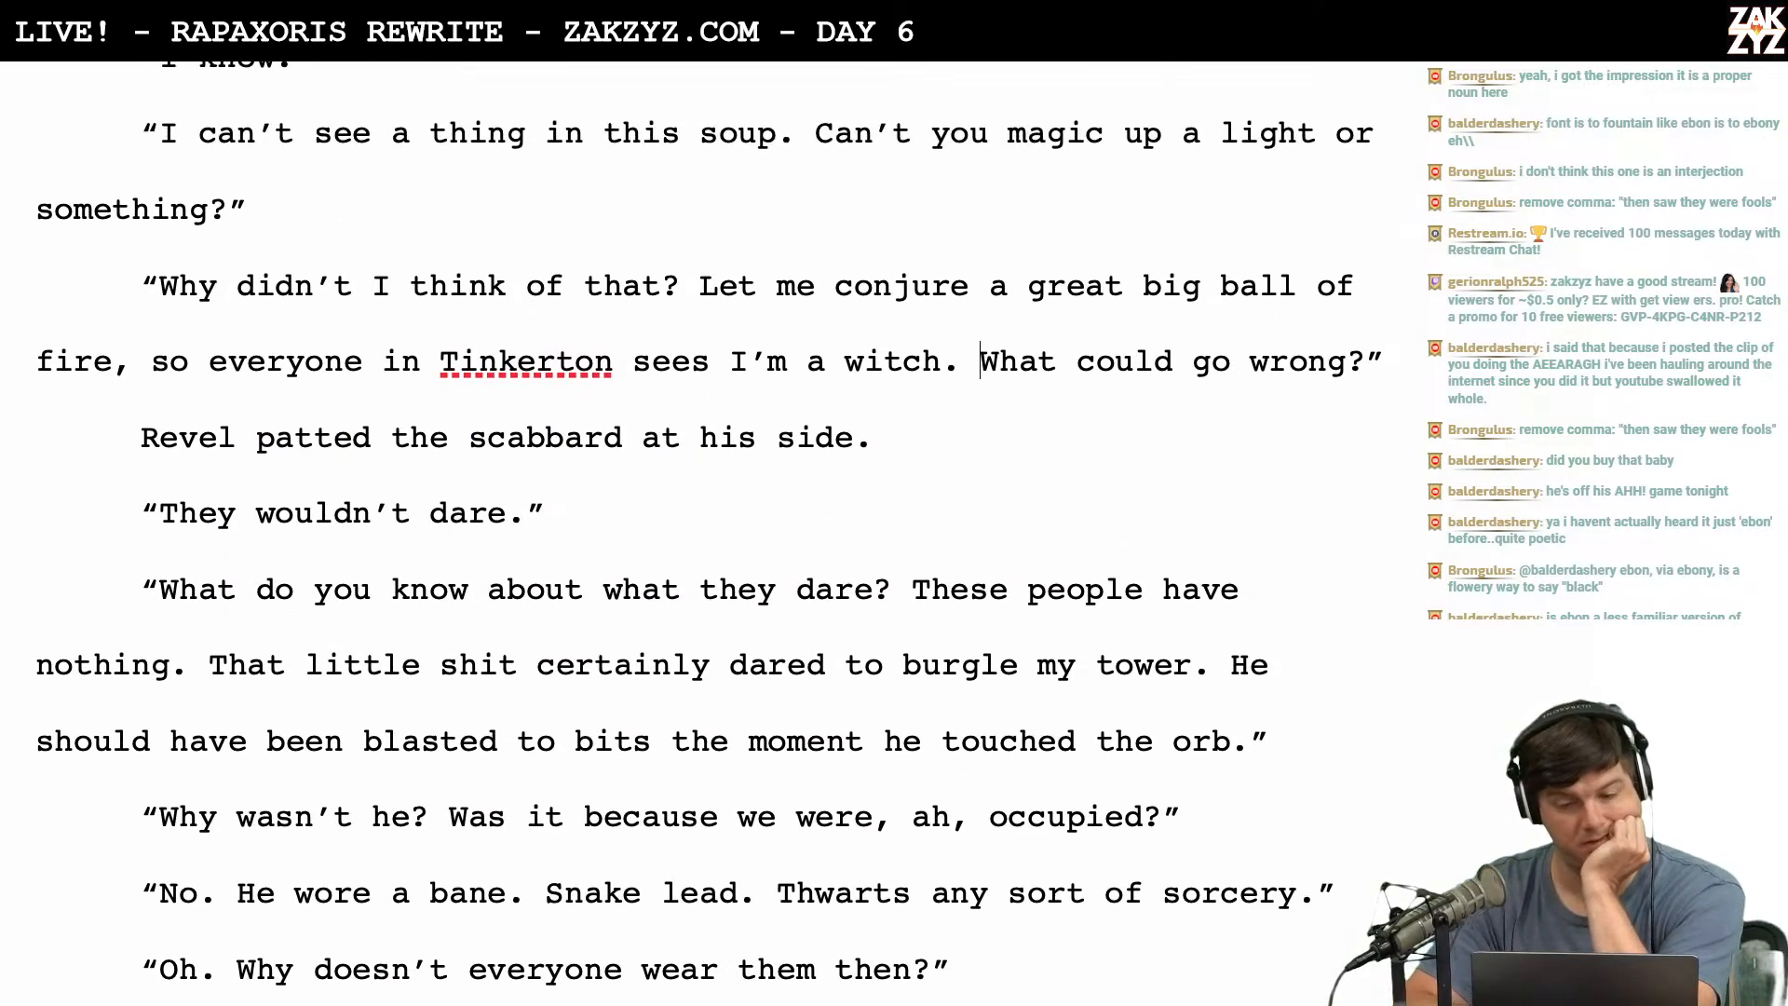
Reread El's rewritten conjuring reply and read on through the dialogue about daring, the stolen orb and snake lead.
{"action": "scroll", "coordinate": [708, 530], "scroll_direction": "down", "scroll_amount": 2}
{"action": "scroll", "coordinate": [708, 531], "scroll_direction": "up", "scroll_amount": 1}
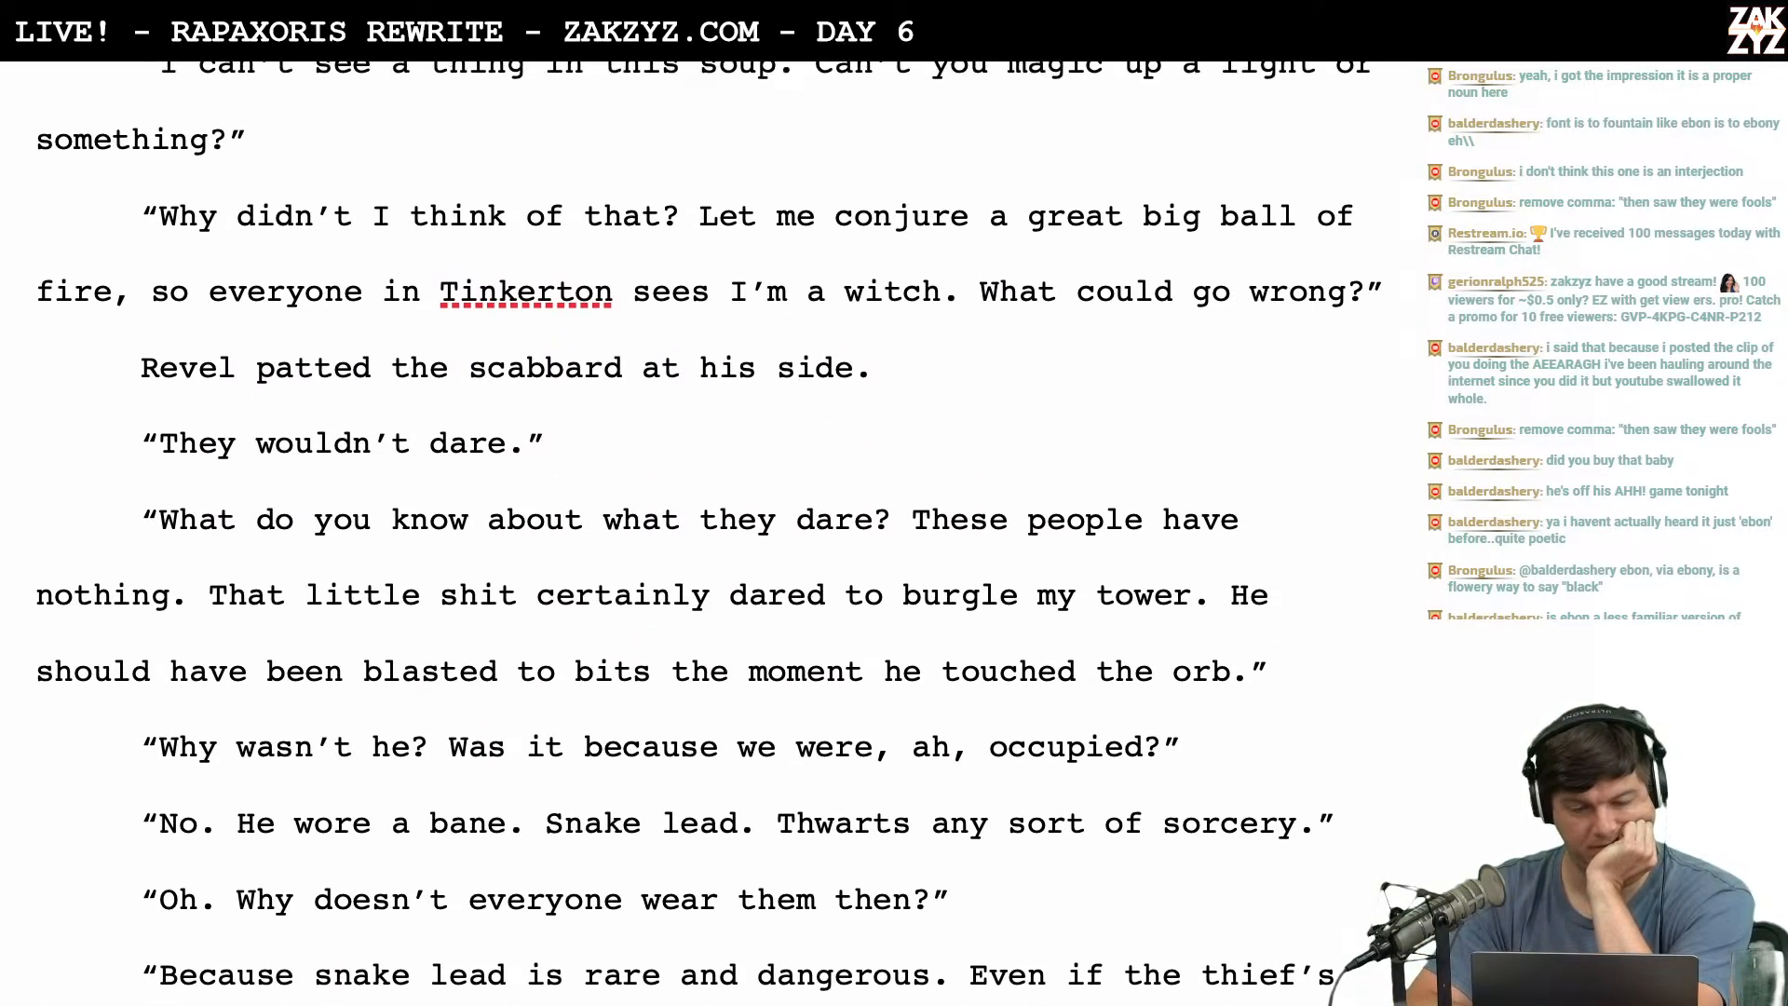
{"action": "scroll", "coordinate": [708, 531], "scroll_direction": "up", "scroll_amount": 1}
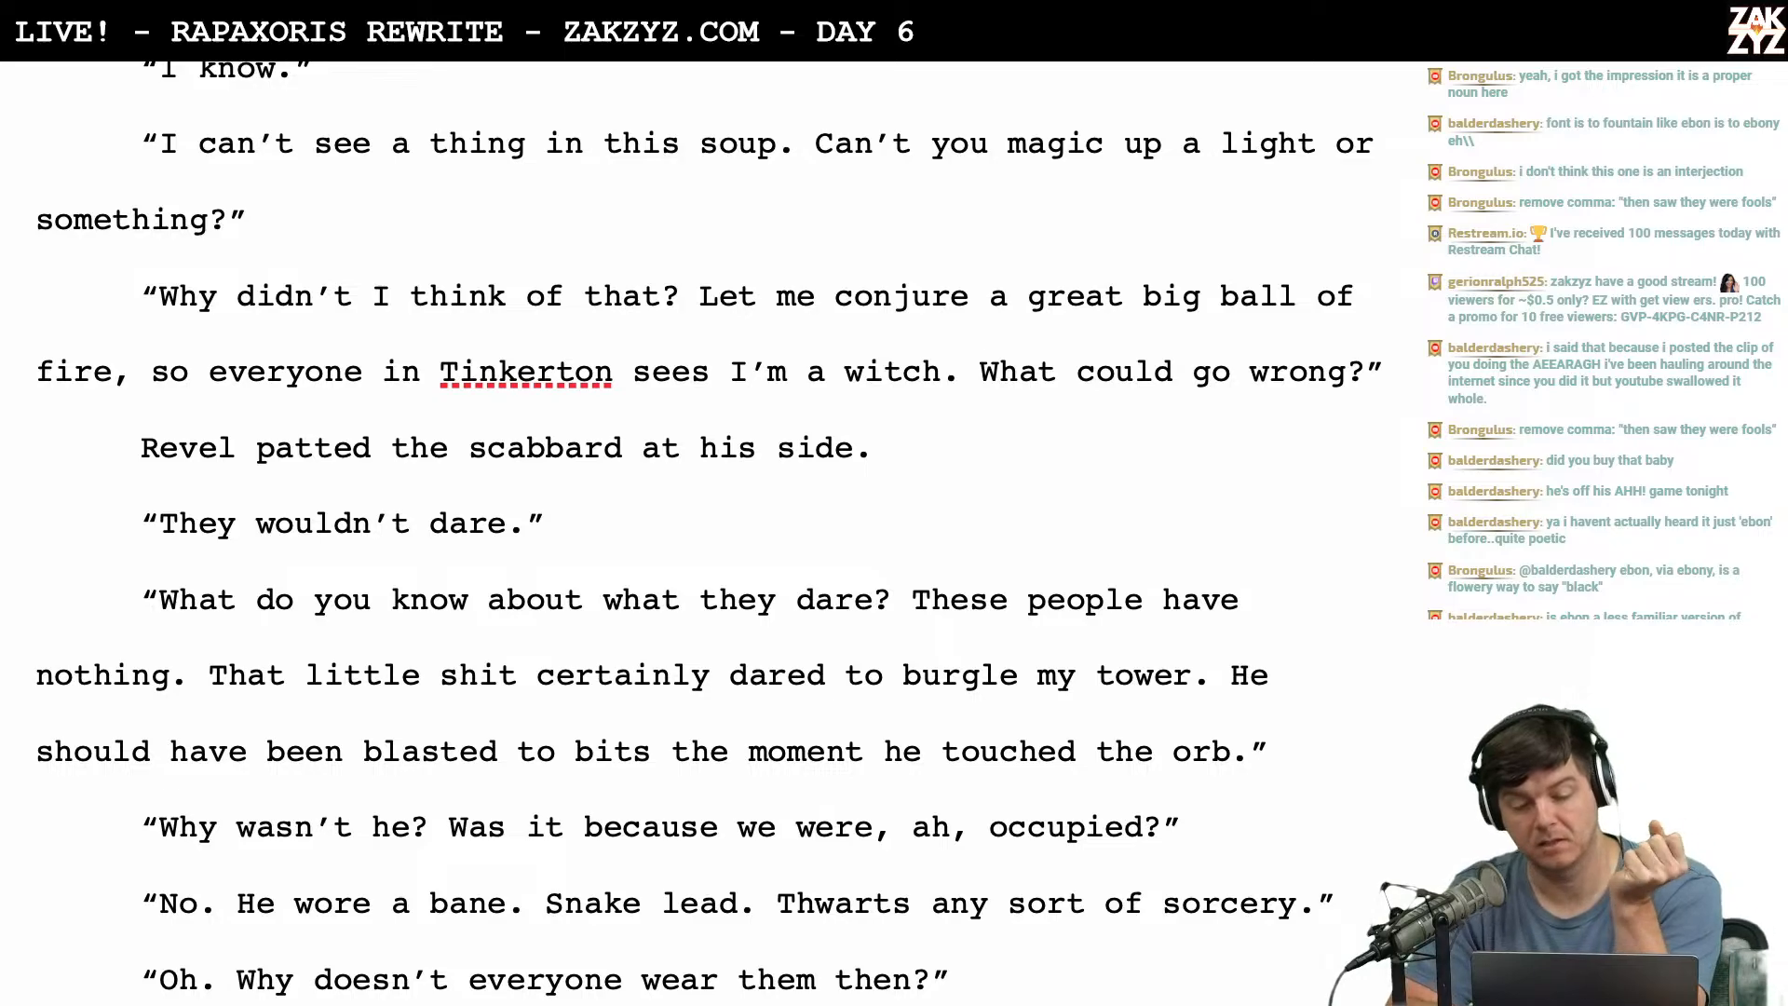
{"action": "scroll", "coordinate": [708, 531], "scroll_direction": "down", "scroll_amount": 1}
{"action": "scroll", "coordinate": [708, 531], "scroll_direction": "down", "scroll_amount": 1}
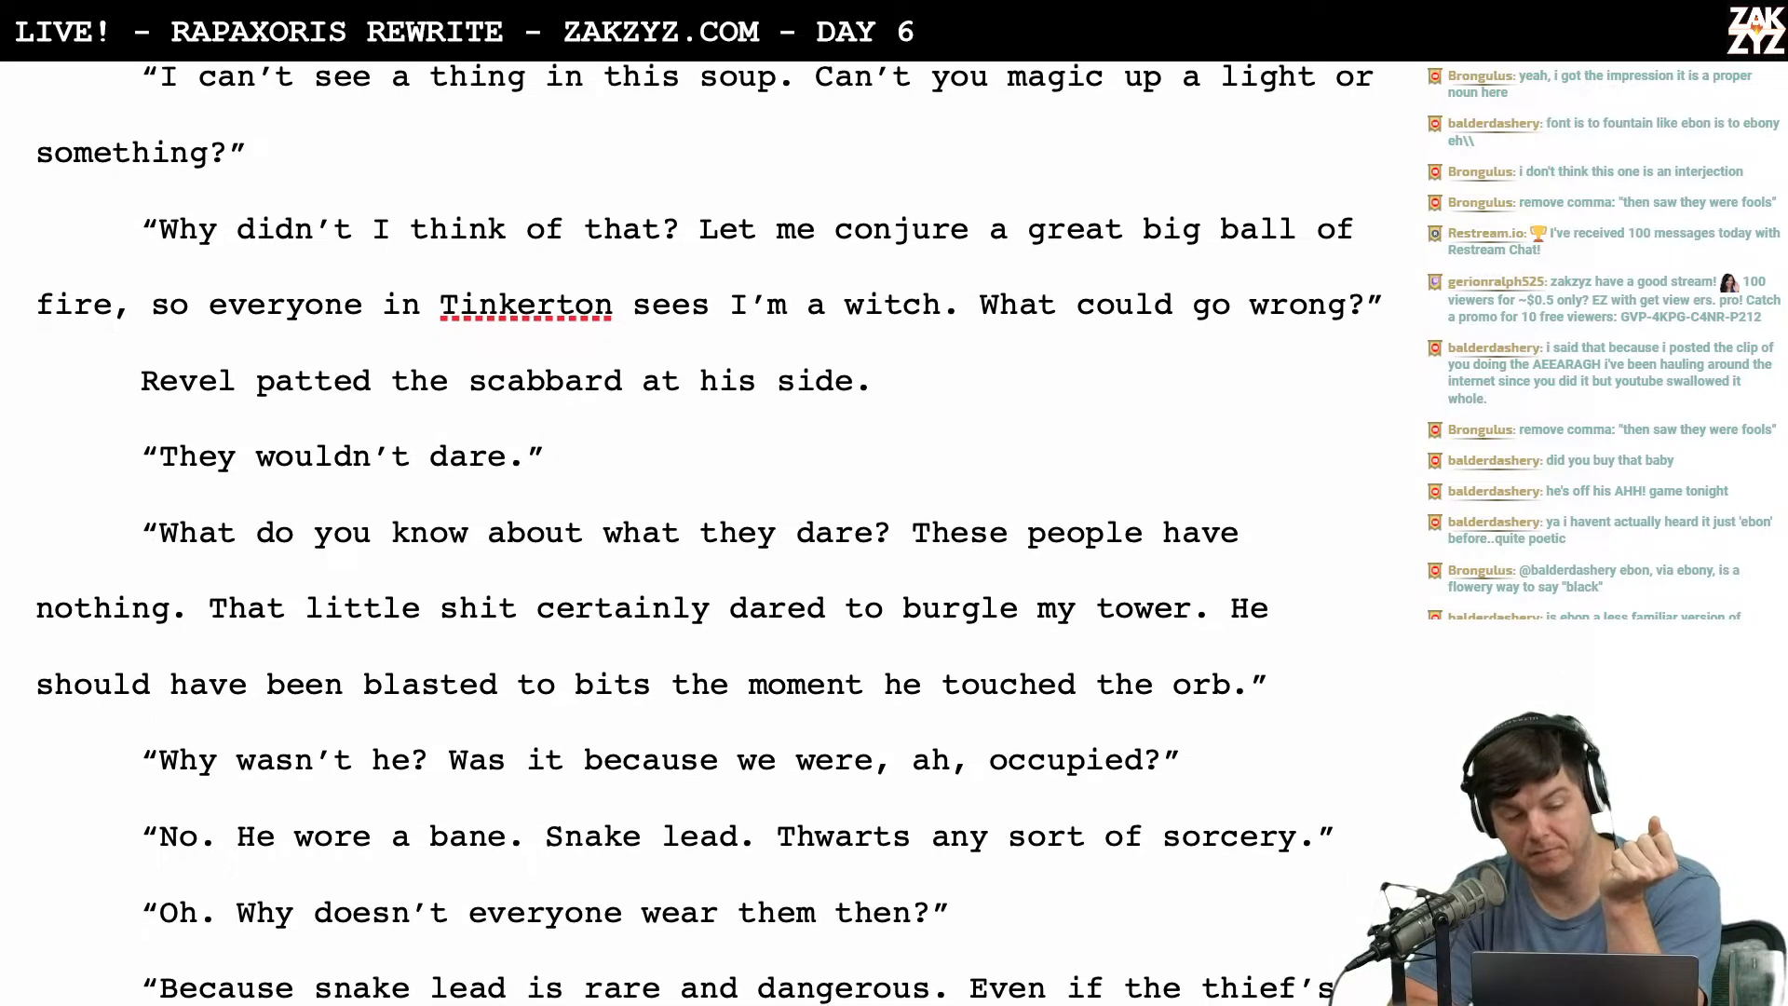
{"action": "scroll", "coordinate": [510, 349], "scroll_direction": "down", "scroll_amount": 1}
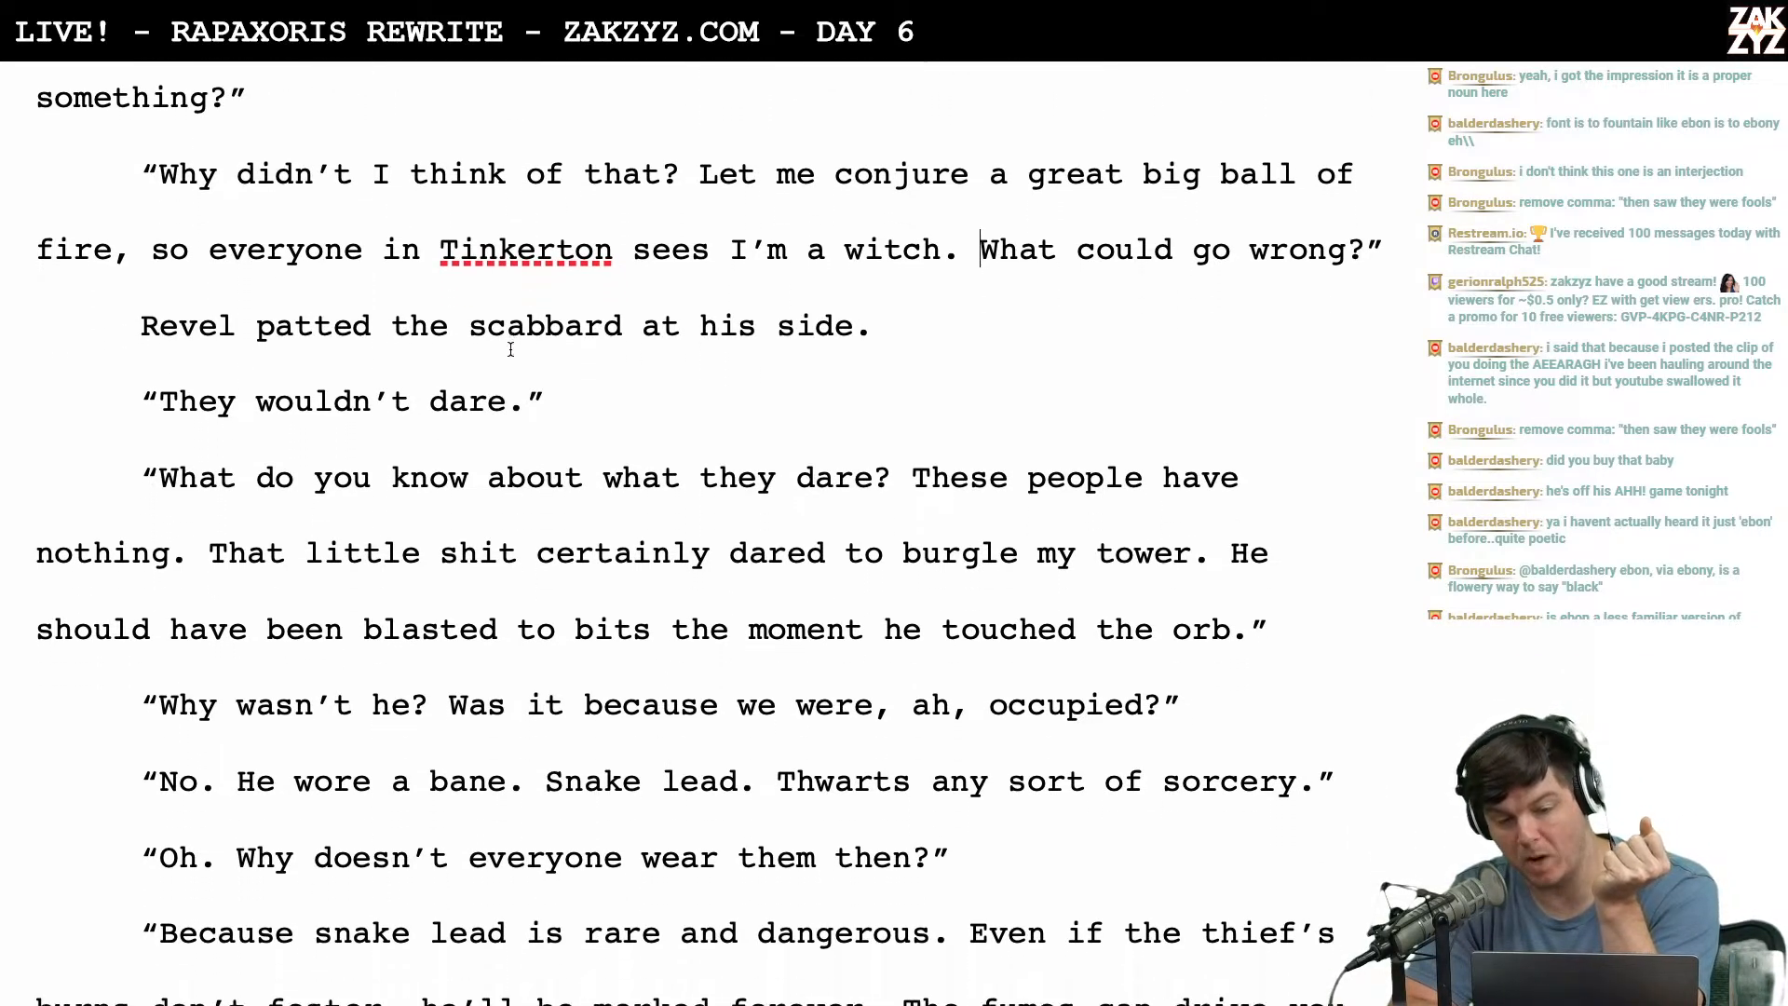
{"action": "scroll", "coordinate": [573, 275], "scroll_direction": "down", "scroll_amount": 1}
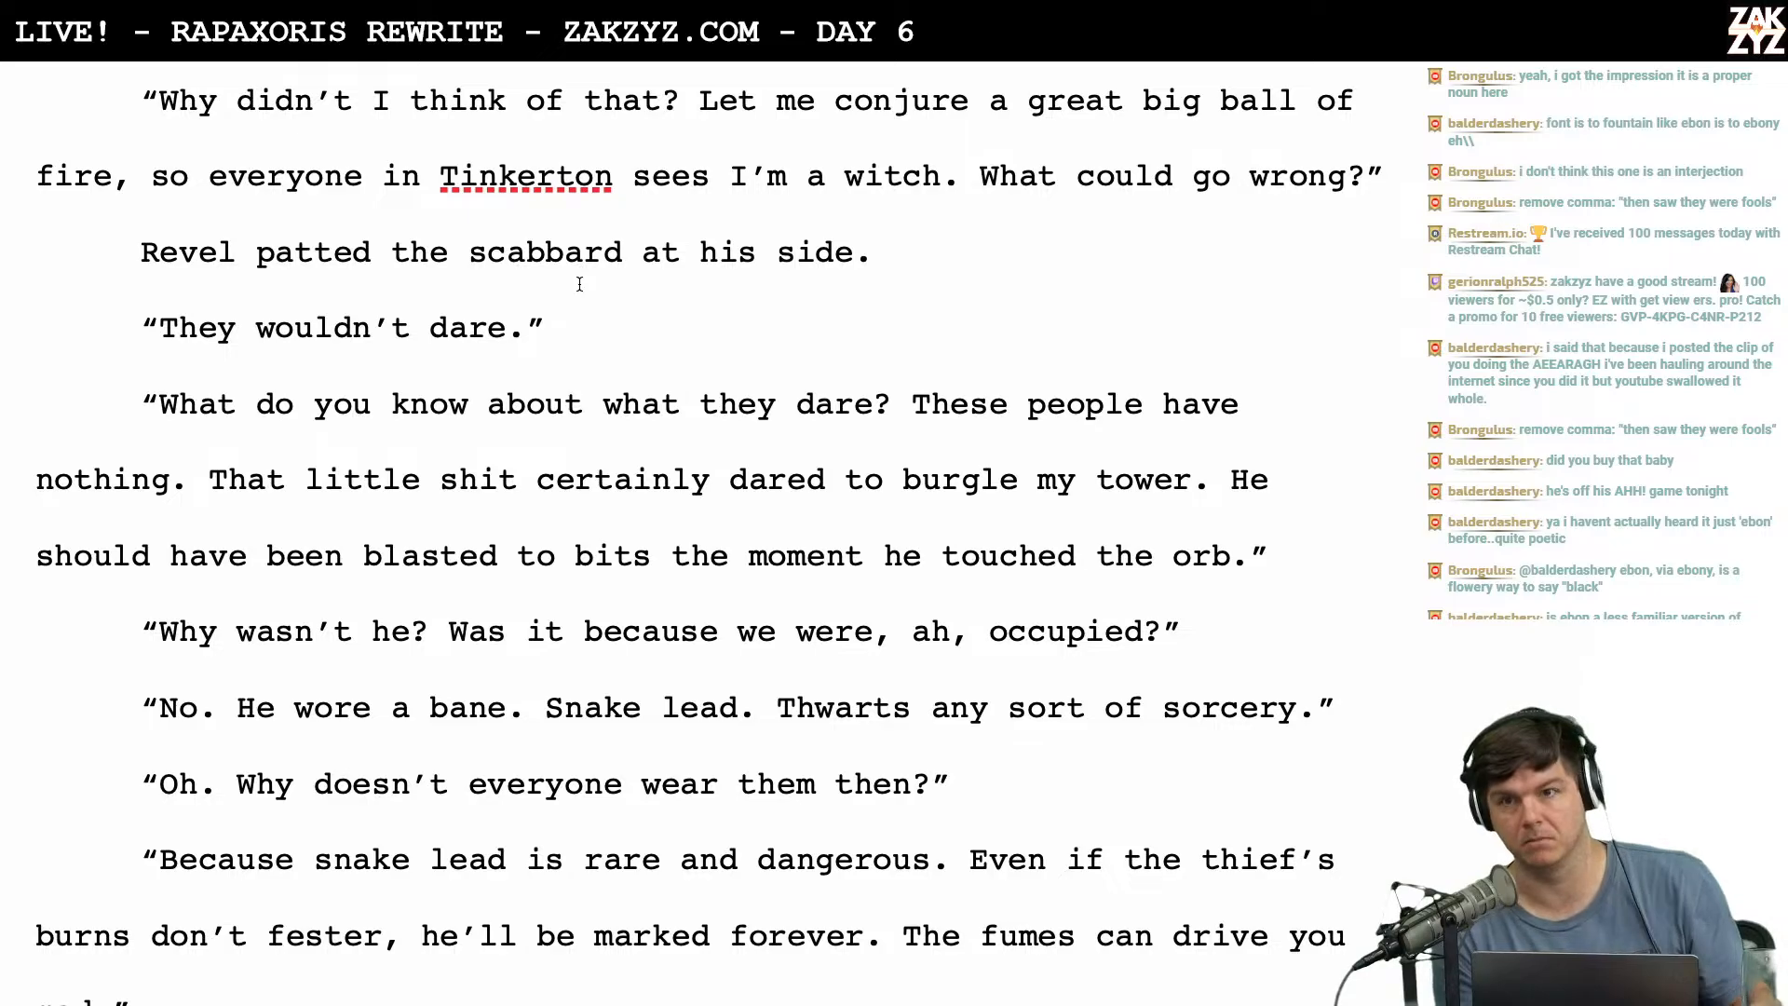
{"action": "scroll", "coordinate": [579, 284], "scroll_direction": "down", "scroll_amount": 1}
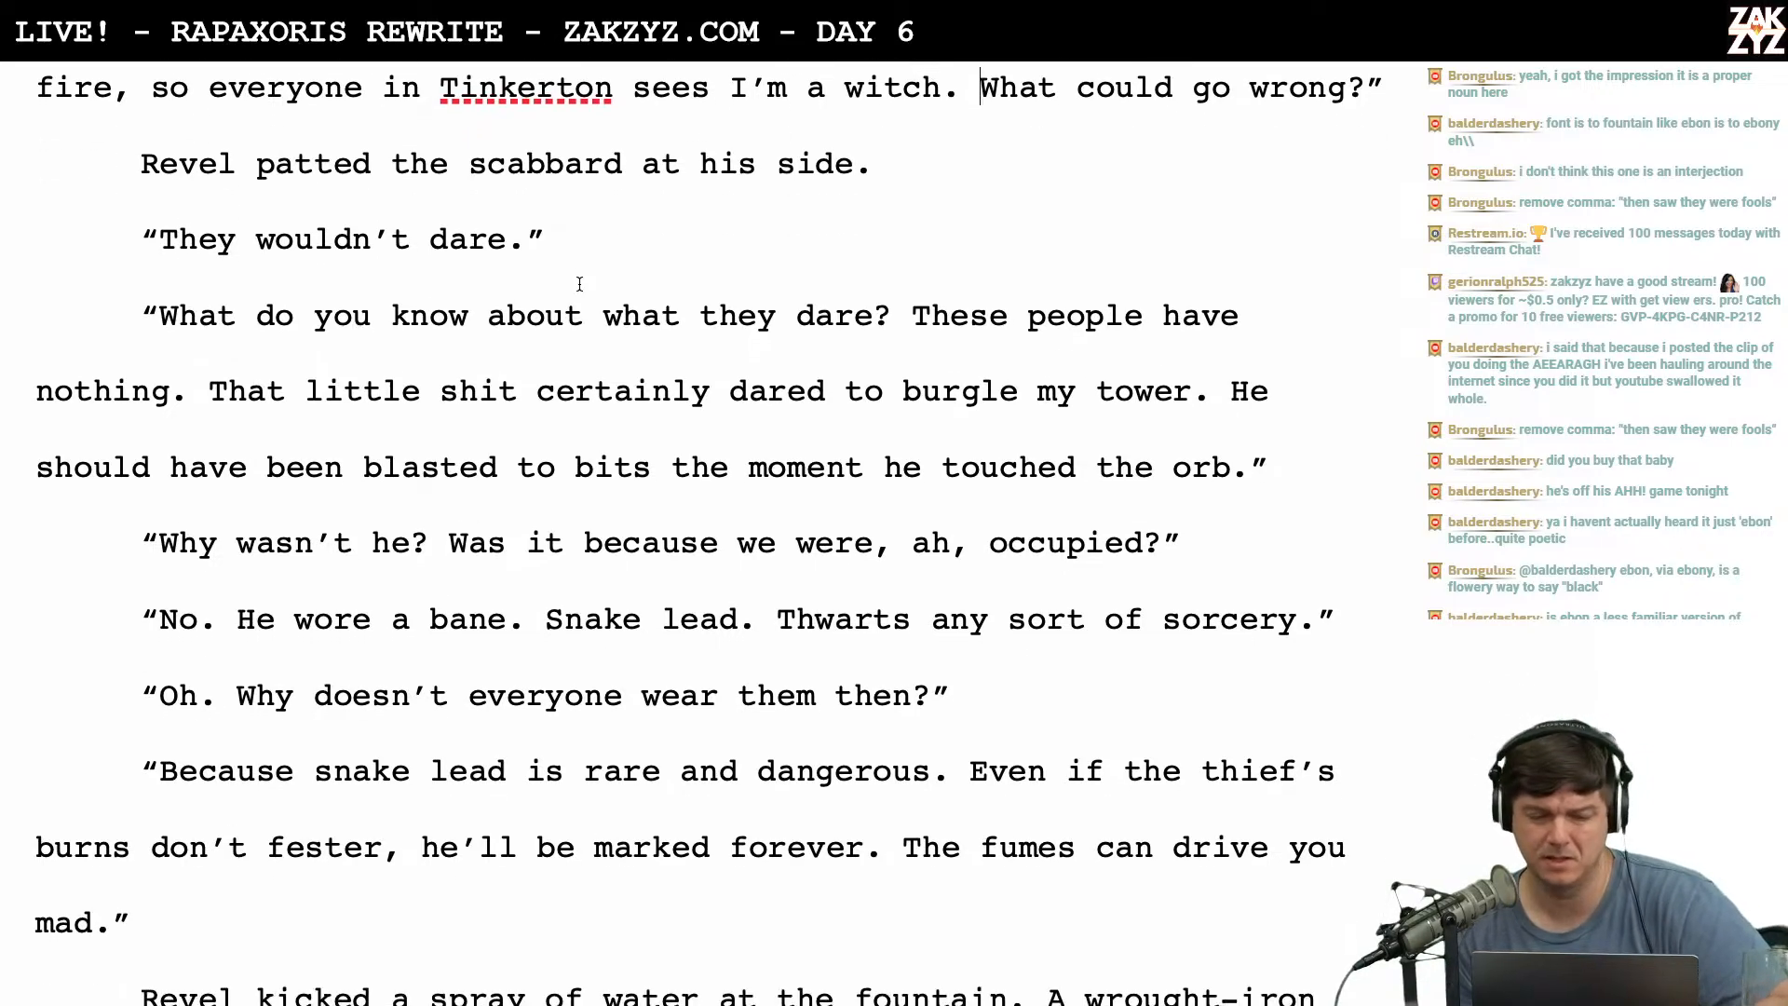
{"action": "scroll", "coordinate": [579, 284], "scroll_direction": "down", "scroll_amount": 2}
{"action": "scroll", "coordinate": [579, 284], "scroll_direction": "up", "scroll_amount": 1}
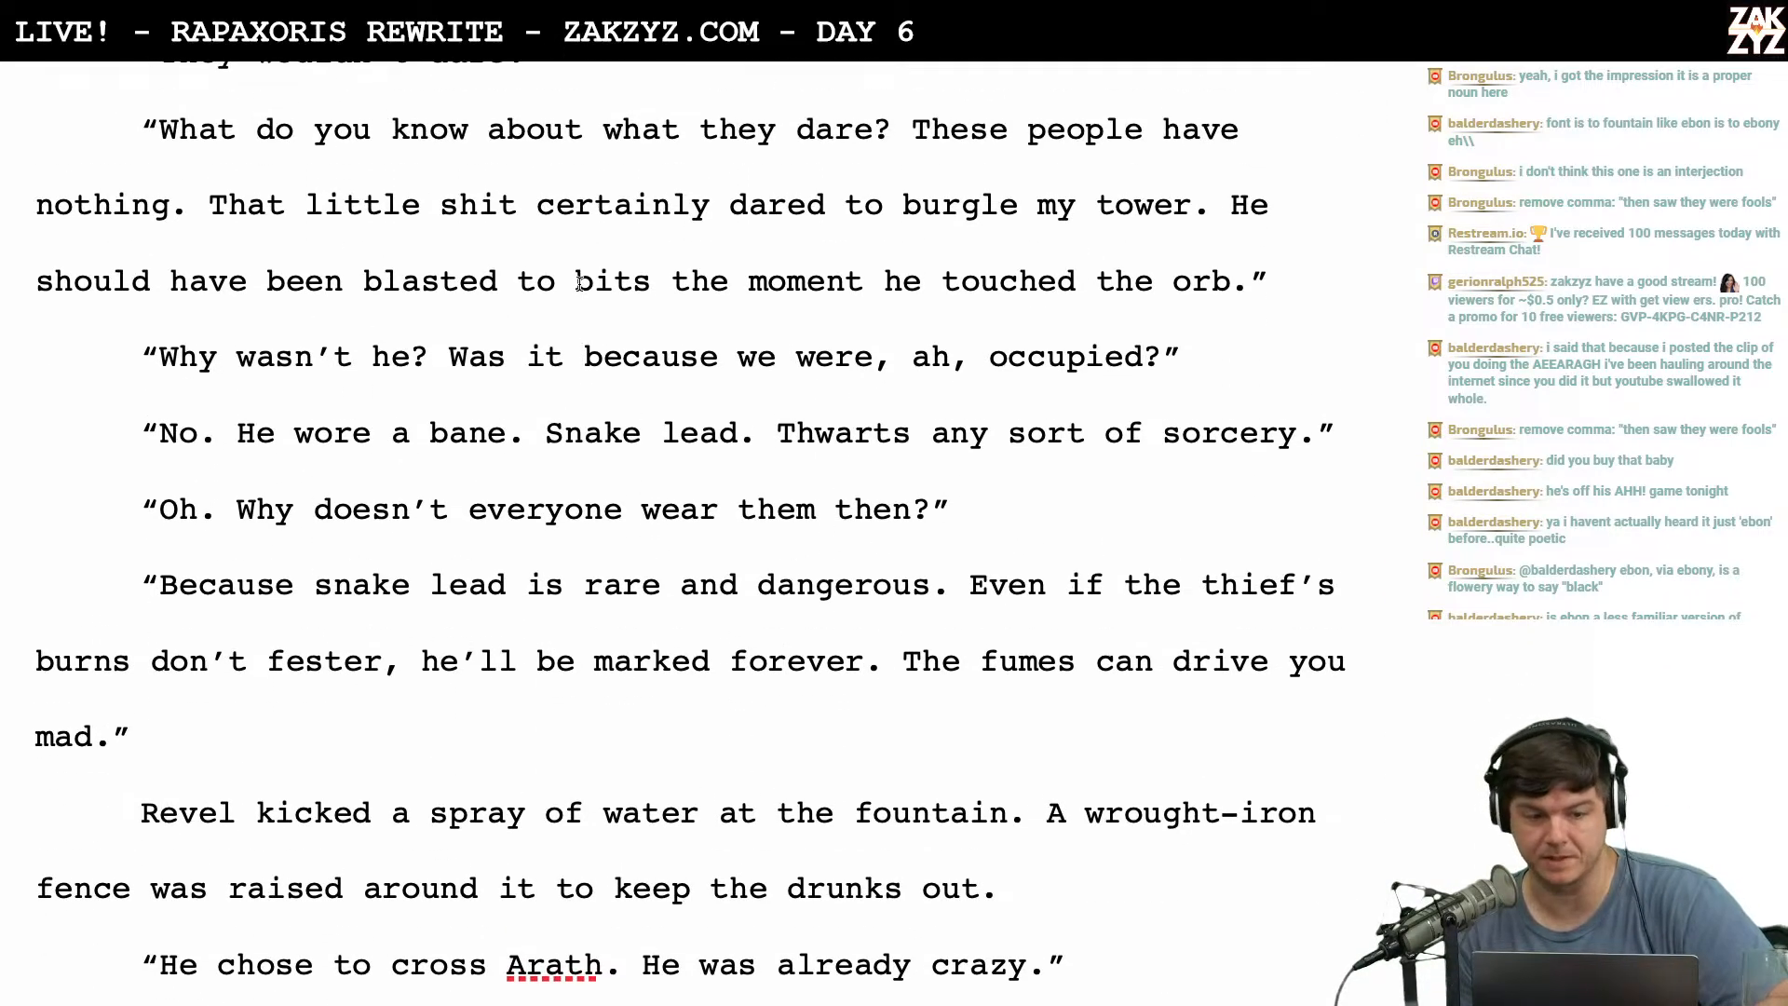
{"action": "scroll", "coordinate": [579, 284], "scroll_direction": "up", "scroll_amount": 2}
{"action": "scroll", "coordinate": [579, 284], "scroll_direction": "up", "scroll_amount": 3}
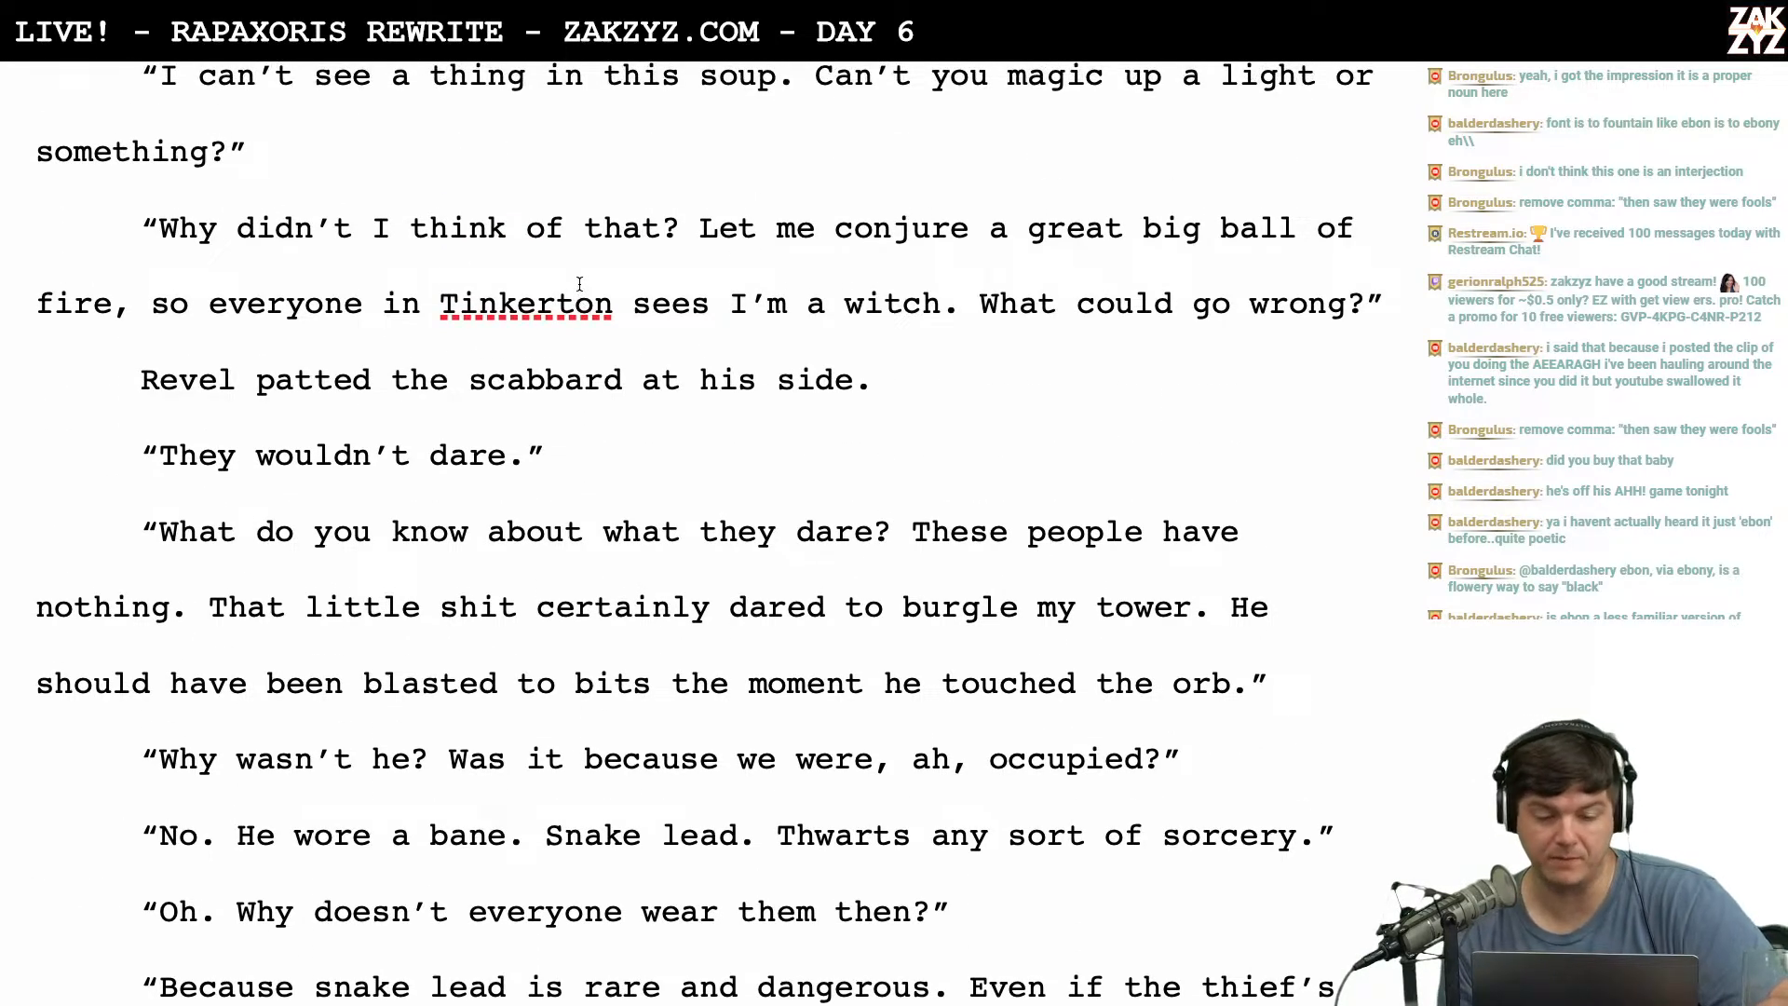
{"action": "scroll", "coordinate": [579, 284], "scroll_direction": "down", "scroll_amount": 1}
{"action": "scroll", "coordinate": [580, 284], "scroll_direction": "down", "scroll_amount": 2}
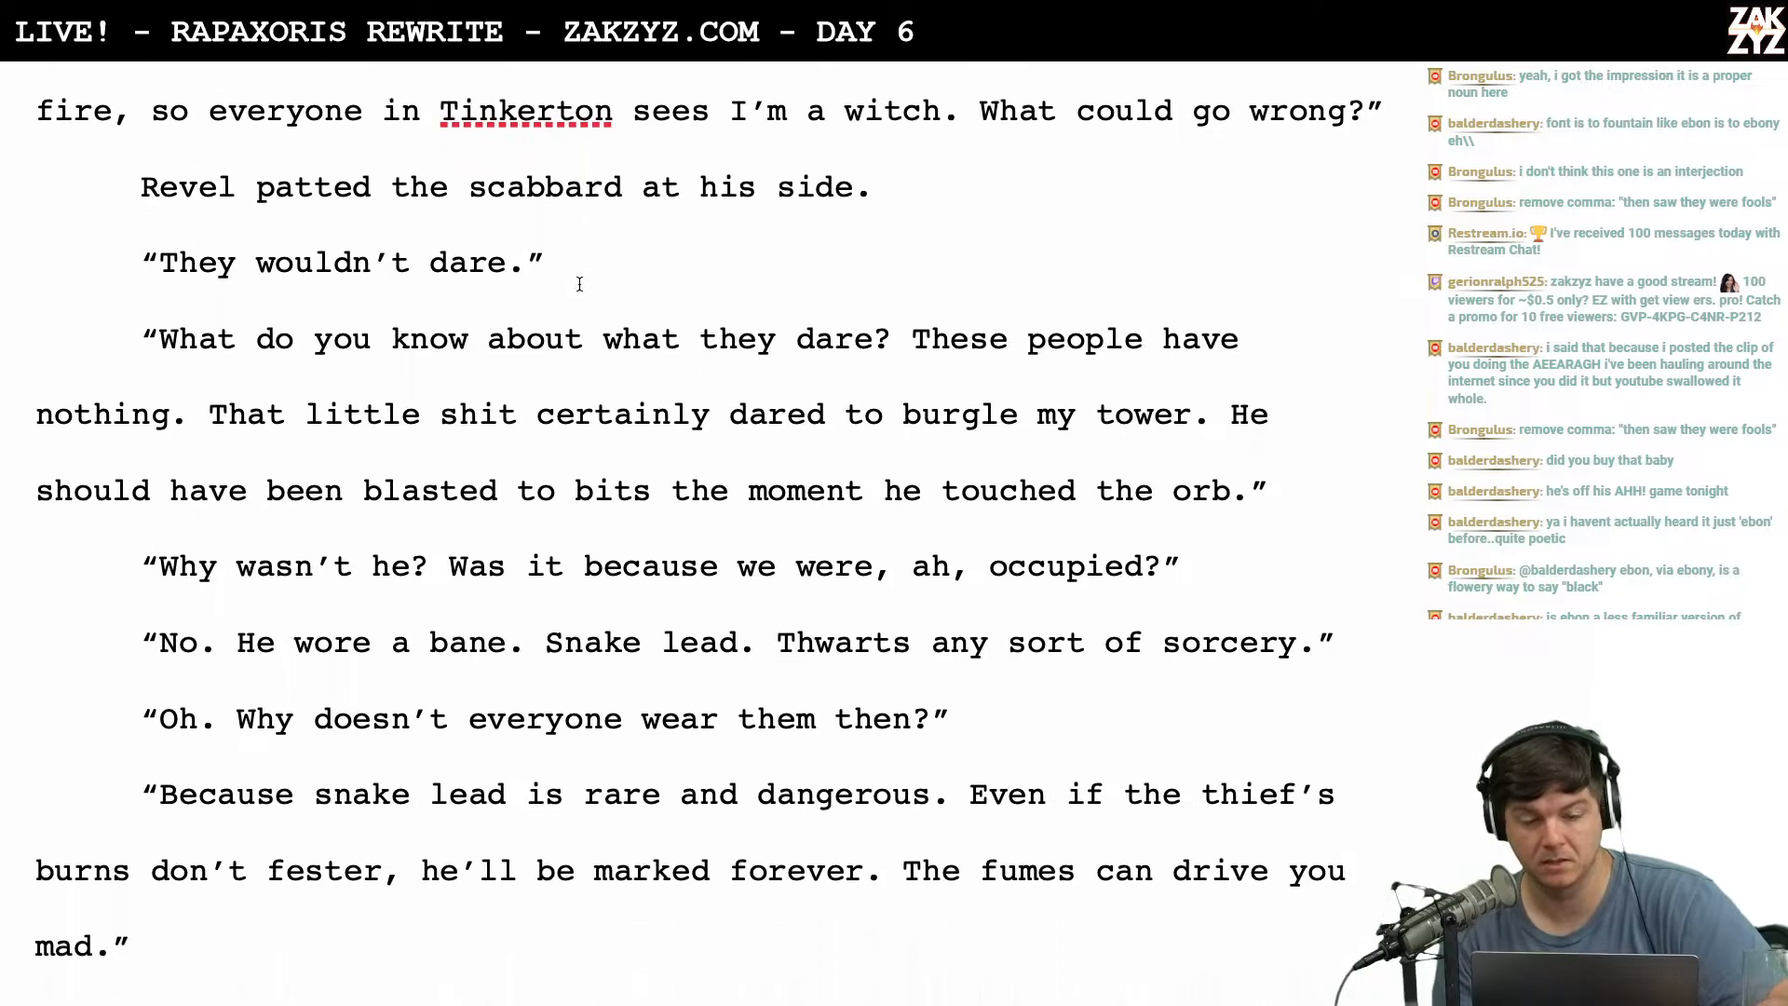
{"action": "scroll", "coordinate": [579, 284], "scroll_direction": "down", "scroll_amount": 2}
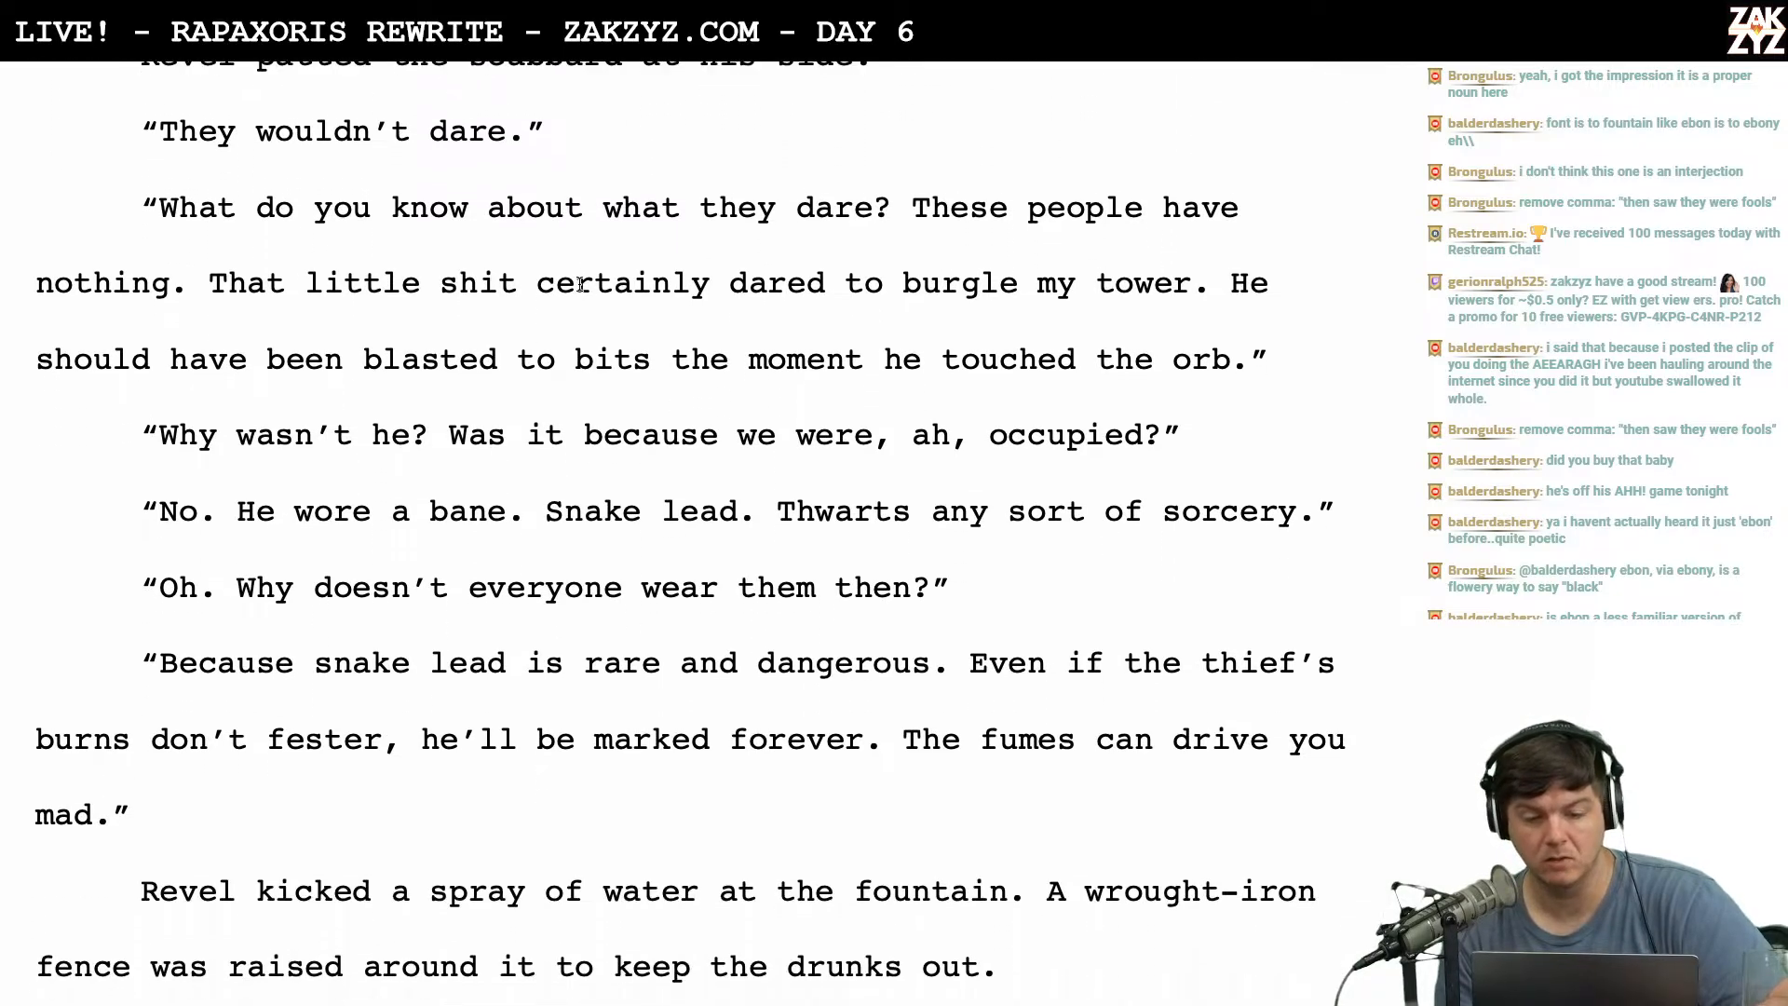
{"action": "scroll", "coordinate": [580, 284], "scroll_direction": "down", "scroll_amount": 1}
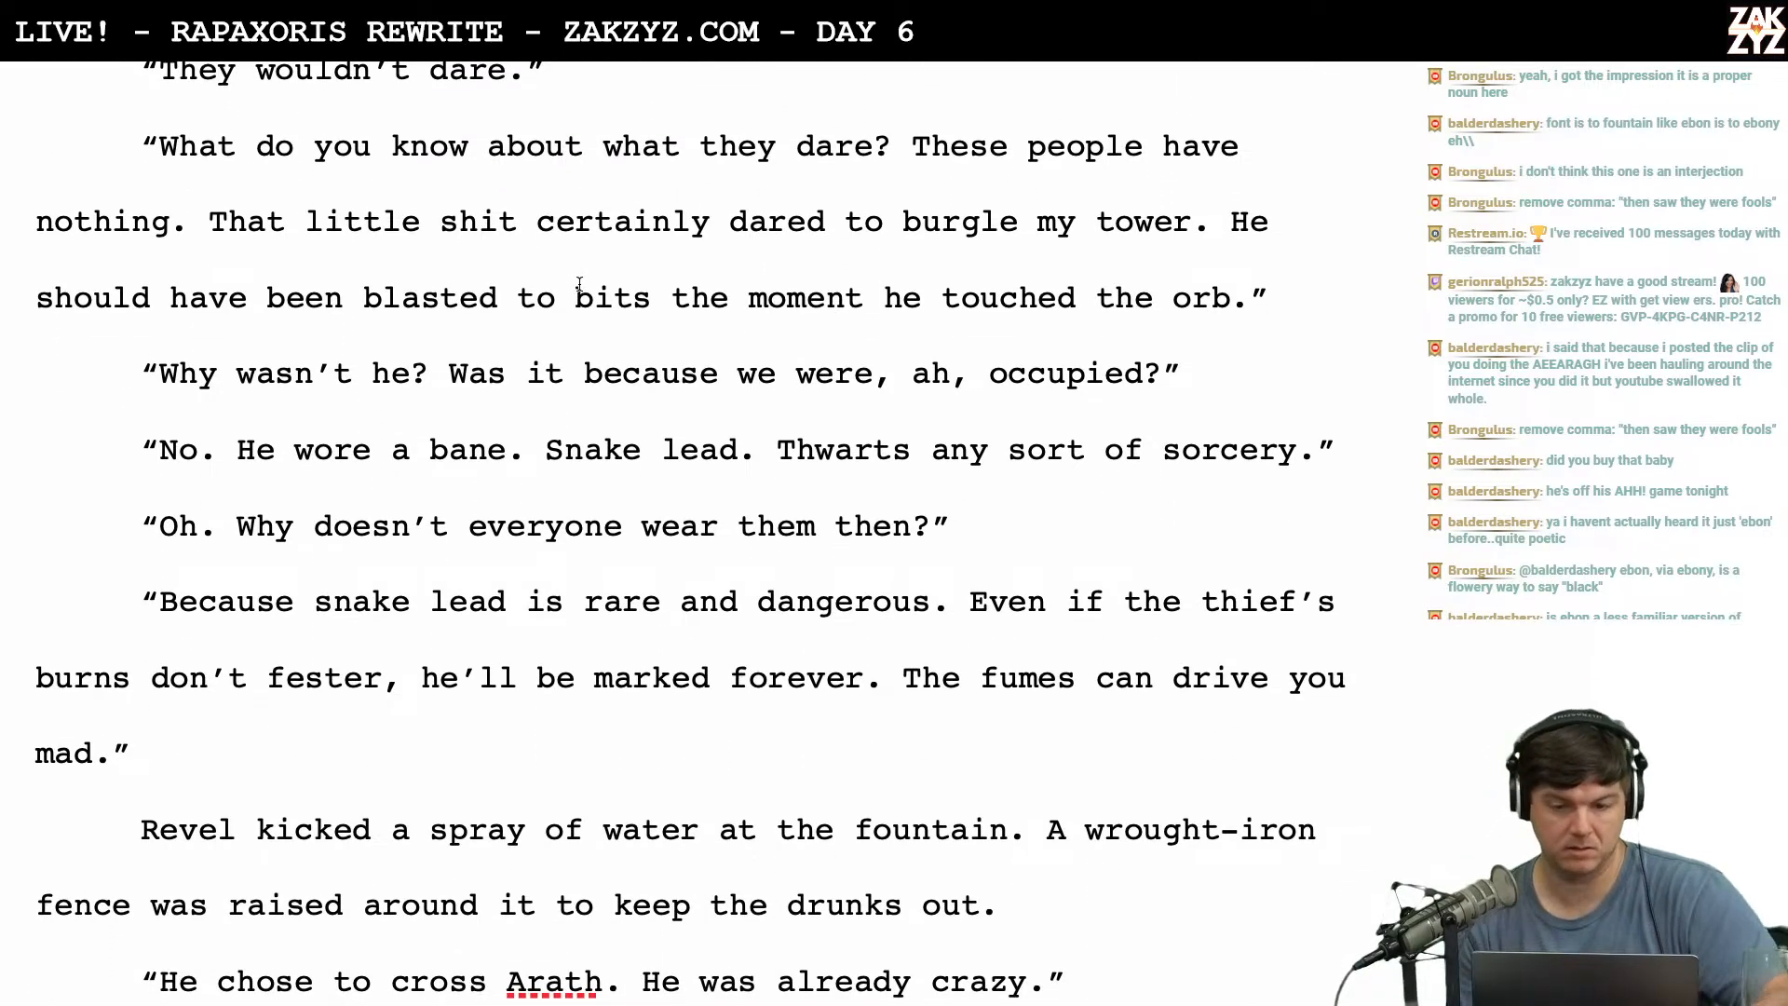
{"action": "scroll", "coordinate": [609, 186], "scroll_direction": "up", "scroll_amount": 2}
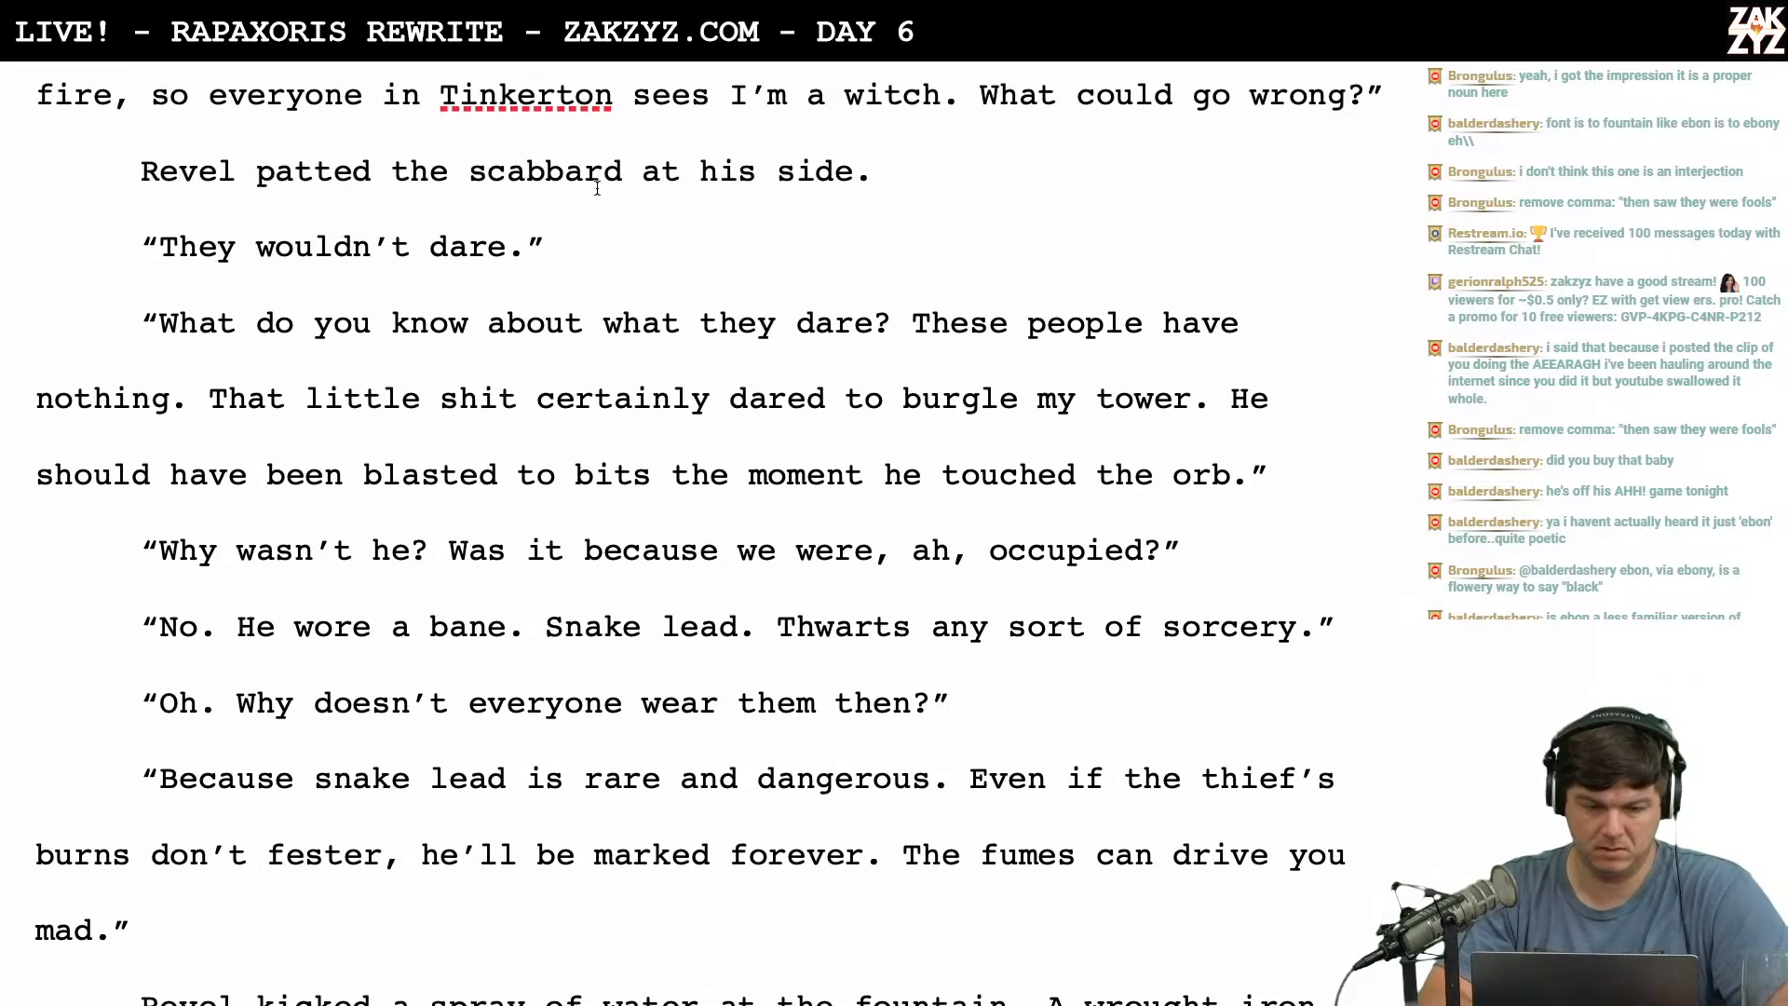
Replace El's question "What do you know about what they dare" with "How would you know", keeping the question mark.
{"action": "left_click", "coordinate": [156, 326]}
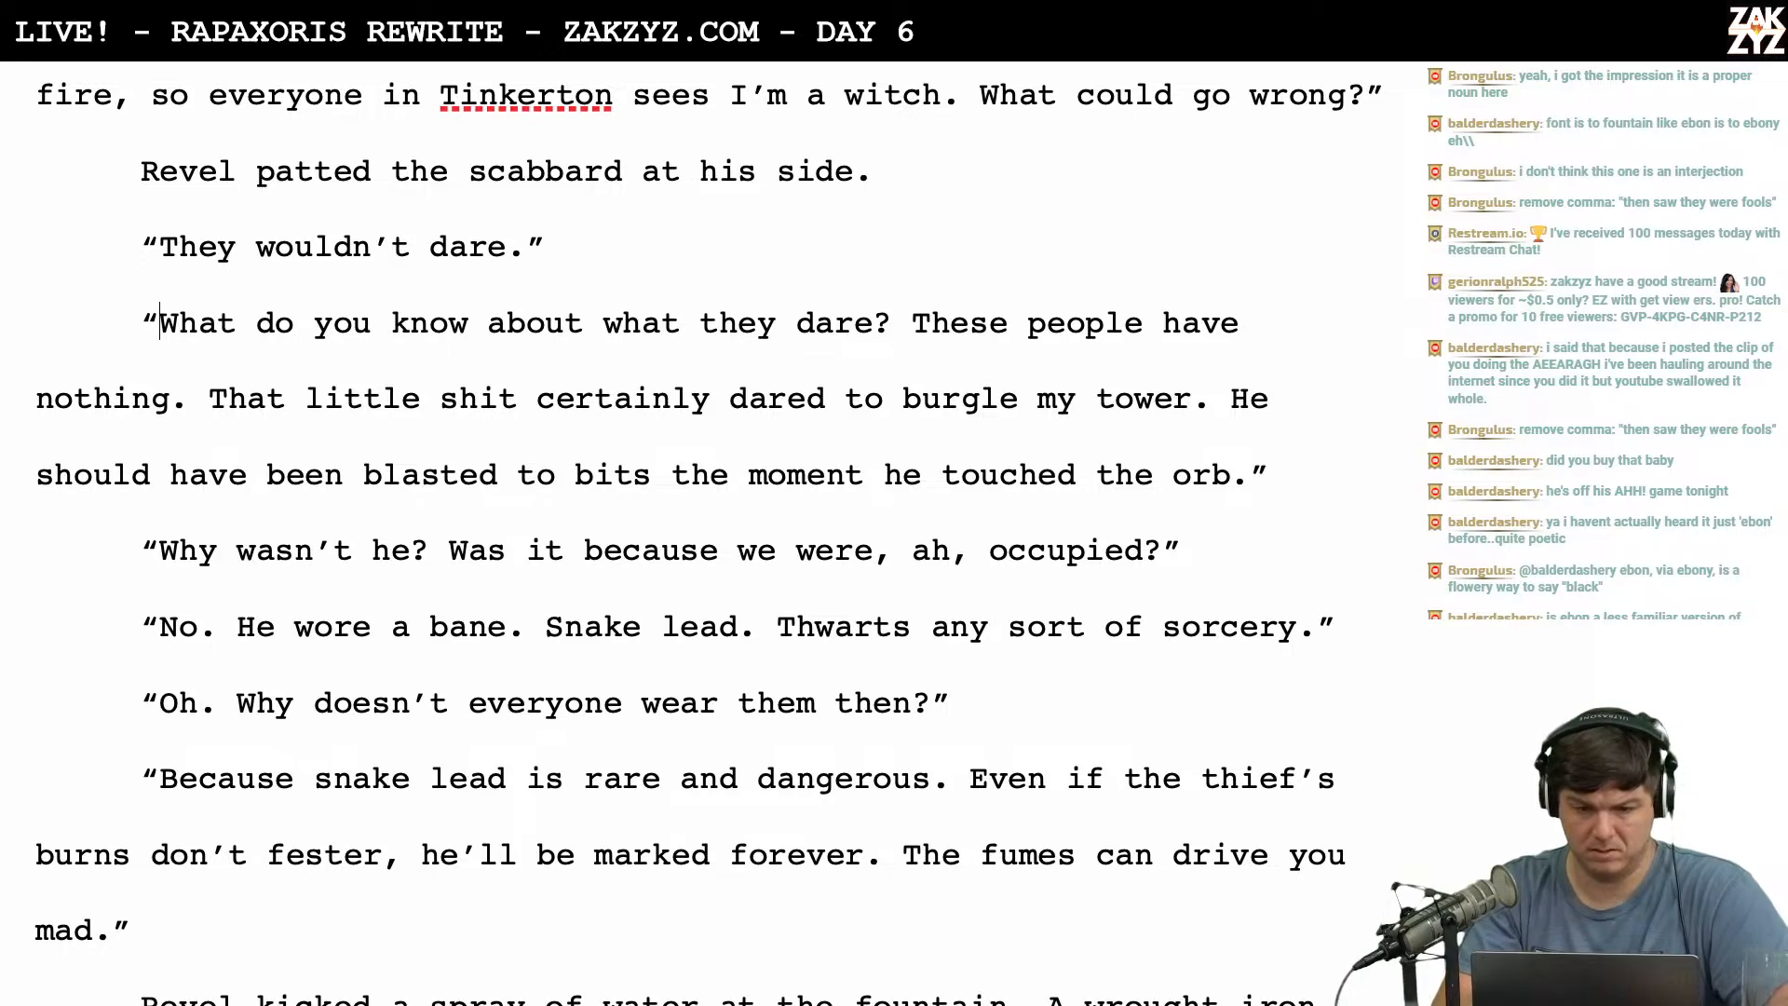
{"action": "type", "text": "Y"}
{"action": "key", "text": "BackSpace"}
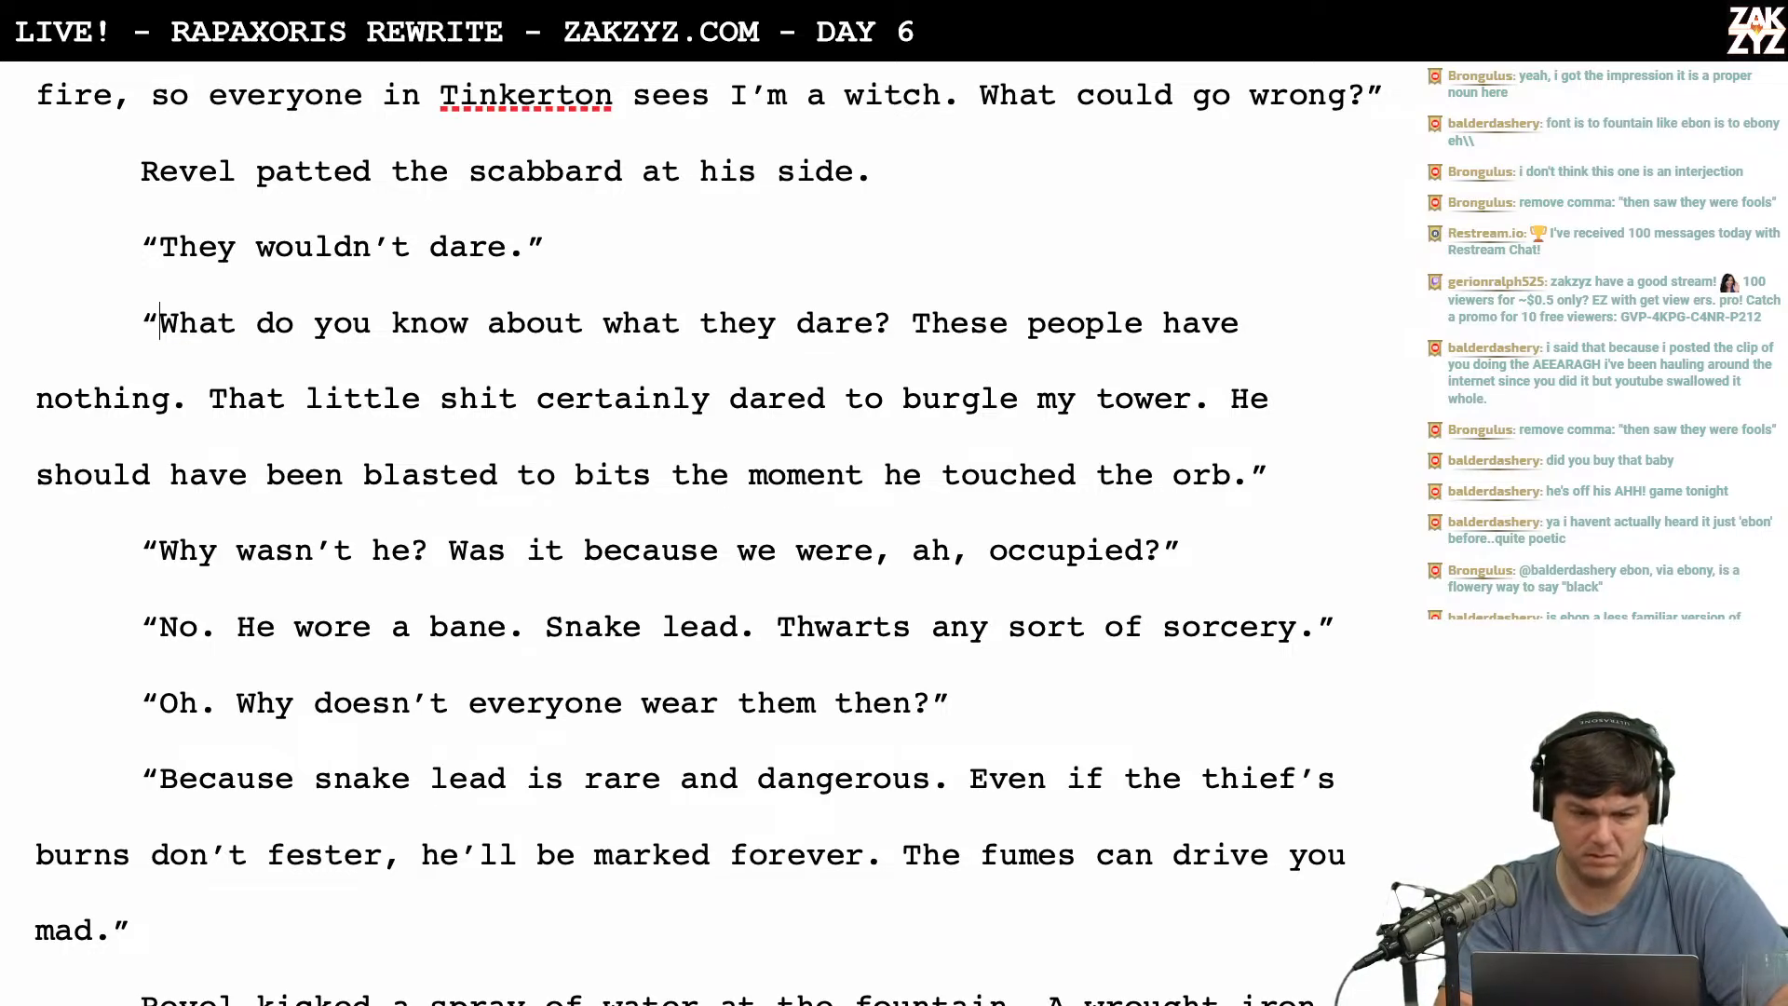
{"action": "key", "text": "shift+Right"}
{"action": "key", "text": "shift+Right"}
{"action": "key", "text": "shift+Right"}
{"action": "key", "text": "shift+Right"}
{"action": "key", "text": "shift+Right"}
{"action": "key", "text": "shift+Right"}
{"action": "key", "text": "shift+Right"}
{"action": "key", "text": "shift+Right"}
{"action": "key", "text": "shift+Right"}
{"action": "key", "text": "shift+Right"}
{"action": "key", "text": "shift+Right"}
{"action": "key", "text": "shift+Right"}
{"action": "key", "text": "shift+Right"}
{"action": "key", "text": "shift+Right"}
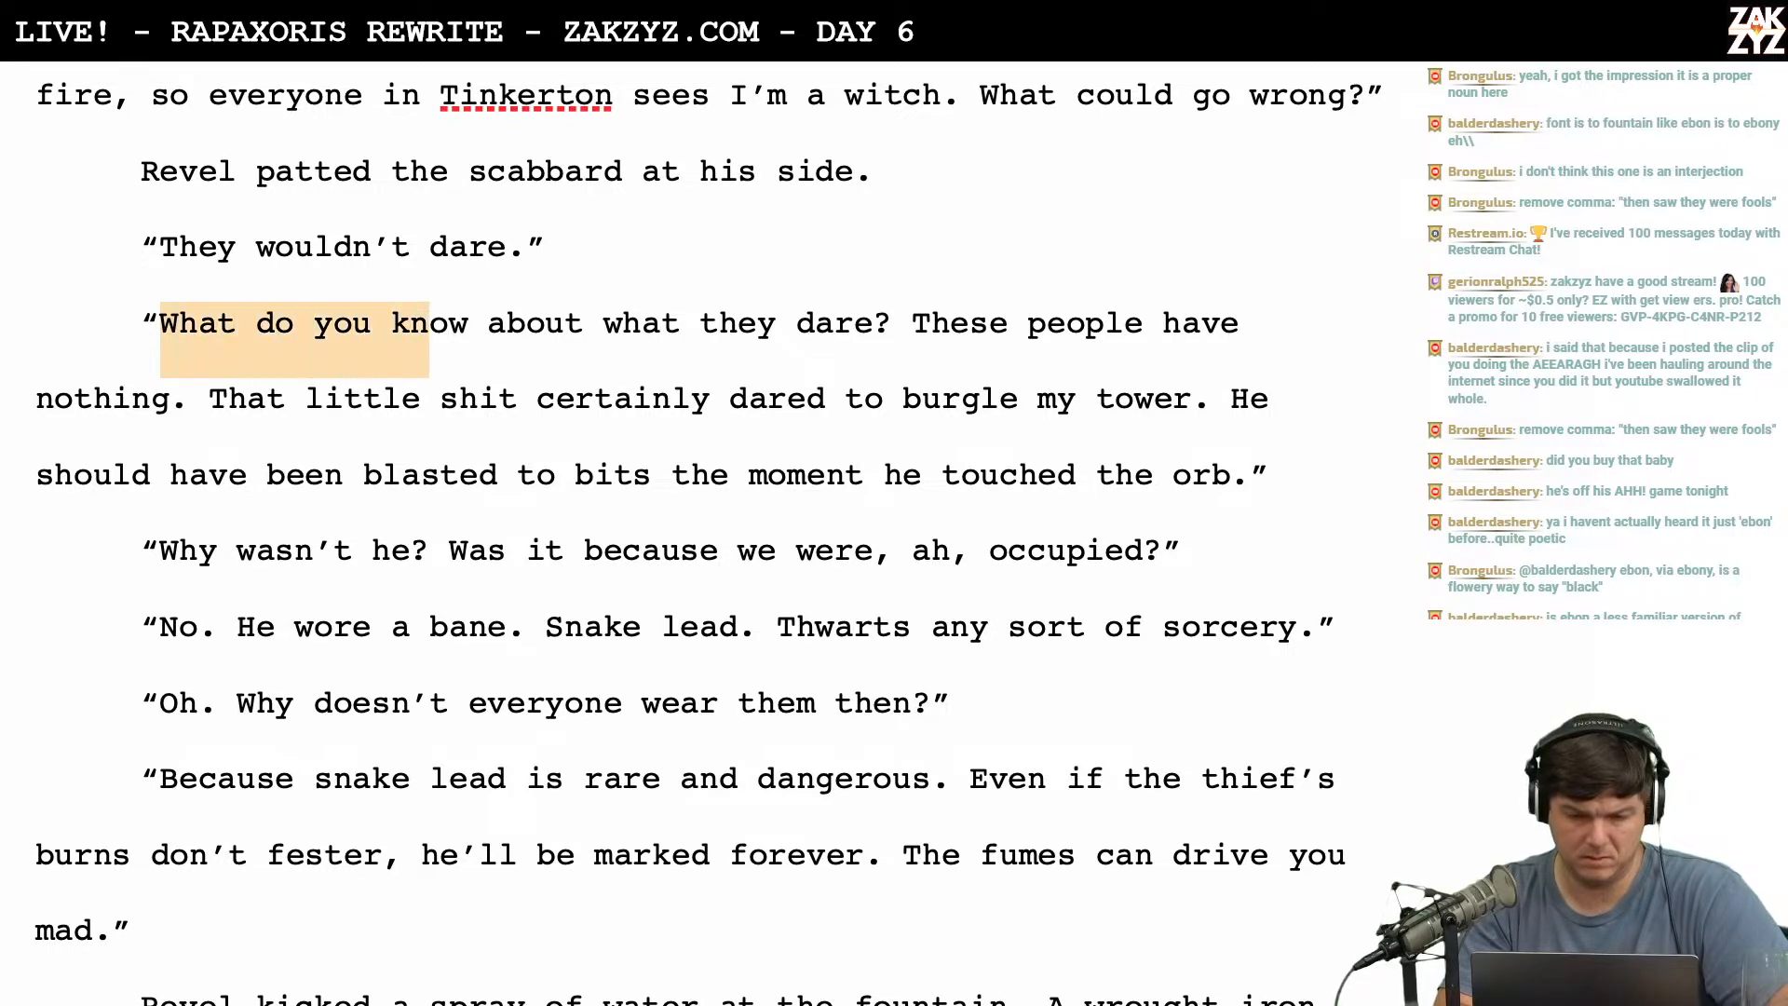
{"action": "key", "text": "shift+Right"}
{"action": "key", "text": "shift+Right"}
{"action": "key", "text": "shift+Right"}
{"action": "key", "text": "shift+Right"}
{"action": "key", "text": "shift+Right"}
{"action": "key", "text": "shift+Right"}
{"action": "key", "text": "shift+Right"}
{"action": "key", "text": "shift+Right"}
{"action": "key", "text": "shift+Right"}
{"action": "key", "text": "shift+Right"}
{"action": "key", "text": "shift+Right"}
{"action": "key", "text": "shift+Right"}
{"action": "key", "text": "shift+Right"}
{"action": "key", "text": "shift+Right"}
{"action": "key", "text": "shift+Right"}
{"action": "key", "text": "shift+Right"}
{"action": "key", "text": "shift+Right"}
{"action": "key", "text": "shift+Right"}
{"action": "key", "text": "shift+Right"}
{"action": "key", "text": "shift+Right"}
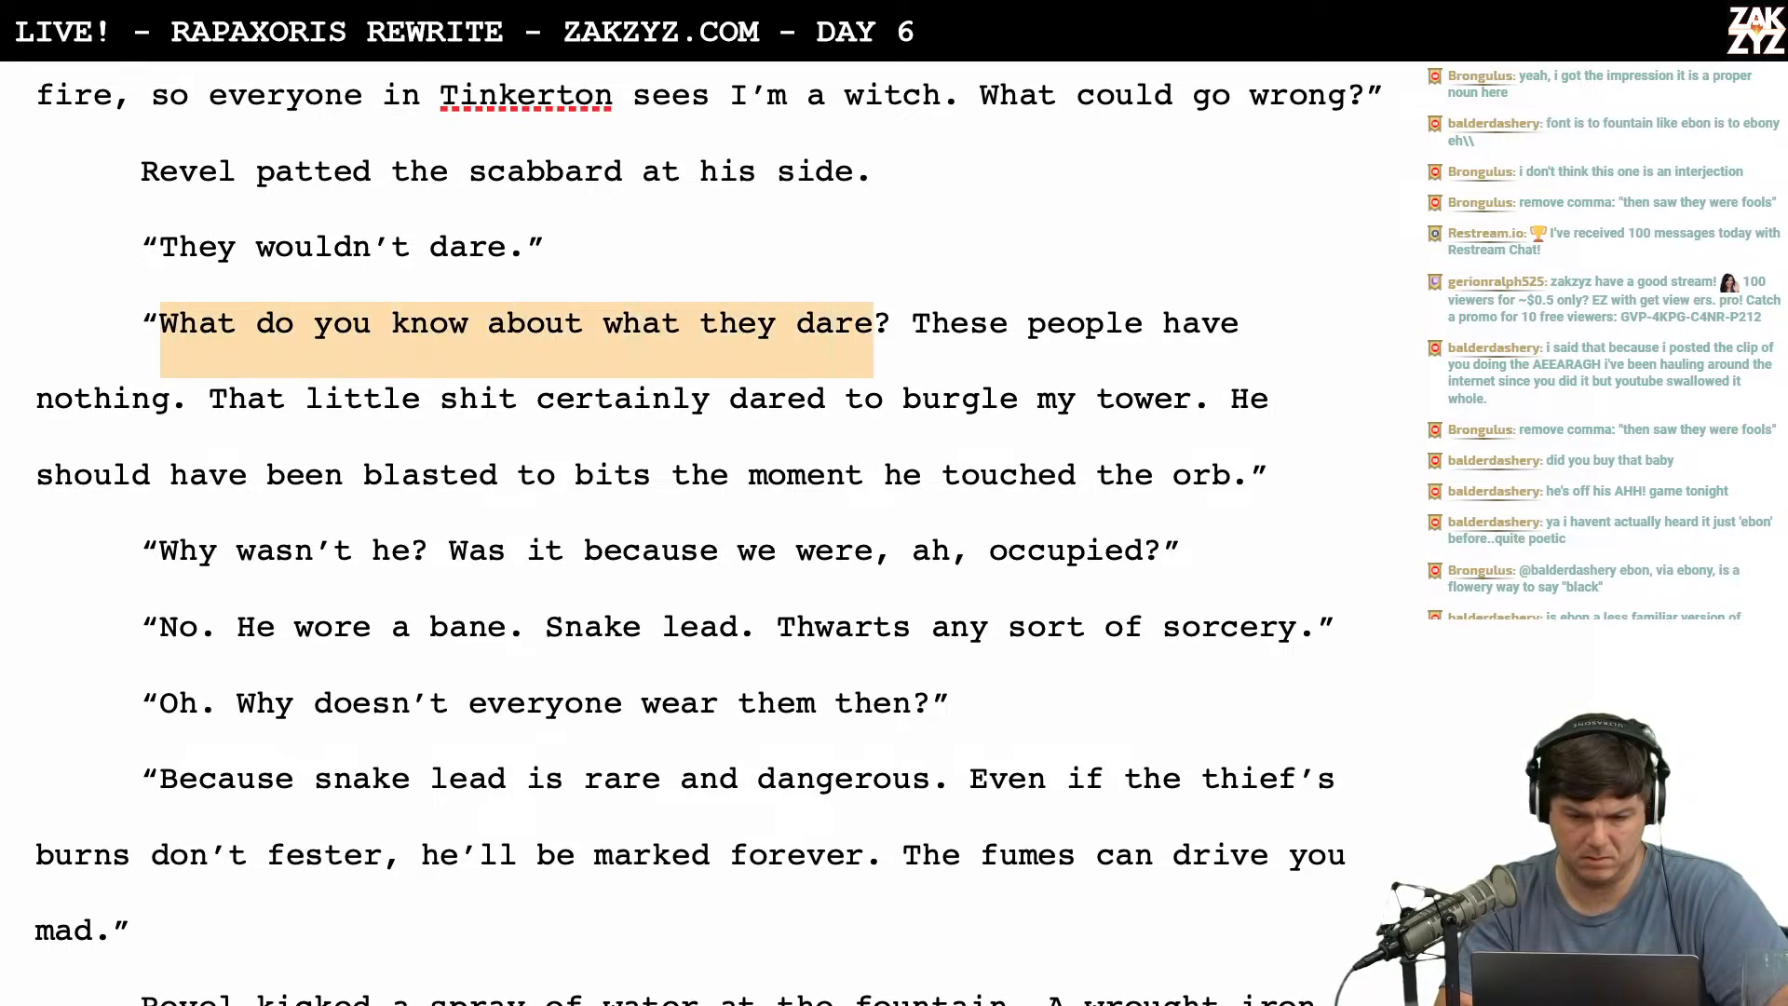
{"action": "type", "text": "How owul? These people have nothing. That little shit certainly"}
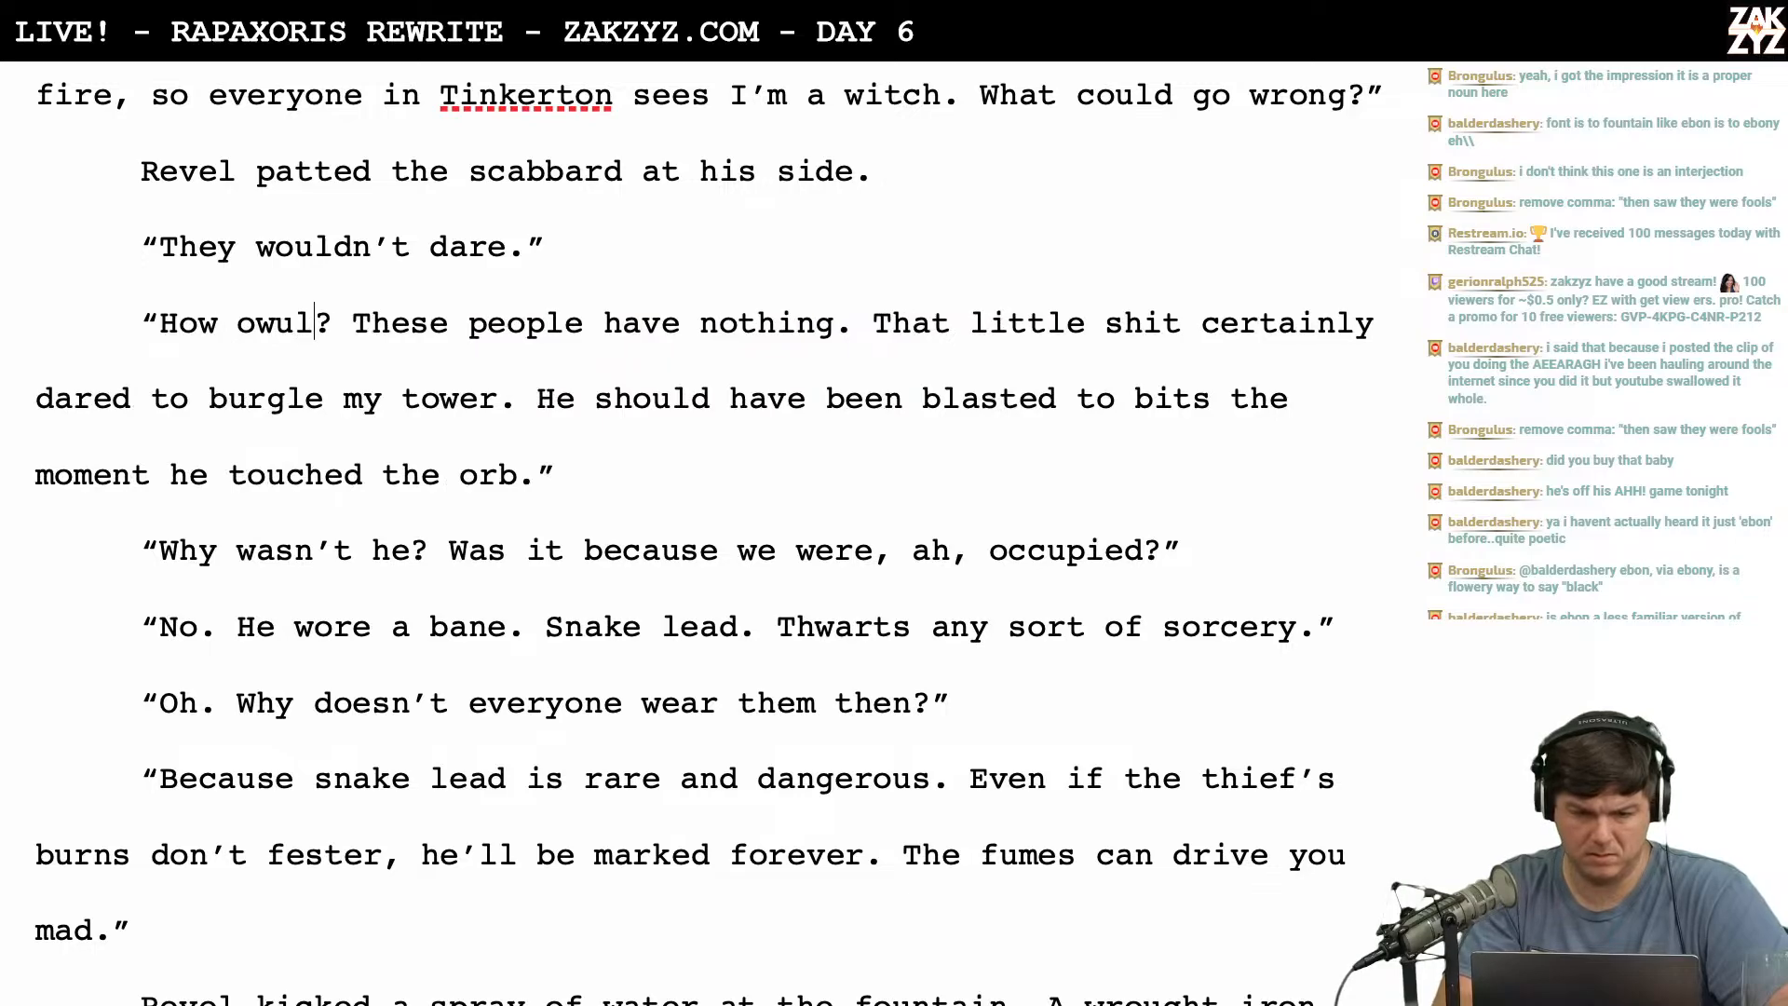
{"action": "key", "text": "BackSpace"}
{"action": "key", "text": "BackSpace"}
{"action": "key", "text": "BackSpace"}
{"action": "key", "text": "BackSpace"}
{"action": "type", "text": "would you "}
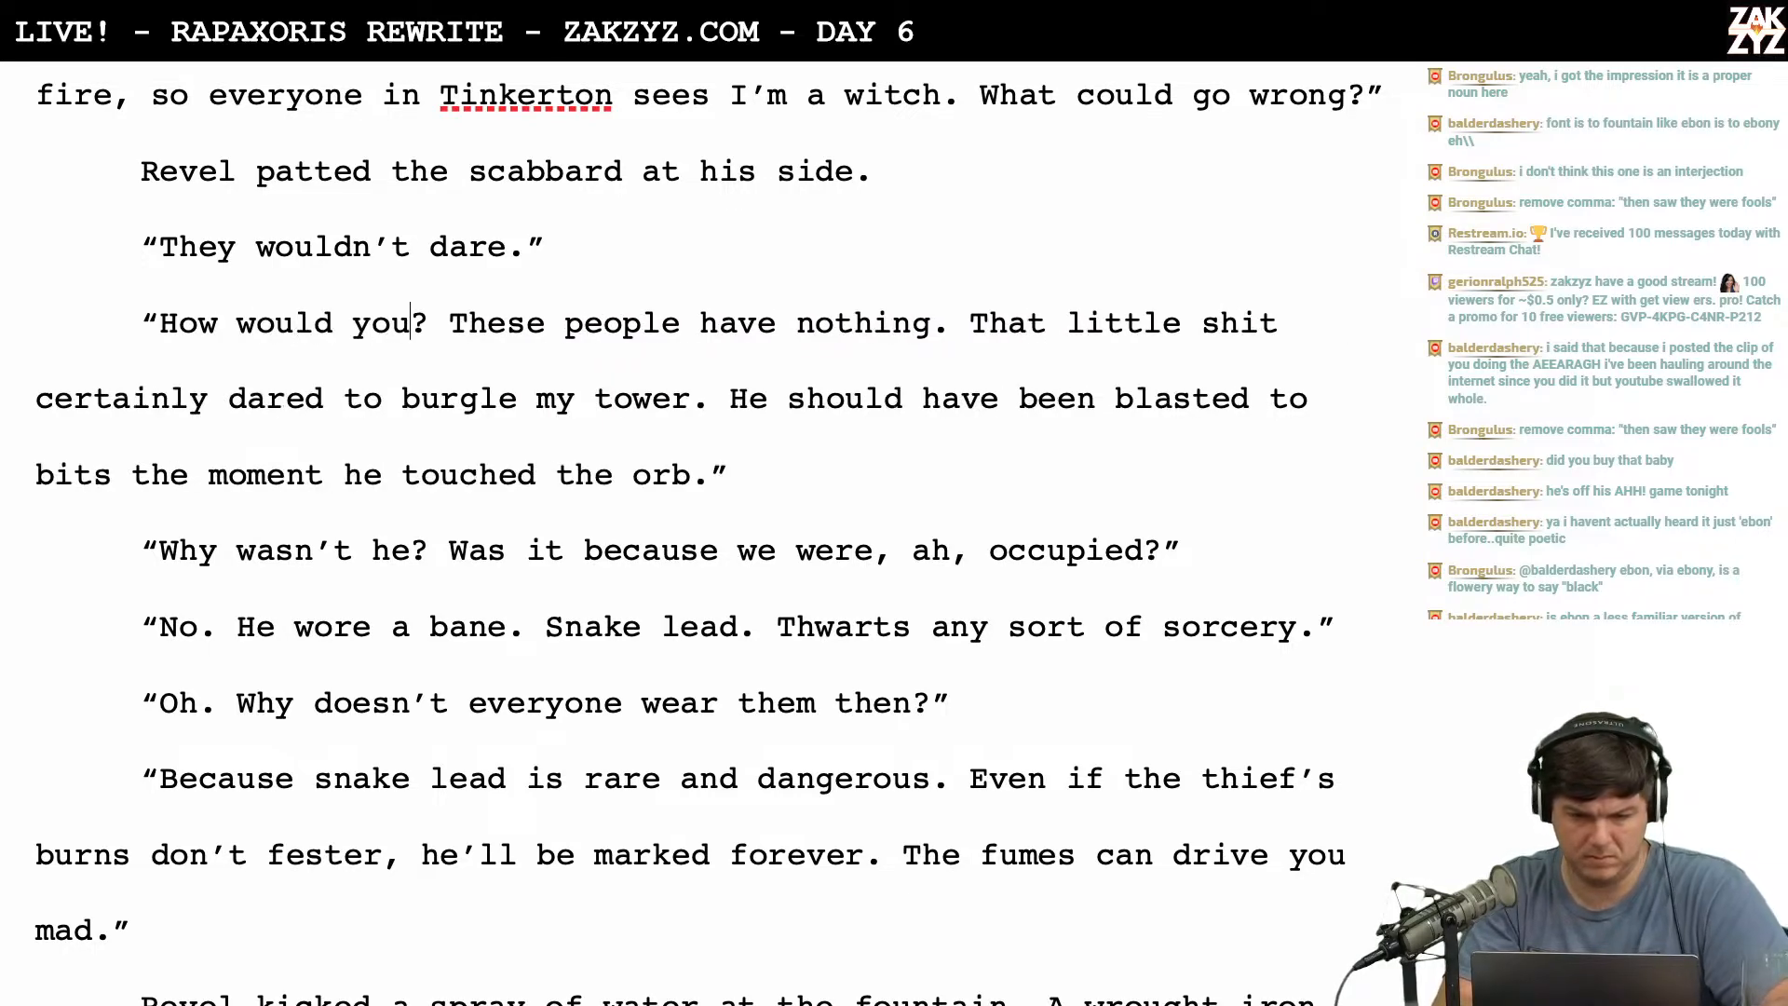
{"action": "type", "text": "know"}
Change "blasted to bits the moment" to "blasted in half the moment" in El's sentence about the thief.
{"action": "scroll", "coordinate": [254, 398], "scroll_direction": "down", "scroll_amount": 1}
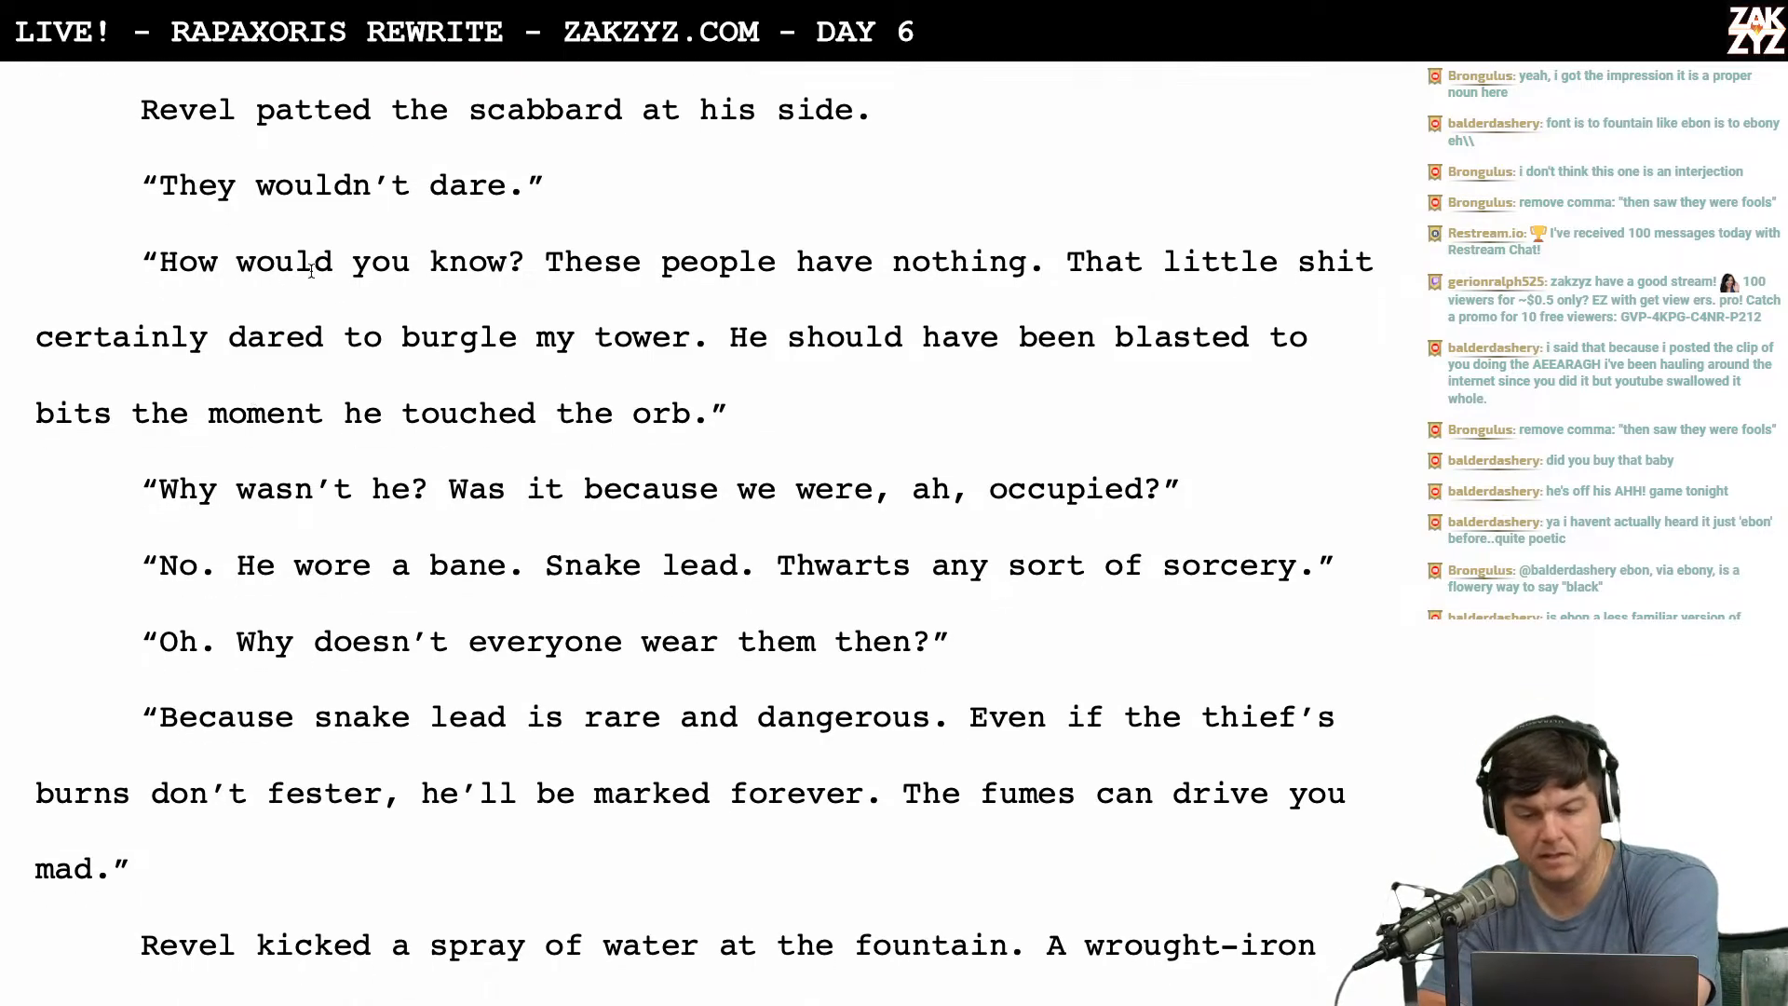
{"action": "scroll", "coordinate": [158, 389], "scroll_direction": "down", "scroll_amount": 1}
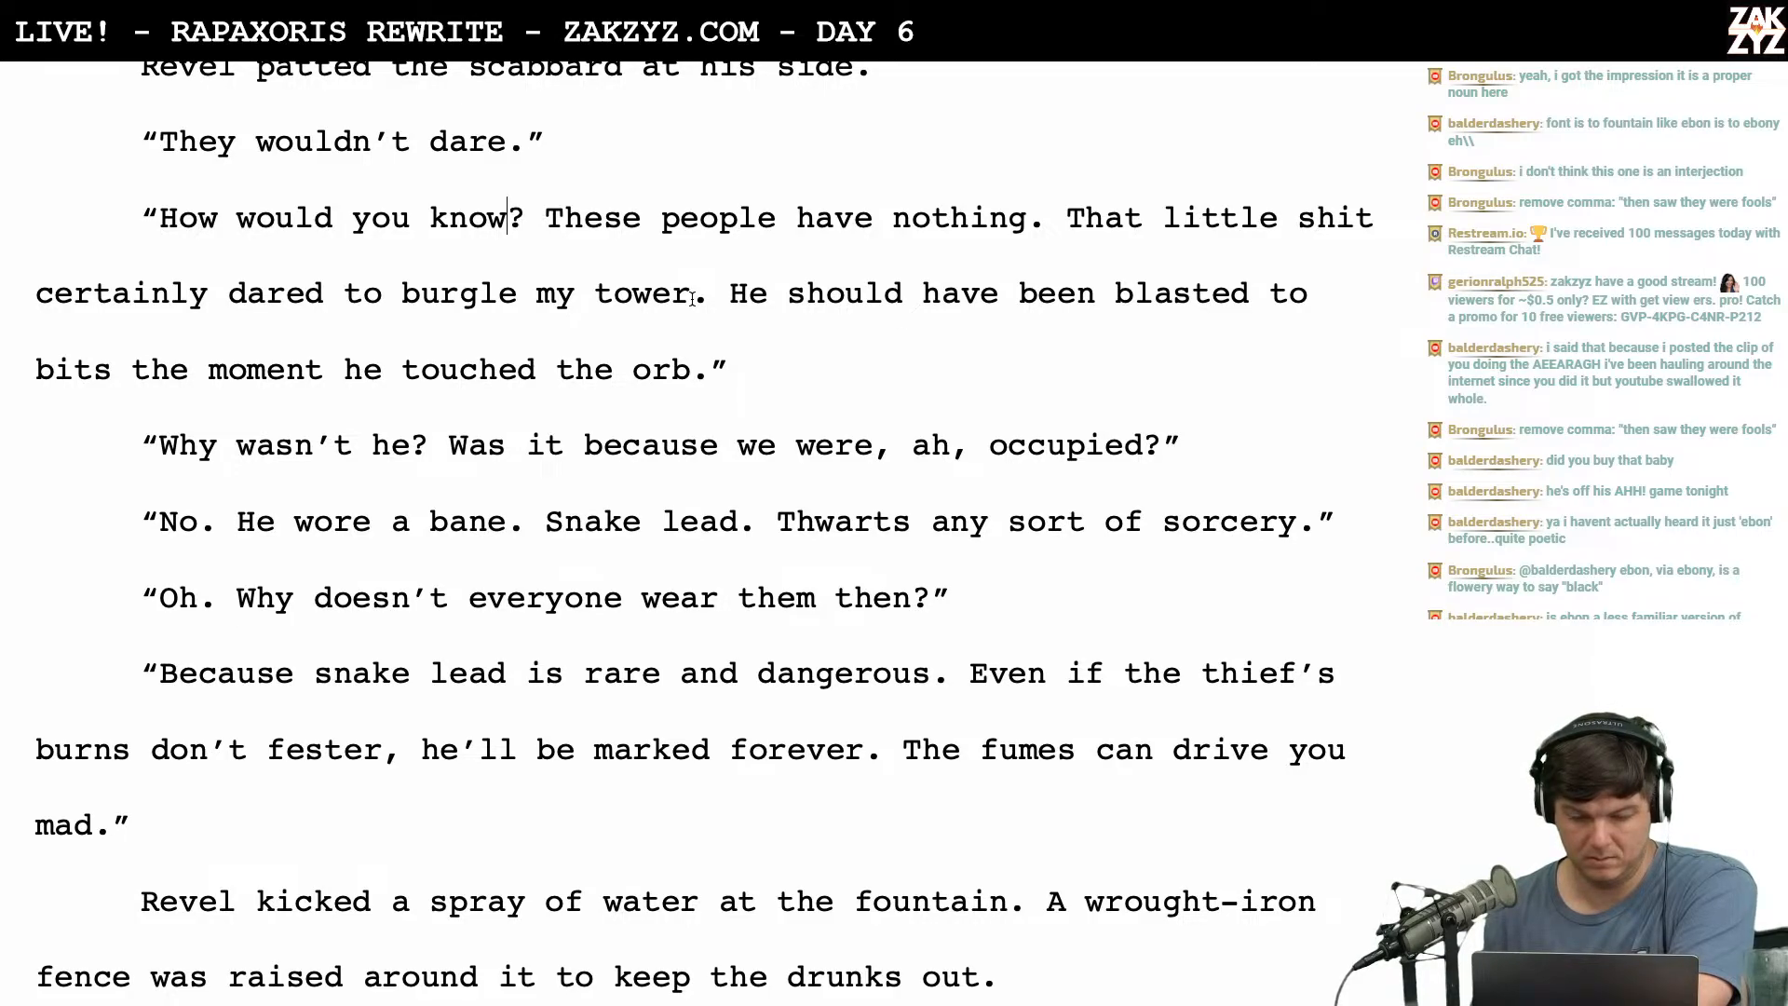
{"action": "scroll", "coordinate": [700, 294], "scroll_direction": "up", "scroll_amount": 1}
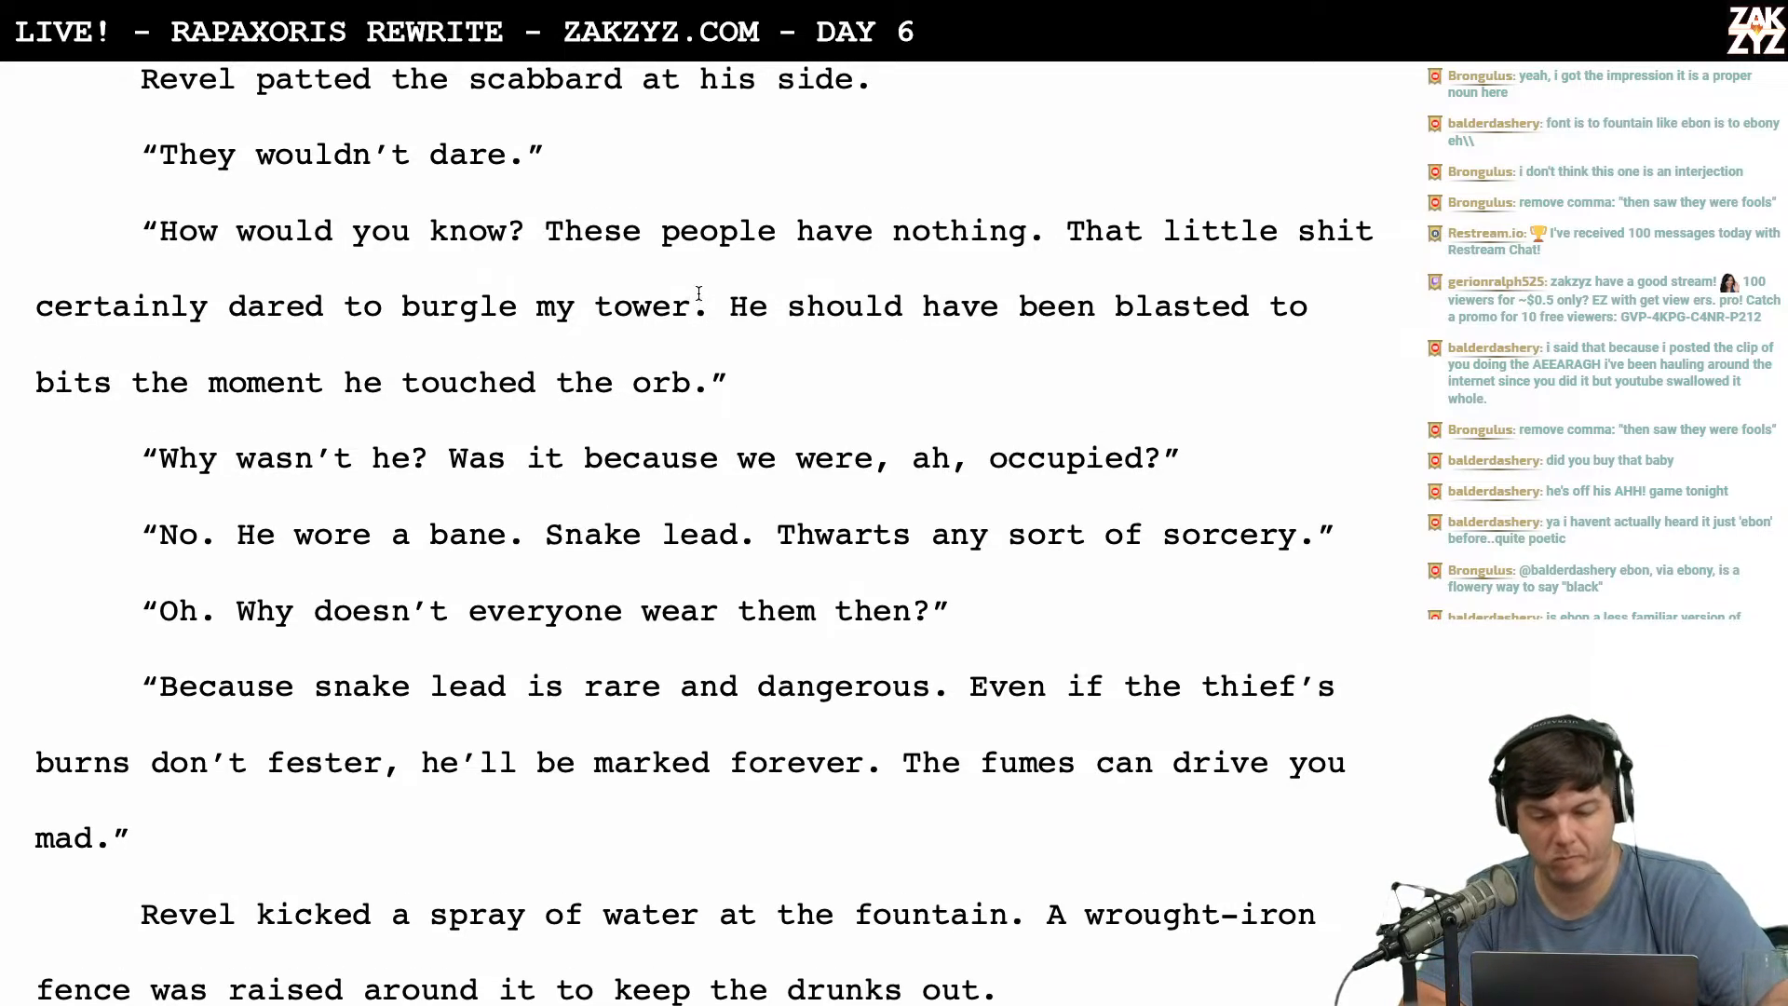
{"action": "scroll", "coordinate": [823, 293], "scroll_direction": "down", "scroll_amount": 3}
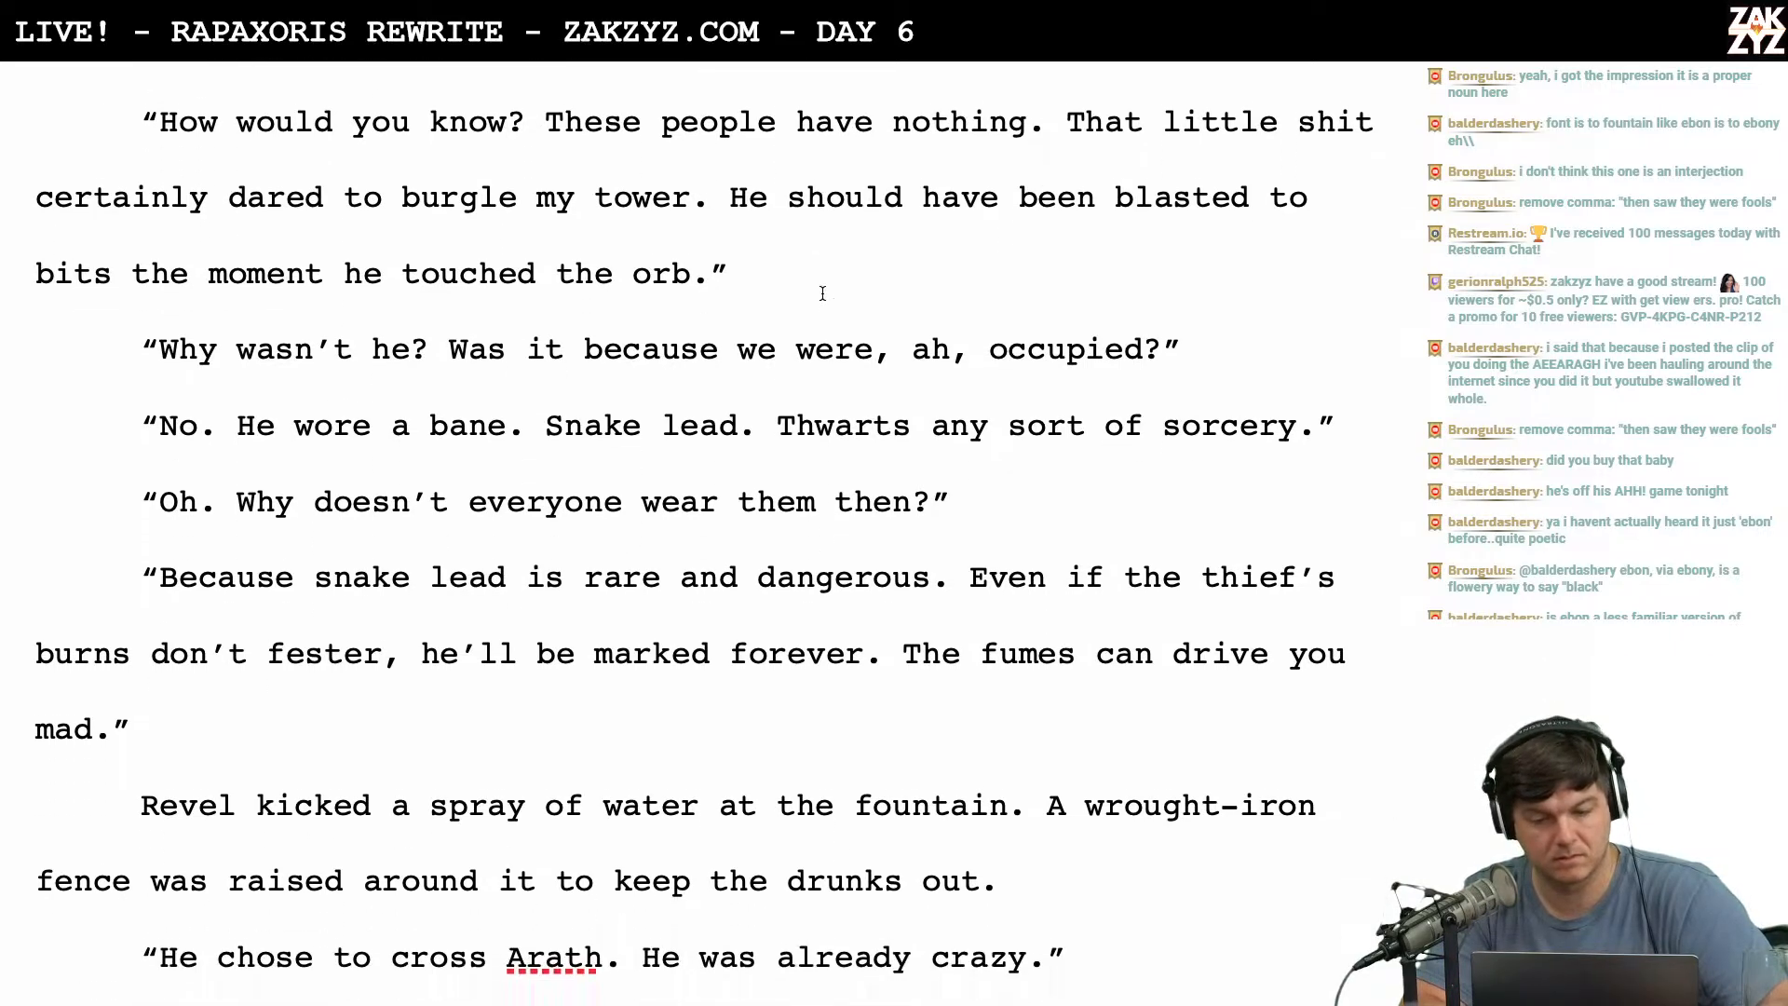
{"action": "scroll", "coordinate": [801, 279], "scroll_direction": "up", "scroll_amount": 6}
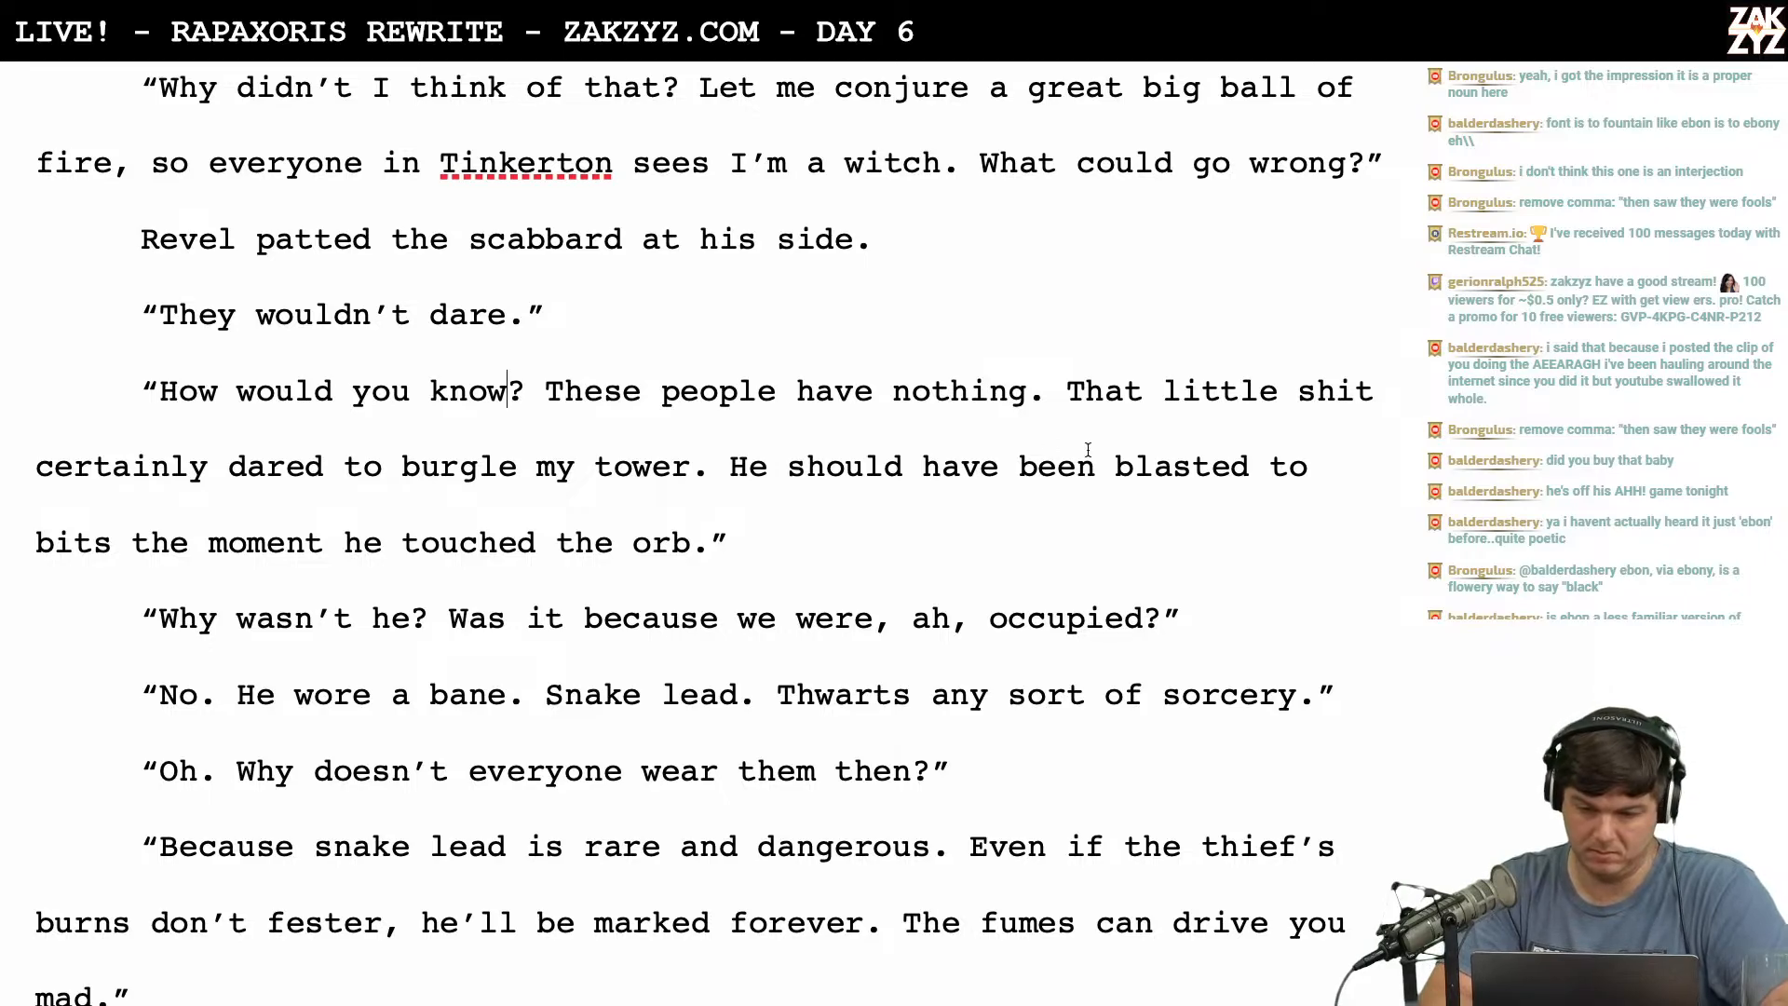
{"action": "left_click", "coordinate": [1236, 482]}
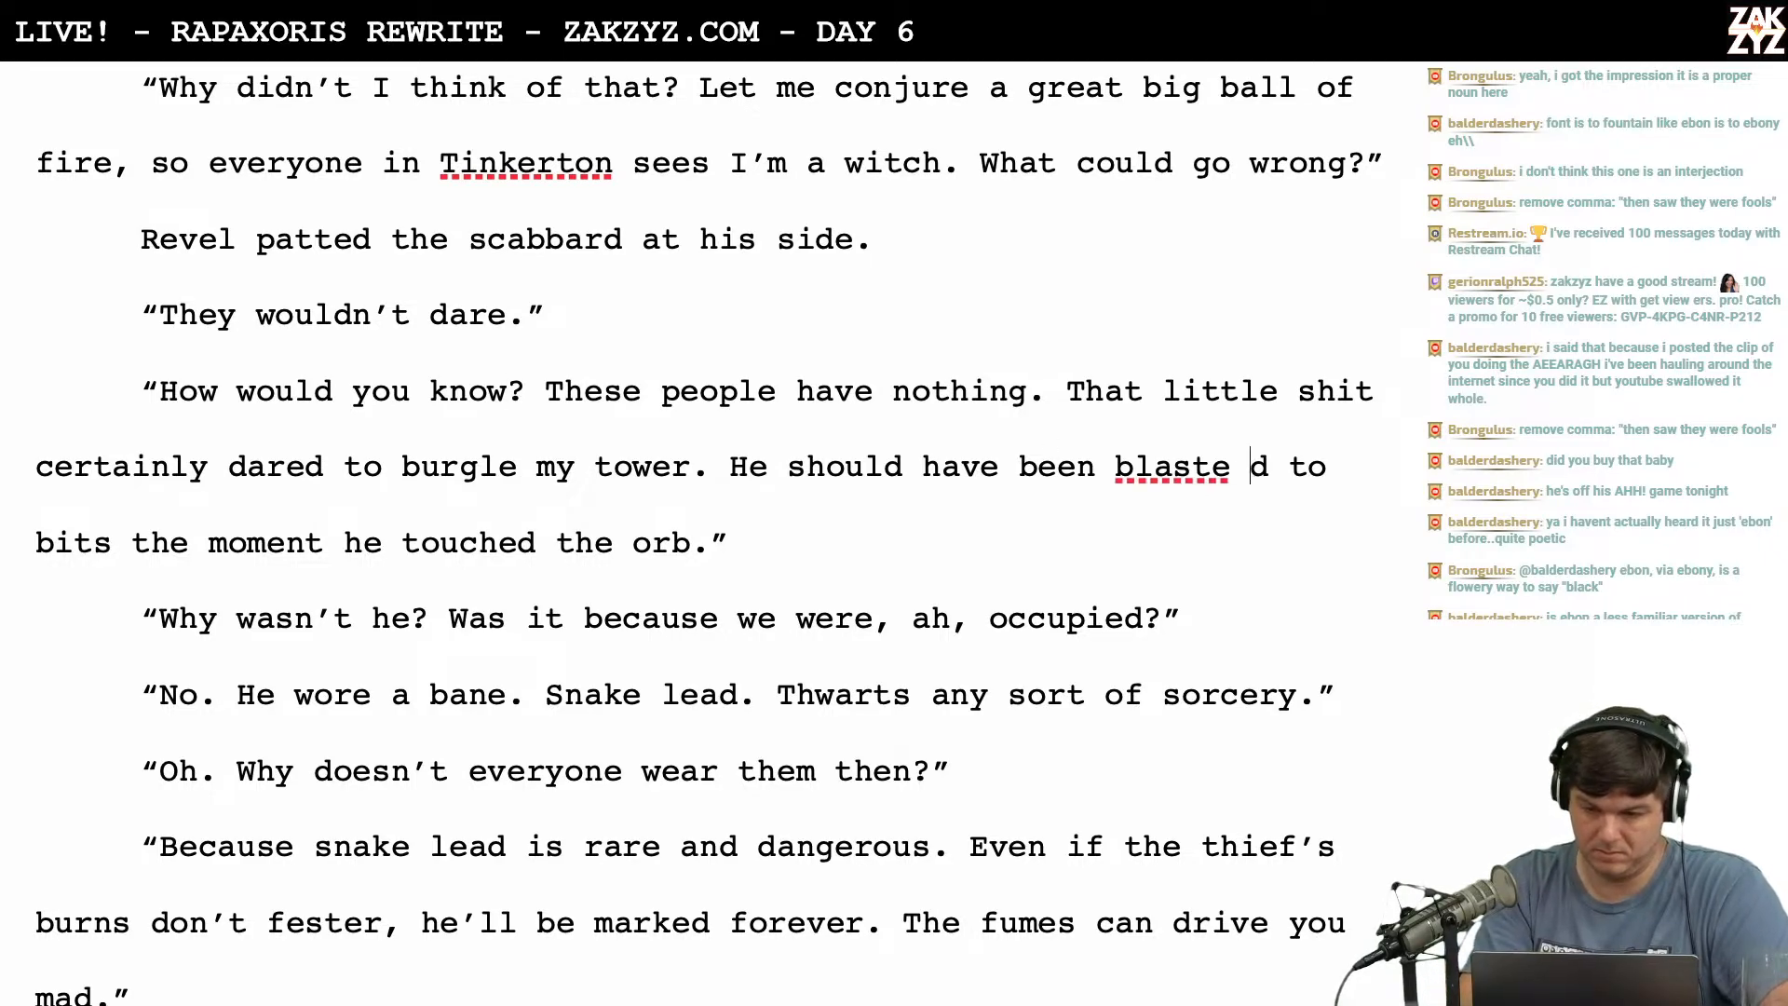
{"action": "key", "text": "Right"}
{"action": "type", "text": "in ha"}
{"action": "type", "text": "lf the moment"}
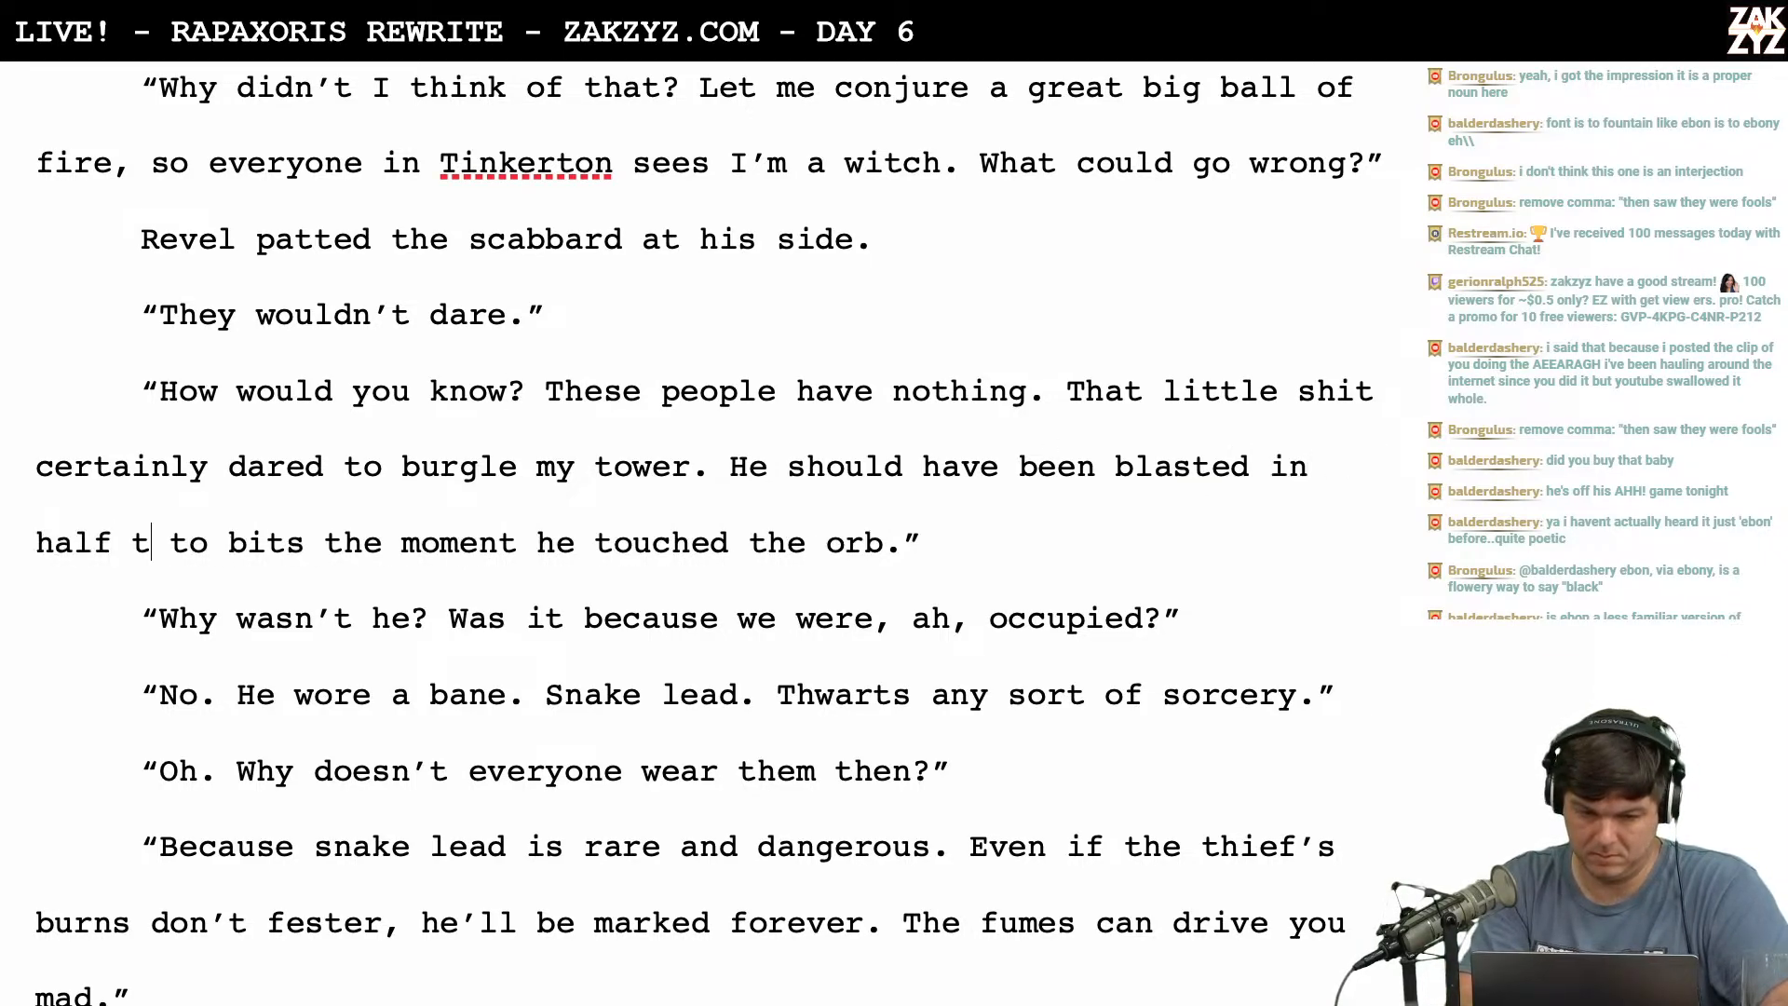
{"action": "key", "text": "shift+Right"}
{"action": "key", "text": "shift+Right"}
{"action": "key", "text": "shift+Right"}
{"action": "key", "text": "shift+Right"}
{"action": "key", "text": "shift+Right"}
{"action": "key", "text": "shift+Right"}
{"action": "key", "text": "shift+Right"}
{"action": "key", "text": "shift+Right"}
{"action": "key", "text": "shift+Right"}
{"action": "key", "text": "shift+Right"}
{"action": "key", "text": "shift+Right"}
{"action": "key", "text": "shift+Right"}
{"action": "key", "text": "shift+Right"}
{"action": "key", "text": "shift+Right"}
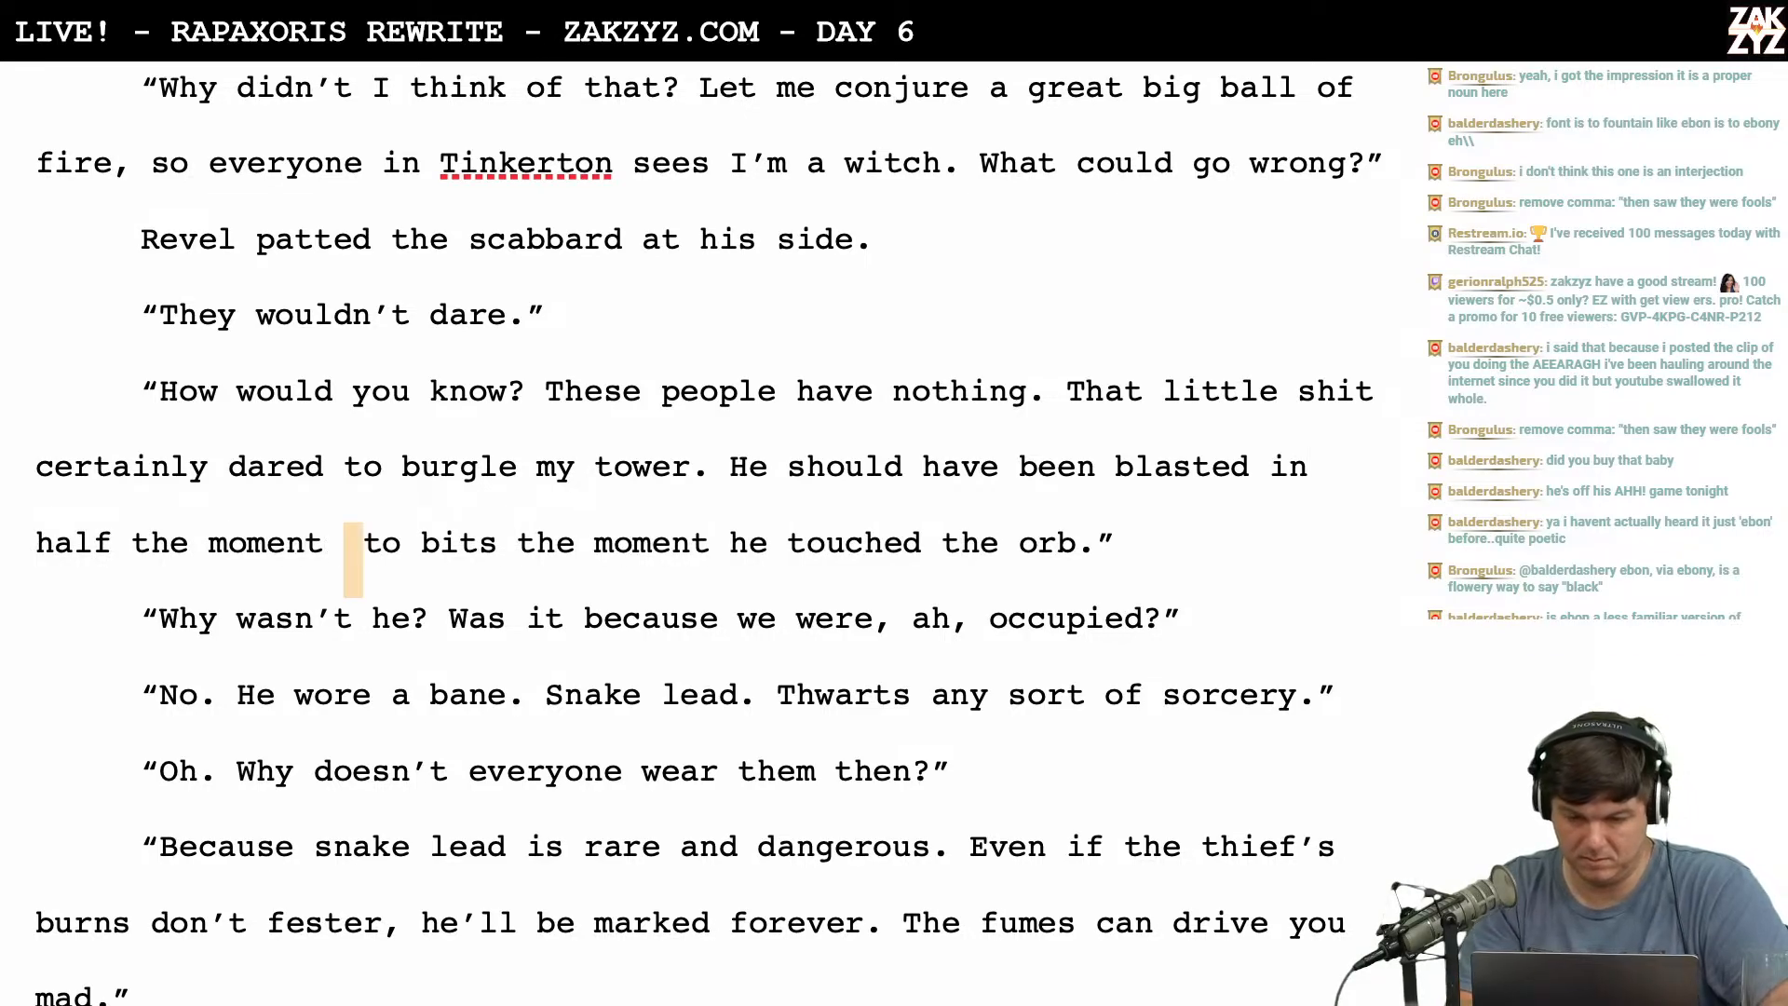
{"action": "key", "text": "shift+Right"}
{"action": "key", "text": "shift+Right"}
{"action": "key", "text": "shift+Right"}
{"action": "key", "text": "shift+Right"}
{"action": "key", "text": "shift+Right"}
{"action": "key", "text": "shift+Right"}
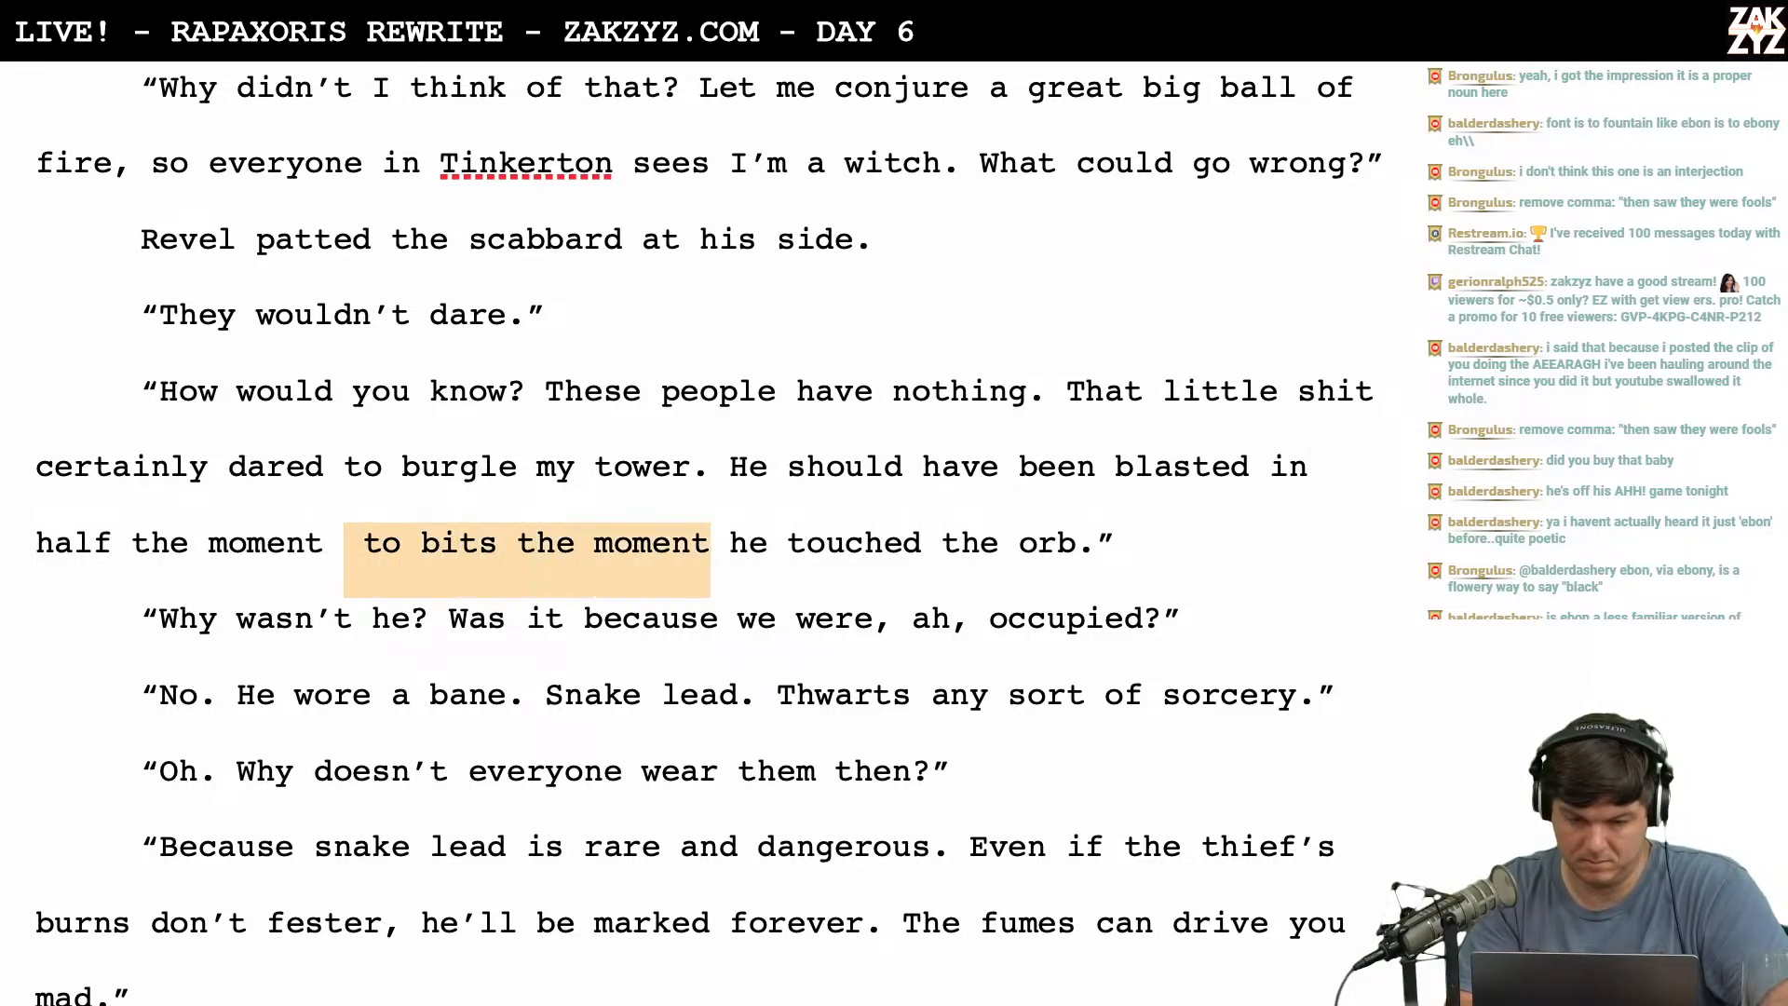
{"action": "key", "text": "BackSpace"}
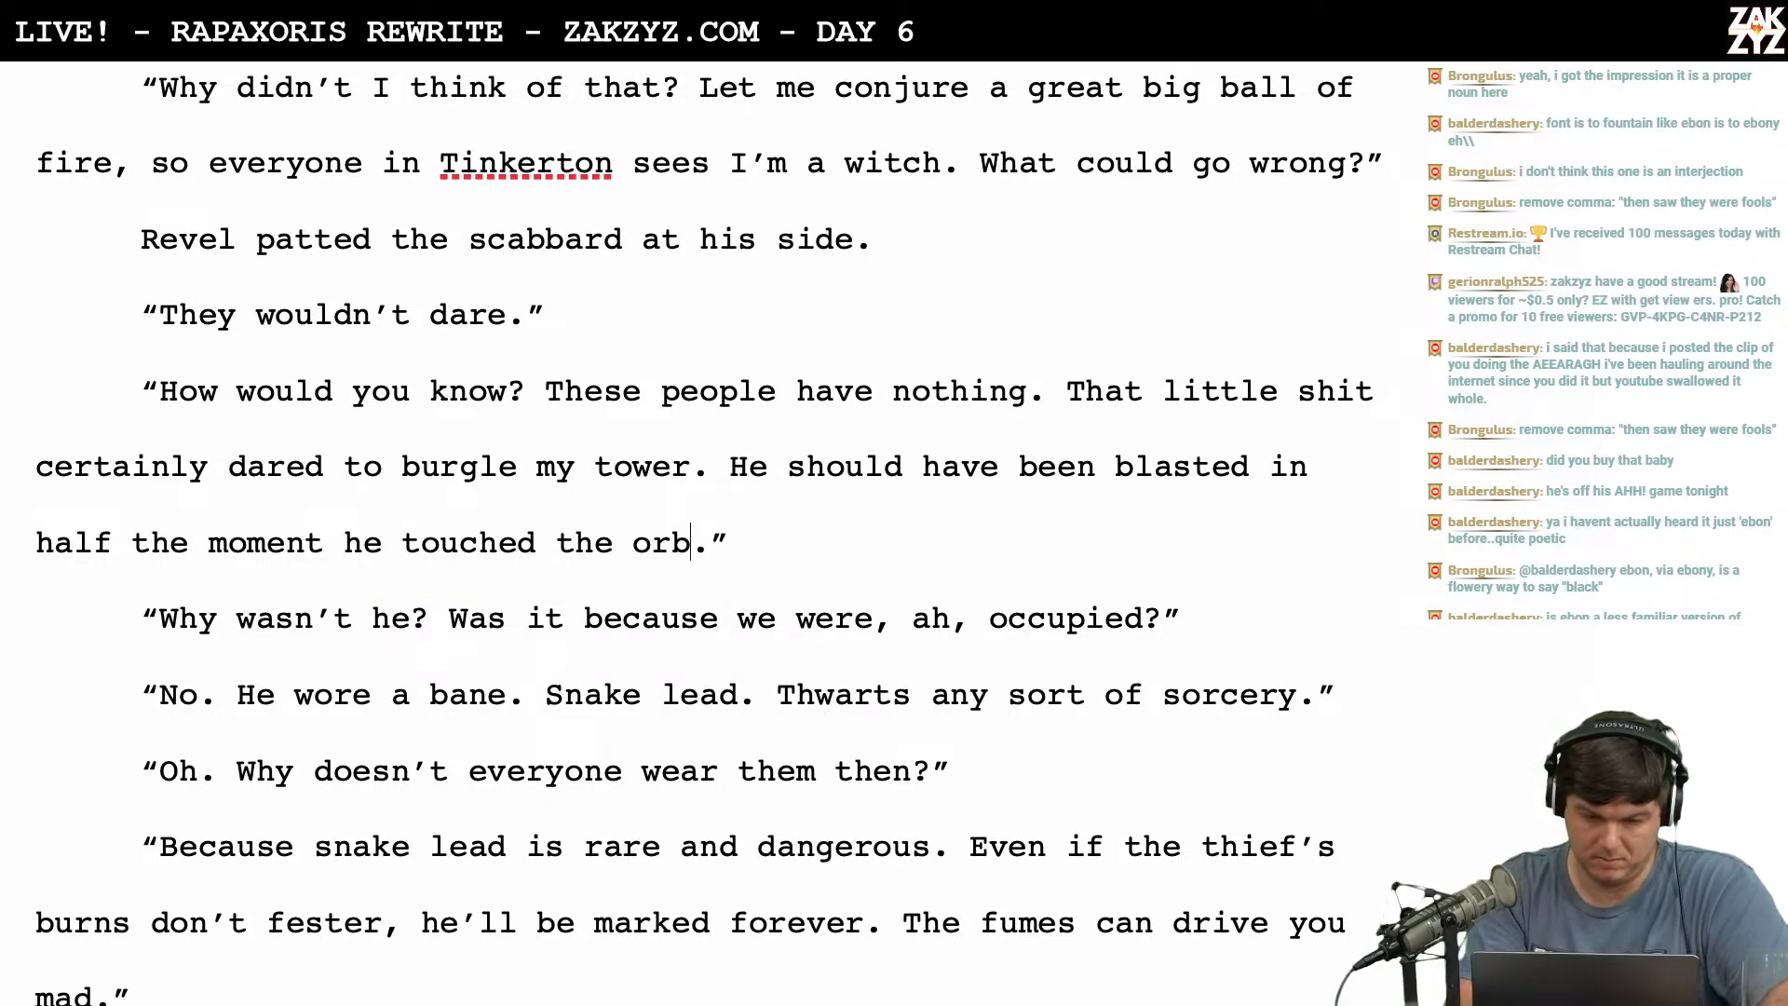
Replace "orb" with "ward" at the end of El's sentence about the thief.
{"action": "key", "text": "BackSpace"}
{"action": "key", "text": "BackSpace"}
{"action": "key", "text": "BackSpace"}
{"action": "type", "text": "ward"}
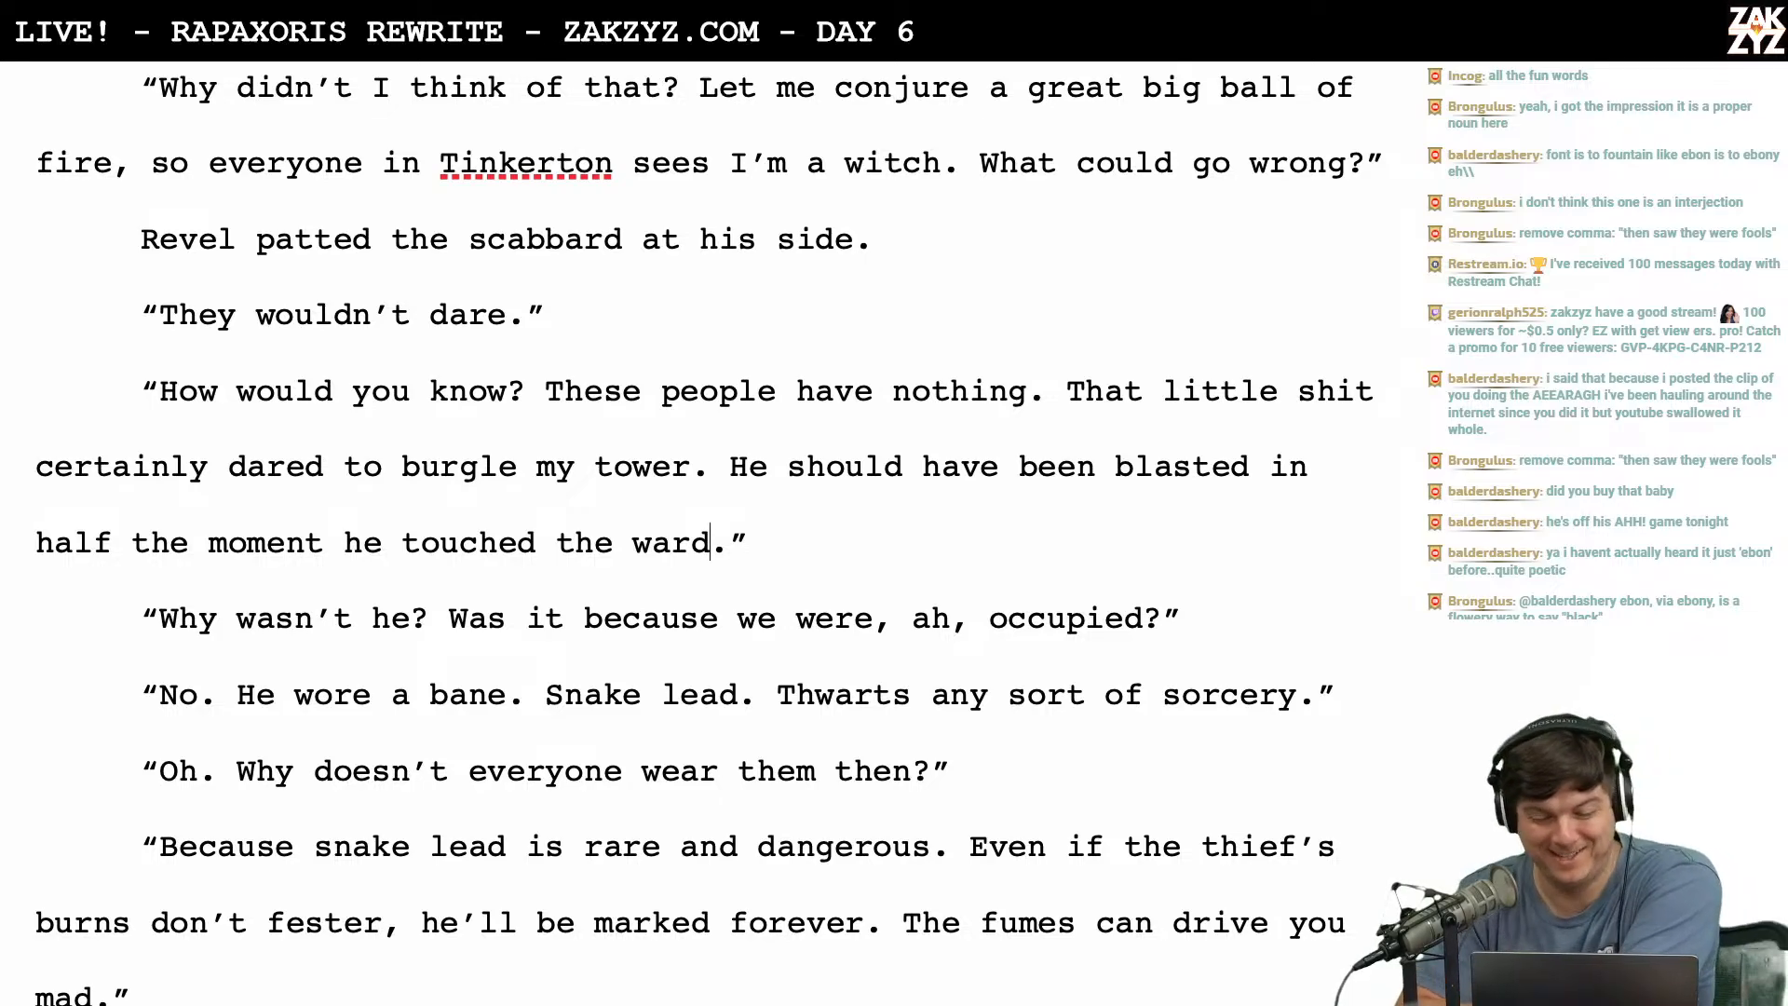
Write "been incinerated the moment he touched the ward." after "He should have" in El's reply, splitting the old wording onto its own line.
{"action": "scroll", "coordinate": [707, 531], "scroll_direction": "down", "scroll_amount": 2}
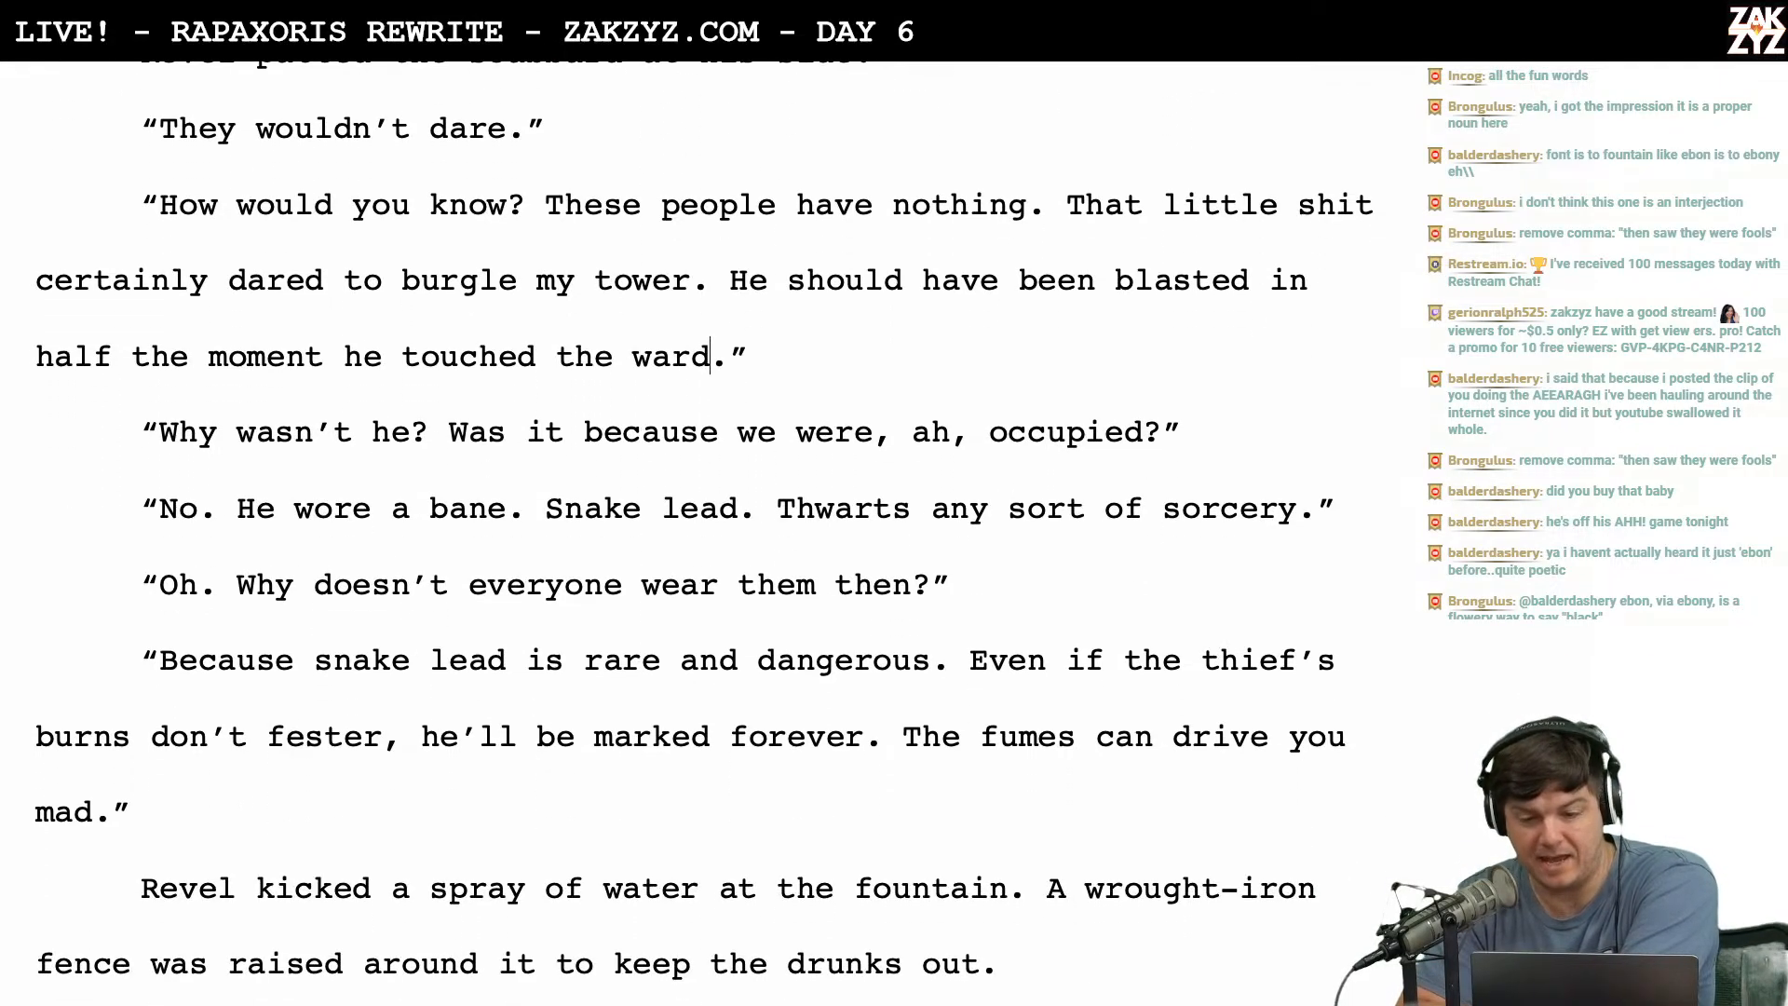
{"action": "scroll", "coordinate": [708, 530], "scroll_direction": "down", "scroll_amount": 1}
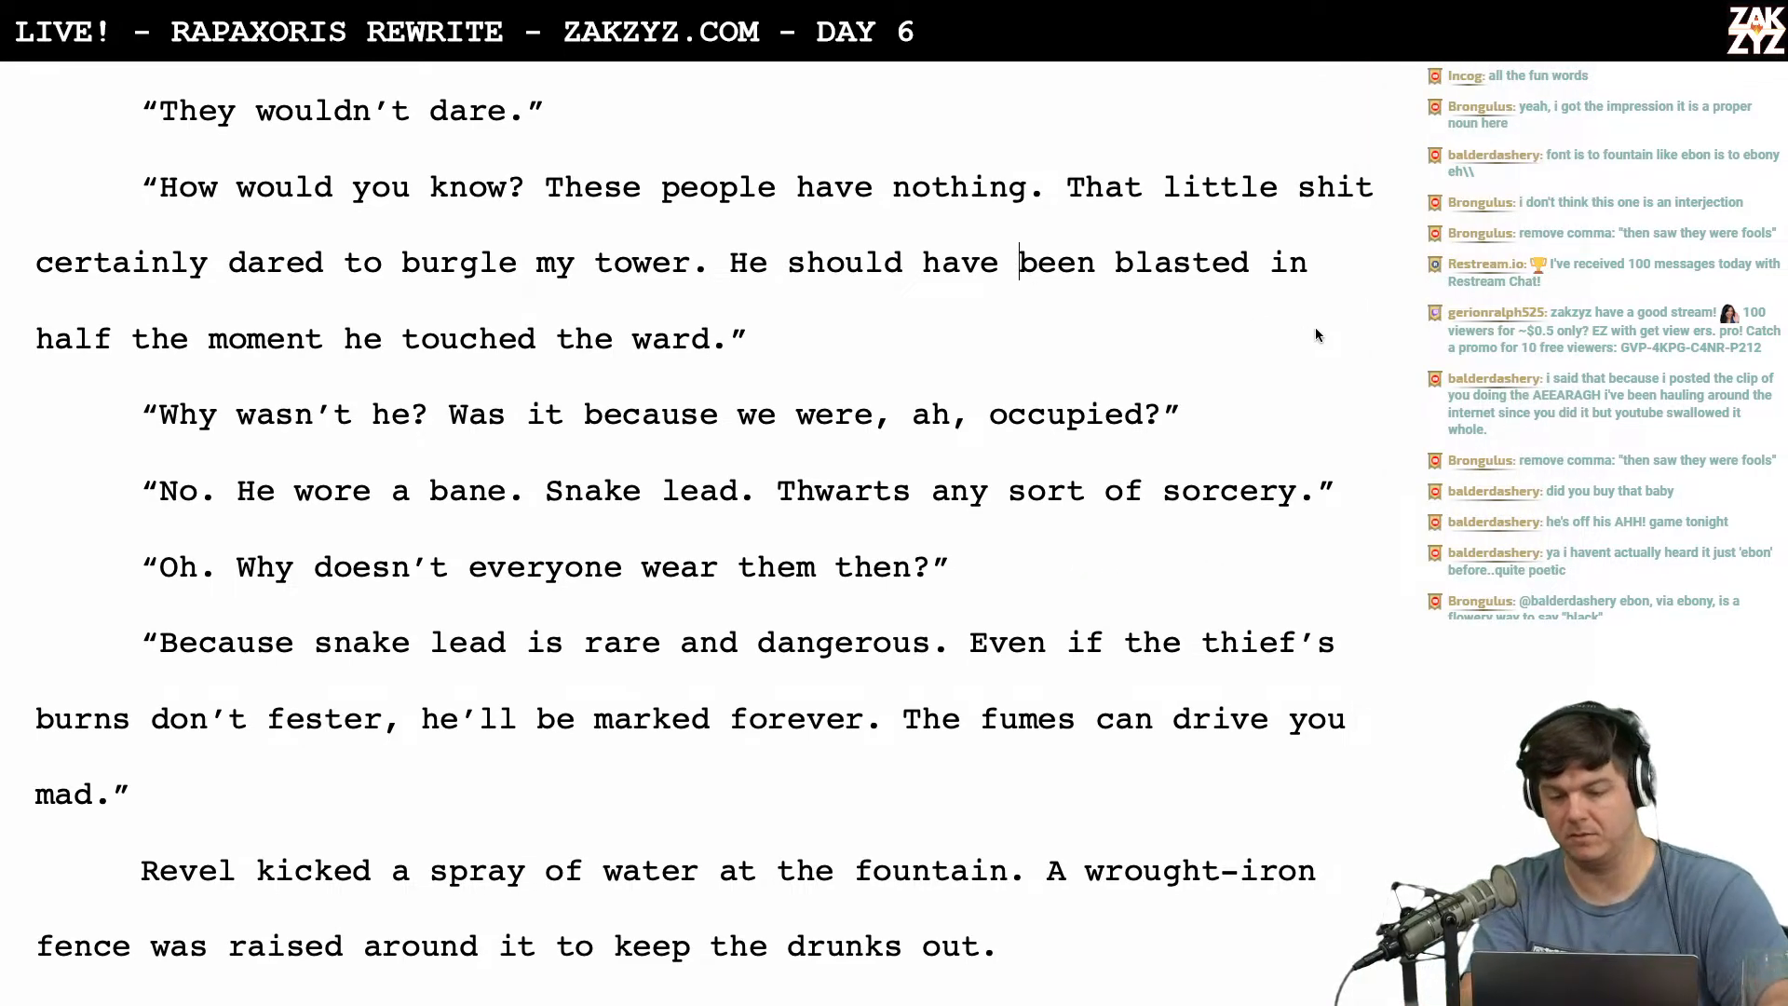
{"action": "key", "text": "Return"}
{"action": "type", "text": "been burn"}
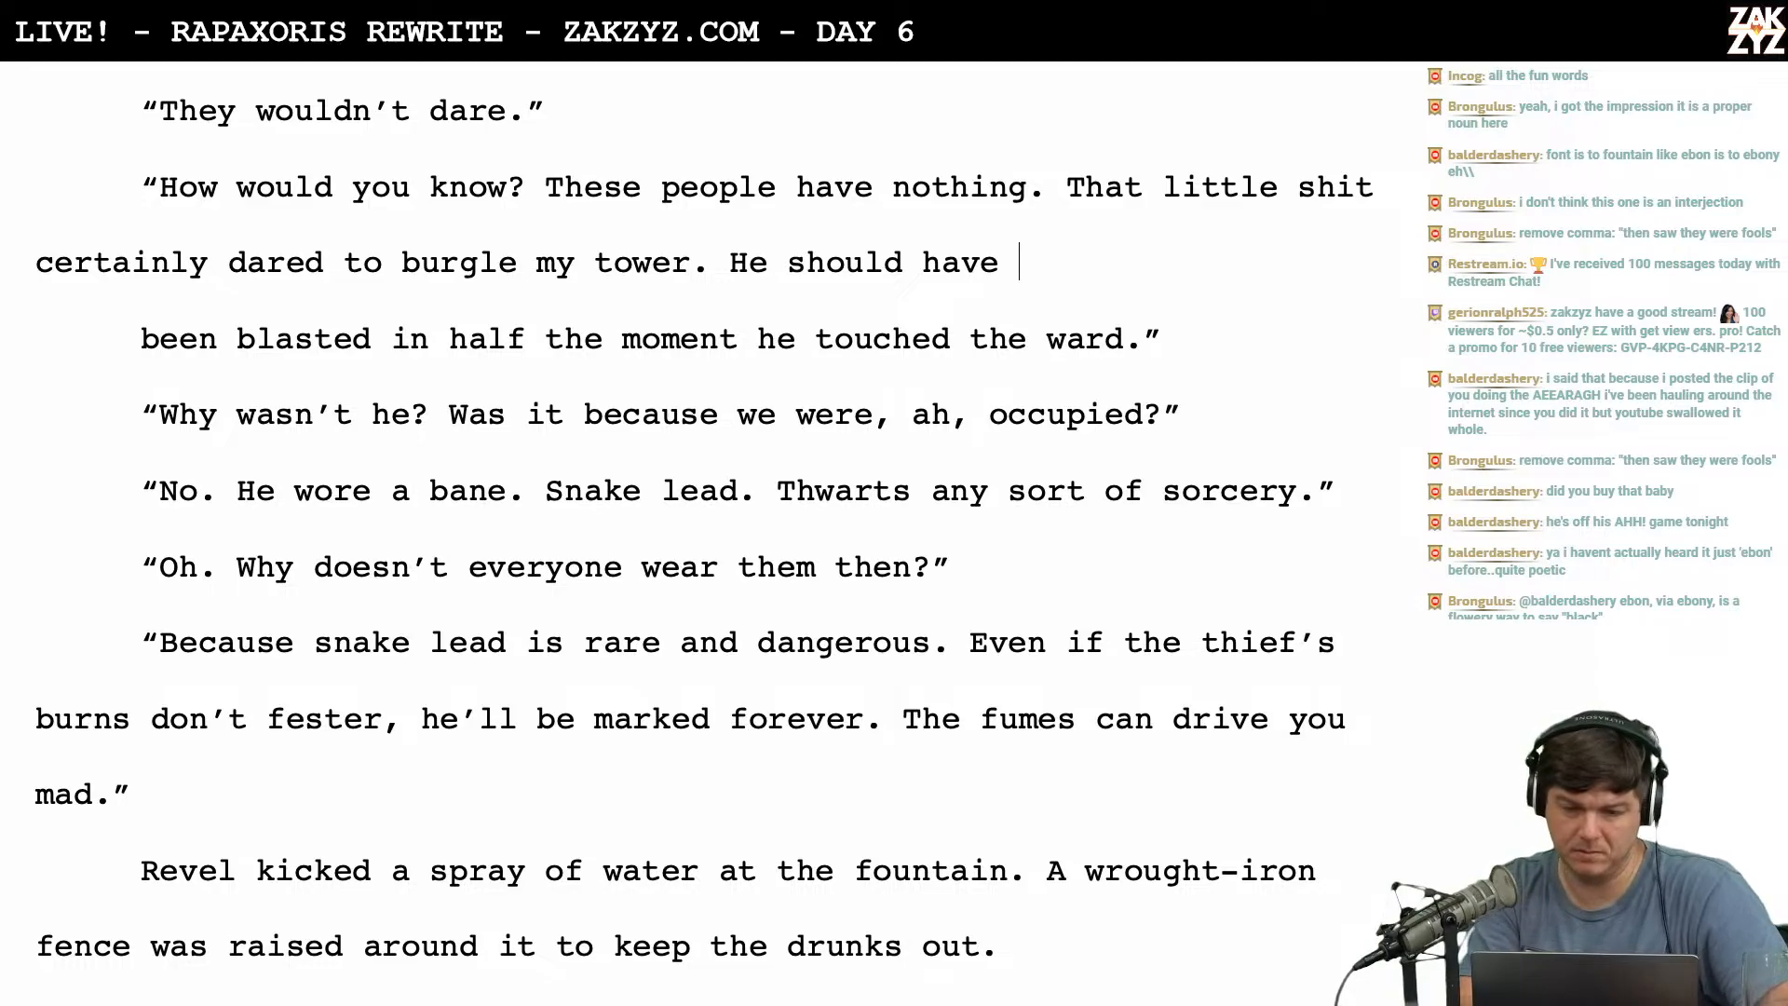
{"action": "type", "text": "ed"}
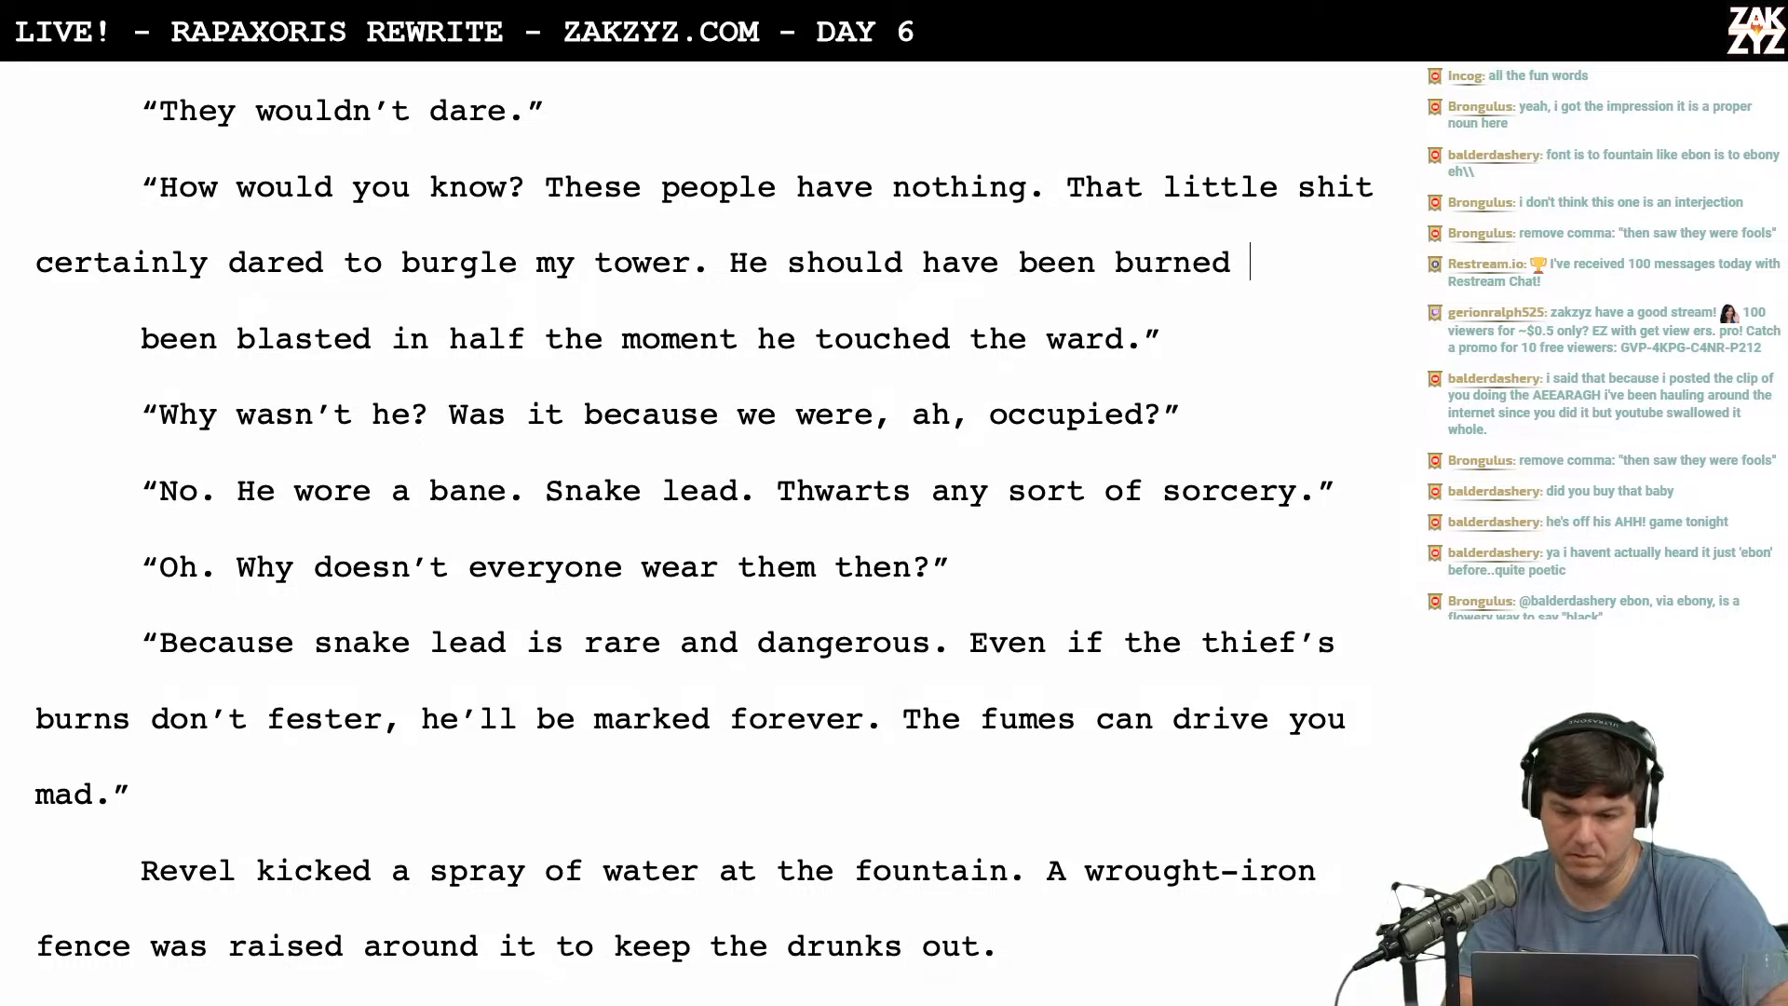
{"action": "key", "text": "BackSpace"}
{"action": "key", "text": "BackSpace"}
{"action": "key", "text": "BackSpace"}
{"action": "key", "text": "BackSpace"}
{"action": "key", "text": "BackSpace"}
{"action": "key", "text": "BackSpace"}
{"action": "key", "text": "BackSpace"}
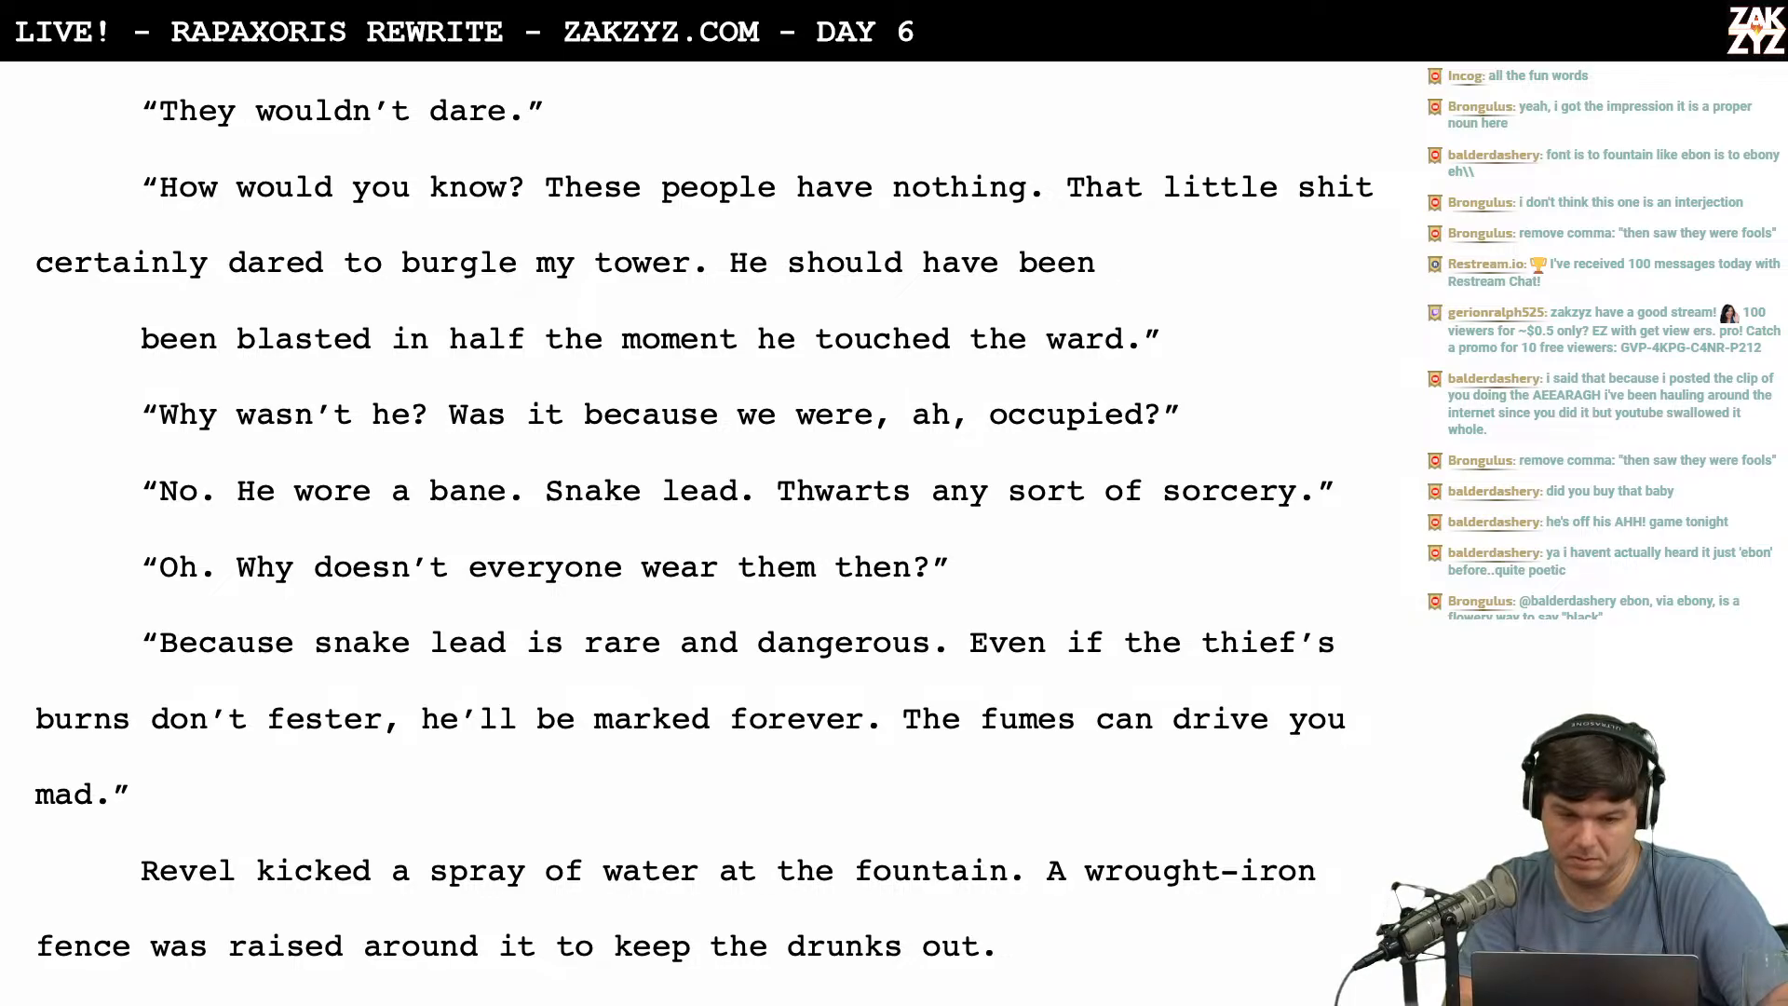
{"action": "type", "text": "incinerate"}
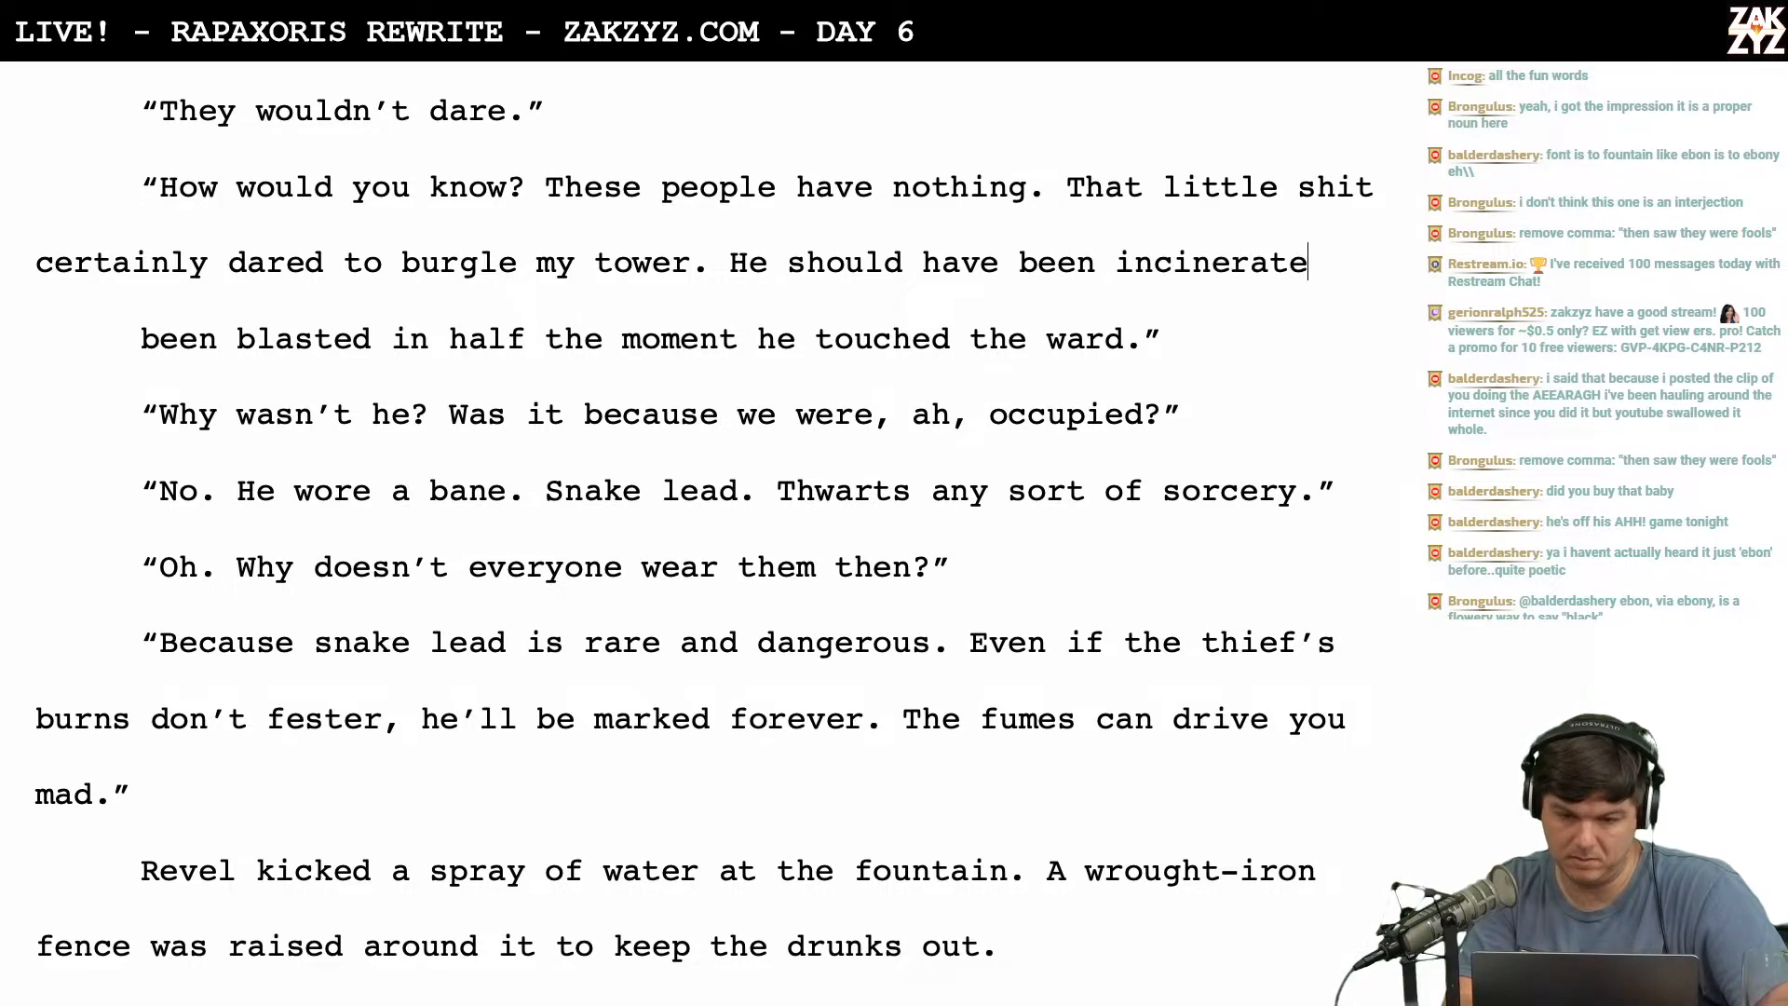
{"action": "type", "text": "d the momen"}
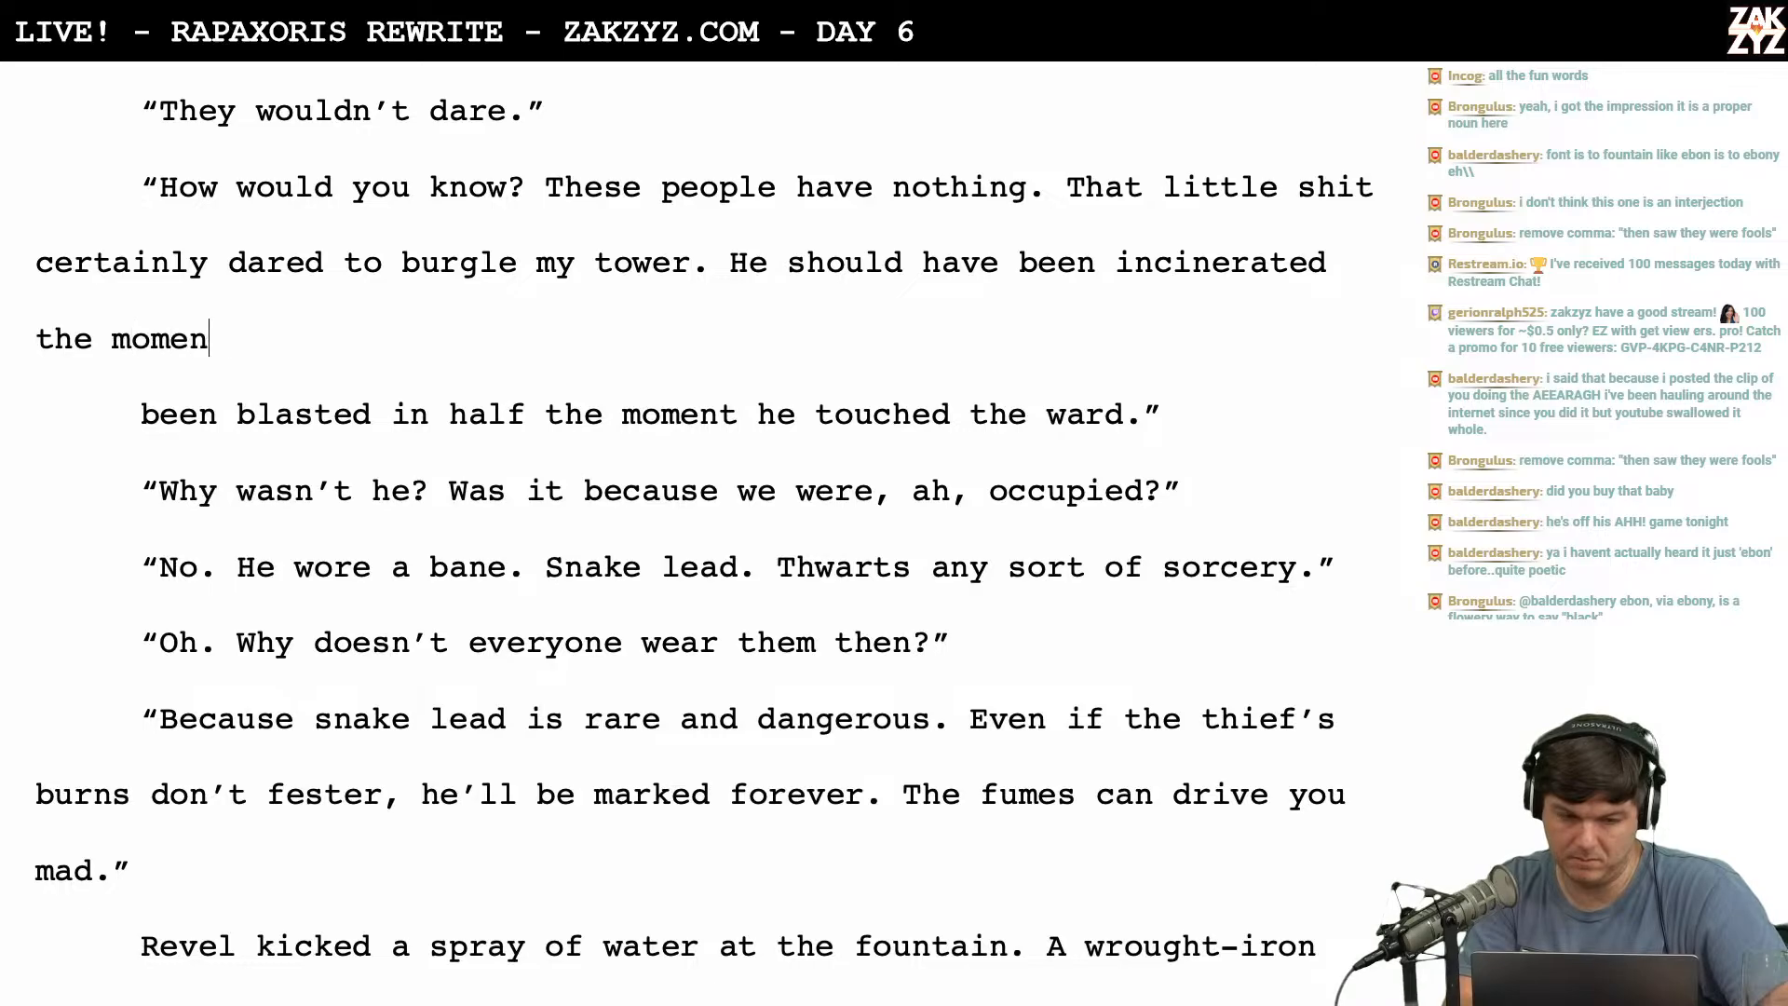
{"action": "type", "text": "t he touched tha"}
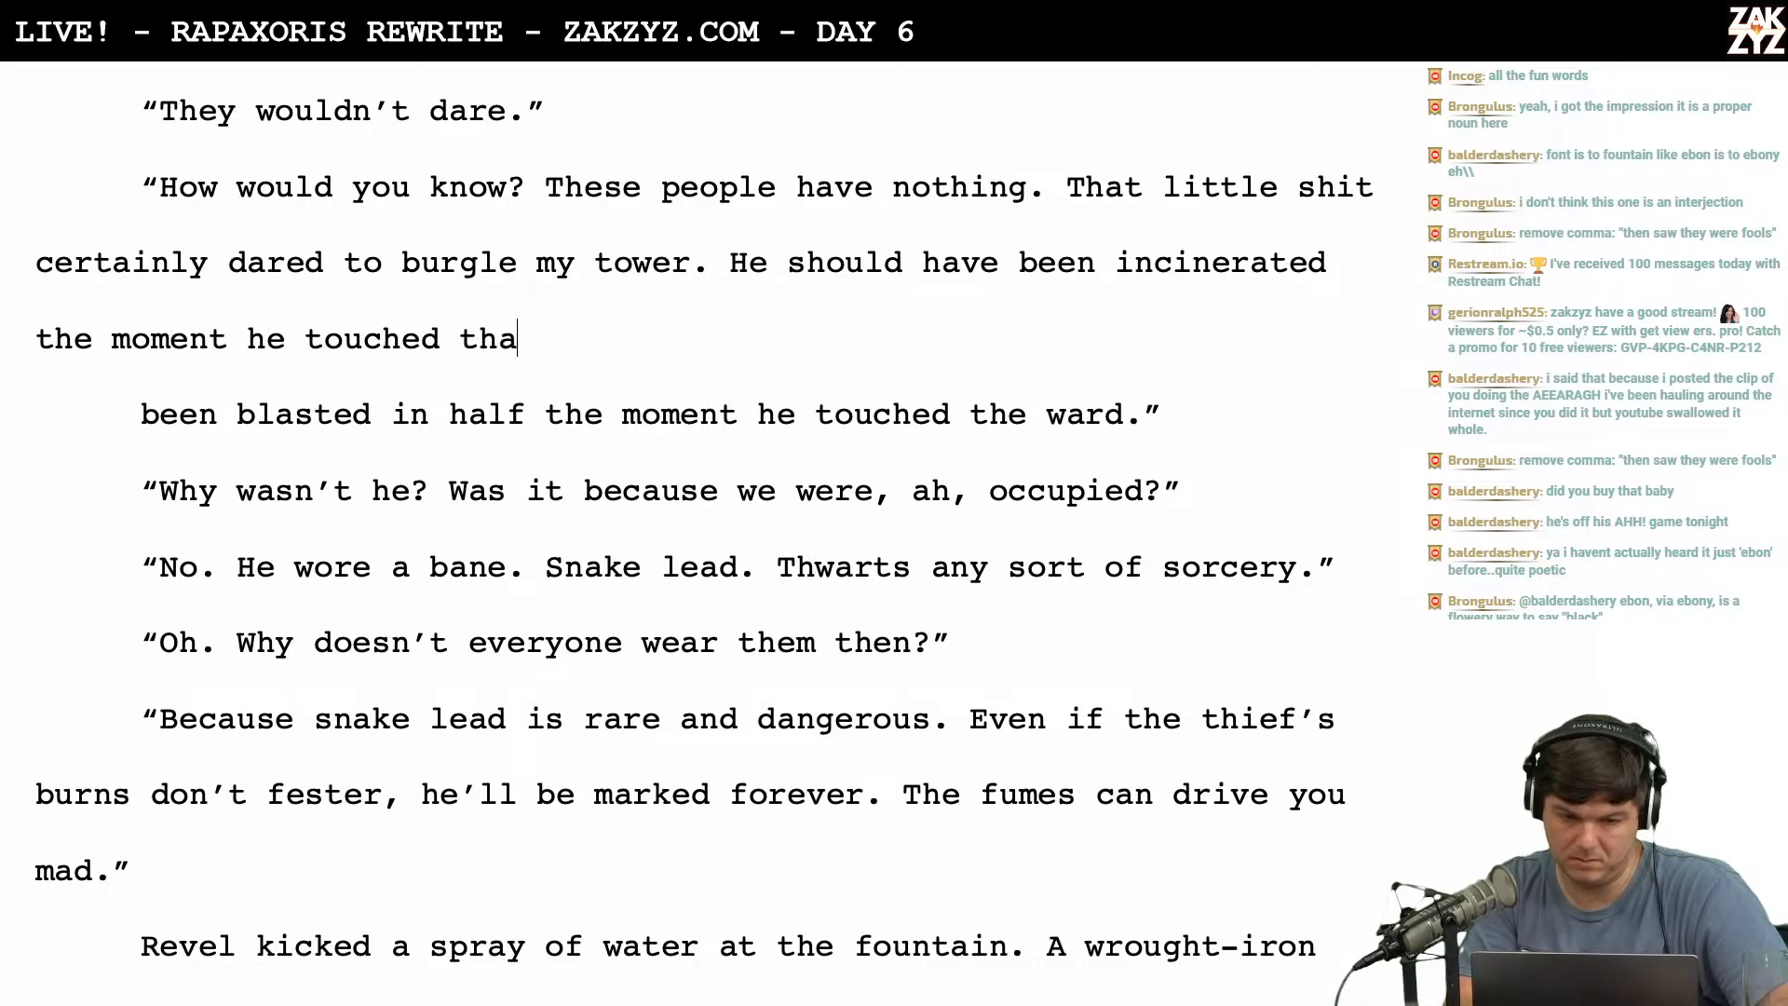
{"action": "key", "text": "BackSpace"}
{"action": "type", "text": "e ward."}
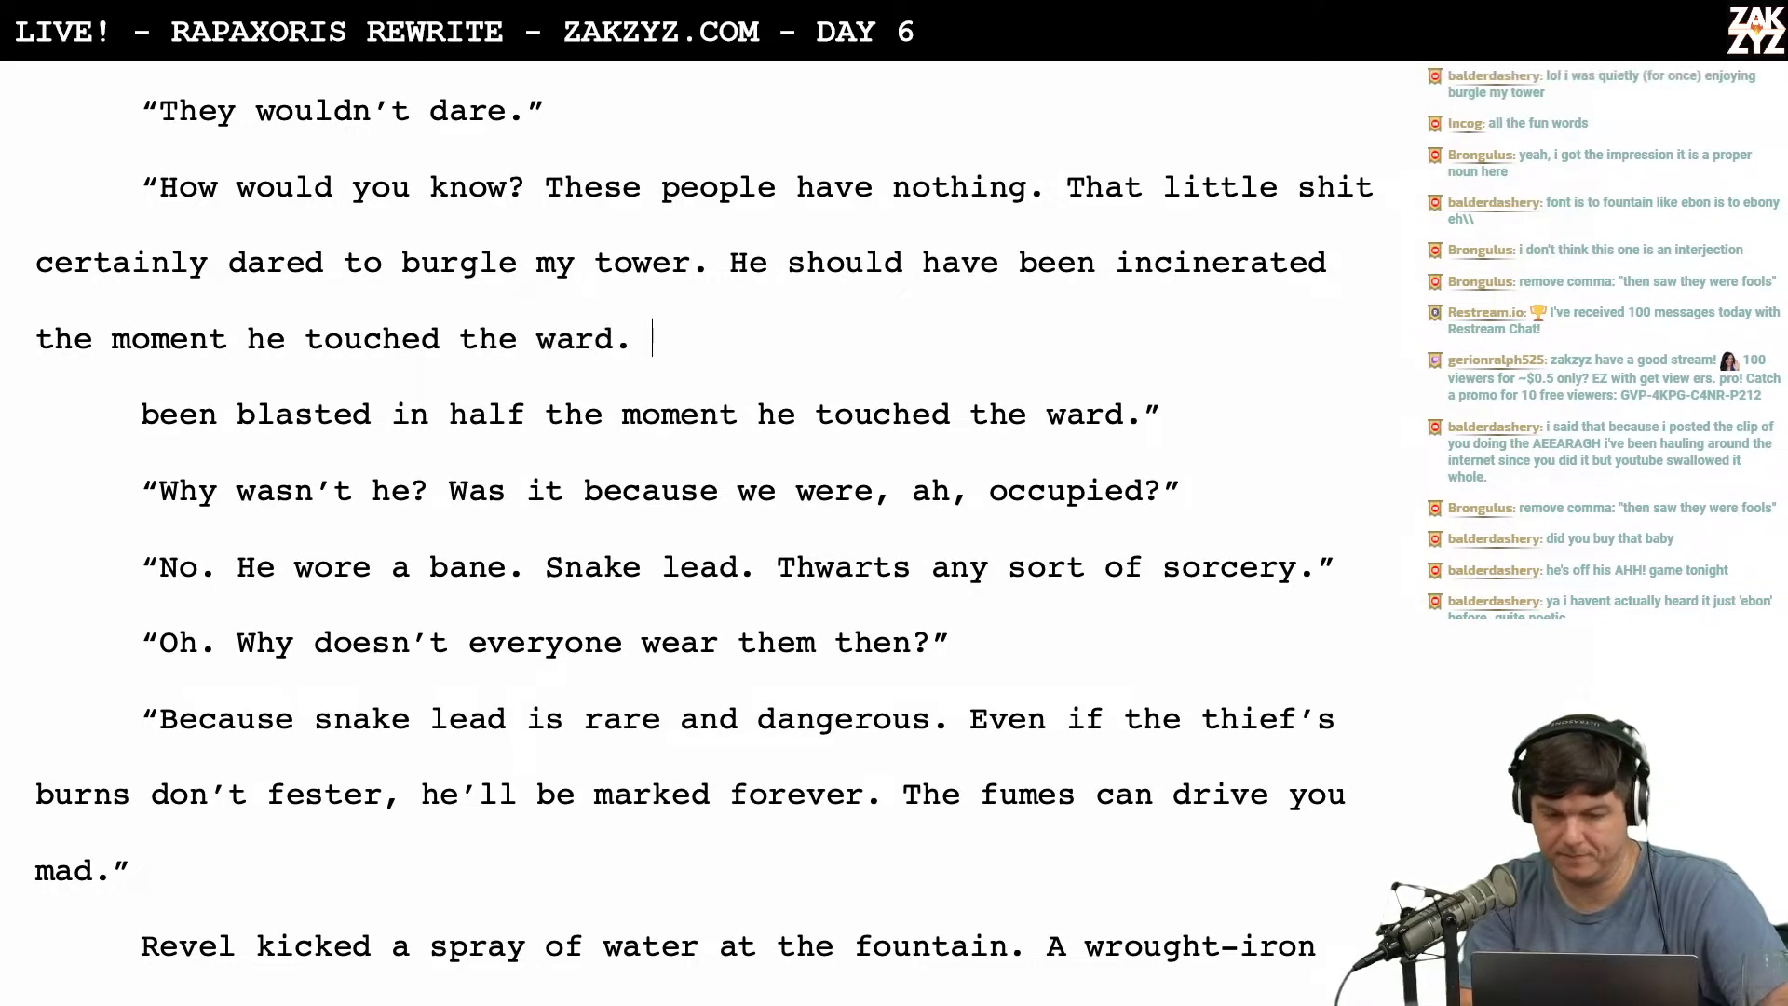
Delete the leftover "been blasted in half the moment he touched the ward." and its paragraph break, keeping the closing quotation mark.
{"action": "key", "text": "shift+Down"}
{"action": "key", "text": "shift+Right"}
{"action": "key", "text": "shift+Right"}
{"action": "key", "text": "shift+Right"}
{"action": "key", "text": "shift+Right"}
{"action": "key", "text": "shift+Right"}
{"action": "key", "text": "shift+Right"}
{"action": "key", "text": "shift+Right"}
{"action": "key", "text": "shift+Right"}
{"action": "key", "text": "shift+Right"}
{"action": "key", "text": "shift+Right"}
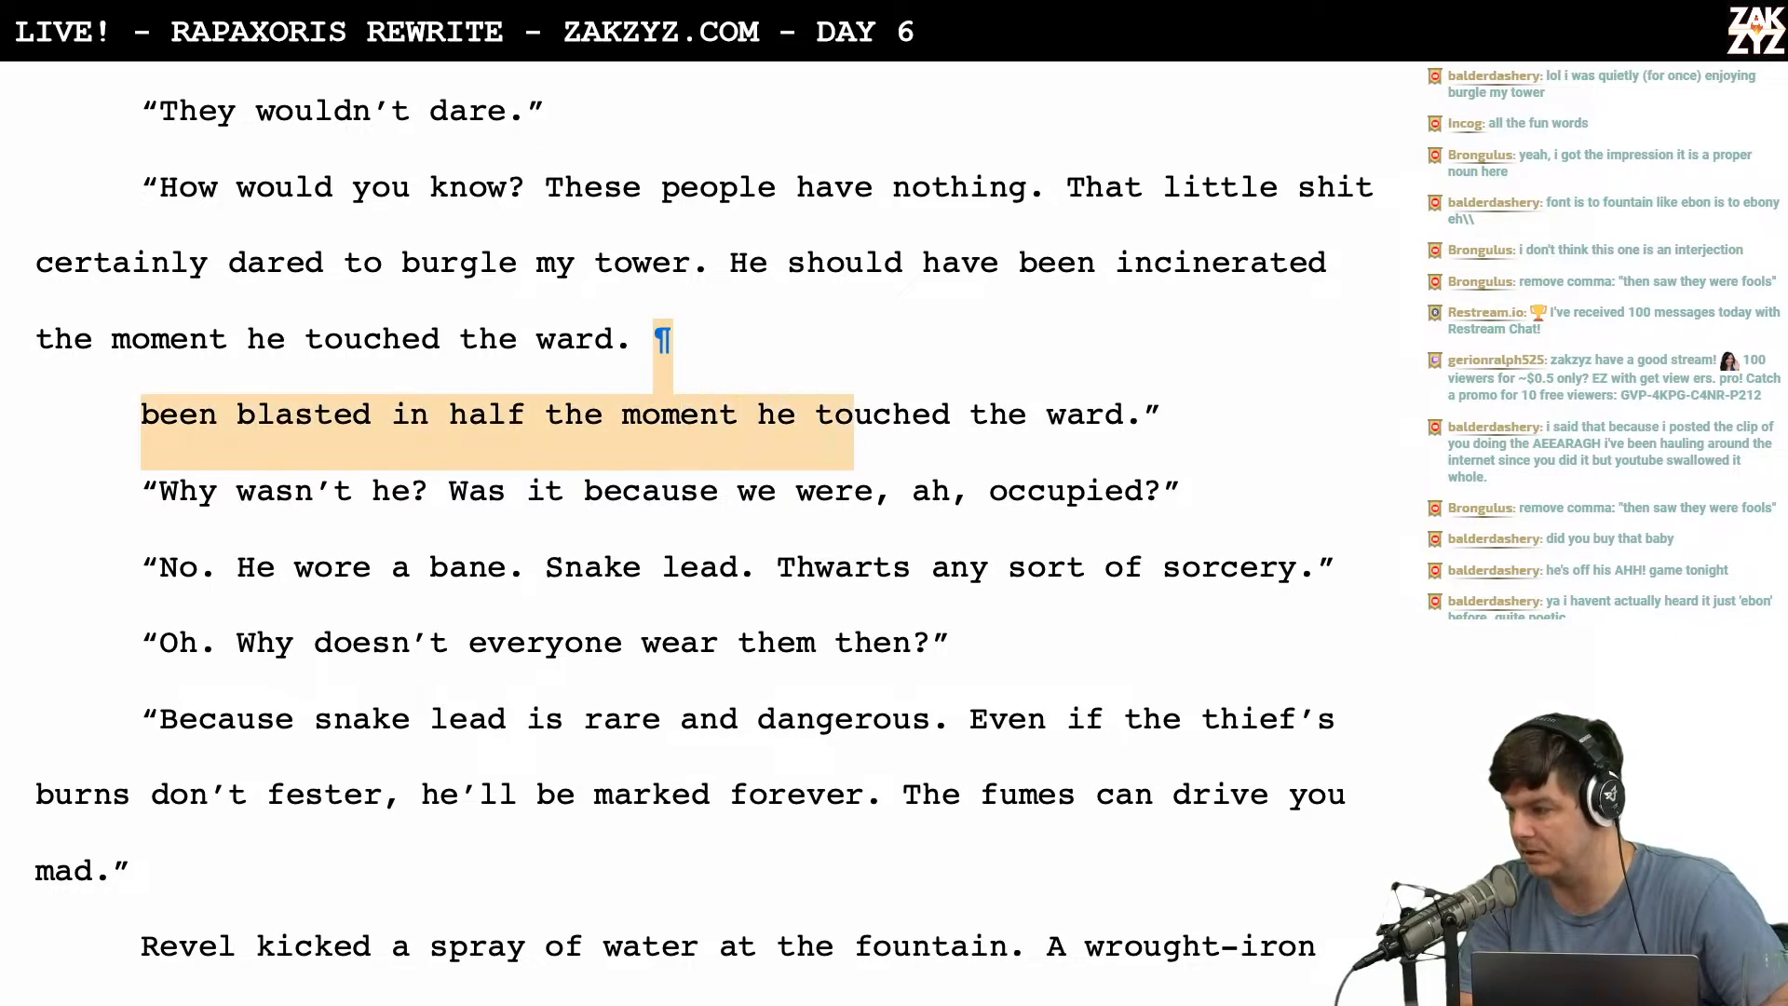
{"action": "key", "text": "shift+Right"}
{"action": "key", "text": "shift+Right"}
{"action": "key", "text": "shift+Right"}
{"action": "key", "text": "shift+Right"}
{"action": "key", "text": "shift+Right"}
{"action": "key", "text": "shift+Right"}
{"action": "key", "text": "shift+Right"}
{"action": "key", "text": "shift+Right"}
{"action": "key", "text": "shift+Right"}
{"action": "key", "text": "shift+Right"}
{"action": "key", "text": "shift+Right"}
{"action": "key", "text": "shift+Right"}
{"action": "key", "text": "shift+Right"}
{"action": "key", "text": "shift+Right"}
{"action": "key", "text": "shift+Right"}
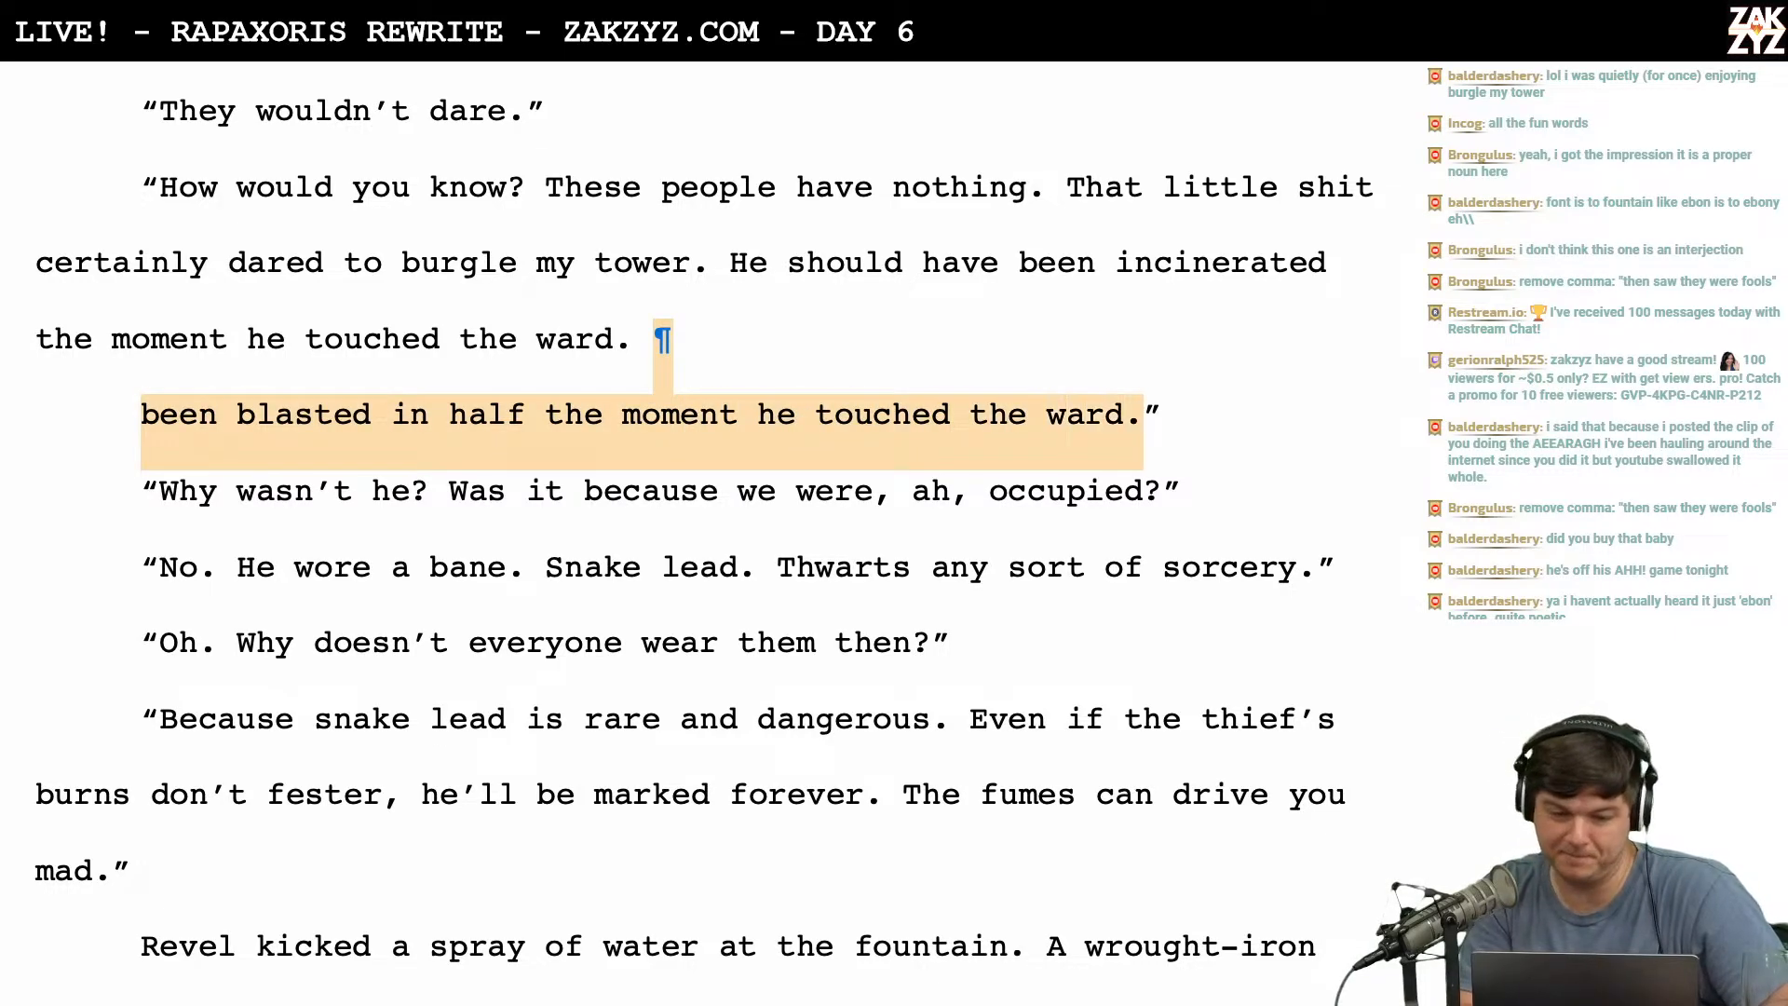
{"action": "key", "text": "BackSpace"}
{"action": "key", "text": "BackSpace"}
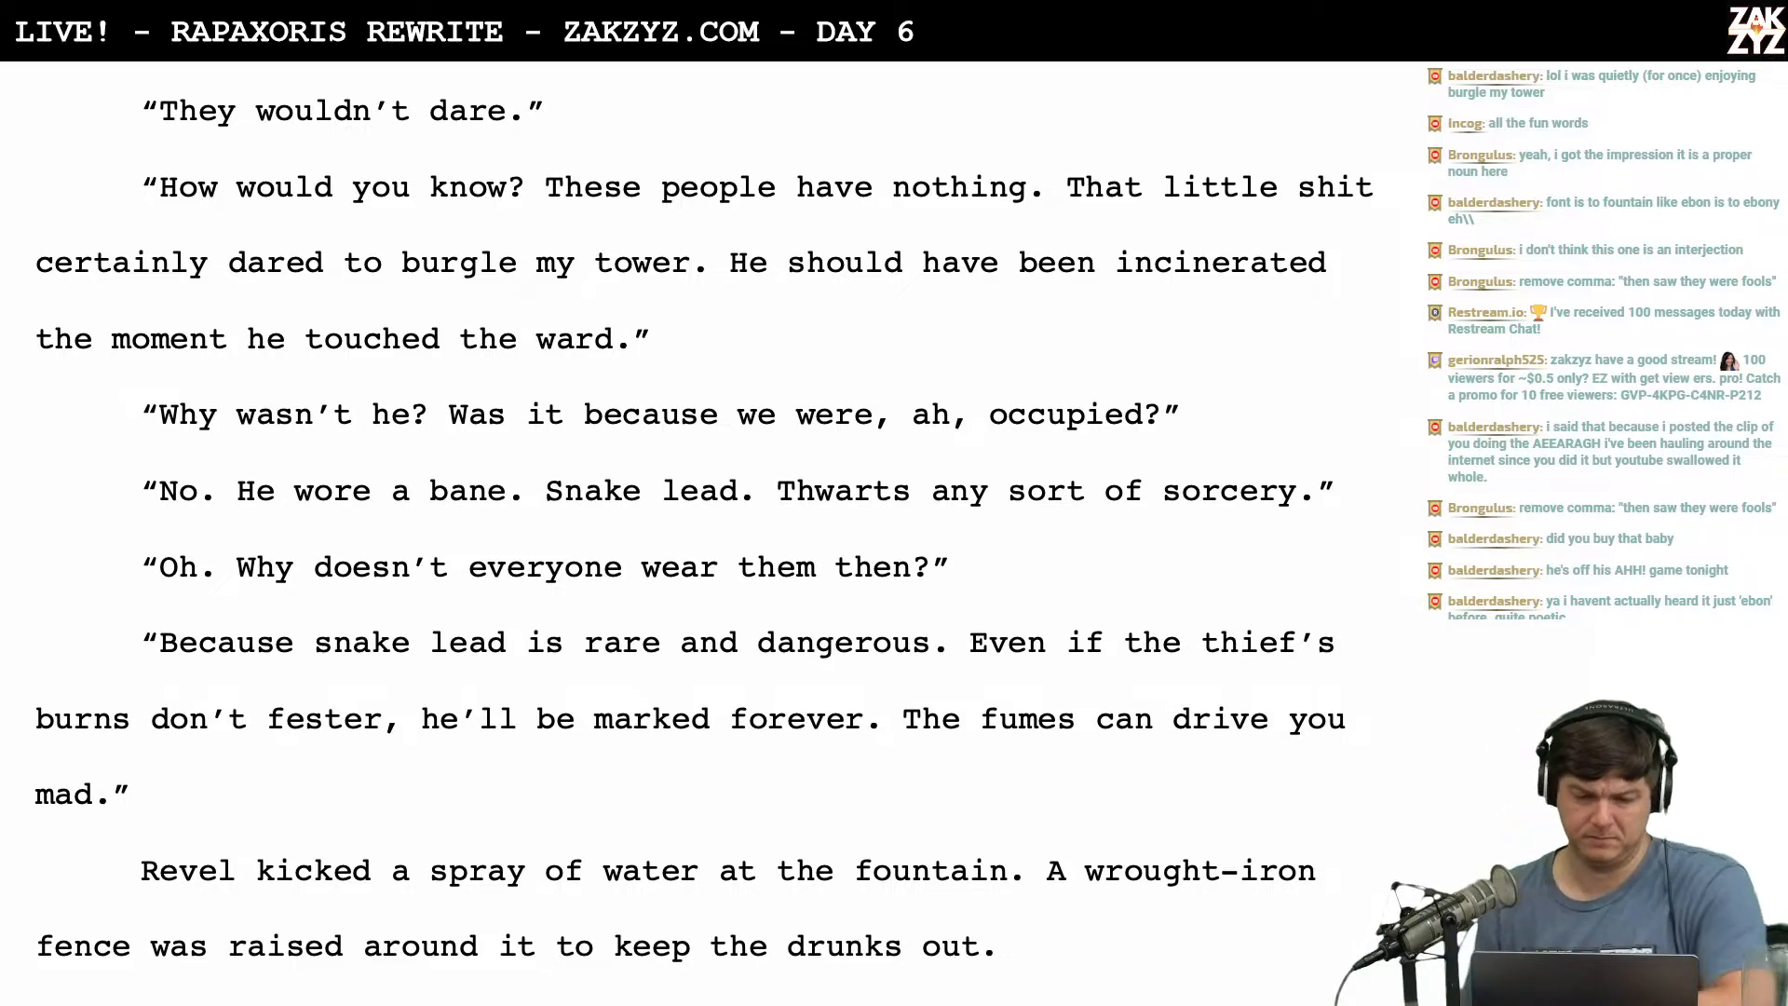
Replace "ah" with "um" in the question "Was it because we were, ah, occupied?".
{"action": "scroll", "coordinate": [704, 546], "scroll_direction": "down", "scroll_amount": 1}
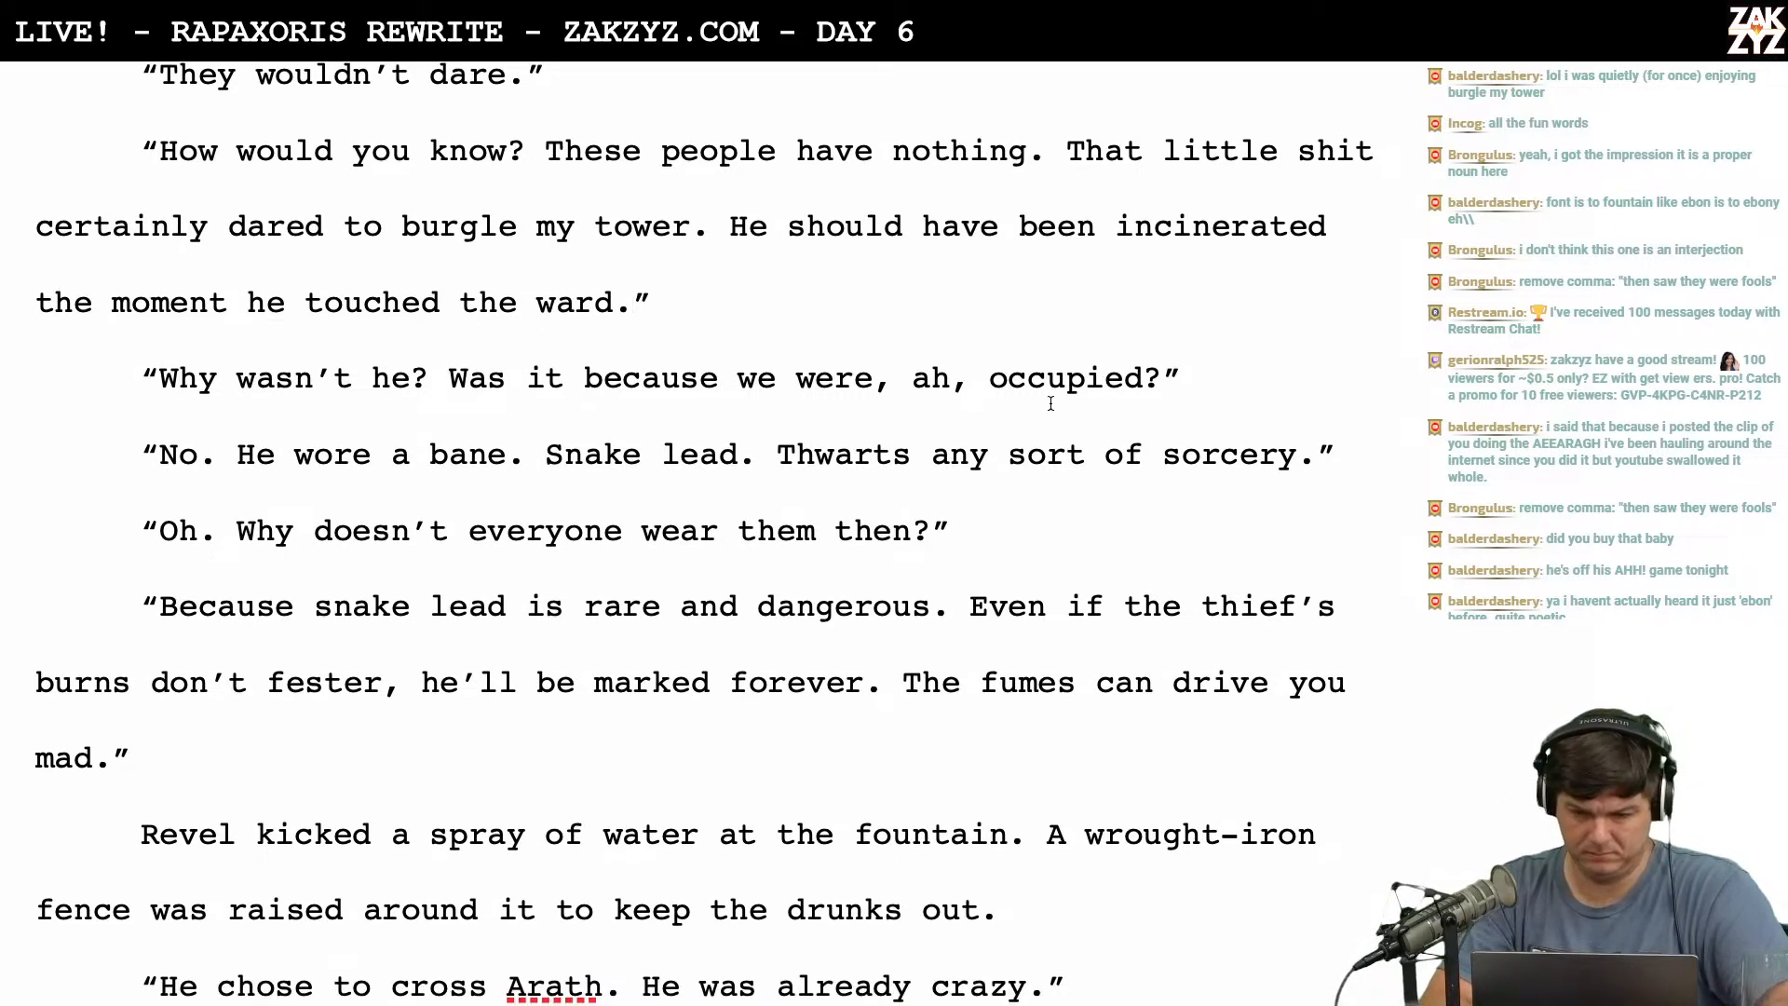
{"action": "left_click", "coordinate": [952, 377]}
{"action": "key", "text": "BackSpace"}
{"action": "key", "text": "BackSpace"}
{"action": "type", "text": "um"}
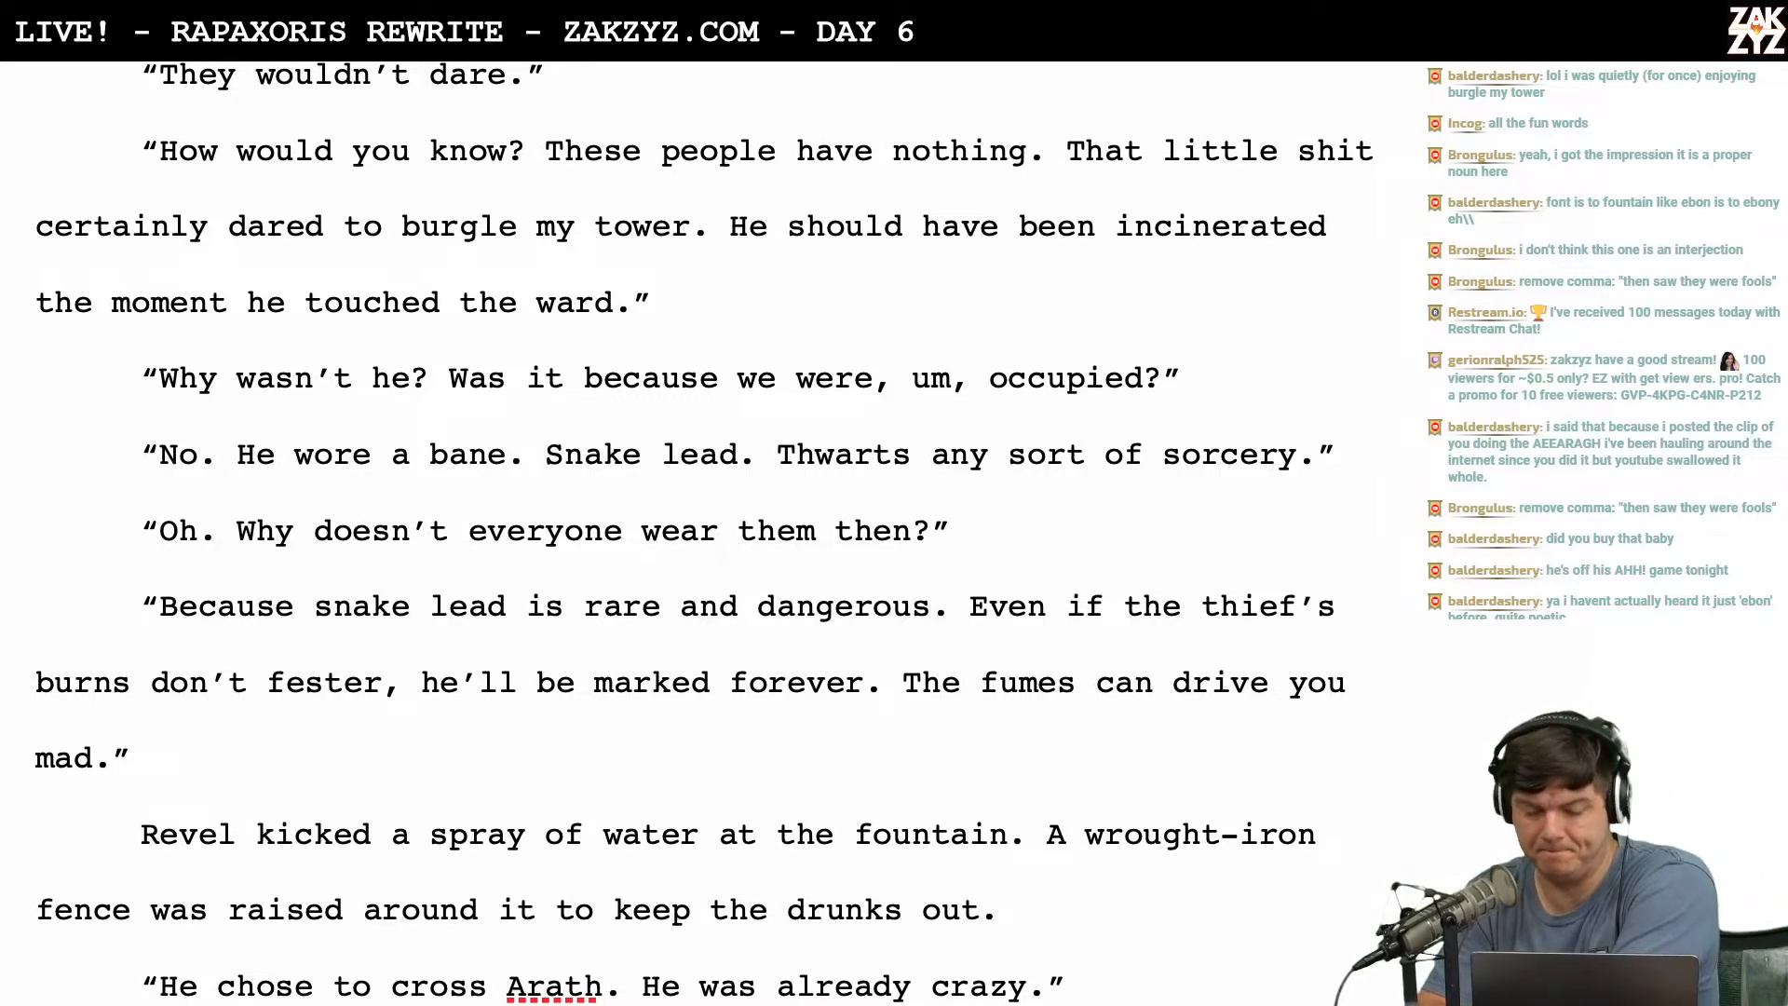
Change "Thwarts any sort of sorcery" to "It thwarts any sort of sorcery" in the line about the bane.
{"action": "scroll", "coordinate": [600, 349], "scroll_direction": "down", "scroll_amount": 2}
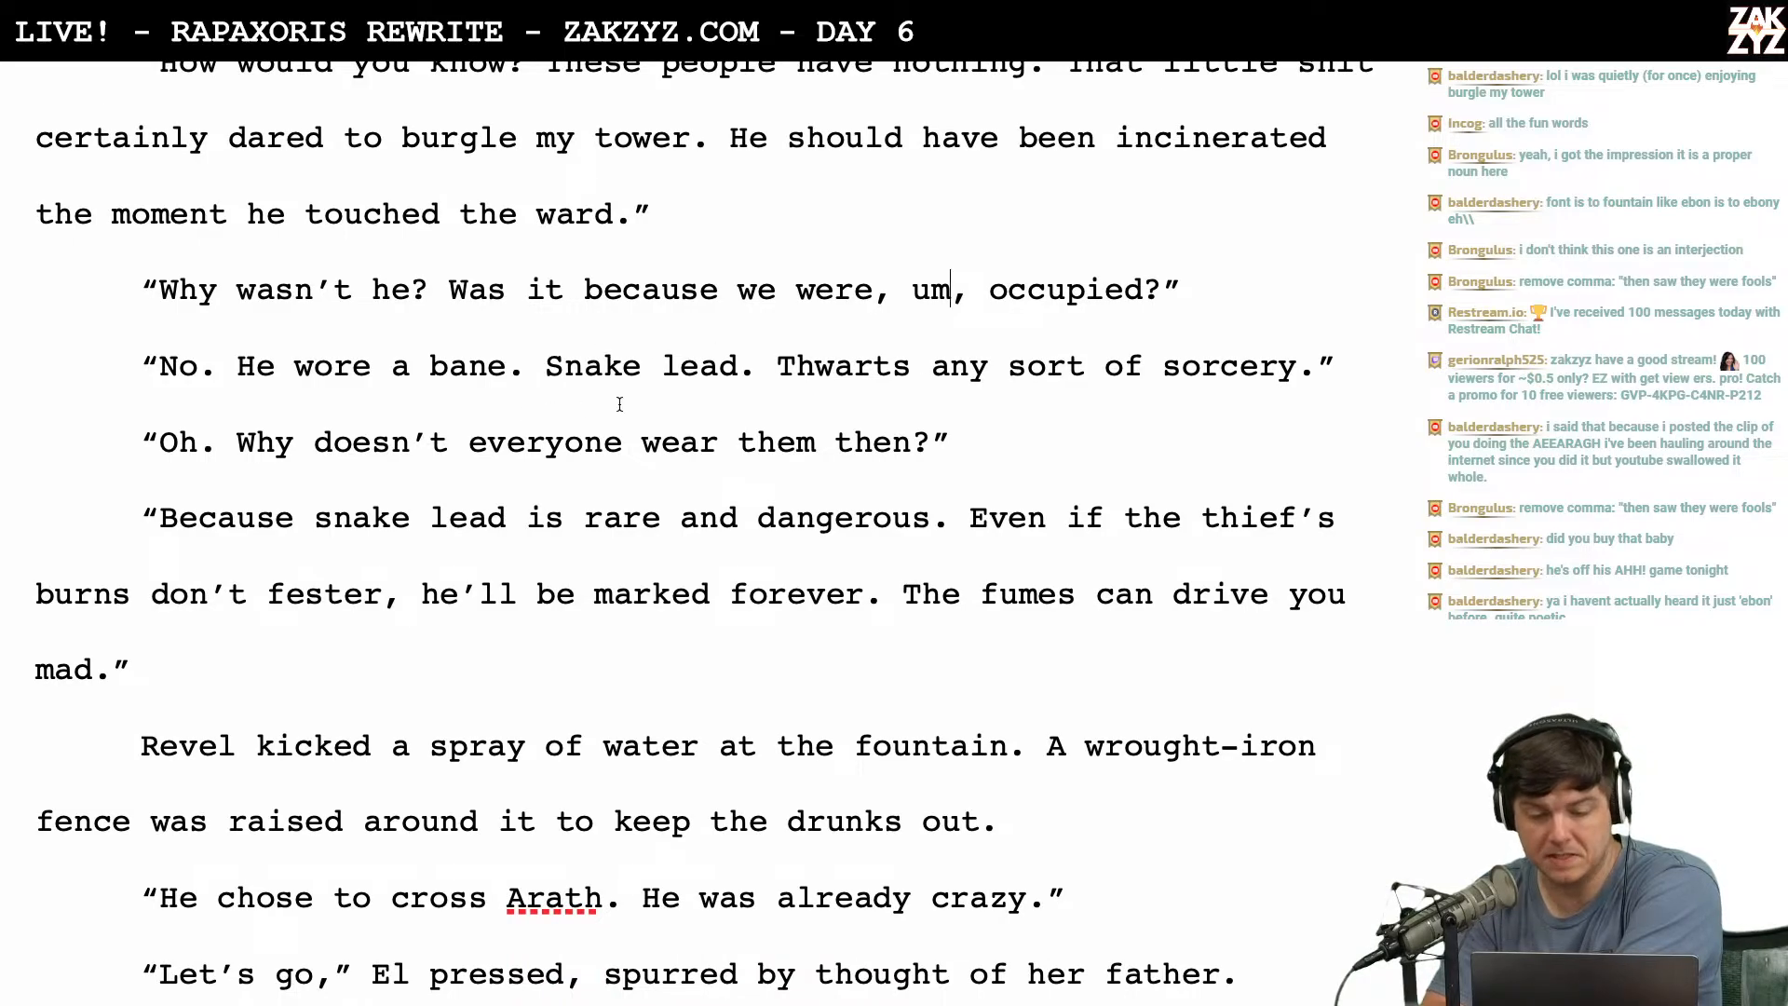
{"action": "scroll", "coordinate": [619, 405], "scroll_direction": "down", "scroll_amount": 2}
{"action": "left_click", "coordinate": [779, 259]}
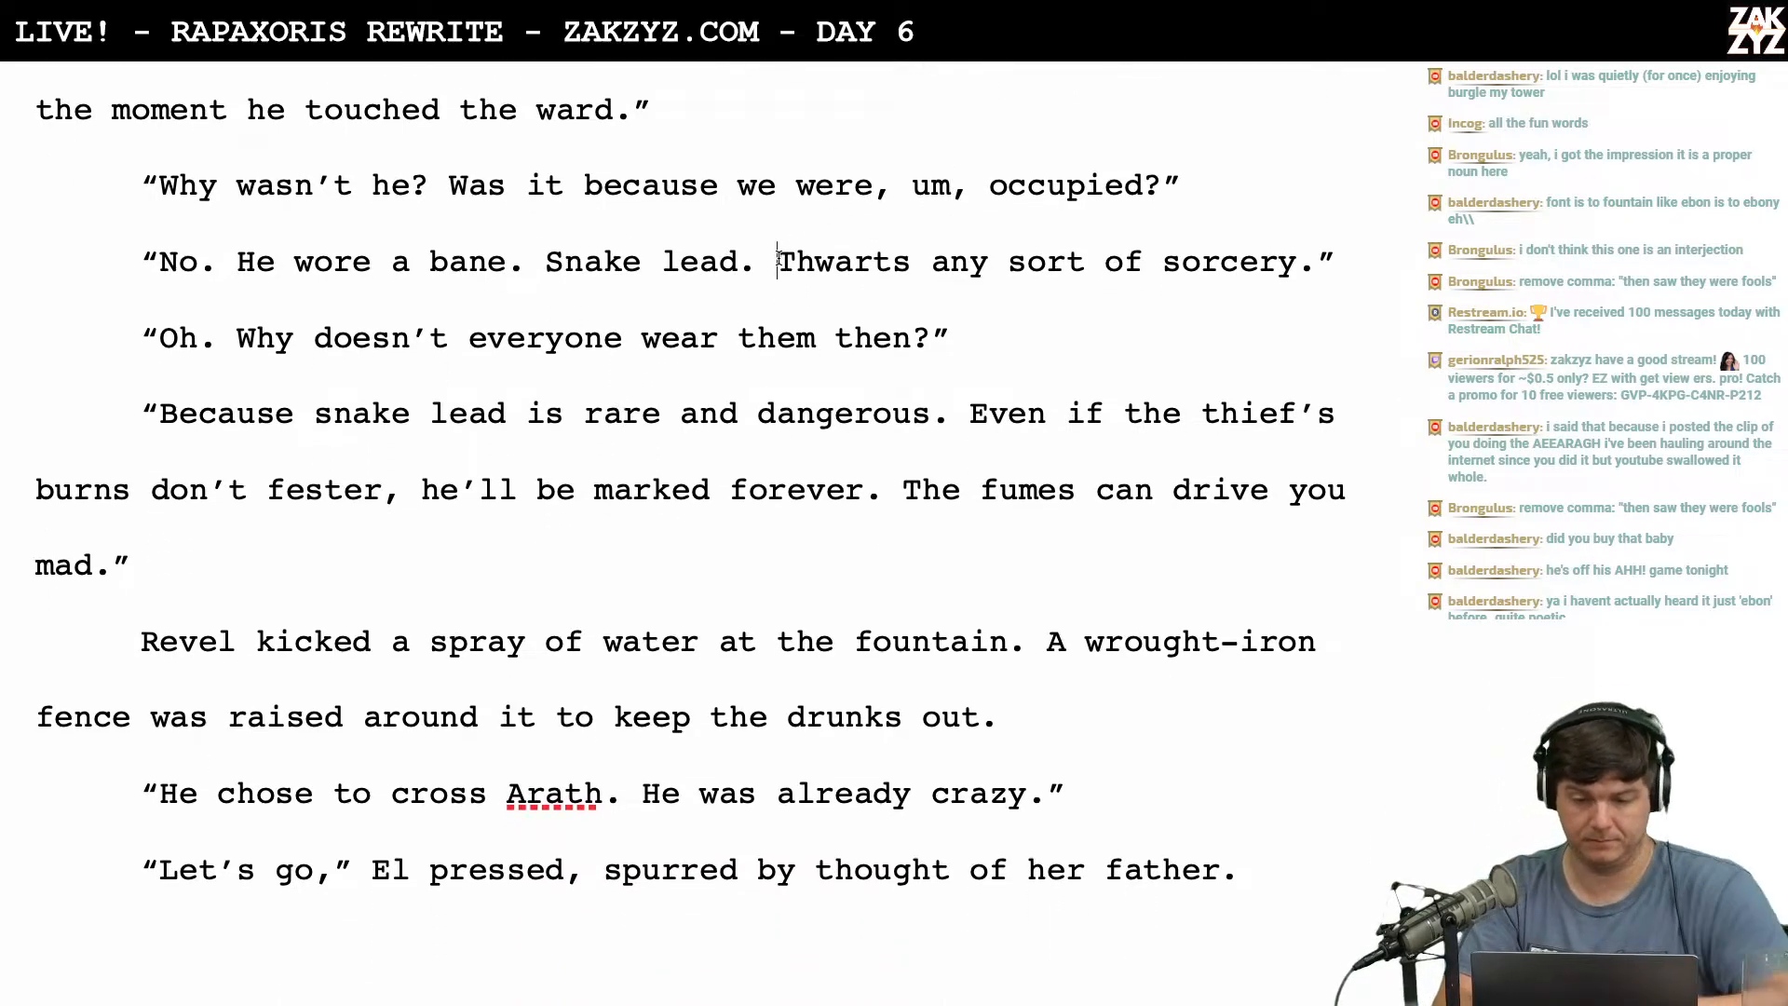
{"action": "type", "text": "It"}
{"action": "key", "text": "Delete"}
{"action": "type", "text": "t"}
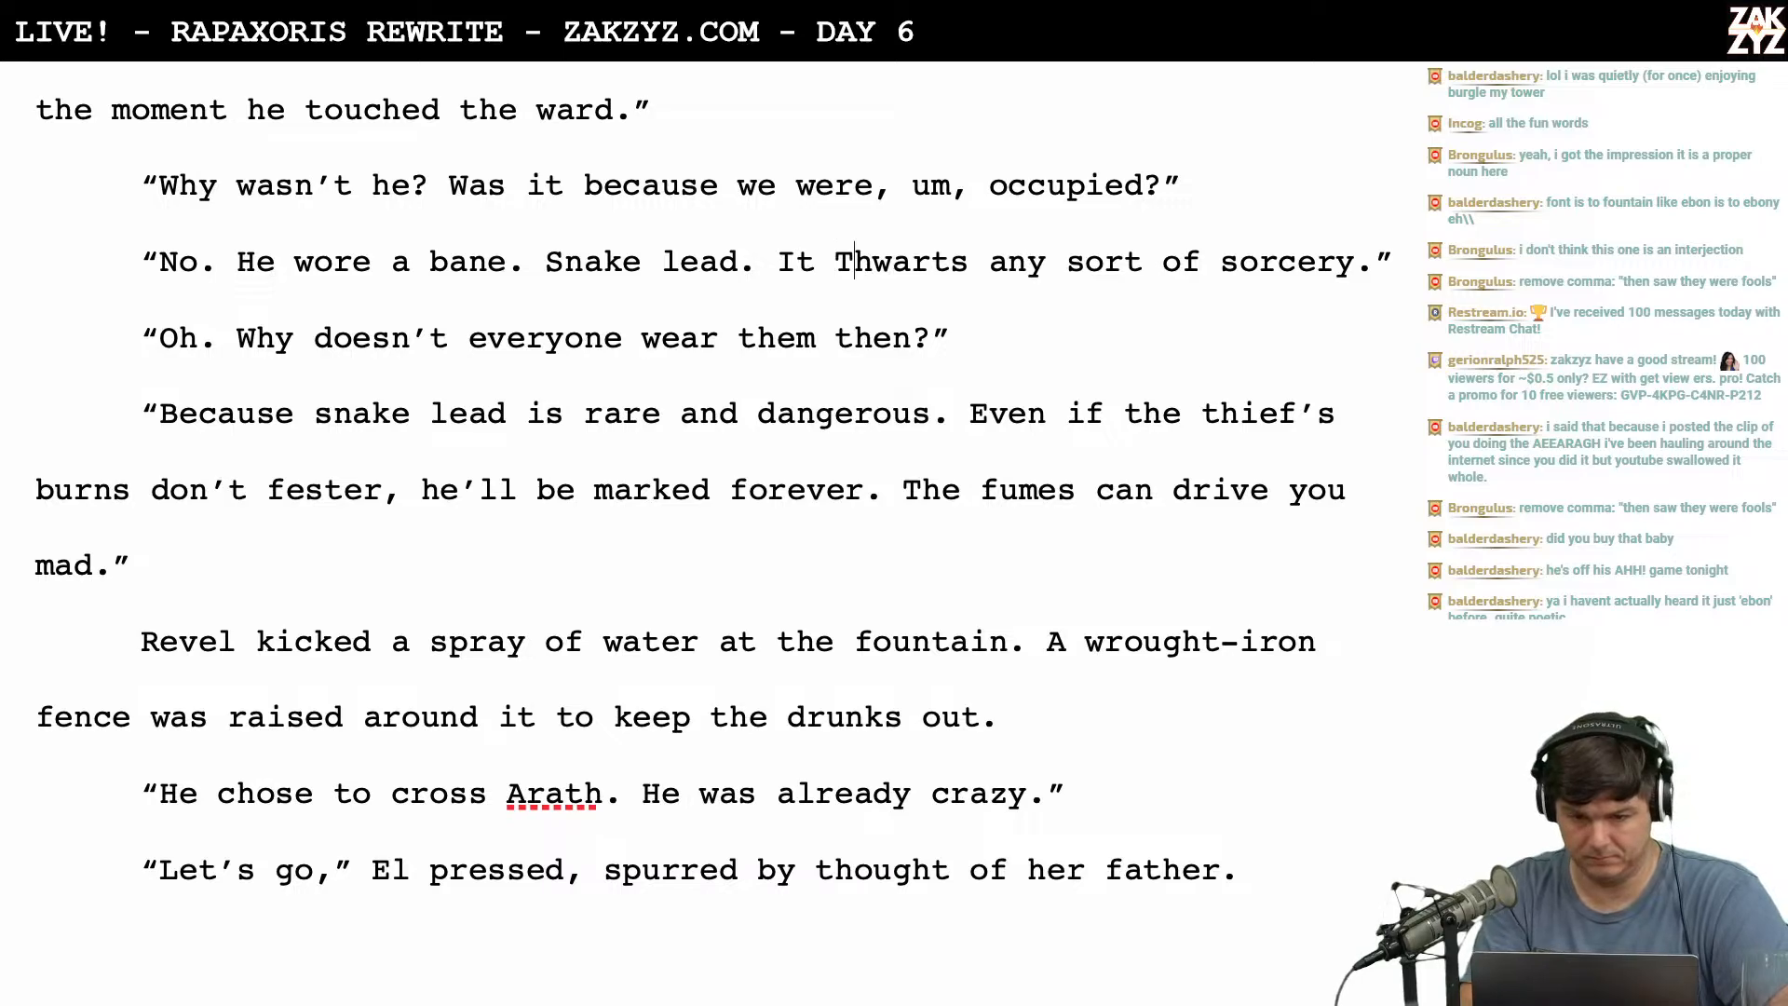
Insert "It's rare, and dangerous." at the start of El's reply about why people don't wear snake lead.
{"action": "scroll", "coordinate": [713, 473], "scroll_direction": "down", "scroll_amount": 2}
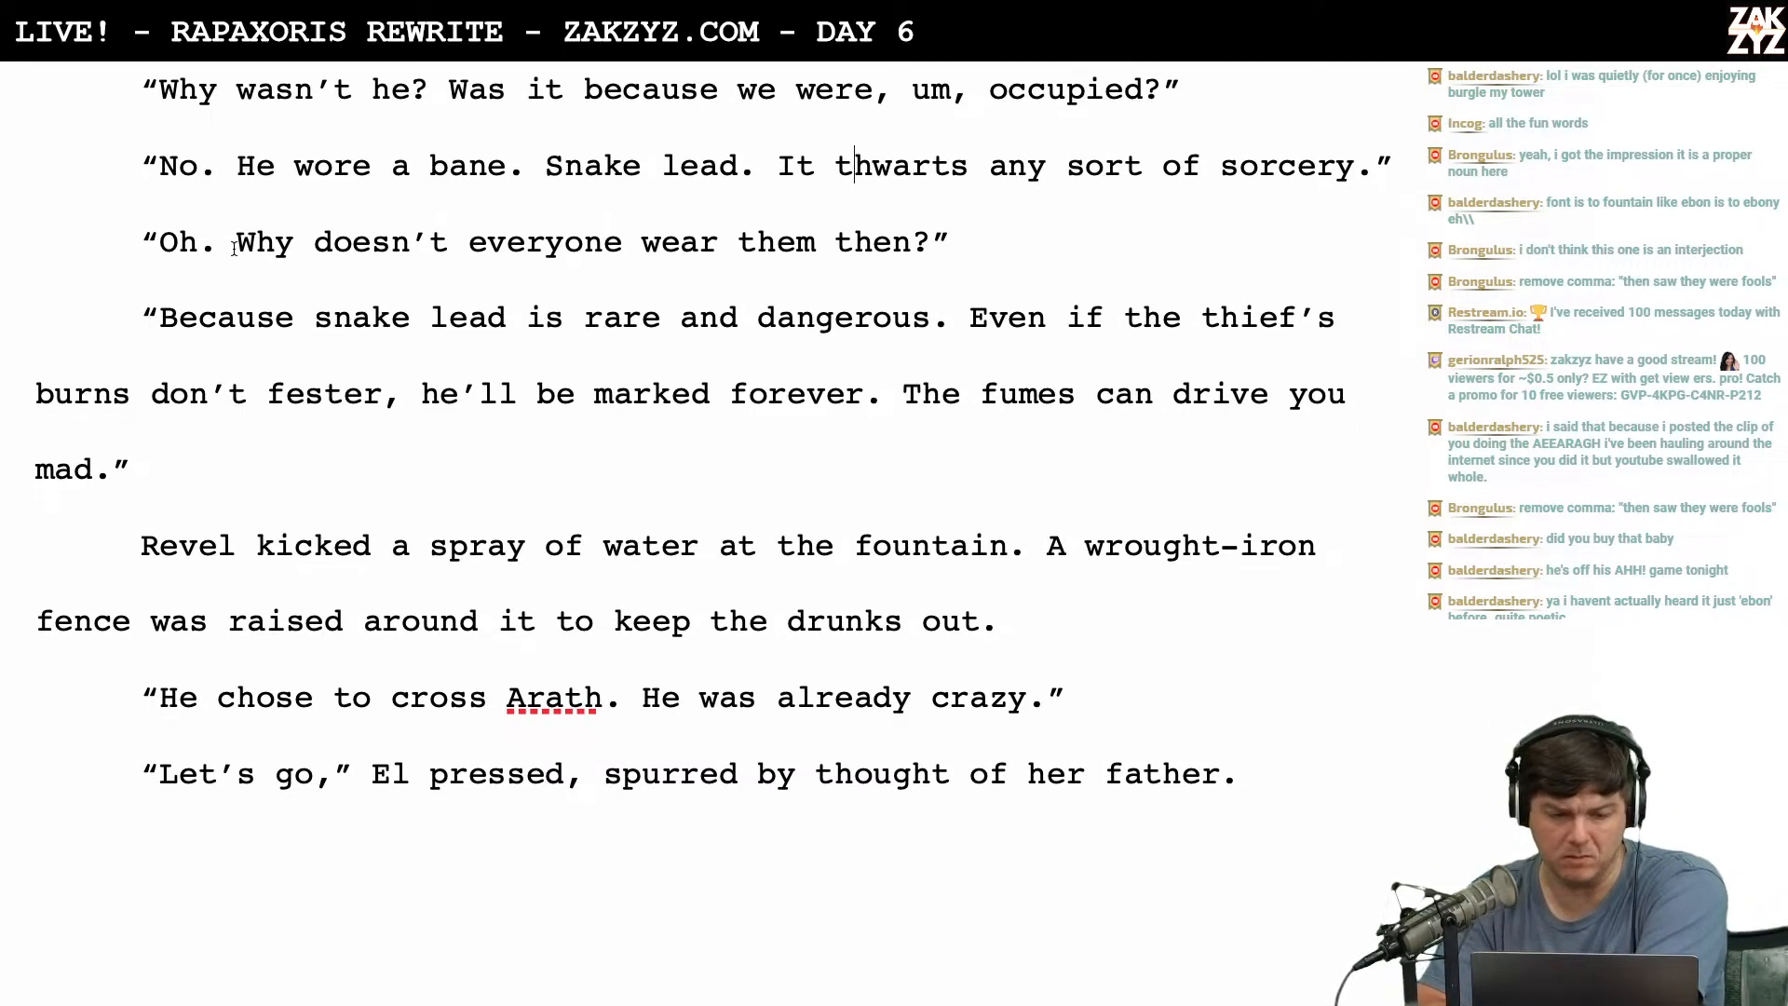
{"action": "scroll", "coordinate": [587, 278], "scroll_direction": "down", "scroll_amount": 2}
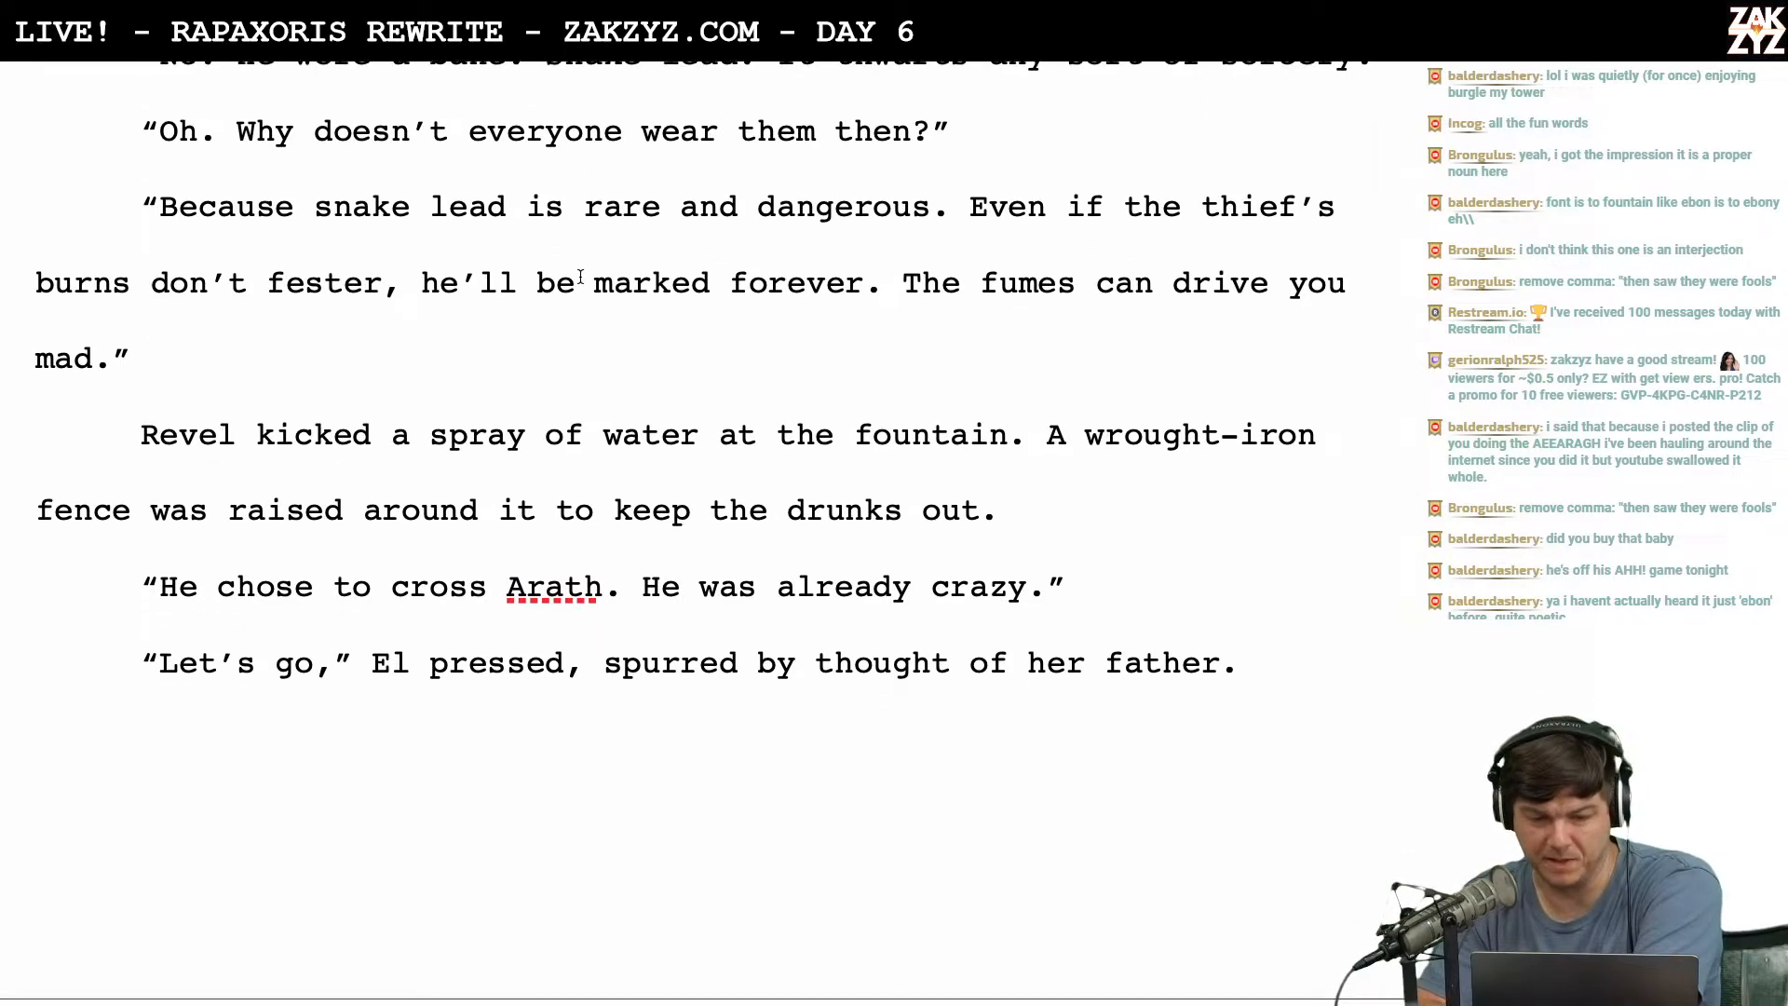
{"action": "scroll", "coordinate": [702, 254], "scroll_direction": "up", "scroll_amount": 3}
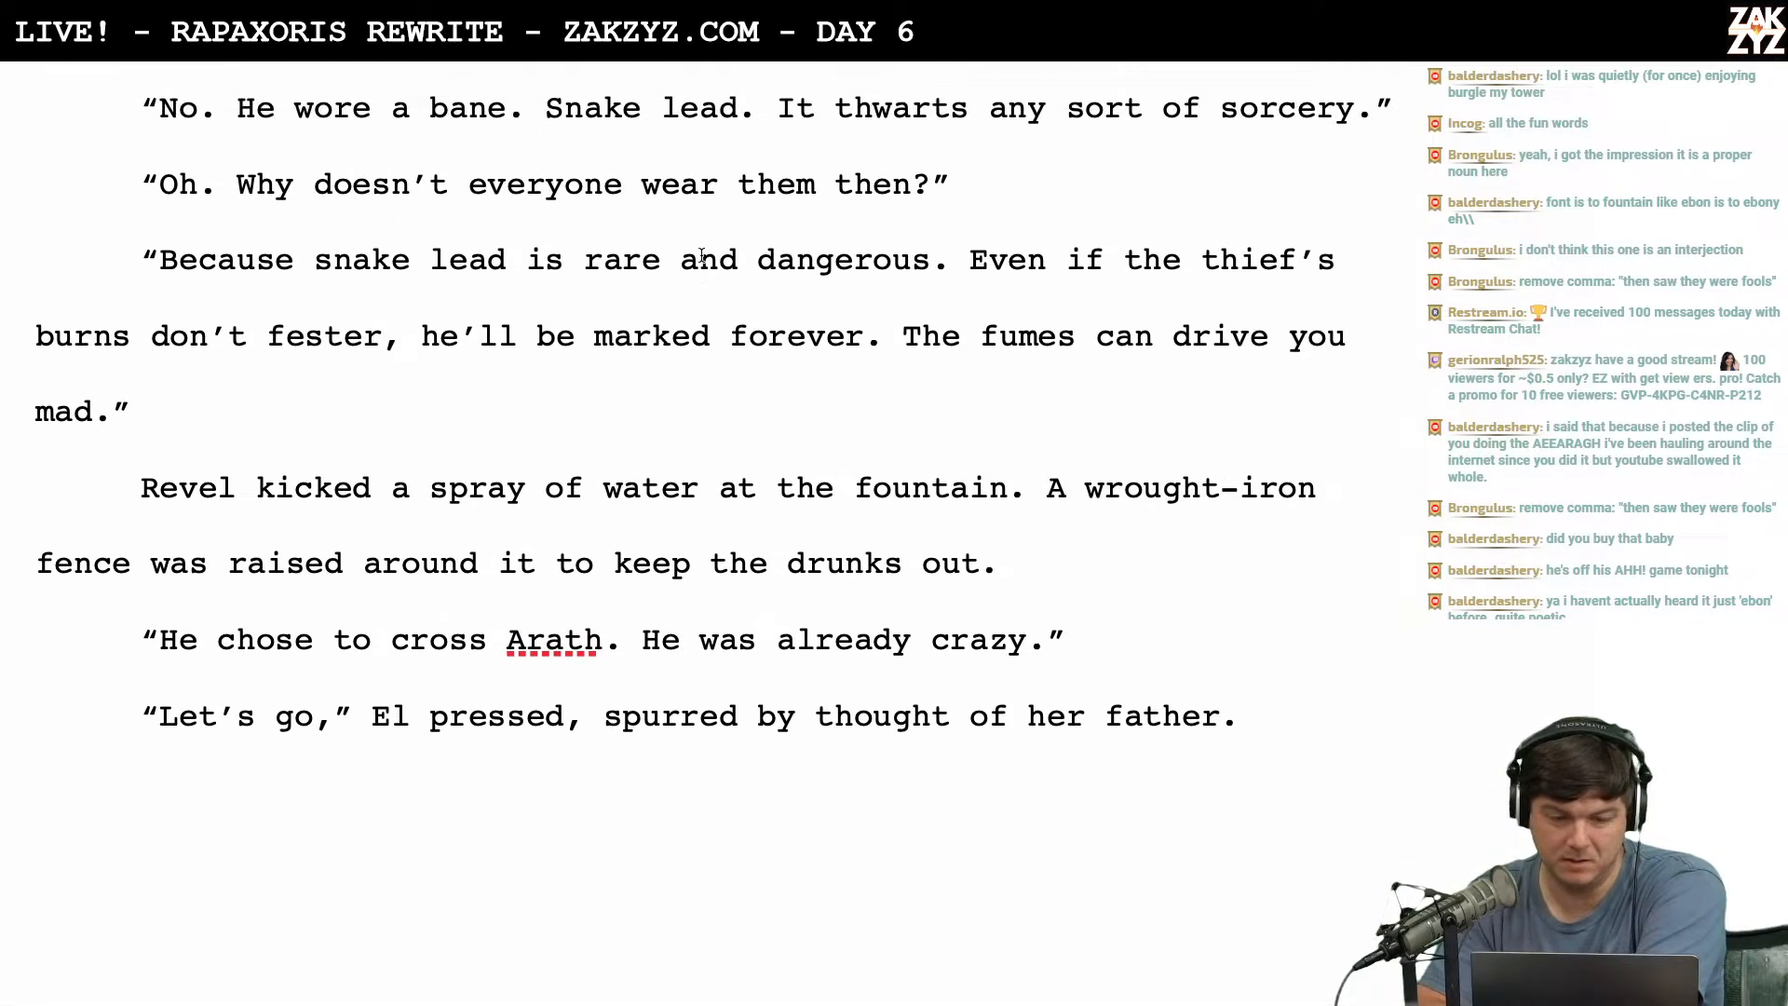
{"action": "scroll", "coordinate": [386, 404], "scroll_direction": "down", "scroll_amount": 1}
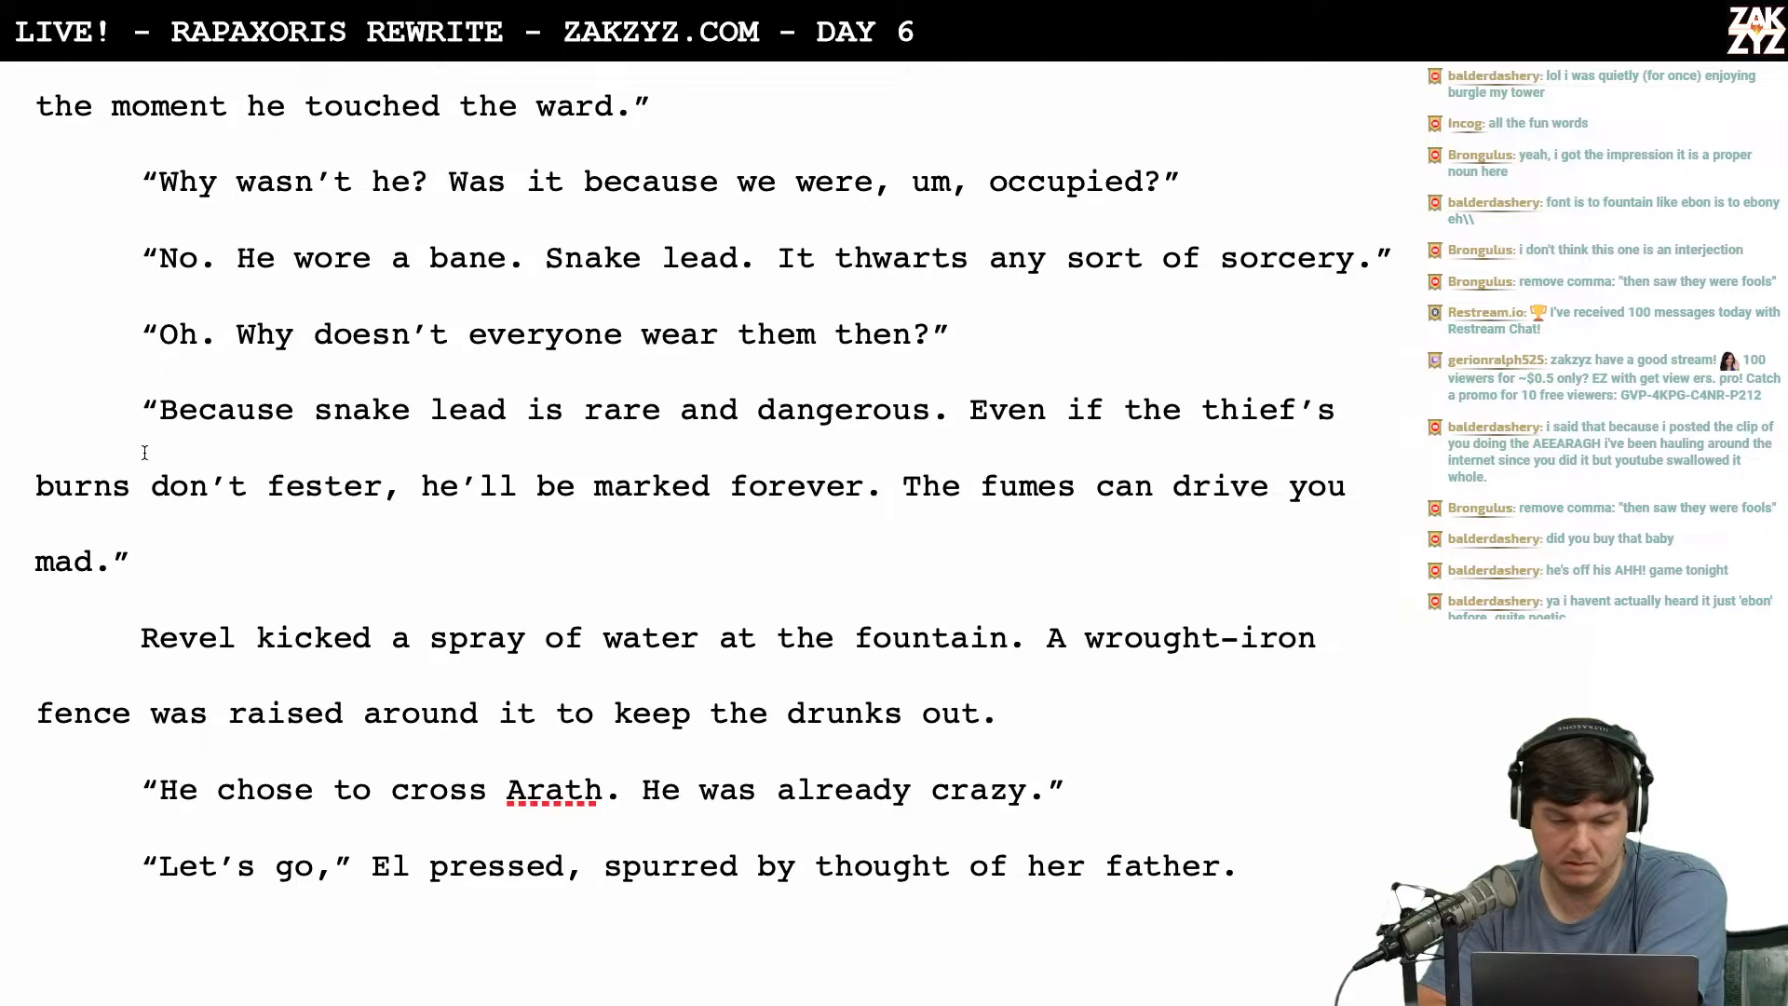
{"action": "left_click", "coordinate": [171, 445]}
{"action": "type", "text": "It's rare,"}
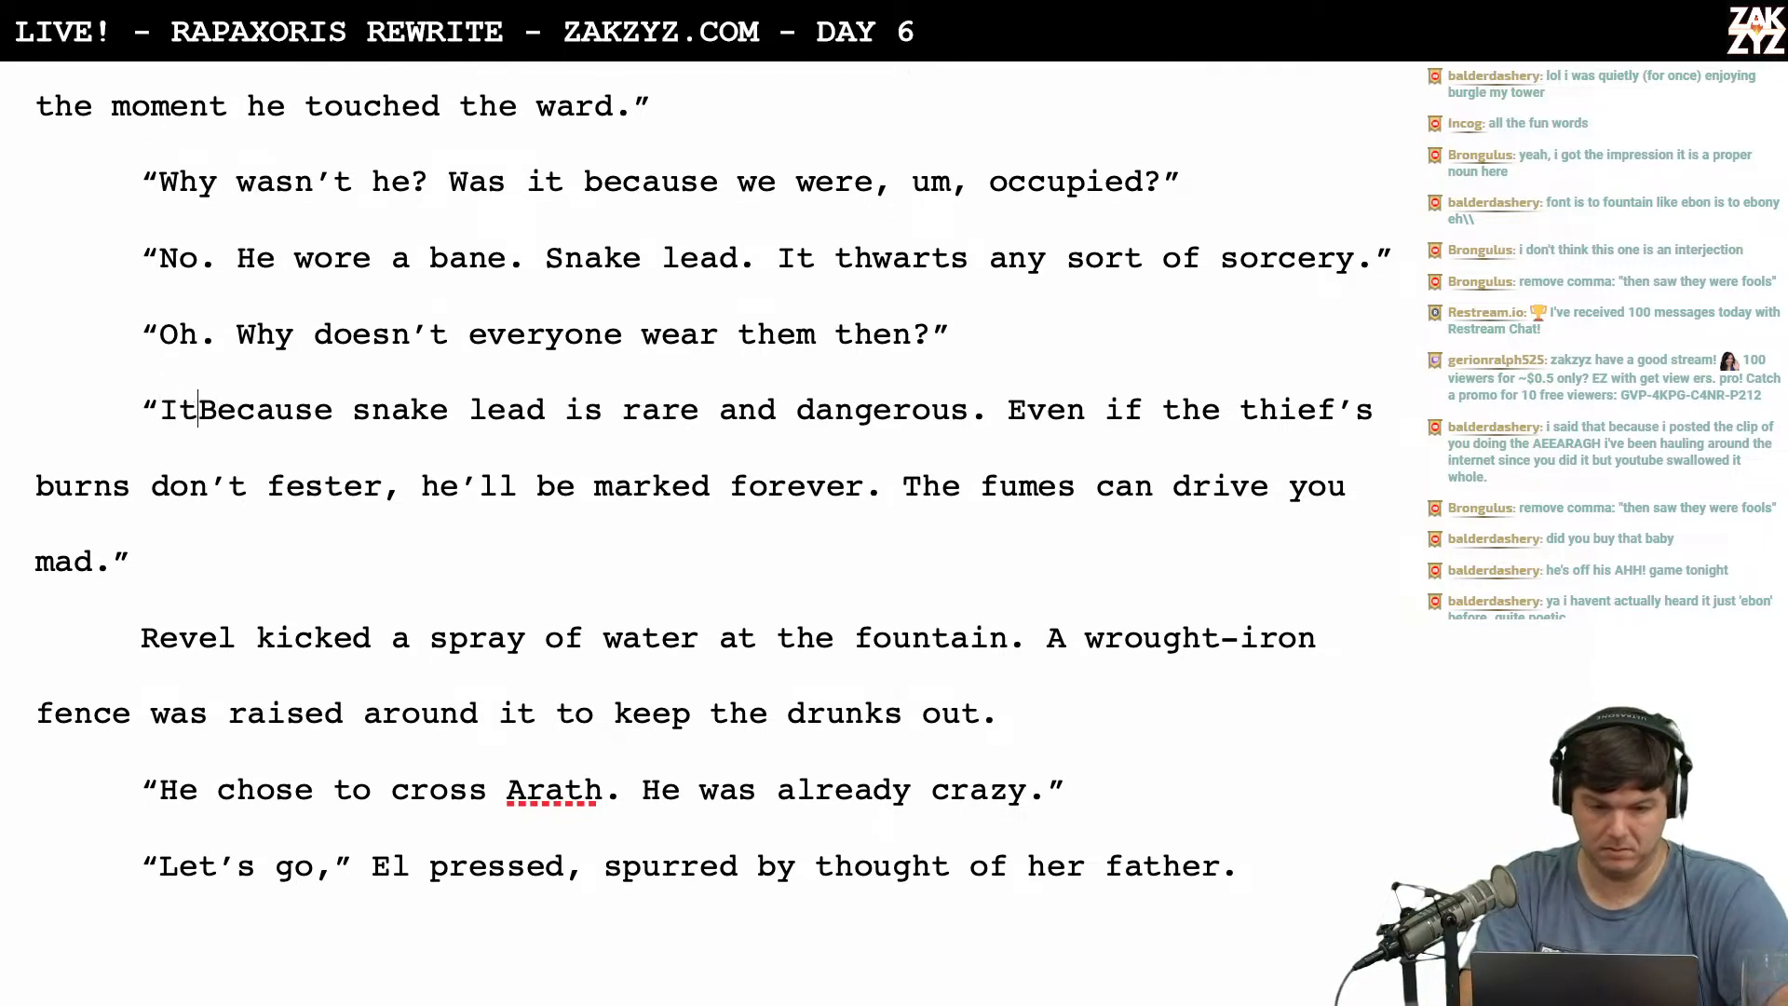
{"action": "type", "text": " and dangerous"}
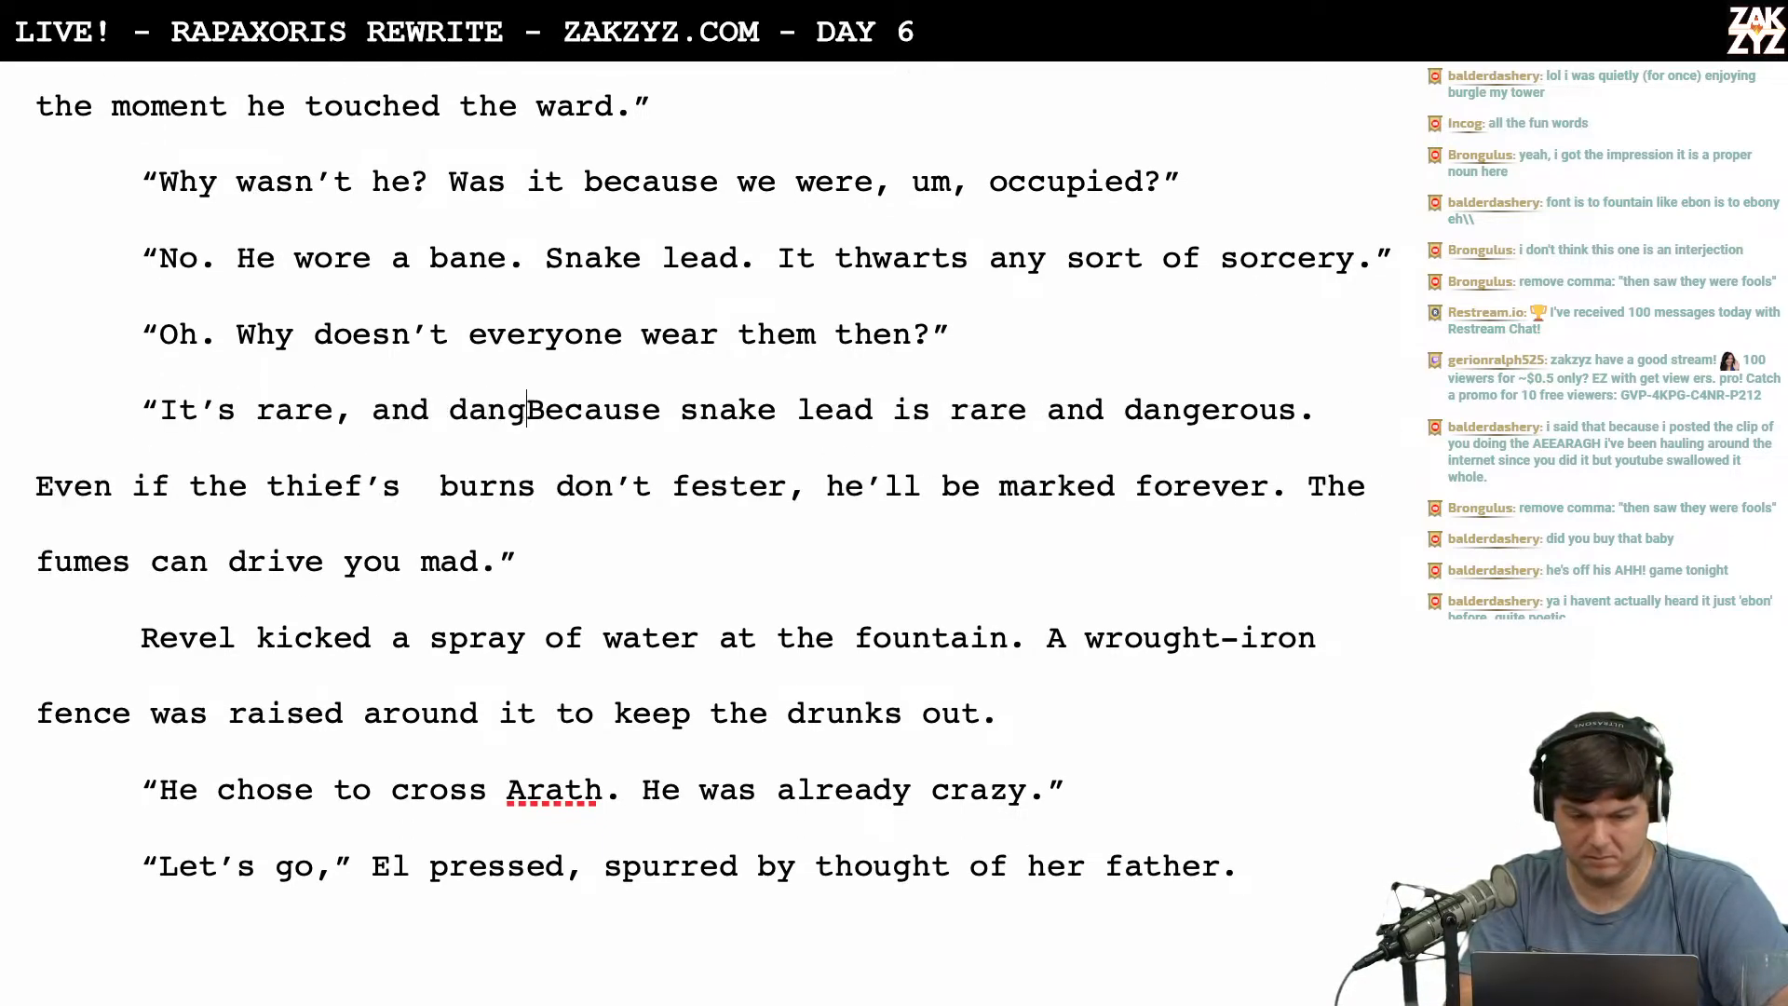
{"action": "type", "text": "."}
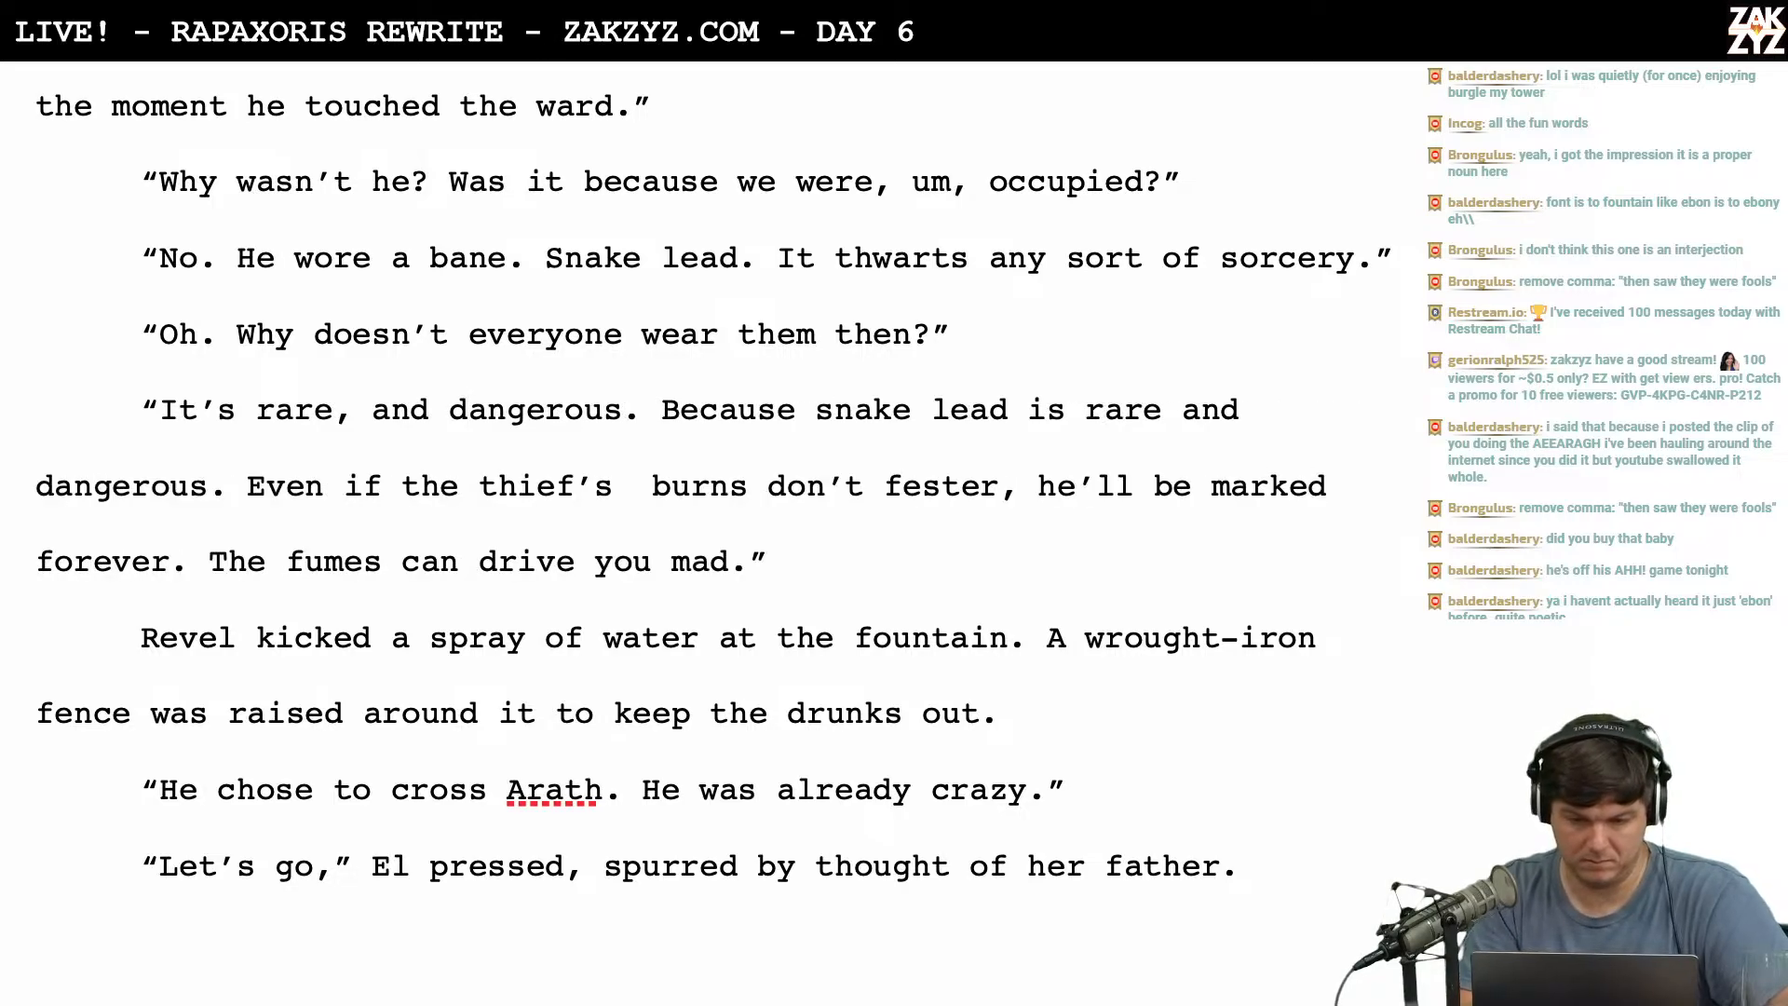
Delete the old sentence "Because snake lead is rare and dangerous." from El's reply.
{"action": "key", "text": "shift+Down"}
{"action": "key", "text": "shift+Left"}
{"action": "key", "text": "shift+Left"}
{"action": "key", "text": "shift+Left"}
{"action": "key", "text": "shift+Left"}
{"action": "key", "text": "shift+Left"}
{"action": "key", "text": "shift+Left"}
{"action": "key", "text": "shift+Left"}
{"action": "key", "text": "shift+Left"}
{"action": "key", "text": "shift+Left"}
{"action": "key", "text": "shift+Left"}
{"action": "key", "text": "shift+Left"}
{"action": "key", "text": "shift+Left"}
{"action": "key", "text": "shift+Left"}
{"action": "key", "text": "shift+Left"}
{"action": "key", "text": "shift+Left"}
{"action": "key", "text": "shift+Left"}
{"action": "key", "text": "shift+Left"}
{"action": "key", "text": "shift+Left"}
{"action": "key", "text": "shift+Left"}
{"action": "key", "text": "shift+Left"}
{"action": "key", "text": "shift+Left"}
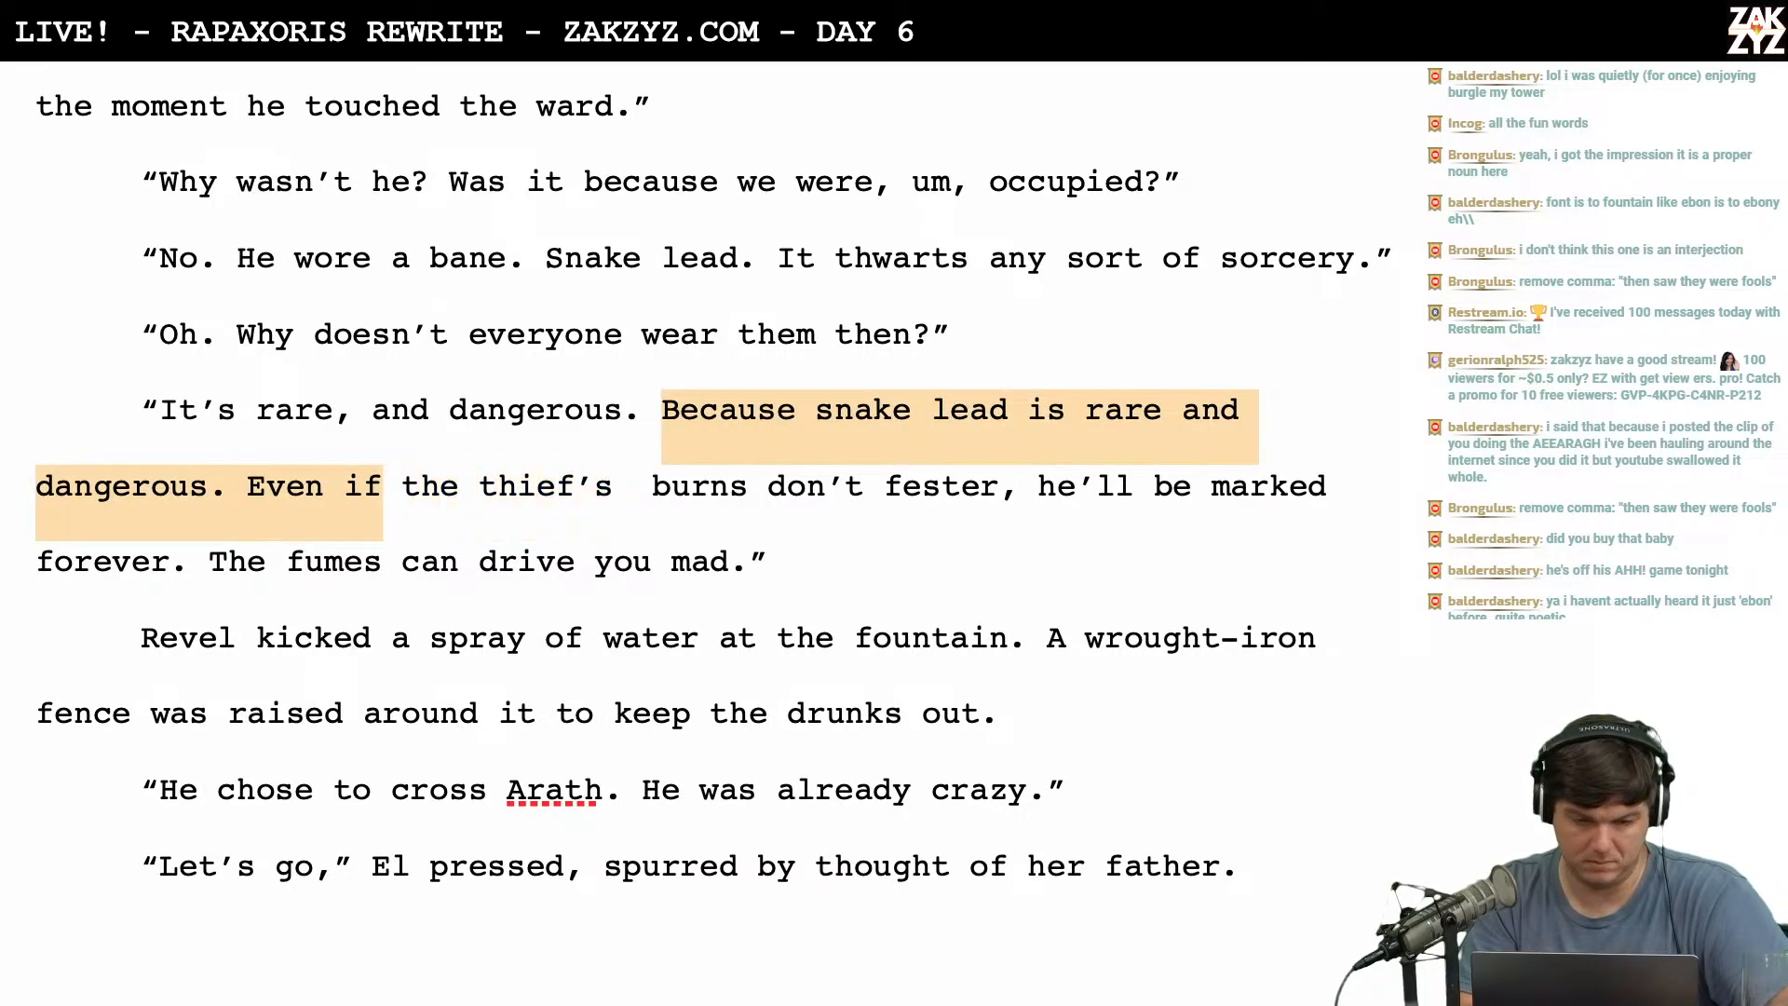
{"action": "key", "text": "shift+Right"}
{"action": "key", "text": "BackSpace"}
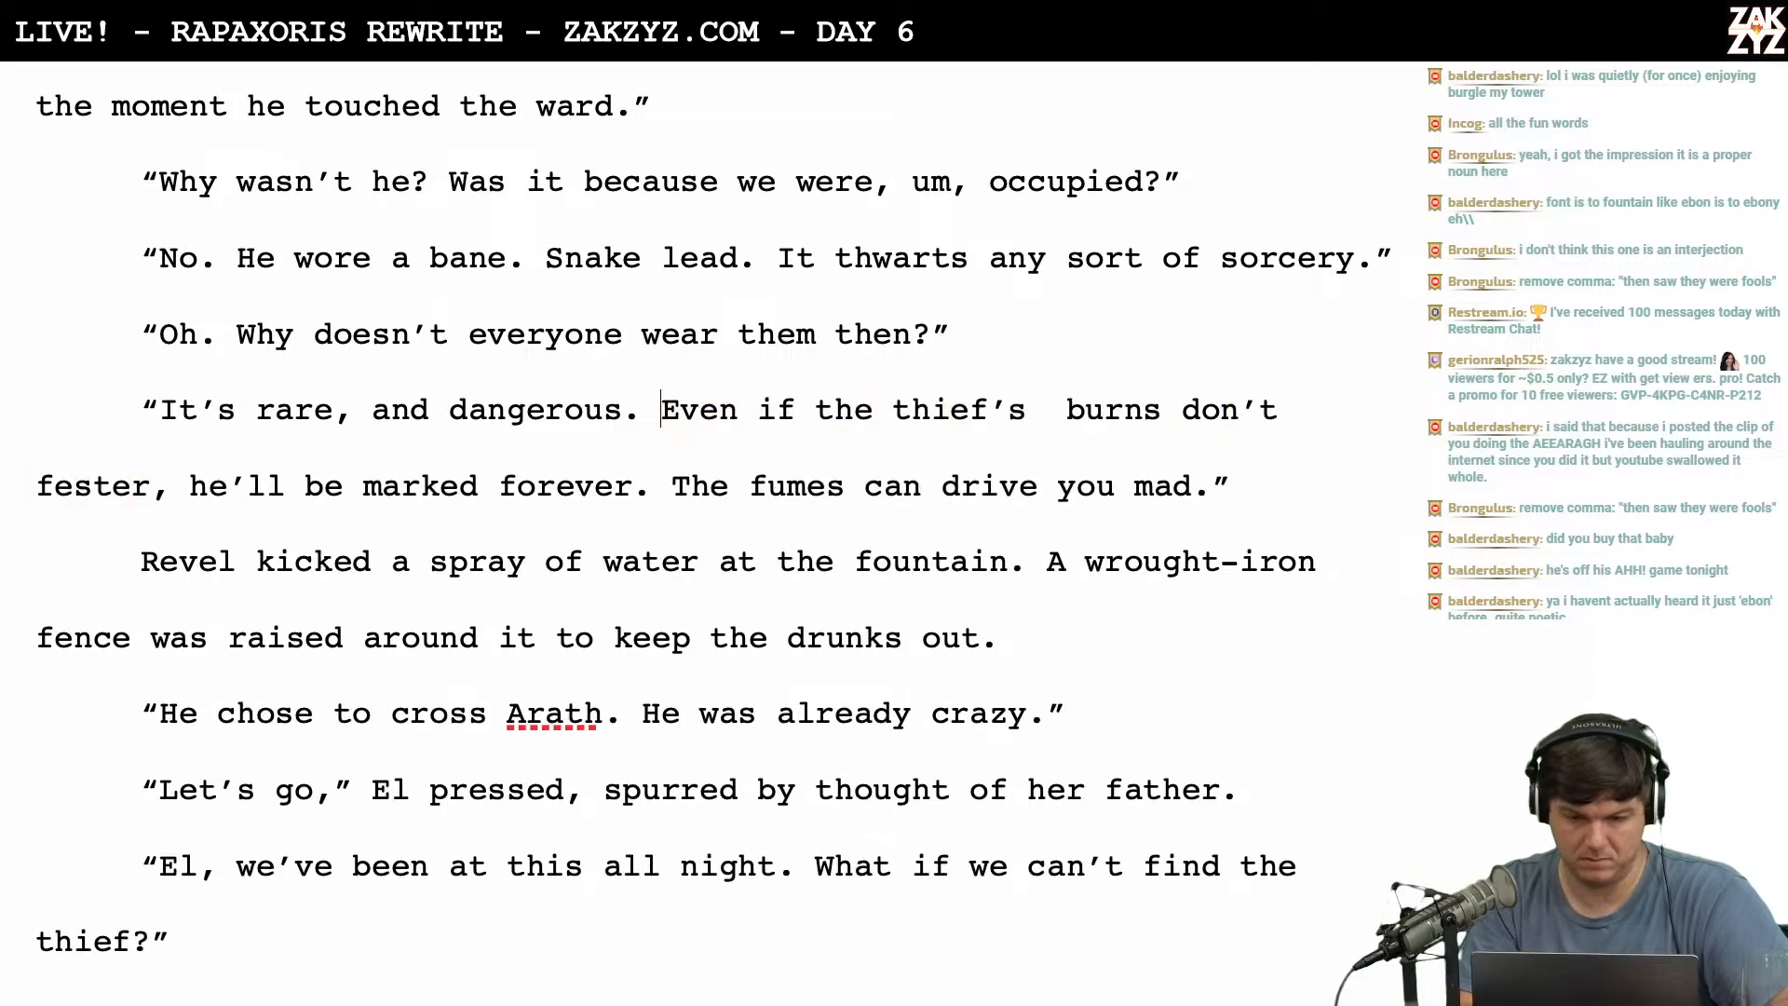
{"action": "key", "text": "Right"}
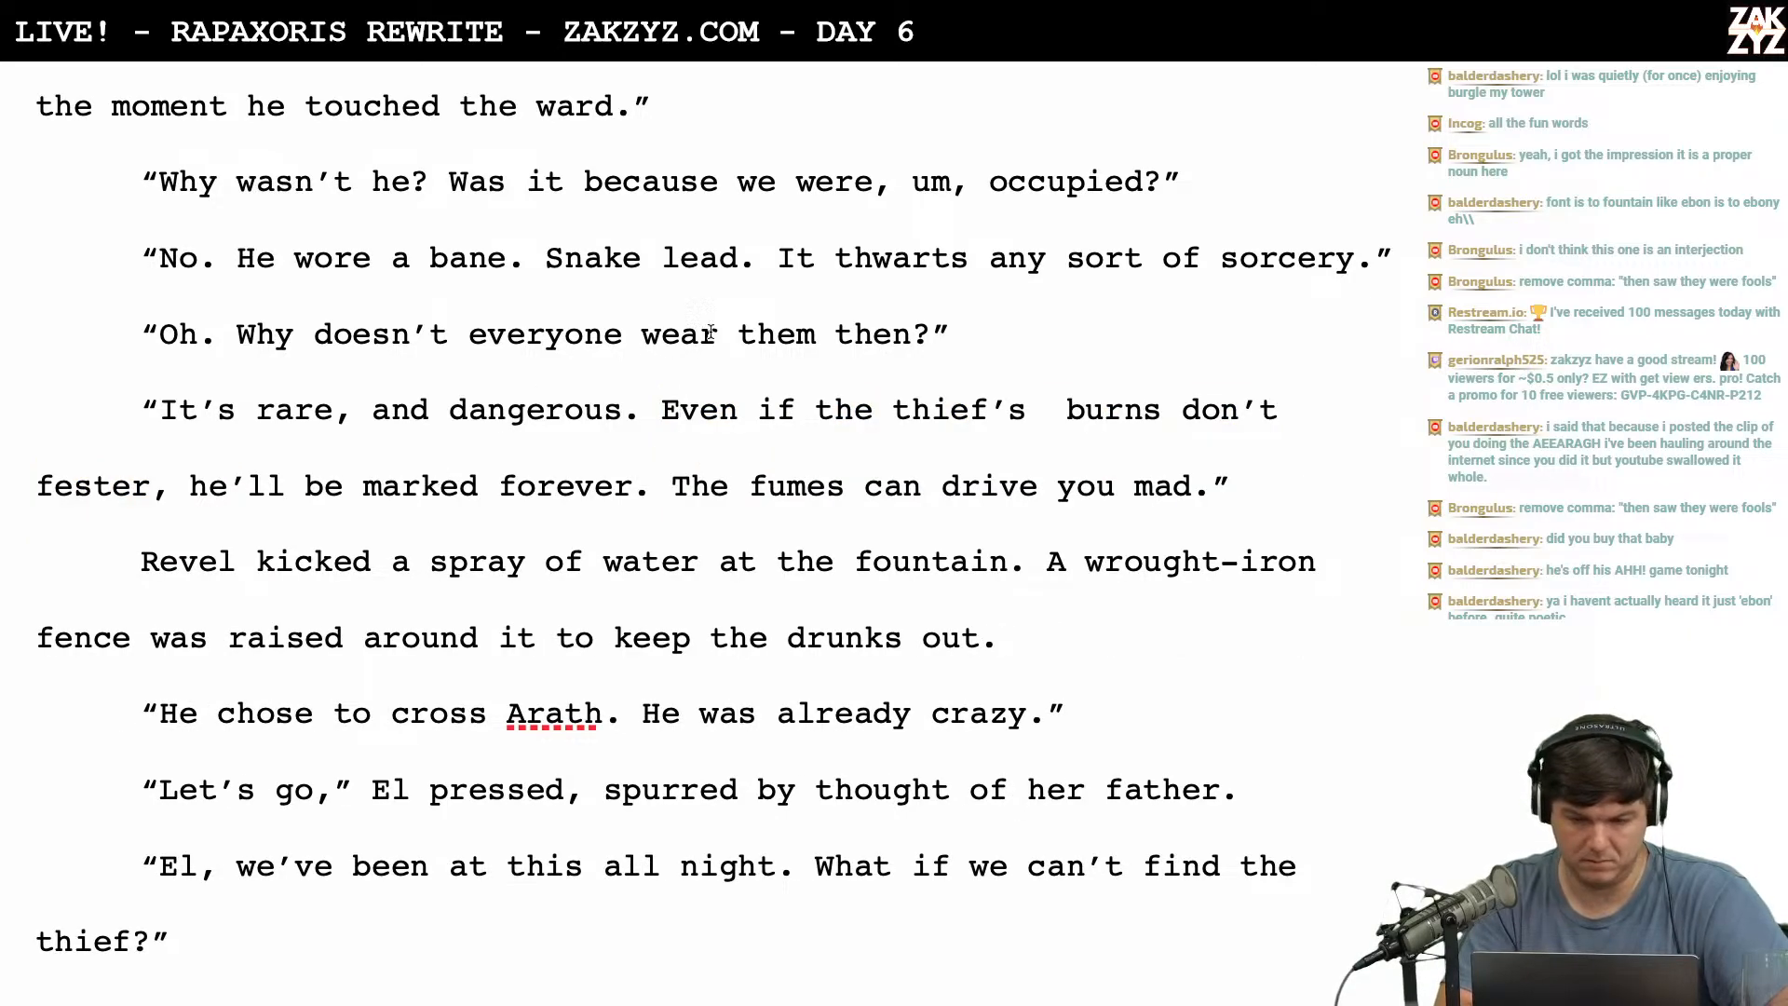
Delete the sentence "Even if the thief's burns don't fester, he'll be marked forever." from El's reply.
{"action": "left_click", "coordinate": [1049, 420]}
{"action": "key", "text": "BackSpace"}
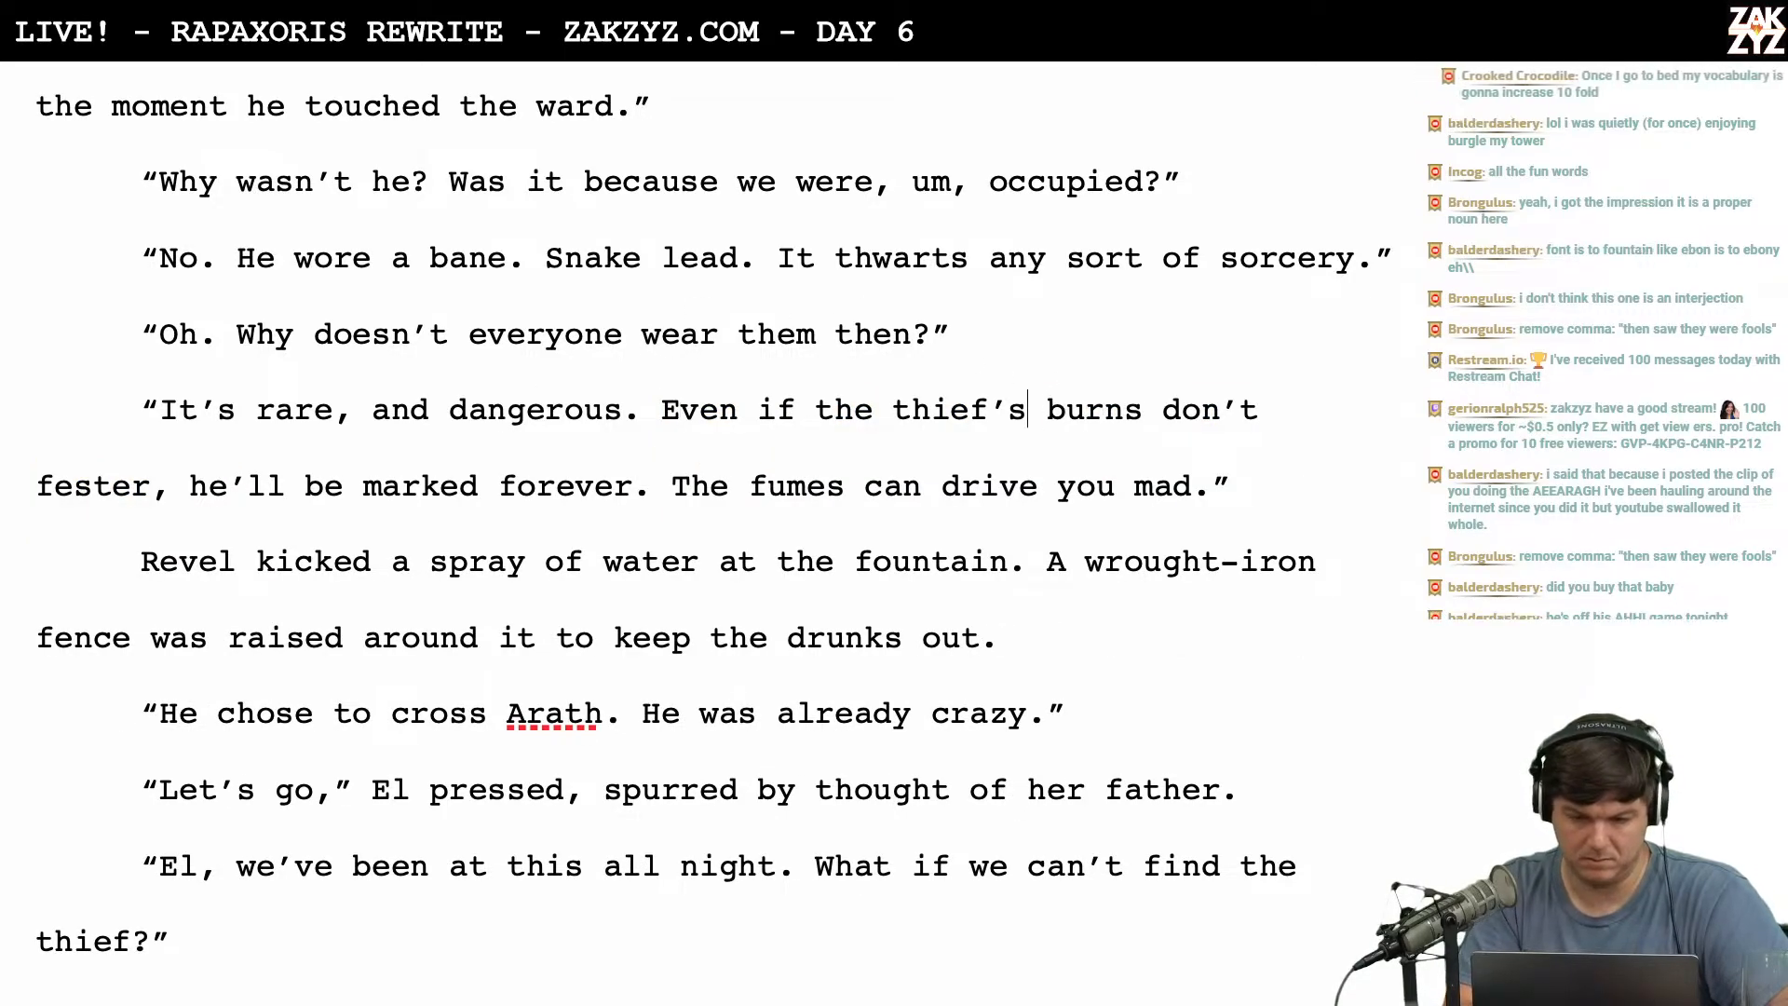
{"action": "key", "text": "Left"}
{"action": "key", "text": "Left"}
{"action": "key", "text": "Left"}
{"action": "key", "text": "Left"}
{"action": "key", "text": "Left"}
{"action": "key", "text": "Left"}
{"action": "key", "text": "Left"}
{"action": "key", "text": "Left"}
{"action": "key", "text": "Left"}
{"action": "key", "text": "Left"}
{"action": "key", "text": "Left"}
{"action": "key", "text": "Left"}
{"action": "key", "text": "Left"}
{"action": "key", "text": "Left"}
{"action": "key", "text": "Left"}
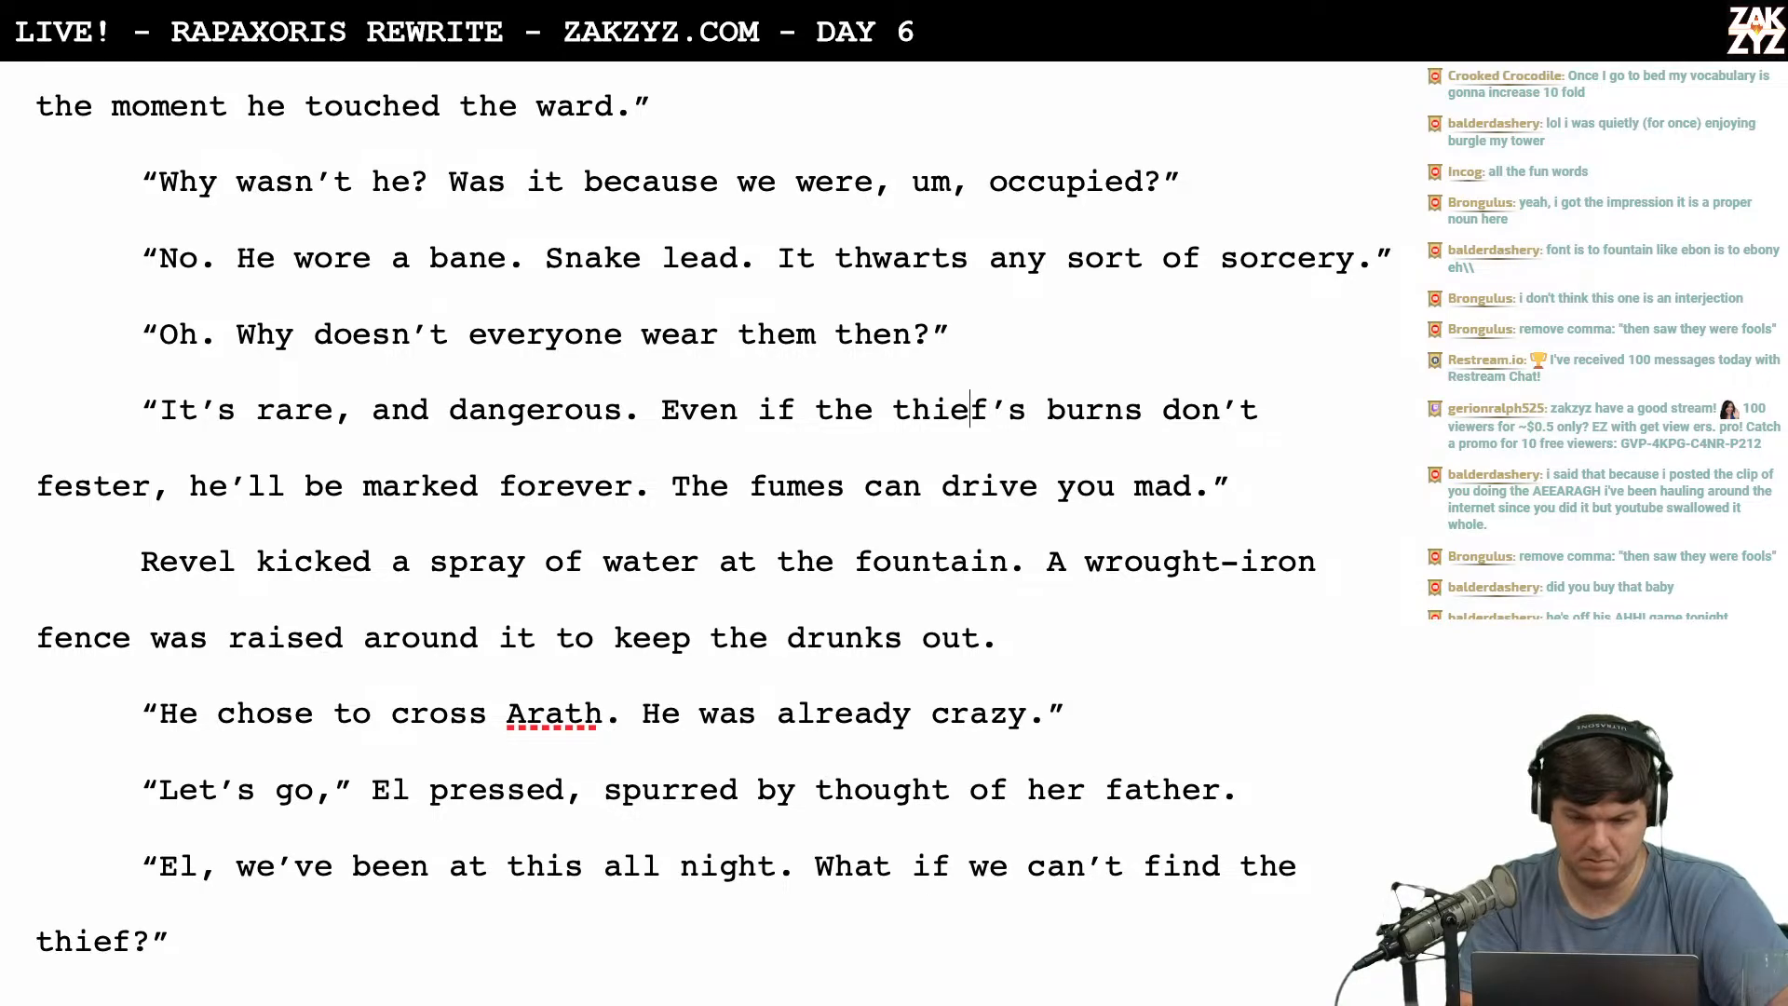
{"action": "key", "text": "Left"}
{"action": "key", "text": "Left"}
{"action": "key", "text": "Left"}
{"action": "key", "text": "Left"}
{"action": "key", "text": "Left"}
{"action": "key", "text": "Right"}
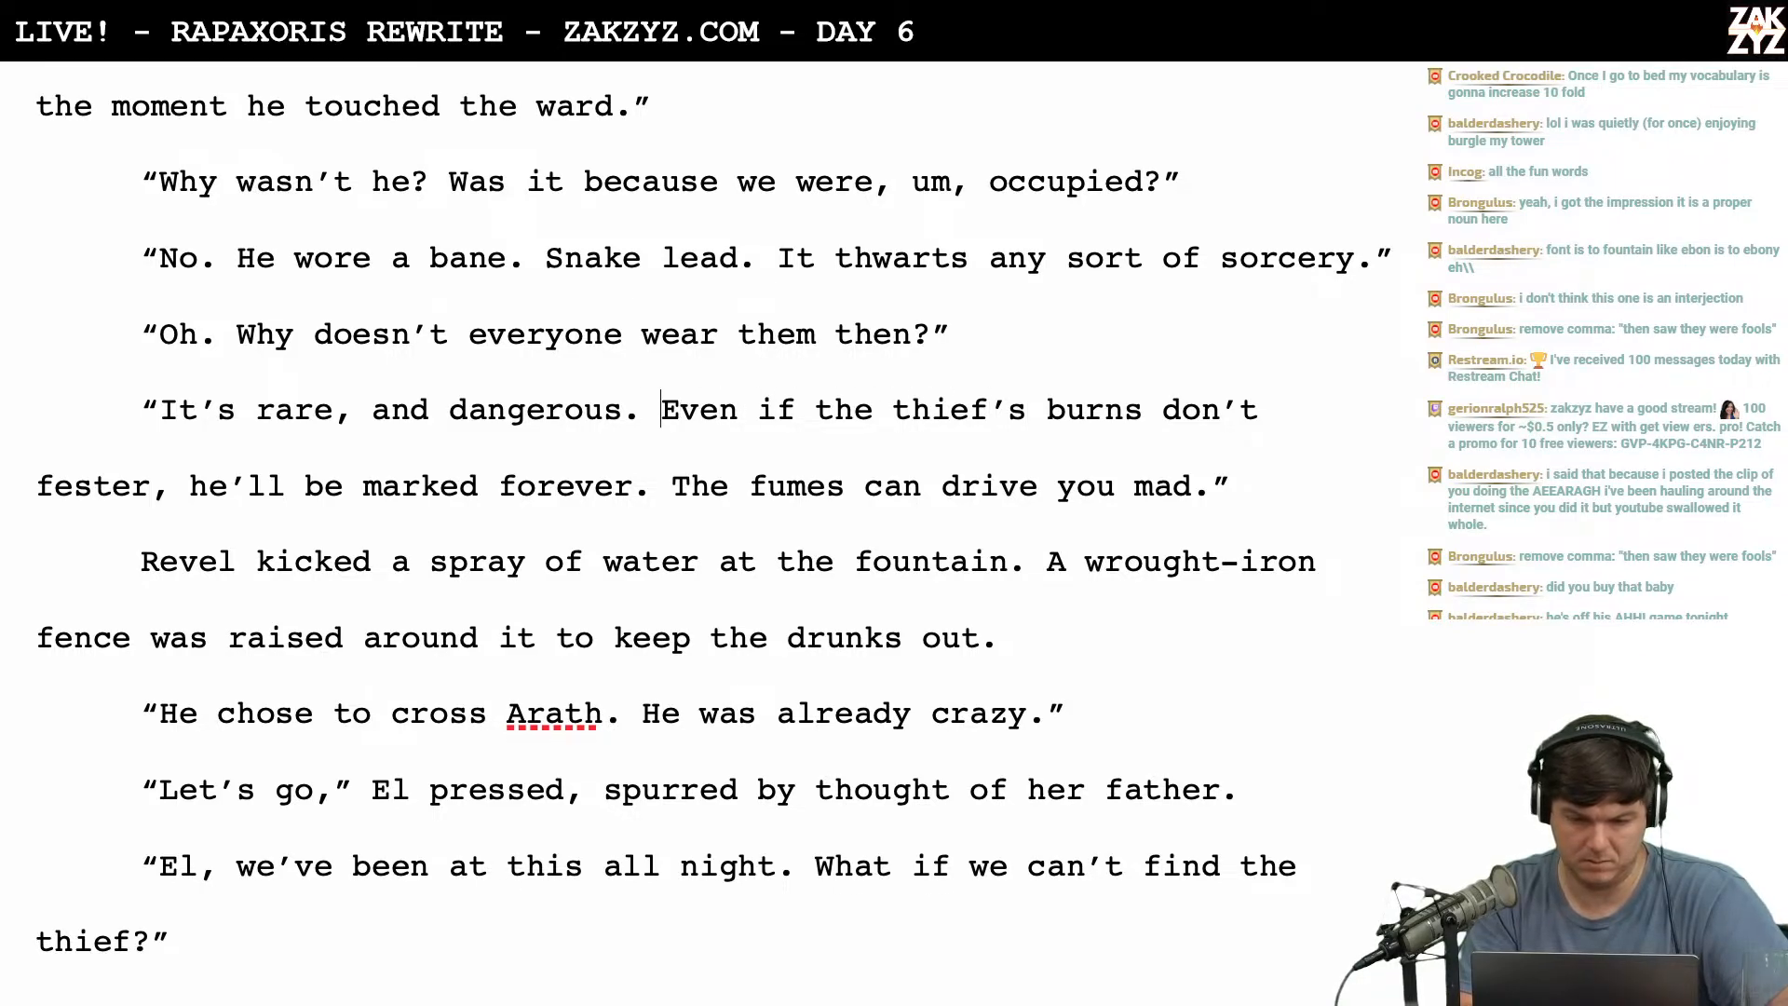
{"action": "key", "text": "shift+Down"}
{"action": "key", "text": "BackSpace"}
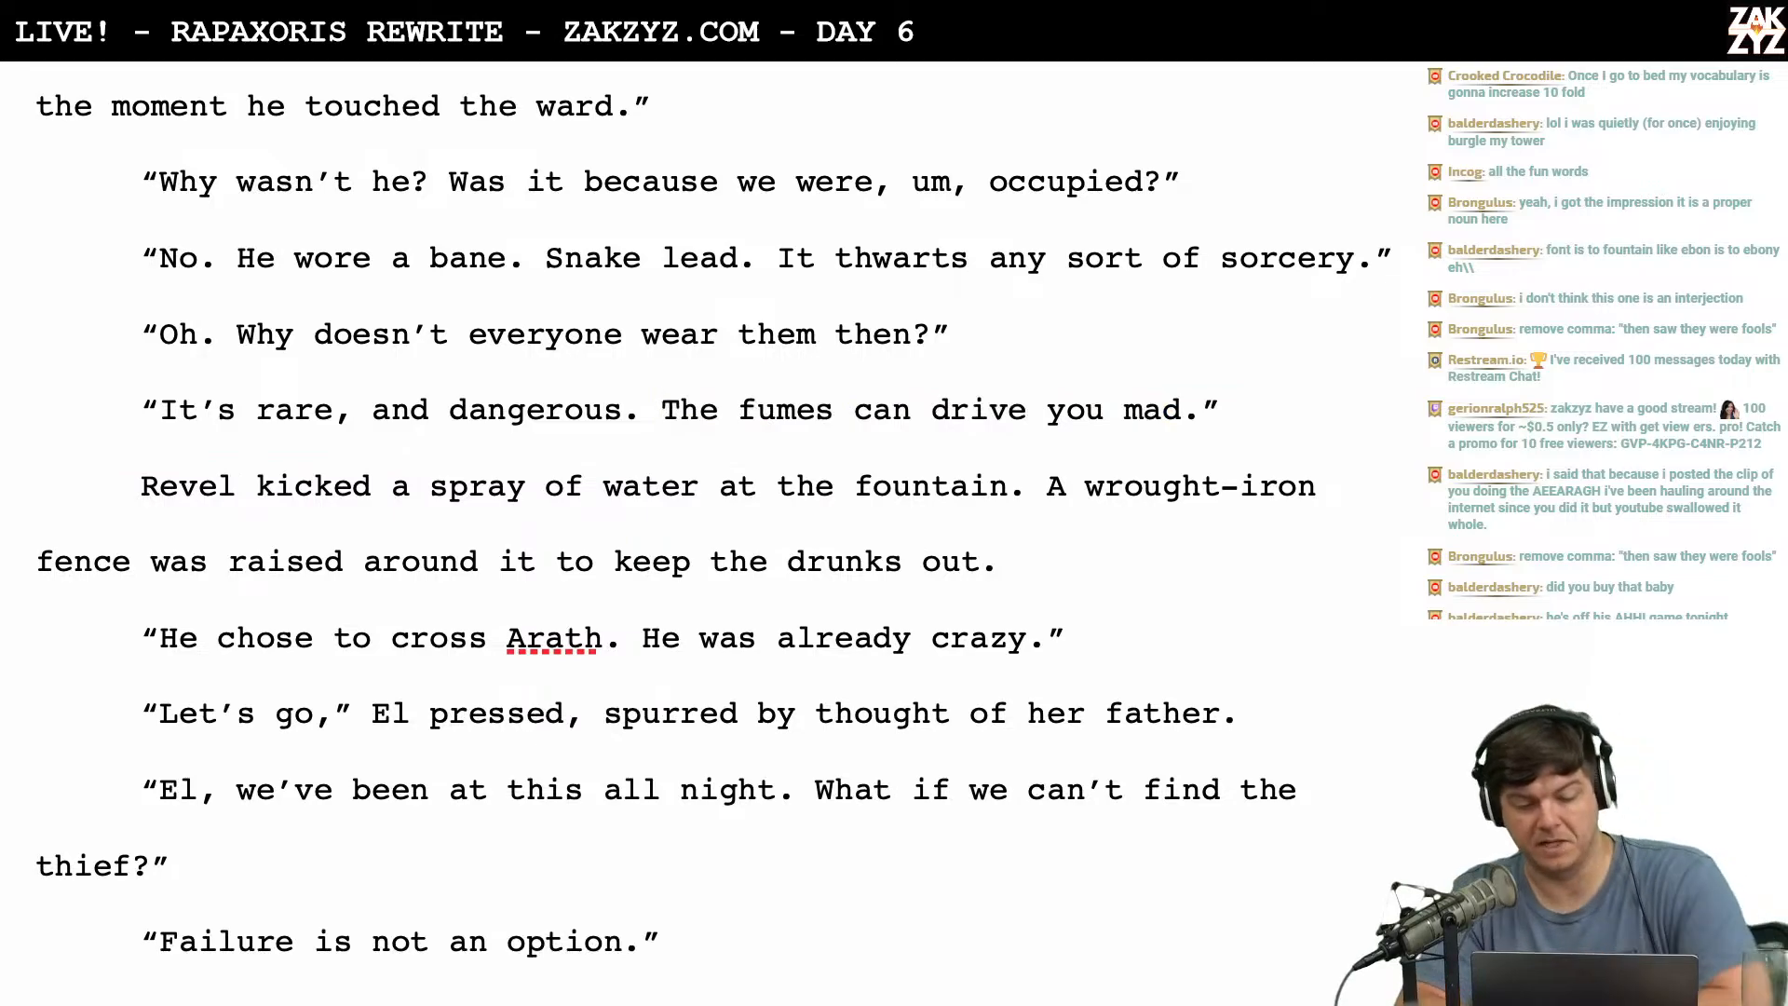
Break El's reply onto a new line just before "The fumes can drive you mad.".
{"action": "key", "text": "Down"}
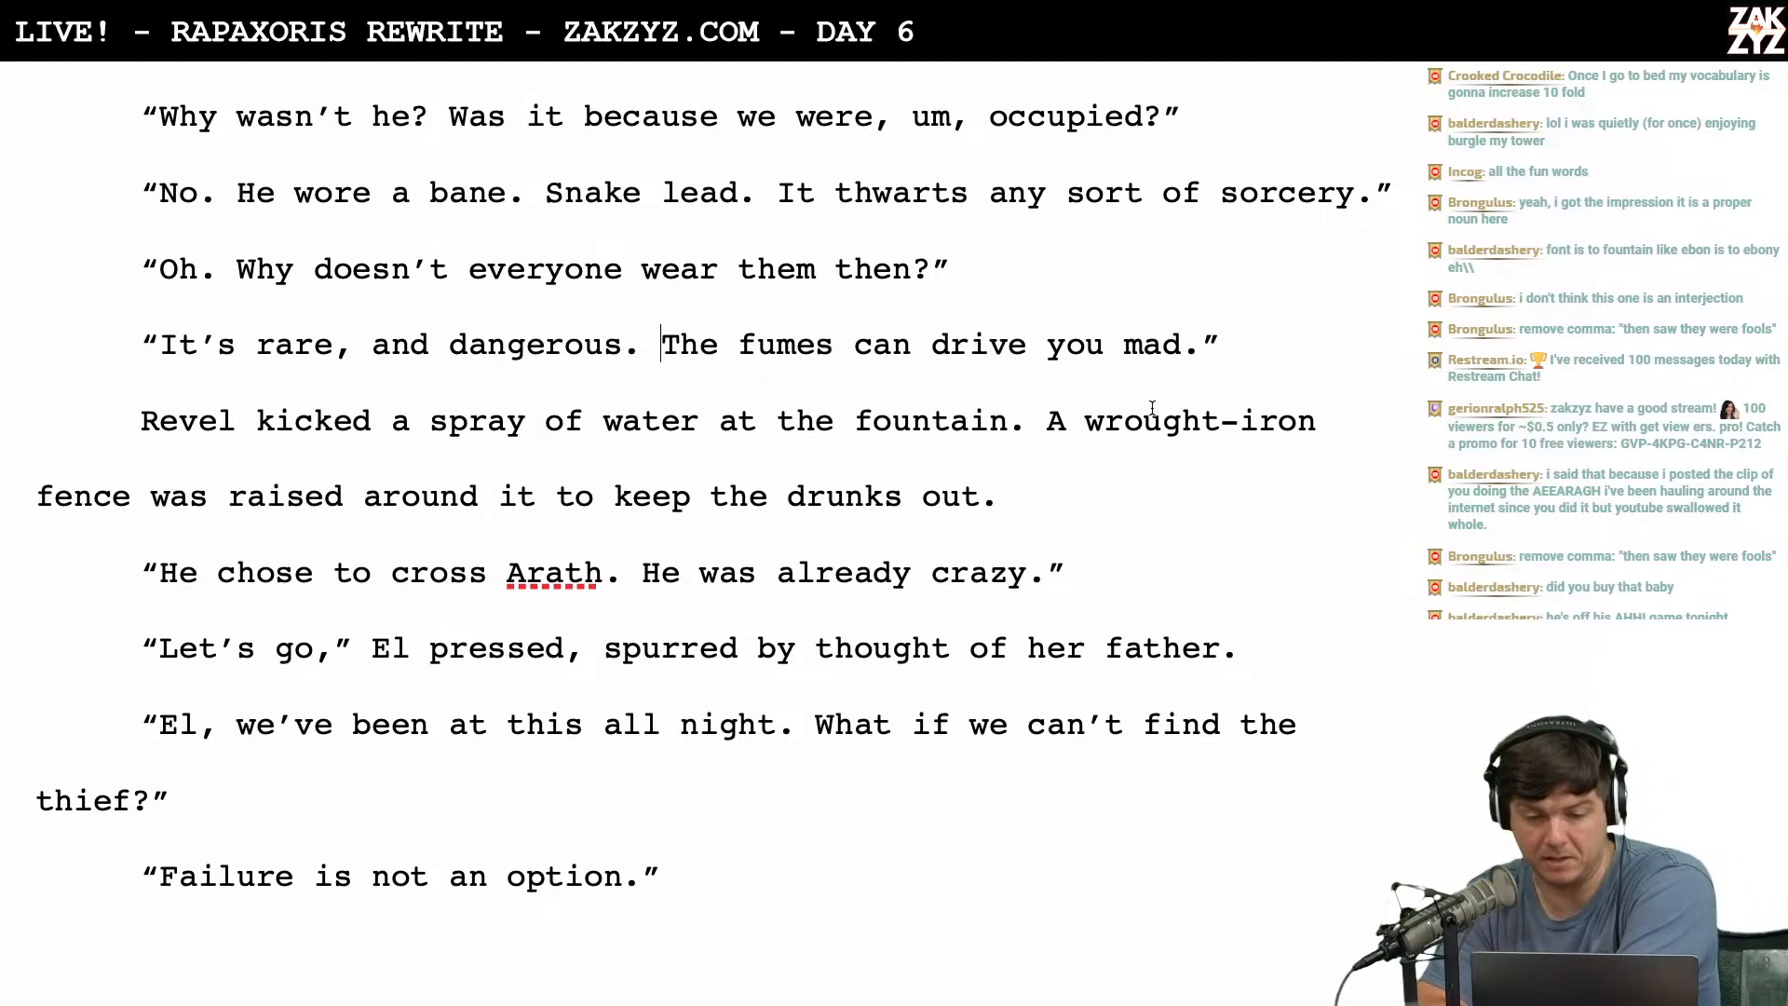
{"action": "scroll", "coordinate": [1164, 420], "scroll_direction": "down", "scroll_amount": 1}
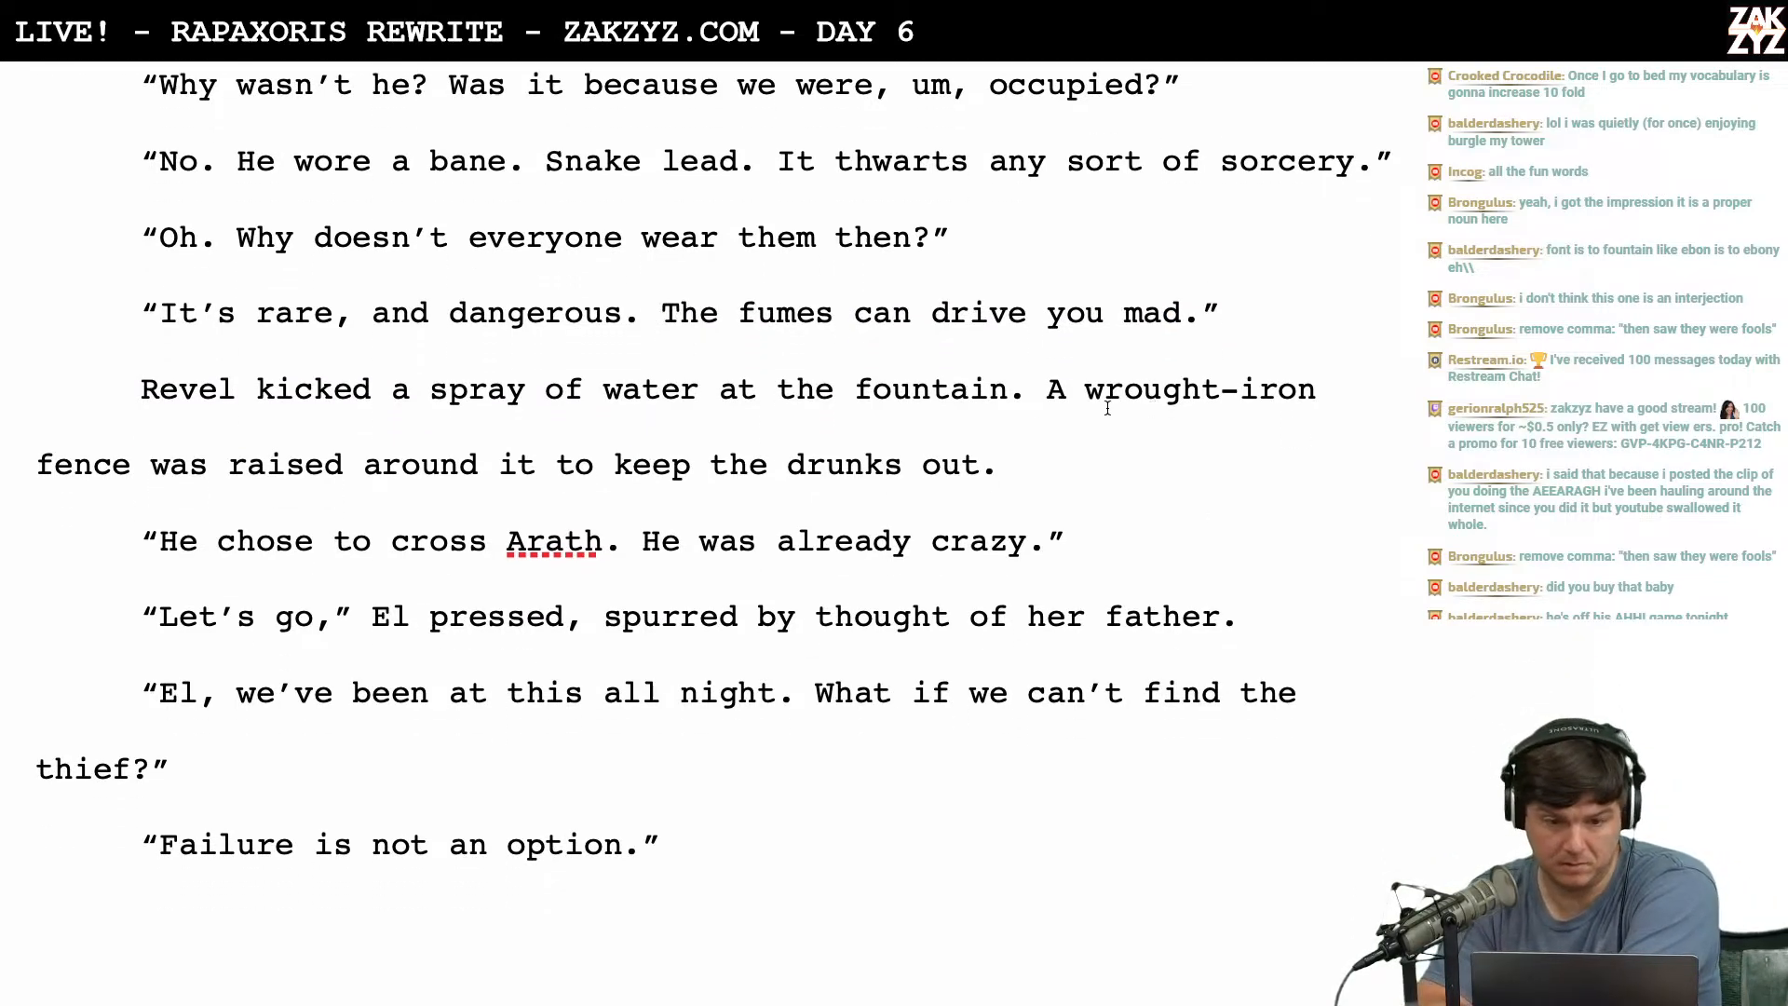
{"action": "left_click", "coordinate": [716, 316]}
{"action": "key", "text": "Left"}
{"action": "key", "text": "Left"}
{"action": "key", "text": "Left"}
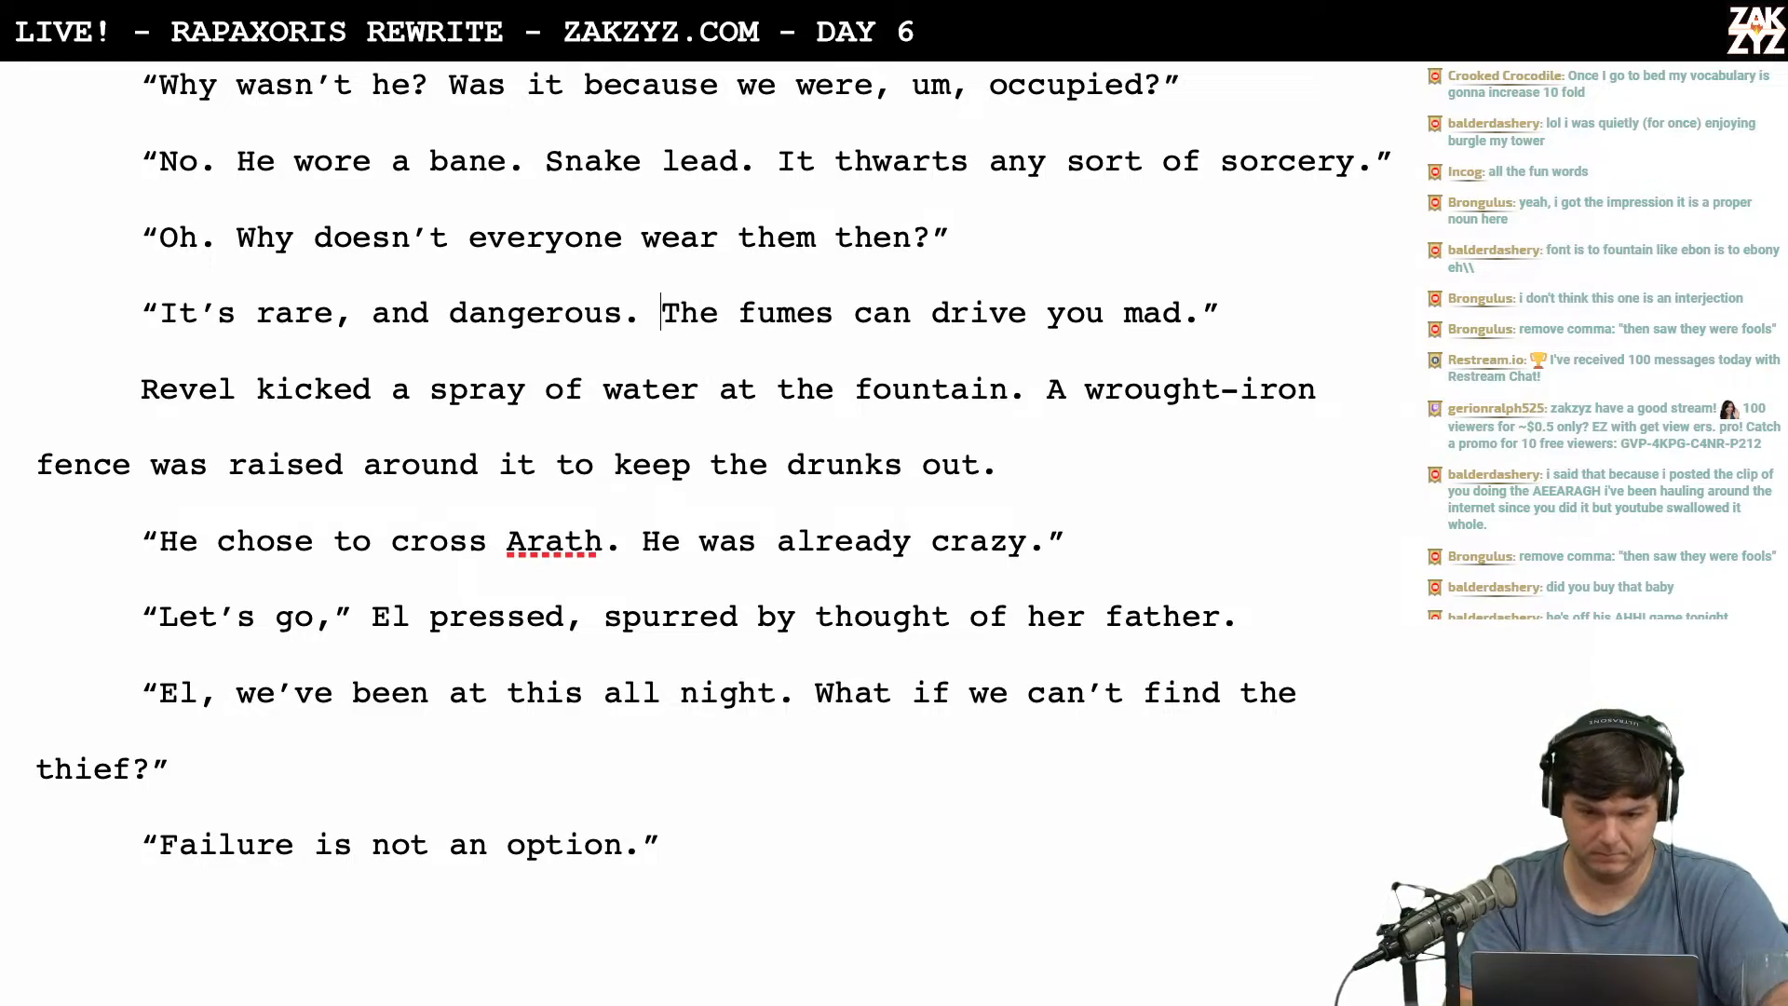
{"action": "key", "text": "Return"}
{"action": "type", "text": "It"}
{"action": "key", "text": "BackSpace"}
{"action": "key", "text": "BackSpace"}
{"action": "key", "text": "BackSpace"}
{"action": "key", "text": "BackSpace"}
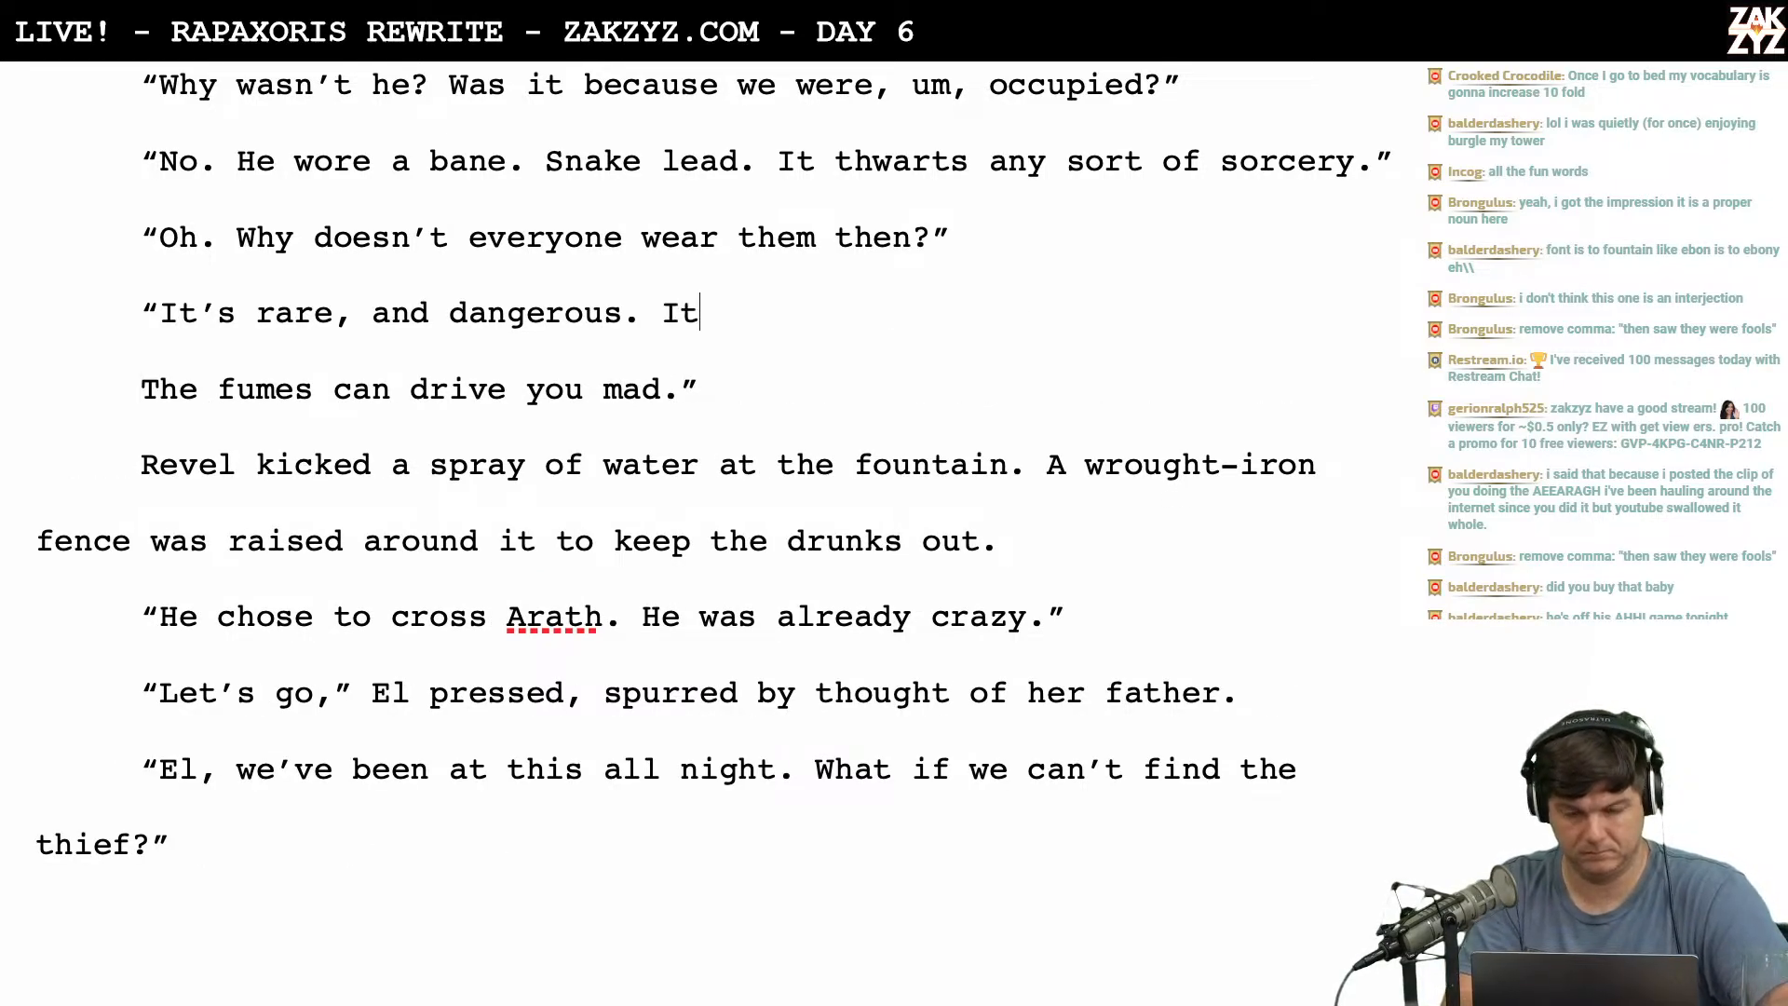
{"action": "type", "text": "The lea"}
{"action": "key", "text": "BackSpace"}
{"action": "key", "text": "BackSpace"}
{"action": "key", "text": "BackSpace"}
{"action": "key", "text": "BackSpace"}
{"action": "key", "text": "BackSpace"}
{"action": "key", "text": "BackSpace"}
{"action": "key", "text": "BackSpace"}
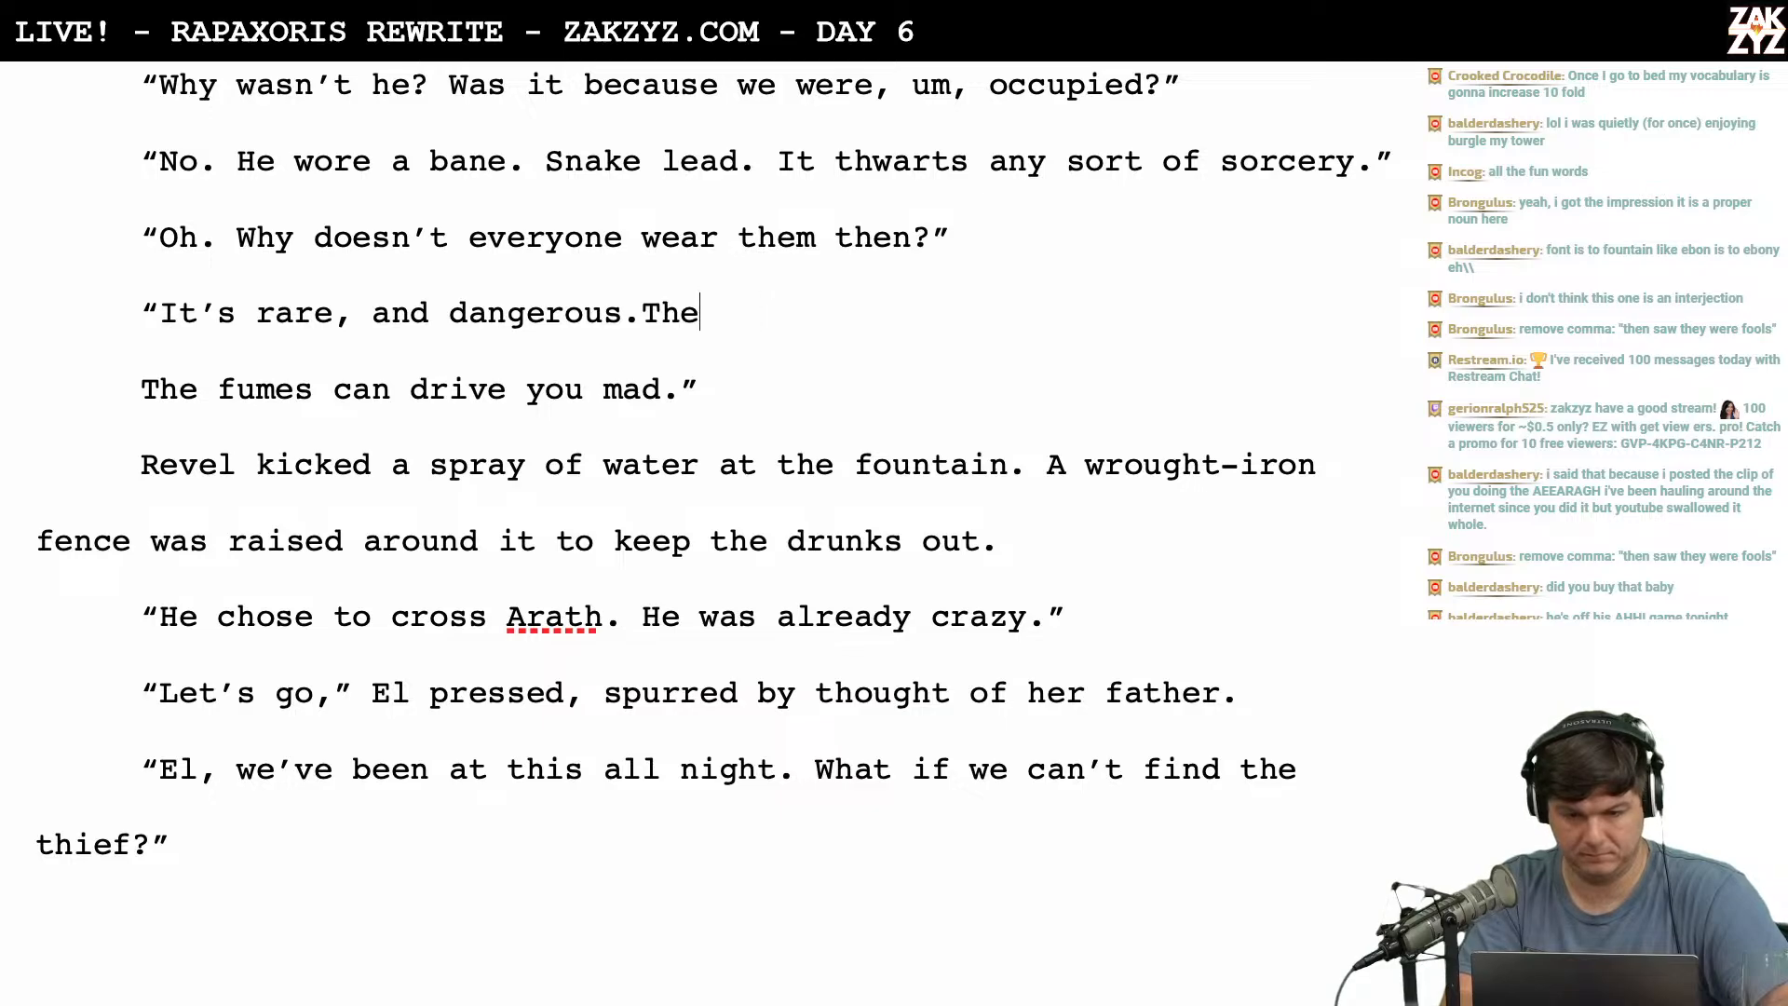
Replace "The fumes can drive you mad." in El's reply with "The lead can drive you mad." on the original line, keeping the closing quotation mark.
{"action": "type", "text": "The lead ca"}
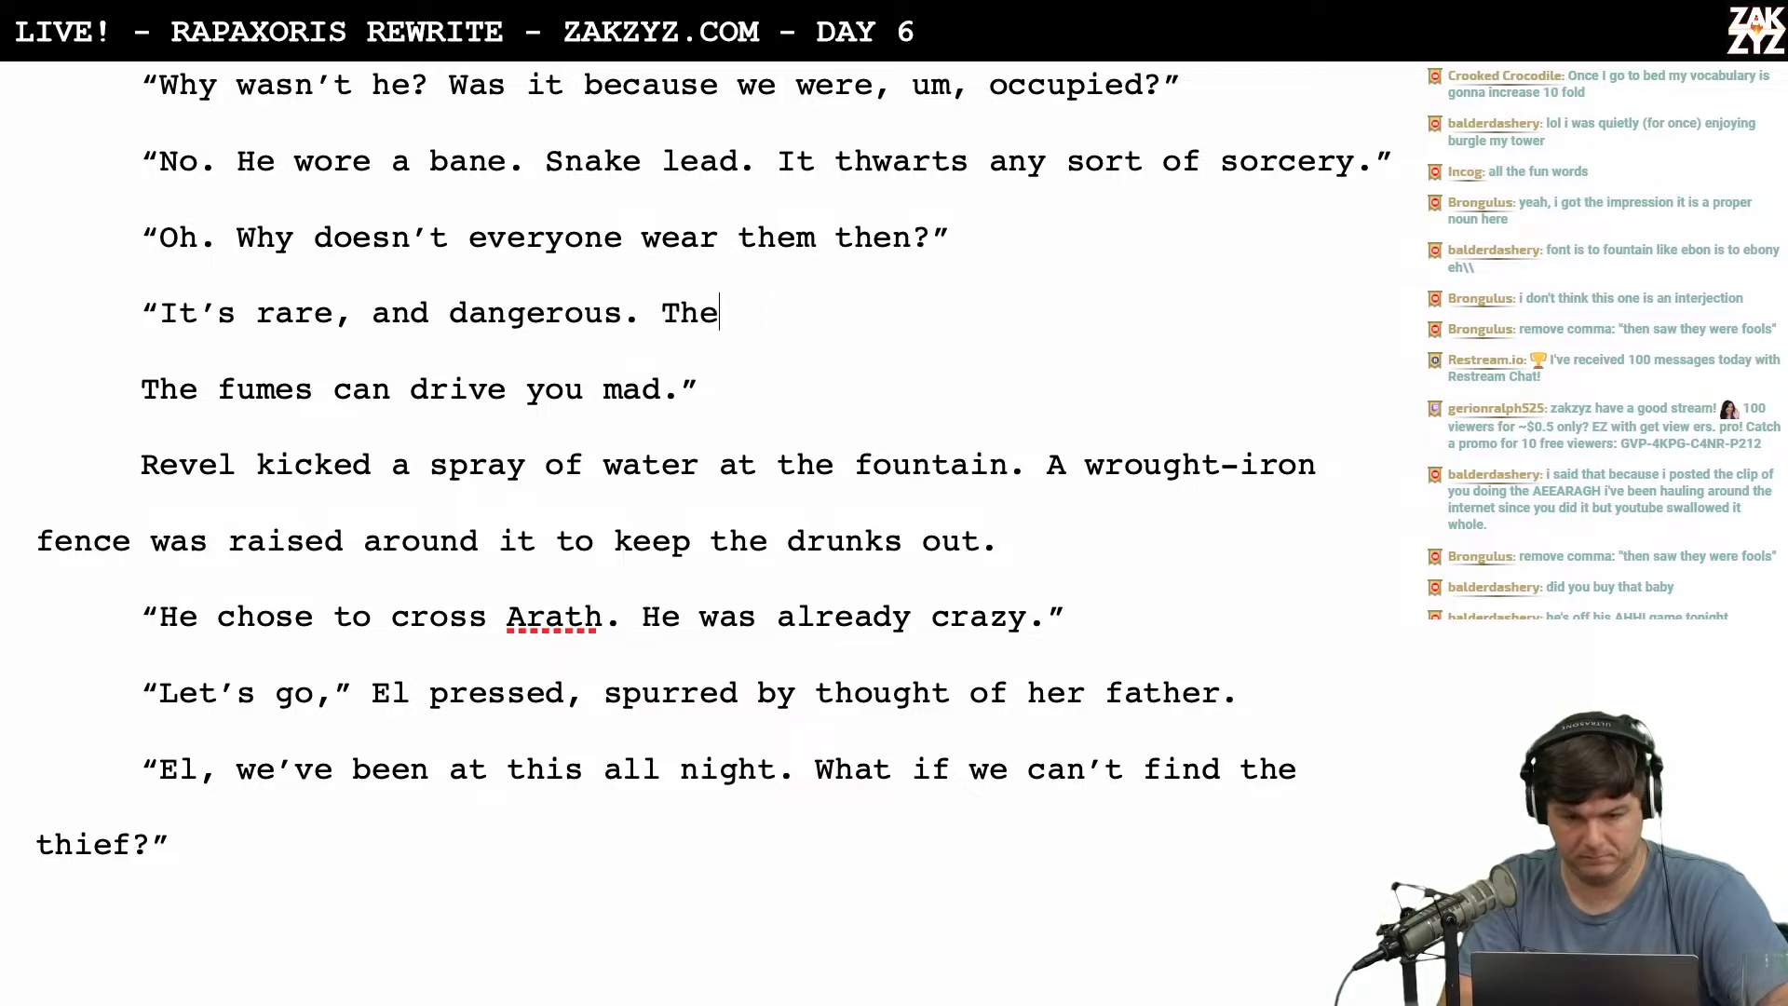
{"action": "type", "text": "n drive you mad."}
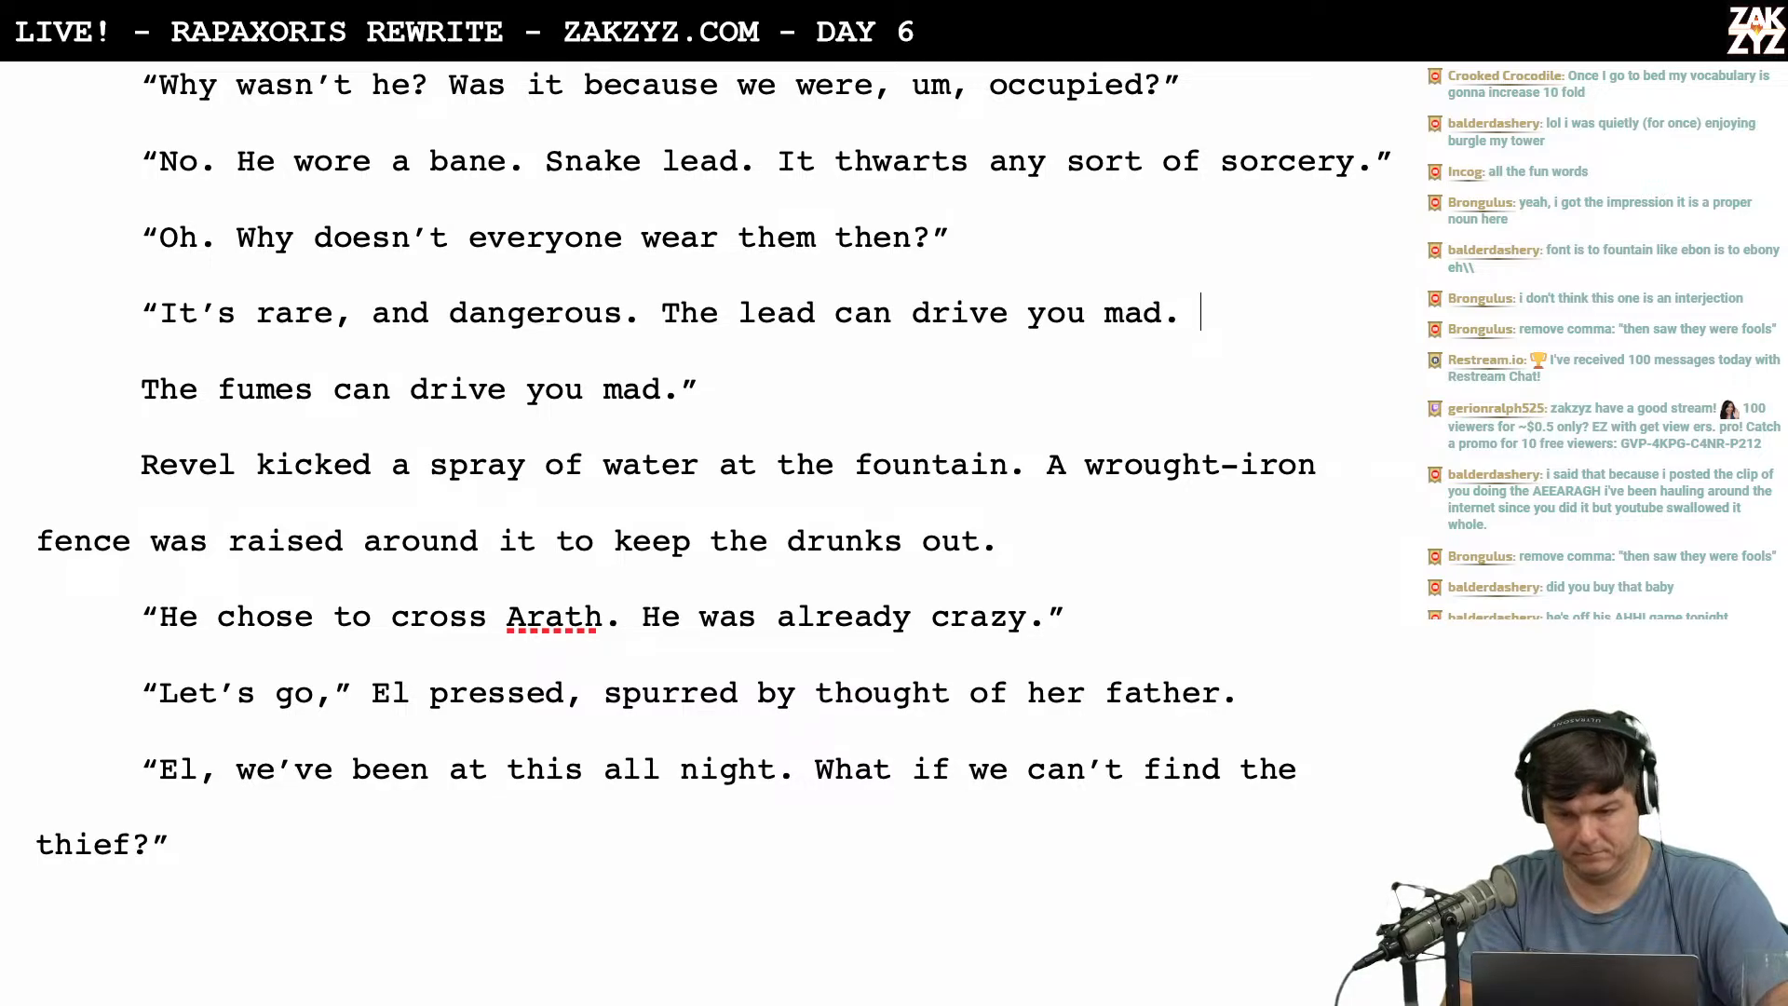
{"action": "key", "text": "BackSpace"}
{"action": "type", "text": "\""}
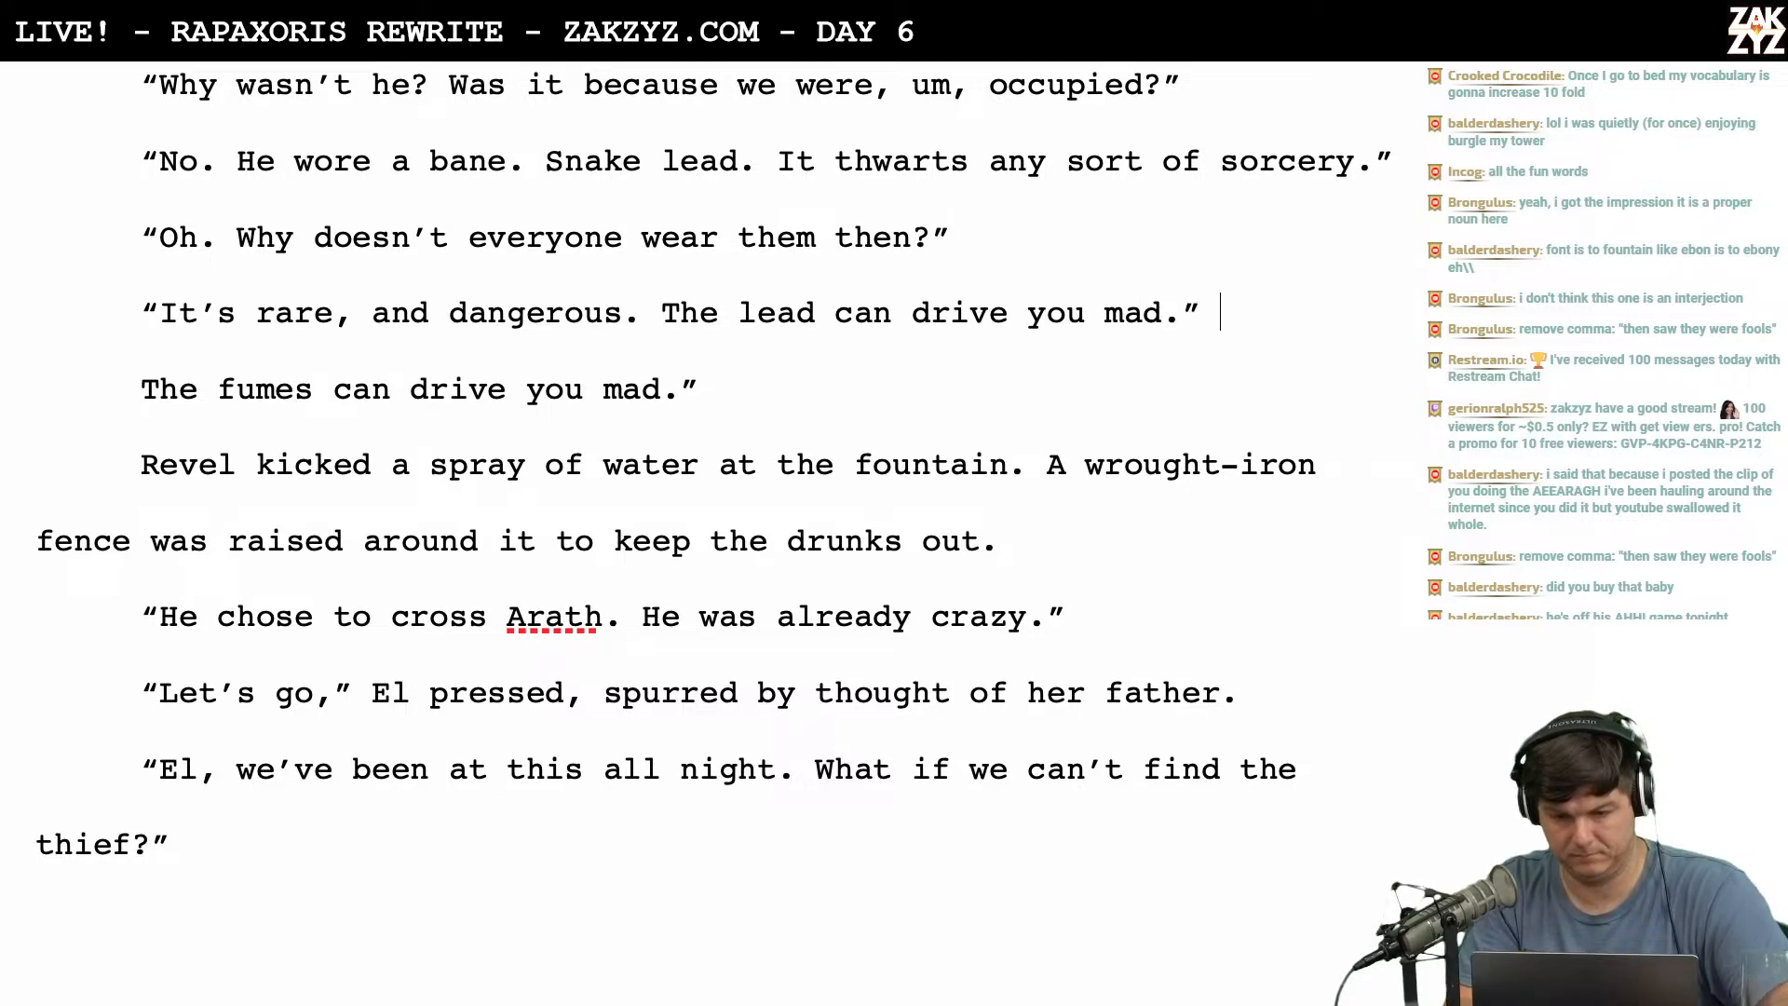
{"action": "key", "text": "shift+Down"}
{"action": "key", "text": "BackSpace"}
{"action": "key", "text": "BackSpace"}
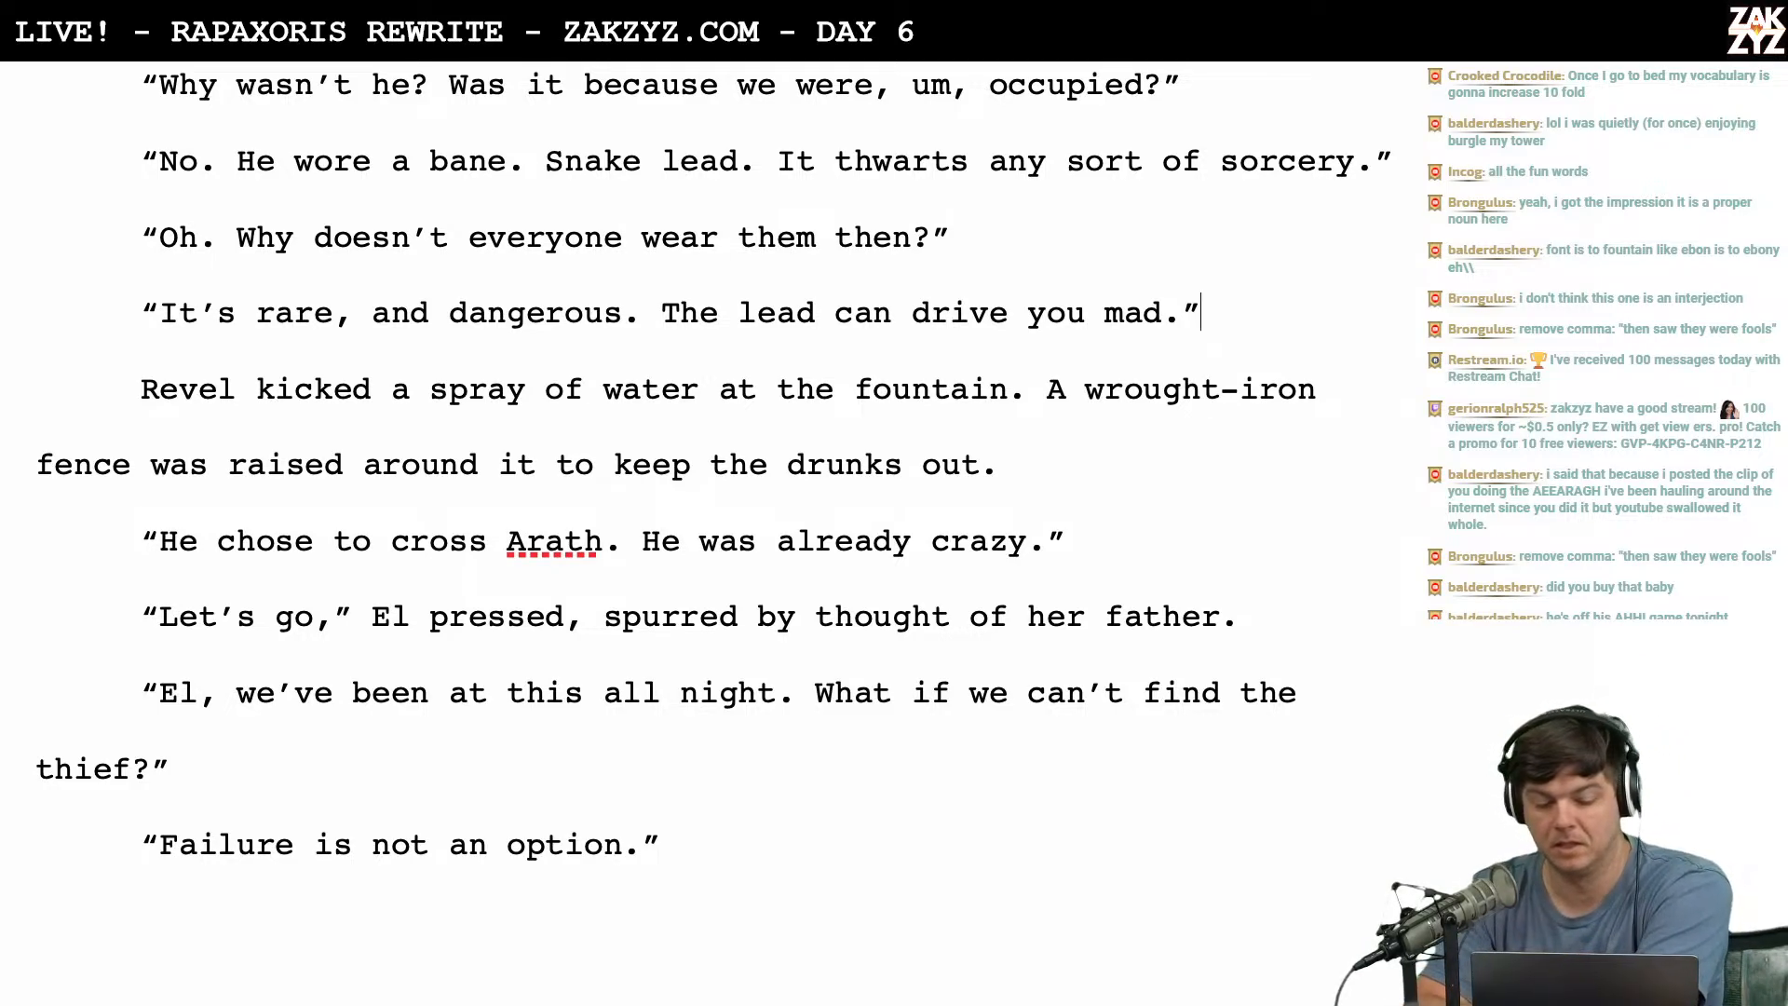
Reread Revel and El's exchange about the ward, the bane and the snake lead, through to "Failure is not an option.".
{"action": "scroll", "coordinate": [714, 483], "scroll_direction": "up", "scroll_amount": 3}
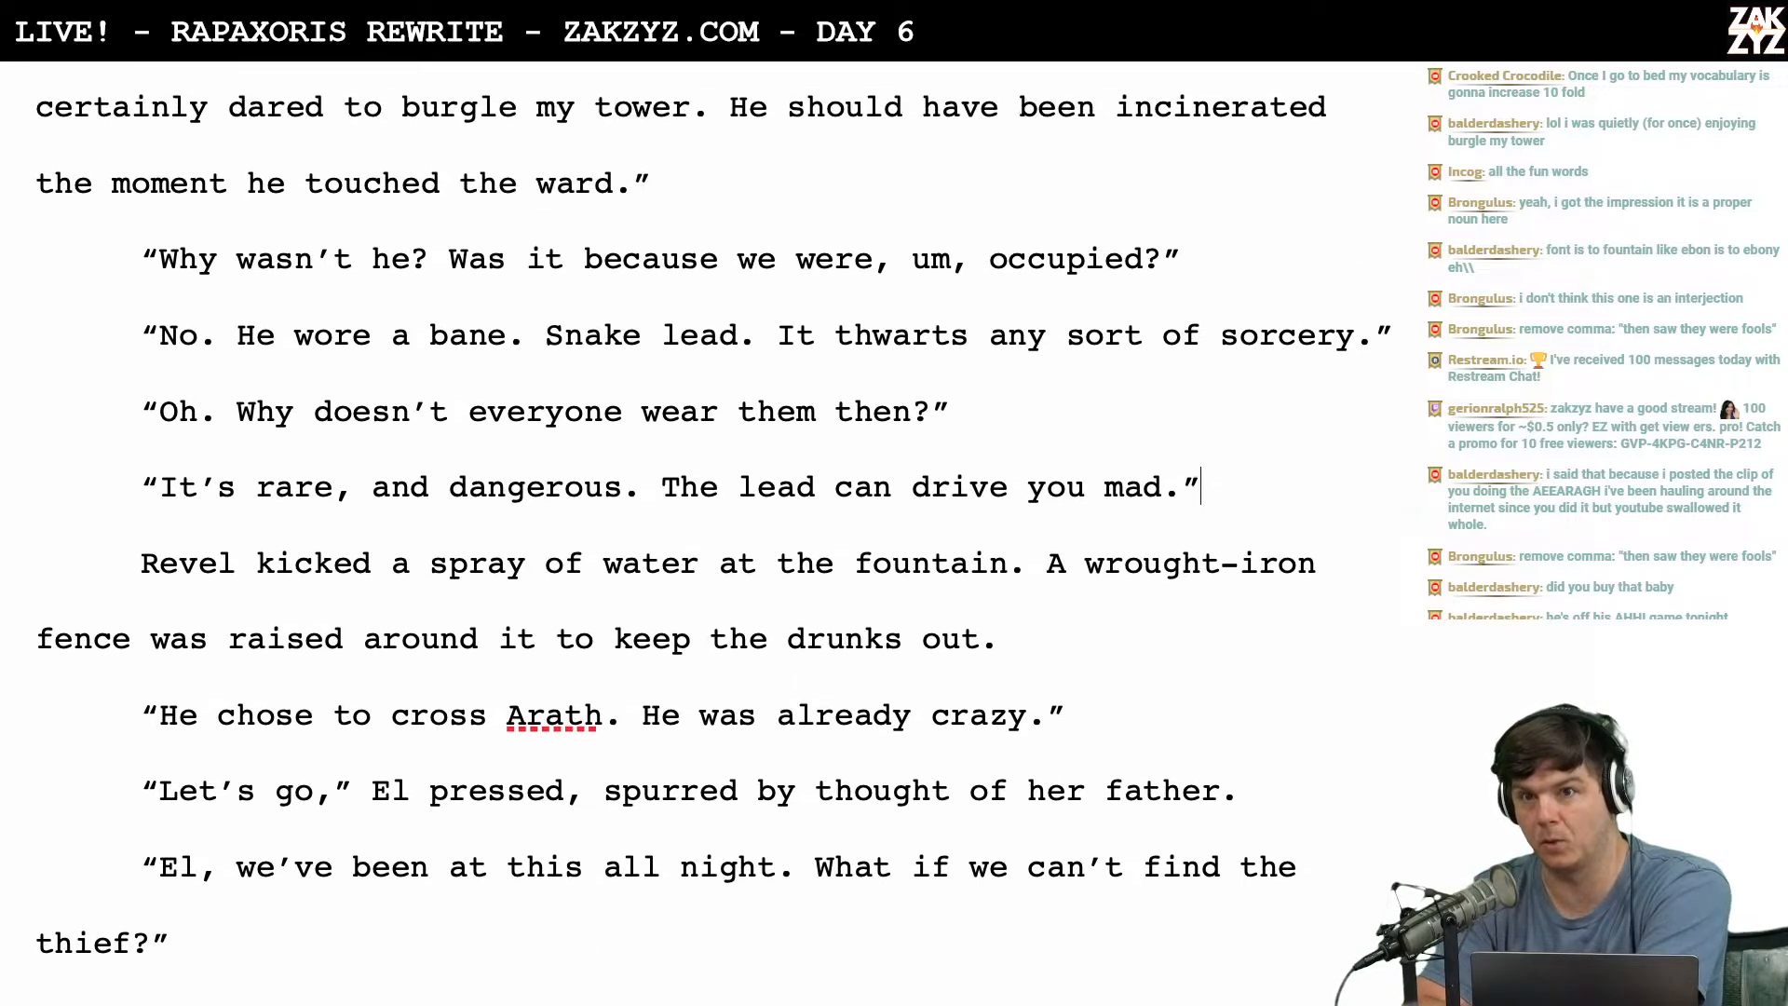
{"action": "scroll", "coordinate": [713, 534], "scroll_direction": "down", "scroll_amount": 1}
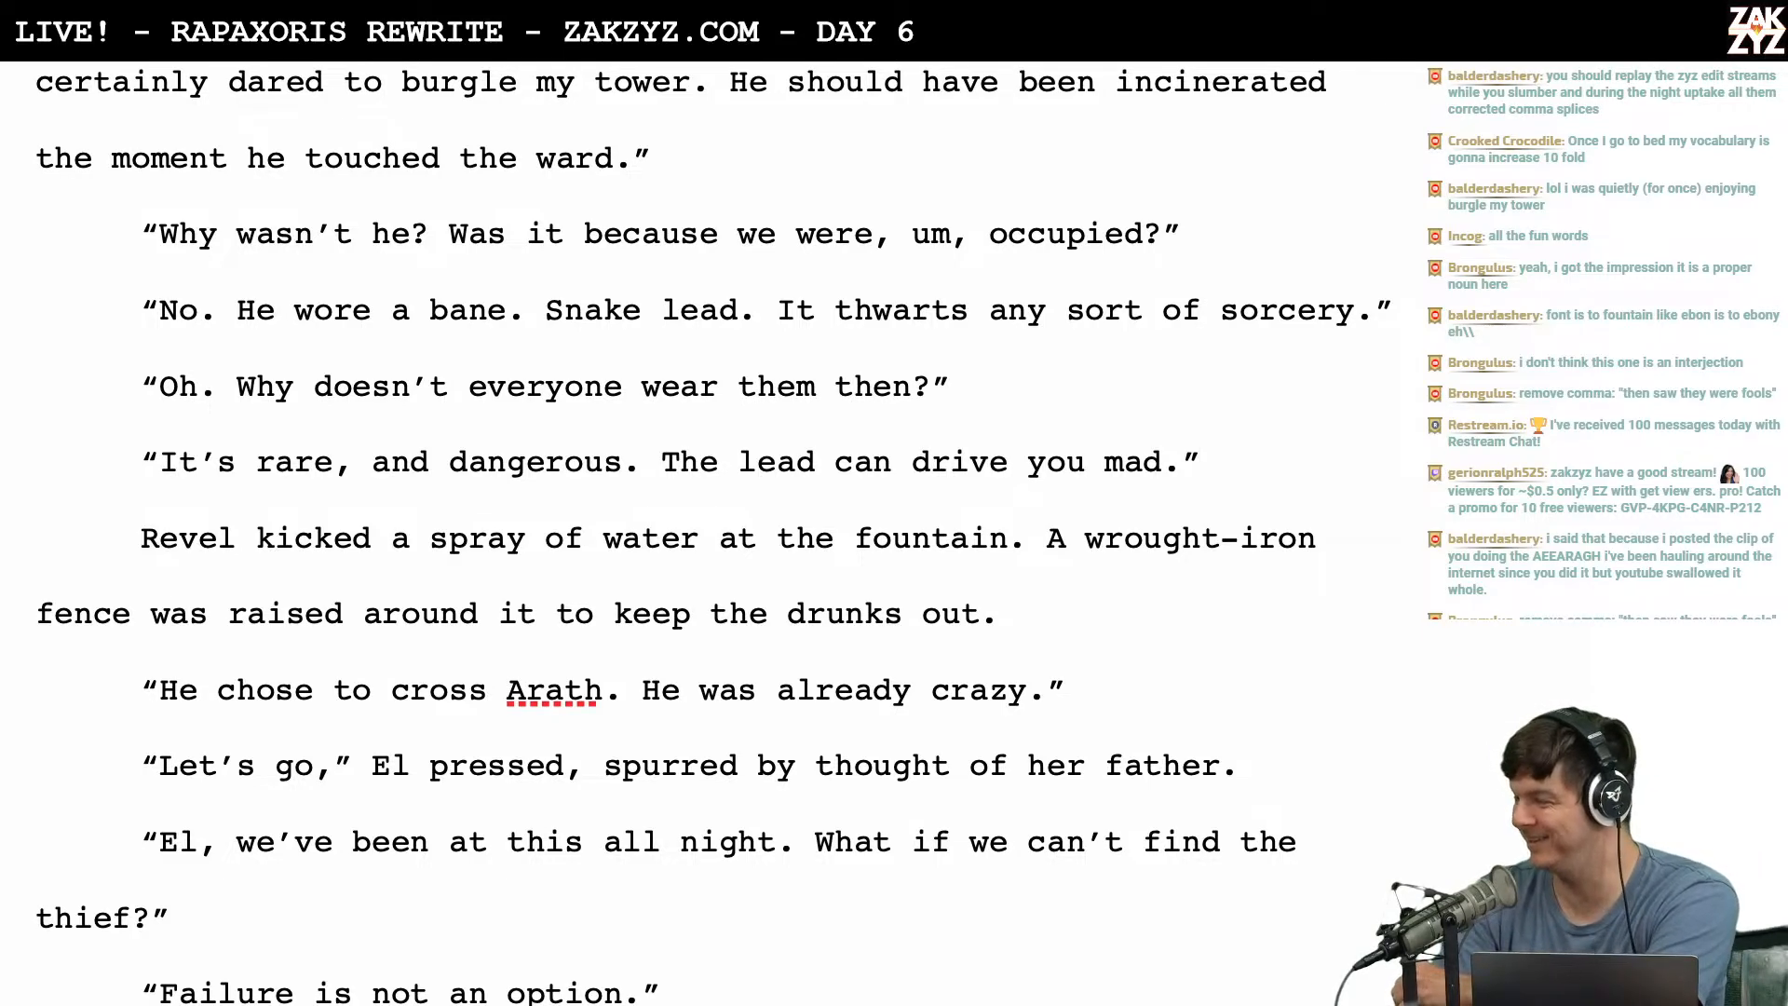
{"action": "scroll", "coordinate": [714, 533], "scroll_direction": "up", "scroll_amount": 2}
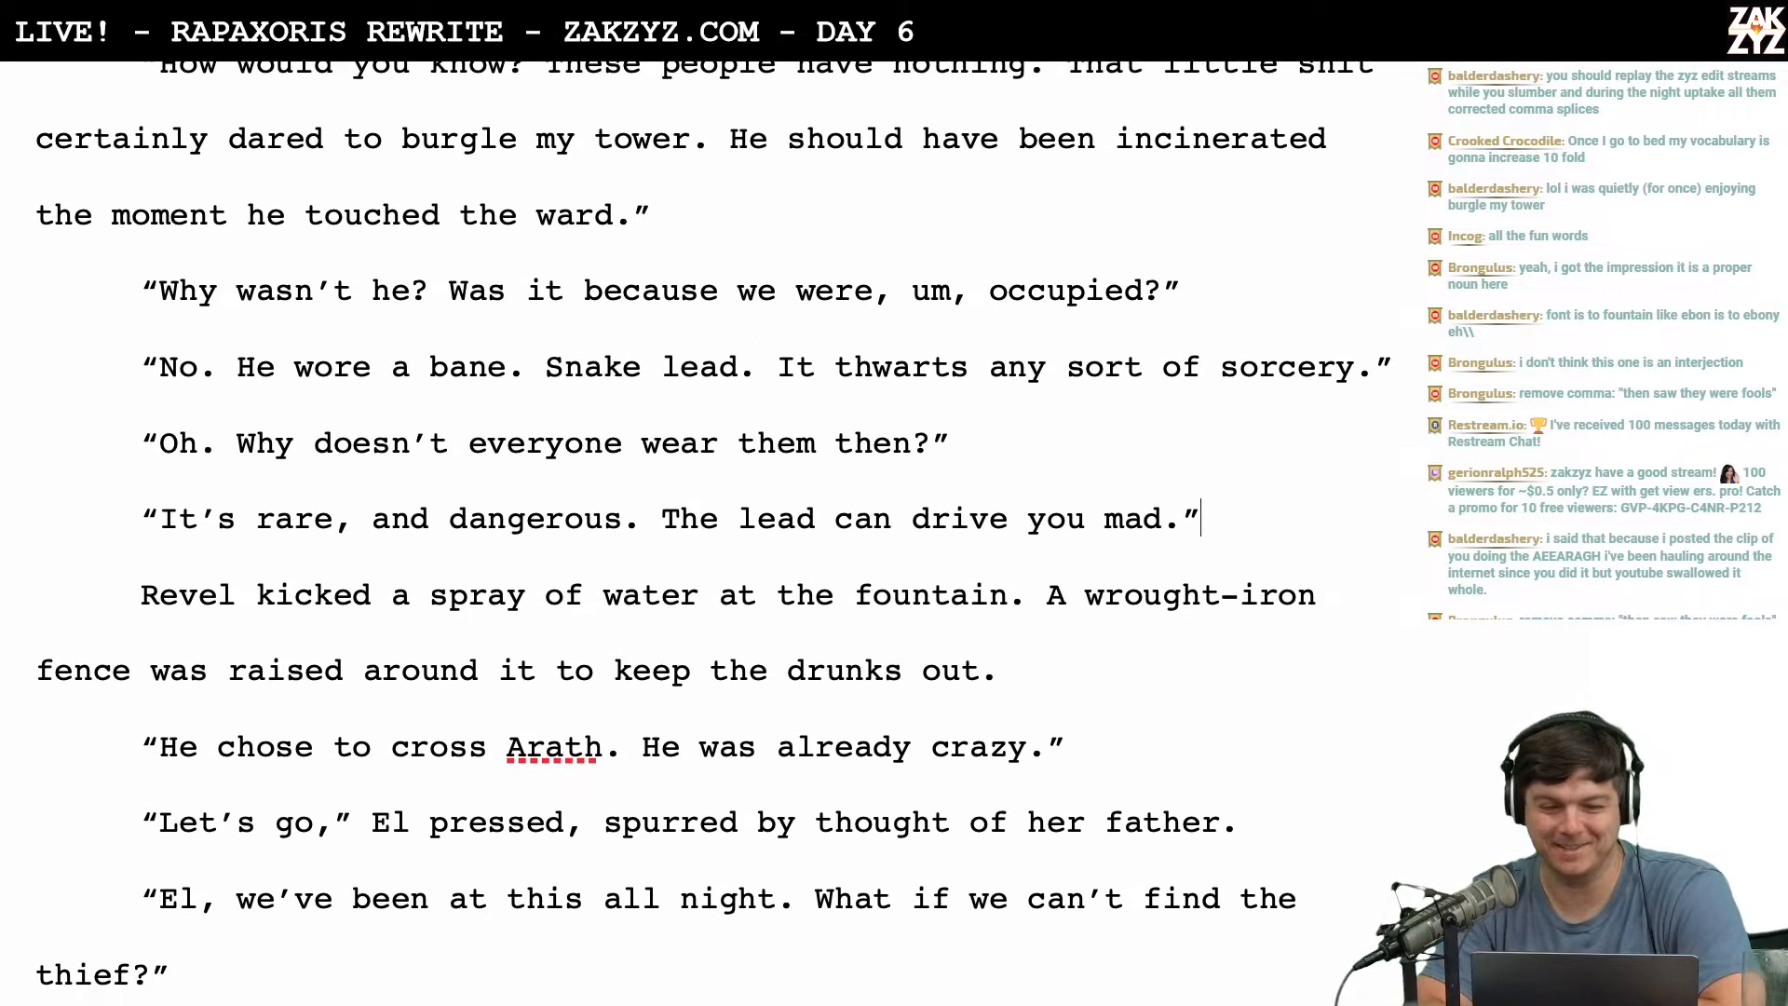
{"action": "scroll", "coordinate": [714, 534], "scroll_direction": "down", "scroll_amount": 2}
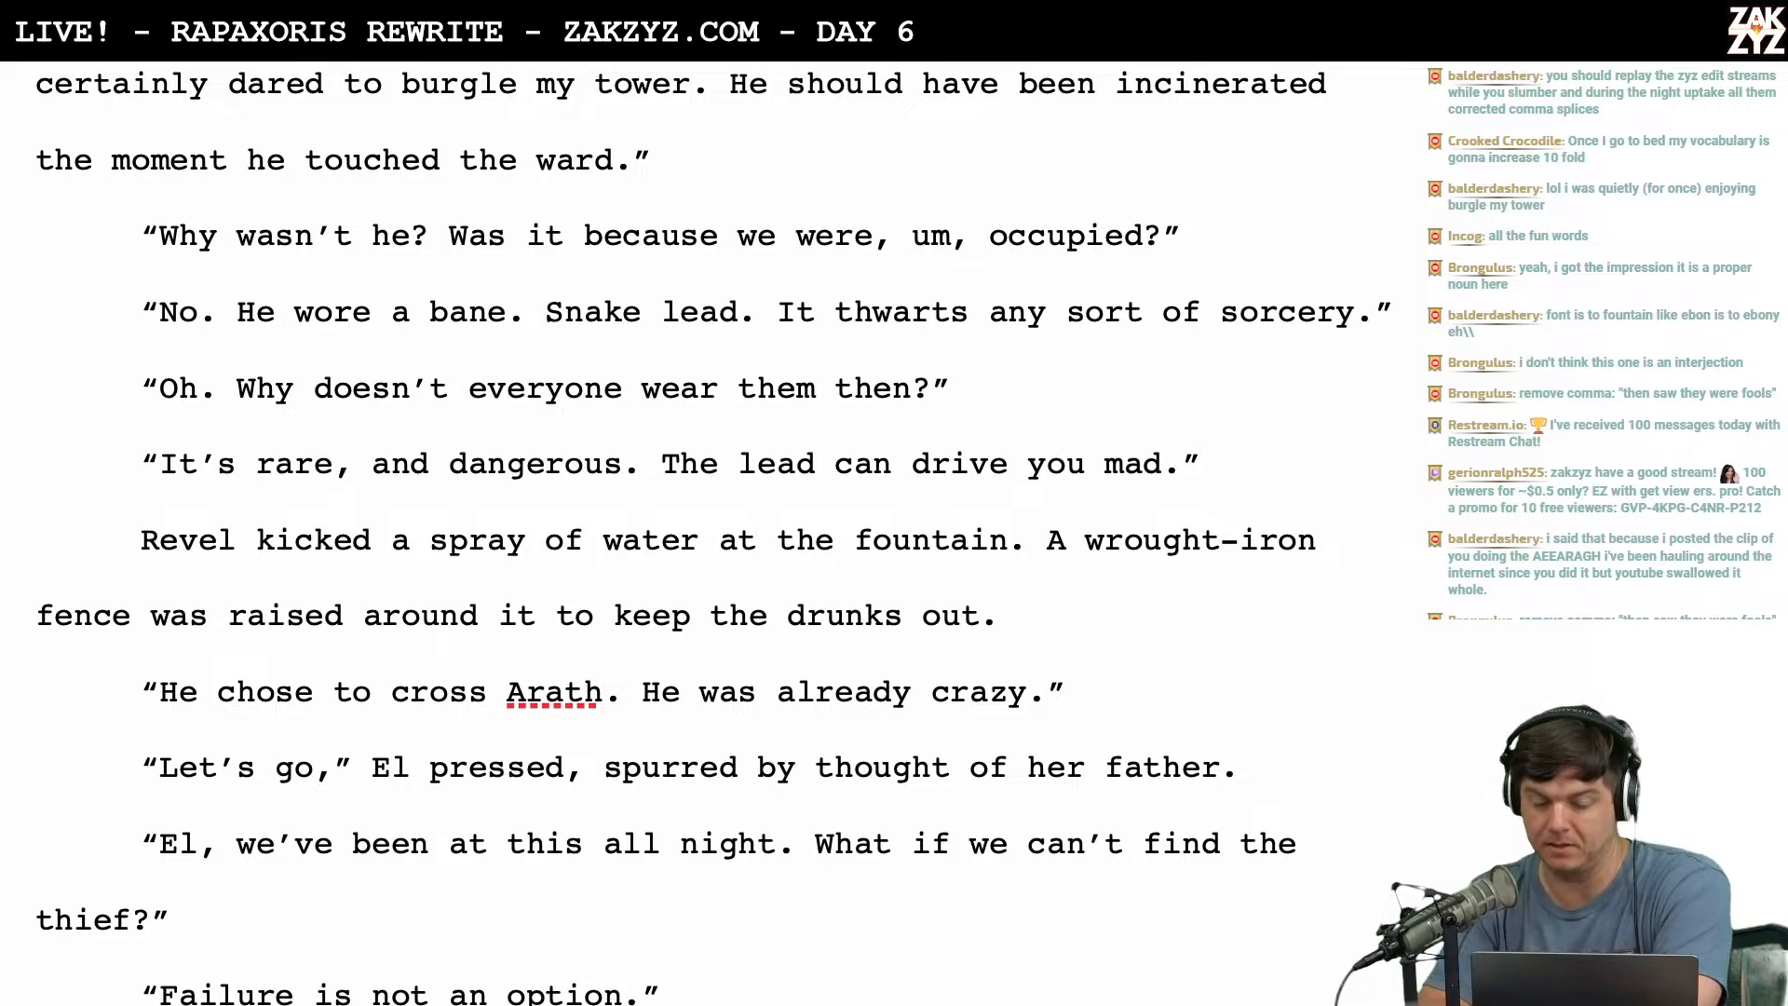
{"action": "scroll", "coordinate": [714, 537], "scroll_direction": "down", "scroll_amount": 2}
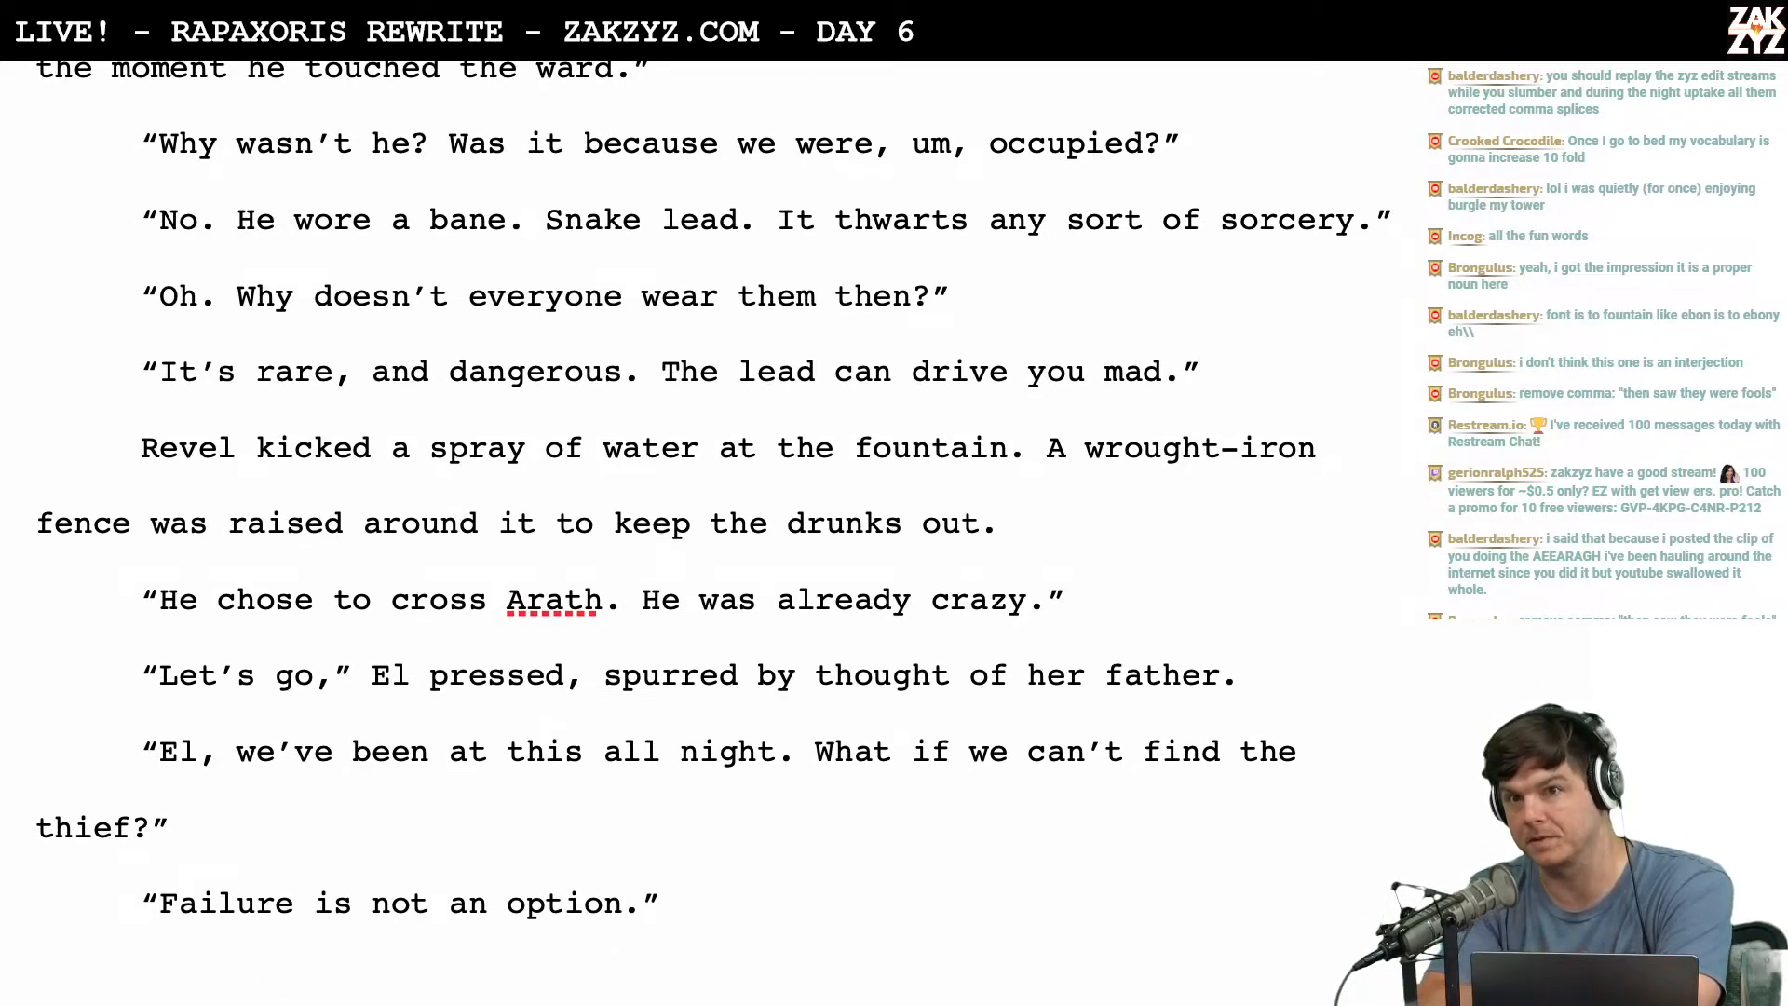
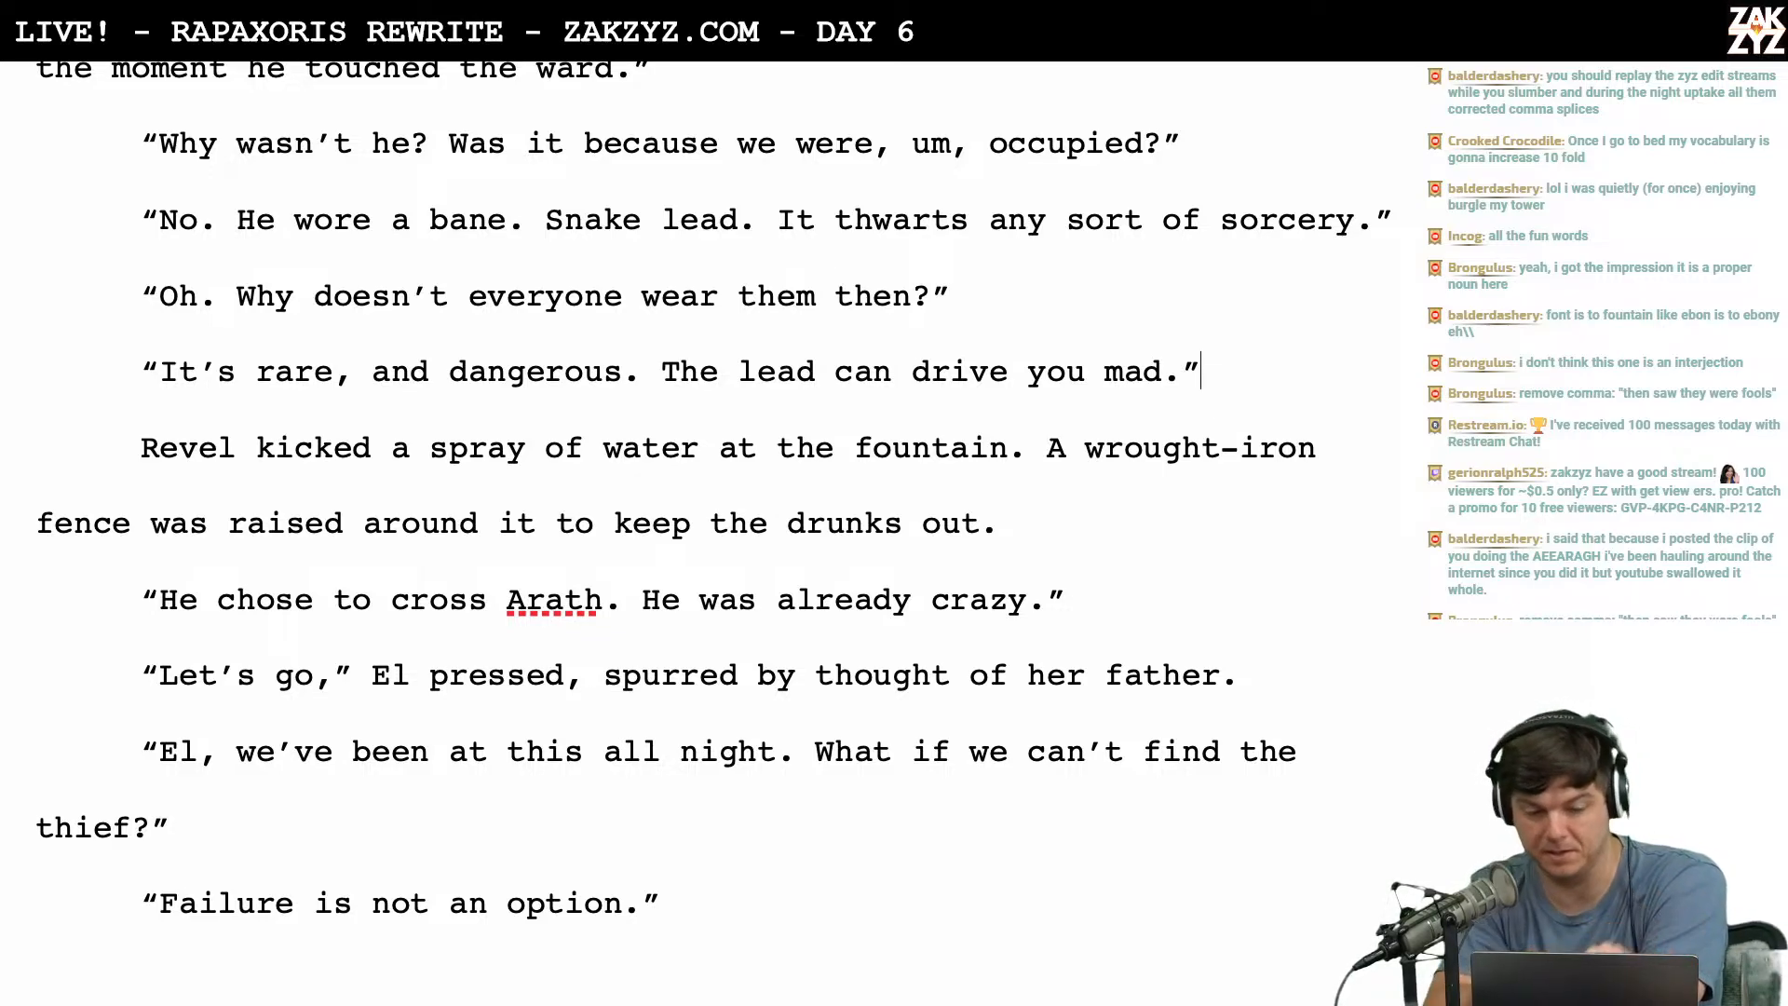
{"action": "scroll", "coordinate": [713, 522], "scroll_direction": "up", "scroll_amount": 3}
{"action": "scroll", "coordinate": [713, 522], "scroll_direction": "down", "scroll_amount": 2}
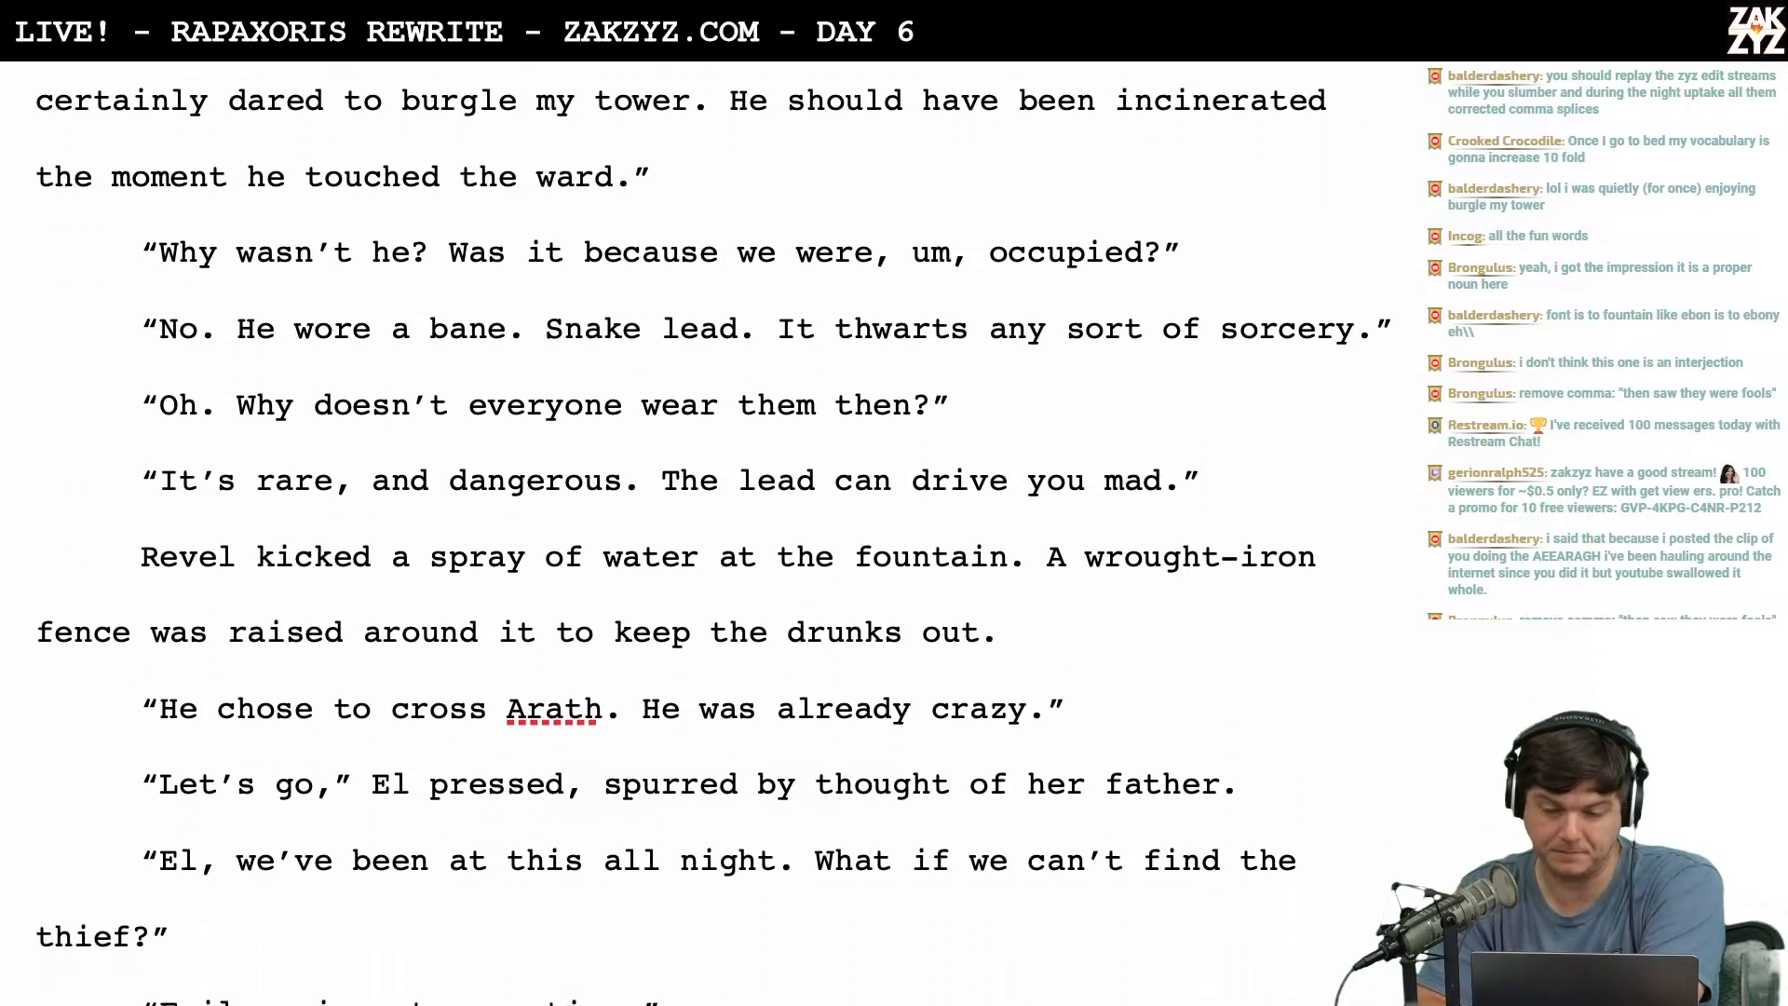
{"action": "scroll", "coordinate": [713, 522], "scroll_direction": "down", "scroll_amount": 1}
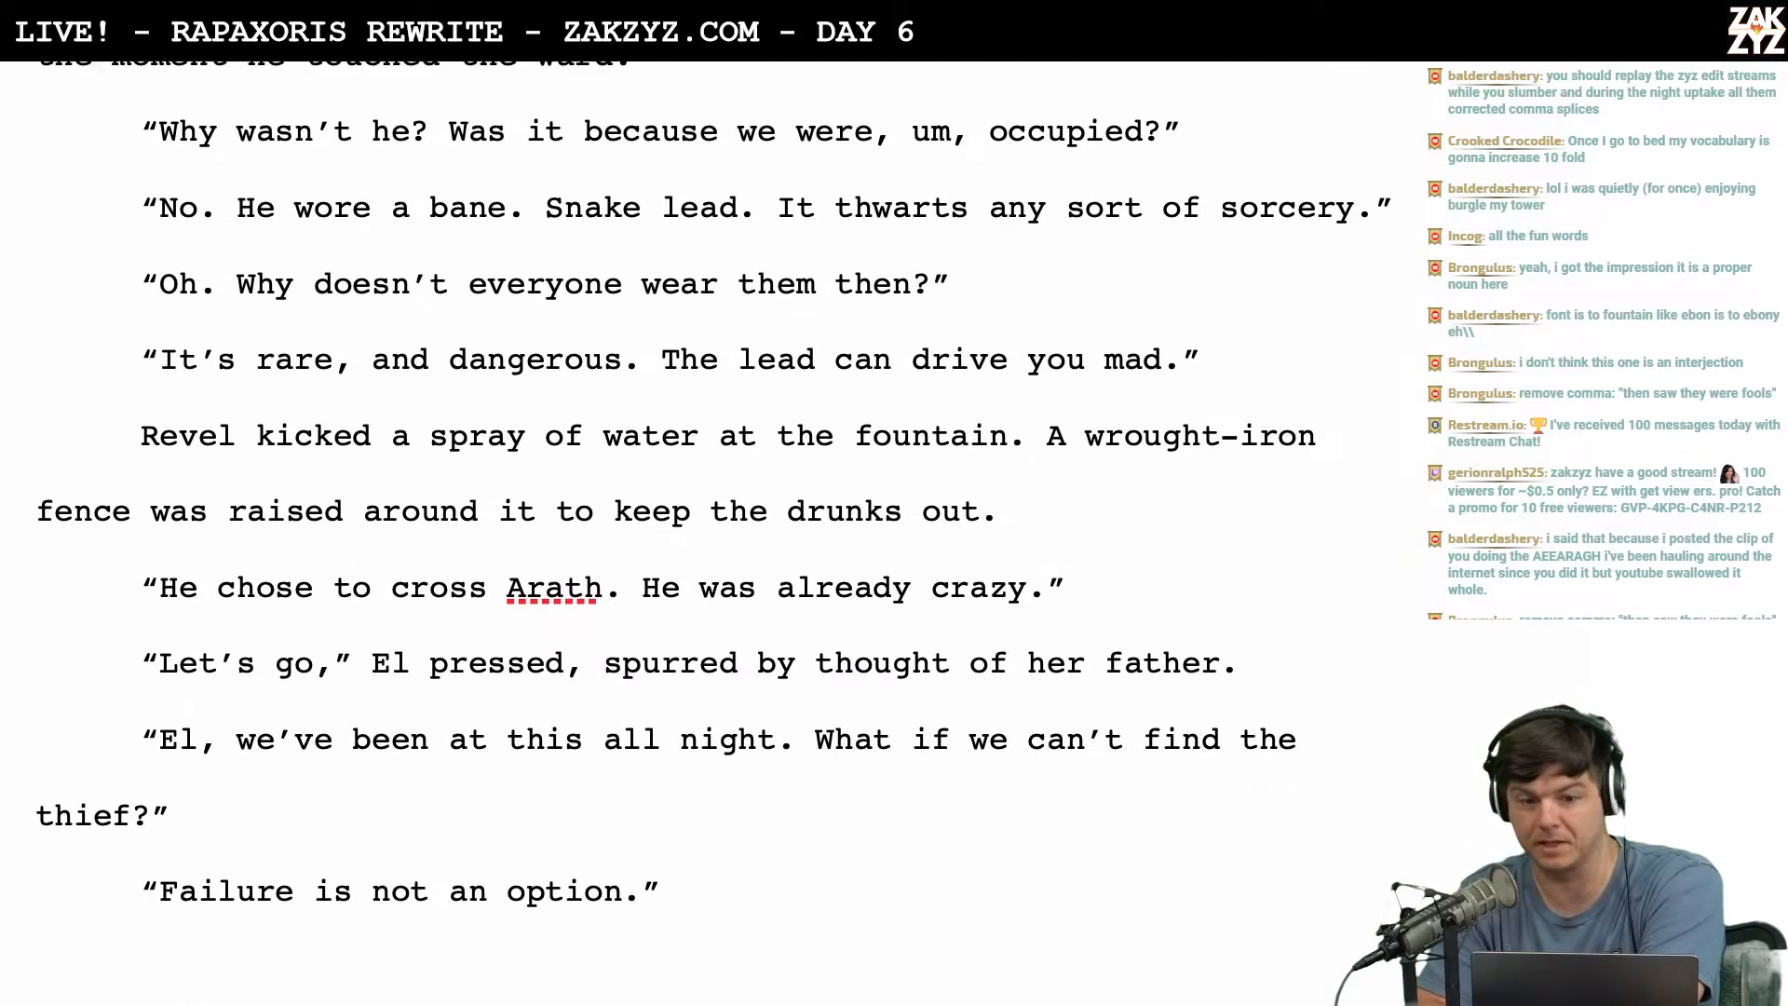
{"action": "scroll", "coordinate": [713, 521], "scroll_direction": "down", "scroll_amount": 1}
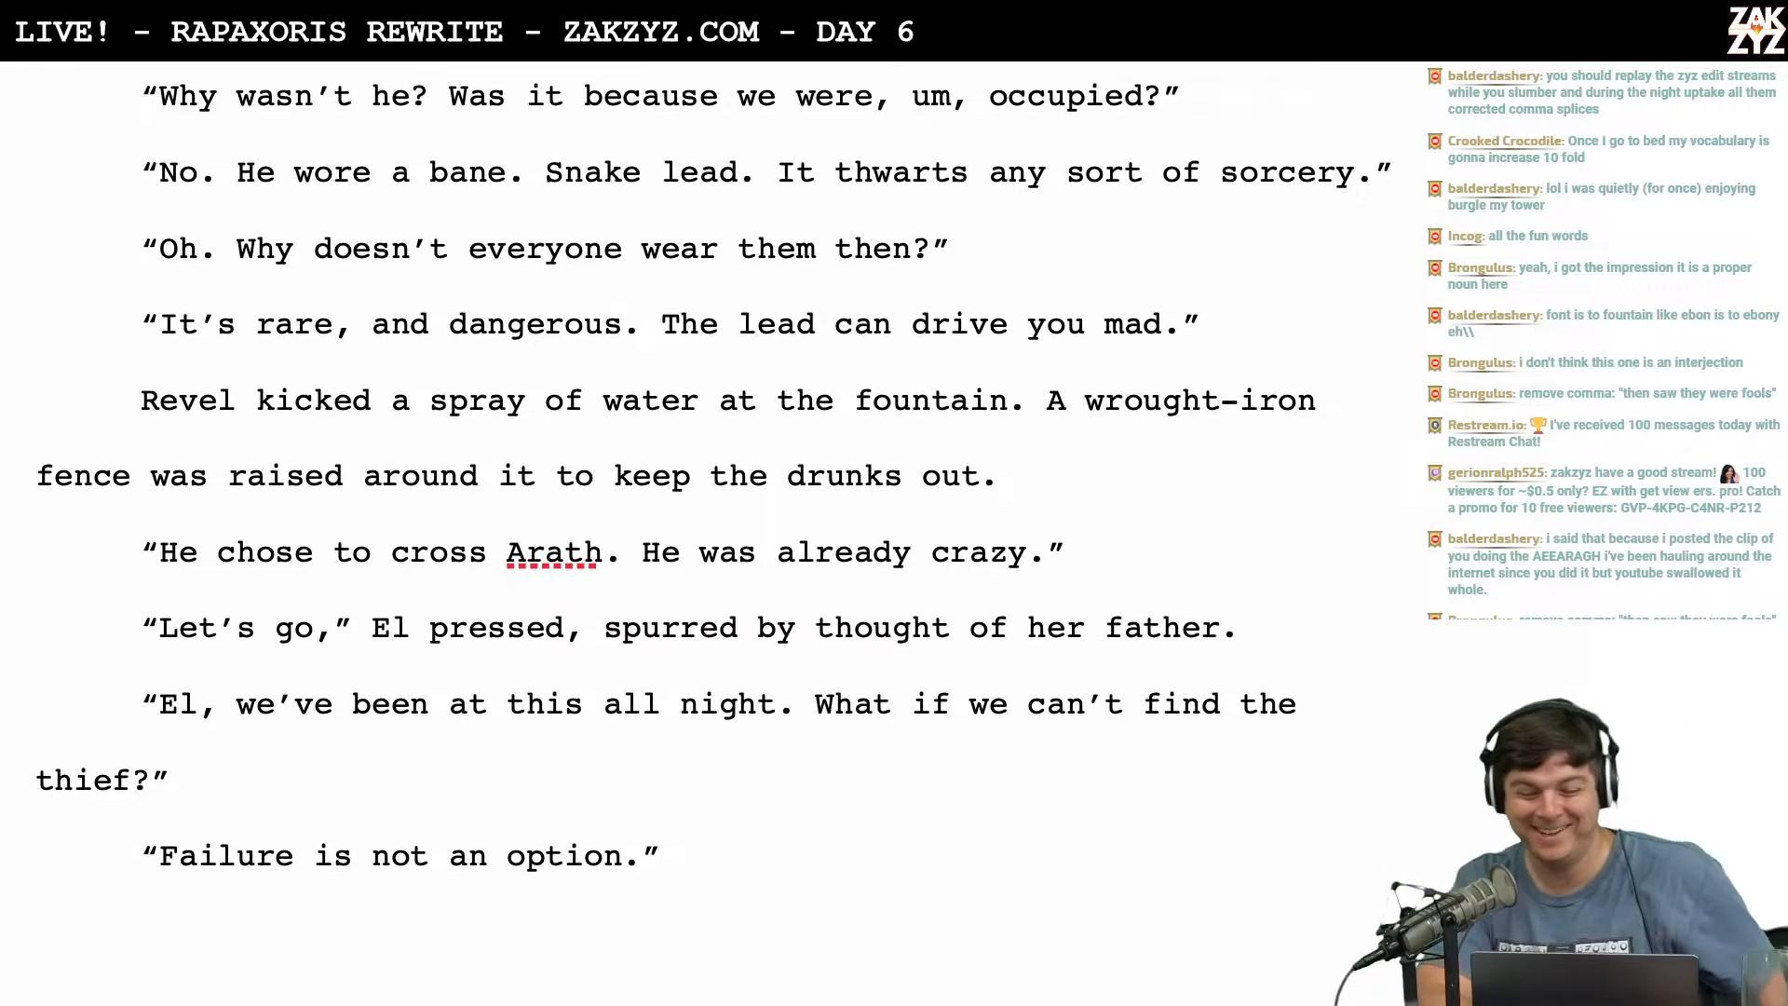
{"action": "scroll", "coordinate": [538, 291], "scroll_direction": "up", "scroll_amount": 3}
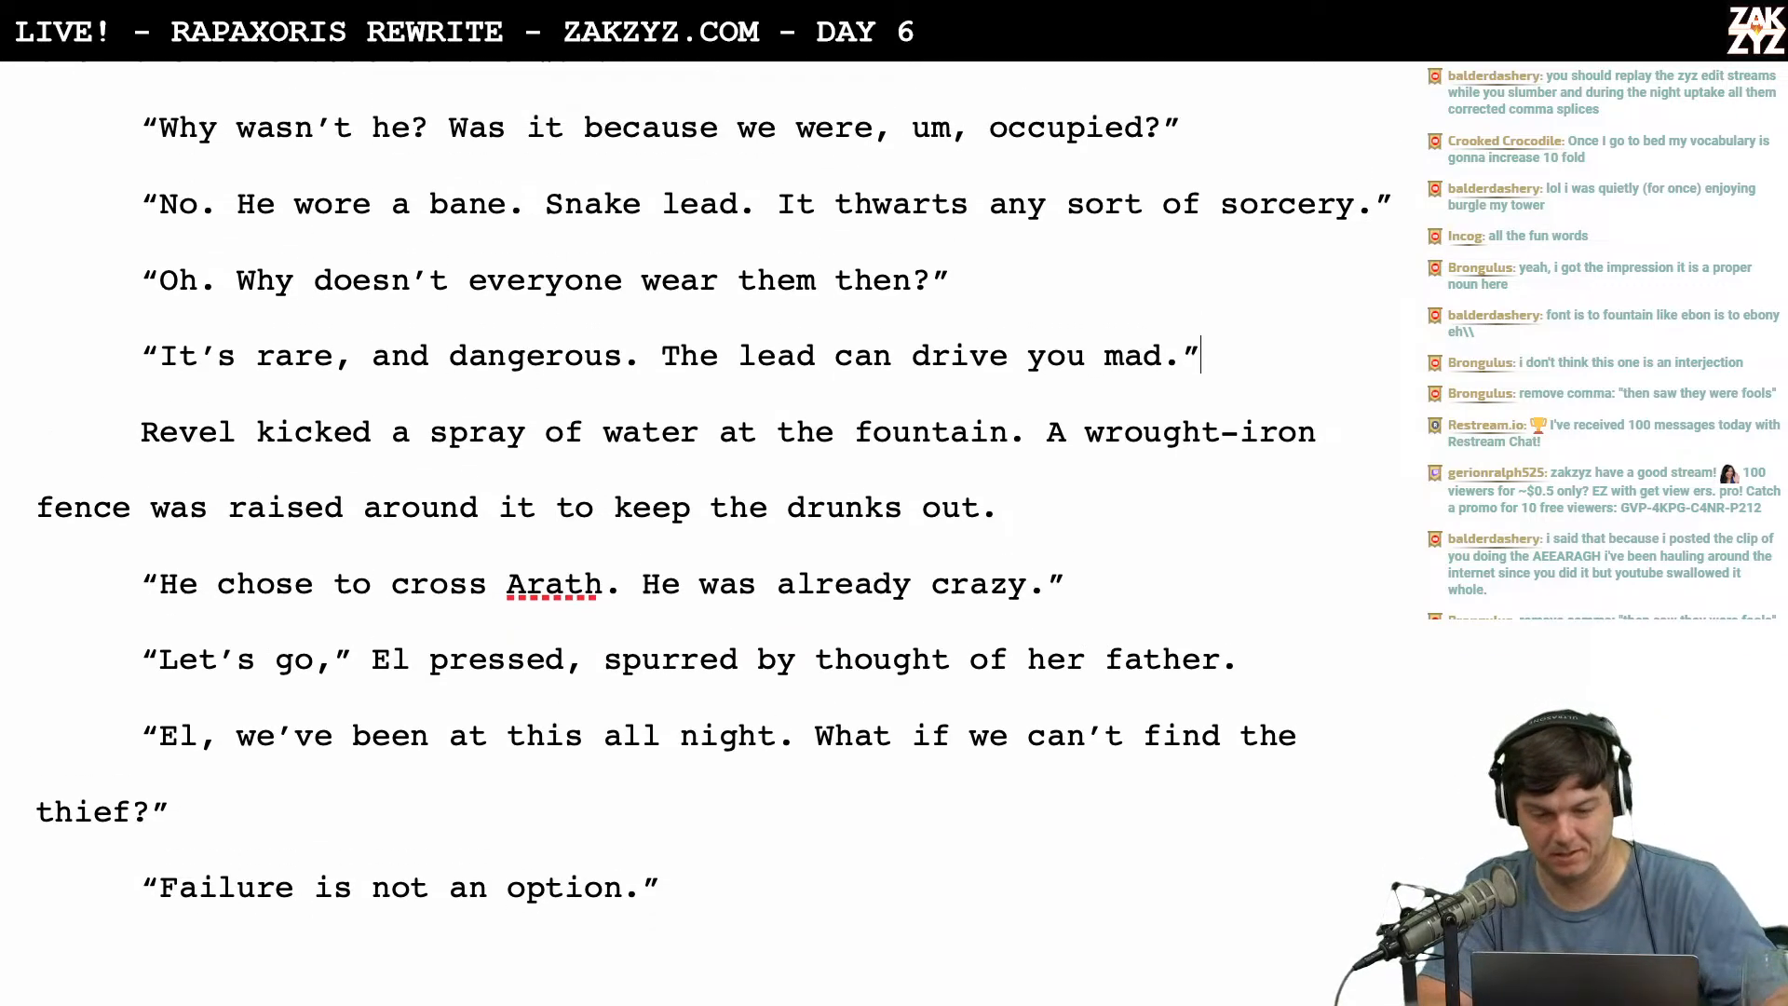
{"action": "left_click", "coordinate": [646, 465]}
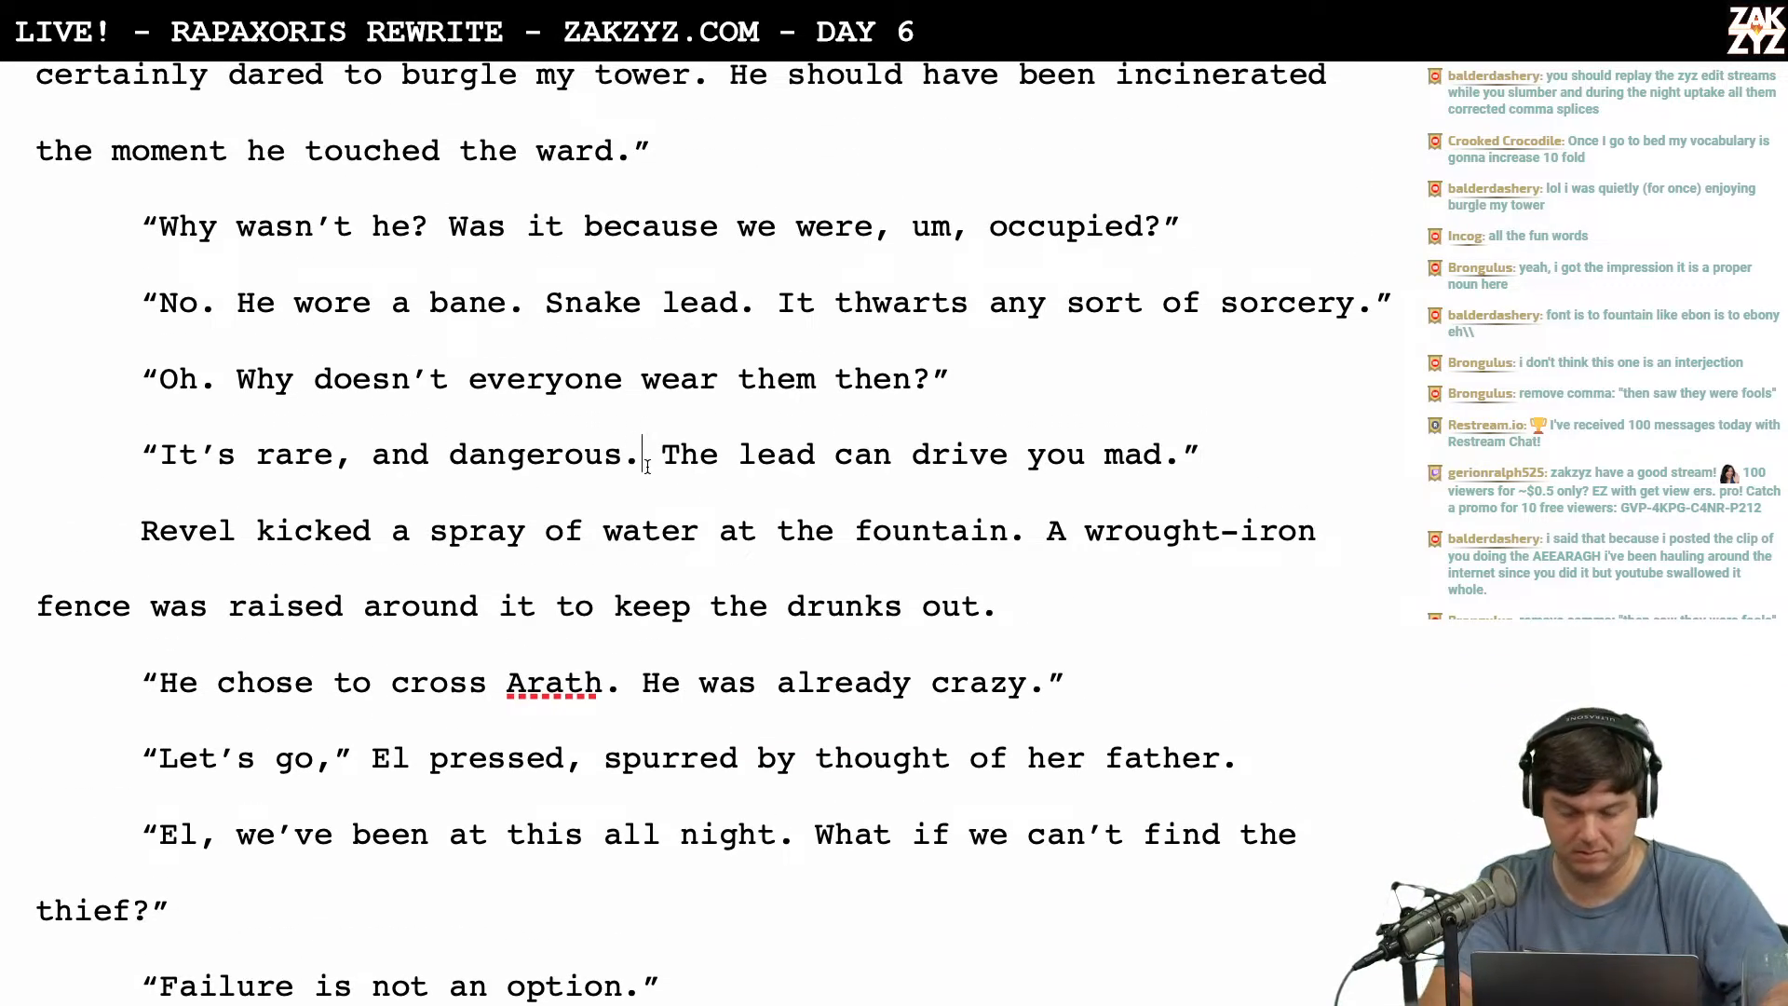
{"action": "key", "text": "BackSpace"}
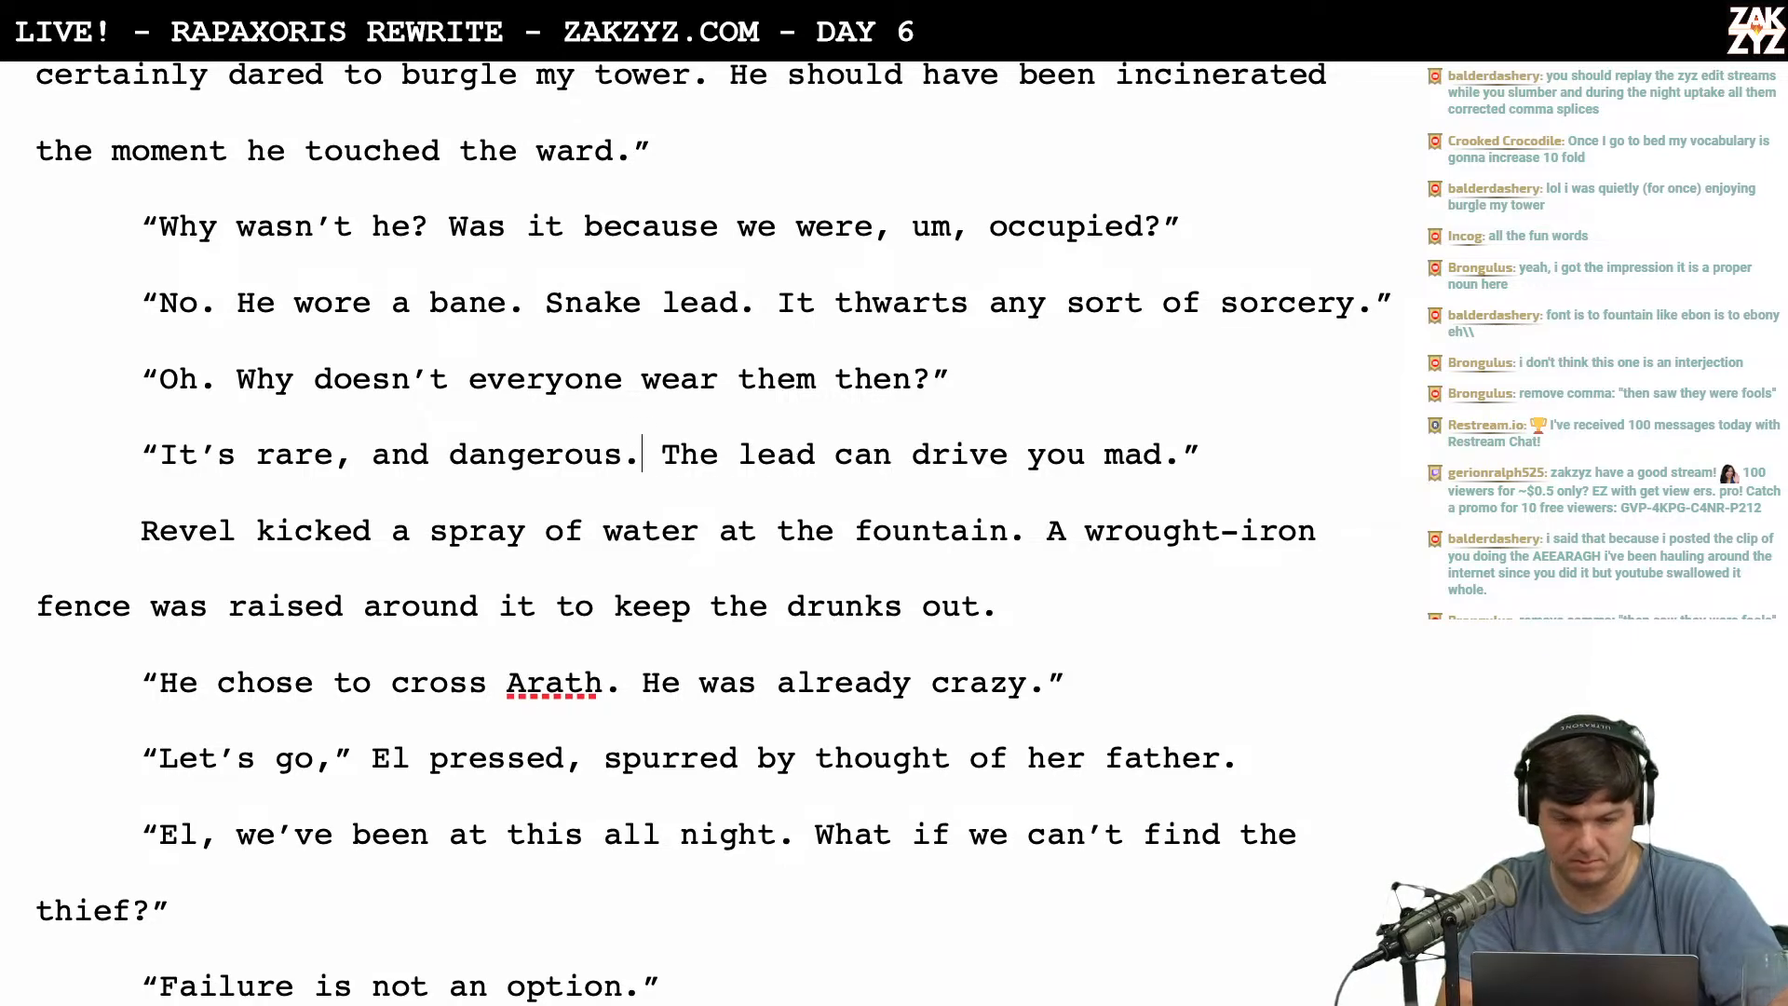
{"action": "key", "text": "Right"}
{"action": "key", "text": "Right"}
{"action": "key", "text": "Left"}
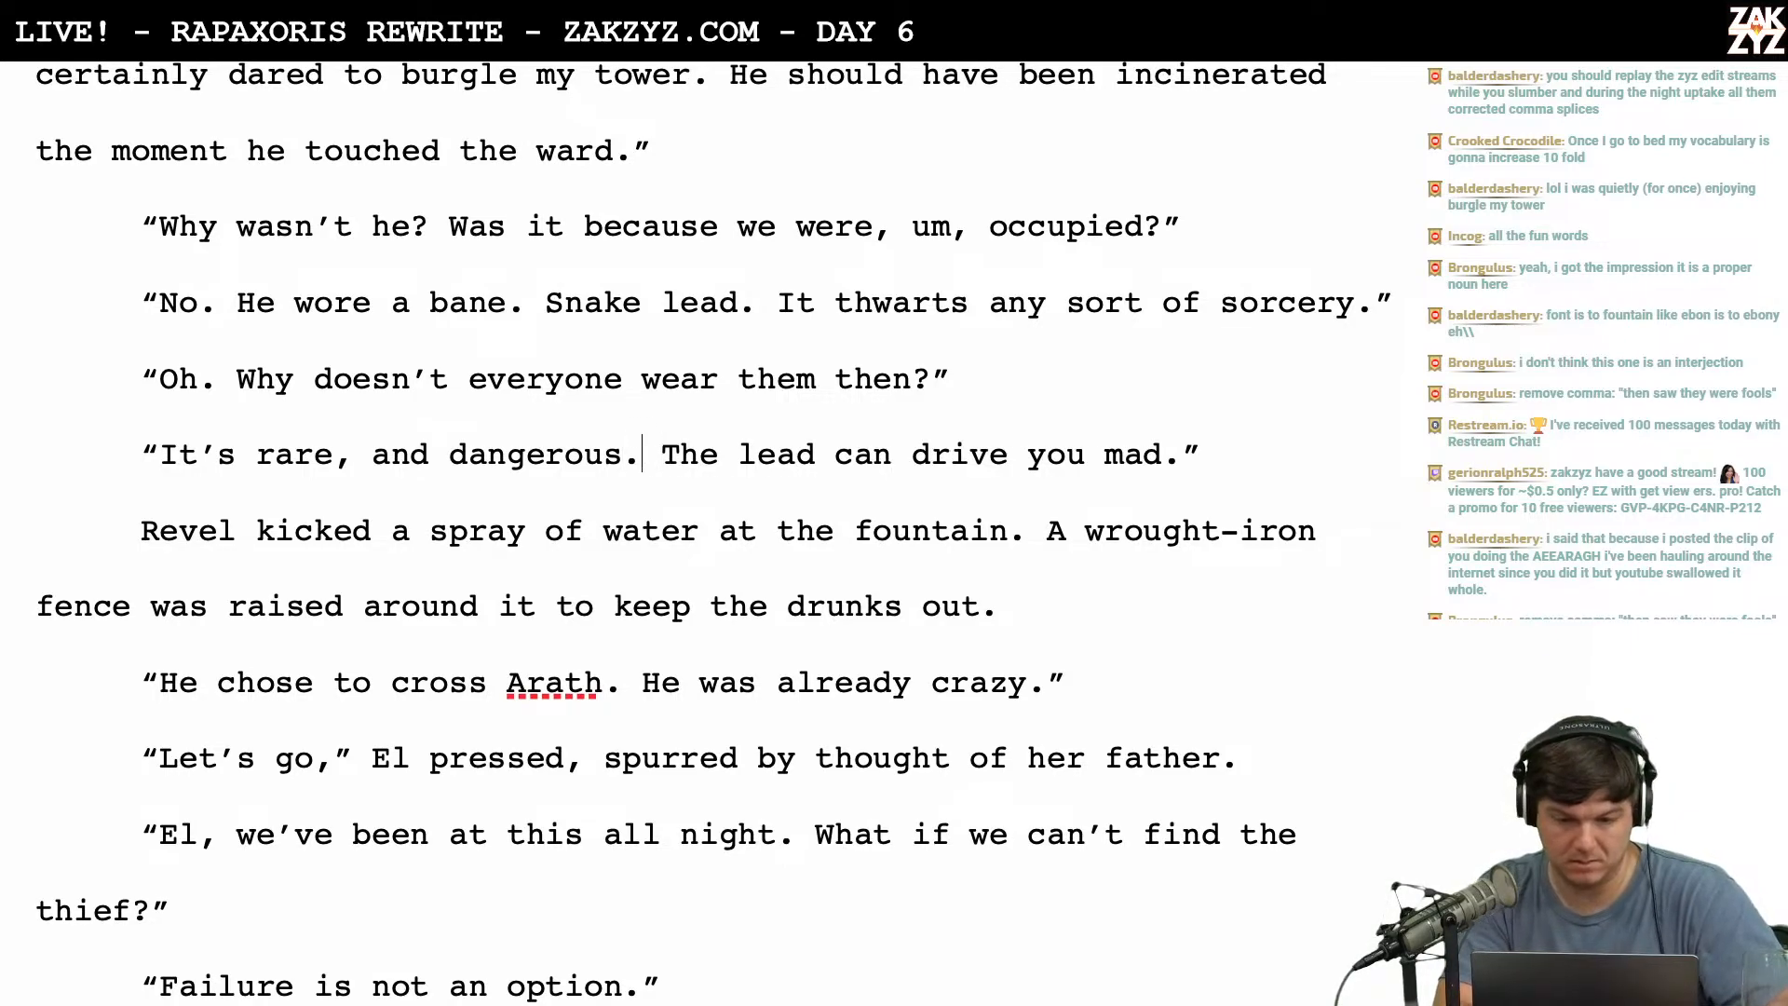
{"action": "type", "text": "He"}
{"action": "type", "text": "'ll"}
{"action": "key", "text": "BackSpace"}
{"action": "key", "text": "BackSpace"}
{"action": "key", "text": "BackSpace"}
{"action": "key", "text": "BackSpace"}
{"action": "key", "text": "BackSpace"}
{"action": "key", "text": "BackSpace"}
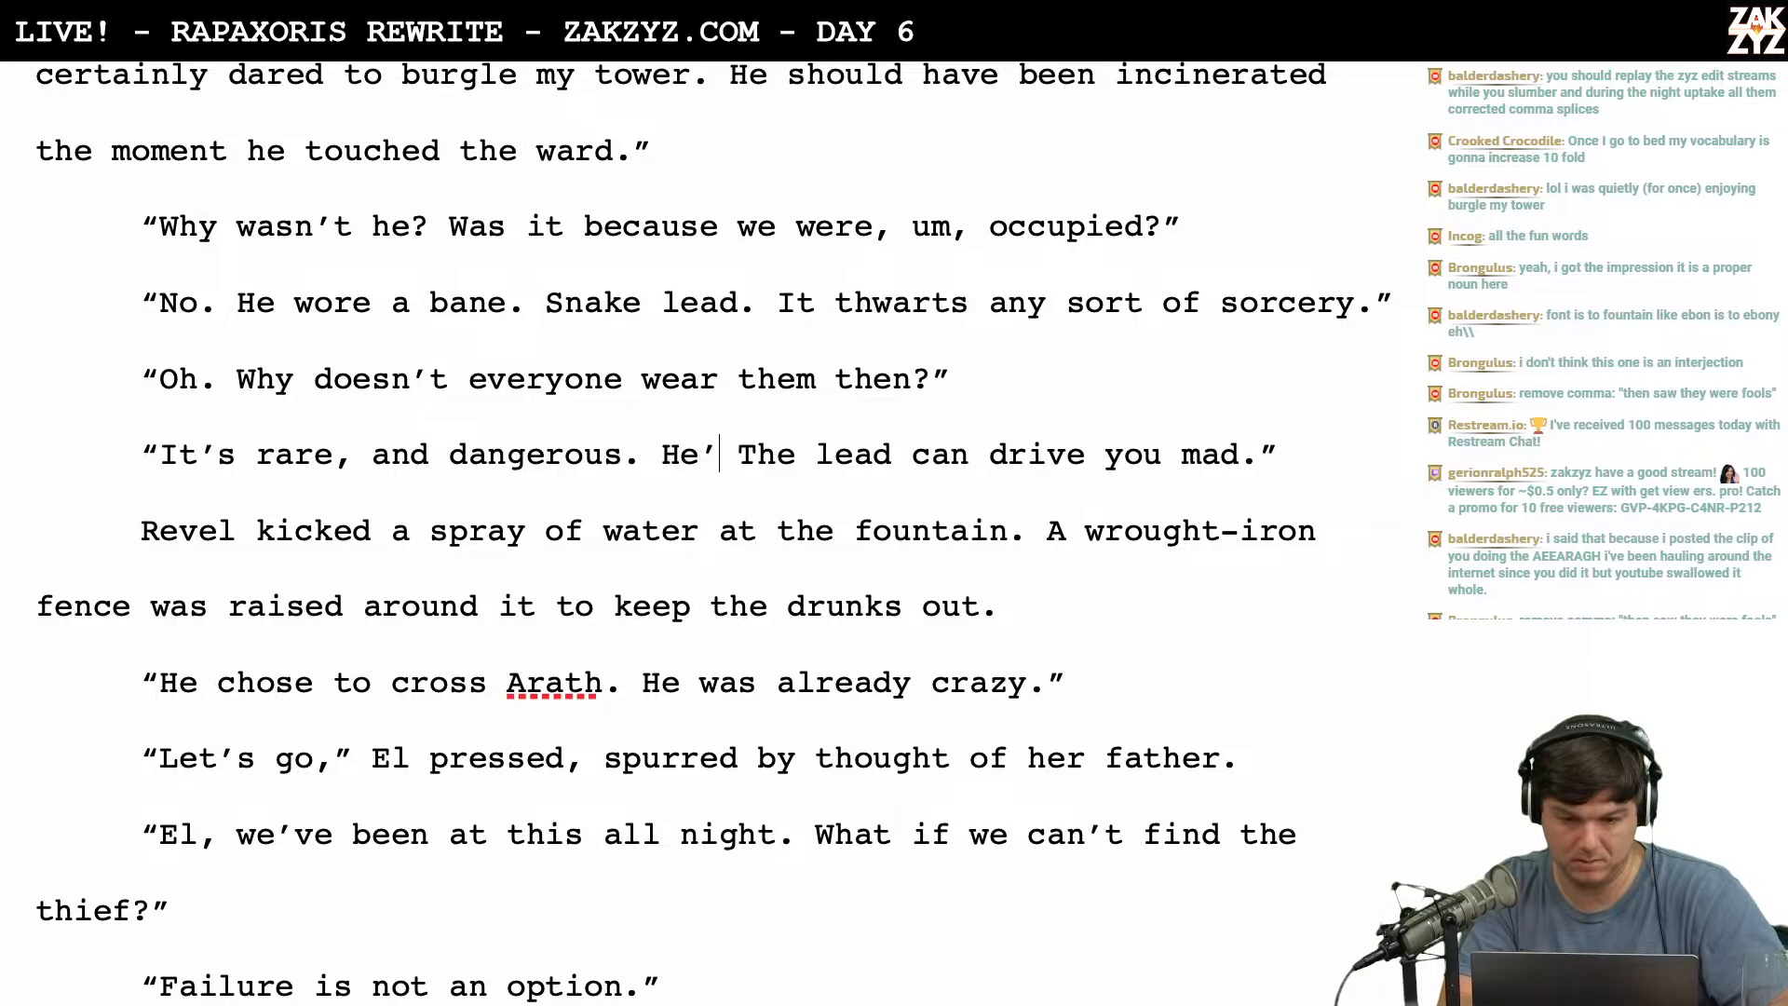
Change "Why doesn't everyone wear them then?" to "Why doesn't everyone wear those?" in Revel's question.
{"action": "scroll", "coordinate": [566, 544], "scroll_direction": "up", "scroll_amount": 3}
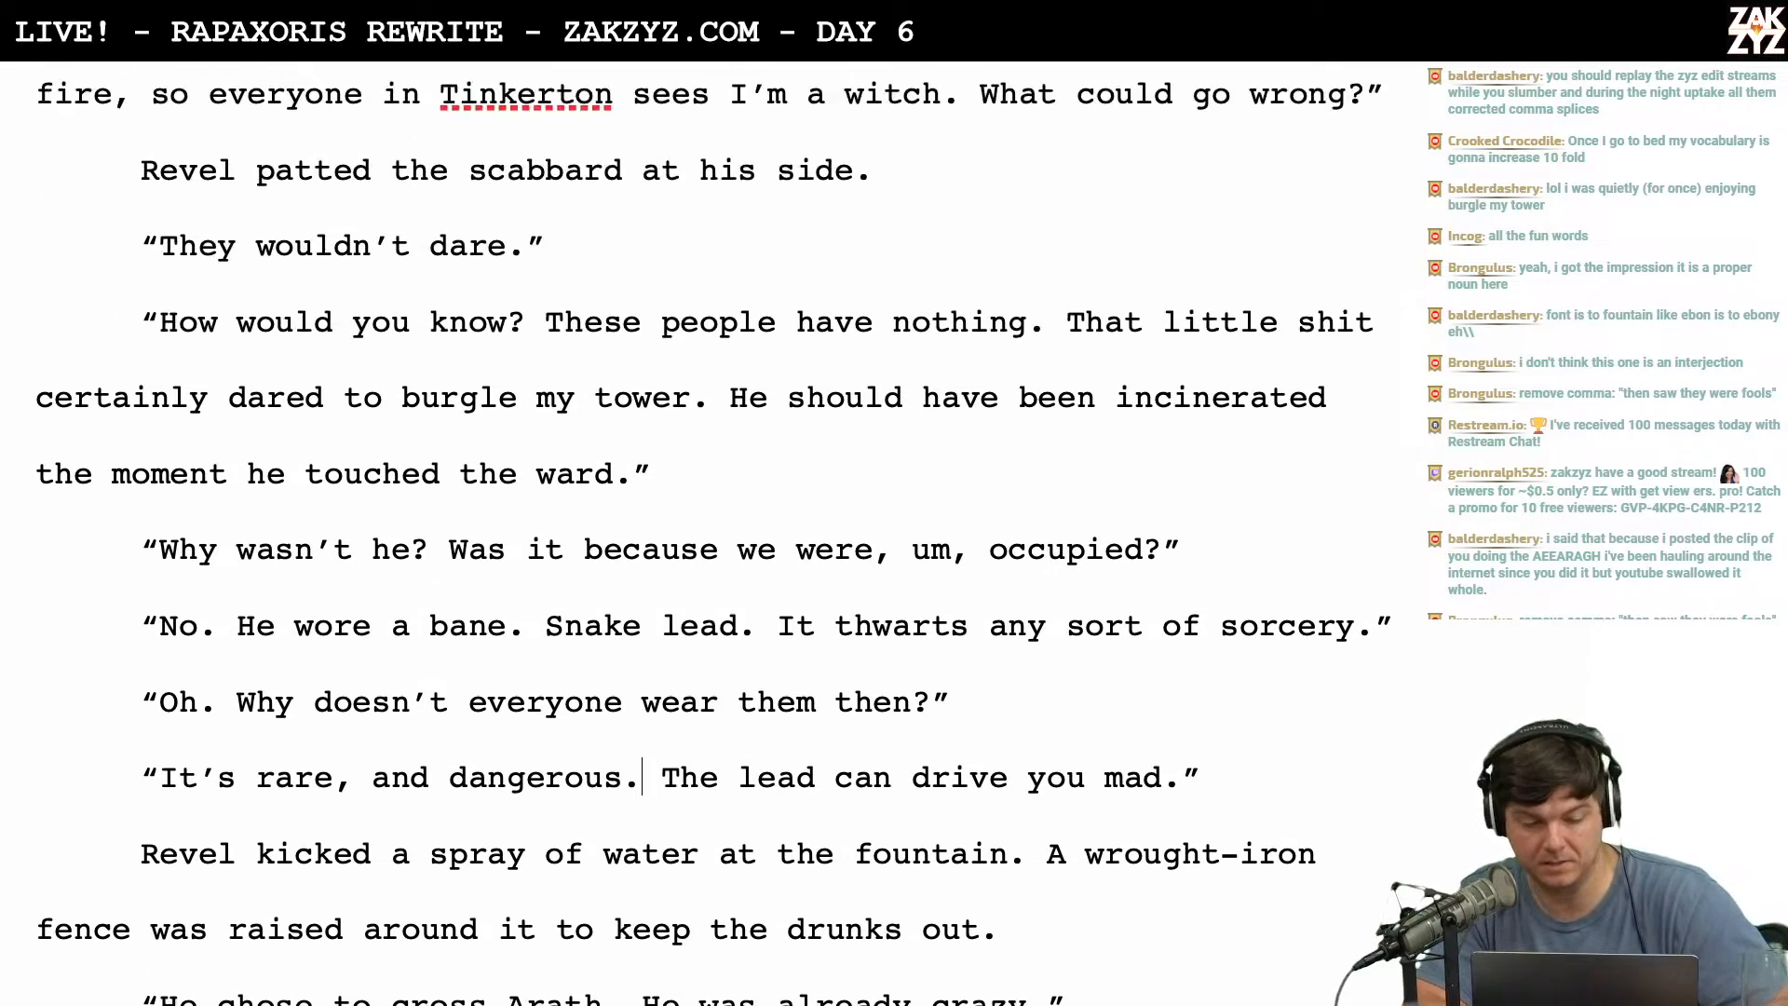
{"action": "scroll", "coordinate": [567, 545], "scroll_direction": "down", "scroll_amount": 2}
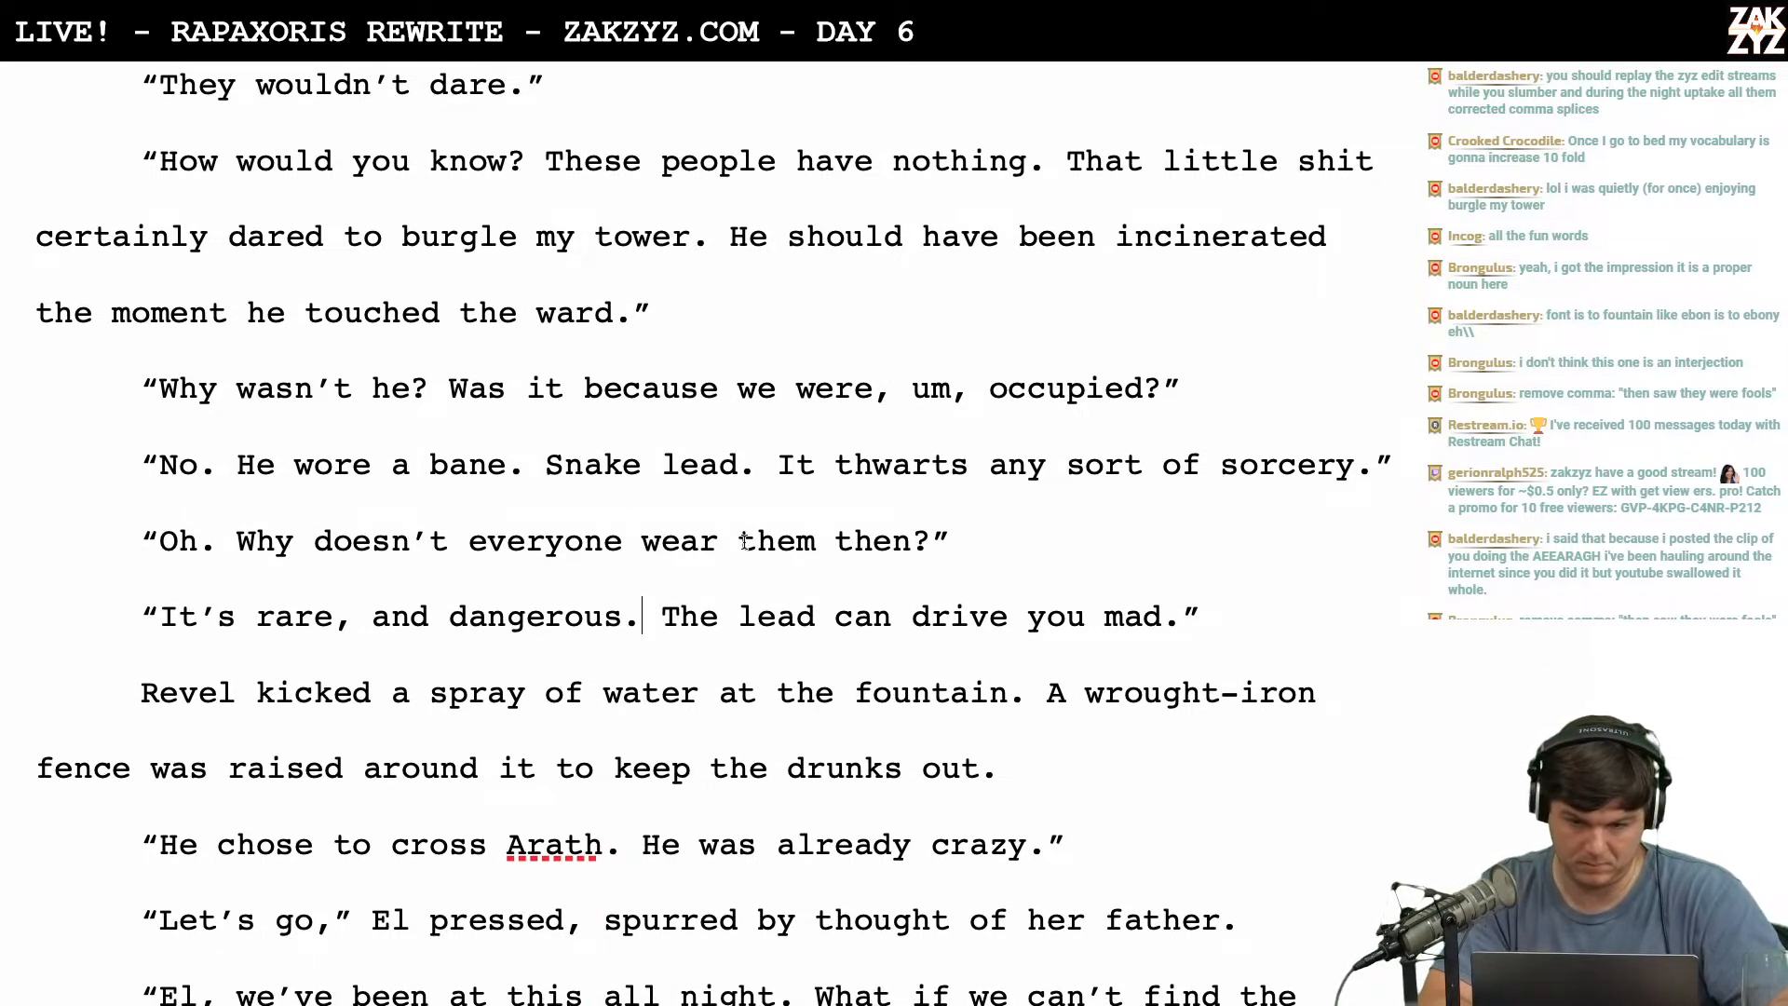
{"action": "key", "text": "BackSpace"}
{"action": "key", "text": "BackSpace"}
{"action": "key", "text": "BackSpace"}
{"action": "key", "text": "BackSpace"}
{"action": "key", "text": "BackSpace"}
{"action": "key", "text": "BackSpace"}
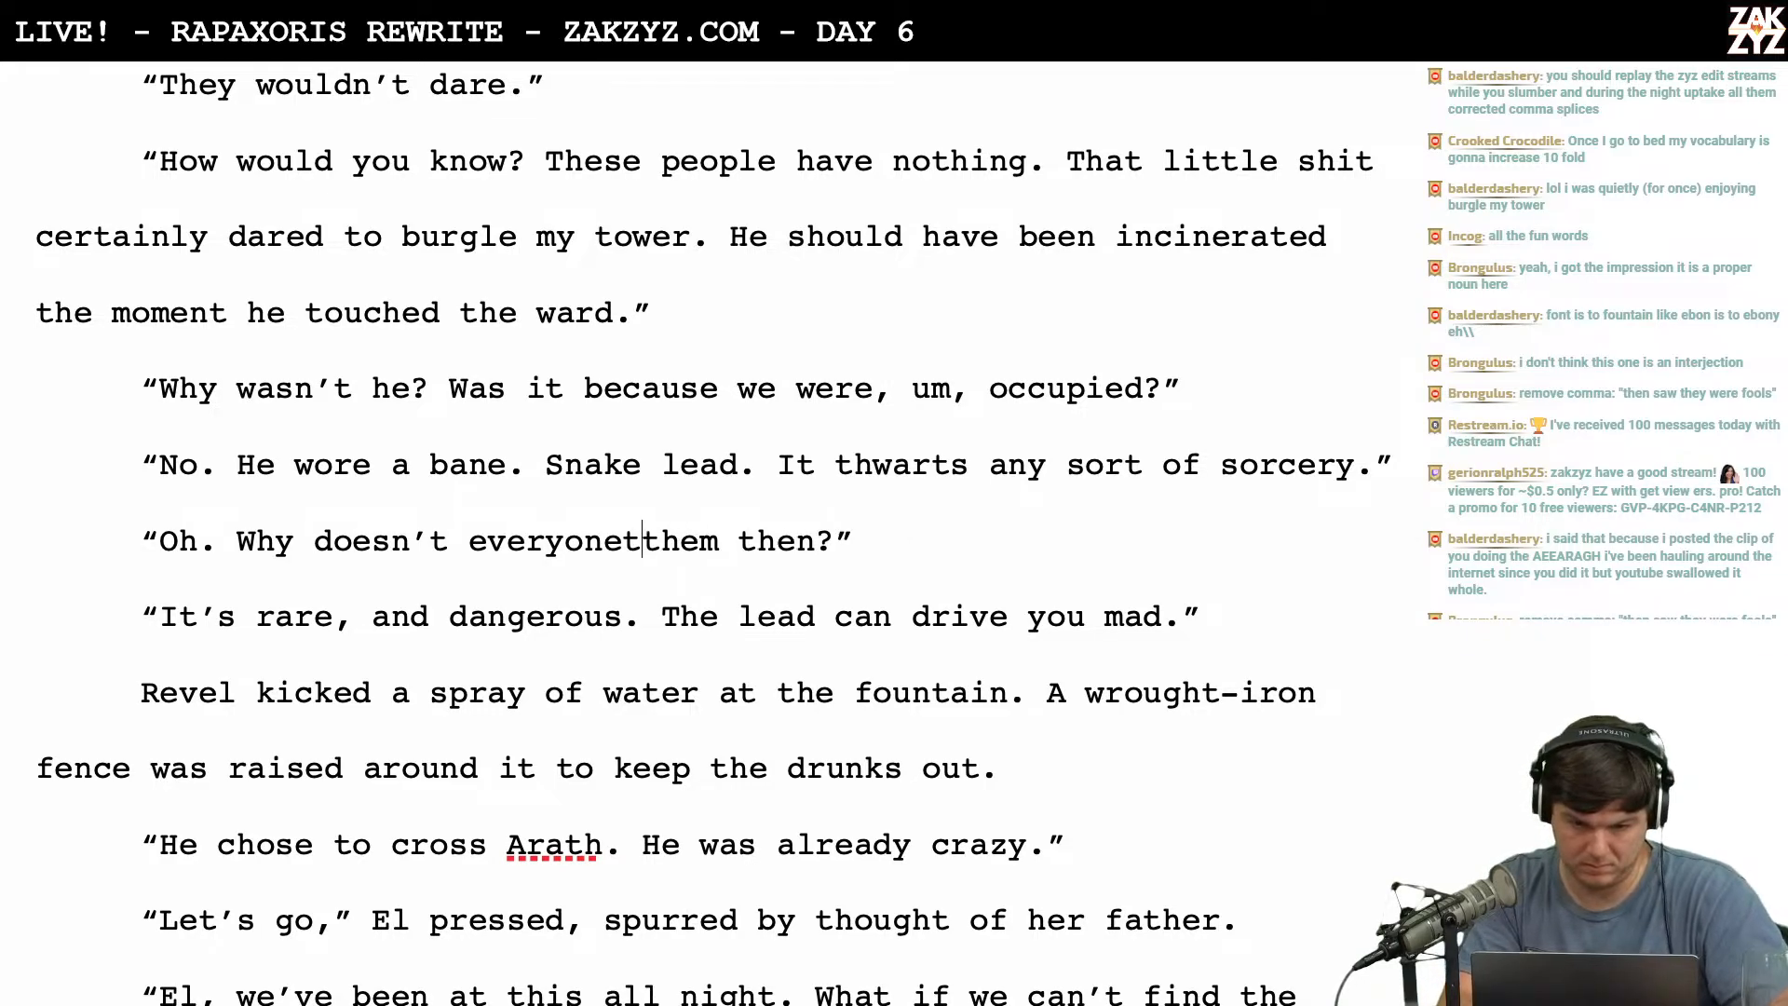
{"action": "type", "text": "wear those?"}
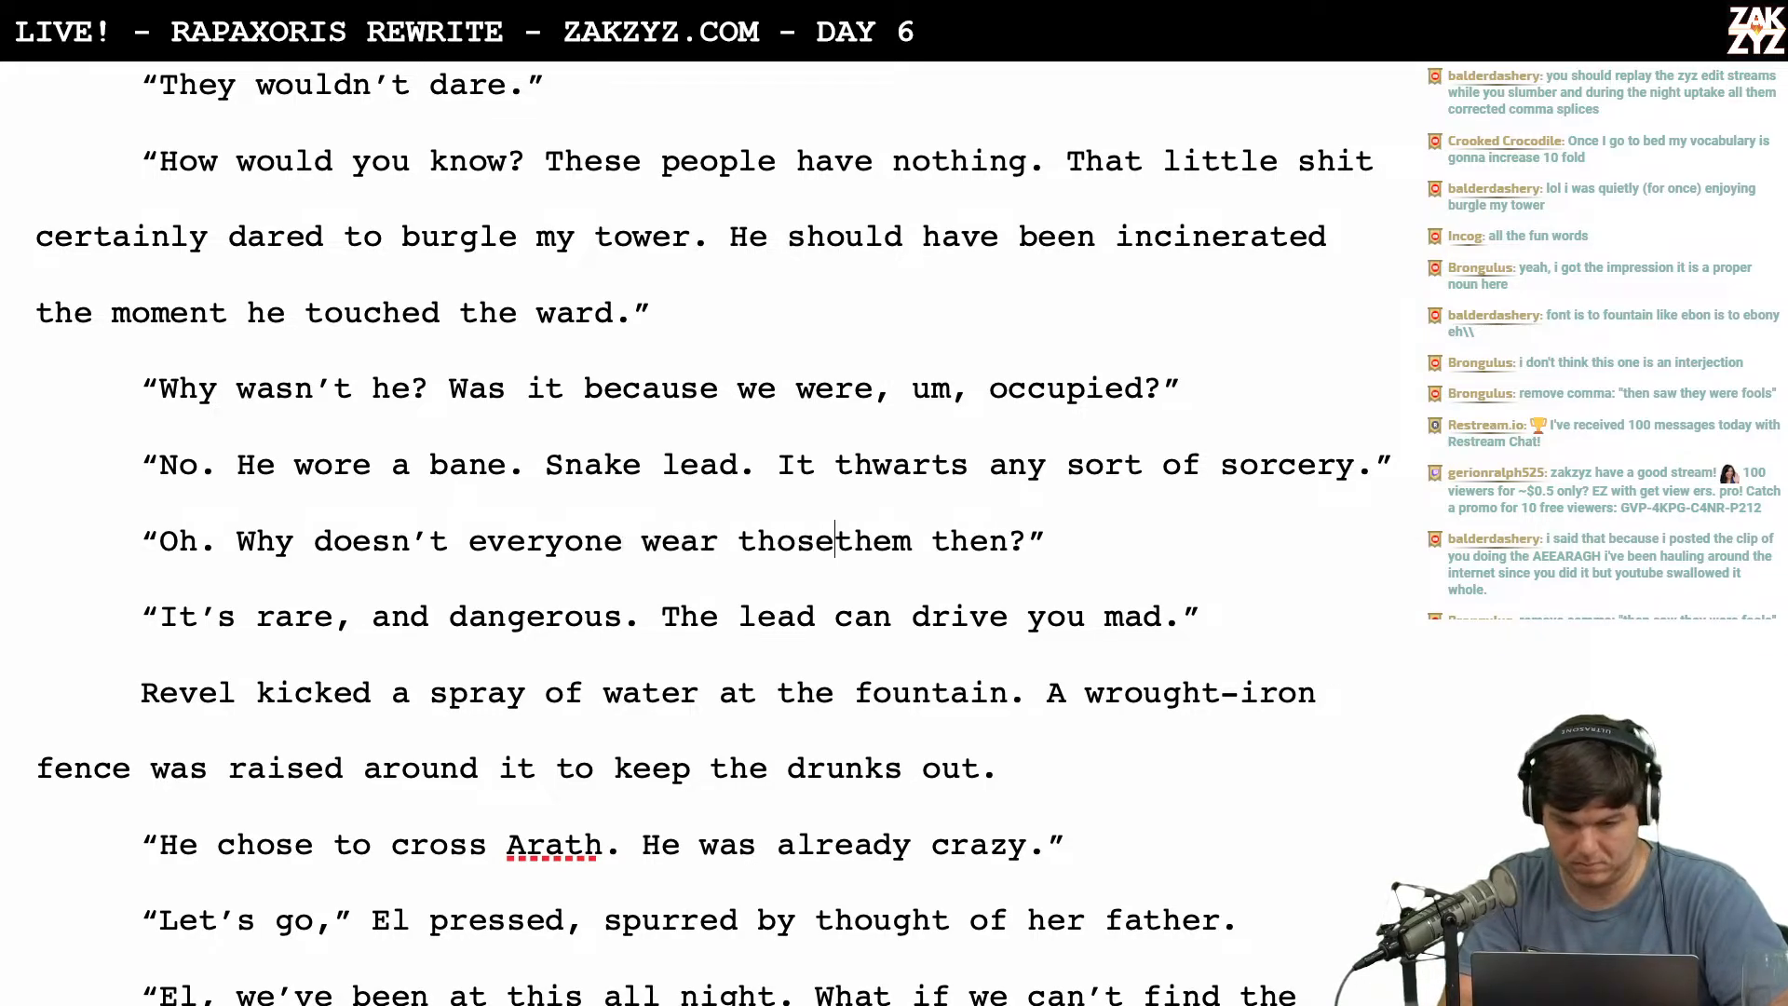
{"action": "key", "text": "shift+Right"}
{"action": "key", "text": "shift+Right"}
{"action": "key", "text": "shift+Right"}
{"action": "key", "text": "shift+Right"}
{"action": "key", "text": "shift+Right"}
{"action": "key", "text": "shift+Right"}
{"action": "key", "text": "shift+Right"}
{"action": "key", "text": "shift+Right"}
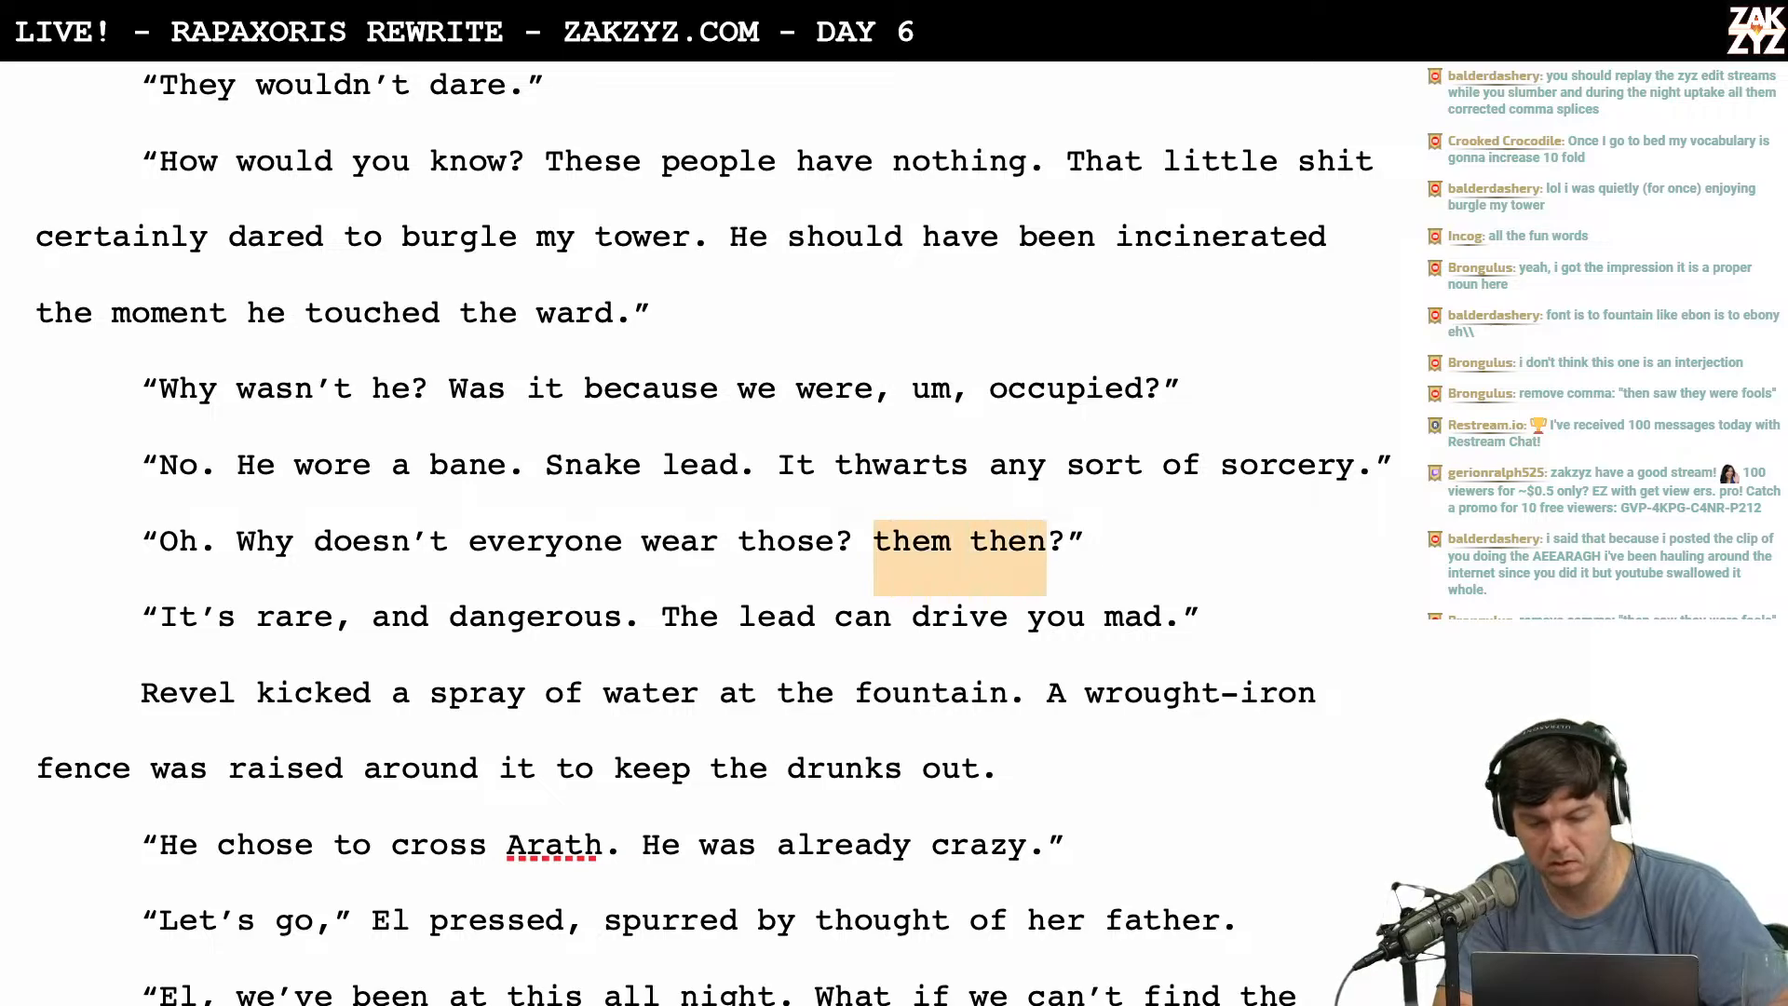
{"action": "key", "text": "BackSpace"}
{"action": "key", "text": "BackSpace"}
{"action": "key", "text": "BackSpace"}
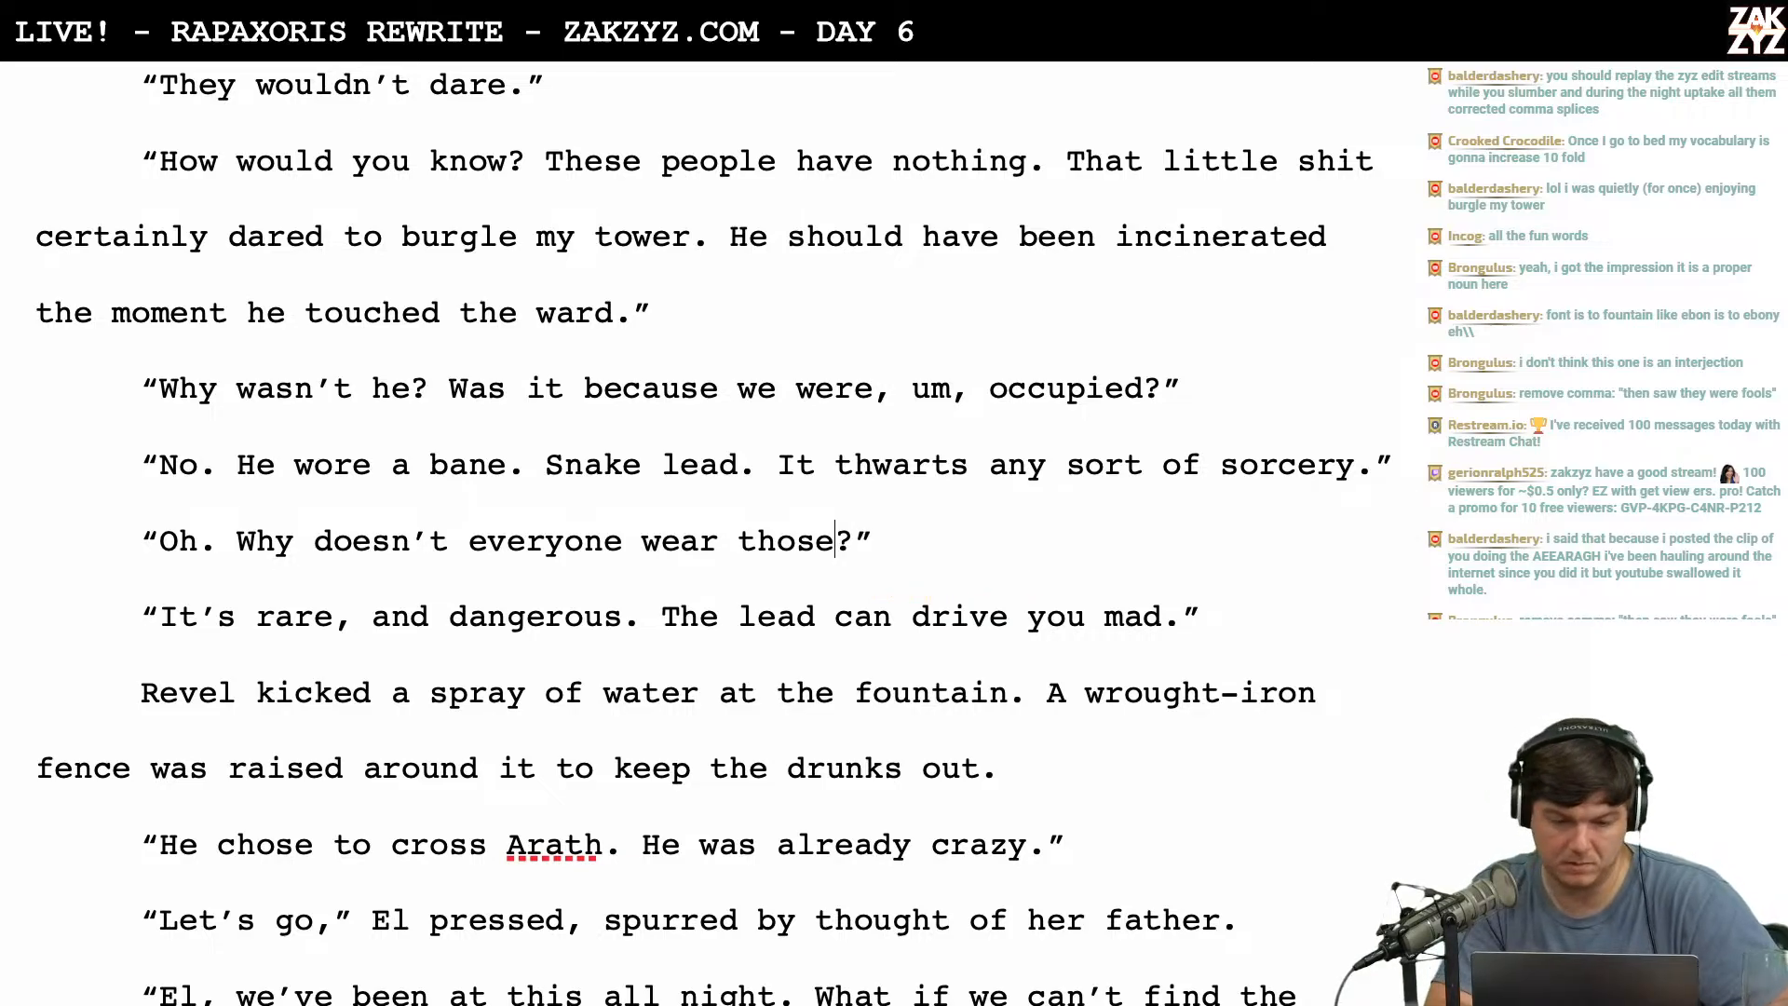
{"action": "scroll", "coordinate": [532, 507], "scroll_direction": "down", "scroll_amount": 1}
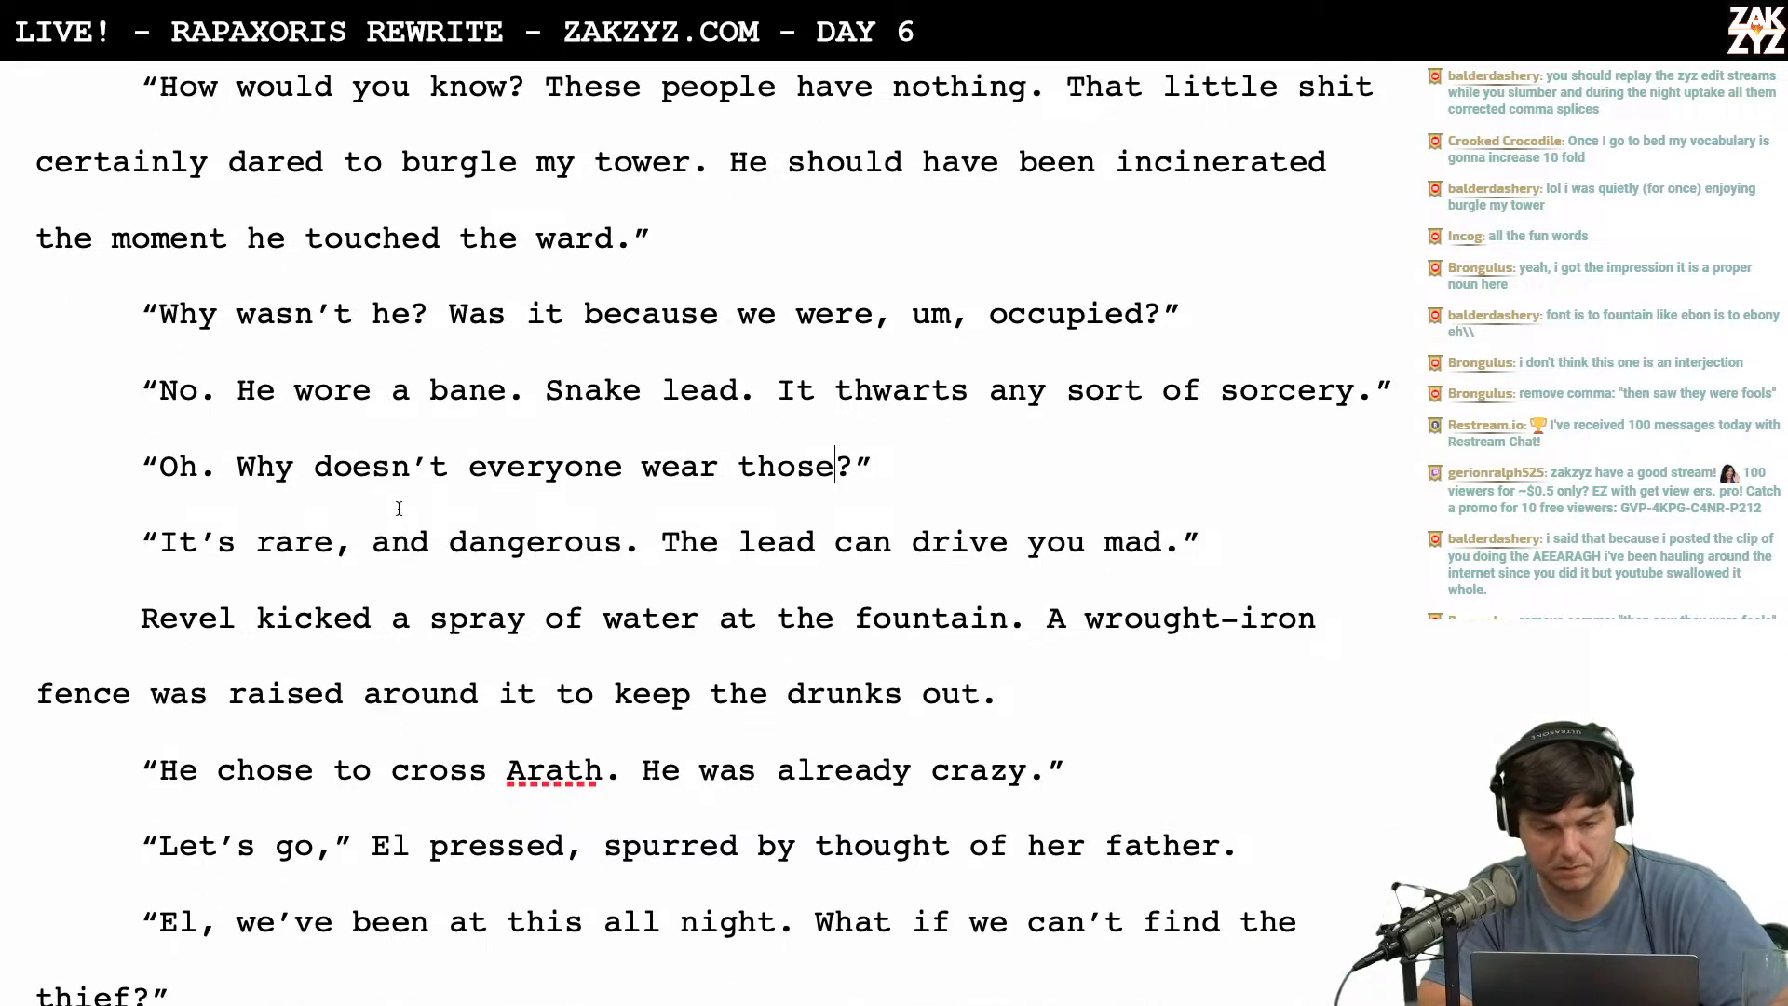
{"action": "left_click", "coordinate": [353, 550]}
{"action": "key", "text": "BackSpace"}
{"action": "type", "text": "."}
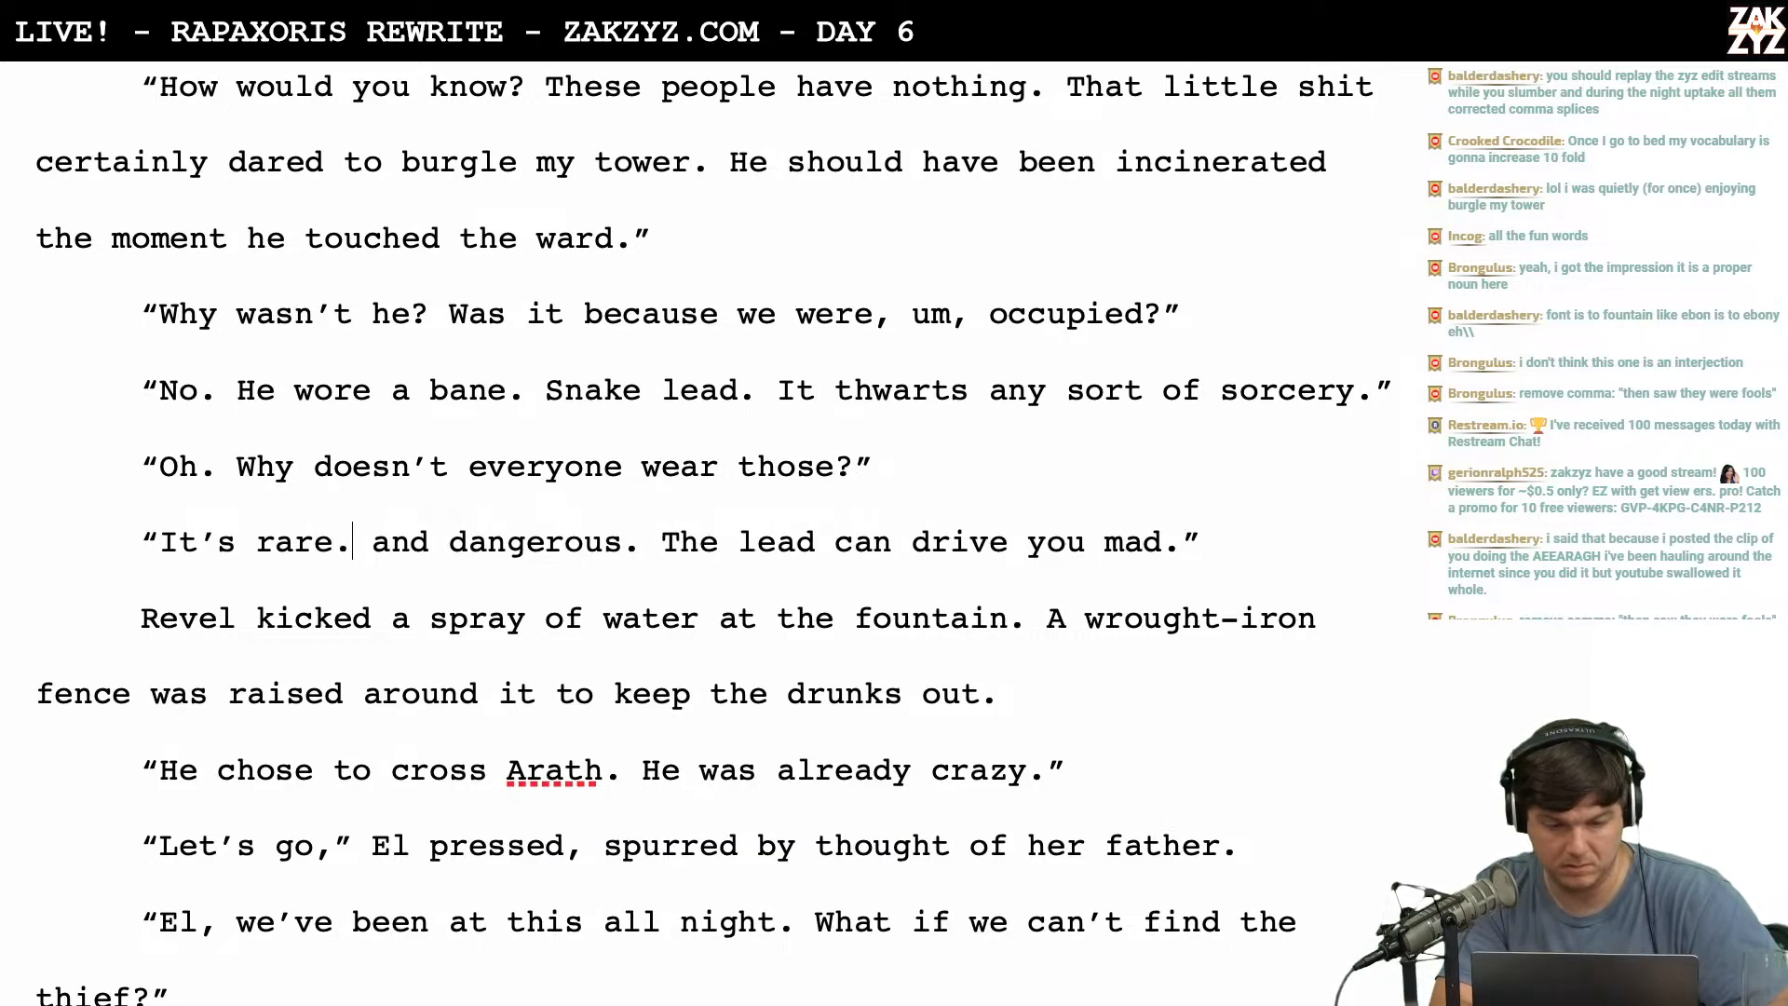
{"action": "key", "text": "BackSpace"}
{"action": "type", "text": ","}
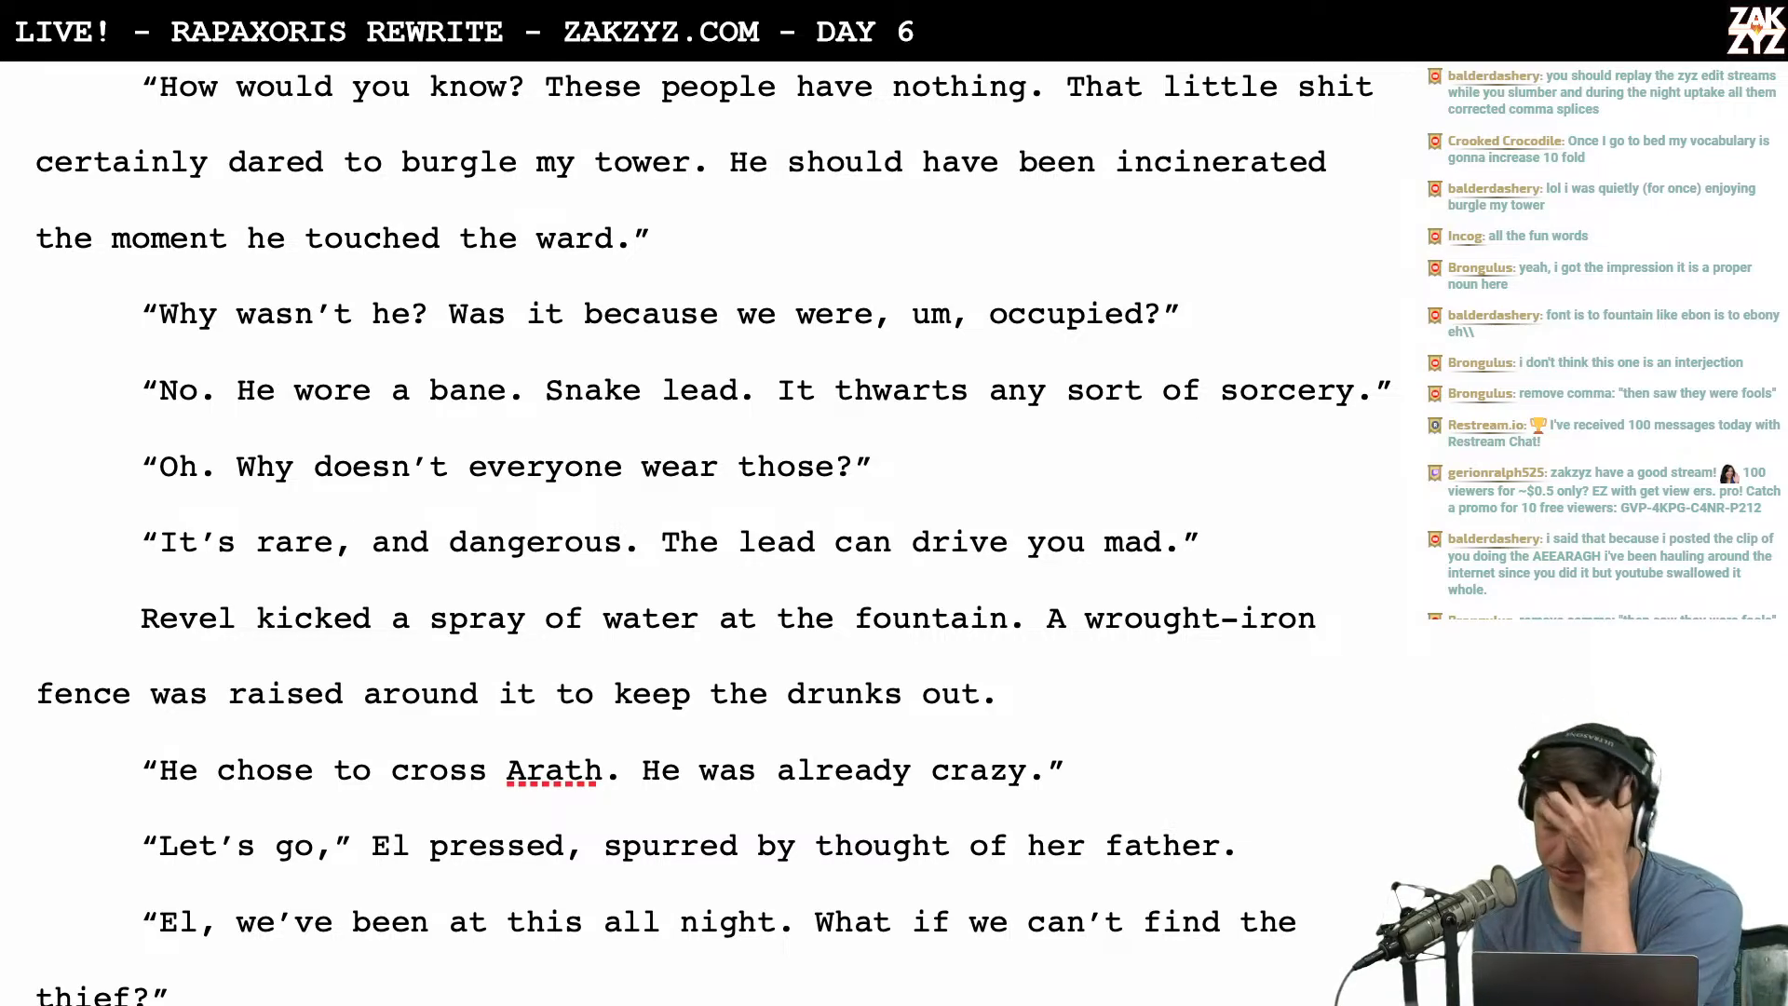
Reword "It's rare, and dangerous." as "It's very rare and dangerous." in El's reply.
{"action": "key", "text": "BackSpace"}
{"action": "key", "text": "BackSpace"}
{"action": "key", "text": "BackSpace"}
{"action": "key", "text": "BackSpace"}
{"action": "key", "text": "BackSpace"}
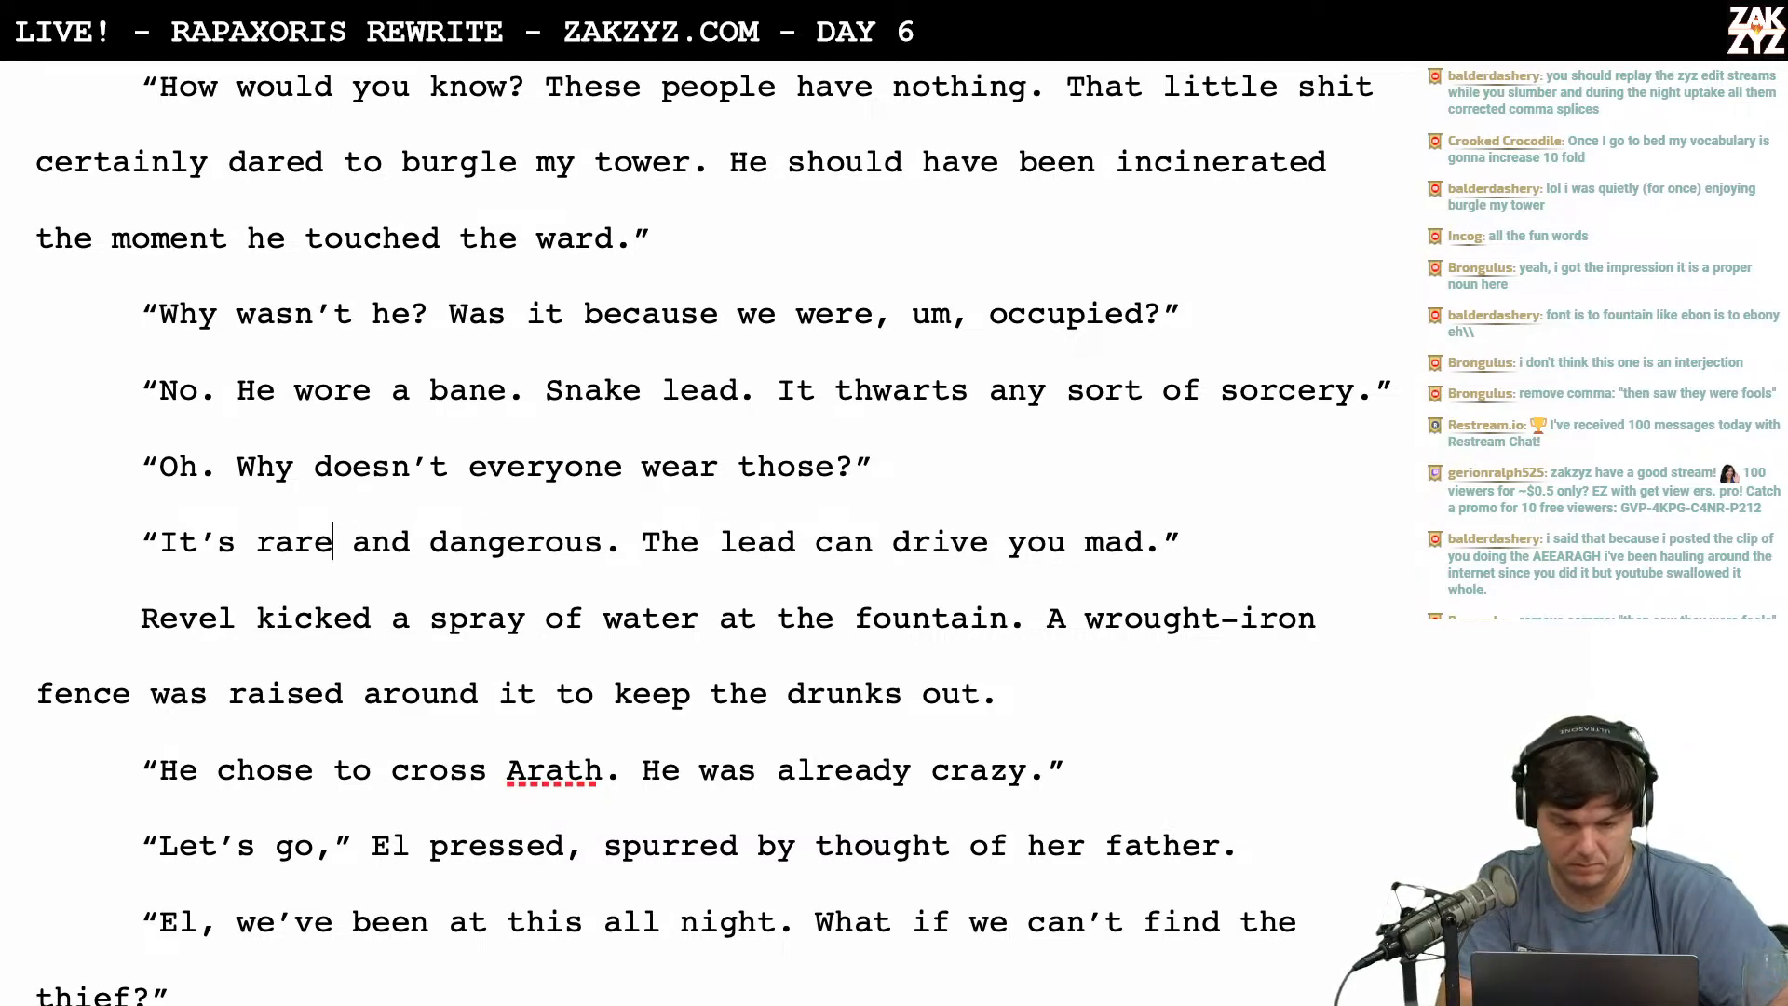
{"action": "type", "text": "very rare"}
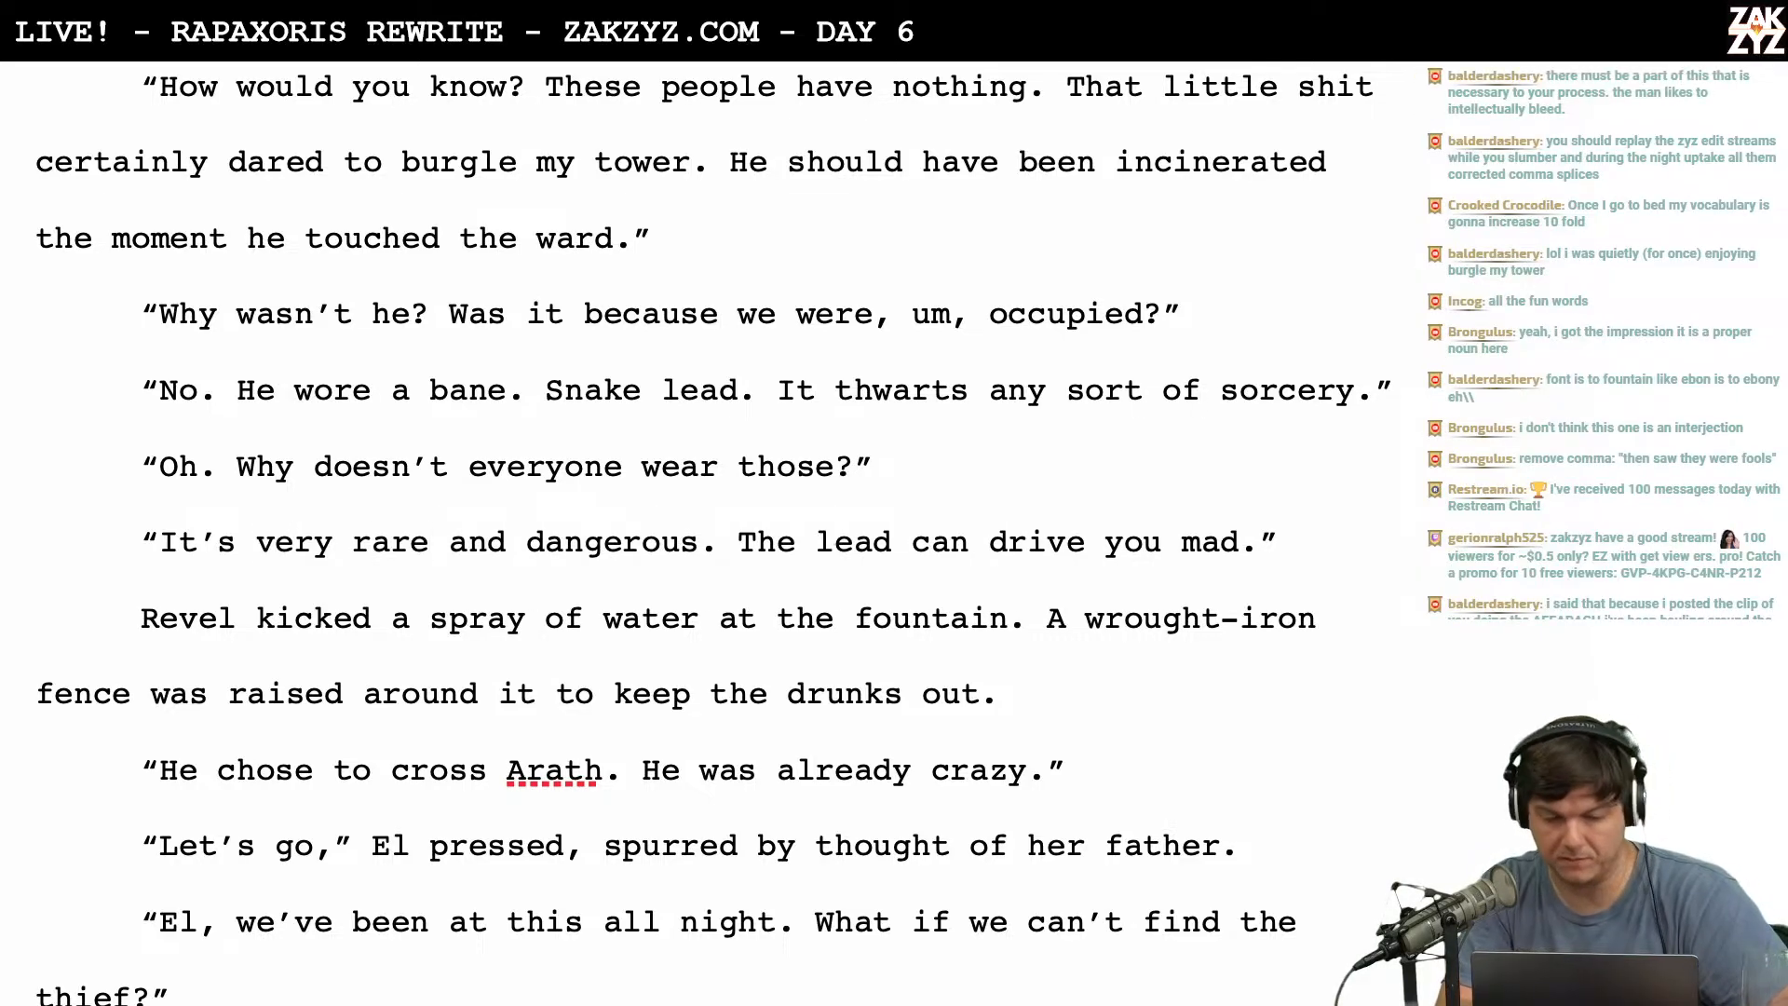
{"action": "scroll", "coordinate": [714, 534], "scroll_direction": "down", "scroll_amount": 1}
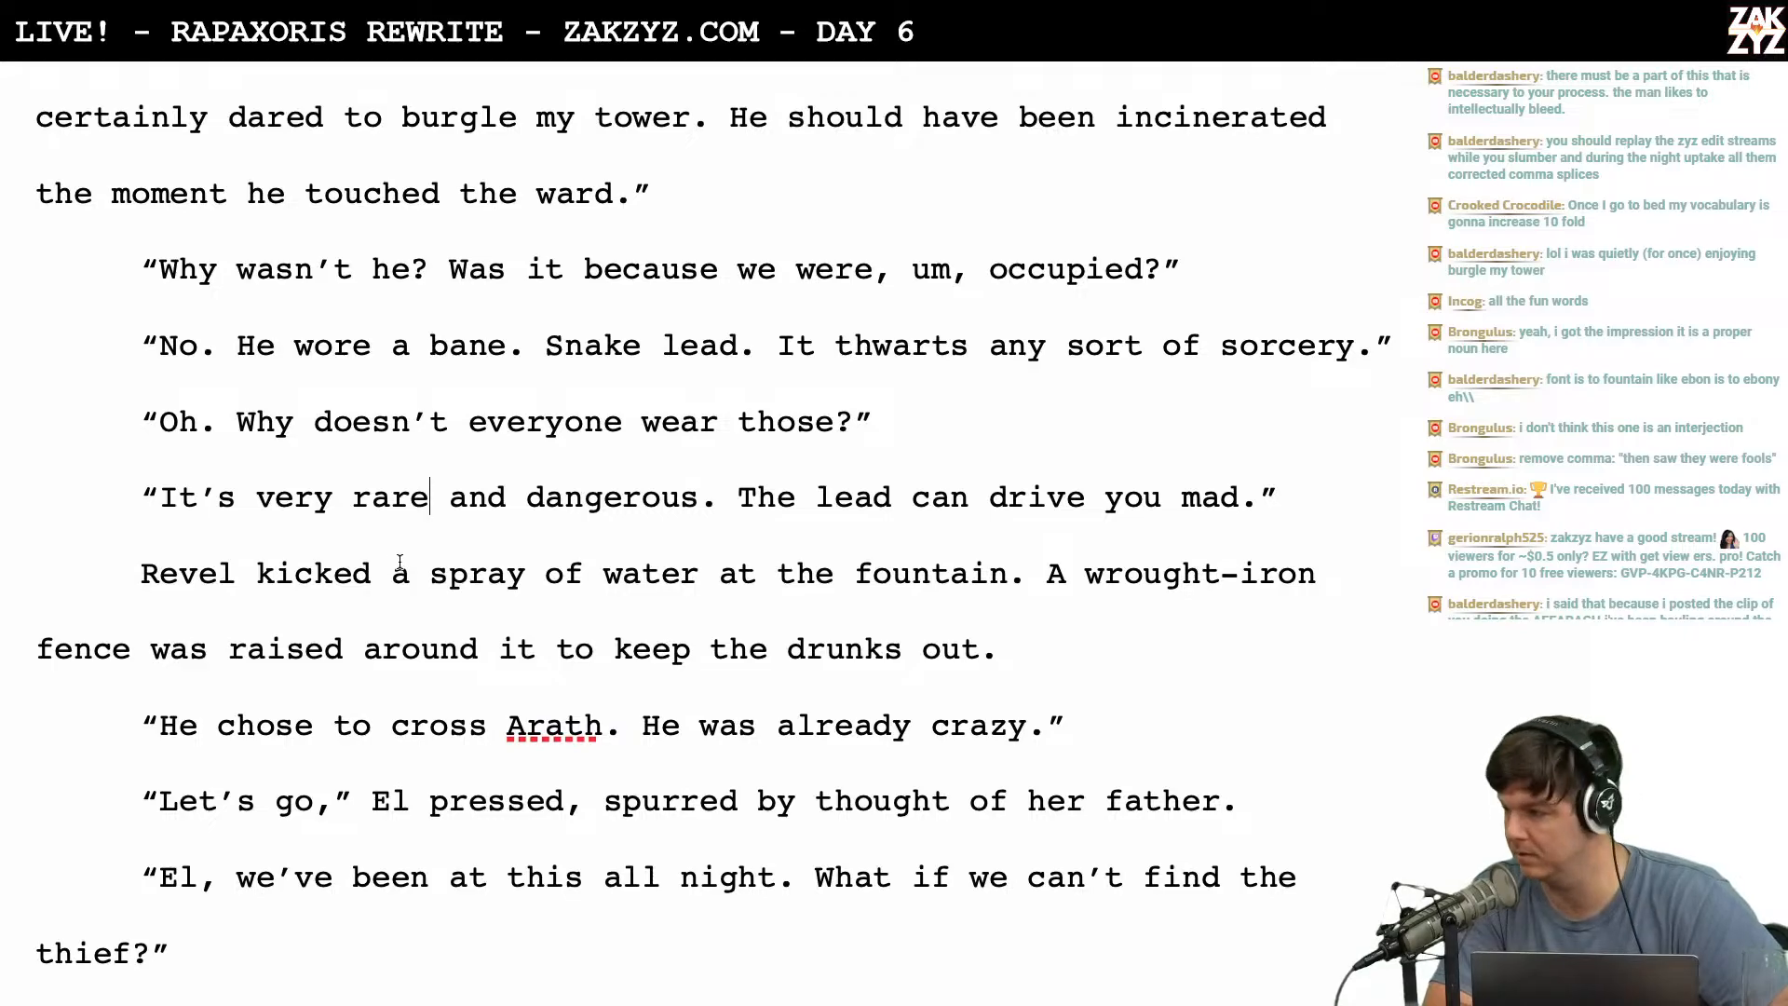
Reread the dialogue from "Why wasn't he?" through to "Failure is not an option.".
{"action": "scroll", "coordinate": [399, 564], "scroll_direction": "down", "scroll_amount": 1}
{"action": "scroll", "coordinate": [399, 562], "scroll_direction": "down", "scroll_amount": 2}
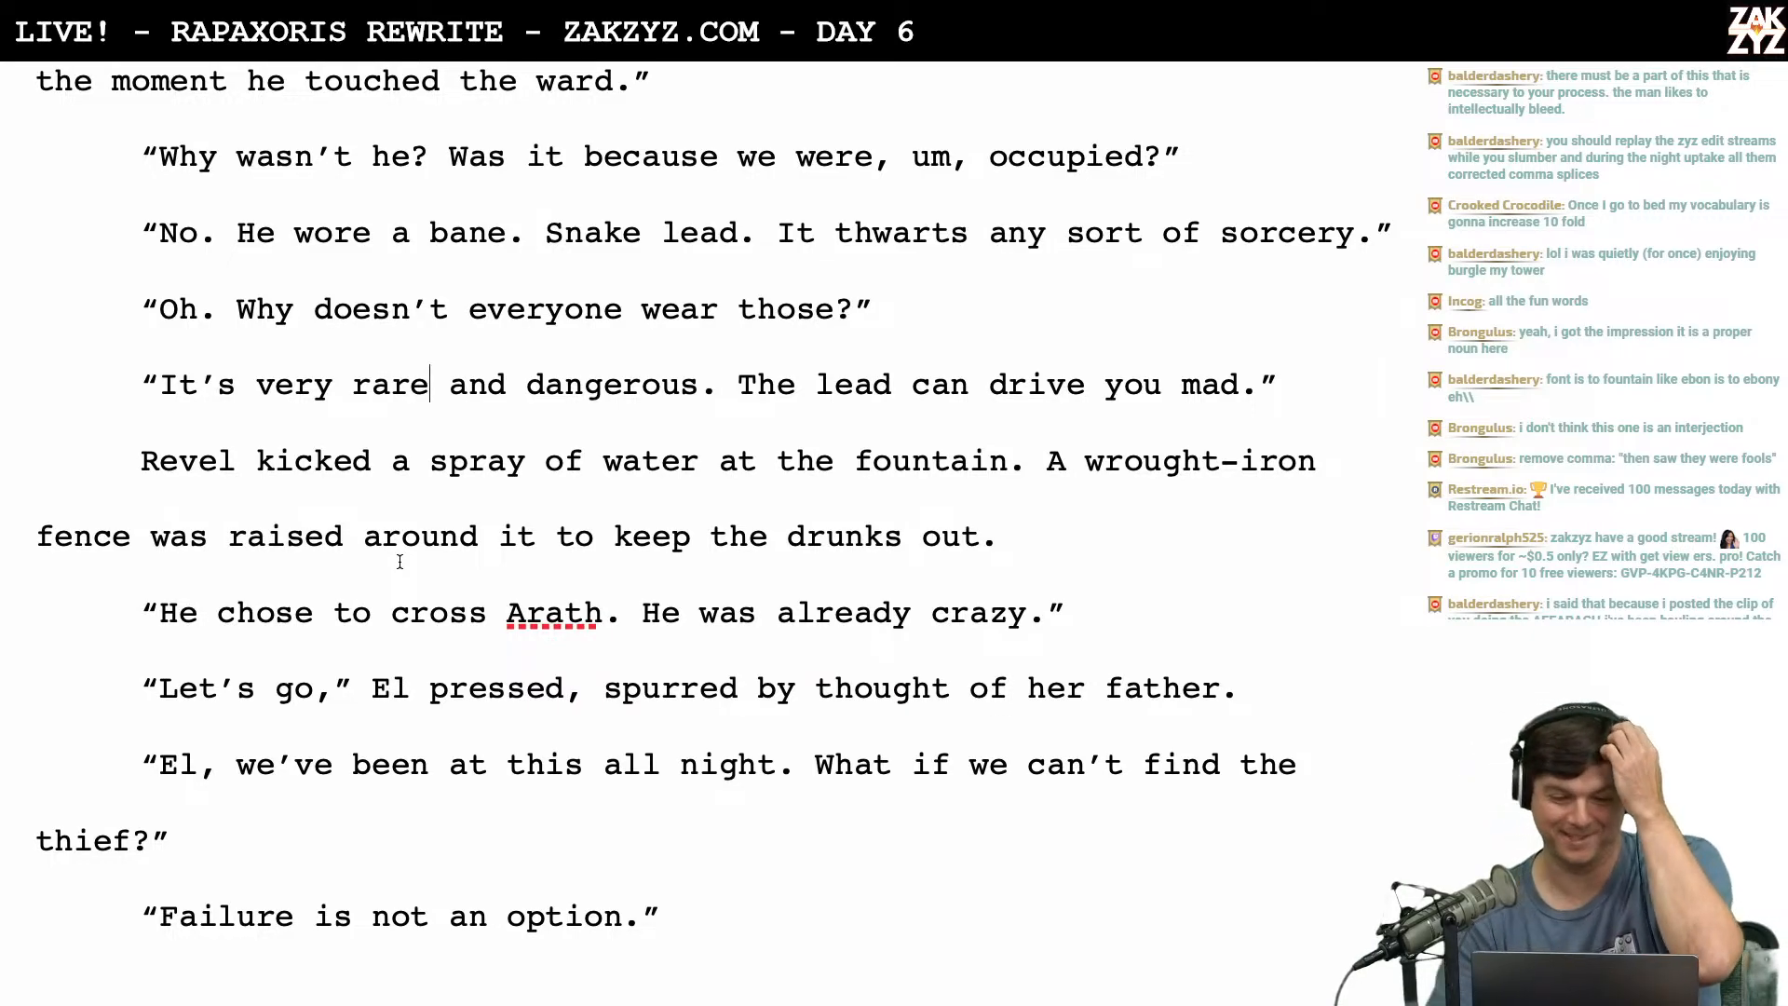
{"action": "scroll", "coordinate": [399, 561], "scroll_direction": "down", "scroll_amount": 3}
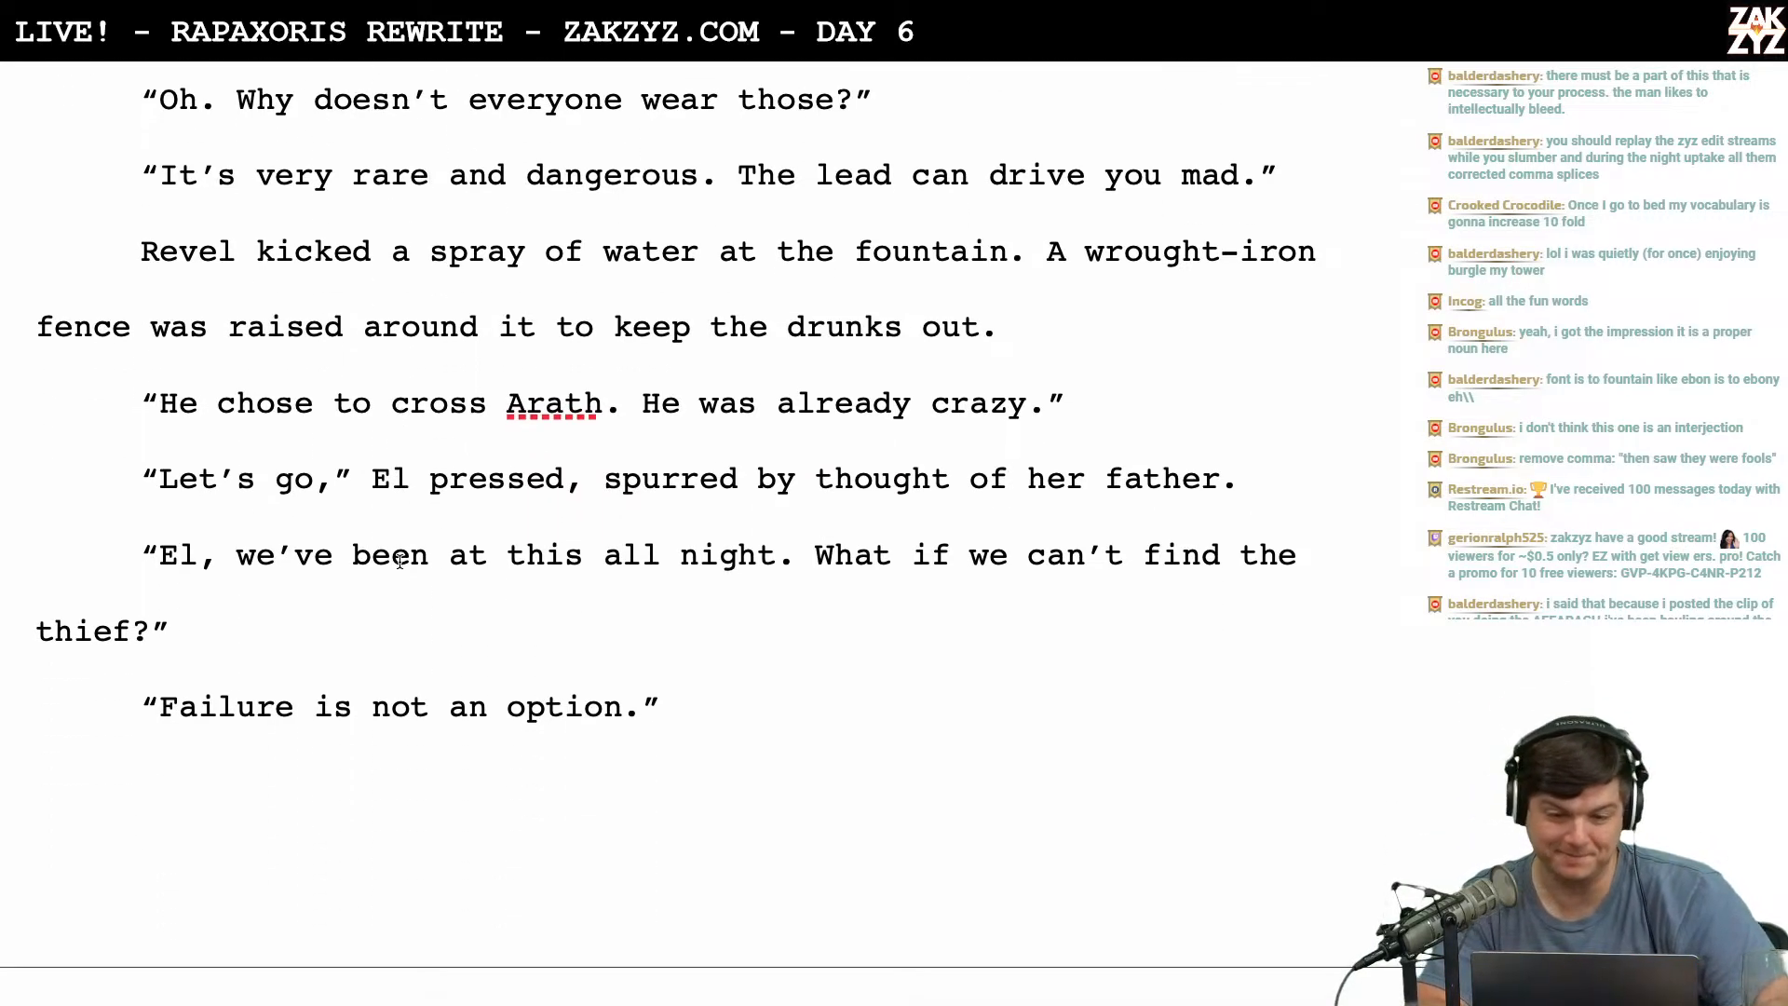
{"action": "scroll", "coordinate": [399, 562], "scroll_direction": "up", "scroll_amount": 3}
{"action": "scroll", "coordinate": [582, 469], "scroll_direction": "down", "scroll_amount": 1}
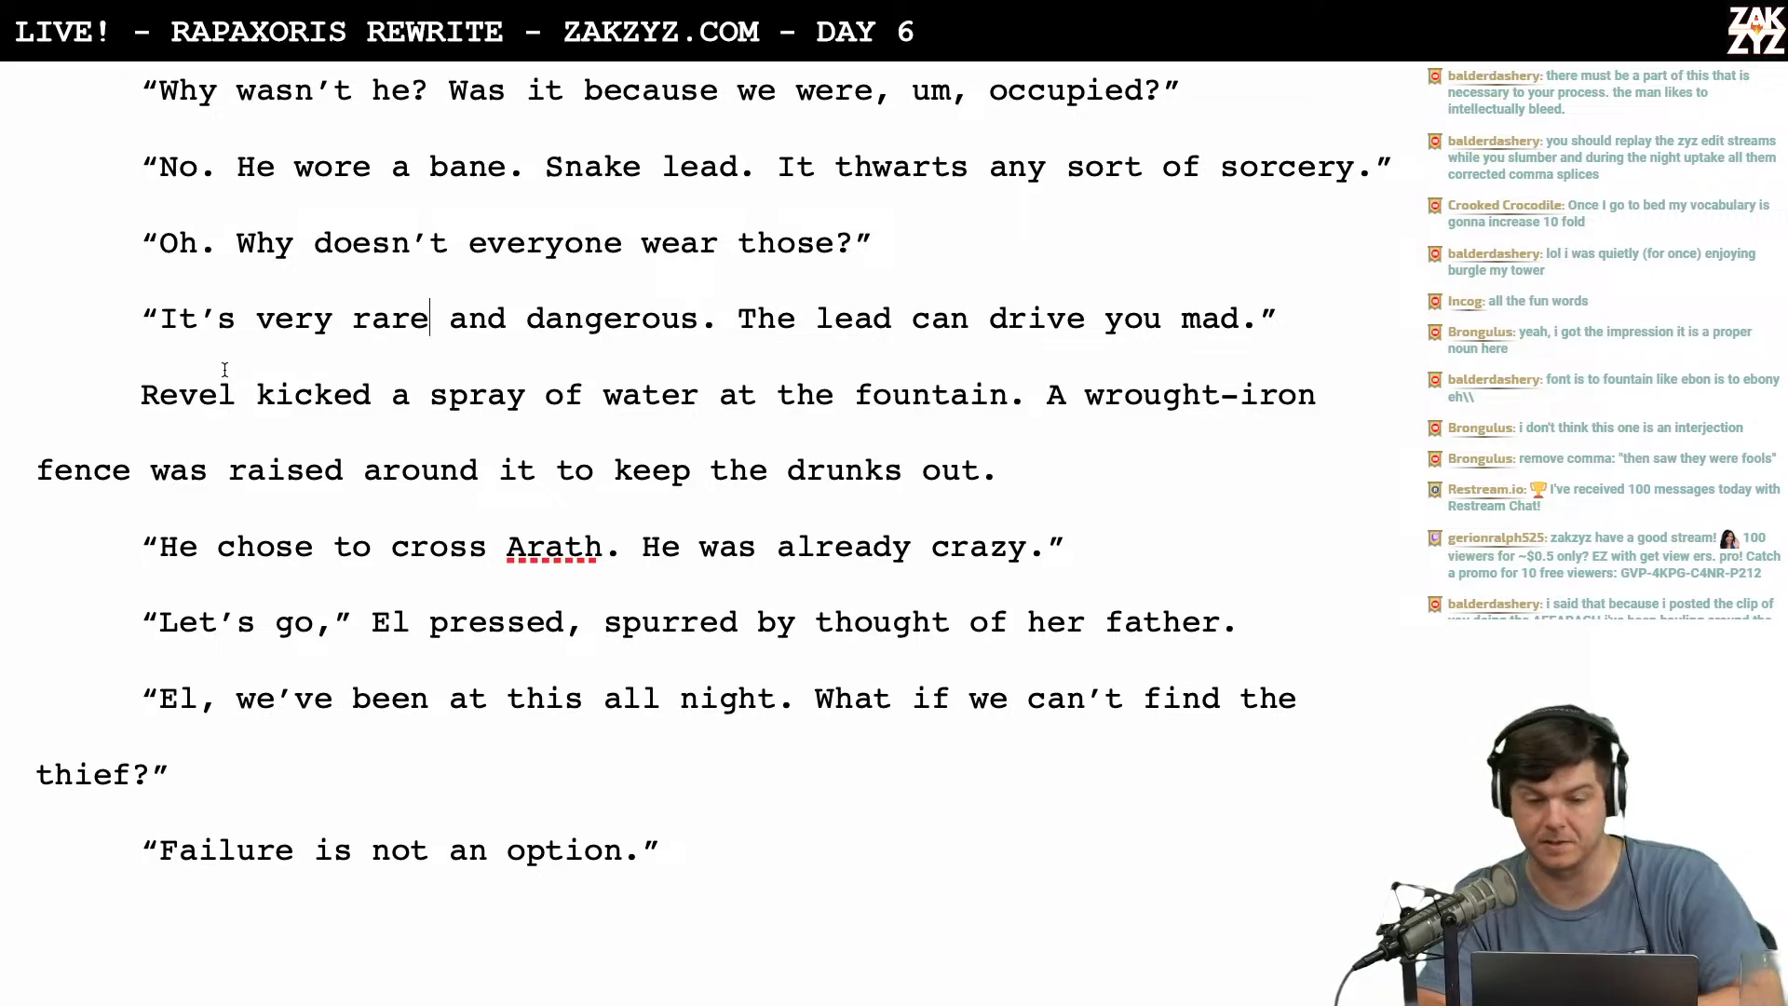
{"action": "scroll", "coordinate": [225, 369], "scroll_direction": "down", "scroll_amount": 3}
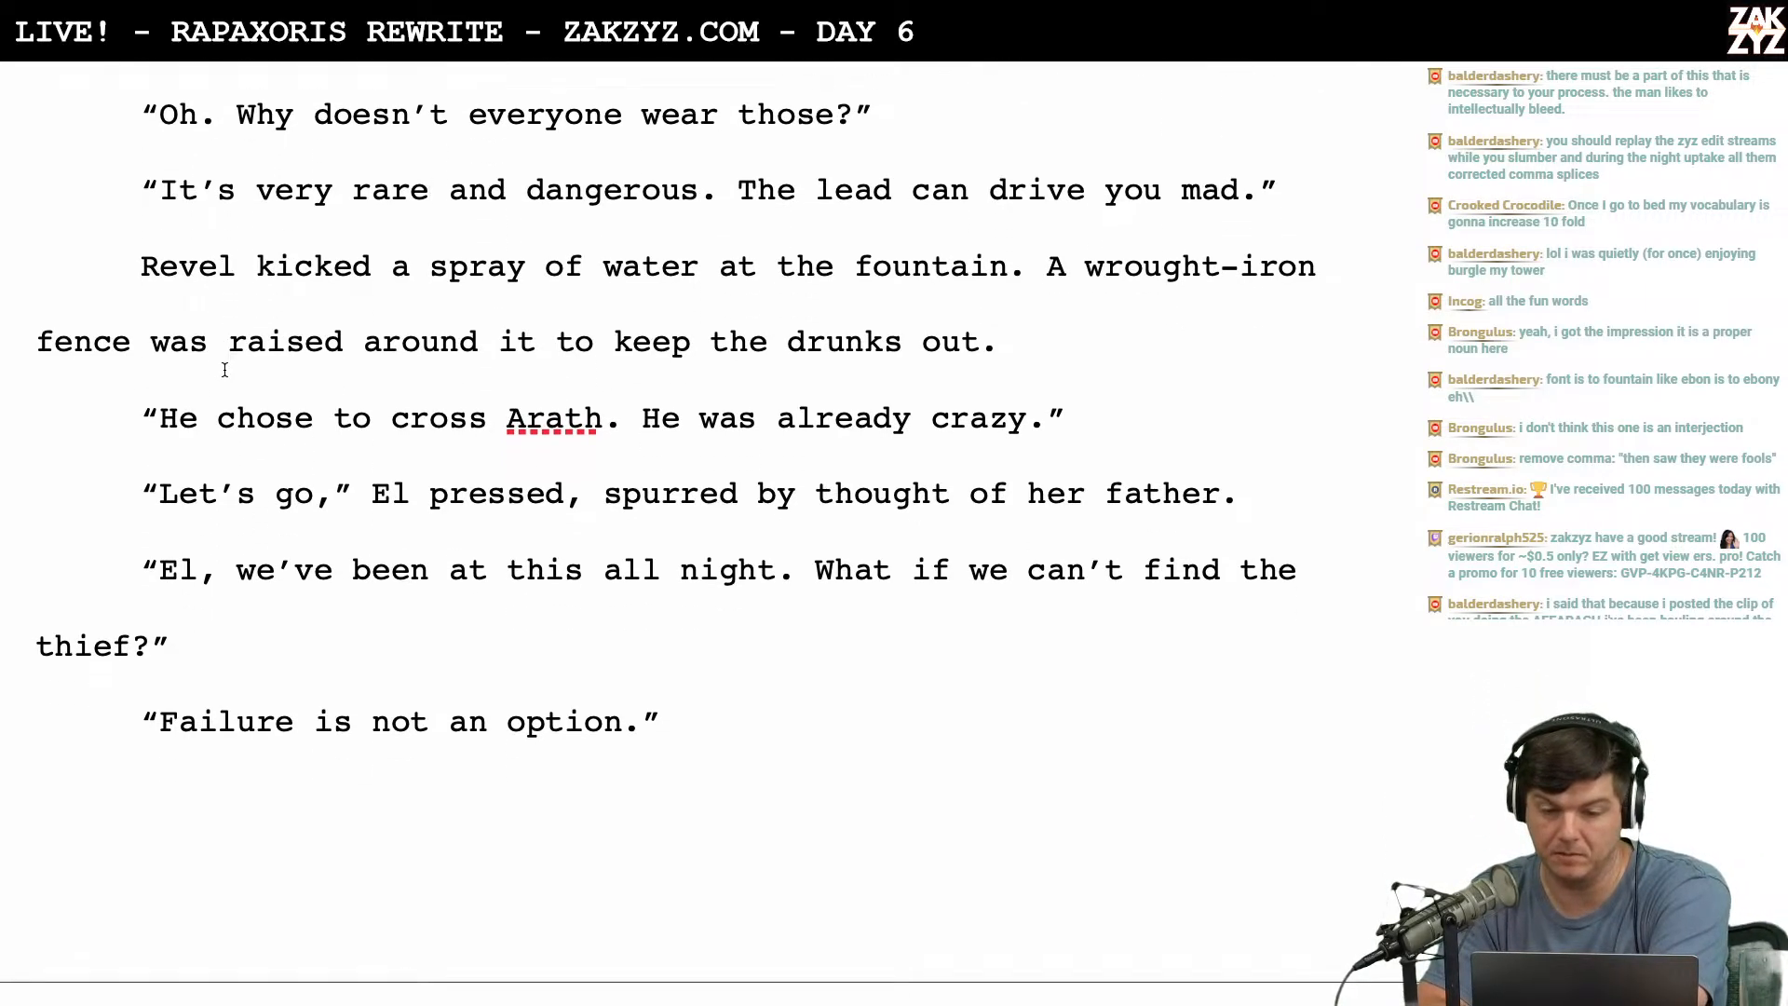
{"action": "scroll", "coordinate": [224, 370], "scroll_direction": "up", "scroll_amount": 2}
{"action": "scroll", "coordinate": [225, 370], "scroll_direction": "down", "scroll_amount": 2}
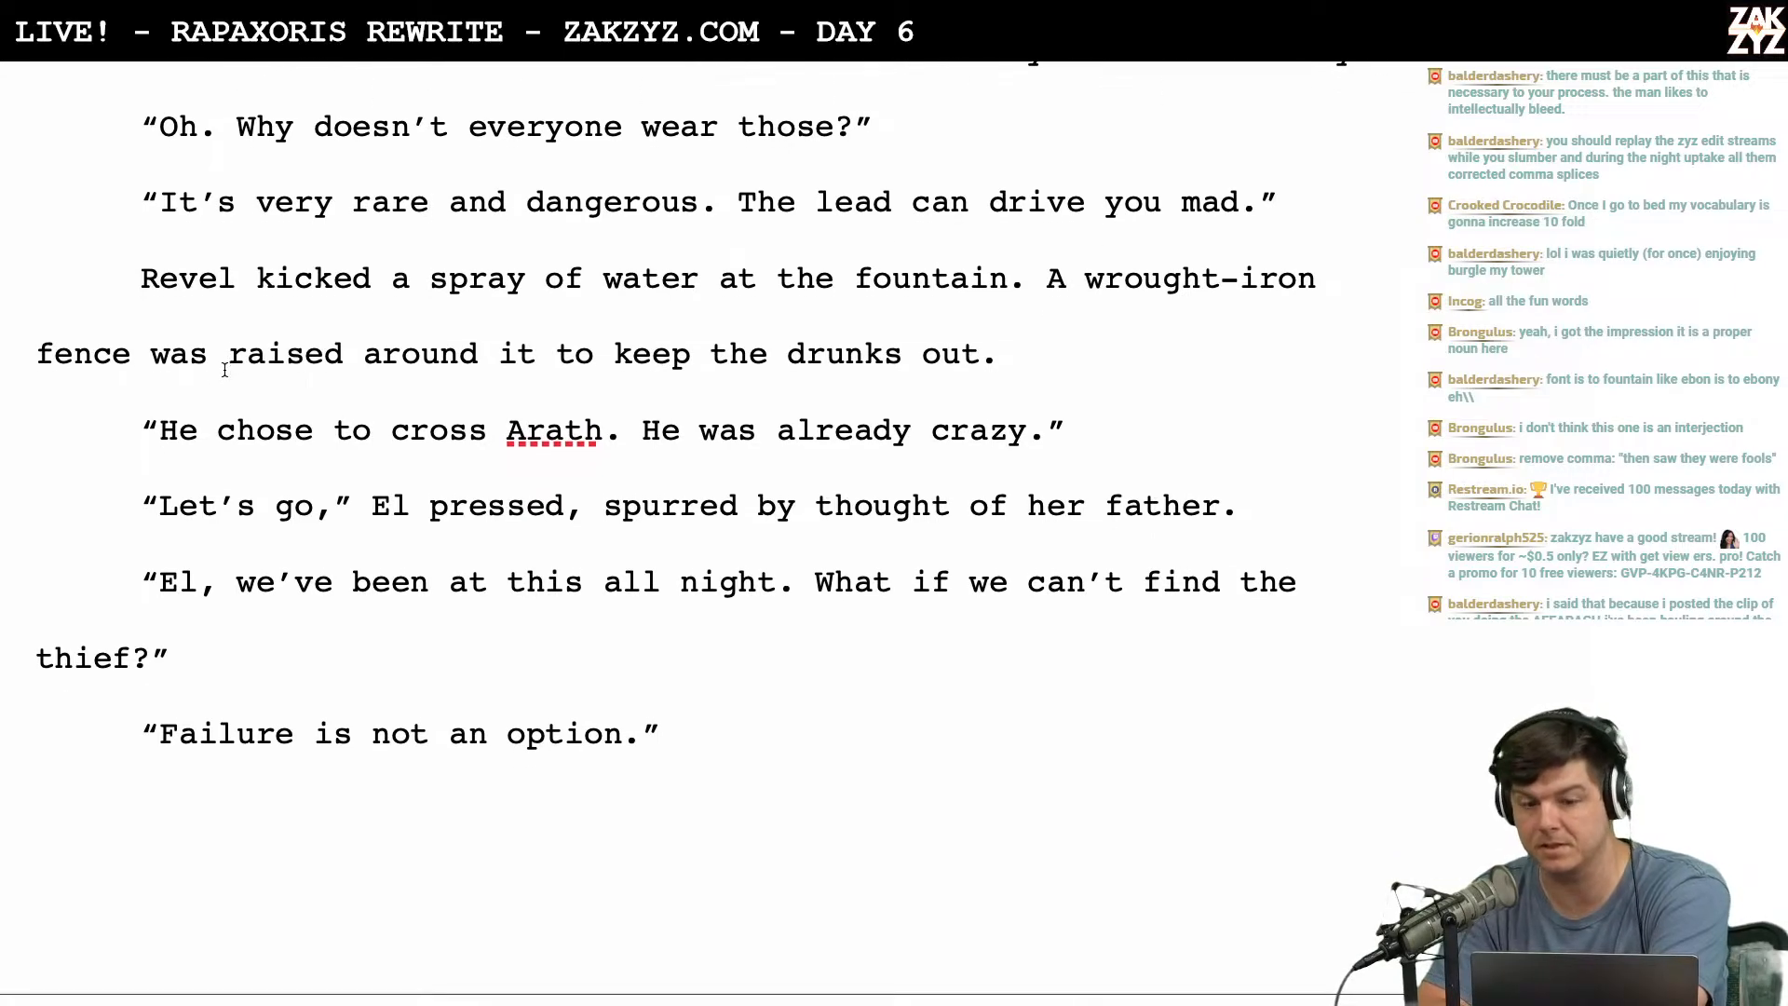
Change "those" to "one" in Revel's question so it reads "Why doesn't everyone wear one?".
{"action": "scroll", "coordinate": [642, 305], "scroll_direction": "up", "scroll_amount": 4}
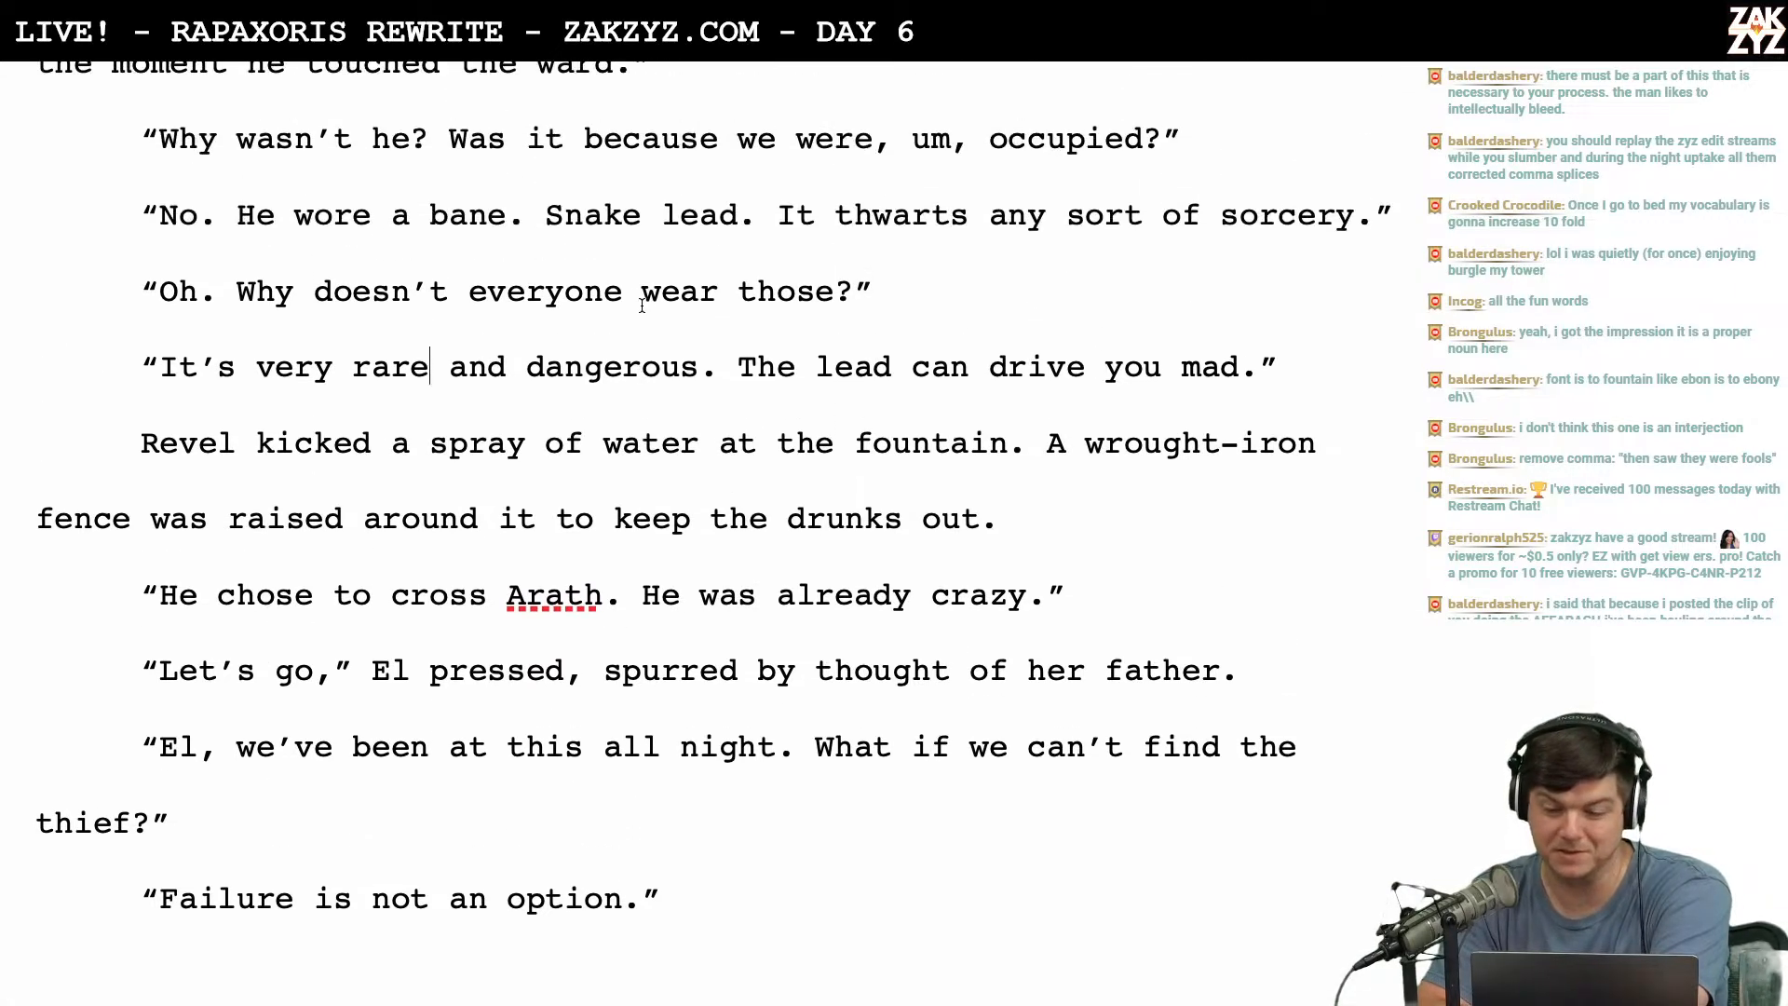
{"action": "scroll", "coordinate": [711, 379], "scroll_direction": "down", "scroll_amount": 1}
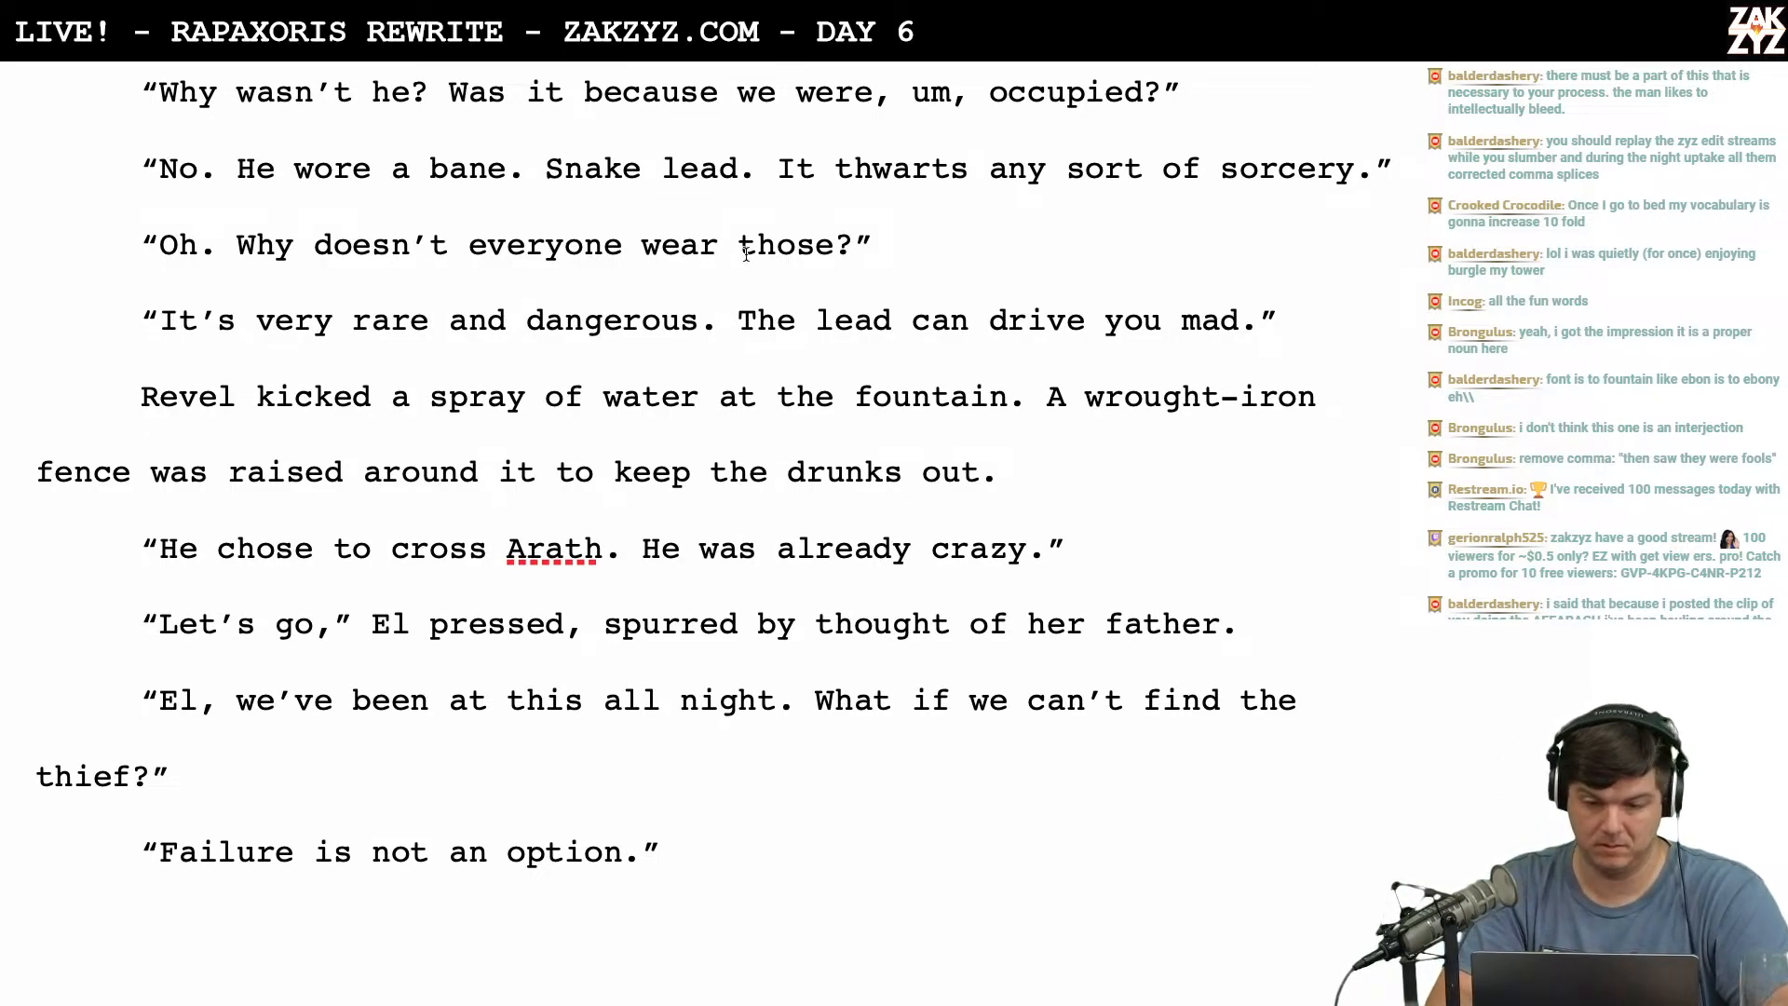
{"action": "type", "text": "one?"}
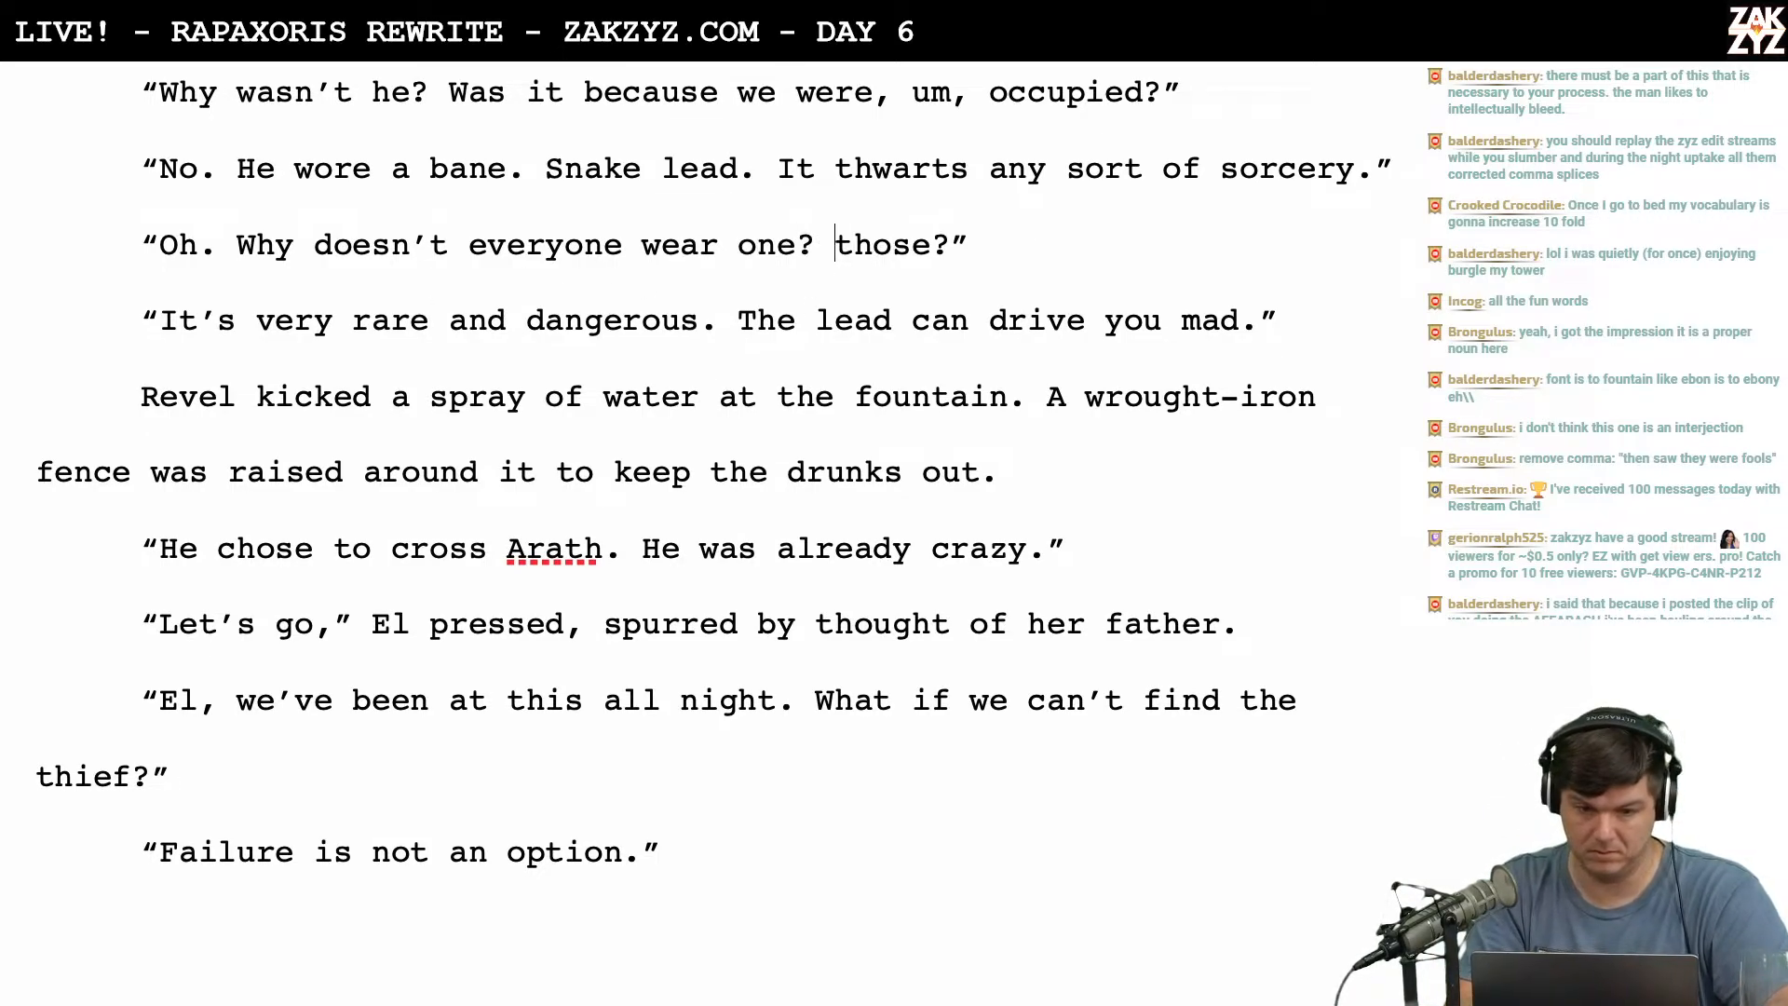
{"action": "key", "text": "shift+Right"}
{"action": "key", "text": "shift+Right"}
{"action": "key", "text": "shift+Right"}
{"action": "key", "text": "shift+Right"}
{"action": "key", "text": "shift+Right"}
{"action": "key", "text": "shift+Right"}
{"action": "key", "text": "BackSpace"}
{"action": "key", "text": "BackSpace"}
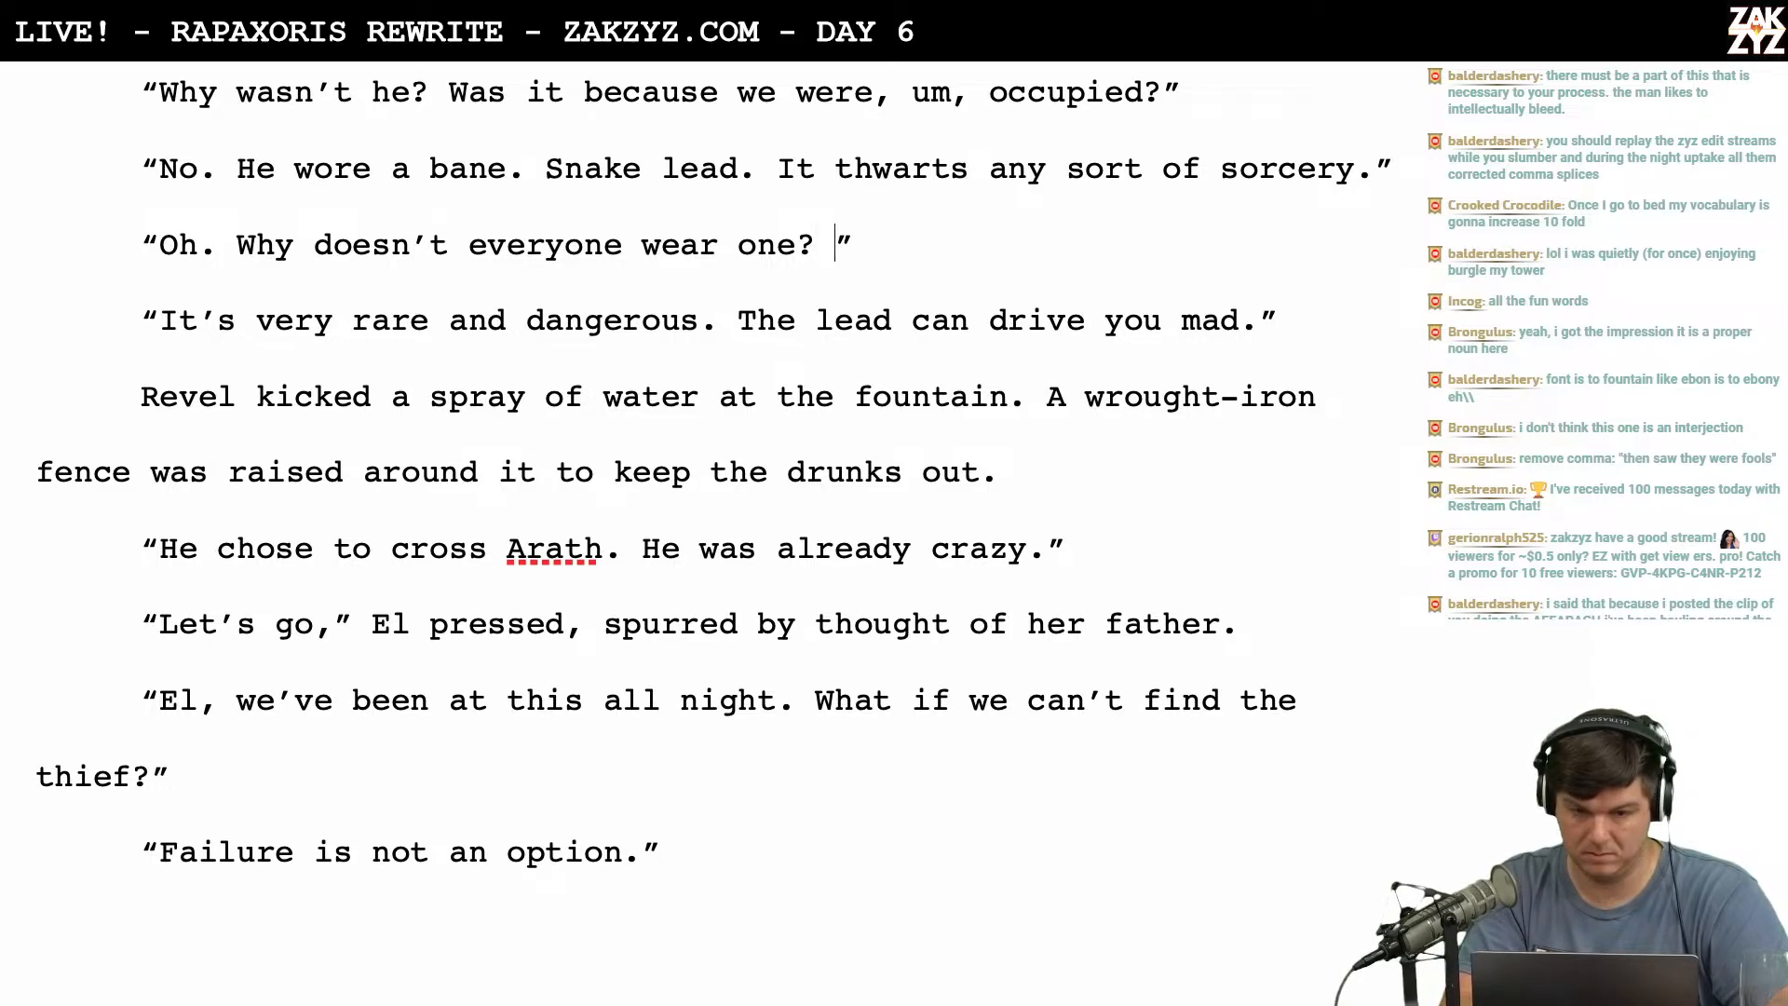
{"action": "key", "text": "BackSpace"}
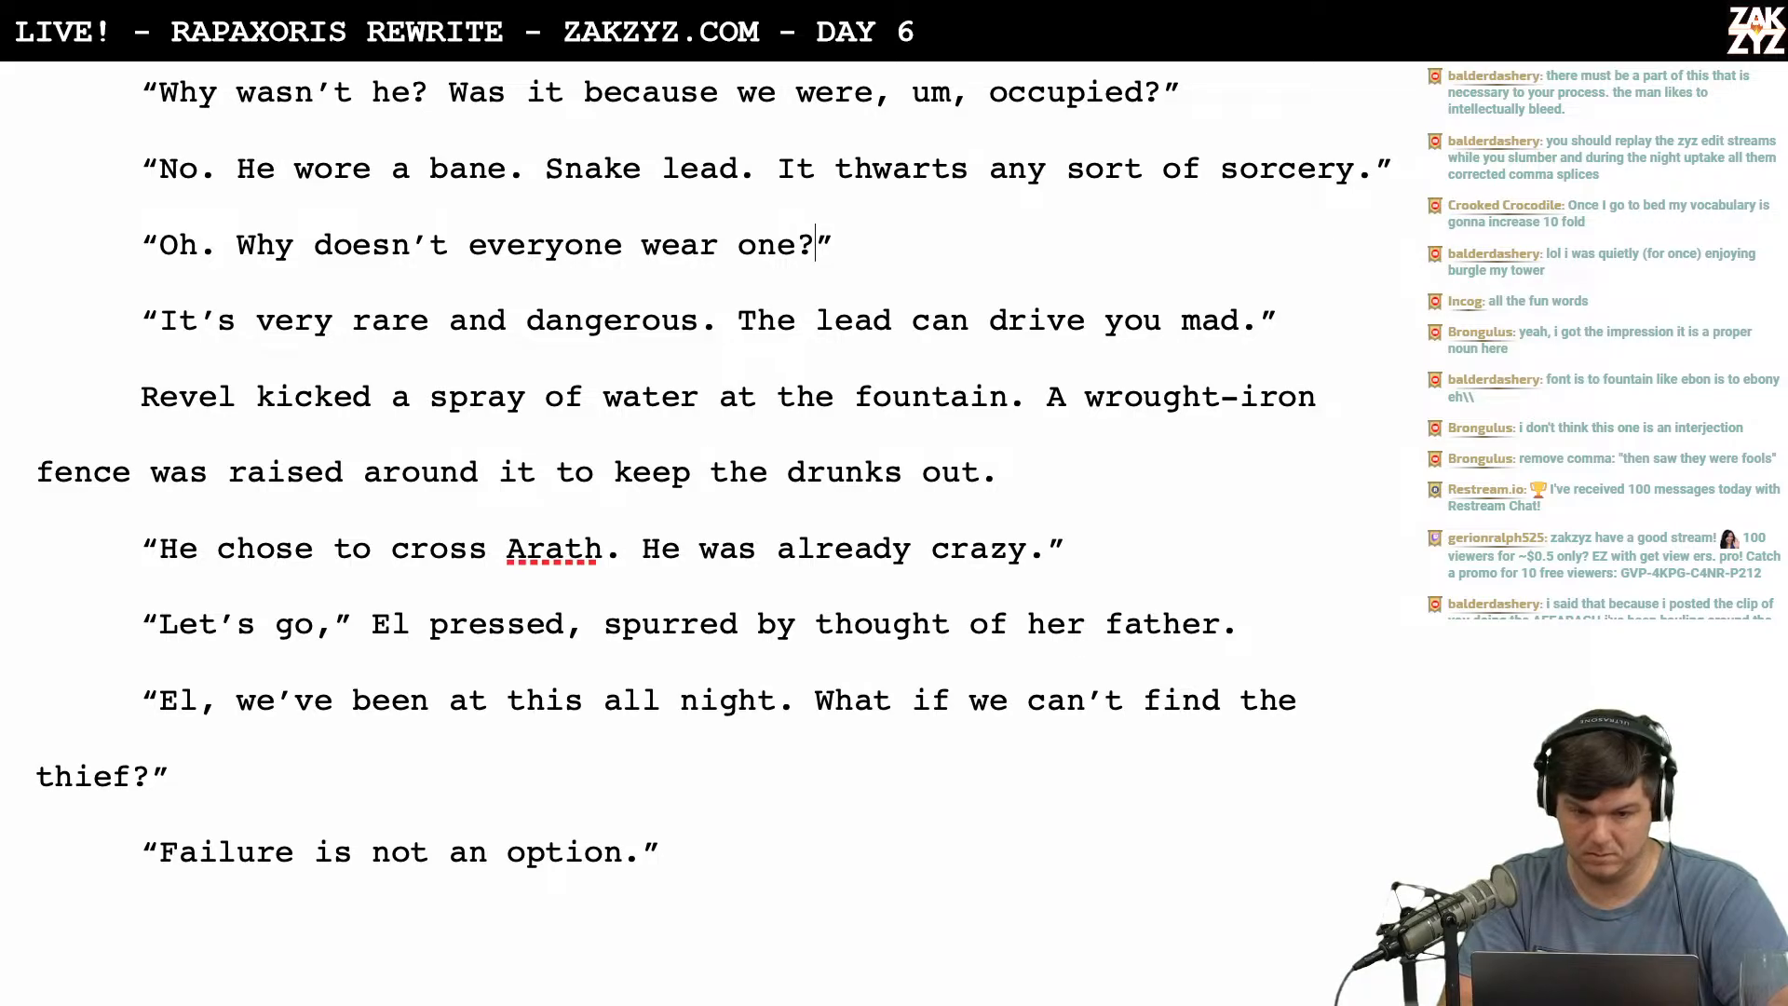
Write "The lead is rare and dangerous. It can drive you mad." as El's new reply on its own line above the old wording.
{"action": "scroll", "coordinate": [707, 465], "scroll_direction": "down", "scroll_amount": 2}
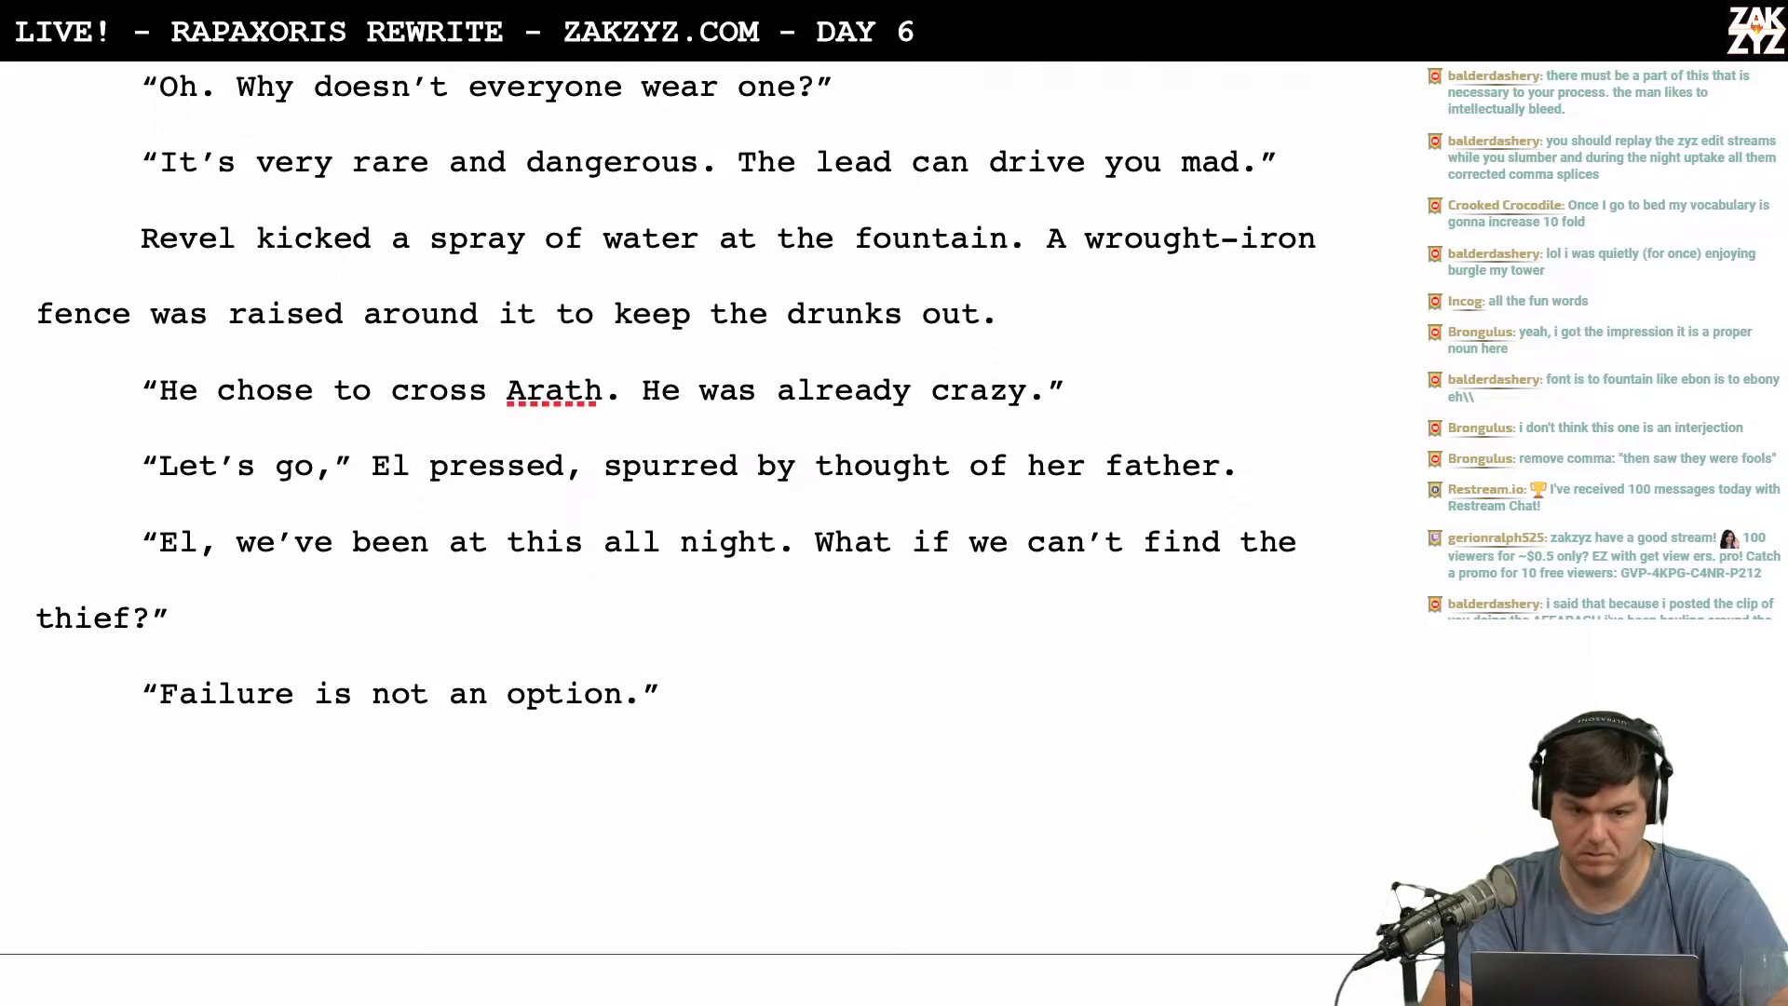
{"action": "scroll", "coordinate": [487, 139], "scroll_direction": "up", "scroll_amount": 1}
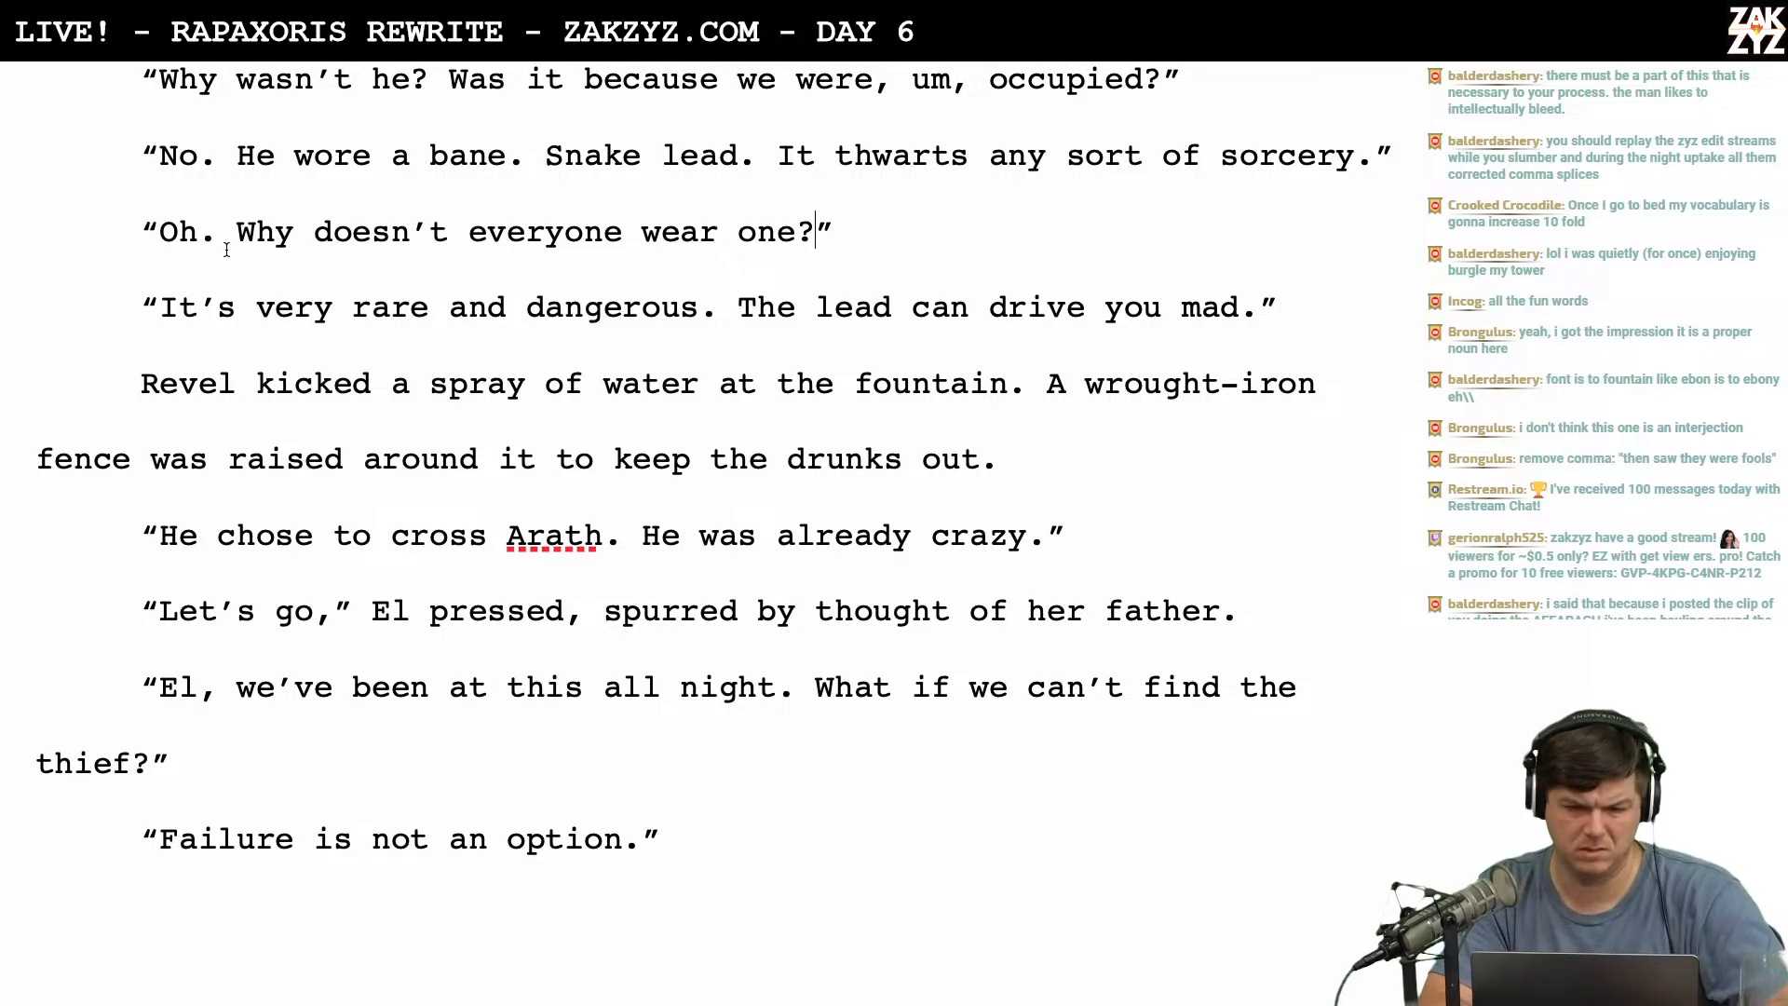
{"action": "scroll", "coordinate": [285, 292], "scroll_direction": "down", "scroll_amount": 2}
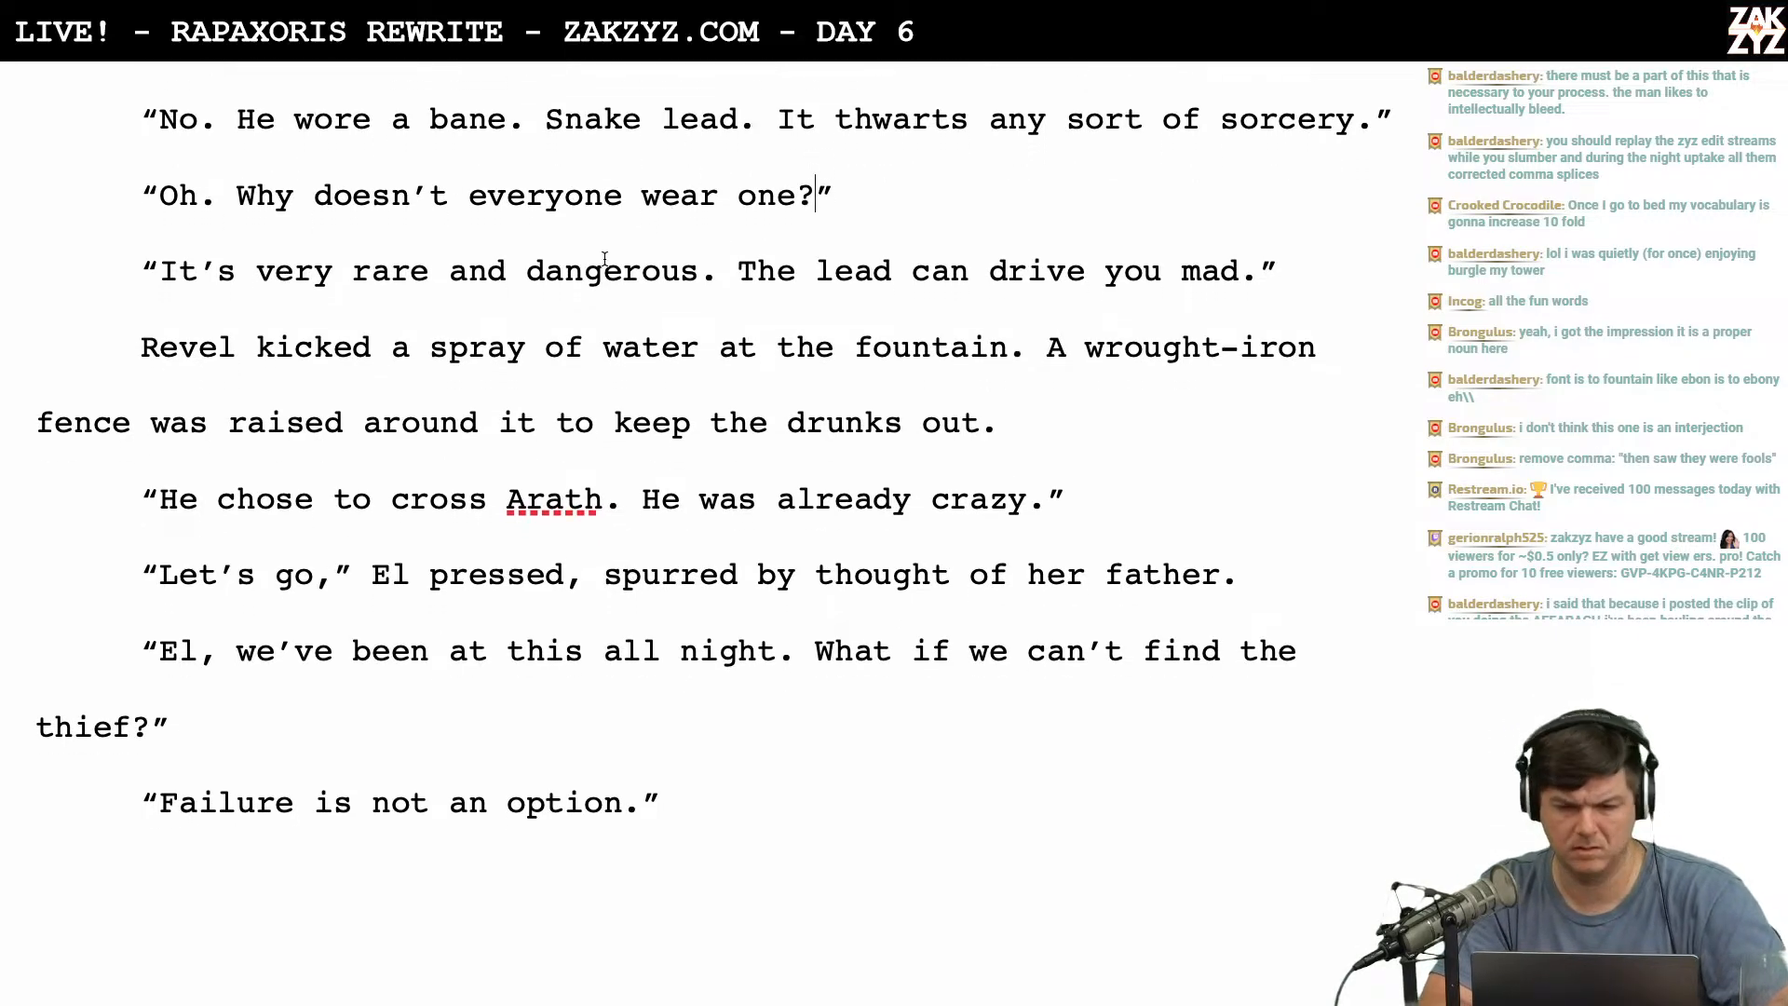
{"action": "scroll", "coordinate": [604, 259], "scroll_direction": "down", "scroll_amount": 5}
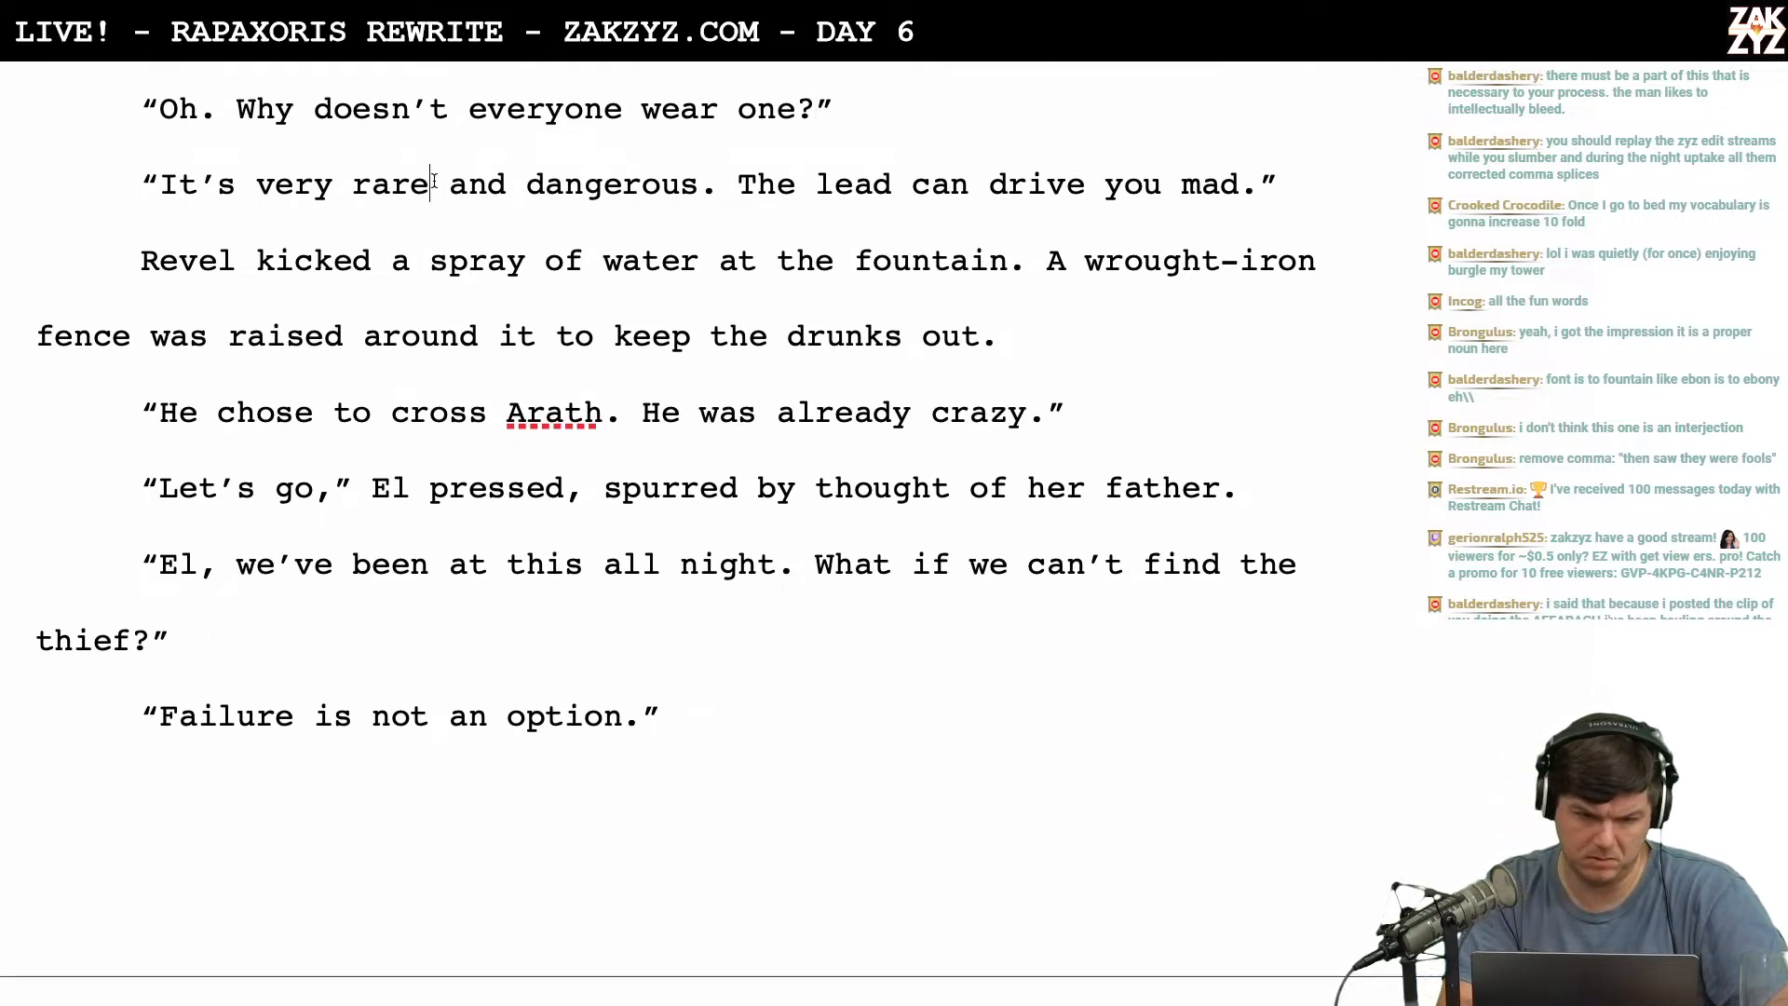
{"action": "key", "text": "Left"}
{"action": "key", "text": "Left"}
{"action": "key", "text": "Left"}
{"action": "key", "text": "Left"}
{"action": "key", "text": "Left"}
{"action": "key", "text": "Left"}
{"action": "key", "text": "Left"}
{"action": "key", "text": "Left"}
{"action": "key", "text": "Left"}
{"action": "key", "text": "Left"}
{"action": "key", "text": "Left"}
{"action": "key", "text": "Left"}
{"action": "key", "text": "Left"}
{"action": "key", "text": "Left"}
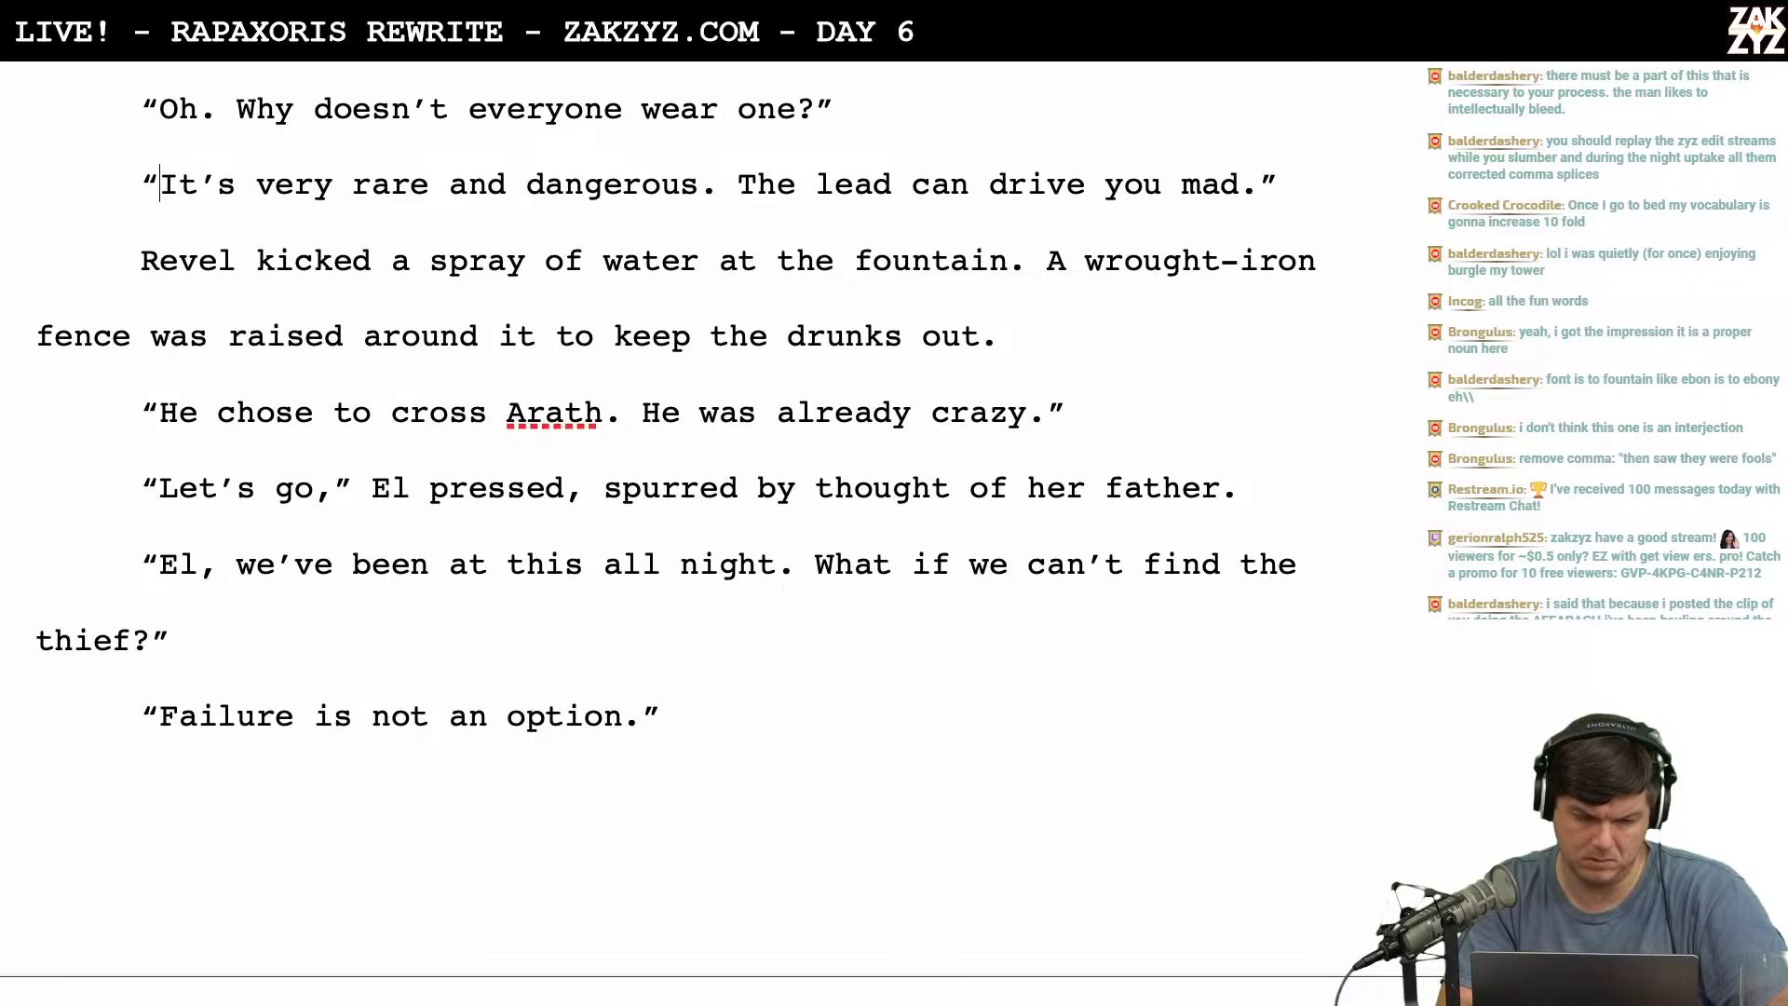
{"action": "key", "text": "Return"}
{"action": "type", "text": "The le"}
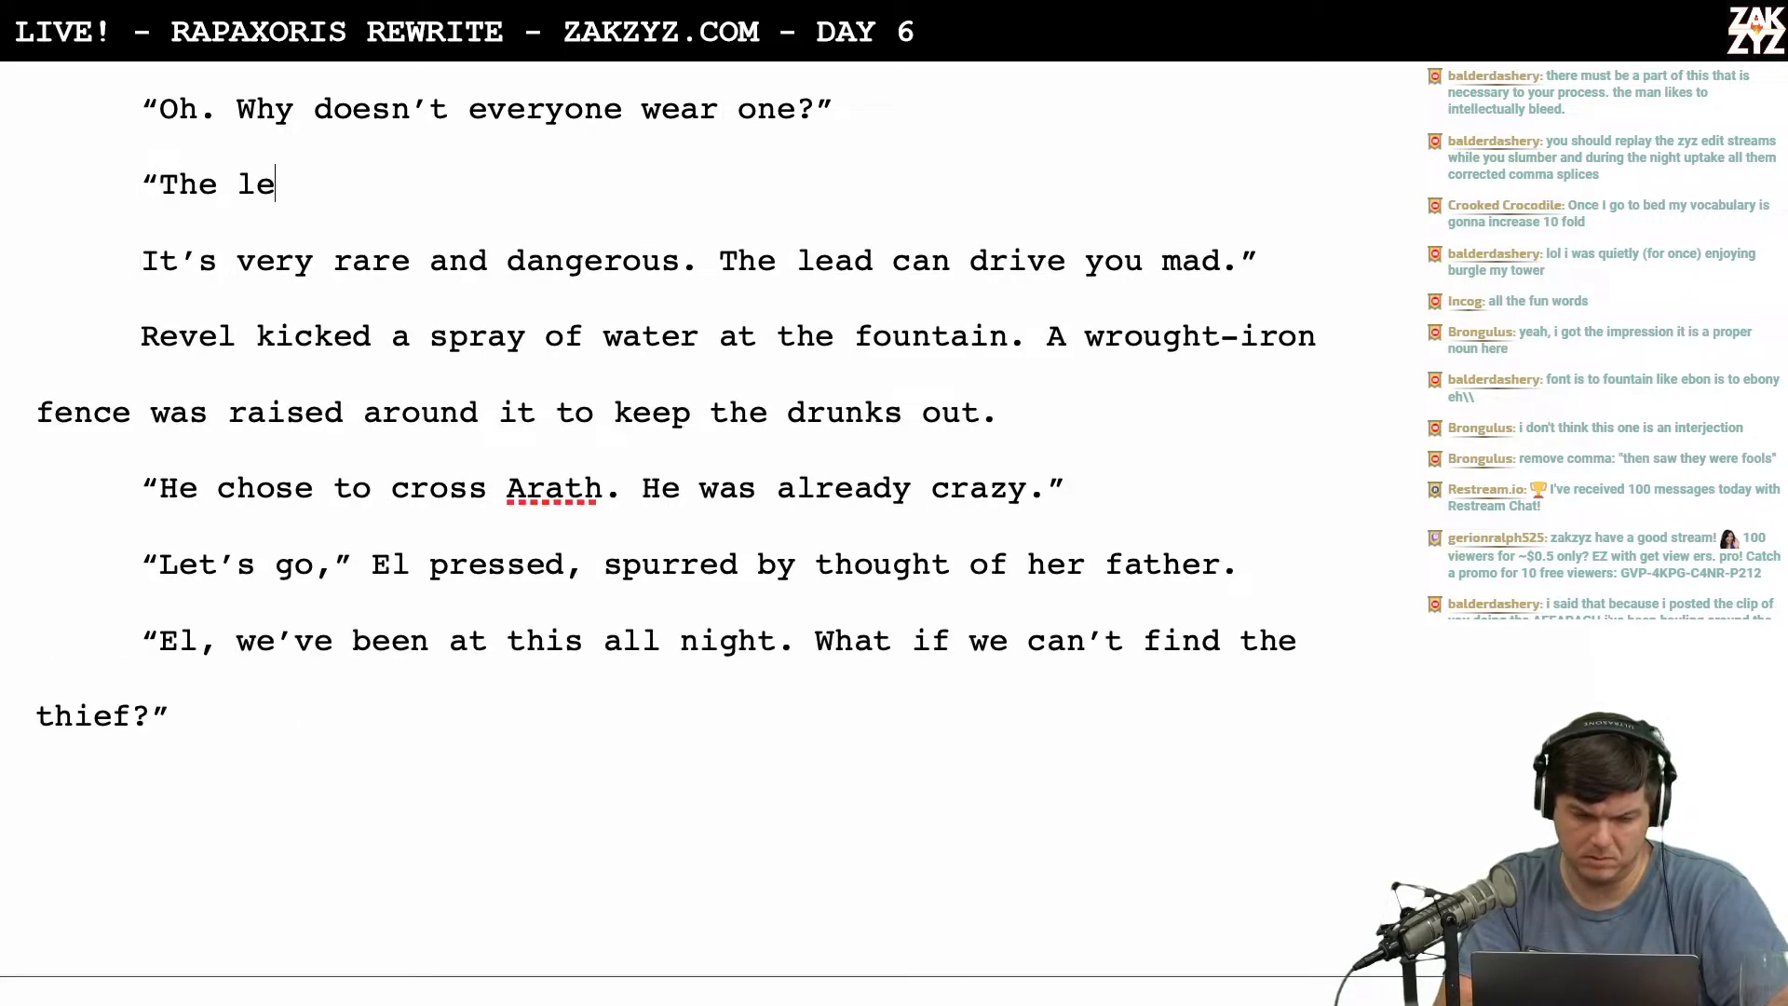
{"action": "type", "text": "ad is rare"}
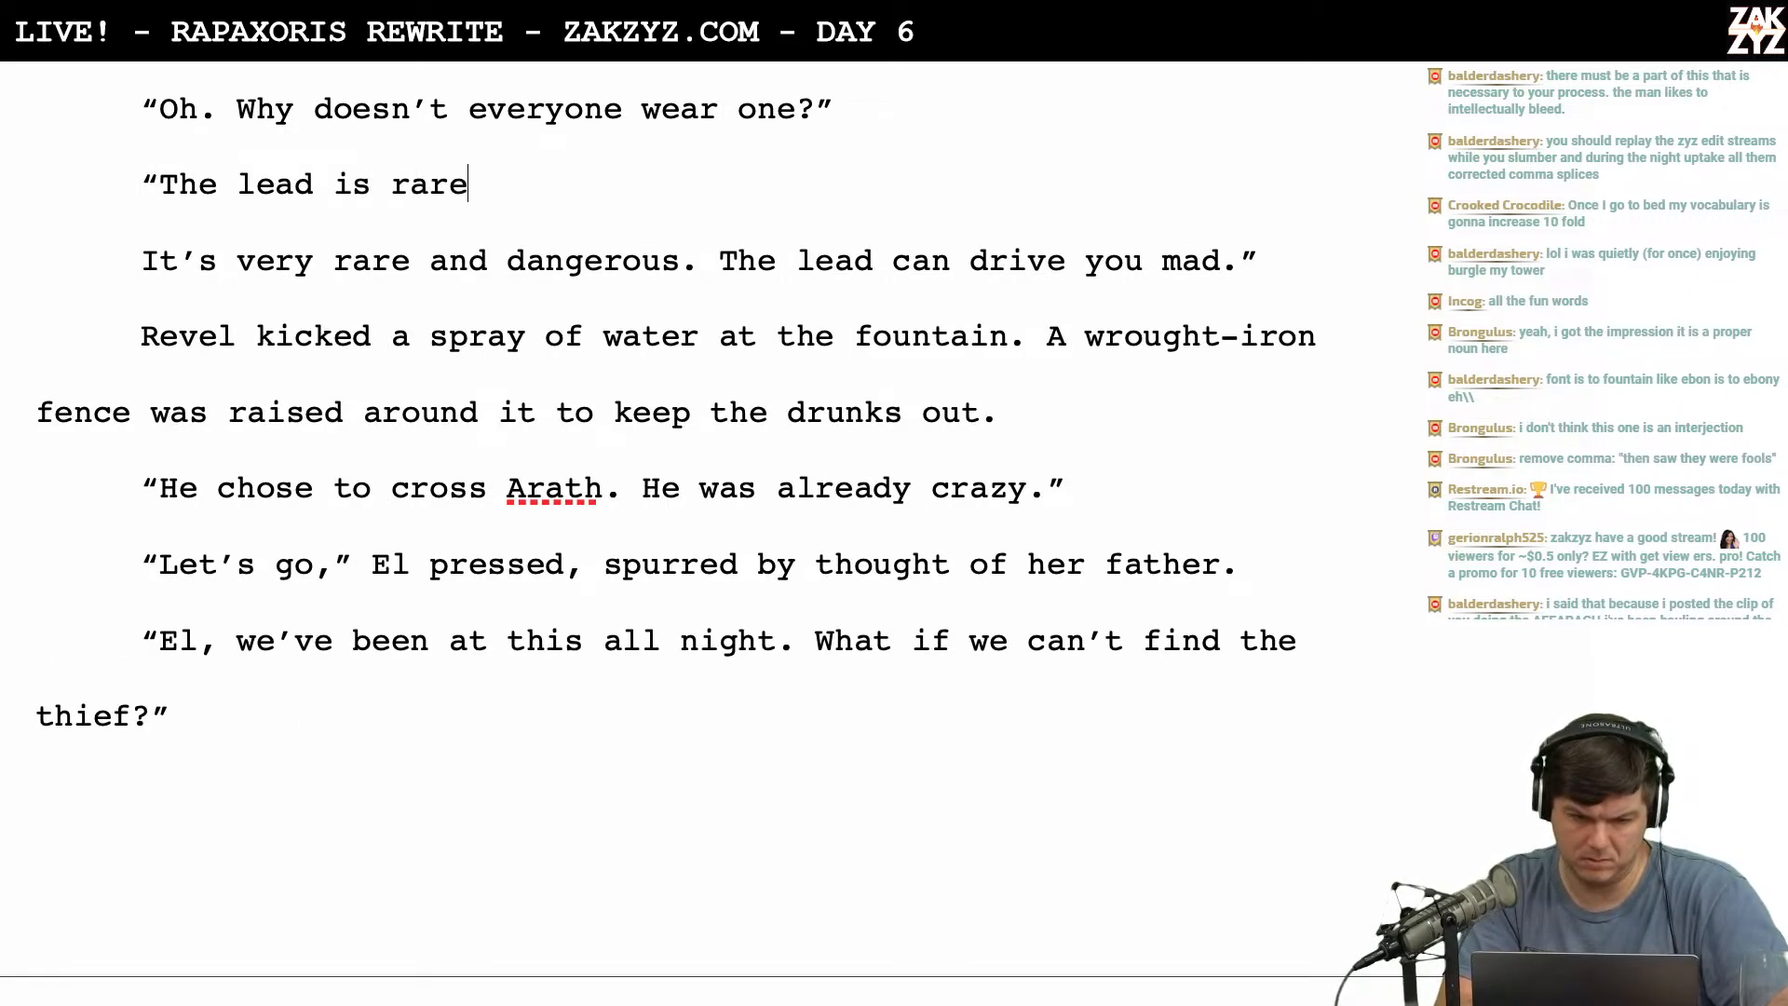
{"action": "type", "text": " and "}
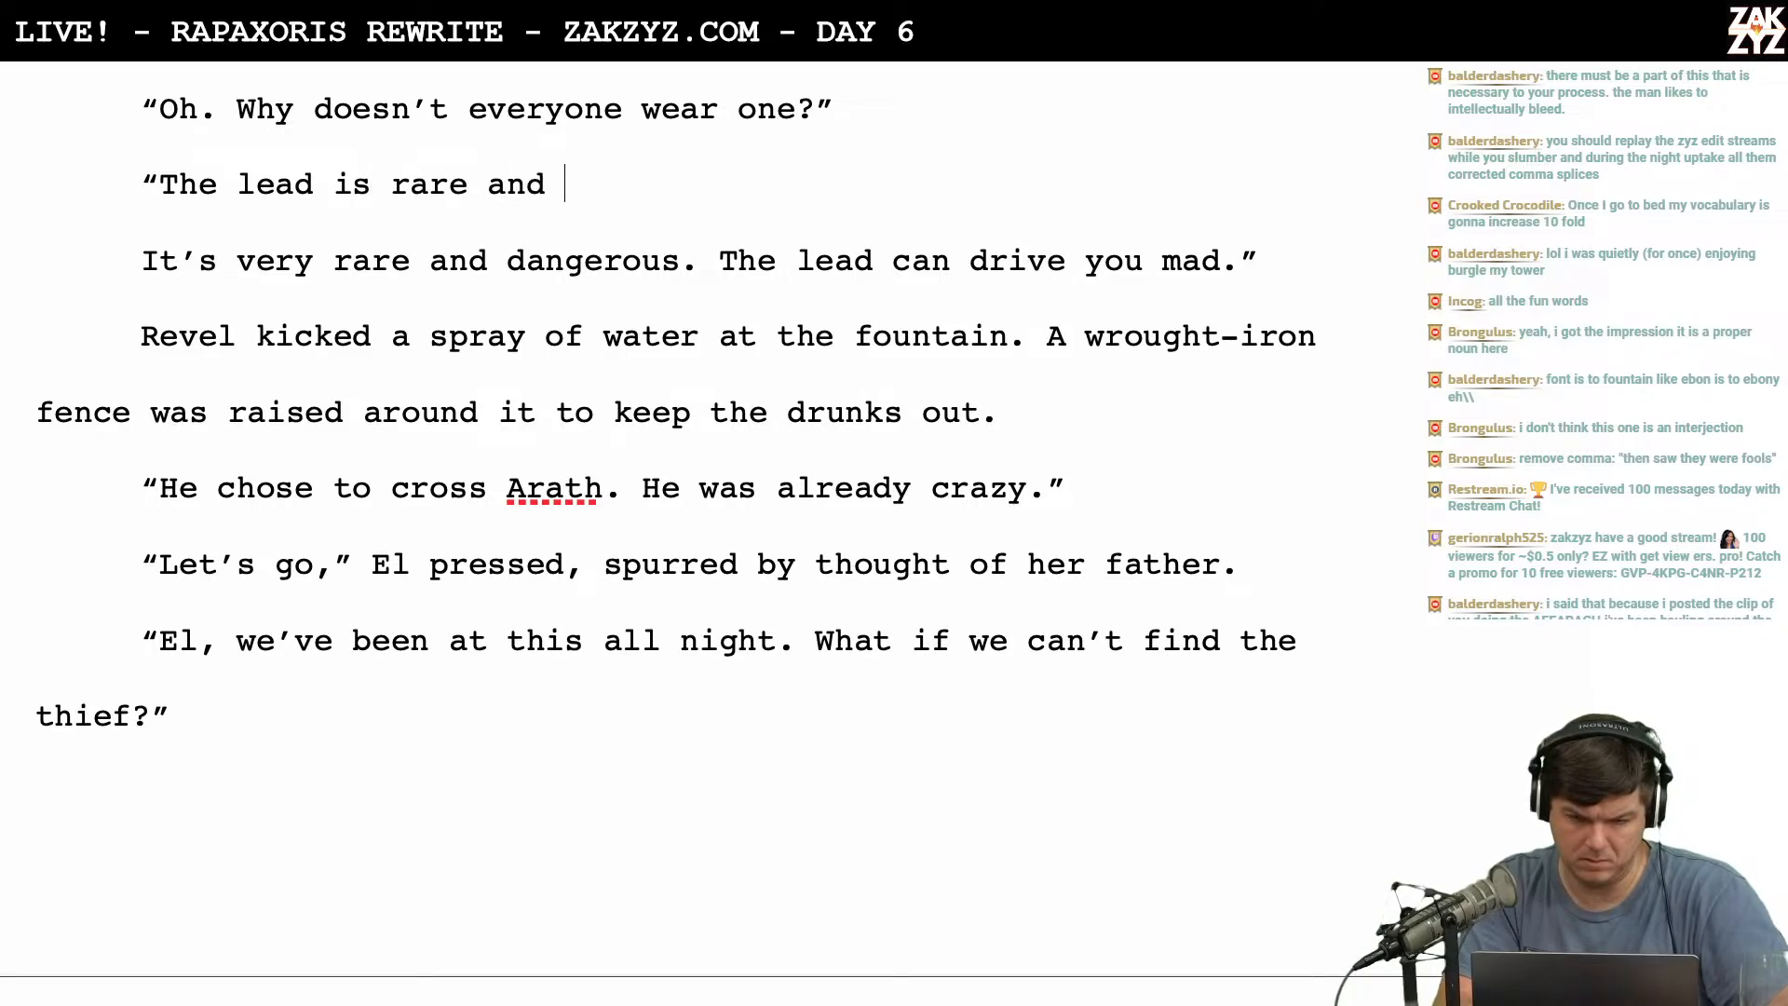
{"action": "type", "text": "dangerous. I"}
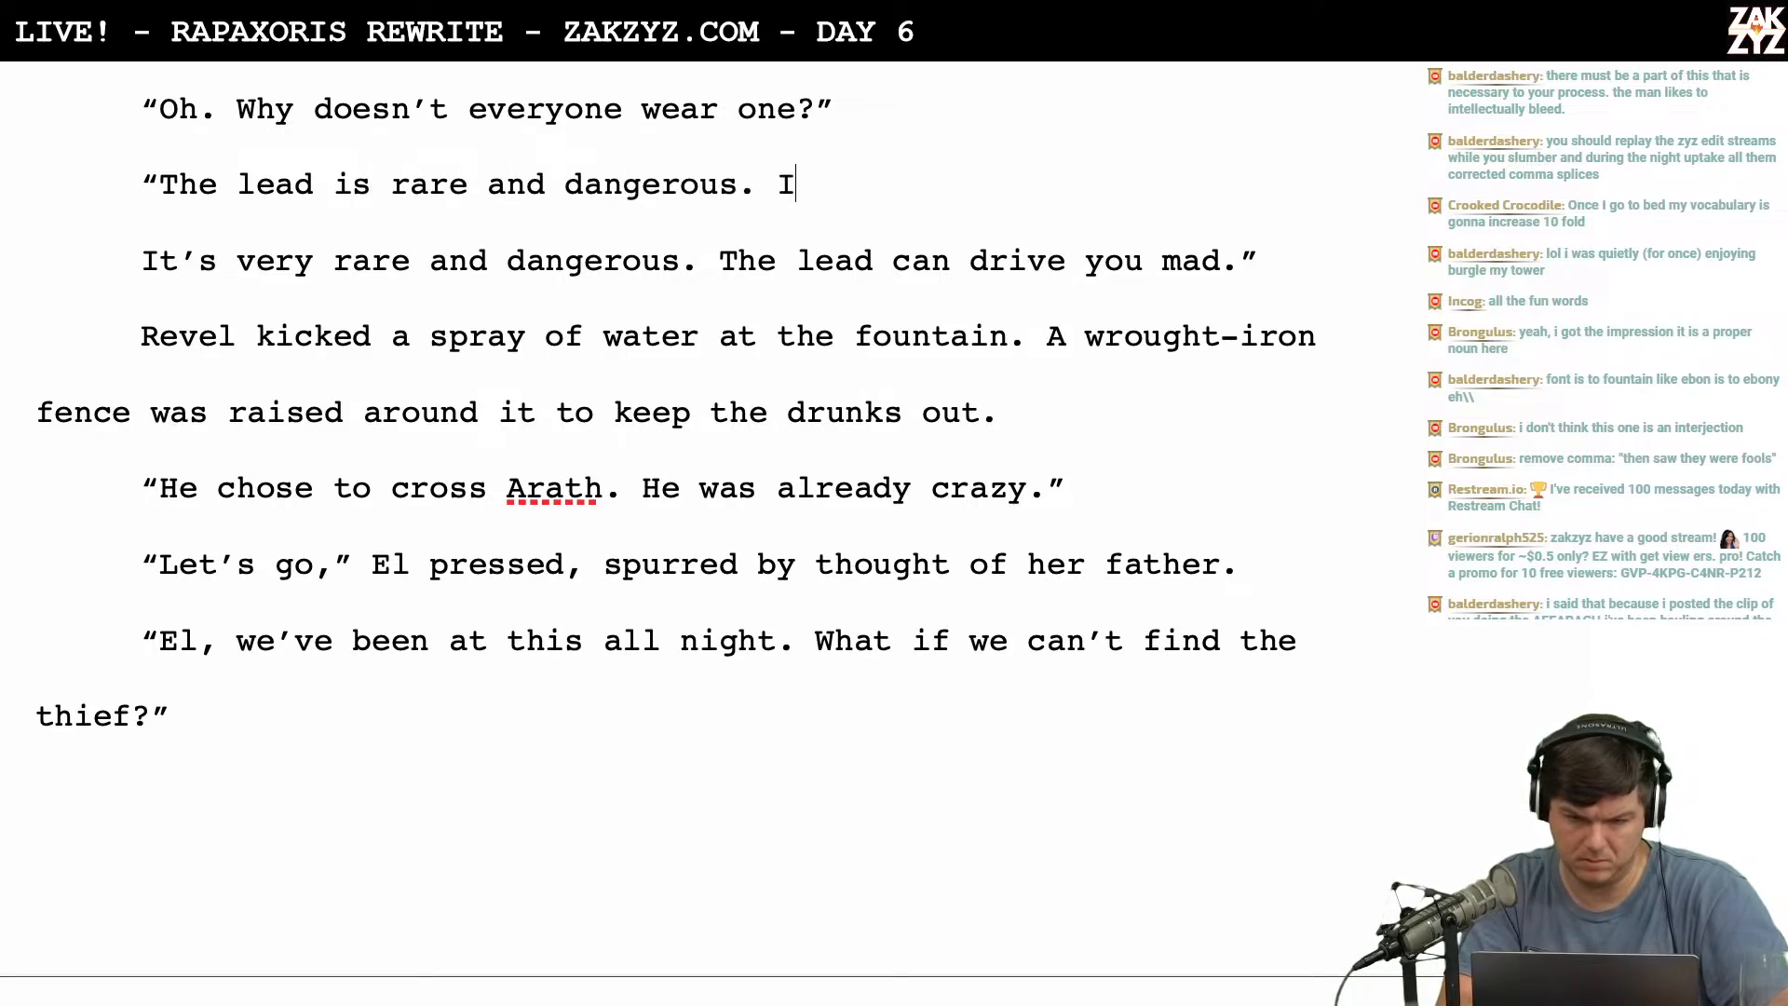
{"action": "type", "text": "t can drive you mad.\""}
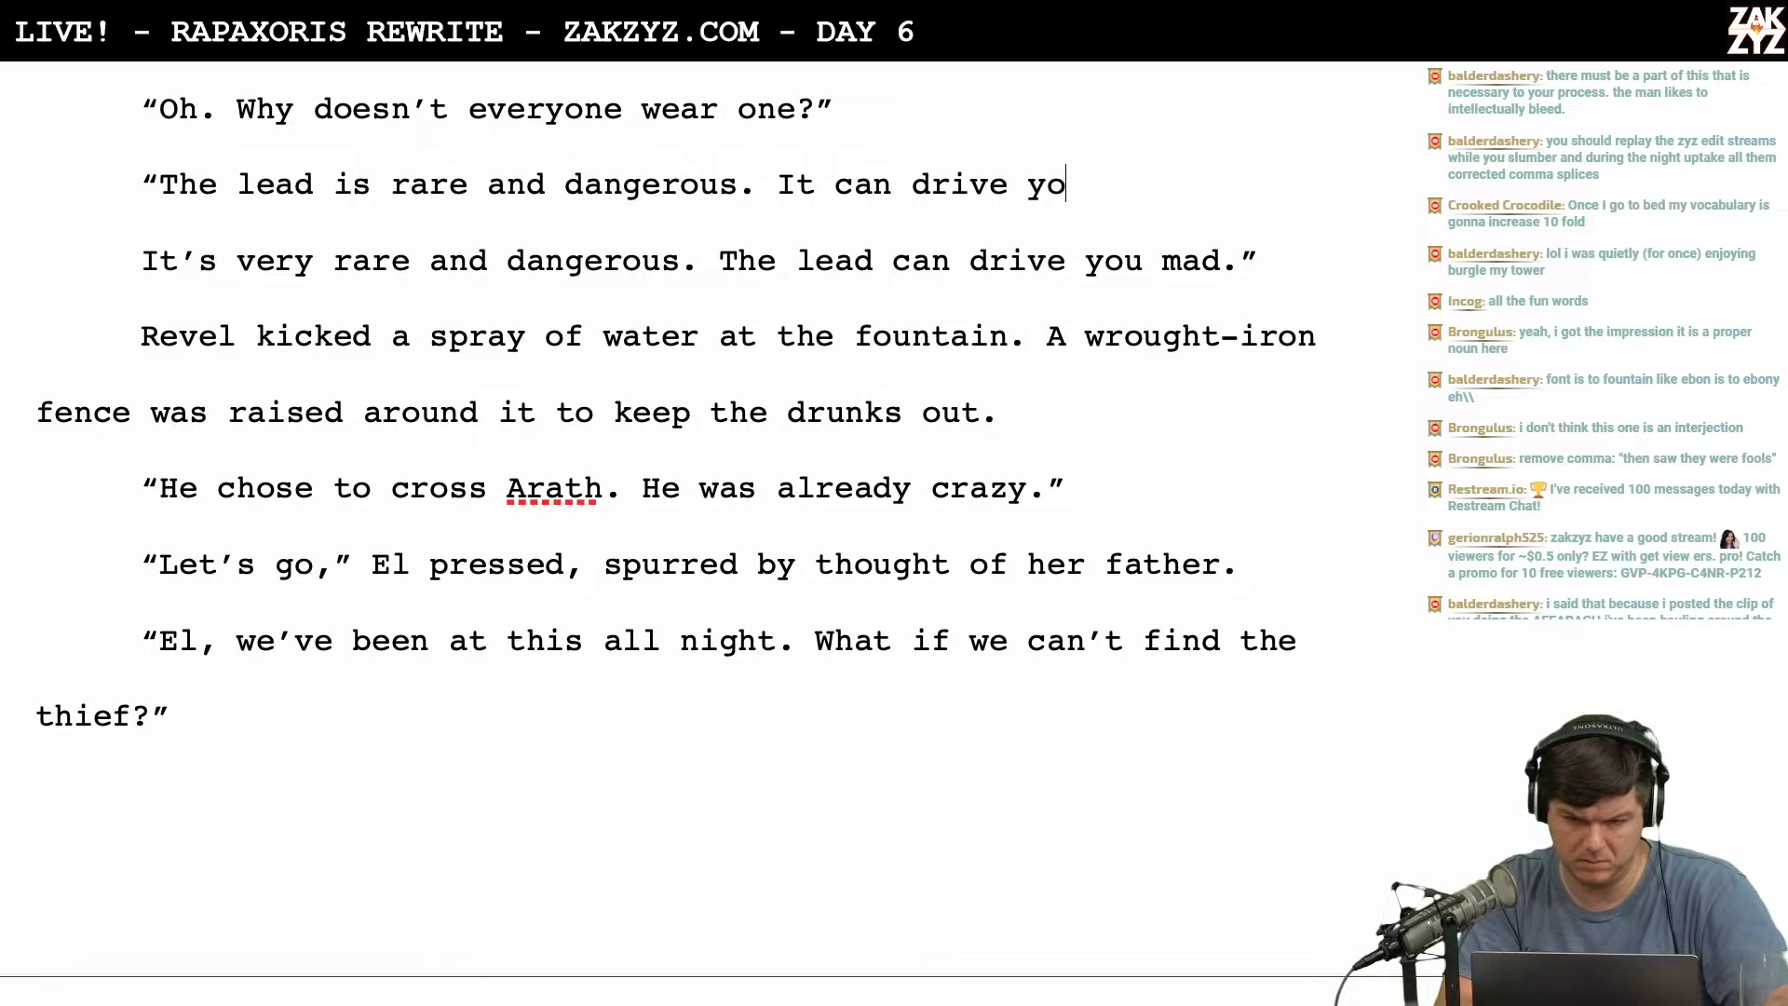
Delete the old line "It's very rare and dangerous. The lead can drive you mad." below El's new reply.
{"action": "key", "text": "shift+Down"}
{"action": "key", "text": "shift+Right"}
{"action": "key", "text": "shift+Right"}
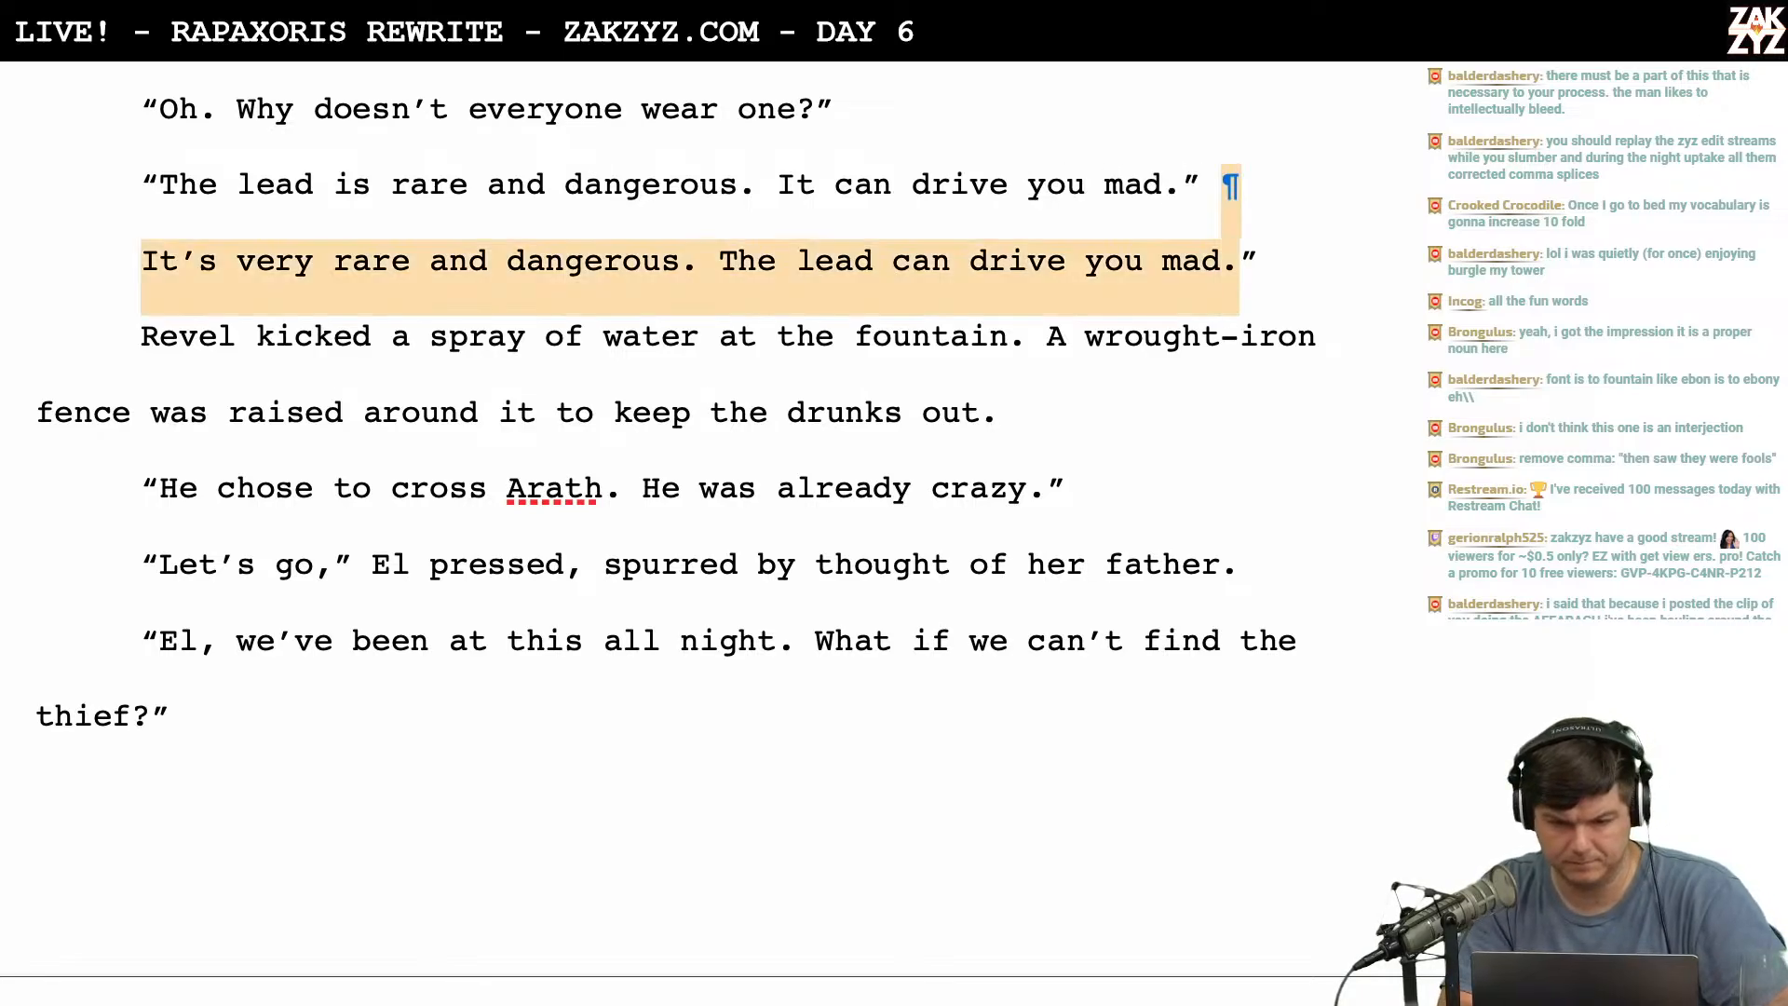
{"action": "key", "text": "BackSpace"}
{"action": "key", "text": "BackSpace"}
Reword El's reply to "The lead is rare and poisonous. It slowly drives you mad." and delete the leftover old ending.
{"action": "scroll", "coordinate": [849, 535], "scroll_direction": "down", "scroll_amount": 3}
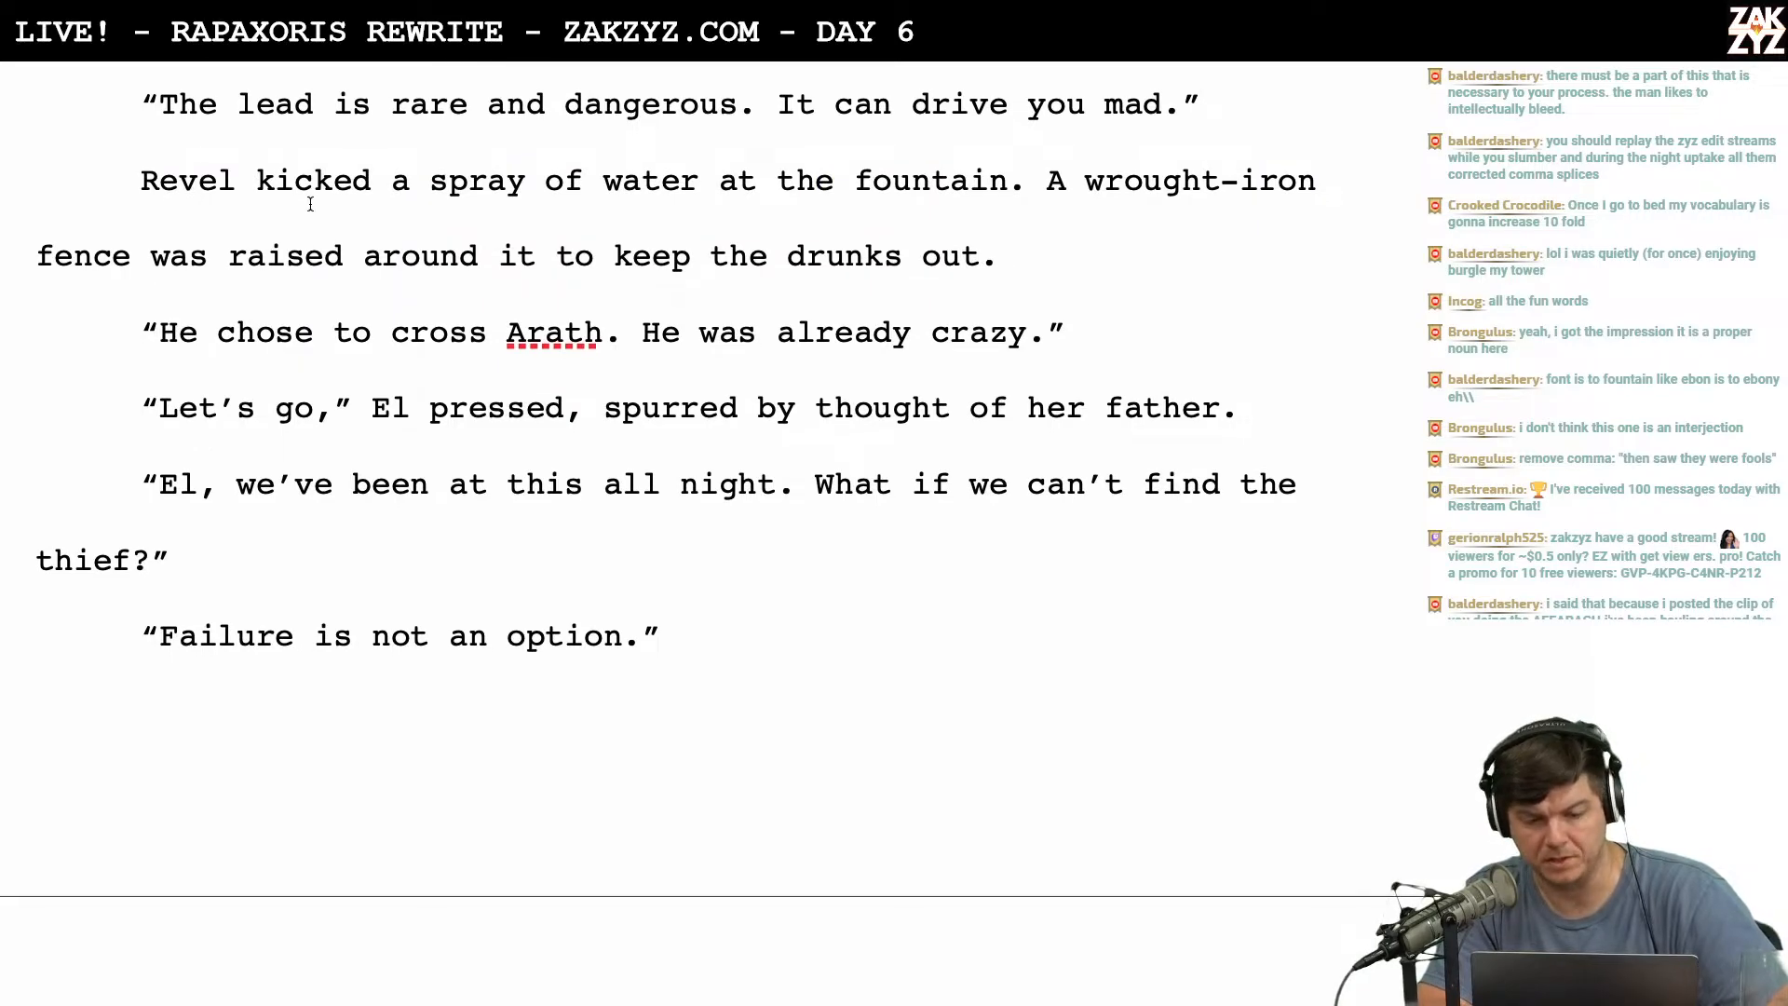
{"action": "scroll", "coordinate": [310, 209], "scroll_direction": "down", "scroll_amount": 1}
{"action": "scroll", "coordinate": [621, 108], "scroll_direction": "up", "scroll_amount": 2}
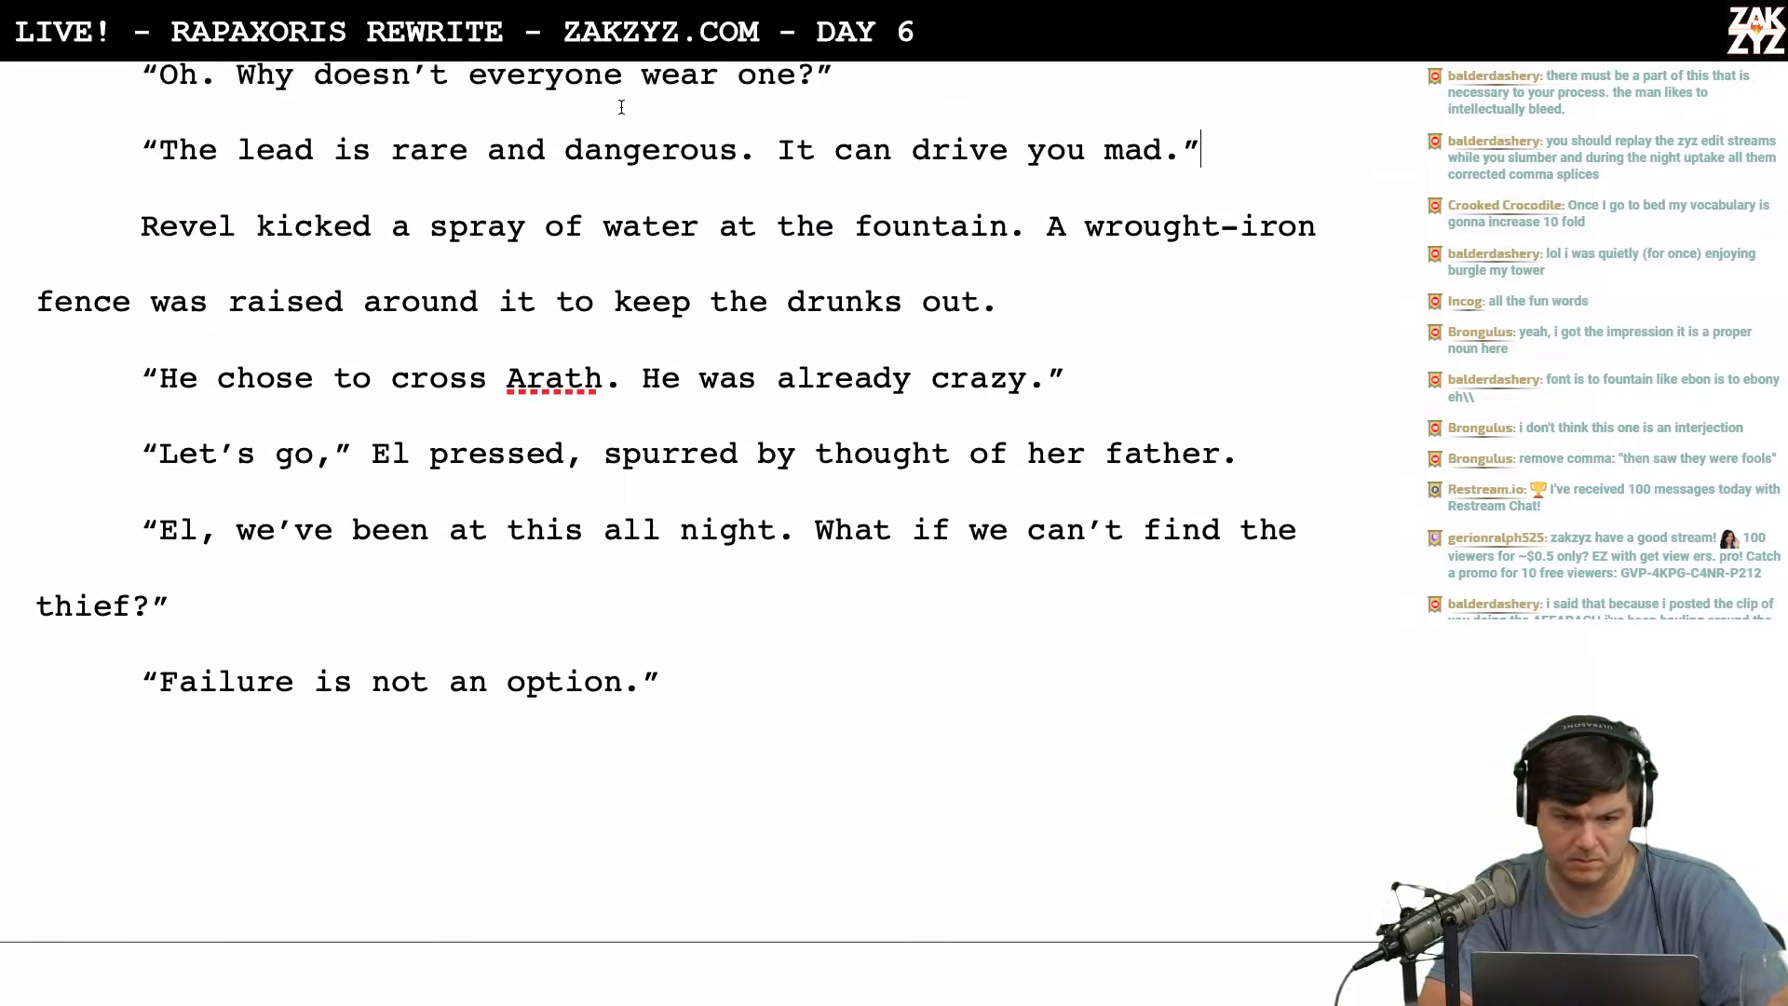
{"action": "scroll", "coordinate": [621, 107], "scroll_direction": "up", "scroll_amount": 4}
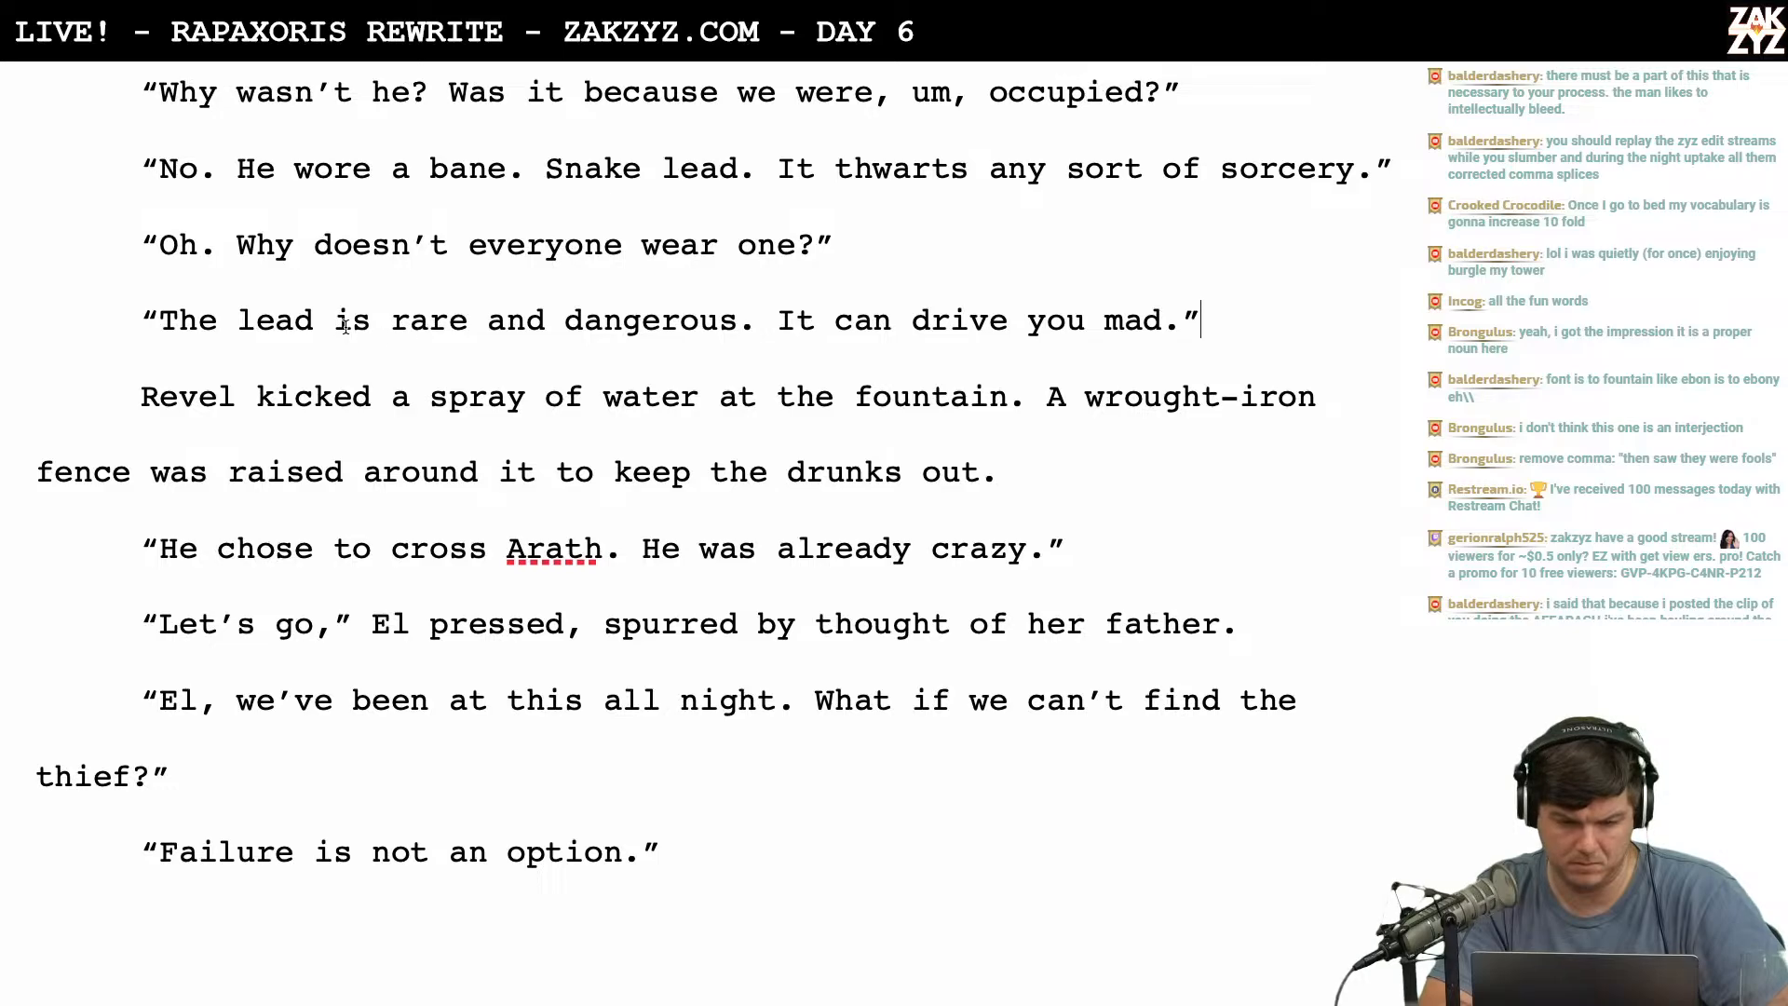
{"action": "left_click", "coordinate": [335, 325]}
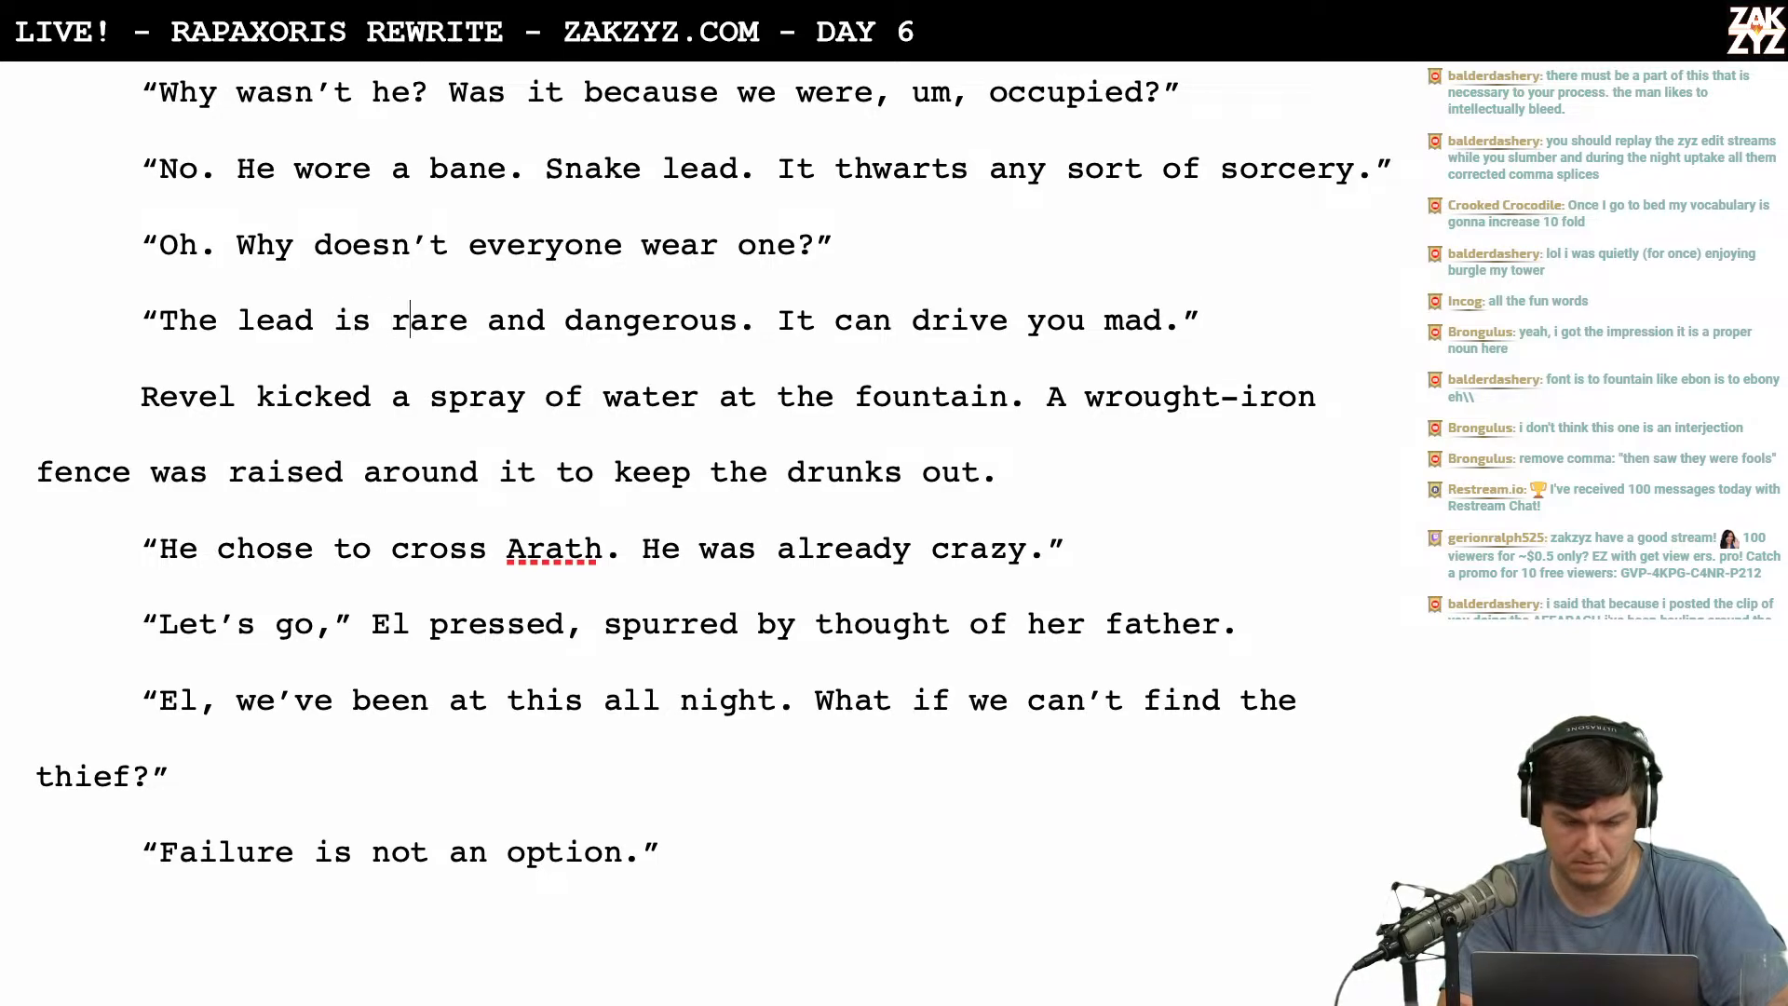
{"action": "left_click", "coordinate": [546, 319]}
{"action": "key", "text": "Return"}
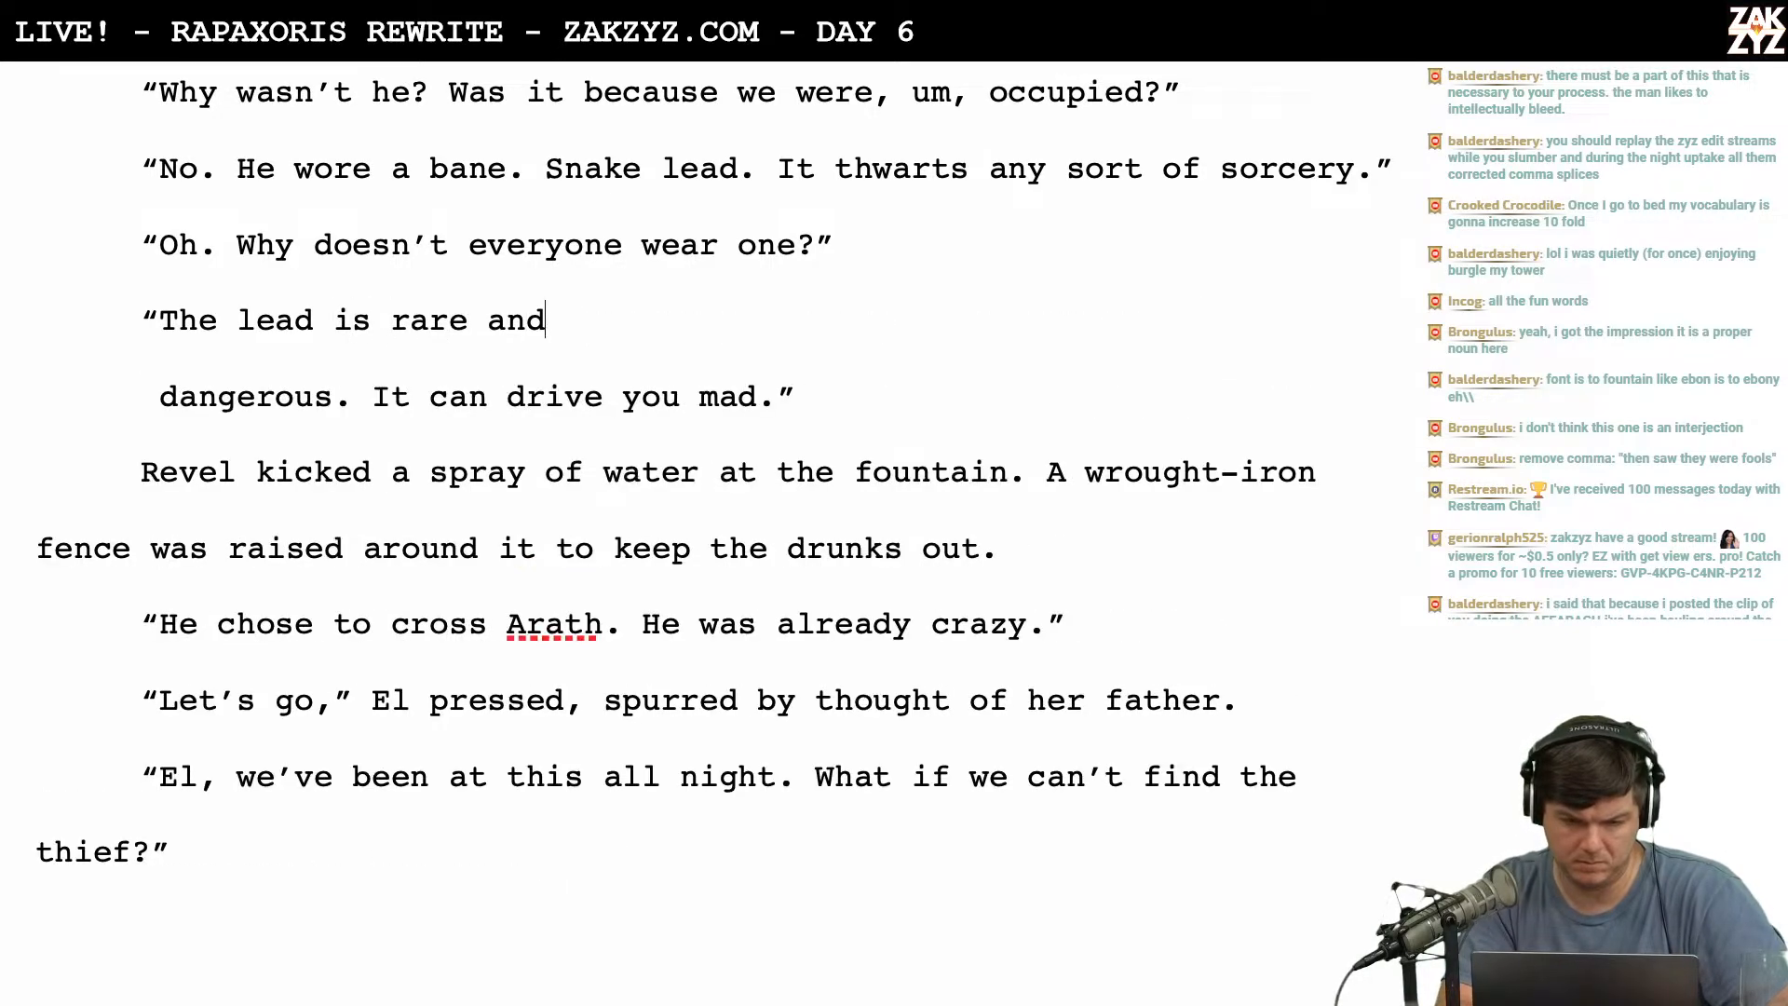
{"action": "type", "text": "poison"}
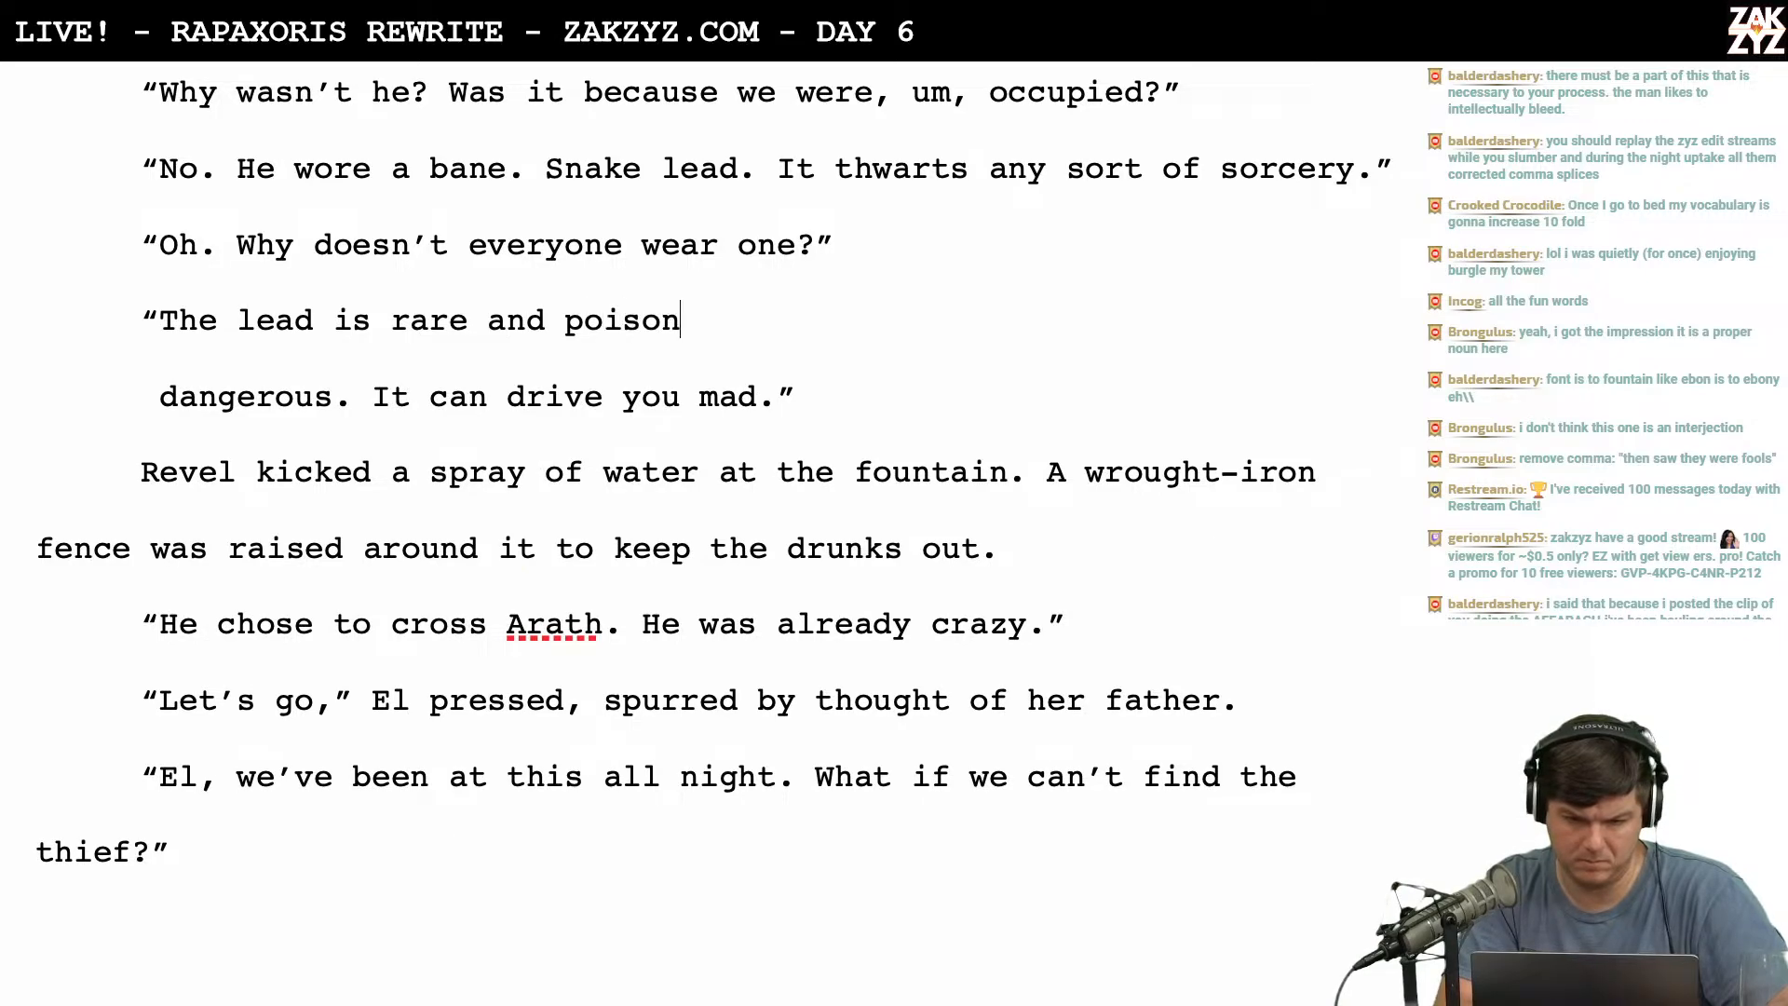
{"action": "type", "text": "ous. It slow"}
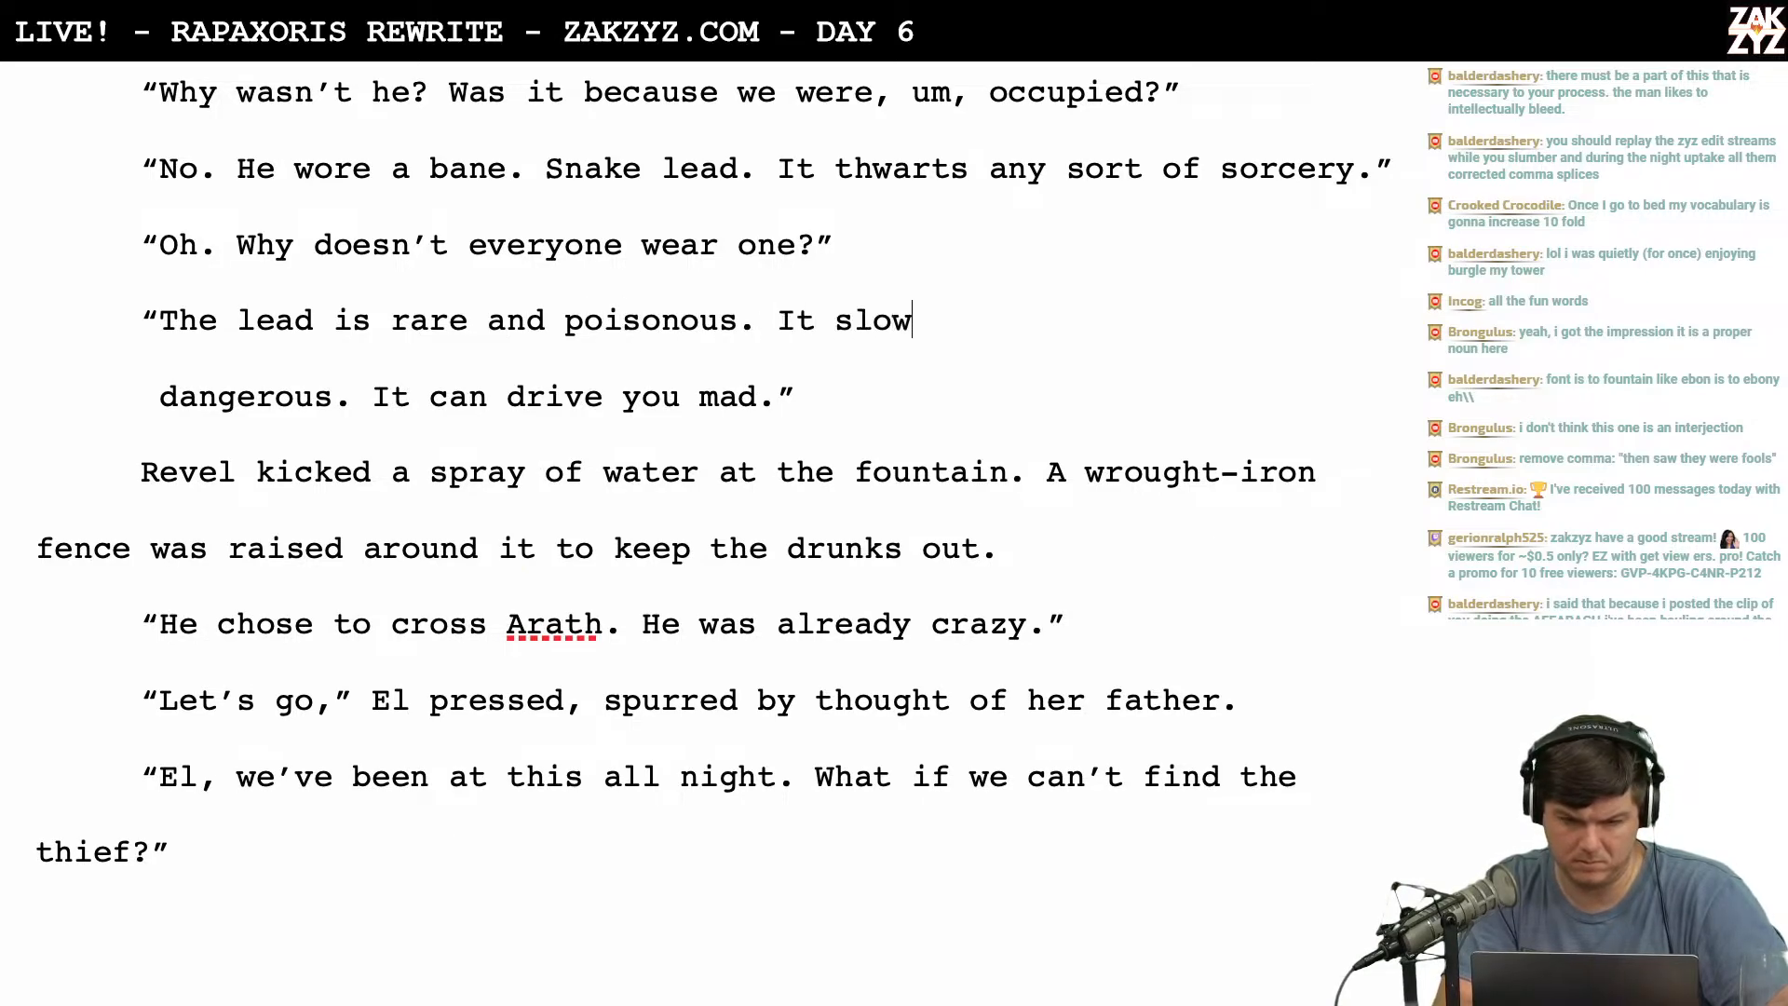
{"action": "type", "text": "ly drives you  dangerous"}
{"action": "key", "text": "BackSpace"}
{"action": "key", "text": "BackSpace"}
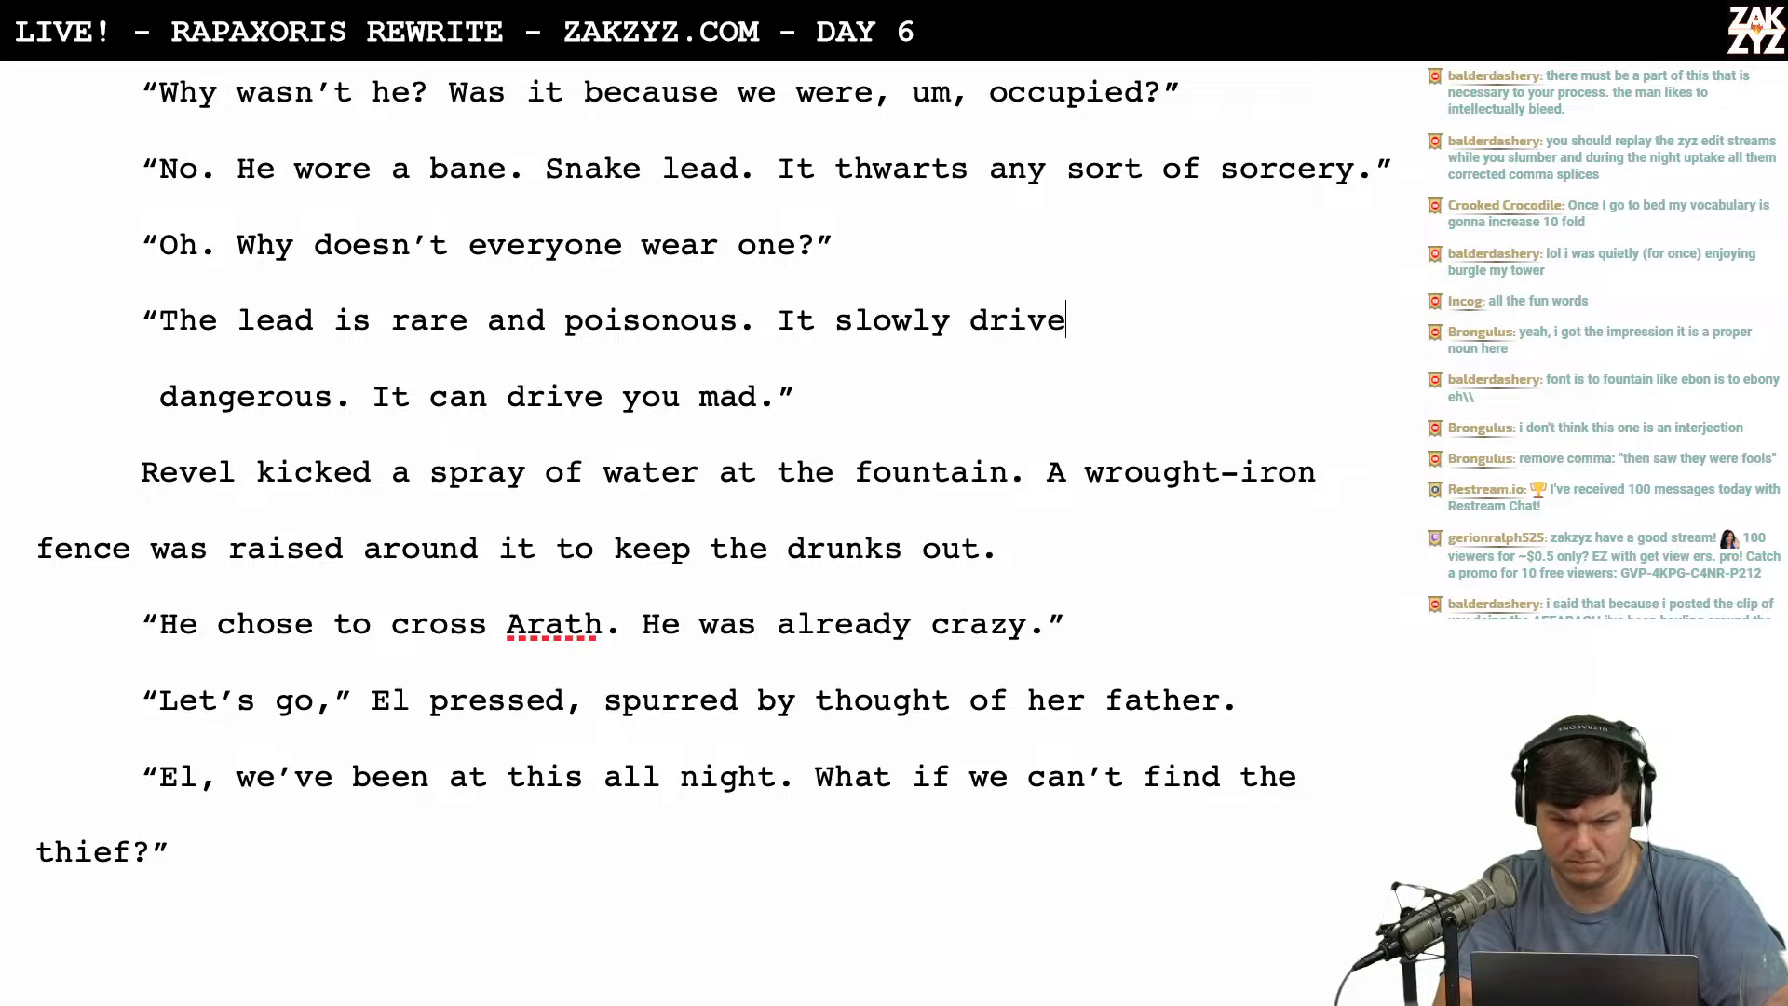
{"action": "type", "text": "s you mad.”"}
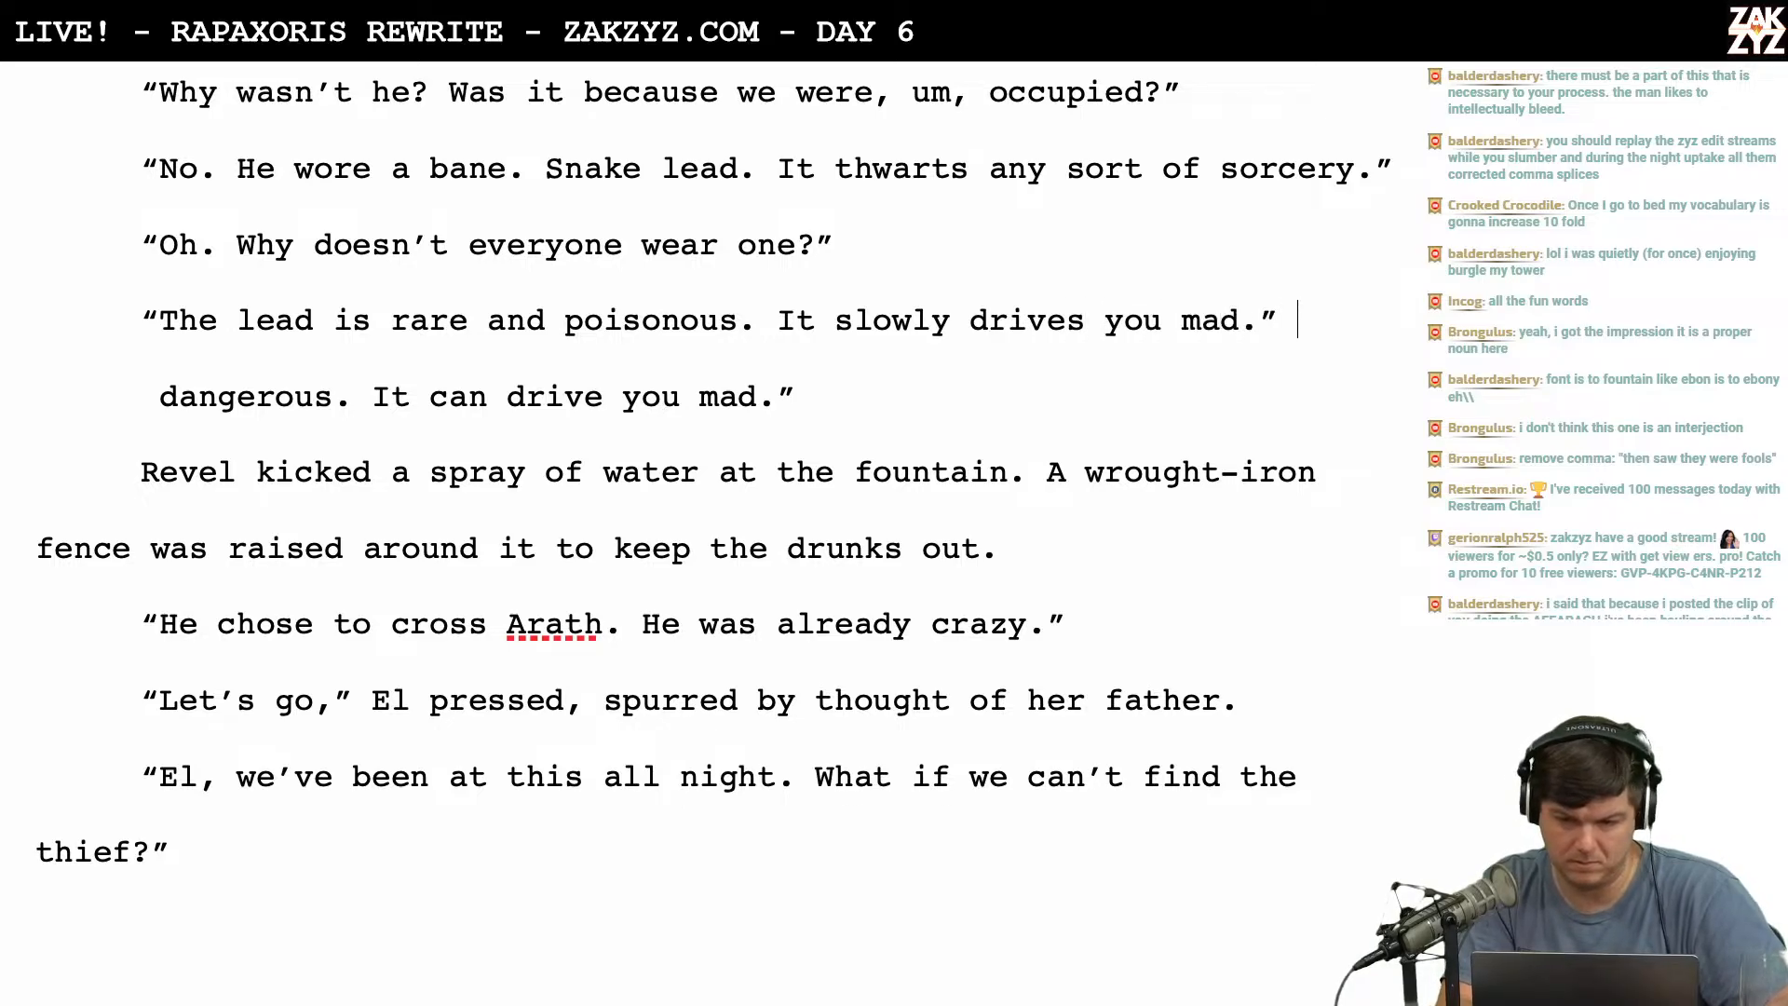
{"action": "key", "text": "shift+Down"}
{"action": "key", "text": "BackSpace"}
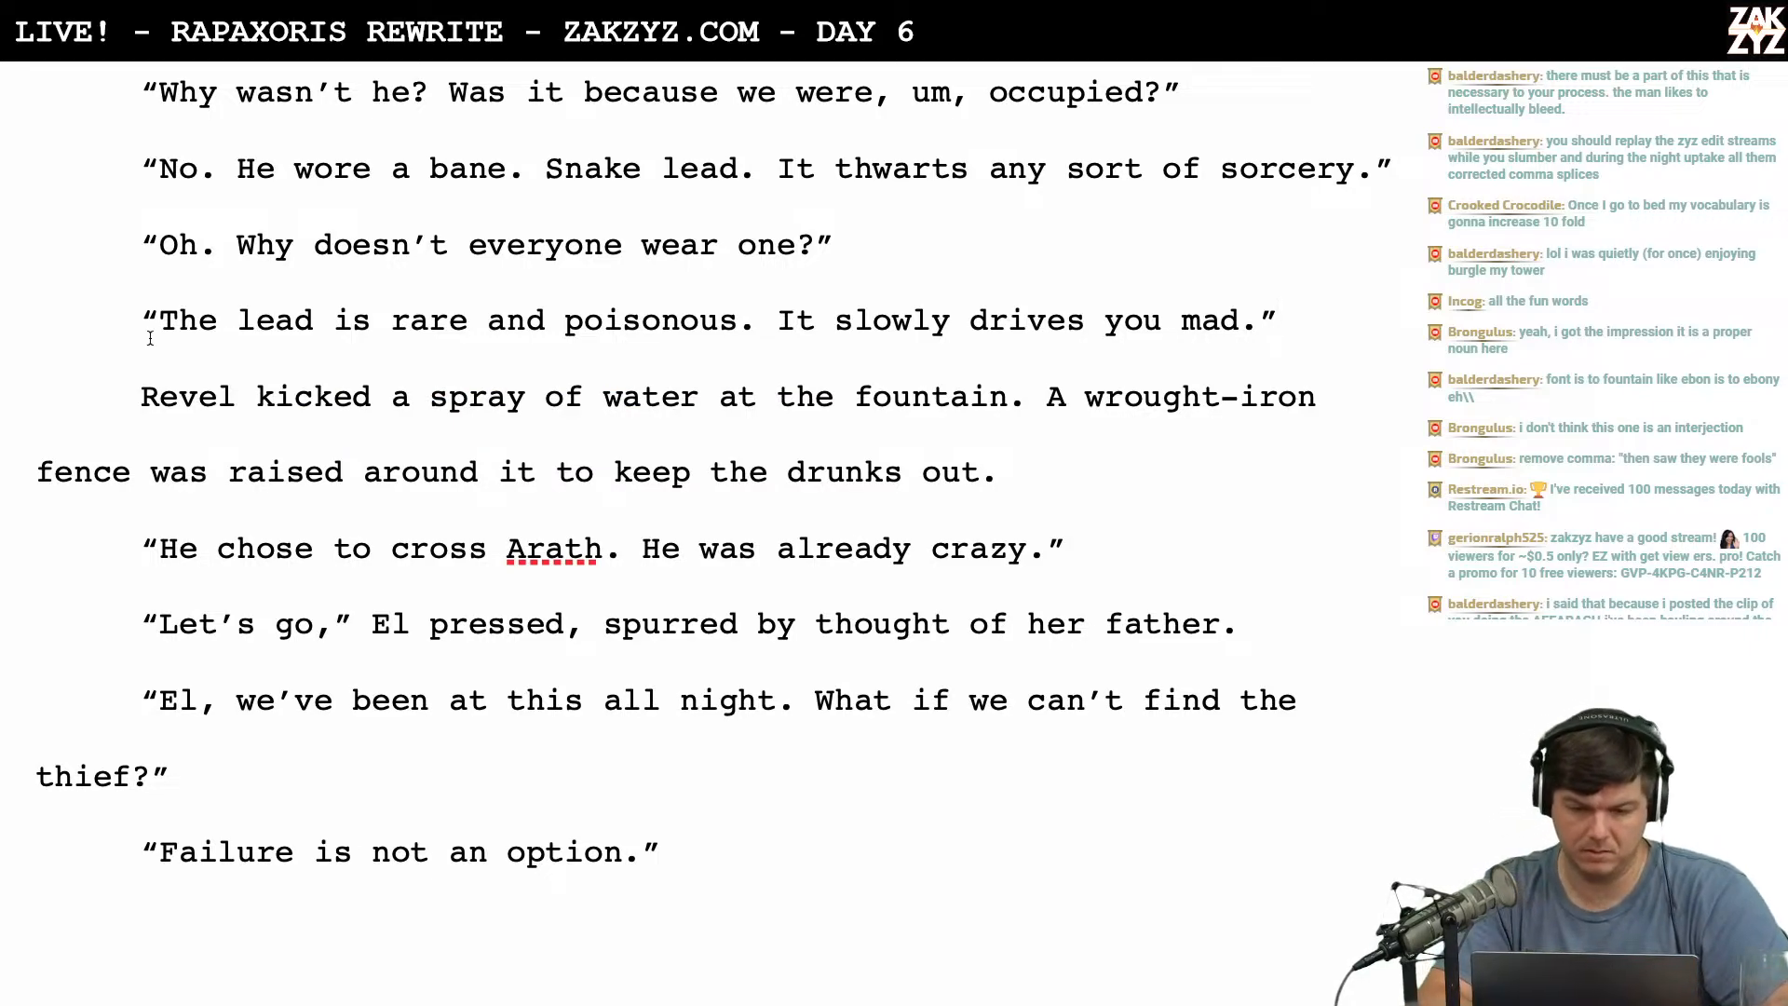
Replace "The" with "Snake" at the start of El's reply so it opens with "Snake lead".
{"action": "left_click", "coordinate": [239, 315]}
{"action": "key", "text": "ctrl+BackSpace"}
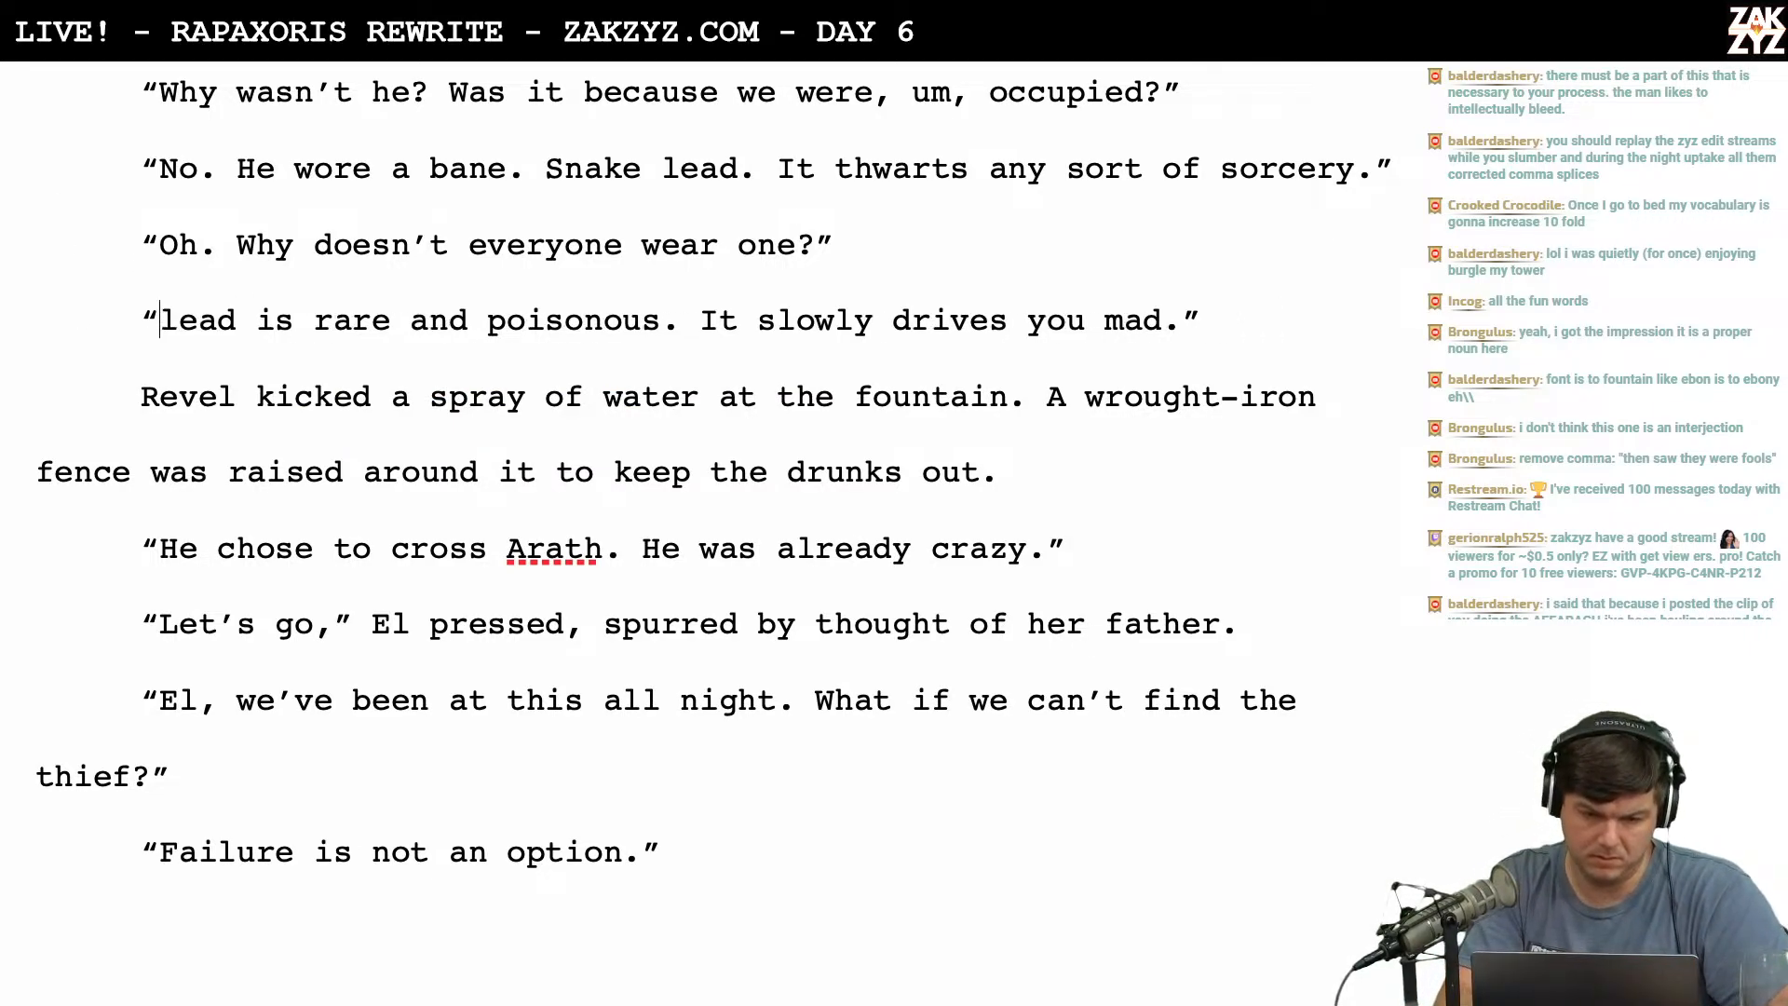
{"action": "type", "text": "Snake"}
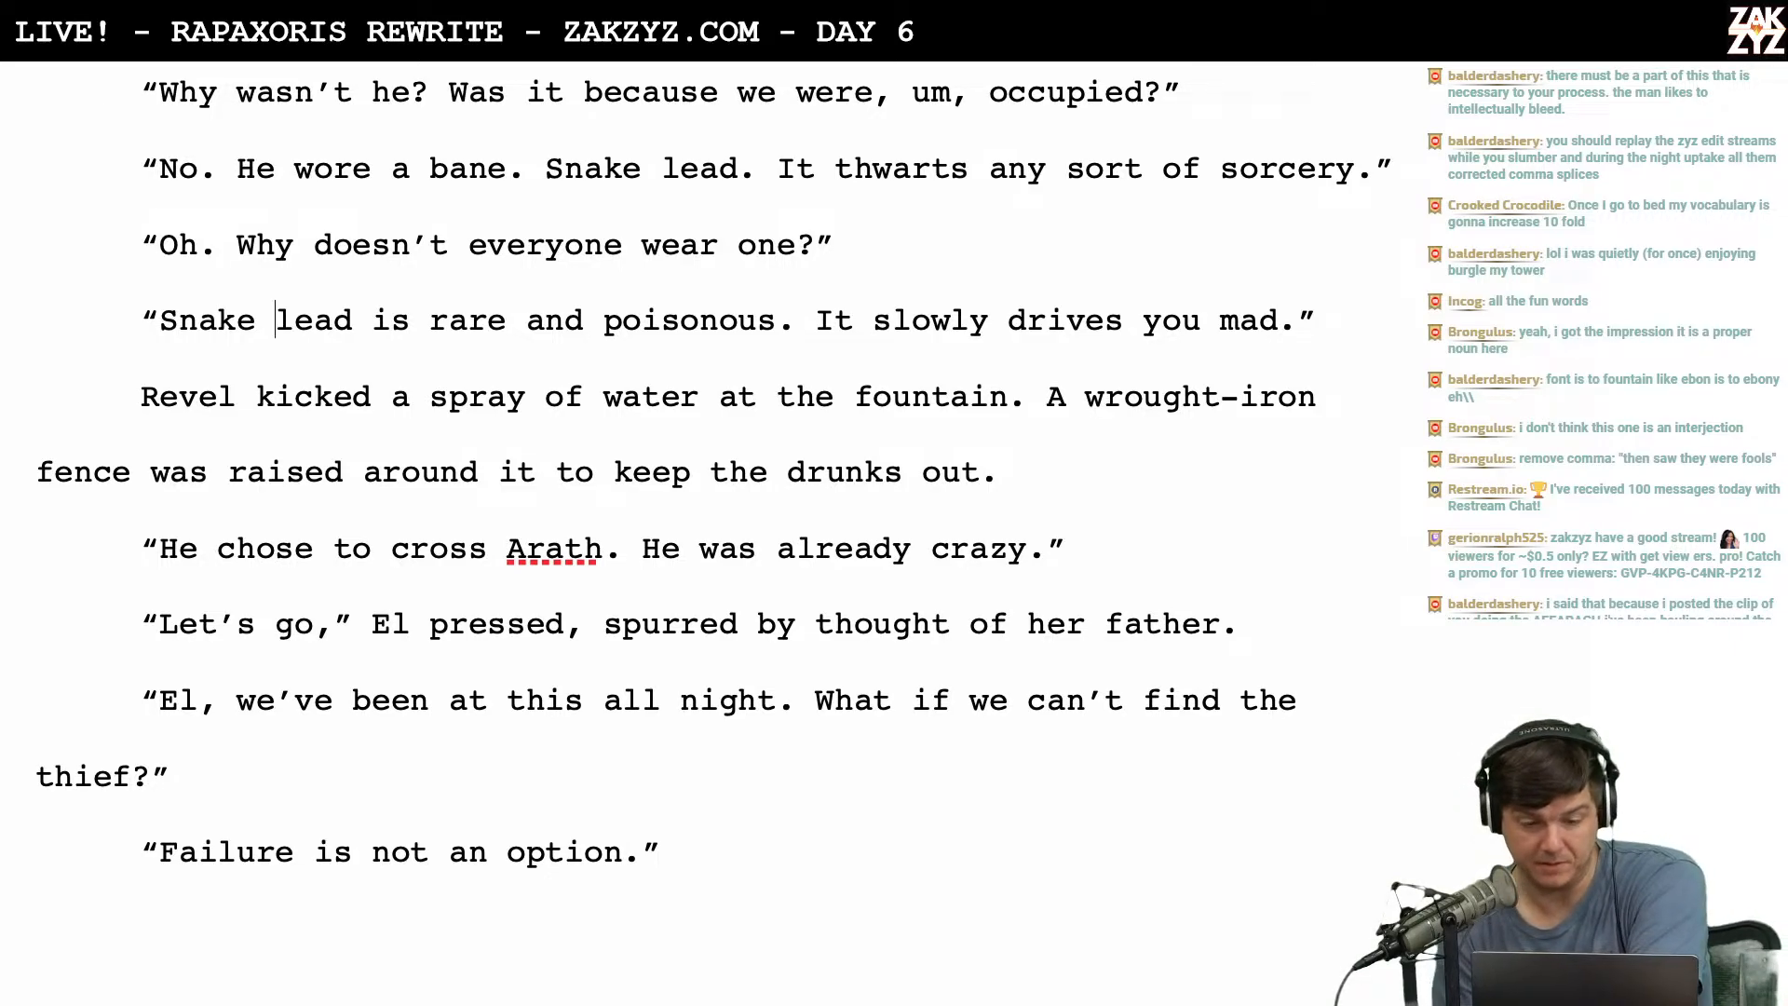
Replace "fountain" with "font" in the sentence about Revel kicking a spray of water.
{"action": "scroll", "coordinate": [399, 216], "scroll_direction": "down", "scroll_amount": 1}
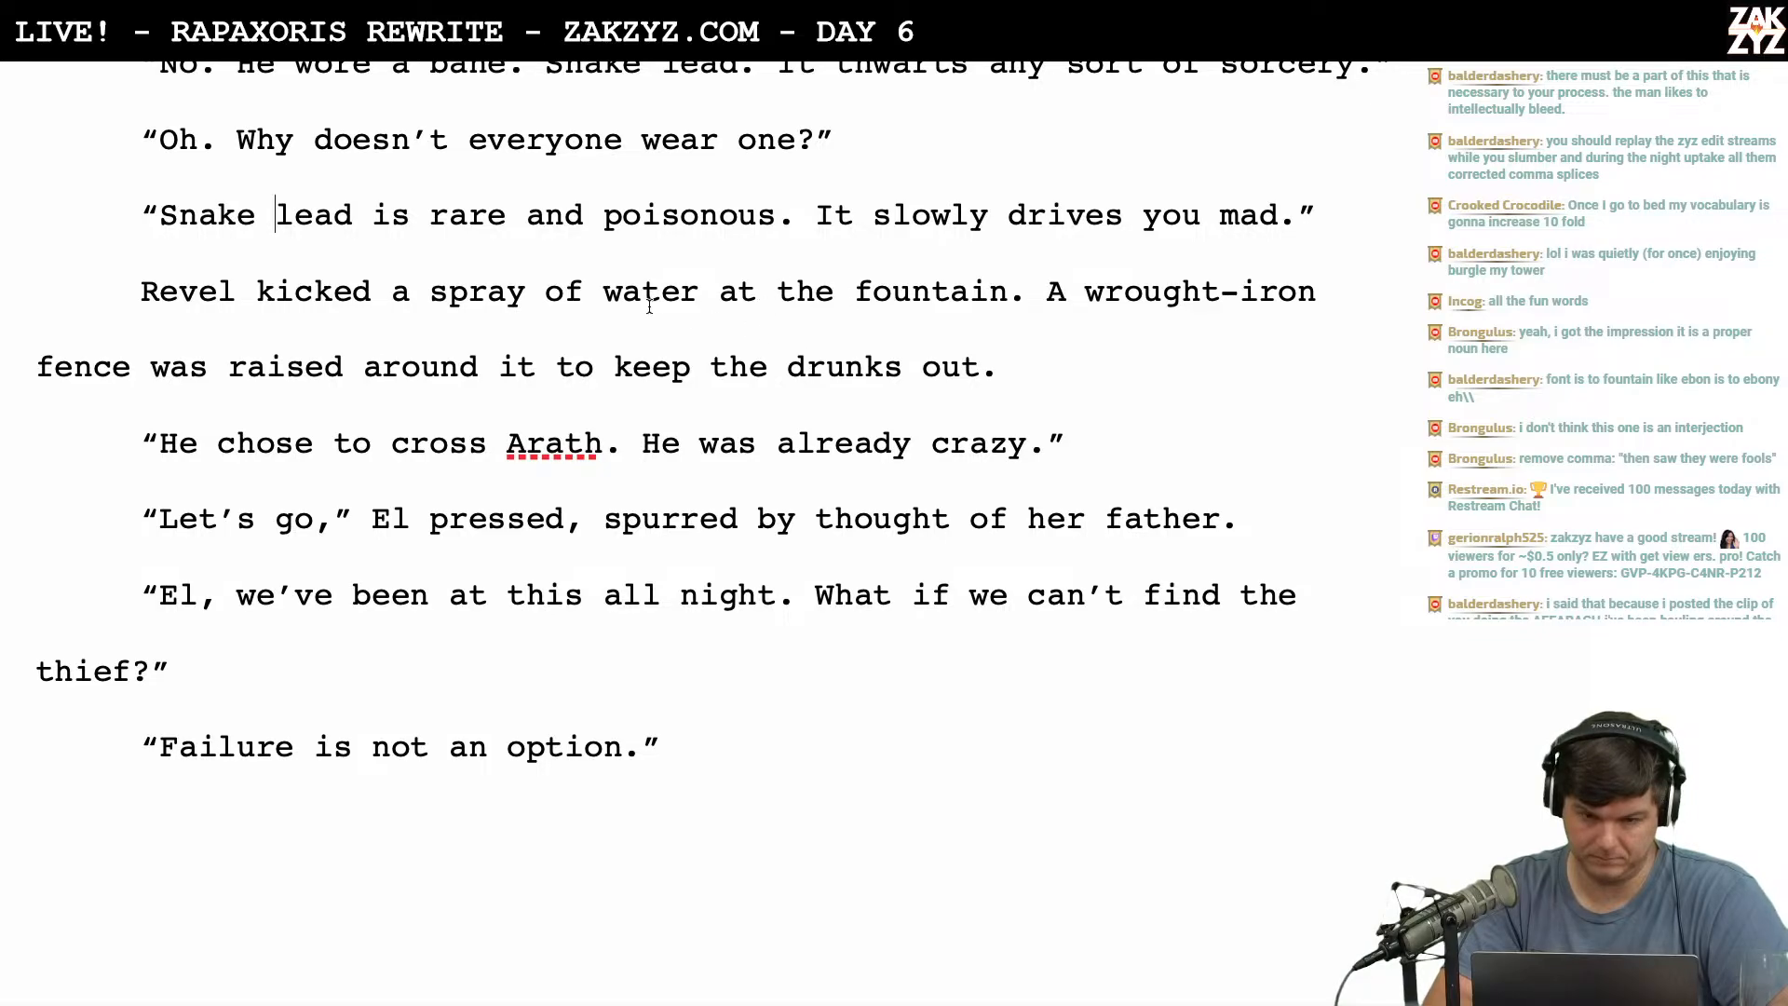
{"action": "left_click", "coordinate": [1018, 293]}
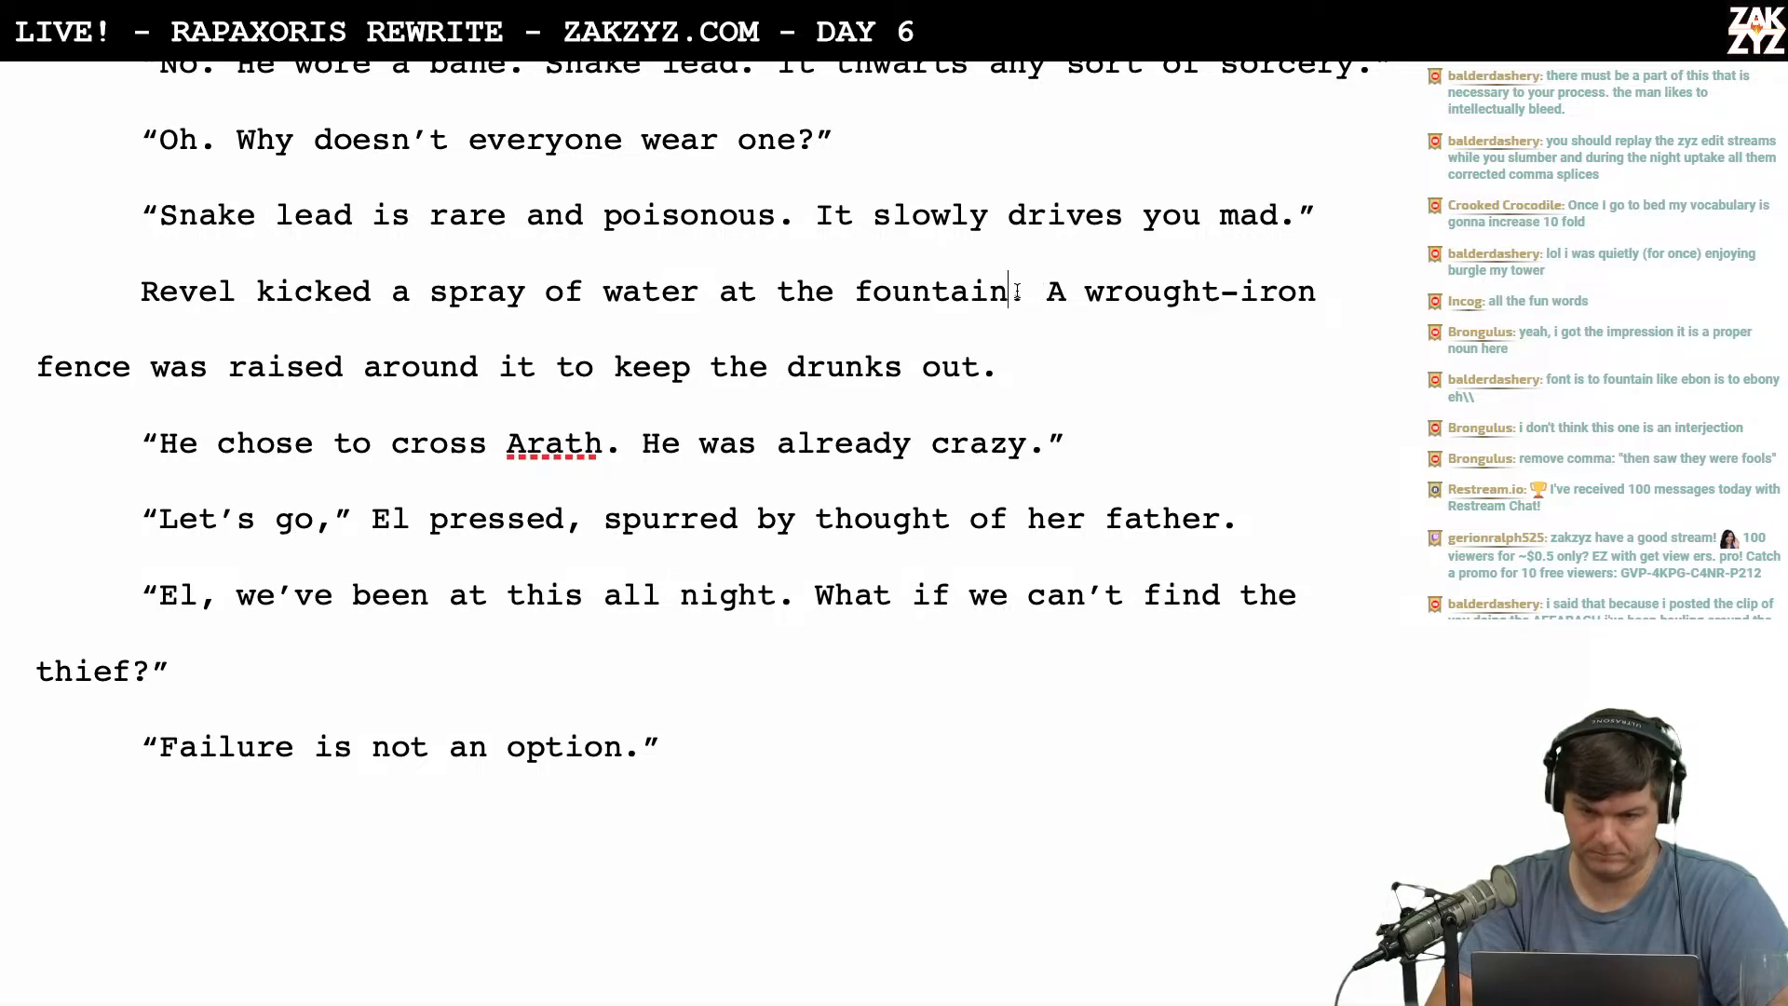
{"action": "key", "text": "BackSpace"}
{"action": "key", "text": "BackSpace"}
{"action": "key", "text": "BackSpace"}
{"action": "key", "text": "BackSpace"}
{"action": "key", "text": "BackSpace"}
{"action": "key", "text": "BackSpace"}
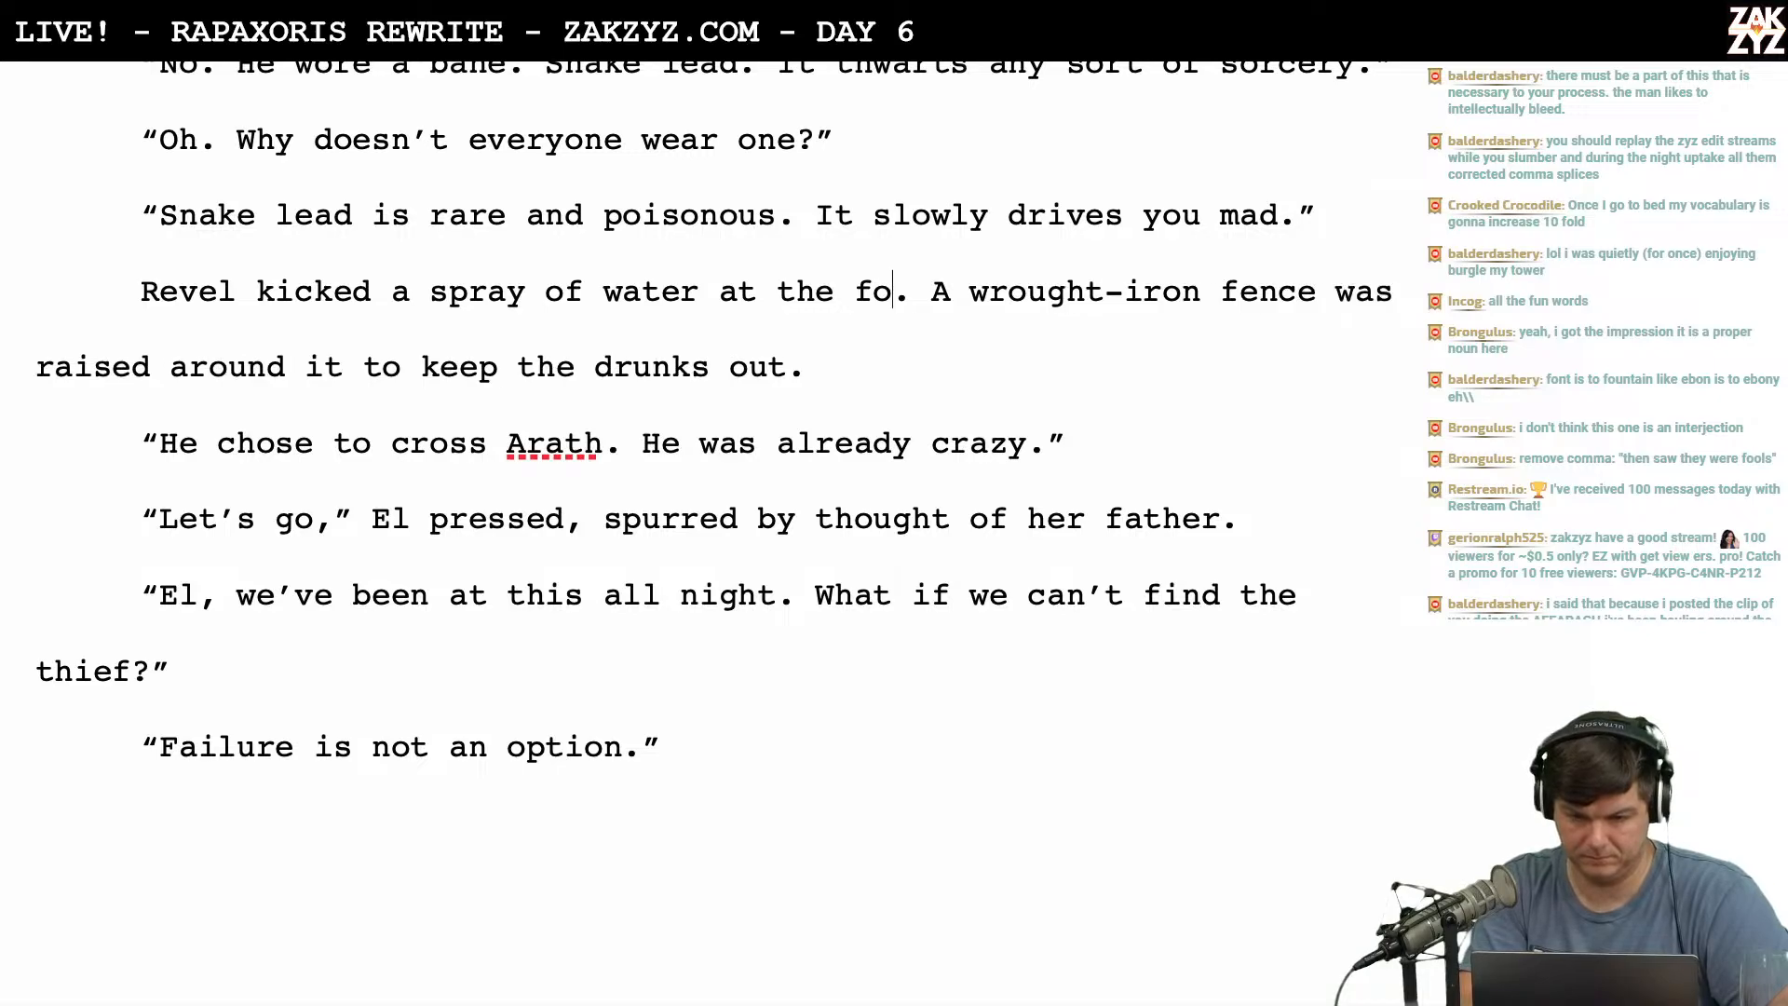
{"action": "type", "text": "nt"}
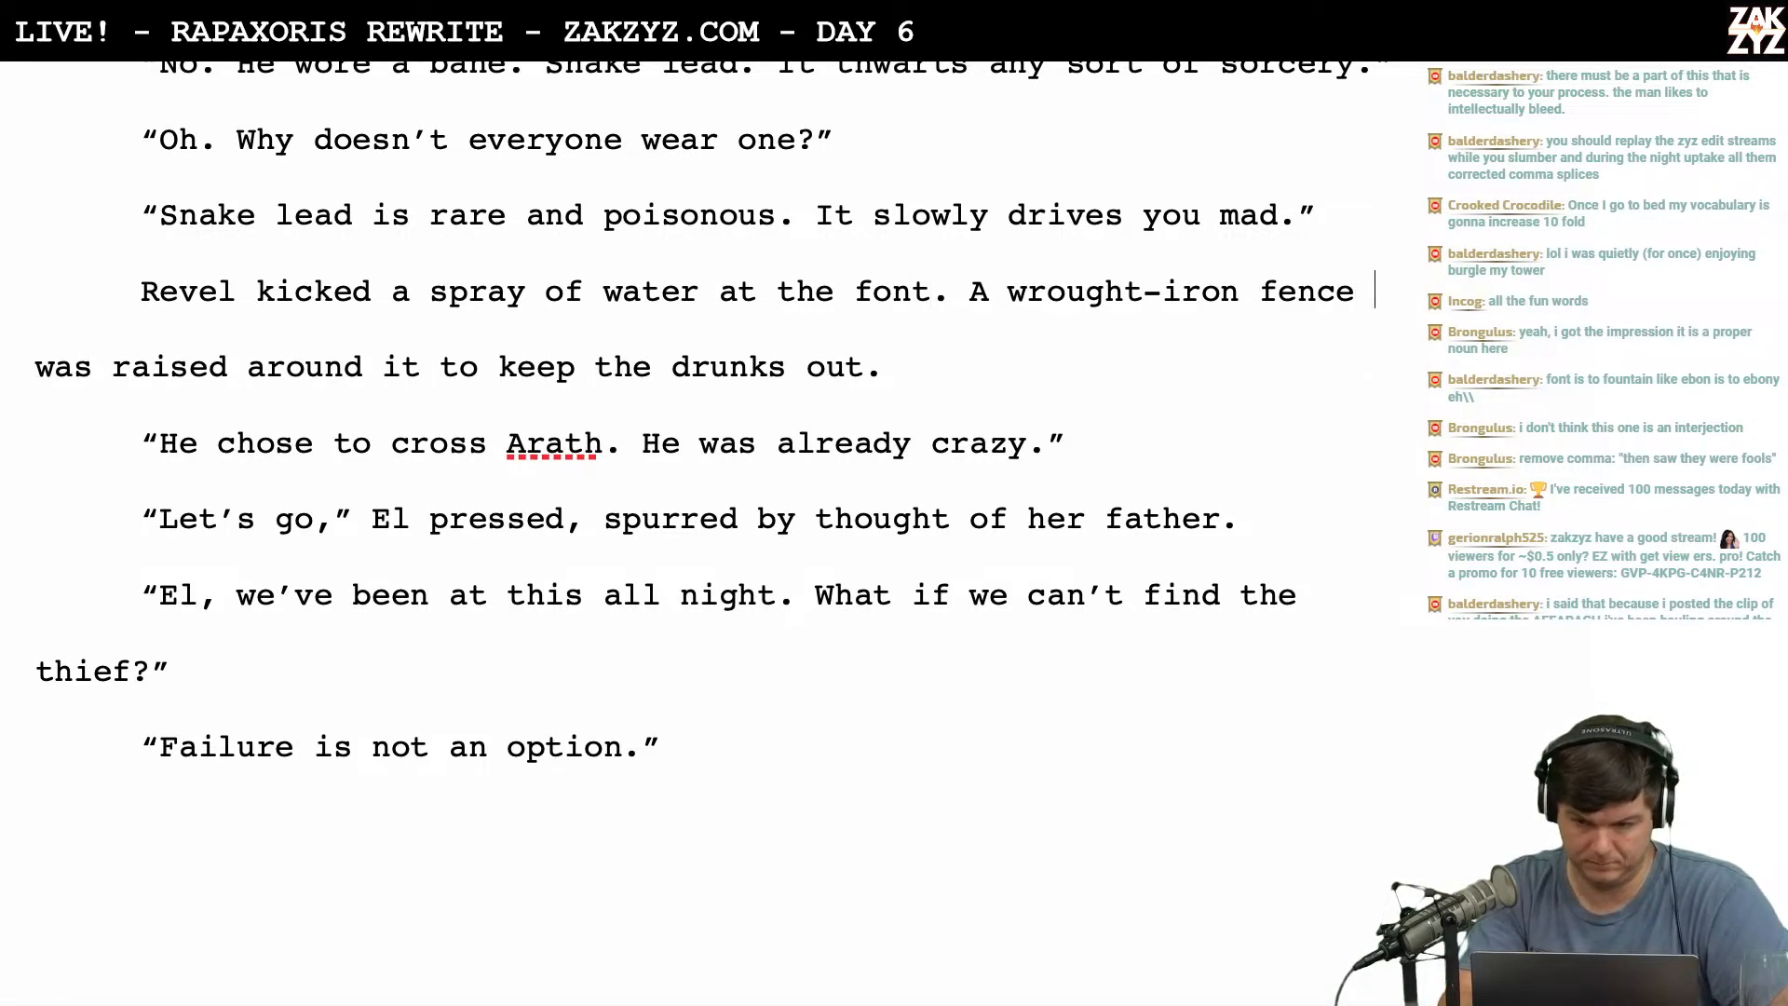
Reword the wrought-iron fence sentence by replacing "was raised around it" with "ringed the fountain".
{"action": "type", "text": "ringed the fountaion"}
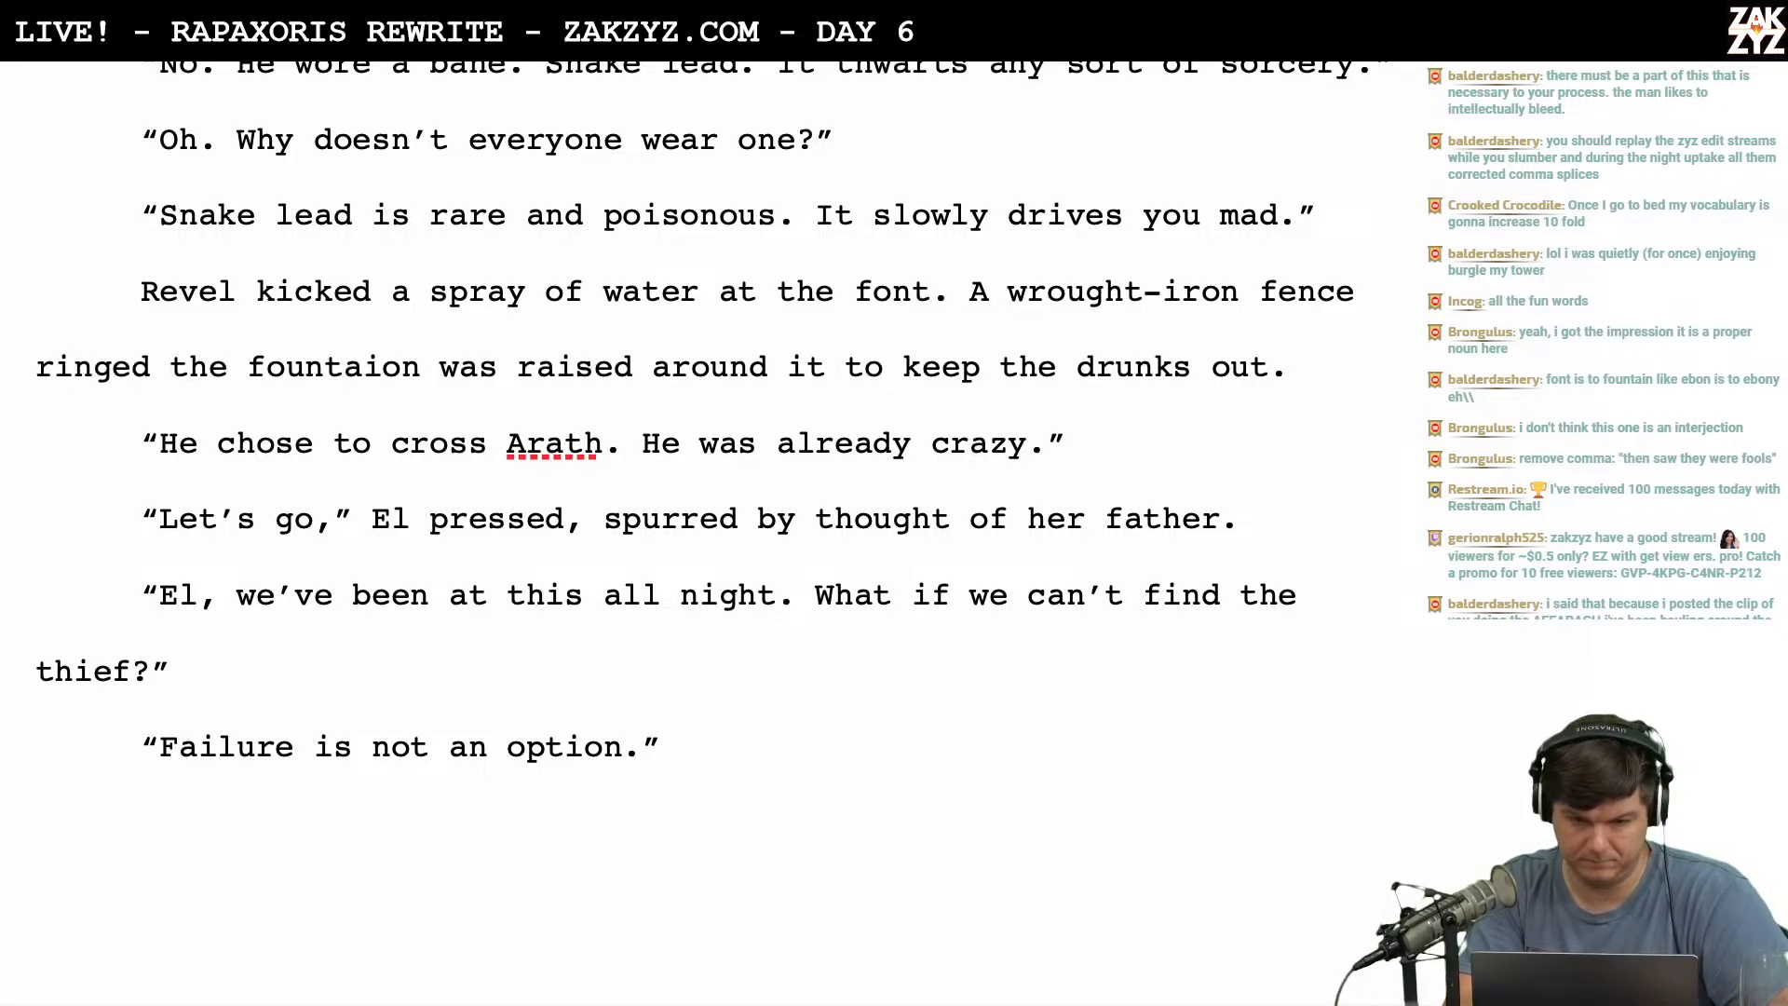
{"action": "key", "text": "BackSpace"}
{"action": "key", "text": "BackSpace"}
{"action": "type", "text": "n"}
{"action": "key", "text": "shift+Right"}
{"action": "key", "text": "shift+Right"}
{"action": "key", "text": "shift+Right"}
{"action": "key", "text": "shift+Right"}
{"action": "key", "text": "shift+Right"}
{"action": "key", "text": "shift+Right"}
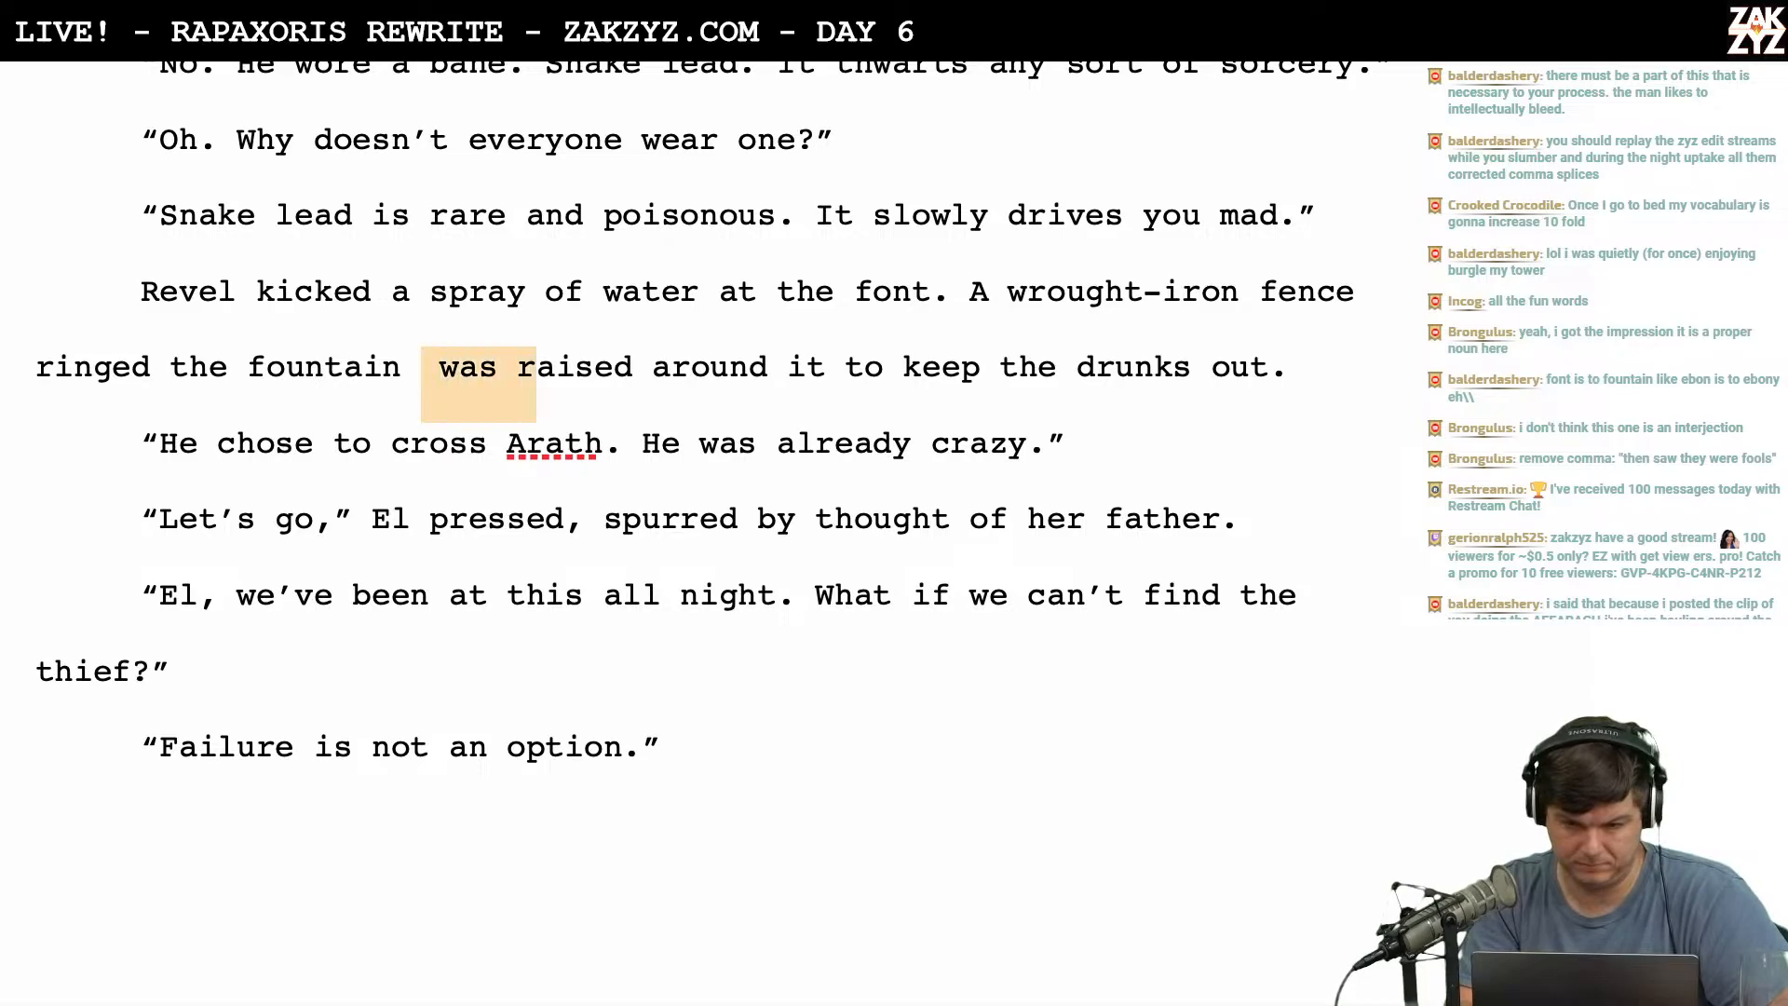
{"action": "key", "text": "shift+Right"}
{"action": "key", "text": "shift+Right"}
{"action": "key", "text": "shift+Right"}
{"action": "key", "text": "shift+Right"}
{"action": "key", "text": "shift+Right"}
{"action": "key", "text": "shift+Right"}
{"action": "key", "text": "shift+Right"}
{"action": "key", "text": "shift+Right"}
{"action": "key", "text": "shift+Right"}
{"action": "key", "text": "shift+Right"}
{"action": "key", "text": "shift+Right"}
{"action": "key", "text": "shift+Right"}
{"action": "key", "text": "shift+Right"}
{"action": "key", "text": "shift+Right"}
{"action": "key", "text": "shift+Right"}
{"action": "key", "text": "shift+Right"}
{"action": "key", "text": "BackSpace"}
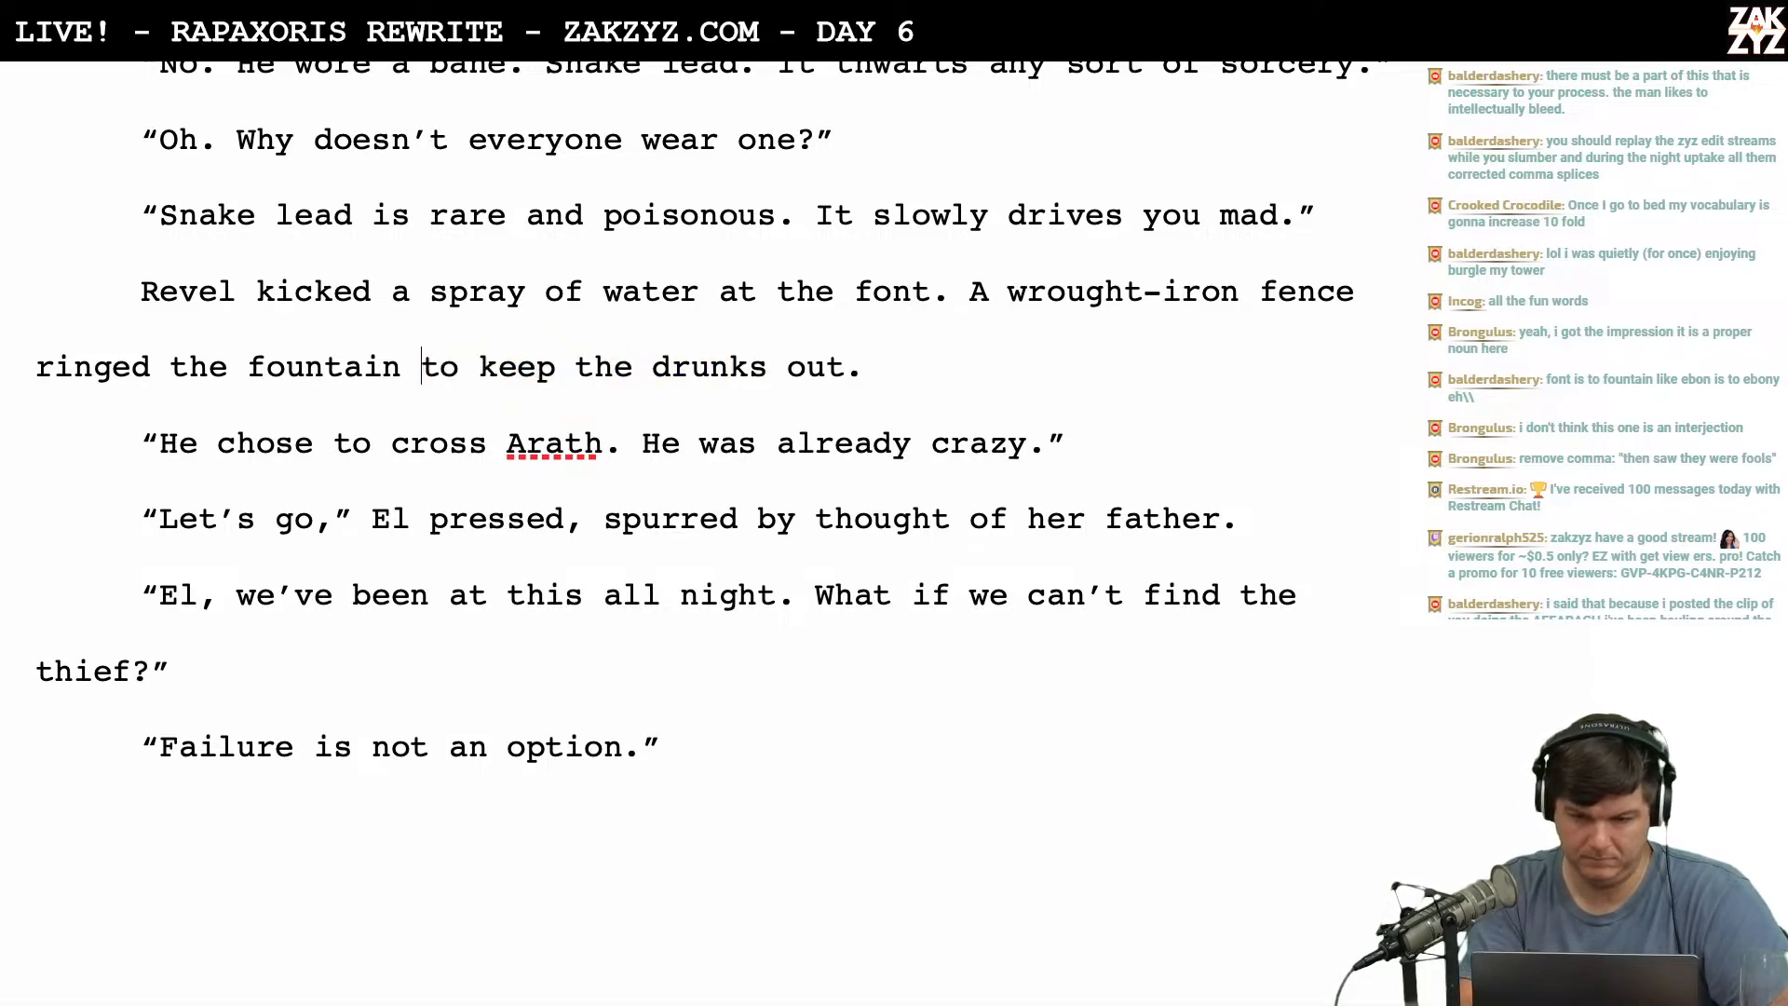
{"action": "type", "text": "="}
{"action": "key", "text": "BackSpace"}
Change "font" back to "fountain" in the sentence about Revel kicking a spray of water.
{"action": "scroll", "coordinate": [699, 503], "scroll_direction": "down", "scroll_amount": 1}
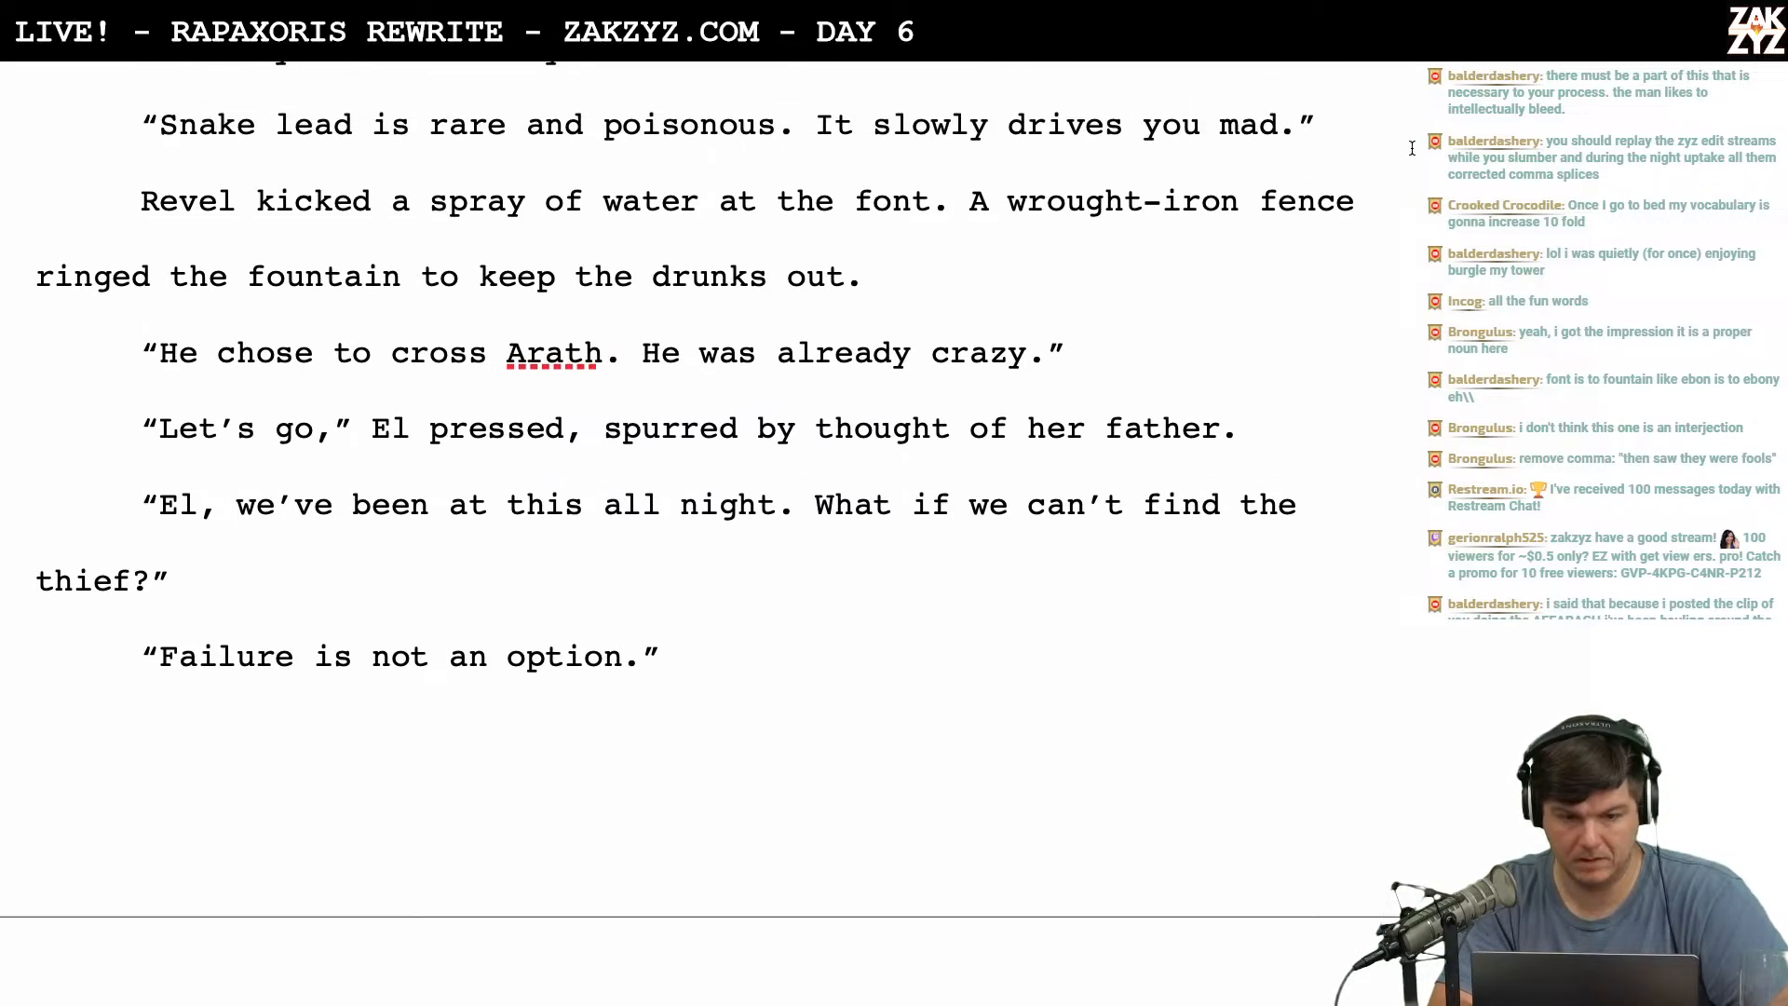
{"action": "scroll", "coordinate": [959, 205], "scroll_direction": "down", "scroll_amount": 1}
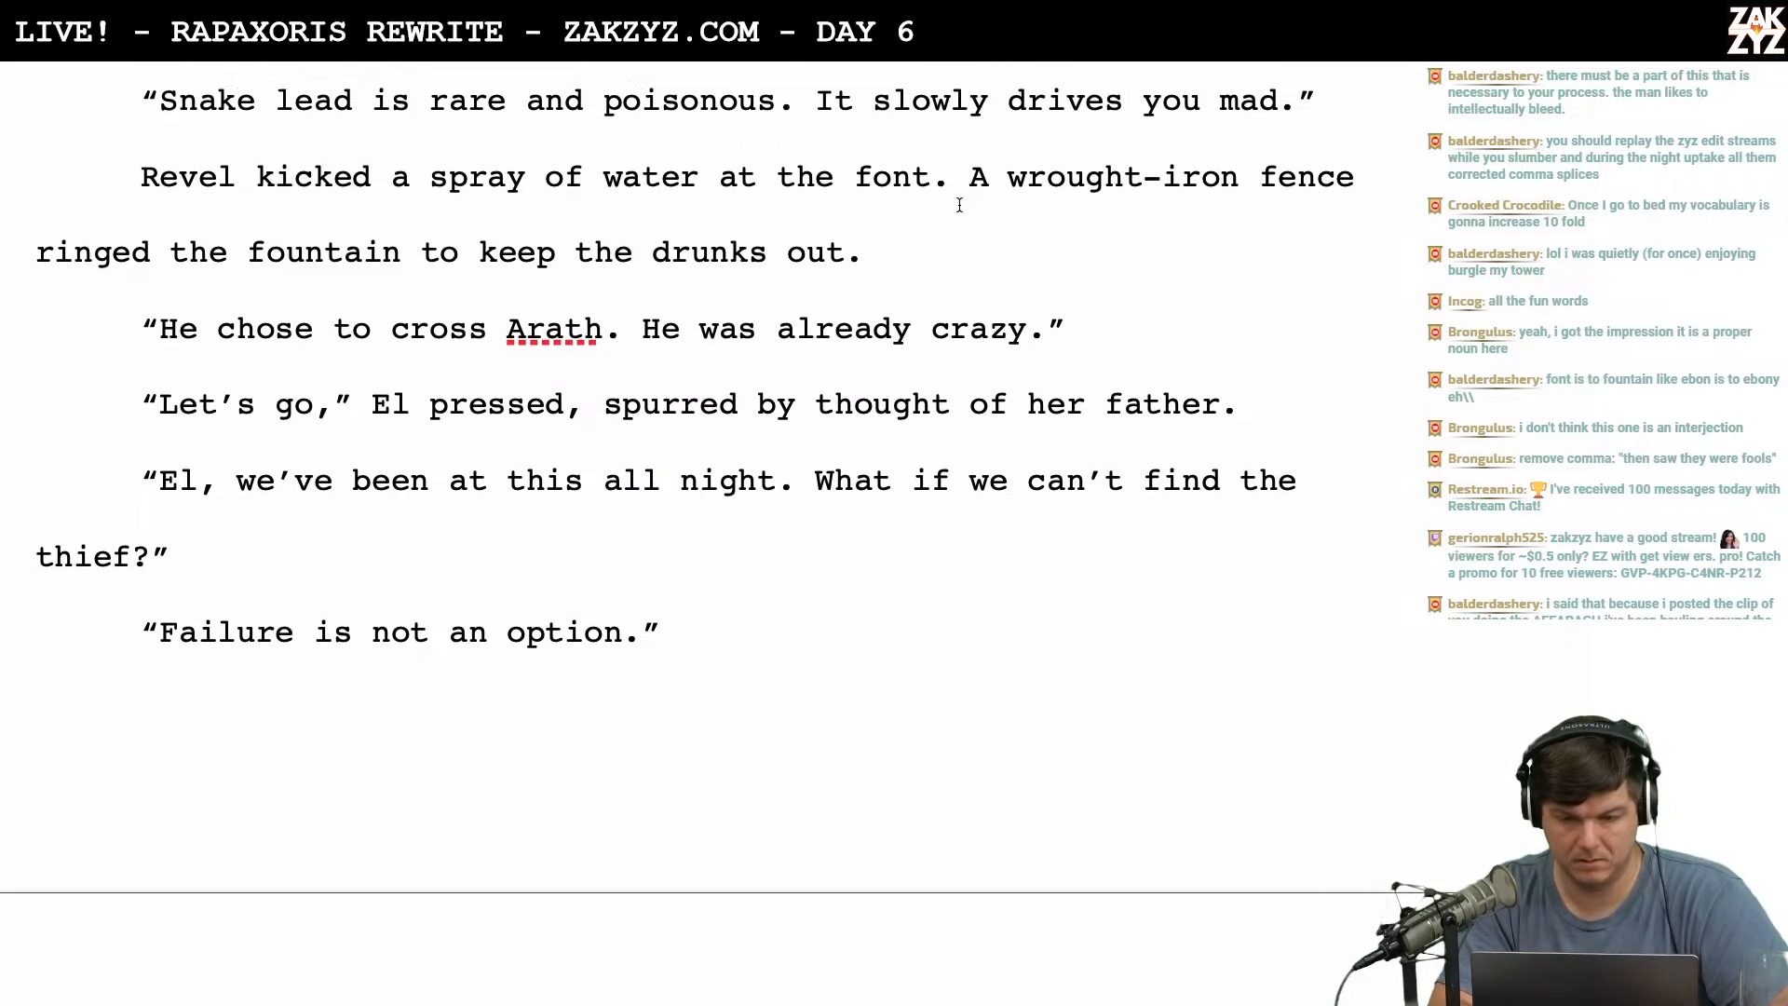
{"action": "left_click", "coordinate": [937, 171]}
{"action": "key", "text": "BackSpace"}
{"action": "key", "text": "BackSpace"}
{"action": "key", "text": "BackSpace"}
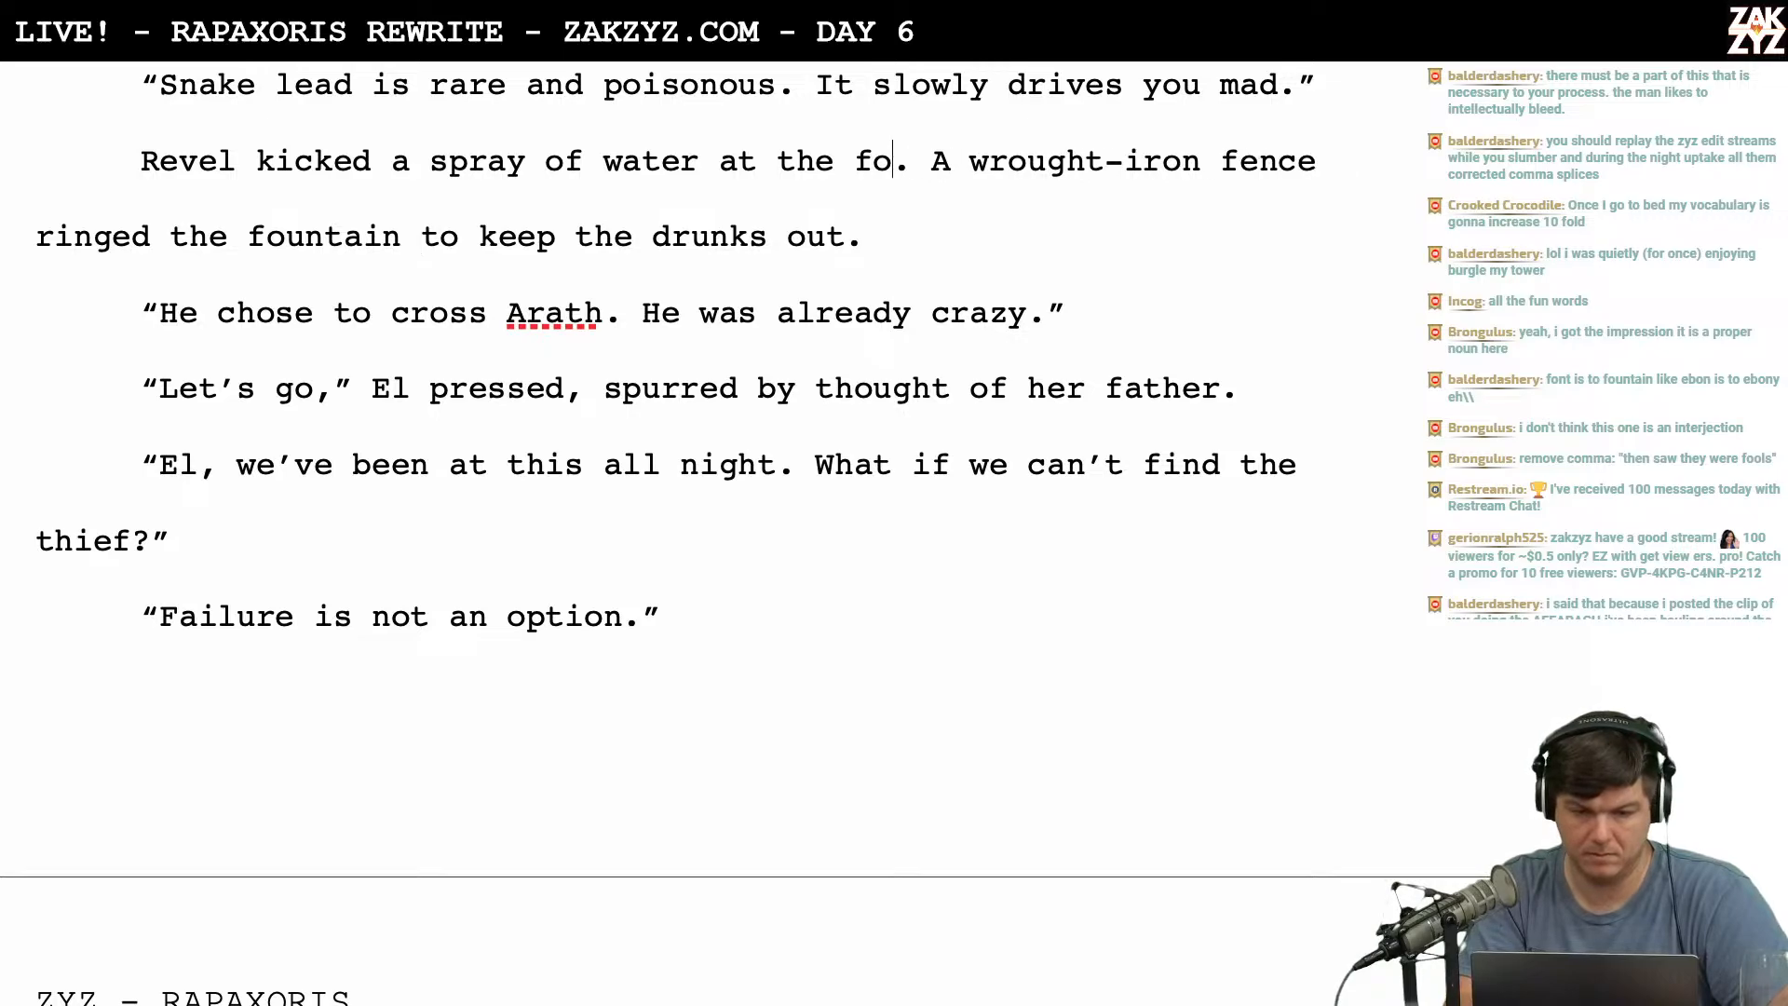
{"action": "type", "text": "ountain"}
{"action": "key", "text": "Down"}
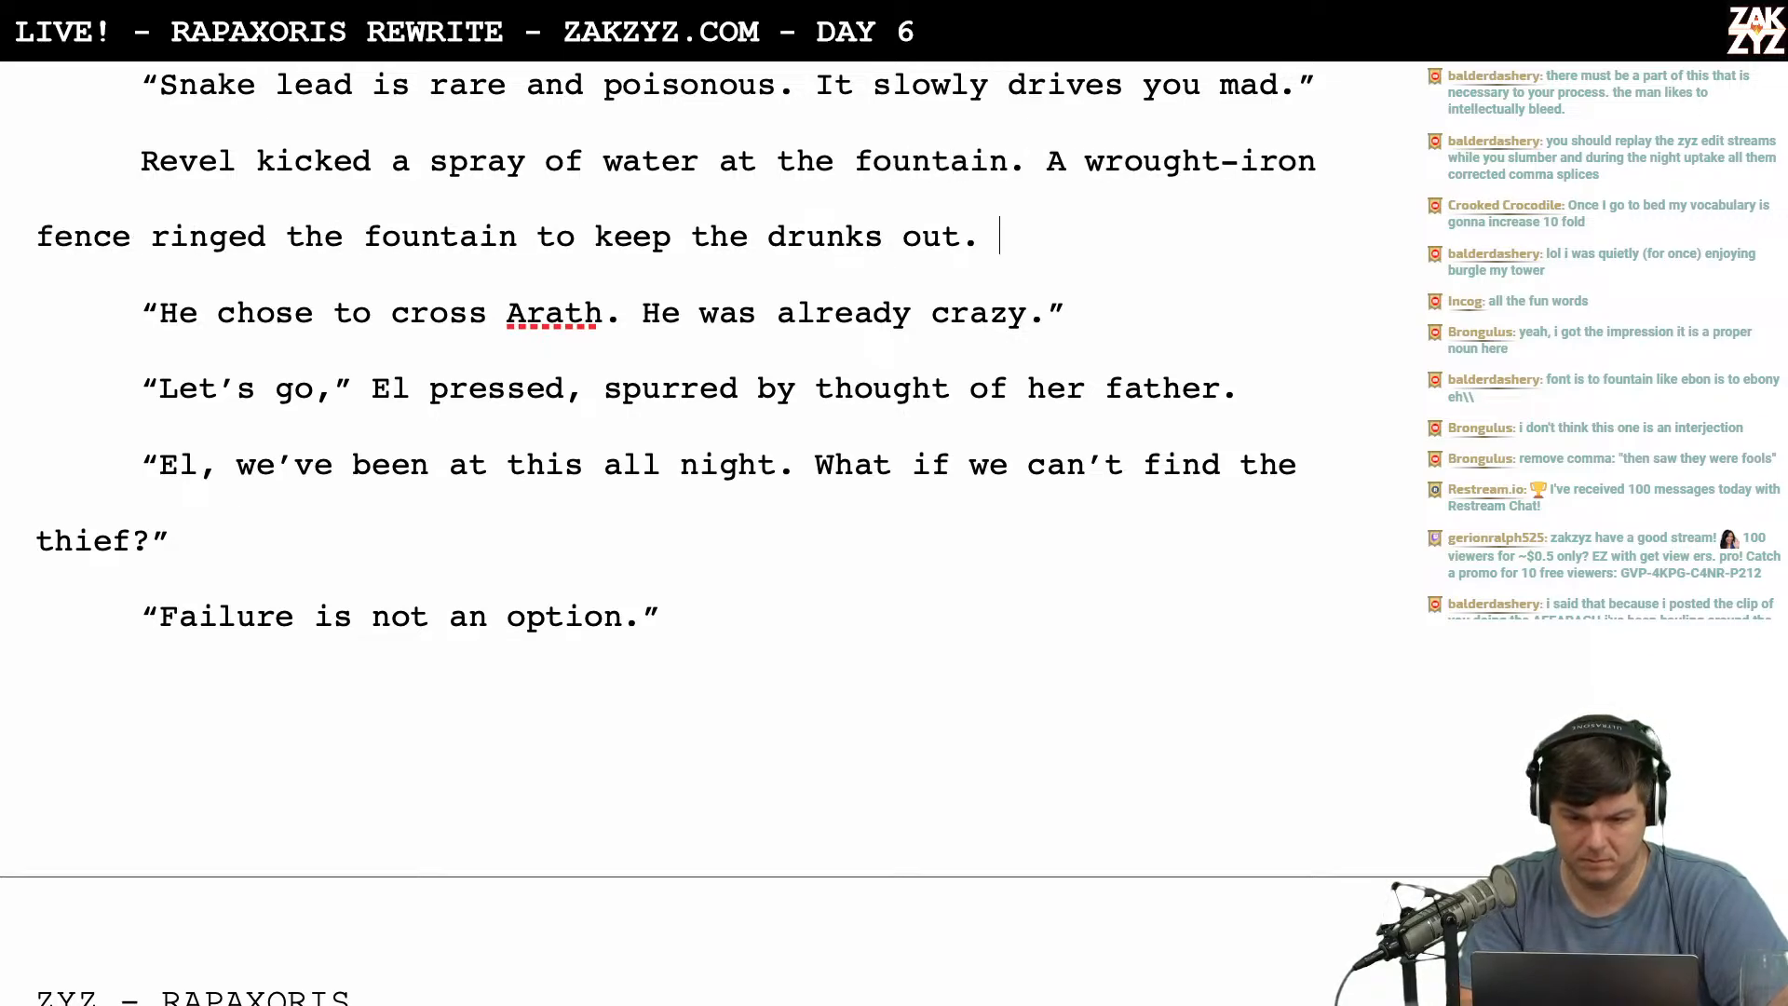
{"action": "key", "text": "BackSpace"}
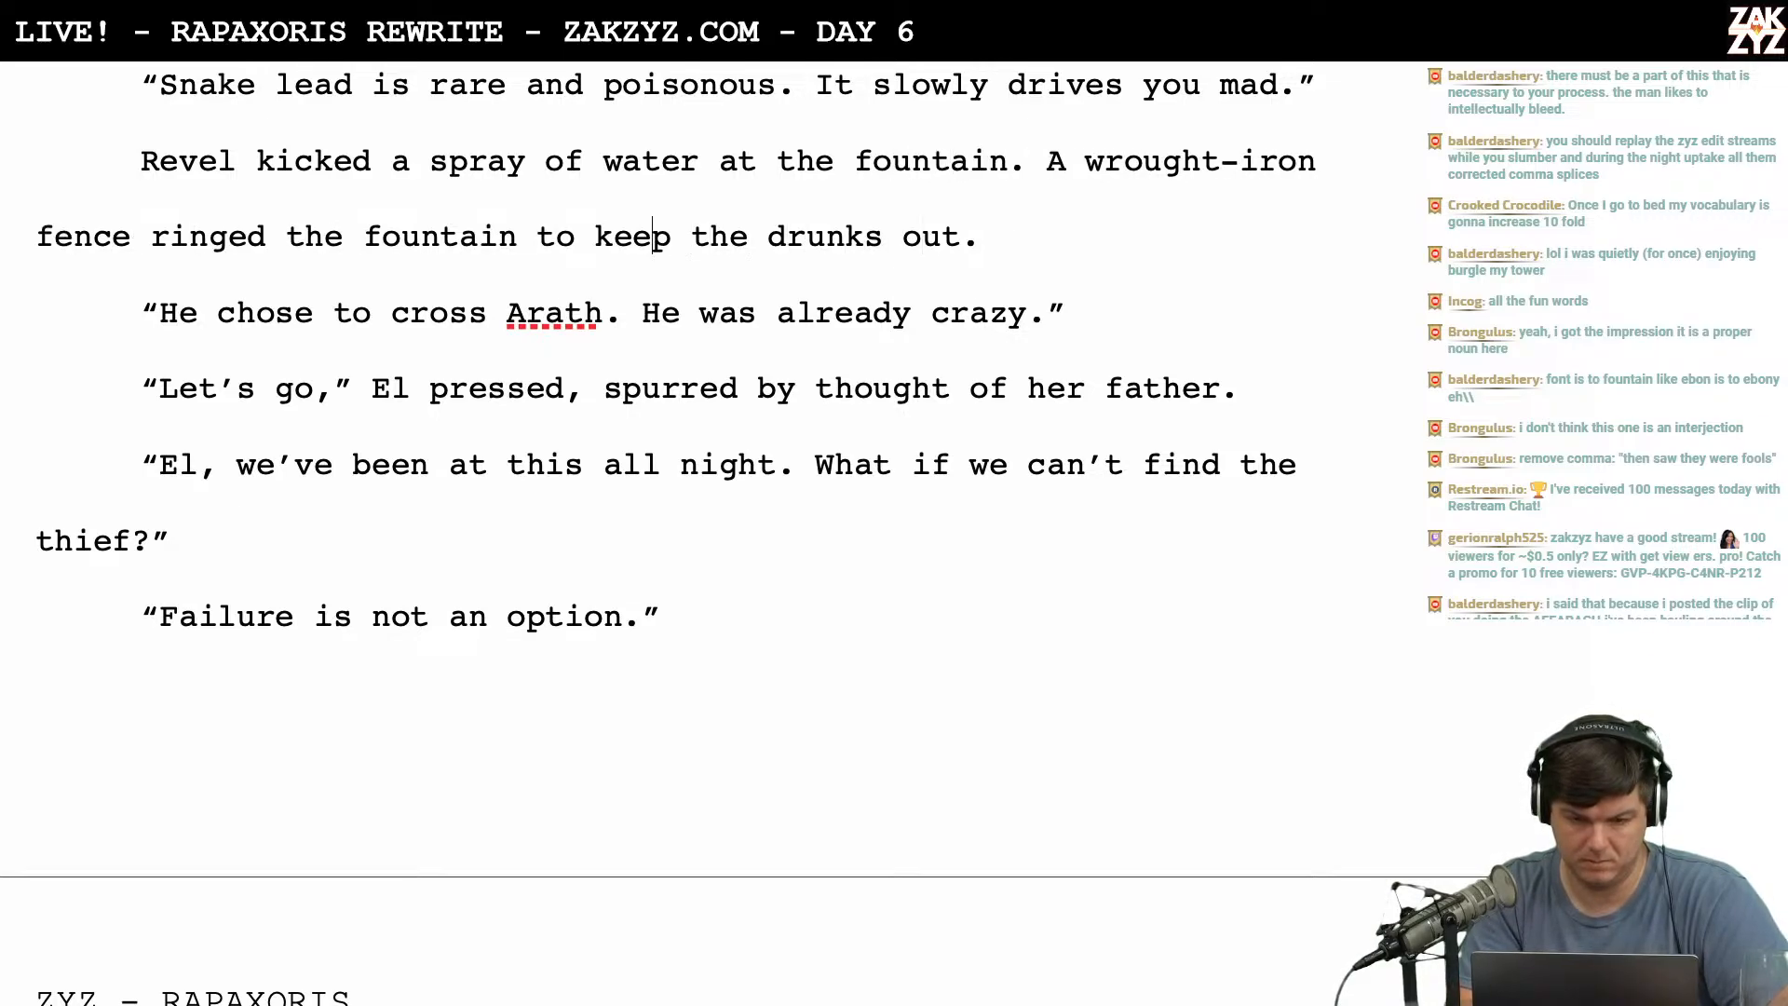
{"action": "key", "text": "ctrl+Left"}
{"action": "key", "text": "ctrl+Left"}
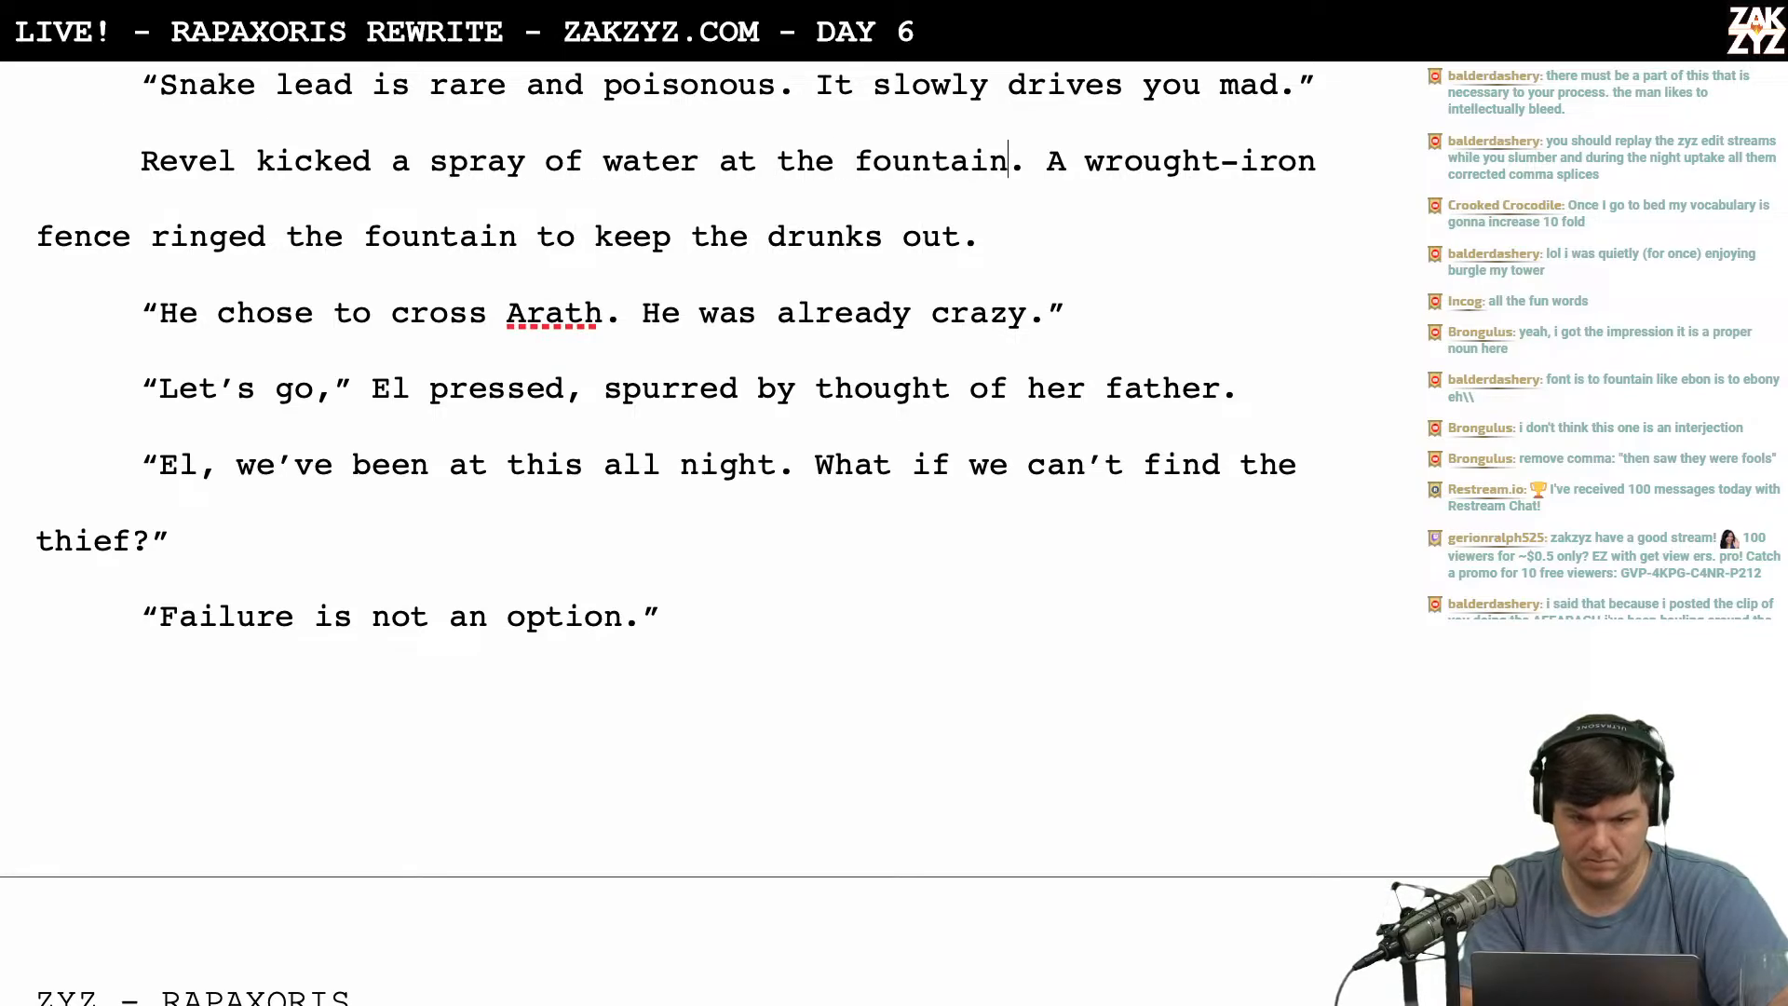
Replace "fountain" with "statue" so that Revel kicks the spray of water at the statue.
{"action": "key", "text": "Left"}
{"action": "key", "text": "BackSpace"}
{"action": "key", "text": "BackSpace"}
{"action": "key", "text": "BackSpace"}
{"action": "key", "text": "BackSpace"}
{"action": "key", "text": "BackSpace"}
{"action": "key", "text": "BackSpace"}
{"action": "key", "text": "BackSpace"}
{"action": "key", "text": "BackSpace"}
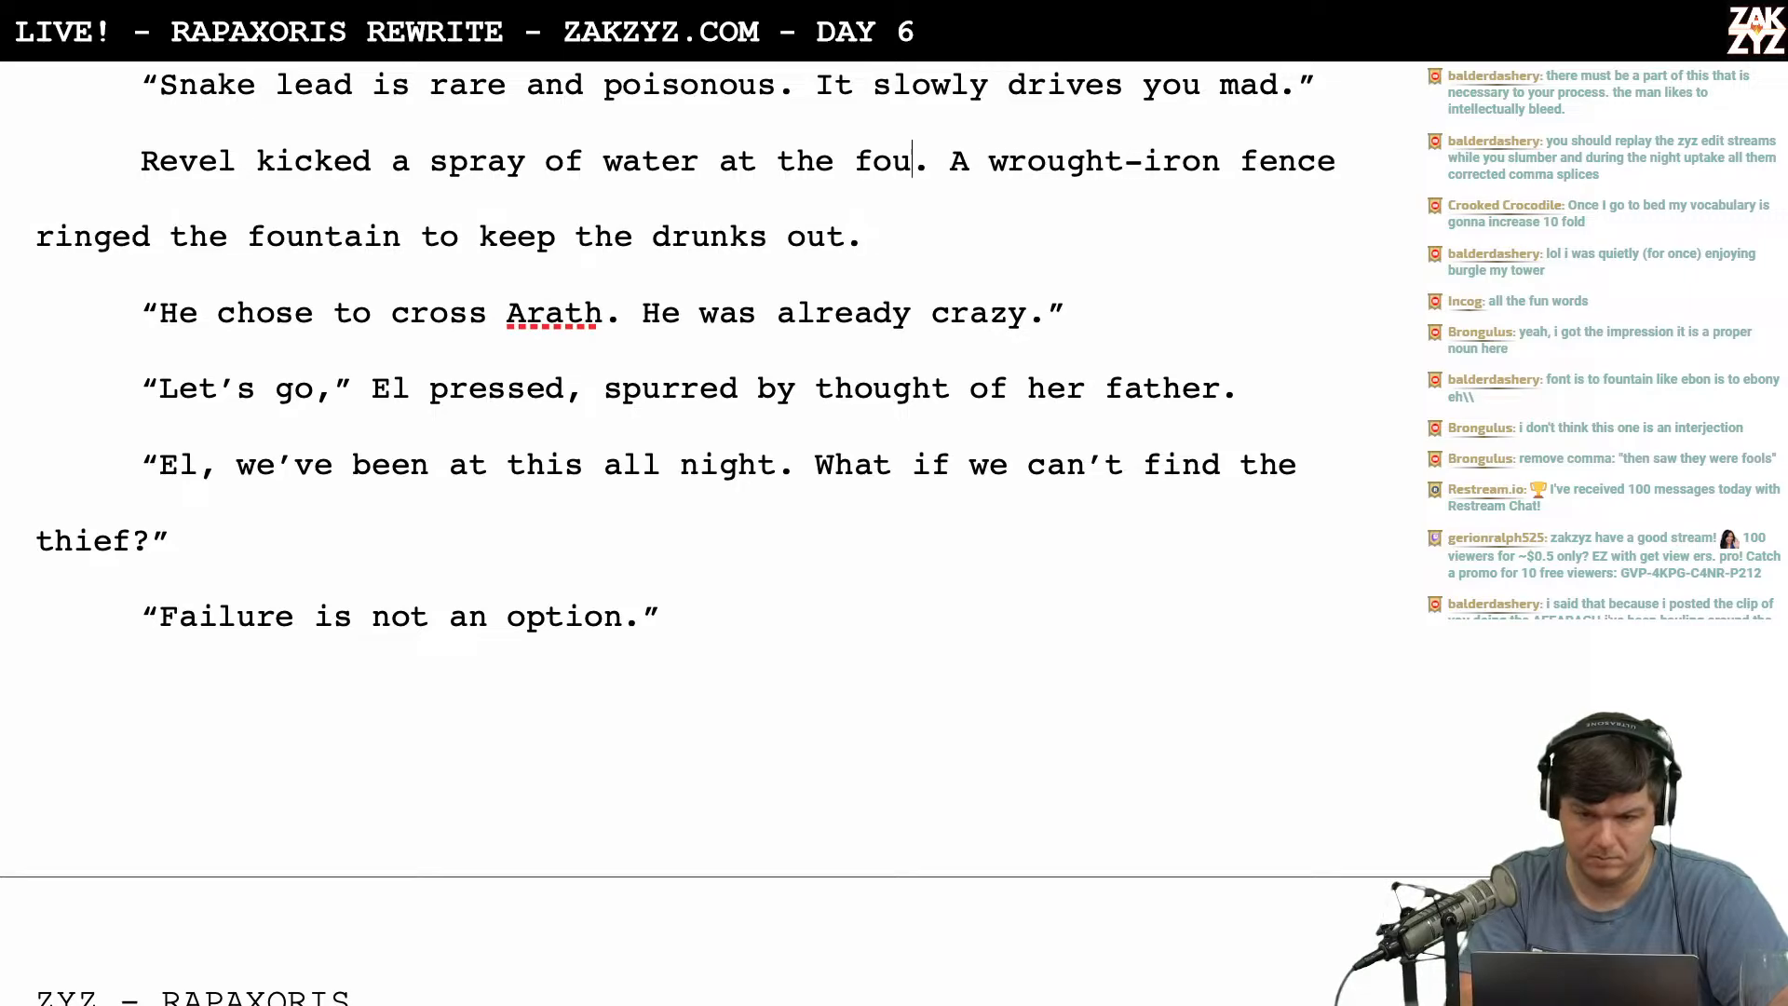
{"action": "type", "text": "statue"}
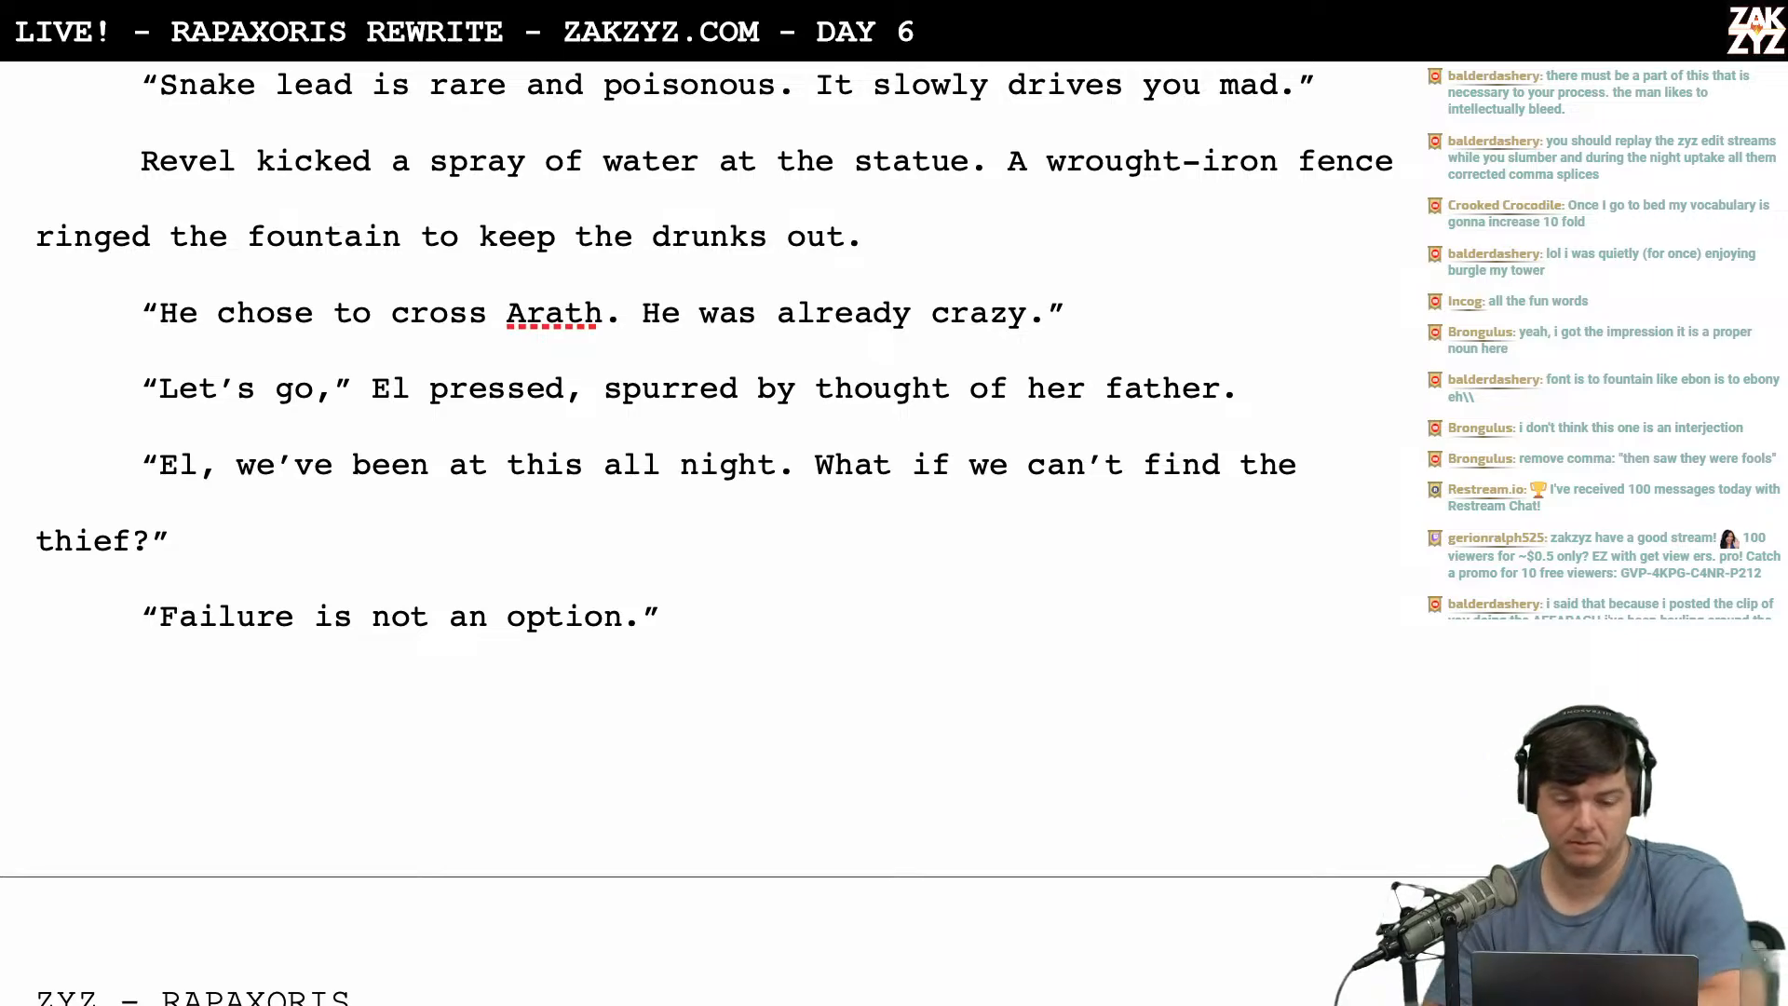
Replace "He" with "The thief" at the start of the line about choosing to cross Arath.
{"action": "left_click", "coordinate": [198, 313]}
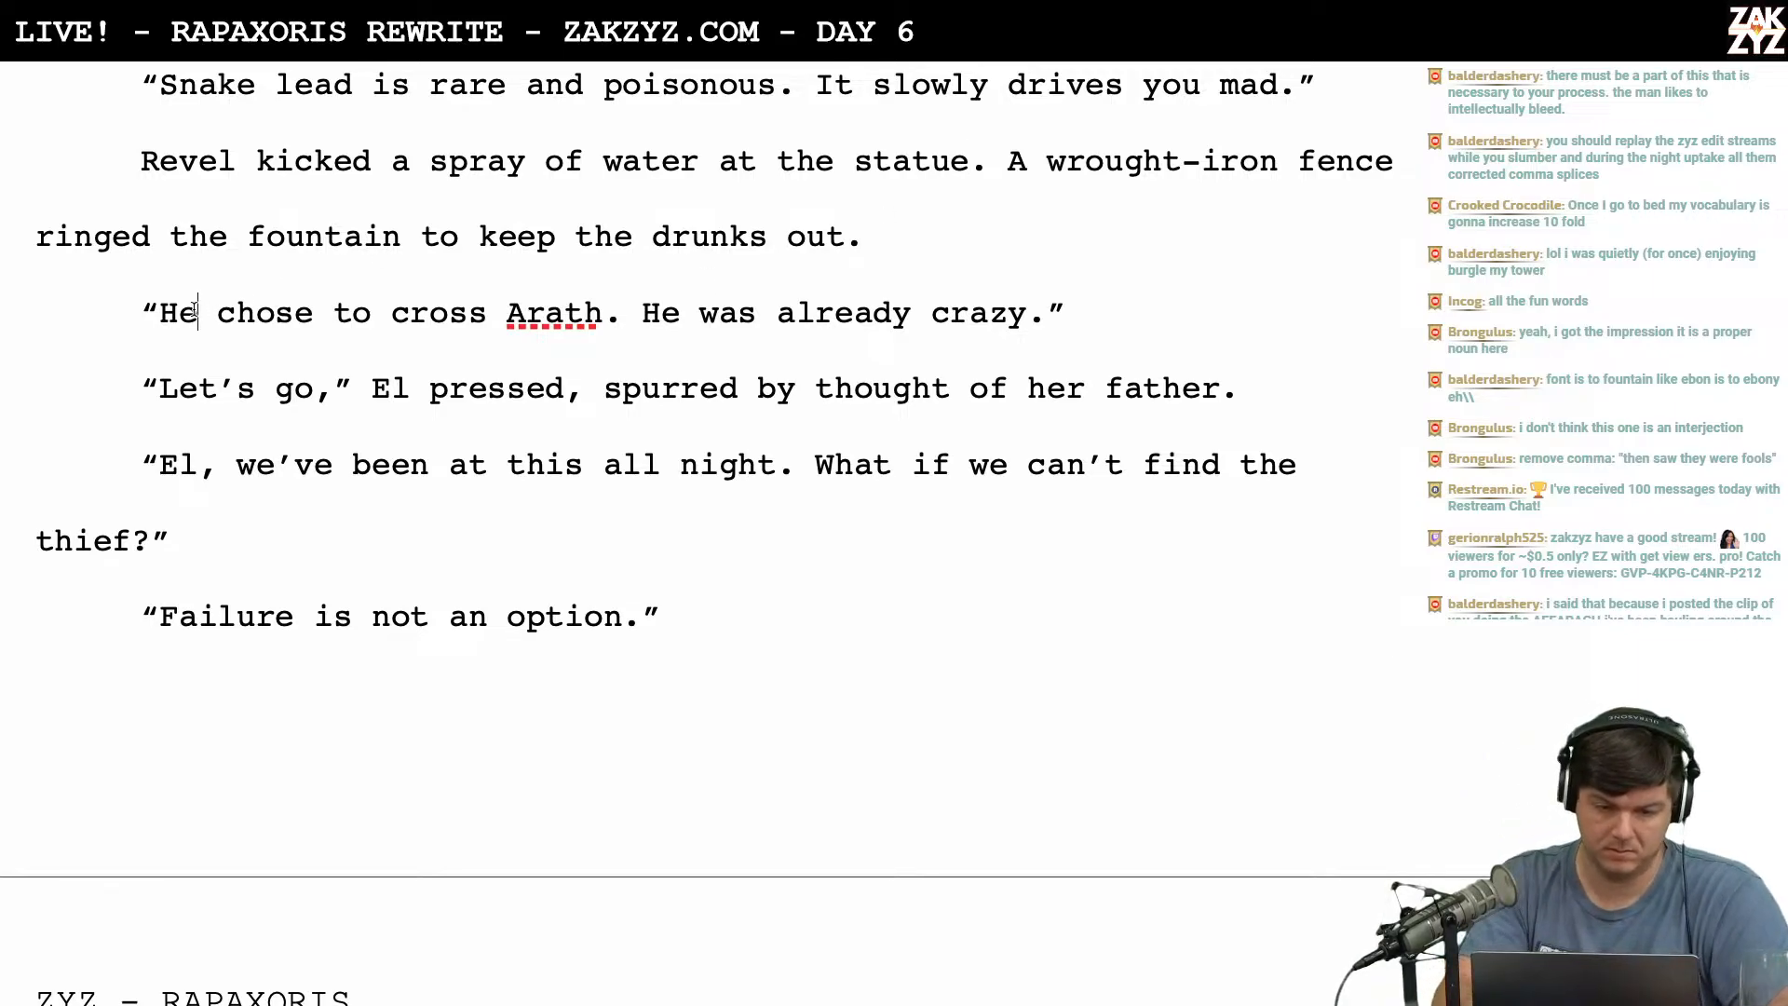
{"action": "key", "text": "BackSpace"}
{"action": "key", "text": "BackSpace"}
{"action": "type", "text": "The thief"}
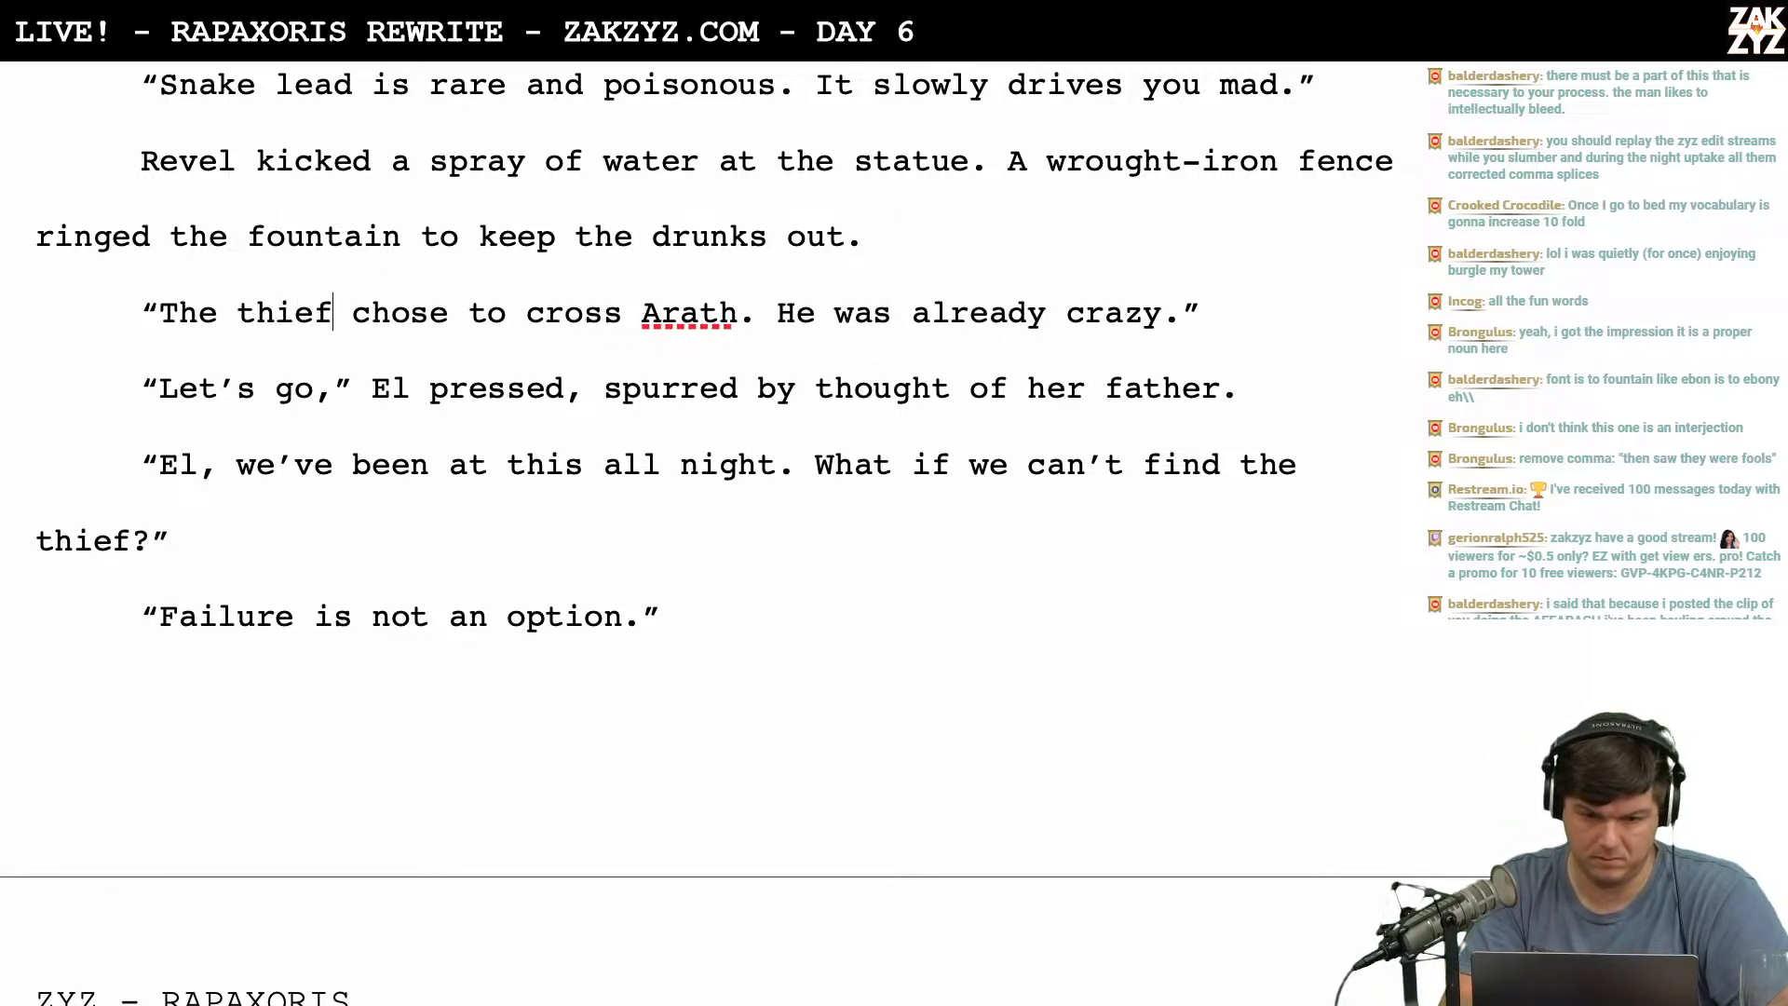
{"action": "scroll", "coordinate": [708, 466], "scroll_direction": "down", "scroll_amount": 3}
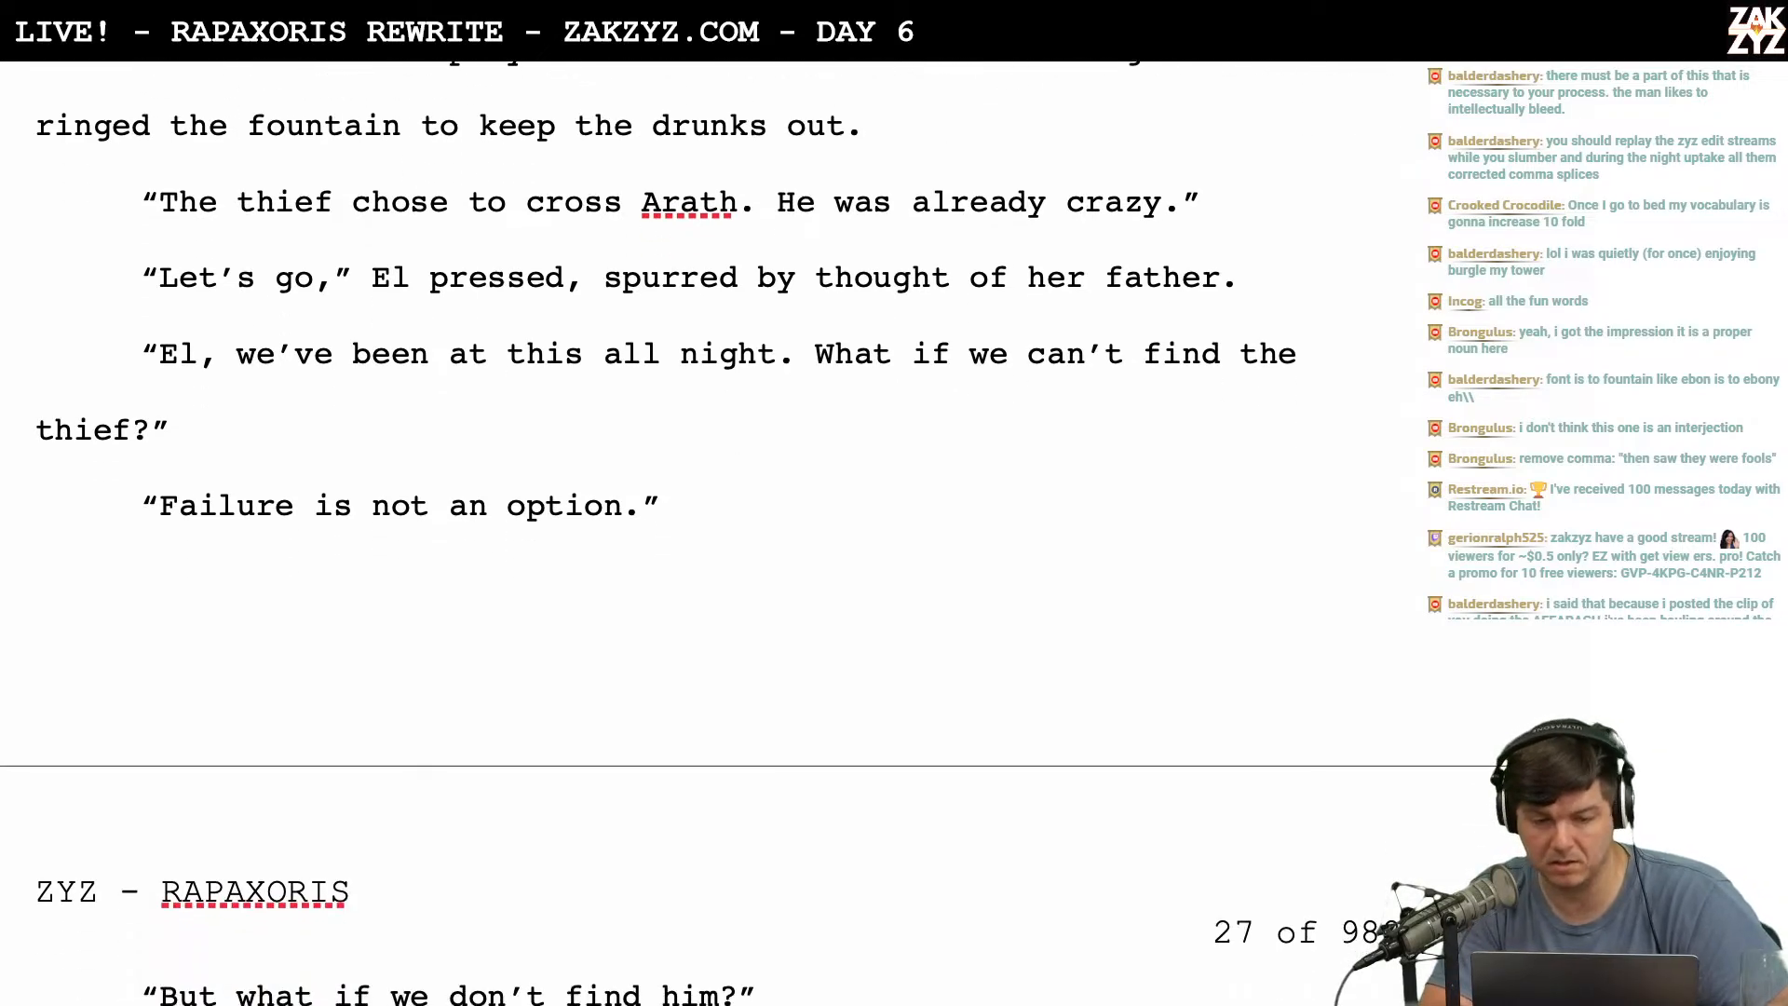
{"action": "scroll", "coordinate": [161, 389], "scroll_direction": "up", "scroll_amount": 4}
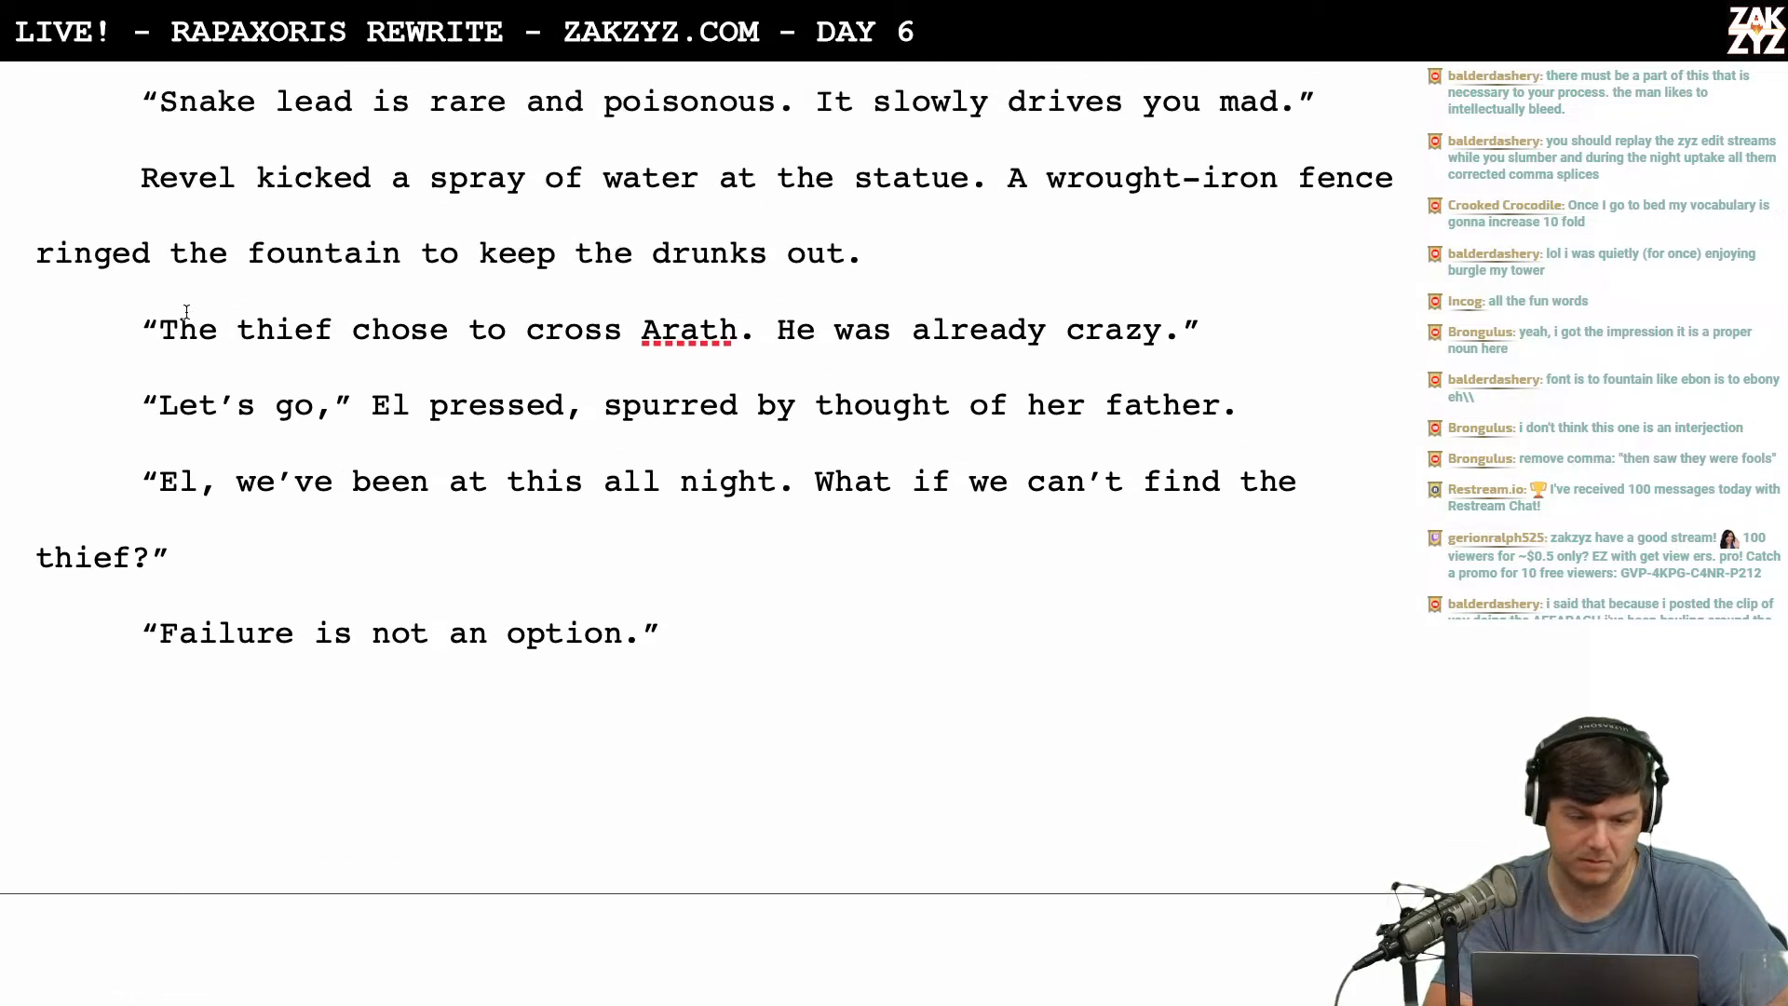
{"action": "left_click", "coordinate": [160, 370]}
{"action": "key", "text": "Return"}
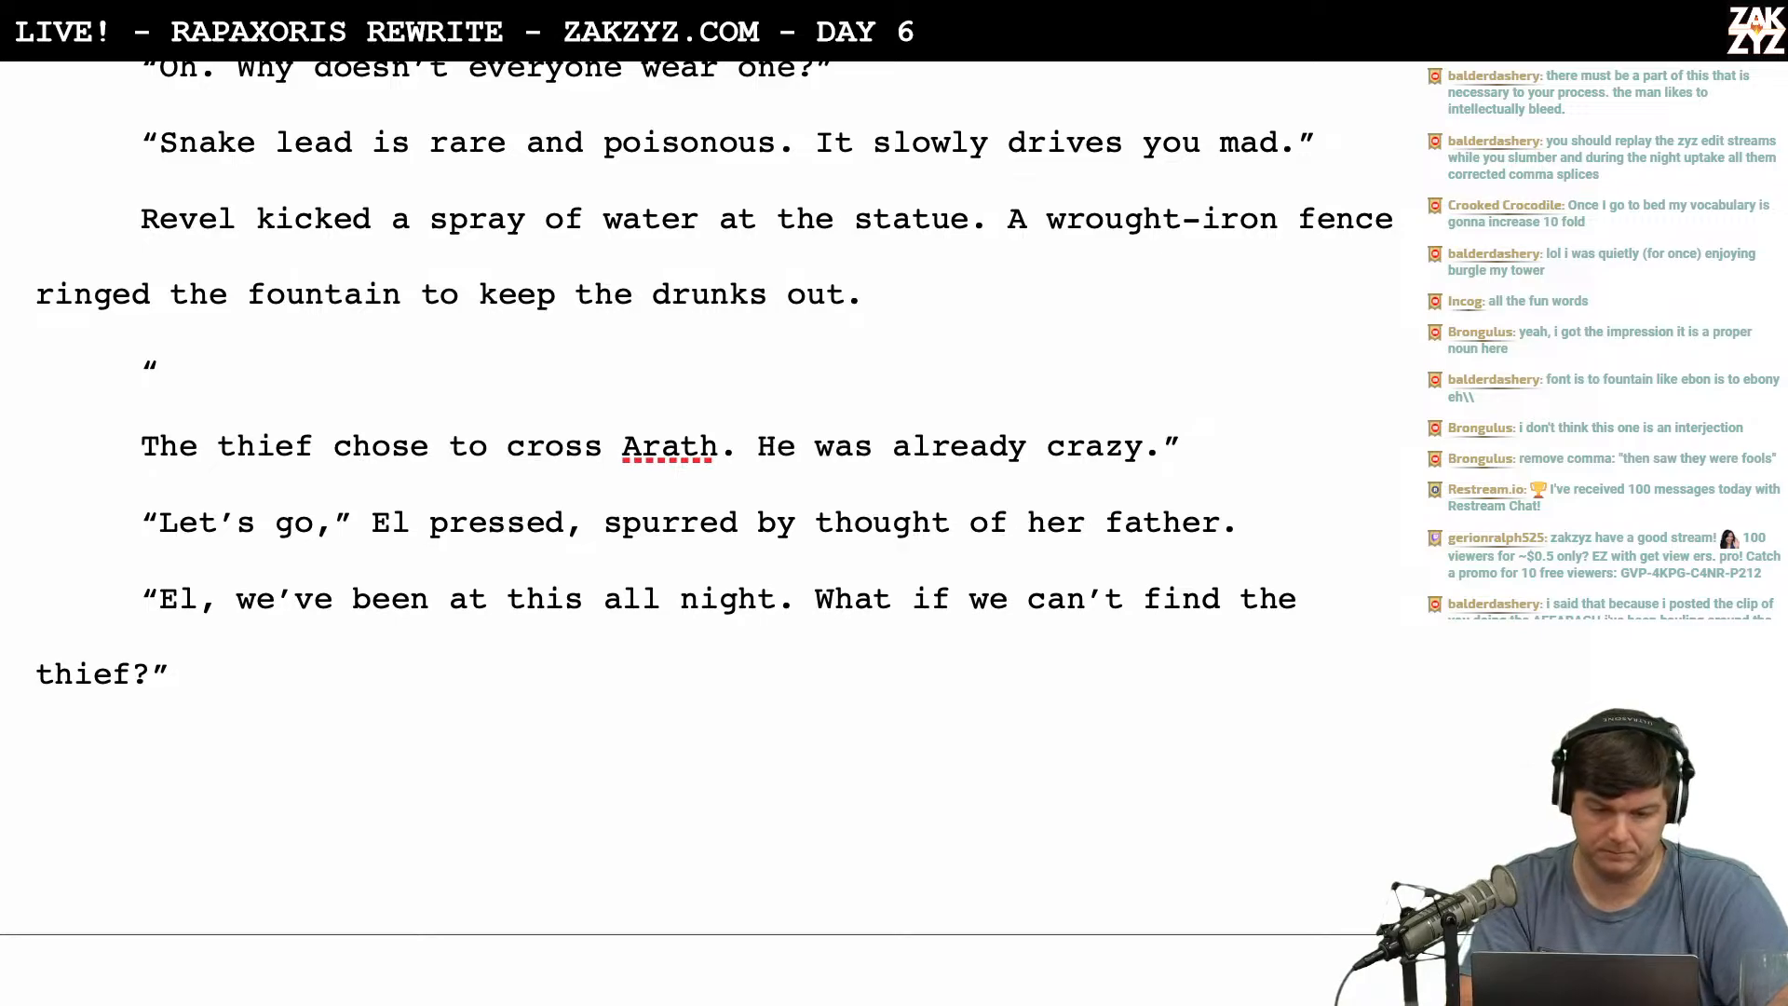
{"action": "key", "text": "BackSpace"}
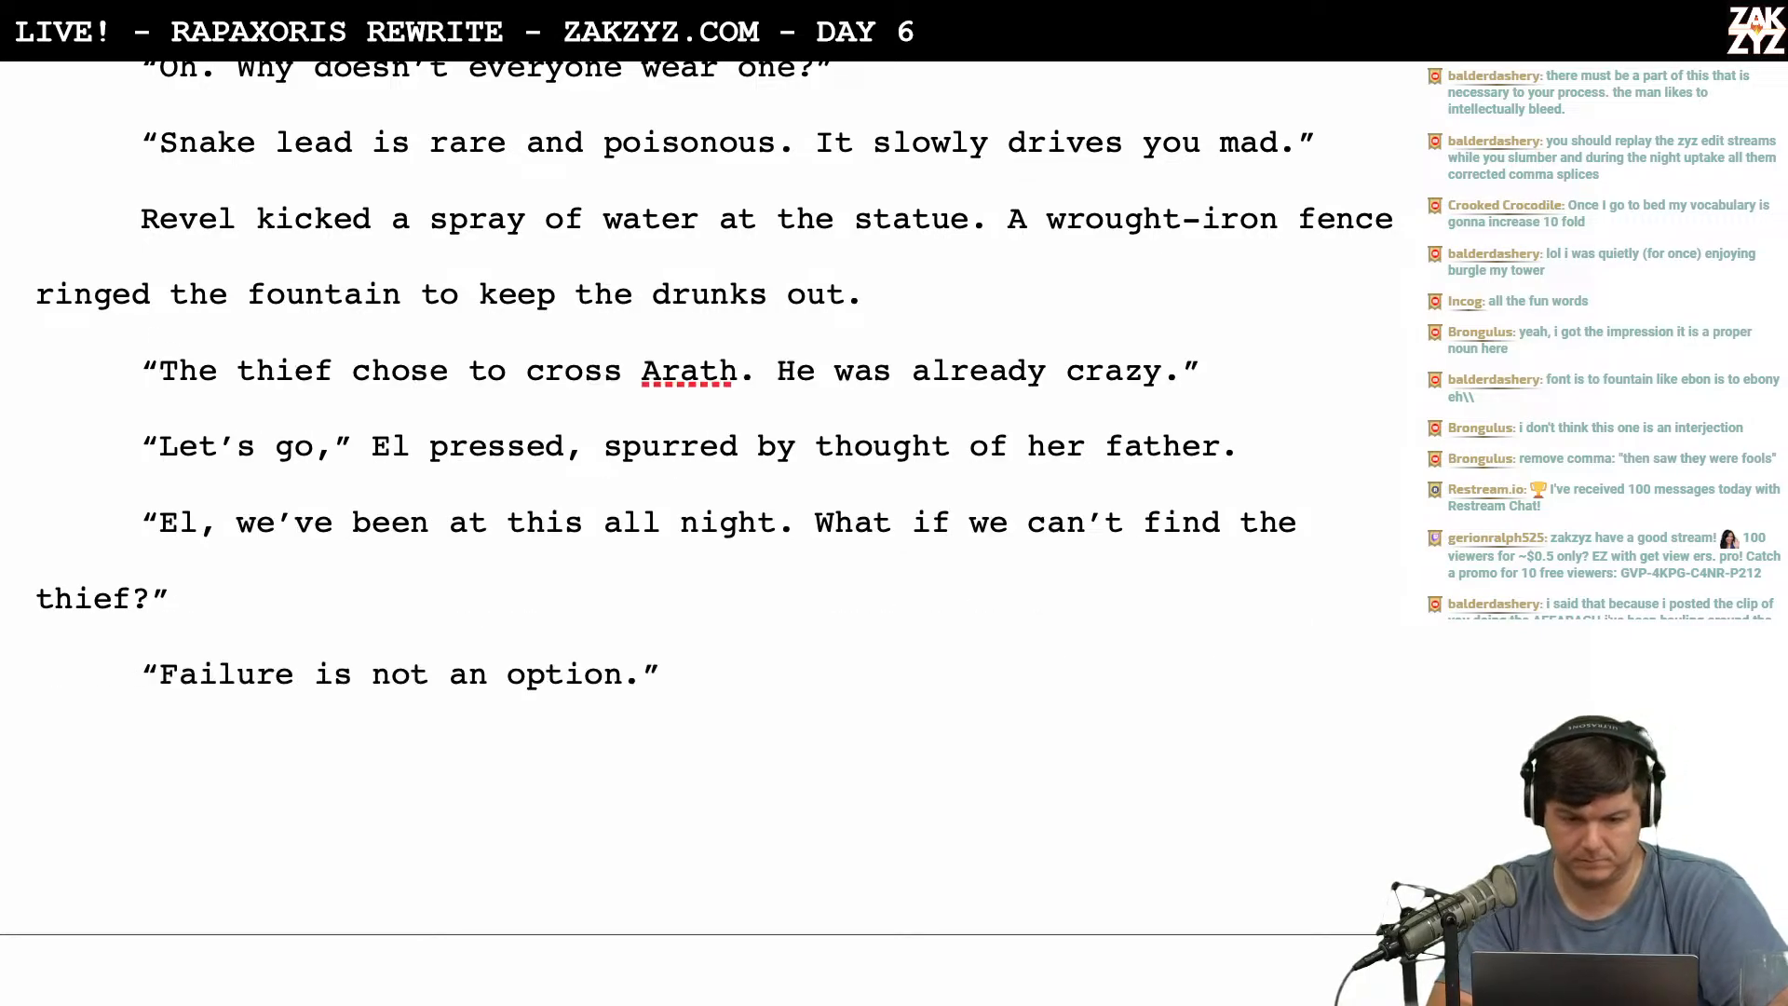
Change "thought" to "the mention" so that El is spurred by the mention of her father.
{"action": "scroll", "coordinate": [139, 486], "scroll_direction": "down", "scroll_amount": 1}
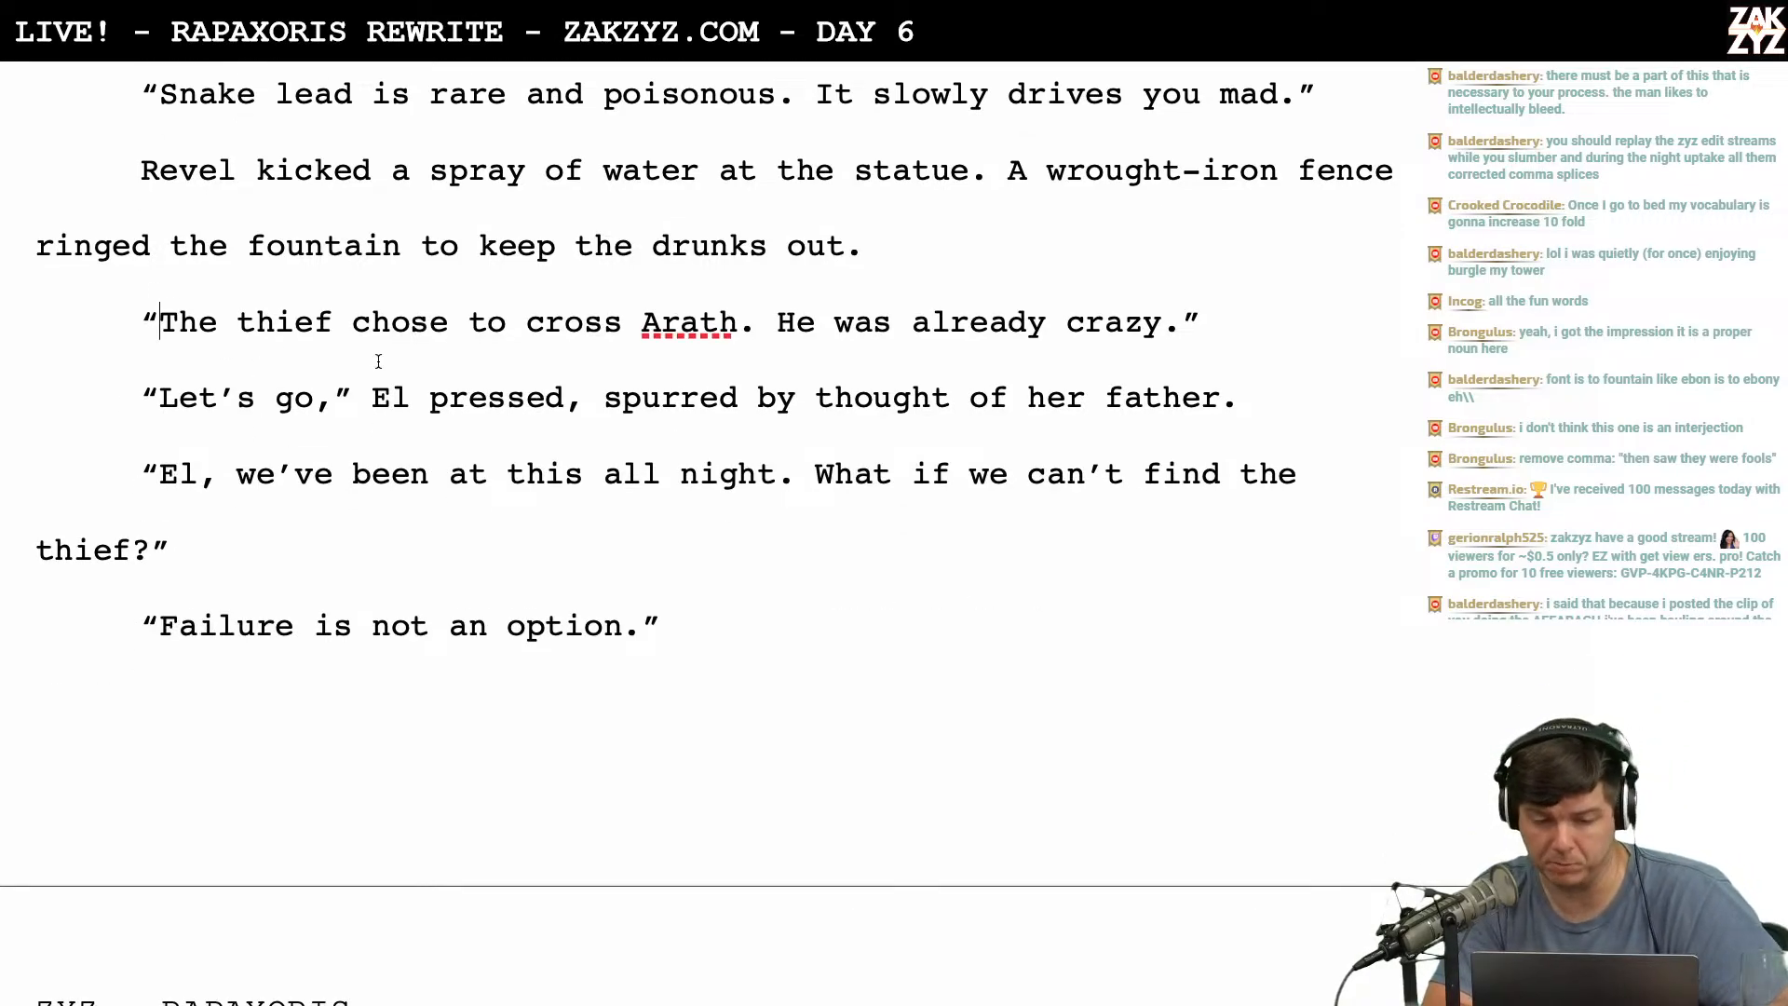
{"action": "scroll", "coordinate": [378, 362], "scroll_direction": "down", "scroll_amount": 1}
{"action": "left_click", "coordinate": [971, 377]}
{"action": "key", "text": "BackSpace"}
{"action": "key", "text": "BackSpace"}
{"action": "key", "text": "BackSpace"}
{"action": "key", "text": "BackSpace"}
{"action": "key", "text": "BackSpace"}
{"action": "key", "text": "BackSpace"}
{"action": "key", "text": "BackSpace"}
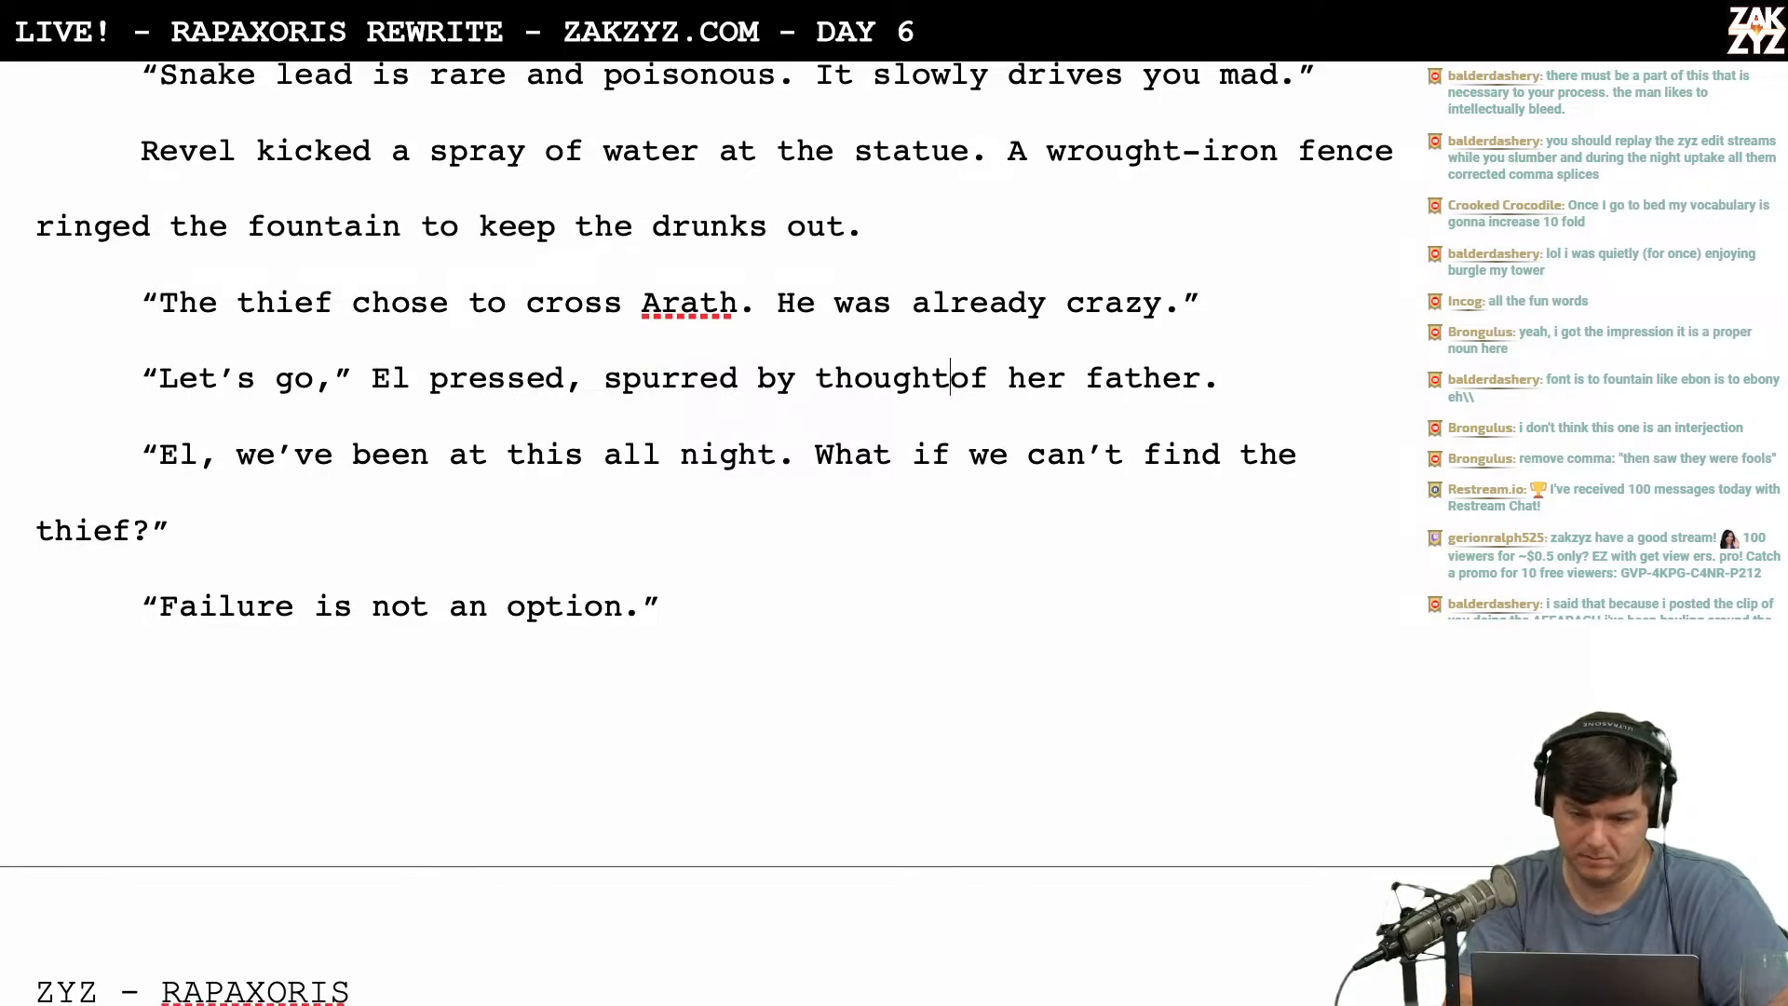
{"action": "type", "text": "he ment"}
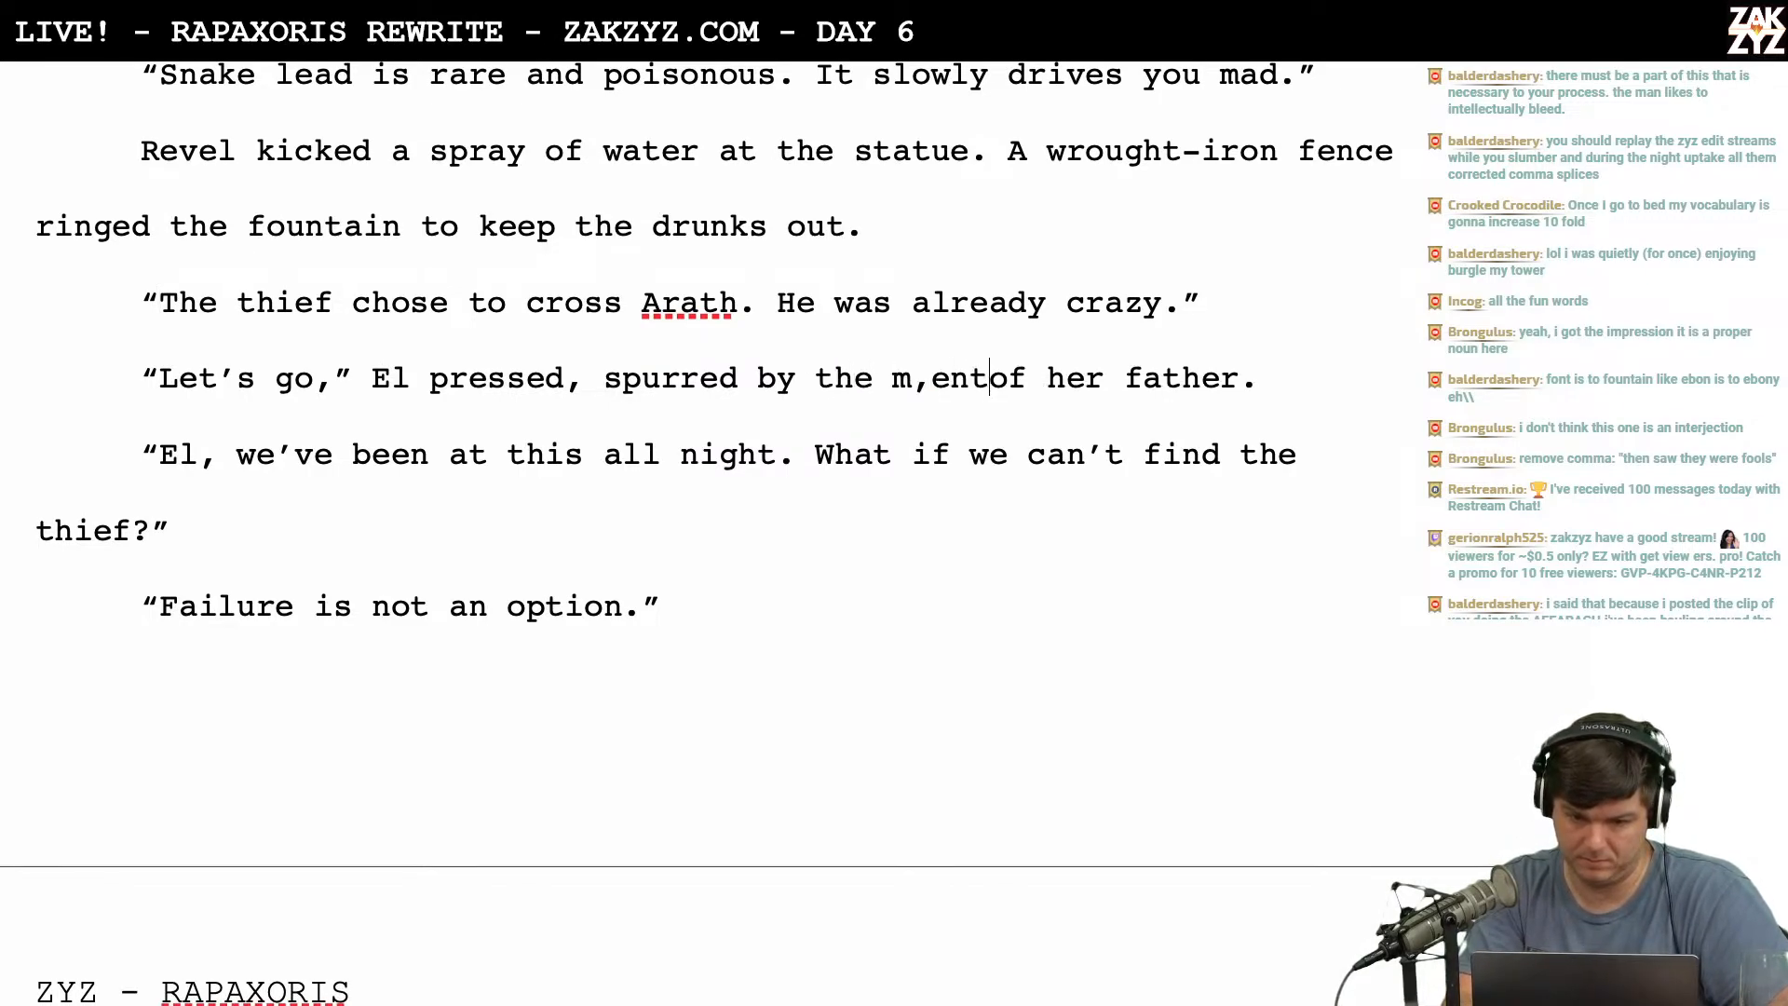
{"action": "key", "text": "BackSpace"}
{"action": "key", "text": "BackSpace"}
{"action": "key", "text": "BackSpace"}
{"action": "type", "text": "ention"}
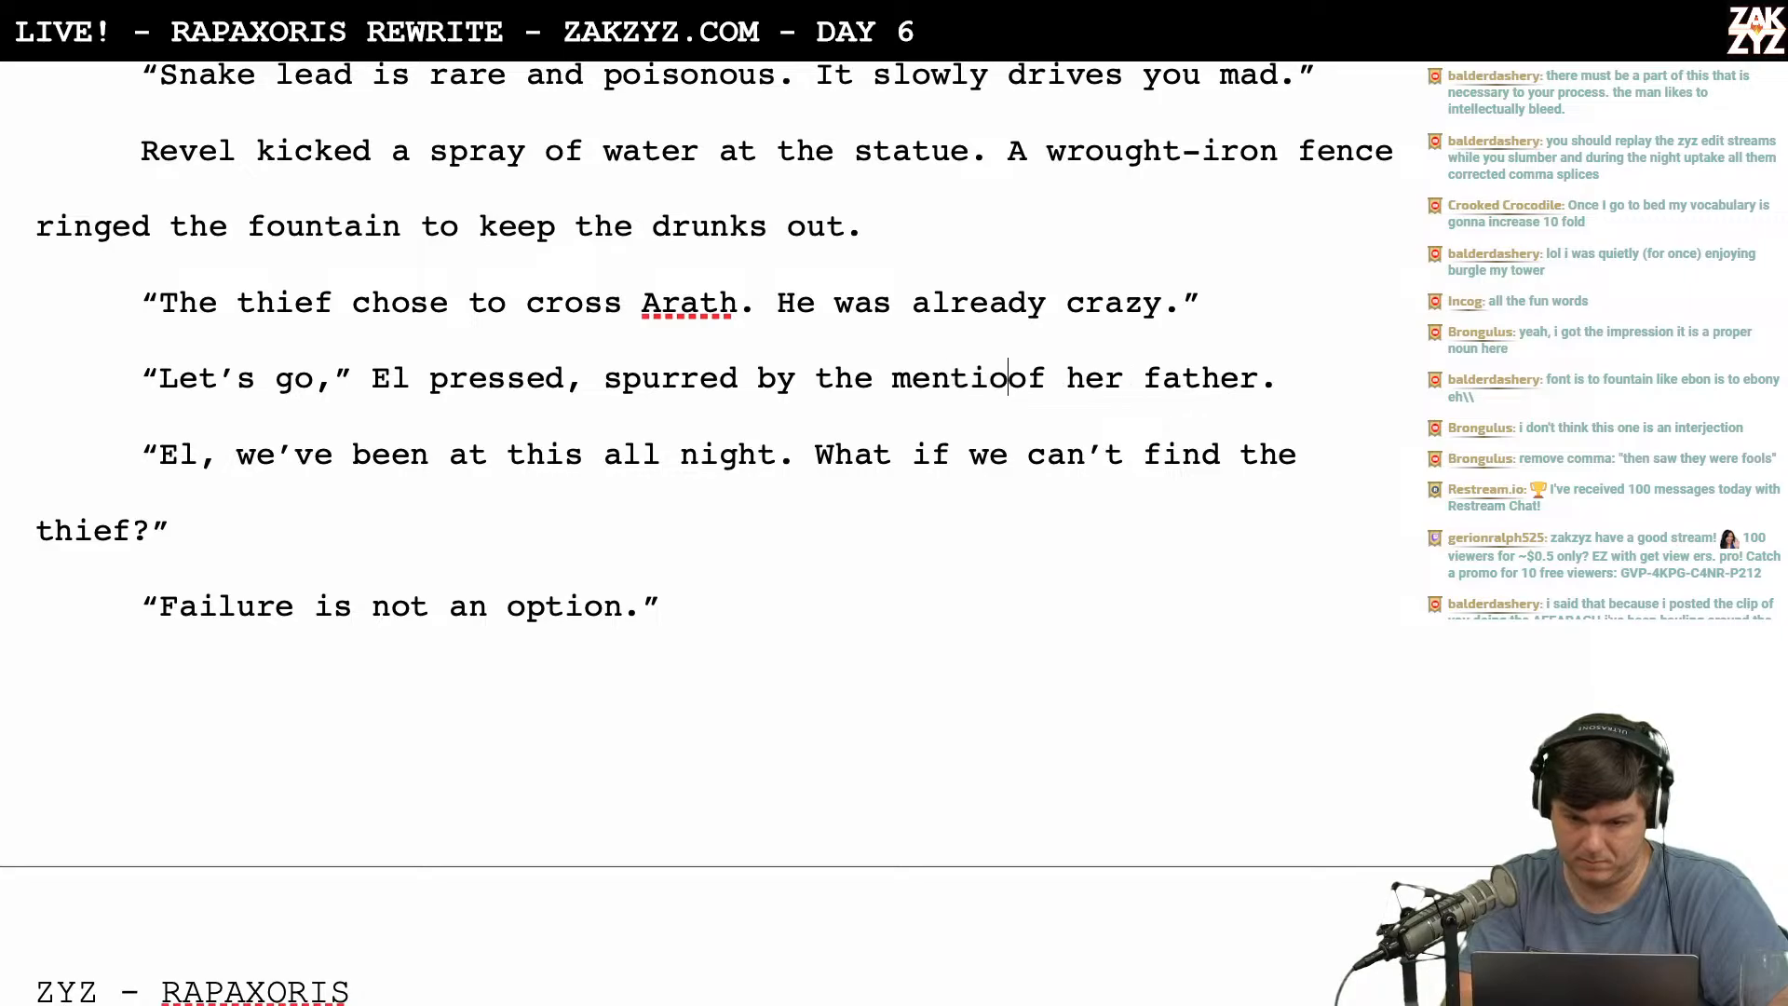
Change El's line "Let's go" to "Let's keep going".
{"action": "left_click", "coordinate": [274, 379]}
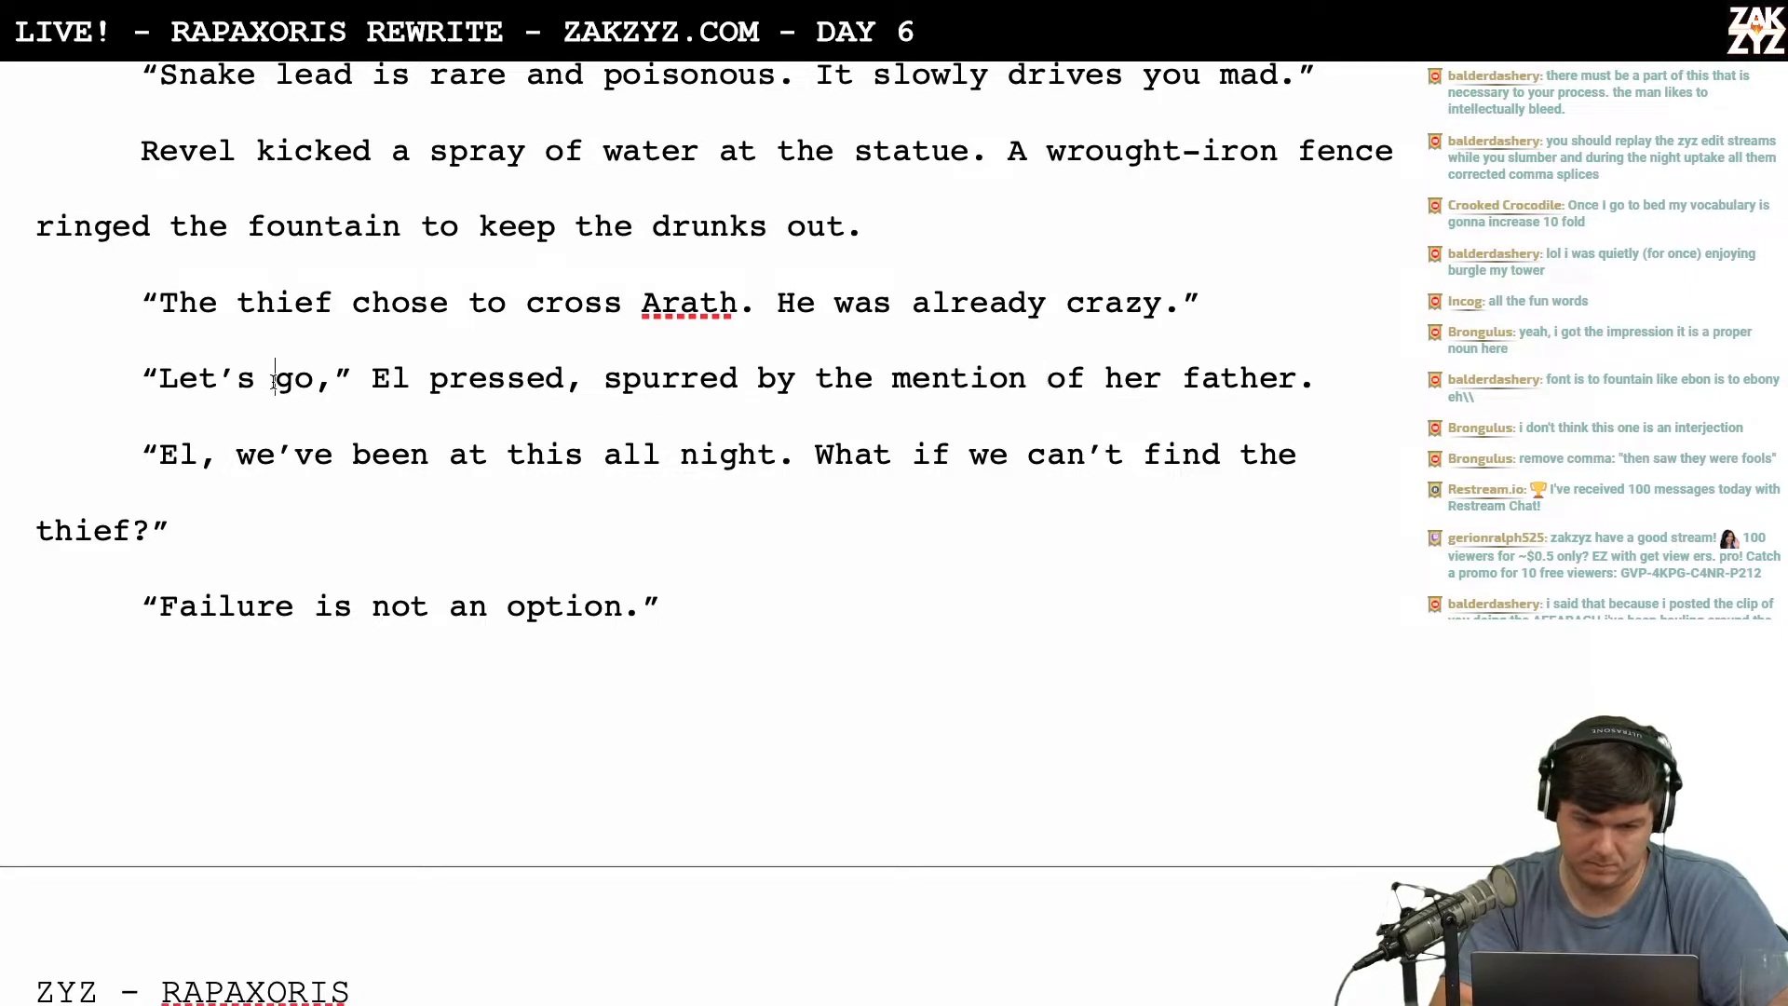
{"action": "type", "text": "keep going"}
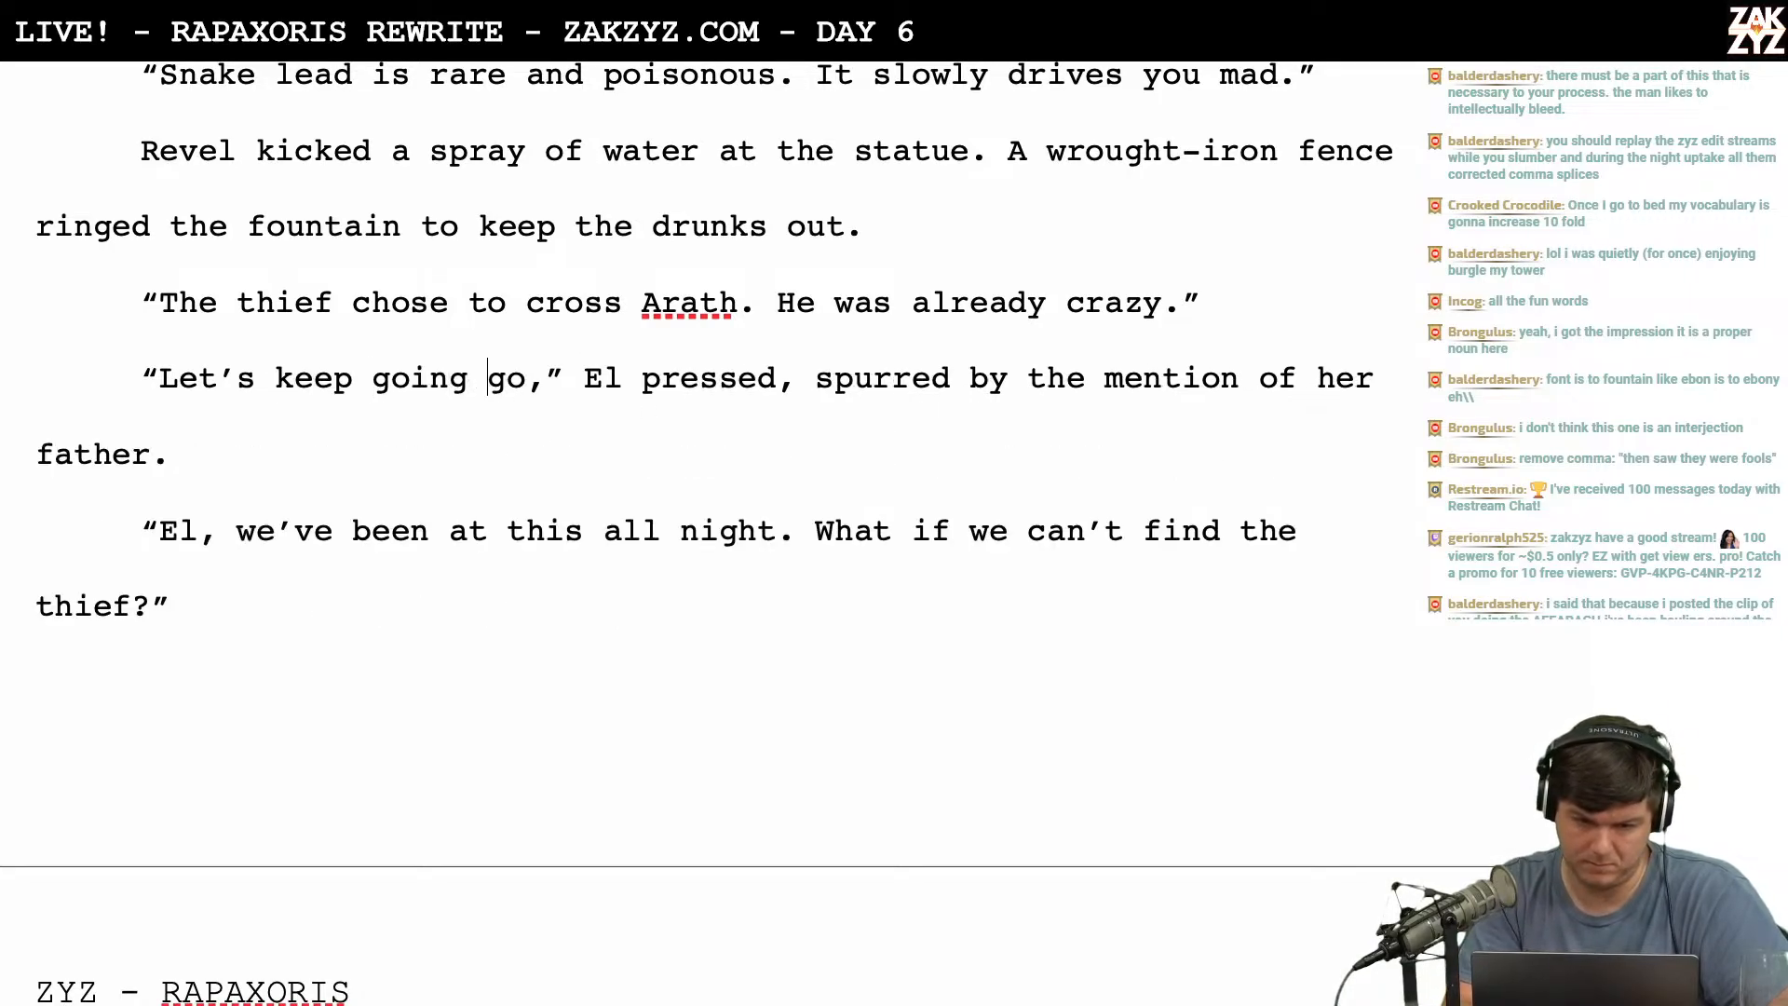
{"action": "key", "text": "shift+Right"}
{"action": "key", "text": "shift+Right"}
{"action": "key", "text": "BackSpace"}
{"action": "key", "text": "BackSpace"}
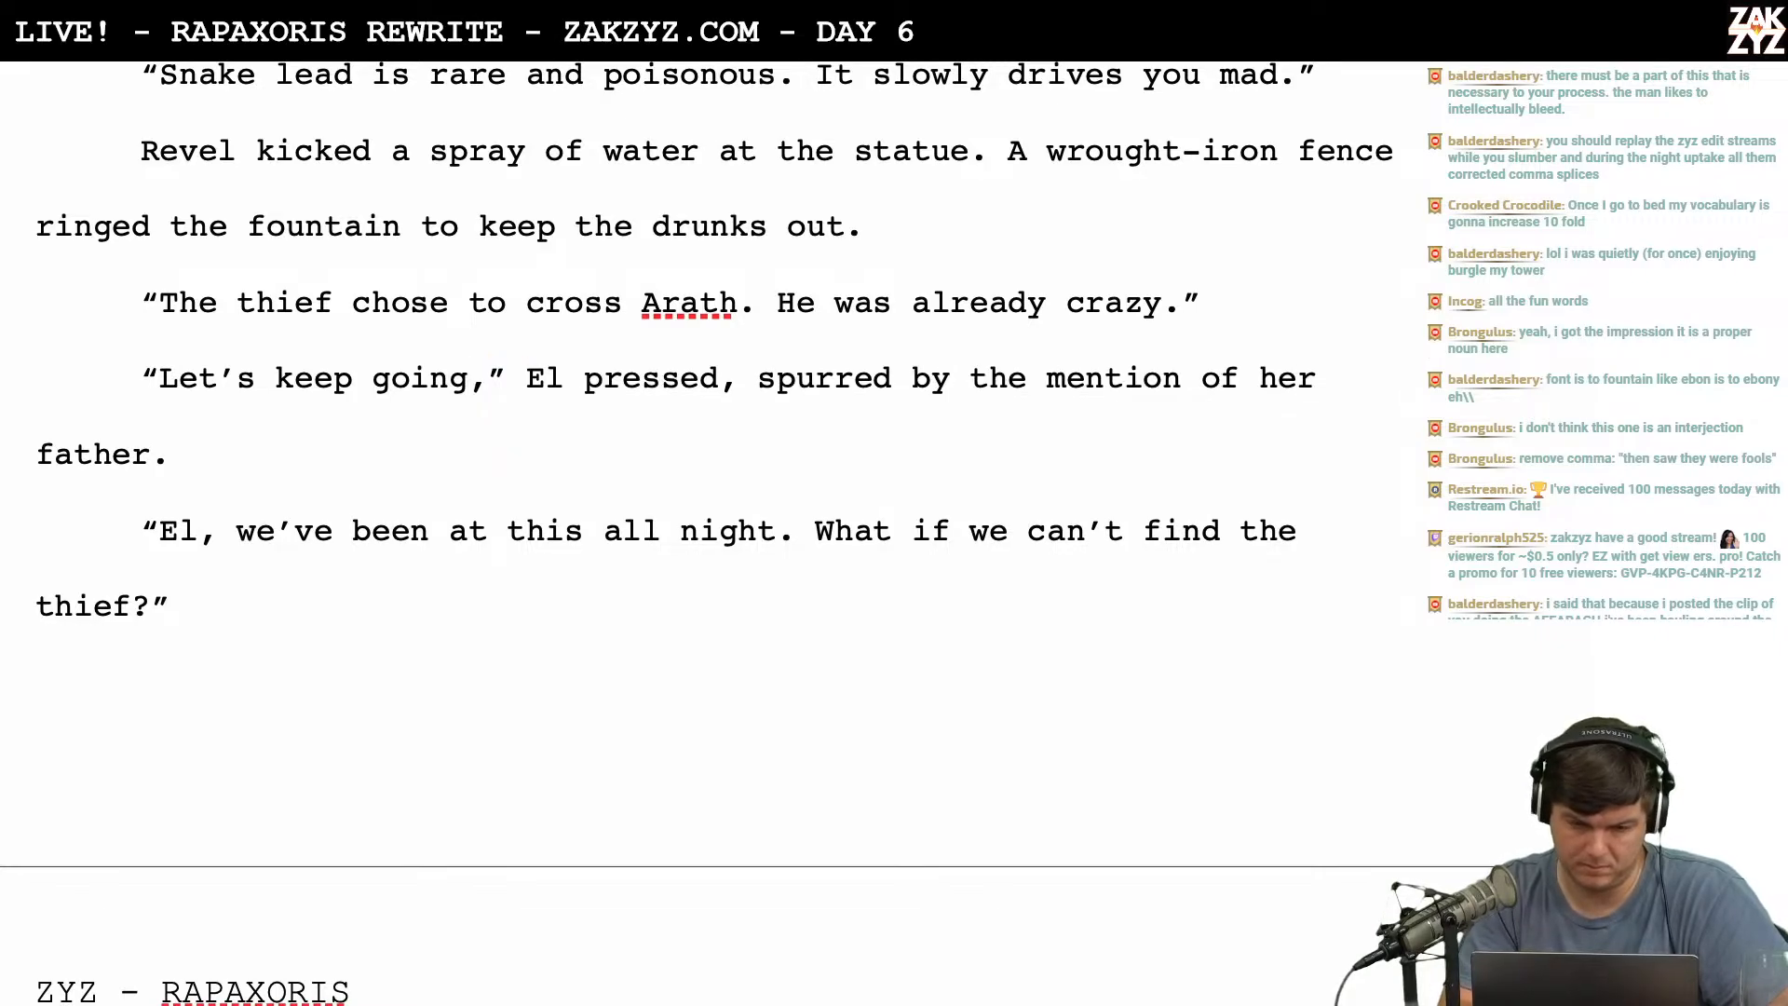
Break the line after the opening quotation mark before "The thief chose to cross Arath", moving the old wording down.
{"action": "scroll", "coordinate": [696, 532], "scroll_direction": "down", "scroll_amount": 1}
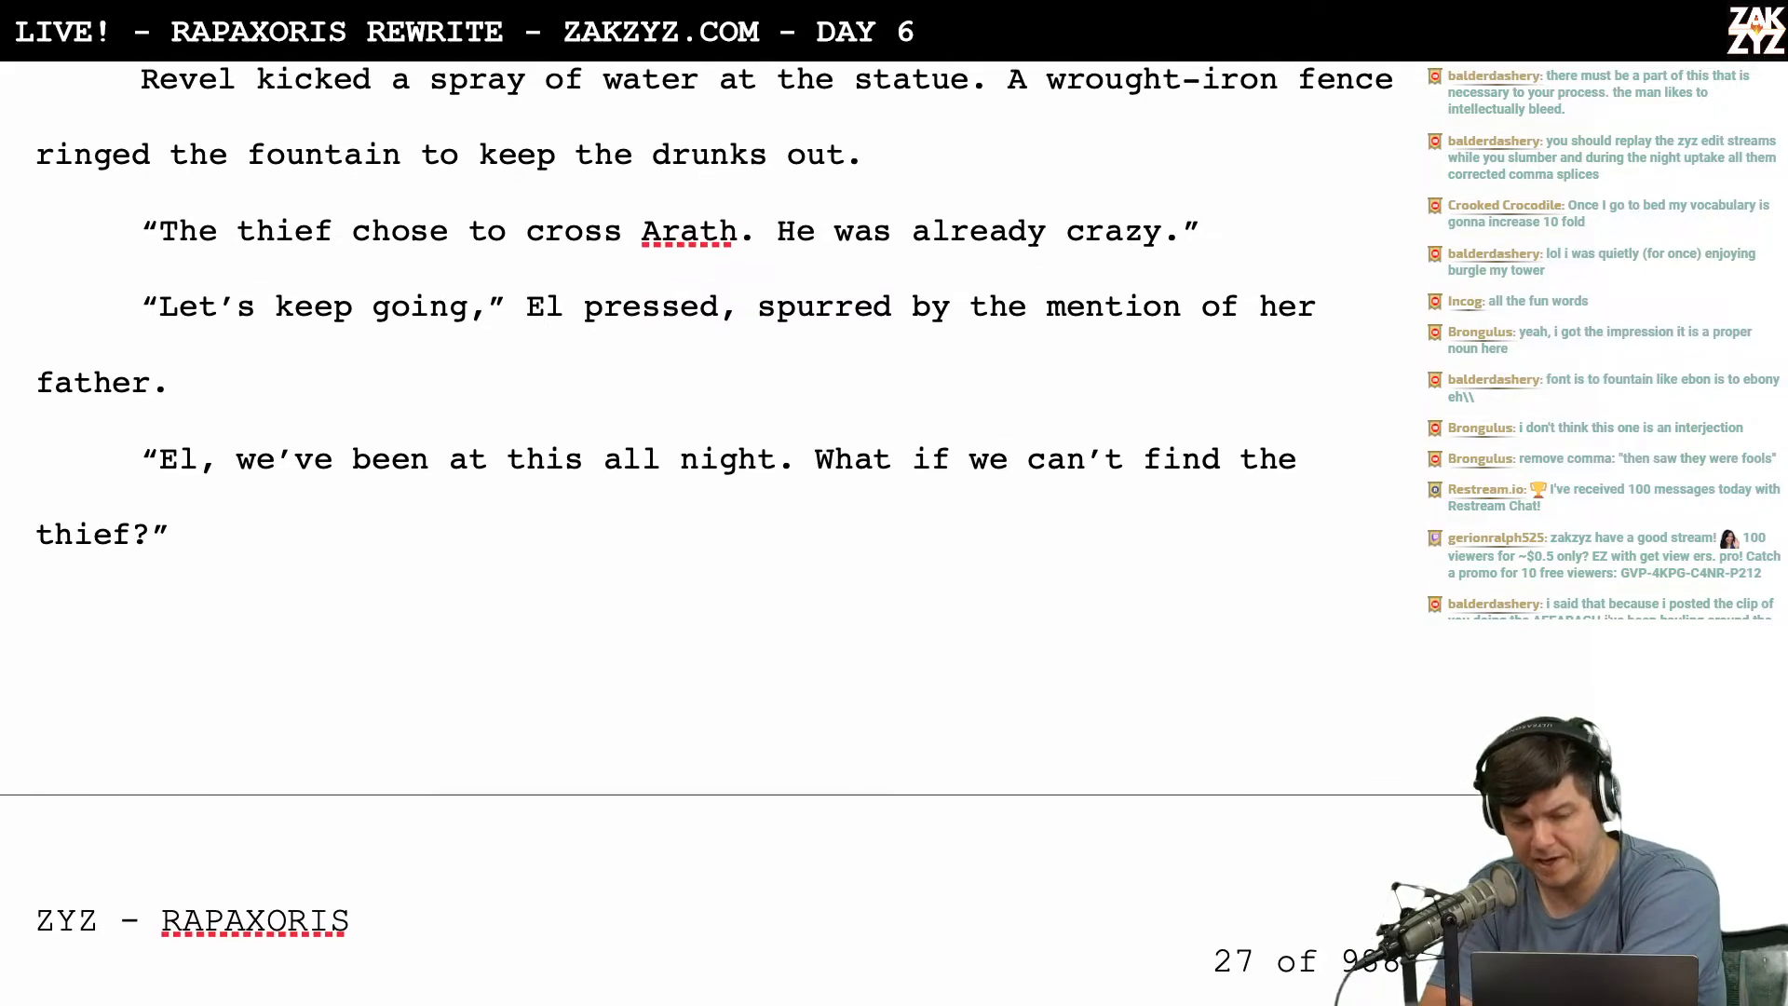
{"action": "scroll", "coordinate": [511, 246], "scroll_direction": "down", "scroll_amount": 1}
{"action": "scroll", "coordinate": [269, 347], "scroll_direction": "down", "scroll_amount": 1}
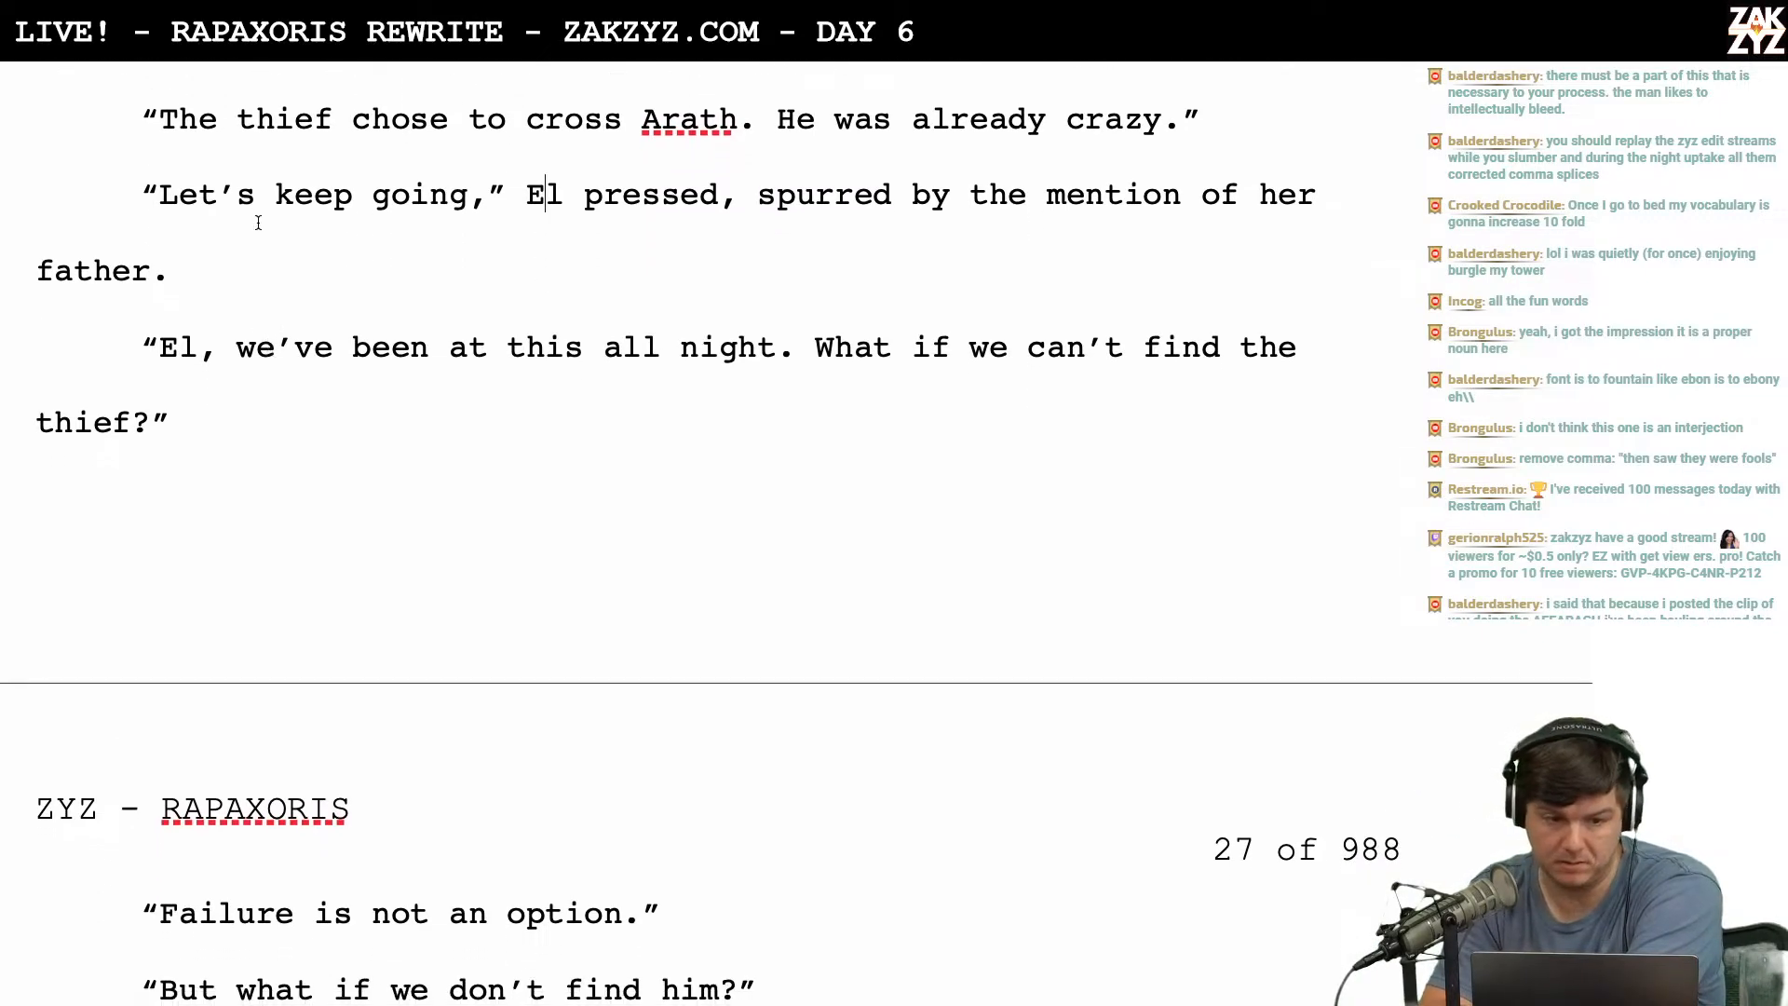
{"action": "scroll", "coordinate": [258, 222], "scroll_direction": "up", "scroll_amount": 2}
{"action": "left_click", "coordinate": [190, 229]}
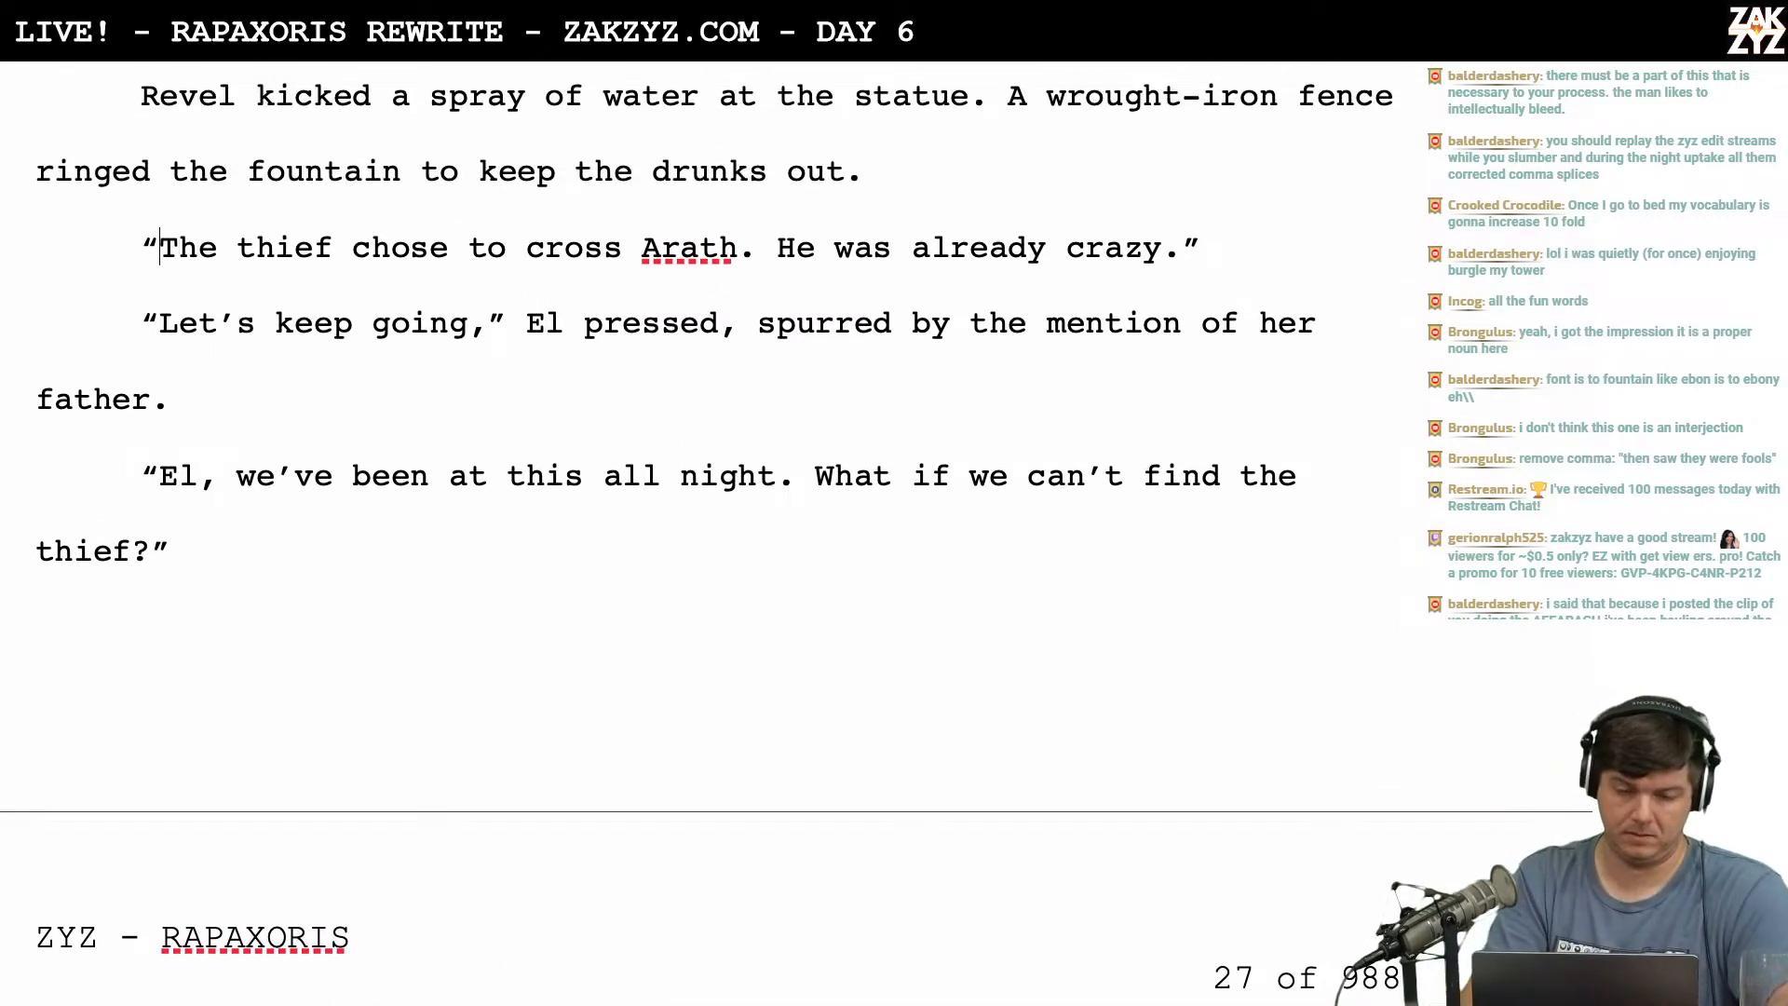
{"action": "key", "text": "Return"}
{"action": "type", "text": "If he c"}
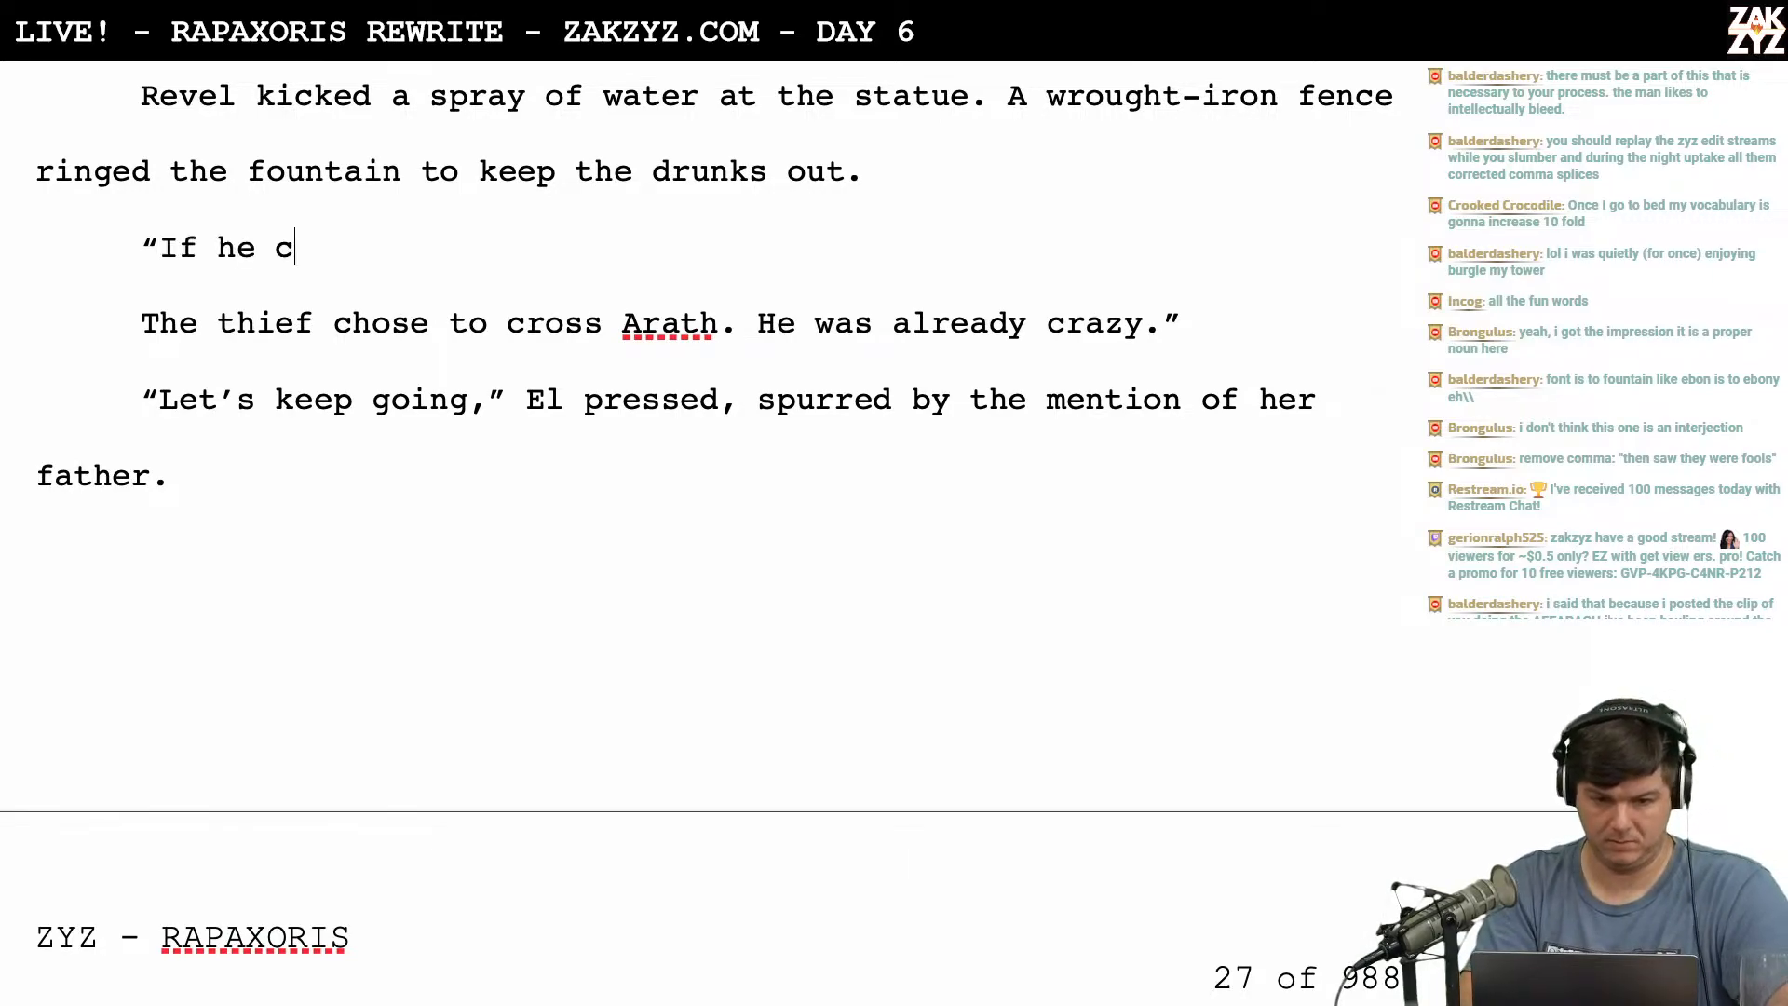
{"action": "type", "text": "rossed ar"}
{"action": "key", "text": "BackSpace"}
{"action": "key", "text": "BackSpace"}
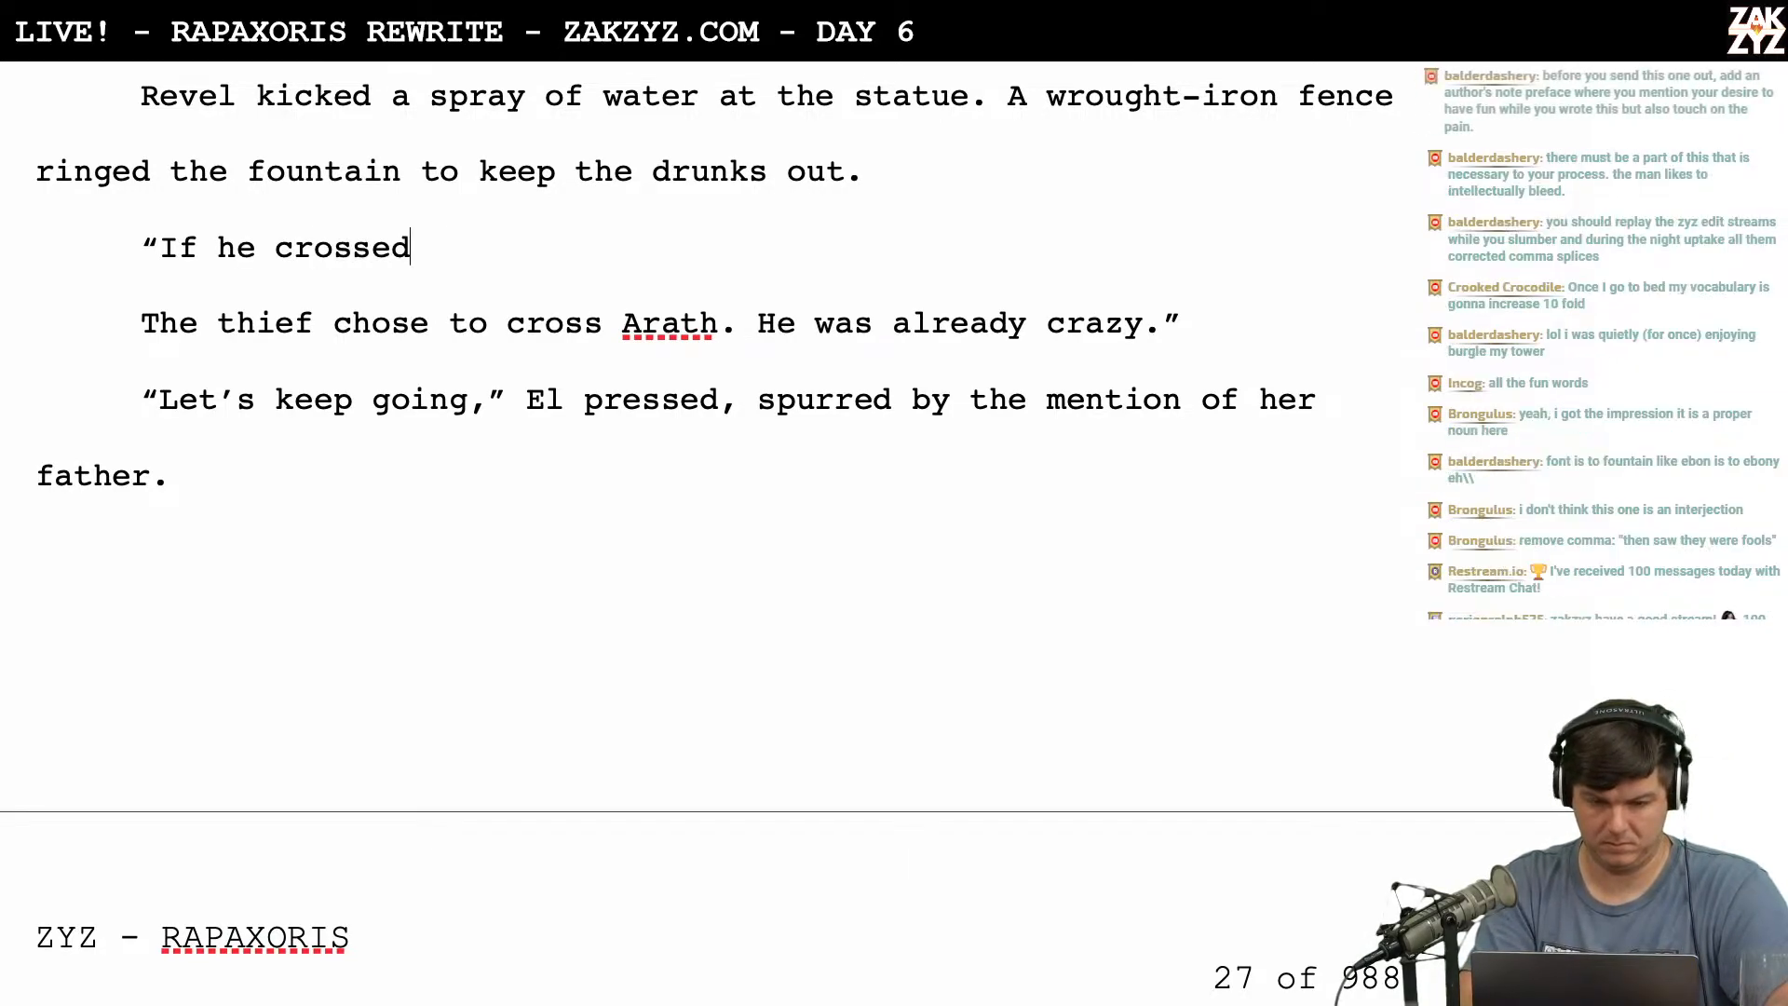
{"action": "key", "text": "BackSpace"}
{"action": "key", "text": "BackSpace"}
{"action": "key", "text": "BackSpace"}
{"action": "key", "text": "BackSpace"}
{"action": "key", "text": "BackSpace"}
{"action": "key", "text": "BackSpace"}
{"action": "key", "text": "BackSpace"}
{"action": "key", "text": "BackSpace"}
{"action": "key", "text": "BackSpace"}
{"action": "key", "text": "BackSpace"}
{"action": "key", "text": "BackSpace"}
{"action": "key", "text": "BackSpace"}
{"action": "key", "text": "BackSpace"}
{"action": "key", "text": "BackSpace"}
{"action": "key", "text": "BackSpace"}
{"action": "key", "text": "BackSpace"}
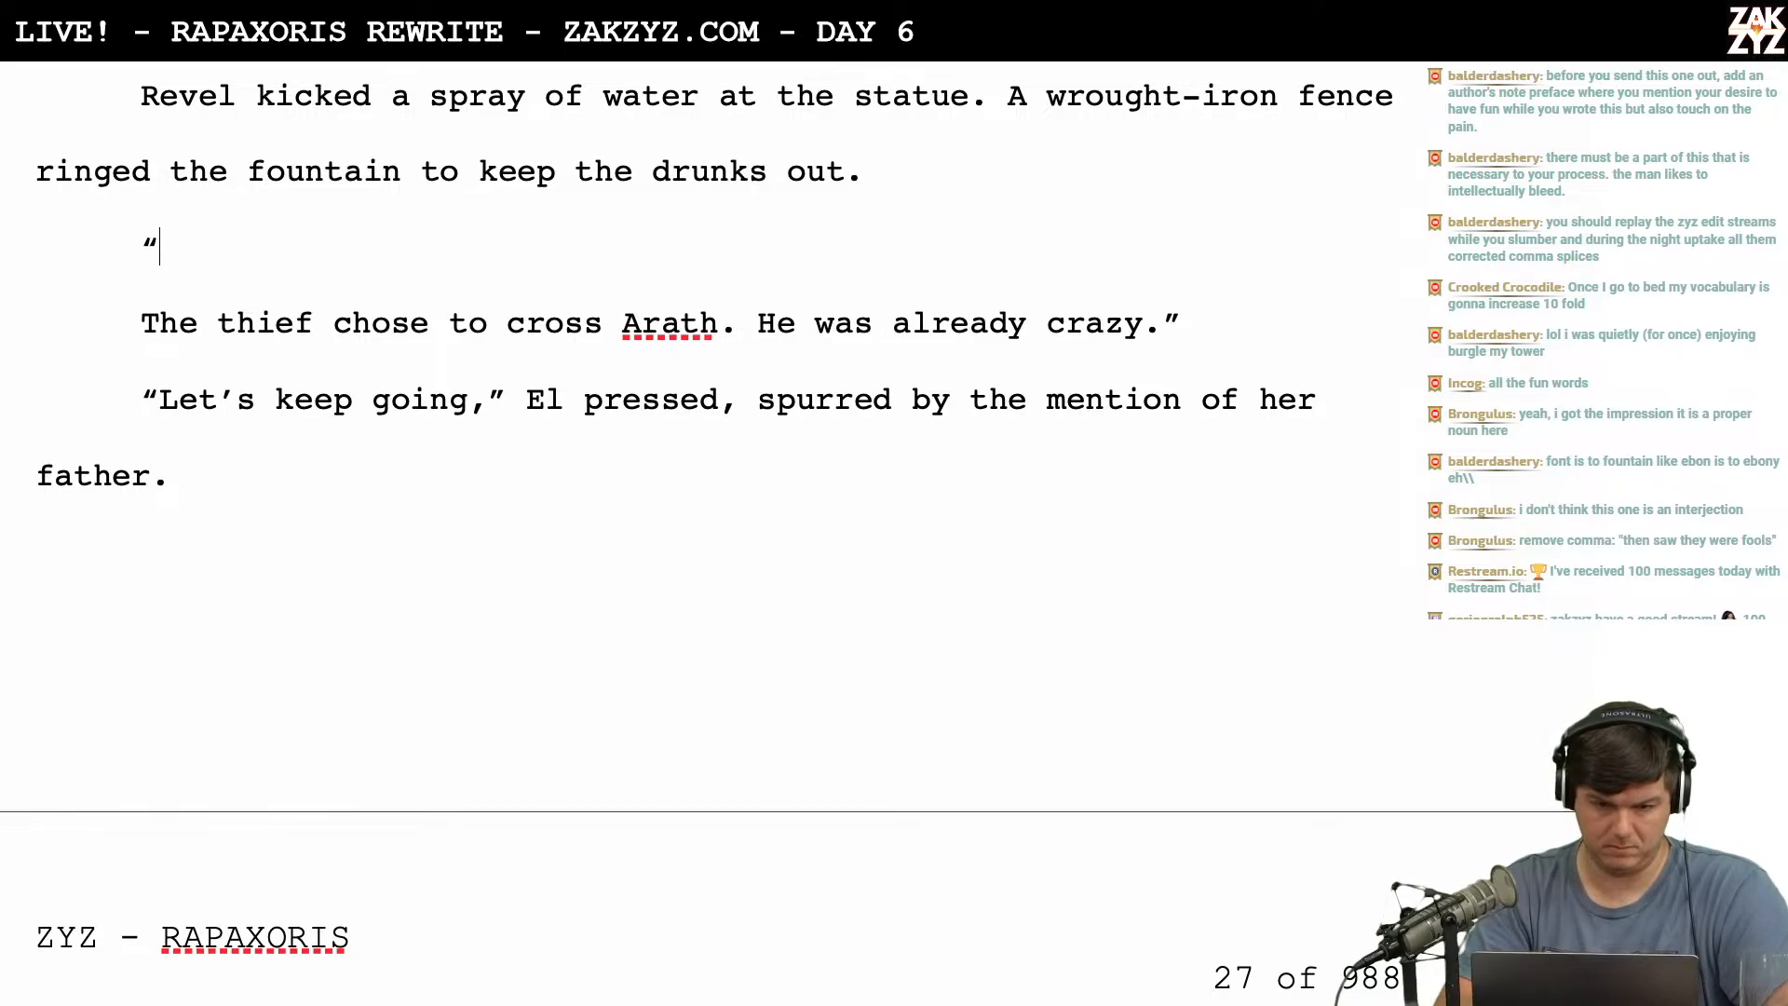
Try "He's crazy for sure." as the reply after the opening quotation mark below the fountain paragraph, and clear it.
{"action": "scroll", "coordinate": [698, 447], "scroll_direction": "up", "scroll_amount": 4}
{"action": "type", "text": "JH"}
{"action": "key", "text": "BackSpace"}
{"action": "key", "text": "BackSpace"}
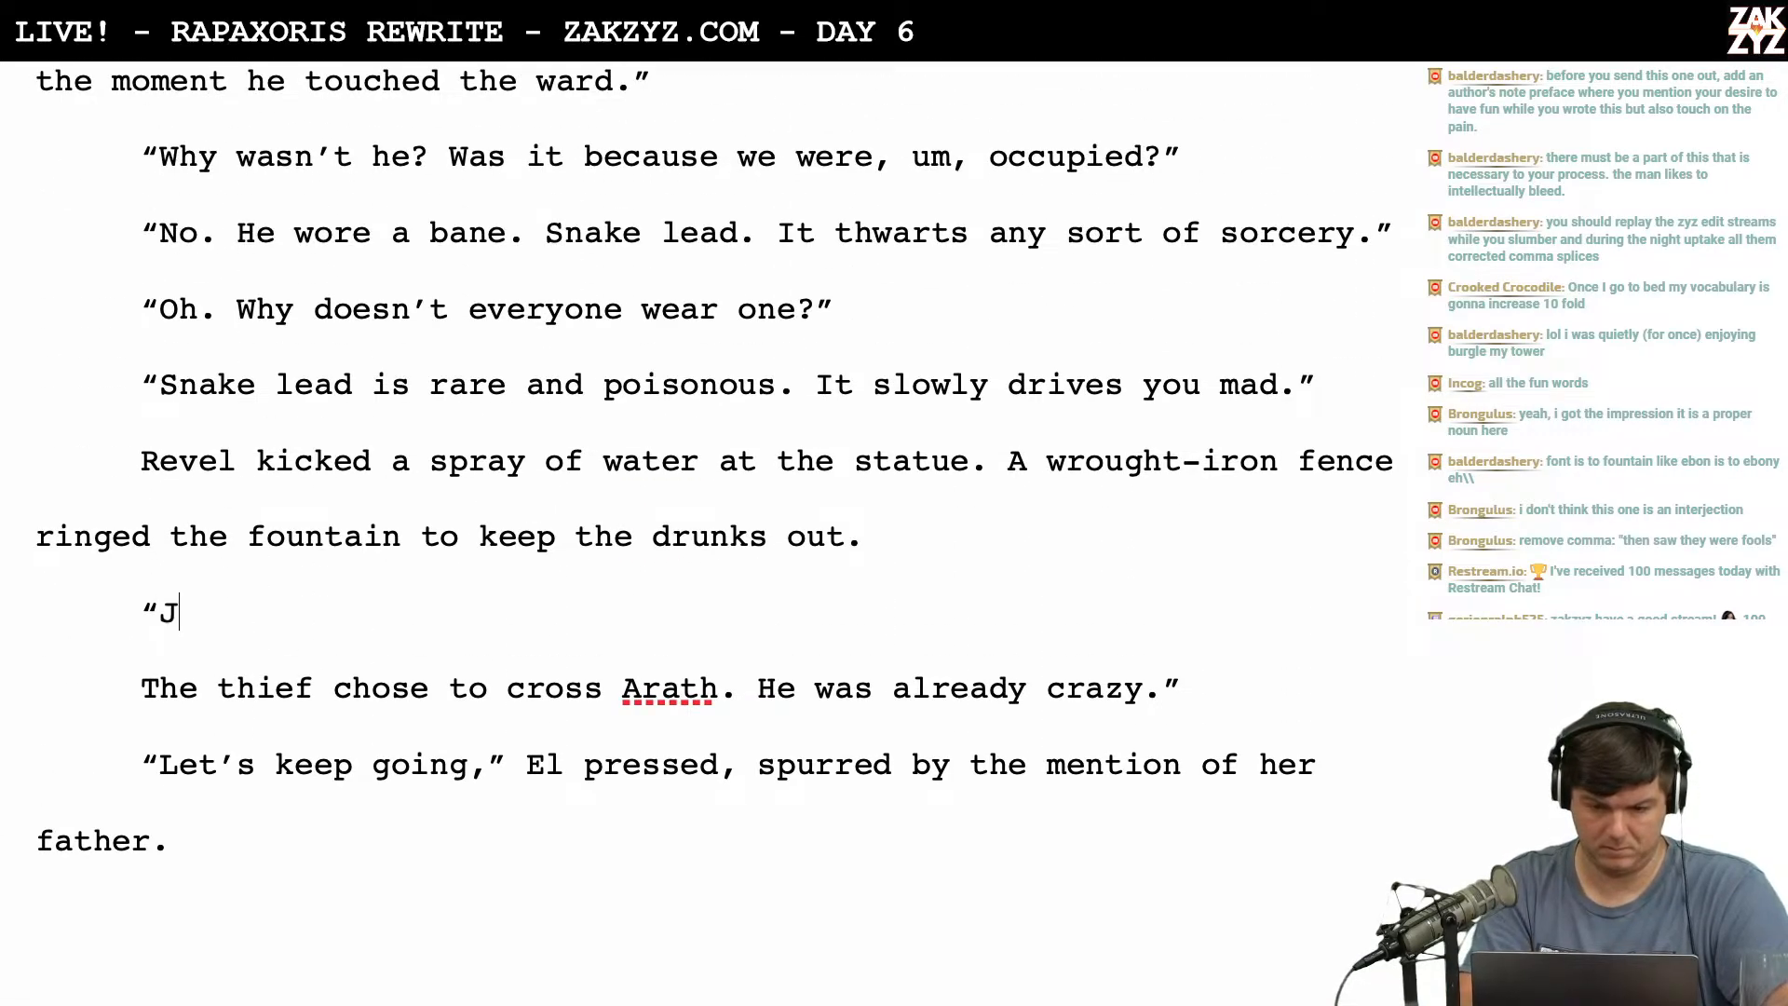
{"action": "type", "text": "He's crazy for sure."}
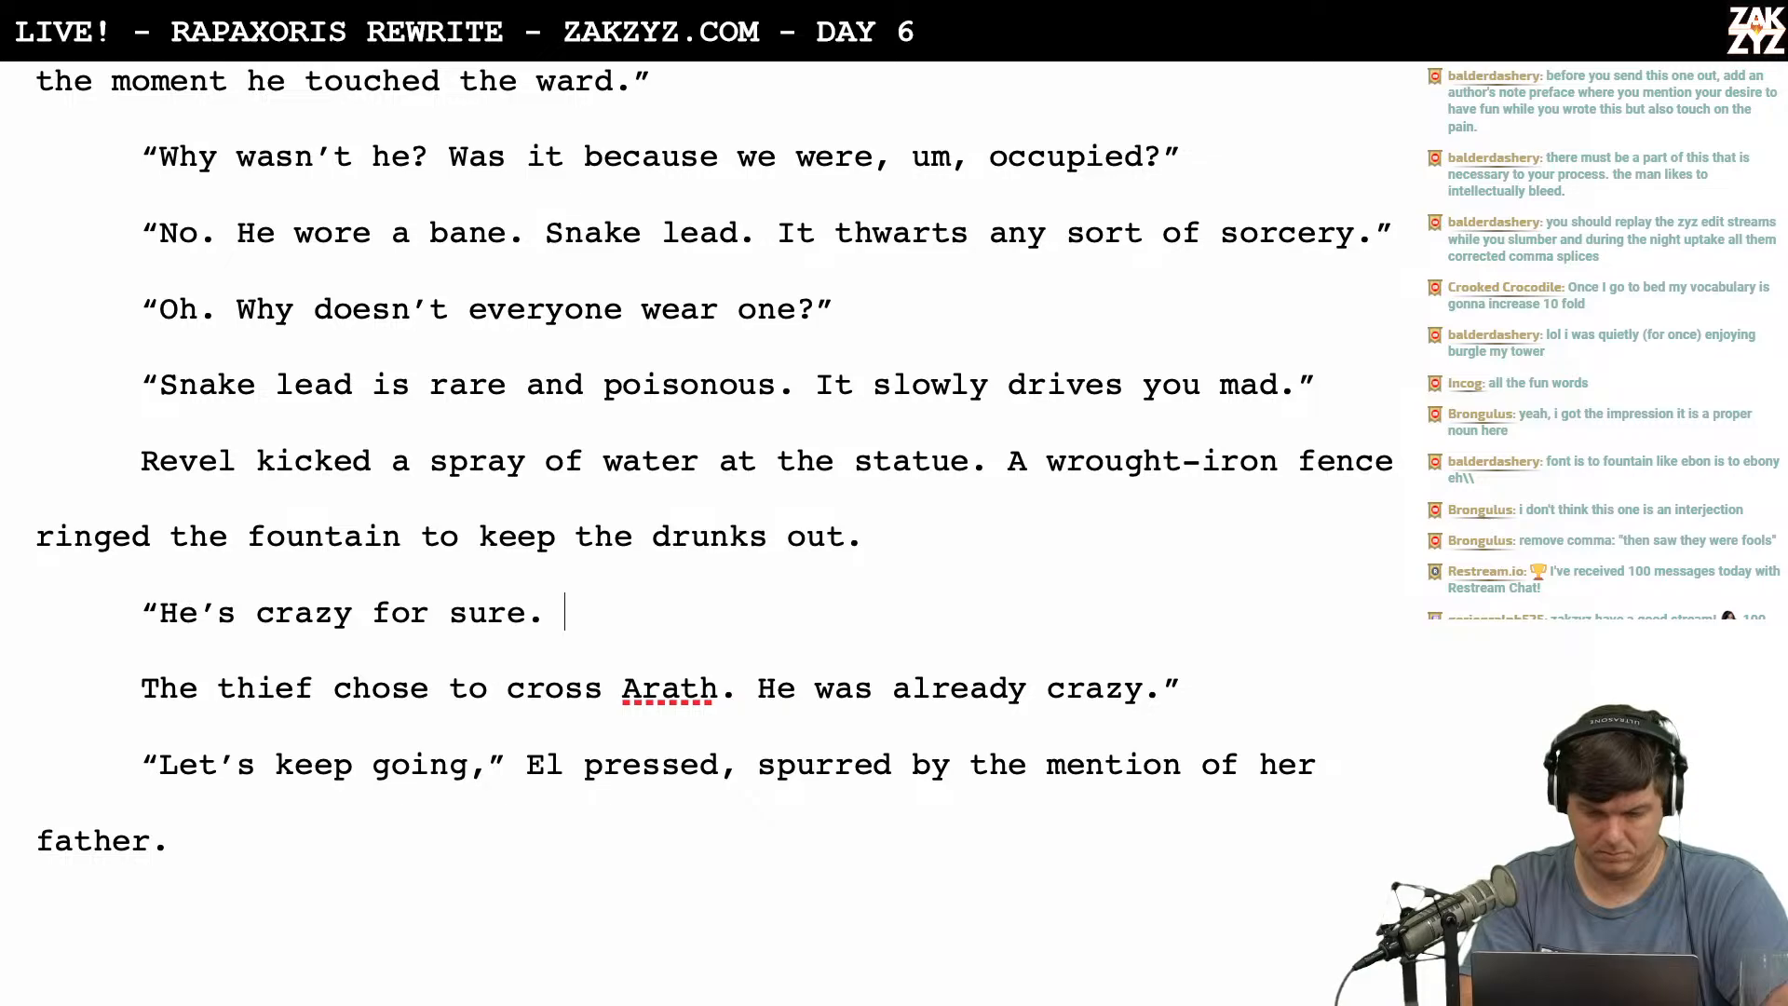
{"action": "key", "text": "BackSpace"}
{"action": "key", "text": "BackSpace"}
{"action": "key", "text": "BackSpace"}
{"action": "key", "text": "BackSpace"}
{"action": "key", "text": "BackSpace"}
{"action": "key", "text": "BackSpace"}
{"action": "key", "text": "BackSpace"}
{"action": "key", "text": "BackSpace"}
{"action": "key", "text": "BackSpace"}
{"action": "key", "text": "BackSpace"}
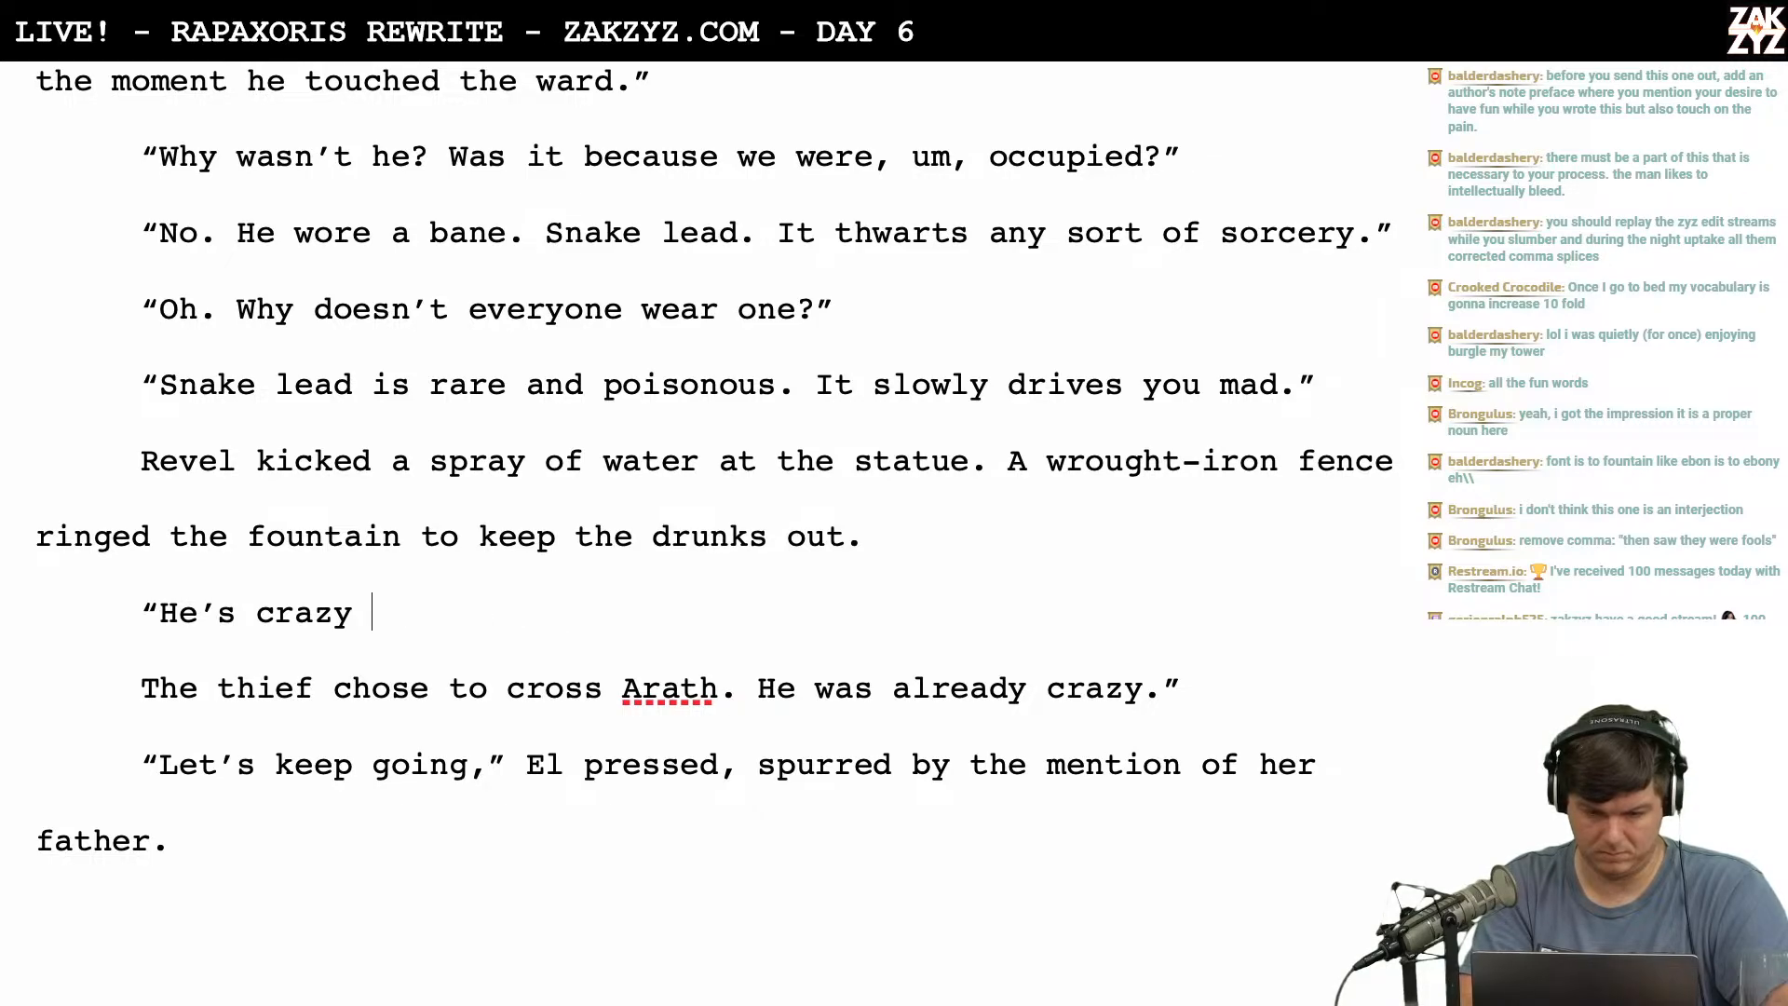
{"action": "key", "text": "BackSpace"}
{"action": "key", "text": "BackSpace"}
{"action": "key", "text": "BackSpace"}
{"action": "key", "text": "BackSpace"}
{"action": "key", "text": "BackSpace"}
{"action": "key", "text": "BackSpace"}
{"action": "key", "text": "BackSpace"}
{"action": "key", "text": "BackSpace"}
{"action": "key", "text": "BackSpace"}
{"action": "key", "text": "BackSpace"}
{"action": "key", "text": "BackSpace"}
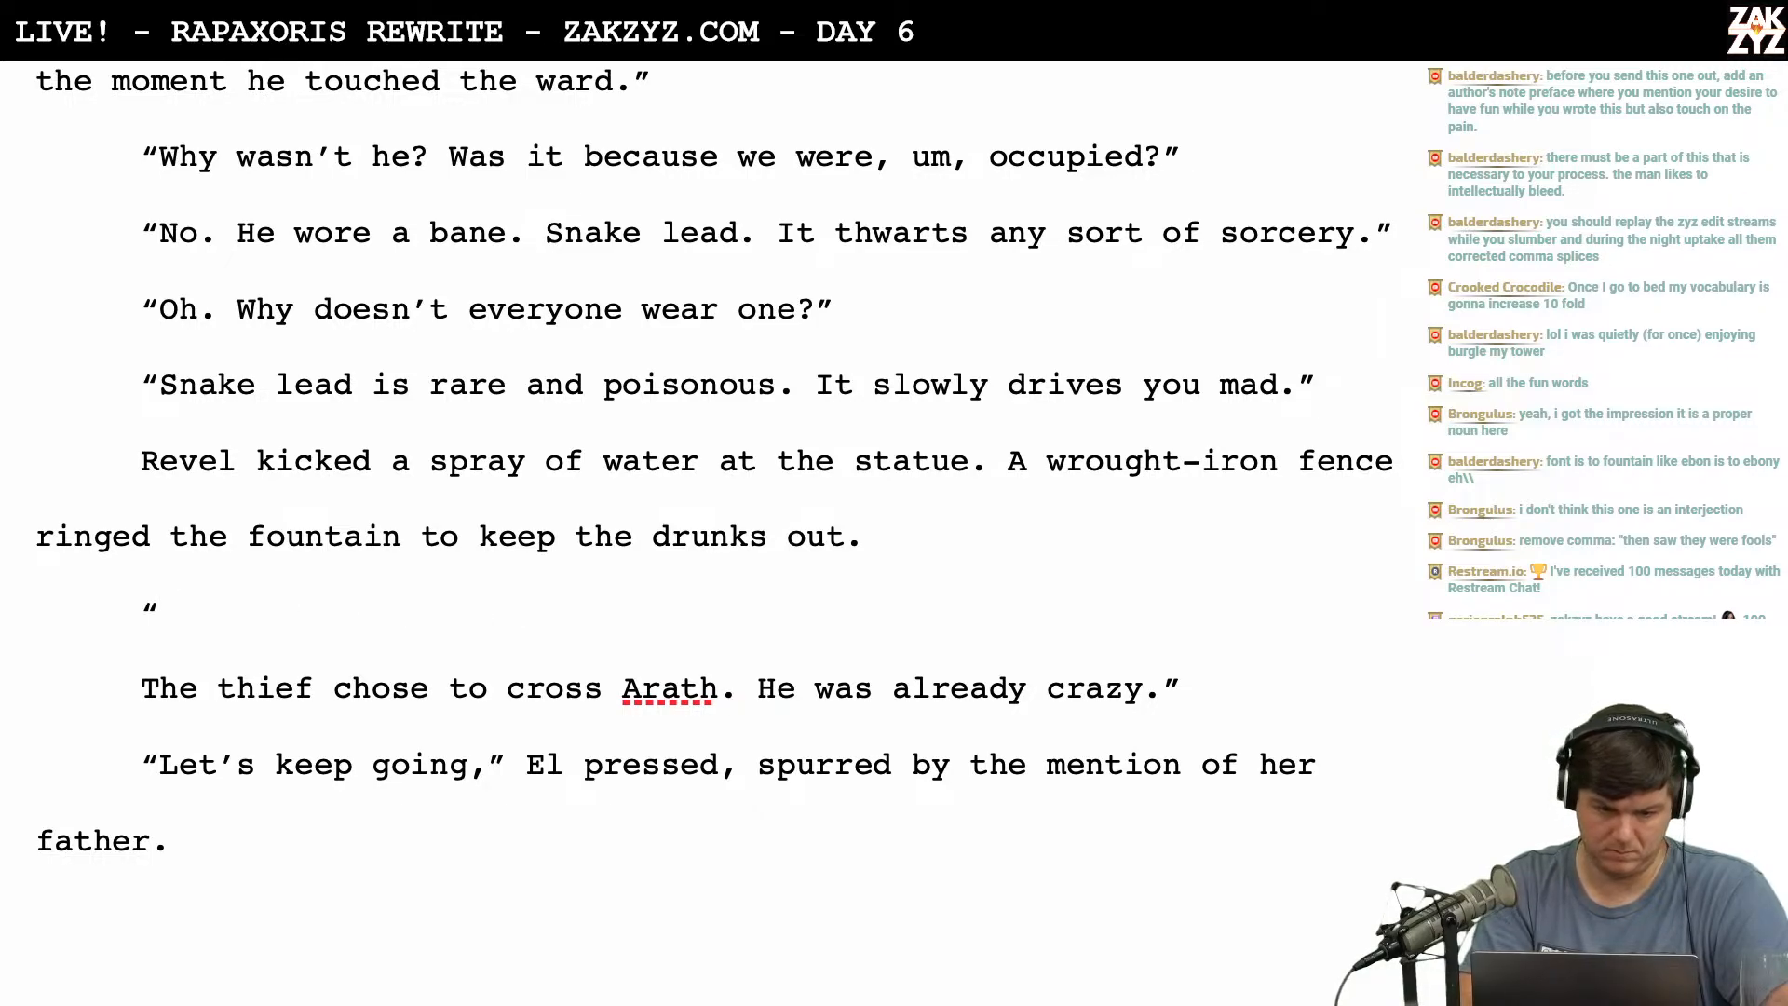
Try "He's mad all right." as the reply after the opening quotation mark, and clear that wording too.
{"action": "type", "text": "He's mad "}
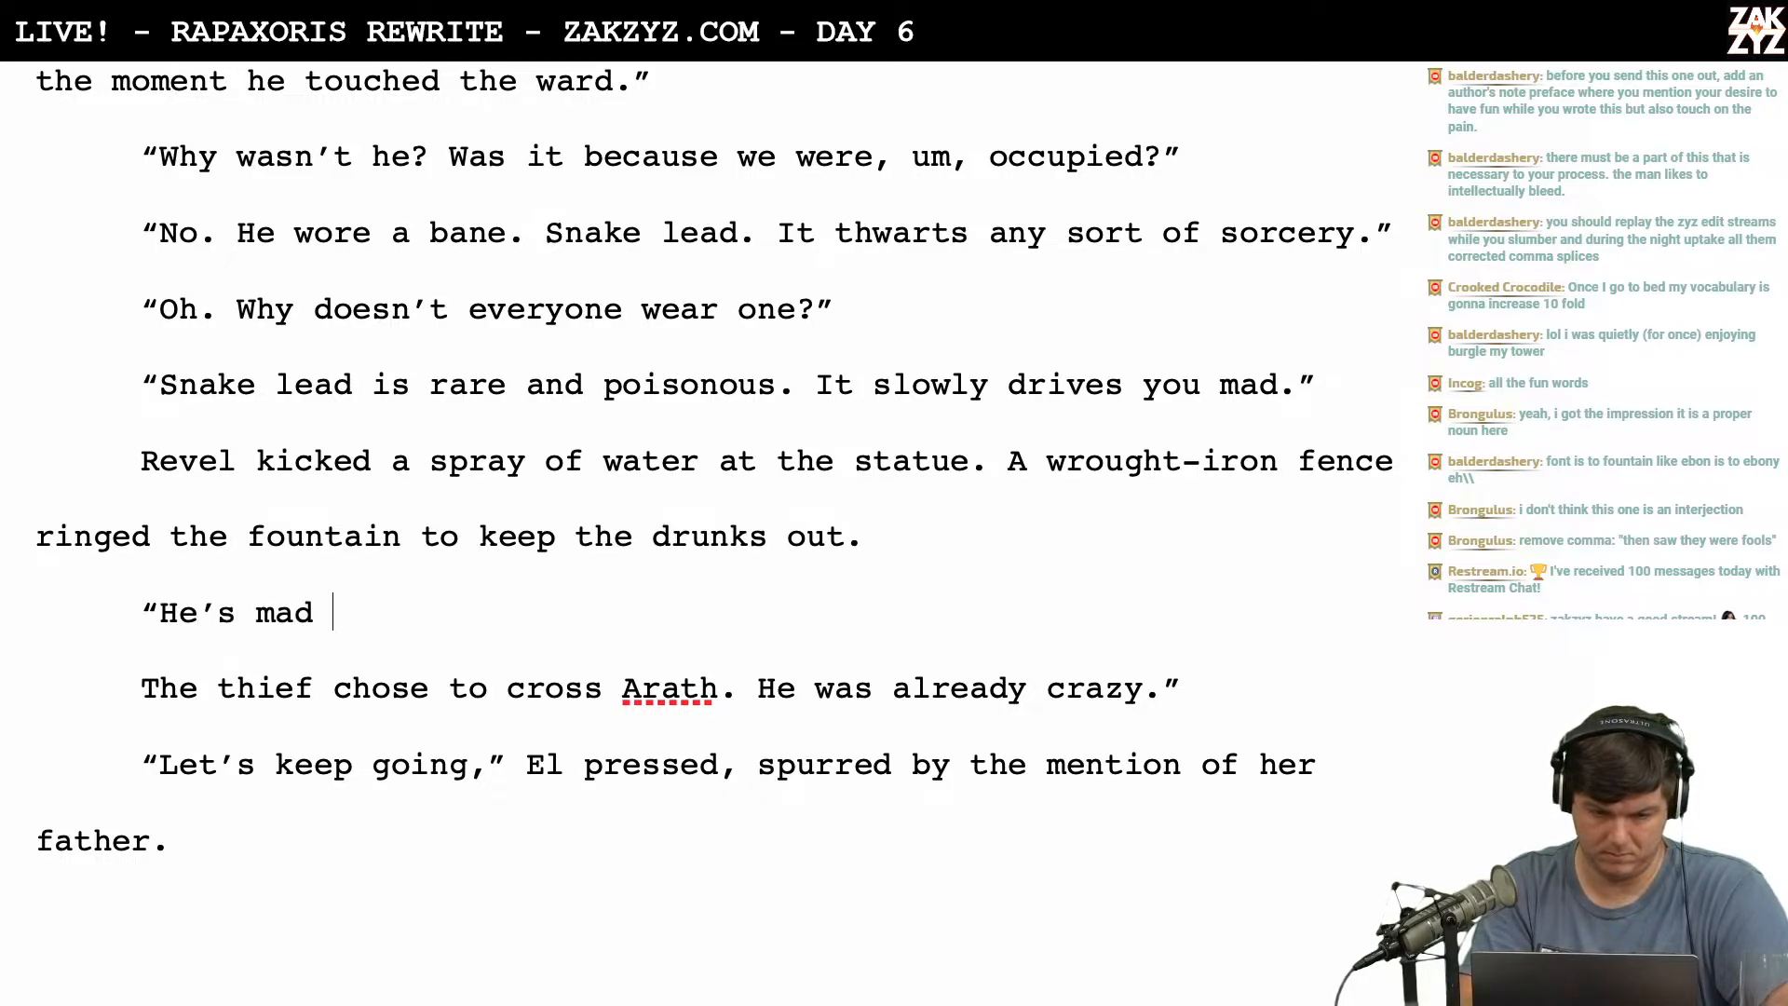
{"action": "type", "text": "all right. "}
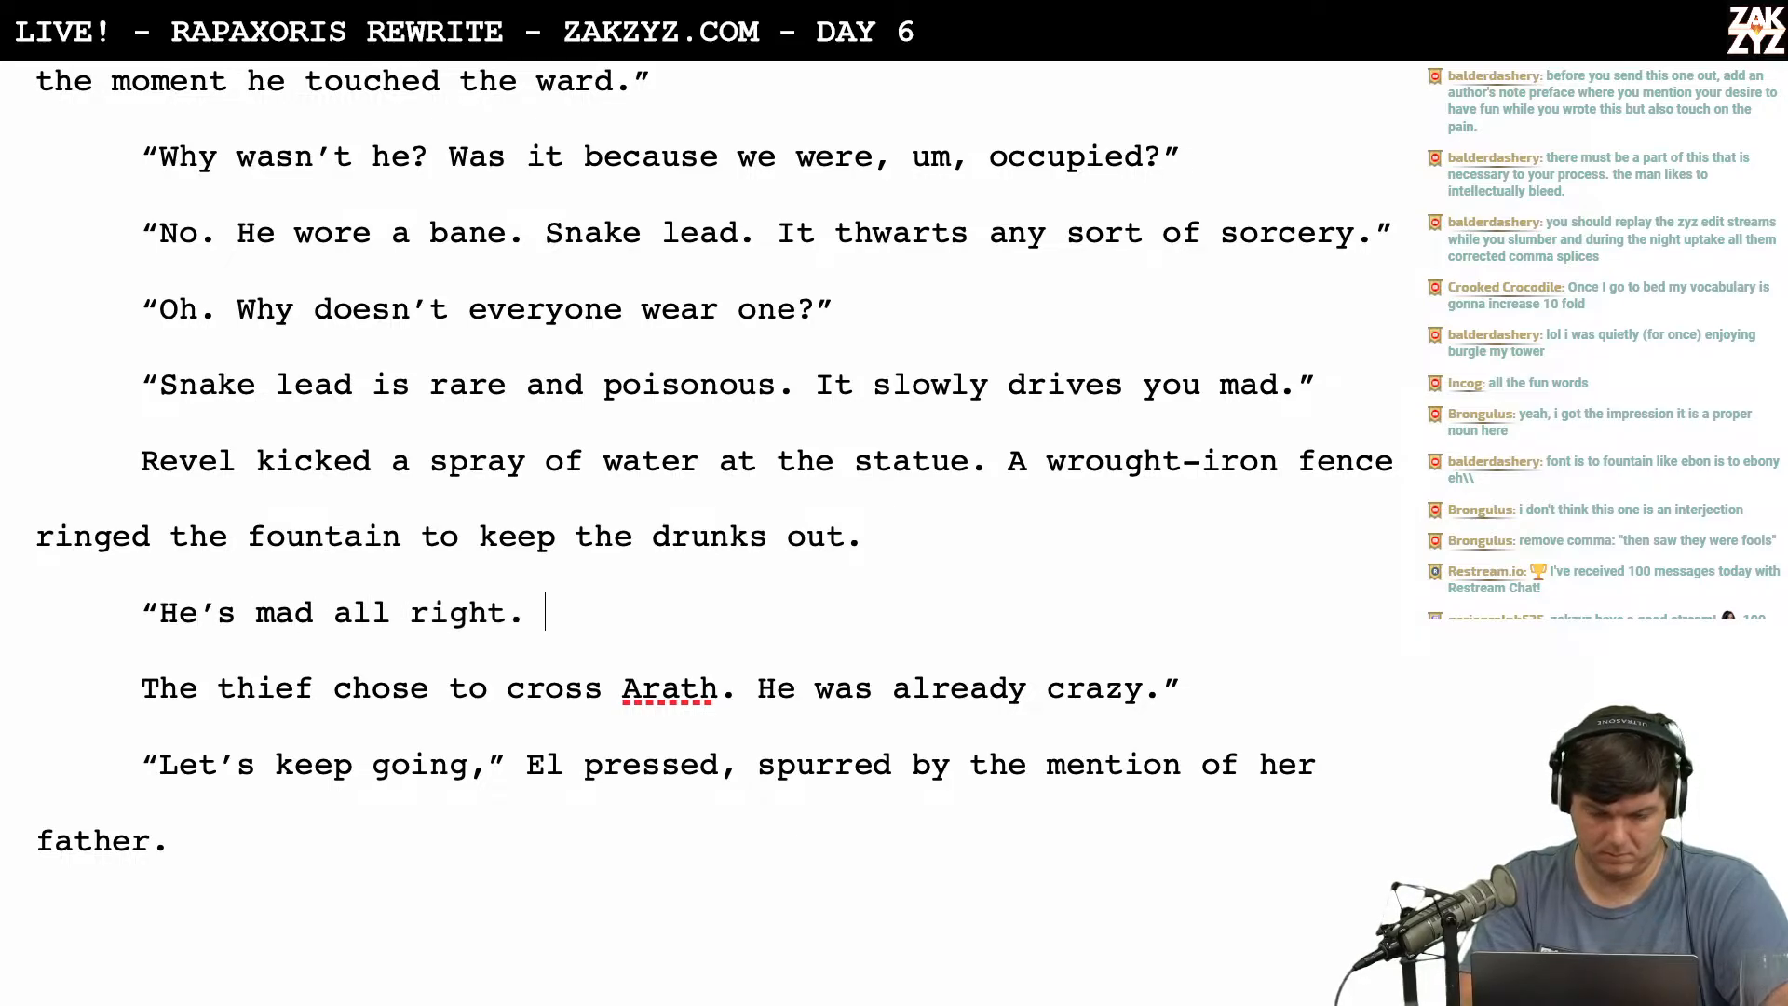
{"action": "type", "text": "H"}
{"action": "key", "text": "BackSpace"}
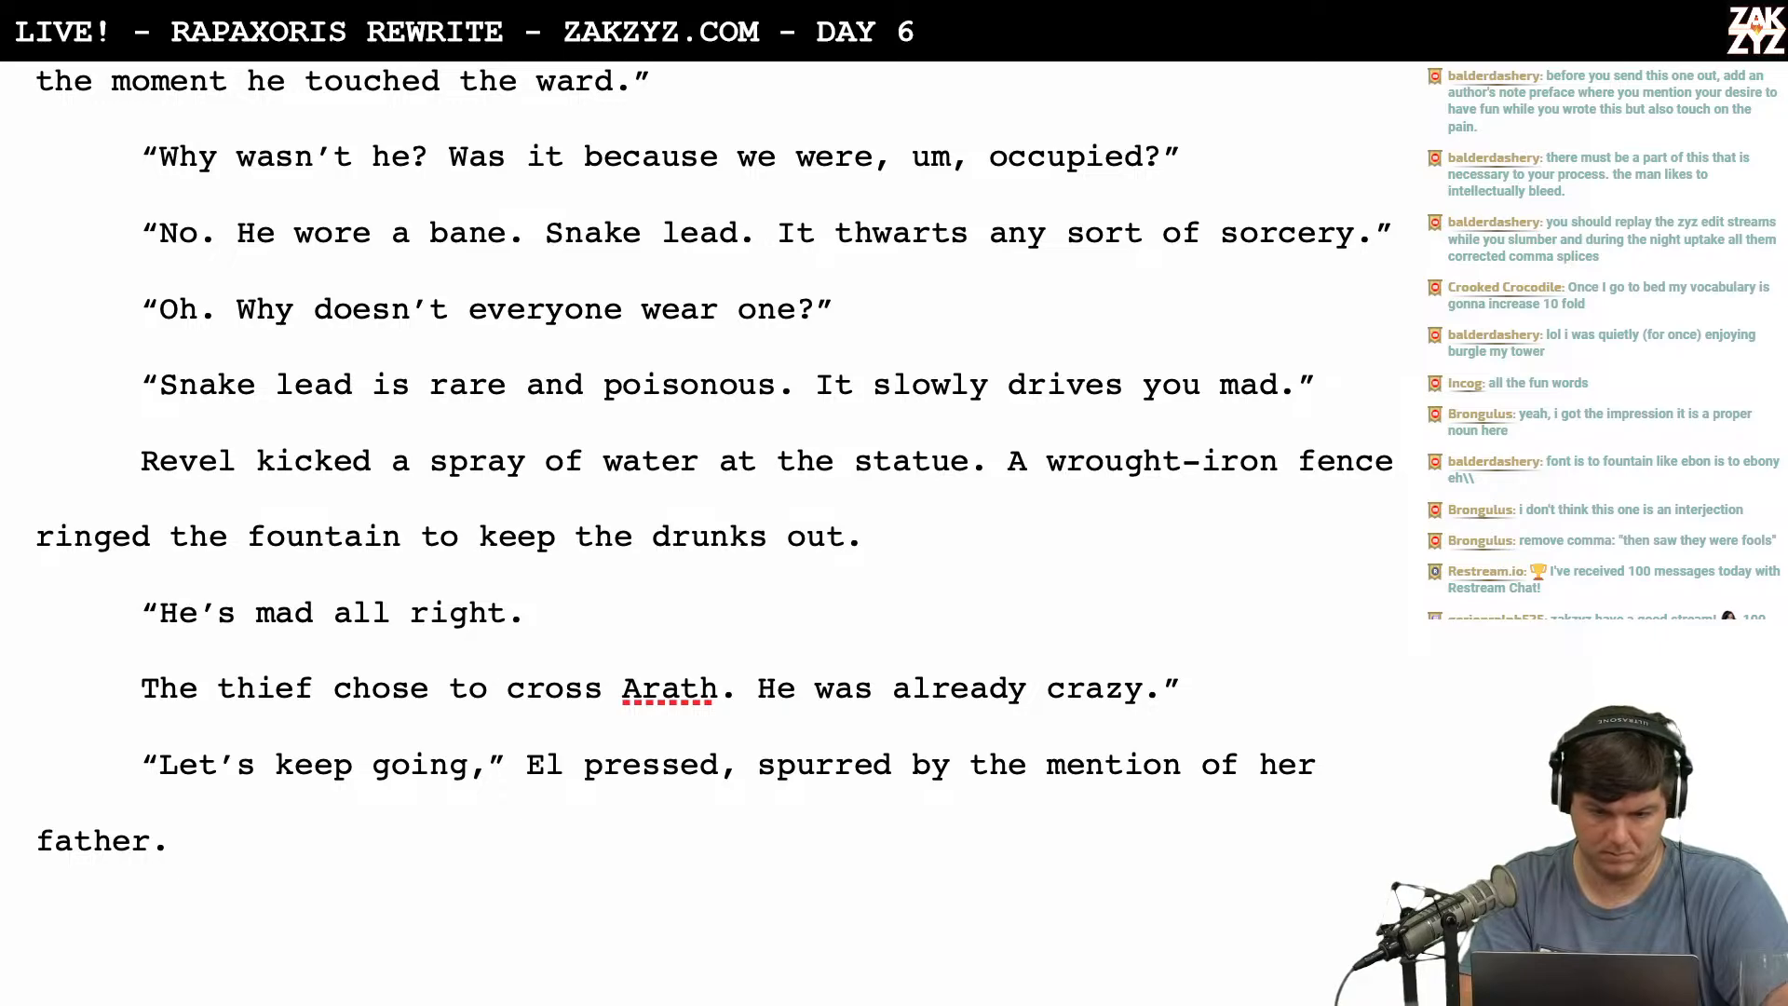
{"action": "key", "text": "BackSpace"}
{"action": "key", "text": "BackSpace"}
{"action": "key", "text": "BackSpace"}
{"action": "key", "text": "BackSpace"}
{"action": "key", "text": "BackSpace"}
{"action": "key", "text": "BackSpace"}
{"action": "key", "text": "BackSpace"}
{"action": "key", "text": "BackSpace"}
{"action": "key", "text": "BackSpace"}
{"action": "key", "text": "BackSpace"}
{"action": "key", "text": "BackSpace"}
{"action": "key", "text": "BackSpace"}
{"action": "key", "text": "BackSpace"}
{"action": "key", "text": "BackSpace"}
{"action": "key", "text": "BackSpace"}
{"action": "key", "text": "BackSpace"}
{"action": "key", "text": "BackSpace"}
{"action": "key", "text": "BackSpace"}
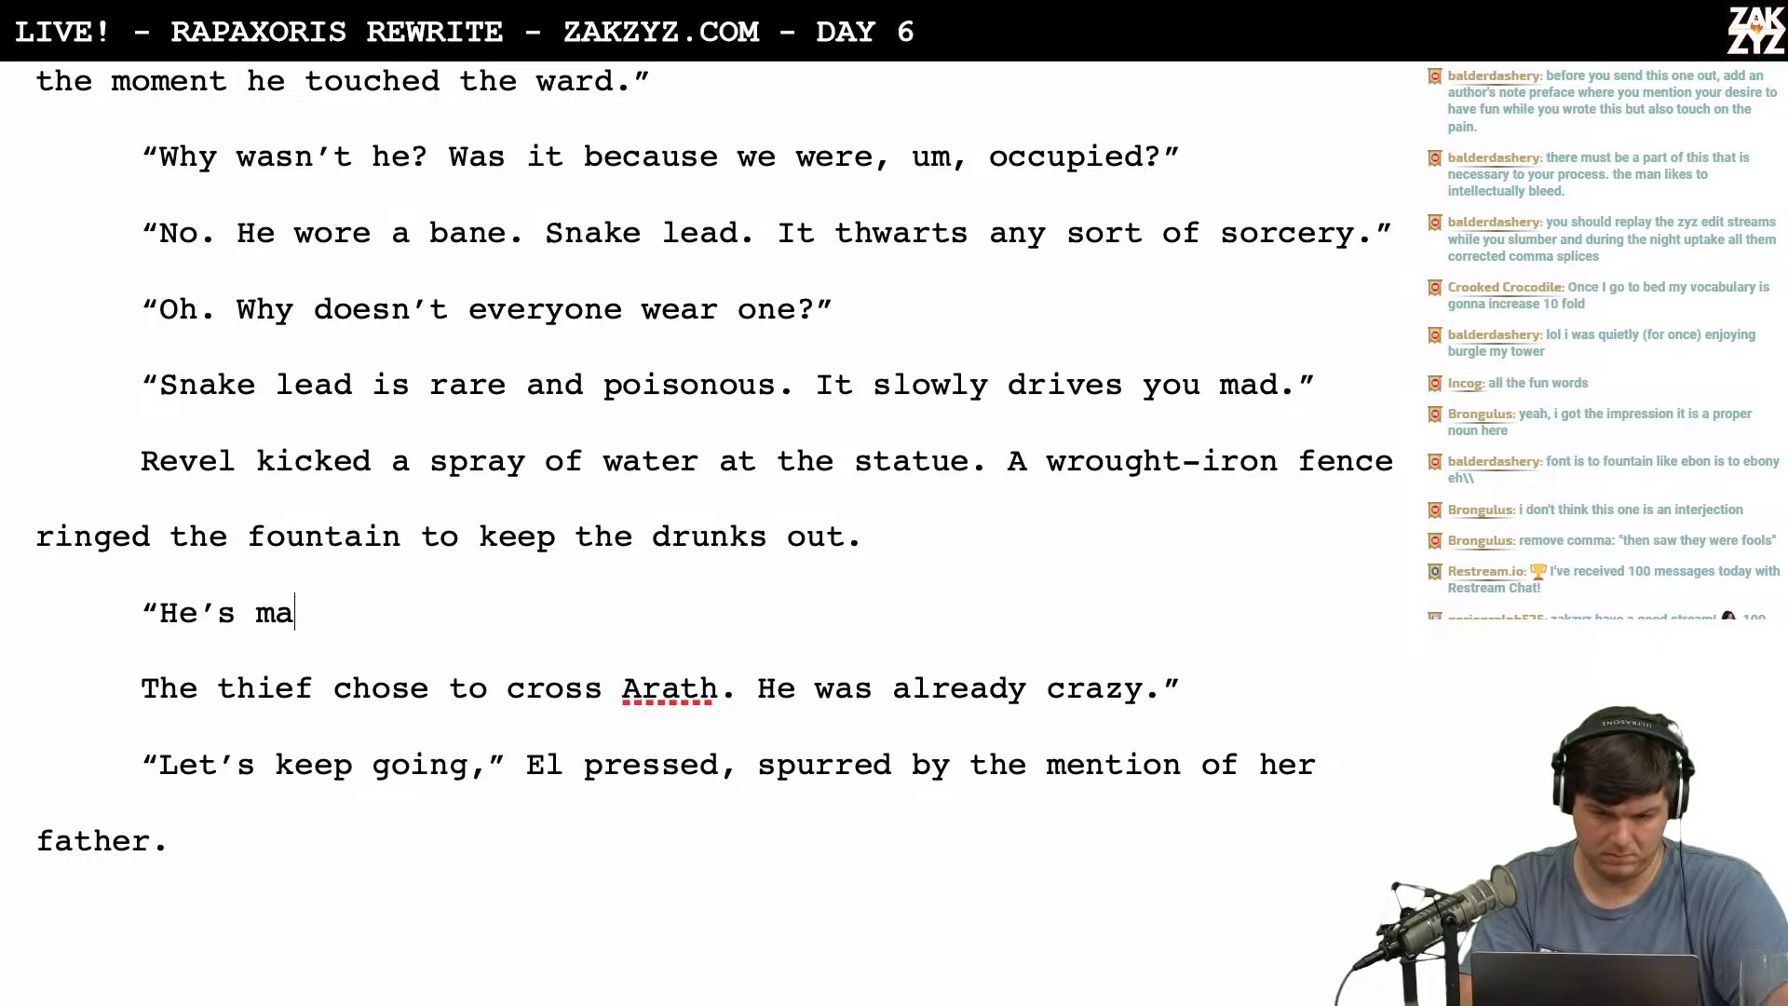
{"action": "key", "text": "BackSpace"}
{"action": "key", "text": "BackSpace"}
Write the reply as "Makes sense. Only a madman would cross Arath." with a closing quotation mark, above the old wording.
{"action": "type", "text": "Makes s"}
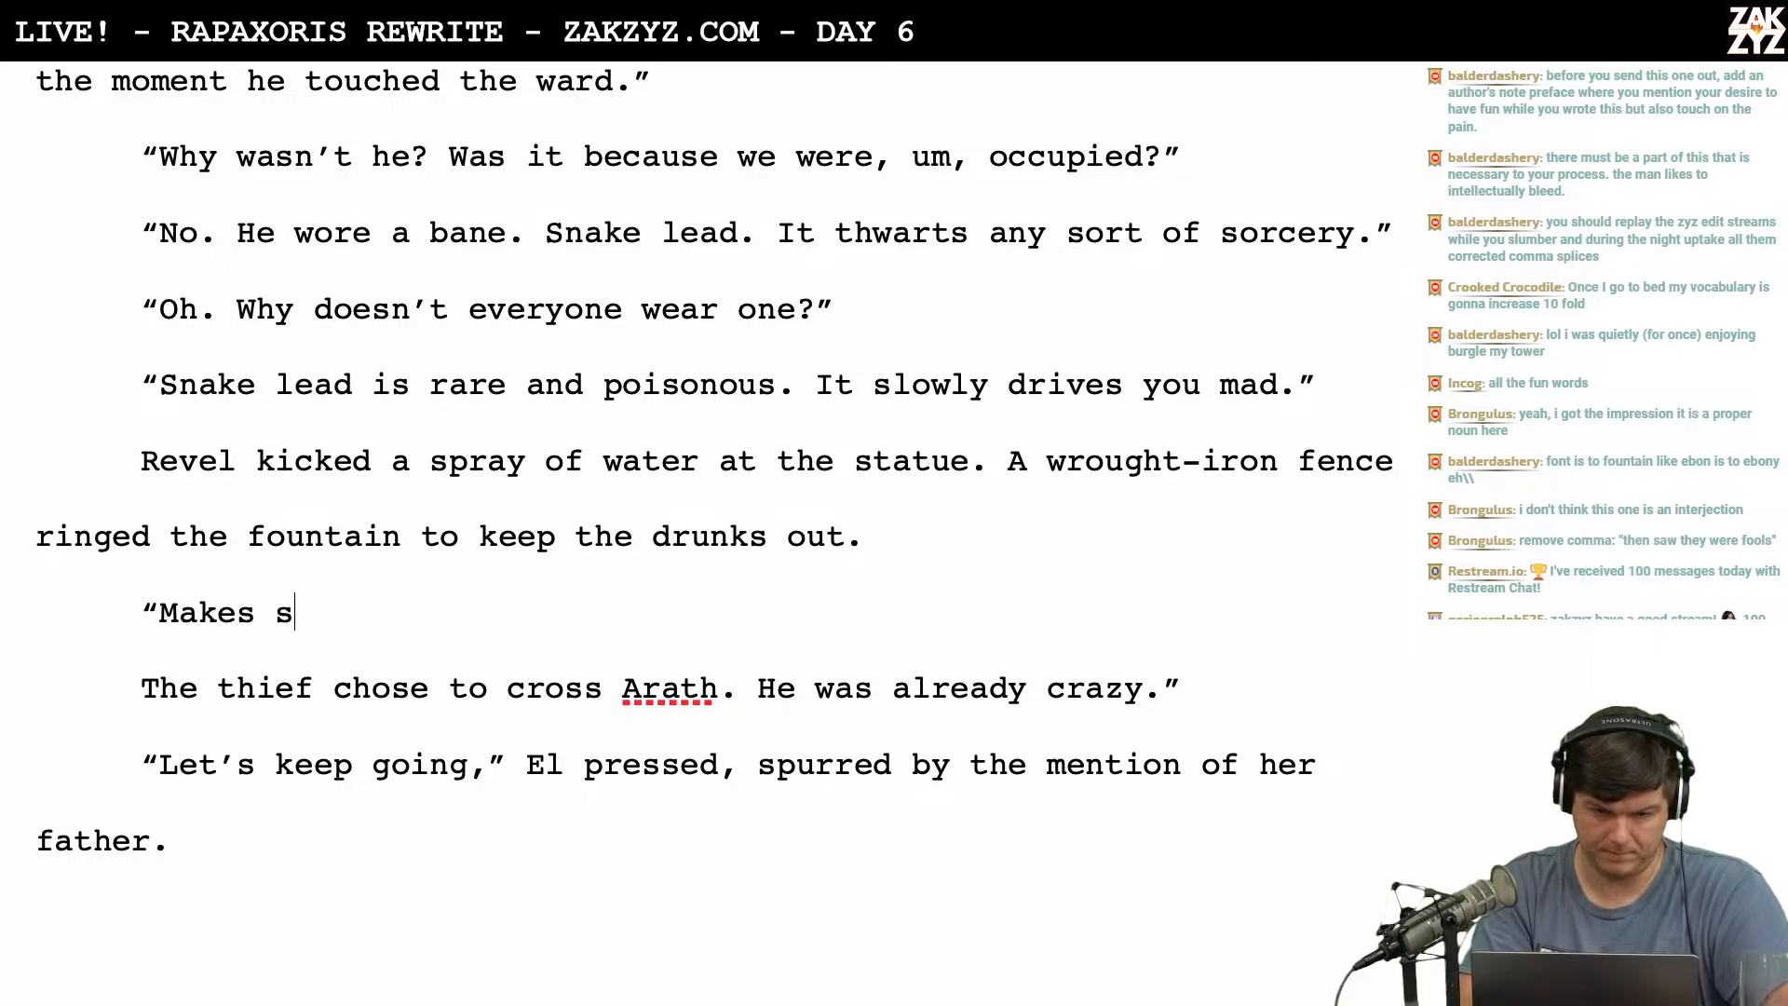
{"action": "type", "text": "ense. Only a m"}
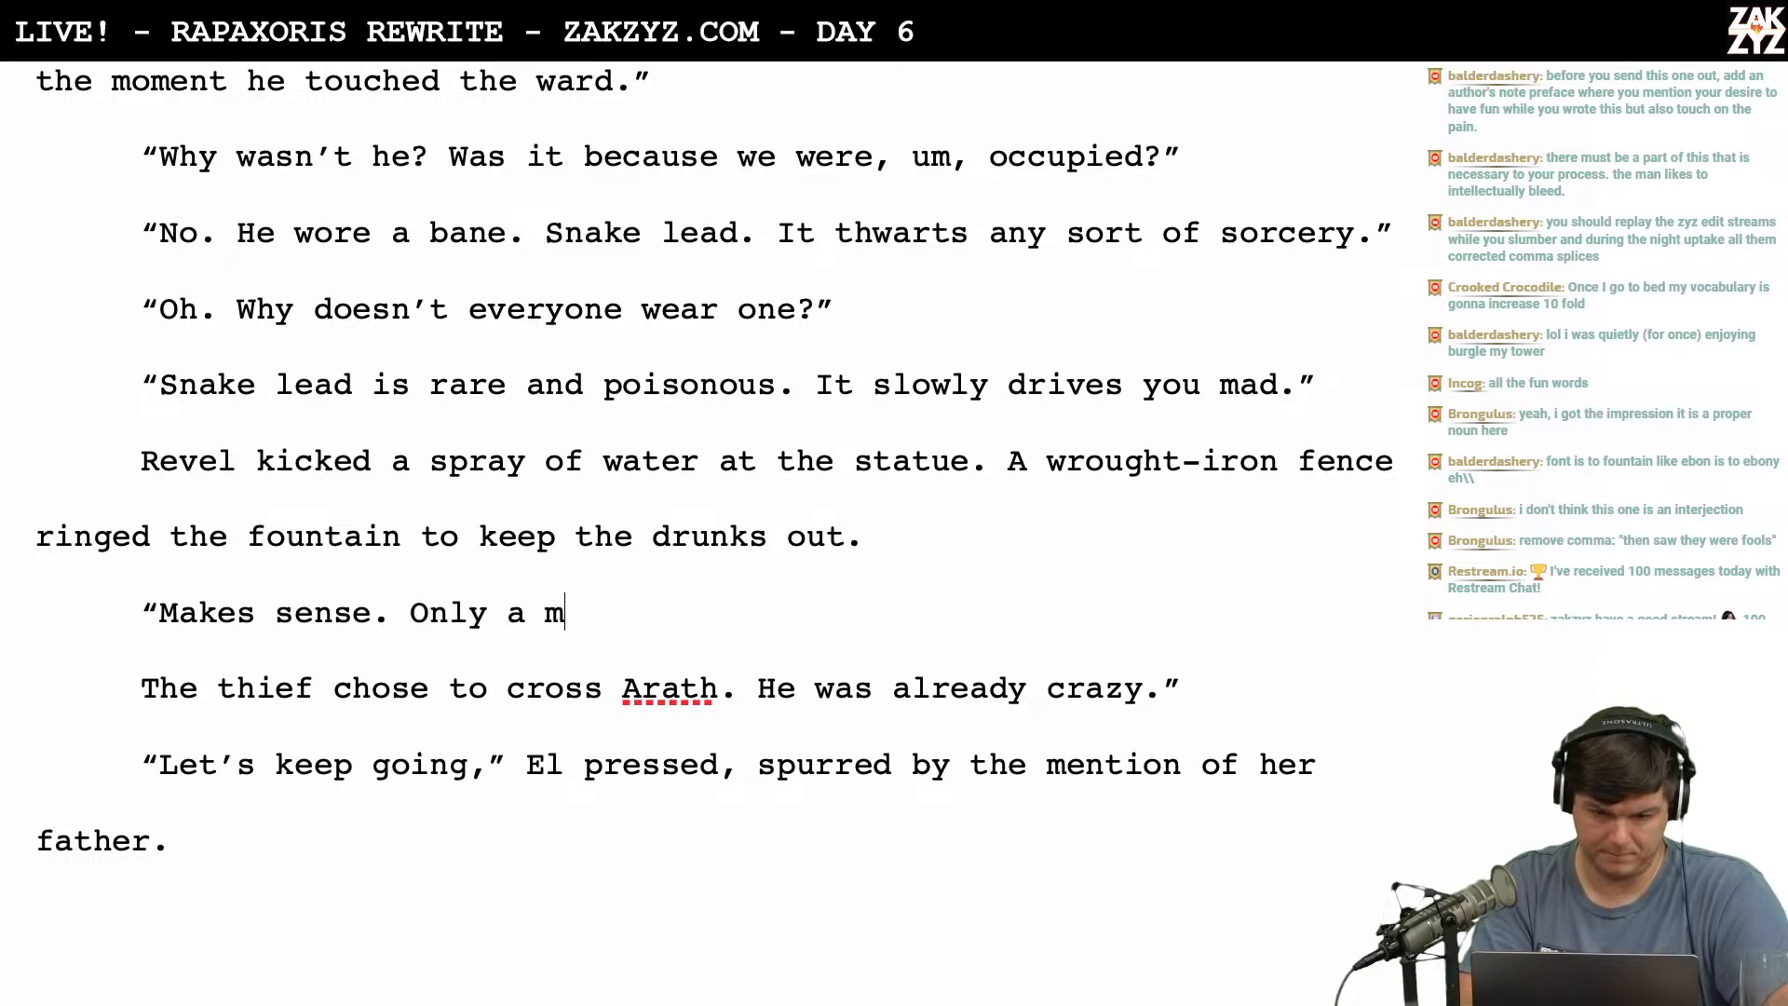
{"action": "type", "text": "adman would cro"}
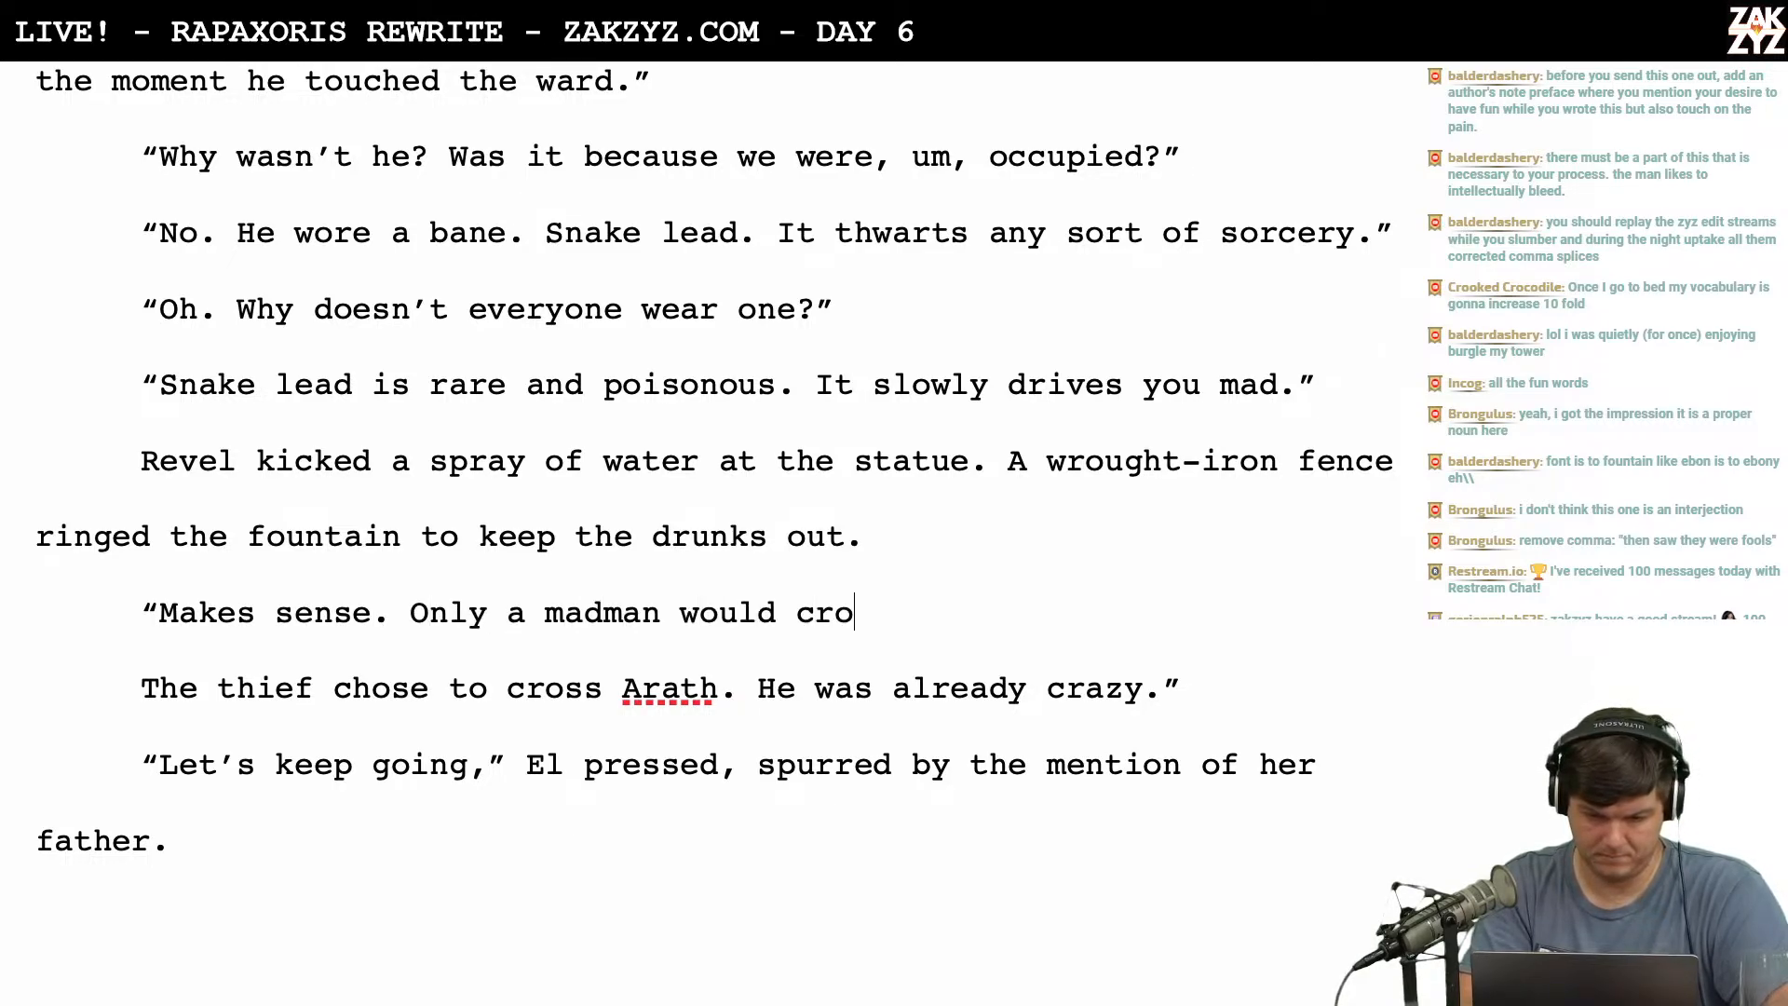
{"action": "type", "text": "ss Arath.\""}
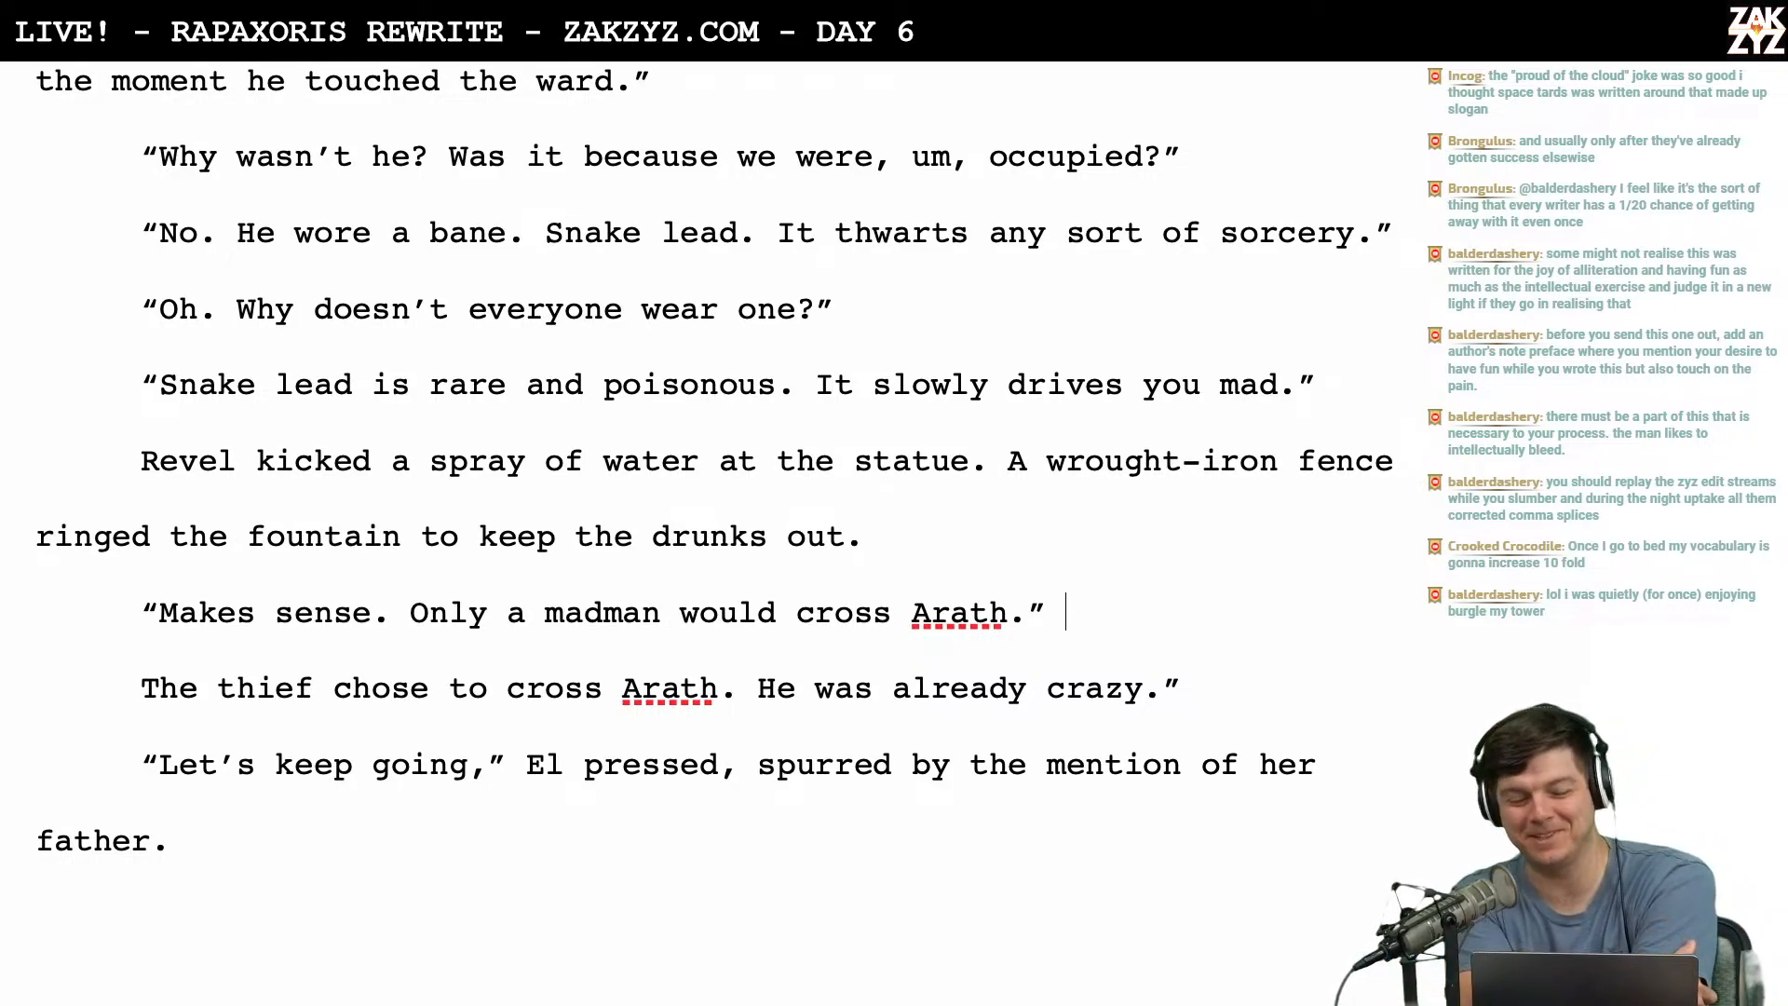
Switch to the web browser and search for "proud of the cloud high school".
{"action": "key", "text": "ctrl+Left"}
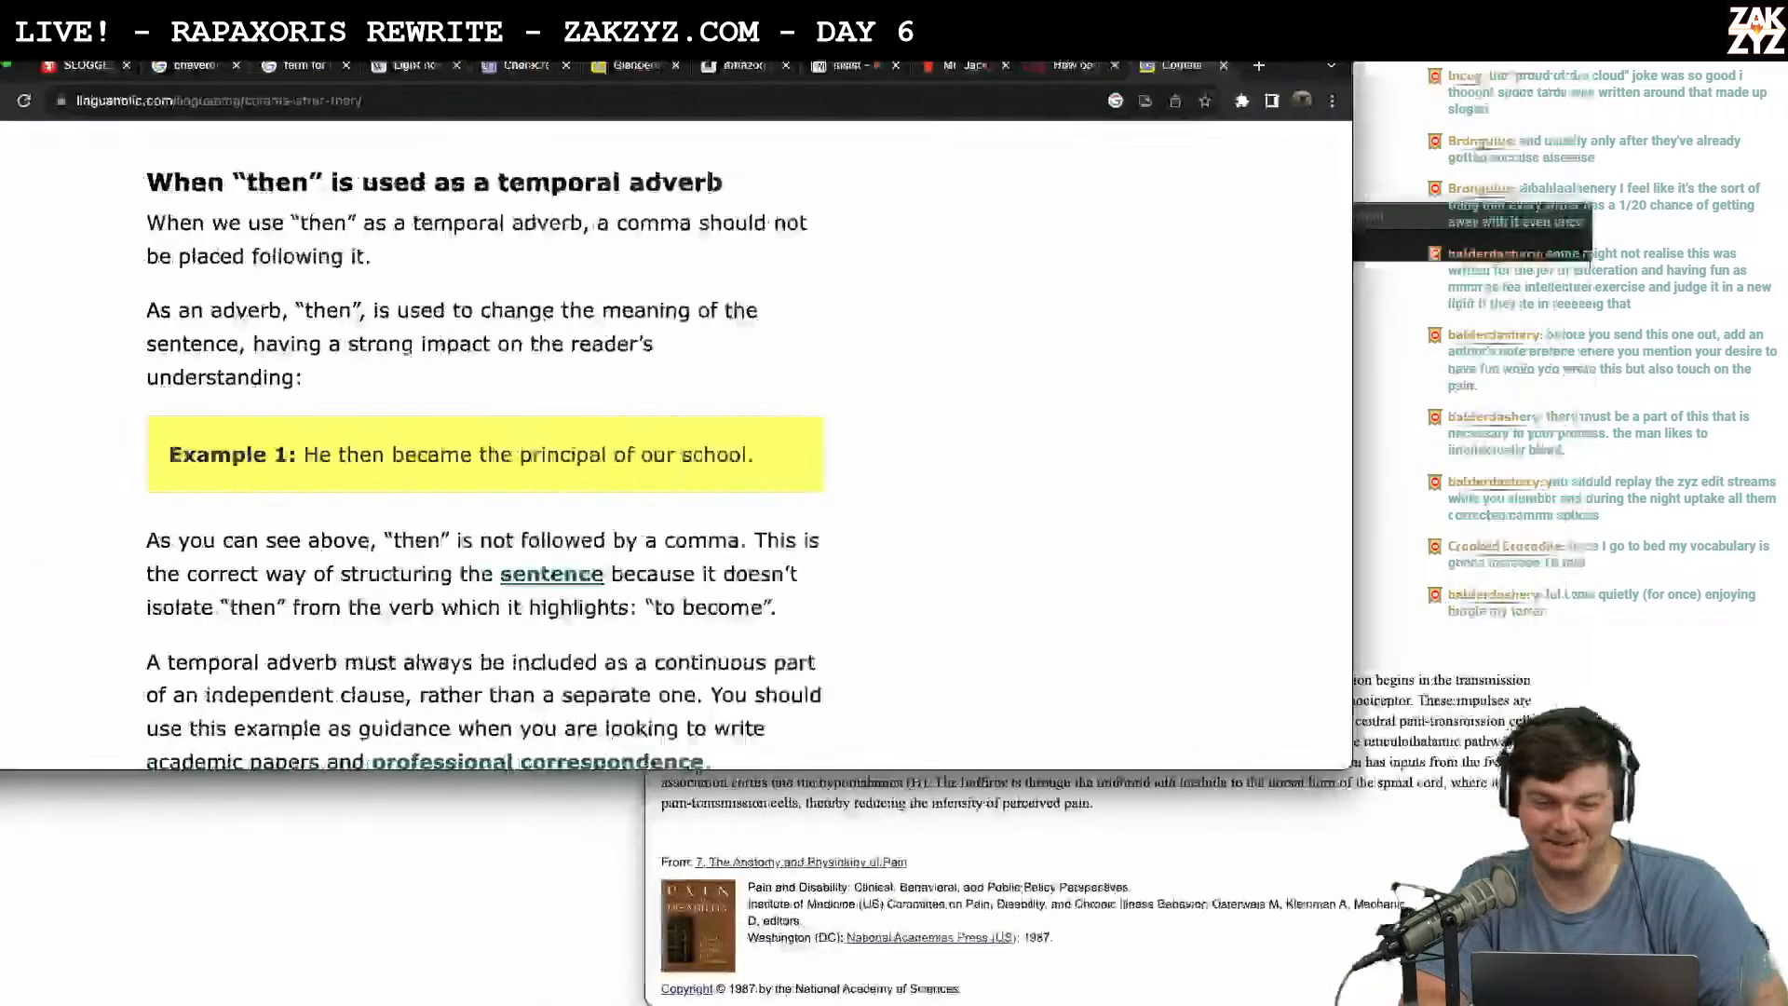
{"action": "left_click", "coordinate": [309, 100]}
{"action": "type", "text": "p"}
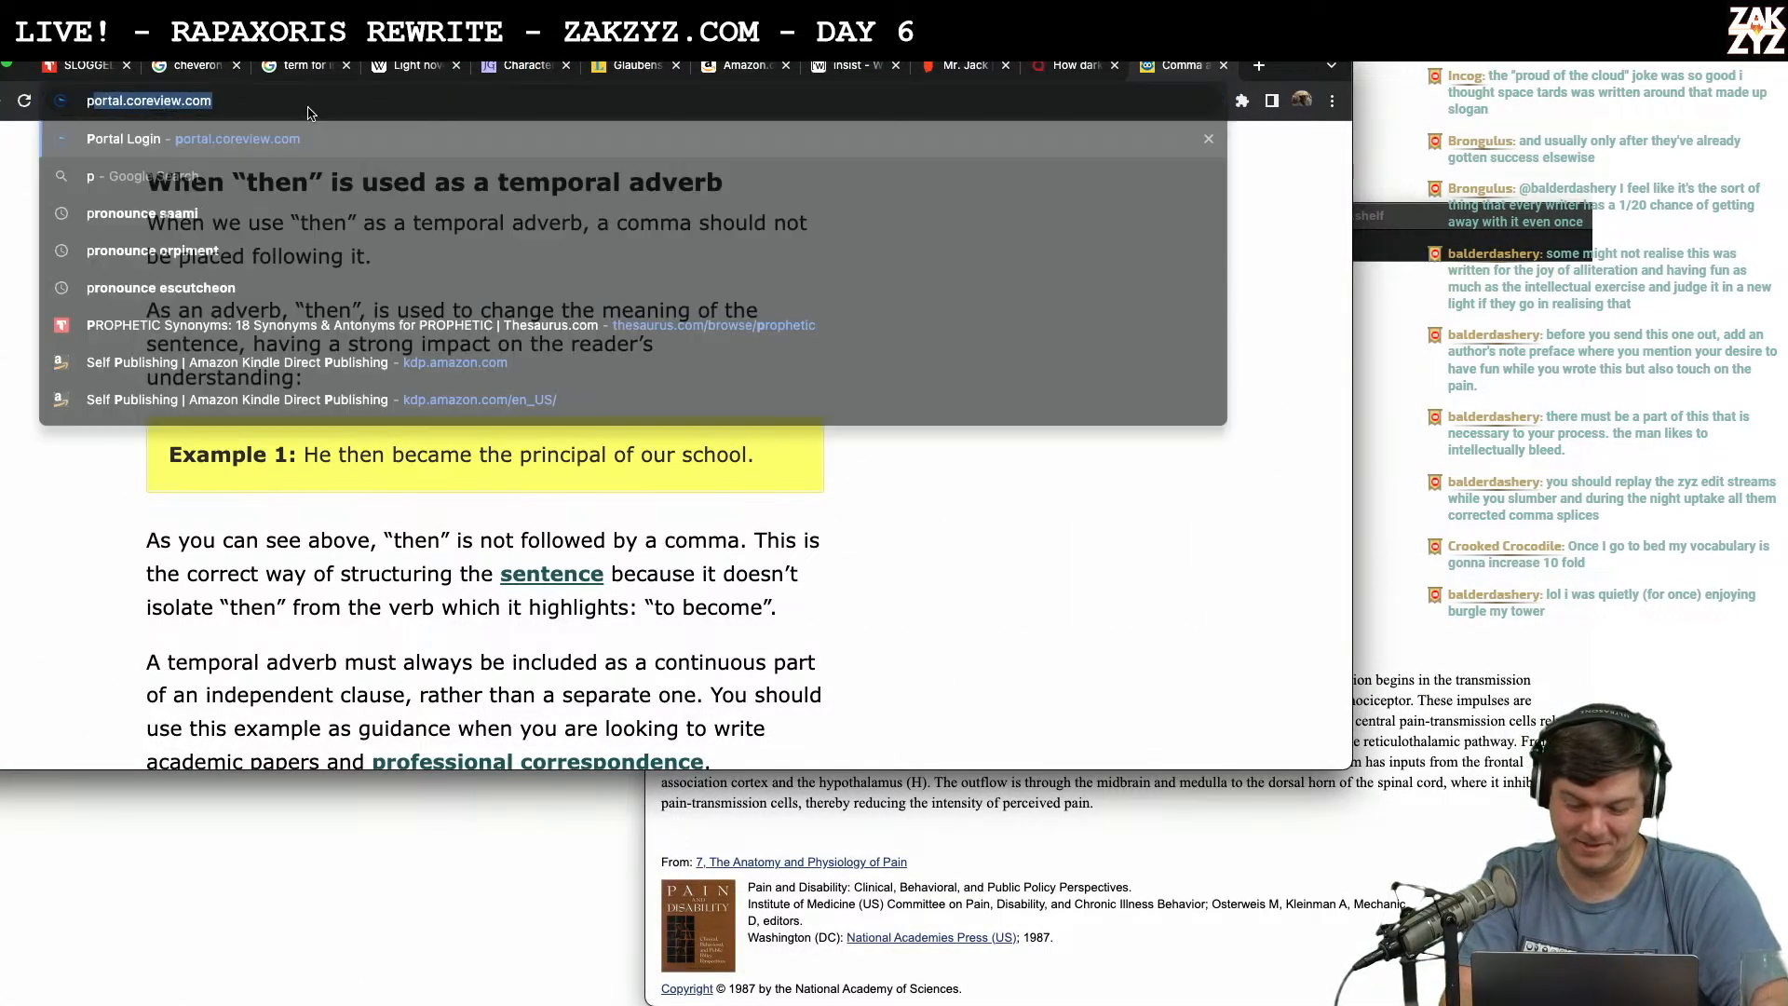
{"action": "type", "text": "roud of the clo"}
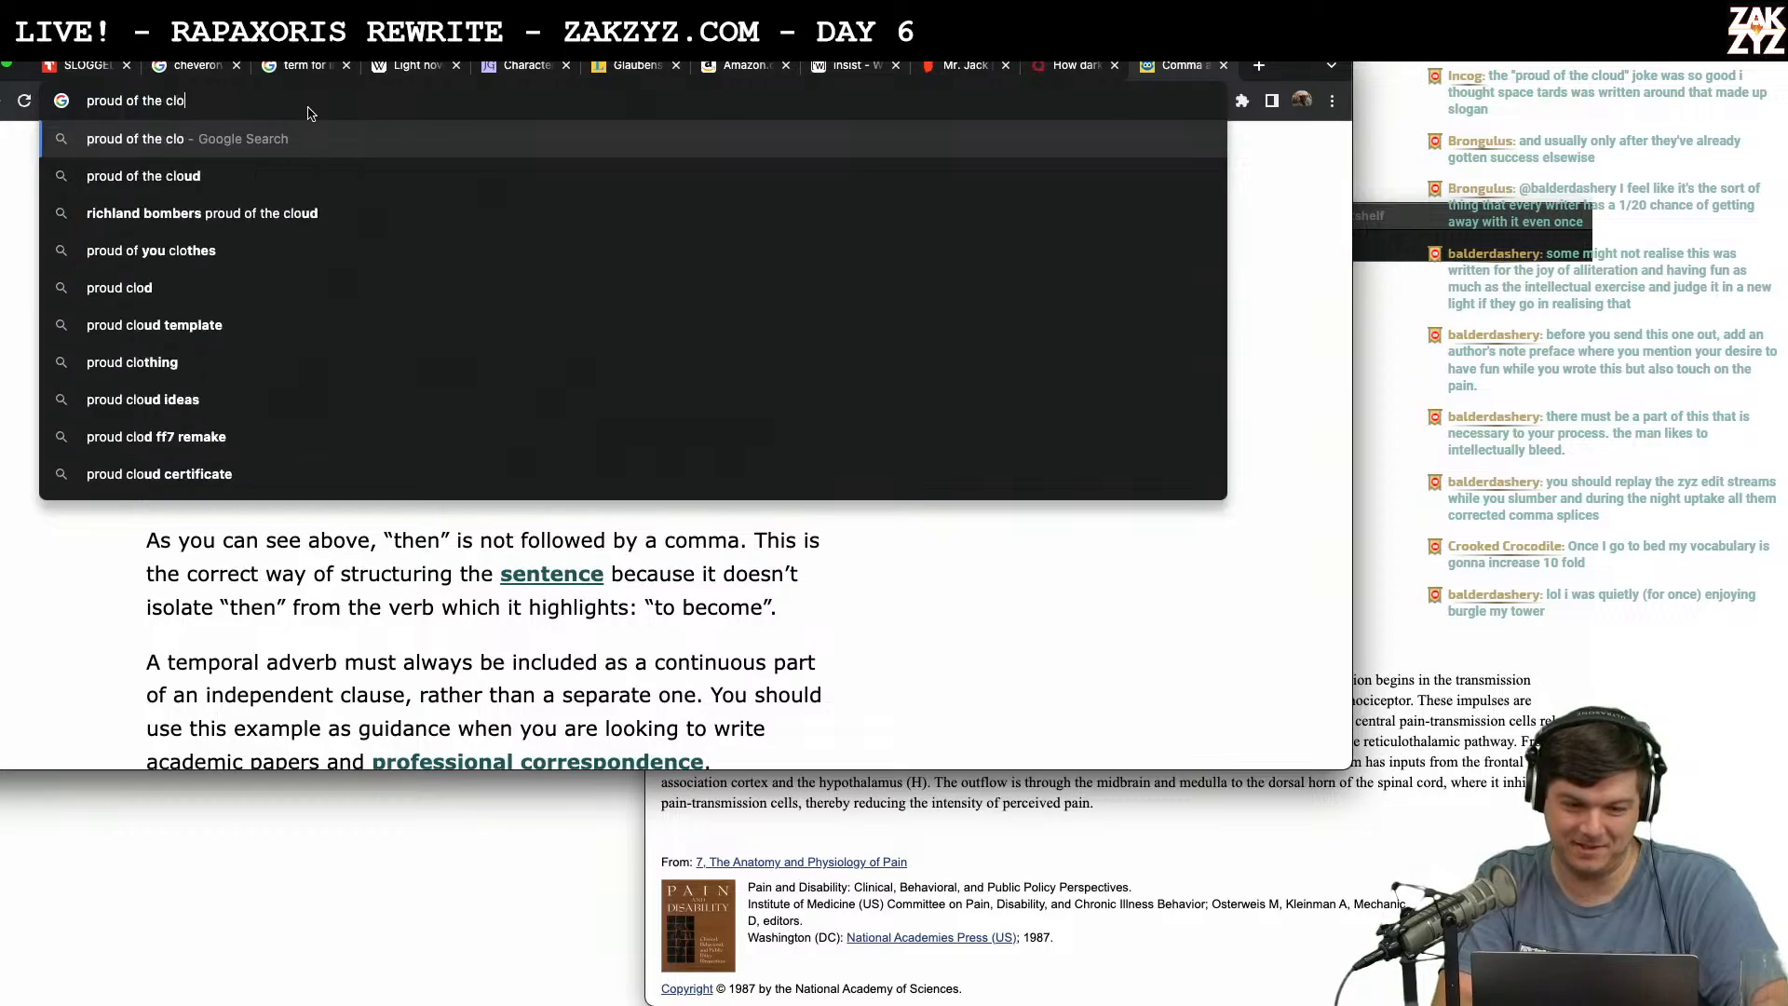
{"action": "type", "text": "ud high school"}
{"action": "key", "text": "Return"}
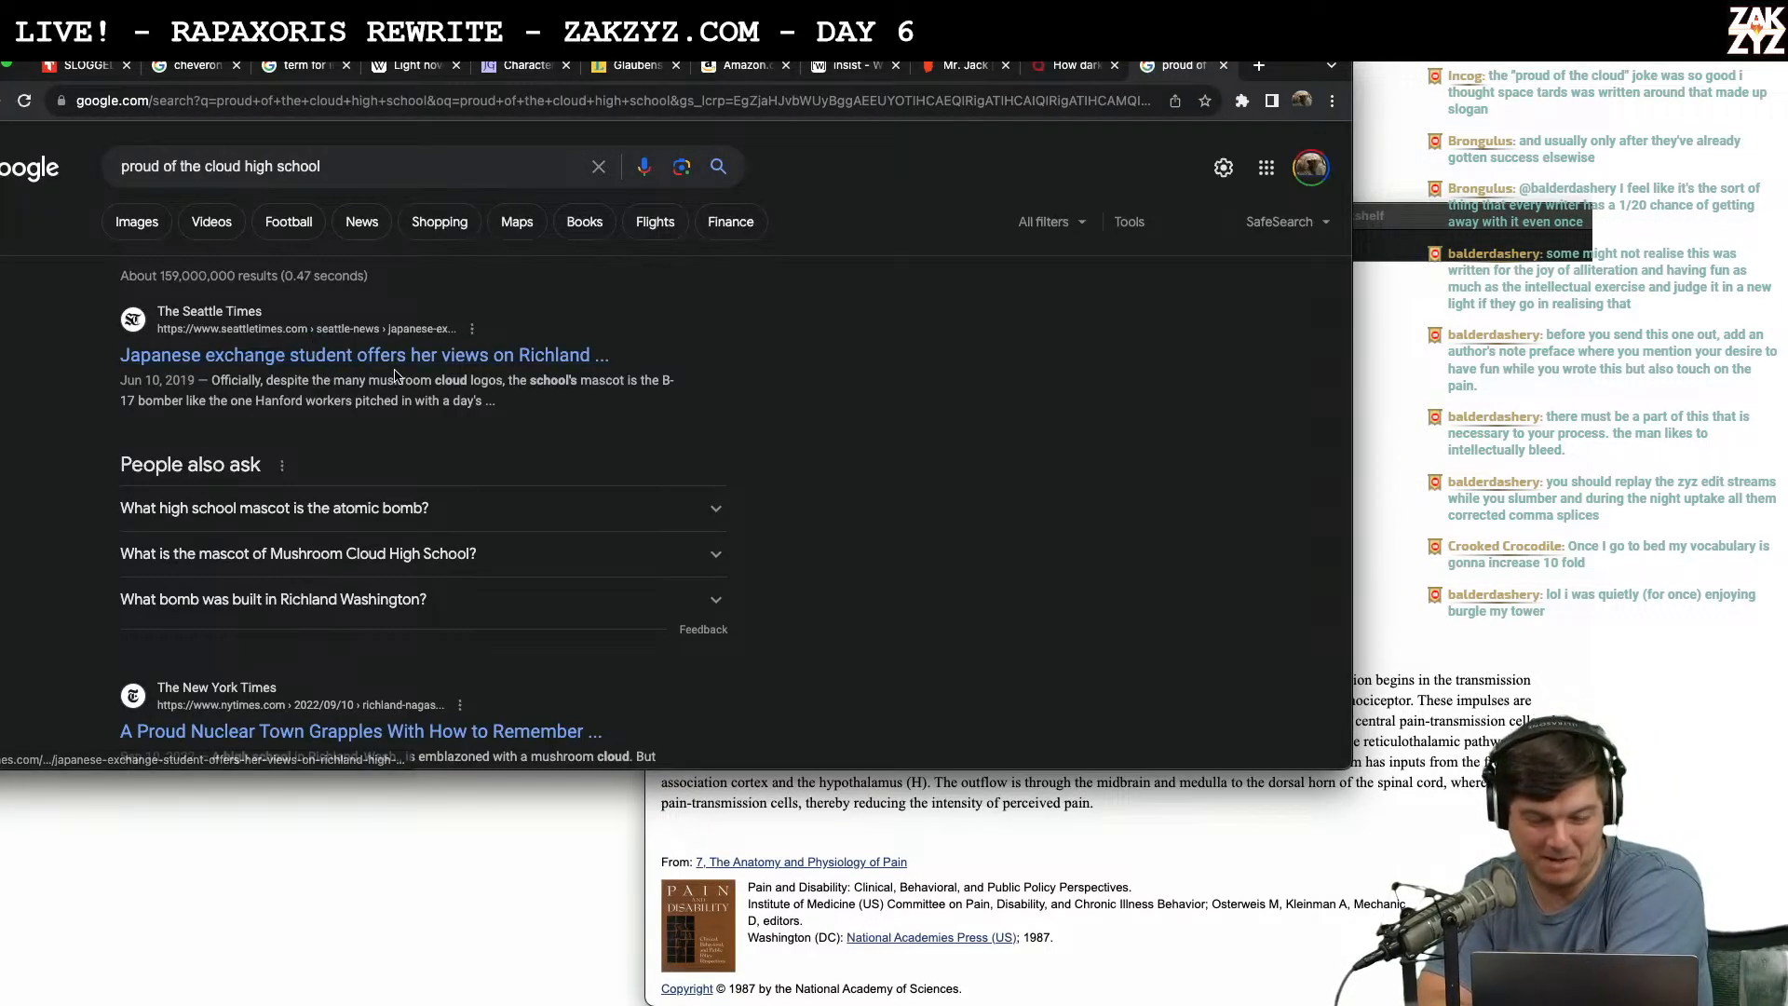
Open the Seattle Times article about Richland High School's mushroom cloud logo and skim its photo and text.
{"action": "scroll", "coordinate": [415, 296], "scroll_direction": "down", "scroll_amount": 1}
{"action": "left_click", "coordinate": [398, 306]}
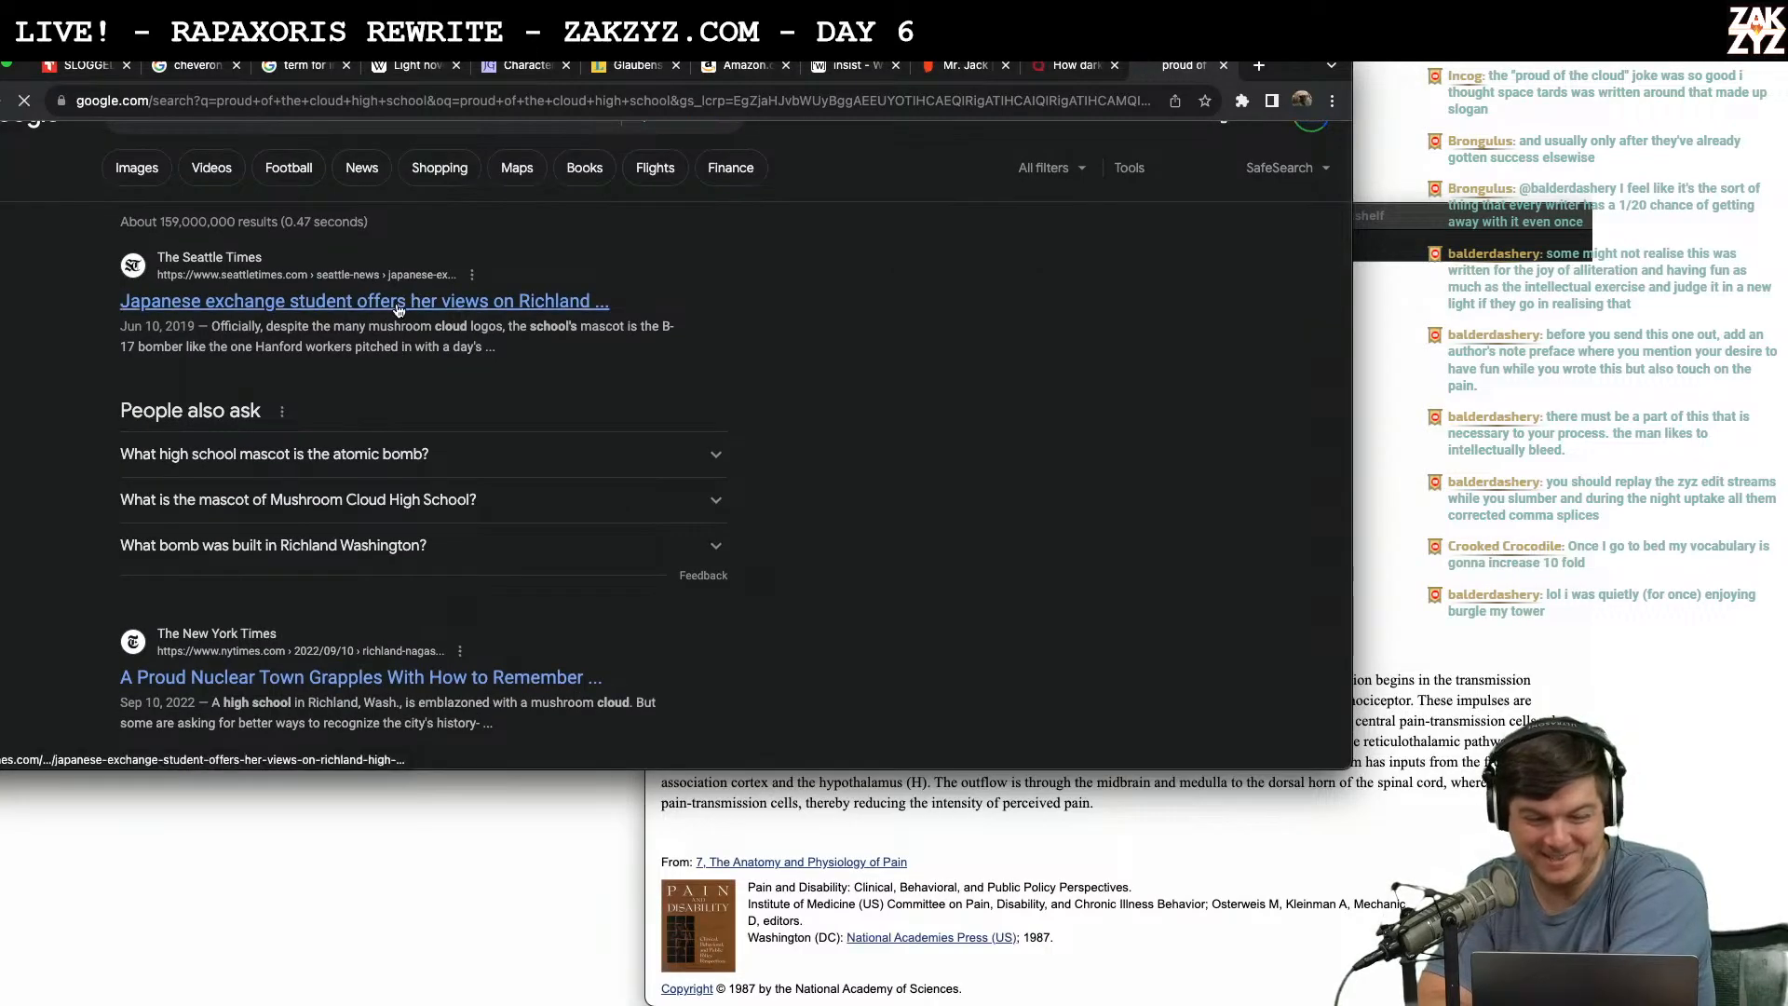
{"action": "scroll", "coordinate": [444, 429], "scroll_direction": "down", "scroll_amount": 3}
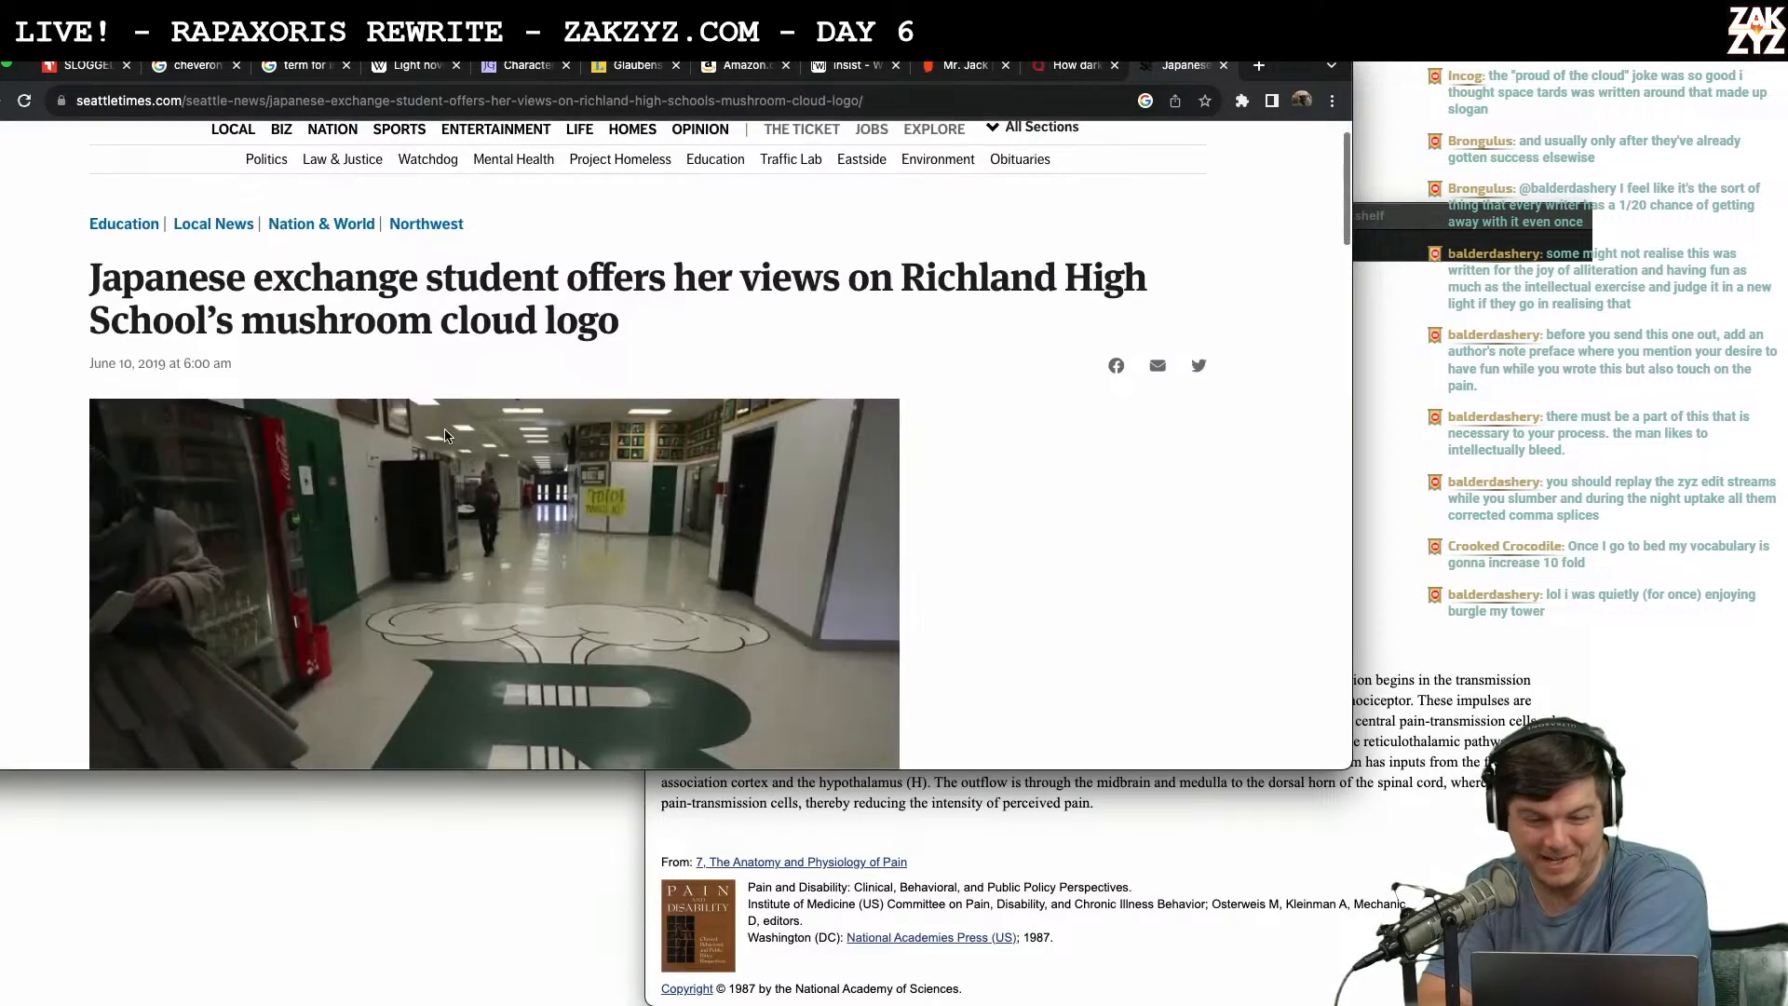
{"action": "scroll", "coordinate": [446, 431], "scroll_direction": "down", "scroll_amount": 3}
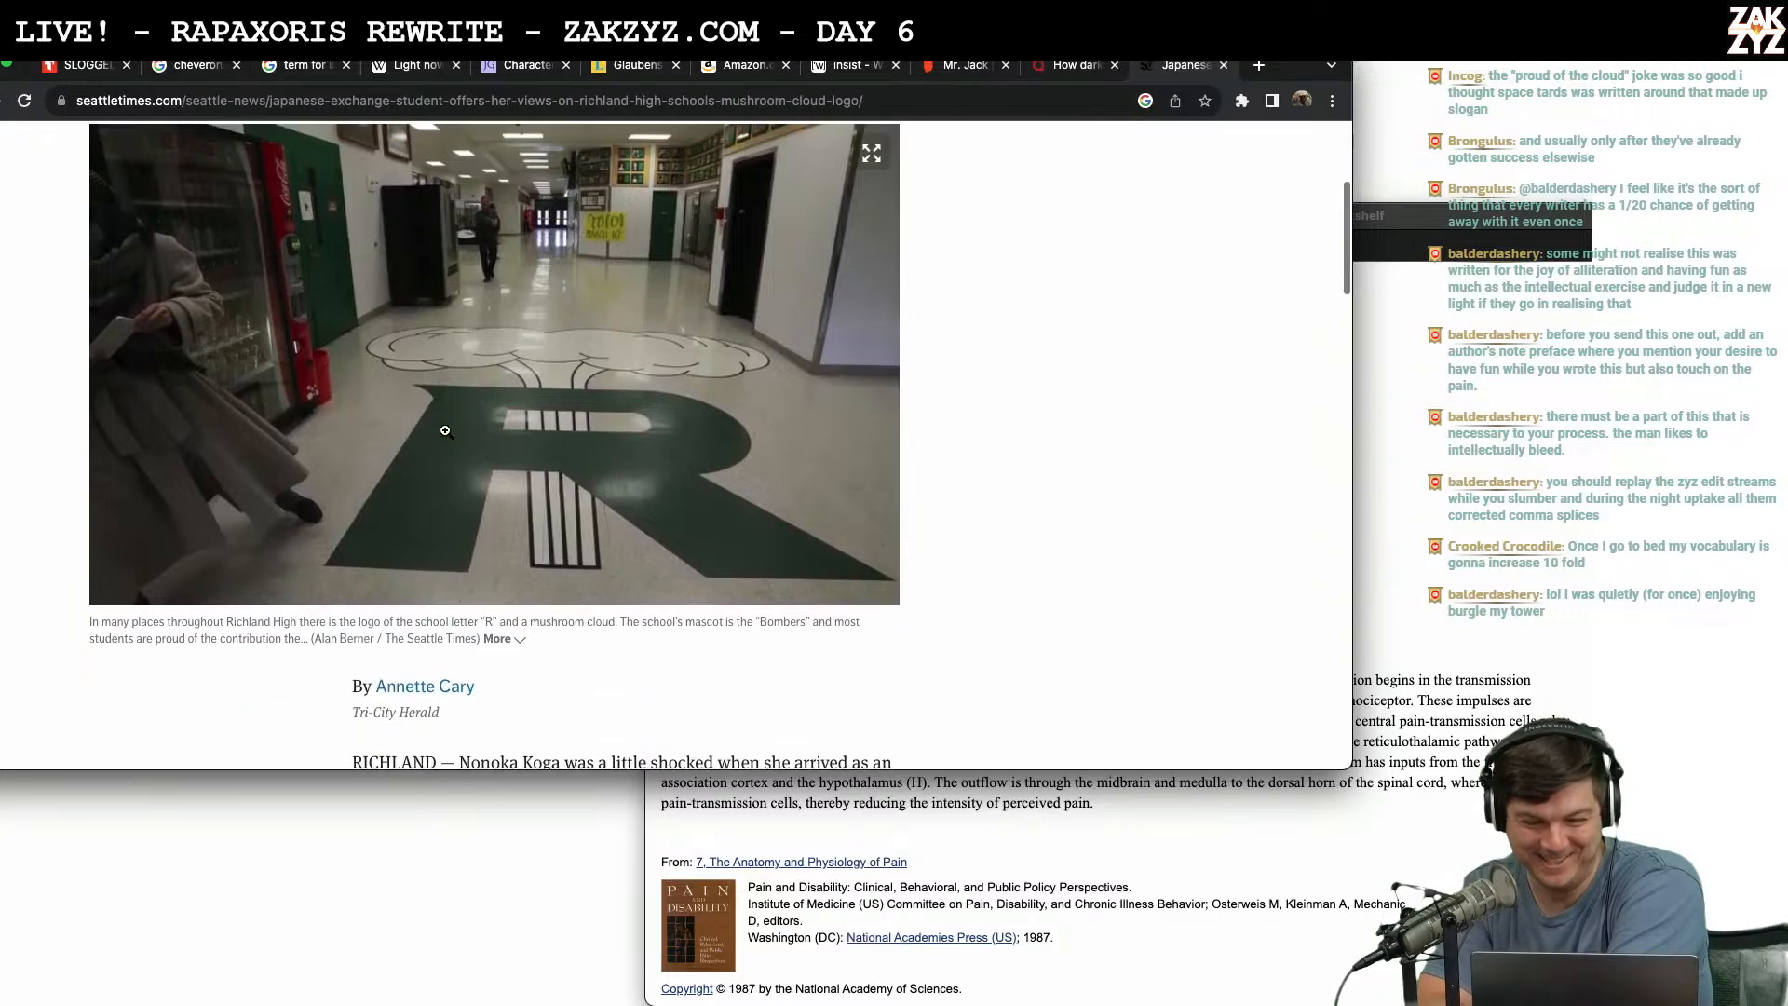
{"action": "scroll", "coordinate": [446, 432], "scroll_direction": "down", "scroll_amount": 20}
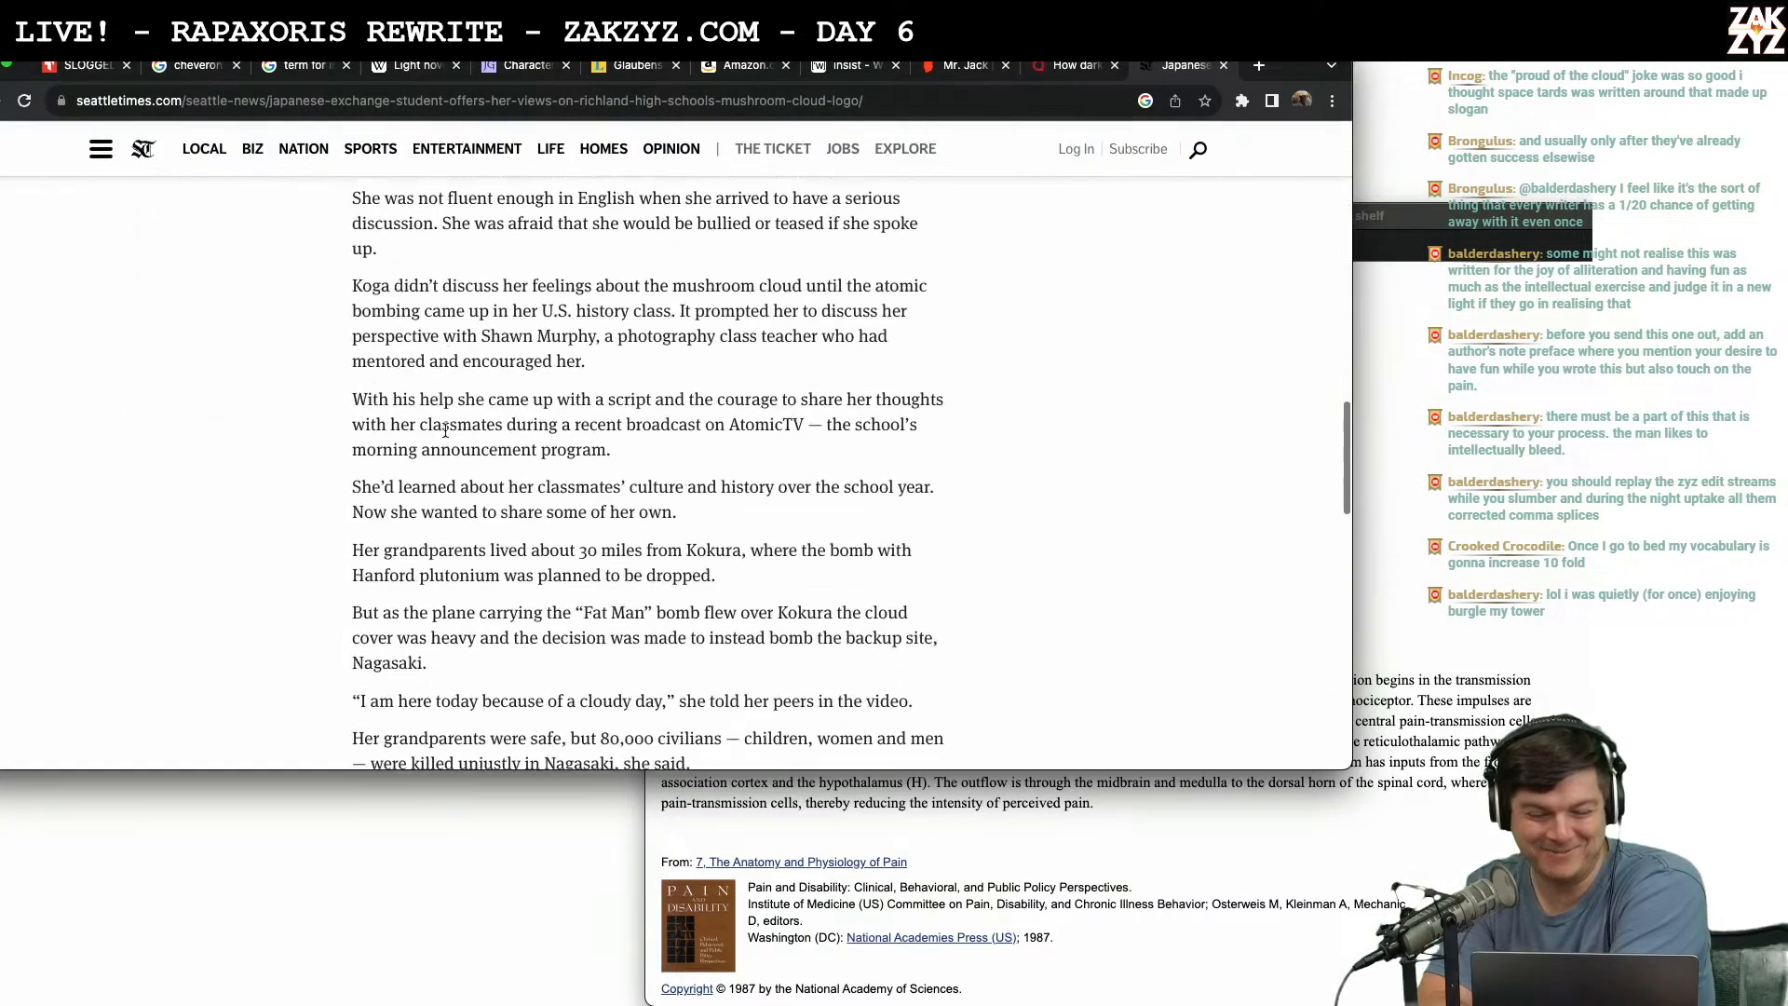
{"action": "scroll", "coordinate": [445, 429], "scroll_direction": "up", "scroll_amount": 10}
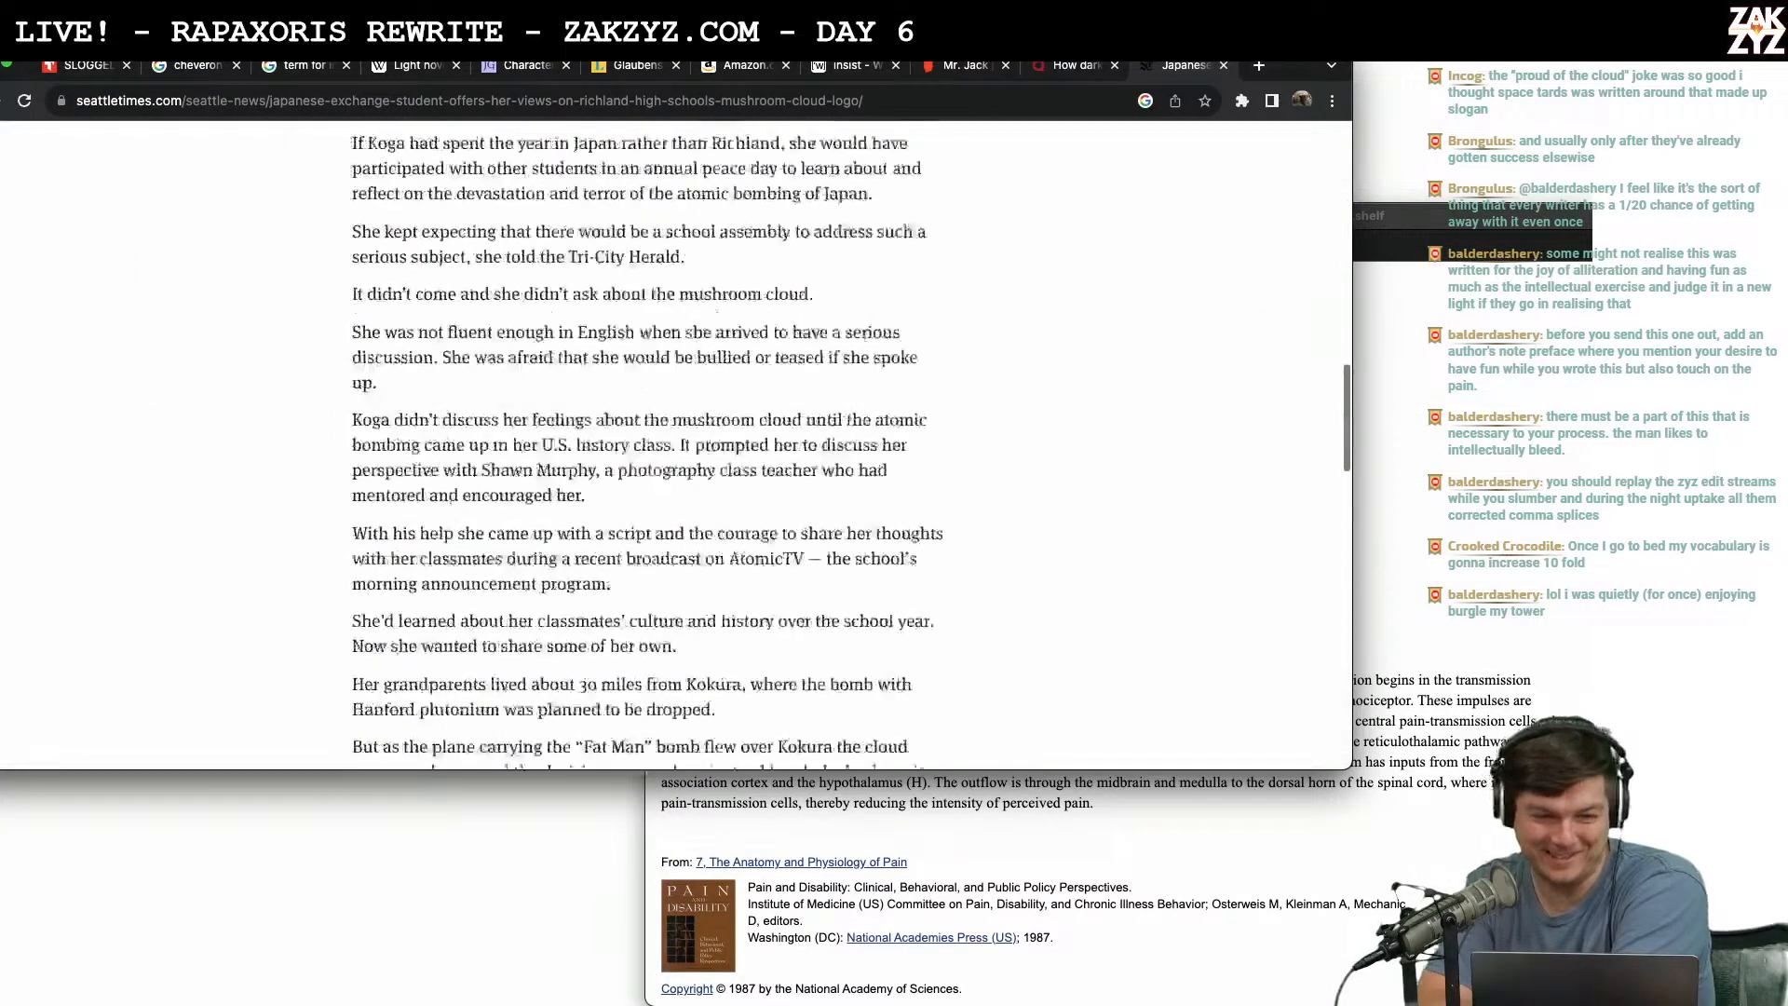
Return to the search results and open the Memories of the People post on the high school mascot of mass destruction.
{"action": "left_click", "coordinate": [2, 100]}
{"action": "scroll", "coordinate": [240, 437], "scroll_direction": "down", "scroll_amount": 2}
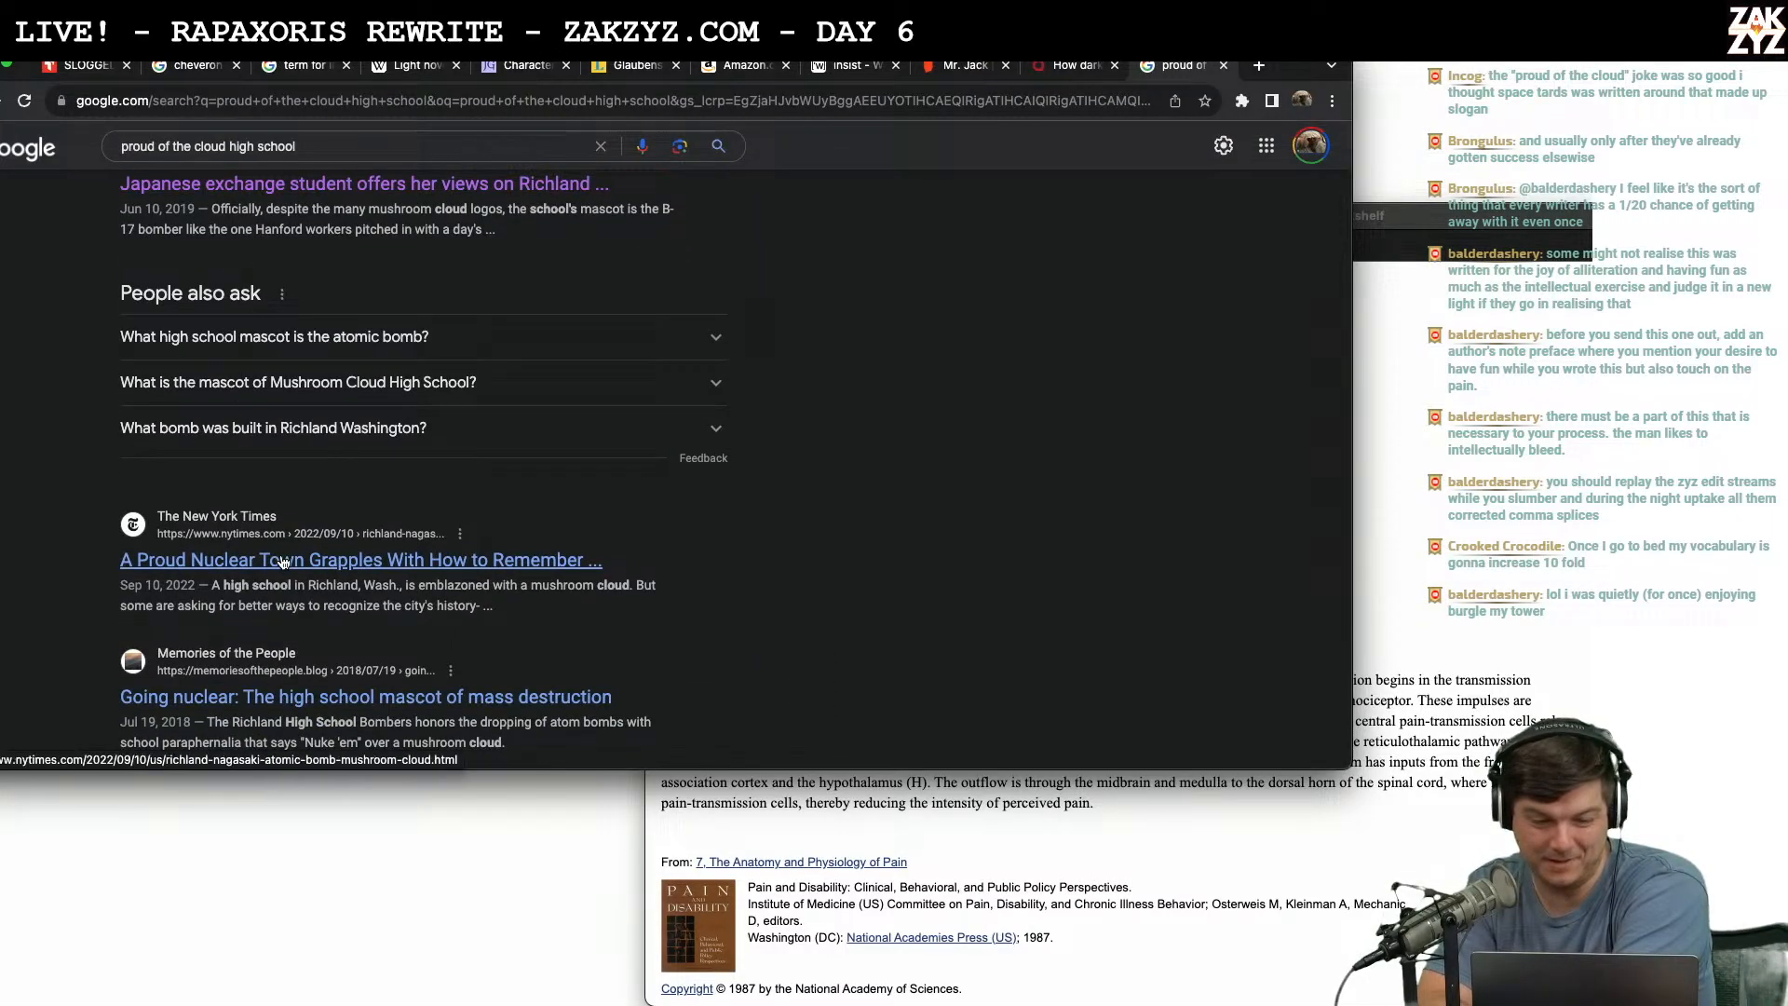
{"action": "scroll", "coordinate": [283, 561], "scroll_direction": "down", "scroll_amount": 1}
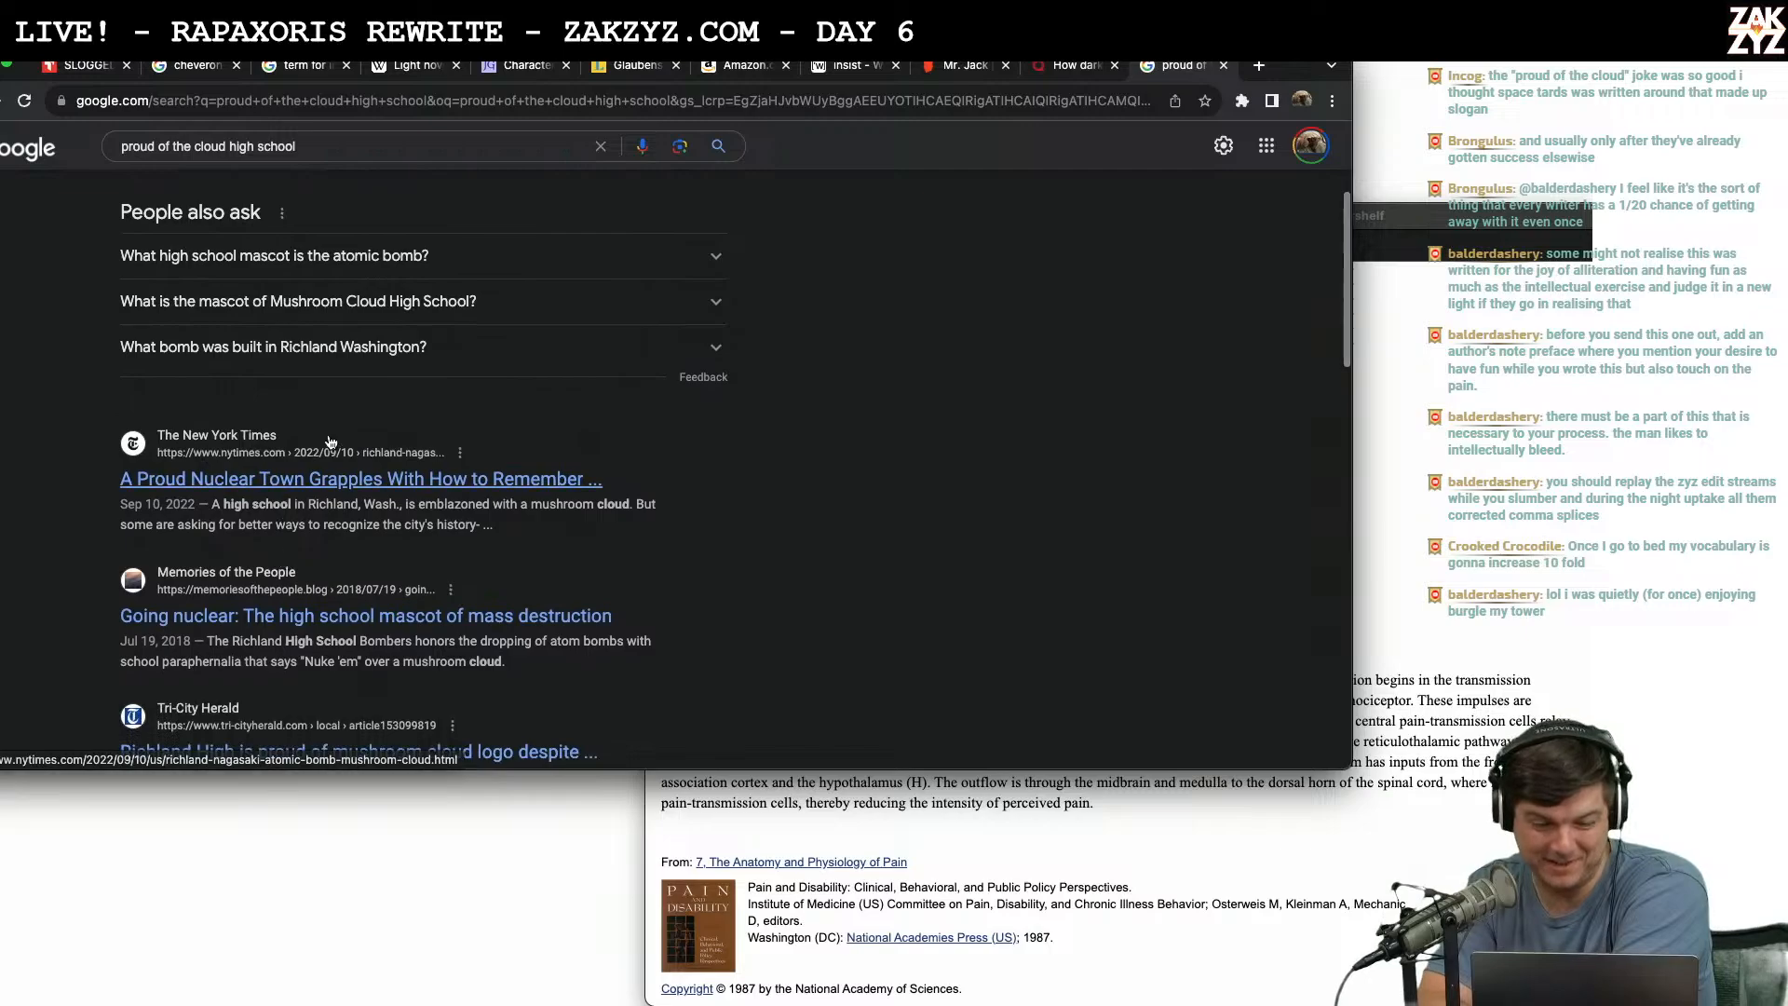
{"action": "left_click", "coordinate": [378, 592]}
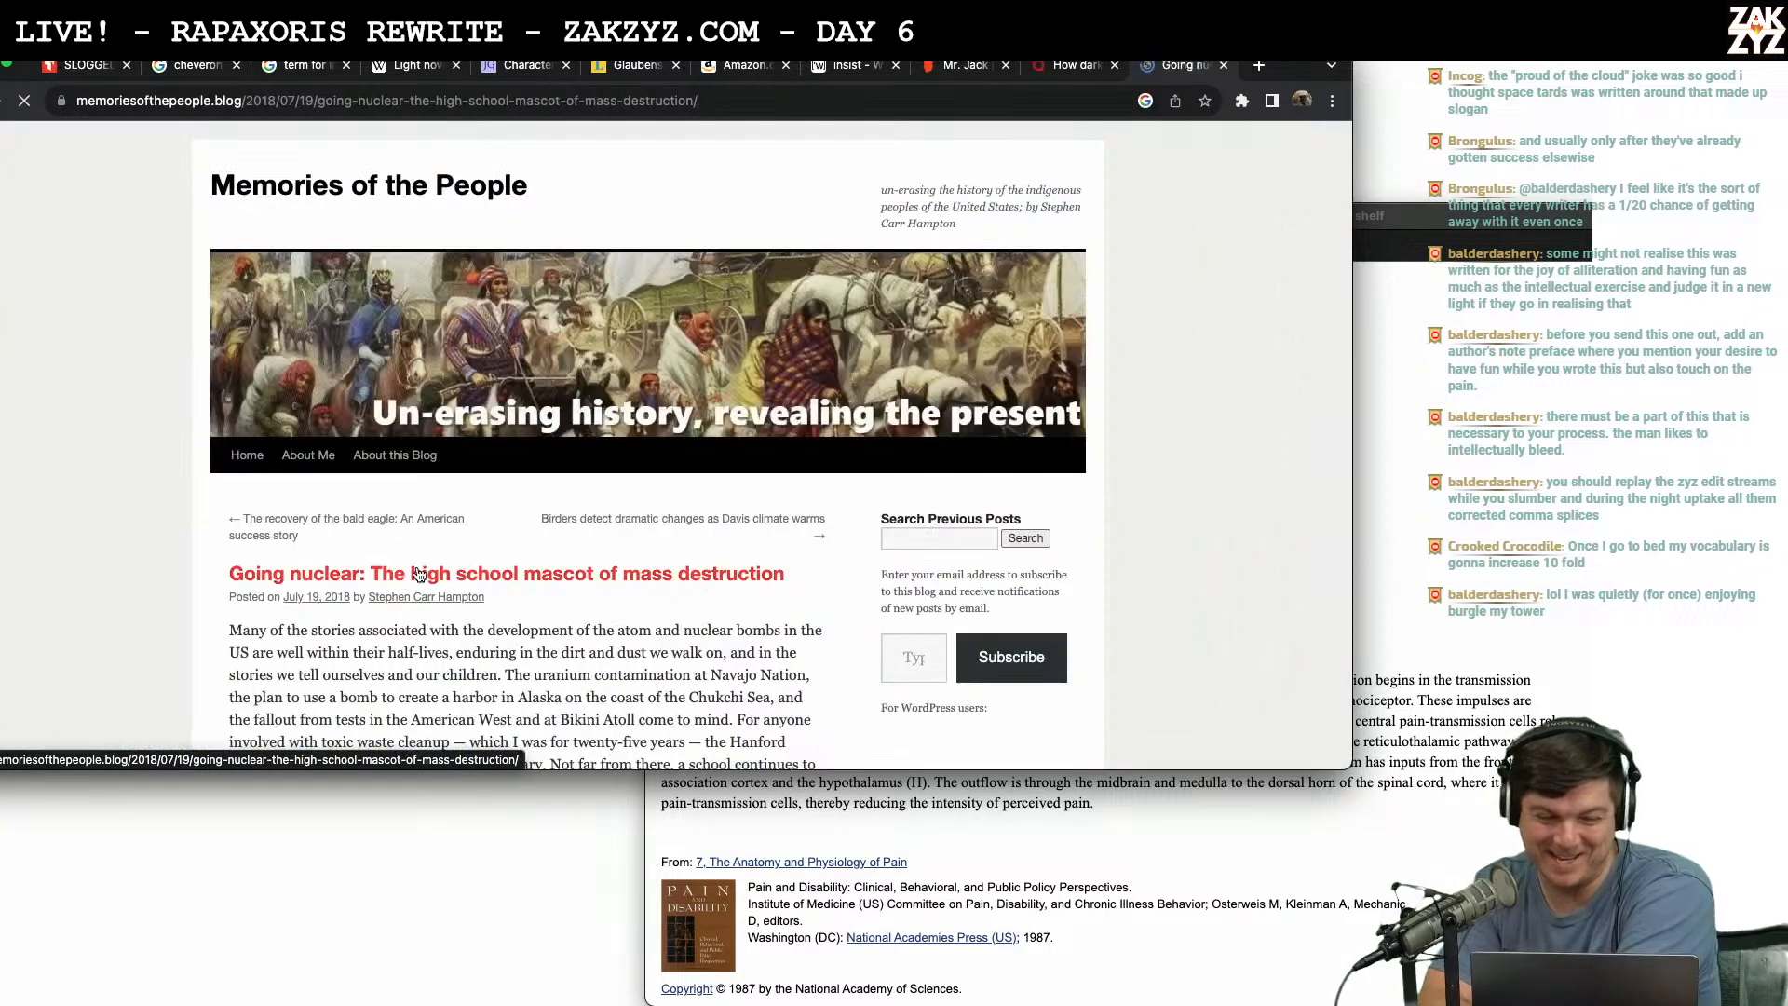
Look through the mascot post for the Richland High logo, letterman's jackets with their mottos, and the bomber mural.
{"action": "scroll", "coordinate": [453, 525], "scroll_direction": "down", "scroll_amount": 10}
{"action": "scroll", "coordinate": [454, 532], "scroll_direction": "down", "scroll_amount": 8}
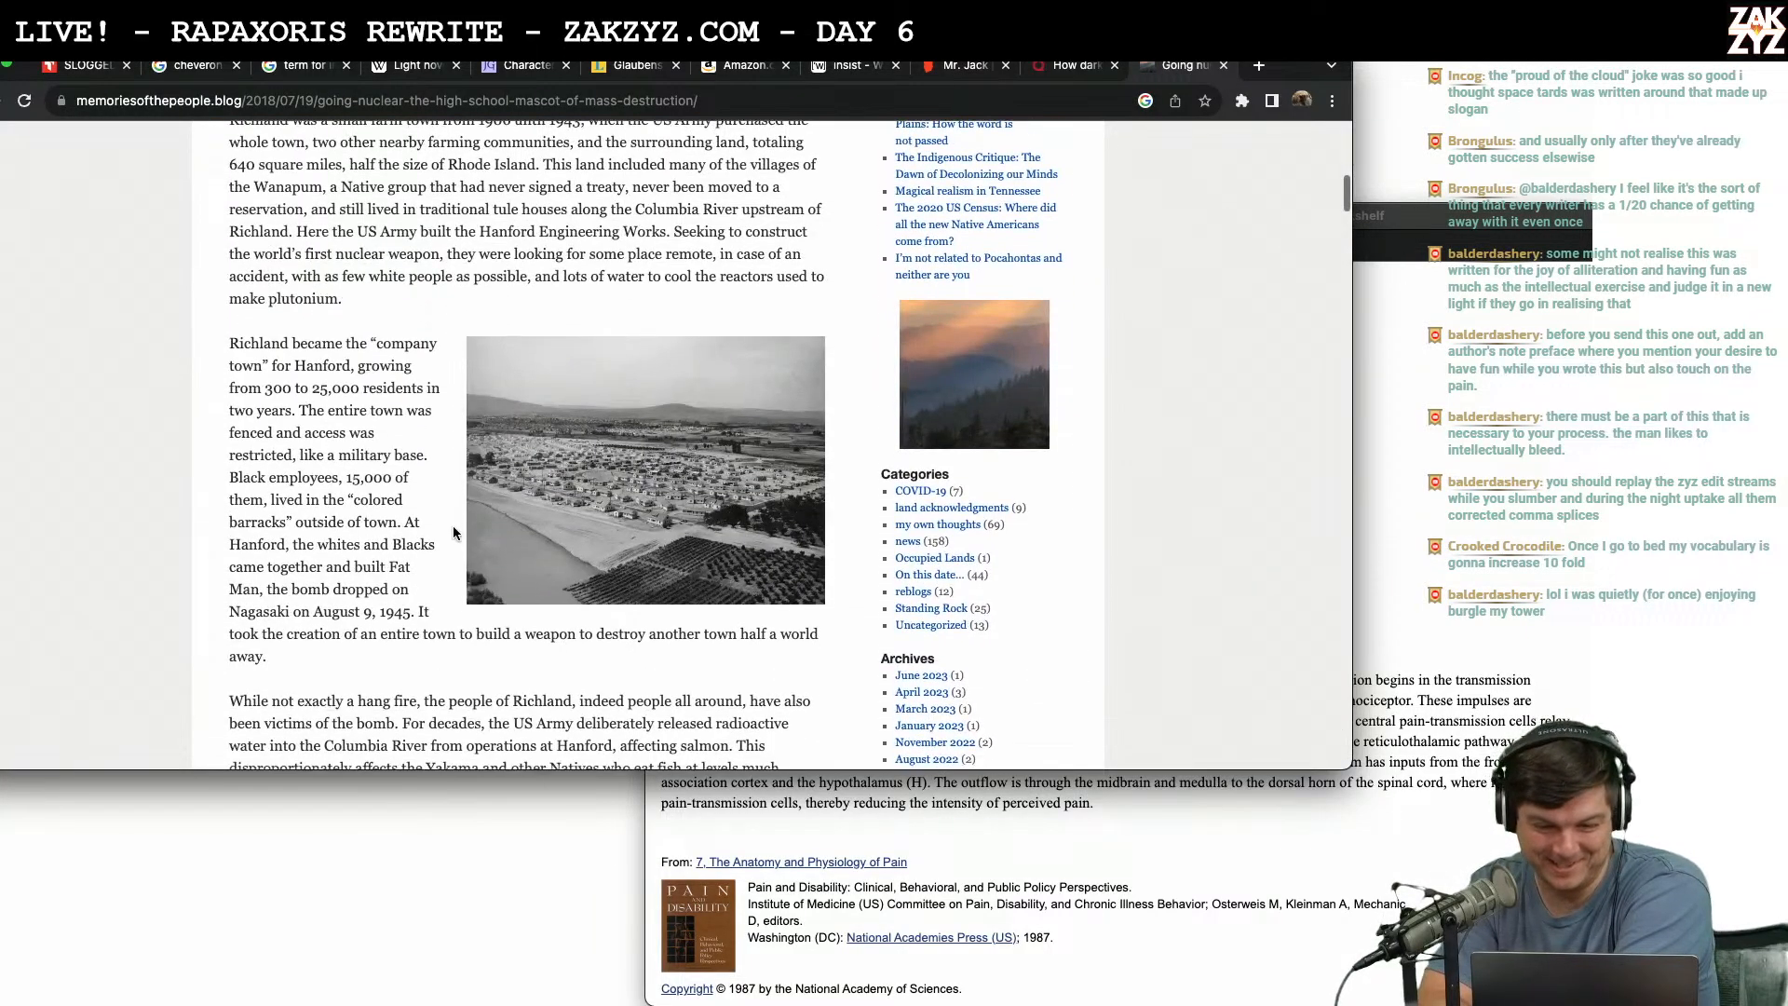
{"action": "scroll", "coordinate": [454, 531], "scroll_direction": "down", "scroll_amount": 2}
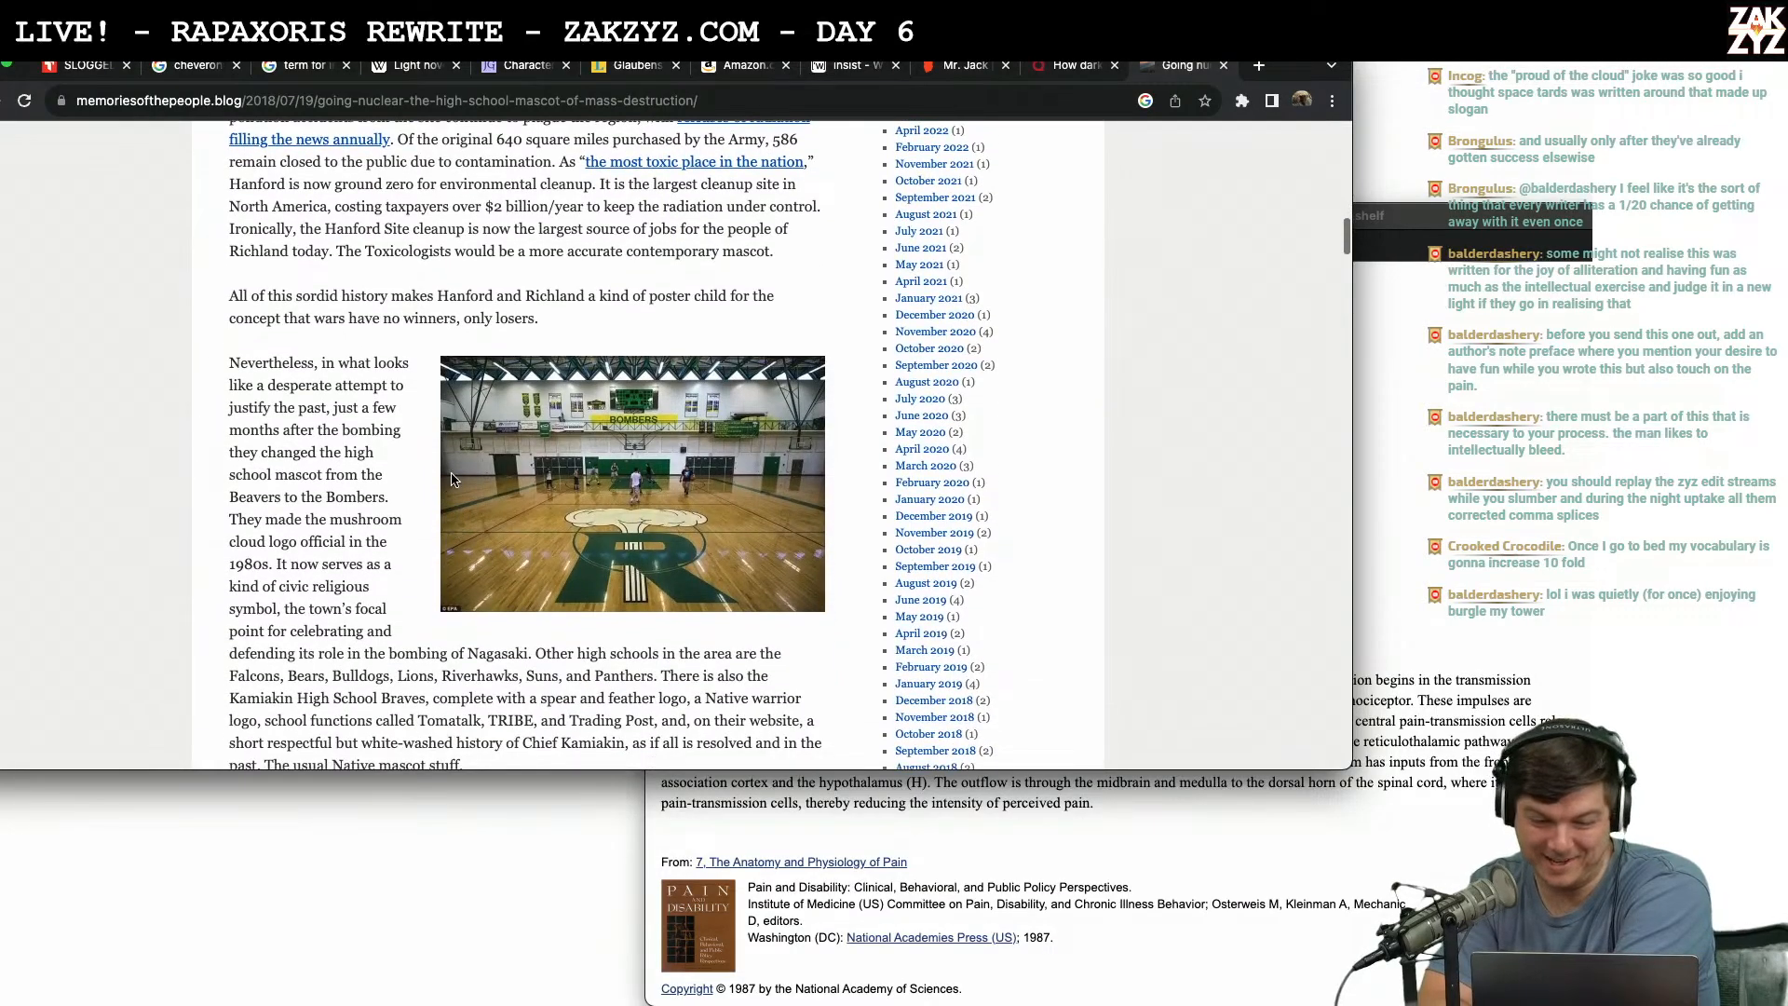
{"action": "scroll", "coordinate": [452, 478], "scroll_direction": "down", "scroll_amount": 10}
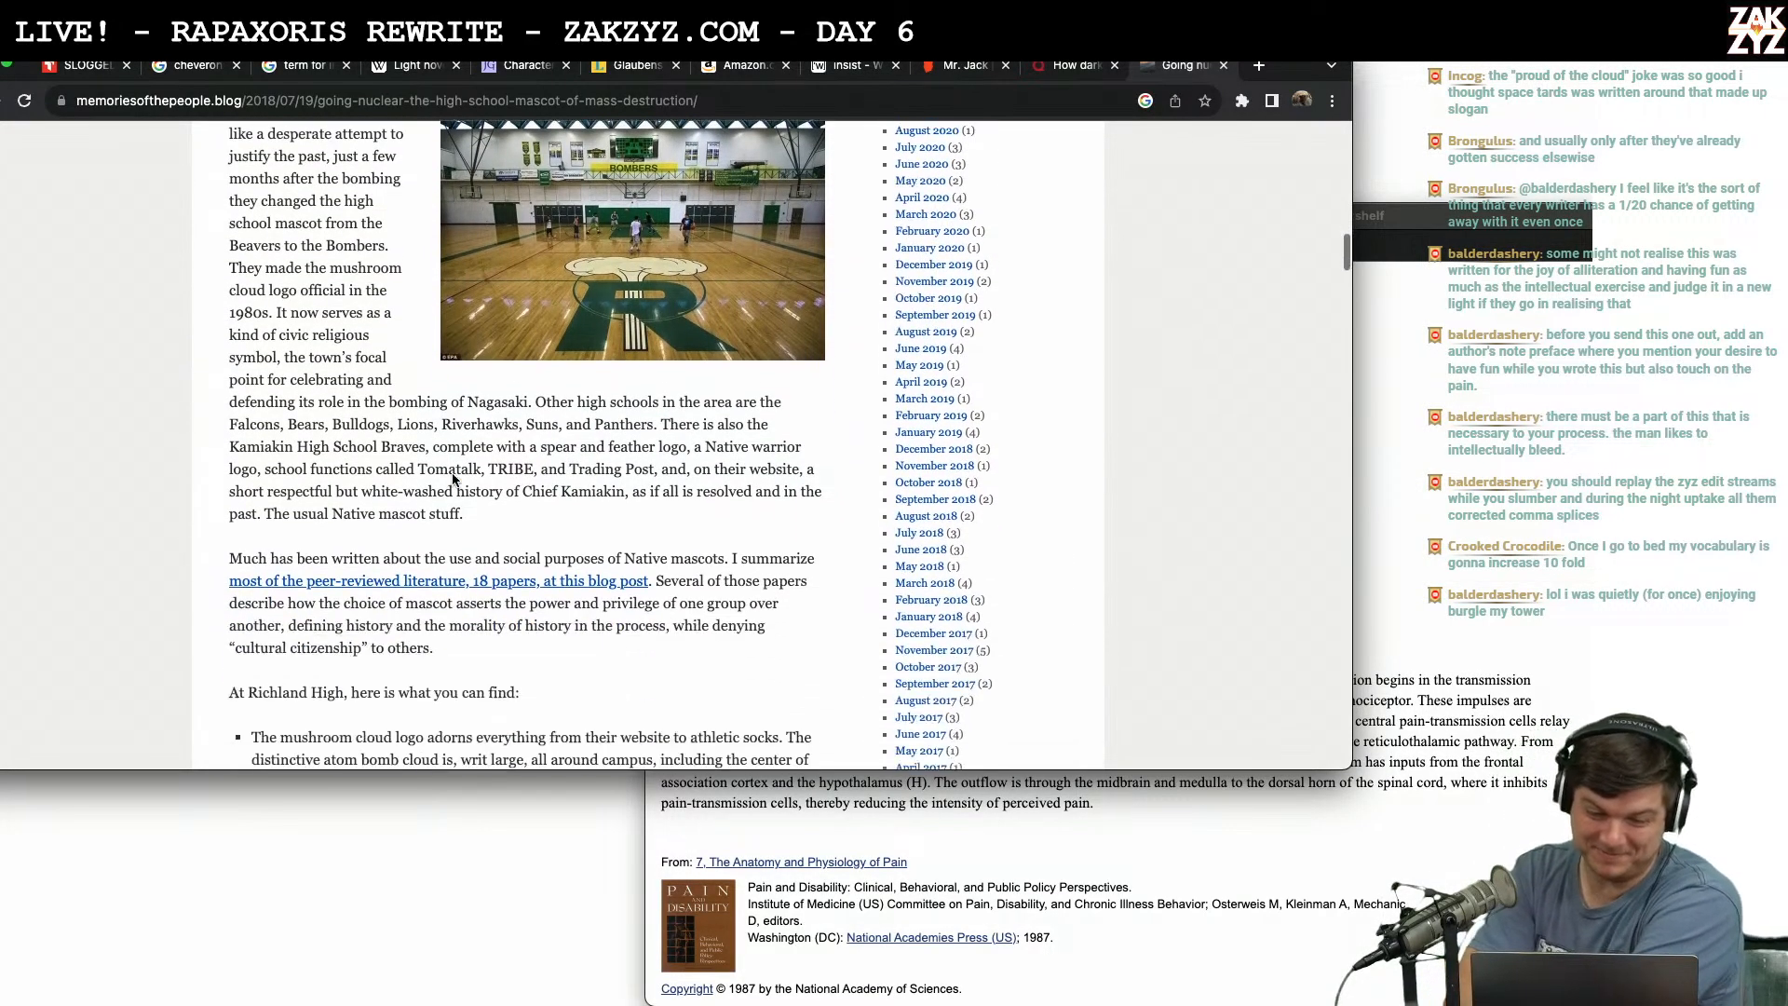
{"action": "scroll", "coordinate": [453, 479], "scroll_direction": "down", "scroll_amount": 1}
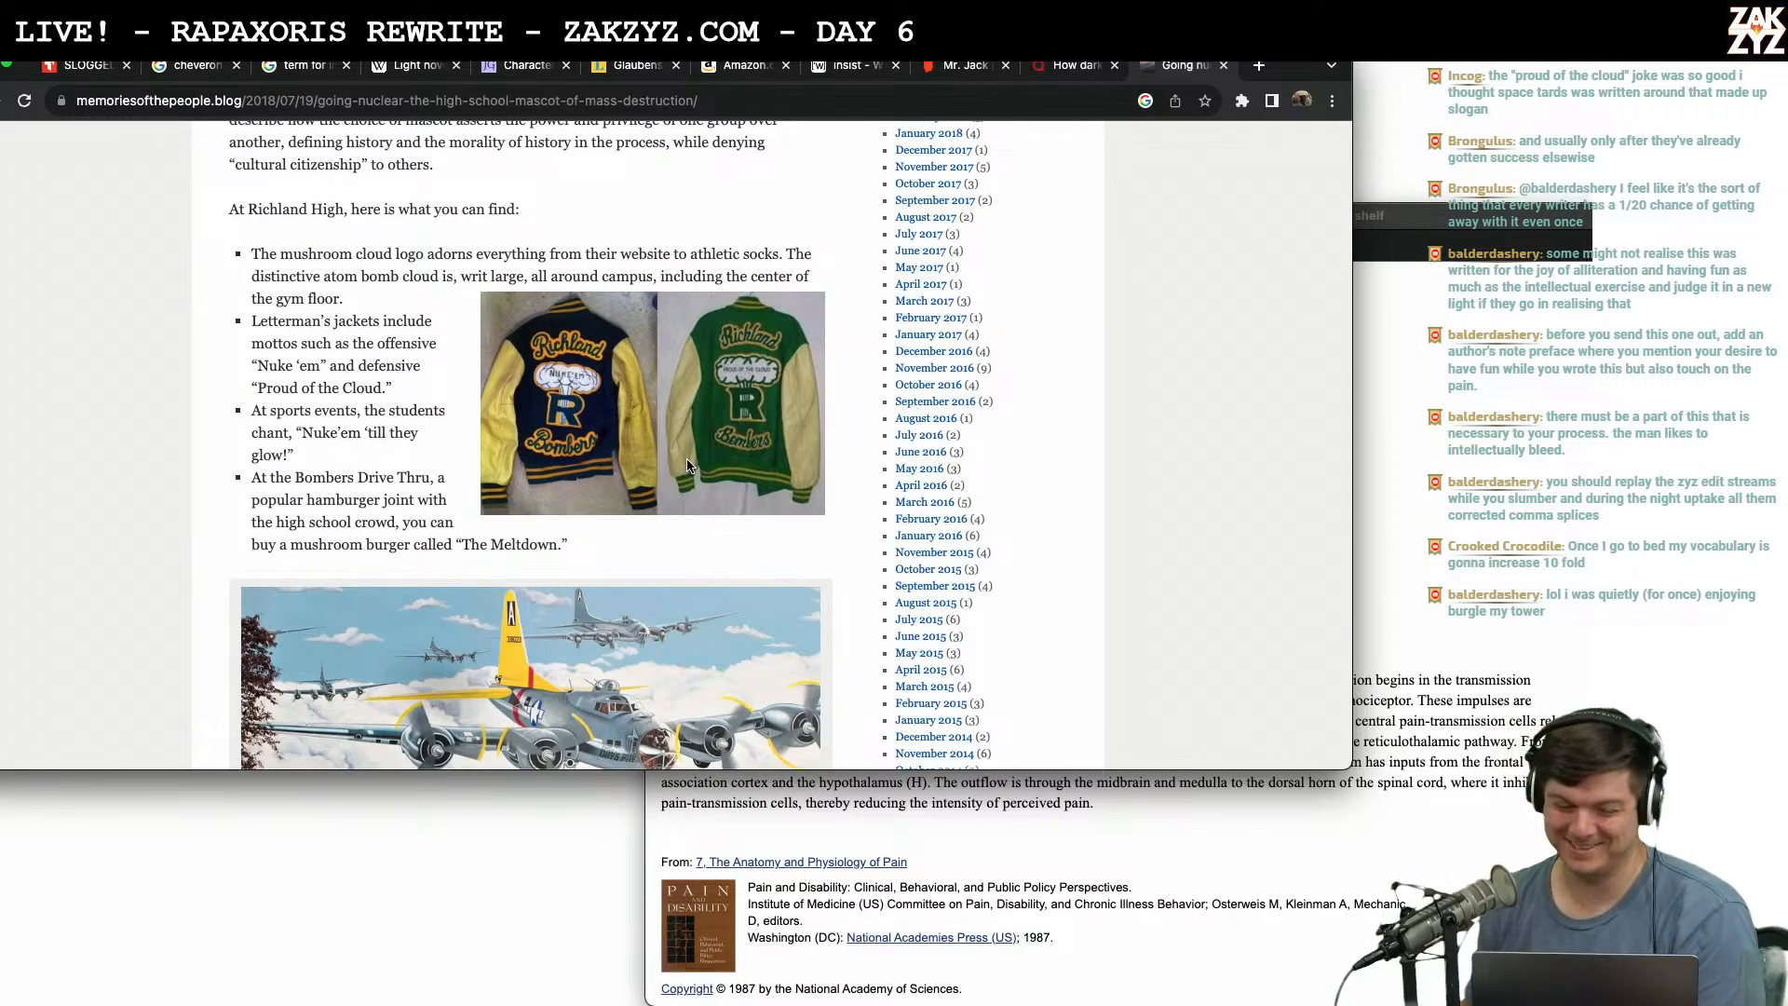
{"action": "scroll", "coordinate": [687, 464], "scroll_direction": "down", "scroll_amount": 2}
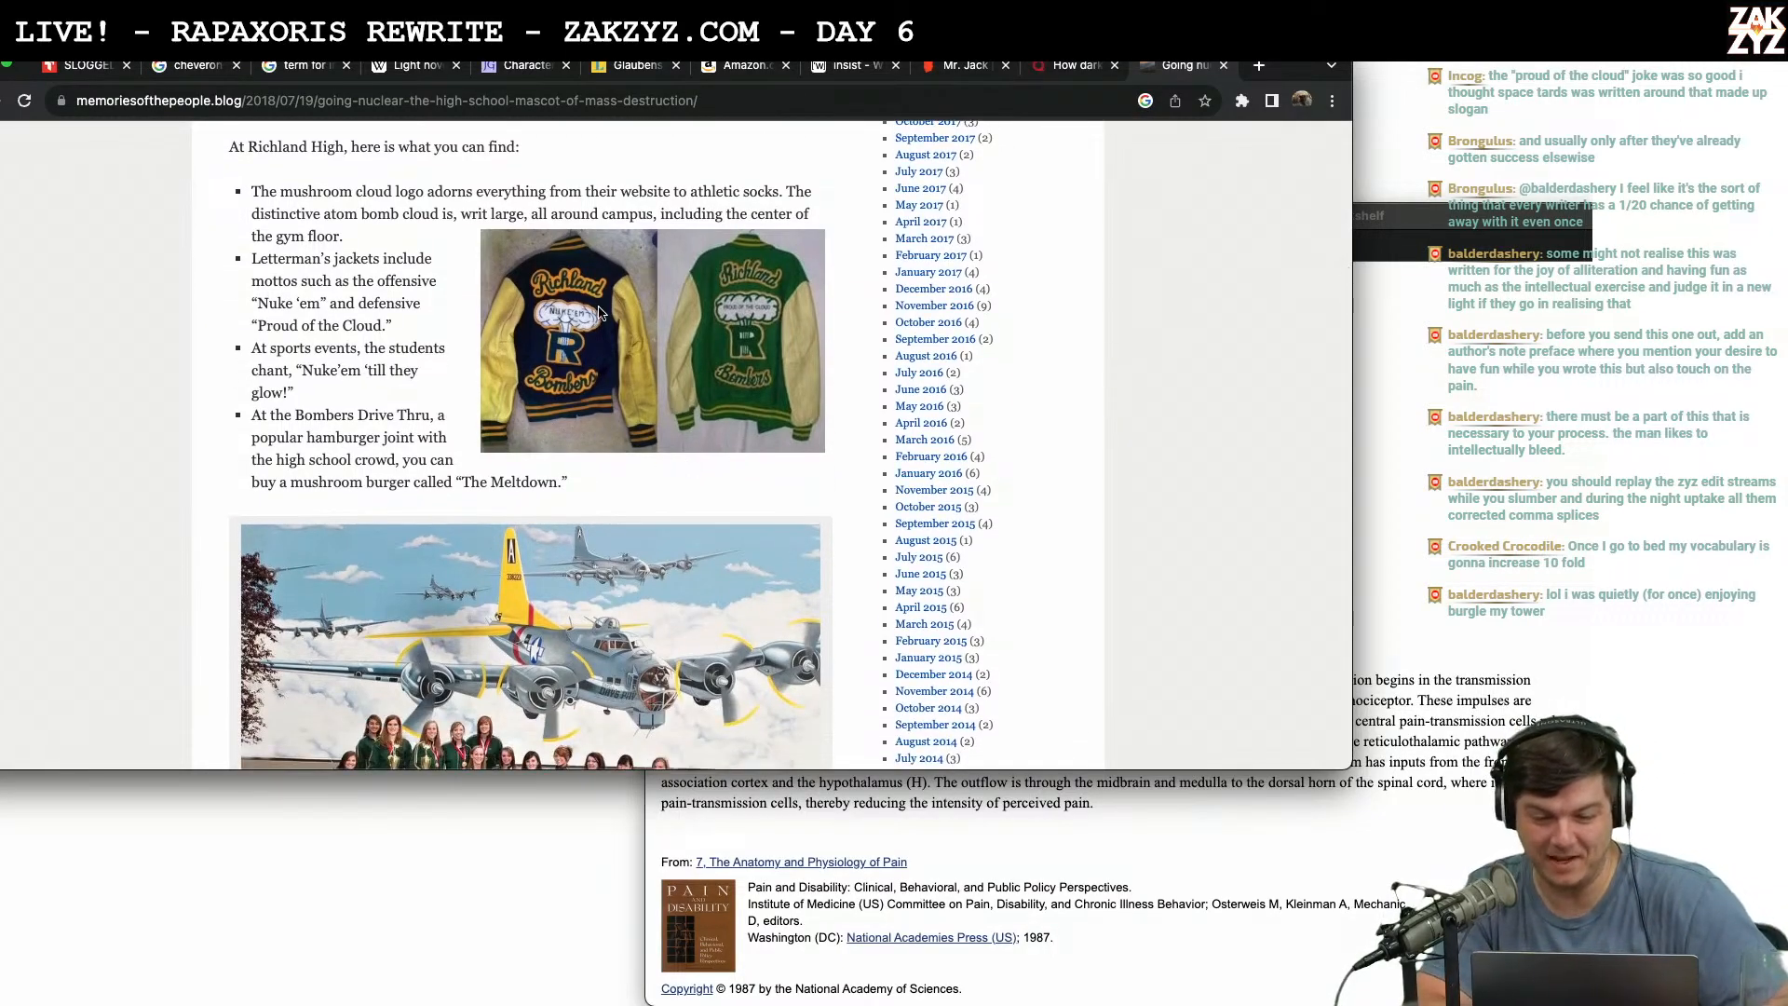
{"action": "scroll", "coordinate": [773, 447], "scroll_direction": "down", "scroll_amount": 2}
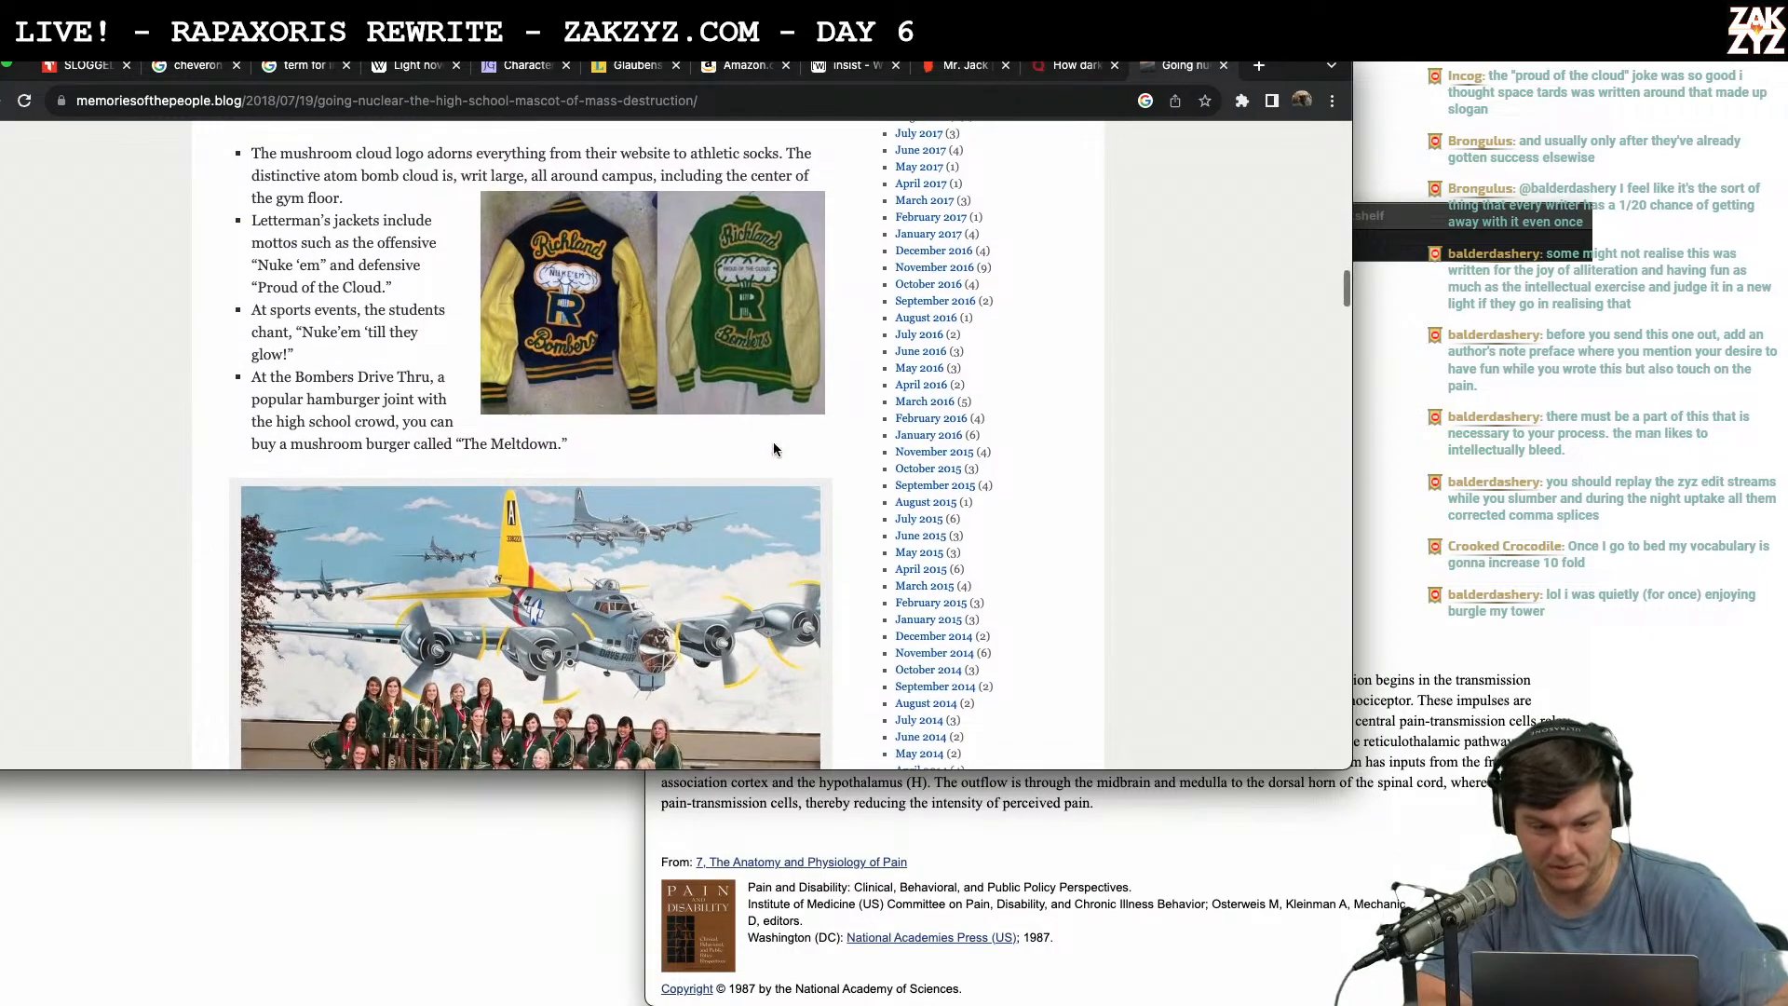
{"action": "scroll", "coordinate": [773, 449], "scroll_direction": "down", "scroll_amount": 6}
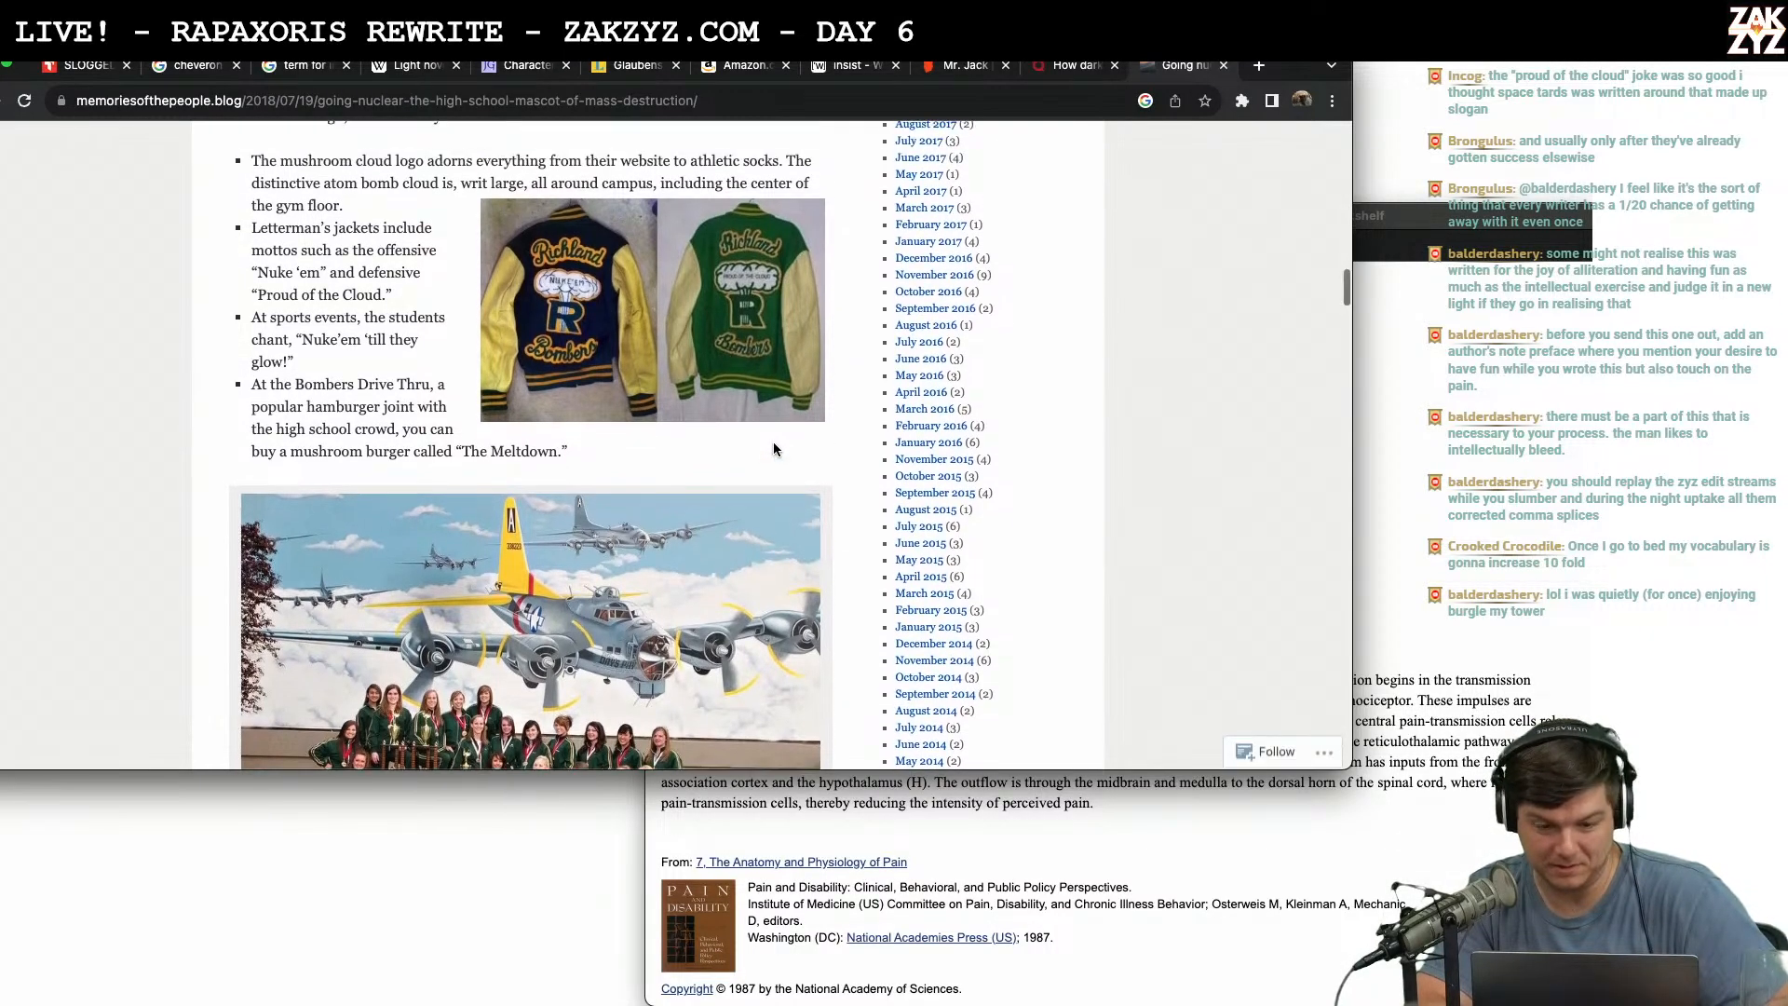
{"action": "scroll", "coordinate": [773, 449], "scroll_direction": "up", "scroll_amount": 1}
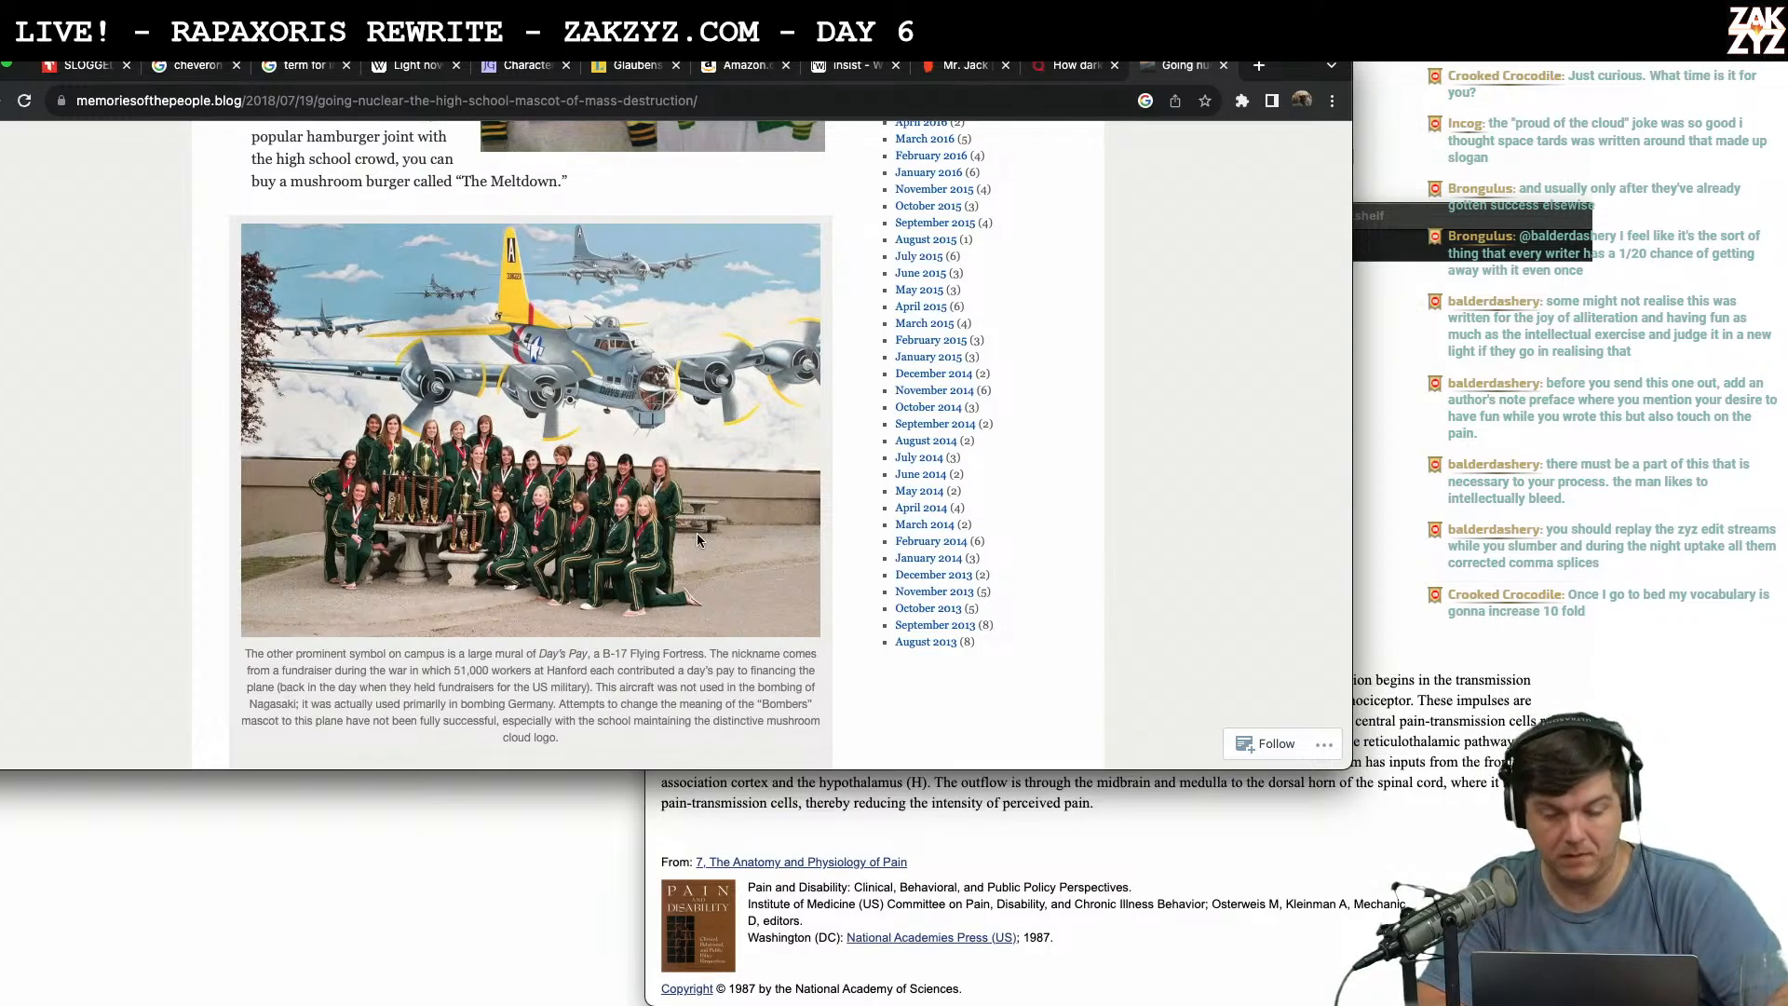
Switch back to the manuscript and reread the dialogue from the thief touching the ward to El's line about keeping going.
{"action": "key", "text": "super+Tab"}
{"action": "scroll", "coordinate": [698, 535], "scroll_direction": "up", "scroll_amount": 1}
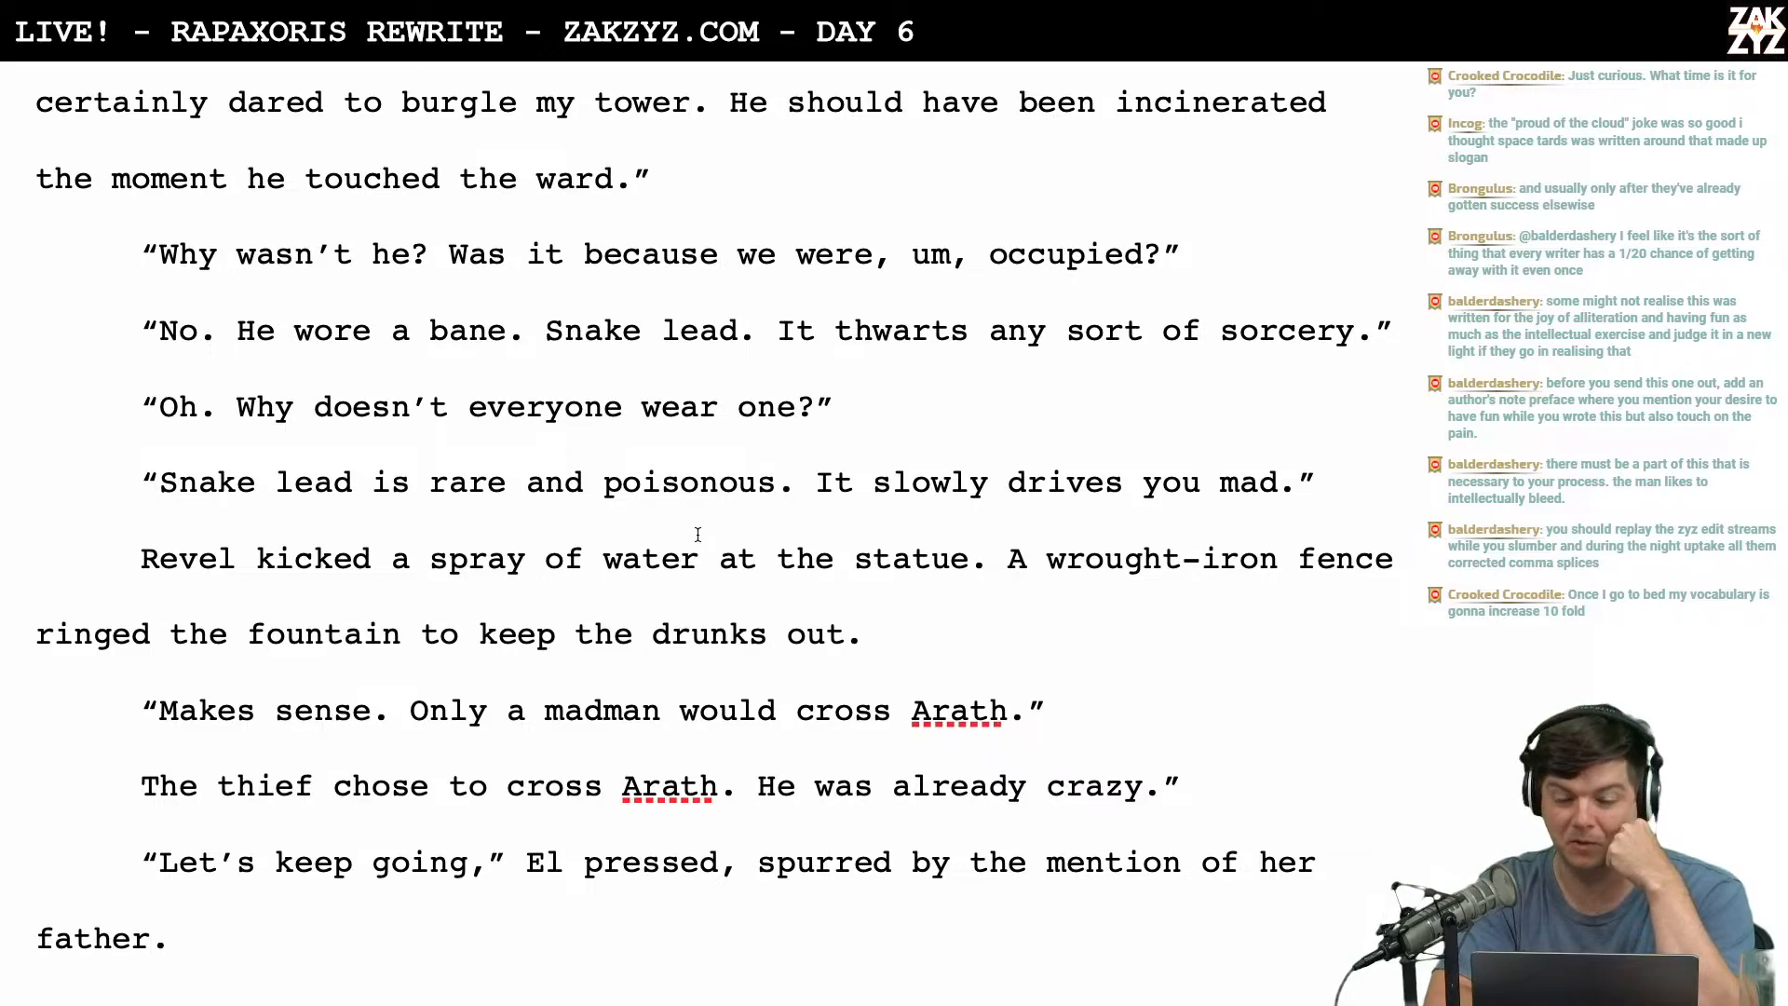
{"action": "scroll", "coordinate": [697, 535], "scroll_direction": "down", "scroll_amount": 1}
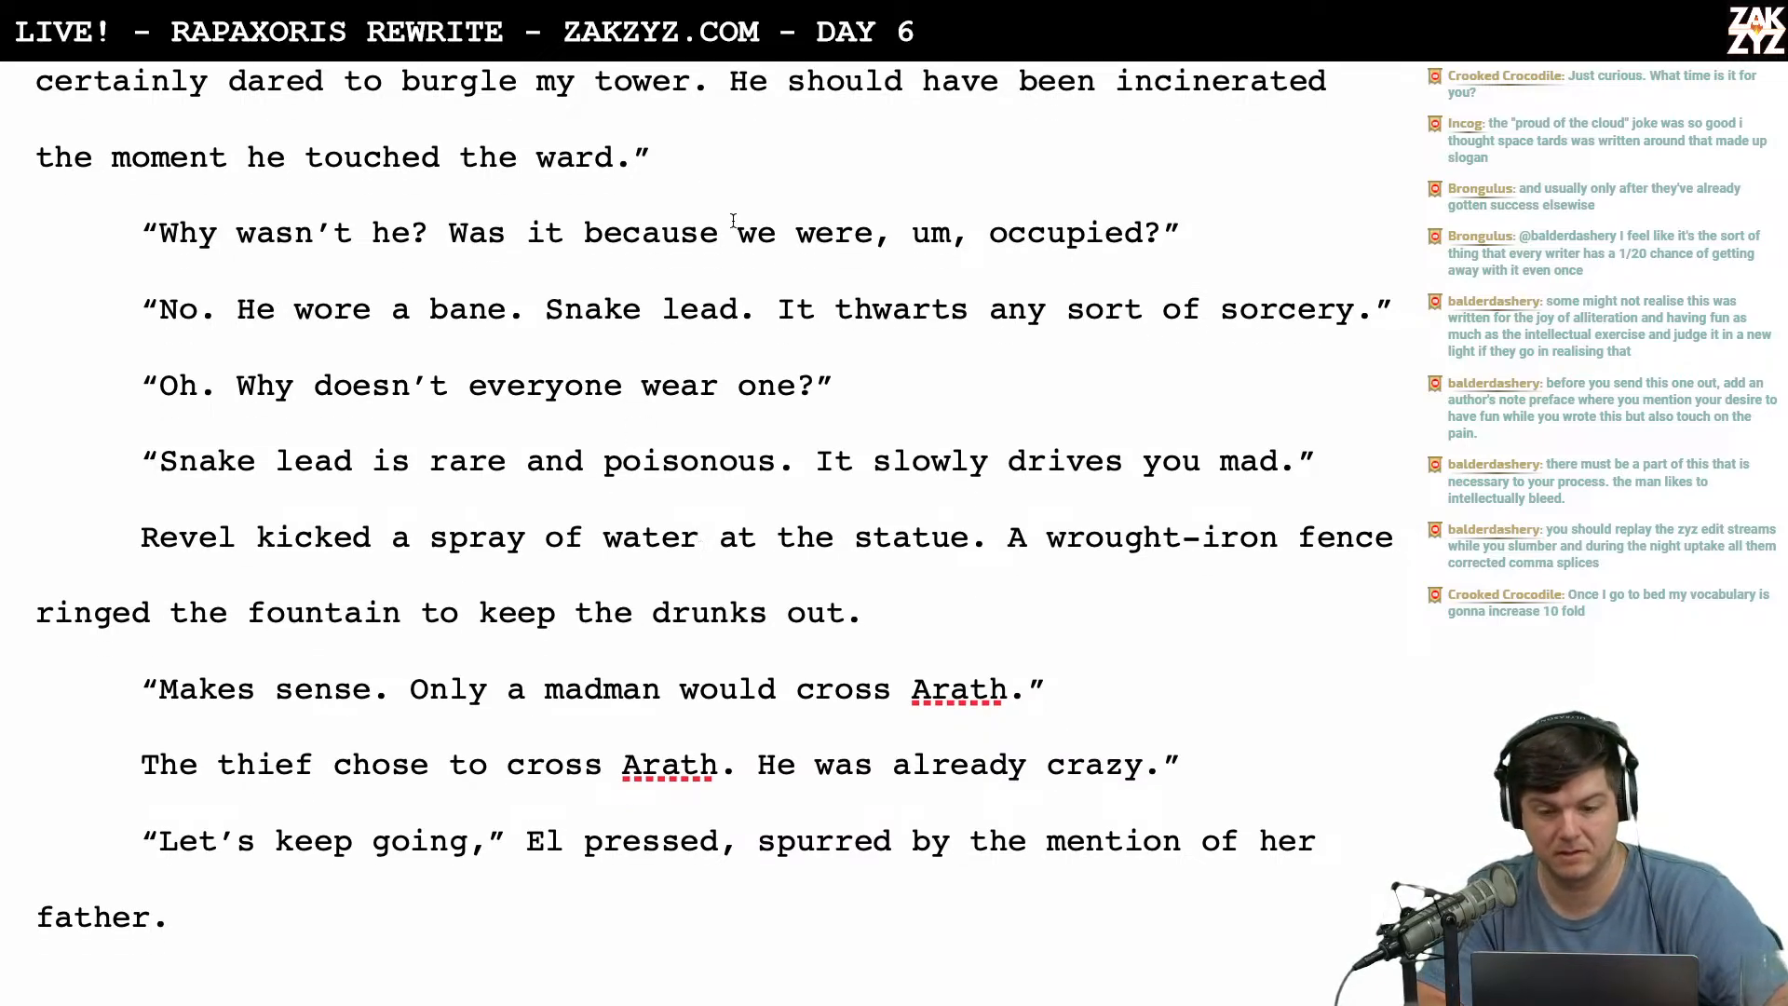
{"action": "scroll", "coordinate": [733, 221], "scroll_direction": "down", "scroll_amount": 1}
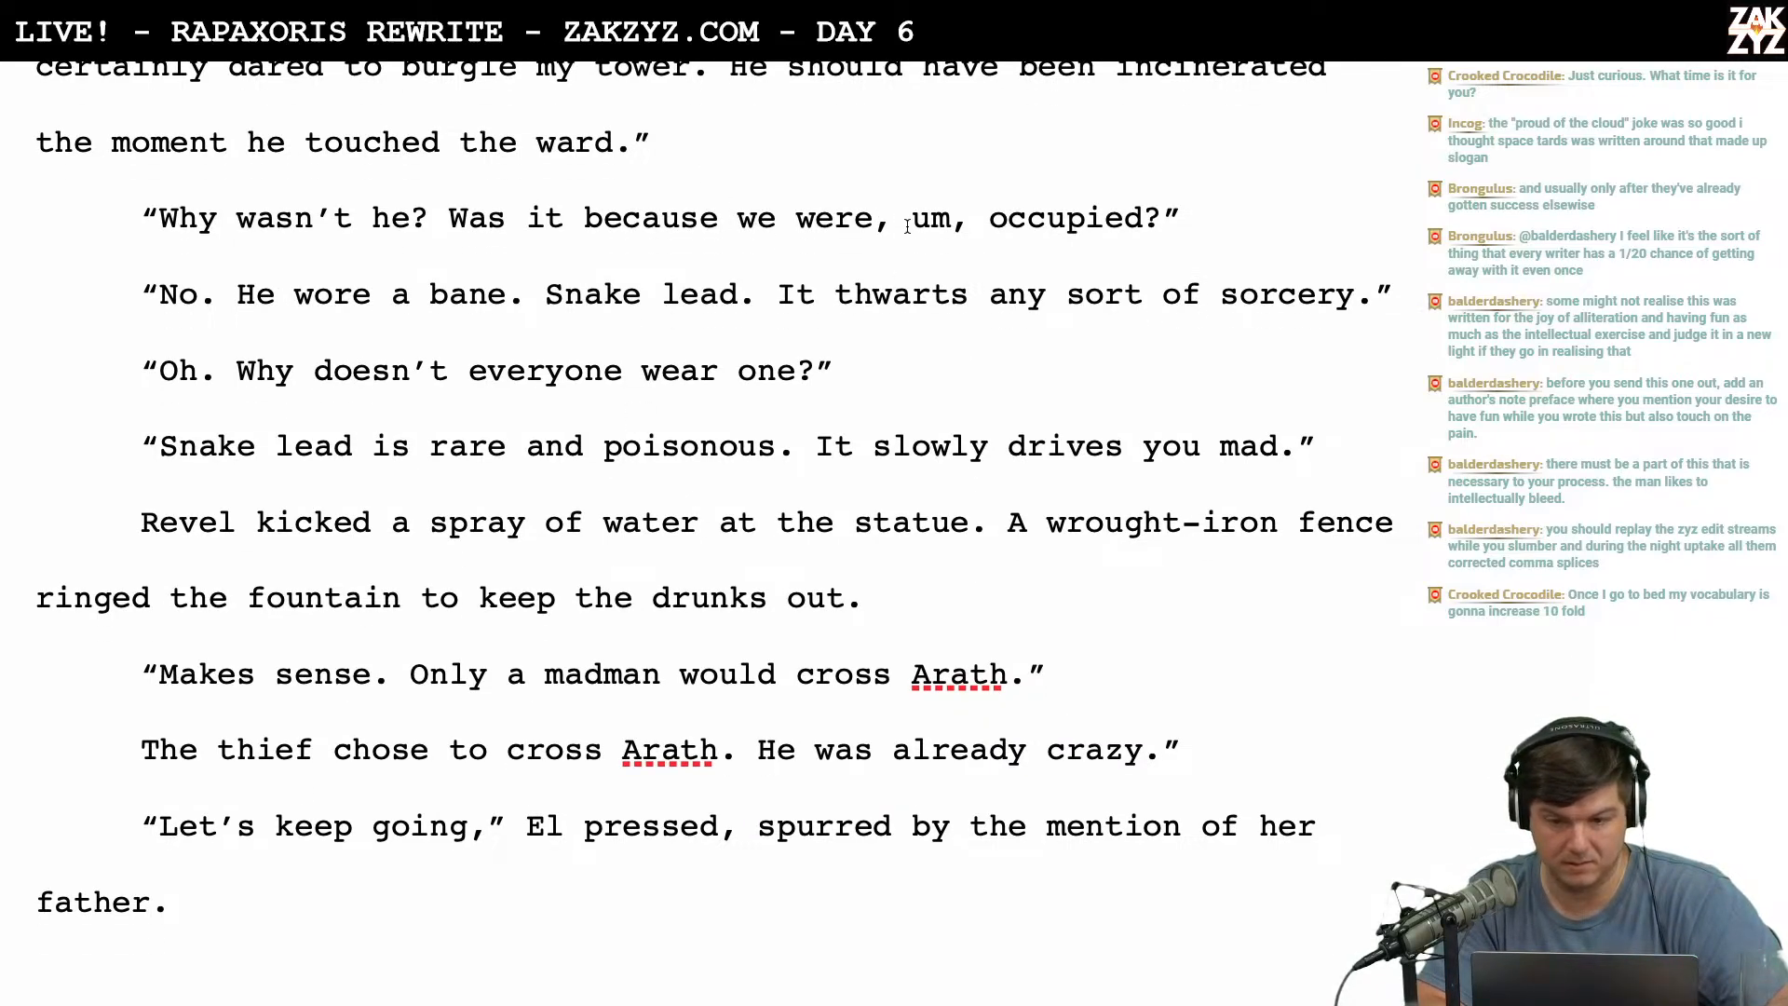
Delete the line "The thief chose to cross Arath. He was already crazy." after Revel's madman remark.
{"action": "scroll", "coordinate": [916, 252], "scroll_direction": "down", "scroll_amount": 4}
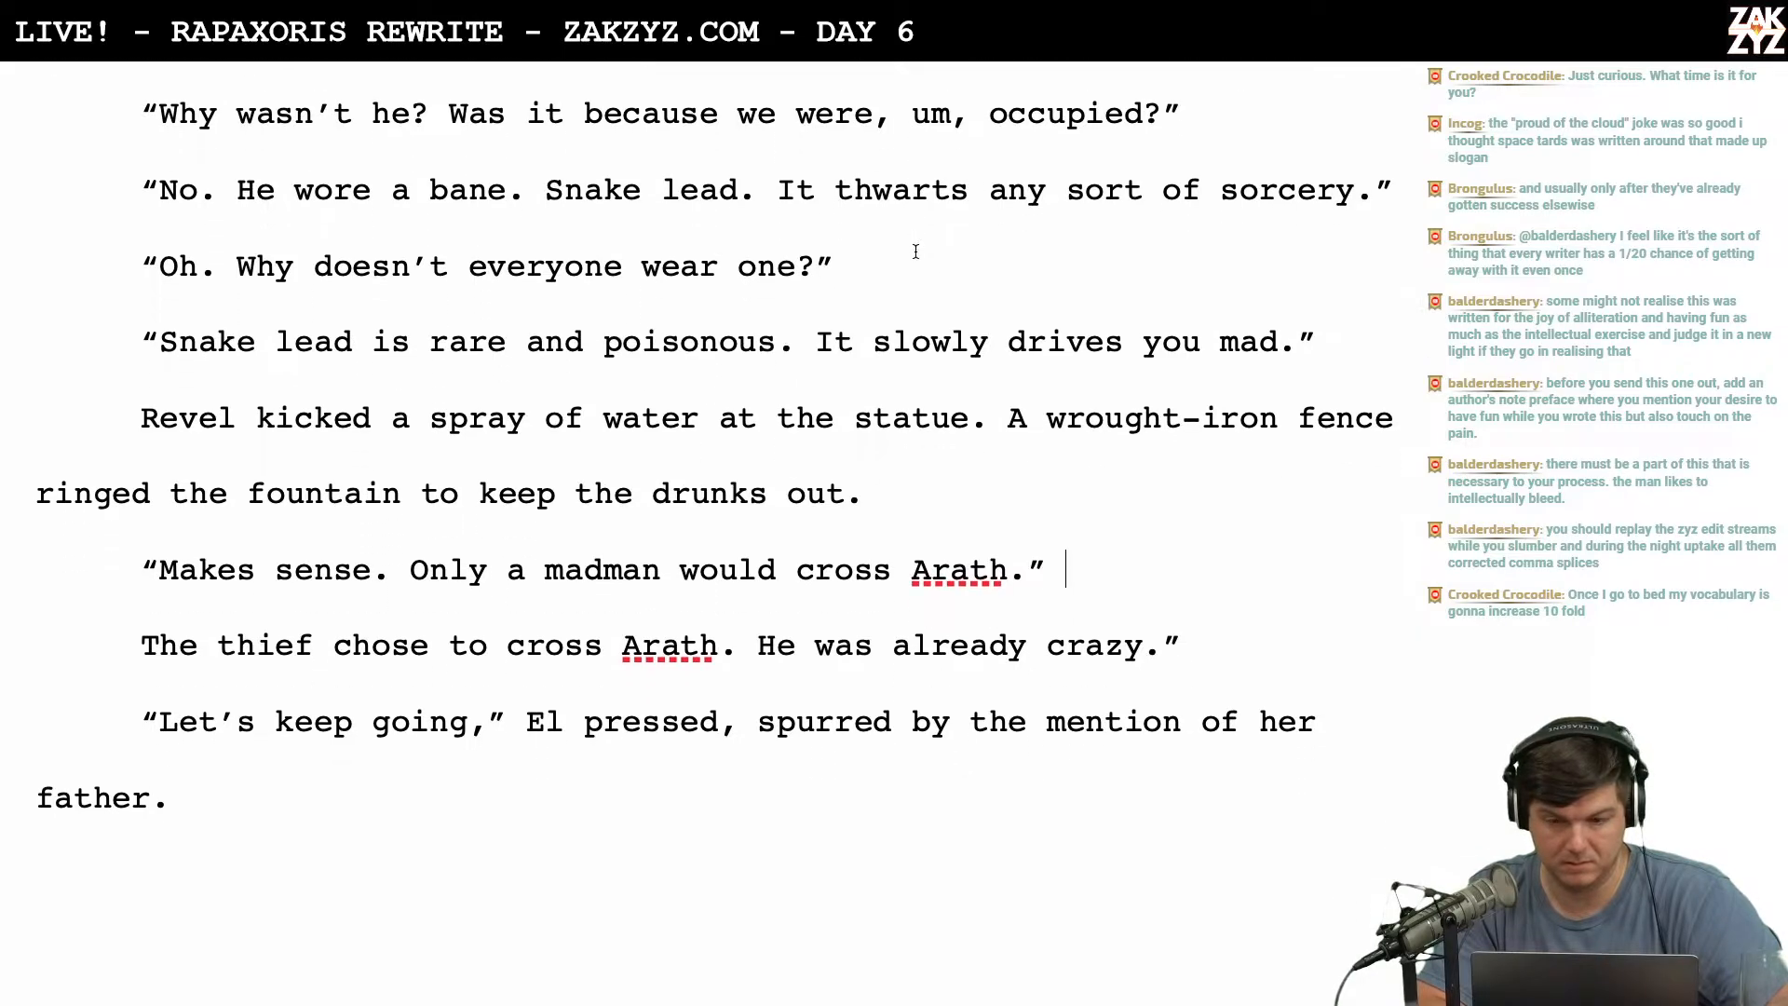
{"action": "scroll", "coordinate": [915, 251], "scroll_direction": "down", "scroll_amount": 4}
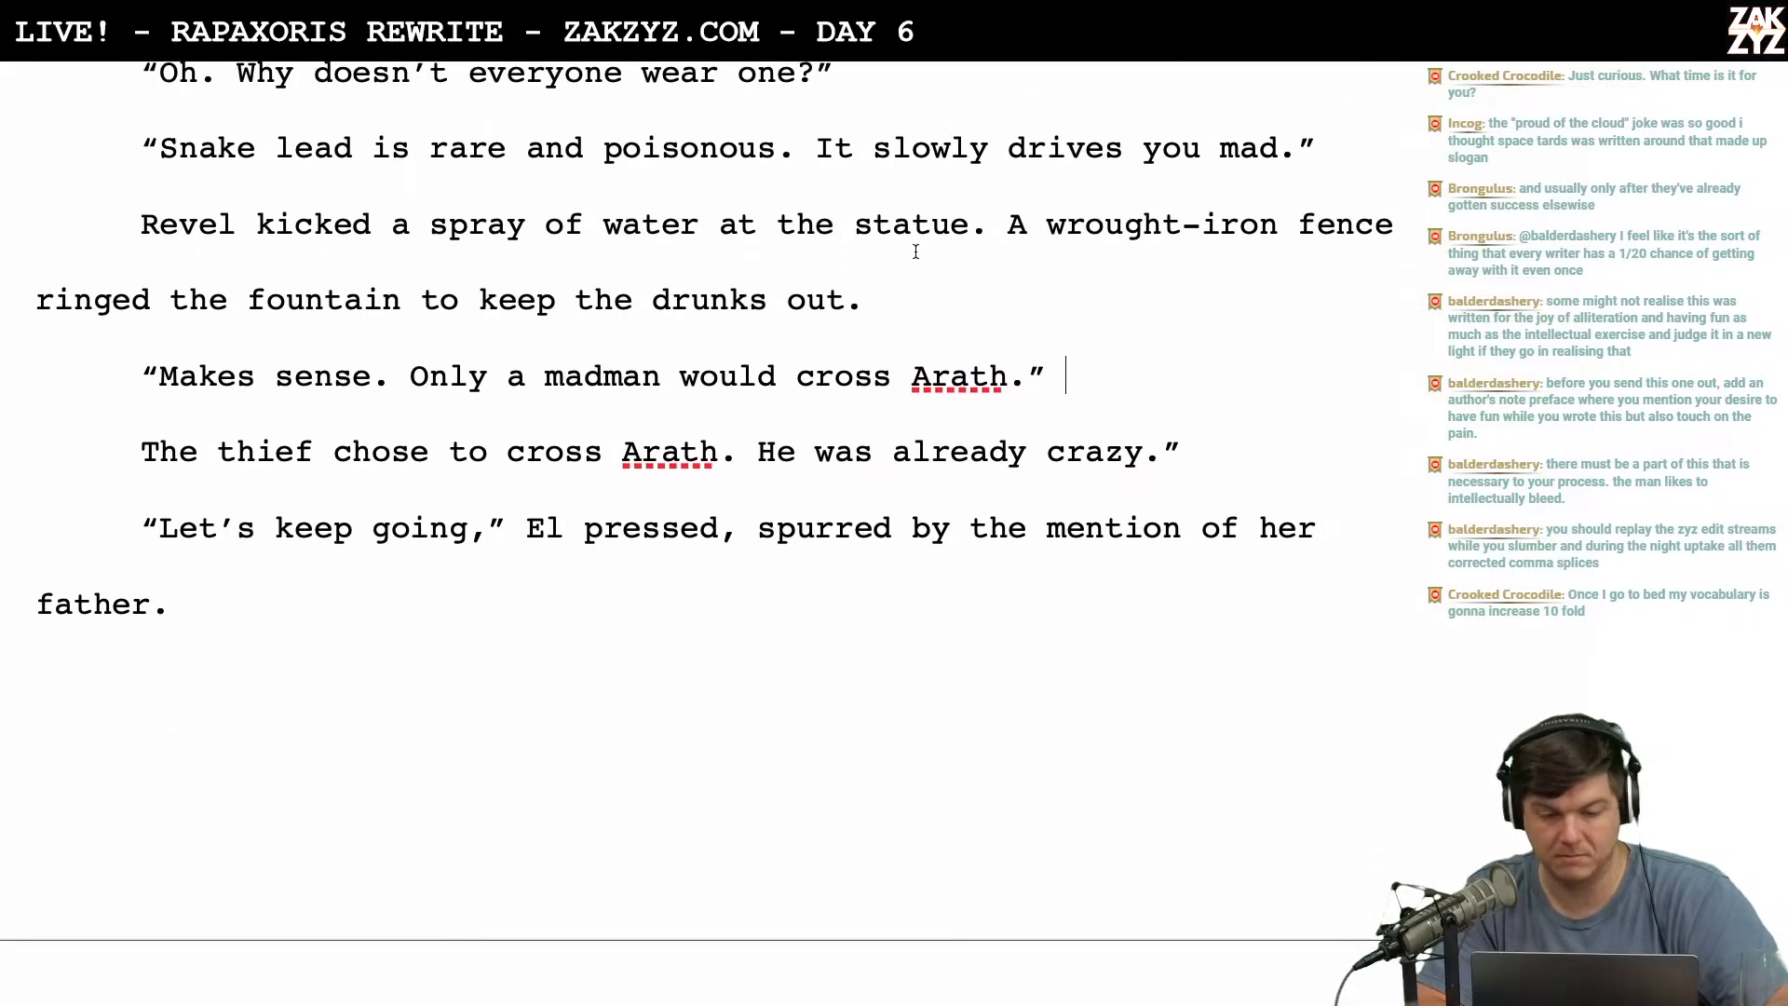
{"action": "scroll", "coordinate": [841, 397], "scroll_direction": "down", "scroll_amount": 6}
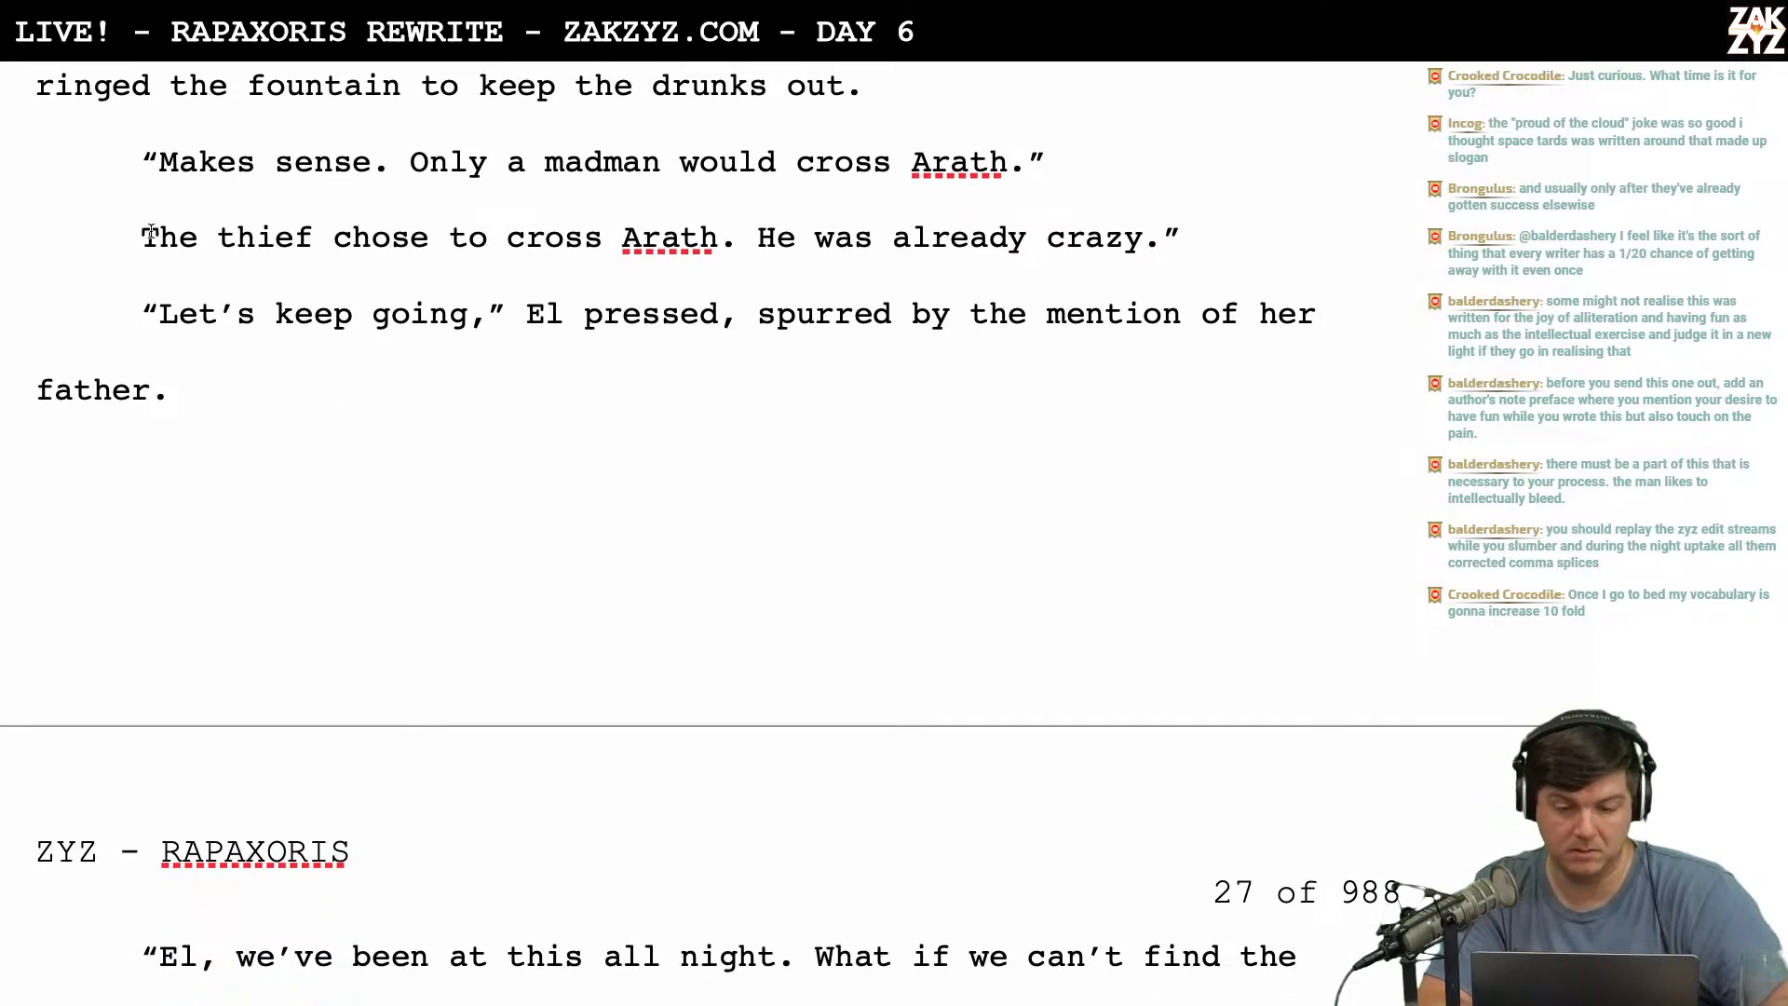
{"action": "triple_click", "coordinate": [125, 258]}
{"action": "key", "text": "BackSpace"}
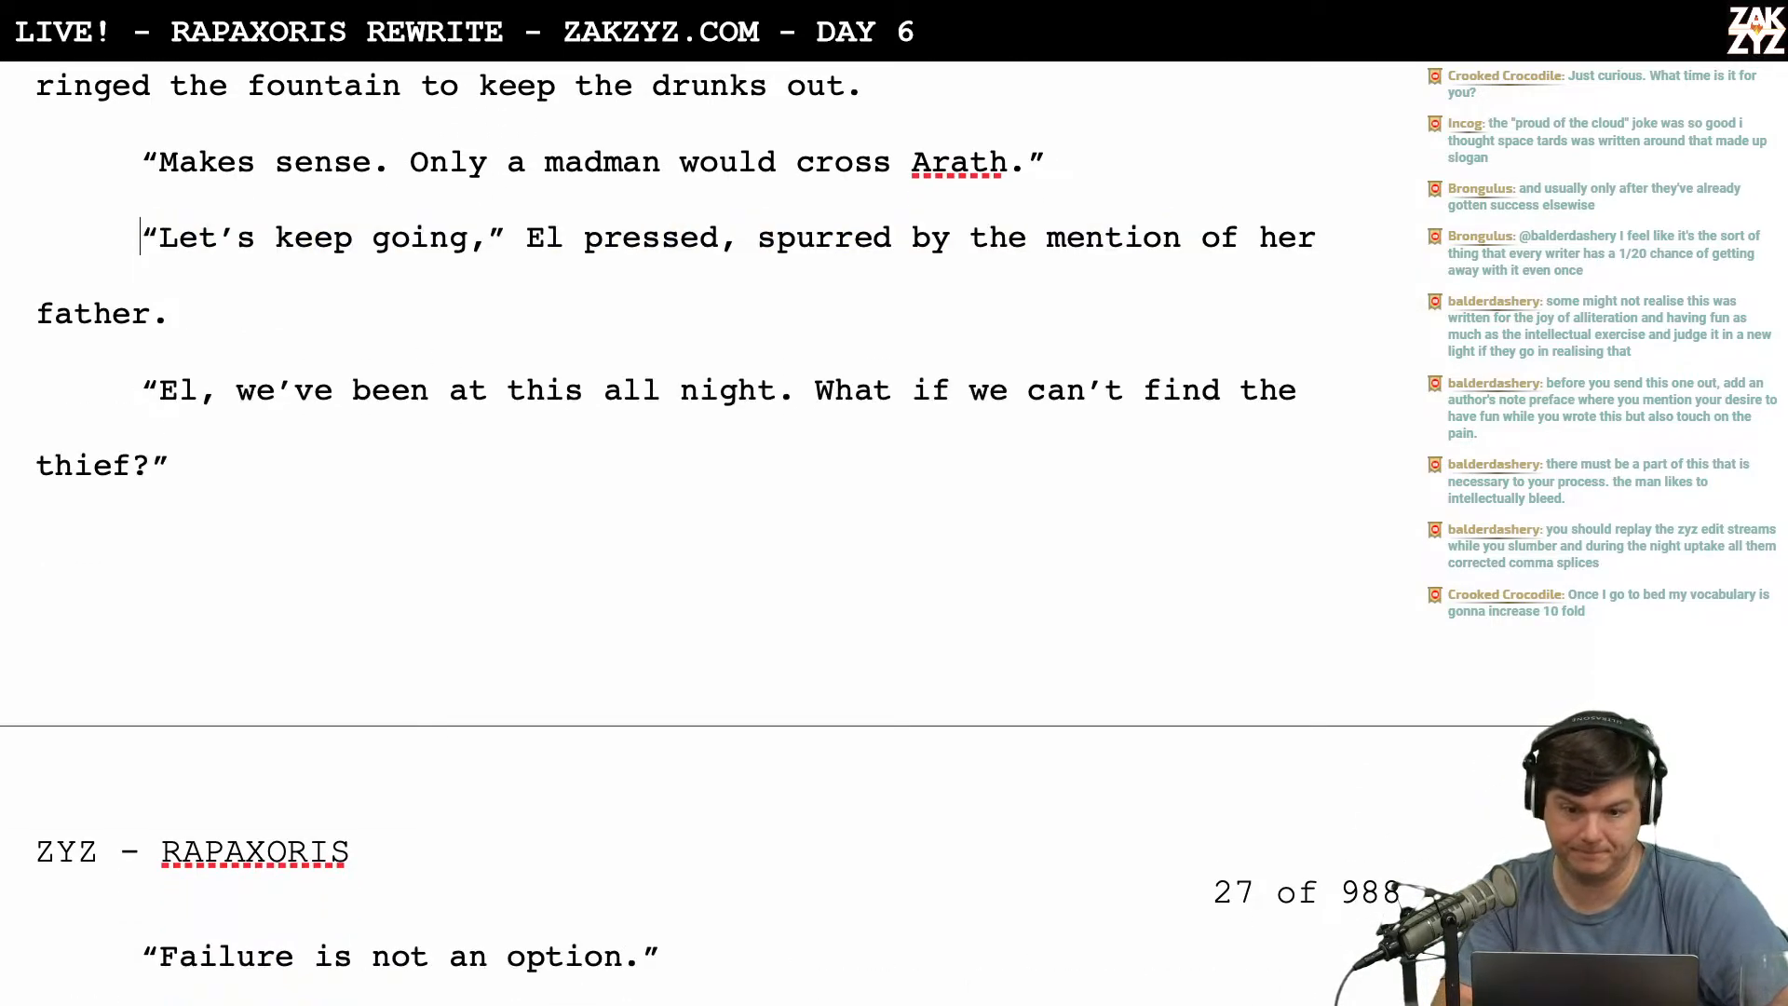
Cut the phrase about the mention of her father so the dialogue tag ends at "El pressed.".
{"action": "scroll", "coordinate": [796, 512], "scroll_direction": "down", "scroll_amount": 6}
{"action": "scroll", "coordinate": [796, 512], "scroll_direction": "up", "scroll_amount": 5}
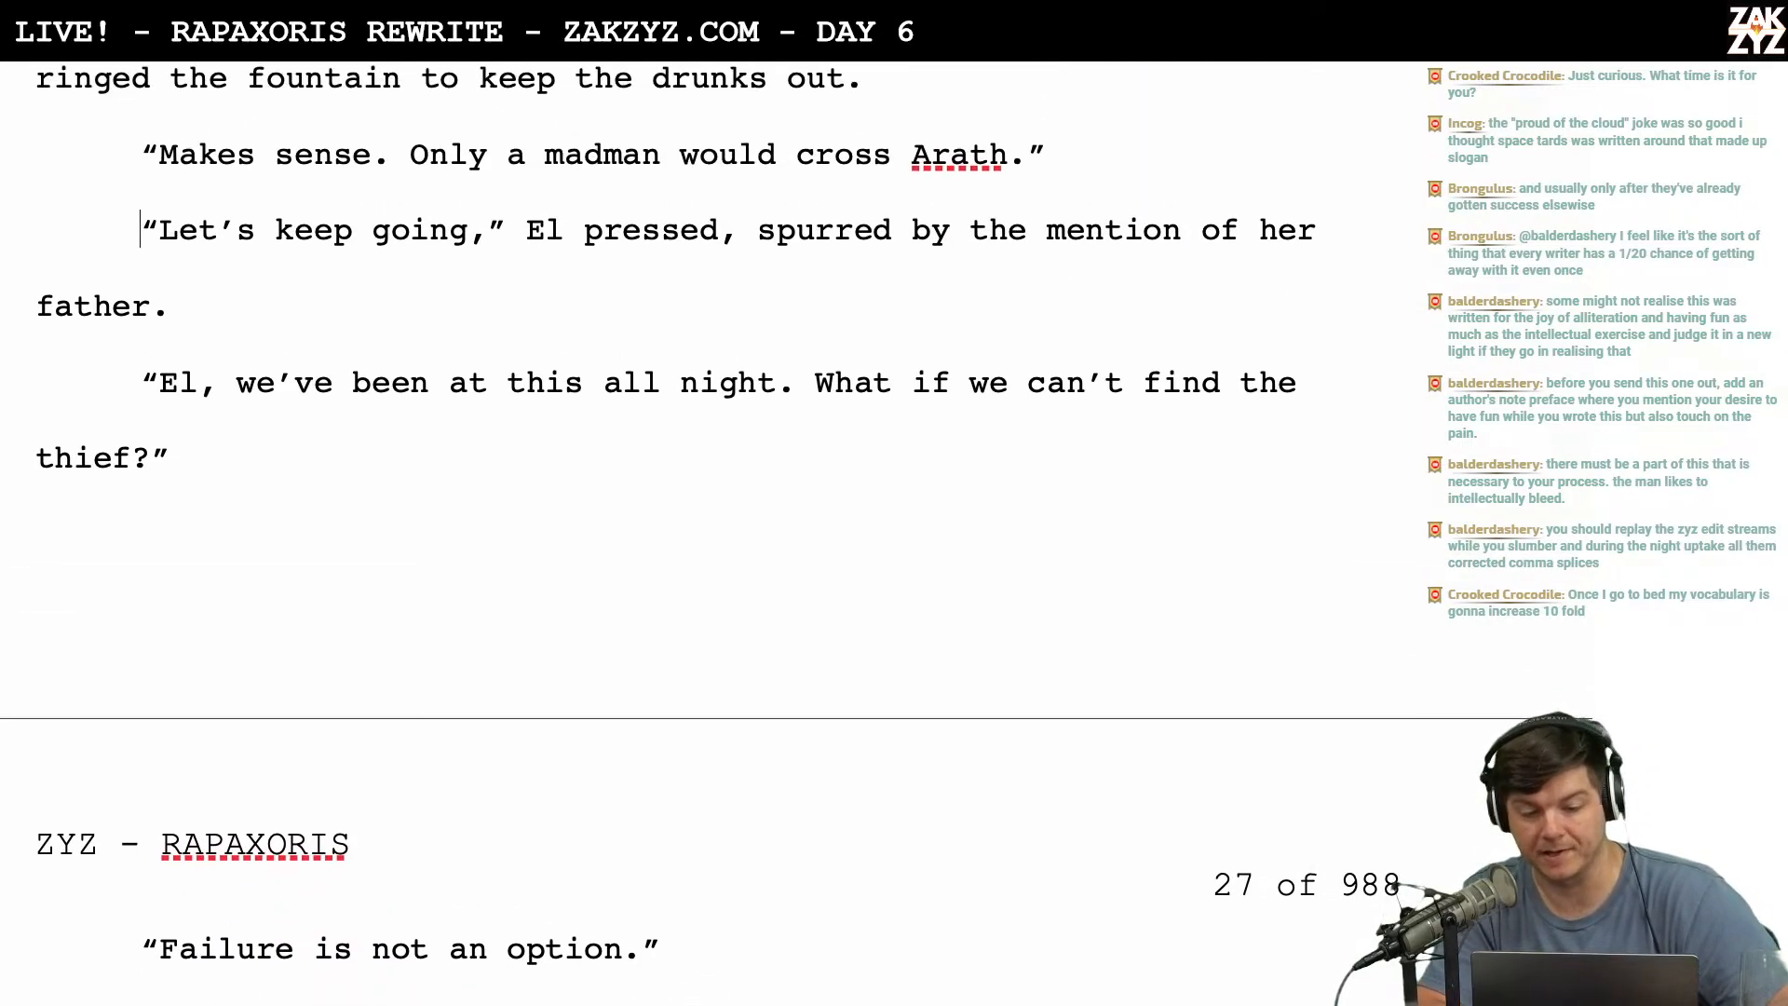
{"action": "scroll", "coordinate": [796, 512], "scroll_direction": "down", "scroll_amount": 9}
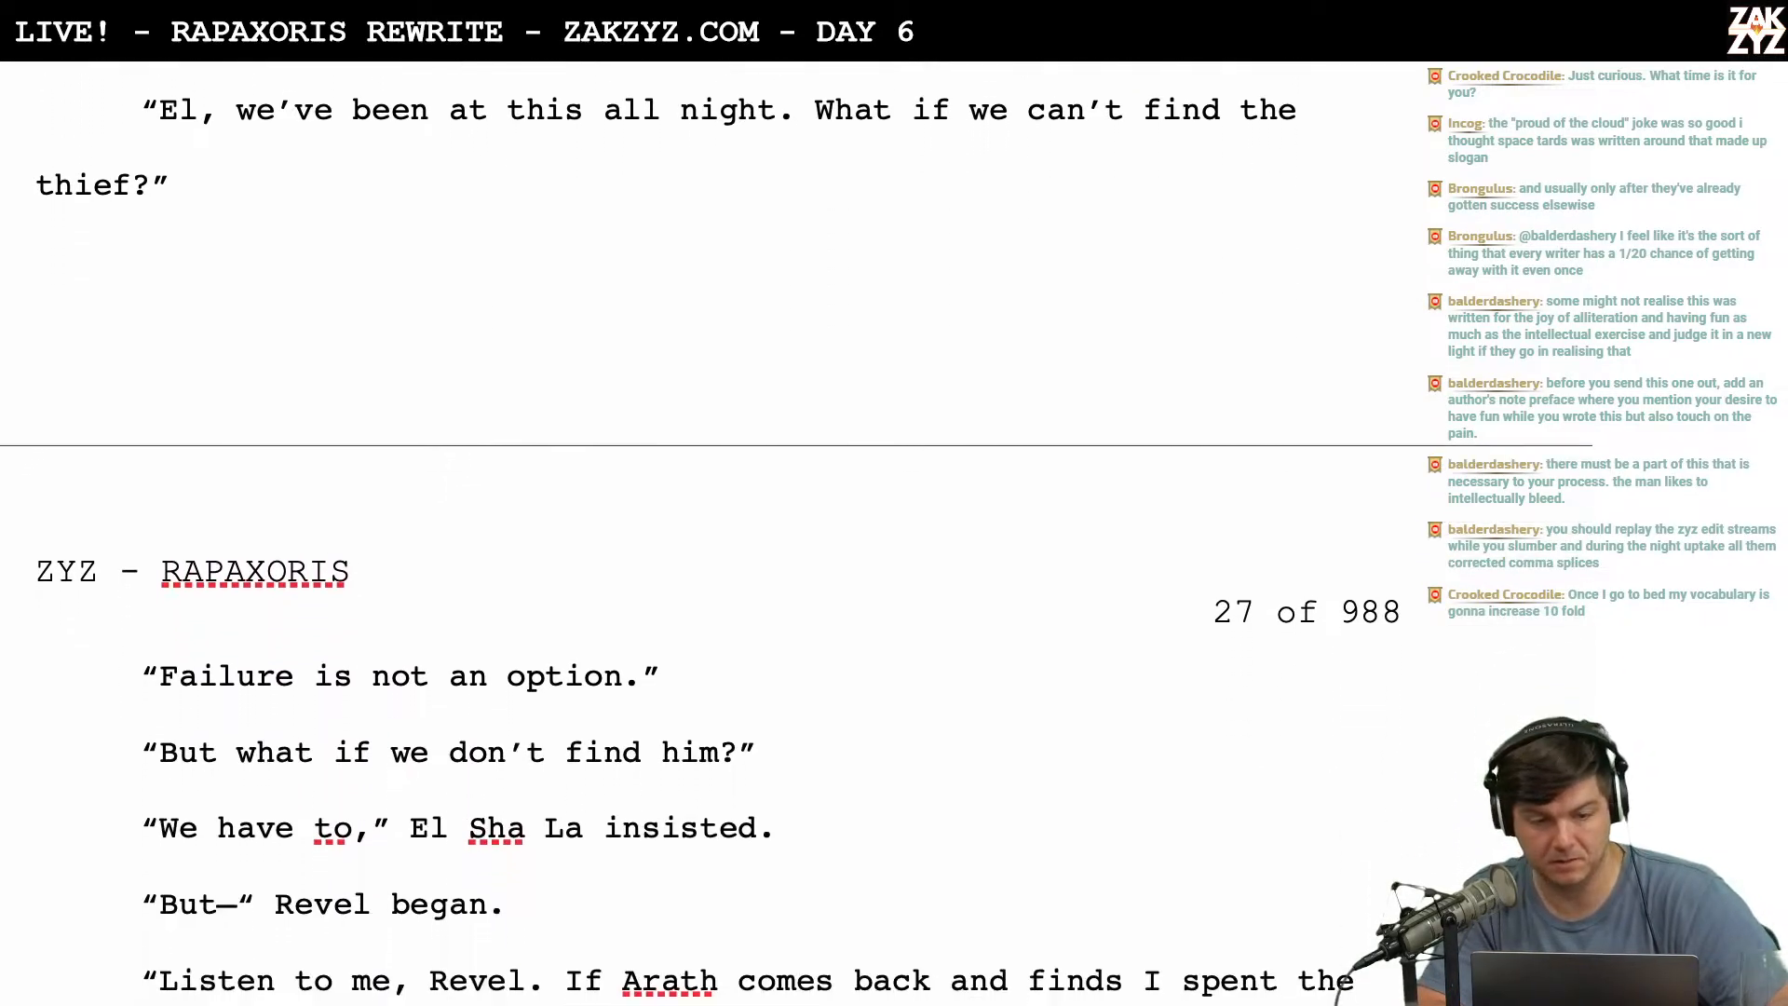
{"action": "scroll", "coordinate": [797, 512], "scroll_direction": "up", "scroll_amount": 10}
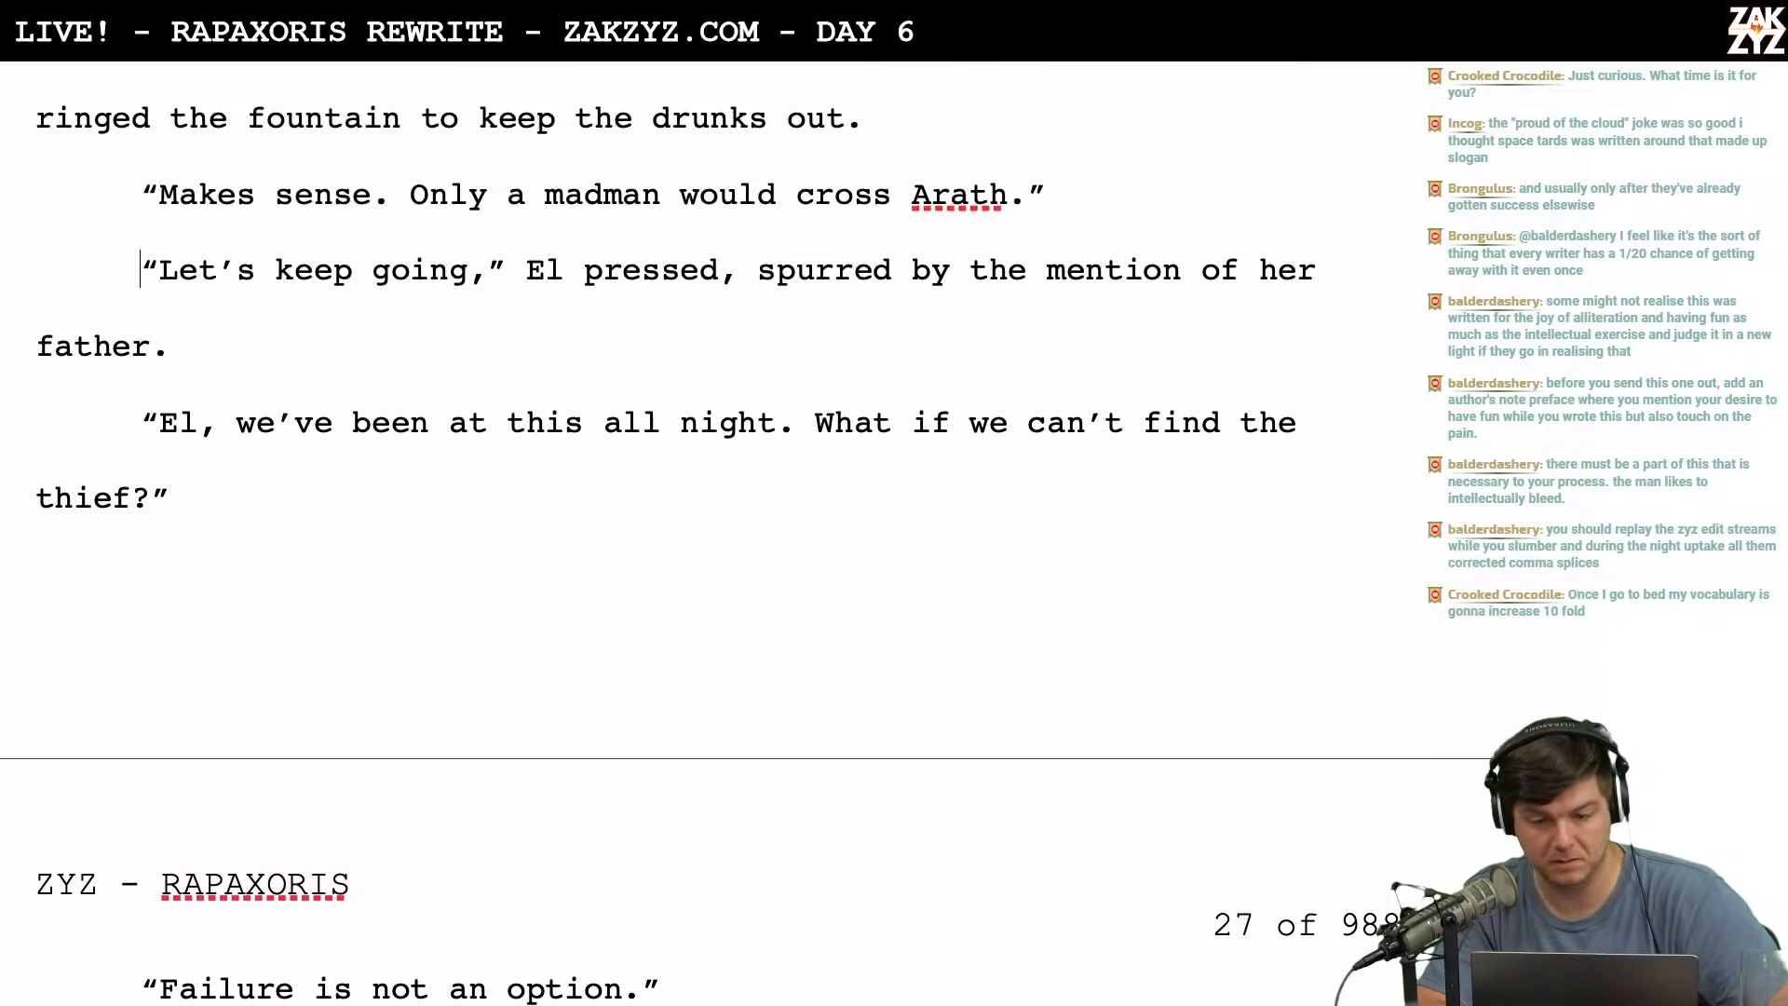
{"action": "left_click", "coordinate": [732, 279]}
{"action": "type", "text": "."}
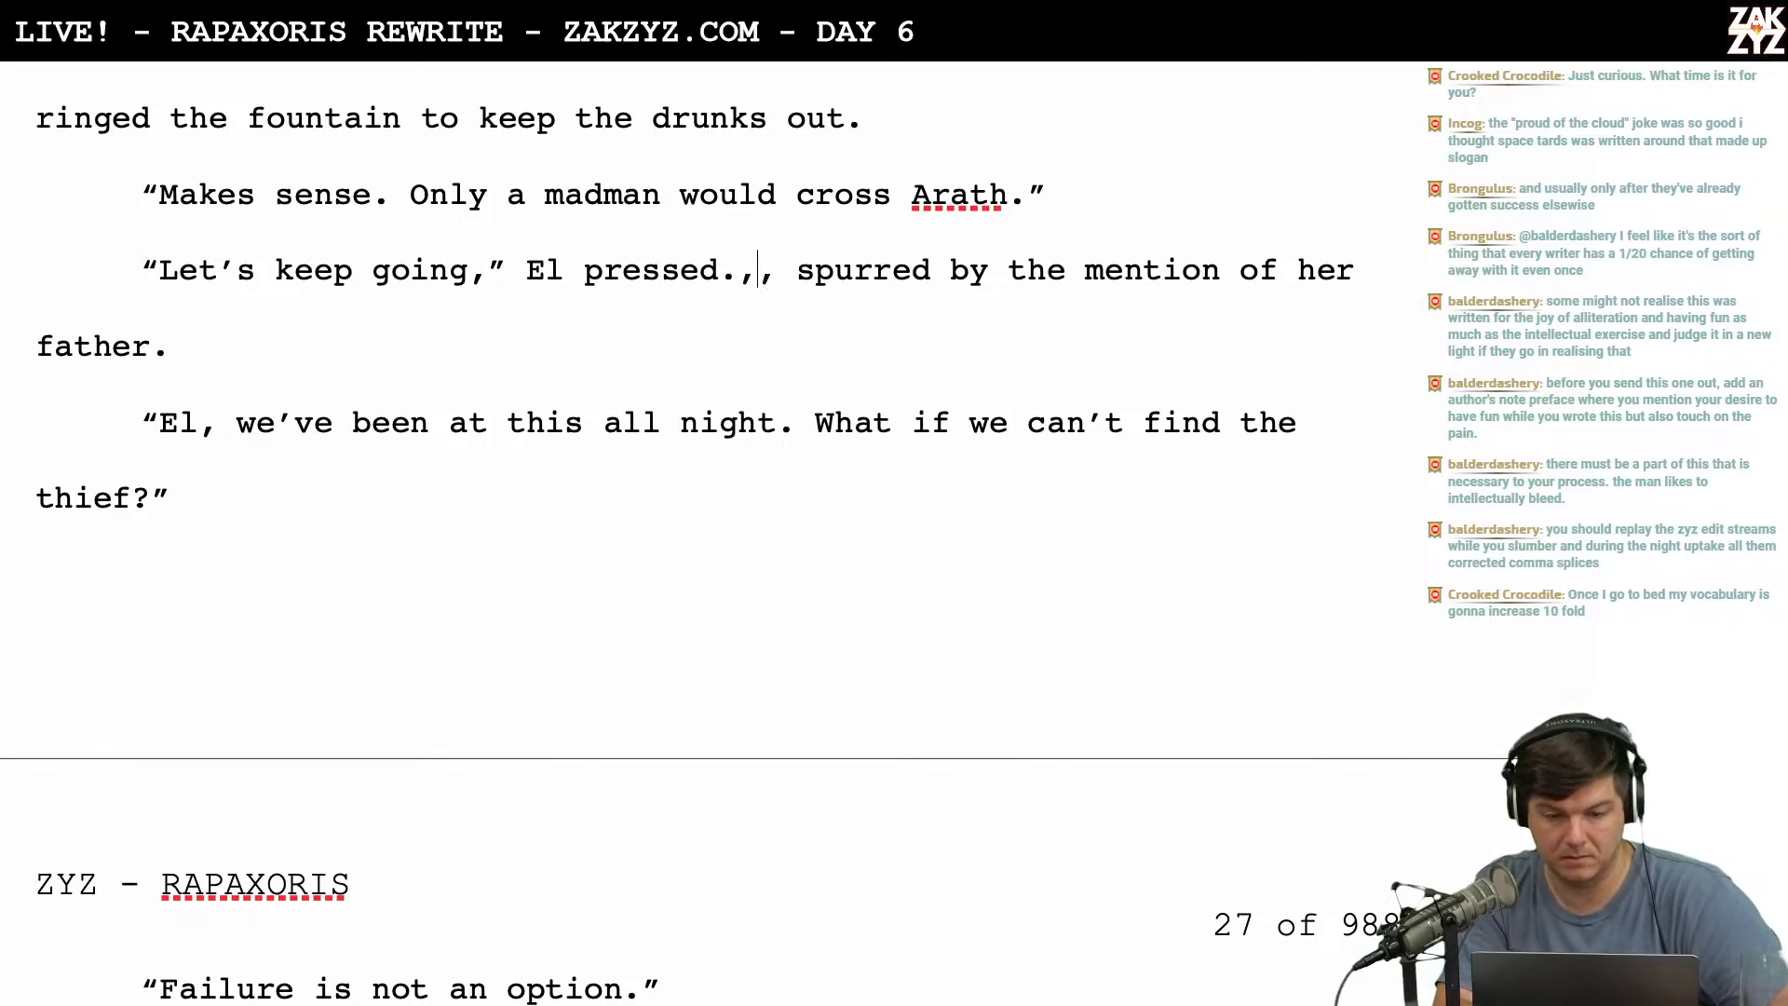
{"action": "left_click_drag", "start_coordinate": [739, 270], "coordinate": [167, 346]}
{"action": "key", "text": "BackSpace"}
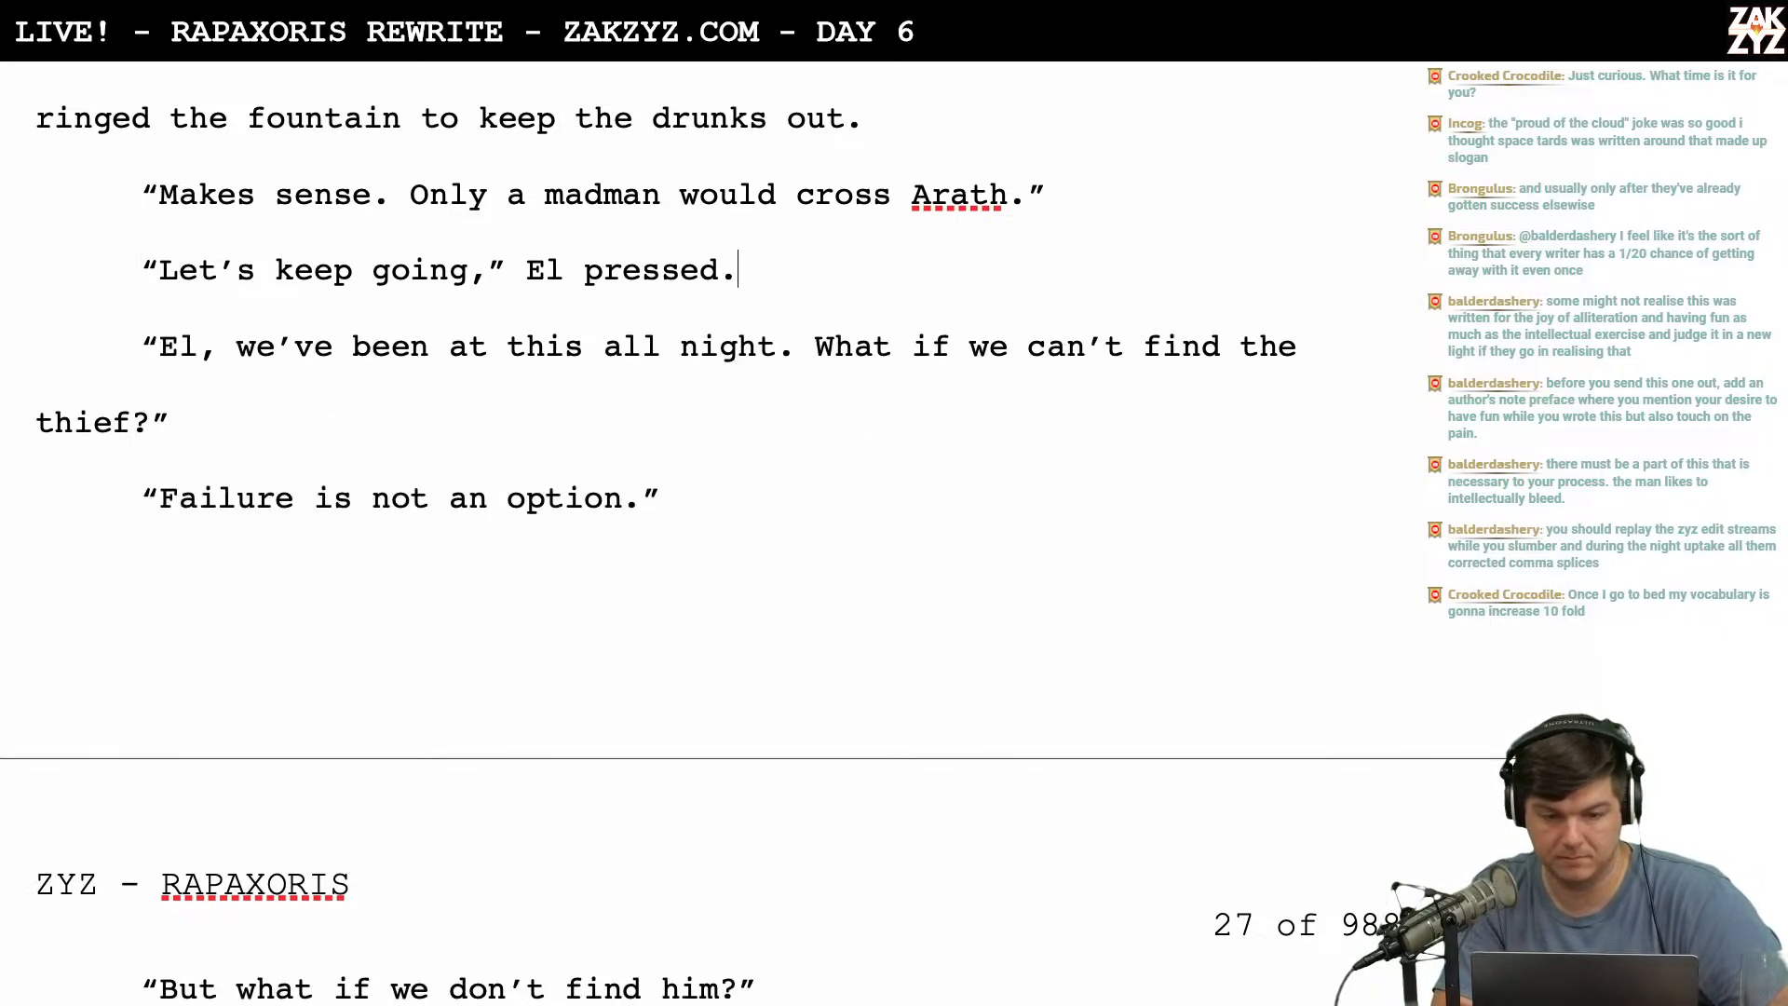
Replace El's reply "Failure is not an option." with "That's not an option.".
{"action": "scroll", "coordinate": [736, 465], "scroll_direction": "down", "scroll_amount": 2}
{"action": "scroll", "coordinate": [736, 522], "scroll_direction": "down", "scroll_amount": 1}
{"action": "scroll", "coordinate": [736, 522], "scroll_direction": "up", "scroll_amount": 1}
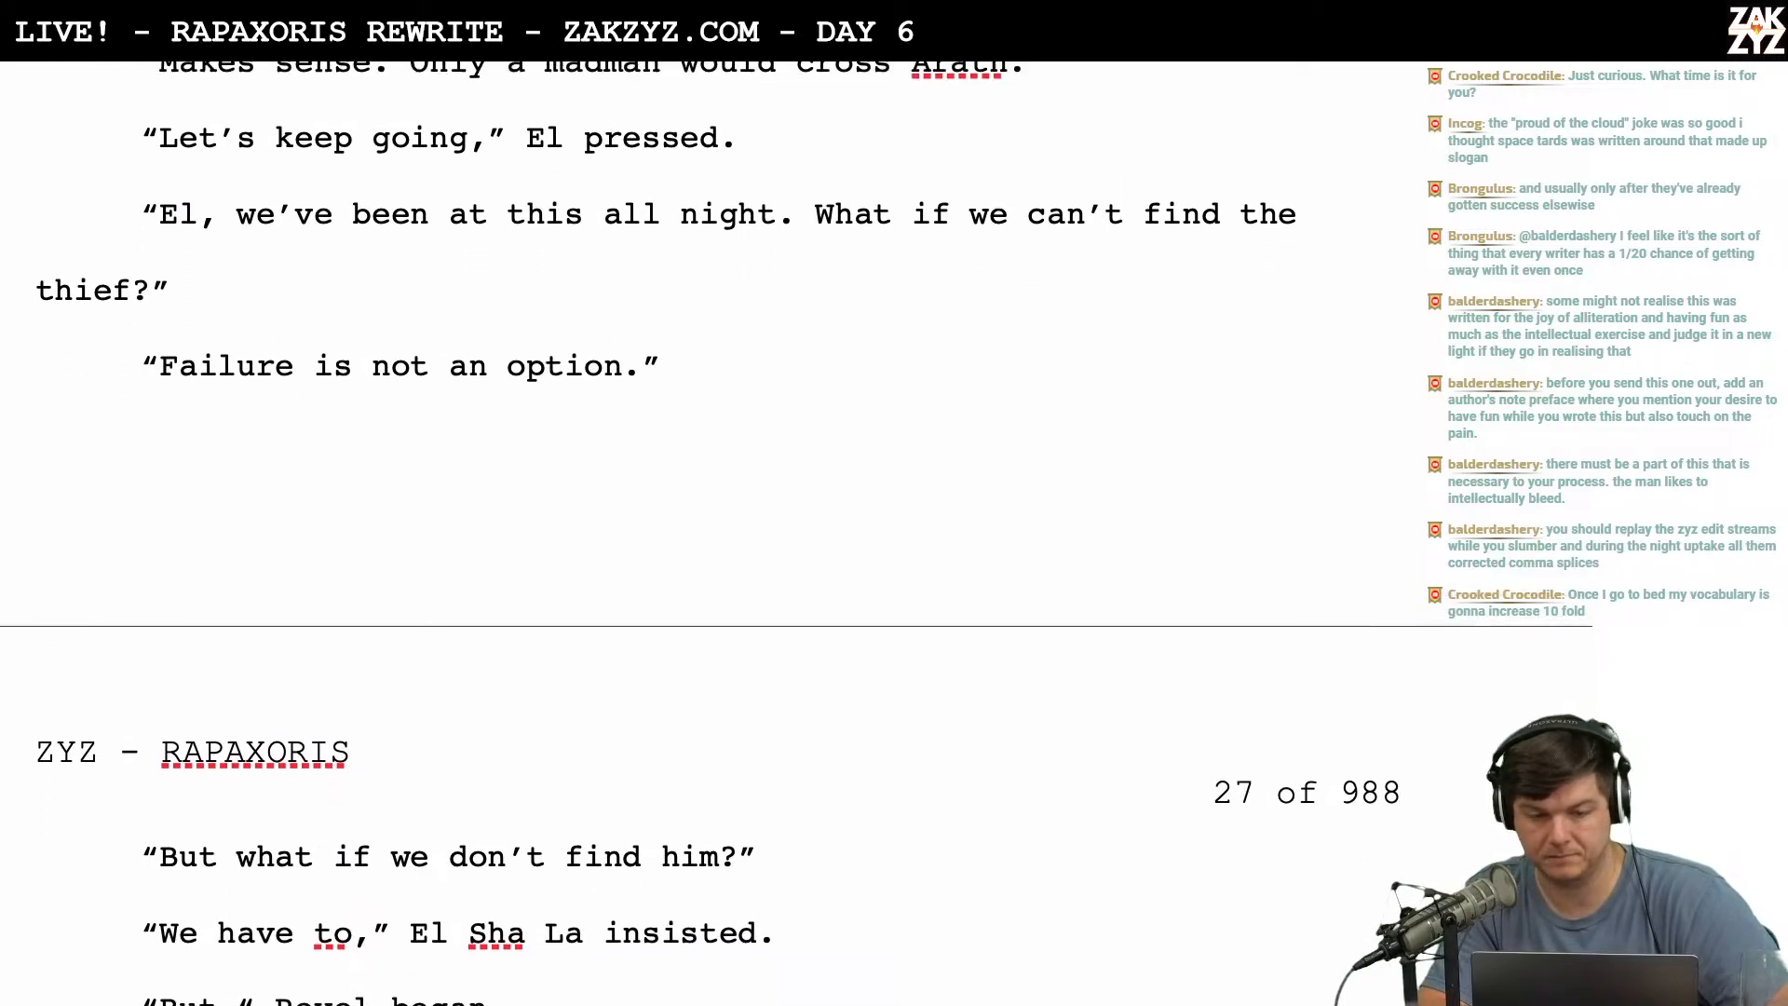
{"action": "scroll", "coordinate": [736, 522], "scroll_direction": "down", "scroll_amount": 1}
{"action": "scroll", "coordinate": [526, 343], "scroll_direction": "down", "scroll_amount": 2}
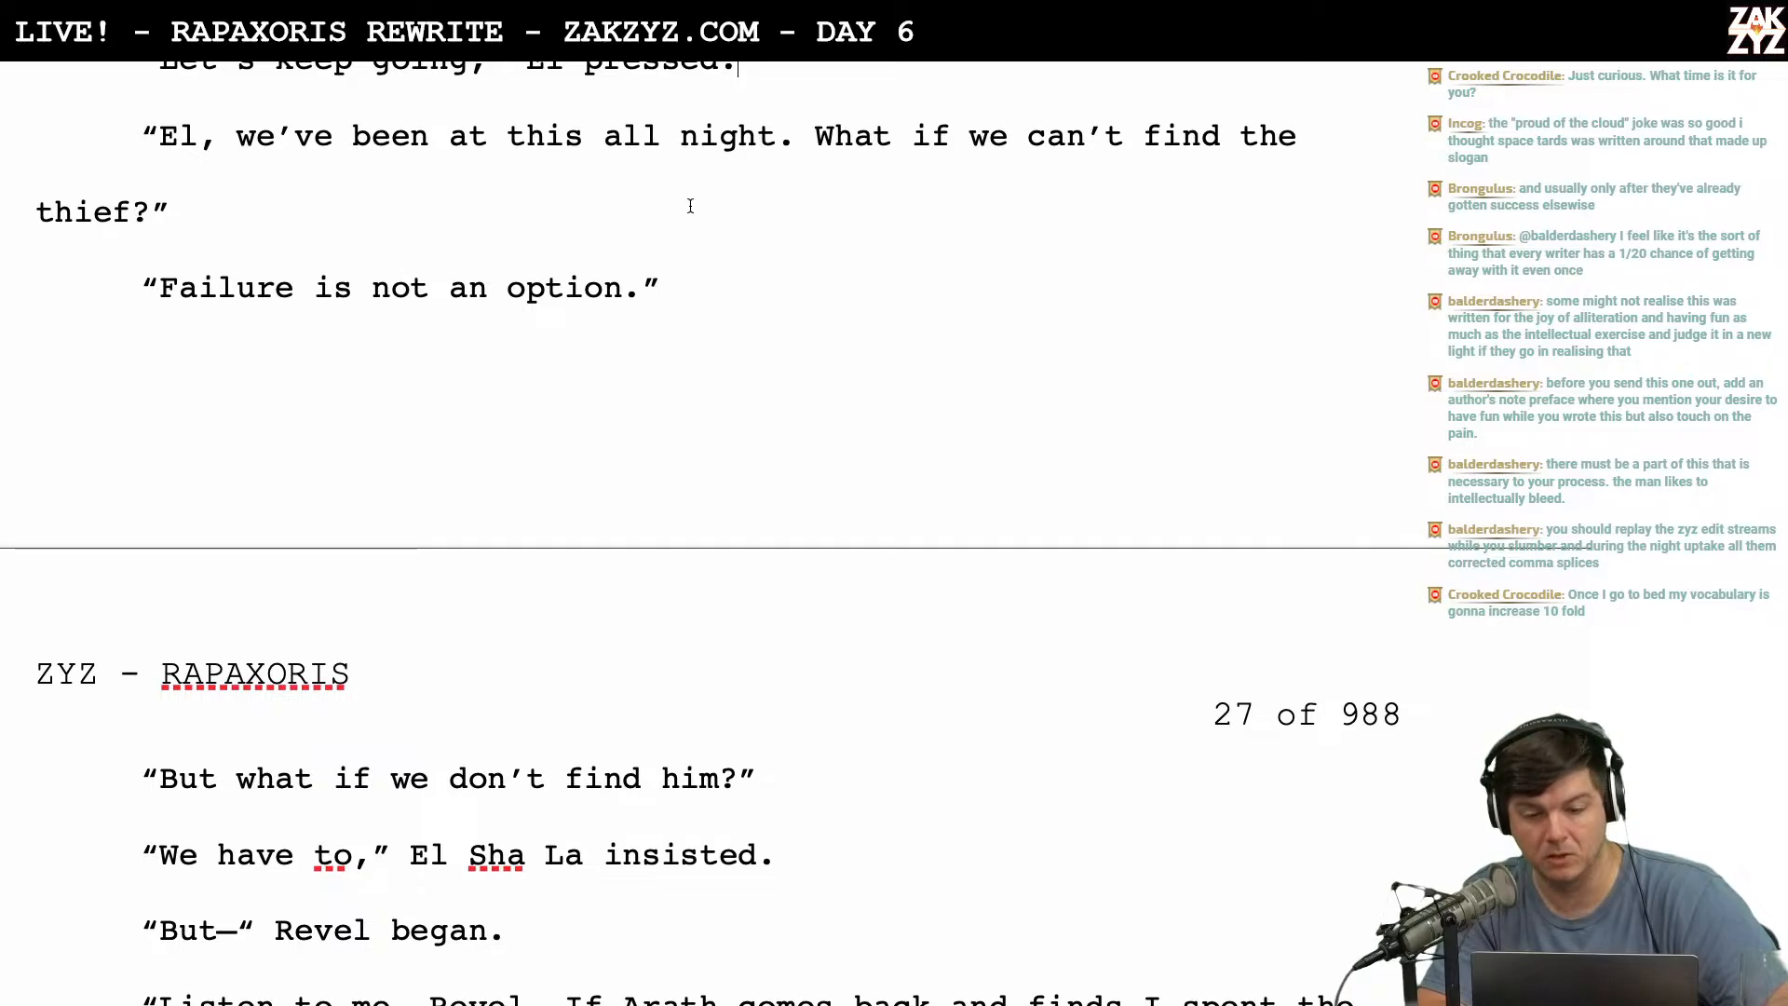
{"action": "scroll", "coordinate": [689, 203], "scroll_direction": "down", "scroll_amount": 1}
{"action": "scroll", "coordinate": [690, 204], "scroll_direction": "down", "scroll_amount": 1}
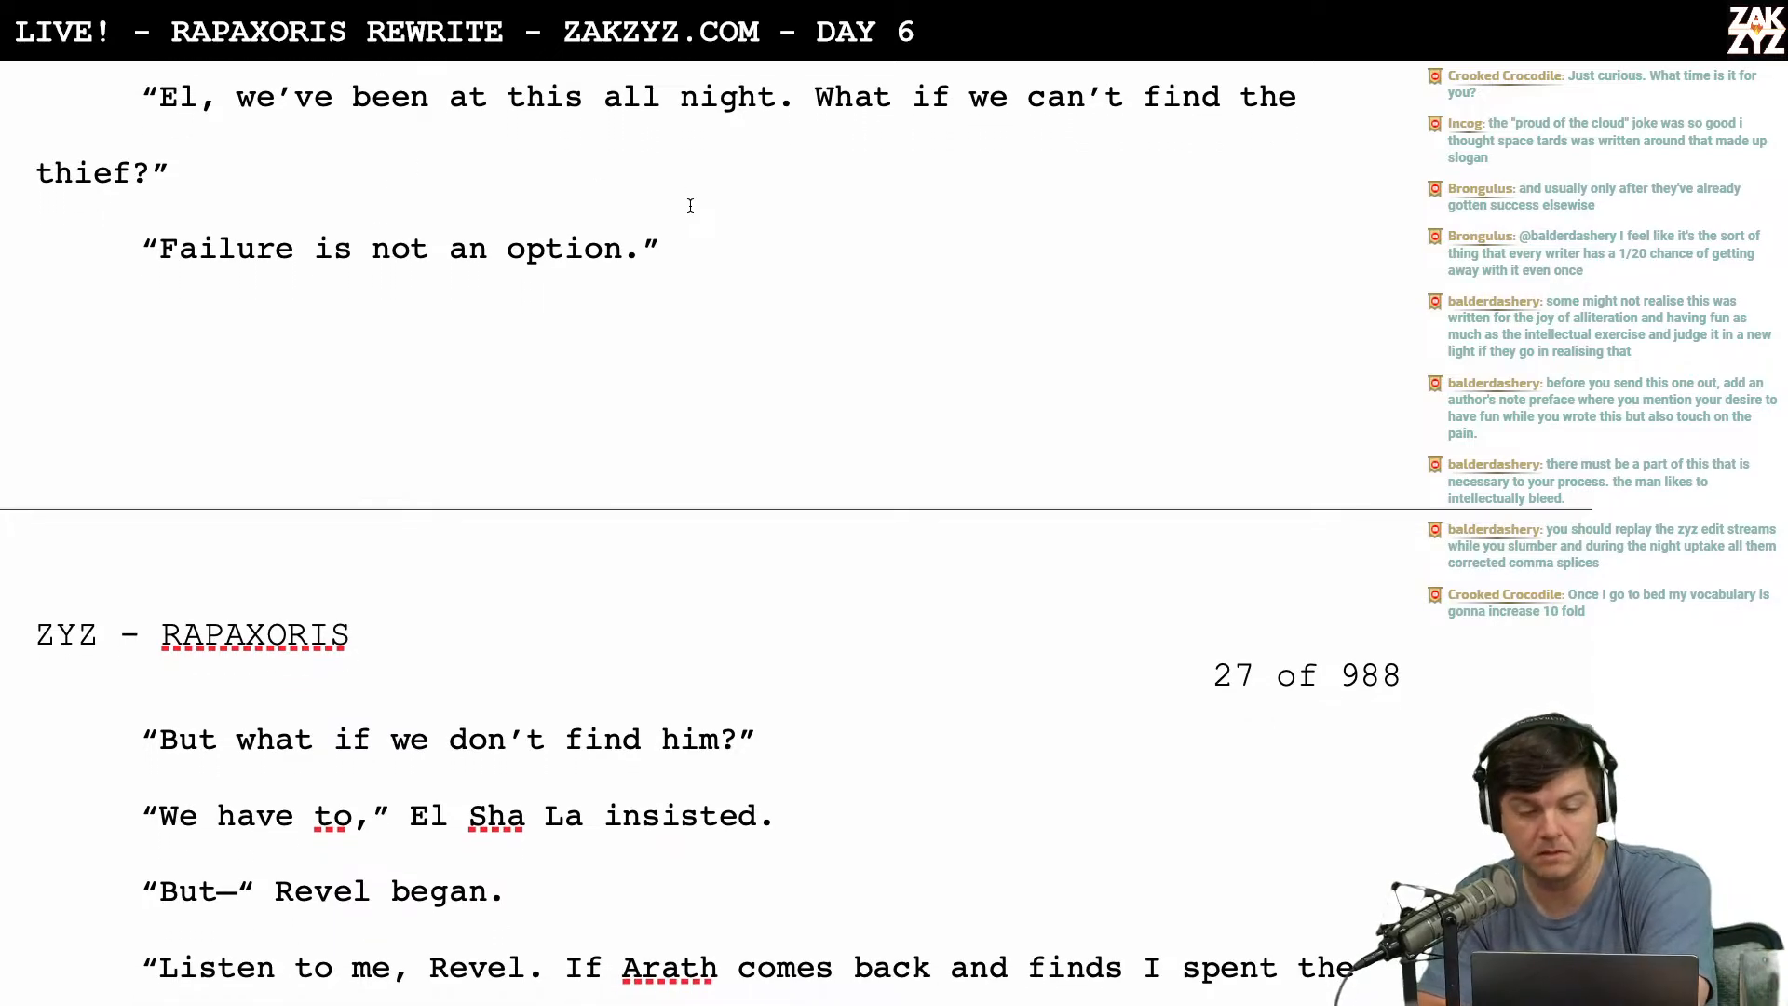
{"action": "scroll", "coordinate": [690, 205], "scroll_direction": "down", "scroll_amount": 3}
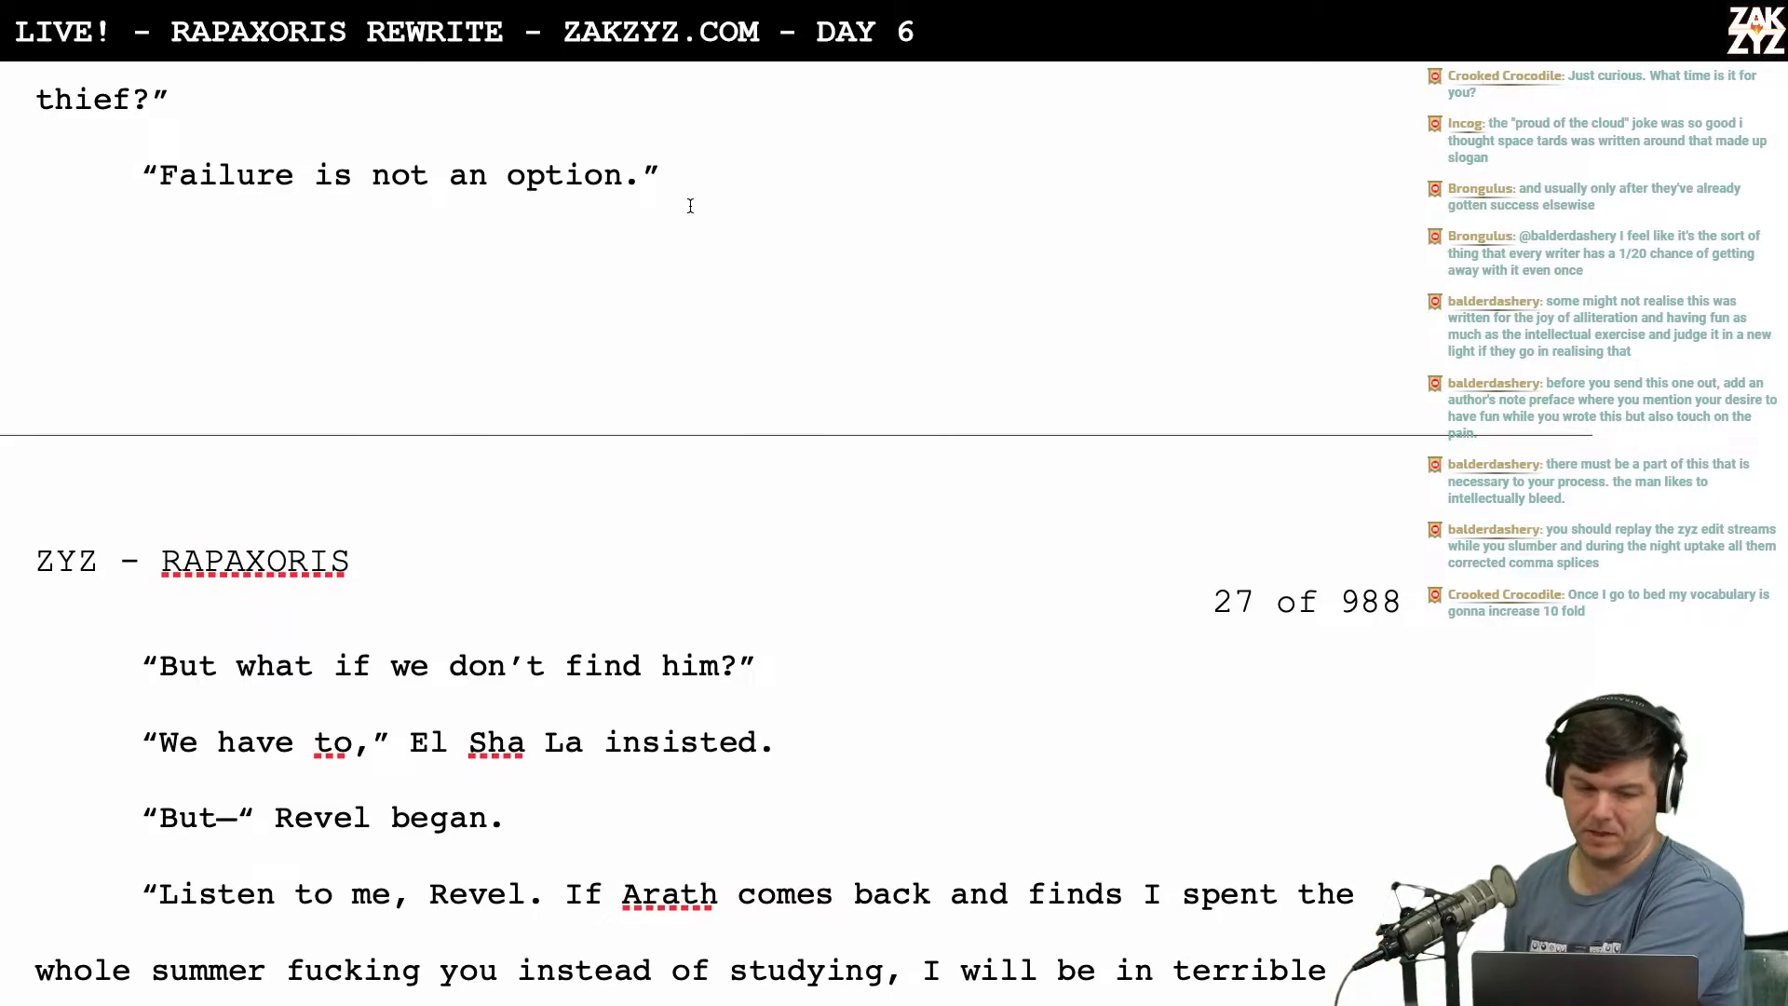
{"action": "scroll", "coordinate": [690, 205], "scroll_direction": "up", "scroll_amount": 5}
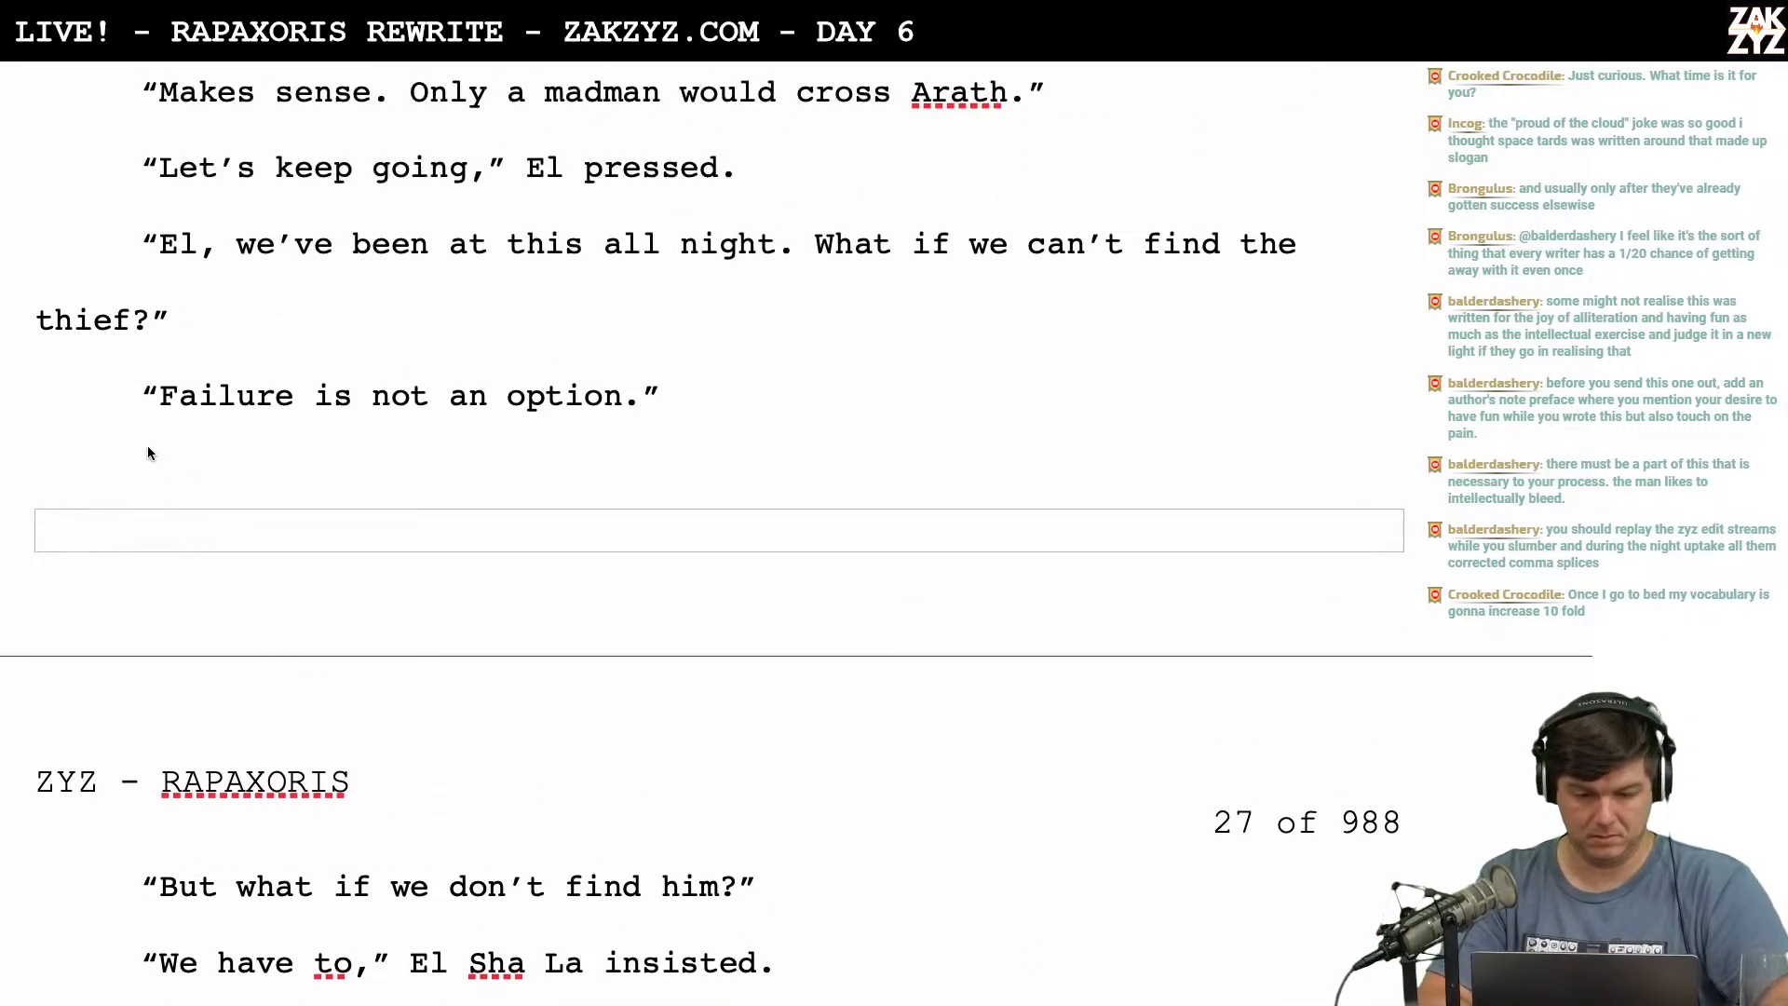
{"action": "left_click", "coordinate": [159, 415]}
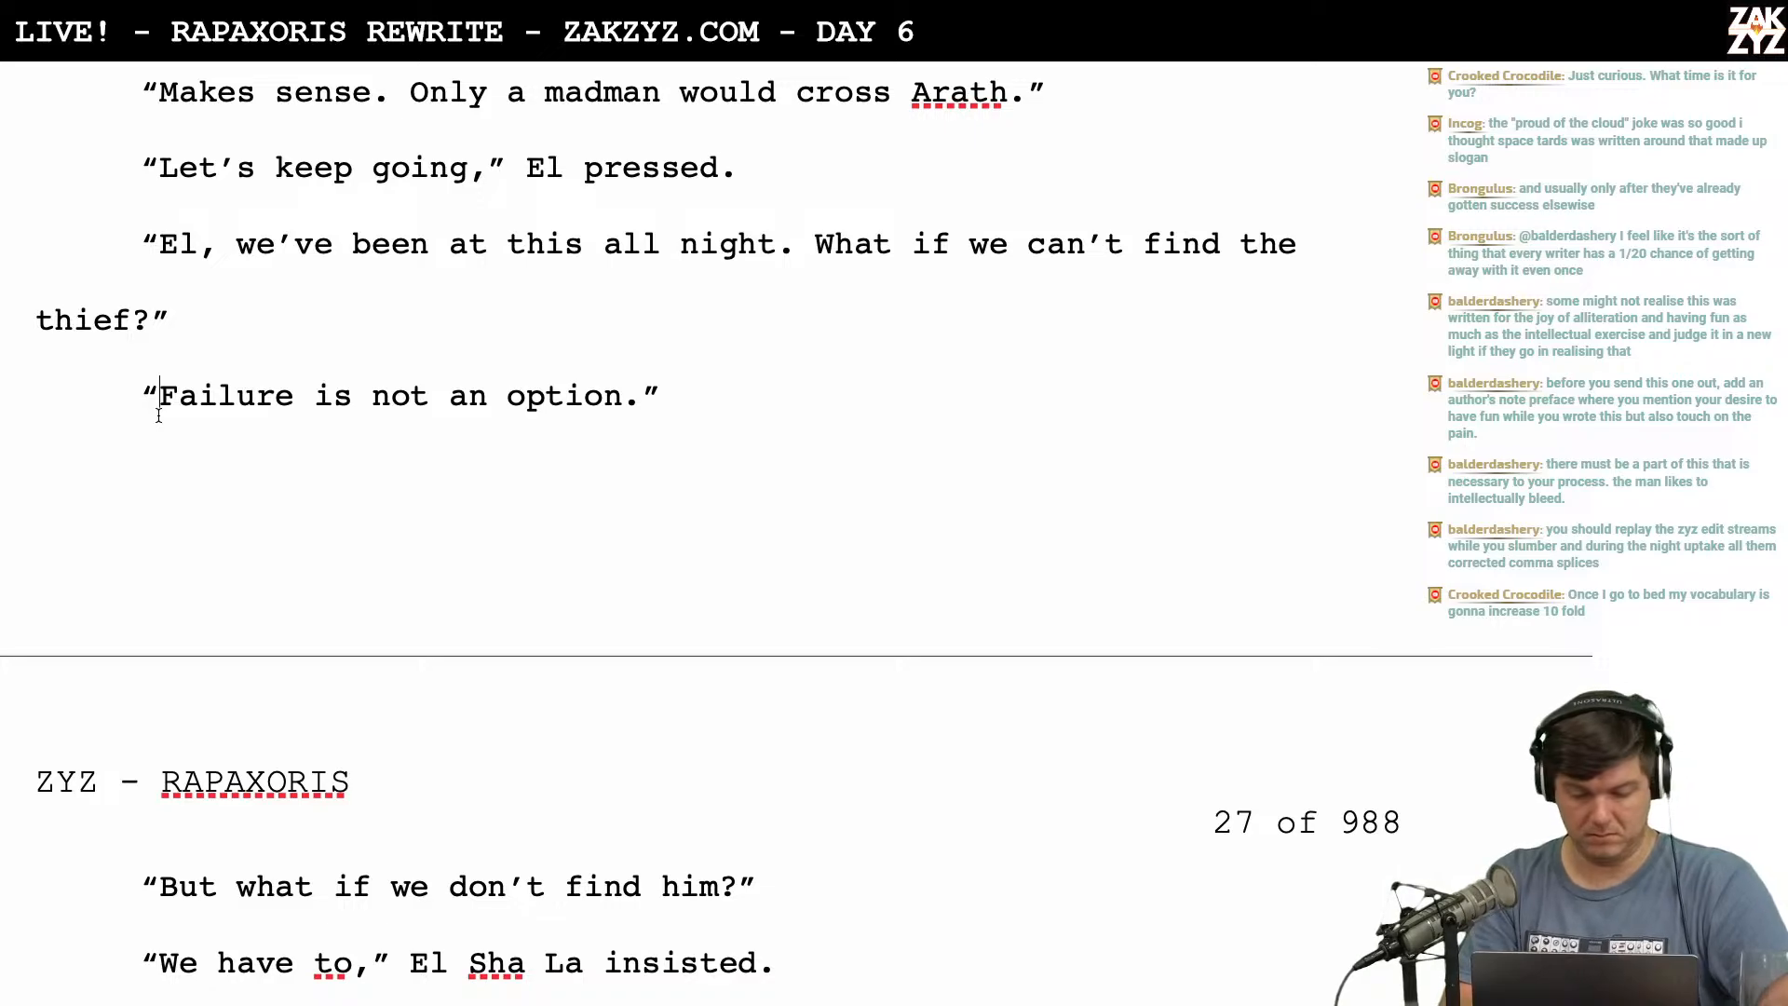
{"action": "type", "text": "That's not an op"}
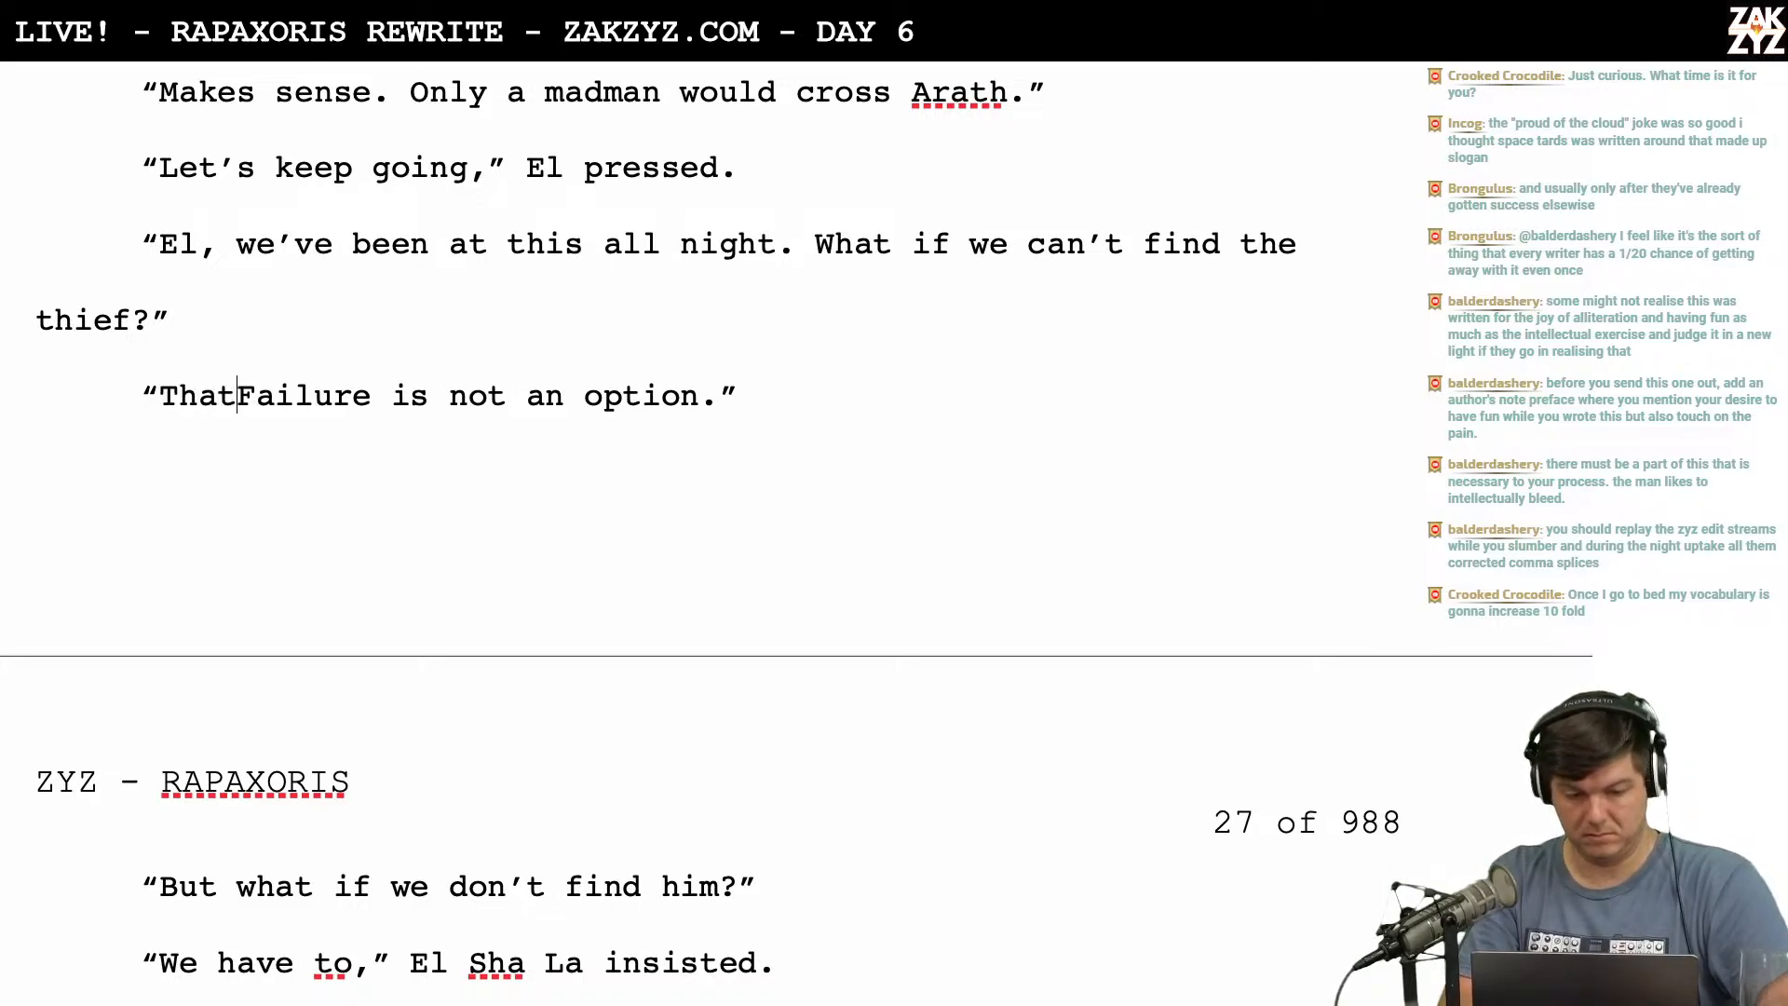
{"action": "type", "text": "tion."}
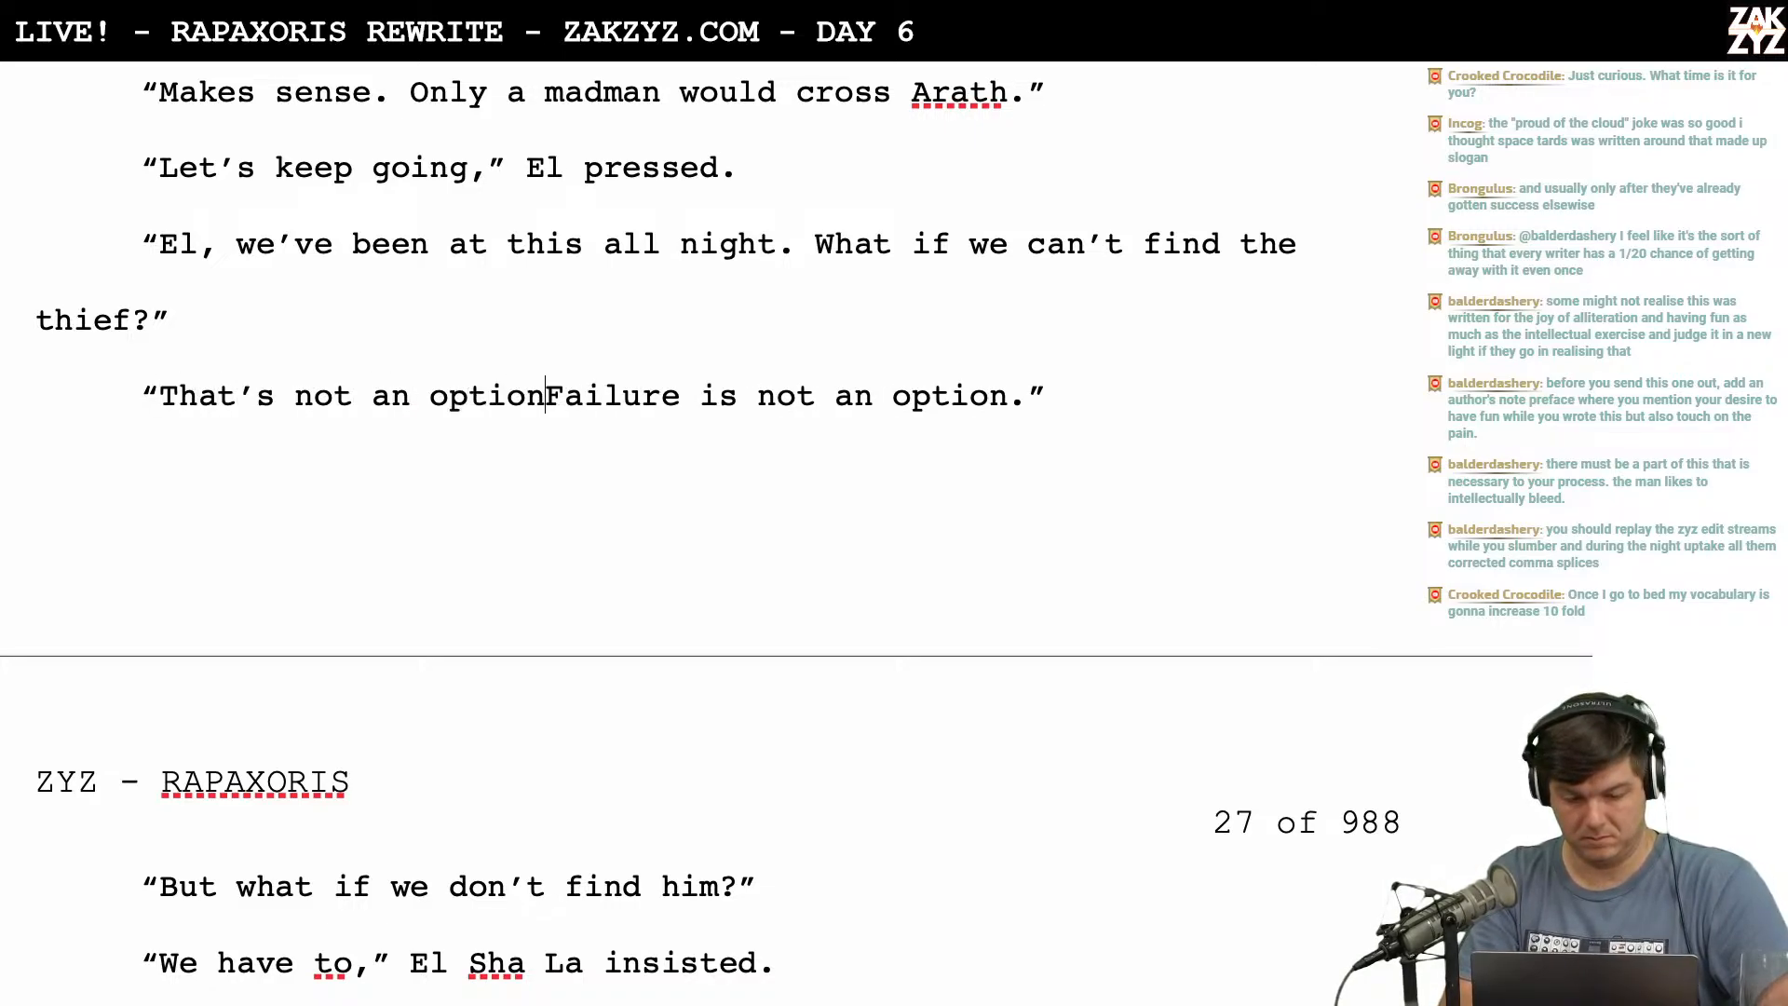
{"action": "key", "text": "shift+Right"}
{"action": "key", "text": "shift+Right"}
{"action": "key", "text": "shift+Right"}
{"action": "key", "text": "shift+Right"}
{"action": "key", "text": "shift+Right"}
{"action": "key", "text": "shift+Right"}
{"action": "key", "text": "shift+Right"}
{"action": "key", "text": "shift+Right"}
{"action": "key", "text": "shift+Right"}
{"action": "key", "text": "shift+Right"}
{"action": "key", "text": "shift+Right"}
{"action": "key", "text": "shift+Right"}
{"action": "key", "text": "shift+Right"}
{"action": "key", "text": "shift+Right"}
{"action": "key", "text": "shift+Right"}
{"action": "key", "text": "shift+Right"}
{"action": "key", "text": "shift+Right"}
{"action": "key", "text": "shift+Right"}
{"action": "key", "text": "shift+Right"}
{"action": "key", "text": "shift+Right"}
{"action": "key", "text": "shift+Right"}
{"action": "key", "text": "shift+Right"}
{"action": "key", "text": "shift+Right"}
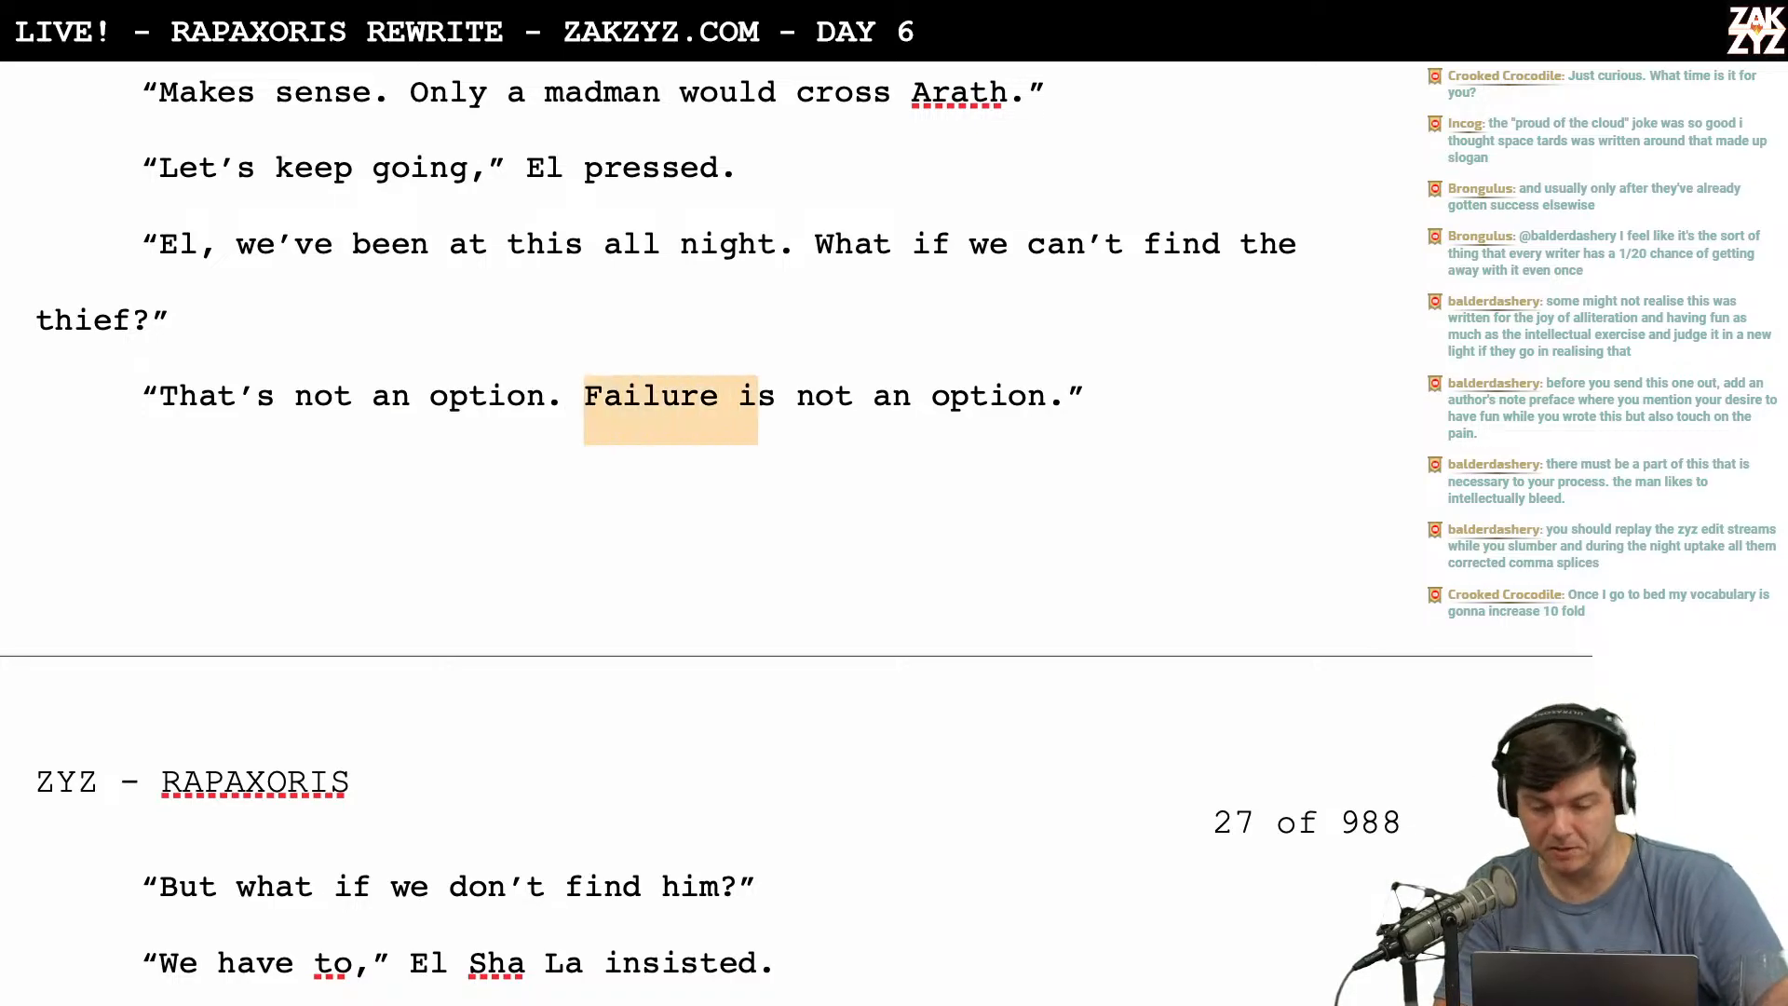
{"action": "key", "text": "BackSpace"}
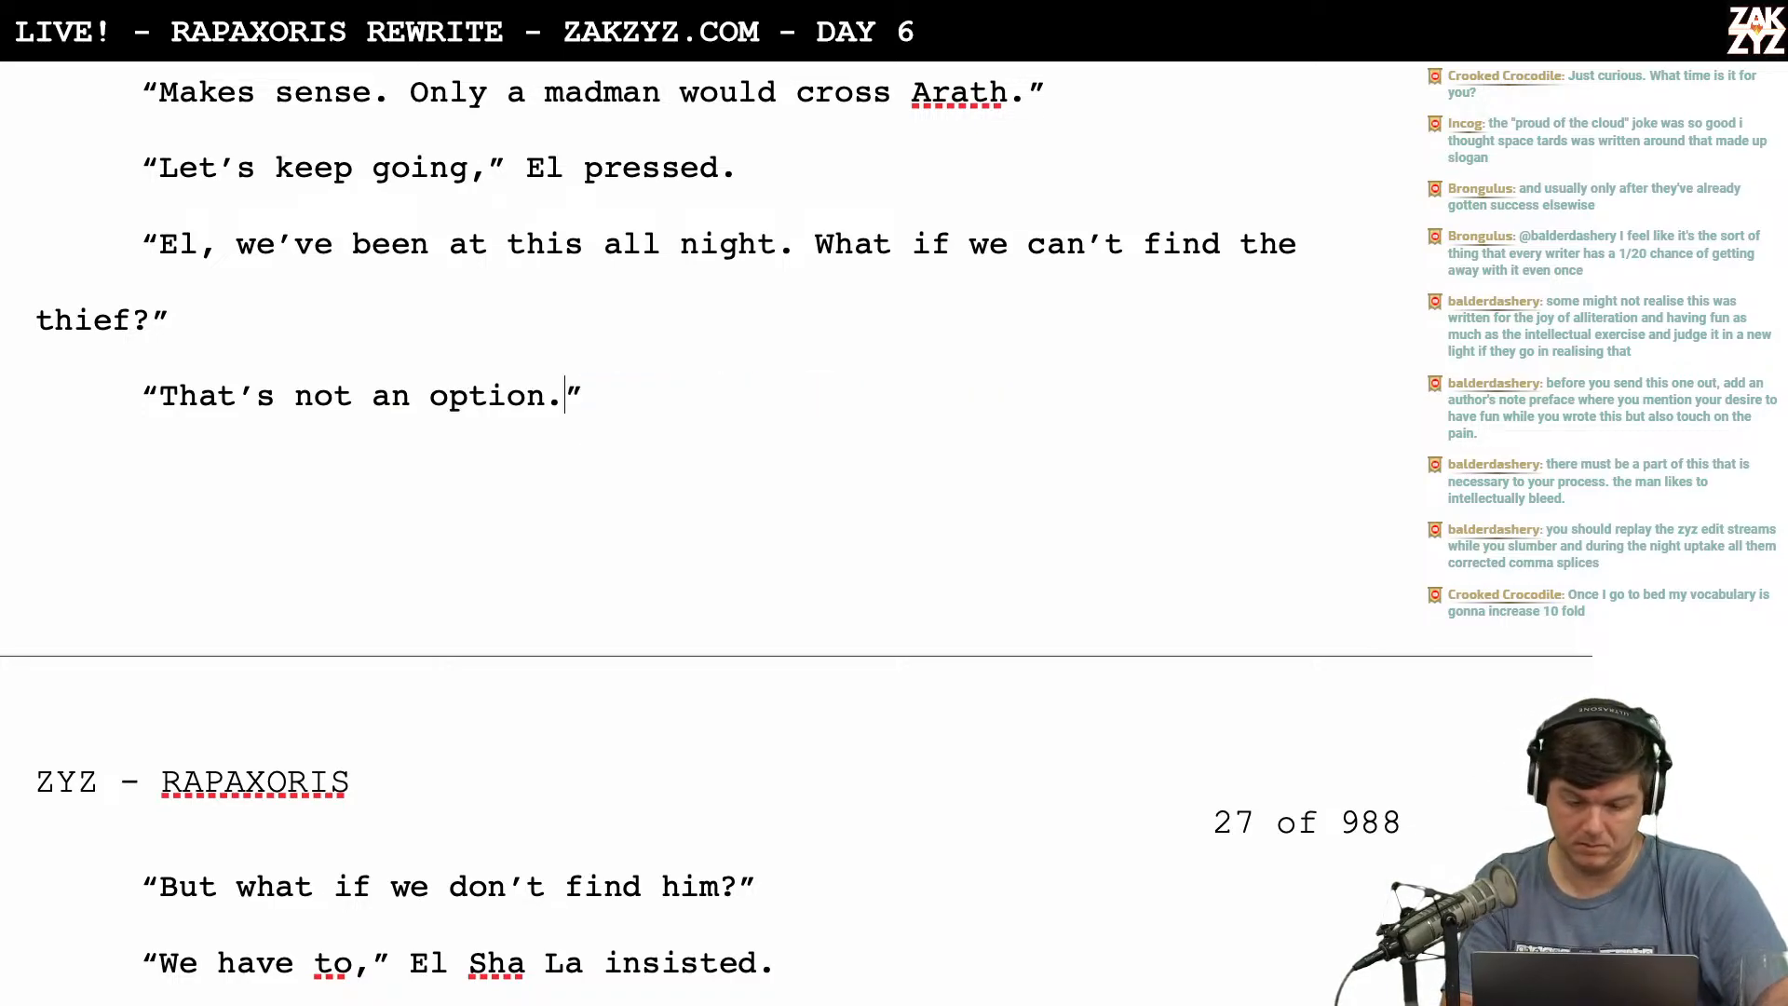
Insert a comma after the dash in Revel's interrupted "But—" line on page 27.
{"action": "scroll", "coordinate": [796, 520], "scroll_direction": "down", "scroll_amount": 5}
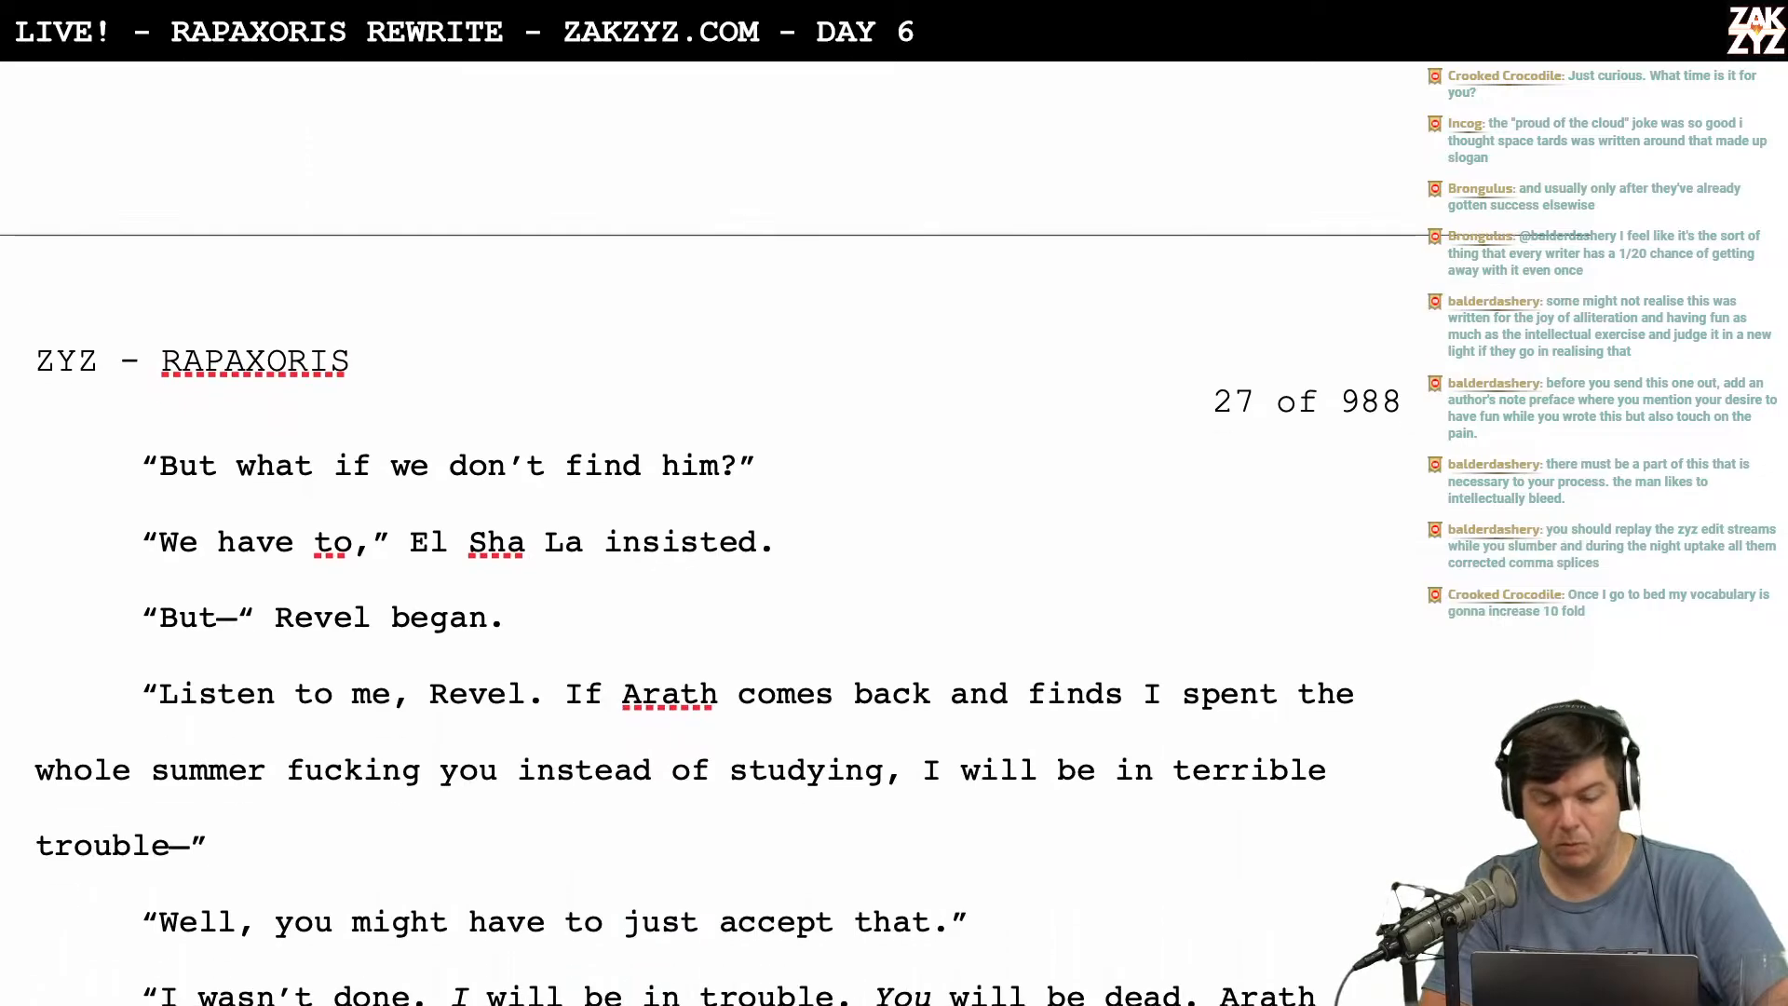
{"action": "scroll", "coordinate": [216, 515], "scroll_direction": "down", "scroll_amount": 1}
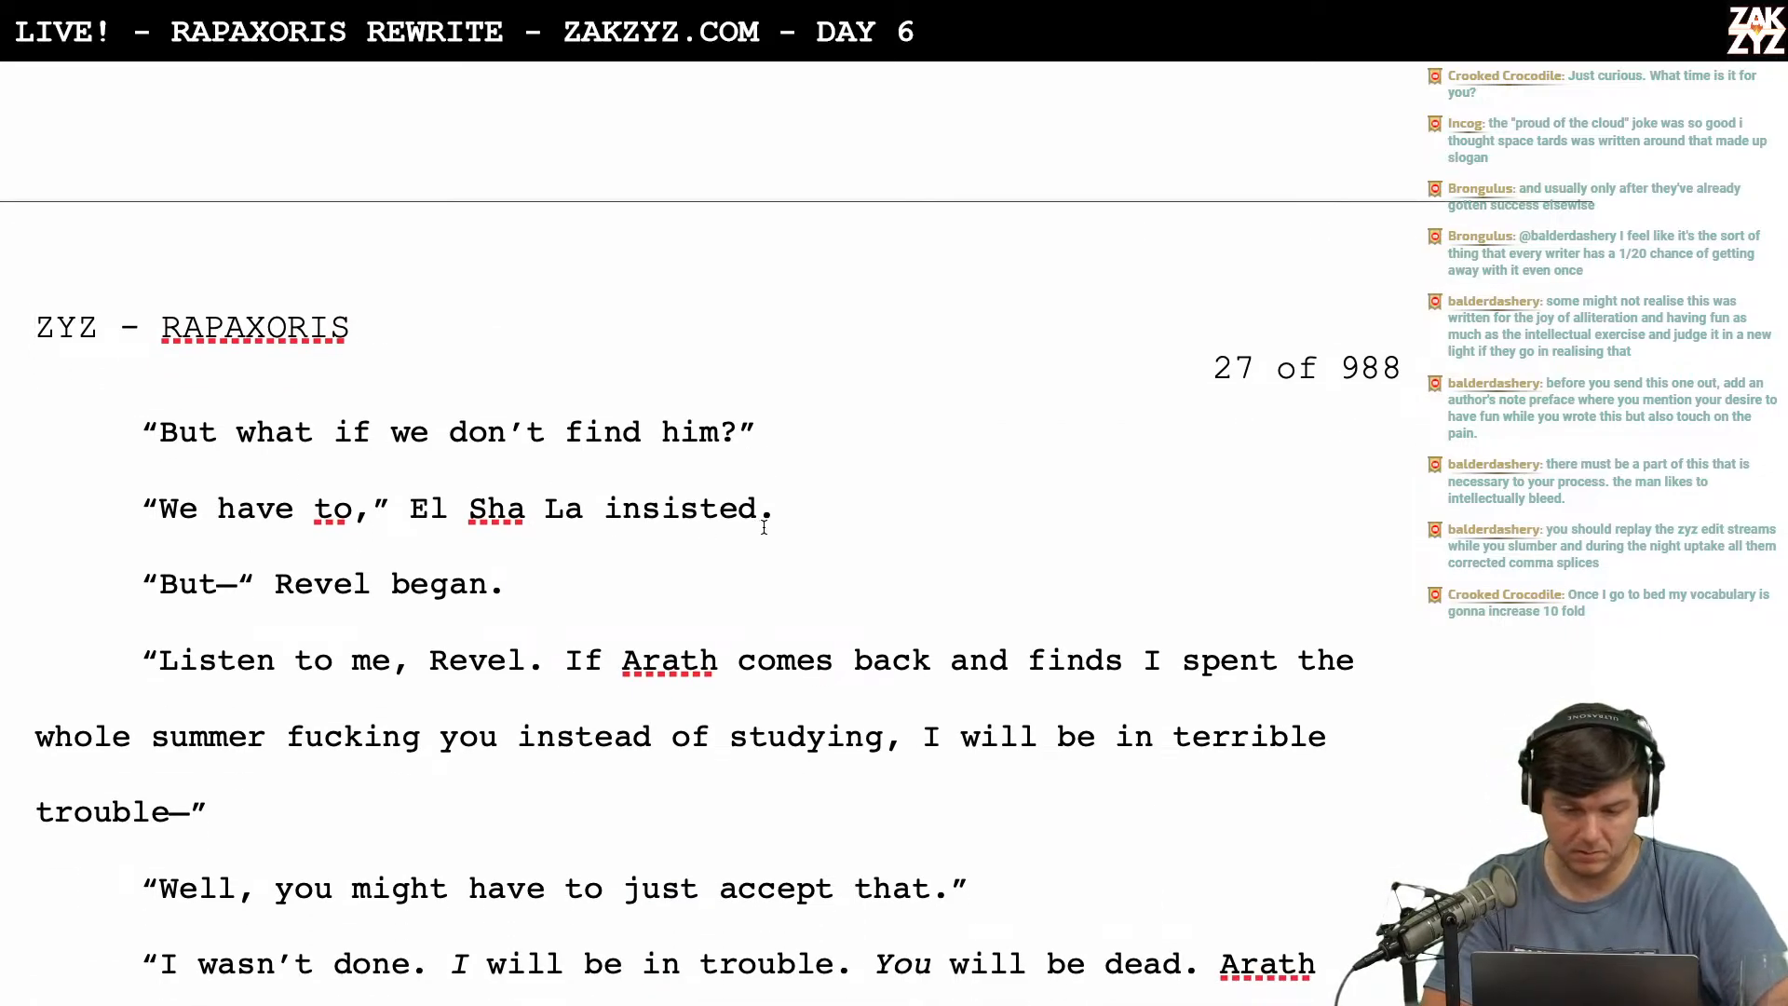
{"action": "scroll", "coordinate": [616, 549], "scroll_direction": "down", "scroll_amount": 2}
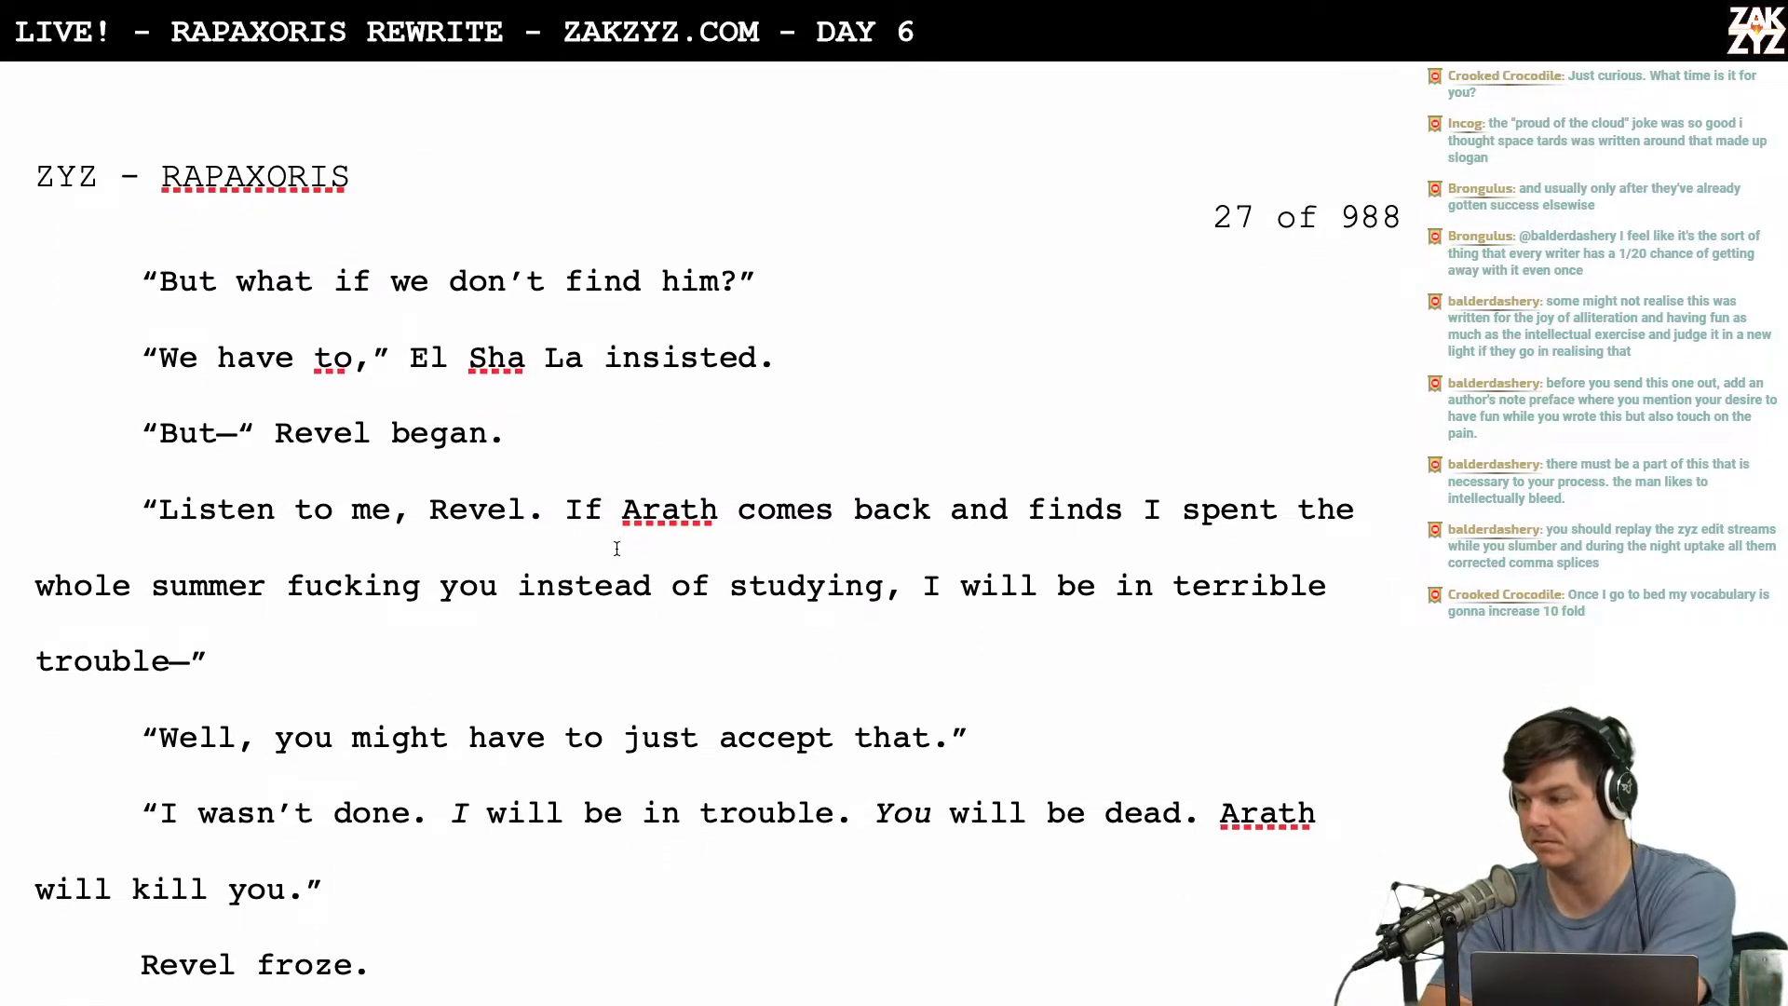
{"action": "scroll", "coordinate": [617, 548], "scroll_direction": "down", "scroll_amount": 1}
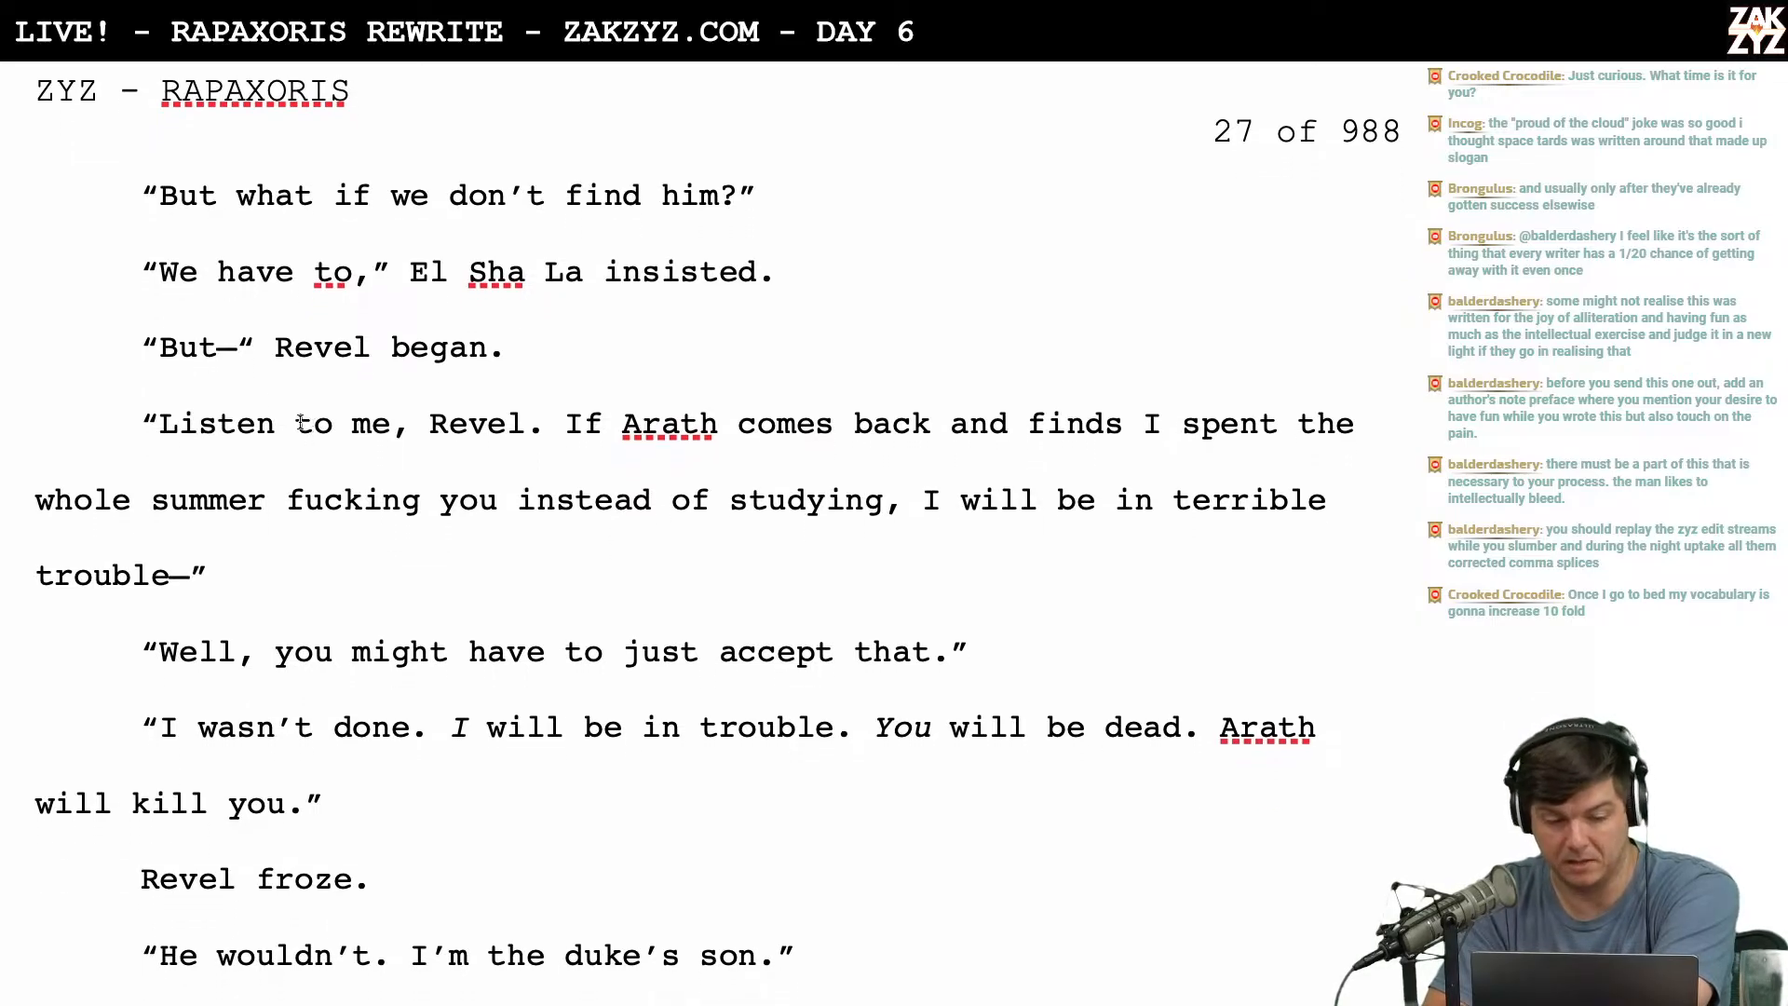
{"action": "key", "text": "Left"}
{"action": "type", "text": ","}
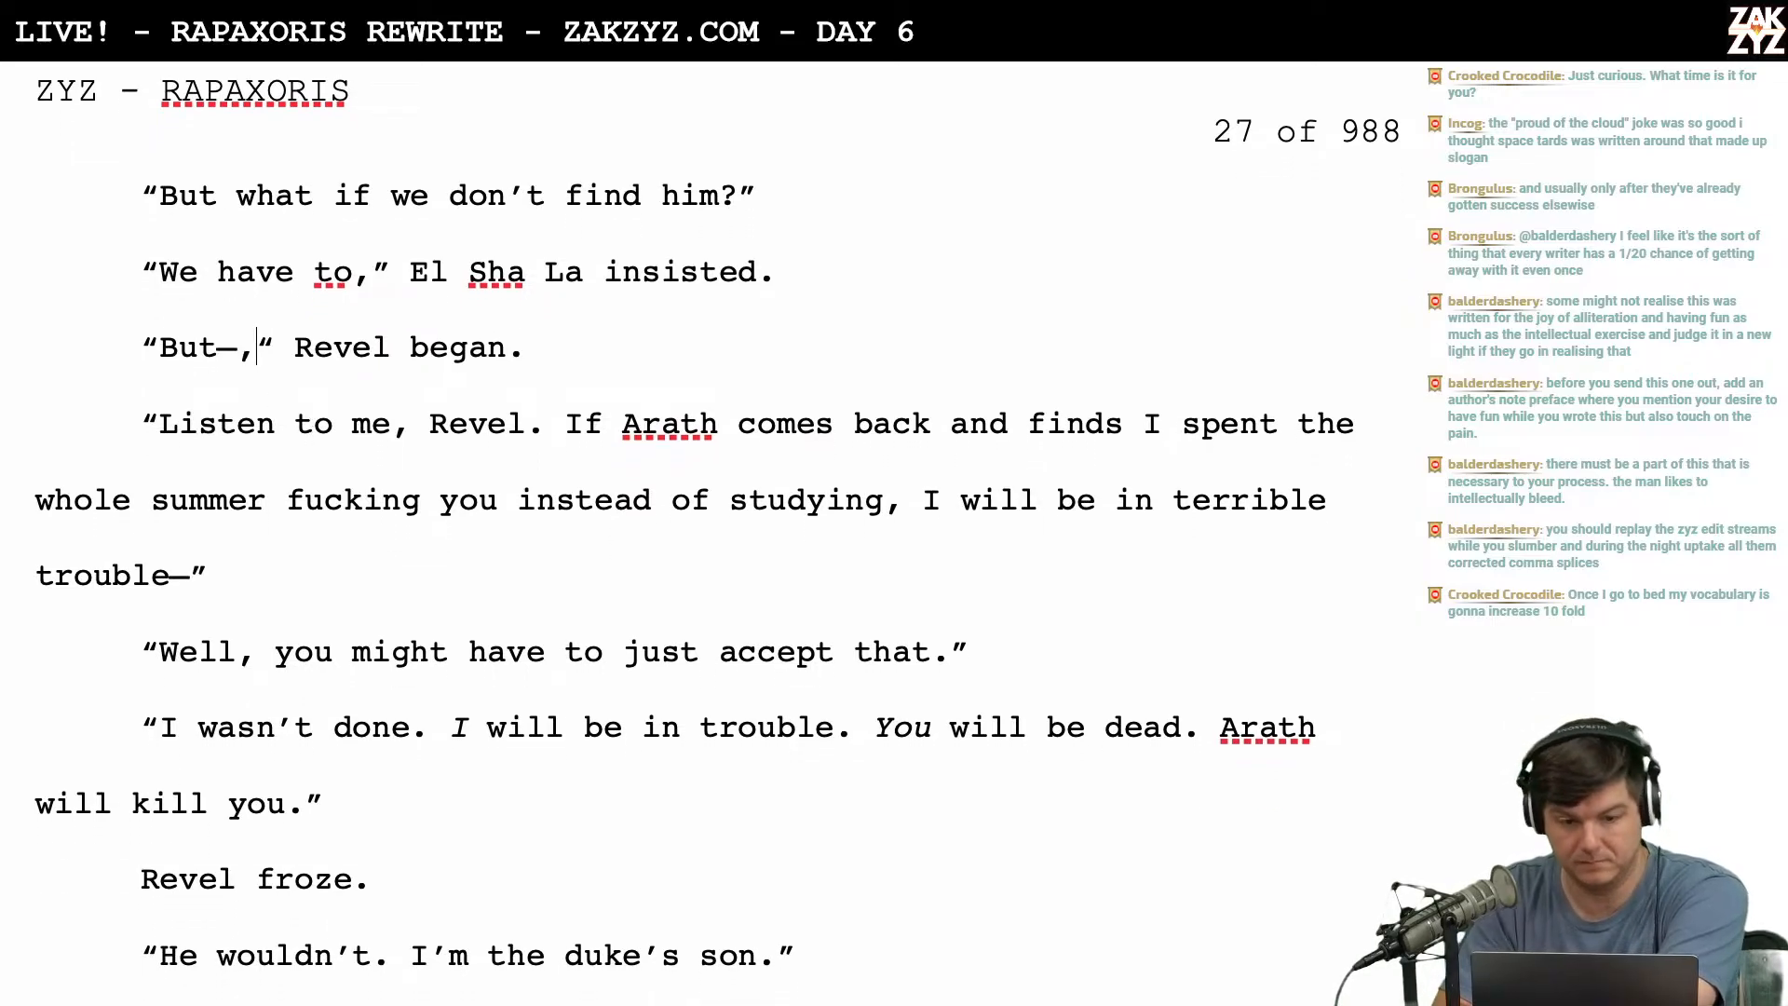
Replace "Arath" with "my father" in El's "Listen to me, Revel" line and reread the passage around it.
{"action": "scroll", "coordinate": [717, 526], "scroll_direction": "down", "scroll_amount": 1}
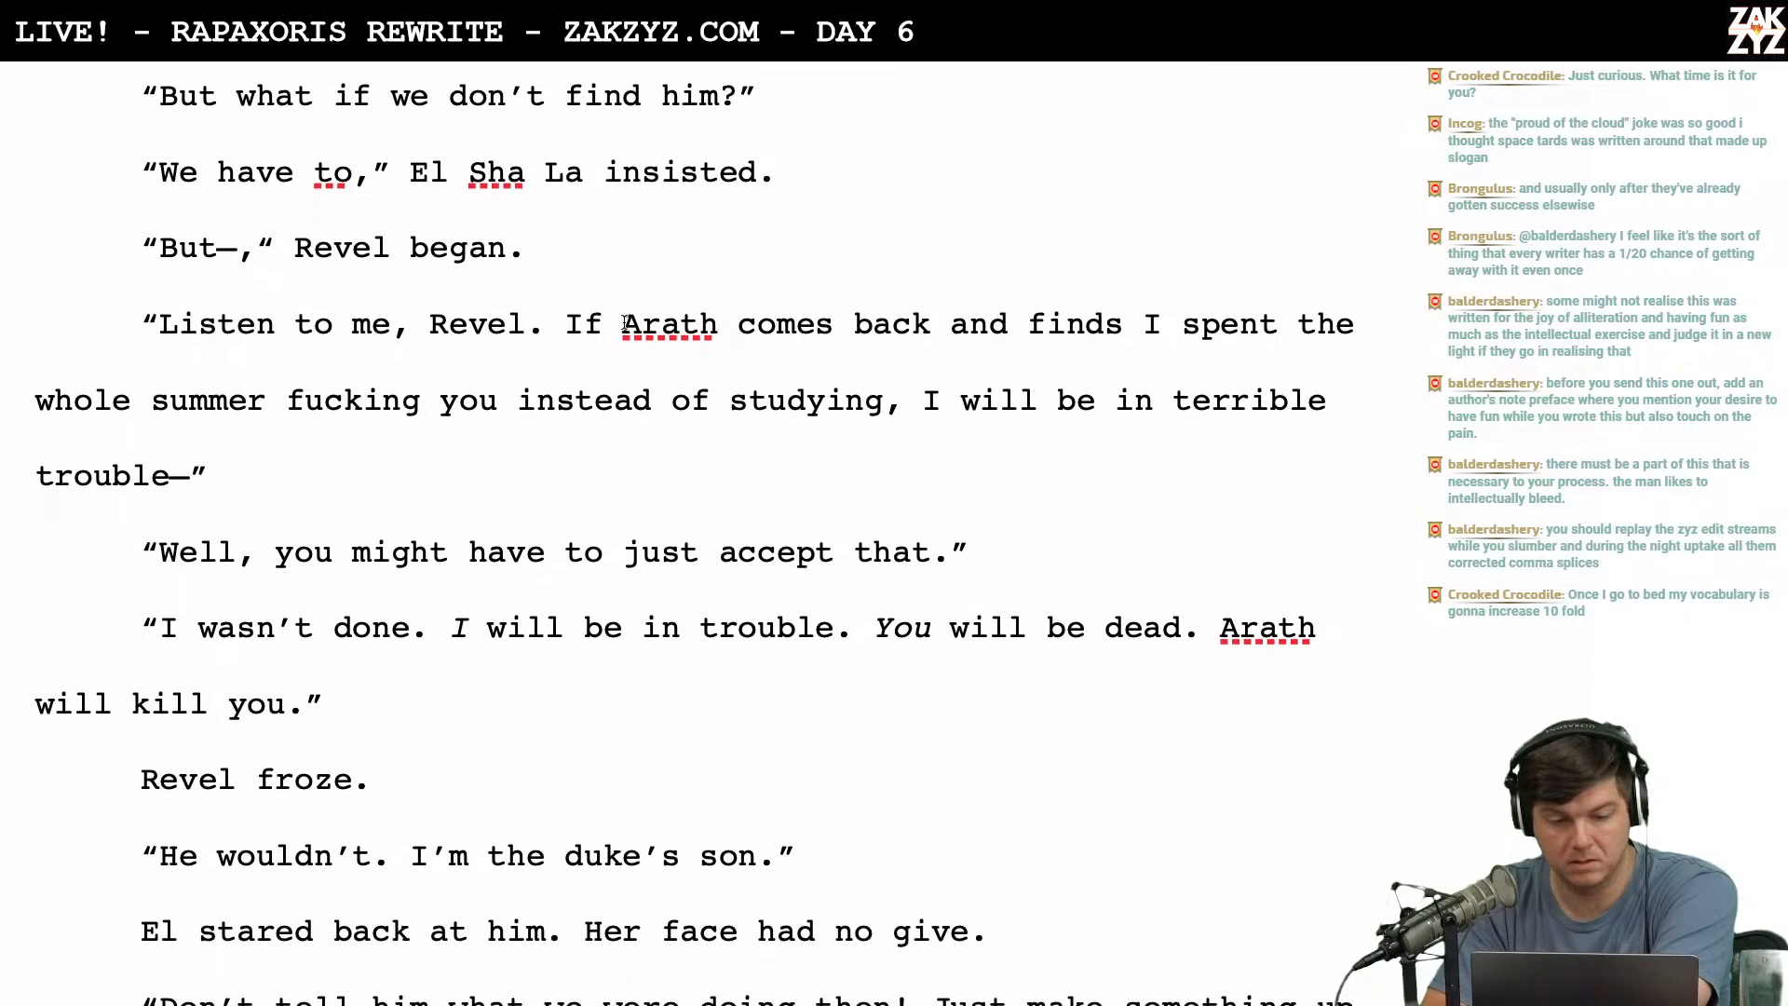
{"action": "scroll", "coordinate": [626, 323], "scroll_direction": "down", "scroll_amount": 1}
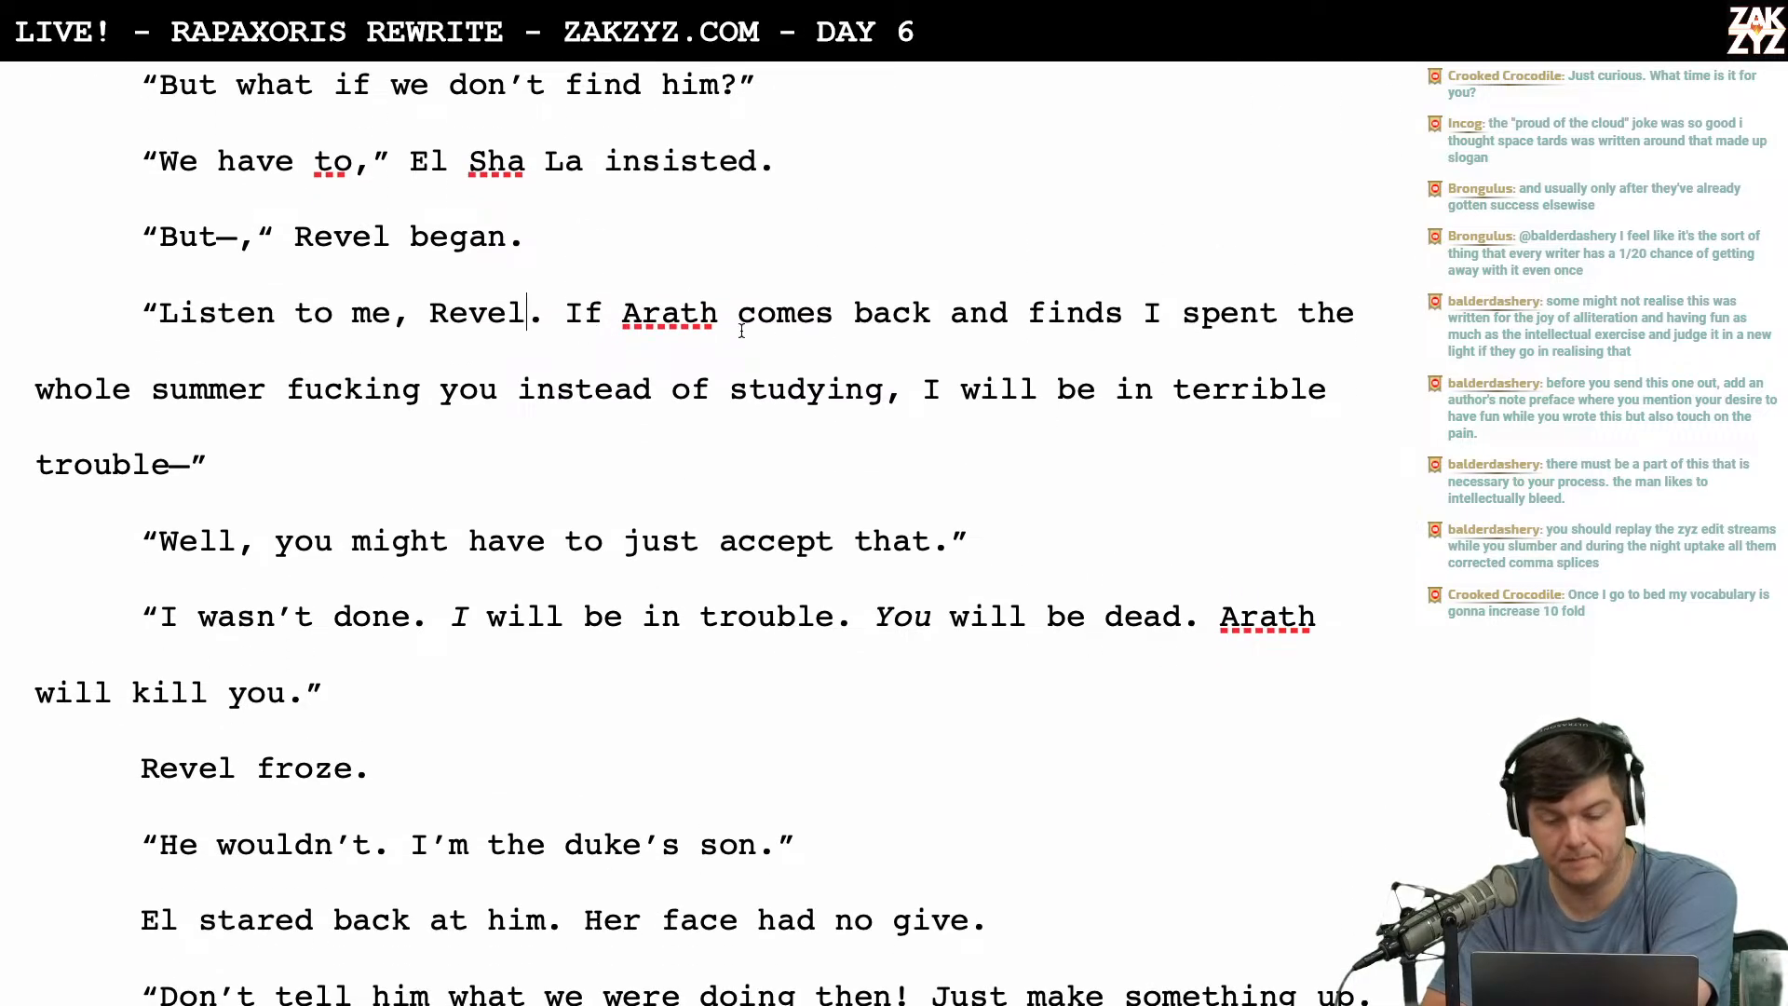
{"action": "scroll", "coordinate": [742, 330], "scroll_direction": "down", "scroll_amount": 1}
{"action": "key", "text": "BackSpace"}
{"action": "key", "text": "BackSpace"}
{"action": "key", "text": "BackSpace"}
{"action": "key", "text": "BackSpace"}
{"action": "key", "text": "BackSpace"}
{"action": "key", "text": "BackSpace"}
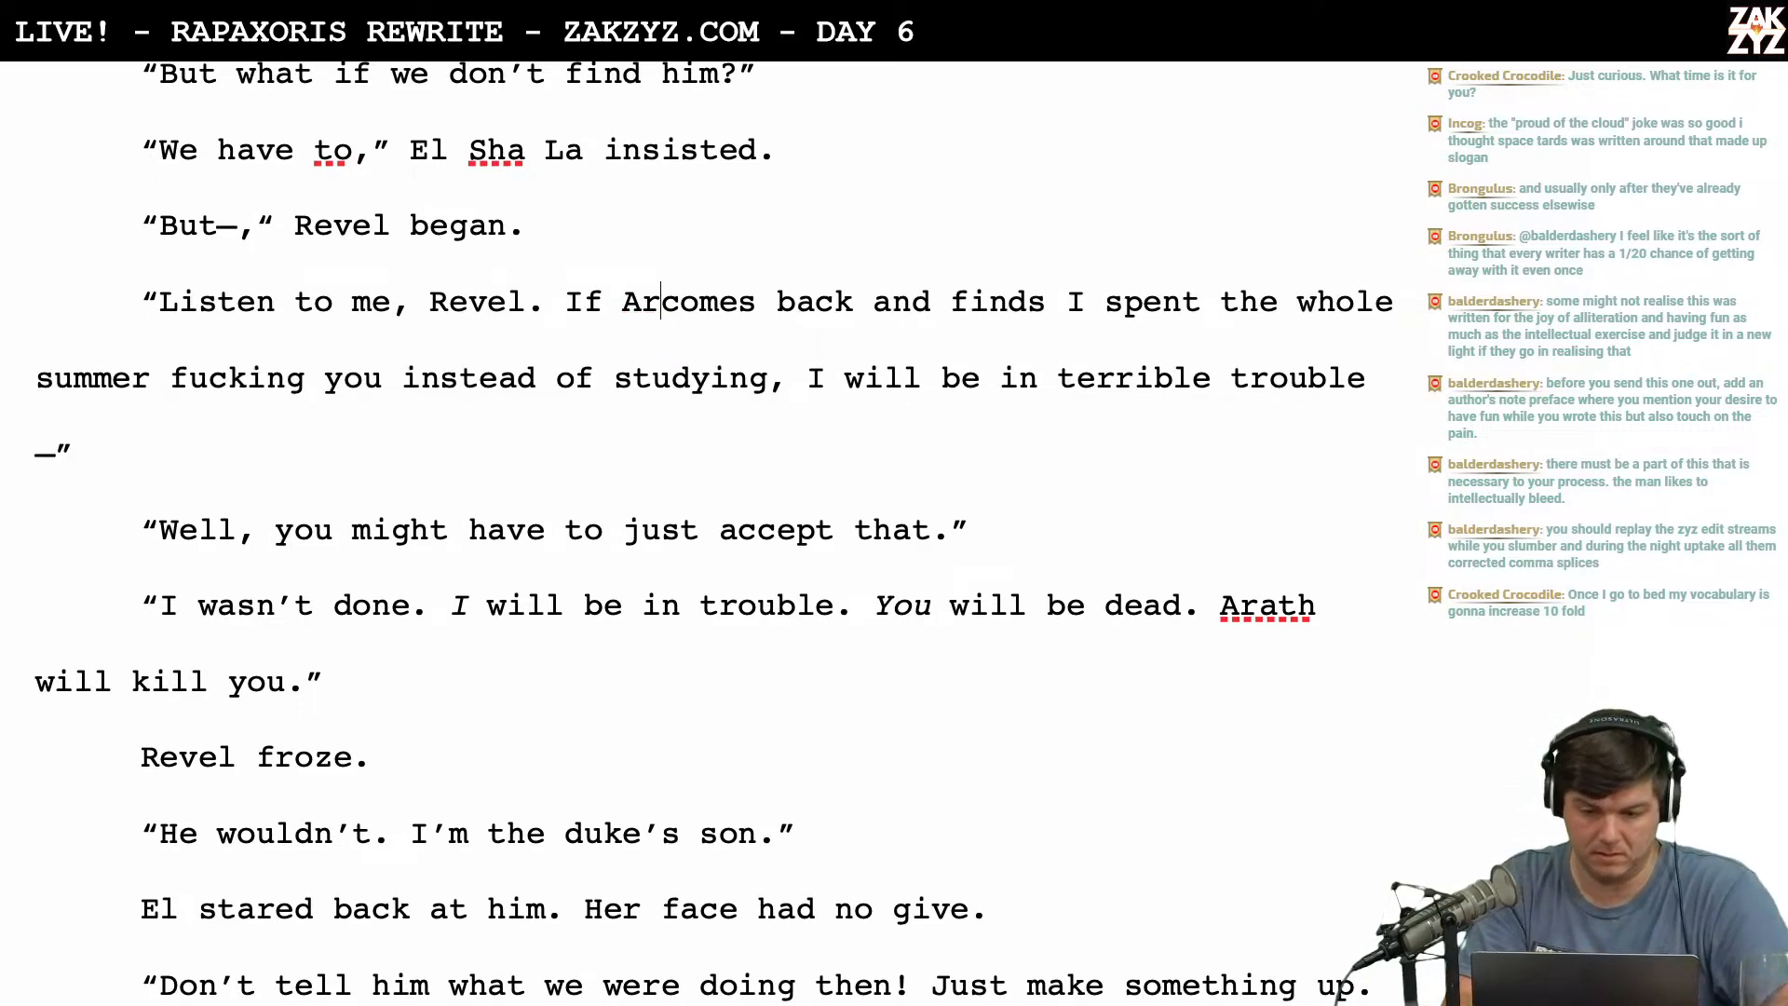
{"action": "type", "text": "my father"}
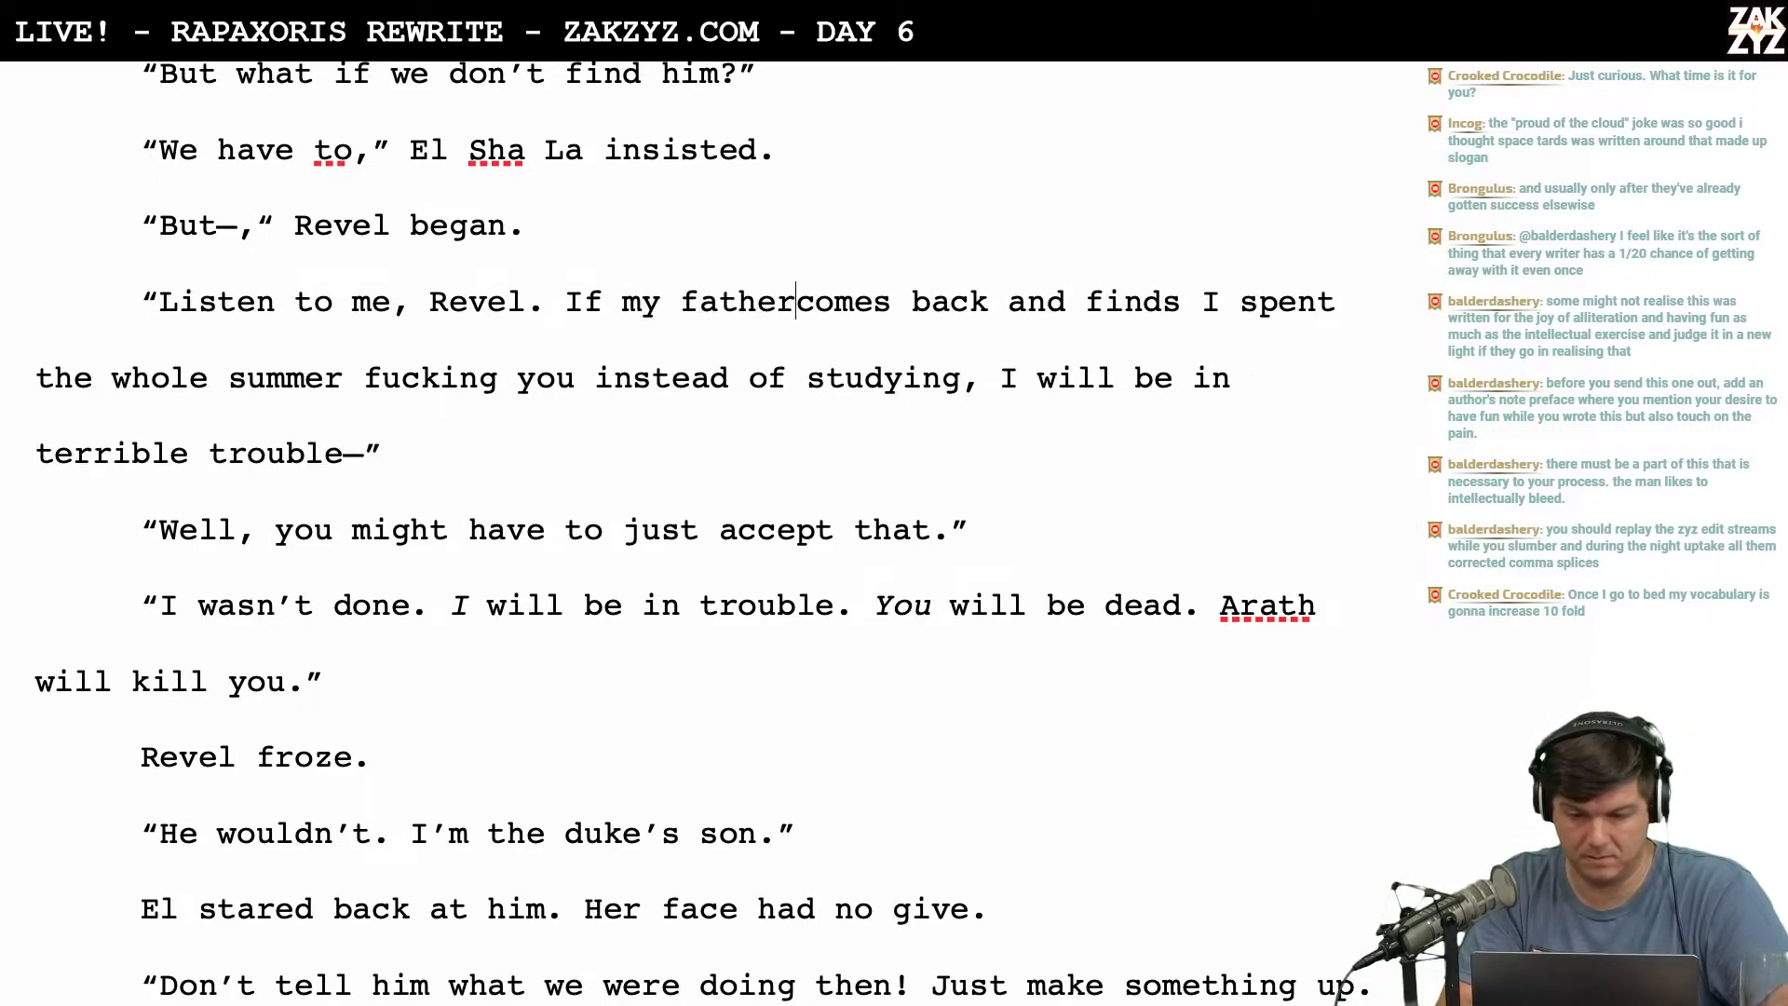
{"action": "scroll", "coordinate": [717, 202], "scroll_direction": "down", "scroll_amount": 3}
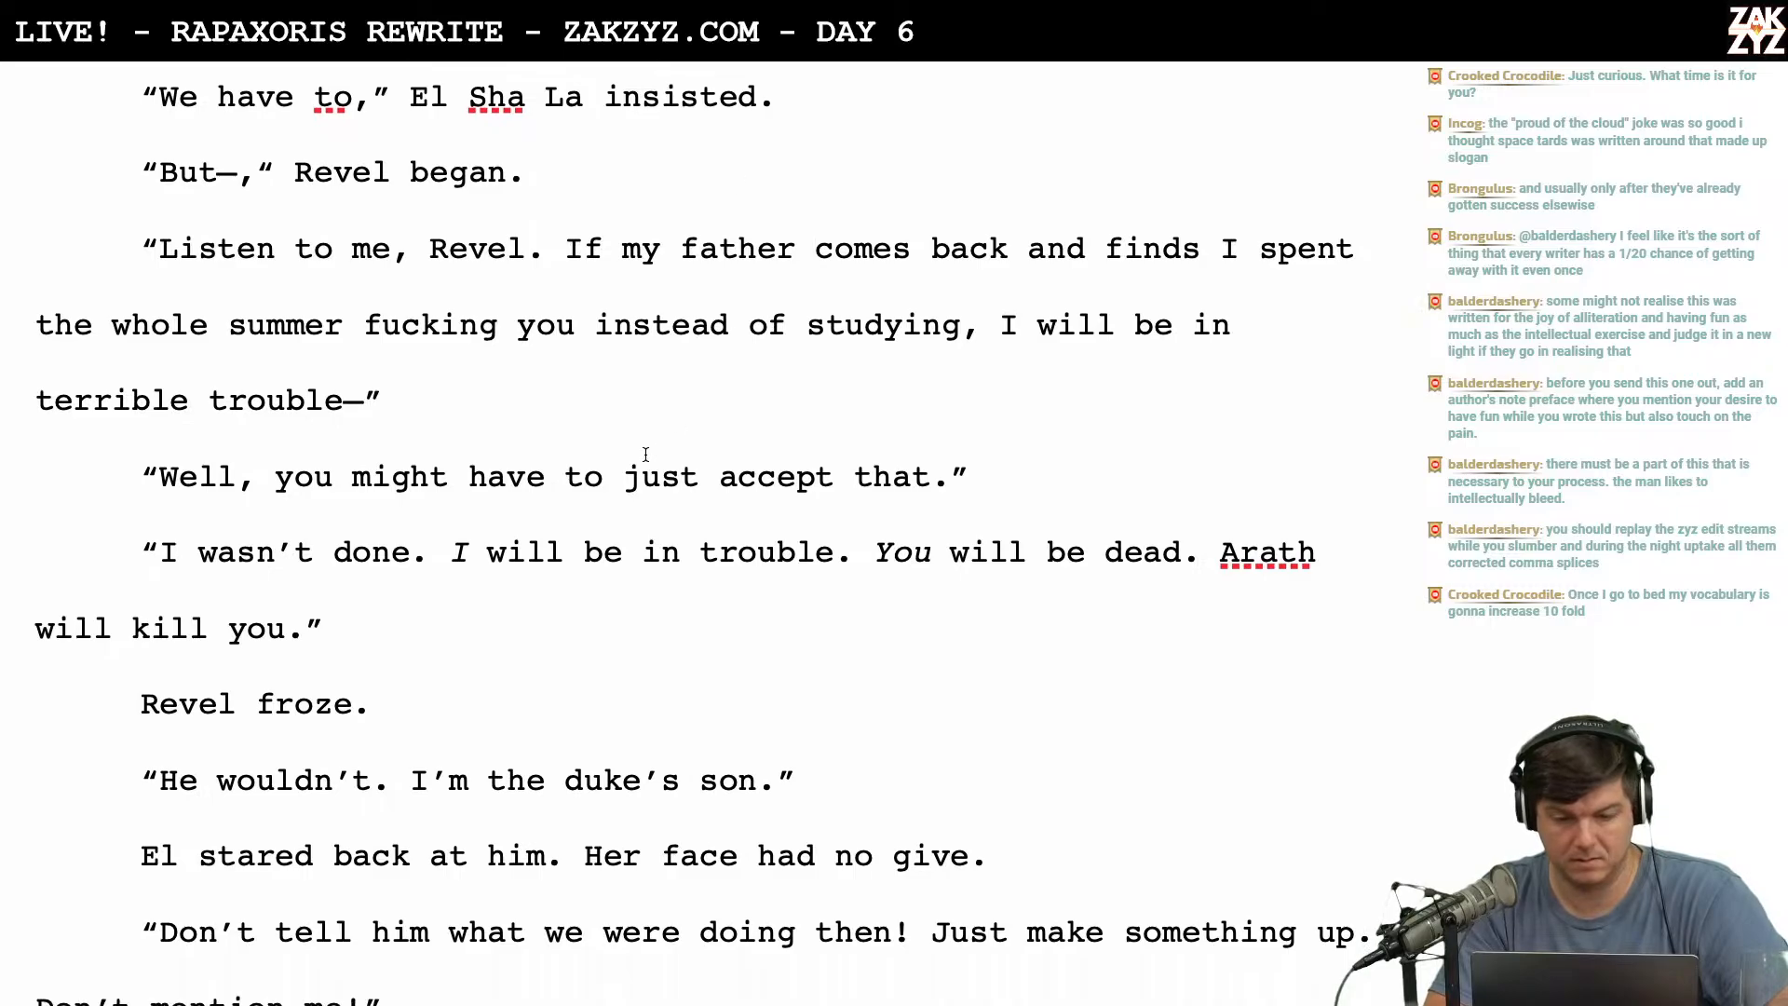
{"action": "scroll", "coordinate": [646, 454], "scroll_direction": "up", "scroll_amount": 1}
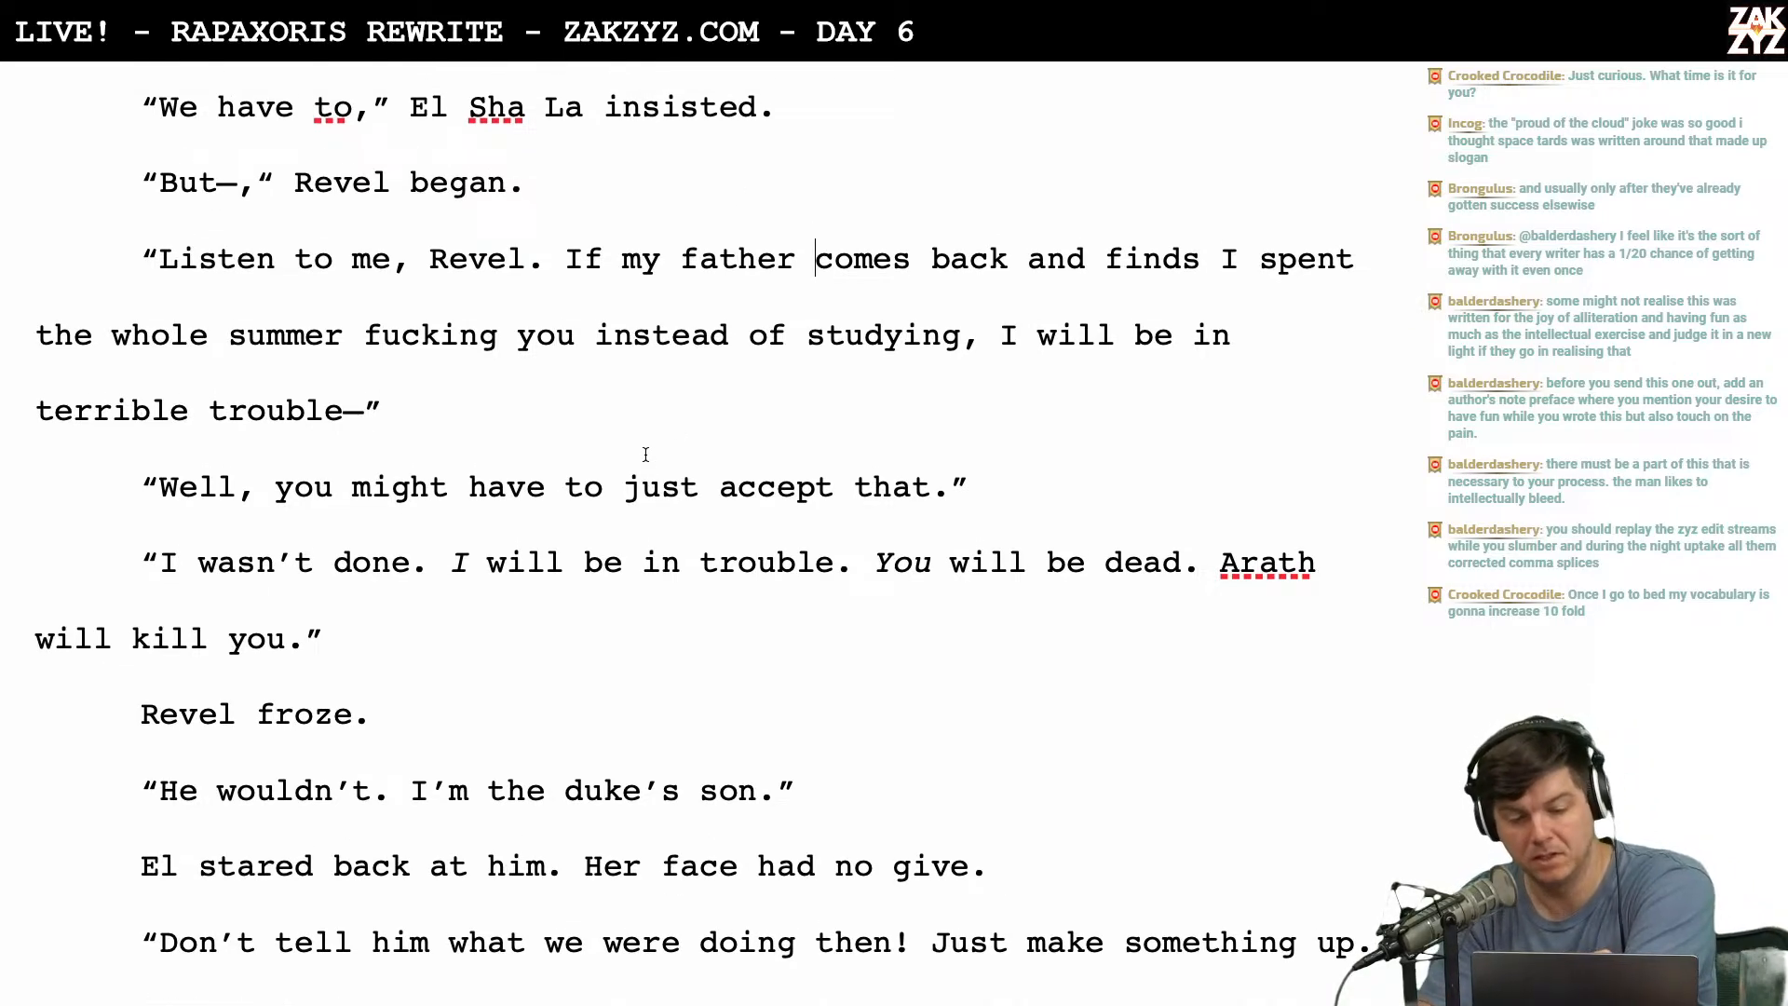
{"action": "scroll", "coordinate": [645, 454], "scroll_direction": "down", "scroll_amount": 1}
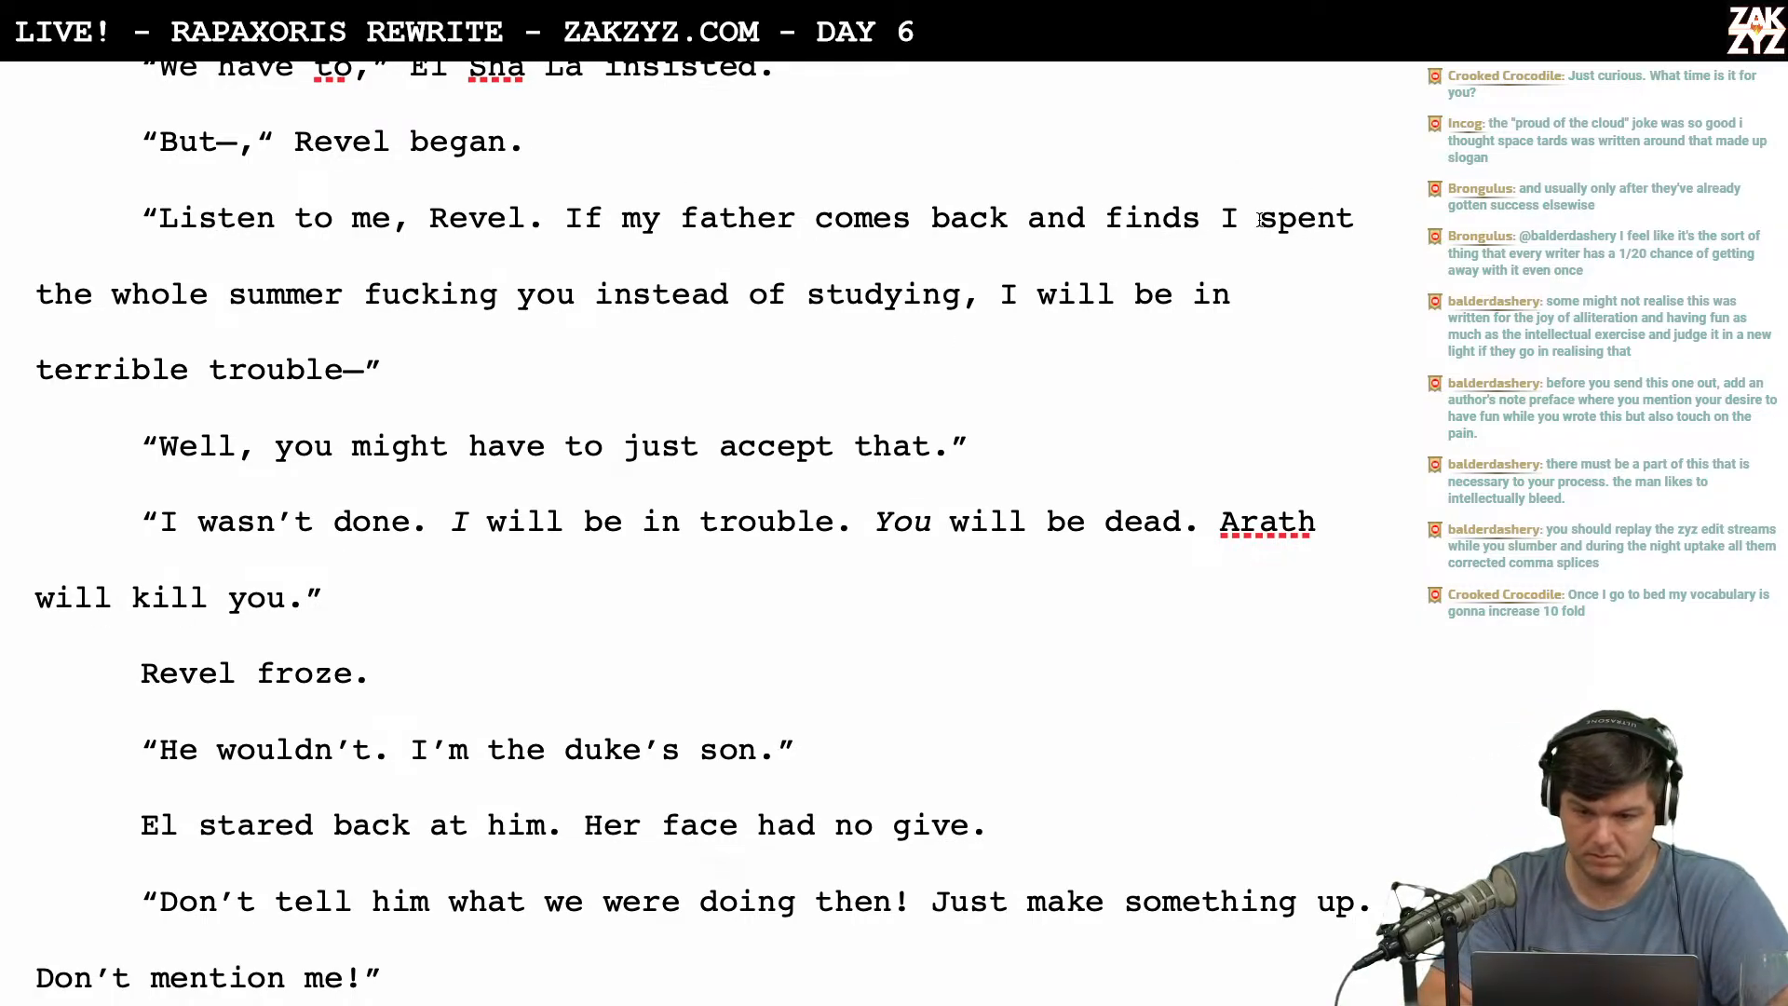
{"action": "key", "text": "Right"}
{"action": "key", "text": "Right"}
{"action": "key", "text": "Right"}
{"action": "key", "text": "Right"}
{"action": "key", "text": "Right"}
{"action": "key", "text": "Right"}
{"action": "key", "text": "Right"}
{"action": "key", "text": "Right"}
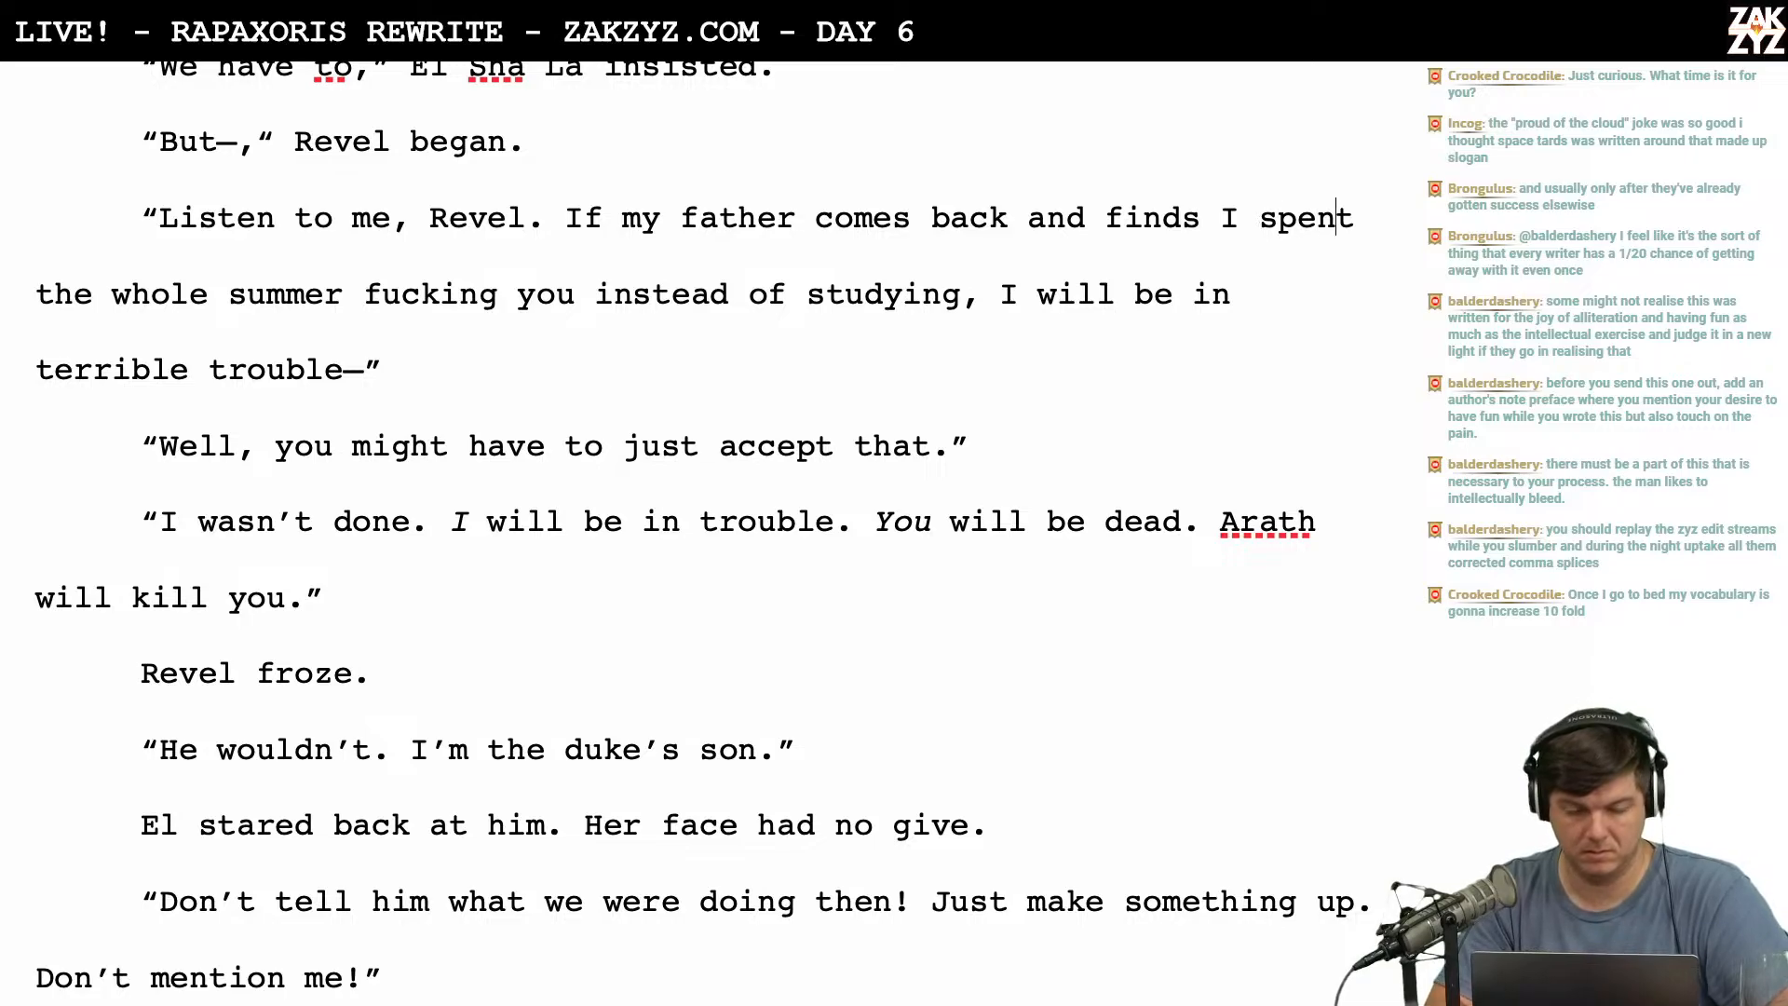
{"action": "key", "text": "Left"}
{"action": "key", "text": "Left"}
{"action": "key", "text": "Left"}
{"action": "key", "text": "Left"}
{"action": "key", "text": "Left"}
{"action": "key", "text": "Left"}
{"action": "key", "text": "Left"}
{"action": "key", "text": "Left"}
{"action": "key", "text": "Left"}
{"action": "key", "text": "Left"}
{"action": "key", "text": "Left"}
{"action": "key", "text": "Left"}
{"action": "key", "text": "Left"}
{"action": "key", "text": "Left"}
{"action": "key", "text": "Left"}
{"action": "key", "text": "Left"}
{"action": "key", "text": "Left"}
{"action": "key", "text": "Left"}
{"action": "key", "text": "Left"}
{"action": "key", "text": "Left"}
{"action": "key", "text": "Left"}
{"action": "key", "text": "Left"}
{"action": "key", "text": "Left"}
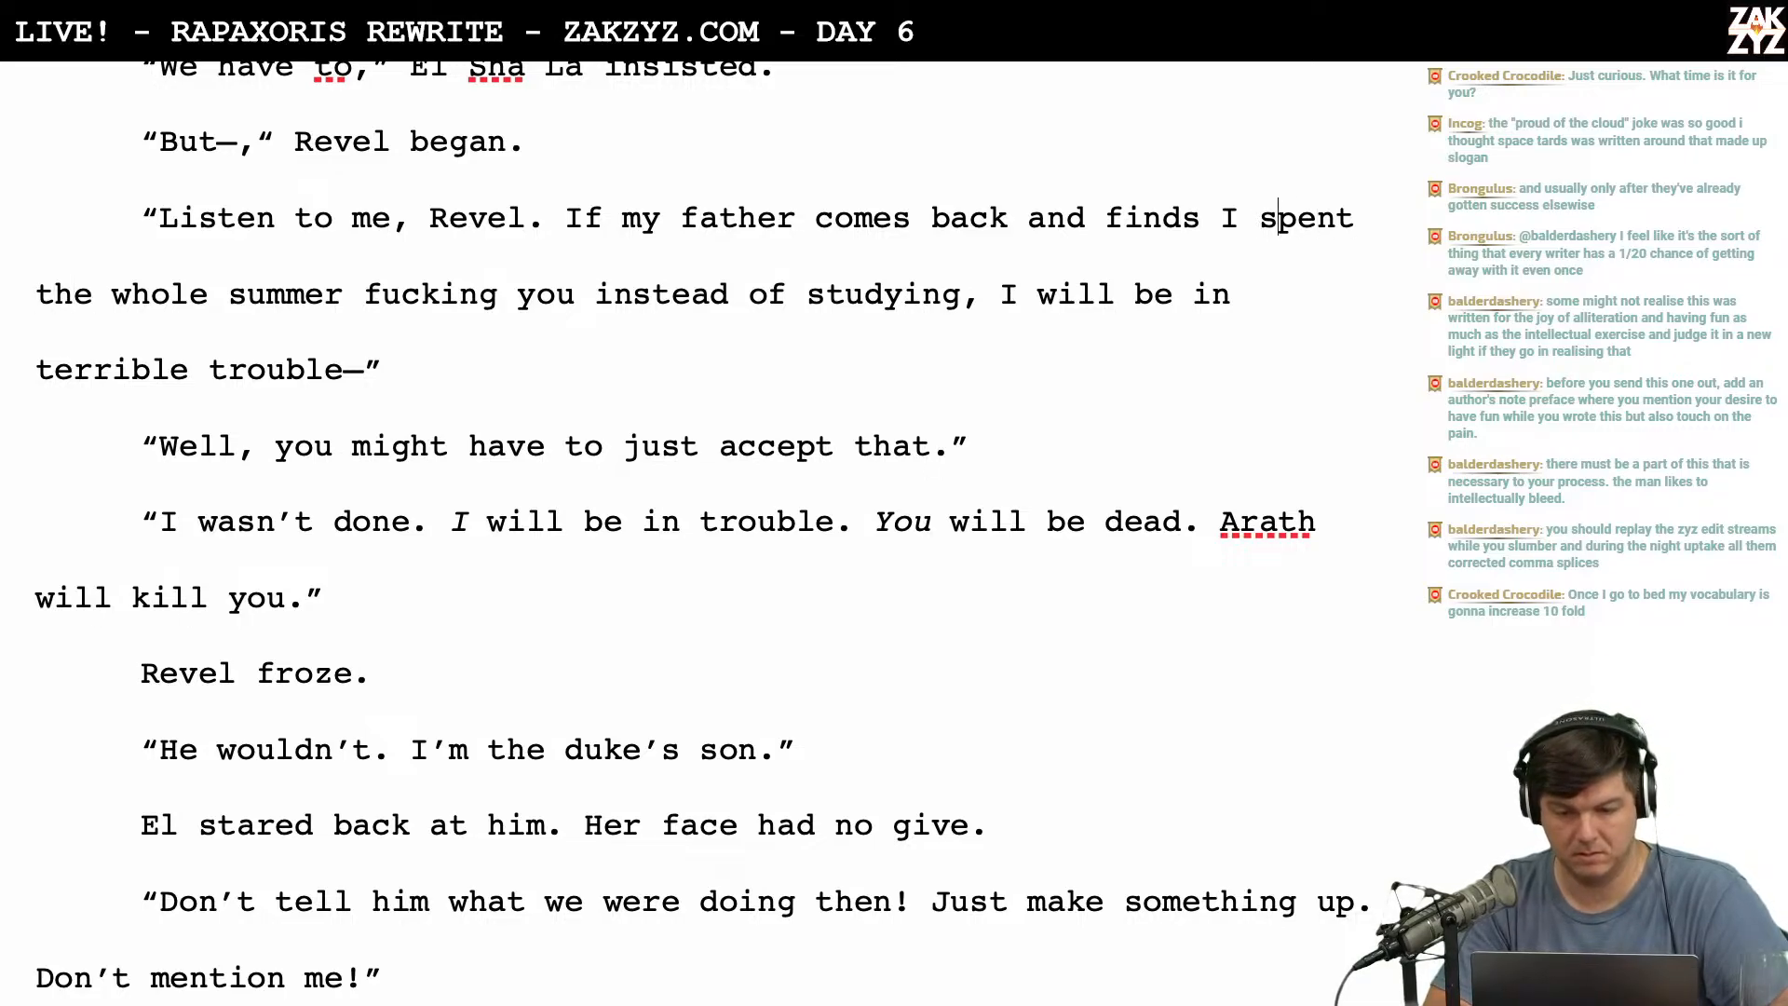
{"action": "key", "text": "Left"}
{"action": "key", "text": "Left"}
{"action": "key", "text": "Left"}
{"action": "key", "text": "Left"}
{"action": "key", "text": "Left"}
{"action": "key", "text": "Left"}
{"action": "key", "text": "Left"}
{"action": "key", "text": "Left"}
{"action": "key", "text": "Left"}
{"action": "key", "text": "Left"}
{"action": "key", "text": "Left"}
{"action": "key", "text": "Left"}
{"action": "key", "text": "Left"}
{"action": "key", "text": "Left"}
{"action": "key", "text": "Left"}
{"action": "key", "text": "Left"}
{"action": "key", "text": "Left"}
{"action": "key", "text": "Left"}
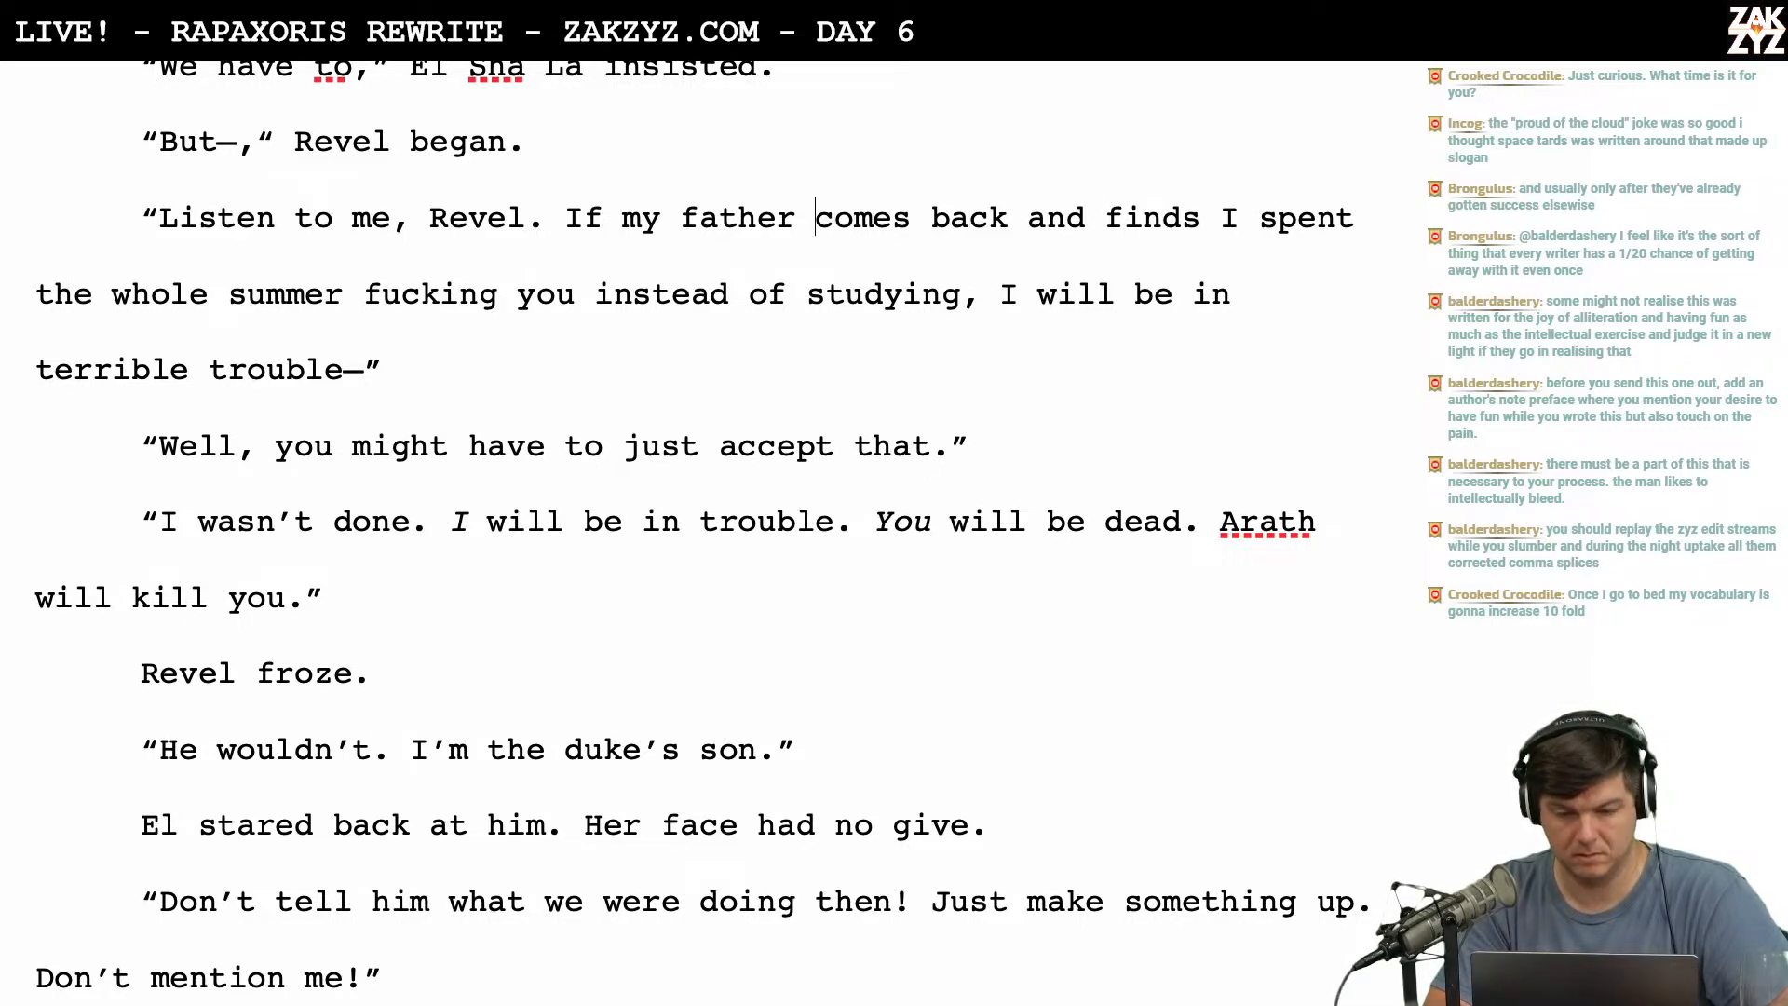
{"action": "key", "text": "Right"}
{"action": "key", "text": "Right"}
{"action": "key", "text": "Right"}
{"action": "key", "text": "Right"}
{"action": "key", "text": "Right"}
{"action": "key", "text": "Right"}
{"action": "key", "text": "Right"}
{"action": "key", "text": "Right"}
{"action": "key", "text": "Right"}
{"action": "key", "text": "Right"}
{"action": "key", "text": "Right"}
{"action": "key", "text": "Right"}
{"action": "key", "text": "Right"}
{"action": "key", "text": "Right"}
{"action": "key", "text": "Right"}
{"action": "key", "text": "Right"}
{"action": "key", "text": "Right"}
{"action": "key", "text": "Right"}
{"action": "key", "text": "Right"}
{"action": "key", "text": "Right"}
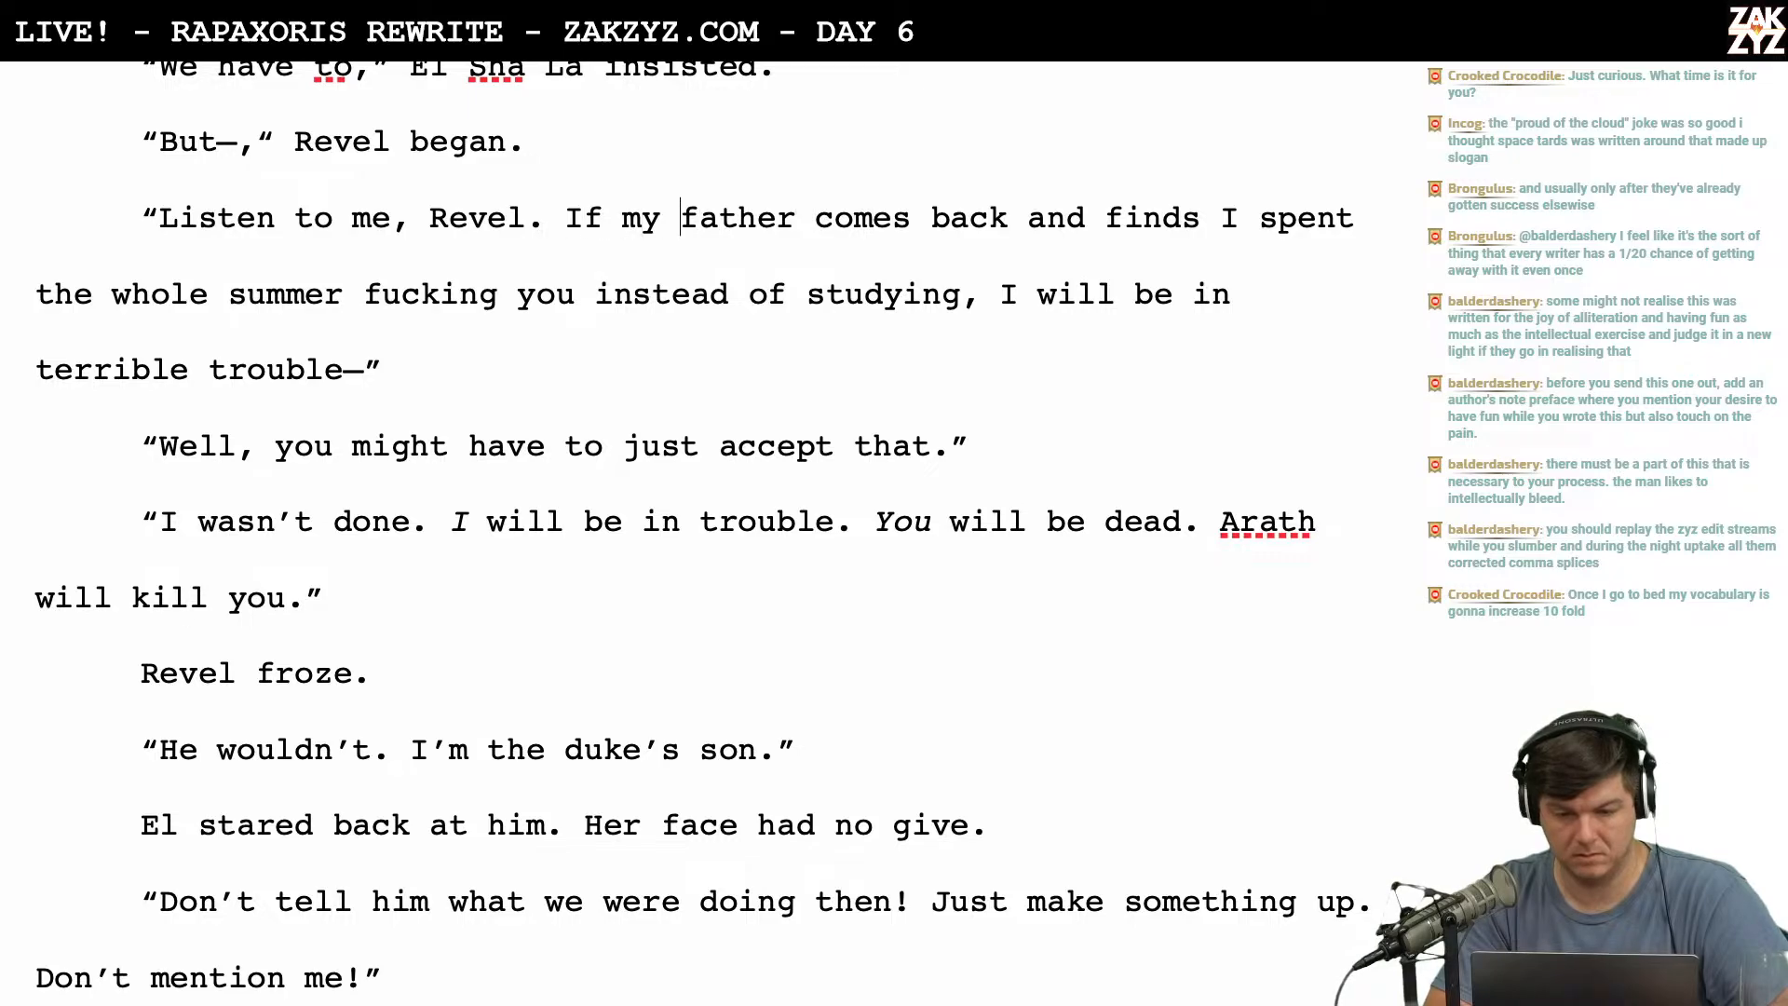
Insert a period after the dash that ends "terrible trouble—" in El's "Listen to me, Revel" line.
{"action": "scroll", "coordinate": [708, 531], "scroll_direction": "down", "scroll_amount": 1}
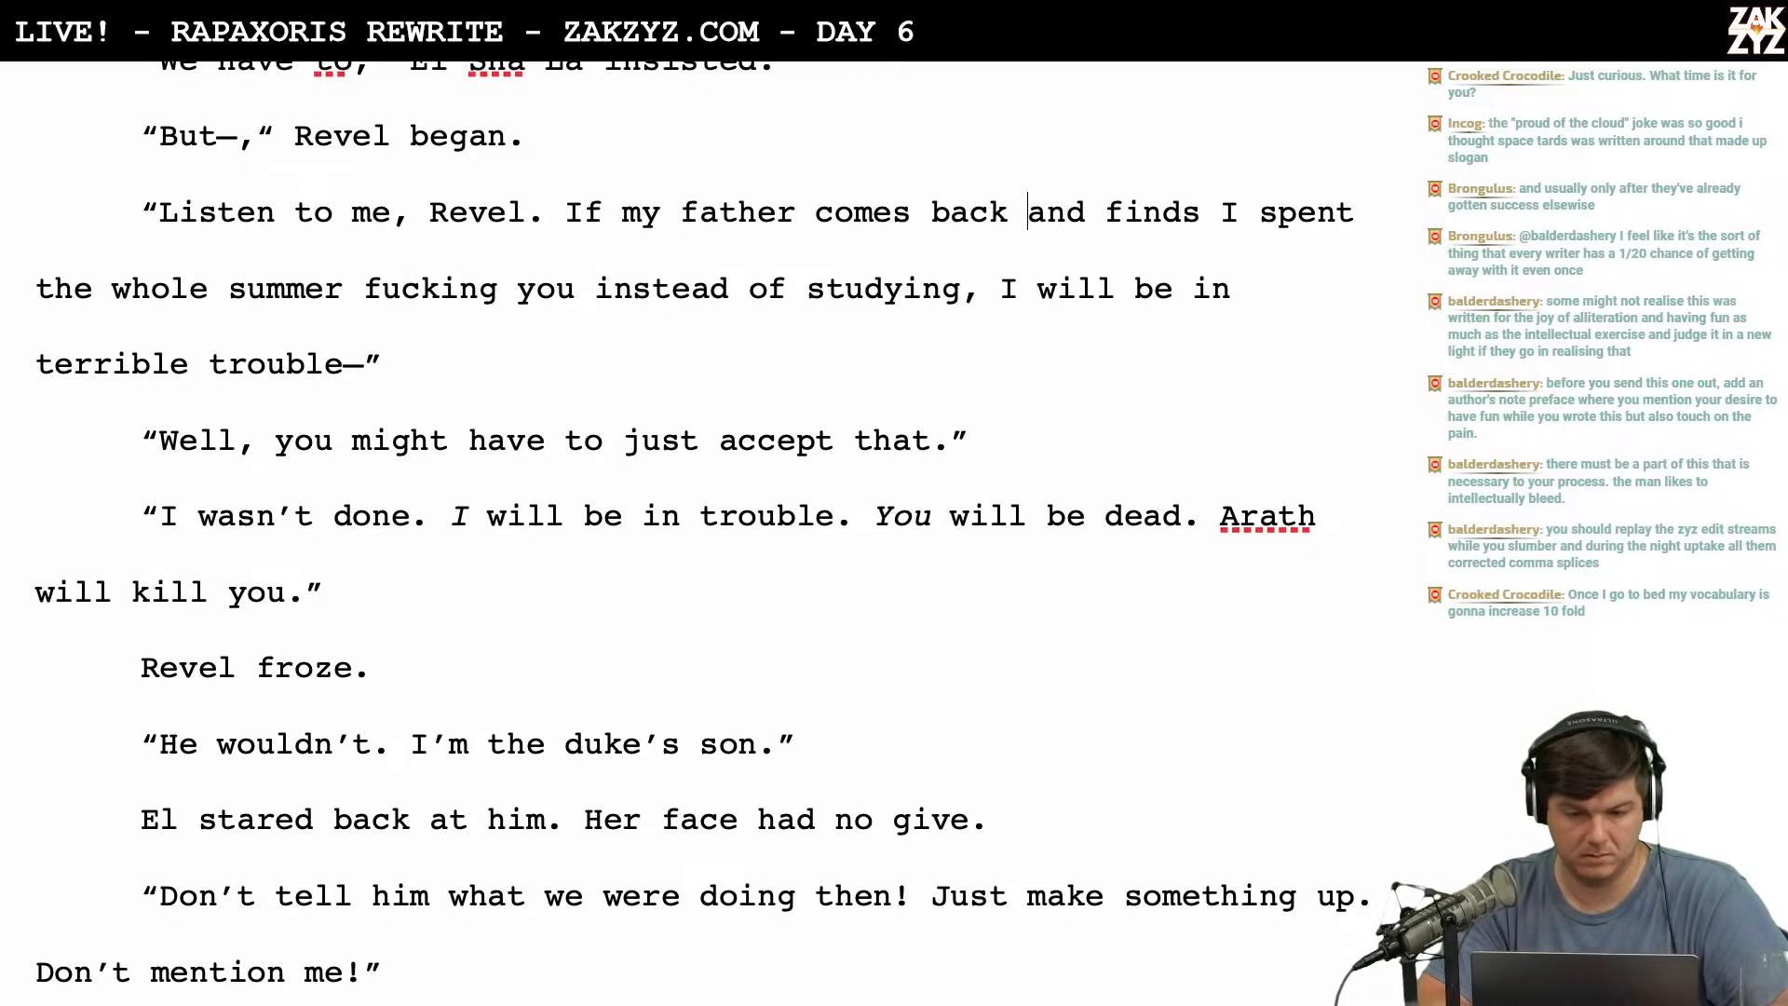
{"action": "scroll", "coordinate": [707, 530], "scroll_direction": "up", "scroll_amount": 1}
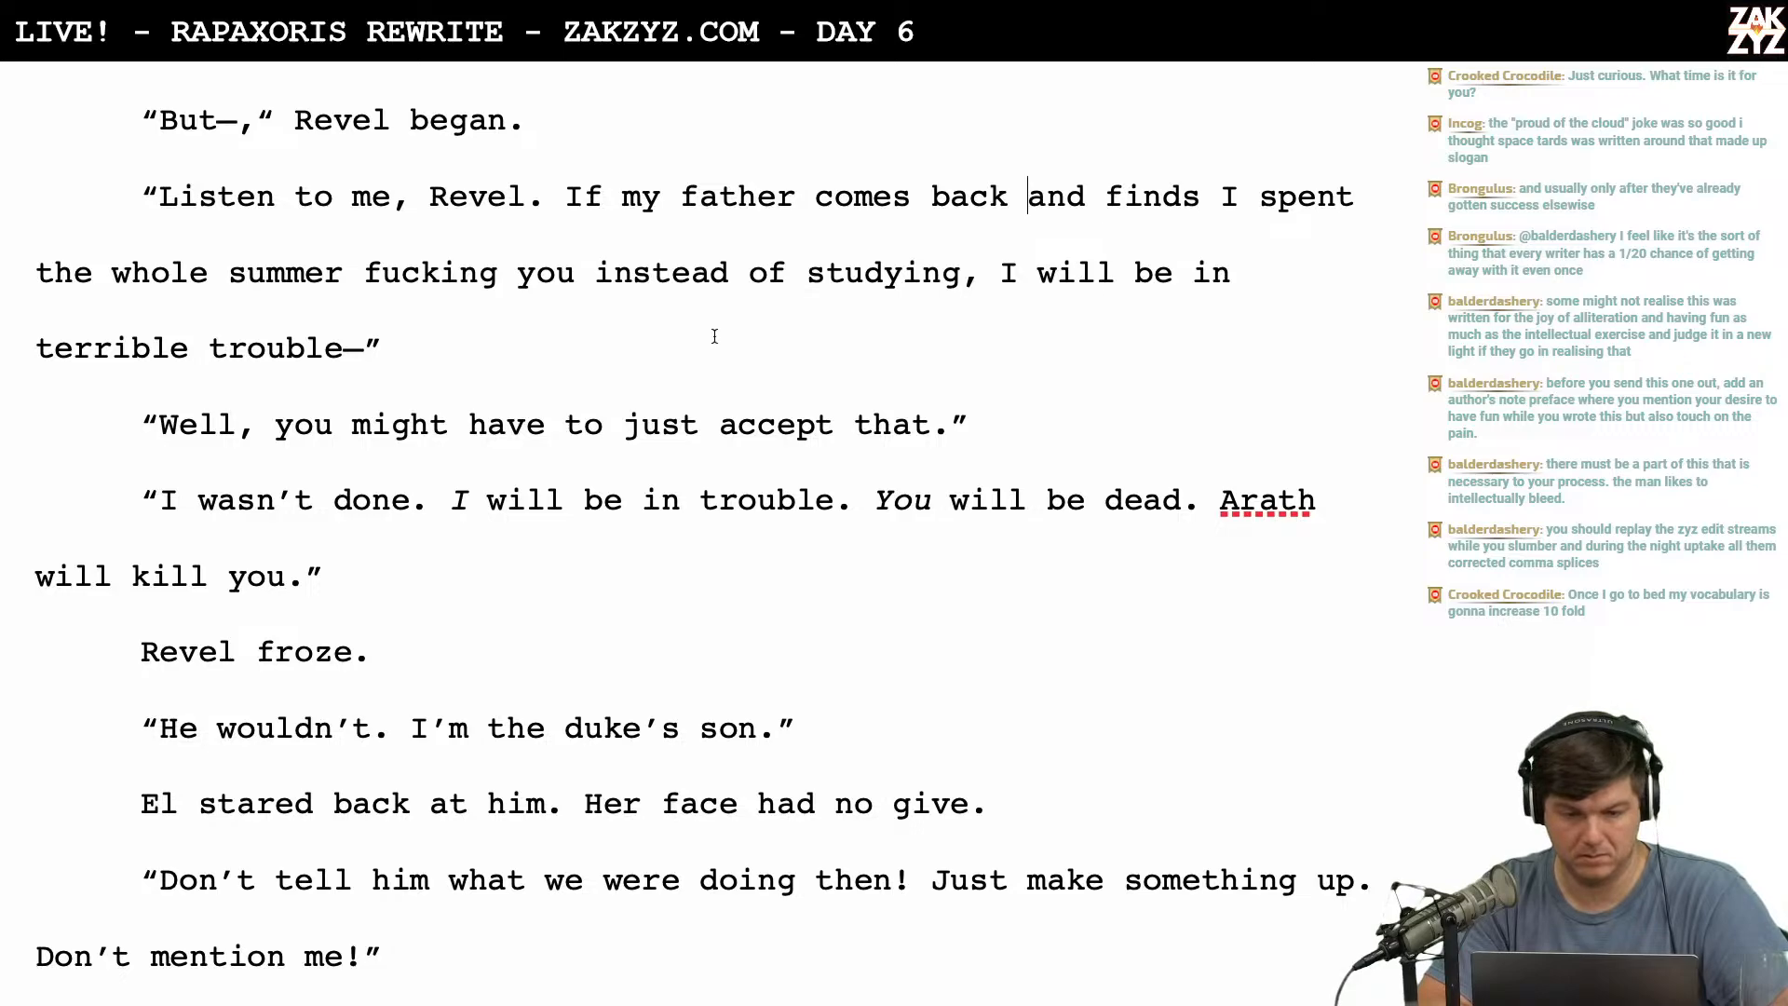
{"action": "left_click", "coordinate": [374, 349]}
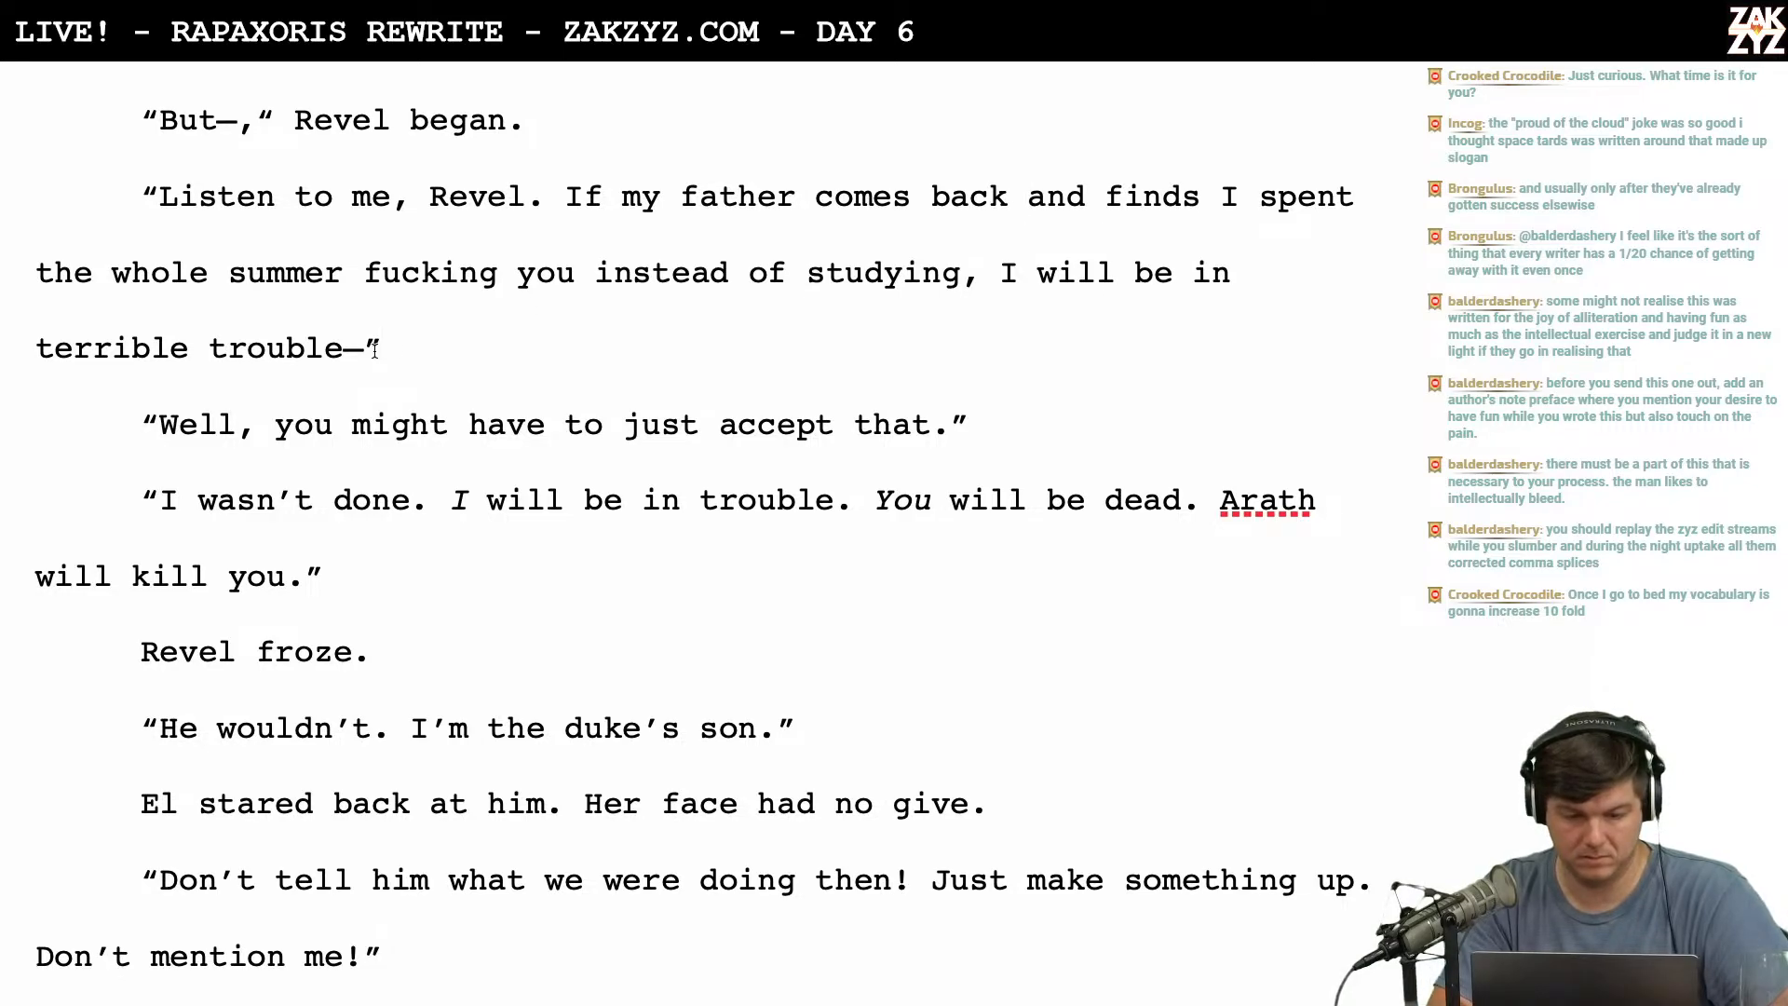
{"action": "key", "text": "Left"}
{"action": "type", "text": "."}
{"action": "scroll", "coordinate": [694, 522], "scroll_direction": "down", "scroll_amount": 1}
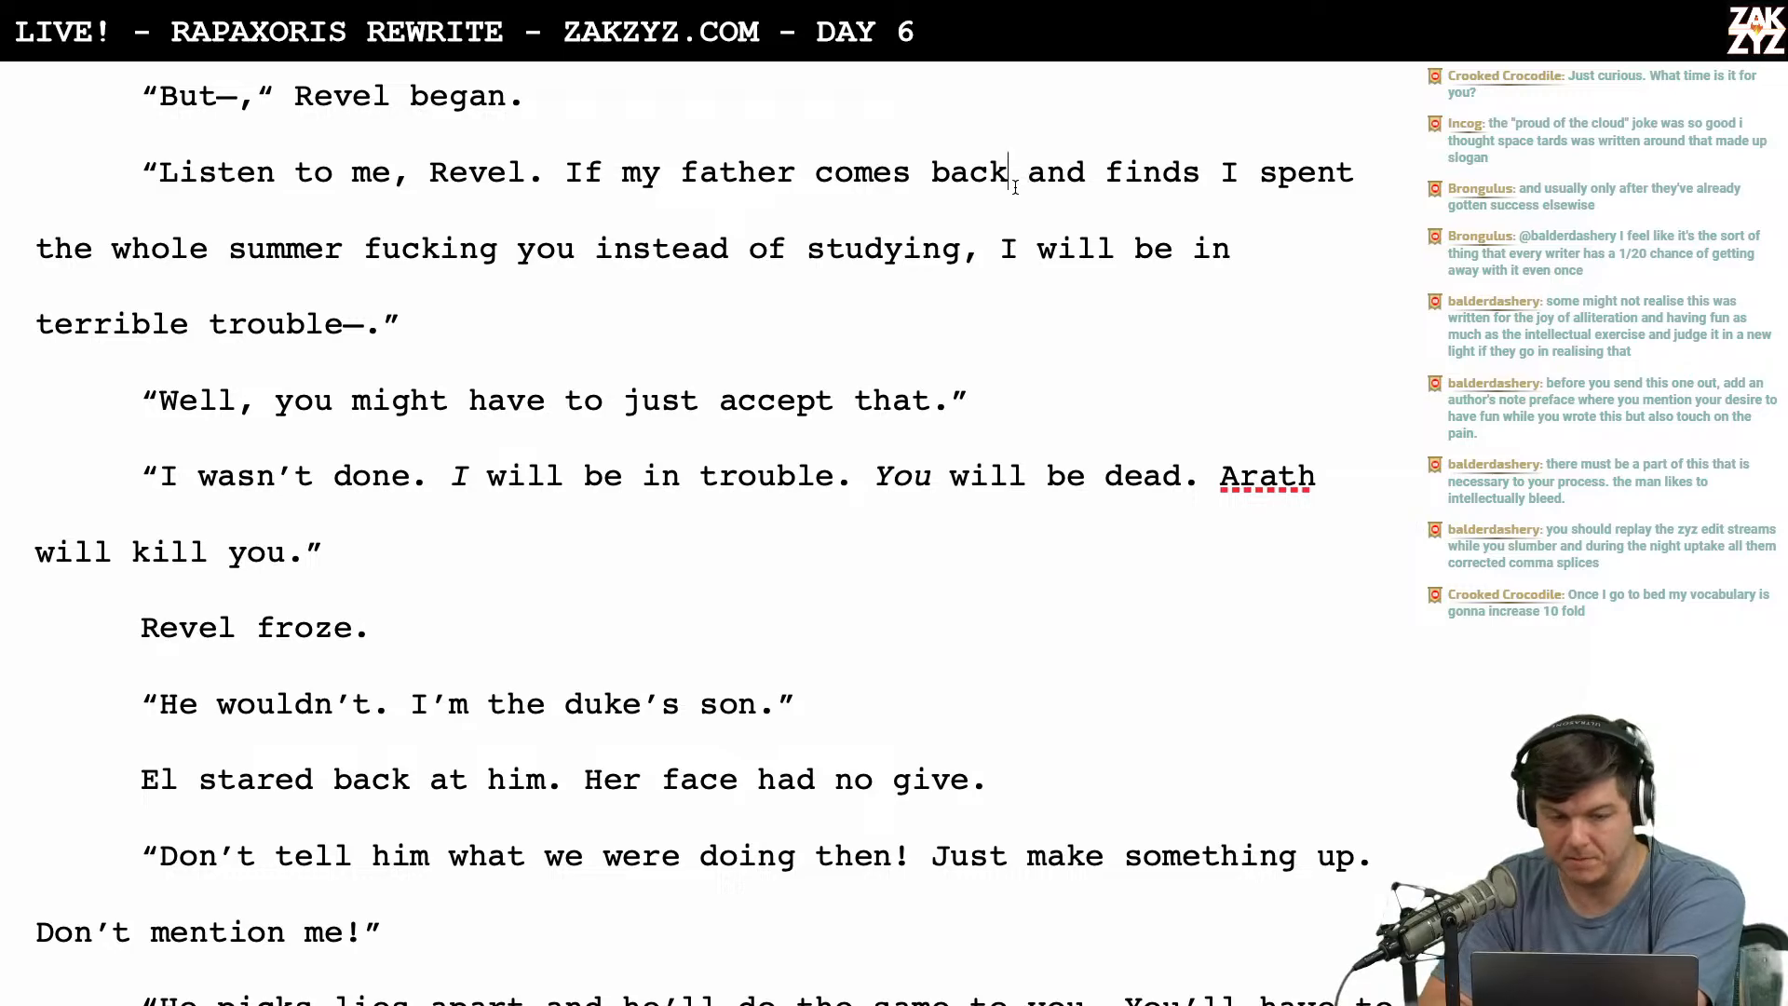
{"action": "scroll", "coordinate": [942, 321], "scroll_direction": "down", "scroll_amount": 1}
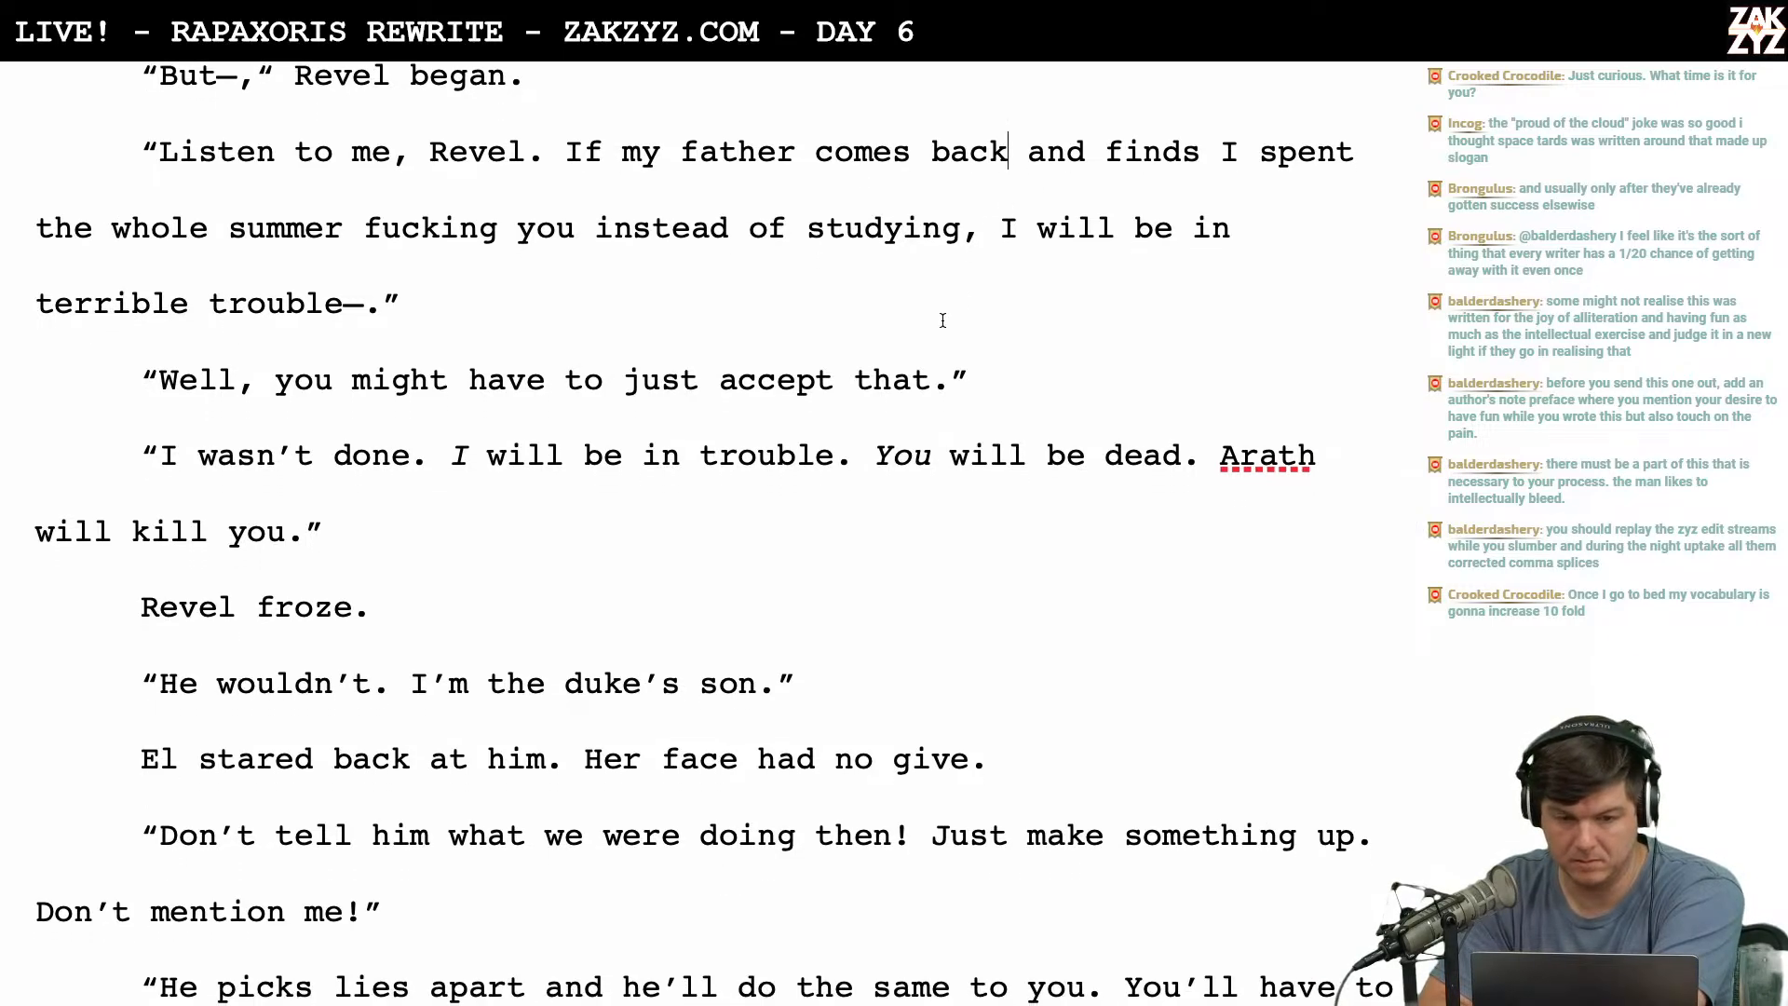
{"action": "scroll", "coordinate": [942, 321], "scroll_direction": "up", "scroll_amount": 1}
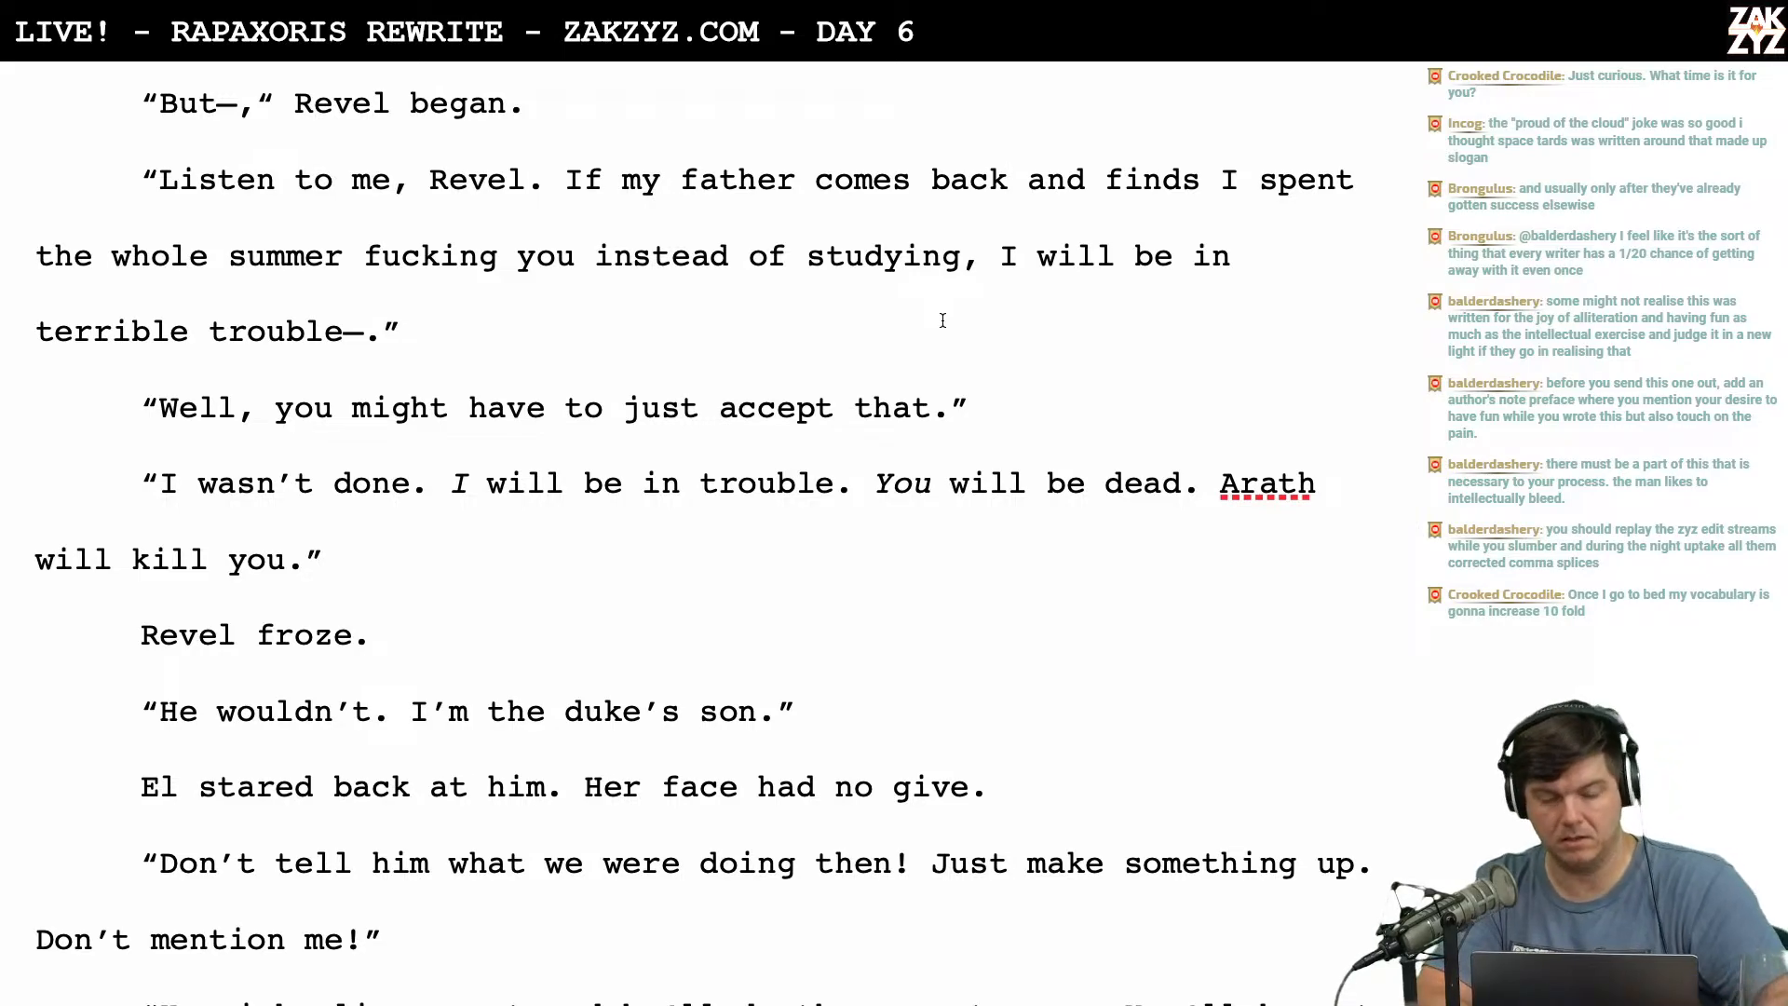
Switch to Chrome and run a Google search in a new tab for "comma instead of decimal".
{"action": "key", "text": "super+Tab"}
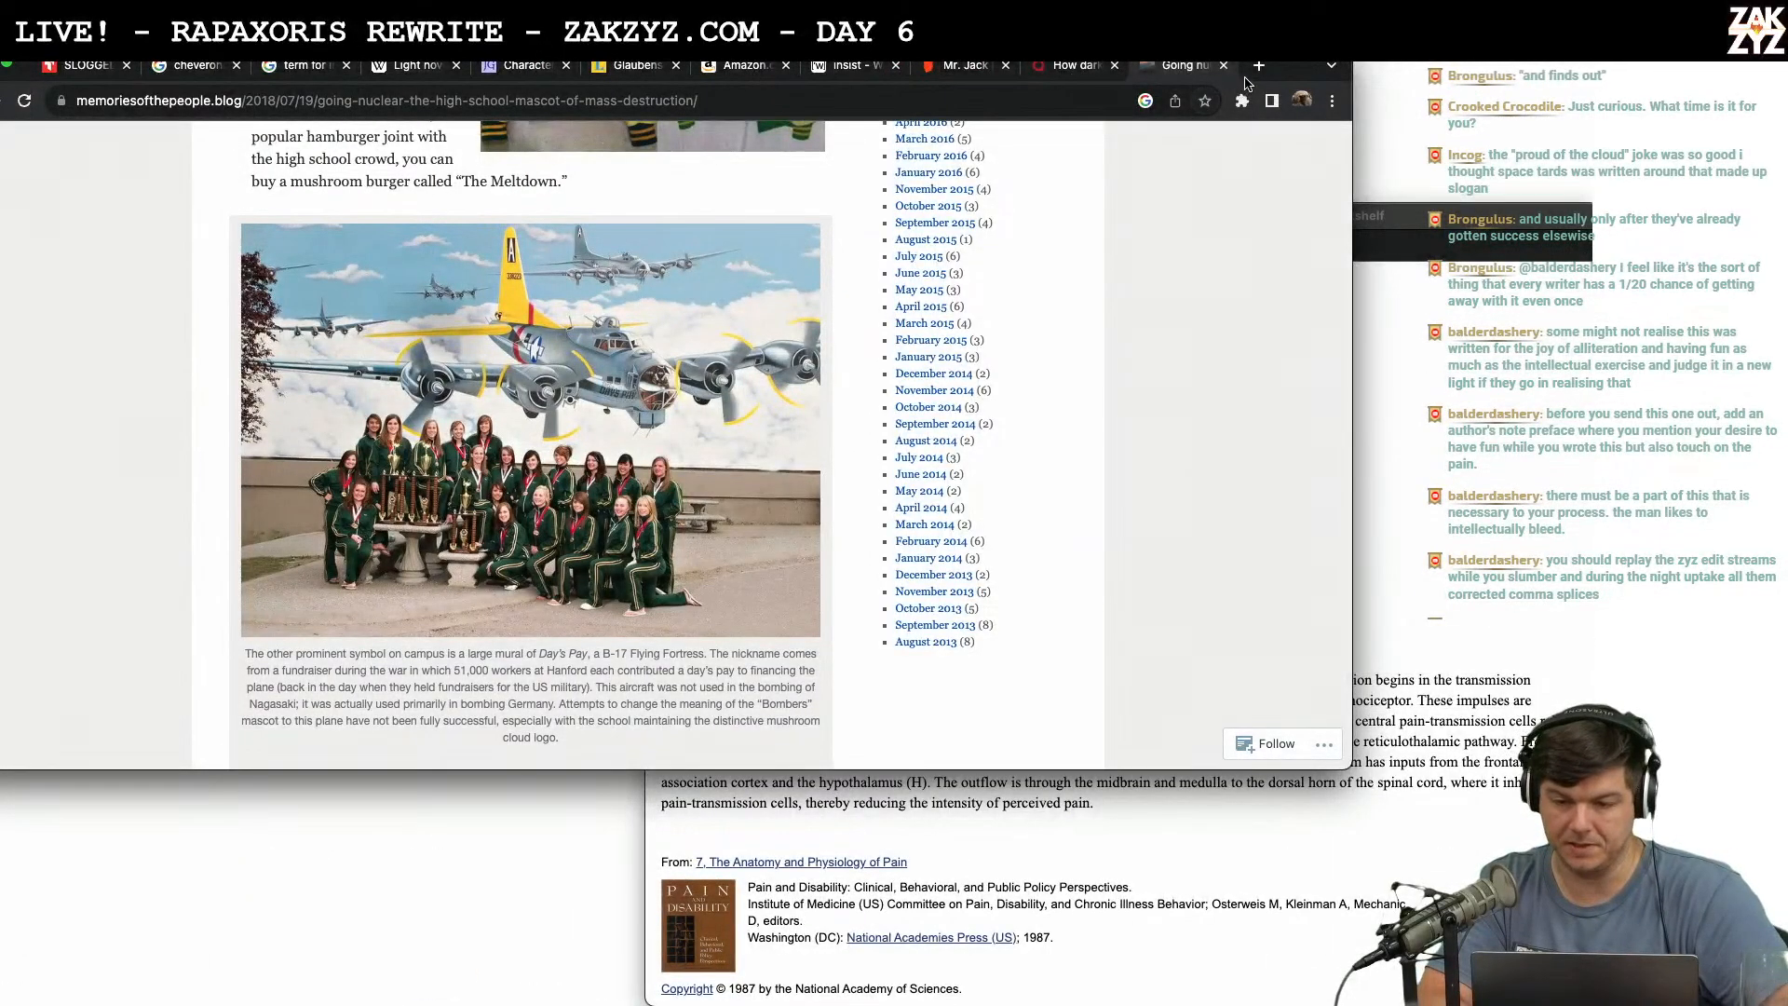
{"action": "left_click", "coordinate": [1258, 65]}
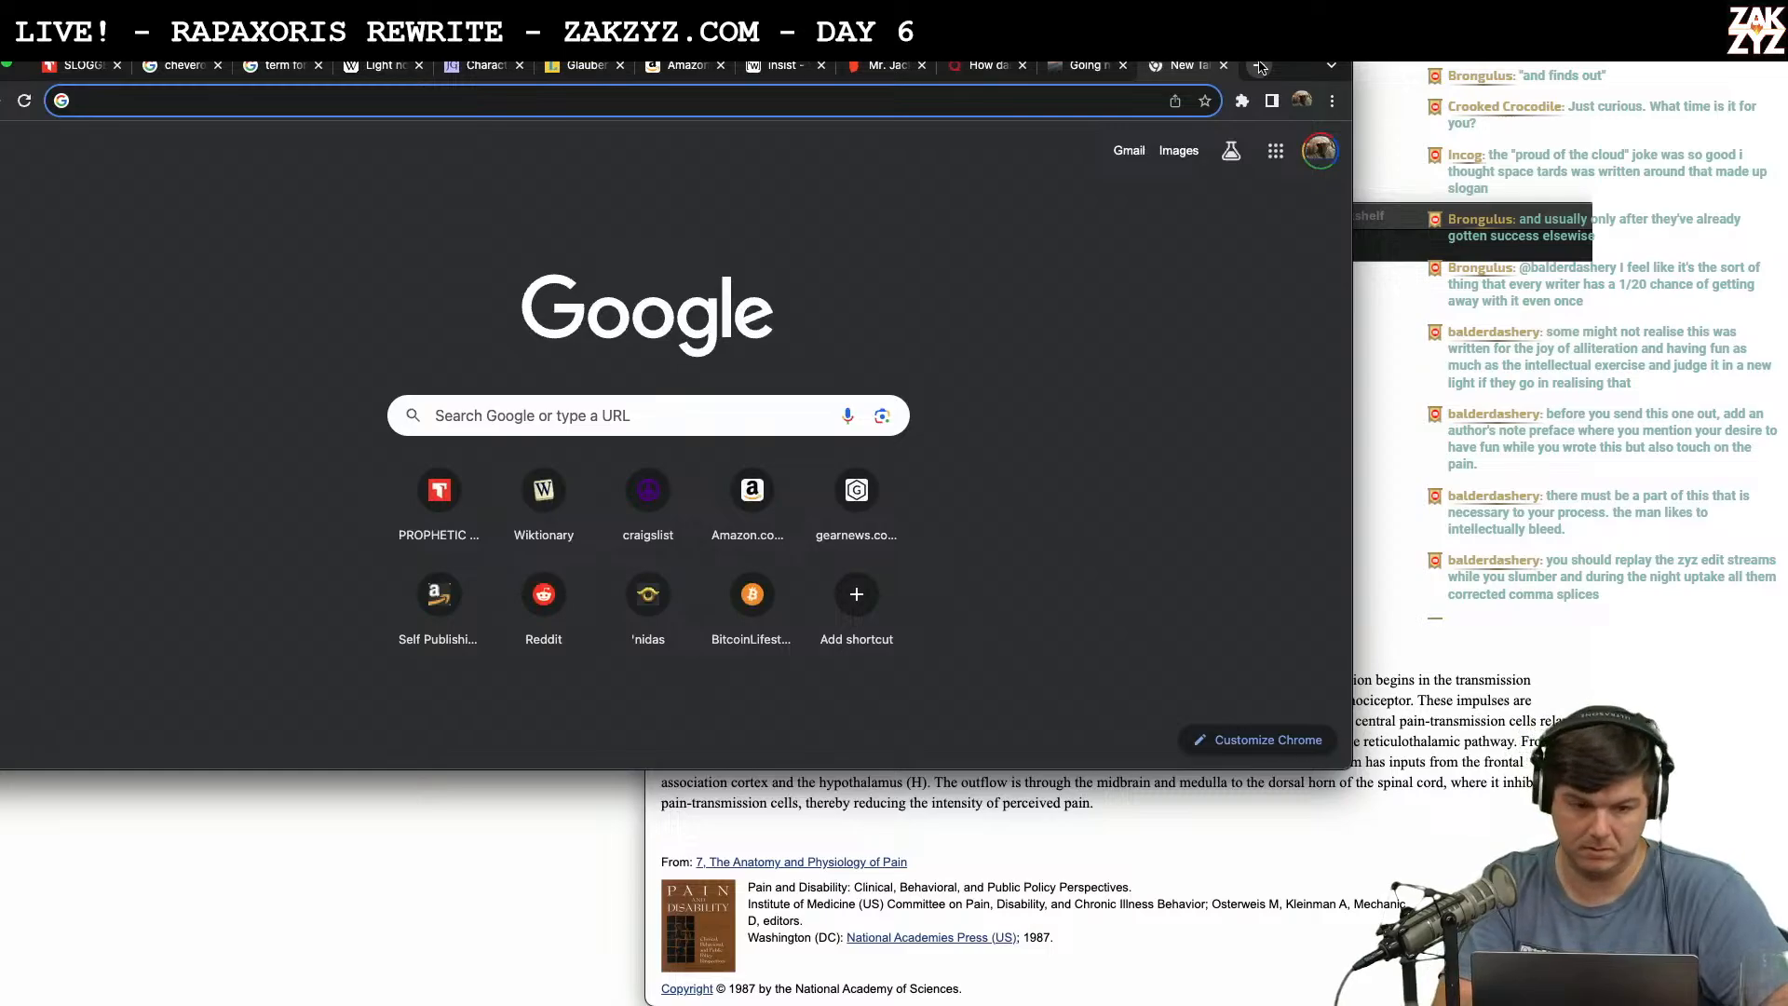
{"action": "type", "text": "comma"}
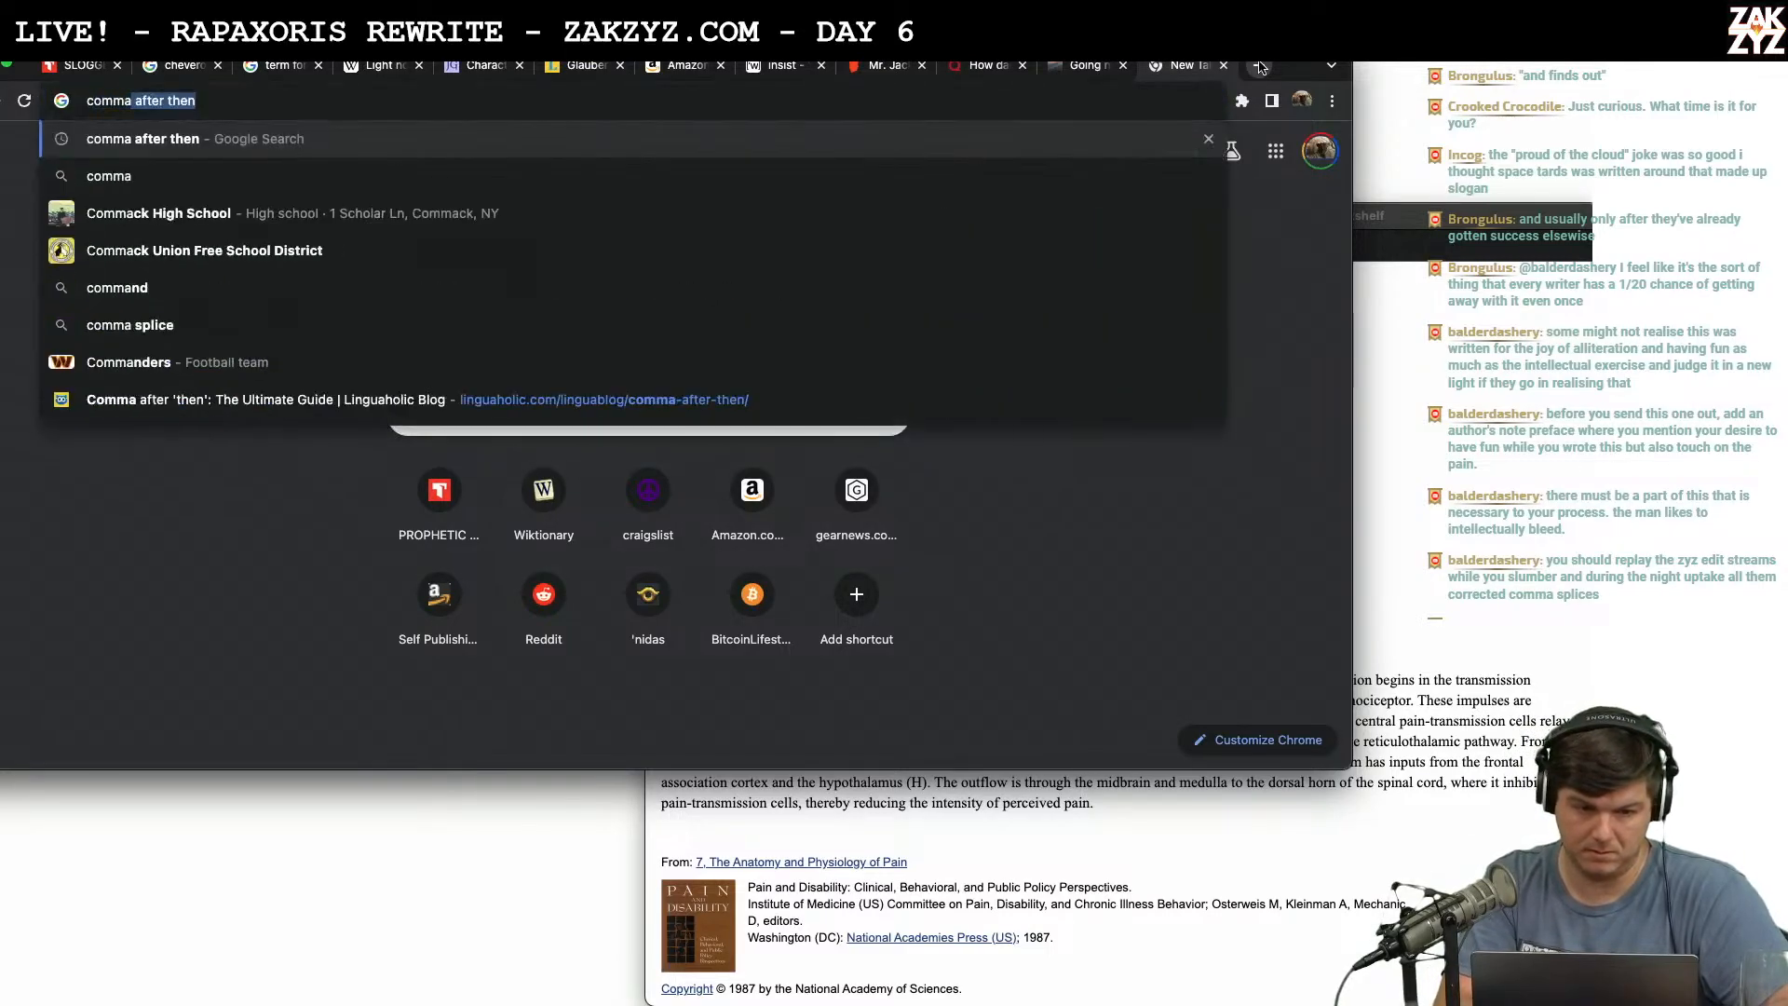
{"action": "type", "text": " instead"}
{"action": "key", "text": "Return"}
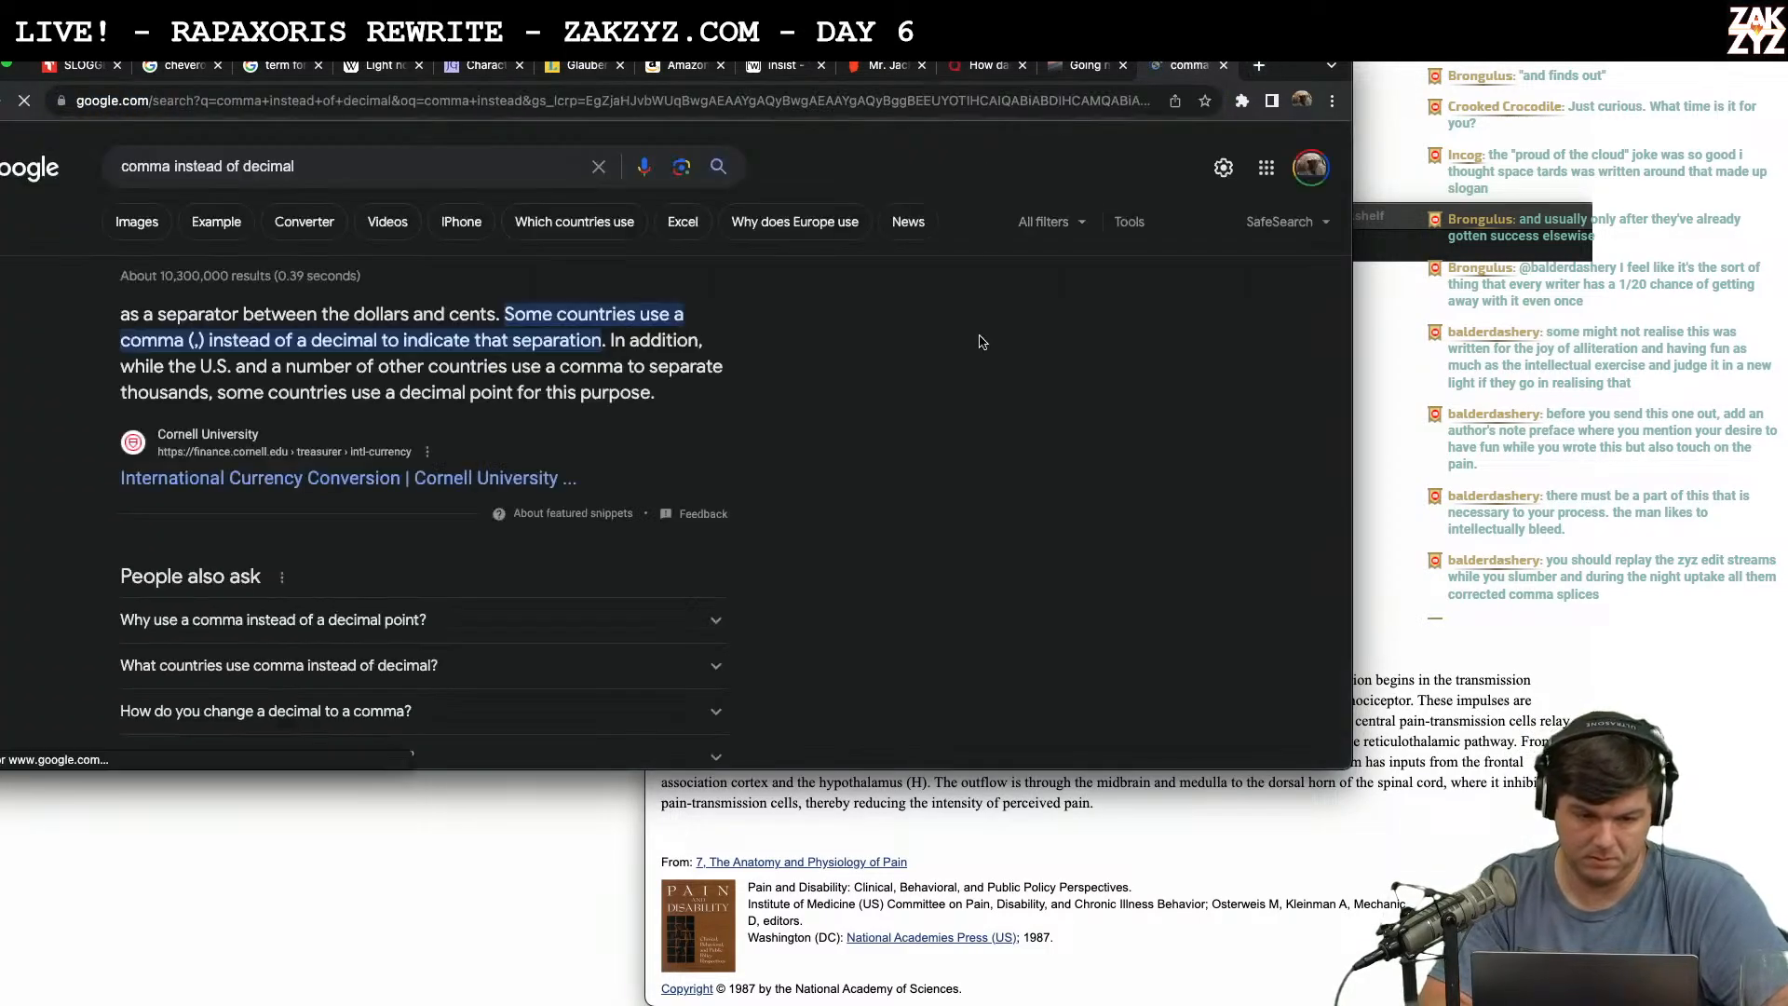
{"action": "scroll", "coordinate": [228, 171], "scroll_direction": "down", "scroll_amount": 5}
Shorten the Google query to "comma instead" and run the search again.
{"action": "left_click", "coordinate": [230, 149]}
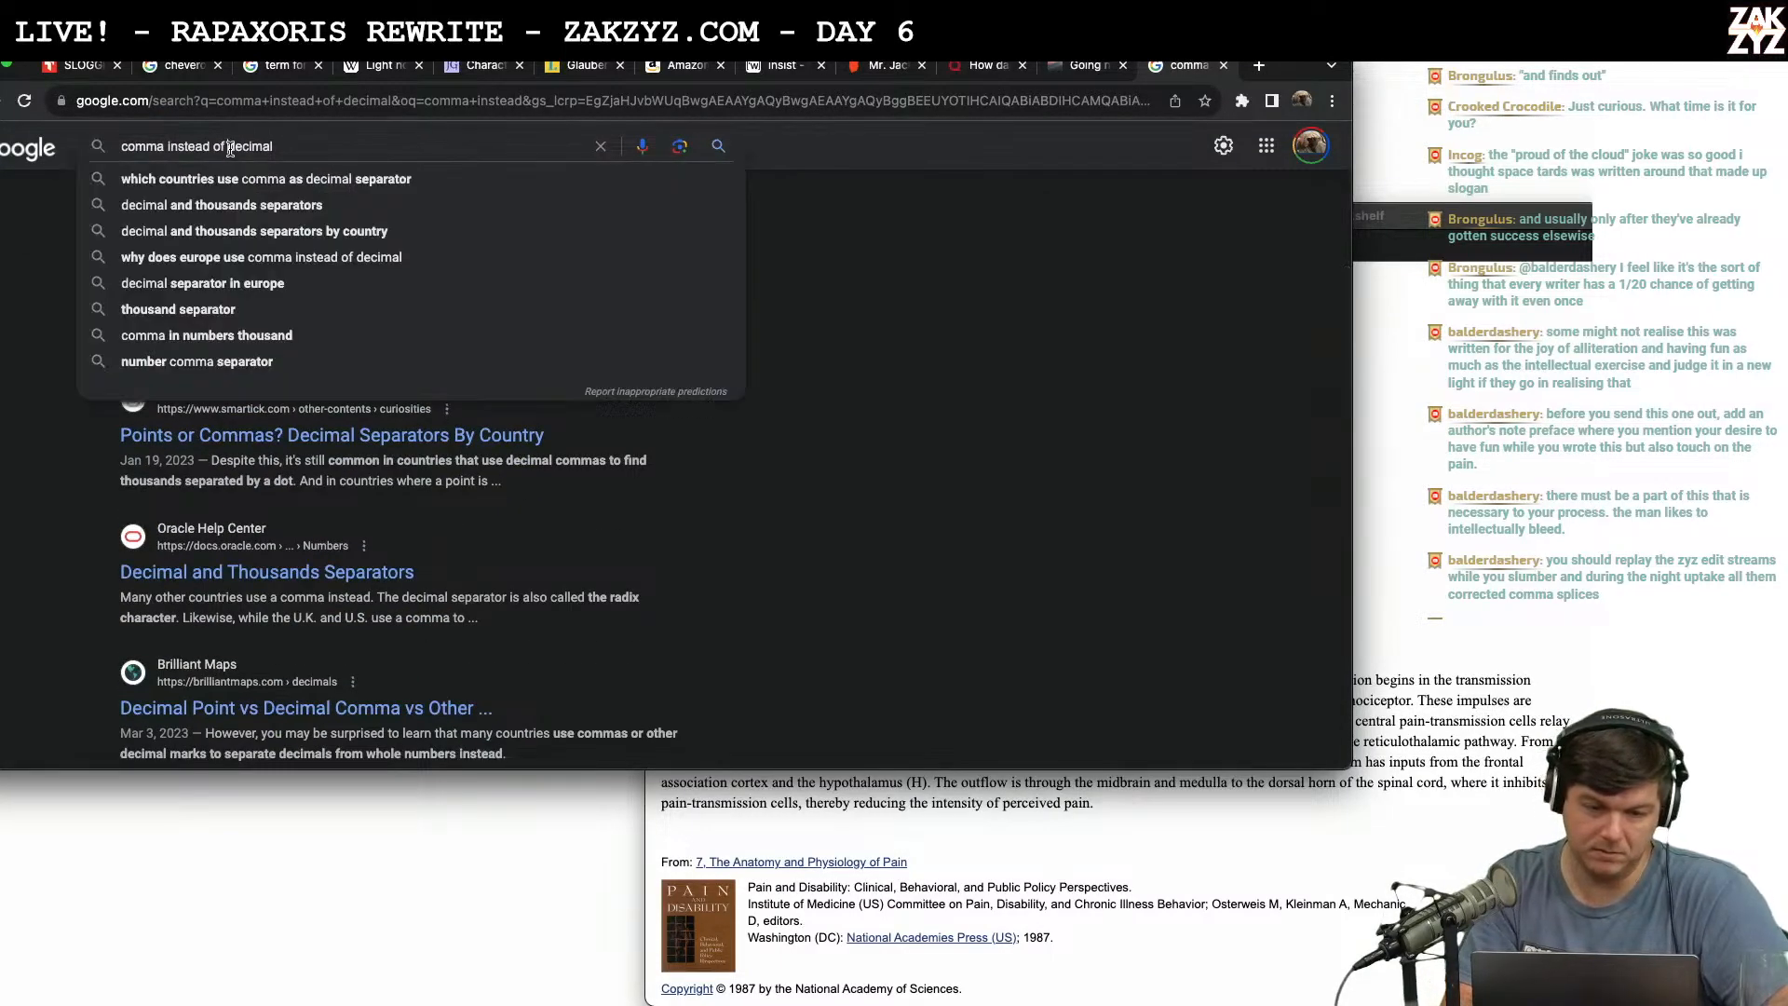
{"action": "key", "text": "BackSpace"}
{"action": "key", "text": "BackSpace"}
{"action": "key", "text": "BackSpace"}
{"action": "key", "text": "BackSpace"}
{"action": "key", "text": "BackSpace"}
{"action": "key", "text": "BackSpace"}
{"action": "key", "text": "BackSpace"}
{"action": "key", "text": "BackSpace"}
{"action": "key", "text": "BackSpace"}
{"action": "key", "text": "BackSpace"}
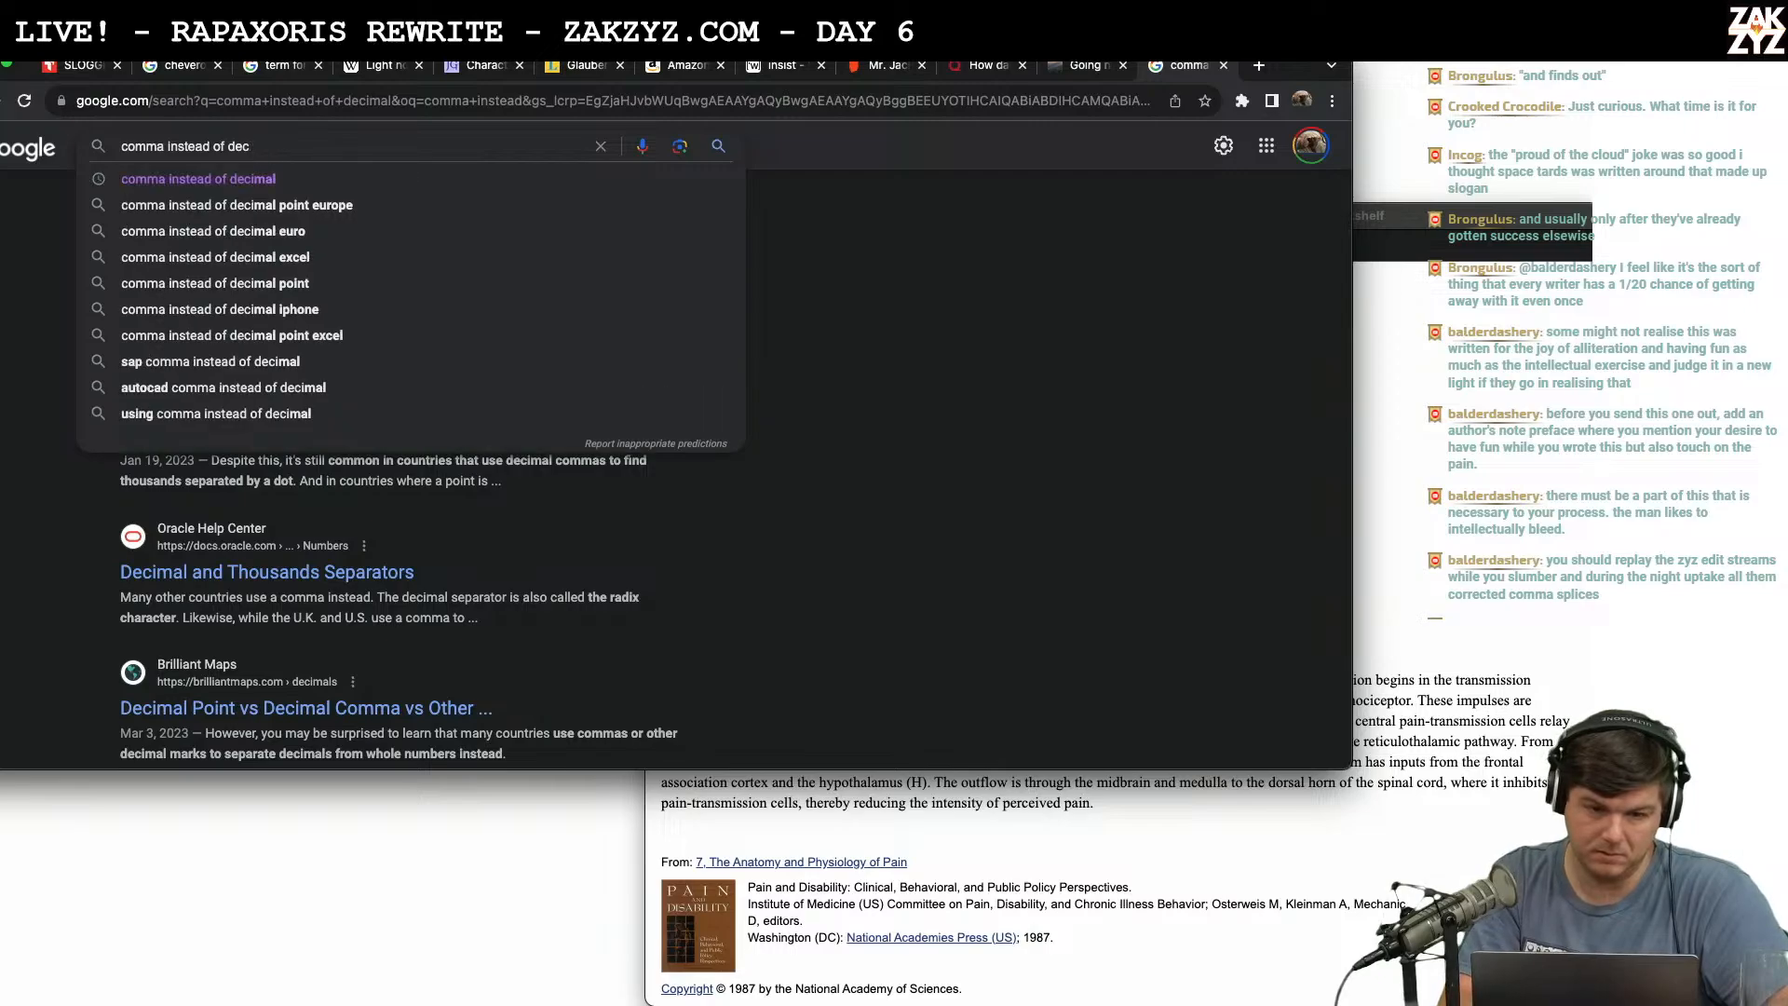
{"action": "key", "text": "Return"}
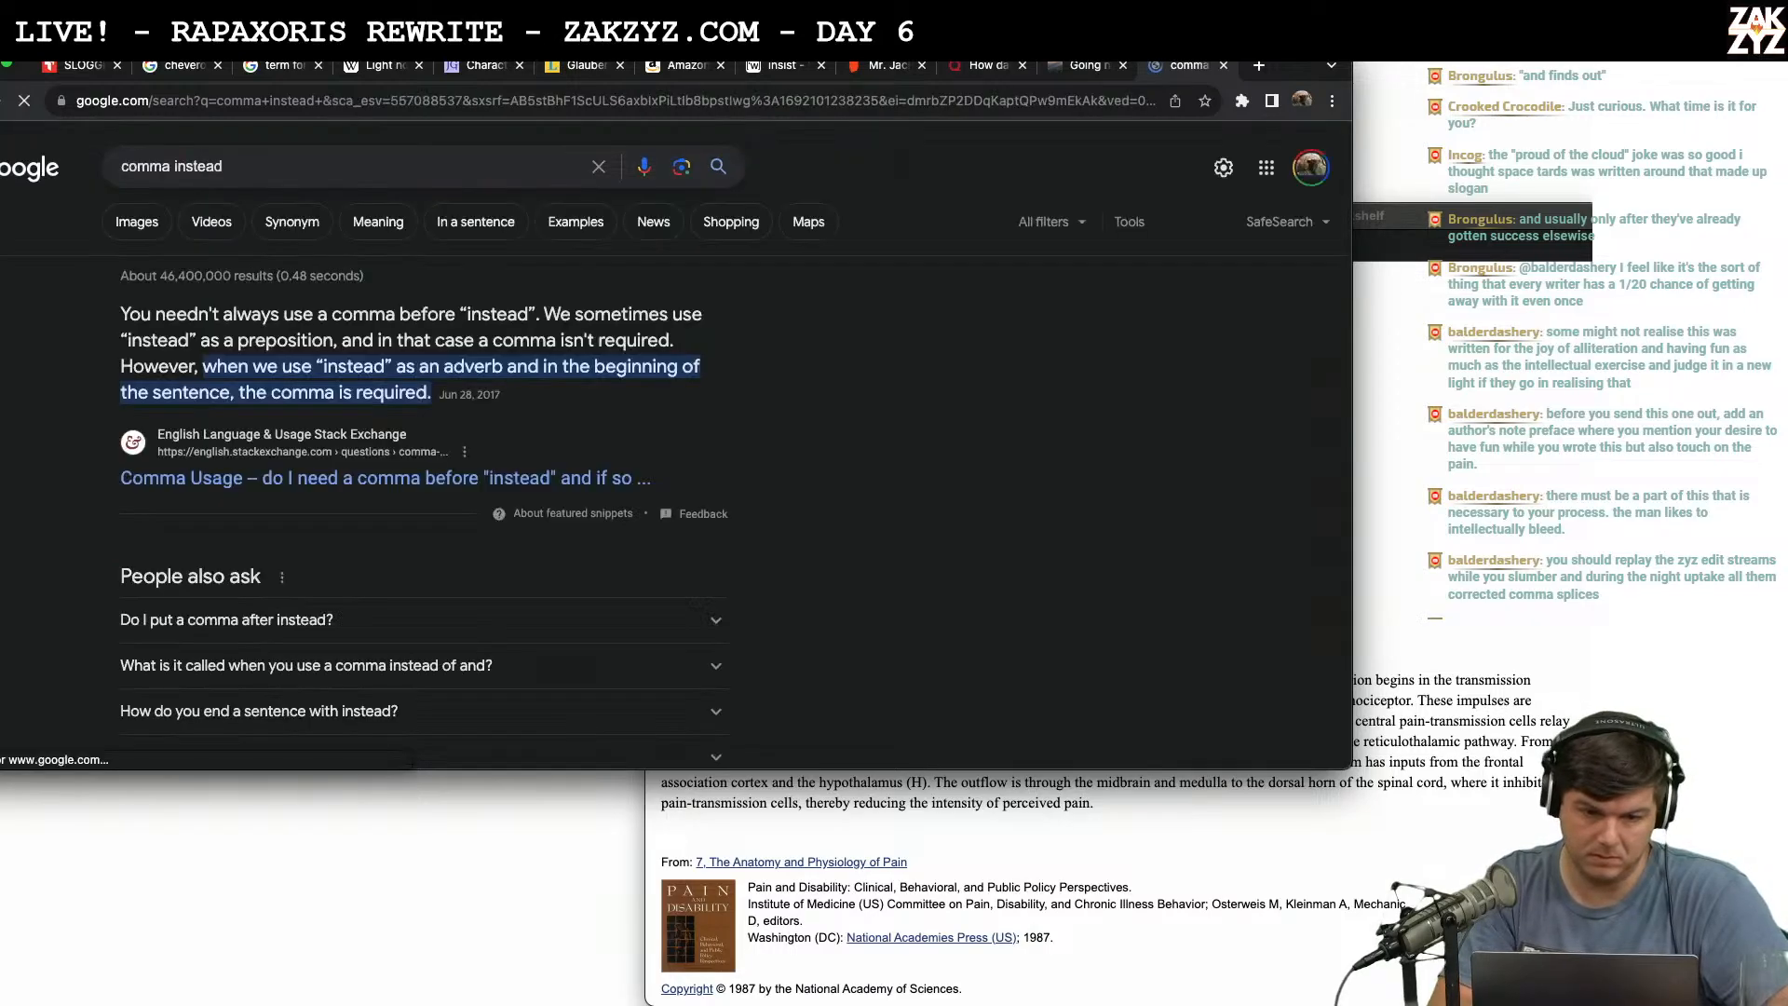
Read the featured snippet and the search results for guidance on using a comma with "instead".
{"action": "scroll", "coordinate": [286, 348], "scroll_direction": "down", "scroll_amount": 1}
{"action": "scroll", "coordinate": [286, 347], "scroll_direction": "down", "scroll_amount": 1}
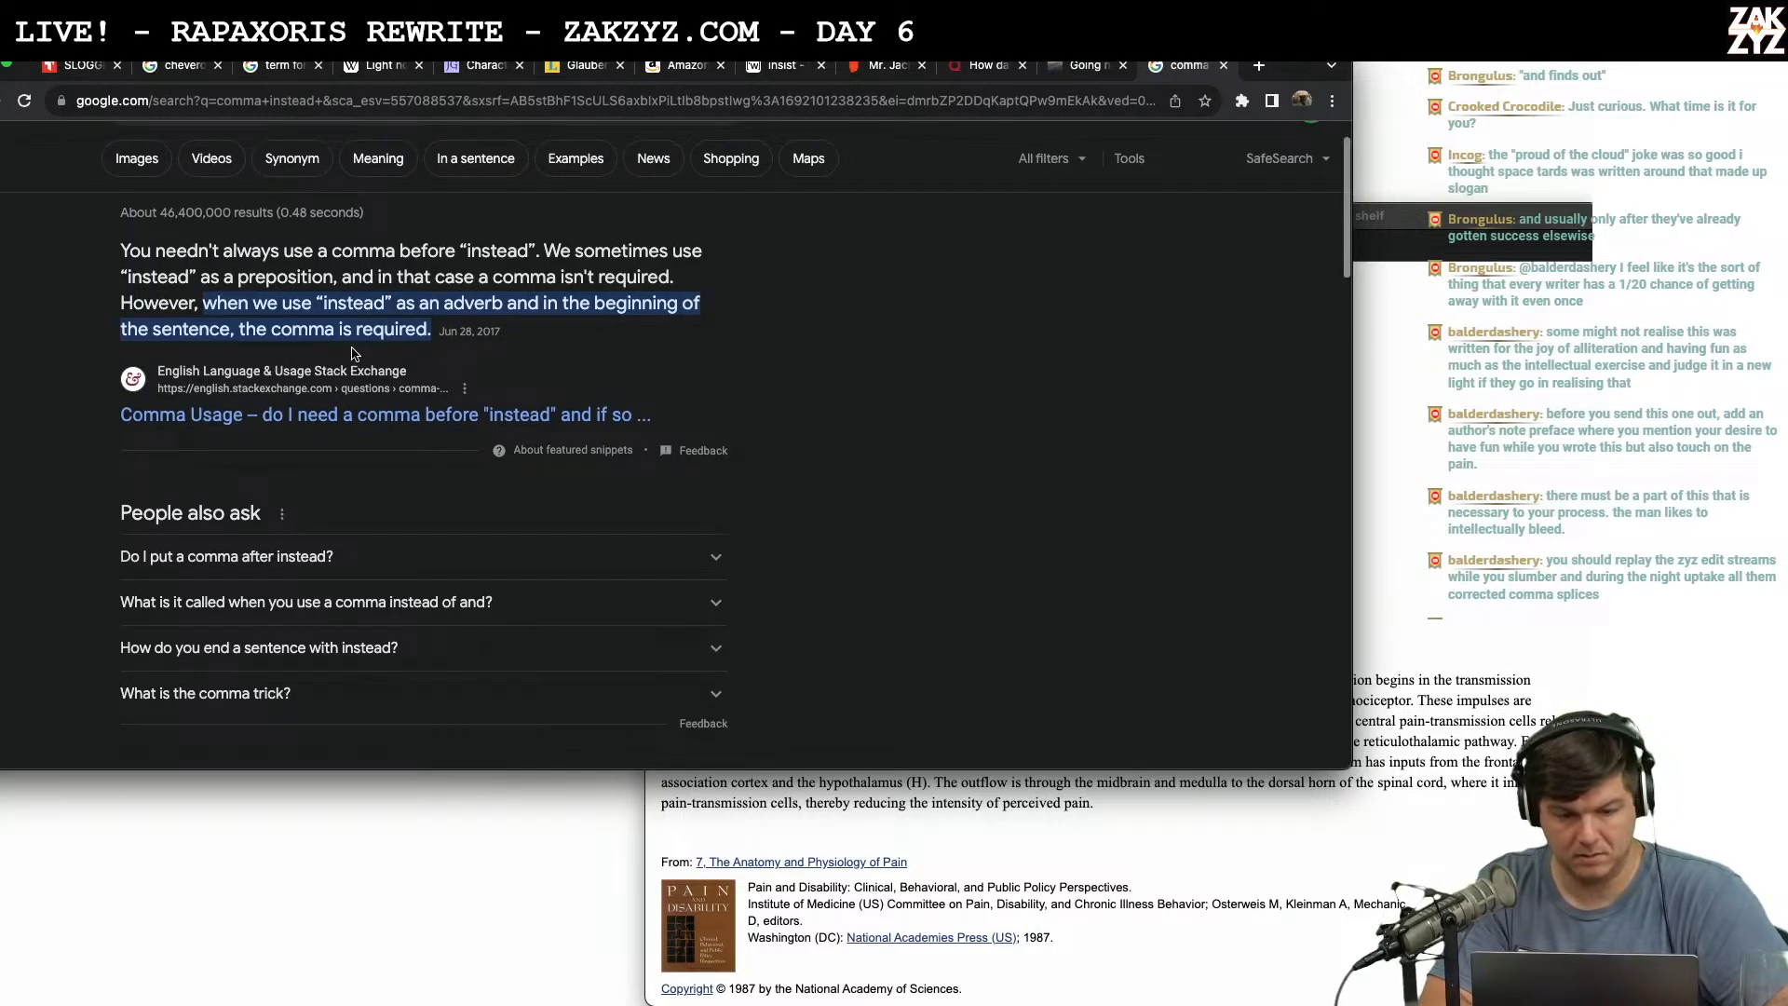
{"action": "scroll", "coordinate": [352, 353], "scroll_direction": "down", "scroll_amount": 1}
{"action": "scroll", "coordinate": [353, 355], "scroll_direction": "down", "scroll_amount": 1}
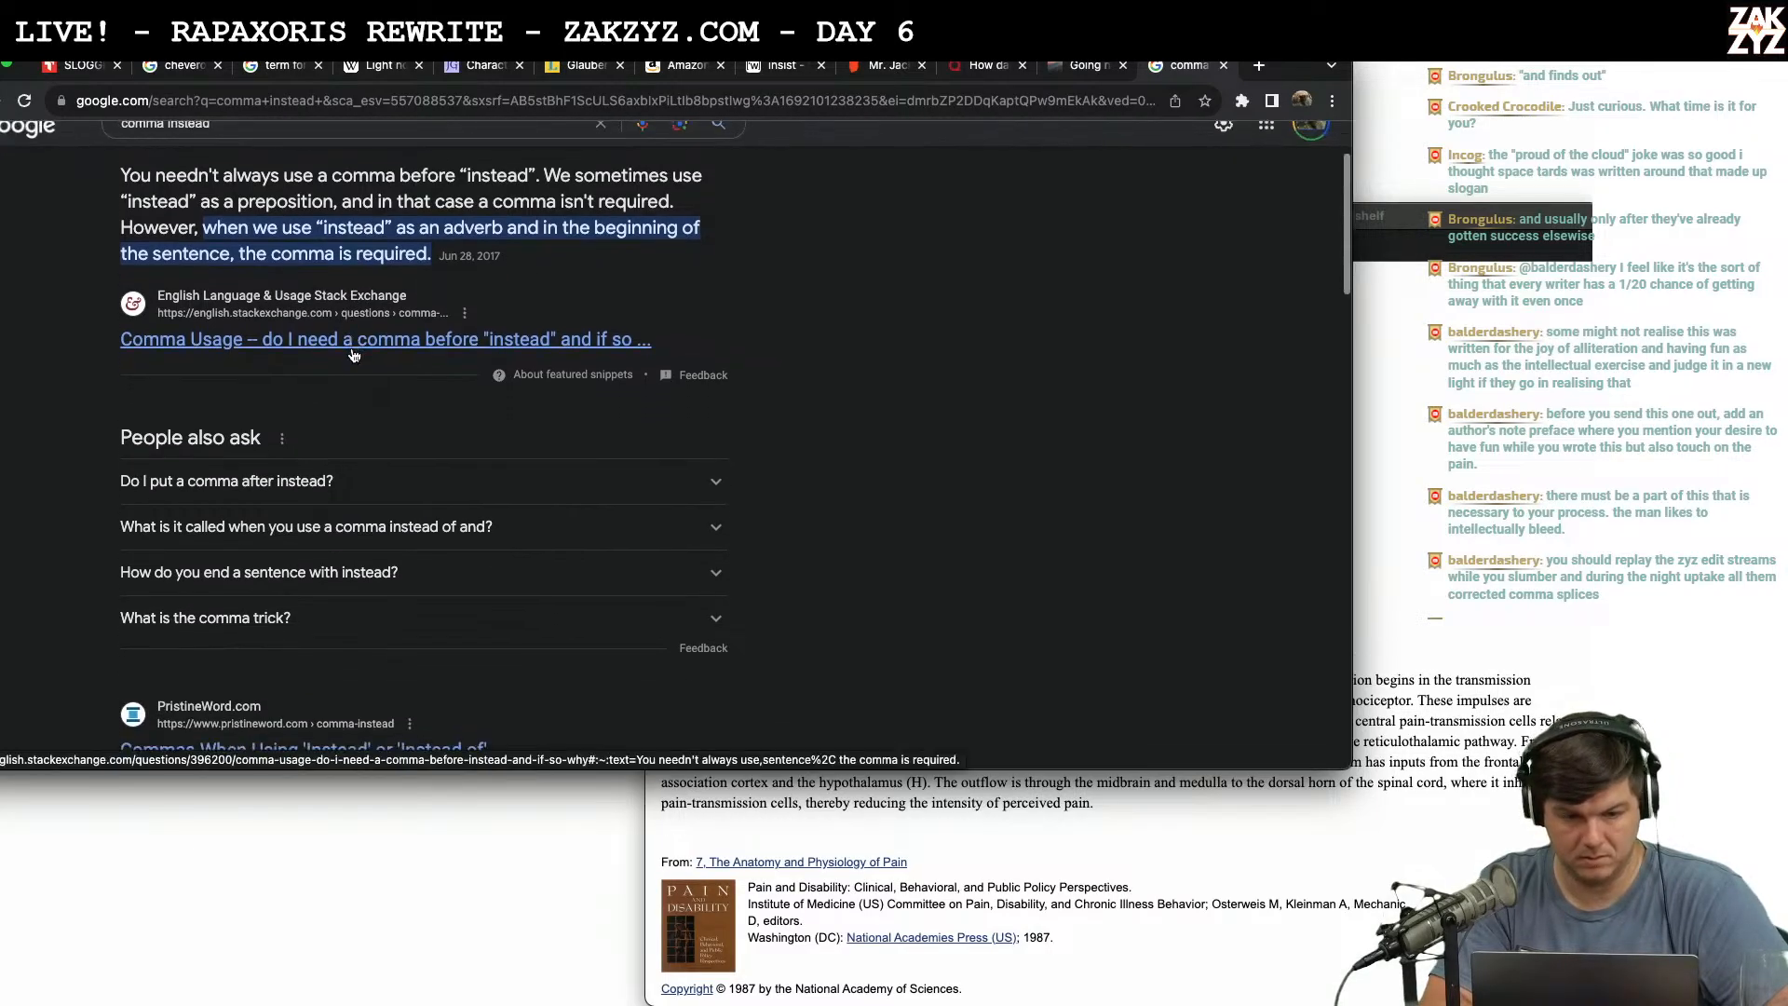
{"action": "scroll", "coordinate": [354, 355], "scroll_direction": "up", "scroll_amount": 1}
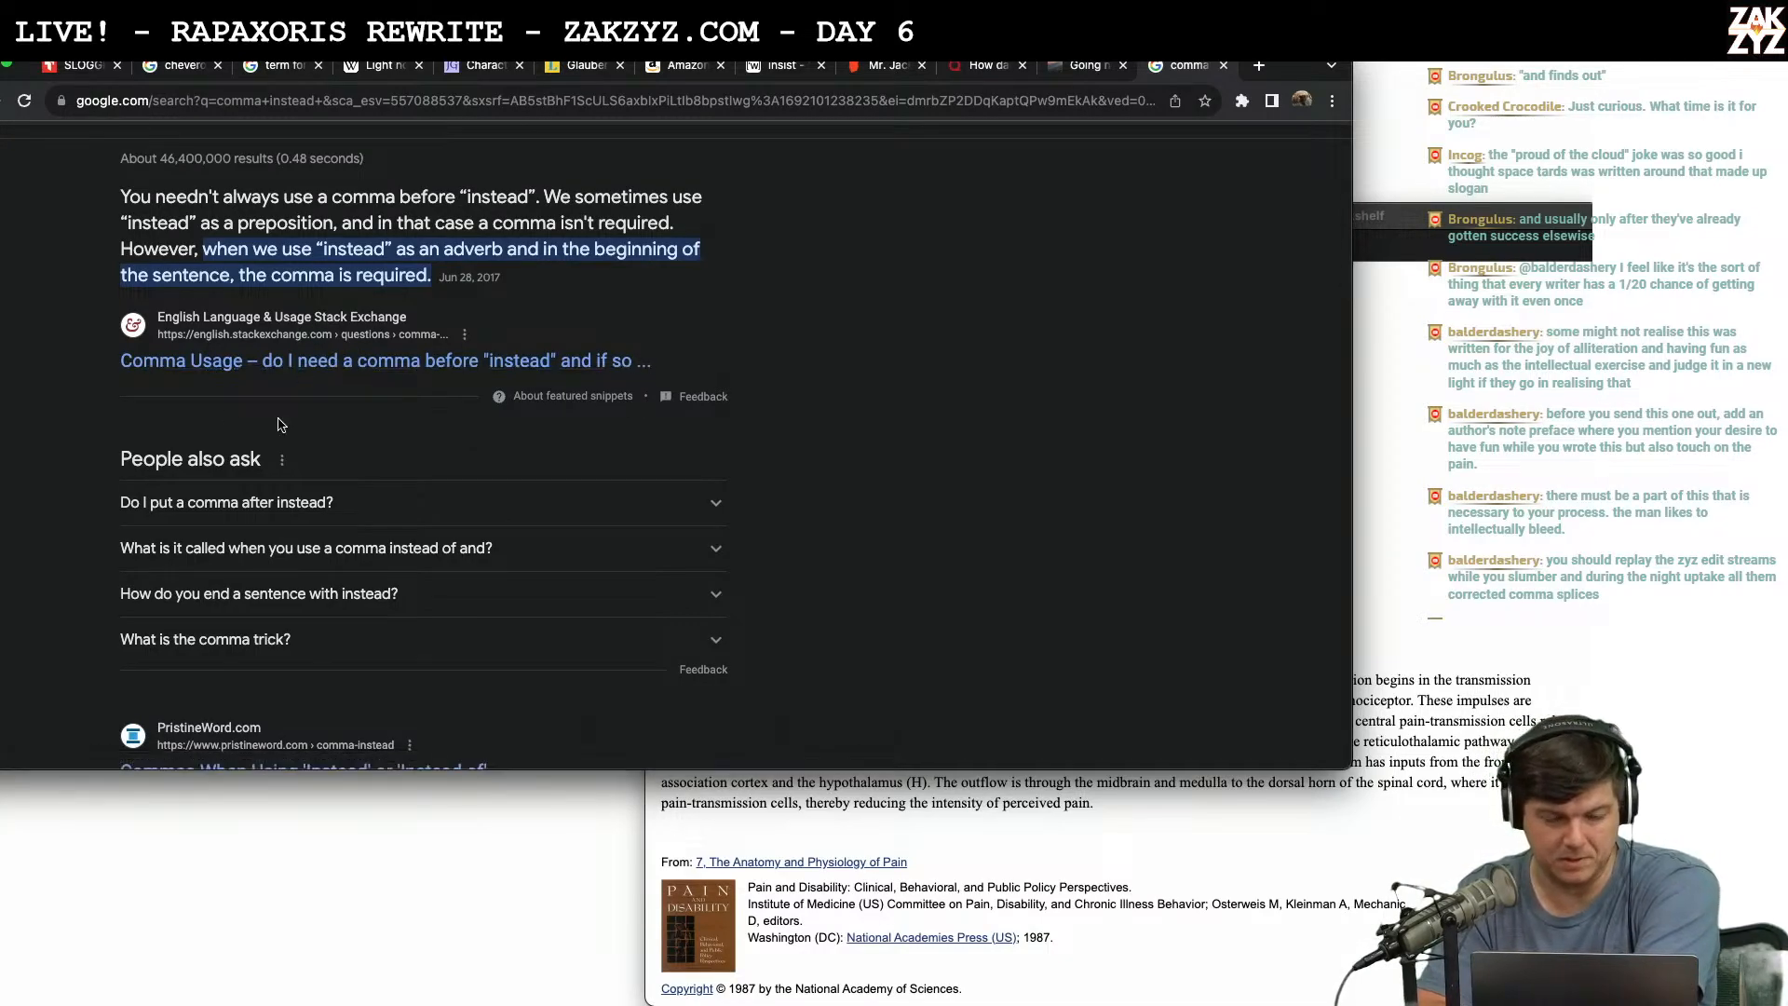
{"action": "scroll", "coordinate": [279, 425], "scroll_direction": "down", "scroll_amount": 2}
{"action": "scroll", "coordinate": [280, 425], "scroll_direction": "down", "scroll_amount": 4}
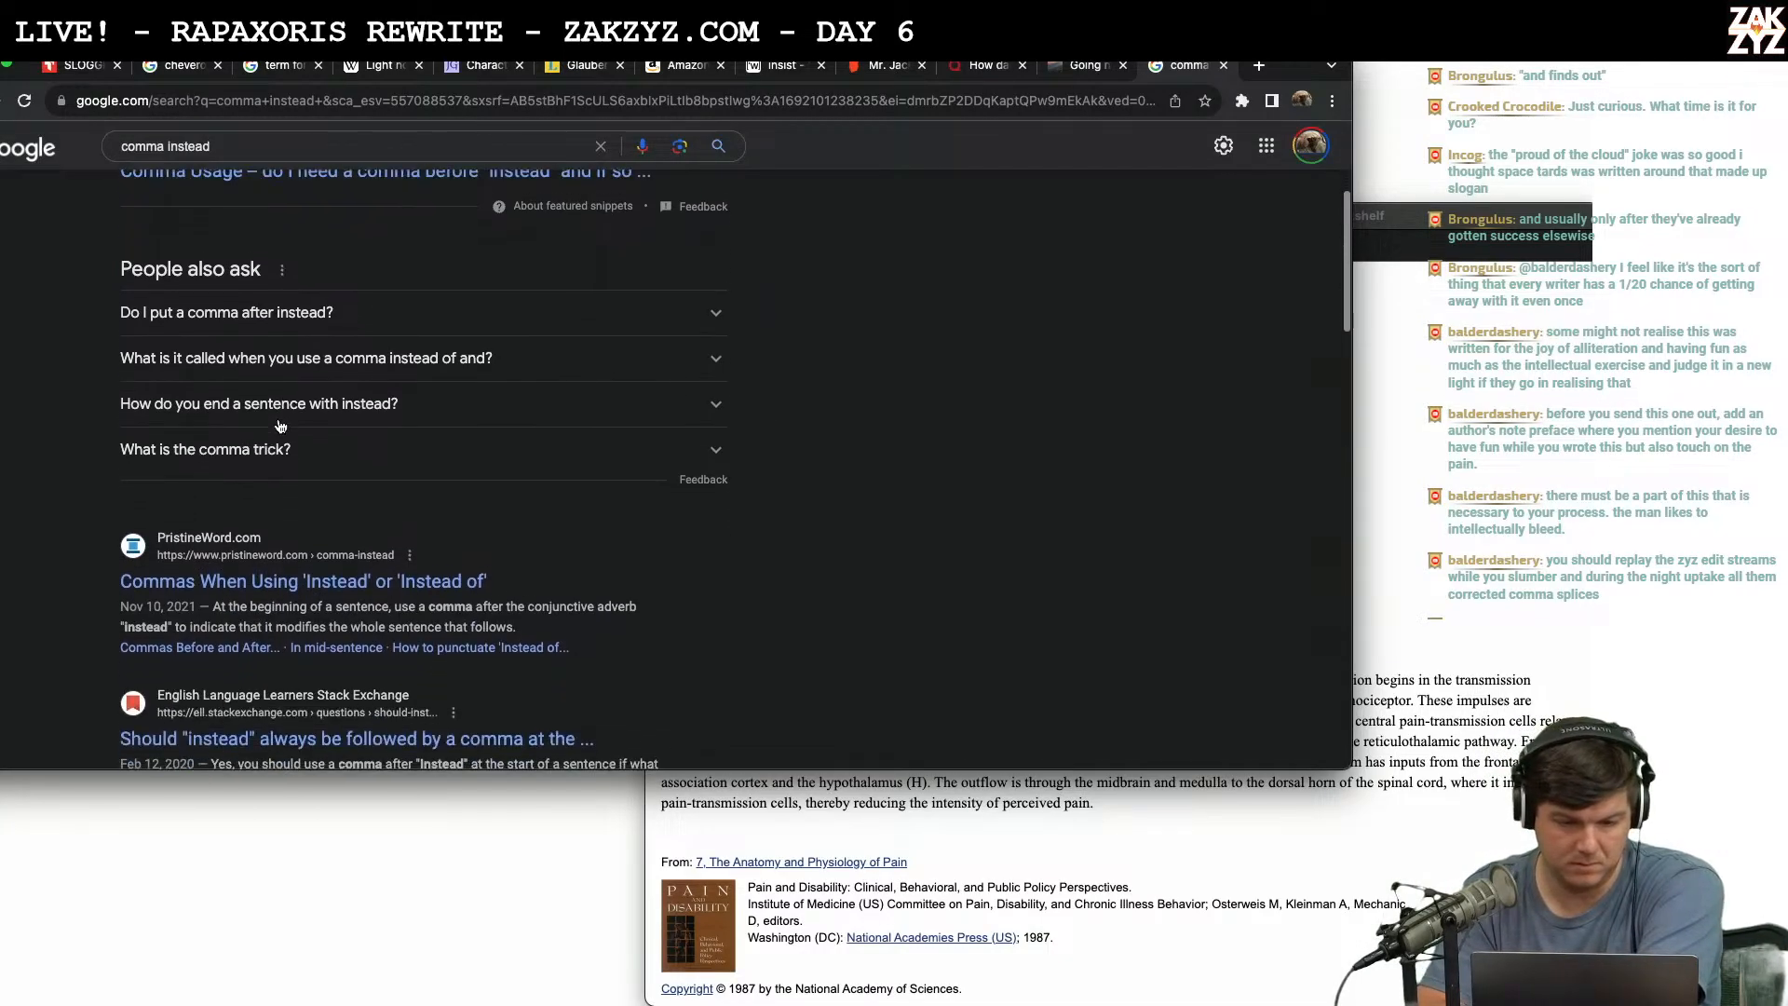
{"action": "scroll", "coordinate": [280, 426], "scroll_direction": "up", "scroll_amount": 9}
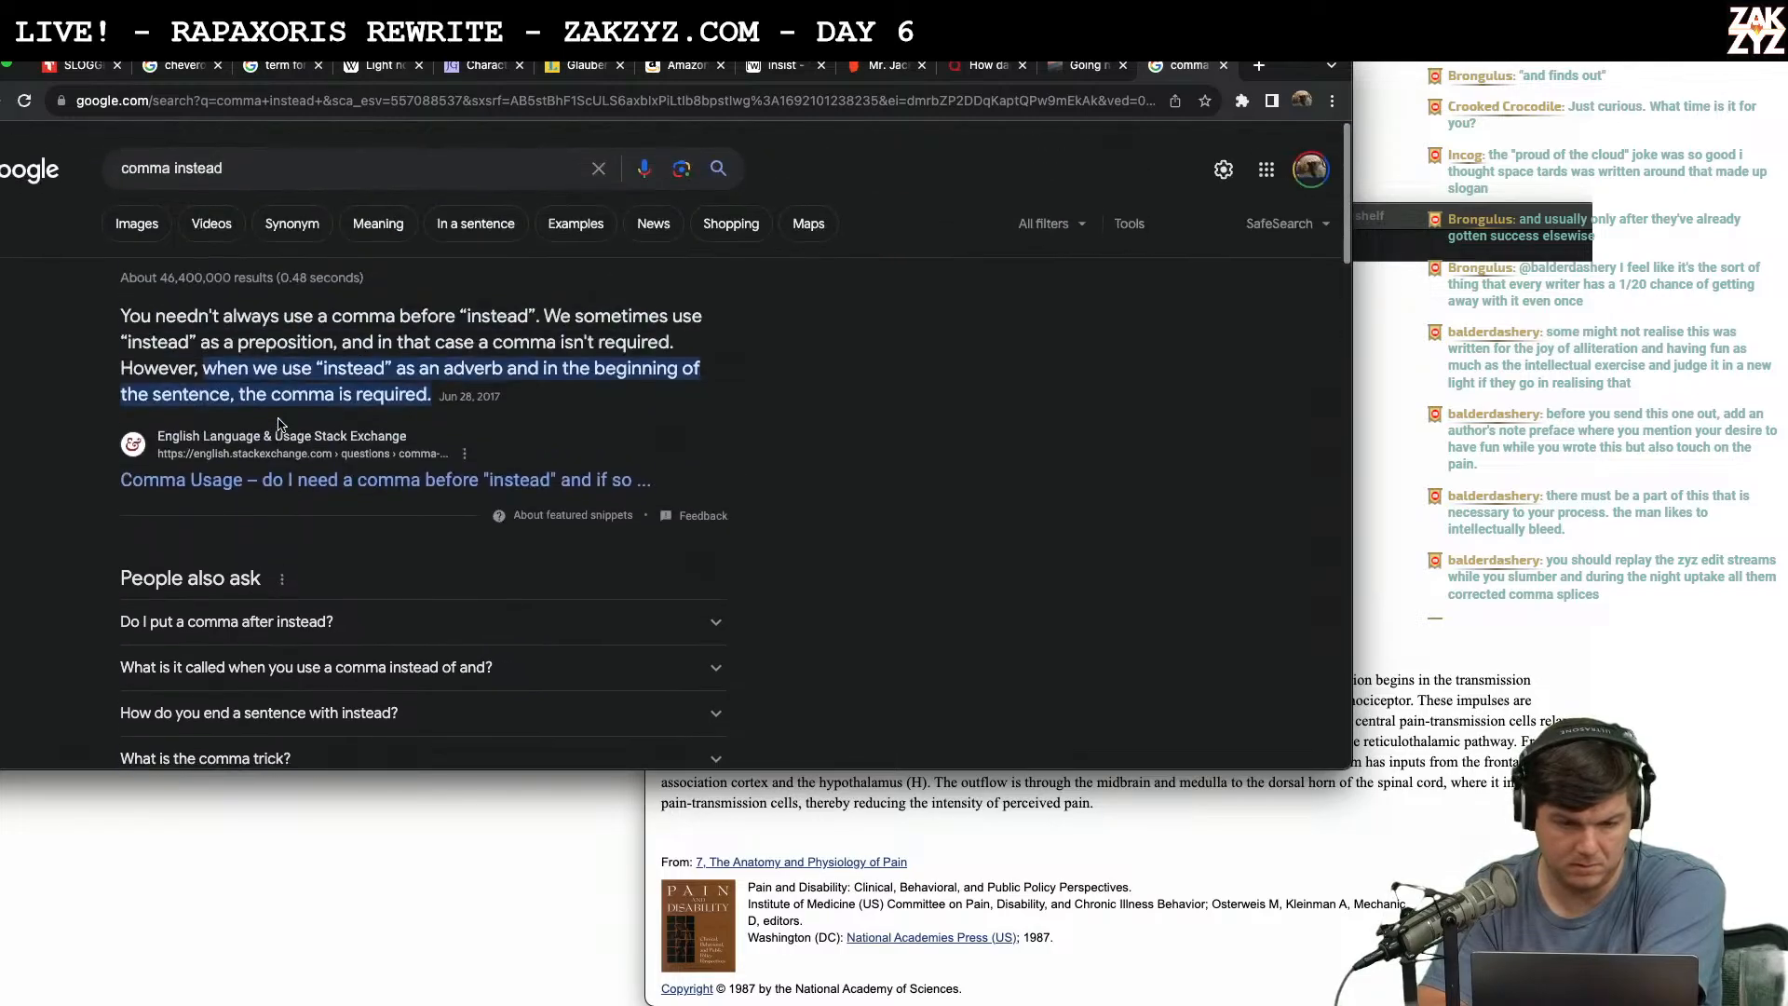
Open the English Stack Exchange question on comma usage before "instead" and read its answer and comments.
{"action": "left_click", "coordinate": [261, 478]}
{"action": "scroll", "coordinate": [260, 482], "scroll_direction": "down", "scroll_amount": 2}
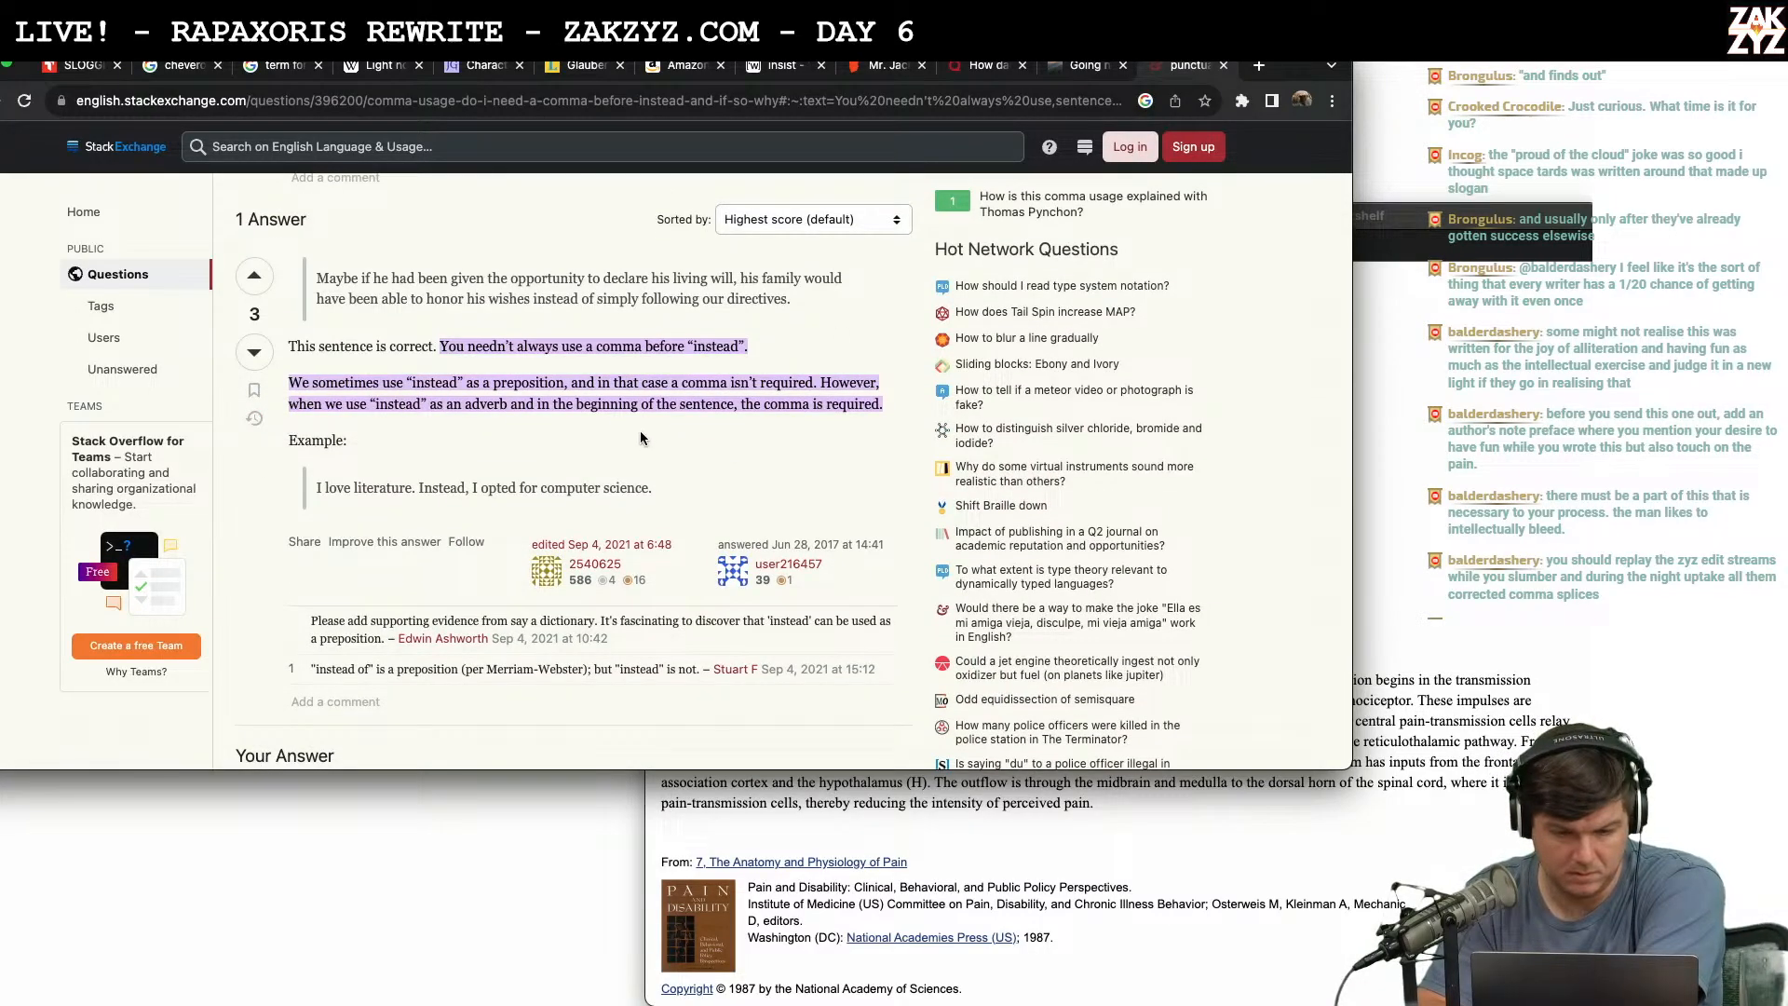
{"action": "scroll", "coordinate": [639, 437], "scroll_direction": "down", "scroll_amount": 1}
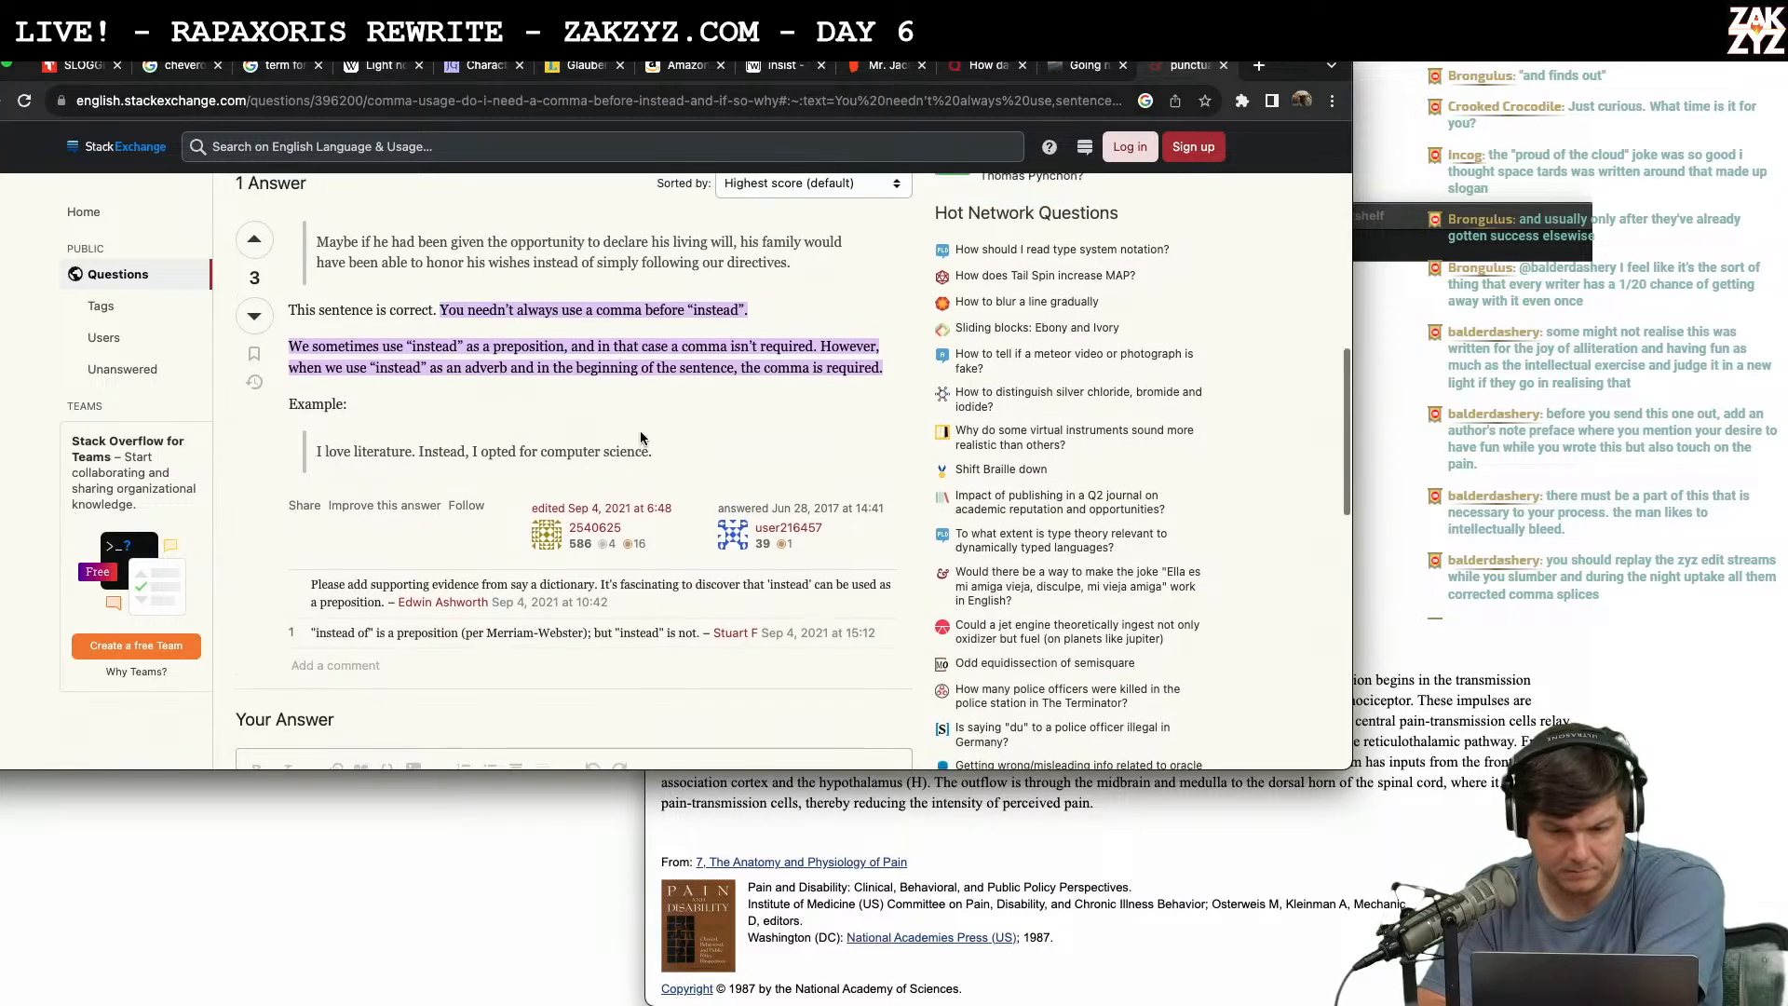
{"action": "scroll", "coordinate": [640, 438], "scroll_direction": "down", "scroll_amount": 3}
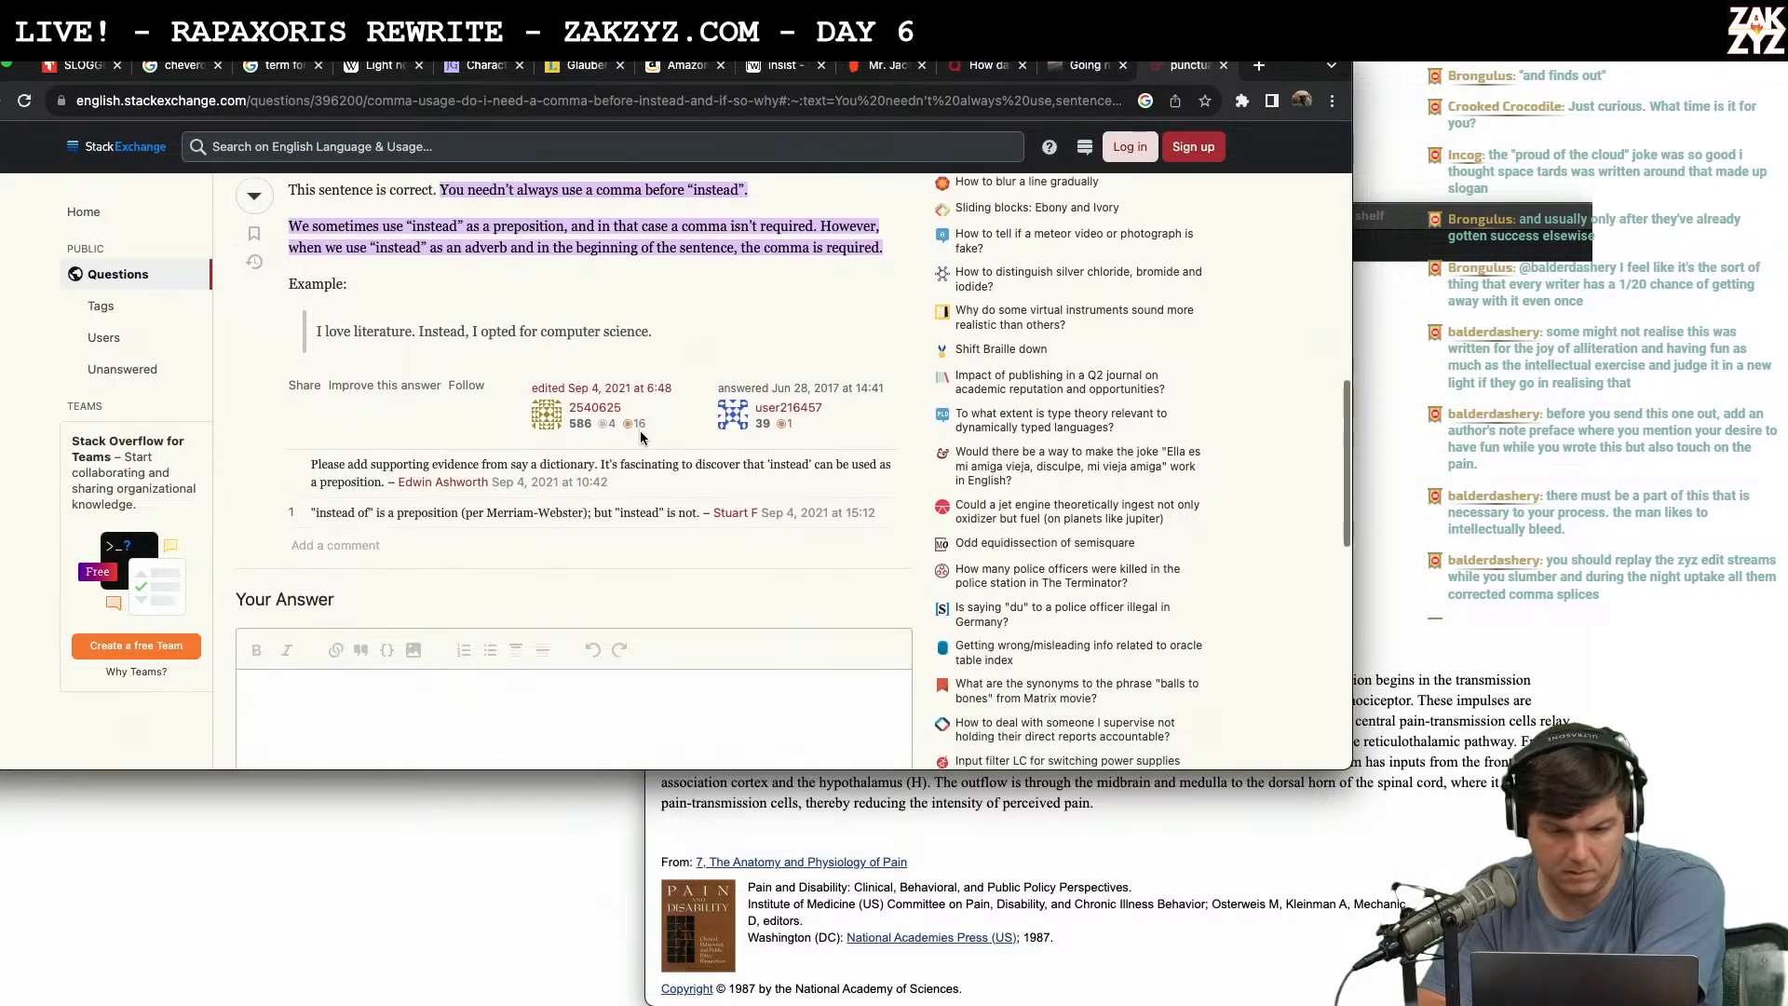
{"action": "scroll", "coordinate": [640, 438], "scroll_direction": "up", "scroll_amount": 10}
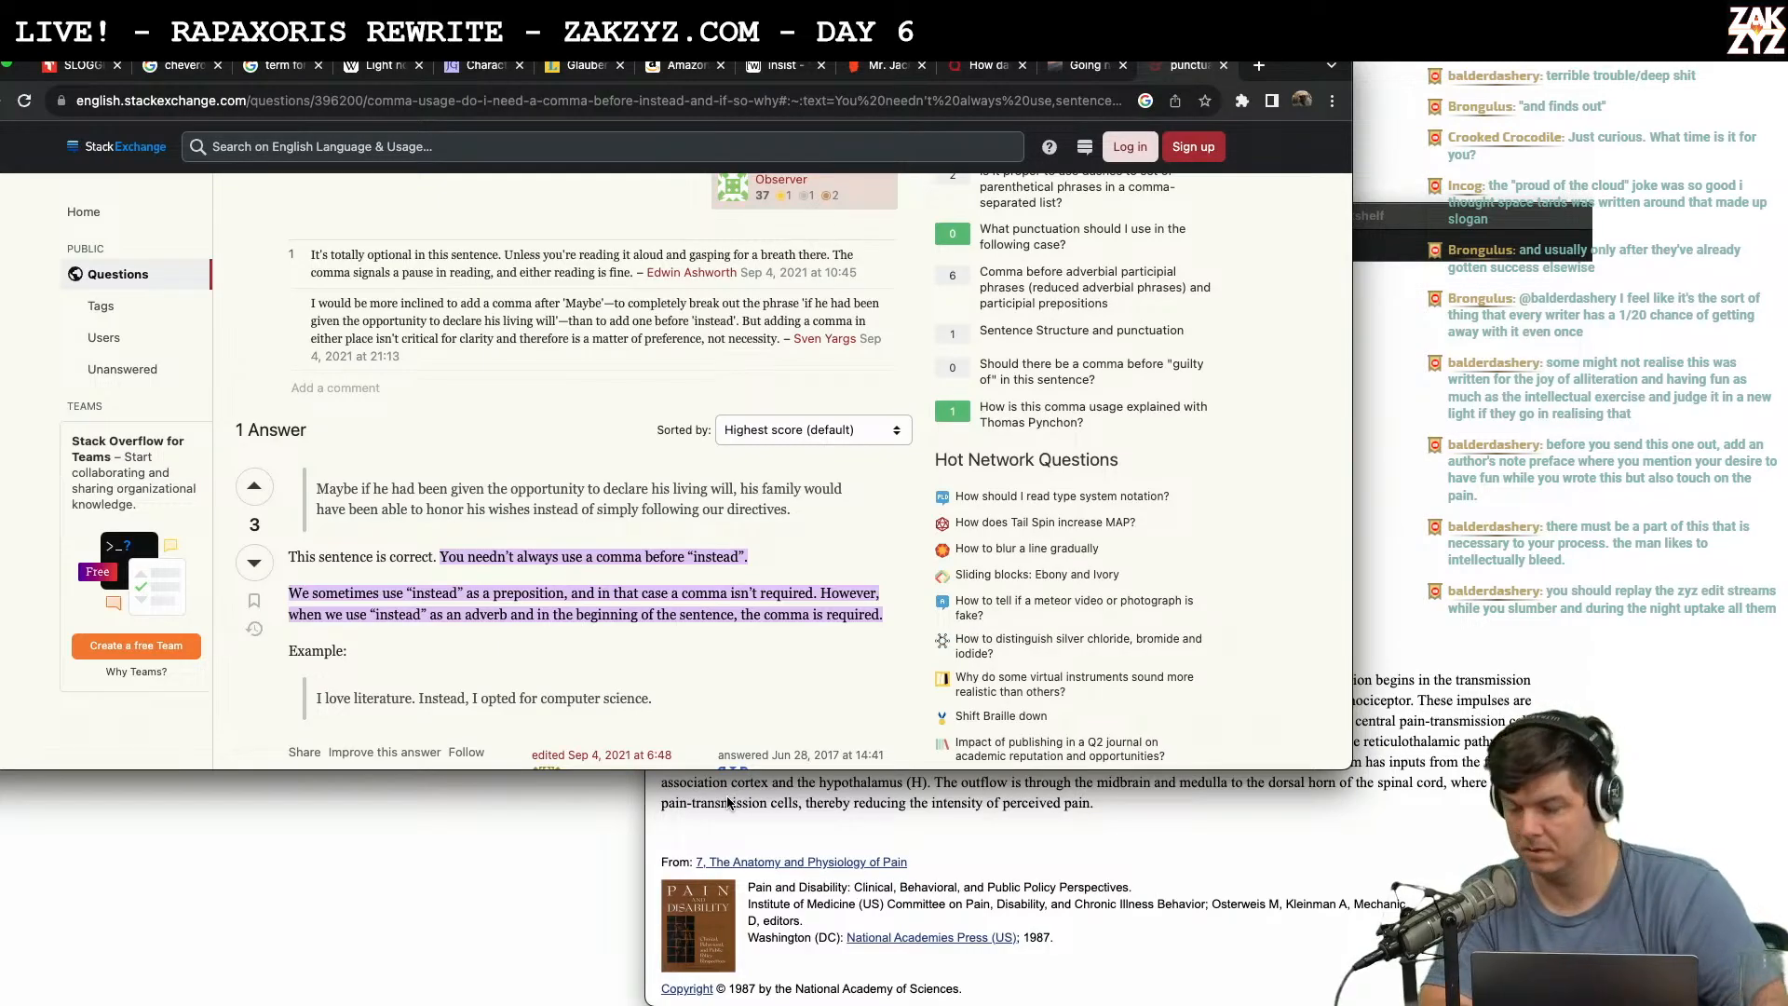
Switch from Chrome back to the Rapaxoris manuscript in Pages.
{"action": "key", "text": "super+Tab"}
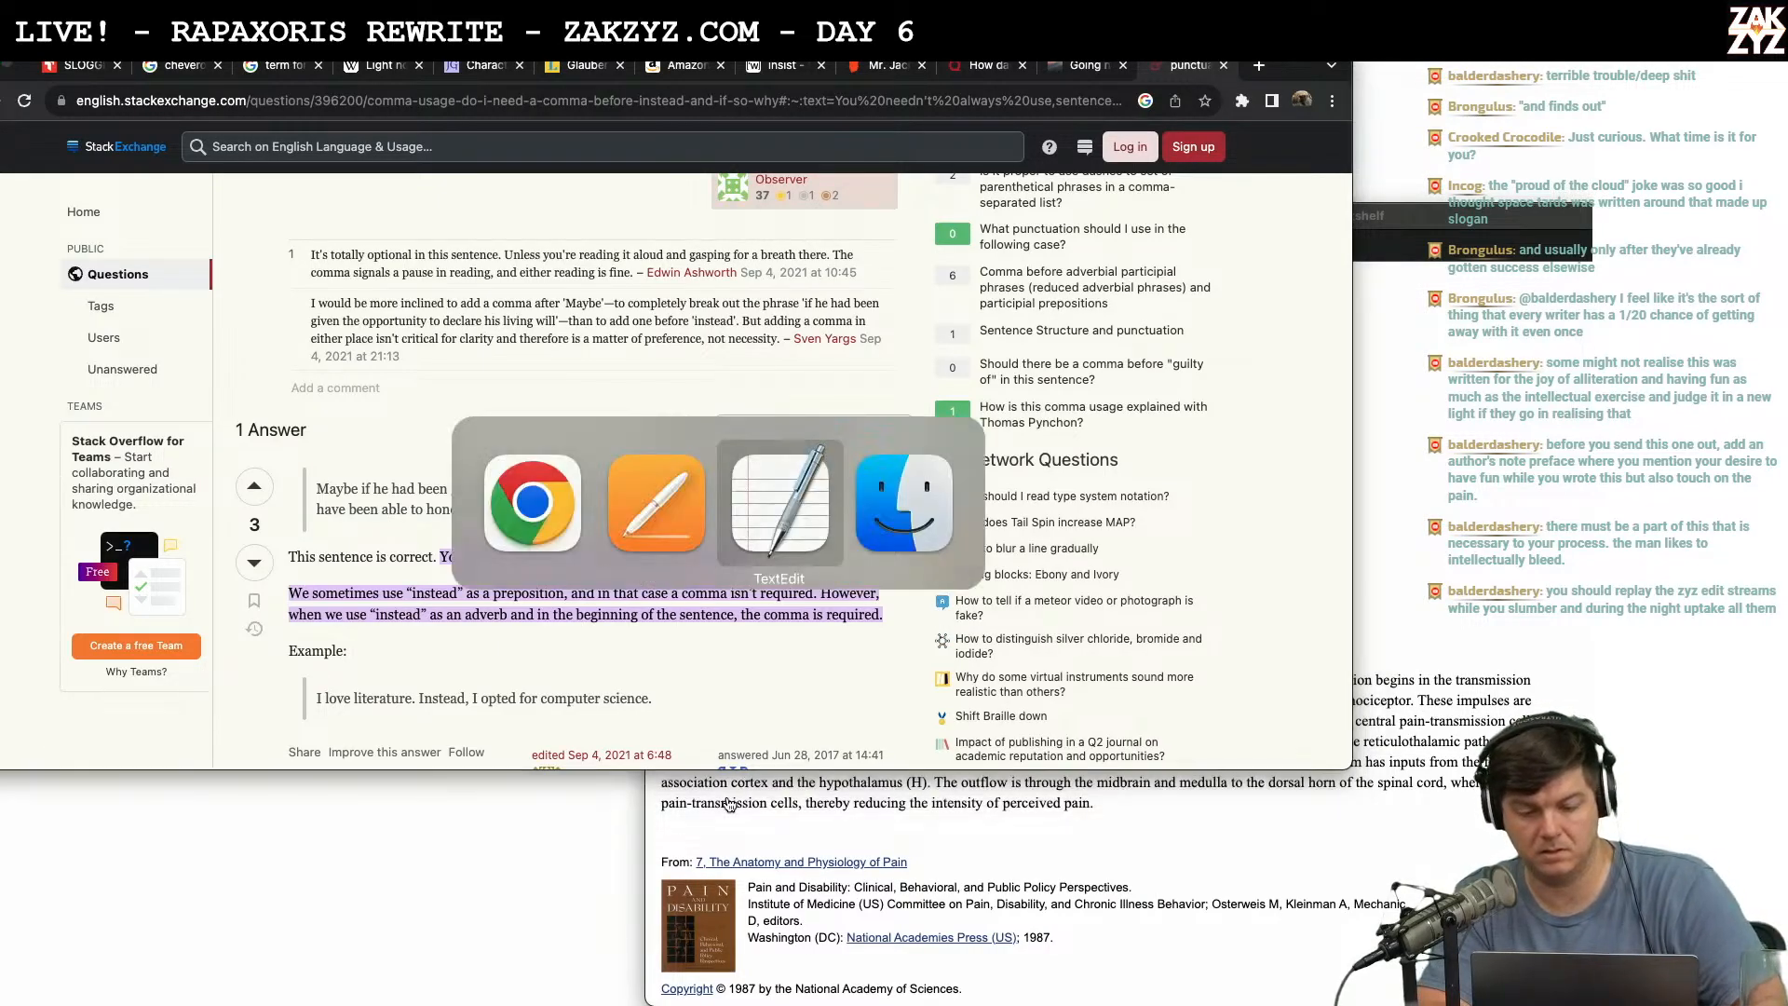
{"action": "key", "text": "super+Tab"}
{"action": "key", "text": "super+Tab"}
{"action": "key", "text": "super+Tab"}
{"action": "key", "text": "super+Tab"}
{"action": "key", "text": "super+Tab"}
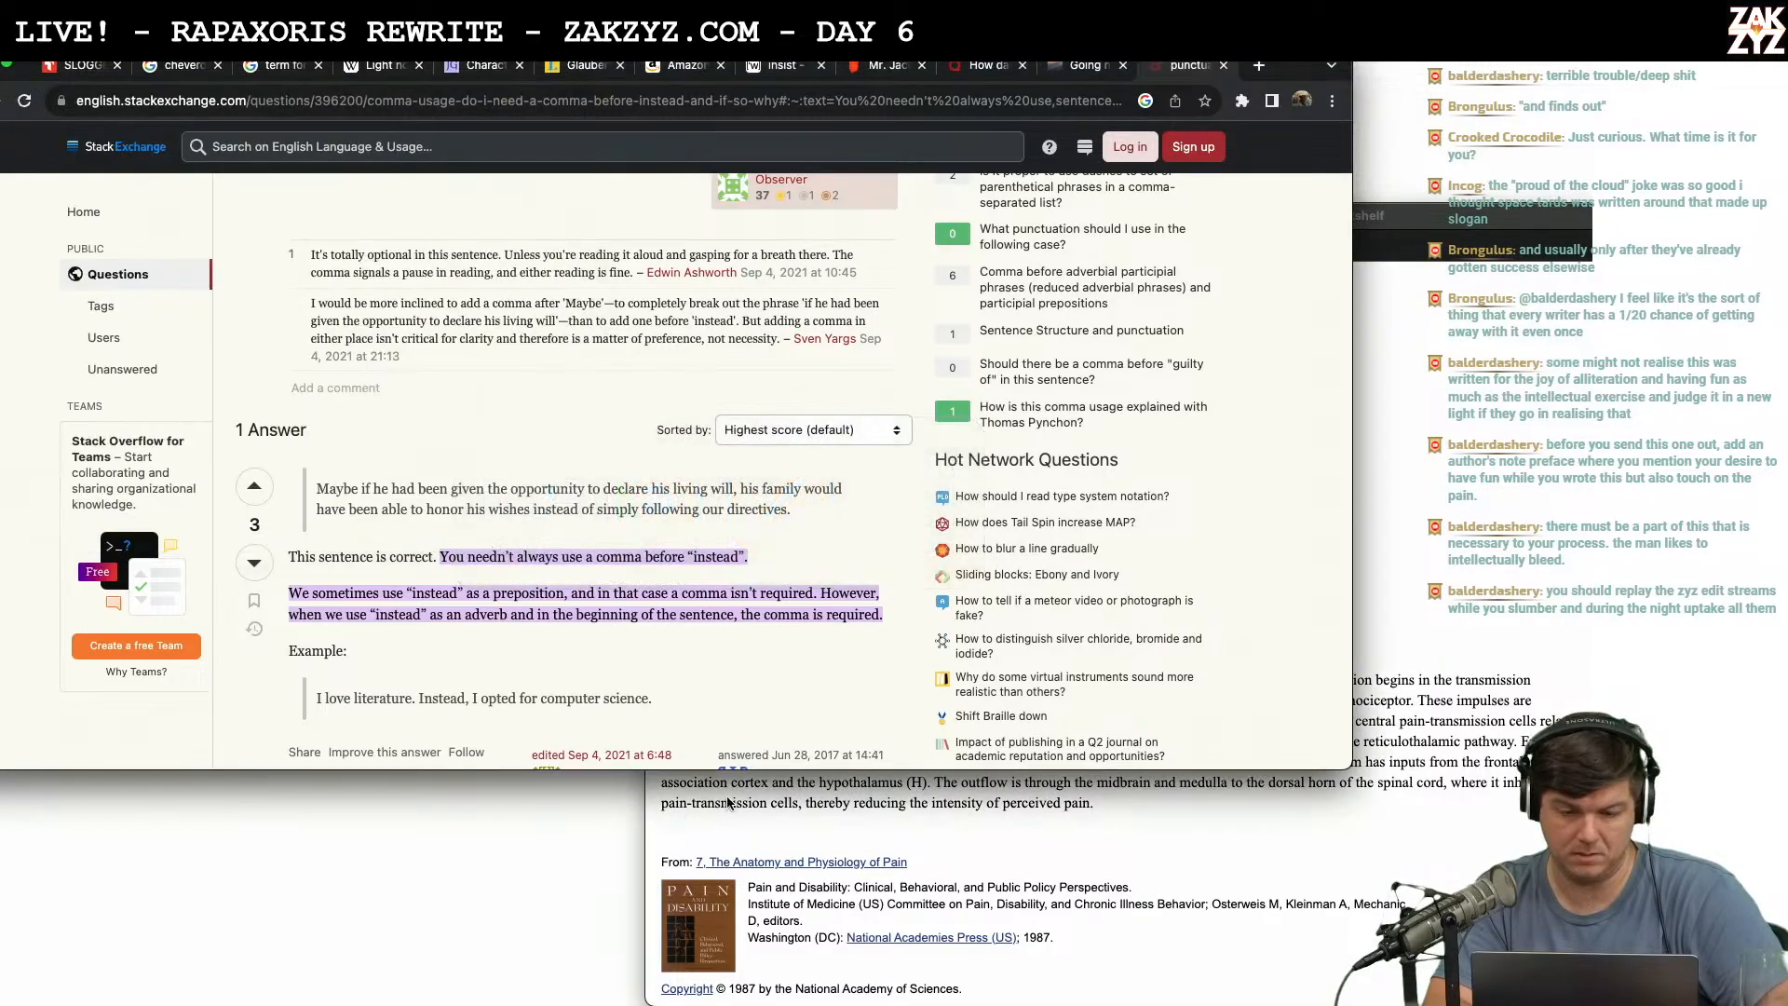
{"action": "key", "text": "super+Tab"}
{"action": "key", "text": "super+Tab"}
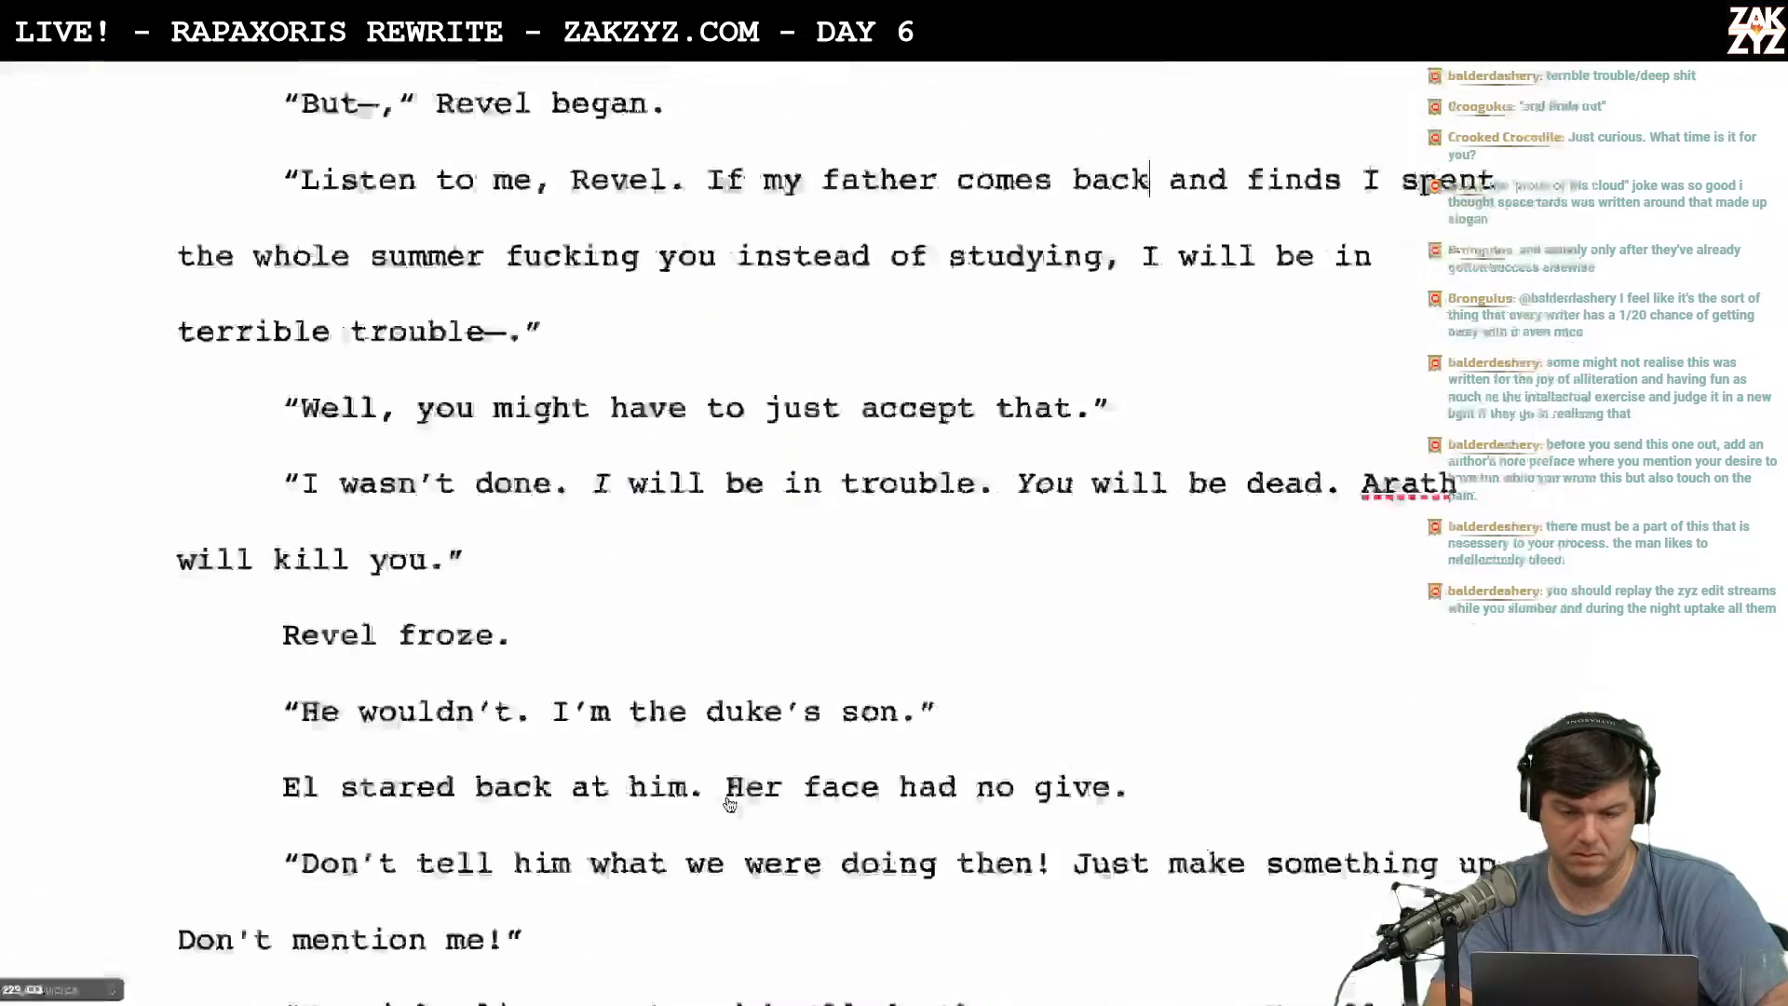
Insert a comma before "instead of studying" in El's "Listen to me, Revel" line on page 27.
{"action": "scroll", "coordinate": [700, 744], "scroll_direction": "up", "scroll_amount": 2}
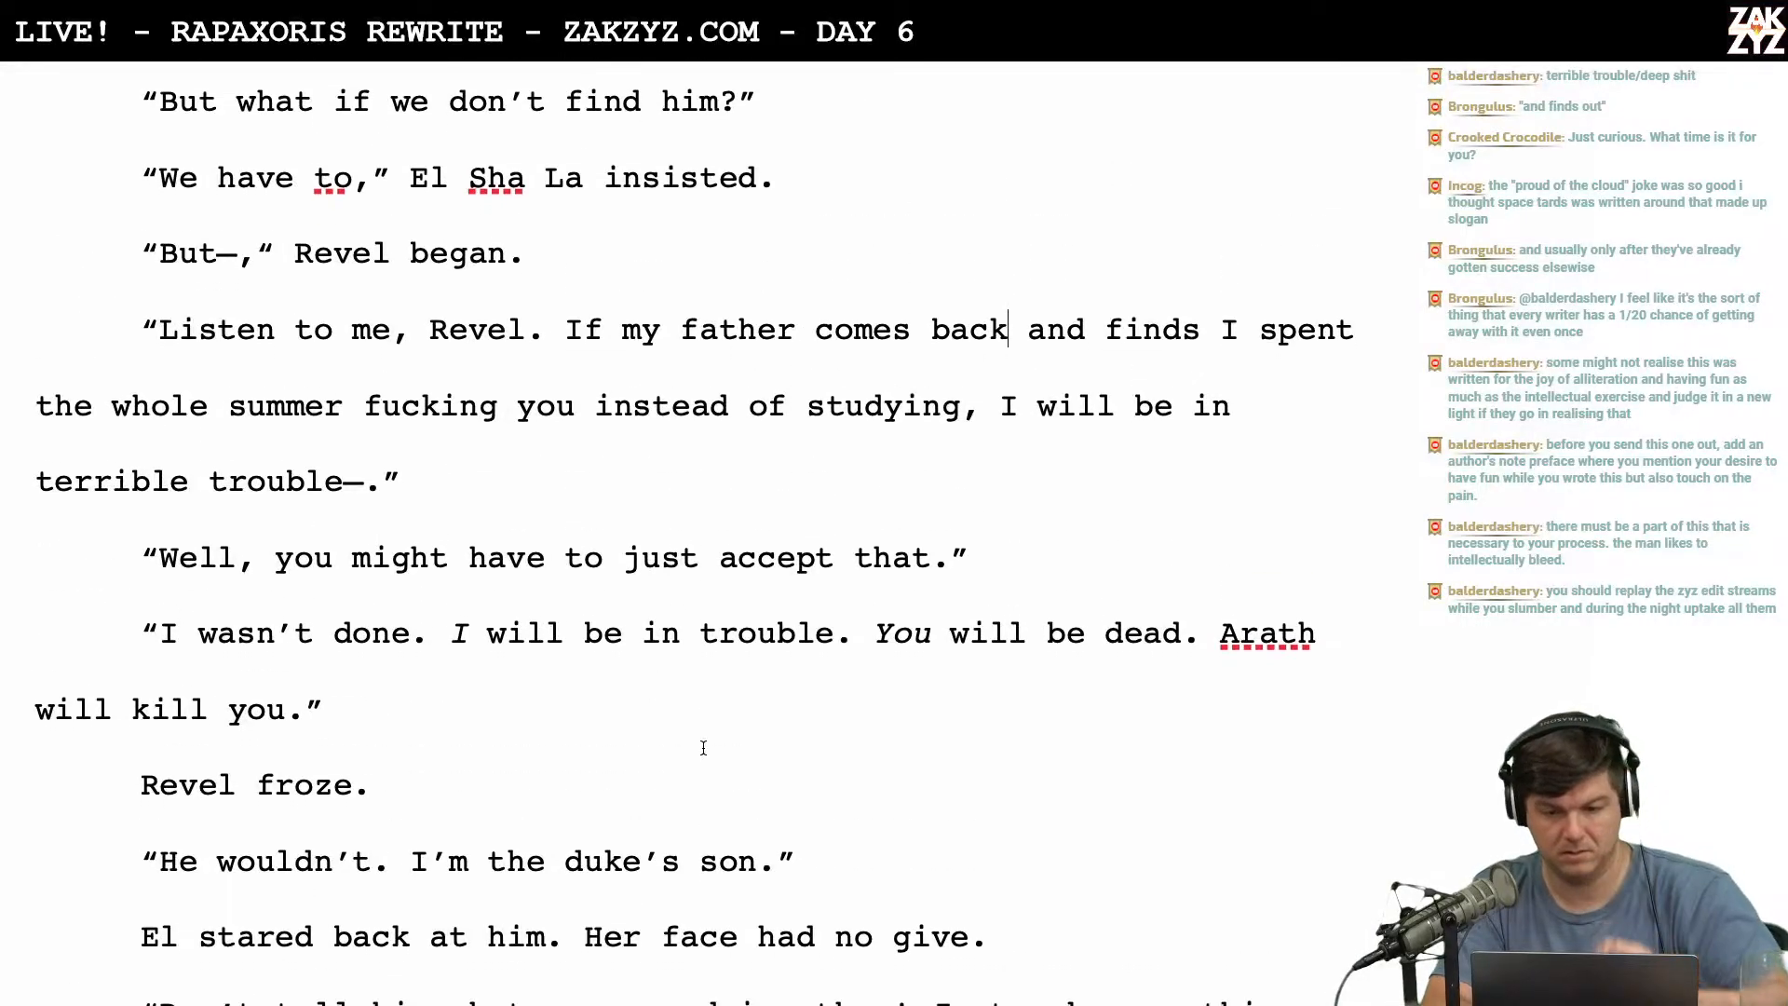
{"action": "scroll", "coordinate": [703, 748], "scroll_direction": "down", "scroll_amount": 3}
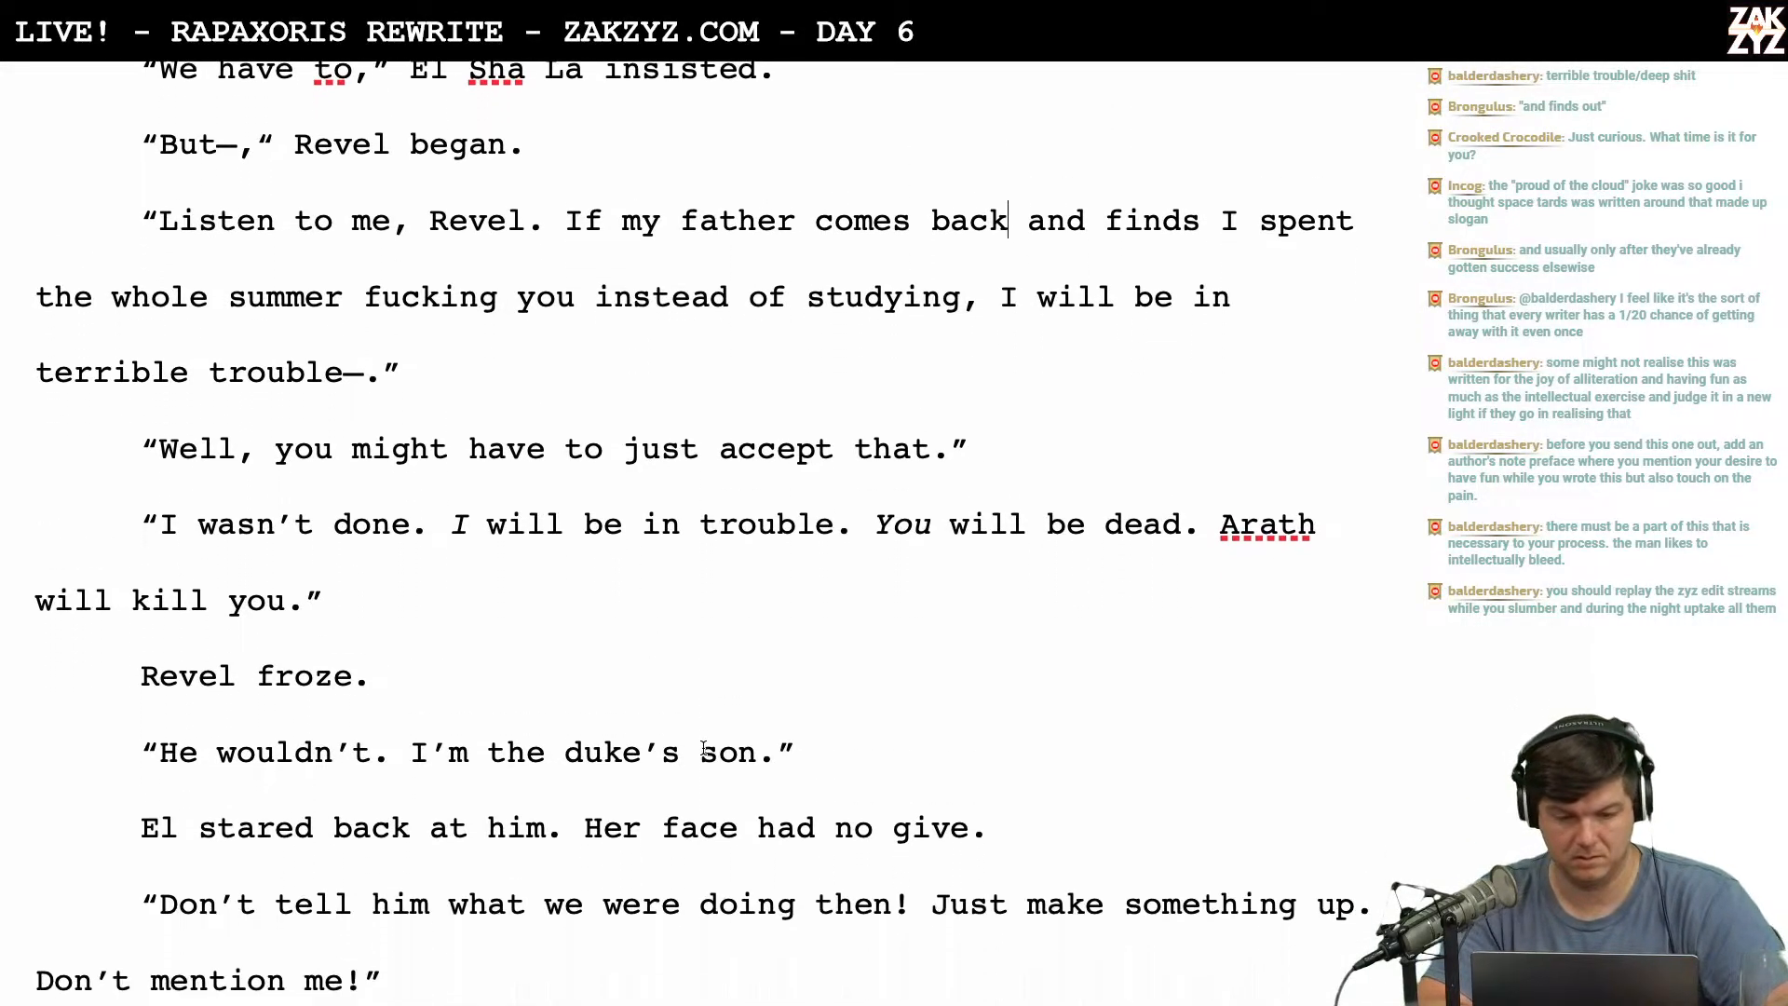
{"action": "scroll", "coordinate": [703, 748], "scroll_direction": "up", "scroll_amount": 4}
{"action": "scroll", "coordinate": [703, 747], "scroll_direction": "down", "scroll_amount": 2}
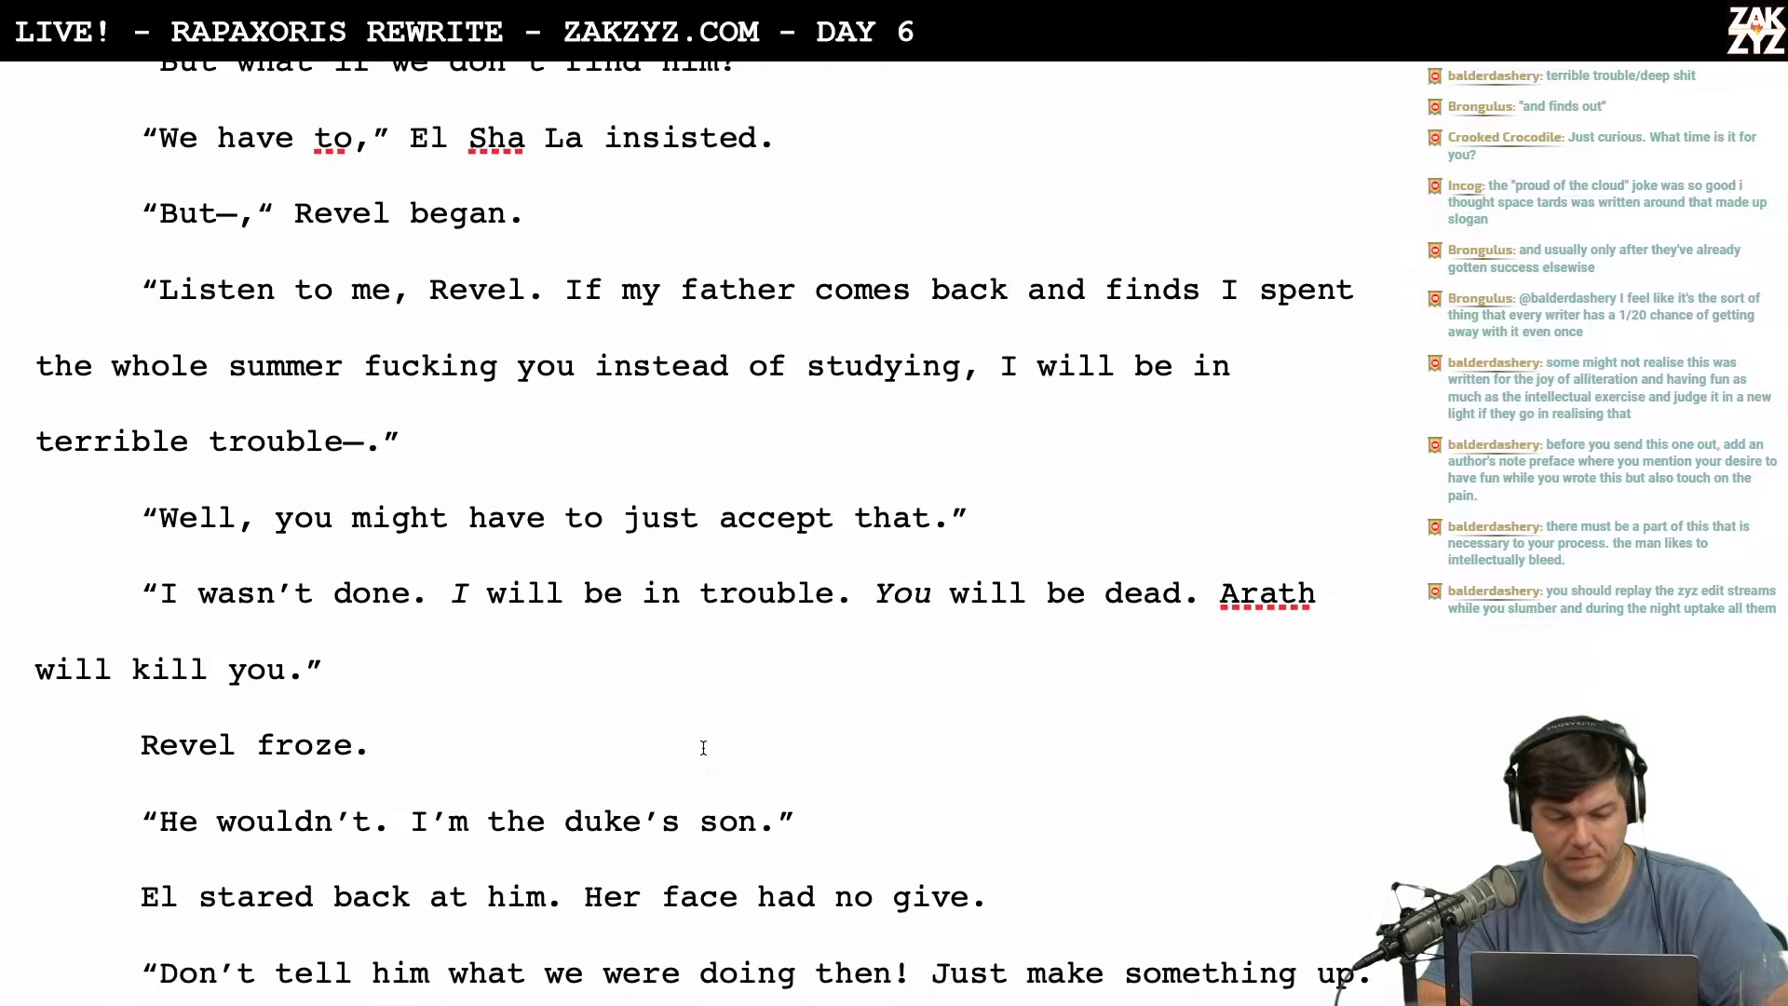
{"action": "scroll", "coordinate": [686, 475], "scroll_direction": "down", "scroll_amount": 2}
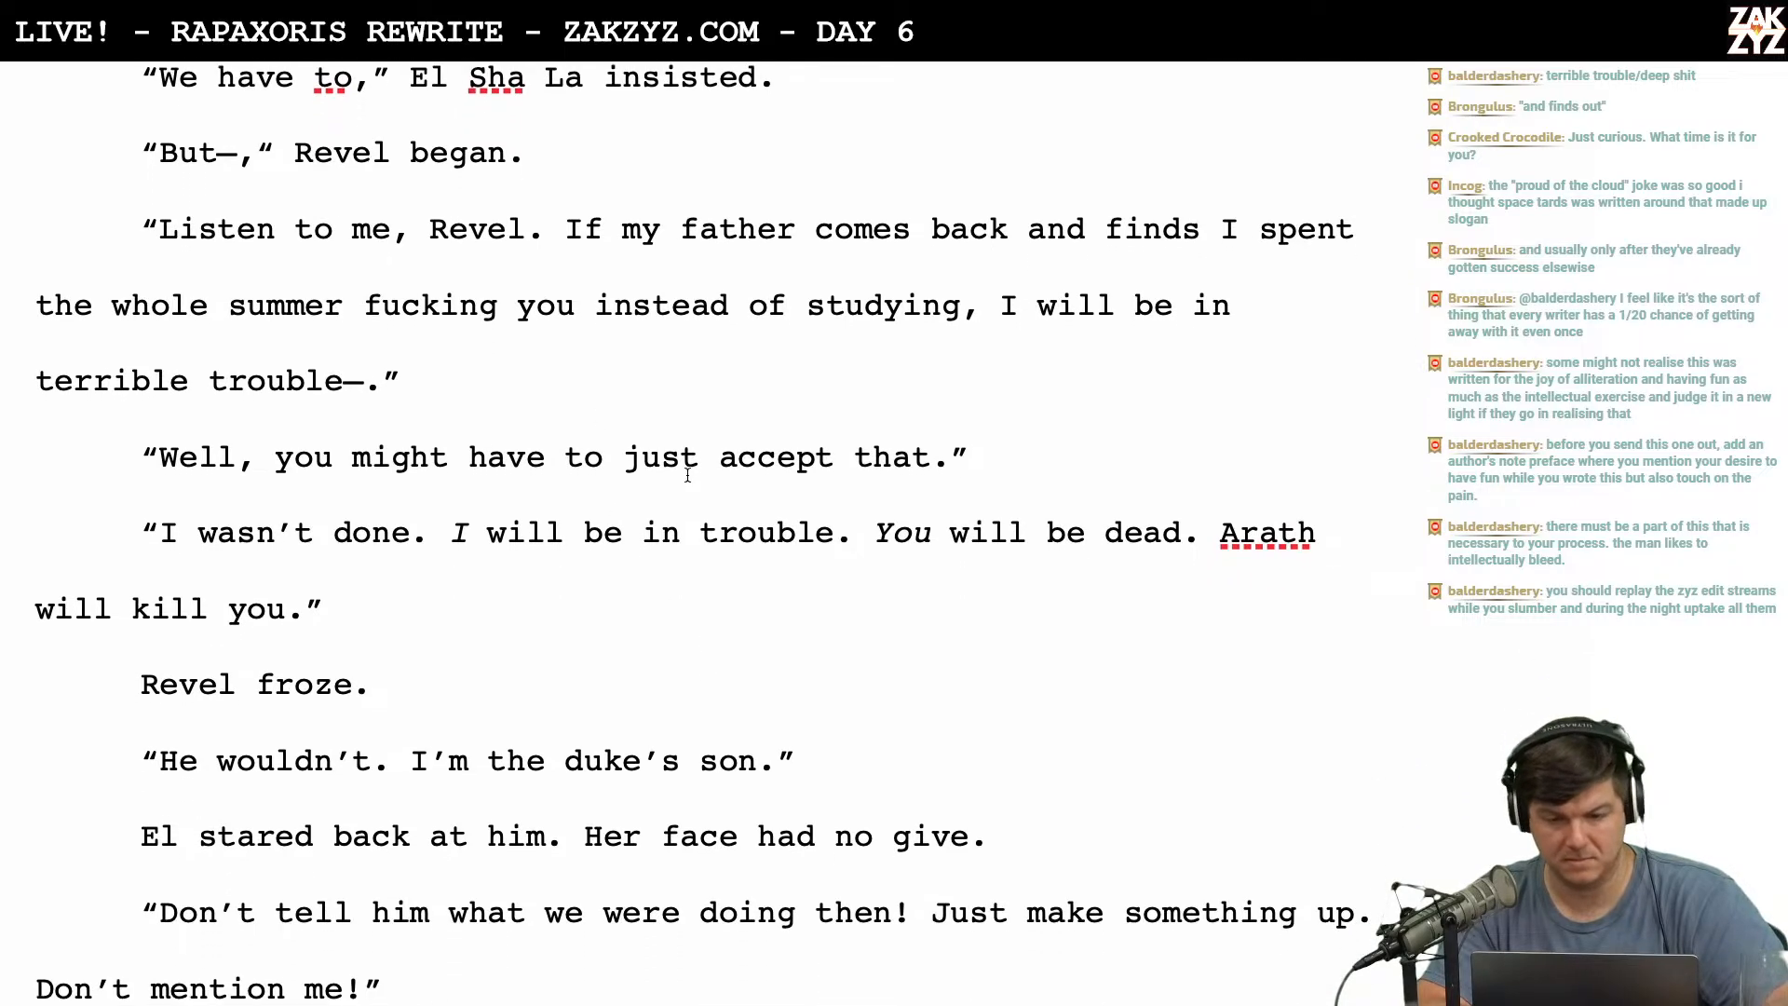
{"action": "scroll", "coordinate": [687, 475], "scroll_direction": "up", "scroll_amount": 5}
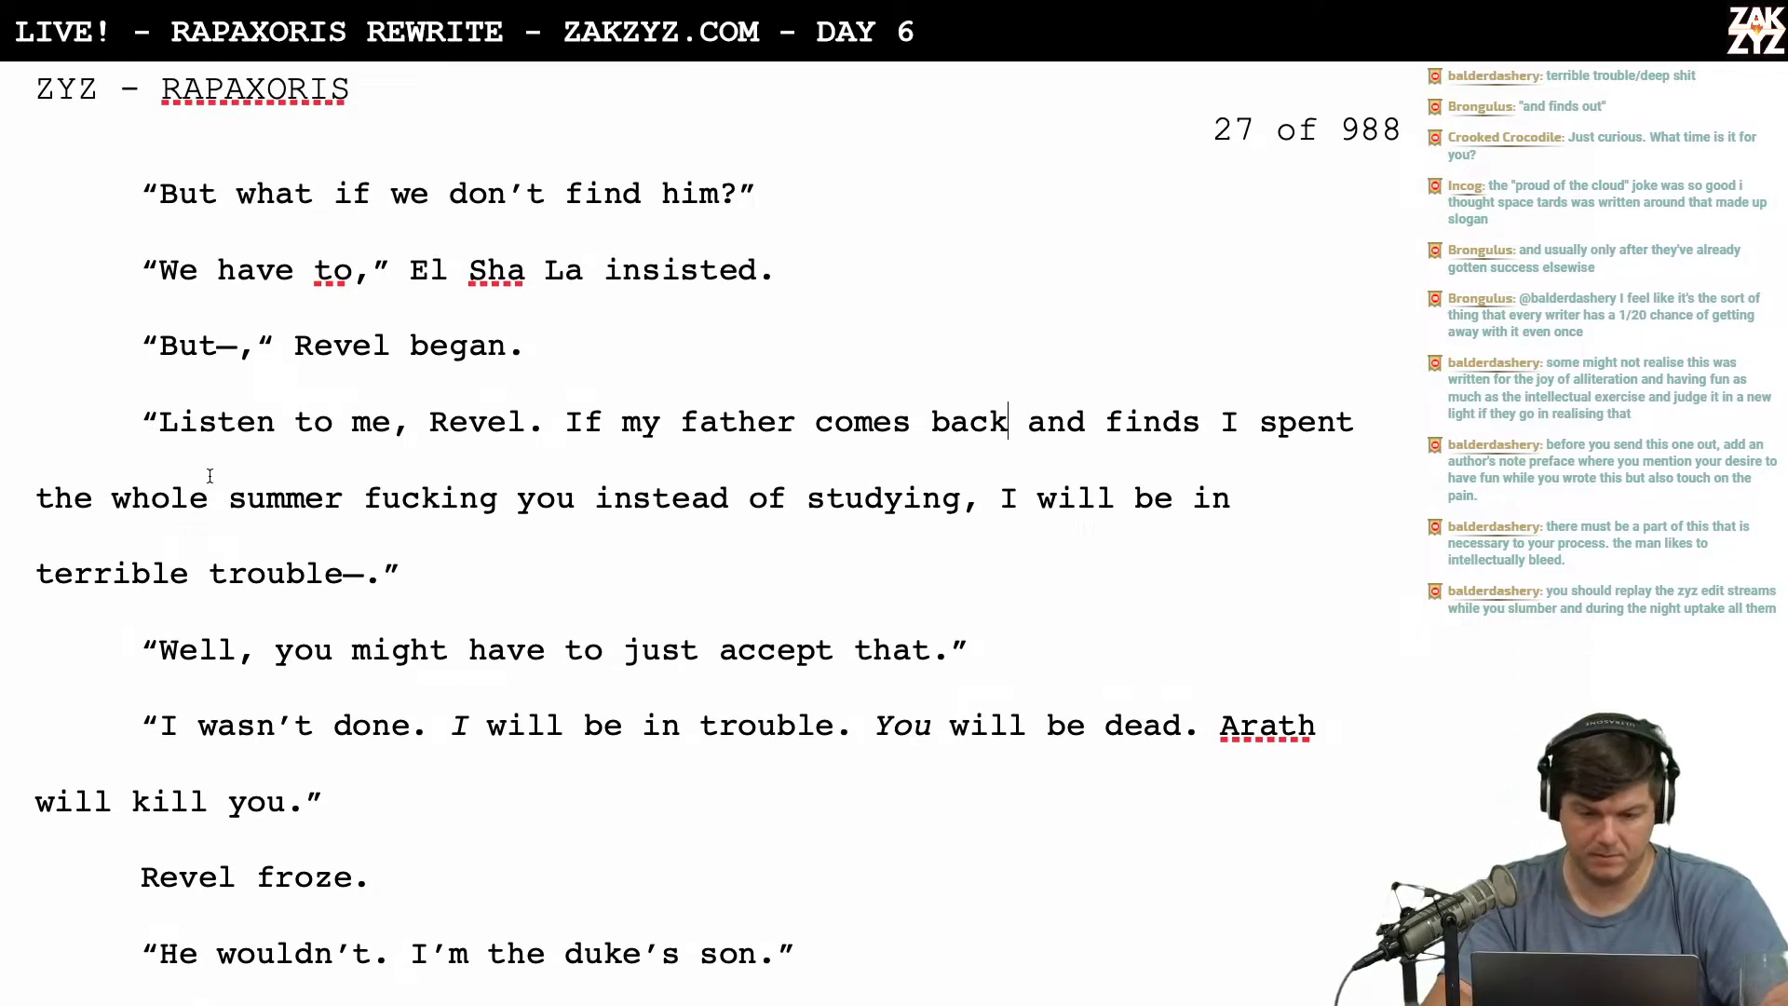
{"action": "left_click", "coordinate": [579, 494]}
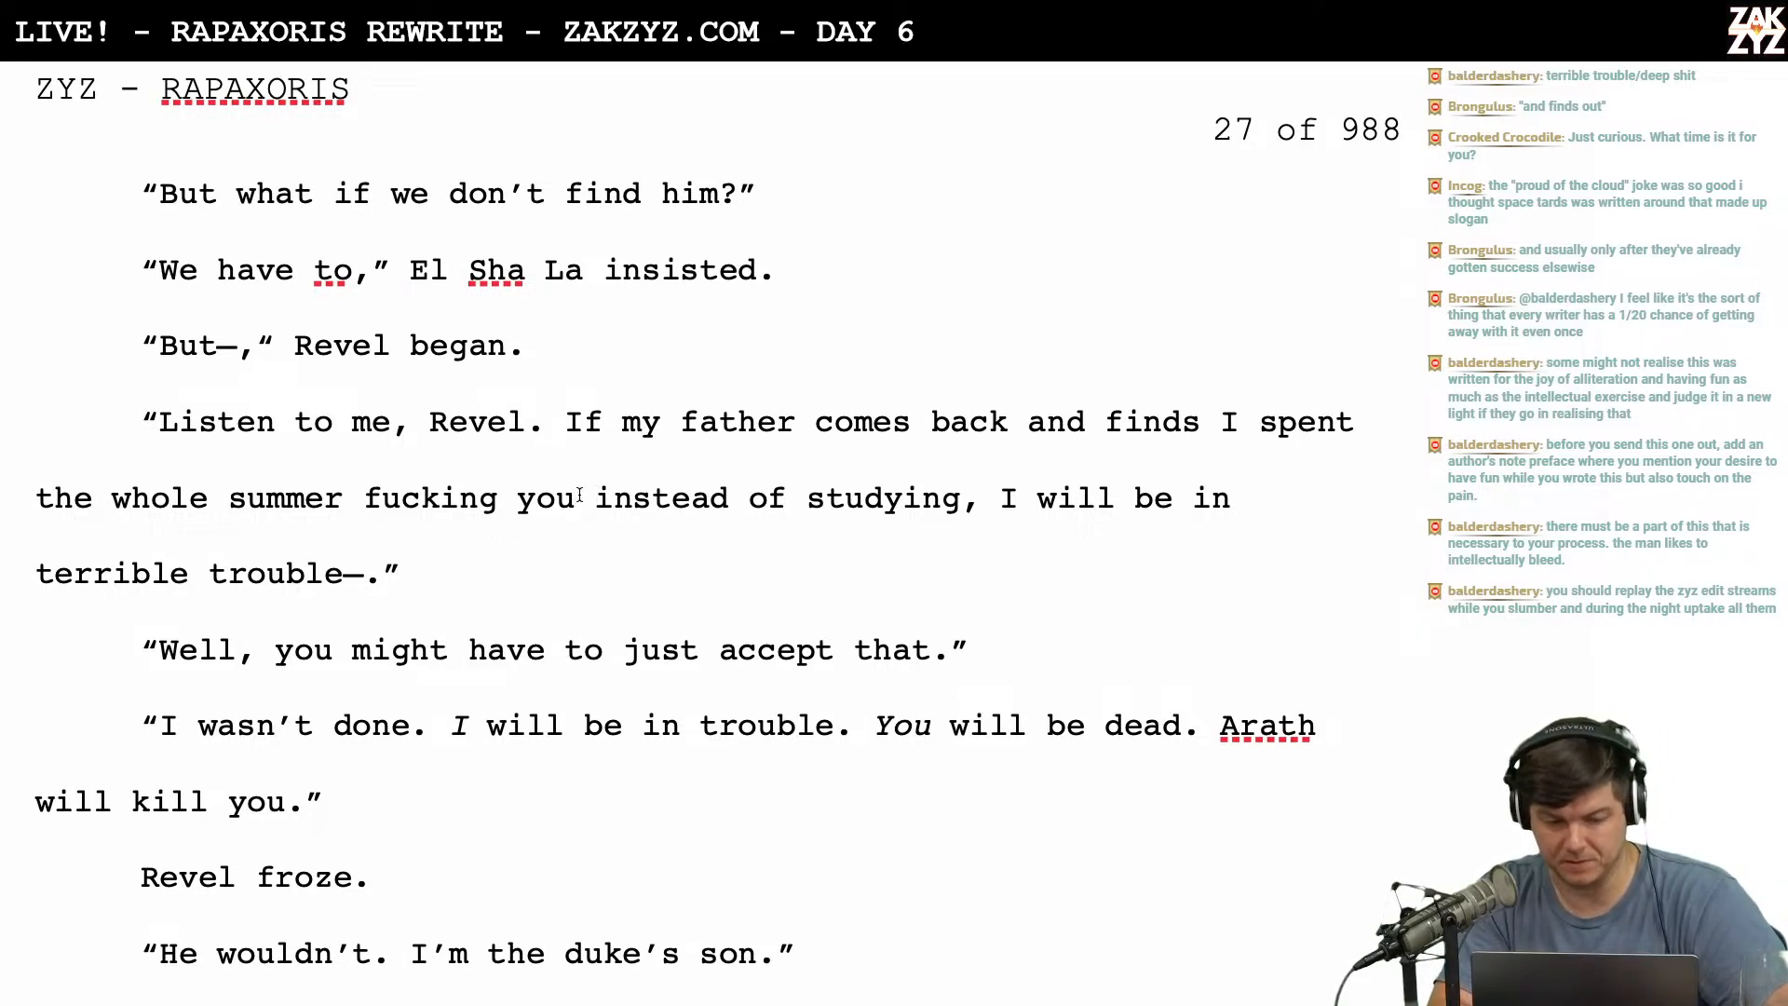
{"action": "type", "text": ","}
{"action": "scroll", "coordinate": [717, 531], "scroll_direction": "down", "scroll_amount": 2}
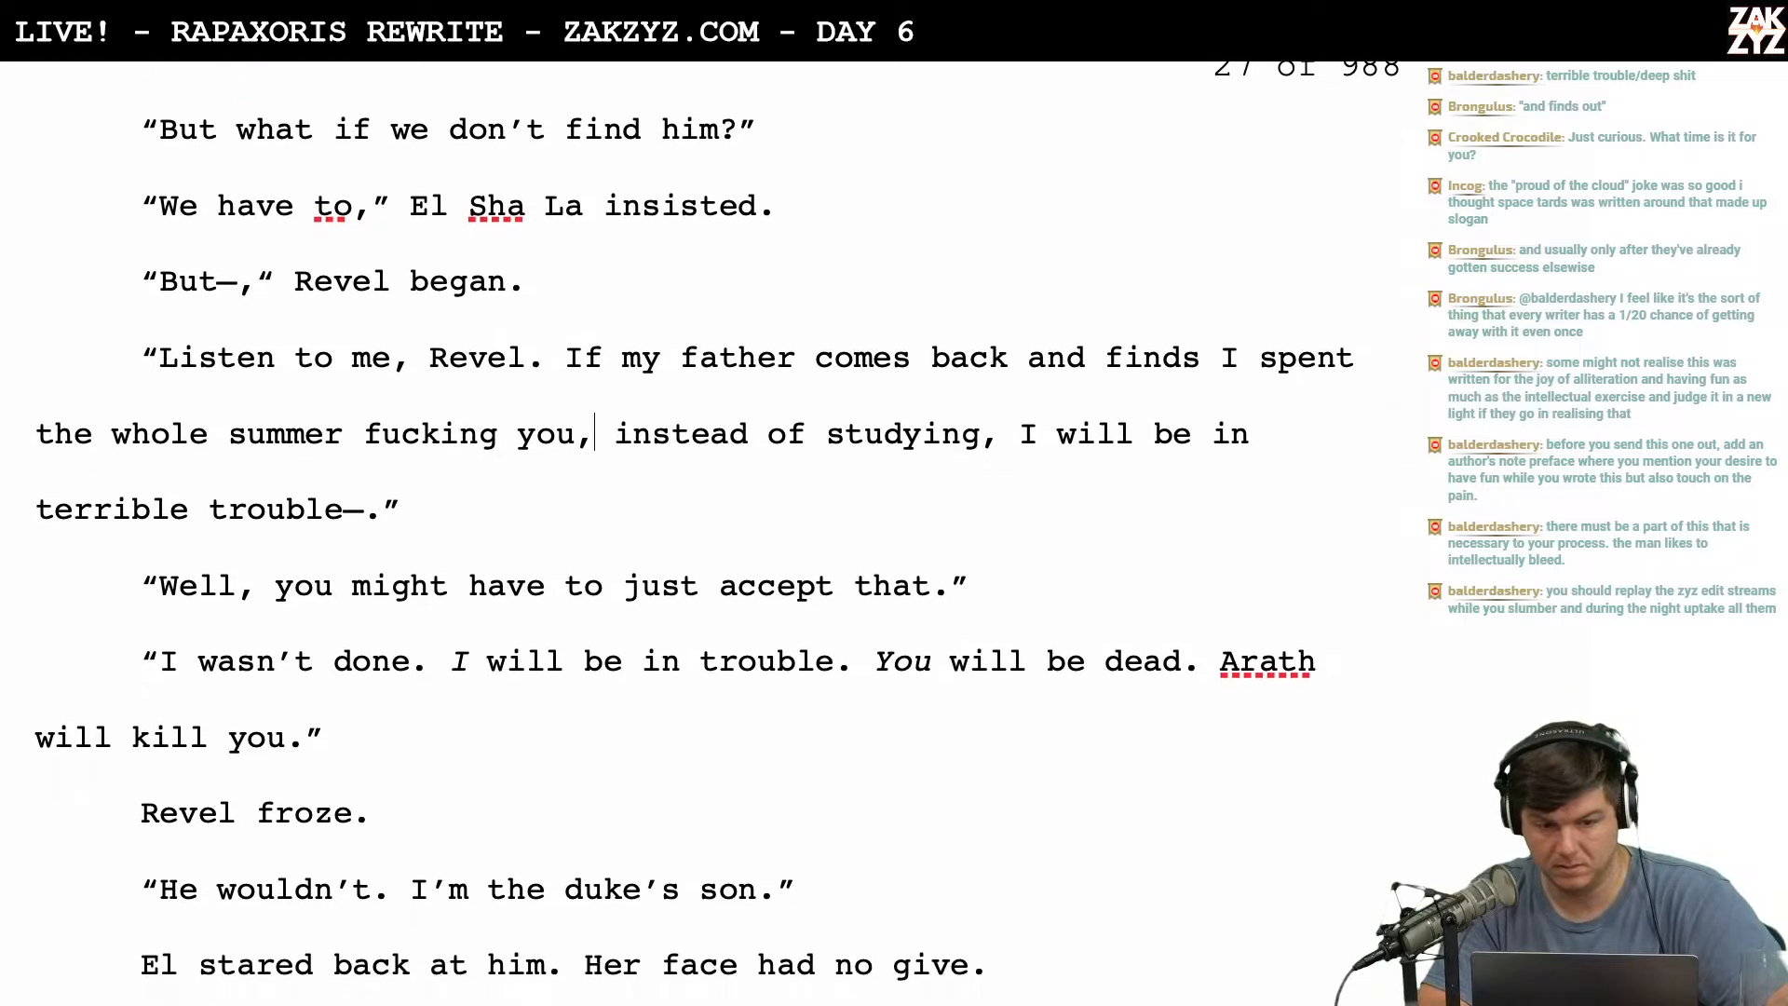
Add "out" after "finds" in El's "Listen to me, Revel" line so it reads "finds out I spent".
{"action": "scroll", "coordinate": [694, 530], "scroll_direction": "up", "scroll_amount": 1}
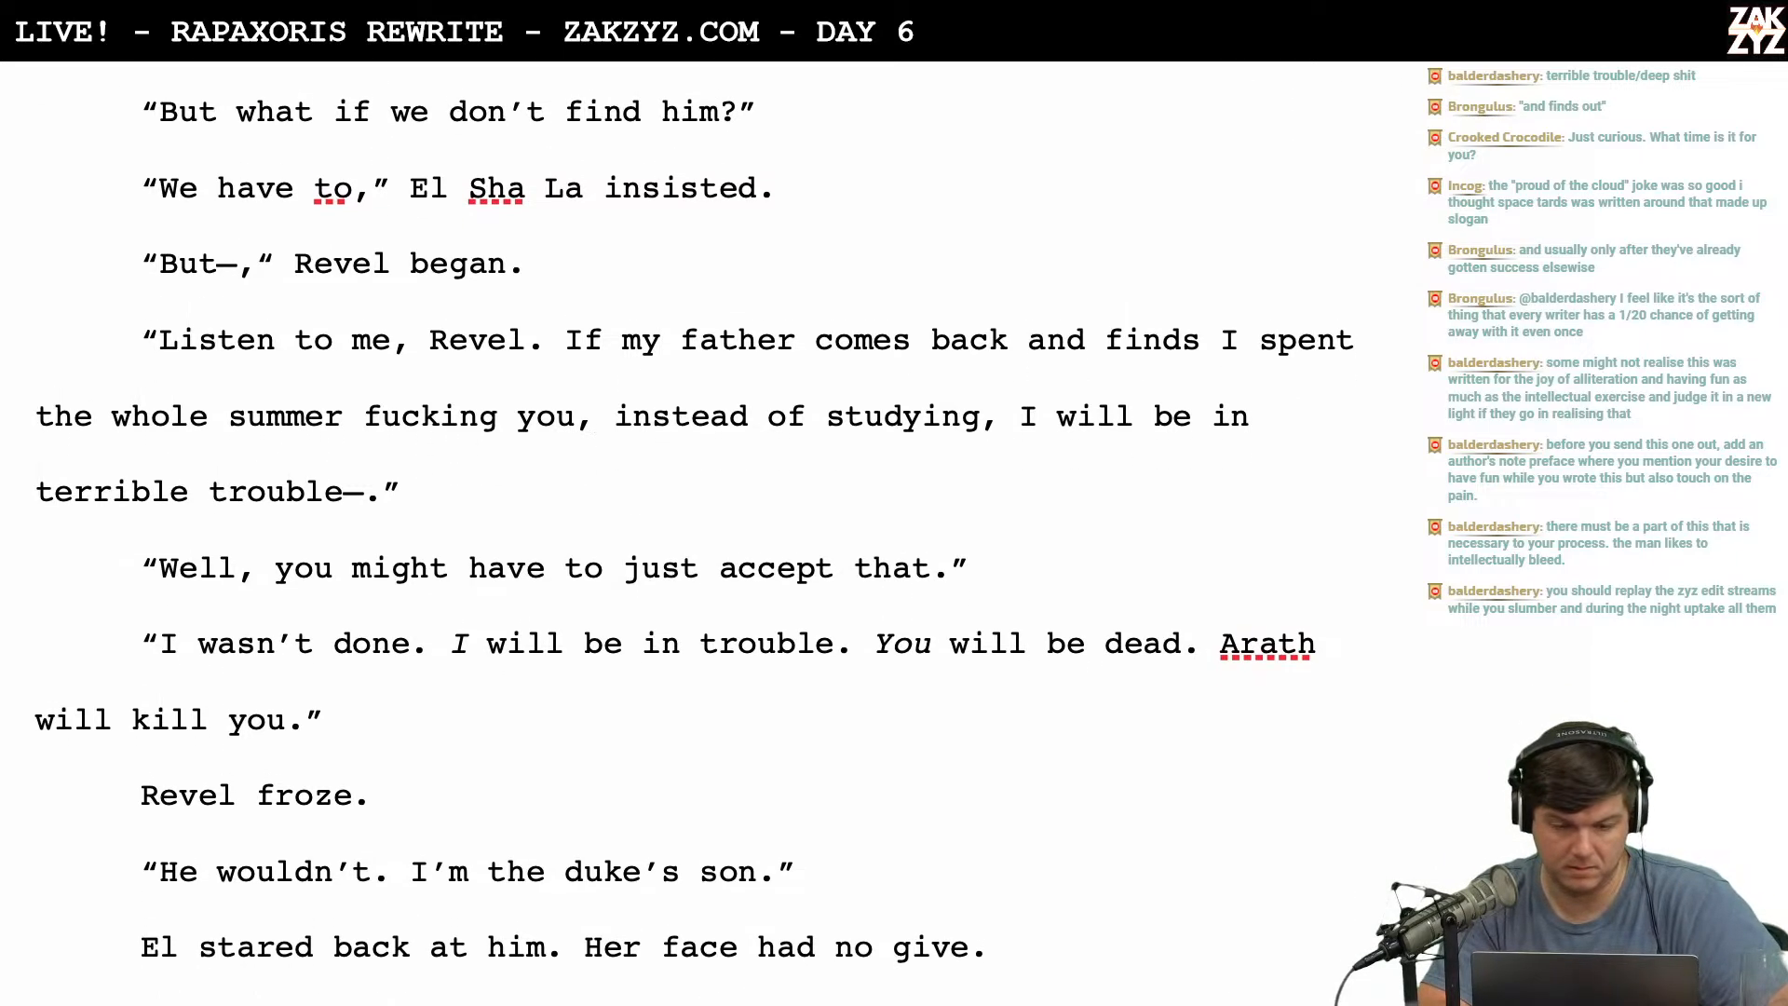
{"action": "scroll", "coordinate": [718, 531], "scroll_direction": "up", "scroll_amount": 1}
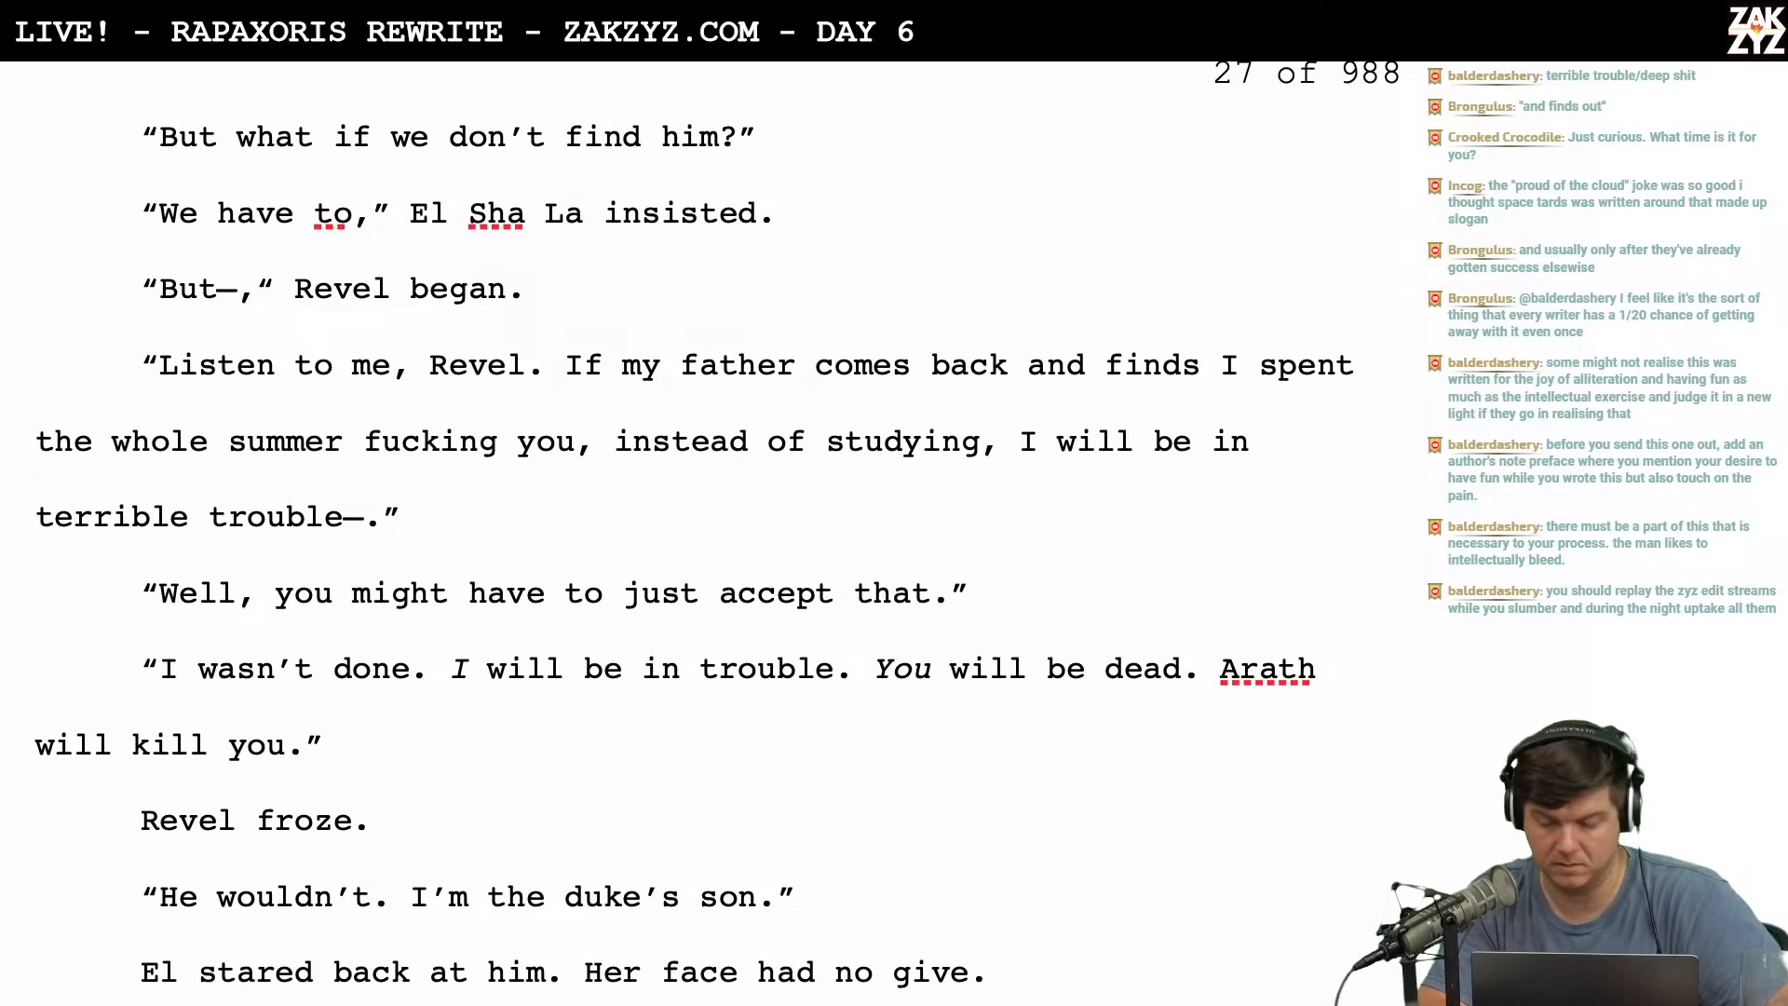
{"action": "left_click", "coordinate": [1221, 366]}
{"action": "type", "text": "out"}
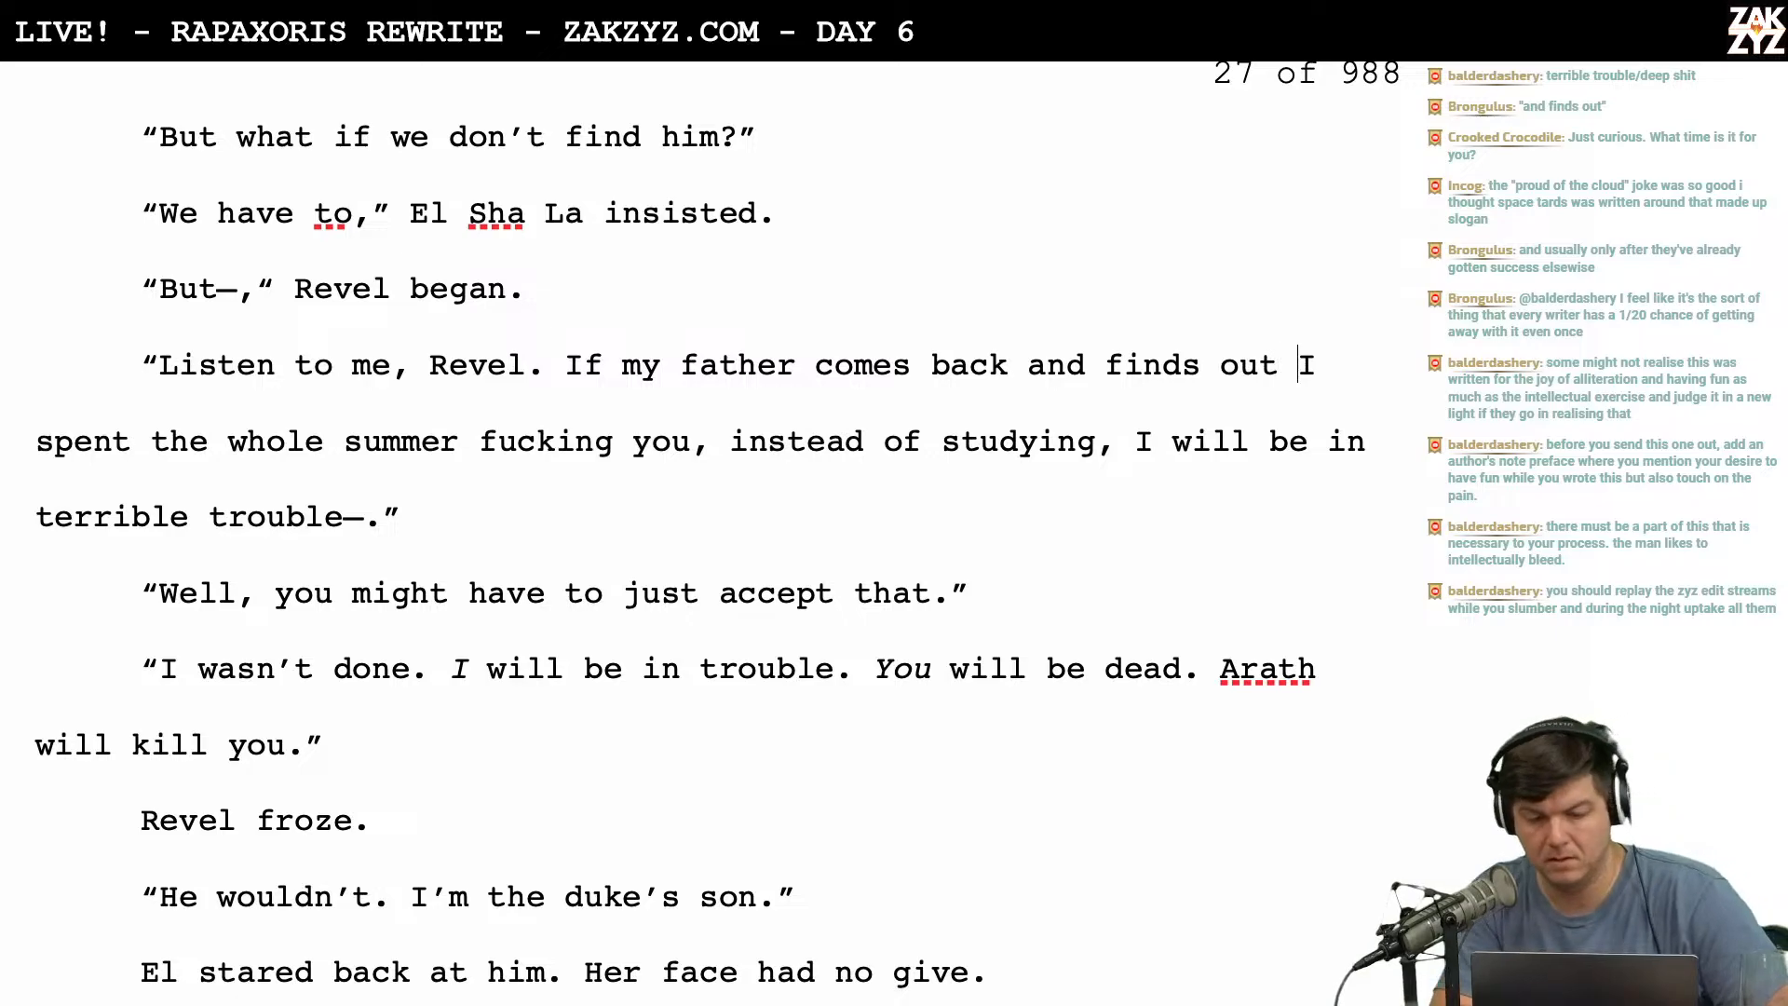
Try El's "terrible trouble" line without the dash before its period, and restore the dash.
{"action": "scroll", "coordinate": [962, 450], "scroll_direction": "down", "scroll_amount": 2}
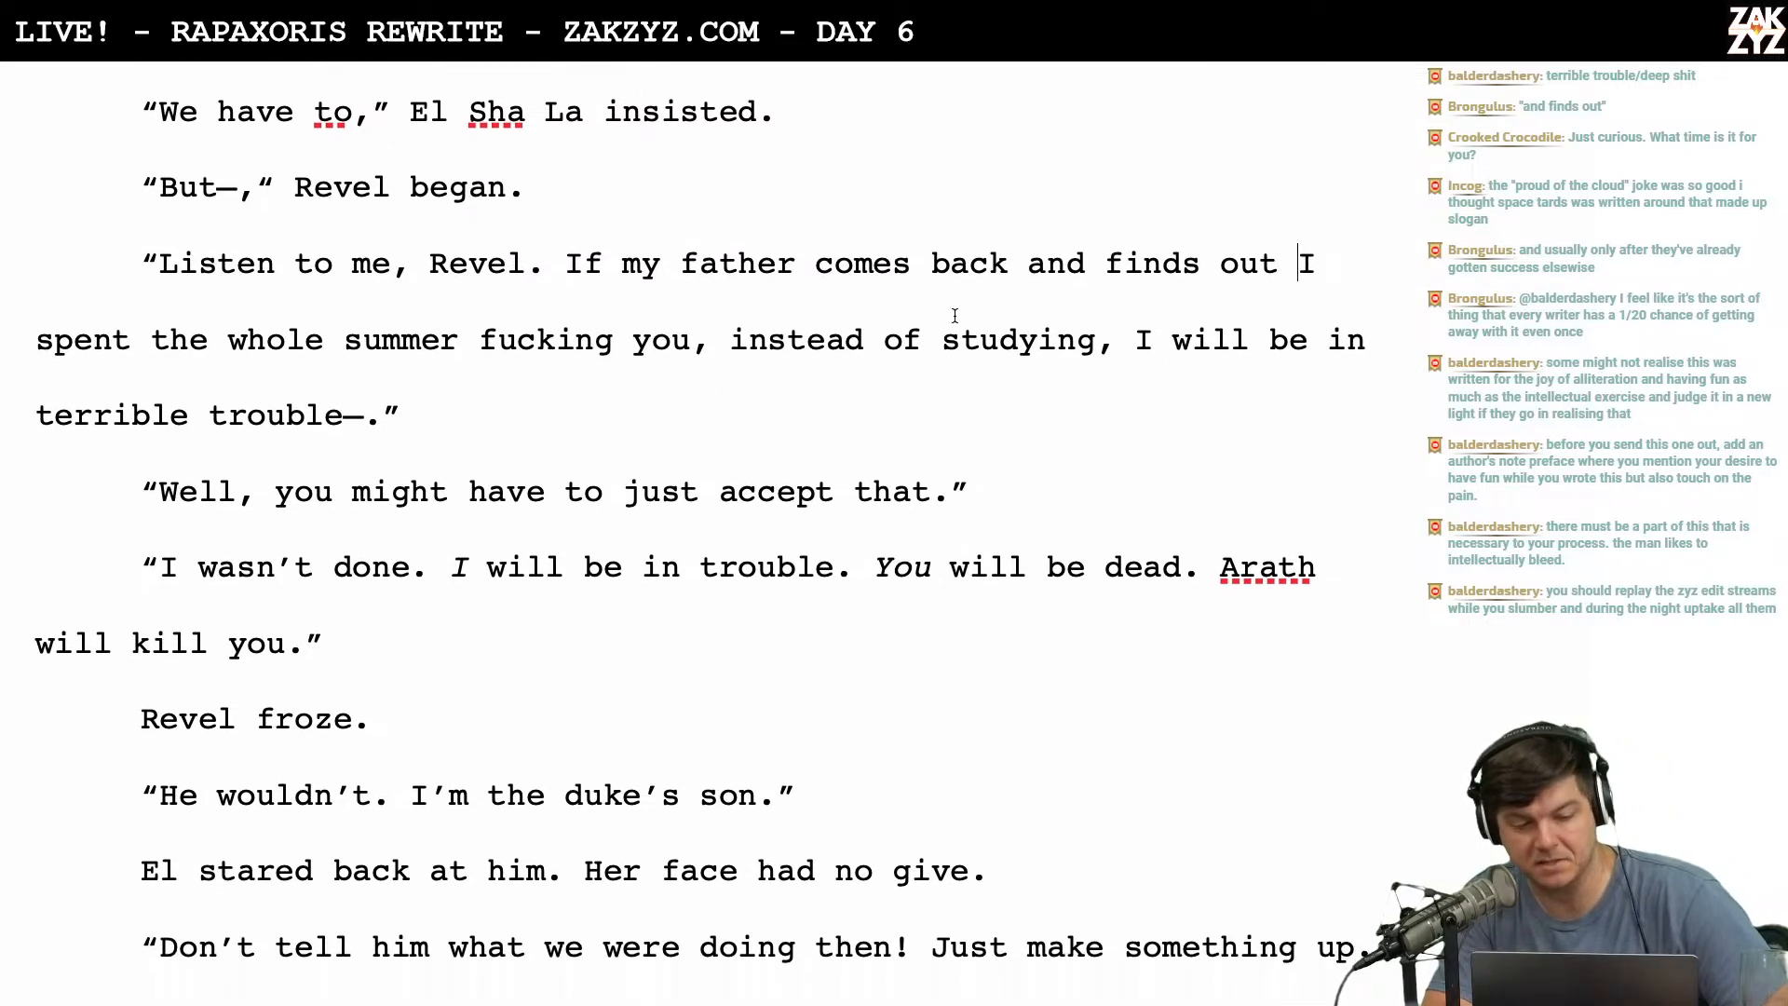
{"action": "scroll", "coordinate": [962, 451], "scroll_direction": "down", "scroll_amount": 1}
{"action": "scroll", "coordinate": [962, 451], "scroll_direction": "down", "scroll_amount": 1}
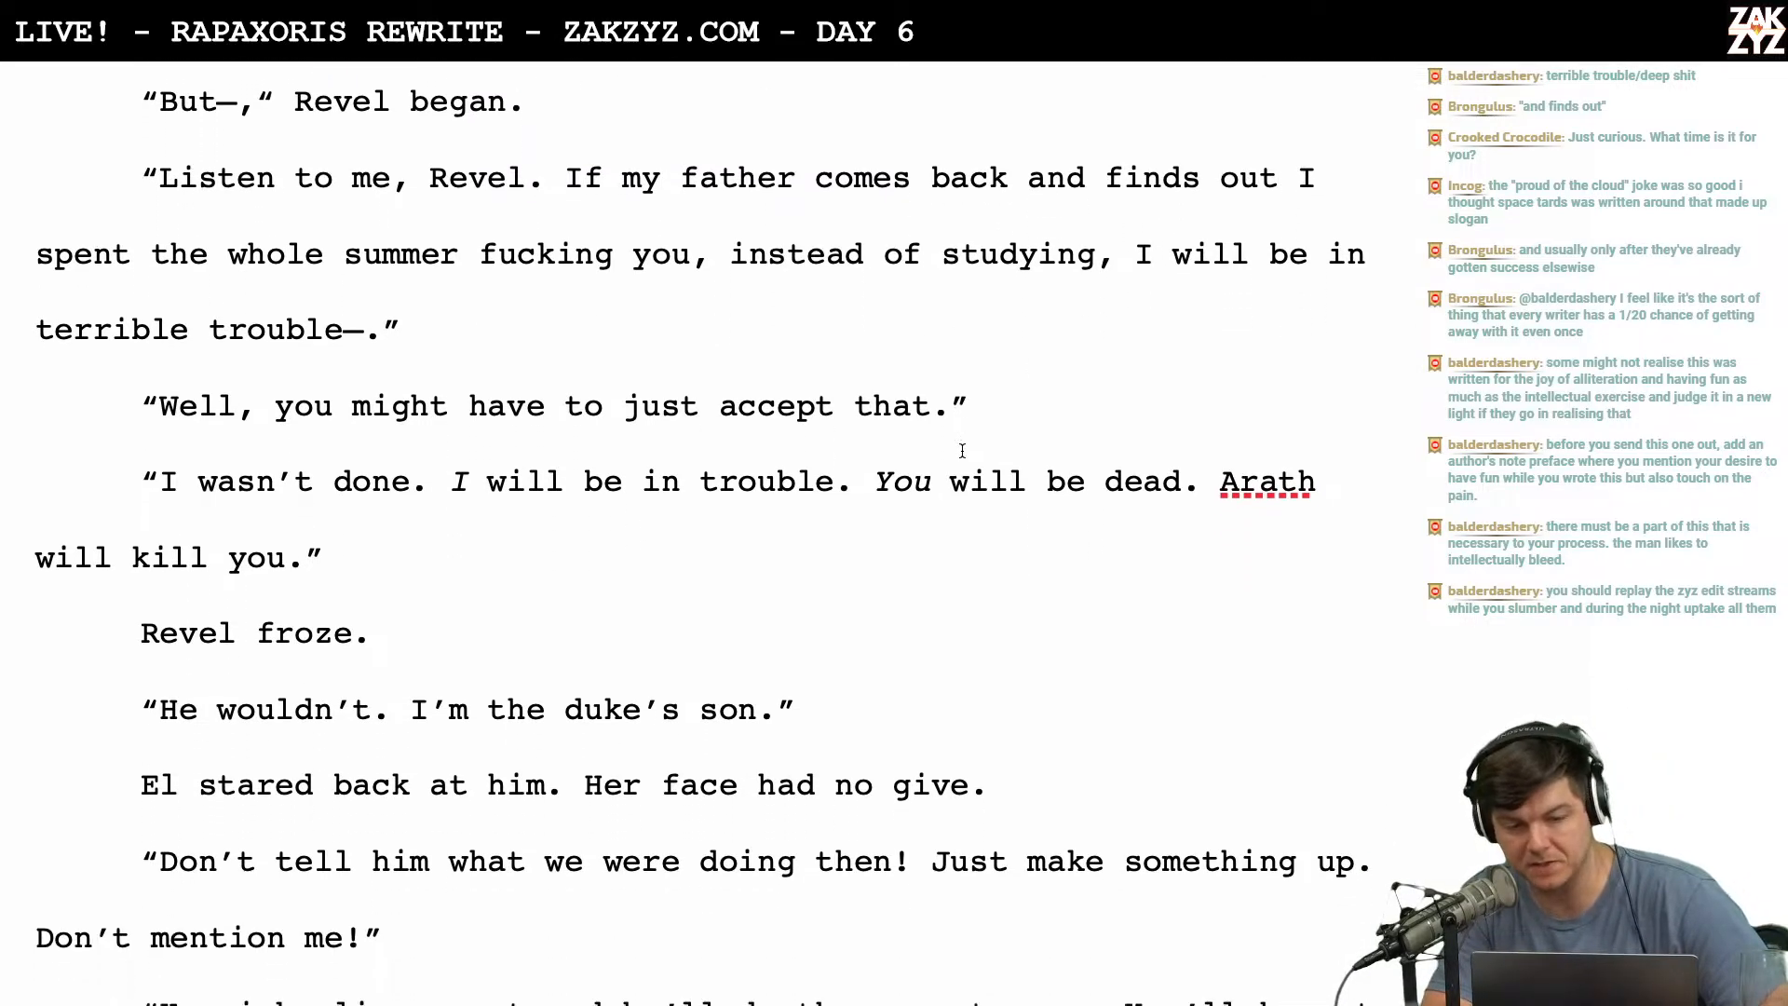
{"action": "scroll", "coordinate": [962, 451], "scroll_direction": "up", "scroll_amount": 1}
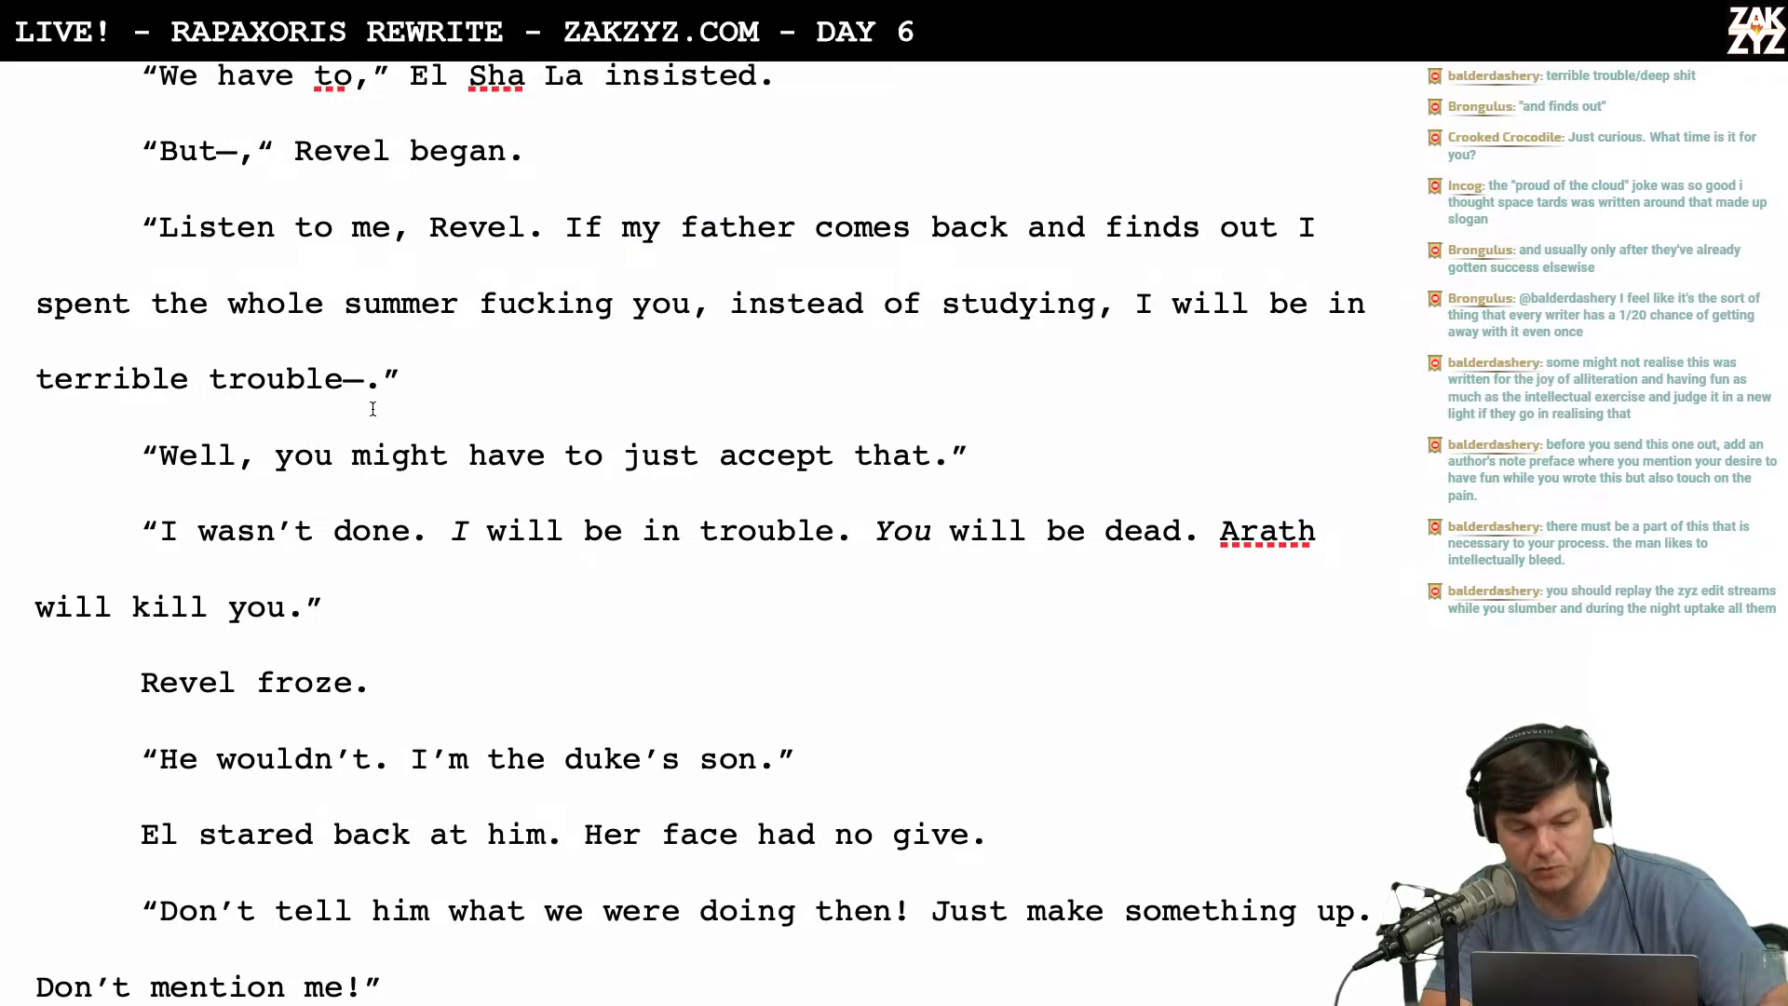
{"action": "left_click", "coordinate": [359, 379]}
{"action": "key", "text": "BackSpace"}
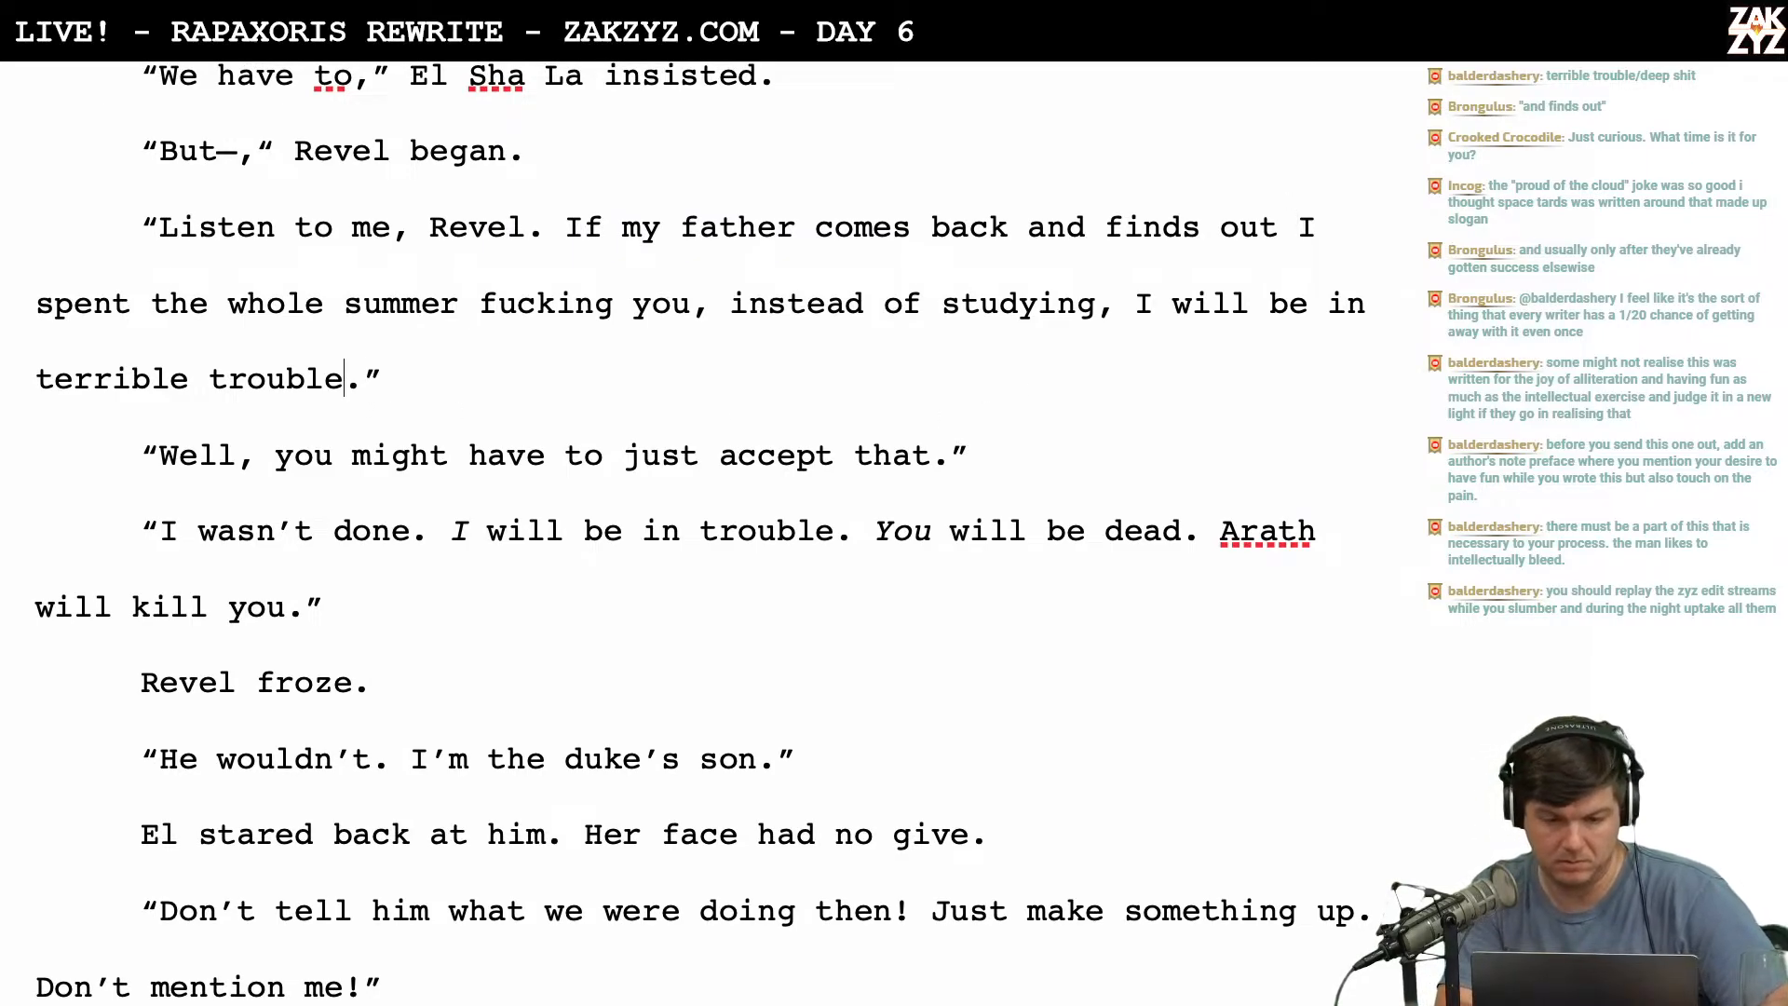
{"action": "key", "text": "Down"}
{"action": "key", "text": "Right"}
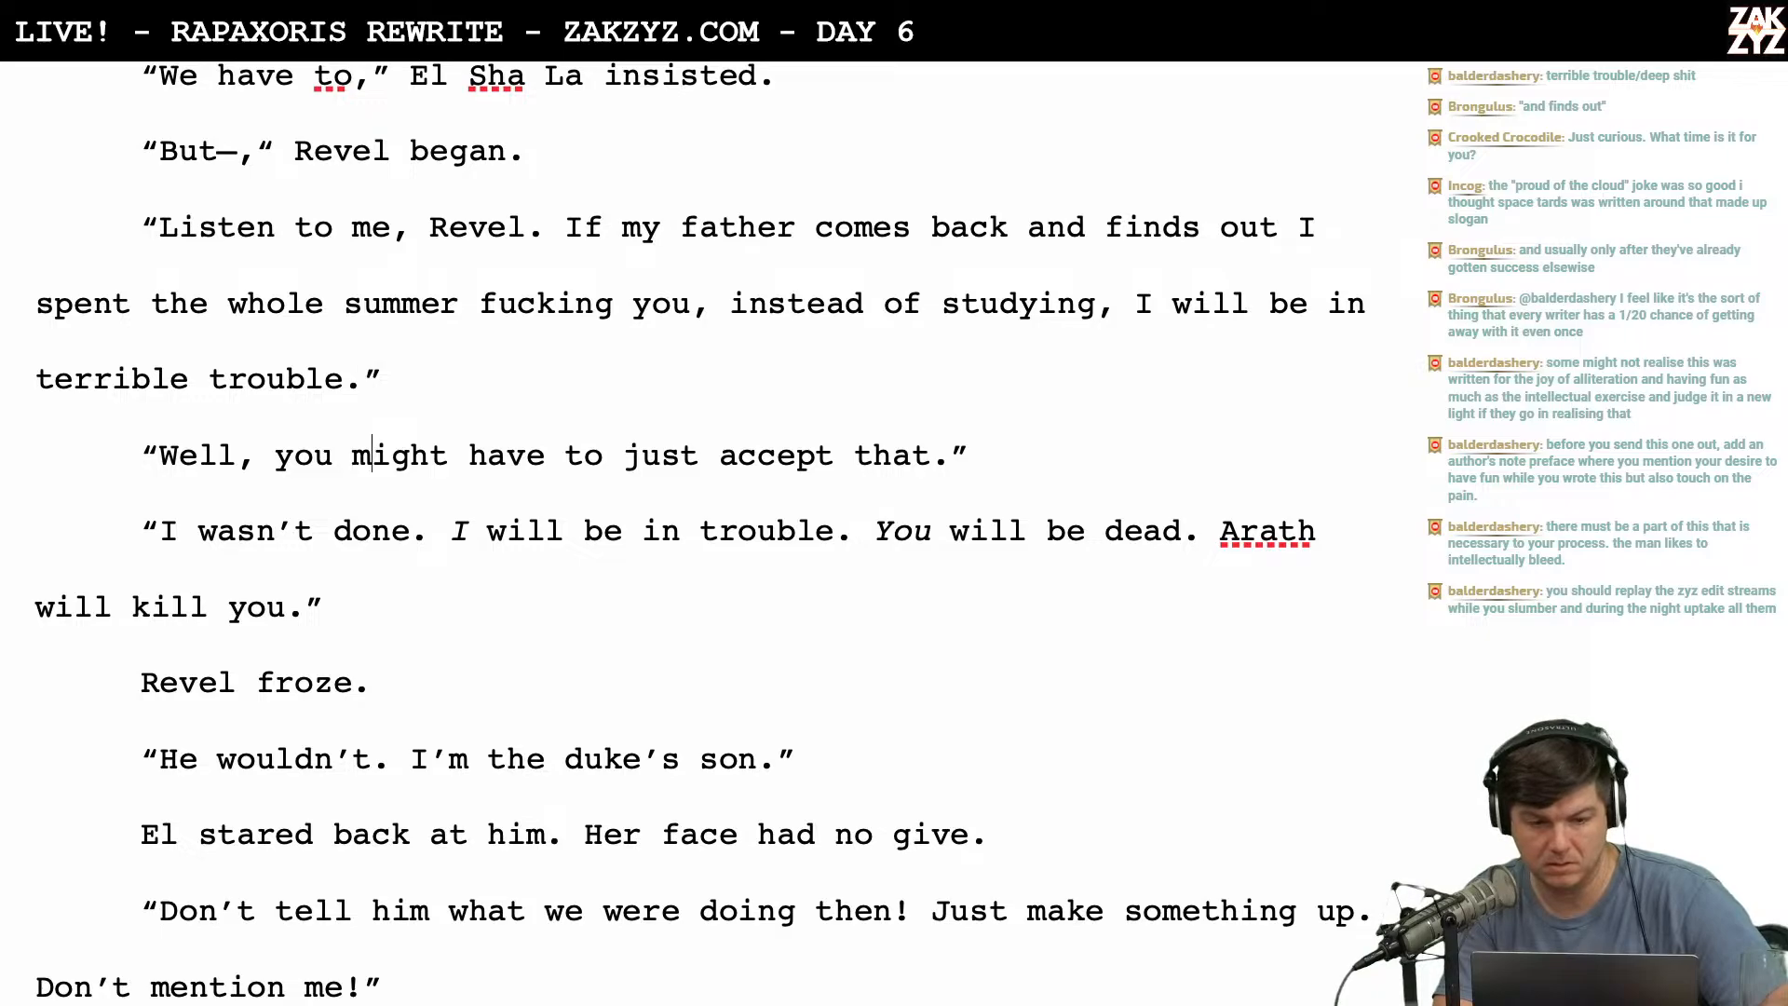
{"action": "key", "text": "Up"}
{"action": "key", "text": "Left"}
{"action": "type", "text": "—"}
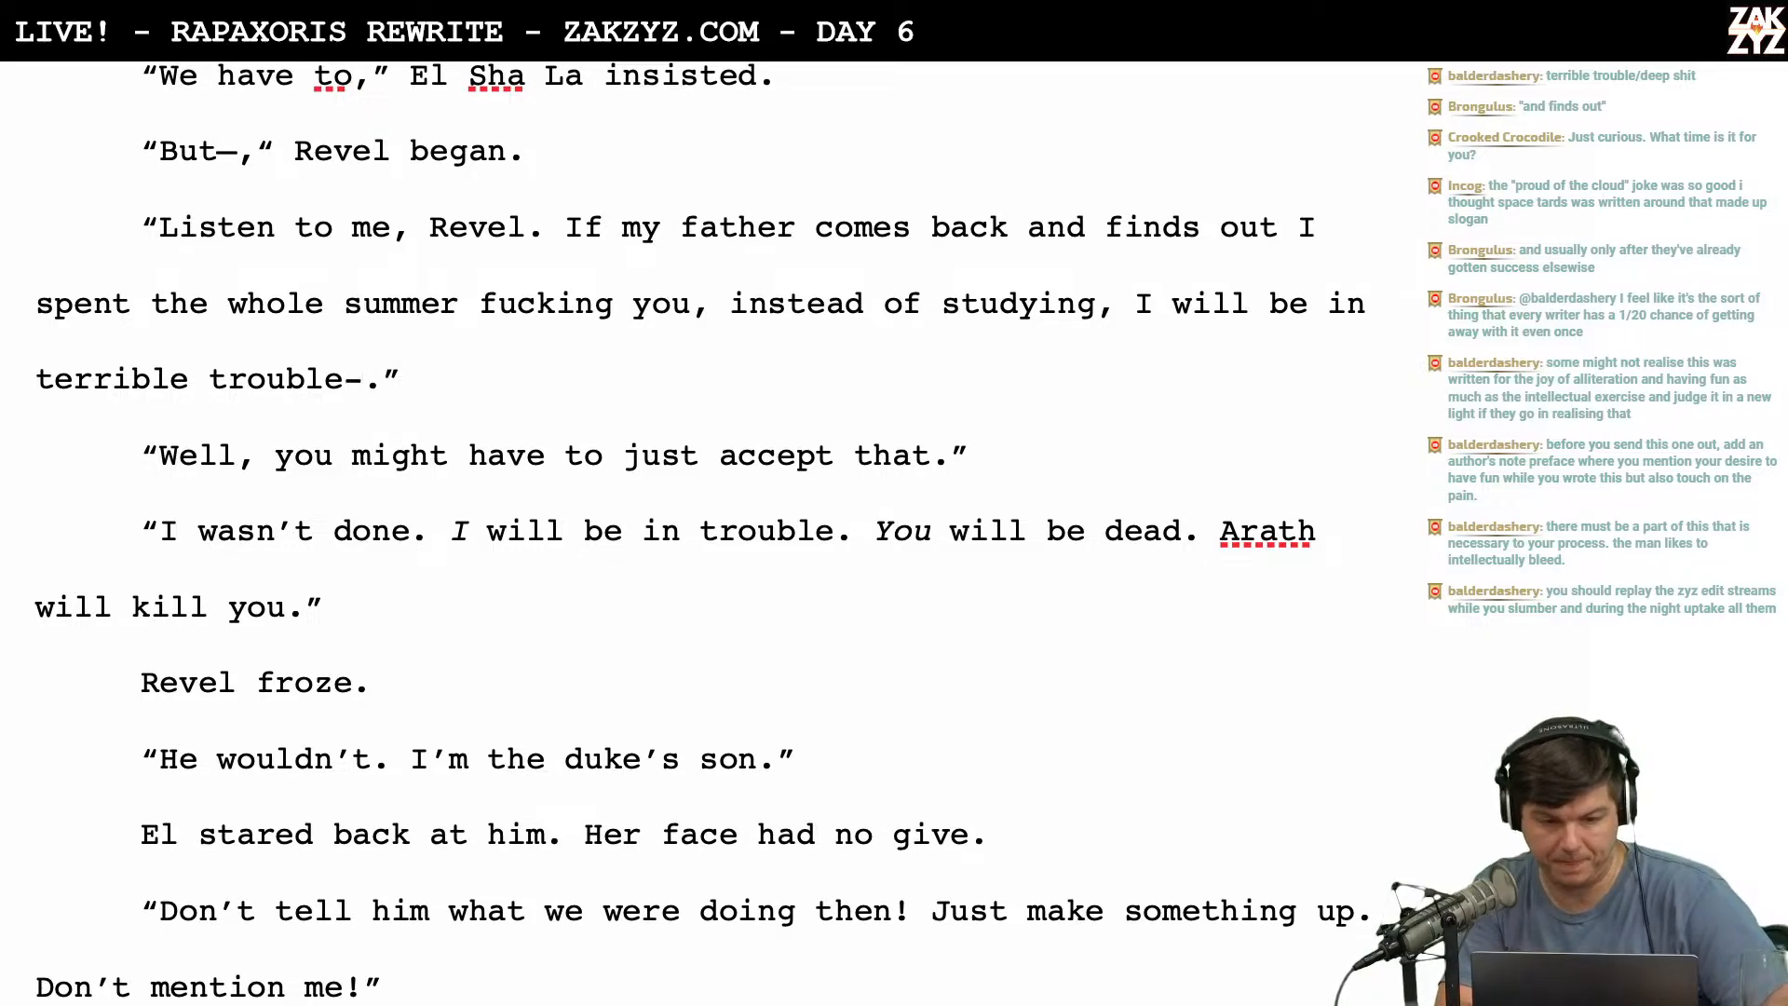
Reread the dialogue from El's "Listen to me, Revel" line through "You'll have to flee the city.".
{"action": "scroll", "coordinate": [708, 531], "scroll_direction": "down", "scroll_amount": 2}
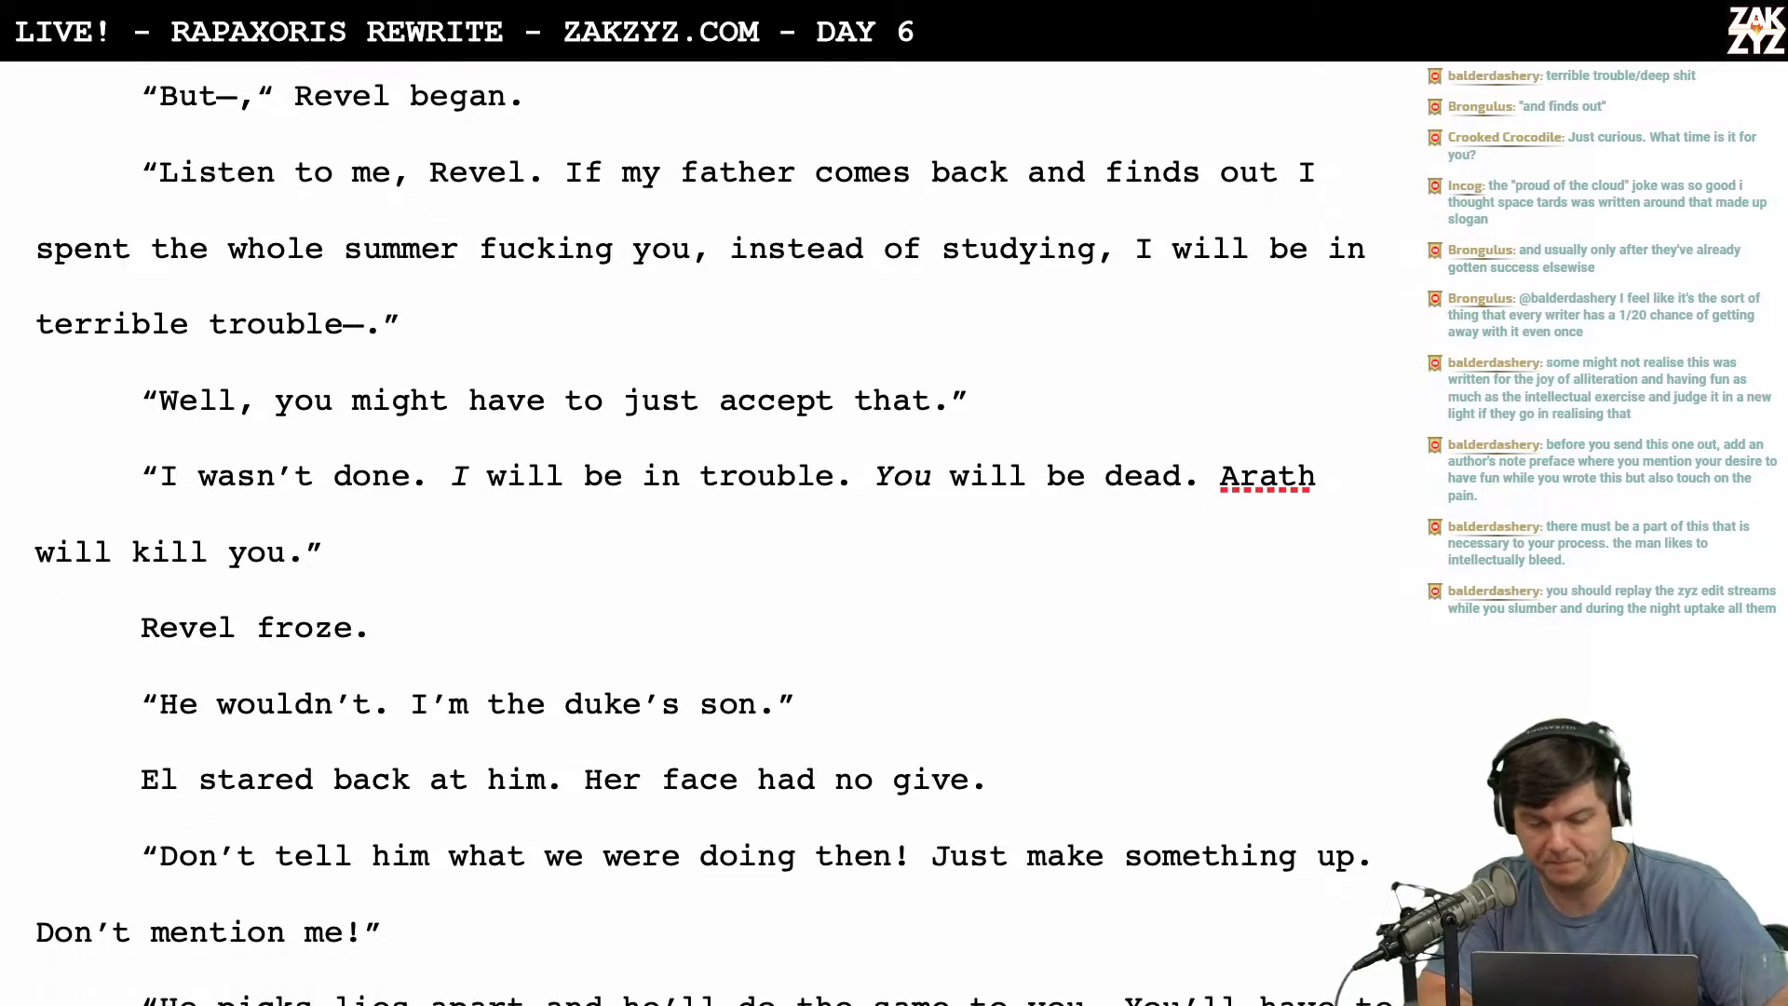
{"action": "scroll", "coordinate": [270, 363], "scroll_direction": "down", "scroll_amount": 1}
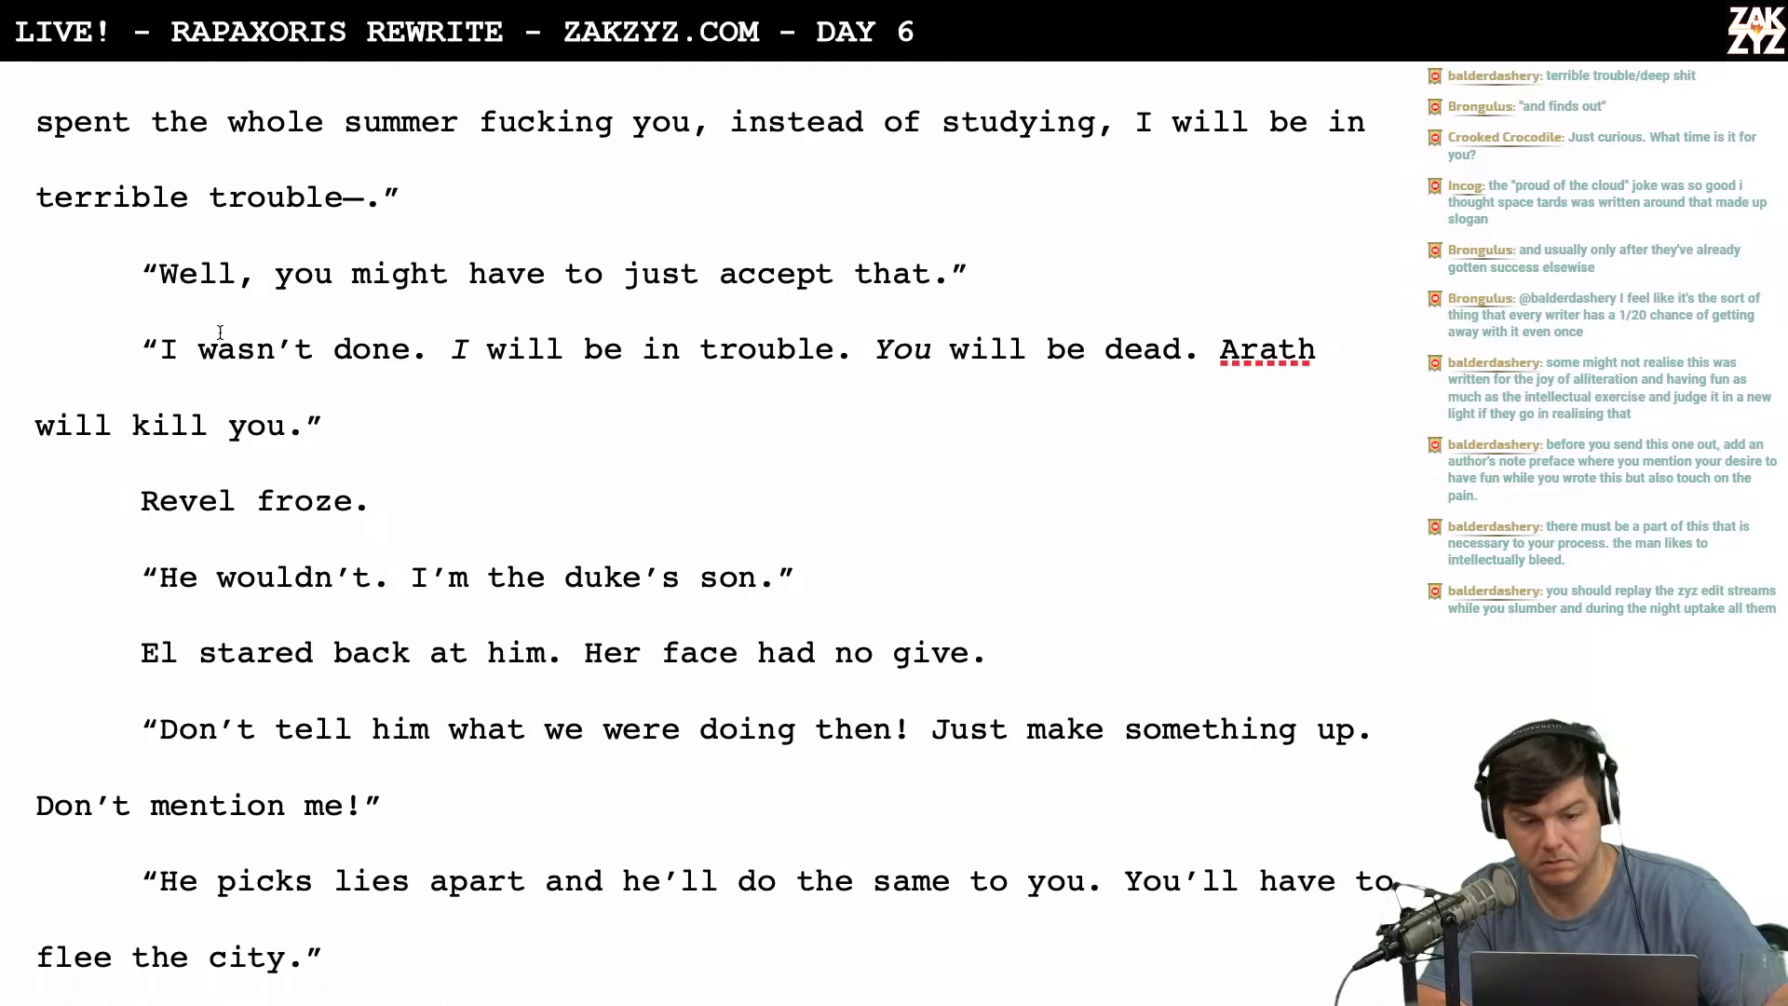
{"action": "scroll", "coordinate": [281, 284], "scroll_direction": "down", "scroll_amount": 1}
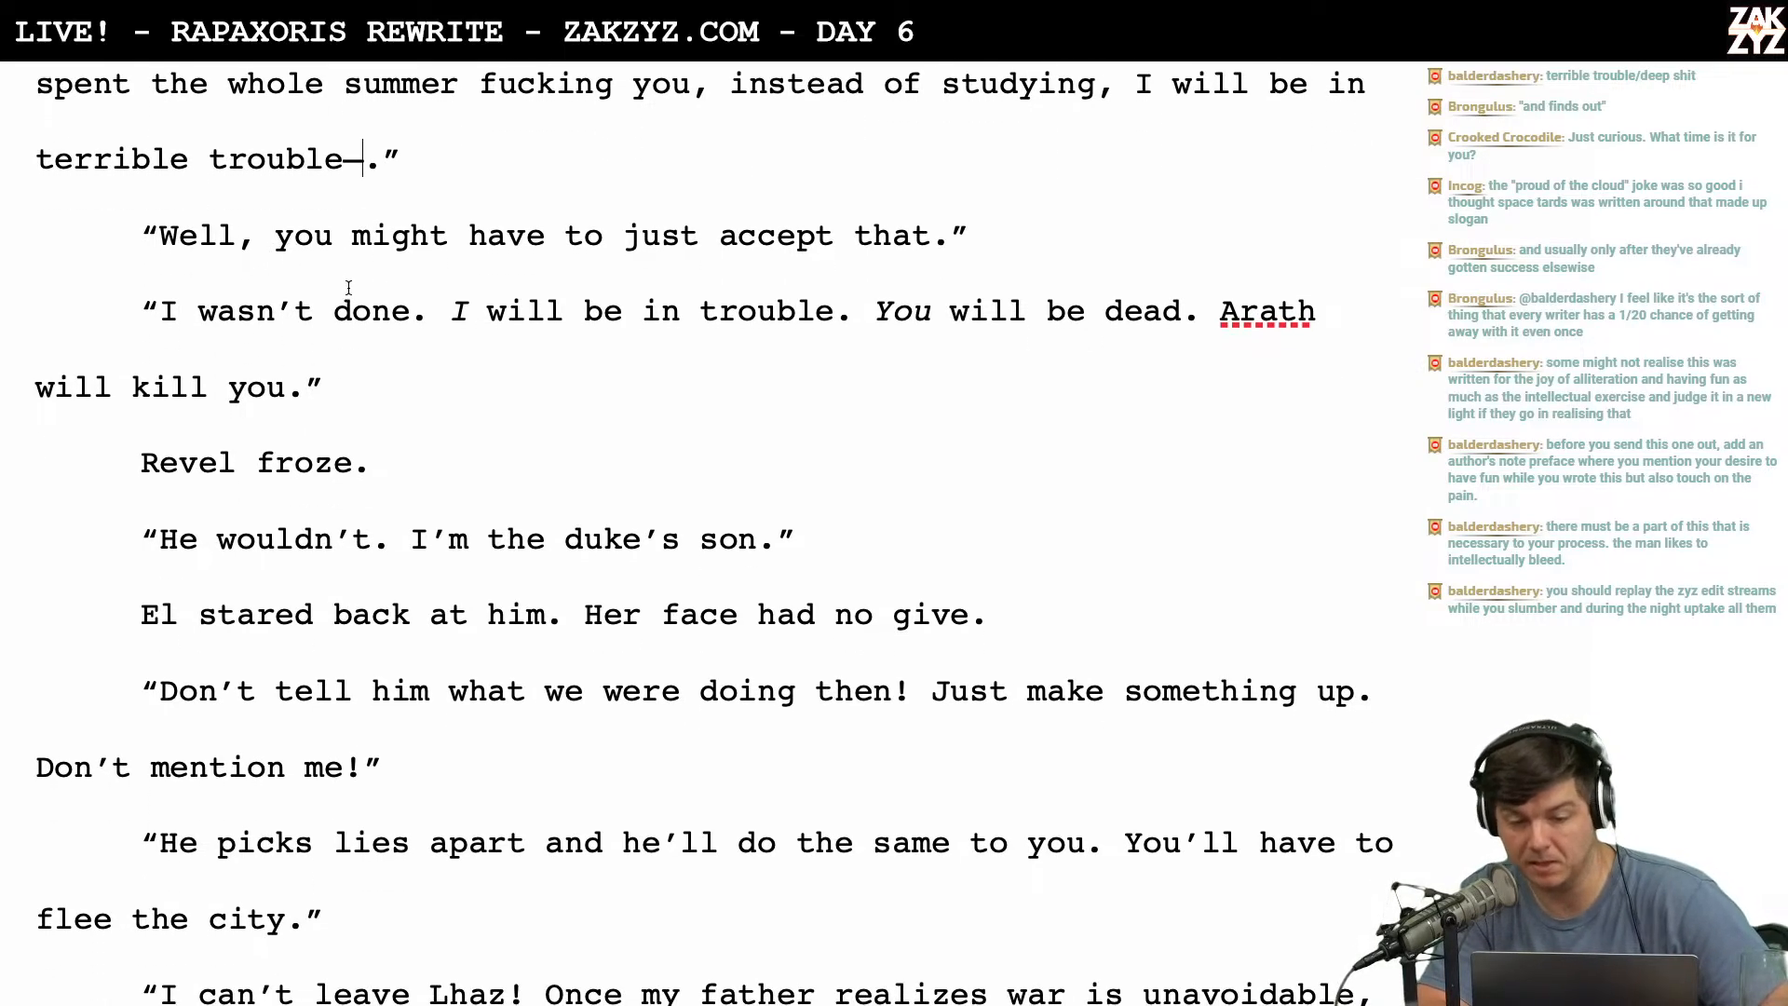
{"action": "scroll", "coordinate": [480, 266], "scroll_direction": "down", "scroll_amount": 1}
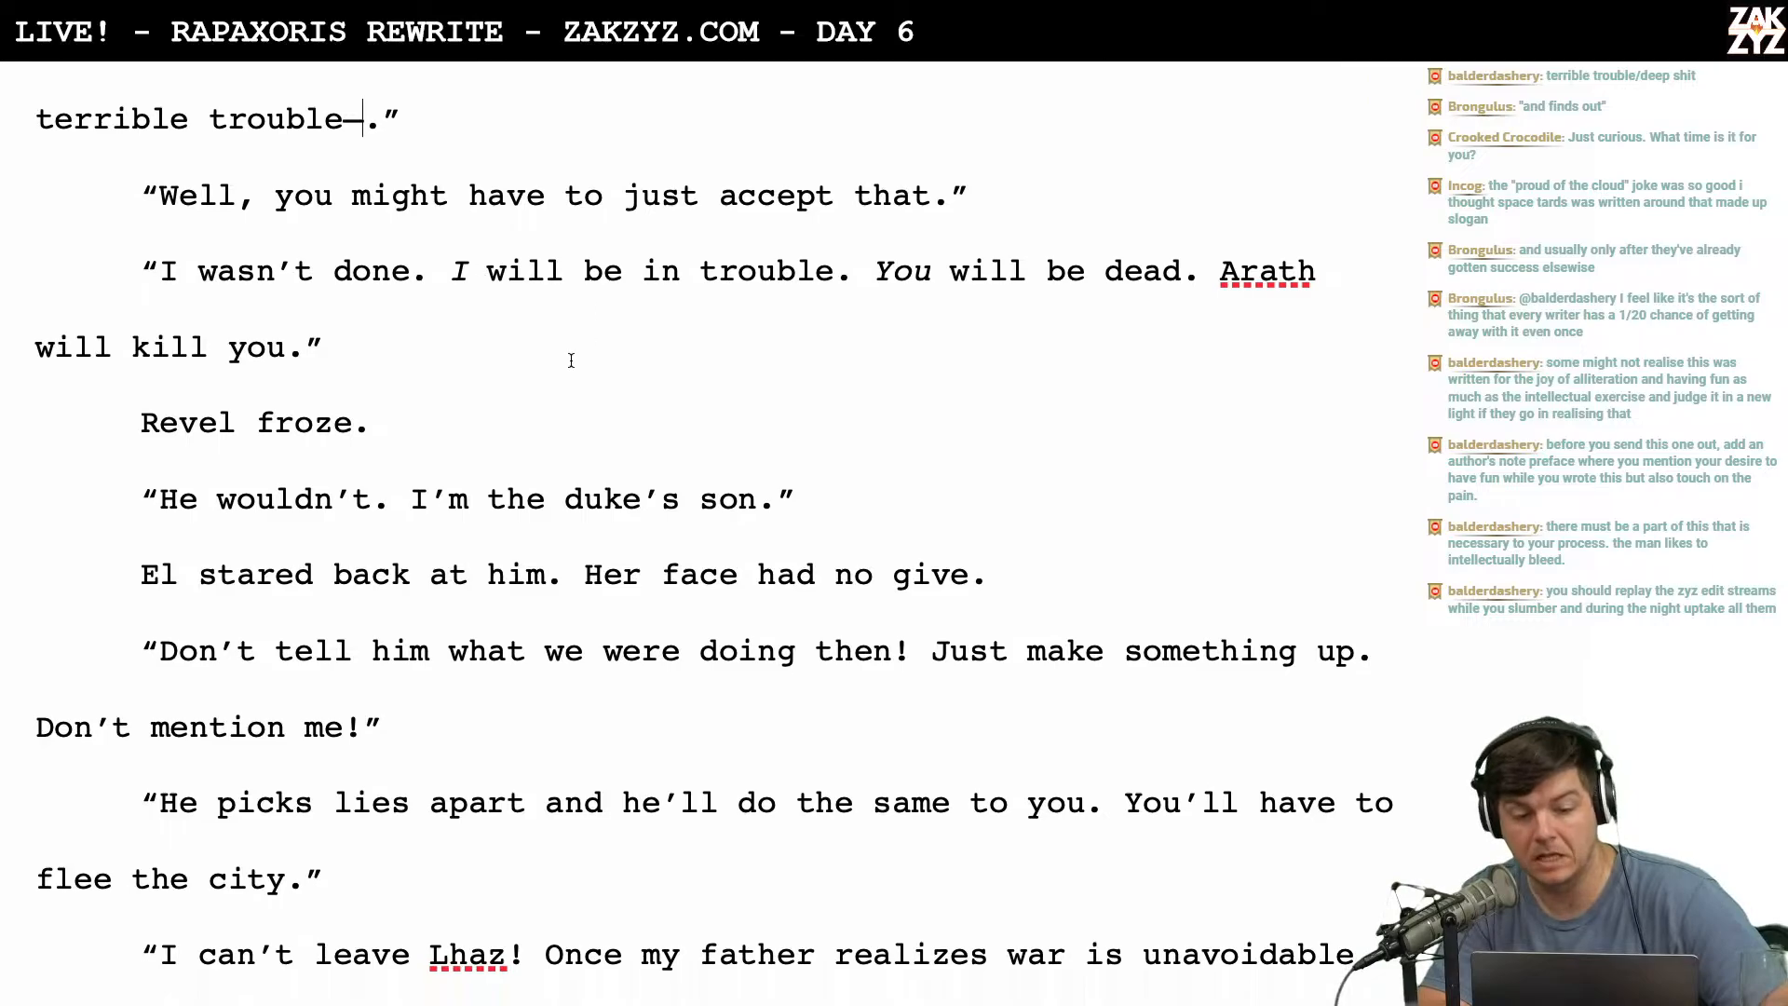
{"action": "scroll", "coordinate": [571, 350], "scroll_direction": "down", "scroll_amount": 1}
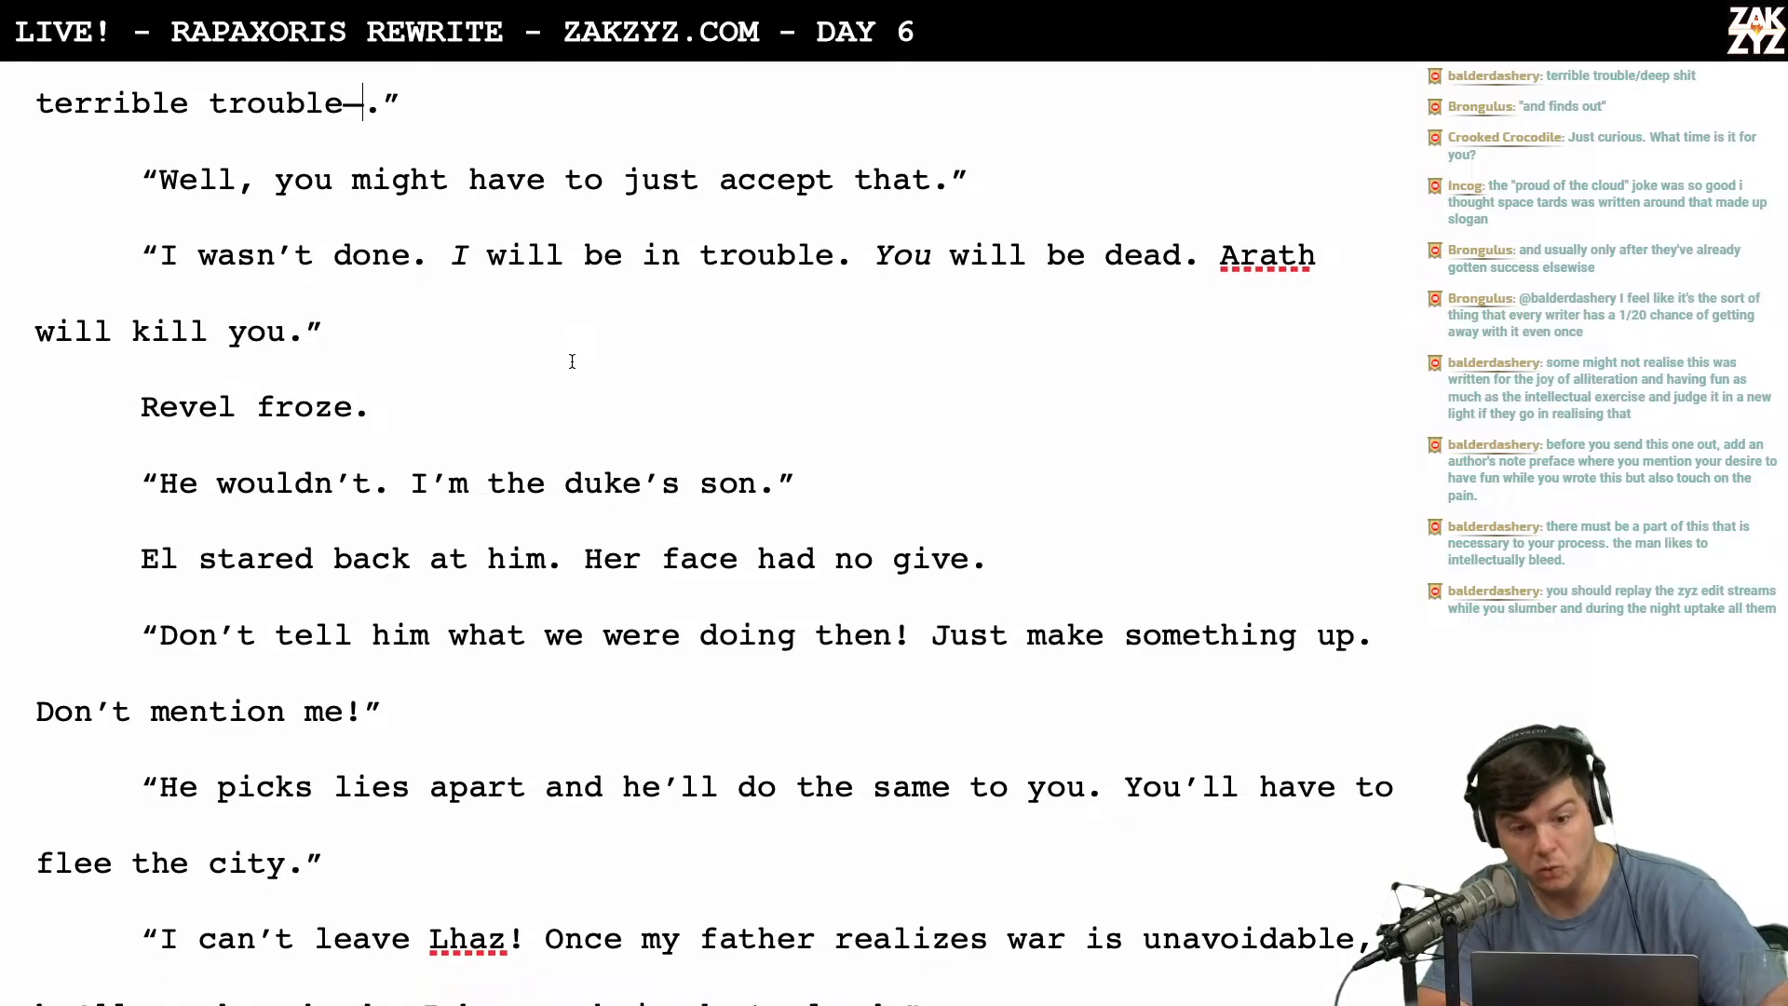
{"action": "scroll", "coordinate": [601, 399], "scroll_direction": "up", "scroll_amount": 2}
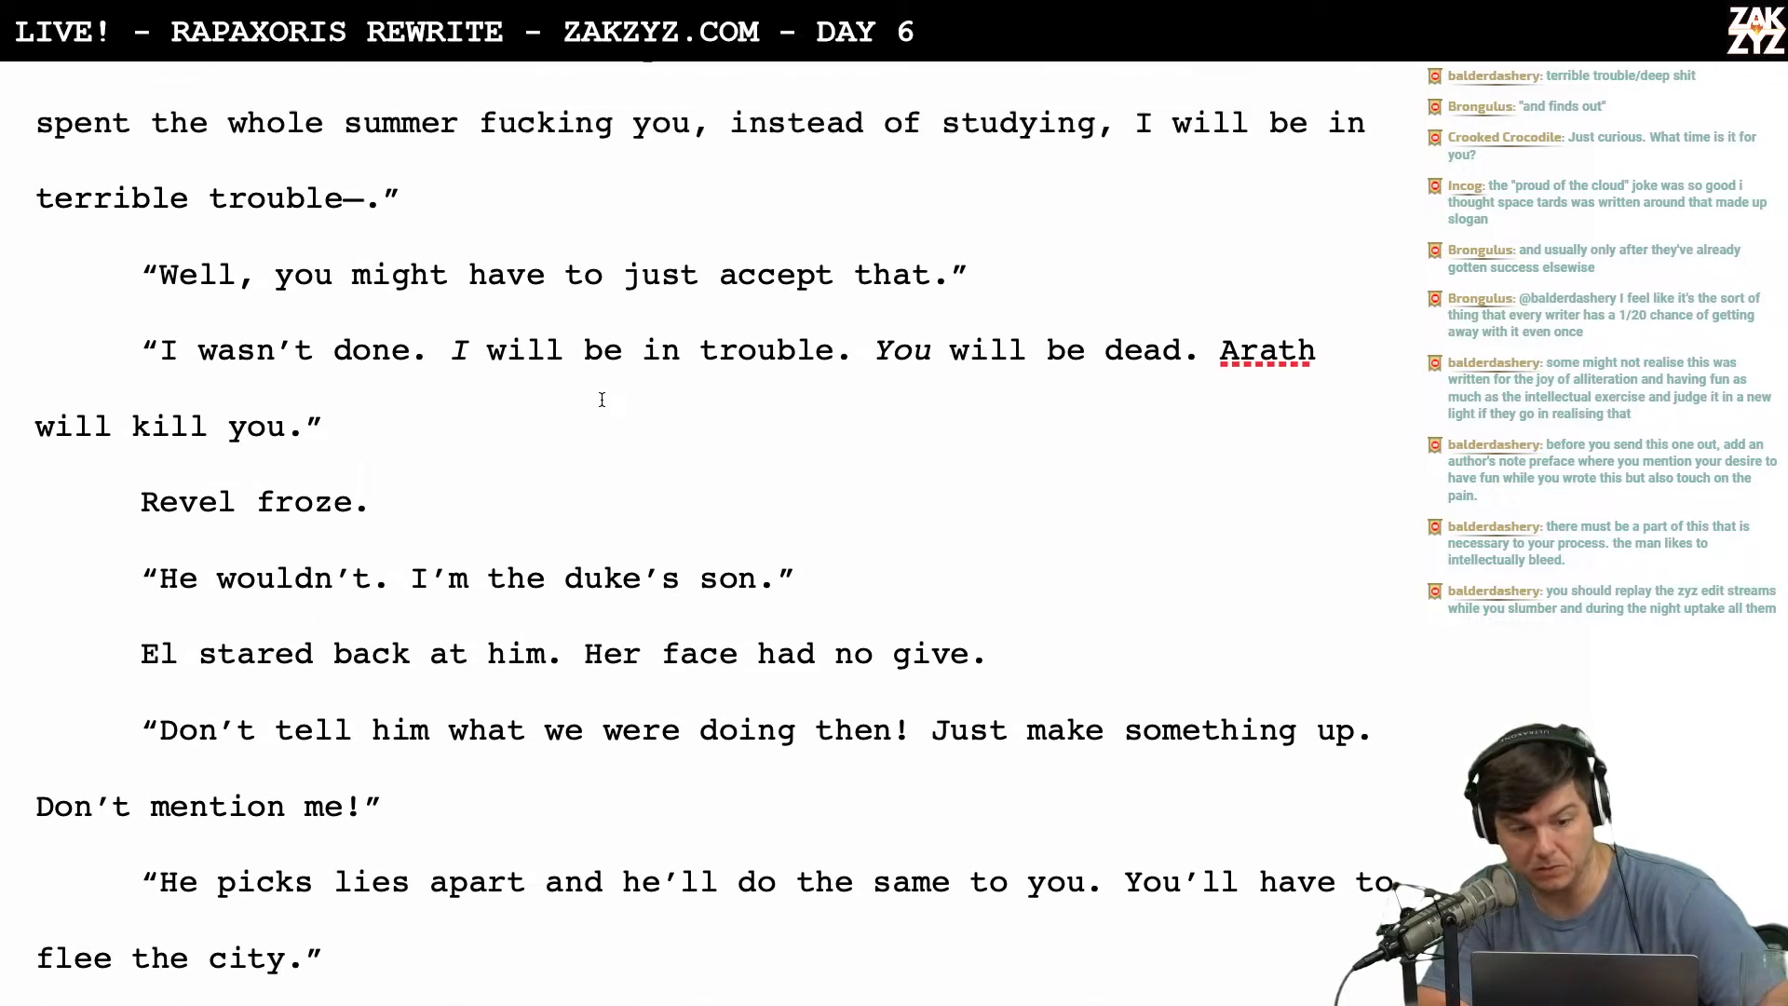
{"action": "scroll", "coordinate": [263, 524], "scroll_direction": "down", "scroll_amount": 1}
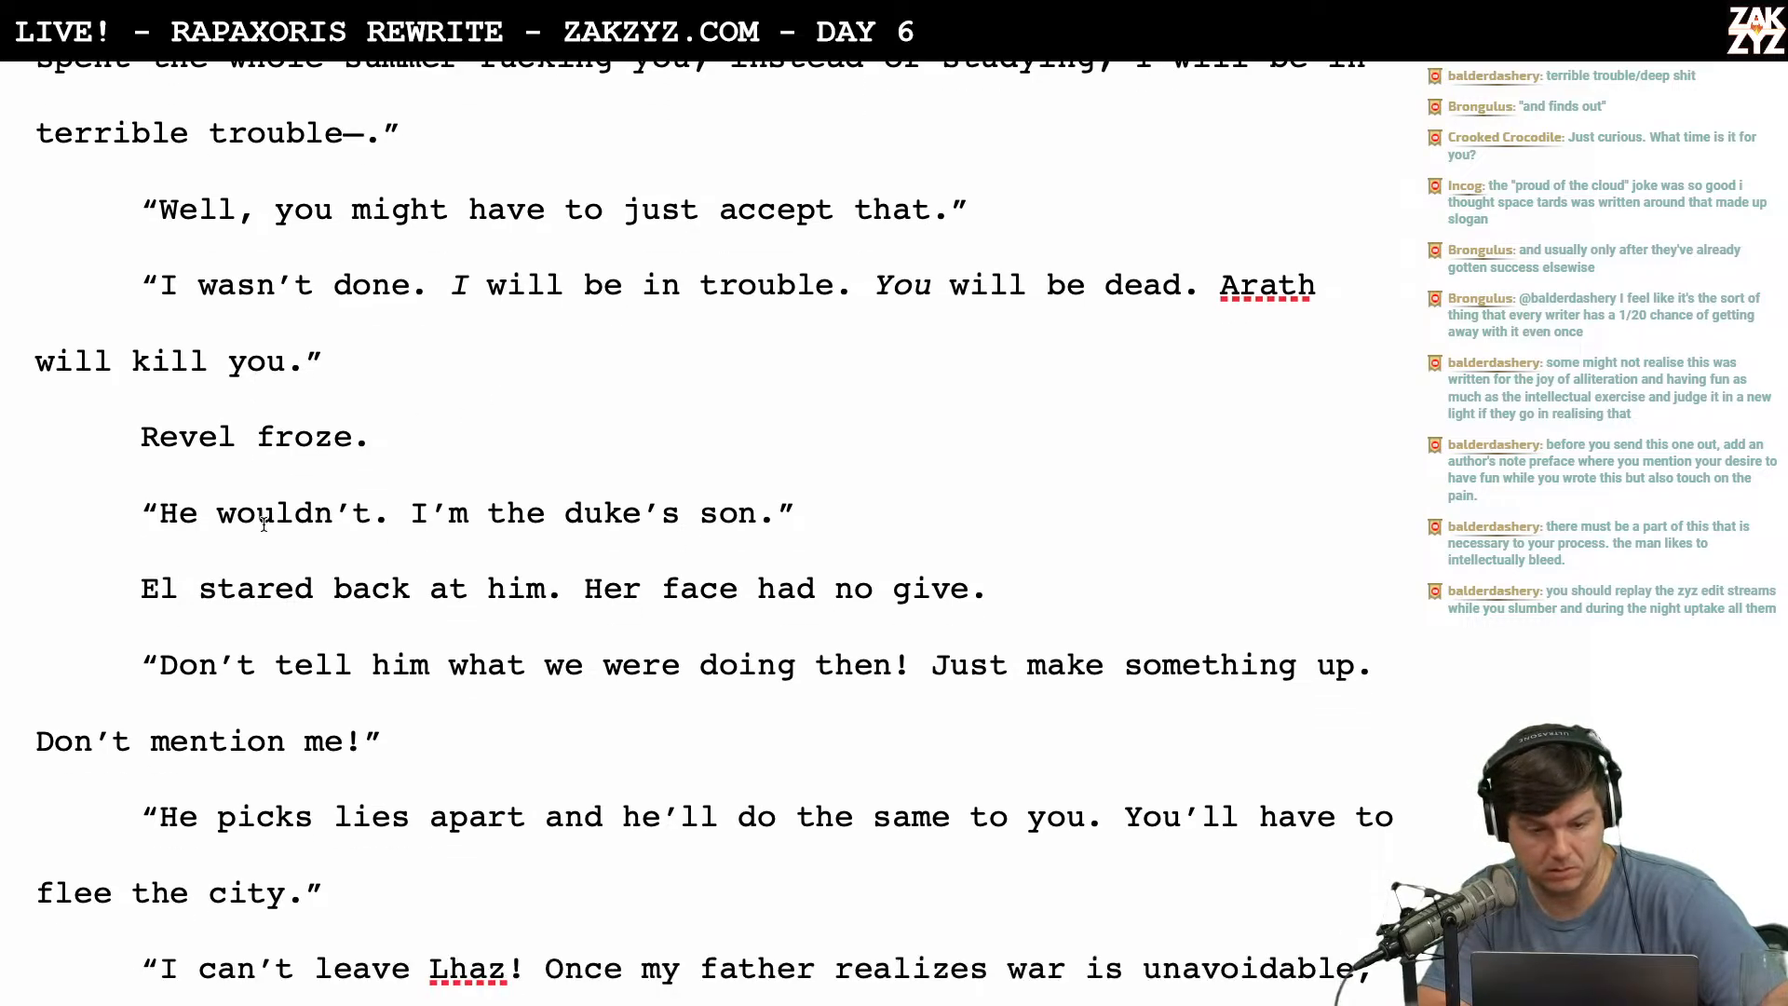
{"action": "scroll", "coordinate": [264, 524], "scroll_direction": "up", "scroll_amount": 2}
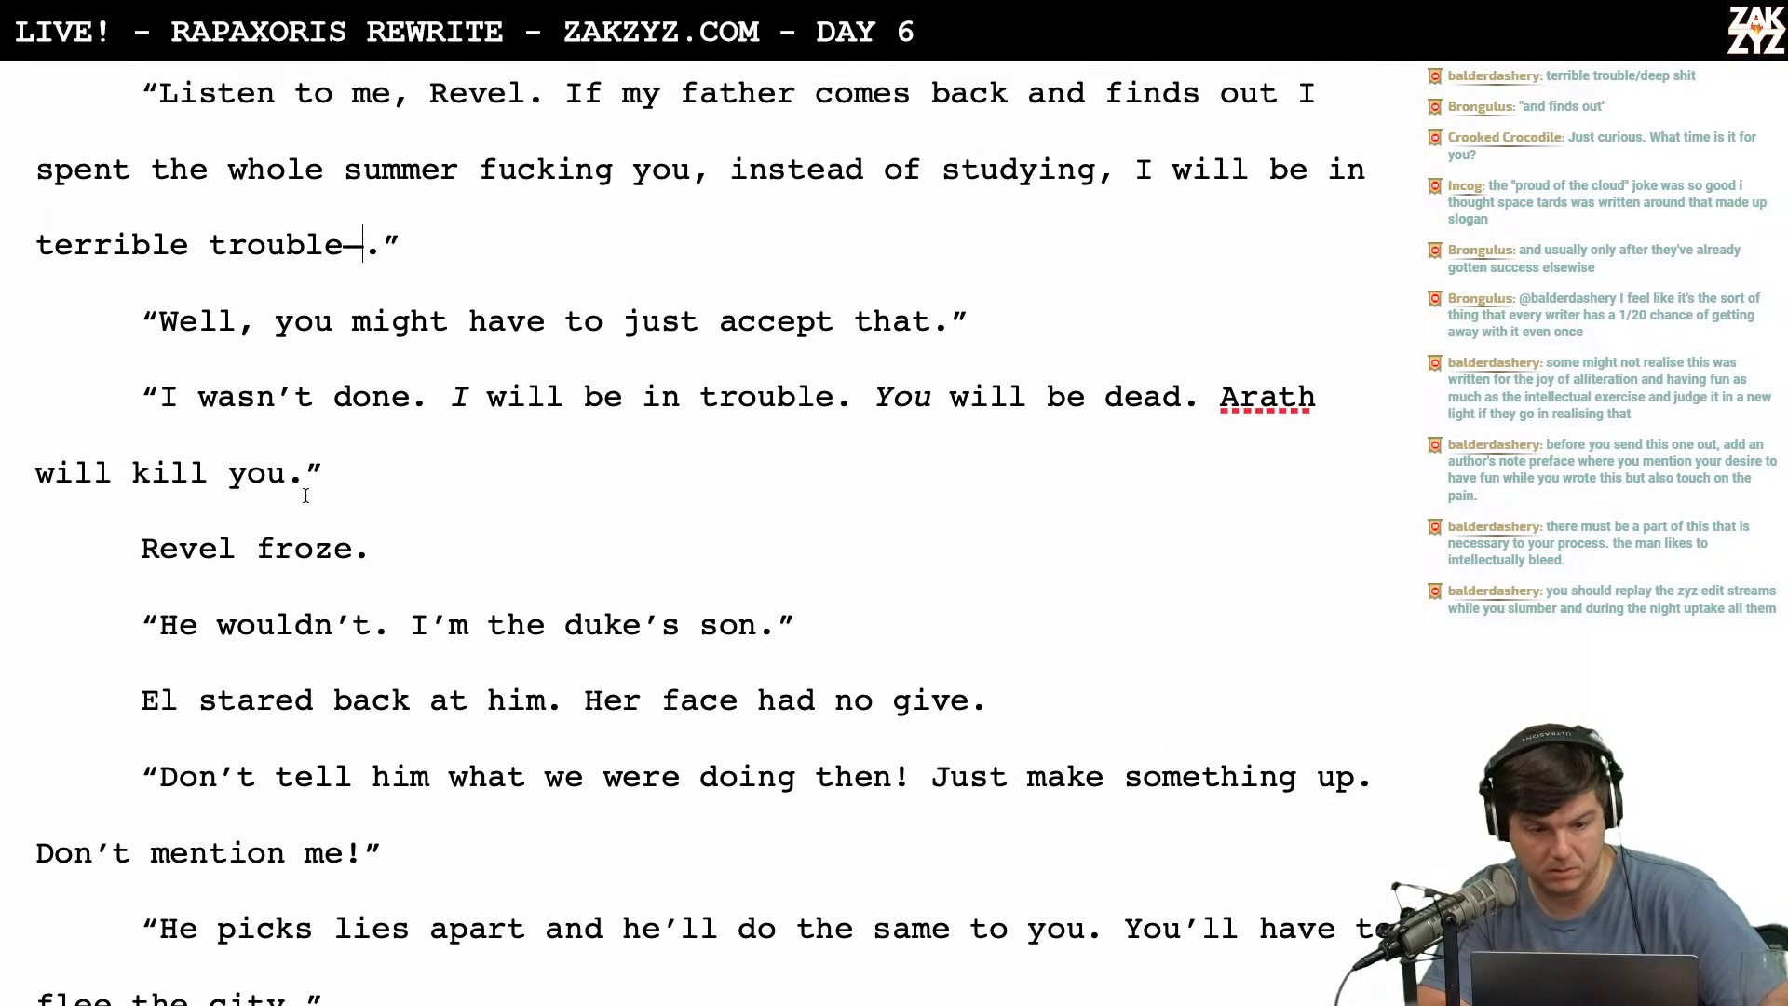
{"action": "scroll", "coordinate": [324, 480], "scroll_direction": "down", "scroll_amount": 1}
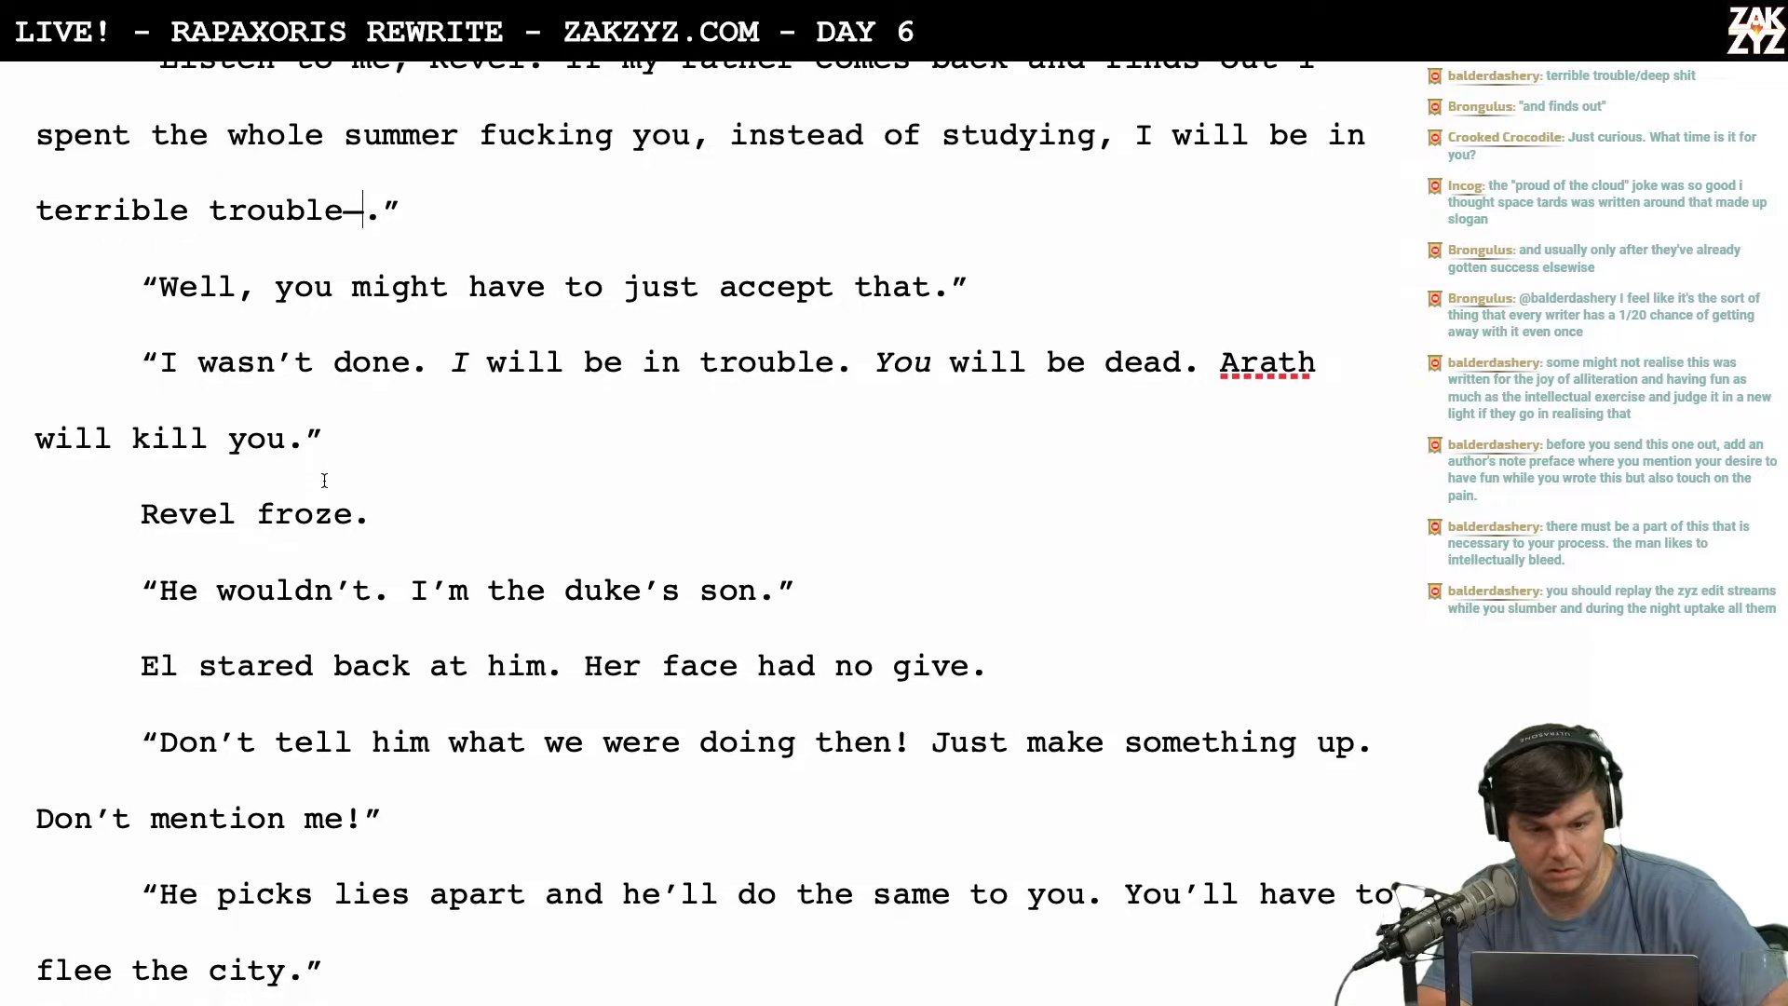
{"action": "scroll", "coordinate": [324, 480], "scroll_direction": "up", "scroll_amount": 2}
{"action": "scroll", "coordinate": [324, 480], "scroll_direction": "down", "scroll_amount": 2}
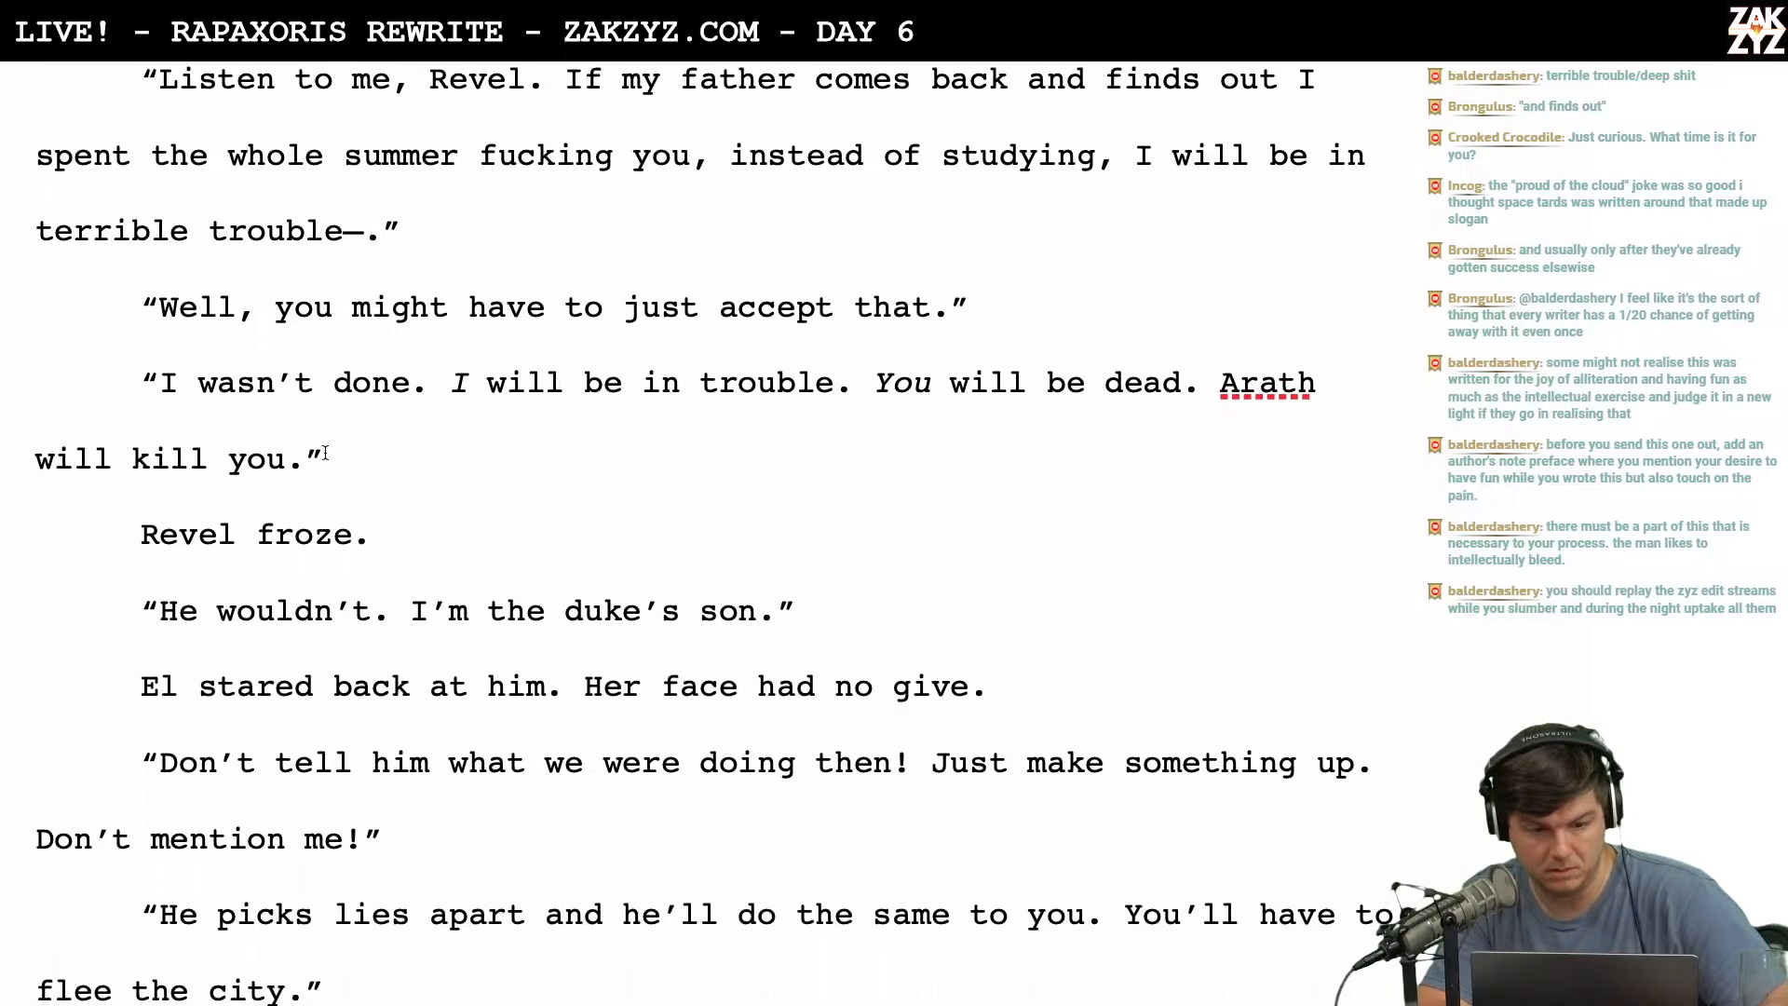
Try "murder" in place of "kill" in El's "Arath will kill you" sentence, and restore "kill".
{"action": "left_click", "coordinate": [214, 466]}
{"action": "key", "text": "BackSpace"}
{"action": "key", "text": "BackSpace"}
{"action": "key", "text": "BackSpace"}
{"action": "key", "text": "BackSpace"}
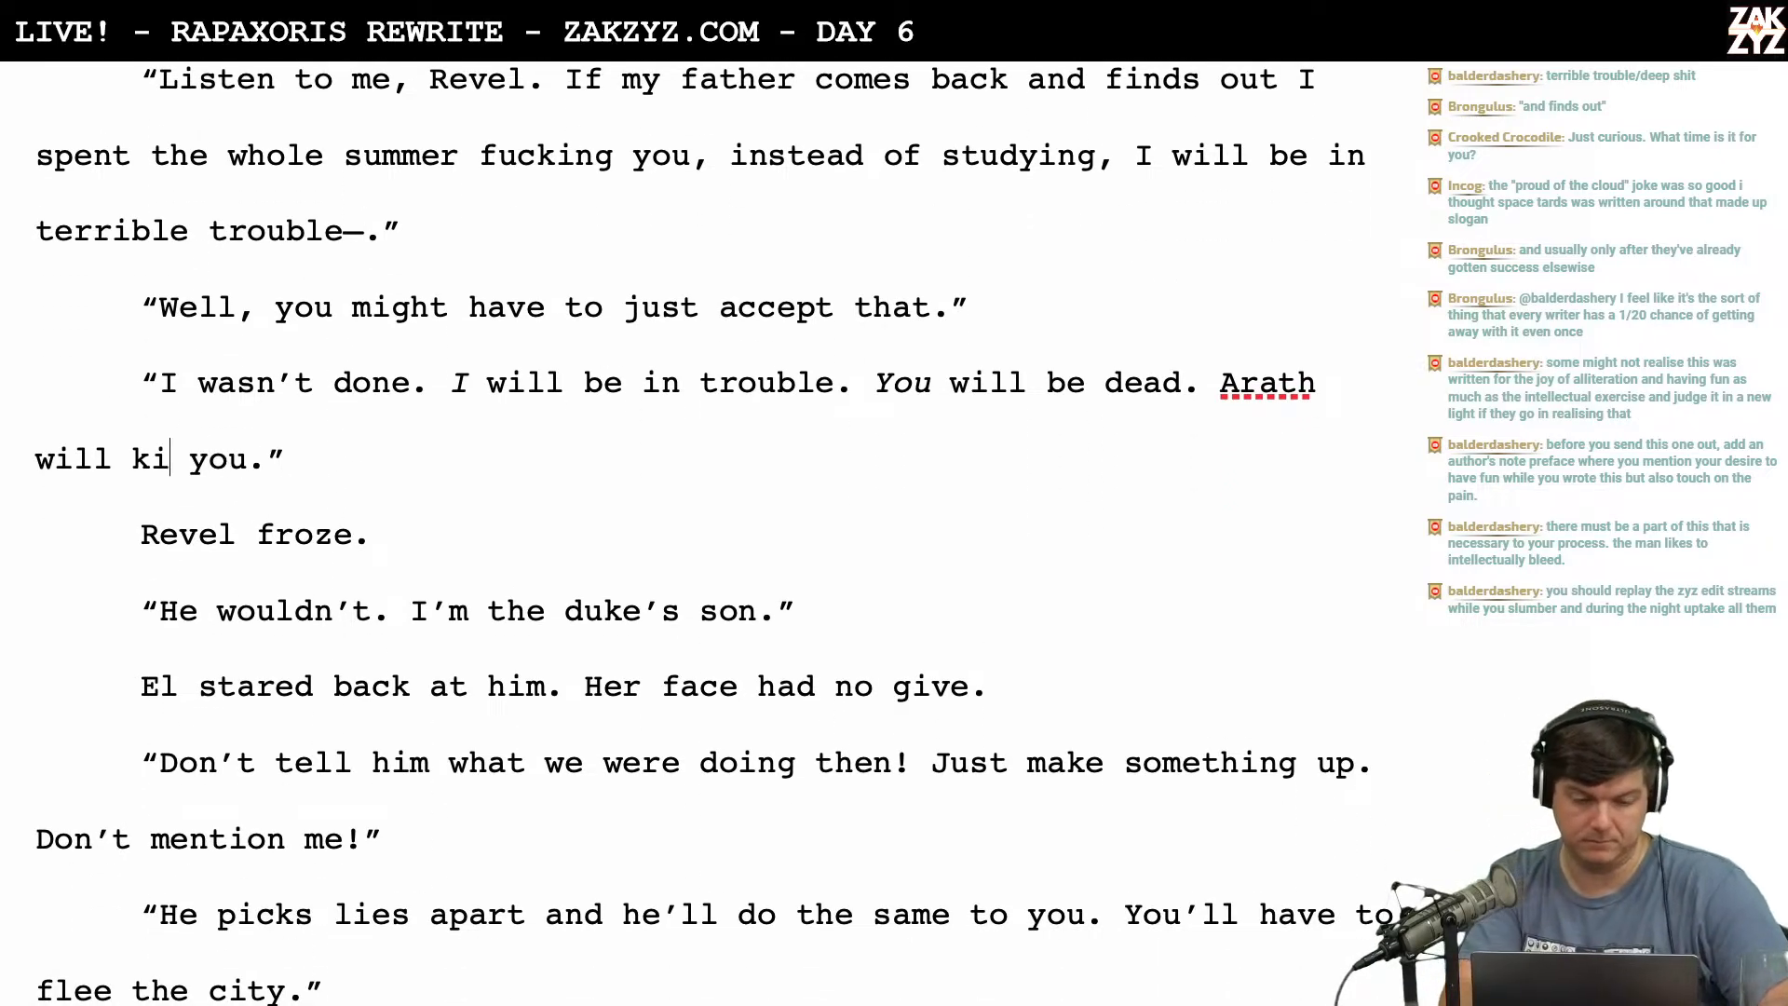
{"action": "type", "text": "murder"}
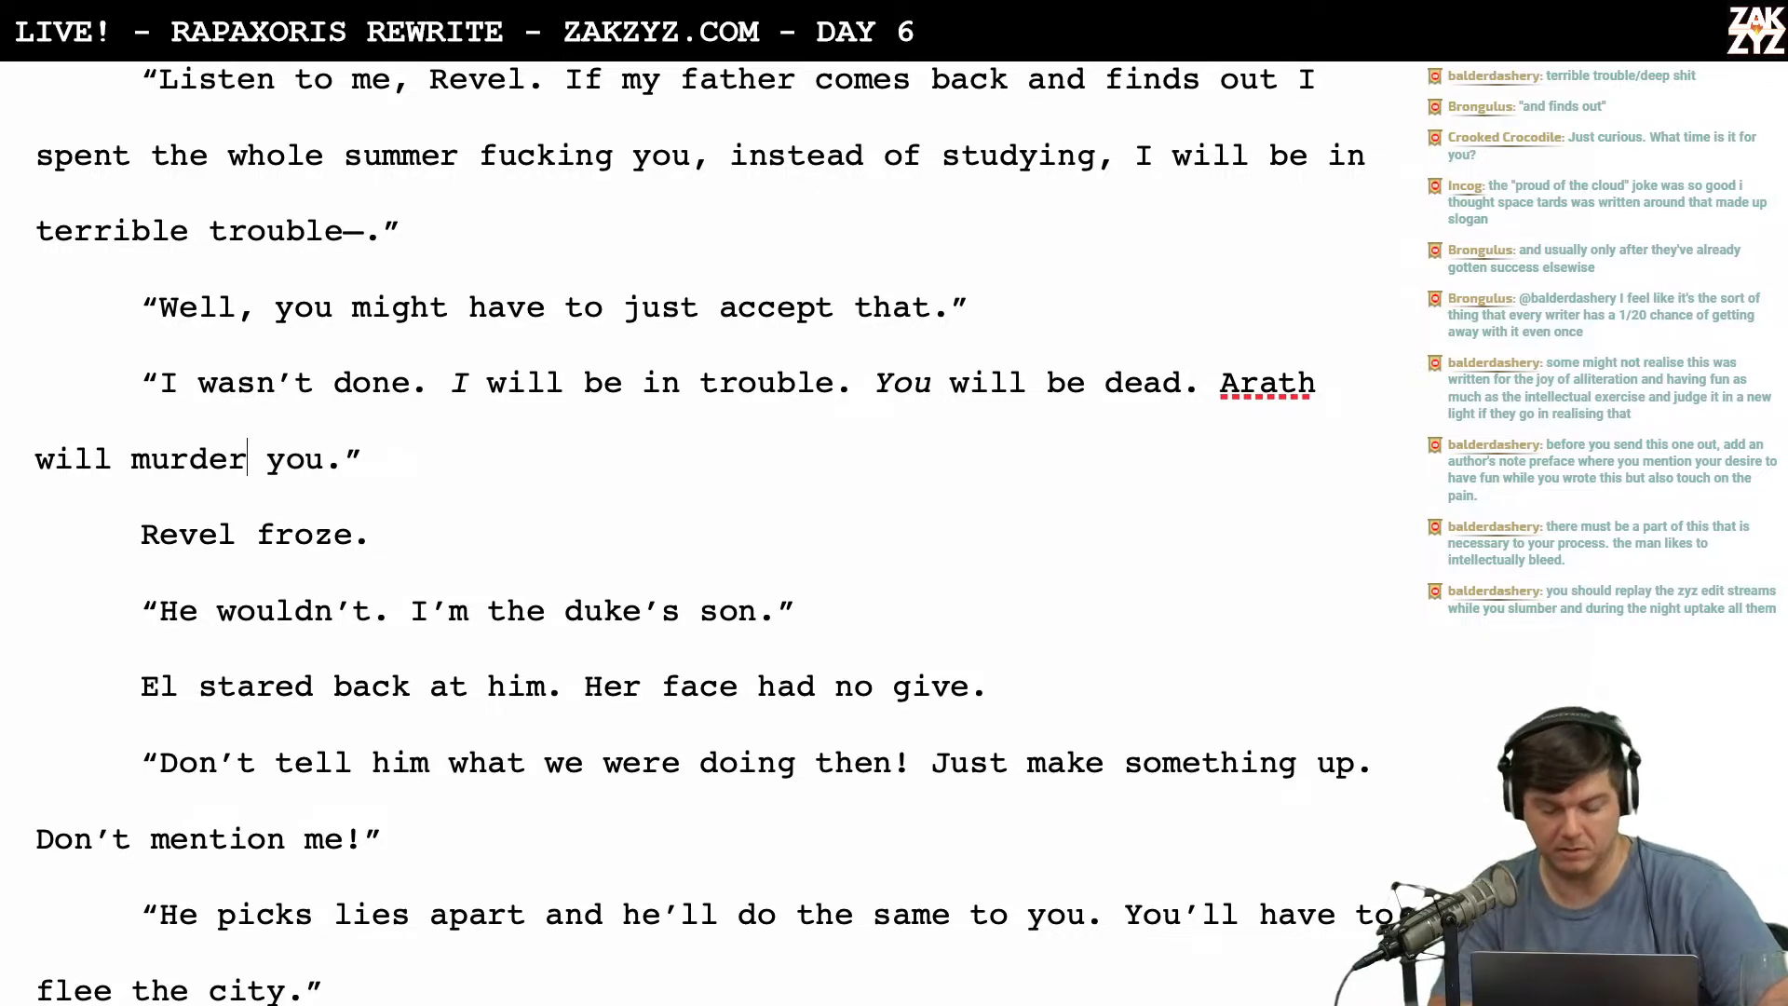
{"action": "key", "text": "BackSpace"}
{"action": "key", "text": "BackSpace"}
{"action": "key", "text": "BackSpace"}
{"action": "key", "text": "BackSpace"}
{"action": "key", "text": "BackSpace"}
{"action": "key", "text": "BackSpace"}
{"action": "type", "text": "kill"}
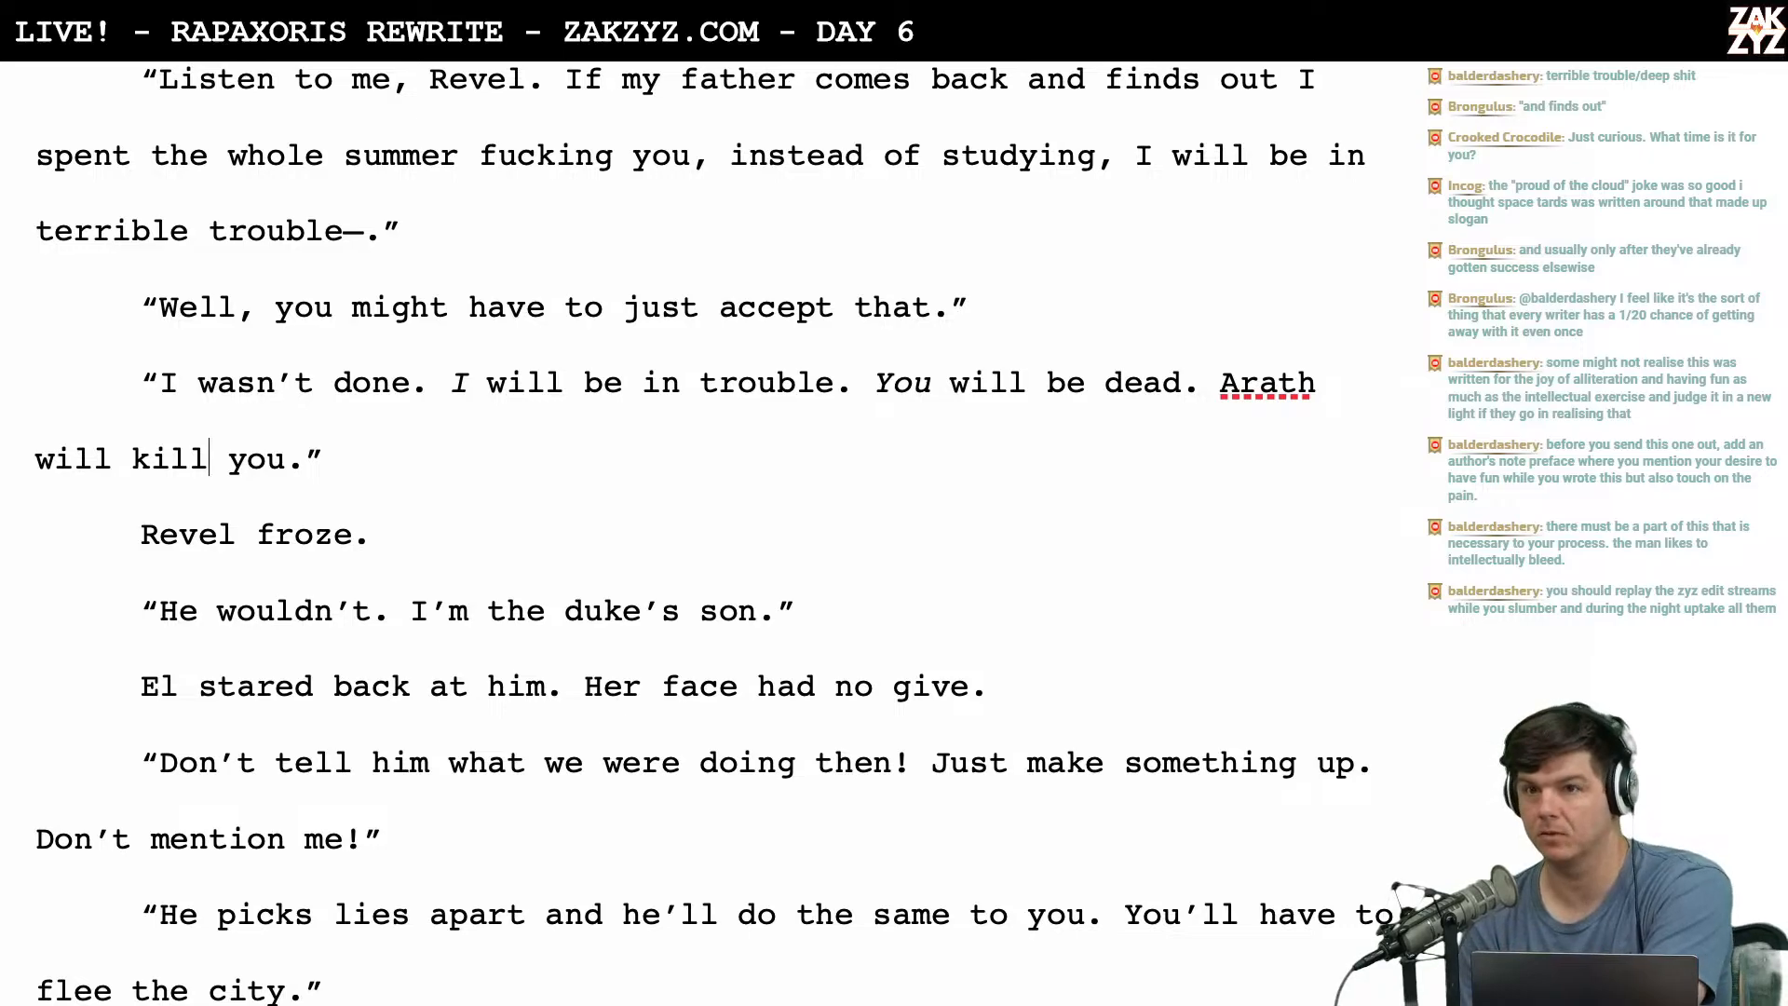
Continue El's "Listen to me, Revel" line after "instead of studying," with "I'm in terrible, terrible trouble.".
{"action": "scroll", "coordinate": [192, 308], "scroll_direction": "up", "scroll_amount": 5}
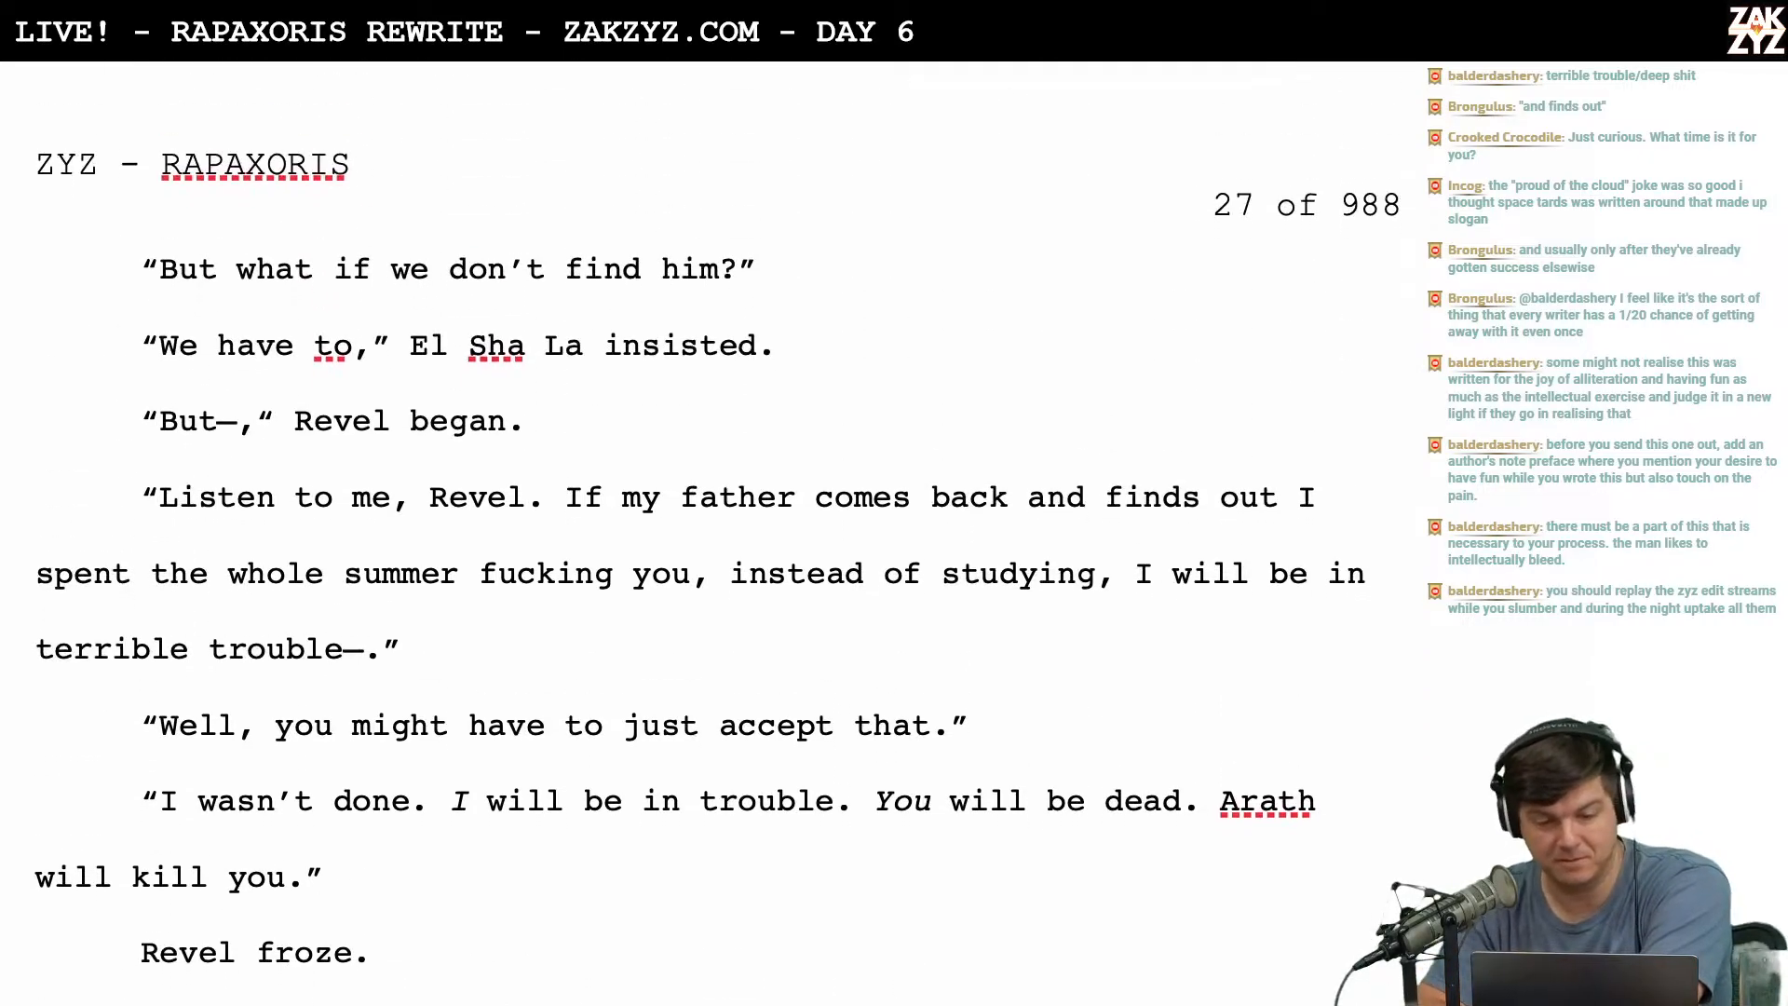
{"action": "scroll", "coordinate": [338, 403], "scroll_direction": "down", "scroll_amount": 3}
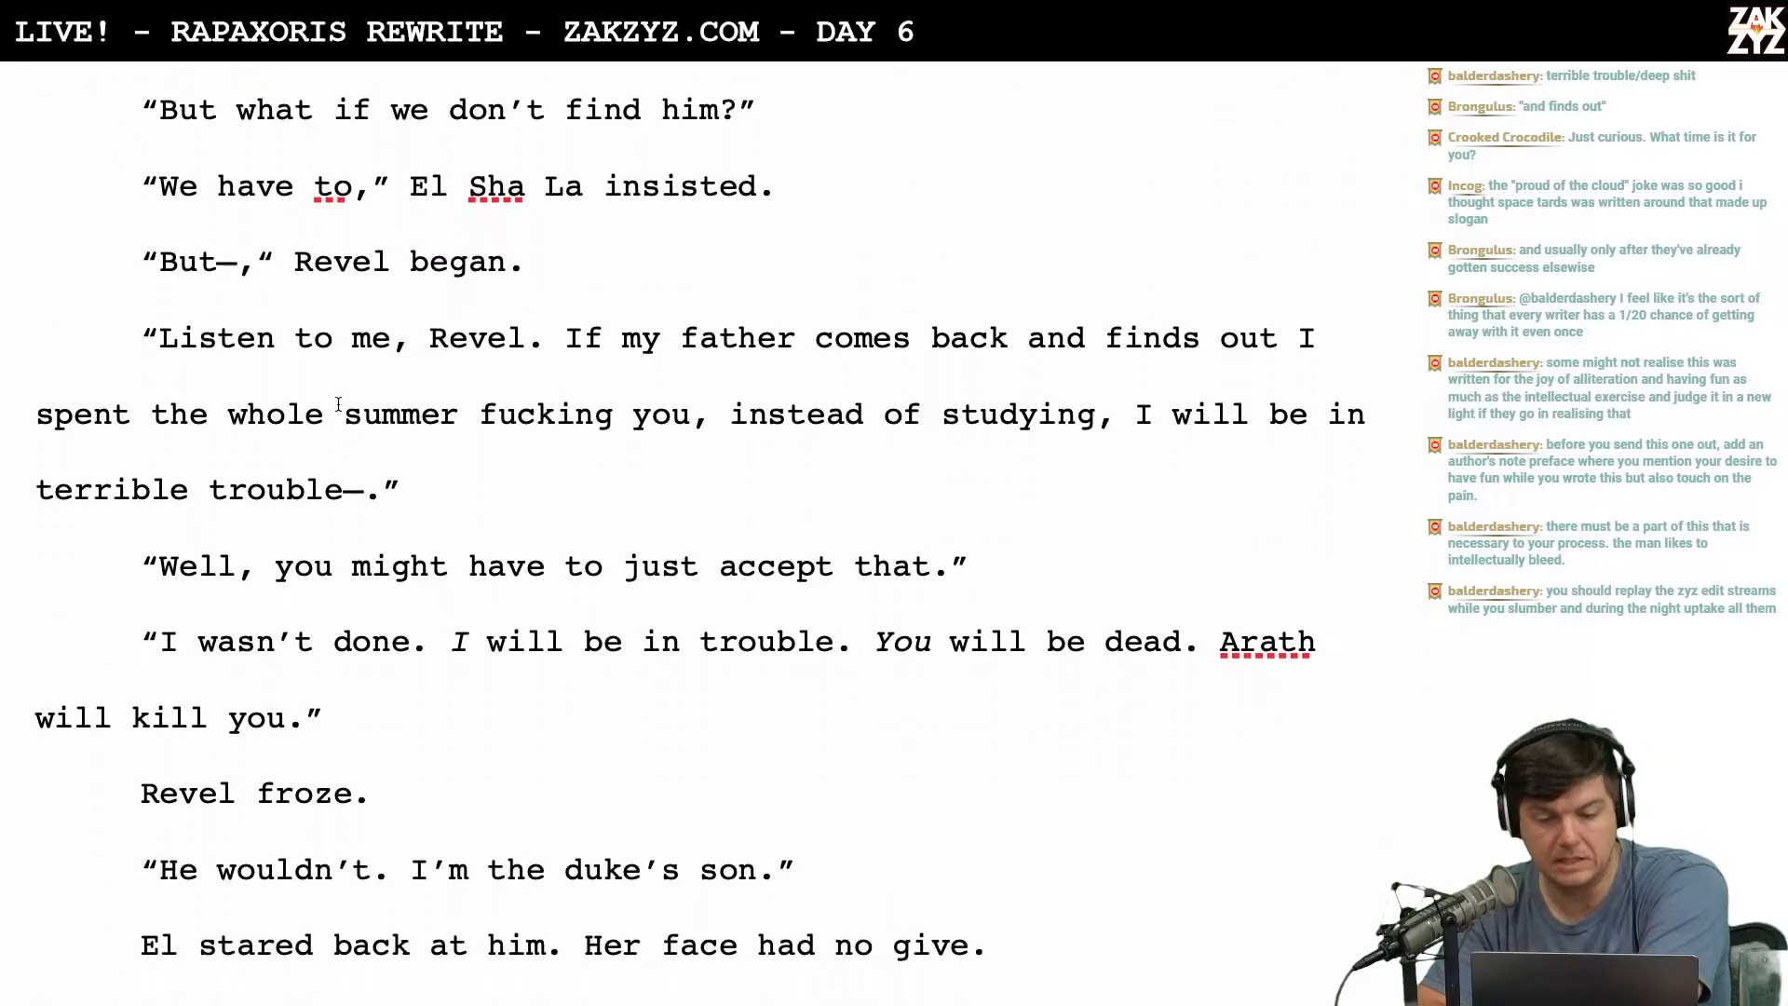
{"action": "scroll", "coordinate": [609, 419], "scroll_direction": "down", "scroll_amount": 1}
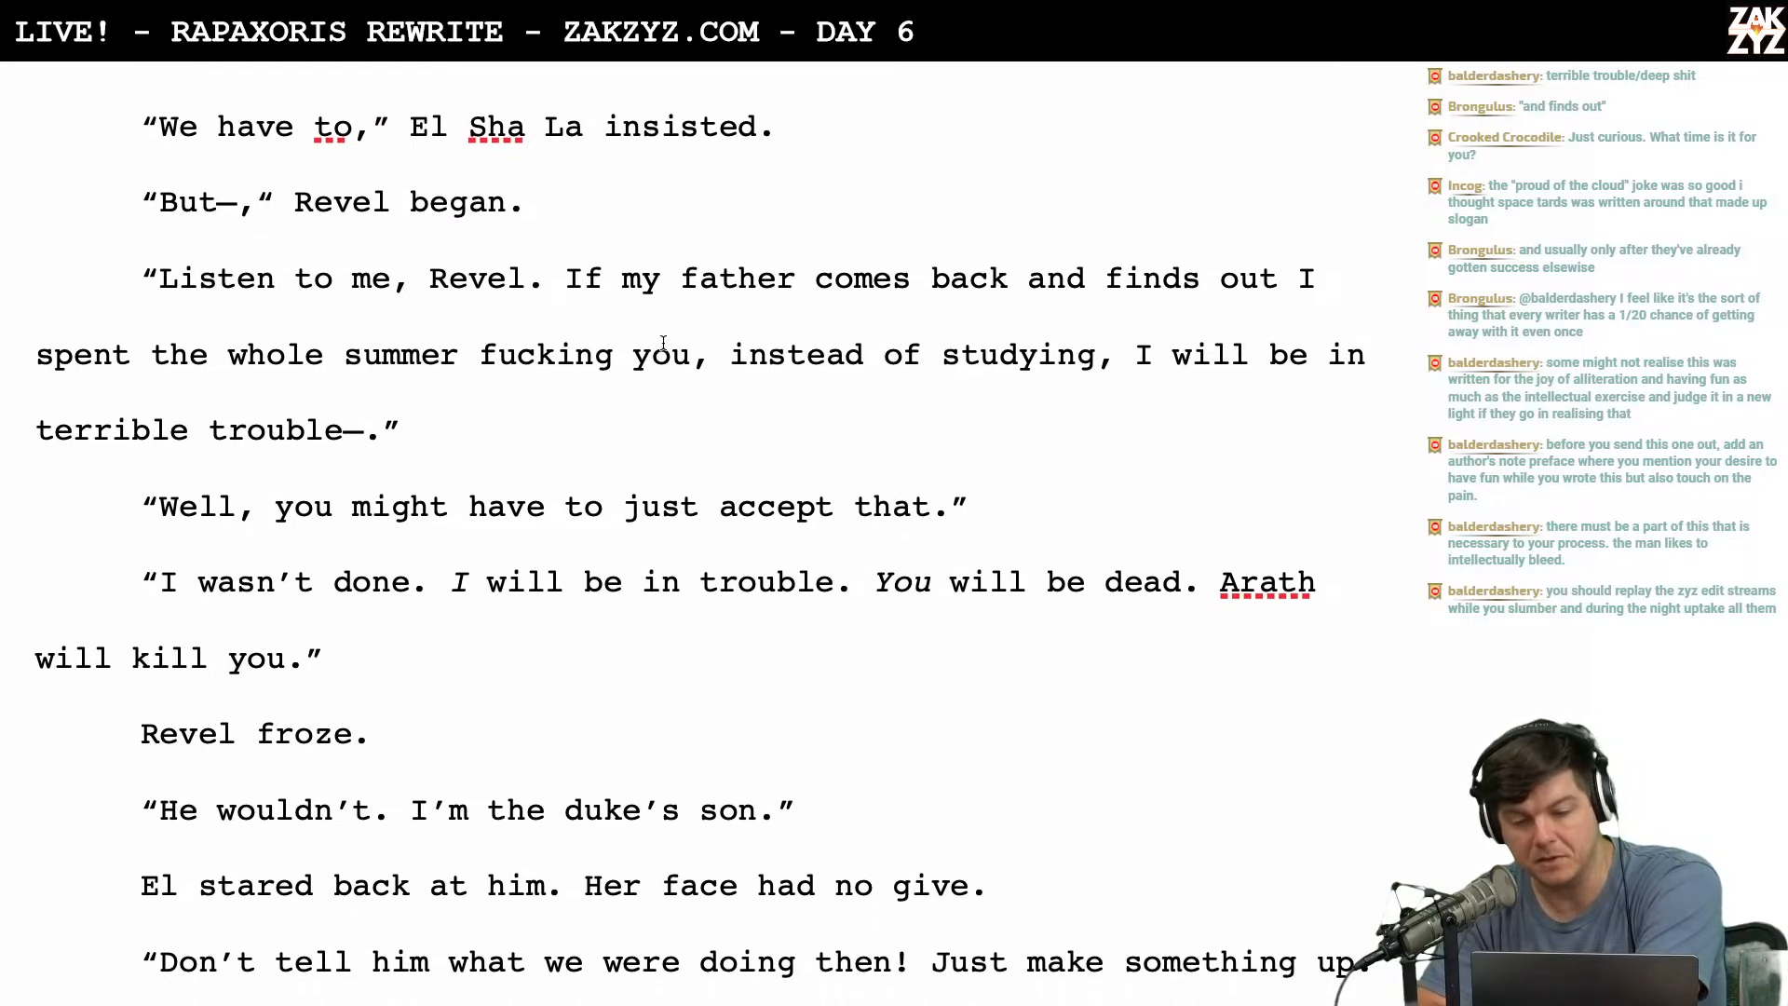
{"action": "scroll", "coordinate": [442, 407], "scroll_direction": "down", "scroll_amount": 1}
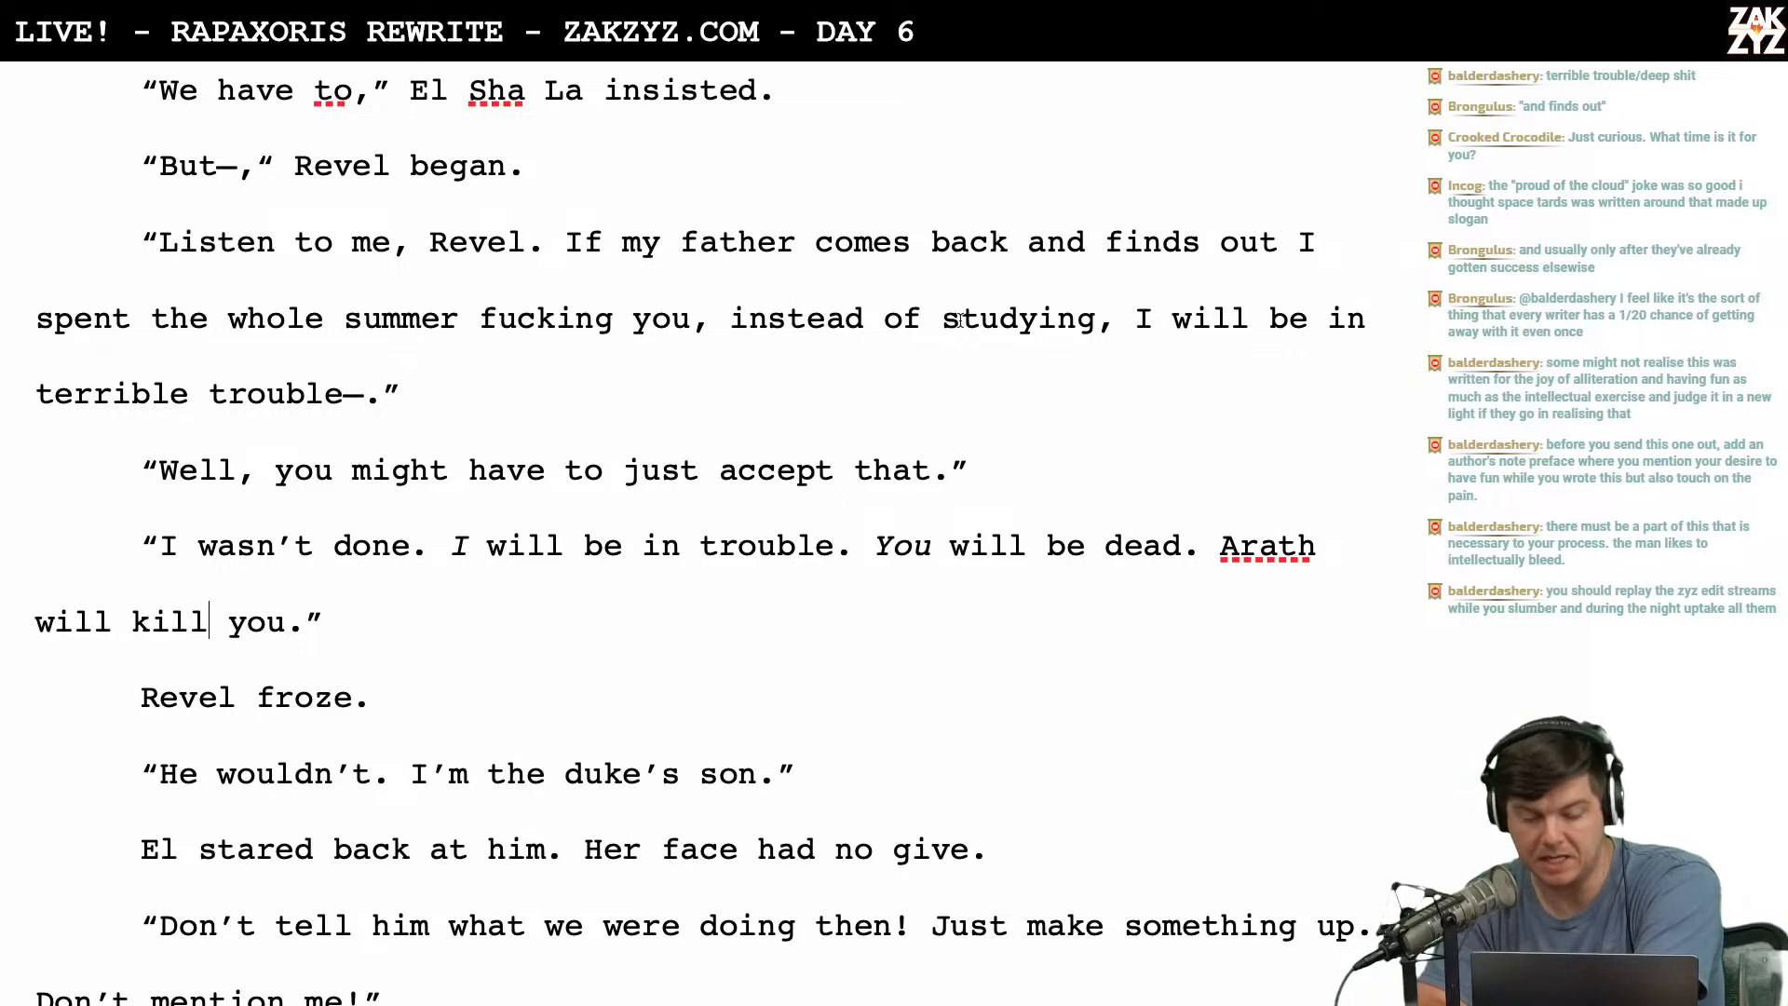
{"action": "left_click", "coordinate": [1128, 328]}
{"action": "key", "text": "Right"}
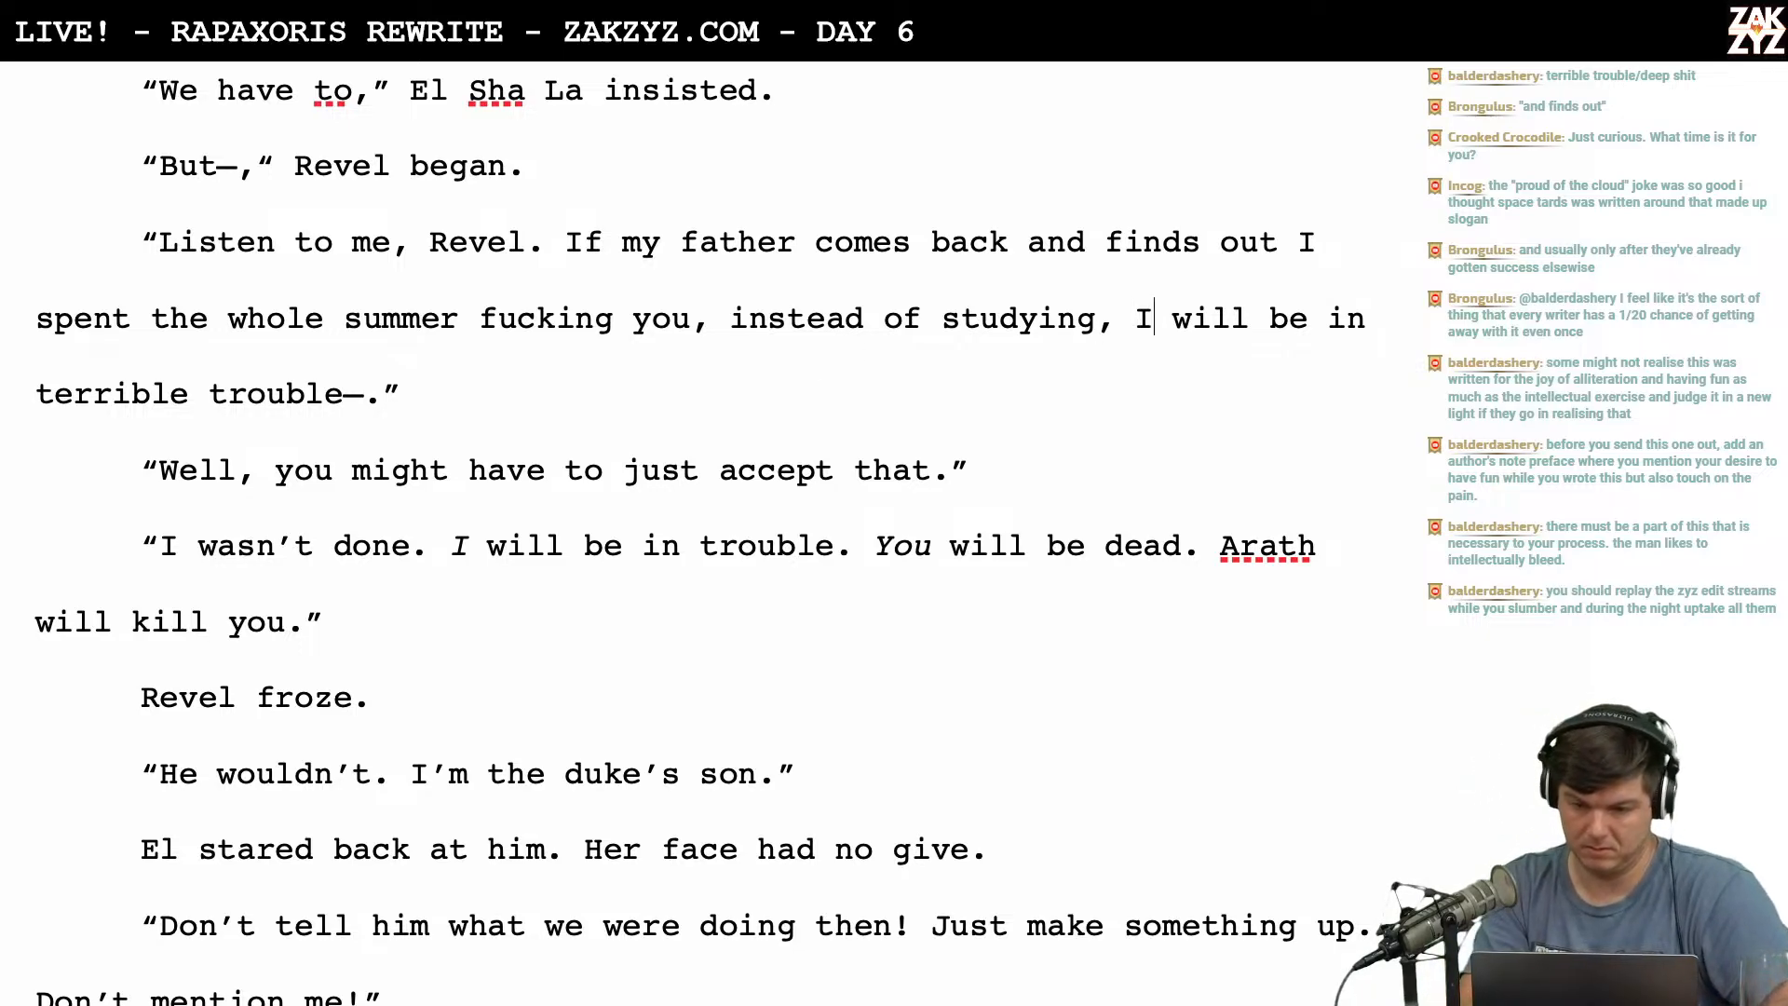
{"action": "type", "text": "'m in terribl"}
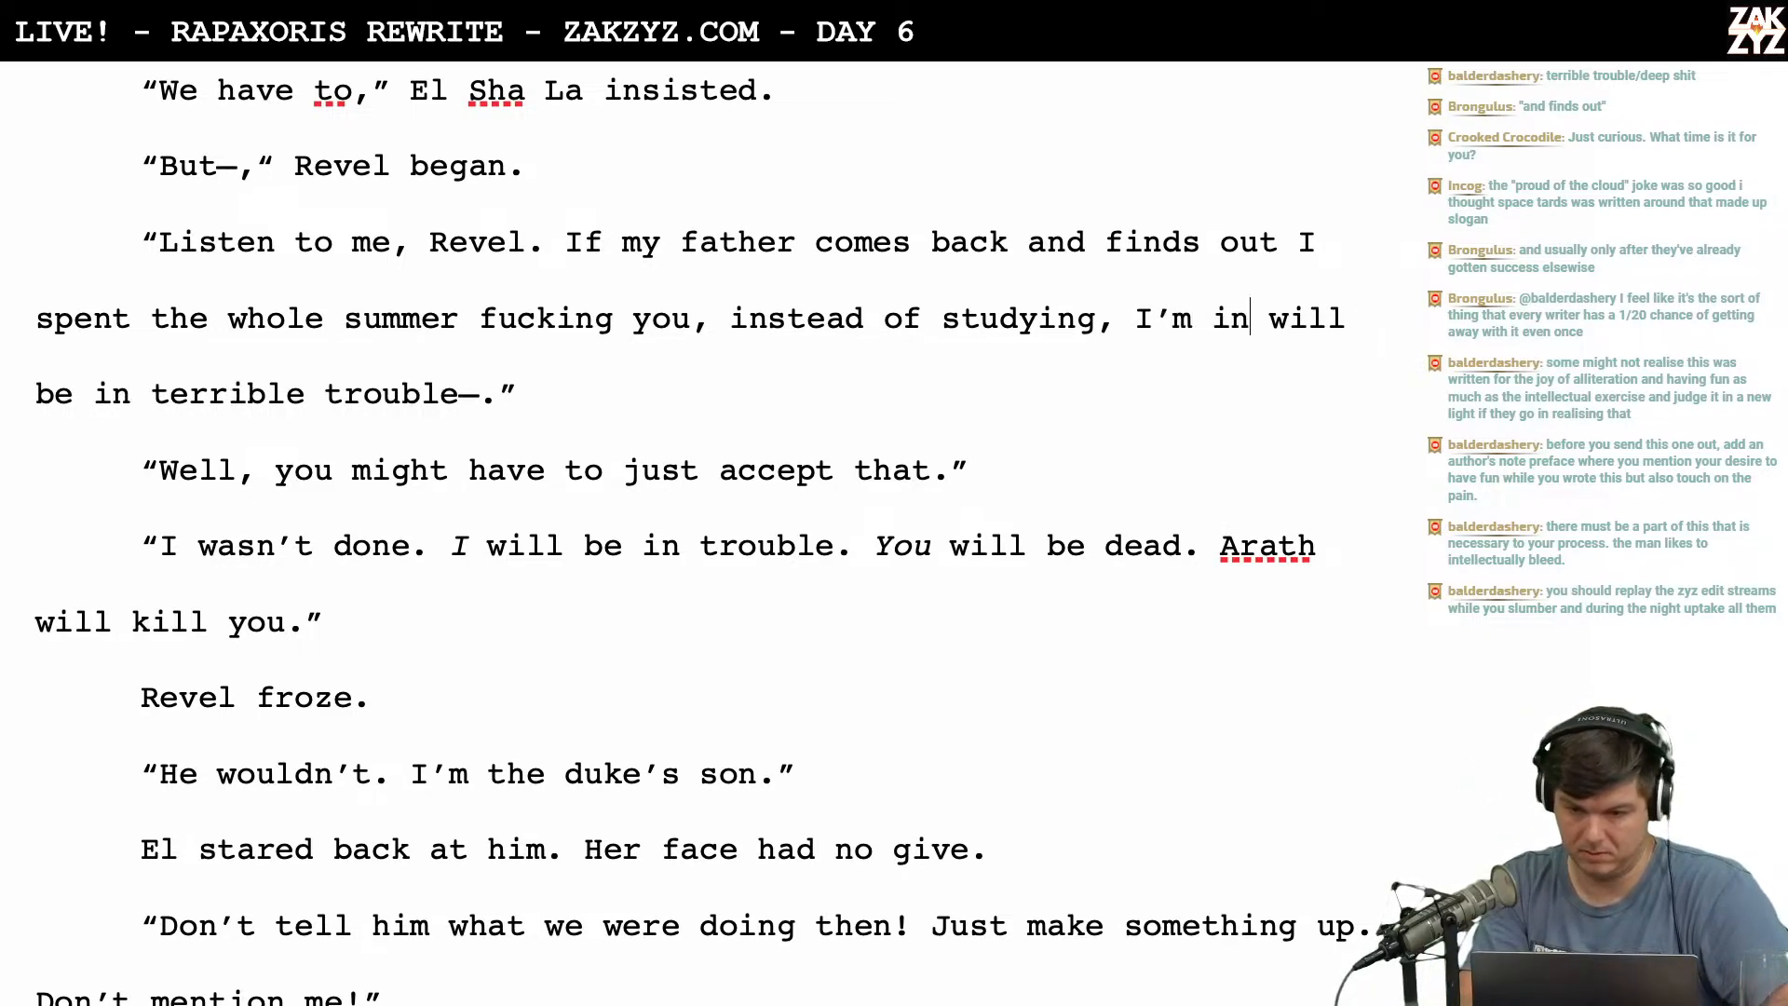
{"action": "type", "text": "e, terrible tro"}
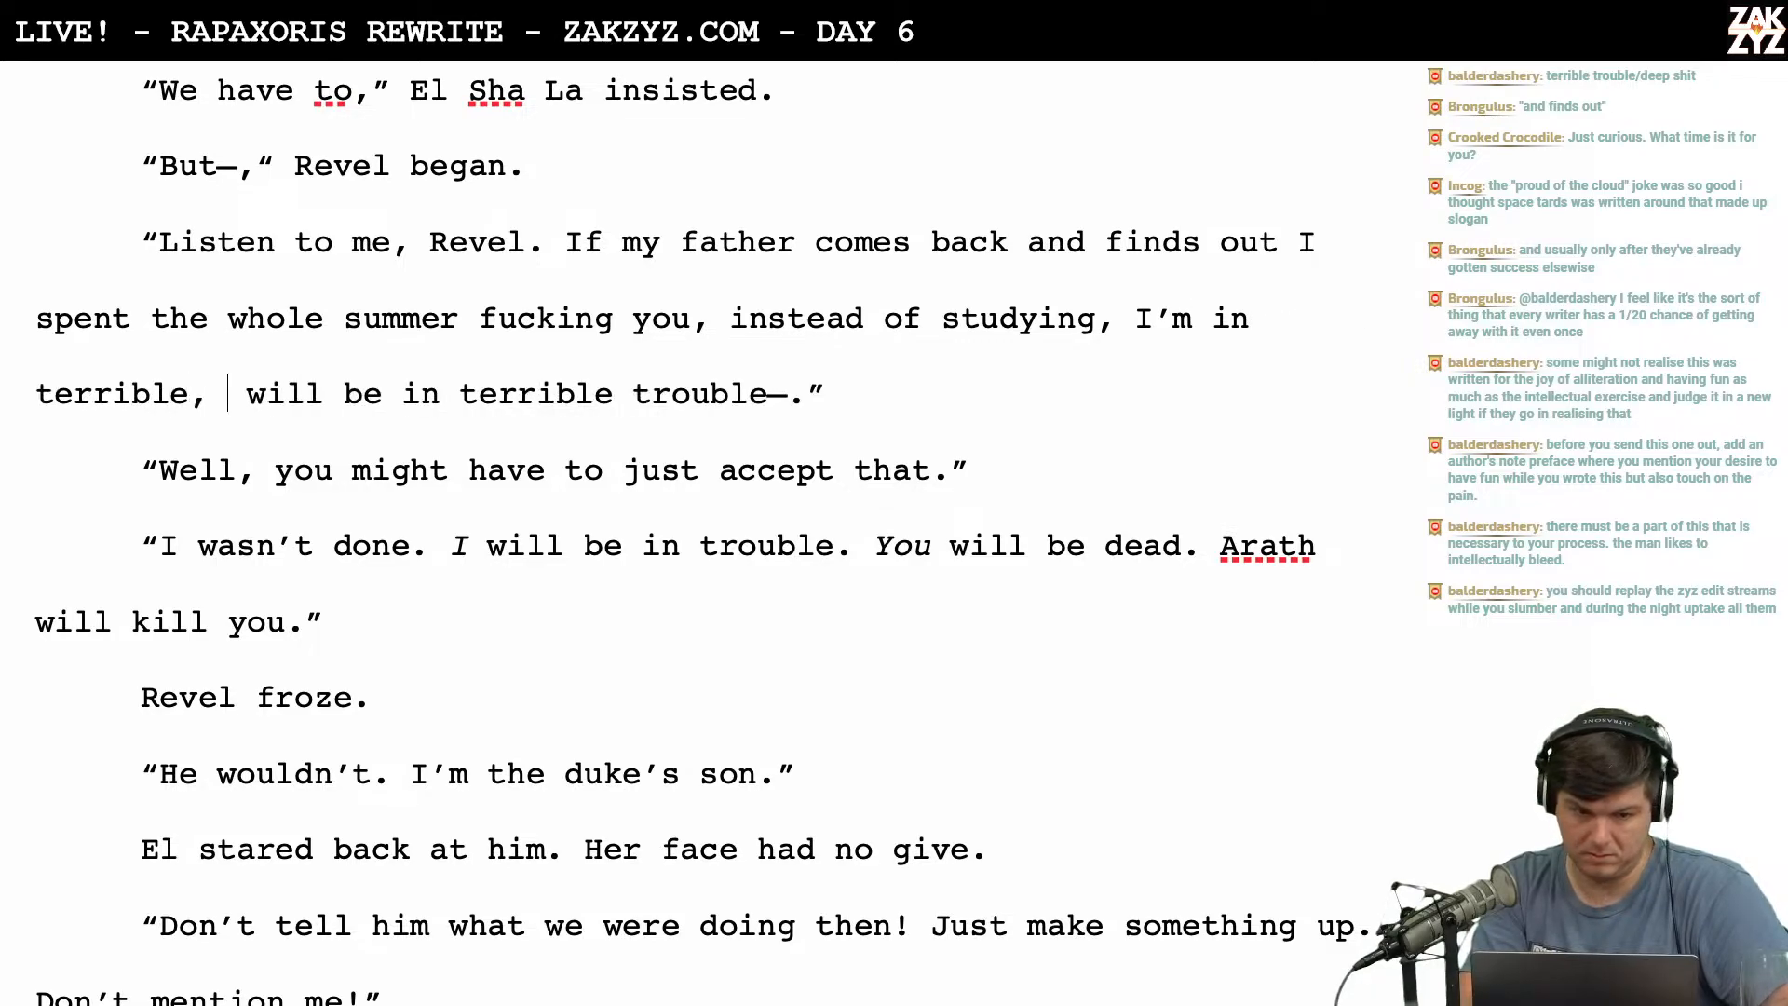
{"action": "type", "text": "uble."}
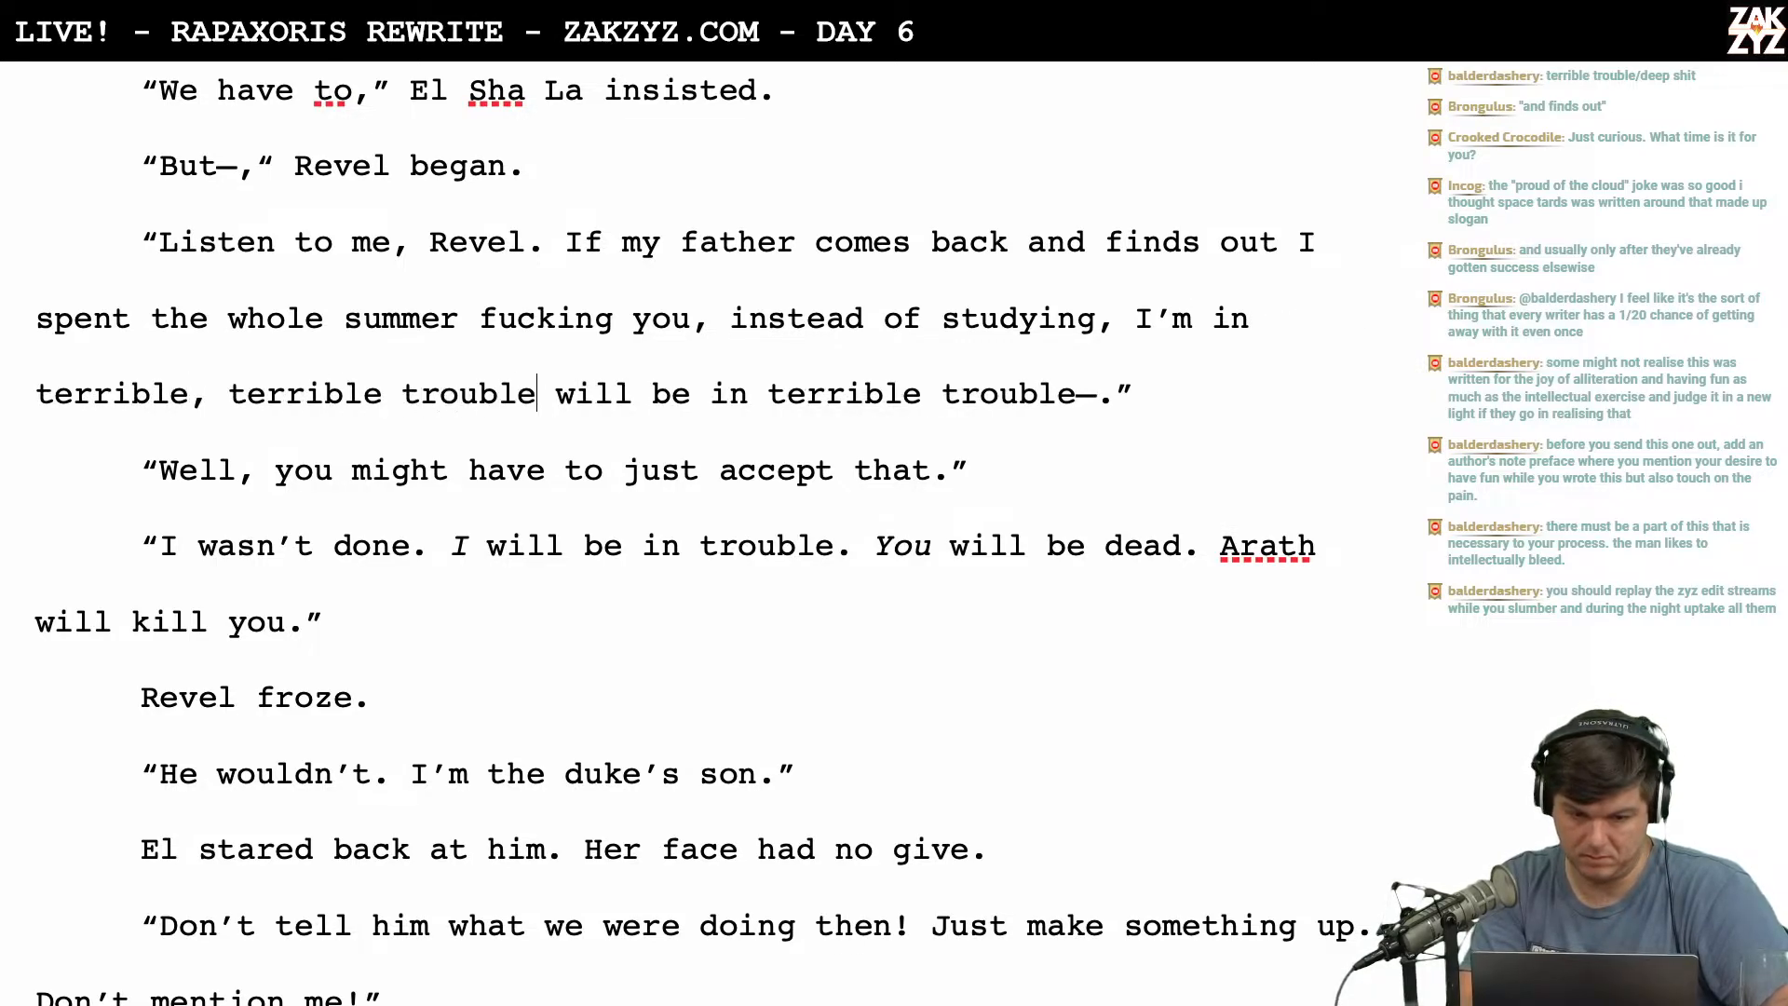
Delete the leftover "will be in terrible trouble—." before the closing quotation mark of El's line.
{"action": "key", "text": "shift+Right"}
{"action": "key", "text": "shift+Right"}
{"action": "key", "text": "shift+Right"}
{"action": "key", "text": "shift+Right"}
{"action": "key", "text": "shift+Right"}
{"action": "key", "text": "shift+Right"}
{"action": "key", "text": "shift+Right"}
{"action": "key", "text": "shift+Right"}
{"action": "key", "text": "shift+Right"}
{"action": "key", "text": "shift+Right"}
{"action": "key", "text": "shift+Right"}
{"action": "key", "text": "shift+Right"}
{"action": "key", "text": "shift+Right"}
{"action": "key", "text": "shift+Right"}
{"action": "key", "text": "shift+Right"}
{"action": "key", "text": "shift+Right"}
{"action": "key", "text": "shift+Right"}
{"action": "key", "text": "shift+Right"}
{"action": "key", "text": "shift+Right"}
{"action": "key", "text": "shift+Right"}
{"action": "key", "text": "shift+Right"}
{"action": "key", "text": "shift+Right"}
{"action": "key", "text": "shift+Right"}
{"action": "key", "text": "shift+Right"}
{"action": "key", "text": "shift+Right"}
{"action": "key", "text": "shift+Right"}
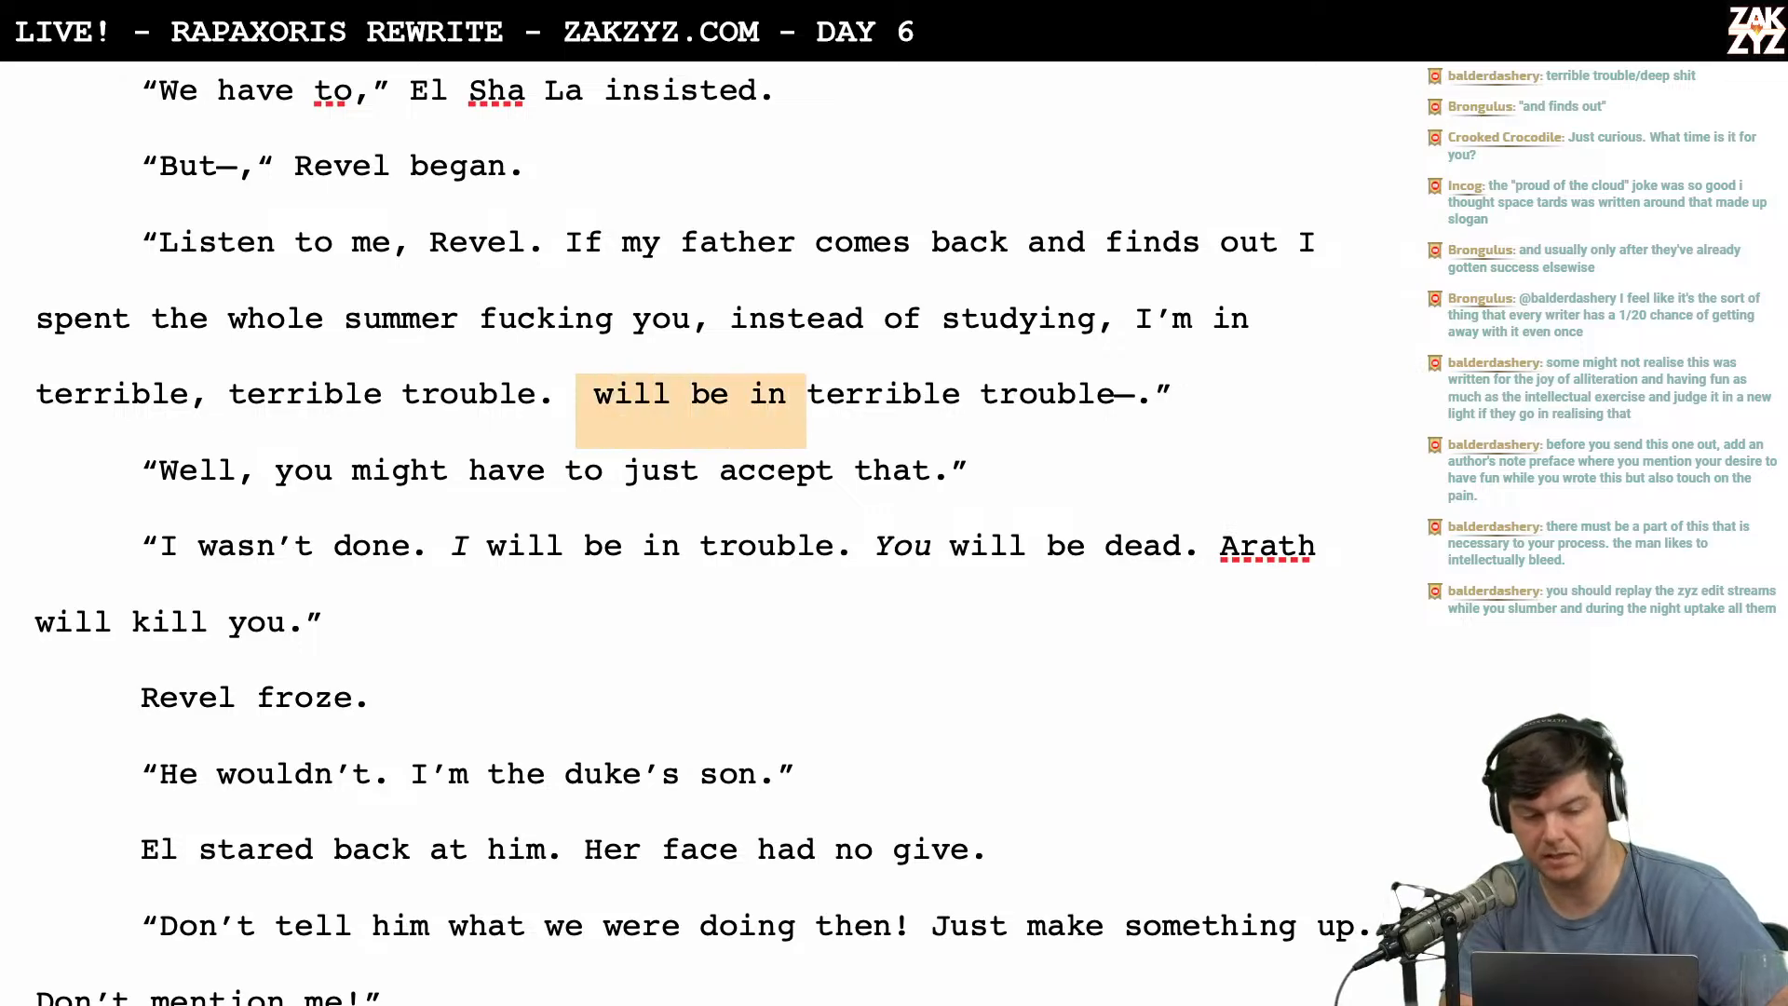
{"action": "key", "text": "shift+Right"}
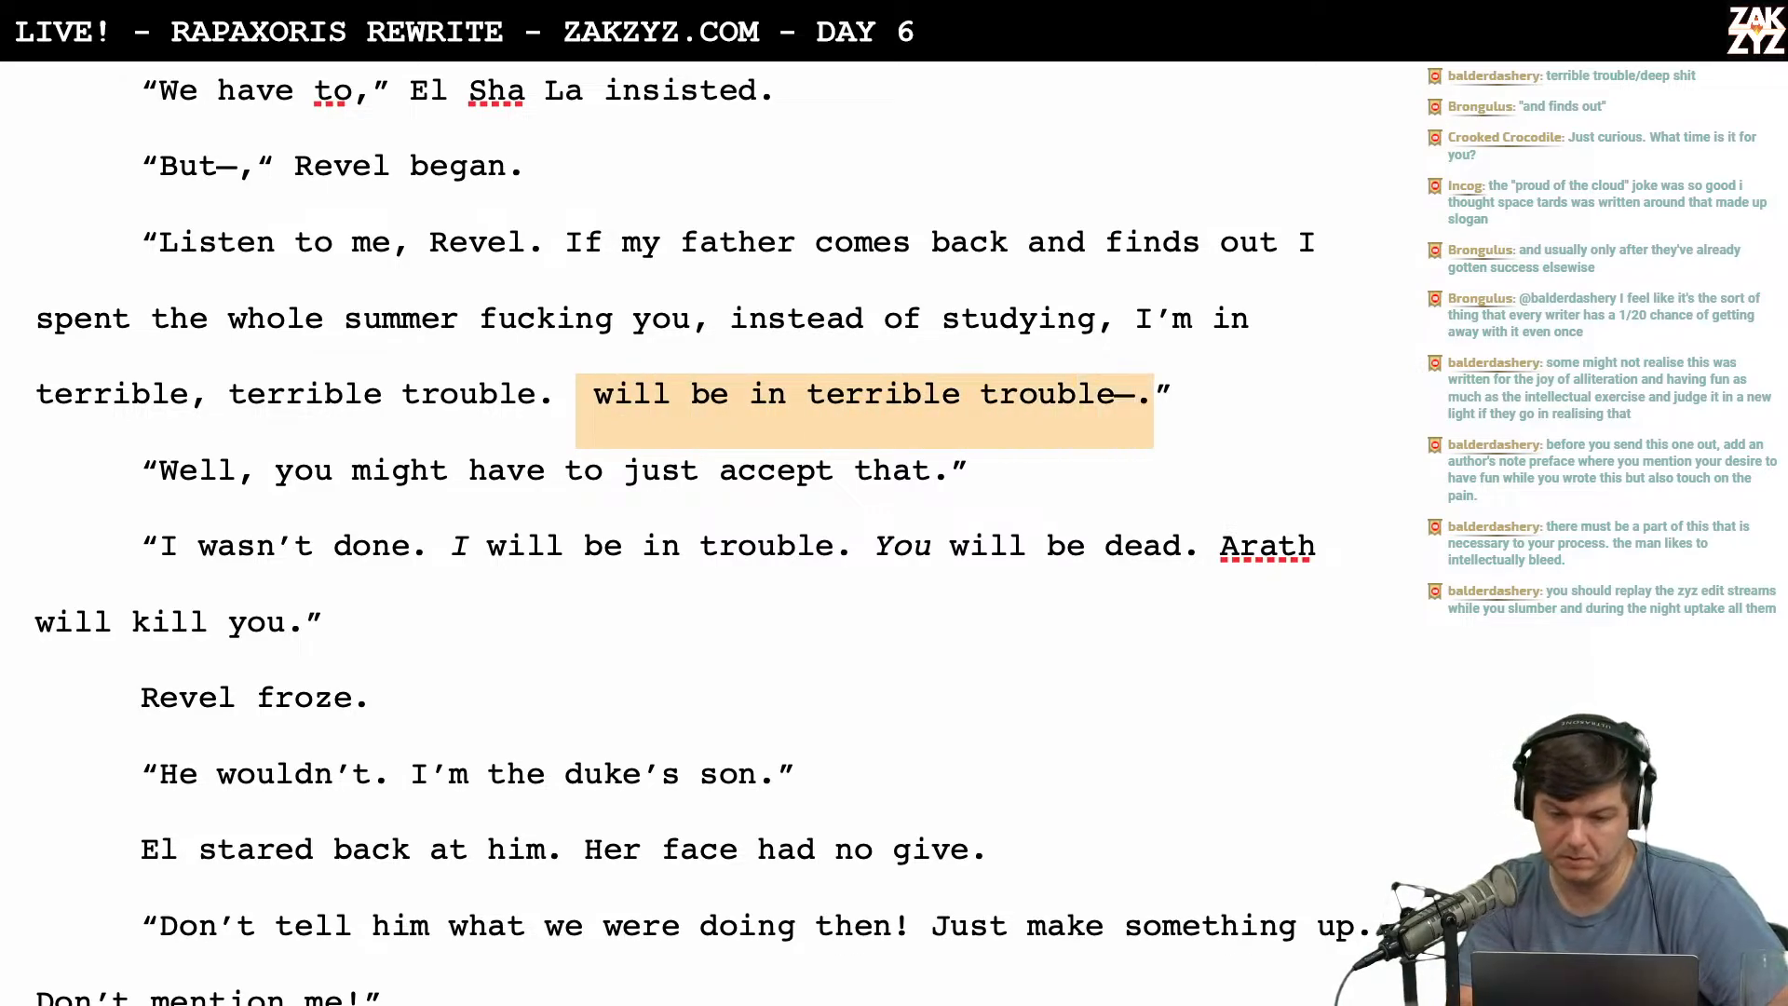
{"action": "key", "text": "BackSpace"}
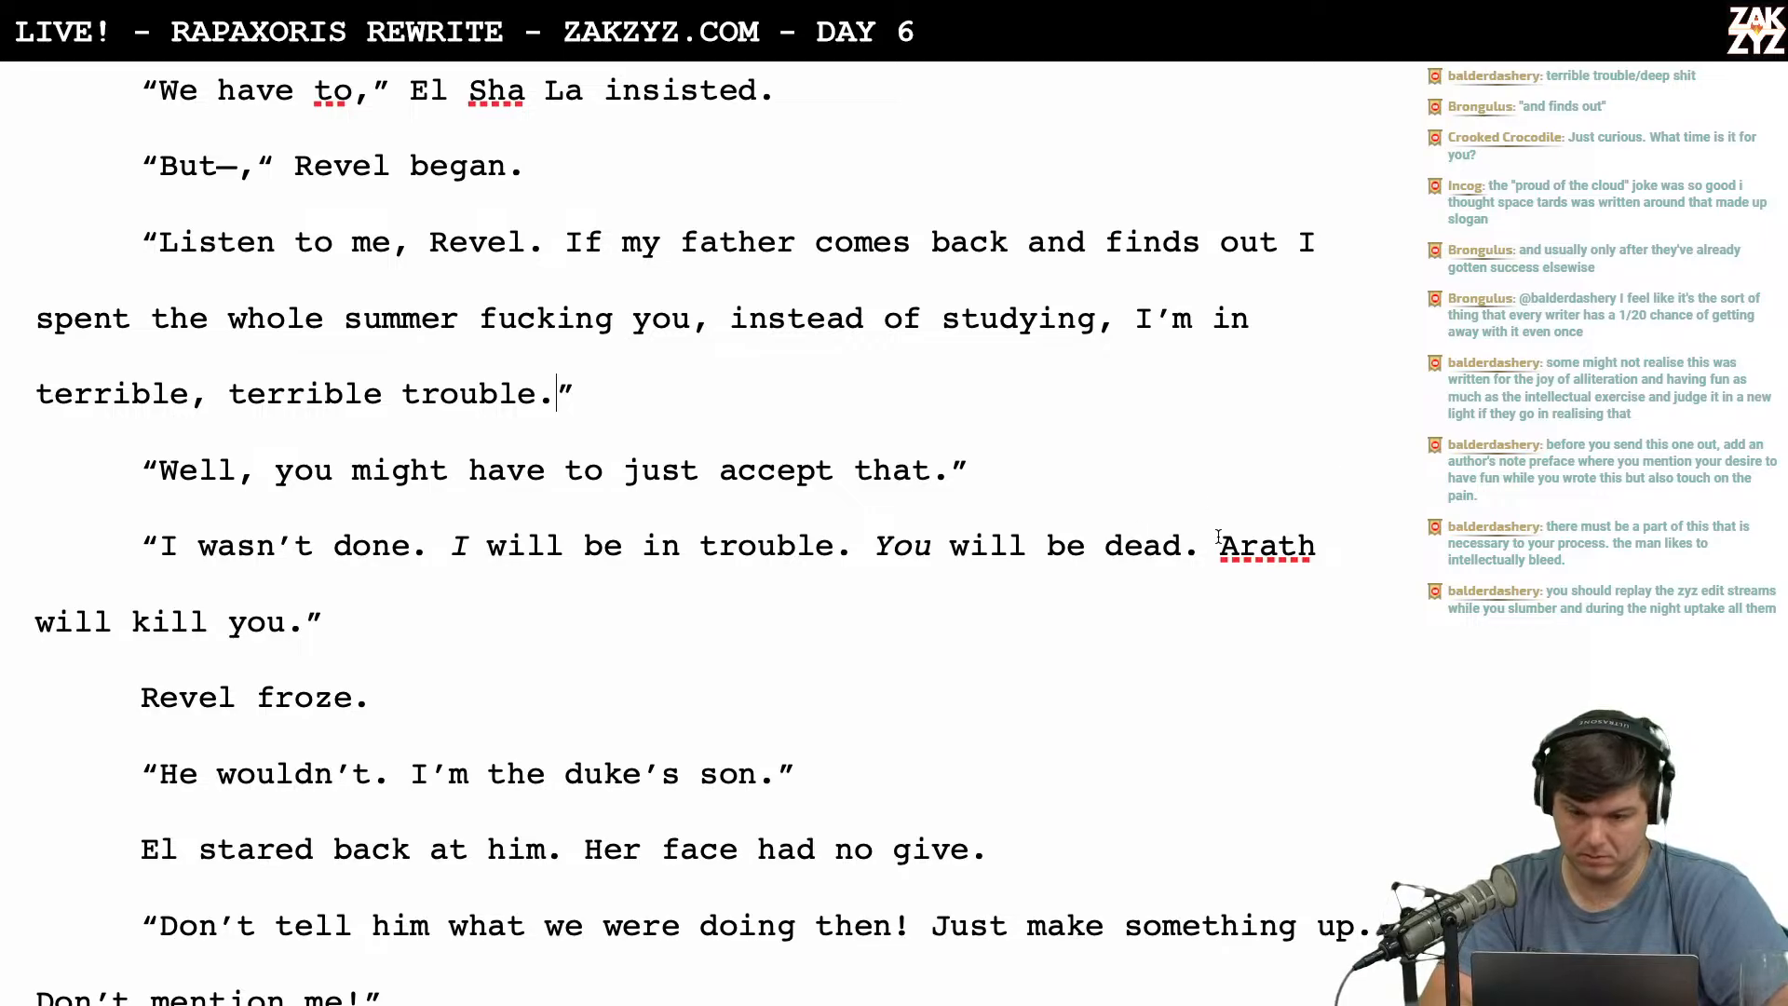
Italicize "dead" in El's sentence "You will be dead.".
{"action": "scroll", "coordinate": [1218, 538], "scroll_direction": "down", "scroll_amount": 2}
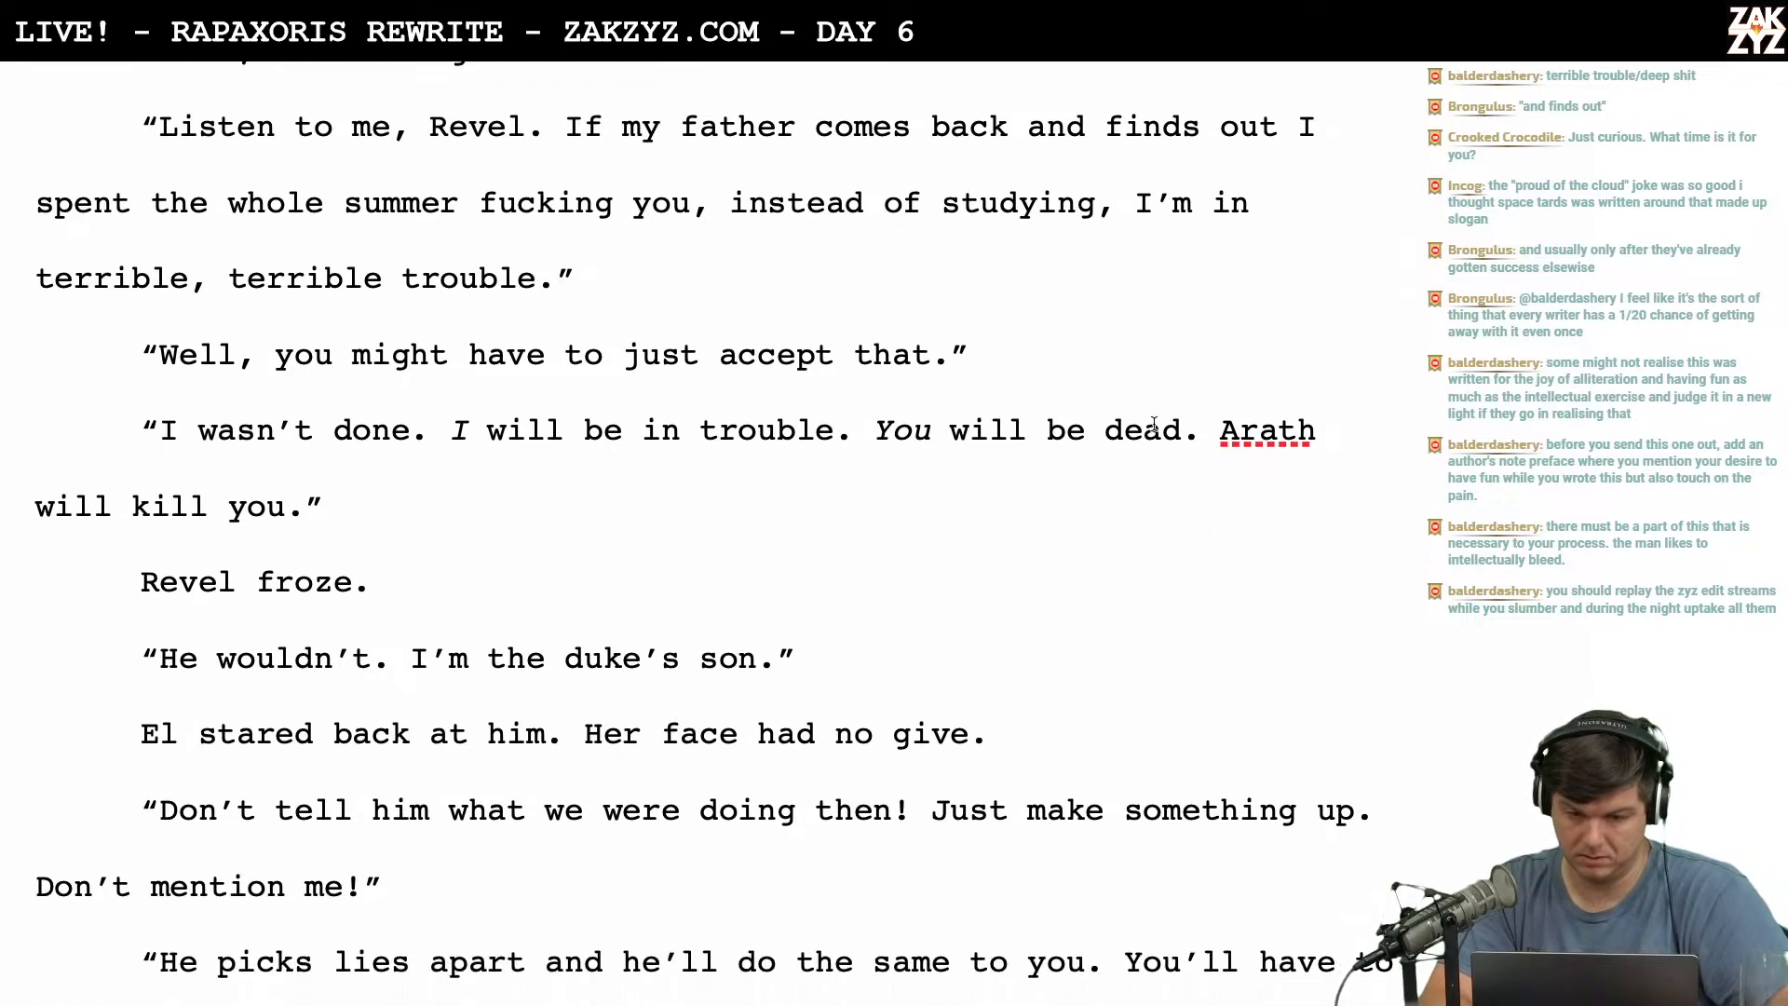
{"action": "left_click", "coordinate": [1106, 431]}
{"action": "key", "text": "shift+Right"}
{"action": "key", "text": "shift+Right"}
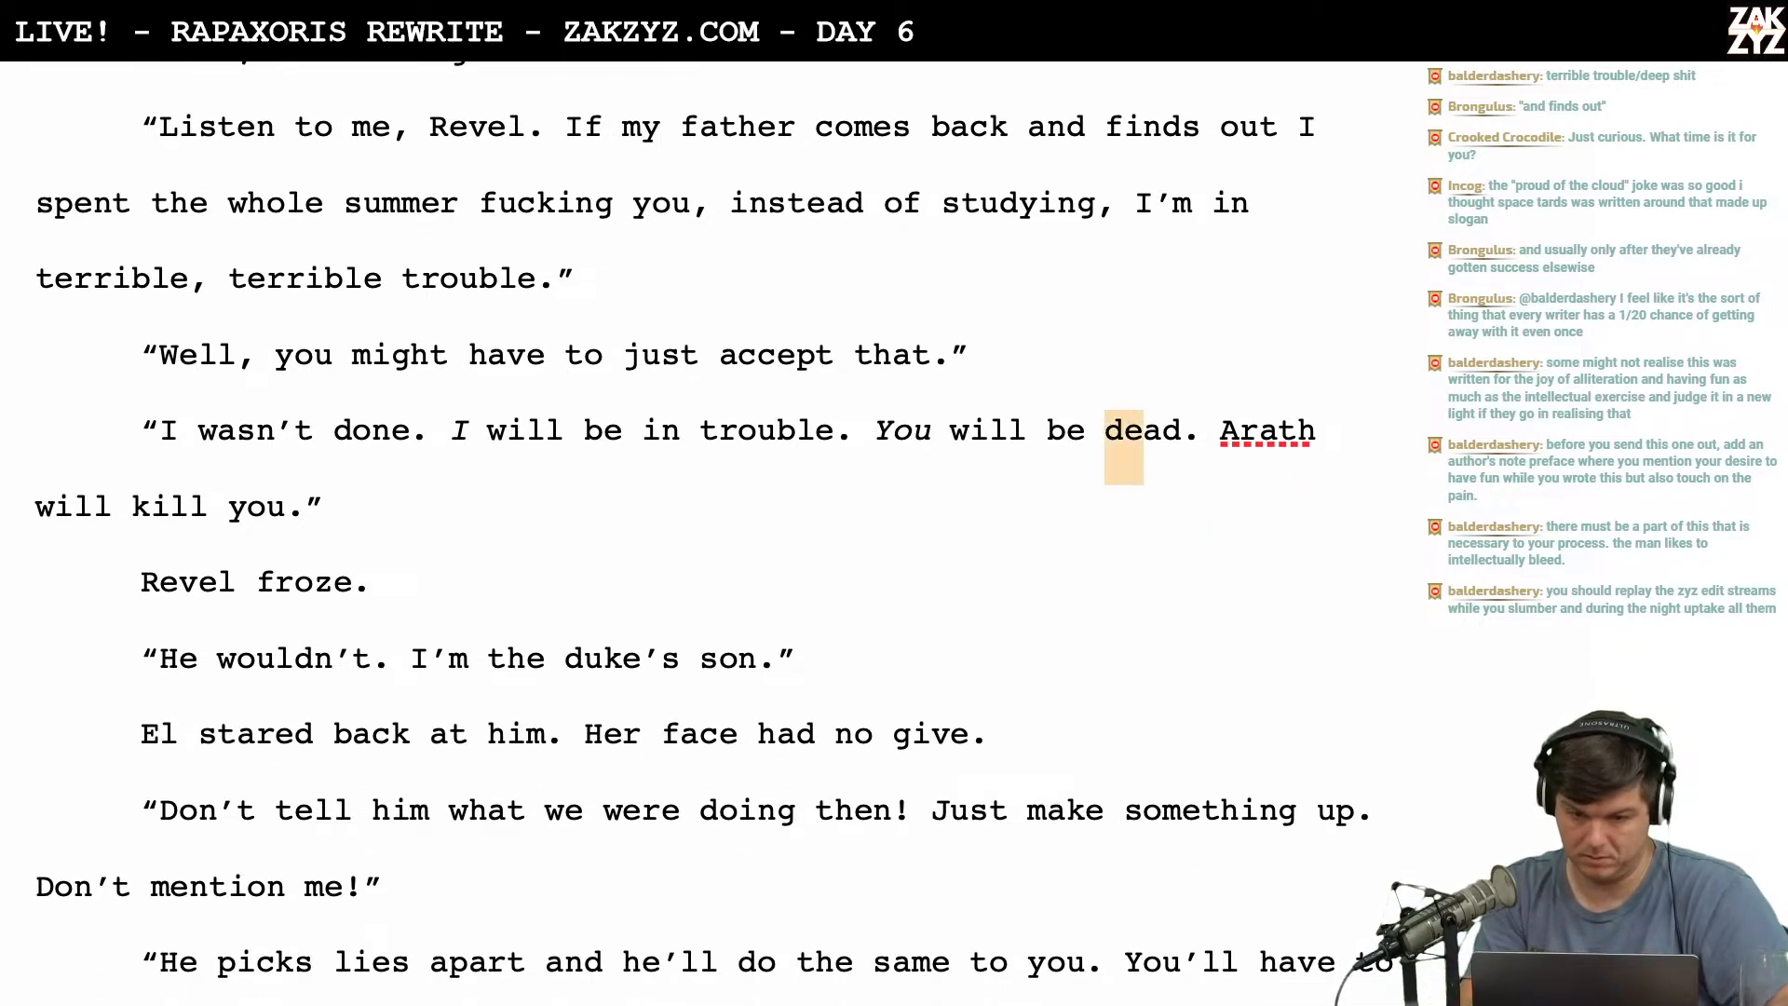
{"action": "key", "text": "shift+Right"}
{"action": "key", "text": "shift+Right"}
{"action": "key", "text": "ctrl+i"}
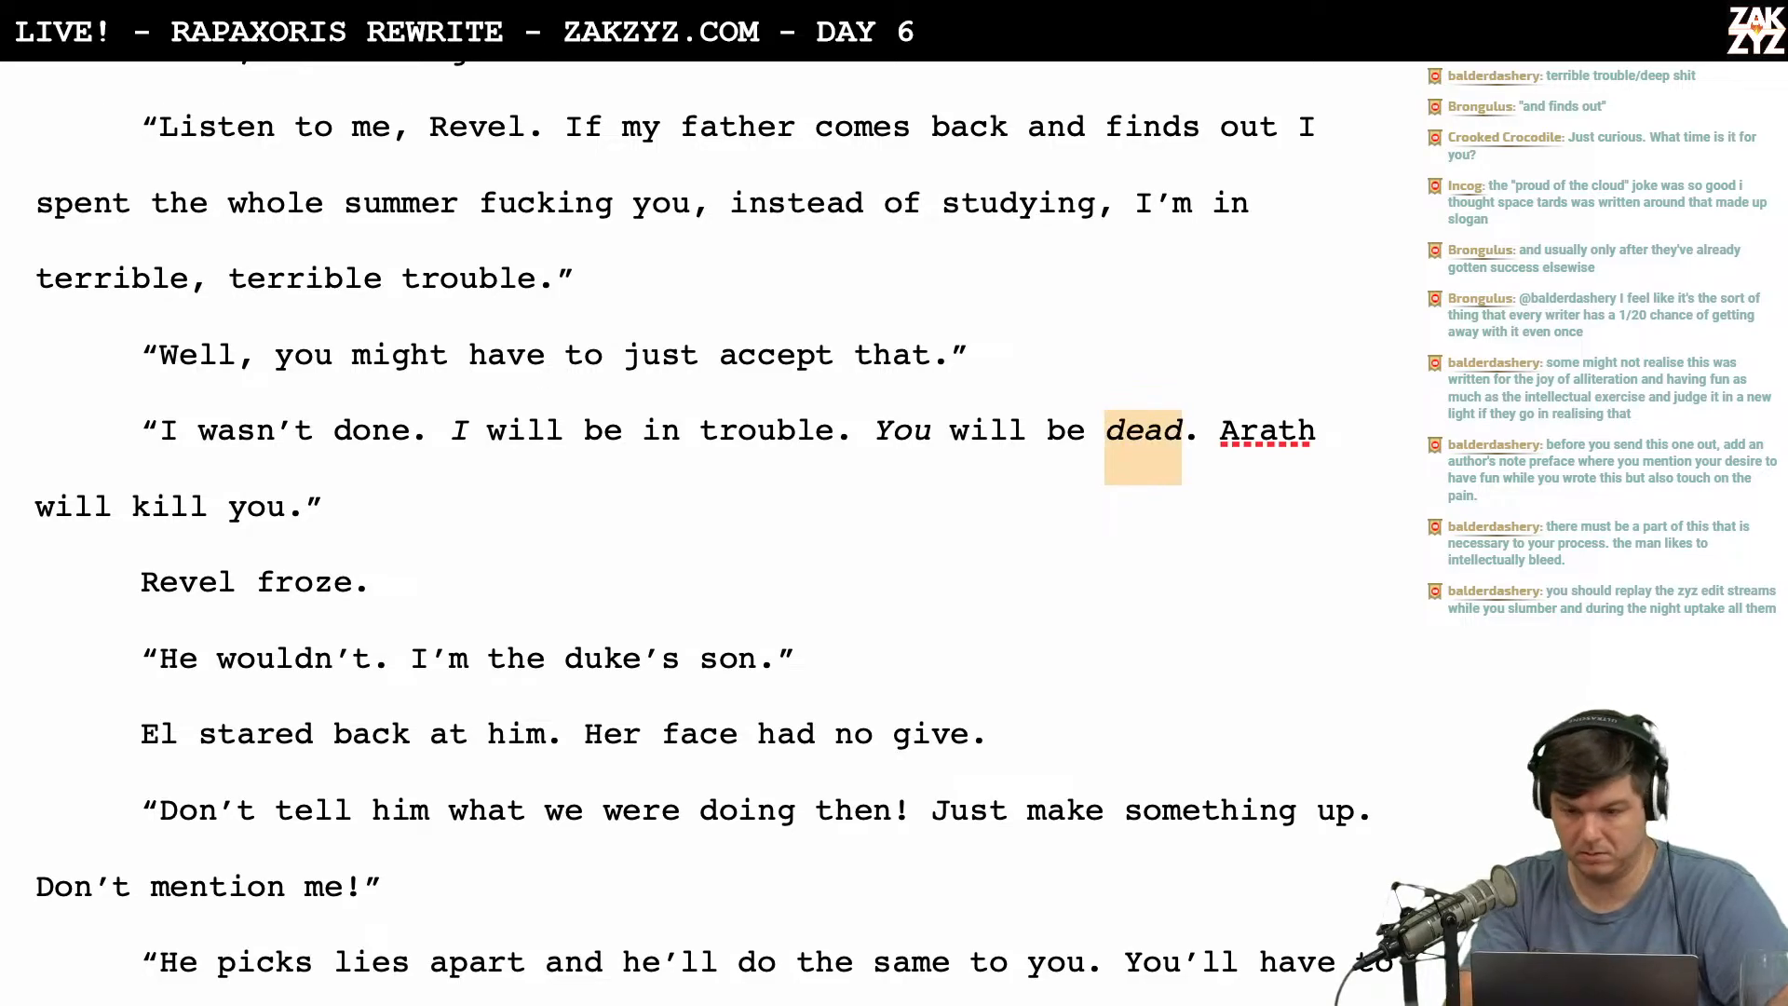
{"action": "scroll", "coordinate": [774, 463], "scroll_direction": "down", "scroll_amount": 1}
{"action": "left_click", "coordinate": [774, 463]}
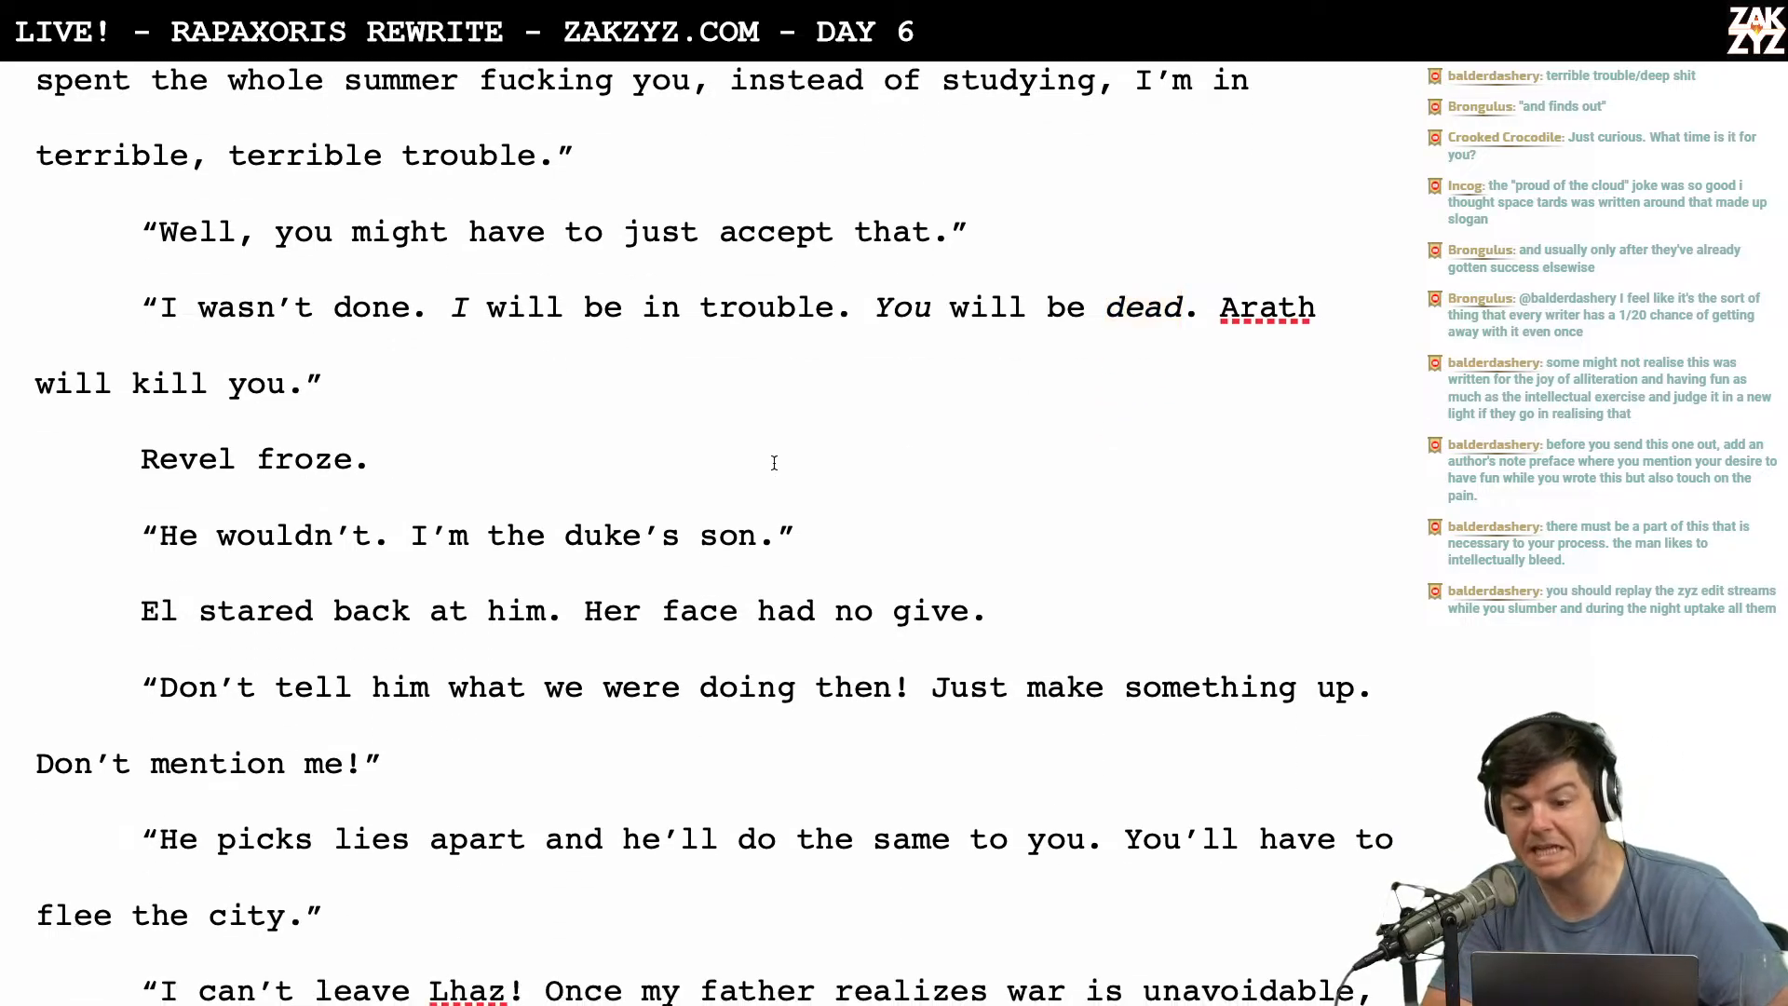
{"action": "scroll", "coordinate": [774, 463], "scroll_direction": "down", "scroll_amount": 1}
{"action": "left_click", "coordinate": [738, 378]}
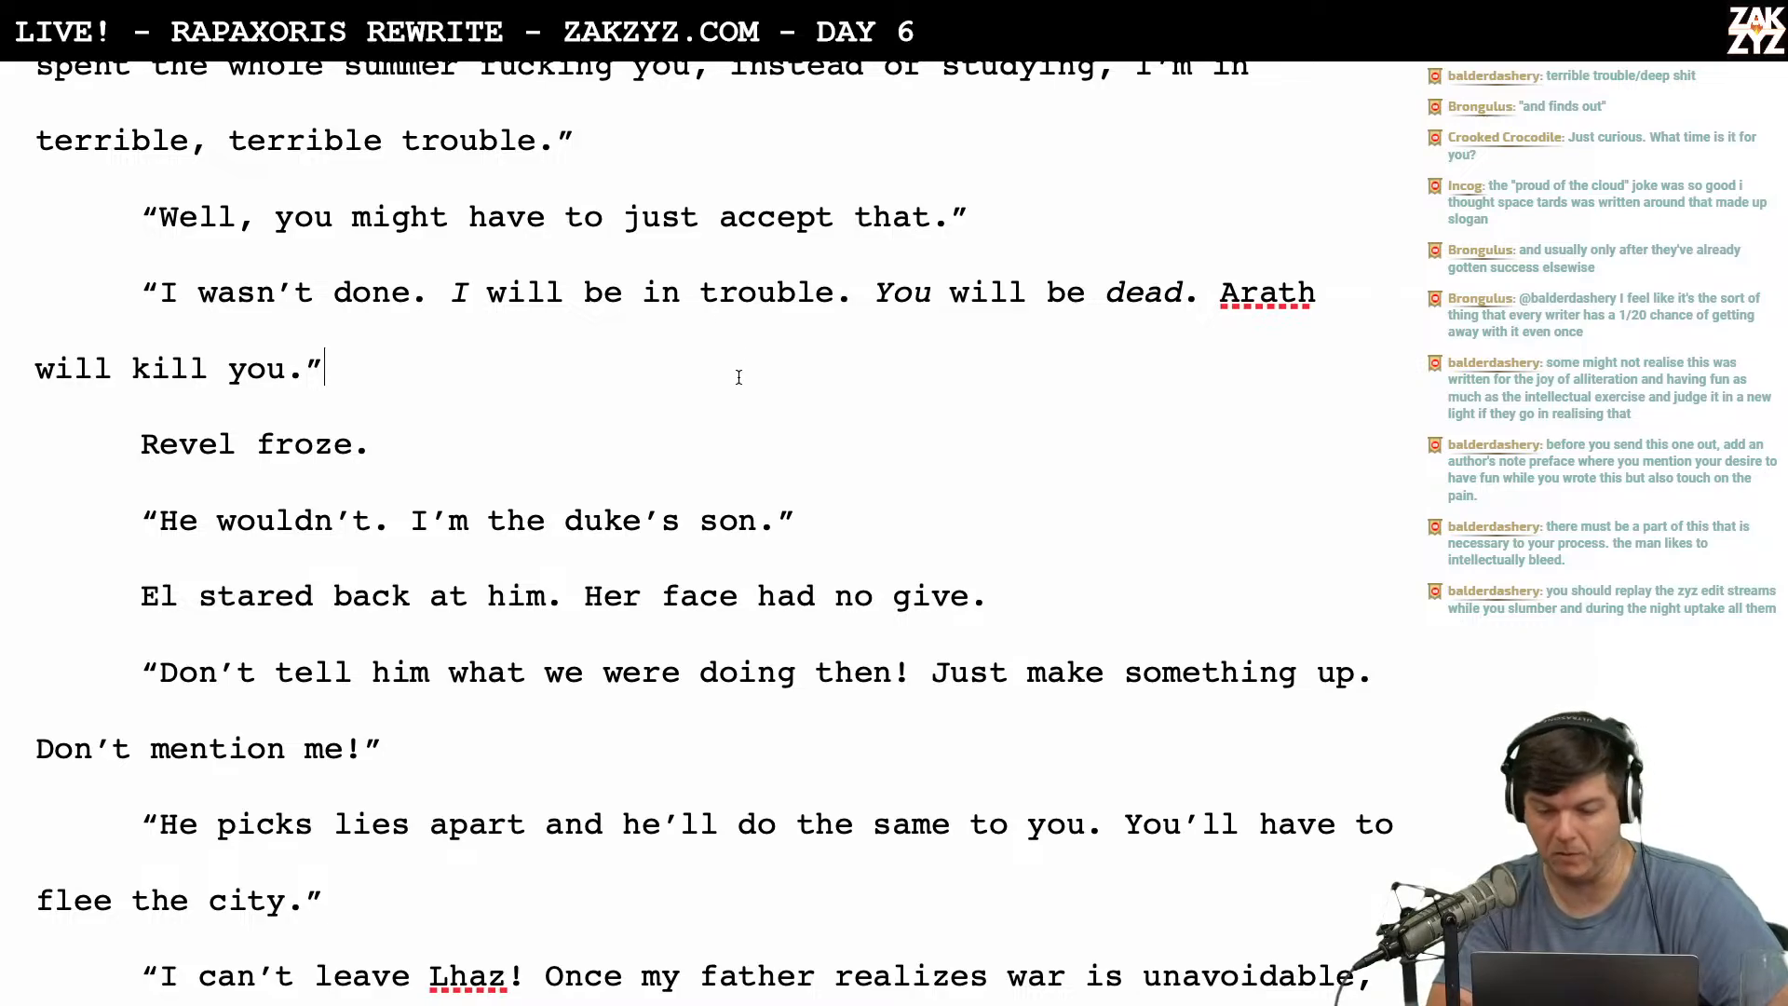
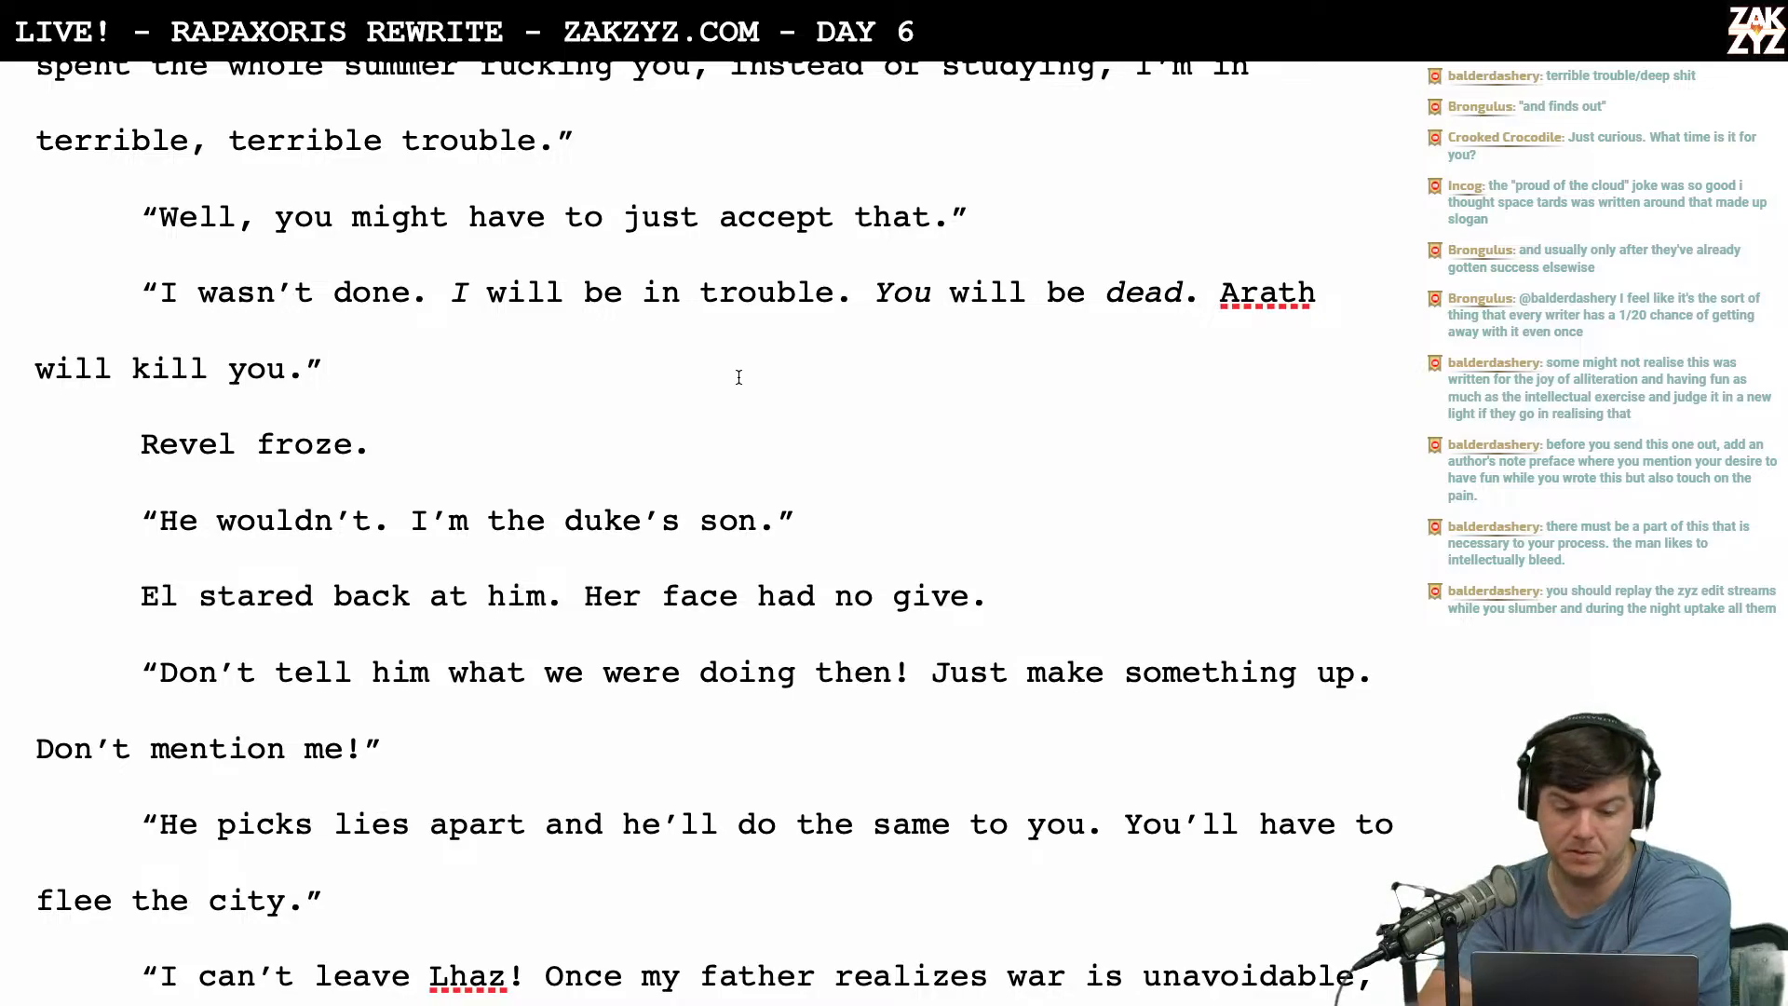
Replace "froze" with "recoiled" in the sentence about Revel's reaction to the death warning.
{"action": "scroll", "coordinate": [738, 376], "scroll_direction": "down", "scroll_amount": 1}
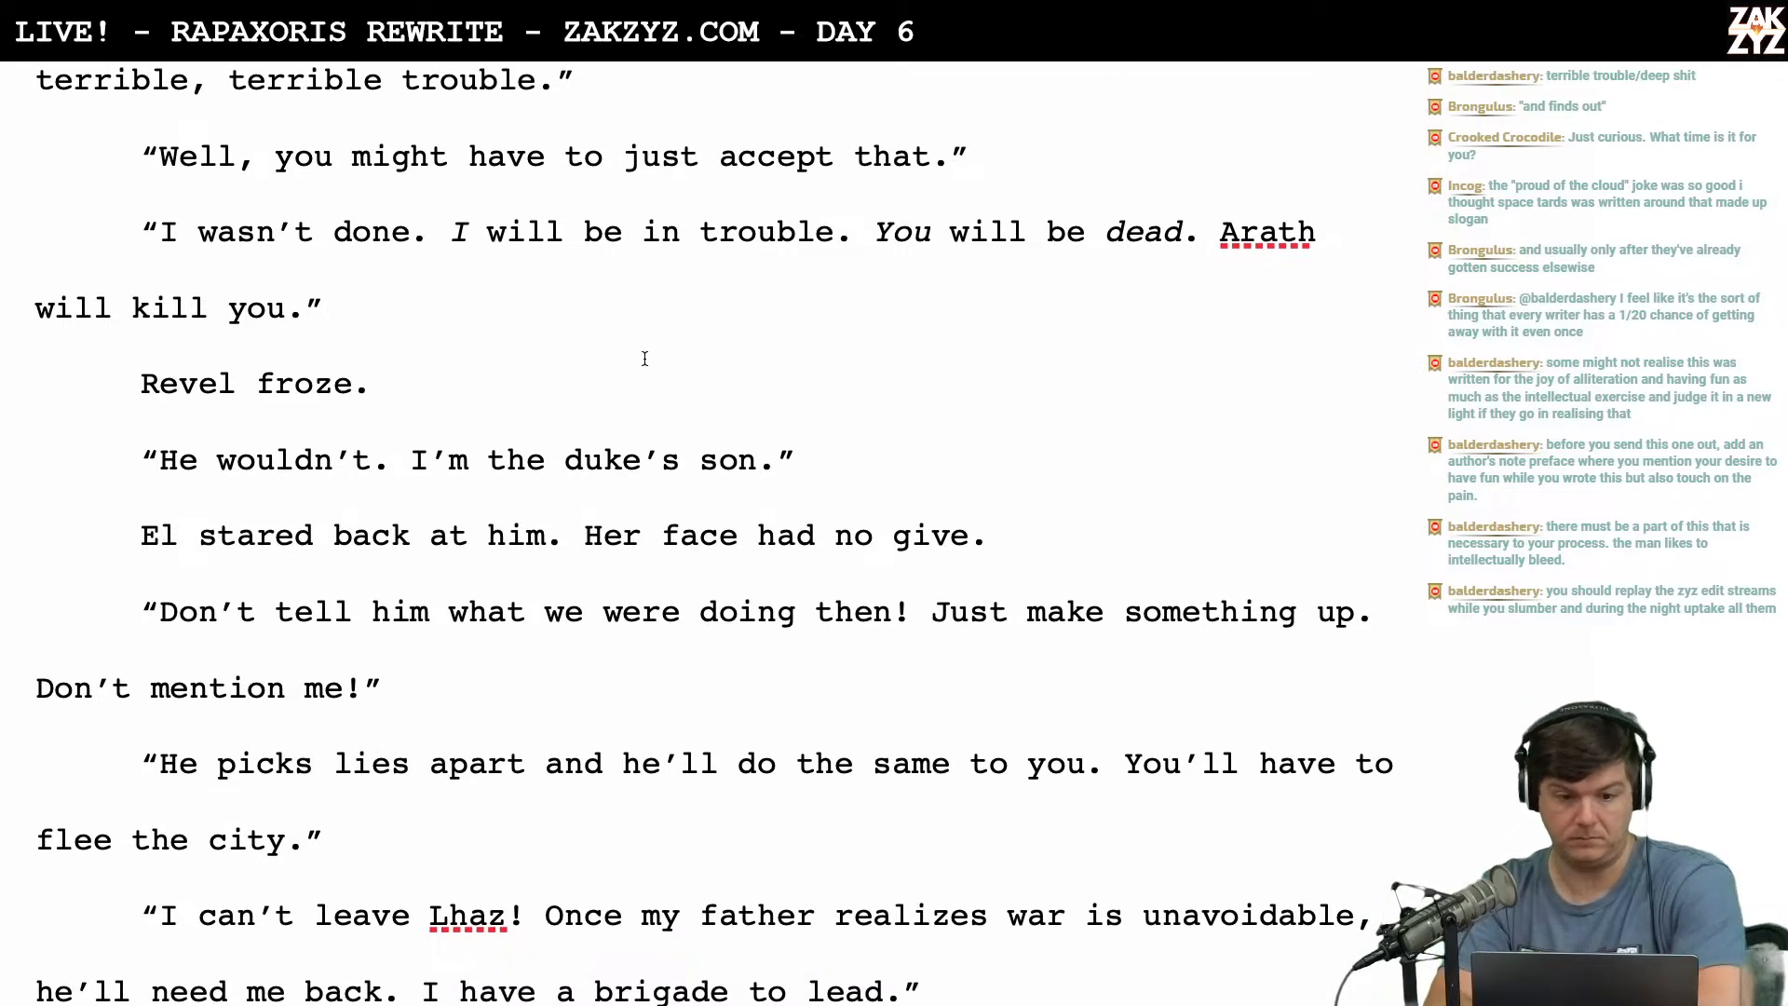
{"action": "left_click", "coordinate": [372, 384]}
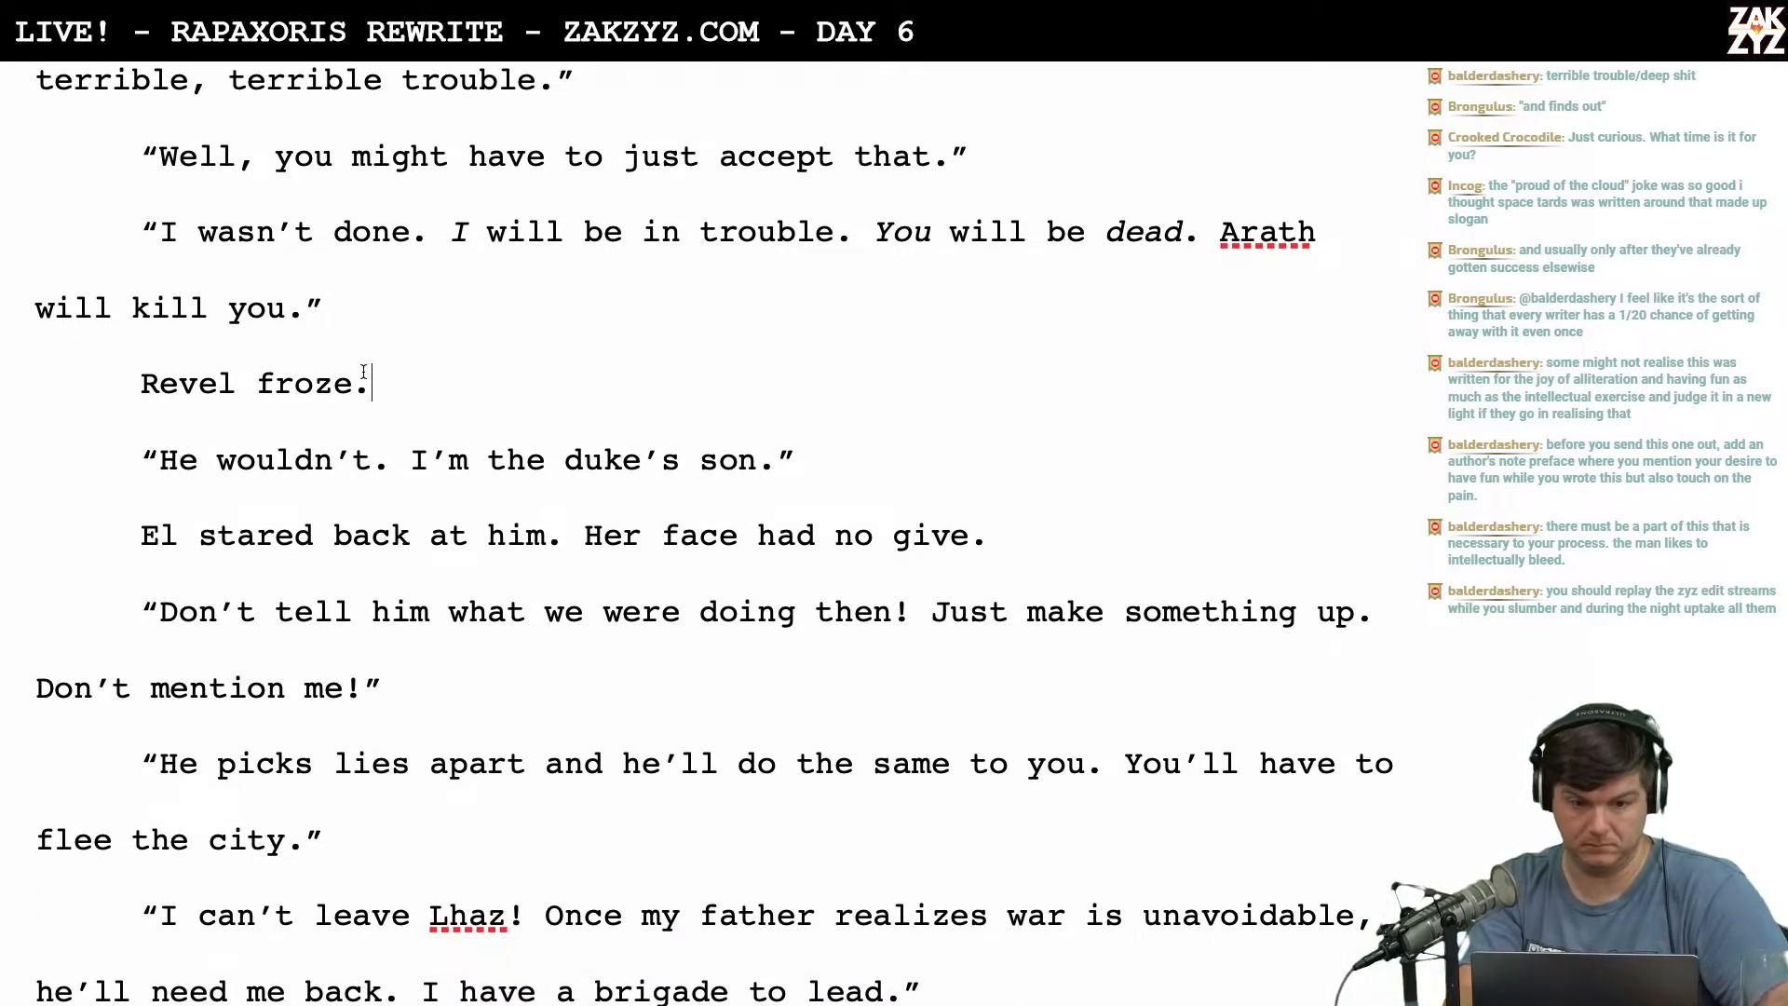
{"action": "key", "text": "Left"}
{"action": "key", "text": "BackSpace"}
{"action": "key", "text": "BackSpace"}
{"action": "key", "text": "BackSpace"}
{"action": "key", "text": "BackSpace"}
{"action": "key", "text": "BackSpace"}
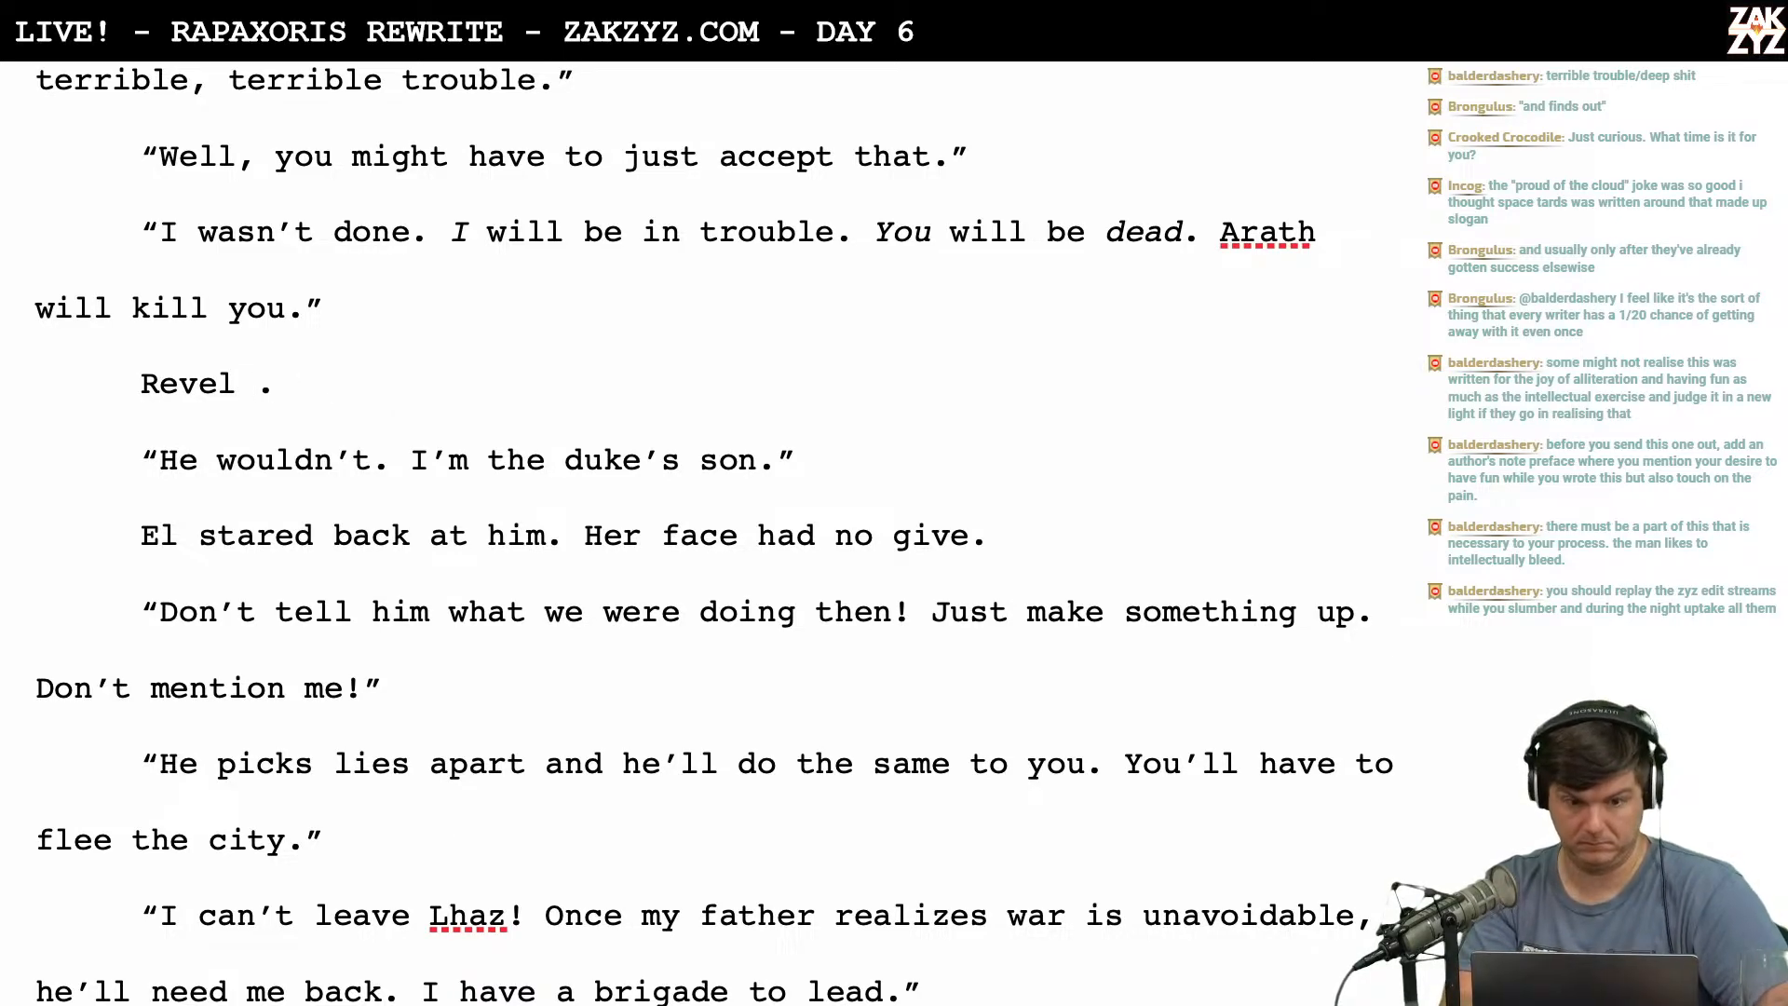
{"action": "type", "text": "recoiled"}
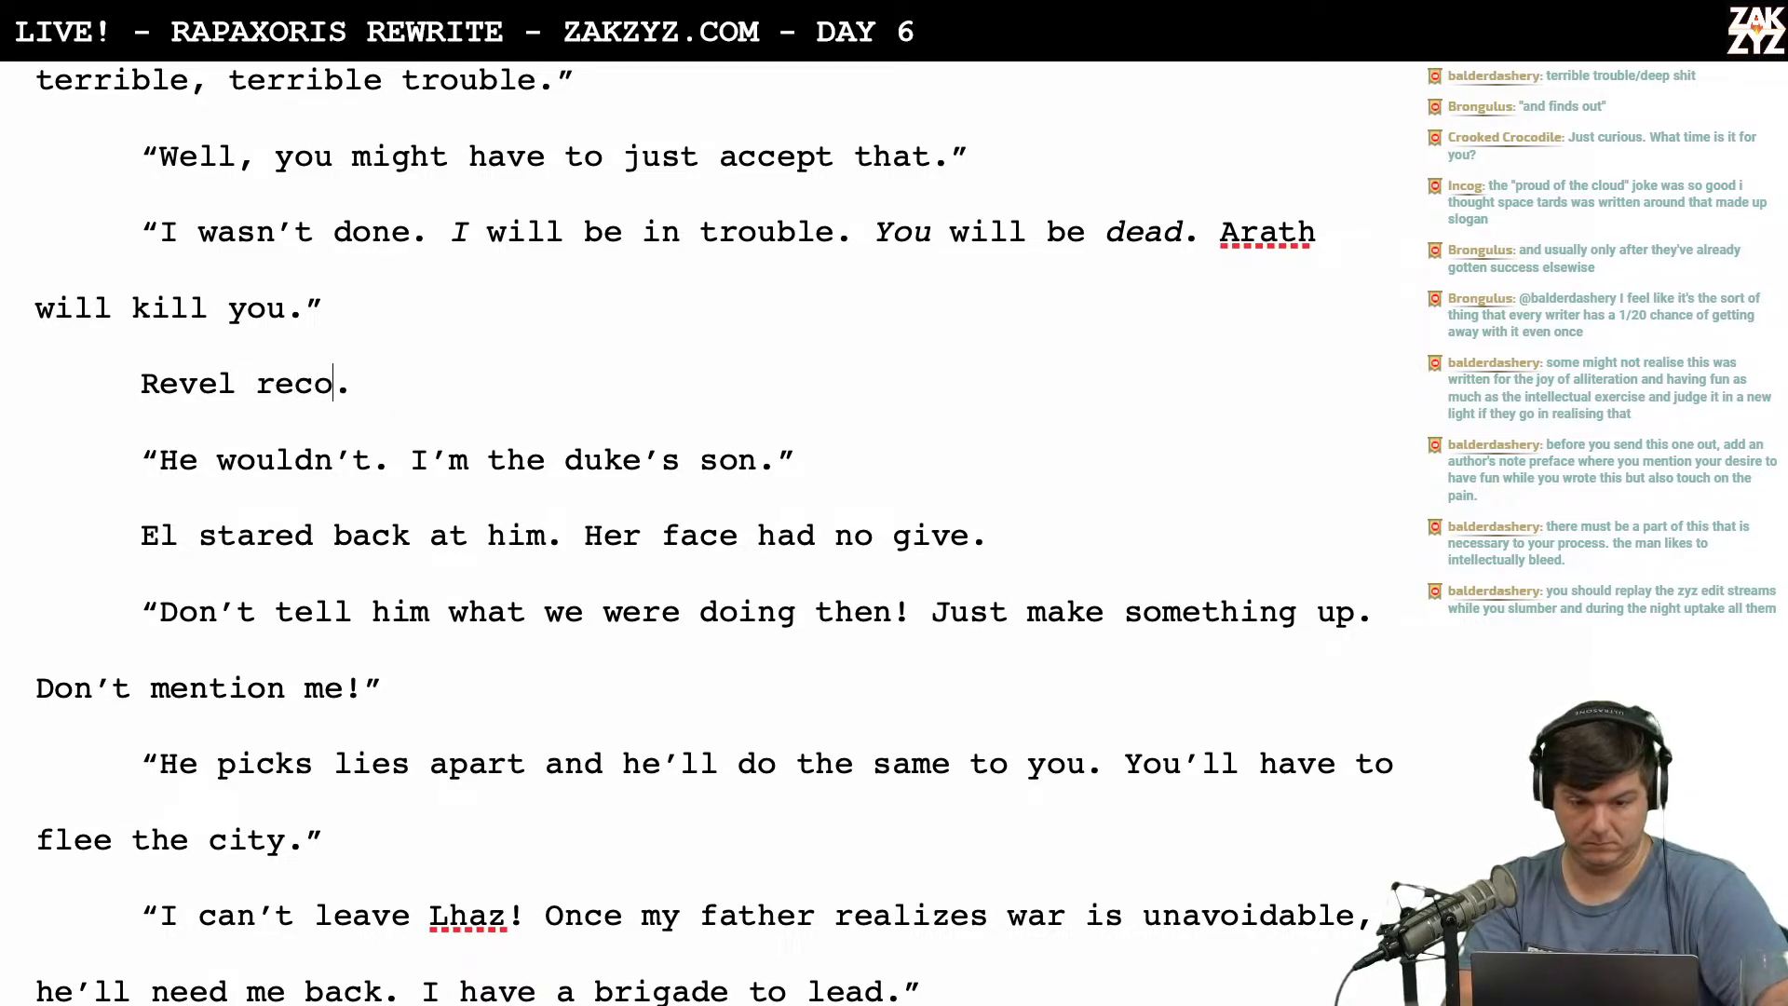
Capitalize "Duke's" in Revel's line "He wouldn't. I'm the duke's son.".
{"action": "scroll", "coordinate": [714, 536], "scroll_direction": "down", "scroll_amount": 1}
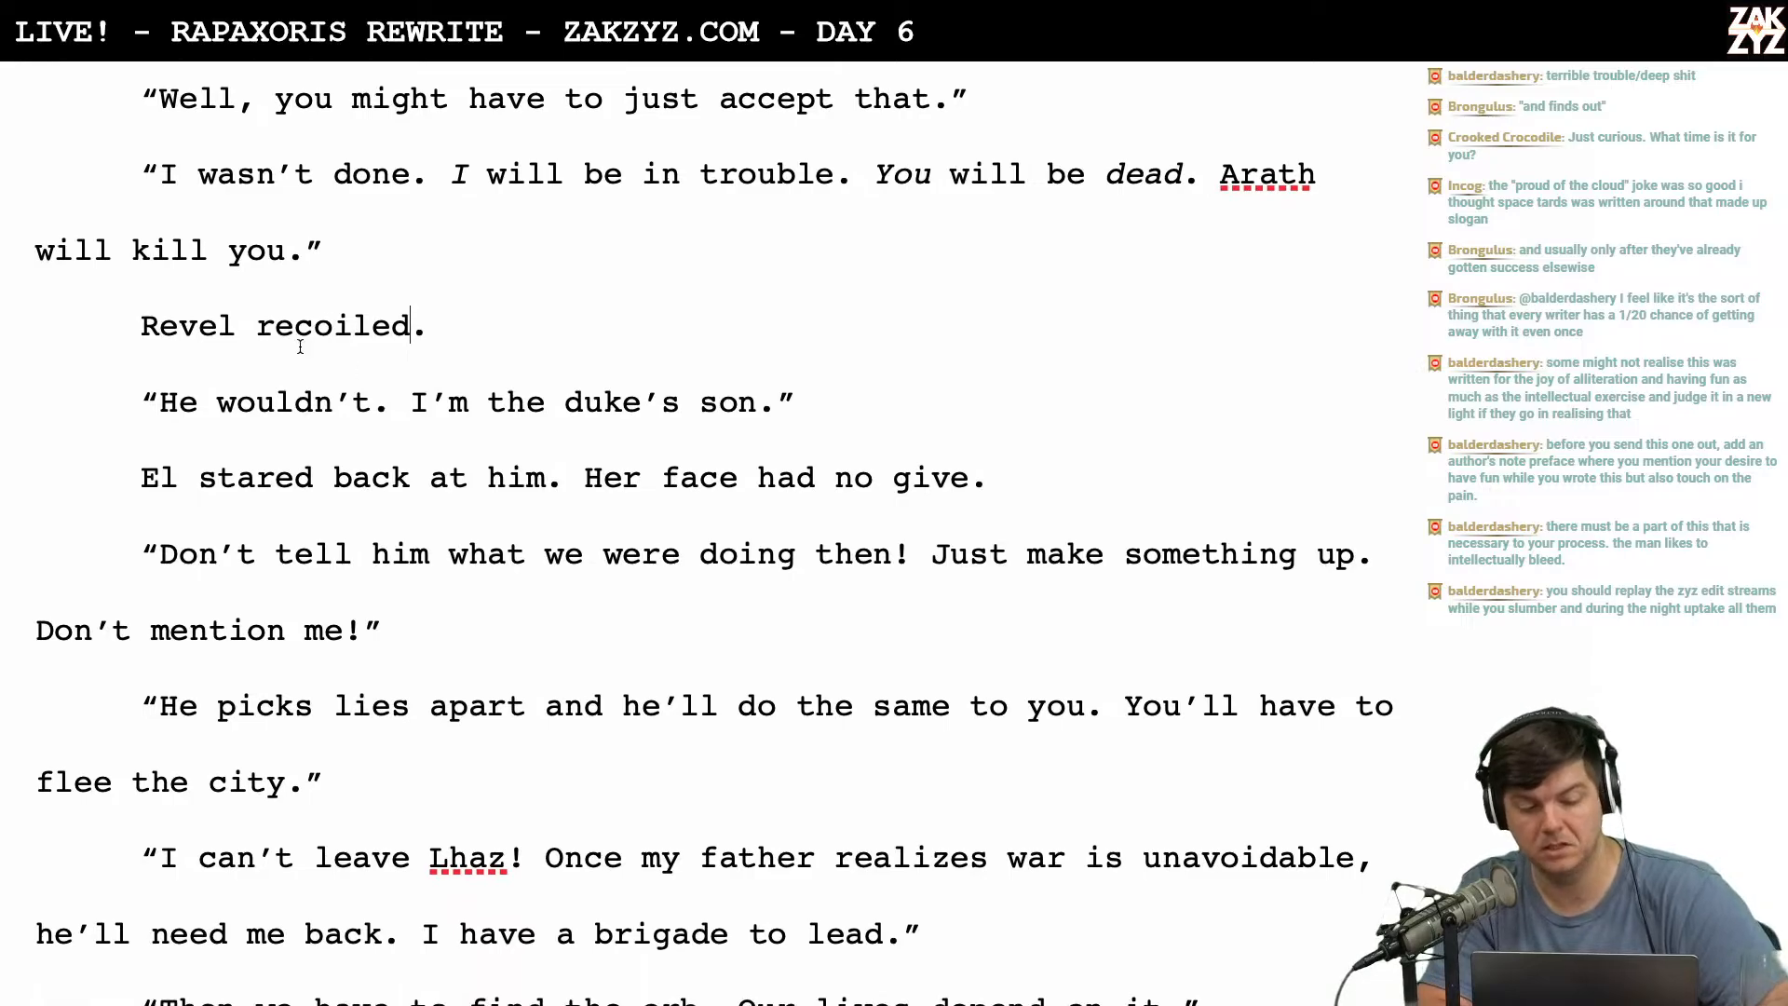
{"action": "scroll", "coordinate": [327, 465], "scroll_direction": "down", "scroll_amount": 3}
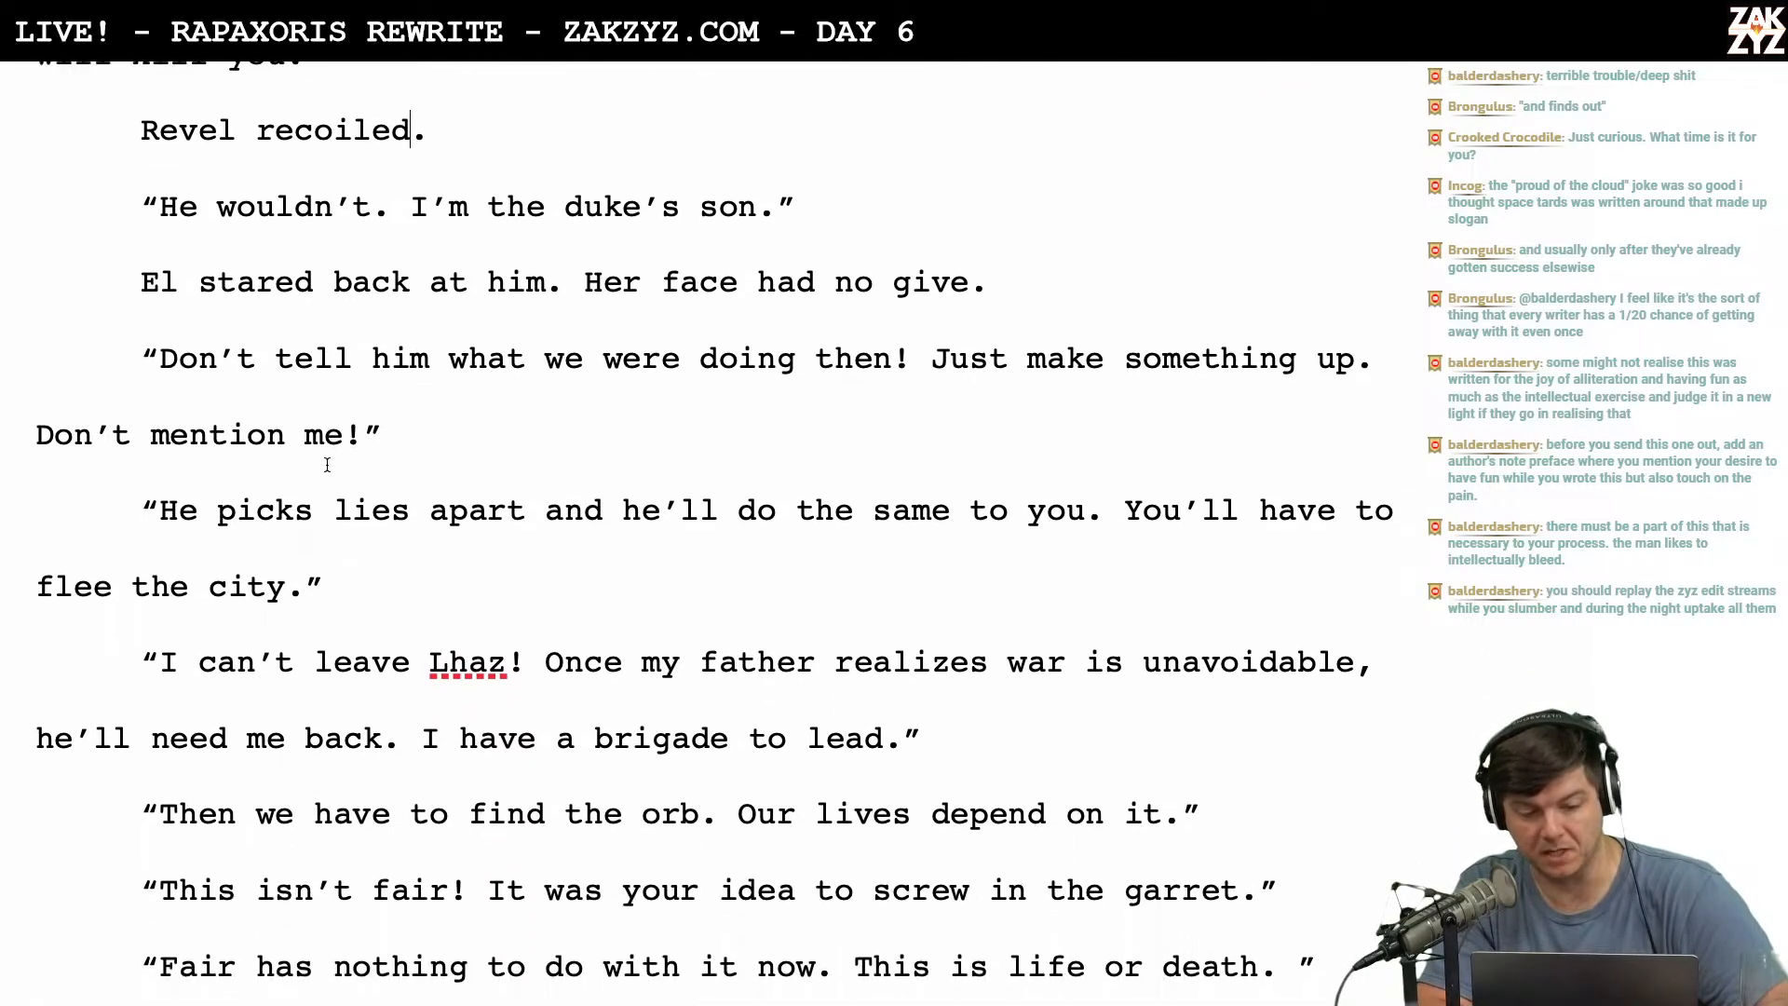
{"action": "left_click", "coordinate": [604, 196]}
{"action": "key", "text": "Left"}
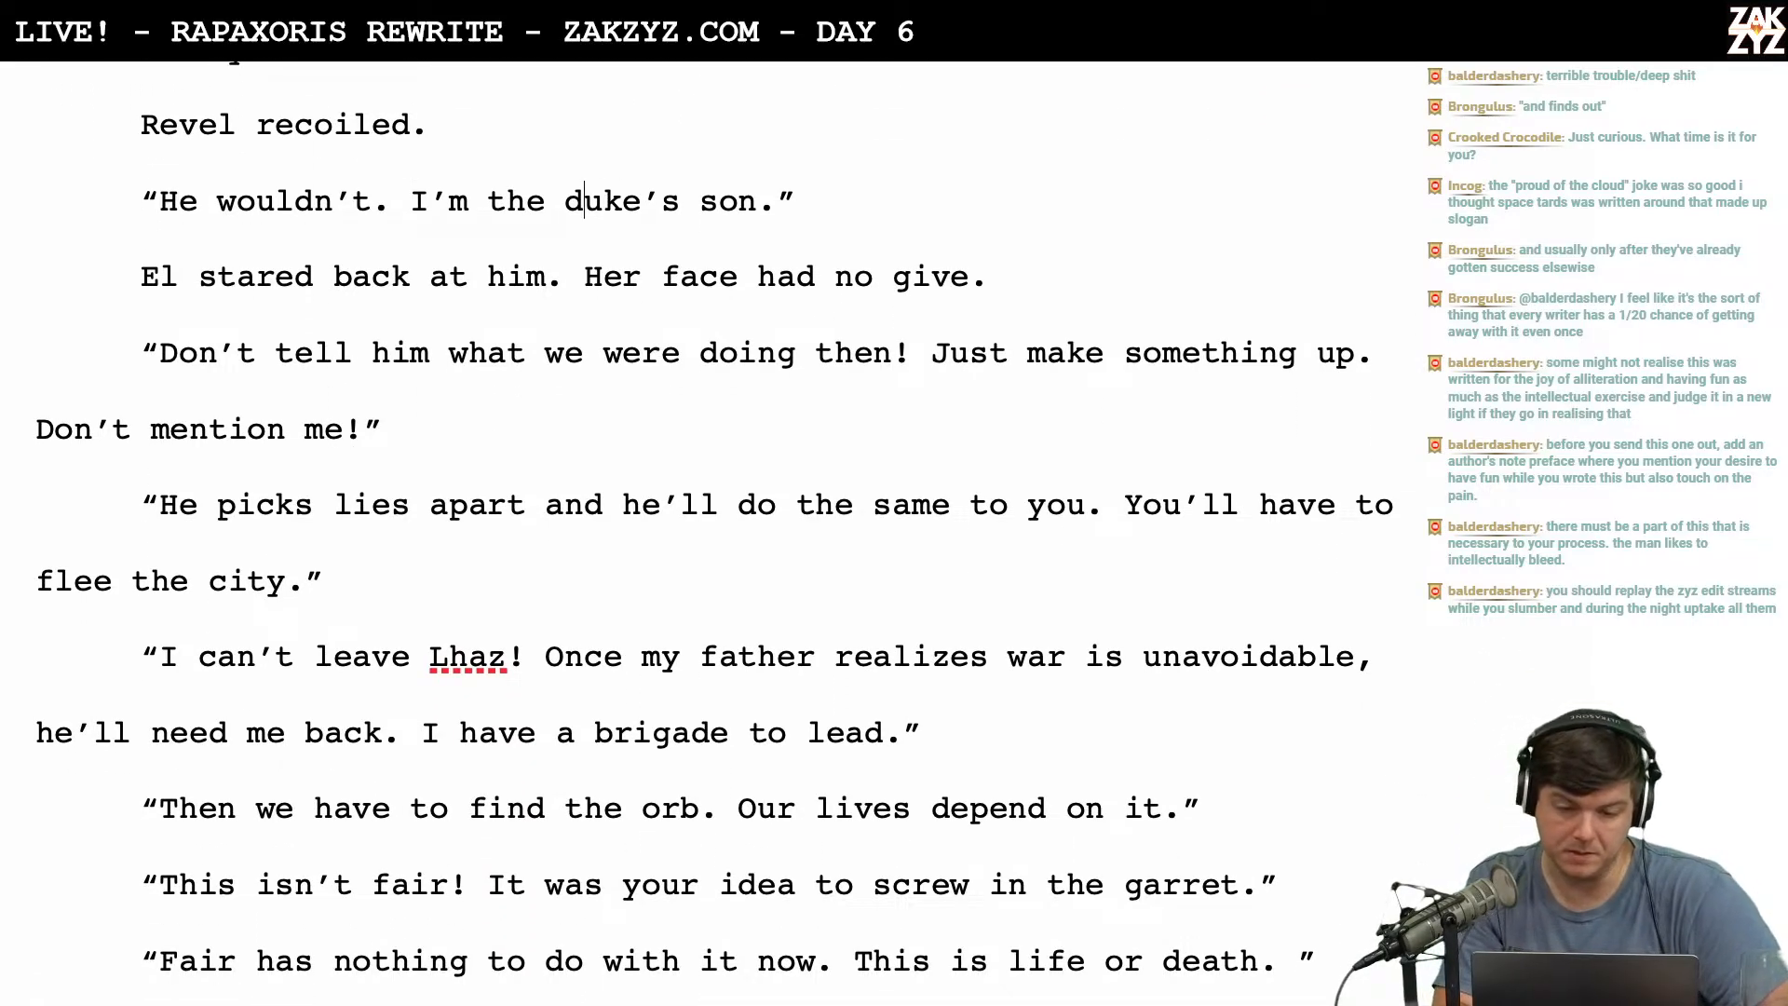
{"action": "key", "text": "BackSpace"}
{"action": "type", "text": "D"}
{"action": "scroll", "coordinate": [714, 536], "scroll_direction": "down", "scroll_amount": 1}
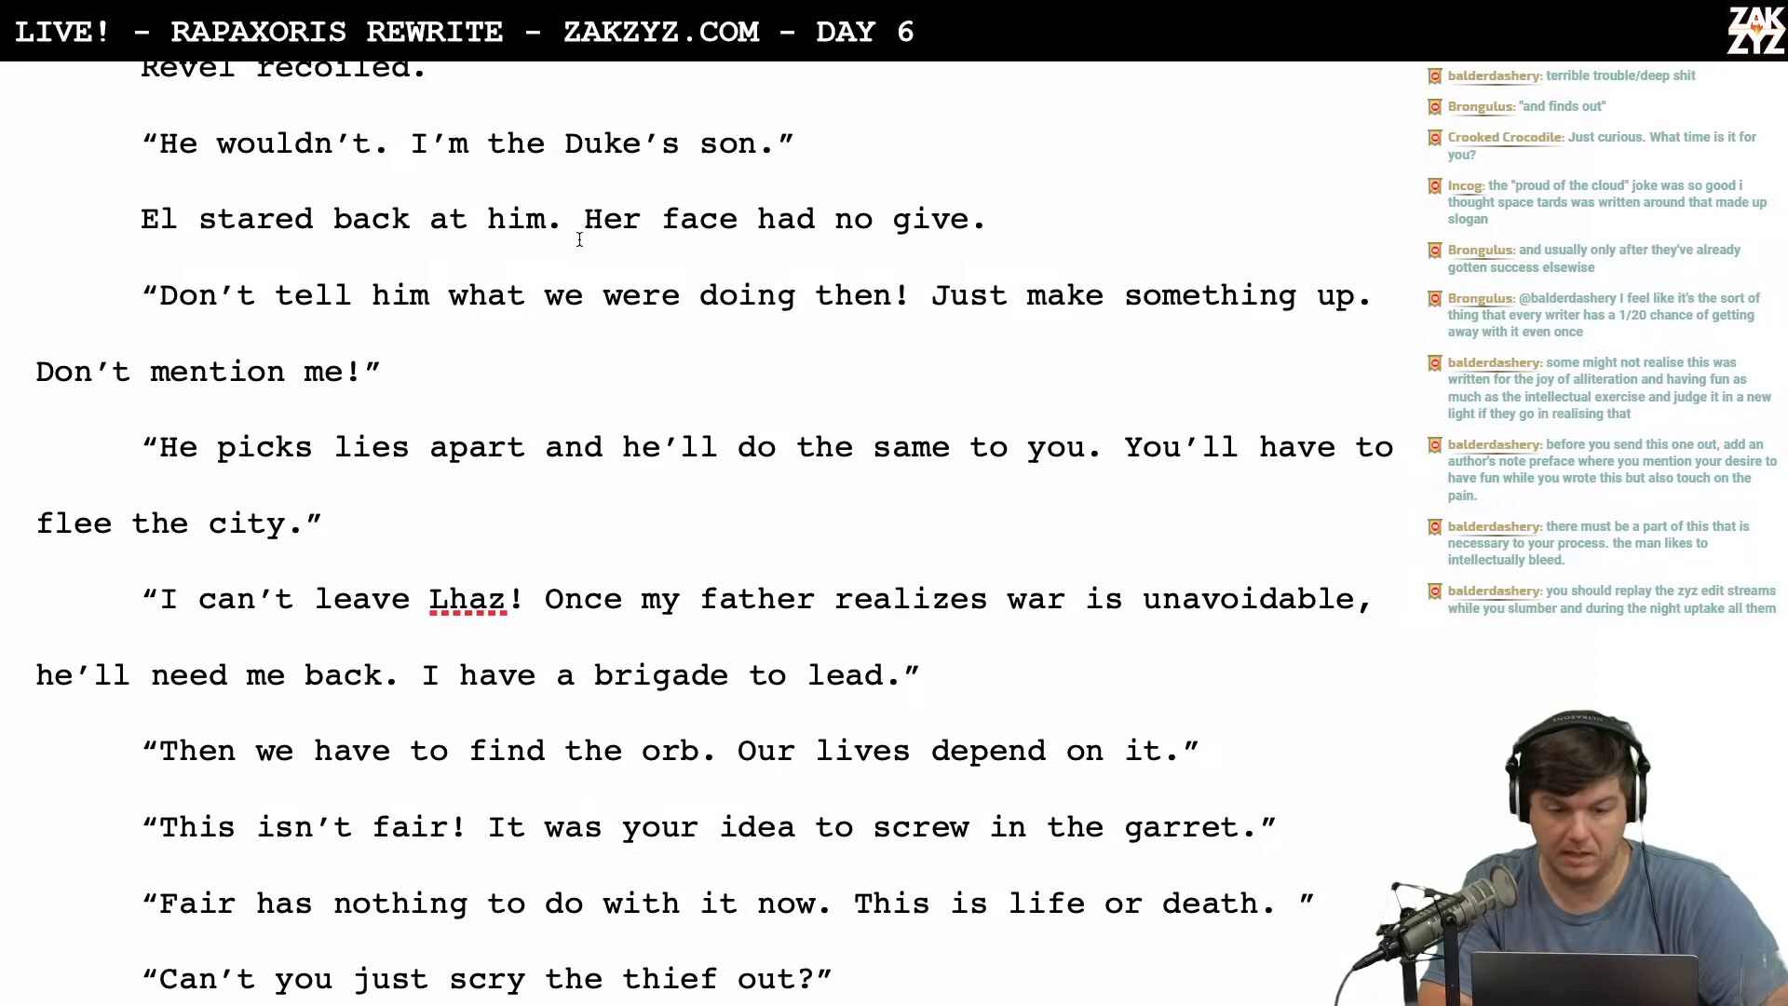
Delete "what we were doing" from Revel's line so it opens with "Don't tell him then!".
{"action": "scroll", "coordinate": [580, 235], "scroll_direction": "up", "scroll_amount": 2}
{"action": "scroll", "coordinate": [579, 240], "scroll_direction": "down", "scroll_amount": 3}
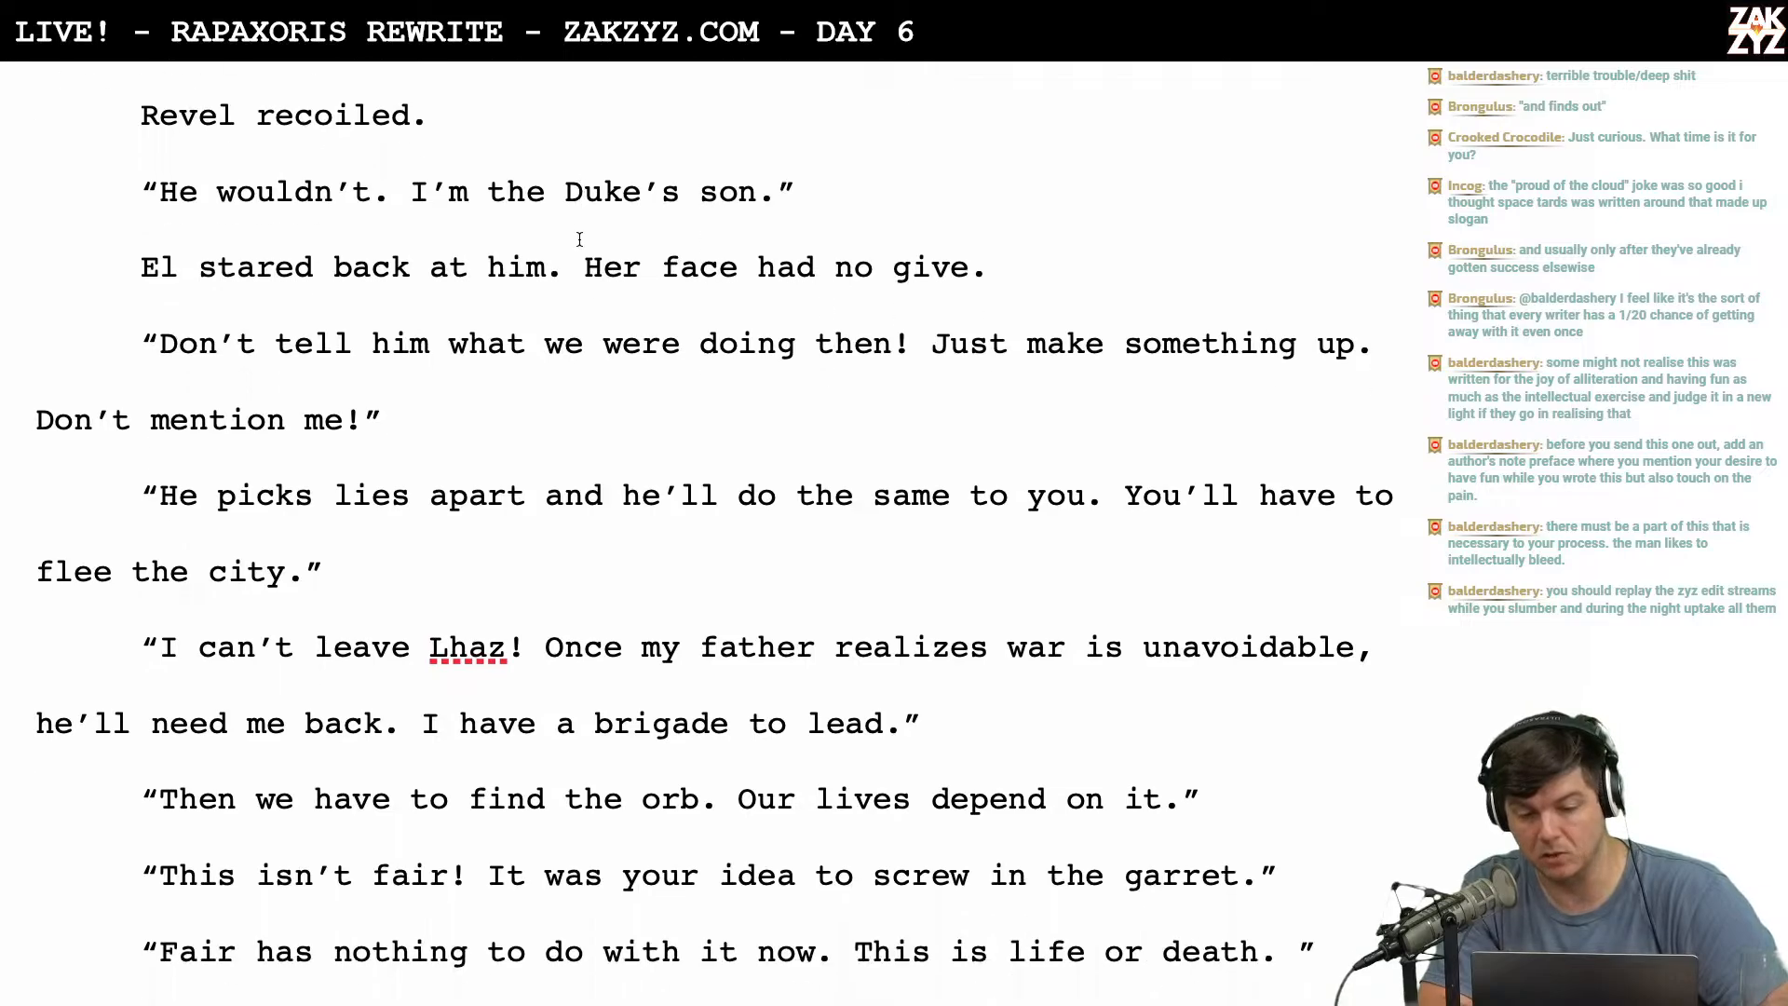
{"action": "scroll", "coordinate": [620, 253], "scroll_direction": "down", "scroll_amount": 1}
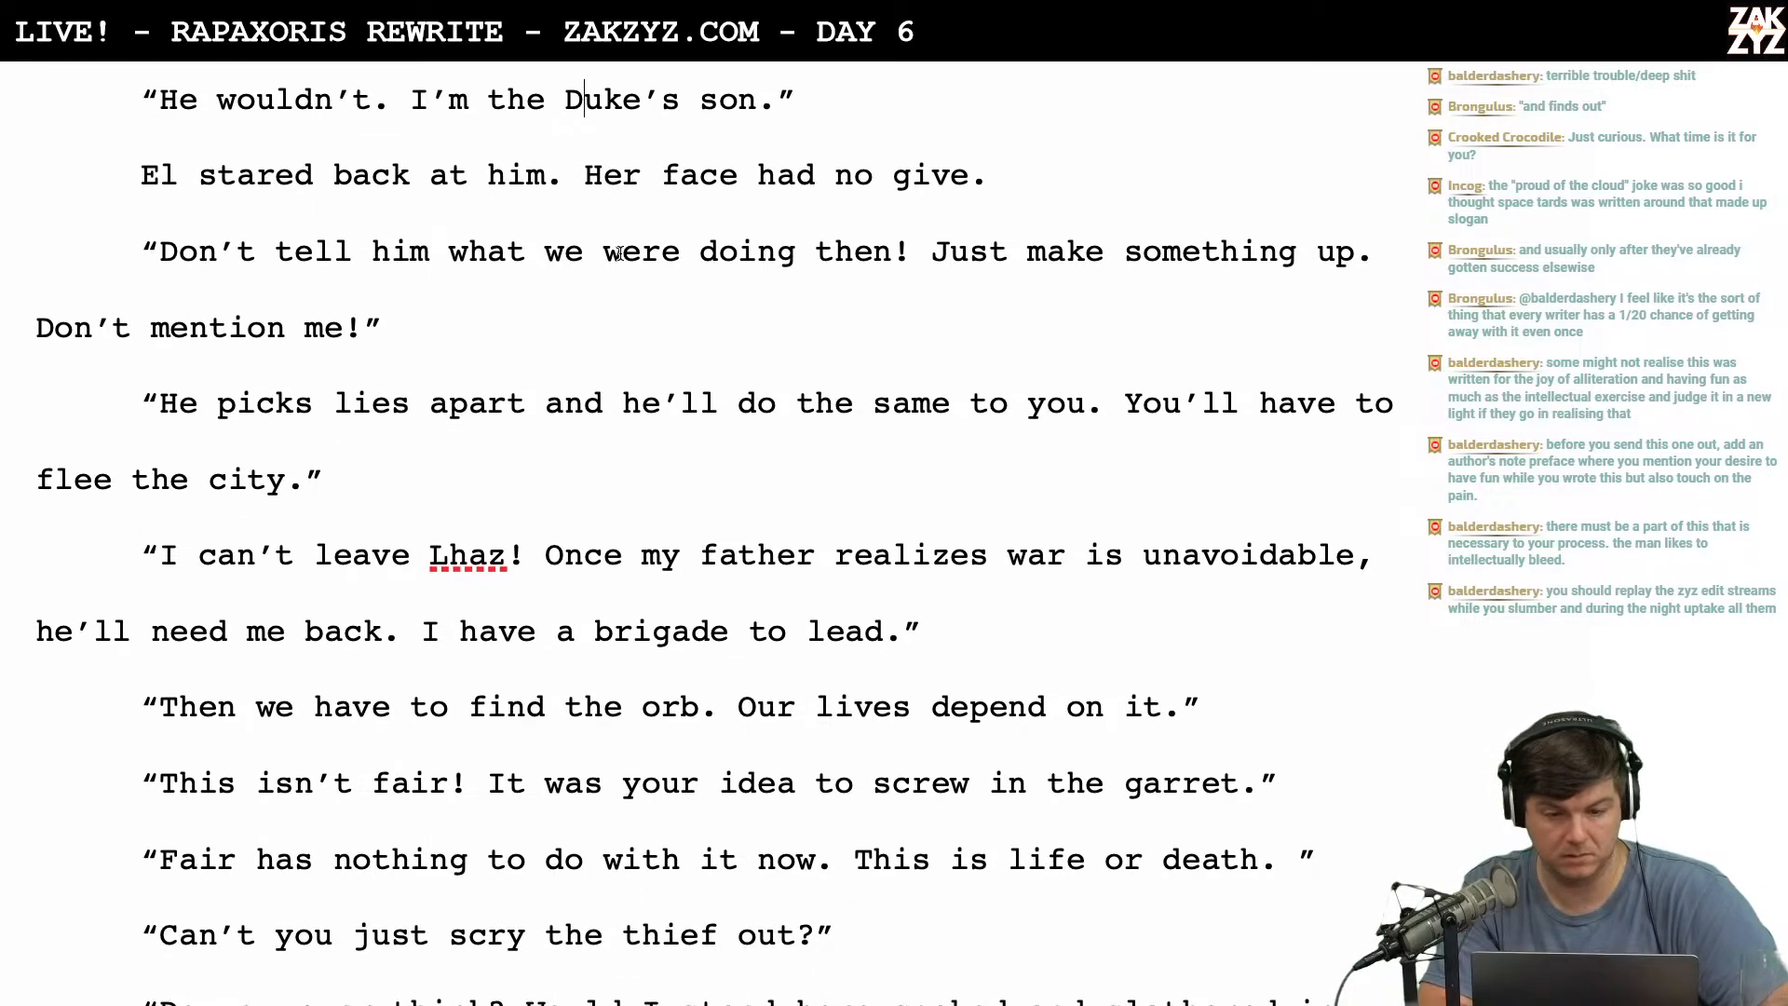
{"action": "left_click", "coordinate": [440, 258]}
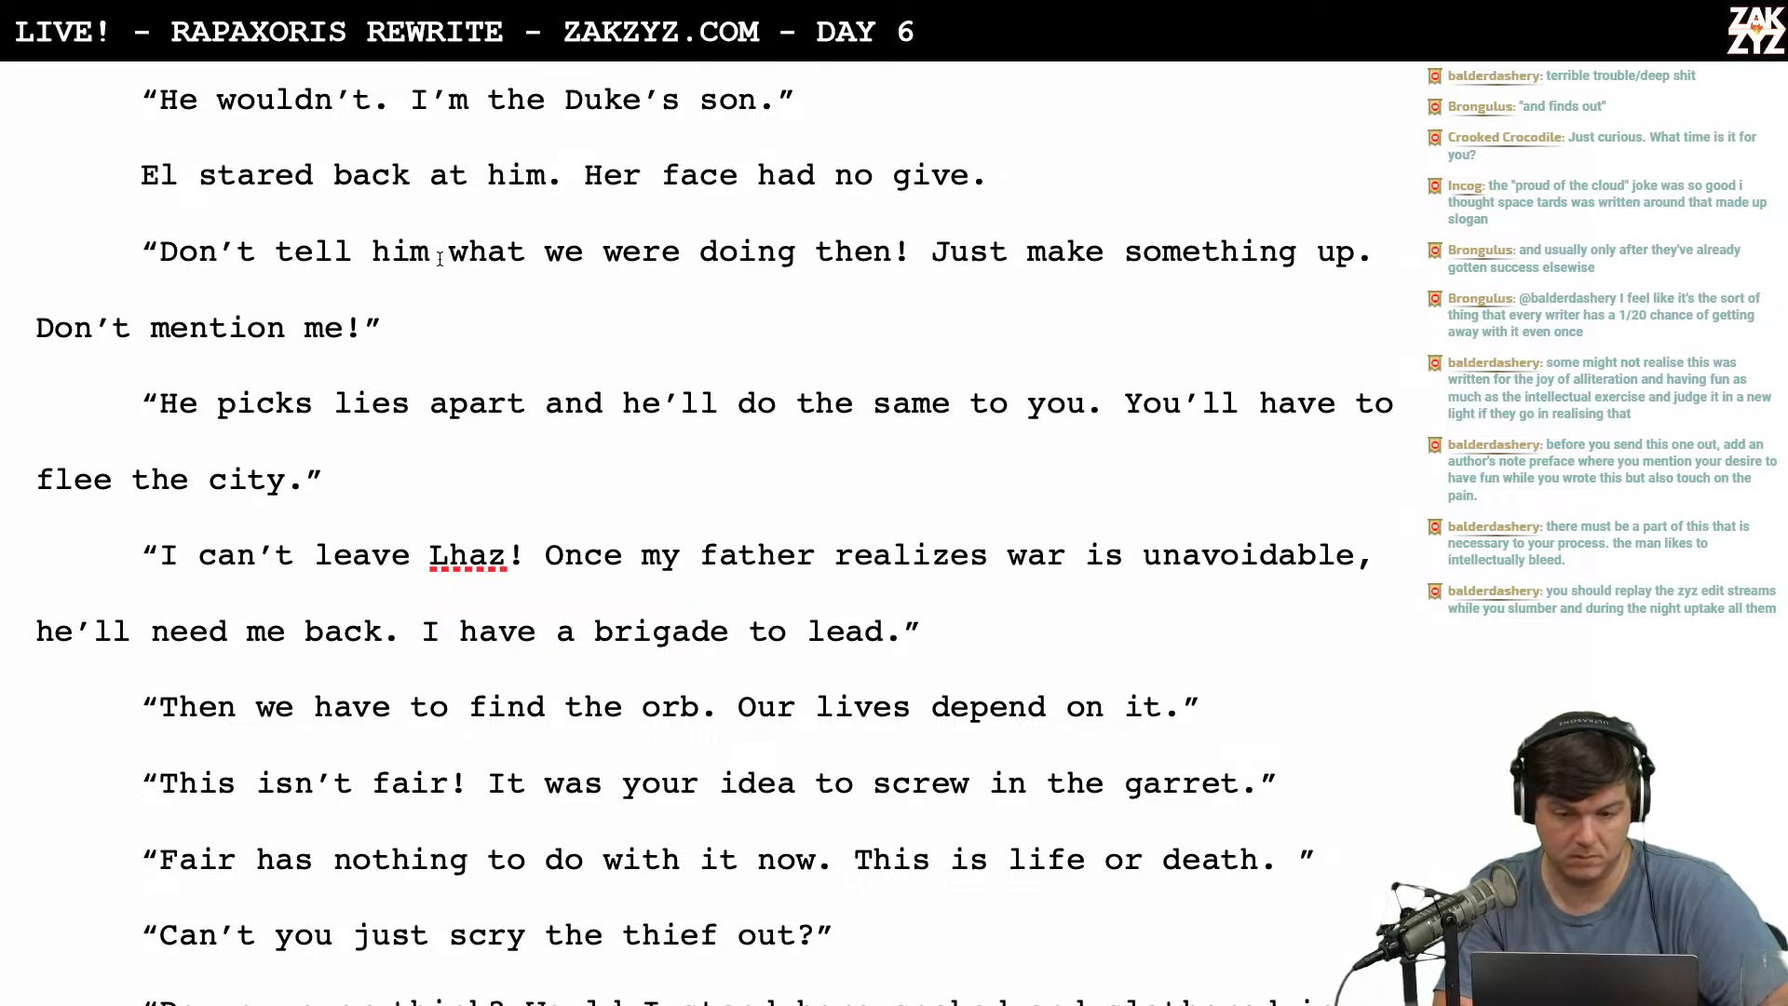
{"action": "key", "text": "Left"}
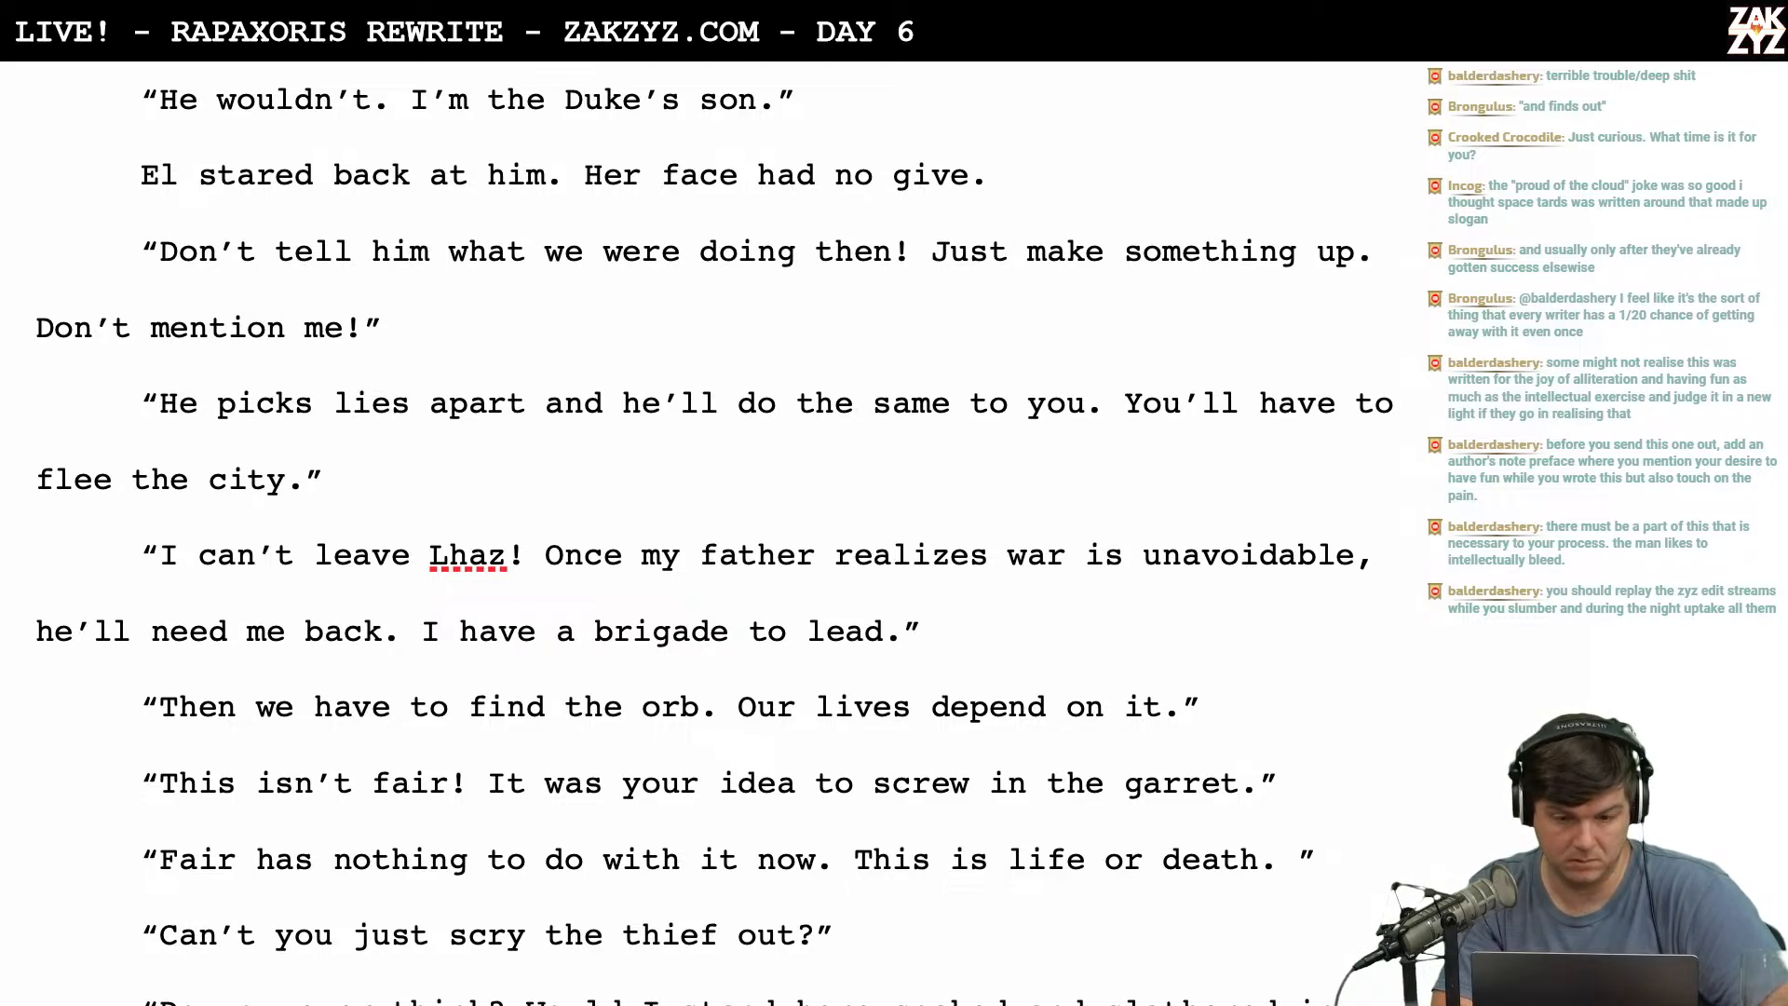
{"action": "key", "text": "Right"}
{"action": "key", "text": "Right"}
{"action": "key", "text": "Left"}
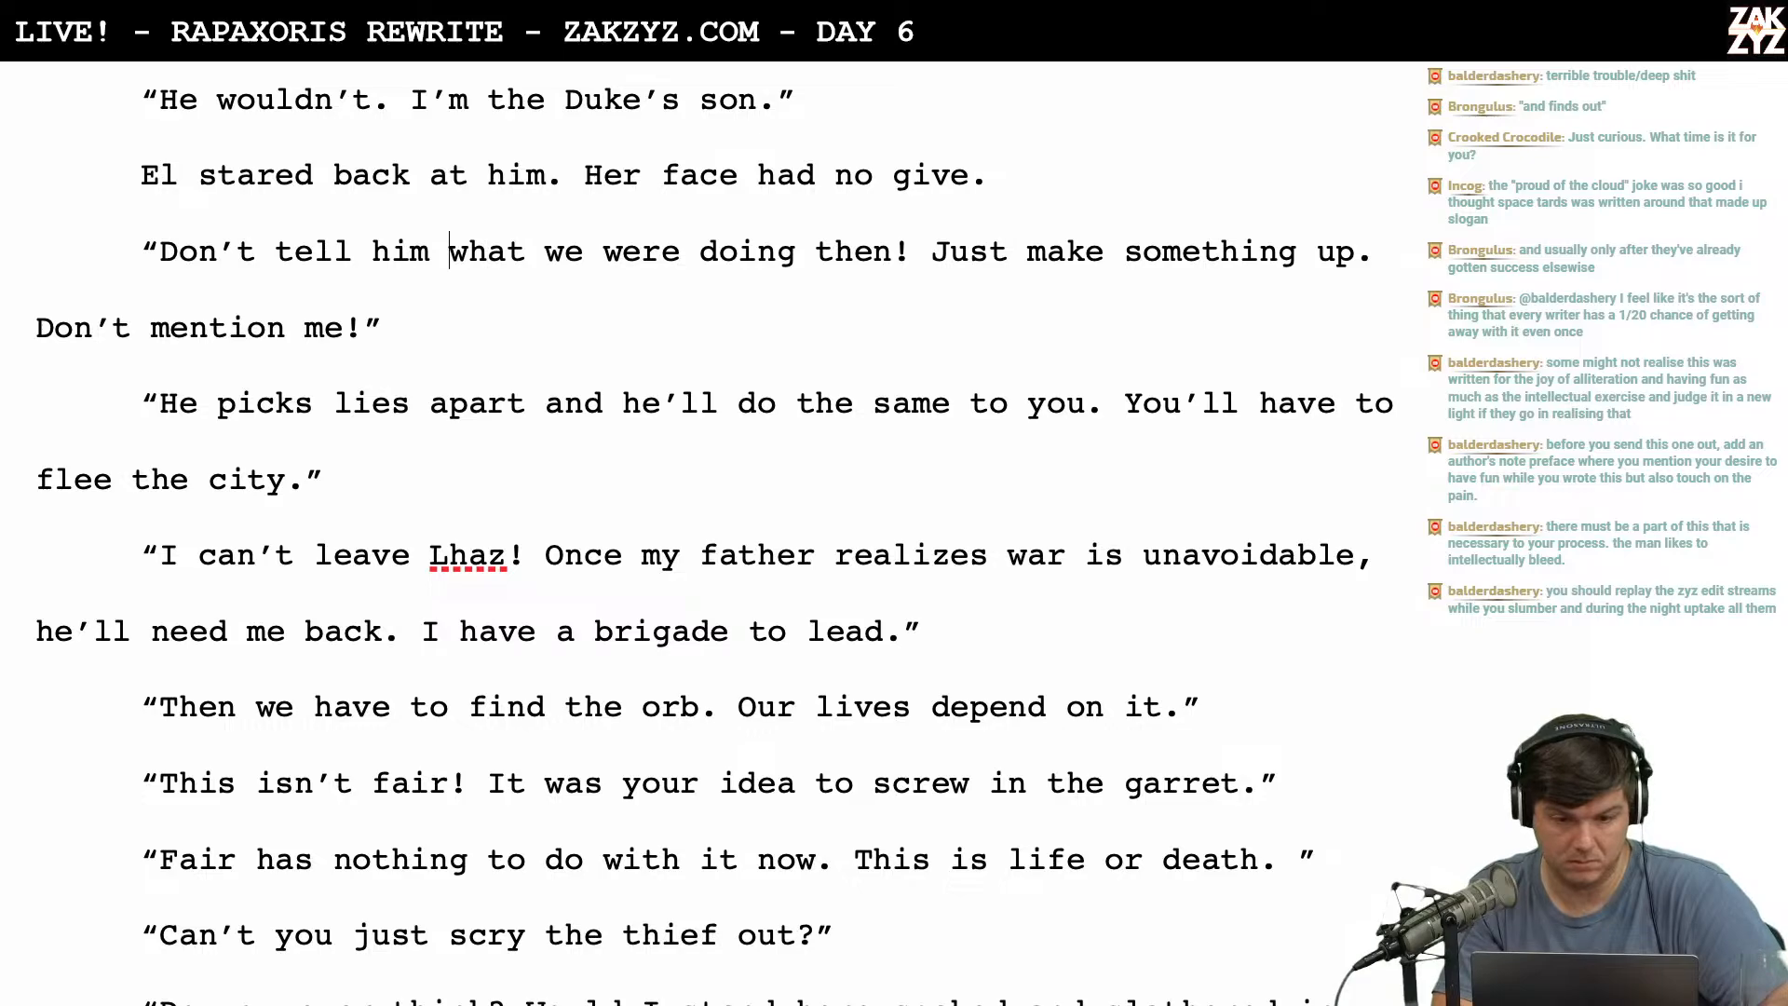
{"action": "key", "text": "Left"}
{"action": "key", "text": "shift+Right"}
{"action": "key", "text": "shift+Right"}
{"action": "key", "text": "shift+Right"}
{"action": "key", "text": "shift+Right"}
{"action": "key", "text": "shift+Right"}
{"action": "key", "text": "shift+Right"}
{"action": "key", "text": "shift+Right"}
{"action": "key", "text": "shift+Right"}
{"action": "key", "text": "shift+Right"}
{"action": "key", "text": "shift+Right"}
{"action": "key", "text": "shift+Right"}
{"action": "key", "text": "shift+Right"}
{"action": "key", "text": "shift+Right"}
{"action": "key", "text": "shift+Right"}
{"action": "key", "text": "shift+Right"}
{"action": "key", "text": "shift+Right"}
{"action": "key", "text": "shift+Right"}
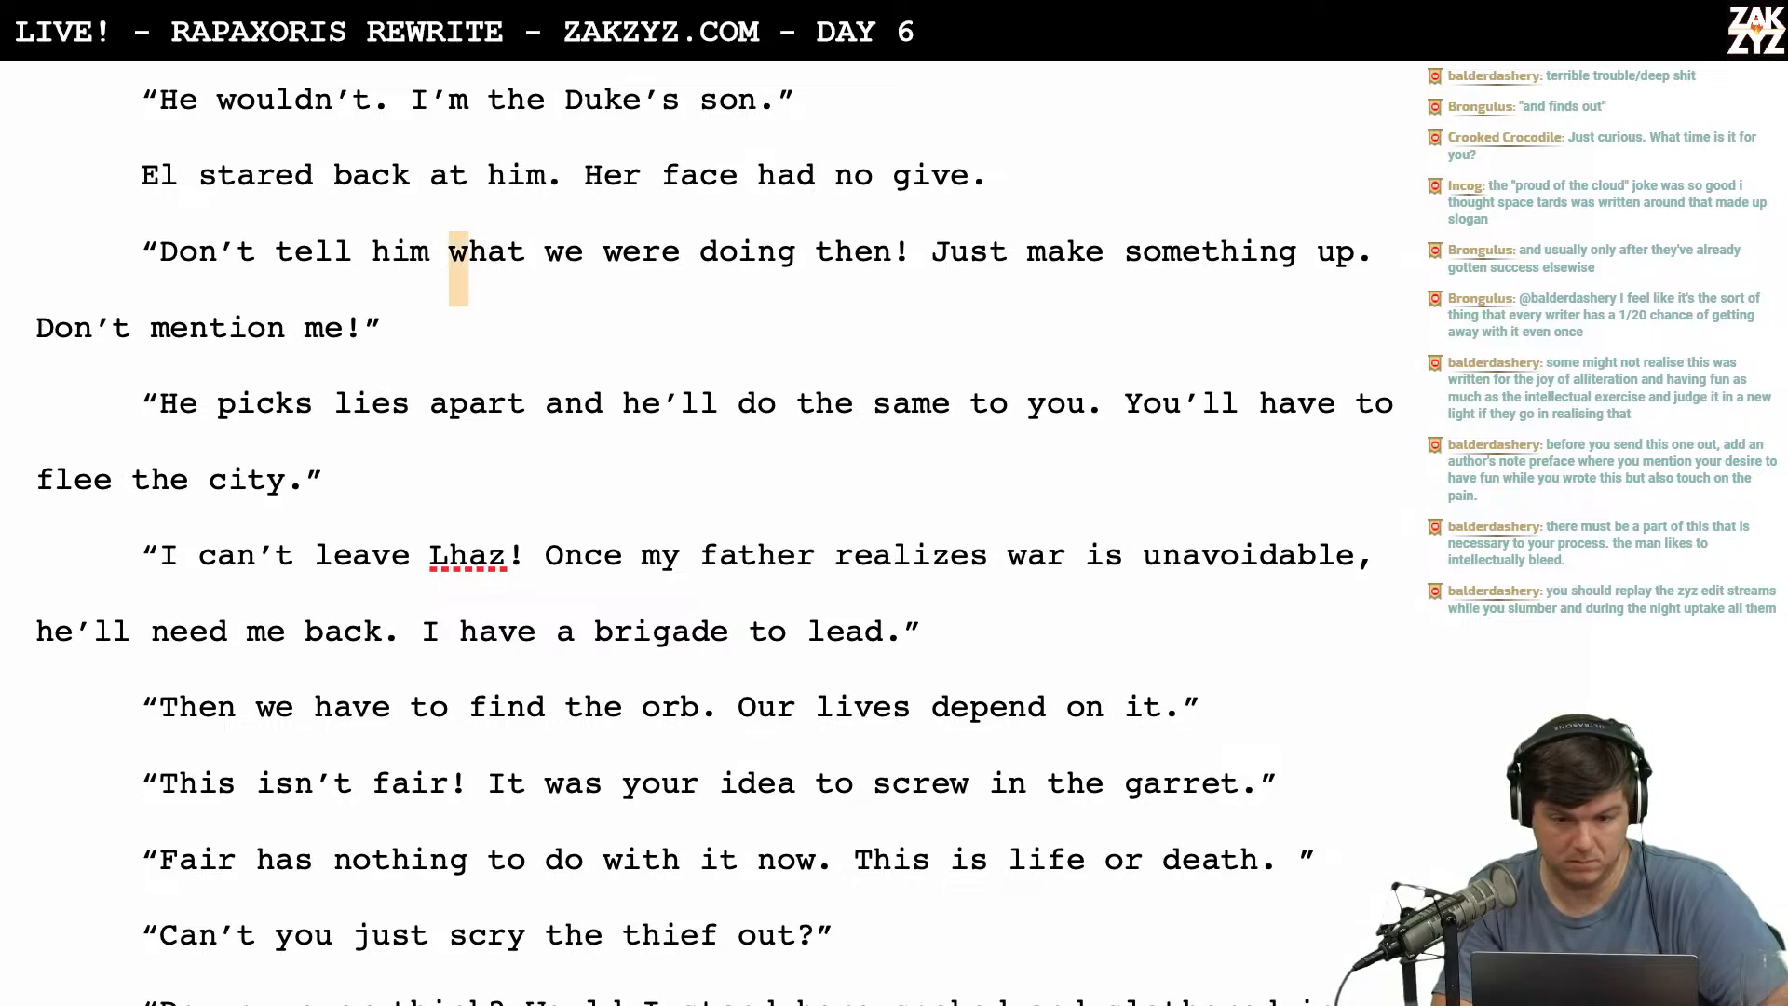
{"action": "key", "text": "shift+Right"}
{"action": "key", "text": "shift+Right"}
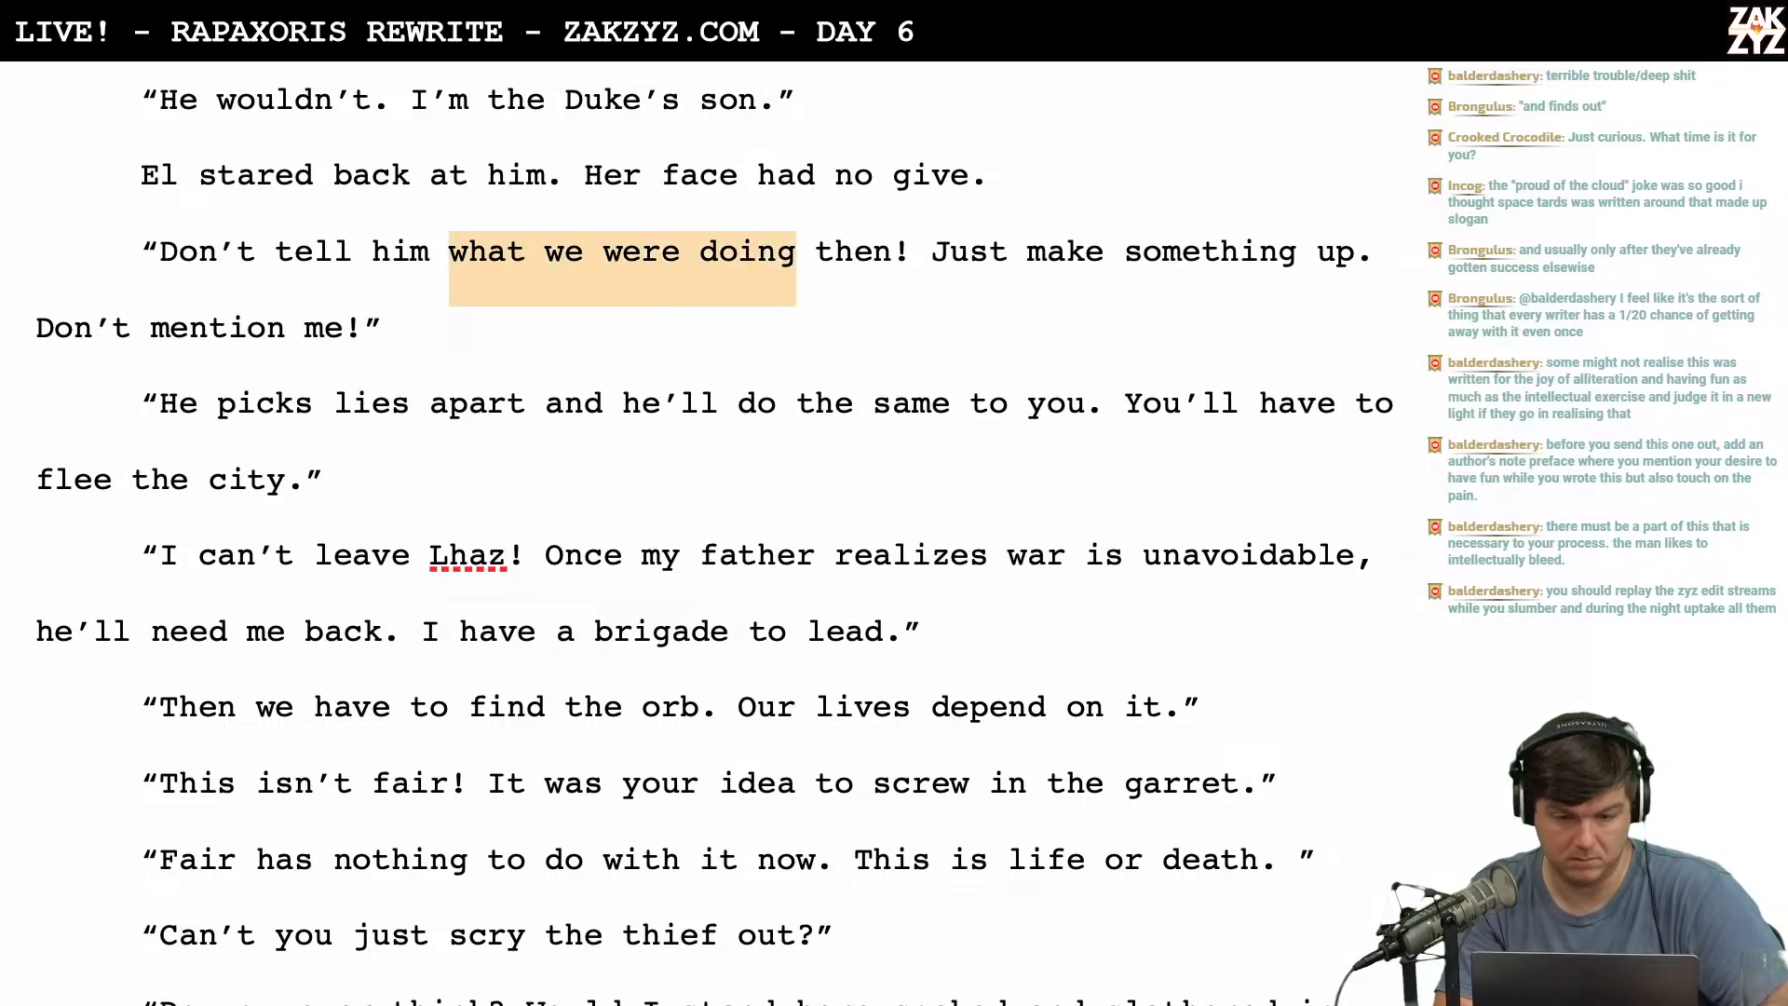
{"action": "key", "text": "BackSpace"}
{"action": "scroll", "coordinate": [433, 259], "scroll_direction": "up", "scroll_amount": 1}
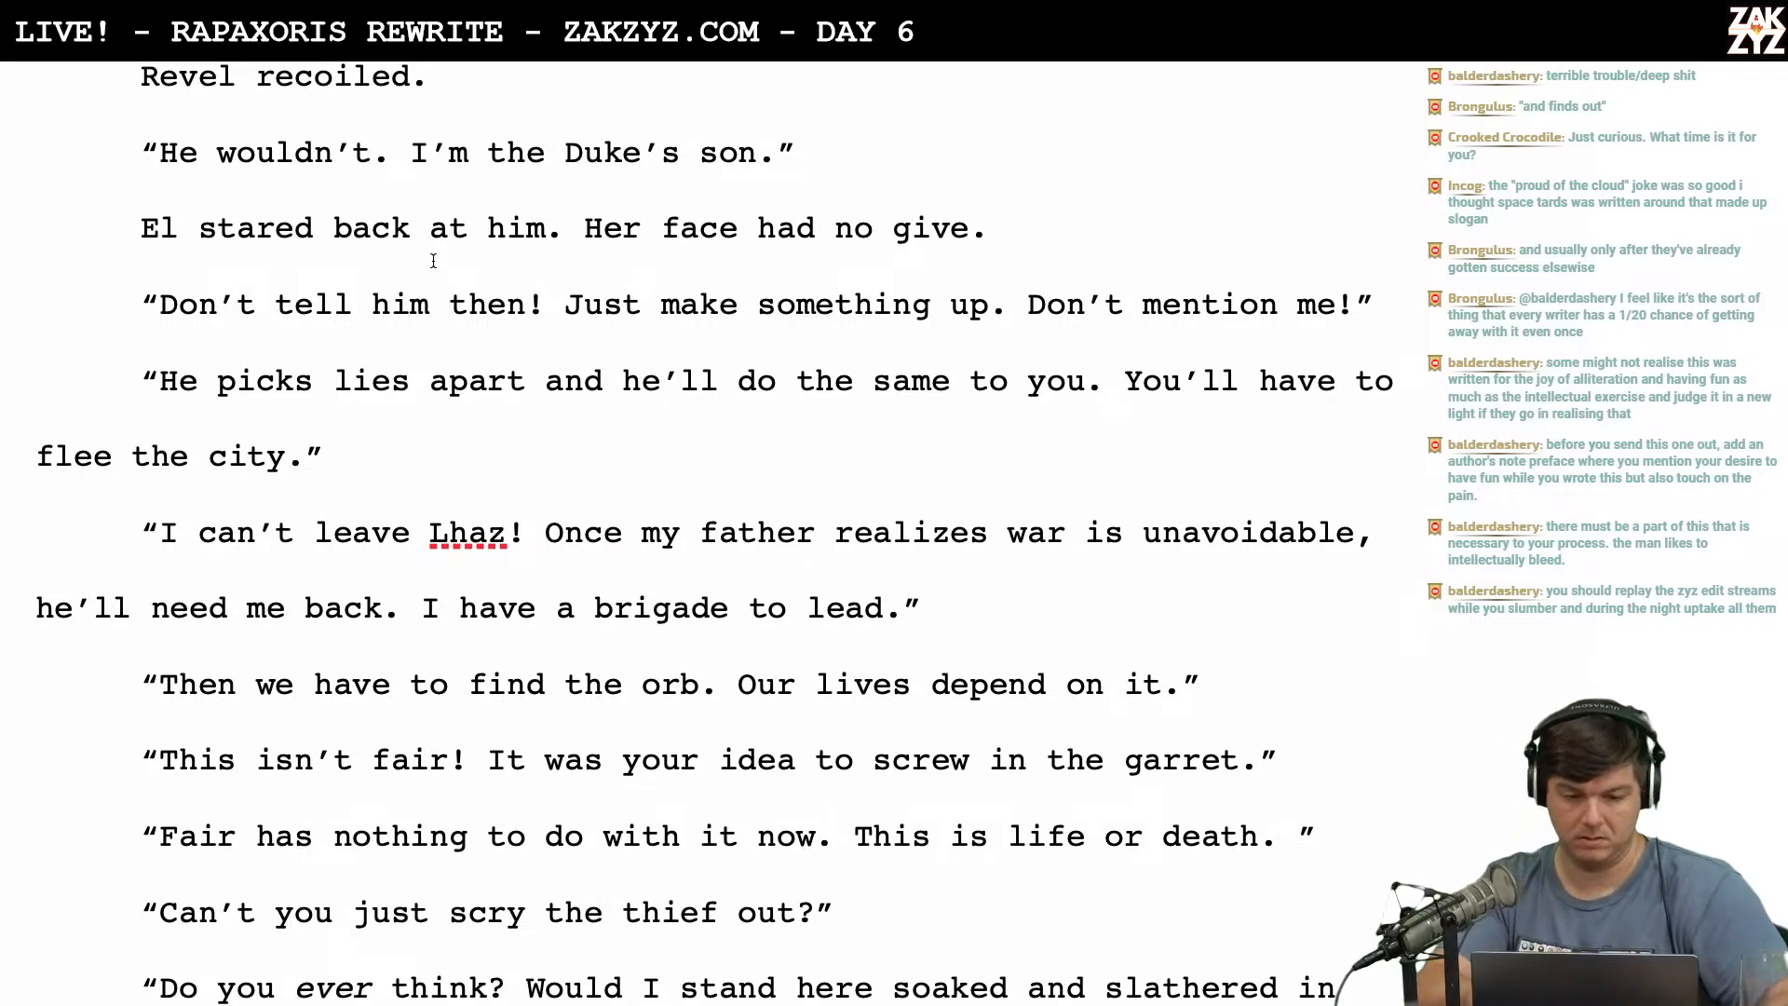
{"action": "scroll", "coordinate": [433, 260], "scroll_direction": "down", "scroll_amount": 1}
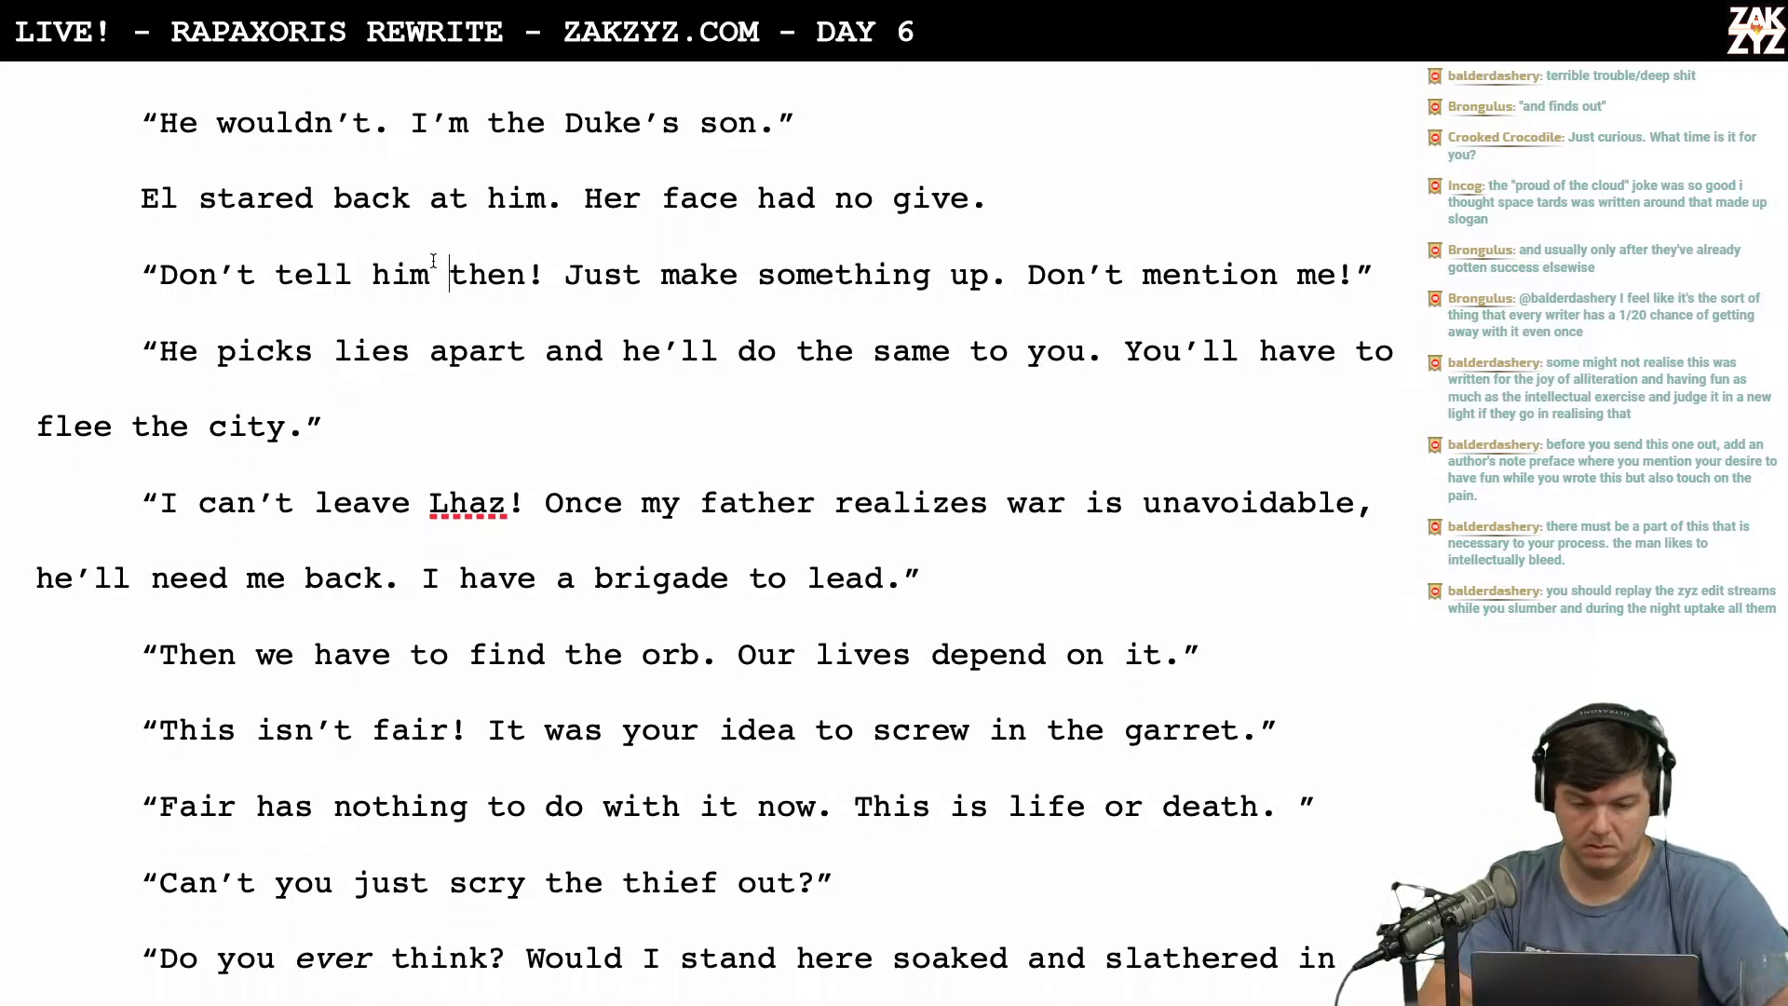
Write "He will pick apart my lies and do the same thing to you." on its own line ahead of the "He picks lies apart" sentence.
{"action": "left_click", "coordinate": [158, 352]}
{"action": "key", "text": "Return"}
{"action": "type", "text": "He willk"}
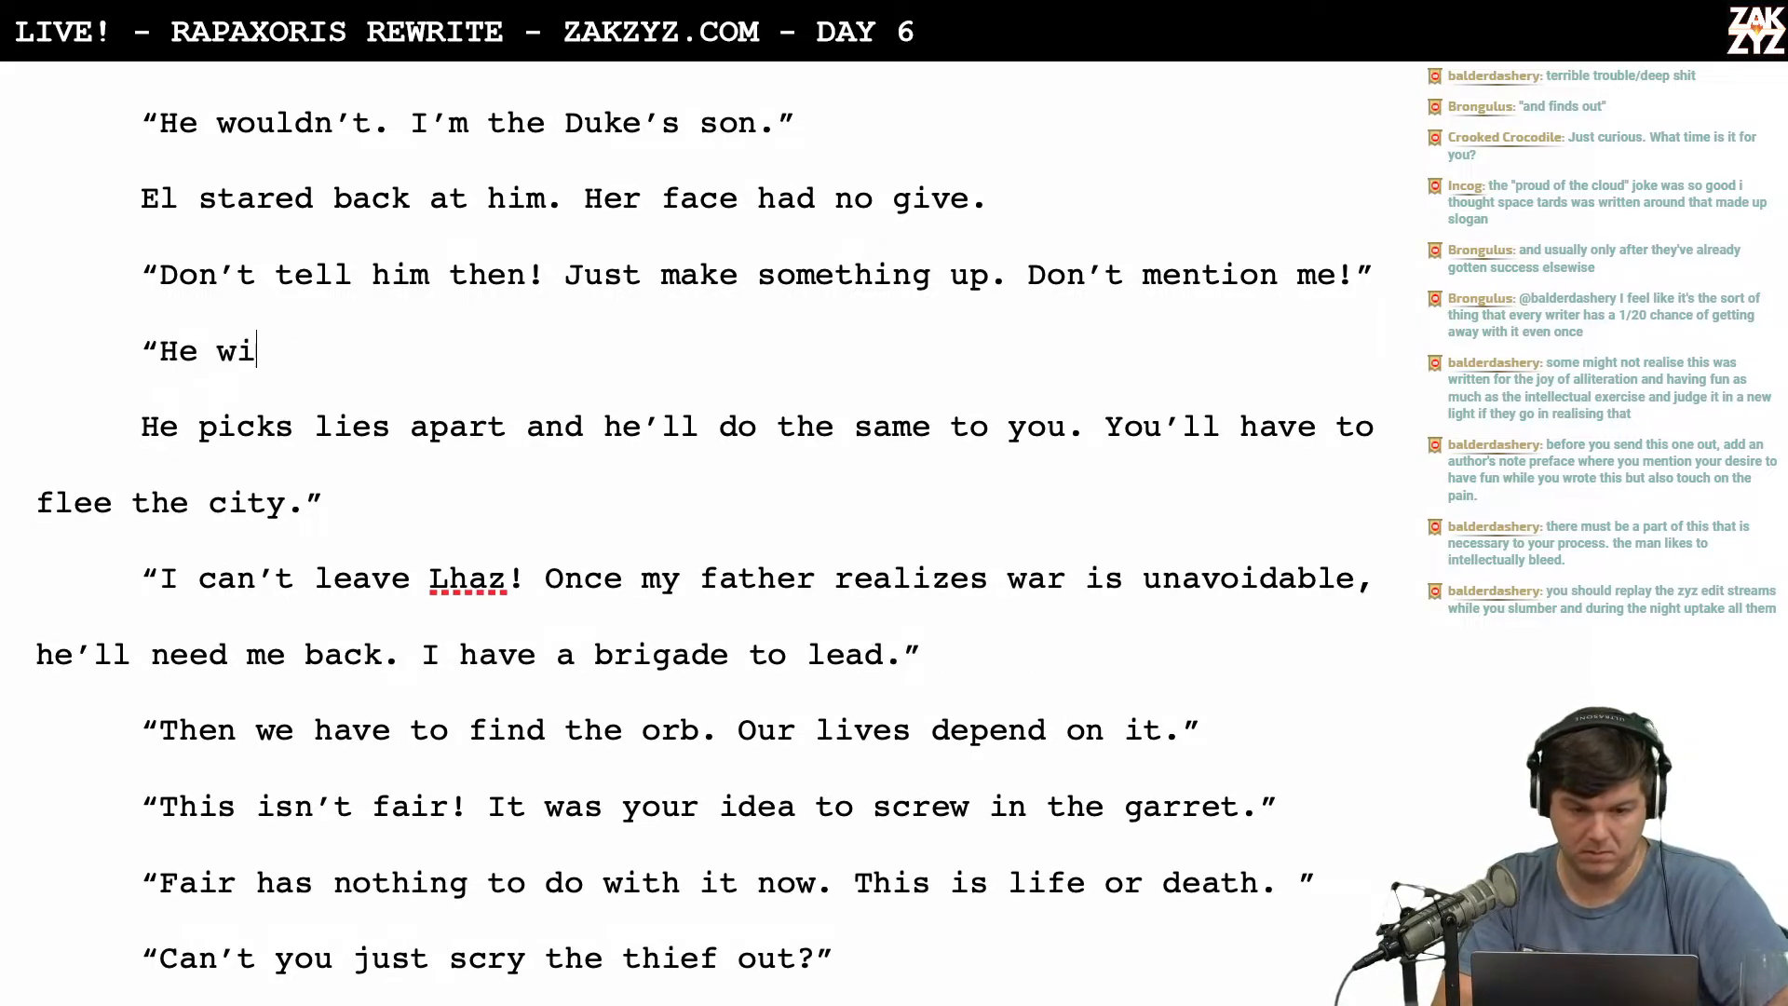
{"action": "key", "text": "BackSpace"}
{"action": "key", "text": "BackSpace"}
{"action": "type", "text": "pick apra"}
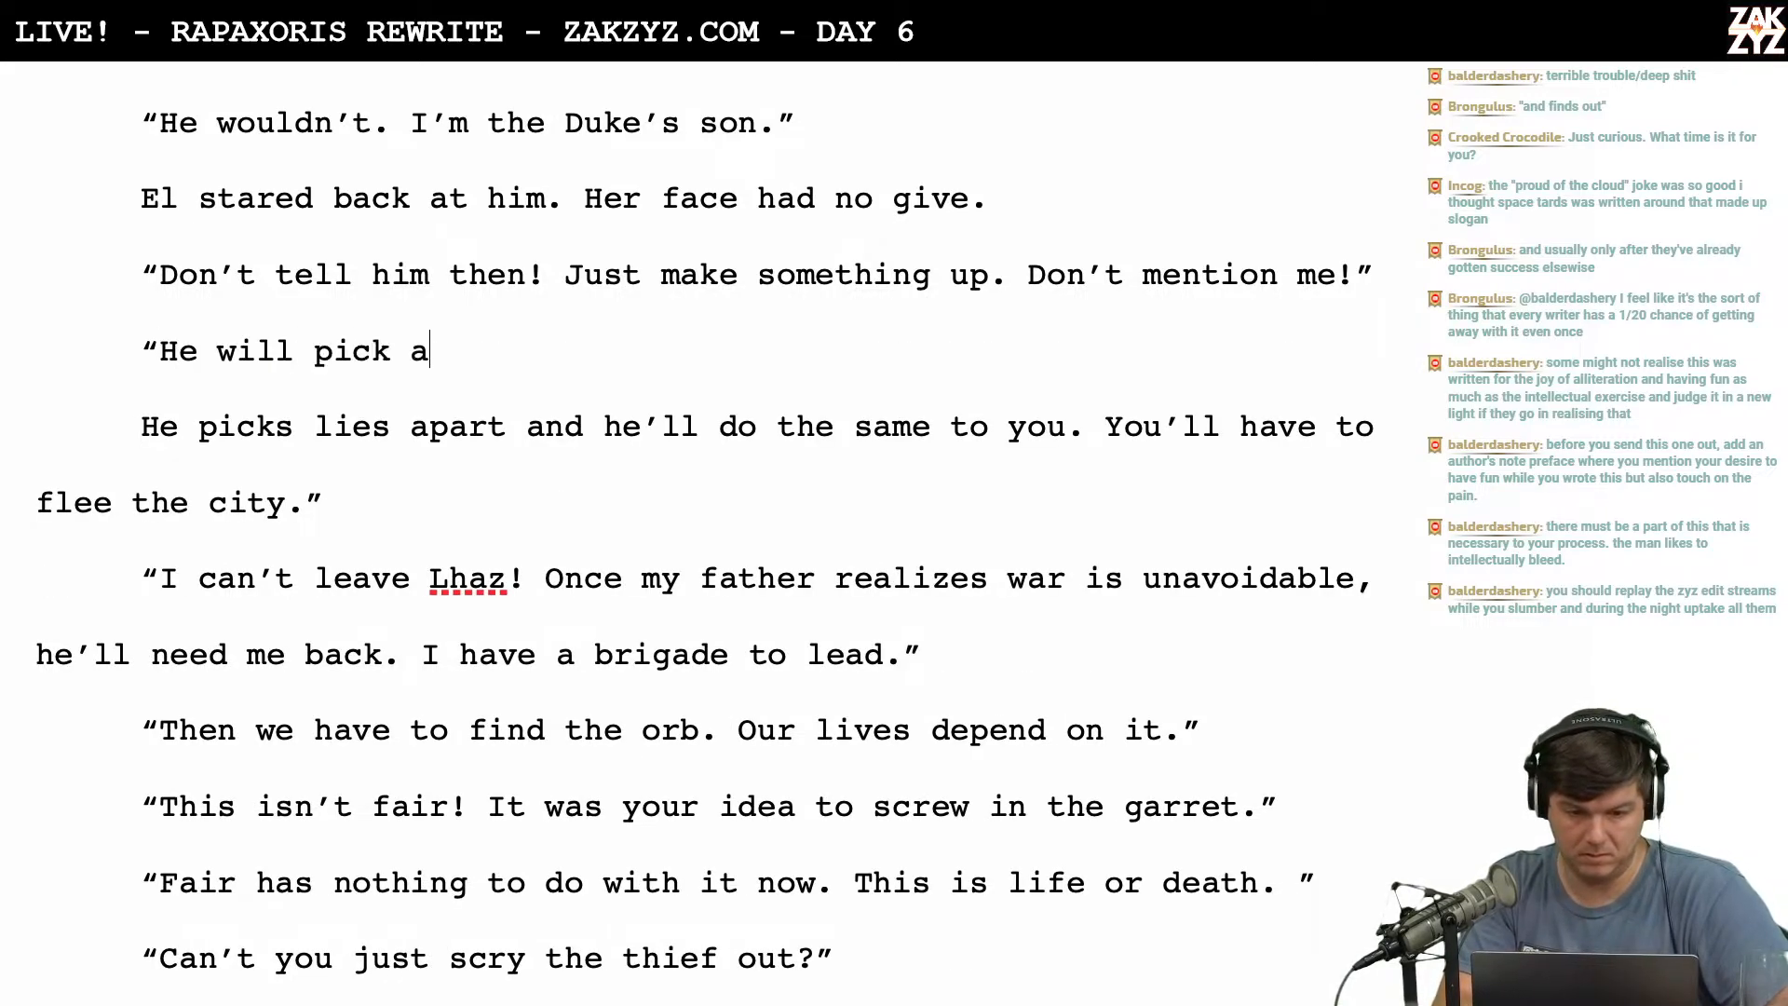
{"action": "key", "text": "BackSpace"}
{"action": "key", "text": "BackSpace"}
{"action": "type", "text": "art mey"}
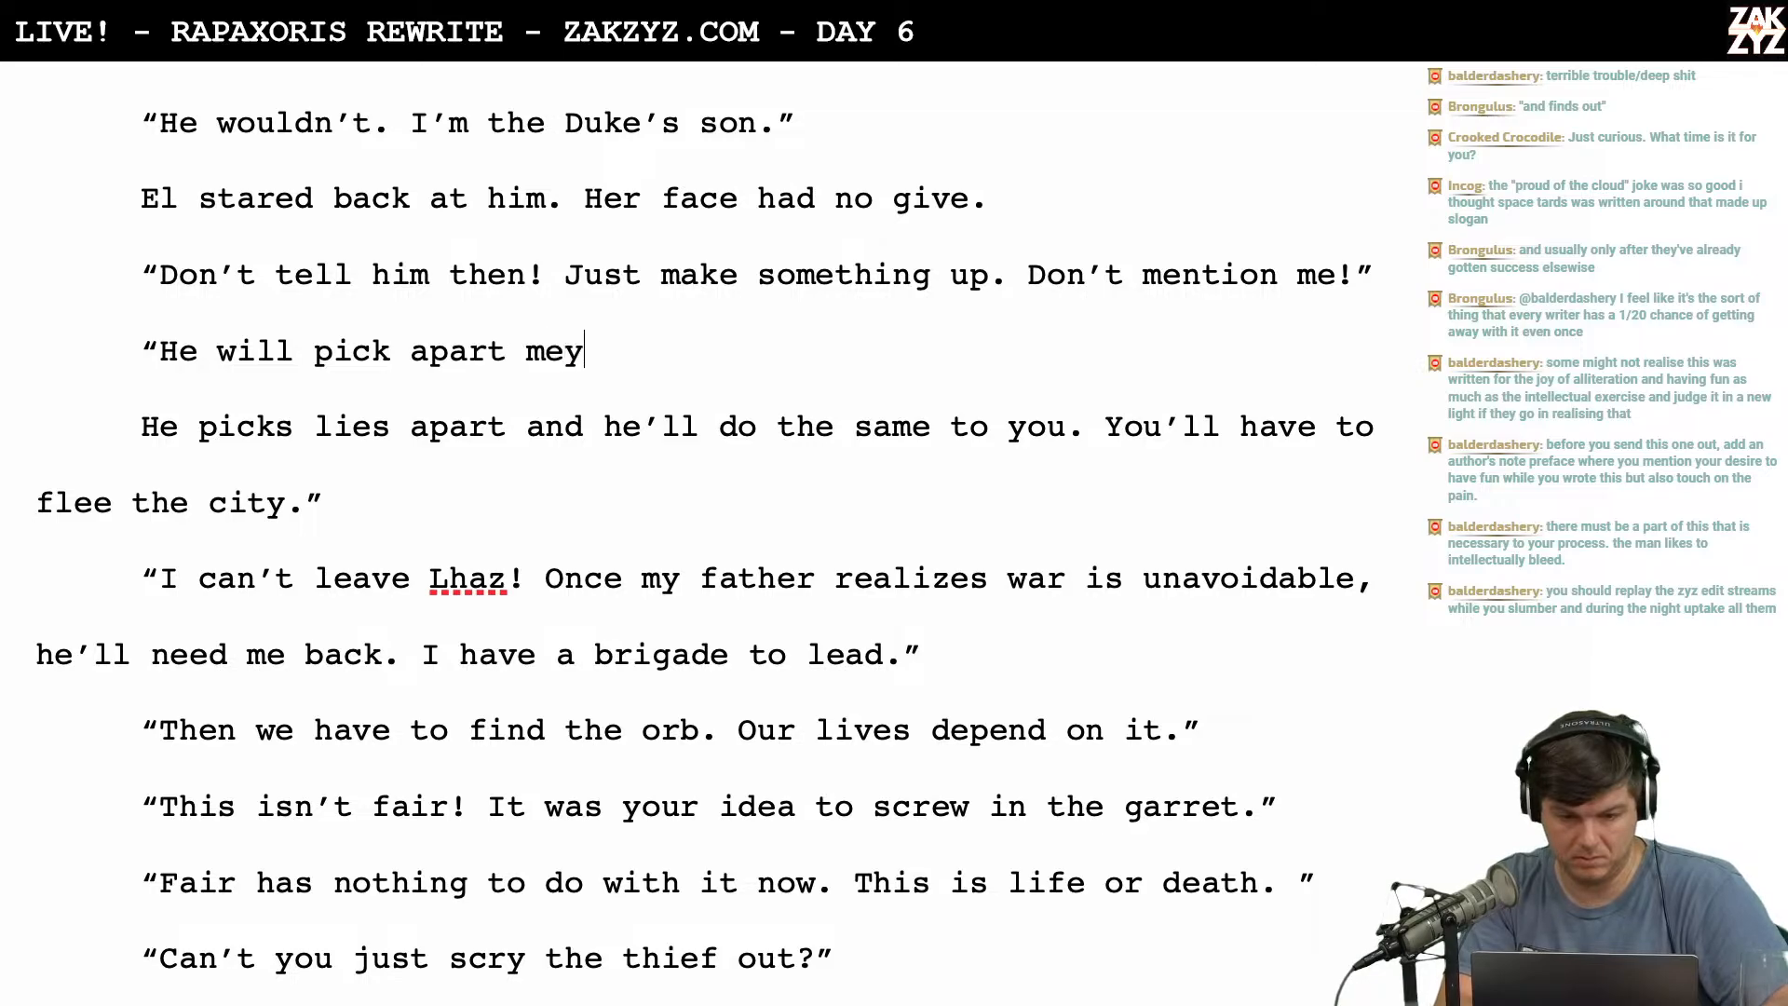
{"action": "key", "text": "BackSpace"}
{"action": "key", "text": "BackSpace"}
{"action": "type", "text": "y lies and th"}
{"action": "key", "text": "BackSpace"}
{"action": "key", "text": "BackSpace"}
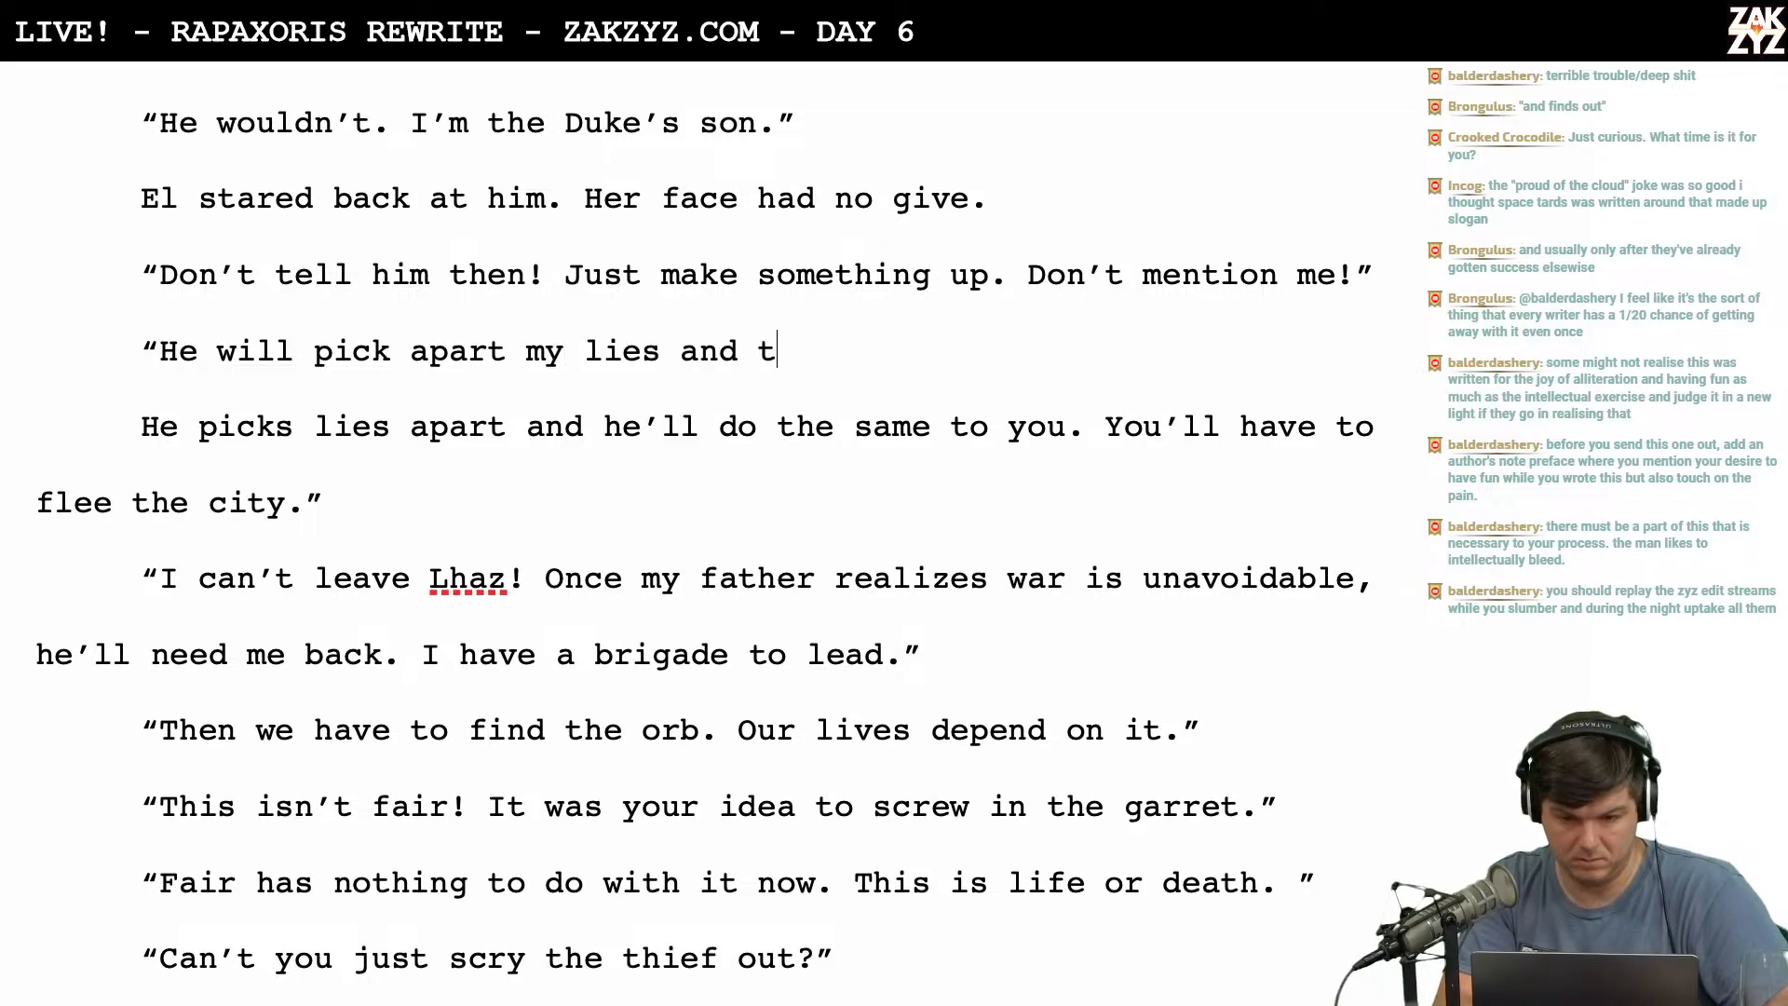
{"action": "type", "text": "do the same thing to"}
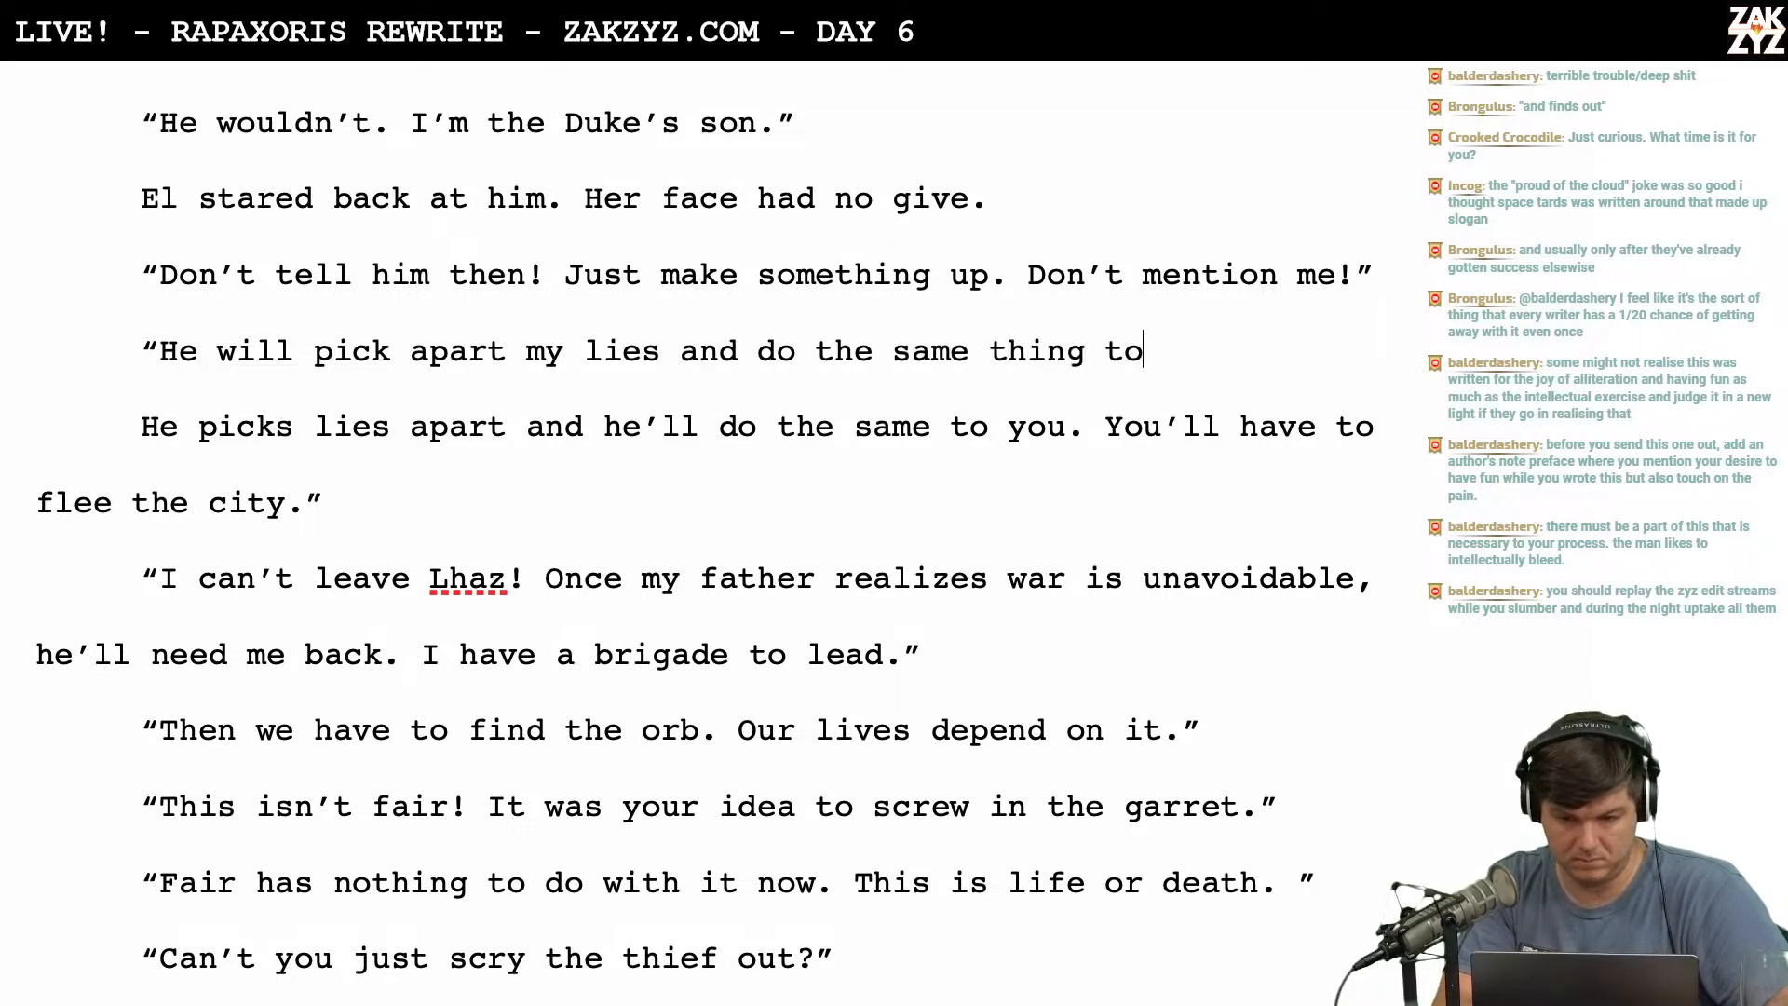
{"action": "type", "text": " you."}
Delete the old sentence "He picks lies apart and he'll do the same to you." and join "You'll have to flee the city" to the new one.
{"action": "key", "text": "shift+Down"}
{"action": "key", "text": "shift+Left"}
{"action": "key", "text": "shift+Left"}
{"action": "key", "text": "shift+Left"}
{"action": "key", "text": "shift+Left"}
{"action": "key", "text": "shift+Left"}
{"action": "key", "text": "shift+Left"}
{"action": "key", "text": "shift+Left"}
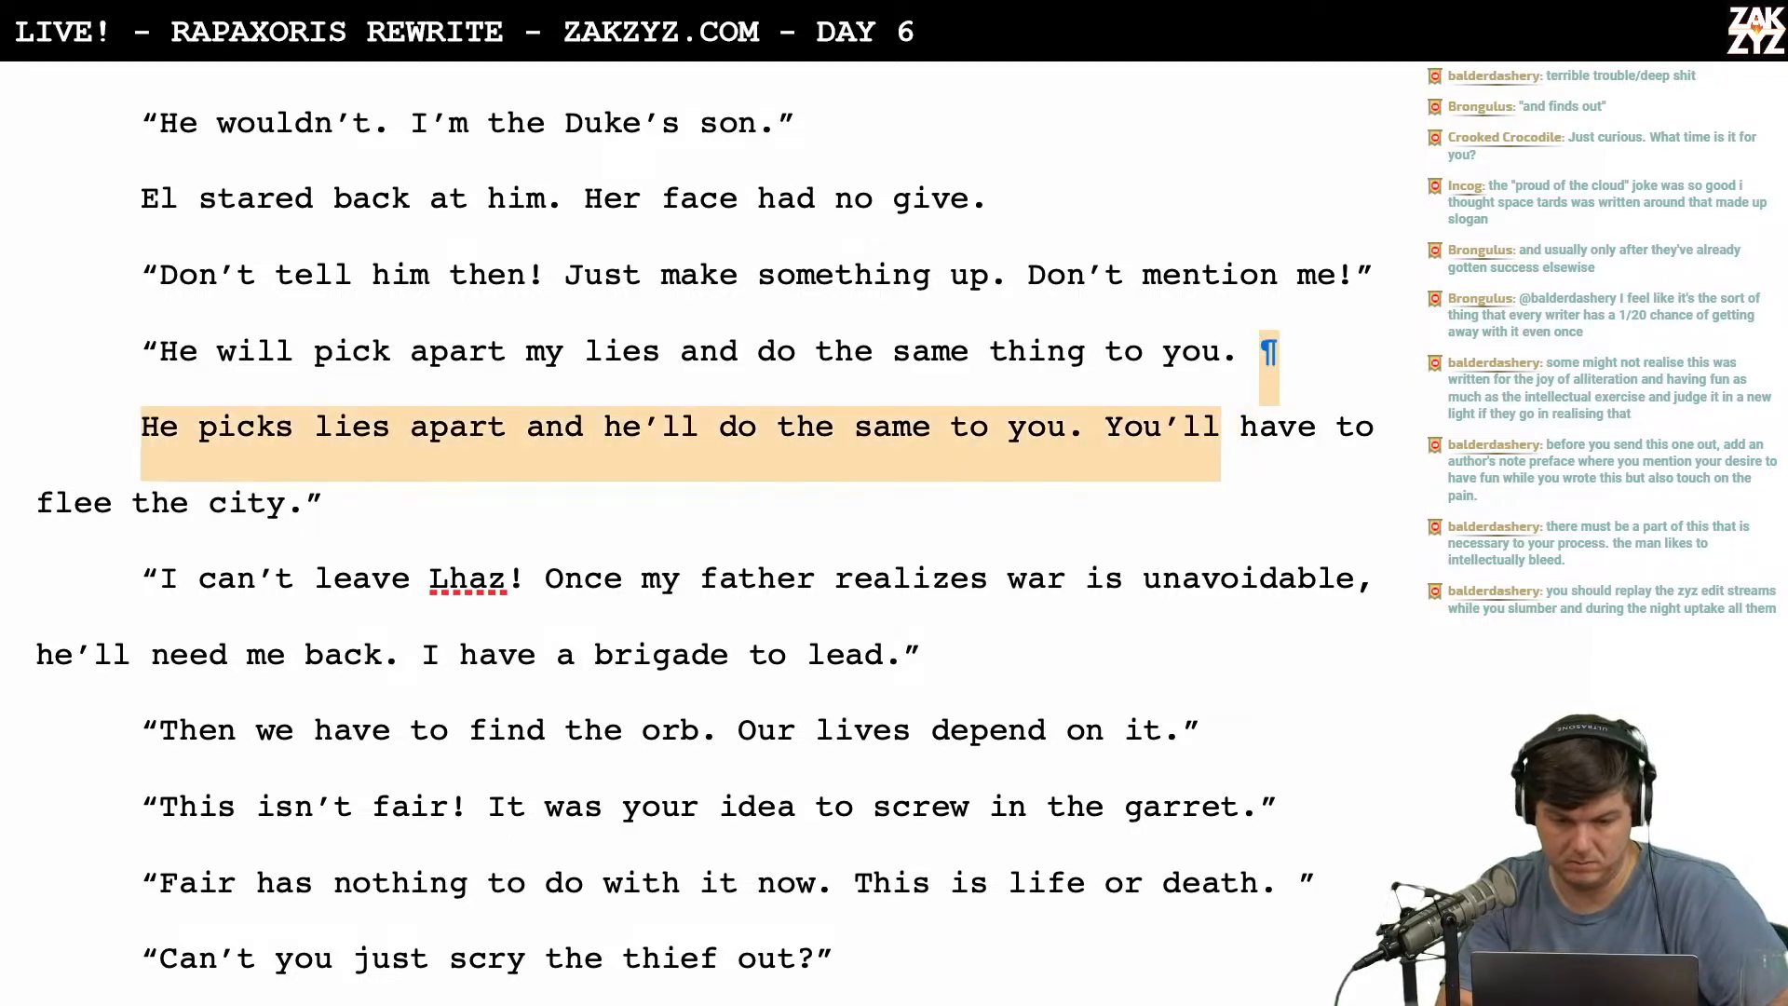
{"action": "key", "text": "BackSpace"}
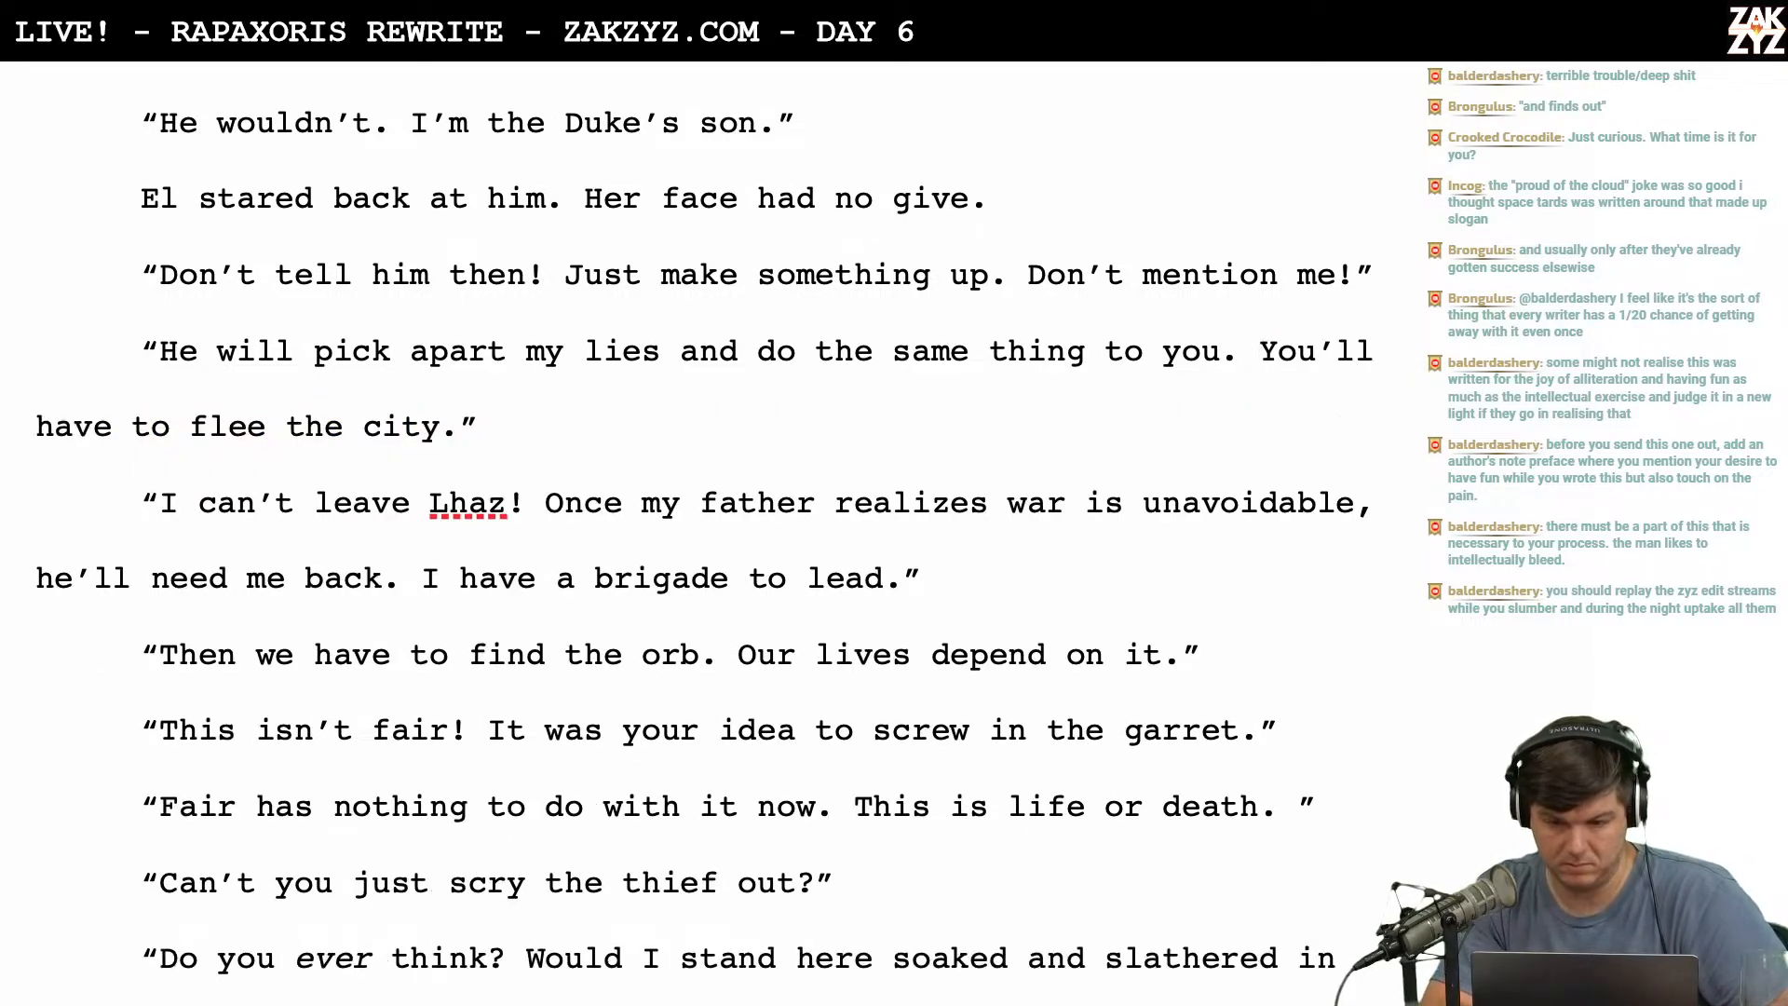
Shorten "do the same thing to you" to "do the same to you" in El's reply.
{"action": "scroll", "coordinate": [704, 532], "scroll_direction": "down", "scroll_amount": 2}
{"action": "scroll", "coordinate": [704, 533], "scroll_direction": "up", "scroll_amount": 2}
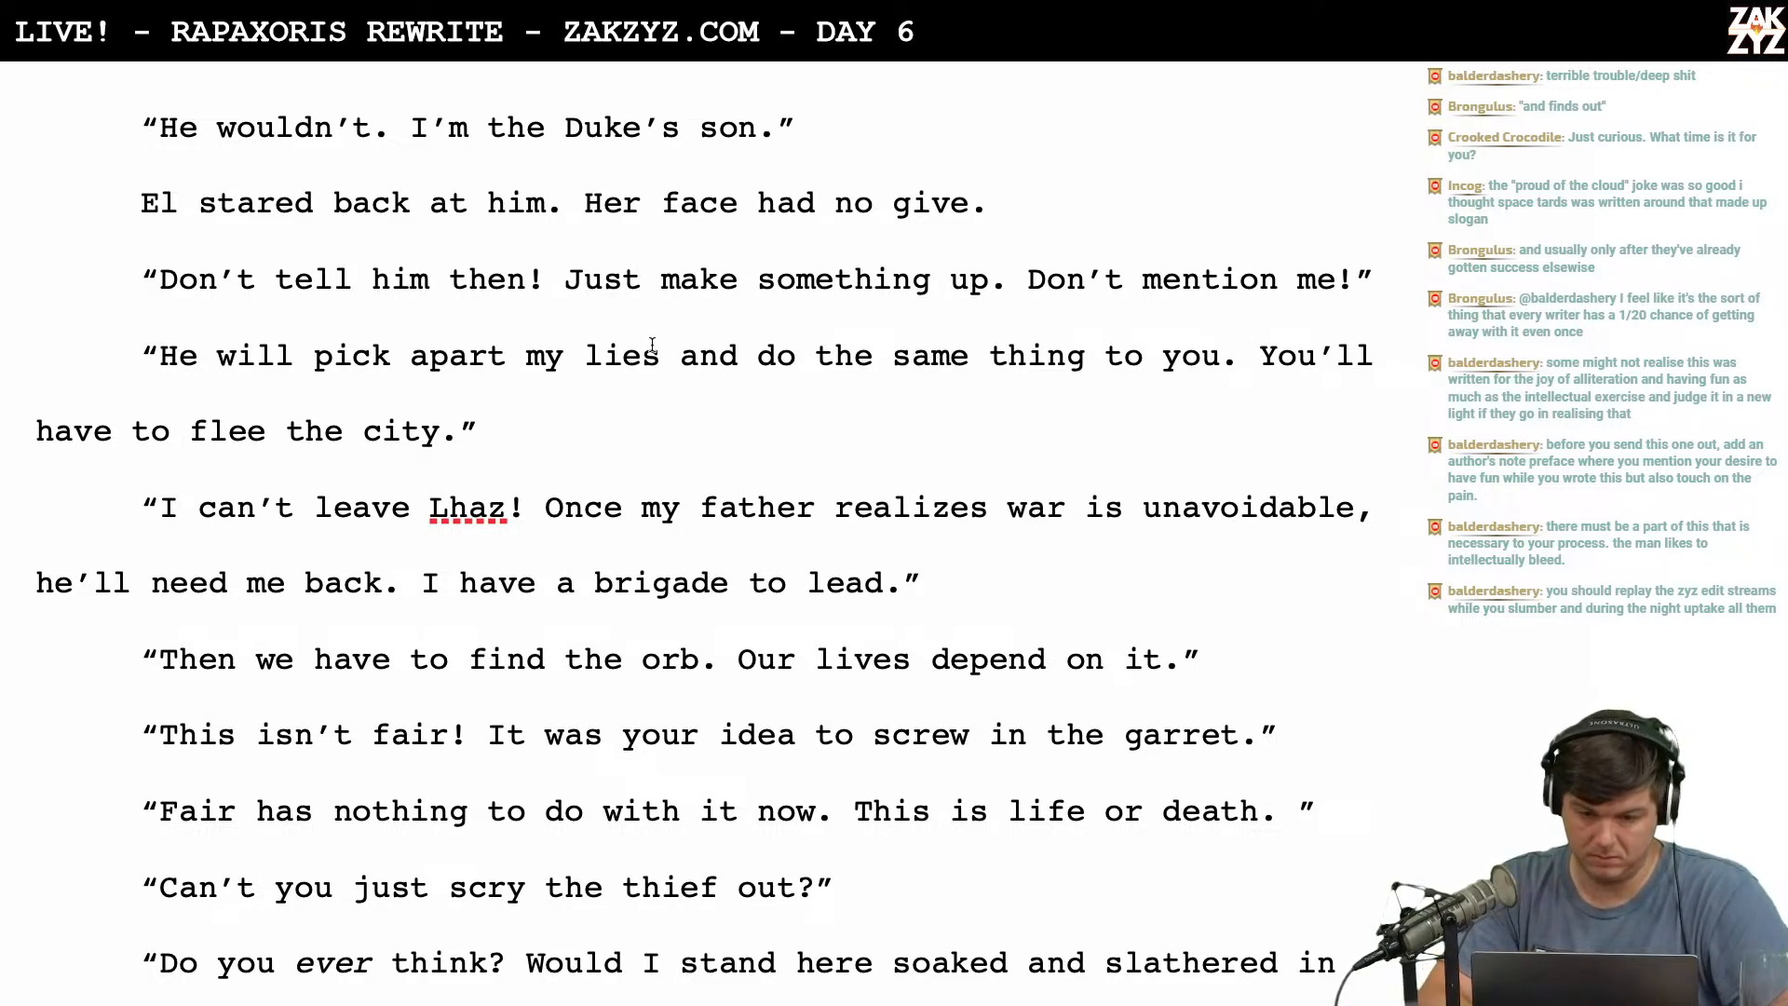
{"action": "left_click", "coordinate": [749, 366]}
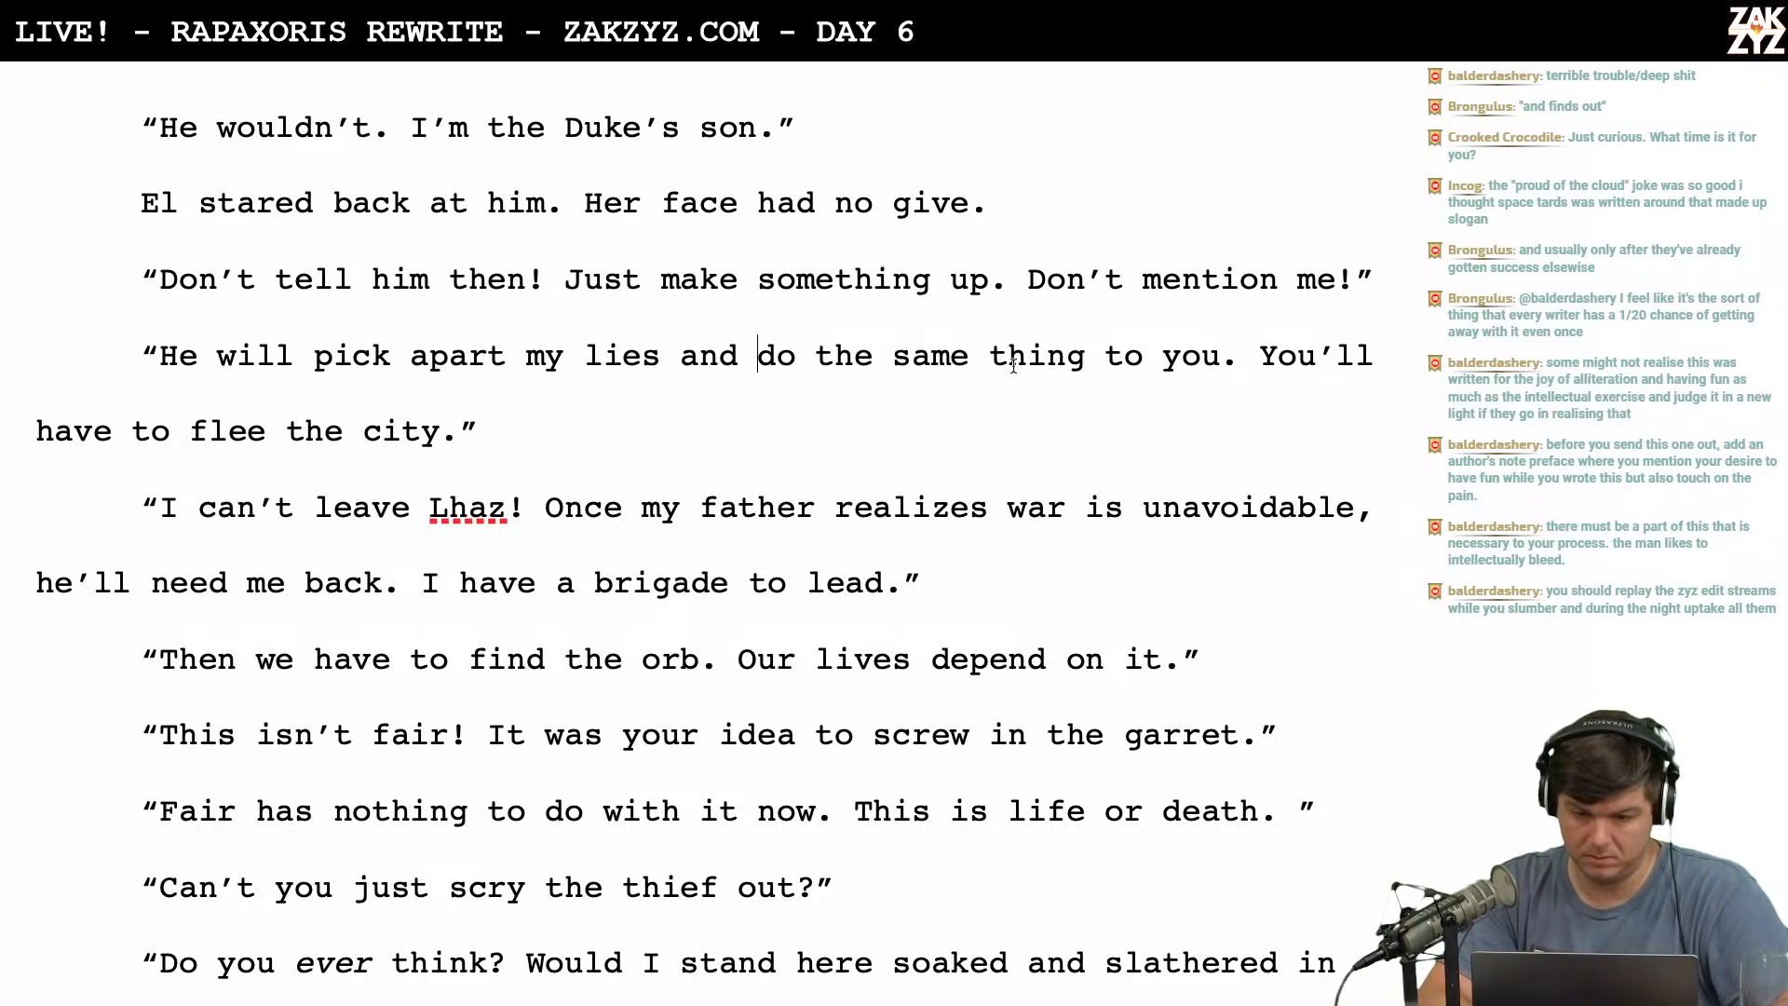
{"action": "key", "text": "BackSpace"}
{"action": "key", "text": "BackSpace"}
{"action": "key", "text": "BackSpace"}
{"action": "key", "text": "BackSpace"}
{"action": "key", "text": "BackSpace"}
{"action": "key", "text": "BackSpace"}
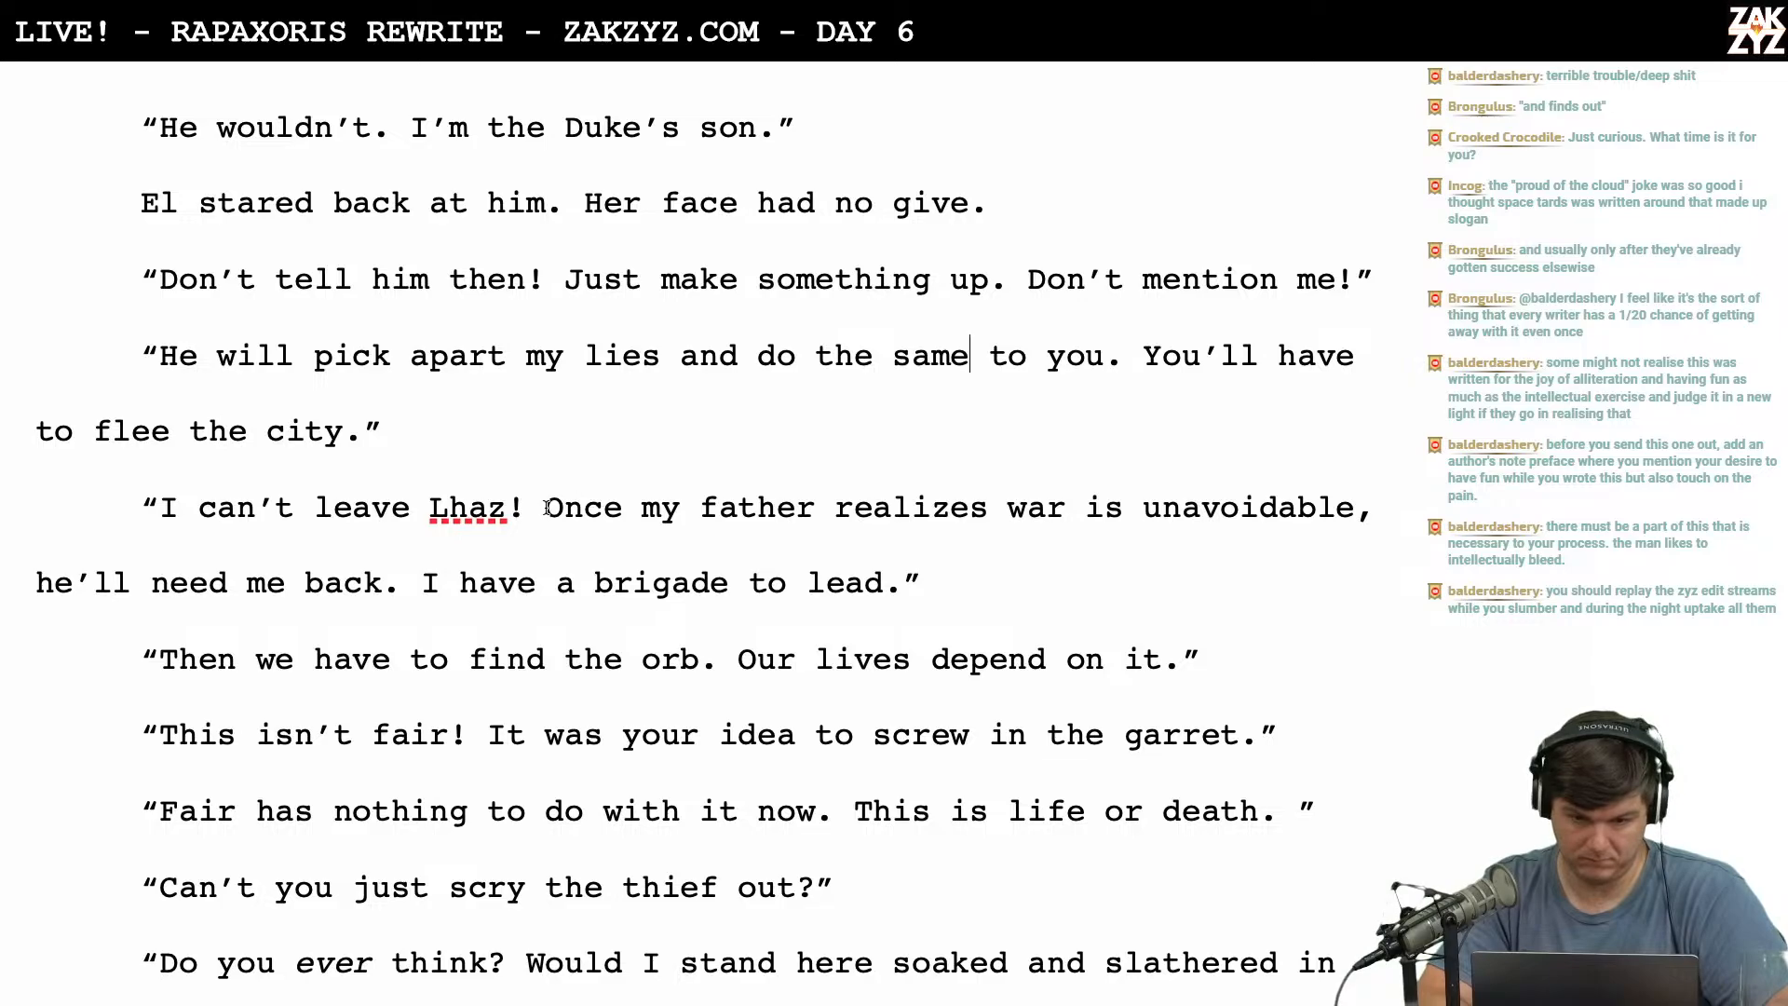
Replace "need" with "call" in "he'll need me back" in Revel's line about leaving Lhaz.
{"action": "left_click_drag", "start_coordinate": [546, 506], "coordinate": [758, 510]}
{"action": "key", "text": "Right"}
{"action": "key", "text": "Right"}
{"action": "key", "text": "Right"}
{"action": "key", "text": "Right"}
{"action": "key", "text": "Right"}
{"action": "key", "text": "Right"}
{"action": "key", "text": "Right"}
{"action": "key", "text": "Right"}
{"action": "key", "text": "Right"}
{"action": "key", "text": "Right"}
{"action": "key", "text": "Right"}
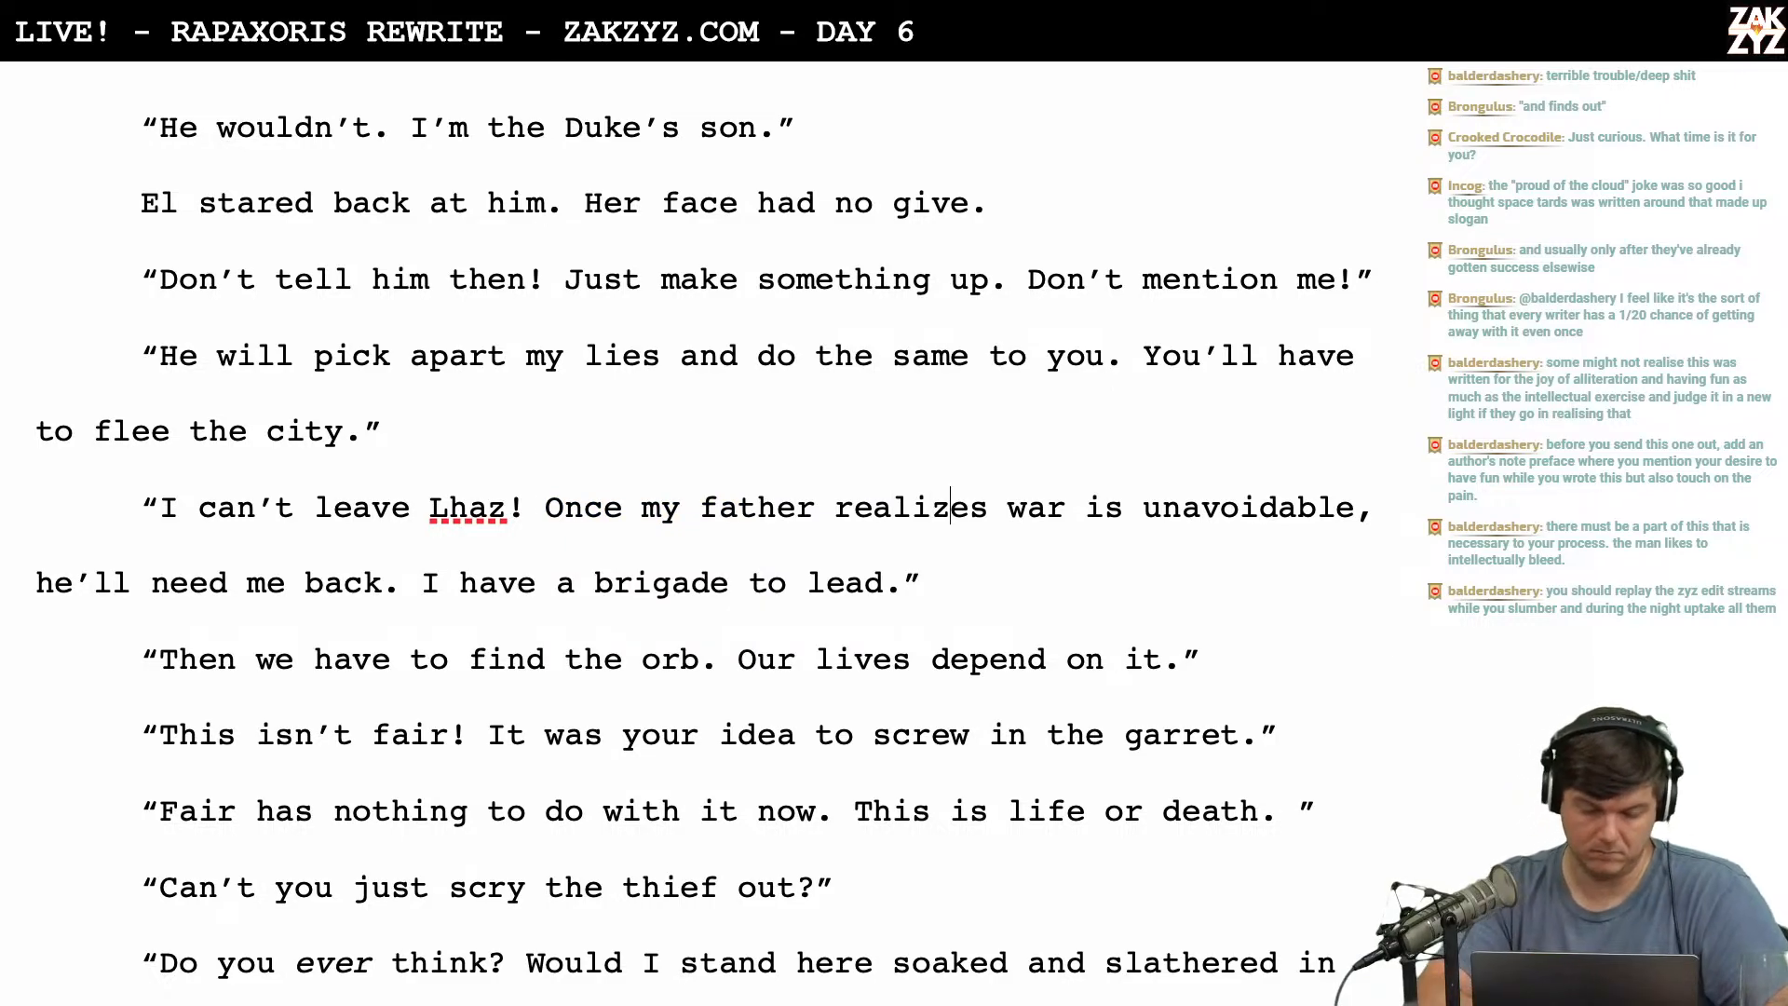
{"action": "left_click", "coordinate": [226, 582]}
{"action": "key", "text": "BackSpace"}
{"action": "key", "text": "BackSpace"}
{"action": "key", "text": "BackSpace"}
{"action": "key", "text": "BackSpace"}
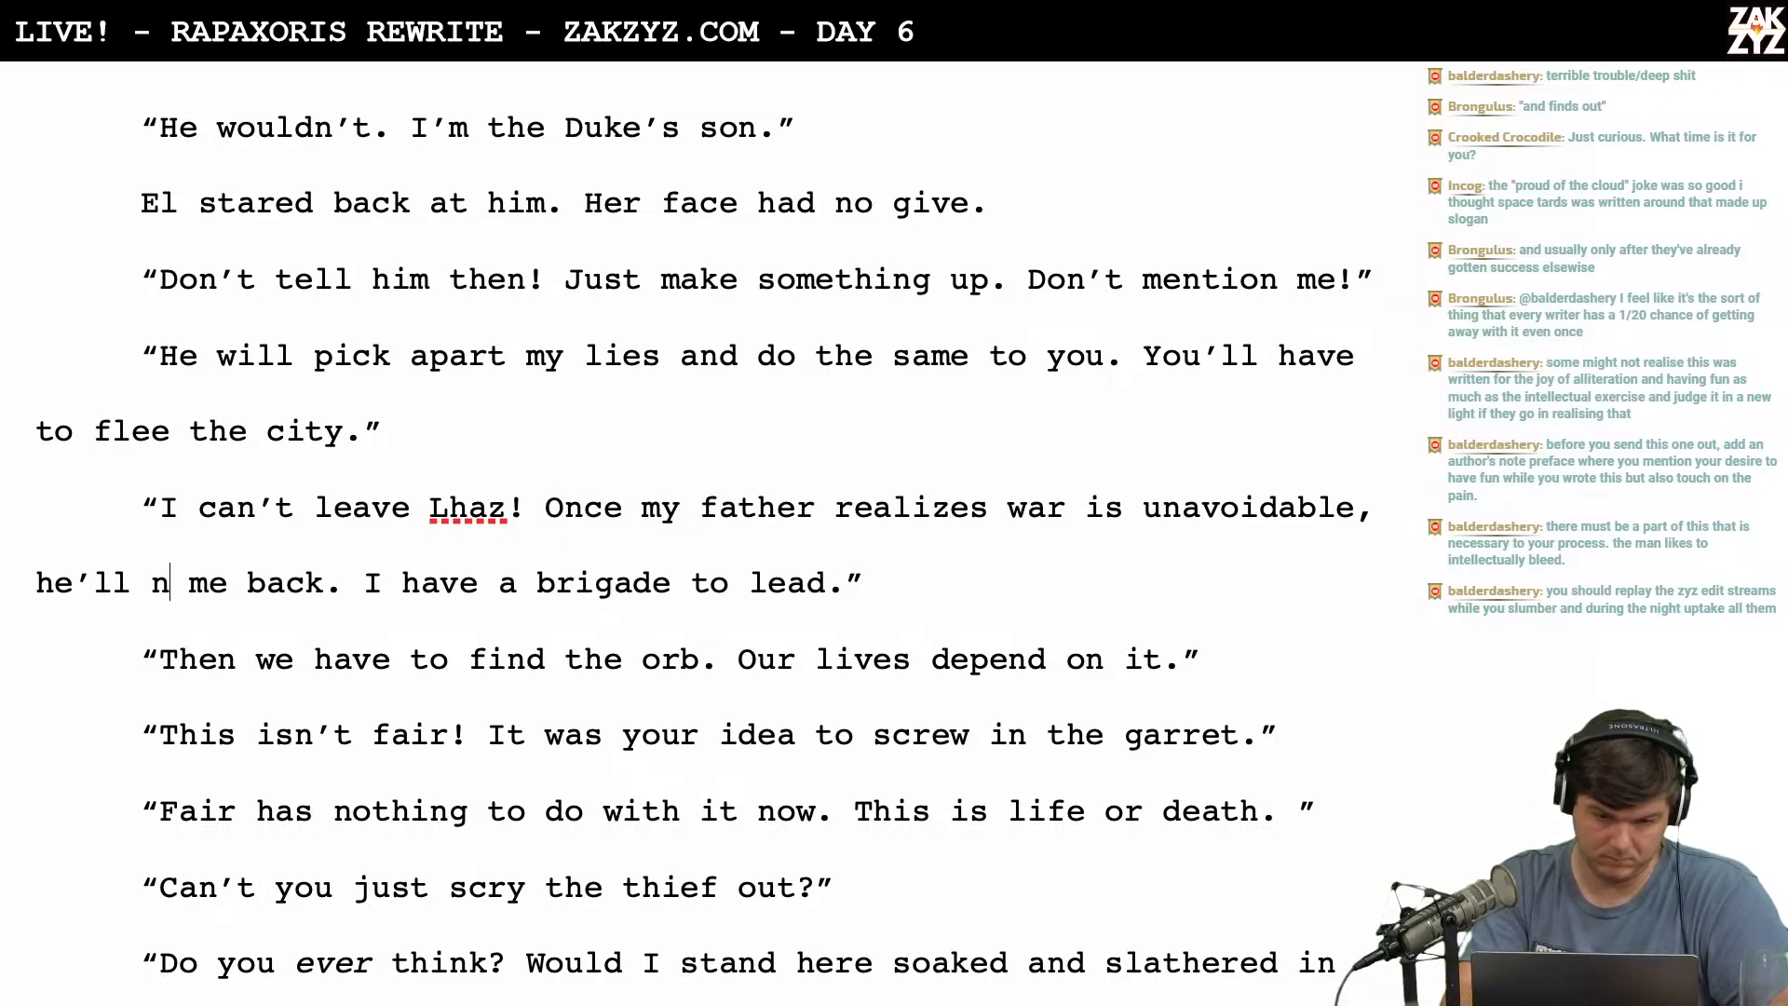
{"action": "type", "text": "call"}
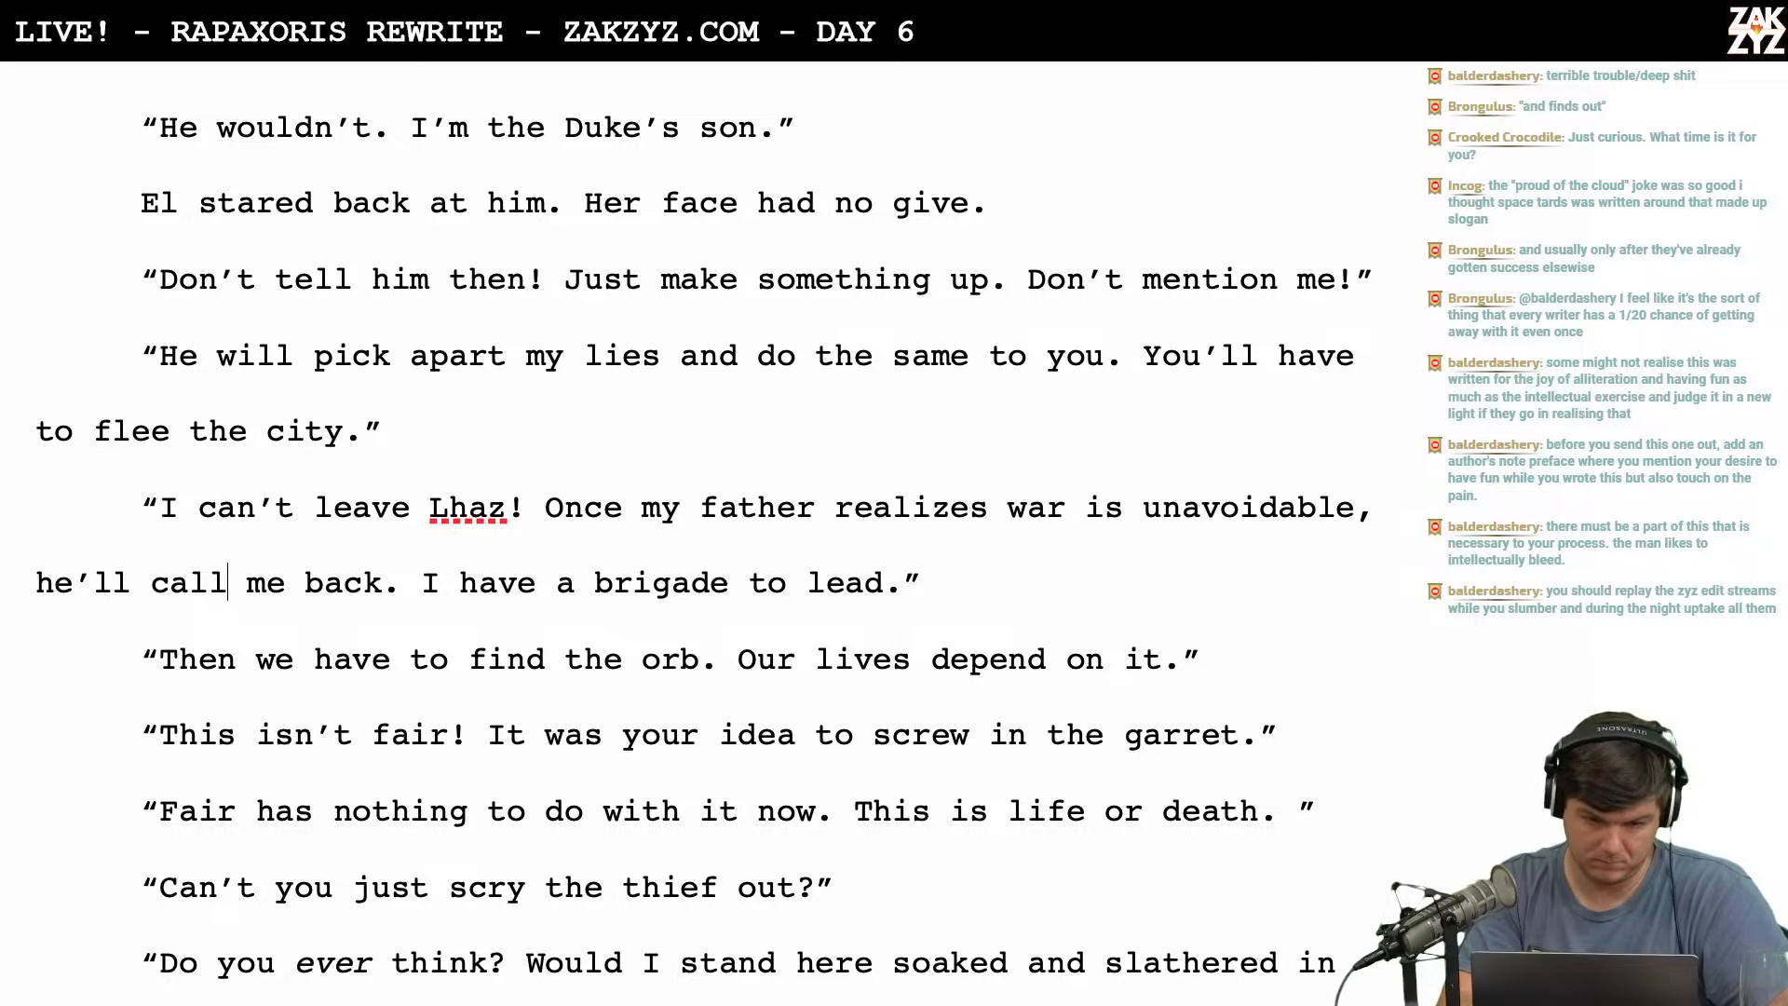
Reword the father's reaction in Revel's line about leaving Lhaz to "he'll forgive me.".
{"action": "key", "text": "BackSpace"}
{"action": "key", "text": "BackSpace"}
{"action": "key", "text": "BackSpace"}
{"action": "key", "text": "BackSpace"}
{"action": "type", "text": "fro"}
{"action": "key", "text": "BackSpace"}
{"action": "key", "text": "BackSpace"}
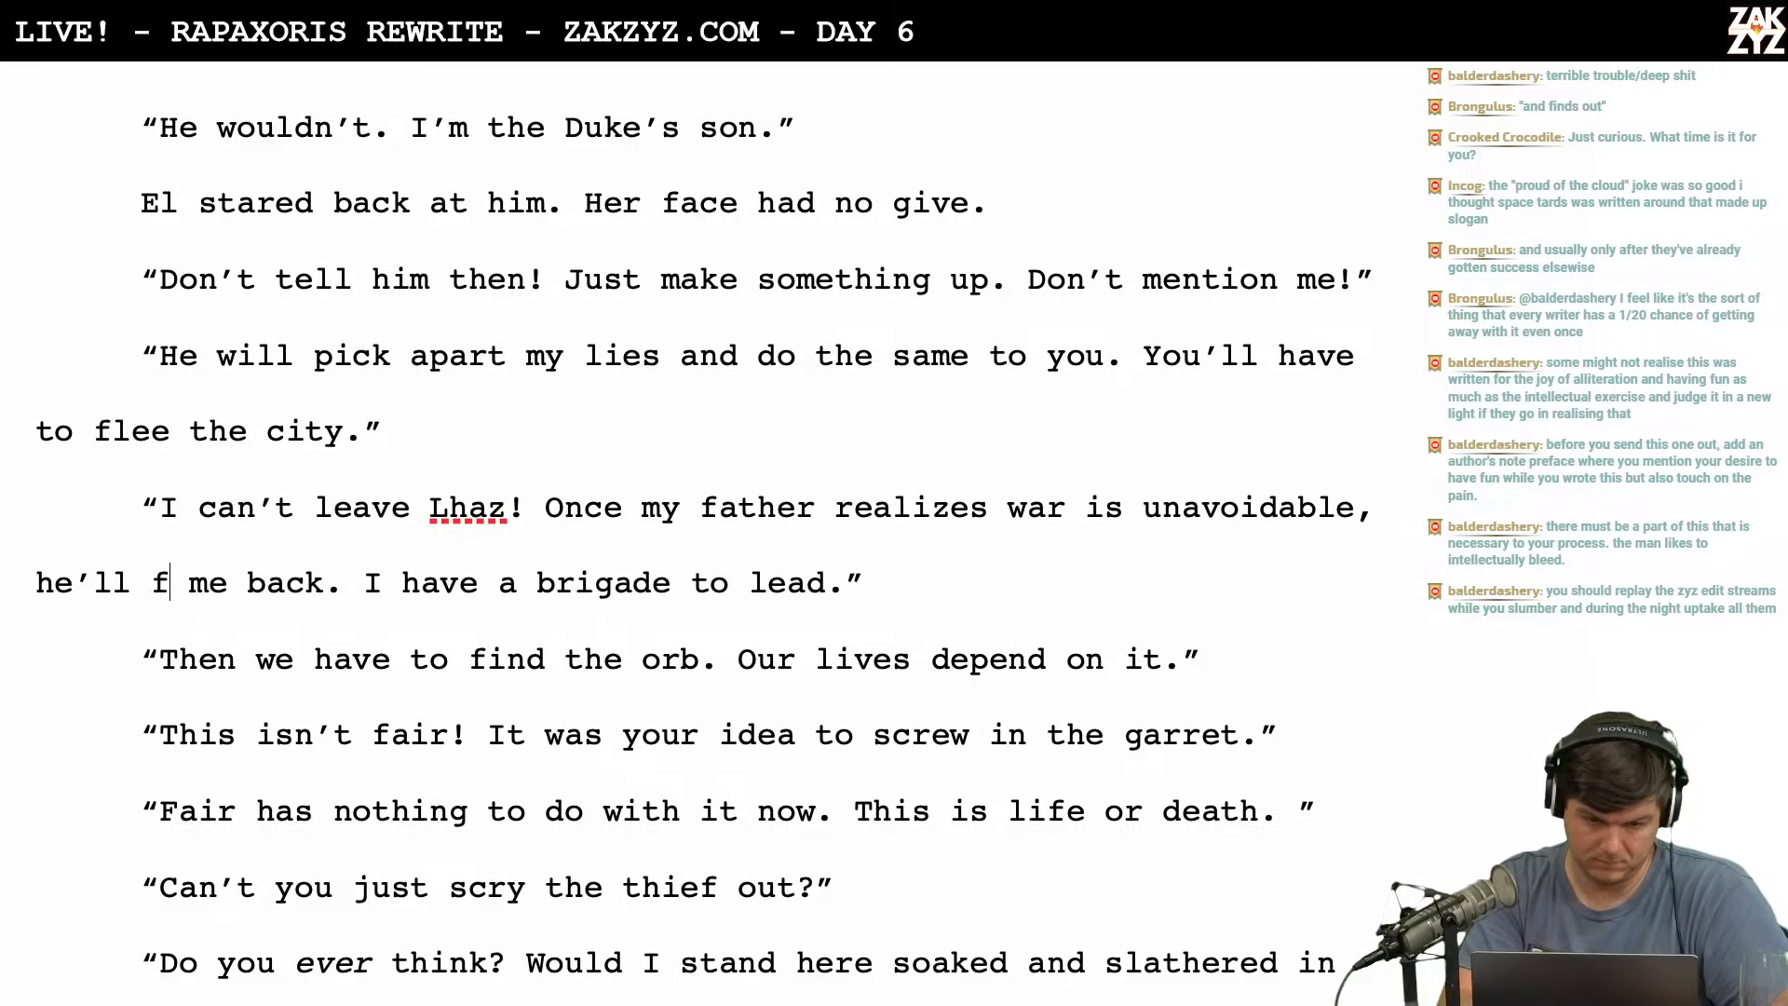
{"action": "type", "text": "orgive me."}
{"action": "key", "text": "shift+Right"}
{"action": "key", "text": "shift+Right"}
{"action": "key", "text": "shift+Right"}
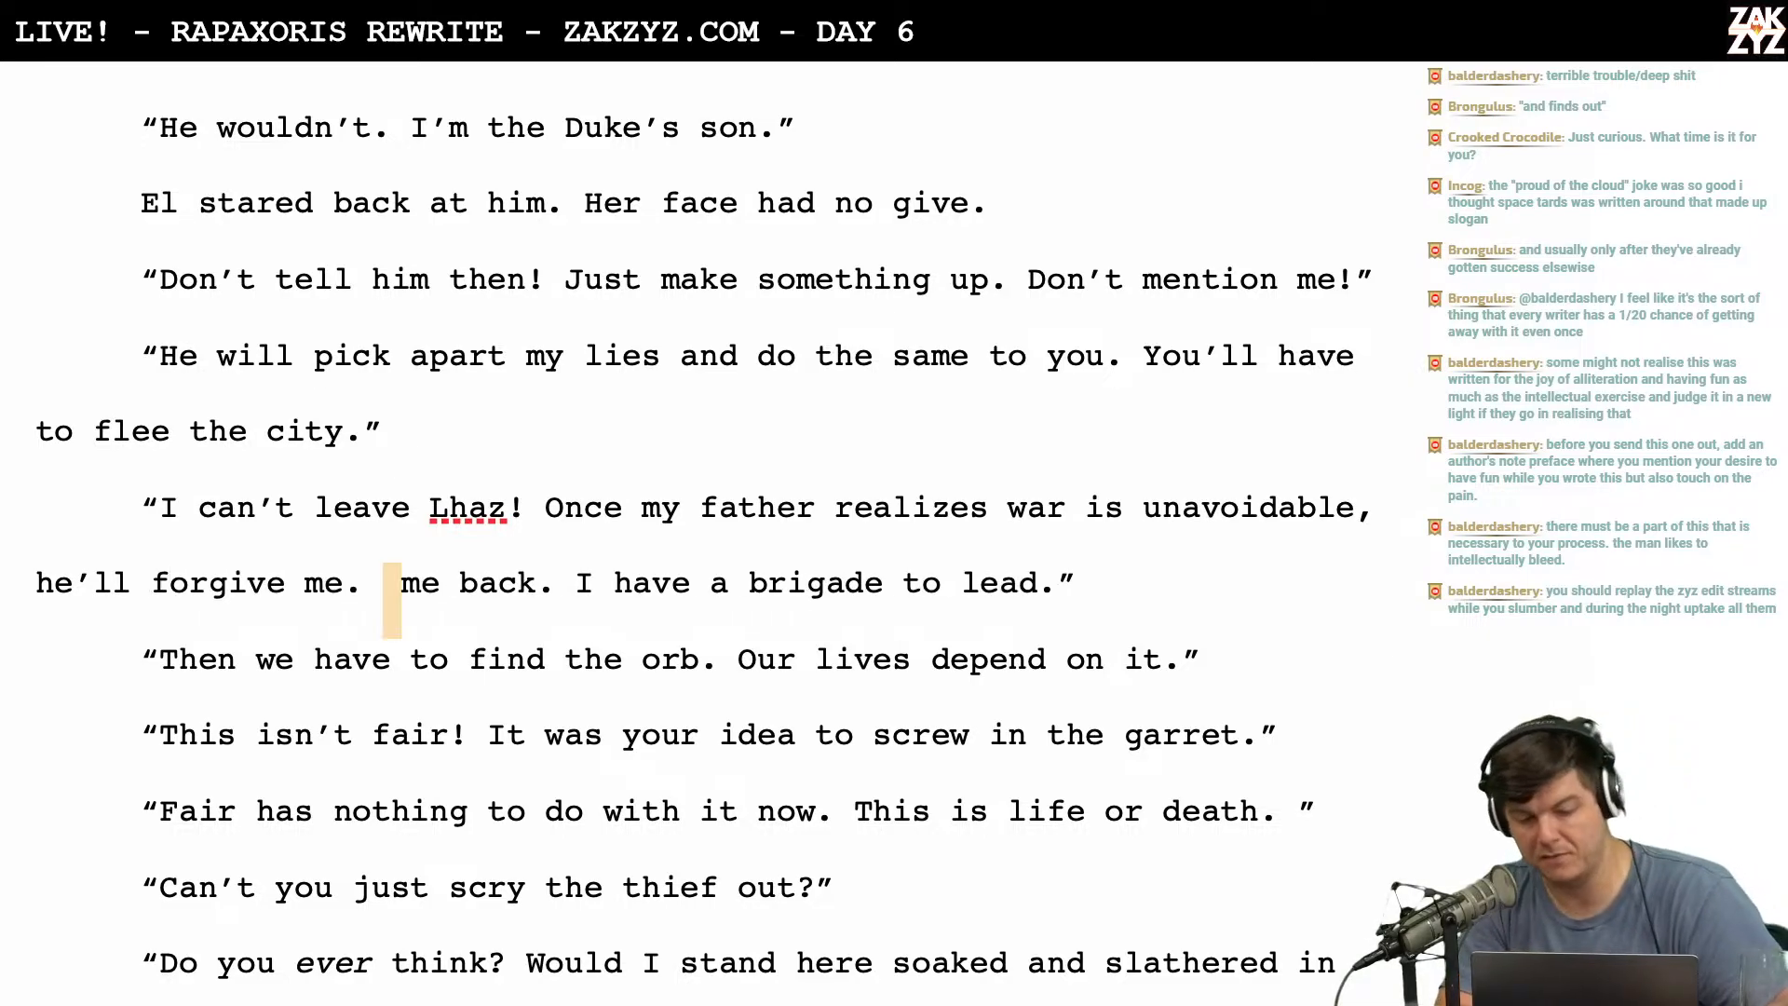
{"action": "key", "text": "shift+Right"}
{"action": "key", "text": "shift+Right"}
{"action": "key", "text": "shift+Right"}
{"action": "key", "text": "shift+Right"}
{"action": "key", "text": "shift+Right"}
{"action": "key", "text": "shift+Right"}
{"action": "key", "text": "BackSpace"}
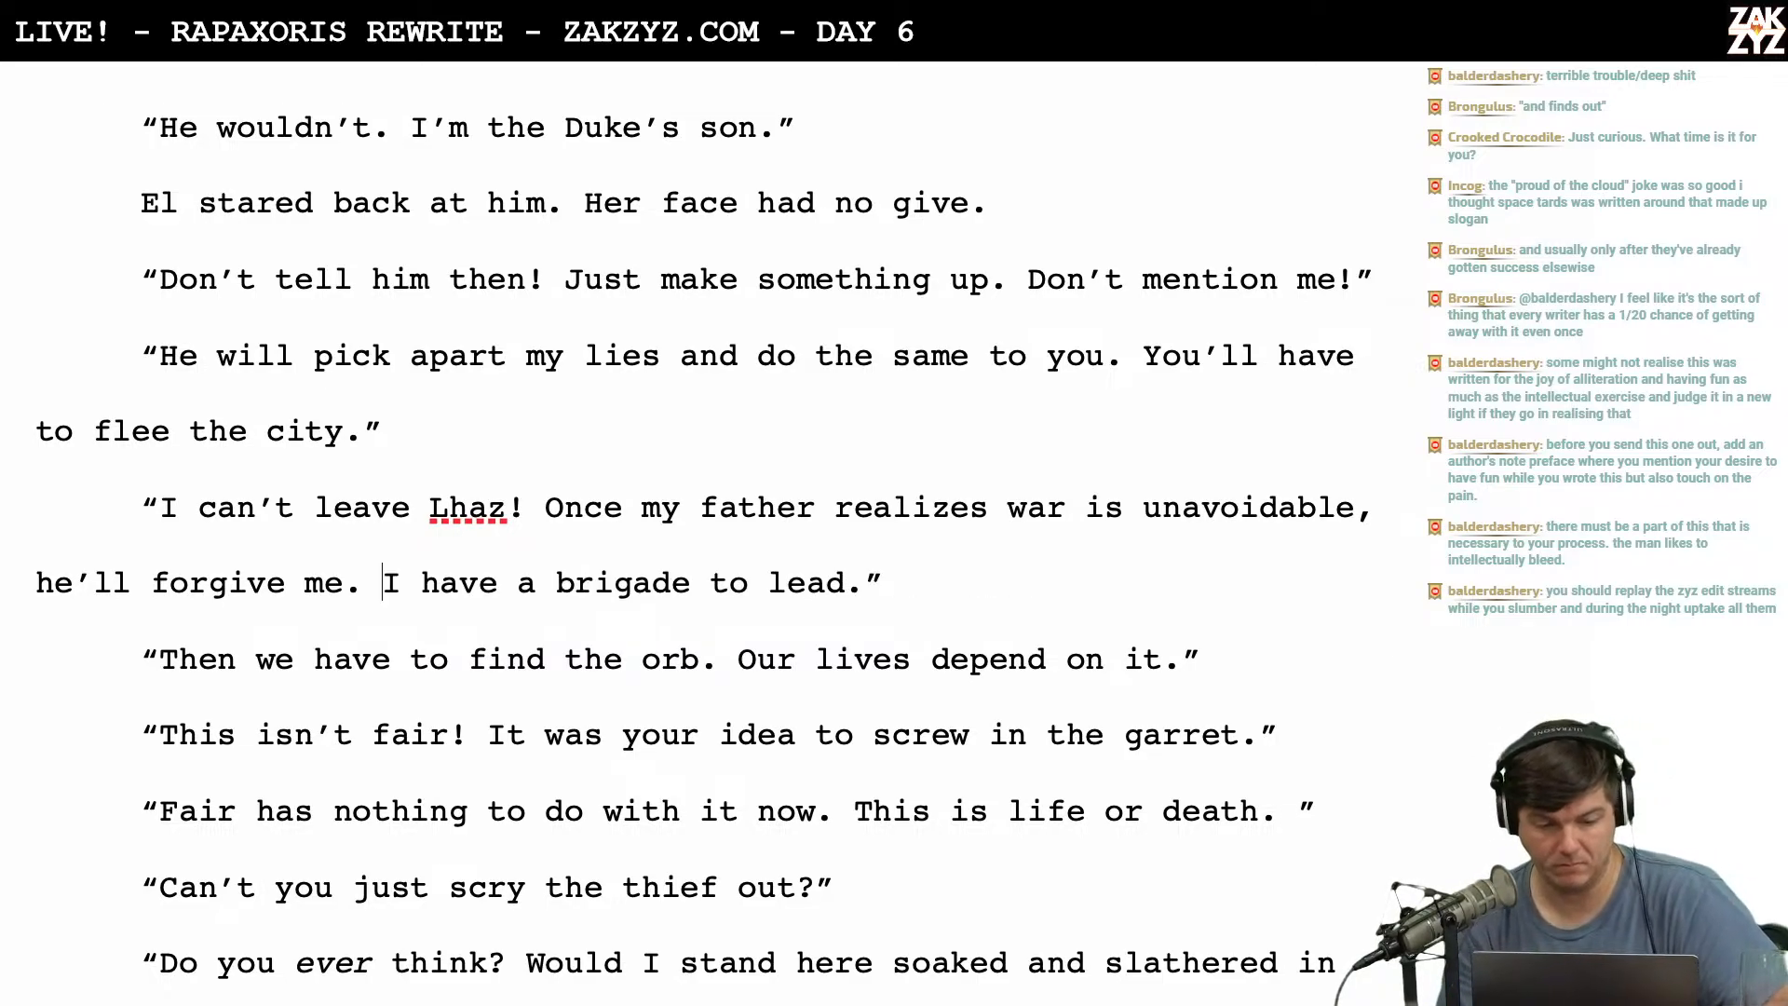
{"action": "scroll", "coordinate": [704, 538], "scroll_direction": "down", "scroll_amount": 1}
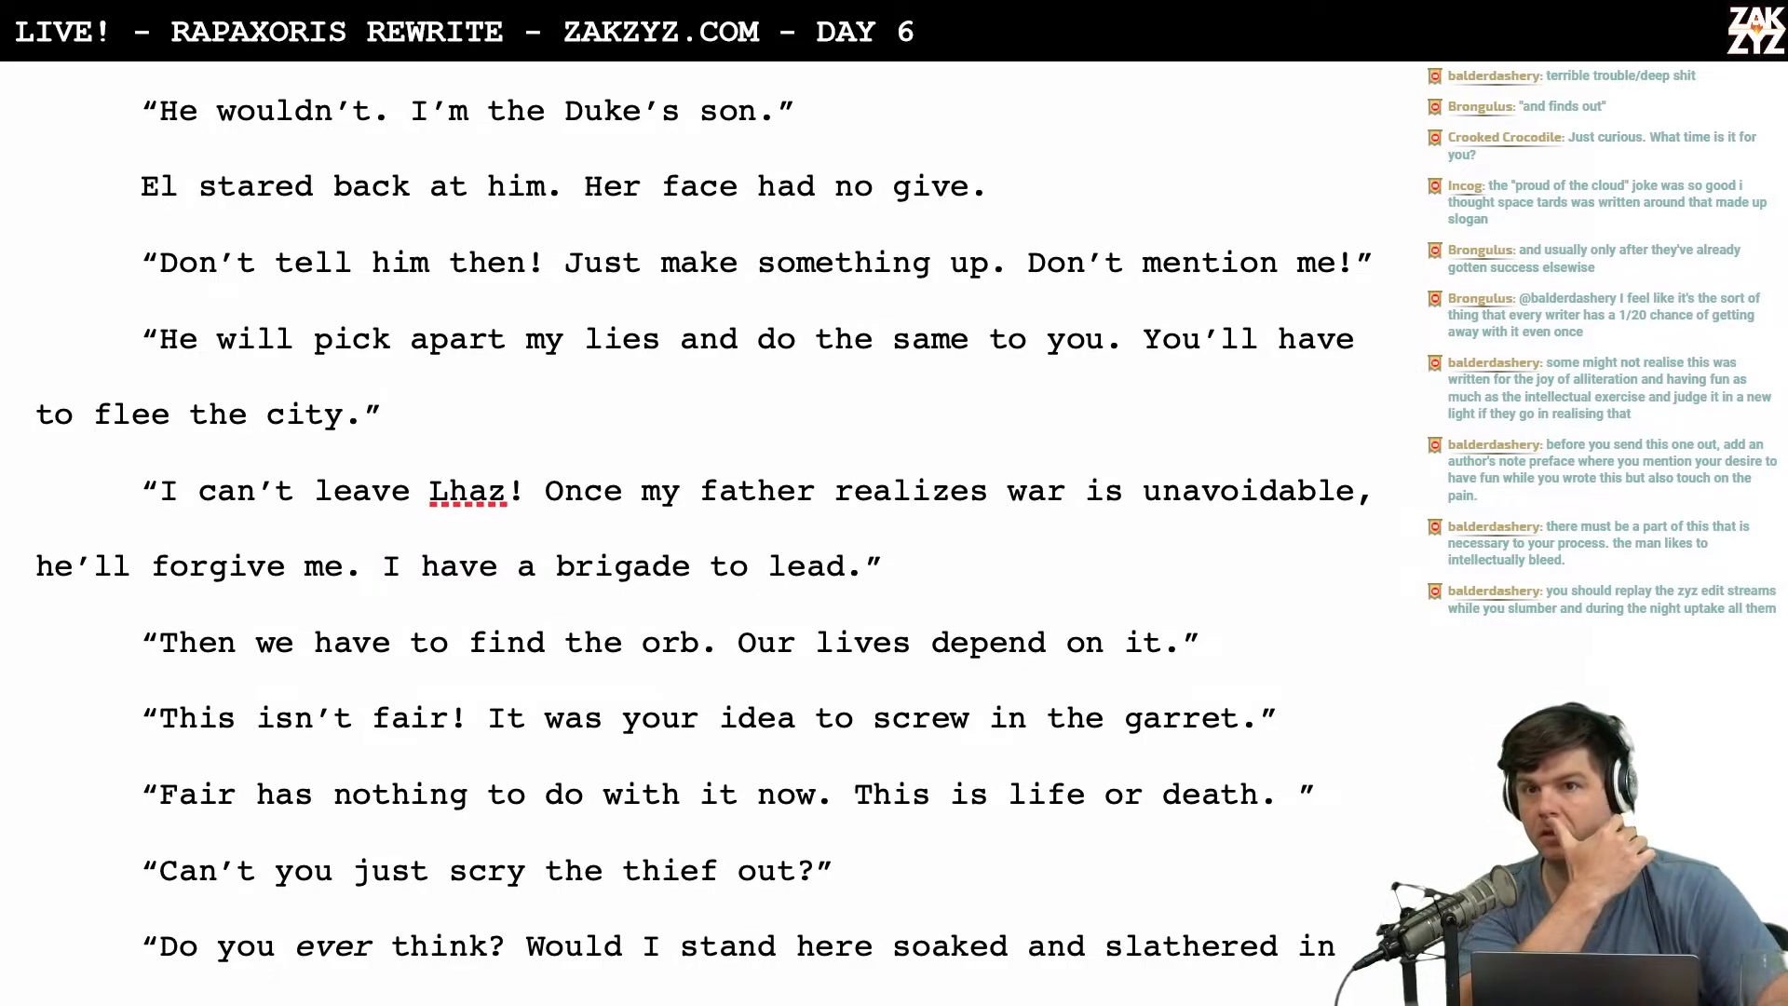
Replace "forgive" with "pardon" in Revel's line about his father and leaving Lhaz.
{"action": "key", "text": "Left"}
{"action": "key", "text": "Left"}
{"action": "key", "text": "Left"}
{"action": "key", "text": "Left"}
{"action": "key", "text": "Left"}
{"action": "key", "text": "BackSpace"}
{"action": "key", "text": "BackSpace"}
{"action": "key", "text": "BackSpace"}
{"action": "key", "text": "BackSpace"}
{"action": "key", "text": "BackSpace"}
{"action": "key", "text": "BackSpace"}
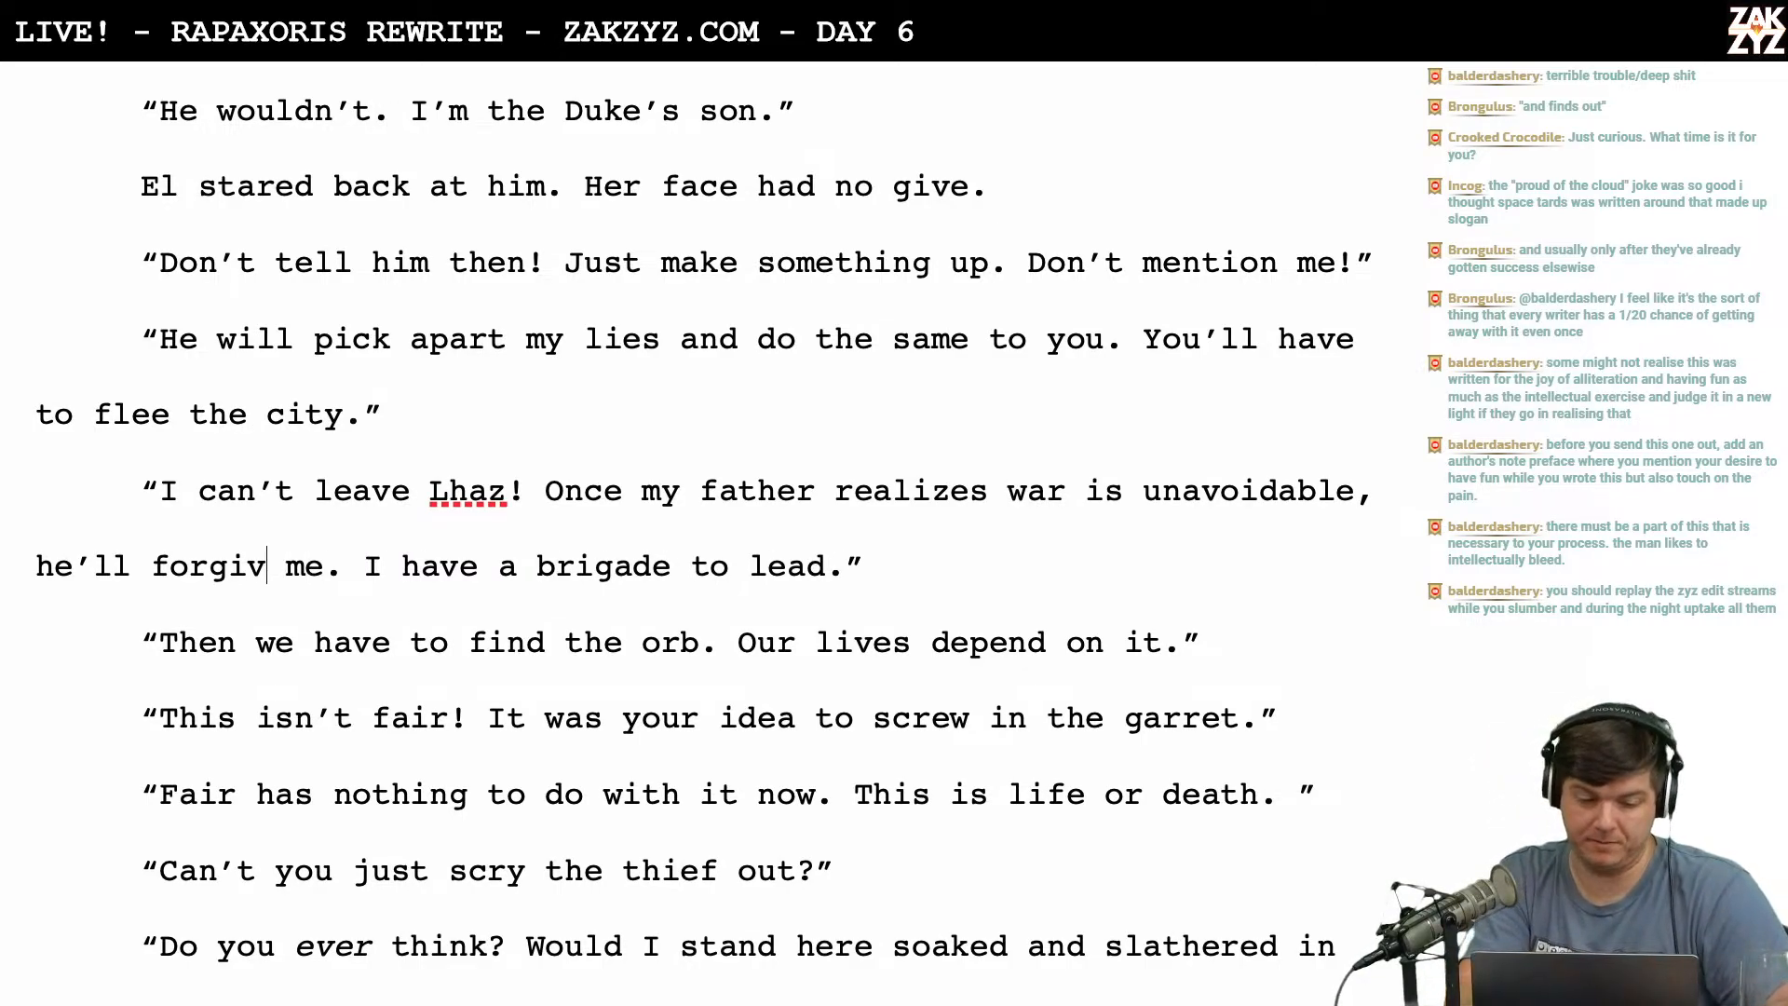
{"action": "key", "text": "BackSpace"}
{"action": "type", "text": "pardon"}
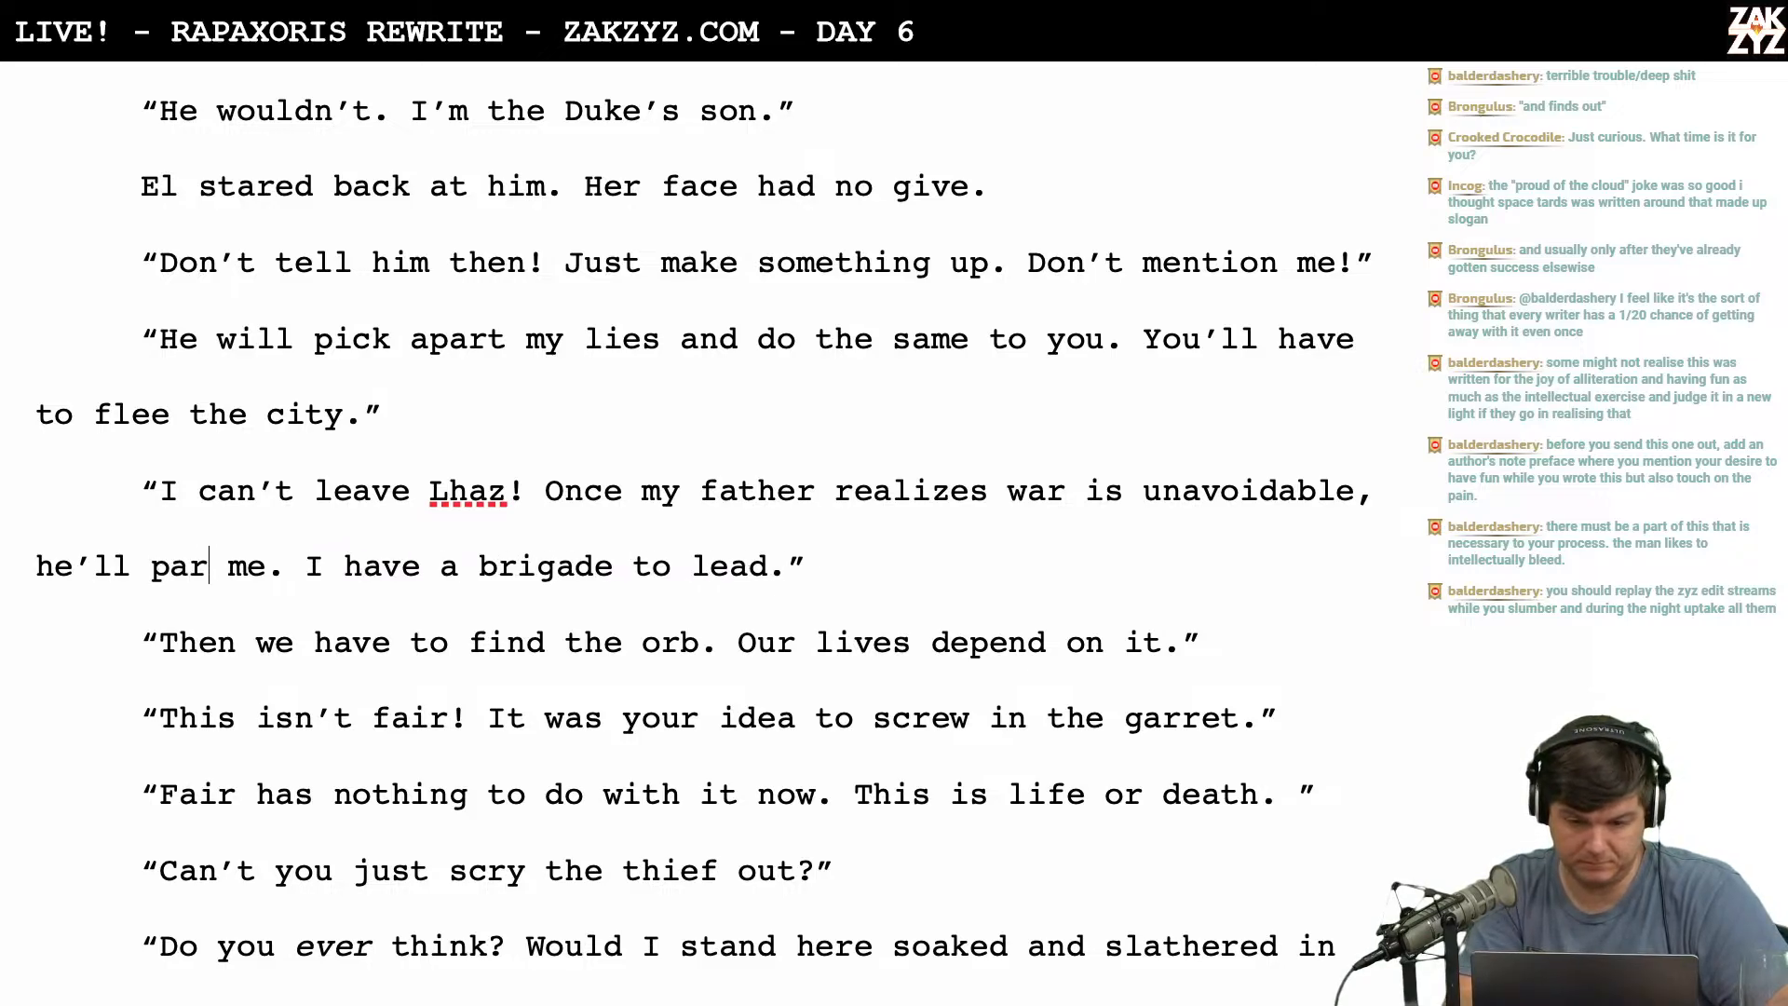
Add a comma after "Then" in El's line "Then we have to find the orb.".
{"action": "scroll", "coordinate": [704, 533], "scroll_direction": "down", "scroll_amount": 1}
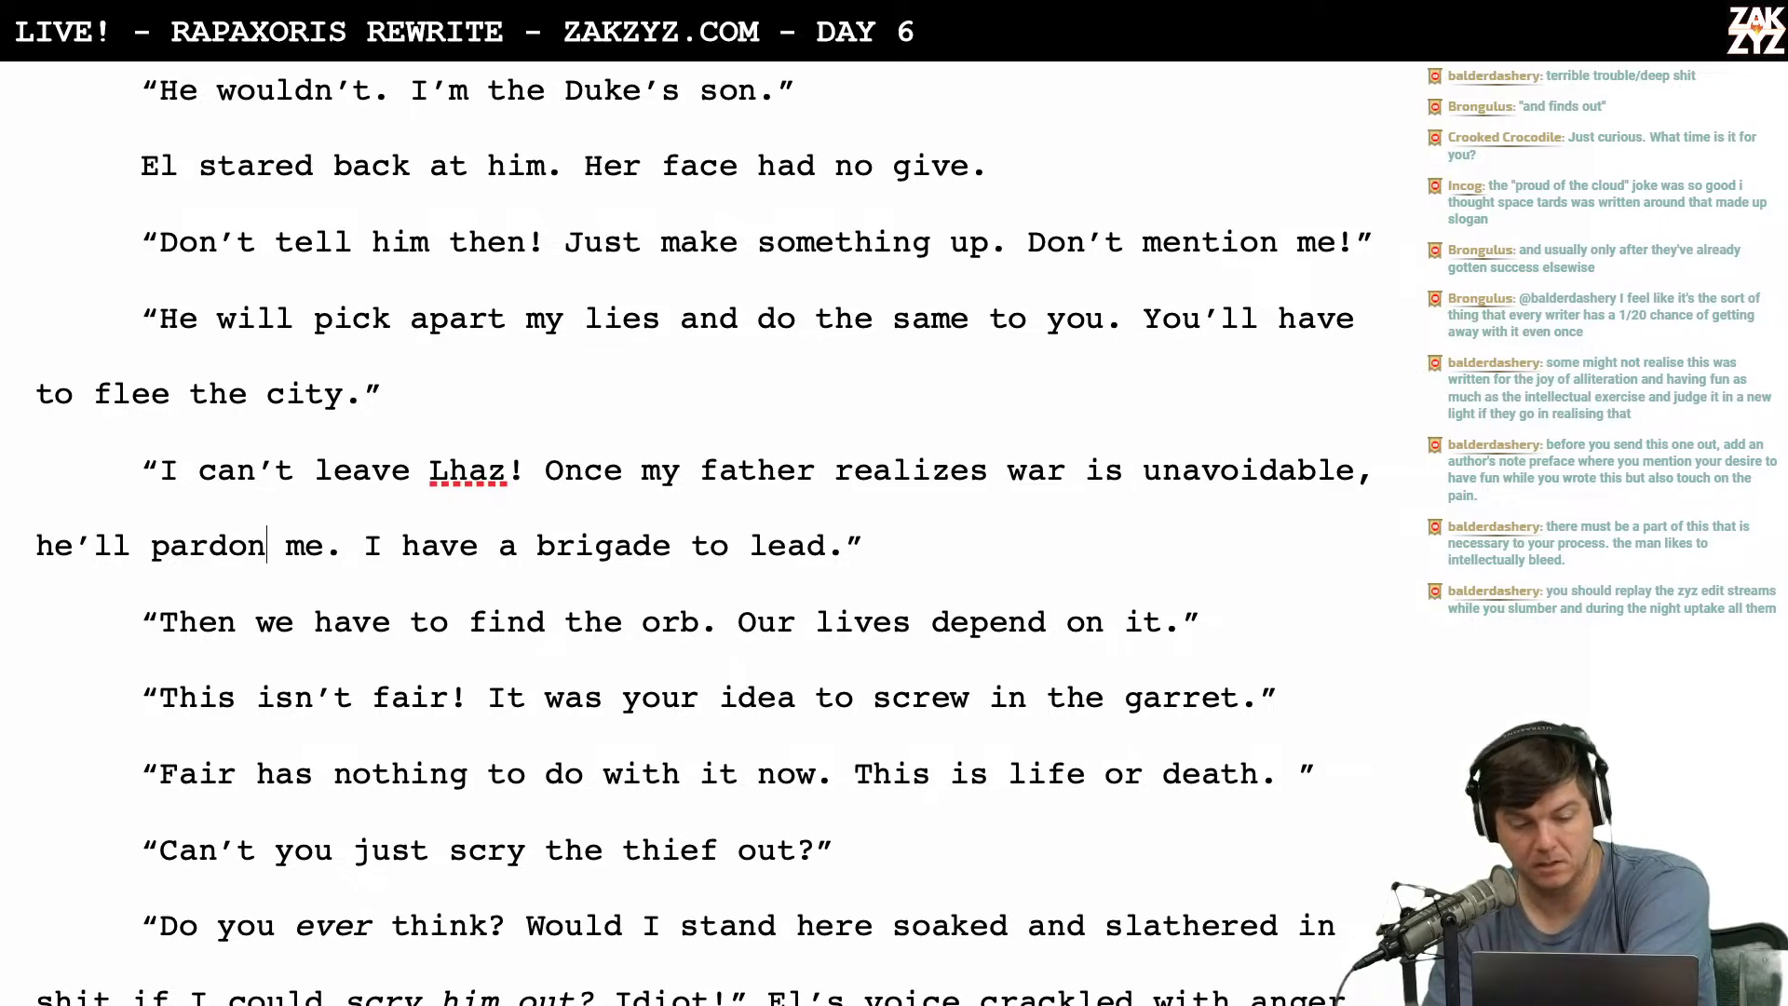
{"action": "scroll", "coordinate": [704, 533], "scroll_direction": "down", "scroll_amount": 1}
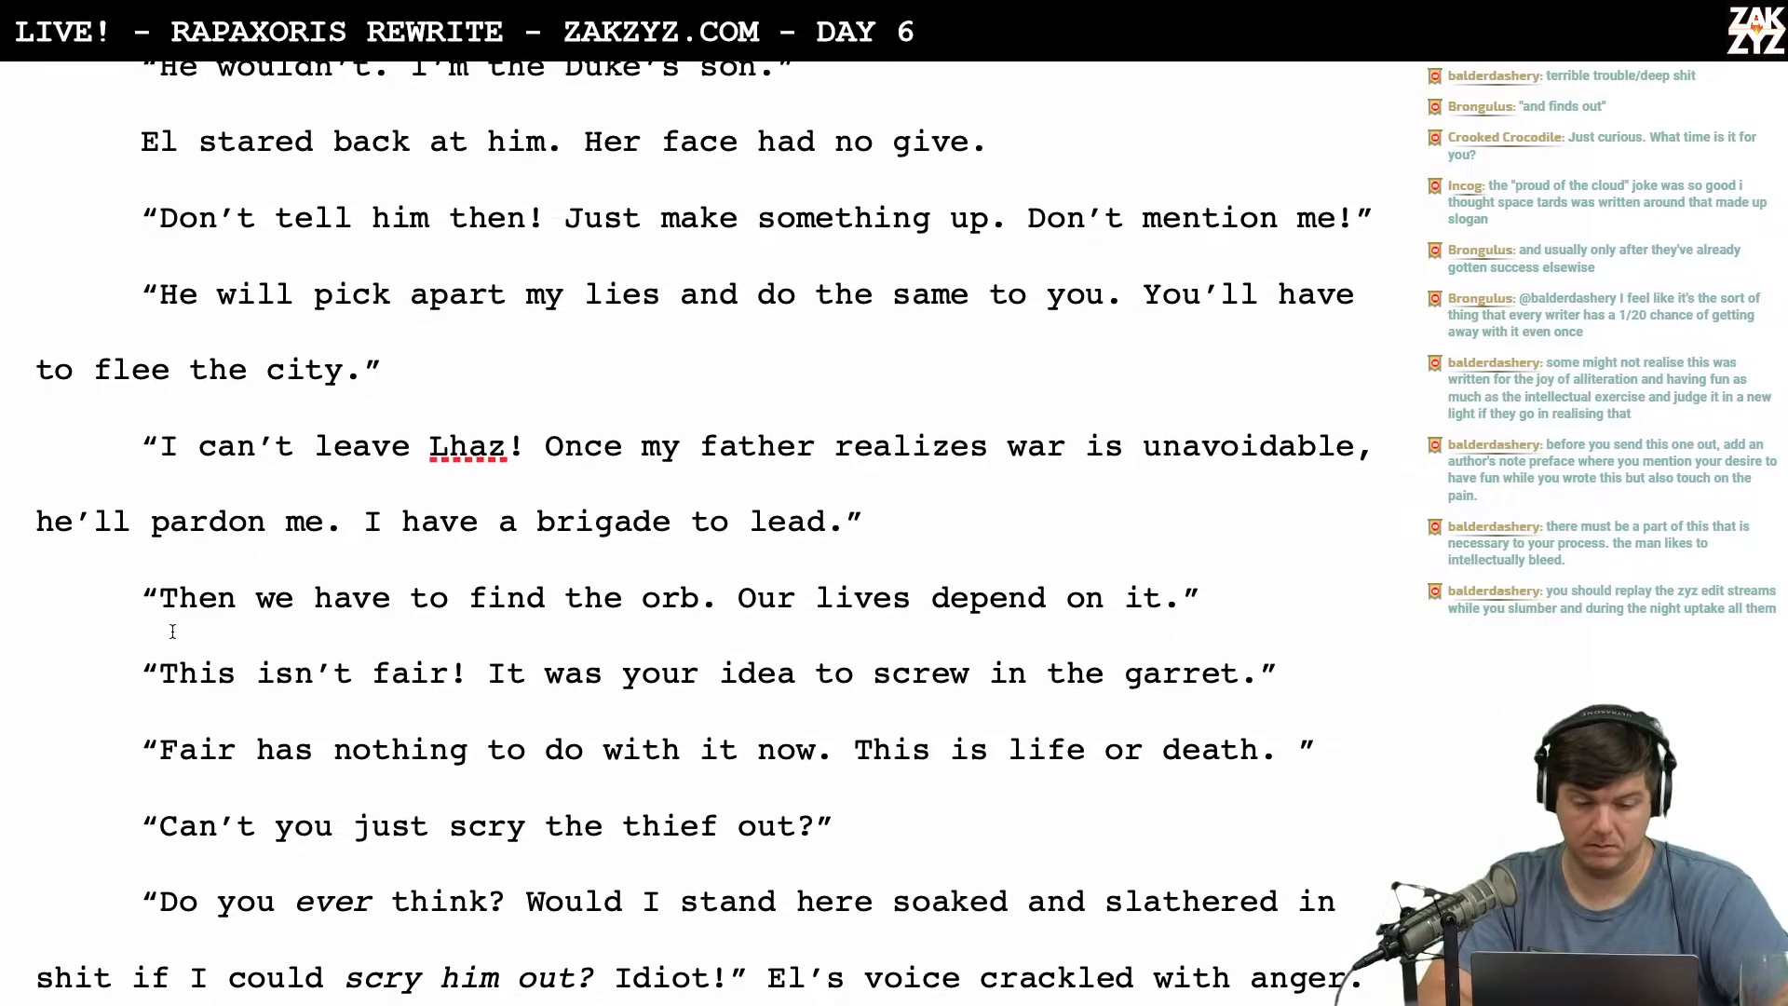
{"action": "left_click", "coordinate": [212, 597]}
{"action": "key", "text": "Right"}
{"action": "type", "text": ","}
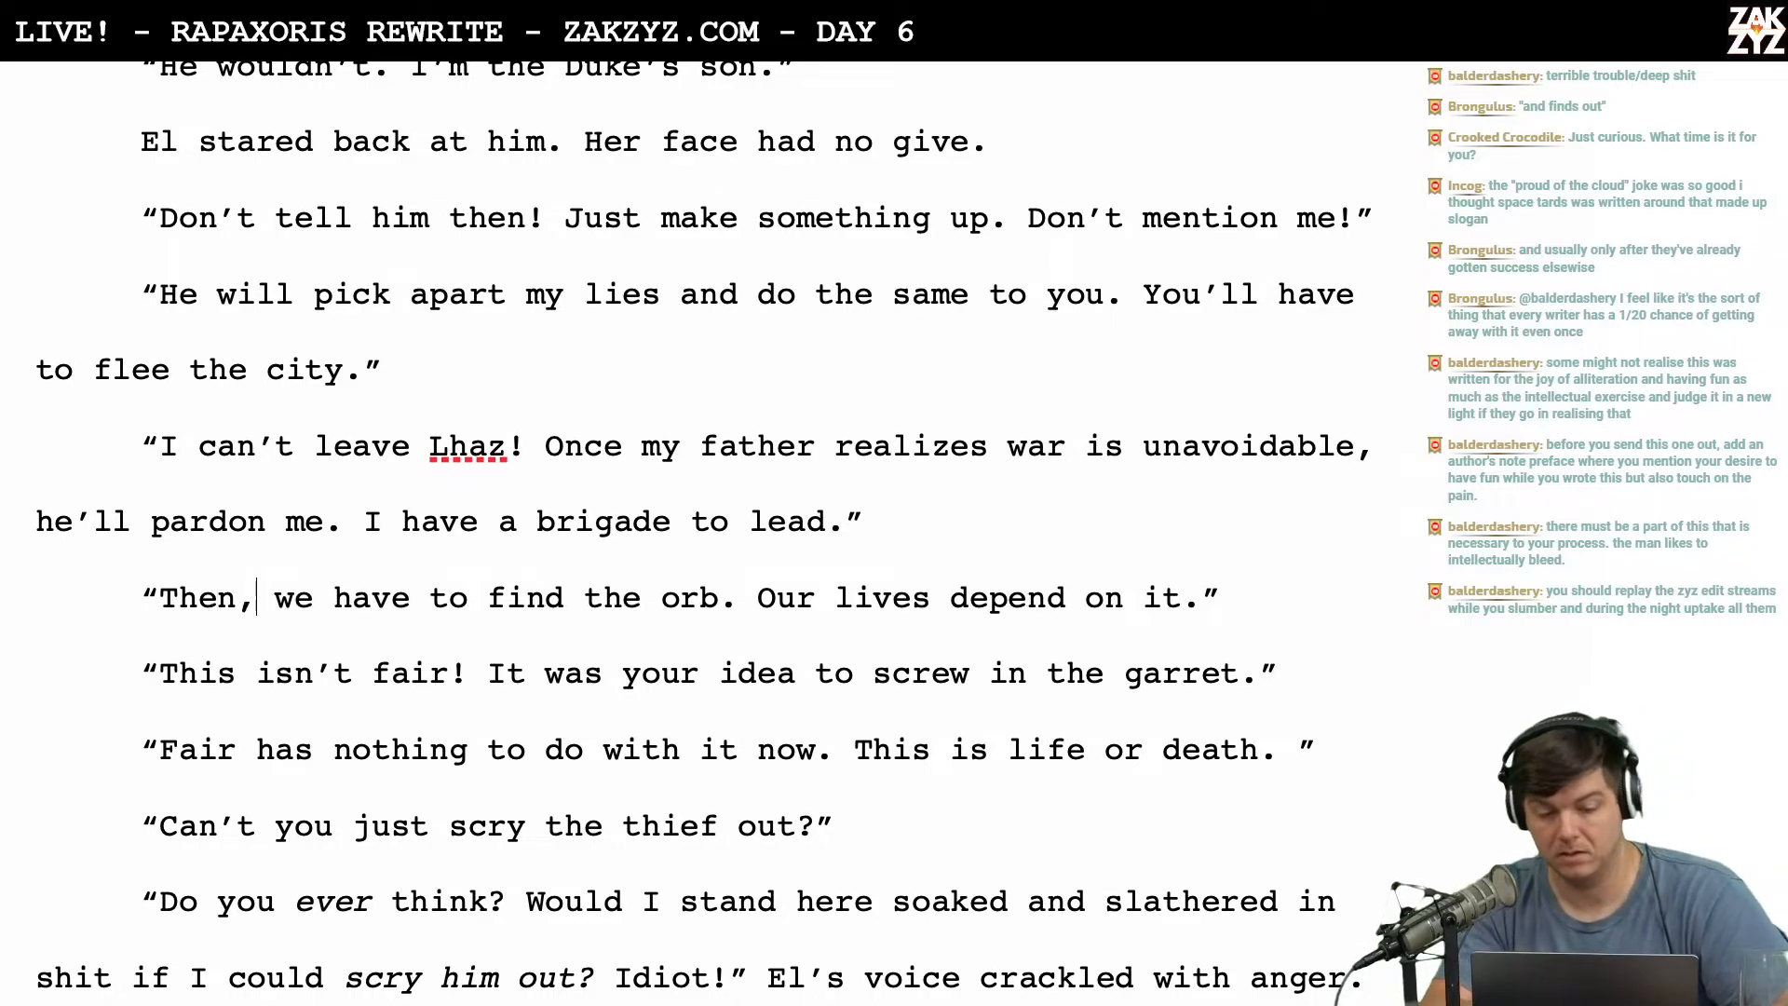
Insert "cast some spell and" after "Can't you" in Revel's question about scrying the thief out.
{"action": "scroll", "coordinate": [704, 526], "scroll_direction": "down", "scroll_amount": 3}
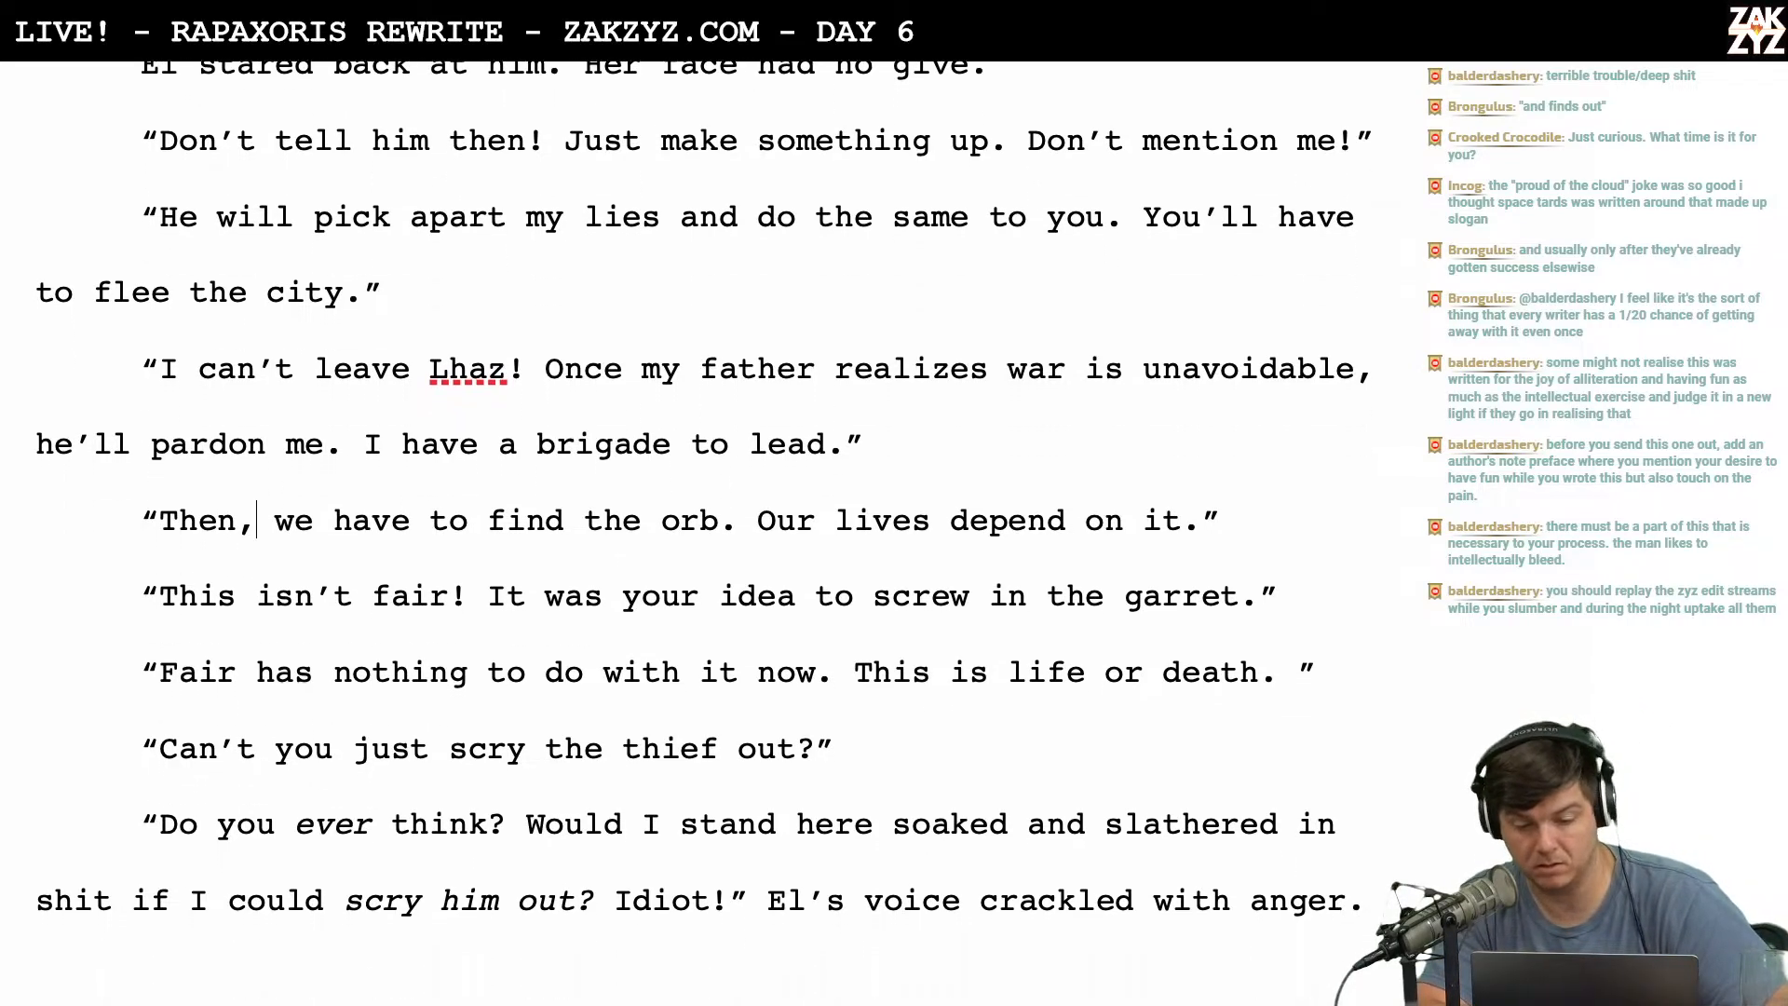
{"action": "scroll", "coordinate": [704, 527], "scroll_direction": "down", "scroll_amount": 4}
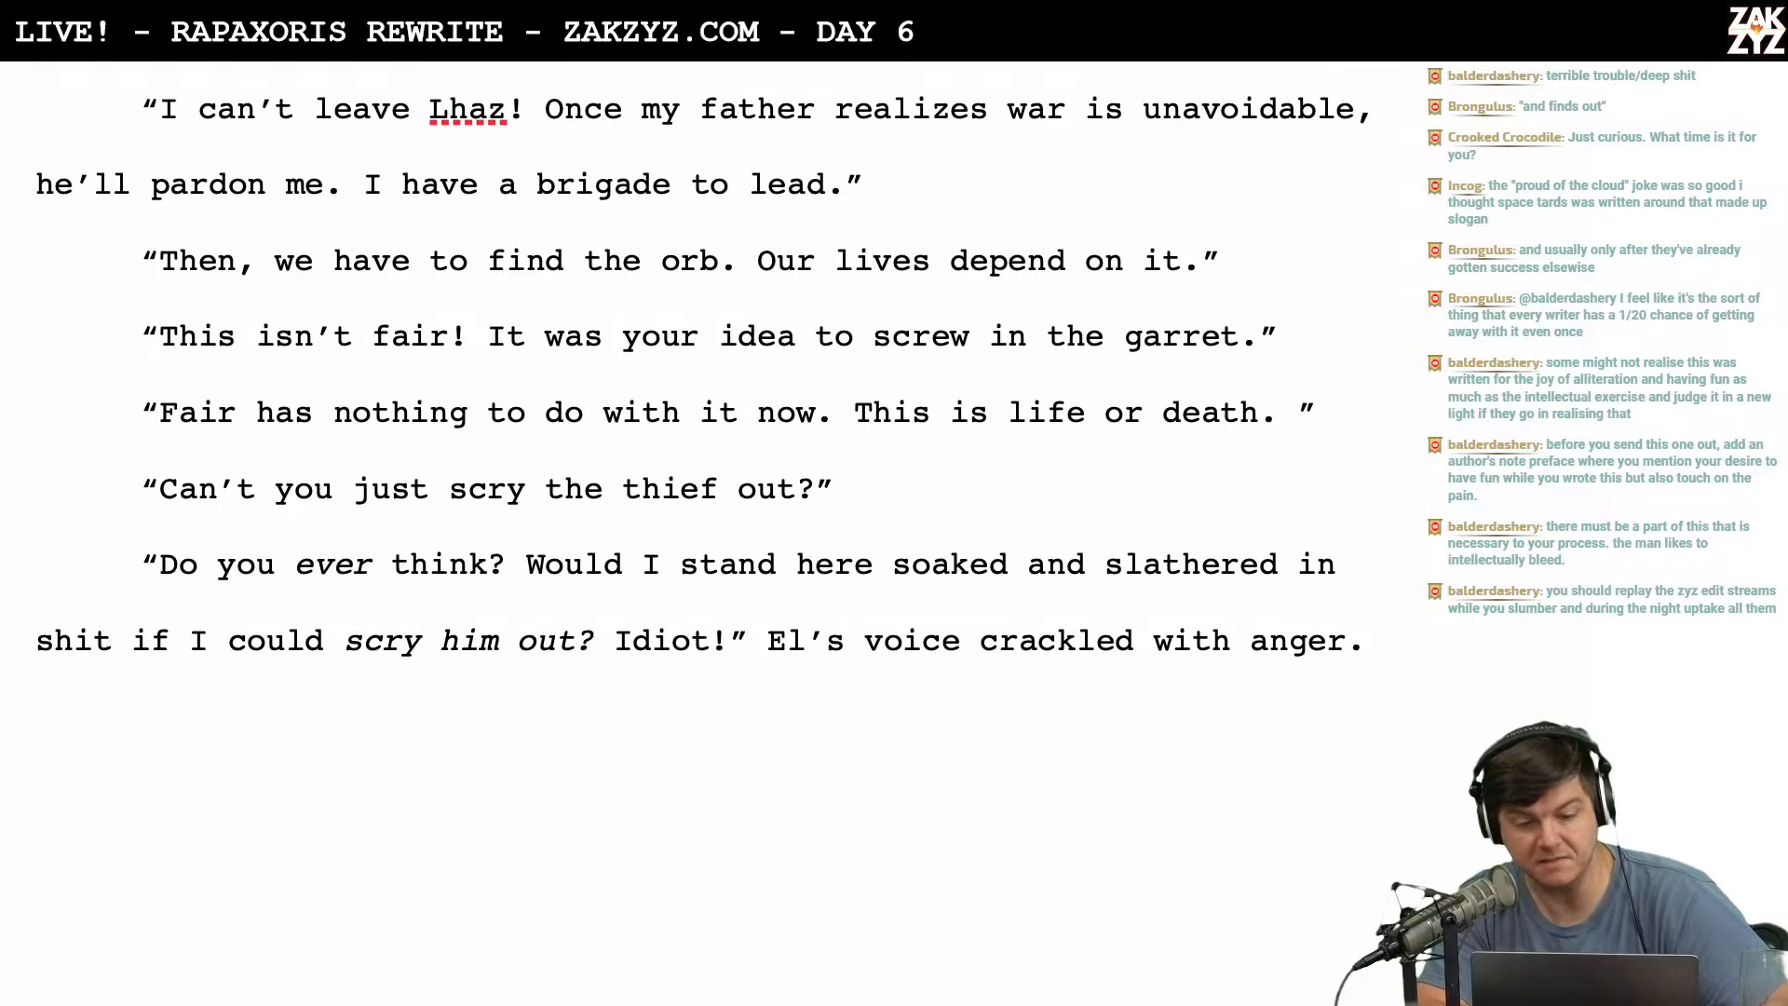
{"action": "scroll", "coordinate": [202, 584], "scroll_direction": "down", "scroll_amount": 1}
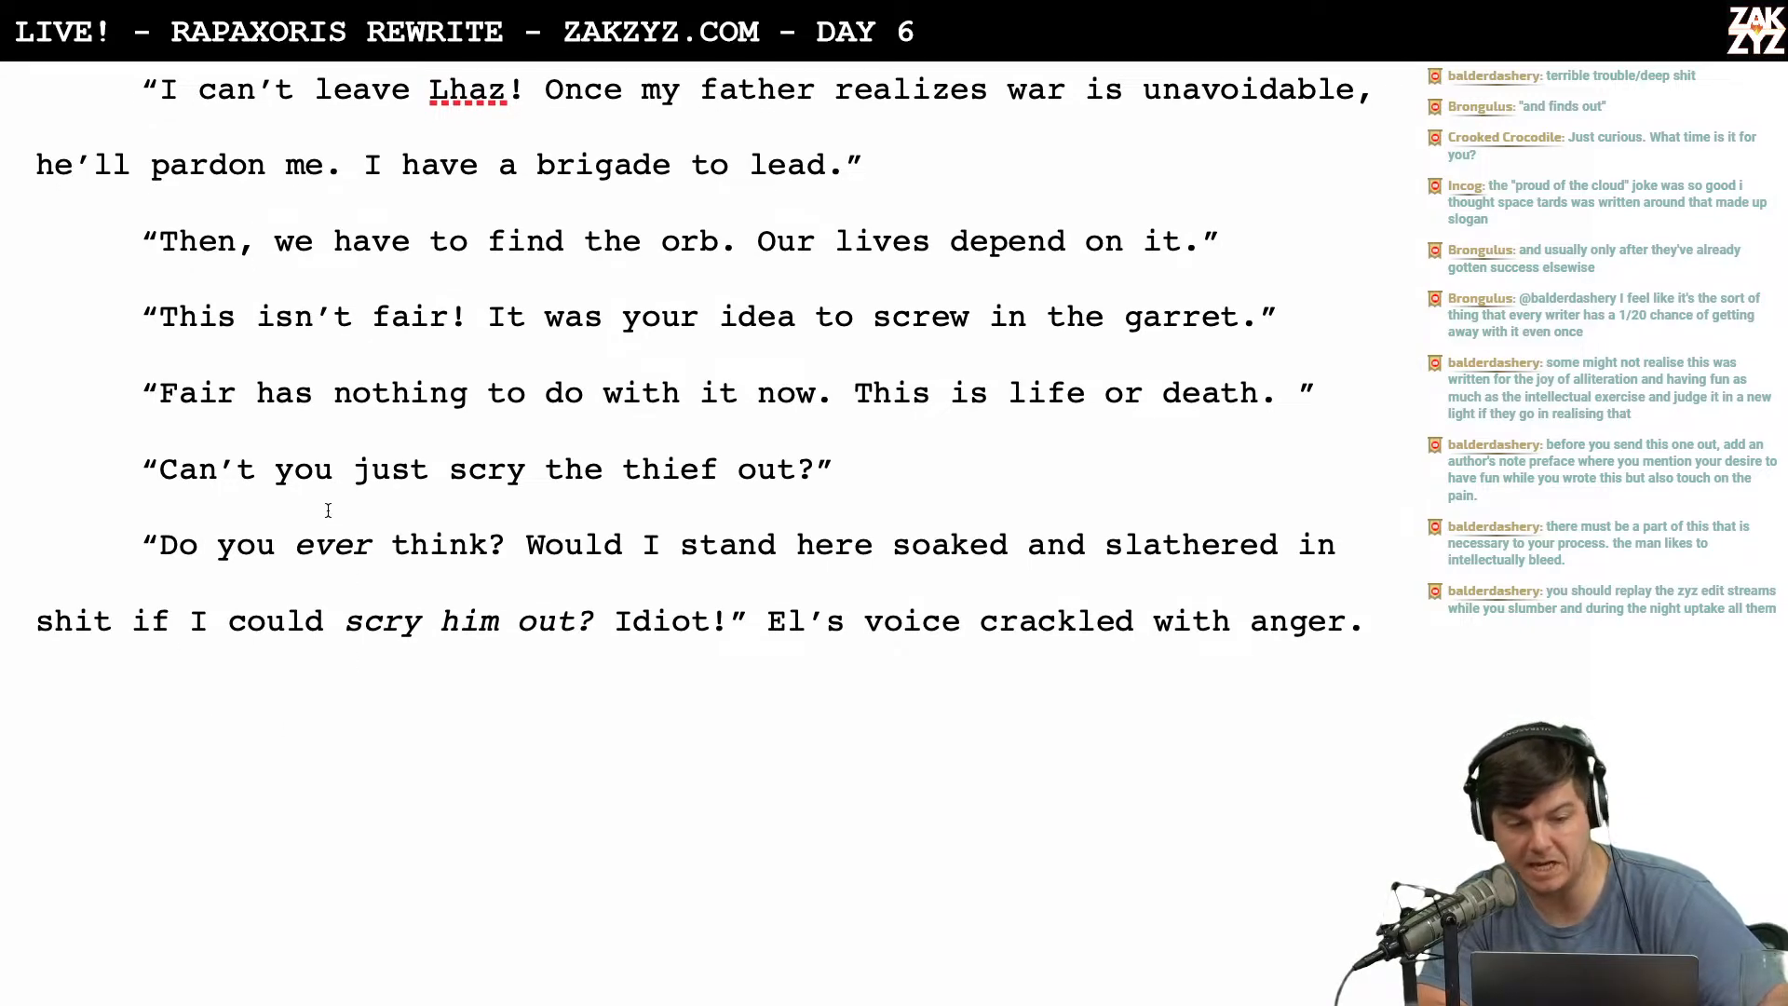
{"action": "scroll", "coordinate": [444, 406], "scroll_direction": "down", "scroll_amount": 1}
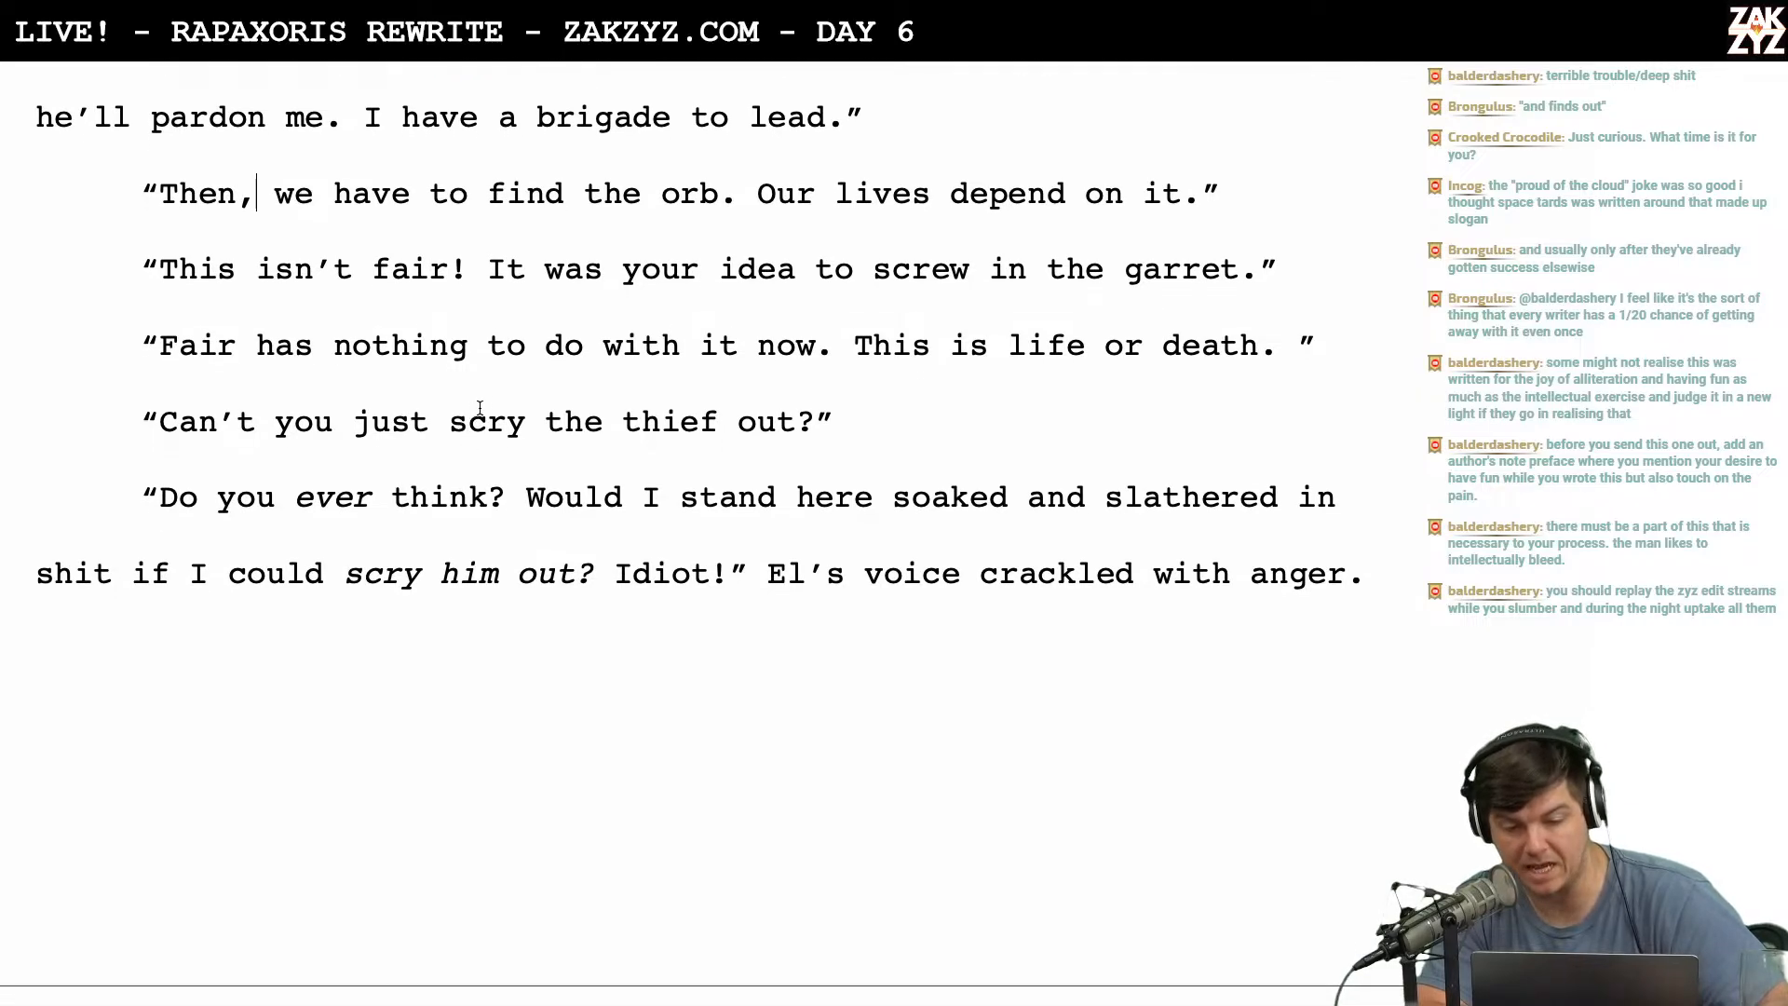
{"action": "left_click", "coordinate": [1082, 343]}
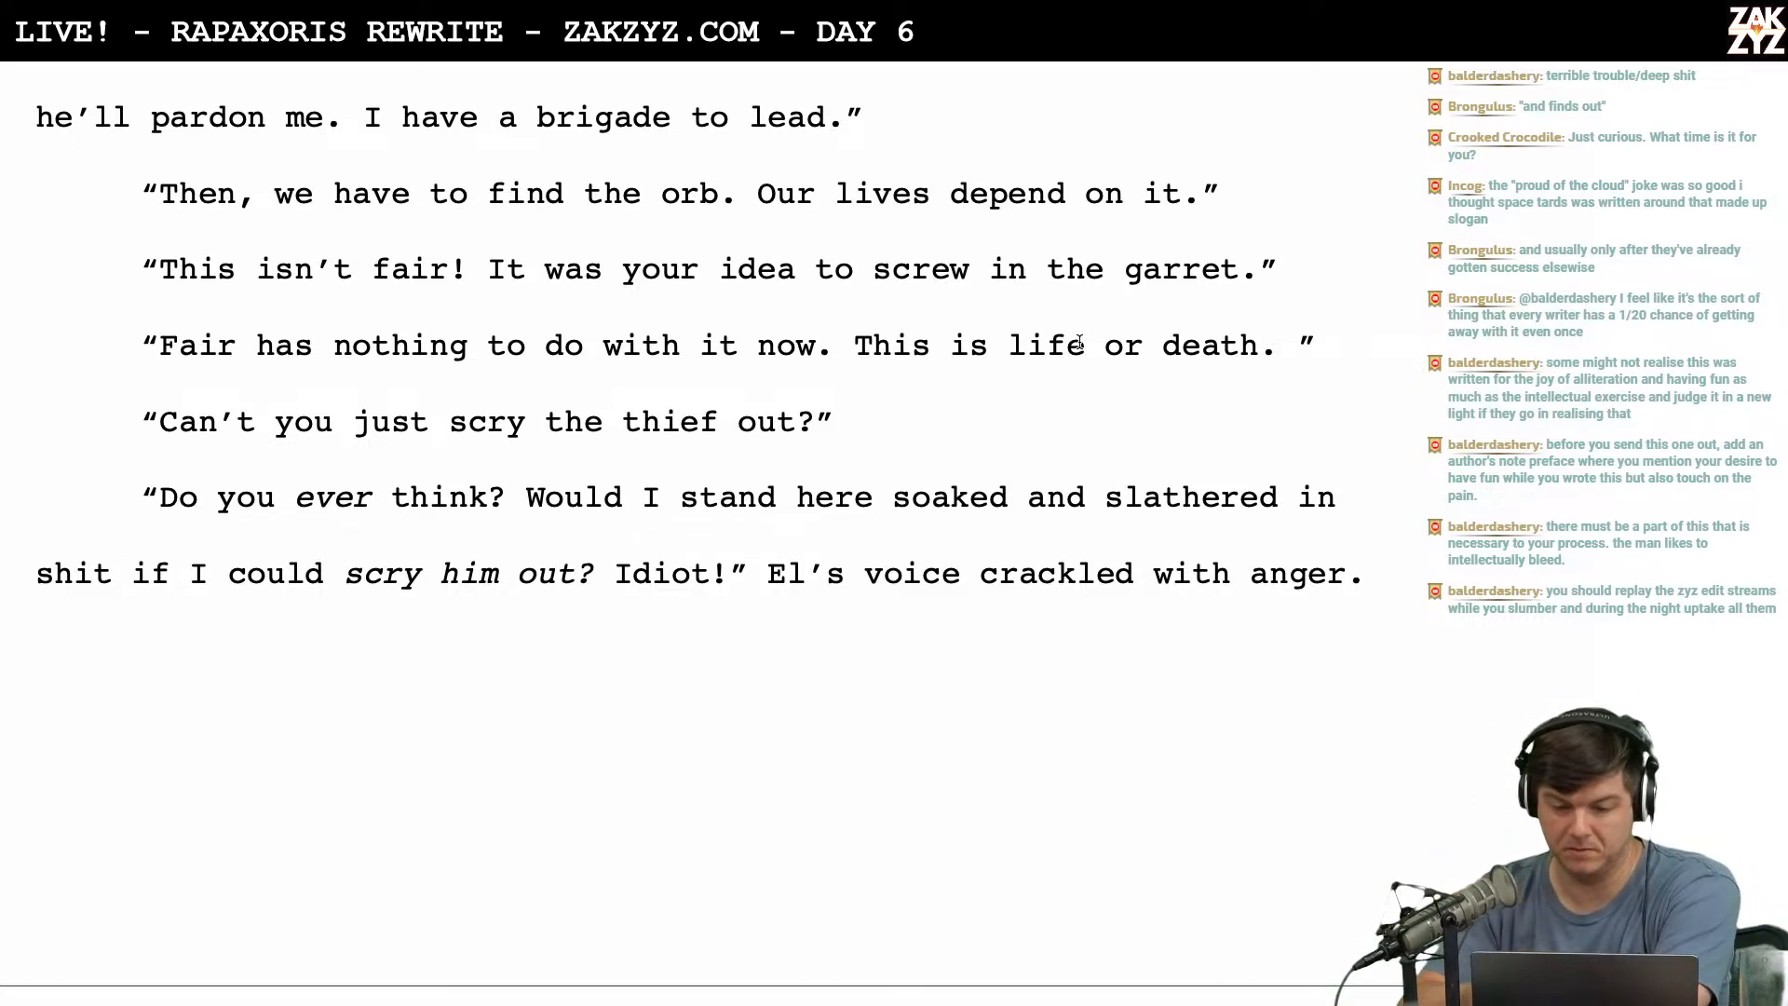
{"action": "scroll", "coordinate": [1080, 342], "scroll_direction": "down", "scroll_amount": 3}
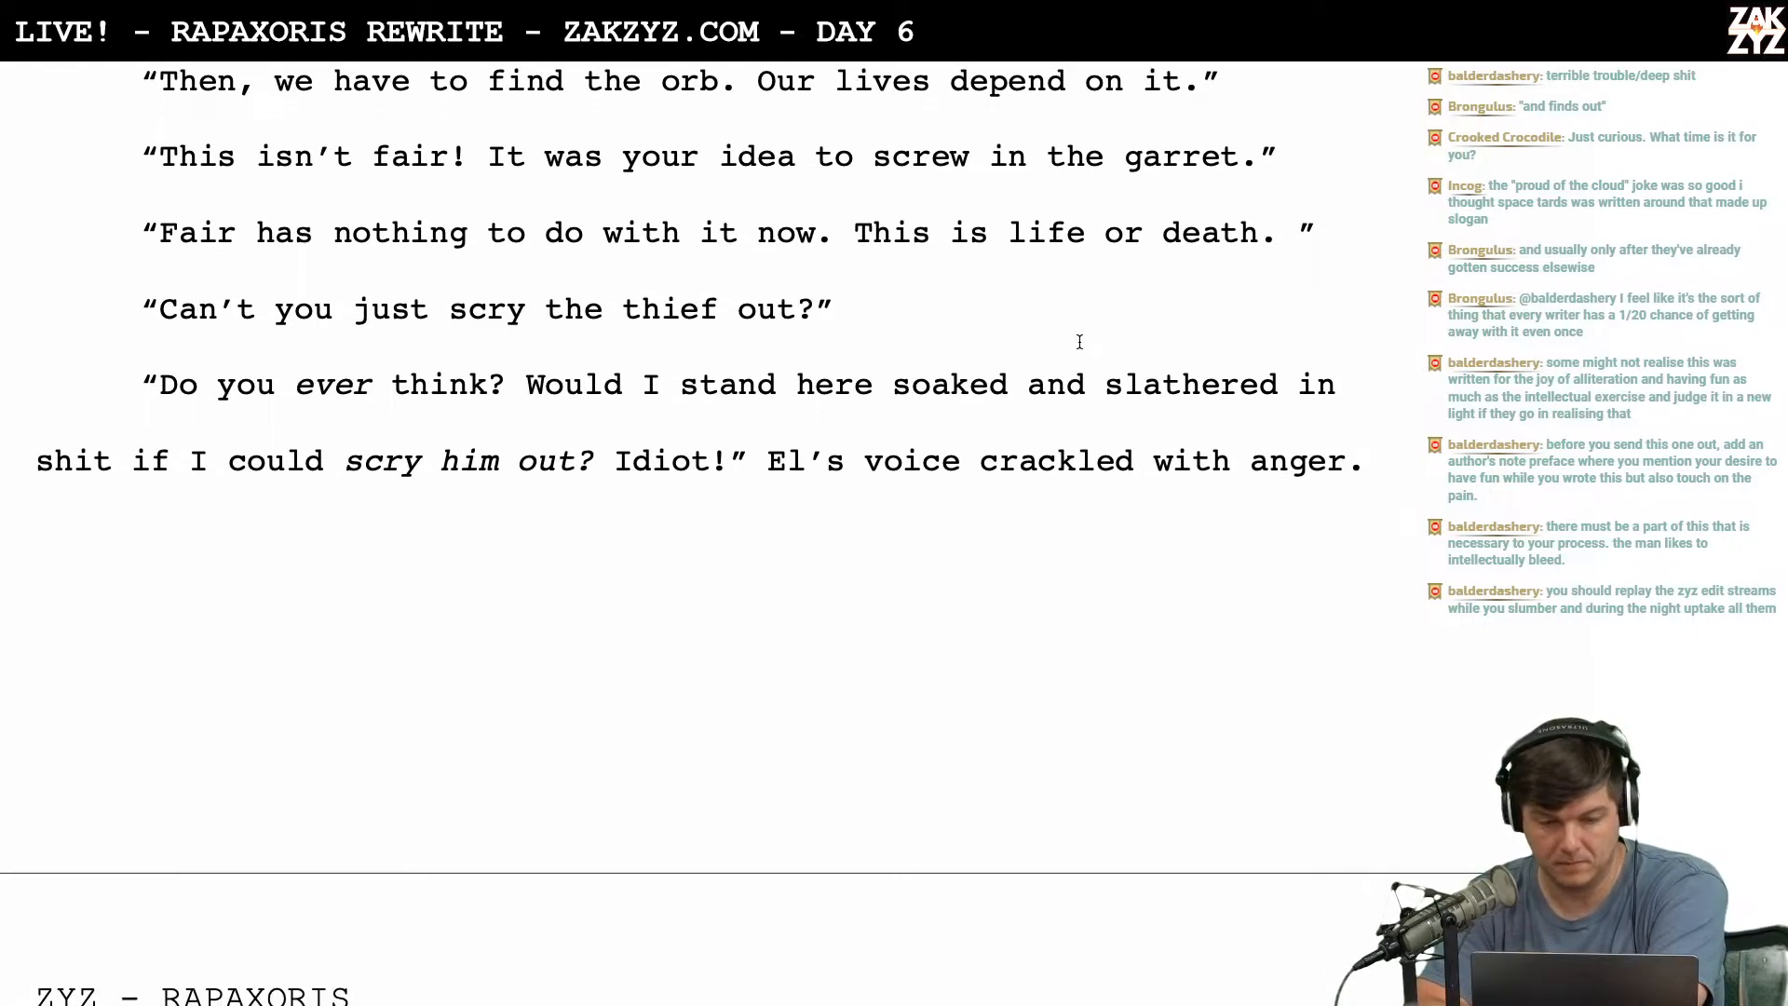
{"action": "scroll", "coordinate": [623, 298], "scroll_direction": "down", "scroll_amount": 1}
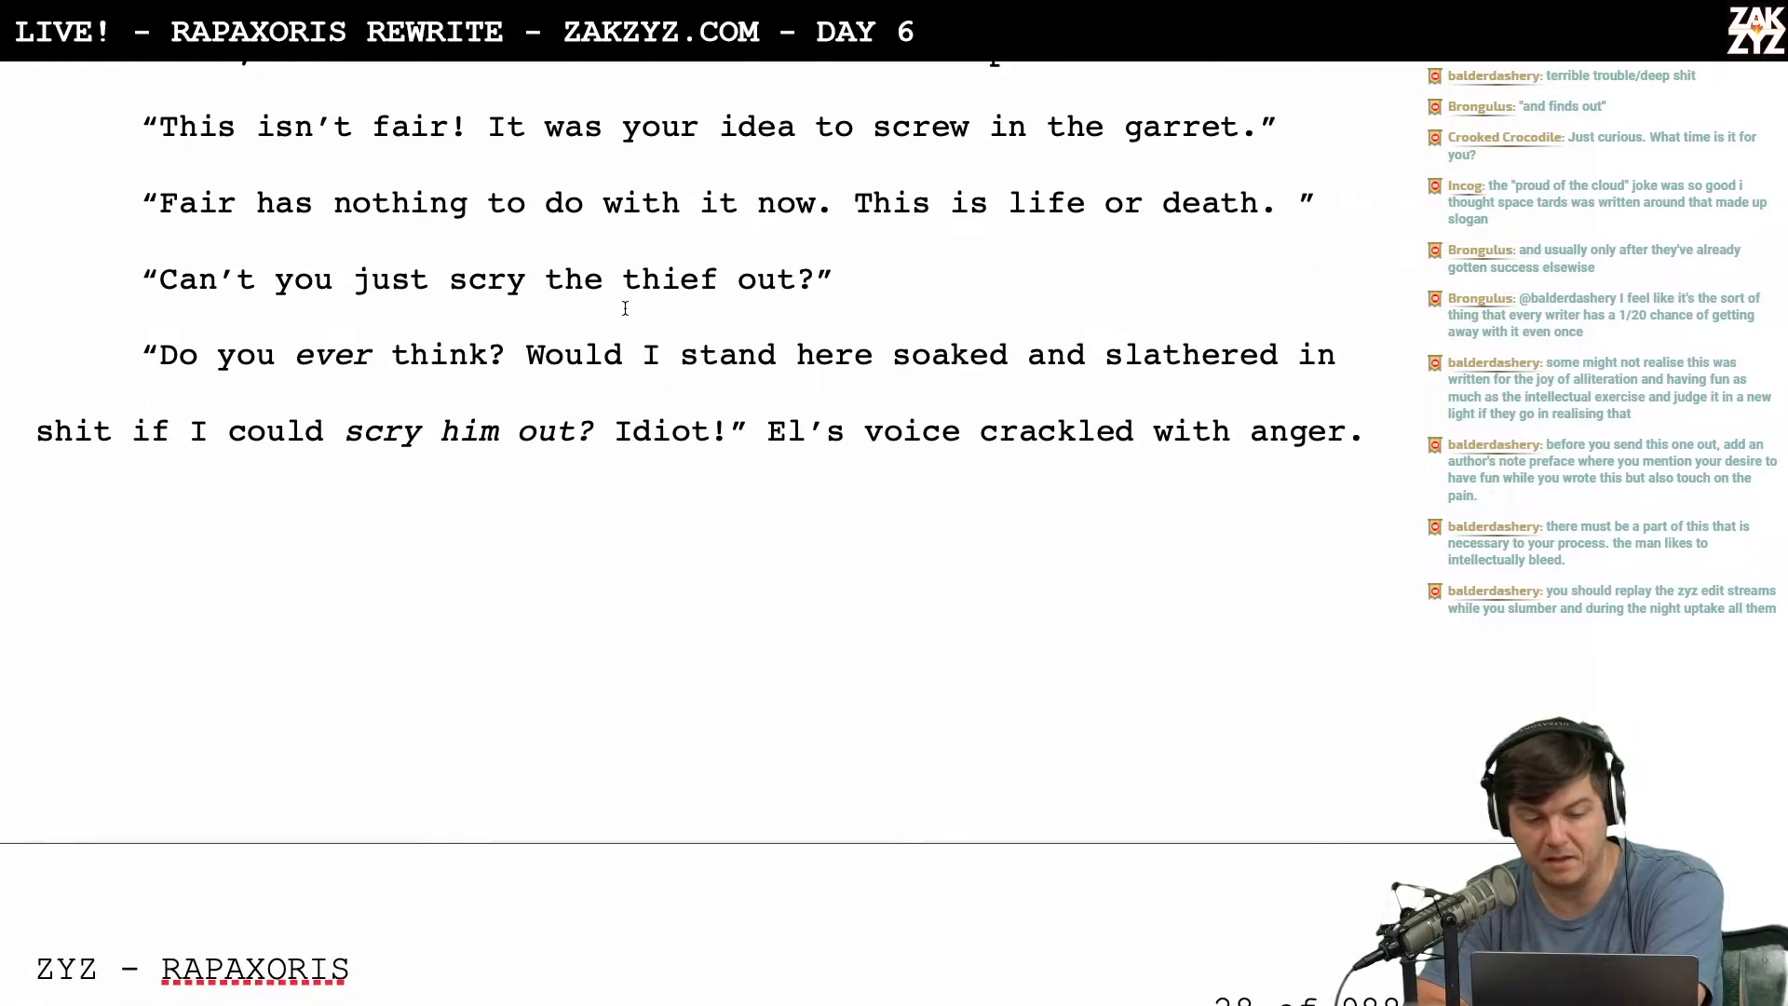
{"action": "scroll", "coordinate": [643, 280], "scroll_direction": "up", "scroll_amount": 1}
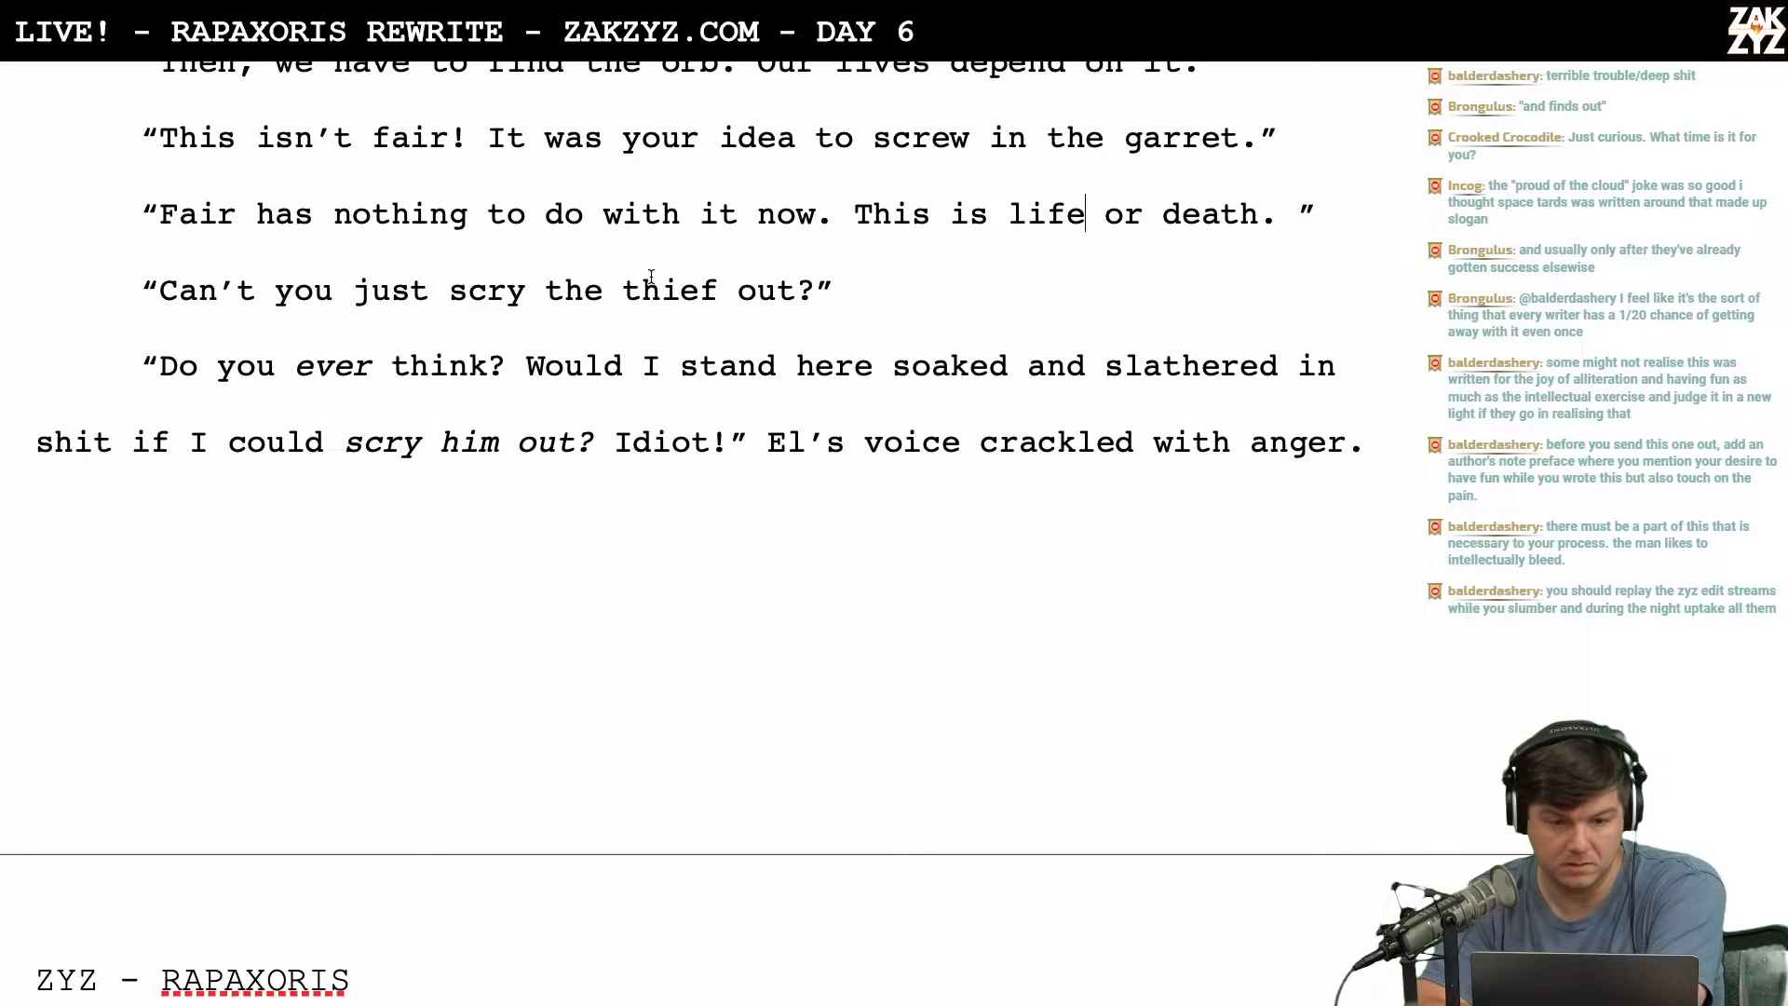
{"action": "left_click", "coordinate": [334, 290]}
{"action": "type", "text": "castns"}
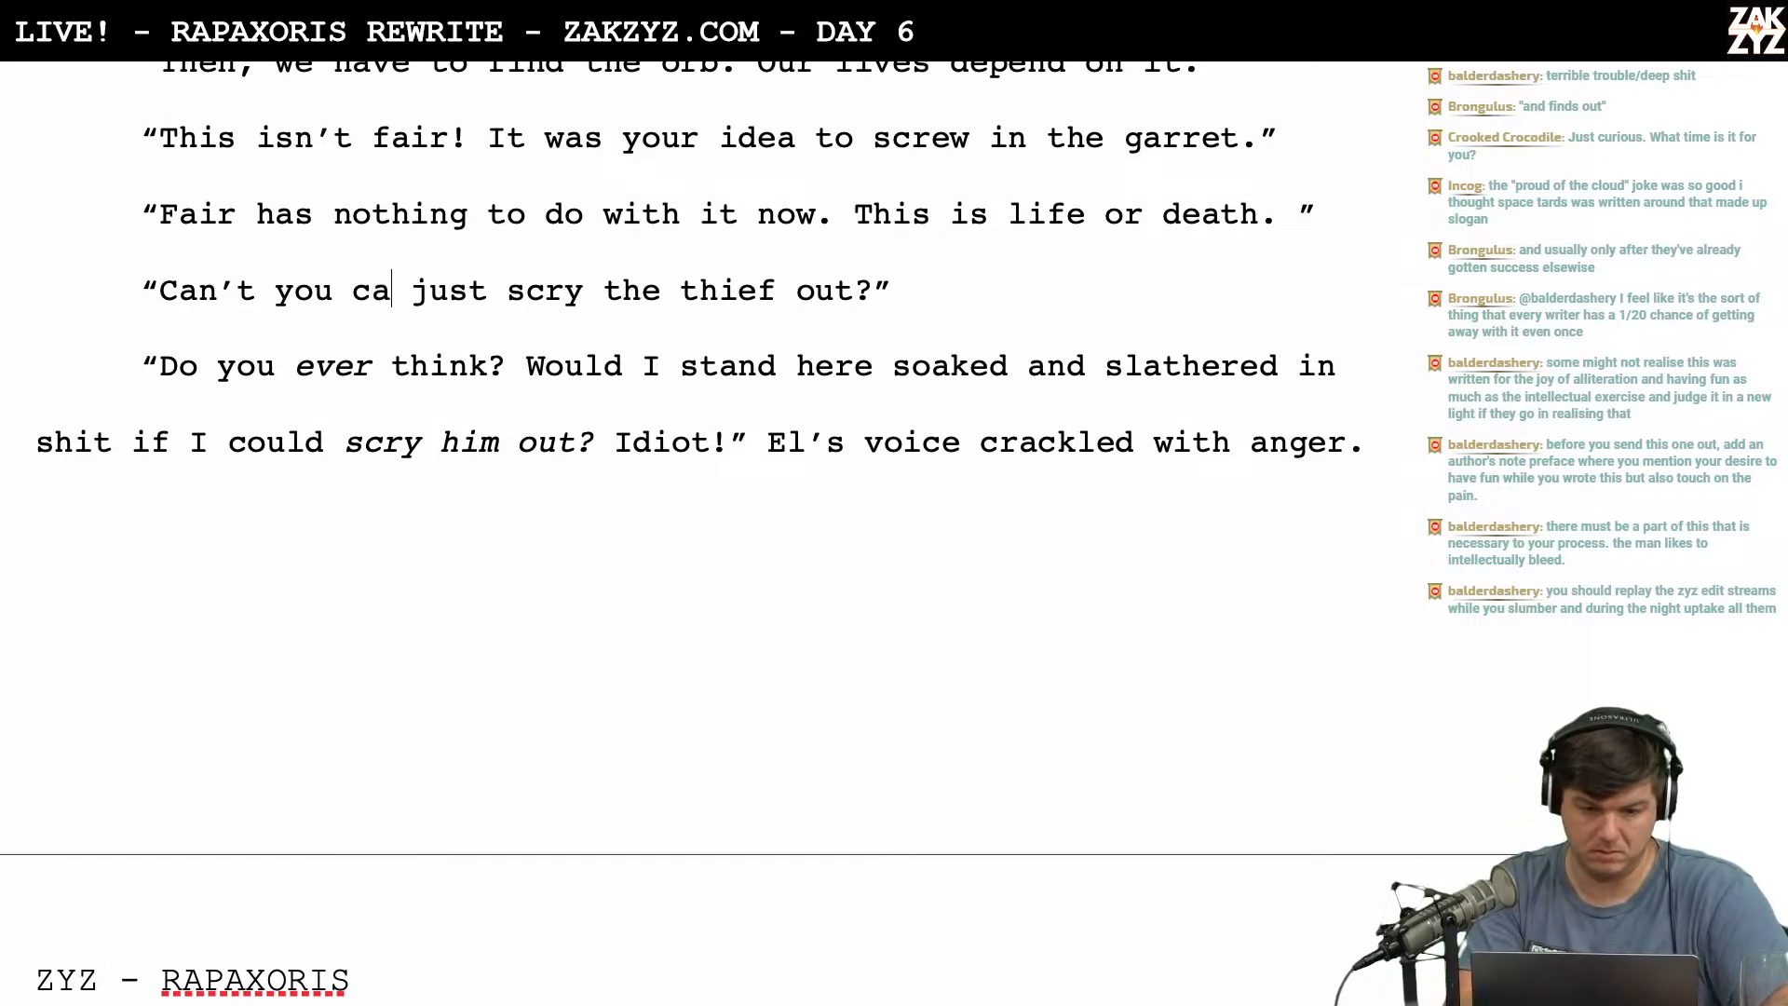
{"action": "type", "text": "ome"}
{"action": "key", "text": "BackSpace"}
{"action": "key", "text": "BackSpace"}
{"action": "key", "text": "BackSpace"}
{"action": "key", "text": "BackSpace"}
{"action": "key", "text": "BackSpace"}
{"action": "type", "text": "some "}
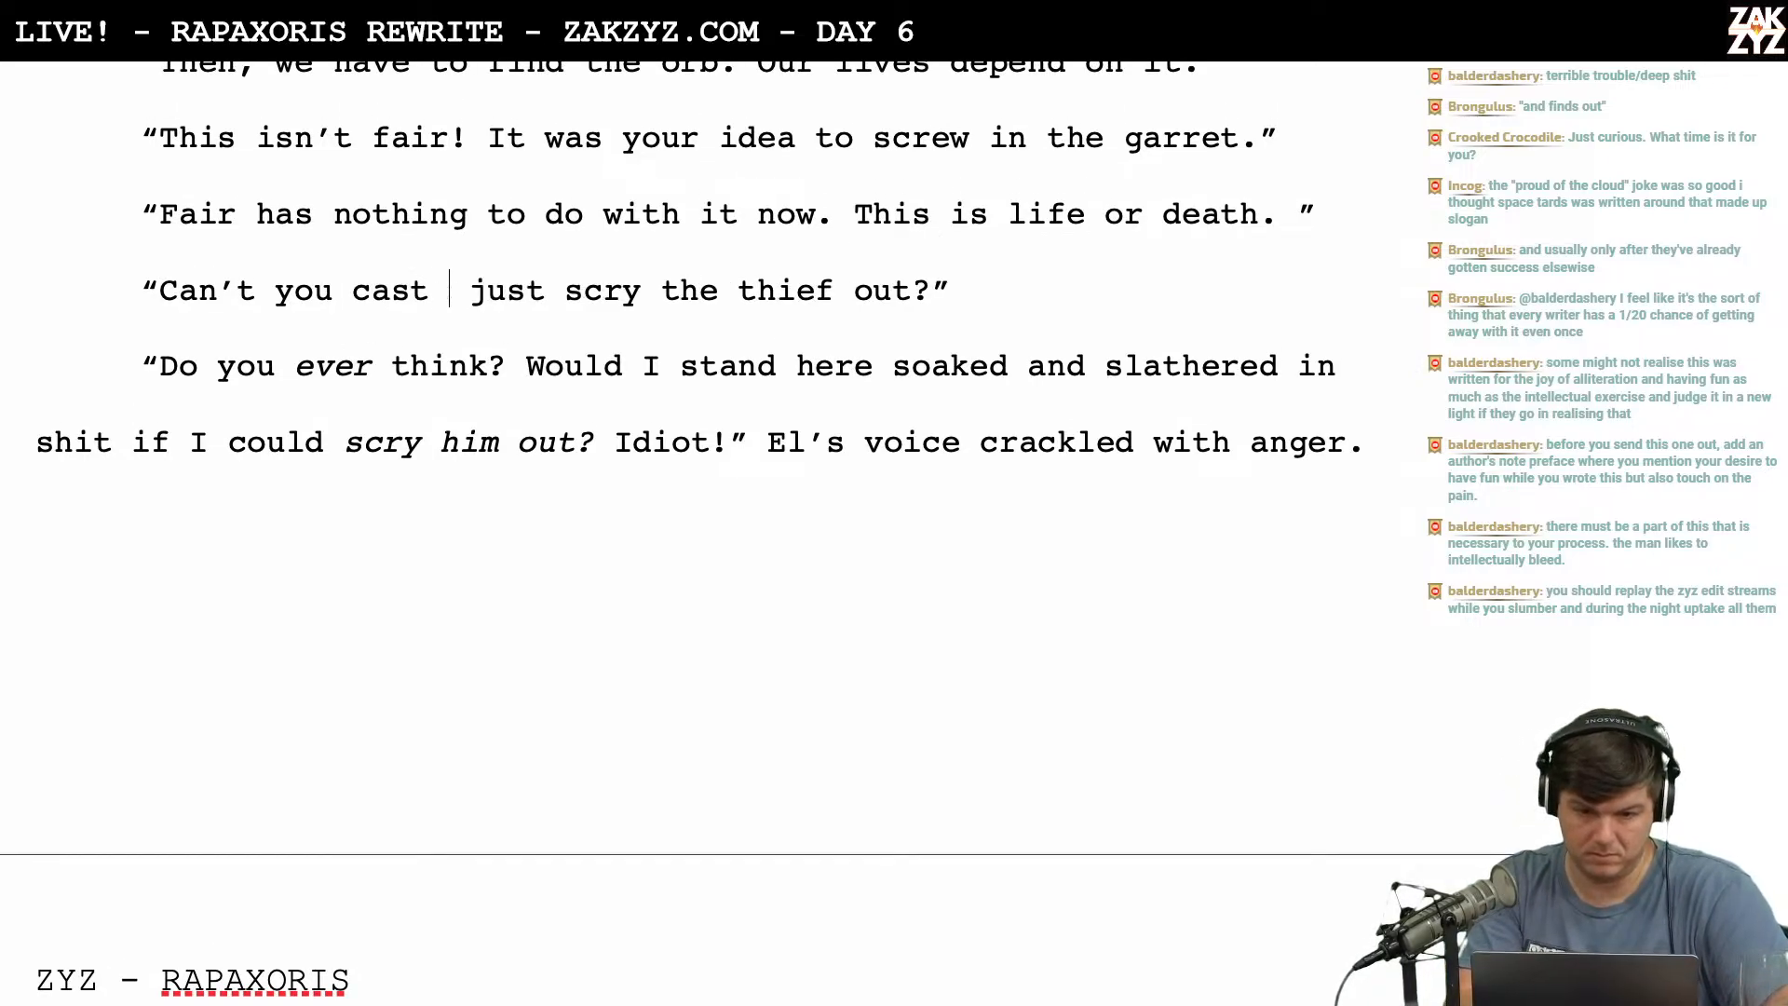
{"action": "type", "text": "spell and"}
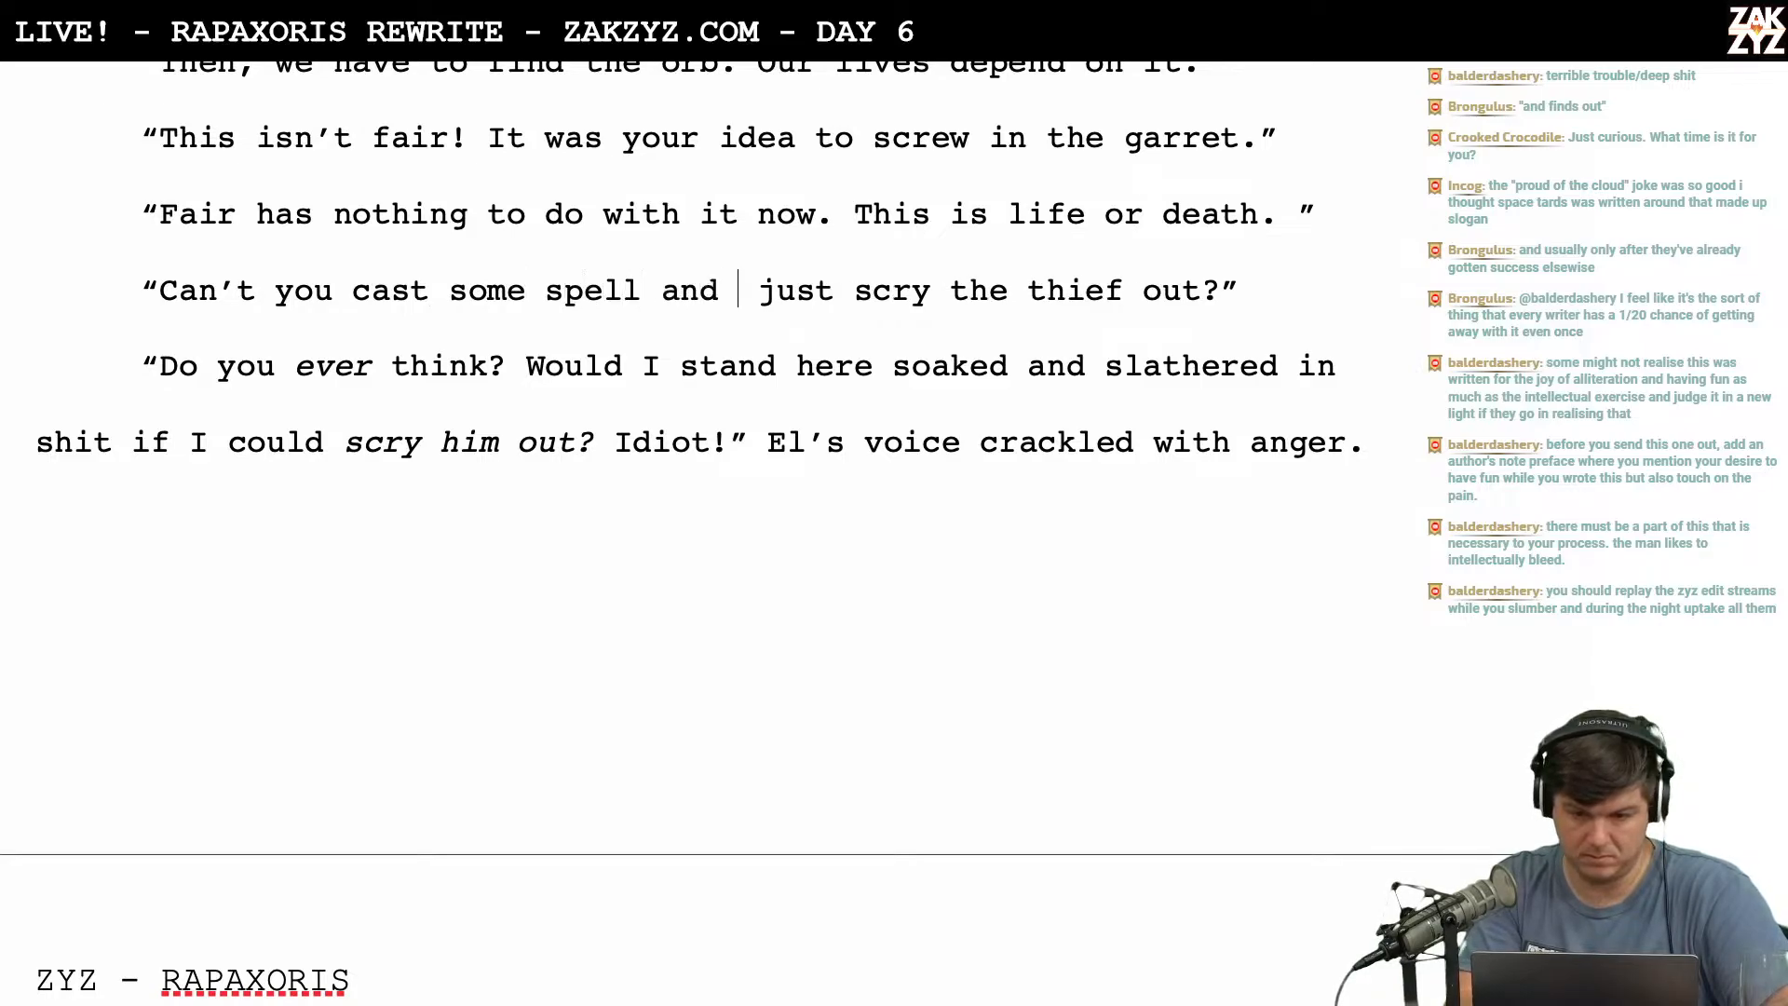
Delete the word "just" before "scry the thief out" in Revel's question.
{"action": "key", "text": "shift+Right"}
{"action": "key", "text": "shift+Right"}
{"action": "key", "text": "shift+Right"}
{"action": "key", "text": "shift+Right"}
{"action": "key", "text": "shift+Right"}
{"action": "key", "text": "shift+Right"}
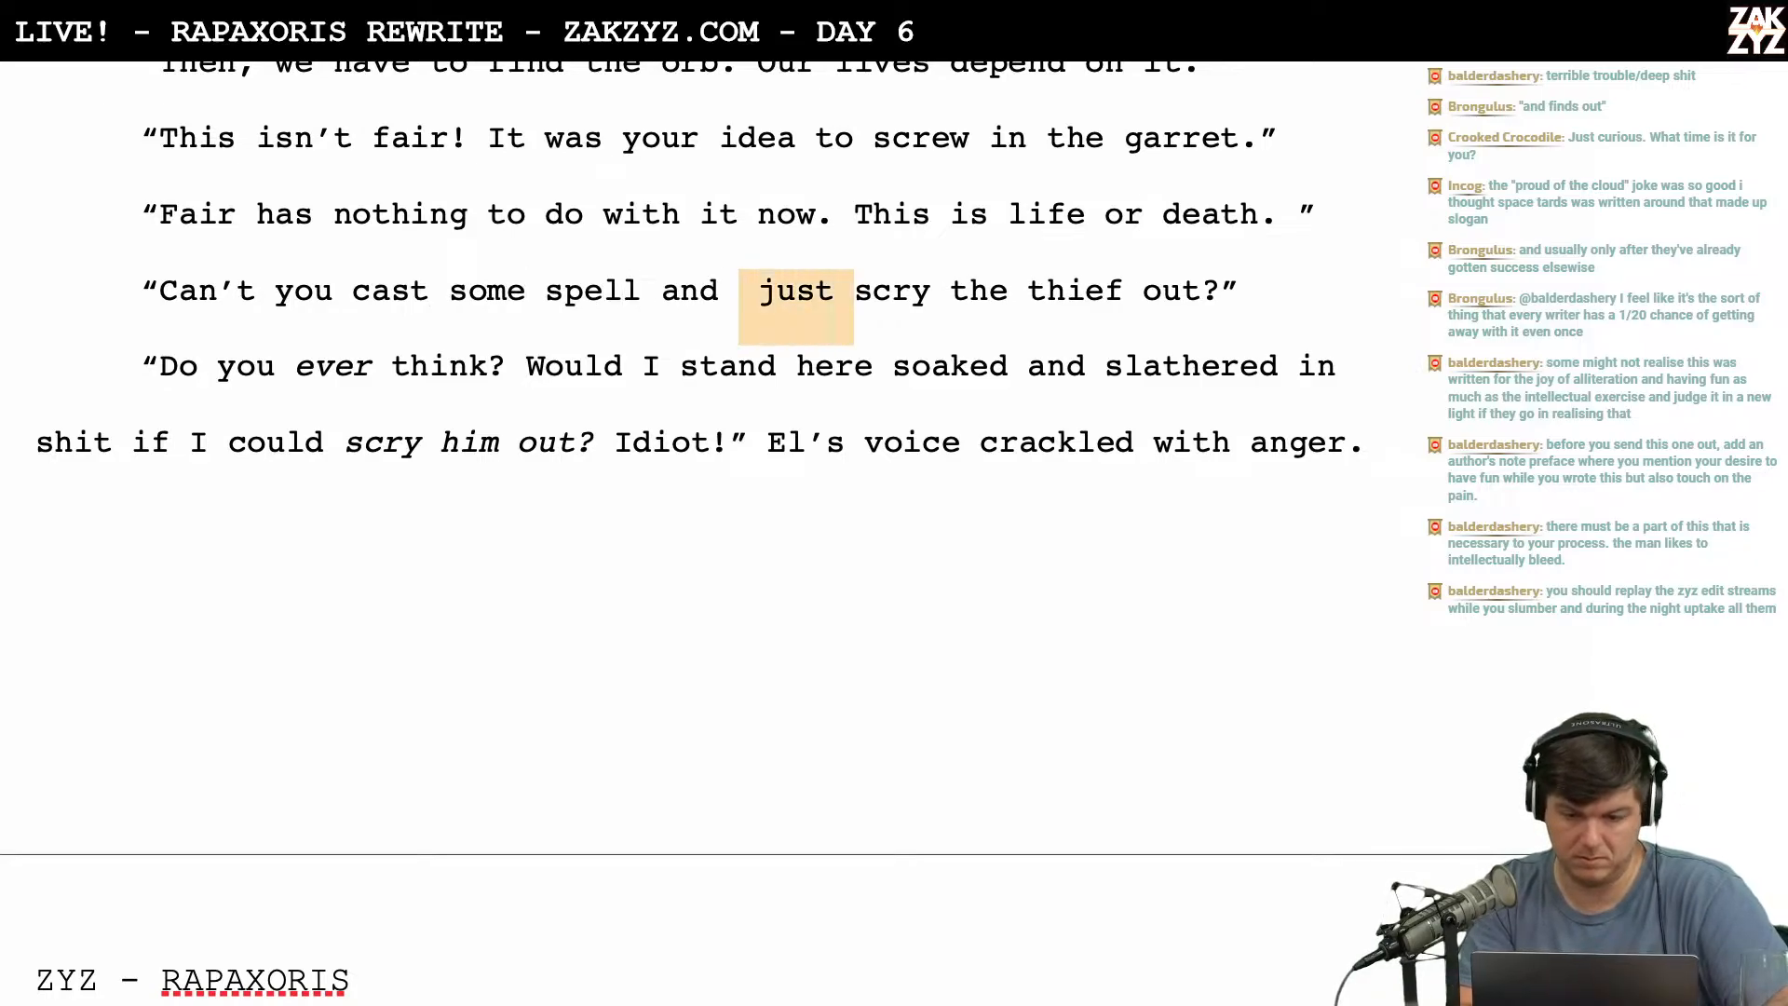
{"action": "key", "text": "BackSpace"}
Reread El's angry reply and Revel's shouted answer, and open the comment on the highlighted sentence about the whistle.
{"action": "scroll", "coordinate": [698, 531], "scroll_direction": "down", "scroll_amount": 4}
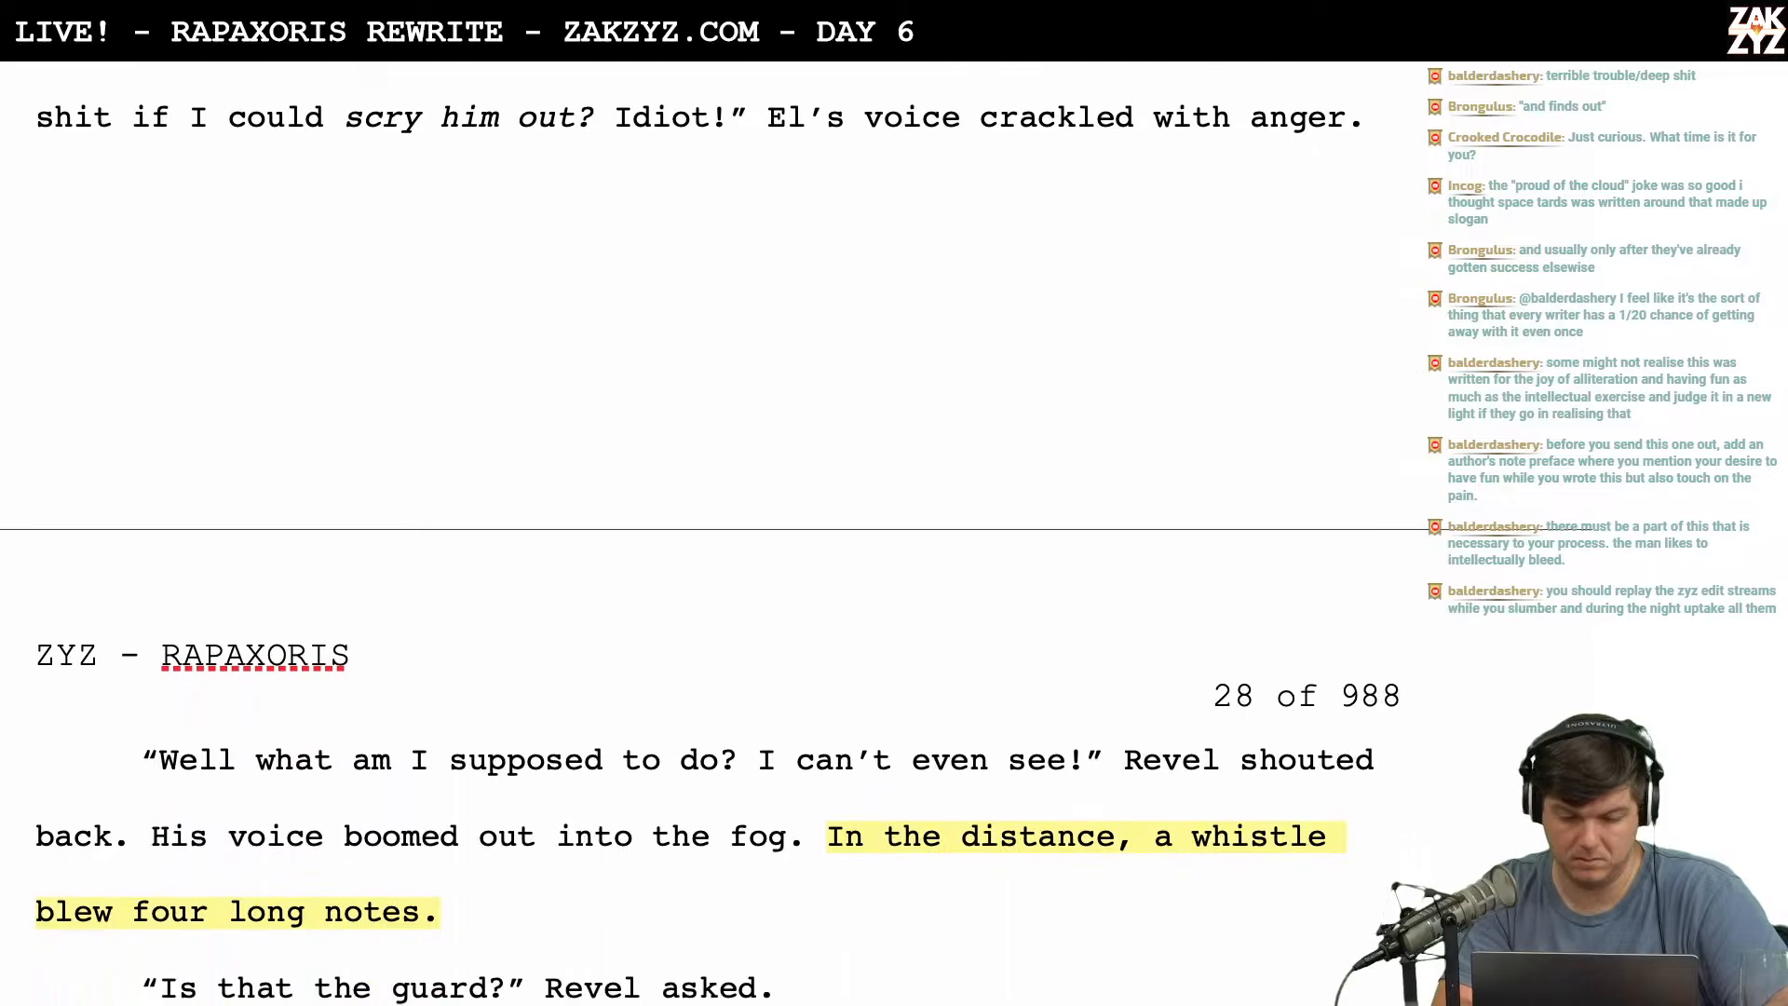
{"action": "scroll", "coordinate": [796, 530], "scroll_direction": "down", "scroll_amount": 2}
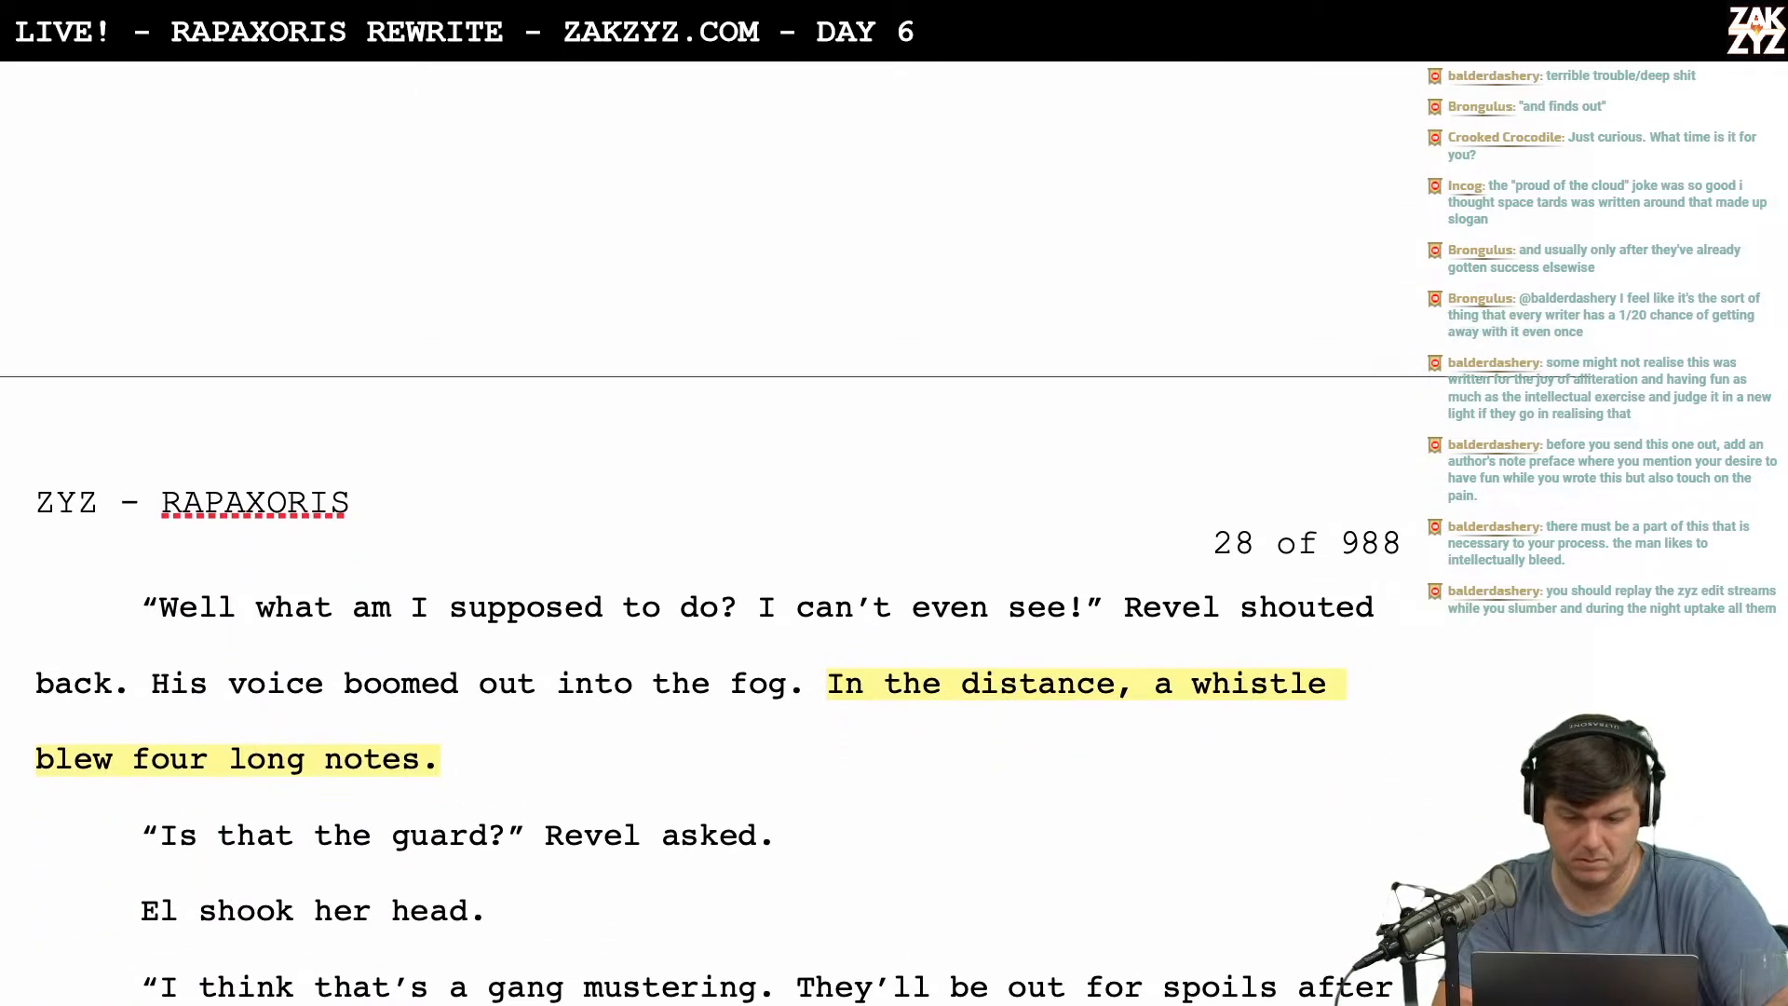
{"action": "scroll", "coordinate": [698, 531], "scroll_direction": "up", "scroll_amount": 6}
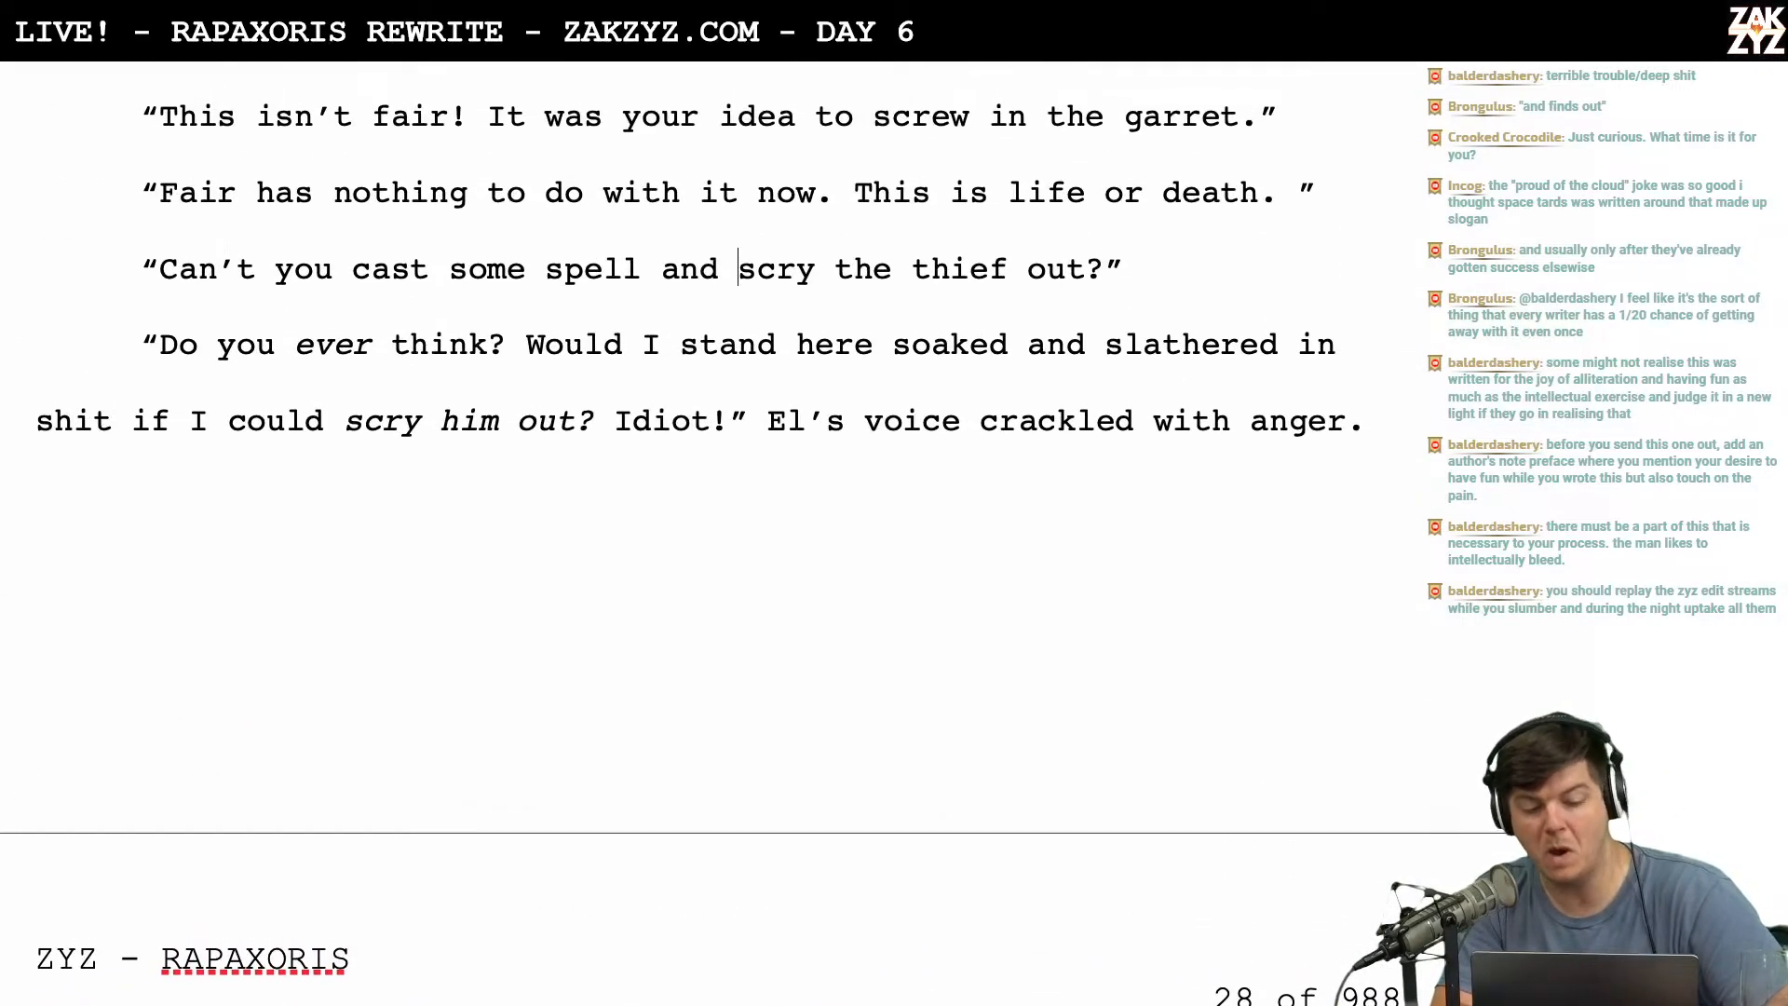
{"action": "scroll", "coordinate": [487, 368], "scroll_direction": "down", "scroll_amount": 2}
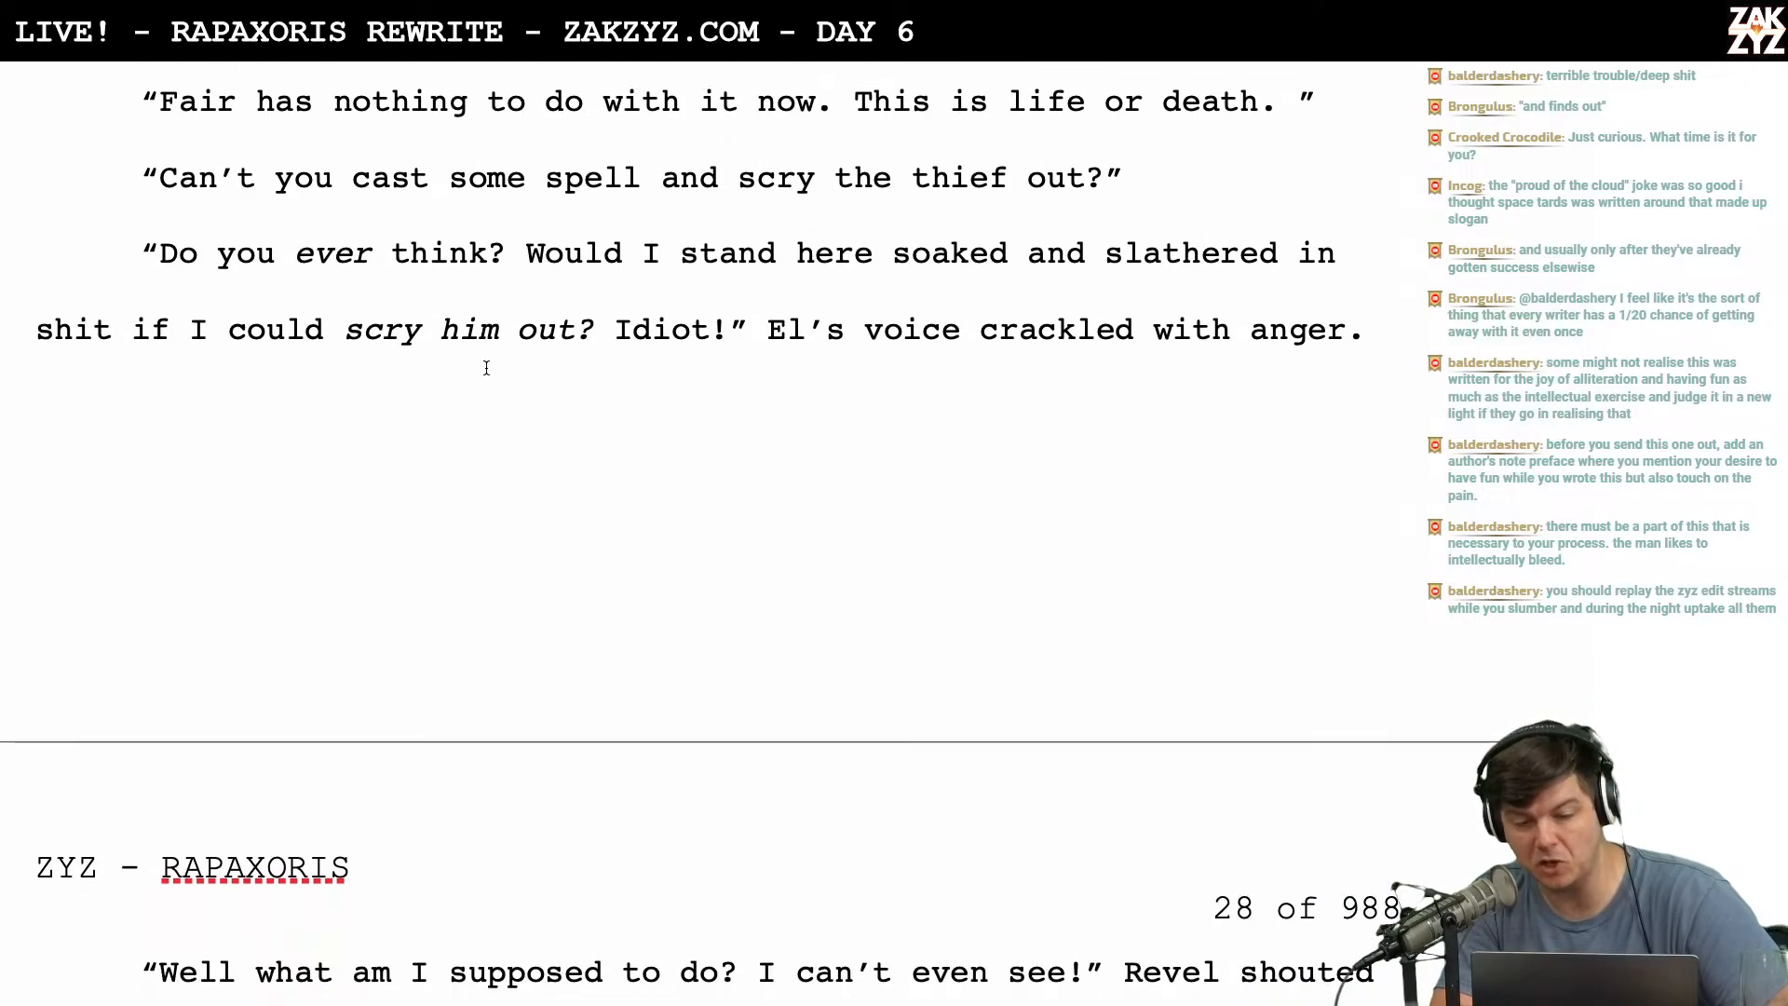
{"action": "scroll", "coordinate": [402, 350], "scroll_direction": "down", "scroll_amount": 1}
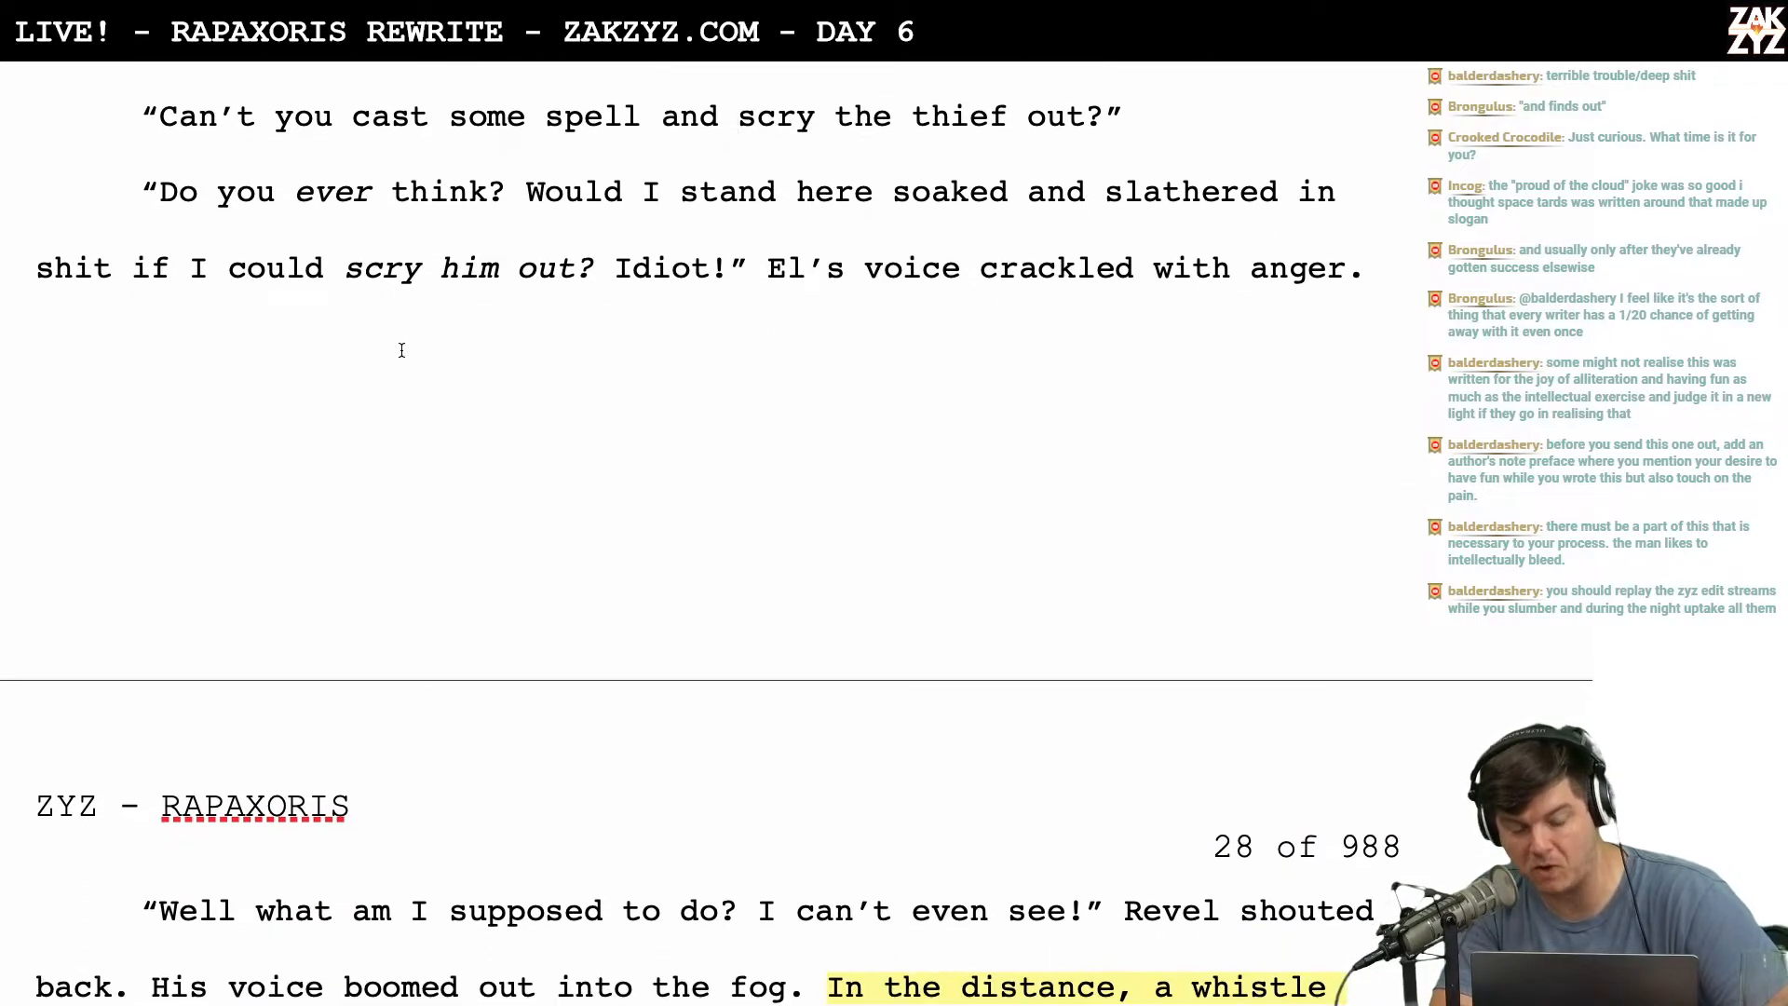
{"action": "scroll", "coordinate": [556, 304], "scroll_direction": "down", "scroll_amount": 1}
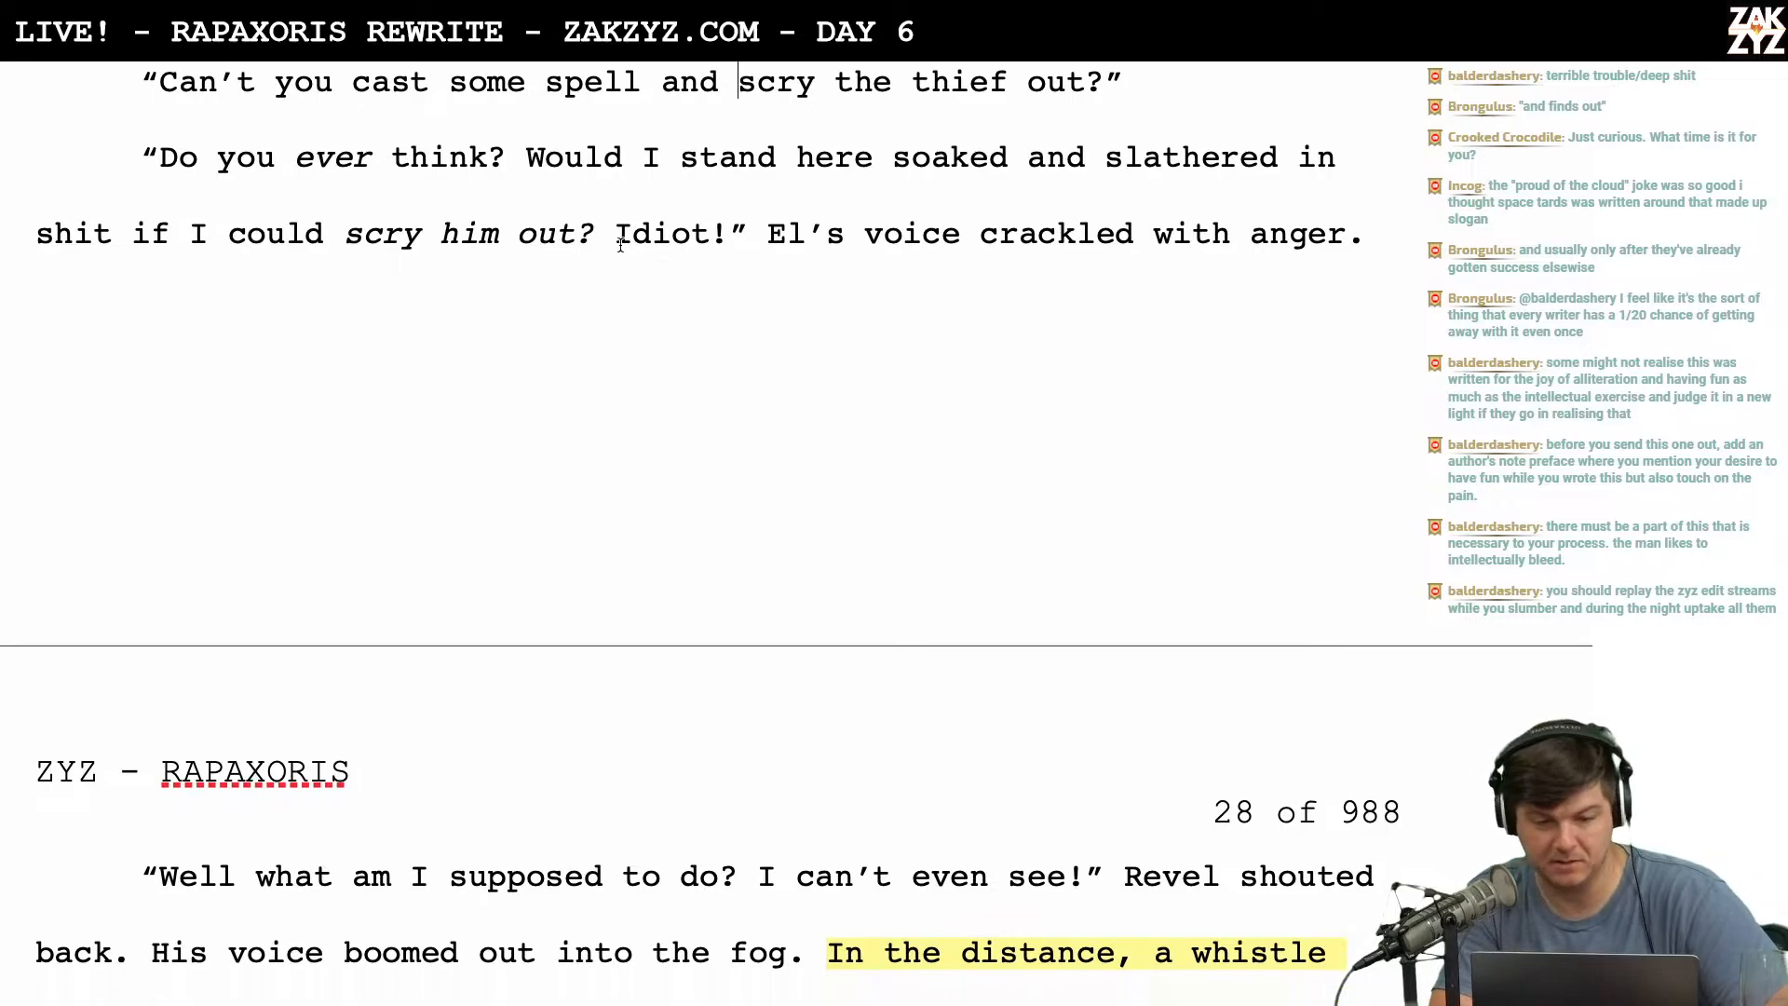
{"action": "scroll", "coordinate": [625, 267], "scroll_direction": "down", "scroll_amount": 10}
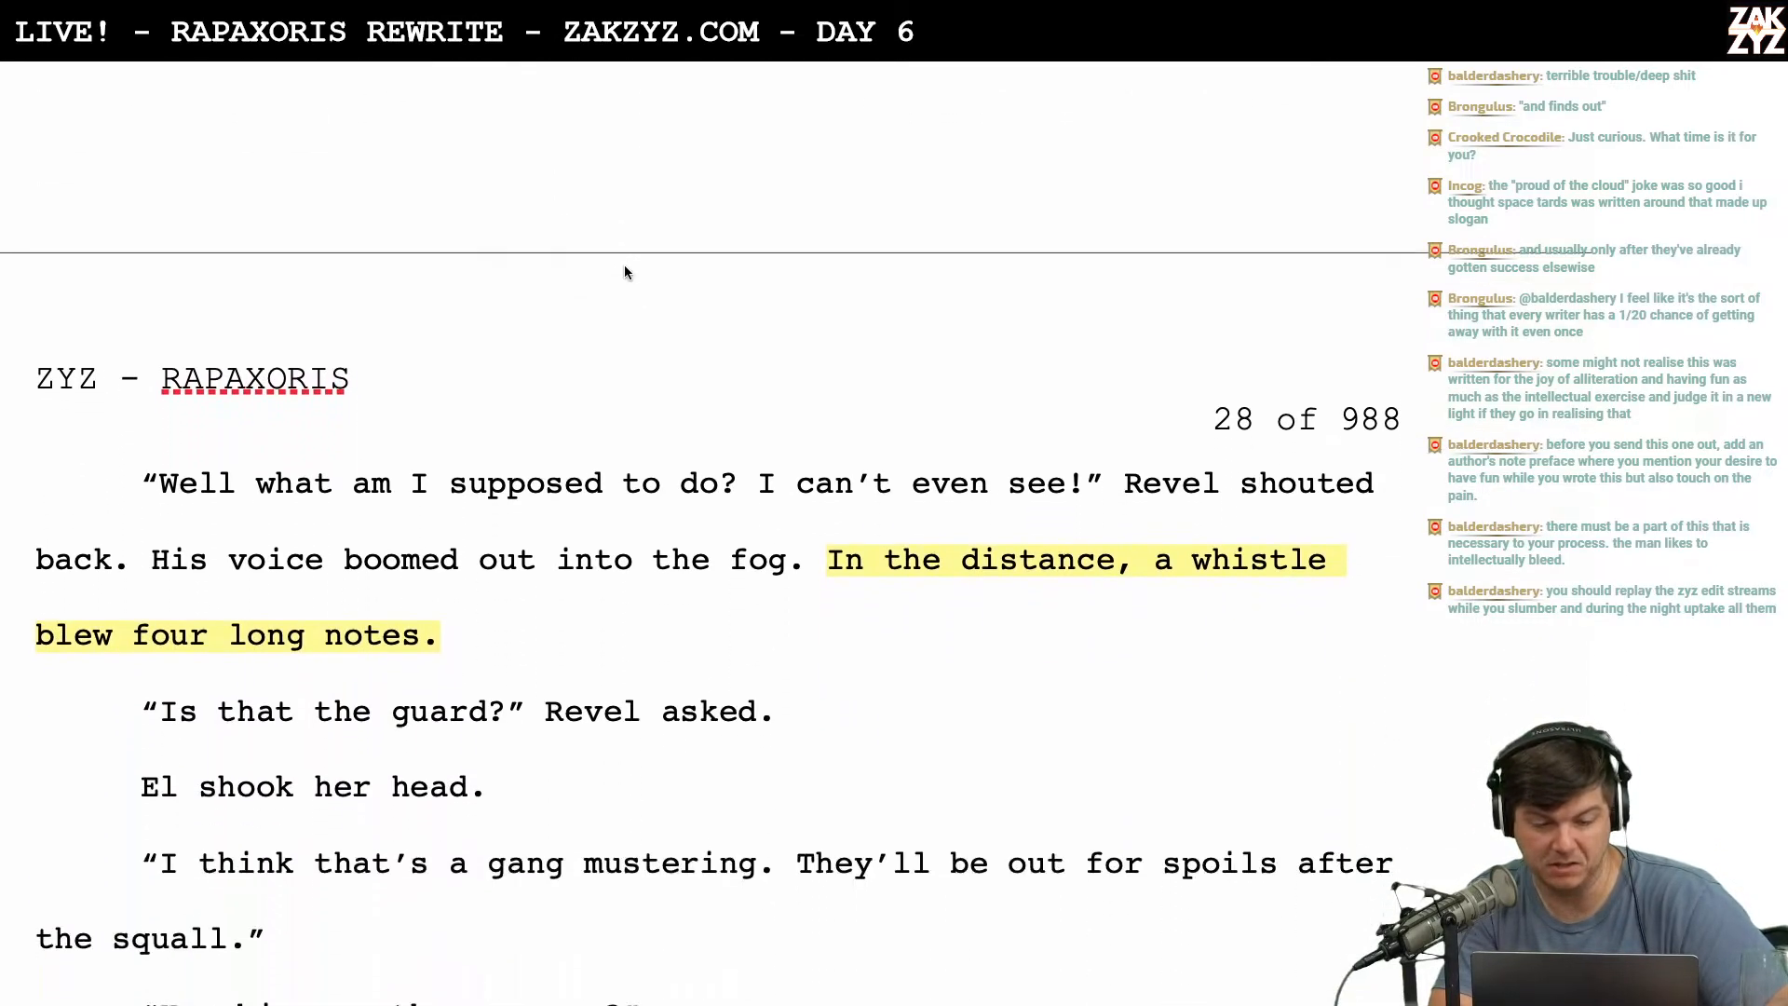
{"action": "scroll", "coordinate": [624, 272], "scroll_direction": "down", "scroll_amount": 3}
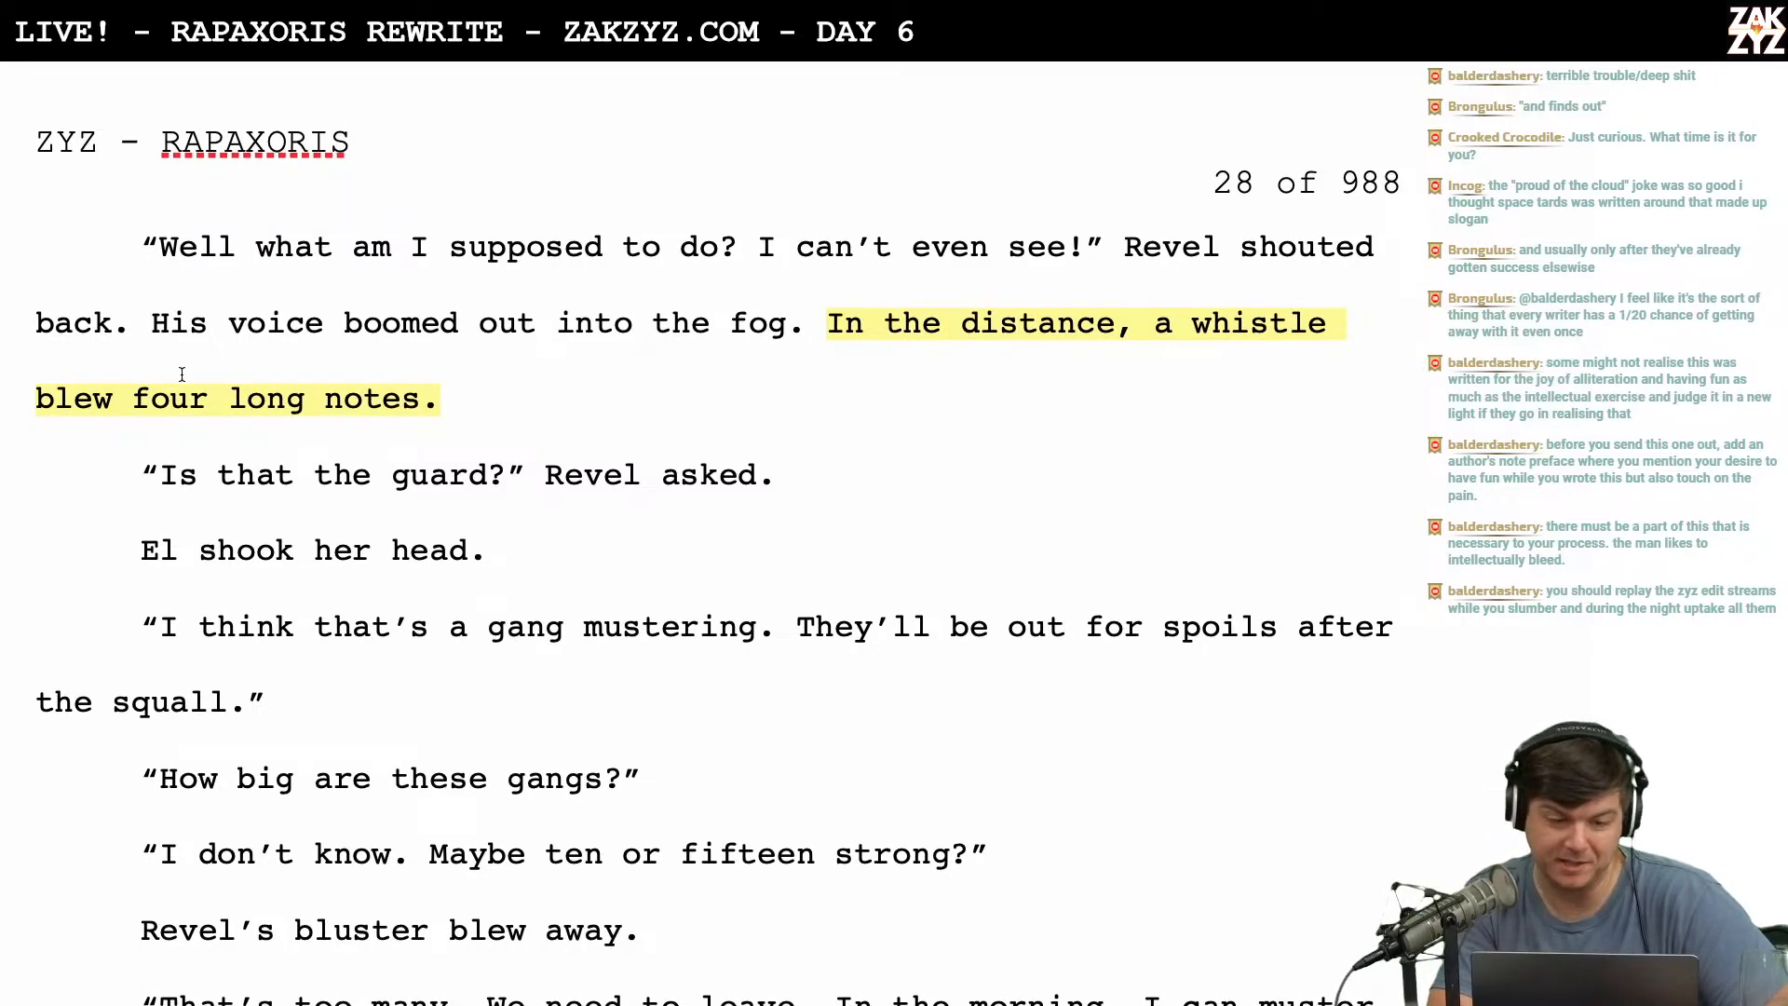
{"action": "scroll", "coordinate": [547, 505], "scroll_direction": "down", "scroll_amount": 1}
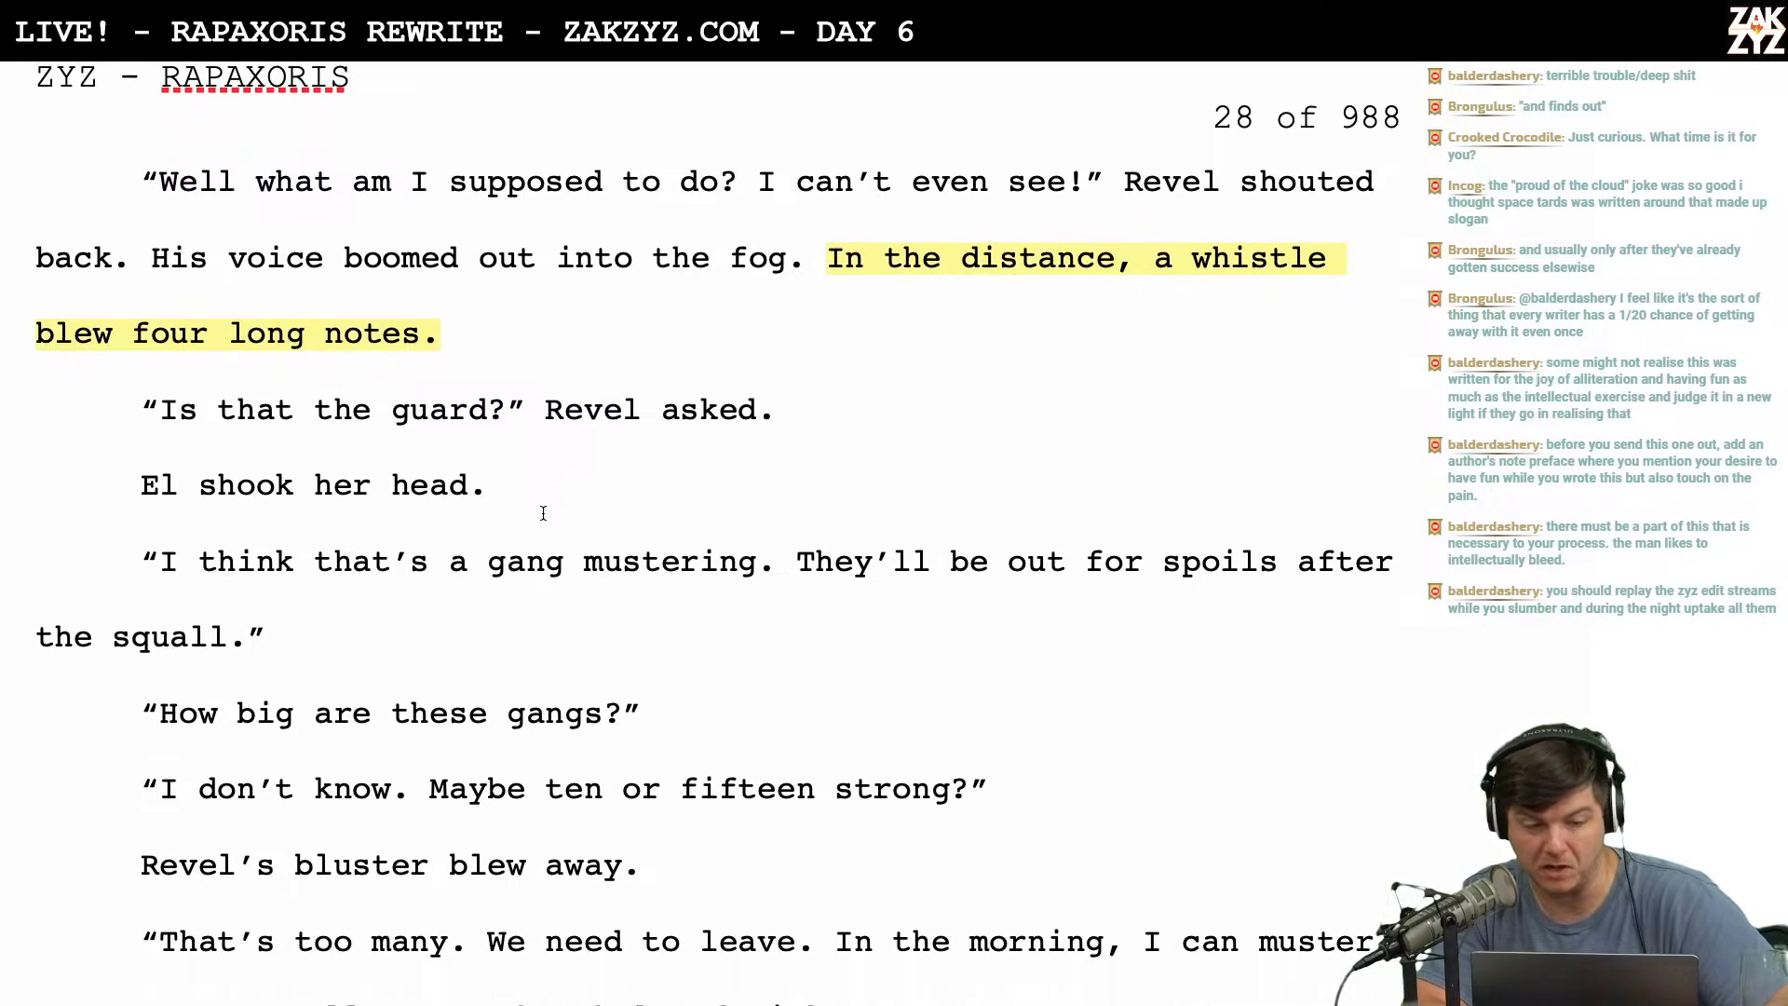
{"action": "left_click", "coordinate": [823, 263]}
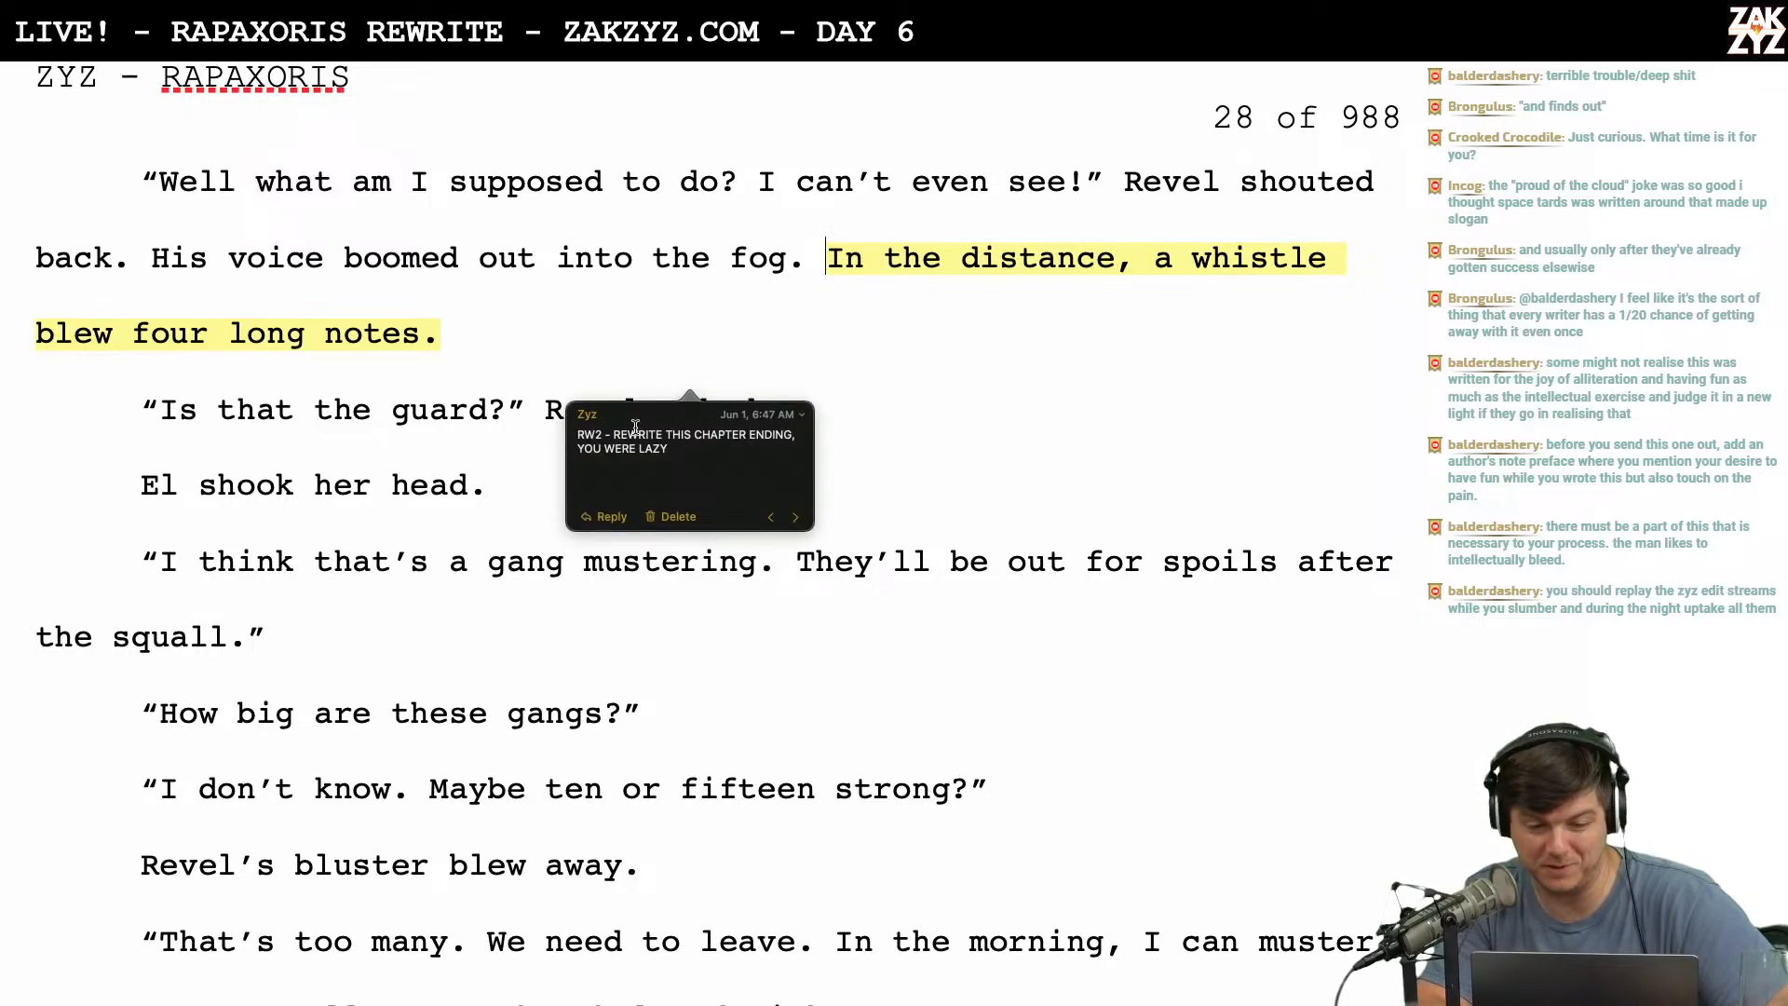
Close the comment and start a new paragraph at the highlighted sentence "In the distance, a whistle blew four long notes.".
{"action": "left_click", "coordinate": [819, 265]}
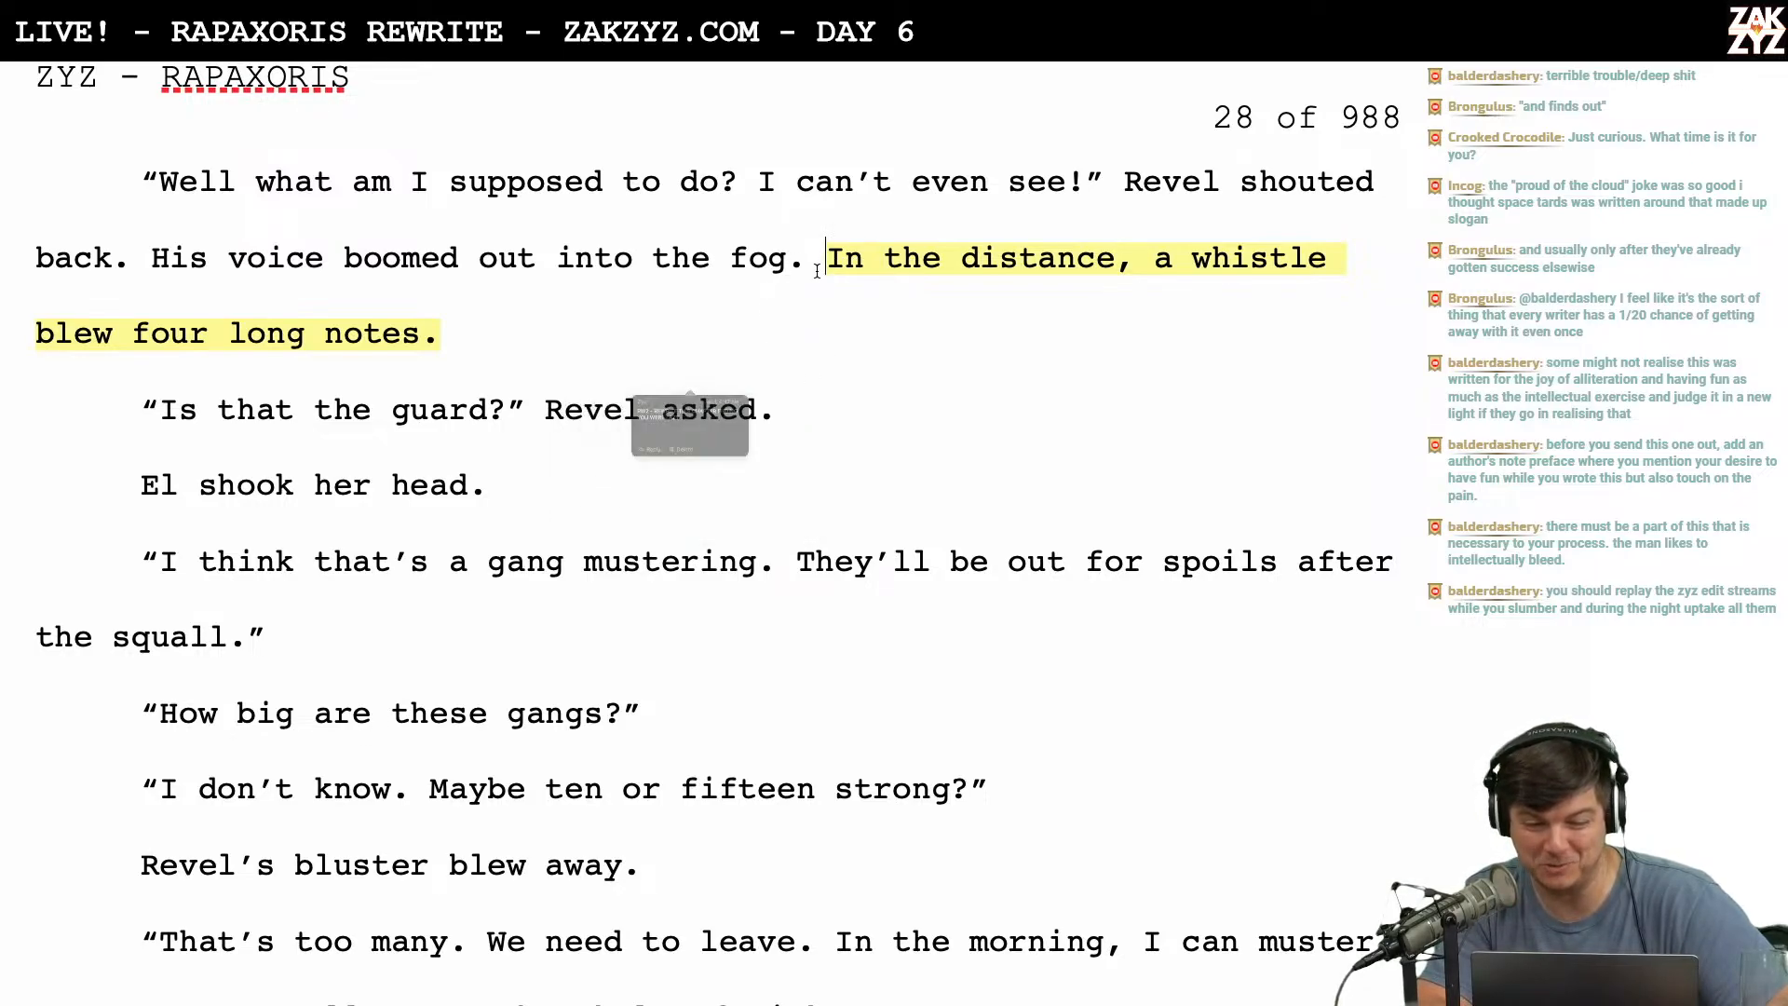
{"action": "key", "text": "Return"}
{"action": "scroll", "coordinate": [715, 531], "scroll_direction": "up", "scroll_amount": 5}
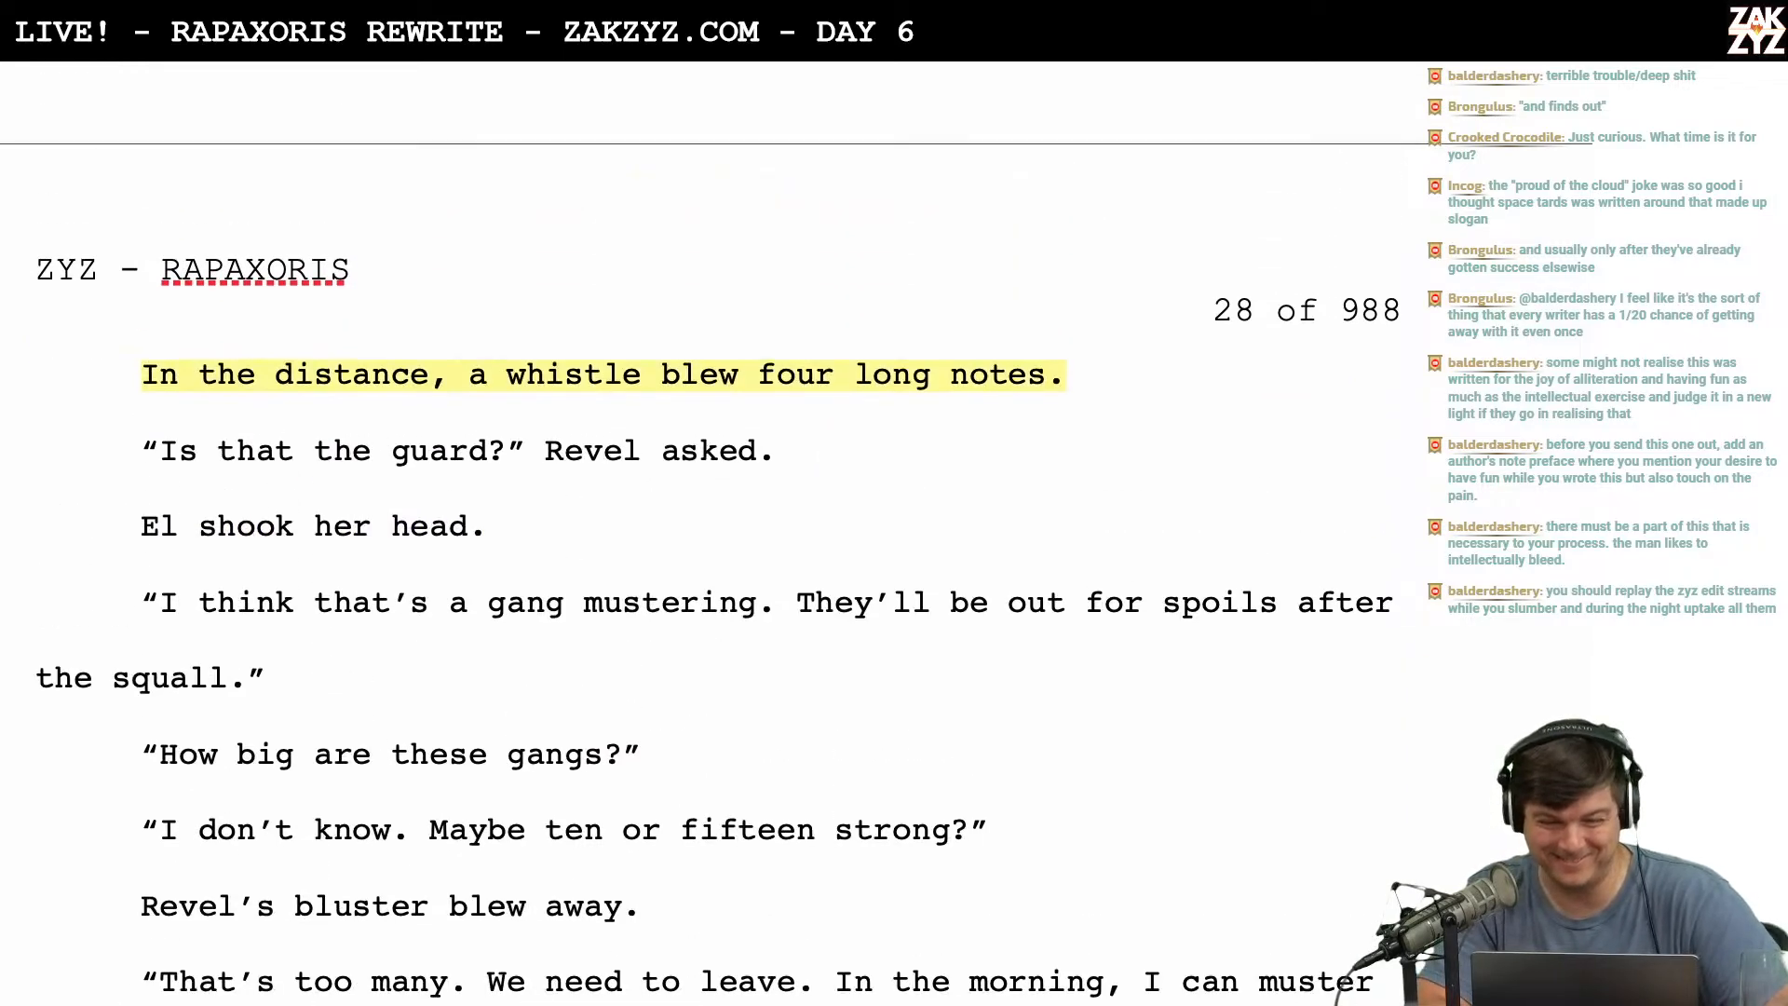
Join El's line about the gang mustering onto the paragraph "El shook her head.".
{"action": "scroll", "coordinate": [715, 531], "scroll_direction": "down", "scroll_amount": 1}
{"action": "scroll", "coordinate": [715, 531], "scroll_direction": "down", "scroll_amount": 2}
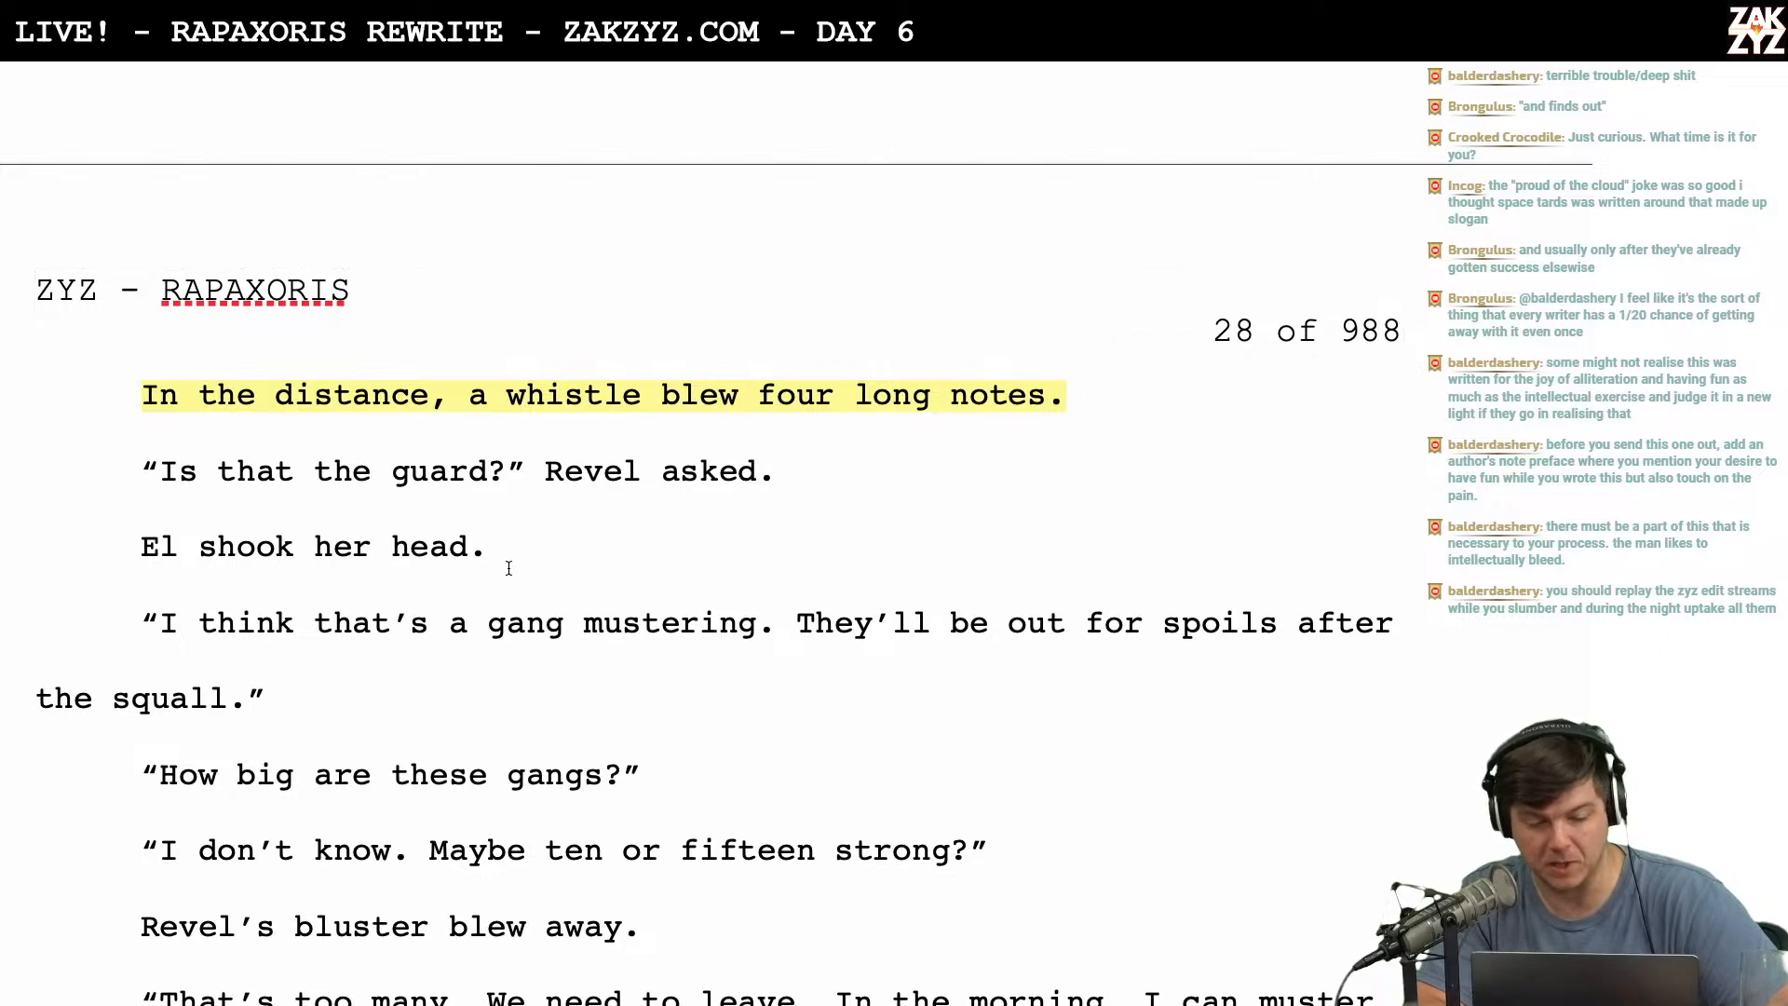
{"action": "scroll", "coordinate": [545, 584], "scroll_direction": "down", "scroll_amount": 2}
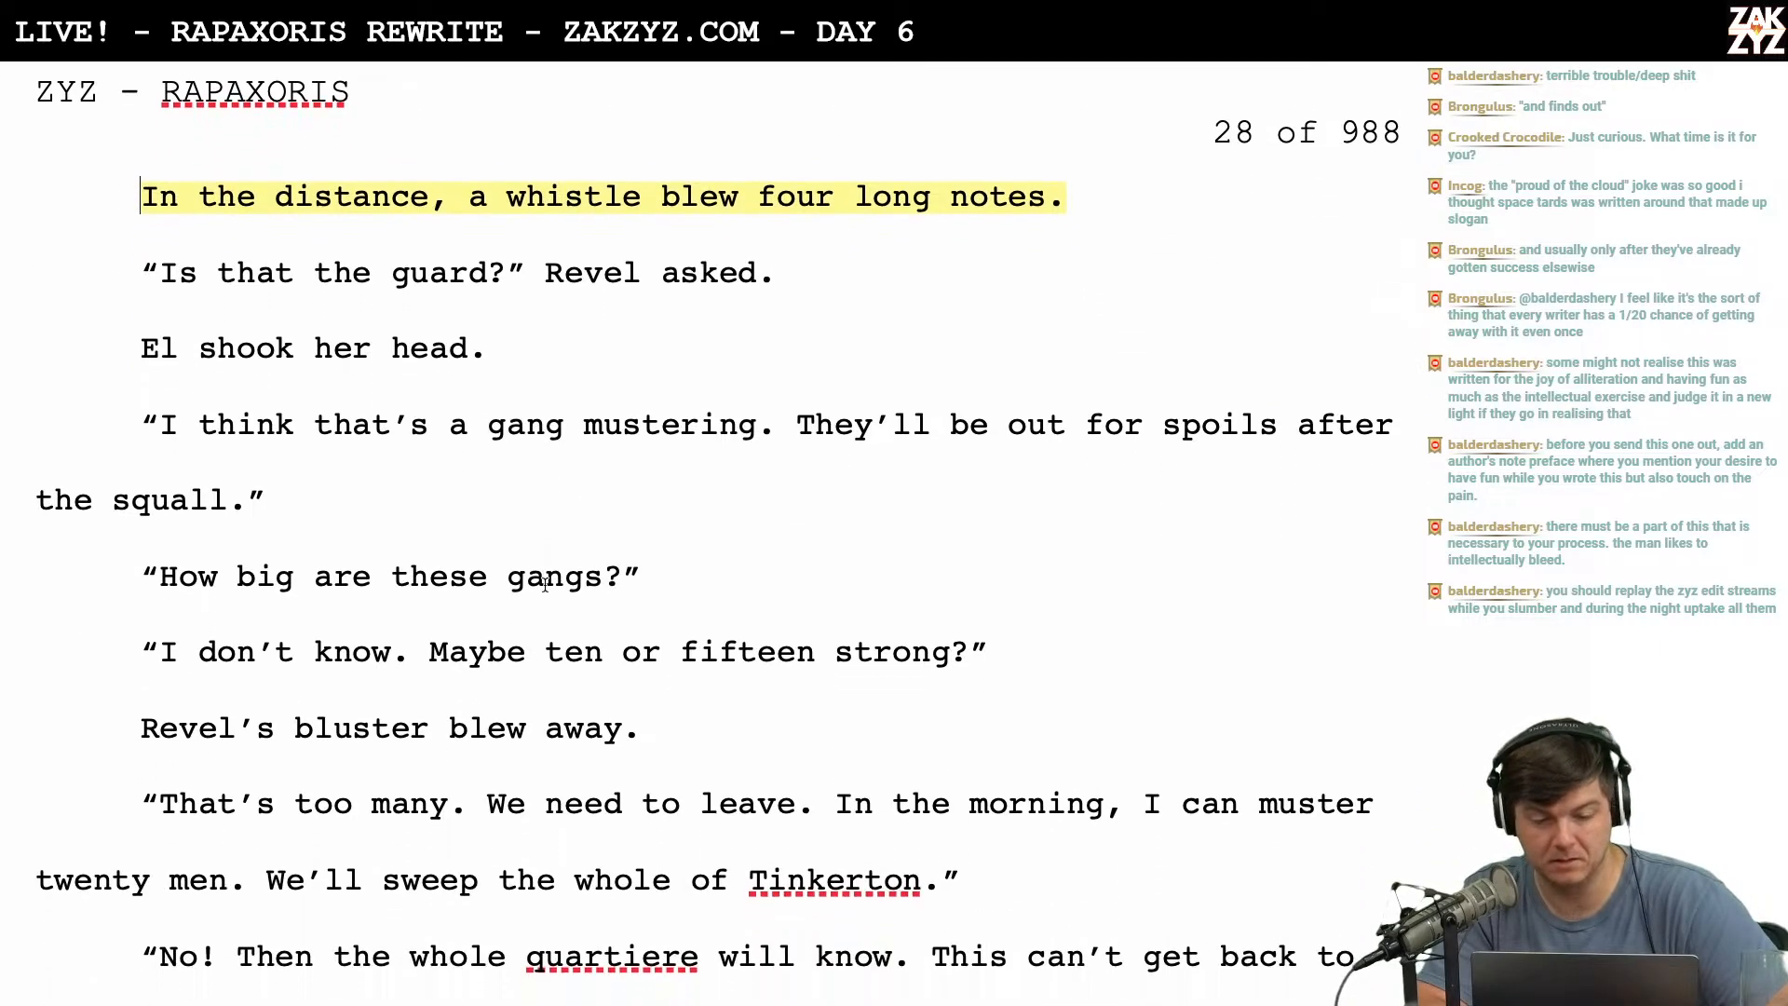
{"action": "left_click", "coordinate": [613, 311]}
{"action": "key", "text": "Right"}
{"action": "key", "text": "BackSpace"}
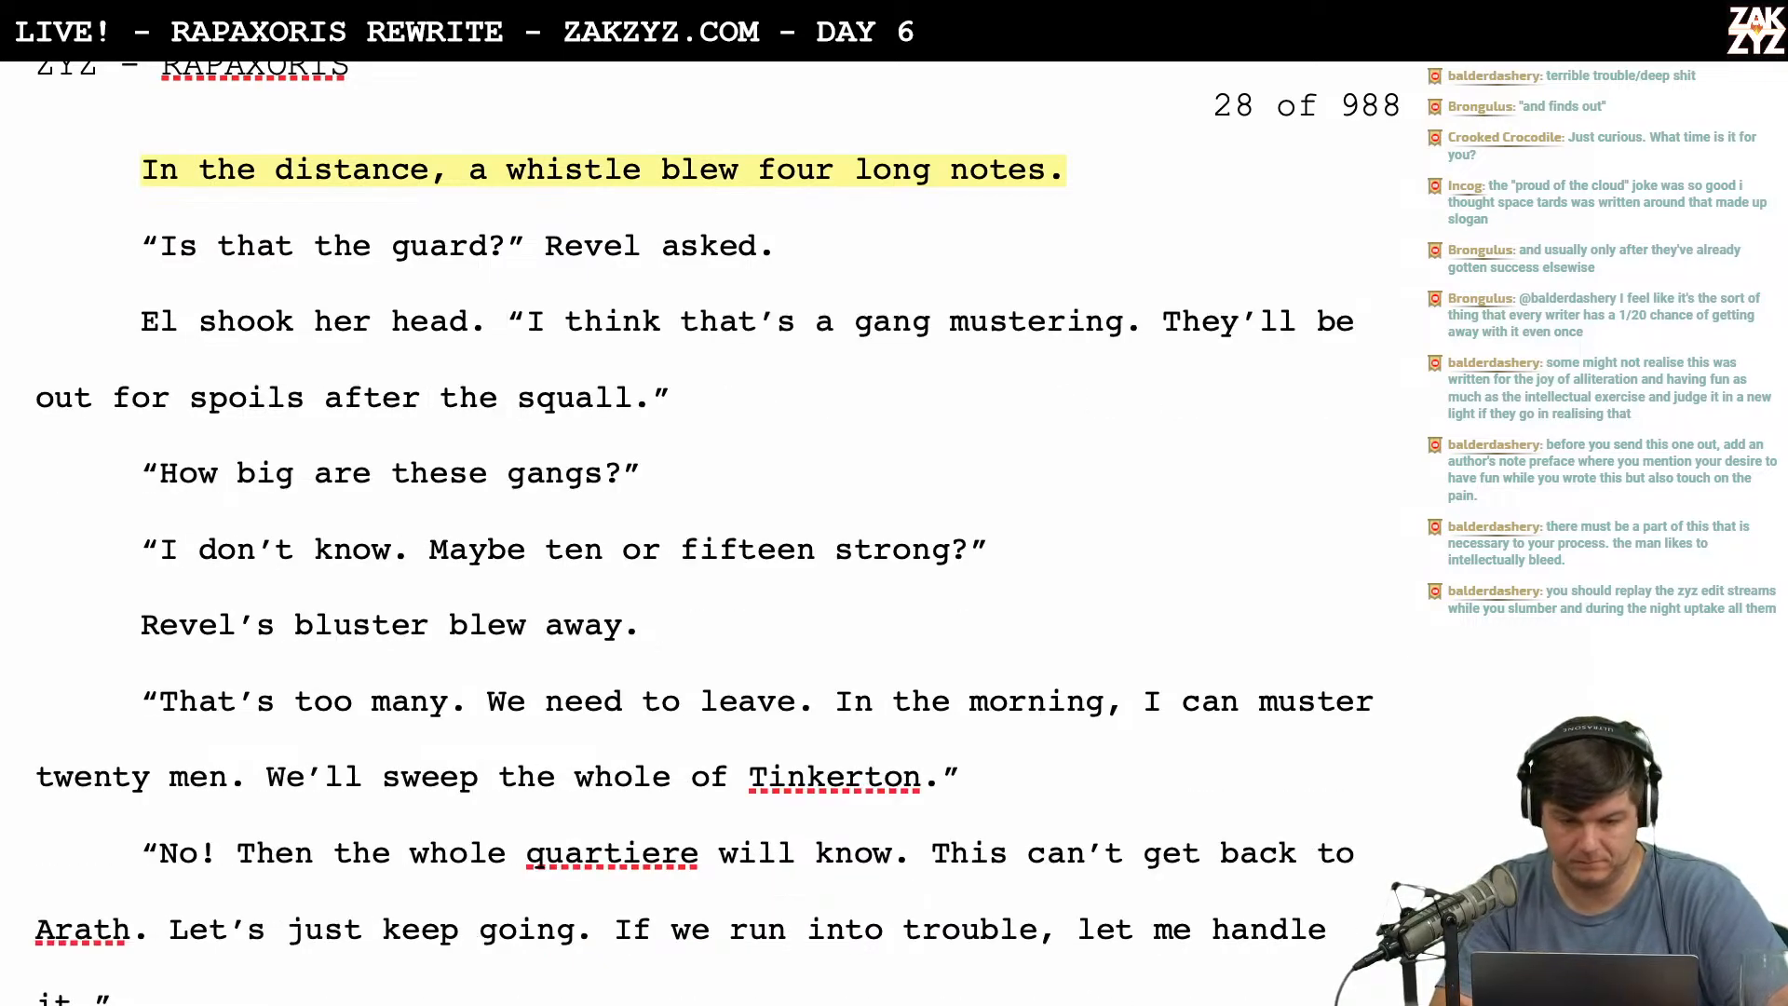
Cut "I think" from El's line about the gang so that it opens with "That's a gang mustering.".
{"action": "key", "text": "Right"}
{"action": "key", "text": "Right"}
{"action": "key", "text": "Right"}
{"action": "key", "text": "Right"}
{"action": "key", "text": "Right"}
{"action": "key", "text": "Right"}
{"action": "key", "text": "Right"}
{"action": "key", "text": "Right"}
{"action": "key", "text": "BackSpace"}
{"action": "key", "text": "BackSpace"}
{"action": "key", "text": "BackSpace"}
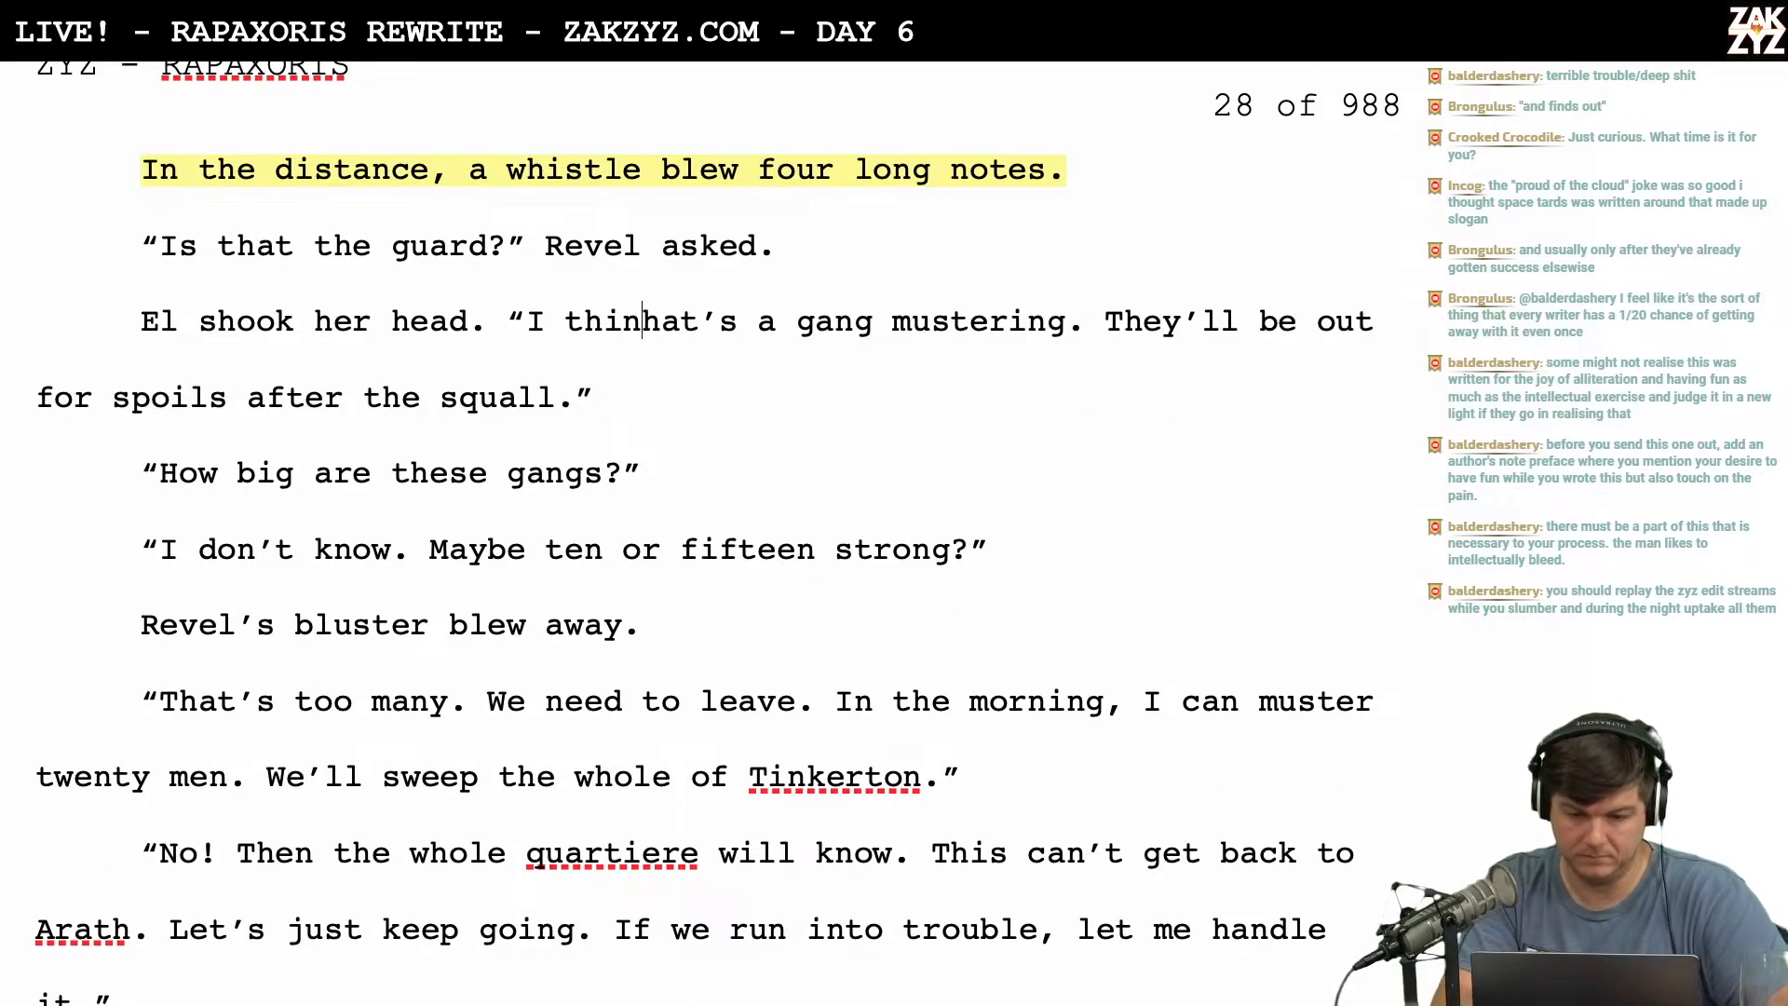
{"action": "key", "text": "BackSpace"}
{"action": "key", "text": "BackSpace"}
{"action": "key", "text": "BackSpace"}
{"action": "key", "text": "BackSpace"}
{"action": "key", "text": "BackSpace"}
{"action": "key", "text": "BackSpace"}
{"action": "type", "text": "T"}
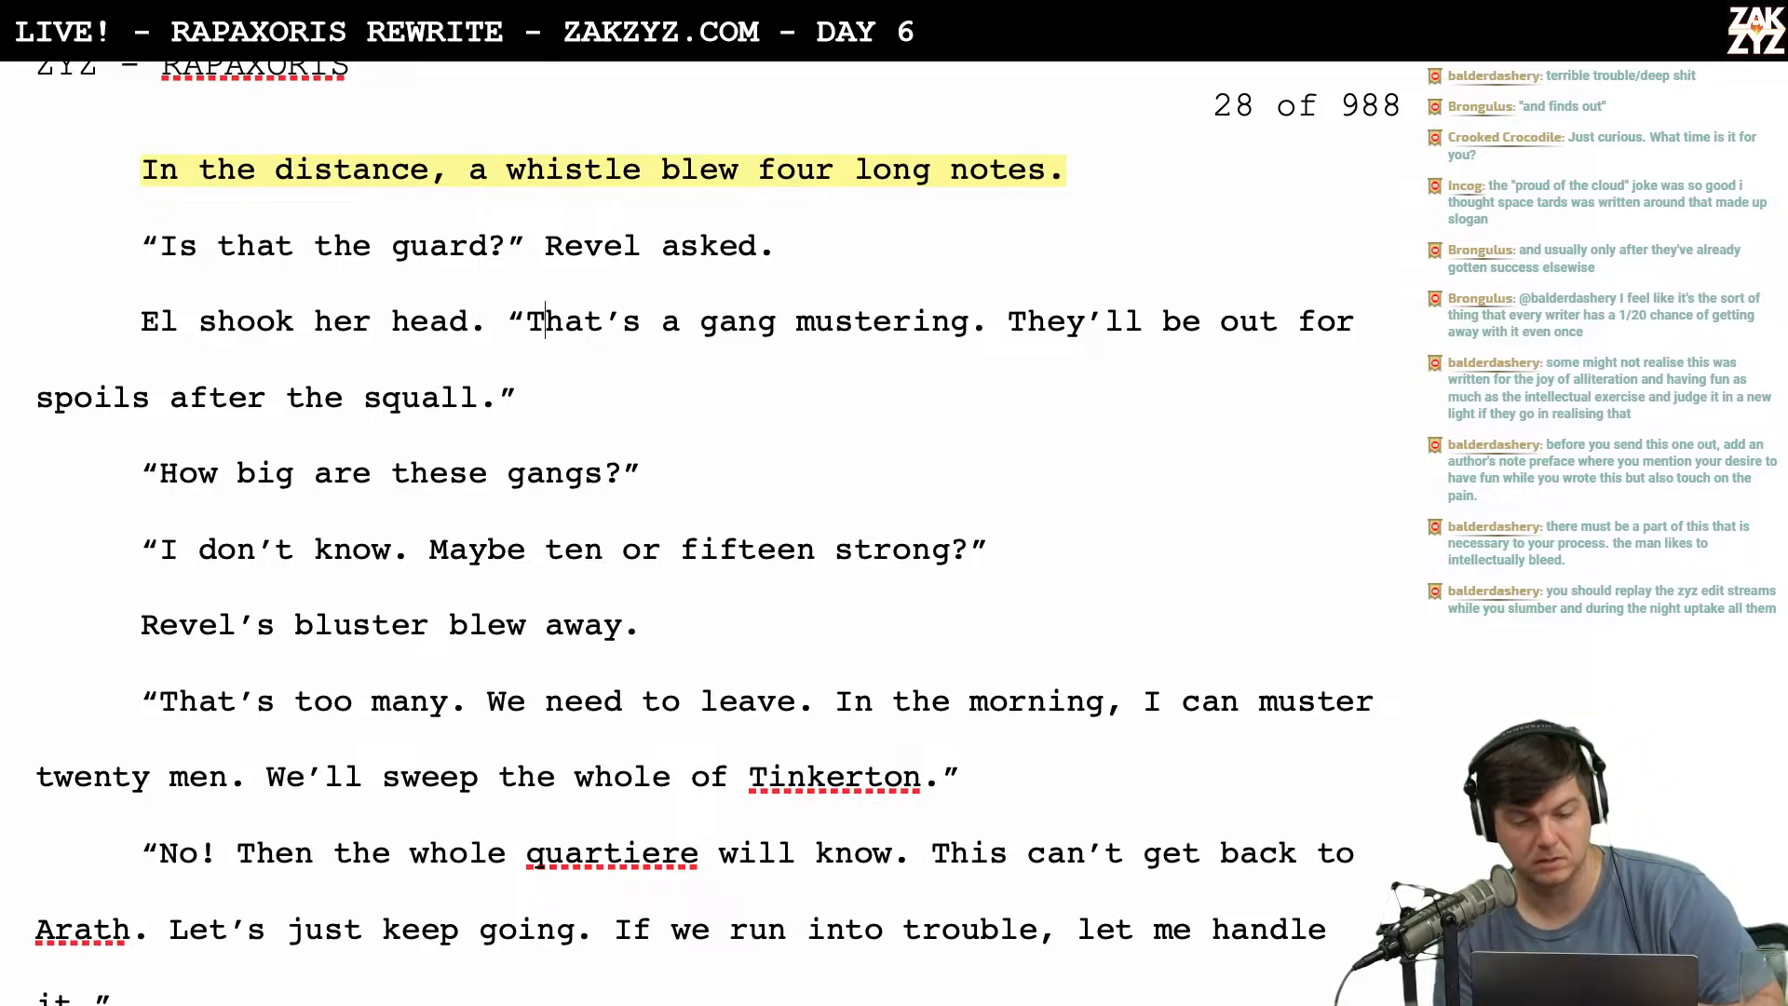
{"action": "scroll", "coordinate": [717, 531], "scroll_direction": "down", "scroll_amount": 3}
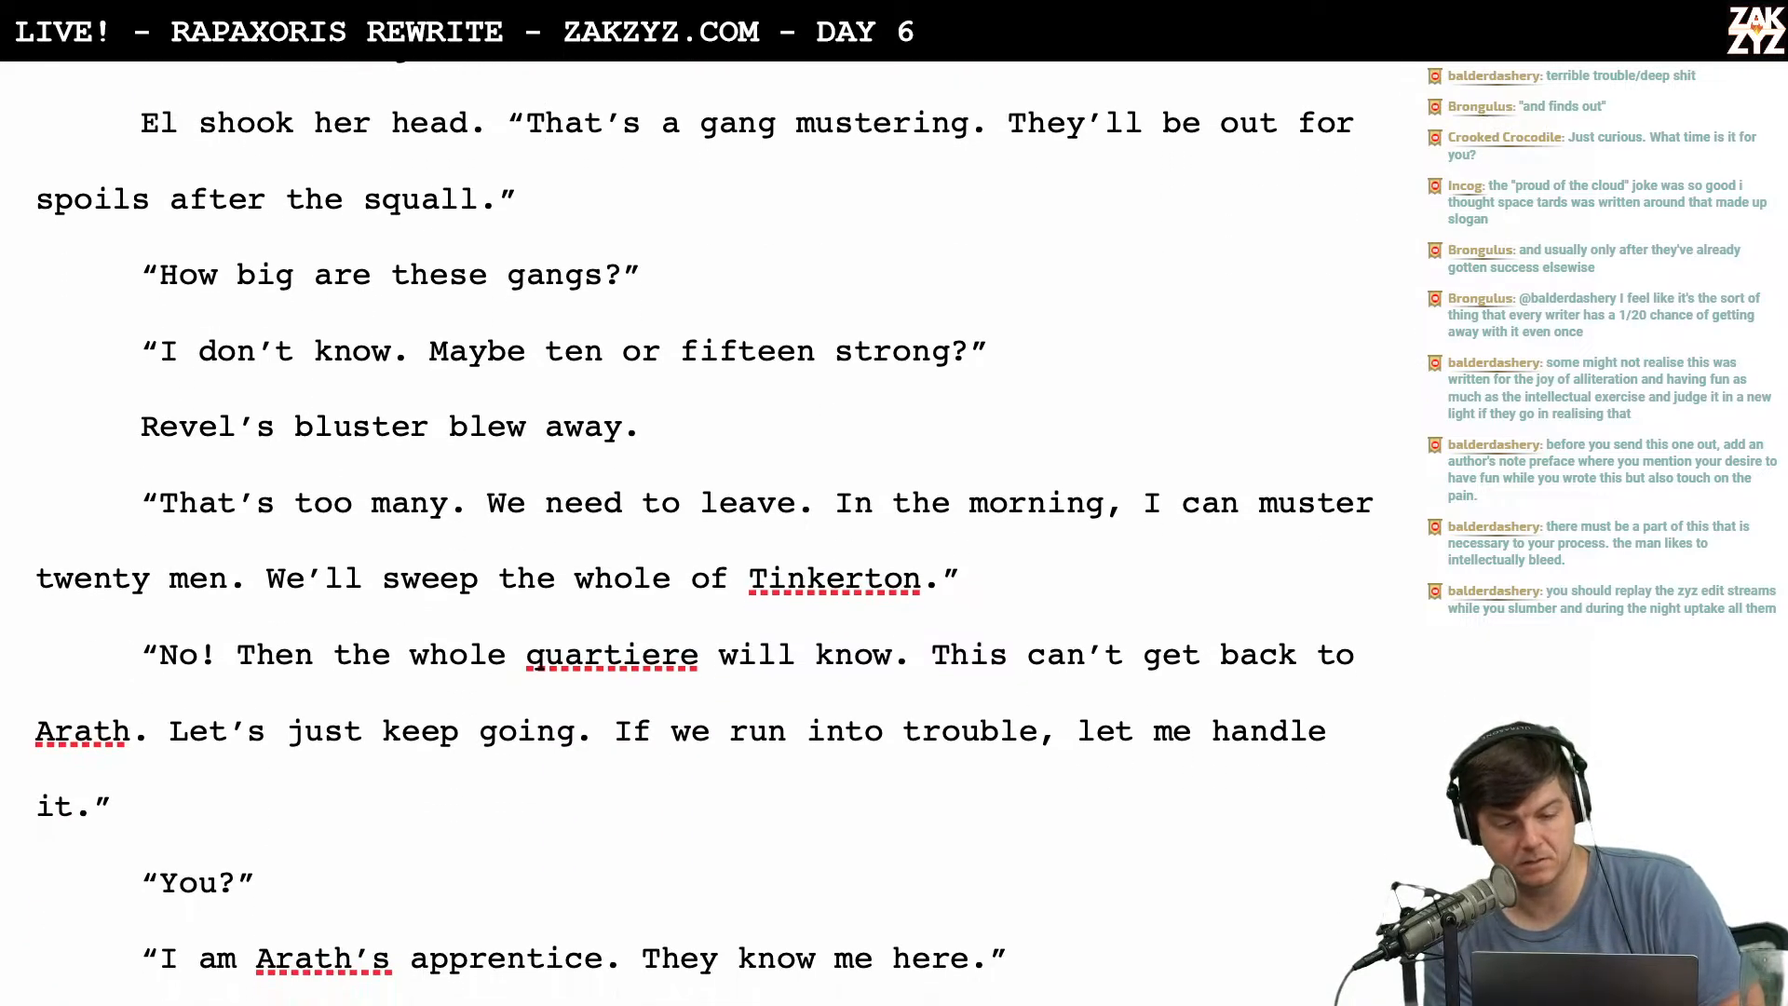
Write El's new reply "It varies. Ten or fifteen, at least." as its own paragraph above her old answer about the gangs' size.
{"action": "scroll", "coordinate": [704, 546], "scroll_direction": "down", "scroll_amount": 2}
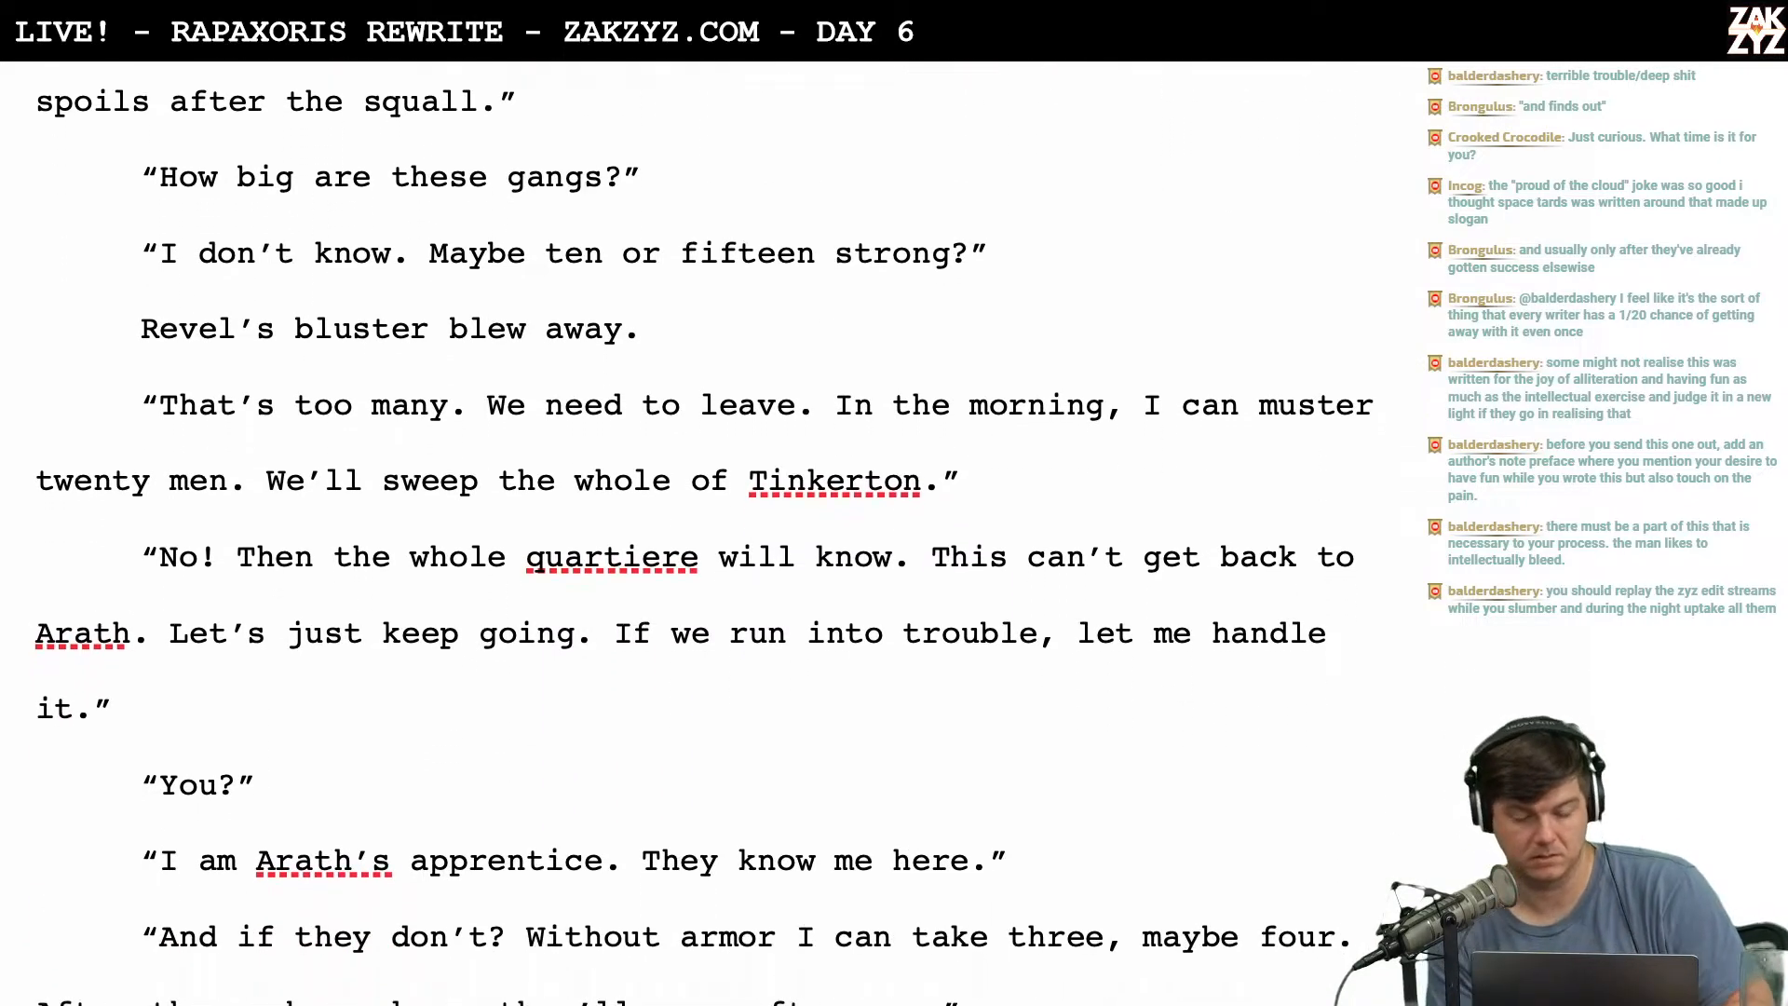
{"action": "left_click", "coordinate": [160, 251]}
{"action": "key", "text": "Return"}
{"action": "key", "text": "Left"}
{"action": "type", "text": "It va"}
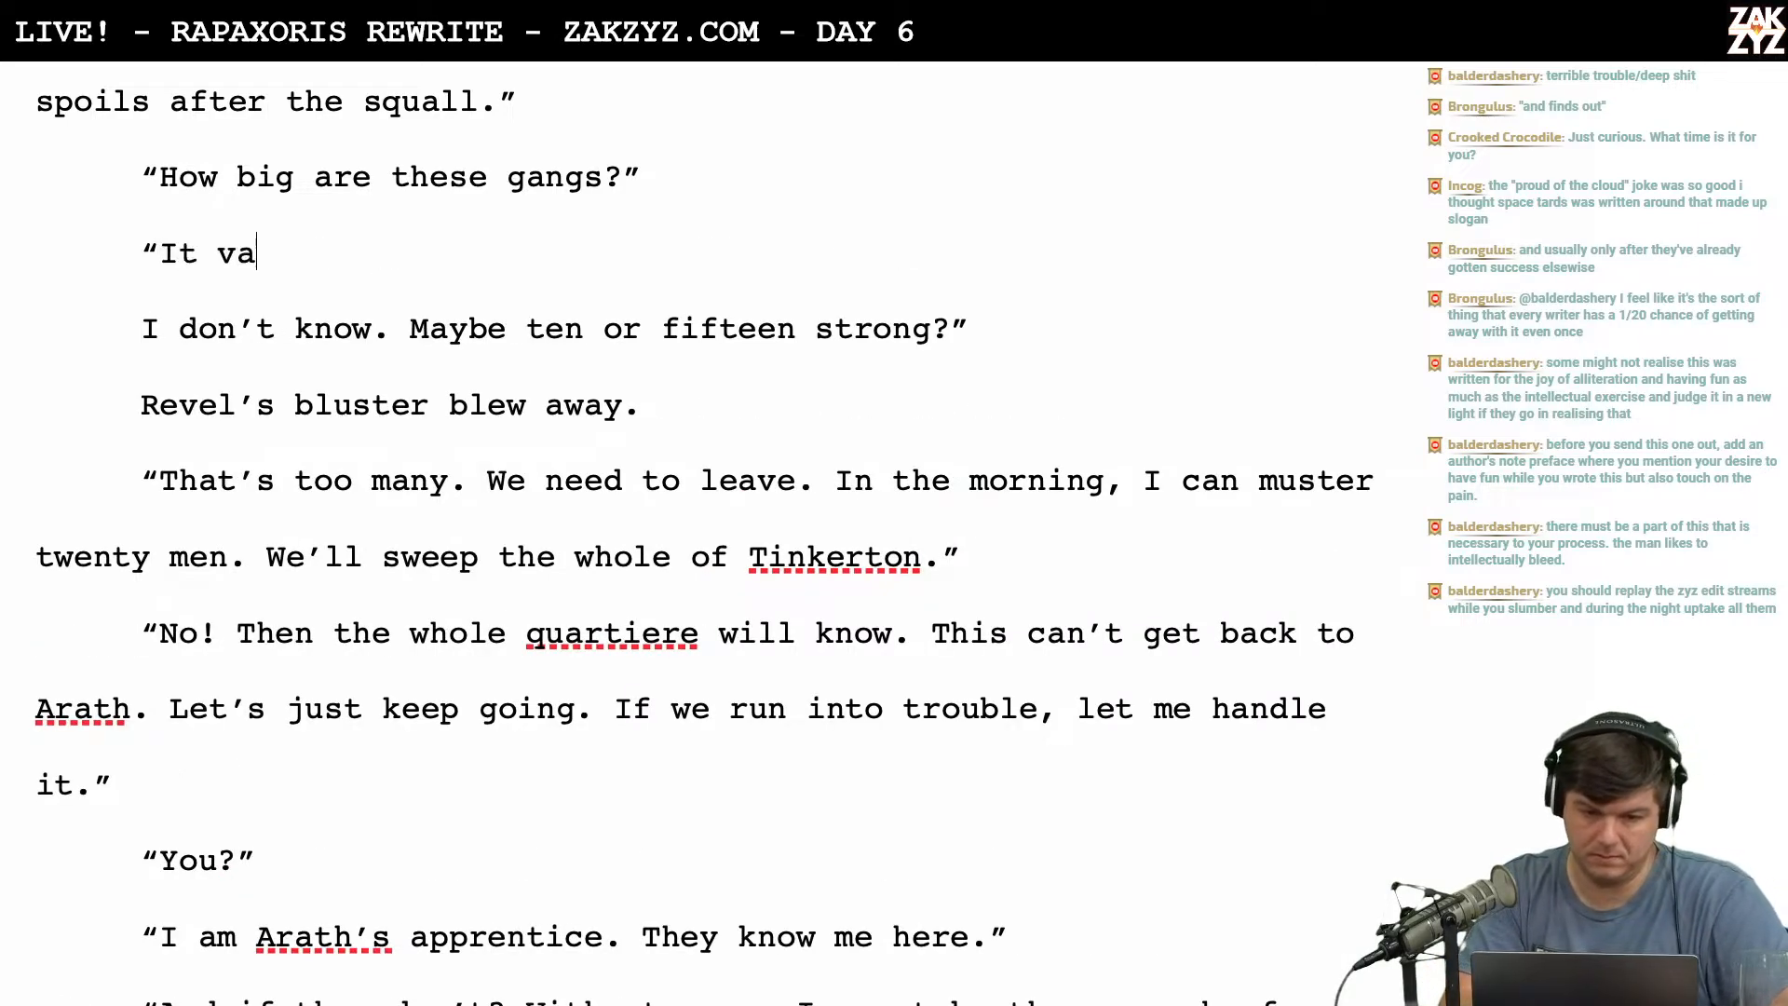
{"action": "type", "text": "ries. Ten or "}
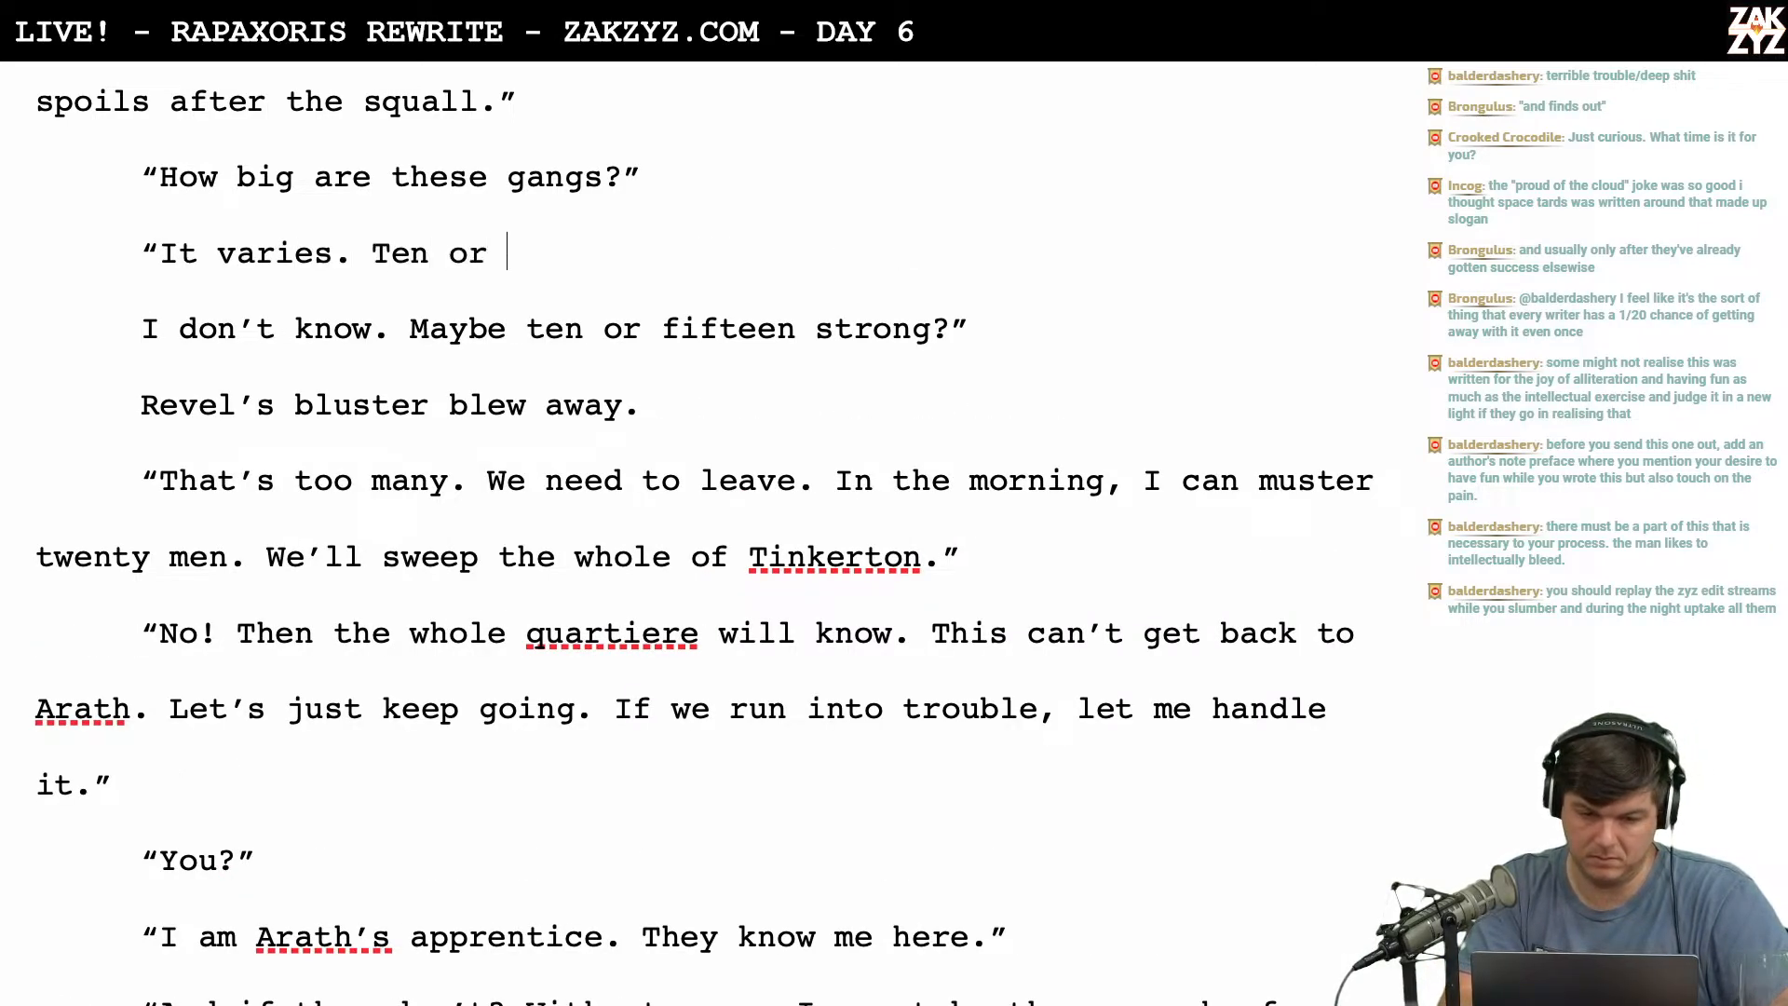
{"action": "type", "text": "fifteen, at le"}
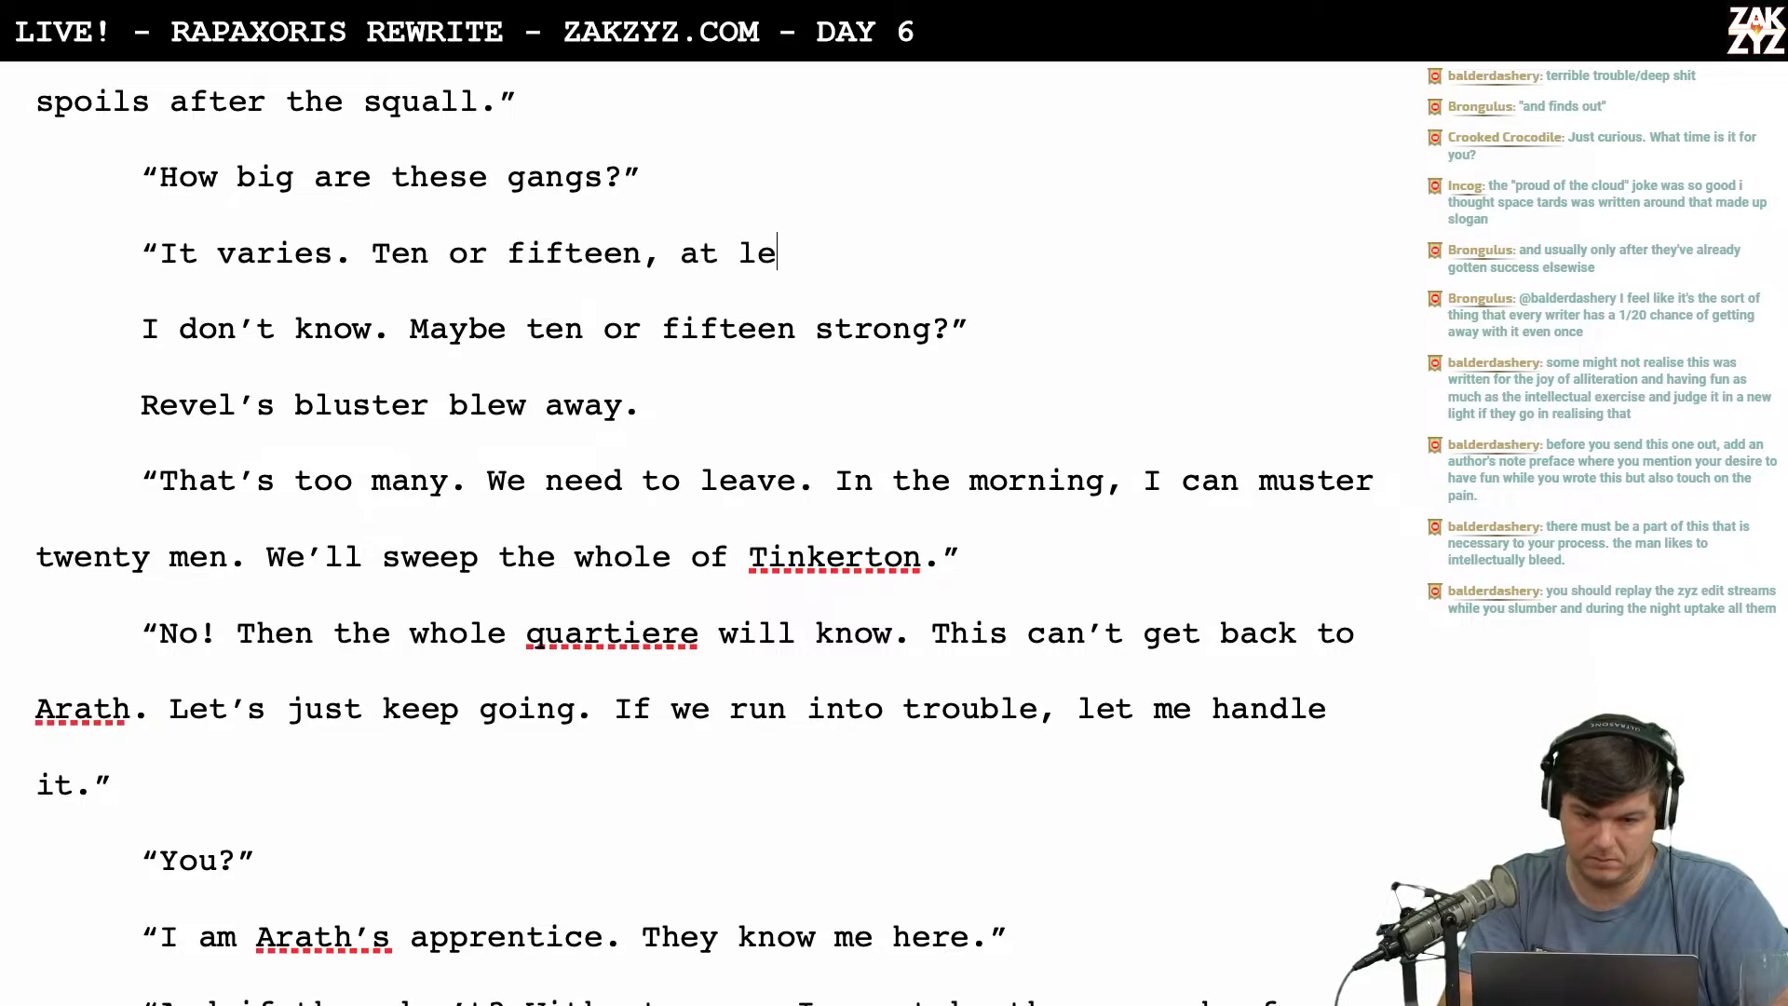
{"action": "type", "text": "ast.”"}
Delete El's old answer "I don't know. Maybe ten or fifteen strong?" below the new reply.
{"action": "key", "text": "shift+Down"}
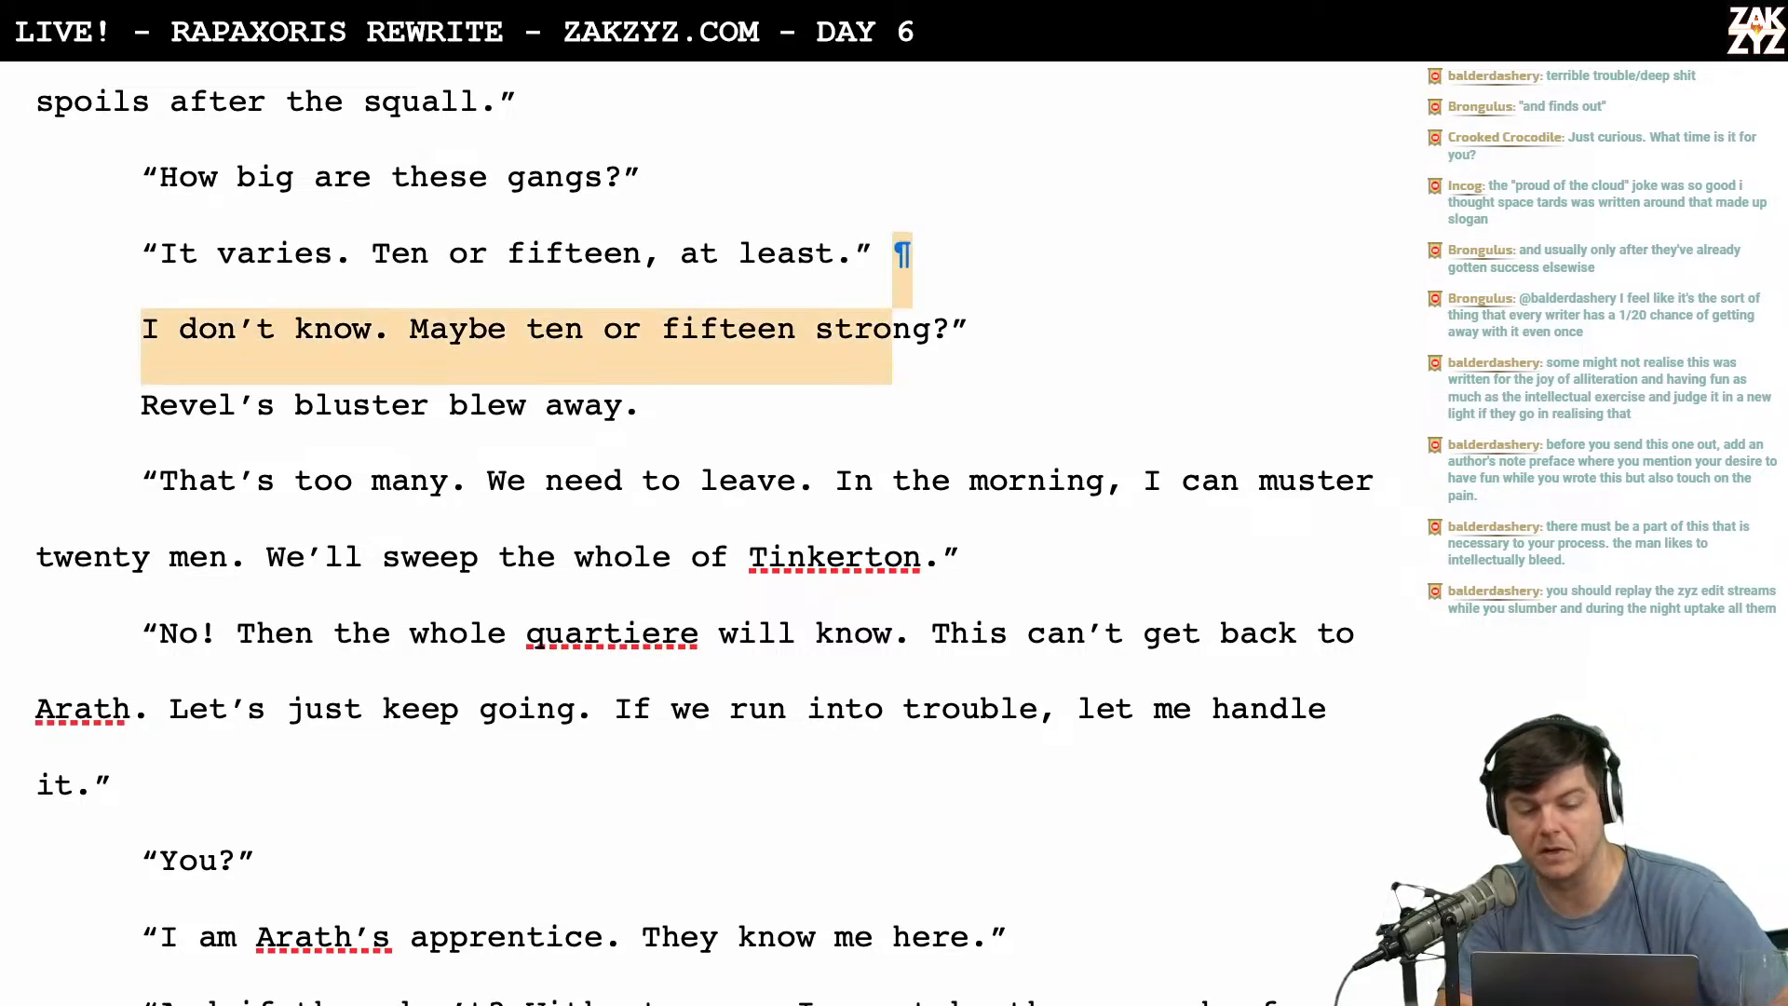
{"action": "key", "text": "shift+Right"}
{"action": "key", "text": "shift+Right"}
{"action": "key", "text": "shift+Right"}
{"action": "key", "text": "BackSpace"}
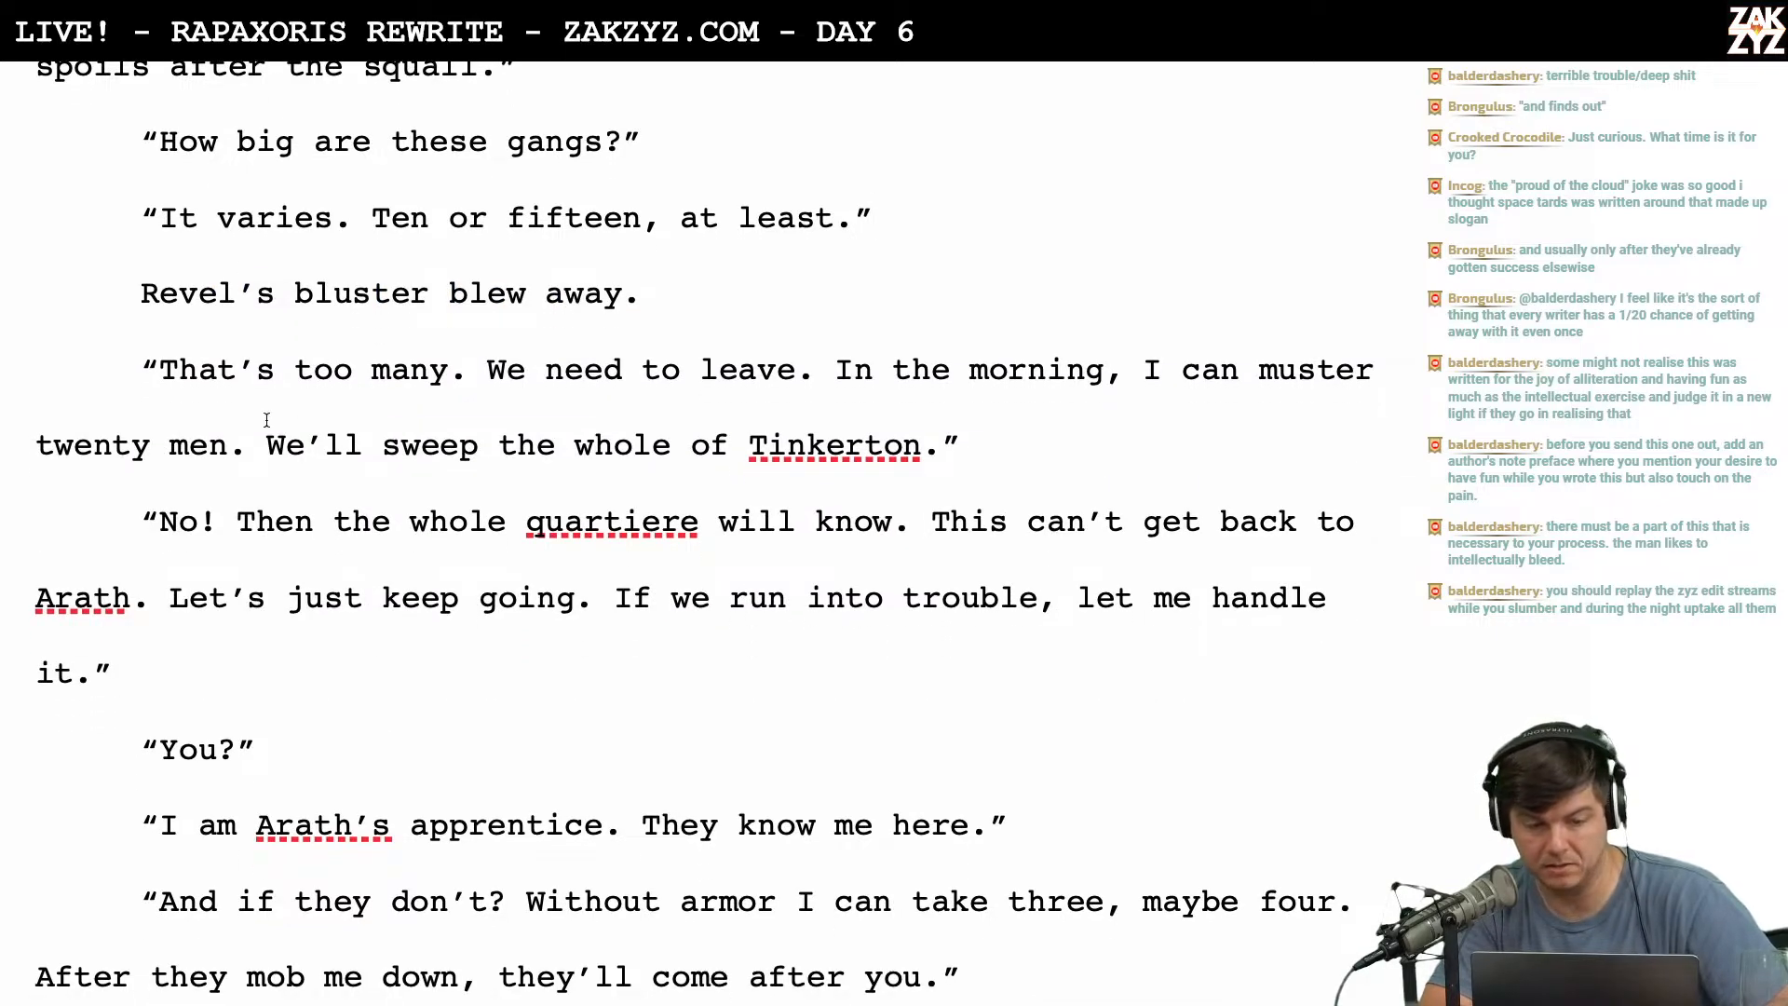
Try inserting "beg a favor from the Armsmaster" after "In the morning, I can" in Revel's reply.
{"action": "scroll", "coordinate": [409, 391], "scroll_direction": "down", "scroll_amount": 1}
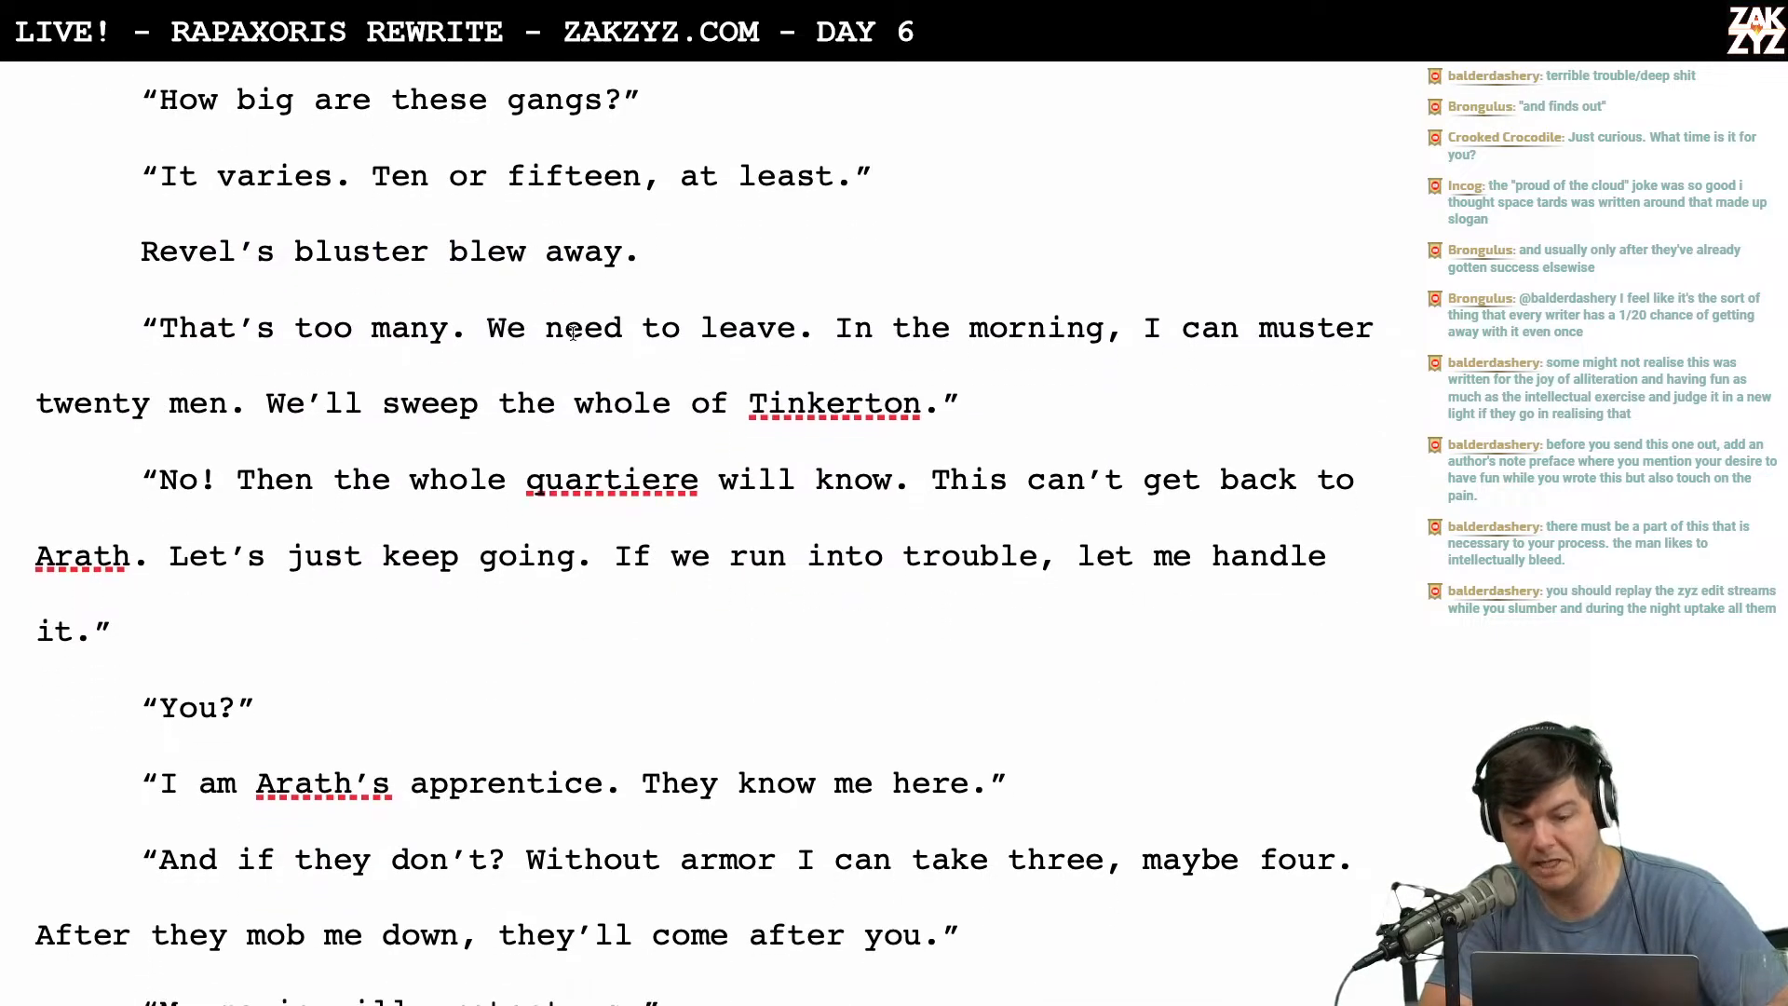
{"action": "scroll", "coordinate": [583, 279], "scroll_direction": "down", "scroll_amount": 1}
{"action": "scroll", "coordinate": [789, 300], "scroll_direction": "down", "scroll_amount": 1}
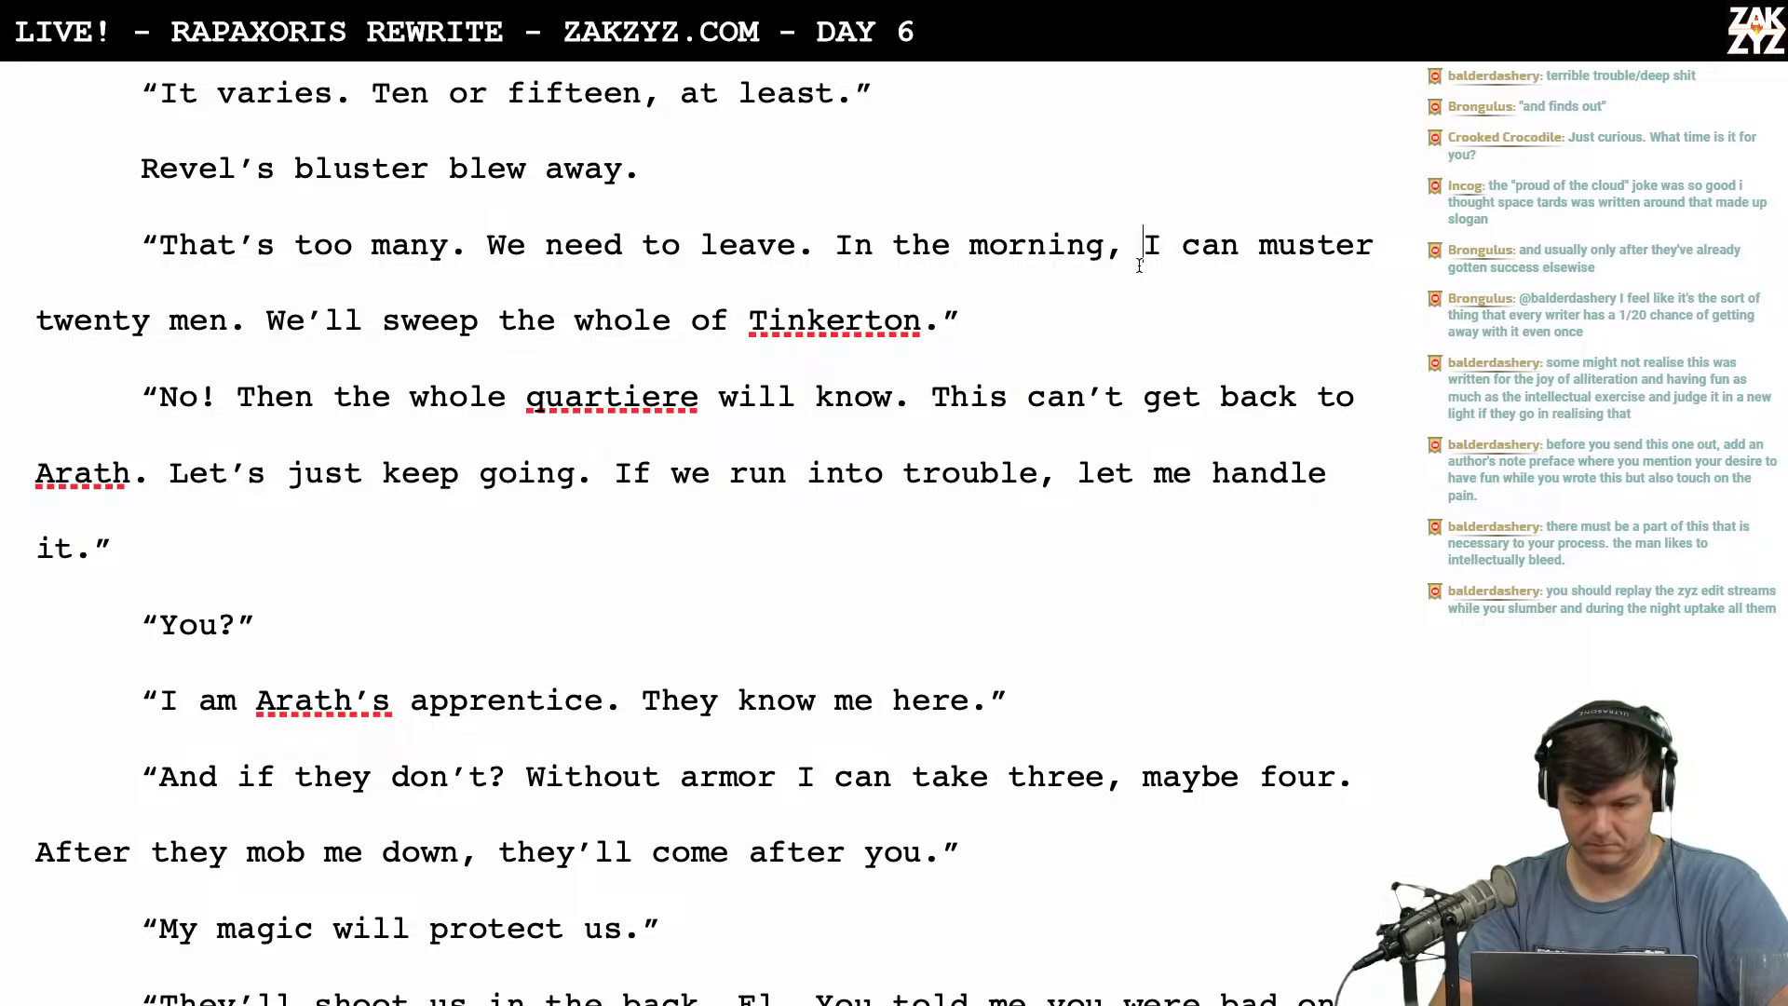
{"action": "type", "text": "bg"}
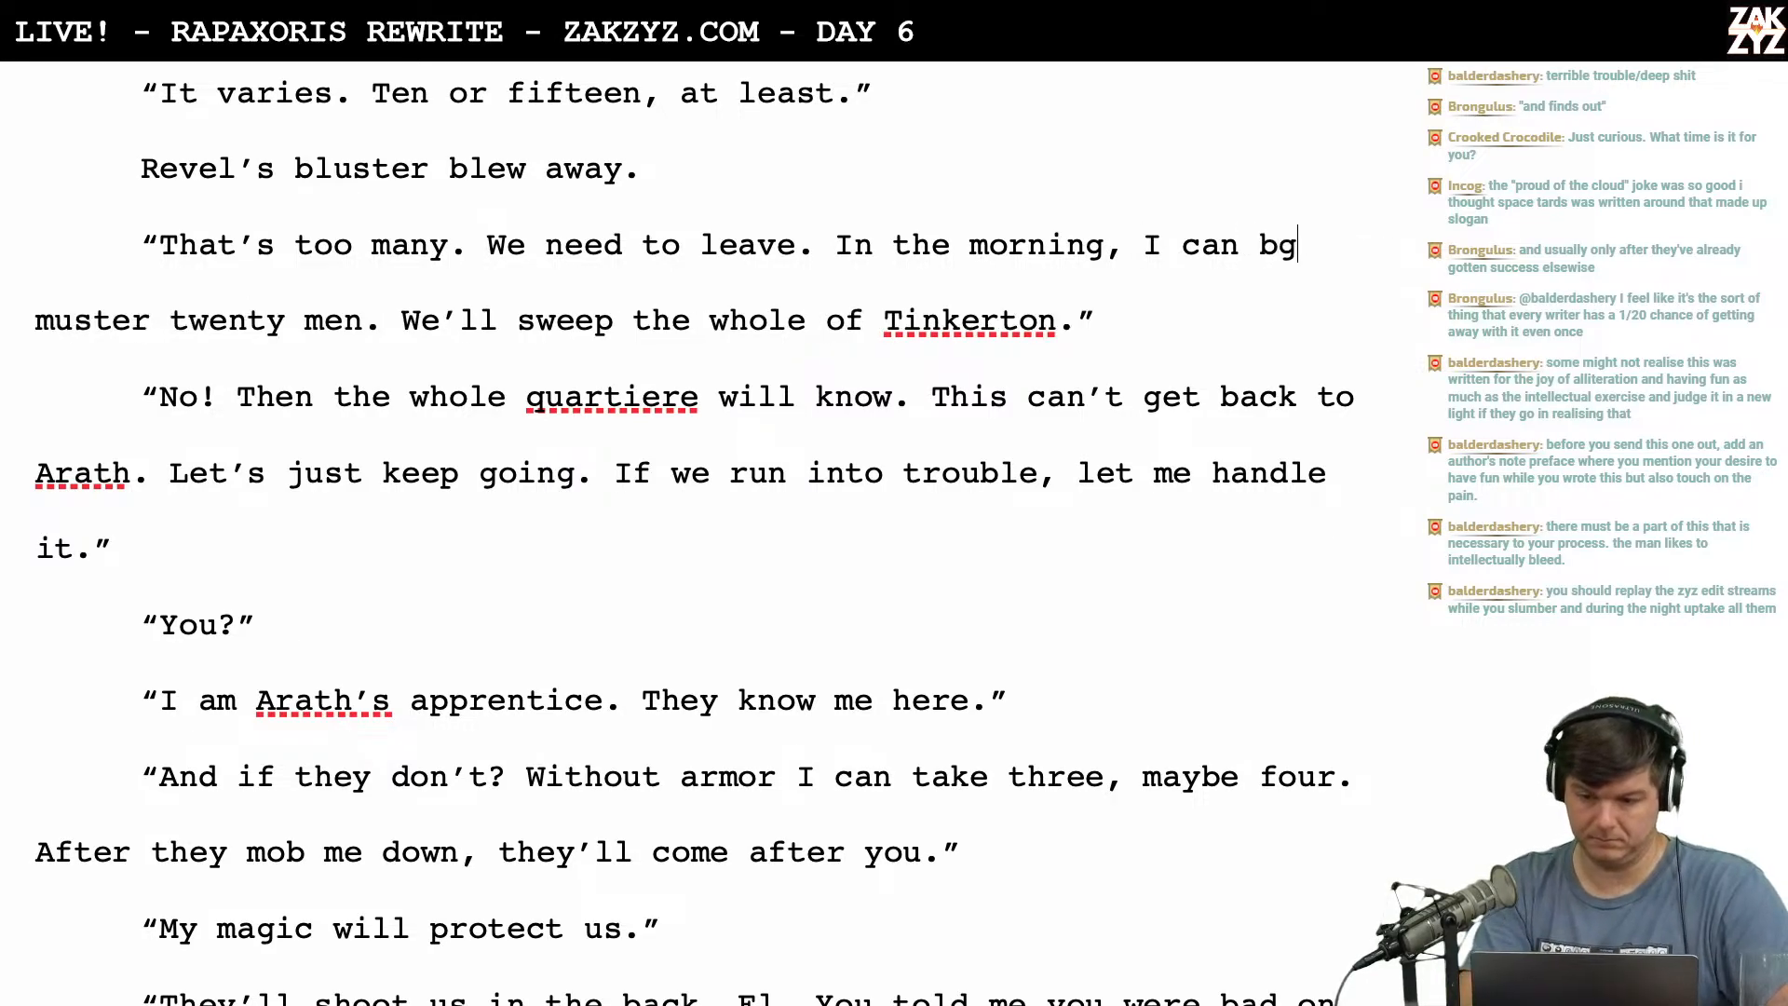
{"action": "key", "text": "BackSpace"}
{"action": "key", "text": "BackSpace"}
{"action": "type", "text": "beg a fa"}
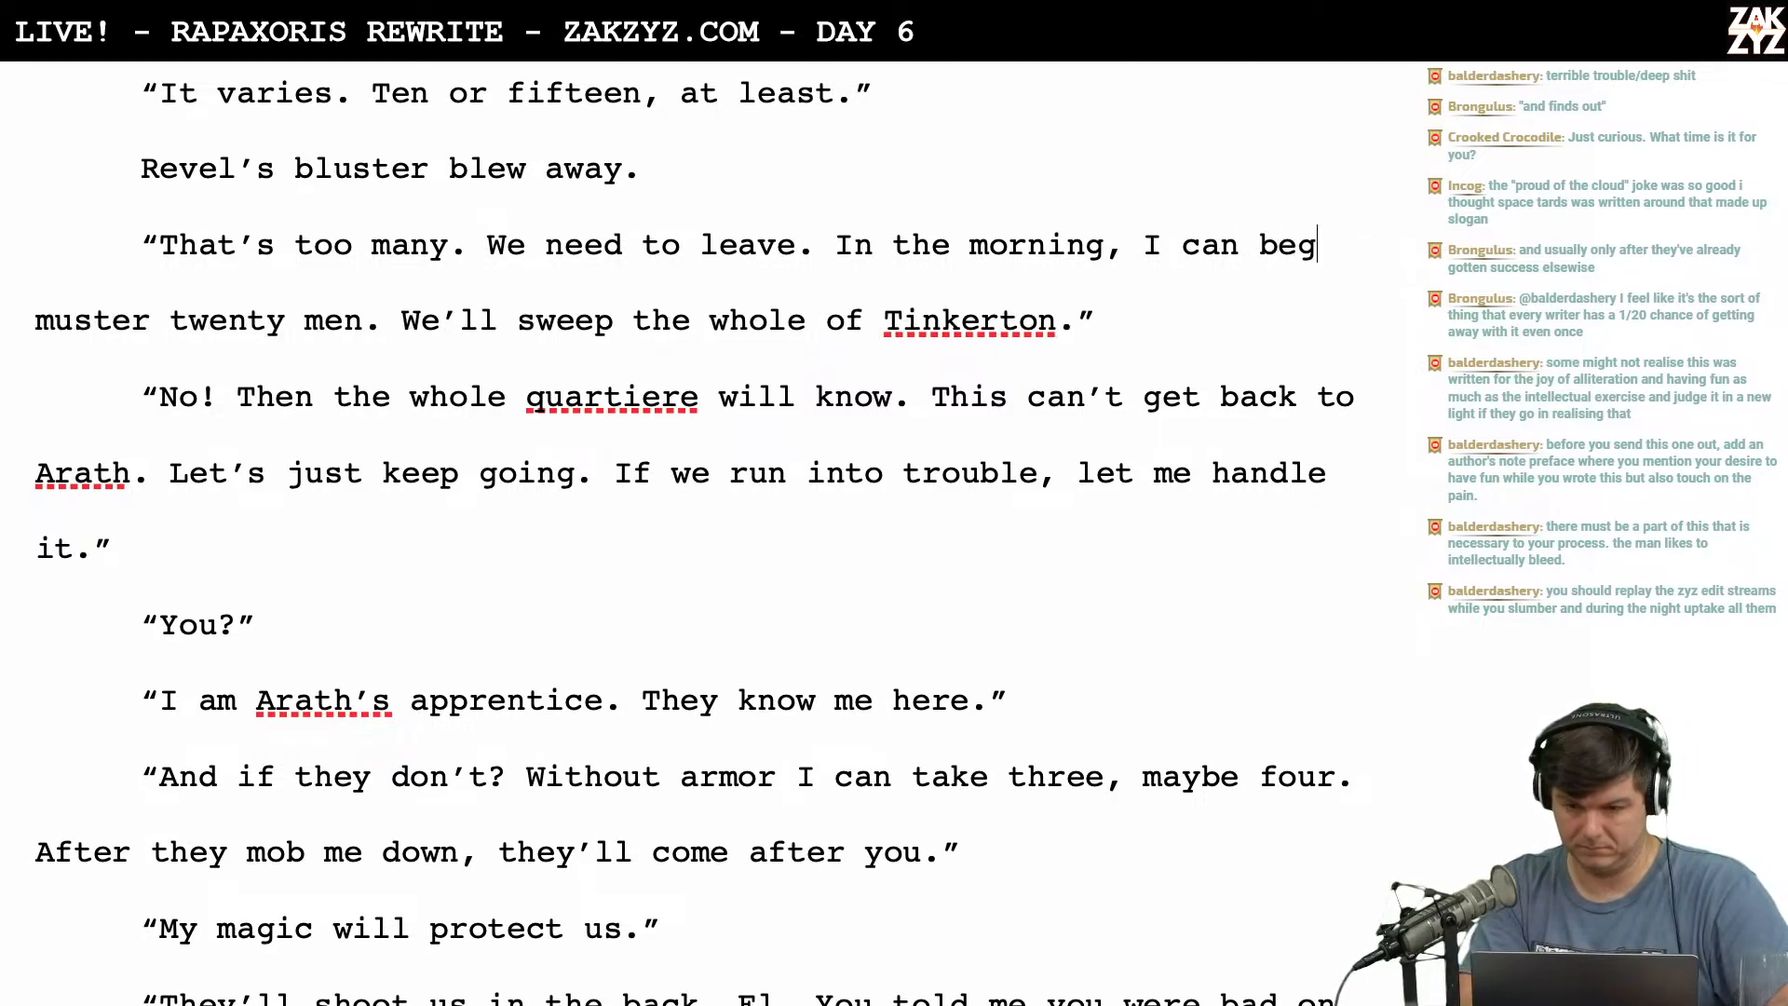
{"action": "type", "text": "cor"}
{"action": "key", "text": "BackSpace"}
{"action": "key", "text": "BackSpace"}
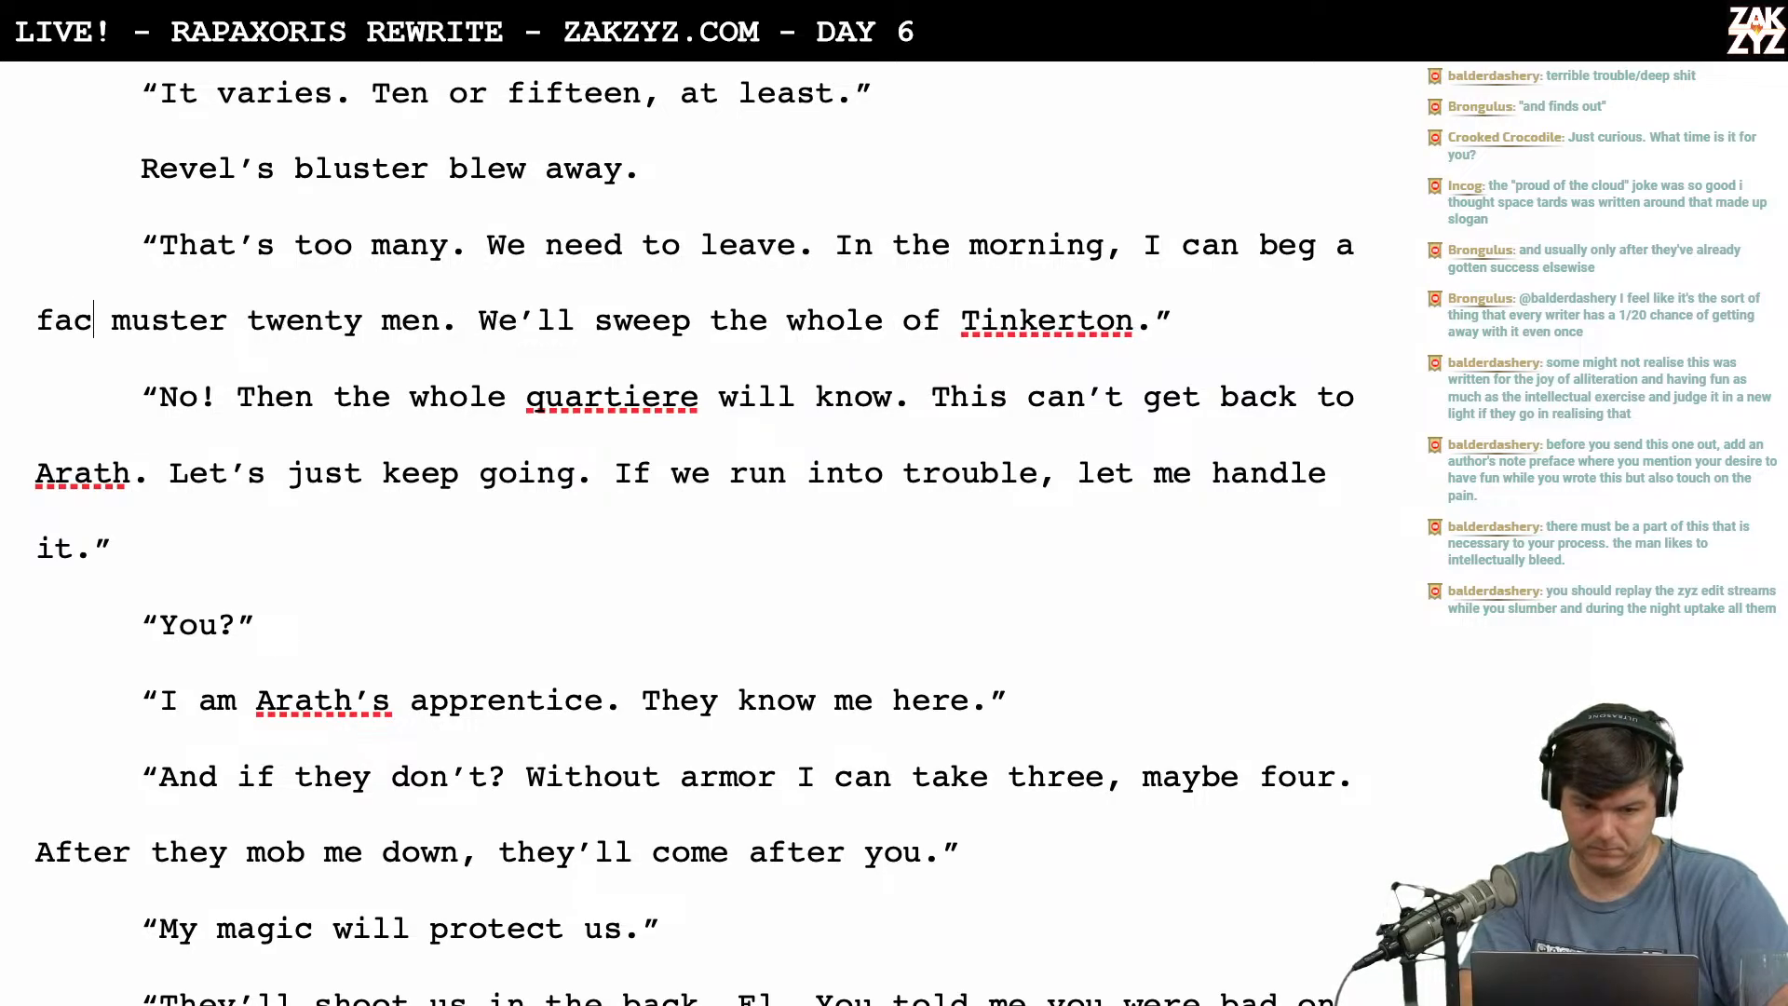
{"action": "key", "text": "BackSpace"}
{"action": "type", "text": "vor from the Amrs"}
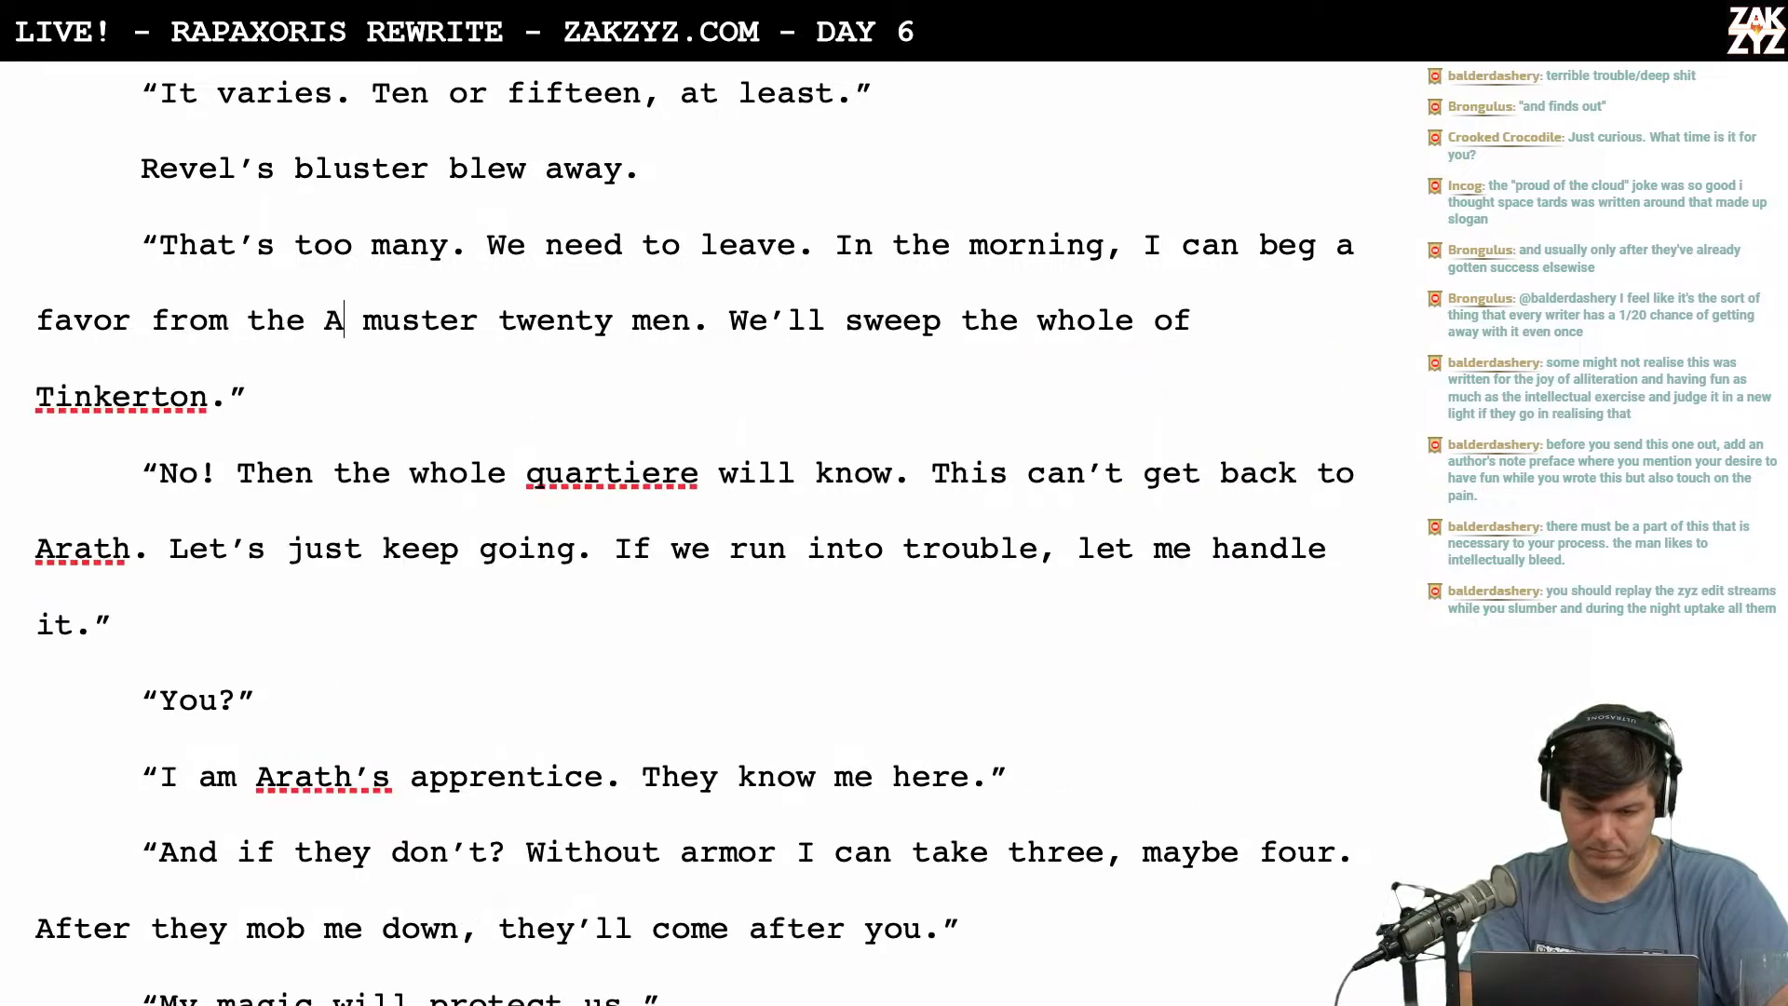
{"action": "key", "text": "BackSpace"}
{"action": "key", "text": "BackSpace"}
{"action": "key", "text": "BackSpace"}
{"action": "type", "text": "rmsmaster"}
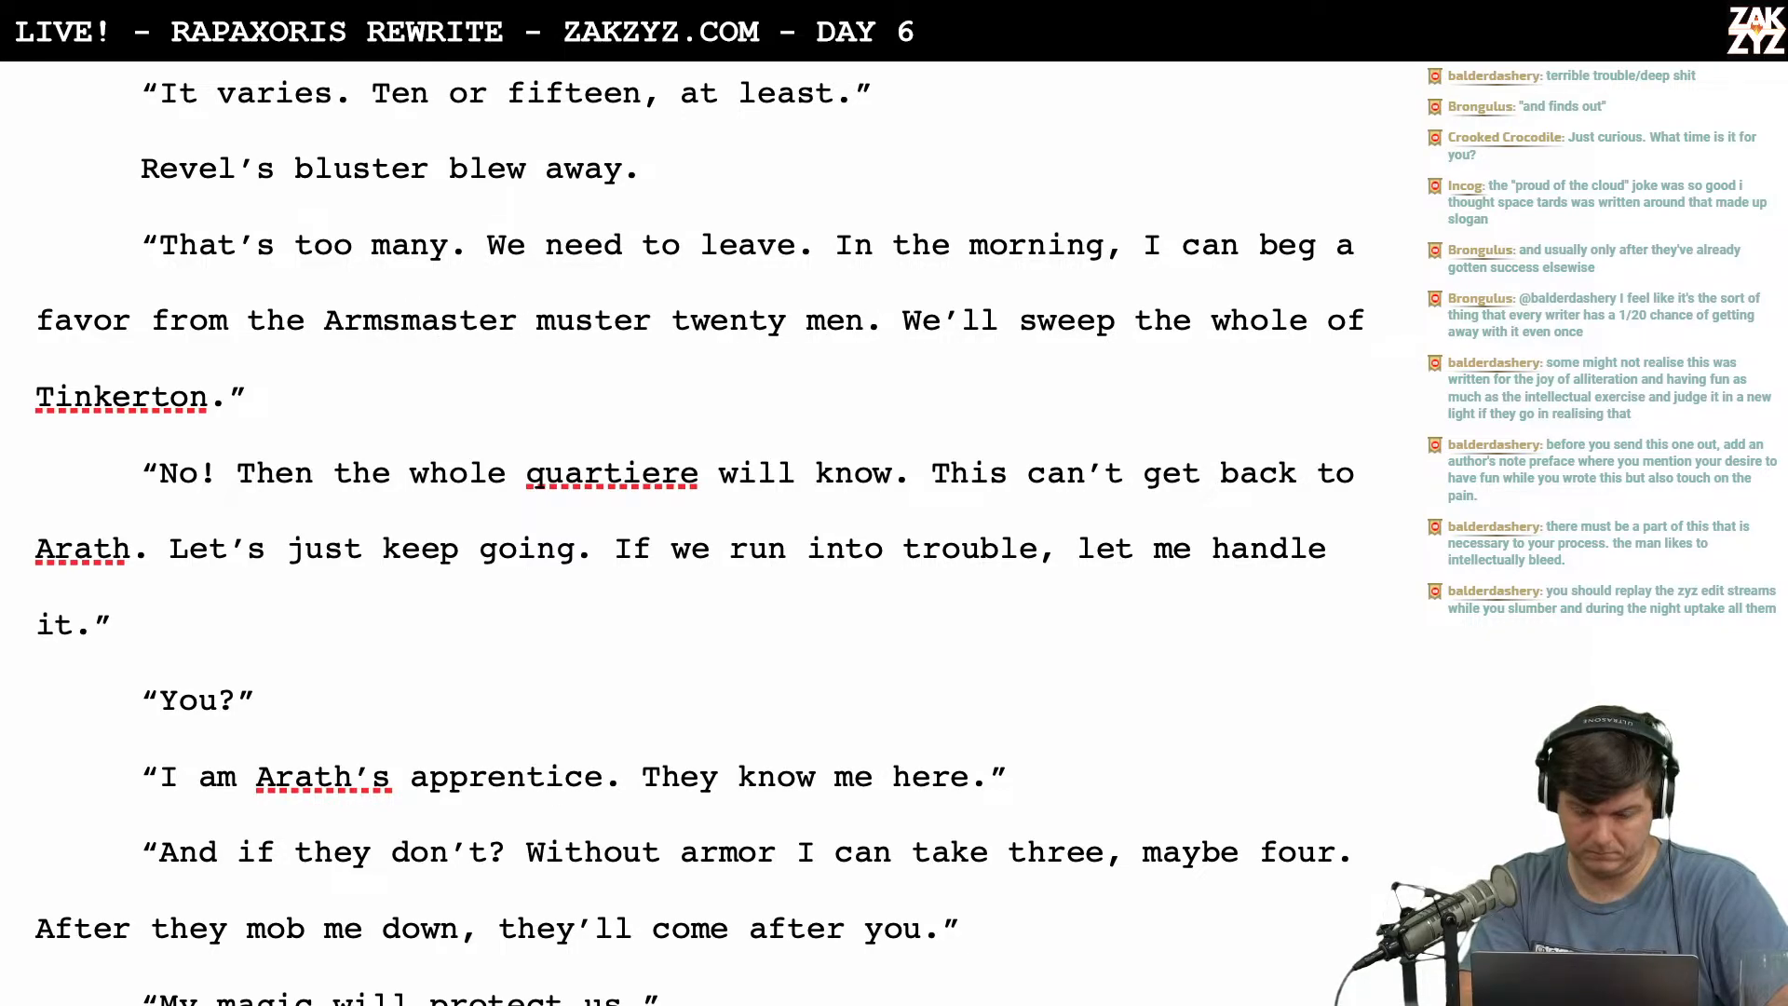
Draft "We'll muster twenty men and swe" after the Armsmaster sentence and break the paragraph before the old wording.
{"action": "type", "text": ". We'll"}
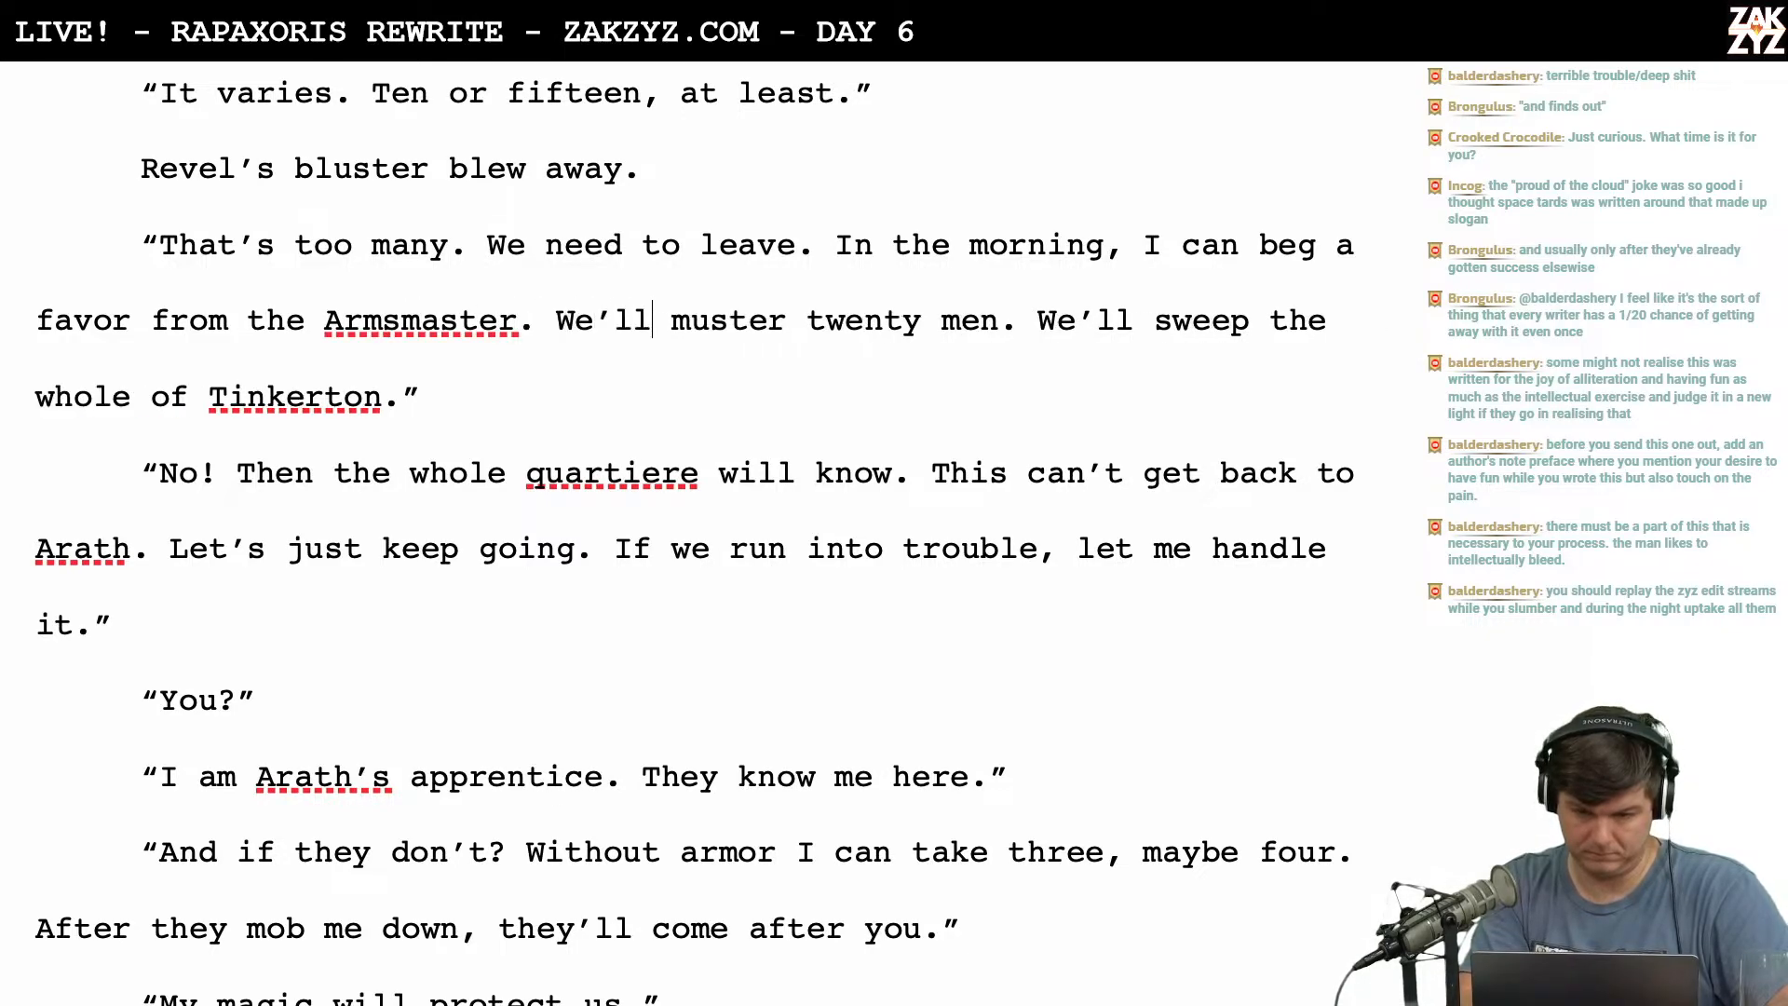
{"action": "type", "text": " muster tw"}
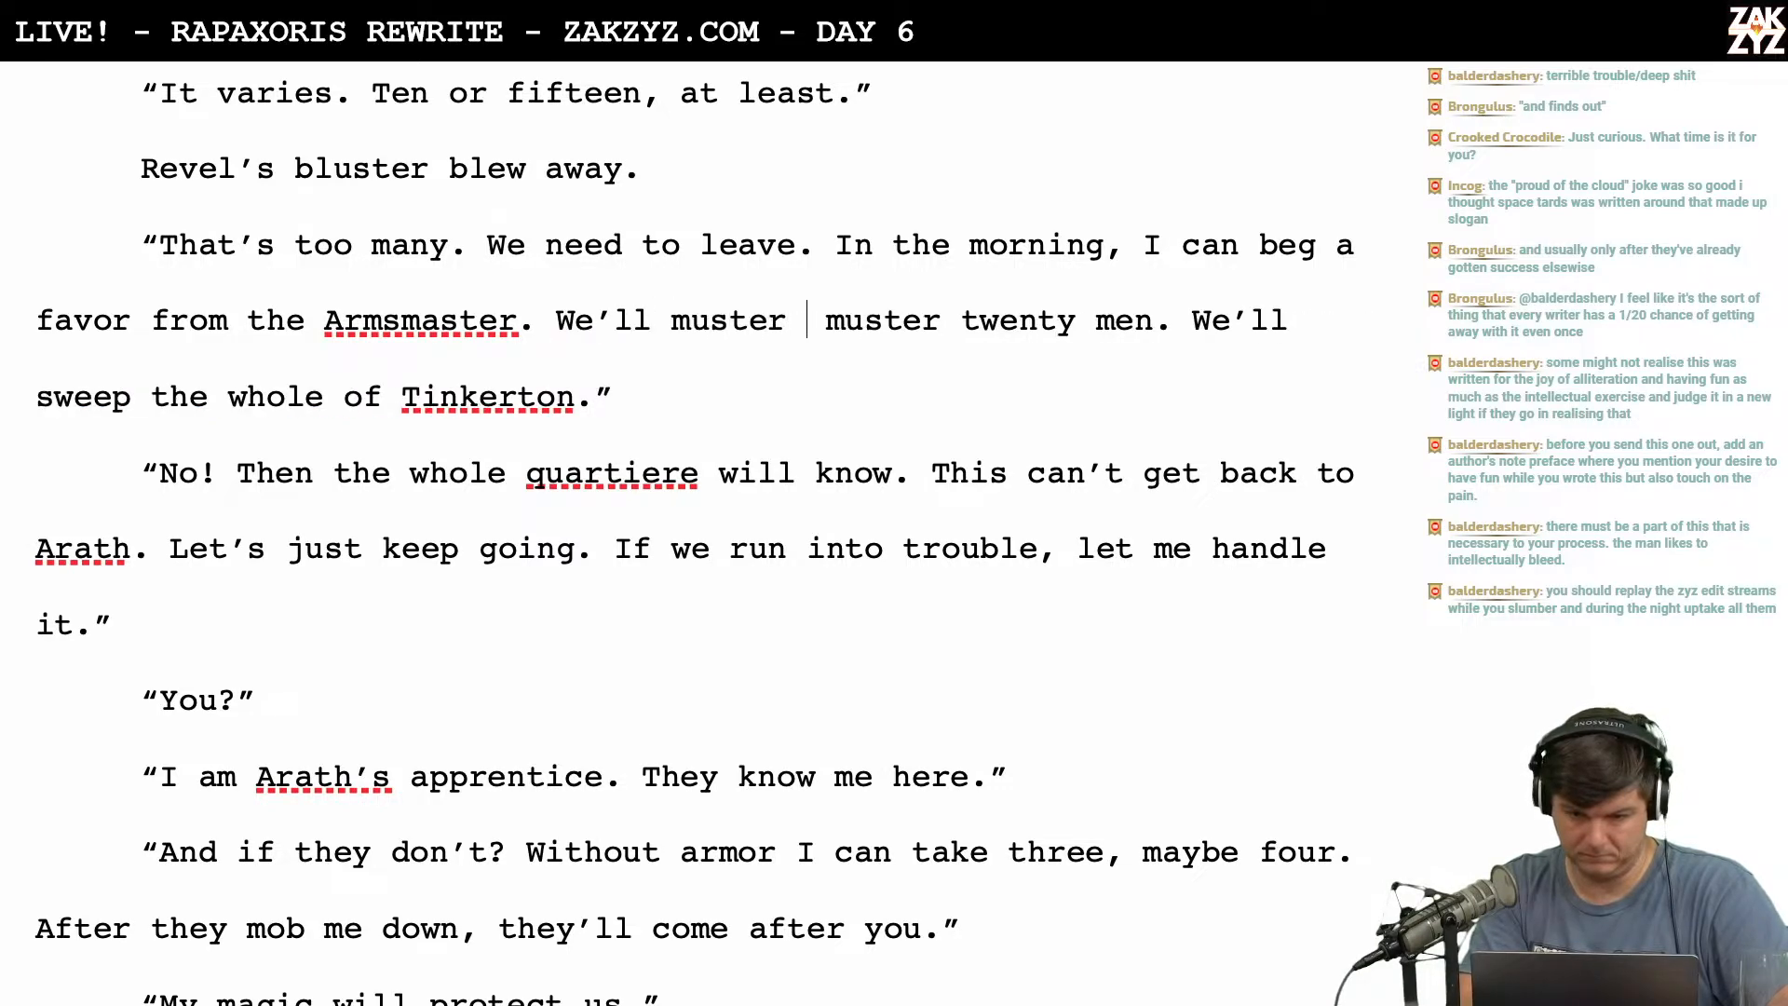
{"action": "type", "text": "enty men an"}
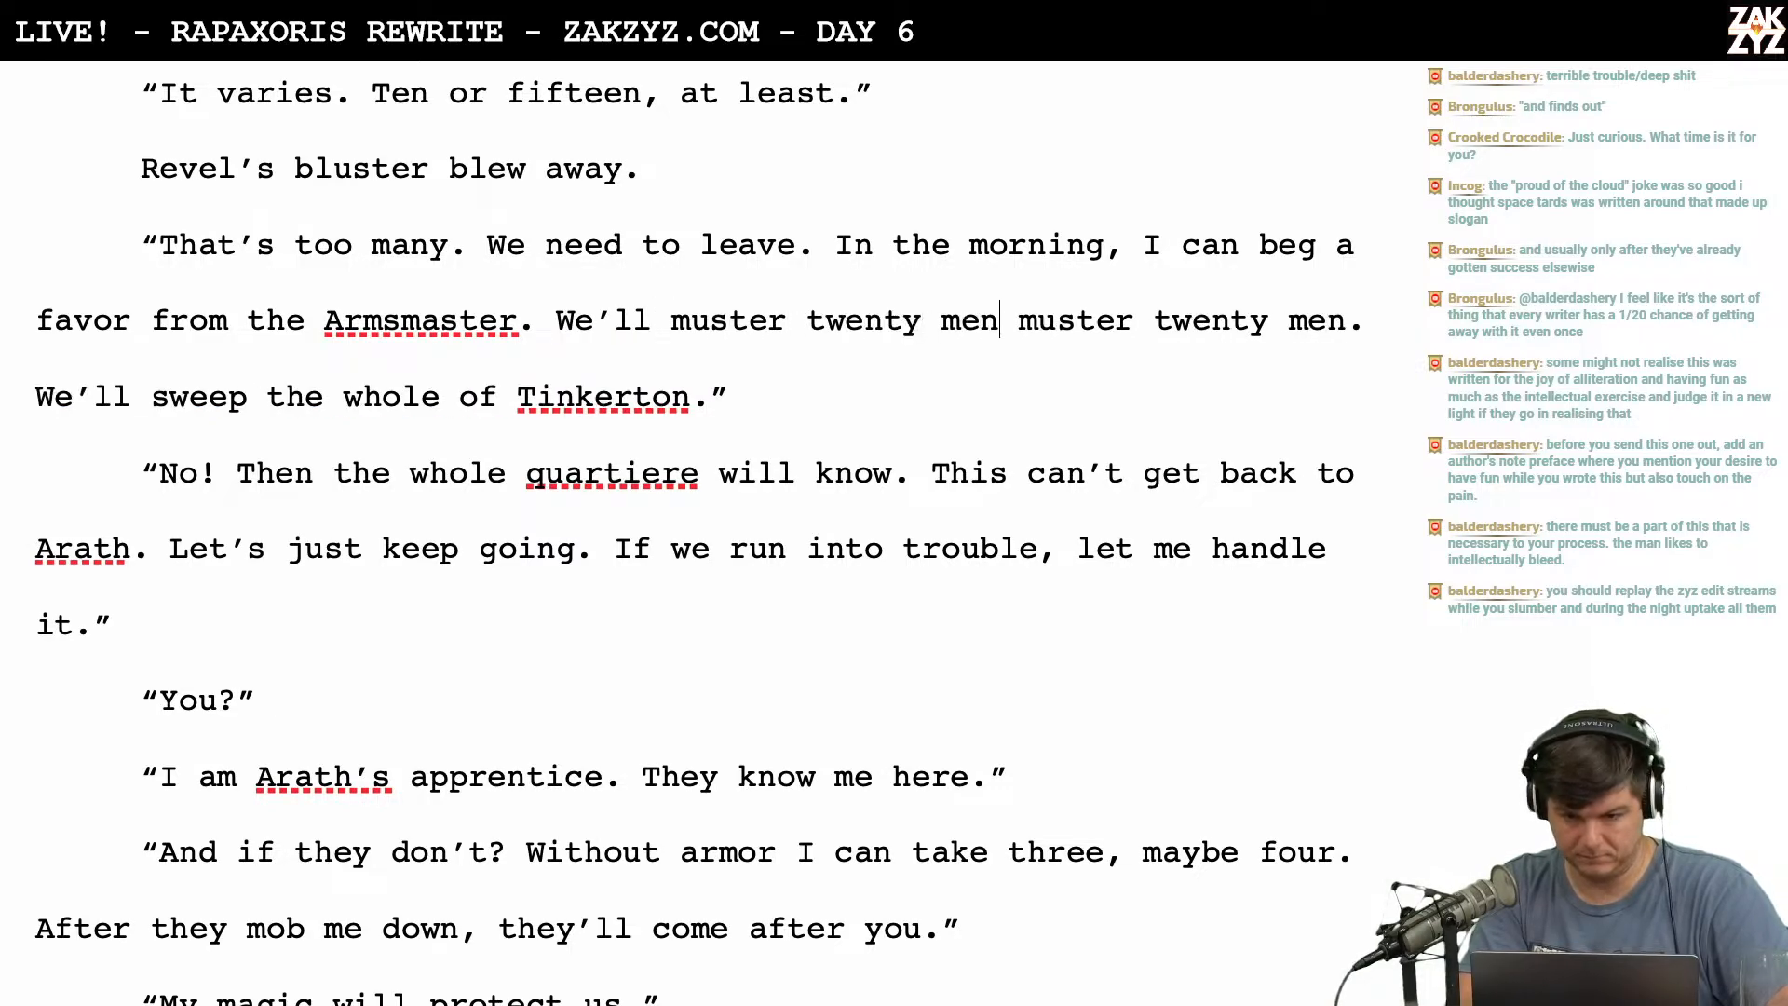
{"action": "type", "text": "d swe"}
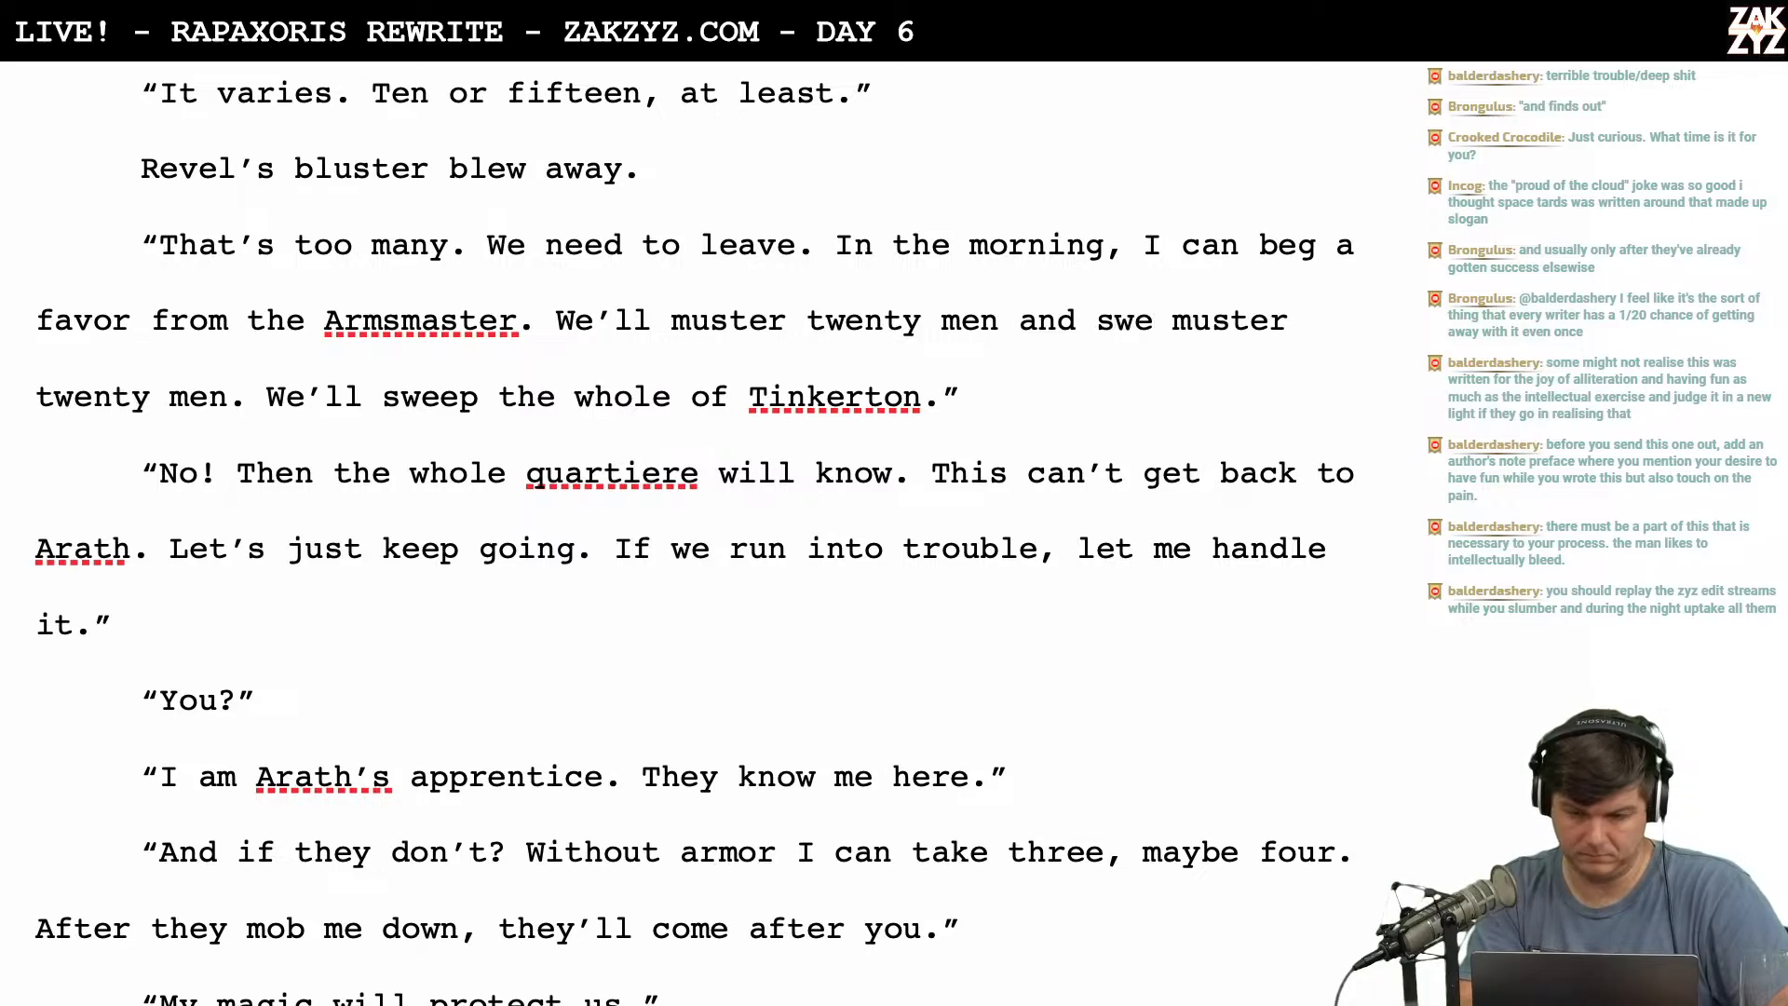
{"action": "key", "text": "Return"}
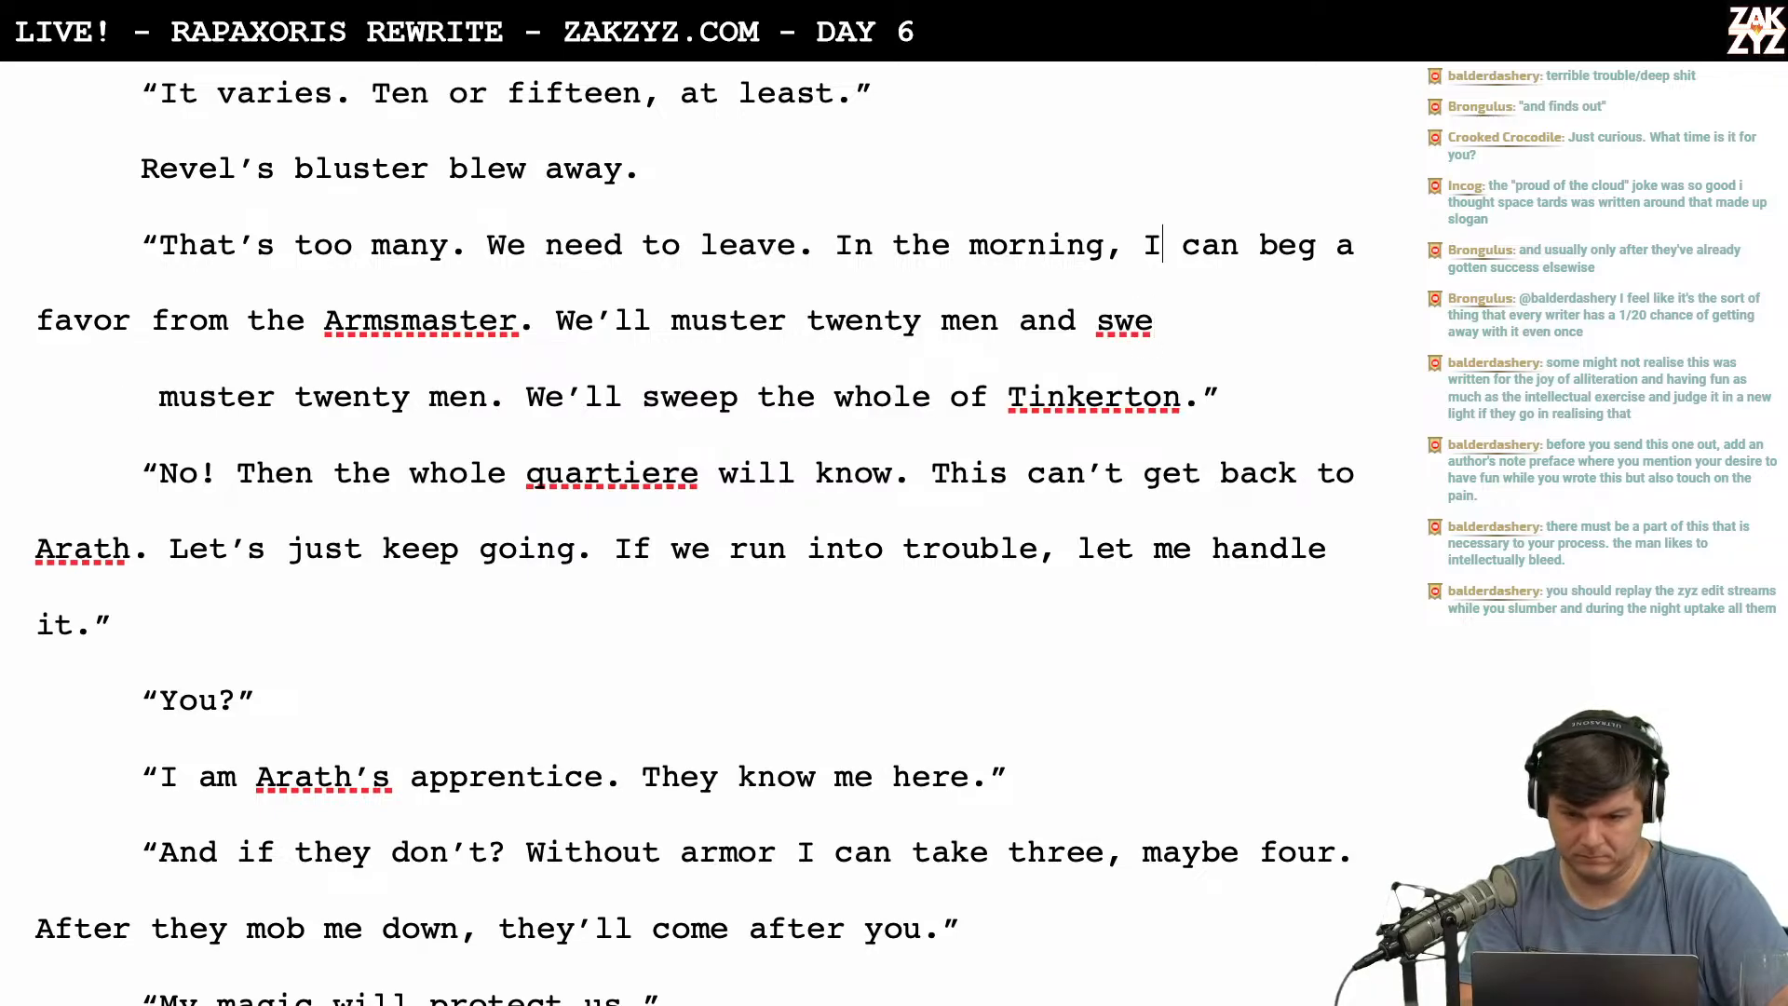
Break Revel's paragraph after "In the morning, I can" and continue the line with "beg my men for a favor".
{"action": "key", "text": "Left"}
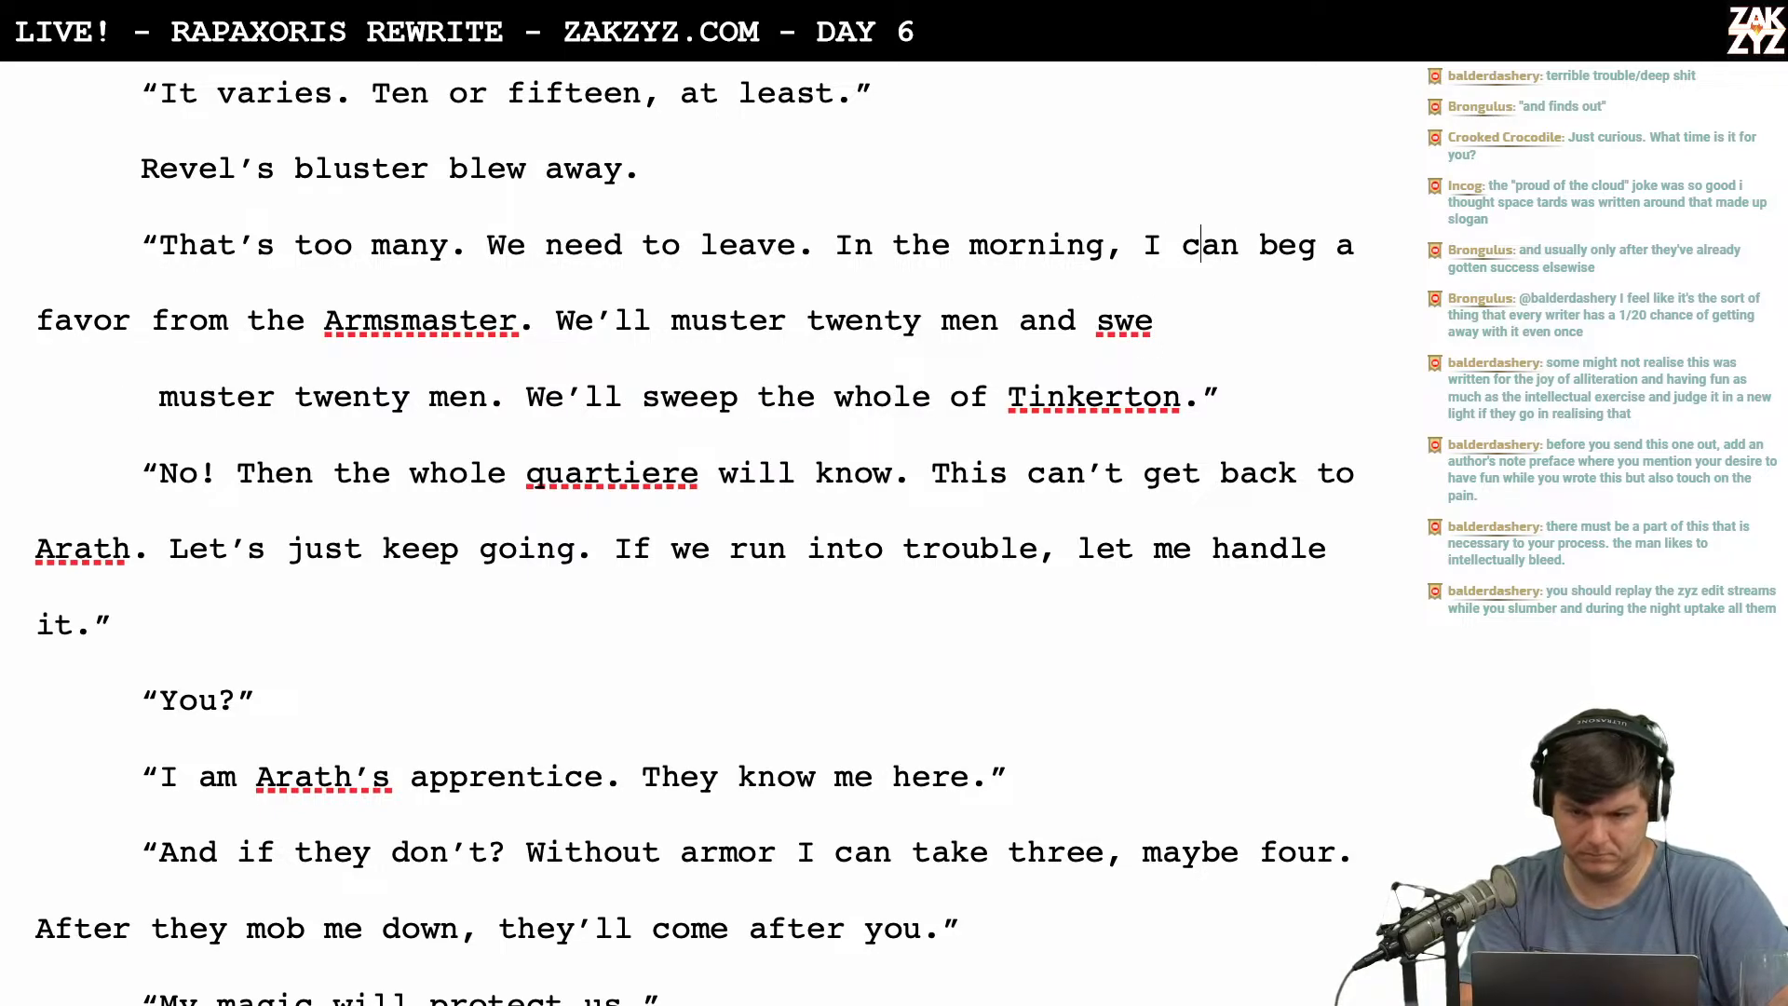
{"action": "key", "text": "Right"}
{"action": "key", "text": "Right"}
{"action": "key", "text": "Right"}
{"action": "key", "text": "Right"}
{"action": "key", "text": "Right"}
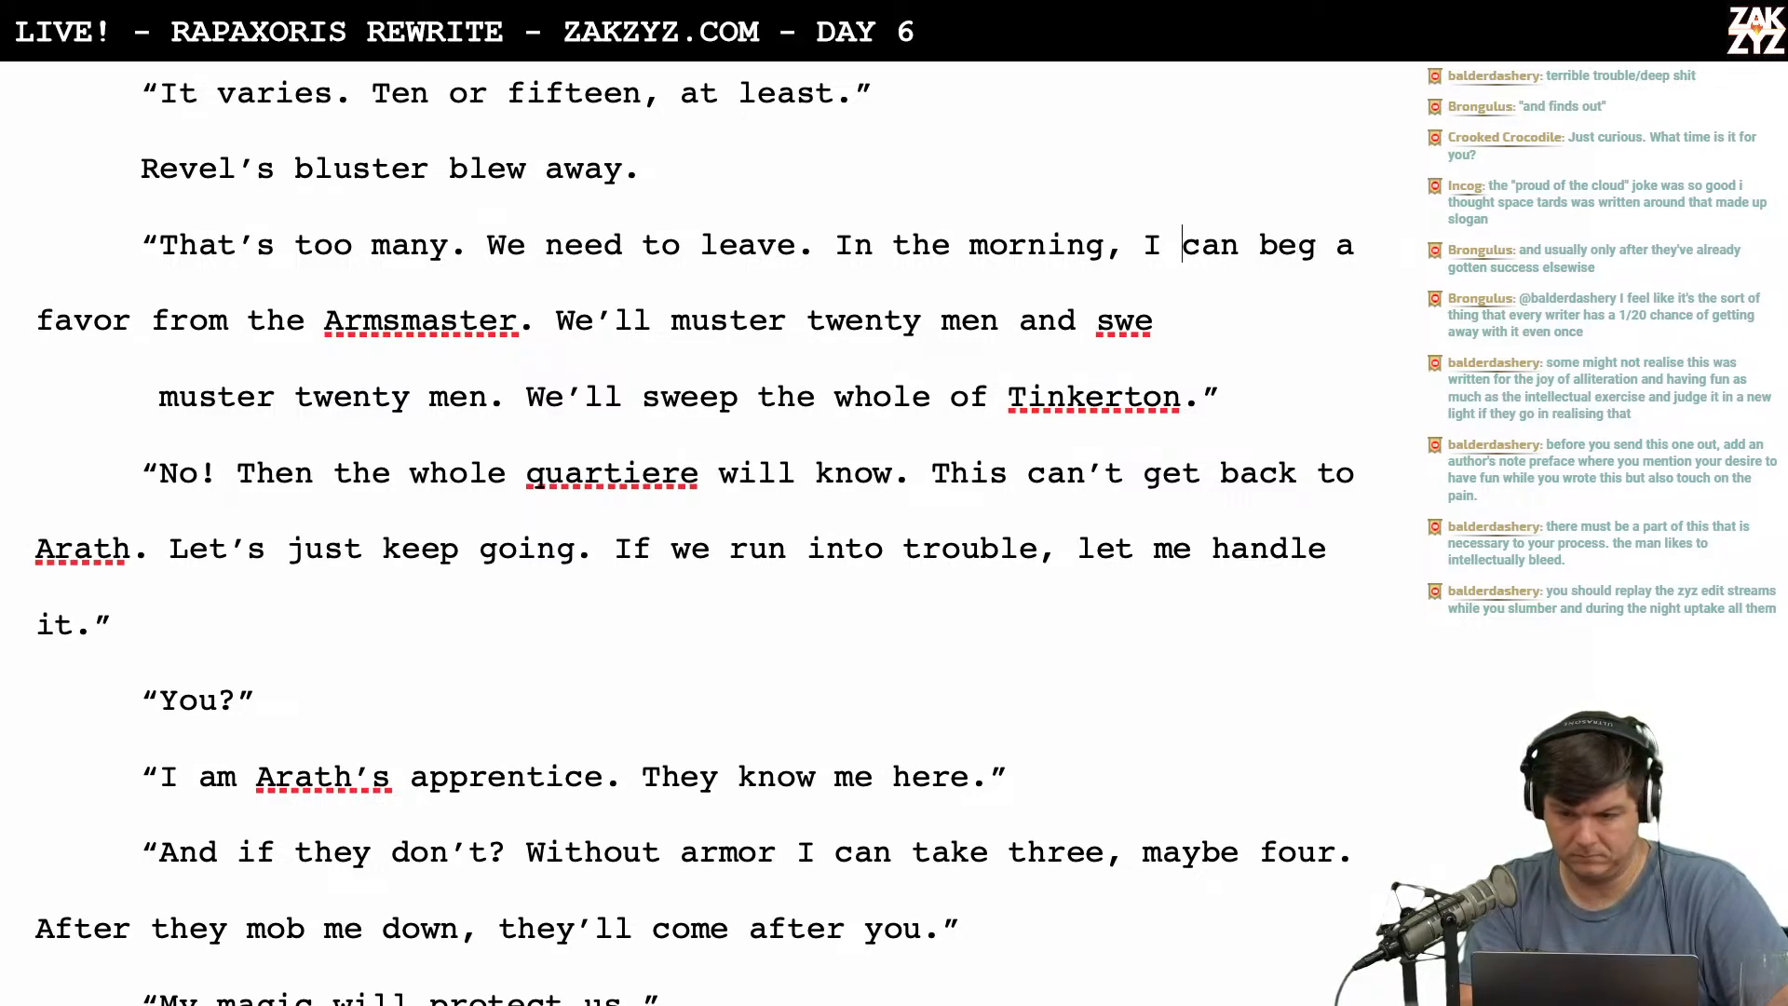
{"action": "key", "text": "Return"}
{"action": "key", "text": "Return"}
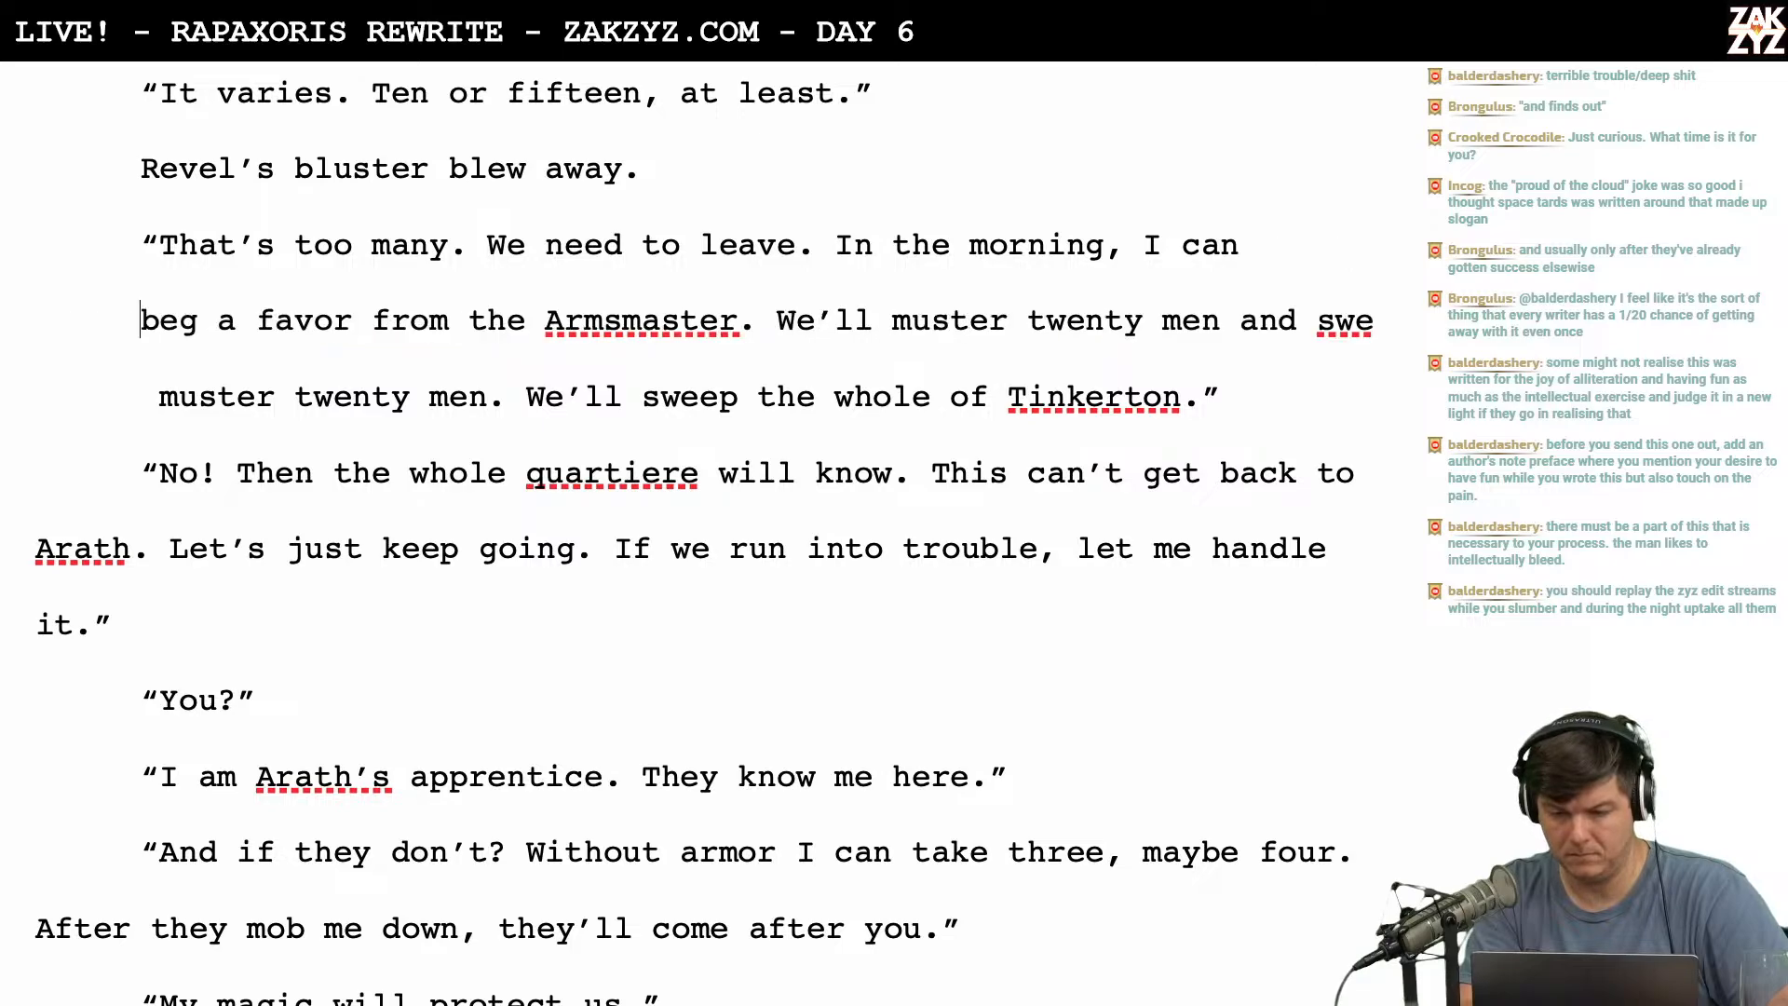
{"action": "key", "text": "Left"}
{"action": "key", "text": "Left"}
{"action": "type", "text": "beg m"}
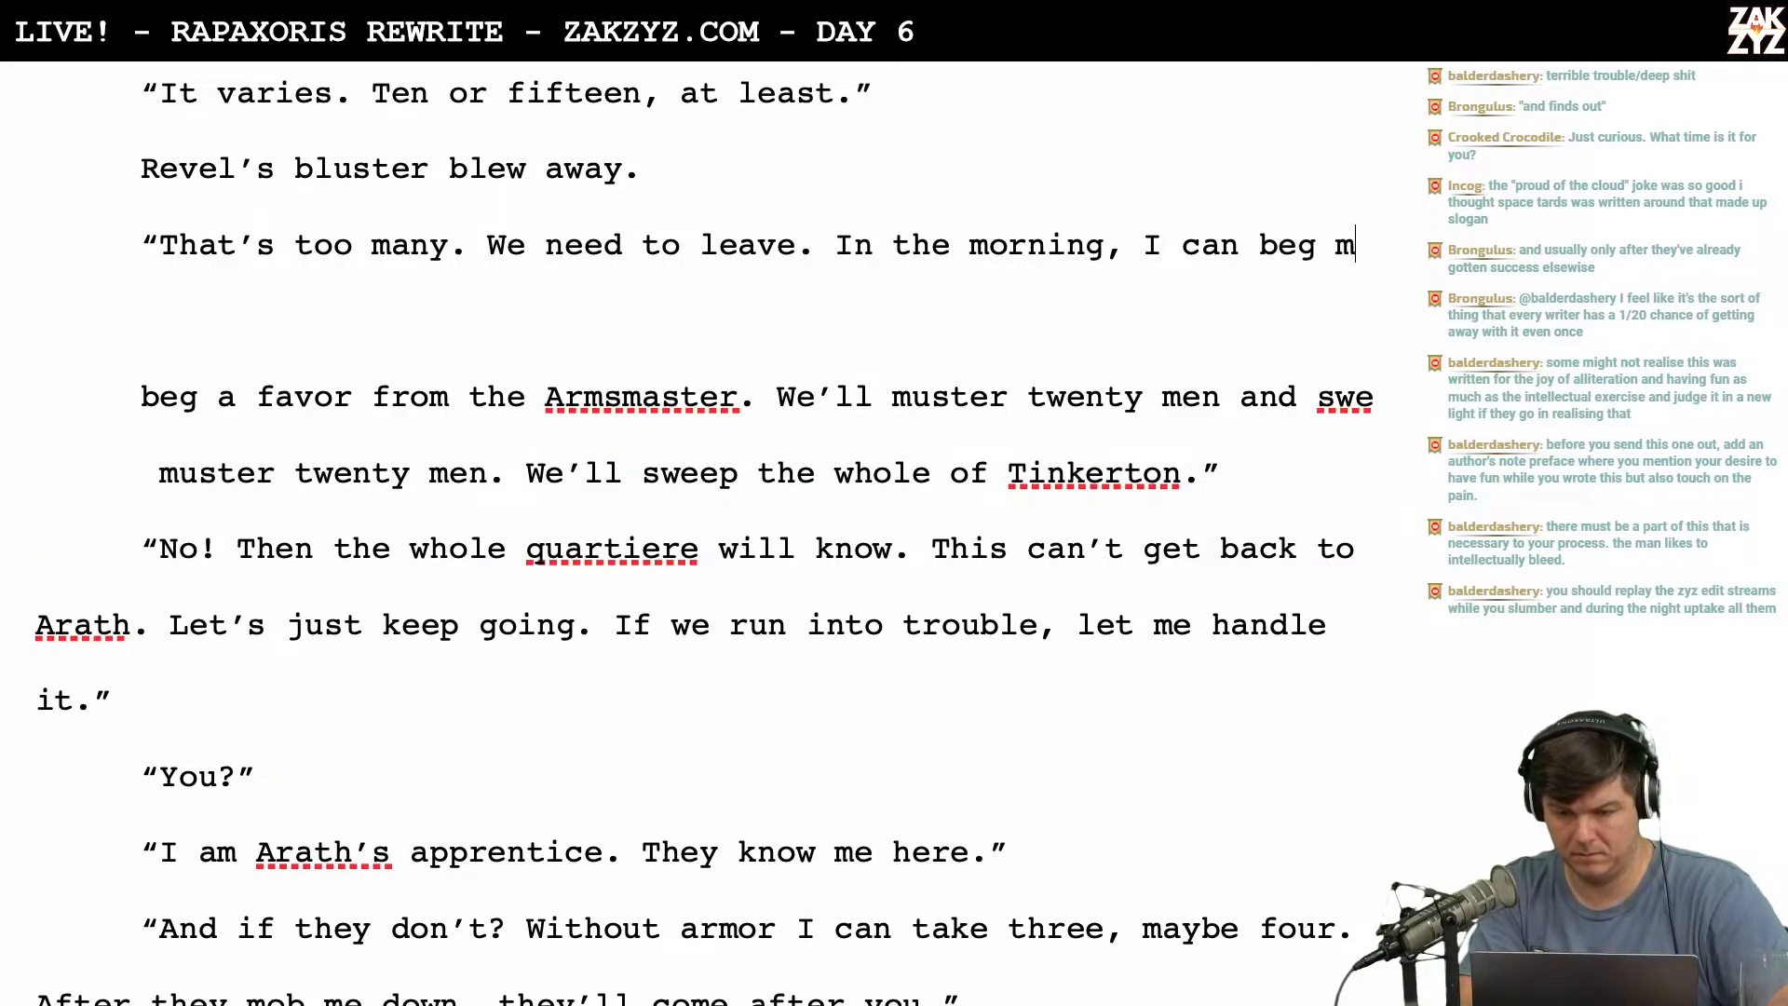
{"action": "type", "text": "y men for a fav"}
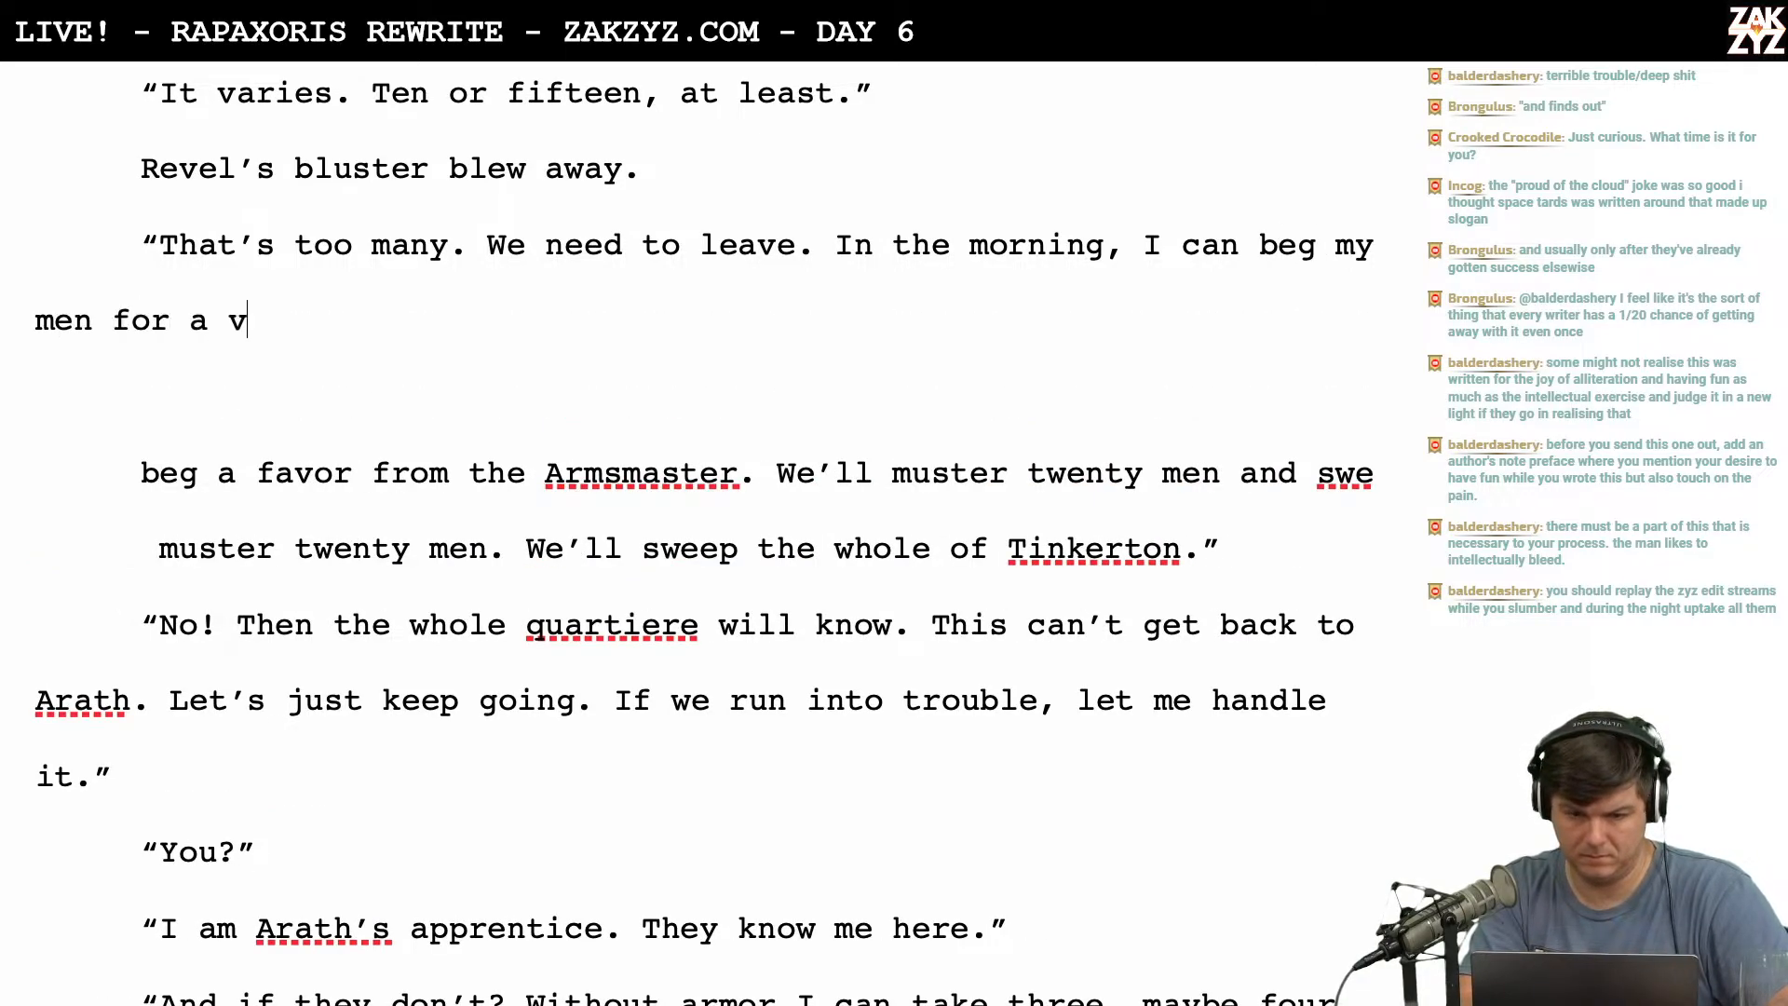
{"action": "key", "text": "BackSpace"}
{"action": "type", "text": "favore."}
{"action": "key", "text": "BackSpace"}
{"action": "key", "text": "BackSpace"}
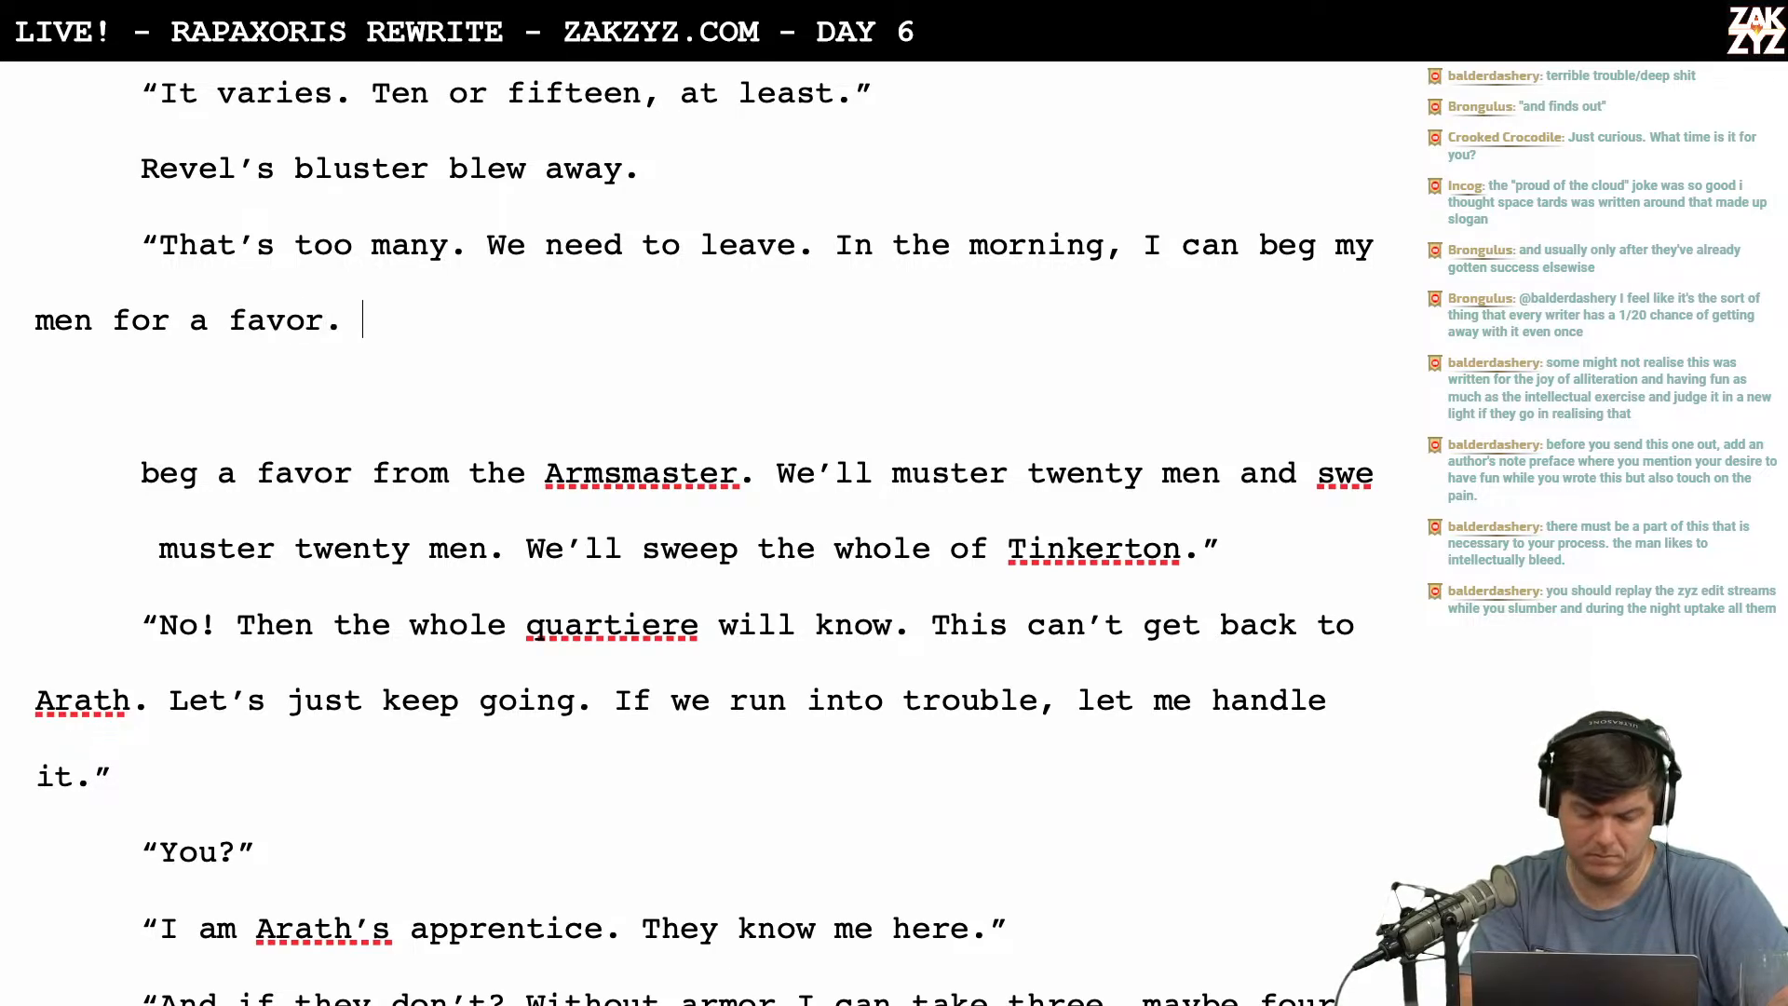
End the favor sentence and continue Revel's line with "Most won't come, but I can muster at least twenty. We'll sweep".
{"action": "type", "text": ". I"}
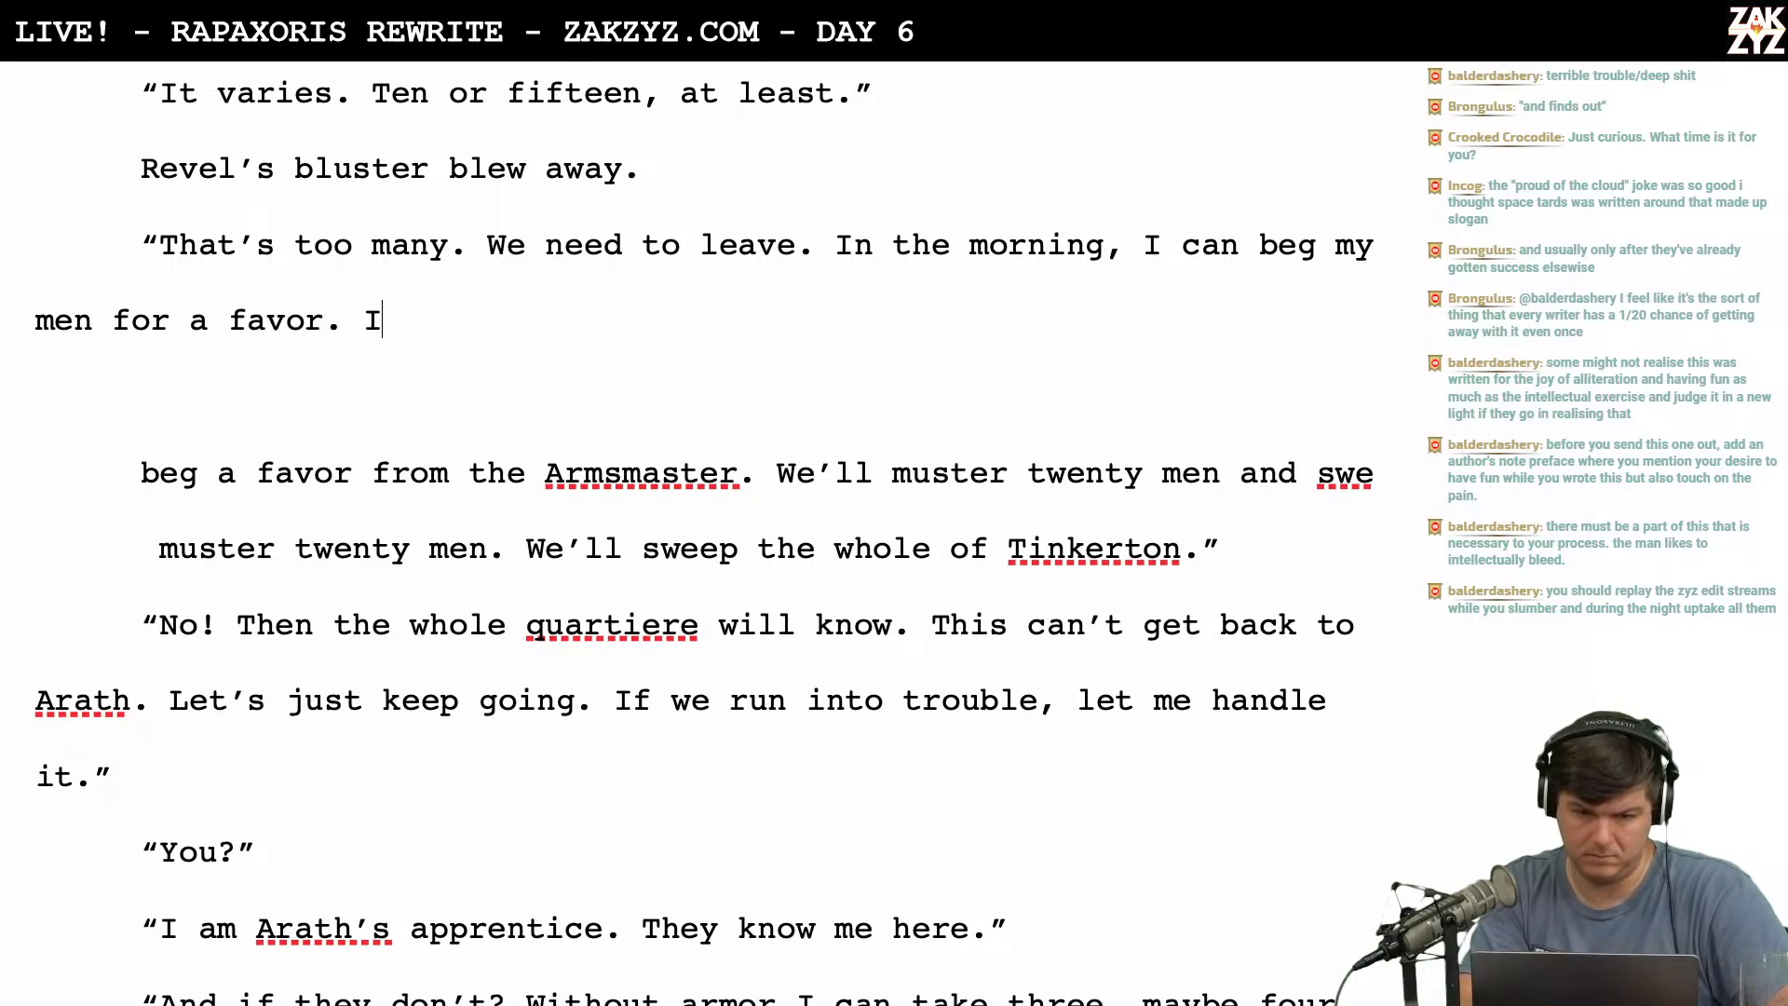
{"action": "key", "text": "BackSpace"}
{"action": "type", "text": "They w"}
{"action": "key", "text": "BackSpace"}
{"action": "key", "text": "BackSpace"}
{"action": "key", "text": "BackSpace"}
{"action": "key", "text": "BackSpace"}
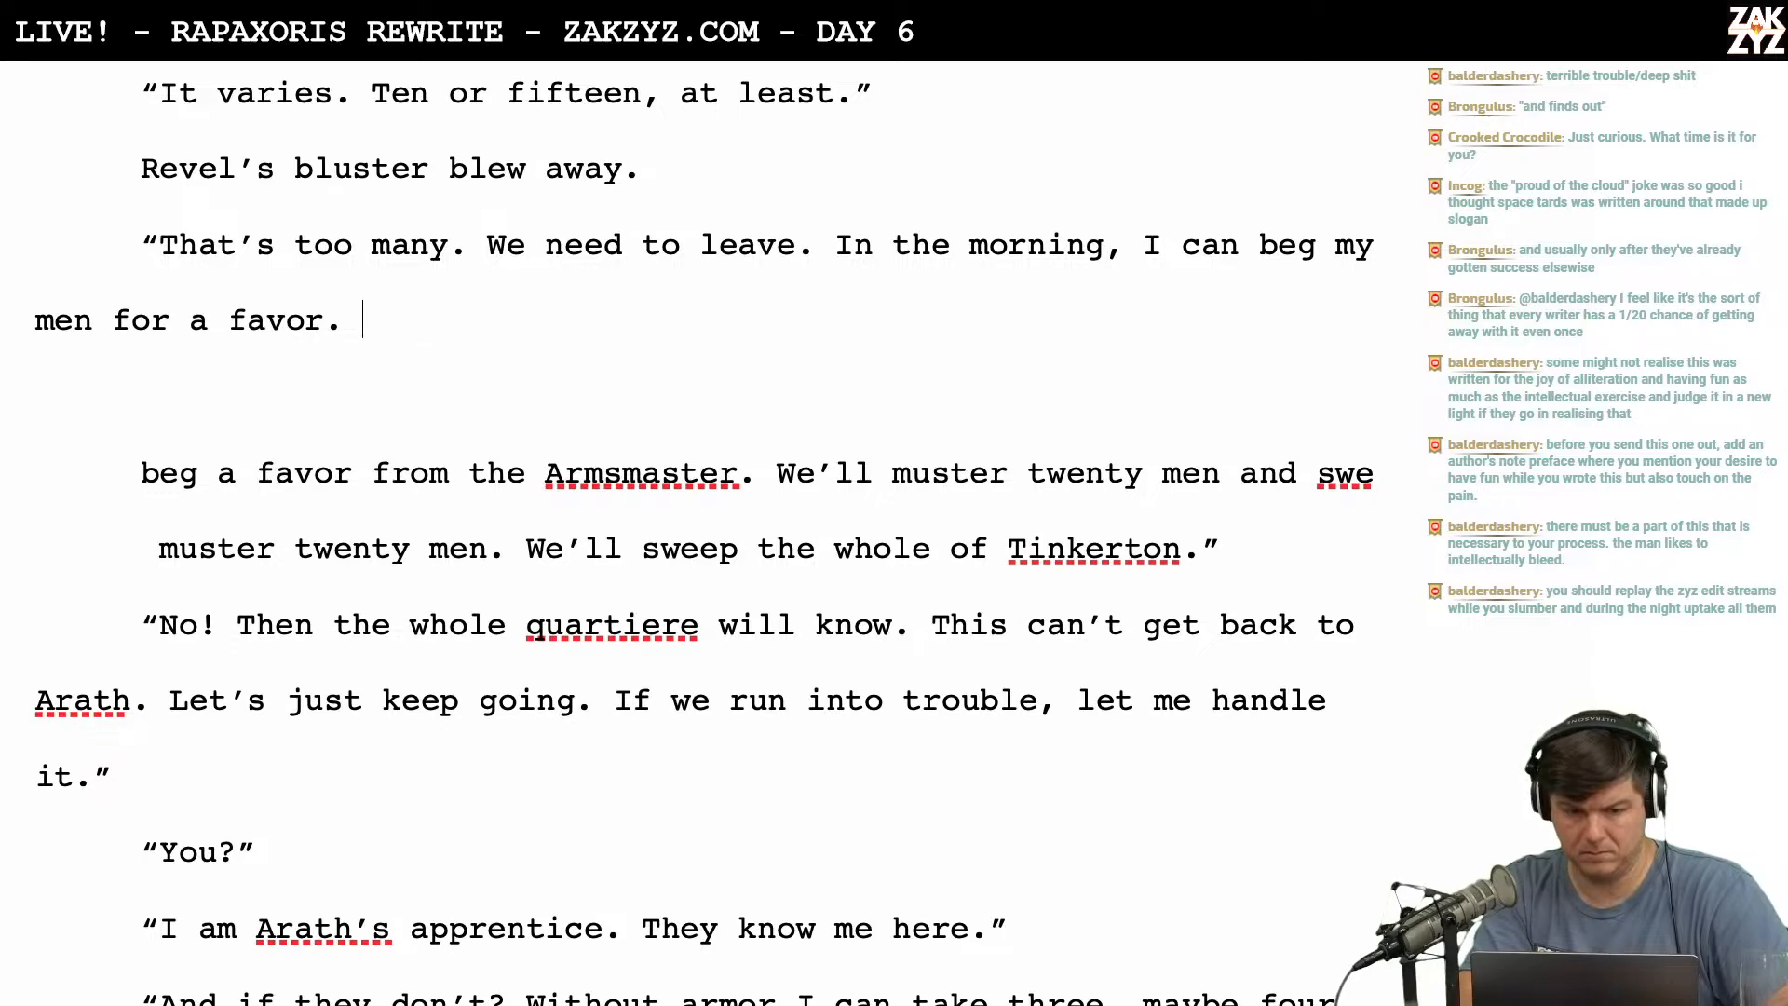
{"action": "type", "text": "Most "}
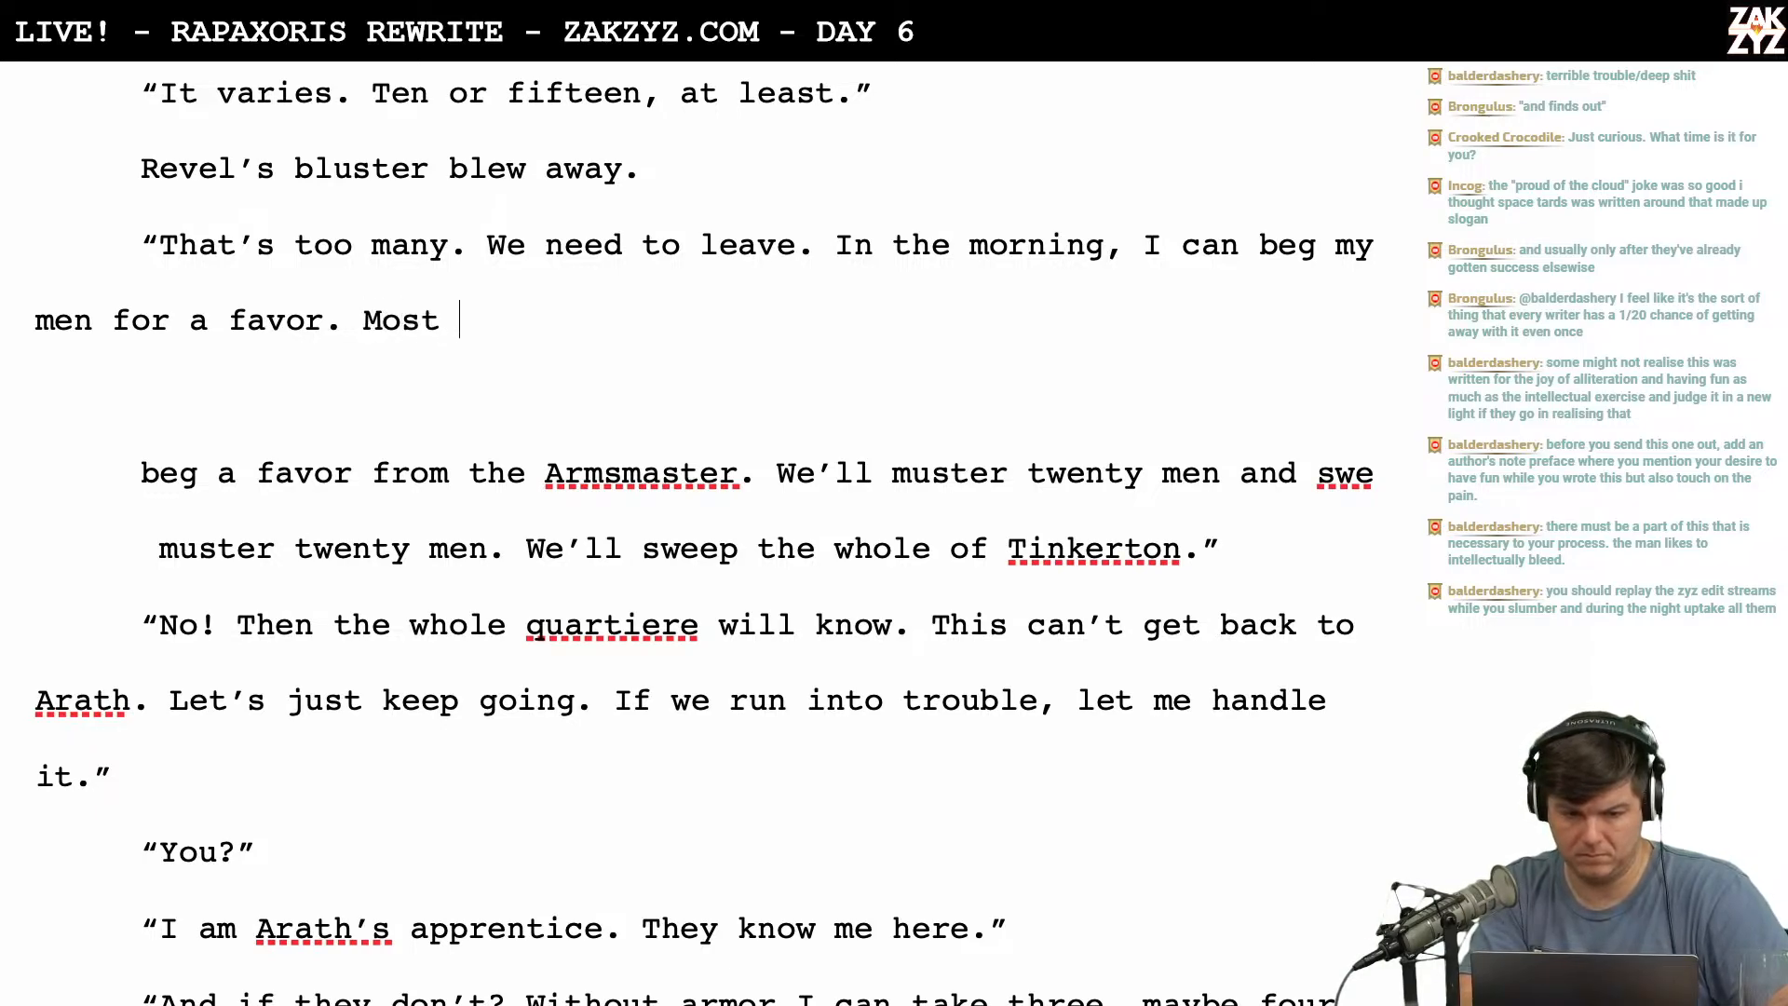
{"action": "type", "text": "won't come, but "}
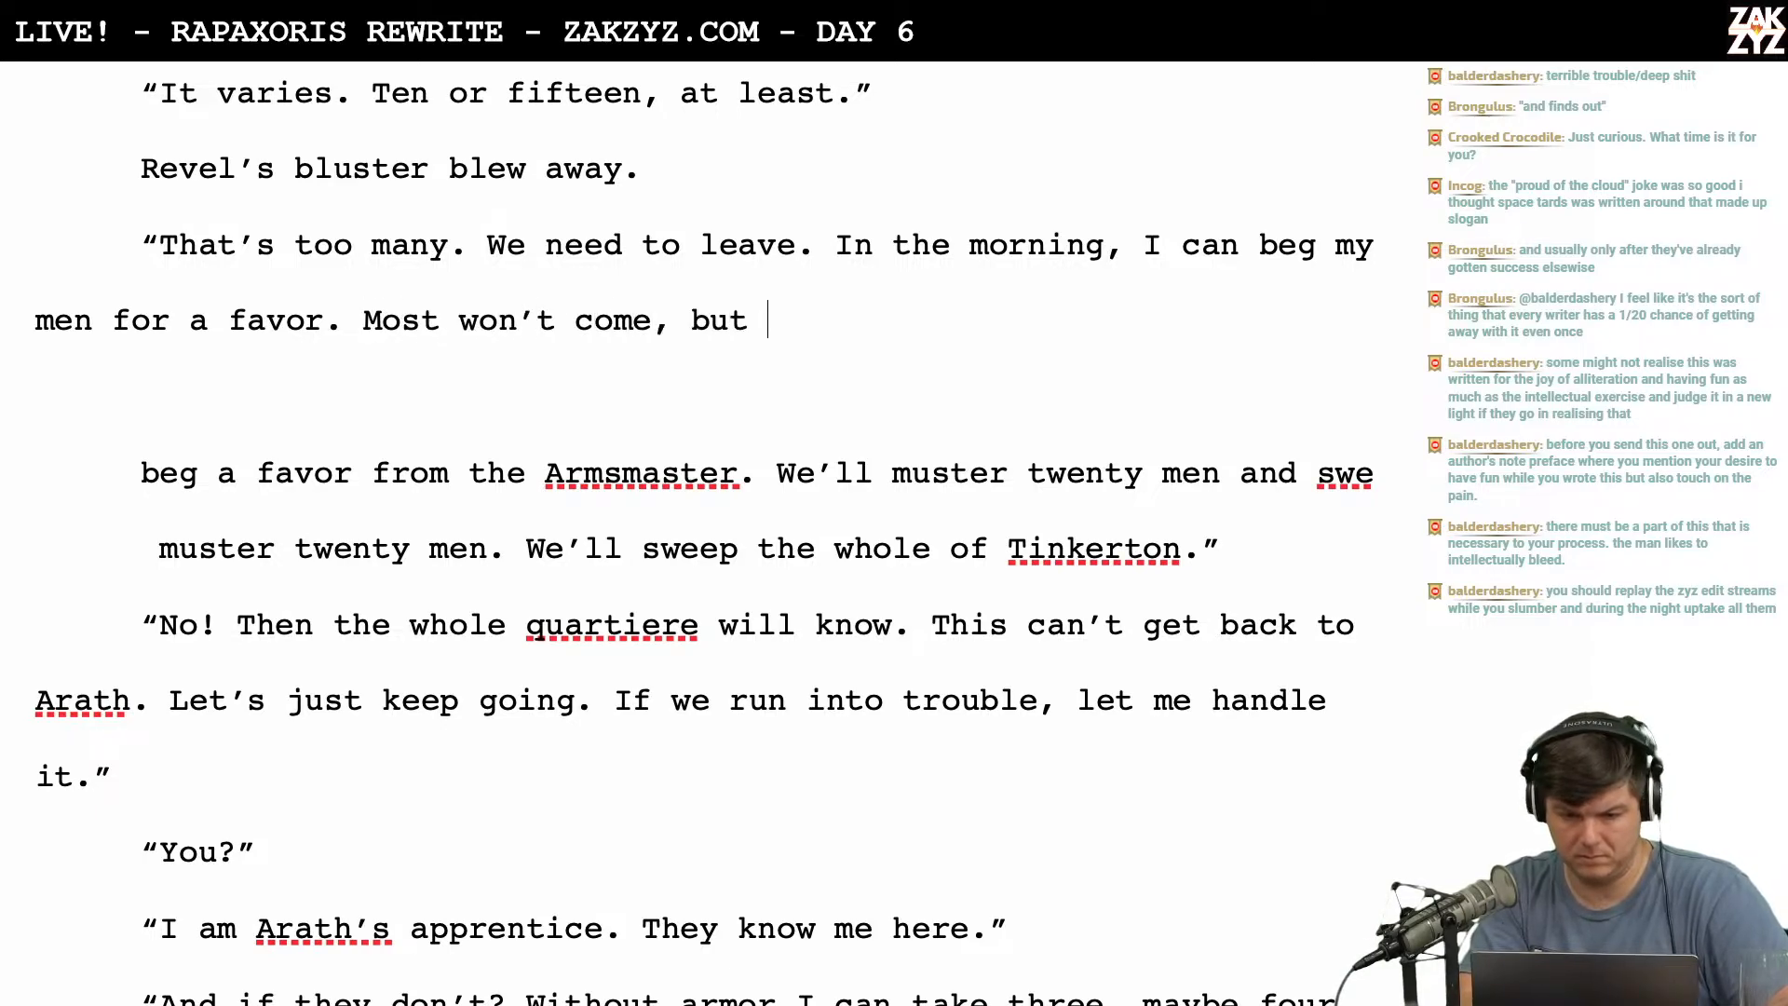
{"action": "type", "text": "I can muster at "}
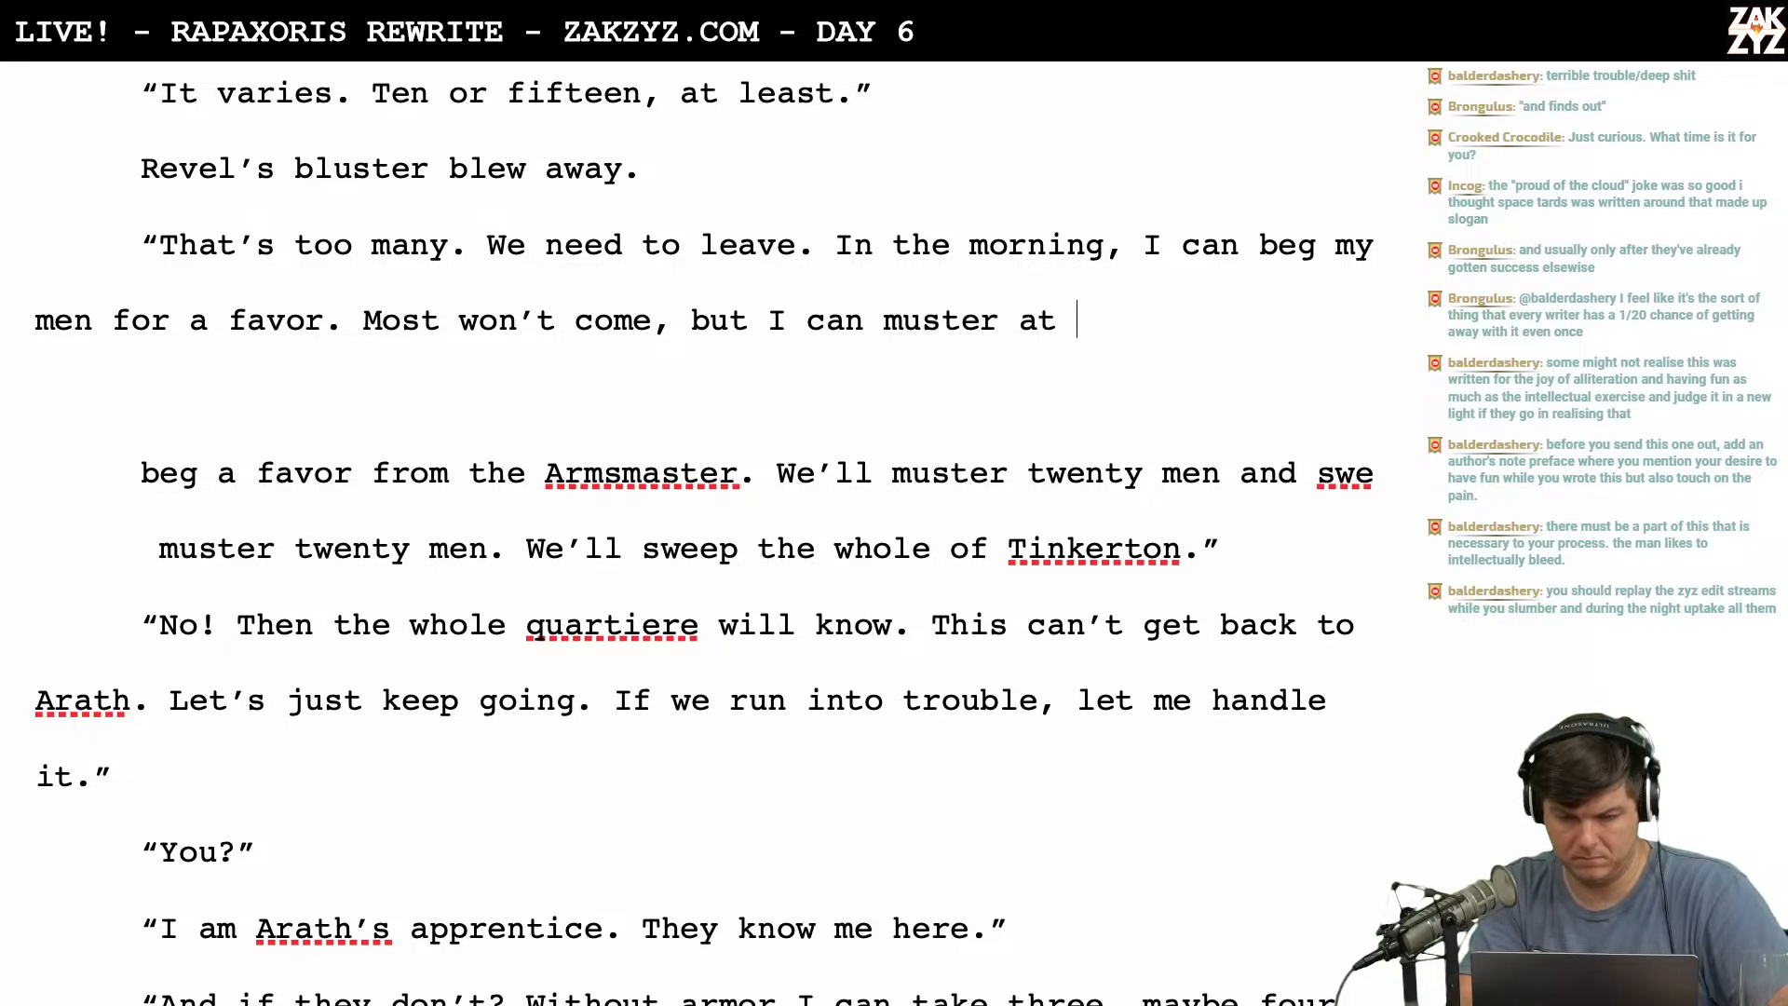
{"action": "type", "text": "least twenty. "}
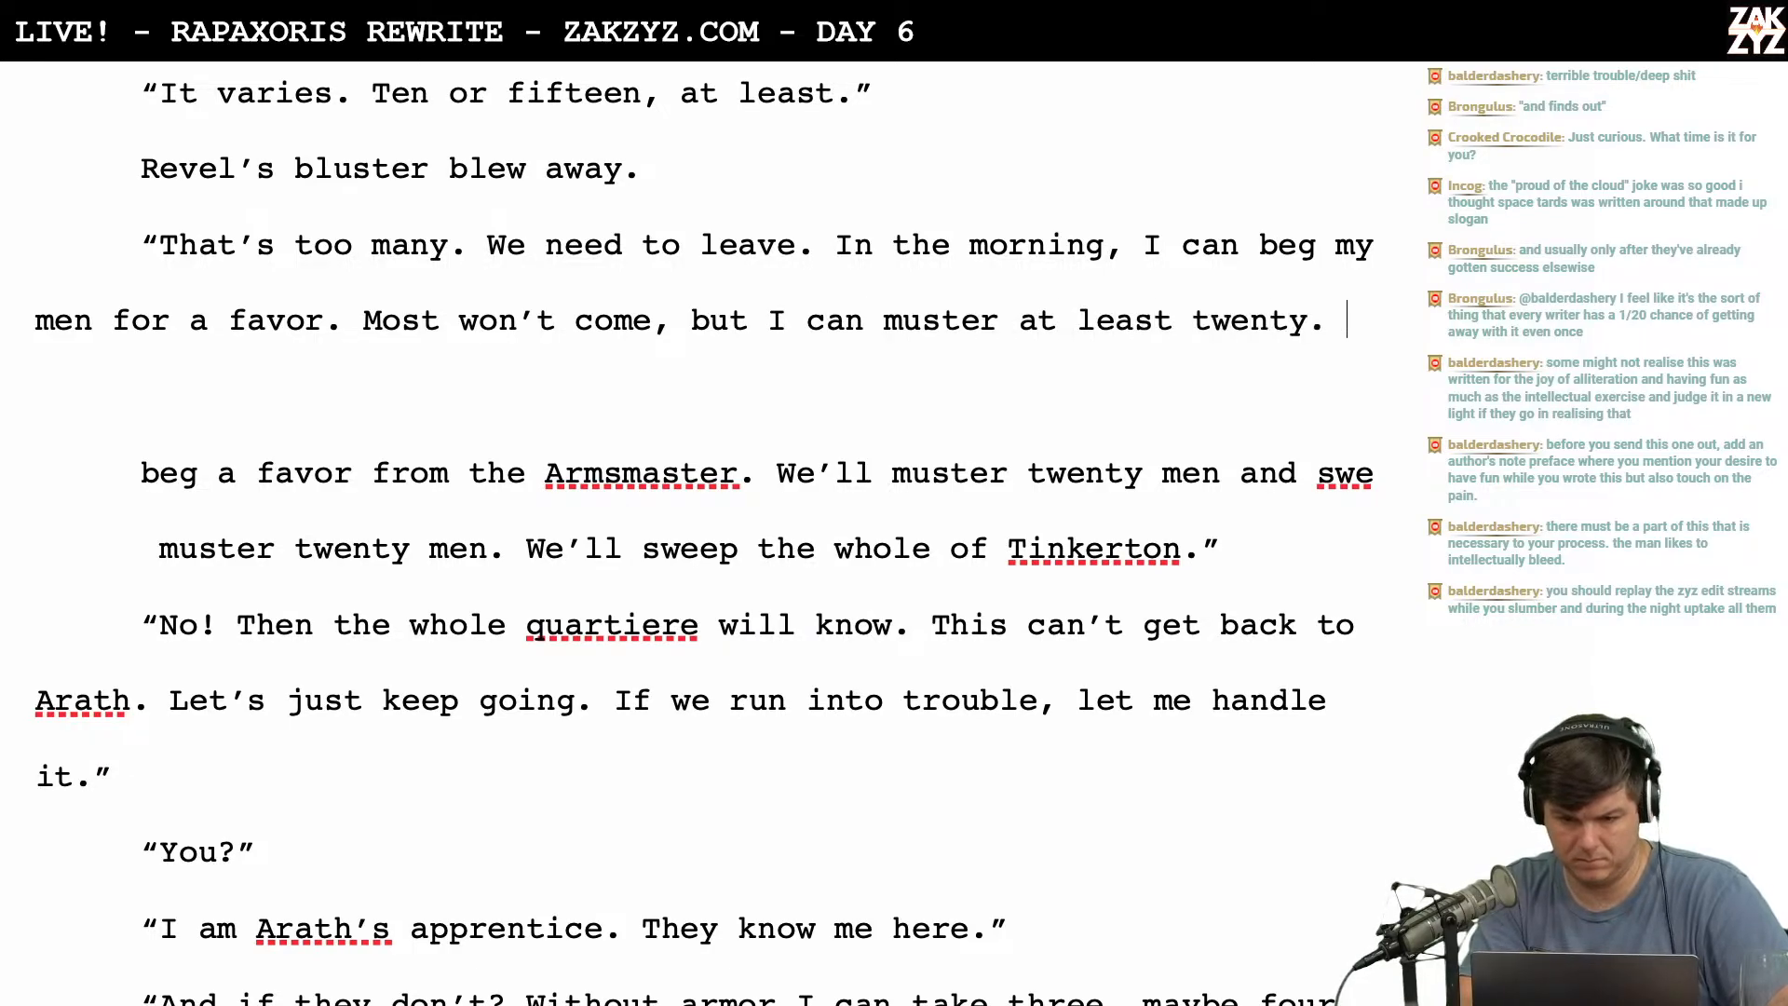
{"action": "type", "text": "We'"}
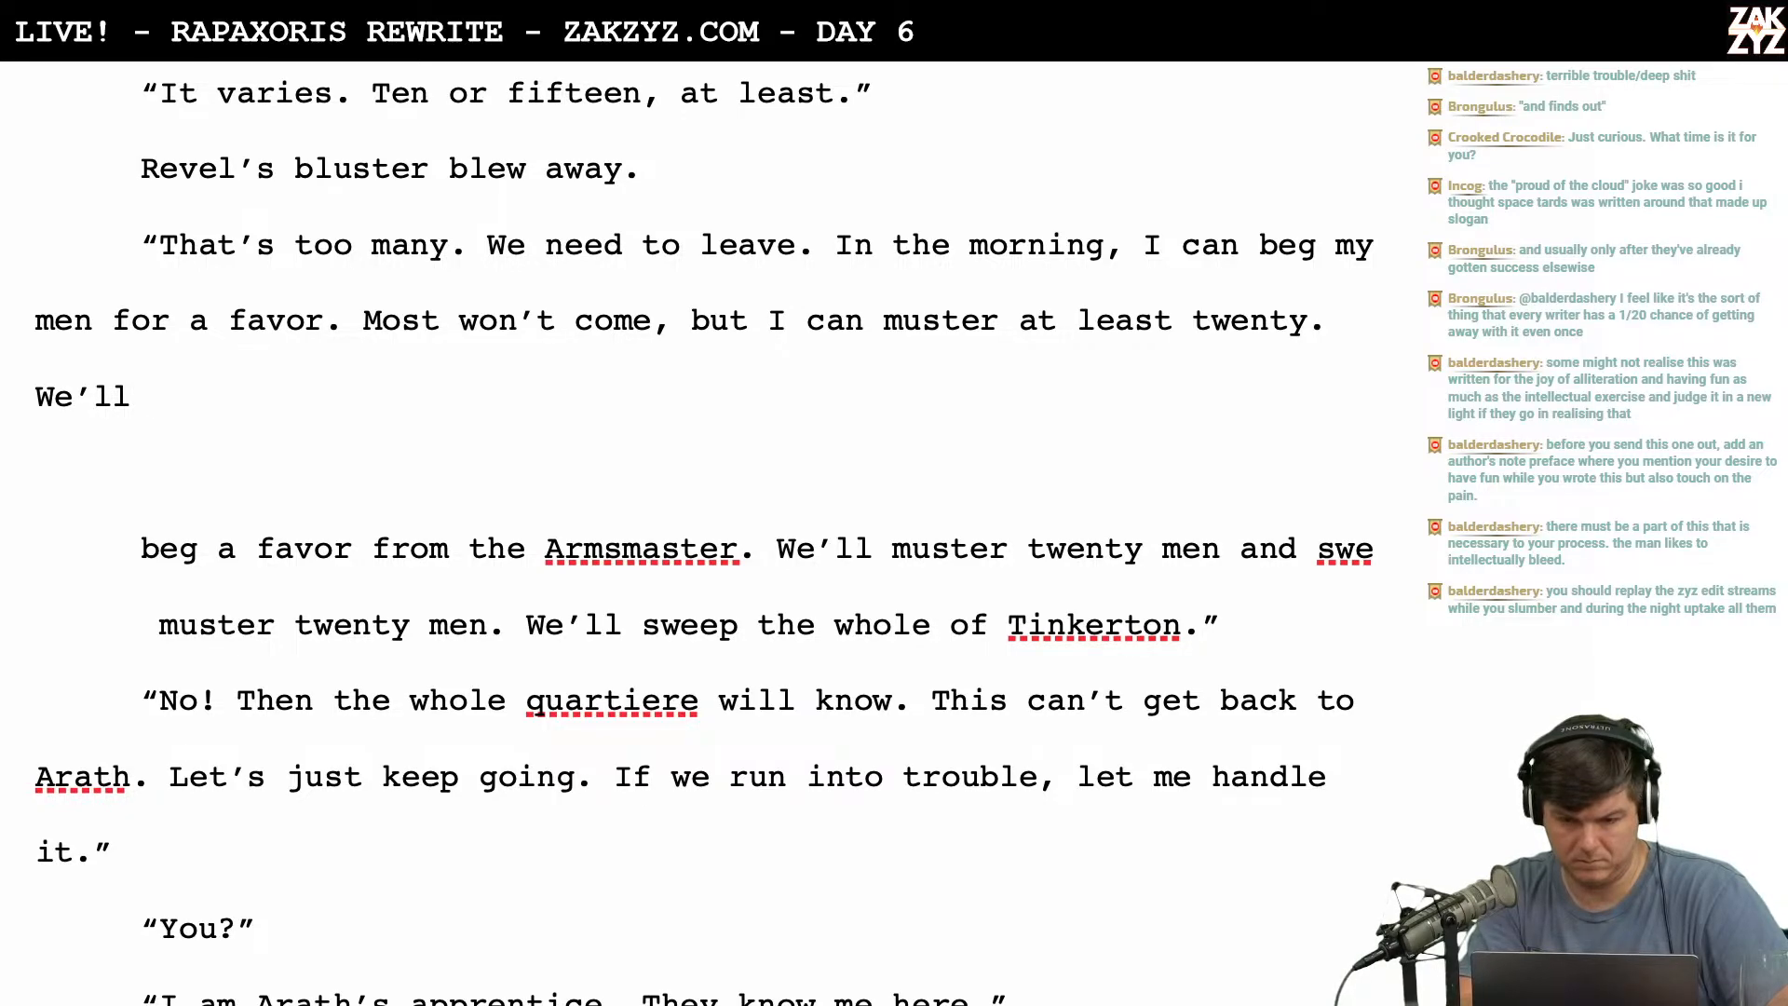
{"action": "type", "text": "ll sweep"}
Delete the leftover draft text and paragraph breaks between the new "We'll sweep" and "the whole of Tinkerton.".
{"action": "key", "text": "shift+Down"}
{"action": "key", "text": "shift+Down"}
{"action": "key", "text": "shift+Down"}
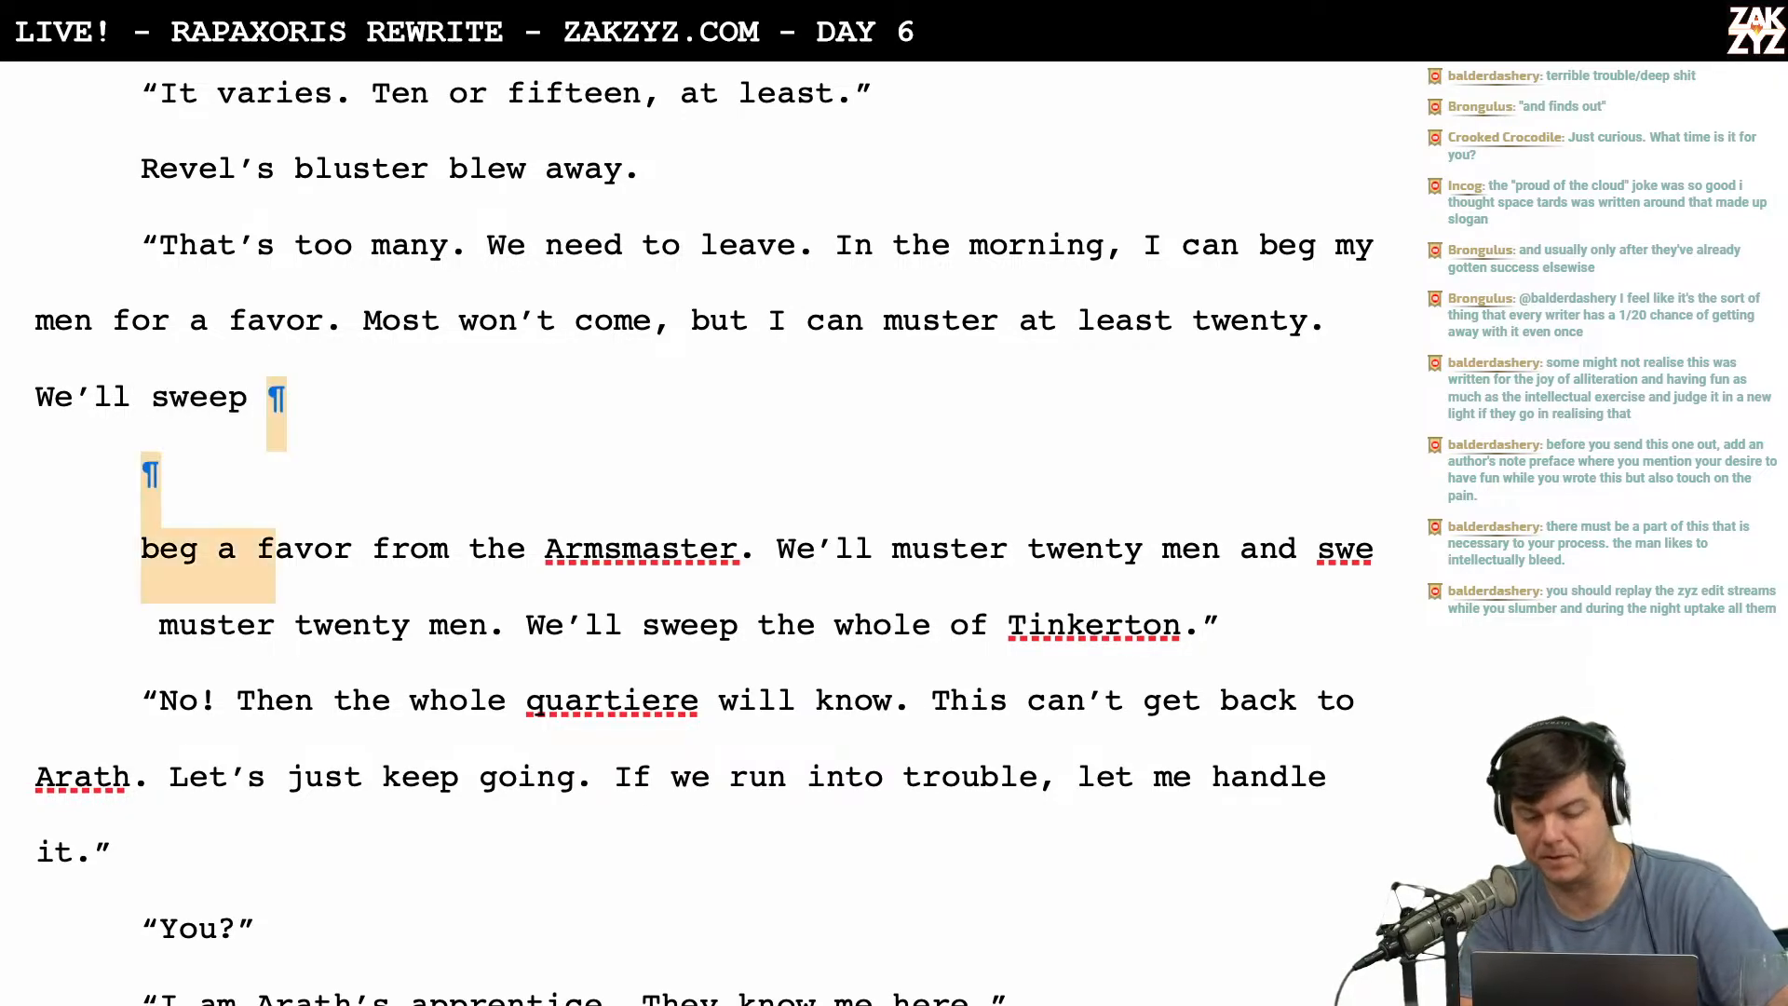
{"action": "key", "text": "shift+Right"}
{"action": "key", "text": "shift+Right"}
{"action": "key", "text": "shift+Right"}
{"action": "key", "text": "shift+Right"}
{"action": "key", "text": "shift+Right"}
{"action": "key", "text": "shift+Right"}
{"action": "key", "text": "shift+Right"}
{"action": "key", "text": "shift+Right"}
{"action": "key", "text": "shift+Right"}
{"action": "key", "text": "shift+Right"}
{"action": "key", "text": "shift+Right"}
{"action": "key", "text": "shift+Right"}
{"action": "key", "text": "shift+Right"}
{"action": "key", "text": "shift+Right"}
{"action": "key", "text": "shift+Right"}
{"action": "key", "text": "shift+Right"}
{"action": "key", "text": "shift+Right"}
{"action": "key", "text": "shift+Right"}
{"action": "key", "text": "shift+Right"}
{"action": "key", "text": "shift+Right"}
{"action": "key", "text": "shift+Right"}
{"action": "key", "text": "shift+Right"}
{"action": "key", "text": "shift+Right"}
{"action": "key", "text": "shift+Right"}
{"action": "key", "text": "shift+Right"}
{"action": "key", "text": "shift+Right"}
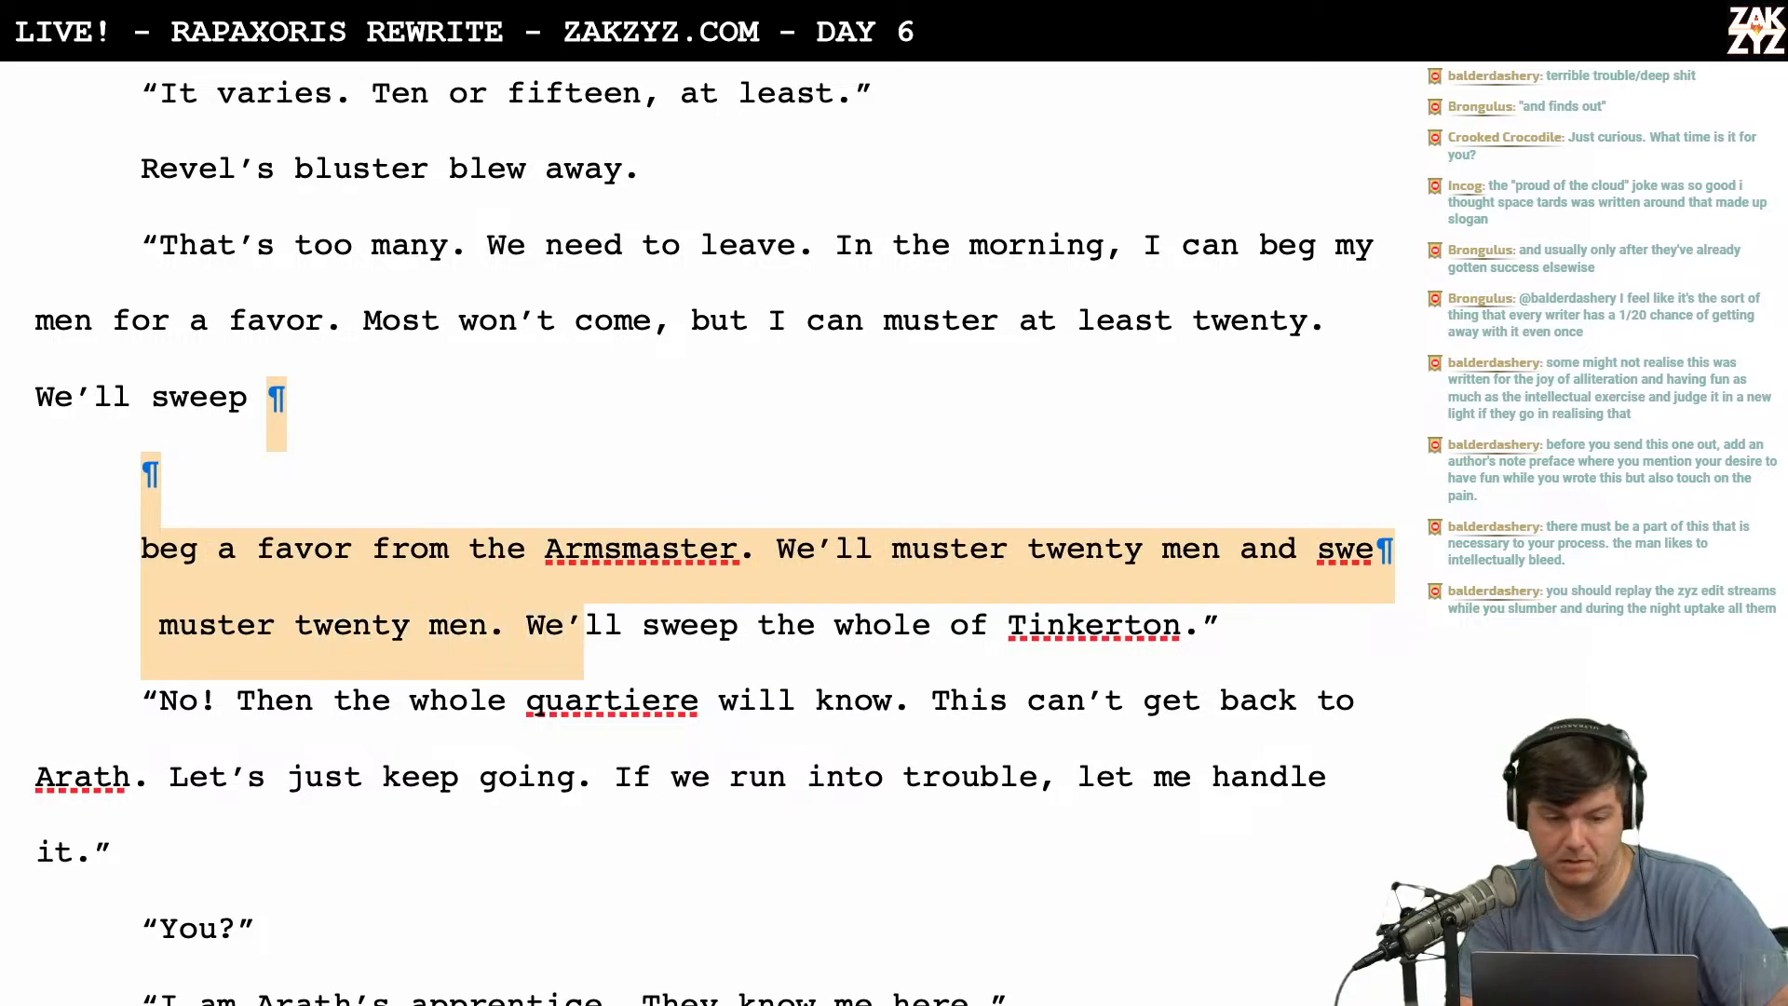
{"action": "key", "text": "shift+Left"}
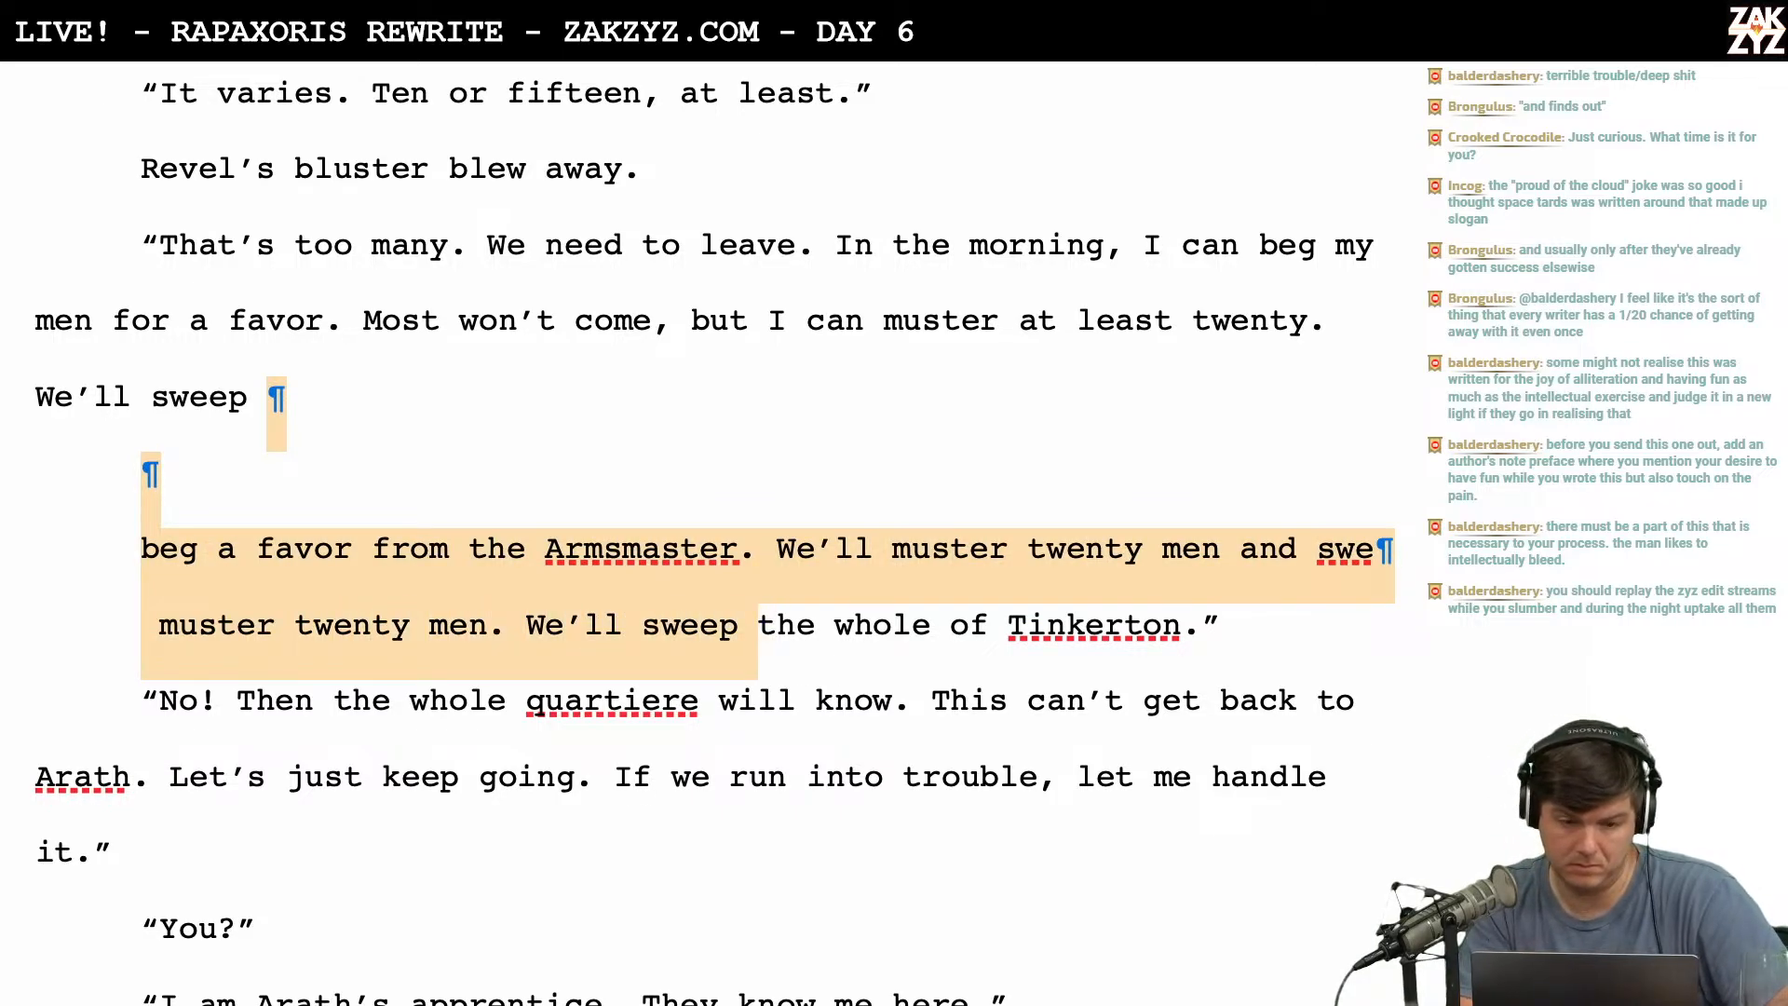
{"action": "key", "text": "BackSpace"}
{"action": "scroll", "coordinate": [705, 534], "scroll_direction": "down", "scroll_amount": 1}
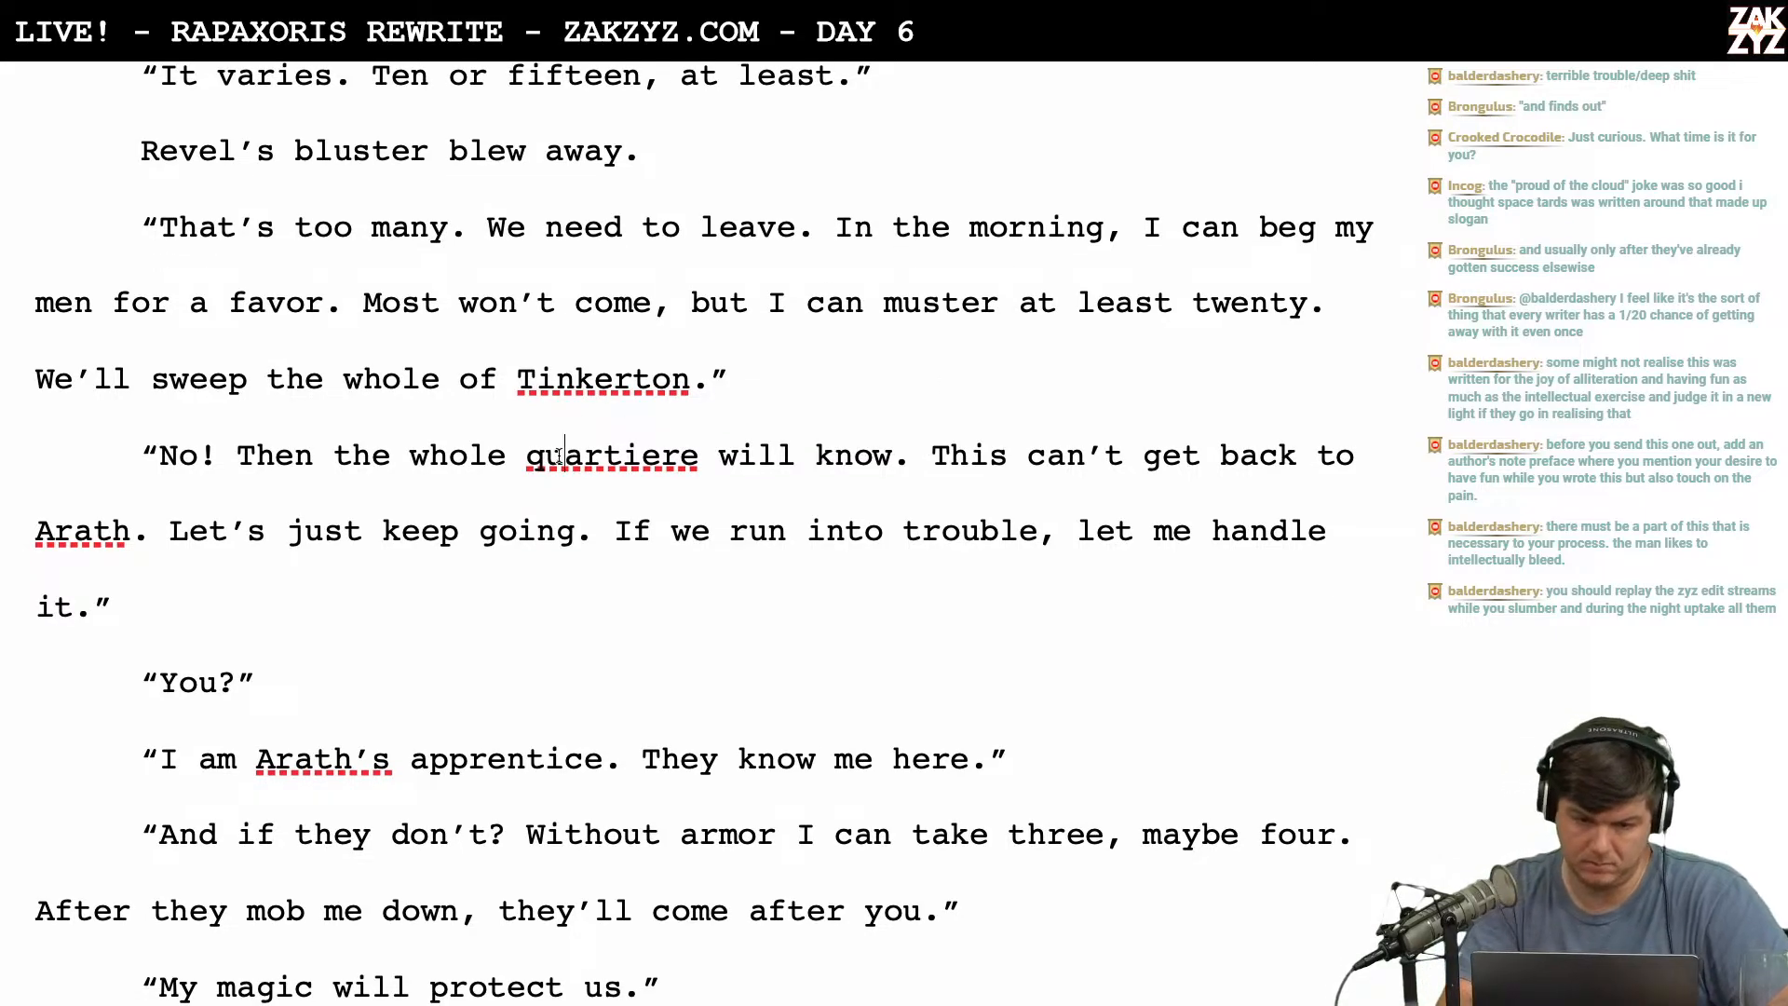
Capitalize "Quartiere" in El's "No! Then the whole quartiere will know" reply.
{"action": "key", "text": "BackSpace"}
{"action": "type", "text": "Q"}
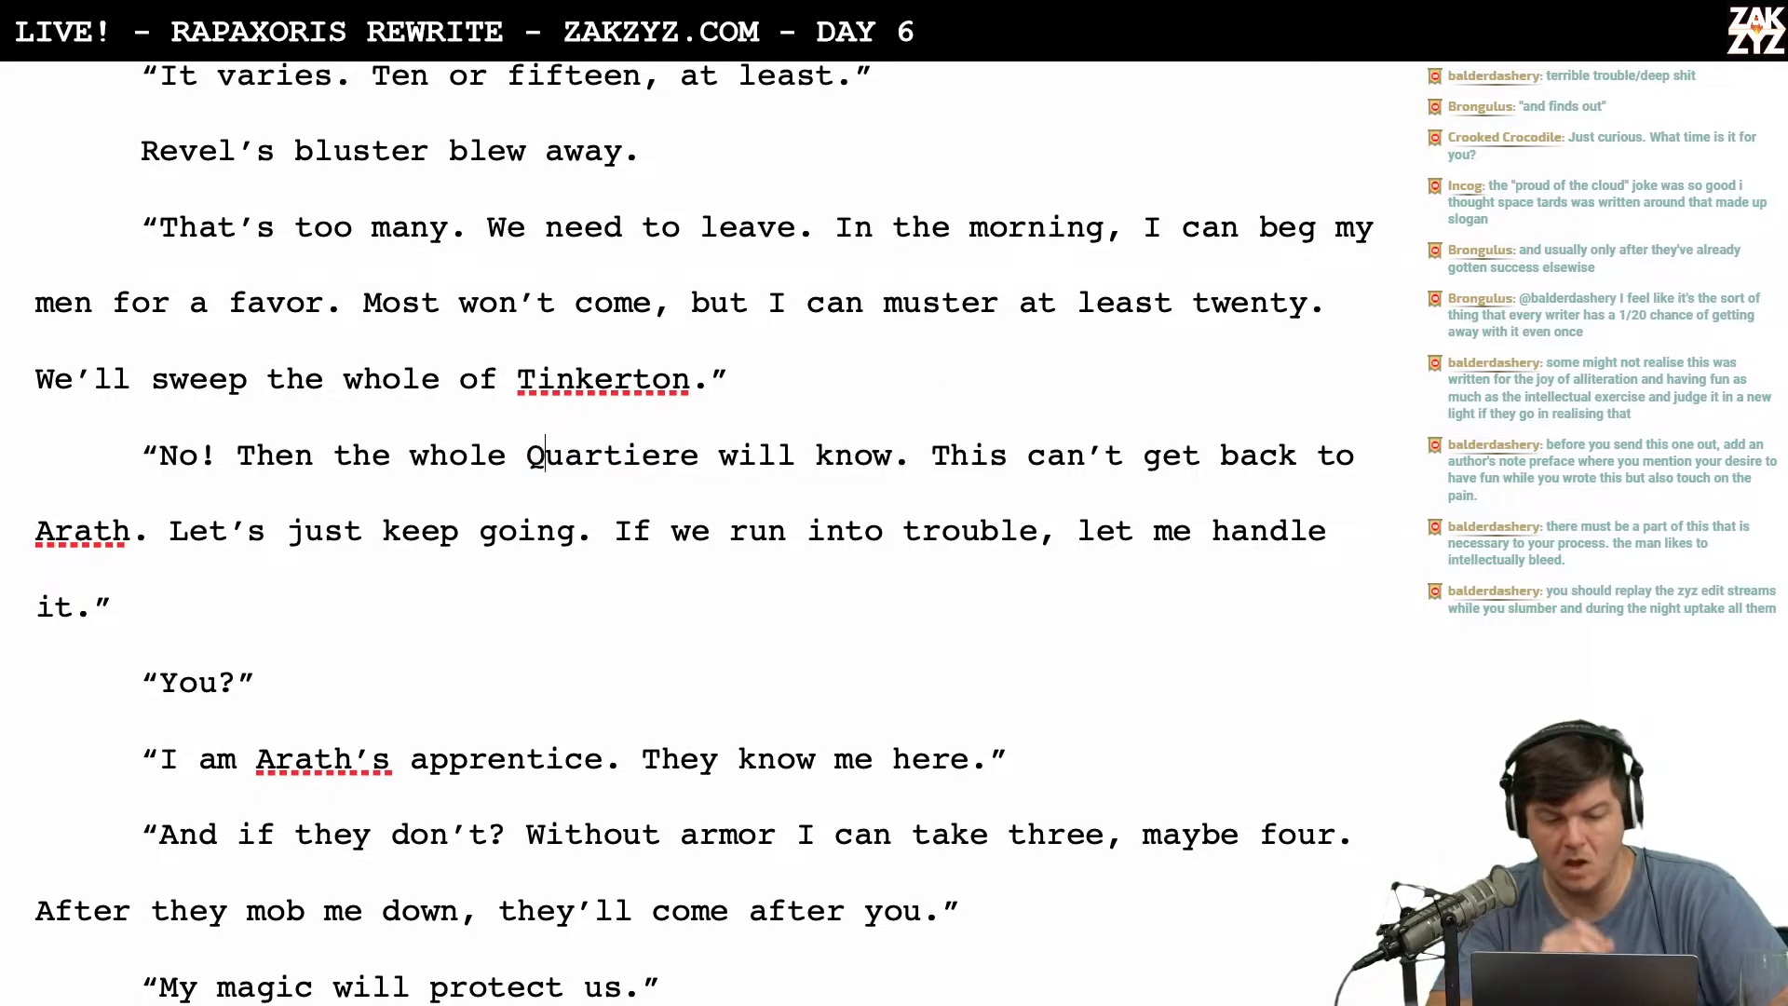
{"action": "scroll", "coordinate": [672, 368], "scroll_direction": "down", "scroll_amount": 3}
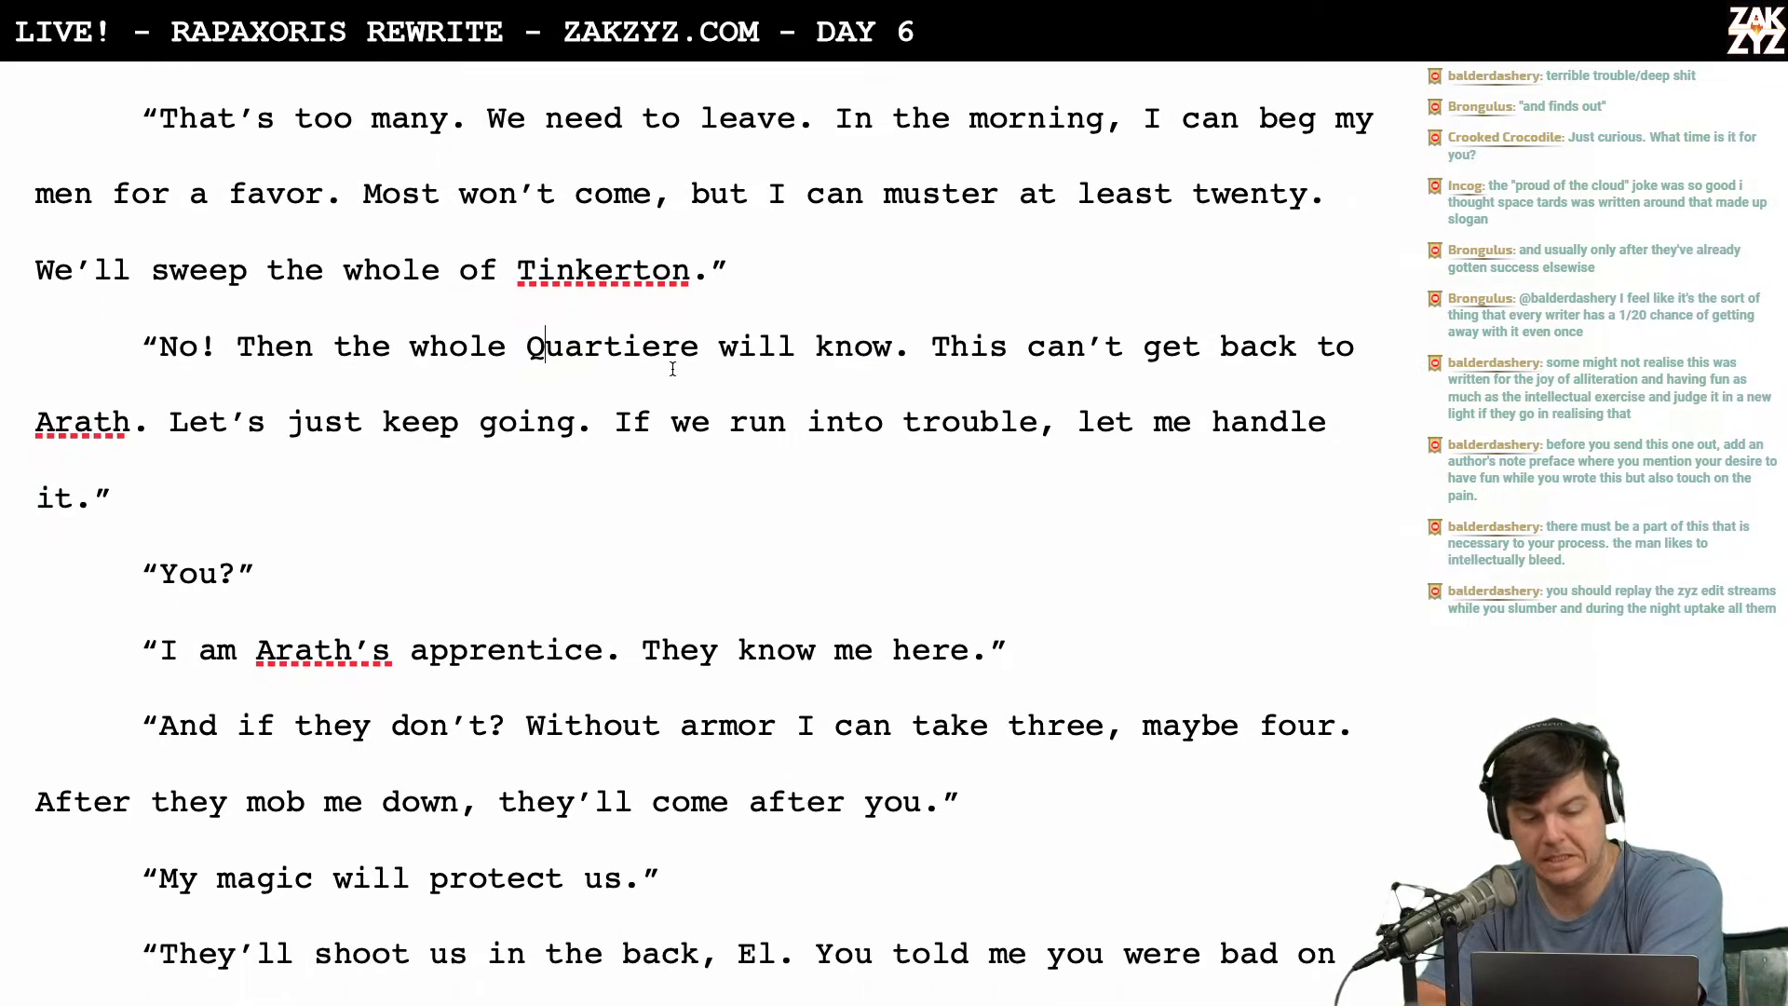
{"action": "scroll", "coordinate": [800, 497], "scroll_direction": "down", "scroll_amount": 1}
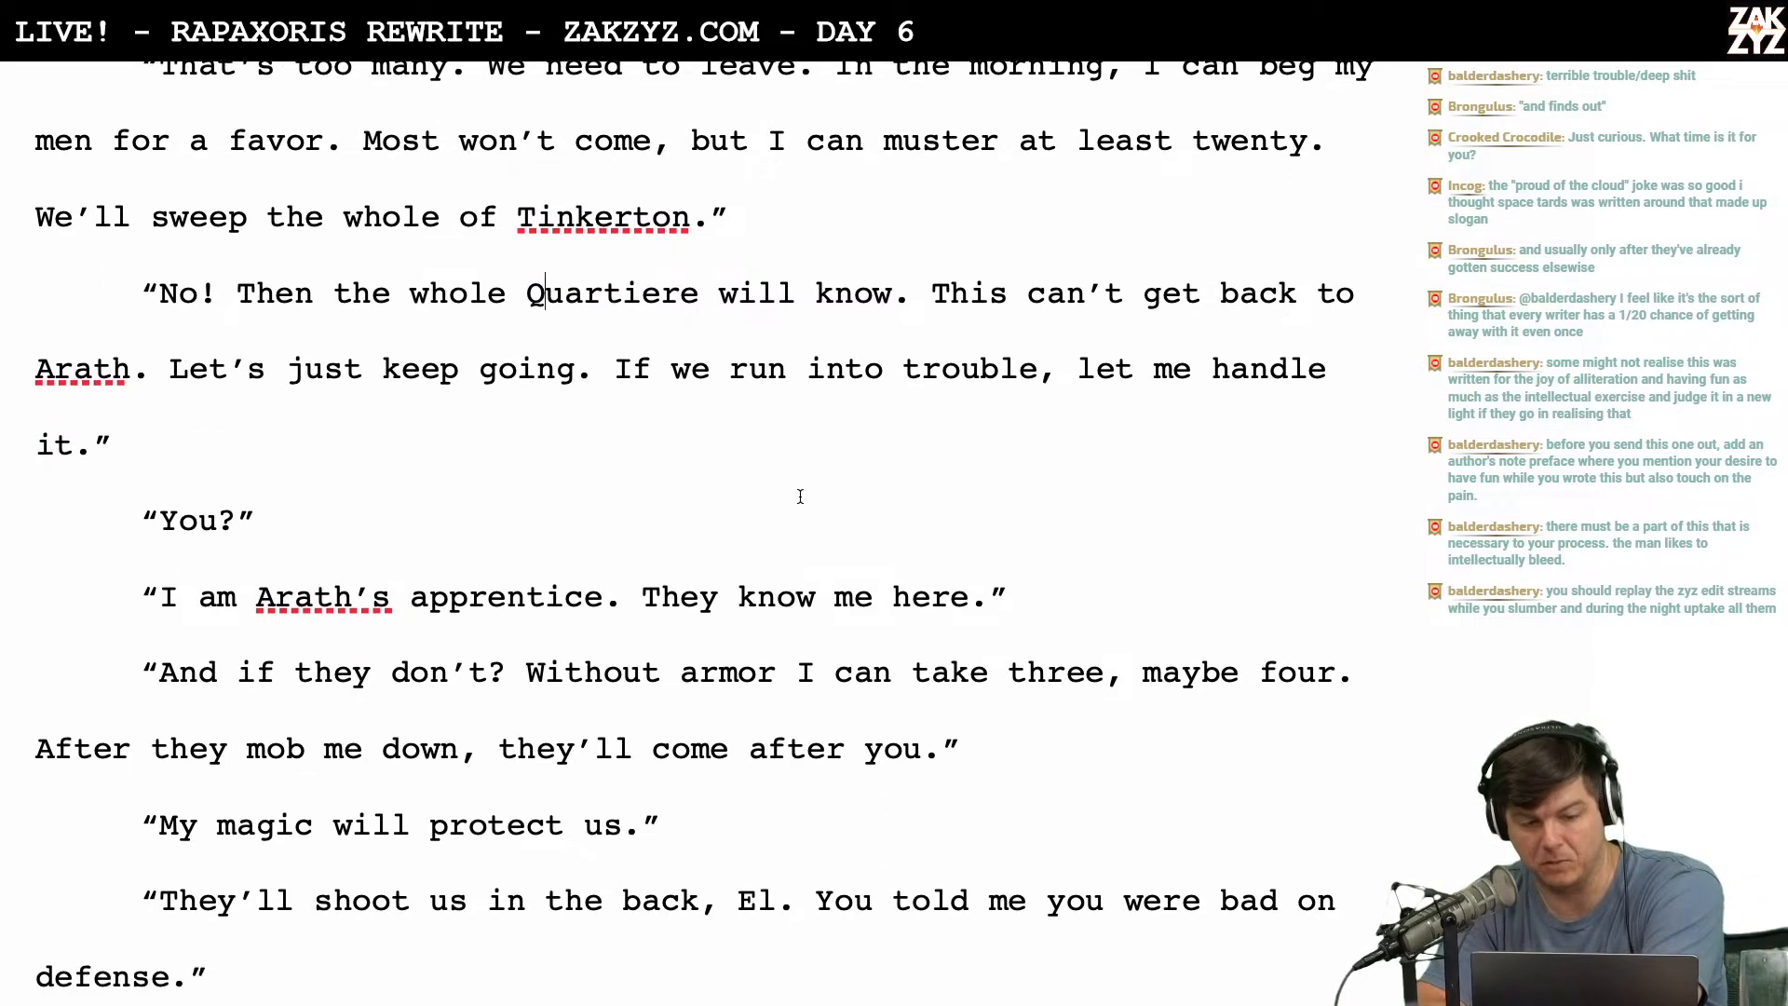
Replace "If we run into trouble, let me handle it" at the end of El's reply with "If a gang finds us, I'll handle it.".
{"action": "left_click", "coordinate": [617, 393]}
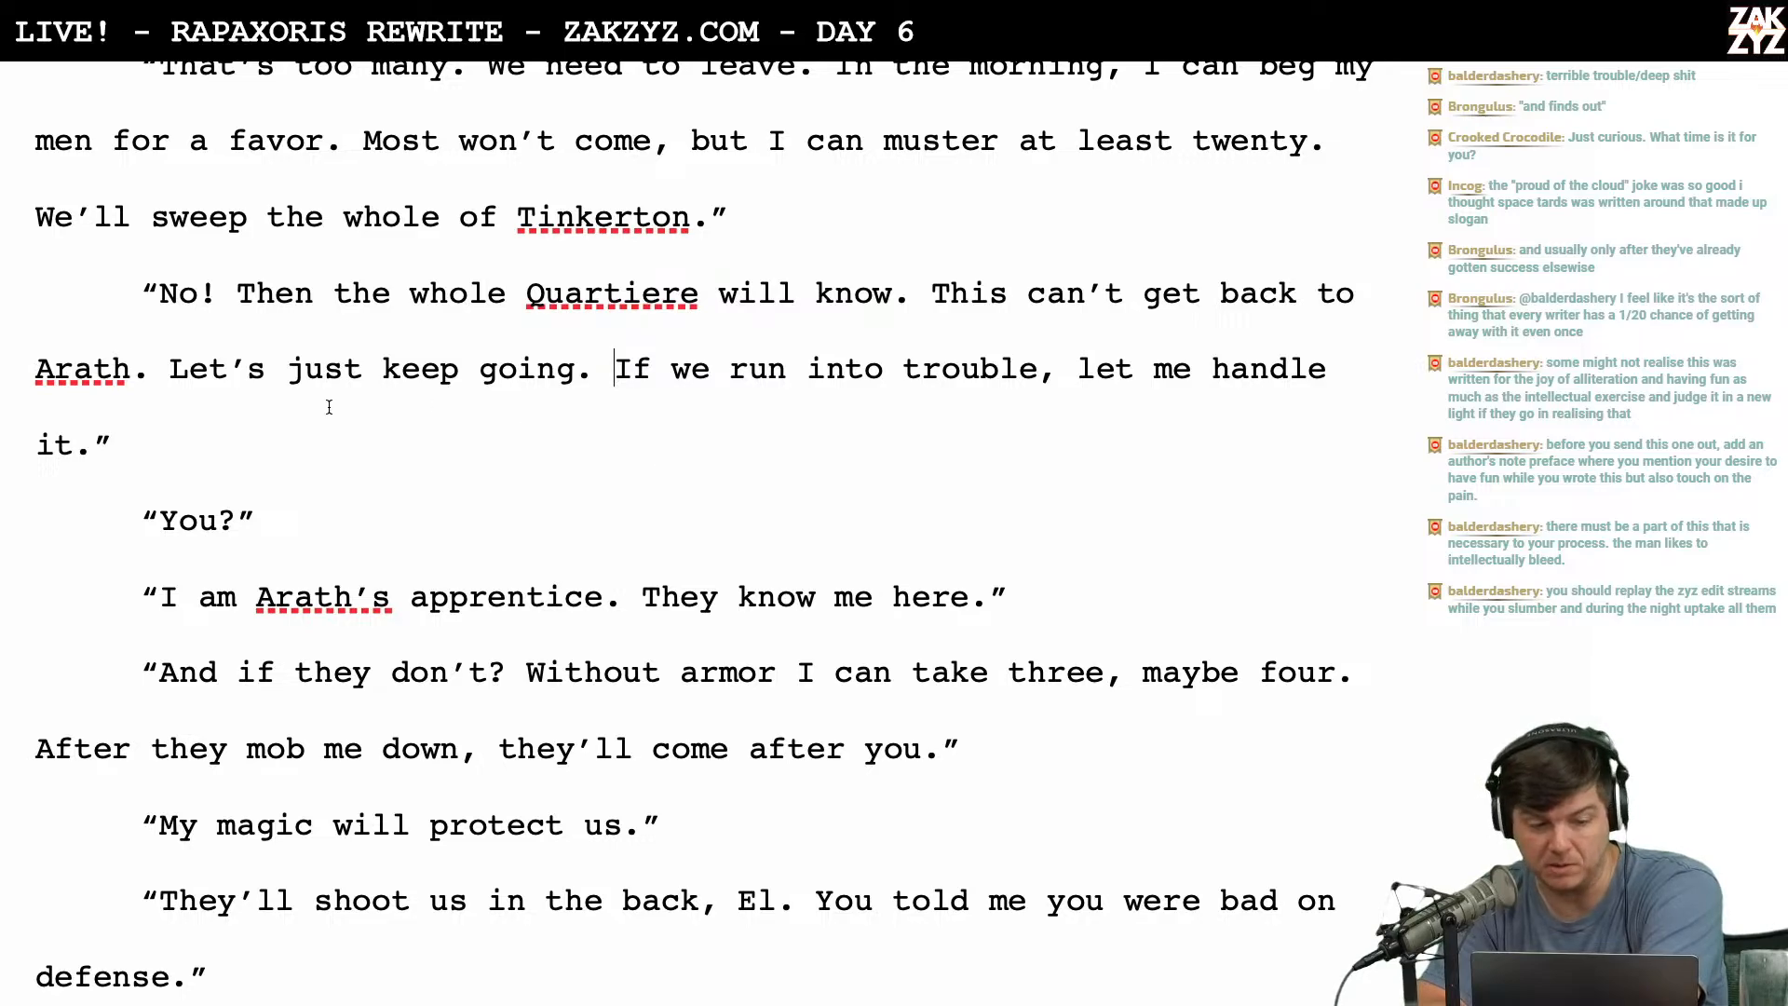
{"action": "scroll", "coordinate": [460, 492], "scroll_direction": "down", "scroll_amount": 3}
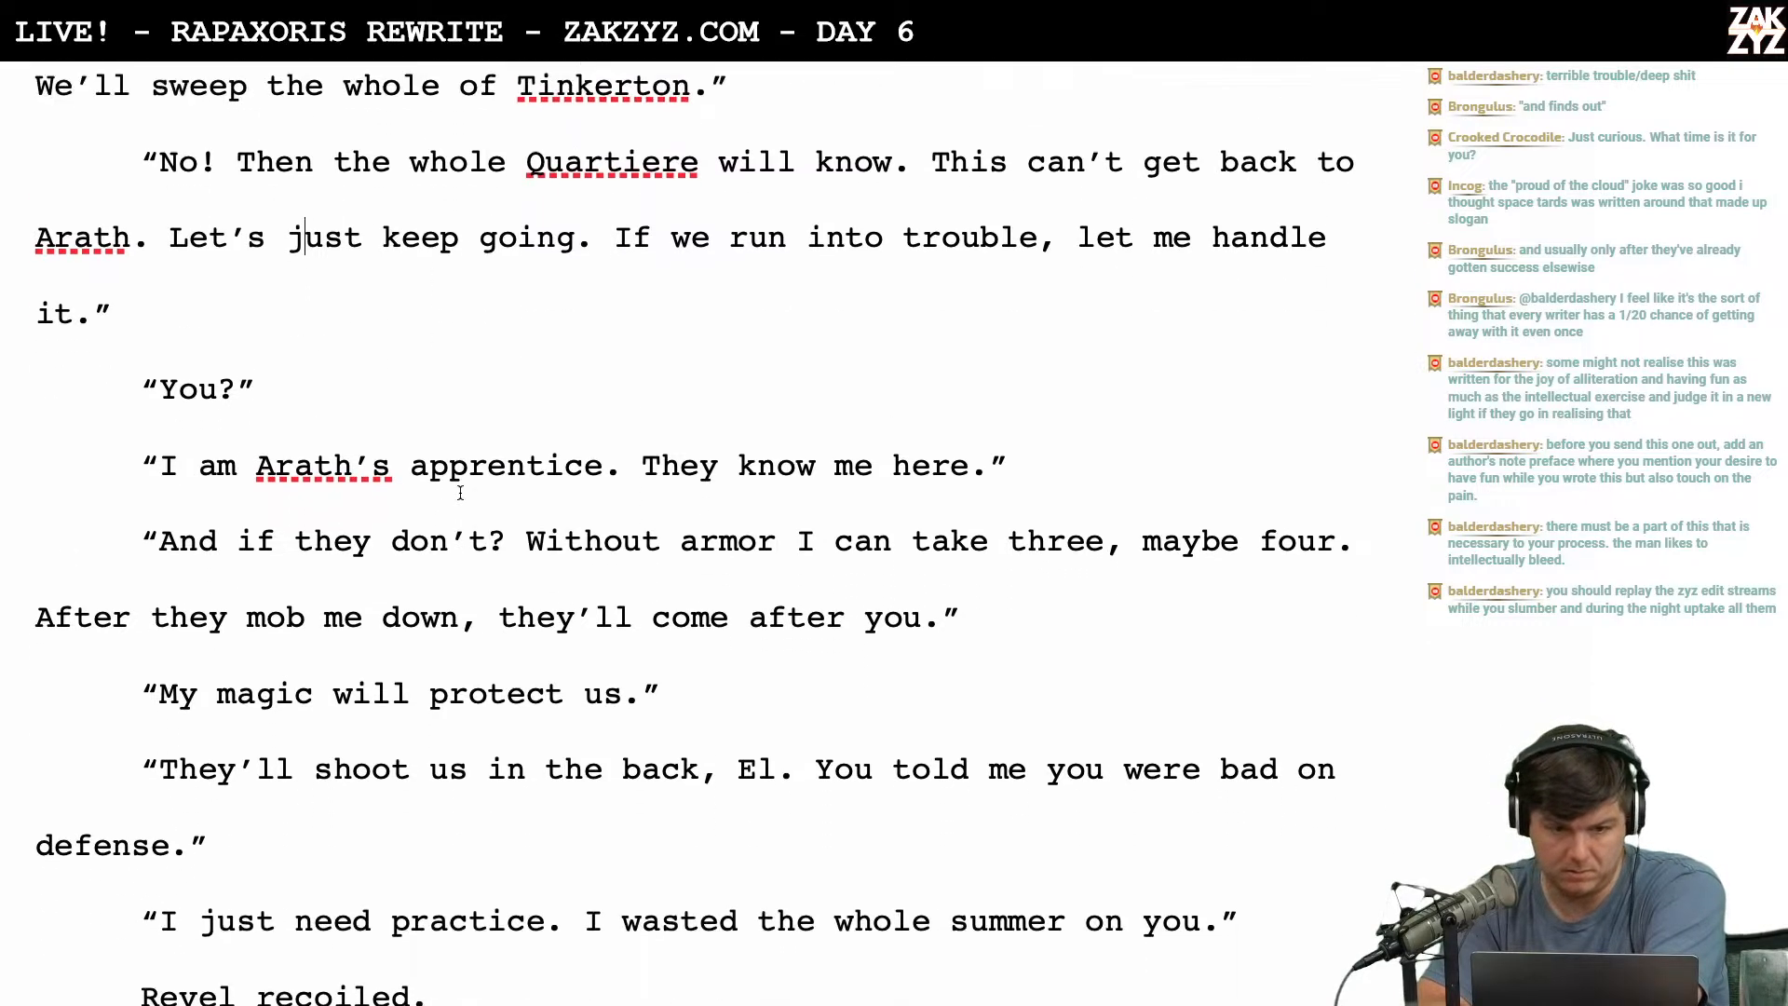
{"action": "scroll", "coordinate": [460, 491], "scroll_direction": "up", "scroll_amount": 3}
{"action": "left_click", "coordinate": [622, 380]}
{"action": "key", "text": "Return"}
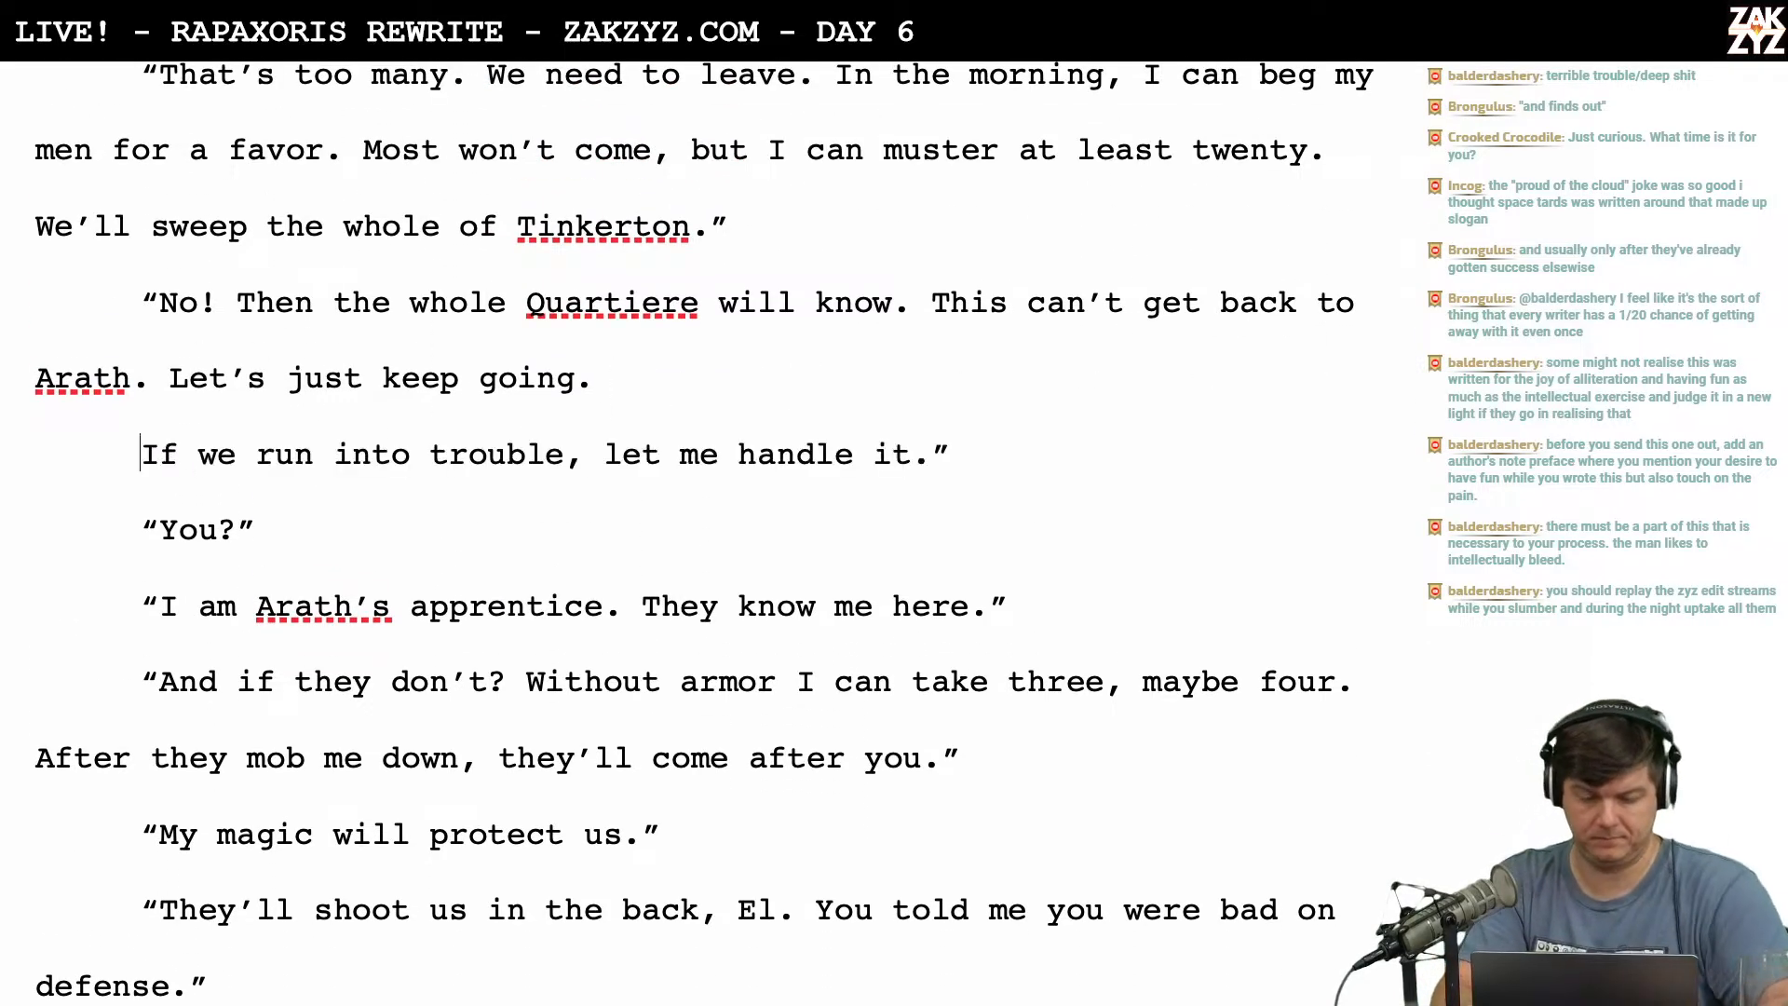
{"action": "key", "text": "Left"}
{"action": "type", "text": "If a"}
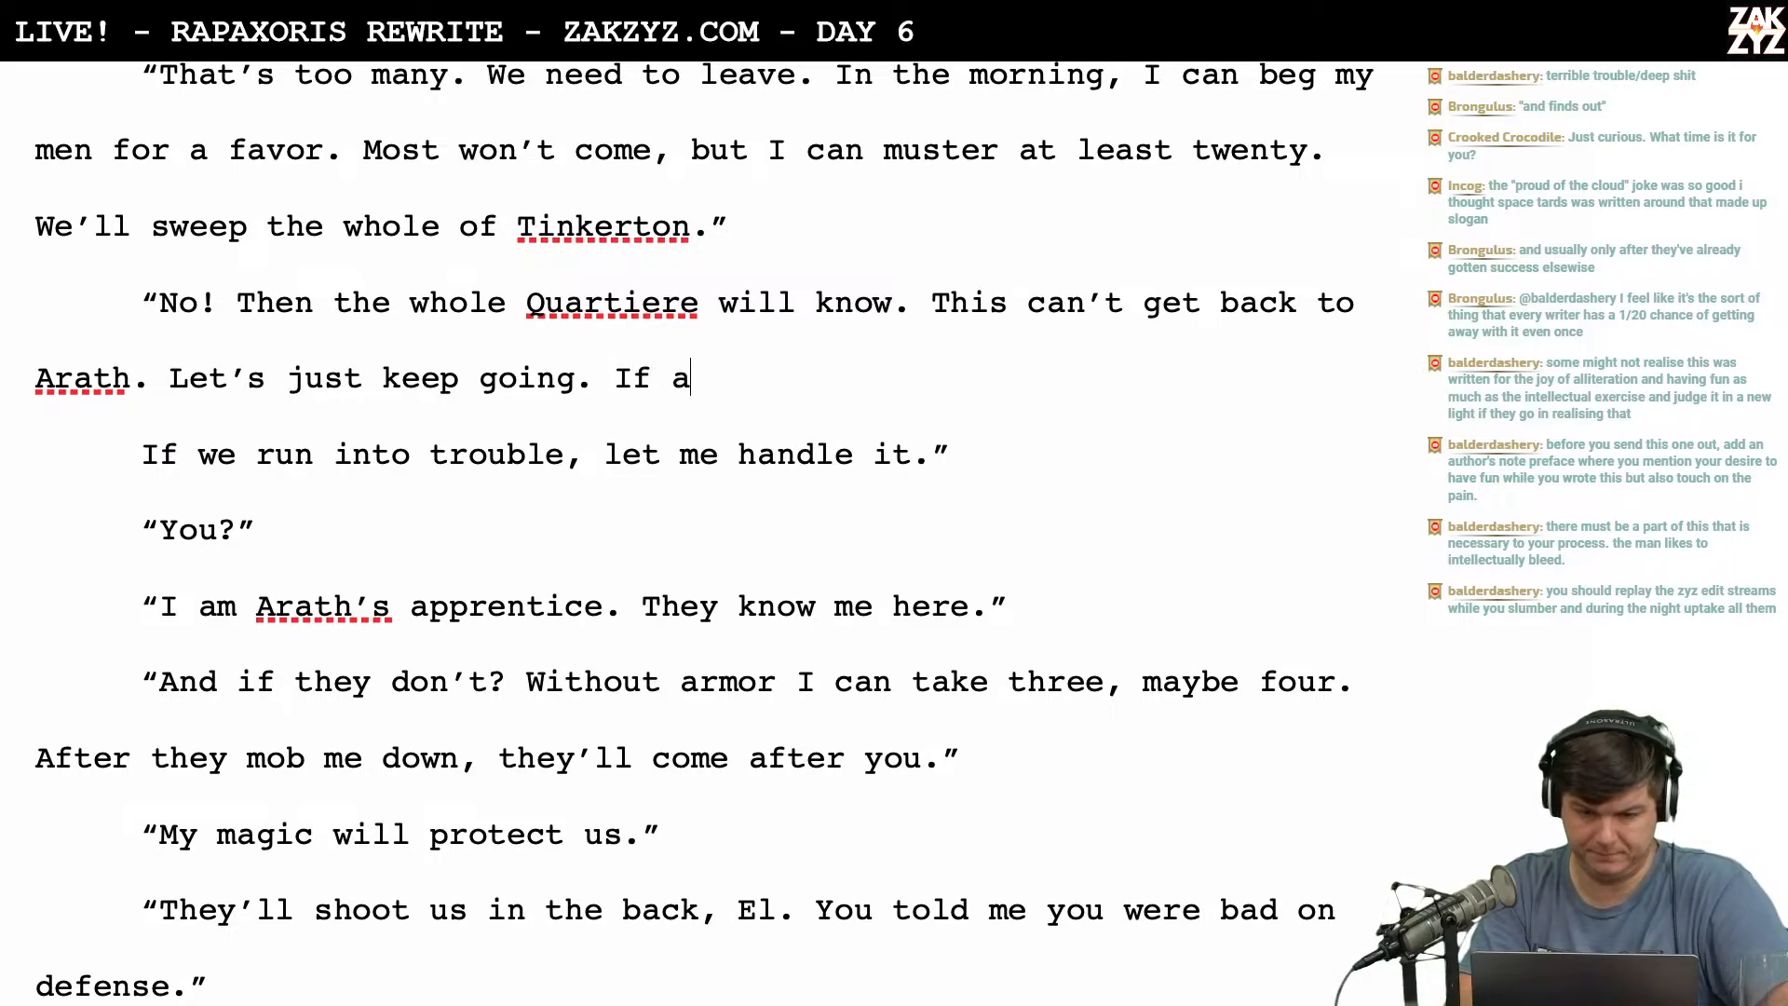
{"action": "type", "text": " gang finds us,"}
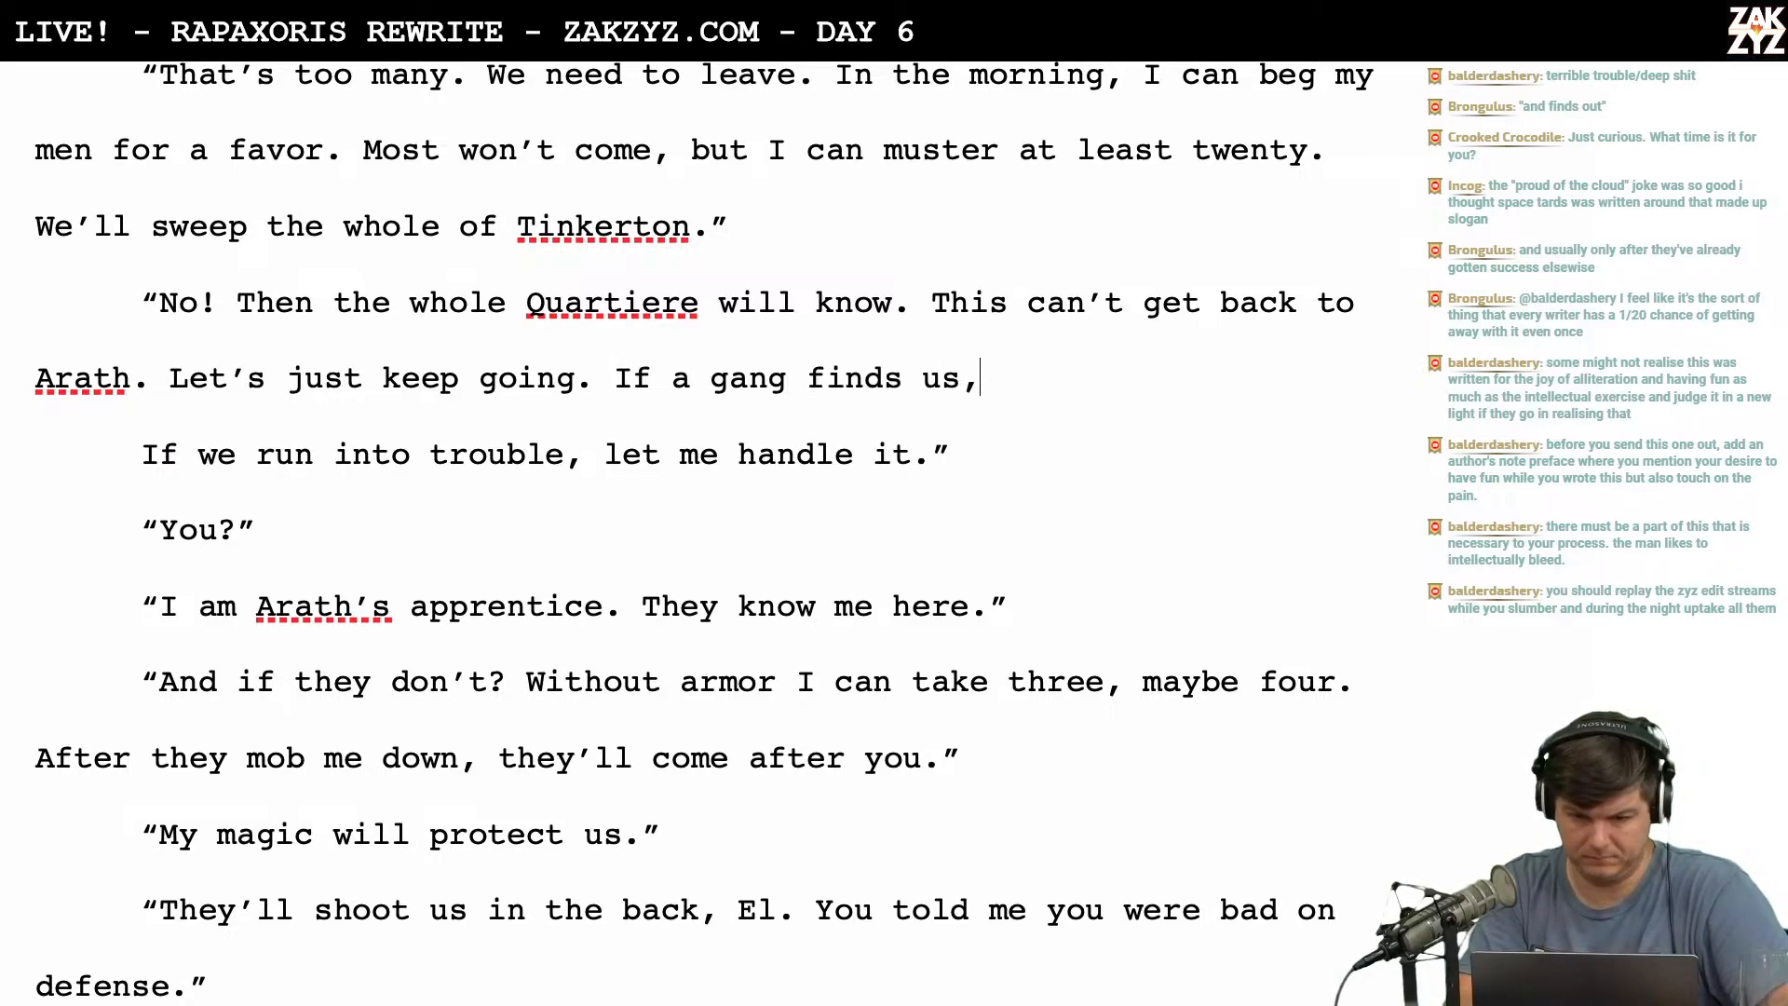
{"action": "type", "text": " I'll handle it.”"}
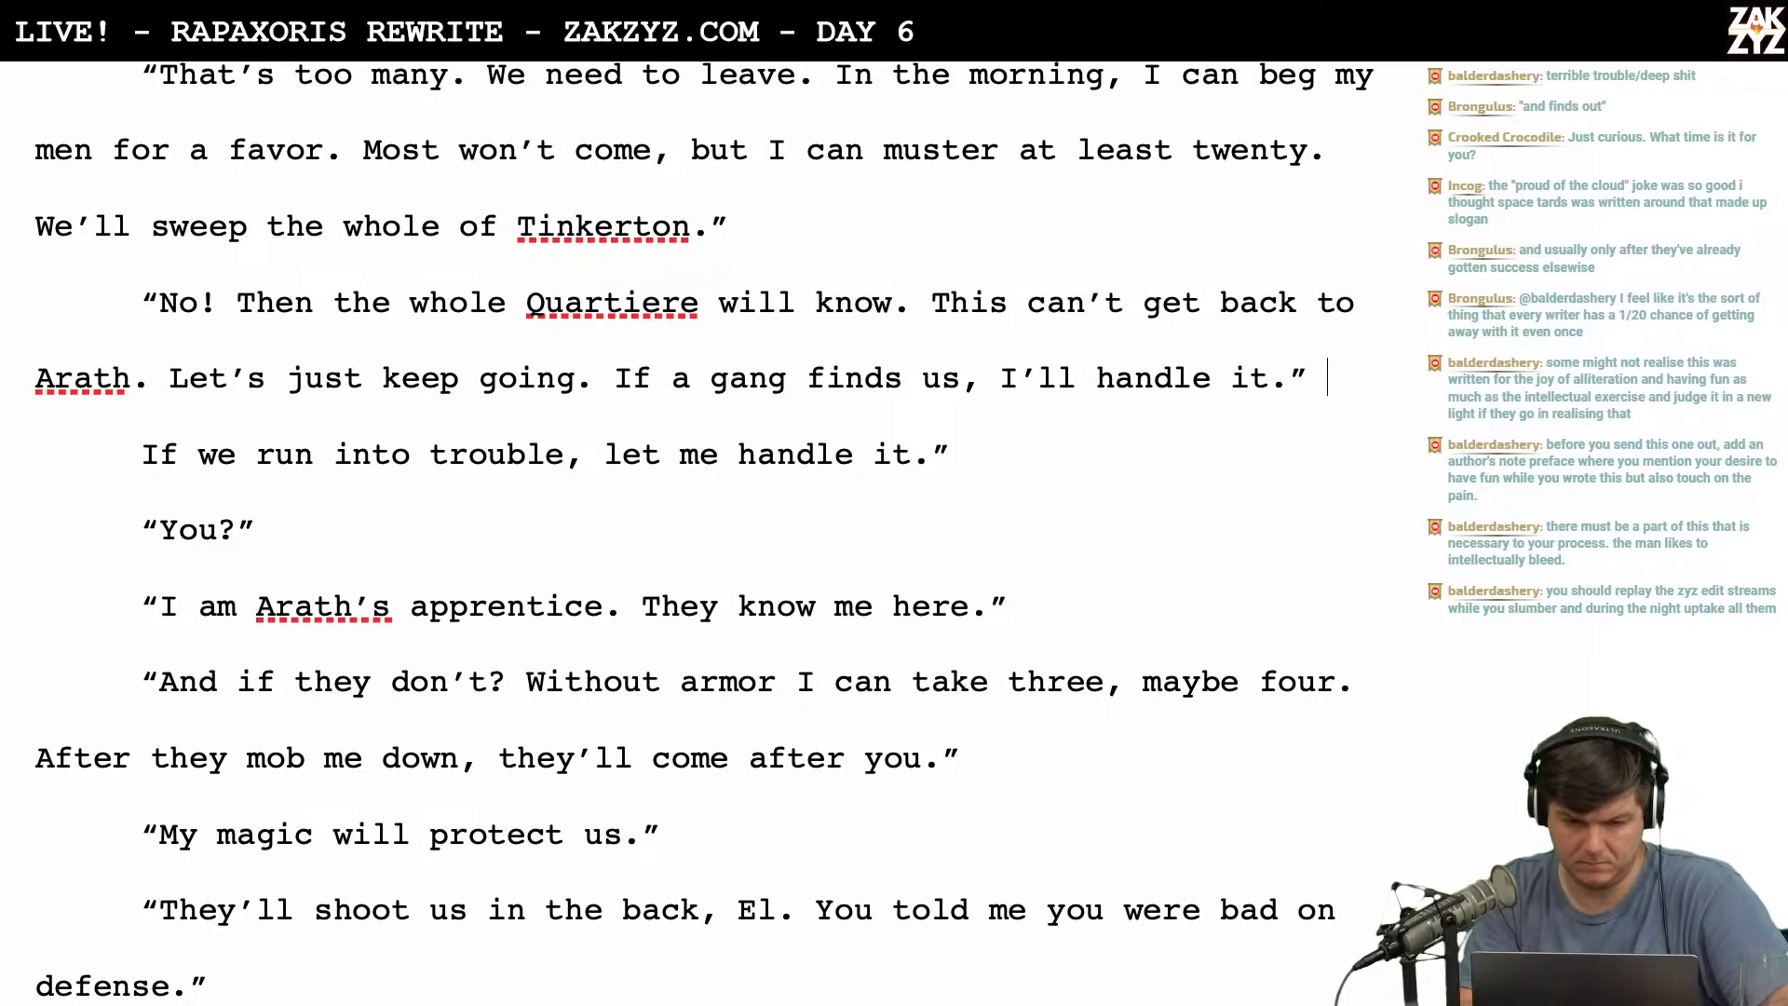
{"action": "key", "text": "shift+Down"}
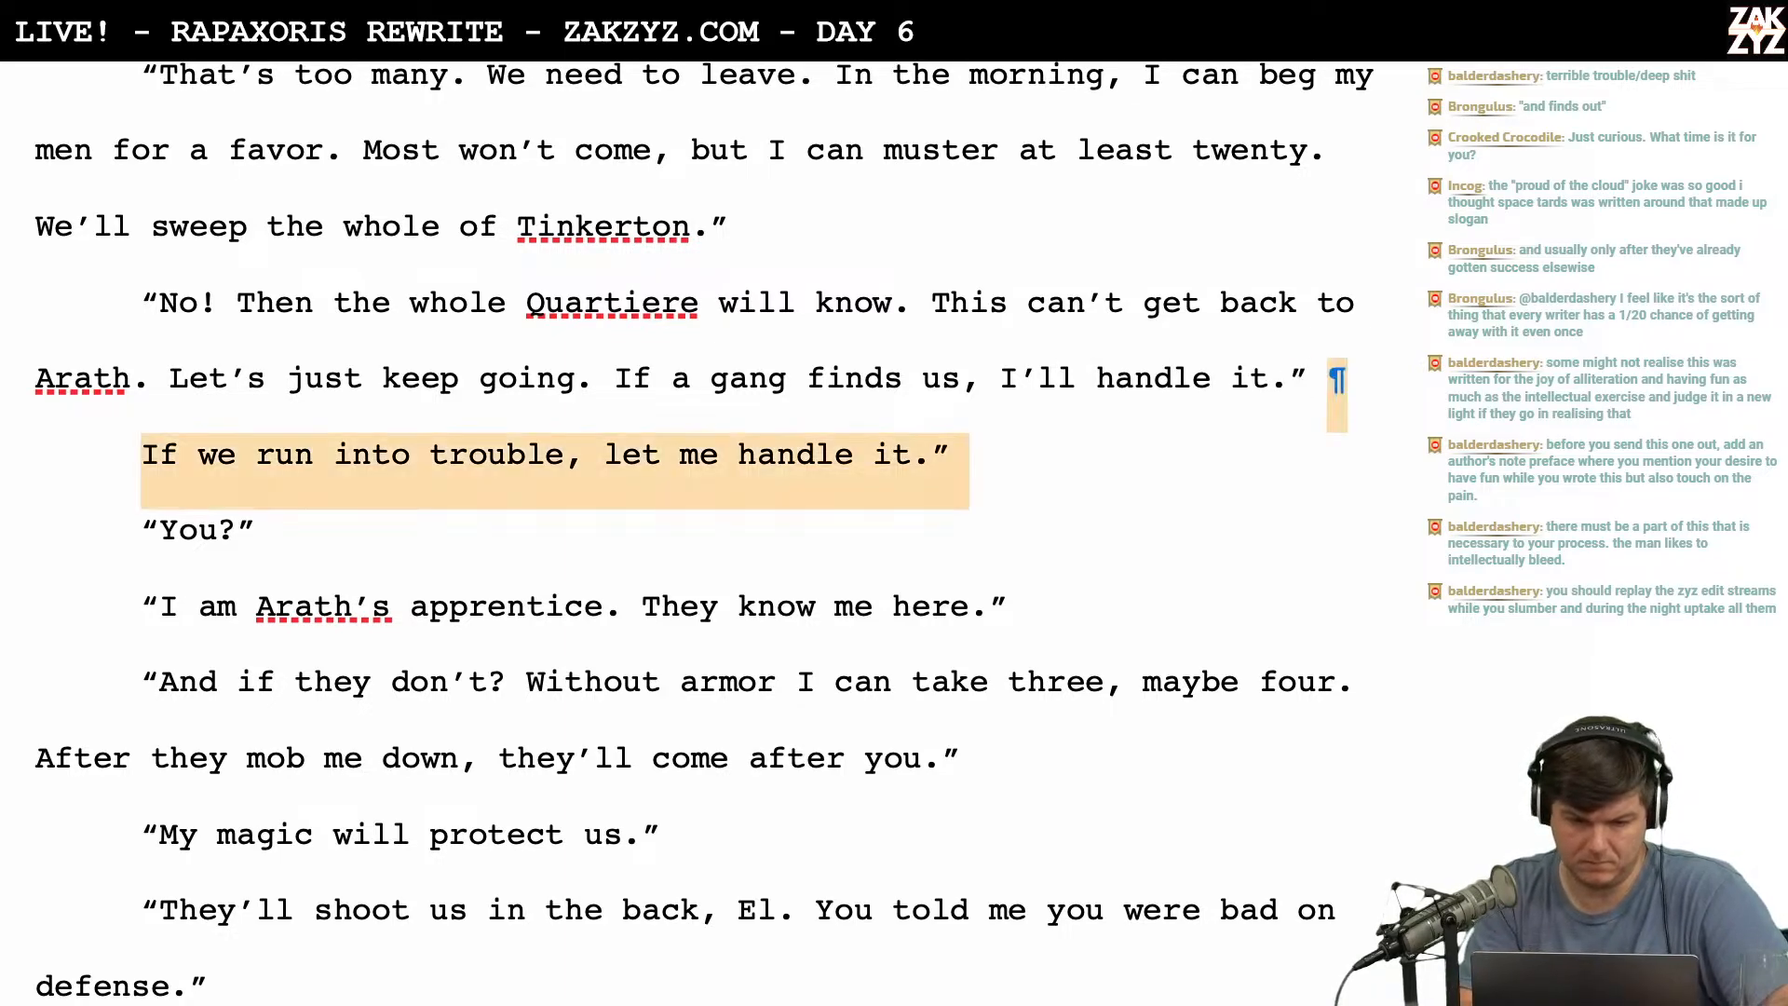
{"action": "key", "text": "Delete"}
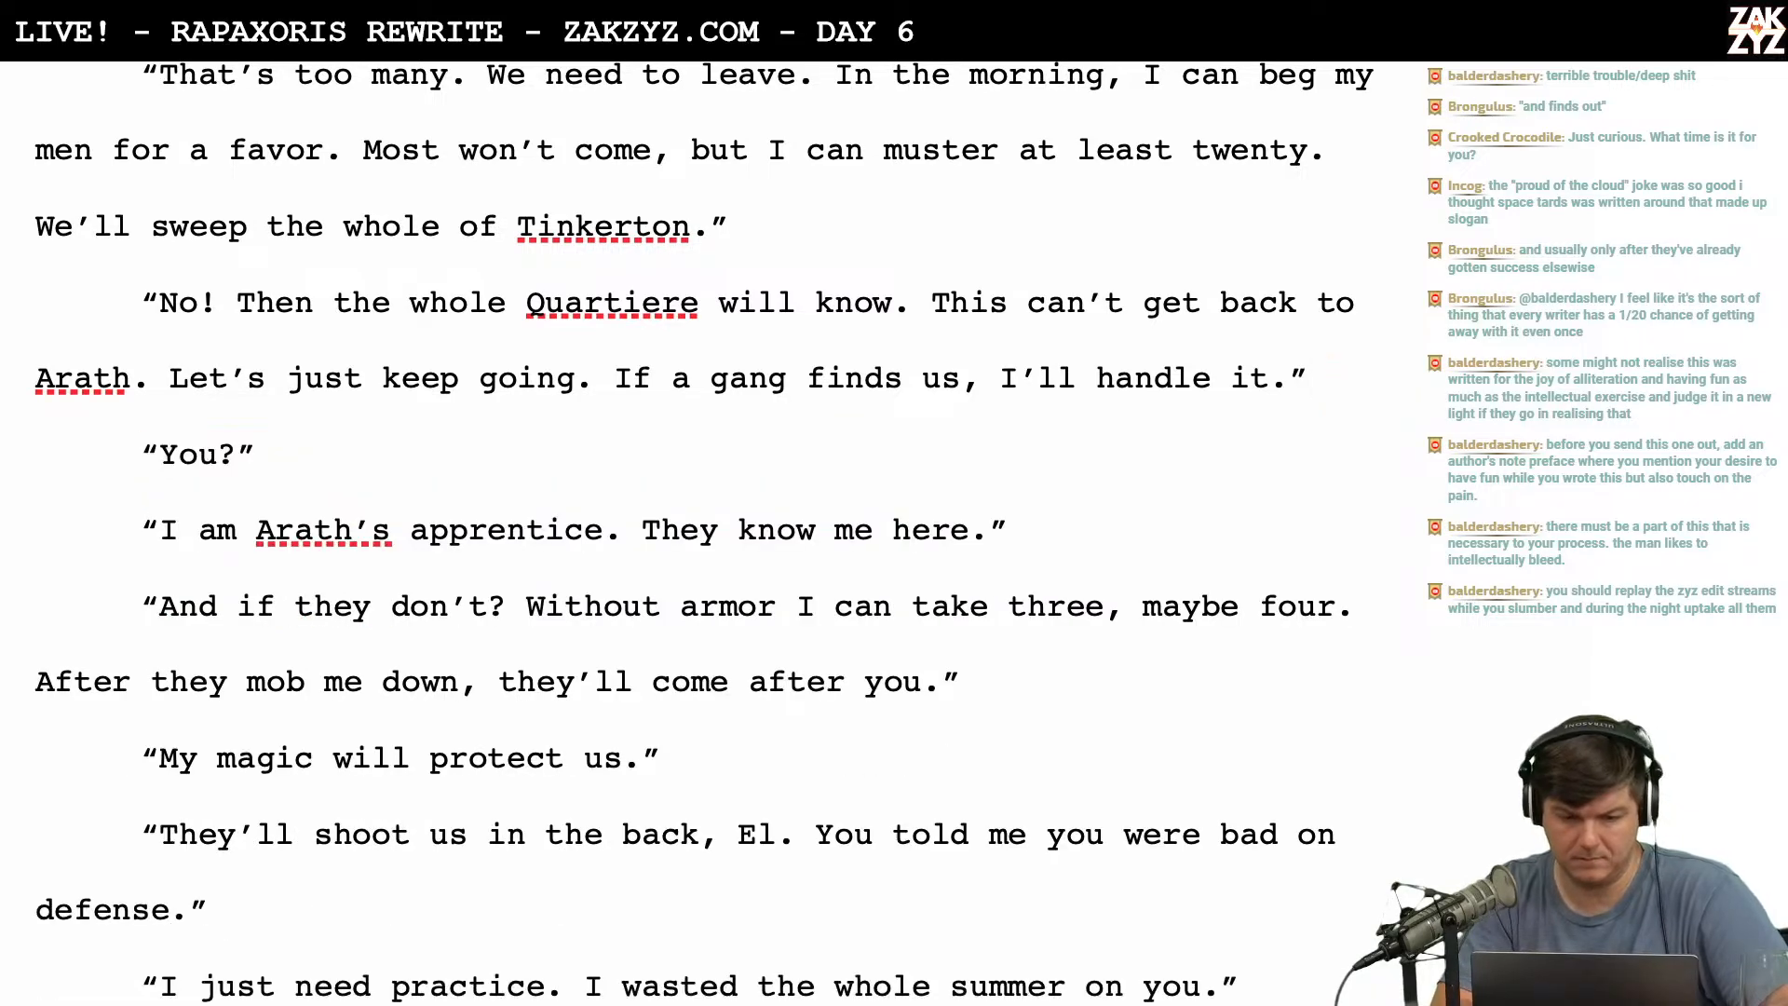
Contract "I am" to "I'm" in El's line about being Arath's apprentice.
{"action": "scroll", "coordinate": [704, 533], "scroll_direction": "down", "scroll_amount": 2}
{"action": "scroll", "coordinate": [704, 533], "scroll_direction": "up", "scroll_amount": 3}
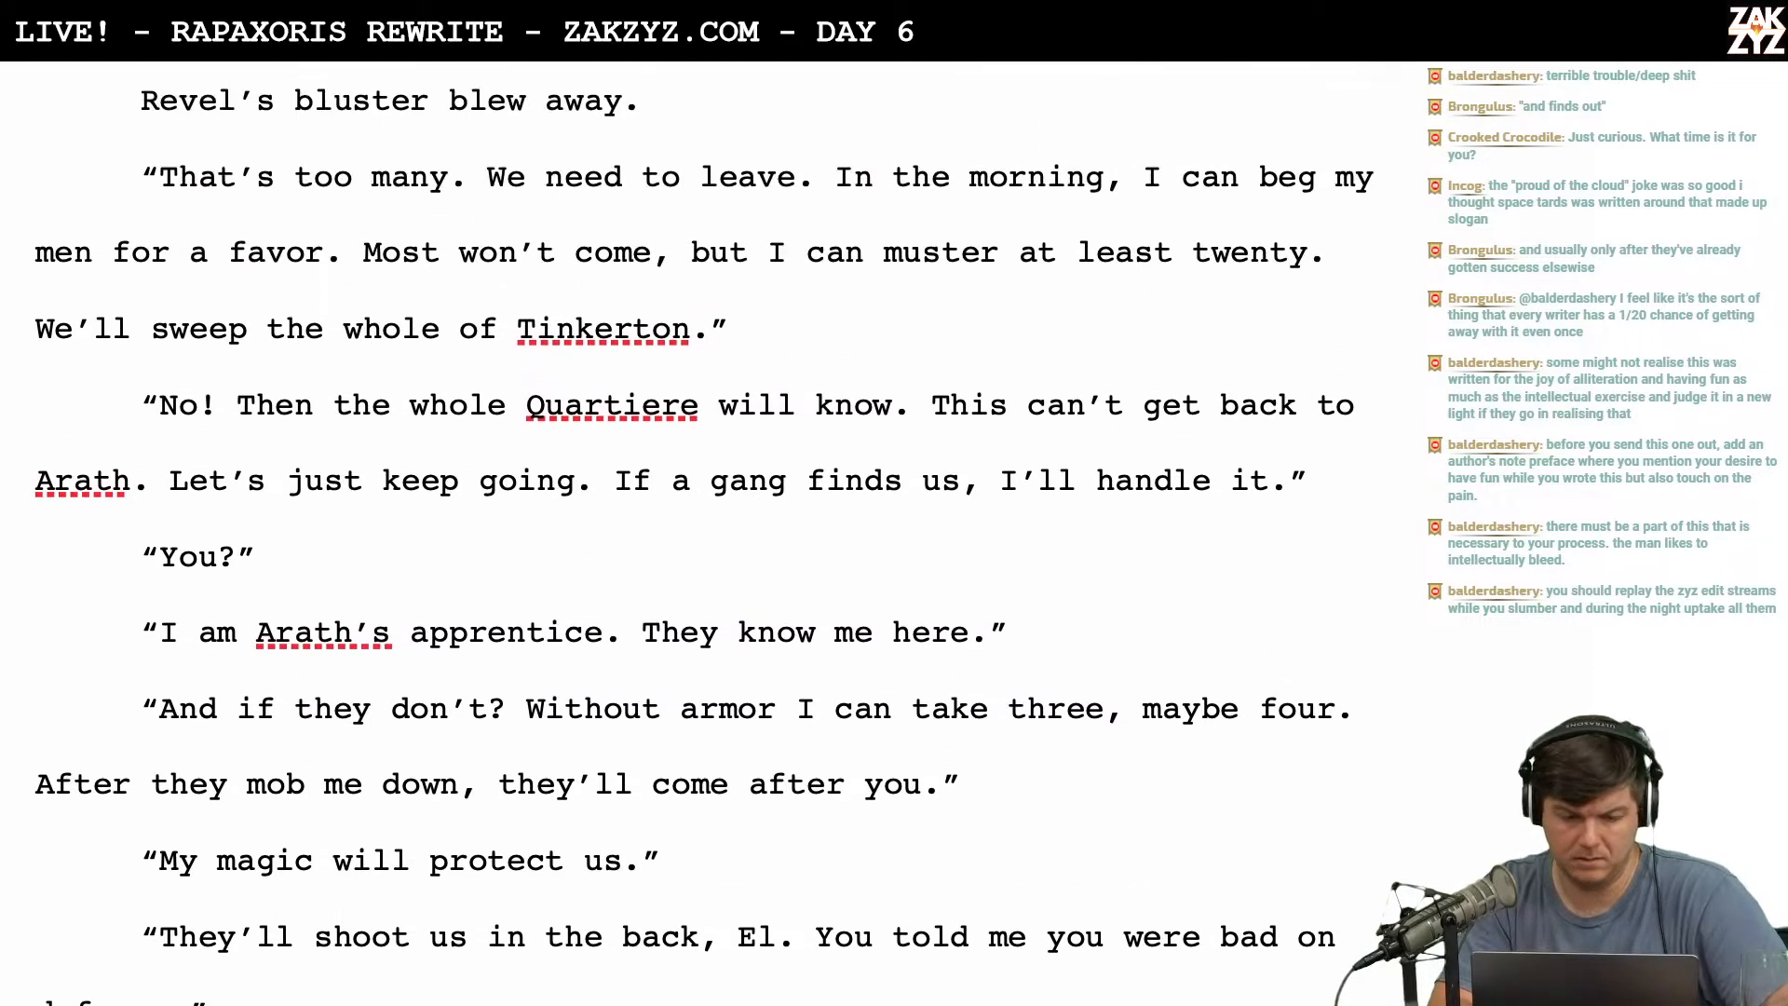
{"action": "scroll", "coordinate": [430, 663], "scroll_direction": "down", "scroll_amount": 2}
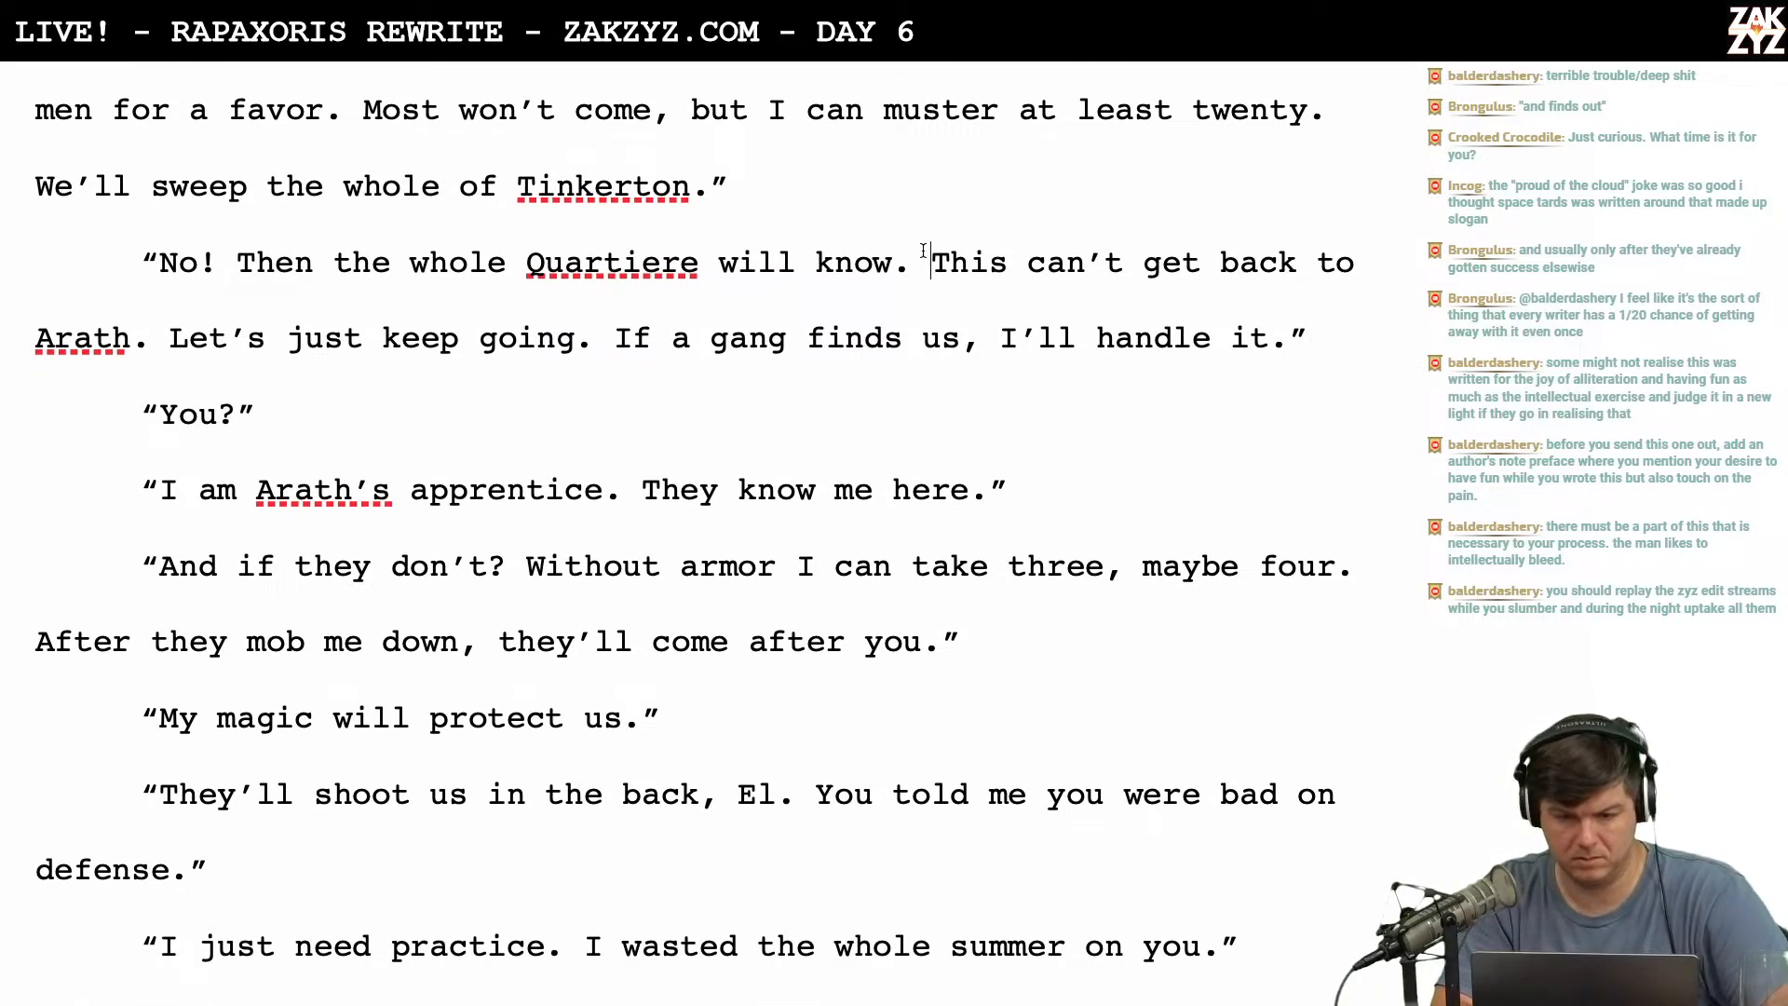
{"action": "scroll", "coordinate": [923, 250], "scroll_direction": "down", "scroll_amount": 1}
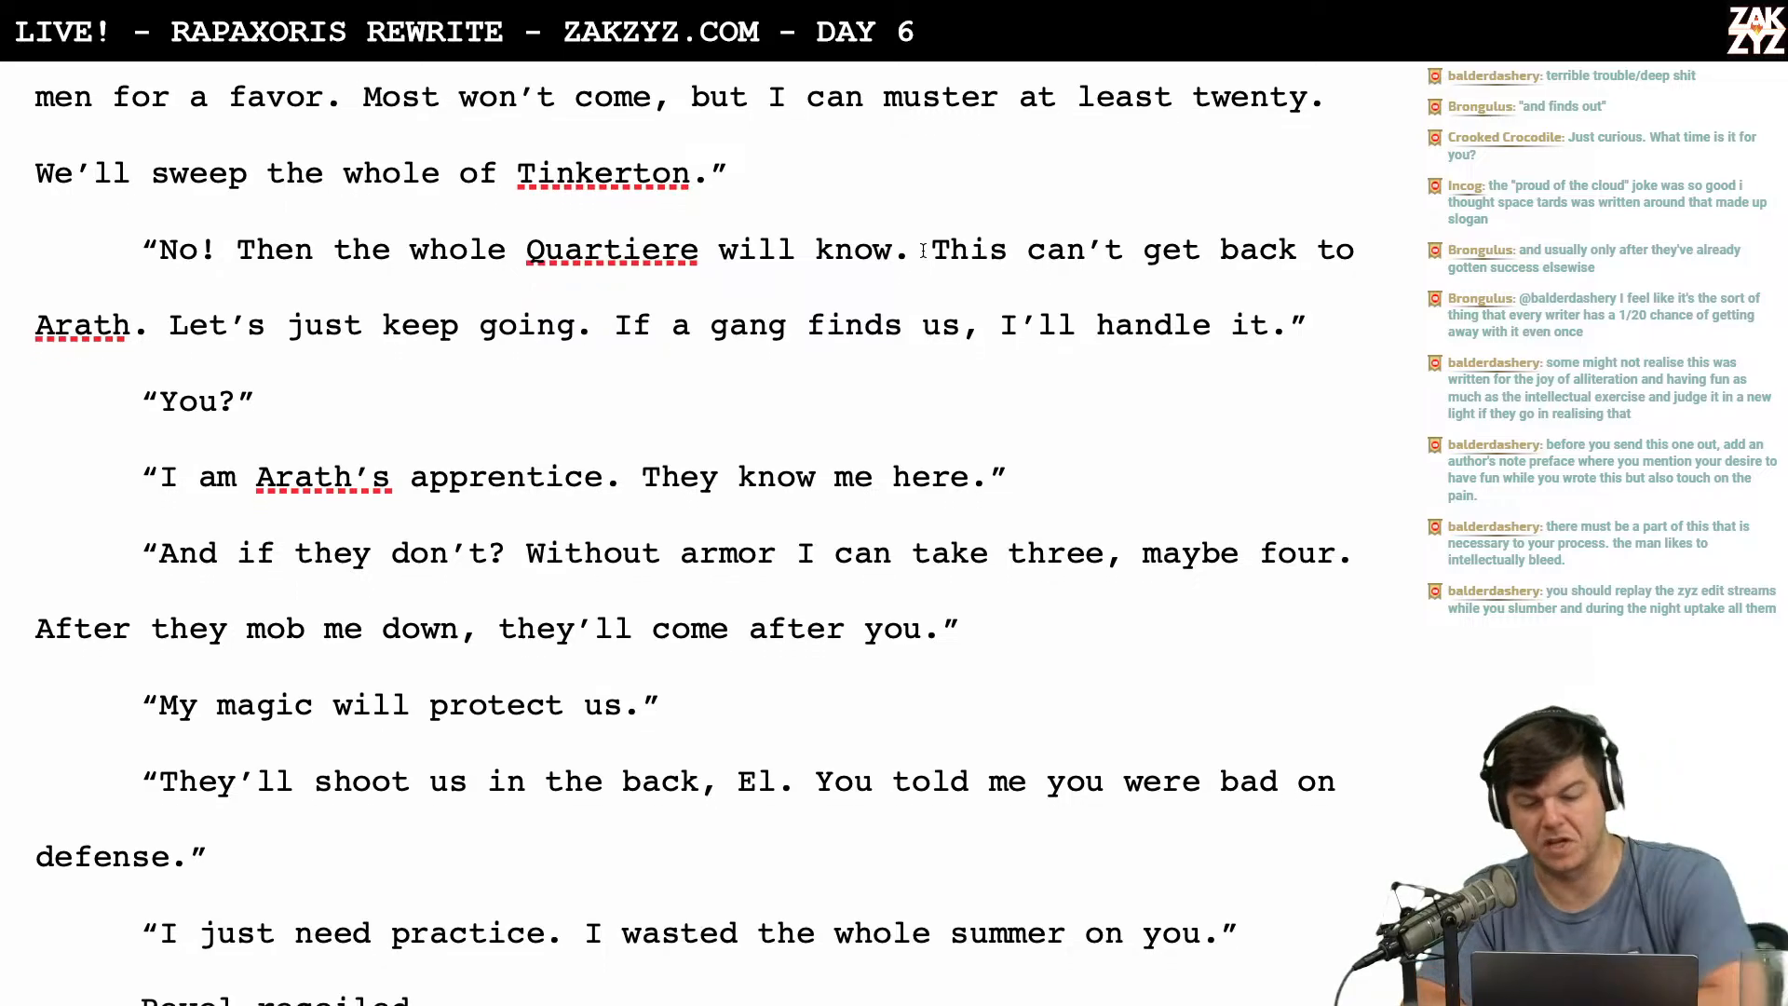
{"action": "scroll", "coordinate": [797, 323], "scroll_direction": "down", "scroll_amount": 2}
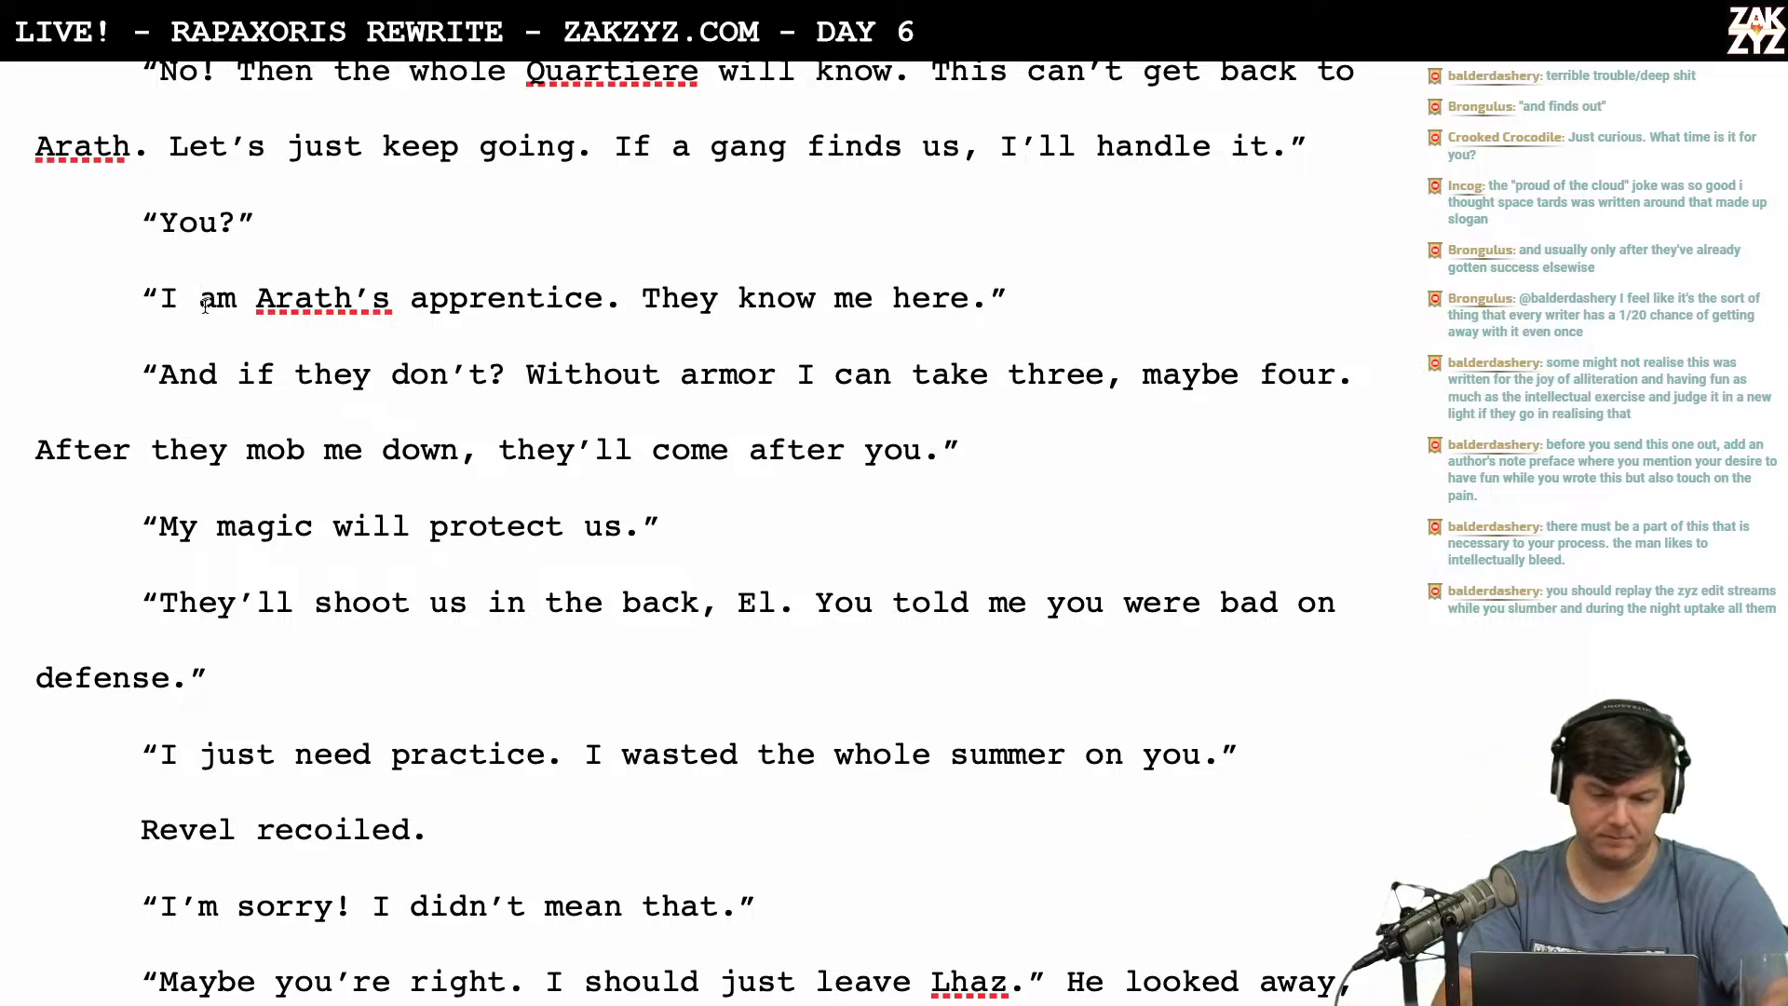
{"action": "key", "text": "BackSpace"}
{"action": "key", "text": "BackSpace"}
{"action": "type", "text": "'"}
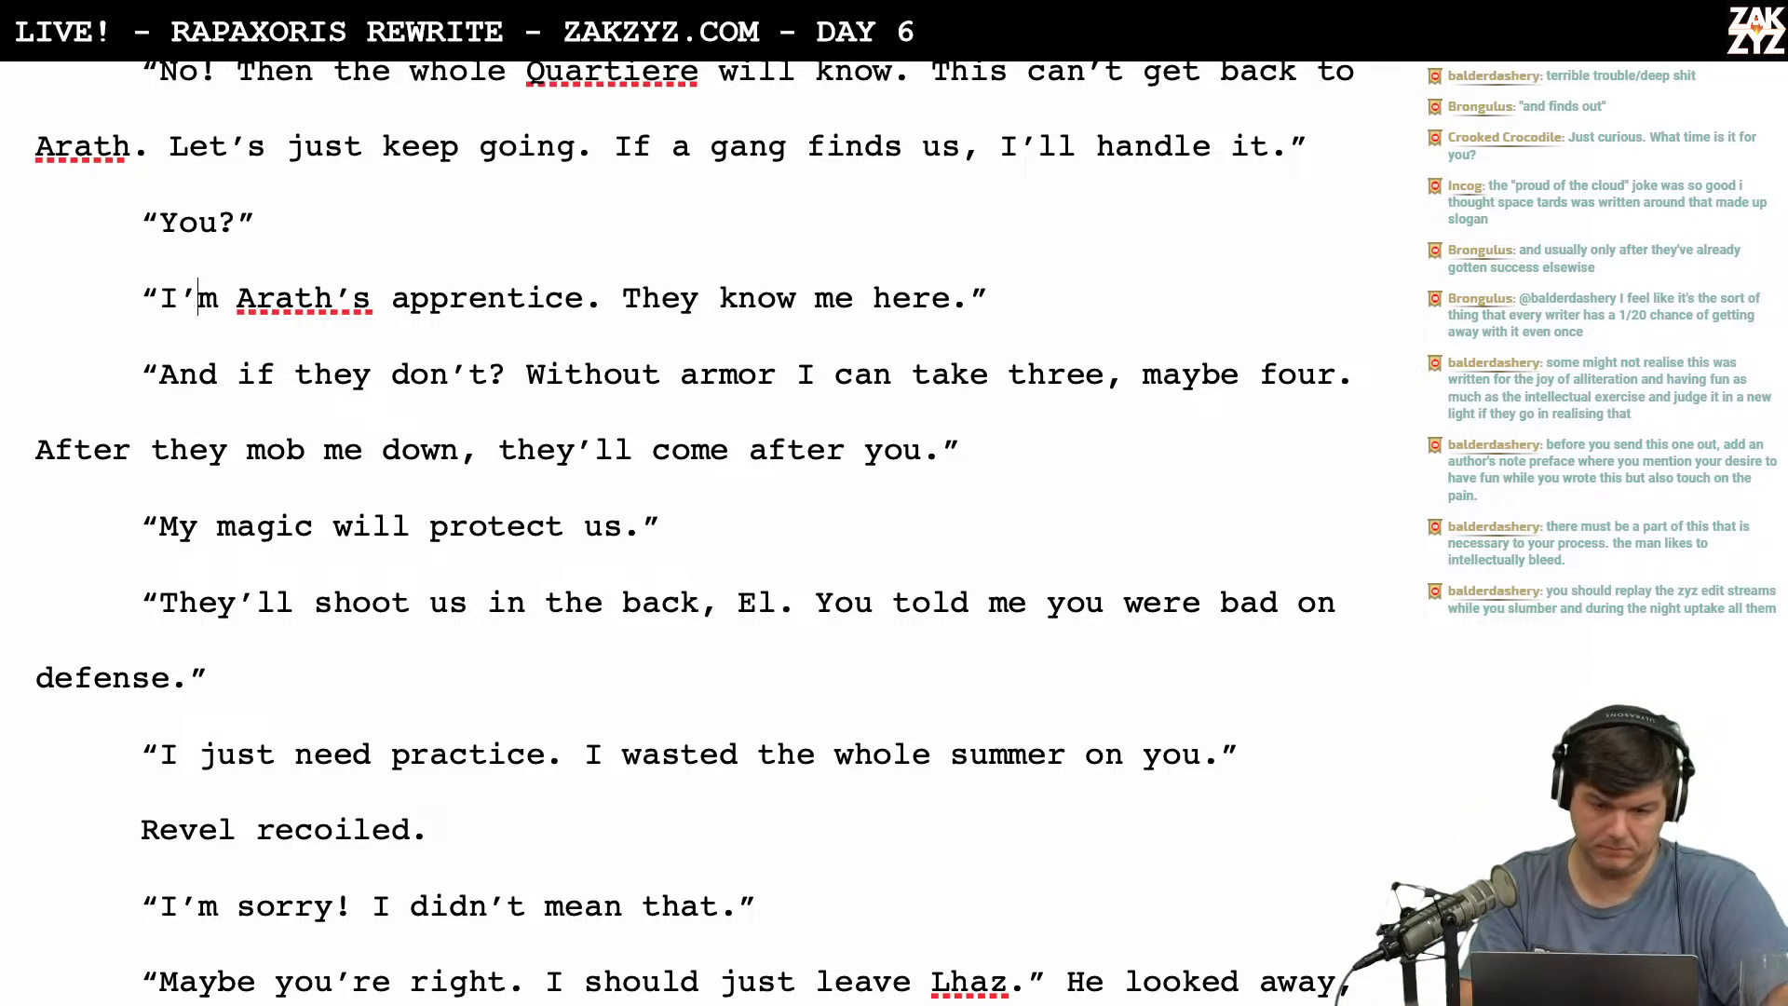
Insert "I'm known in Tinkerton." before "They know me here" in El's apprentice line.
{"action": "scroll", "coordinate": [694, 531], "scroll_direction": "down", "scroll_amount": 2}
{"action": "scroll", "coordinate": [684, 541], "scroll_direction": "up", "scroll_amount": 1}
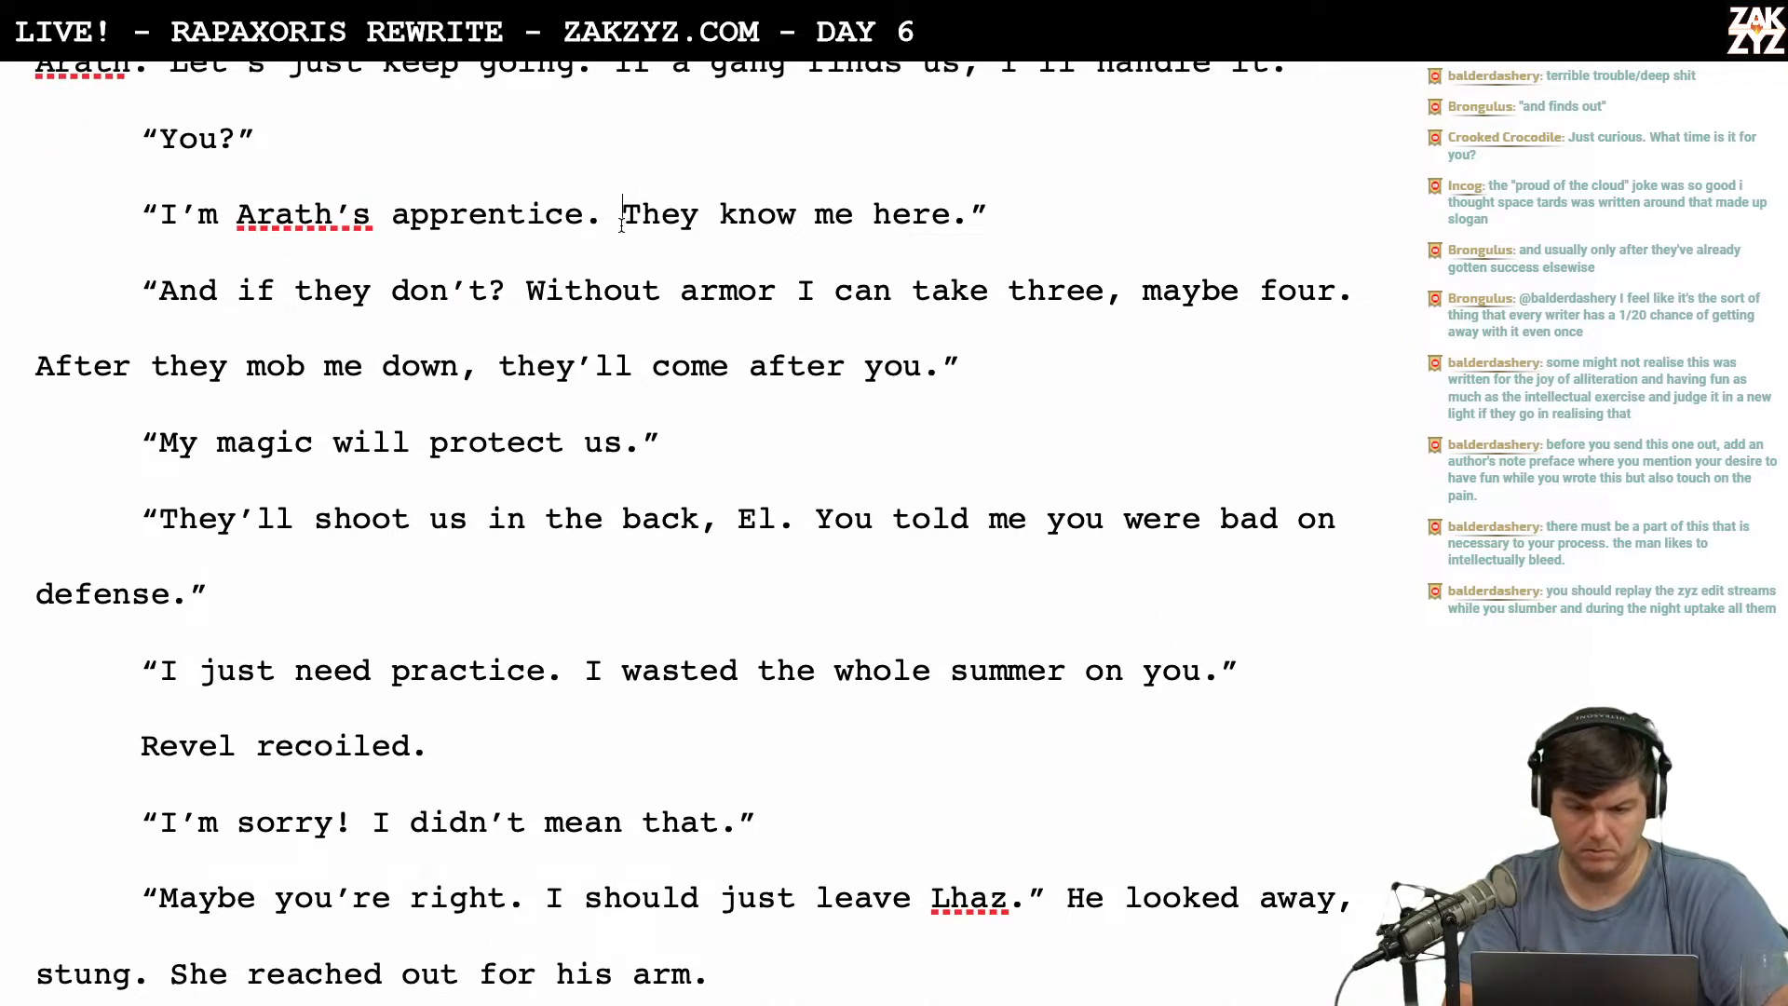
{"action": "type", "text": "I'm known in"}
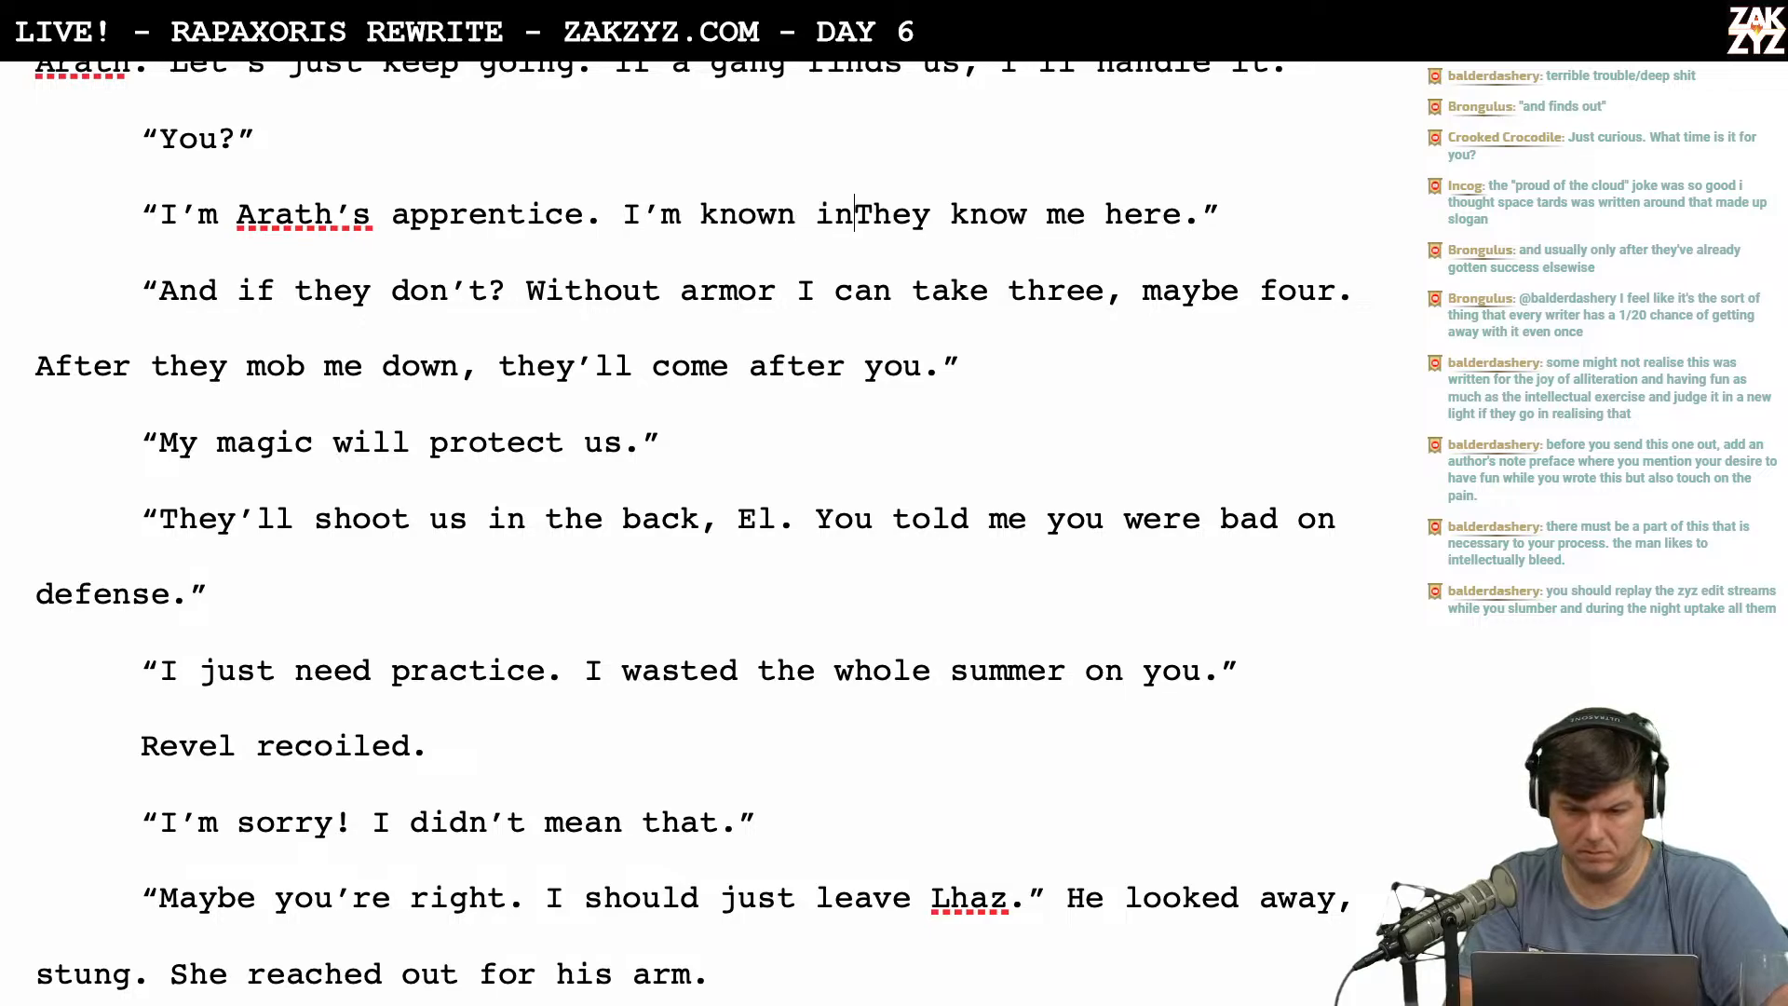
{"action": "type", "text": " Tinkerton."}
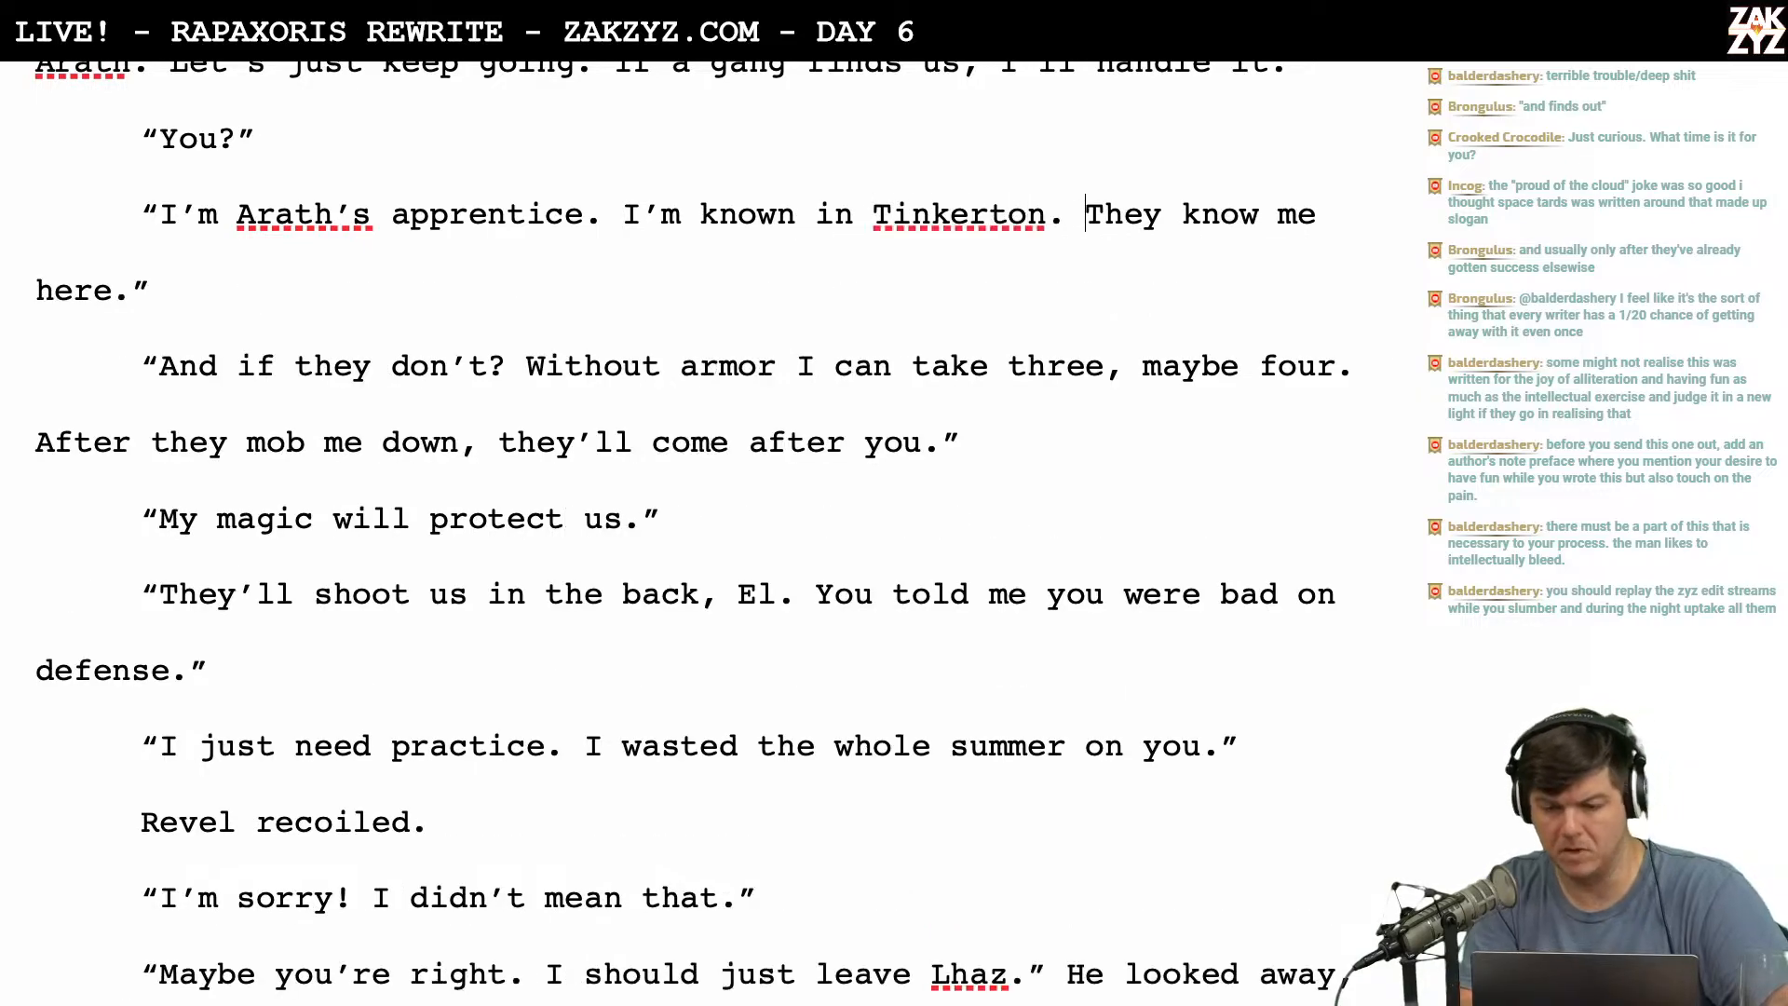
Delete "They know me here" and "in Tinkerton" so El's apprentice line ends with "I'm known.".
{"action": "key", "text": "shift+Down"}
{"action": "key", "text": "shift+Left"}
{"action": "key", "text": "shift+Left"}
{"action": "key", "text": "shift+Left"}
{"action": "key", "text": "shift+Left"}
{"action": "key", "text": "shift+Right"}
{"action": "key", "text": "shift+Right"}
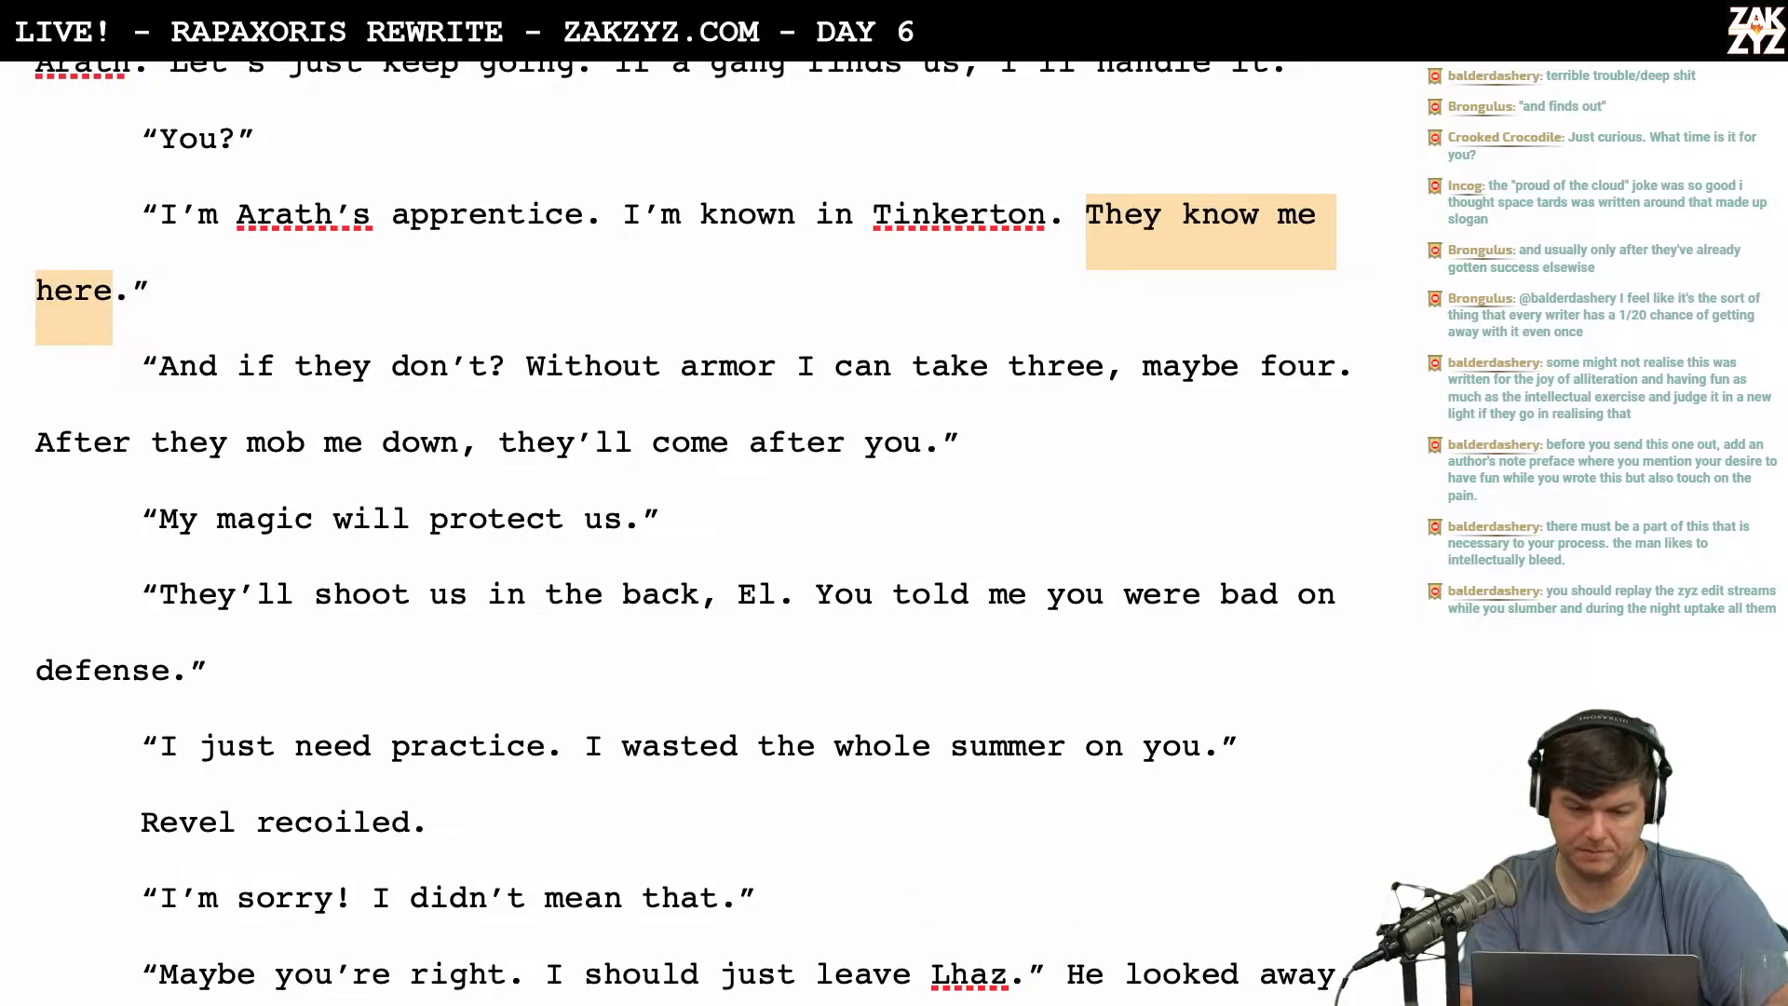
{"action": "key", "text": "BackSpace"}
{"action": "key", "text": "BackSpace"}
{"action": "key", "text": "BackSpace"}
{"action": "key", "text": "BackSpace"}
{"action": "key", "text": "BackSpace"}
{"action": "key", "text": "BackSpace"}
{"action": "key", "text": "BackSpace"}
{"action": "key", "text": "BackSpace"}
{"action": "key", "text": "BackSpace"}
{"action": "key", "text": "BackSpace"}
{"action": "key", "text": "BackSpace"}
{"action": "key", "text": "BackSpace"}
{"action": "key", "text": "BackSpace"}
{"action": "key", "text": "BackSpace"}
{"action": "key", "text": "BackSpace"}
{"action": "key", "text": "BackSpace"}
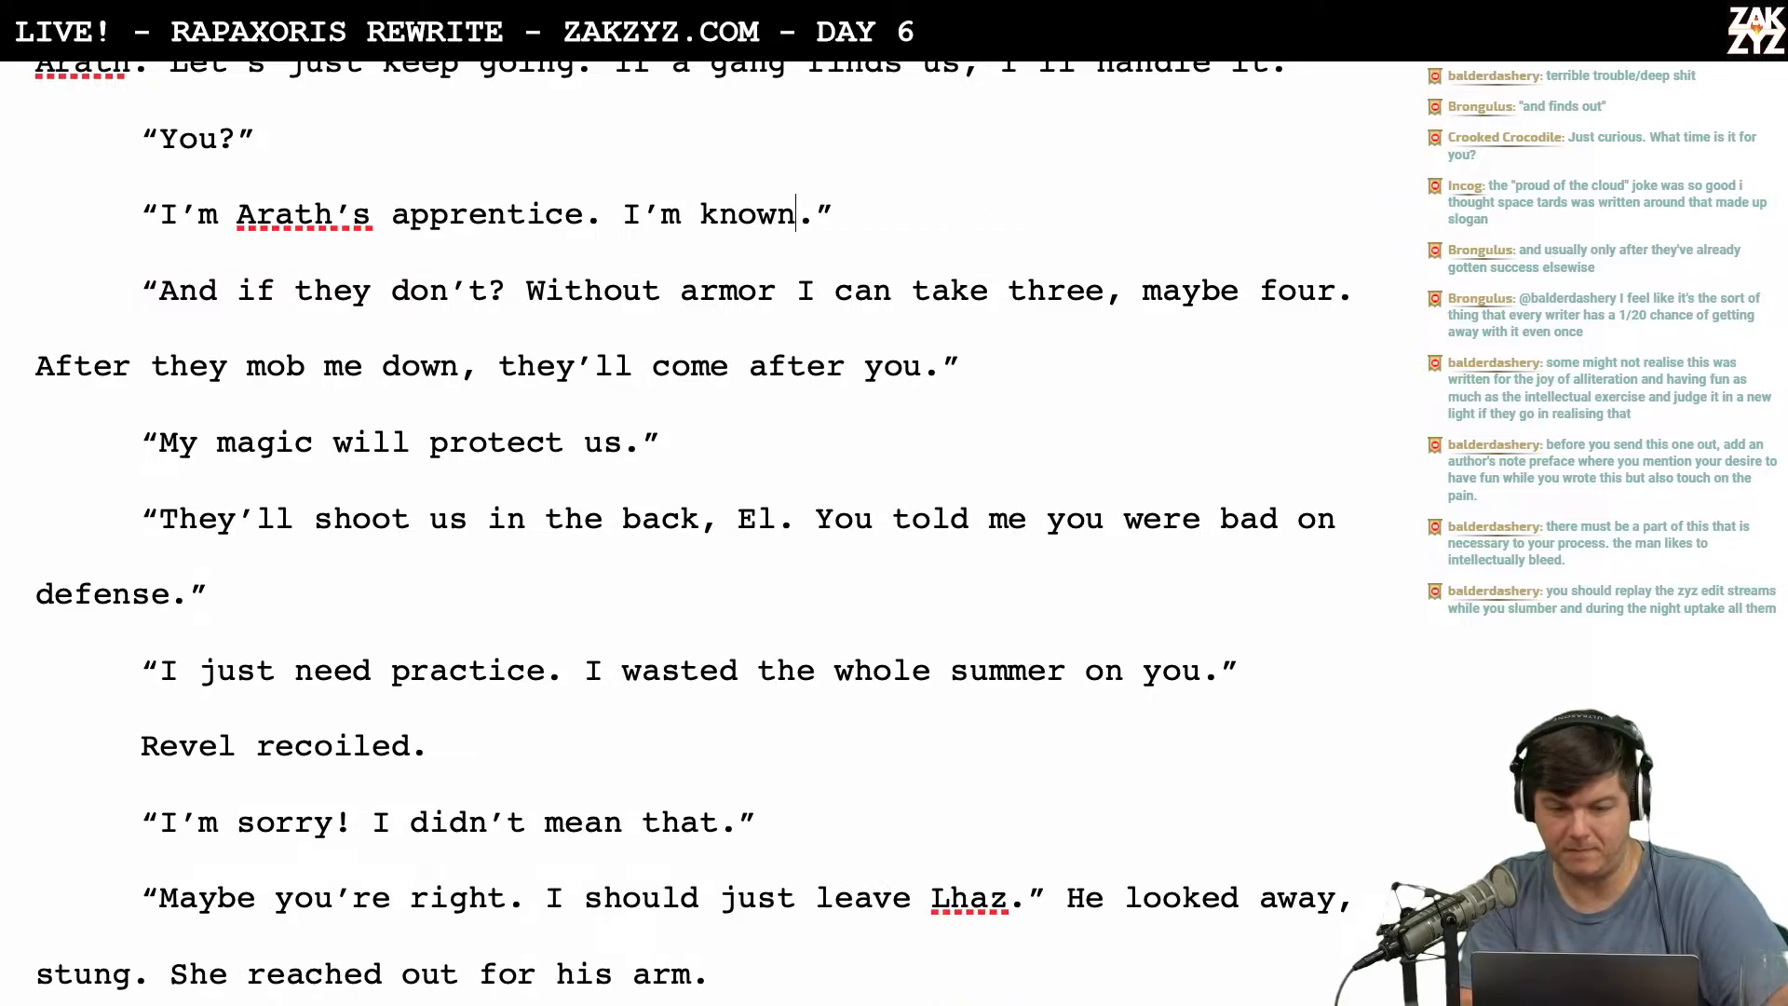
Reword the opening question of Revel's reply from "And if they don't?" to "And if that doesn't work?".
{"action": "scroll", "coordinate": [562, 229], "scroll_direction": "down", "scroll_amount": 1}
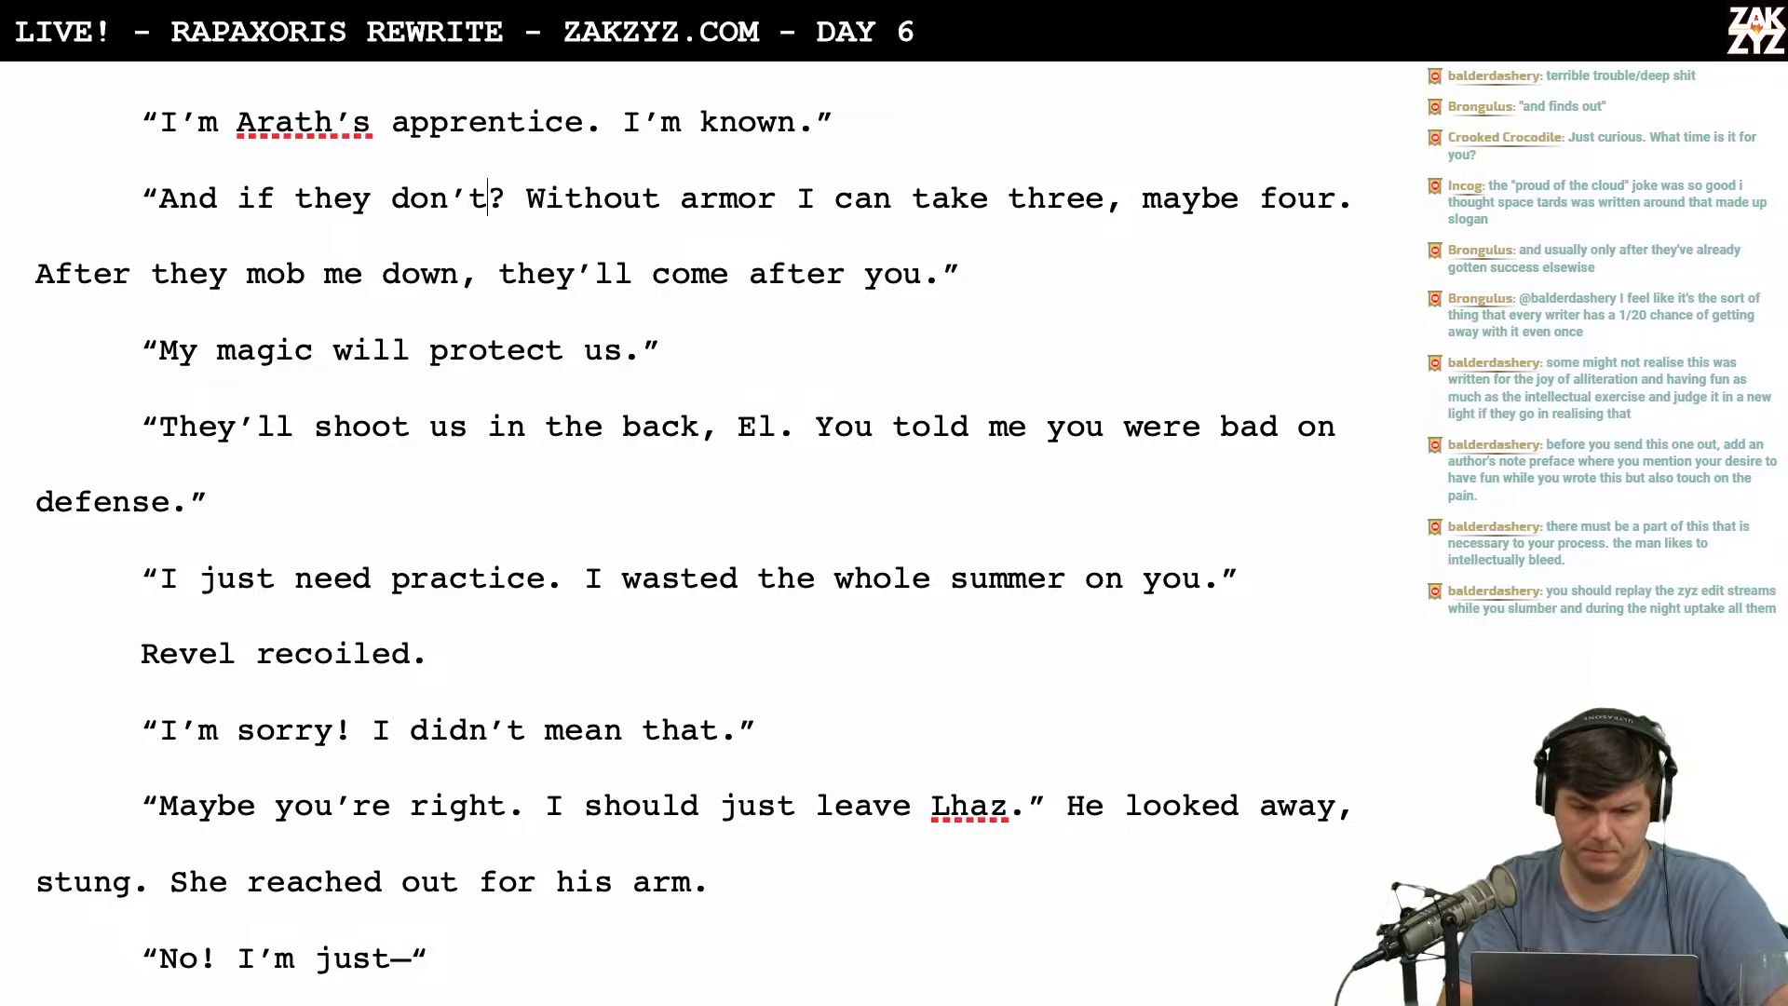
{"action": "key", "text": "BackSpace"}
{"action": "key", "text": "BackSpace"}
{"action": "key", "text": "BackSpace"}
{"action": "key", "text": "BackSpace"}
{"action": "key", "text": "BackSpace"}
{"action": "key", "text": "BackSpace"}
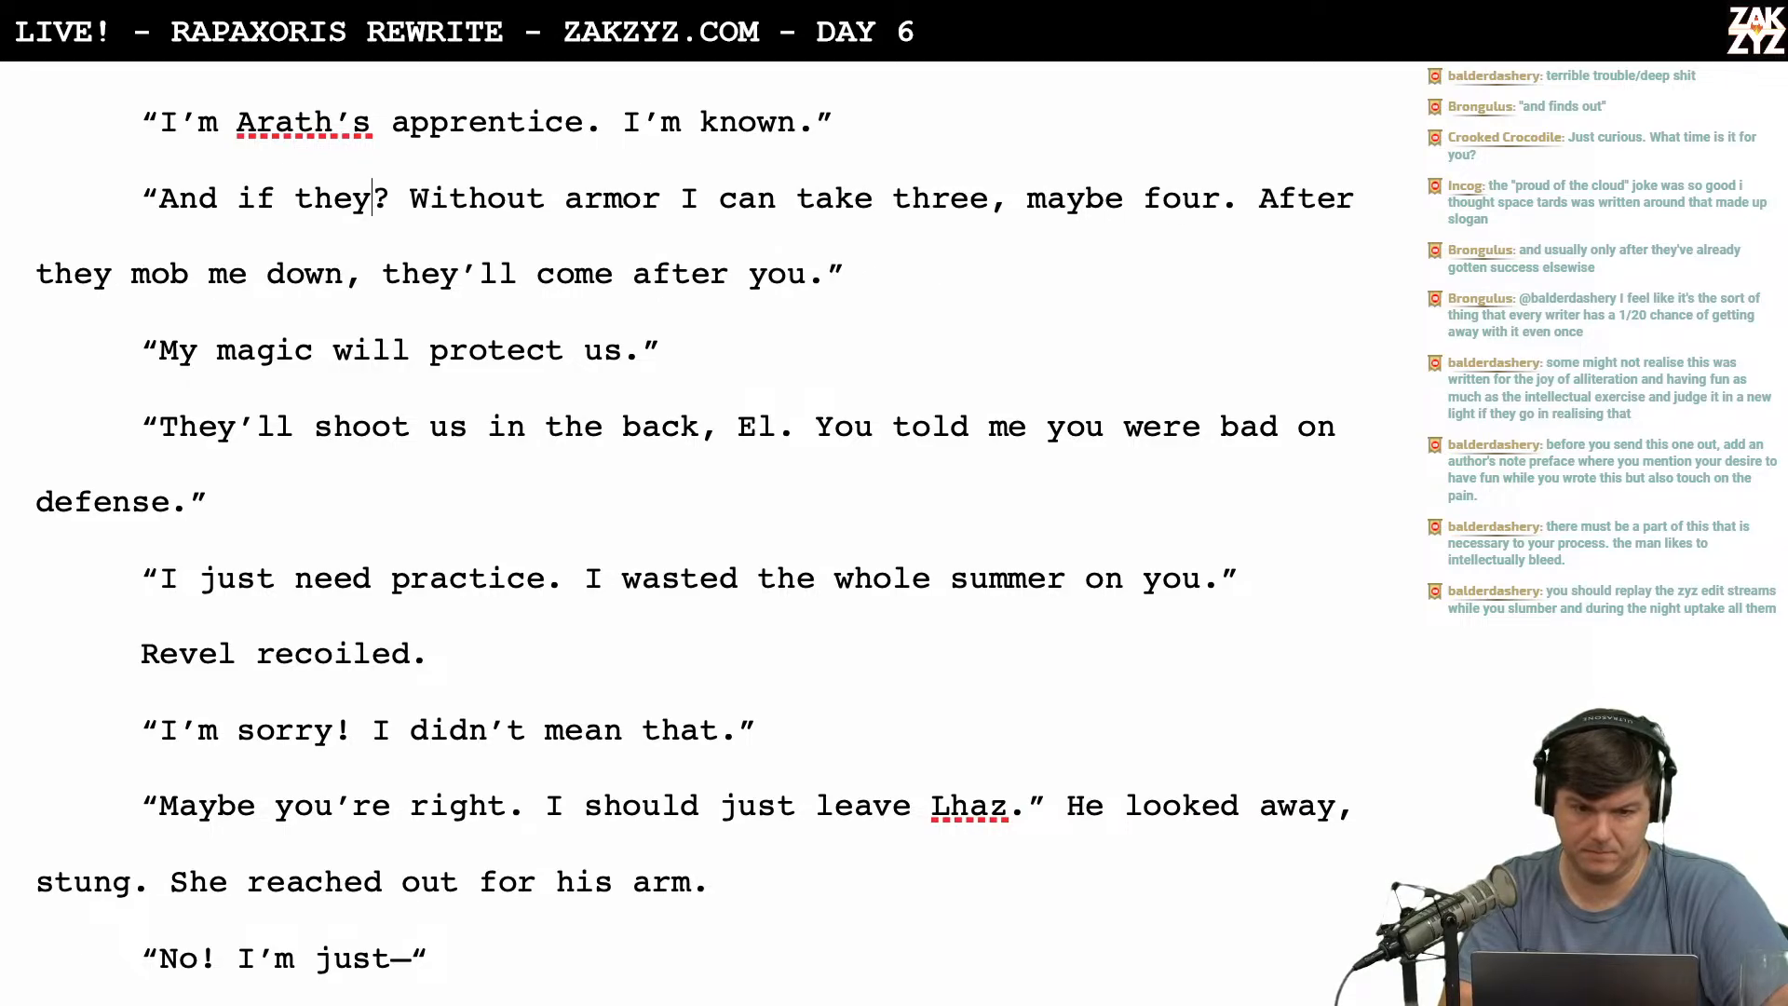
{"action": "key", "text": "BackSpace"}
{"action": "key", "text": "BackSpace"}
{"action": "key", "text": "BackSpace"}
{"action": "type", "text": "hat doesn't "}
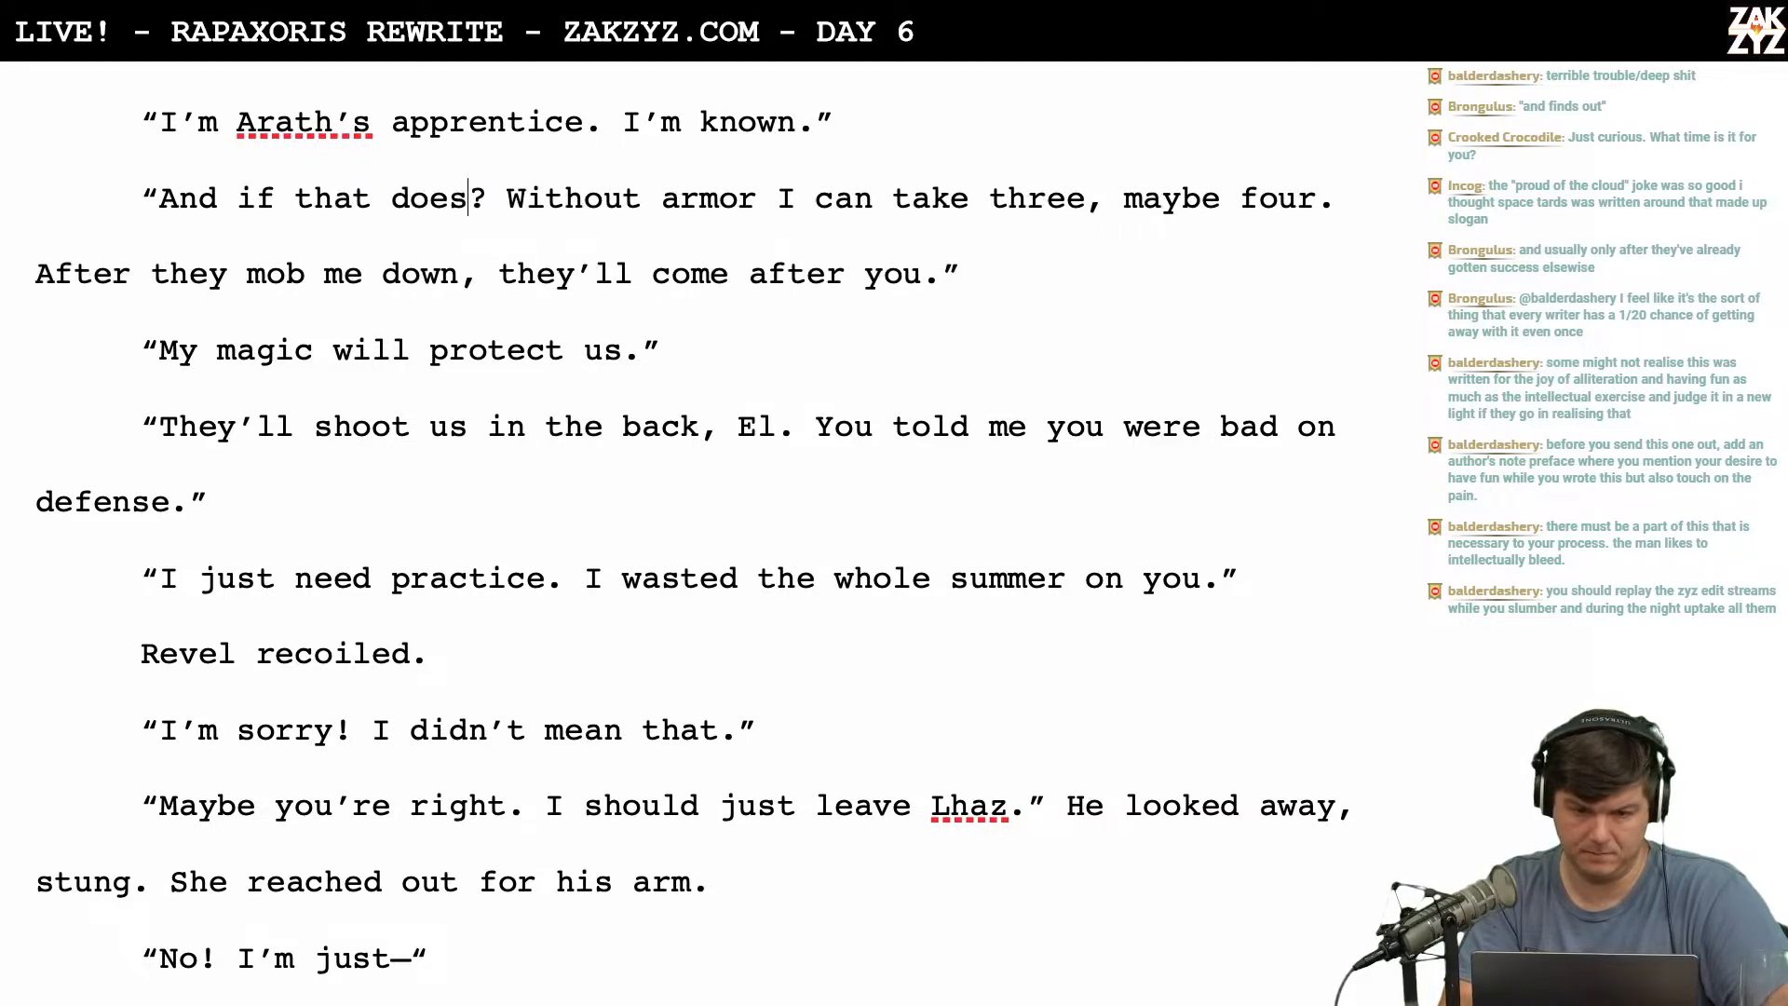
{"action": "type", "text": "work"}
Reread the edited gang dialogue and the preceding exchanges about finding the orb, fleeing the city and the thief's snake-lead bane.
{"action": "scroll", "coordinate": [705, 534], "scroll_direction": "down", "scroll_amount": 1}
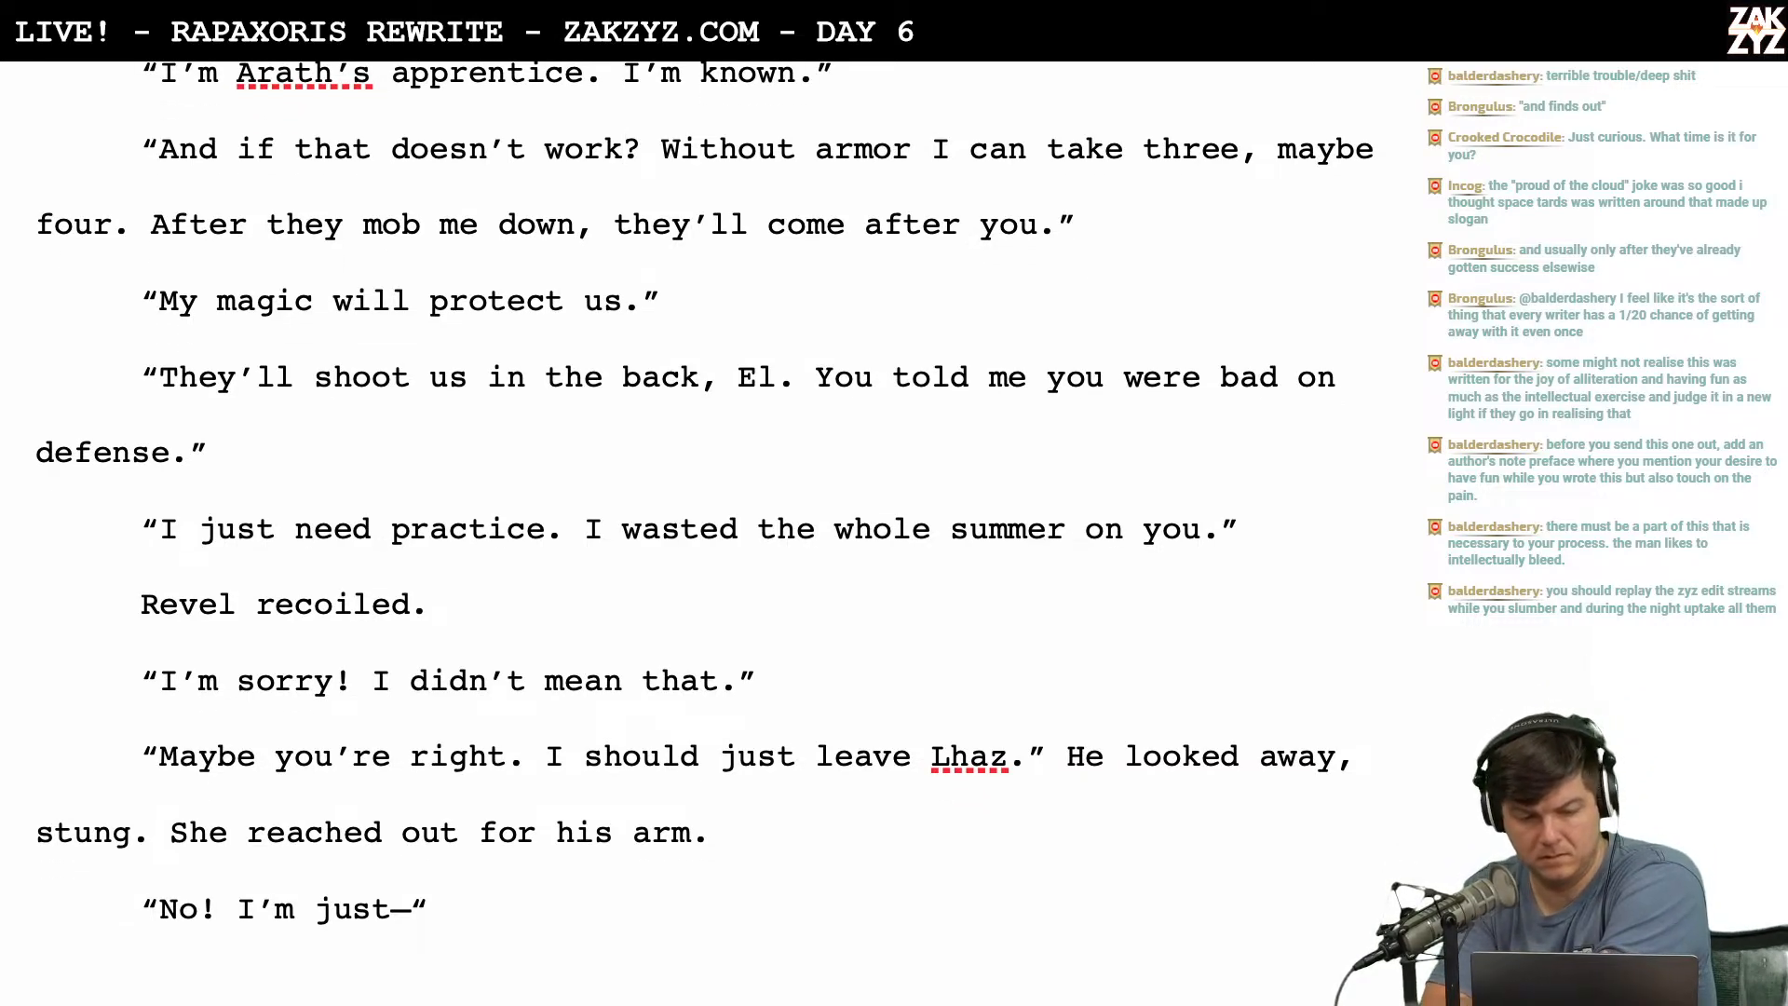
{"action": "scroll", "coordinate": [545, 111], "scroll_direction": "up", "scroll_amount": 4}
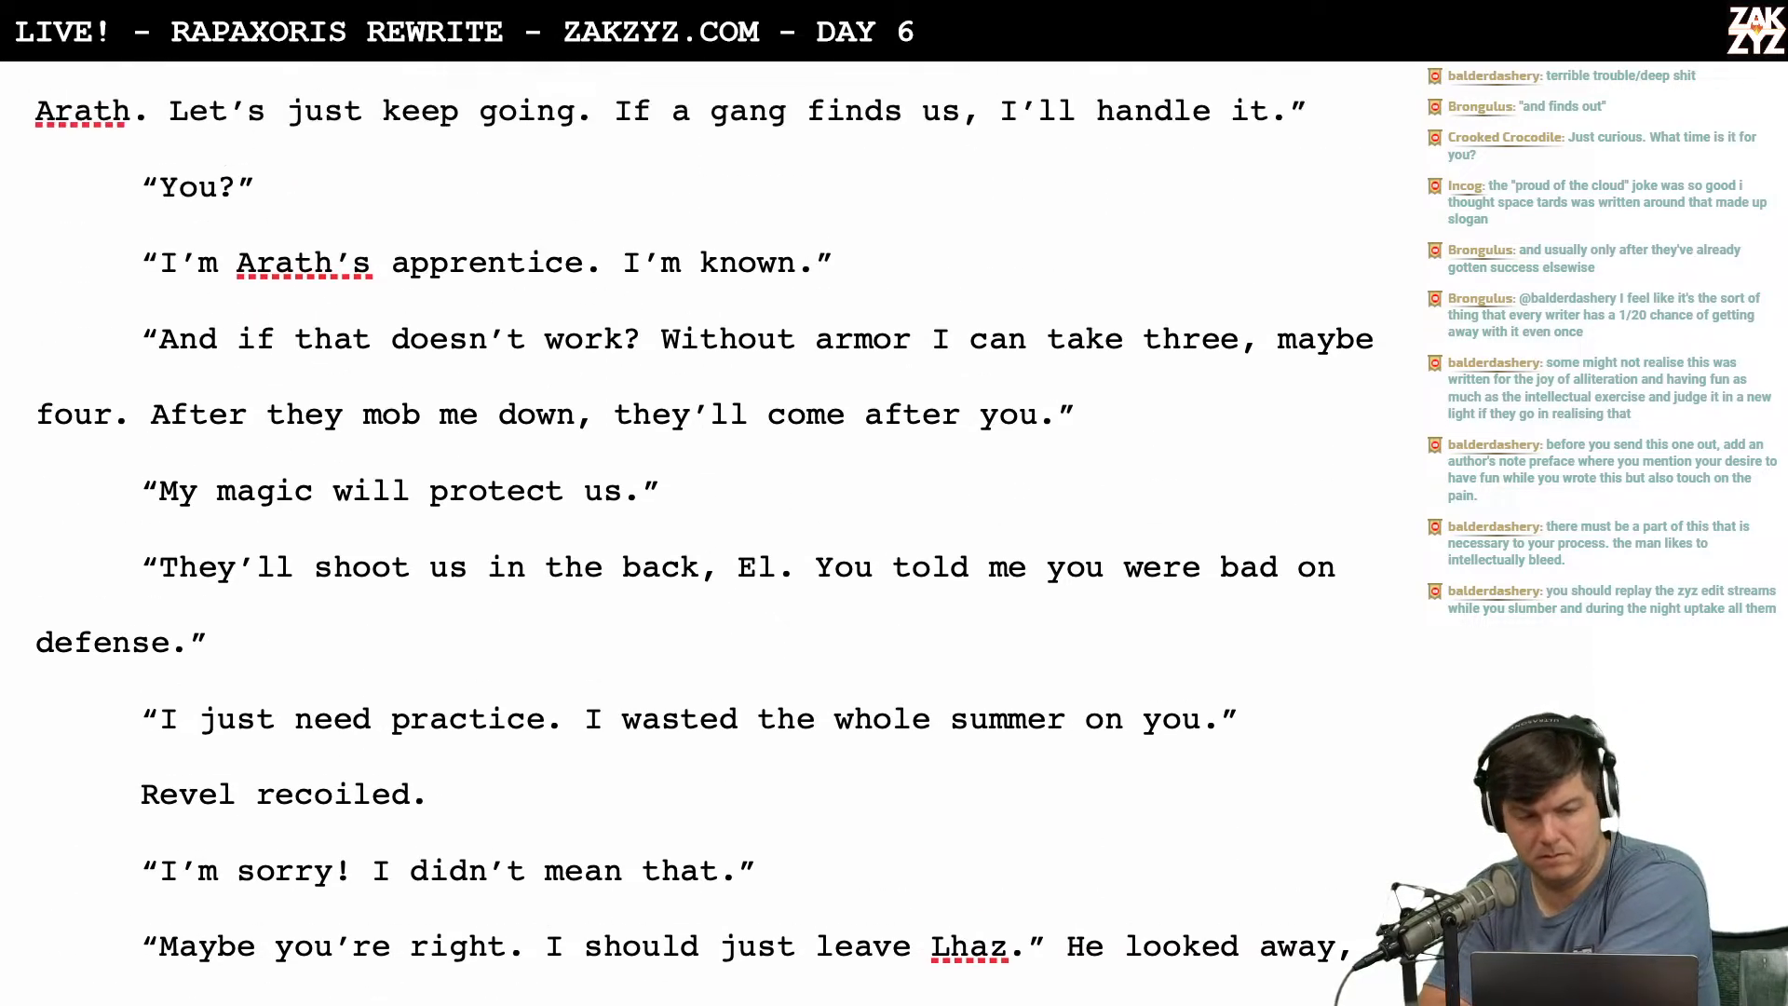
{"action": "scroll", "coordinate": [653, 232], "scroll_direction": "down", "scroll_amount": 3}
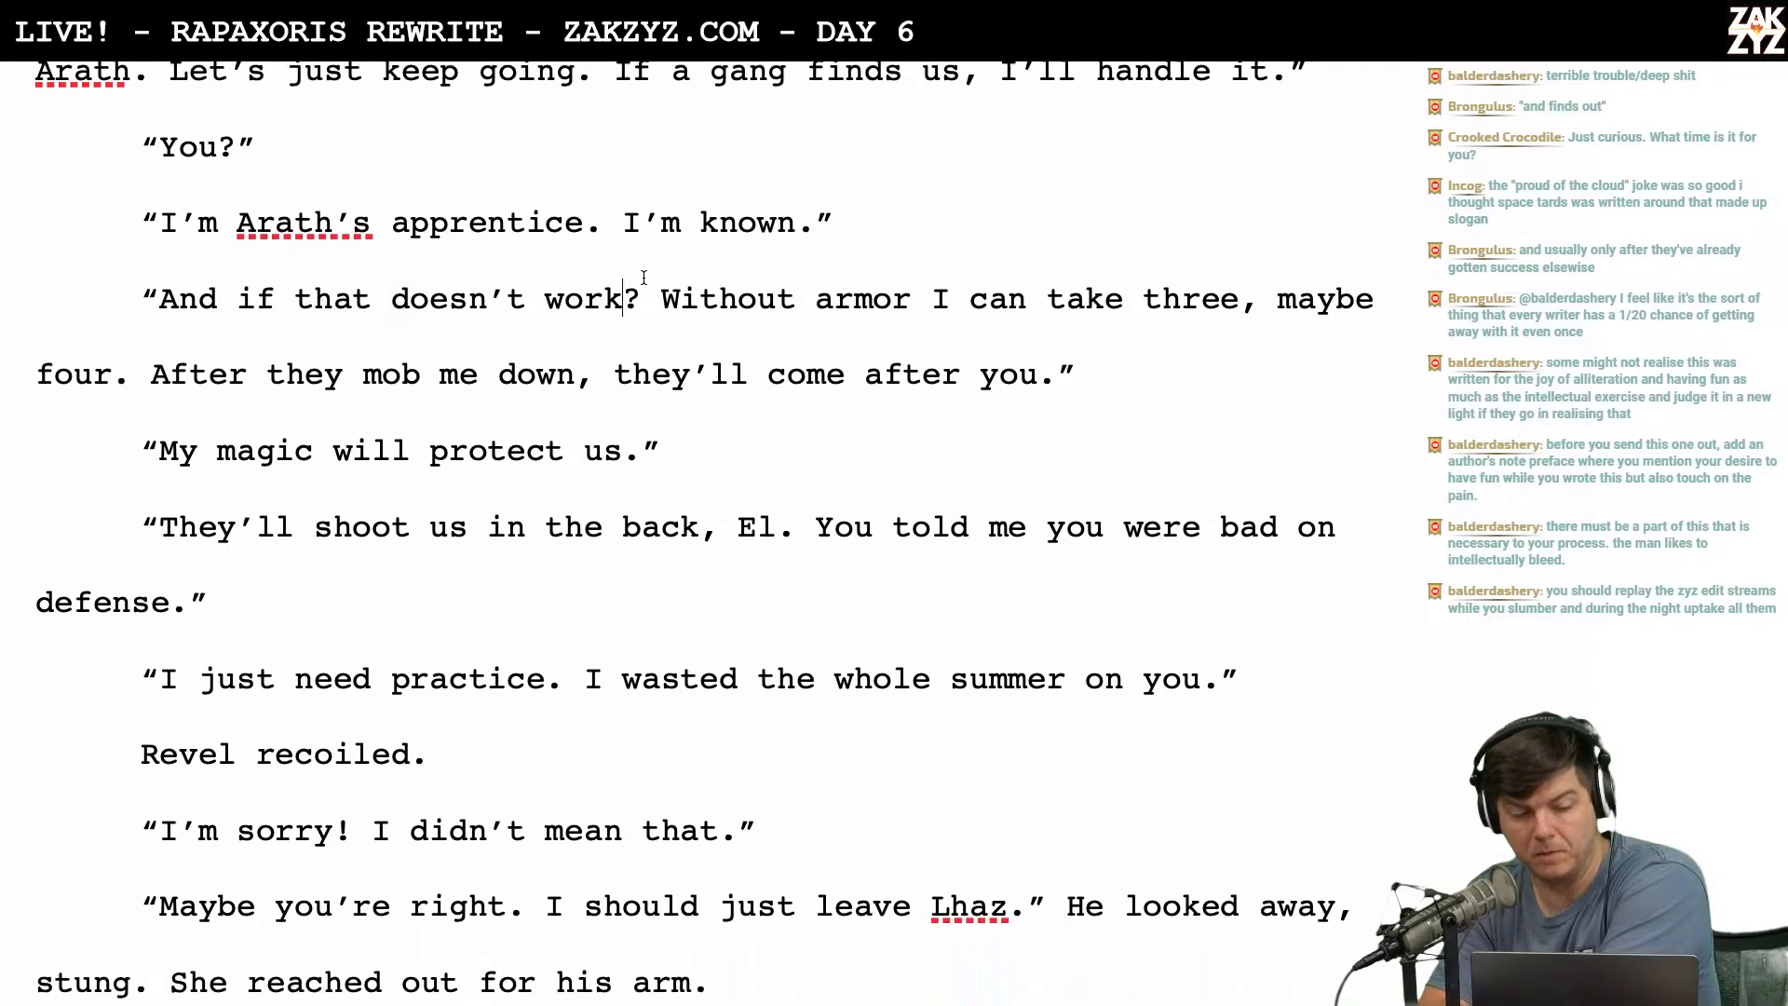
{"action": "scroll", "coordinate": [488, 280], "scroll_direction": "up", "scroll_amount": 6}
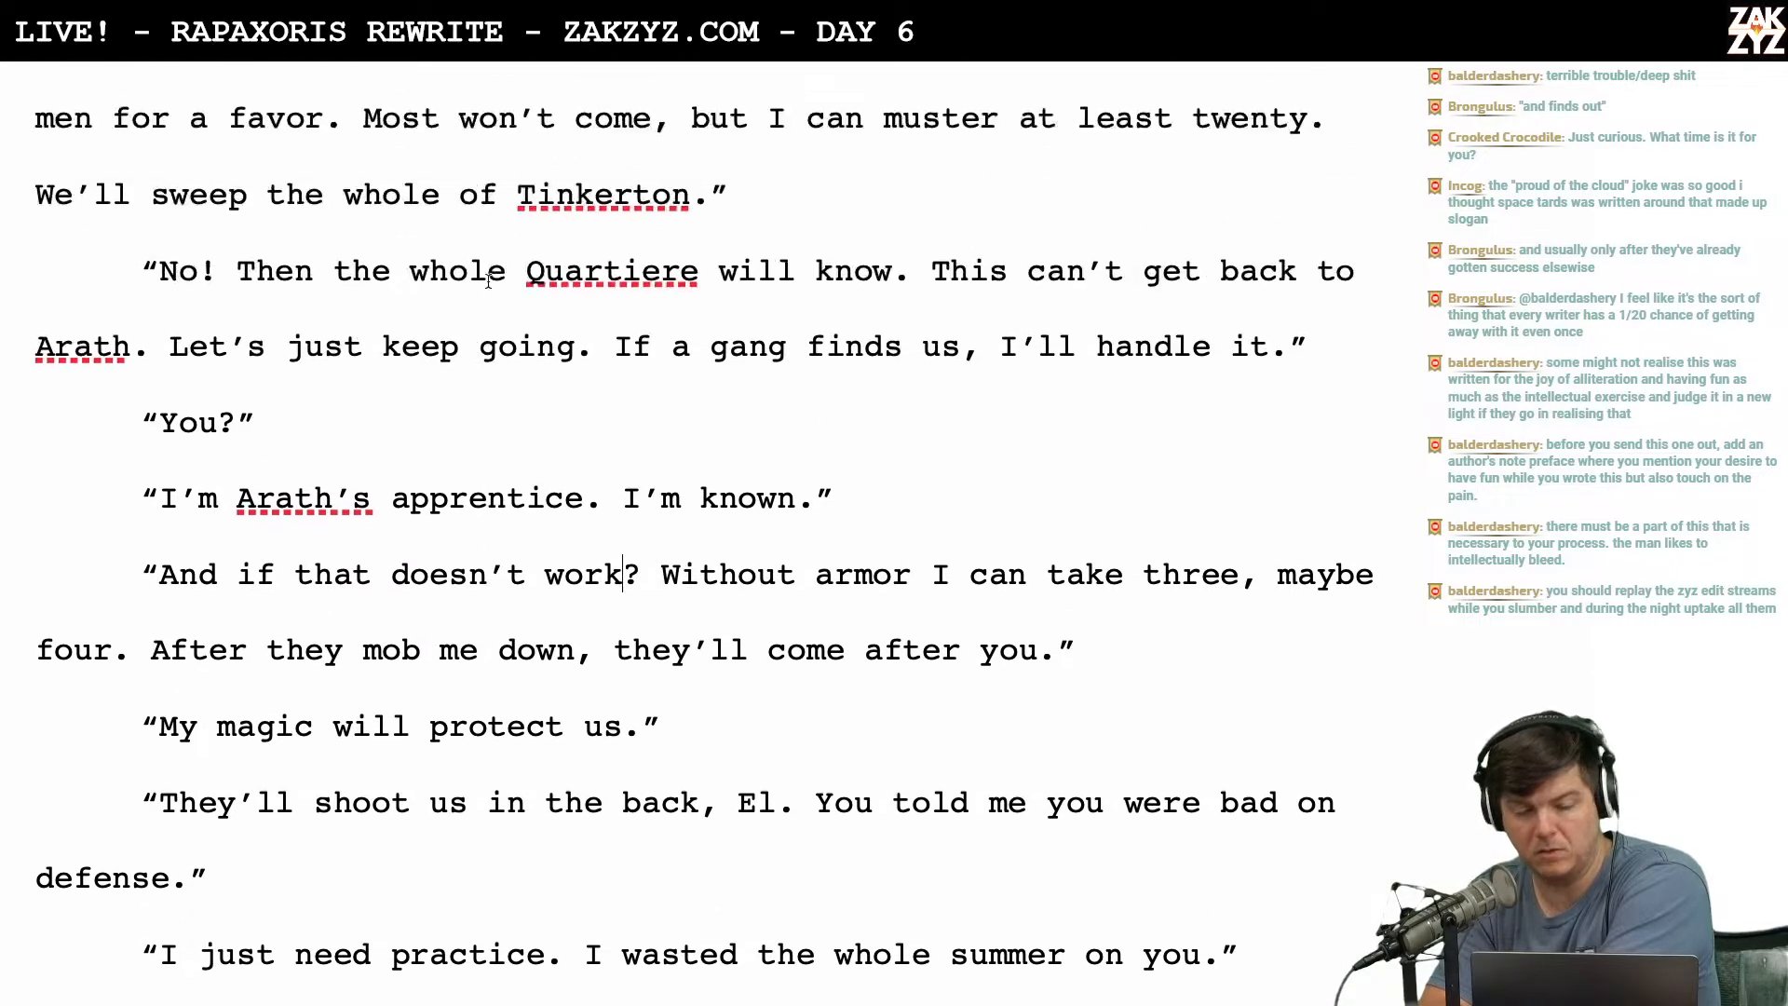
{"action": "scroll", "coordinate": [488, 281], "scroll_direction": "down", "scroll_amount": 1}
{"action": "scroll", "coordinate": [488, 279], "scroll_direction": "down", "scroll_amount": 1}
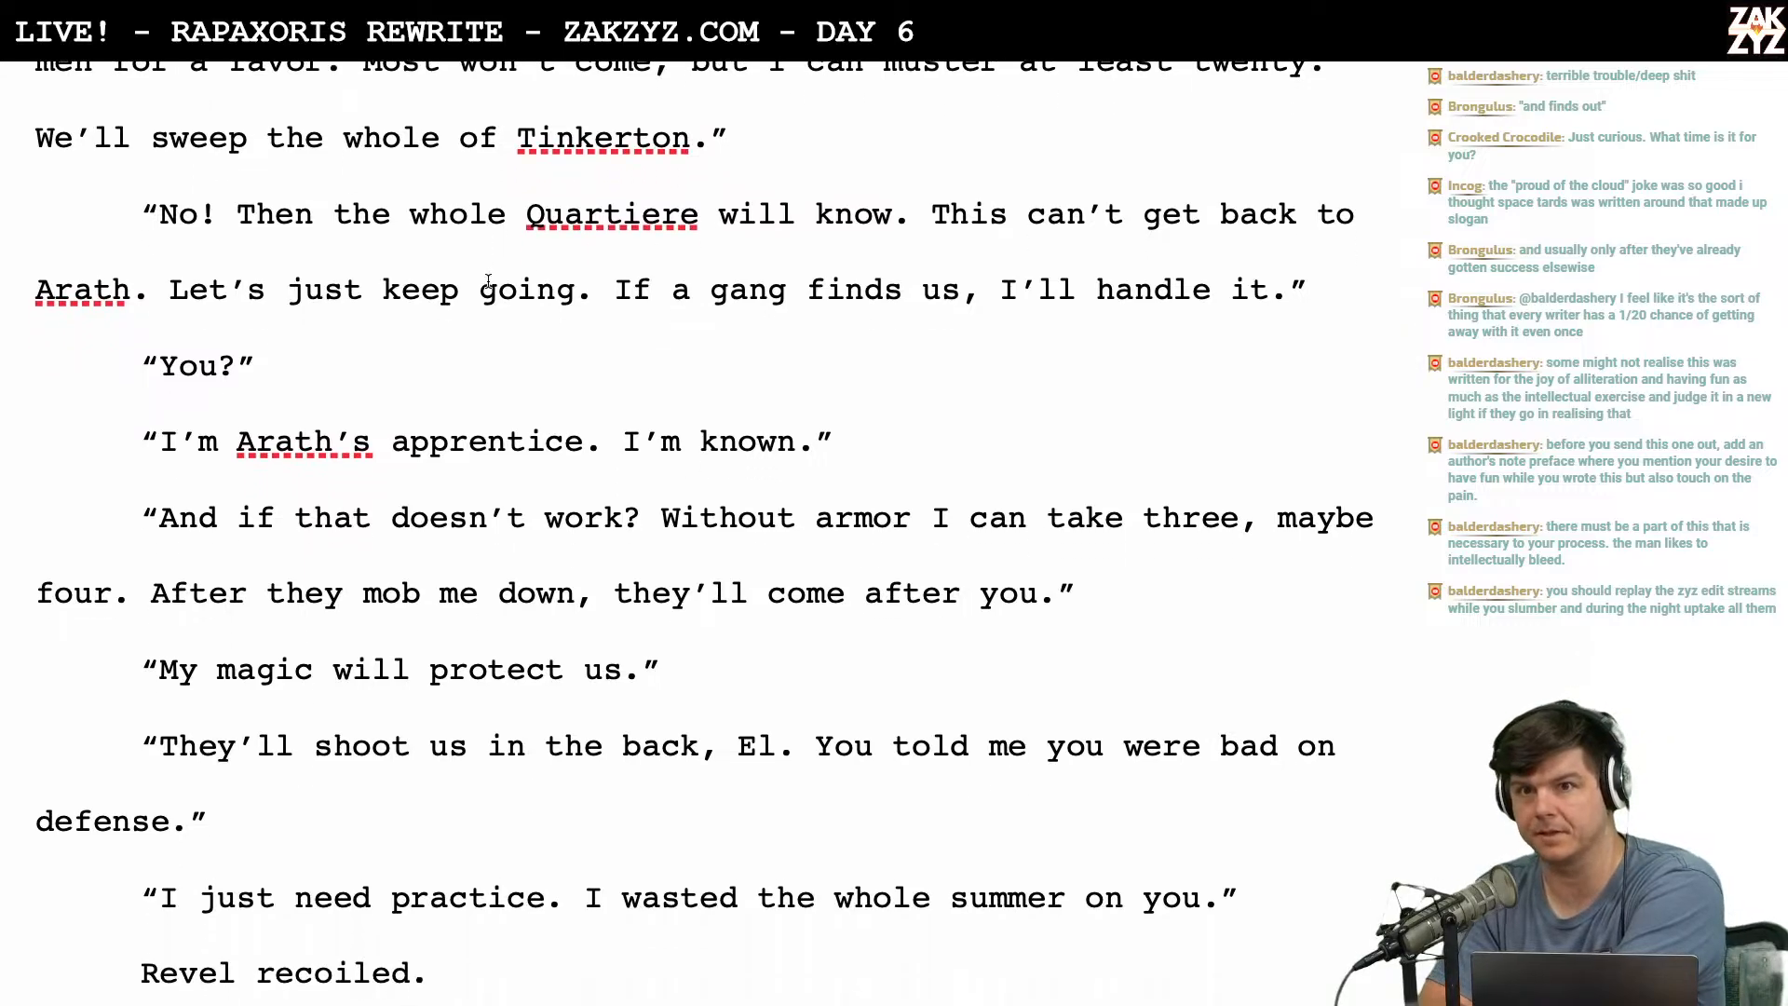
{"action": "scroll", "coordinate": [488, 279], "scroll_direction": "up", "scroll_amount": 15}
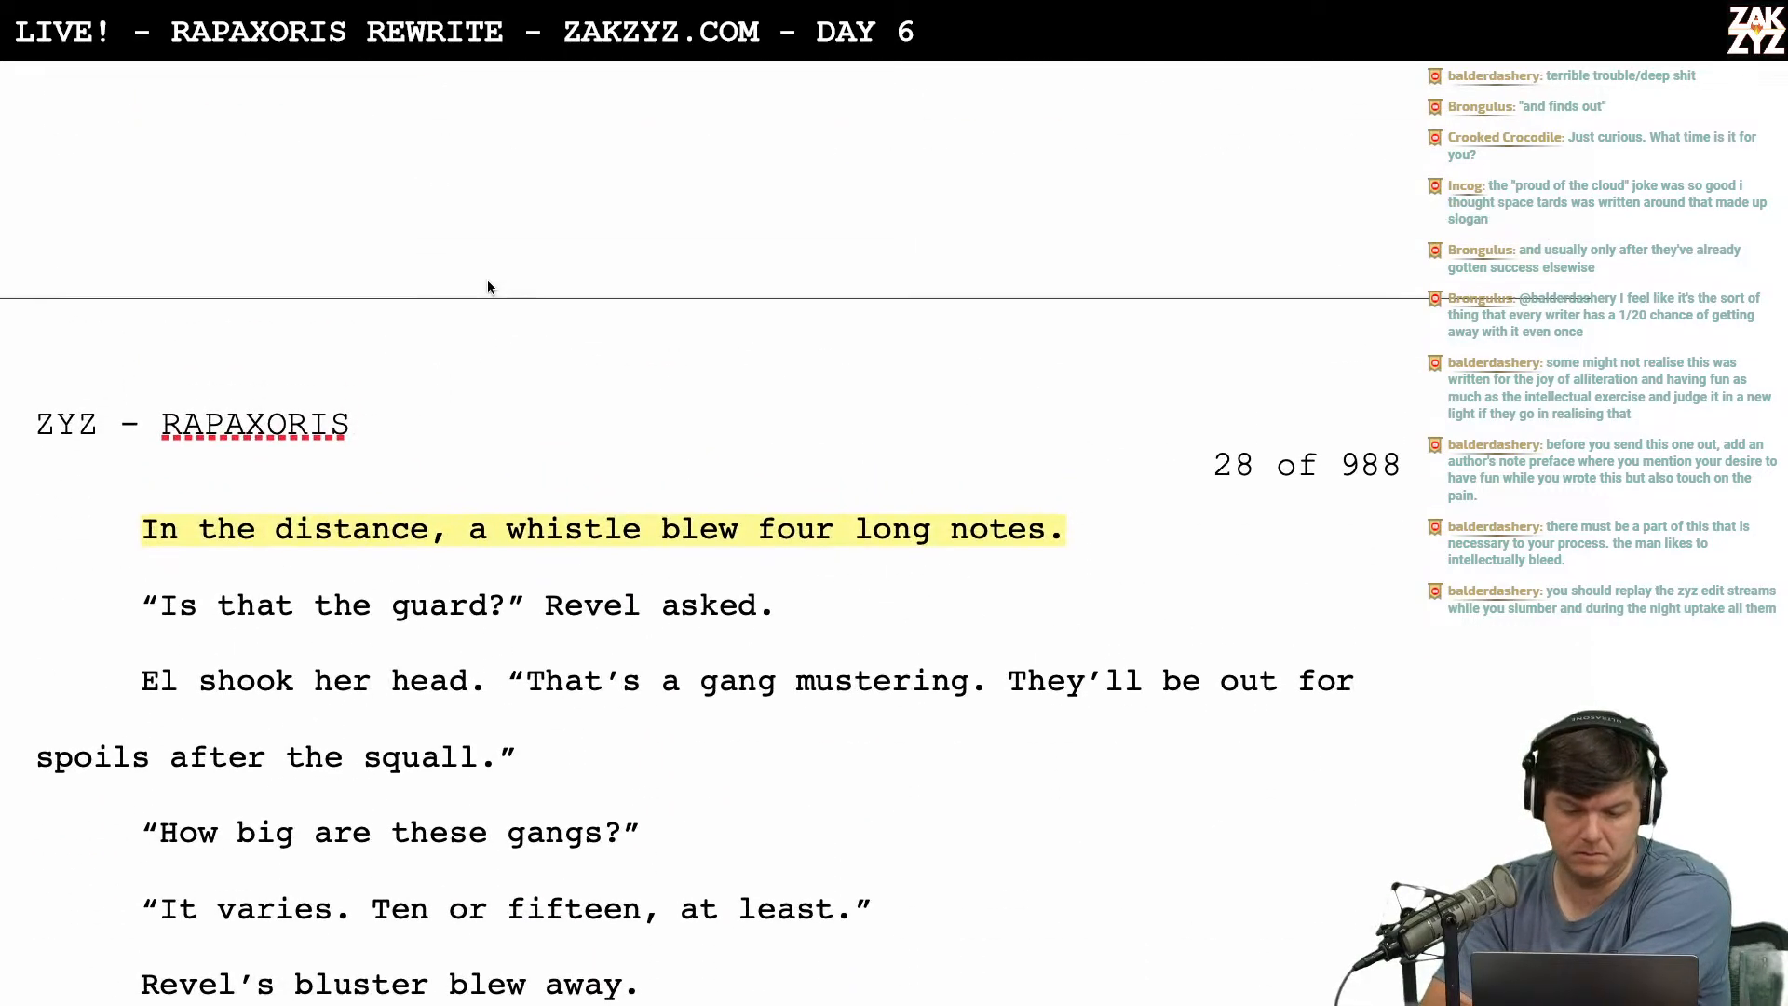
{"action": "scroll", "coordinate": [488, 279], "scroll_direction": "up", "scroll_amount": 18}
{"action": "scroll", "coordinate": [488, 280], "scroll_direction": "down", "scroll_amount": 7}
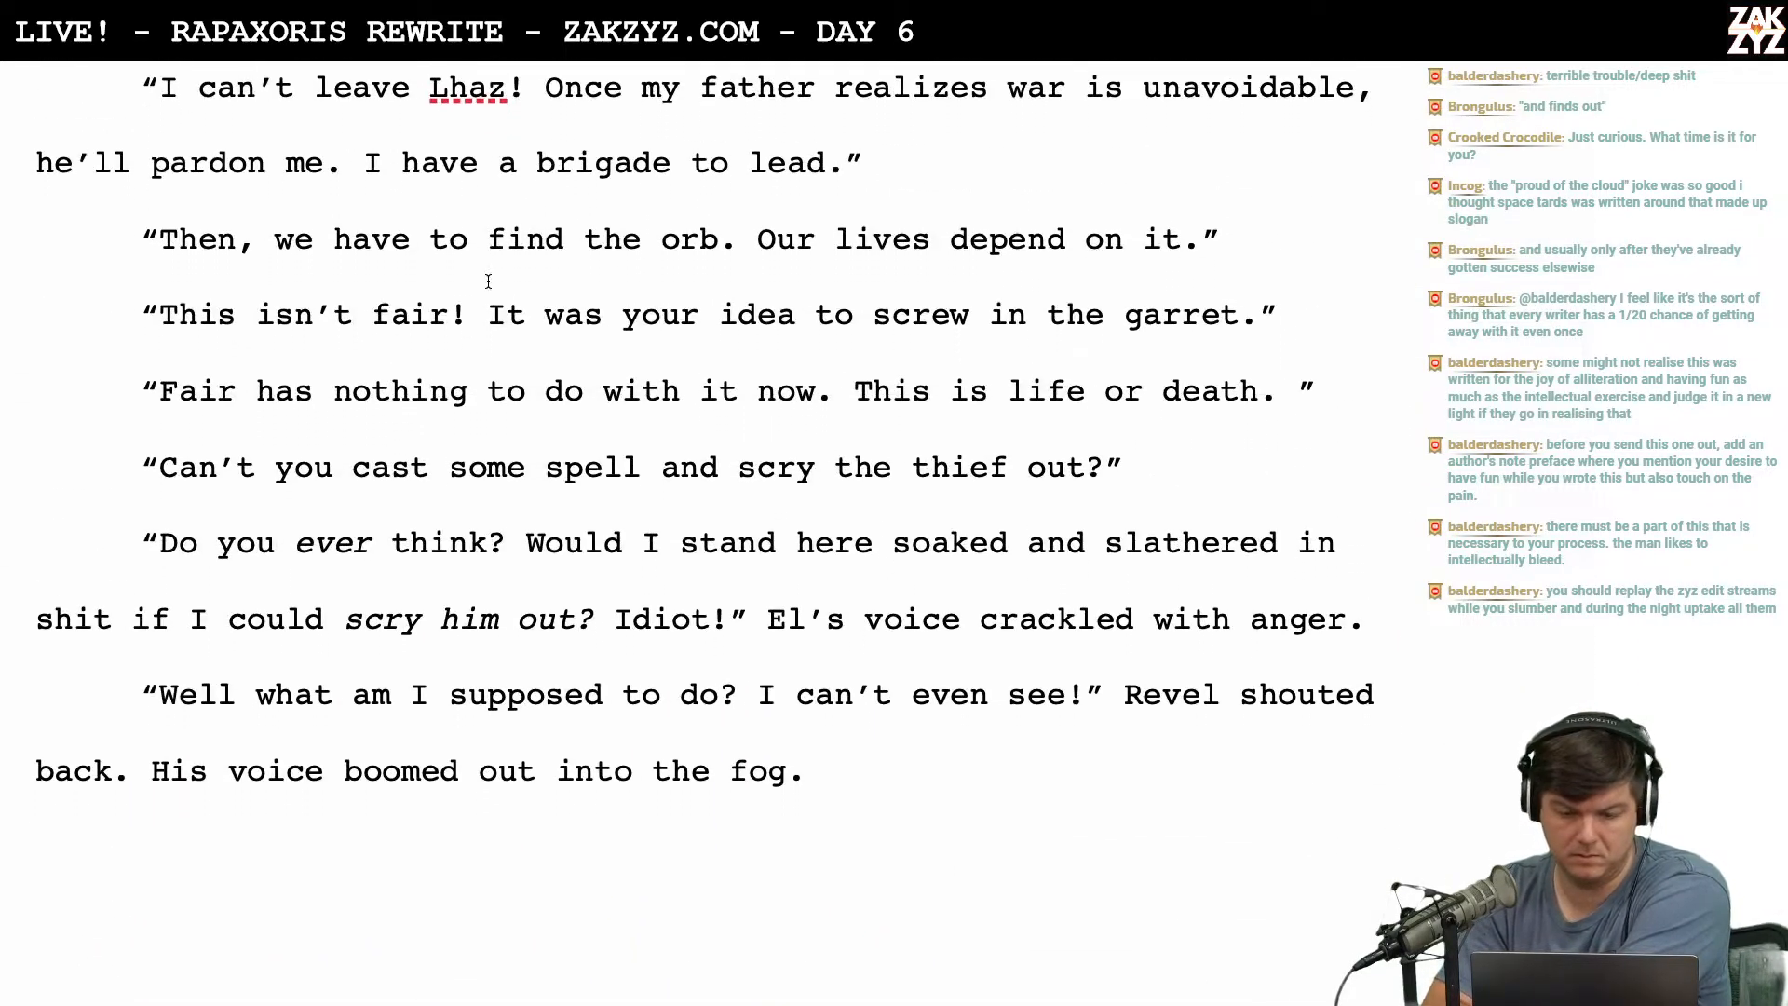
{"action": "scroll", "coordinate": [488, 280], "scroll_direction": "up", "scroll_amount": 8}
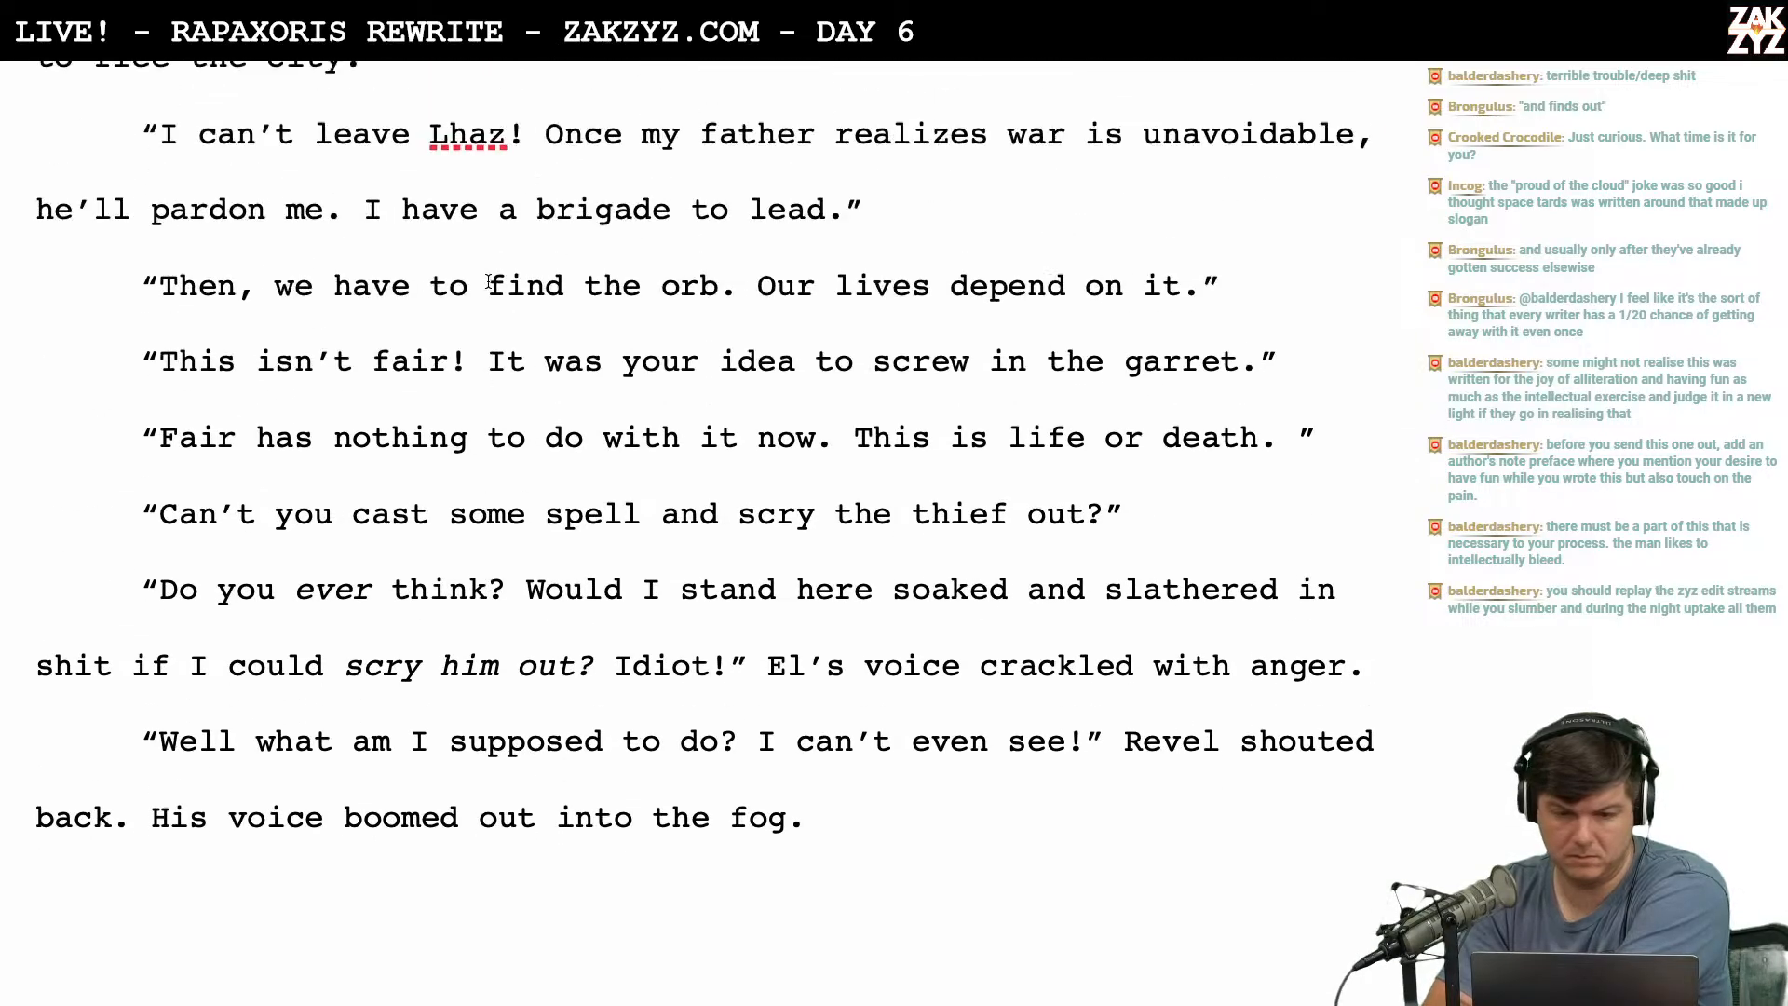
{"action": "scroll", "coordinate": [488, 280], "scroll_direction": "down", "scroll_amount": 4}
{"action": "scroll", "coordinate": [488, 280], "scroll_direction": "up", "scroll_amount": 20}
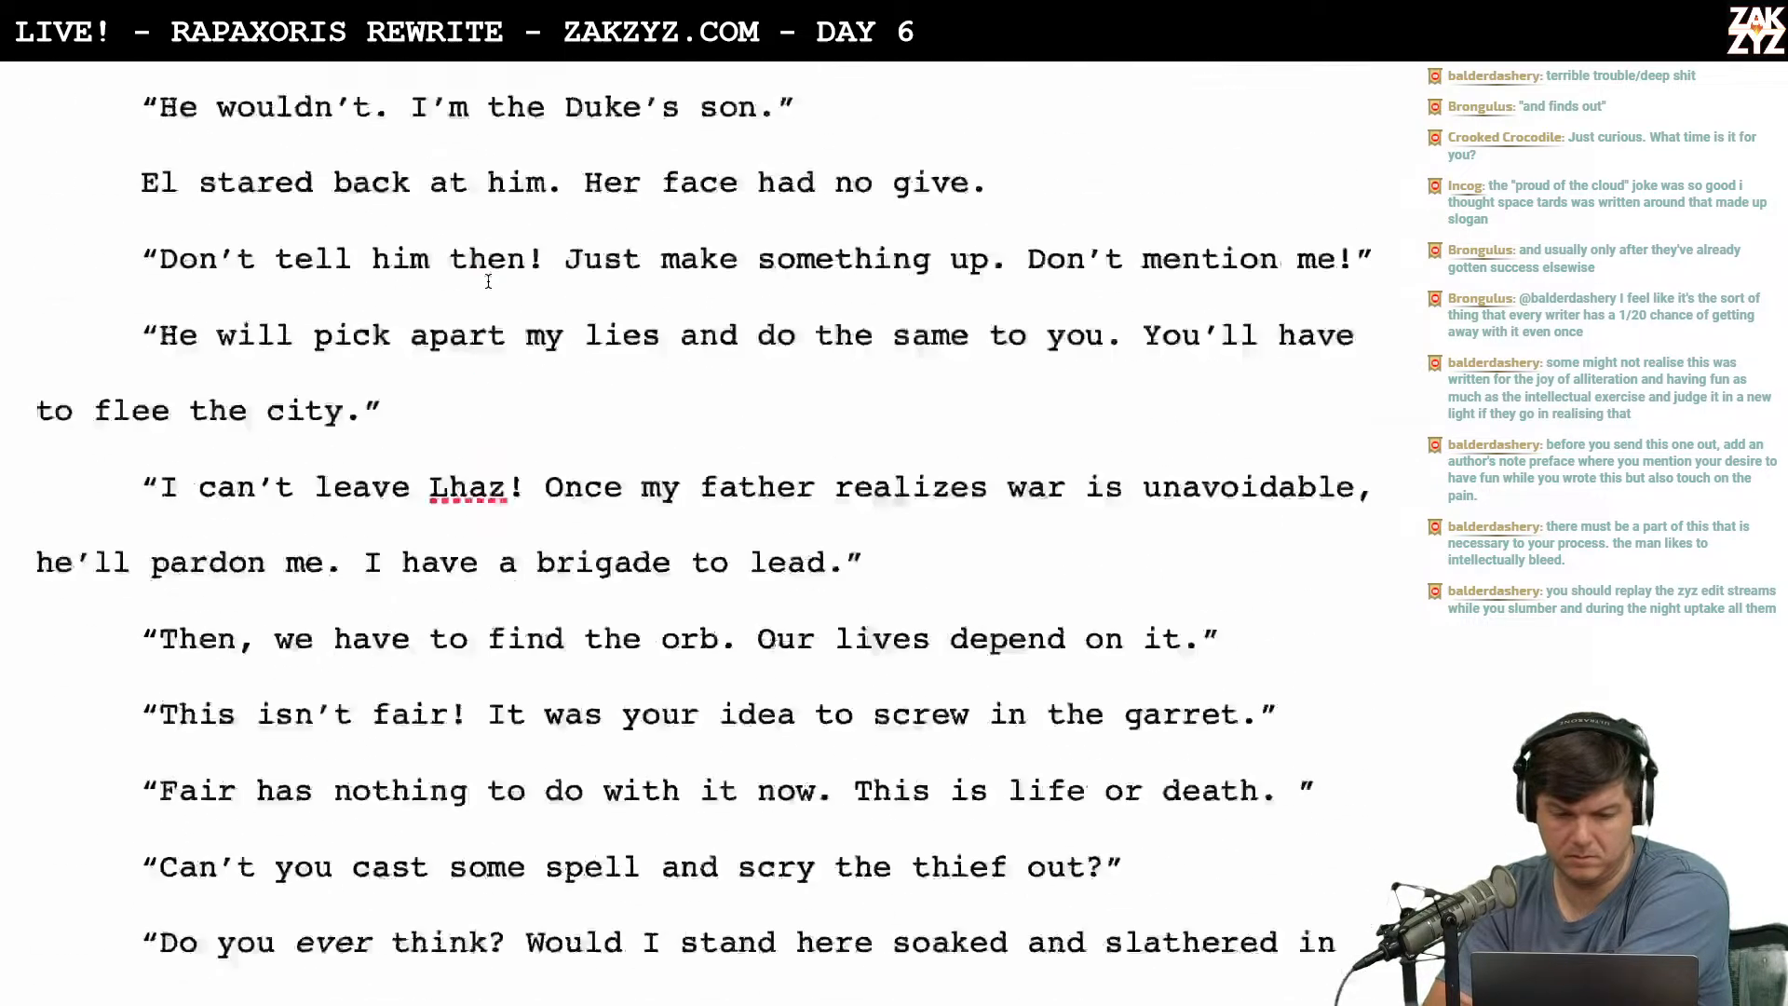
{"action": "scroll", "coordinate": [488, 289], "scroll_direction": "up", "scroll_amount": 20}
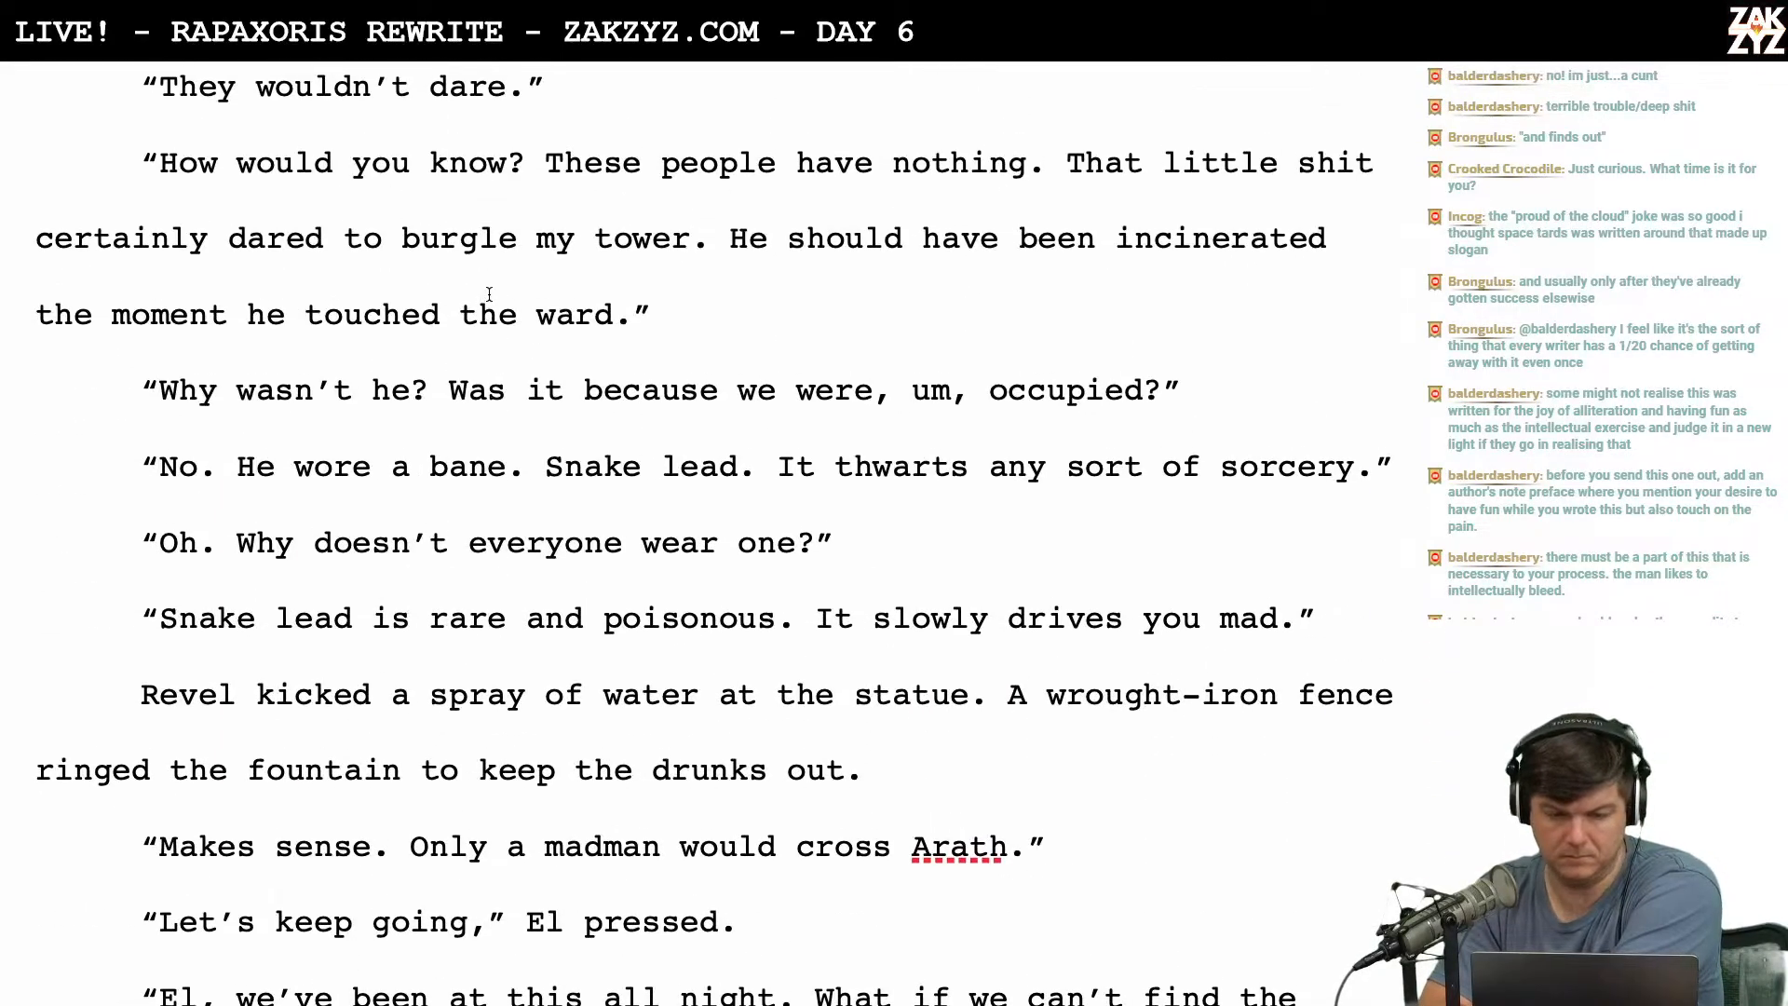
{"action": "scroll", "coordinate": [489, 293], "scroll_direction": "down", "scroll_amount": 1}
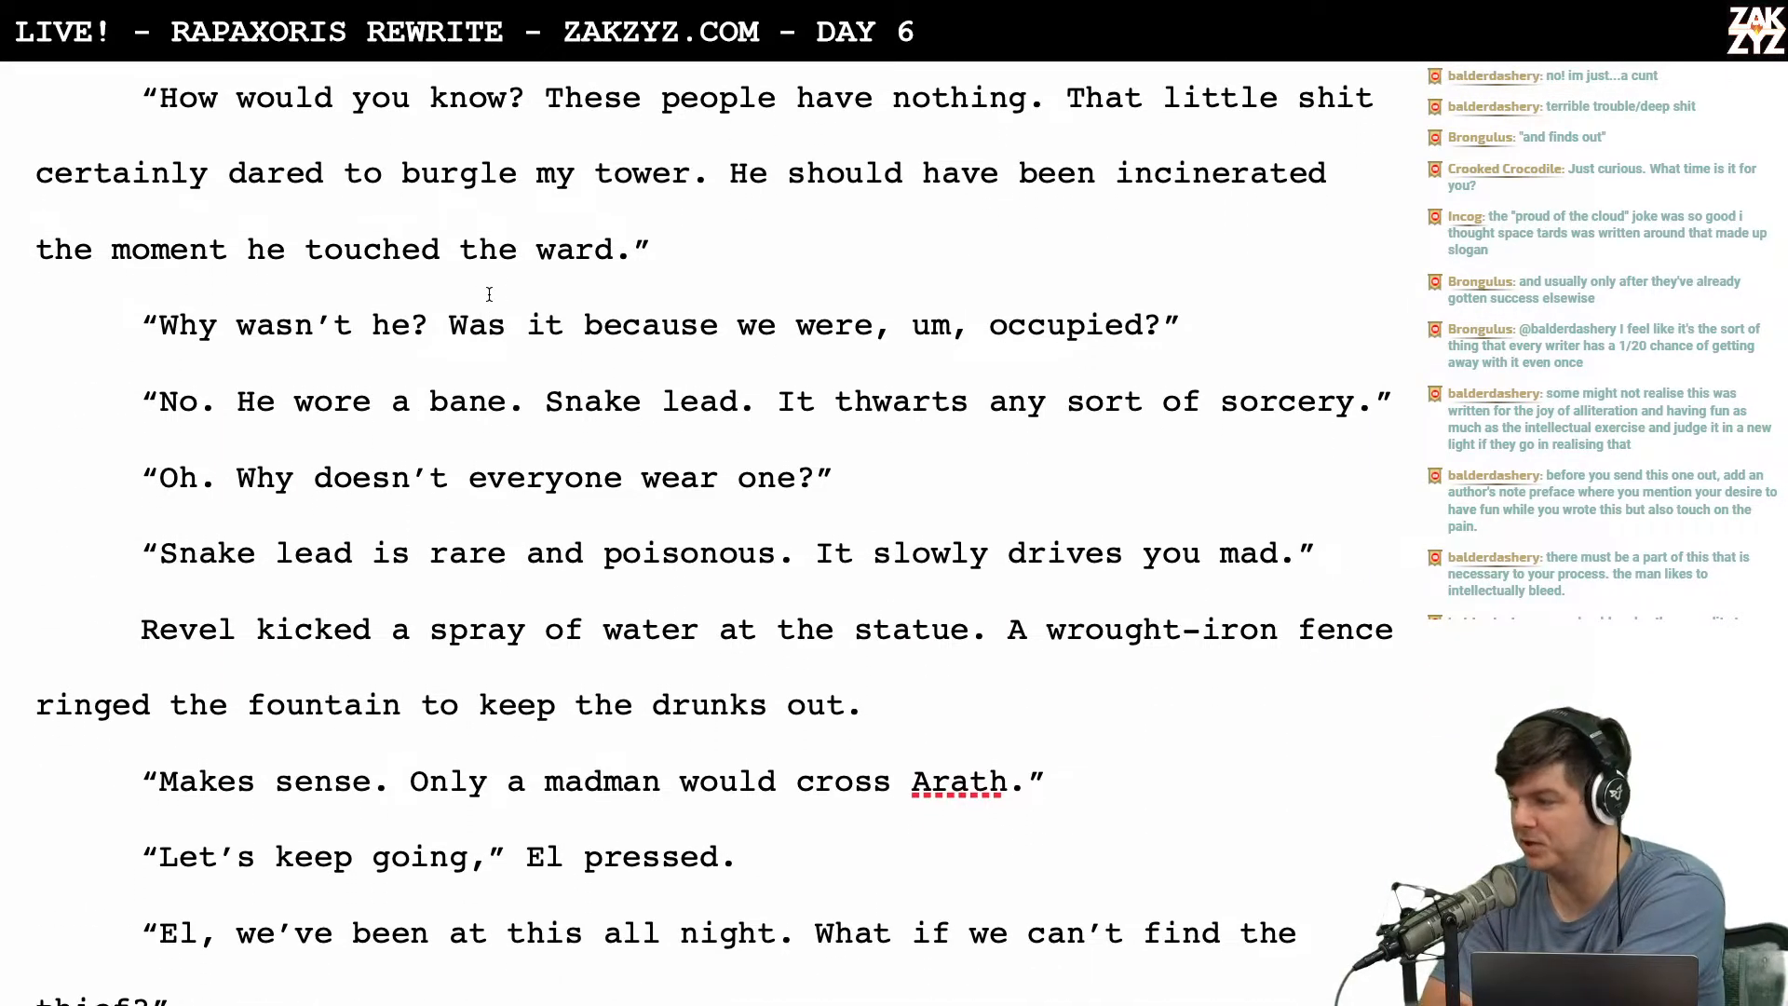
Reread the passage from Revel's collision with the Hawker's Hoop signpost through the statue description and the snake-lead exchange.
{"action": "scroll", "coordinate": [489, 294], "scroll_direction": "up", "scroll_amount": 4}
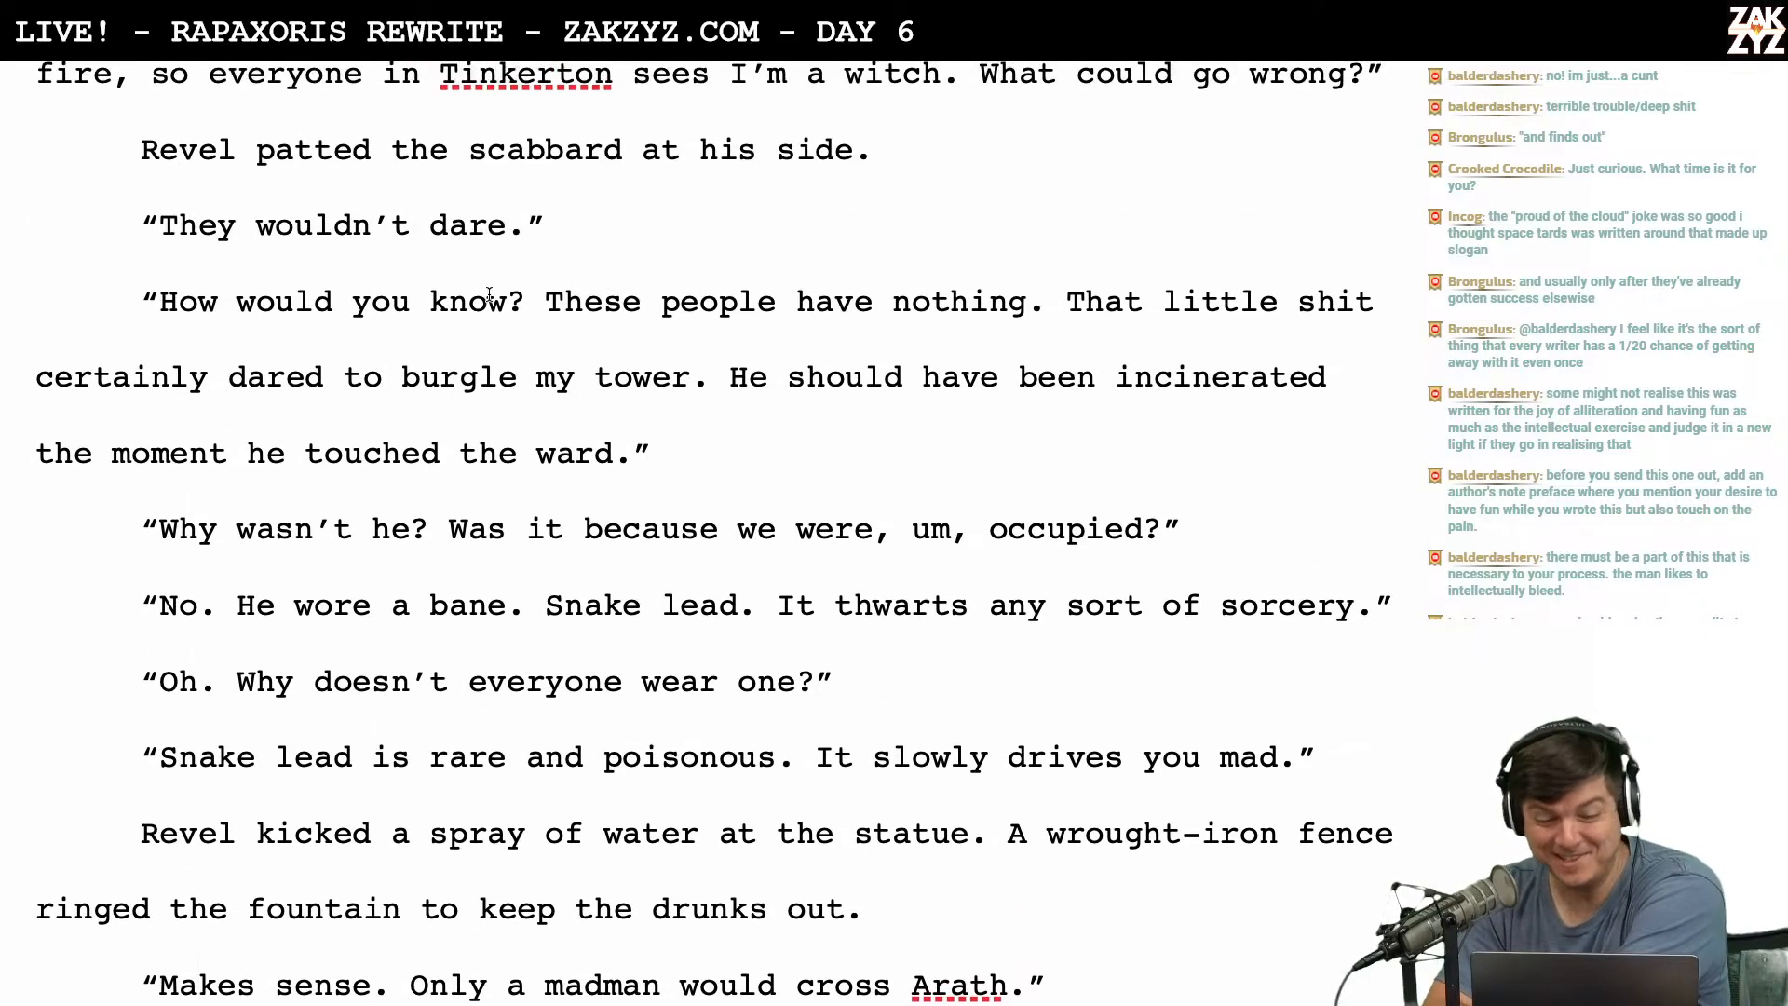
{"action": "scroll", "coordinate": [489, 294], "scroll_direction": "down", "scroll_amount": 5}
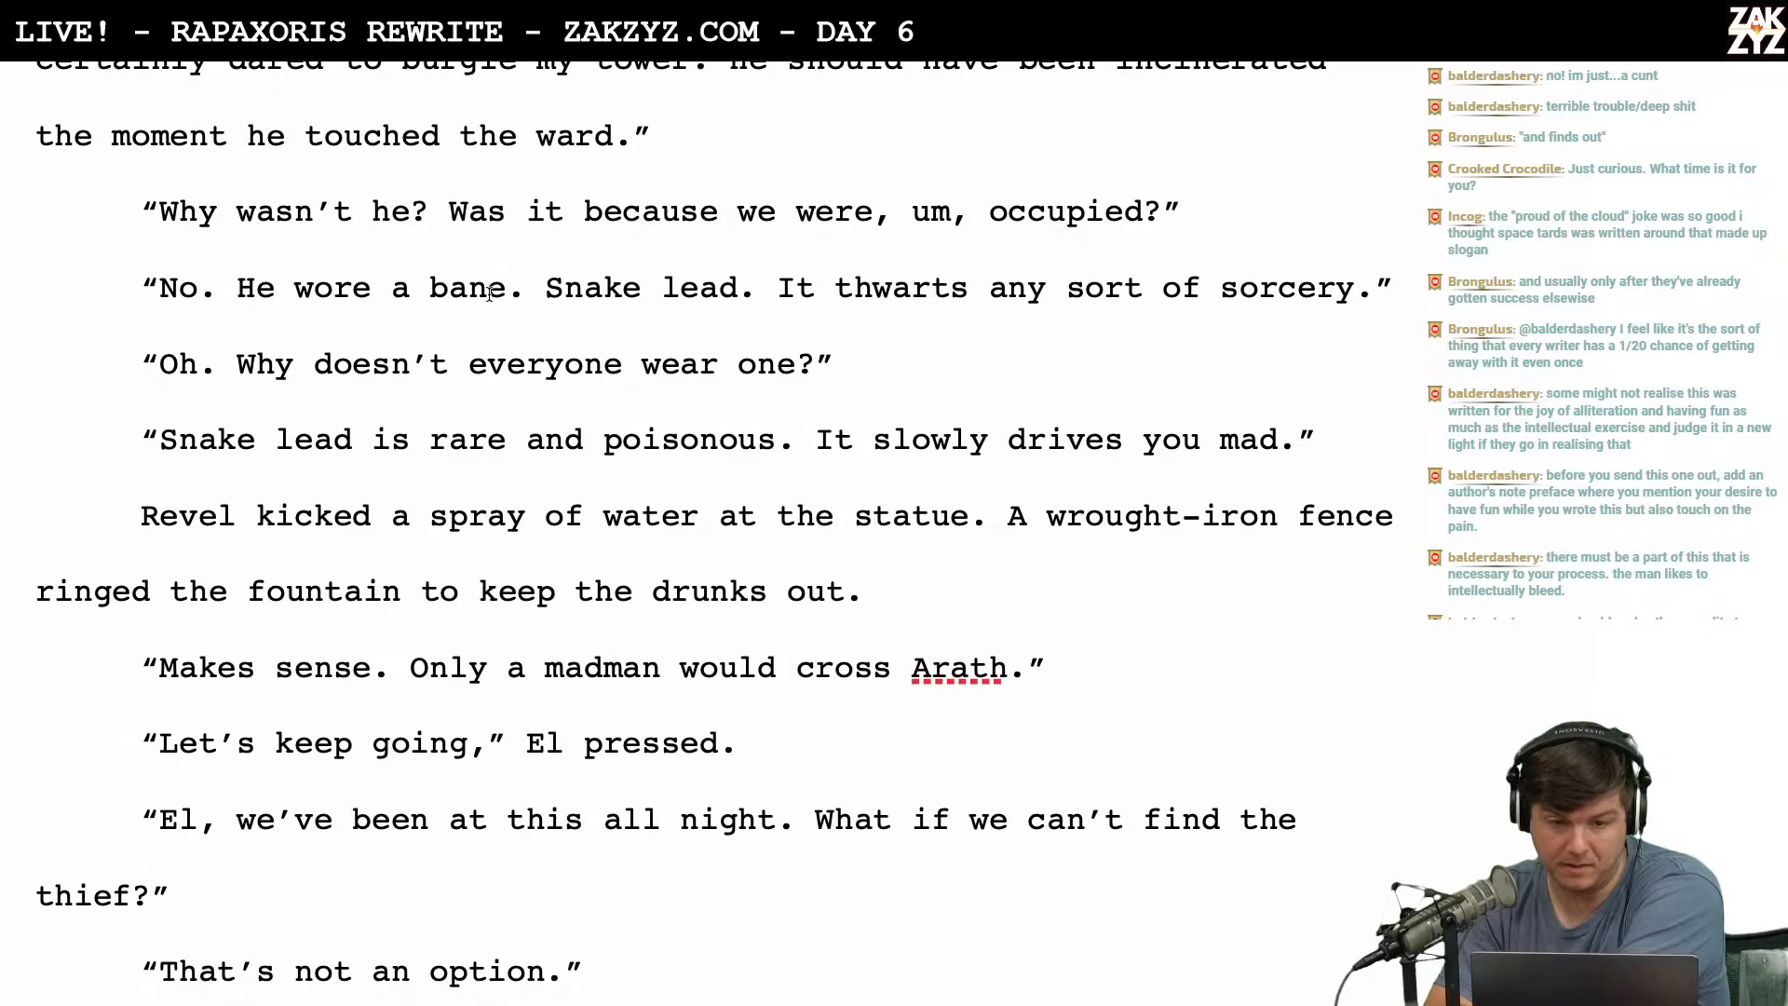
{"action": "scroll", "coordinate": [489, 294], "scroll_direction": "up", "scroll_amount": 5}
{"action": "scroll", "coordinate": [489, 294], "scroll_direction": "up", "scroll_amount": 10}
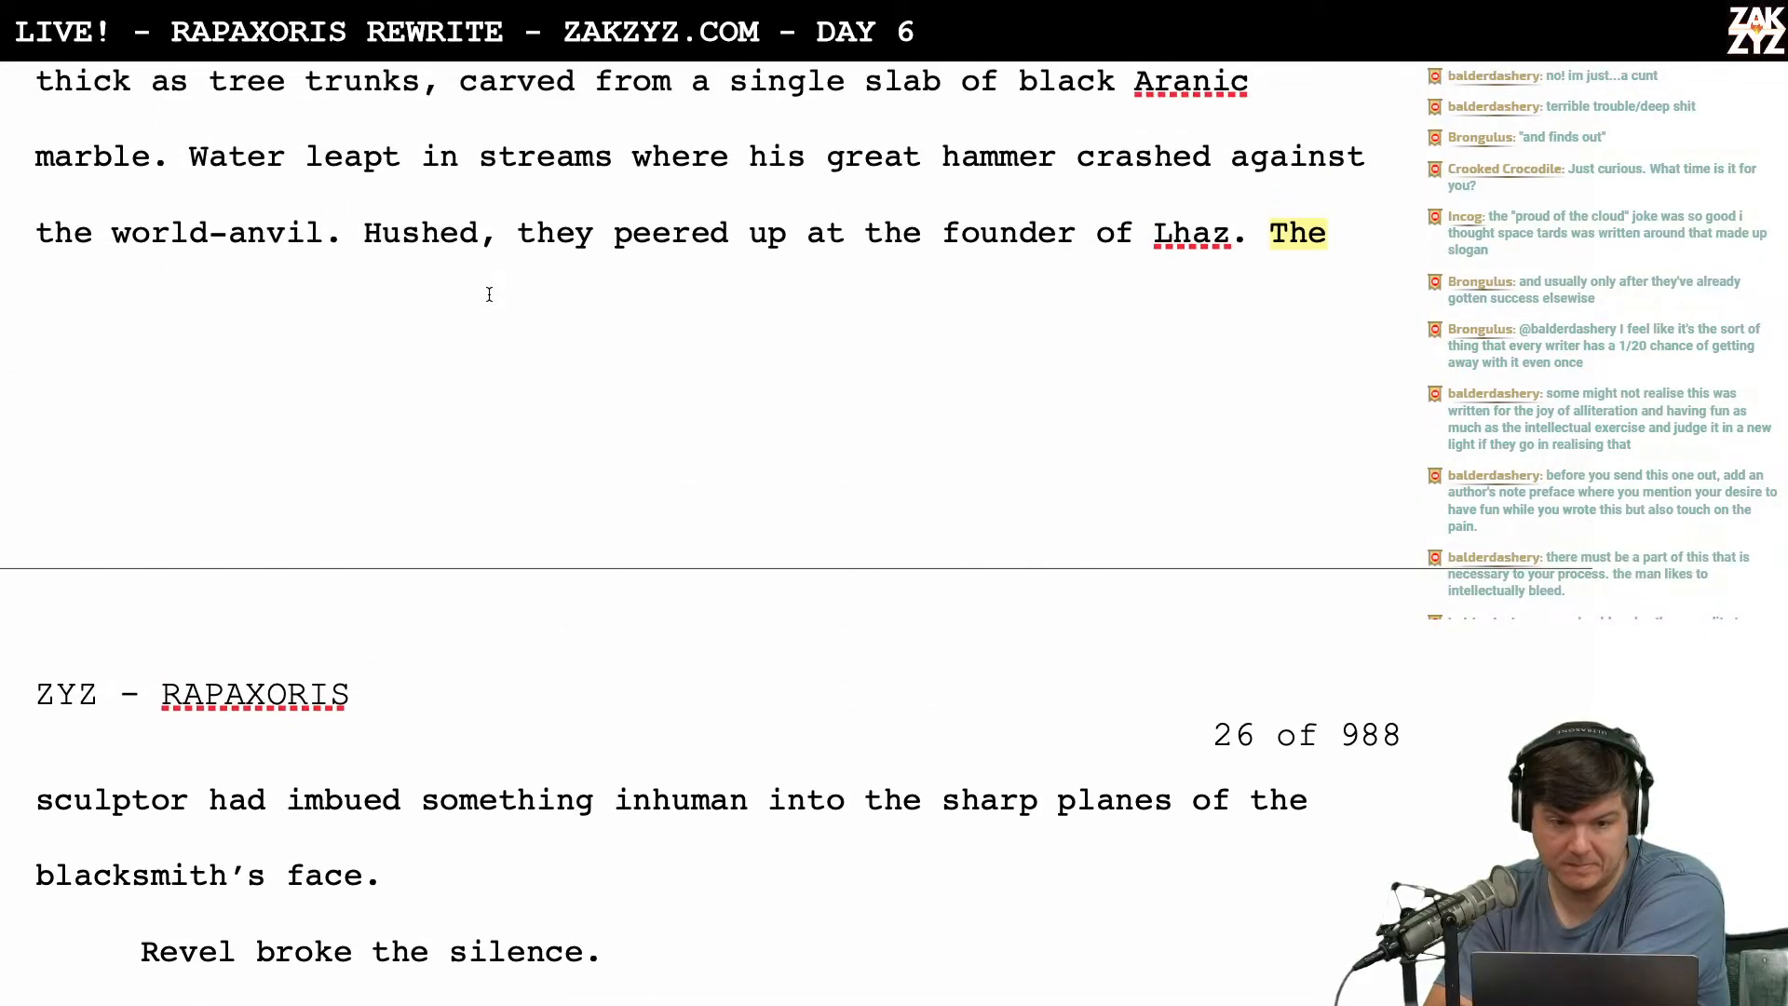
{"action": "scroll", "coordinate": [489, 295], "scroll_direction": "up", "scroll_amount": 10}
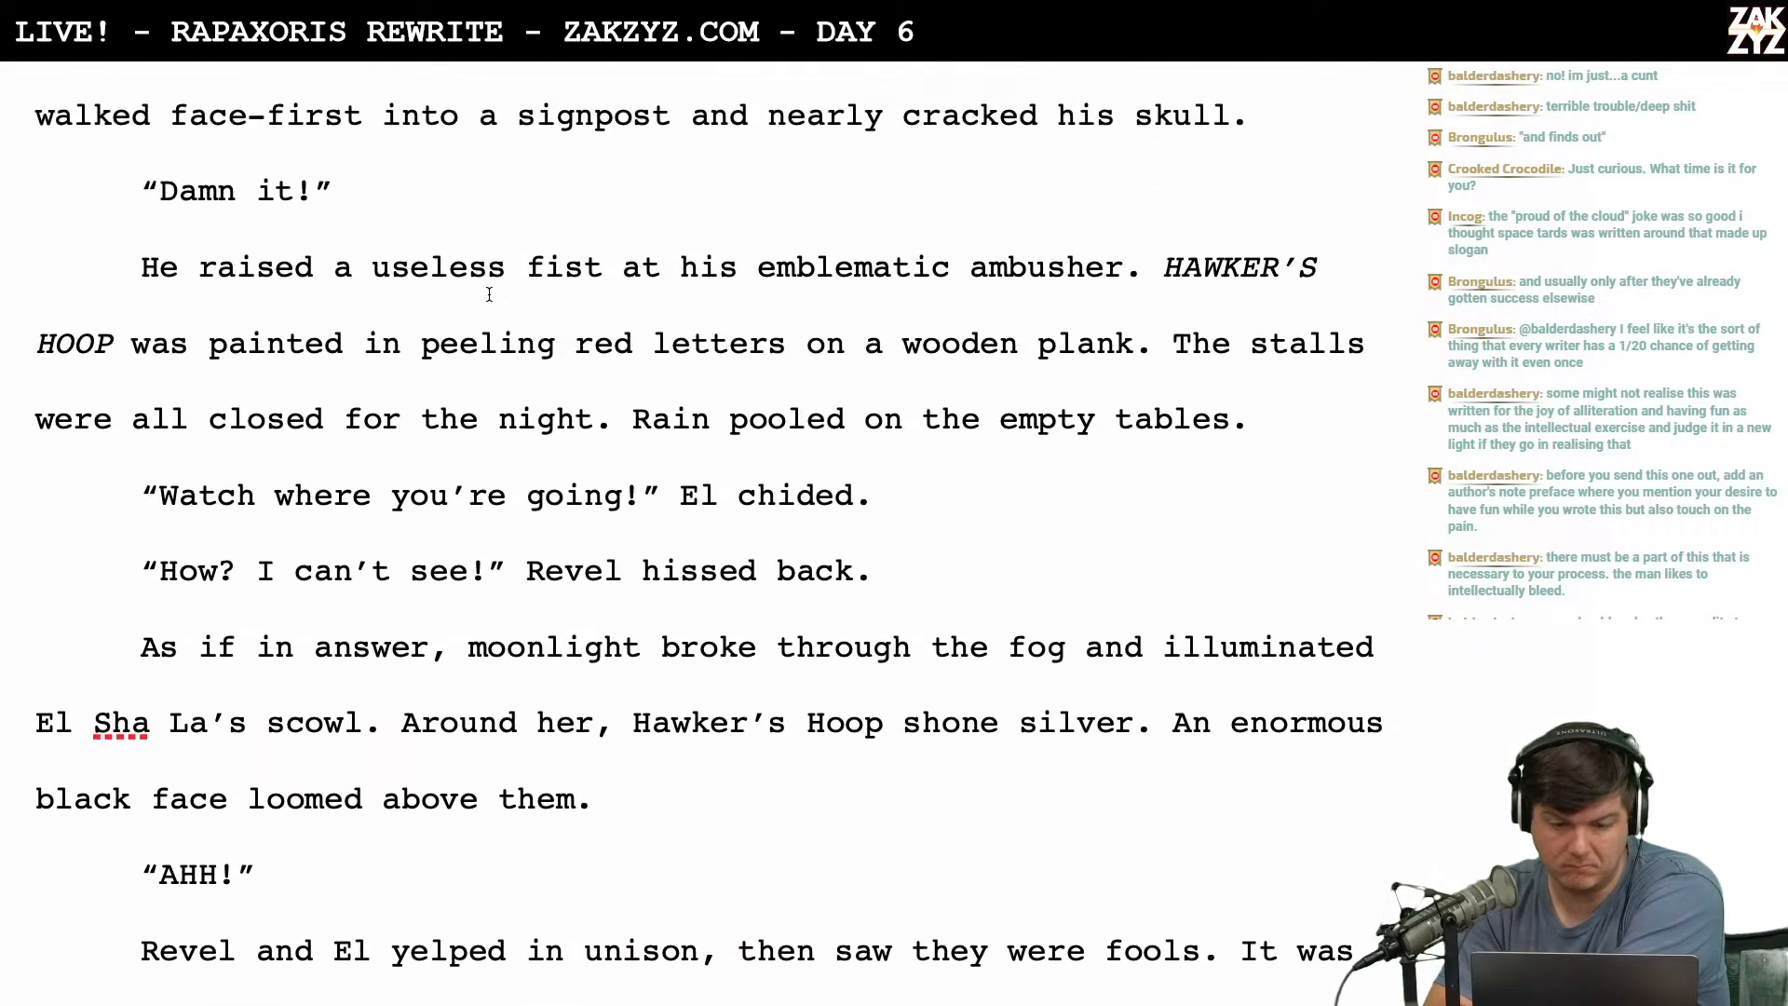
{"action": "scroll", "coordinate": [489, 294], "scroll_direction": "up", "scroll_amount": 3}
{"action": "scroll", "coordinate": [489, 294], "scroll_direction": "down", "scroll_amount": 10}
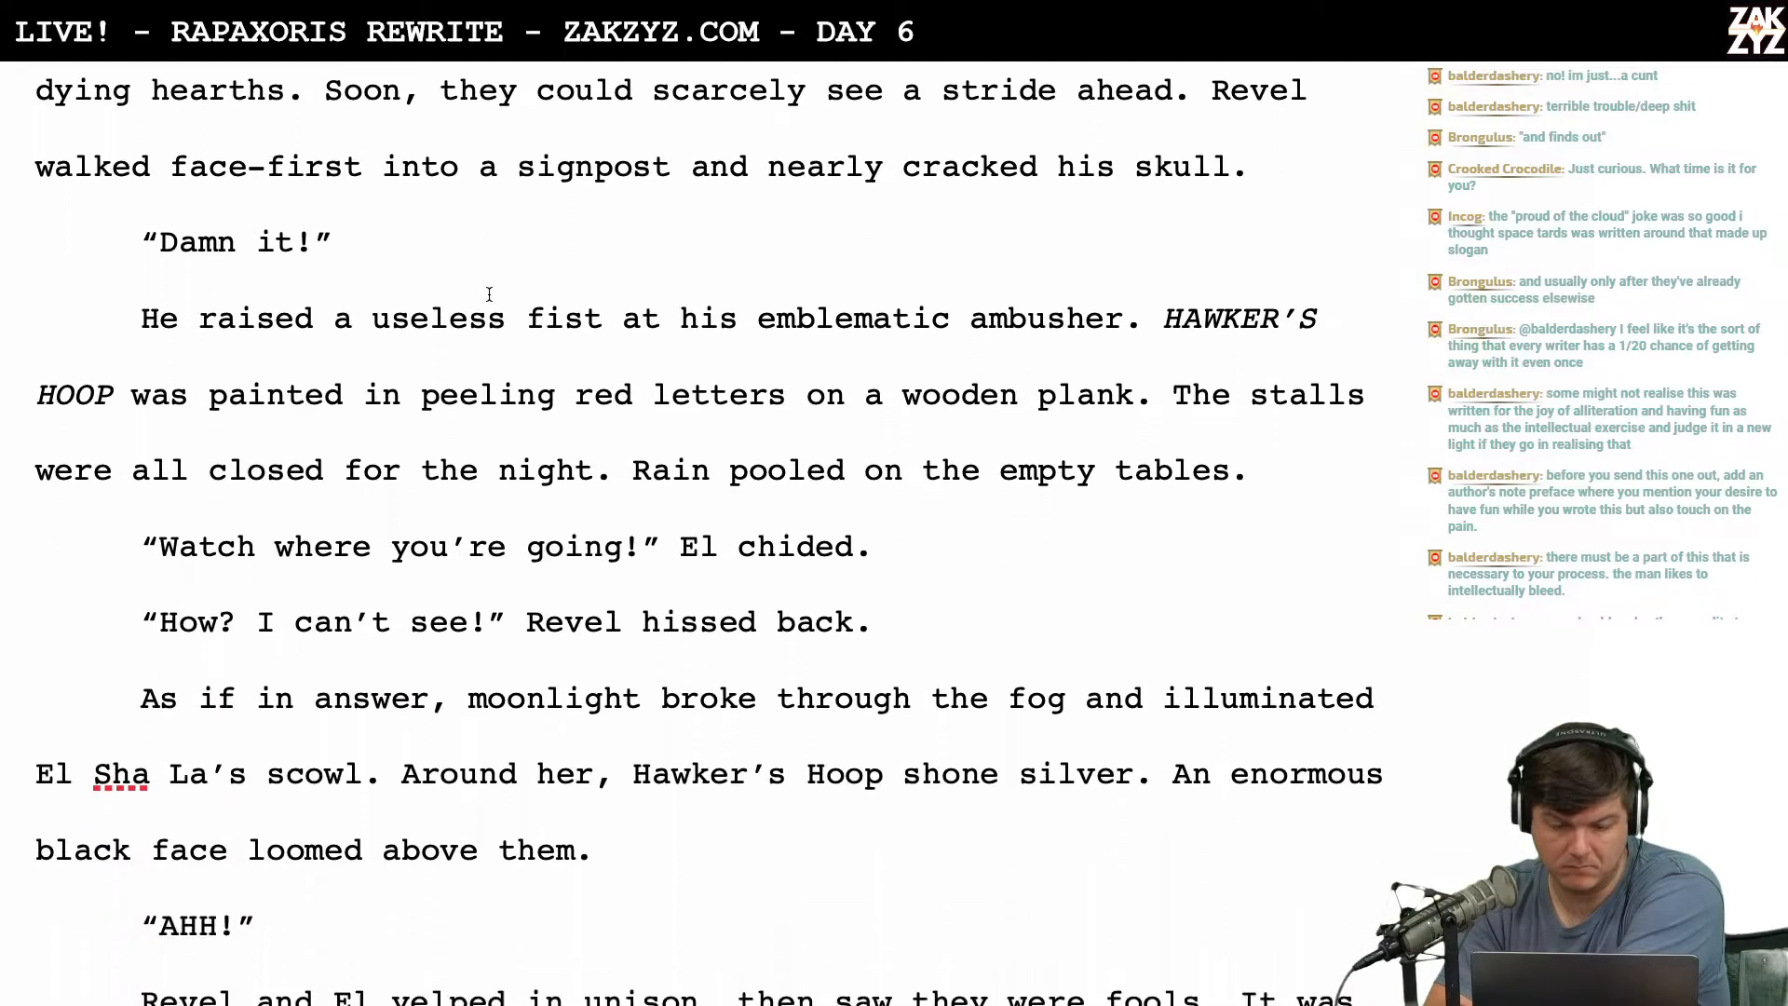
{"action": "scroll", "coordinate": [488, 294], "scroll_direction": "down", "scroll_amount": 10}
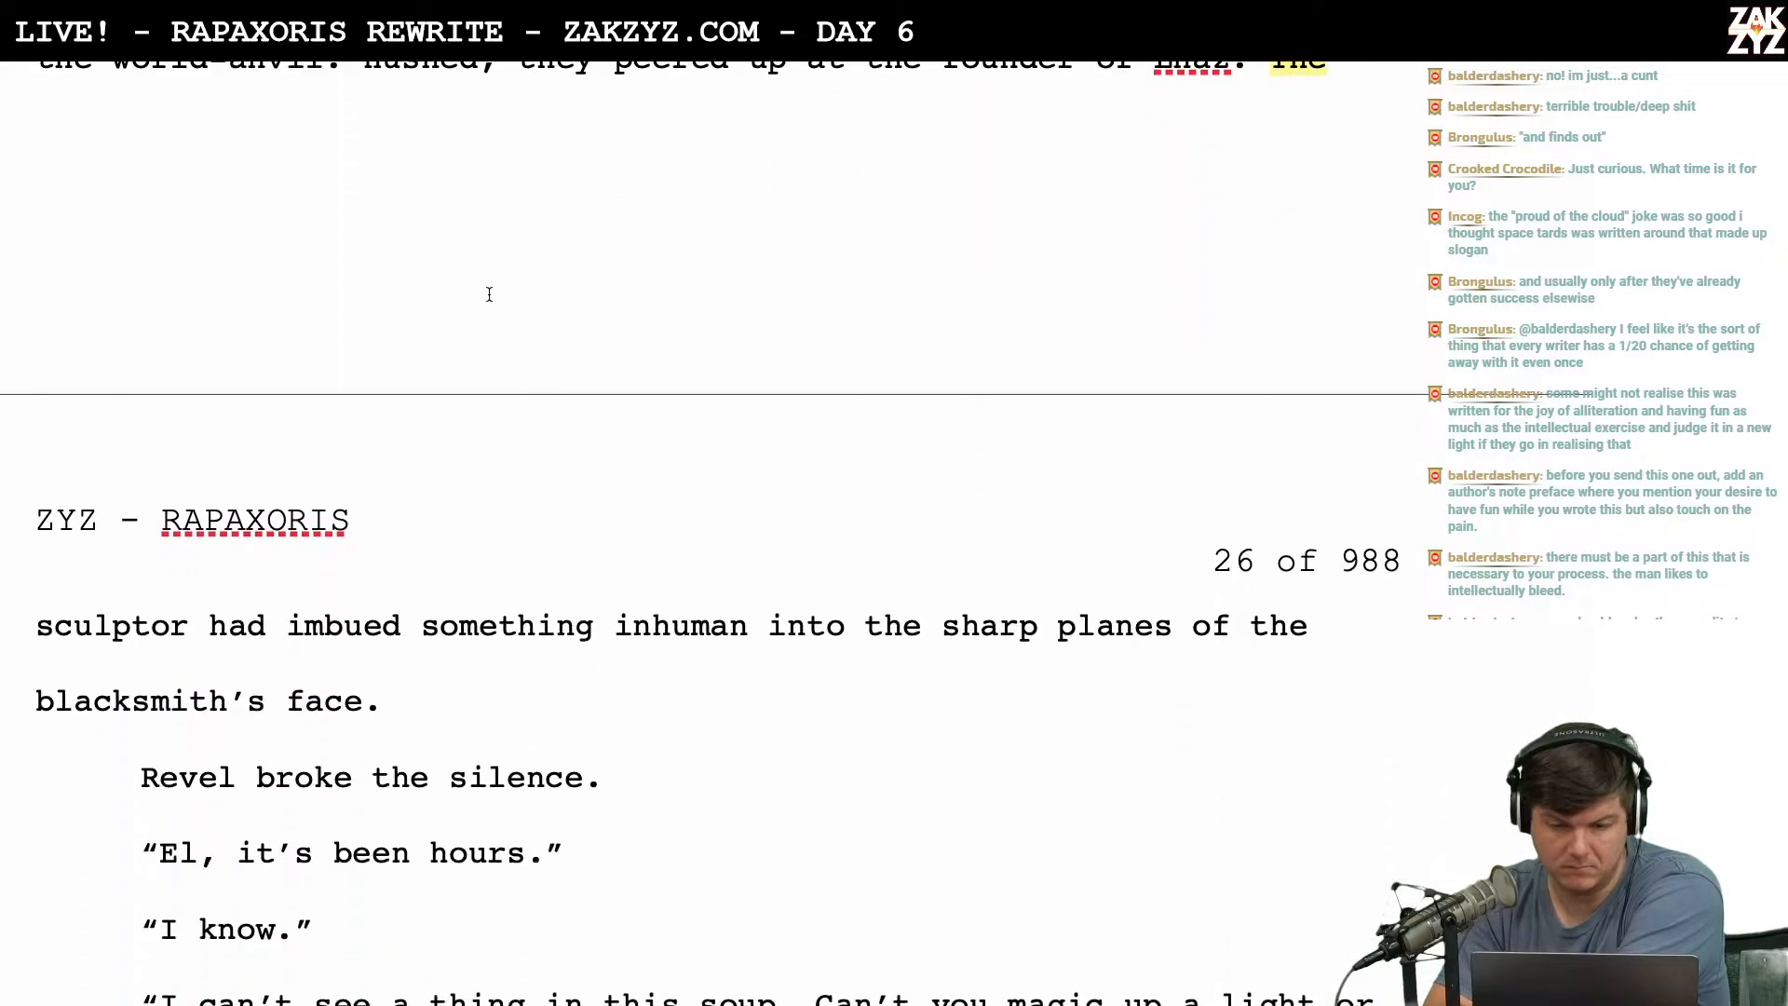
In El's sarcastic reply about conjuring light, reword the fireball as "a great big blazing ball of flame".
{"action": "scroll", "coordinate": [489, 294], "scroll_direction": "down", "scroll_amount": 6}
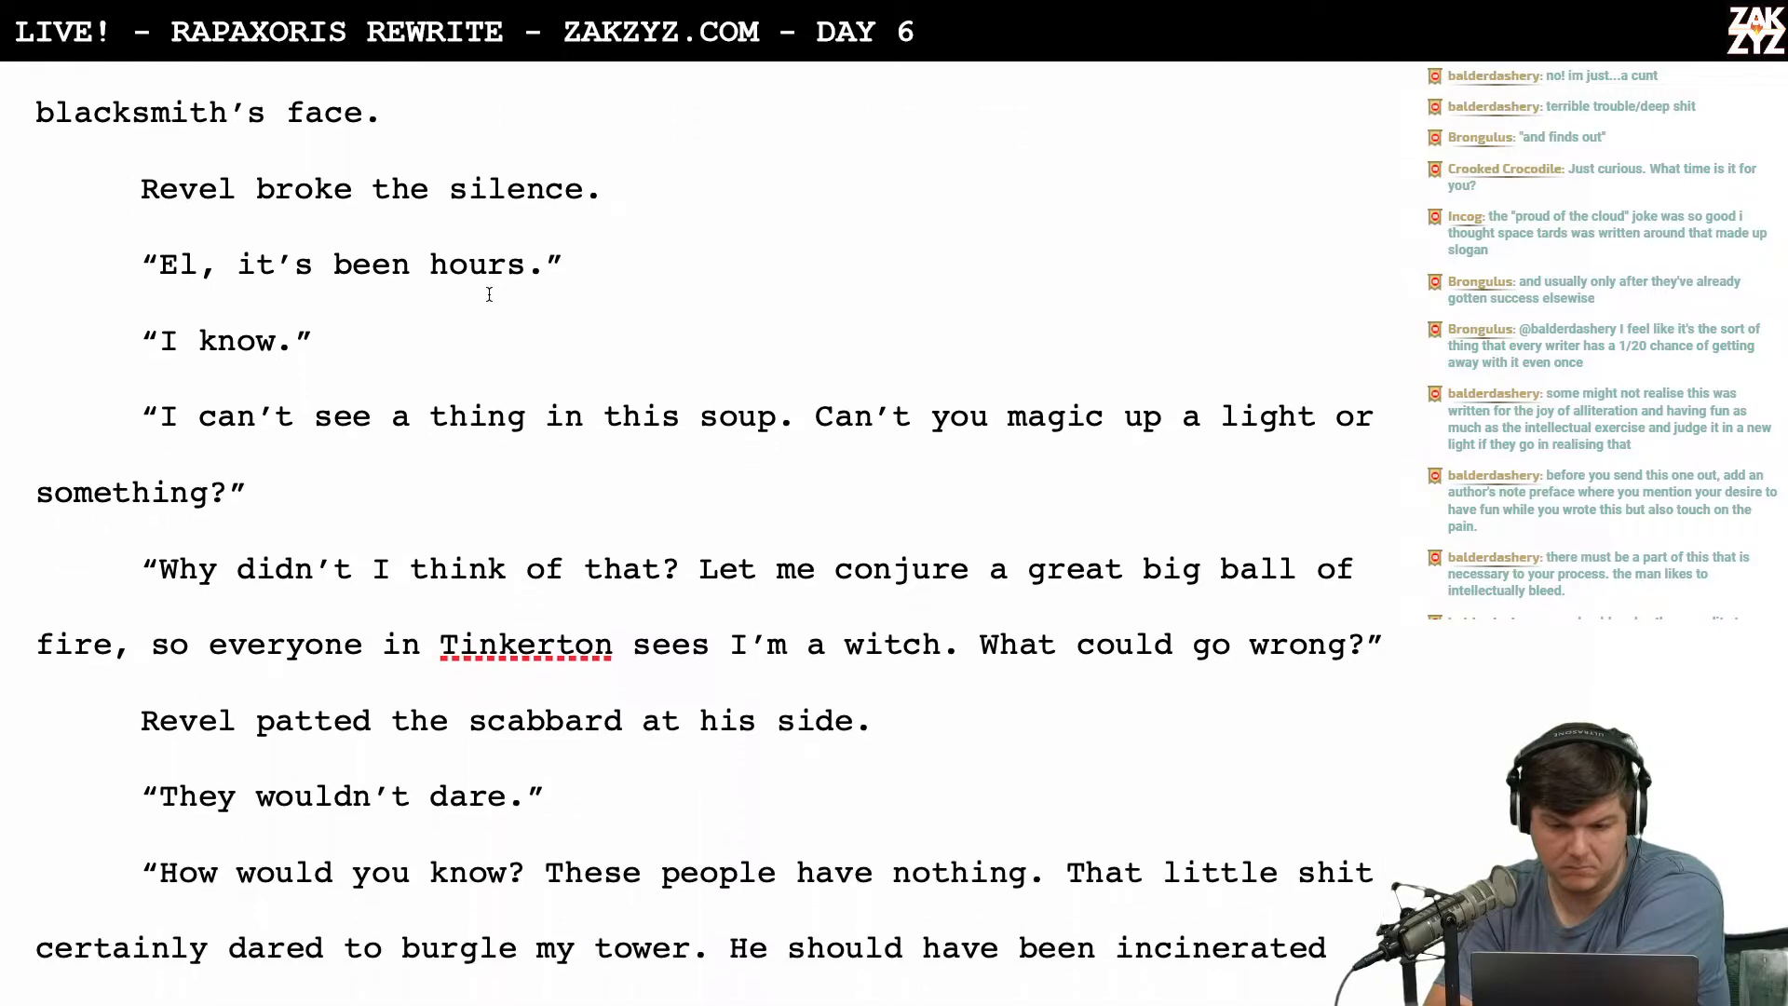
{"action": "scroll", "coordinate": [489, 294], "scroll_direction": "down", "scroll_amount": 2}
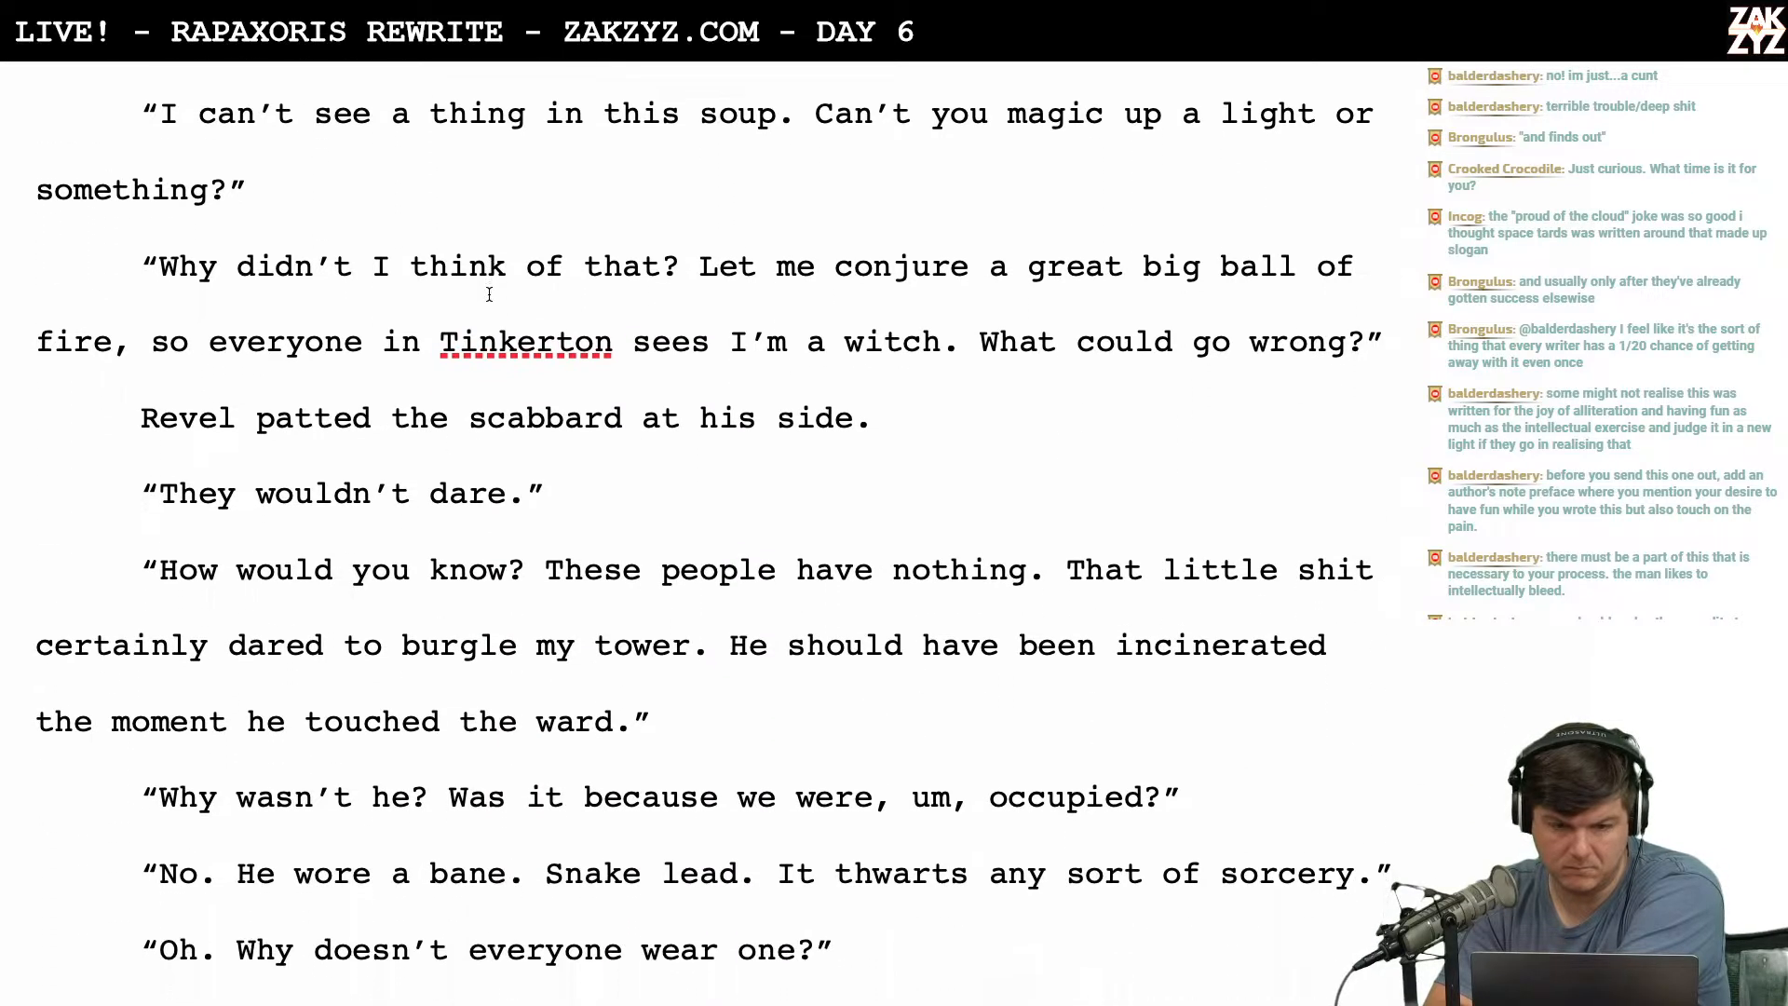
{"action": "left_click", "coordinate": [1211, 269]}
{"action": "type", "text": "blazing"}
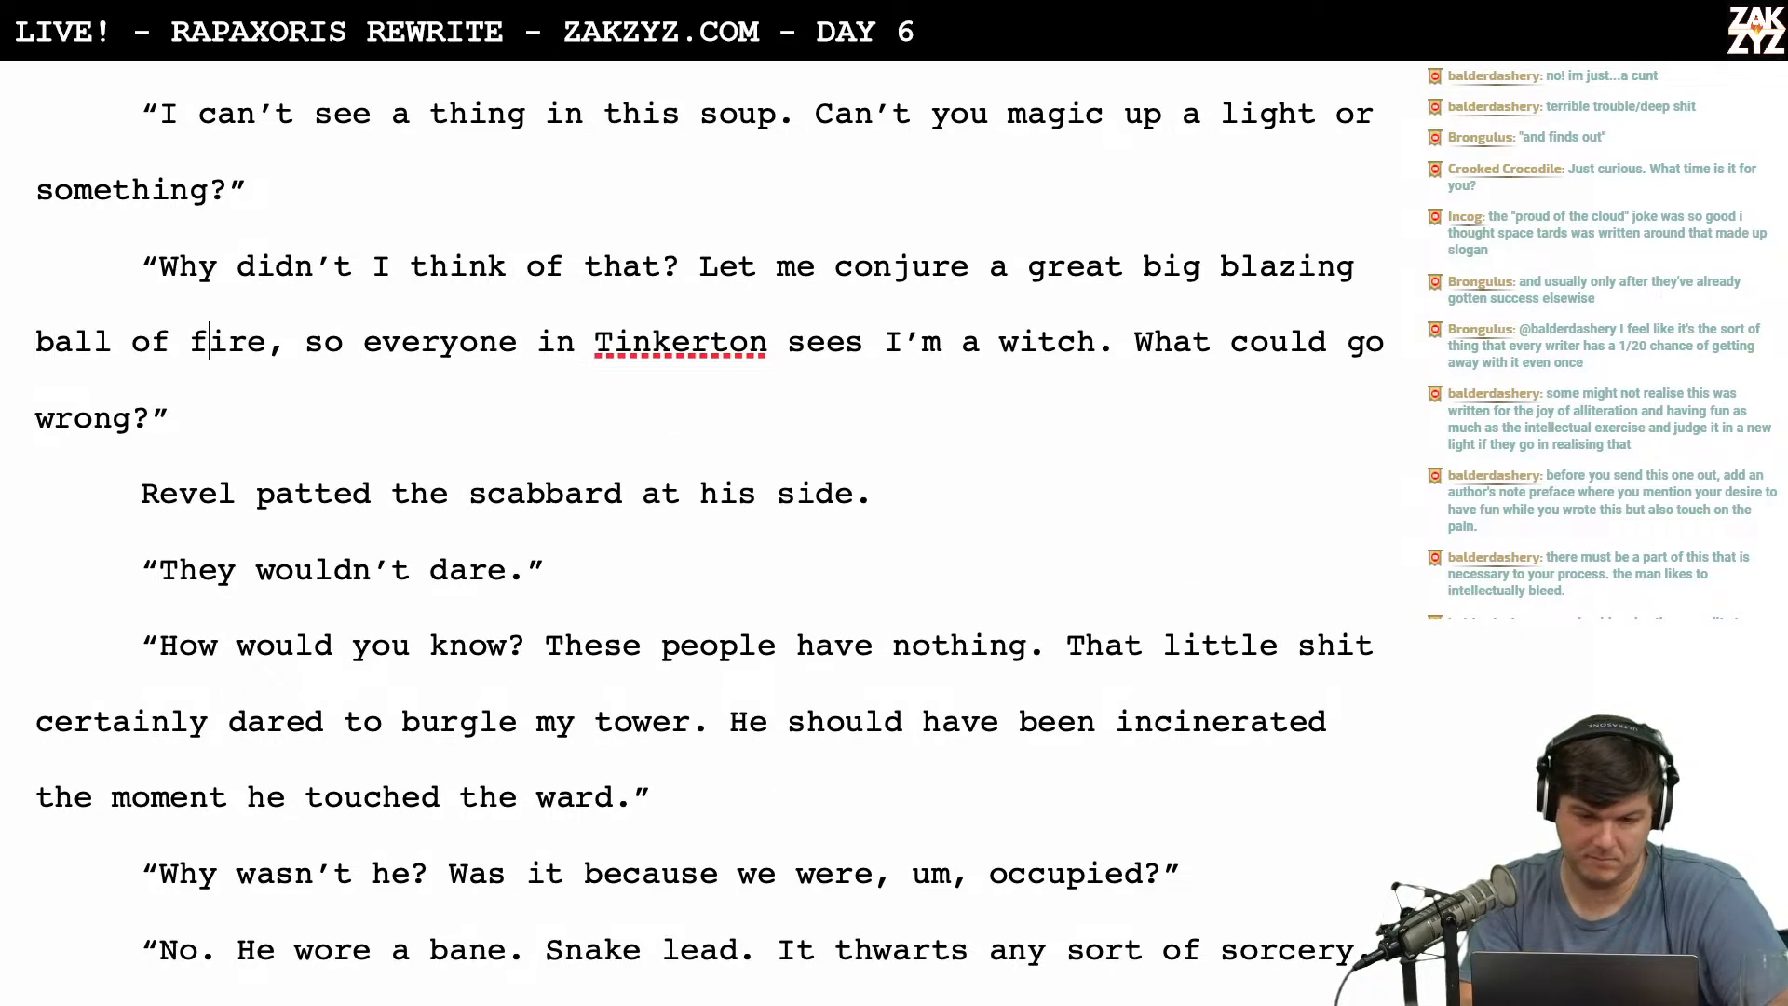
{"action": "key", "text": "BackSpace"}
{"action": "key", "text": "BackSpace"}
{"action": "key", "text": "BackSpace"}
{"action": "key", "text": "BackSpace"}
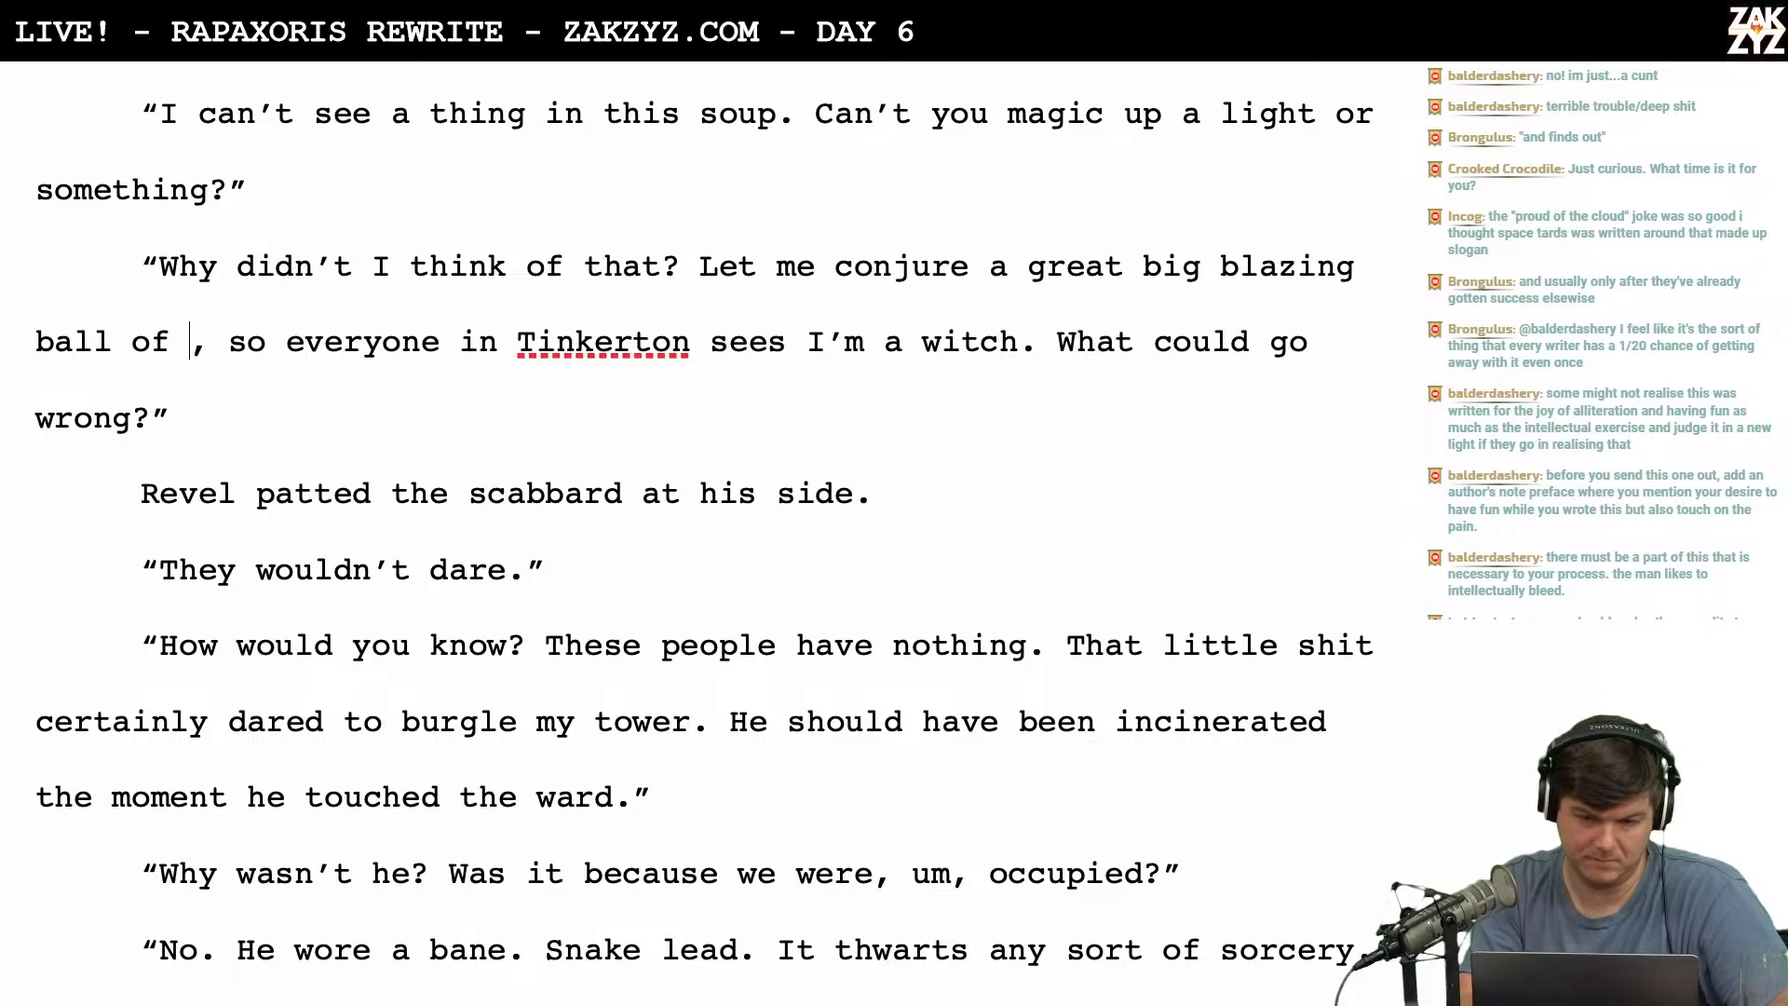
{"action": "type", "text": "flame."}
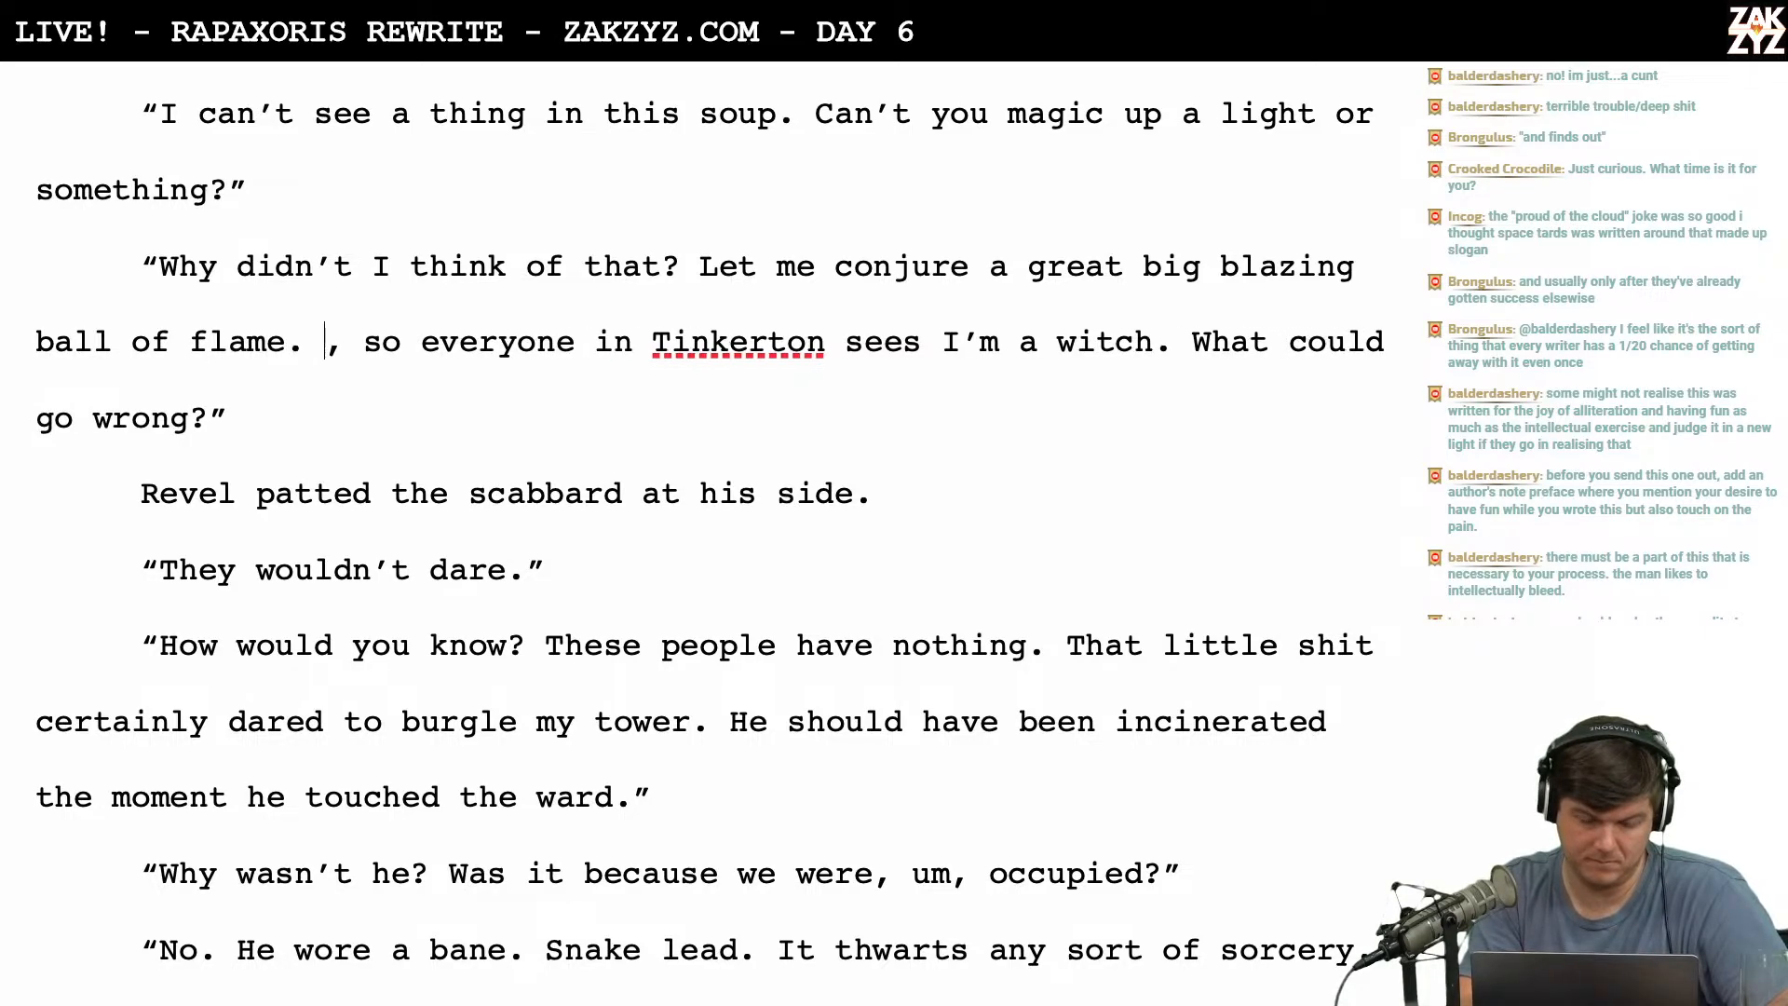
{"action": "key", "text": "BackSpace"}
{"action": "type", "text": "and shot"}
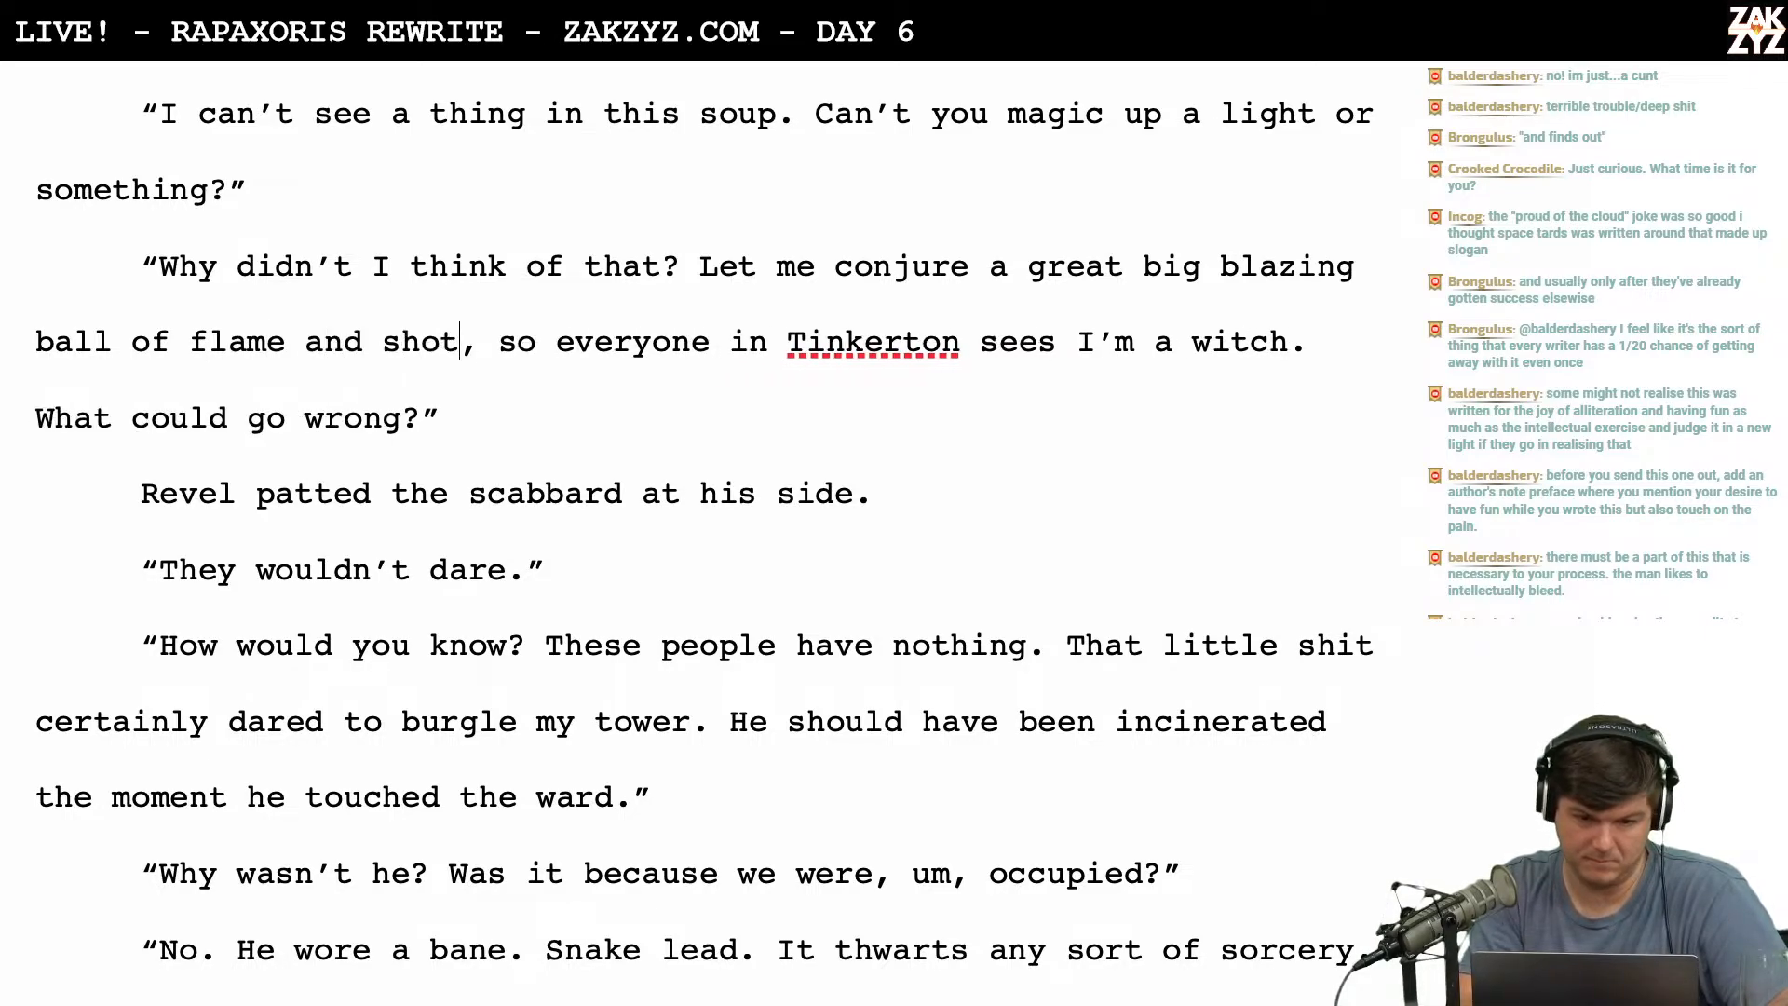
{"action": "key", "text": "BackSpace"}
{"action": "type", "text": "ut out to everyone"}
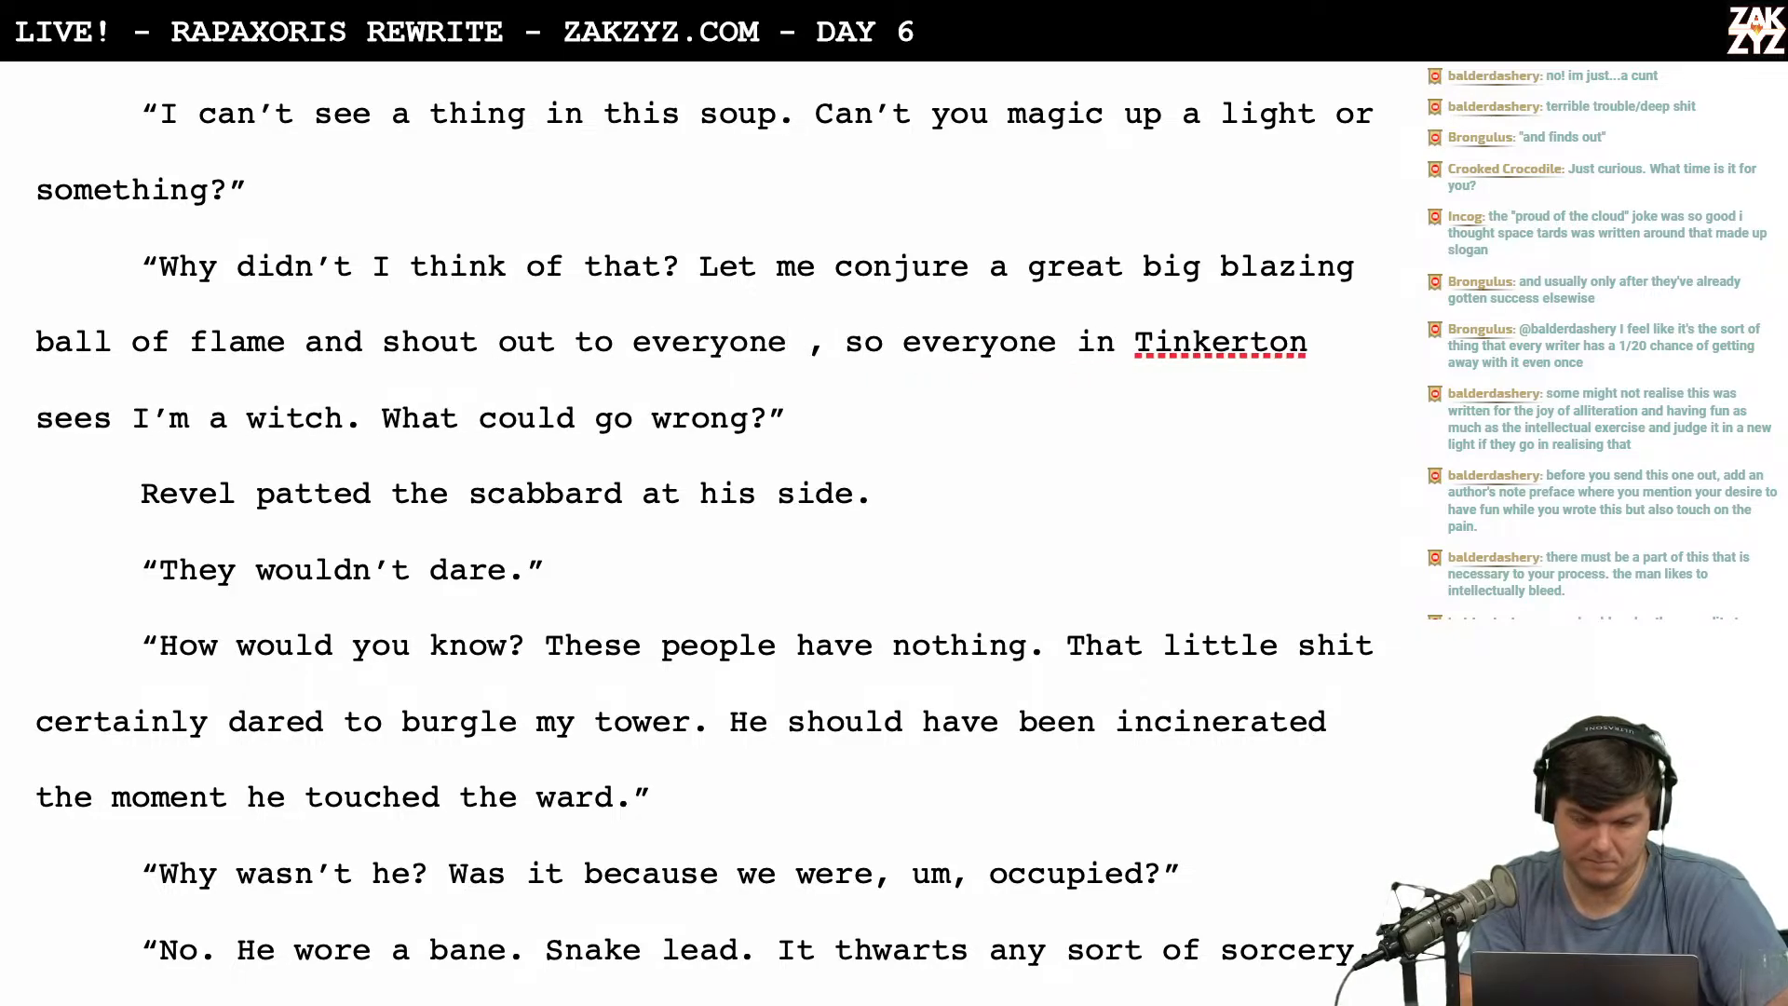
{"action": "key", "text": "BackSpace"}
{"action": "key", "text": "BackSpace"}
{"action": "key", "text": "BackSpace"}
{"action": "key", "text": "BackSpace"}
{"action": "key", "text": "BackSpace"}
{"action": "key", "text": "BackSpace"}
{"action": "key", "text": "BackSpace"}
{"action": "key", "text": "BackSpace"}
{"action": "key", "text": "BackSpace"}
{"action": "key", "text": "BackSpace"}
{"action": "key", "text": "BackSpace"}
{"action": "key", "text": "BackSpace"}
{"action": "key", "text": "BackSpace"}
{"action": "key", "text": "BackSpace"}
{"action": "key", "text": "BackSpace"}
{"action": "key", "text": "BackSpace"}
{"action": "key", "text": "BackSpace"}
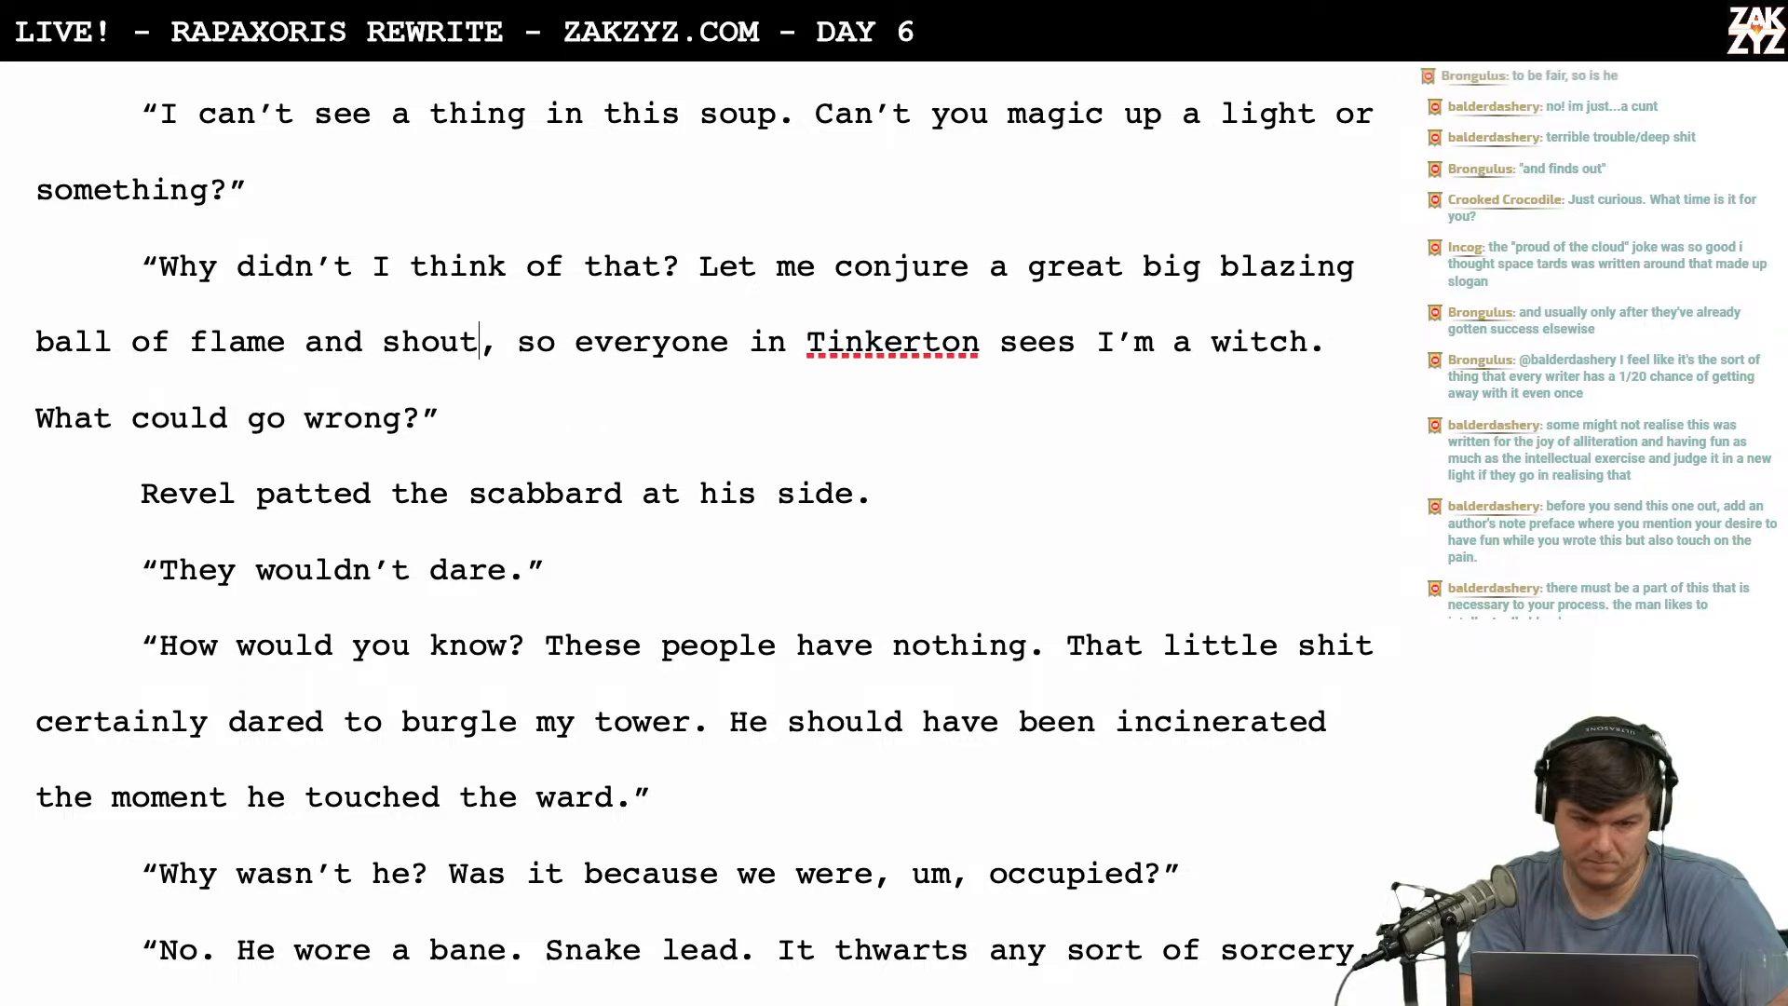
{"action": "key", "text": "BackSpace"}
{"action": "key", "text": "BackSpace"}
{"action": "key", "text": "BackSpace"}
{"action": "key", "text": "BackSpace"}
{"action": "key", "text": "BackSpace"}
{"action": "key", "text": "BackSpace"}
{"action": "key", "text": "BackSpace"}
{"action": "key", "text": "BackSpace"}
{"action": "key", "text": "BackSpace"}
Continue El's reply after "ball of flame" with "so the whole city knows I'm a witch.".
{"action": "type", "text": "so the who"}
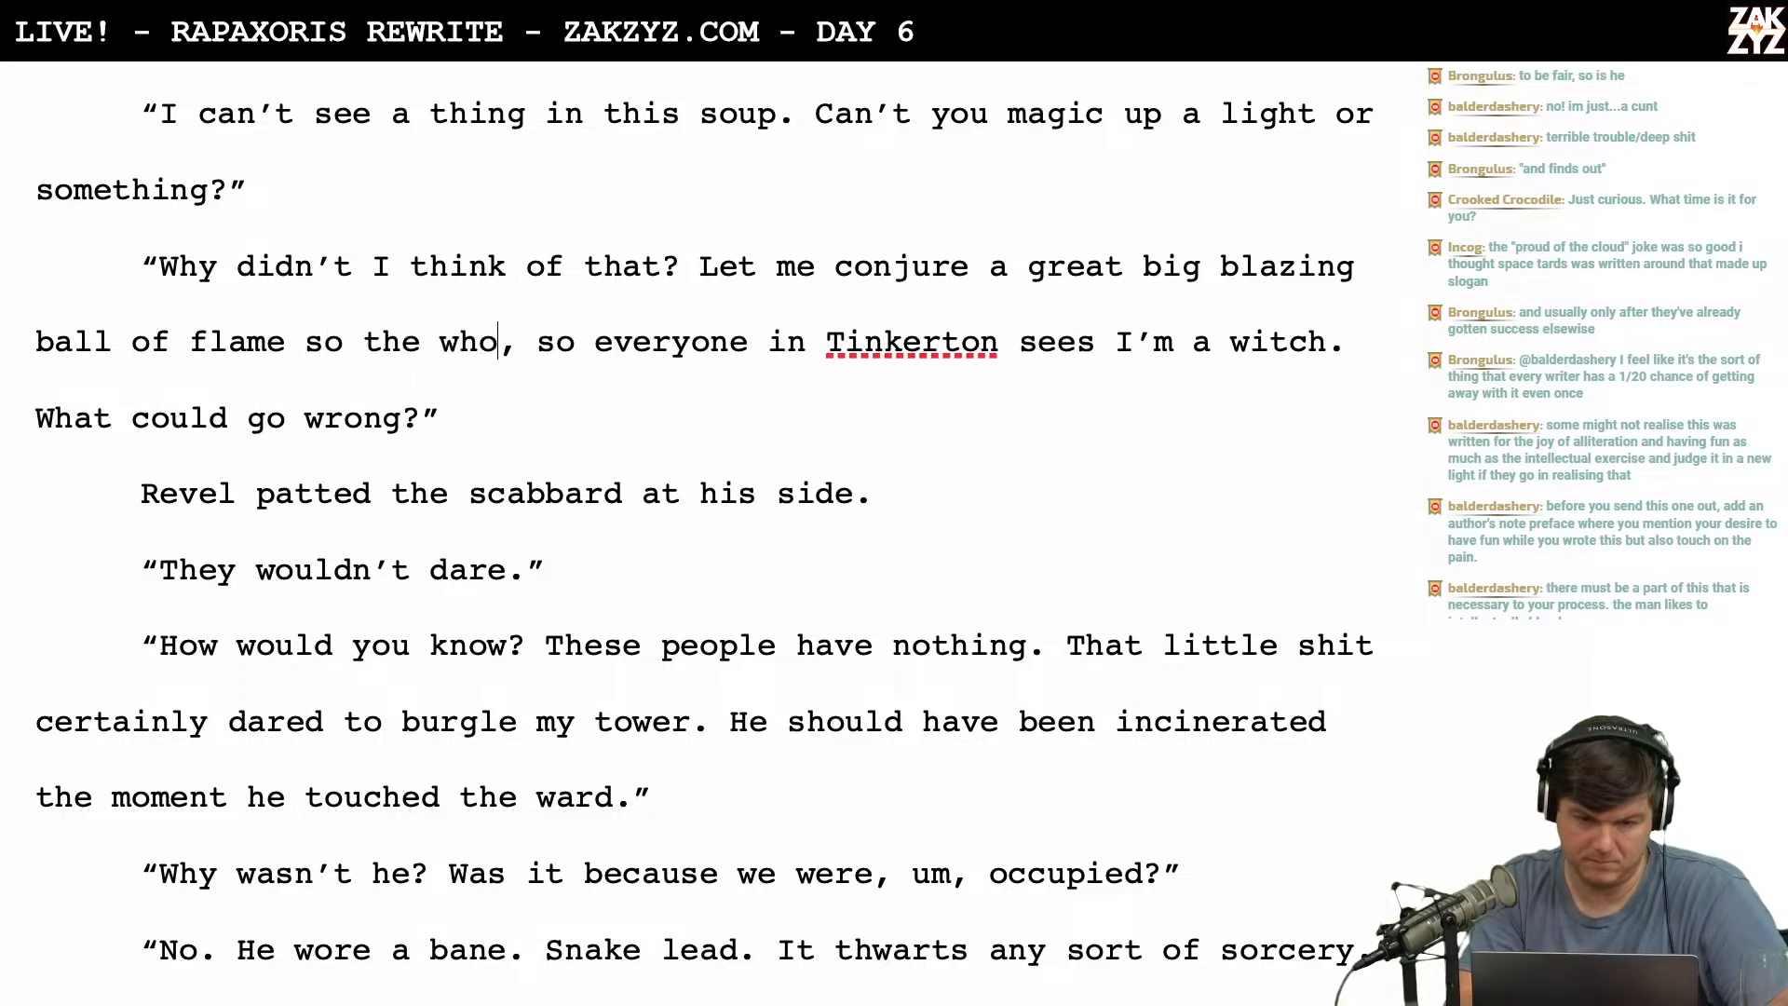
{"action": "type", "text": "le city knows "}
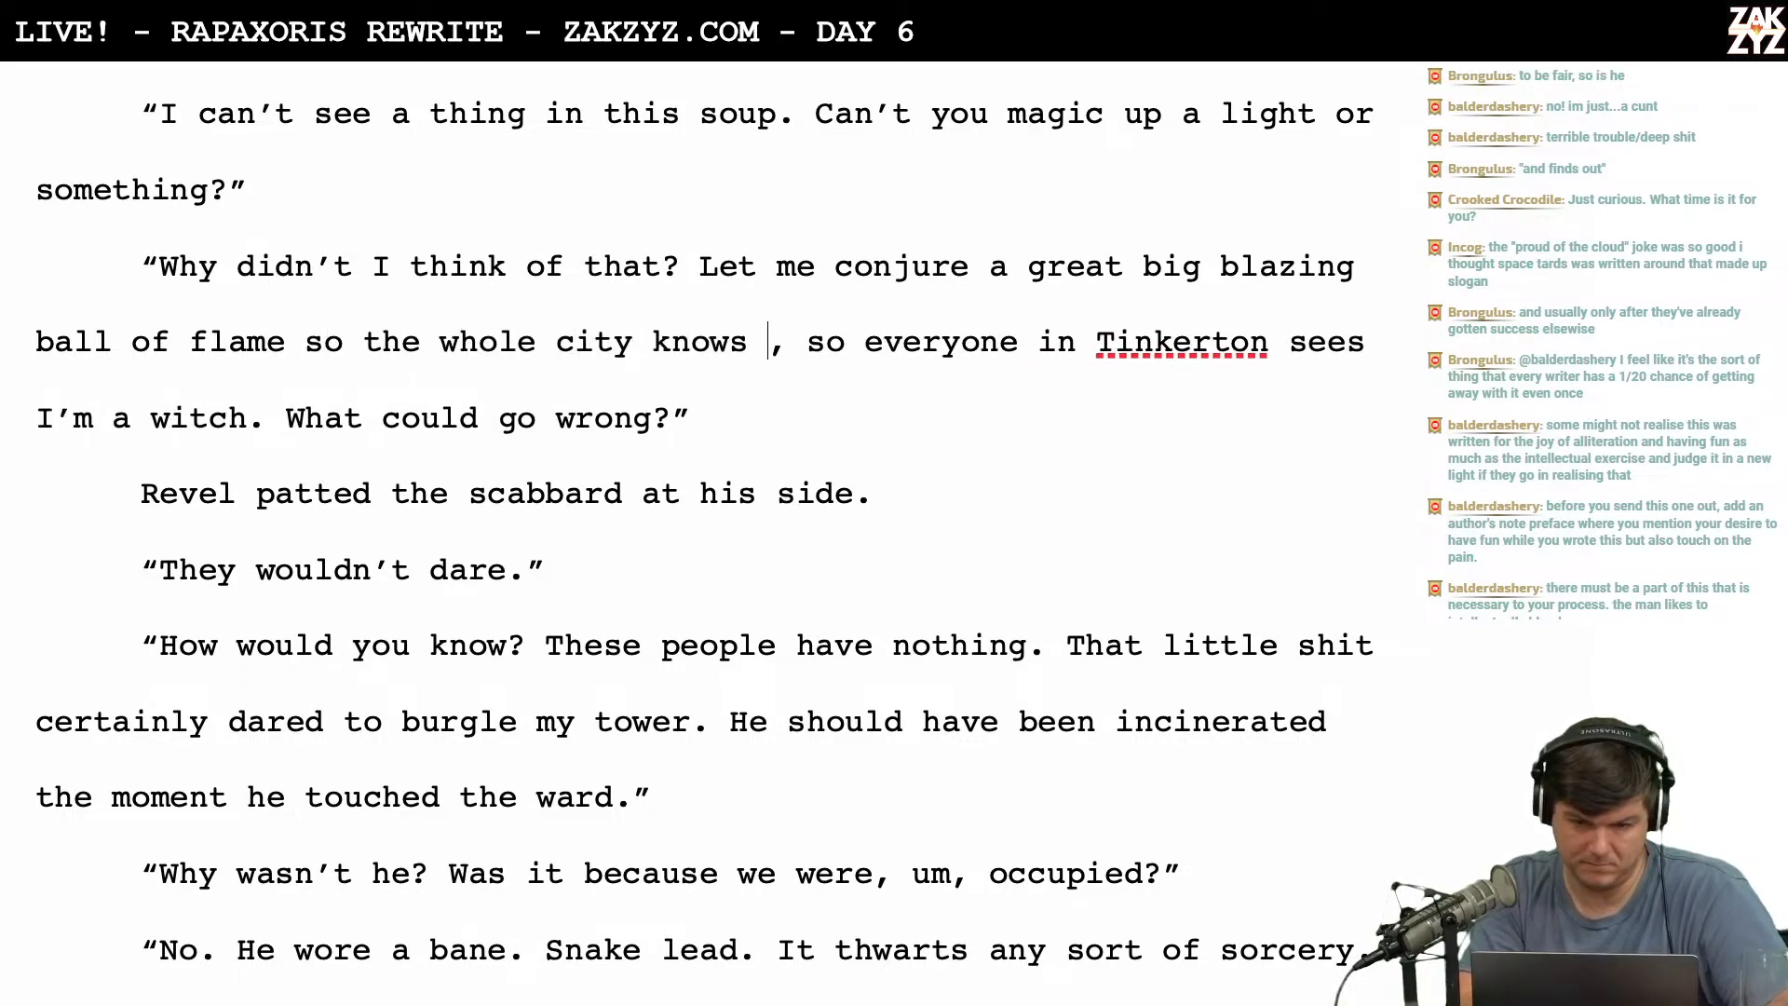
{"action": "type", "text": "I'm a witch."}
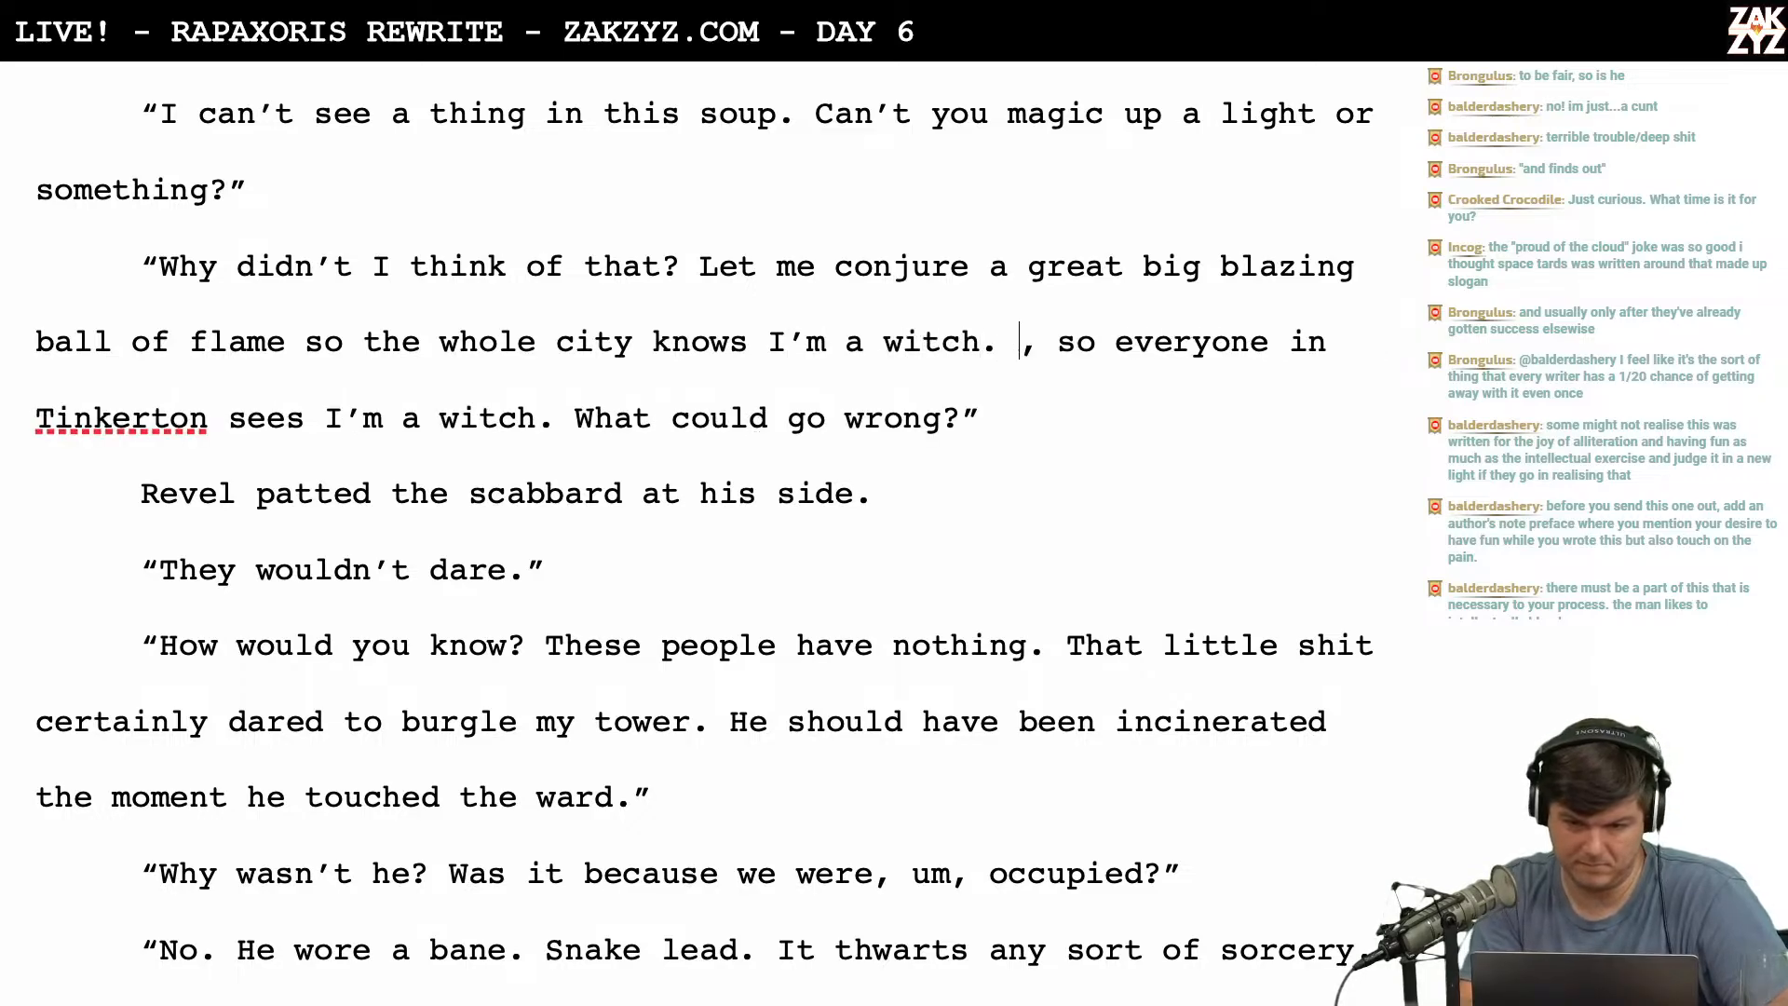
Delete the leftover clause ", so everyone in Tinkerton sees I'm a witch." before "What could go wrong?" in El's reply.
{"action": "key", "text": "ctrl+shift+Down"}
{"action": "key", "text": "shift+Left"}
{"action": "key", "text": "shift+Left"}
{"action": "key", "text": "shift+Left"}
{"action": "key", "text": "shift+Left"}
{"action": "key", "text": "shift+Left"}
{"action": "key", "text": "shift+Left"}
{"action": "key", "text": "shift+Left"}
{"action": "key", "text": "shift+Left"}
{"action": "key", "text": "shift+Left"}
{"action": "key", "text": "shift+Left"}
{"action": "key", "text": "shift+Left"}
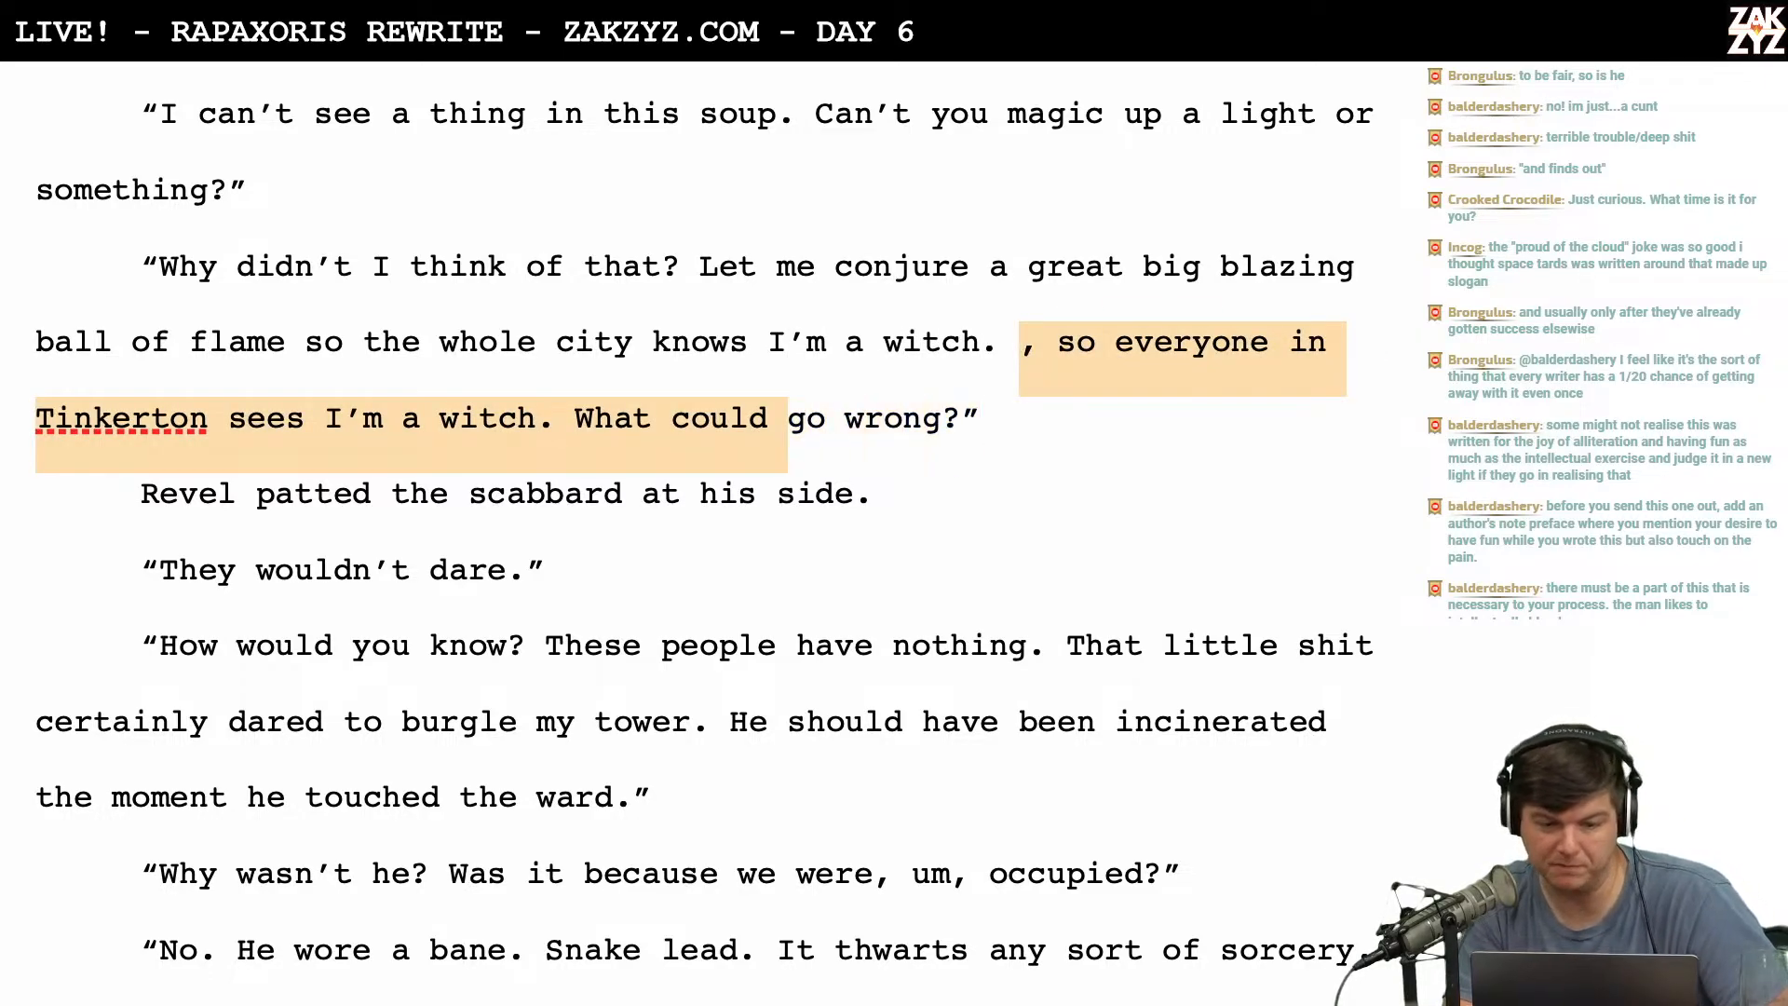
{"action": "key", "text": "shift+Left"}
{"action": "key", "text": "shift+Left"}
{"action": "key", "text": "shift+Left"}
{"action": "key", "text": "shift+Left"}
{"action": "key", "text": "shift+Left"}
{"action": "key", "text": "shift+Left"}
{"action": "key", "text": "shift+Left"}
{"action": "key", "text": "shift+Left"}
{"action": "key", "text": "shift+Left"}
{"action": "key", "text": "shift+Left"}
{"action": "key", "text": "shift+Left"}
{"action": "key", "text": "shift+Left"}
{"action": "key", "text": "BackSpace"}
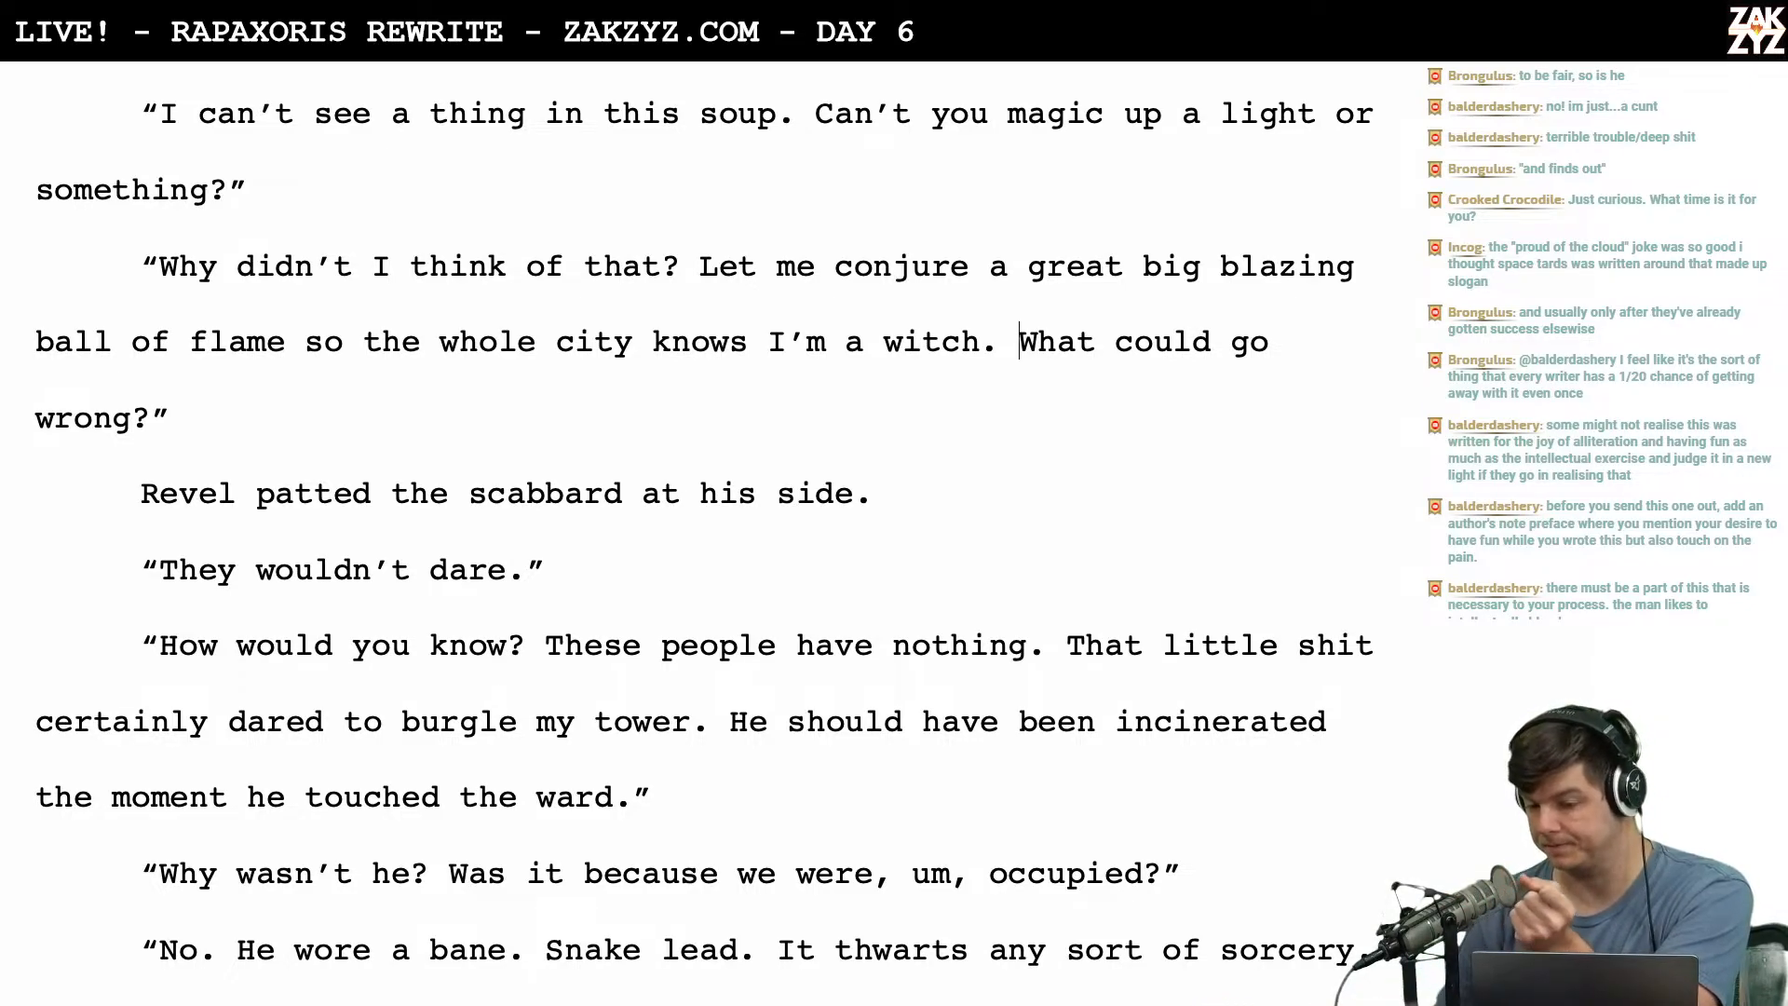
Reread the dialogue from El's reworded witch reply through the orb argument to the exchange about handling the gangs.
{"action": "scroll", "coordinate": [715, 521], "scroll_direction": "down", "scroll_amount": 2}
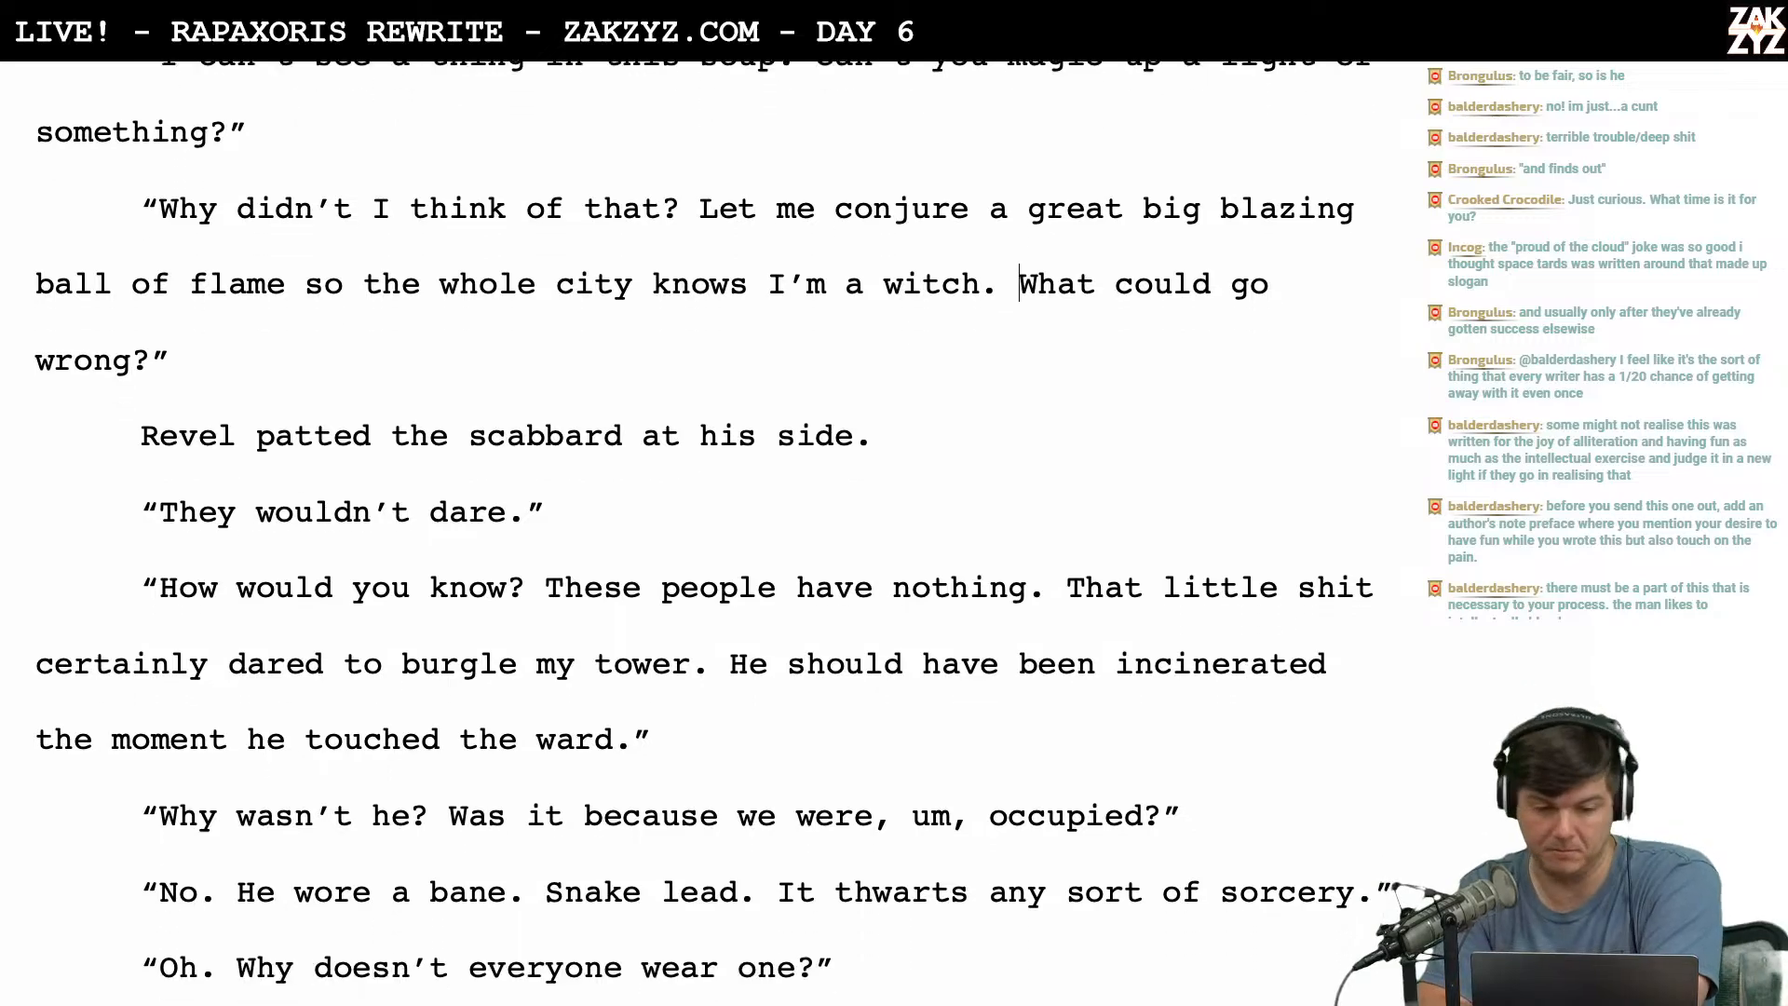
{"action": "scroll", "coordinate": [715, 522], "scroll_direction": "down", "scroll_amount": 1}
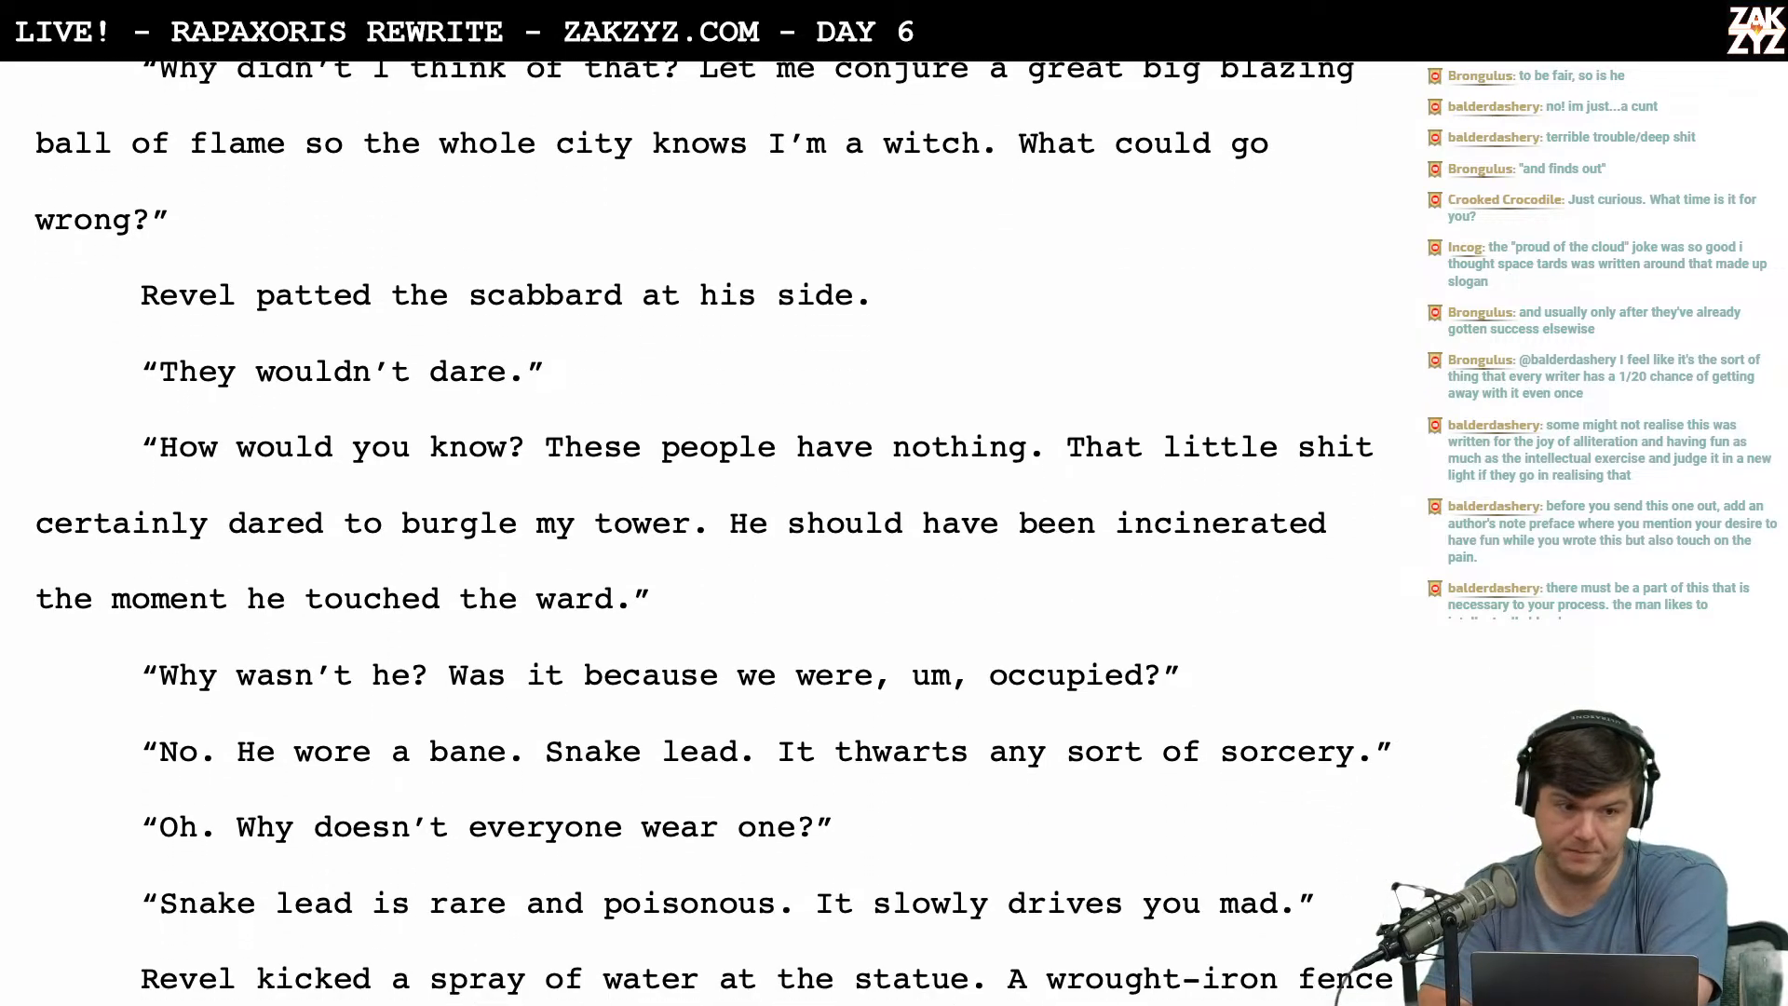
{"action": "scroll", "coordinate": [1247, 225], "scroll_direction": "down", "scroll_amount": 2}
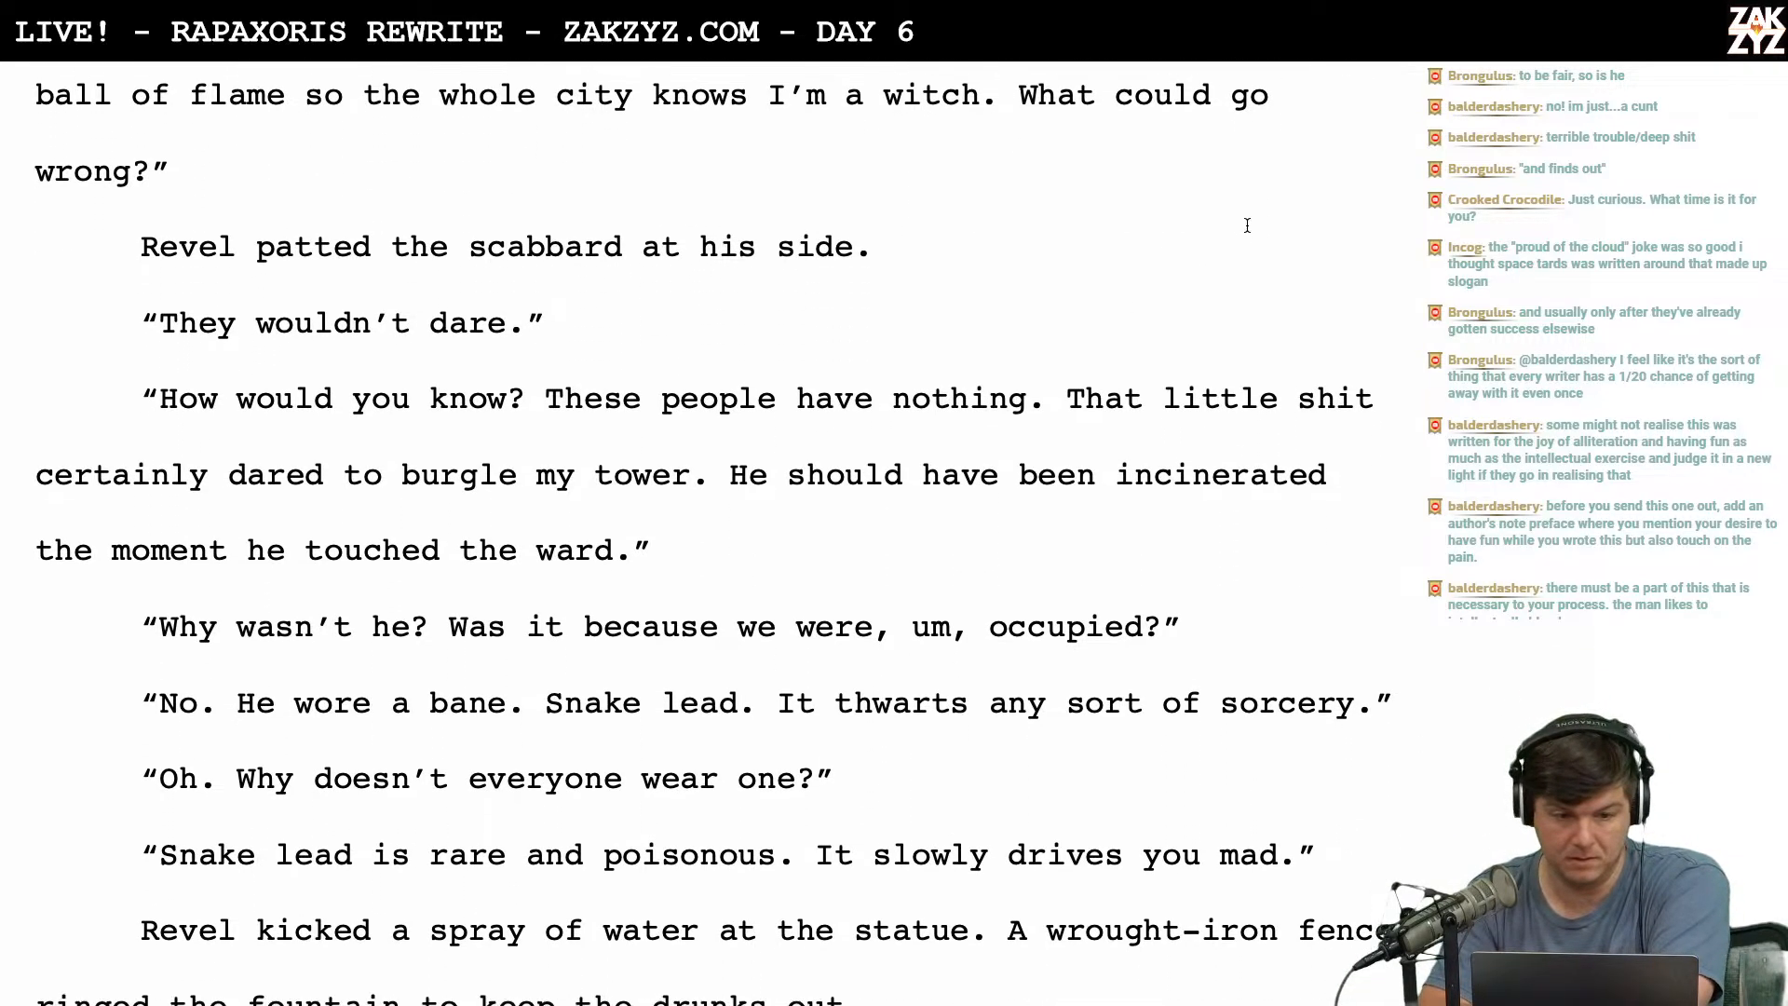
{"action": "scroll", "coordinate": [854, 237], "scroll_direction": "down", "scroll_amount": 1}
{"action": "scroll", "coordinate": [854, 237], "scroll_direction": "down", "scroll_amount": 2}
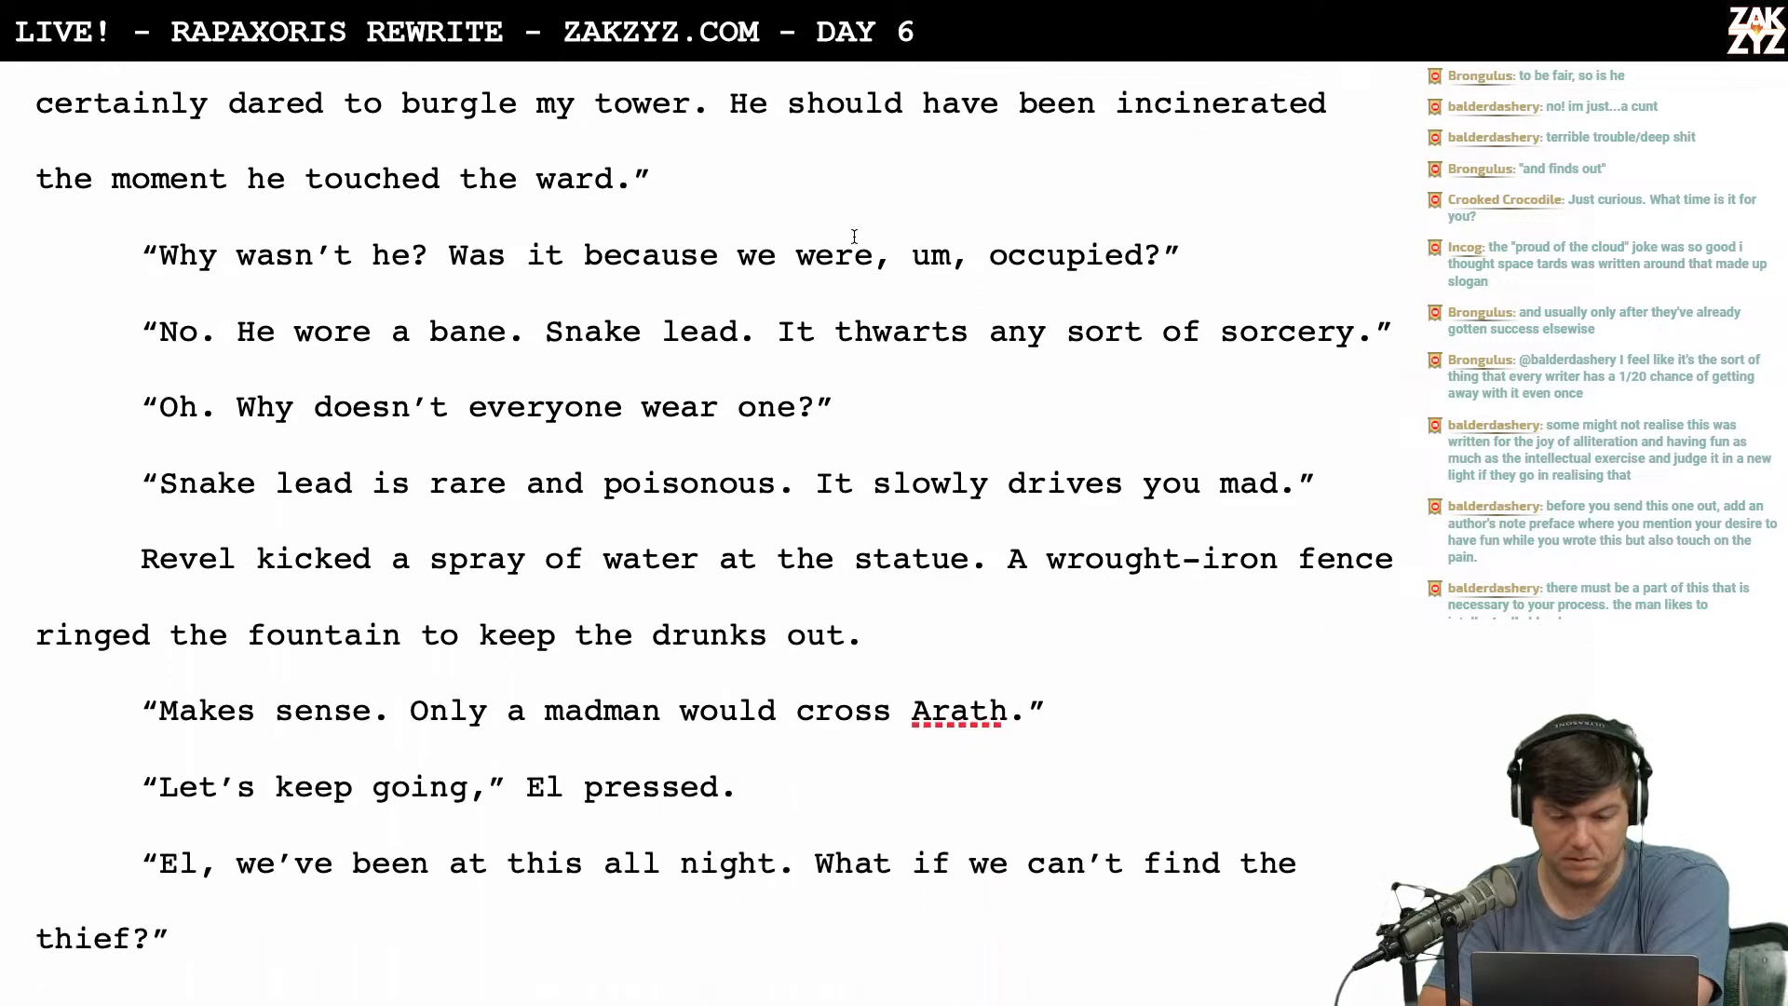
{"action": "scroll", "coordinate": [854, 237], "scroll_direction": "up", "scroll_amount": 7}
{"action": "scroll", "coordinate": [854, 236], "scroll_direction": "down", "scroll_amount": 4}
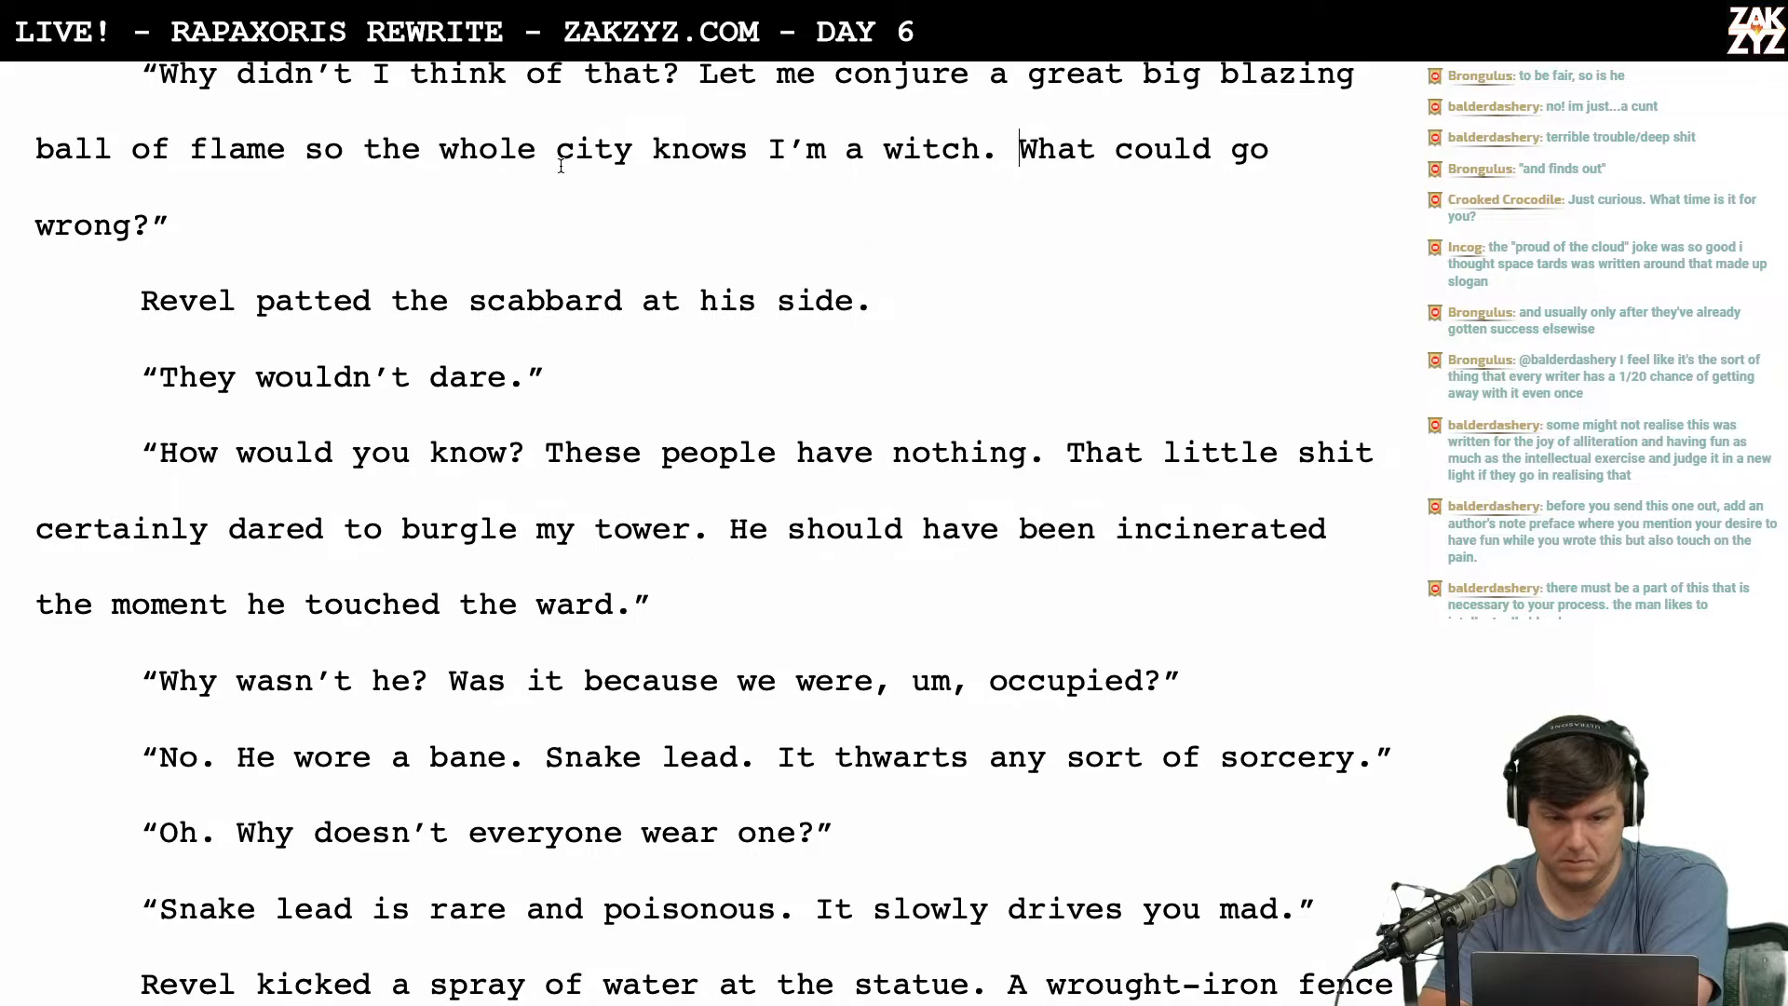
{"action": "scroll", "coordinate": [567, 185], "scroll_direction": "down", "scroll_amount": 8}
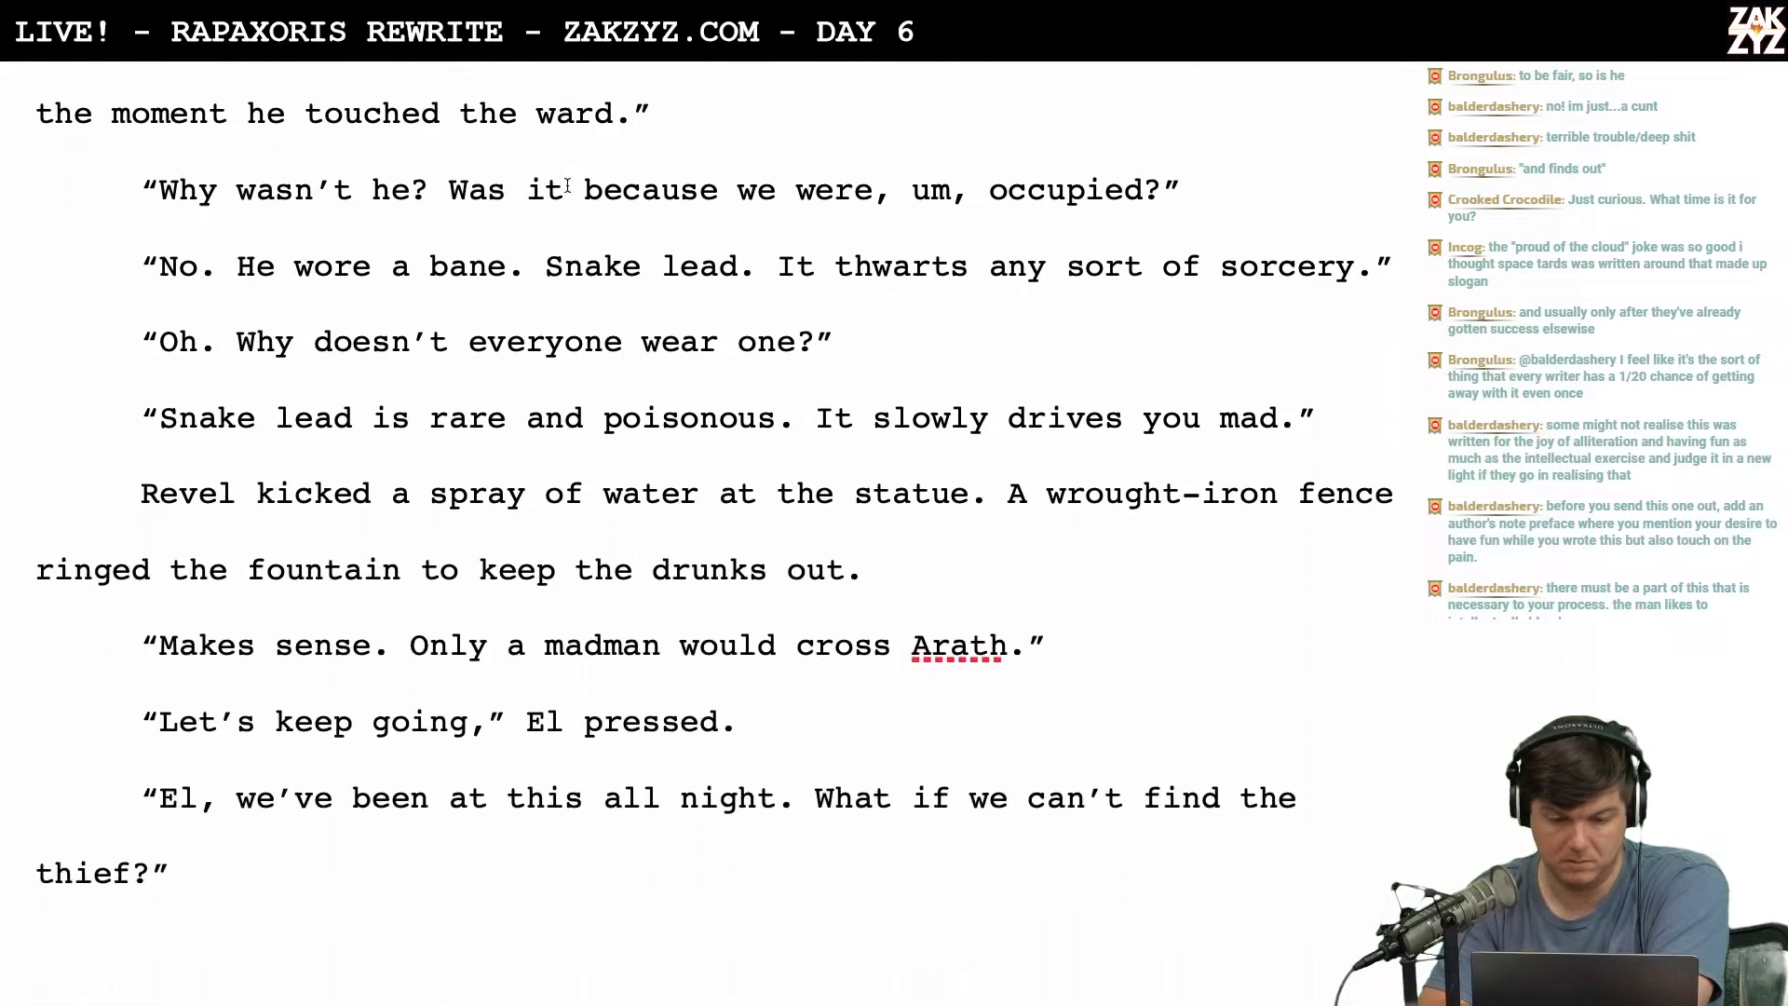
{"action": "scroll", "coordinate": [568, 185], "scroll_direction": "down", "scroll_amount": 20}
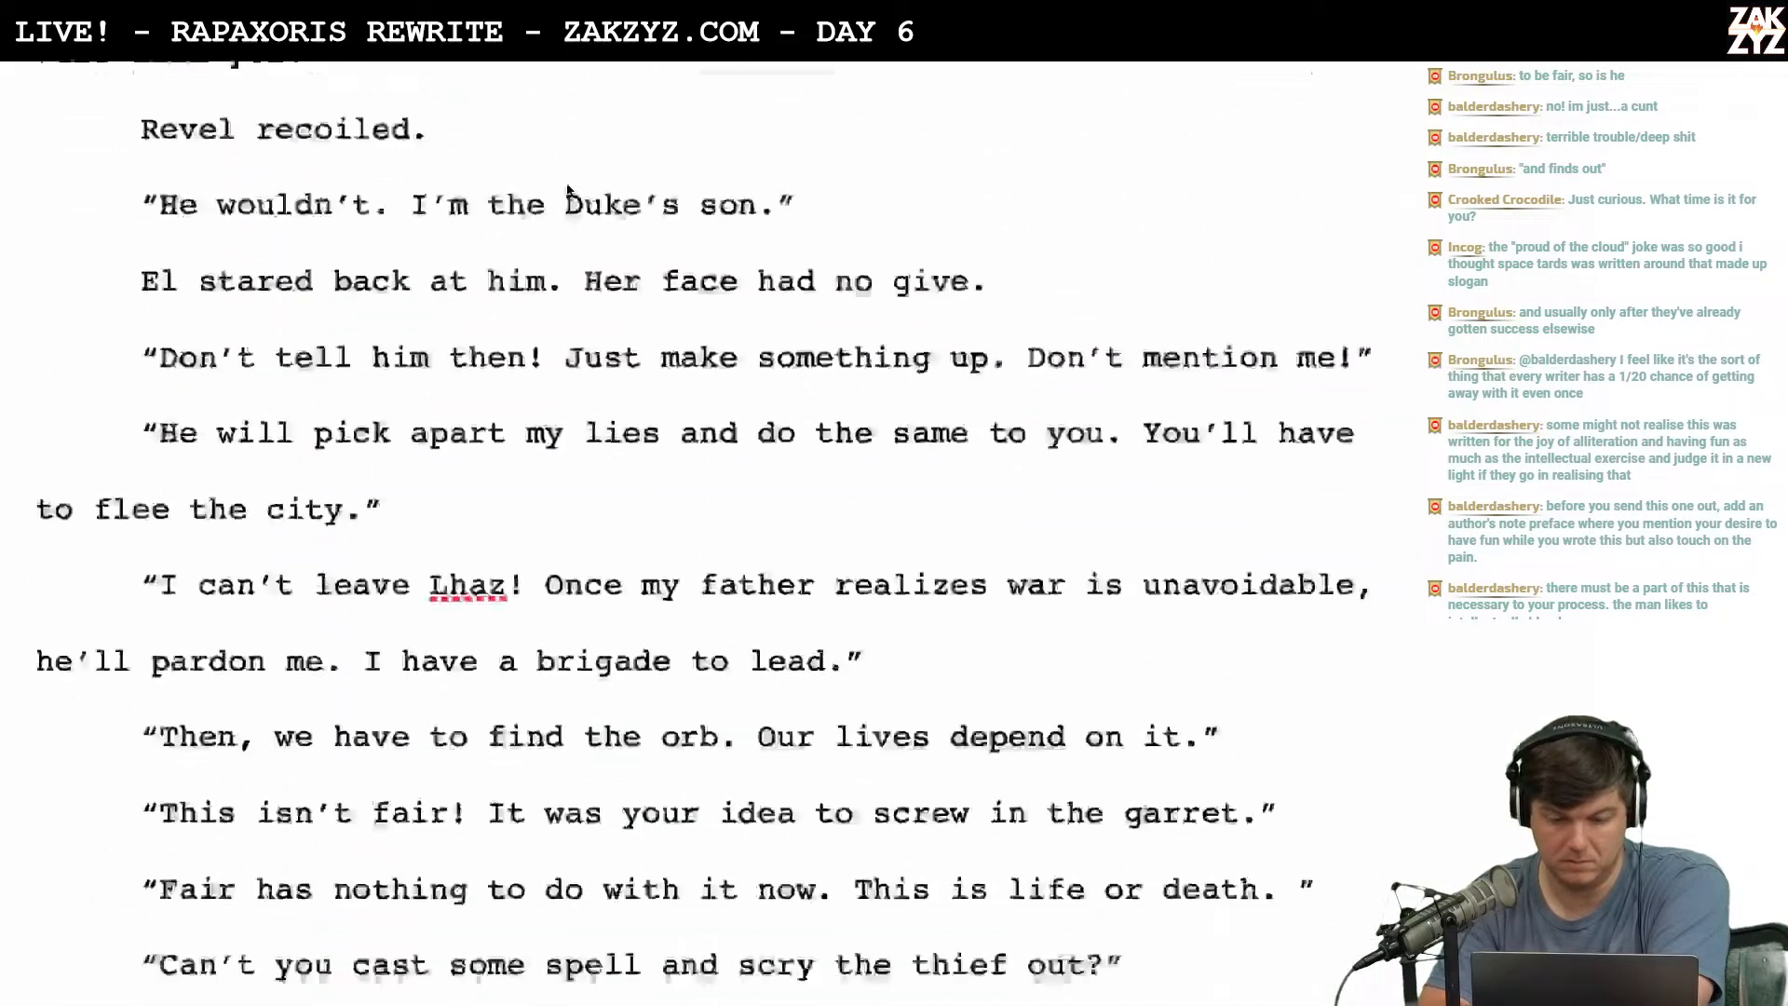
{"action": "scroll", "coordinate": [567, 185], "scroll_direction": "down", "scroll_amount": 20}
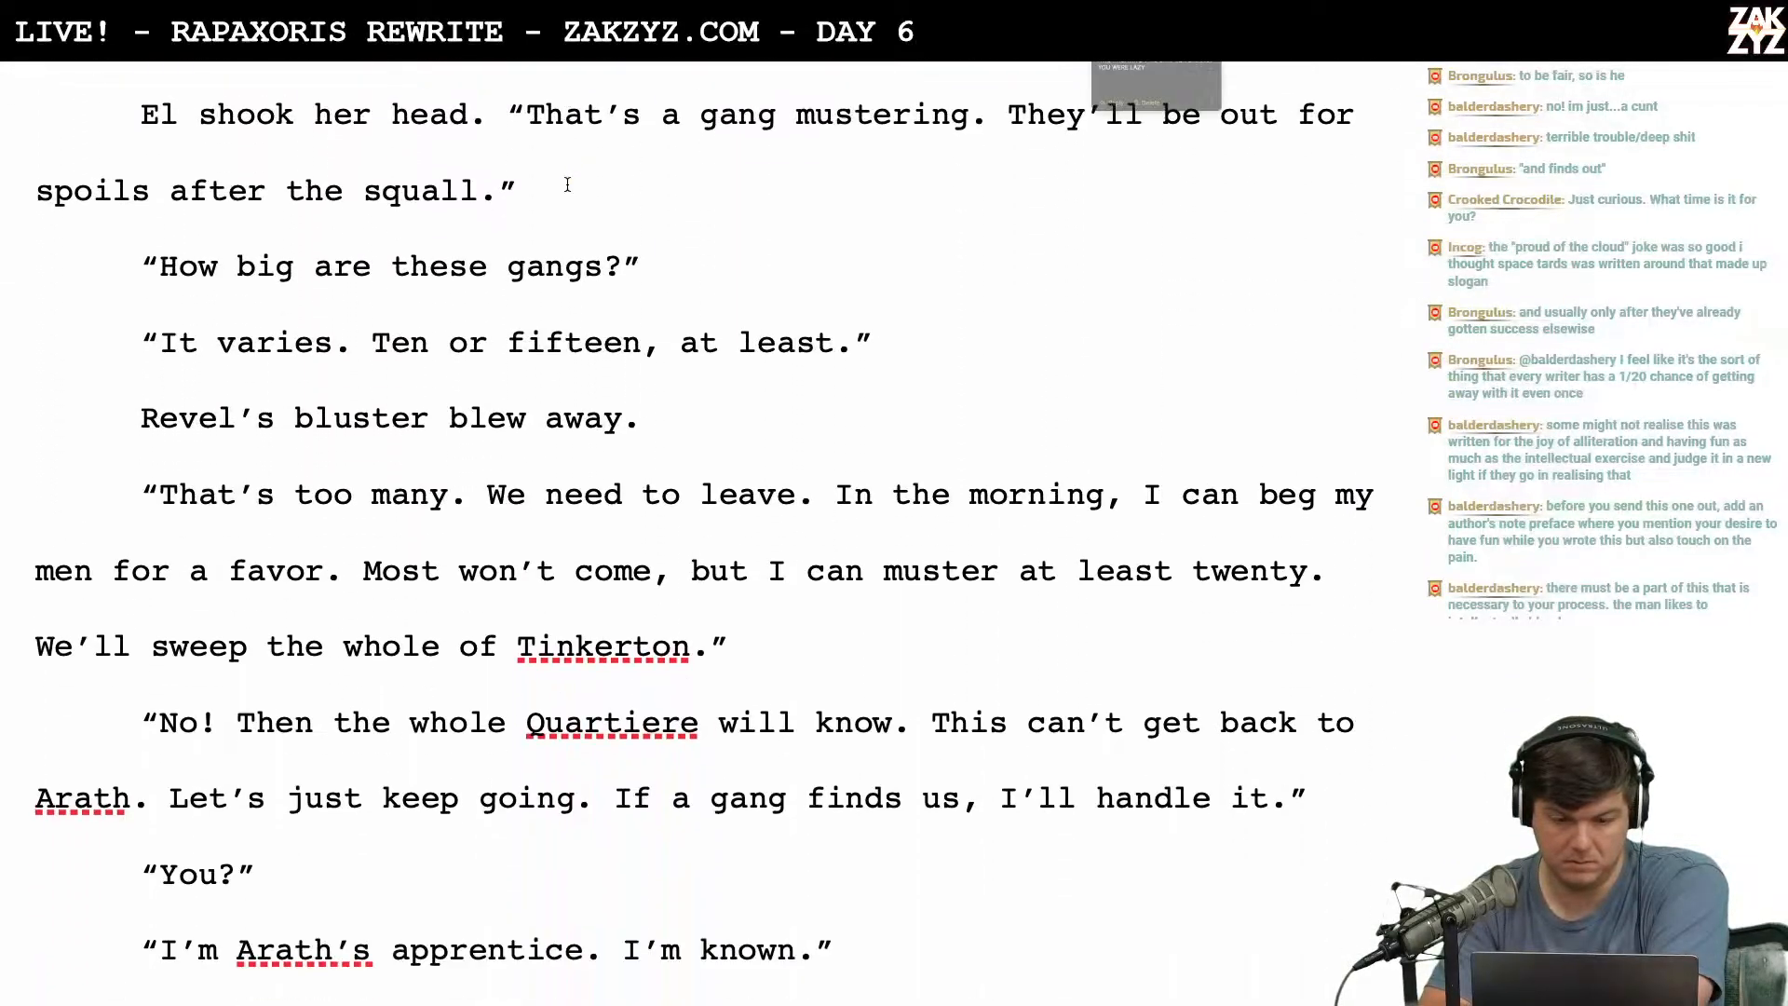
{"action": "scroll", "coordinate": [567, 185], "scroll_direction": "down", "scroll_amount": 3}
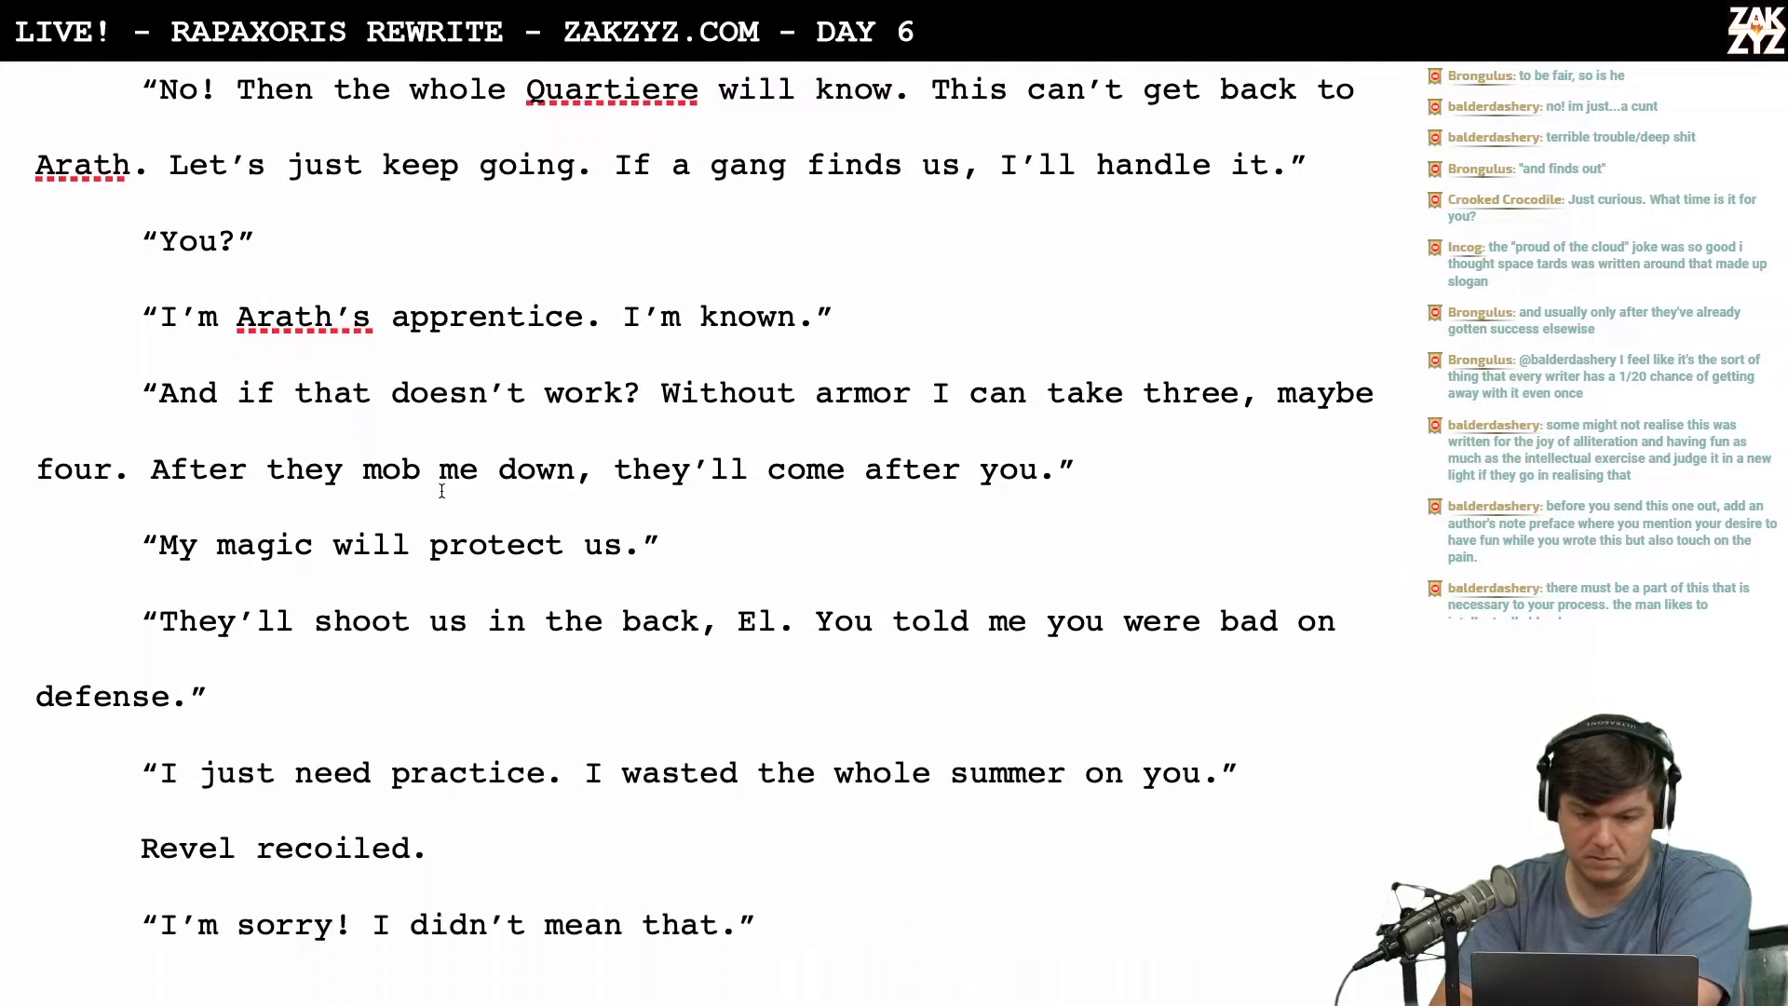
{"action": "scroll", "coordinate": [442, 491], "scroll_direction": "up", "scroll_amount": 4}
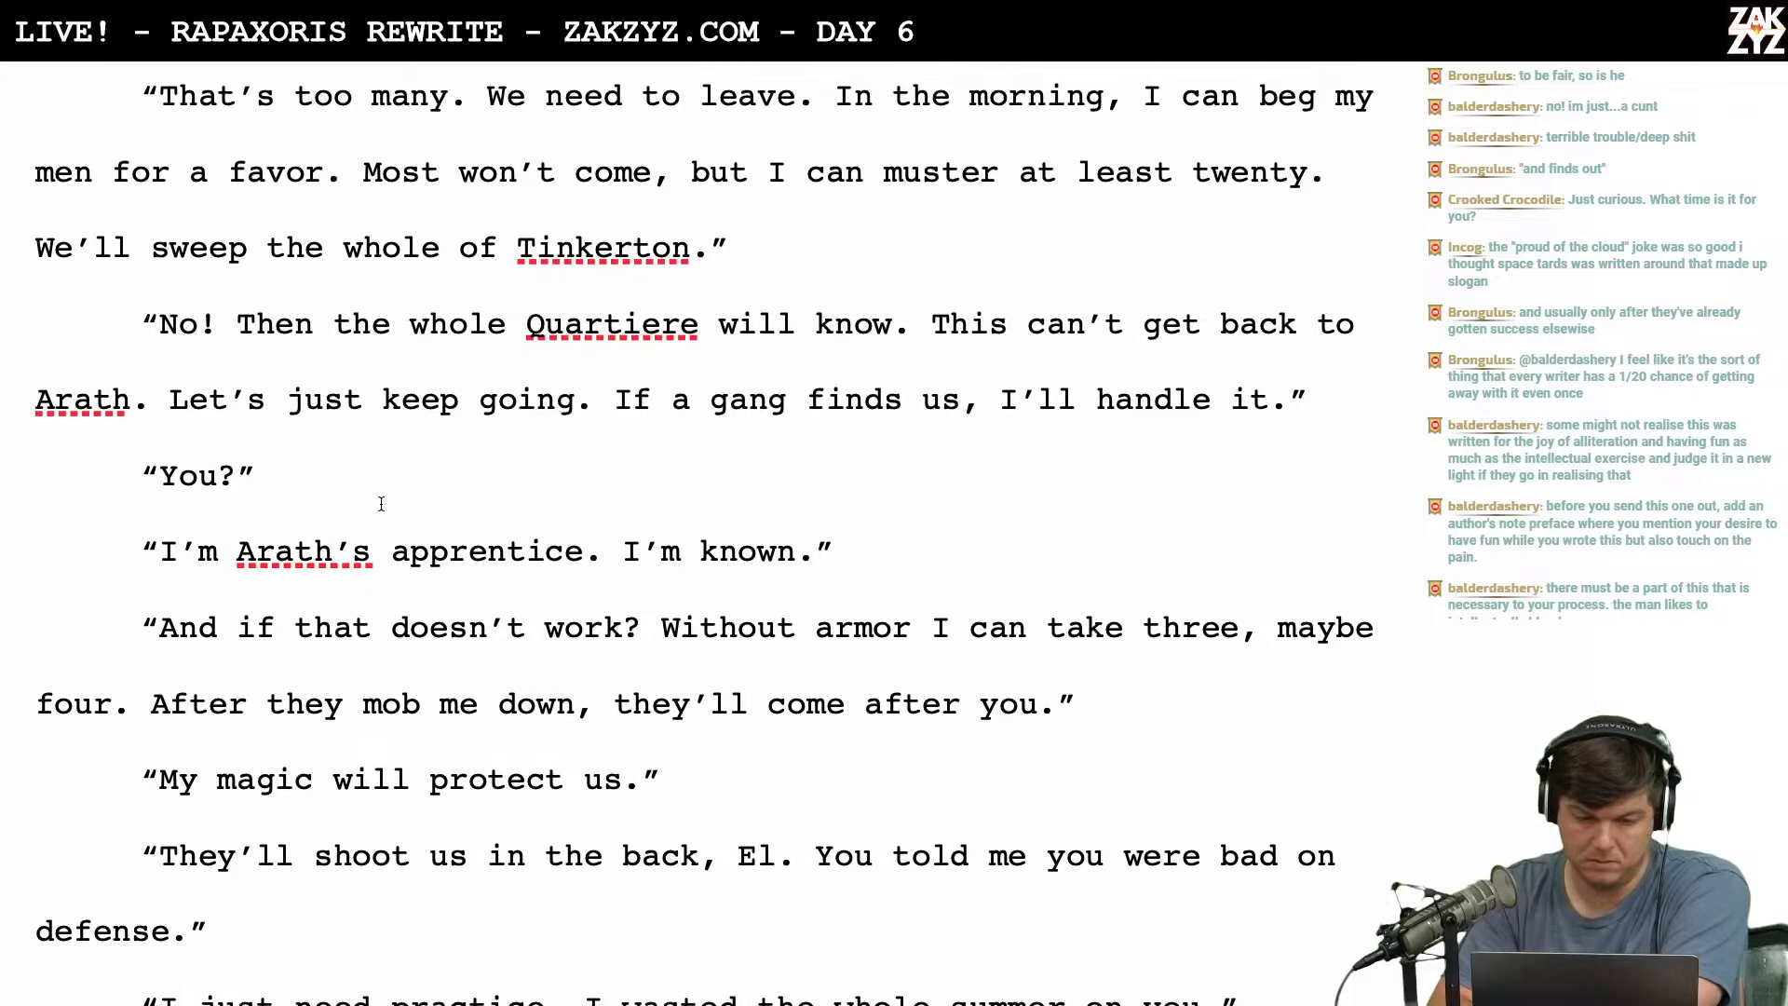
{"action": "scroll", "coordinate": [665, 541], "scroll_direction": "down", "scroll_amount": 1}
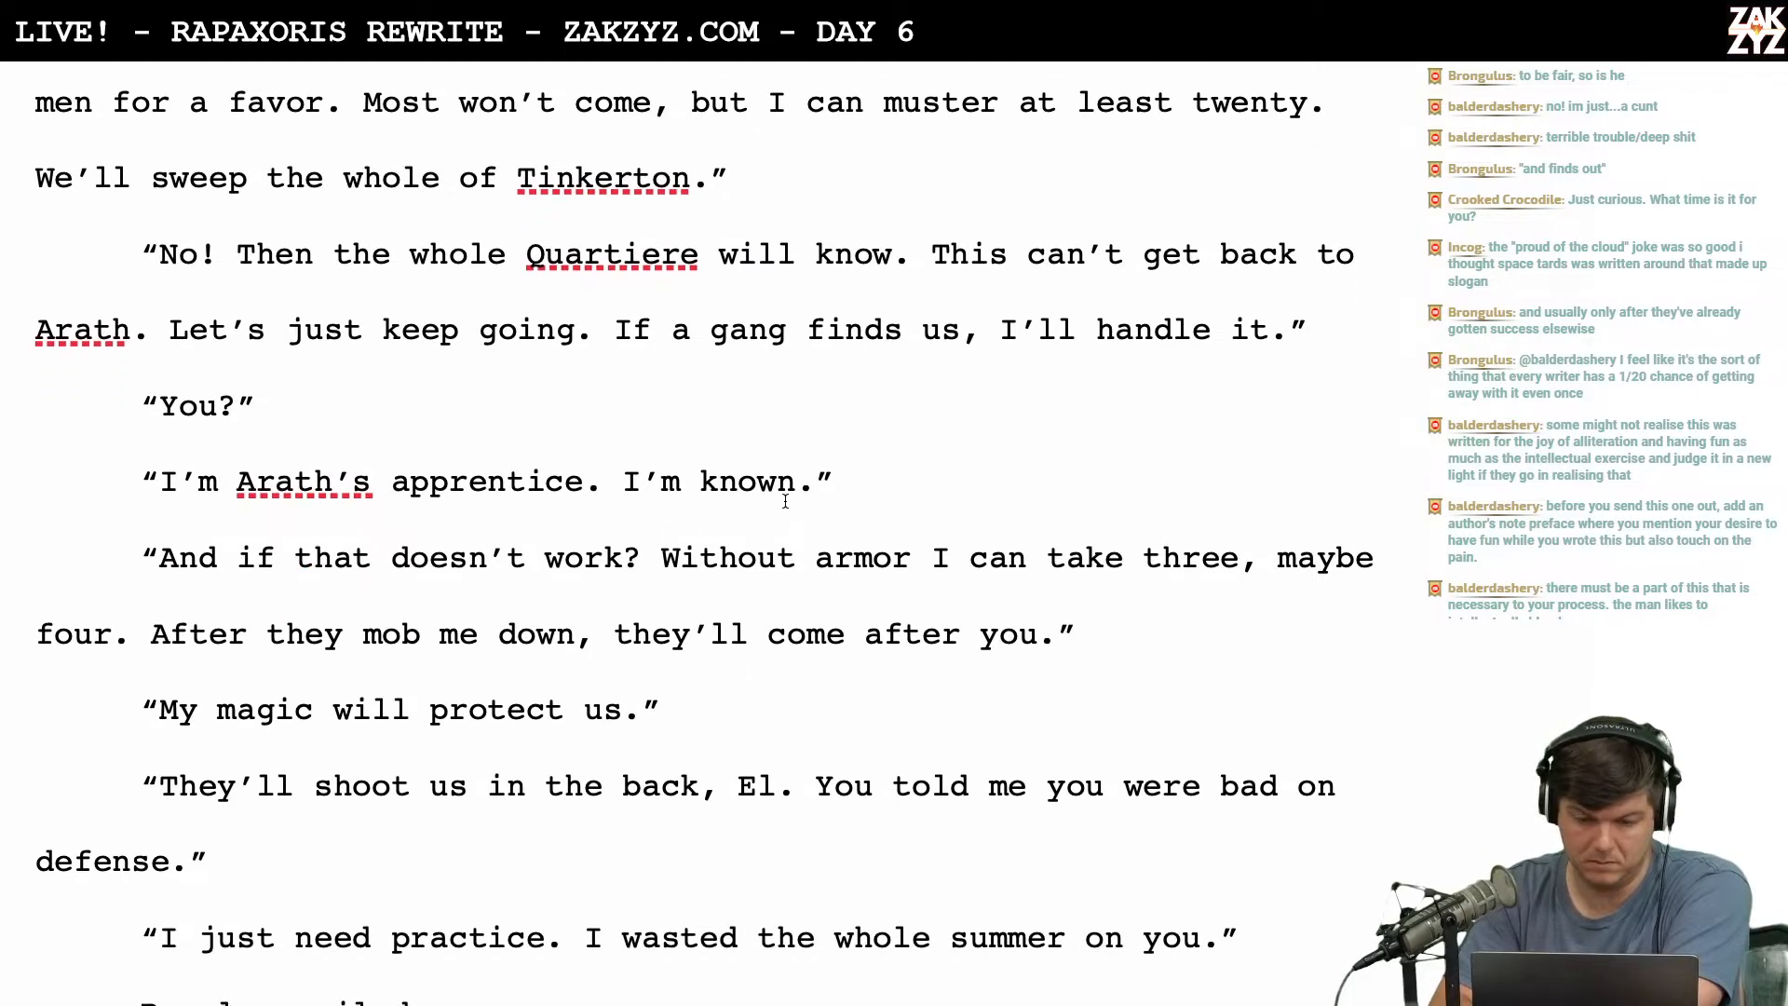
{"action": "scroll", "coordinate": [598, 594], "scroll_direction": "down", "scroll_amount": 2}
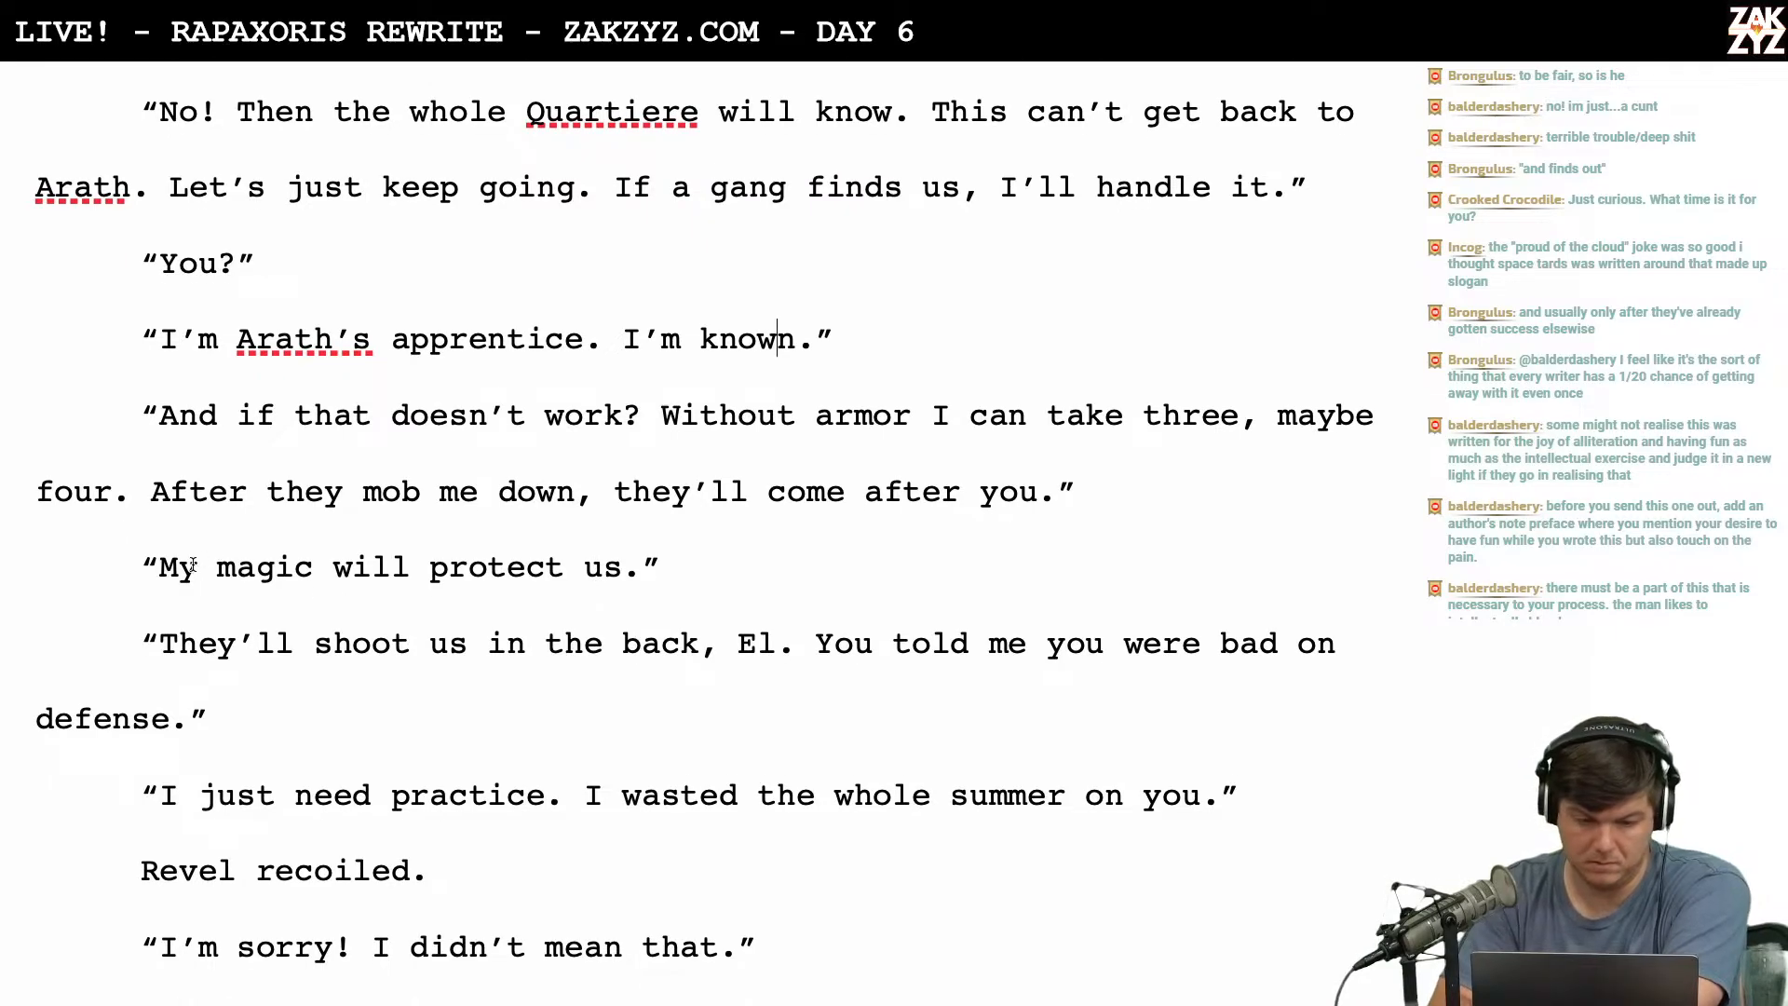
{"action": "left_click", "coordinate": [193, 564]}
{"action": "key", "text": "Left"}
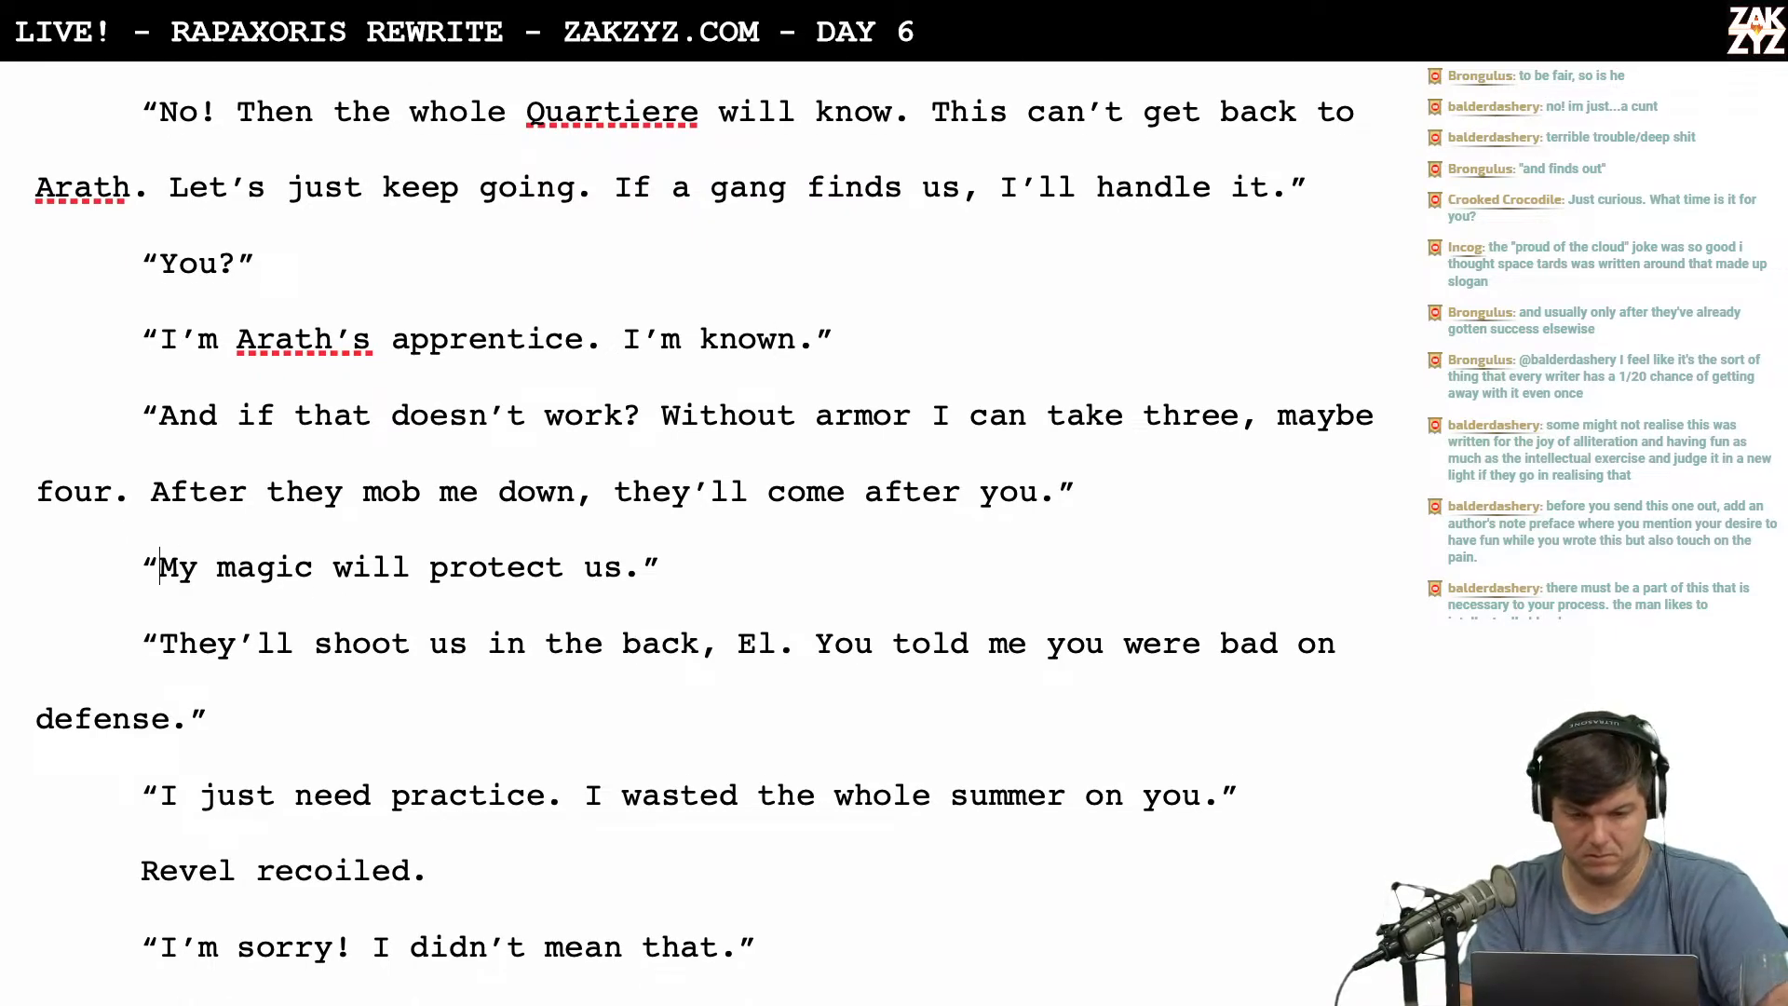
{"action": "type", "text": "They"}
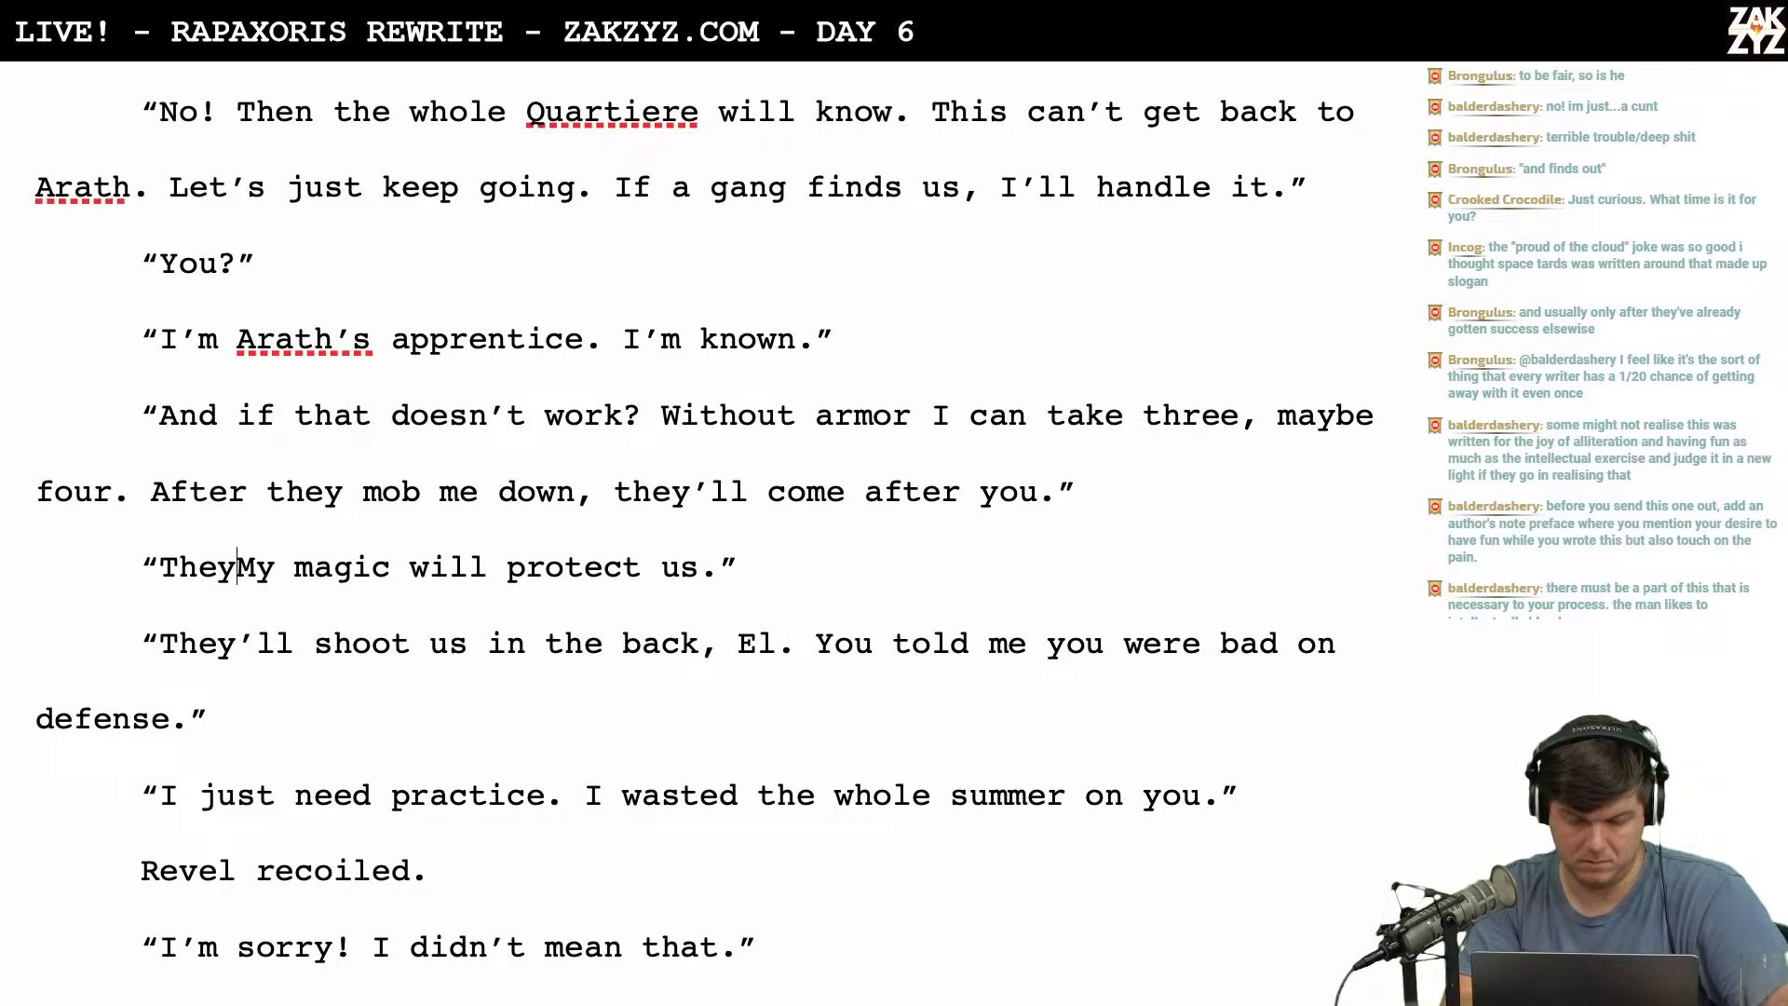
{"action": "key", "text": "BackSpace"}
{"action": "key", "text": "BackSpace"}
{"action": "key", "text": "BackSpace"}
{"action": "key", "text": "BackSpace"}
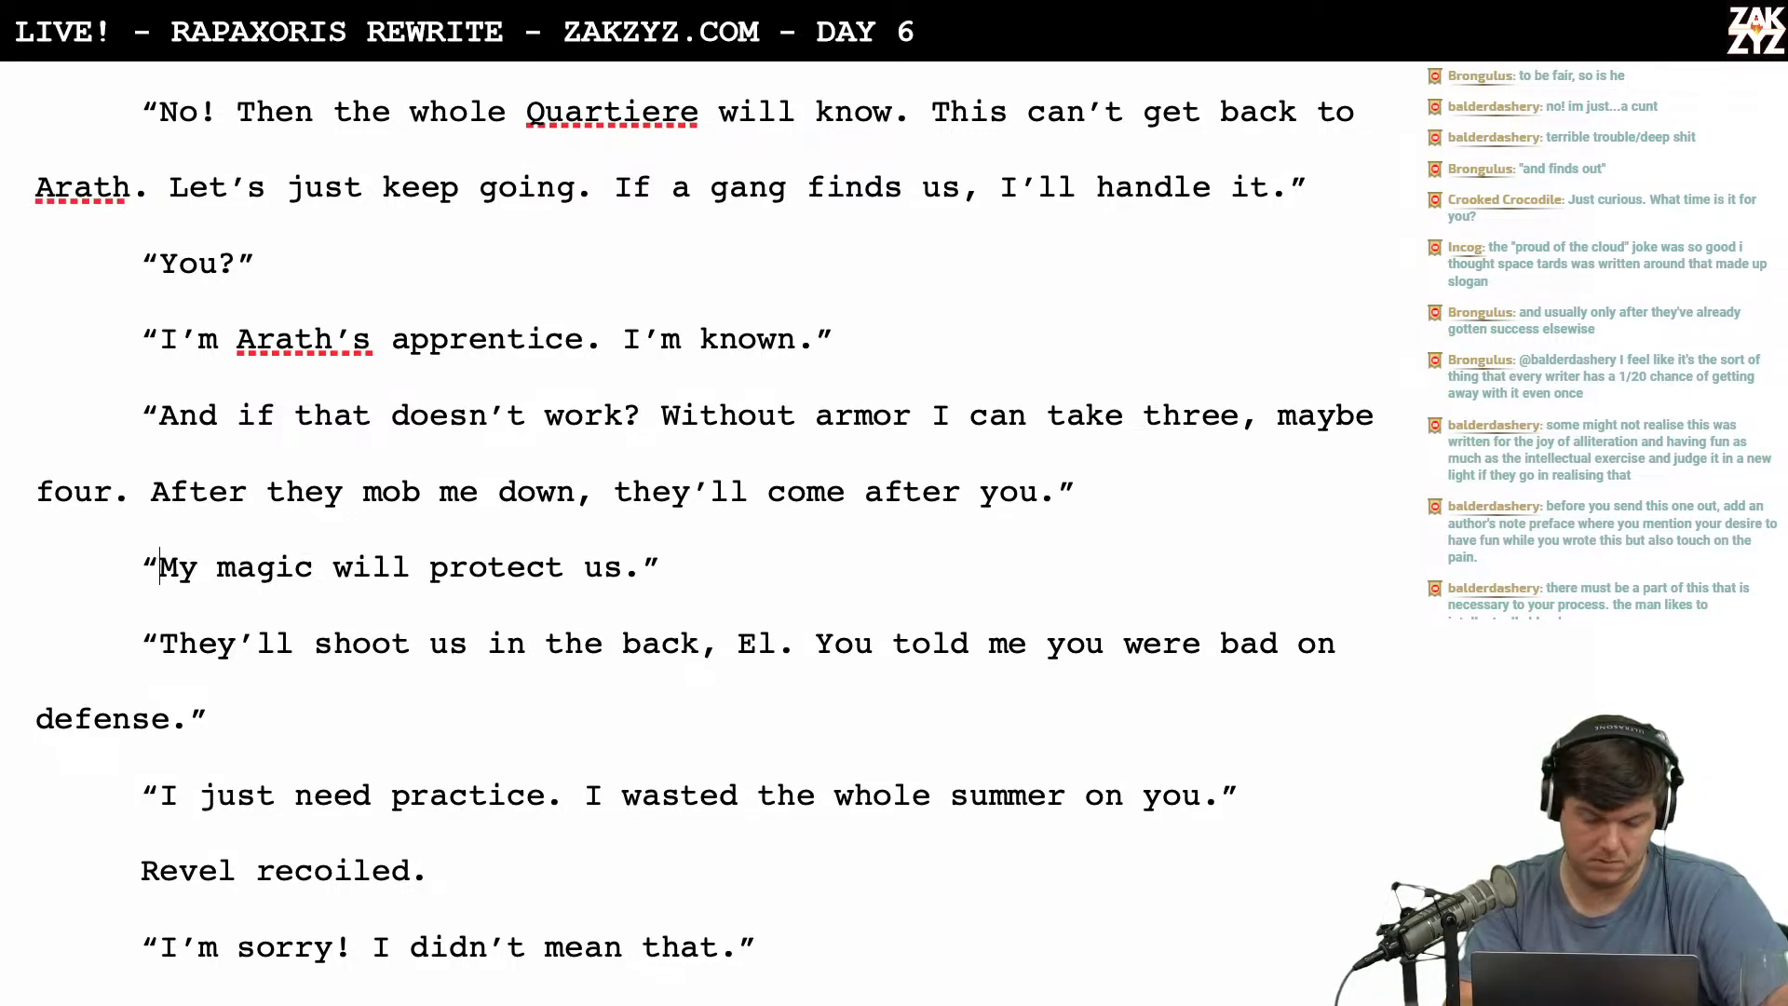
{"action": "key", "text": "Right"}
{"action": "key", "text": "Right"}
{"action": "key", "text": "Left"}
{"action": "key", "text": "Left"}
{"action": "key", "text": "Left"}
{"action": "key", "text": "Right"}
{"action": "key", "text": "Right"}
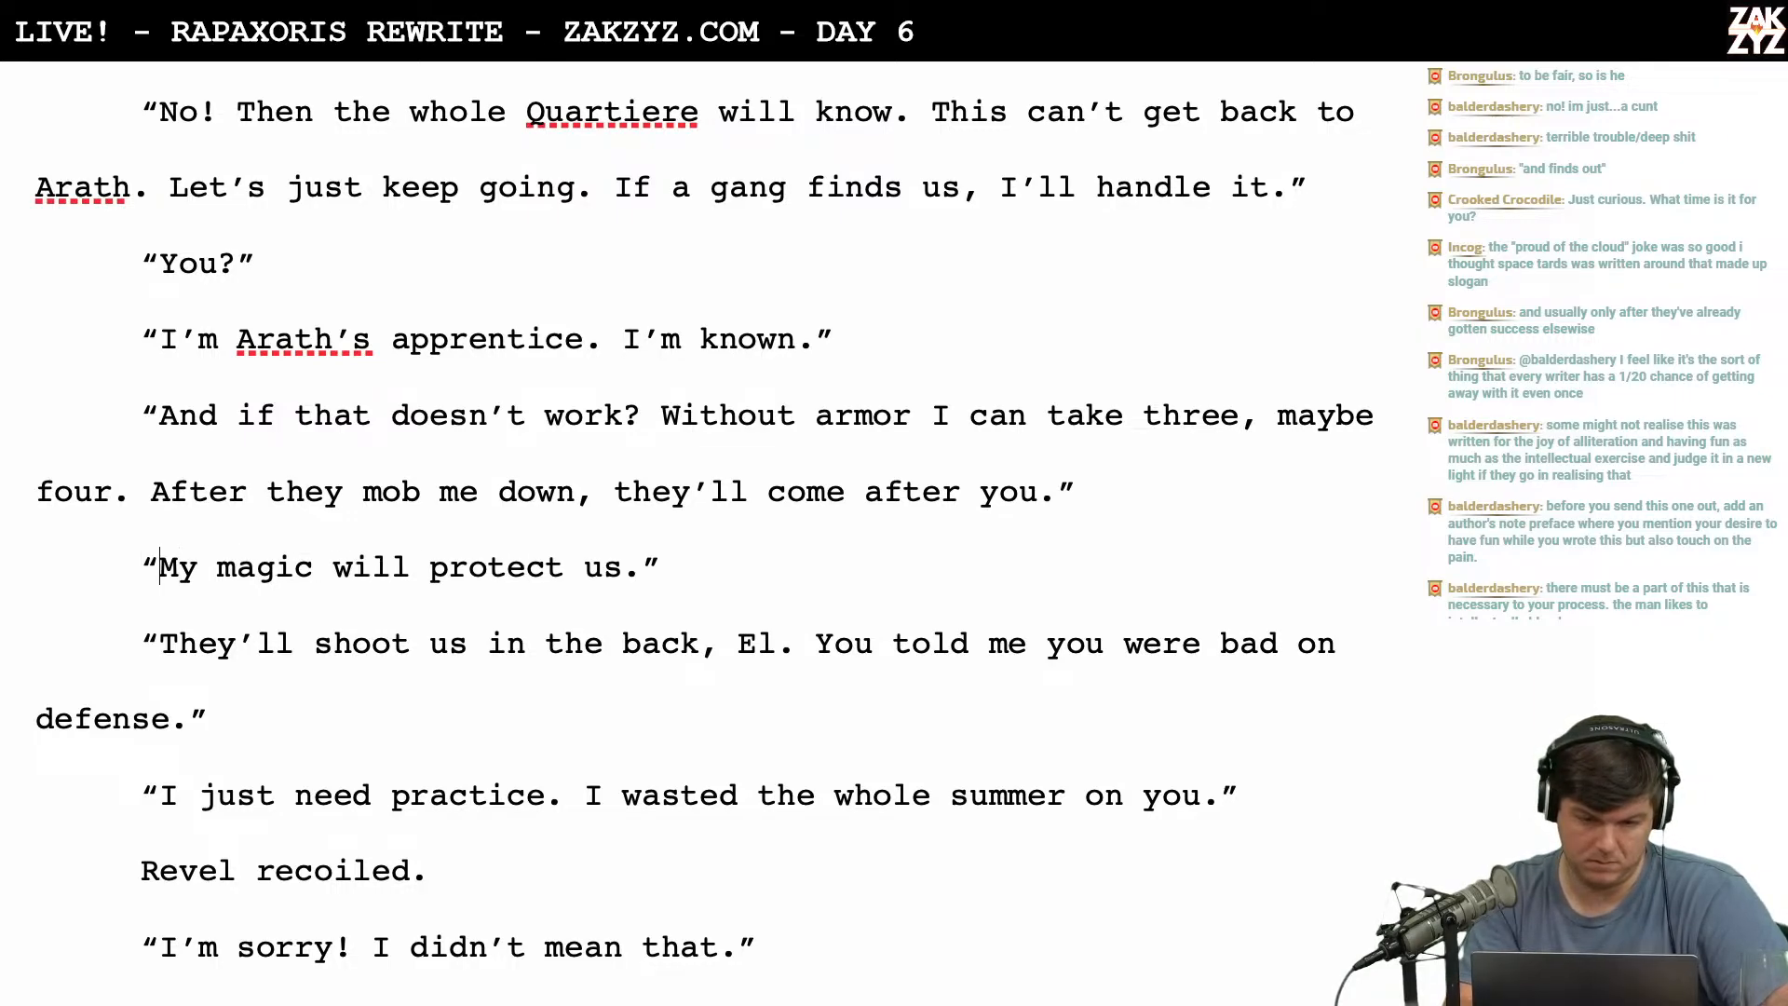
After "they'll come after you," put the new reply "I'll handle it." on its own line ahead of "My magic will protect us.".
{"action": "key", "text": "Left"}
{"action": "key", "text": "Down"}
{"action": "key", "text": "Down"}
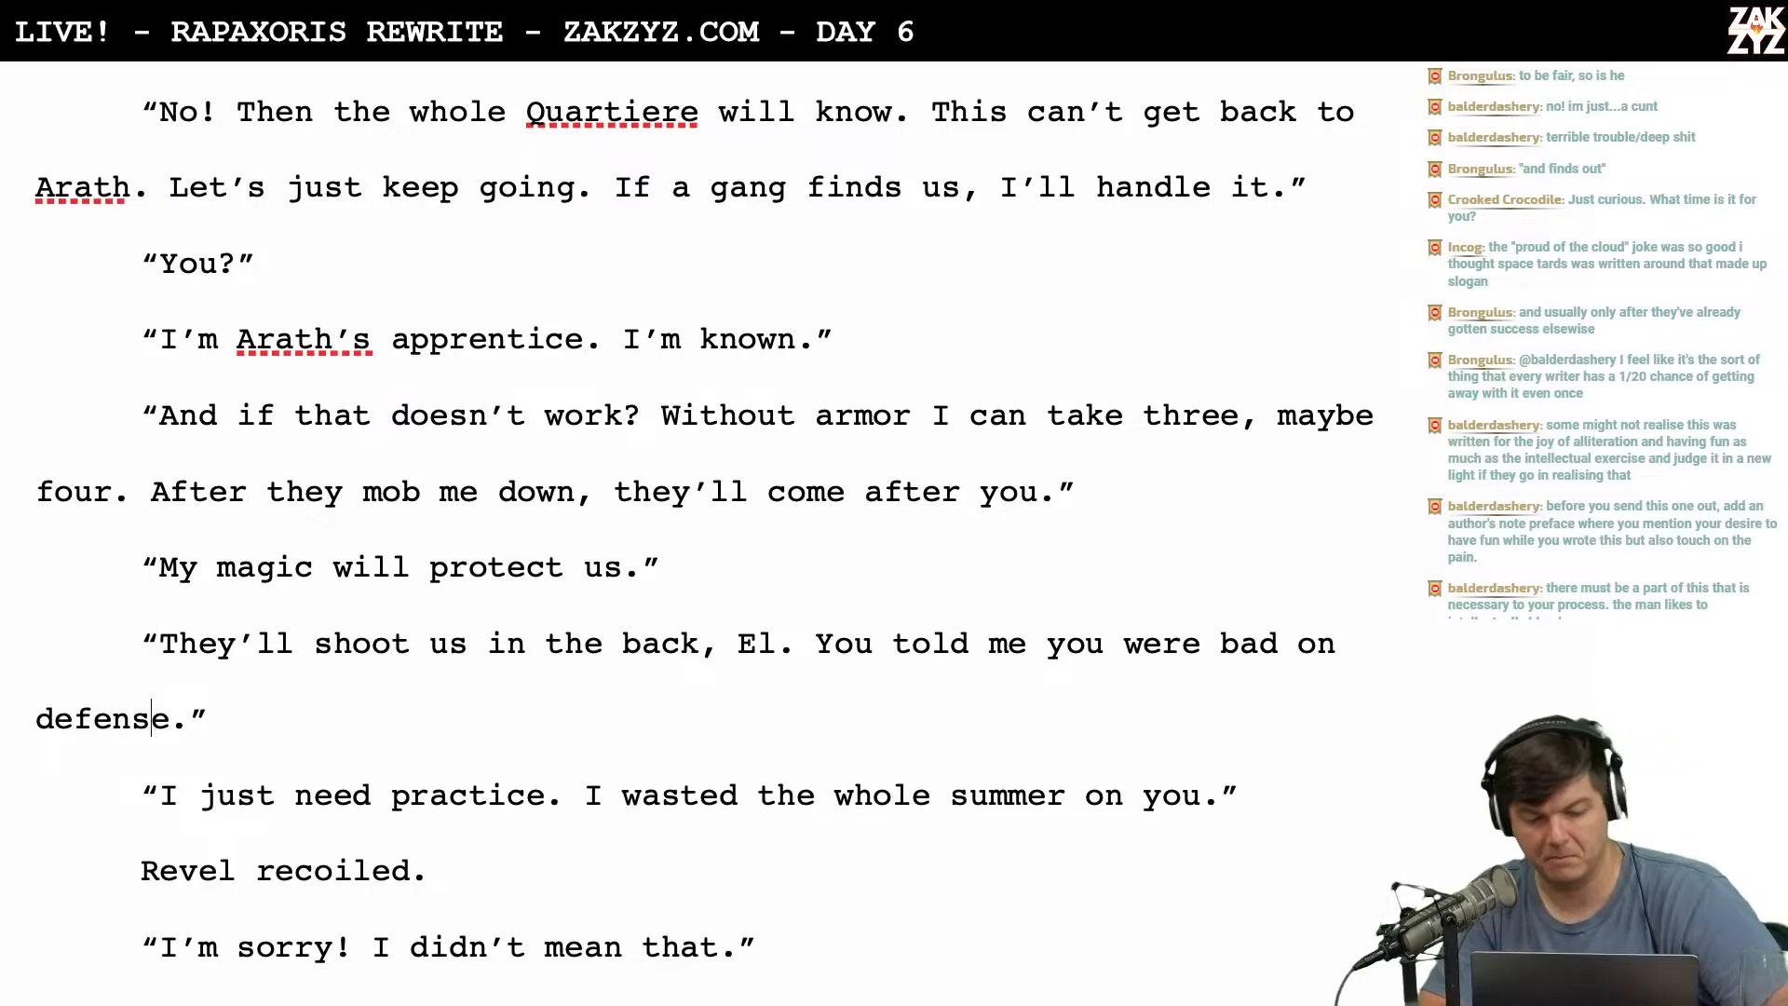
{"action": "scroll", "coordinate": [704, 531], "scroll_direction": "down", "scroll_amount": 2}
{"action": "scroll", "coordinate": [193, 563], "scroll_direction": "down", "scroll_amount": 1}
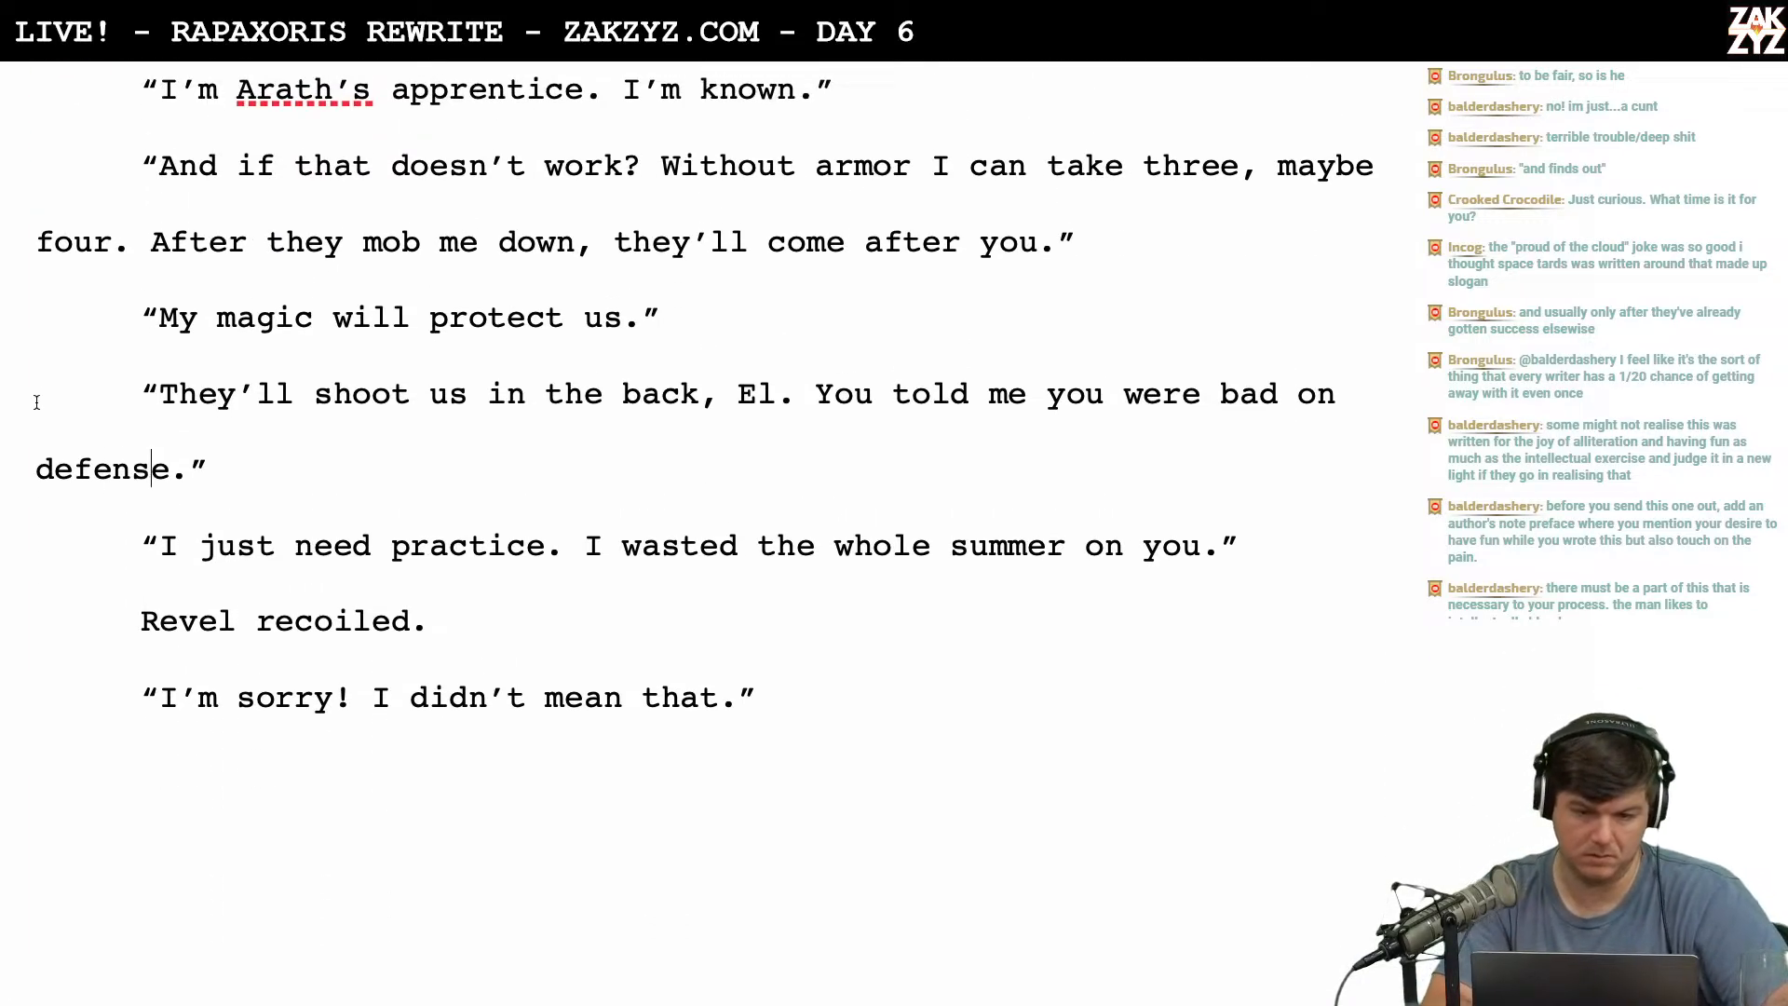
{"action": "left_click", "coordinate": [159, 317]}
{"action": "key", "text": "Return"}
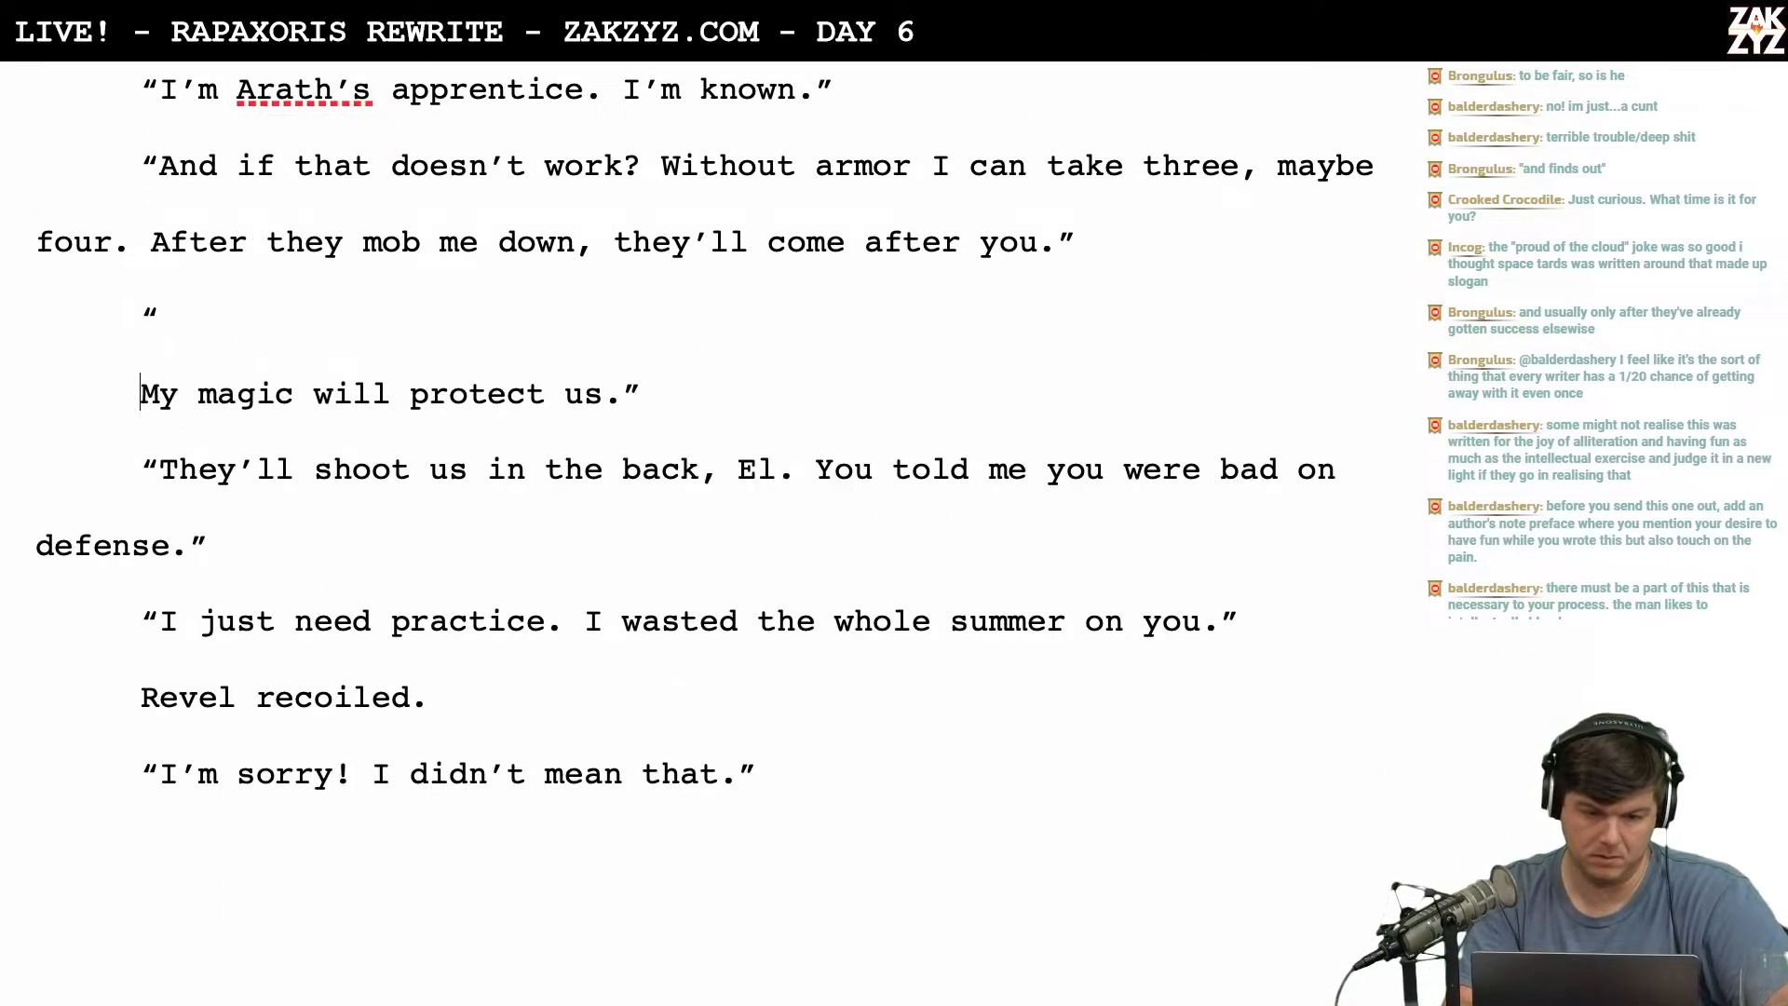
{"action": "type", "text": "I'll handle it"}
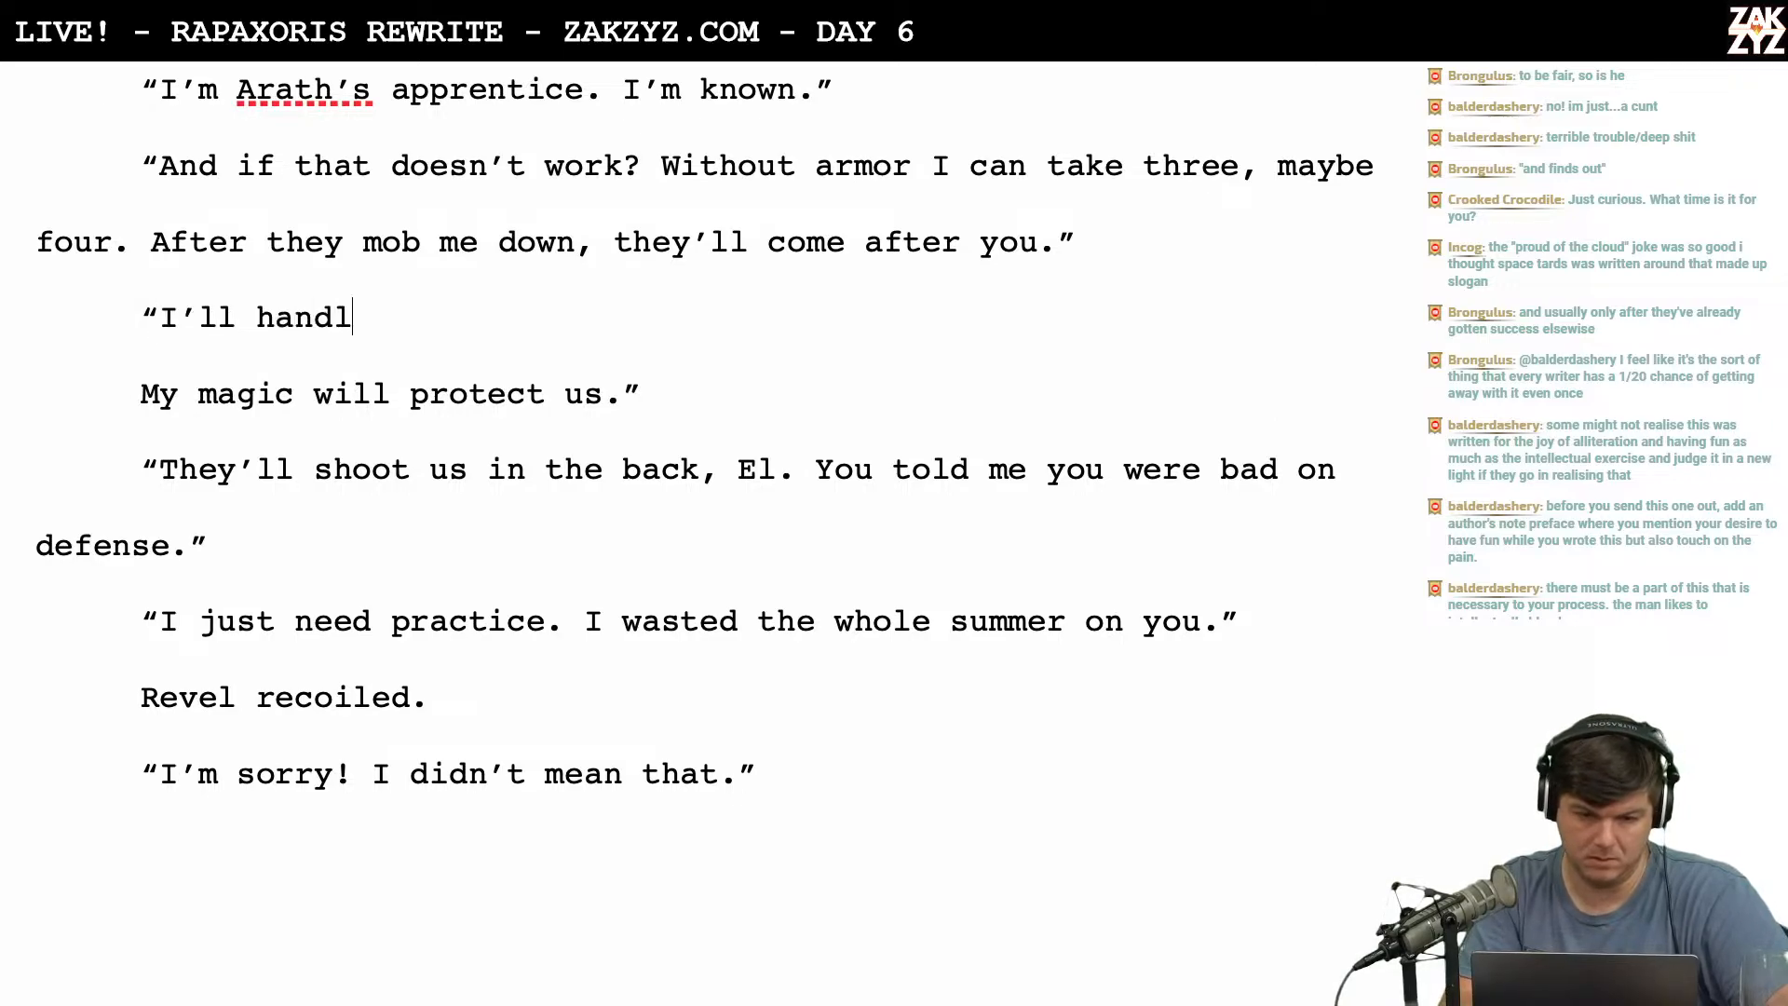
{"action": "type", "text": "."}
{"action": "key", "text": "BackSpace"}
{"action": "type", "text": "\""}
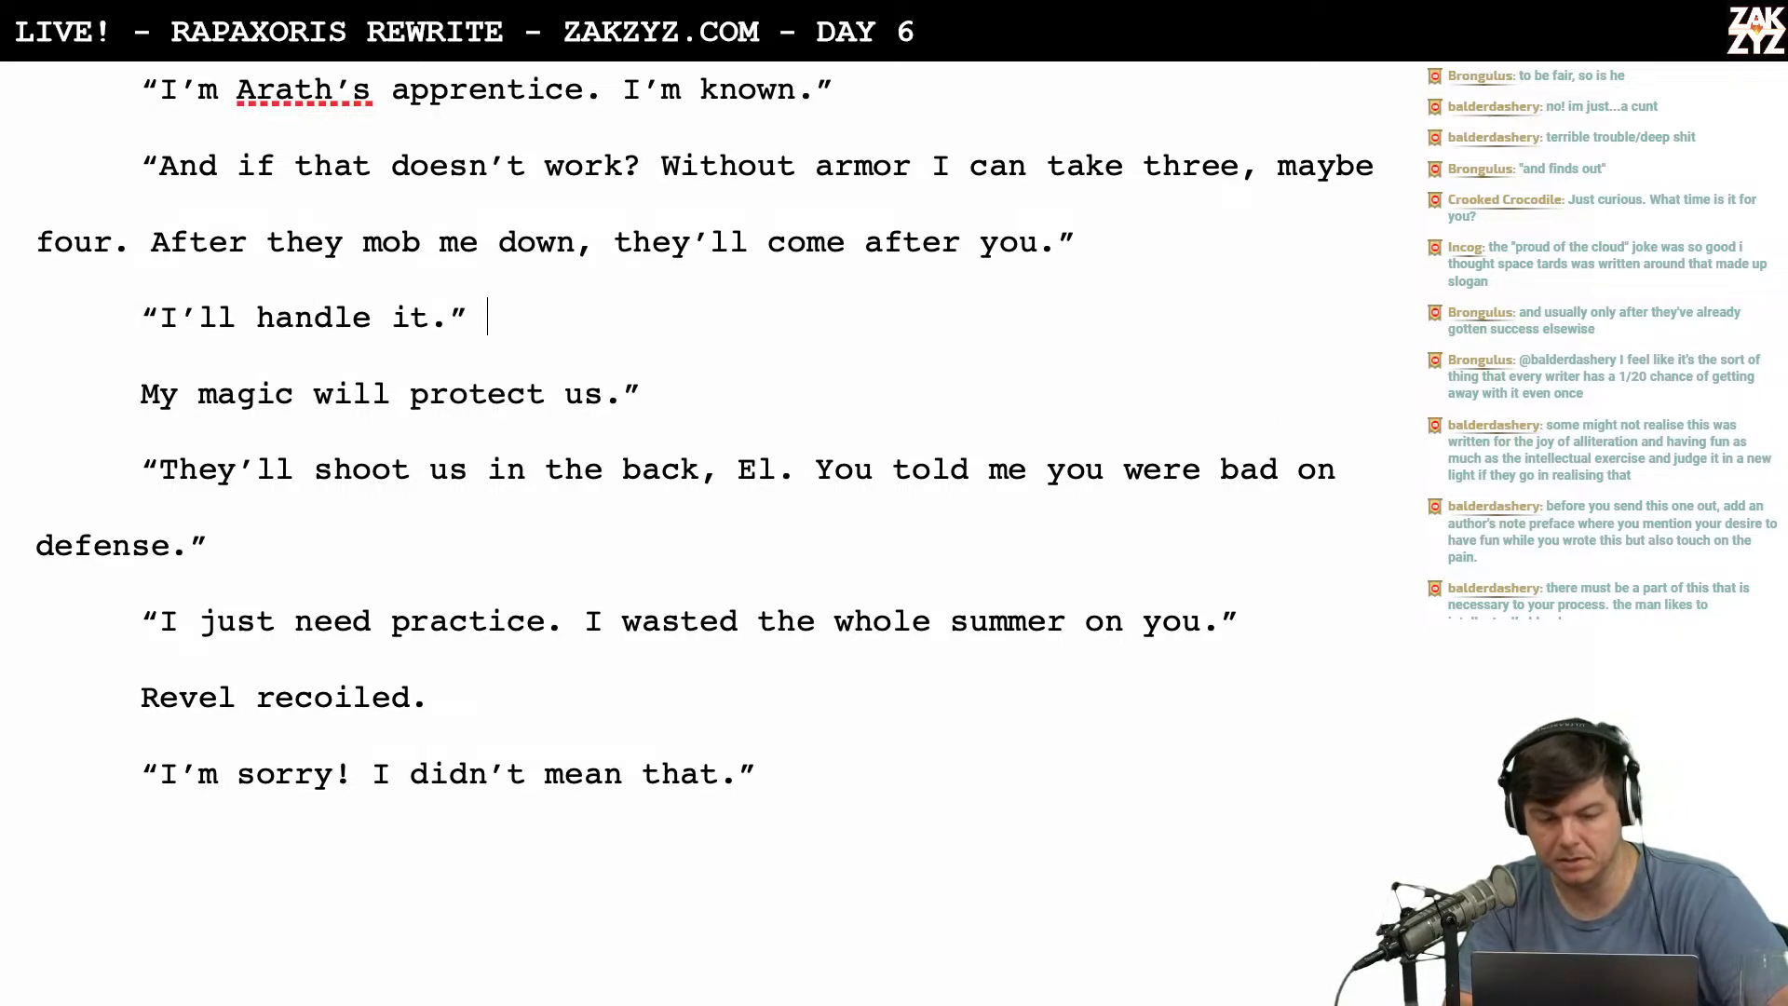
Delete the leftover line "My magic will protect us." below El's new reply.
{"action": "key", "text": "shift+Down"}
{"action": "key", "text": "shift+Right"}
{"action": "key", "text": "shift+Right"}
{"action": "key", "text": "shift+Right"}
{"action": "key", "text": "shift+Right"}
{"action": "key", "text": "shift+Right"}
{"action": "key", "text": "shift+Right"}
{"action": "key", "text": "shift+Right"}
{"action": "key", "text": "shift+Right"}
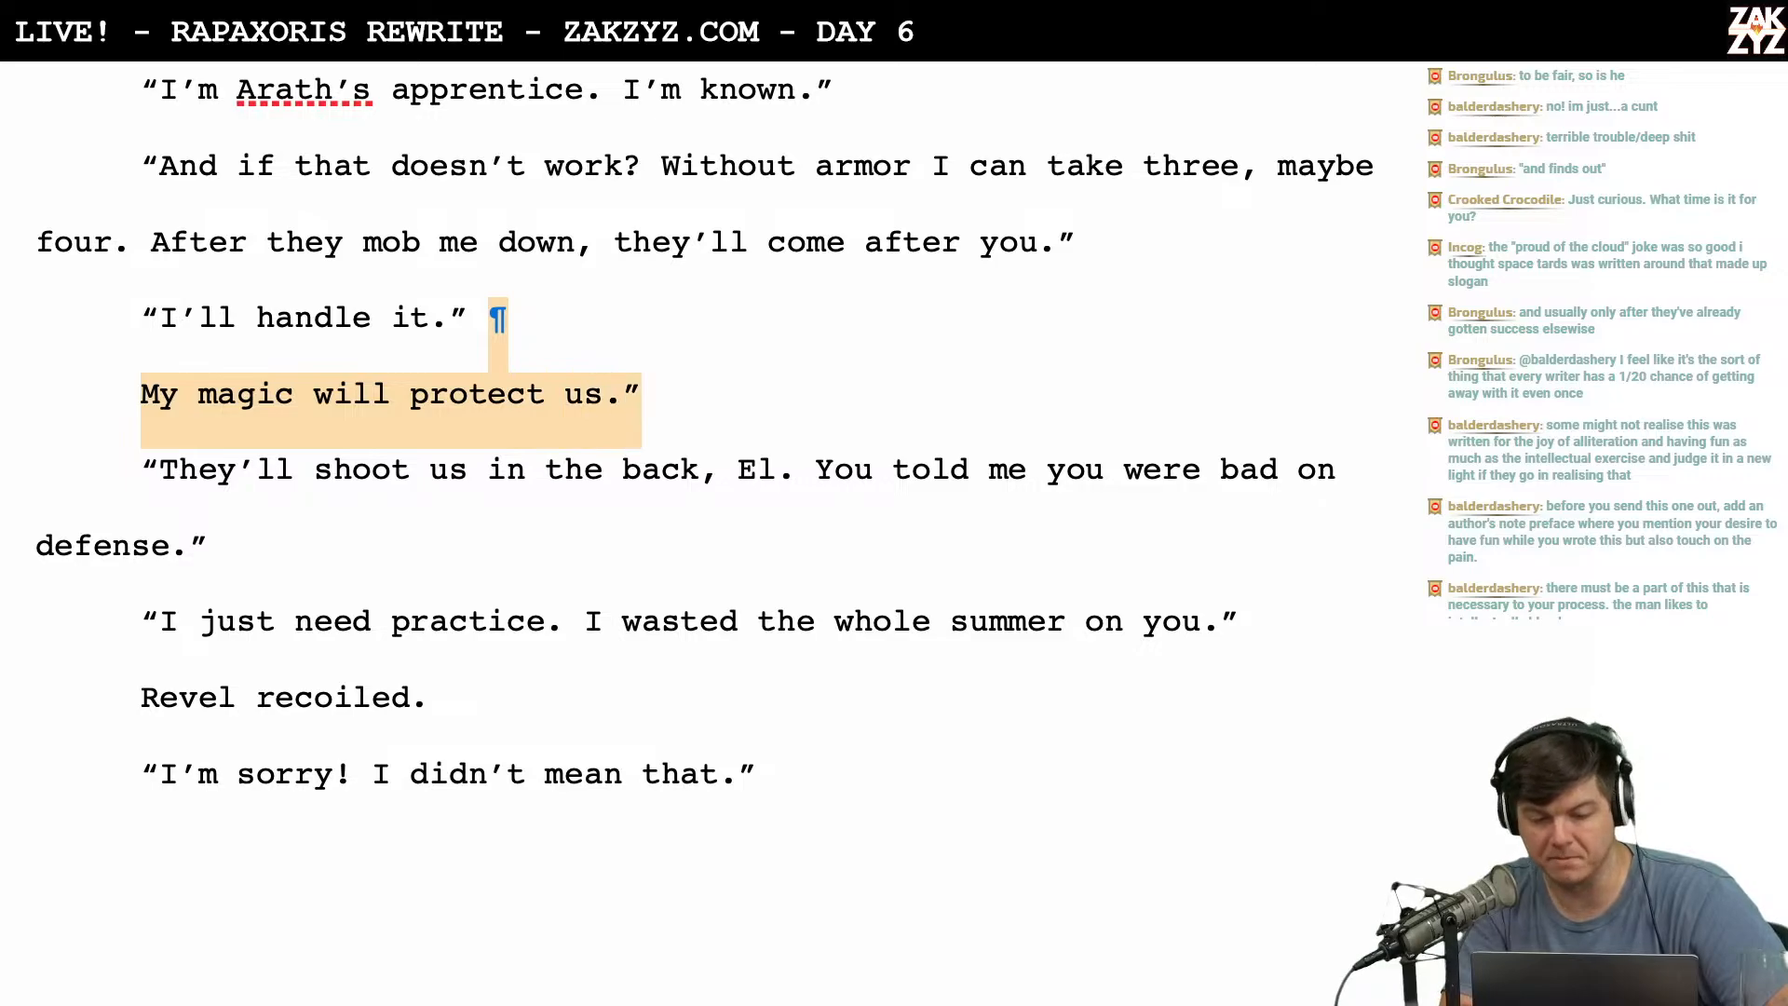
{"action": "key", "text": "BackSpace"}
Delete "recoiled" from Revel's reaction line after "I wasted the whole summer on you.".
{"action": "scroll", "coordinate": [267, 290], "scroll_direction": "down", "scroll_amount": 1}
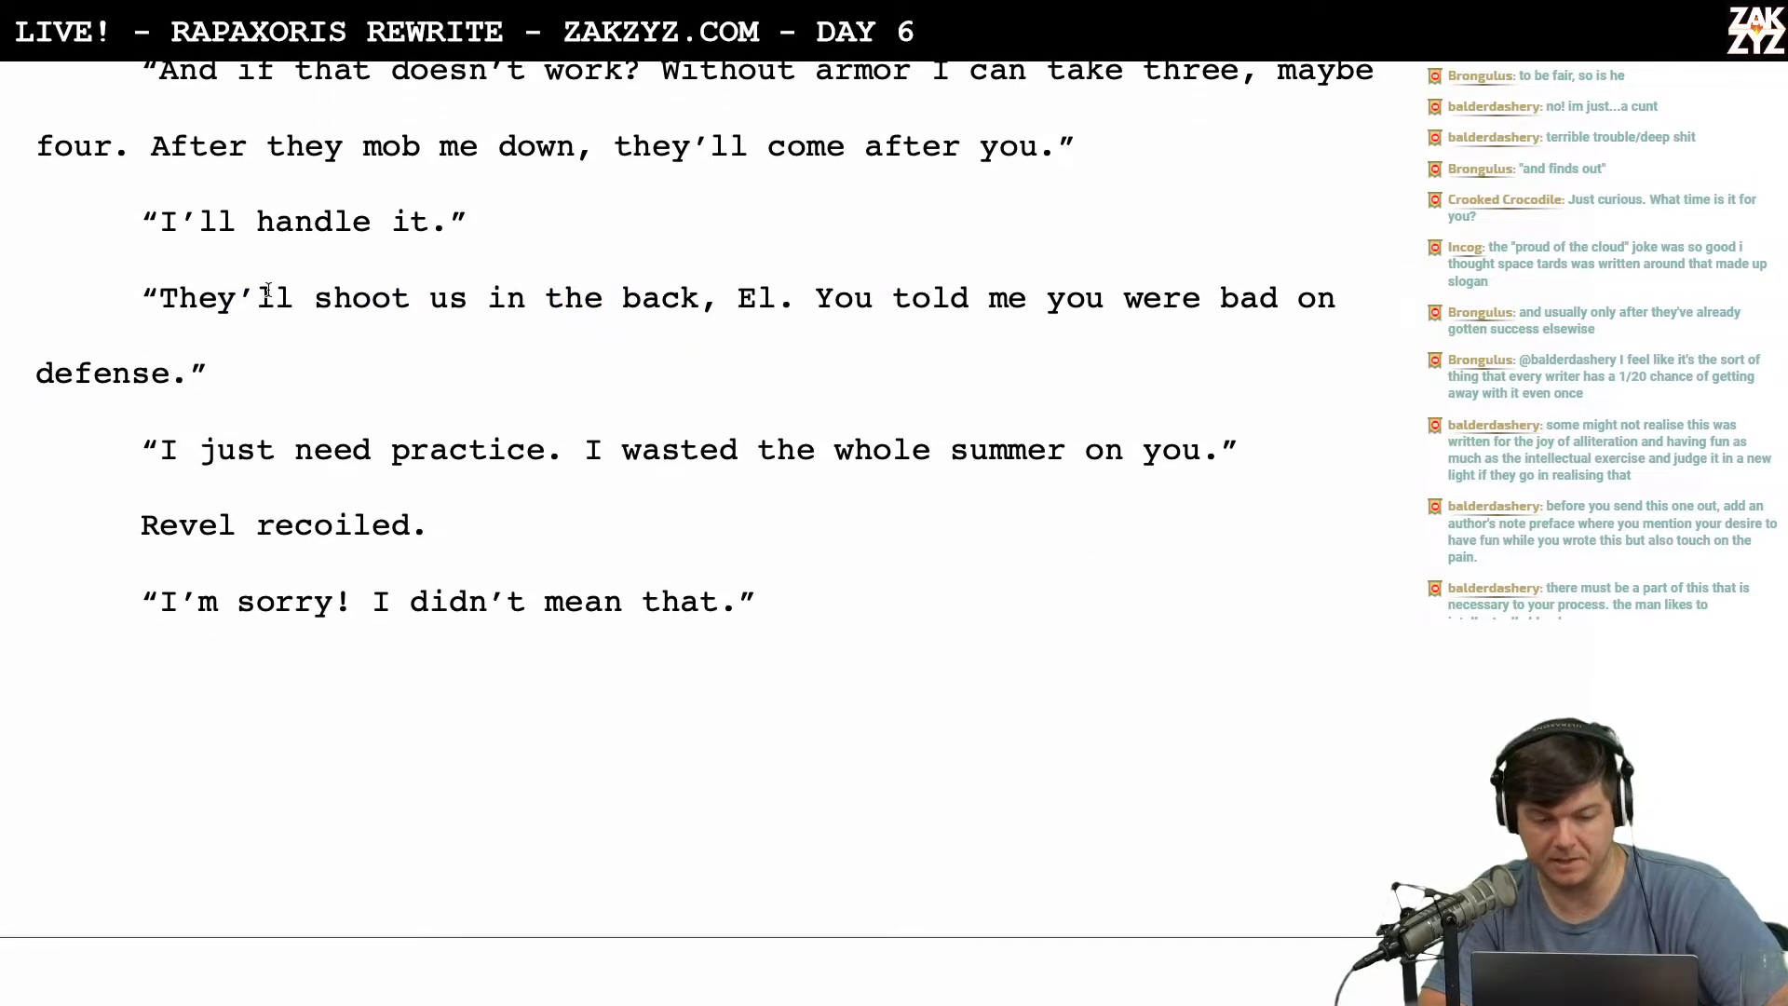
{"action": "scroll", "coordinate": [272, 295], "scroll_direction": "down", "scroll_amount": 1}
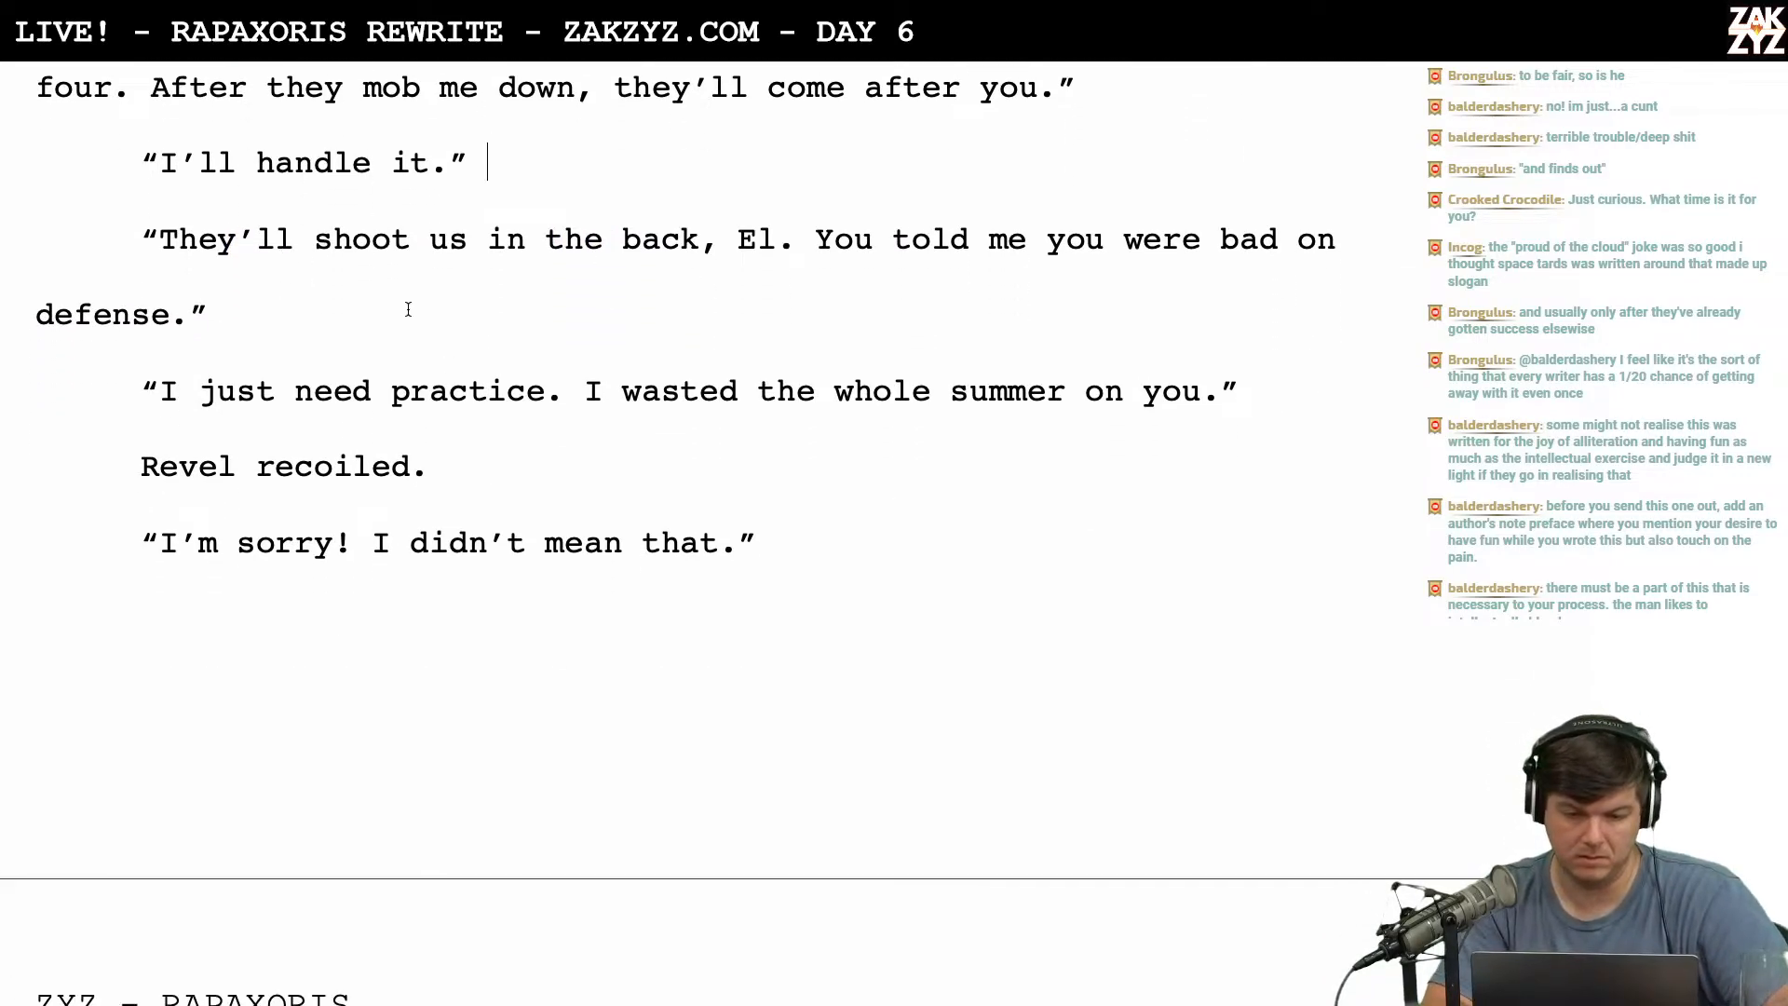
{"action": "scroll", "coordinate": [587, 449], "scroll_direction": "down", "scroll_amount": 2}
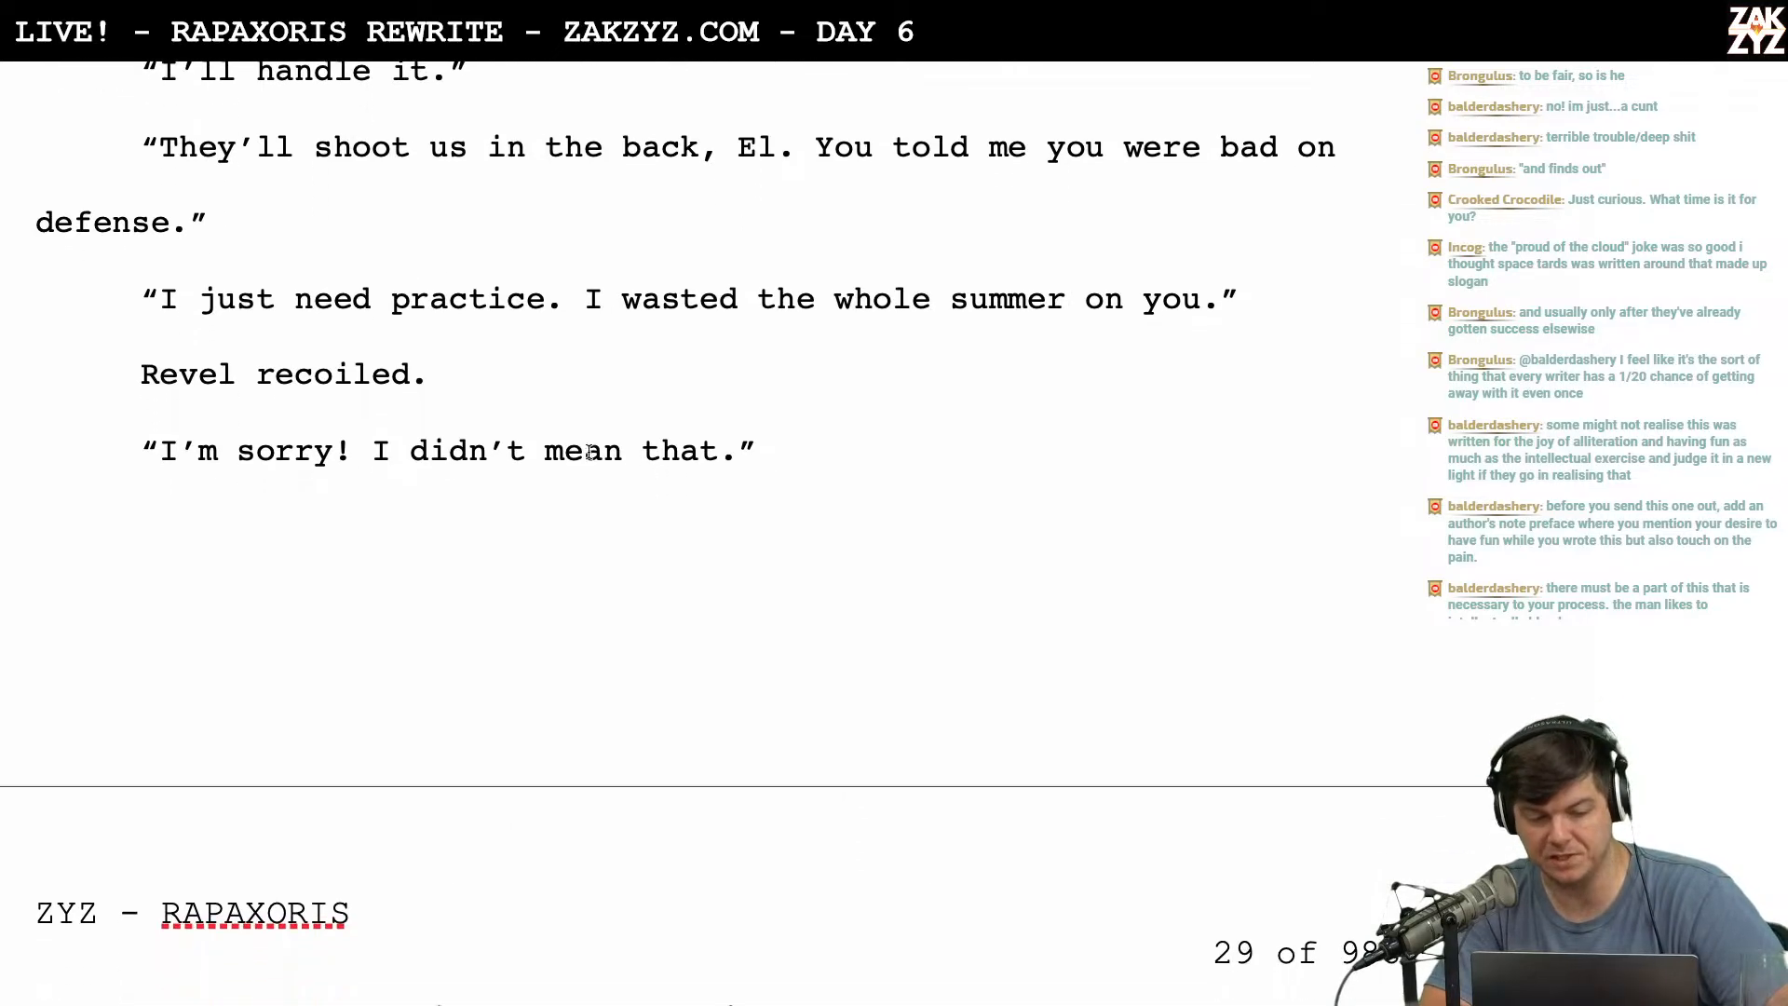
{"action": "left_click", "coordinate": [410, 396]}
{"action": "key", "text": "BackSpace"}
{"action": "key", "text": "BackSpace"}
{"action": "key", "text": "BackSpace"}
{"action": "key", "text": "BackSpace"}
{"action": "key", "text": "BackSpace"}
{"action": "key", "text": "BackSpace"}
{"action": "key", "text": "BackSpace"}
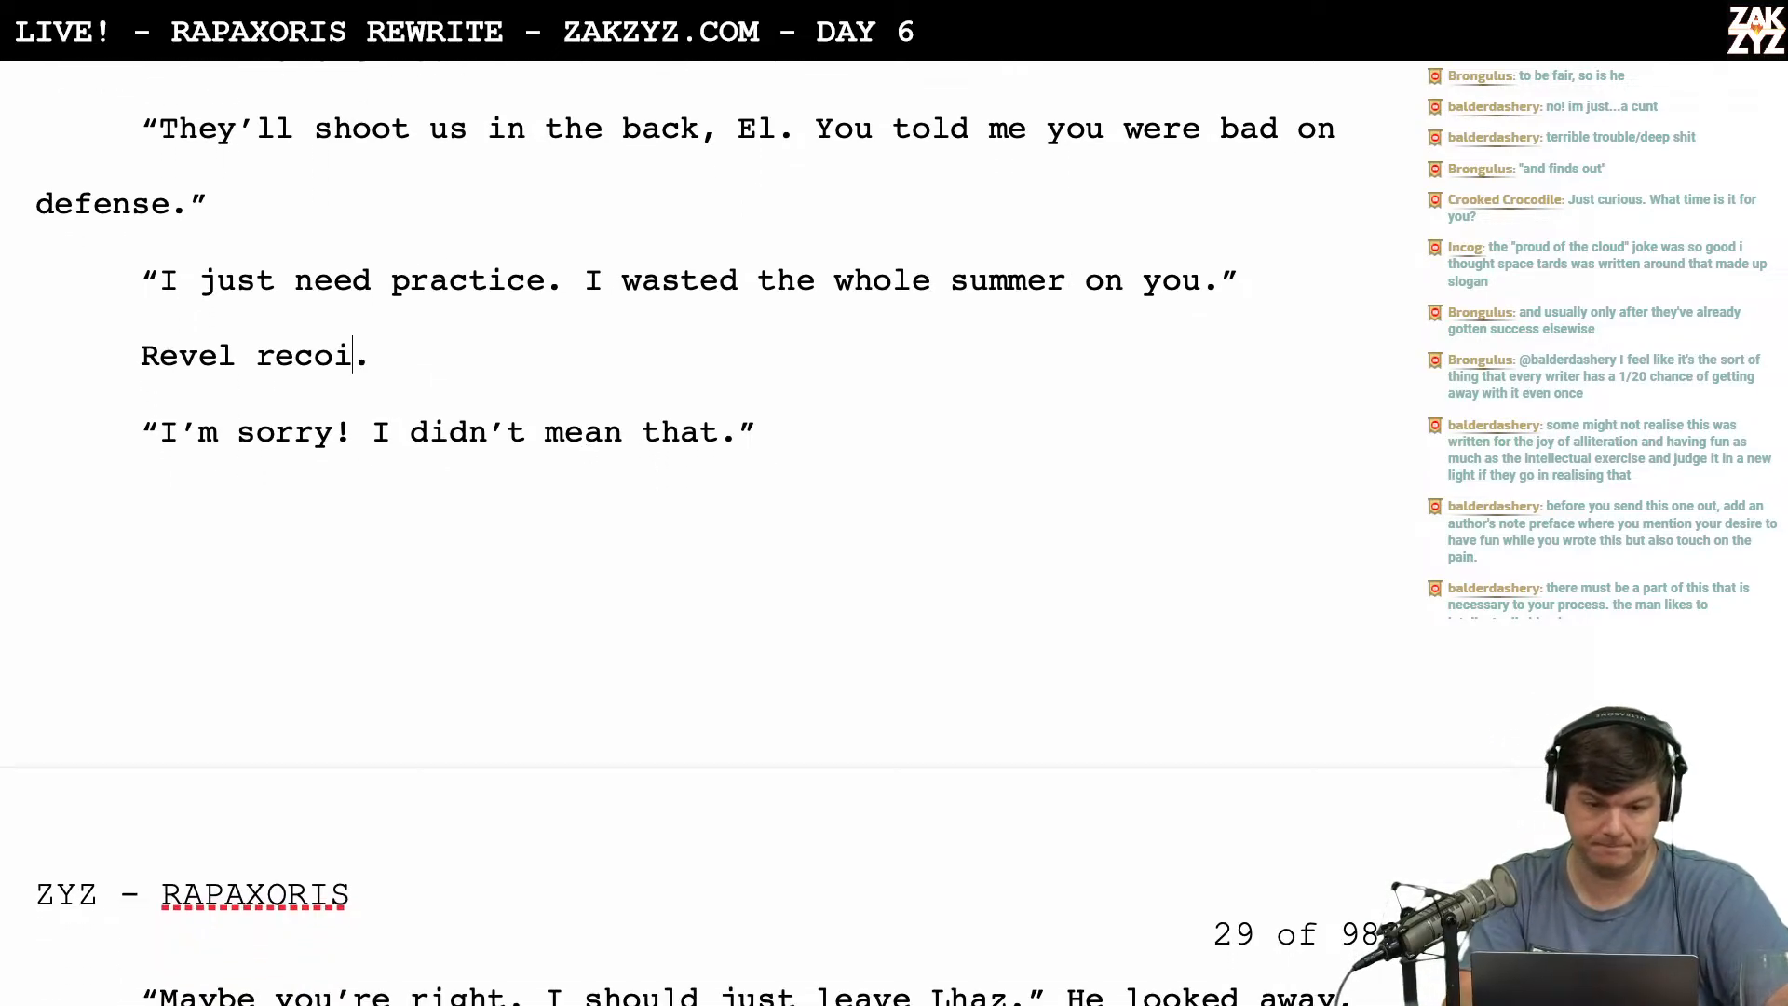
{"action": "key", "text": "BackSpace"}
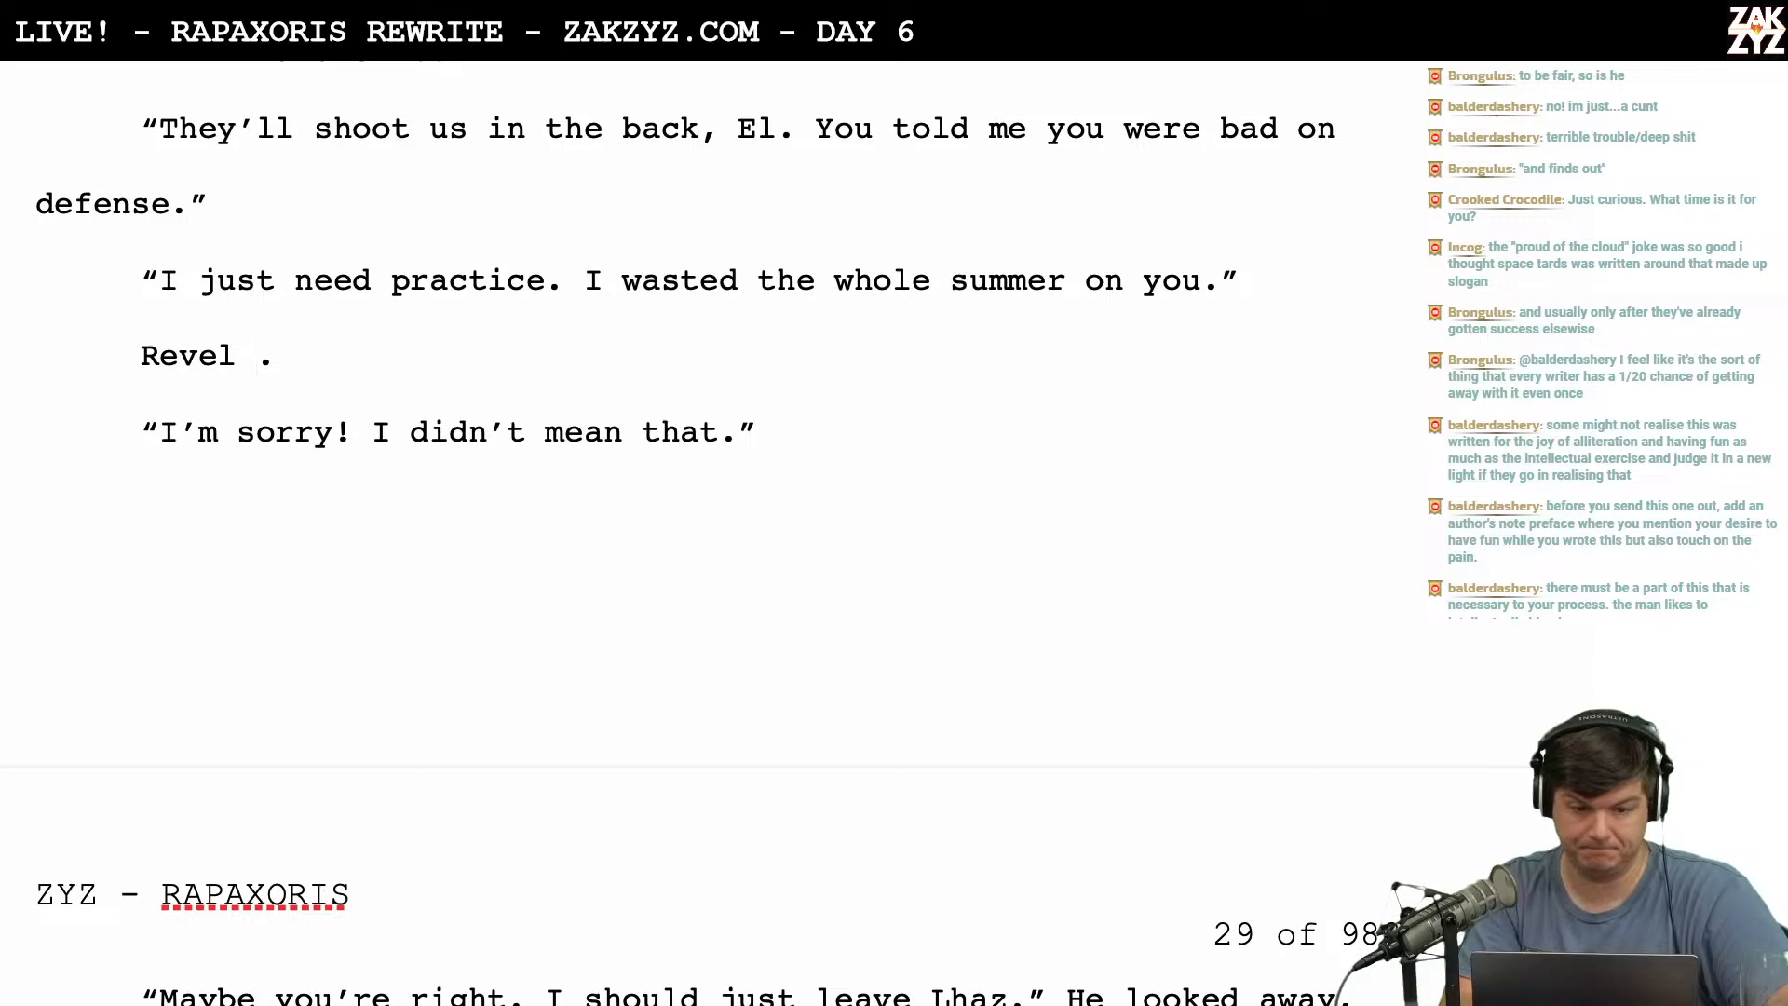
Try "bit his lip" as Revel's reaction to El's remark about the wasted summer.
{"action": "type", "text": "bit his"}
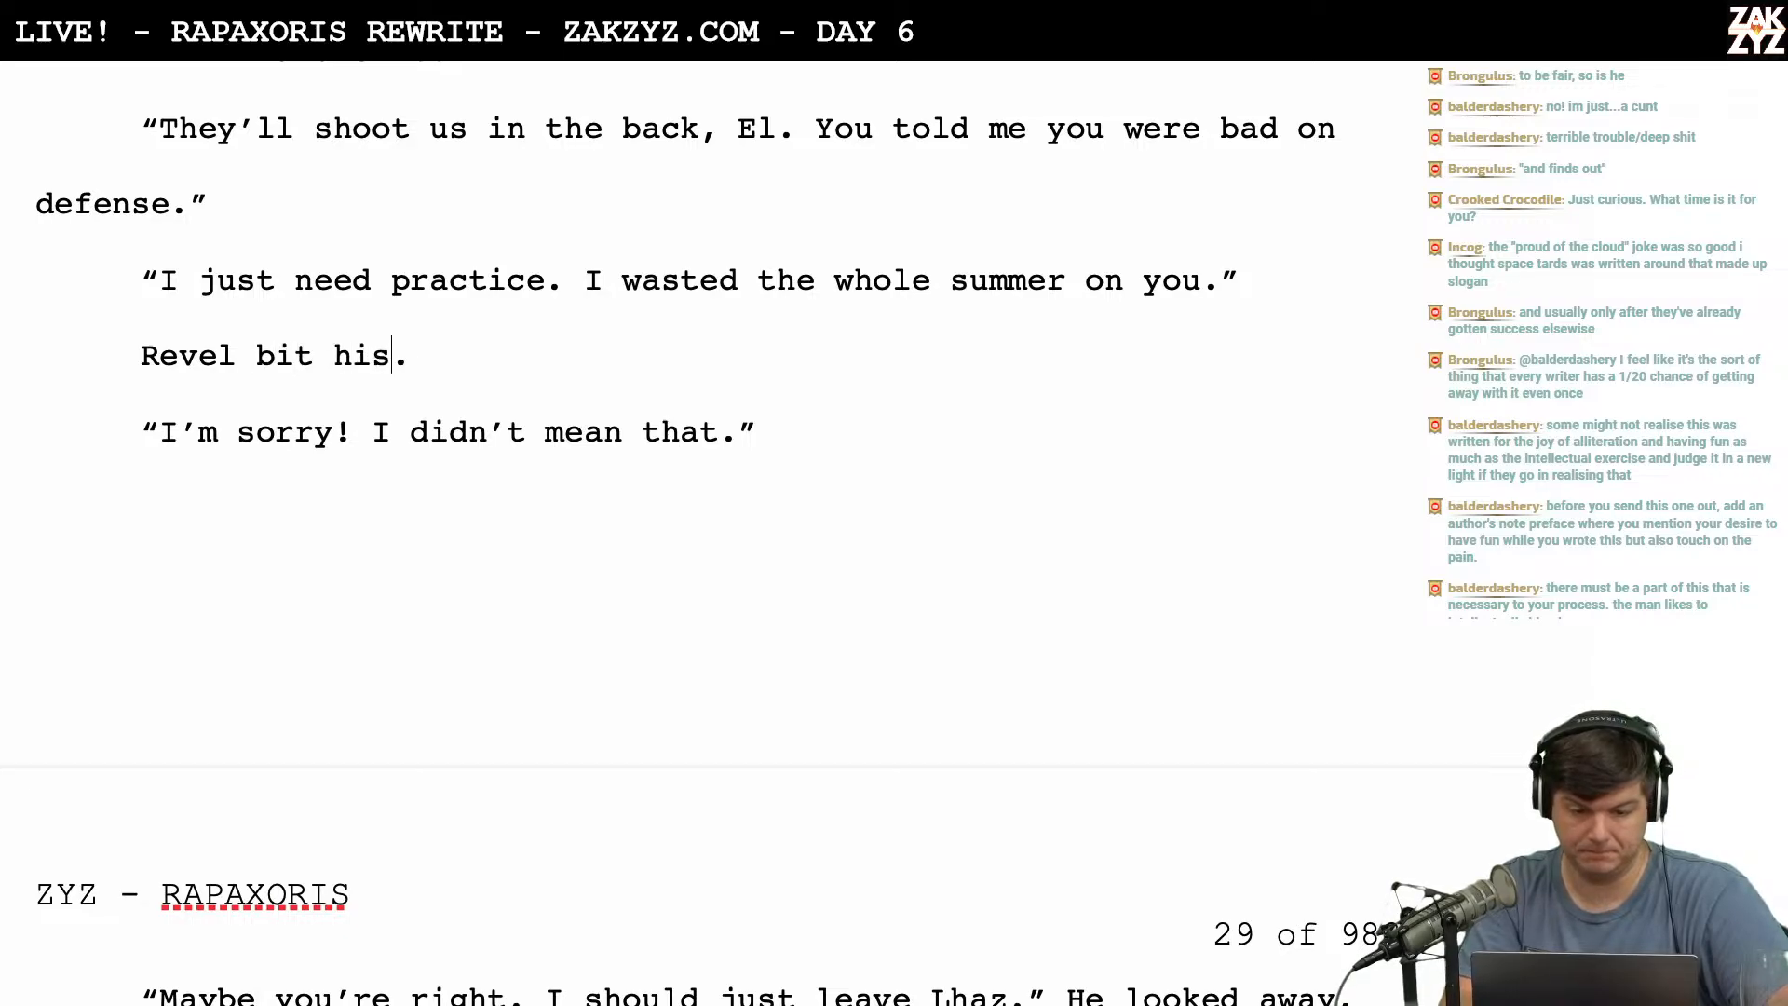
{"action": "type", "text": " lip"}
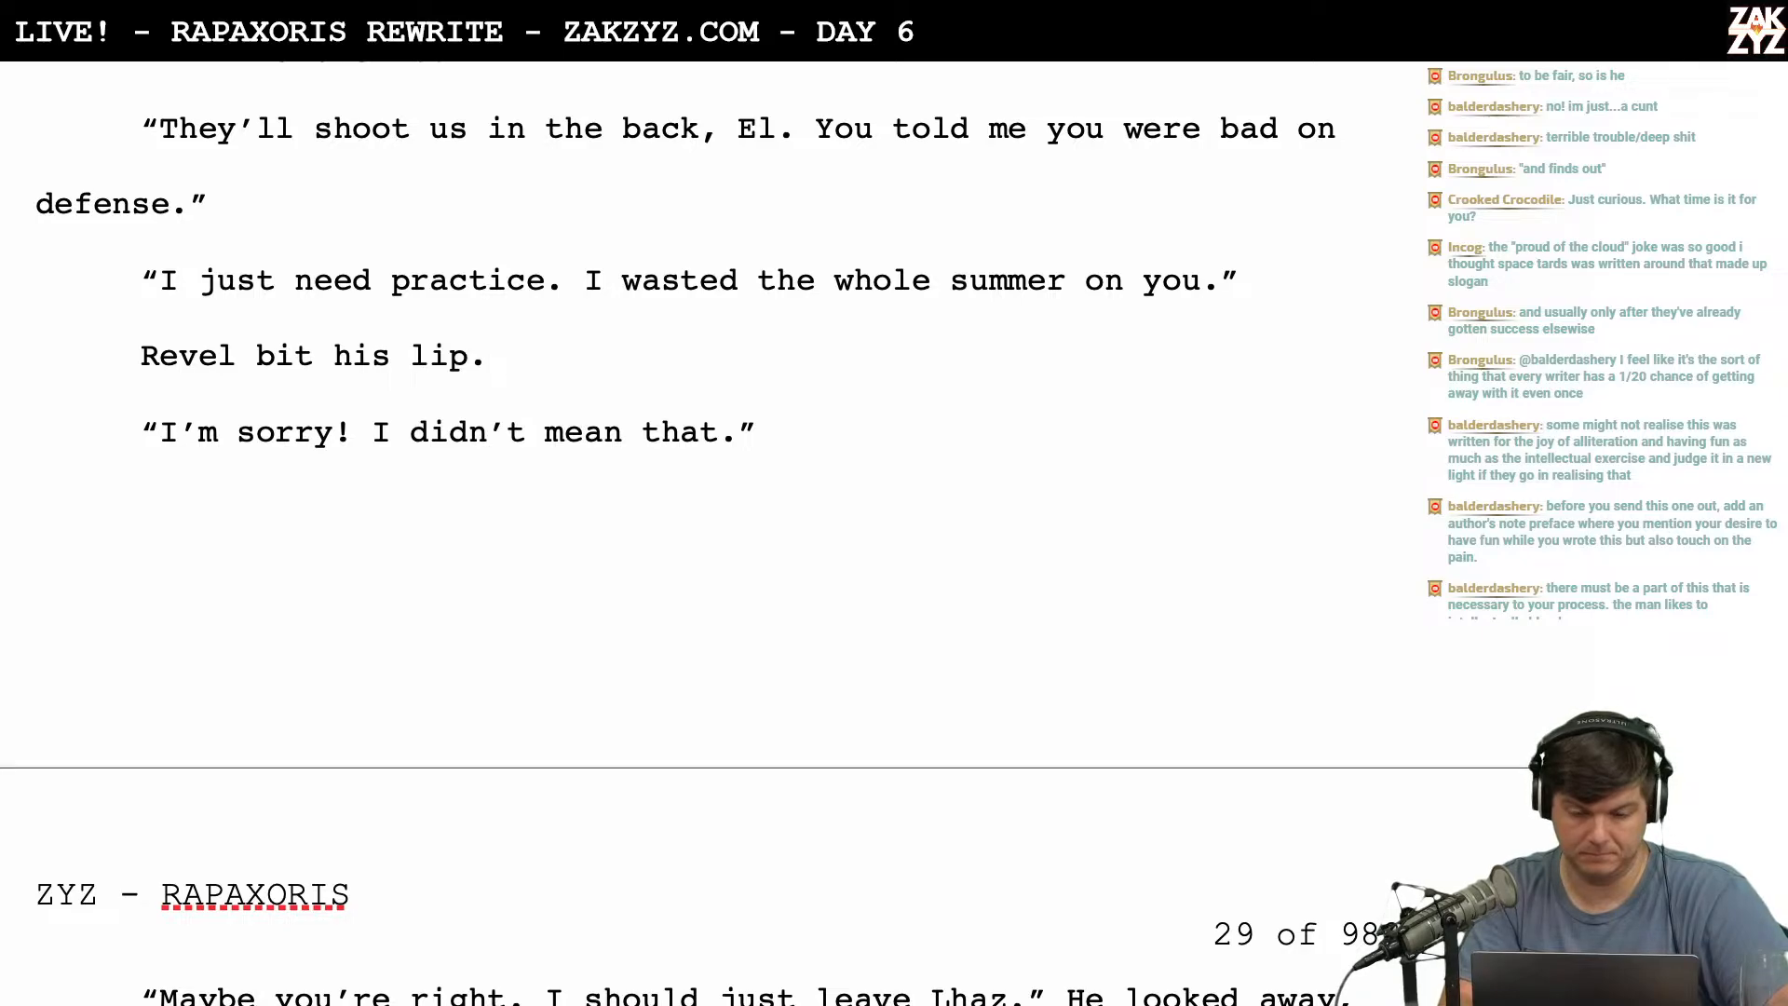
{"action": "key", "text": "BackSpace"}
{"action": "key", "text": "BackSpace"}
{"action": "key", "text": "BackSpace"}
{"action": "key", "text": "BackSpace"}
{"action": "key", "text": "BackSpace"}
{"action": "key", "text": "BackSpace"}
{"action": "key", "text": "BackSpace"}
{"action": "key", "text": "BackSpace"}
{"action": "key", "text": "BackSpace"}
{"action": "key", "text": "BackSpace"}
{"action": "key", "text": "BackSpace"}
{"action": "key", "text": "BackSpace"}
{"action": "key", "text": "BackSpace"}
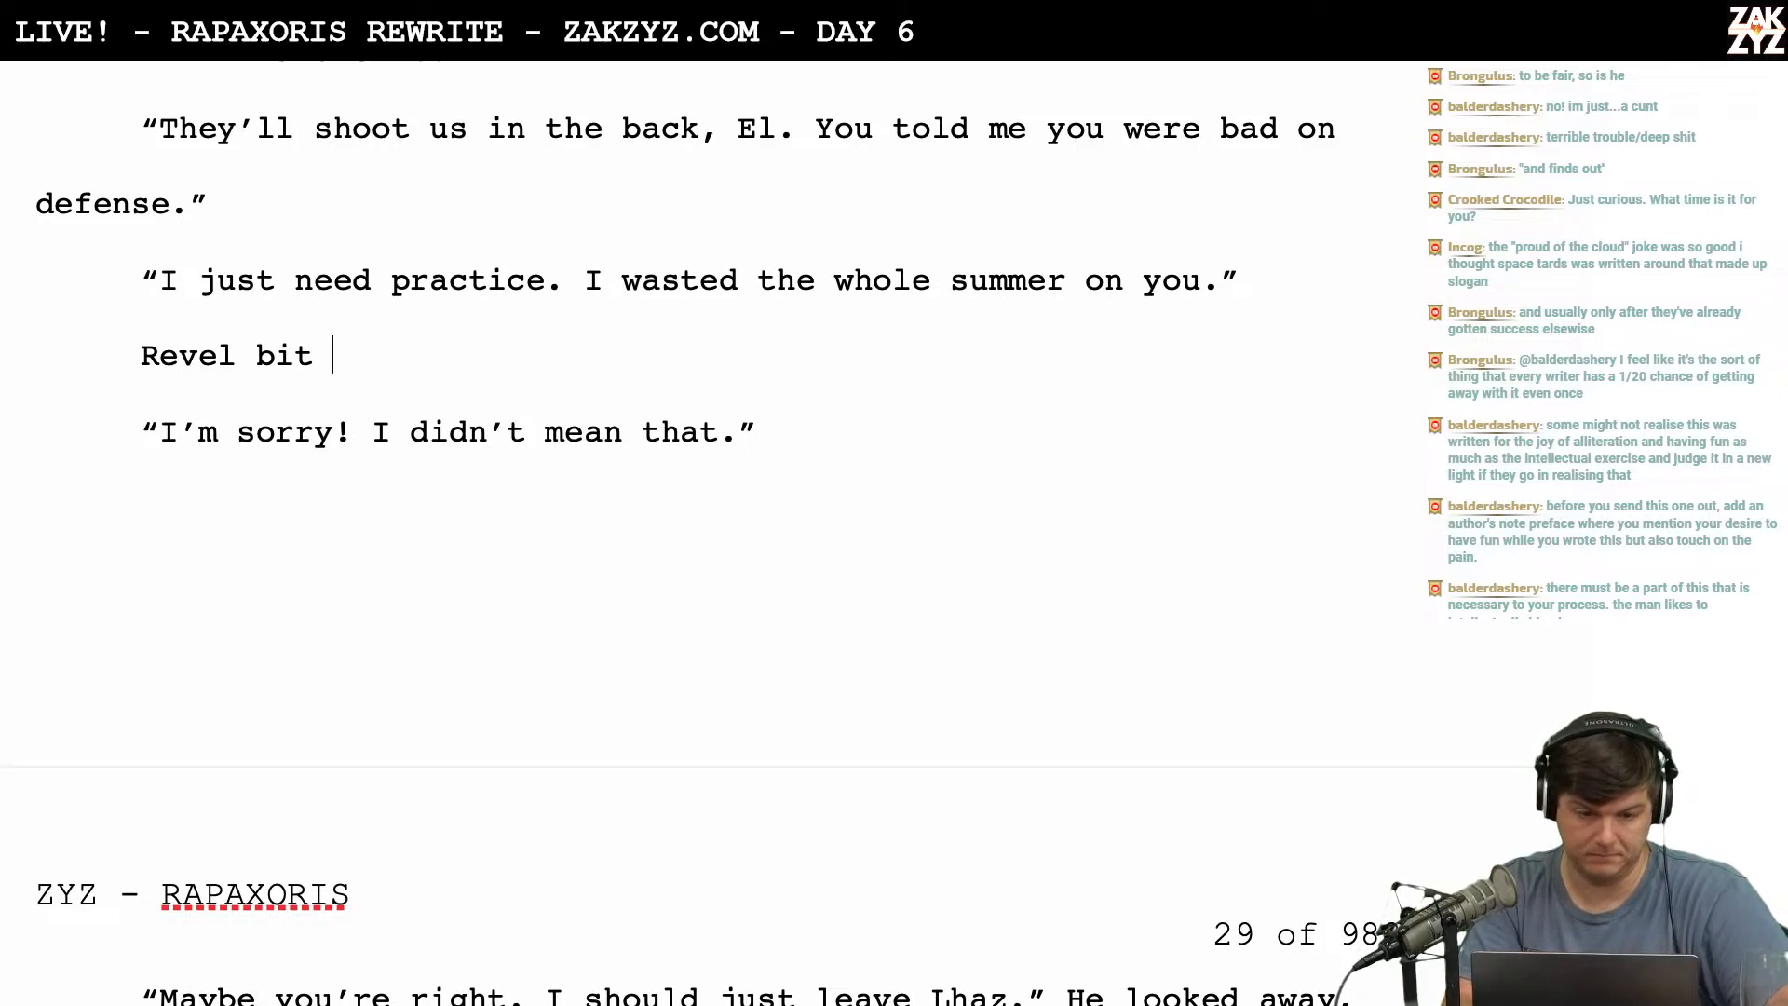
Complete Revel's reaction line as "Revel looked like she'd run him through.".
{"action": "type", "text": "l"}
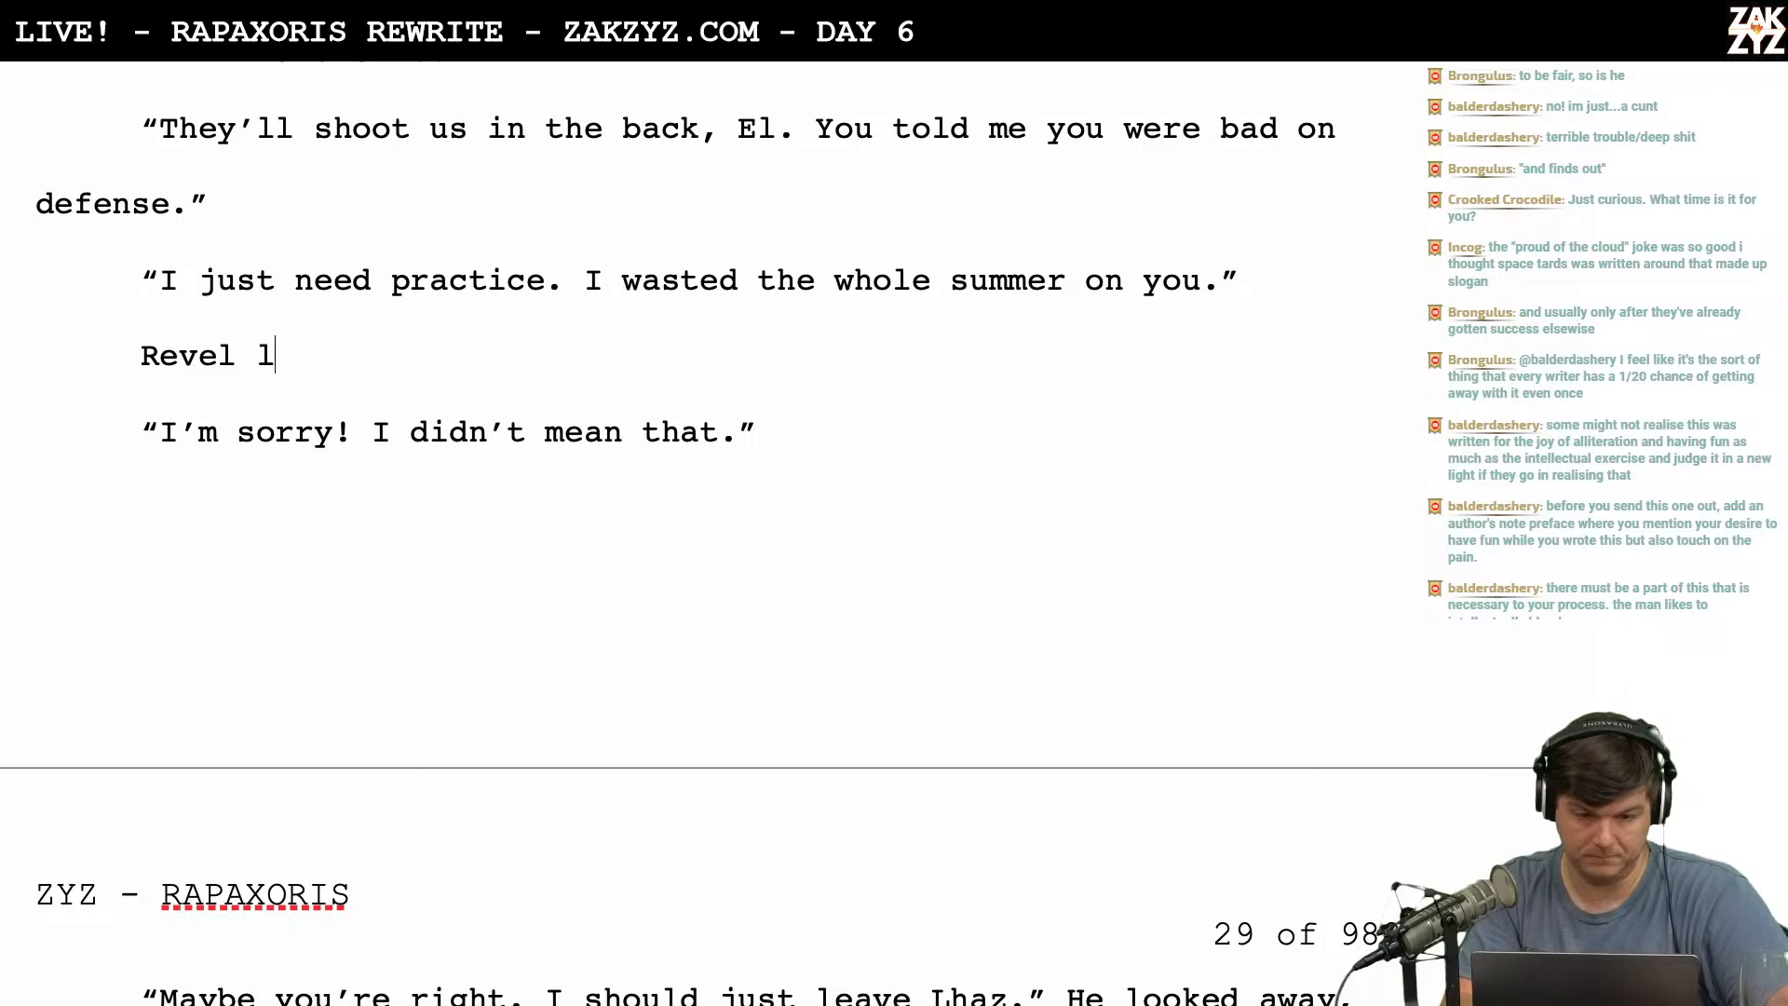
{"action": "type", "text": "ooked like she'd run him thro"}
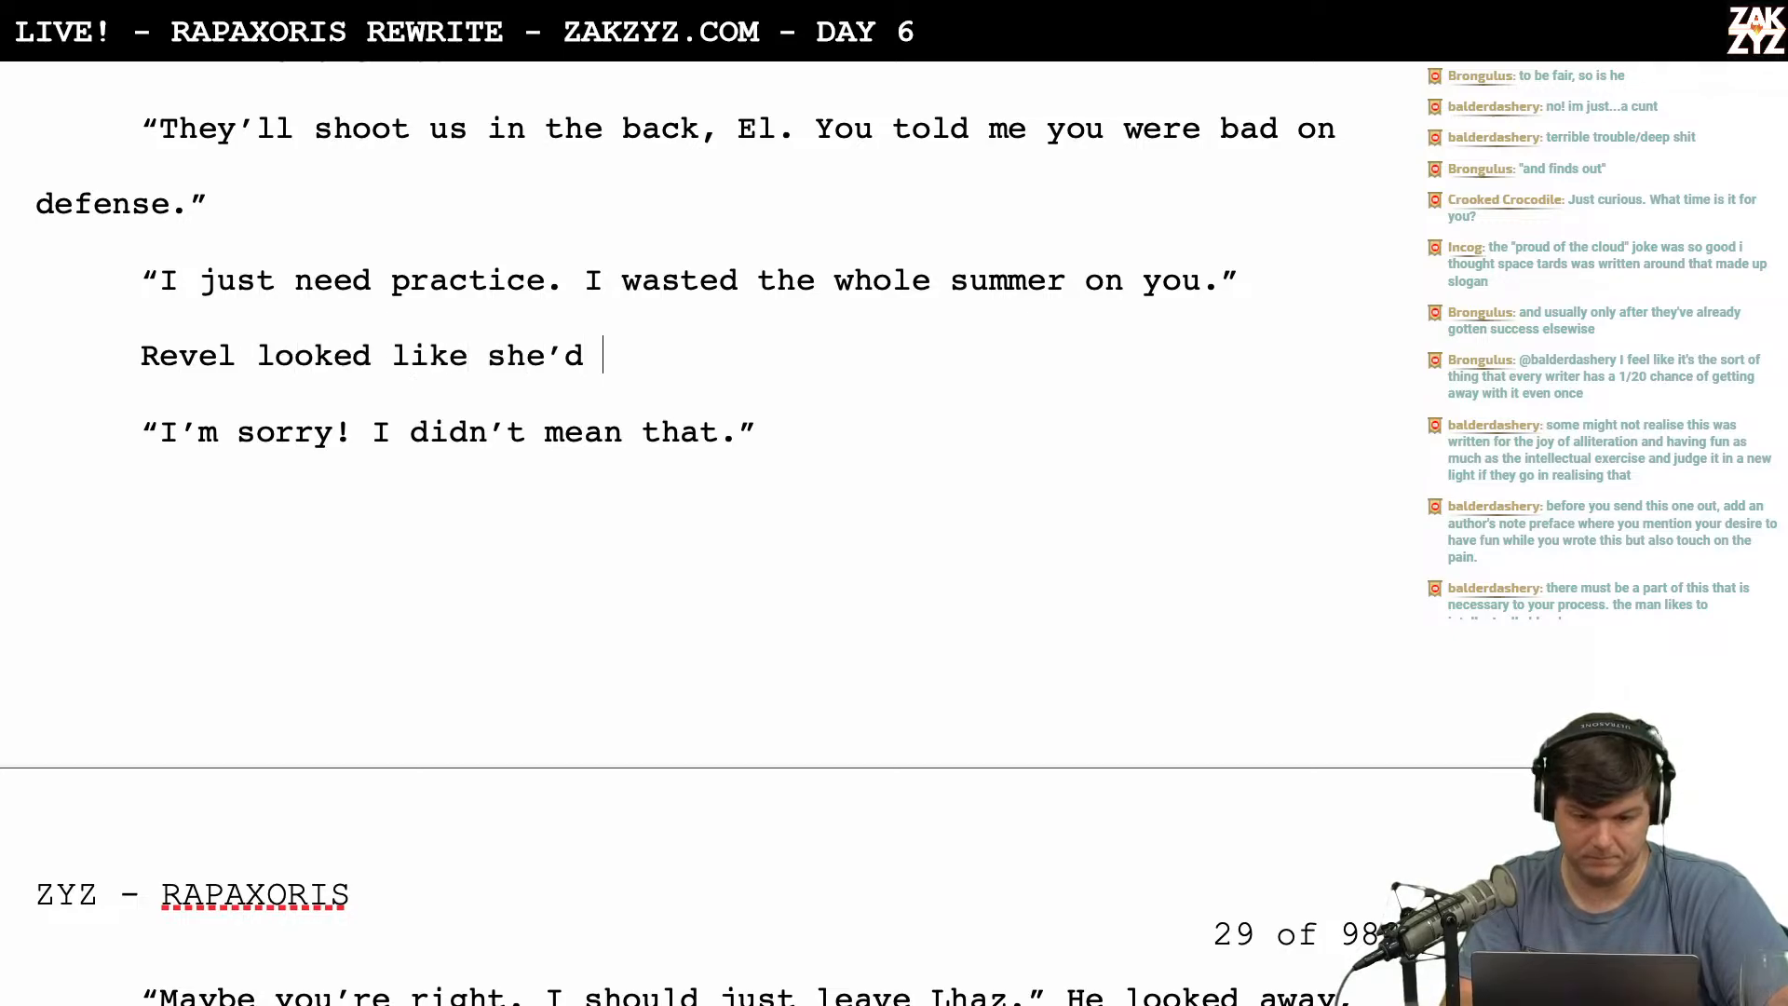
{"action": "type", "text": "ugh."}
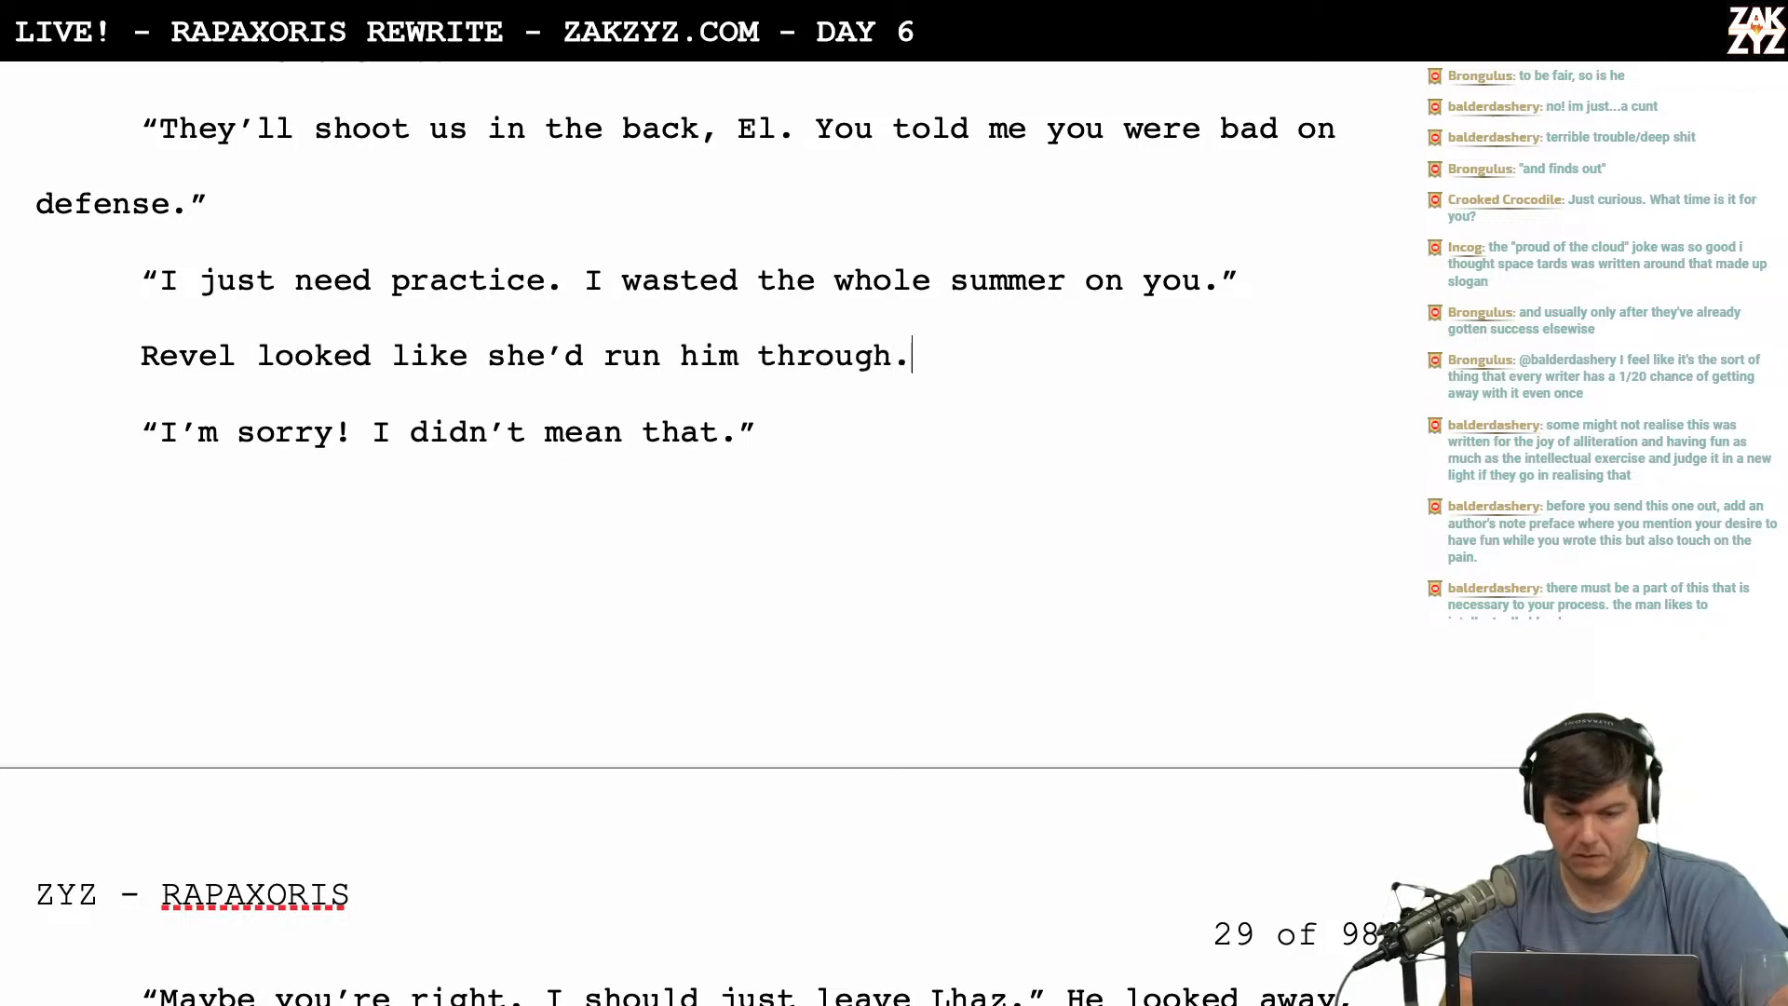
Try opening the reaction paragraph with "As soon as she said it, she" before "Revel looked like she'd run him through.".
{"action": "key", "text": "Down"}
{"action": "key", "text": "Right"}
{"action": "key", "text": "Left"}
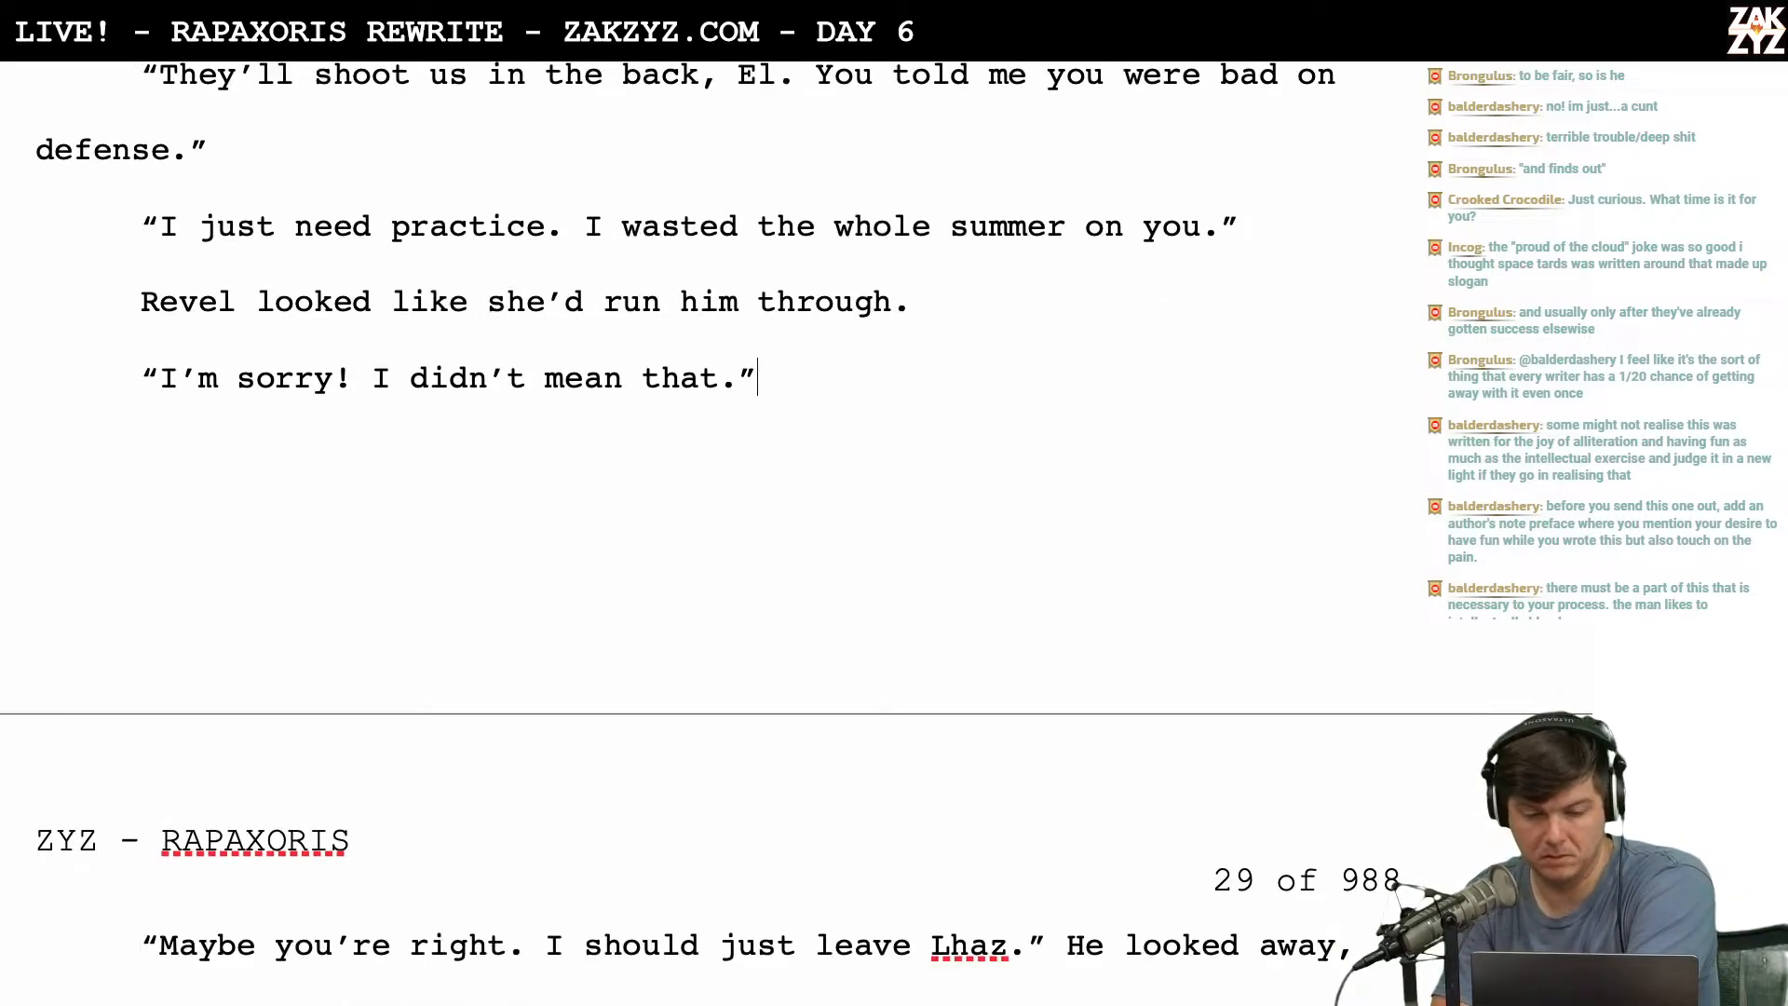
{"action": "key", "text": "shift+Up"}
{"action": "key", "text": "shift+Down"}
{"action": "key", "text": "Left"}
{"action": "key", "text": "Up"}
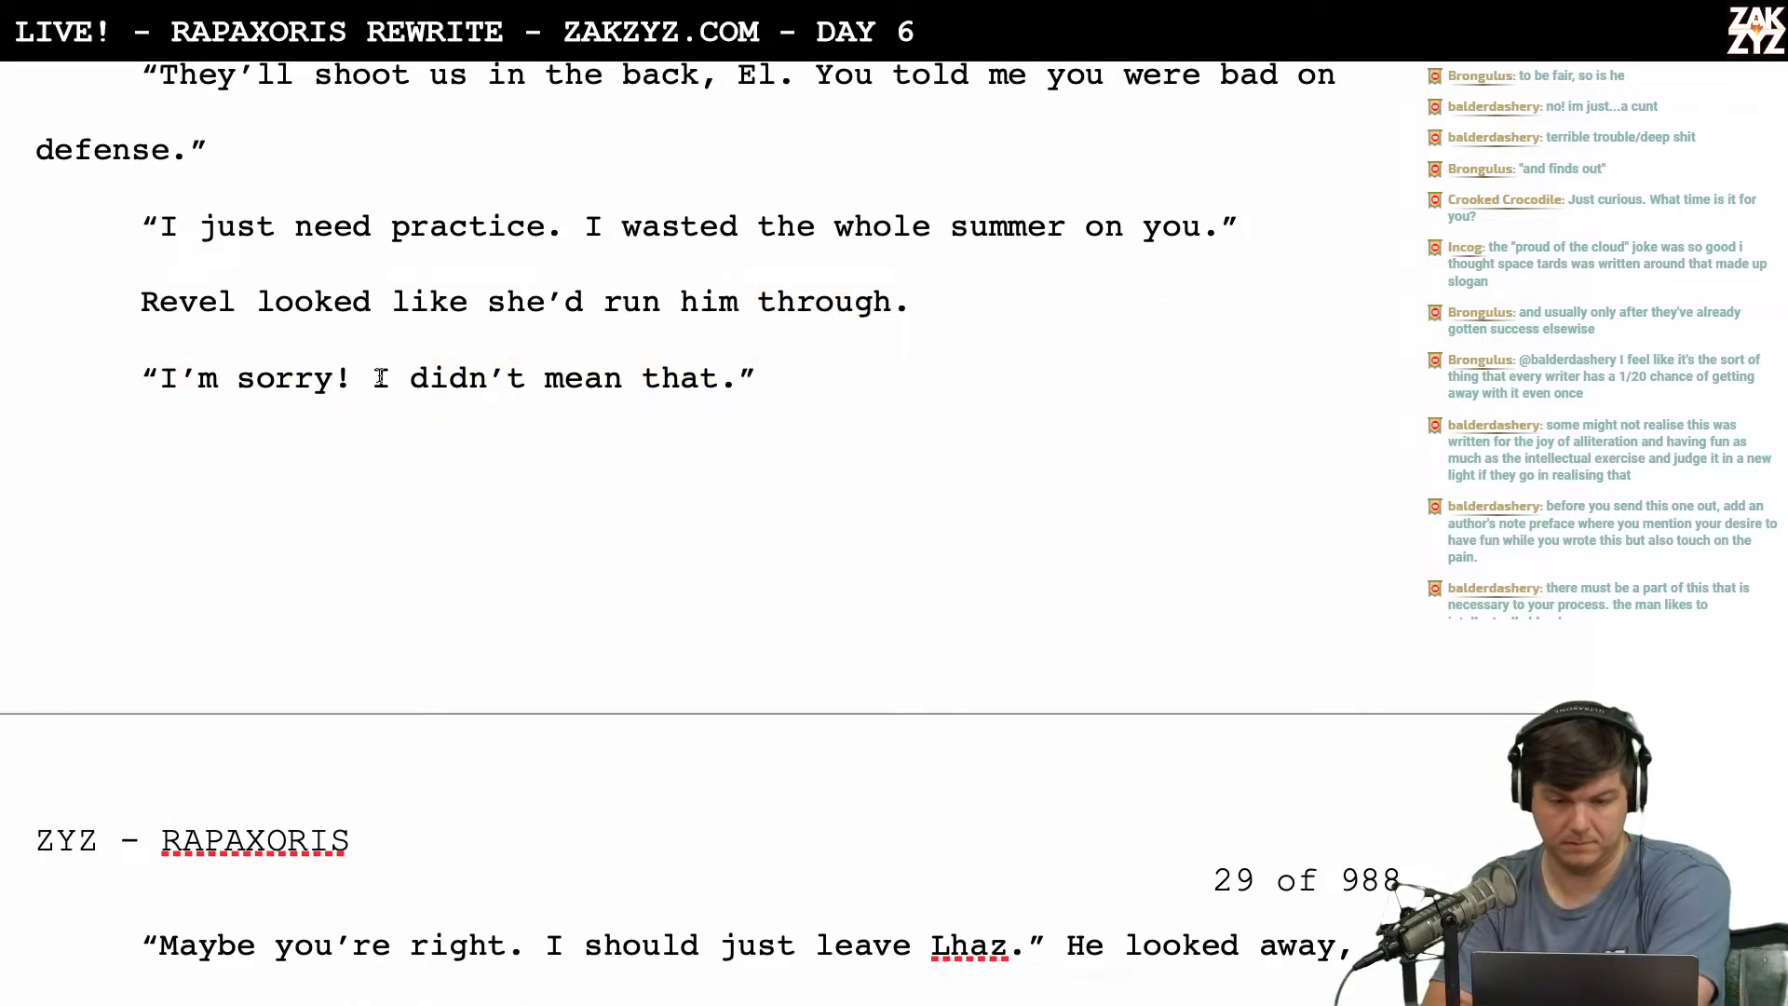
{"action": "left_click", "coordinate": [145, 313]}
{"action": "type", "text": "As soon as she s"}
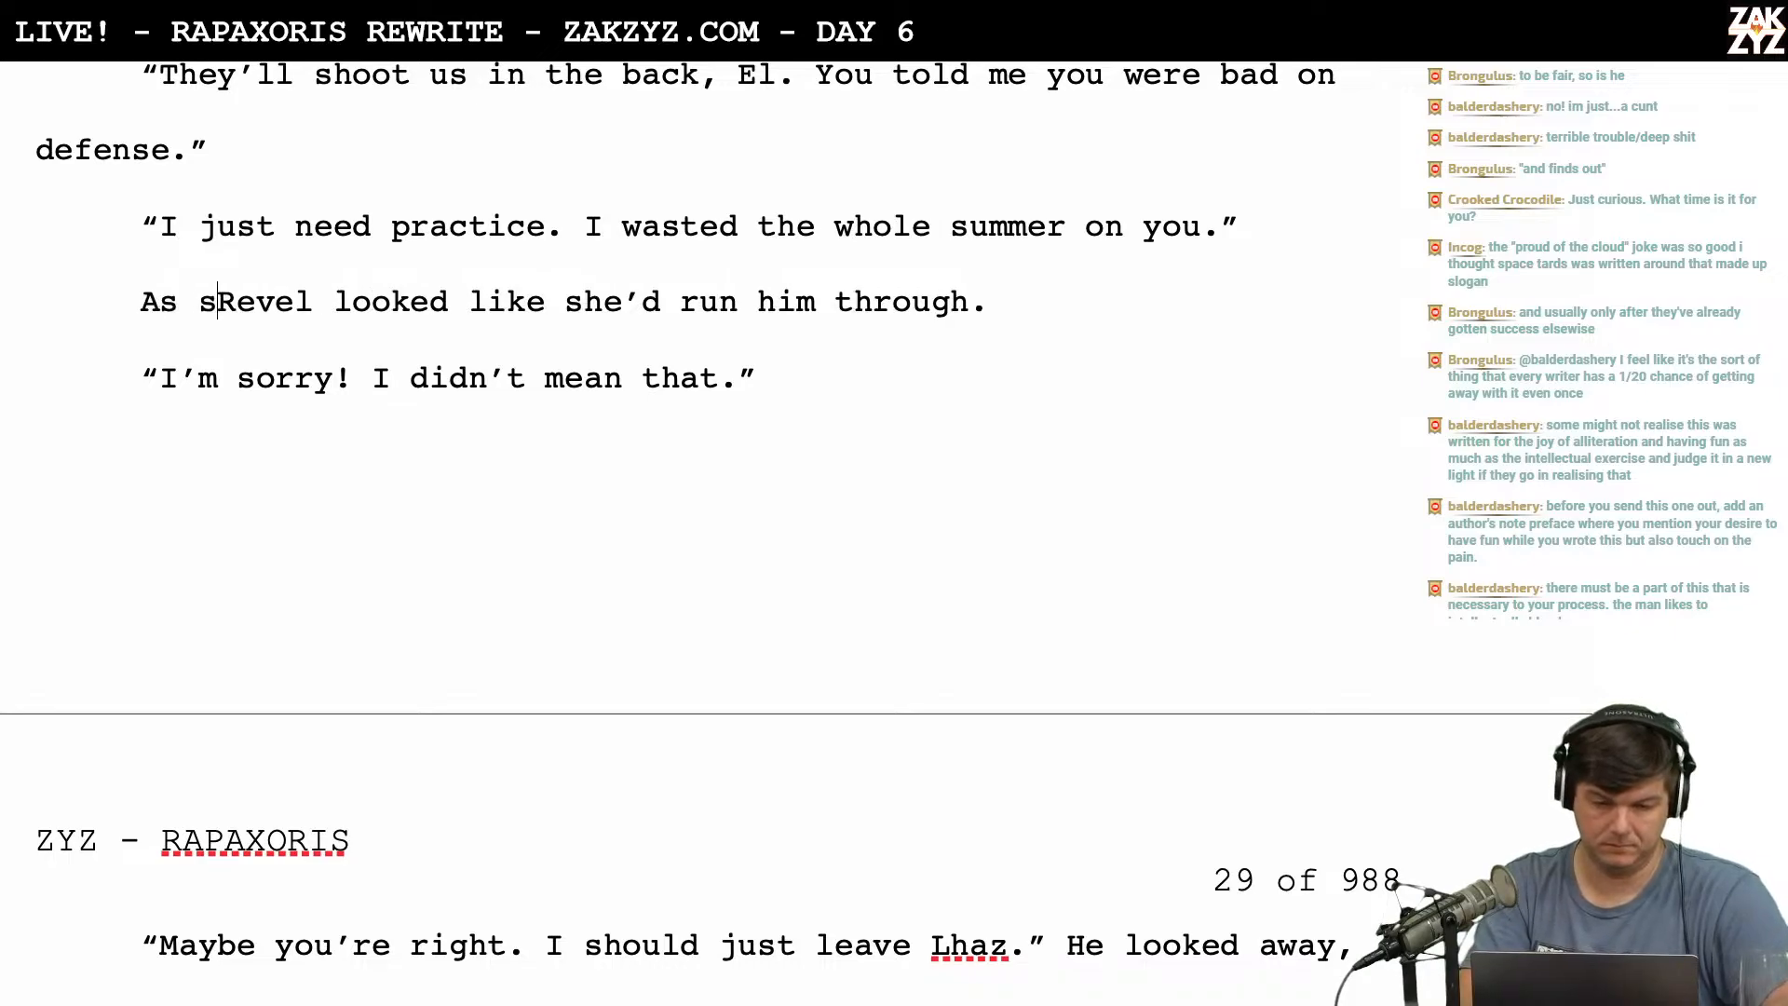
{"action": "type", "text": "aid it, she rea"}
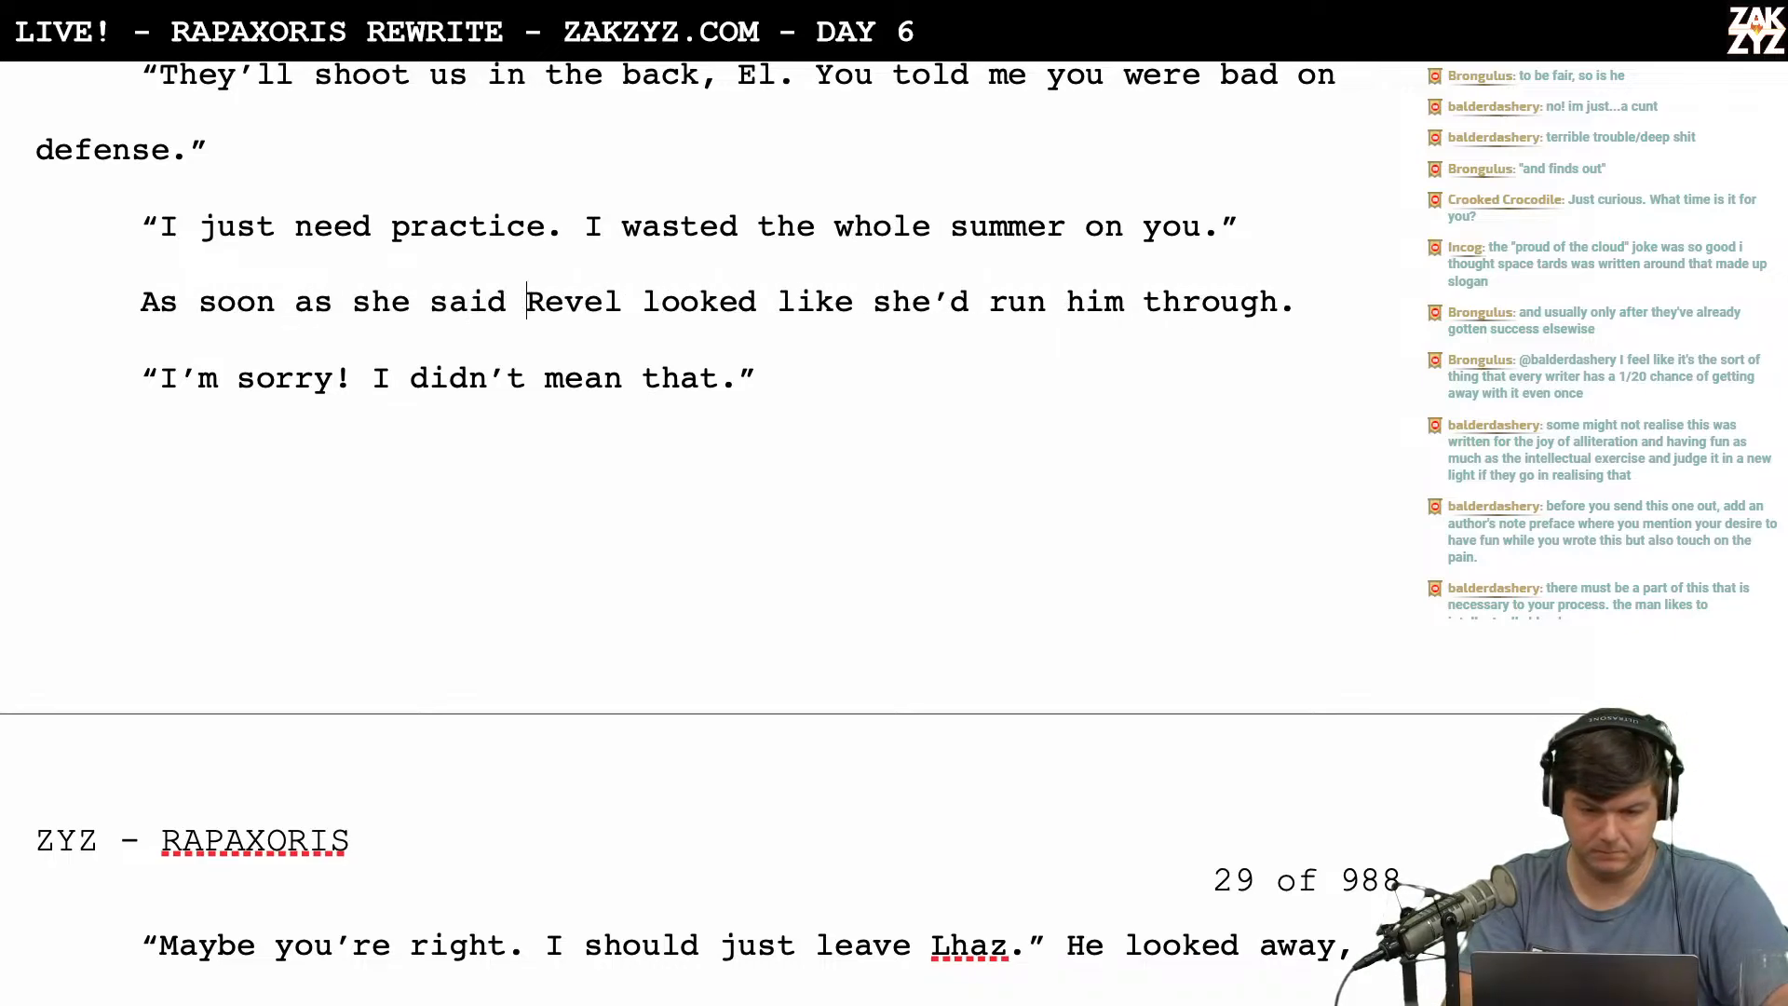
{"action": "type", "text": "l"}
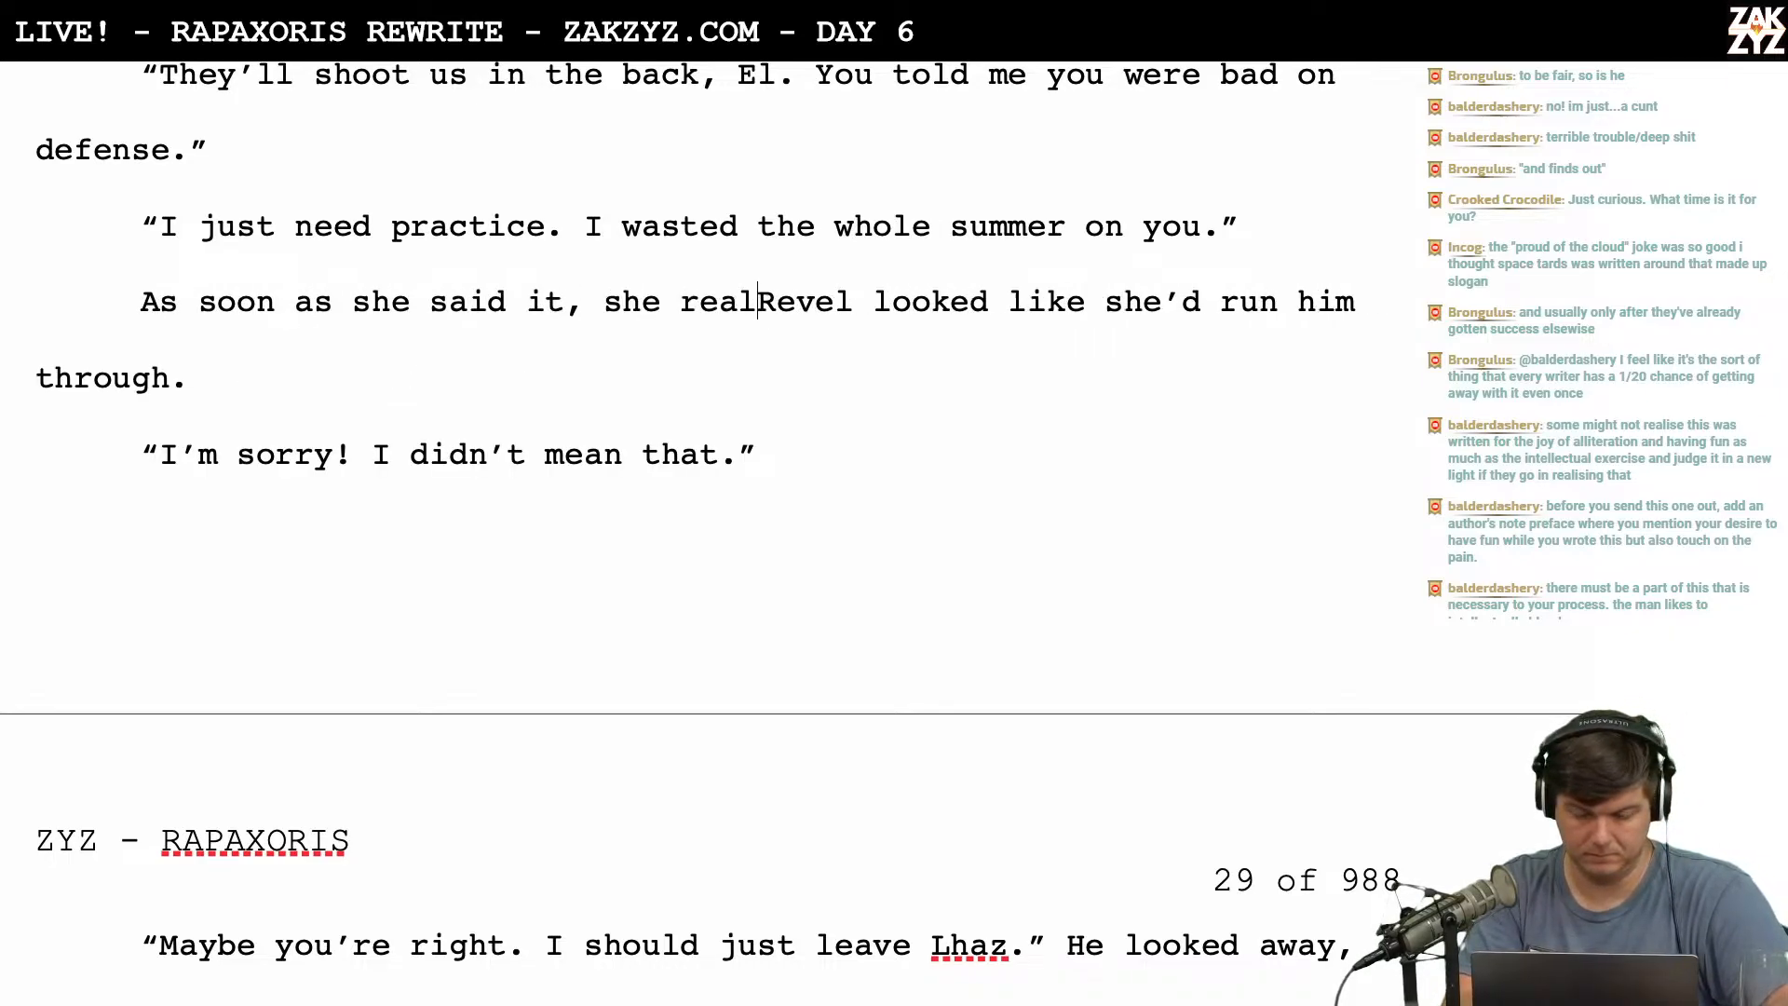
{"action": "key", "text": "BackSpace"}
{"action": "key", "text": "BackSpace"}
{"action": "key", "text": "BackSpace"}
{"action": "key", "text": "BackSpace"}
{"action": "key", "text": "BackSpace"}
{"action": "key", "text": "BackSpace"}
{"action": "key", "text": "BackSpace"}
{"action": "key", "text": "BackSpace"}
{"action": "key", "text": "BackSpace"}
{"action": "key", "text": "BackSpace"}
{"action": "key", "text": "BackSpace"}
{"action": "key", "text": "BackSpace"}
{"action": "key", "text": "BackSpace"}
{"action": "key", "text": "BackSpace"}
{"action": "key", "text": "BackSpace"}
{"action": "key", "text": "BackSpace"}
{"action": "key", "text": "BackSpace"}
{"action": "key", "text": "BackSpace"}
{"action": "key", "text": "BackSpace"}
{"action": "key", "text": "BackSpace"}
{"action": "key", "text": "BackSpace"}
{"action": "key", "text": "BackSpace"}
{"action": "key", "text": "BackSpace"}
{"action": "key", "text": "BackSpace"}
{"action": "key", "text": "BackSpace"}
{"action": "key", "text": "BackSpace"}
{"action": "key", "text": "BackSpace"}
{"action": "key", "text": "BackSpace"}
{"action": "key", "text": "BackSpace"}
{"action": "key", "text": "BackSpace"}
{"action": "key", "text": "BackSpace"}
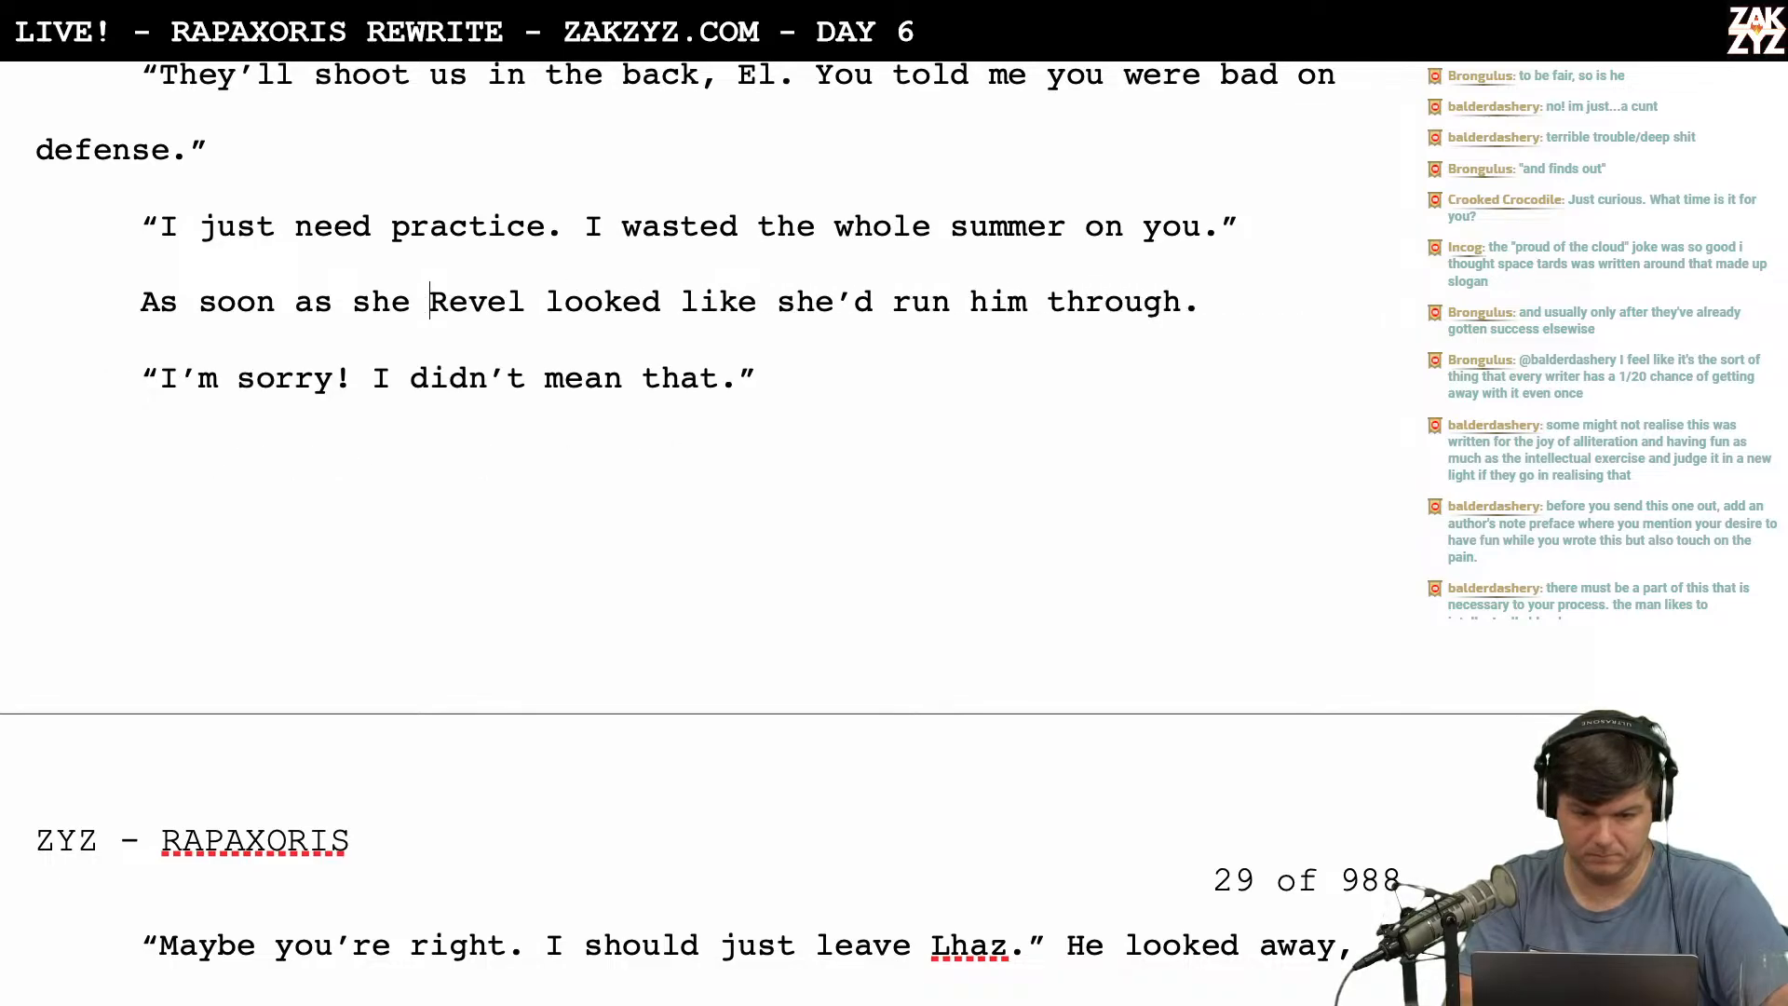
Insert "El regret her words immediately." before "Revel looked like she'd run him through.".
{"action": "type", "text": "El regret it "}
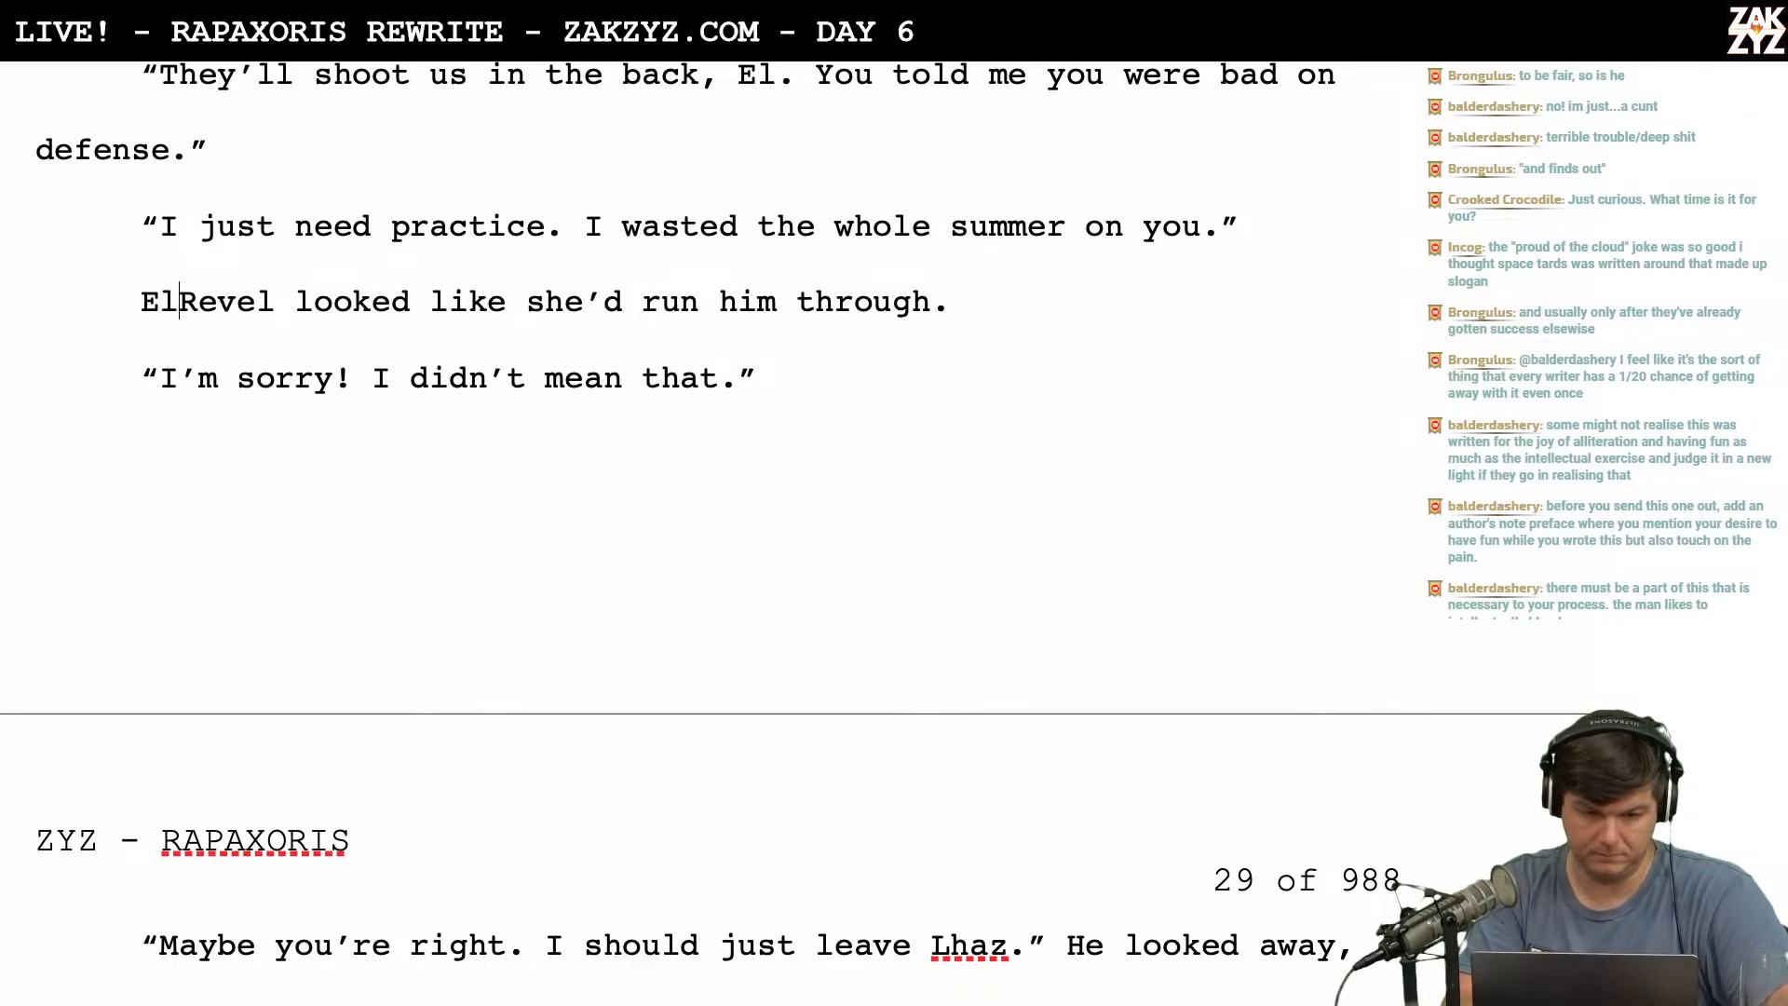
{"action": "type", "text": "ia"}
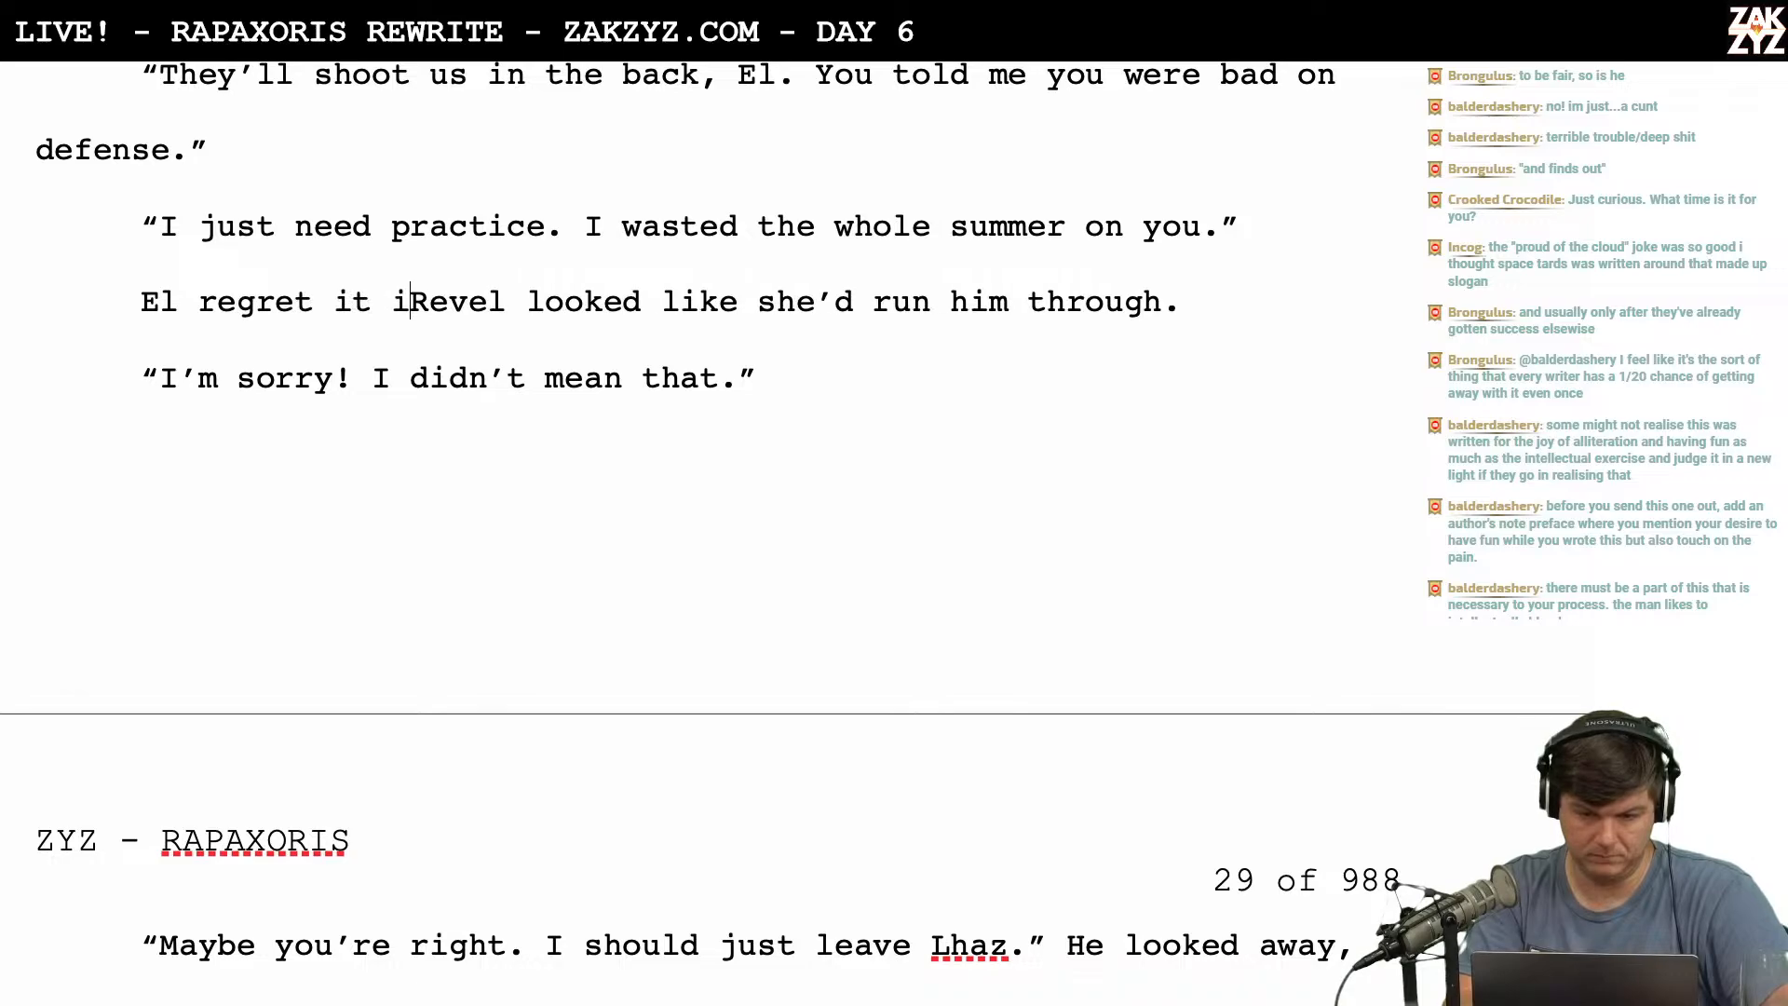
{"action": "key", "text": "BackSpace"}
{"action": "key", "text": "BackSpace"}
{"action": "key", "text": "BackSpace"}
{"action": "key", "text": "BackSpace"}
{"action": "key", "text": "BackSpace"}
{"action": "type", "text": "her words "}
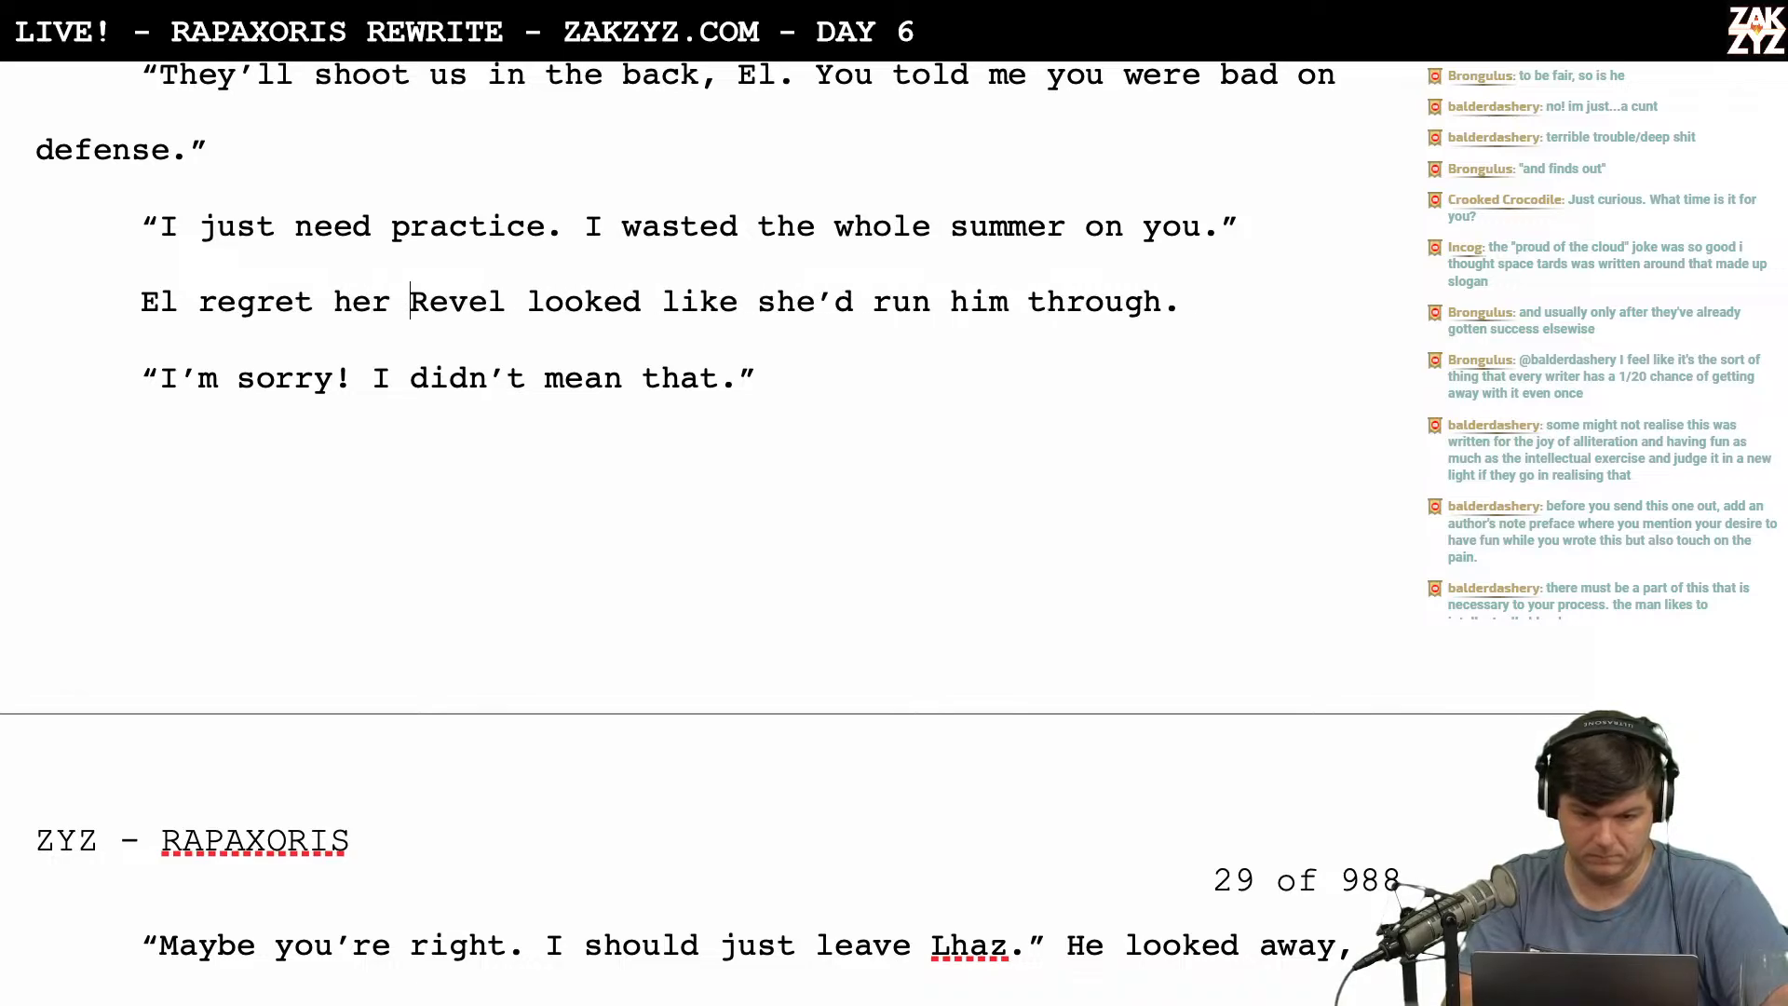
{"action": "type", "text": "as soon aRevel looked like s"}
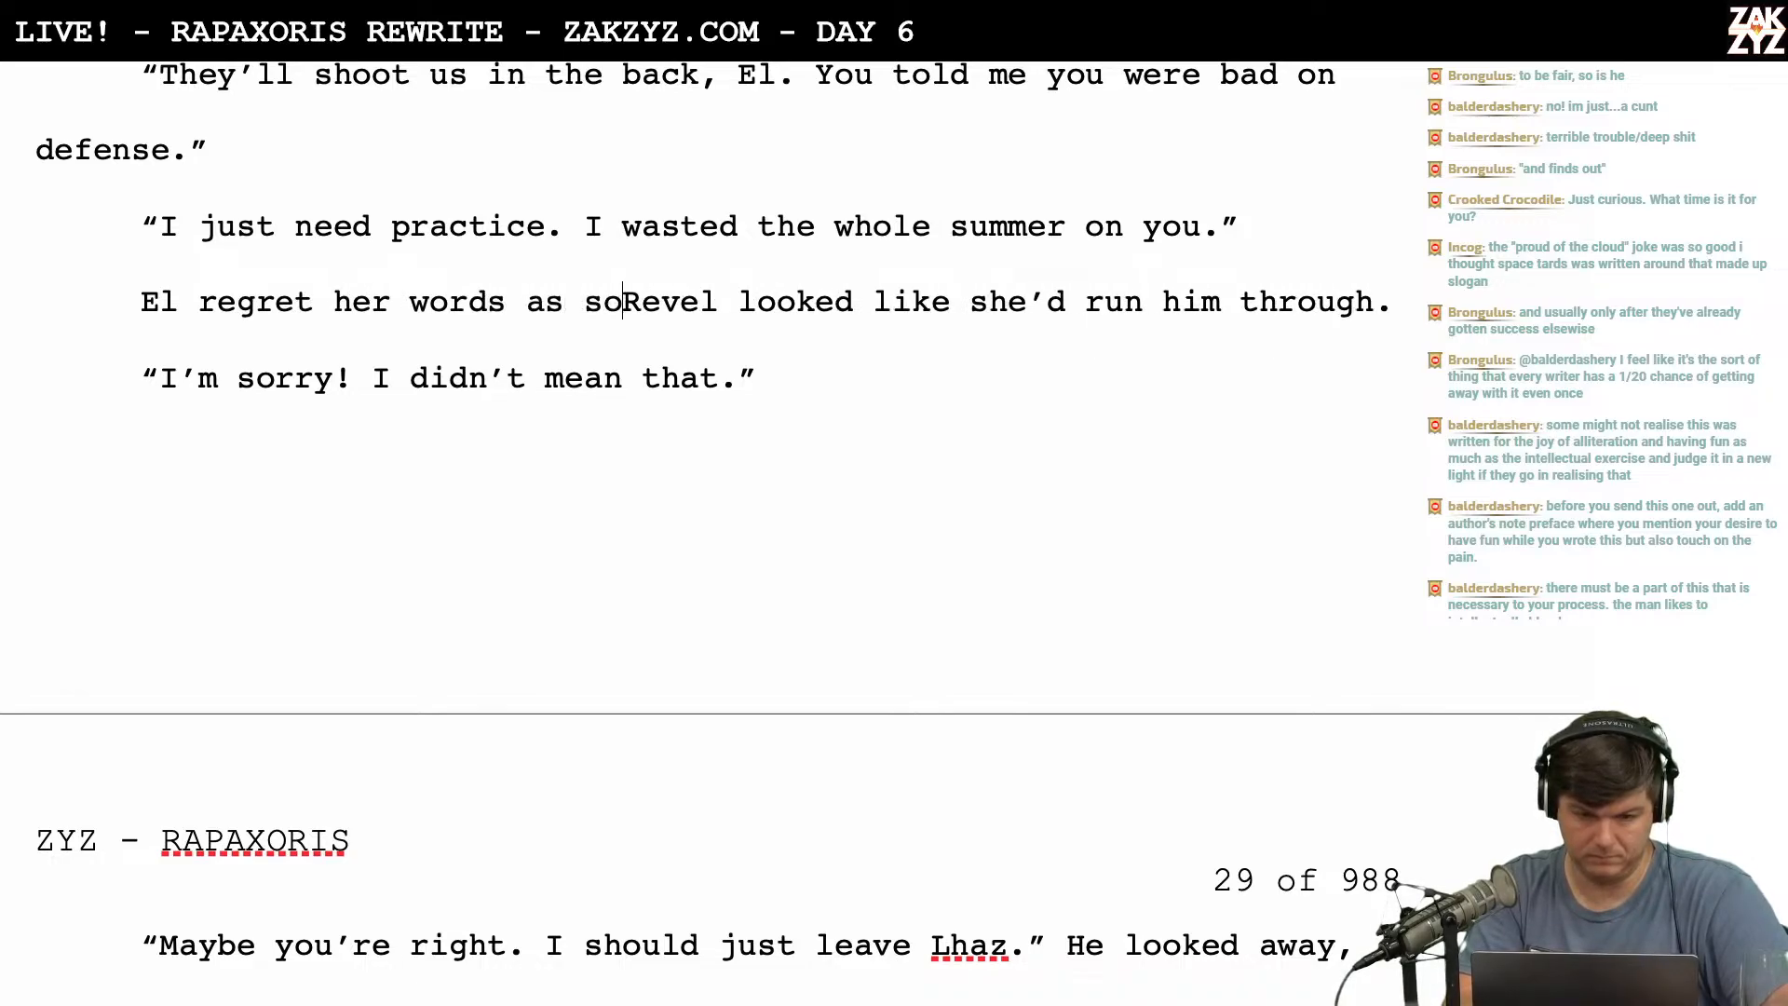
{"action": "key", "text": "BackSpace"}
{"action": "key", "text": "BackSpace"}
{"action": "key", "text": "BackSpace"}
{"action": "key", "text": "BackSpace"}
{"action": "key", "text": "BackSpace"}
{"action": "key", "text": "BackSpace"}
{"action": "key", "text": "BackSpace"}
{"action": "key", "text": "BackSpace"}
{"action": "key", "text": "BackSpace"}
{"action": "key", "text": "BackSpace"}
{"action": "key", "text": "BackSpace"}
{"action": "key", "text": "BackSpace"}
{"action": "key", "text": "BackSpace"}
{"action": "key", "text": "BackSpace"}
{"action": "key", "text": "BackSpace"}
{"action": "key", "text": "BackSpace"}
{"action": "key", "text": "BackSpace"}
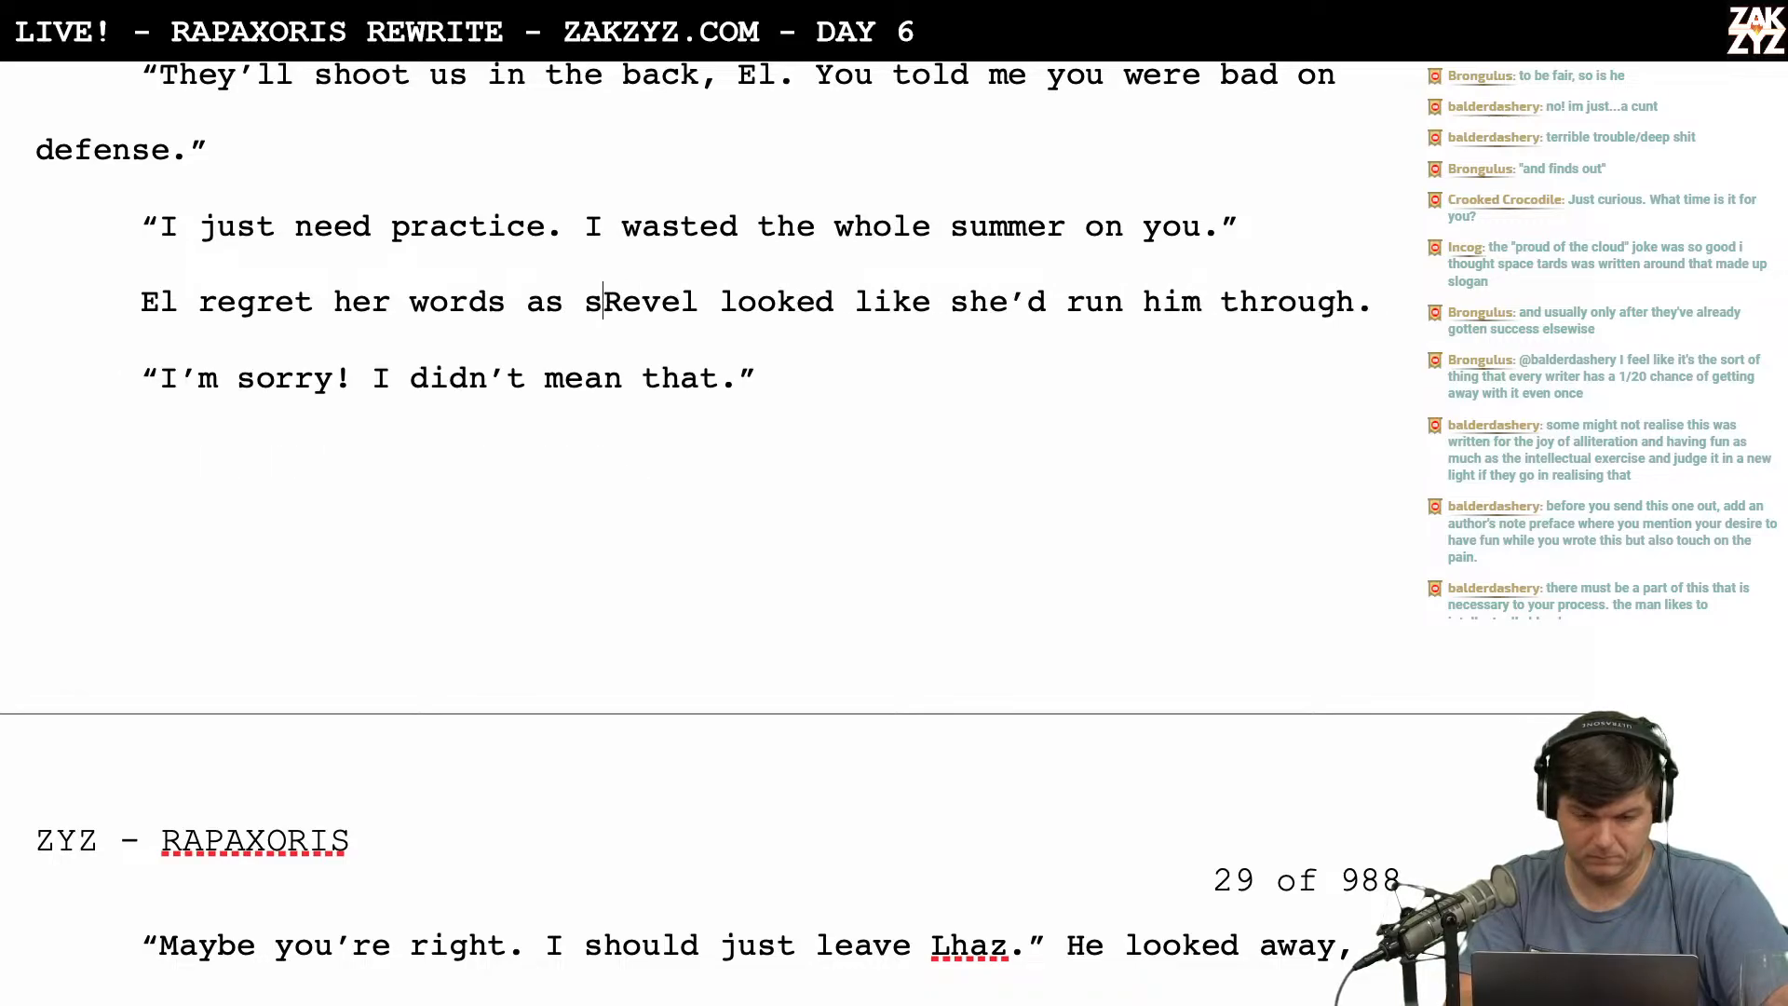
{"action": "type", "text": "words immed"}
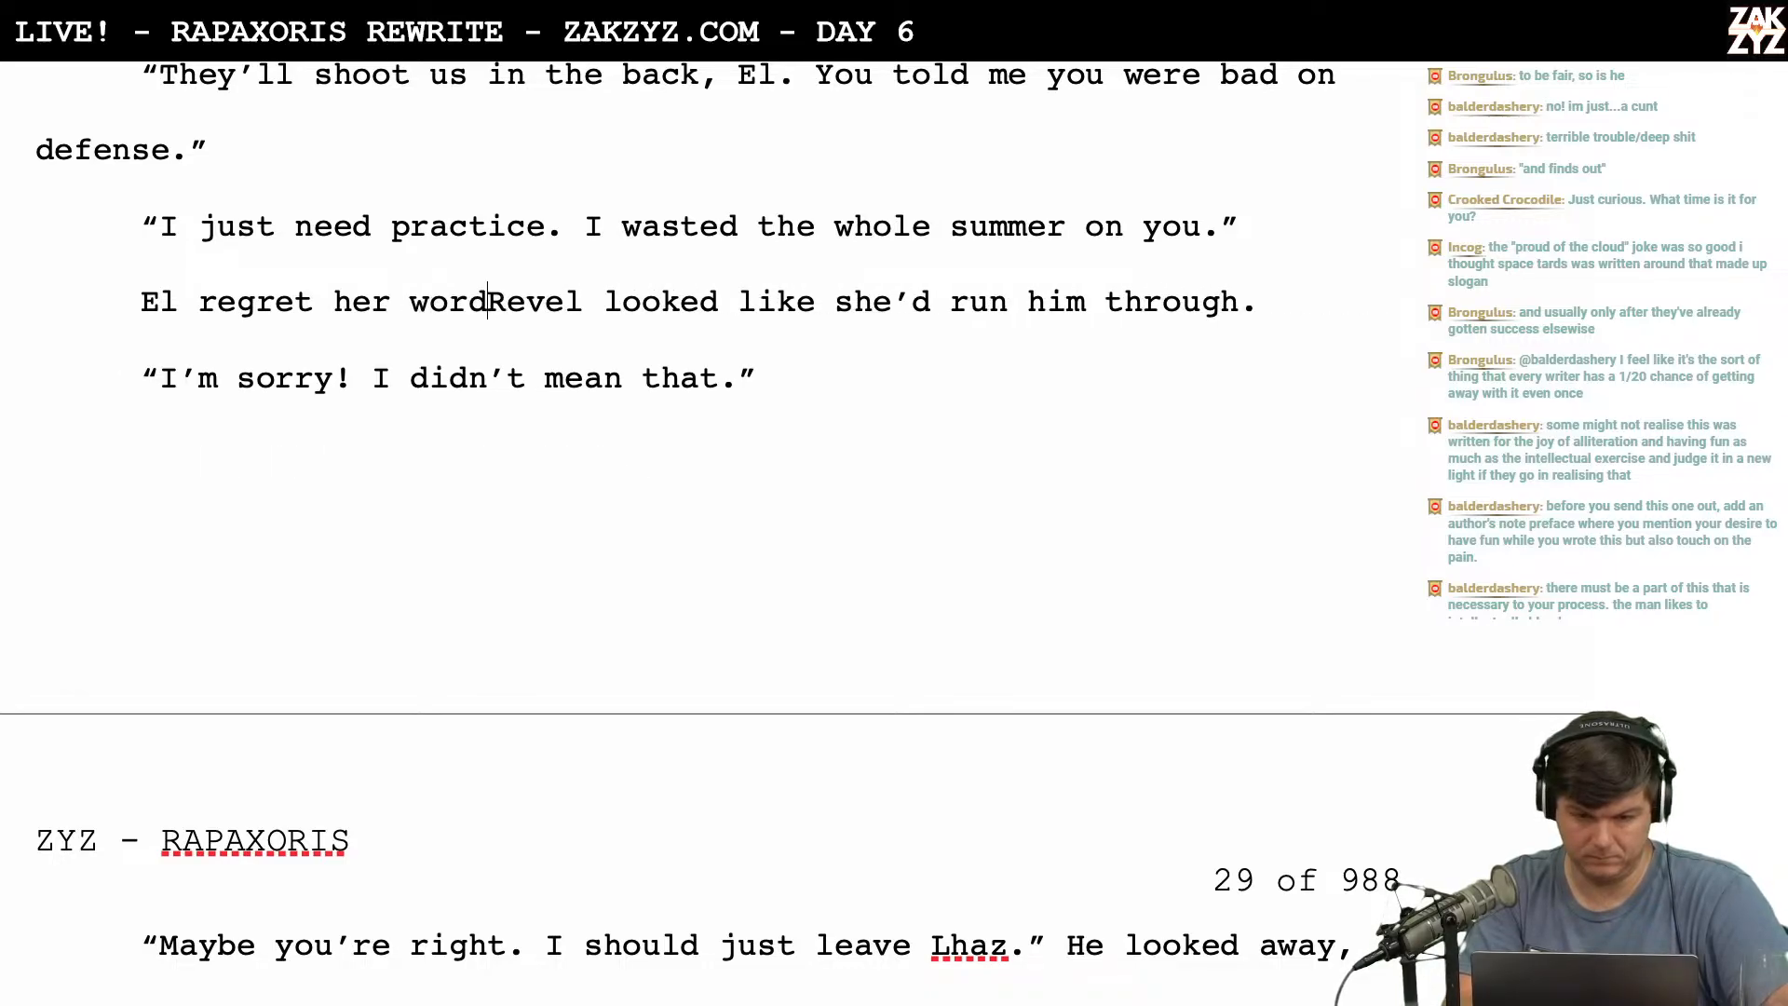
{"action": "type", "text": "iately."}
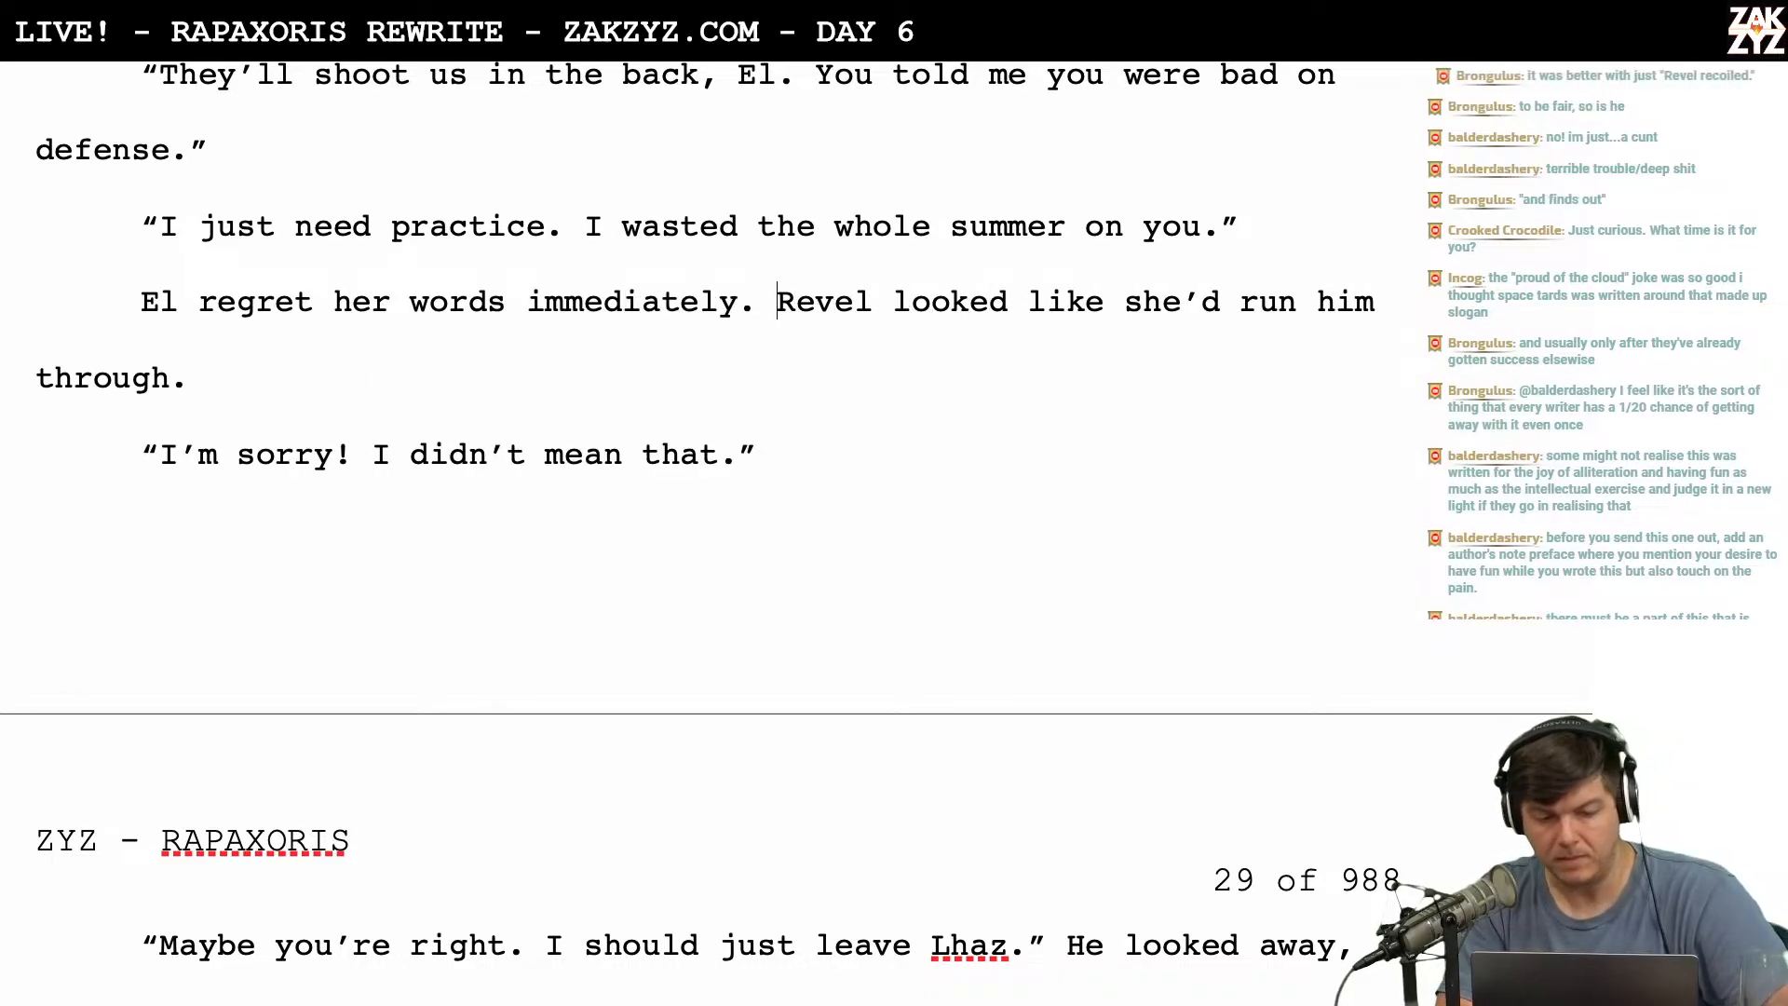
{"action": "key", "text": "Right"}
{"action": "key", "text": "Down"}
{"action": "key", "text": "BackSpace"}
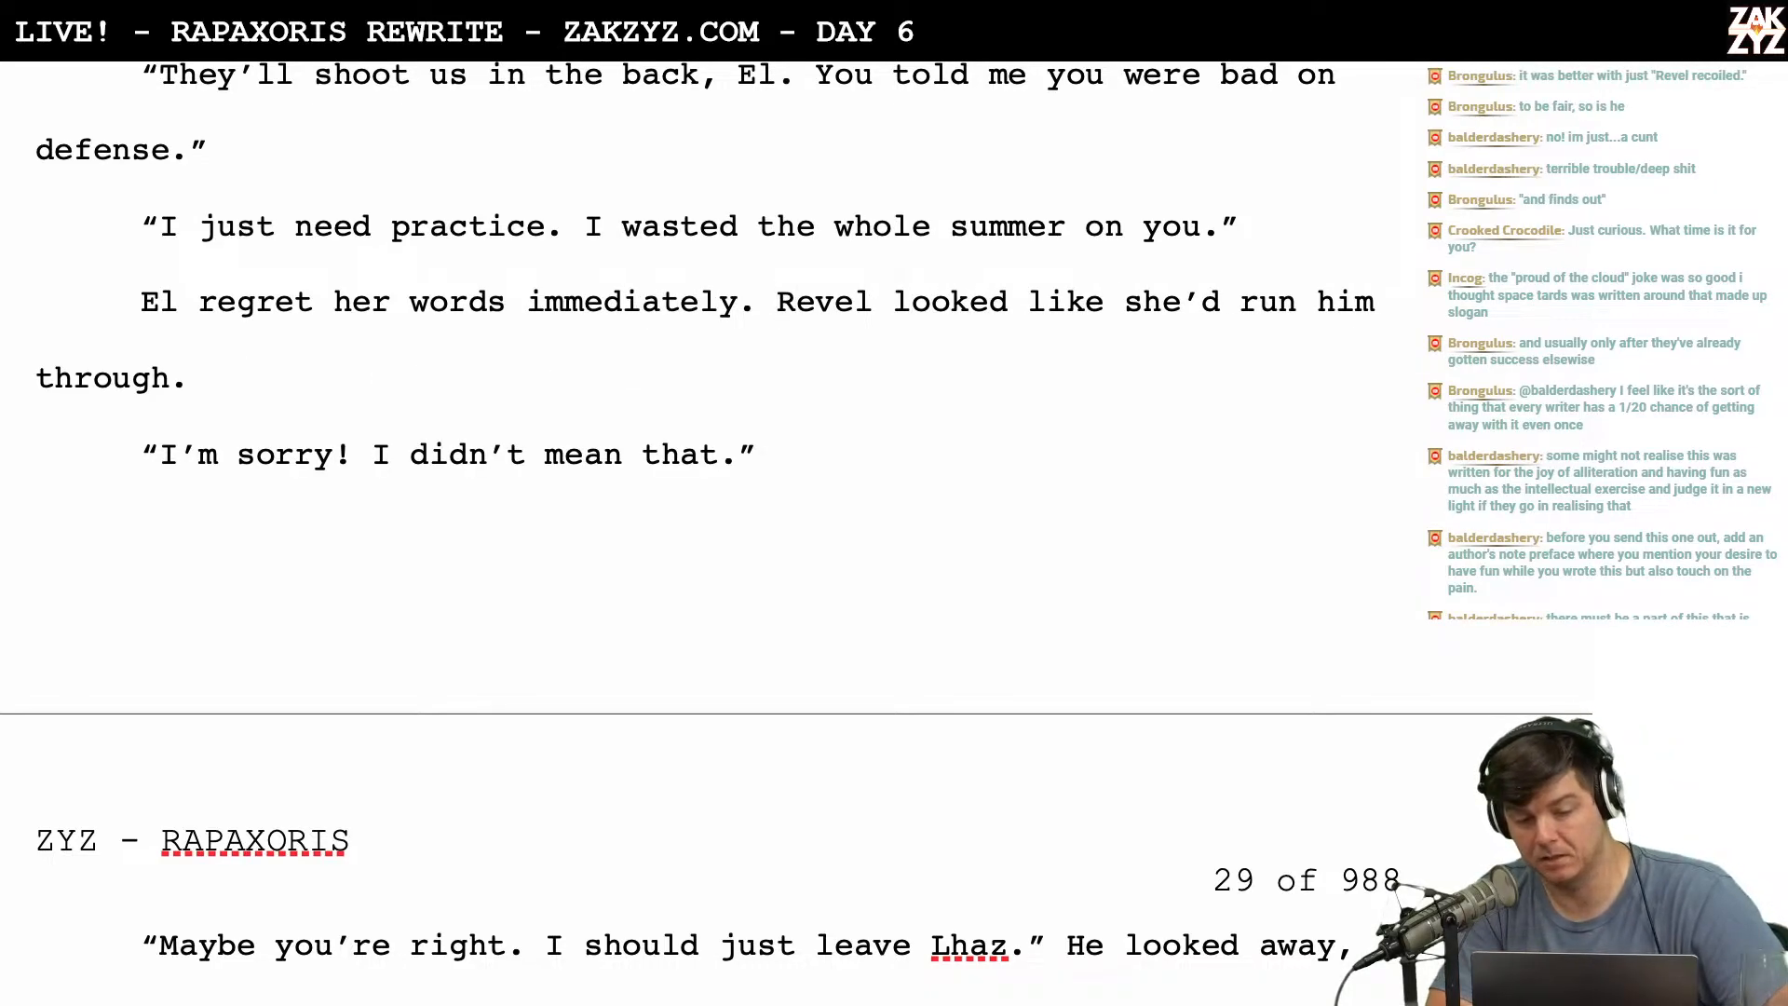
Start a new paragraph reading "He winced." after El's line about wasting the whole summer.
{"action": "scroll", "coordinate": [708, 530], "scroll_direction": "down", "scroll_amount": 2}
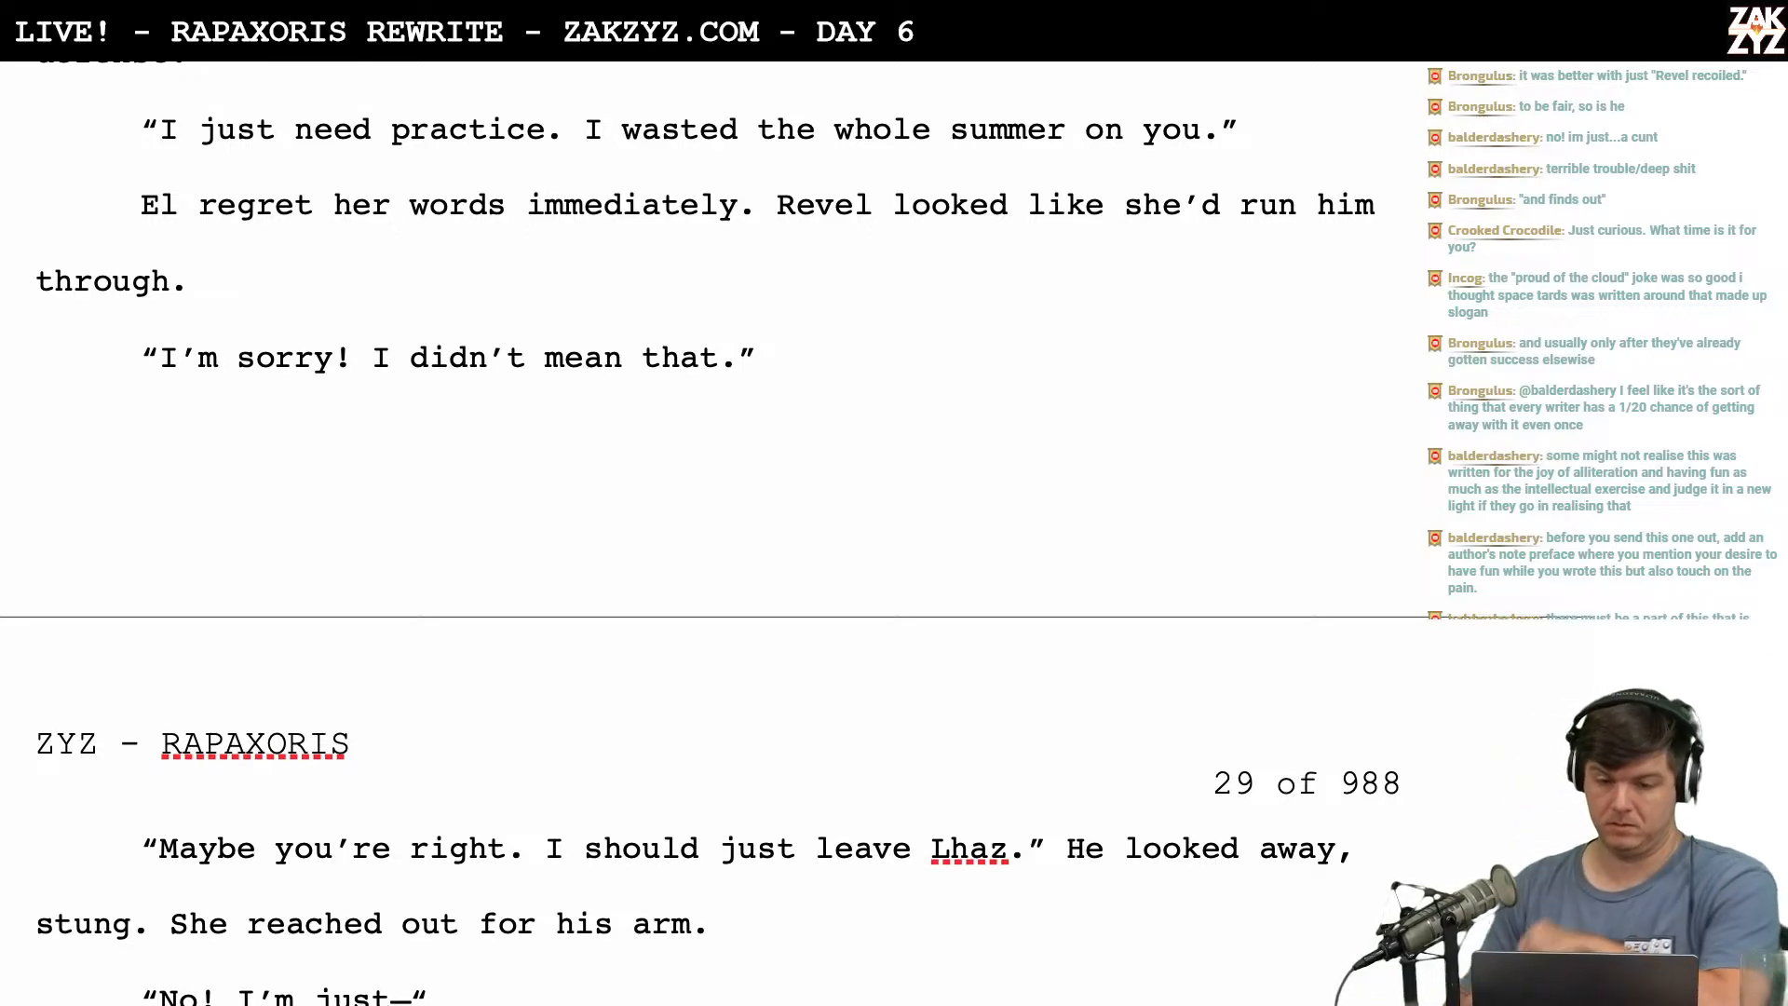
{"action": "scroll", "coordinate": [246, 279], "scroll_direction": "up", "scroll_amount": 2}
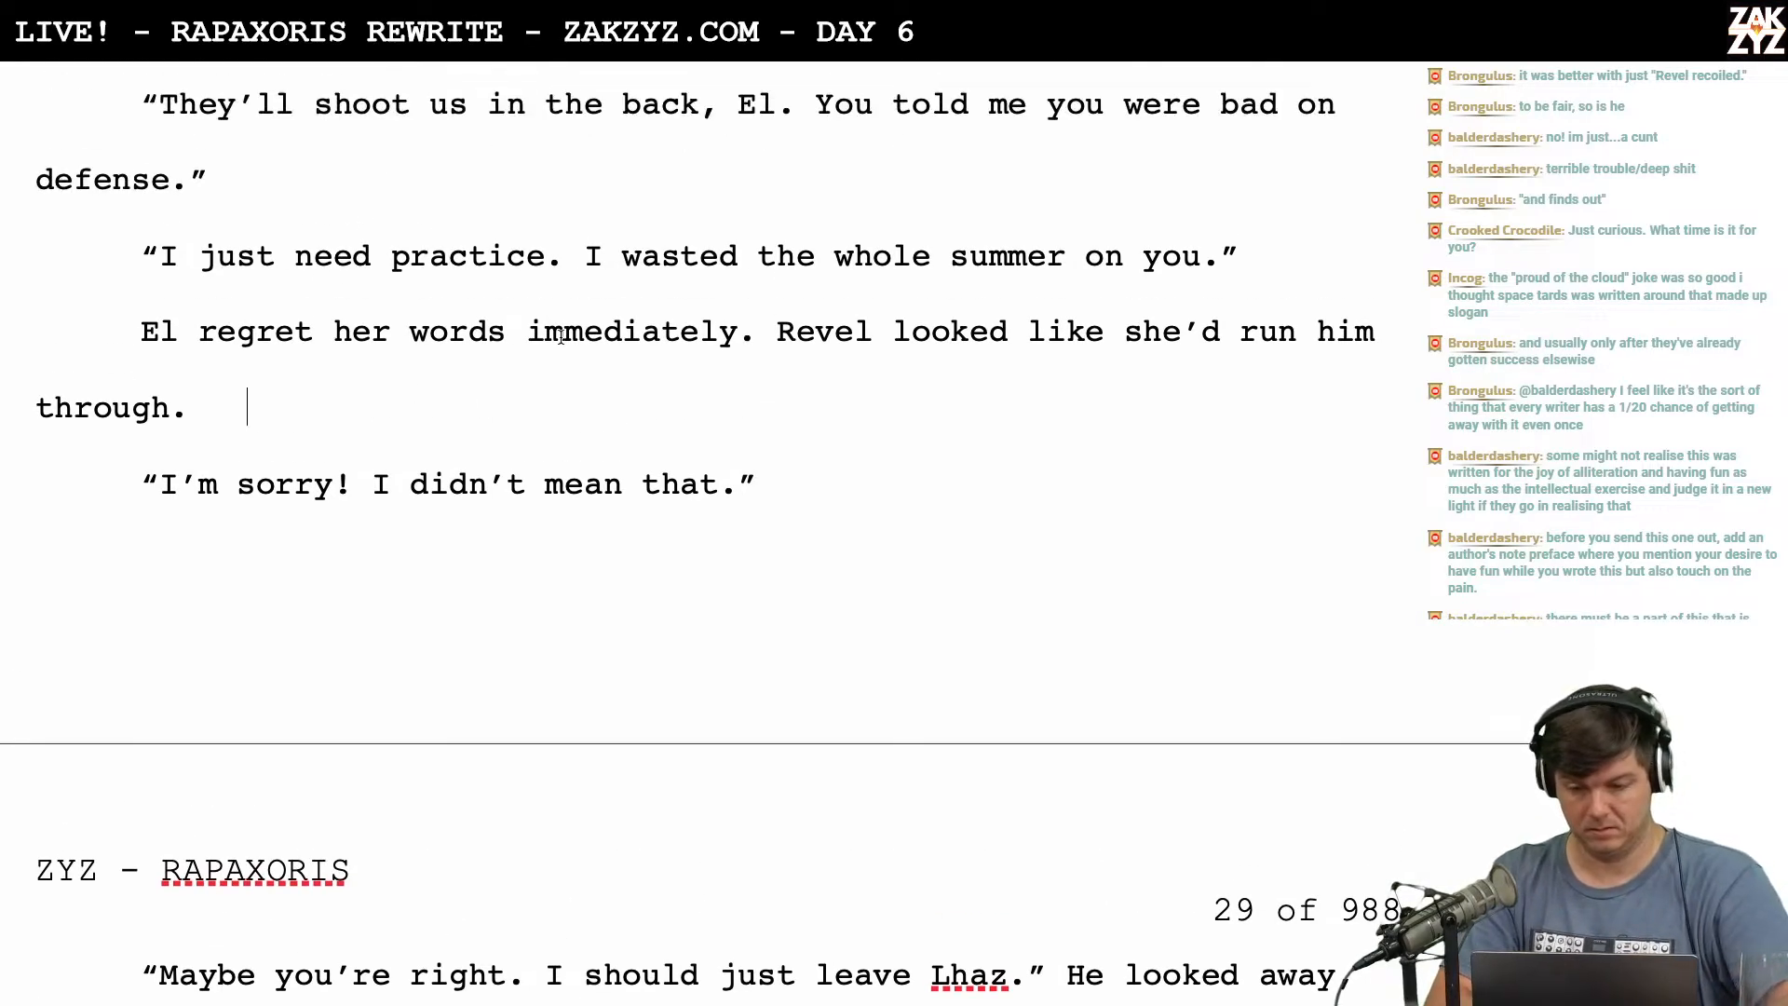
{"action": "key", "text": "Up"}
{"action": "key", "text": "Up"}
{"action": "key", "text": "Up"}
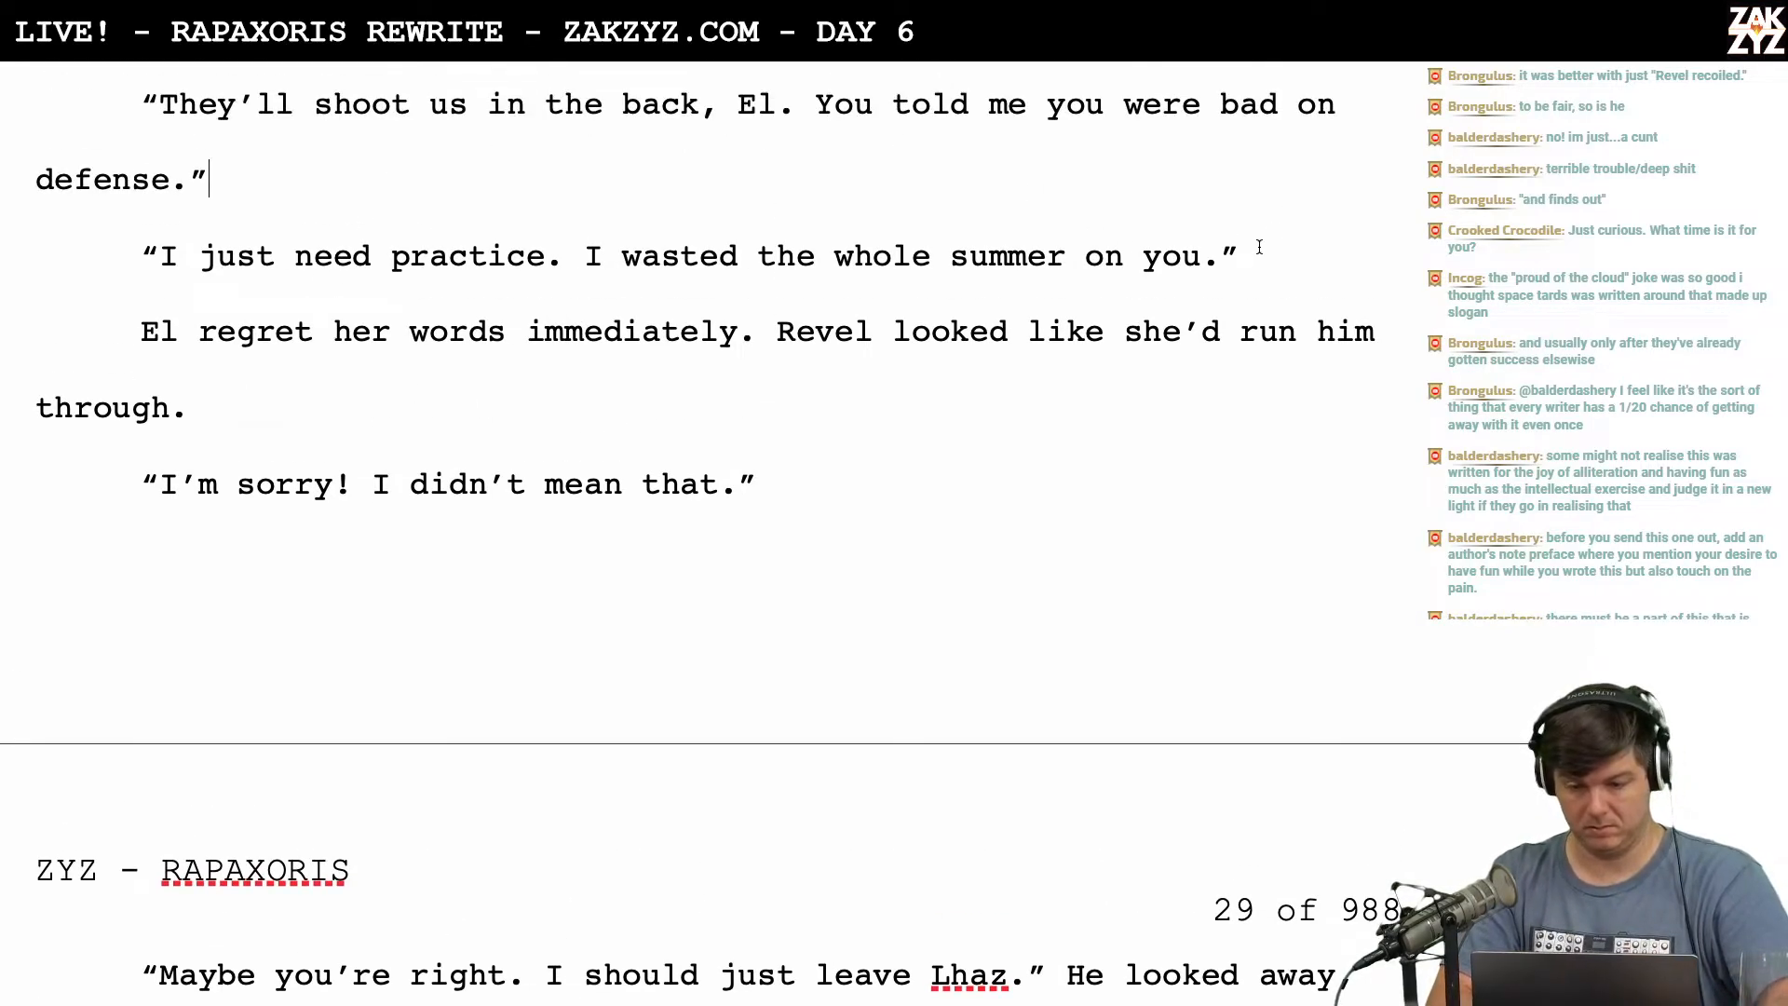
{"action": "left_click", "coordinate": [1256, 249]}
{"action": "key", "text": "Return"}
{"action": "type", "text": "H\"e"}
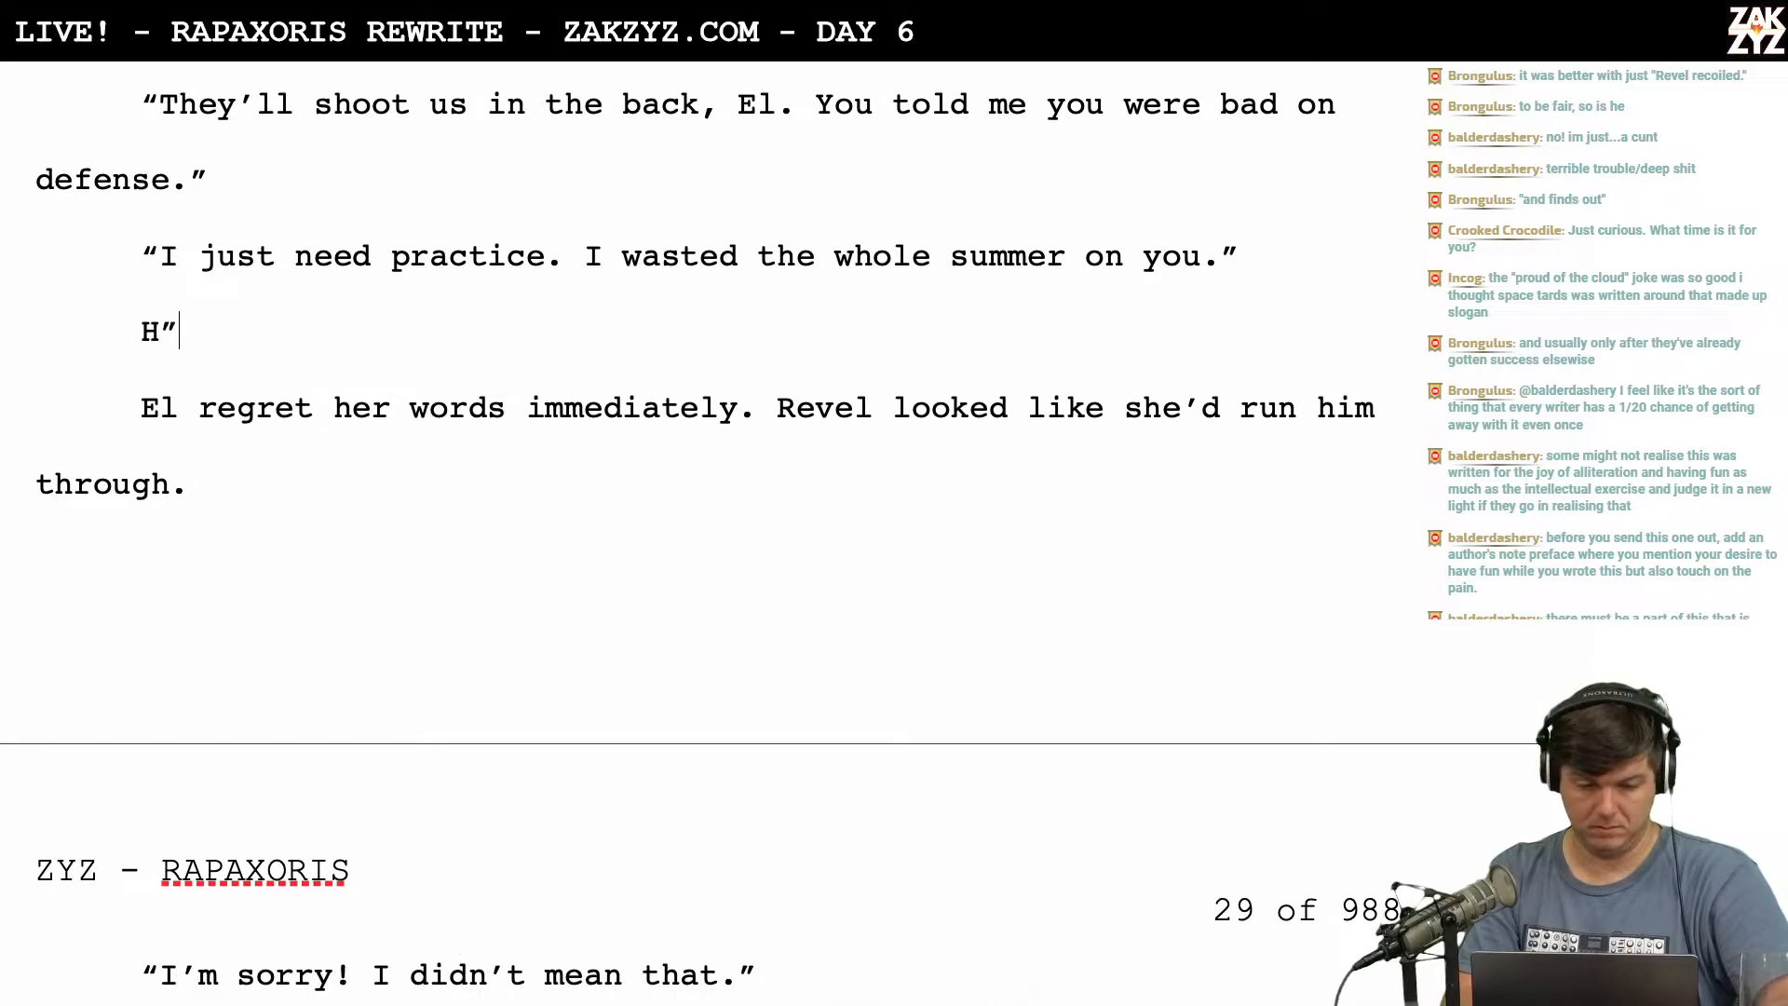
{"action": "key", "text": "BackSpace"}
{"action": "key", "text": "BackSpace"}
{"action": "key", "text": "BackSpace"}
{"action": "type", "text": "e wincd."}
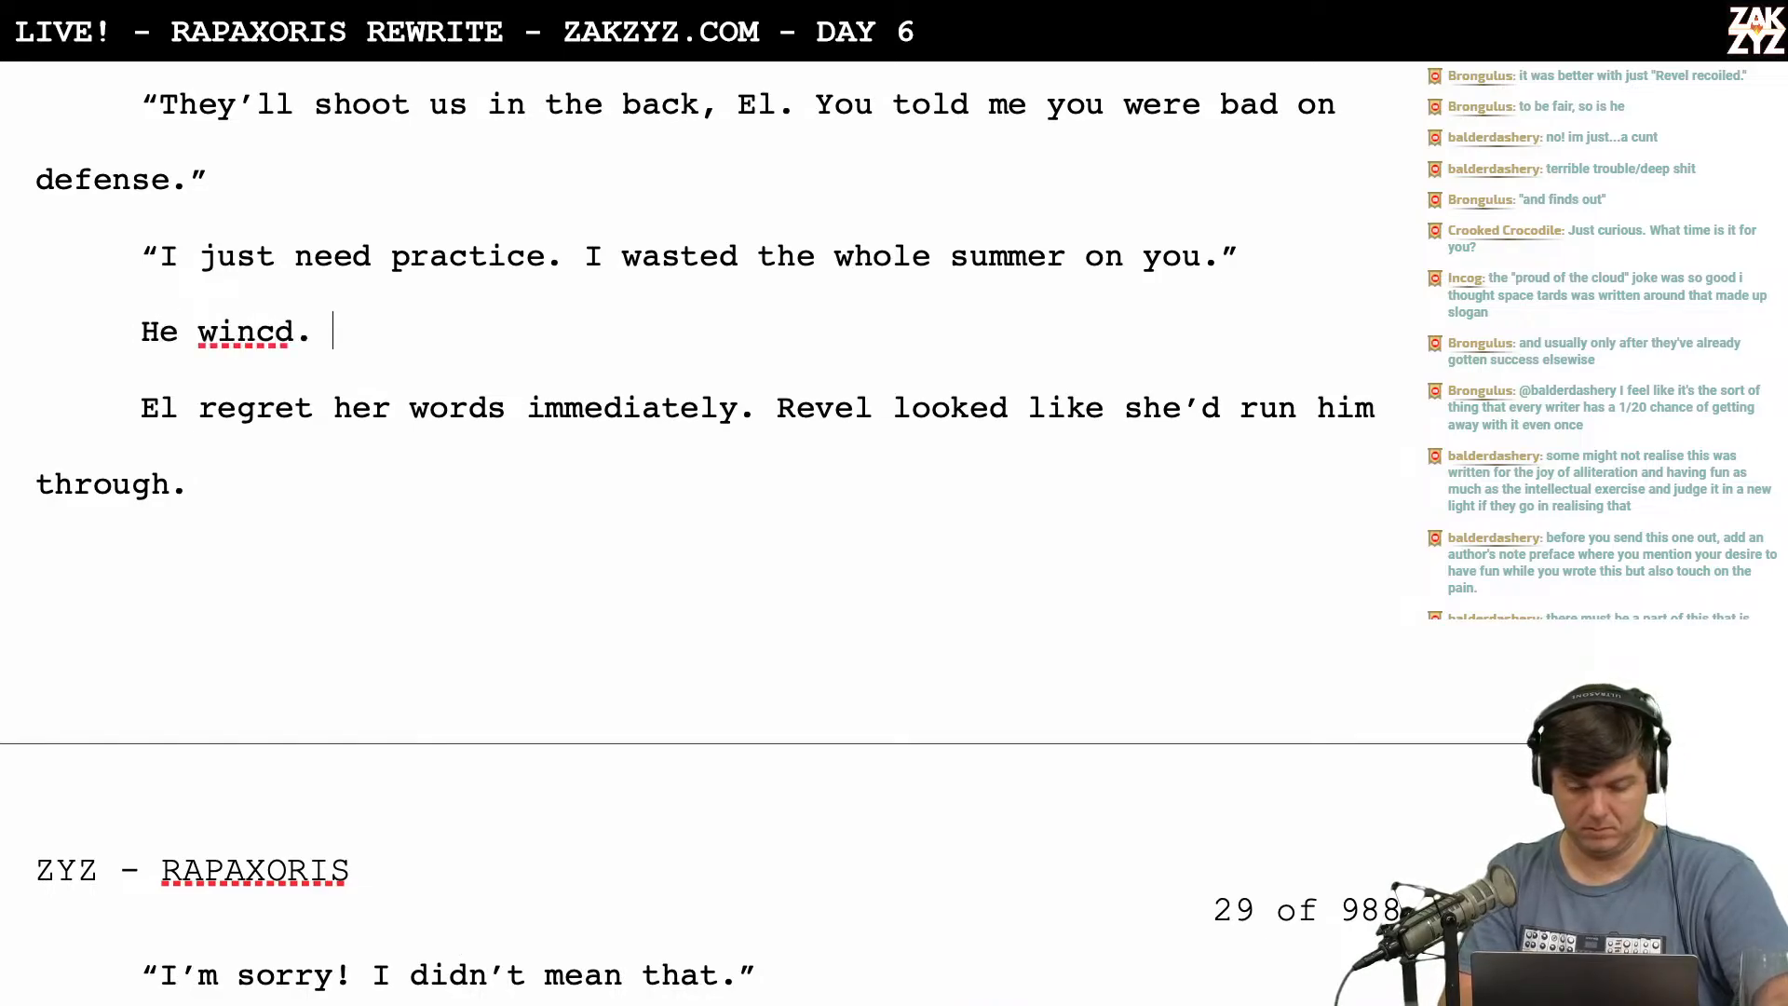
{"action": "key", "text": "BackSpace"}
{"action": "key", "text": "BackSpace"}
{"action": "key", "text": "BackSpace"}
{"action": "type", "text": "ed. E"}
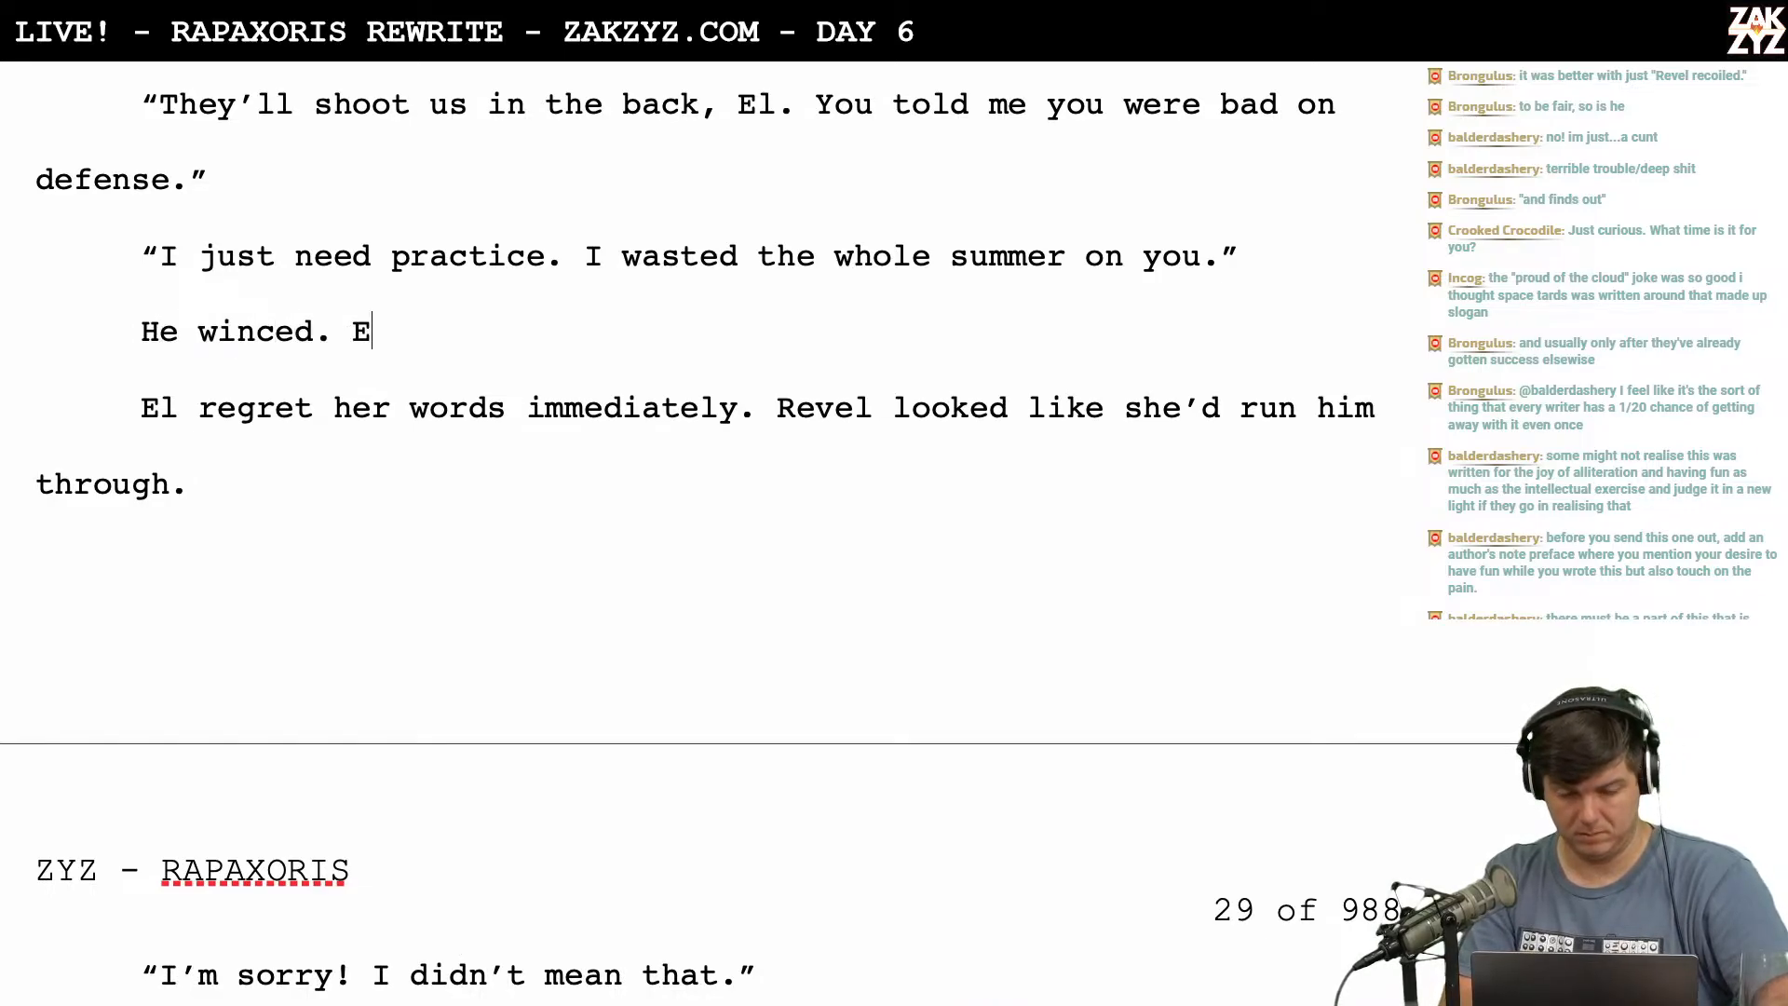
Add "El regret her words immediately." after "He winced." and delete the old reaction paragraph below it.
{"action": "type", "text": "l reg"}
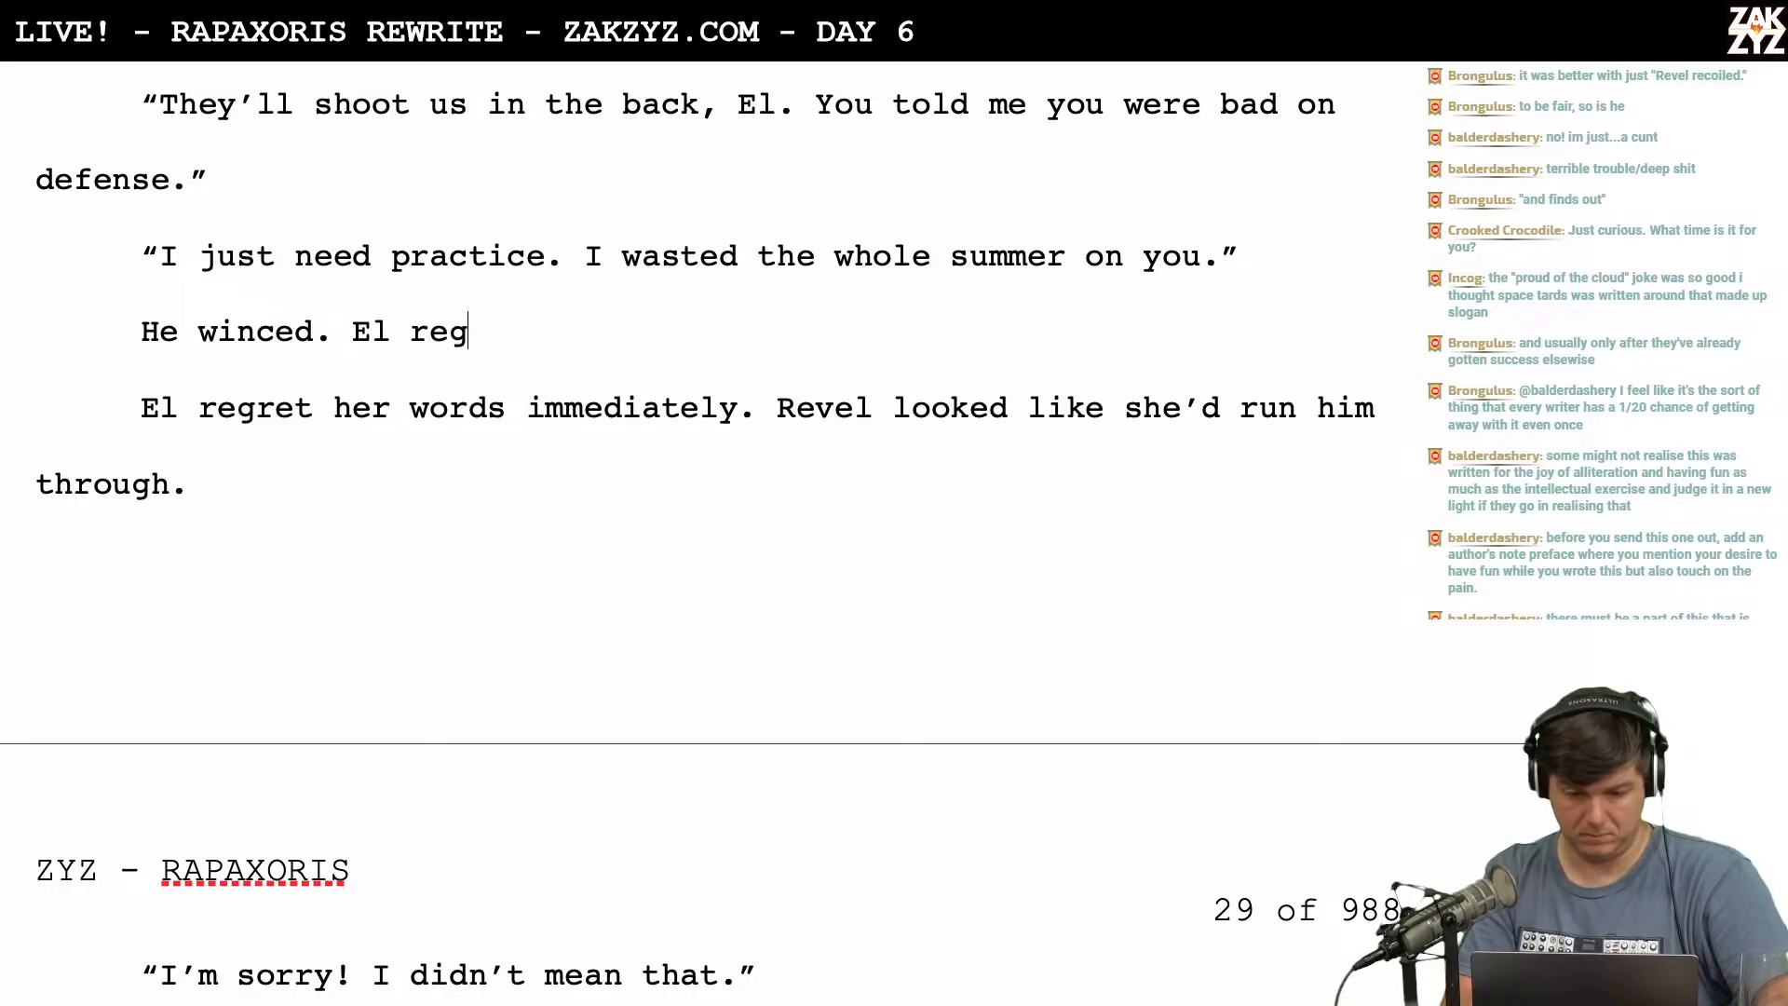
{"action": "type", "text": "ret her words i"}
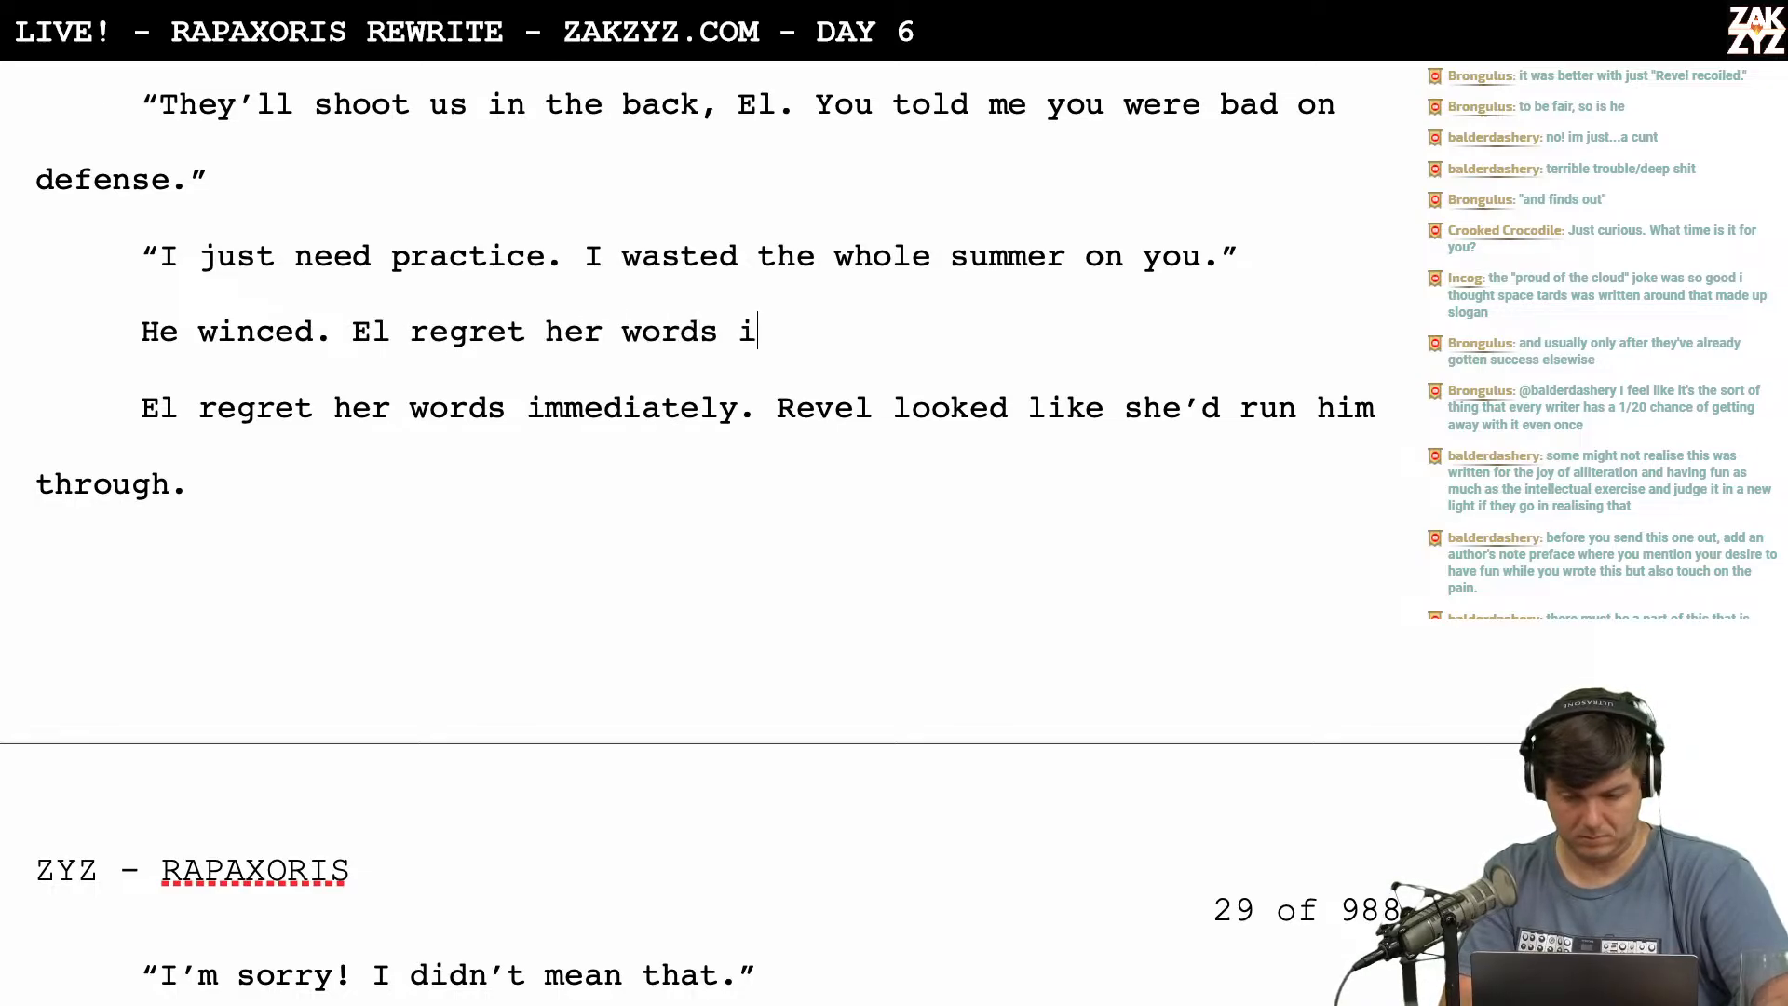
{"action": "type", "text": "mmediately."}
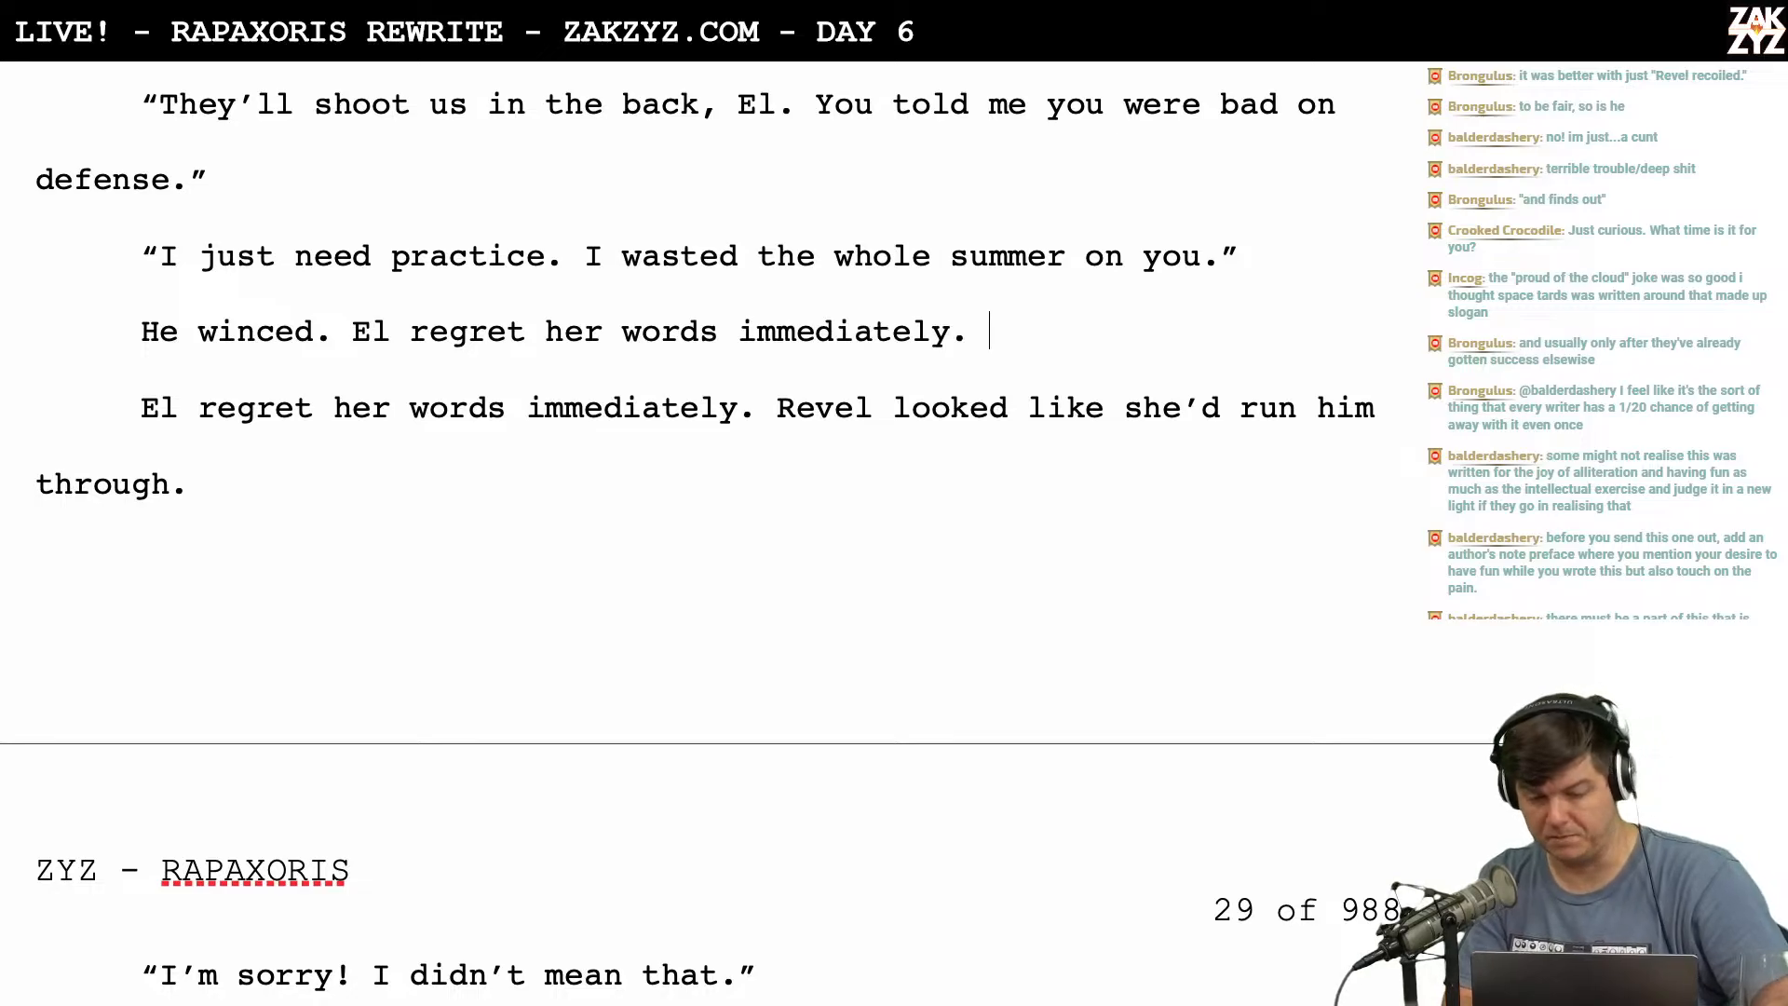
{"action": "key", "text": "shift+Down"}
{"action": "key", "text": "shift+Down"}
{"action": "key", "text": "BackSpace"}
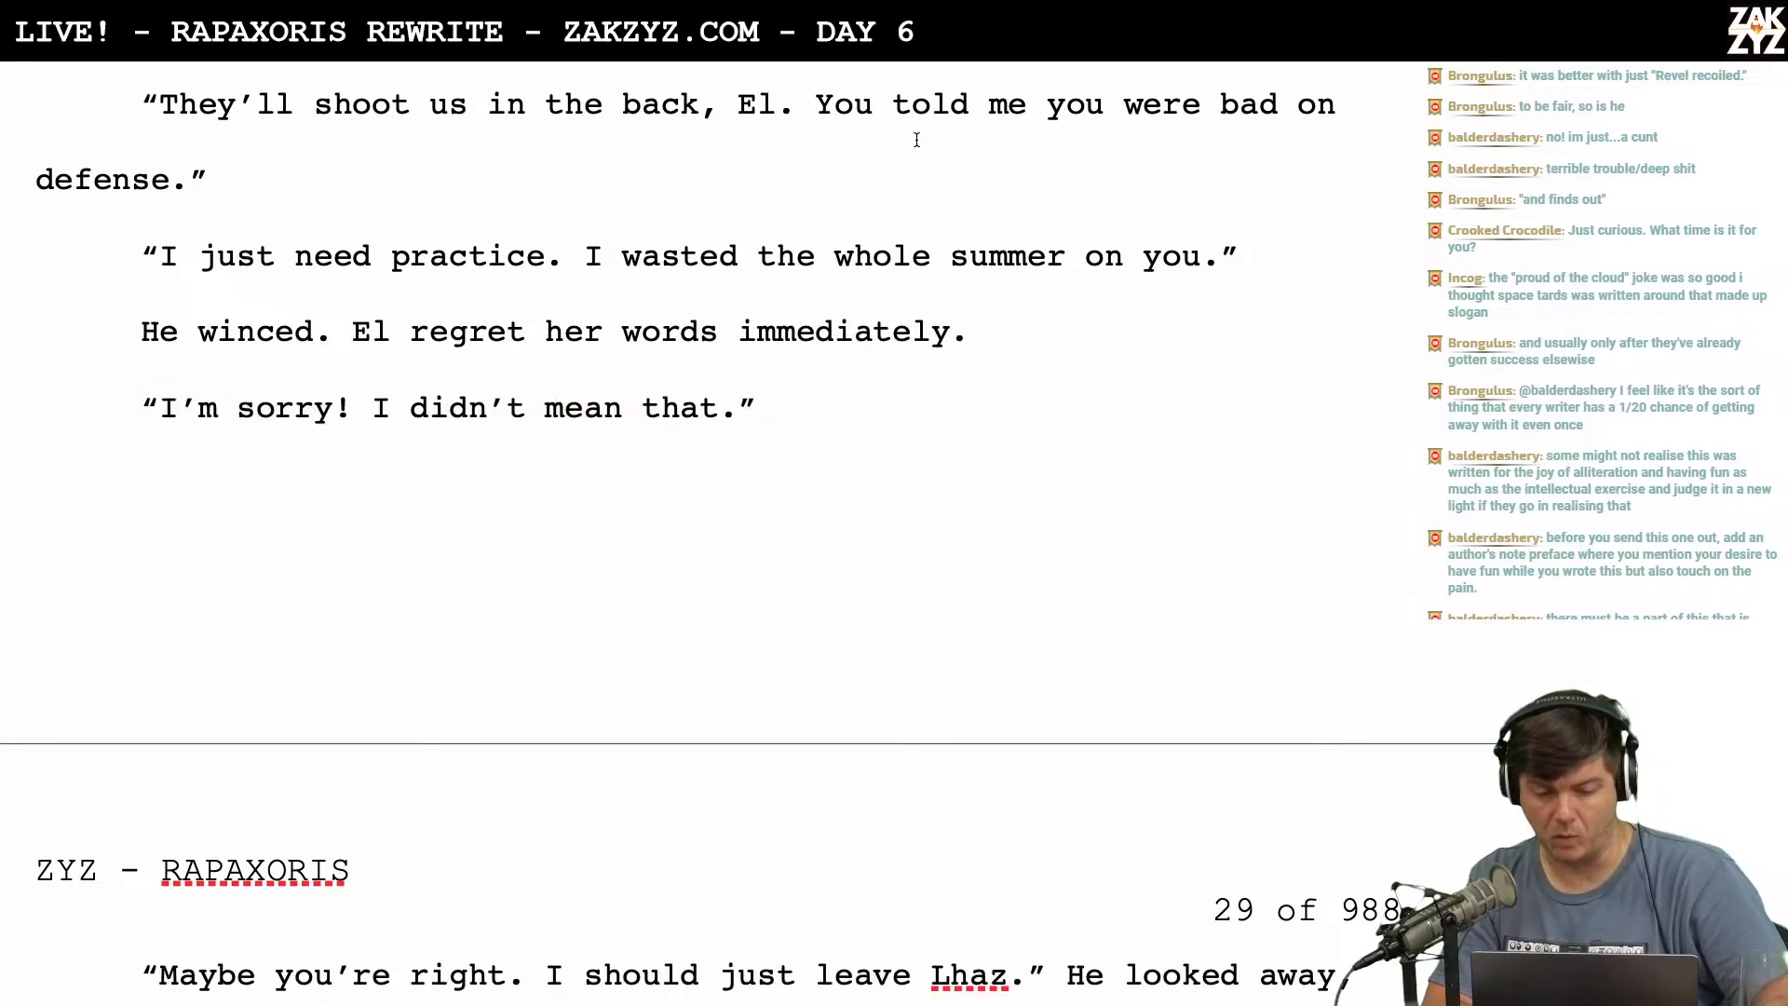
Replace "He" with "Revel" at the start of the "winced" sentence.
{"action": "left_click", "coordinate": [183, 329]}
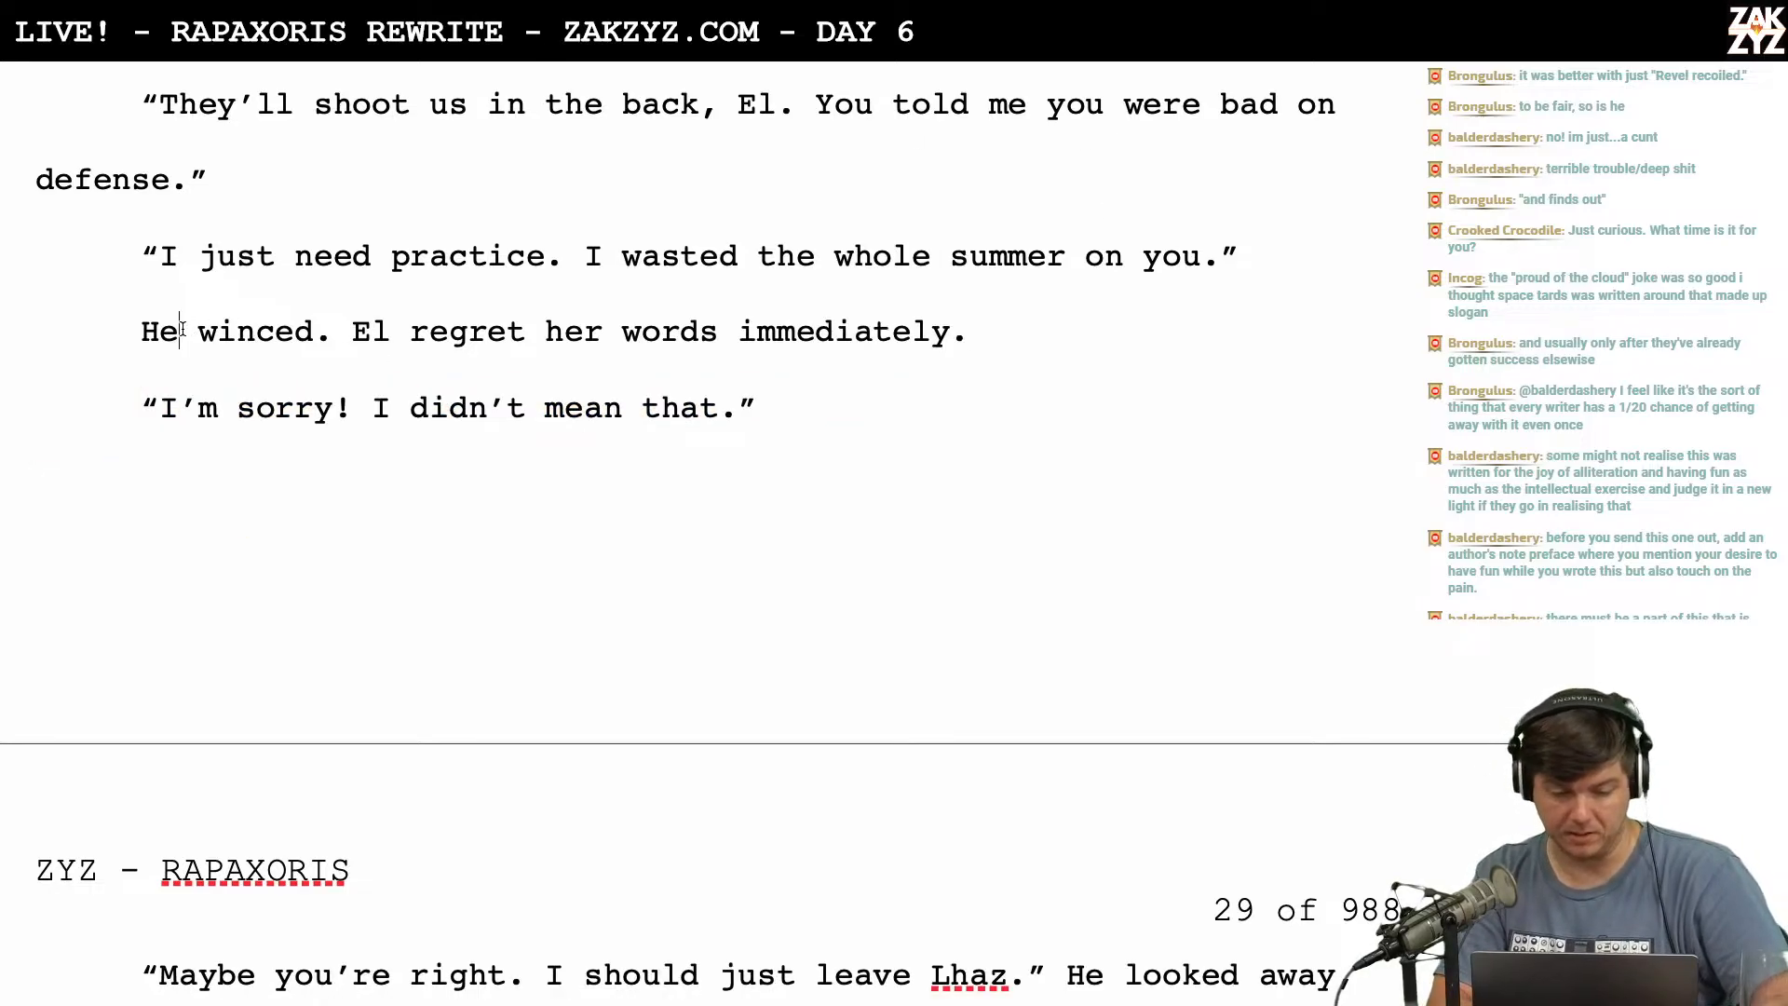
{"action": "key", "text": "BackSpace"}
{"action": "key", "text": "BackSpace"}
{"action": "type", "text": "Revel"}
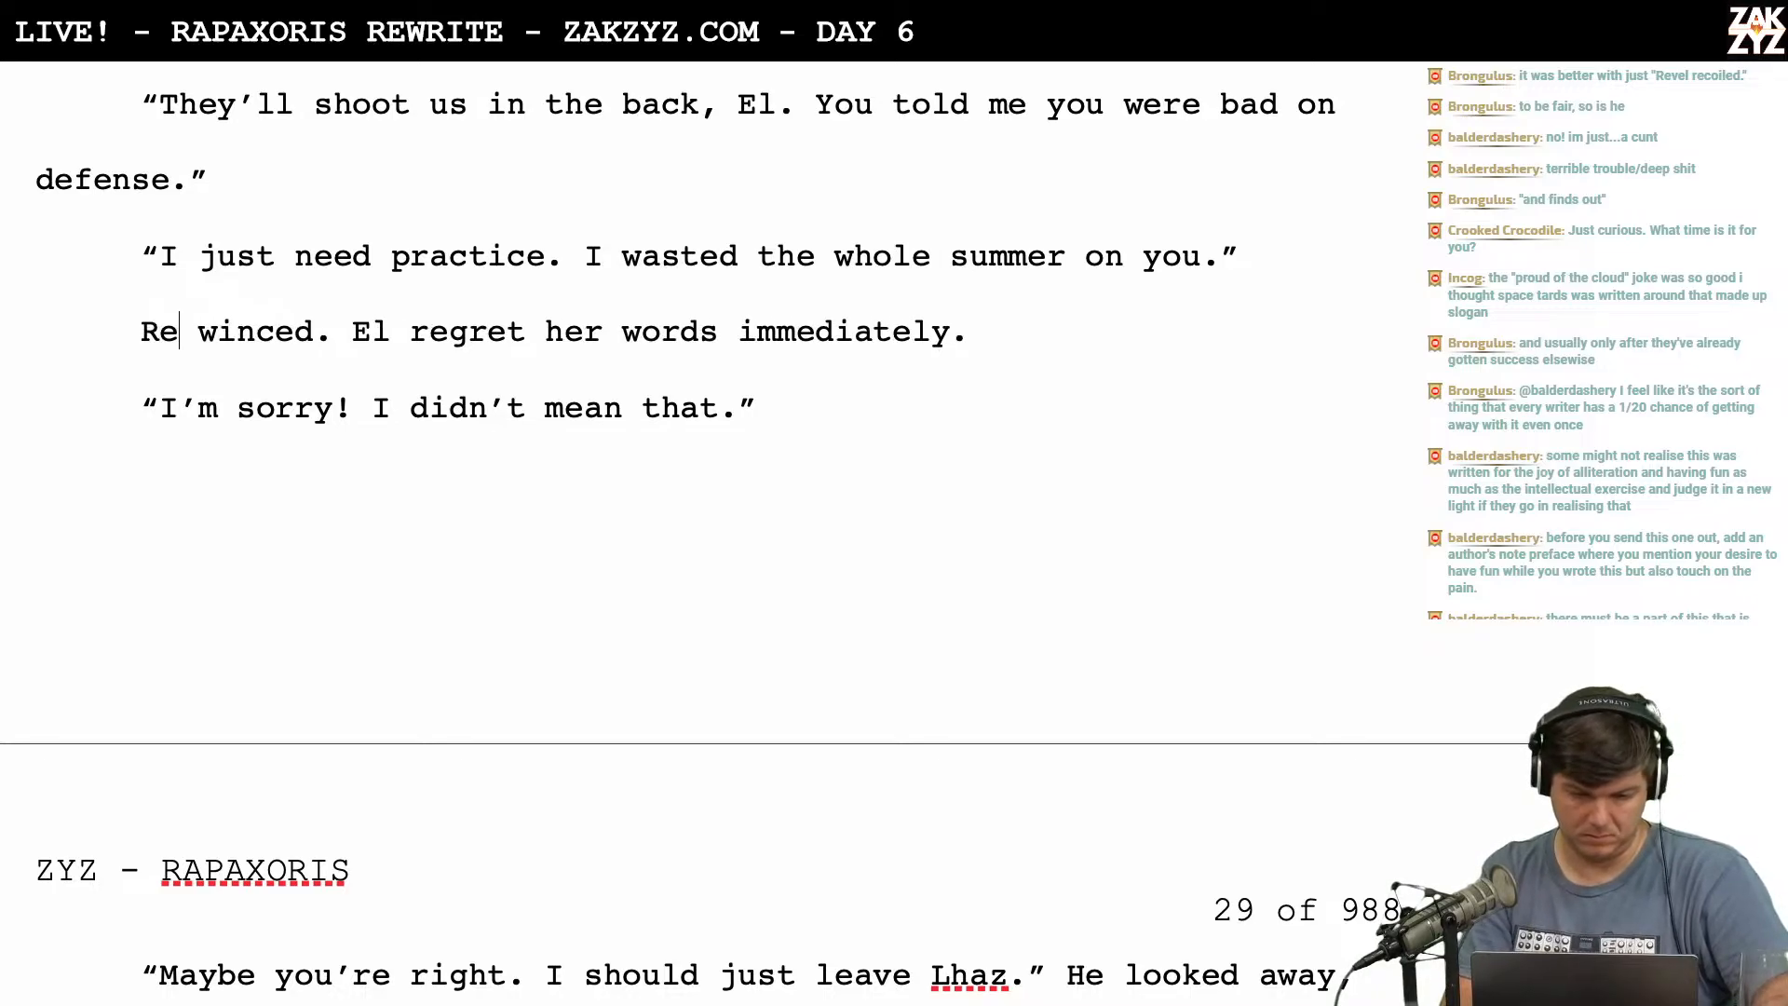
Replace "He" with "Revel" in "He looked away" after the line about leaving Lhaz.
{"action": "scroll", "coordinate": [715, 531], "scroll_direction": "down", "scroll_amount": 1}
{"action": "scroll", "coordinate": [452, 440], "scroll_direction": "down", "scroll_amount": 5}
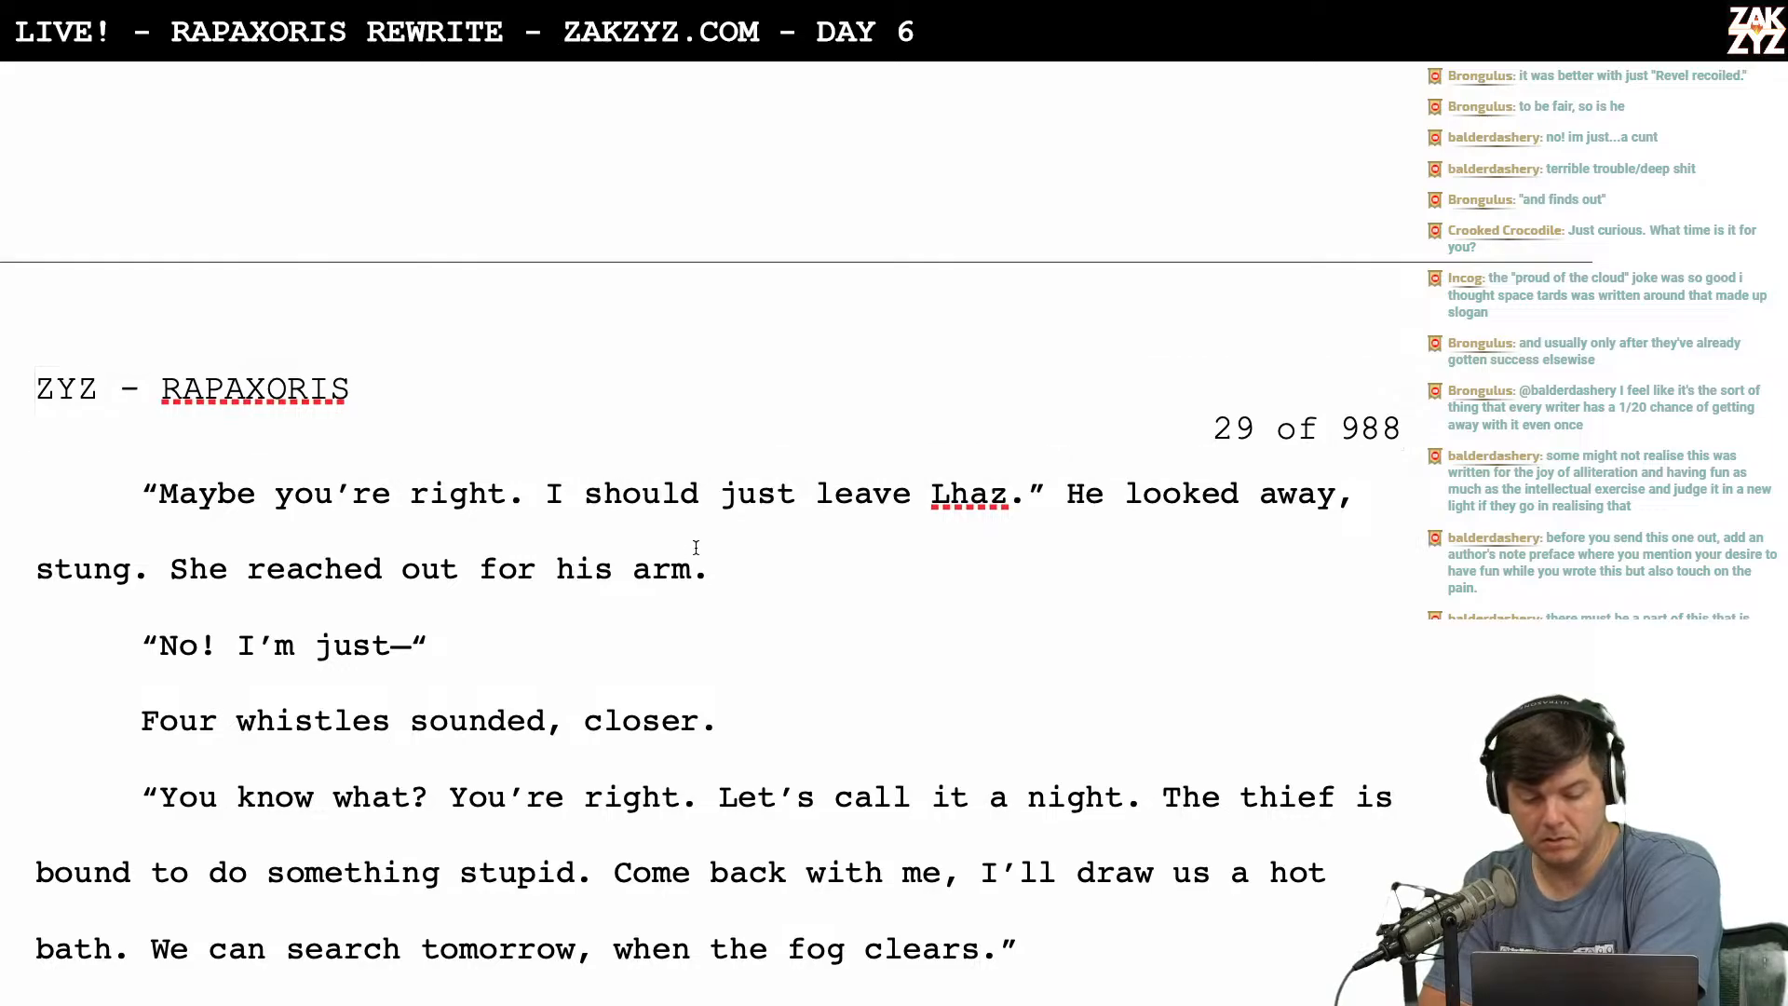
{"action": "scroll", "coordinate": [696, 547], "scroll_direction": "down", "scroll_amount": 1}
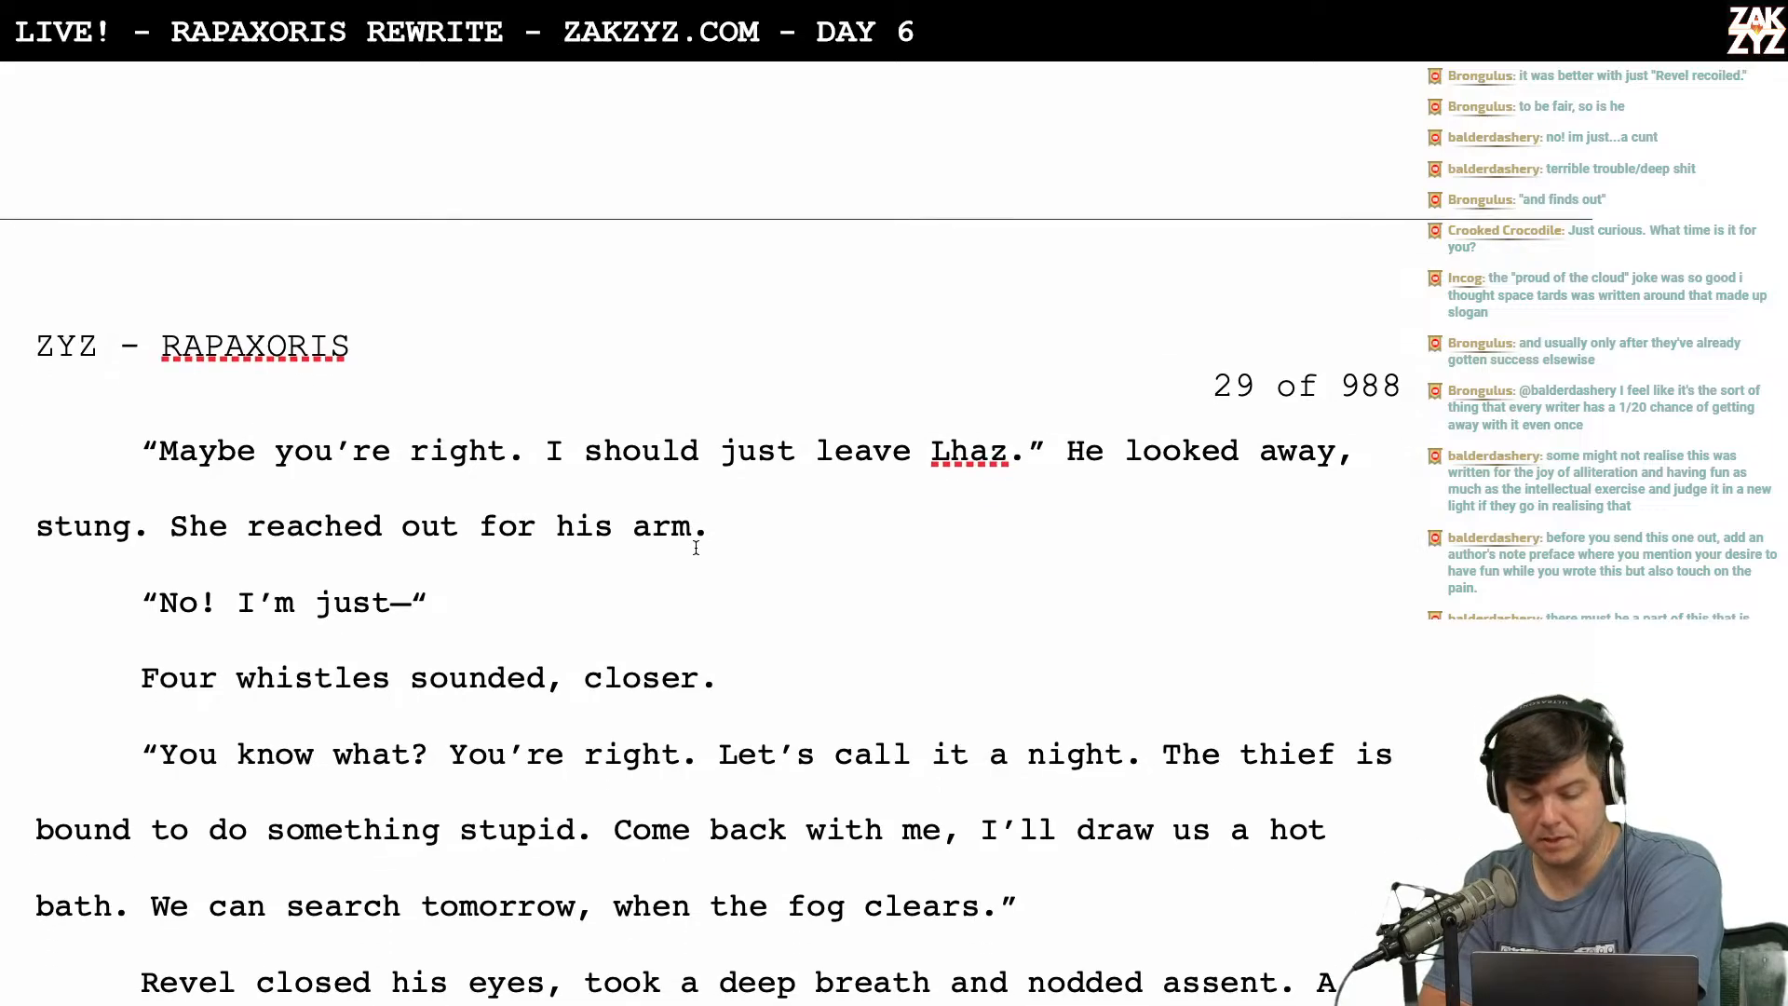
{"action": "left_click", "coordinate": [1089, 456]}
{"action": "key", "text": "Left"}
{"action": "key", "text": "Right"}
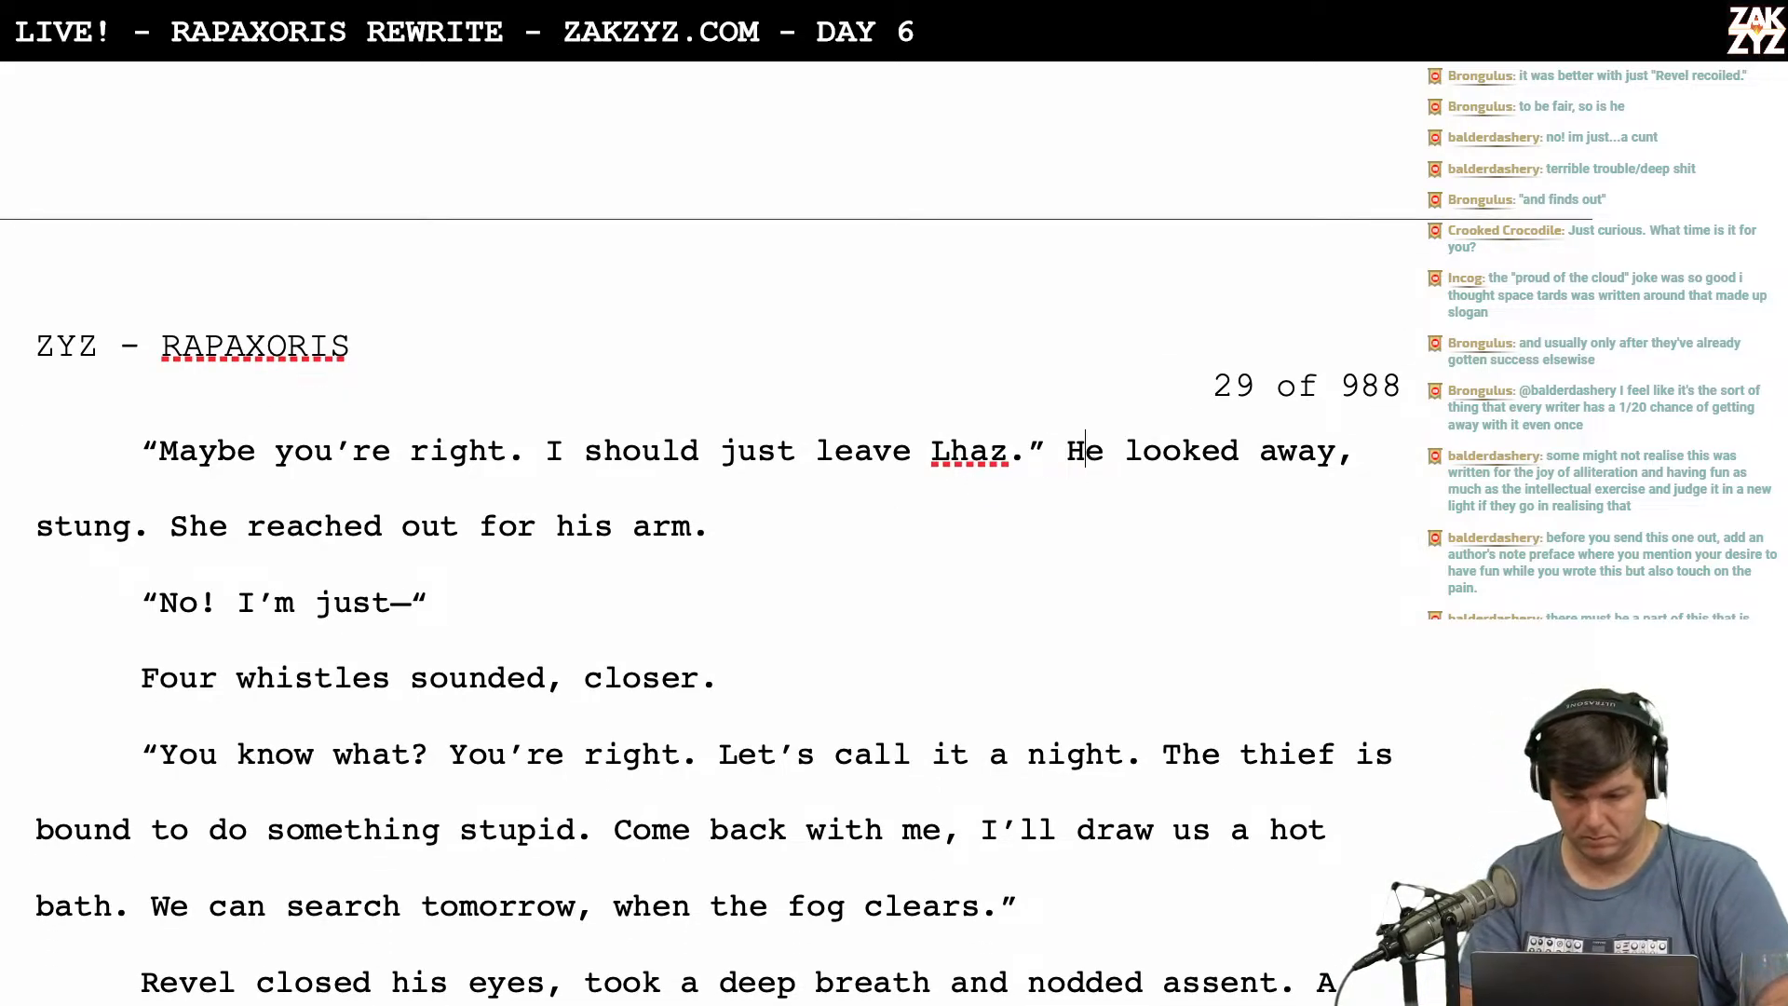
{"action": "key", "text": "Left"}
{"action": "key", "text": "shift+Right"}
{"action": "type", "text": "R"}
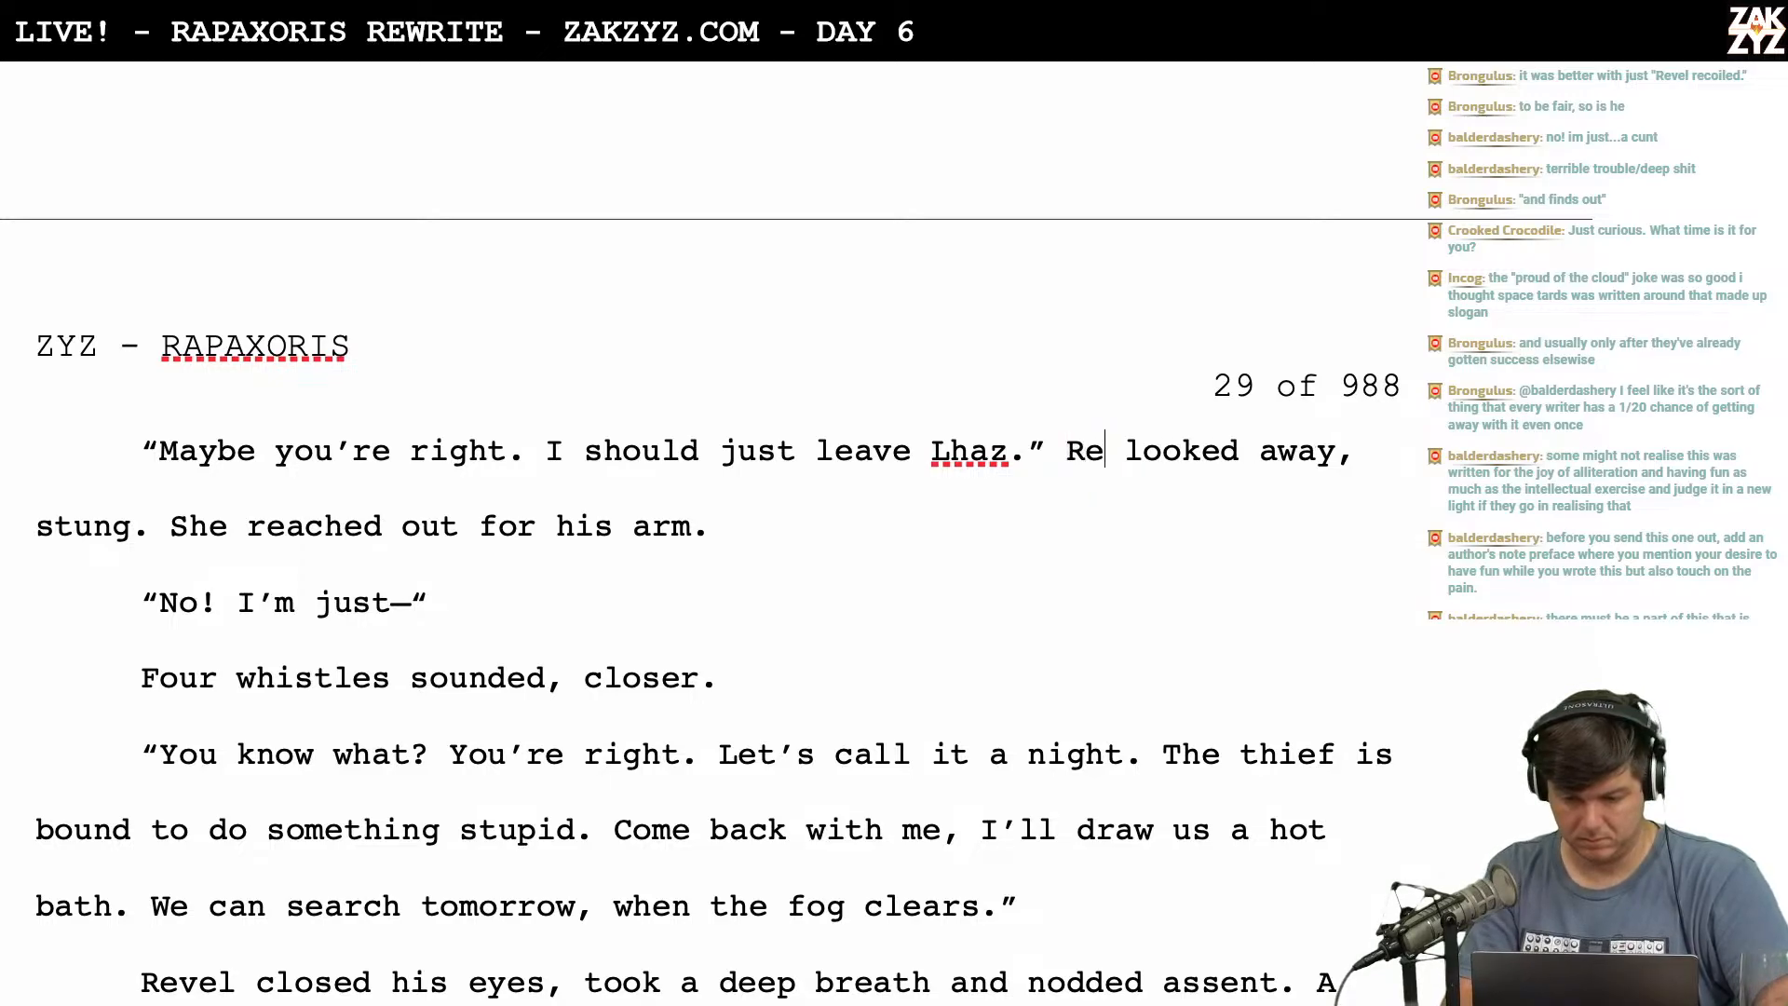
{"action": "key", "text": "Right"}
{"action": "type", "text": "vel"}
End the "Revel looked away" sentence with a period after "away" and delete ", stung.".
{"action": "key", "text": "Right"}
{"action": "key", "text": "Right"}
{"action": "key", "text": "Right"}
{"action": "key", "text": "Right"}
{"action": "key", "text": "Right"}
{"action": "key", "text": "Right"}
{"action": "key", "text": "Right"}
{"action": "key", "text": "Right"}
{"action": "key", "text": "Right"}
{"action": "key", "text": "Right"}
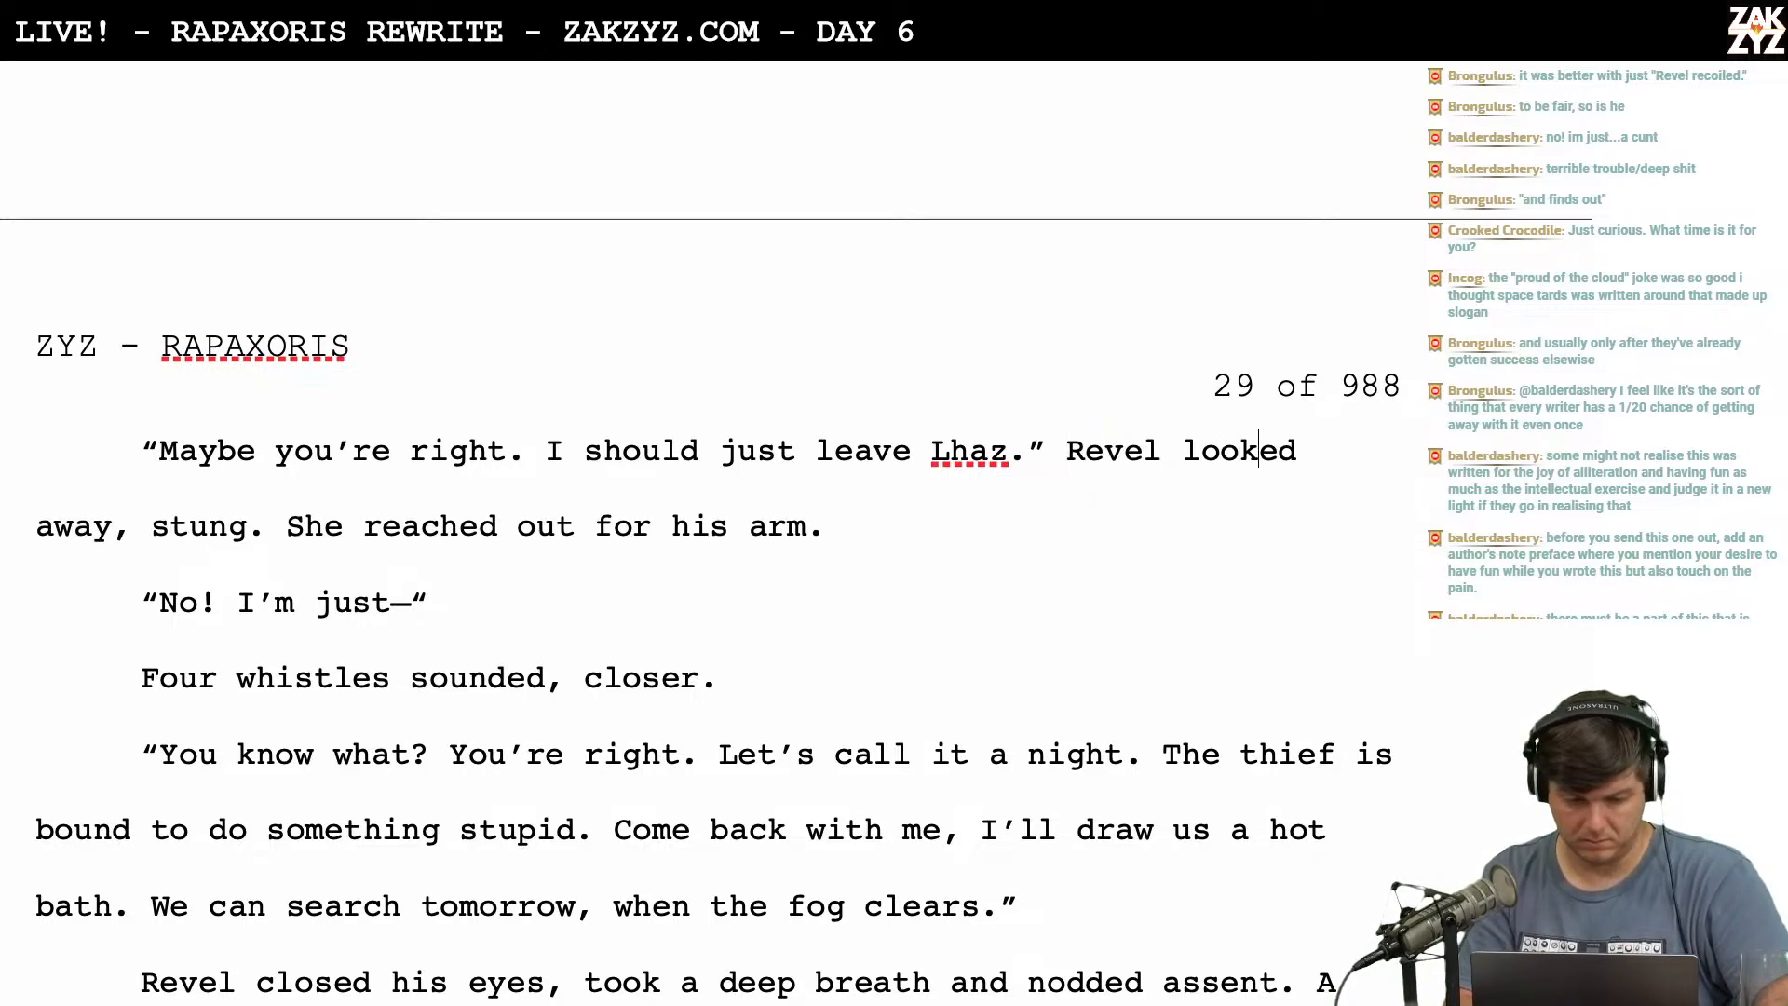
{"action": "key", "text": "BackSpace"}
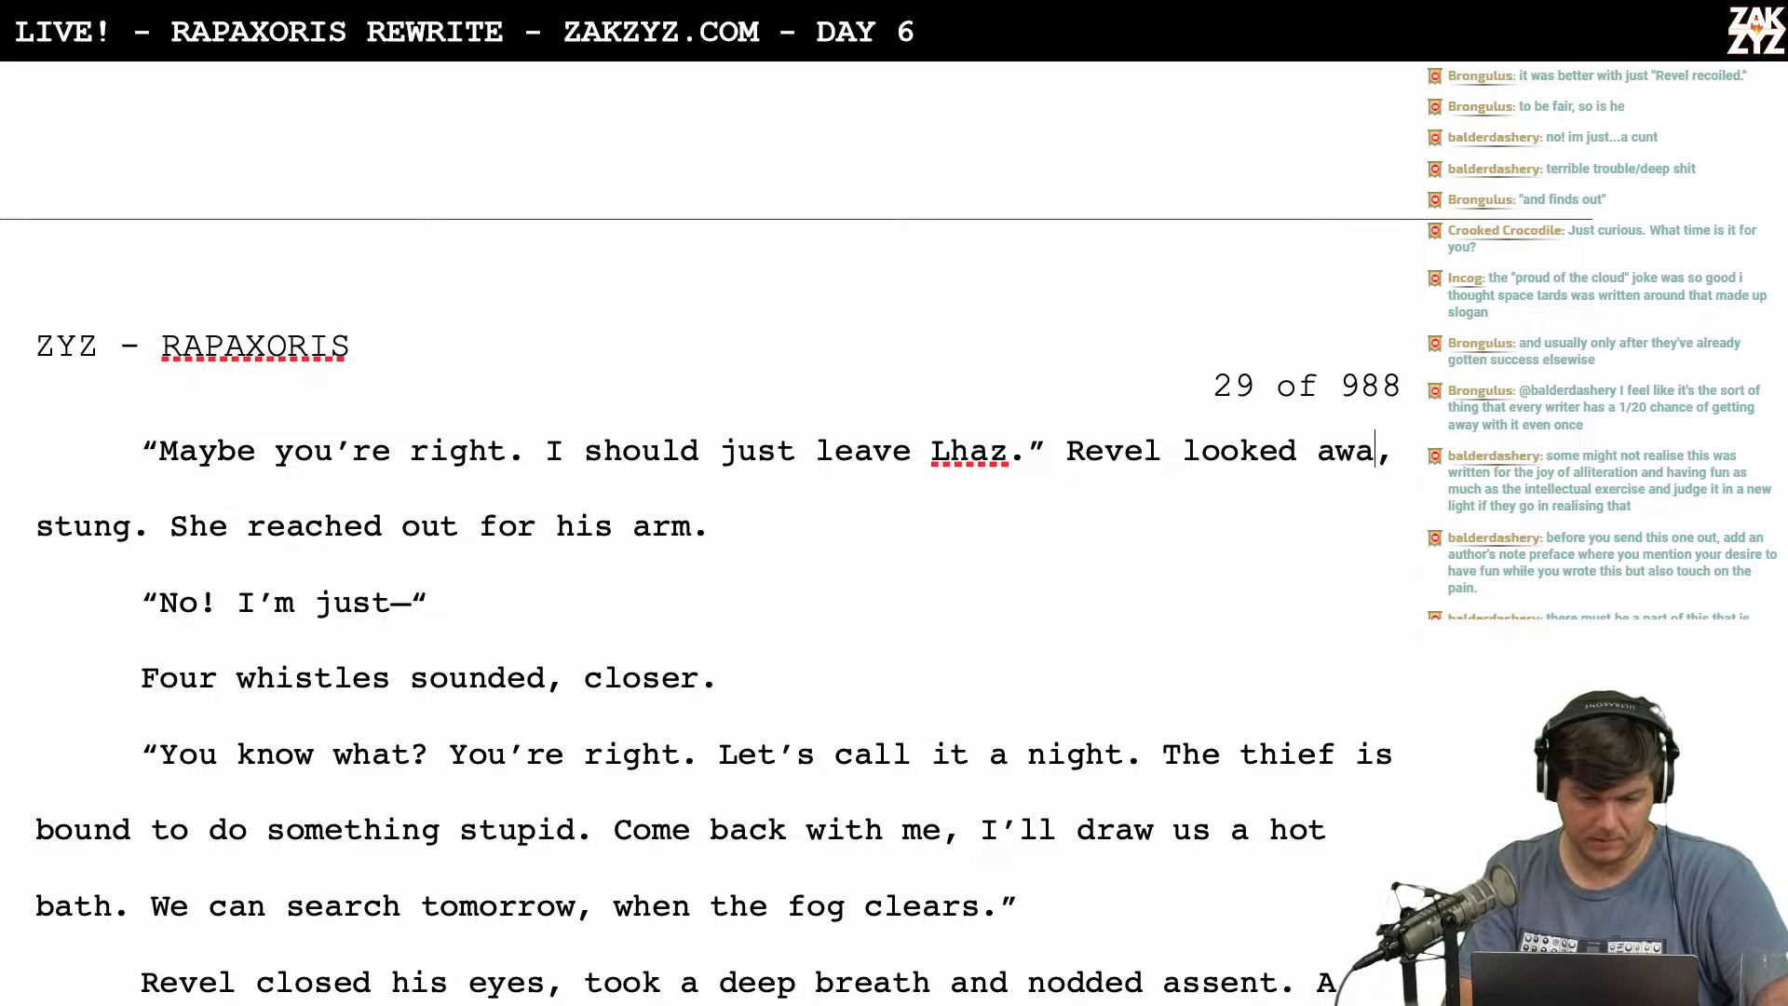
{"action": "type", "text": "."}
{"action": "key", "text": "BackSpace"}
{"action": "type", "text": "y."}
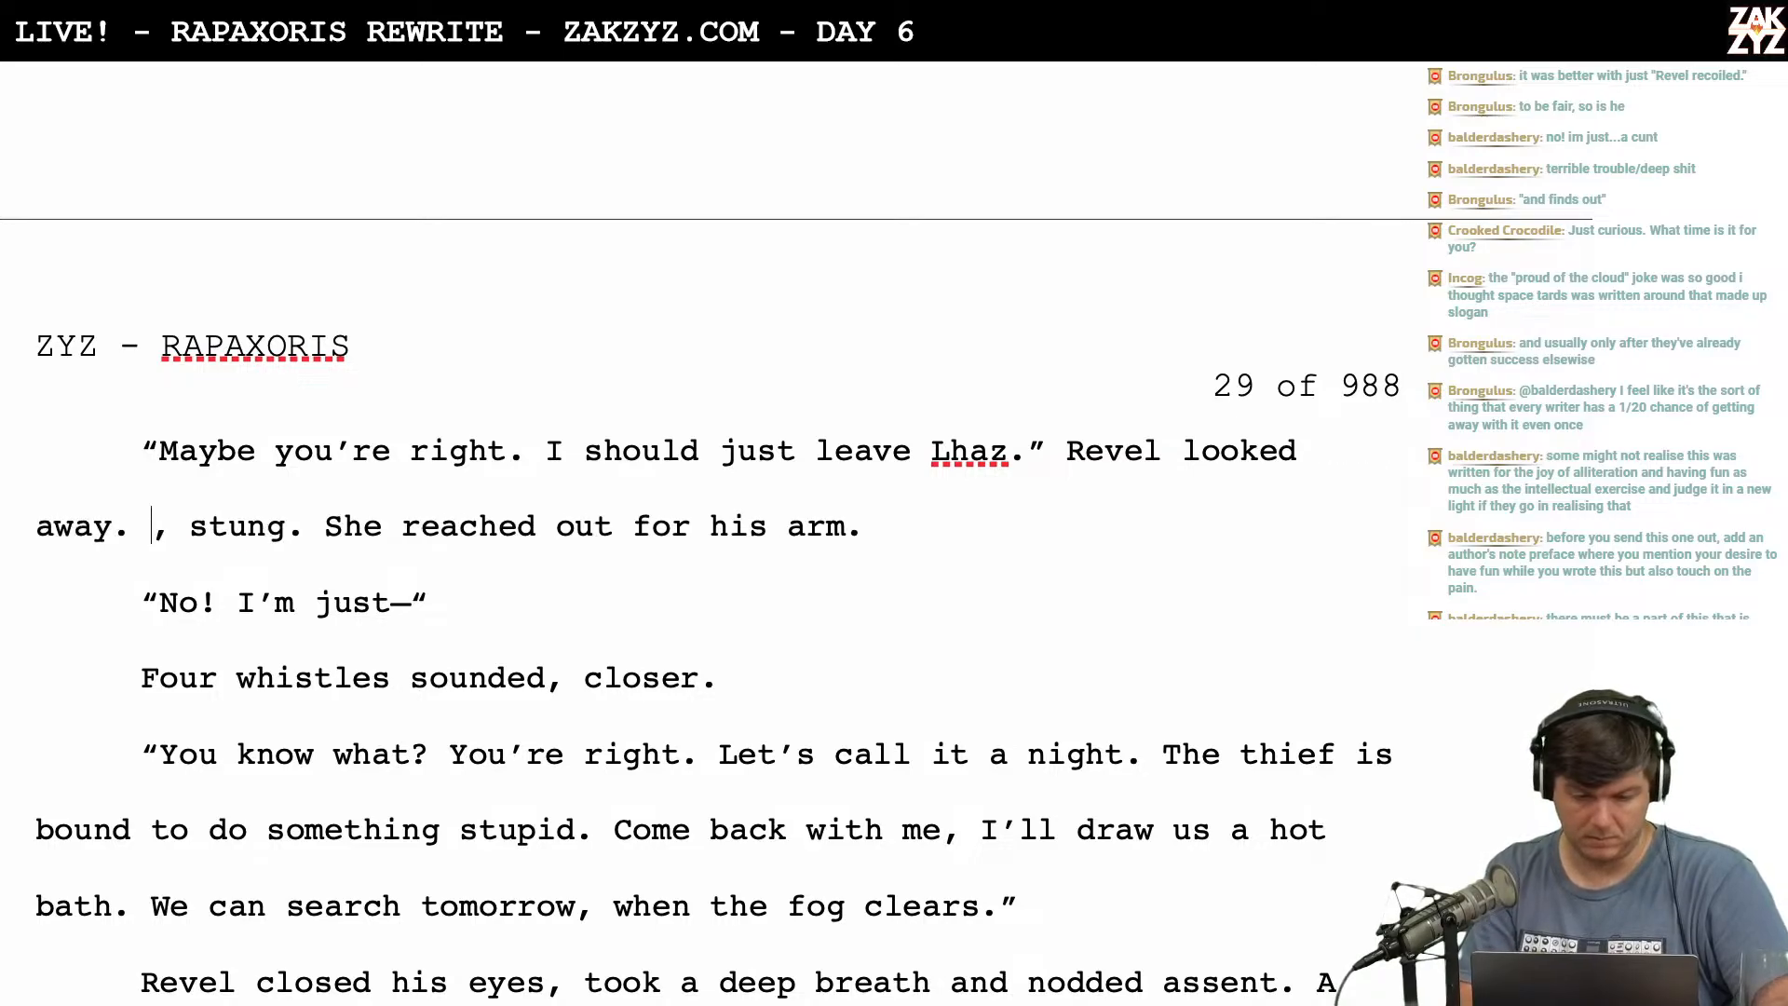
{"action": "key", "text": "shift+Right"}
{"action": "key", "text": "shift+Right"}
{"action": "key", "text": "shift+Right"}
{"action": "key", "text": "shift+Right"}
{"action": "key", "text": "shift+Right"}
{"action": "key", "text": "shift+Right"}
{"action": "key", "text": "shift+Right"}
{"action": "key", "text": "shift+Right"}
{"action": "key", "text": "shift+Right"}
{"action": "key", "text": "shift+Left"}
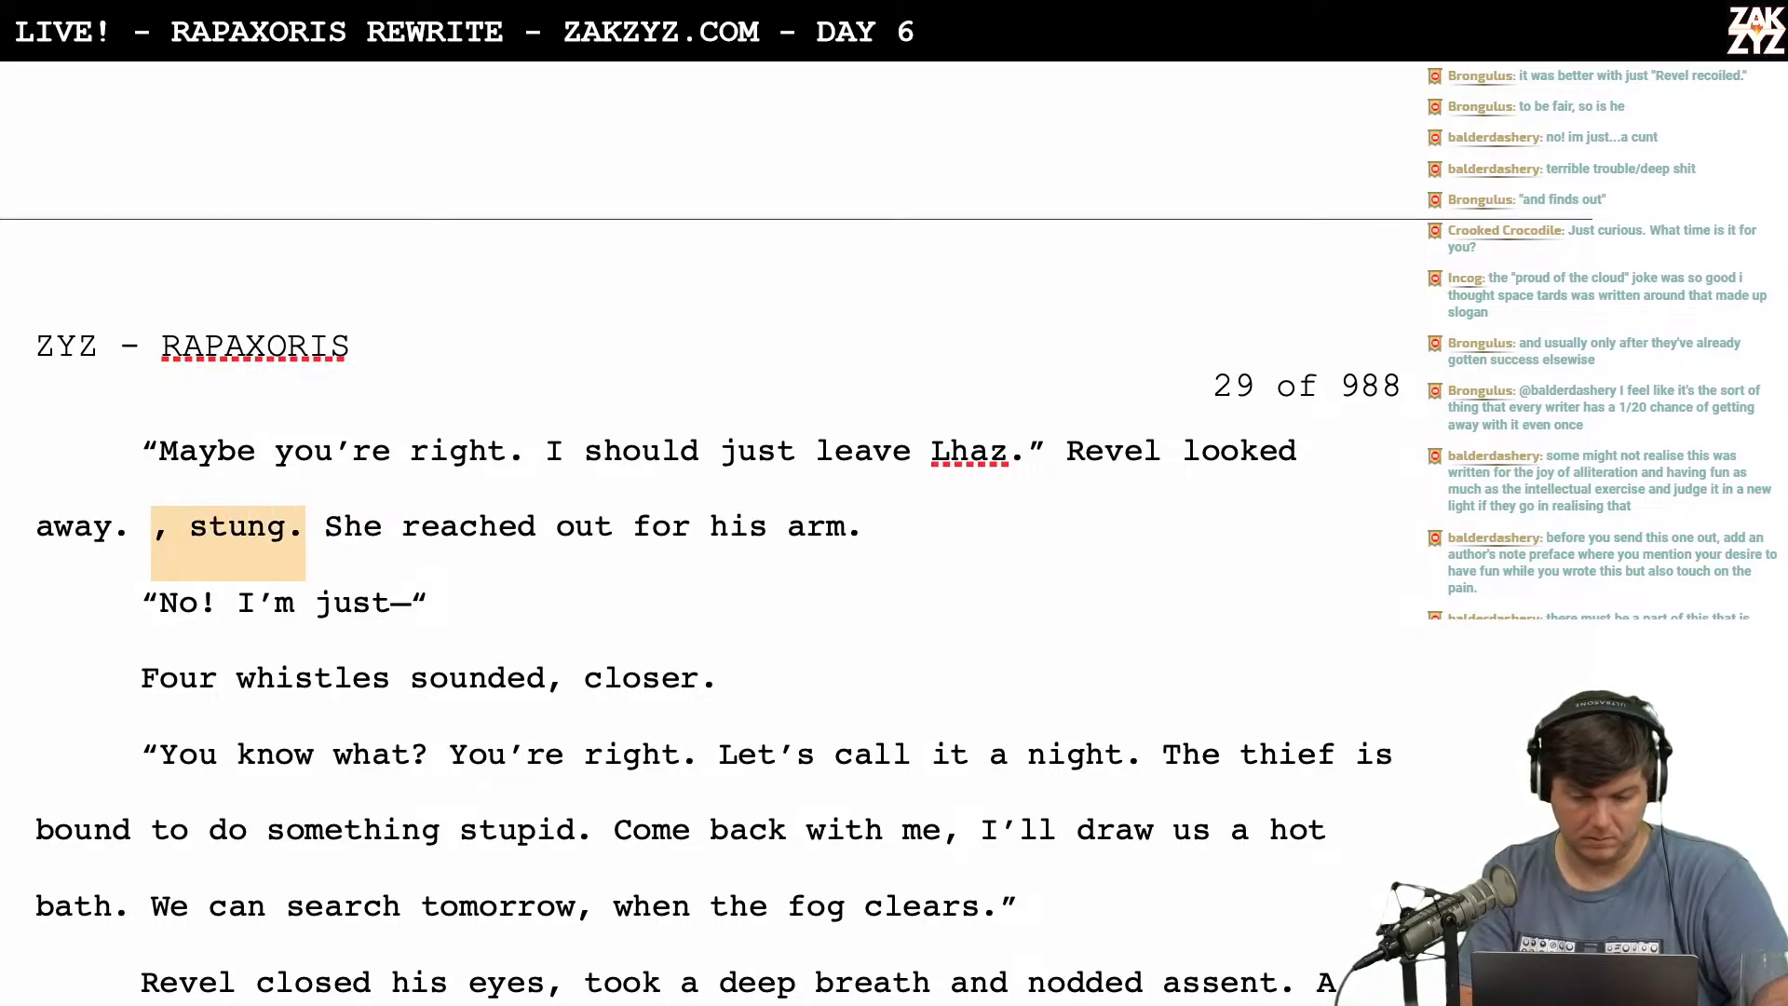
{"action": "key", "text": "BackSpace"}
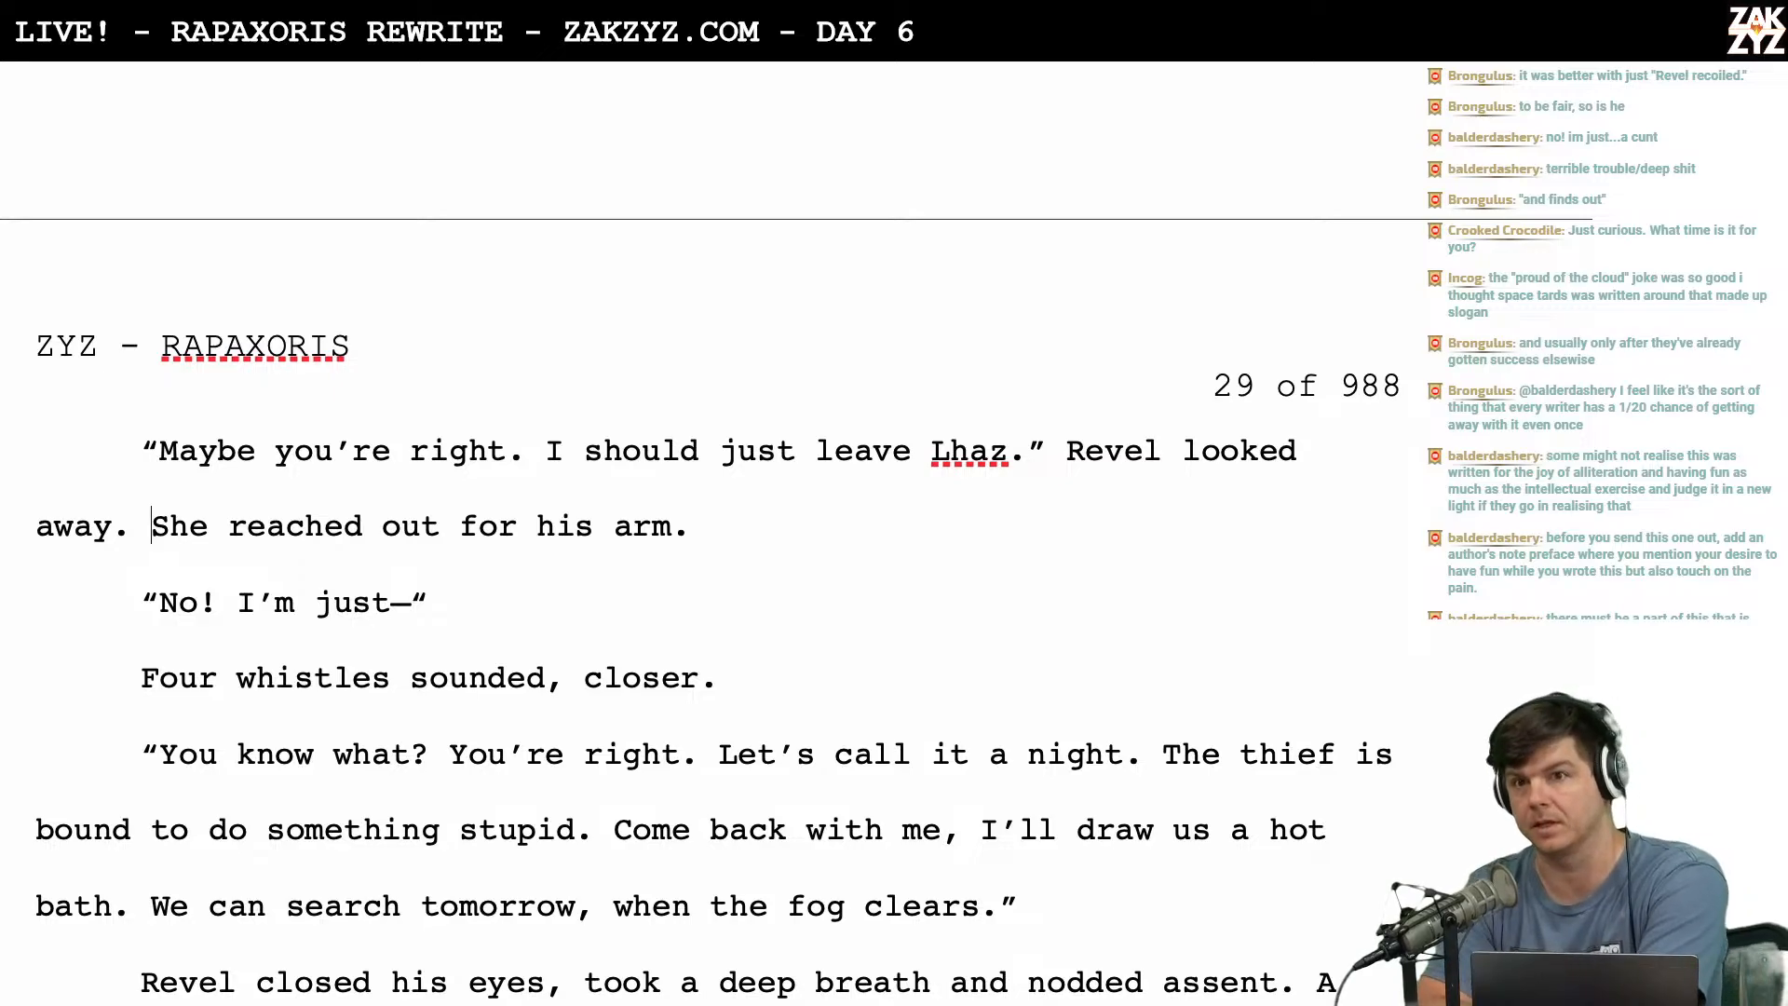
Remove "just" from Revel's line "I should just leave Lhaz.".
{"action": "scroll", "coordinate": [708, 559], "scroll_direction": "up", "scroll_amount": 5}
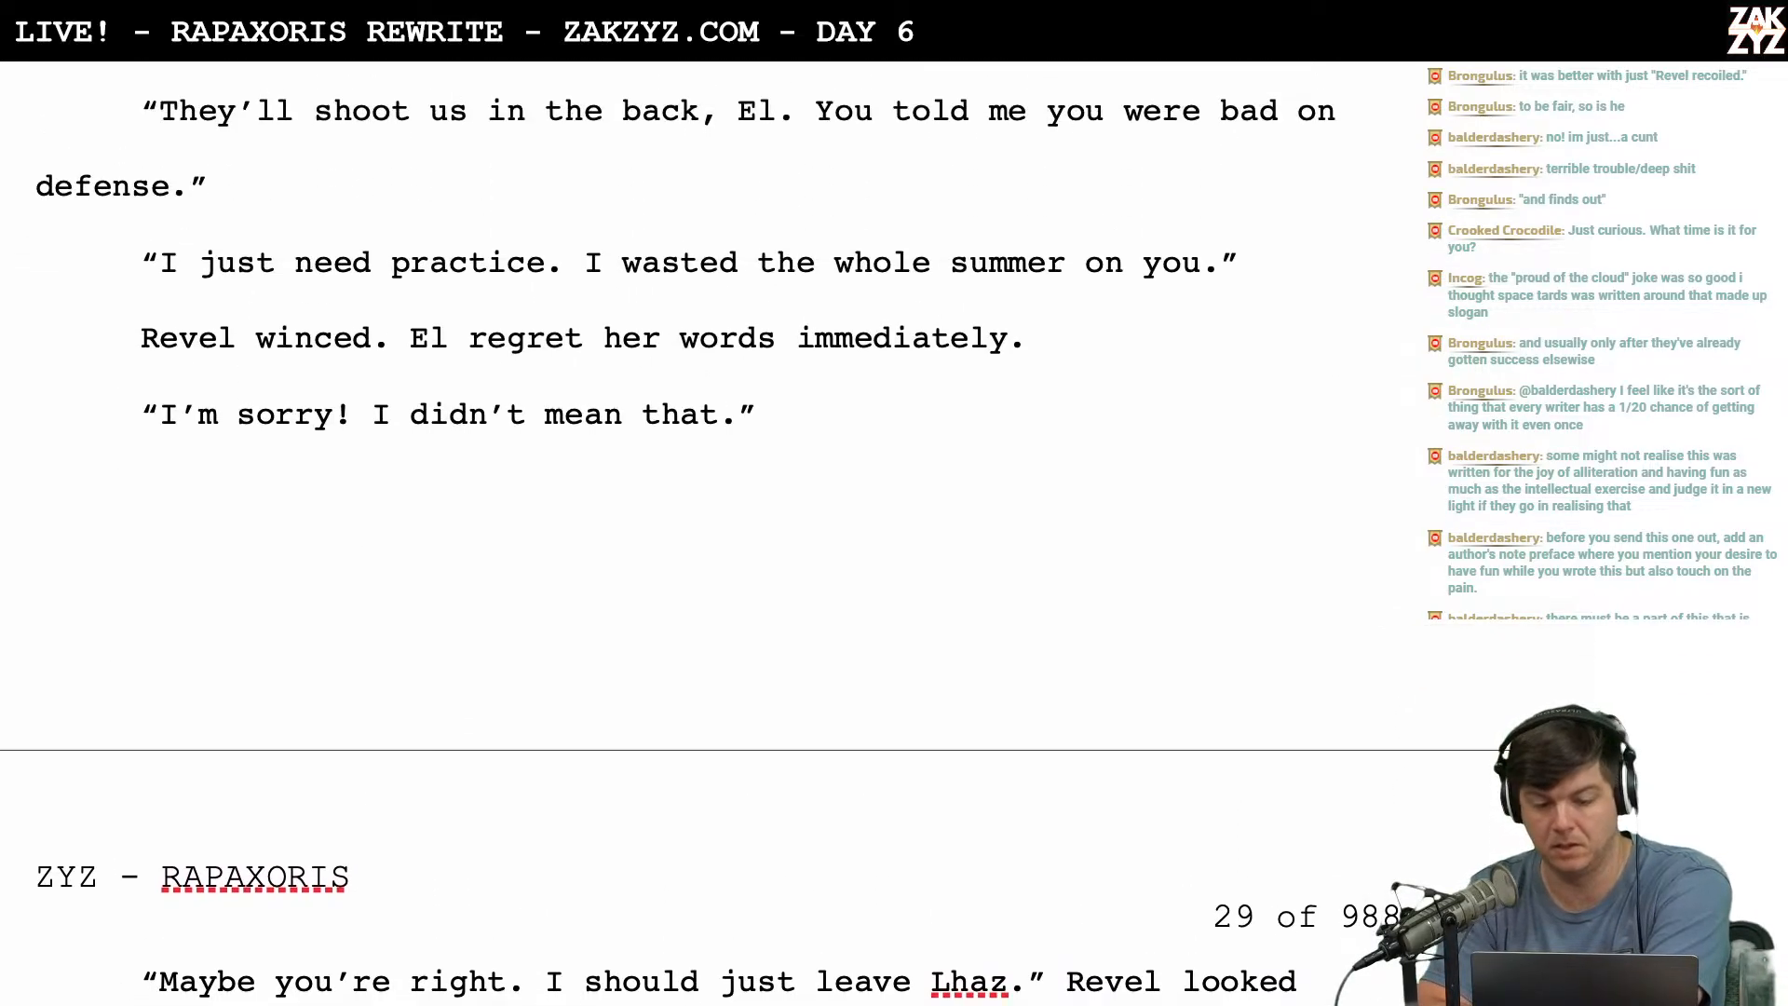
{"action": "scroll", "coordinate": [708, 531], "scroll_direction": "down", "scroll_amount": 1}
{"action": "scroll", "coordinate": [707, 531], "scroll_direction": "down", "scroll_amount": 1}
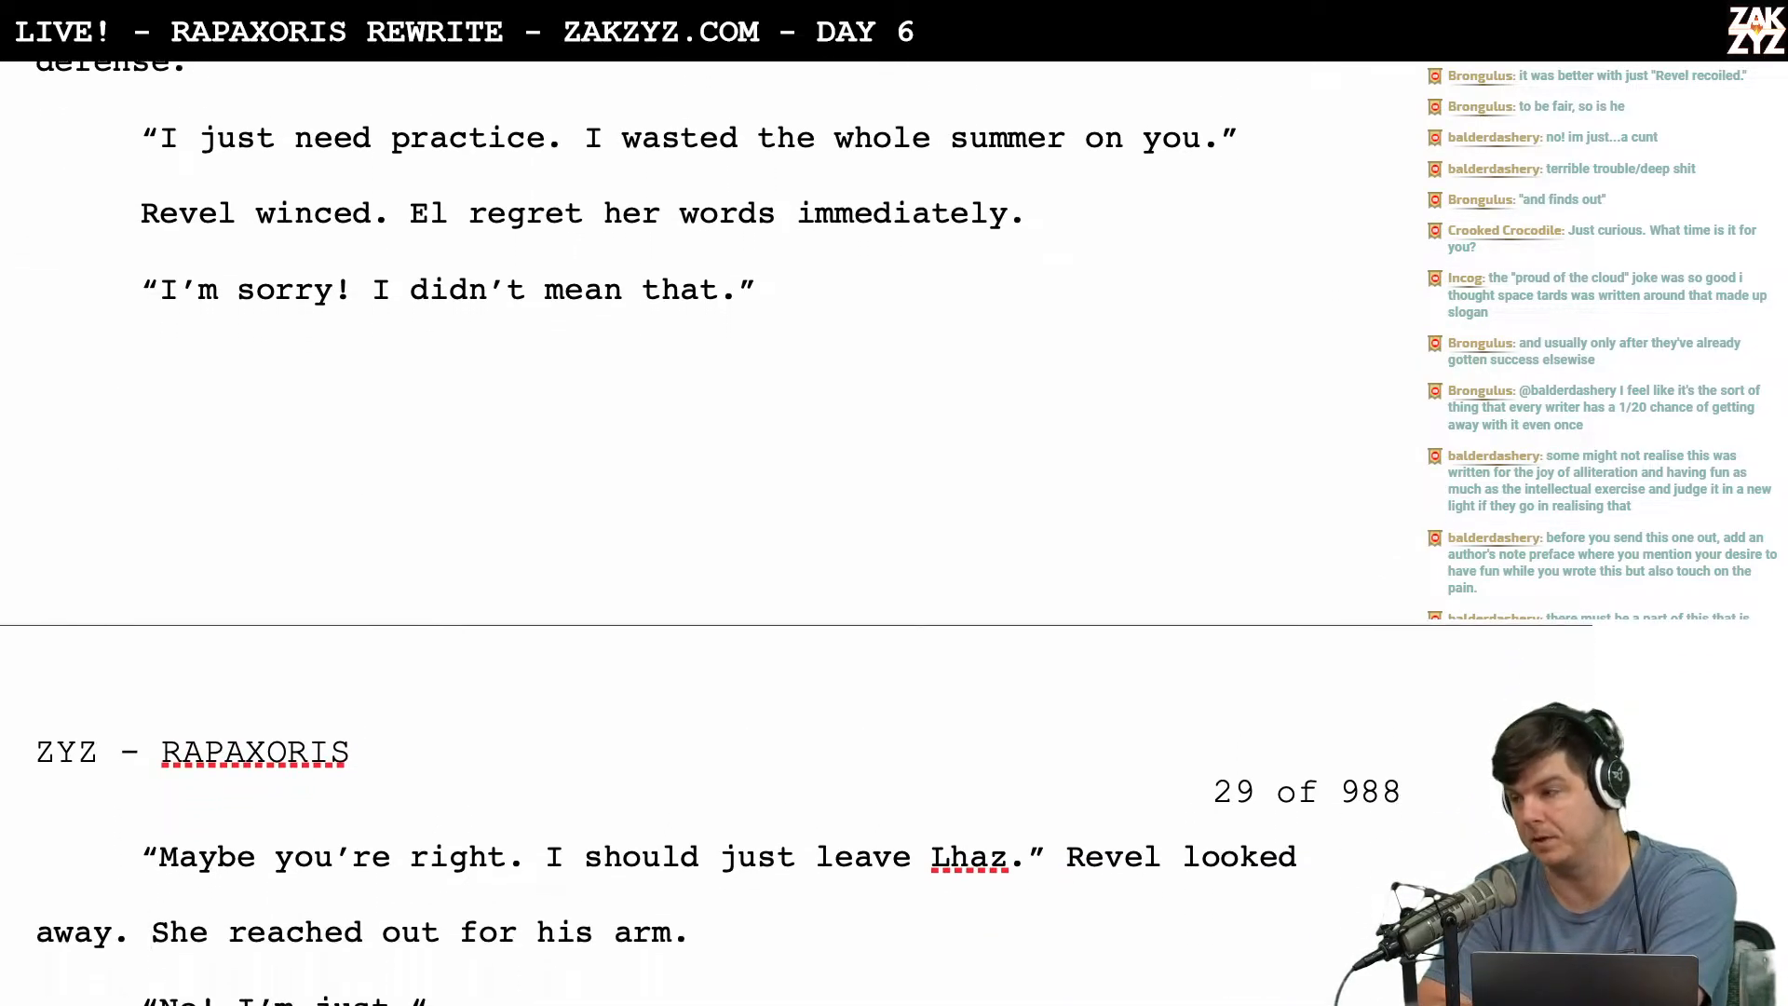
{"action": "scroll", "coordinate": [707, 531], "scroll_direction": "down", "scroll_amount": 1}
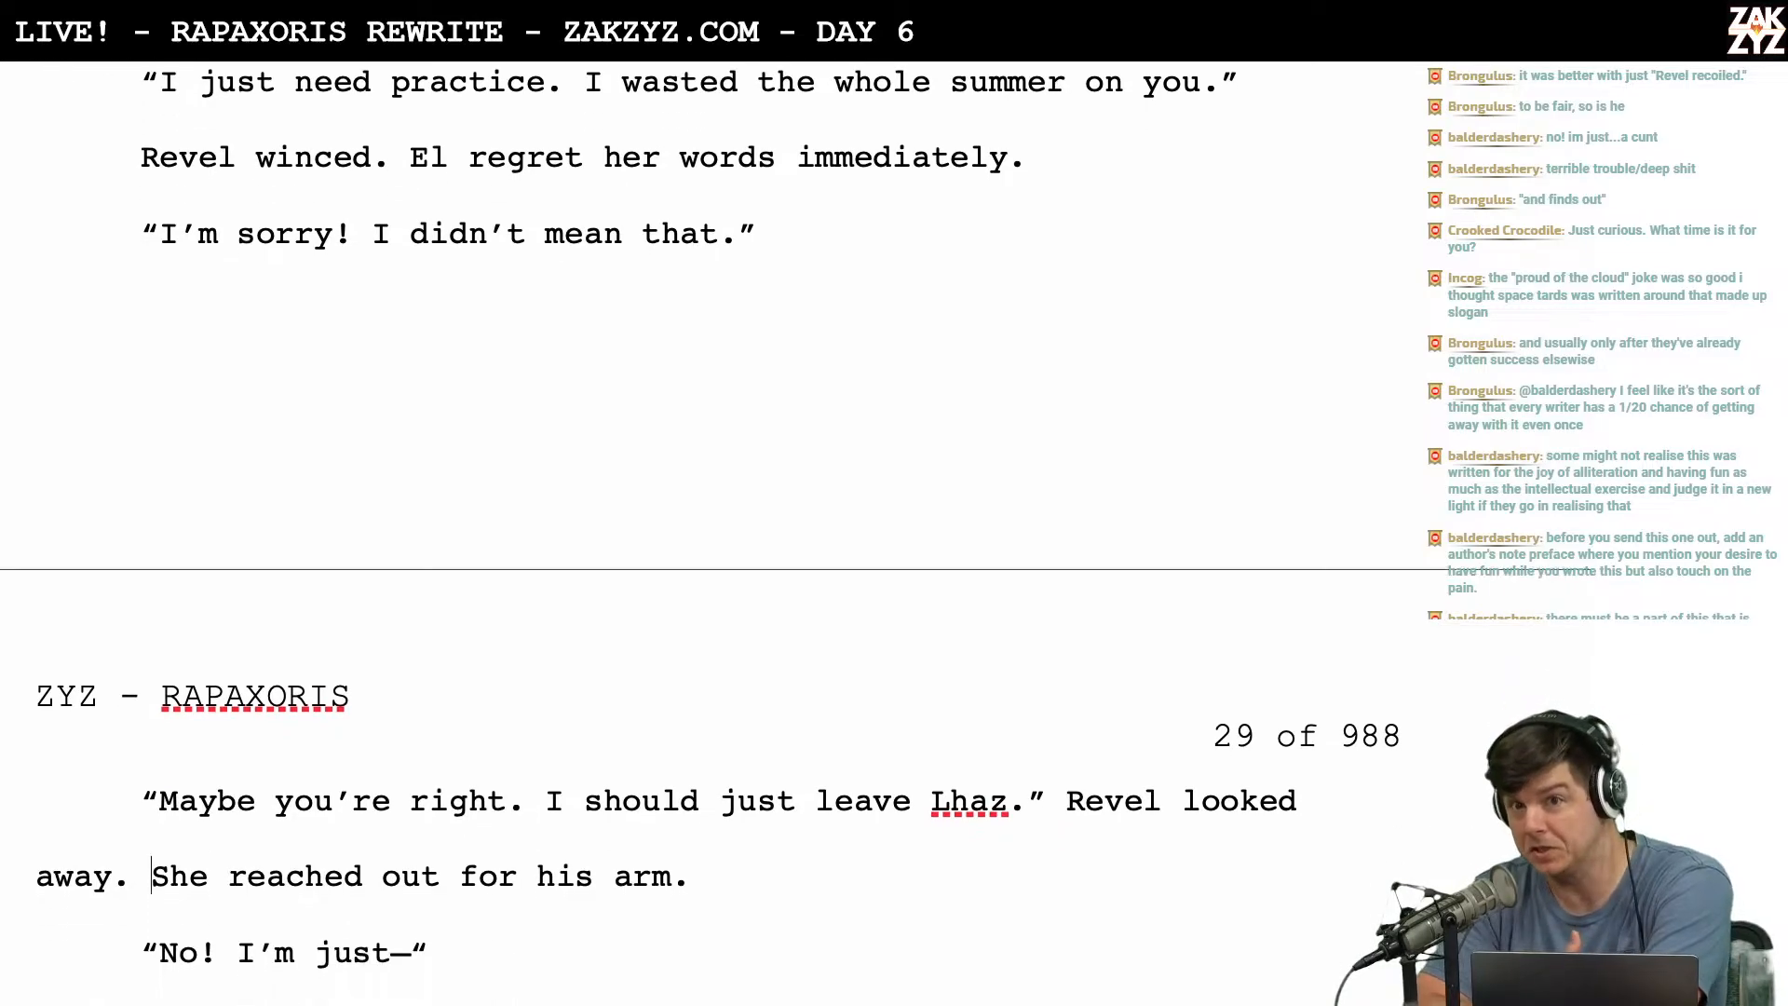
{"action": "scroll", "coordinate": [707, 531], "scroll_direction": "down", "scroll_amount": 6}
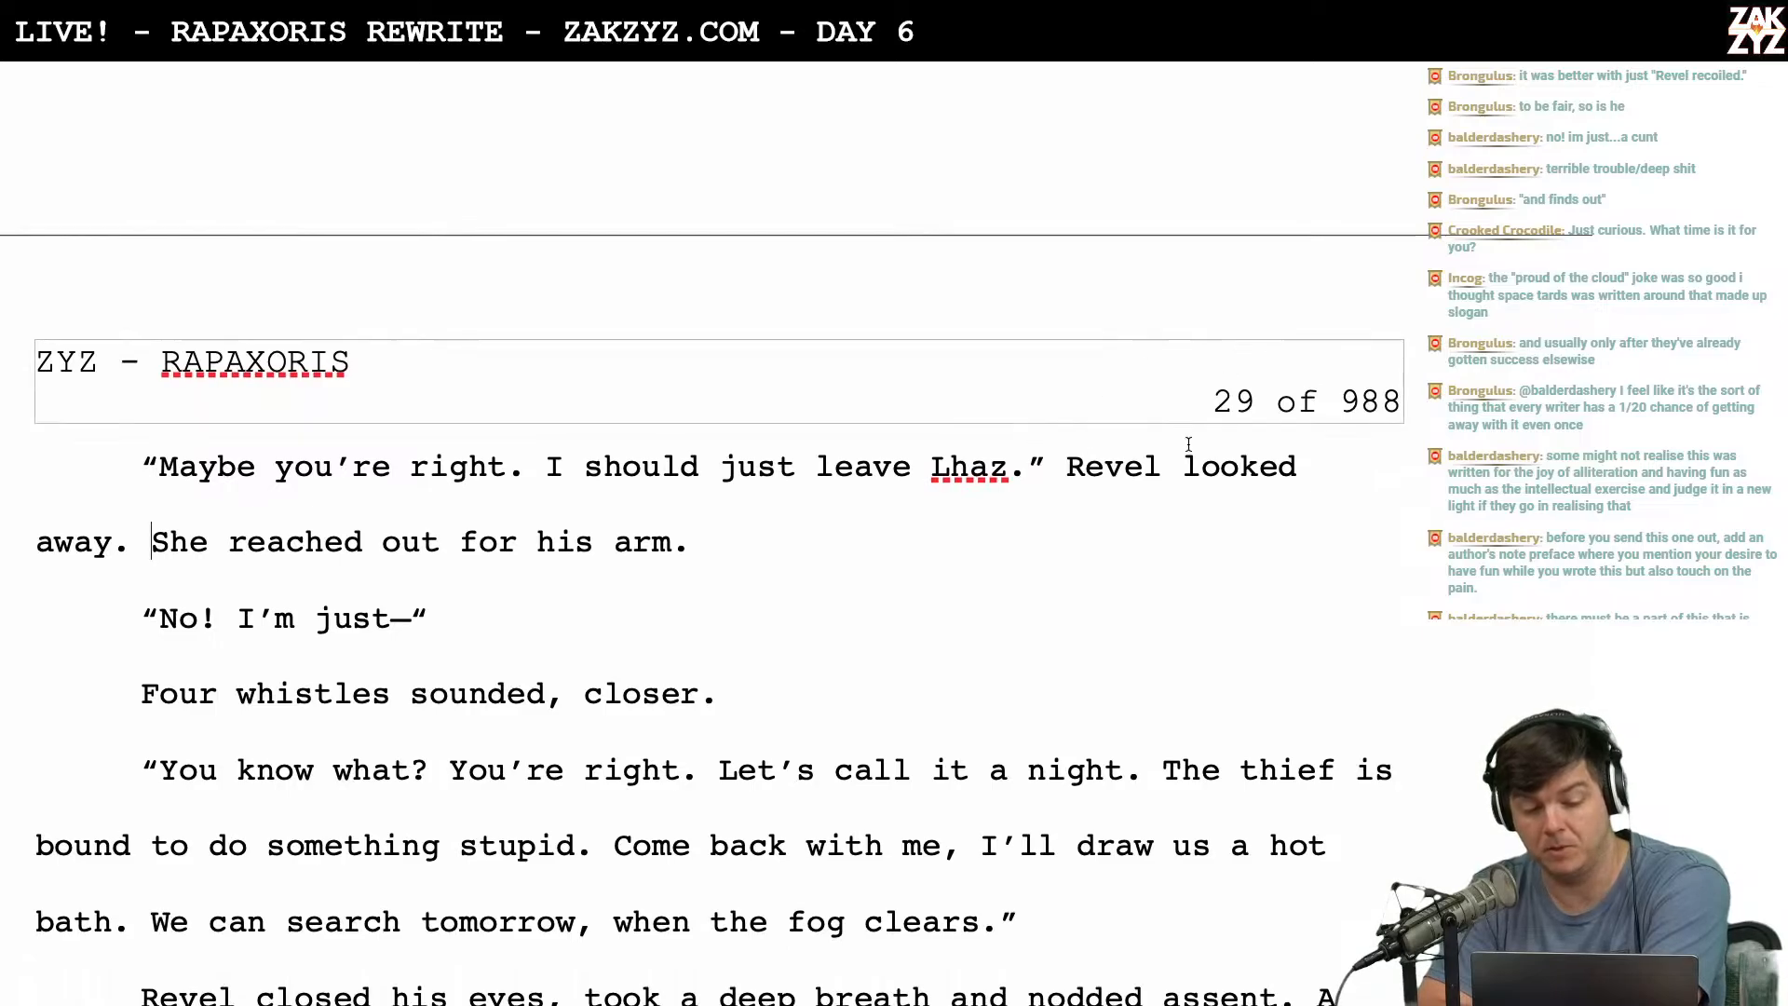
{"action": "left_click", "coordinate": [798, 471]}
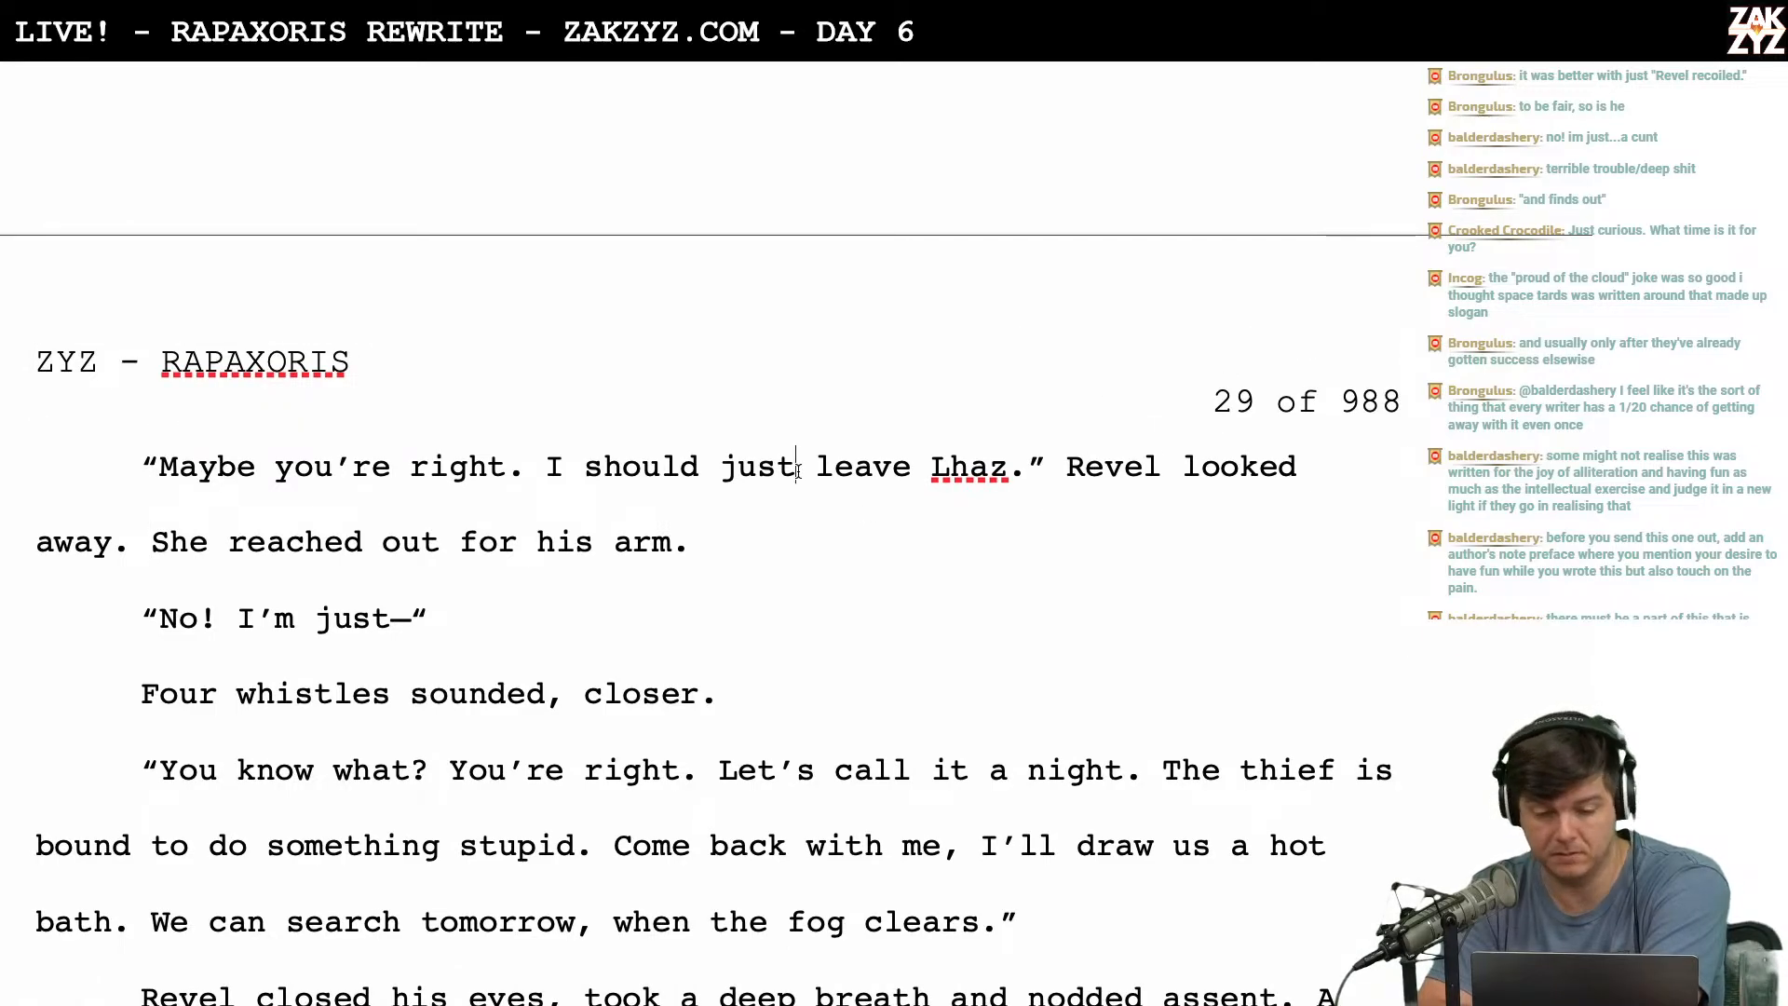
{"action": "left_click", "coordinate": [900, 485]}
{"action": "key", "text": "Right"}
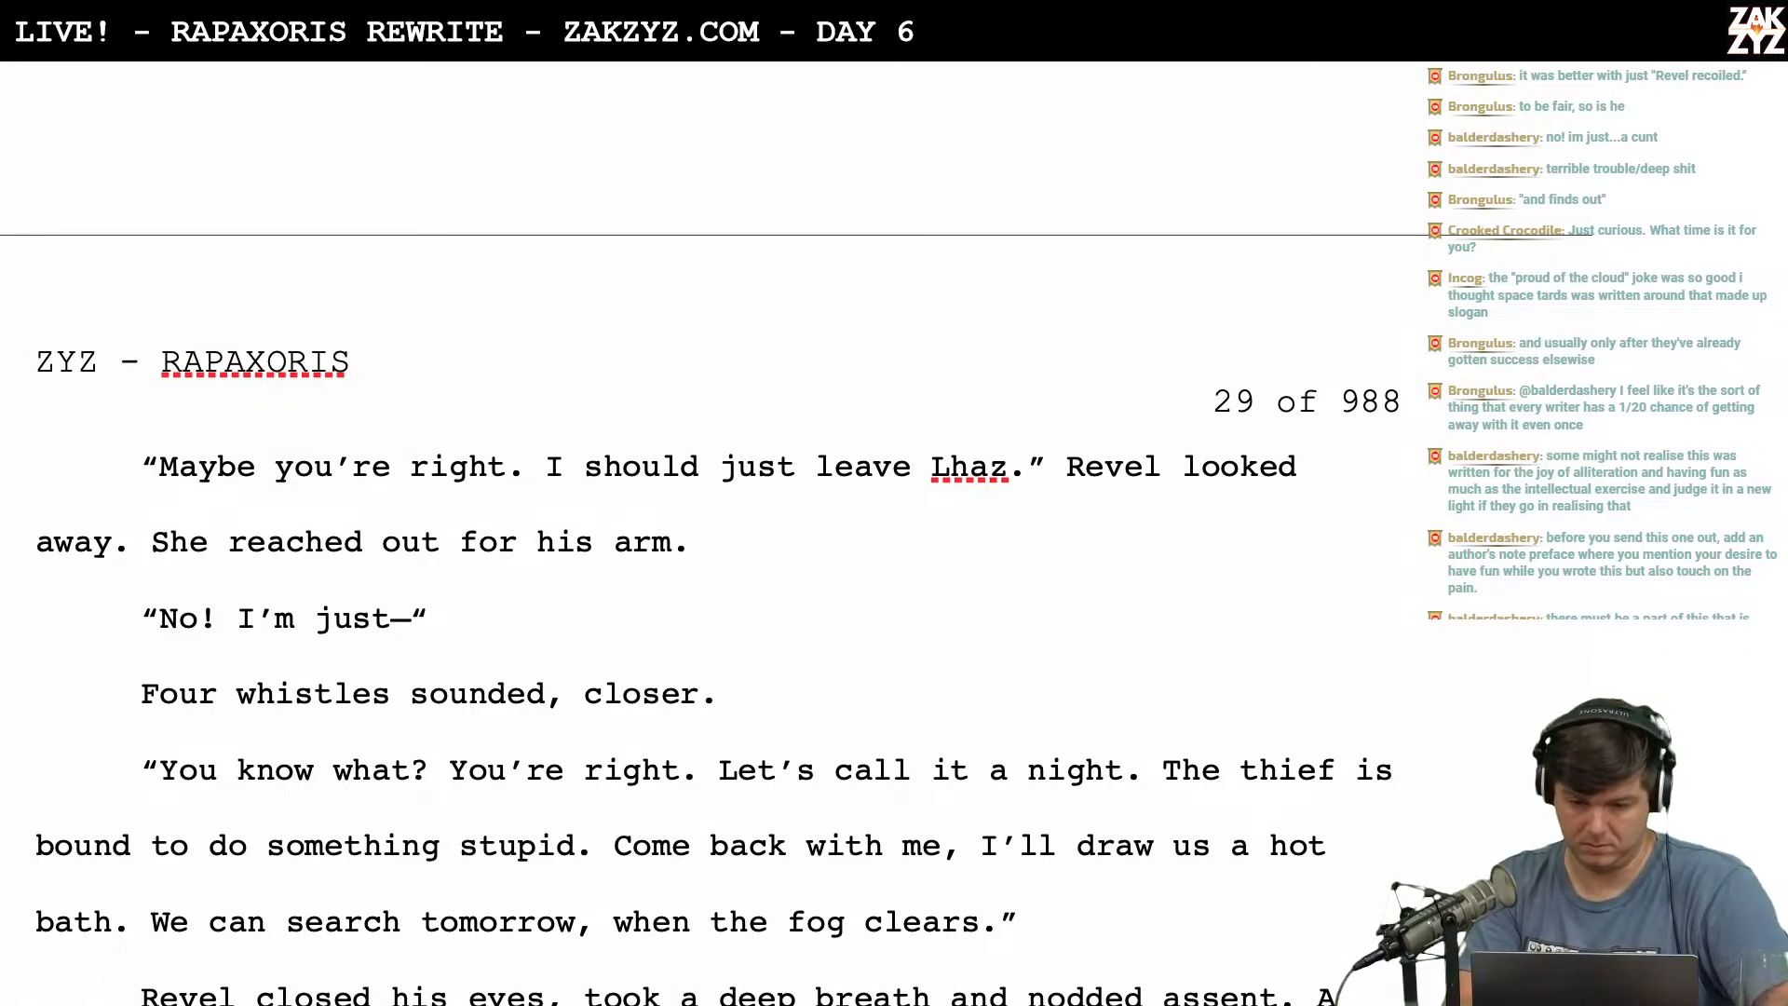
{"action": "key", "text": "Right"}
{"action": "key", "text": "Right"}
{"action": "key", "text": "Right"}
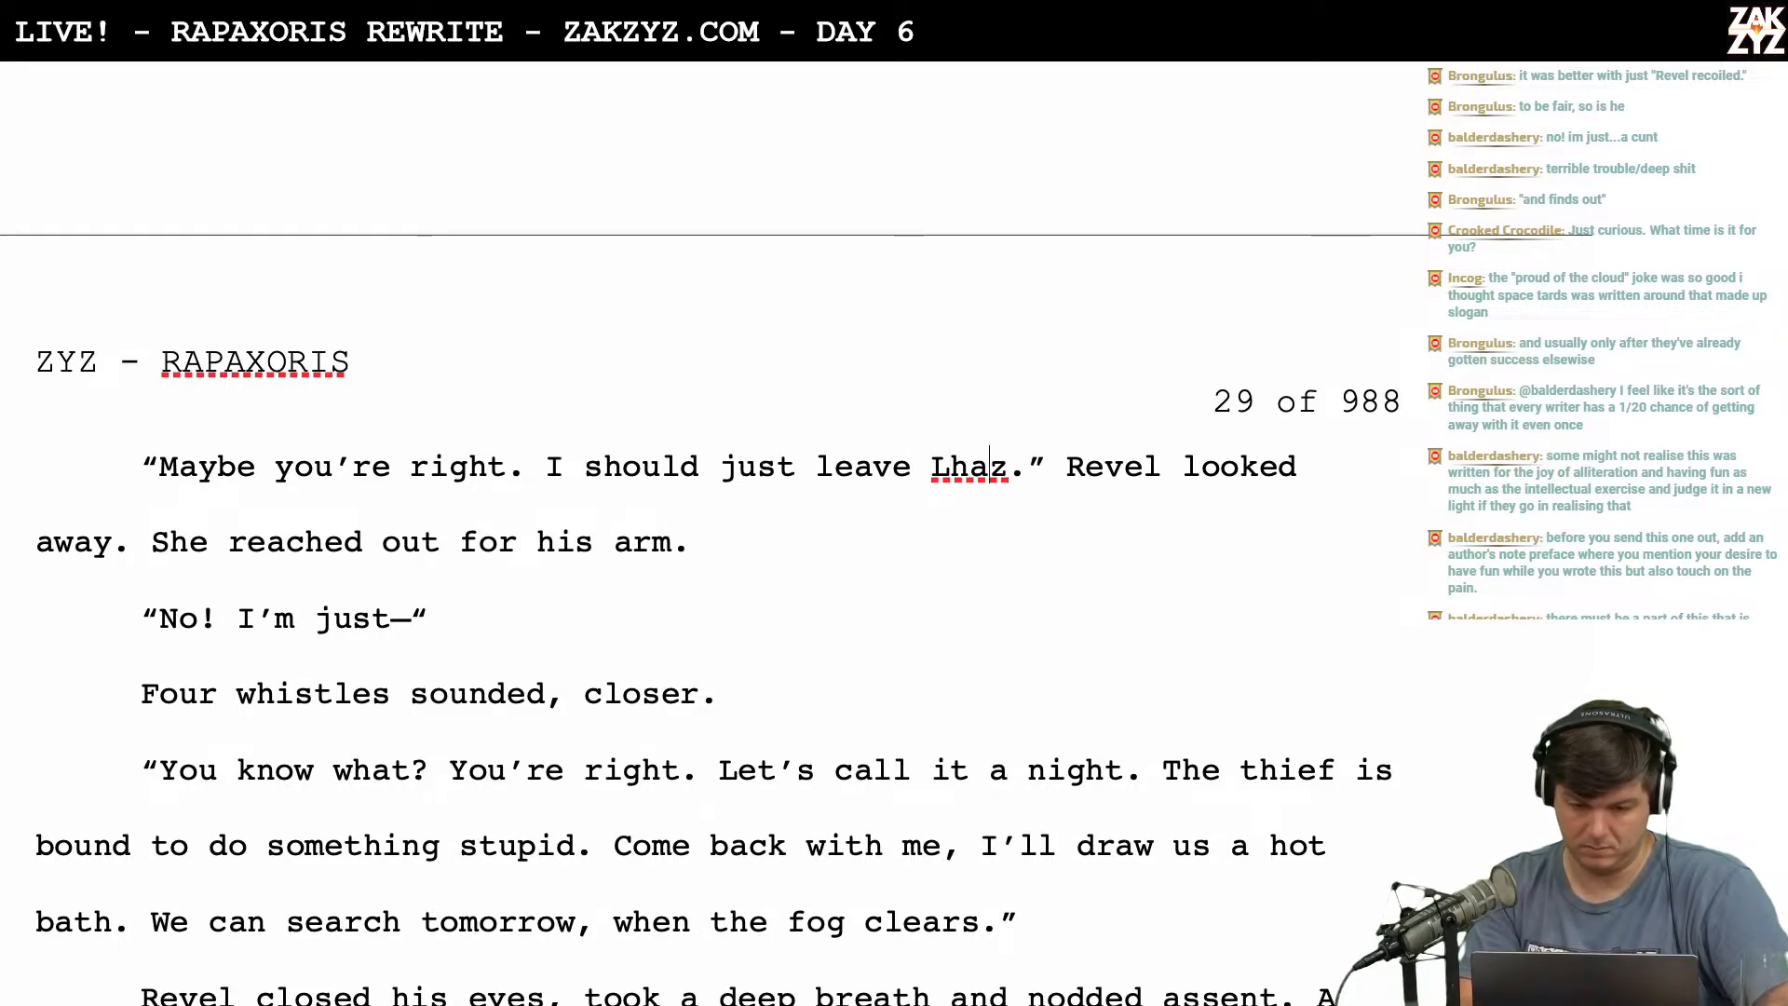
{"action": "key", "text": "BackSpace"}
{"action": "key", "text": "BackSpace"}
{"action": "key", "text": "BackSpace"}
{"action": "key", "text": "BackSpace"}
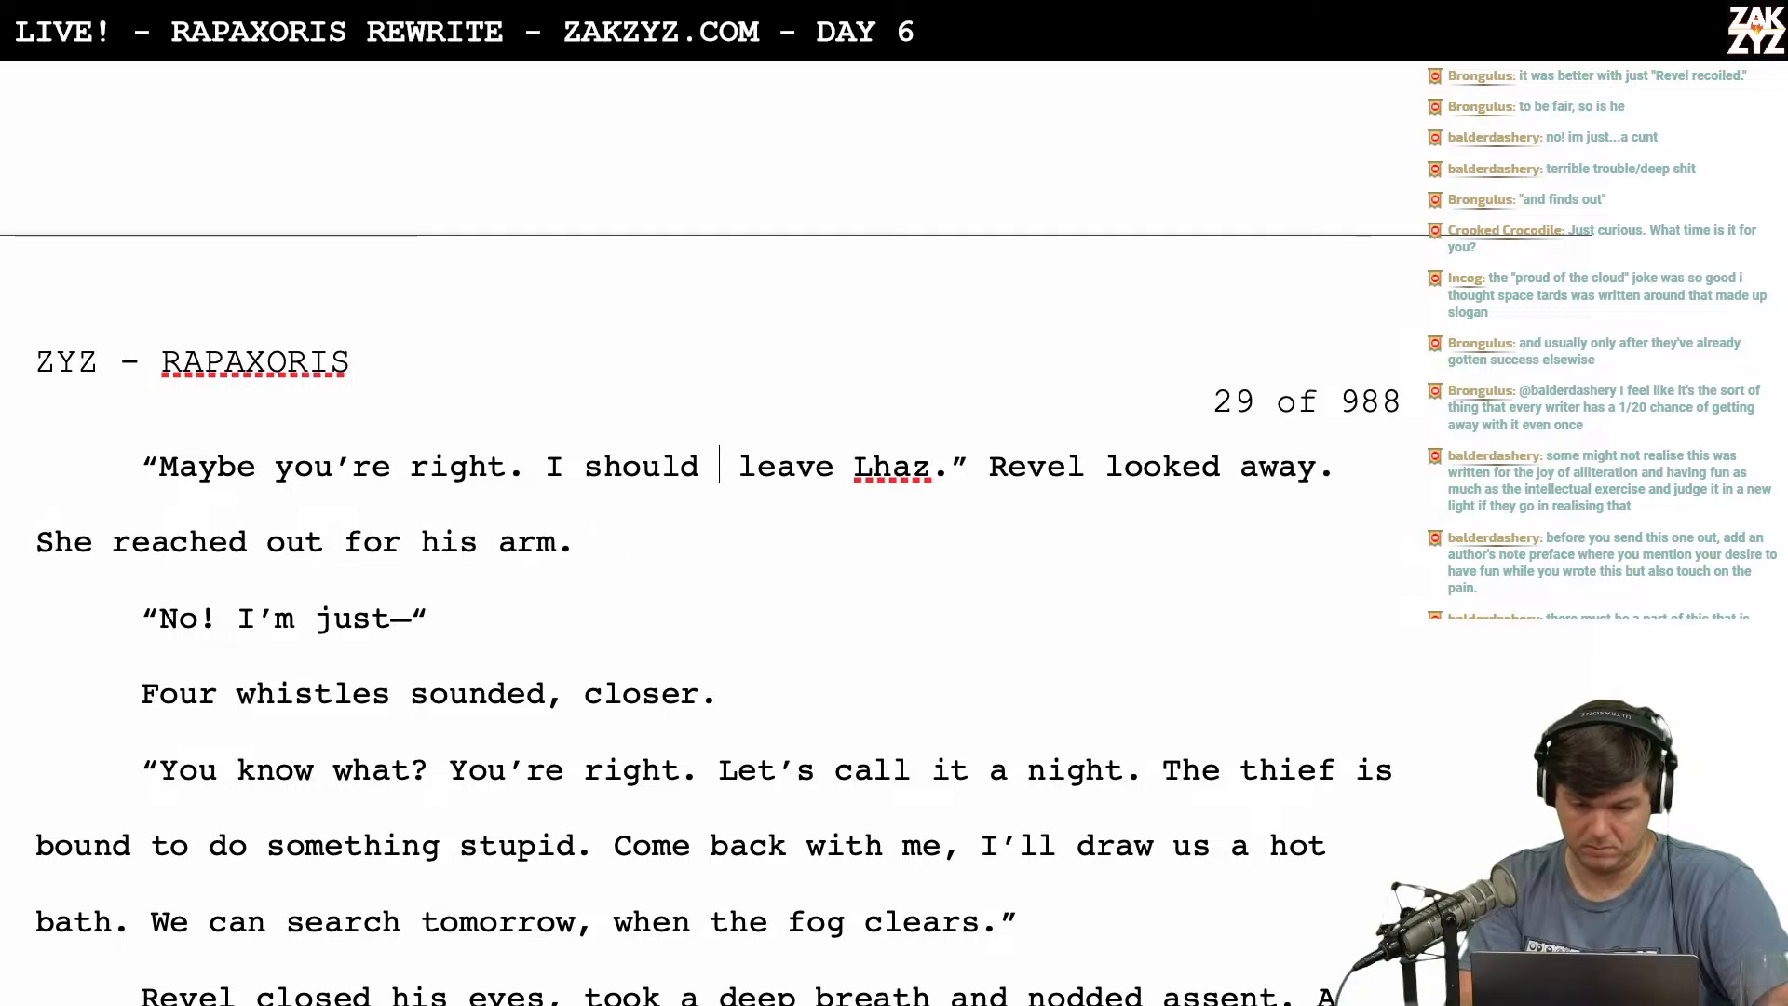
{"action": "key", "text": "Delete"}
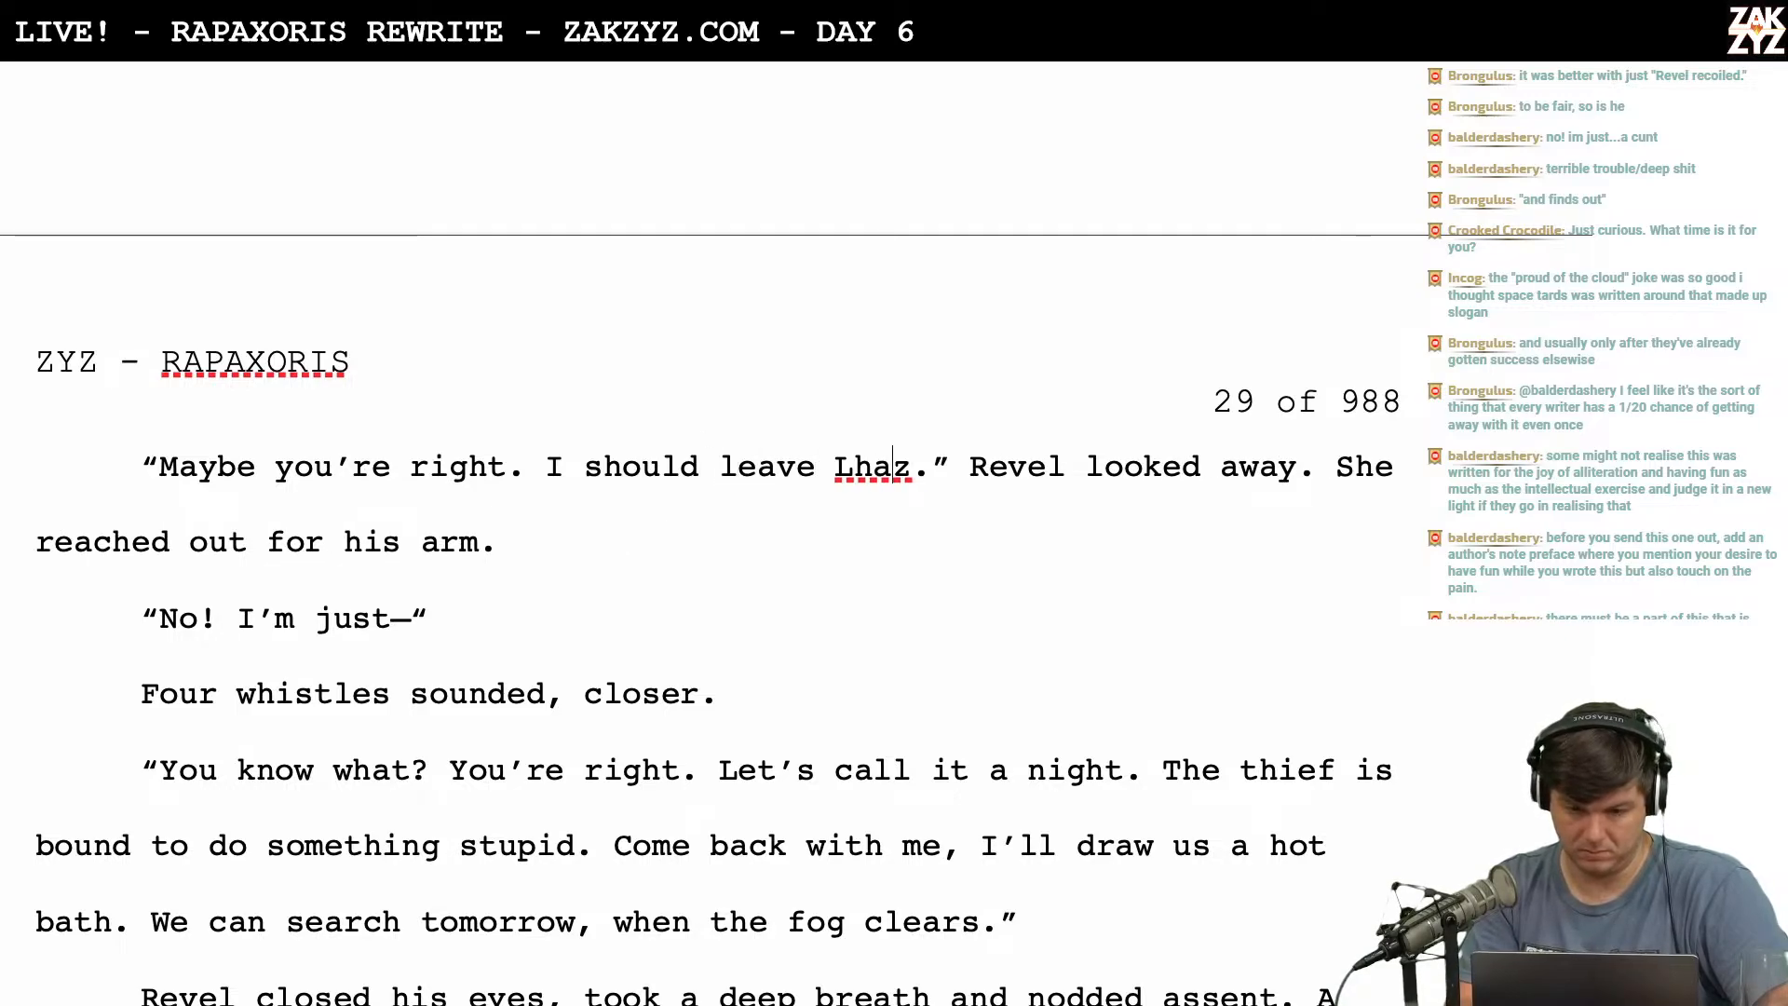
Try extending Revel's line about leaving with "and never come" after "Lhaz".
{"action": "scroll", "coordinate": [715, 559], "scroll_direction": "down", "scroll_amount": 1}
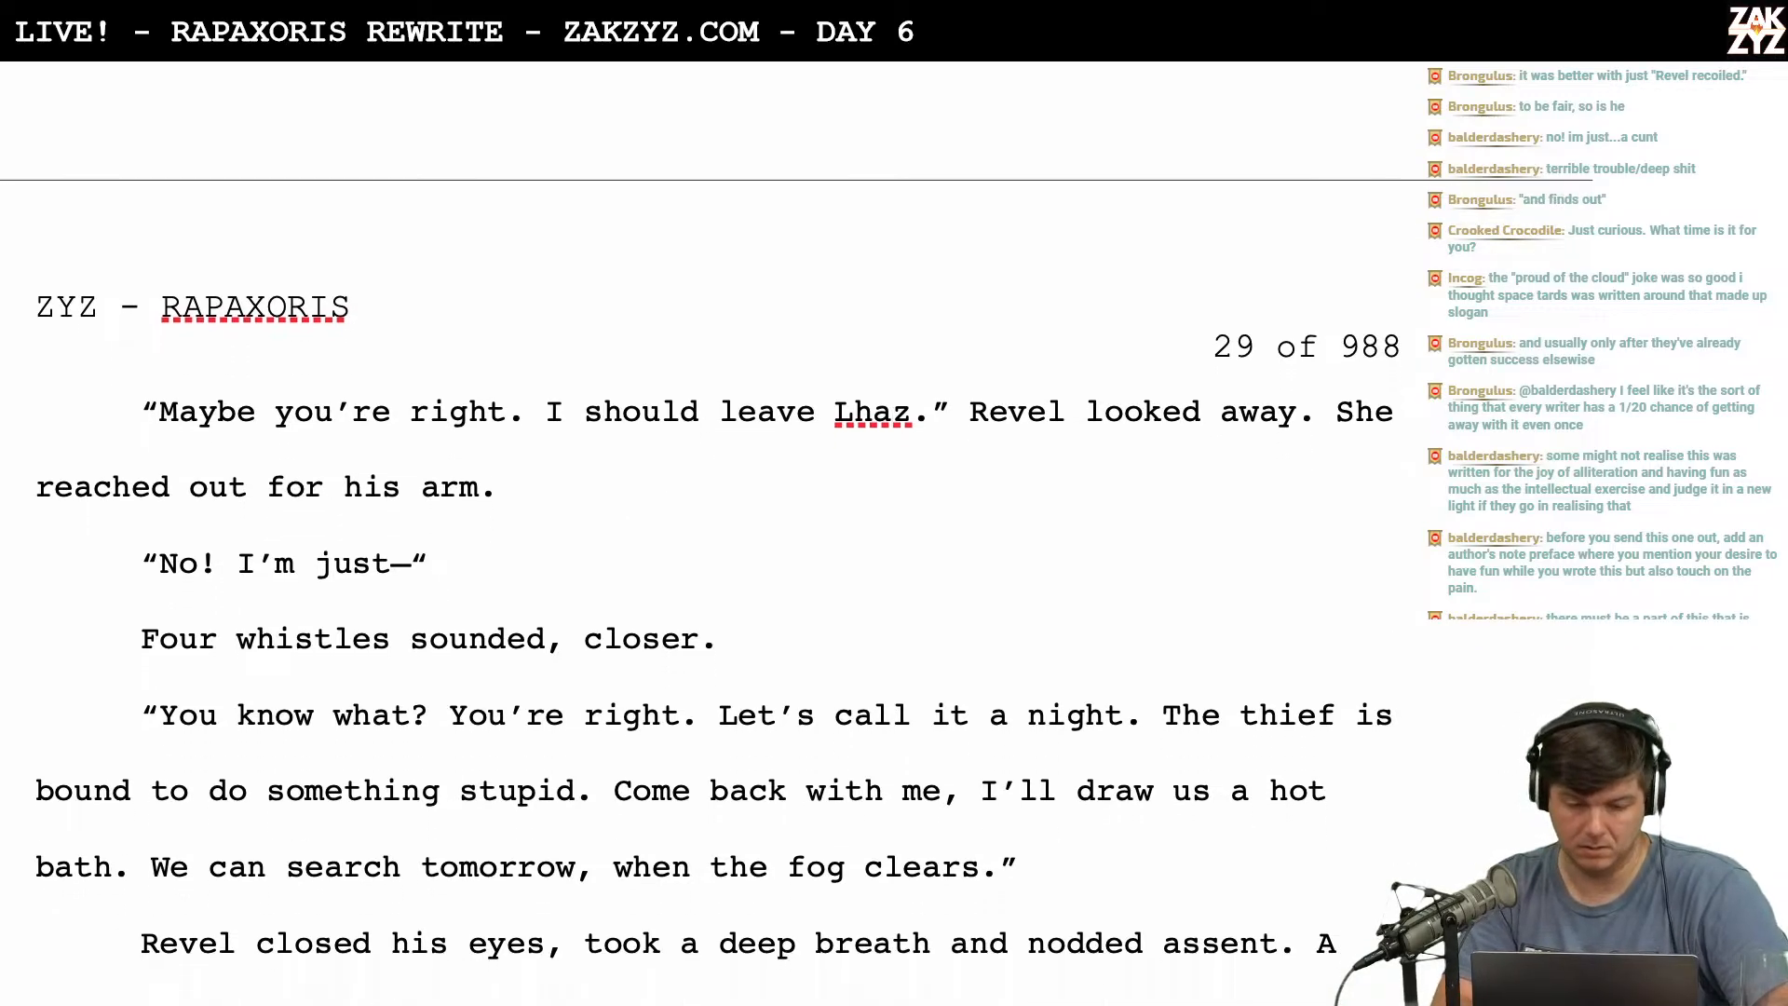
{"action": "type", "text": "and never com"}
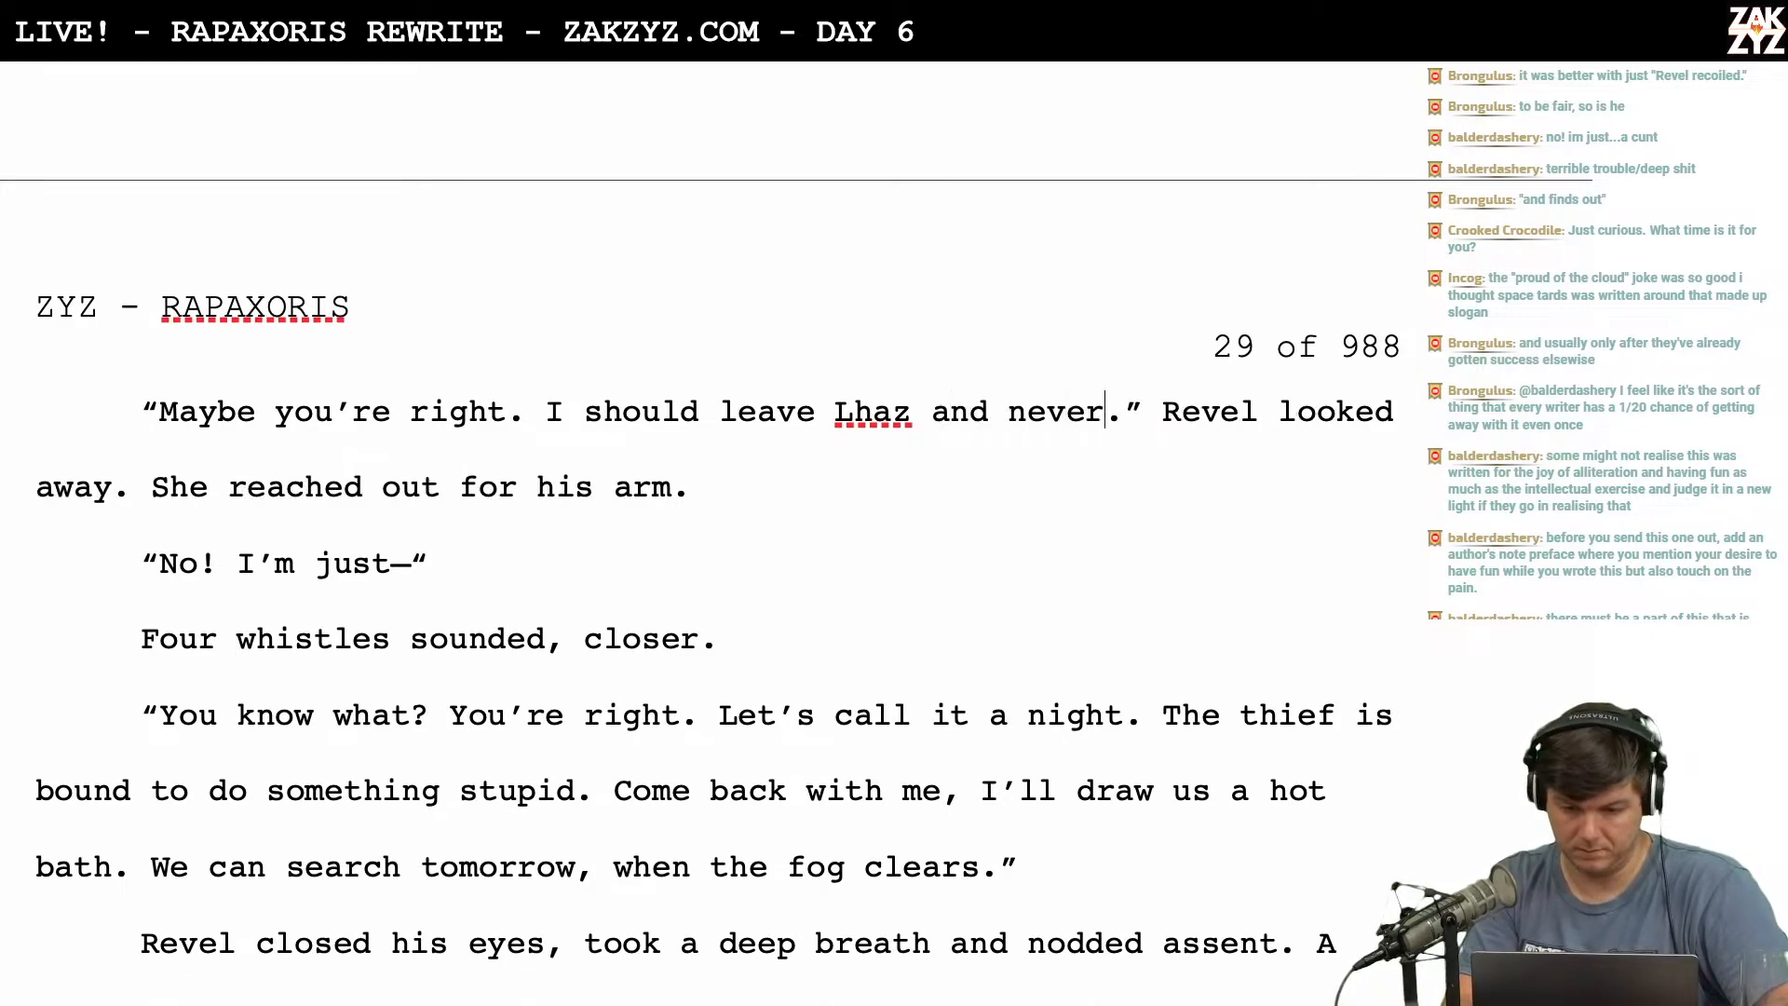
{"action": "type", "text": "e b"}
Rework Revel's line about leaving so it reads "I should leave Lhaz and never come back.".
{"action": "key", "text": "BackSpace"}
{"action": "key", "text": "BackSpace"}
{"action": "key", "text": "BackSpace"}
{"action": "key", "text": "BackSpace"}
{"action": "key", "text": "BackSpace"}
{"action": "key", "text": "BackSpace"}
{"action": "key", "text": "BackSpace"}
{"action": "key", "text": "BackSpace"}
{"action": "key", "text": "BackSpace"}
{"action": "key", "text": "BackSpace"}
{"action": "key", "text": "BackSpace"}
{"action": "key", "text": "BackSpace"}
{"action": "key", "text": "BackSpace"}
{"action": "key", "text": "BackSpace"}
{"action": "key", "text": "BackSpace"}
{"action": "key", "text": "BackSpace"}
{"action": "key", "text": "BackSpace"}
{"action": "key", "text": "BackSpace"}
{"action": "key", "text": "BackSpace"}
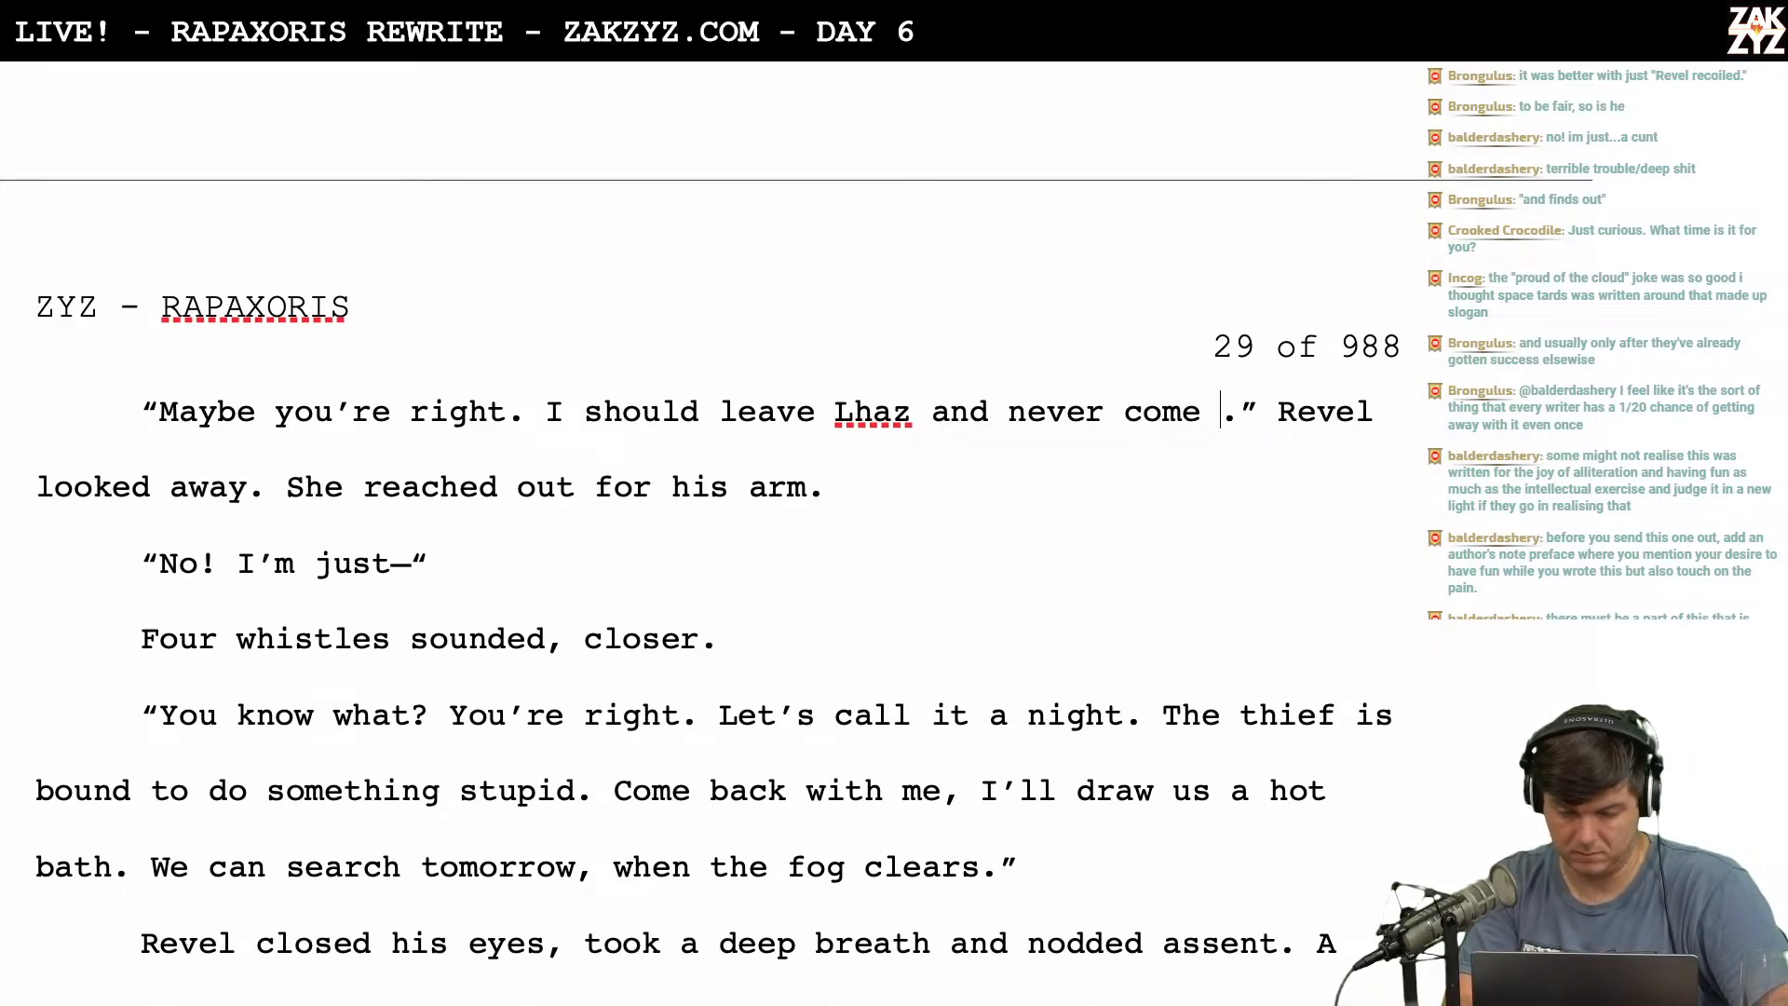
{"action": "key", "text": "BackSpace"}
{"action": "key", "text": "BackSpace"}
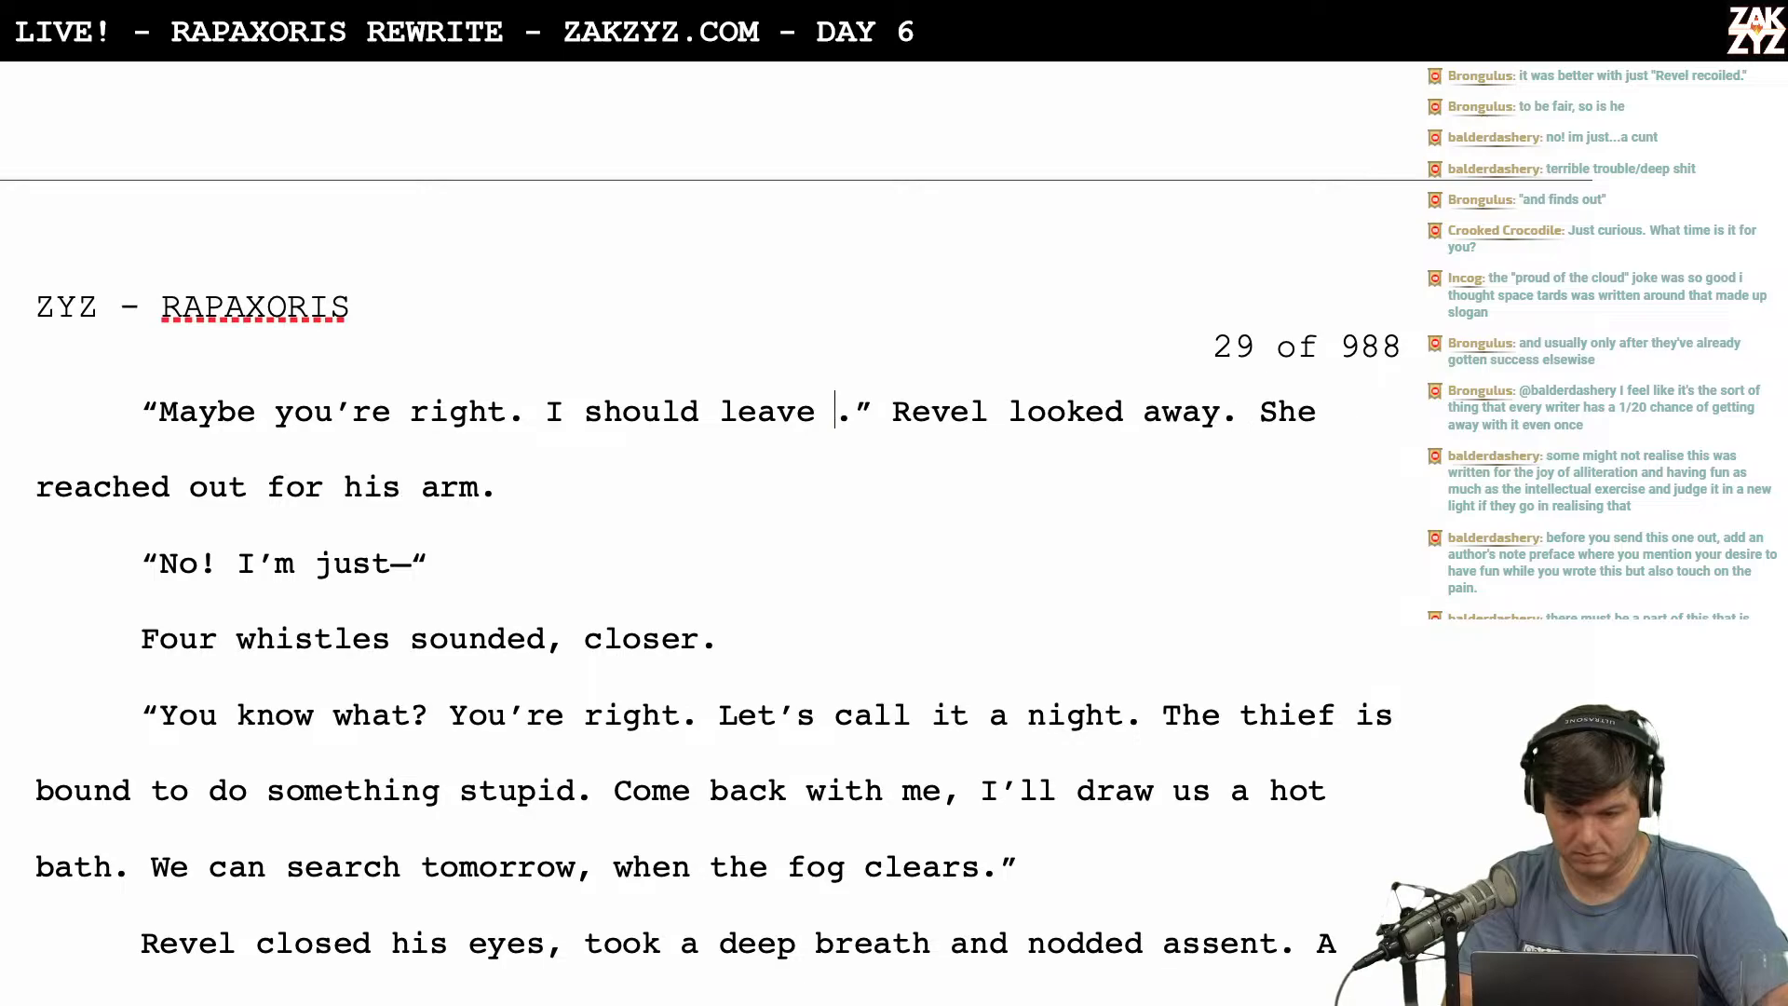
{"action": "type", "text": "and never come"}
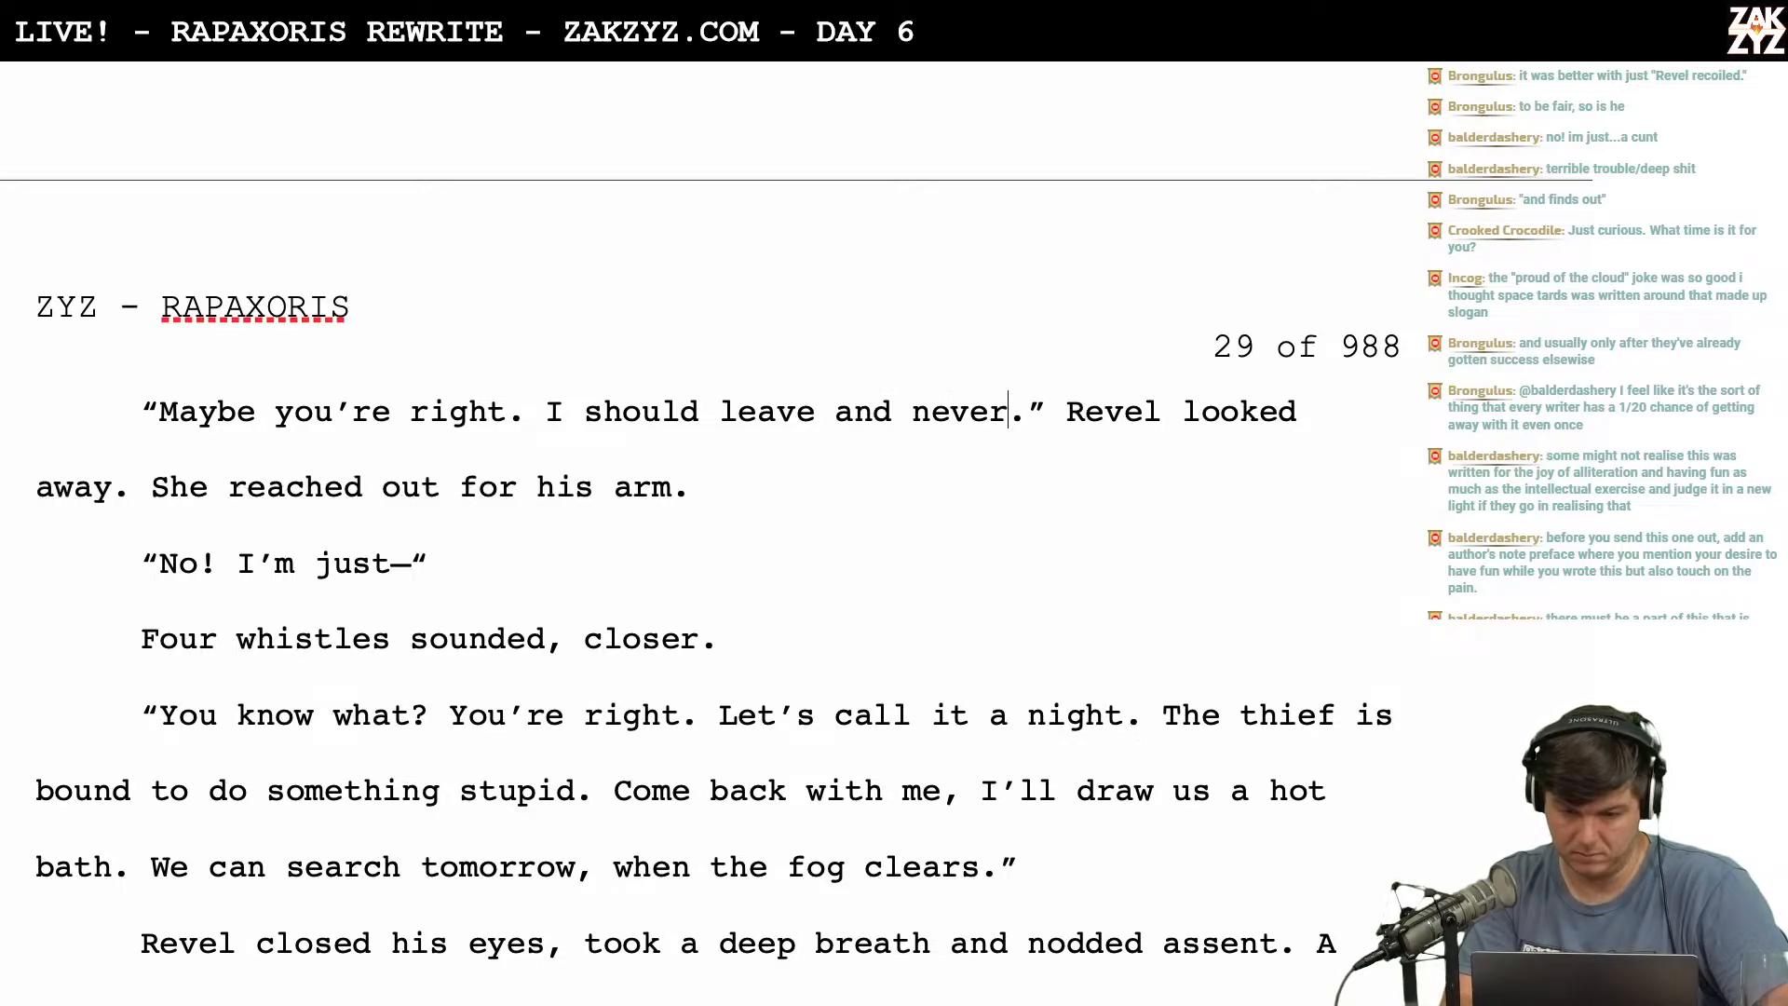
{"action": "type", "text": " back"}
{"action": "key", "text": "BackSpace"}
{"action": "key", "text": "BackSpace"}
{"action": "type", "text": "ack."}
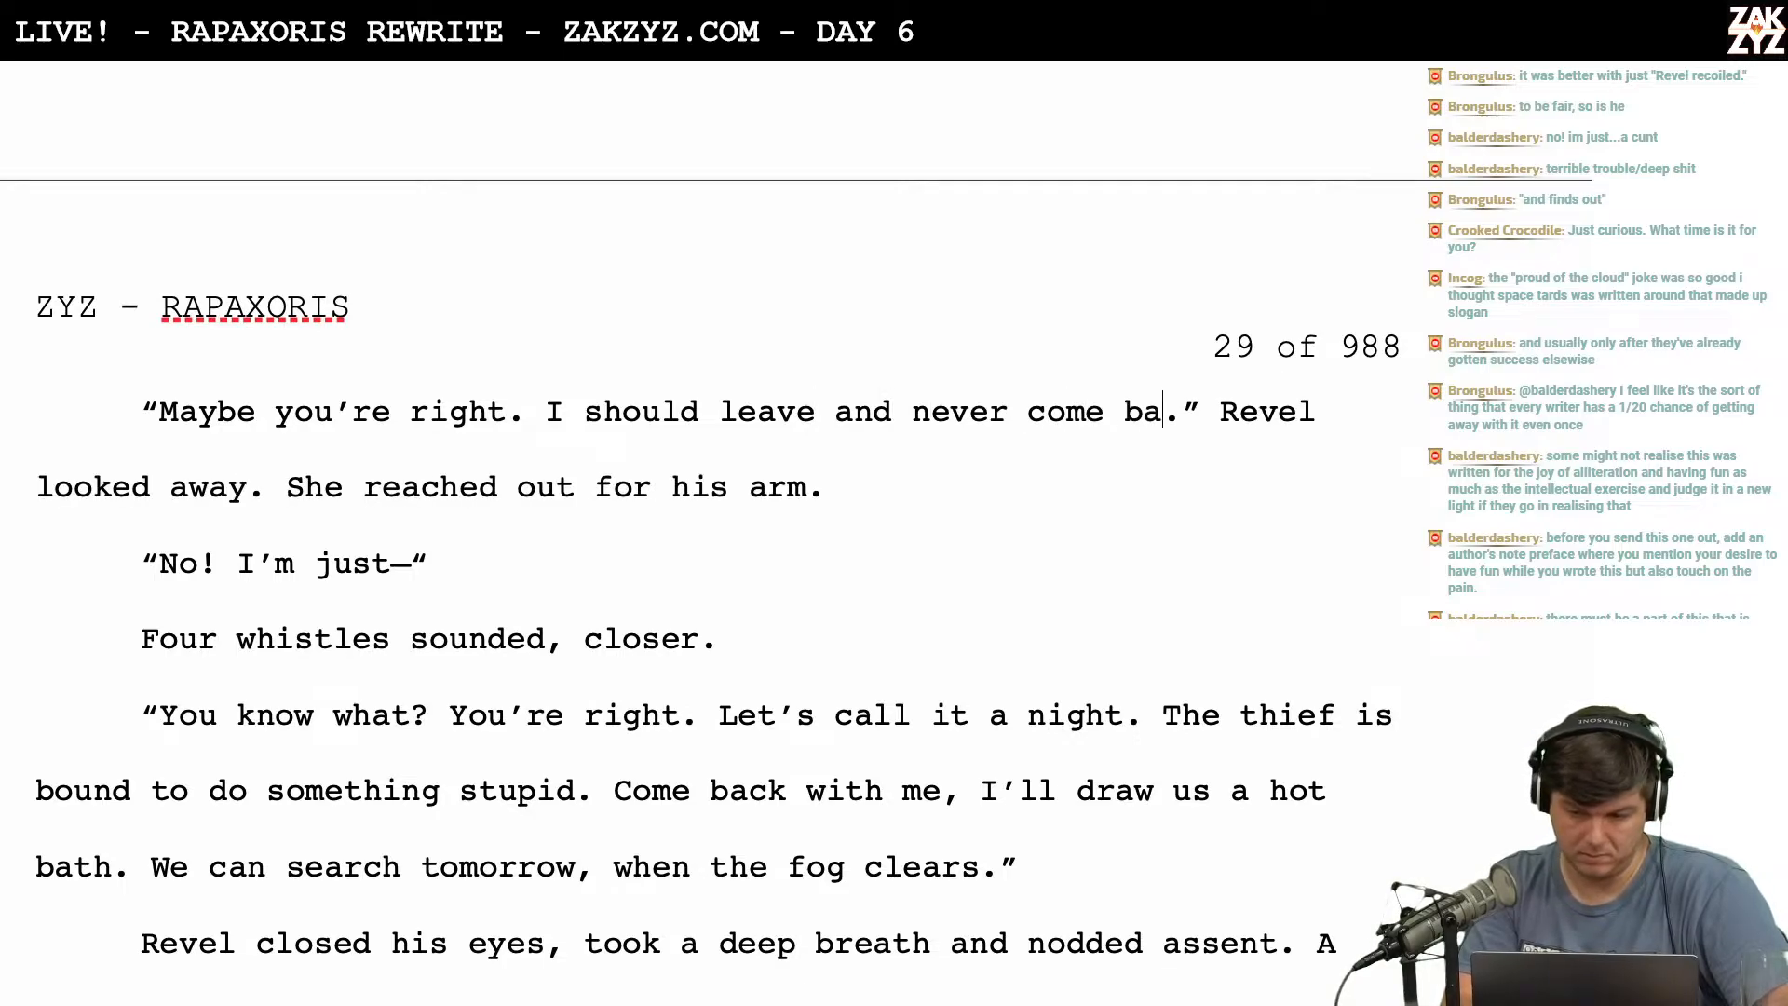
{"action": "key", "text": "BackSpace"}
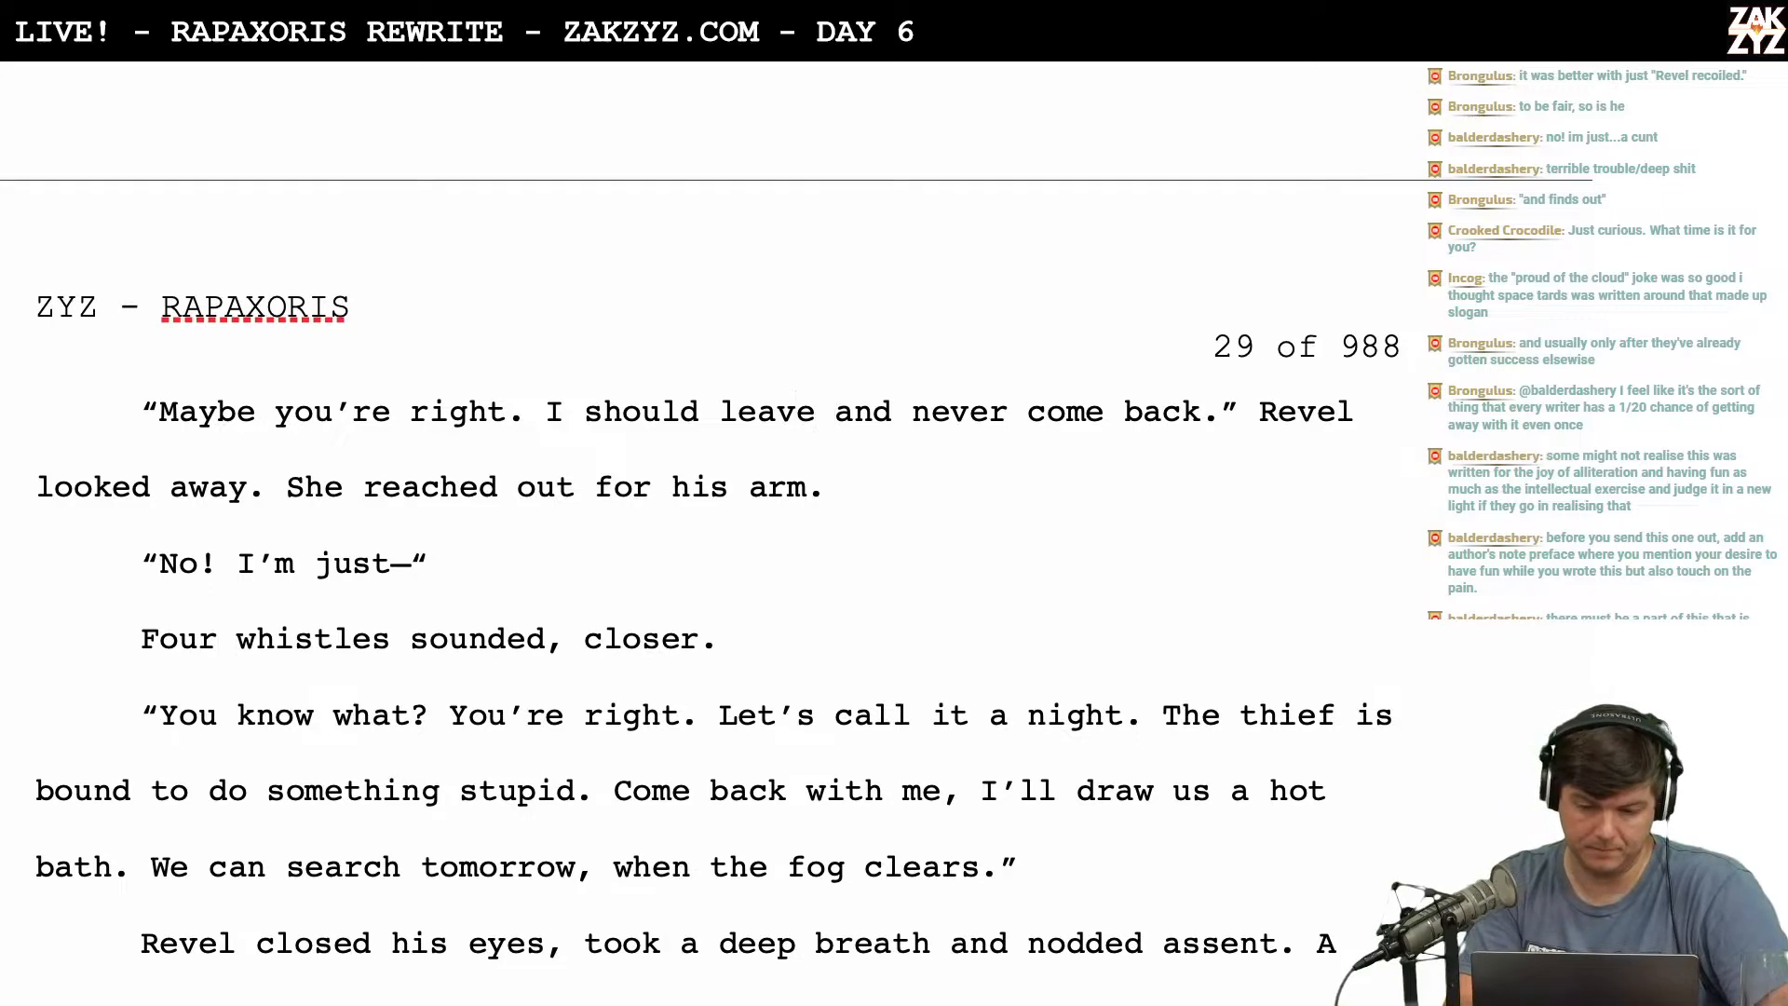
{"action": "type", "text": "Lhaz"}
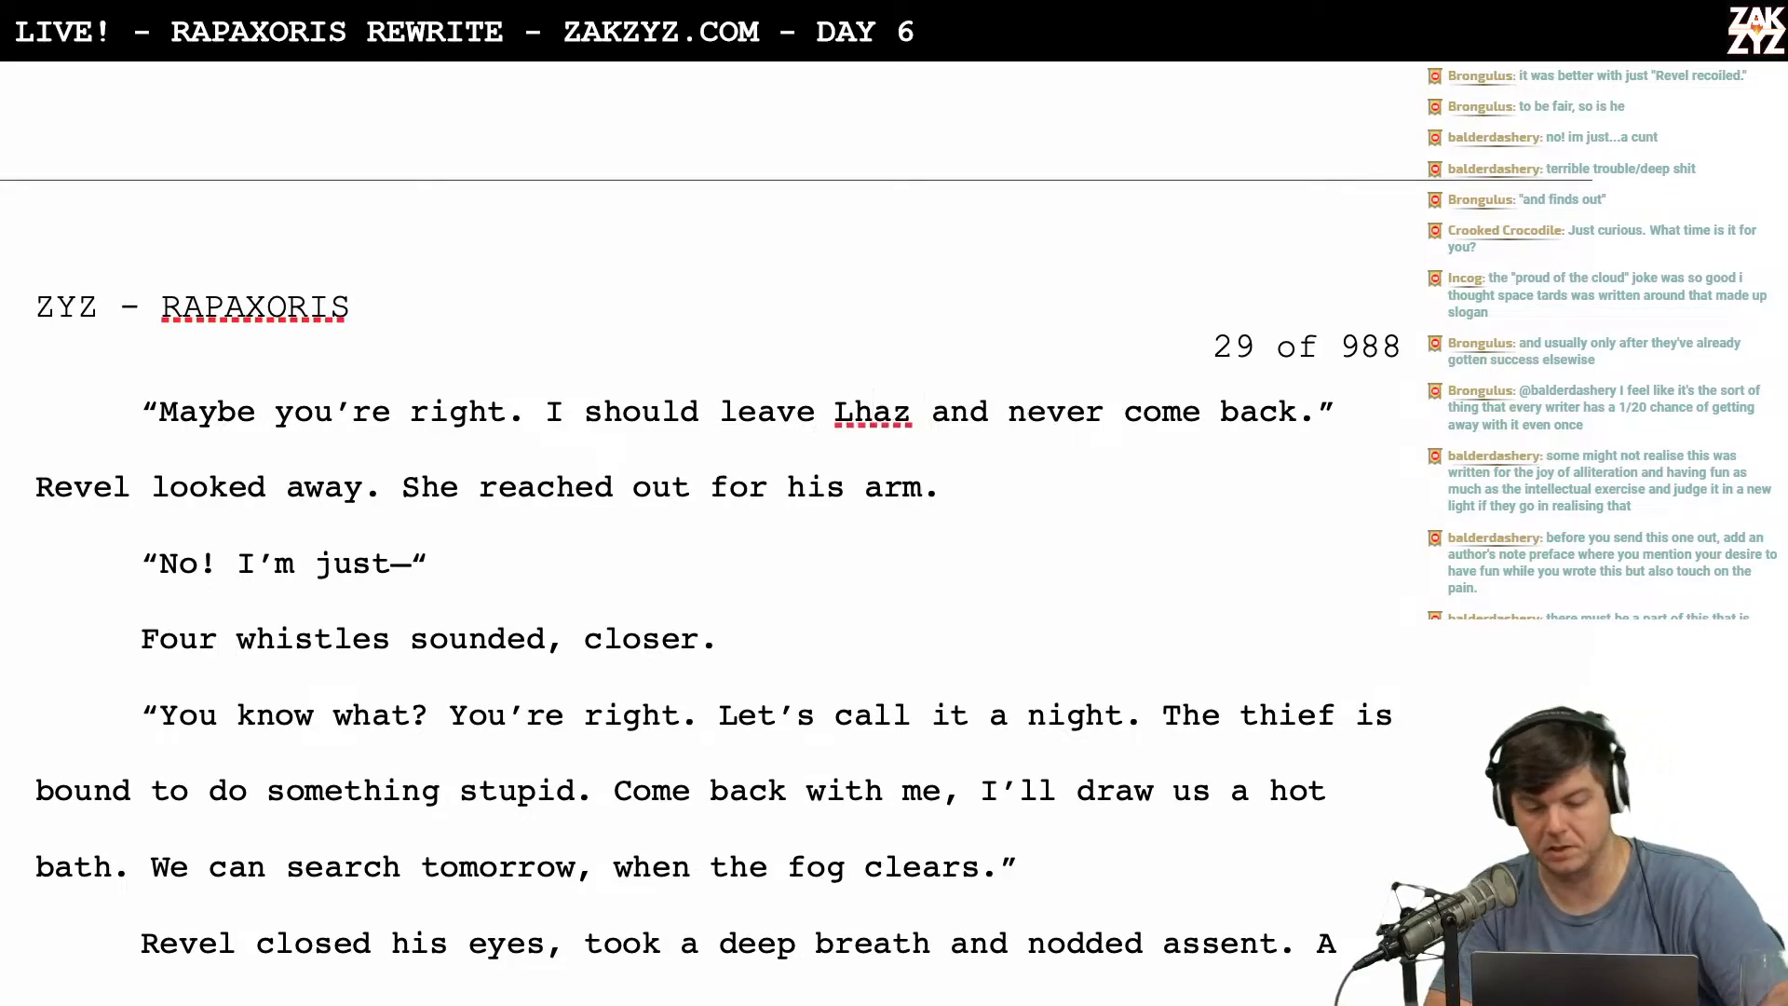
Change the whistles sentence to "Four whistles sounded again. They were closer.".
{"action": "scroll", "coordinate": [895, 500], "scroll_direction": "down", "scroll_amount": 4}
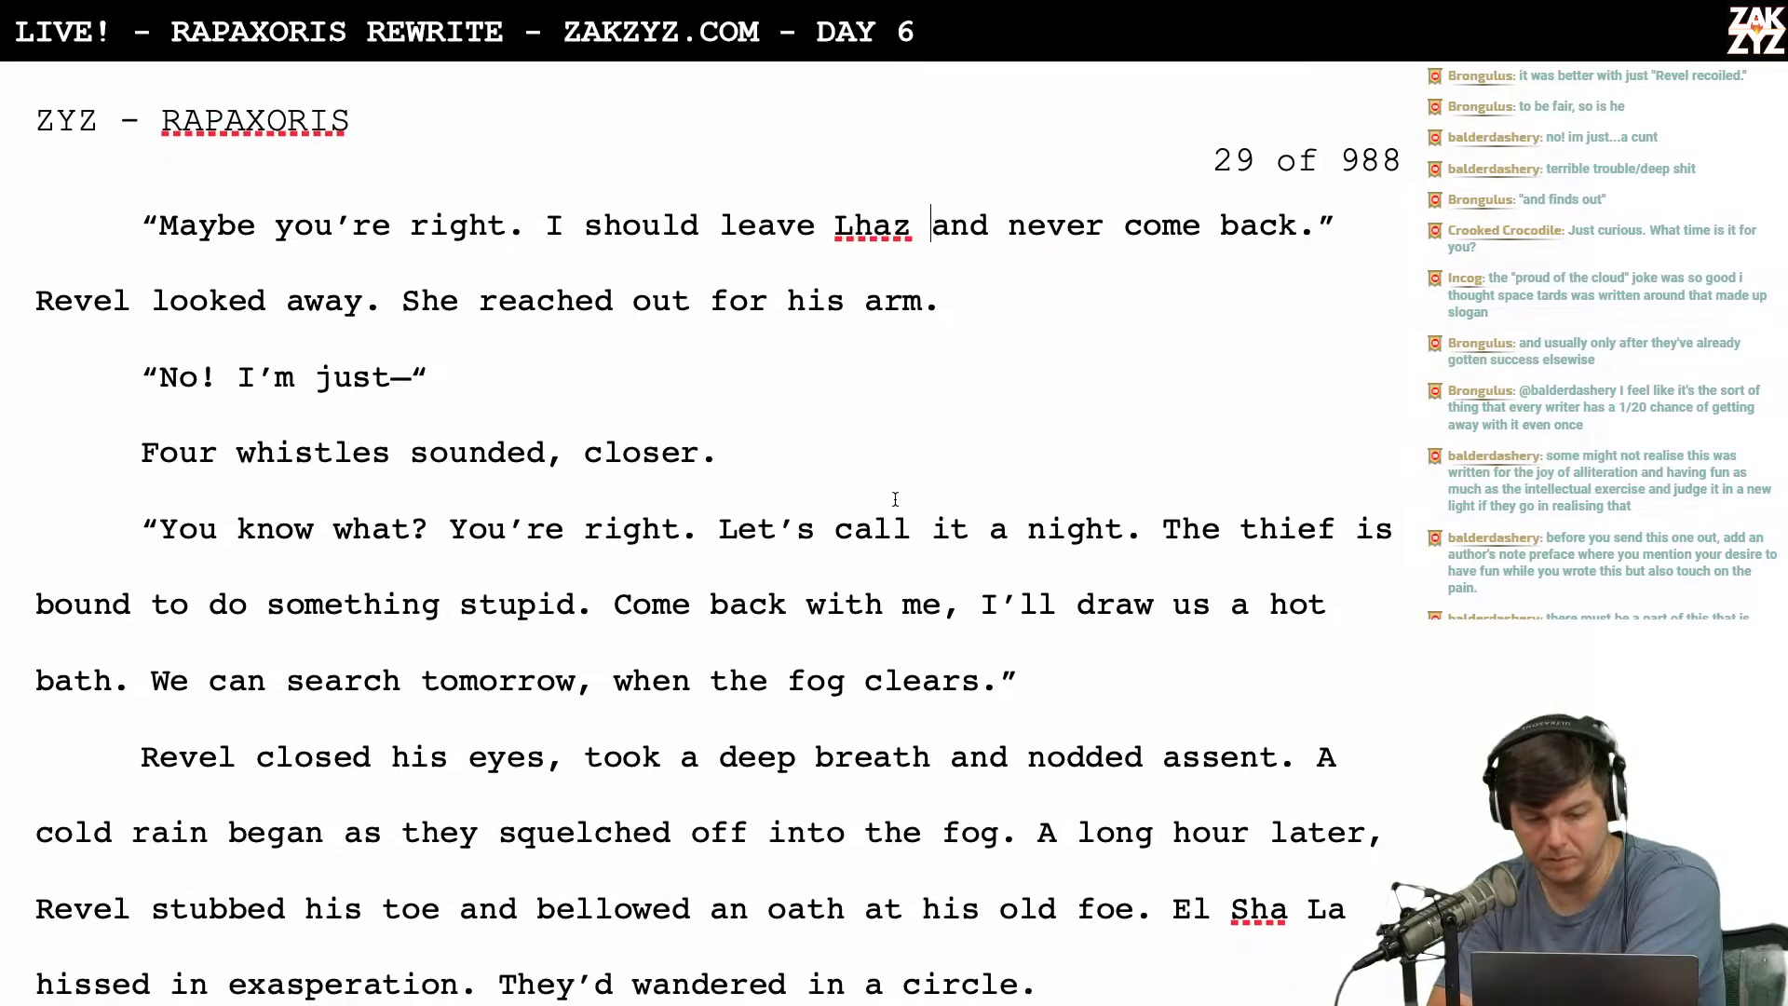
{"action": "scroll", "coordinate": [895, 500], "scroll_direction": "down", "scroll_amount": 3}
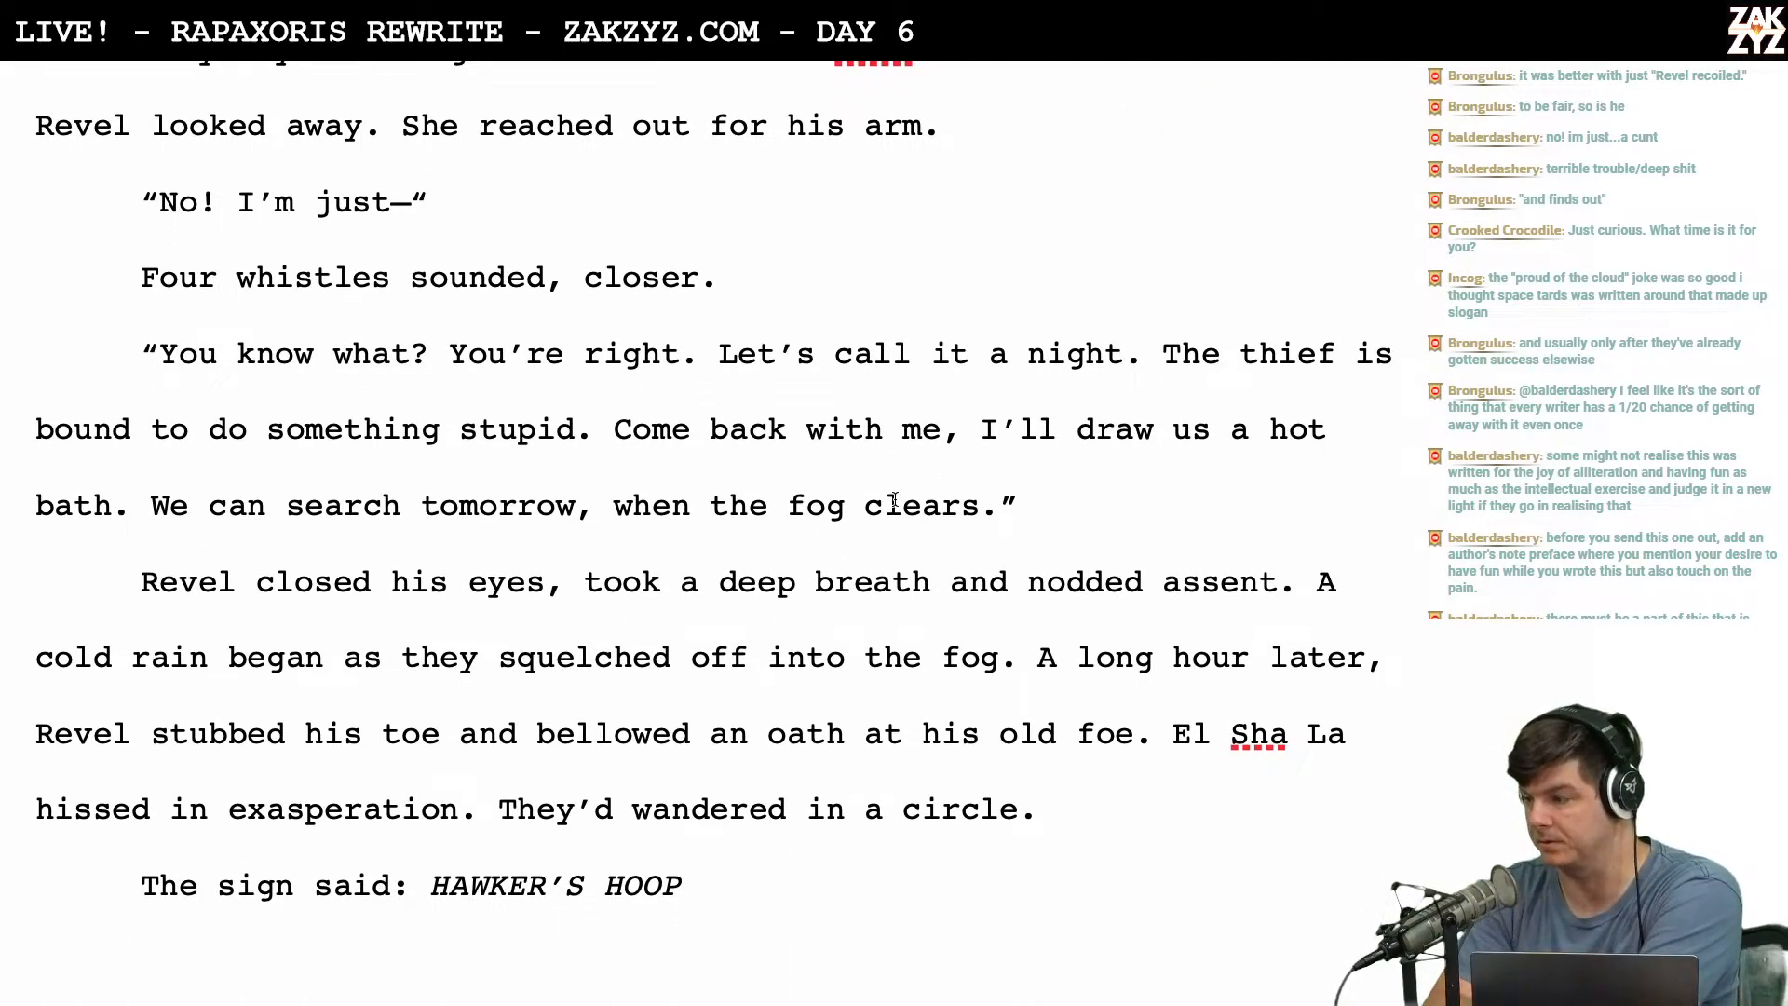
{"action": "scroll", "coordinate": [894, 500], "scroll_direction": "down", "scroll_amount": 4}
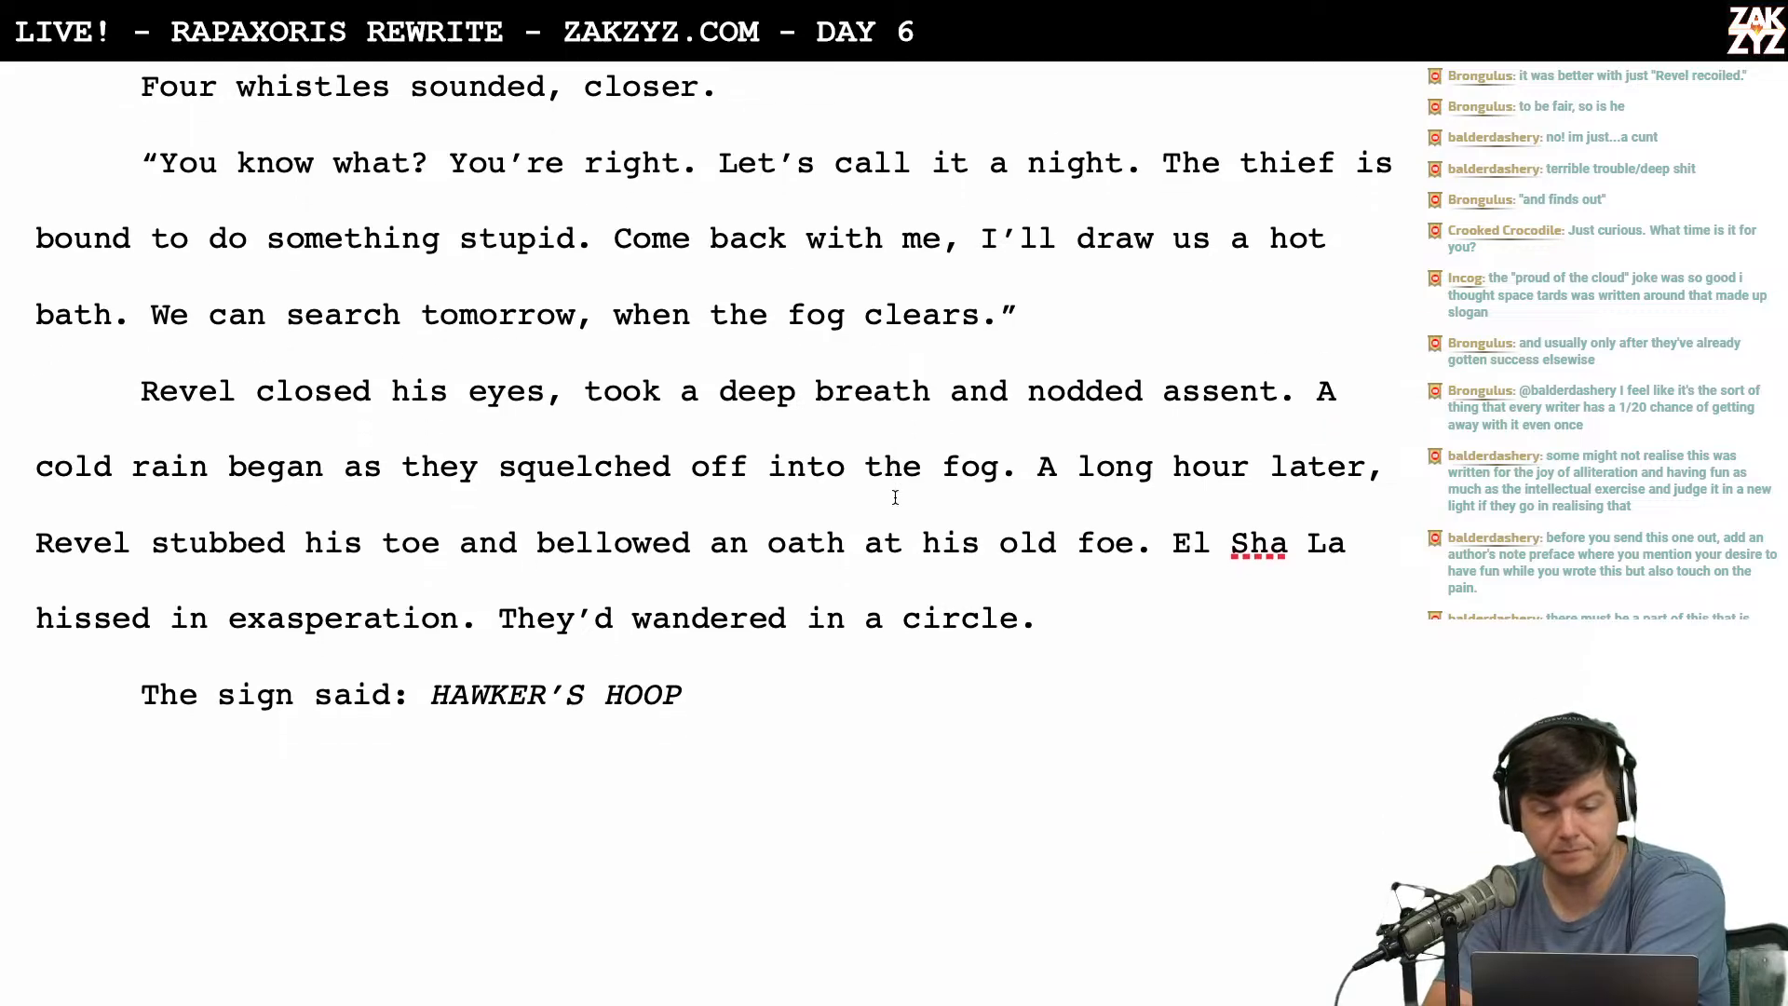
{"action": "scroll", "coordinate": [895, 497], "scroll_direction": "up", "scroll_amount": 6}
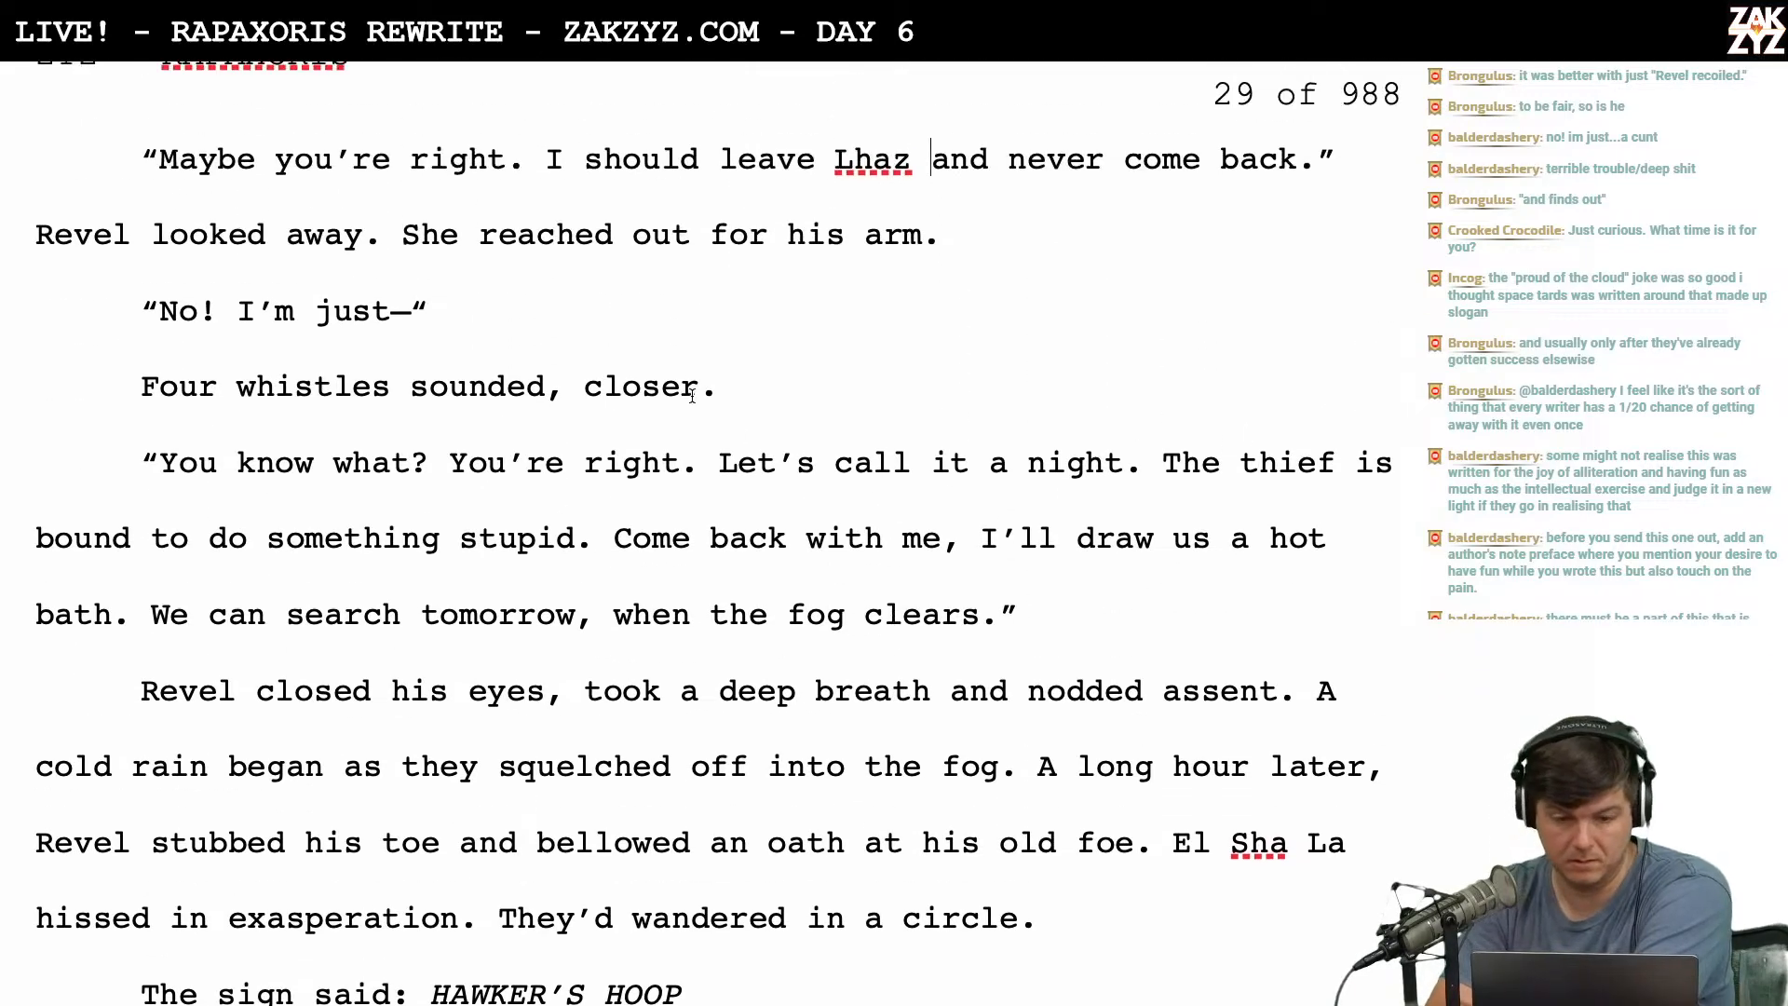
{"action": "left_click", "coordinate": [563, 386]}
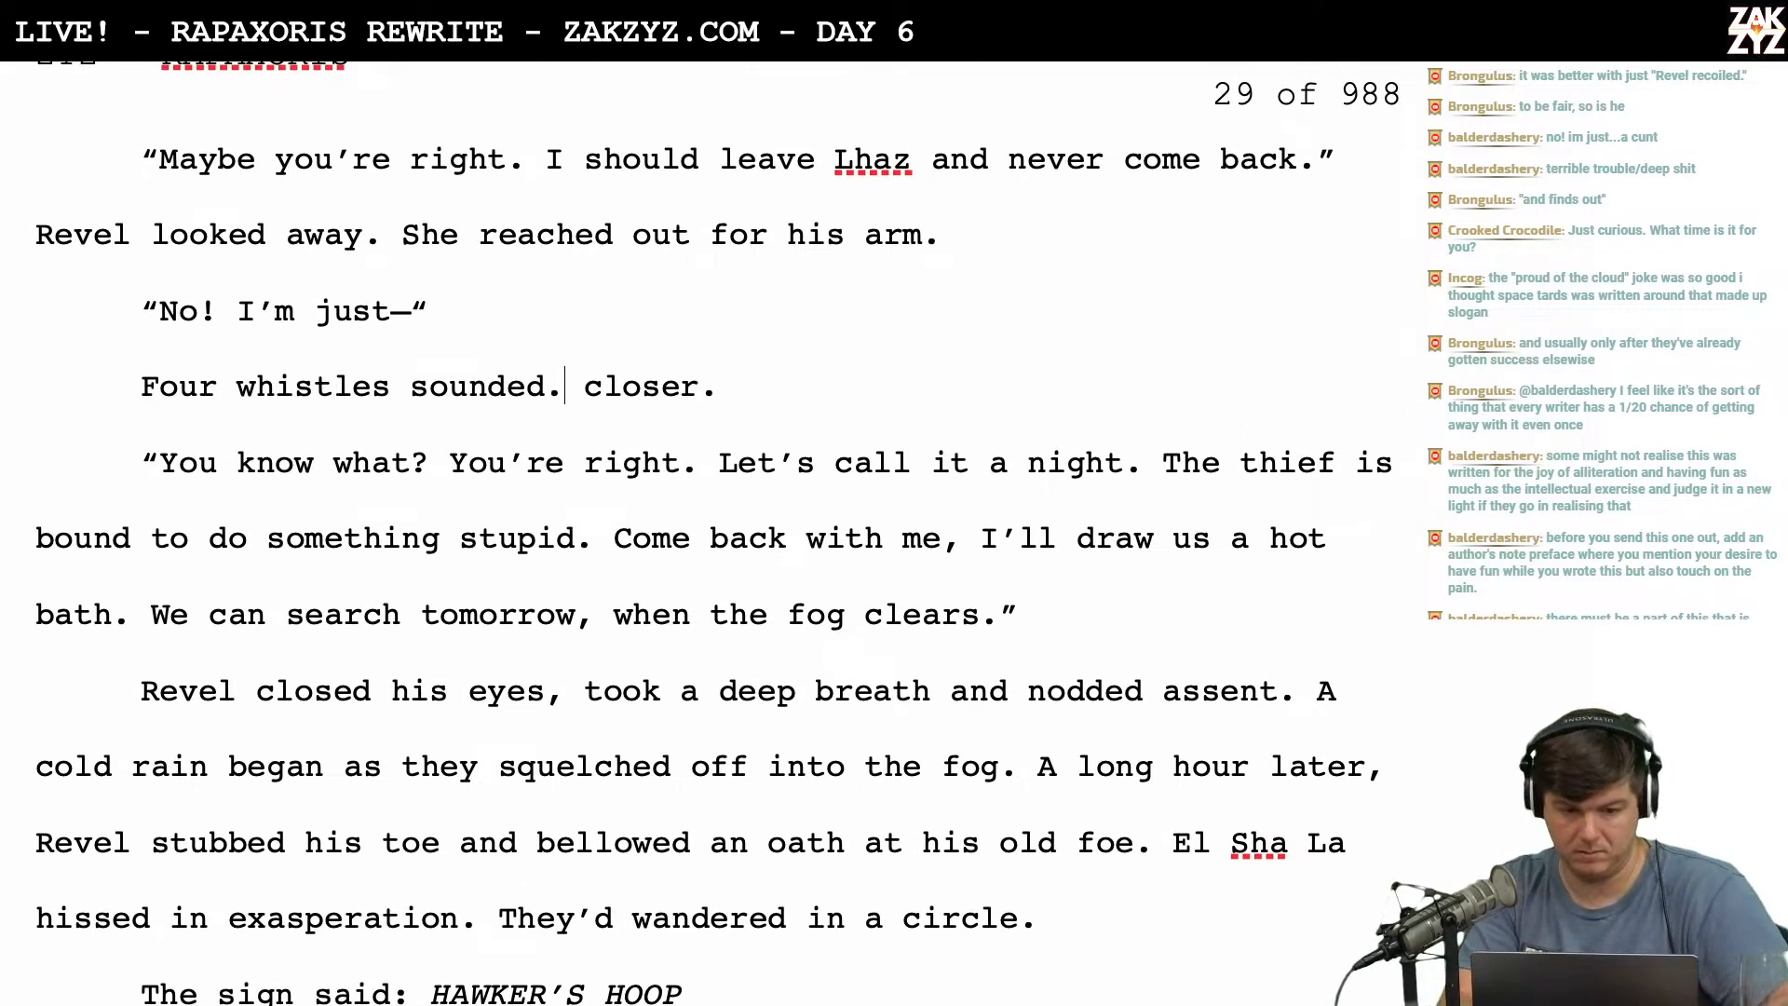
{"action": "key", "text": "BackSpace"}
{"action": "type", "text": "again. They were"}
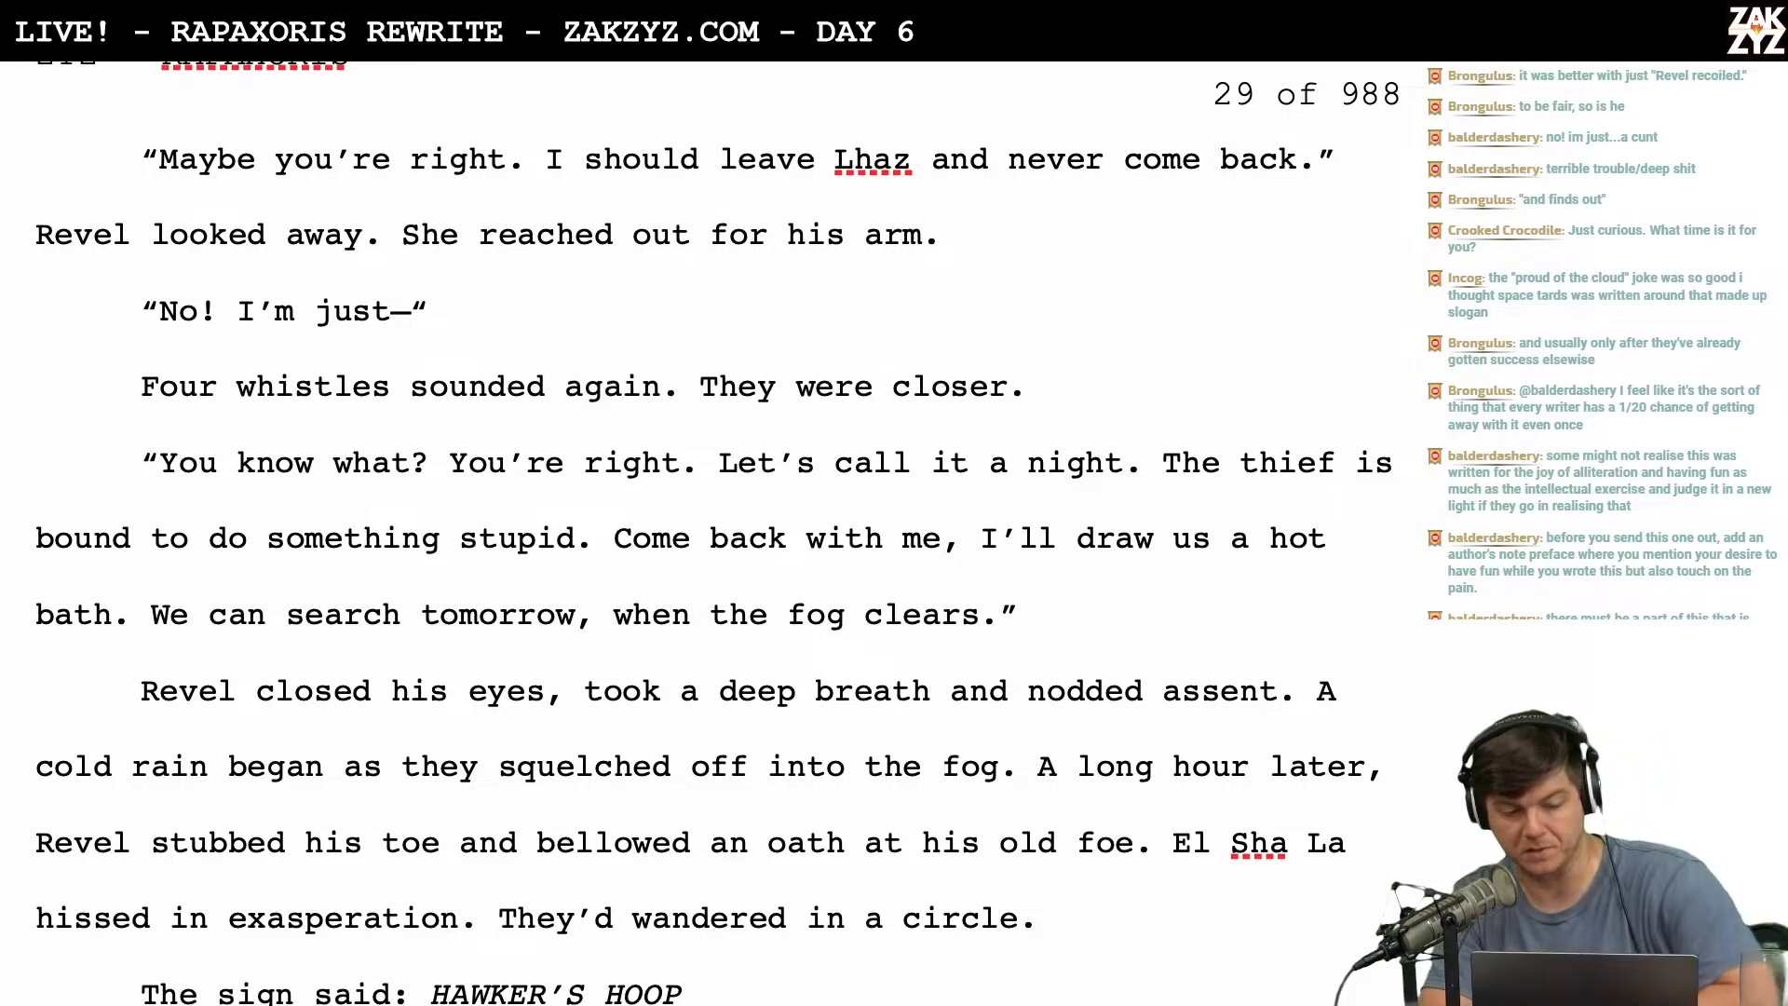
Try replacing "call it a night" with "go home" in the reply that starts "You know what?".
{"action": "scroll", "coordinate": [534, 367], "scroll_direction": "down", "scroll_amount": 1}
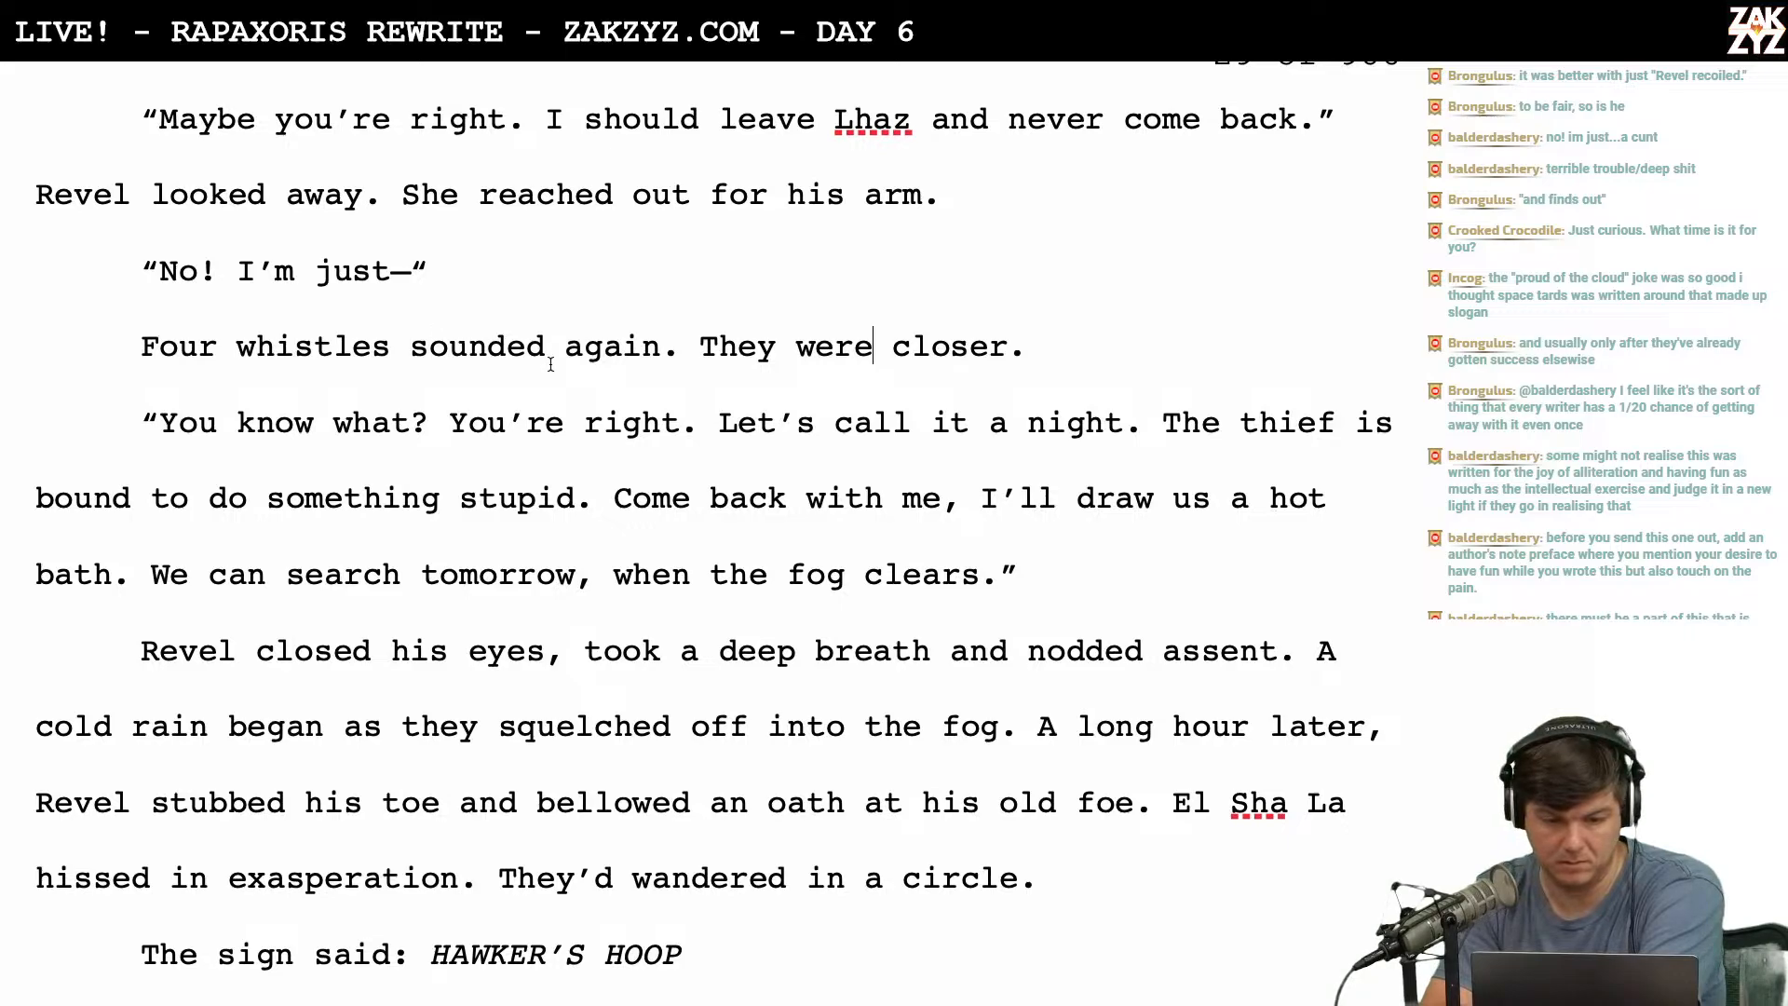
{"action": "scroll", "coordinate": [527, 343], "scroll_direction": "down", "scroll_amount": 2}
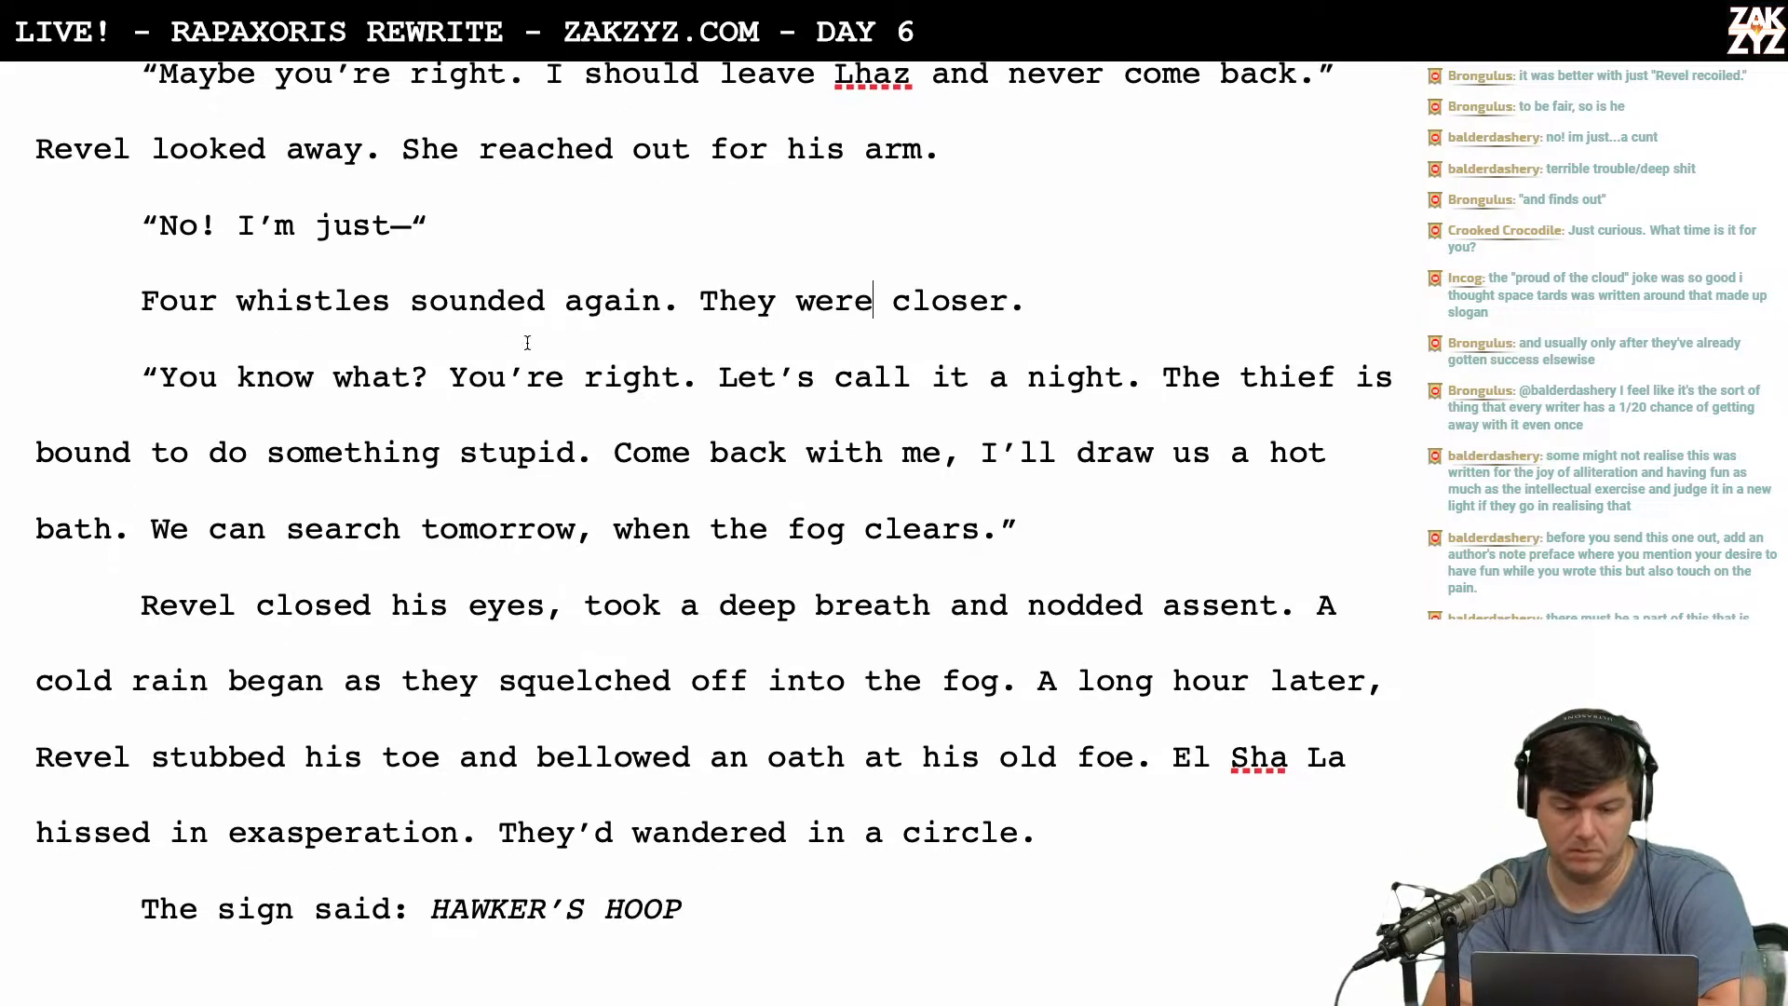
{"action": "scroll", "coordinate": [528, 341], "scroll_direction": "down", "scroll_amount": 1}
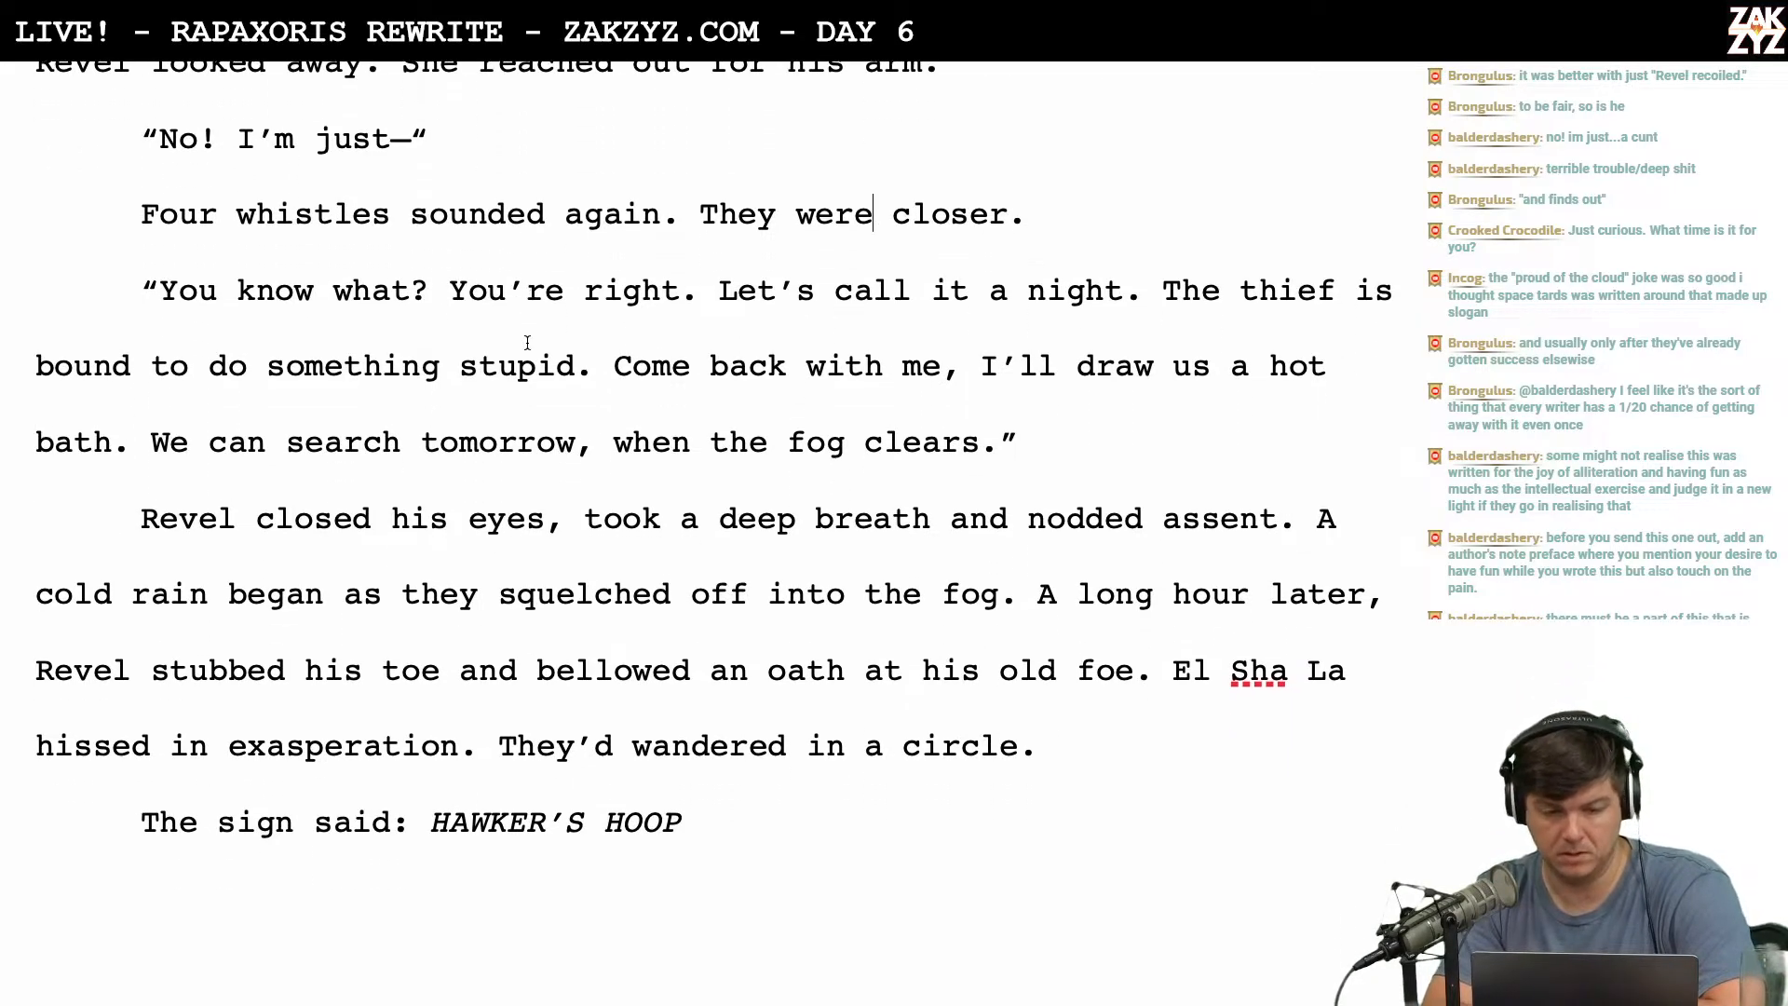
{"action": "scroll", "coordinate": [396, 355], "scroll_direction": "up", "scroll_amount": 2}
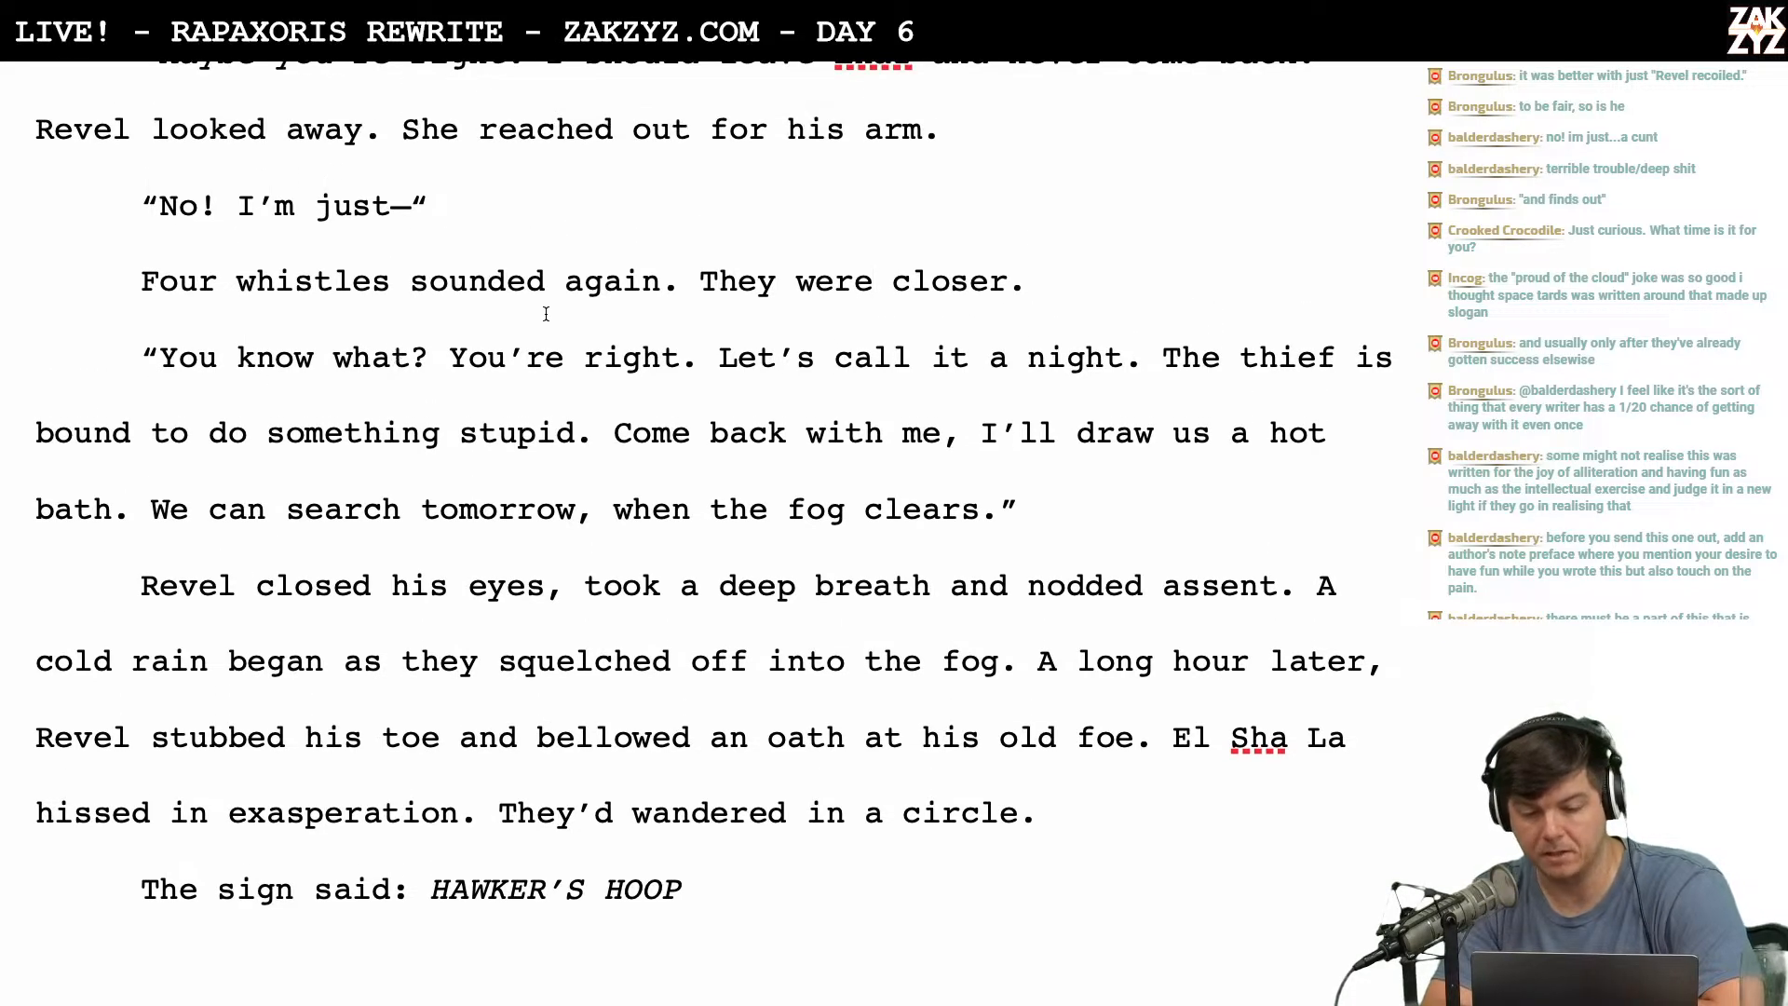
{"action": "scroll", "coordinate": [800, 366], "scroll_direction": "down", "scroll_amount": 1}
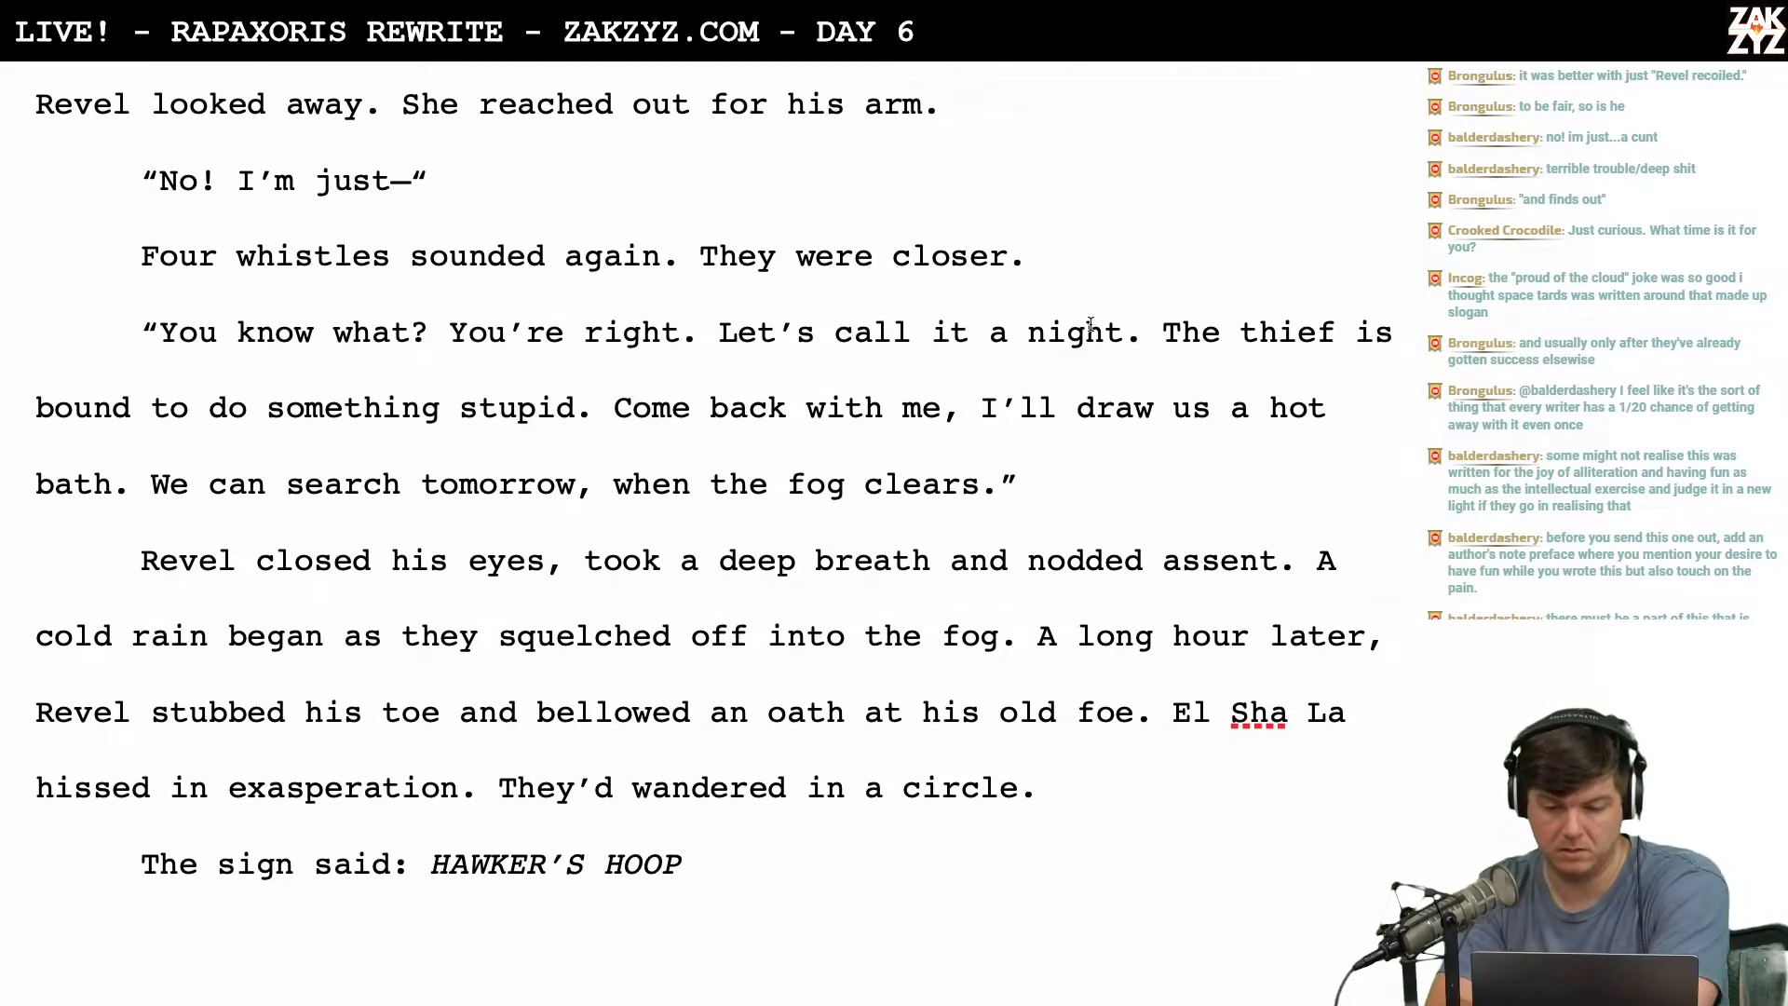
{"action": "left_click", "coordinate": [1164, 341]}
{"action": "key", "text": "Left"}
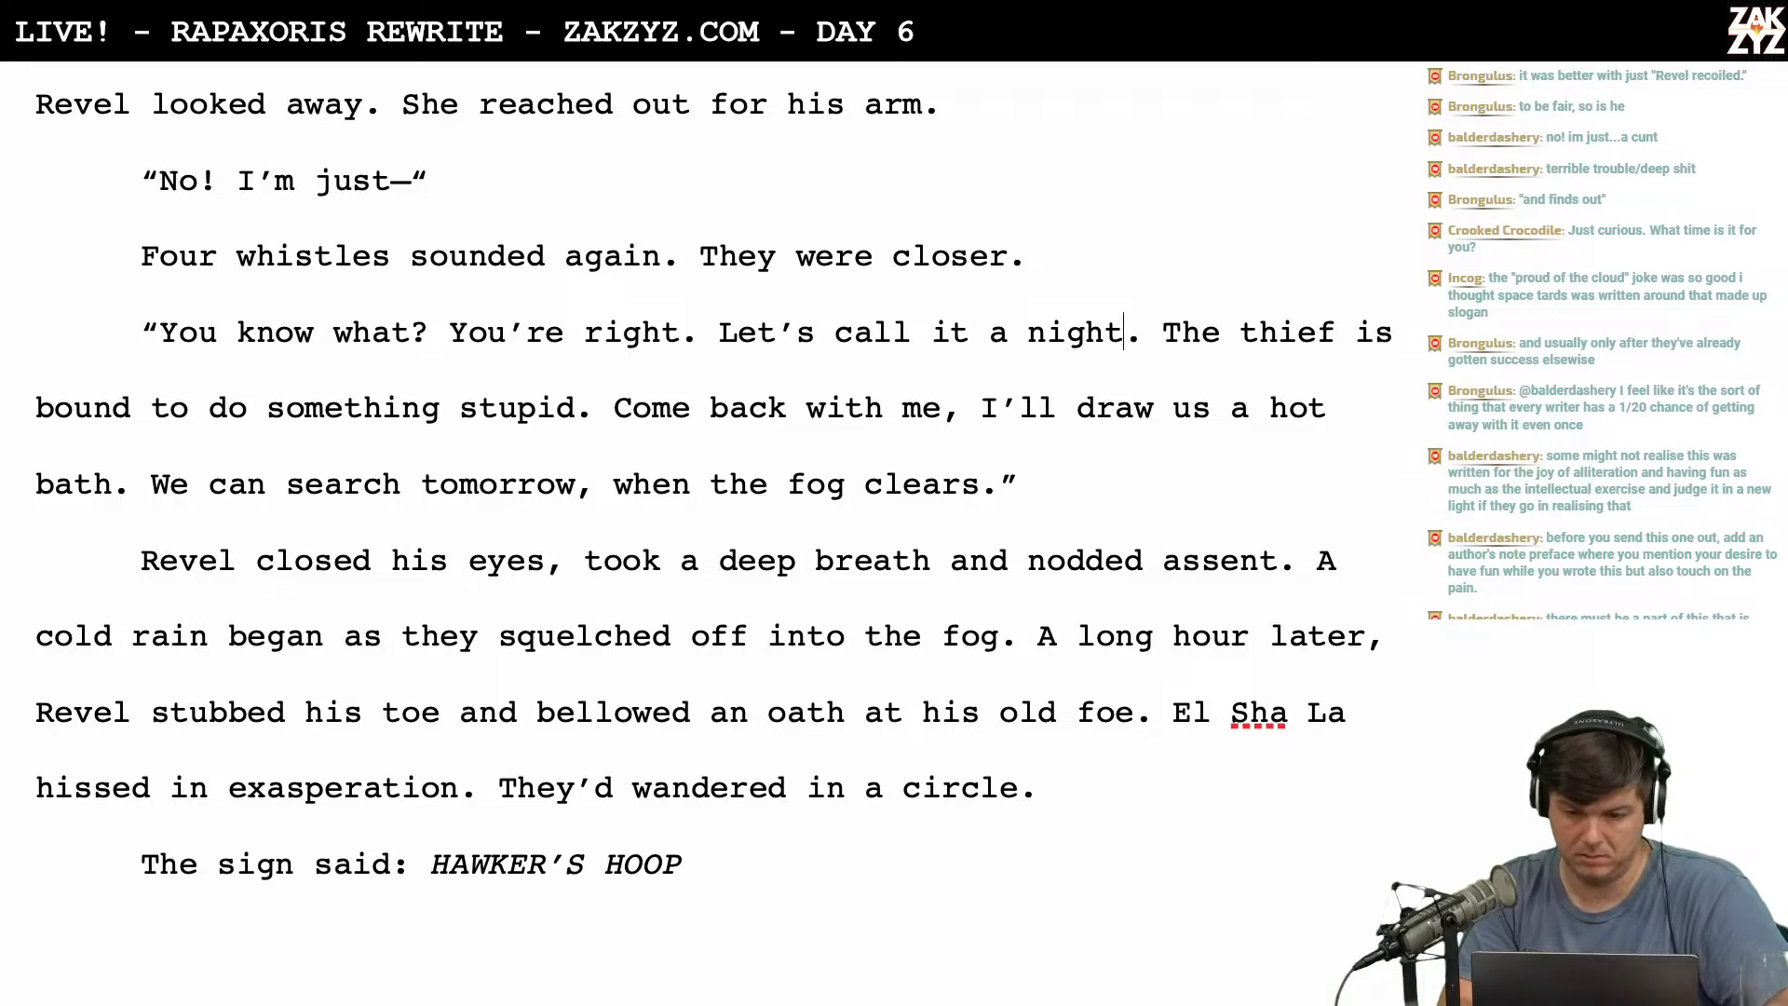
{"action": "key", "text": "BackSpace"}
{"action": "key", "text": "BackSpace"}
{"action": "key", "text": "BackSpace"}
{"action": "key", "text": "BackSpace"}
{"action": "key", "text": "BackSpace"}
{"action": "key", "text": "BackSpace"}
{"action": "key", "text": "BackSpace"}
{"action": "key", "text": "BackSpace"}
{"action": "key", "text": "BackSpace"}
{"action": "key", "text": "BackSpace"}
{"action": "key", "text": "BackSpace"}
{"action": "key", "text": "BackSpace"}
{"action": "key", "text": "BackSpace"}
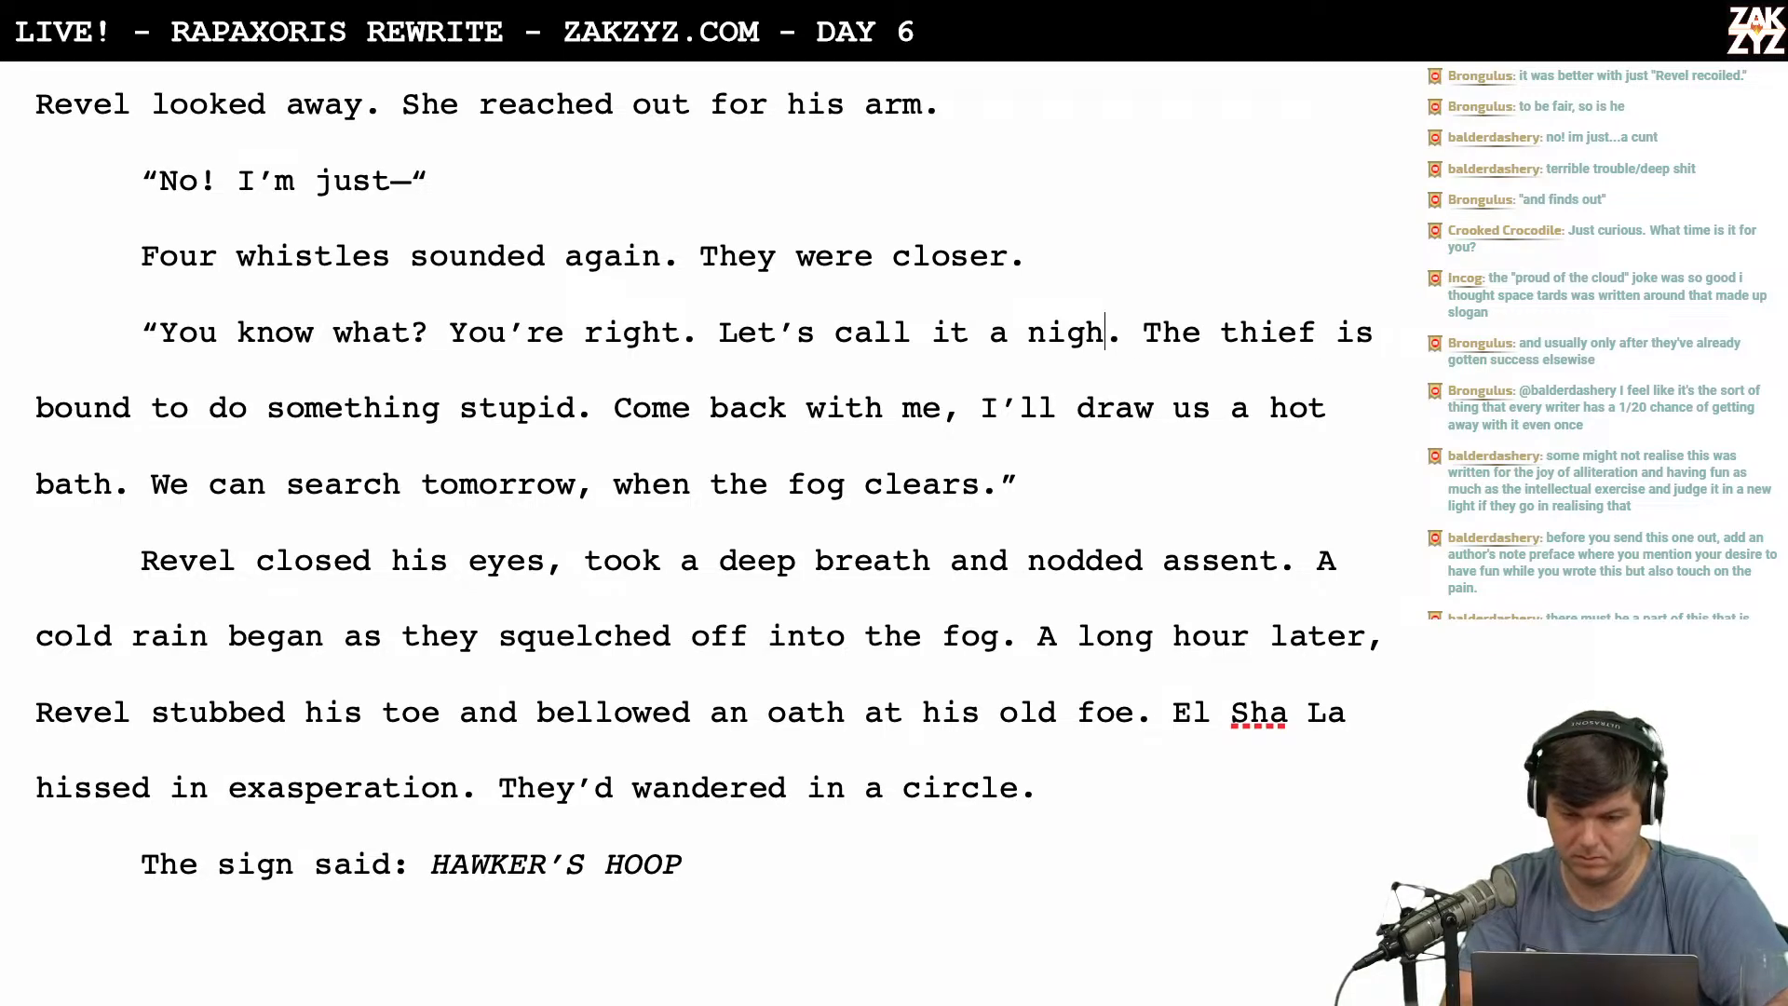
{"action": "key", "text": "BackSpace"}
{"action": "key", "text": "BackSpace"}
{"action": "type", "text": "go home"}
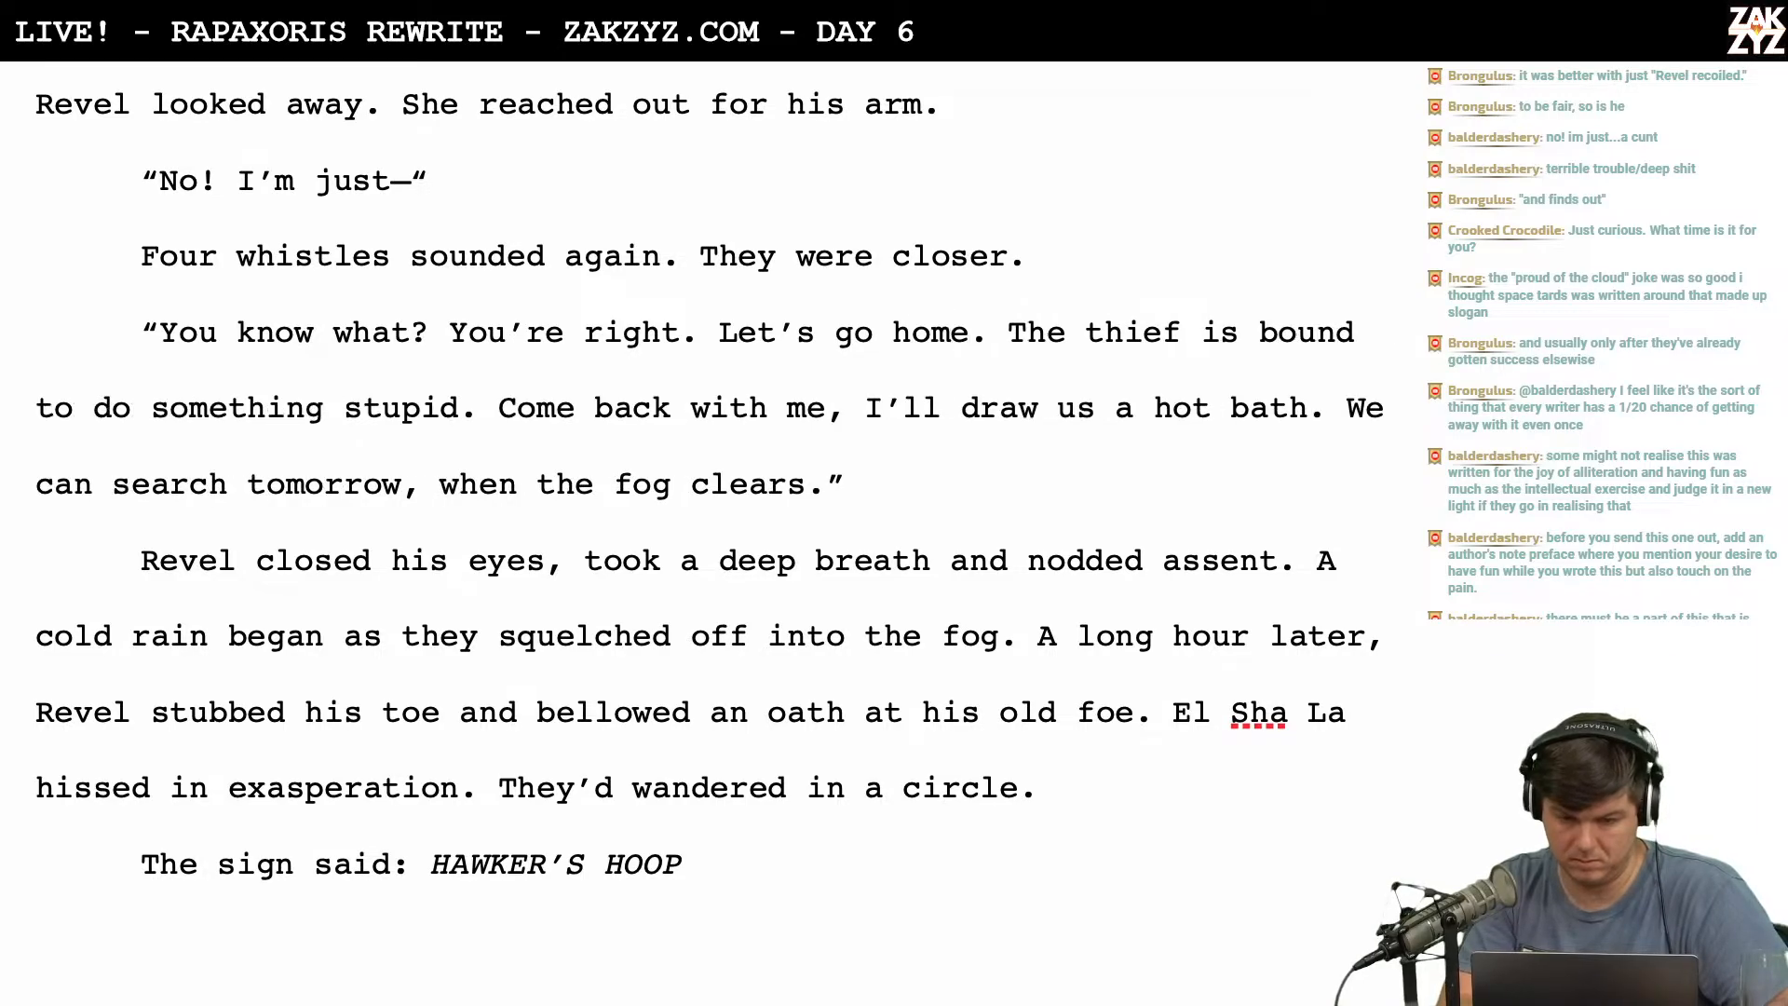
Replace "Let's go home" after "You're right." with "This is hopeless".
{"action": "key", "text": "BackSpace"}
{"action": "key", "text": "BackSpace"}
{"action": "key", "text": "BackSpace"}
{"action": "key", "text": "BackSpace"}
{"action": "key", "text": "BackSpace"}
{"action": "key", "text": "BackSpace"}
{"action": "key", "text": "BackSpace"}
{"action": "key", "text": "BackSpace"}
{"action": "key", "text": "BackSpace"}
{"action": "key", "text": "BackSpace"}
{"action": "key", "text": "BackSpace"}
{"action": "key", "text": "BackSpace"}
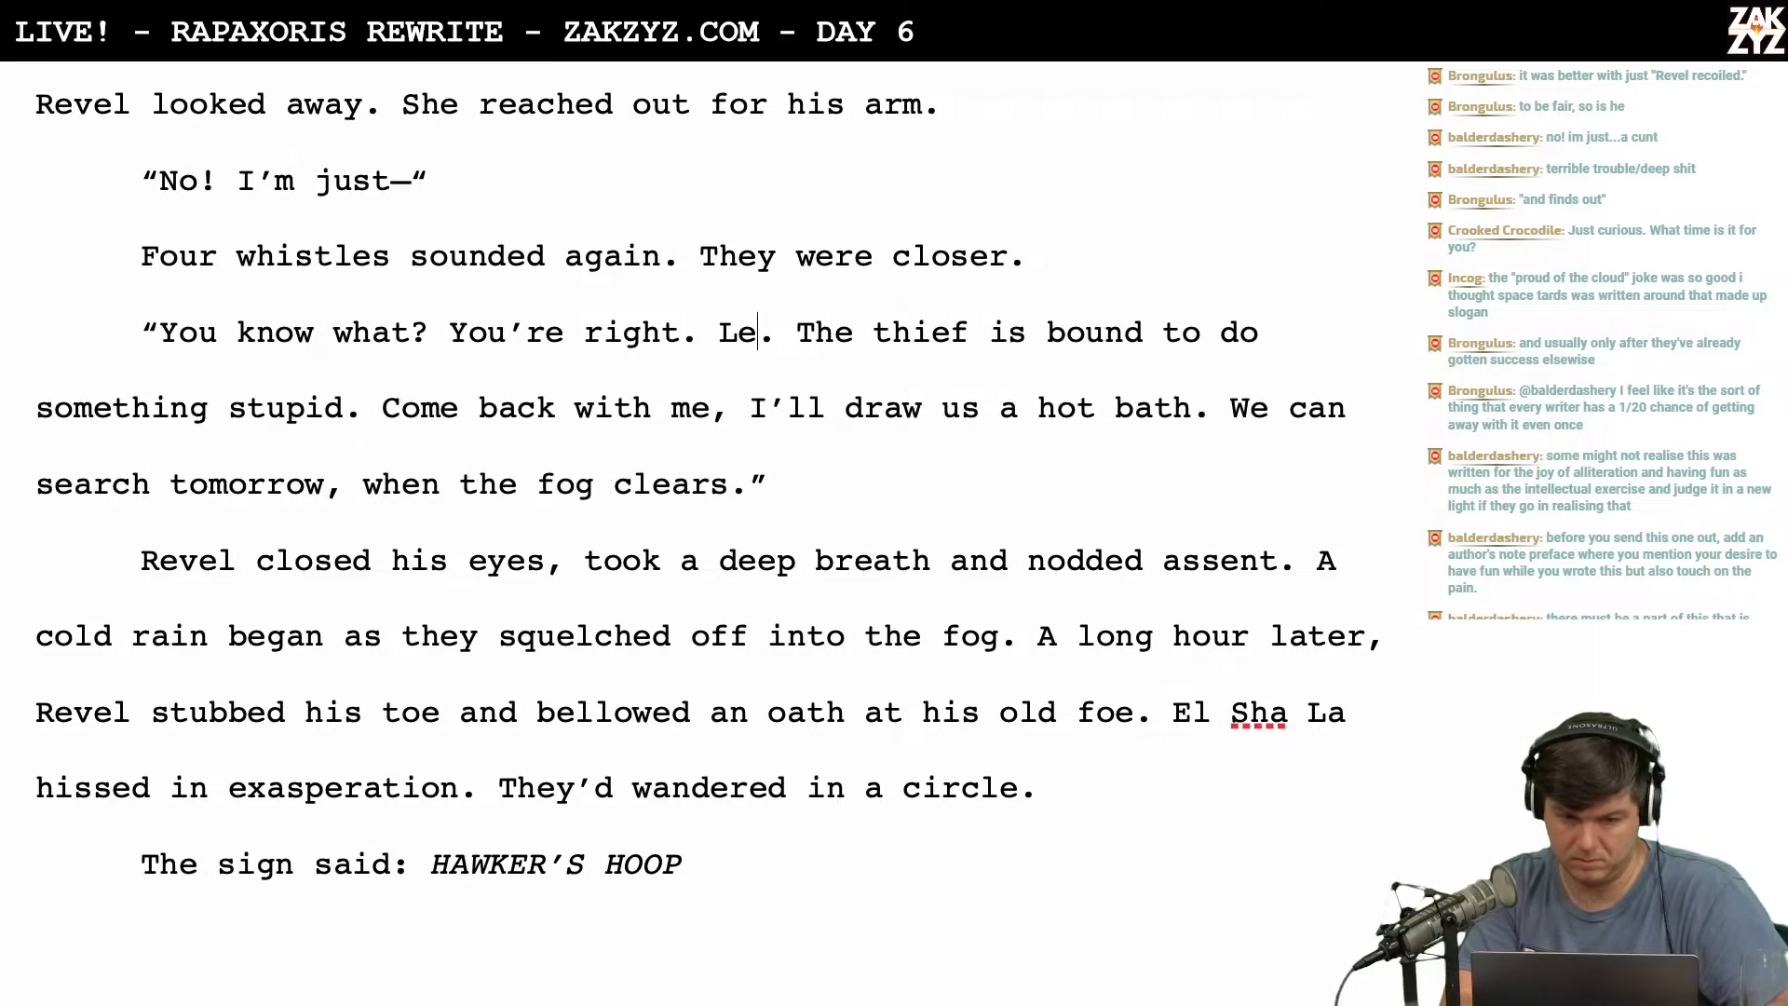
{"action": "type", "text": "This is hopeless"}
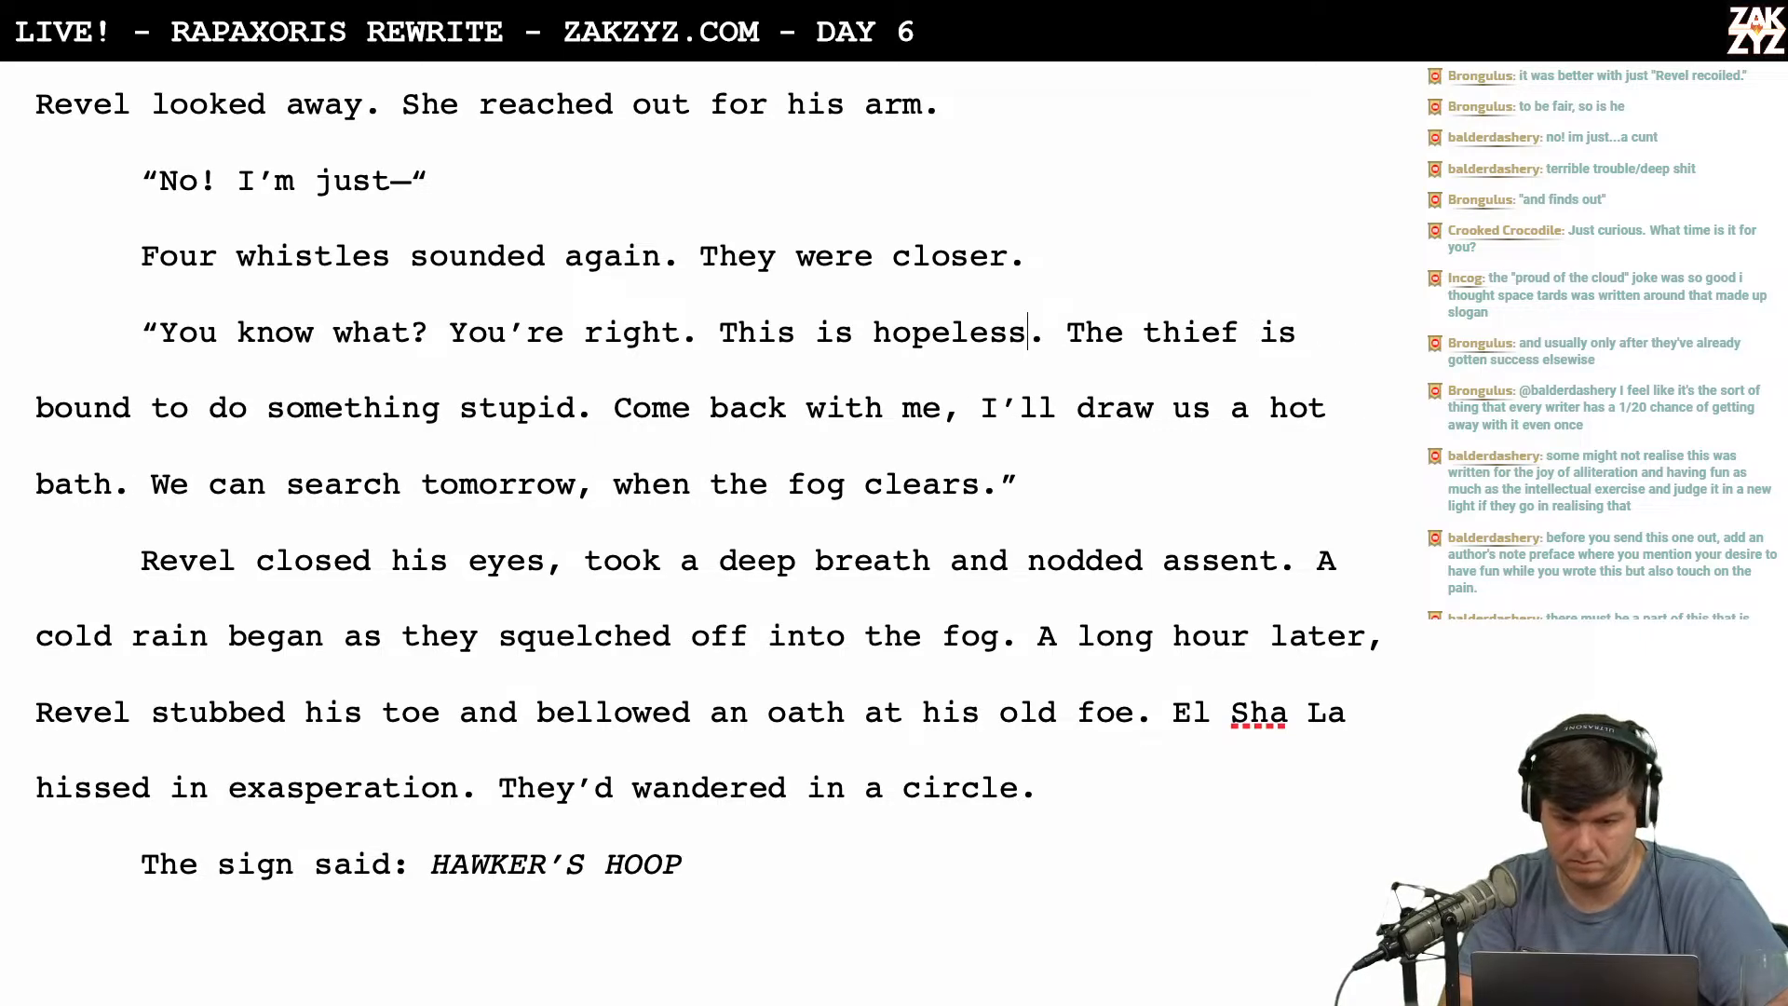
Add "Let's go home." after "This is hopeless." and close the quotation there.
{"action": "scroll", "coordinate": [708, 485], "scroll_direction": "down", "scroll_amount": 1}
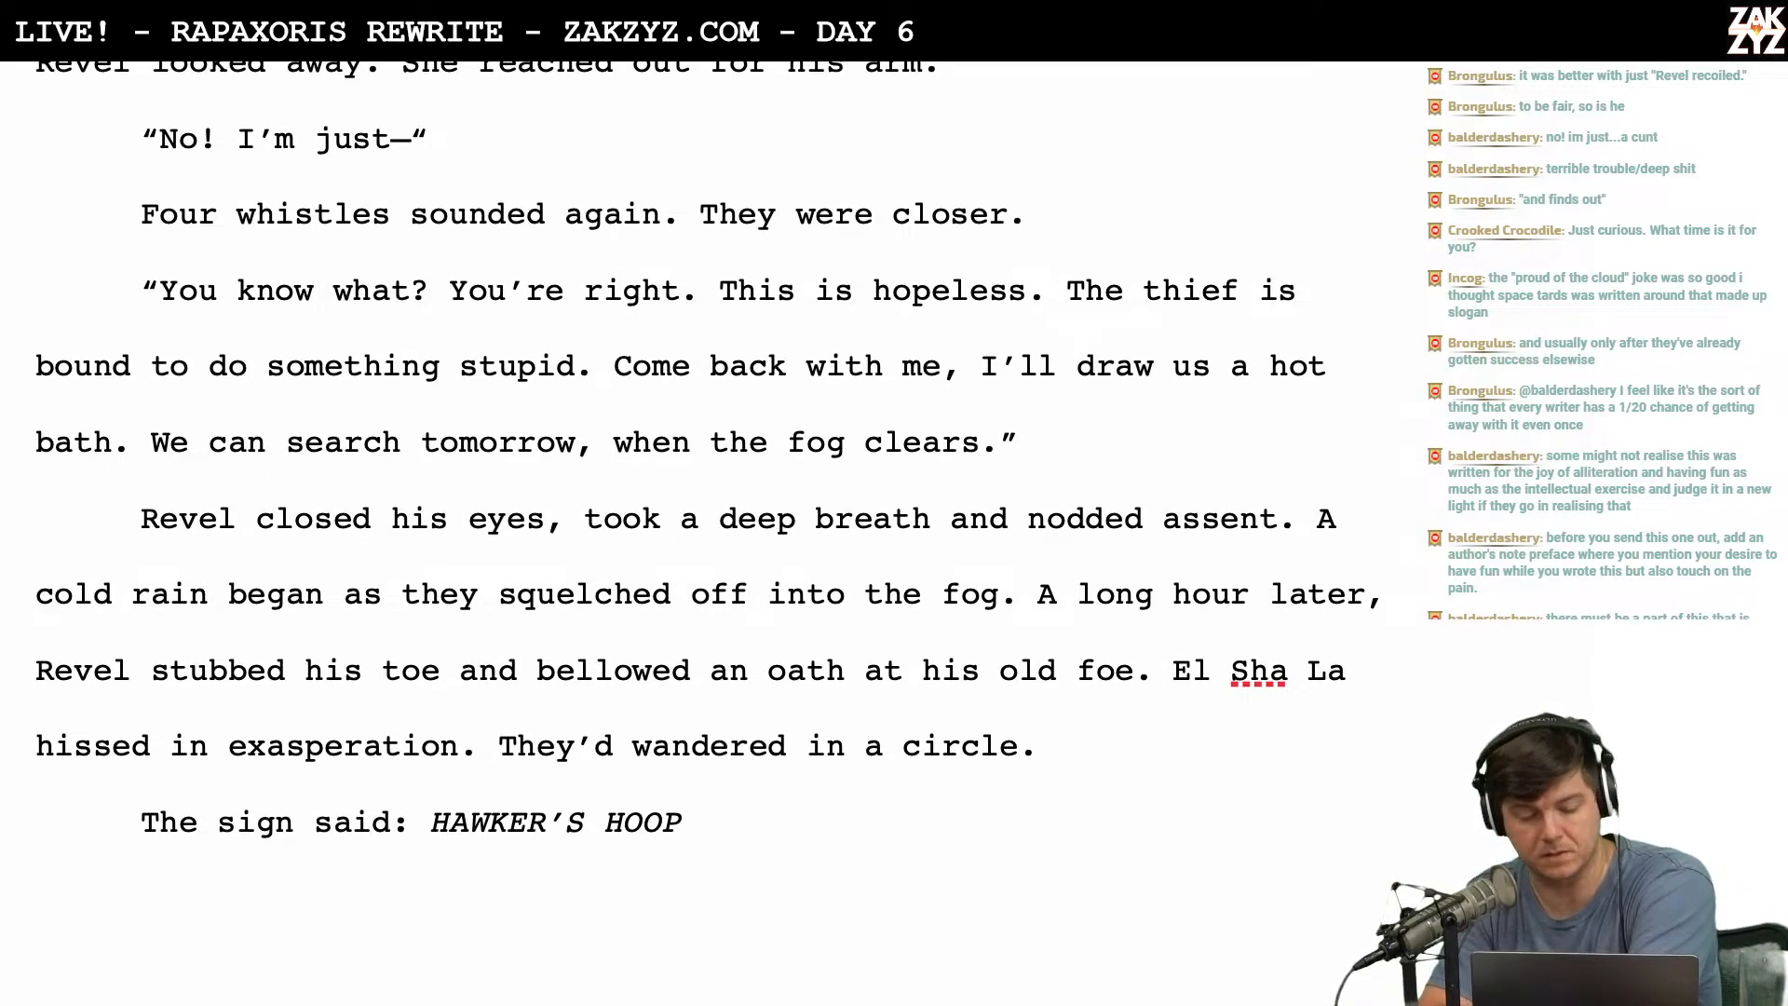
{"action": "scroll", "coordinate": [708, 447], "scroll_direction": "down", "scroll_amount": 1}
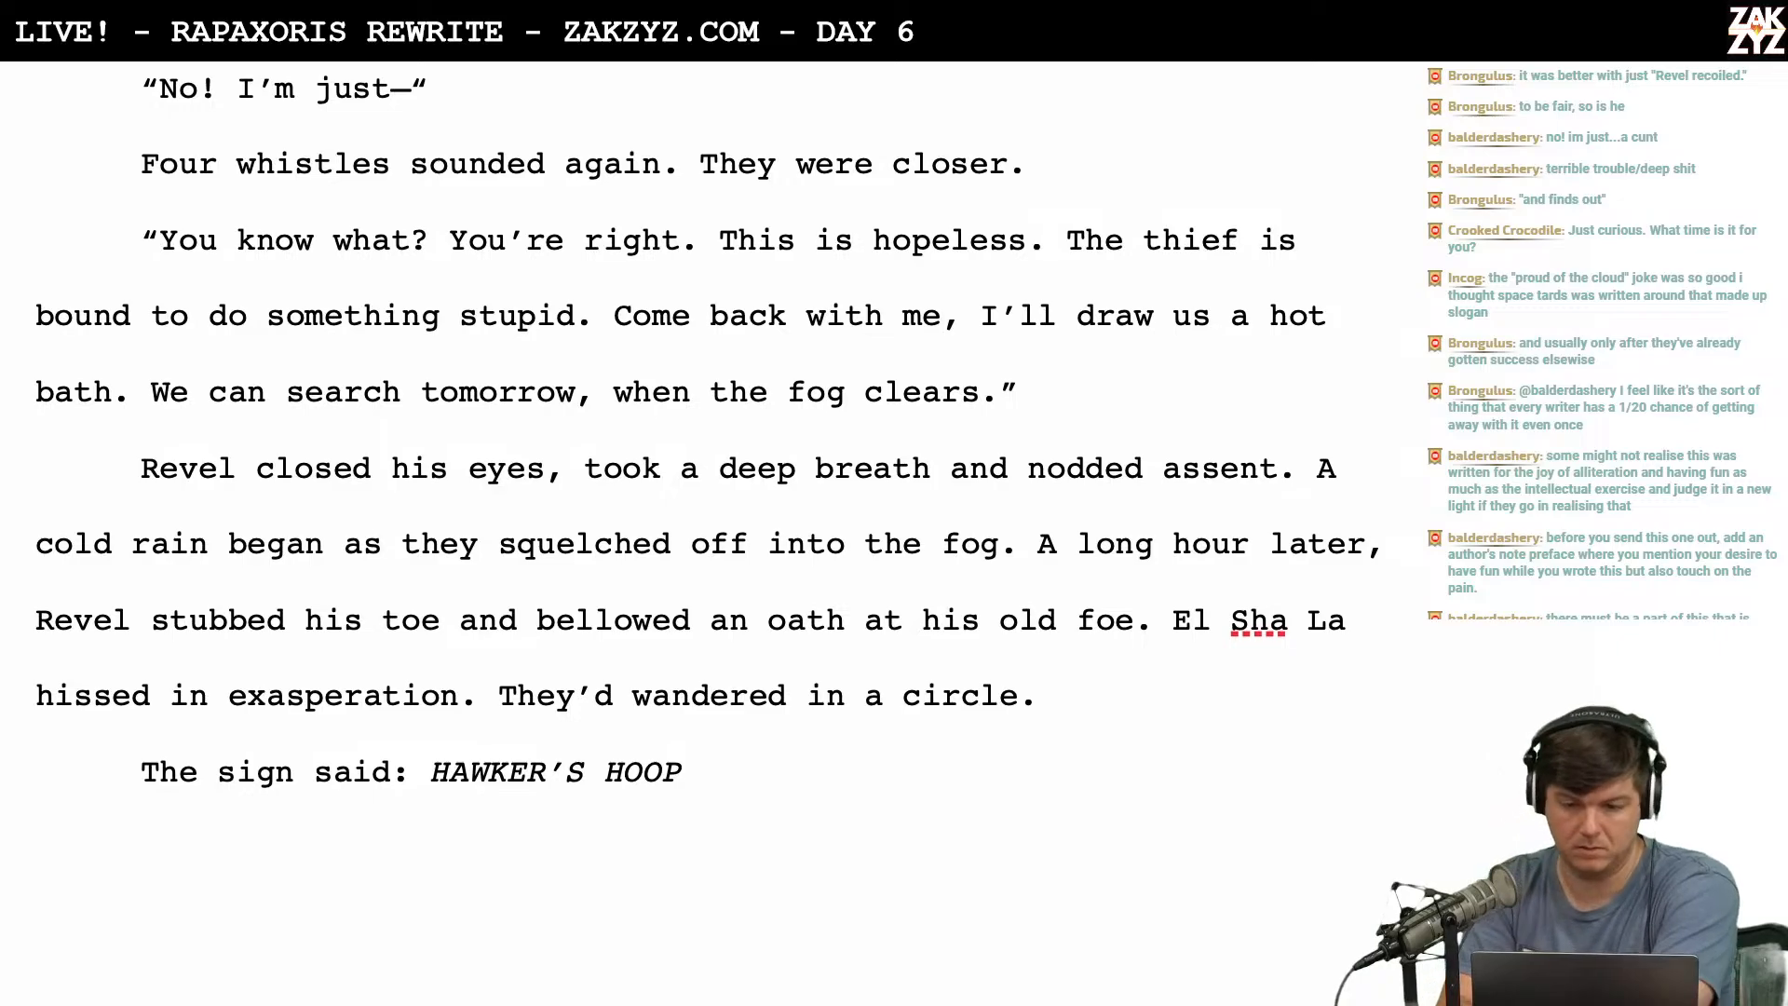
{"action": "type", "text": "Let's go home."}
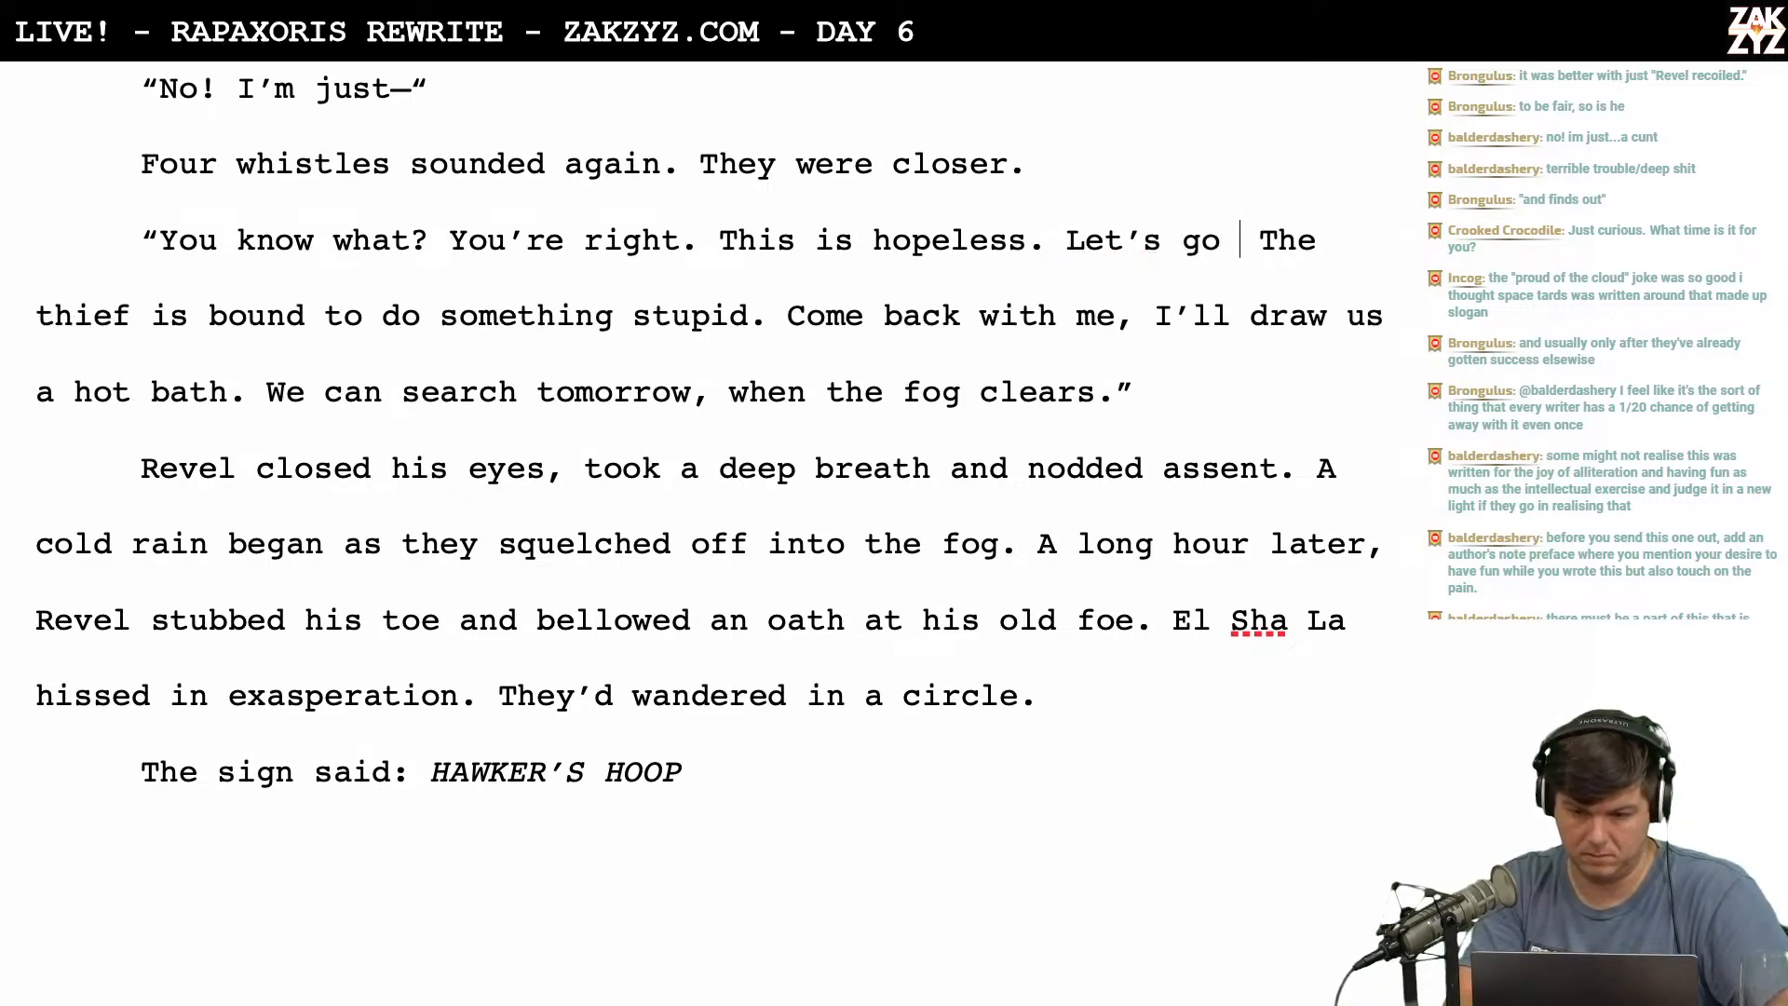
{"action": "type", "text": "\""}
Insert the reply "We can keep going." as its own paragraph and open the thief line as separate quoted dialogue below it.
{"action": "key", "text": "Return"}
{"action": "type", "text": "\"We c"}
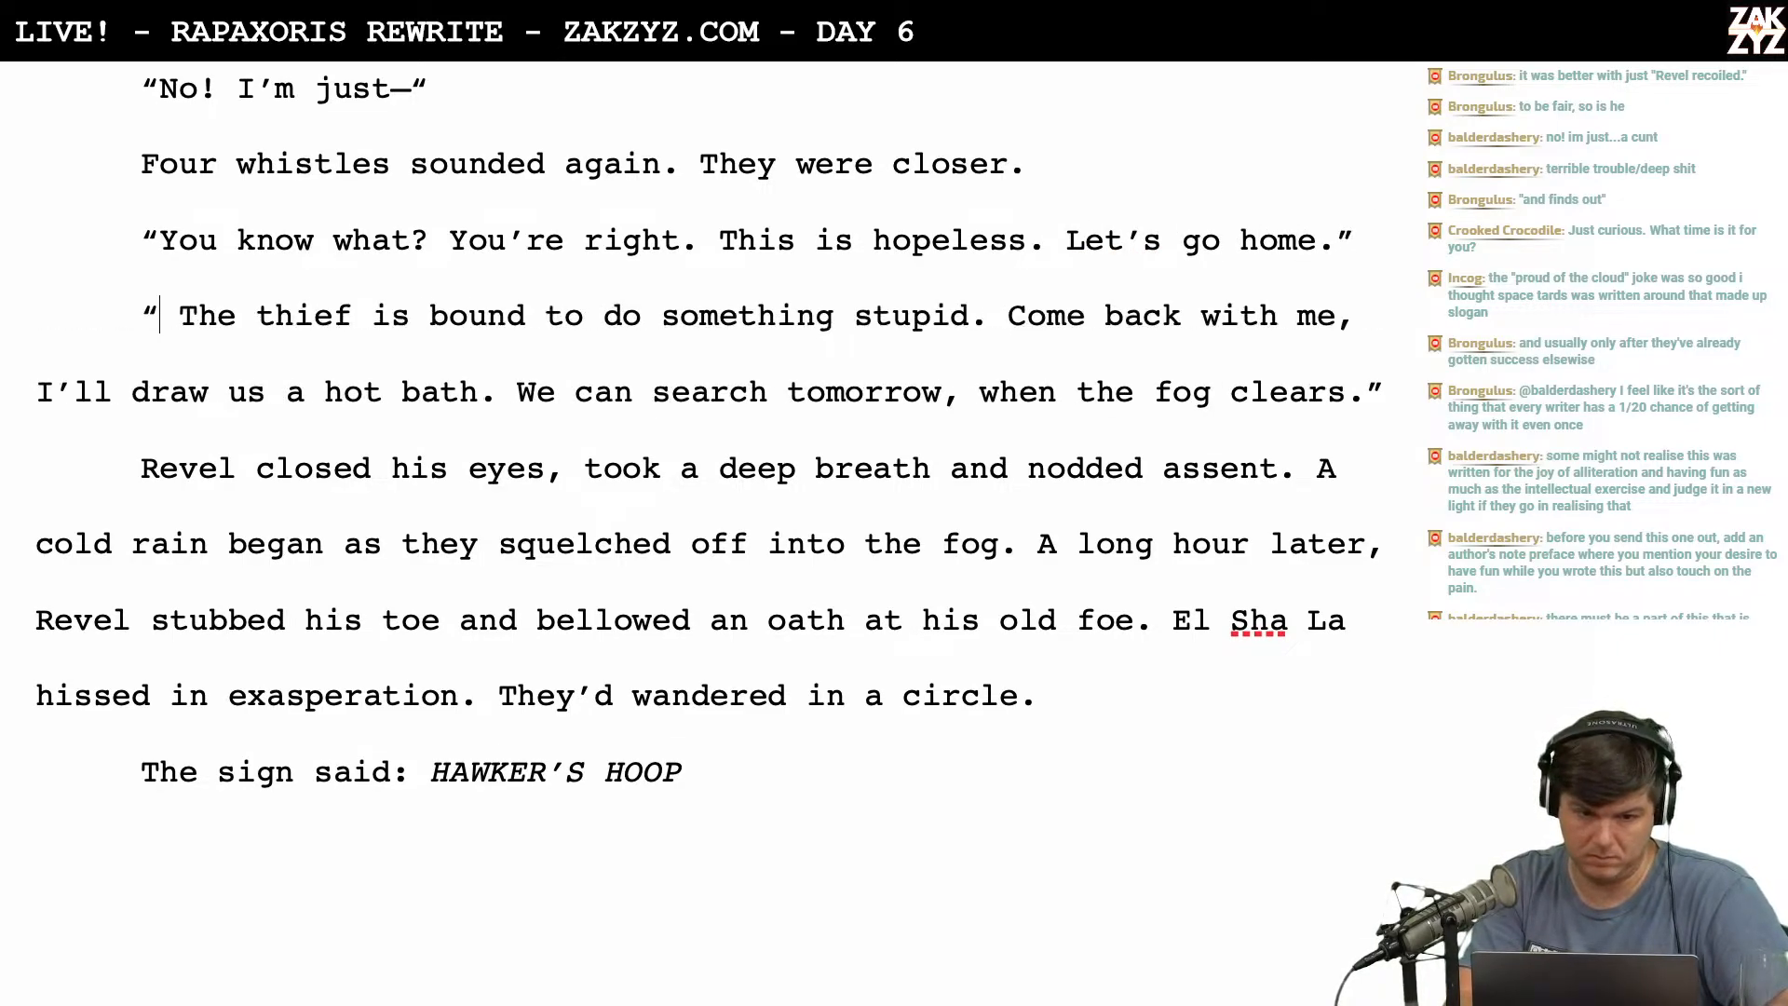
{"action": "type", "text": "an keep going.\""}
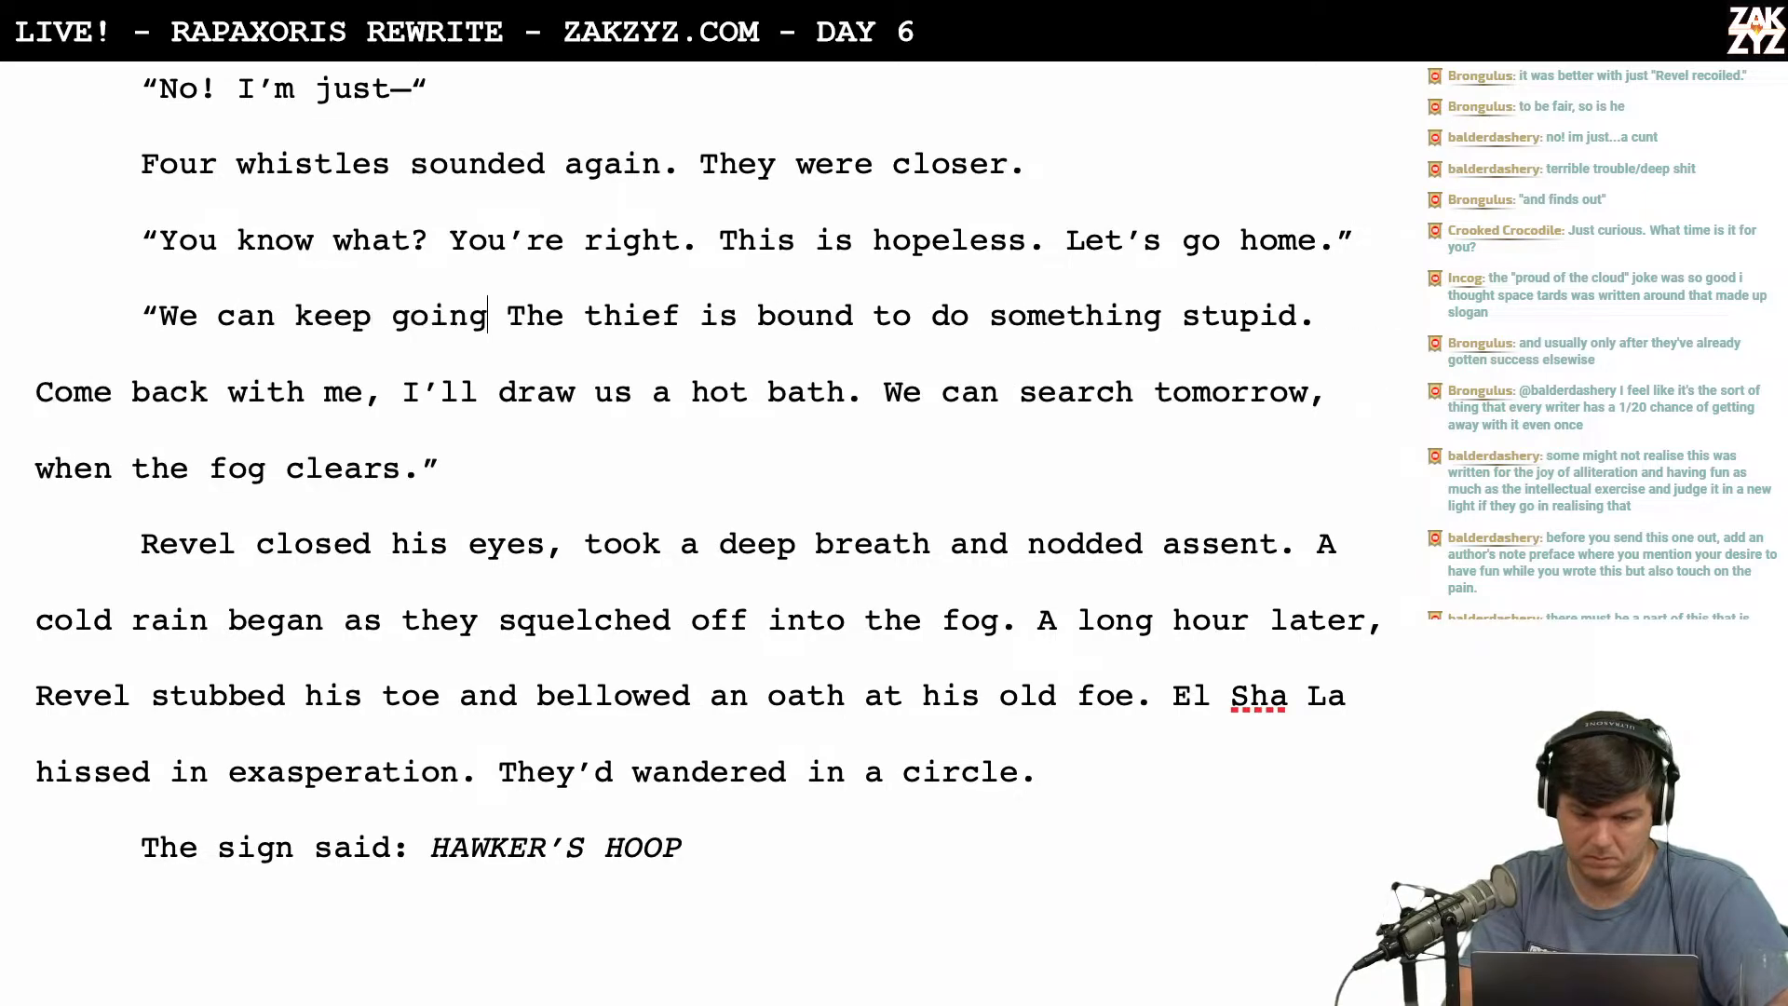
{"action": "key", "text": "Return"}
{"action": "type", "text": "\""}
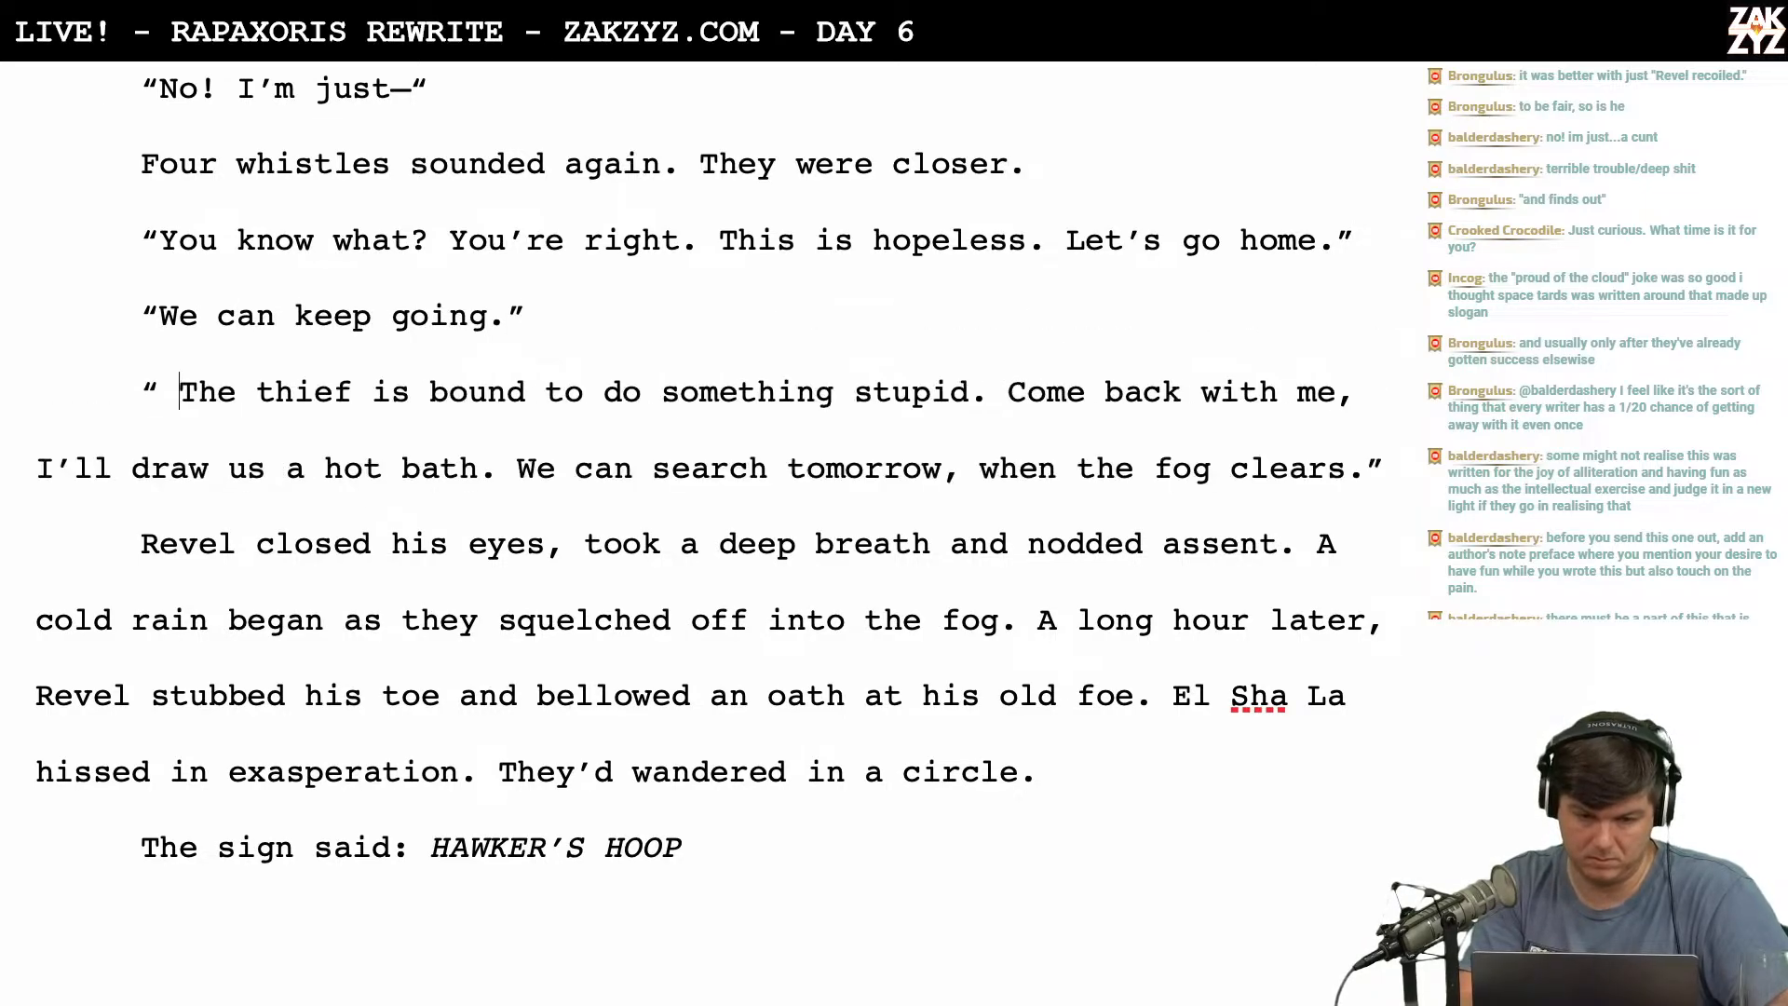
{"action": "key", "text": "BackSpace"}
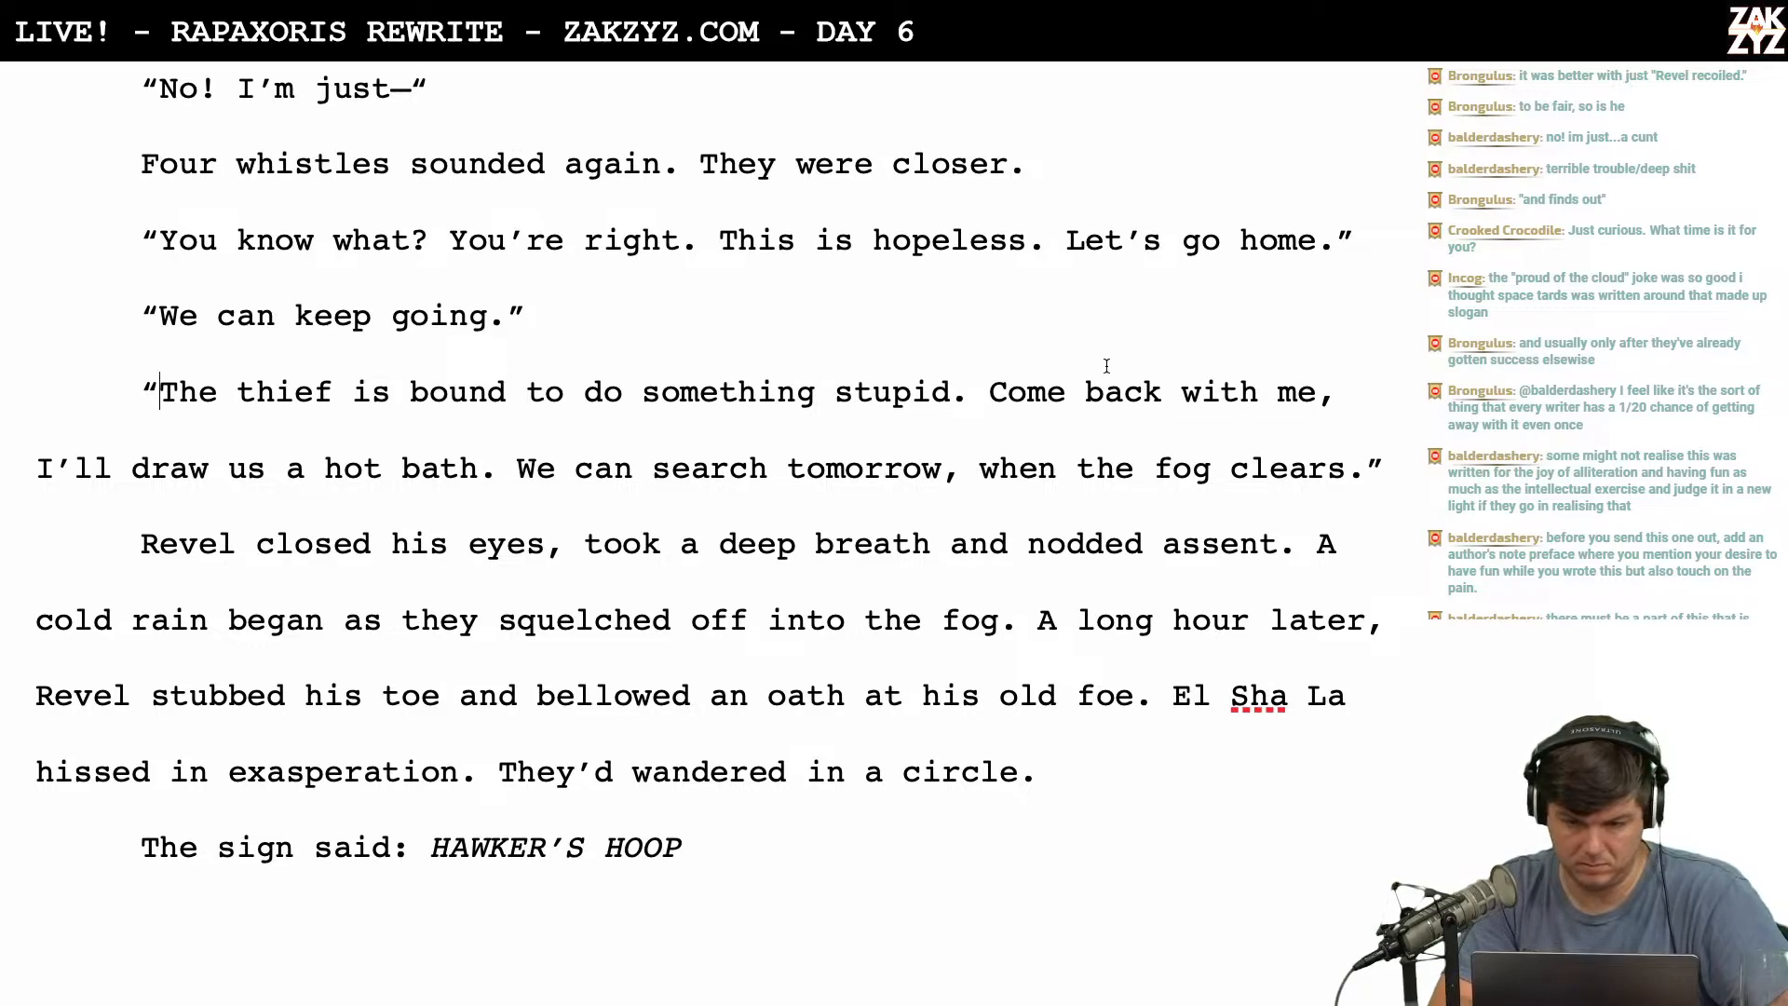
Delete "Come back with me," before "I'll draw us a hot bath" in the thief line.
{"action": "scroll", "coordinate": [1122, 428], "scroll_direction": "down", "scroll_amount": 1}
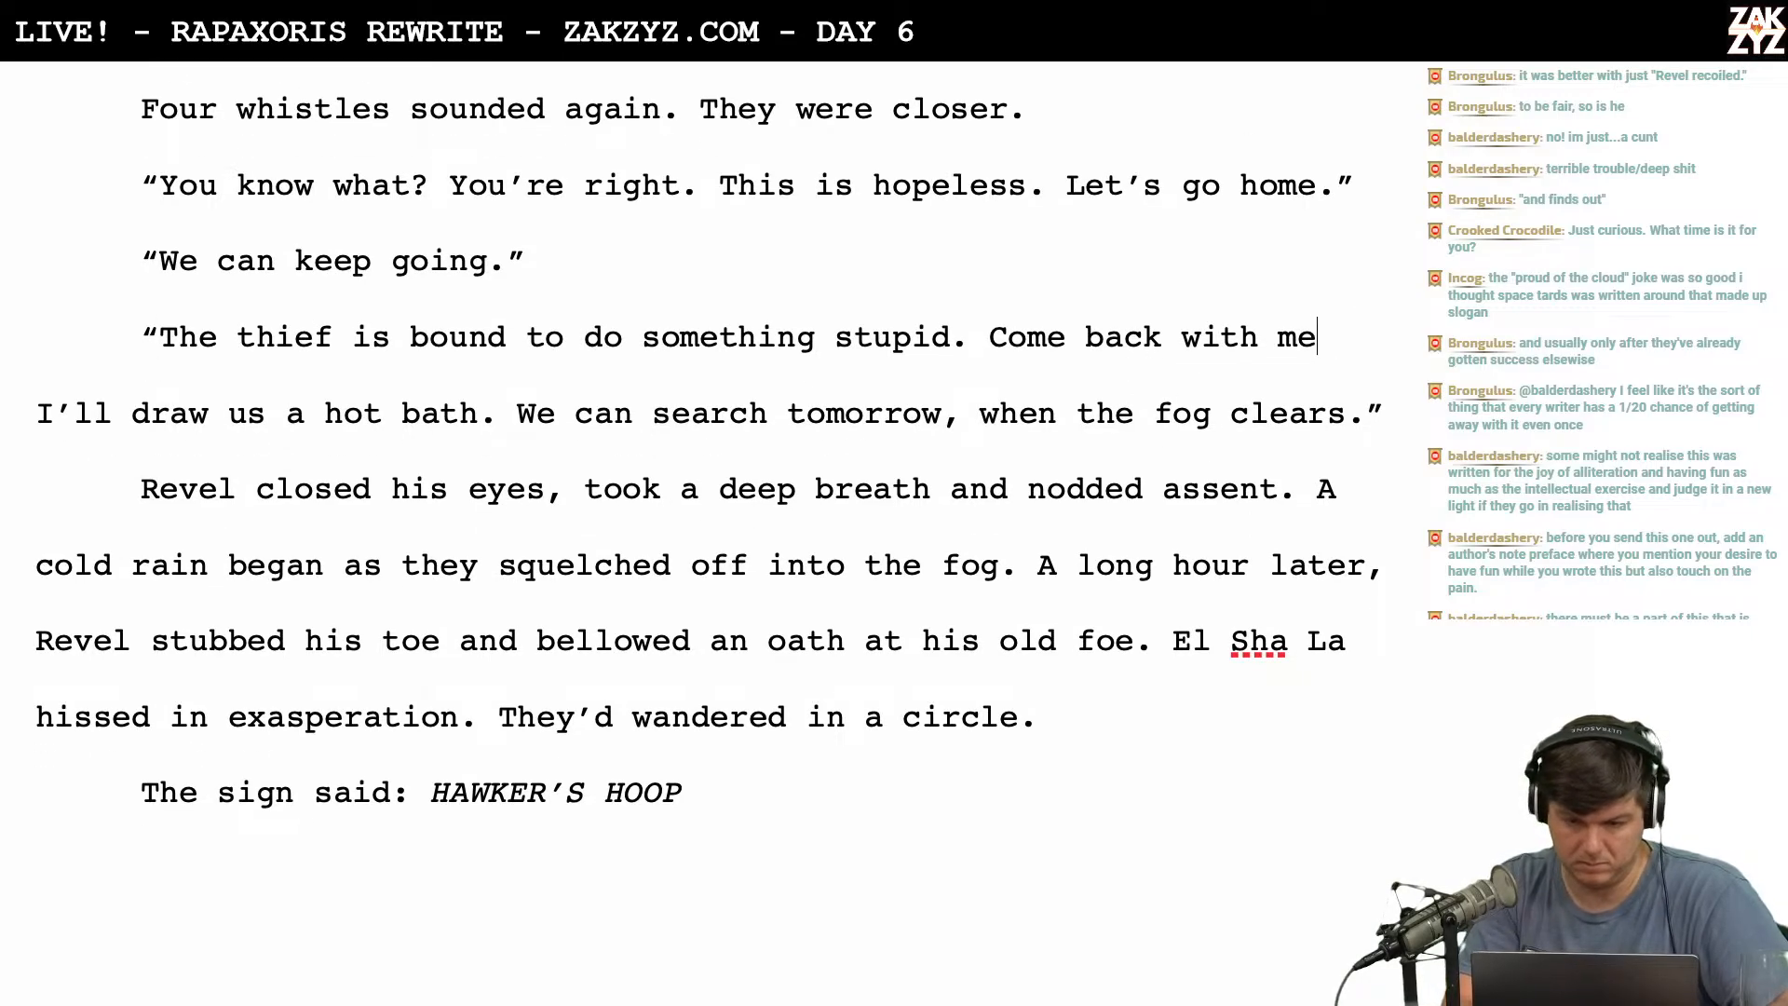
{"action": "left_click", "coordinate": [1317, 336]}
{"action": "key", "text": "BackSpace"}
{"action": "key", "text": "BackSpace"}
{"action": "key", "text": "BackSpace"}
{"action": "key", "text": "BackSpace"}
{"action": "key", "text": "BackSpace"}
{"action": "key", "text": "BackSpace"}
{"action": "key", "text": "BackSpace"}
{"action": "key", "text": "BackSpace"}
{"action": "key", "text": "BackSpace"}
{"action": "key", "text": "BackSpace"}
{"action": "key", "text": "BackSpace"}
{"action": "key", "text": "BackSpace"}
{"action": "key", "text": "BackSpace"}
{"action": "key", "text": "BackSpace"}
{"action": "key", "text": "BackSpace"}
{"action": "key", "text": "BackSpace"}
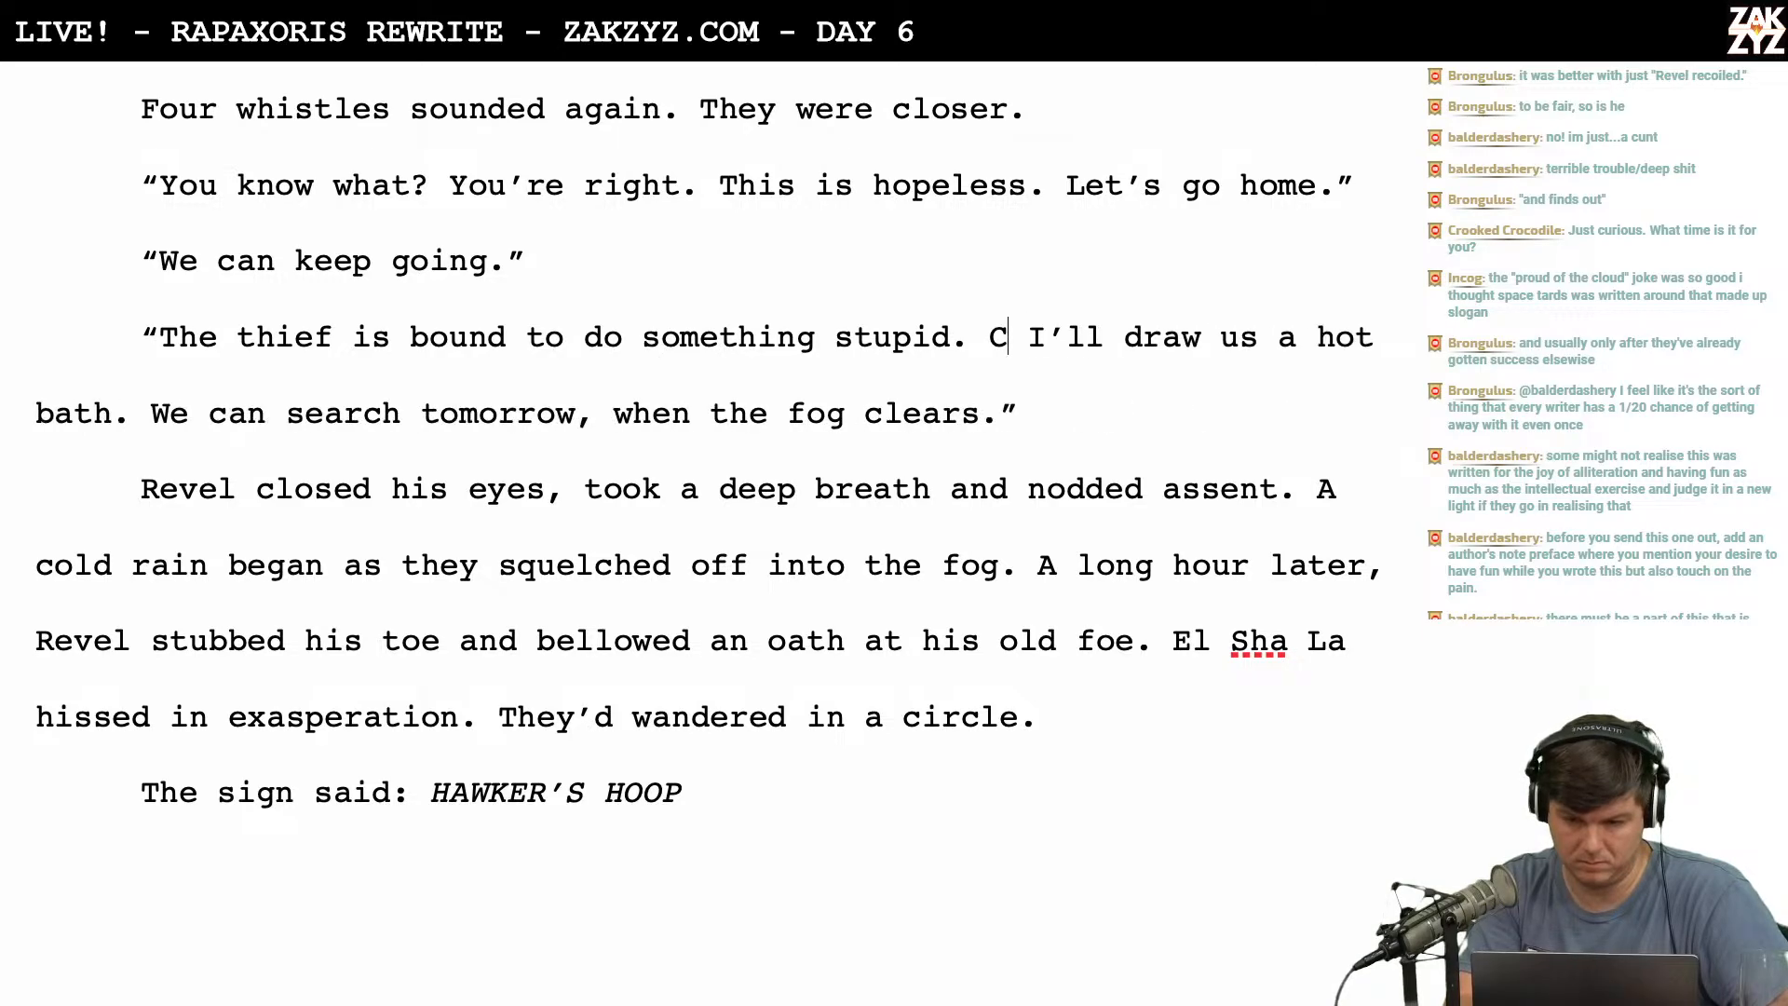
{"action": "key", "text": "BackSpace"}
{"action": "key", "text": "BackSpace"}
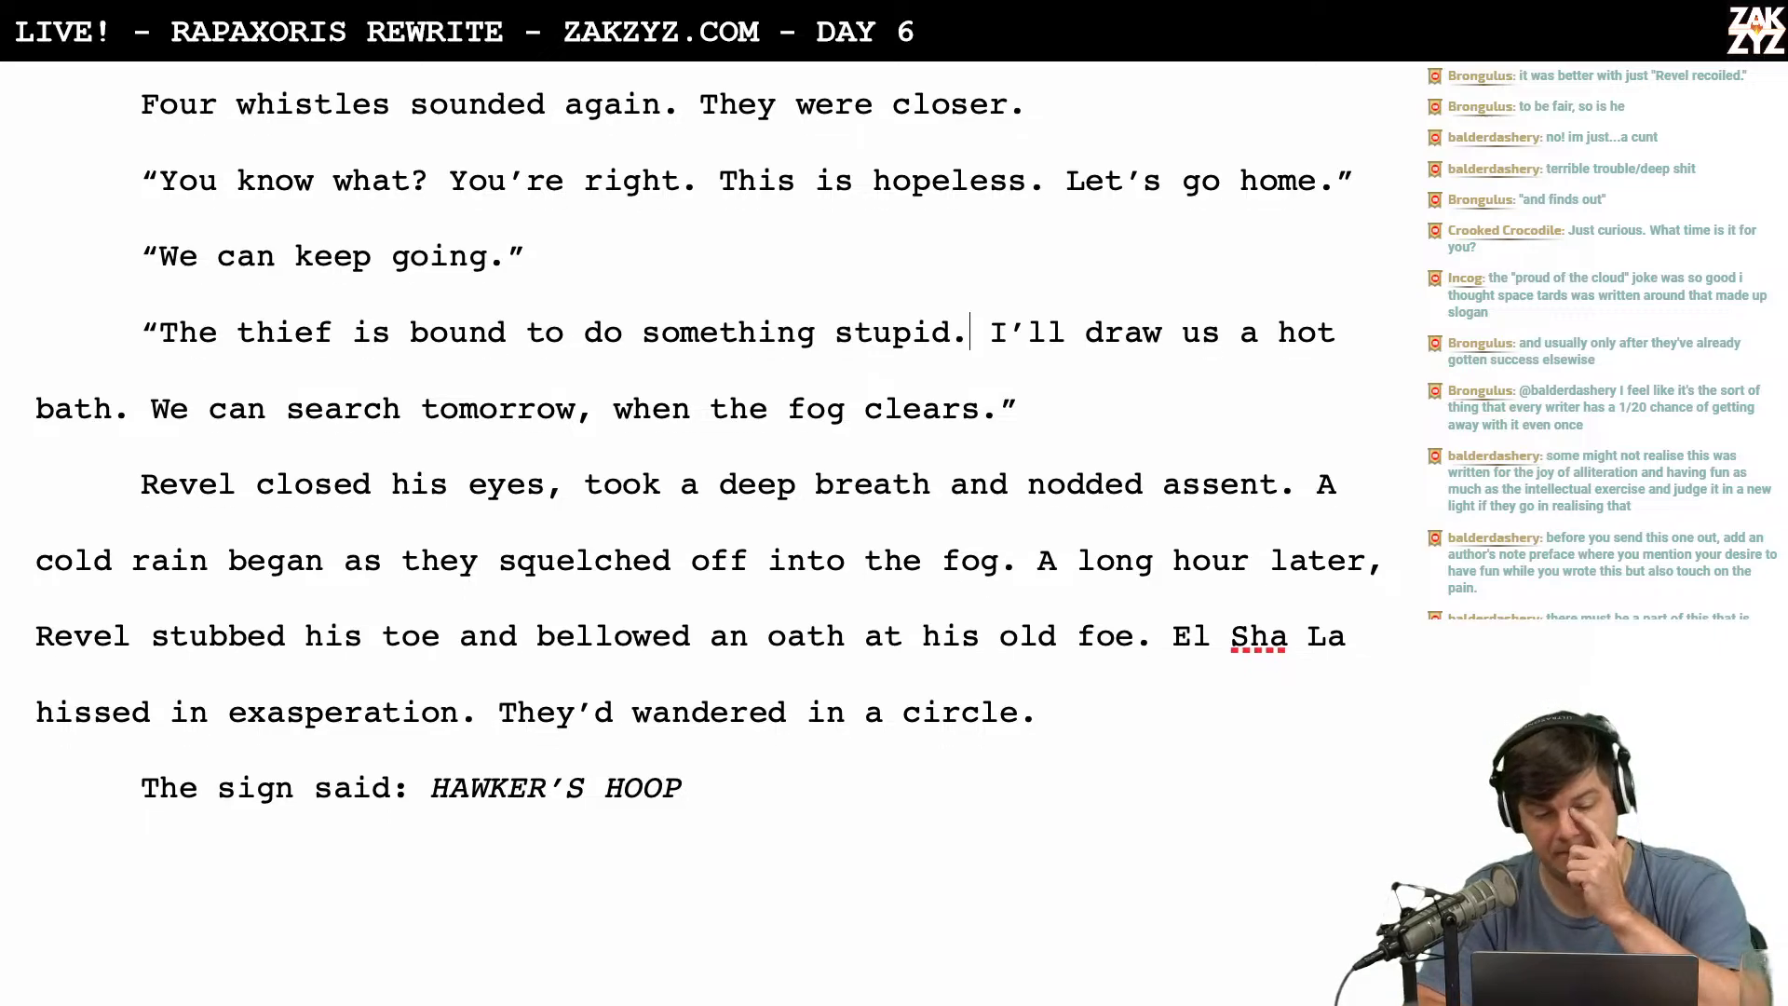
{"action": "scroll", "coordinate": [808, 432], "scroll_direction": "up", "scroll_amount": 3}
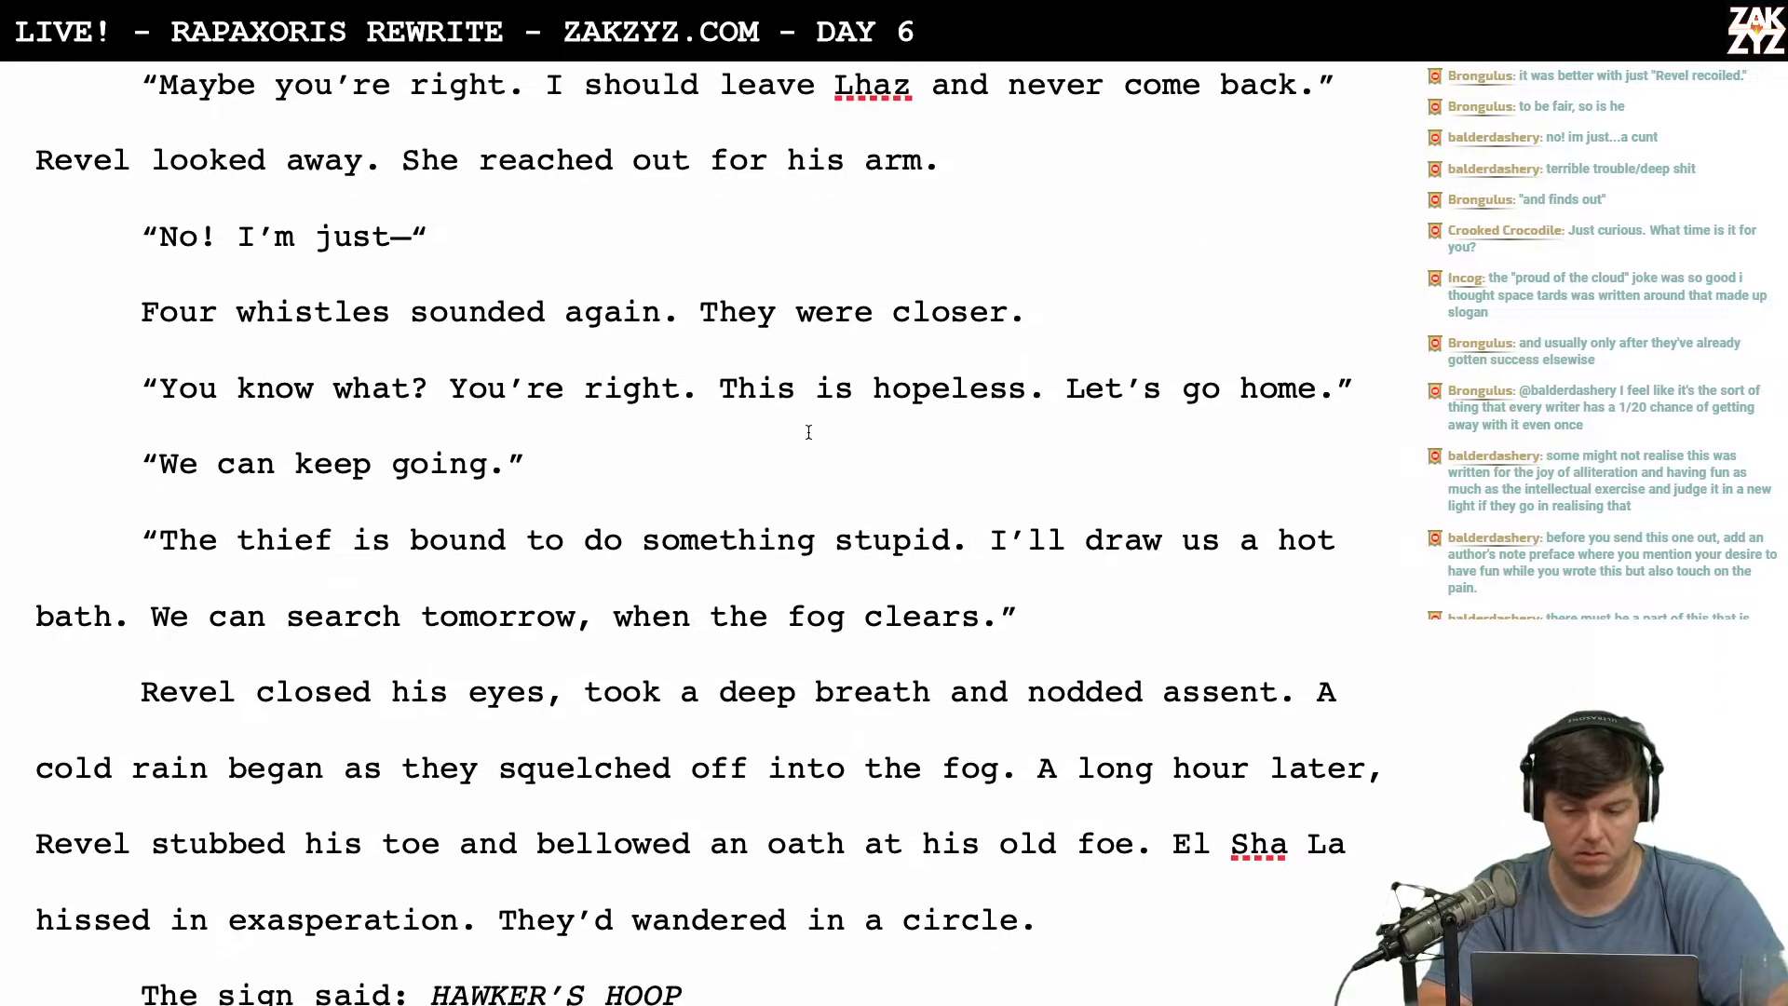
{"action": "scroll", "coordinate": [489, 474], "scroll_direction": "down", "scroll_amount": 1}
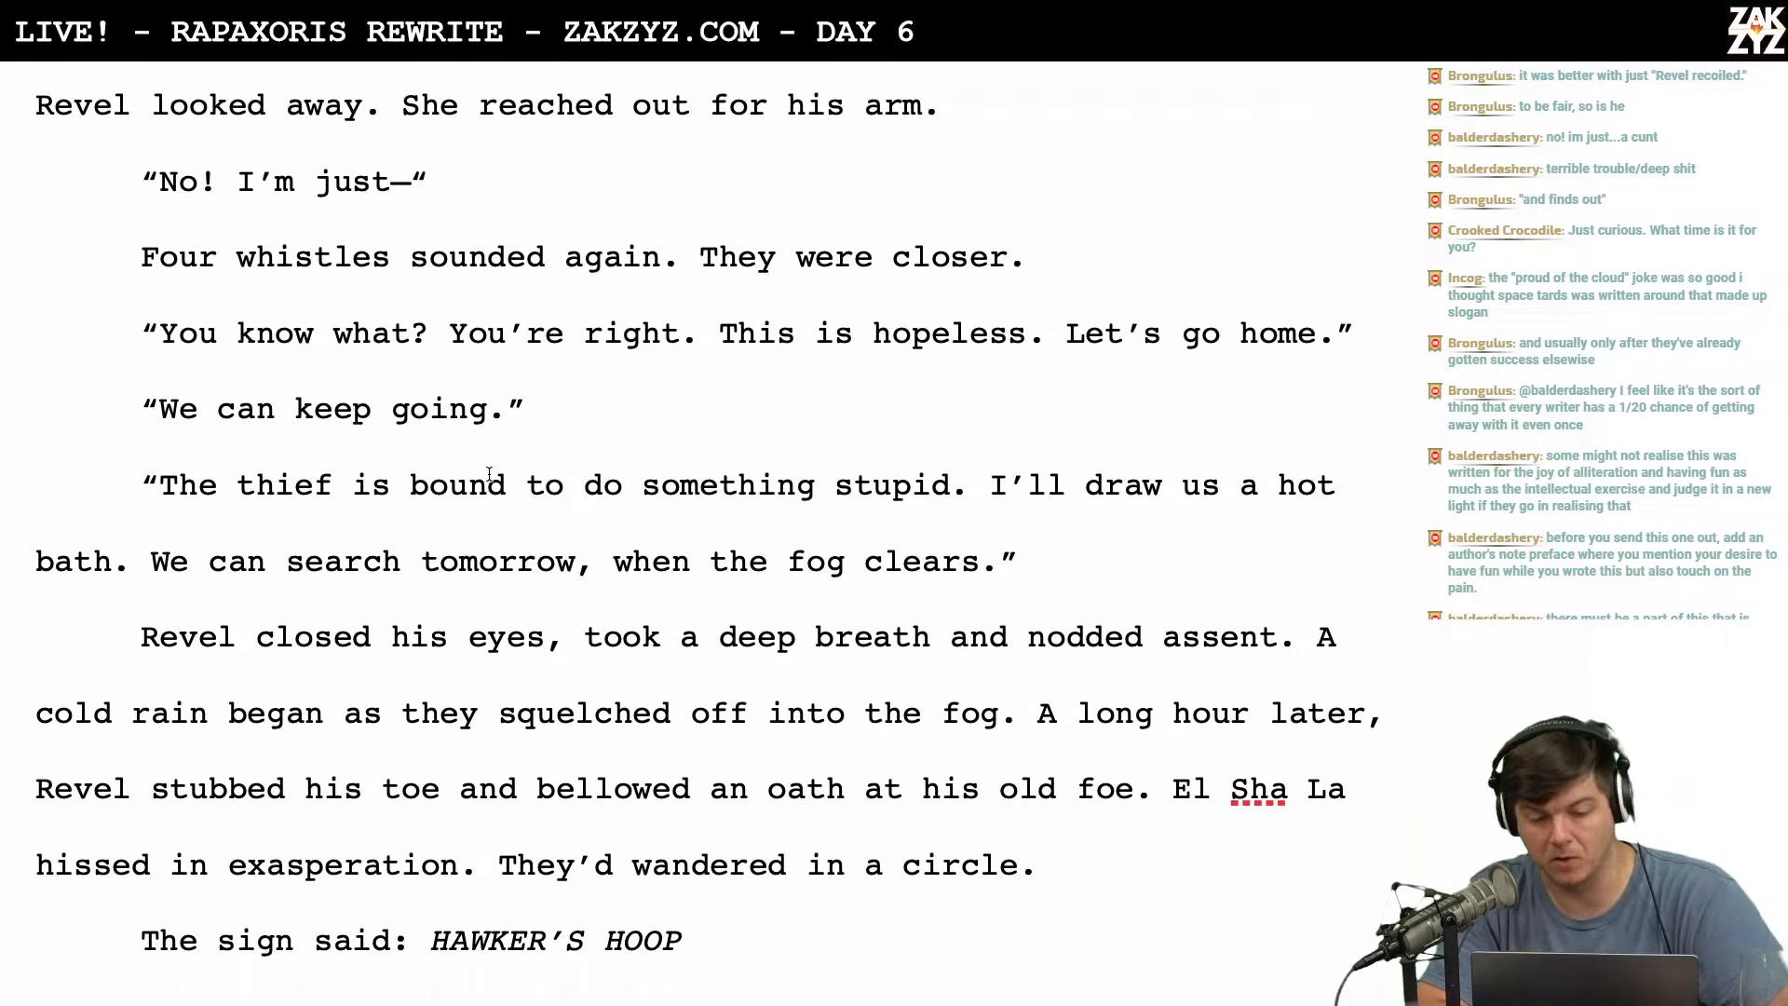
{"action": "scroll", "coordinate": [546, 453], "scroll_direction": "down", "scroll_amount": 4}
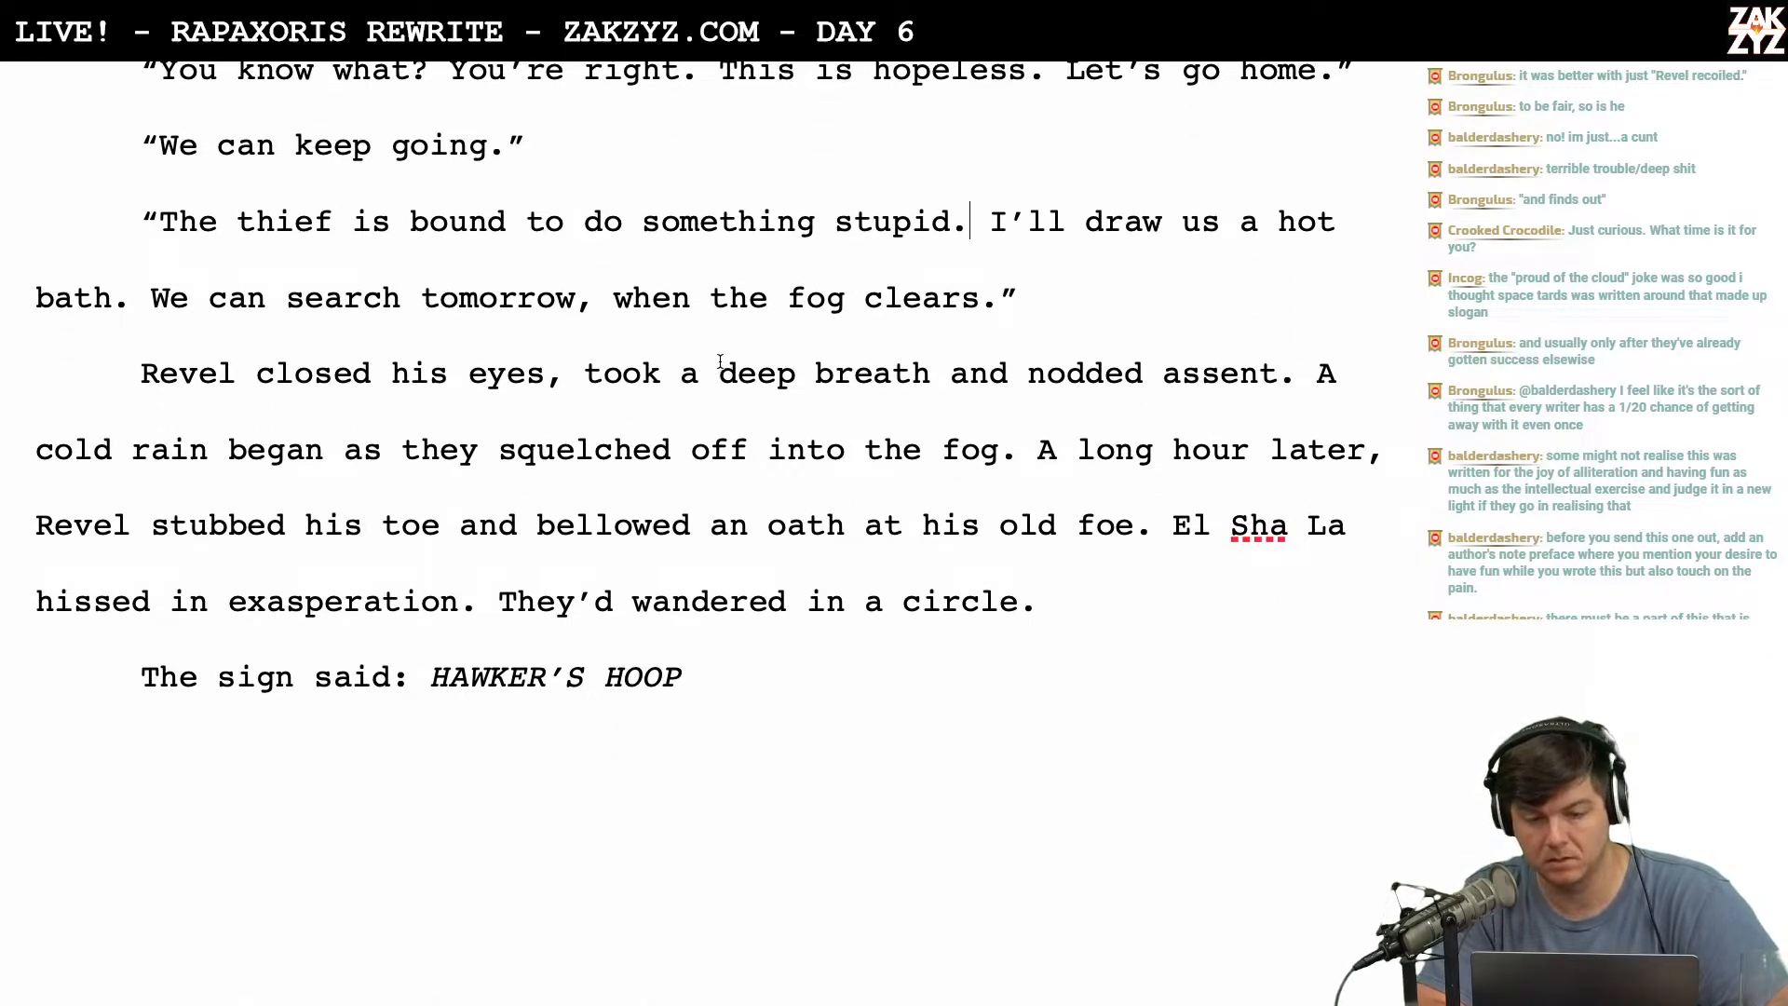
Cut ", took a deep breath" from the sentence about Revel closing his eyes, leaving "Revel closed his eyes and nodded assent.".
{"action": "scroll", "coordinate": [720, 362], "scroll_direction": "down", "scroll_amount": 1}
{"action": "scroll", "coordinate": [377, 293], "scroll_direction": "down", "scroll_amount": 3}
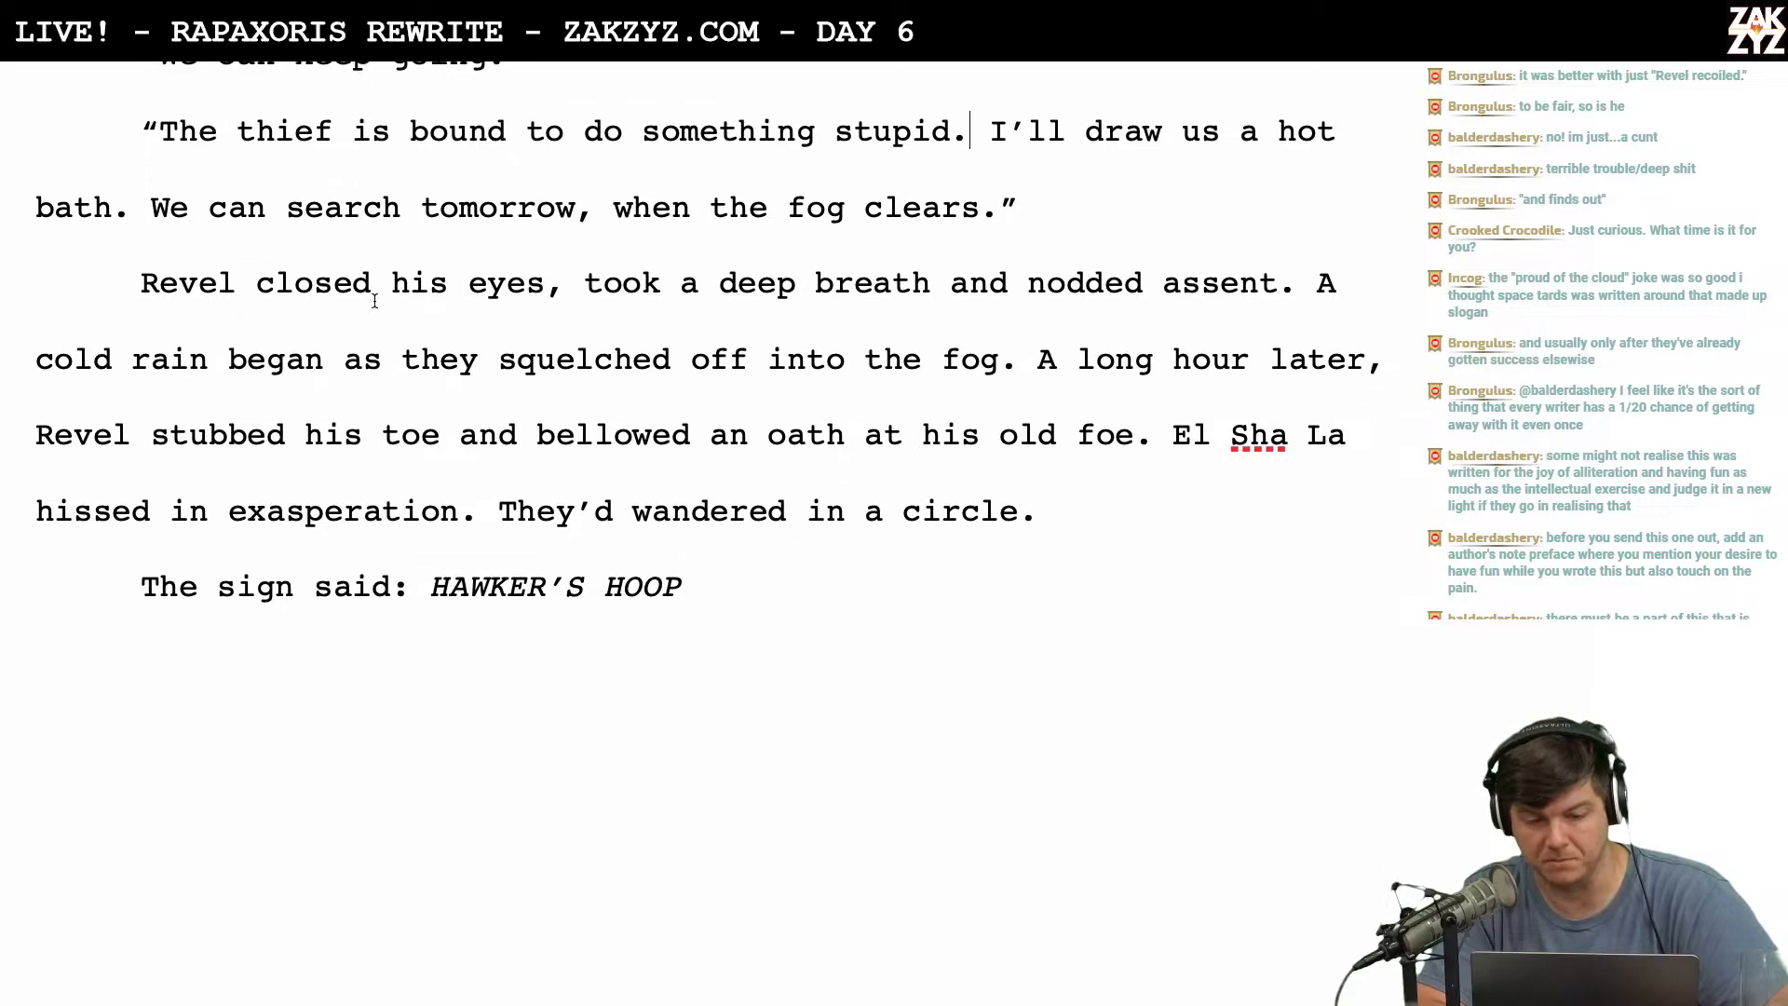
{"action": "scroll", "coordinate": [375, 298], "scroll_direction": "up", "scroll_amount": 5}
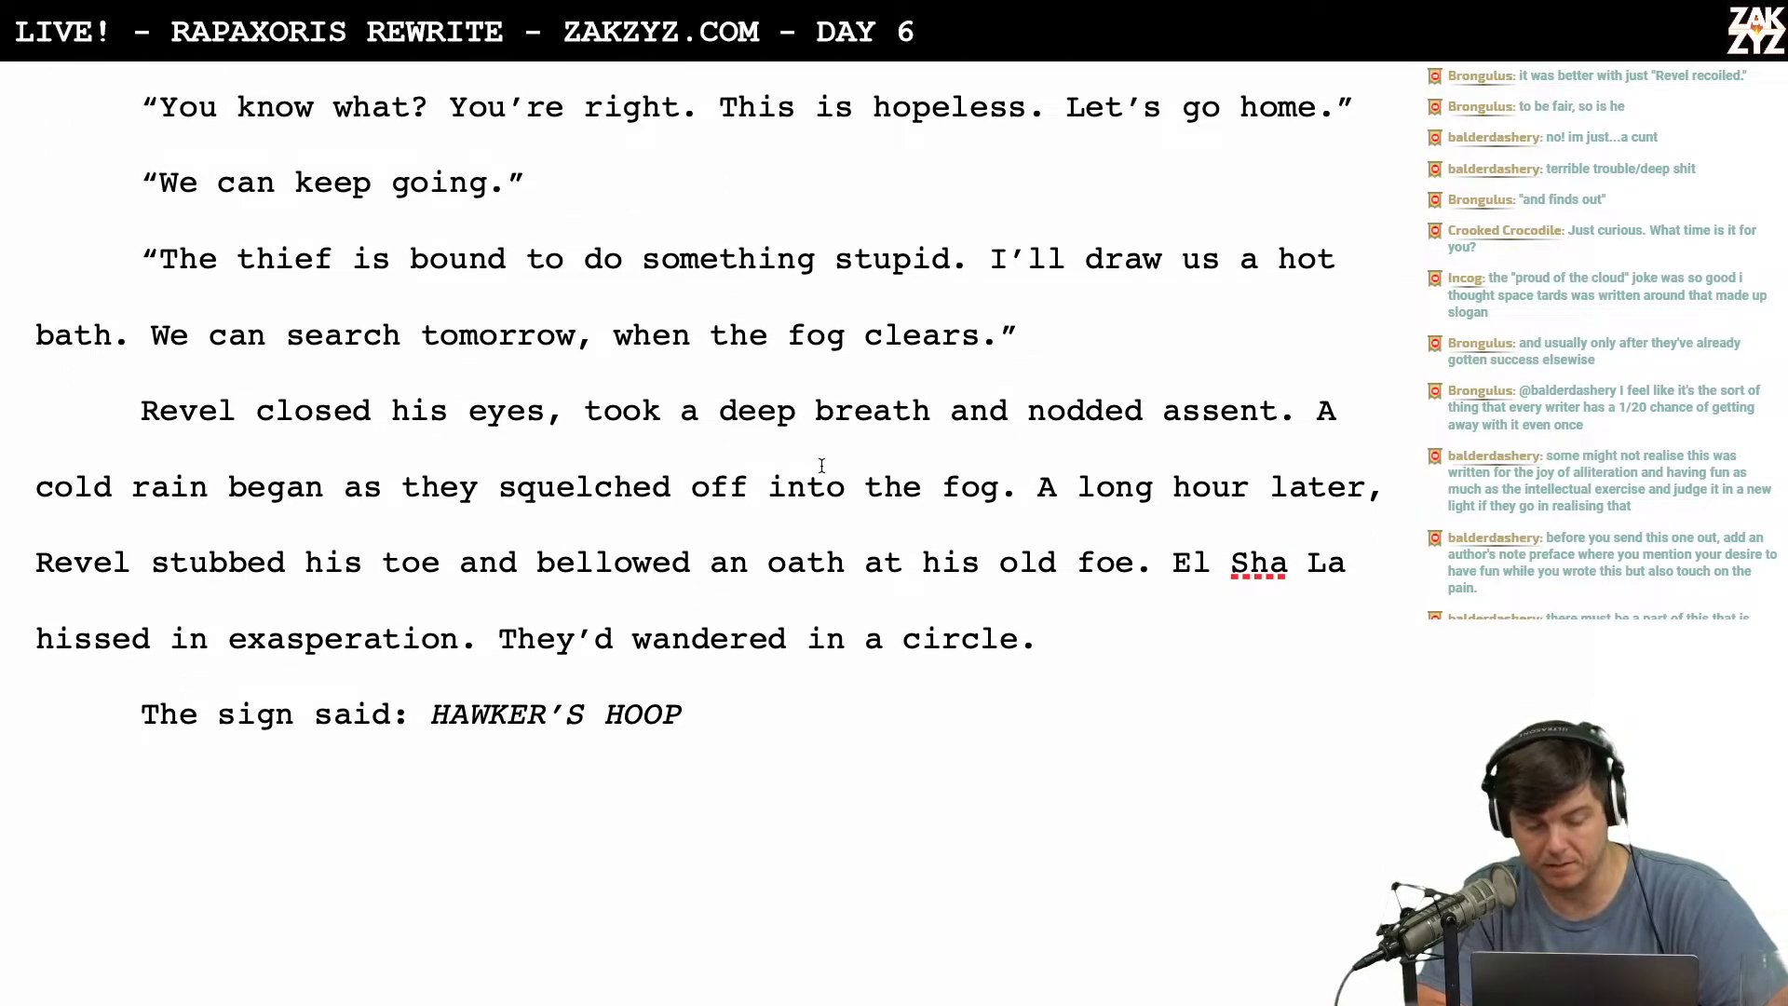
{"action": "right_click", "coordinate": [537, 457]}
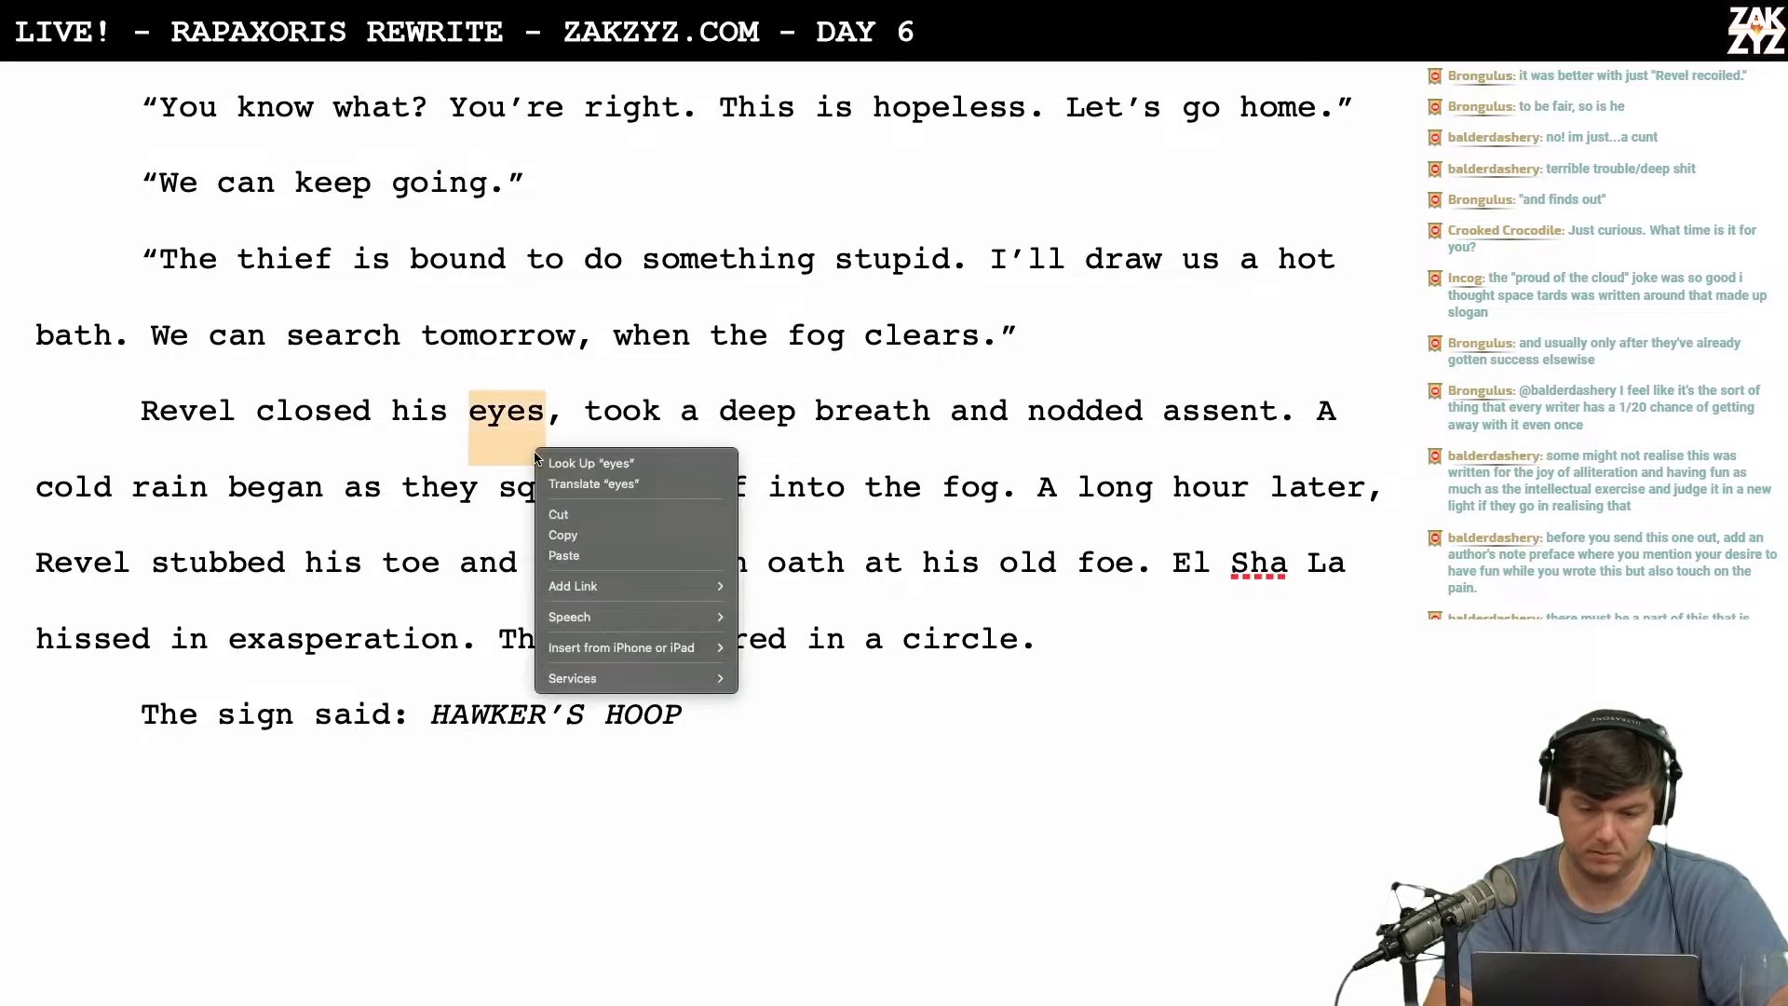
{"action": "left_click", "coordinate": [491, 428]}
{"action": "left_click", "coordinate": [983, 420]}
{"action": "key", "text": "Left"}
{"action": "key", "text": "Left"}
{"action": "key", "text": "Left"}
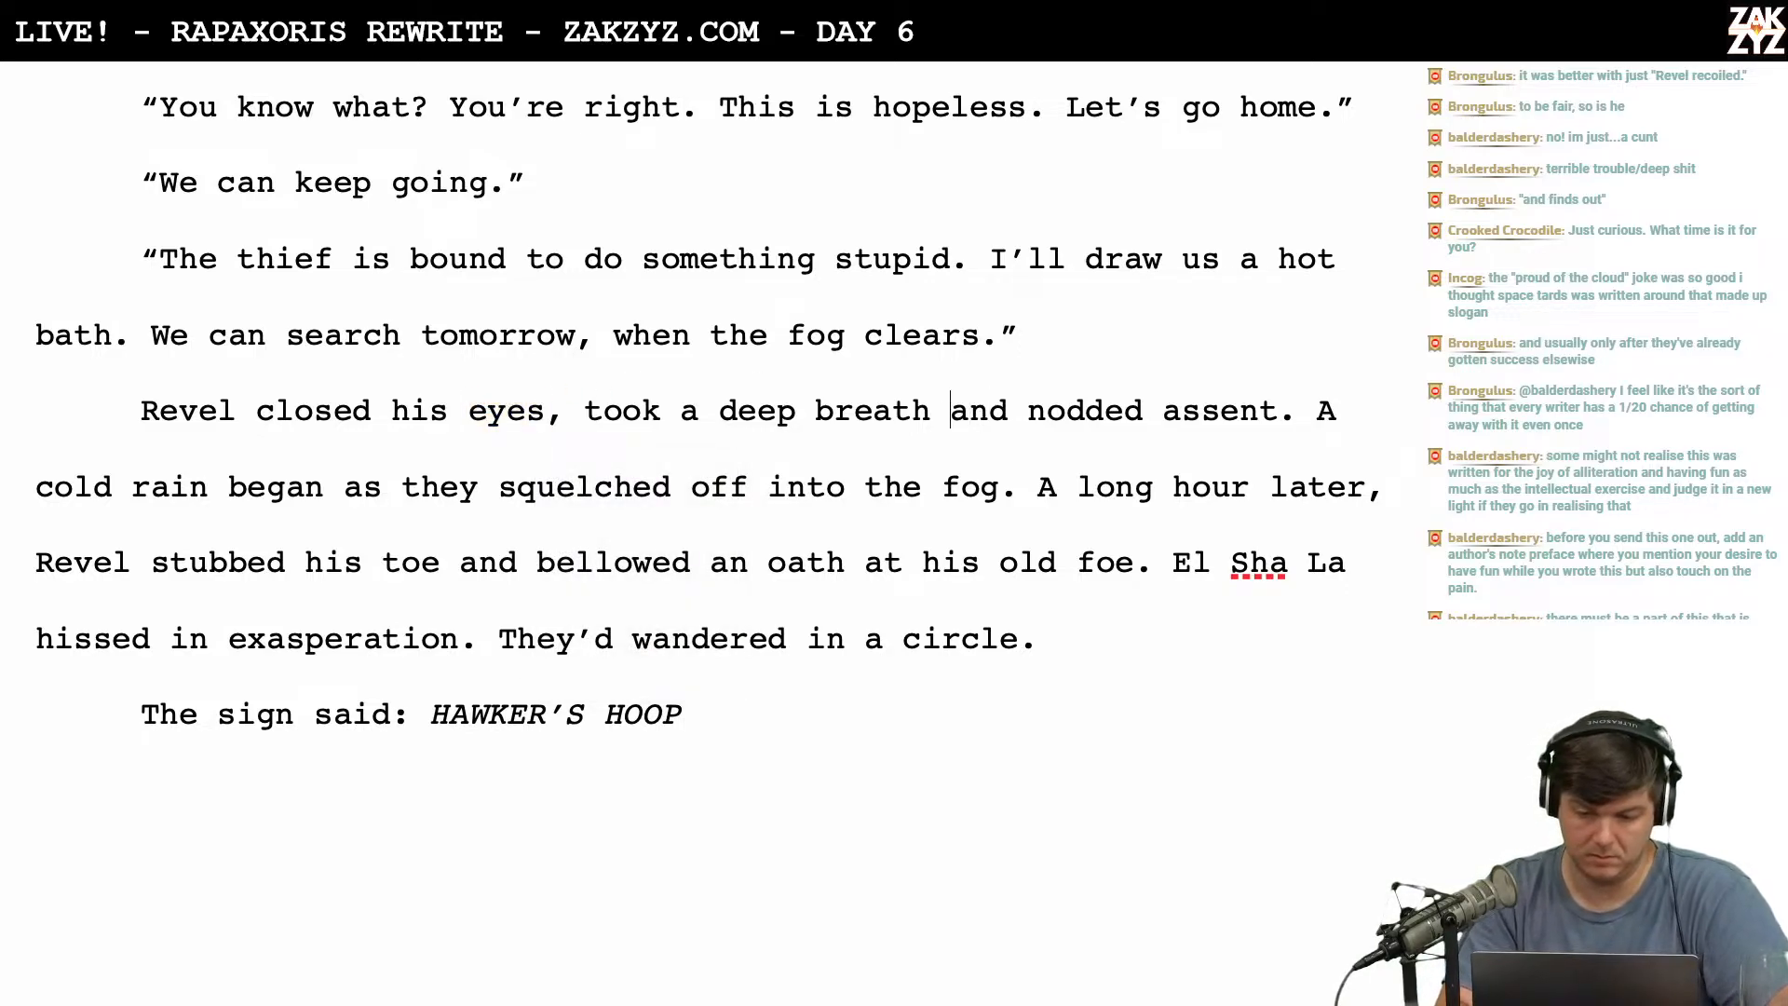
{"action": "key", "text": "BackSpace"}
{"action": "key", "text": "BackSpace"}
{"action": "key", "text": "BackSpace"}
{"action": "key", "text": "BackSpace"}
{"action": "key", "text": "BackSpace"}
{"action": "key", "text": "BackSpace"}
{"action": "key", "text": "BackSpace"}
{"action": "key", "text": "BackSpace"}
{"action": "key", "text": "BackSpace"}
{"action": "key", "text": "BackSpace"}
{"action": "key", "text": "BackSpace"}
{"action": "key", "text": "BackSpace"}
{"action": "key", "text": "BackSpace"}
{"action": "key", "text": "BackSpace"}
{"action": "key", "text": "BackSpace"}
{"action": "key", "text": "BackSpace"}
{"action": "key", "text": "BackSpace"}
{"action": "key", "text": "BackSpace"}
{"action": "key", "text": "BackSpace"}
{"action": "key", "text": "BackSpace"}
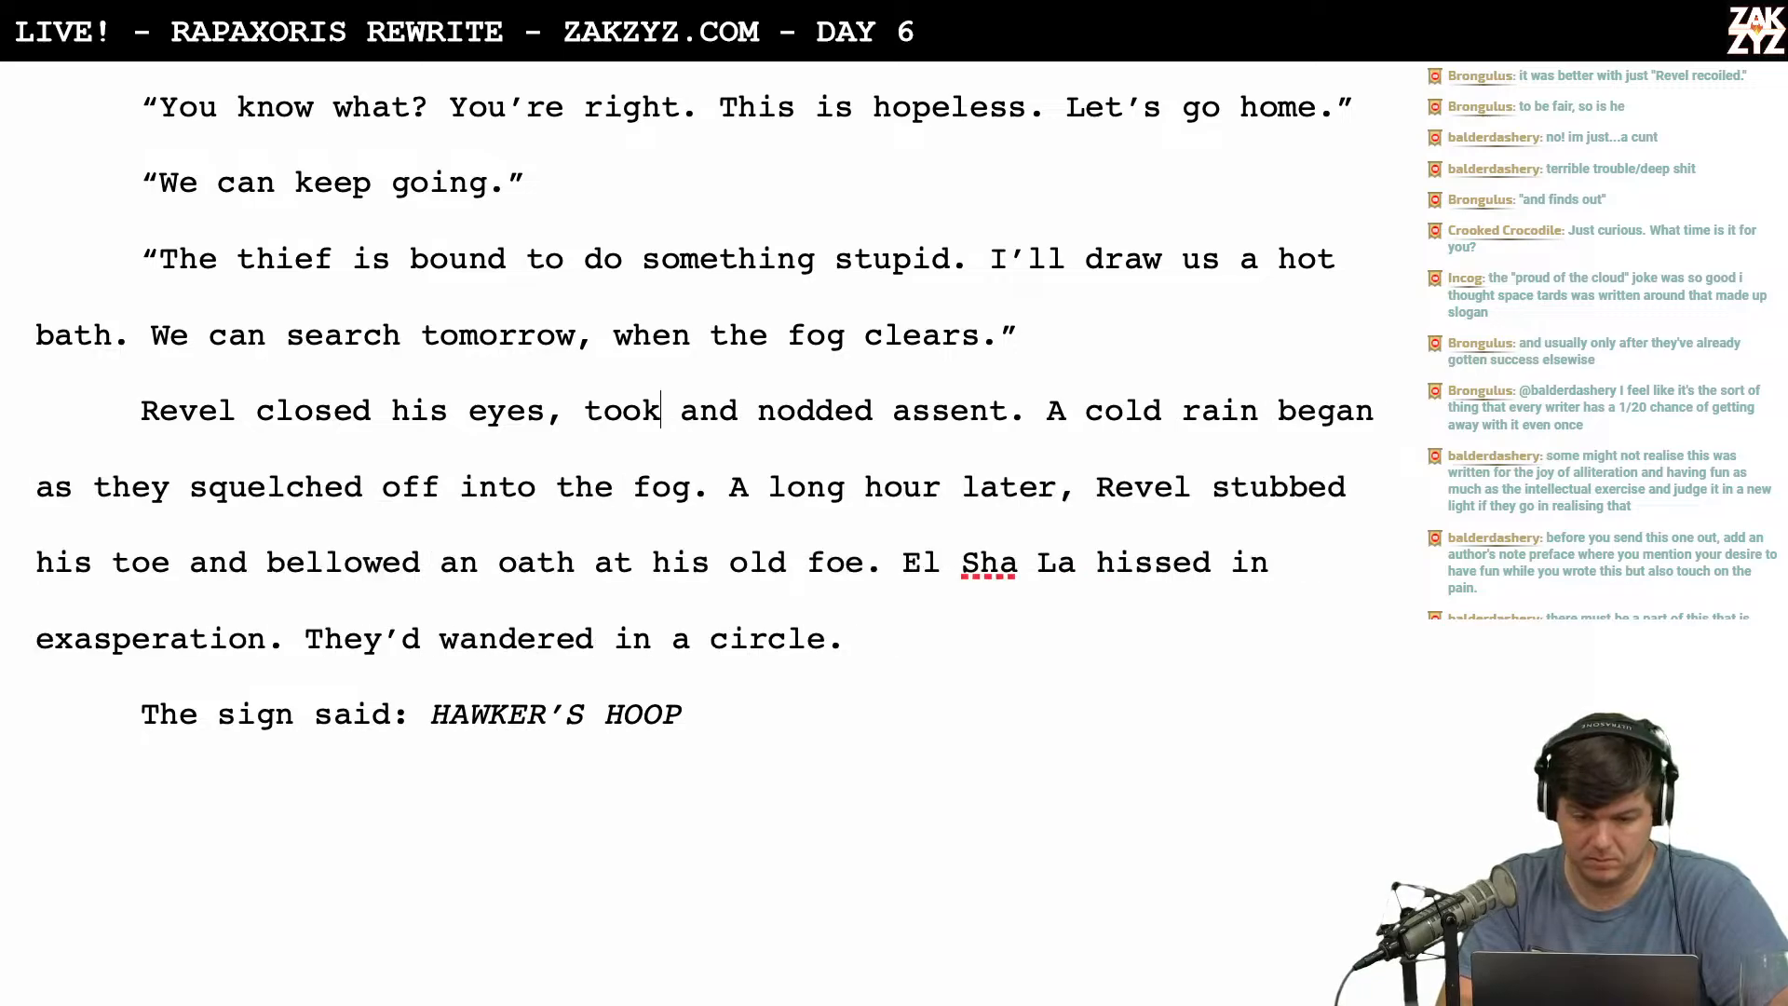
{"action": "scroll", "coordinate": [701, 531], "scroll_direction": "down", "scroll_amount": 1}
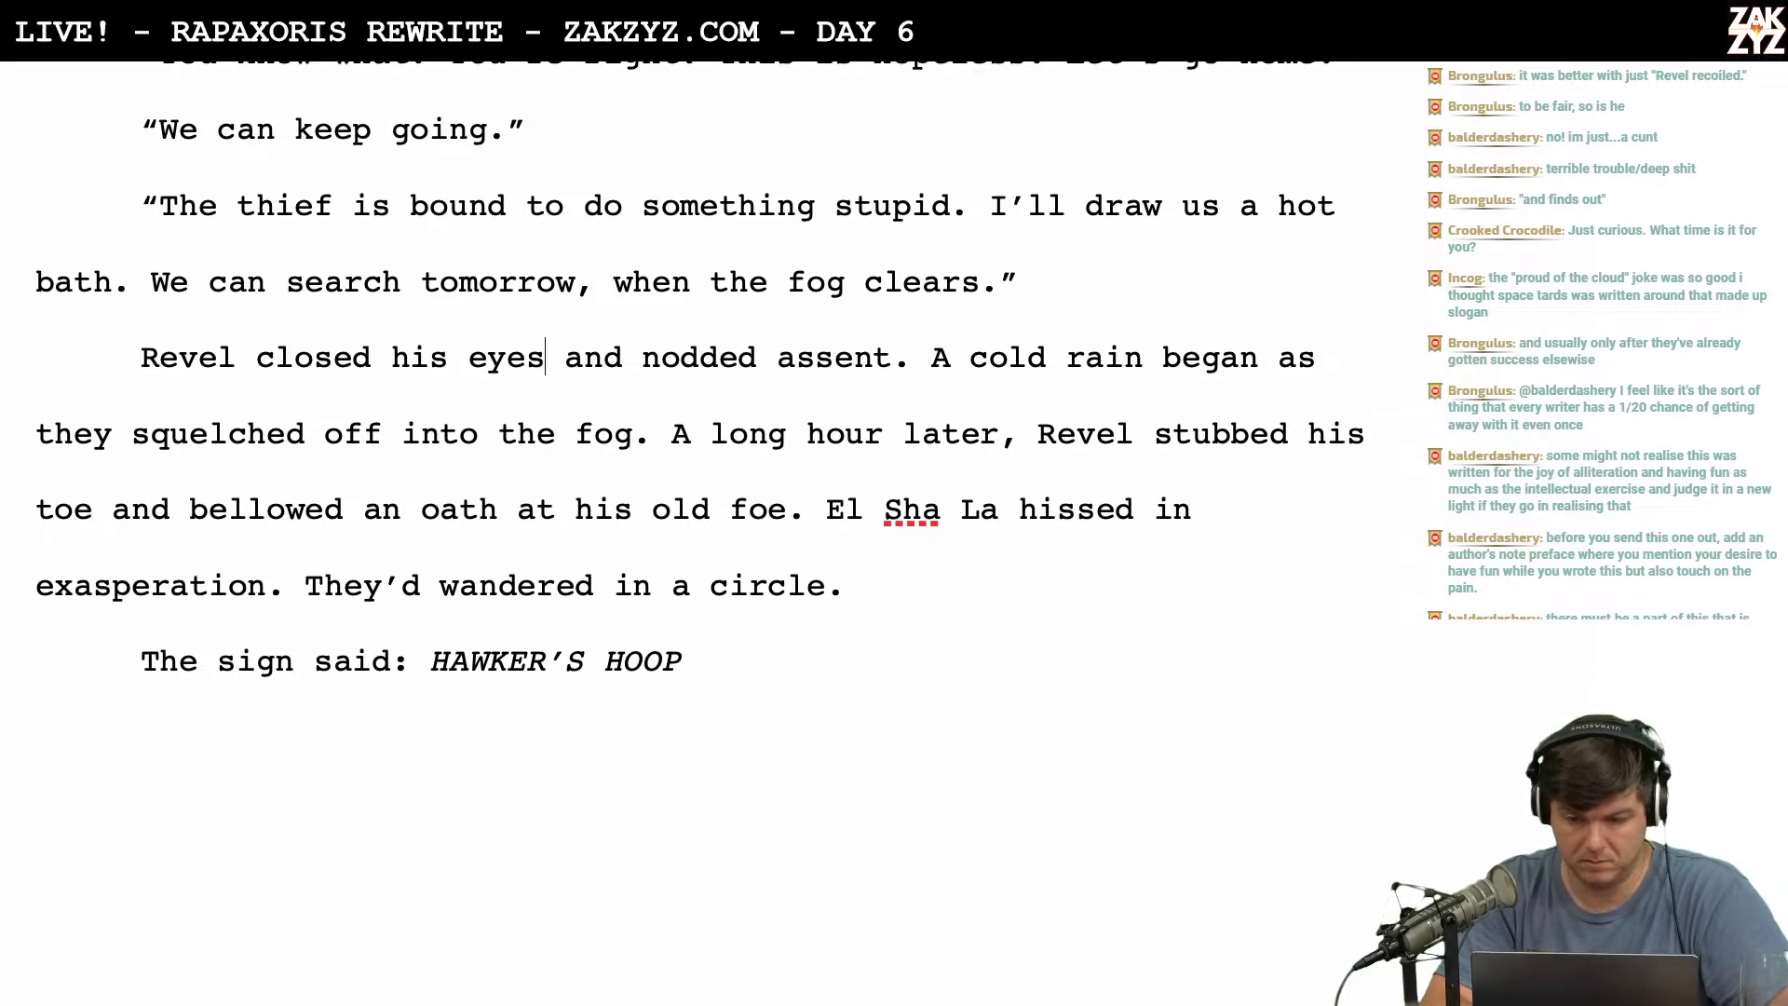
Start a new sentence after "nodded assent." reading "It began to rain again as", splitting it from the cold rain text.
{"action": "left_click", "coordinate": [930, 359]}
{"action": "key", "text": "Return"}
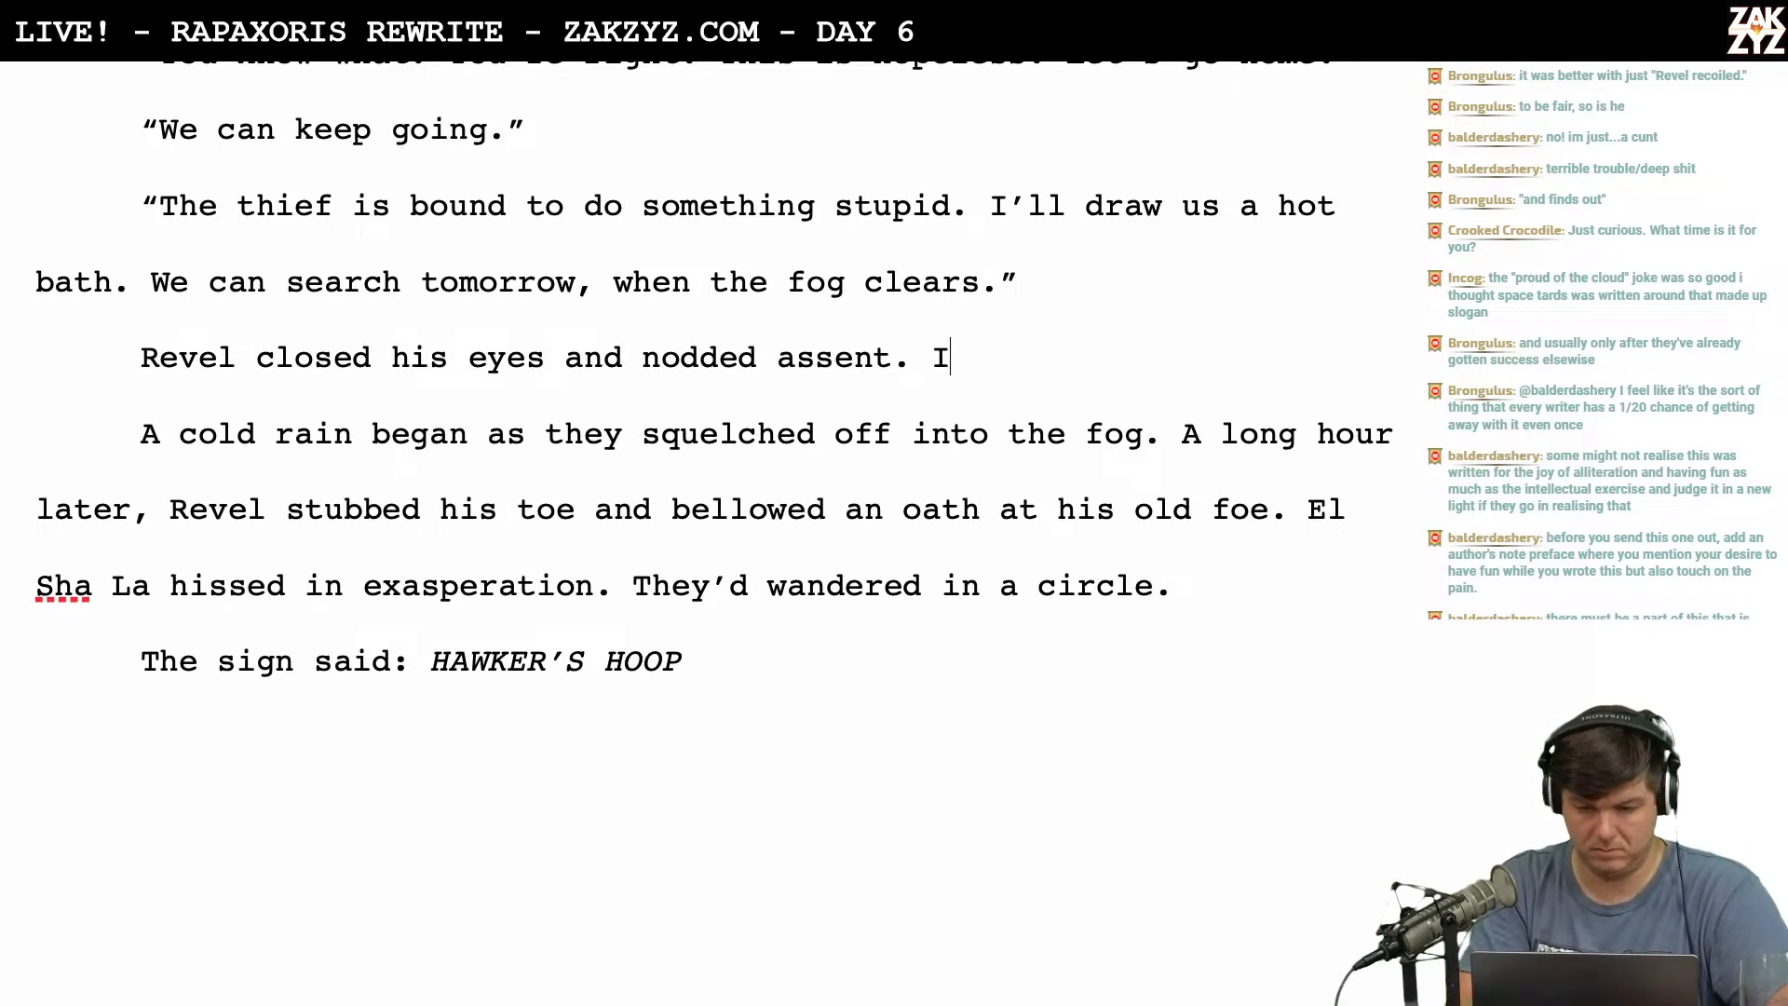
{"action": "type", "text": "C"}
{"action": "key", "text": "BackSpace"}
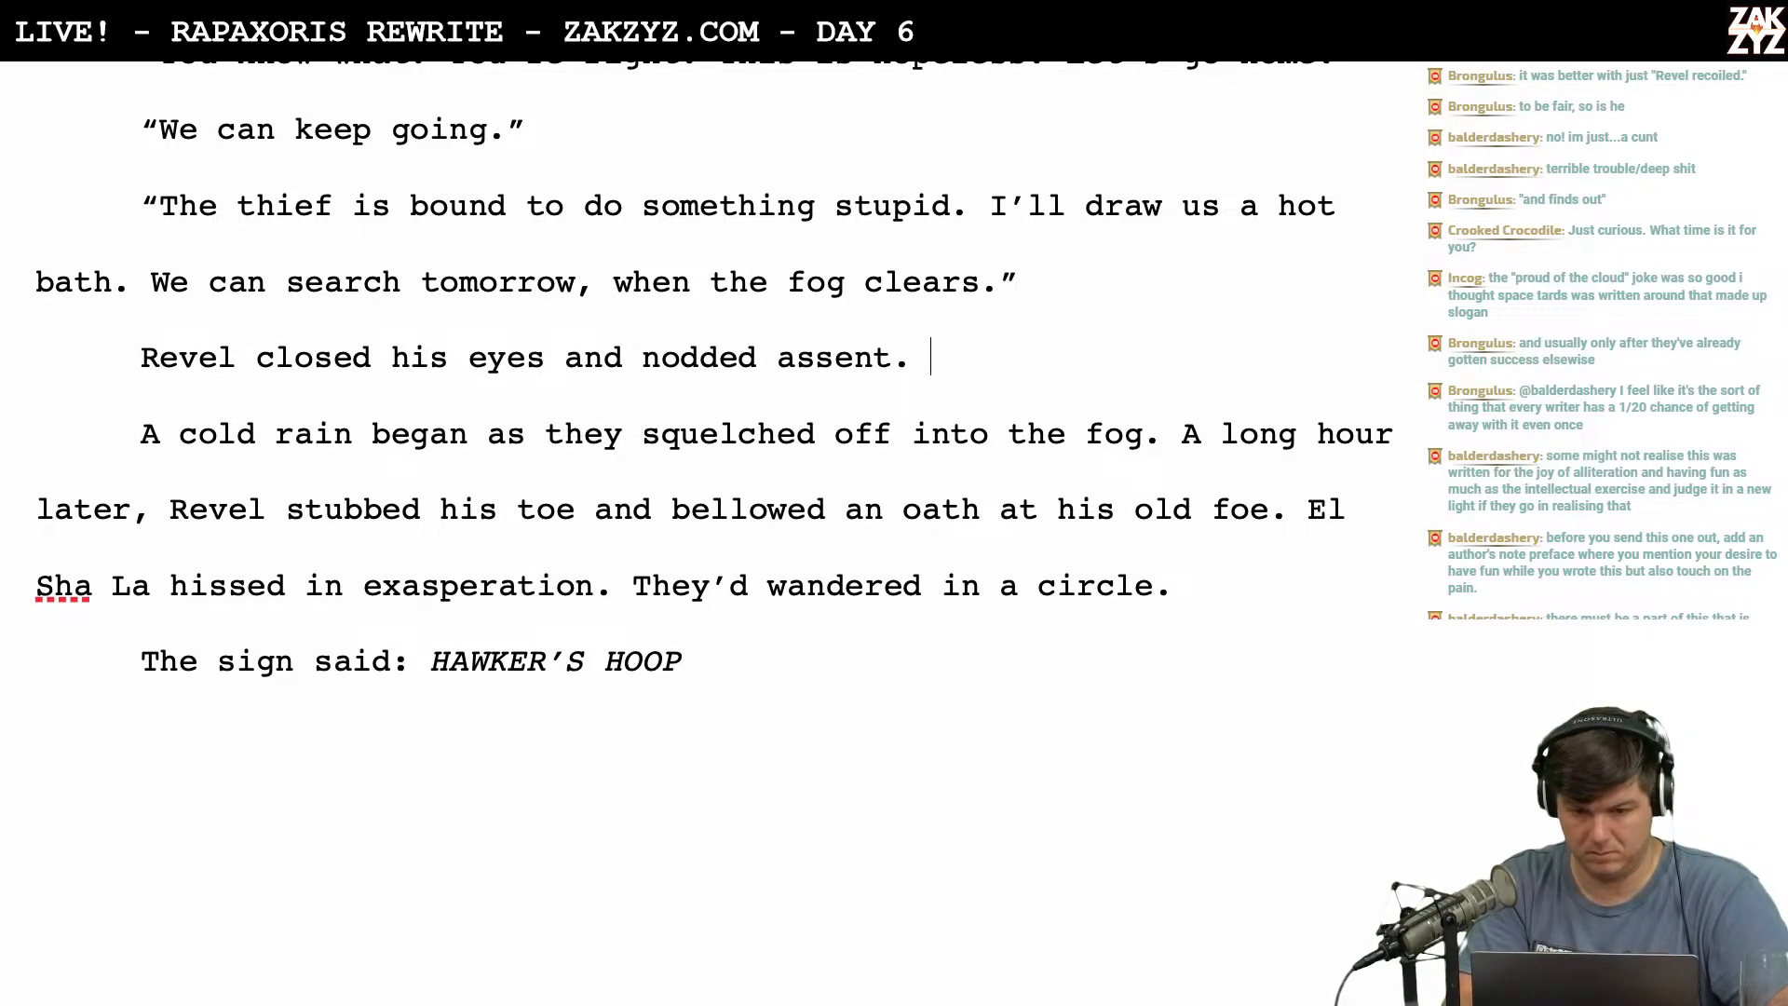
{"action": "type", "text": "It began"}
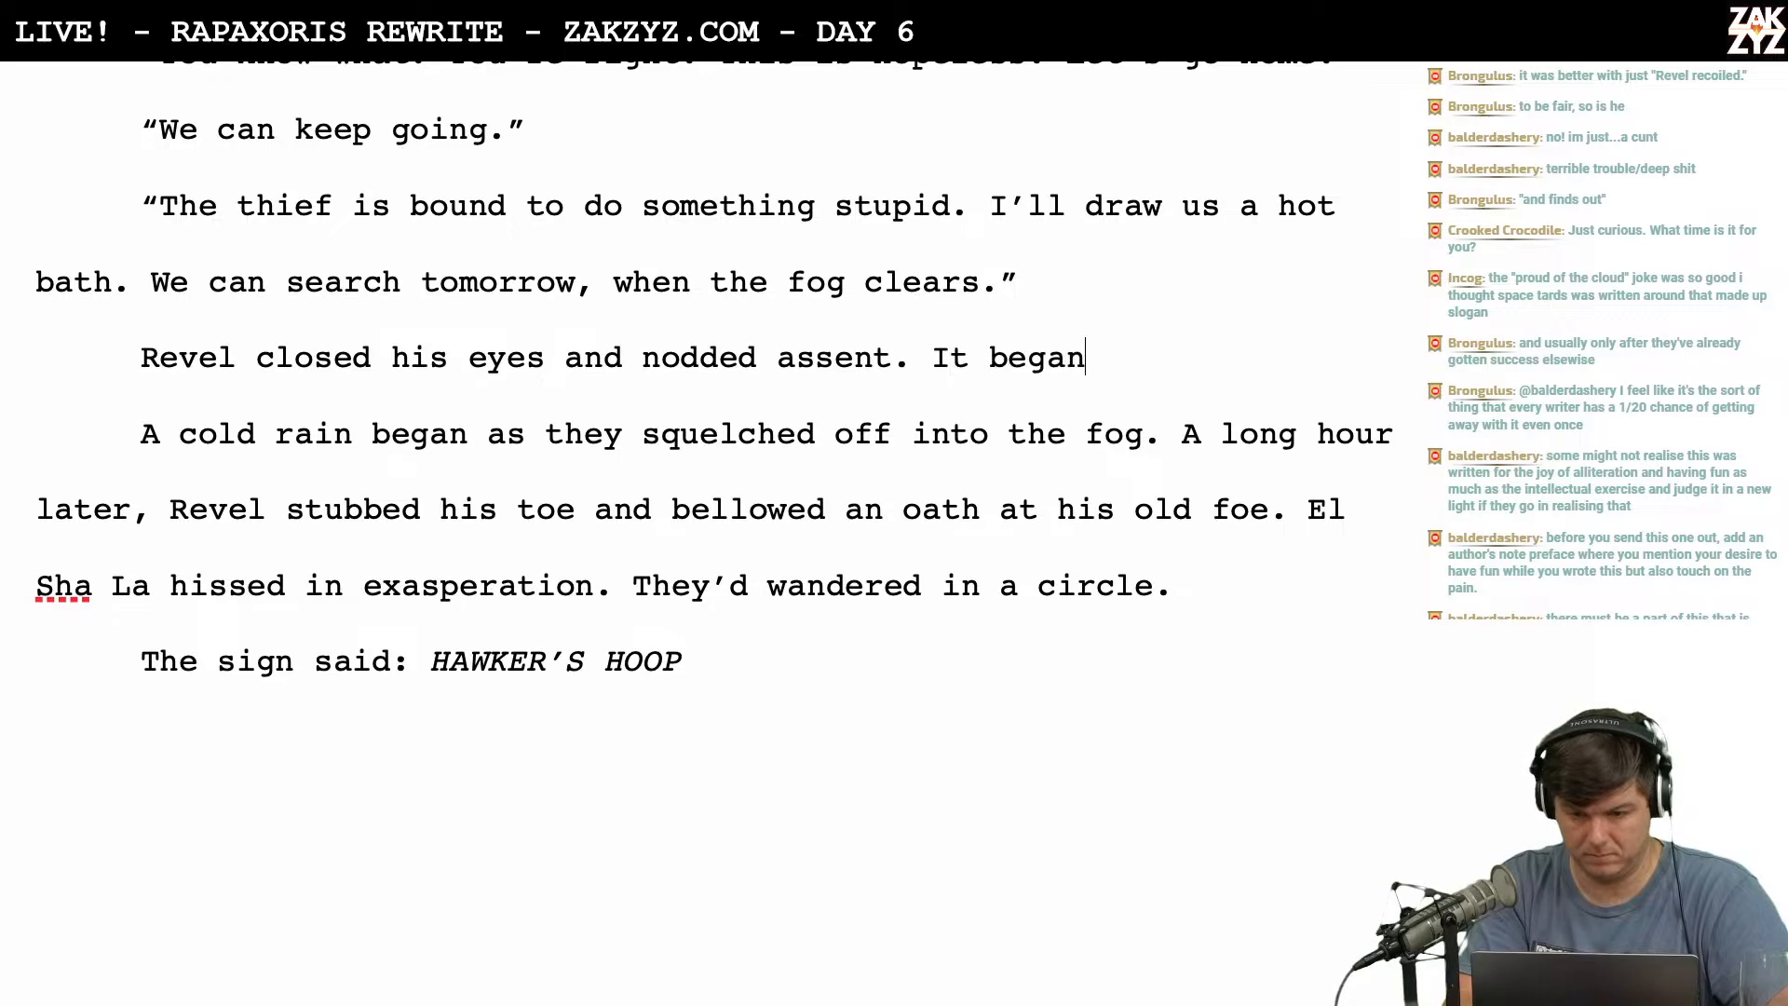
{"action": "type", "text": " to rain aga"}
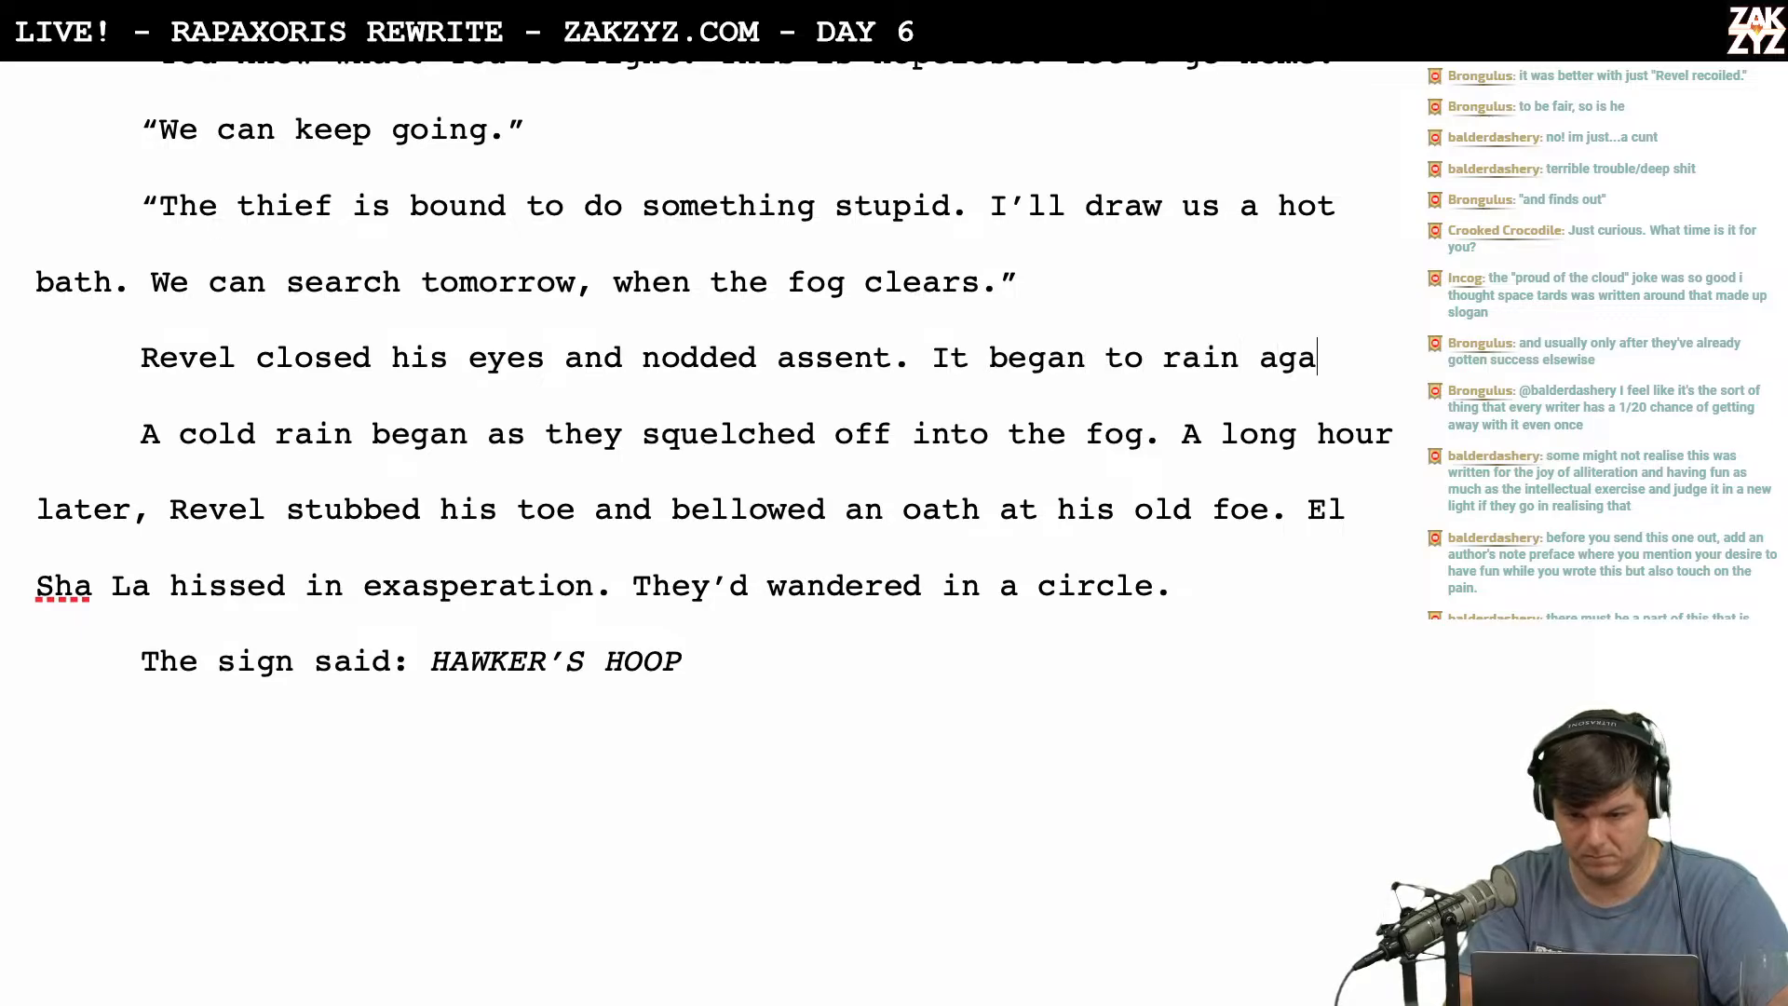
{"action": "type", "text": "in as"}
Delete the paragraph break and "A cold rain began as" so the new rain sentence runs into "they squelched off into the fog.".
{"action": "key", "text": "shift+Right"}
{"action": "key", "text": "shift+Down"}
{"action": "key", "text": "shift+Right"}
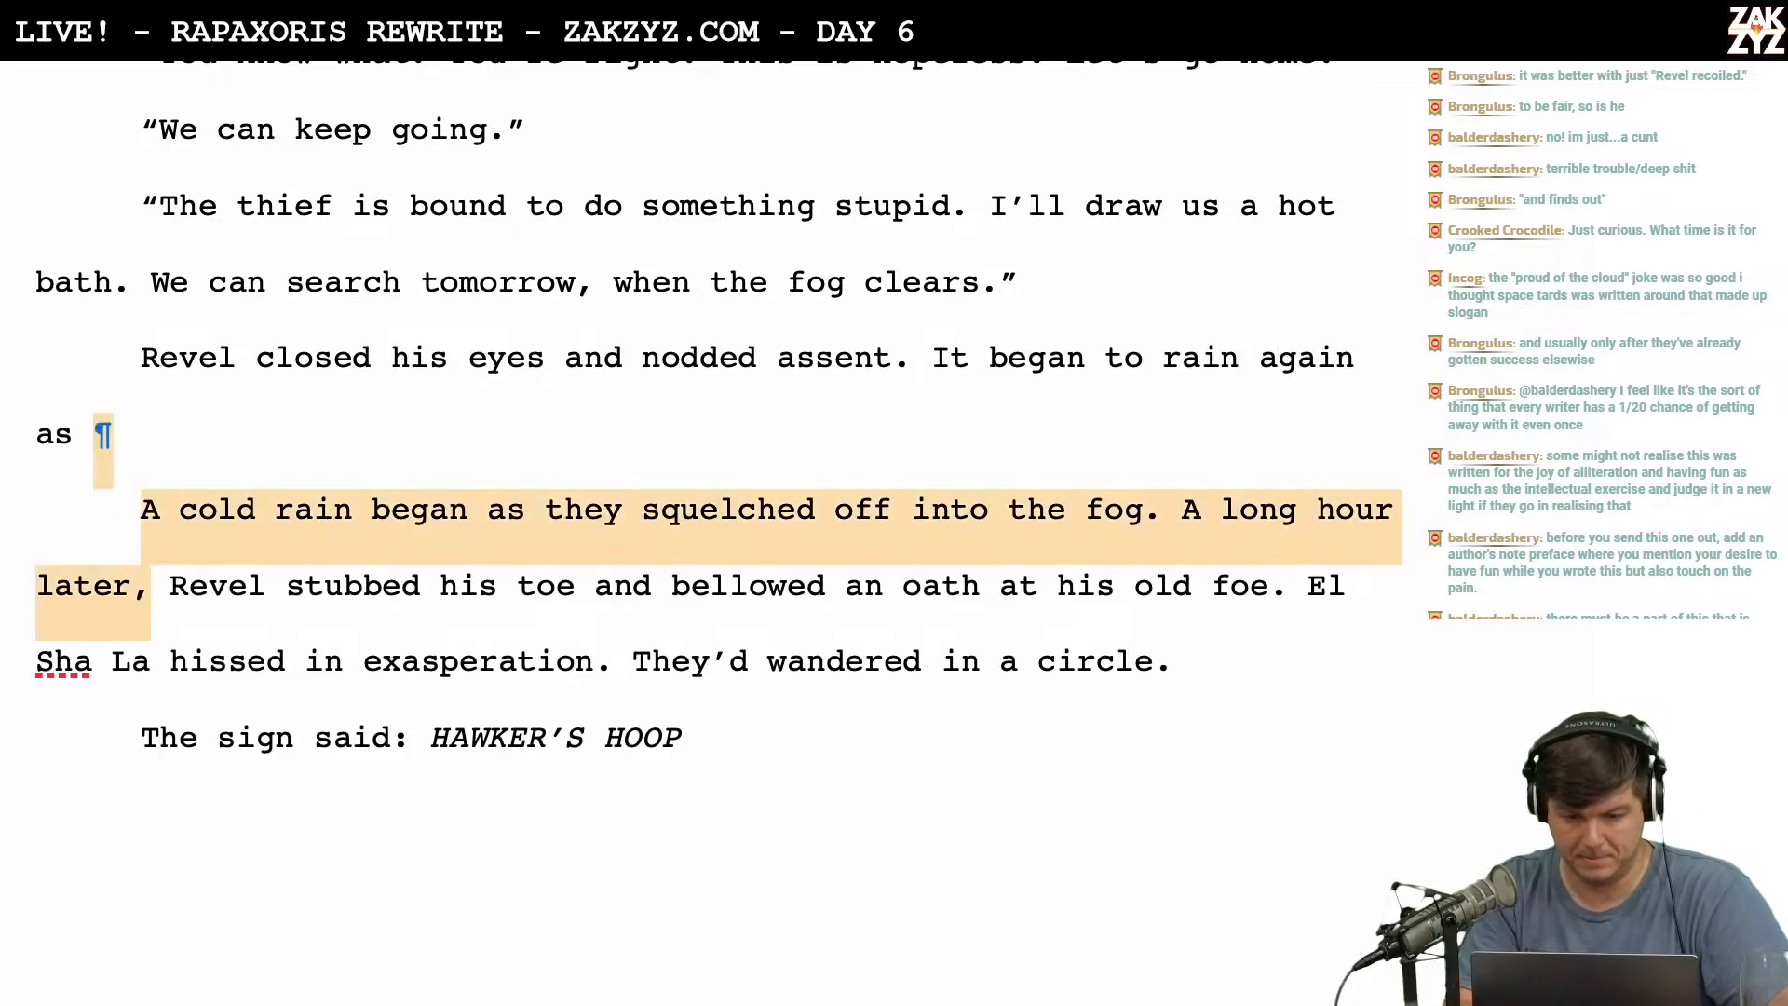
{"action": "key", "text": "shift+Up"}
{"action": "key", "text": "shift+Right"}
{"action": "key", "text": "shift+Right"}
{"action": "key", "text": "shift+Right"}
{"action": "key", "text": "shift+Right"}
{"action": "key", "text": "shift+Right"}
{"action": "key", "text": "shift+Right"}
{"action": "key", "text": "shift+Right"}
{"action": "key", "text": "shift+Right"}
{"action": "key", "text": "shift+Right"}
{"action": "key", "text": "shift+Right"}
{"action": "key", "text": "shift+Right"}
{"action": "key", "text": "shift+Right"}
{"action": "key", "text": "shift+Right"}
{"action": "key", "text": "shift+Right"}
{"action": "key", "text": "shift+Right"}
{"action": "key", "text": "shift+Right"}
{"action": "key", "text": "shift+Right"}
{"action": "key", "text": "shift+Right"}
{"action": "key", "text": "shift+Right"}
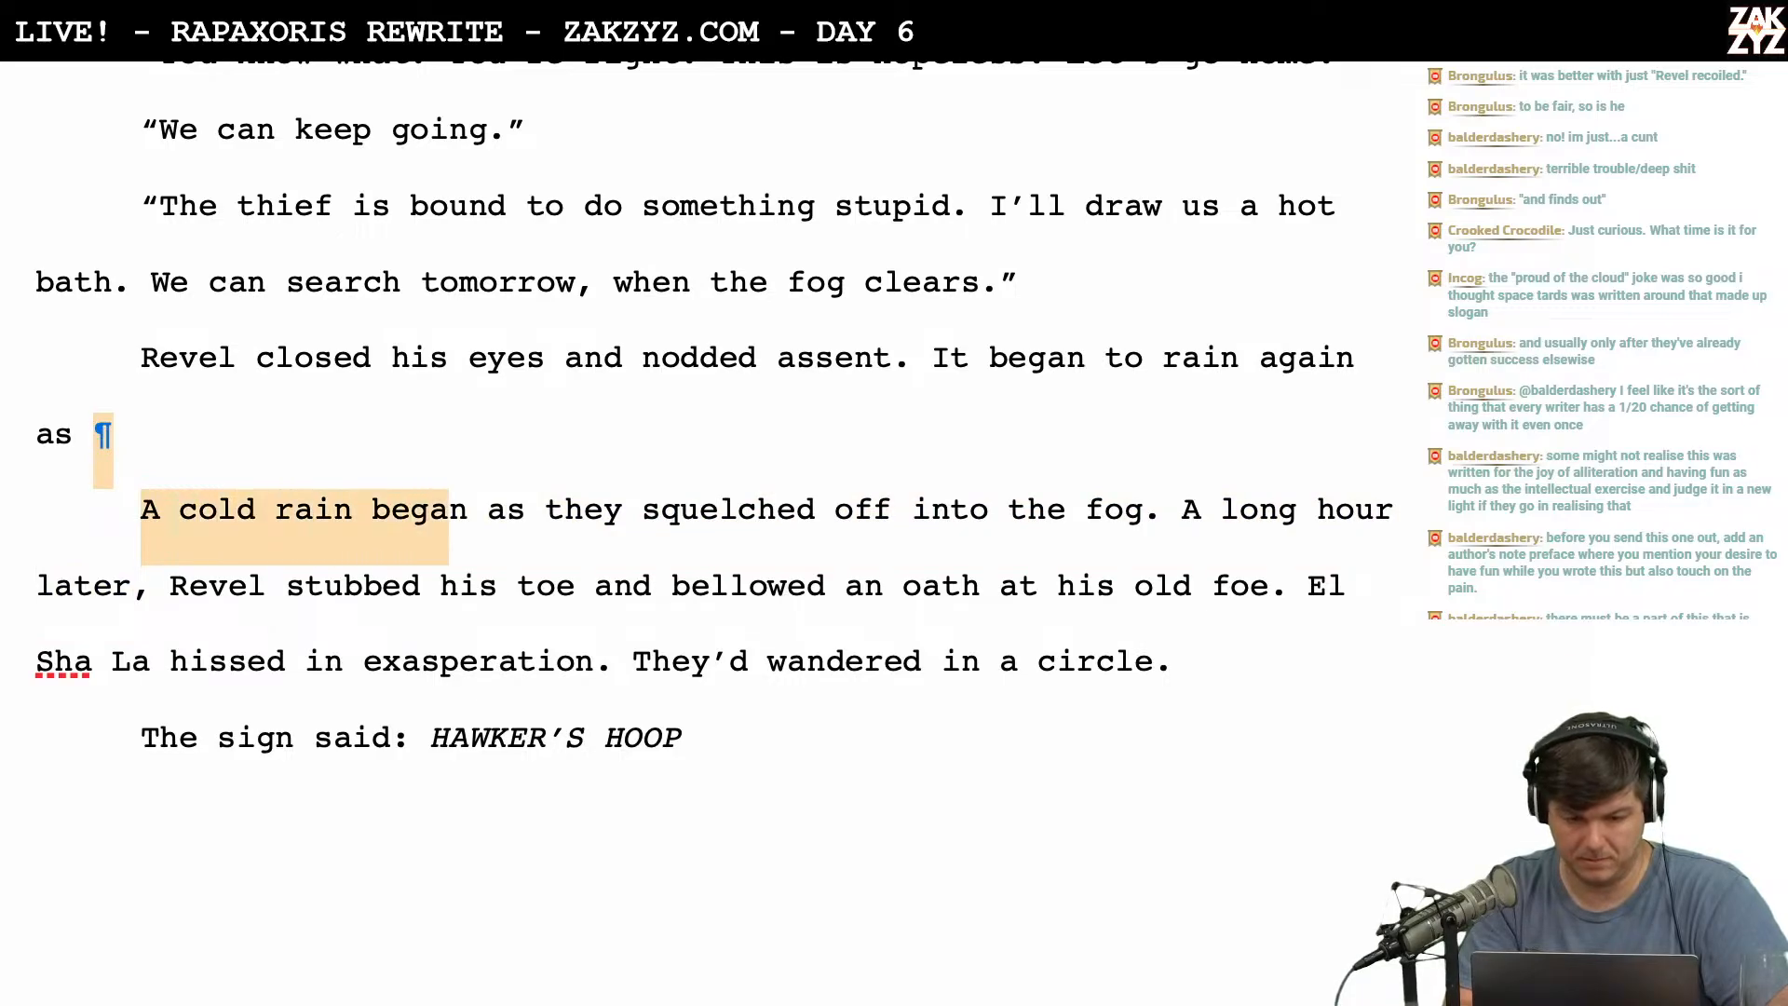
{"action": "key", "text": "BackSpace"}
{"action": "scroll", "coordinate": [696, 434], "scroll_direction": "down", "scroll_amount": 1}
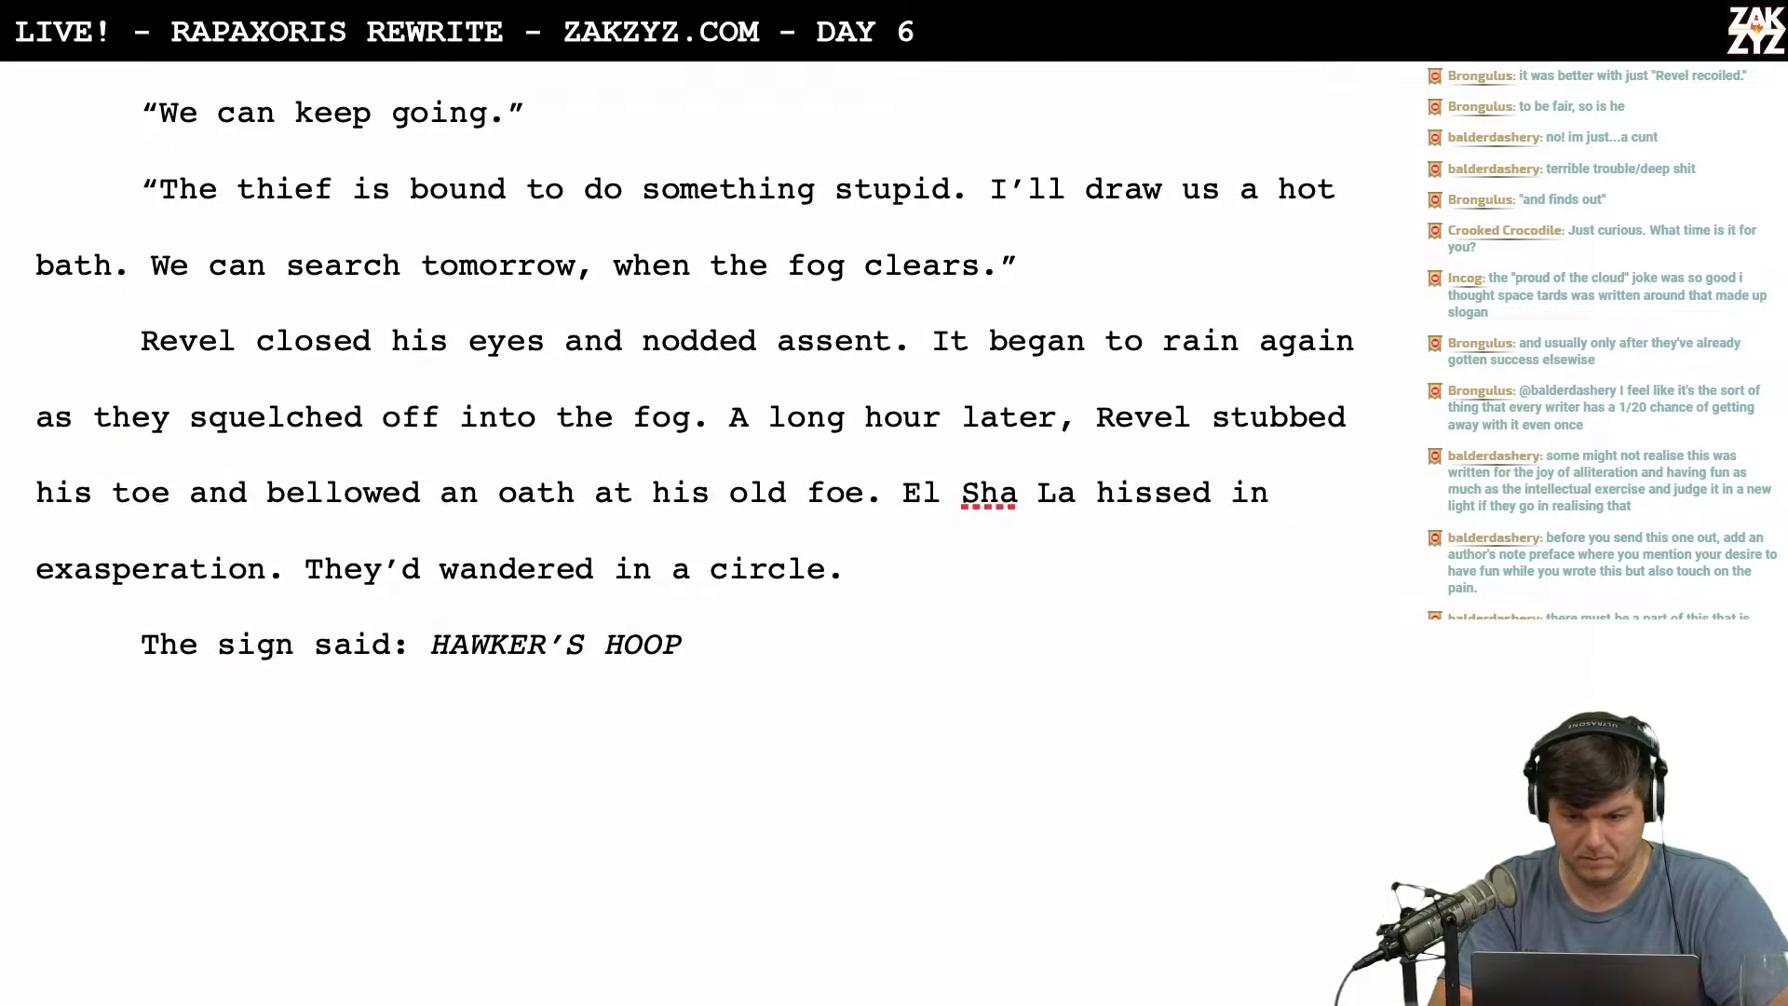
{"action": "scroll", "coordinate": [1095, 335], "scroll_direction": "up", "scroll_amount": 1}
{"action": "scroll", "coordinate": [1081, 388], "scroll_direction": "down", "scroll_amount": 1}
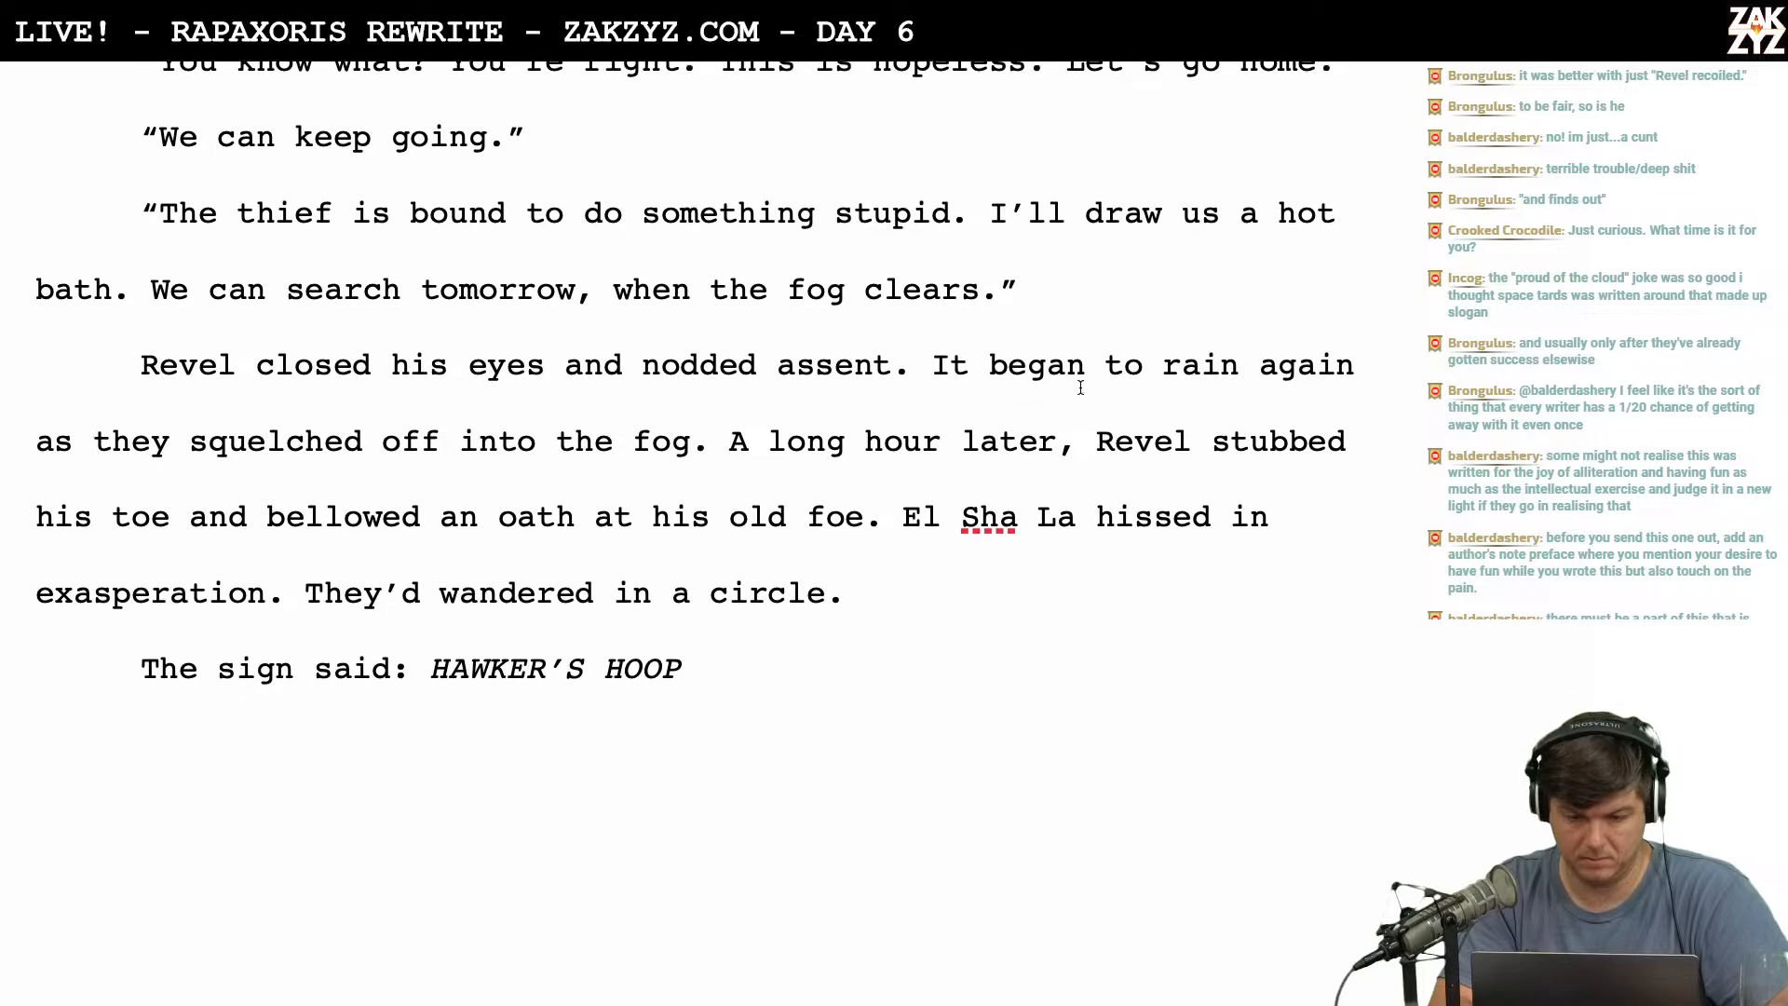
Move "Let's go home." from after "This is hopeless." to just before "I'll draw us a hot bath" in the thief line.
{"action": "scroll", "coordinate": [1080, 387], "scroll_direction": "up", "scroll_amount": 3}
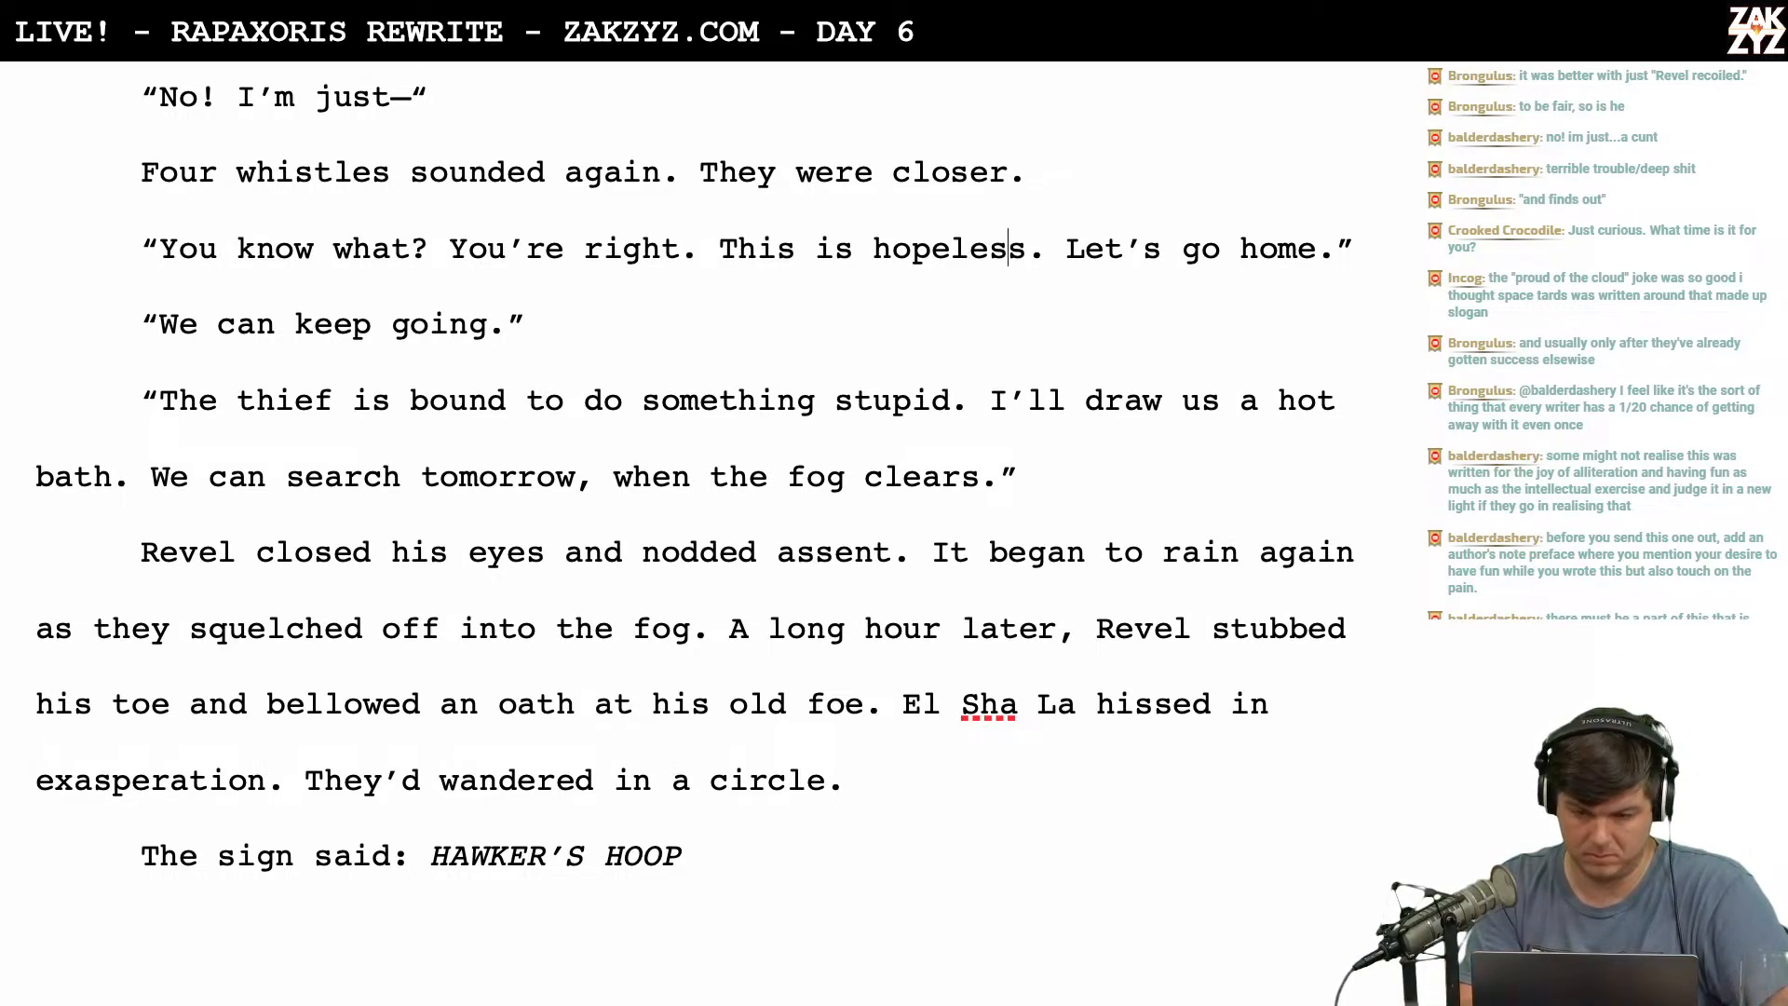
{"action": "key", "text": "Left"}
{"action": "key", "text": "shift+Right"}
{"action": "key", "text": "shift+Right"}
{"action": "key", "text": "shift+Right"}
{"action": "key", "text": "shift+Right"}
{"action": "key", "text": "shift+Right"}
{"action": "key", "text": "shift+Right"}
{"action": "key", "text": "shift+Right"}
{"action": "key", "text": "shift+Right"}
{"action": "key", "text": "shift+Right"}
{"action": "key", "text": "shift+Right"}
{"action": "key", "text": "shift+Right"}
{"action": "key", "text": "shift+Right"}
{"action": "key", "text": "shift+Right"}
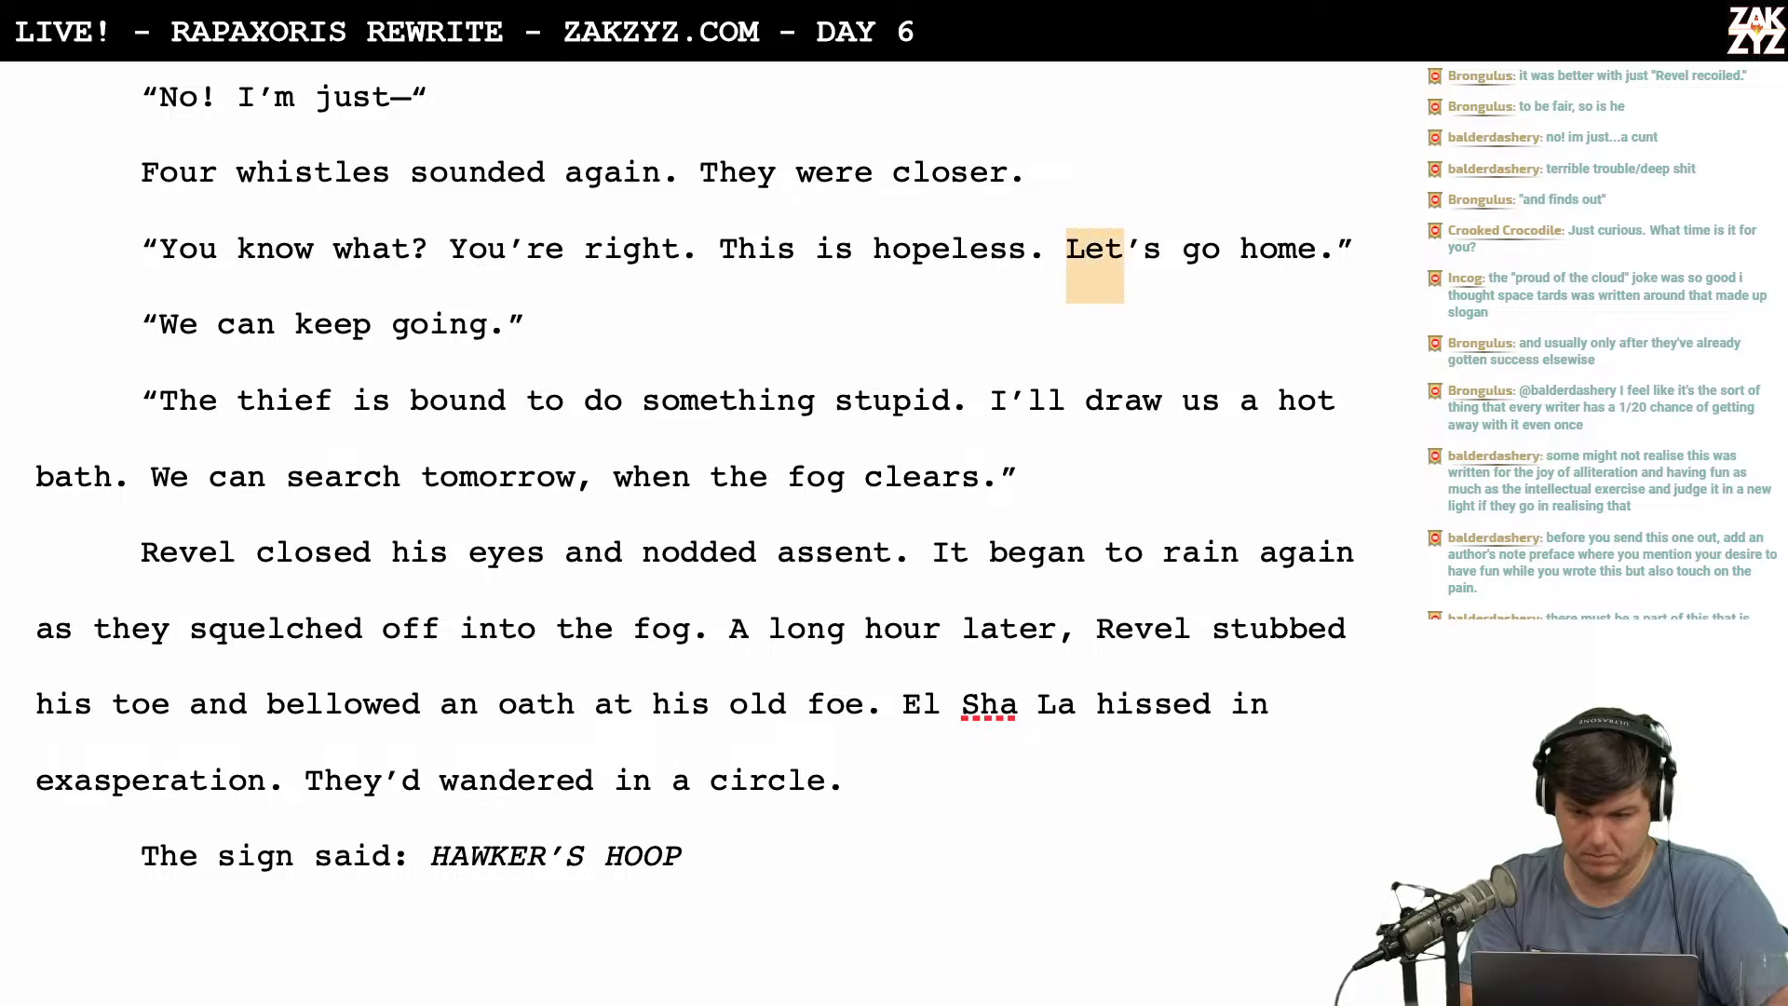
{"action": "key", "text": "shift+Right"}
{"action": "key", "text": "shift+Right"}
{"action": "key", "text": "BackSpace"}
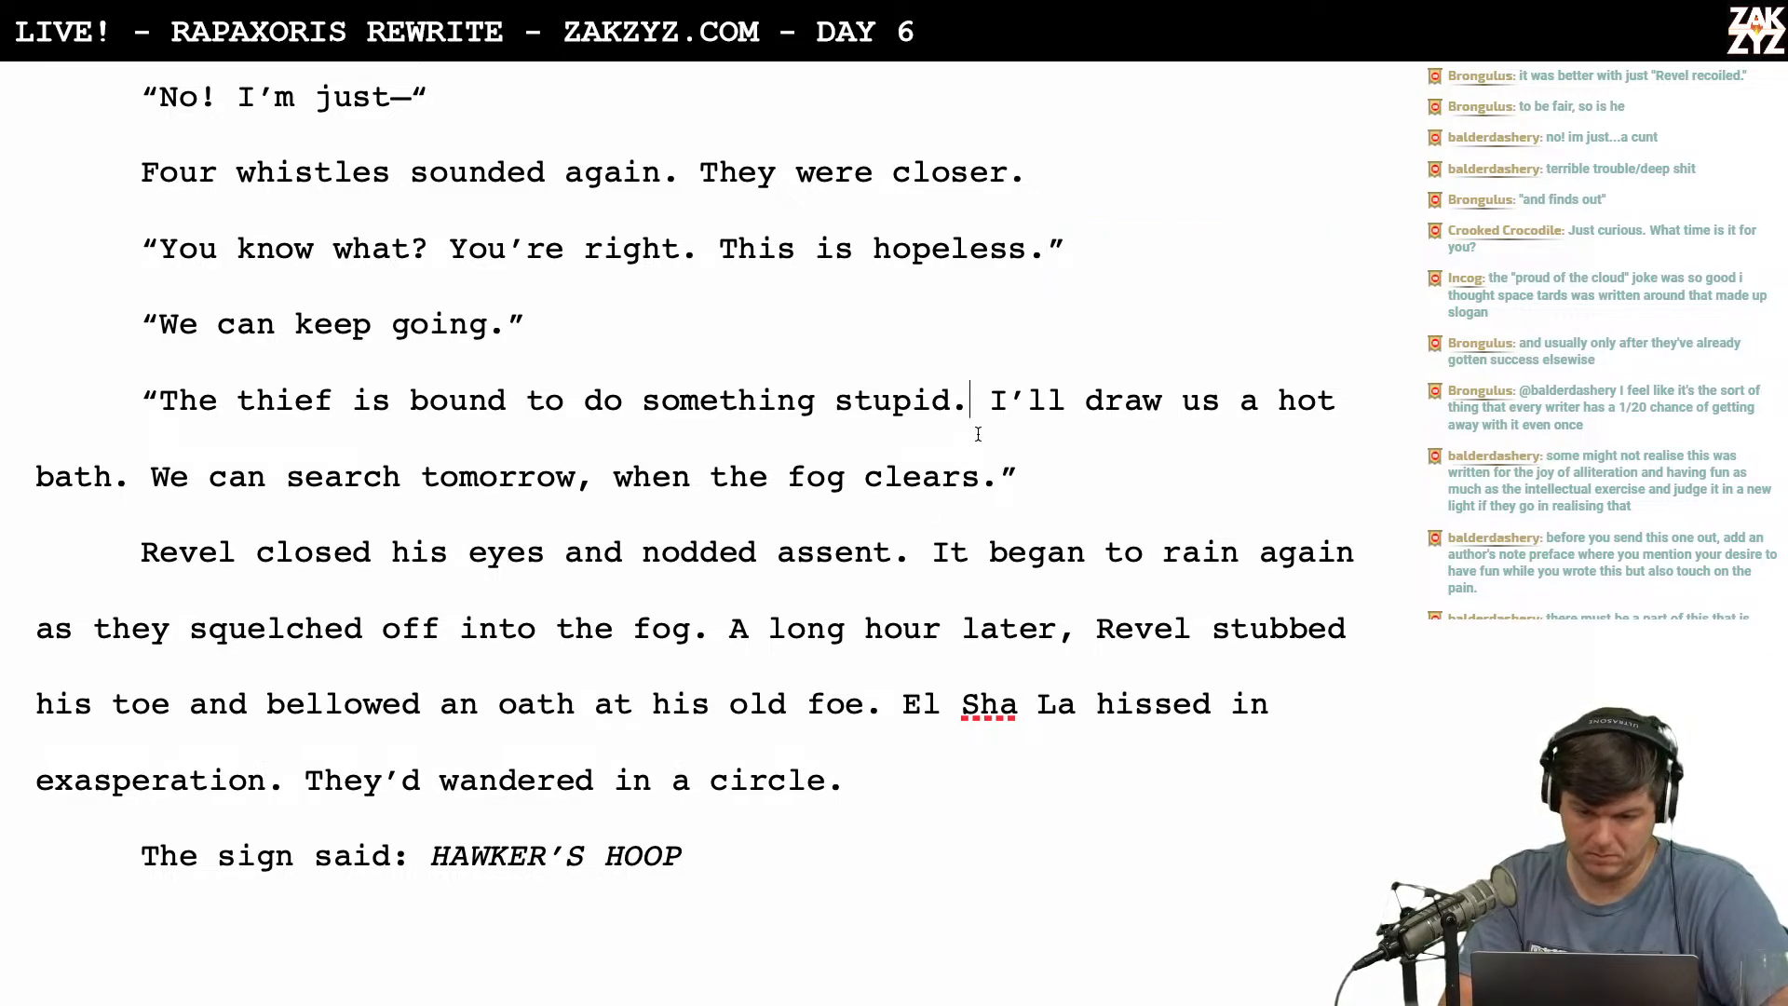
{"action": "type", "text": "Let’s go h "}
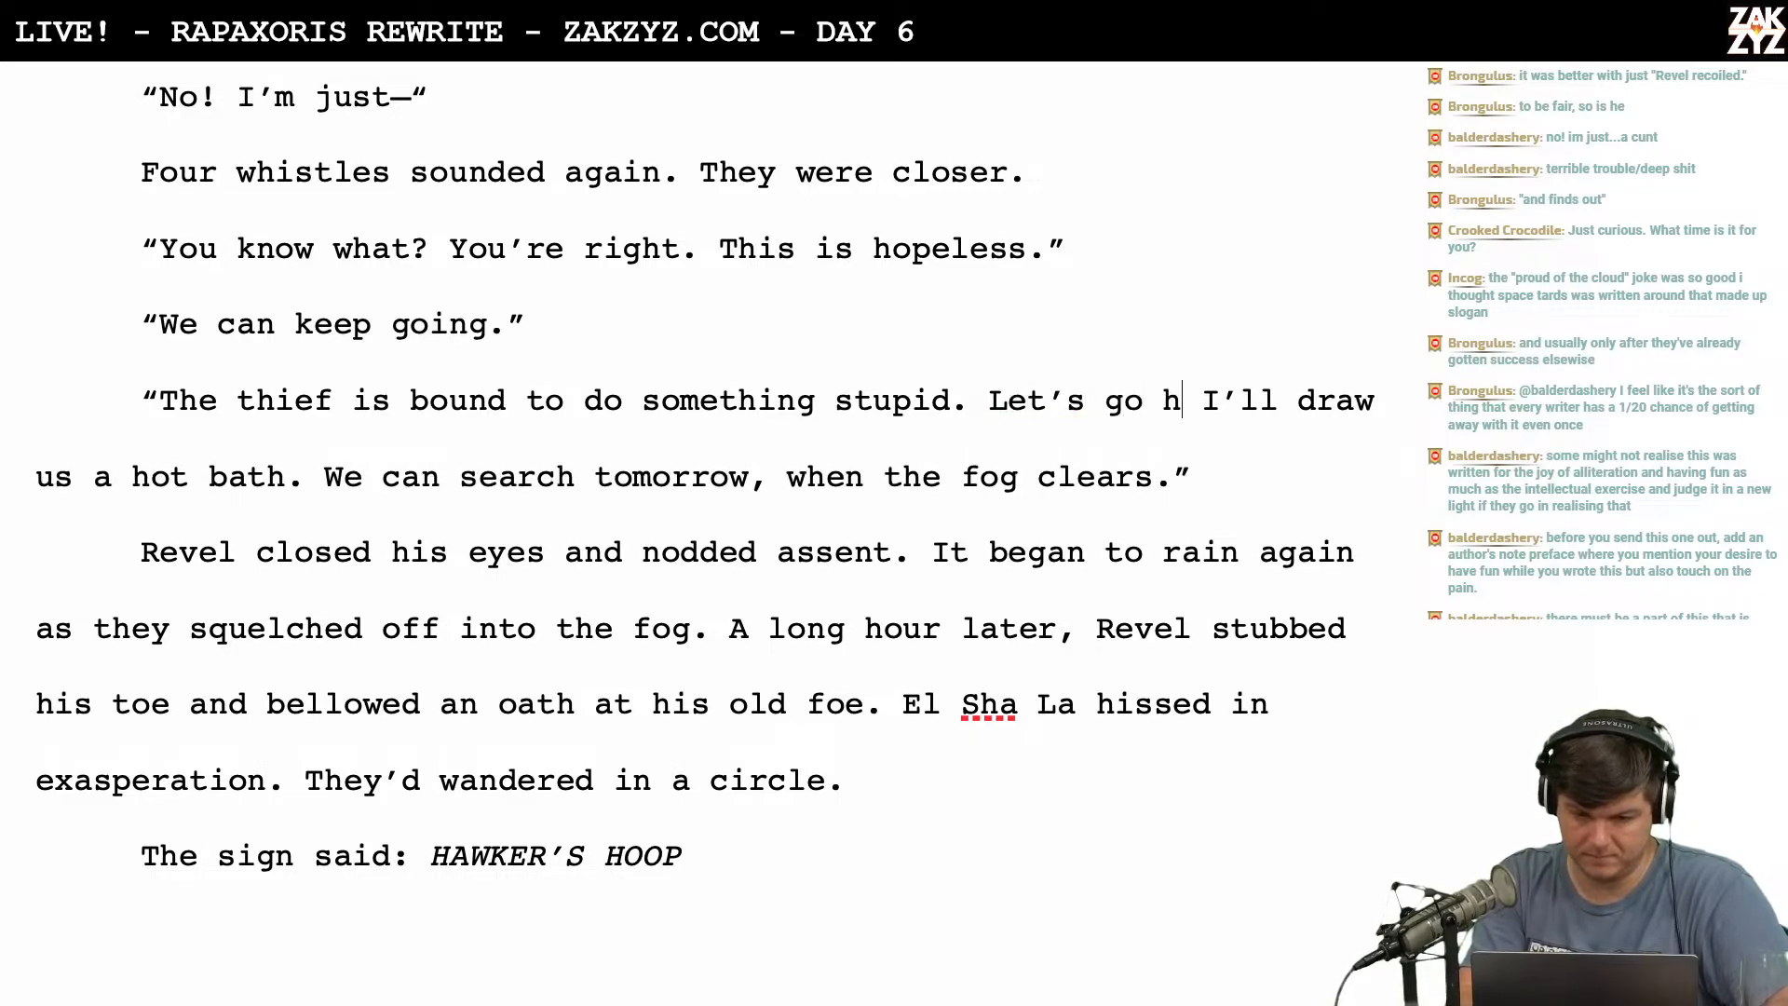
{"action": "type", "text": "ome."}
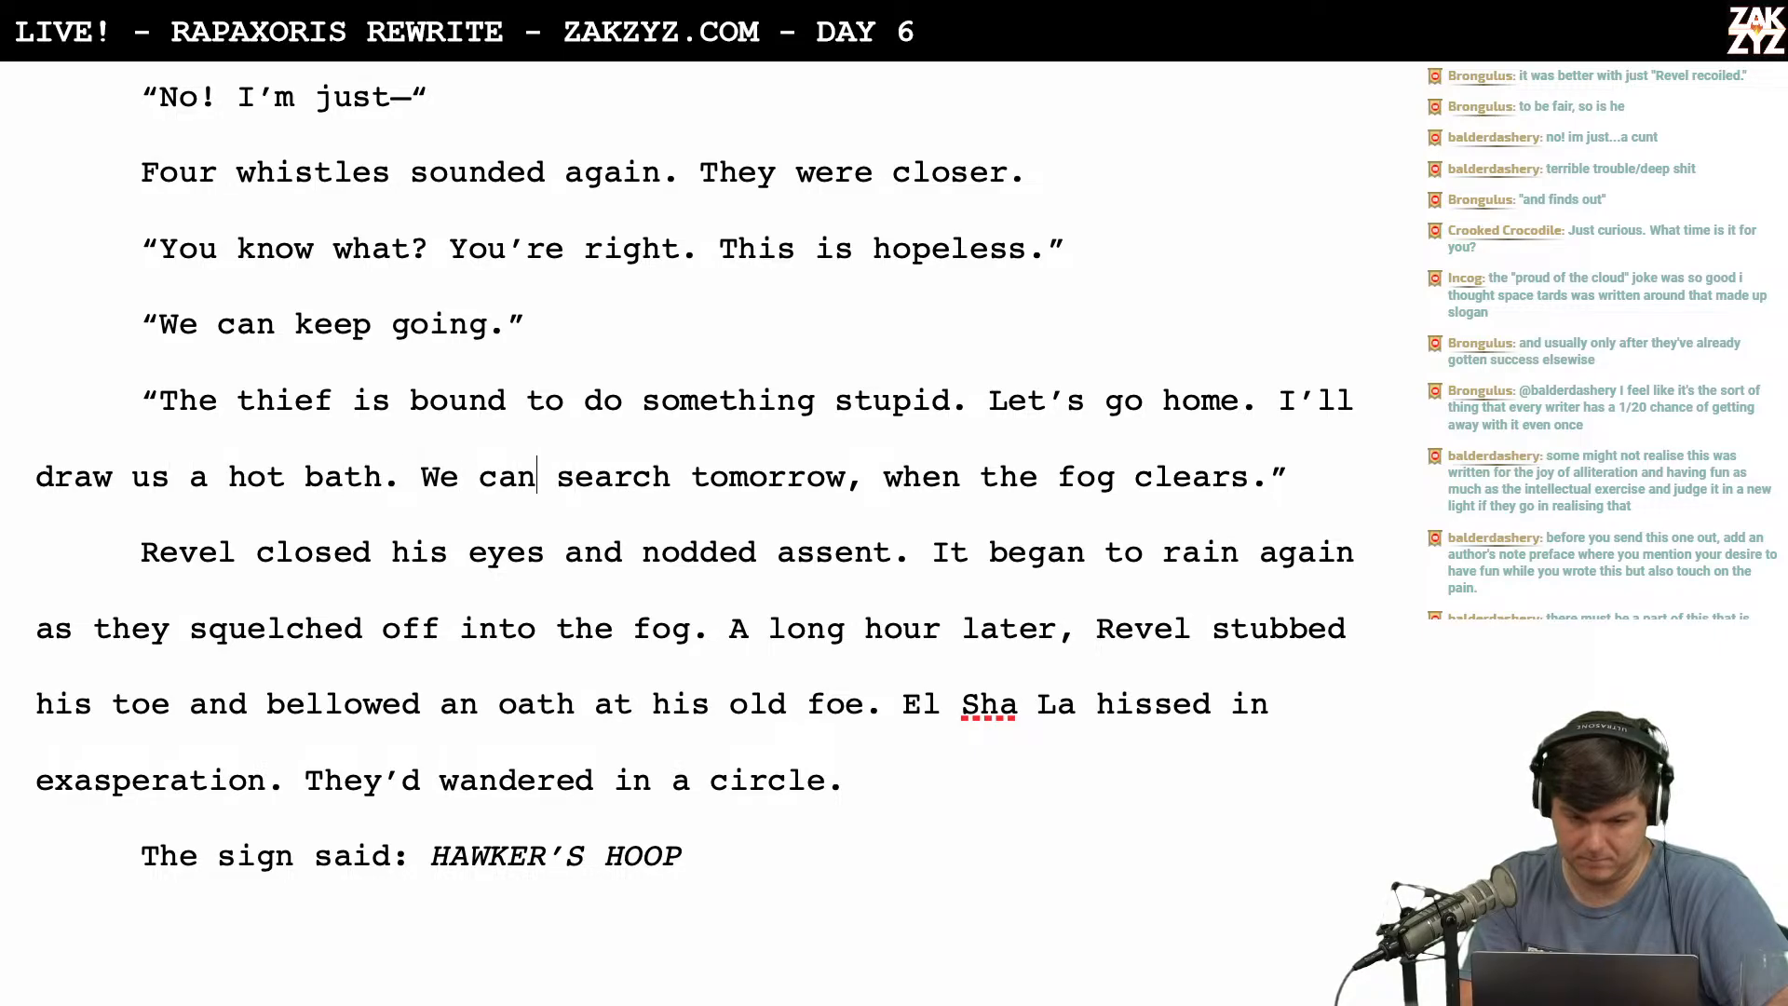
Replace "We can search tomorrow," with "We'll find him tomorrow," before "when the fog clears.".
{"action": "type", "text": "’ll find him"}
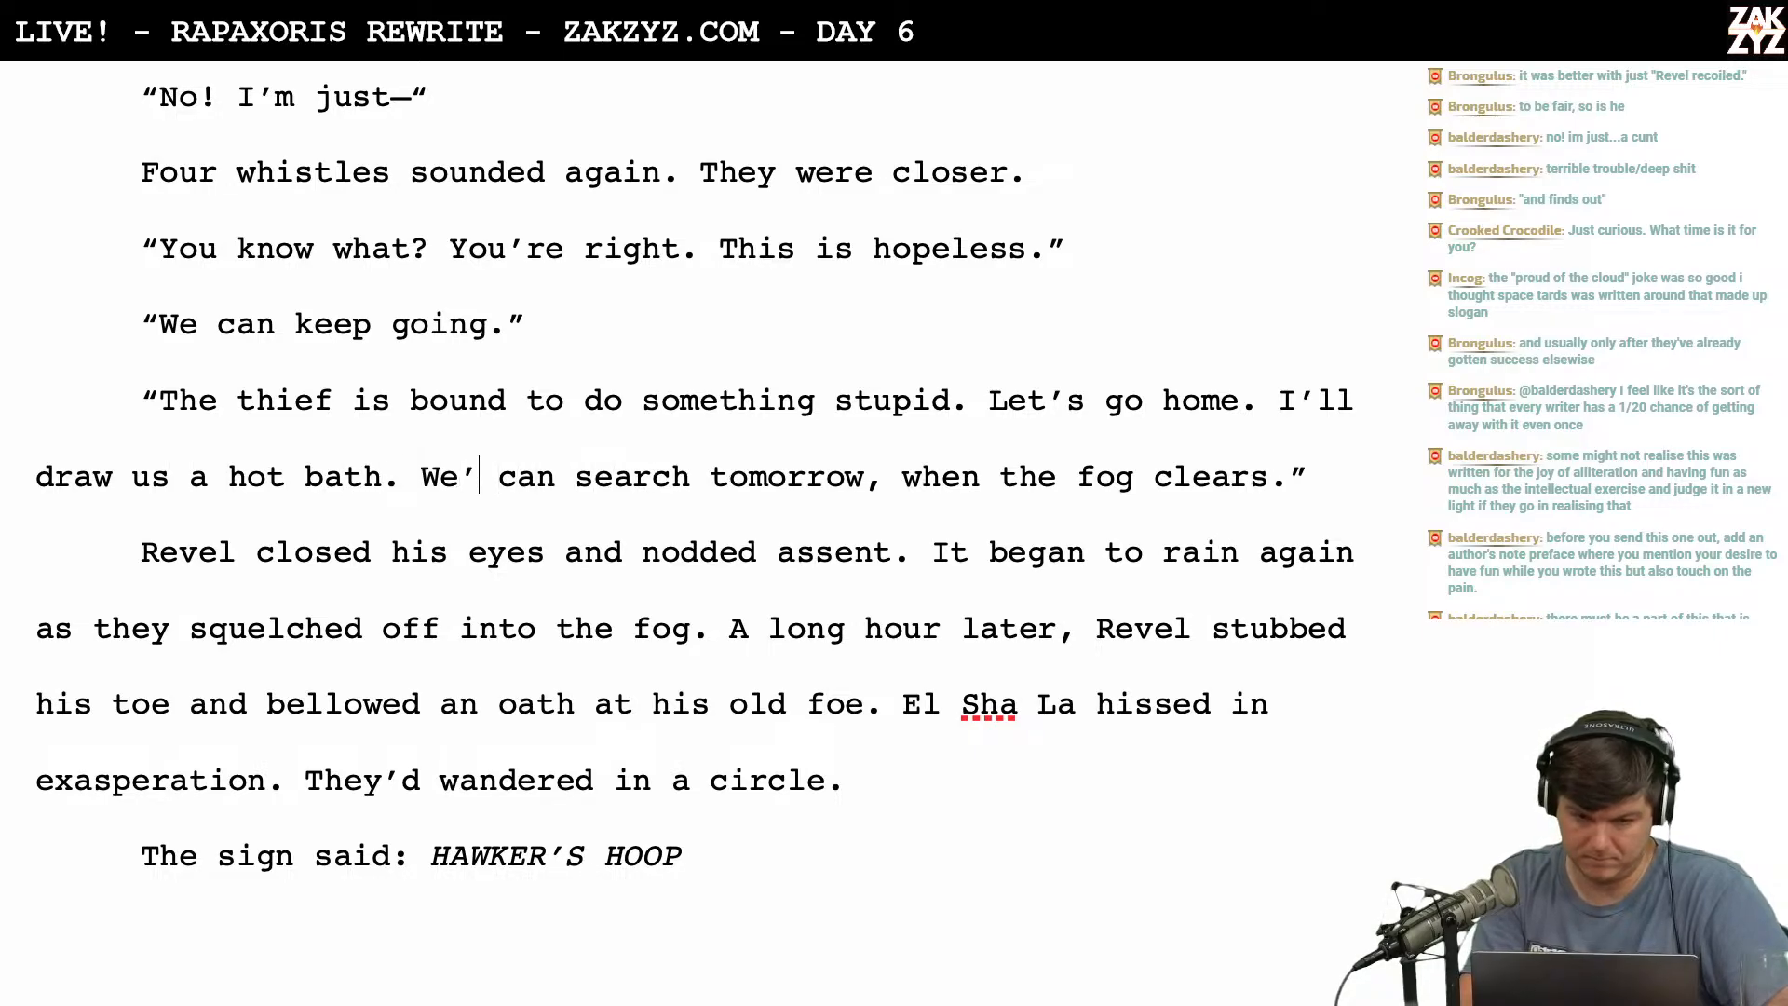
{"action": "type", "text": " tomorrow,"}
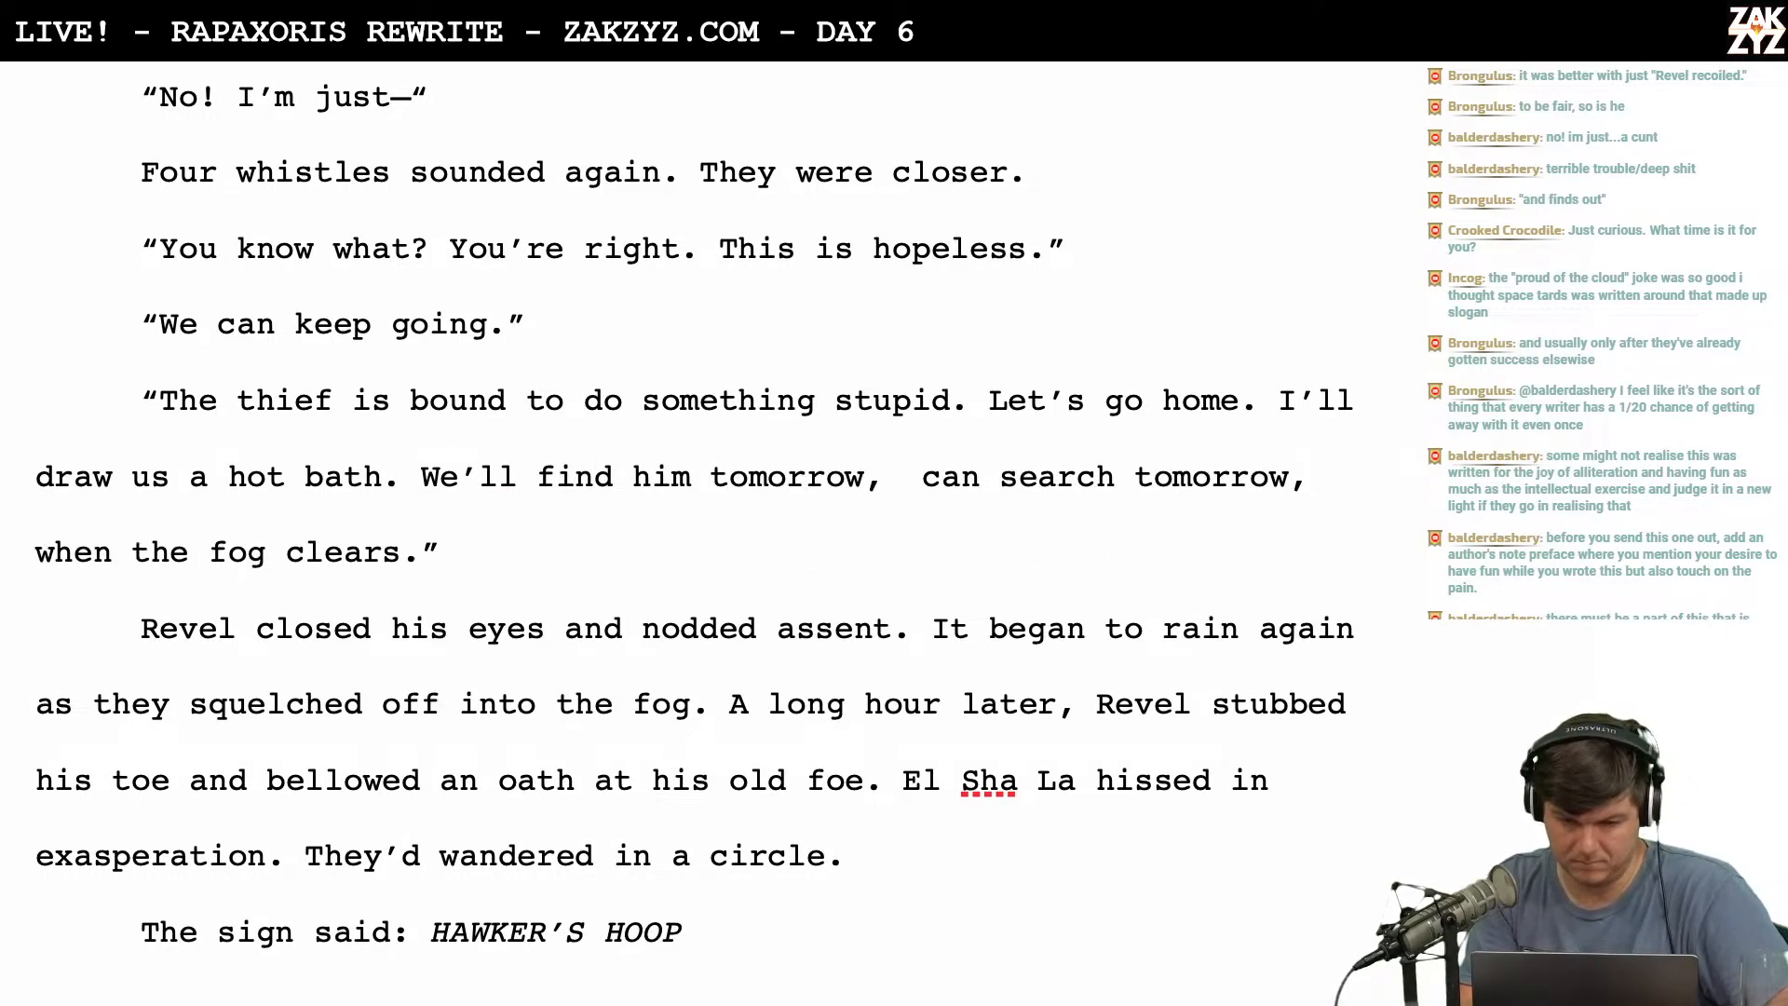
{"action": "key", "text": "shift+Right"}
{"action": "key", "text": "shift+Right"}
{"action": "key", "text": "shift+Right"}
{"action": "key", "text": "shift+Right"}
{"action": "key", "text": "shift+Right"}
{"action": "key", "text": "shift+Right"}
{"action": "key", "text": "shift+Right"}
{"action": "key", "text": "shift+Right"}
{"action": "key", "text": "shift+Right"}
{"action": "key", "text": "shift+Right"}
{"action": "key", "text": "shift+Right"}
{"action": "key", "text": "shift+Right"}
{"action": "key", "text": "shift+Right"}
{"action": "key", "text": "shift+Right"}
{"action": "key", "text": "shift+Right"}
{"action": "key", "text": "shift+Right"}
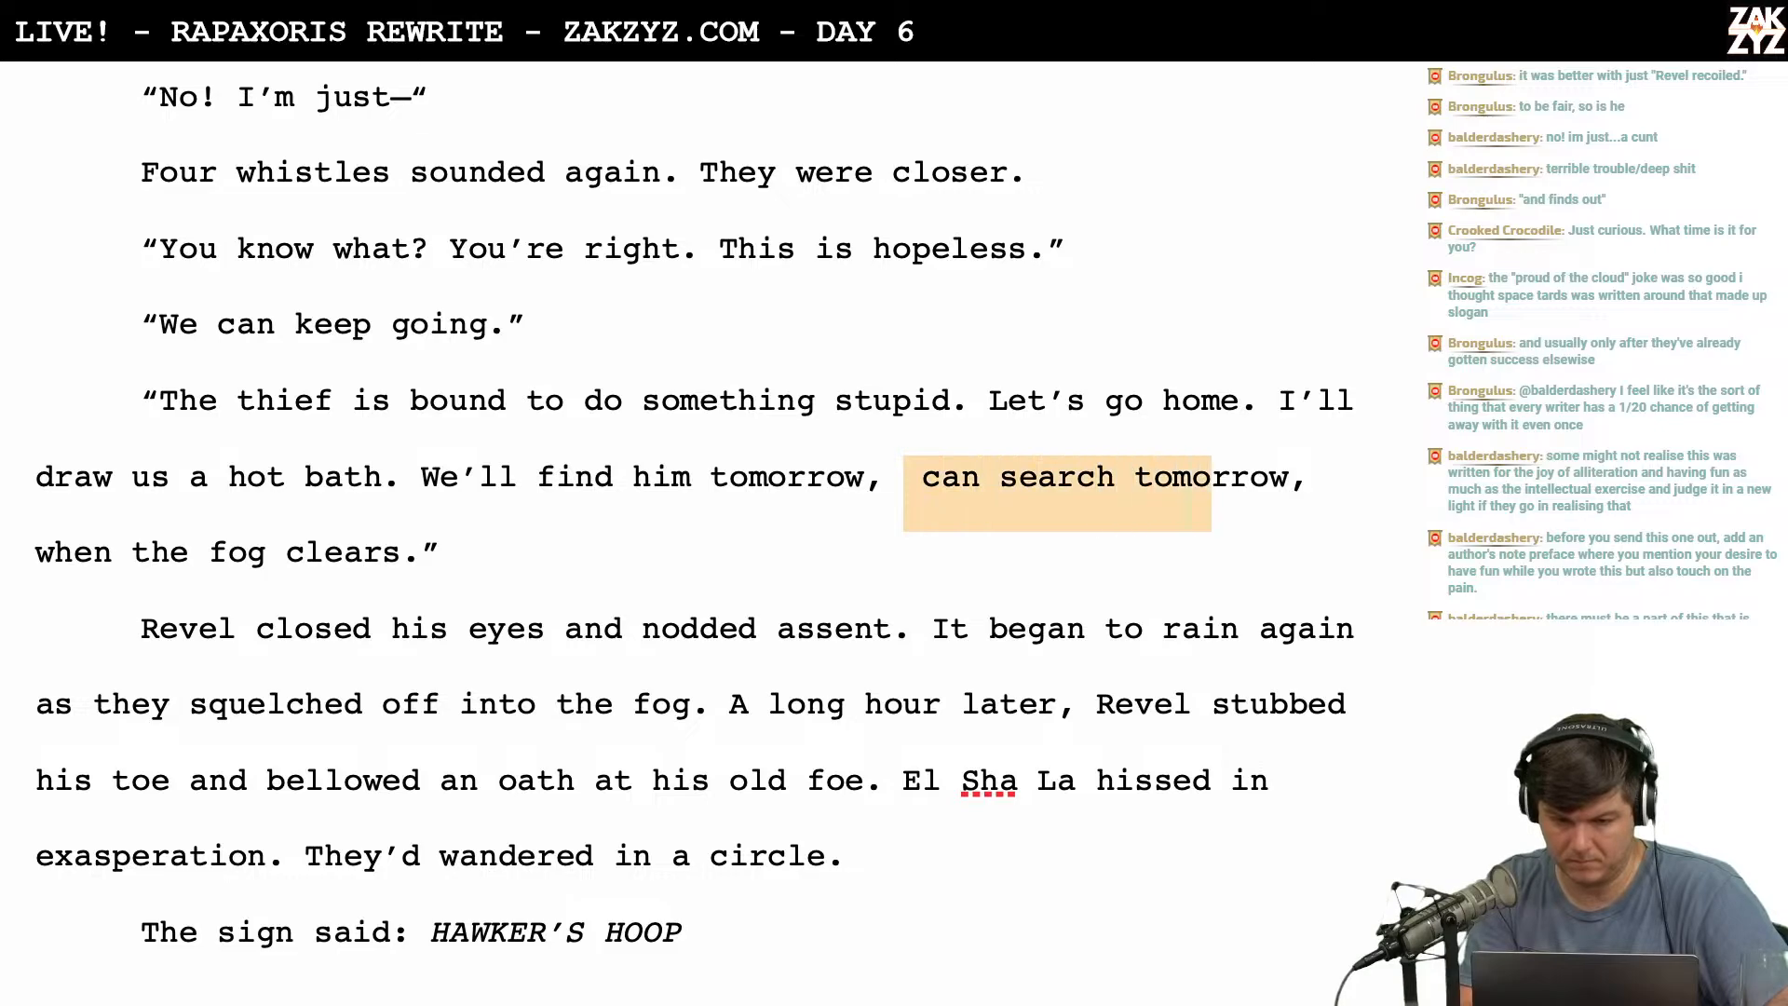
{"action": "key", "text": "shift+Right"}
{"action": "key", "text": "shift+Right"}
{"action": "key", "text": "shift+Right"}
{"action": "key", "text": "shift+Right"}
{"action": "key", "text": "shift+Right"}
{"action": "key", "text": "shift+Right"}
{"action": "key", "text": "BackSpace"}
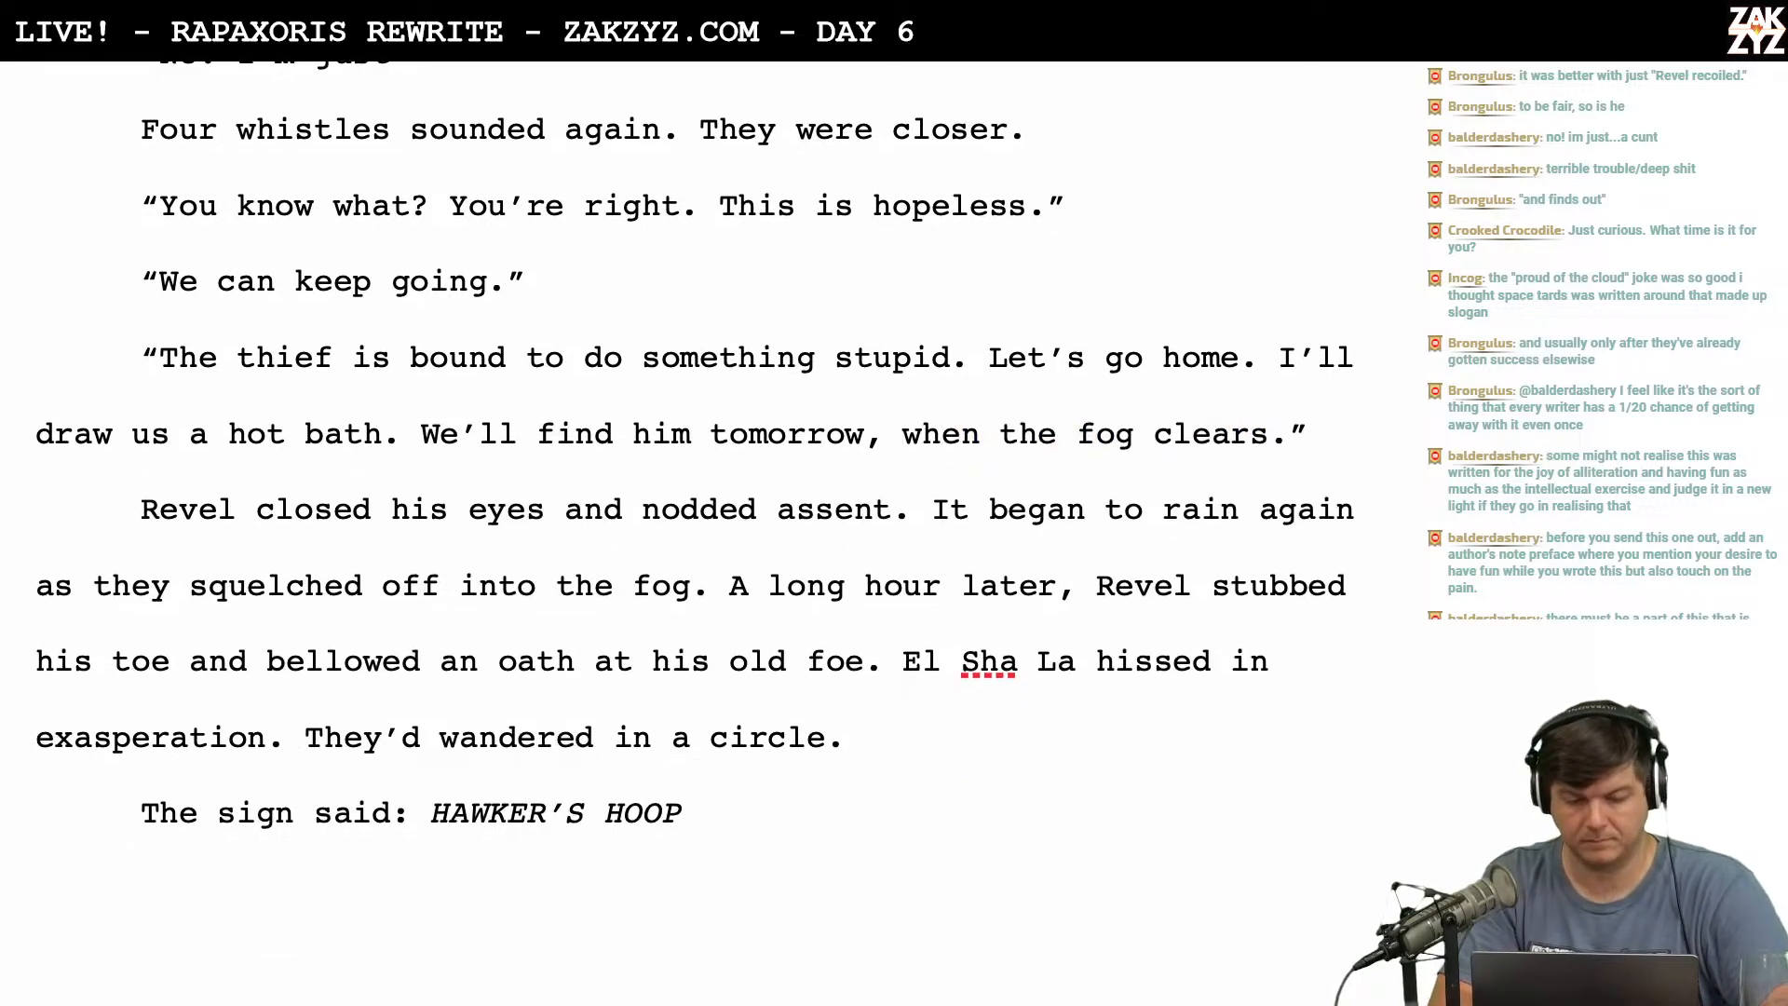
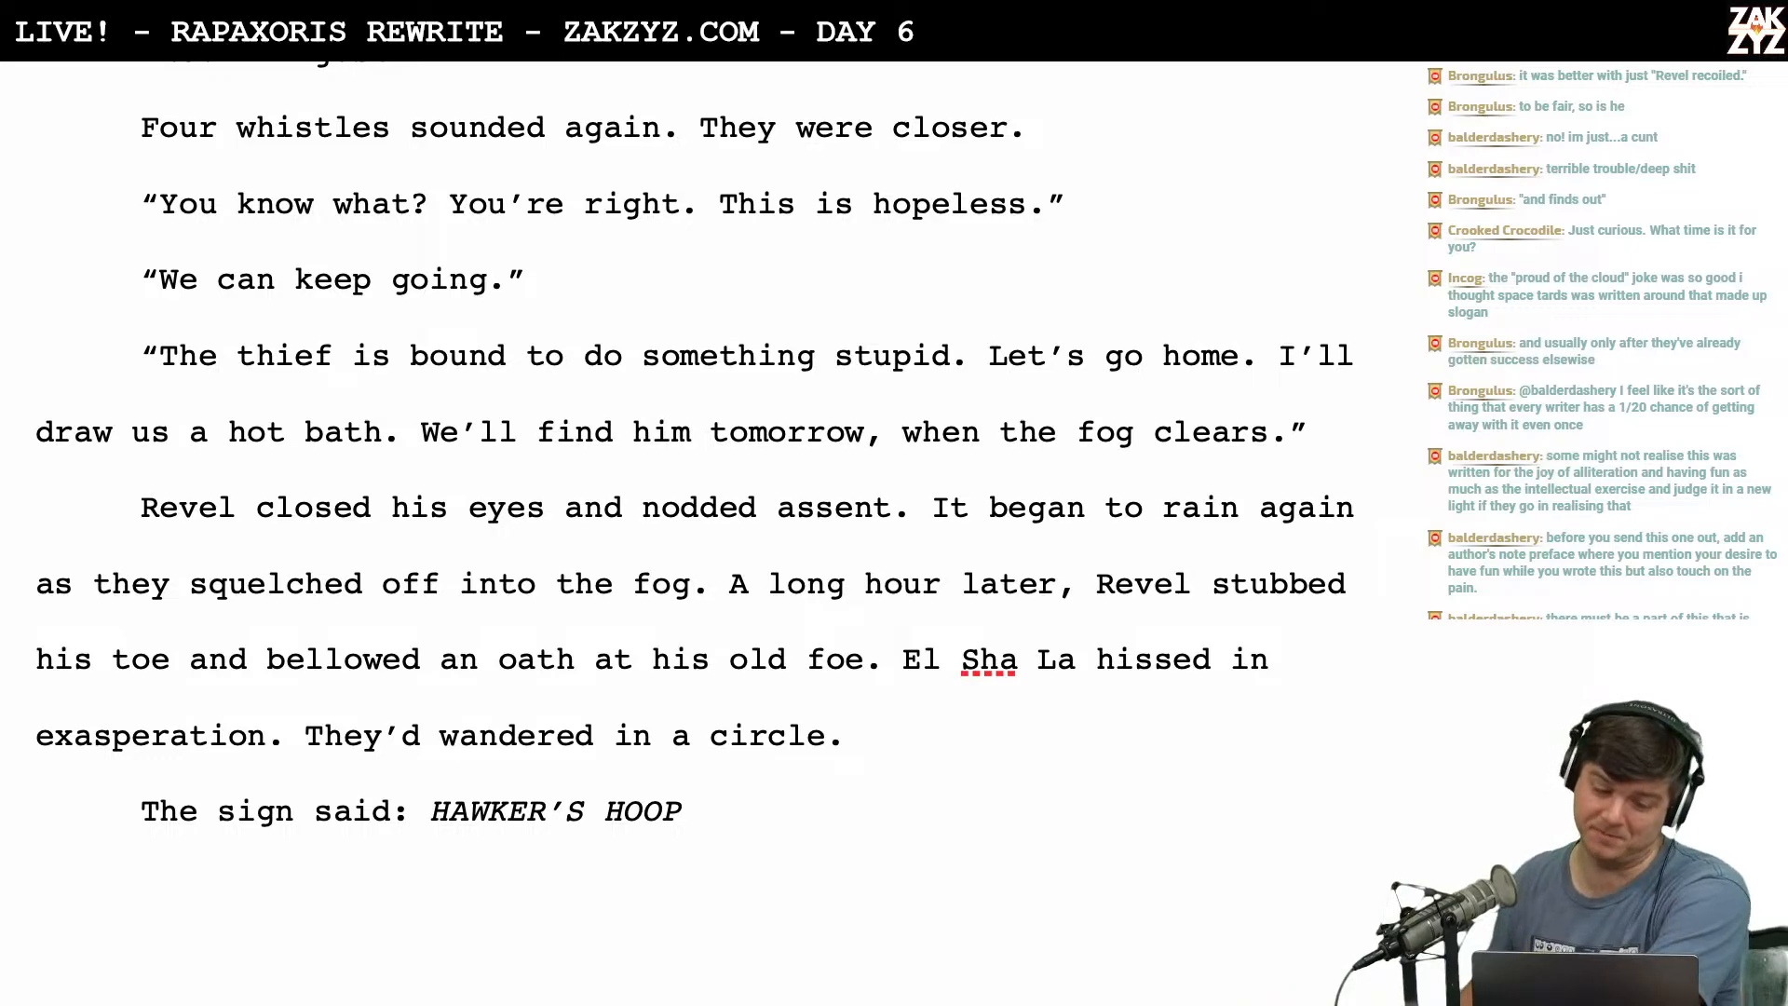
Split the stubbed toe sentence after "his toe" and continue it as "He looked up and bellowed an oath".
{"action": "scroll", "coordinate": [896, 490], "scroll_direction": "down", "scroll_amount": 2}
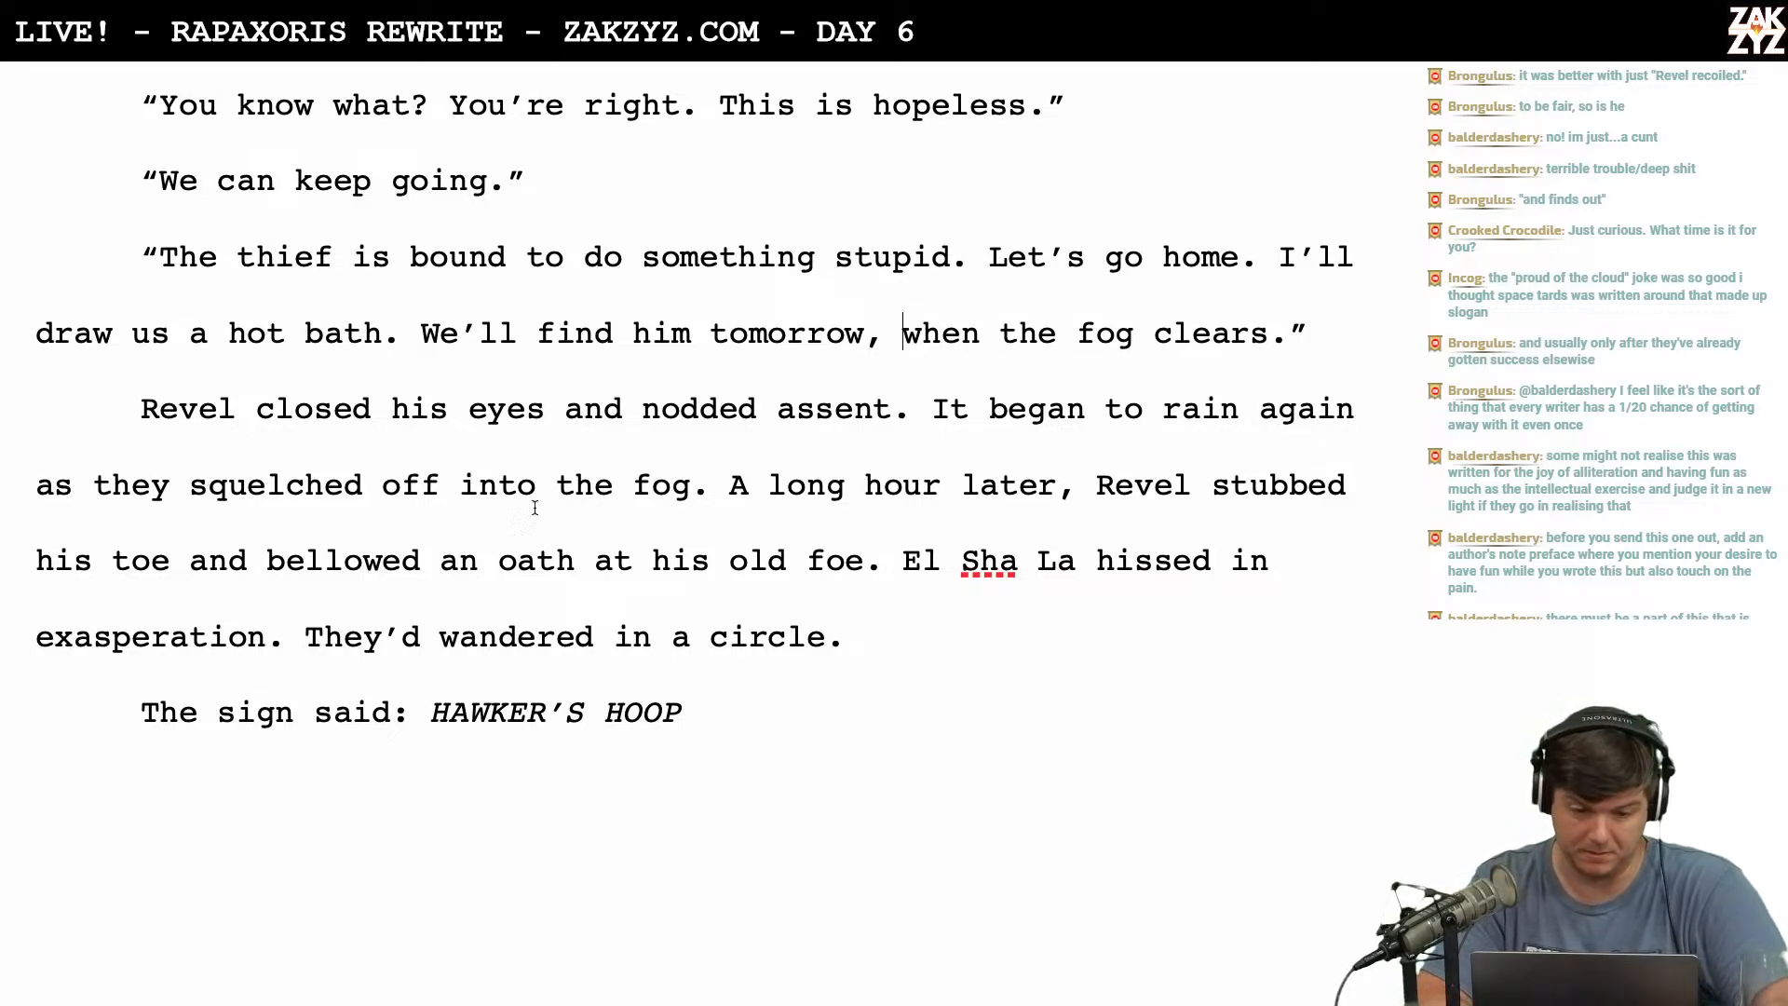
{"action": "left_click", "coordinate": [190, 558]}
{"action": "key", "text": "Left"}
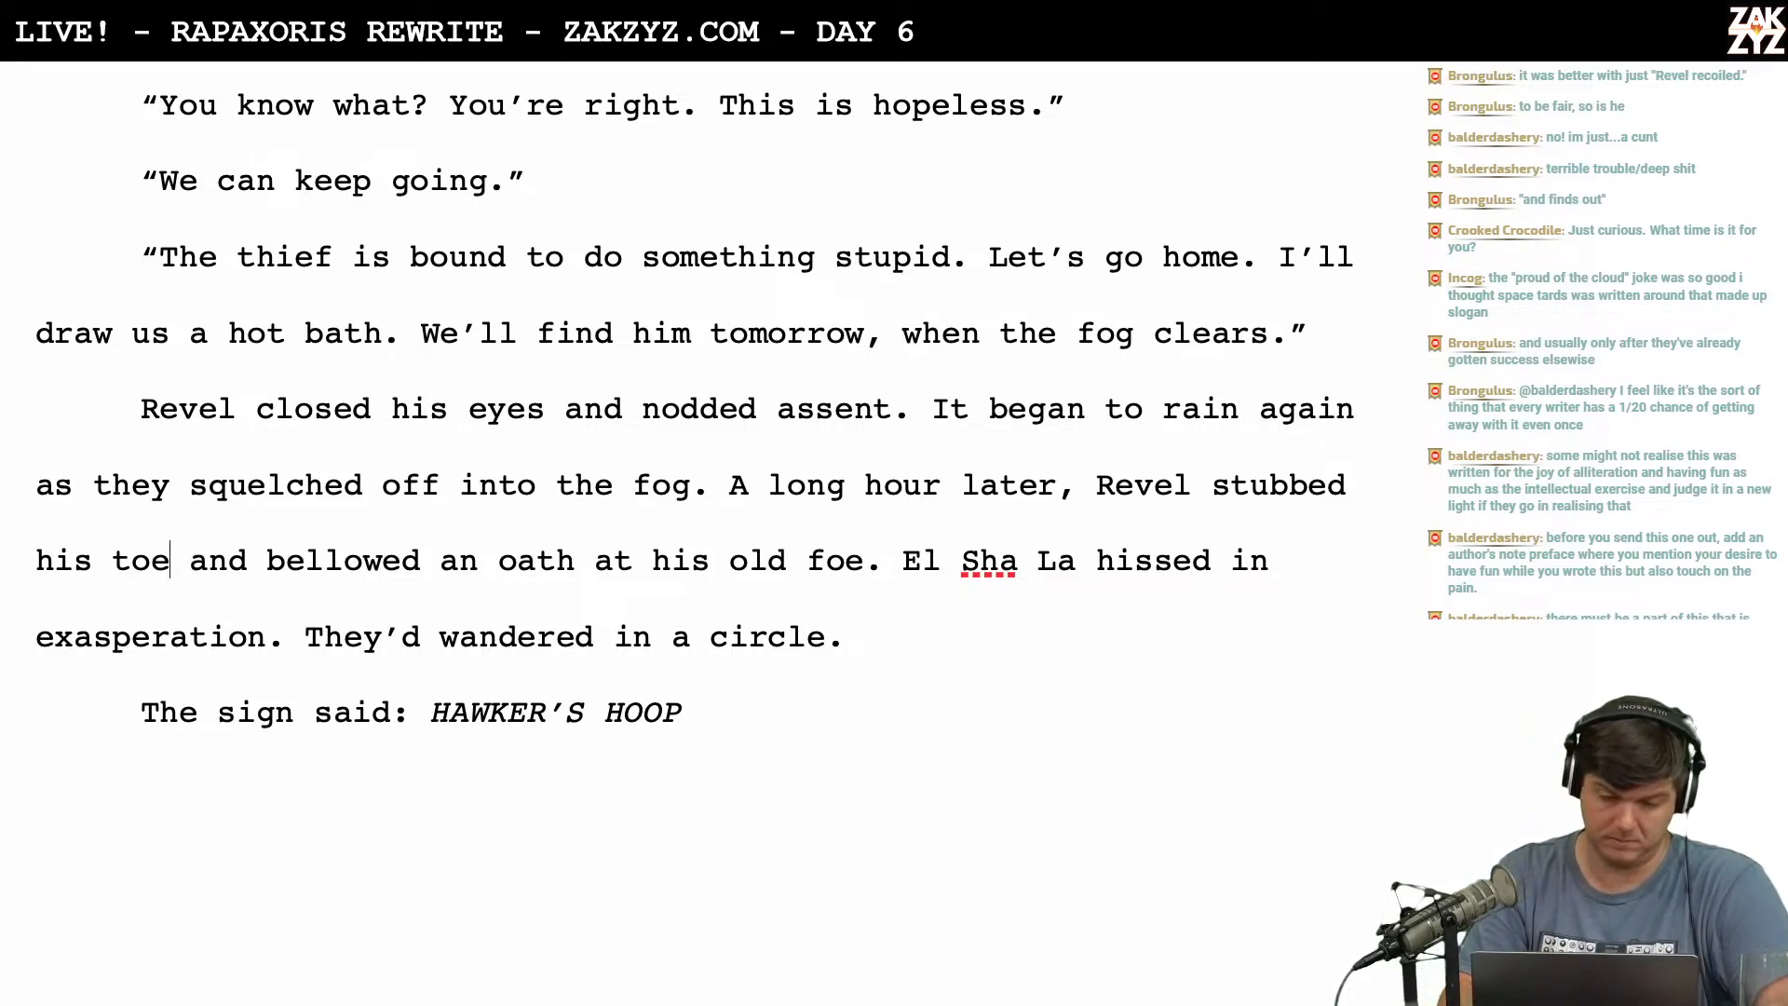
{"action": "type", "text": ". He "}
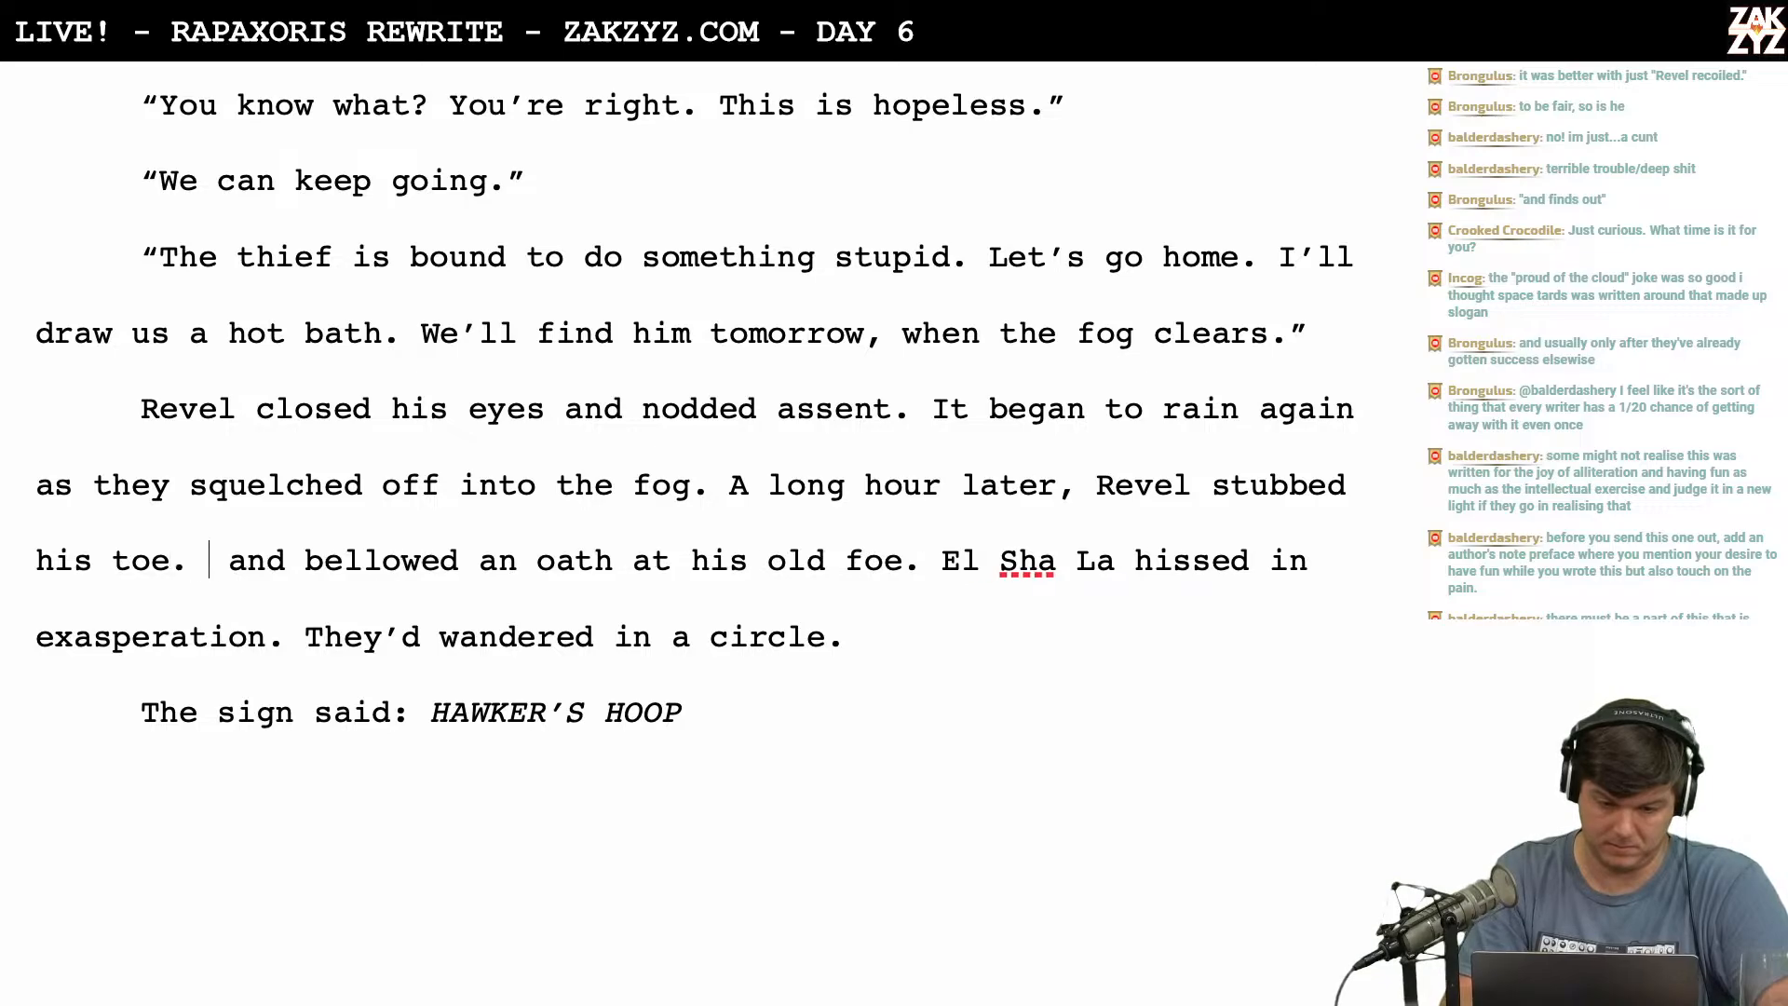
{"action": "type", "text": "looked up and"}
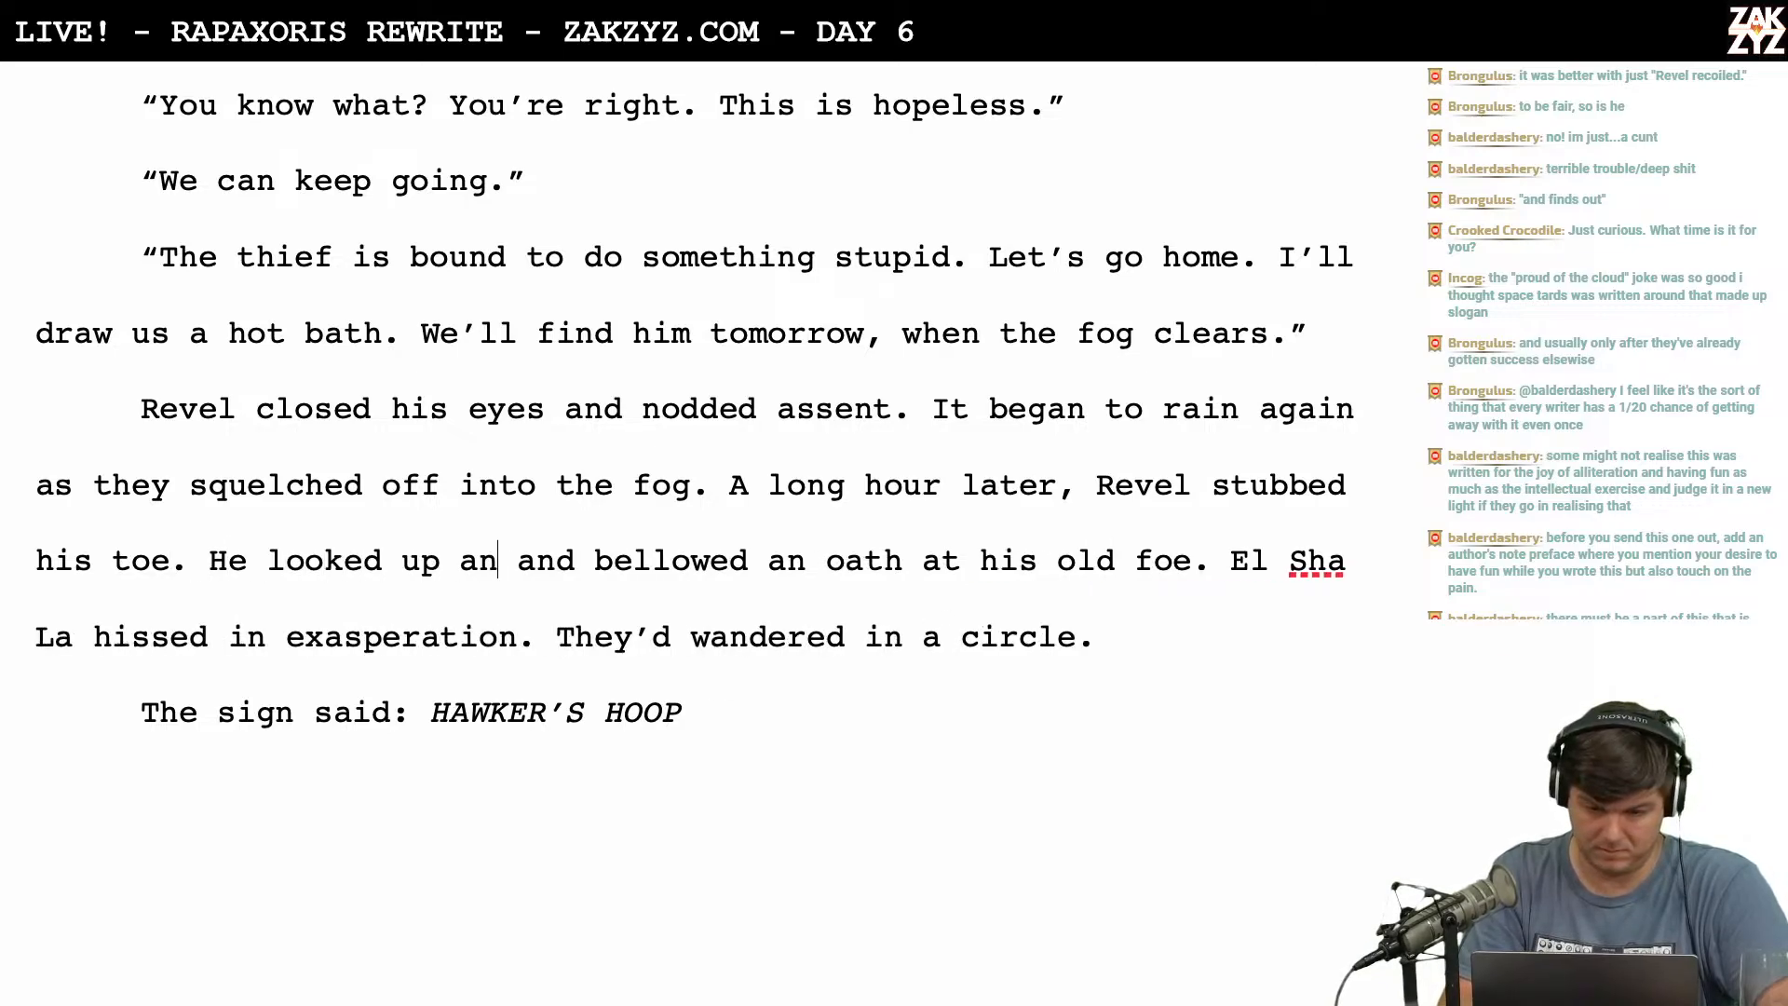
{"action": "key", "text": "shift+Right"}
{"action": "key", "text": "shift+Right"}
{"action": "key", "text": "shift+Right"}
{"action": "key", "text": "shift+Right"}
{"action": "key", "text": "shift+Right"}
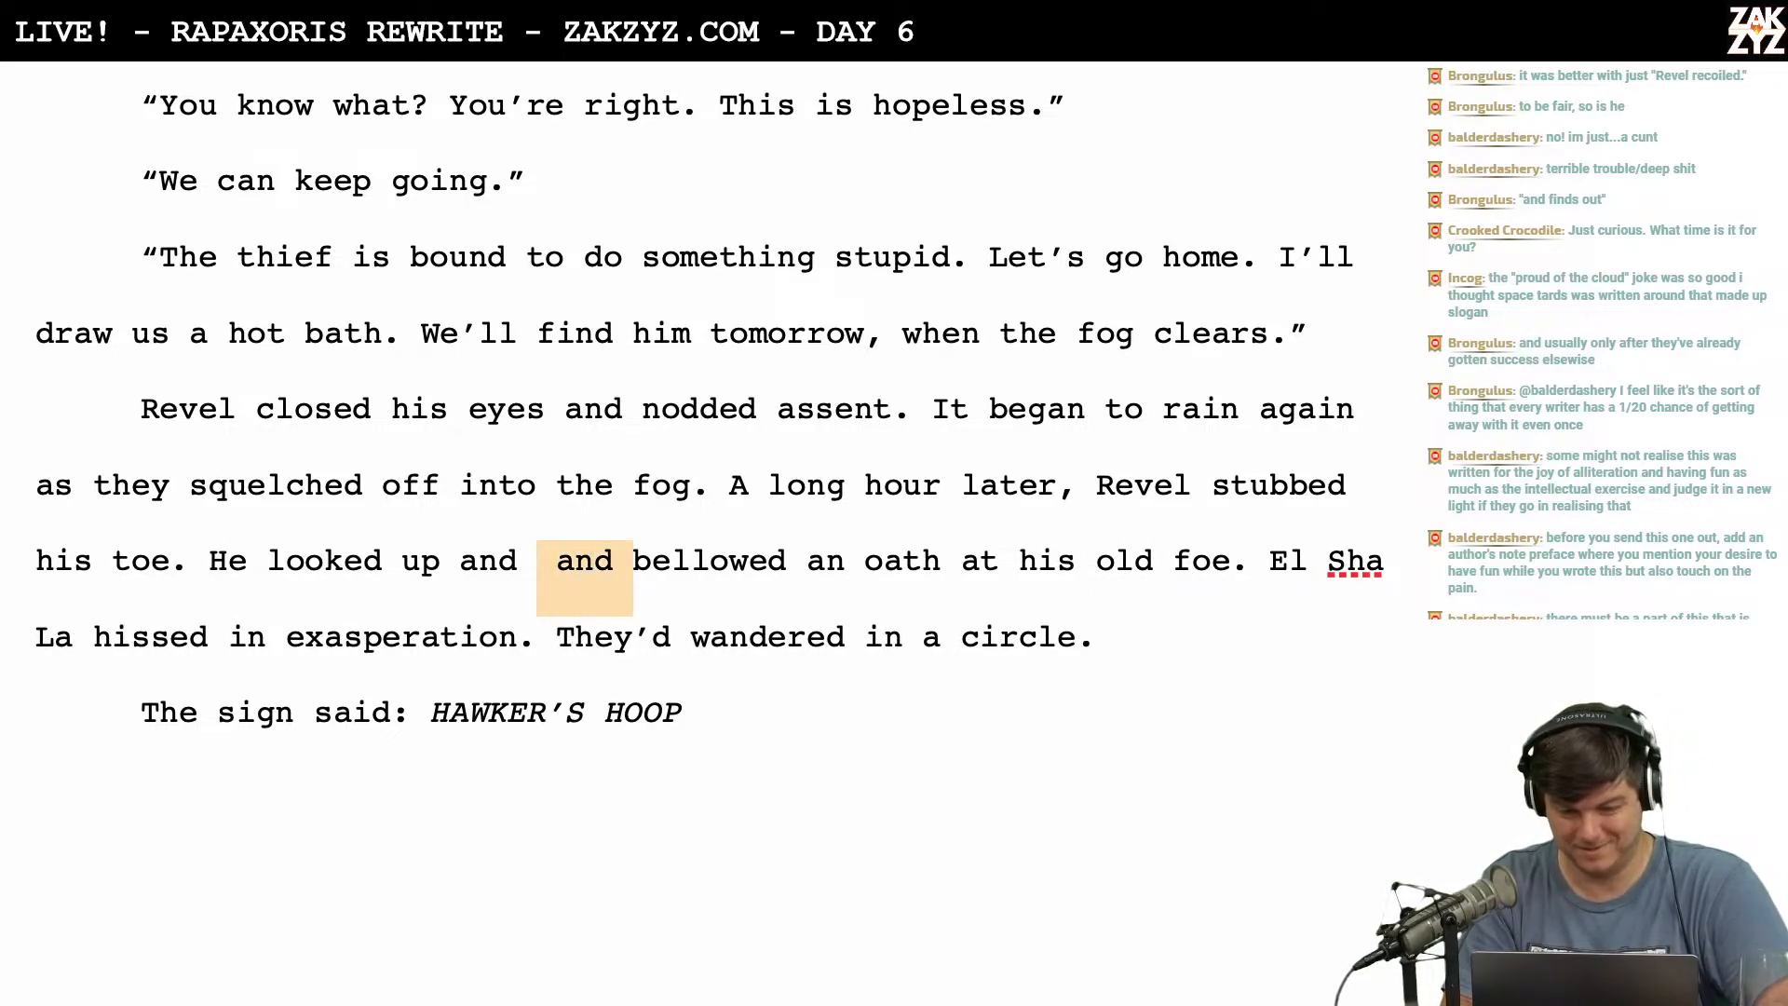
{"action": "key", "text": "BackSpace"}
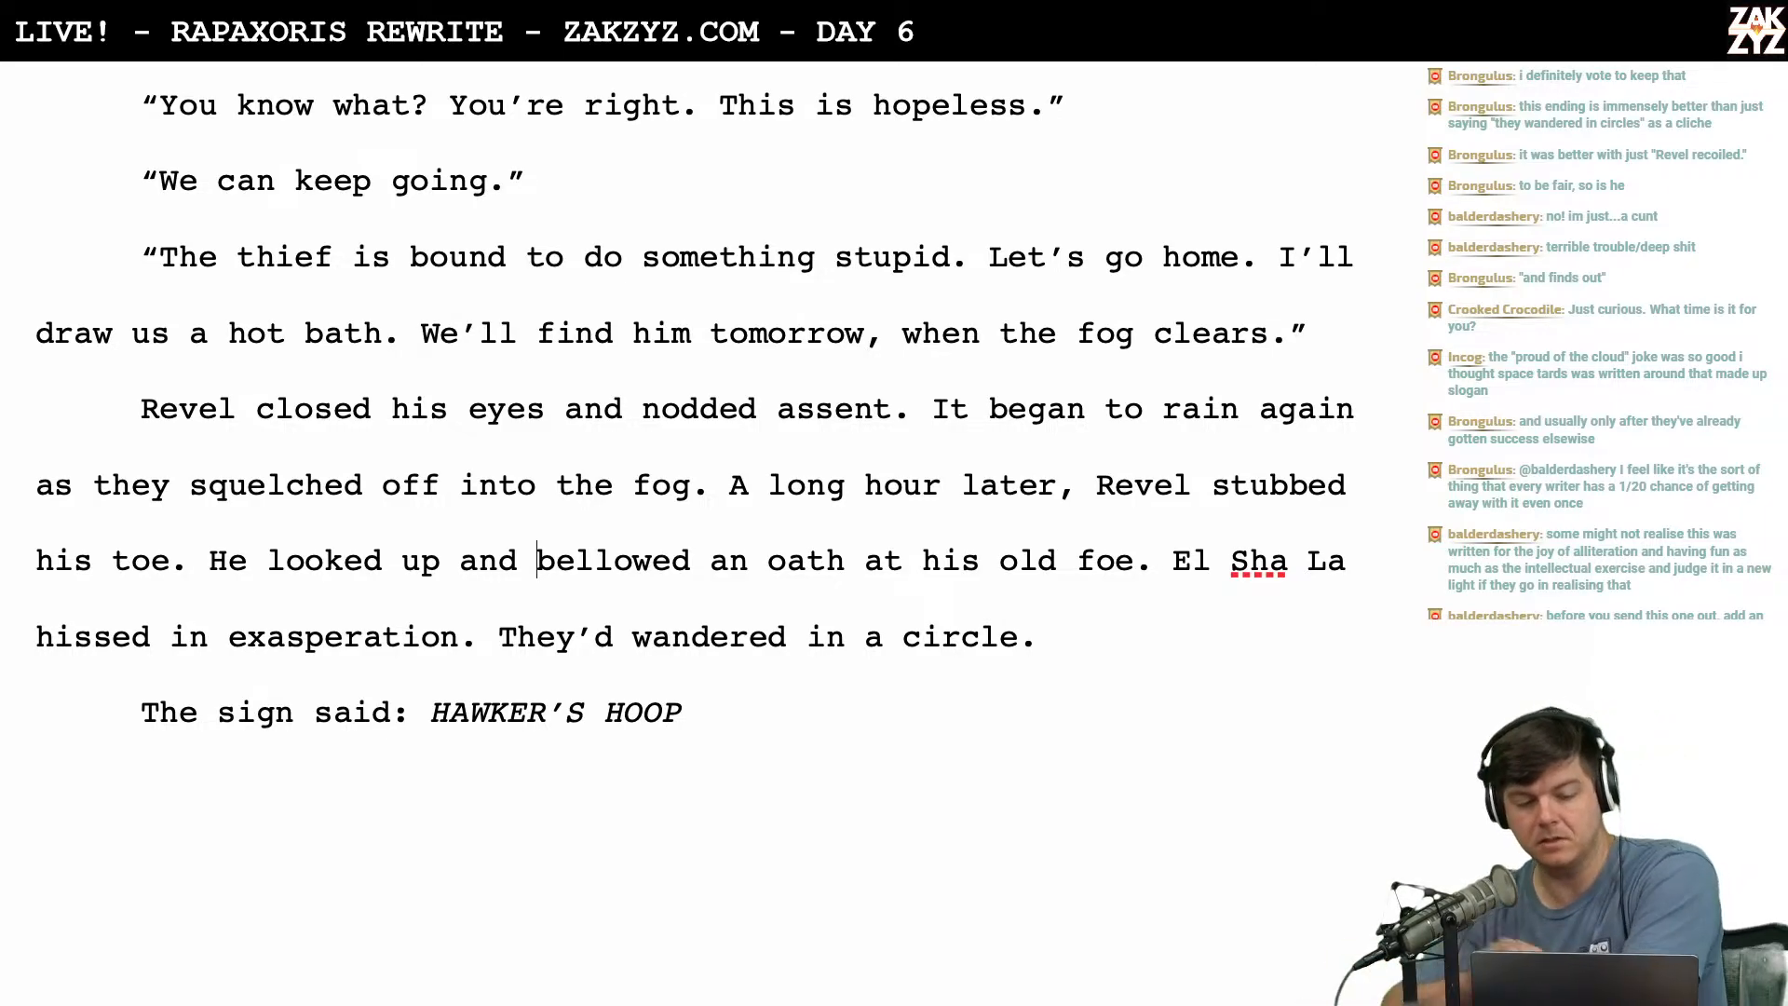
Reread section 1.5 from its opening line through the rain-soaked search, the signpost collision and the Tinkerton Font statue description.
{"action": "scroll", "coordinate": [715, 533], "scroll_direction": "up", "scroll_amount": 20}
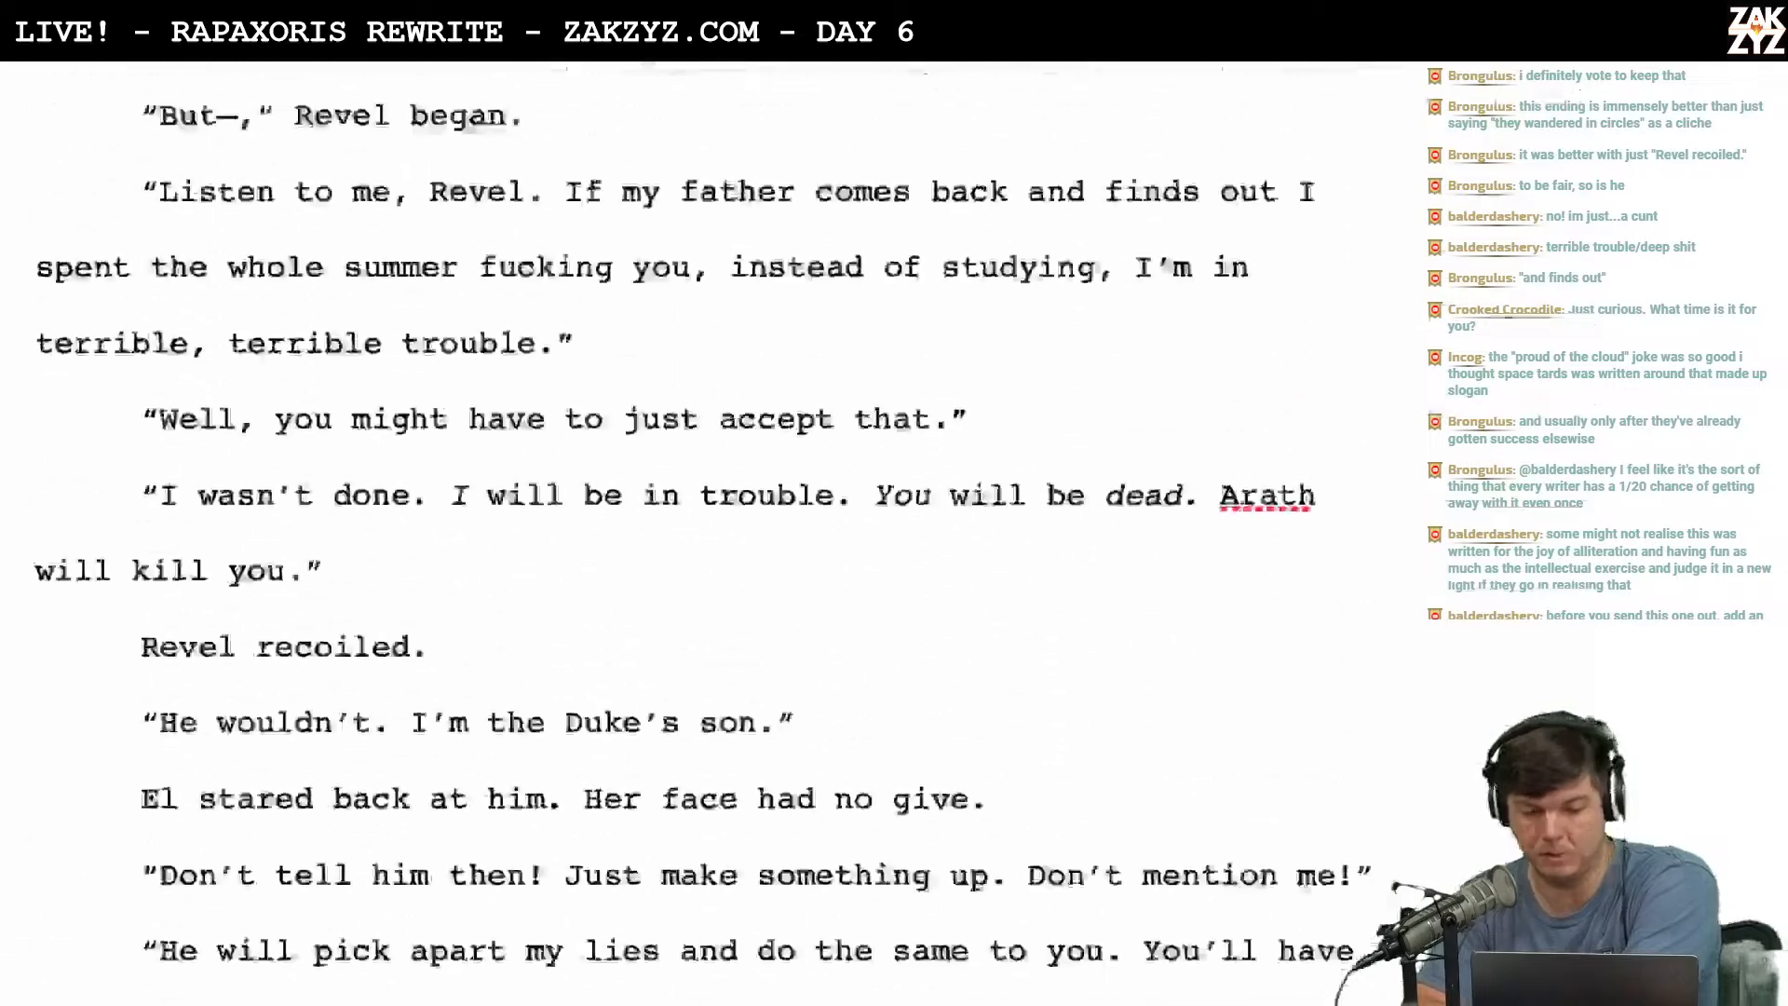
{"action": "scroll", "coordinate": [715, 534], "scroll_direction": "up", "scroll_amount": 20}
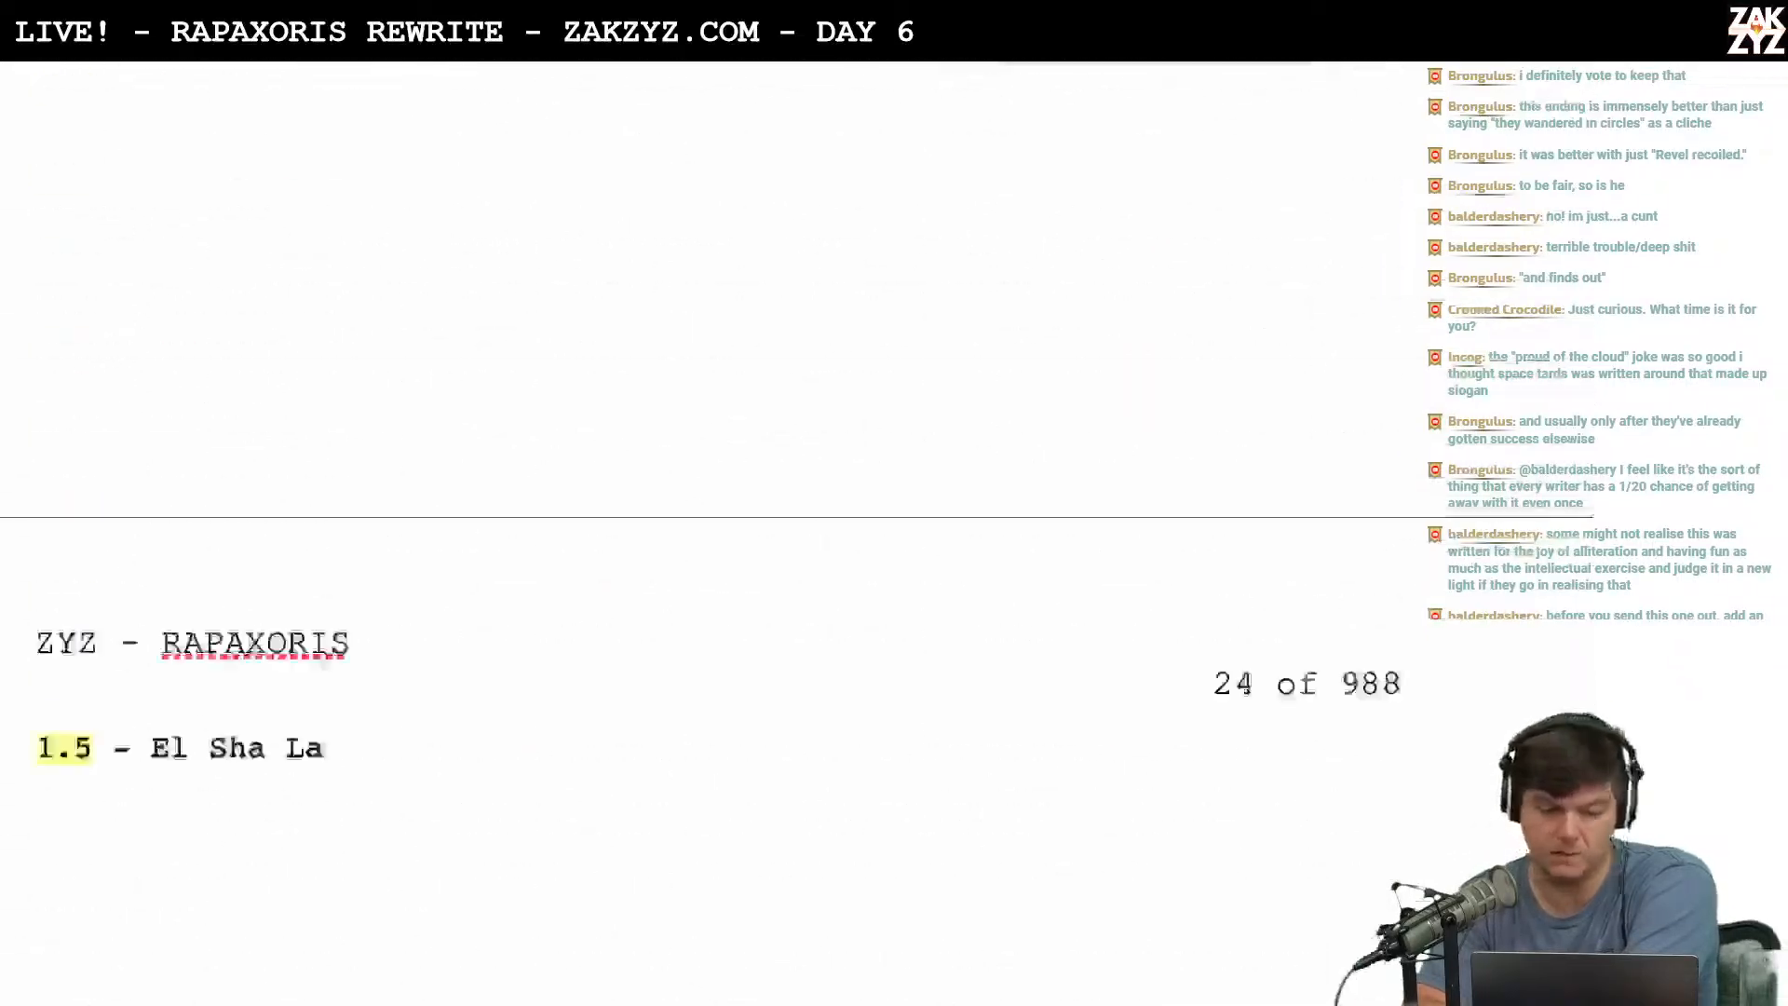
{"action": "scroll", "coordinate": [715, 534], "scroll_direction": "down", "scroll_amount": 10}
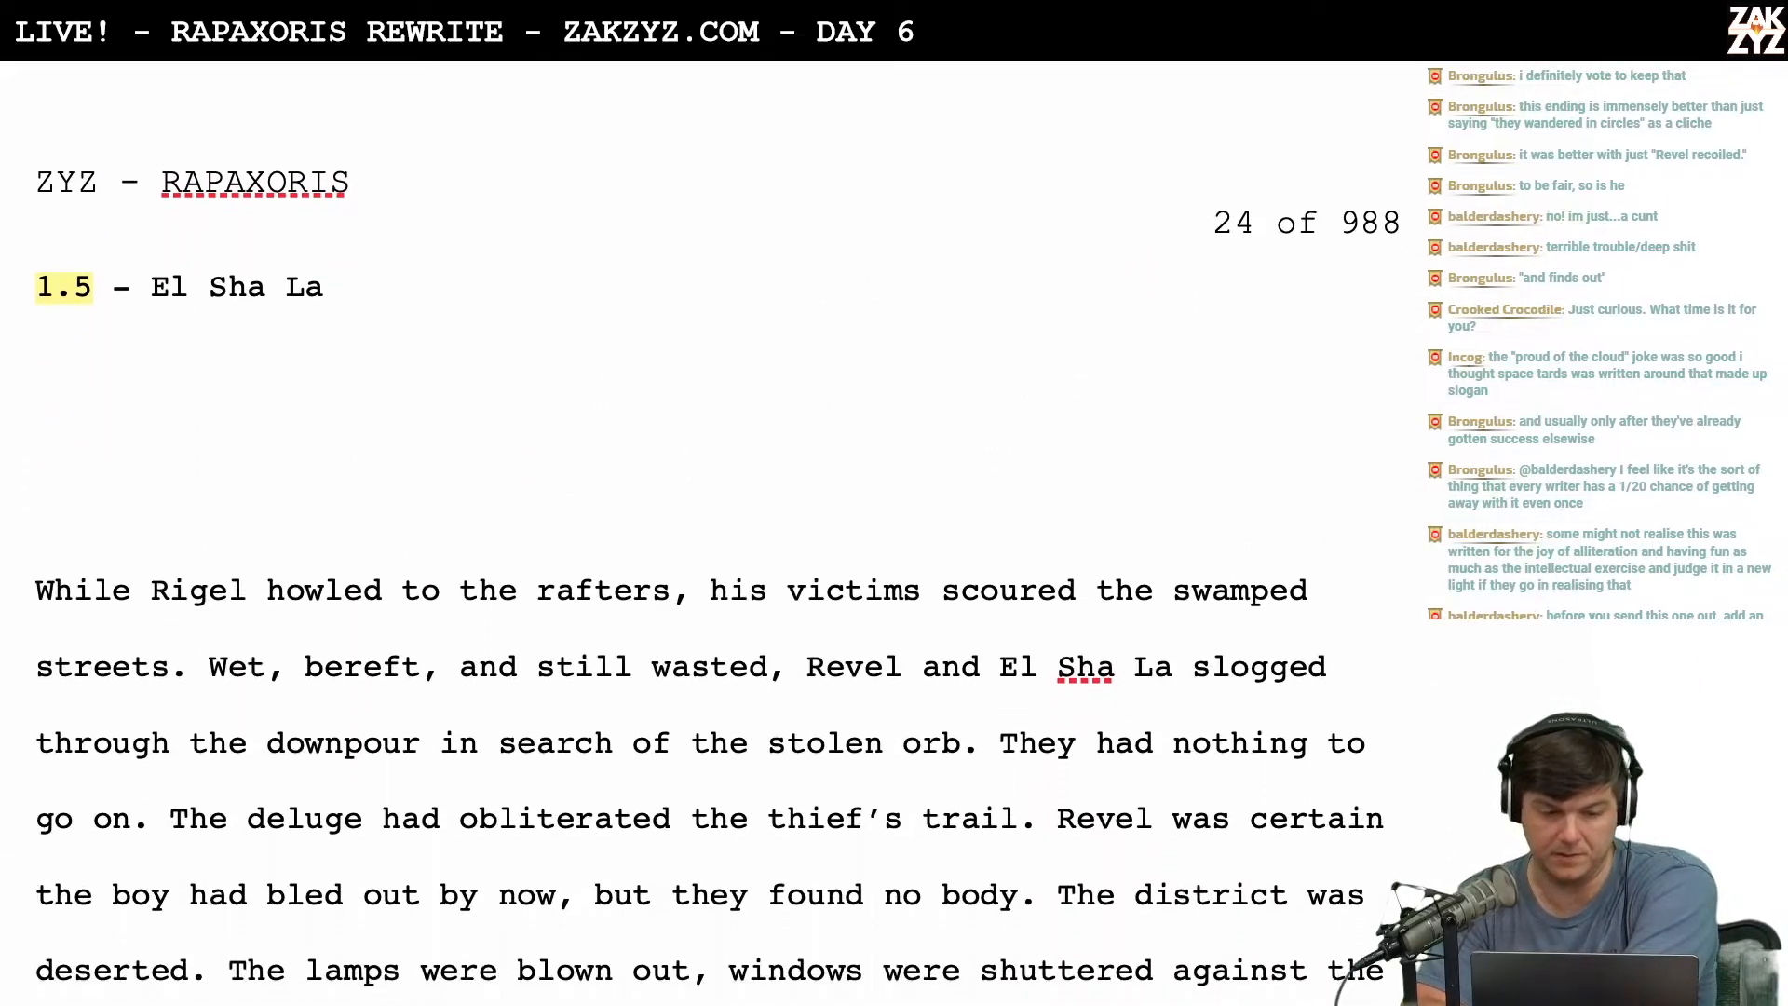
{"action": "scroll", "coordinate": [715, 534], "scroll_direction": "down", "scroll_amount": 3}
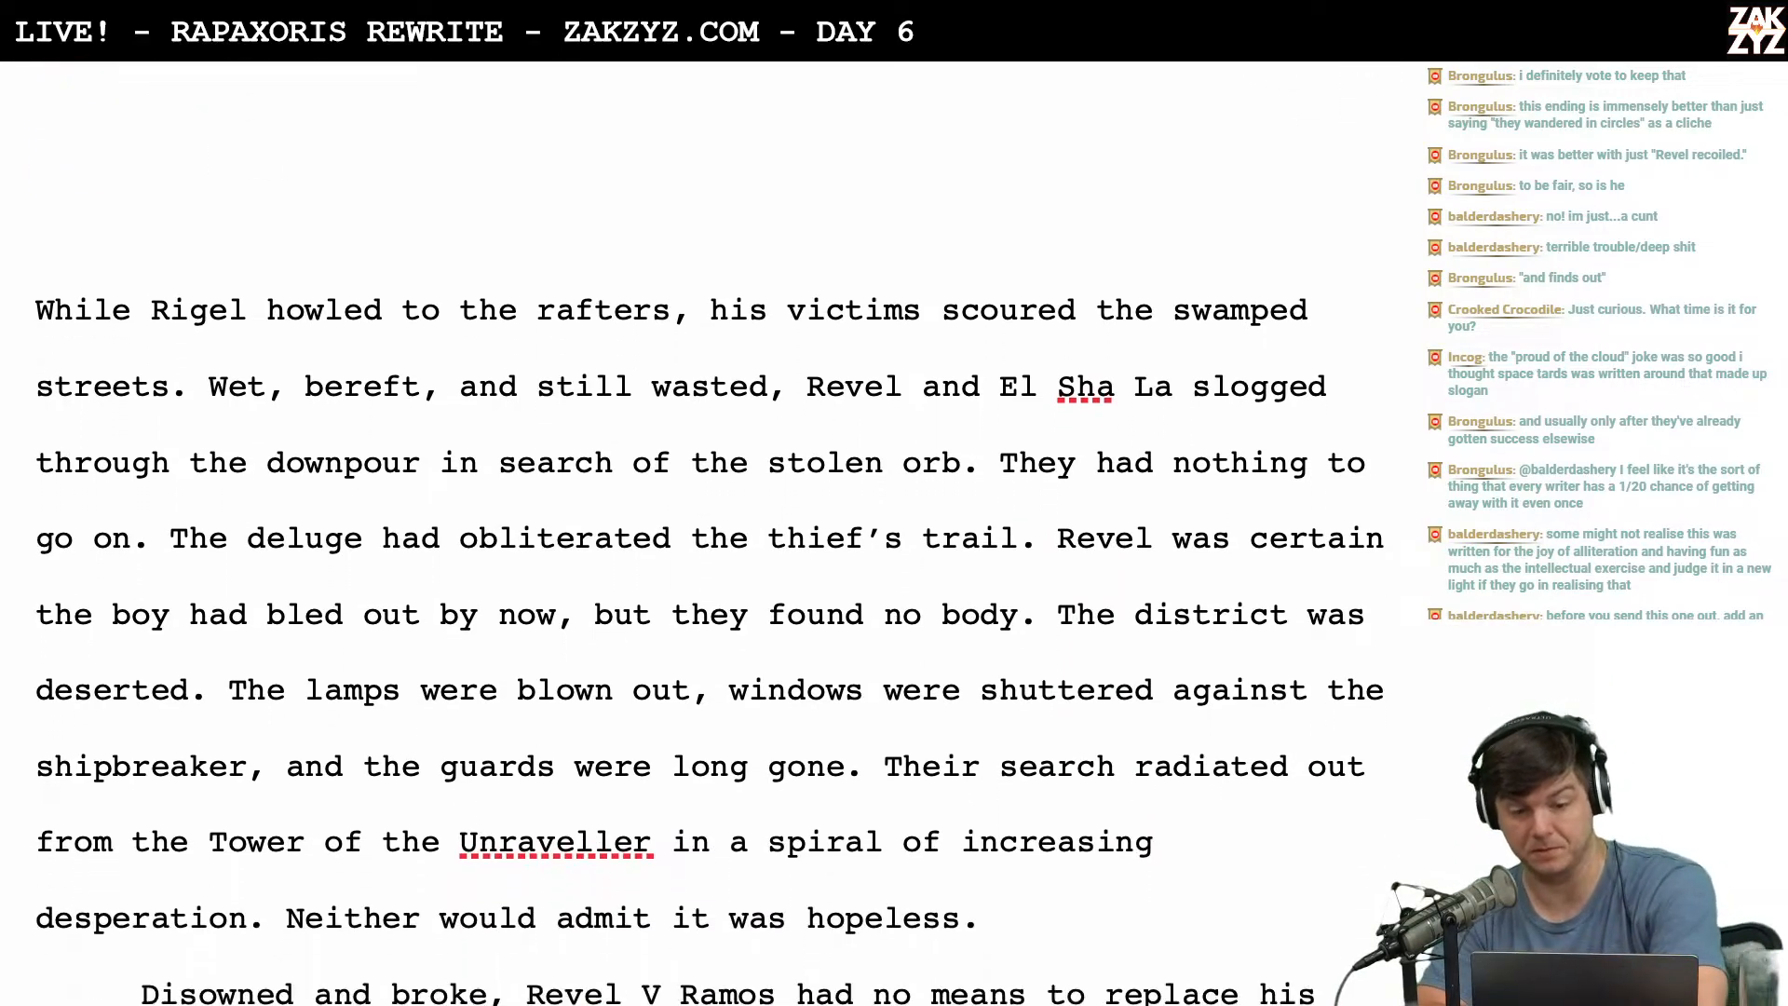
{"action": "scroll", "coordinate": [715, 534], "scroll_direction": "down", "scroll_amount": 13}
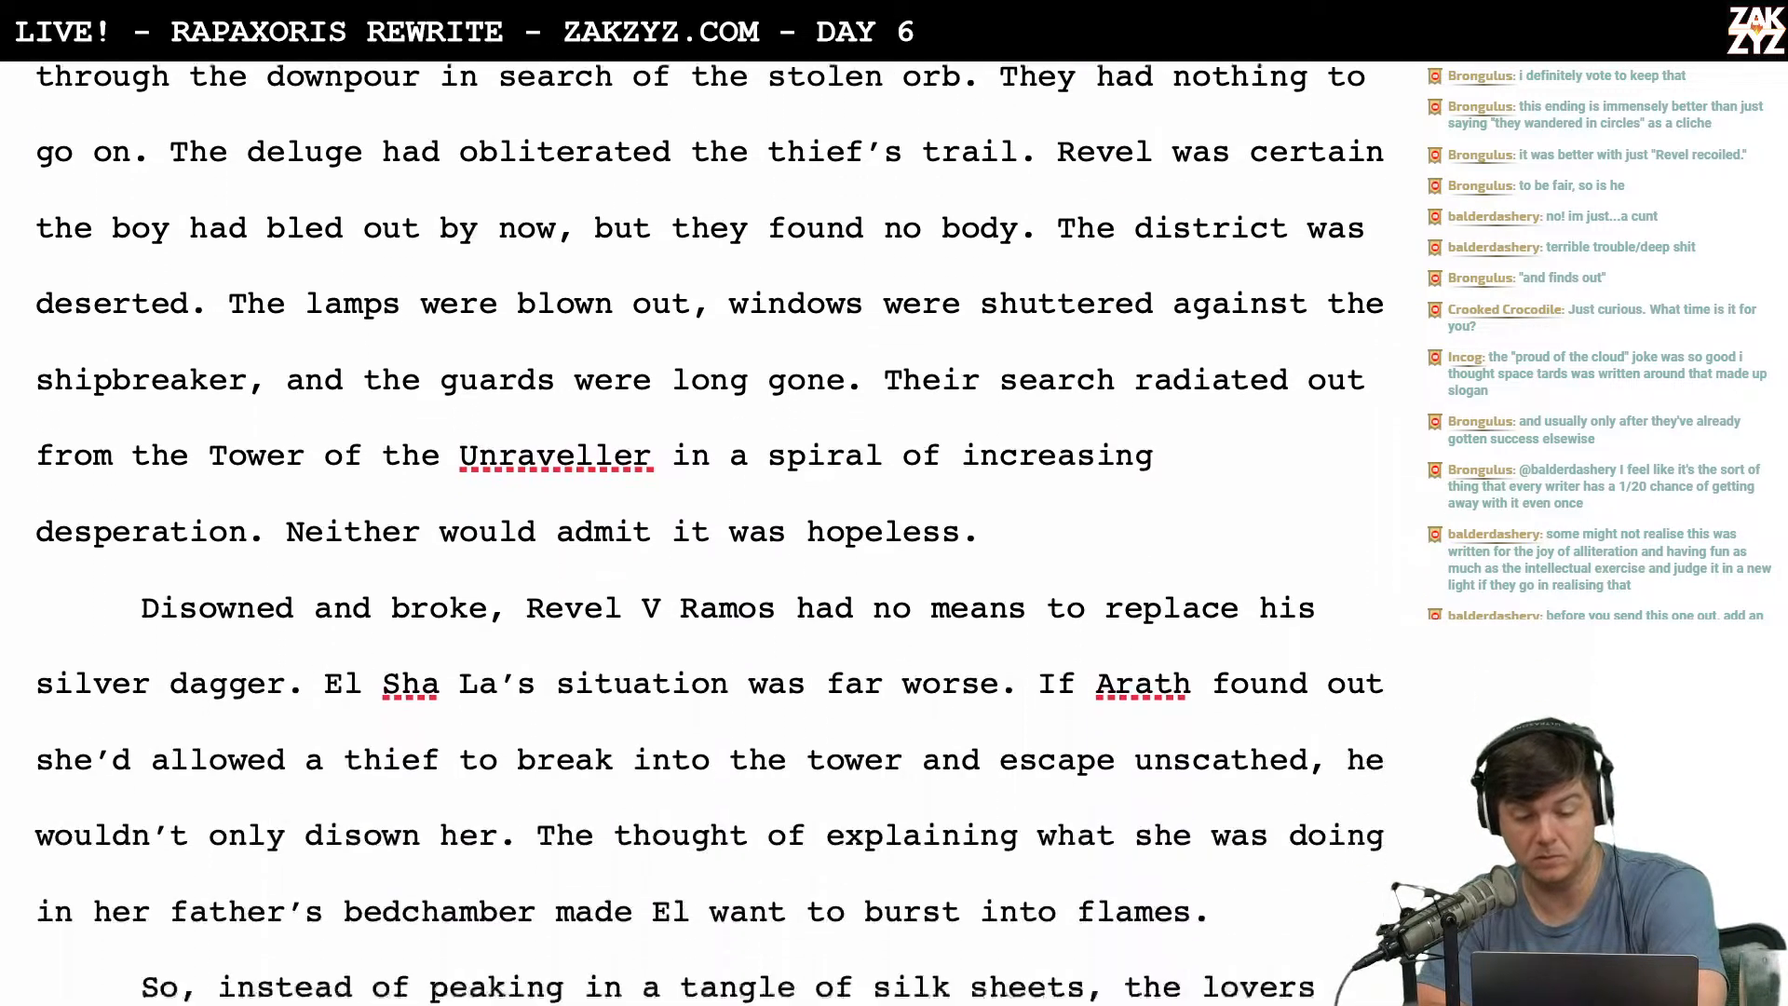
{"action": "scroll", "coordinate": [182, 560], "scroll_direction": "down", "scroll_amount": 9}
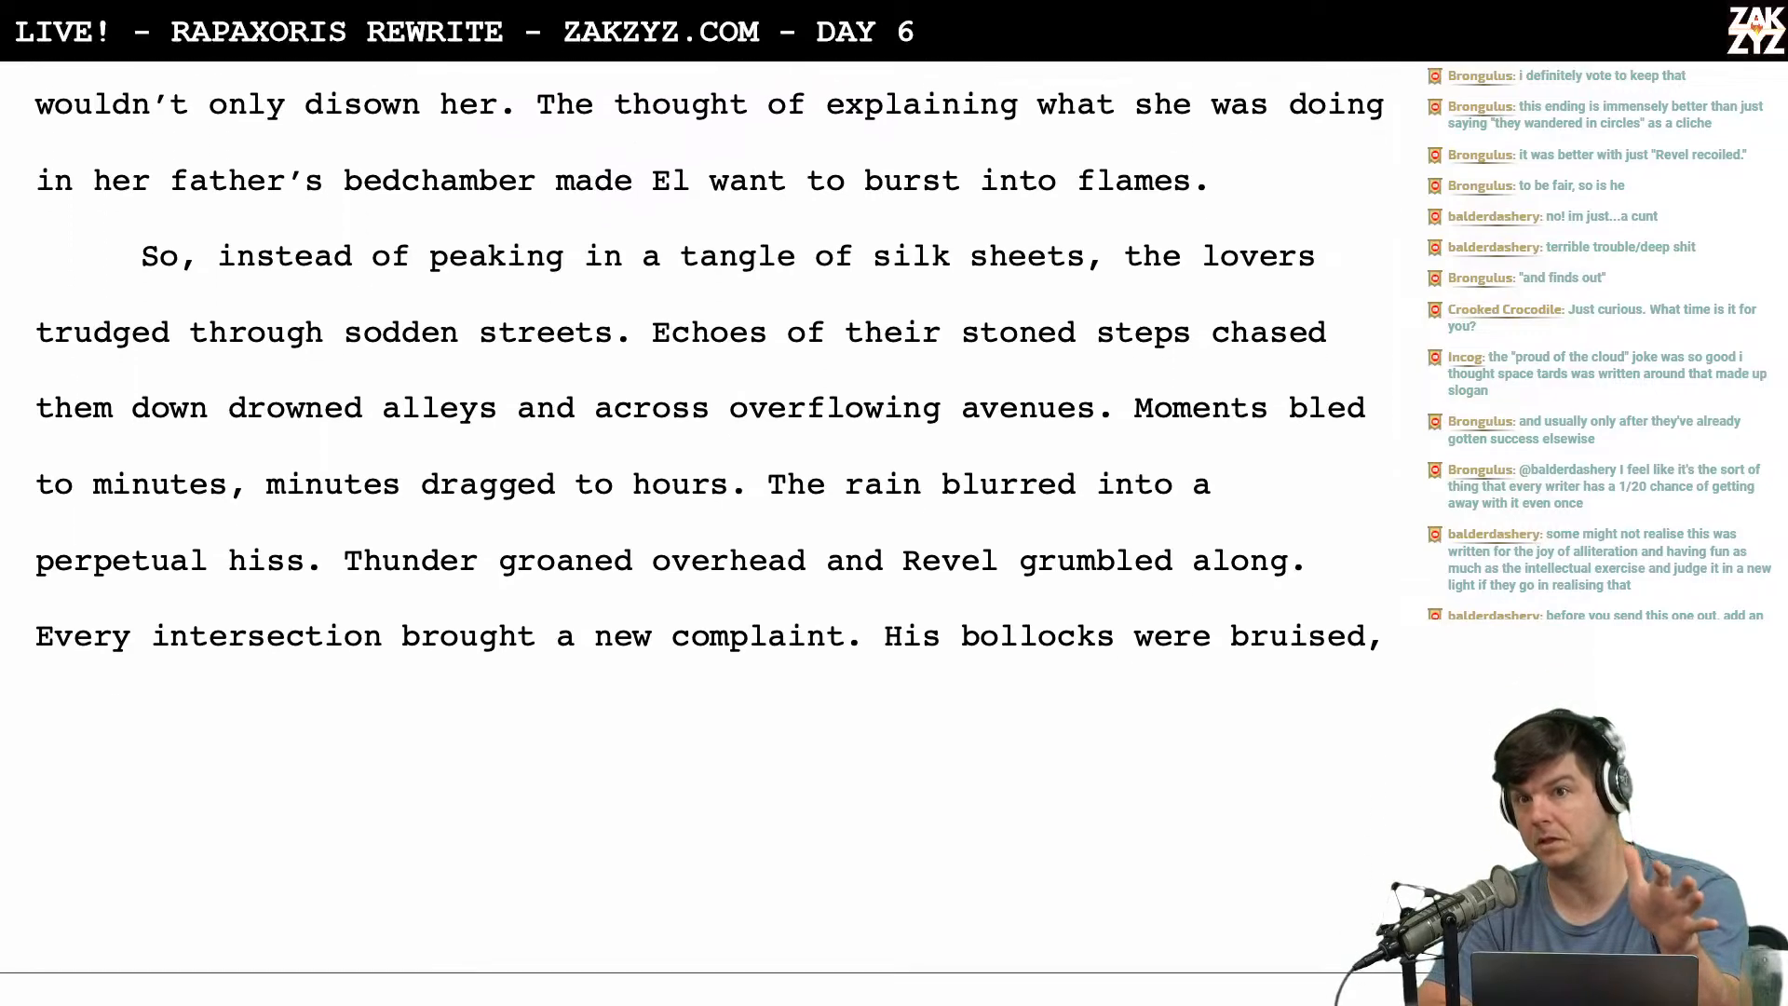
{"action": "scroll", "coordinate": [182, 560], "scroll_direction": "down", "scroll_amount": 8}
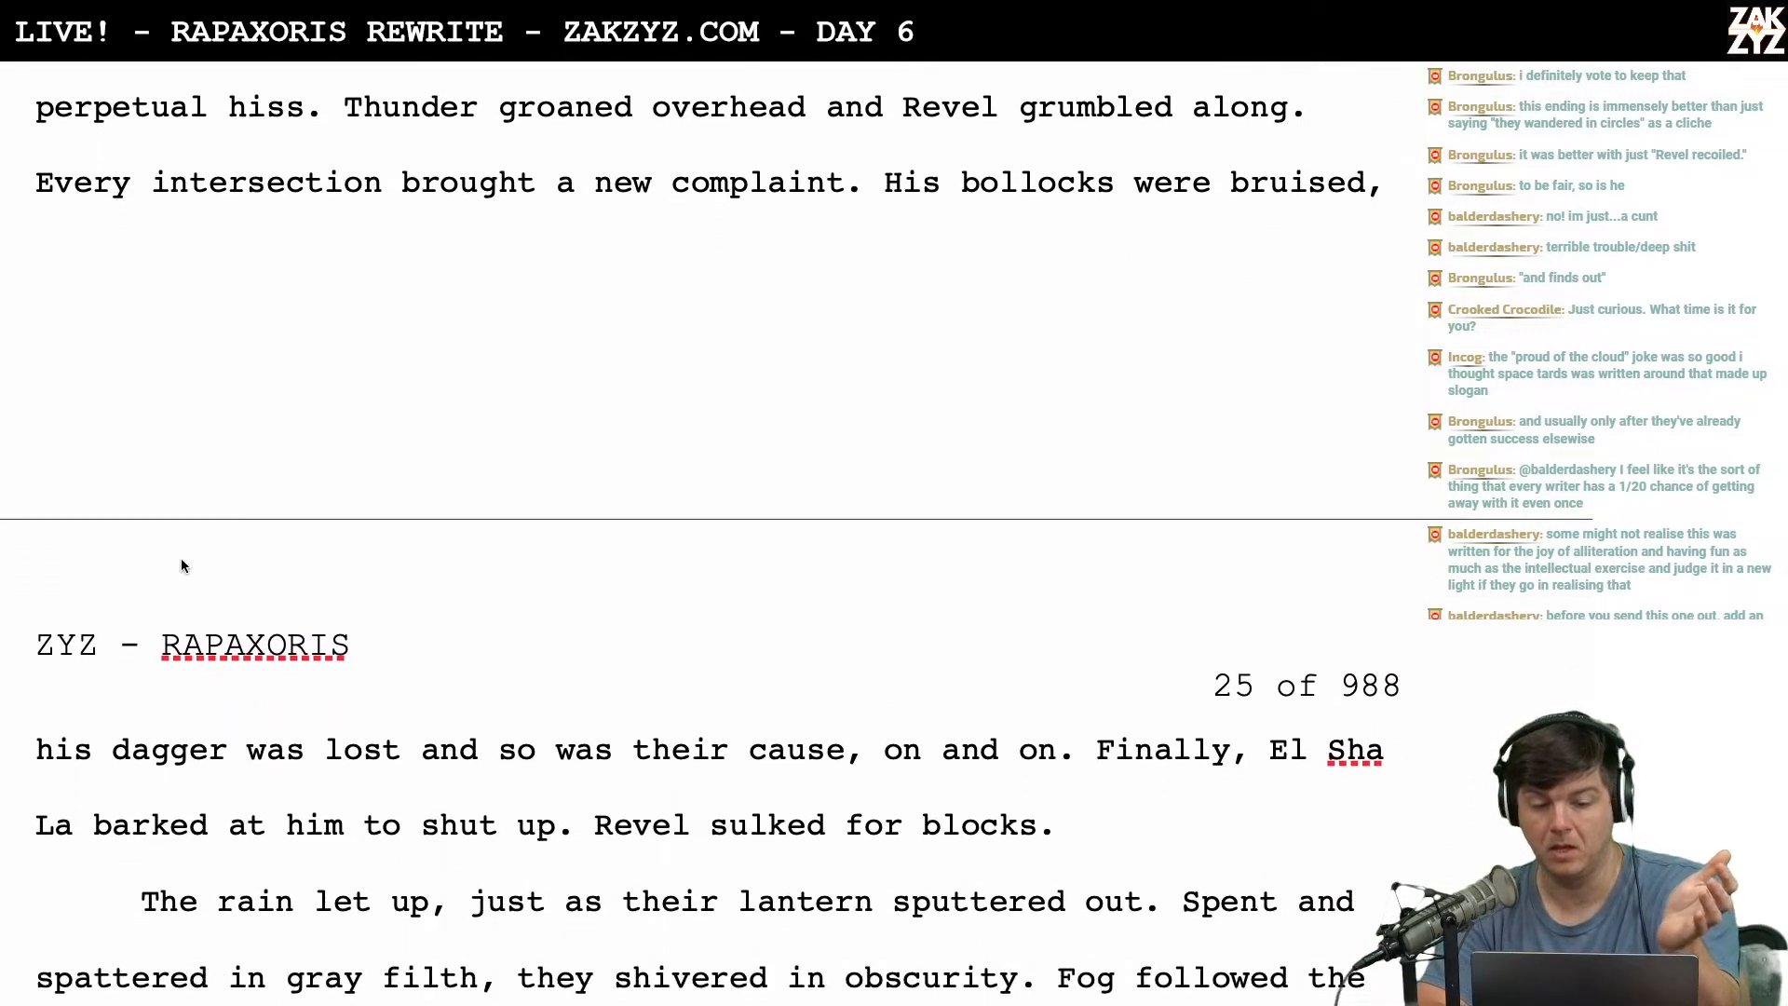
{"action": "scroll", "coordinate": [181, 560], "scroll_direction": "down", "scroll_amount": 11}
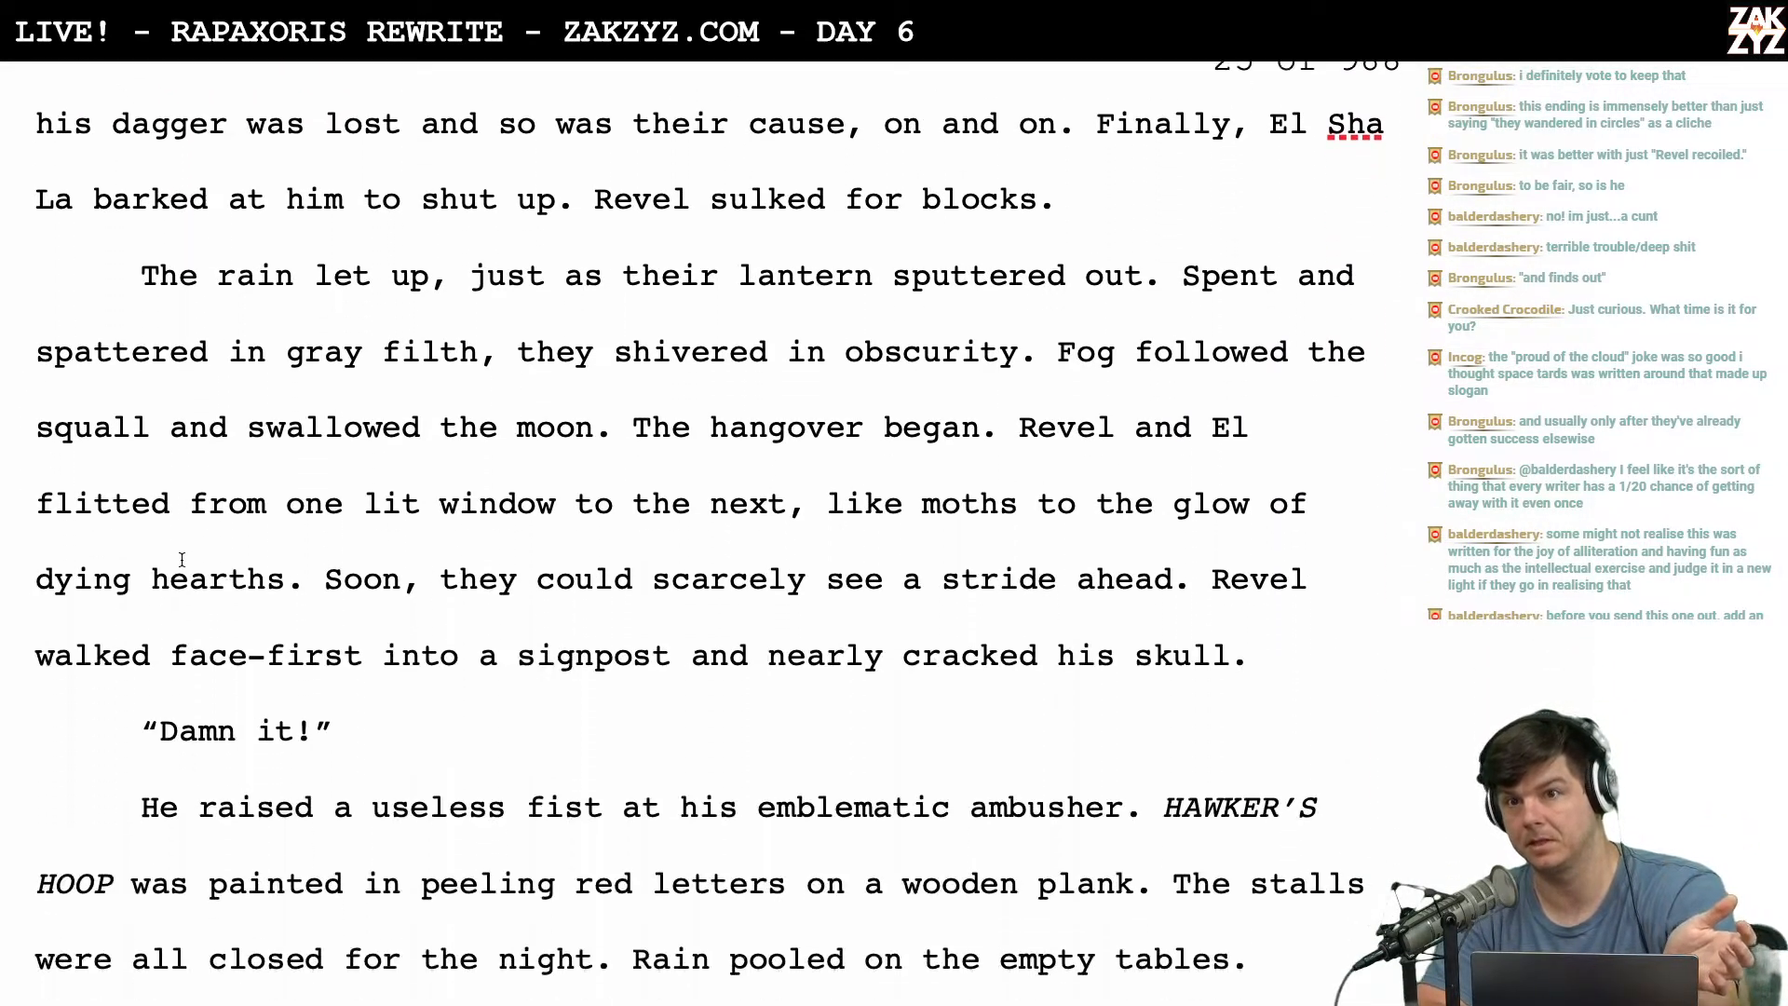
{"action": "scroll", "coordinate": [181, 559], "scroll_direction": "down", "scroll_amount": 1}
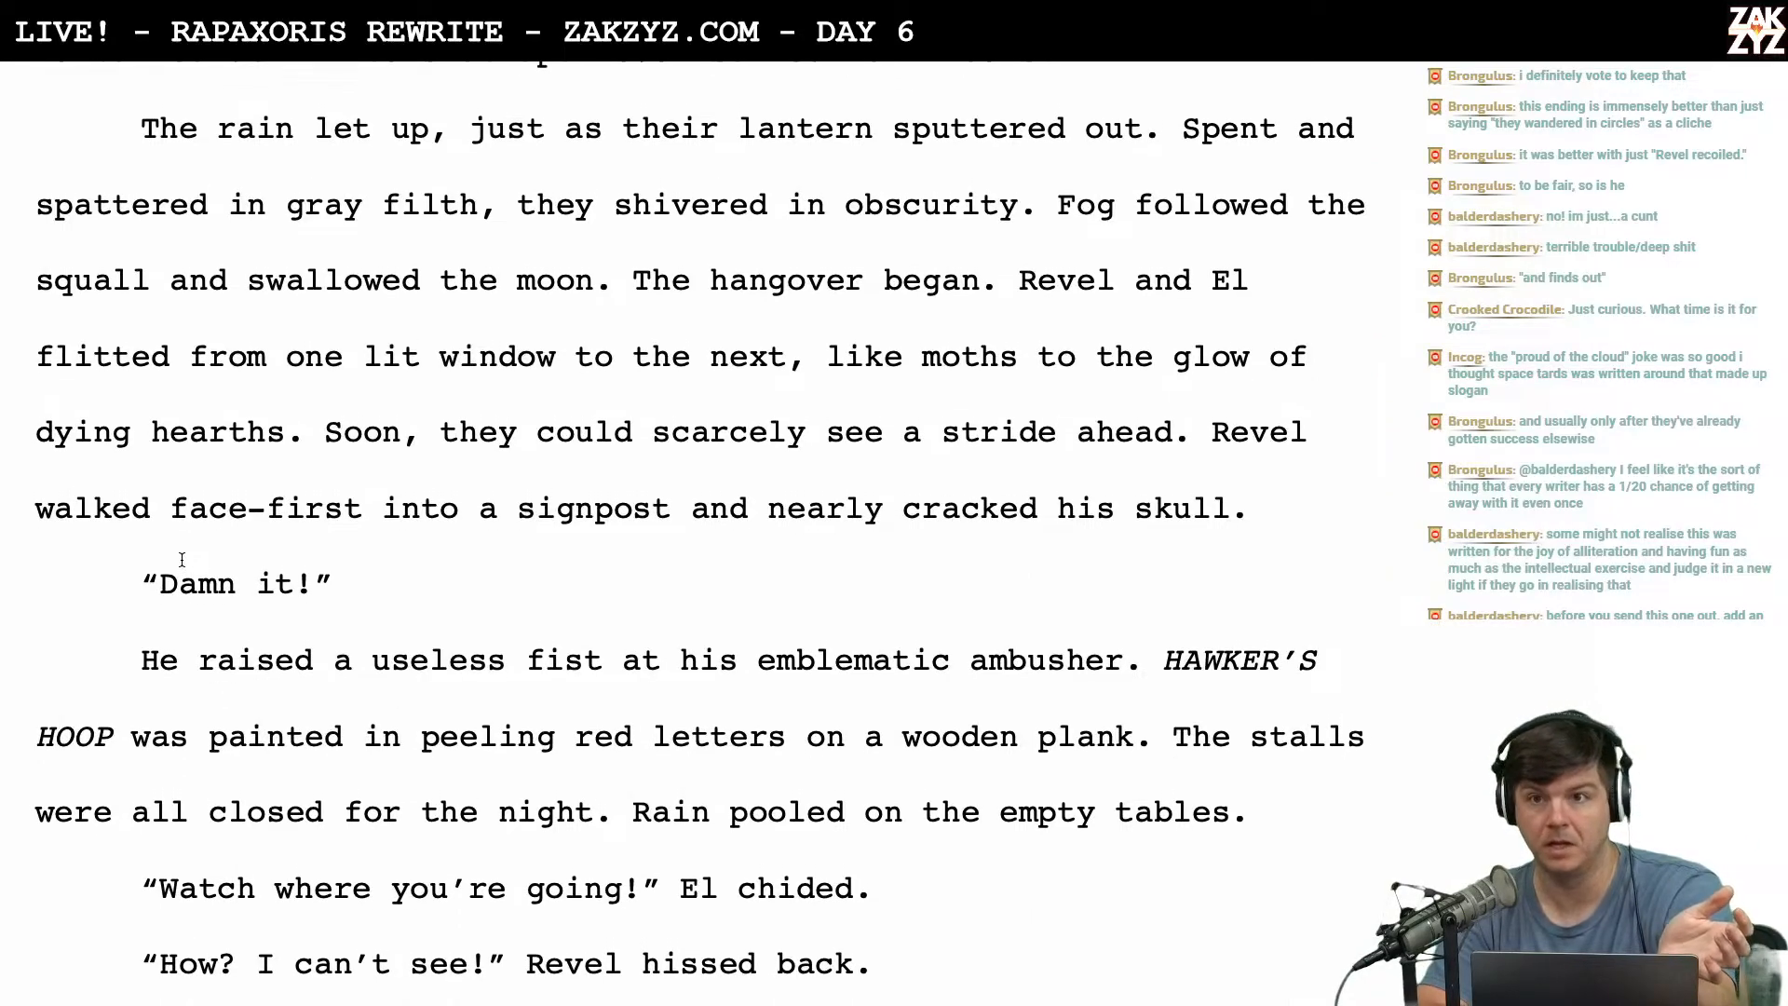
{"action": "scroll", "coordinate": [182, 559], "scroll_direction": "down", "scroll_amount": 6}
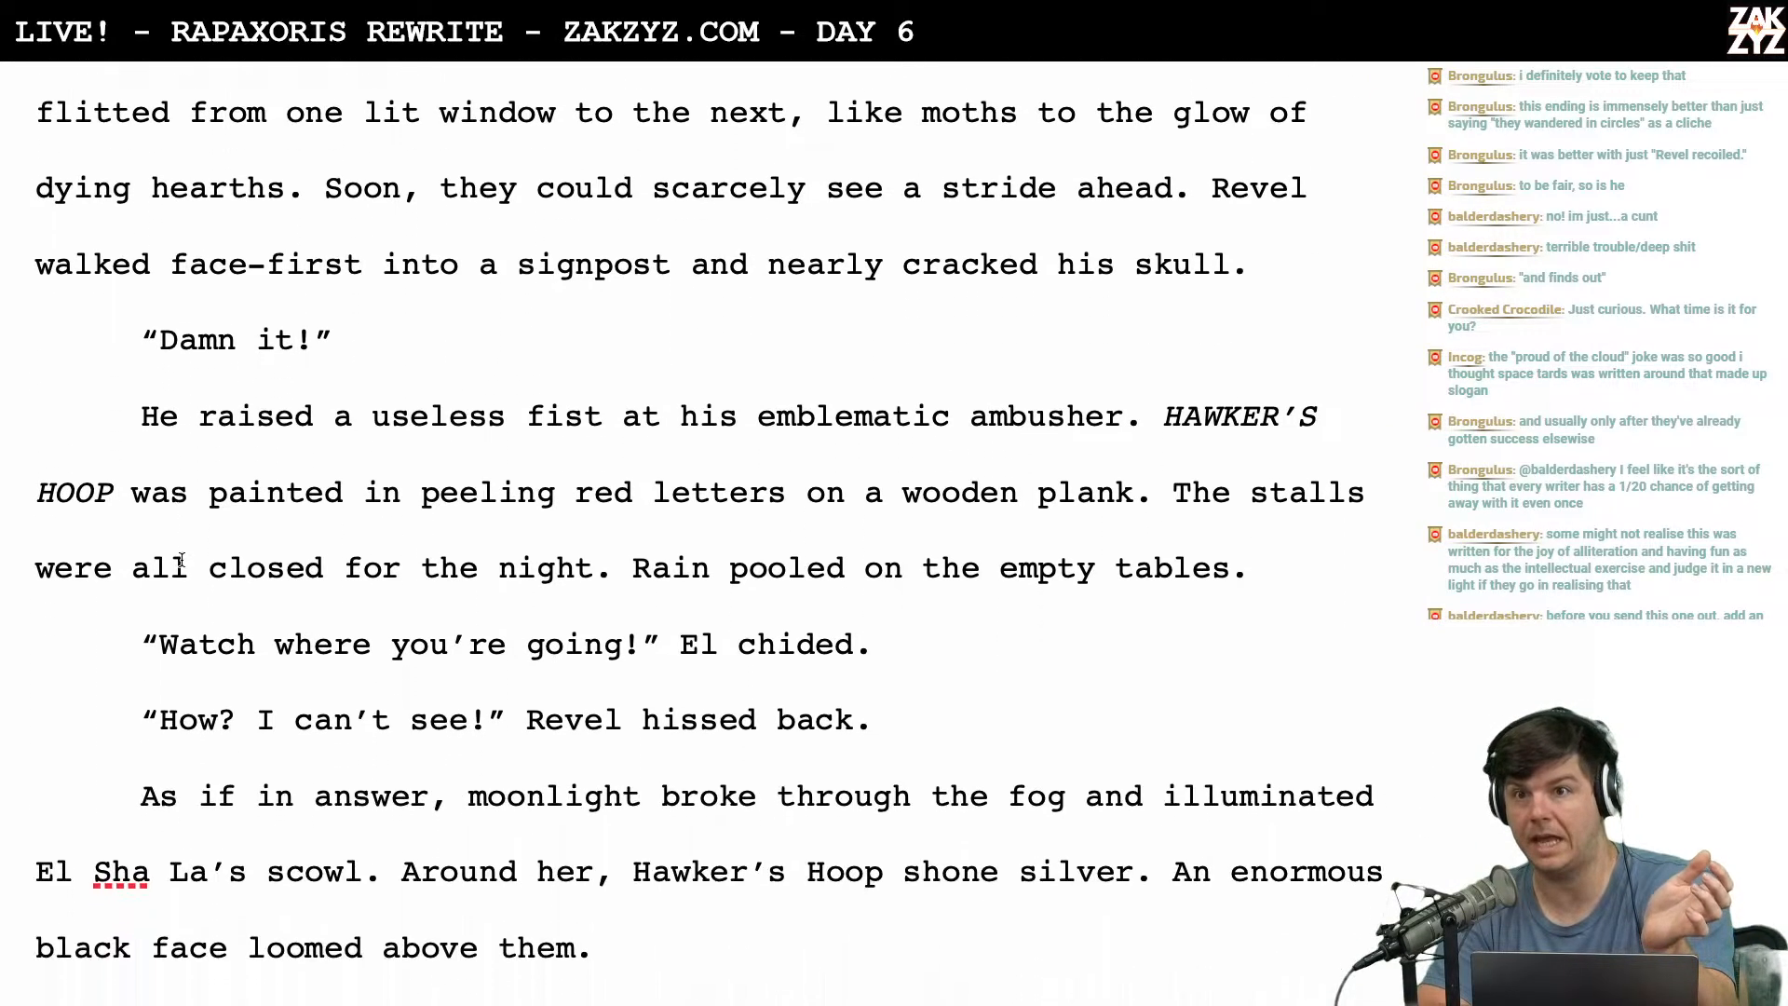
{"action": "scroll", "coordinate": [182, 560], "scroll_direction": "down", "scroll_amount": 9}
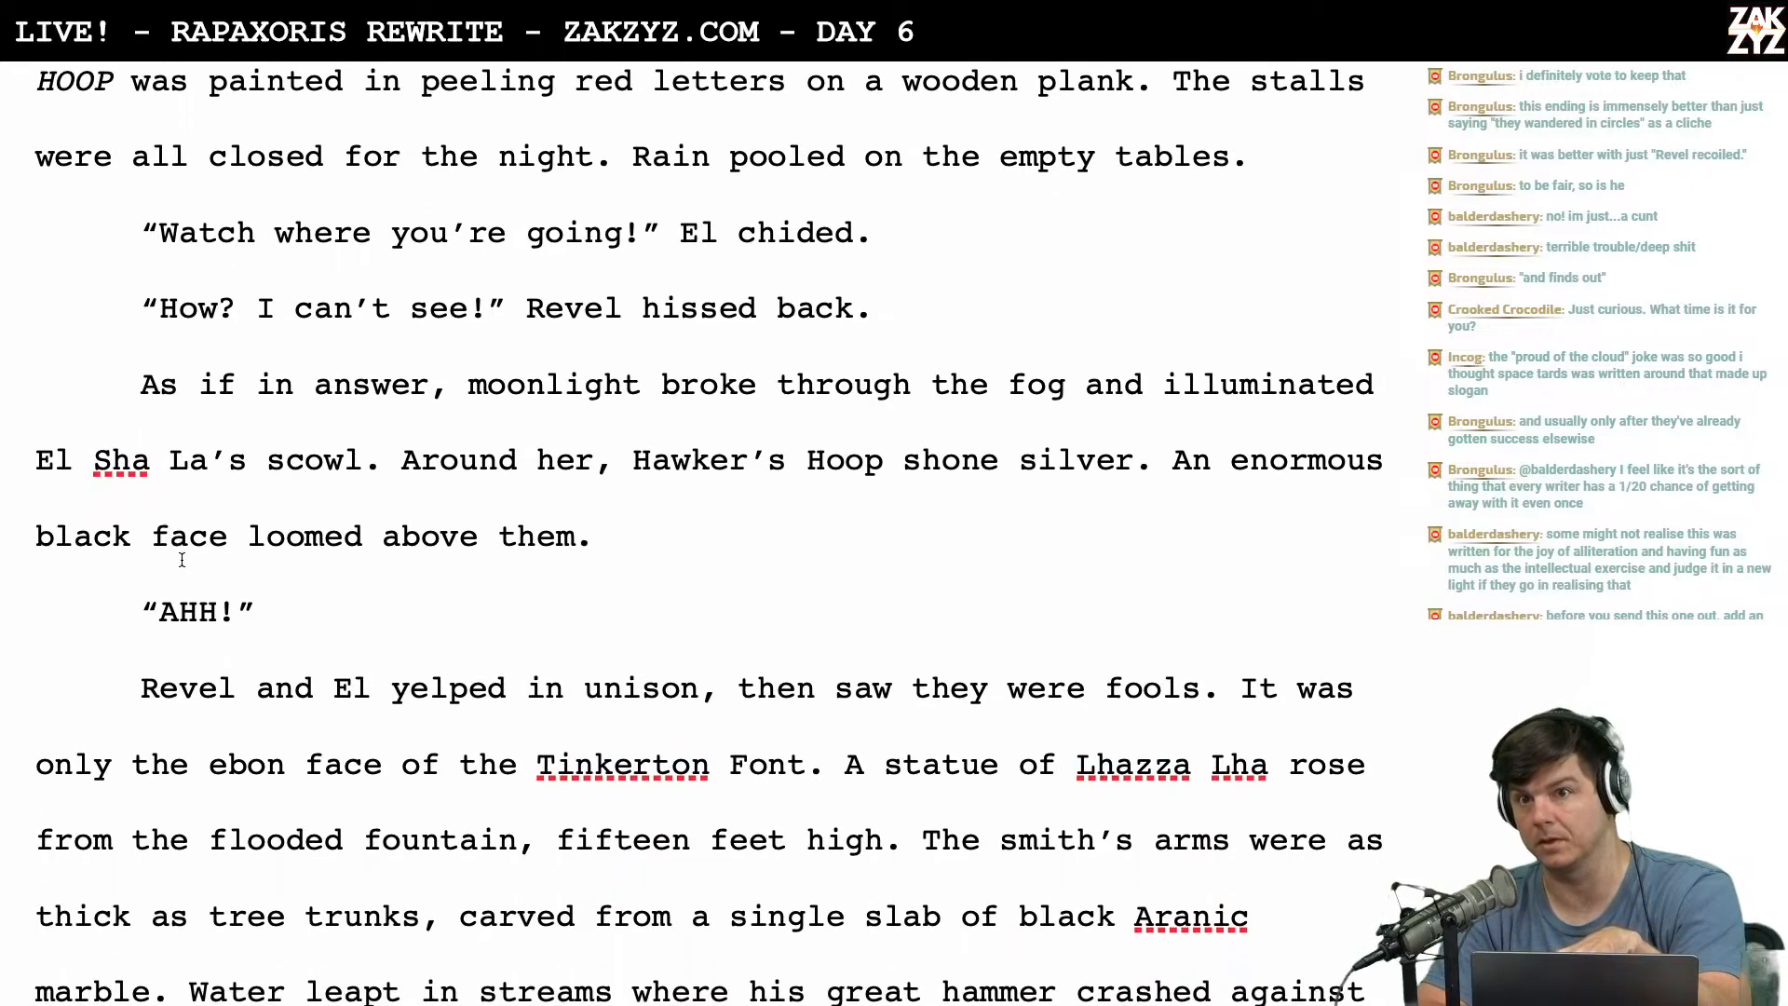
{"action": "scroll", "coordinate": [182, 559], "scroll_direction": "down", "scroll_amount": 3}
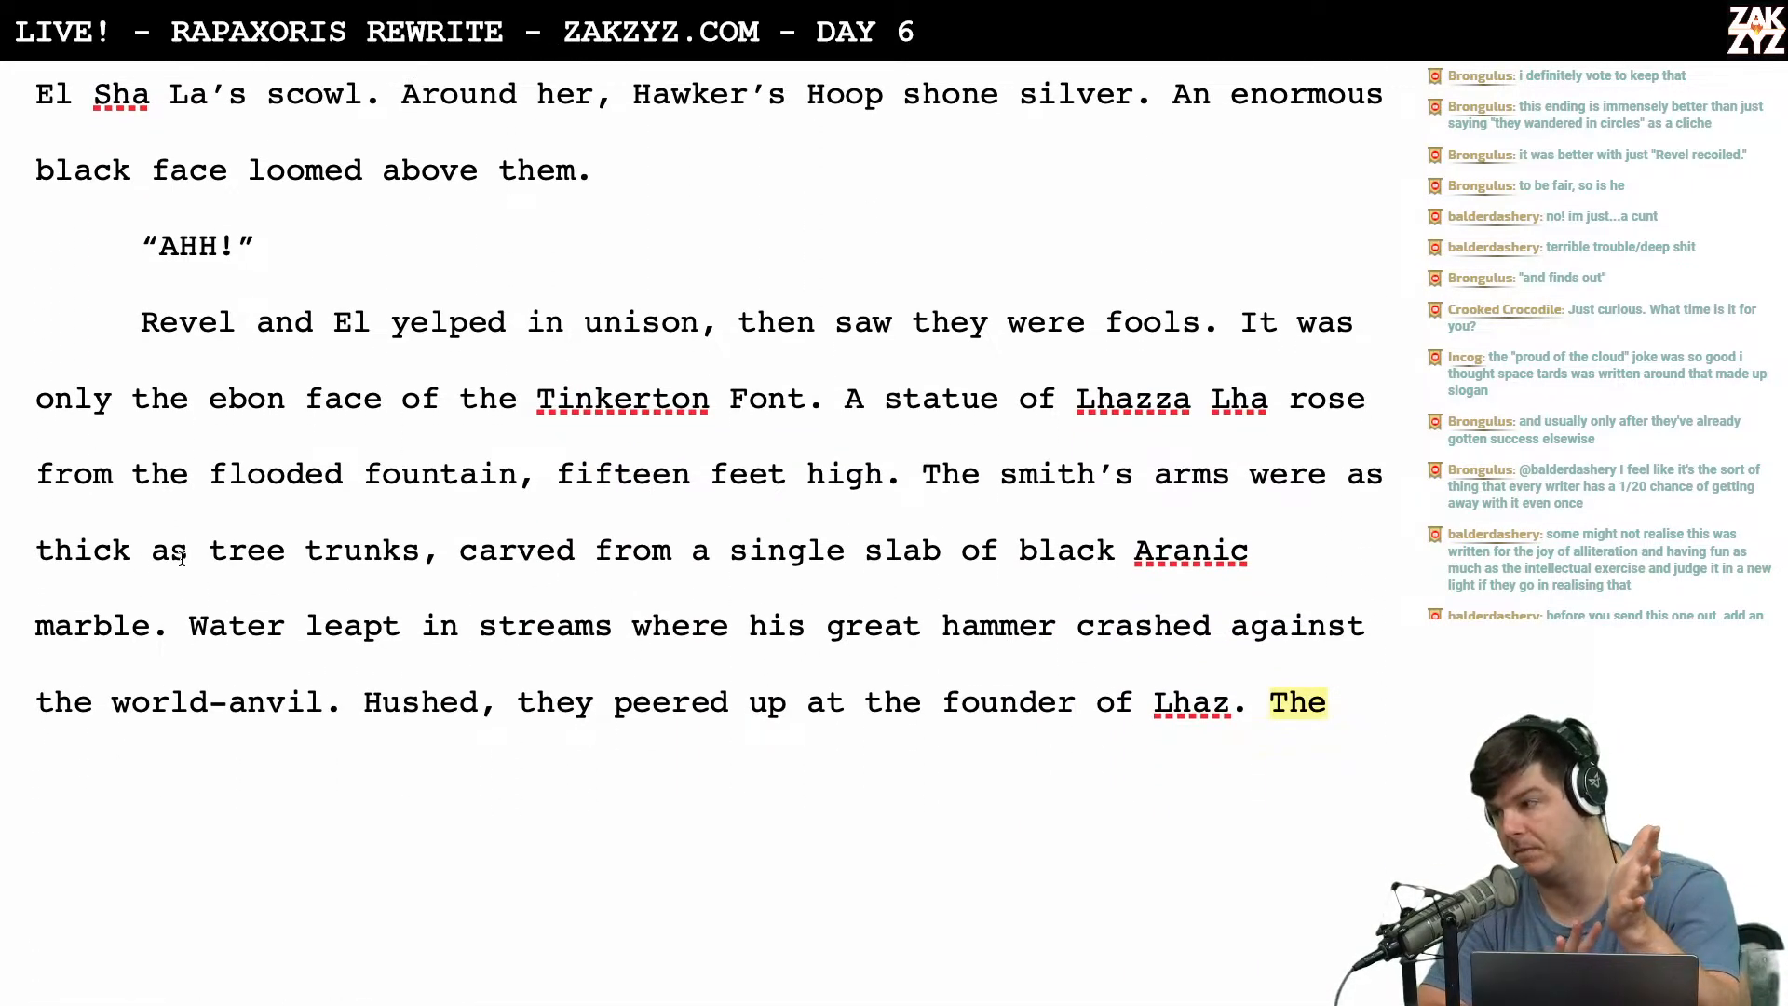
{"action": "scroll", "coordinate": [182, 557], "scroll_direction": "down", "scroll_amount": 8}
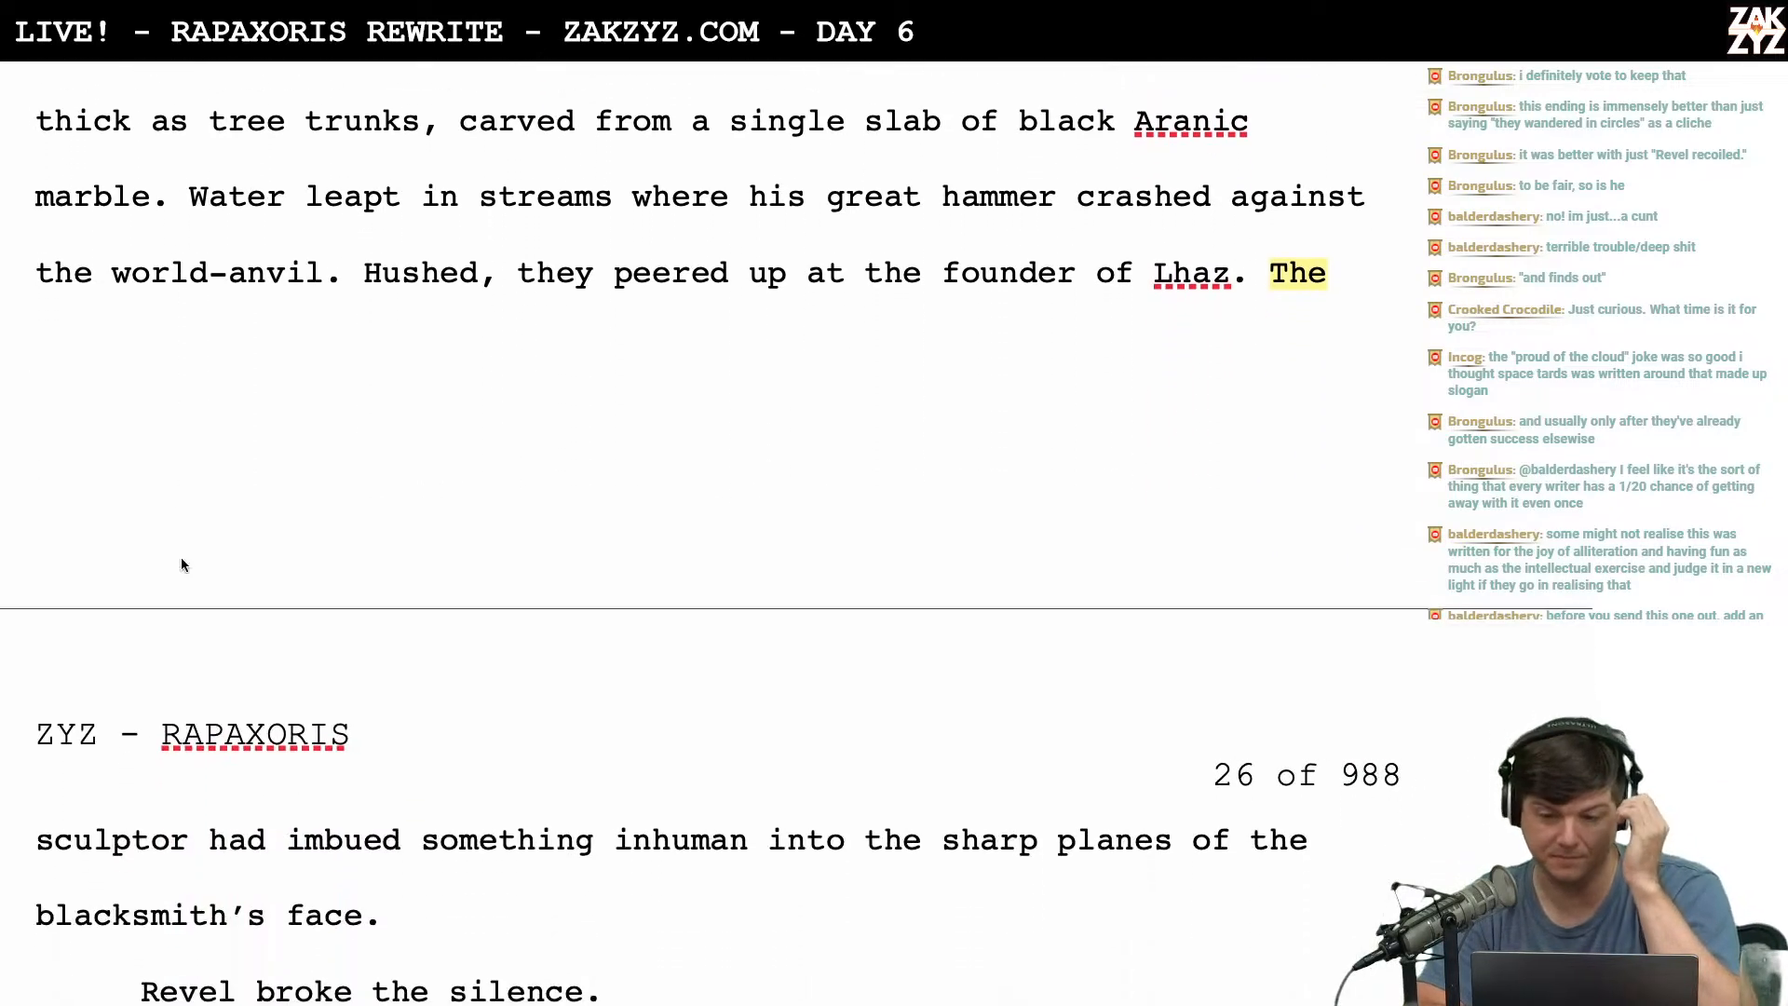
Read through Revel and El's argument at the fountain, from "Revel broke the silence" to El's angry "Idiot!" retort.
{"action": "scroll", "coordinate": [181, 557], "scroll_direction": "down", "scroll_amount": 12}
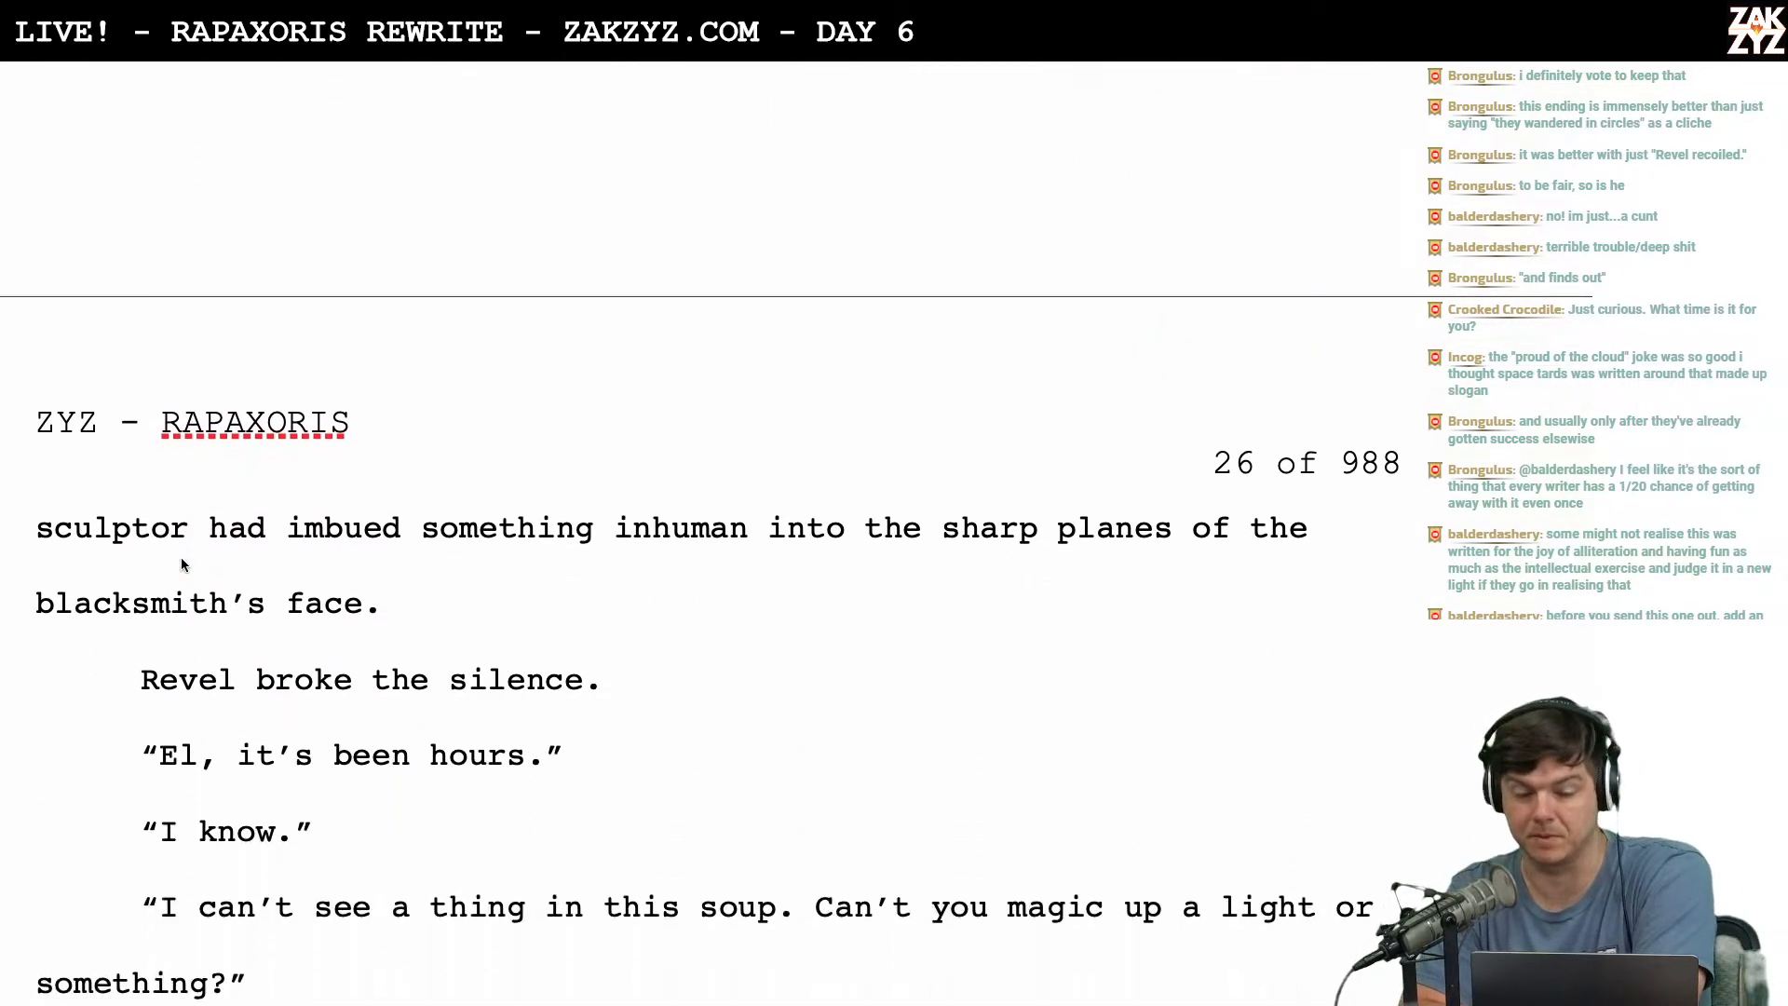
{"action": "scroll", "coordinate": [182, 558], "scroll_direction": "down", "scroll_amount": 5}
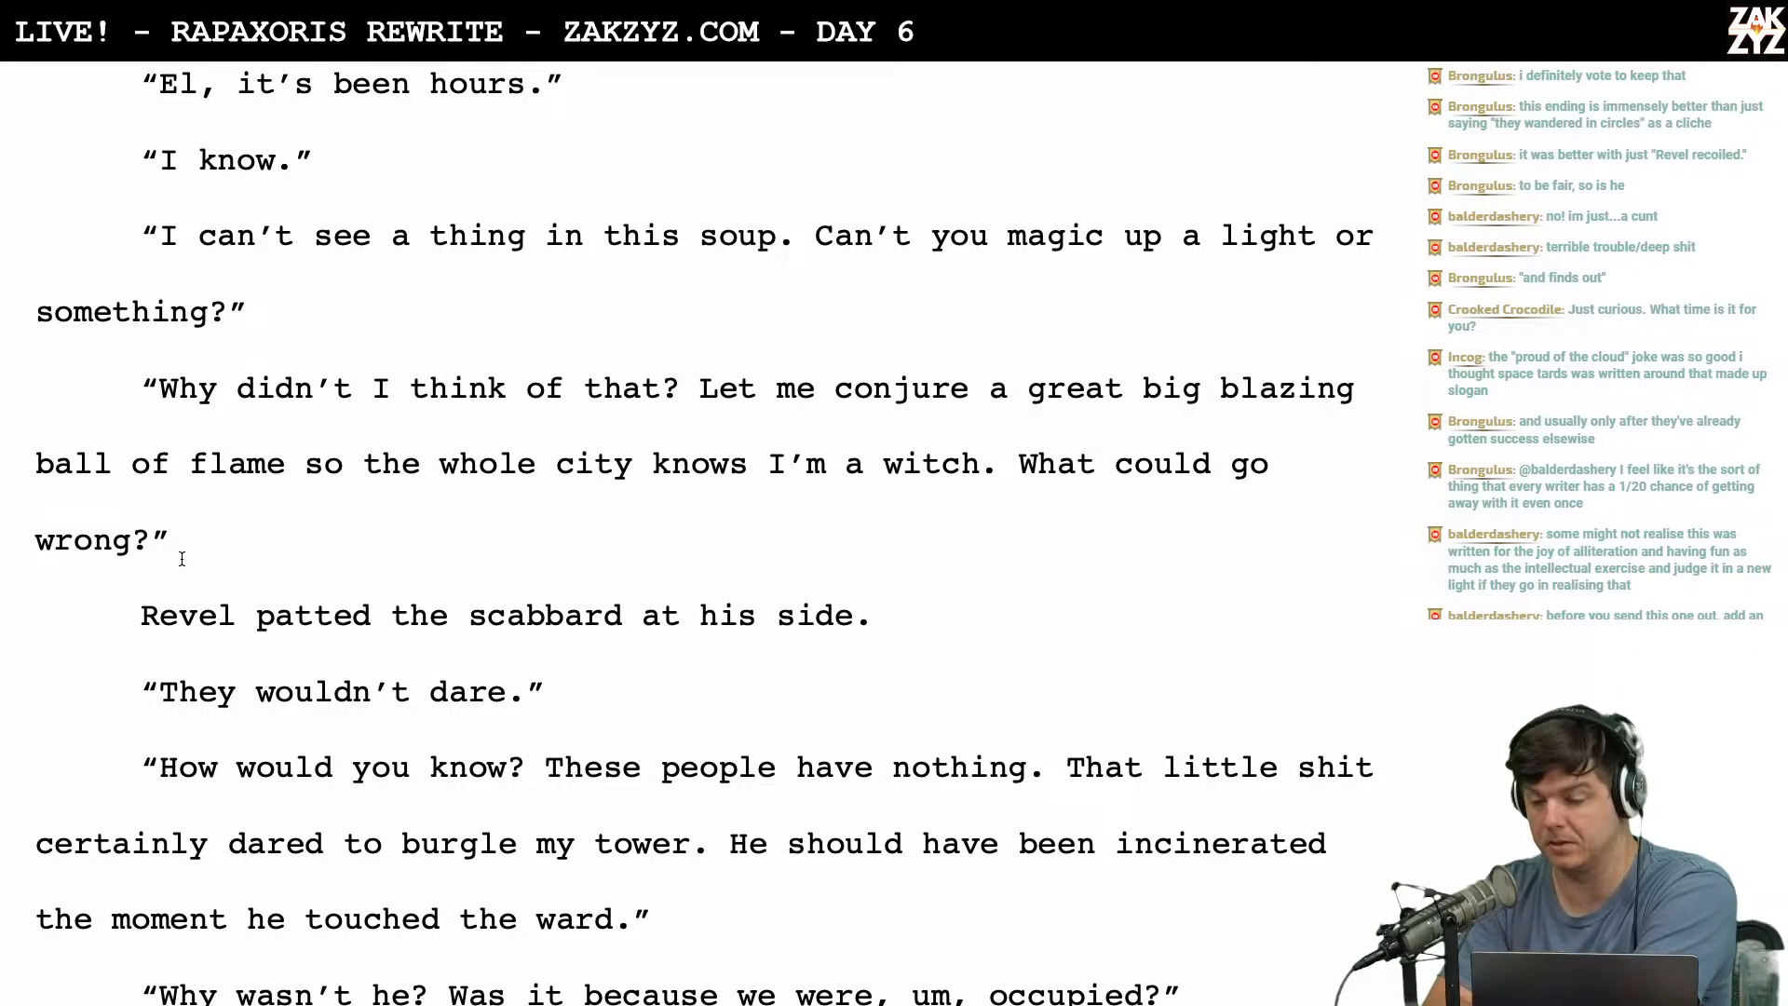
{"action": "scroll", "coordinate": [182, 559], "scroll_direction": "down", "scroll_amount": 4}
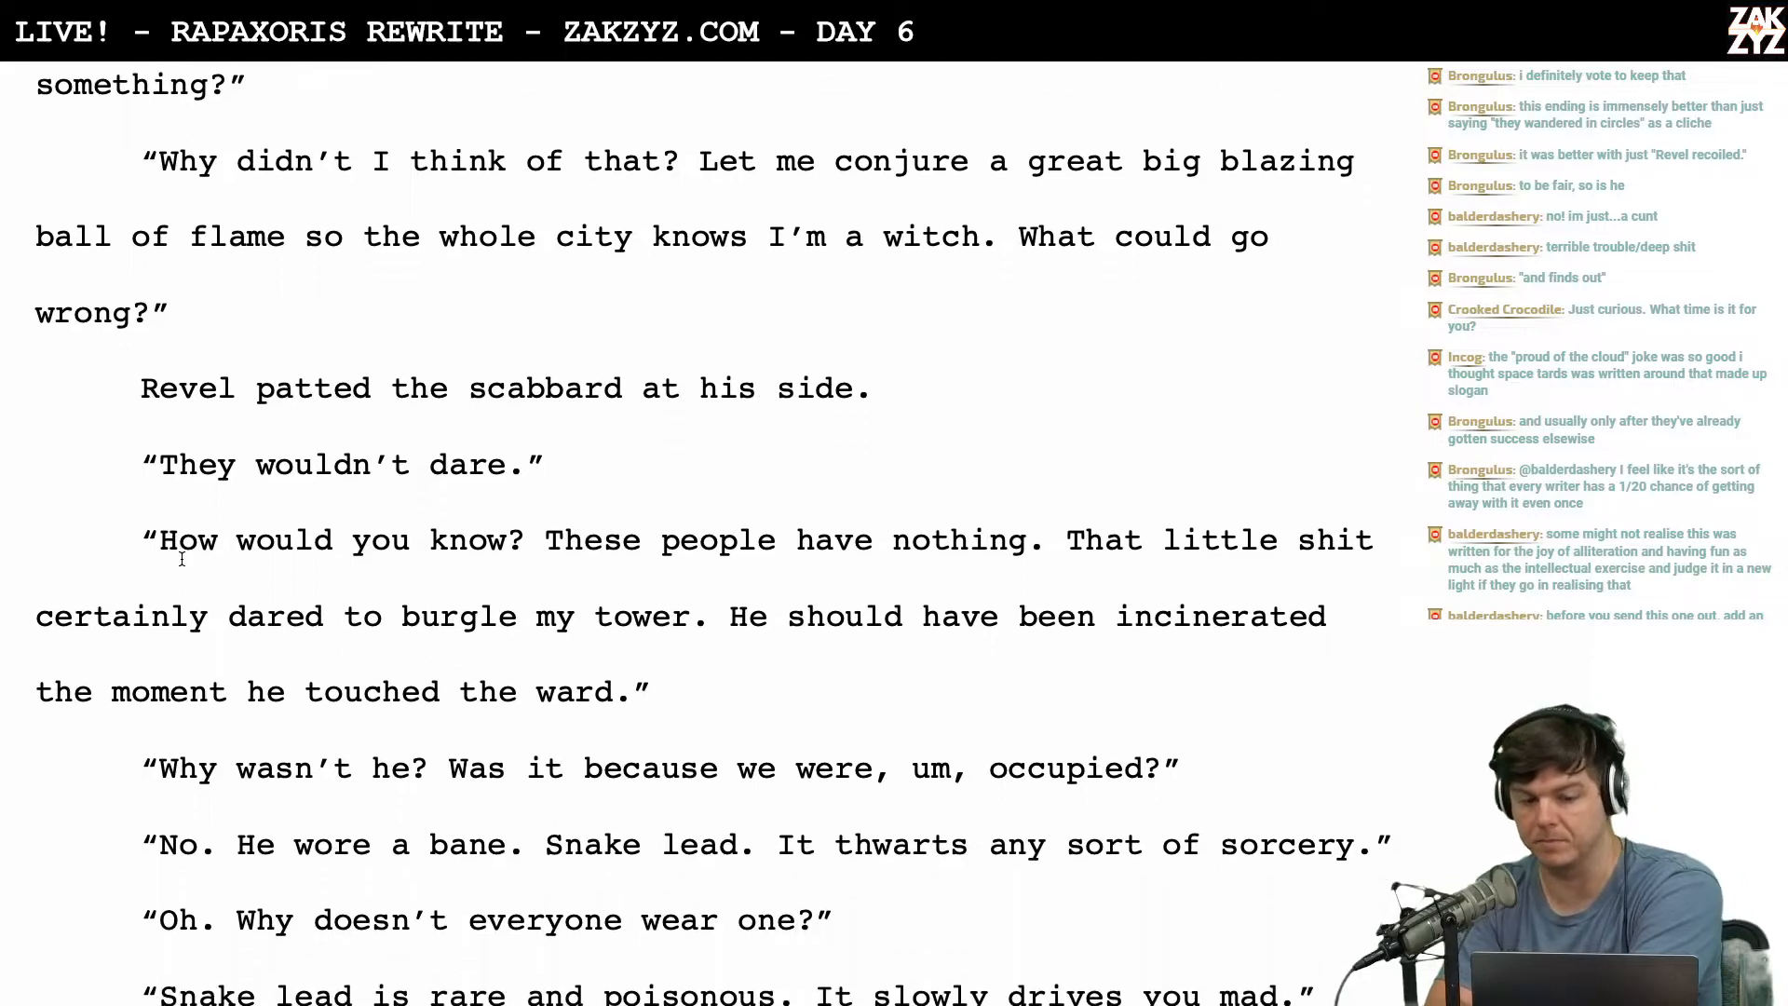
{"action": "scroll", "coordinate": [182, 559], "scroll_direction": "down", "scroll_amount": 7}
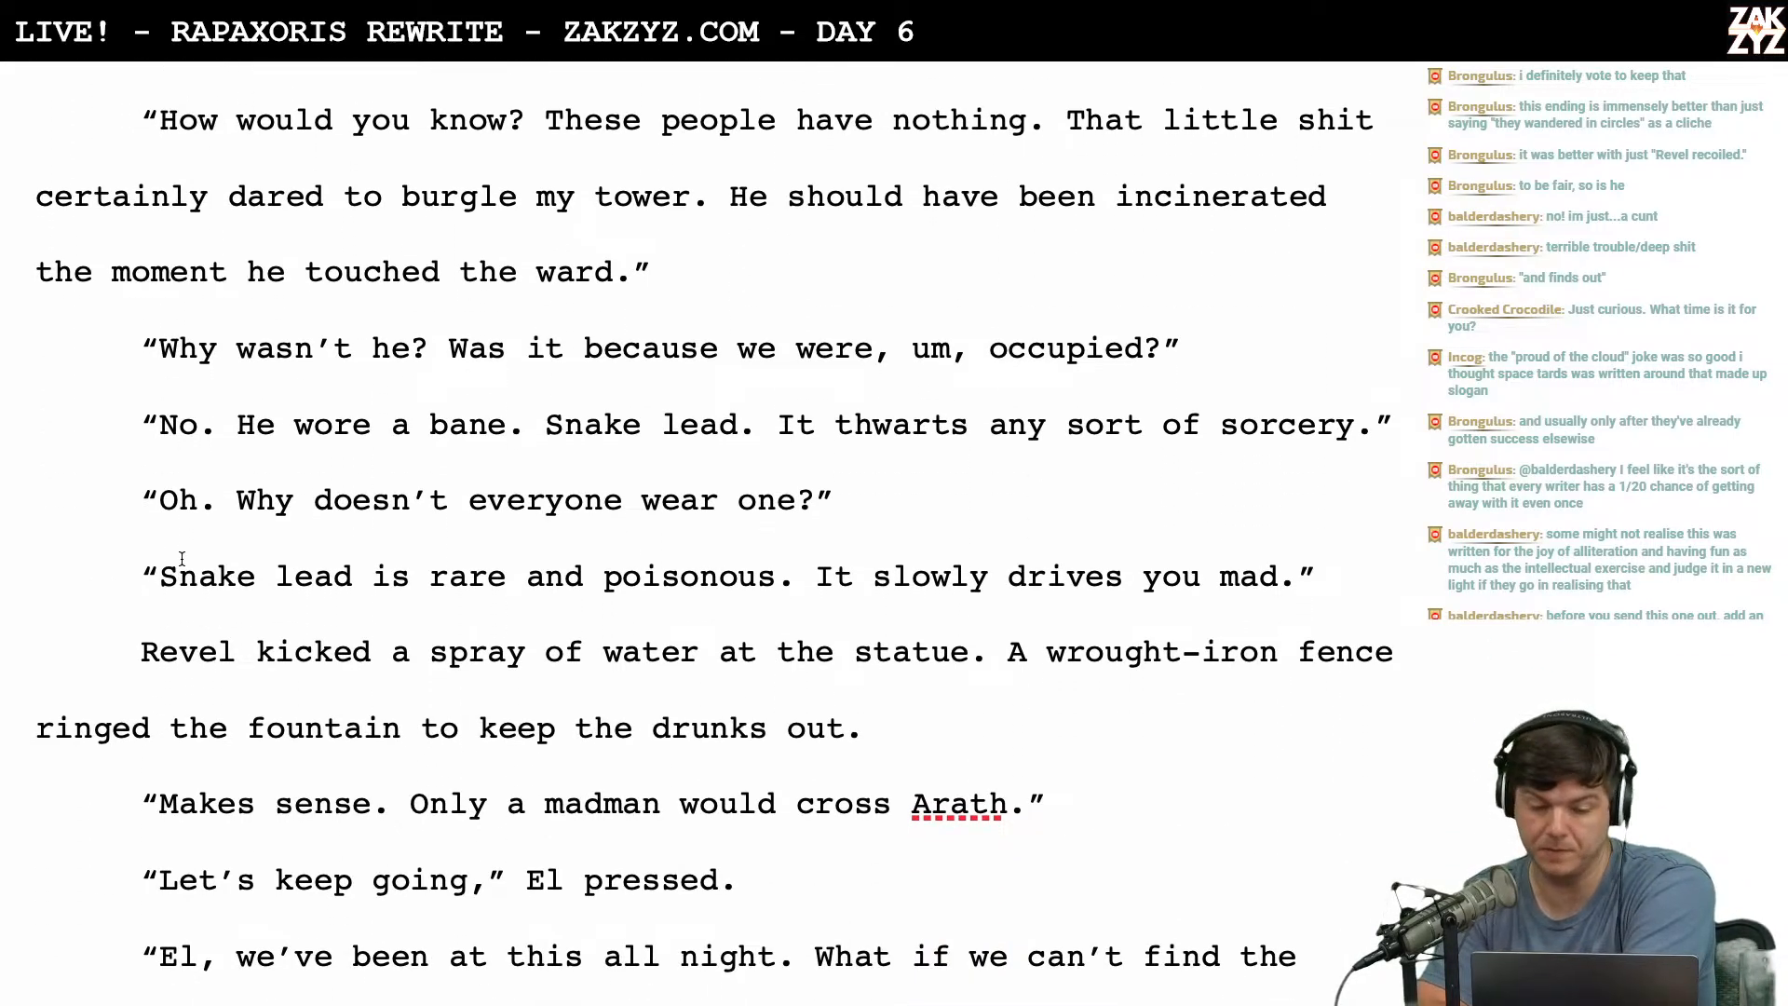
{"action": "scroll", "coordinate": [181, 559], "scroll_direction": "down", "scroll_amount": 3}
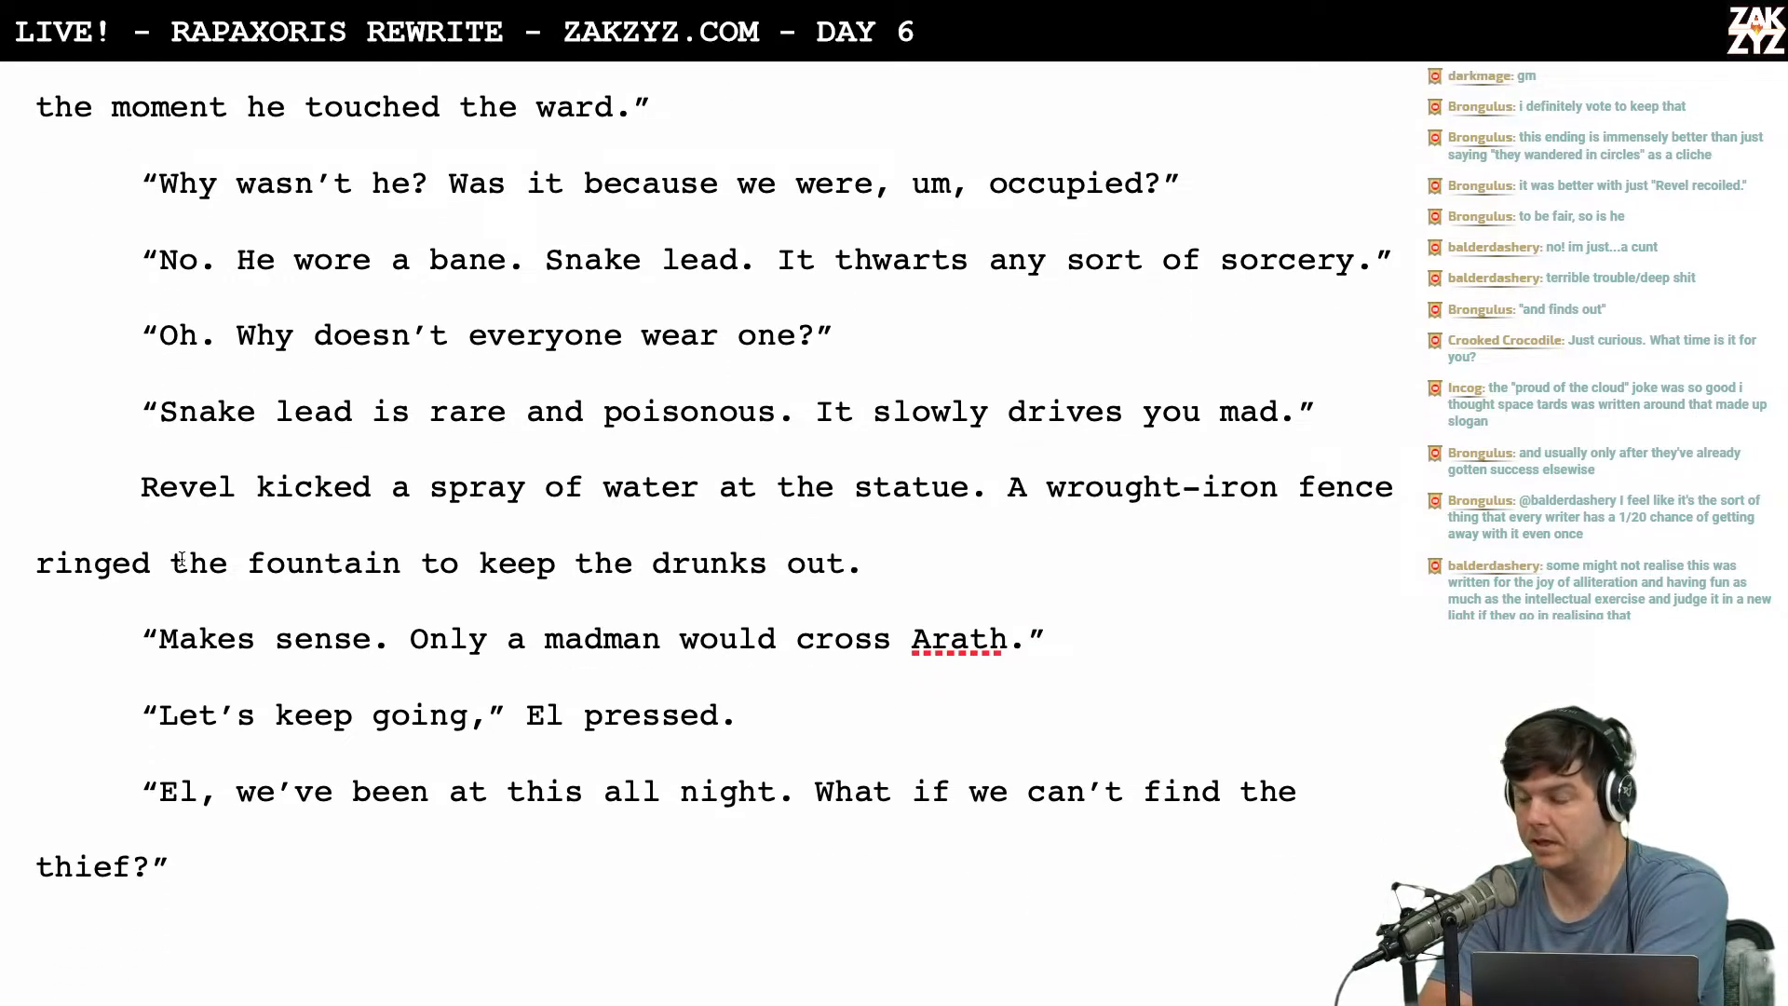
{"action": "scroll", "coordinate": [182, 559], "scroll_direction": "down", "scroll_amount": 3}
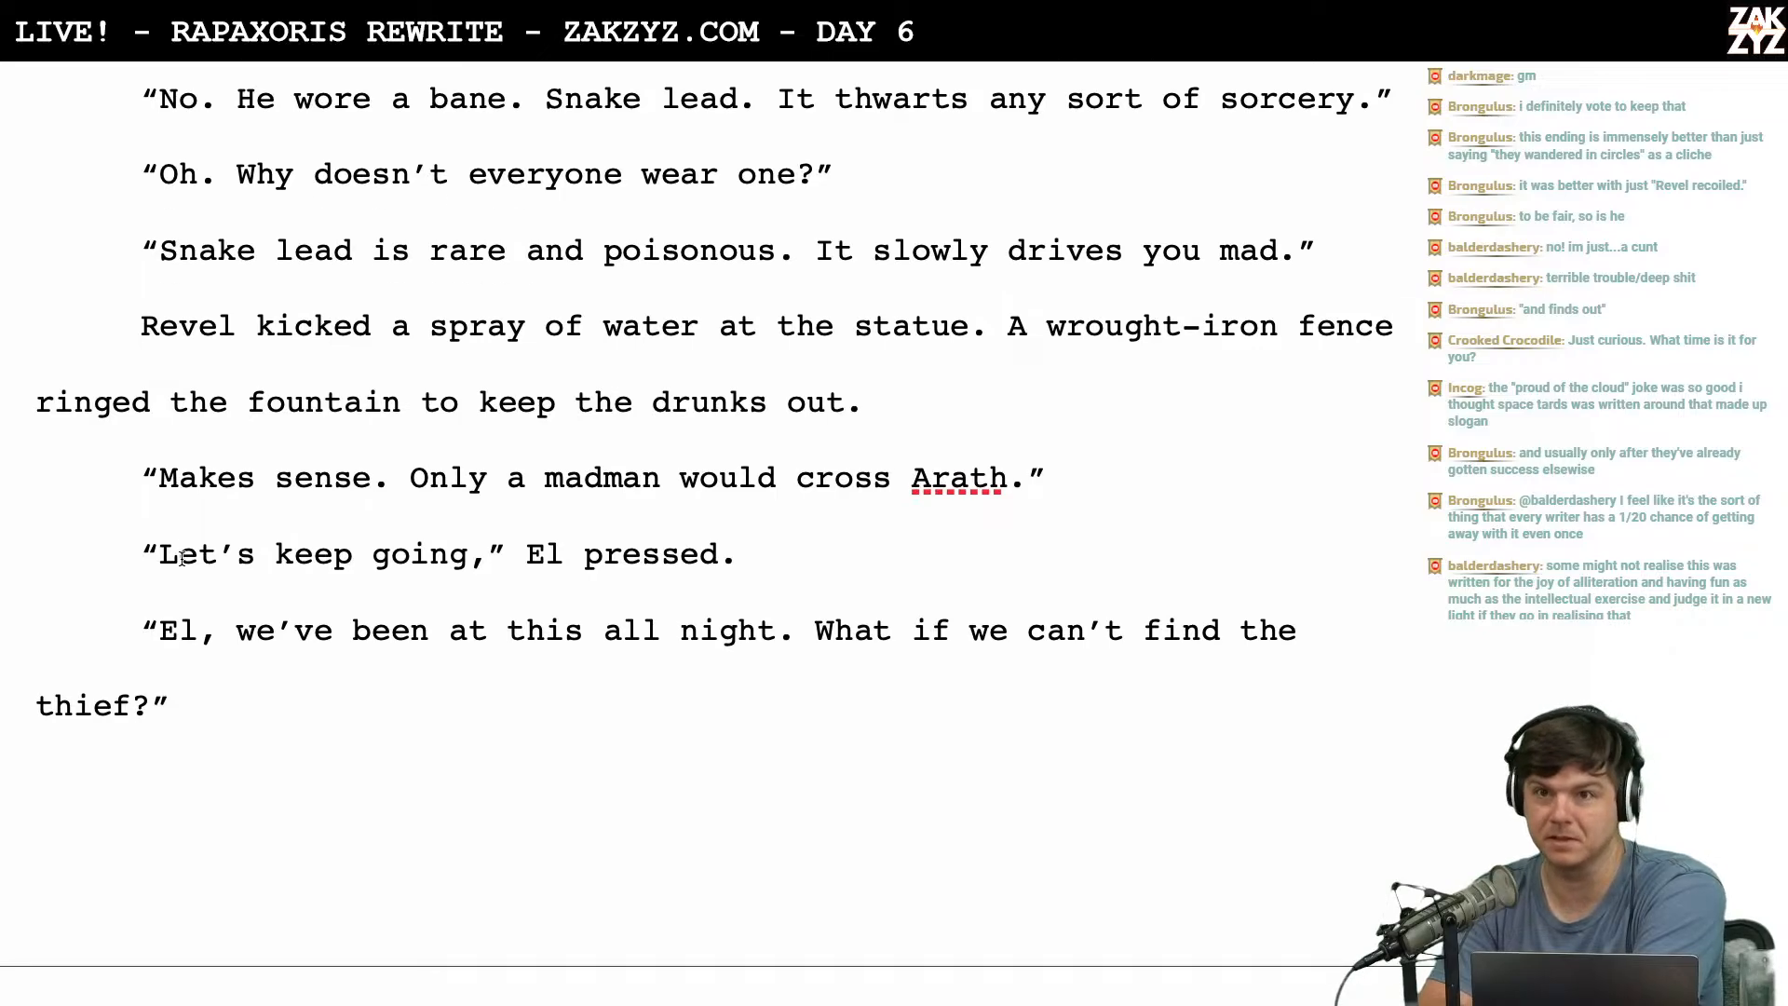
{"action": "scroll", "coordinate": [181, 559], "scroll_direction": "down", "scroll_amount": 4}
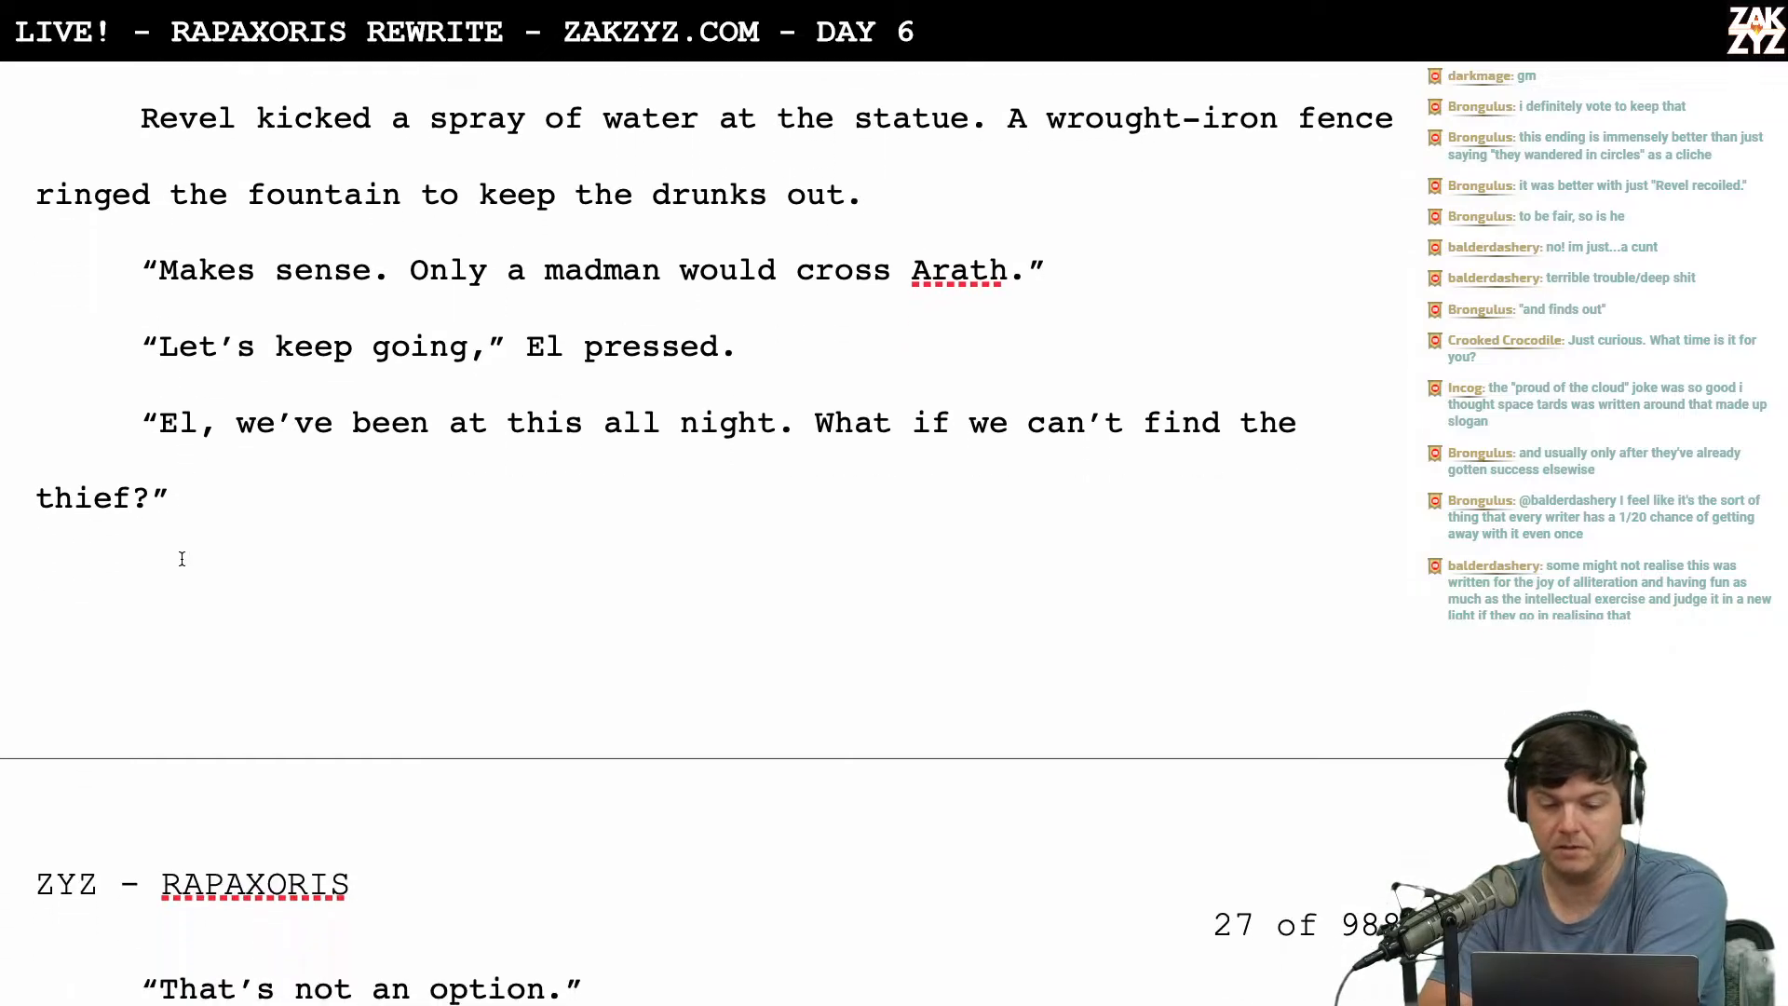
{"action": "scroll", "coordinate": [182, 559], "scroll_direction": "down", "scroll_amount": 3}
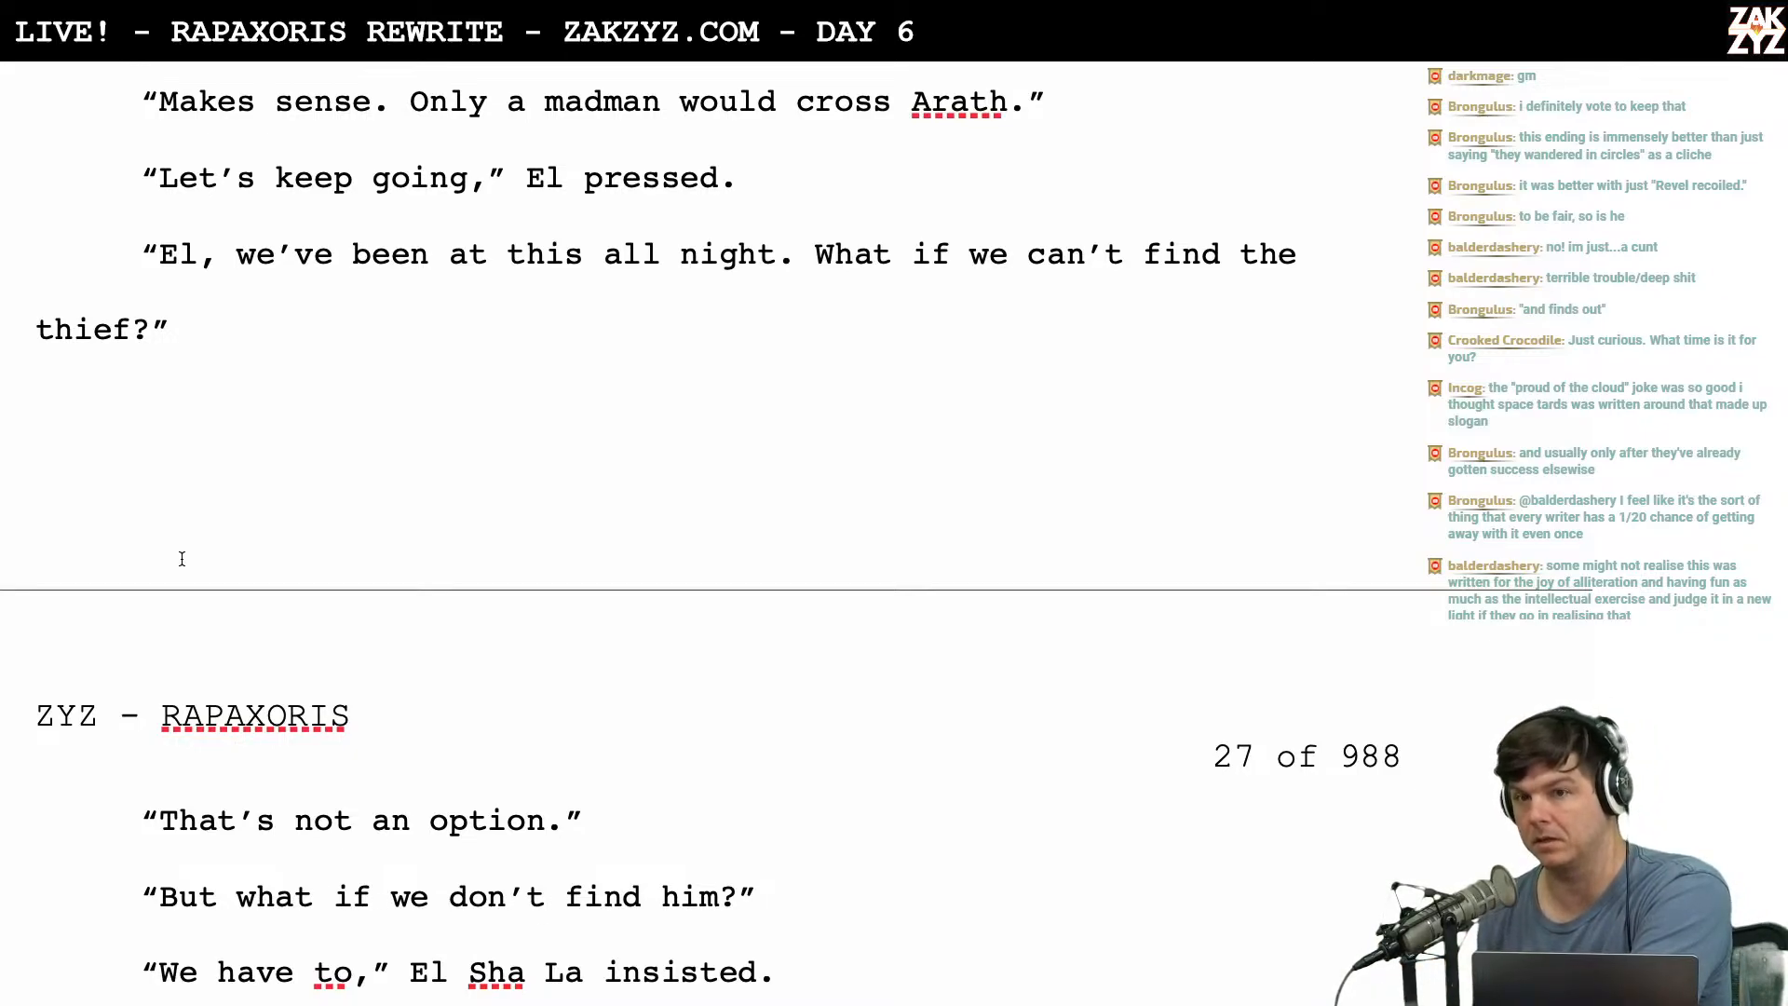
{"action": "scroll", "coordinate": [182, 559], "scroll_direction": "down", "scroll_amount": 14}
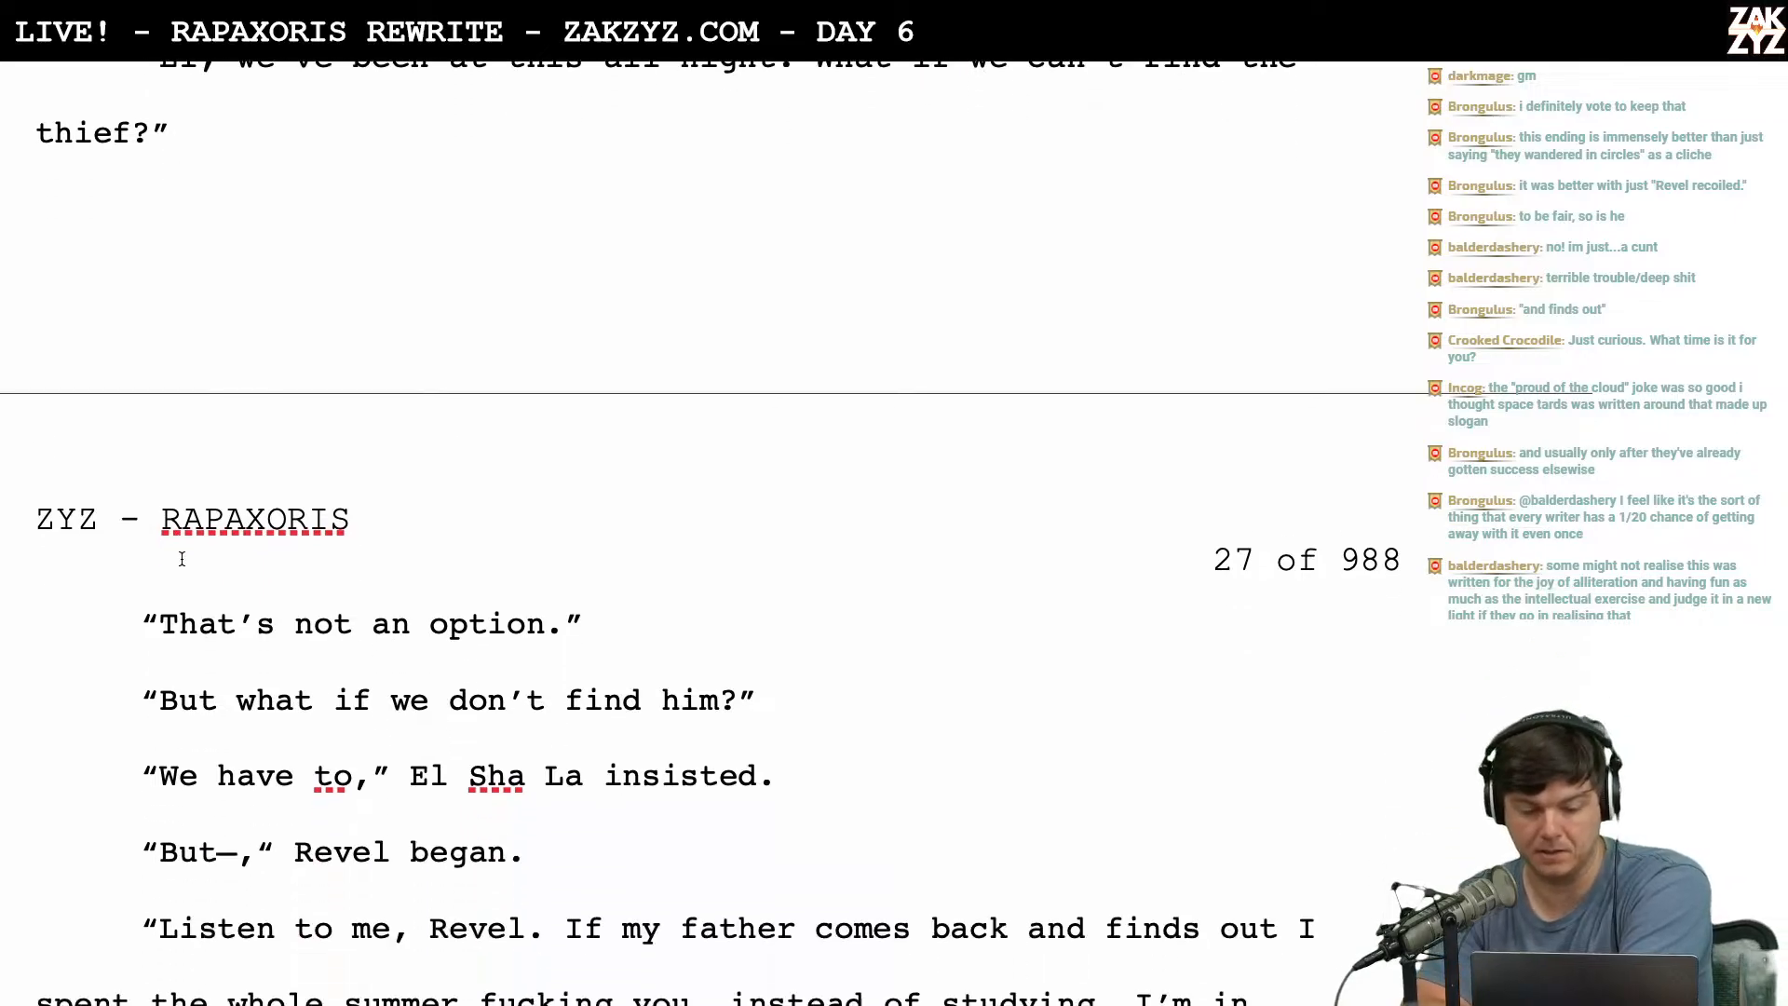
{"action": "scroll", "coordinate": [181, 558], "scroll_direction": "down", "scroll_amount": 5}
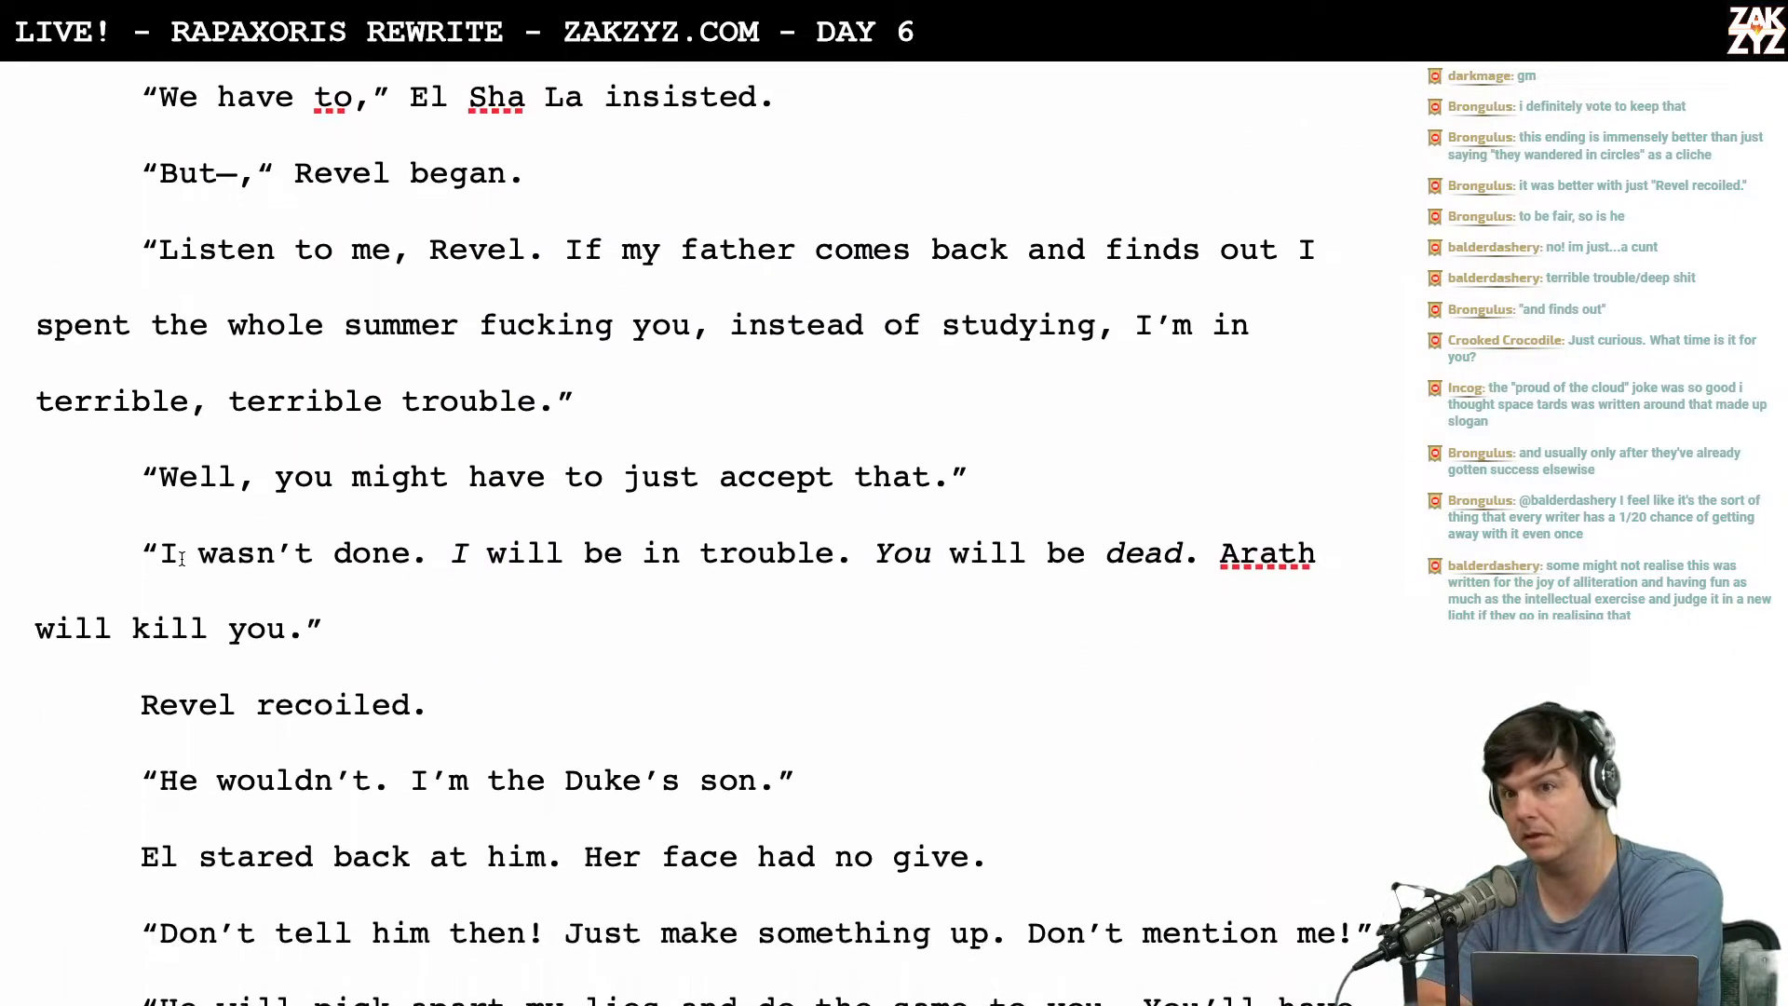
{"action": "scroll", "coordinate": [181, 559], "scroll_direction": "up", "scroll_amount": 1}
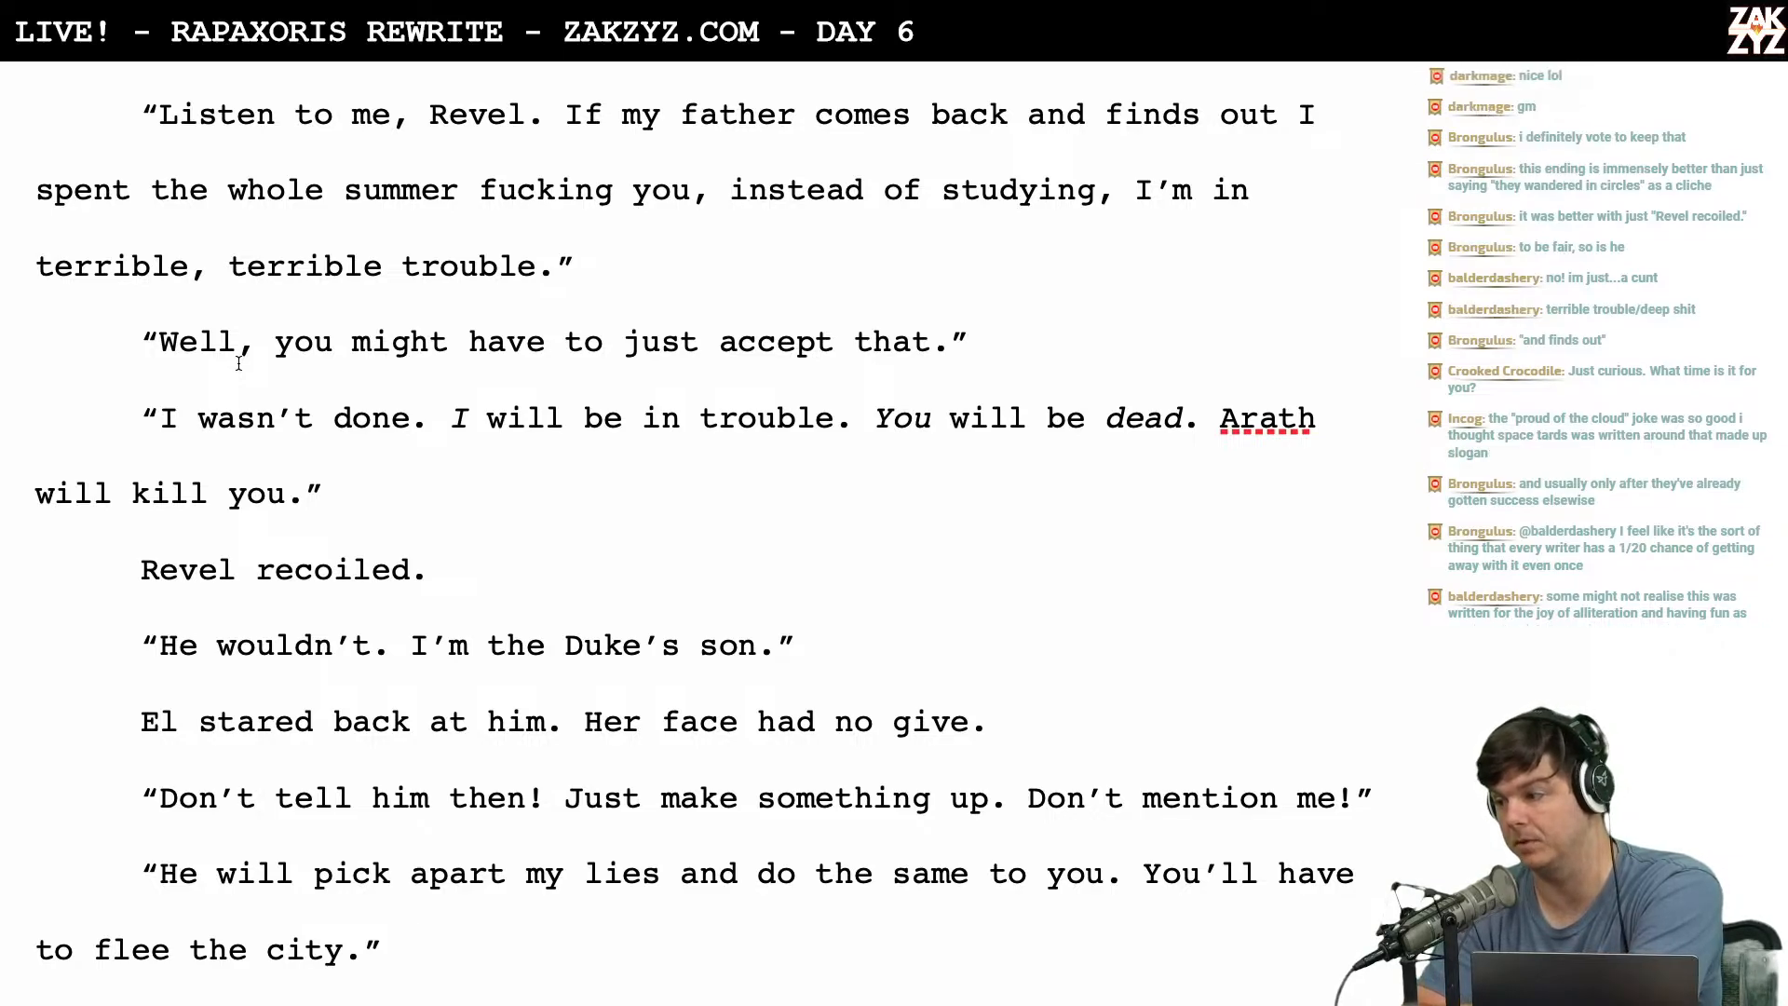
{"action": "scroll", "coordinate": [239, 364], "scroll_direction": "down", "scroll_amount": 3}
{"action": "scroll", "coordinate": [238, 363], "scroll_direction": "down", "scroll_amount": 3}
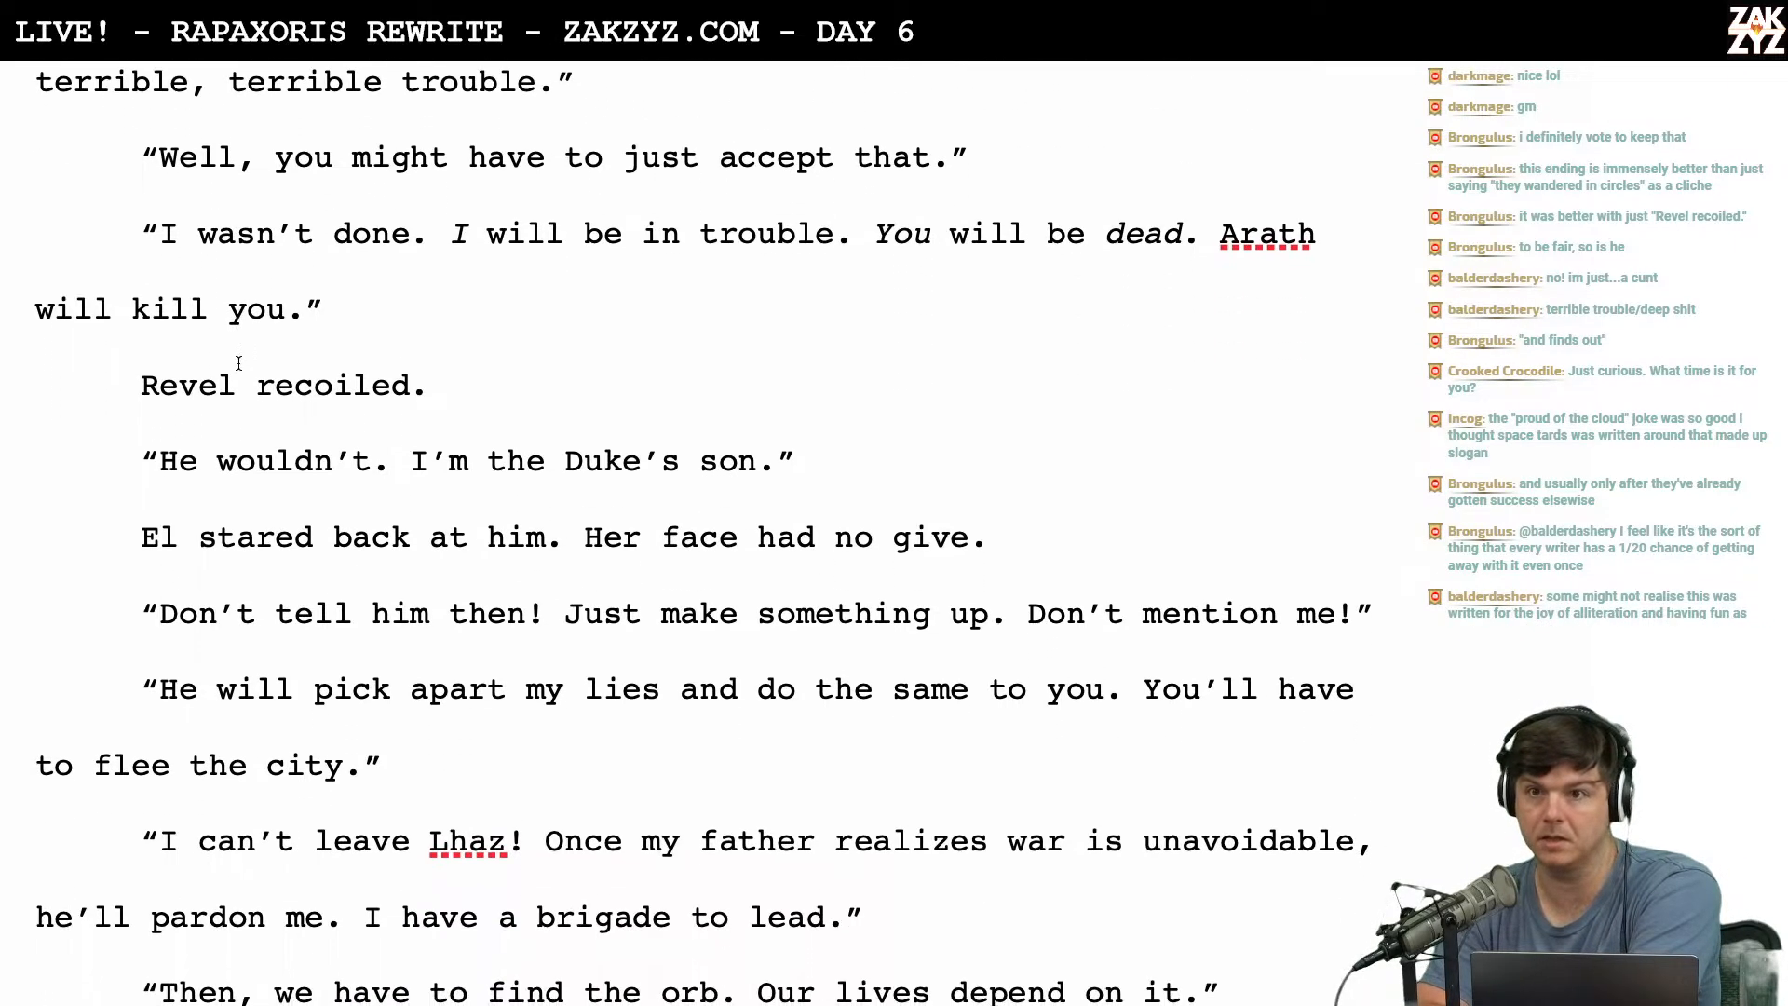
{"action": "scroll", "coordinate": [239, 363], "scroll_direction": "down", "scroll_amount": 12}
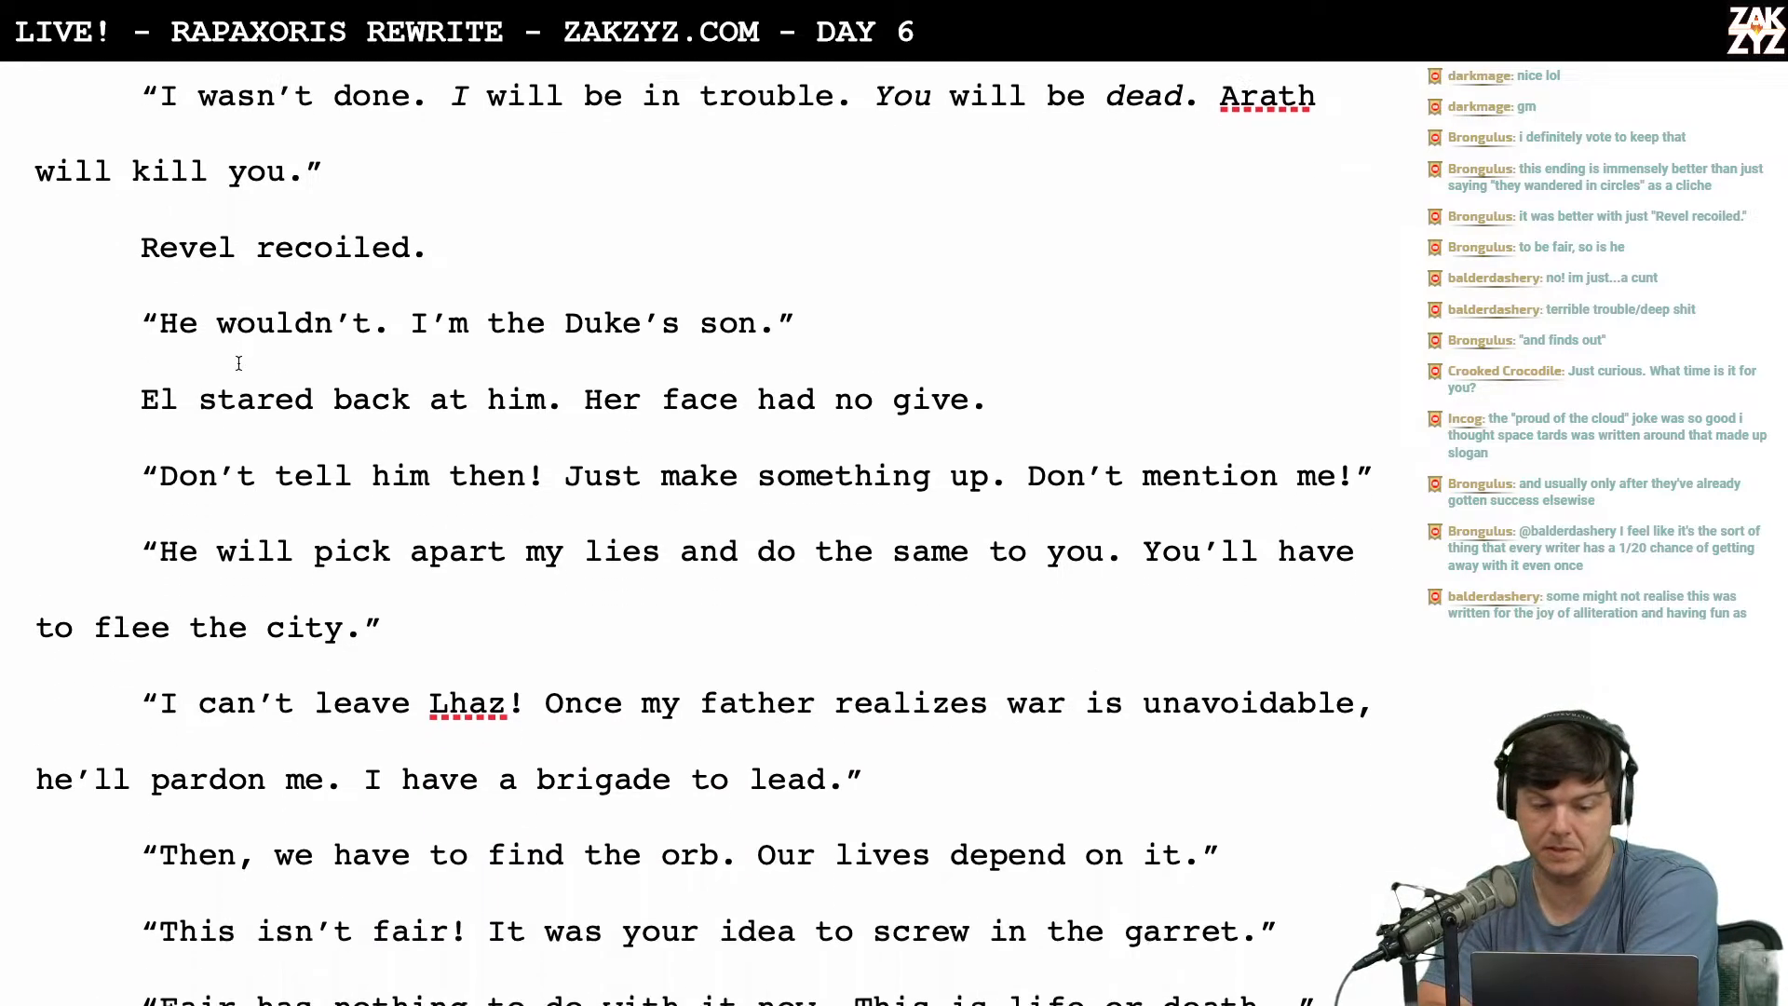
{"action": "scroll", "coordinate": [239, 364], "scroll_direction": "down", "scroll_amount": 8}
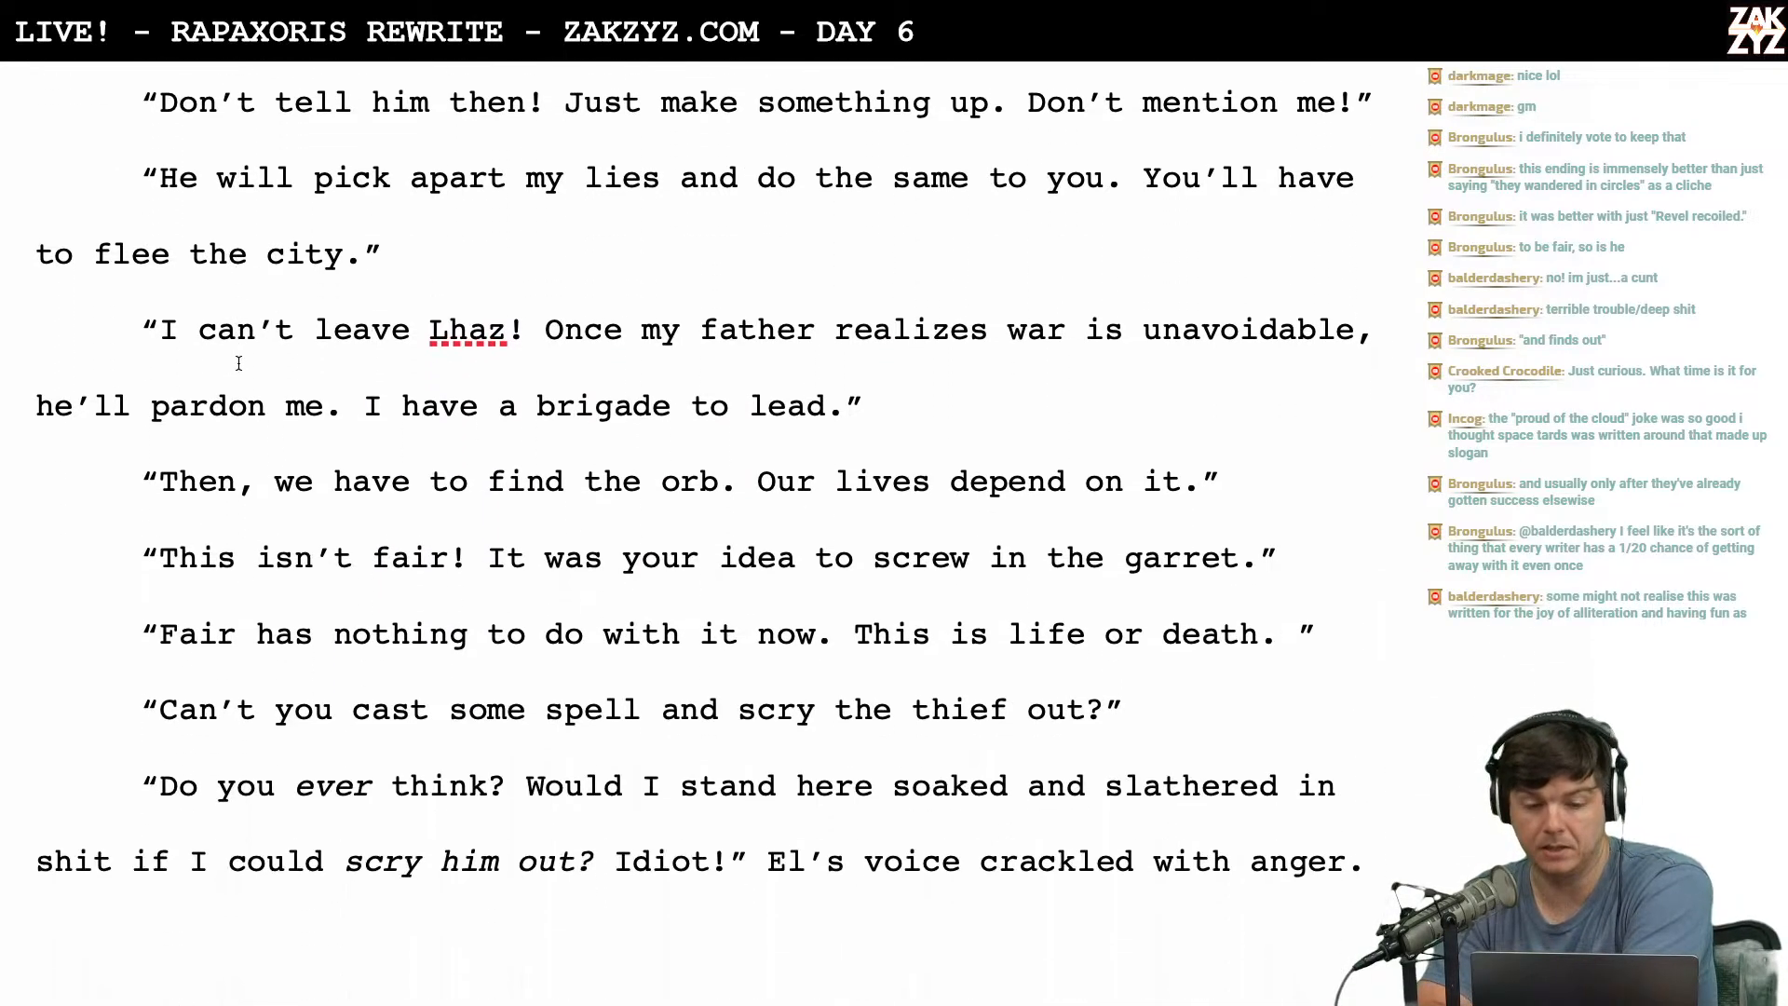
Go back to the passage listing Revel's complaints and review the "His bollocks were bruised" sentence across the page break.
{"action": "scroll", "coordinate": [239, 363], "scroll_direction": "up", "scroll_amount": 3}
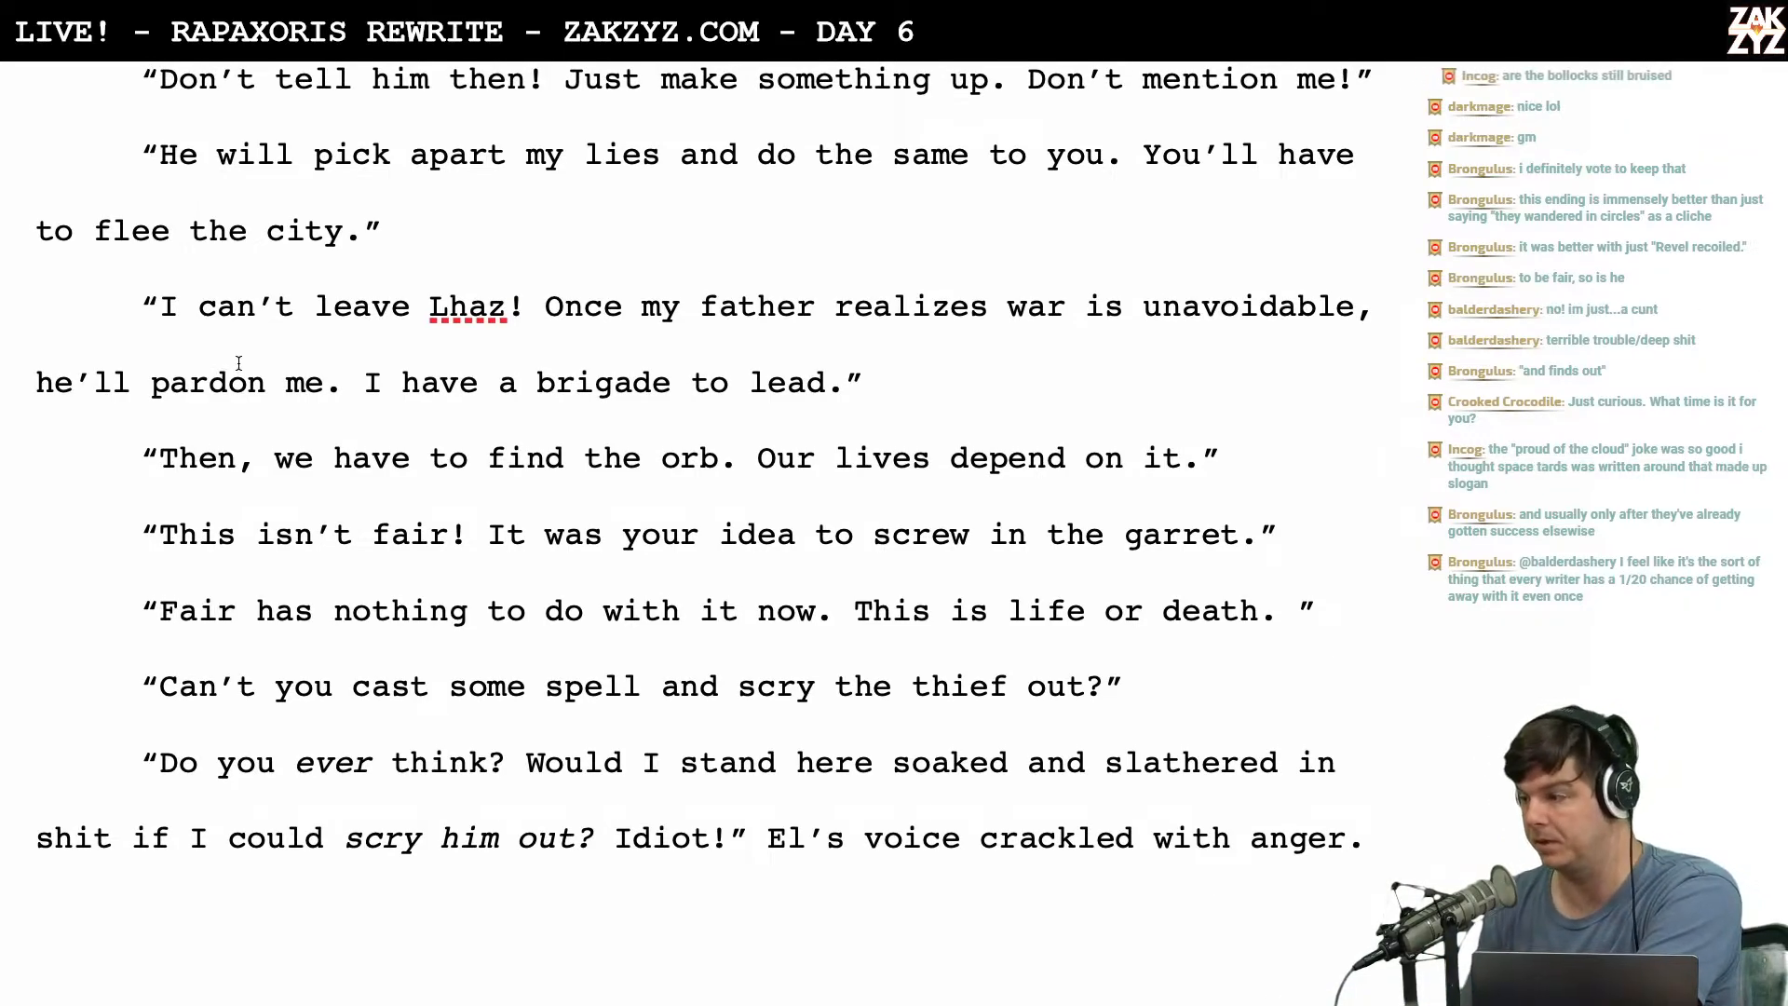
{"action": "scroll", "coordinate": [238, 363], "scroll_direction": "up", "scroll_amount": 15}
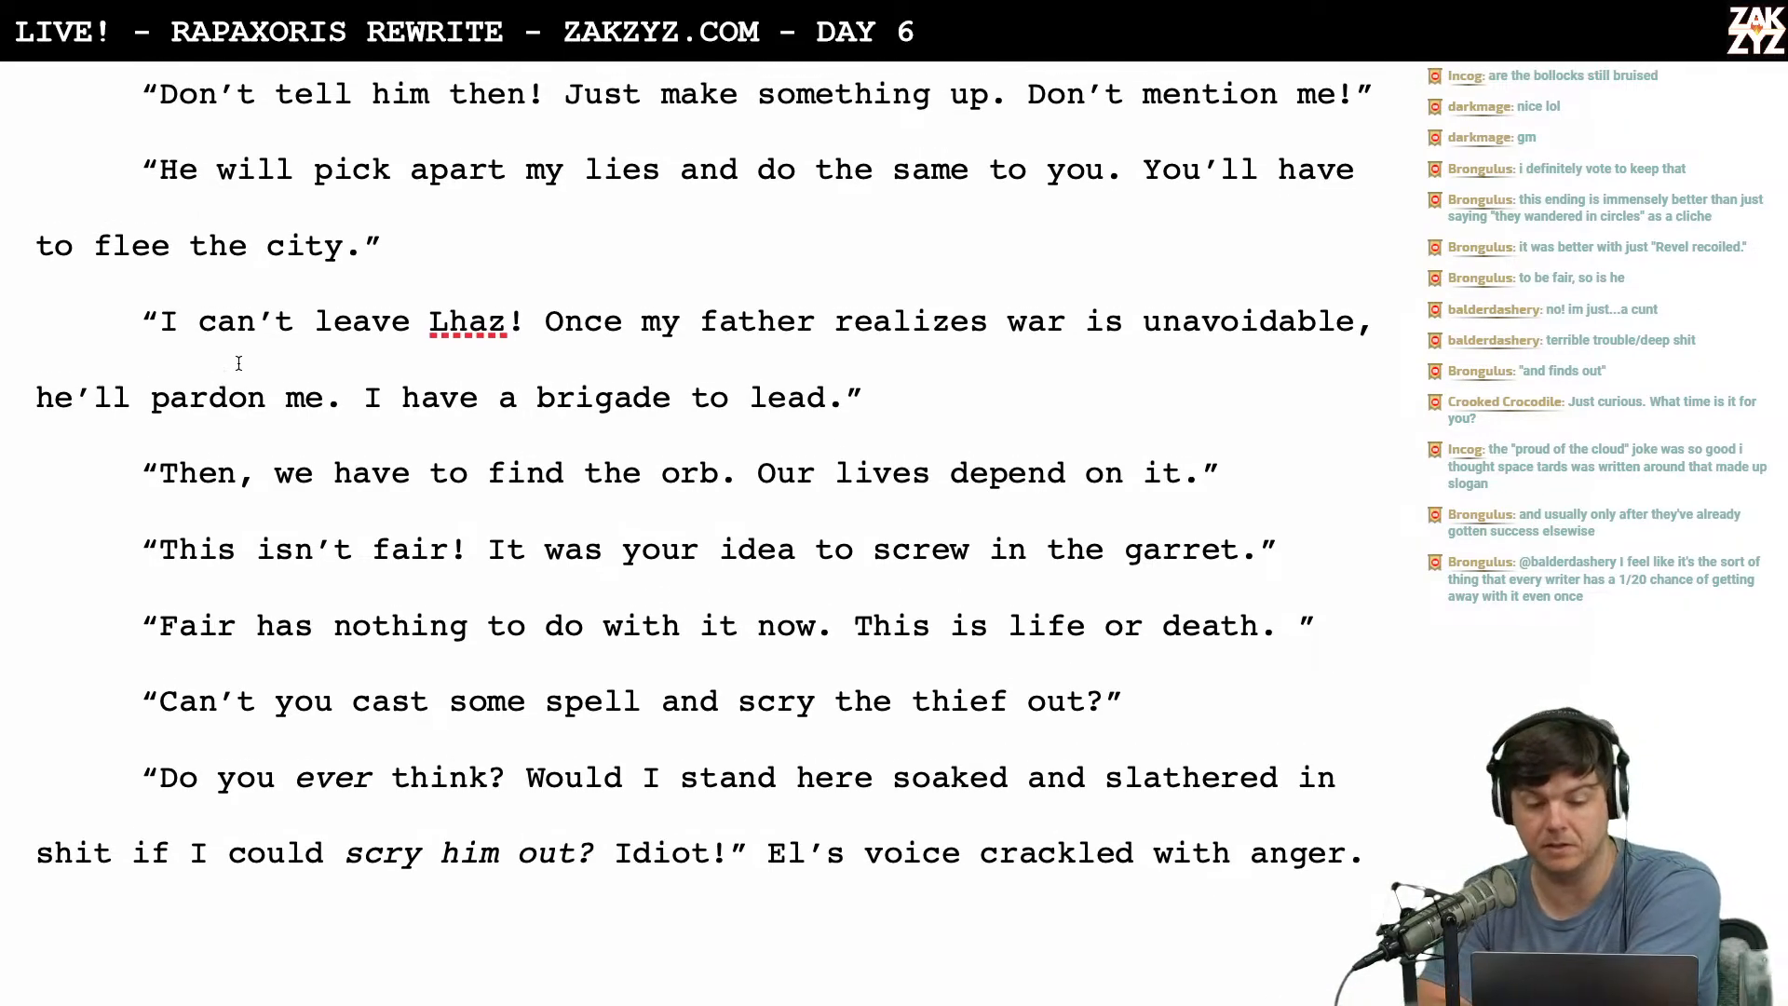
{"action": "scroll", "coordinate": [238, 363], "scroll_direction": "up", "scroll_amount": 15}
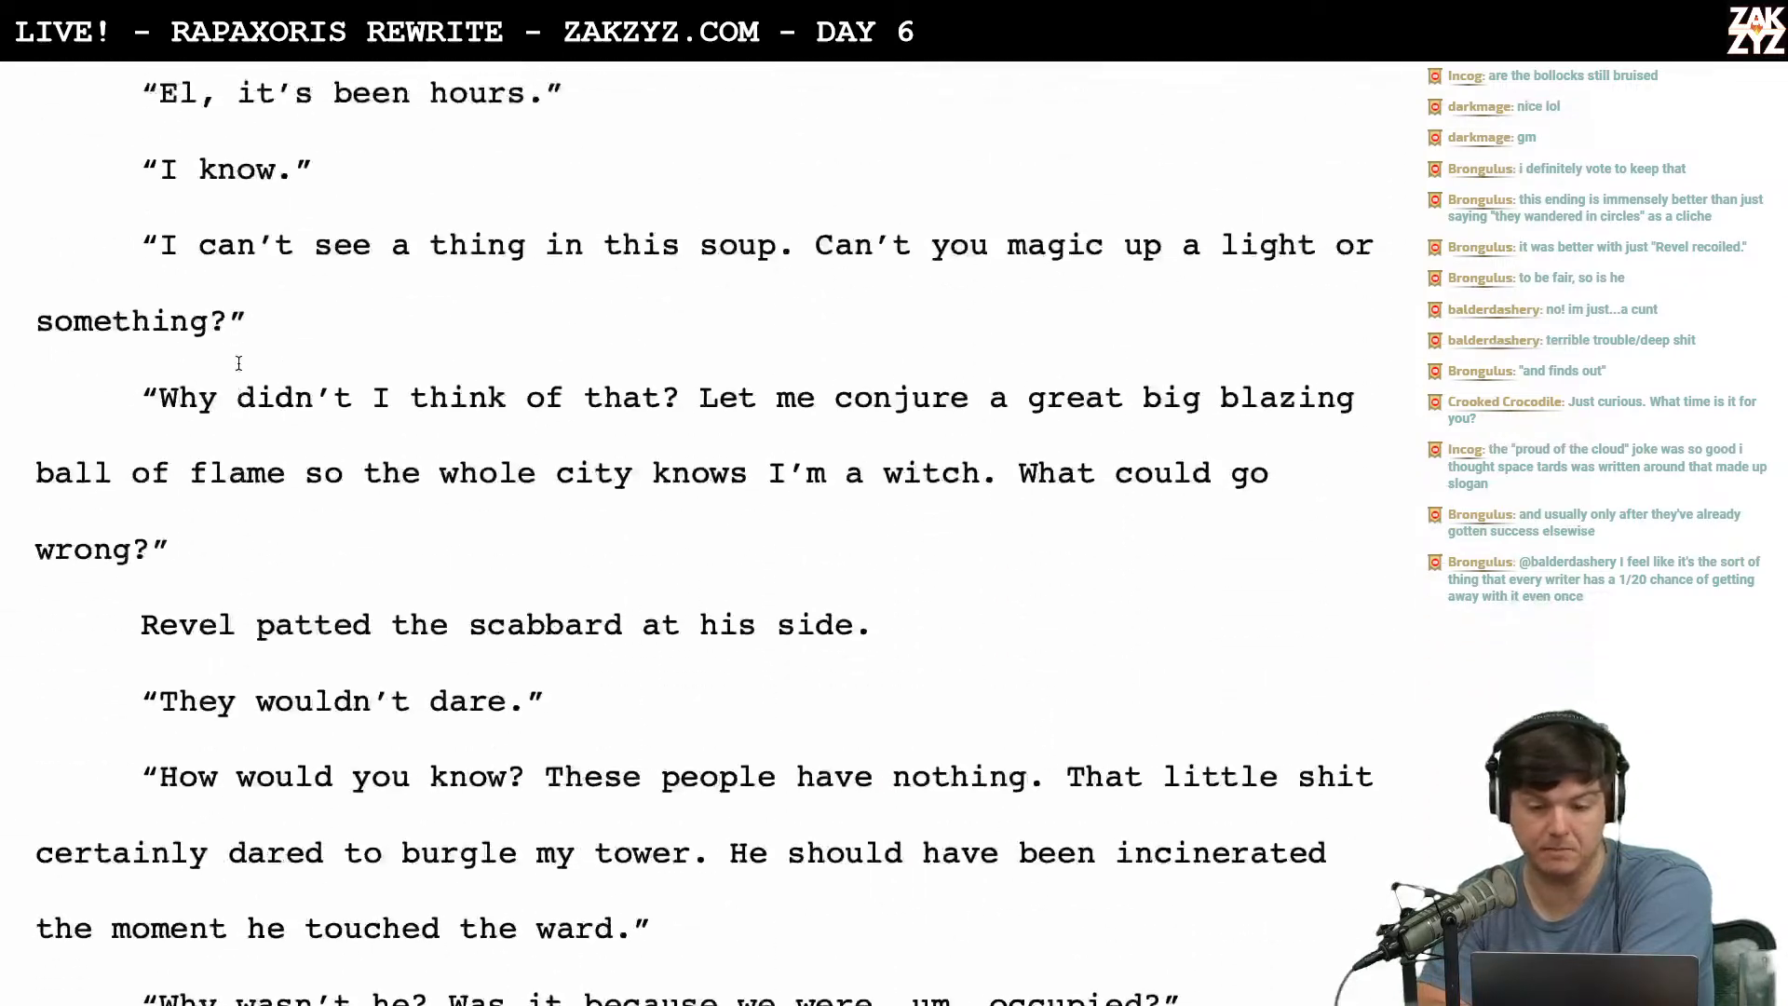
{"action": "scroll", "coordinate": [239, 363], "scroll_direction": "up", "scroll_amount": 12}
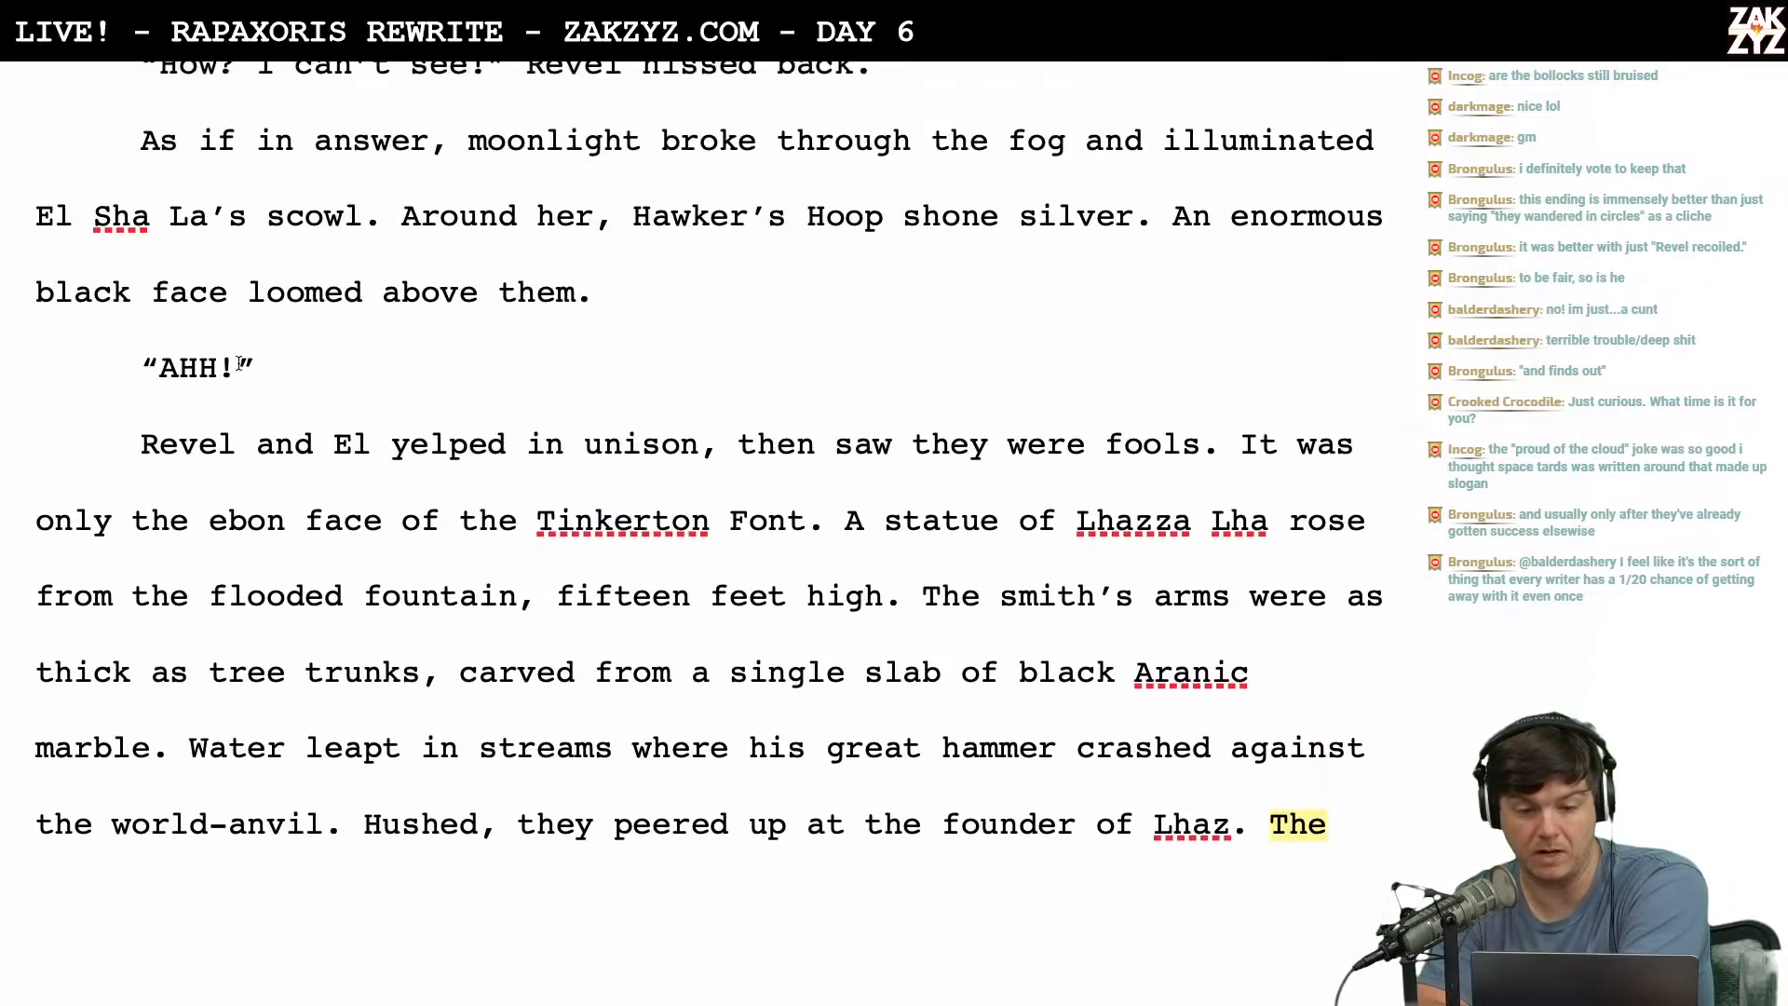
{"action": "scroll", "coordinate": [239, 363], "scroll_direction": "up", "scroll_amount": 10}
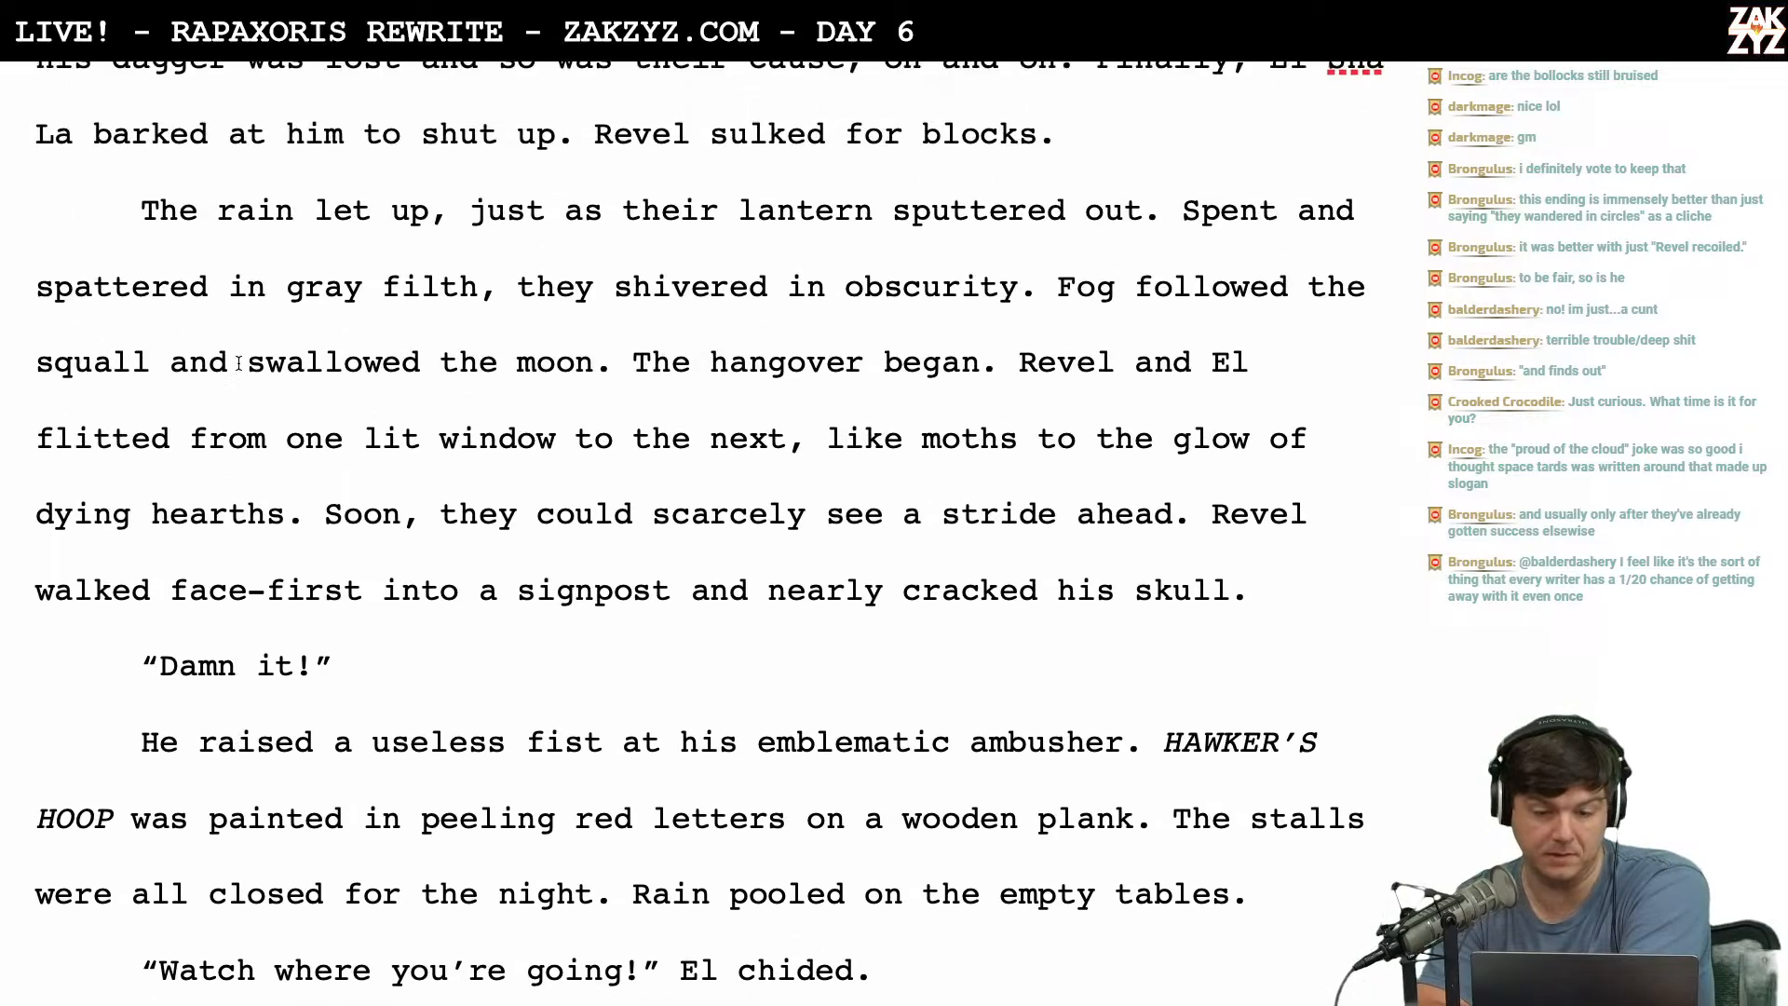
{"action": "scroll", "coordinate": [237, 363], "scroll_direction": "up", "scroll_amount": 1}
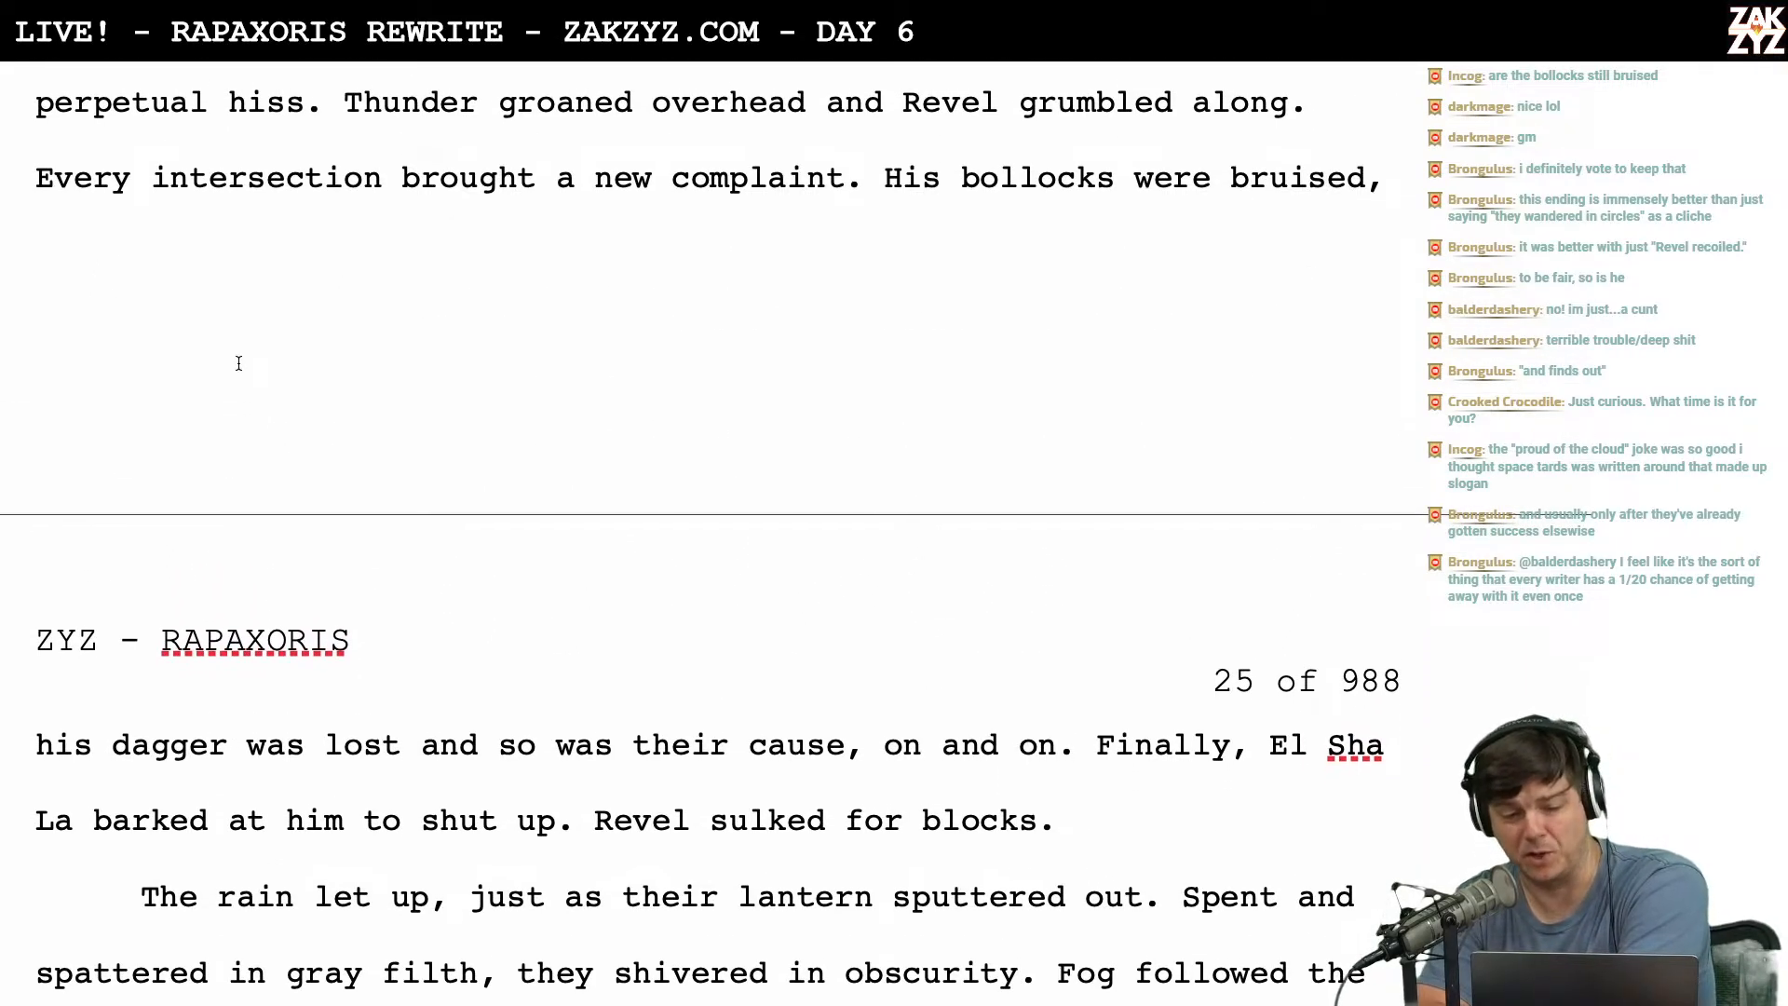
{"action": "scroll", "coordinate": [238, 363], "scroll_direction": "down", "scroll_amount": 1}
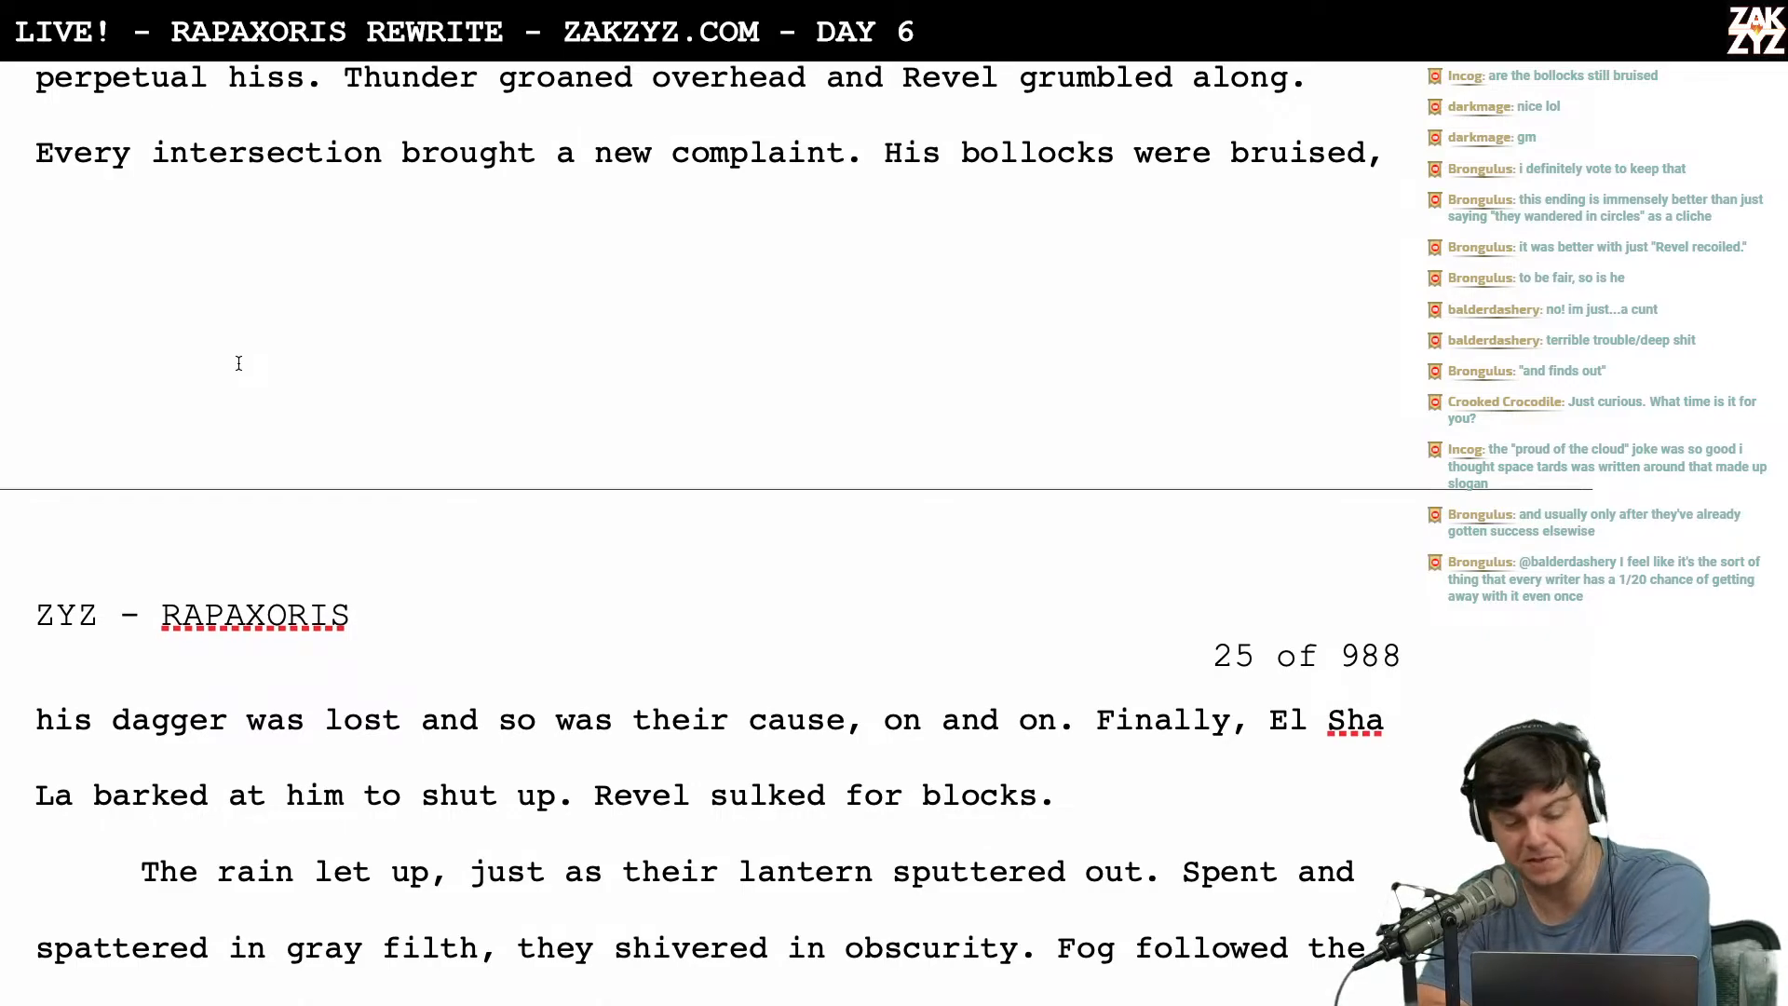
{"action": "scroll", "coordinate": [239, 363], "scroll_direction": "down", "scroll_amount": 1}
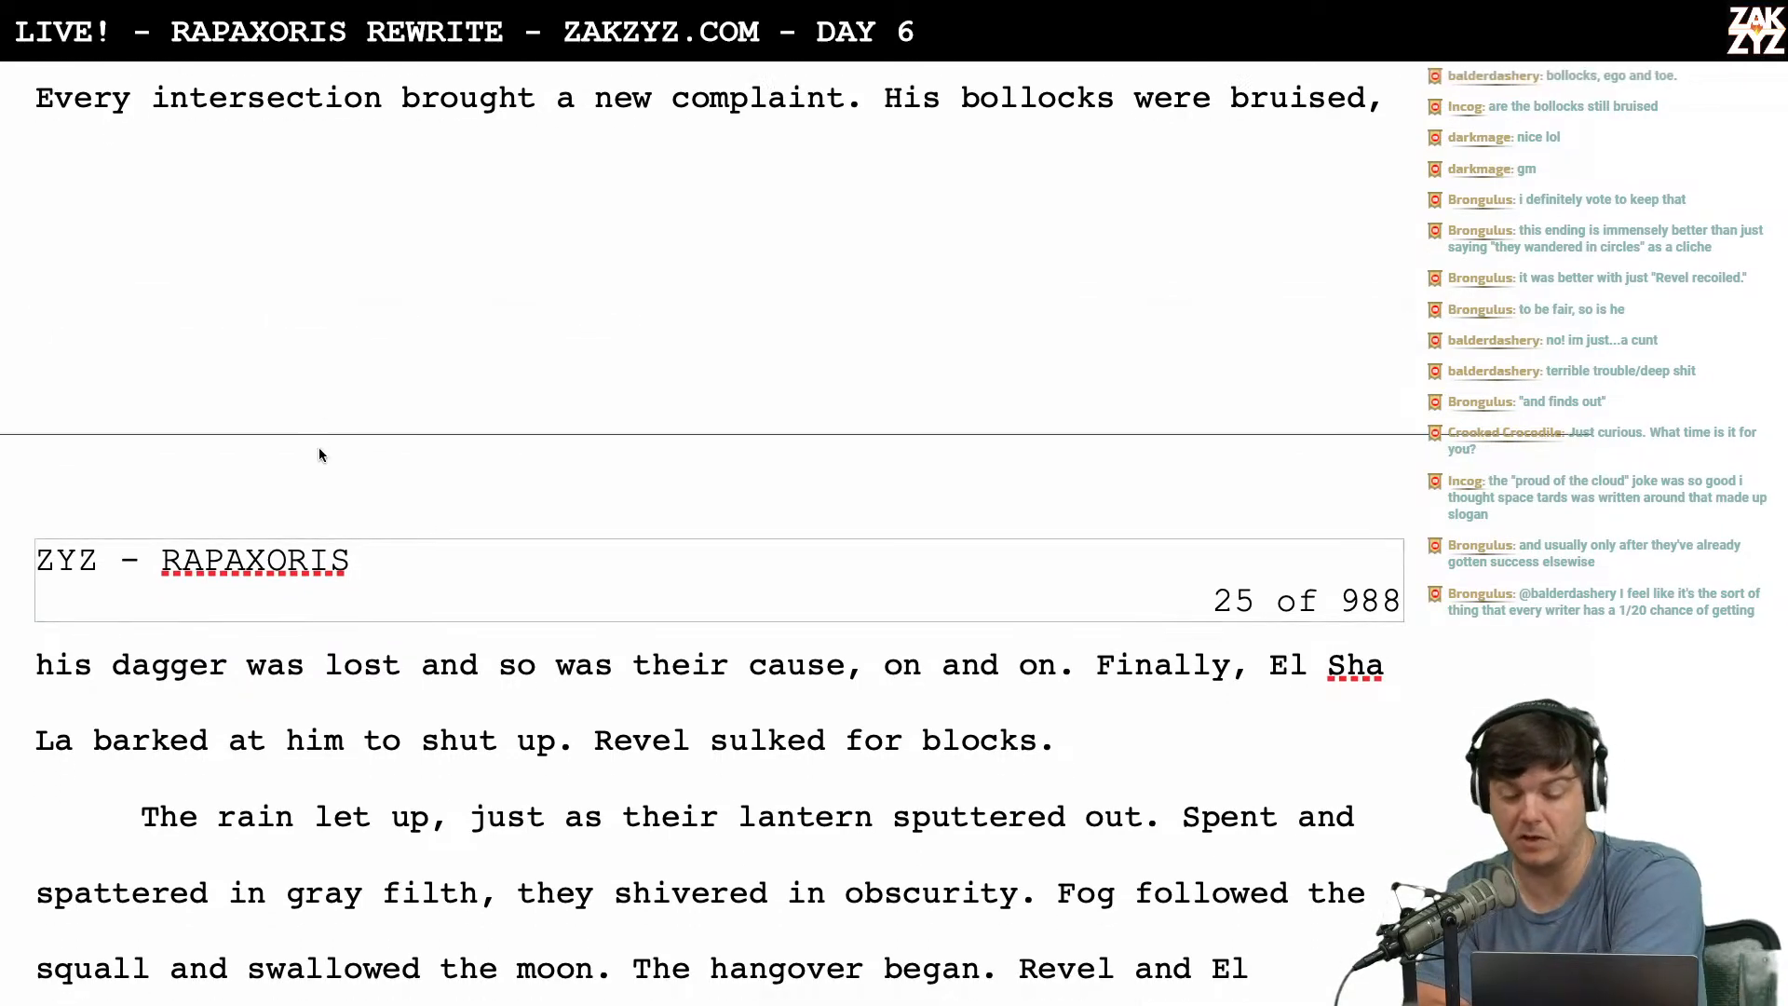
Skim section 1.5 from Revel's list of complaints through the fountain argument and the gang whistles to the closing "HAWKER'S HOOP" line.
{"action": "scroll", "coordinate": [318, 455], "scroll_direction": "down", "scroll_amount": 2}
{"action": "scroll", "coordinate": [319, 449], "scroll_direction": "down", "scroll_amount": 2}
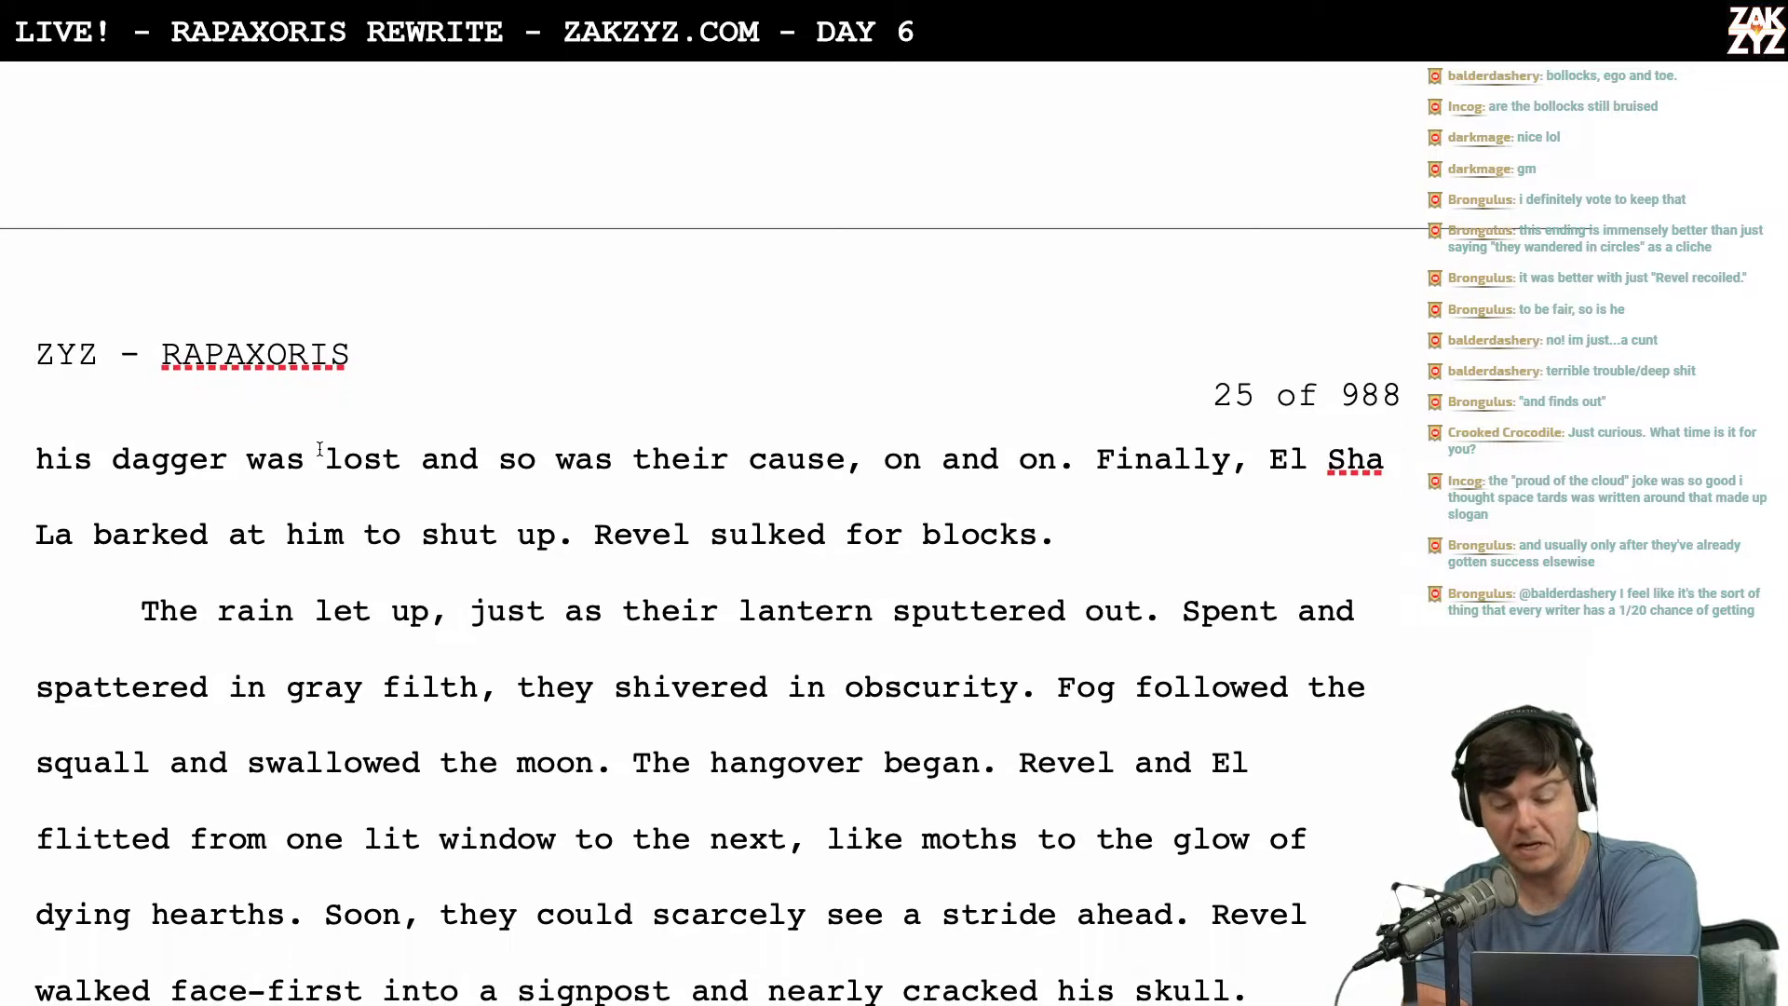
{"action": "scroll", "coordinate": [319, 449], "scroll_direction": "down", "scroll_amount": 7}
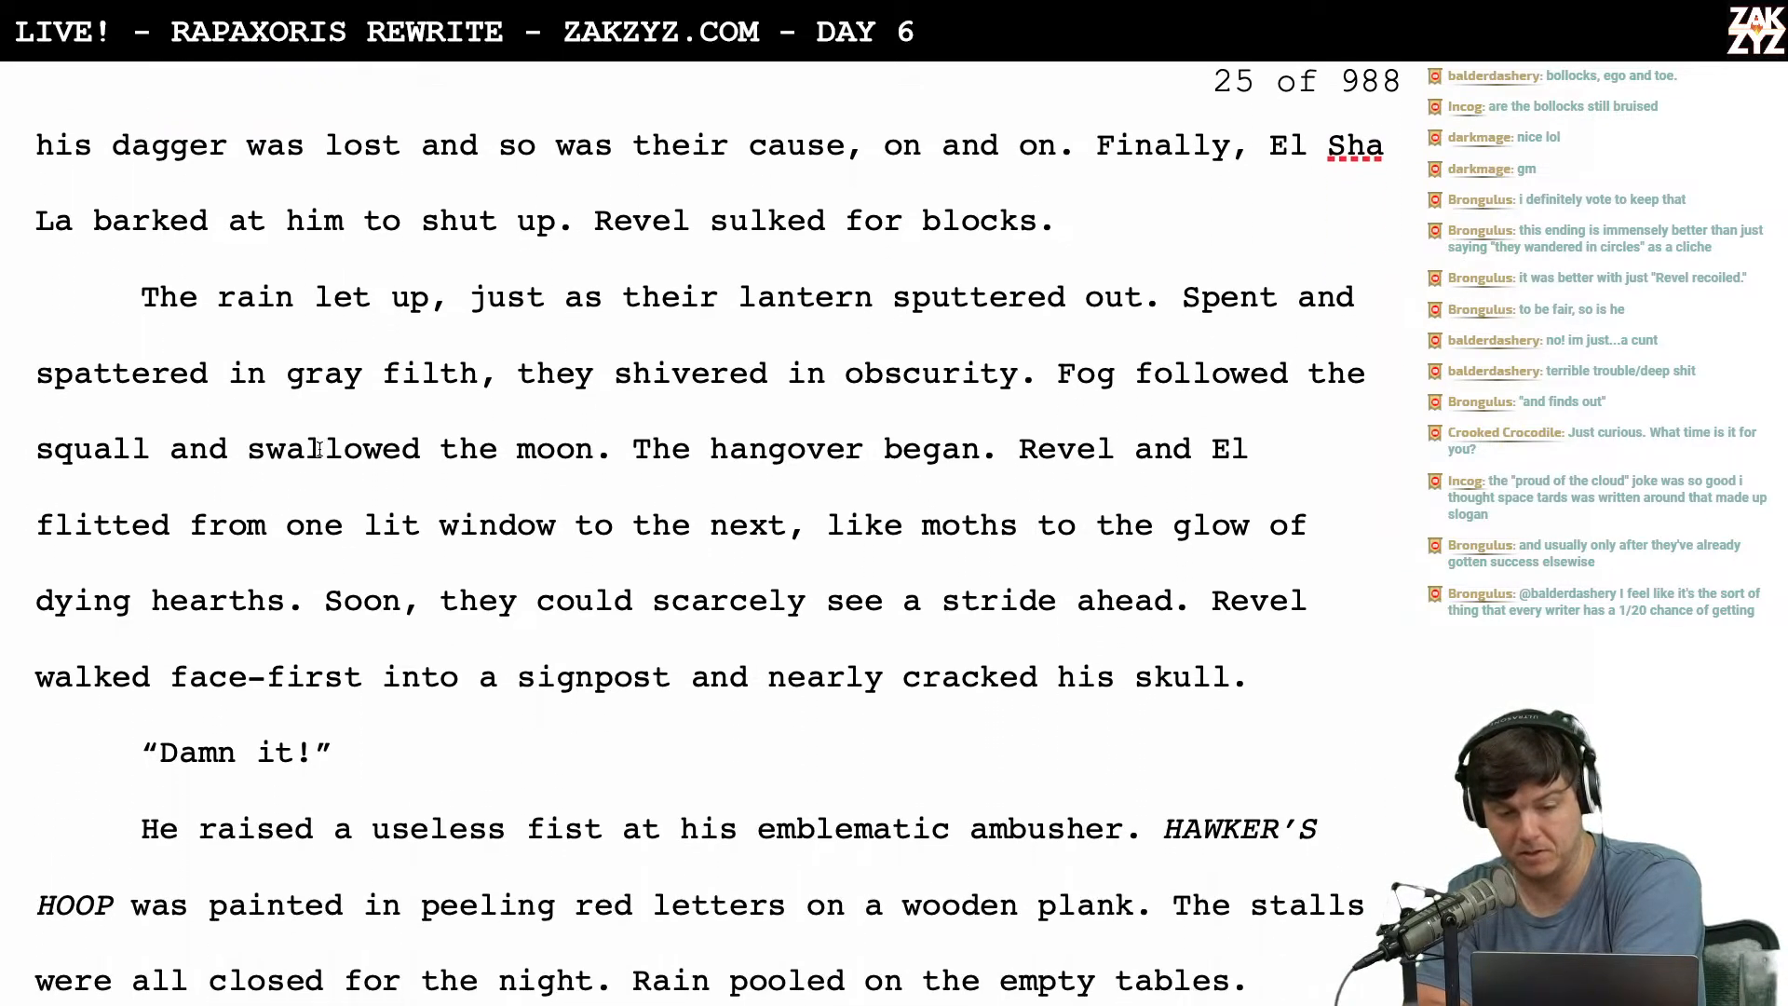
{"action": "scroll", "coordinate": [319, 449], "scroll_direction": "down", "scroll_amount": 20}
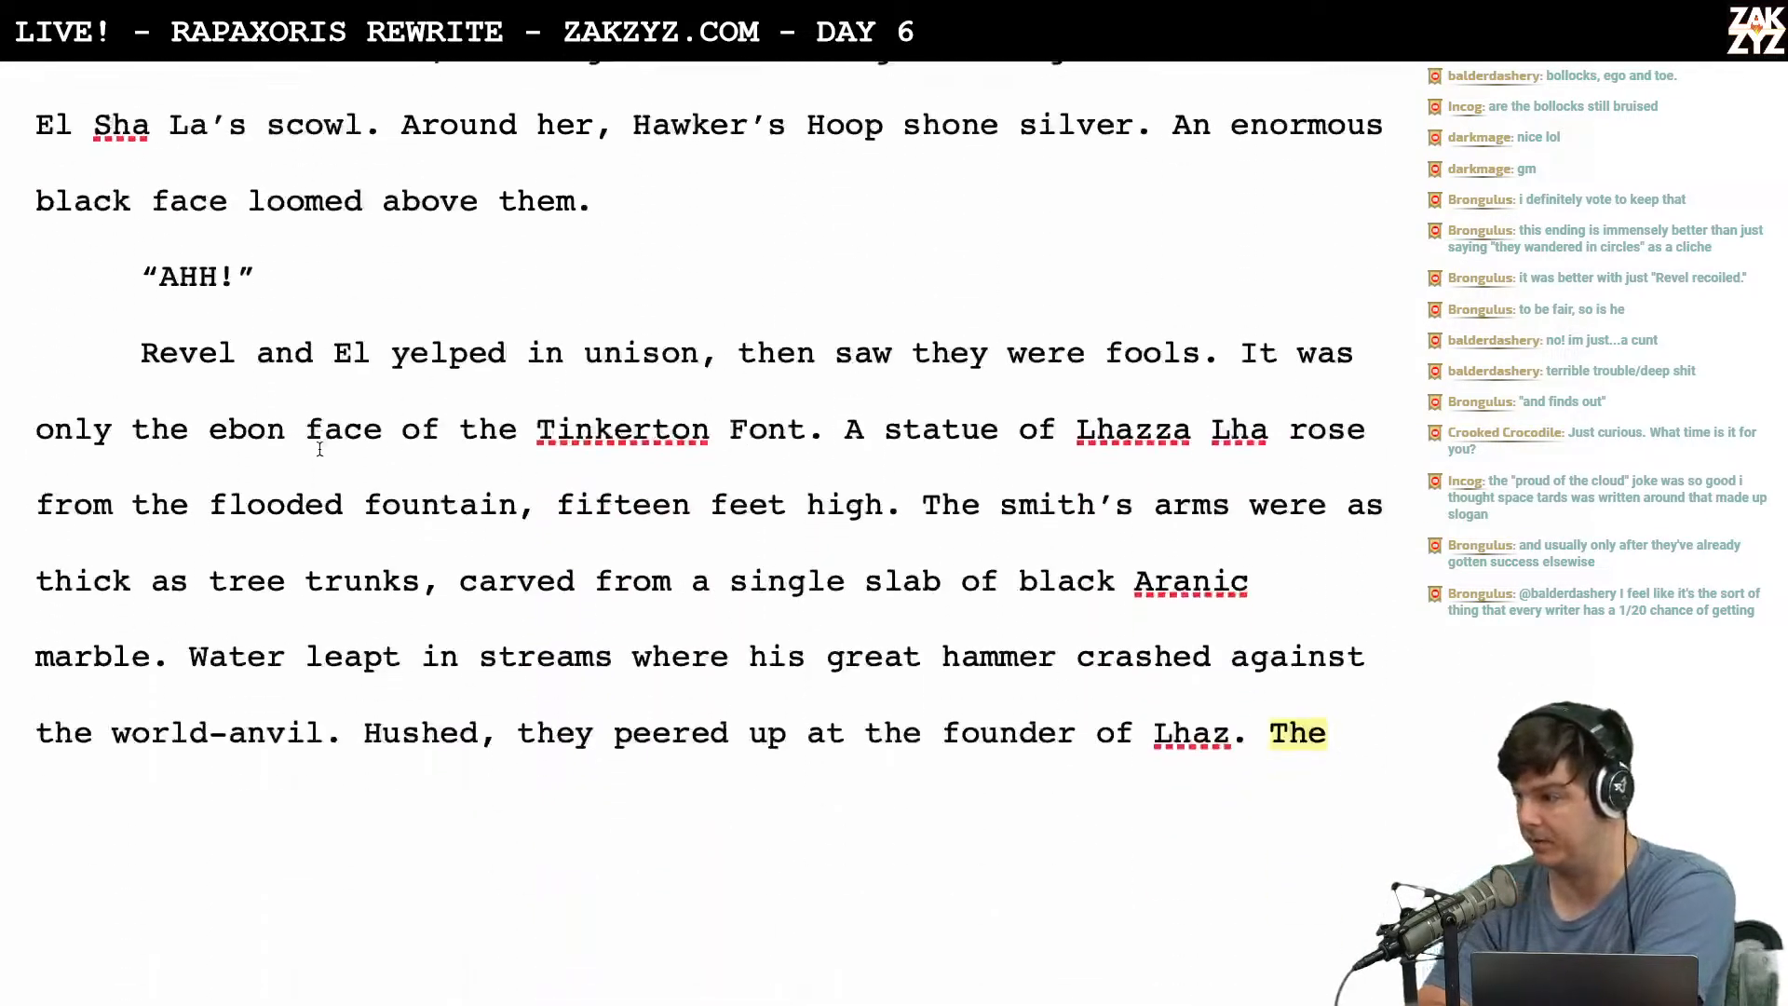
{"action": "scroll", "coordinate": [319, 449], "scroll_direction": "down", "scroll_amount": 16}
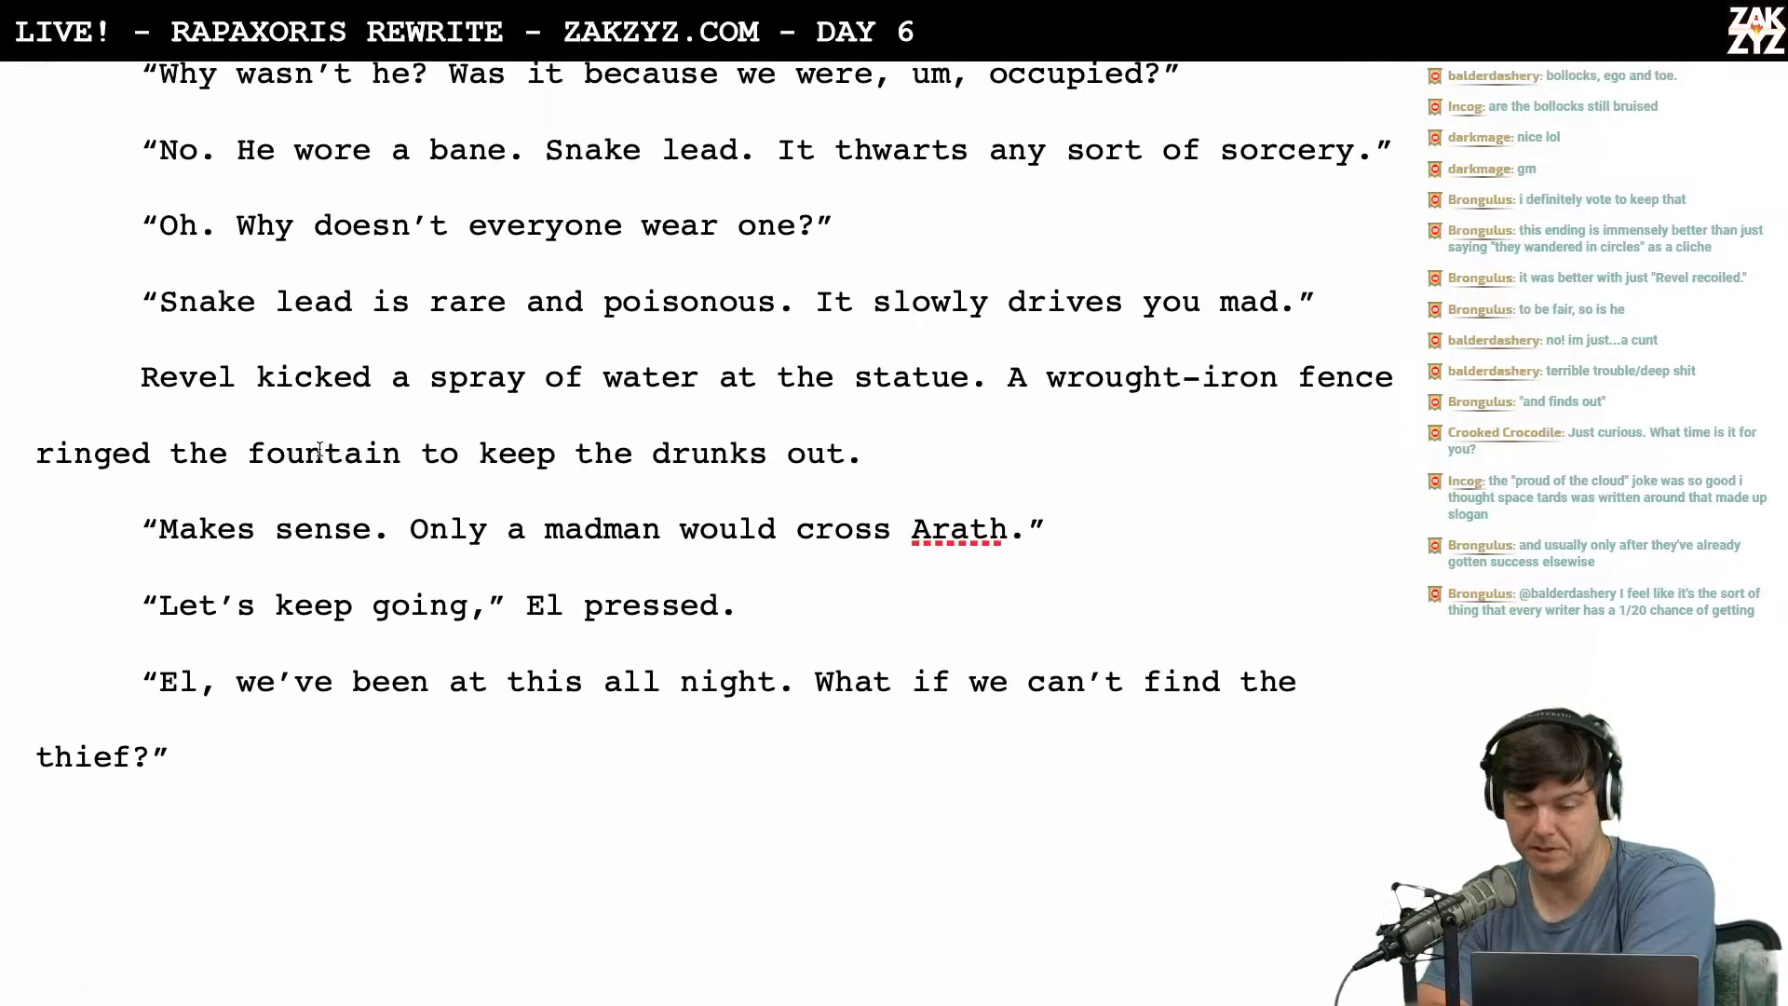
{"action": "scroll", "coordinate": [320, 449], "scroll_direction": "down", "scroll_amount": 12}
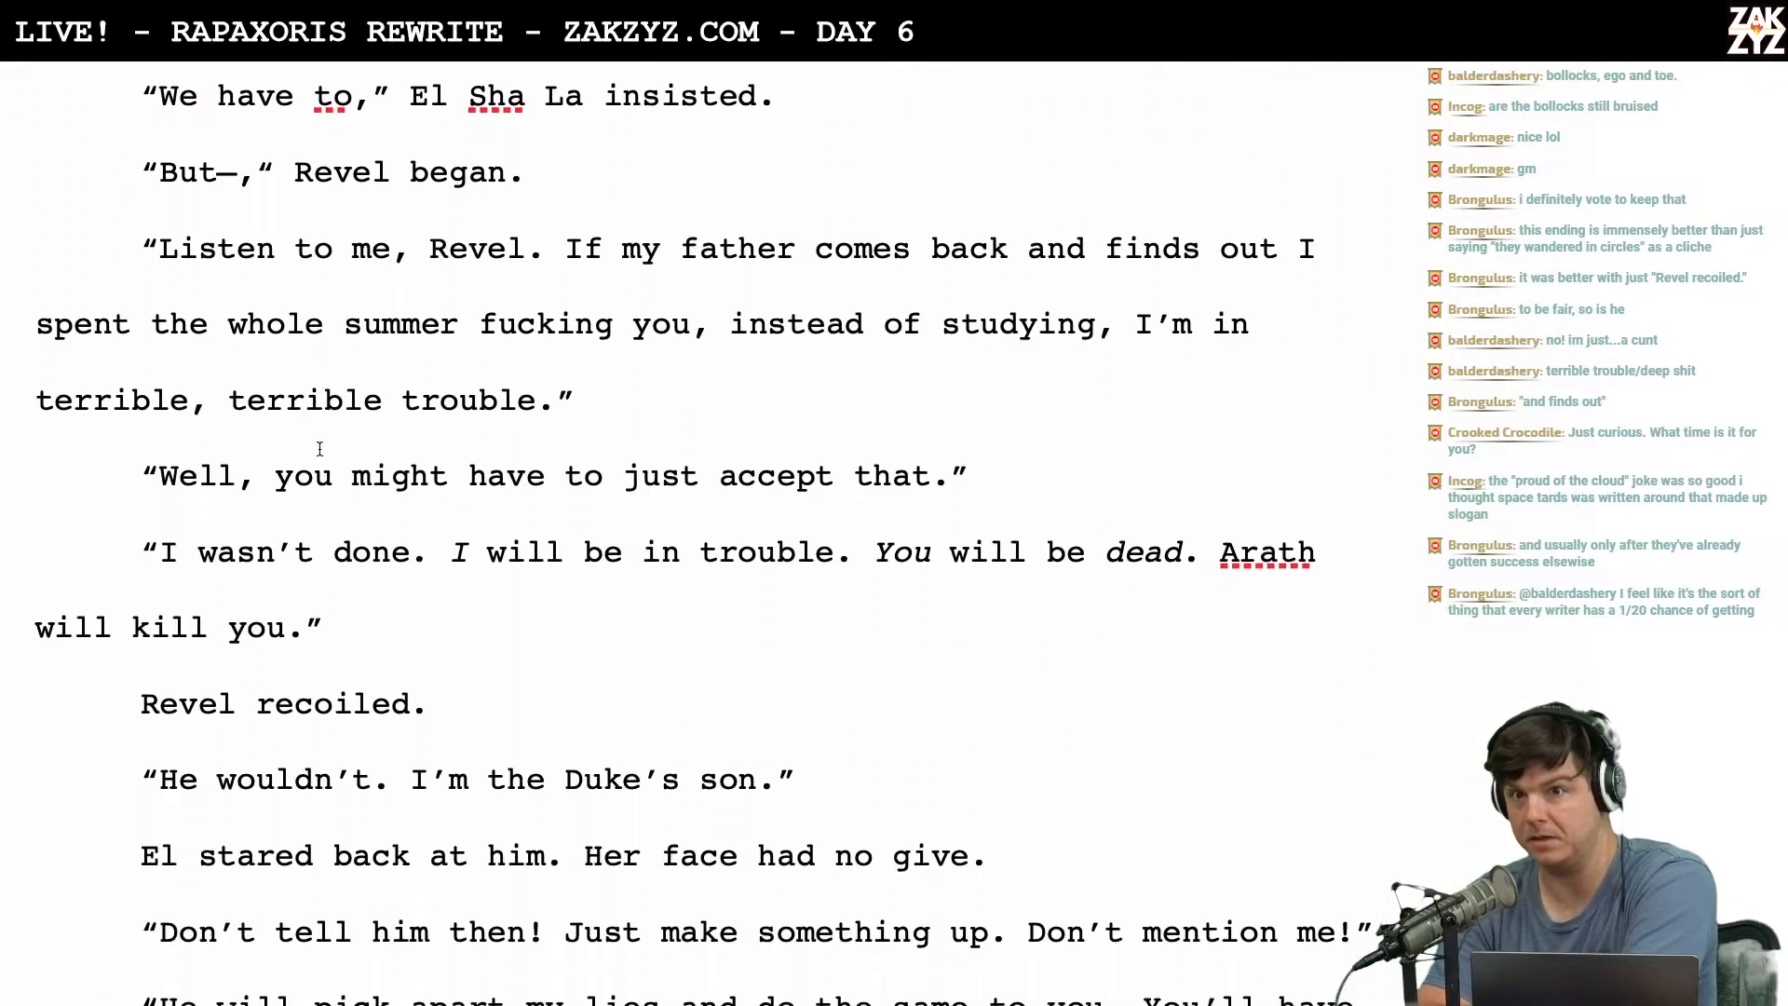
{"action": "scroll", "coordinate": [319, 449], "scroll_direction": "down", "scroll_amount": 13}
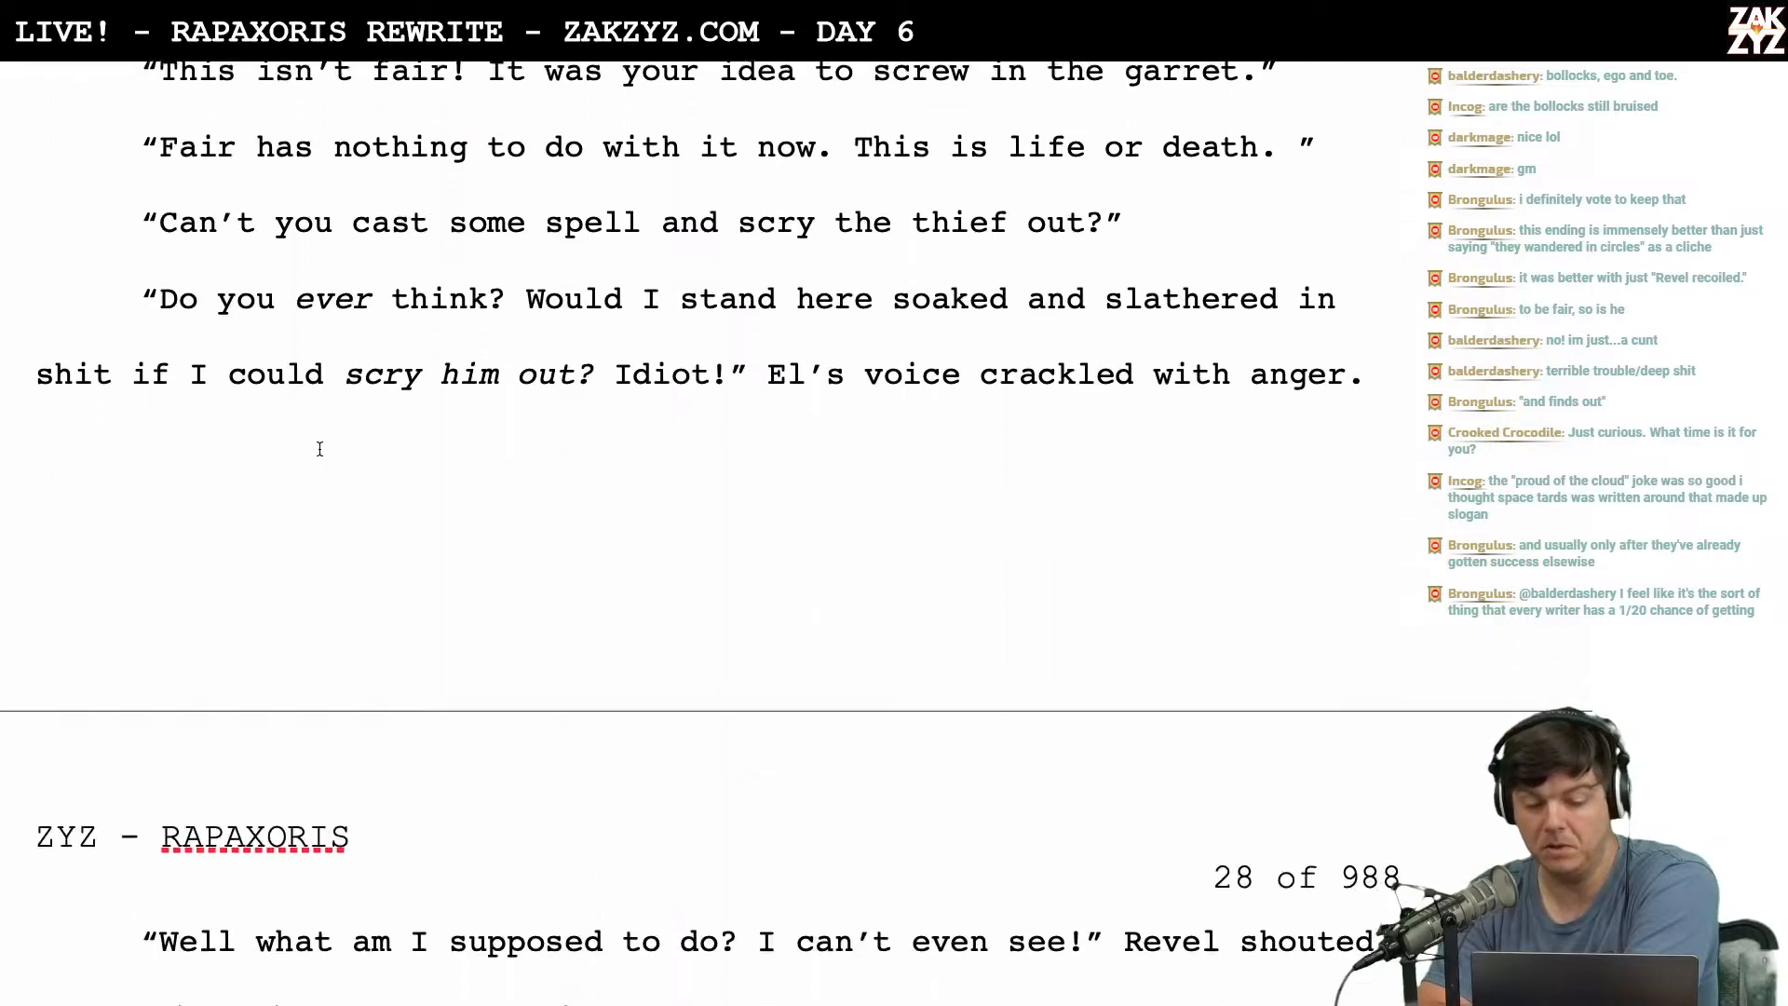
{"action": "scroll", "coordinate": [319, 449], "scroll_direction": "down", "scroll_amount": 3}
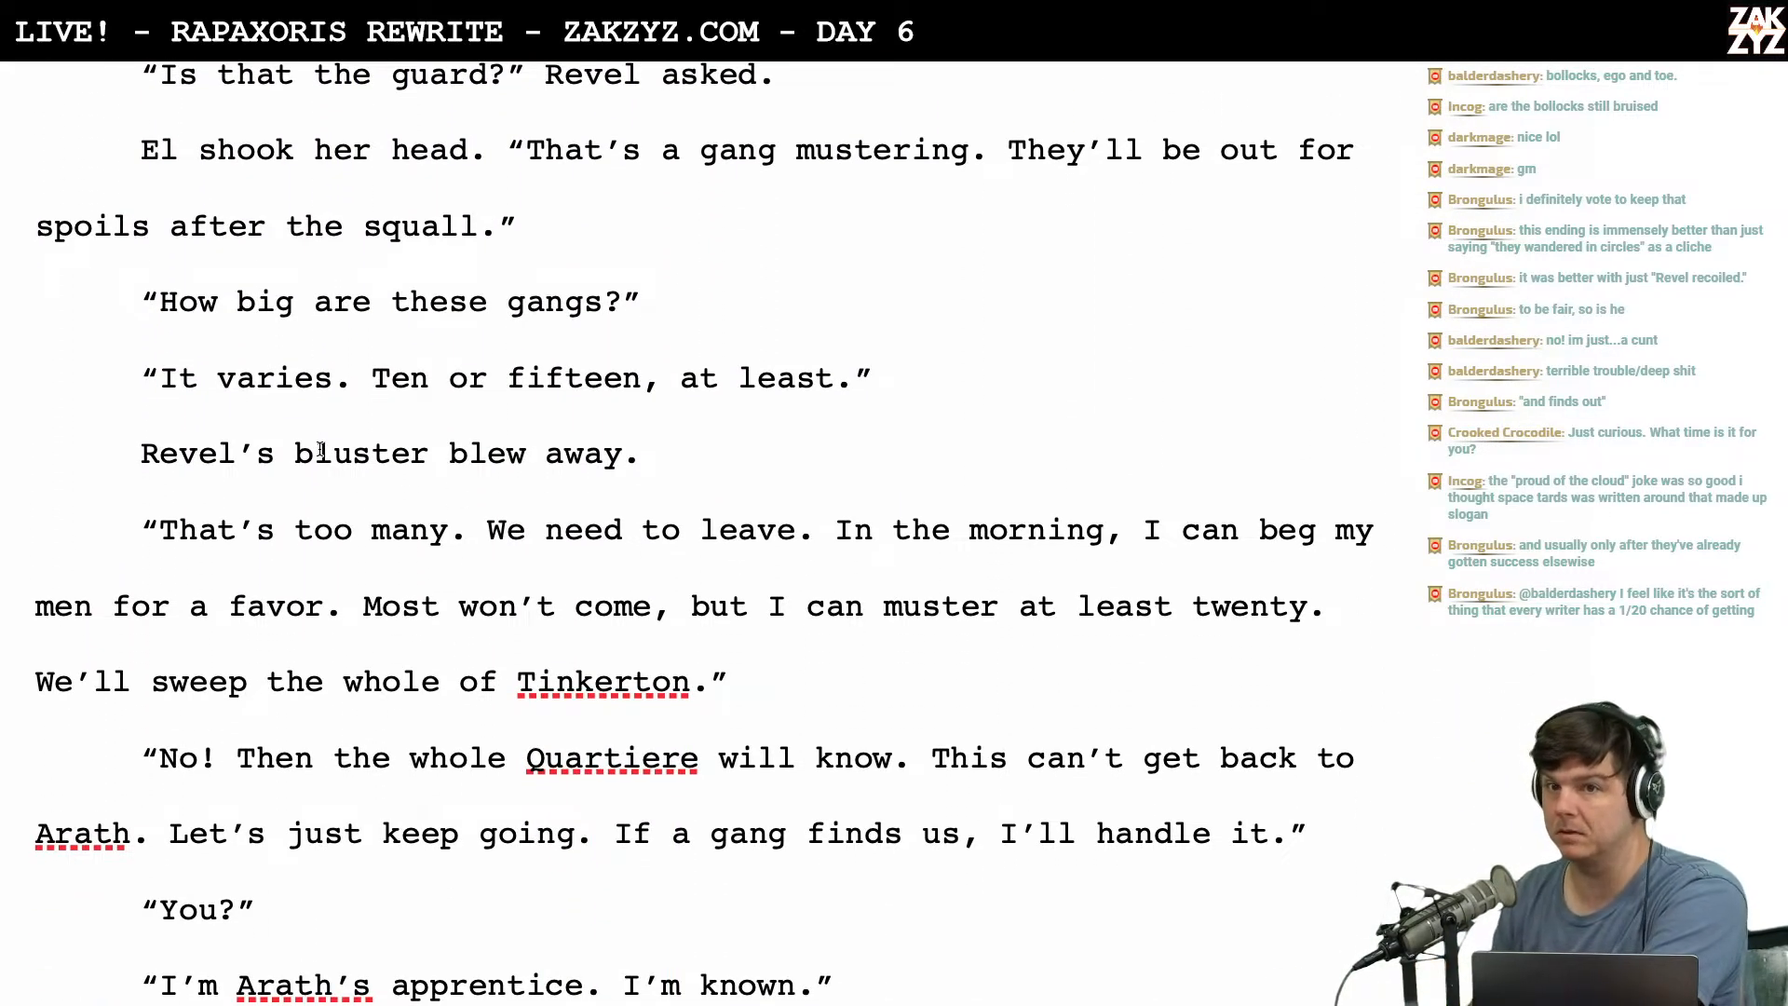
{"action": "scroll", "coordinate": [319, 449], "scroll_direction": "down", "scroll_amount": 15}
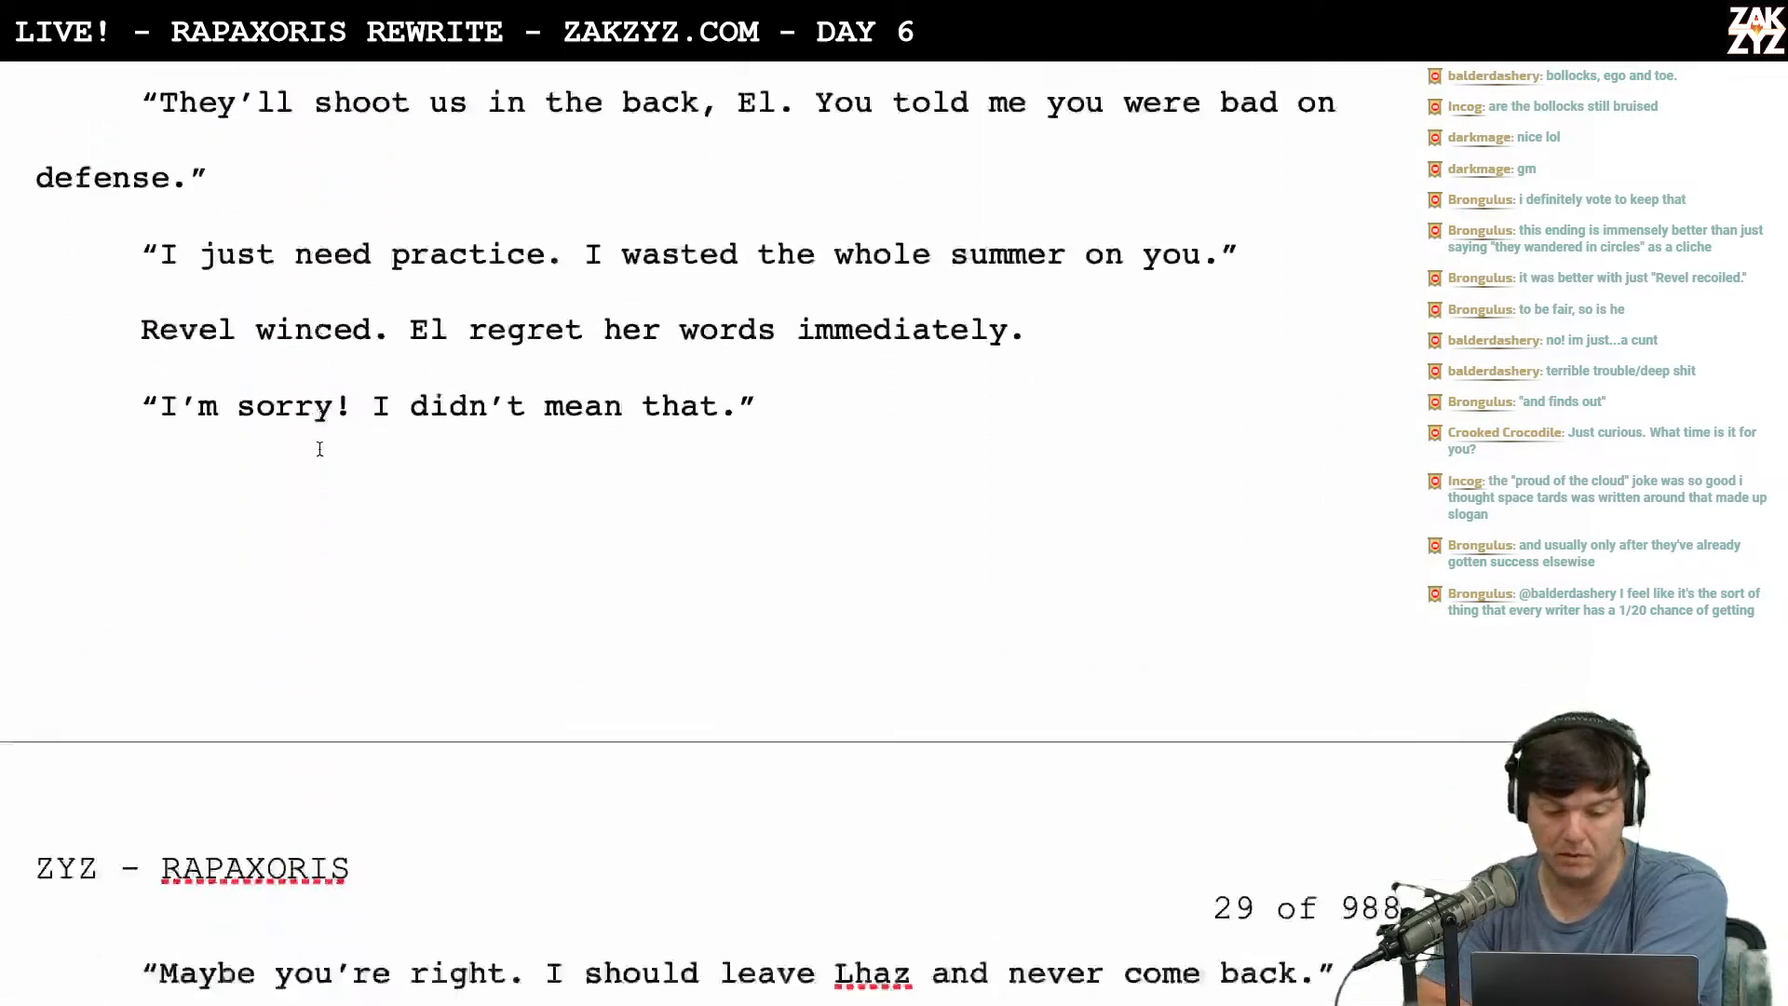
{"action": "scroll", "coordinate": [319, 449], "scroll_direction": "down", "scroll_amount": 14}
{"action": "scroll", "coordinate": [319, 449], "scroll_direction": "up", "scroll_amount": 1}
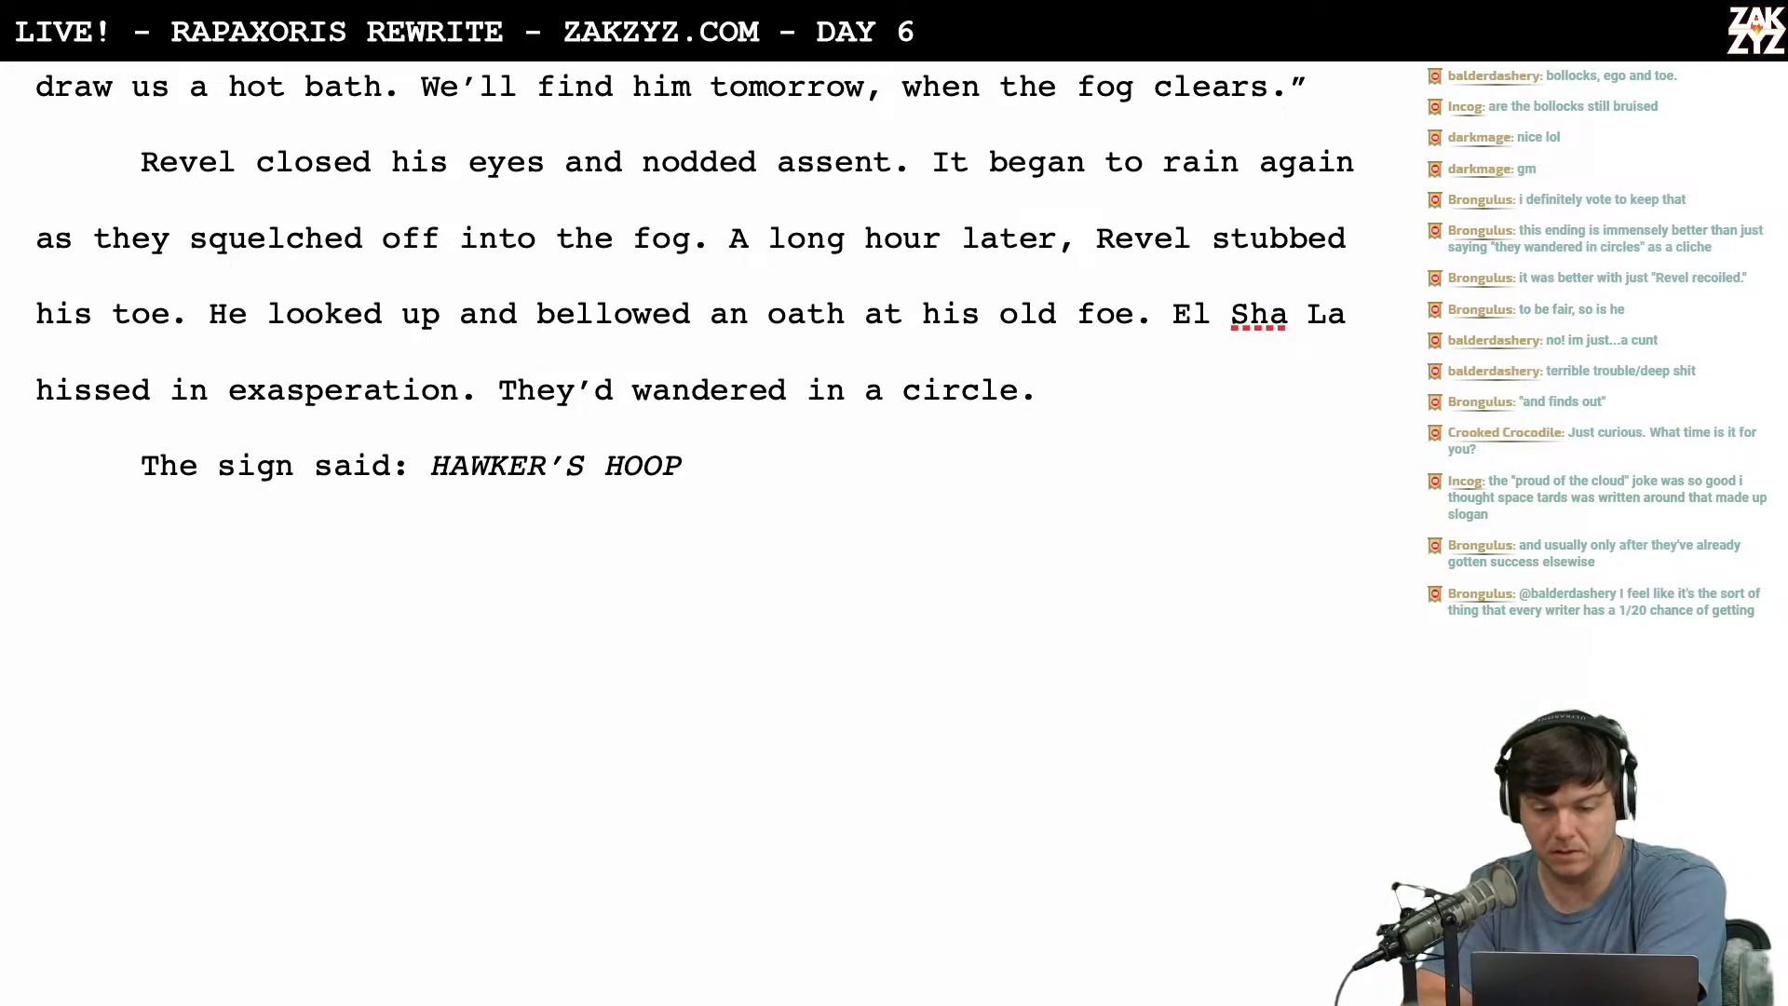
{"action": "scroll", "coordinate": [783, 192], "scroll_direction": "up", "scroll_amount": 7}
{"action": "scroll", "coordinate": [783, 193], "scroll_direction": "up", "scroll_amount": 1}
{"action": "scroll", "coordinate": [783, 193], "scroll_direction": "down", "scroll_amount": 1}
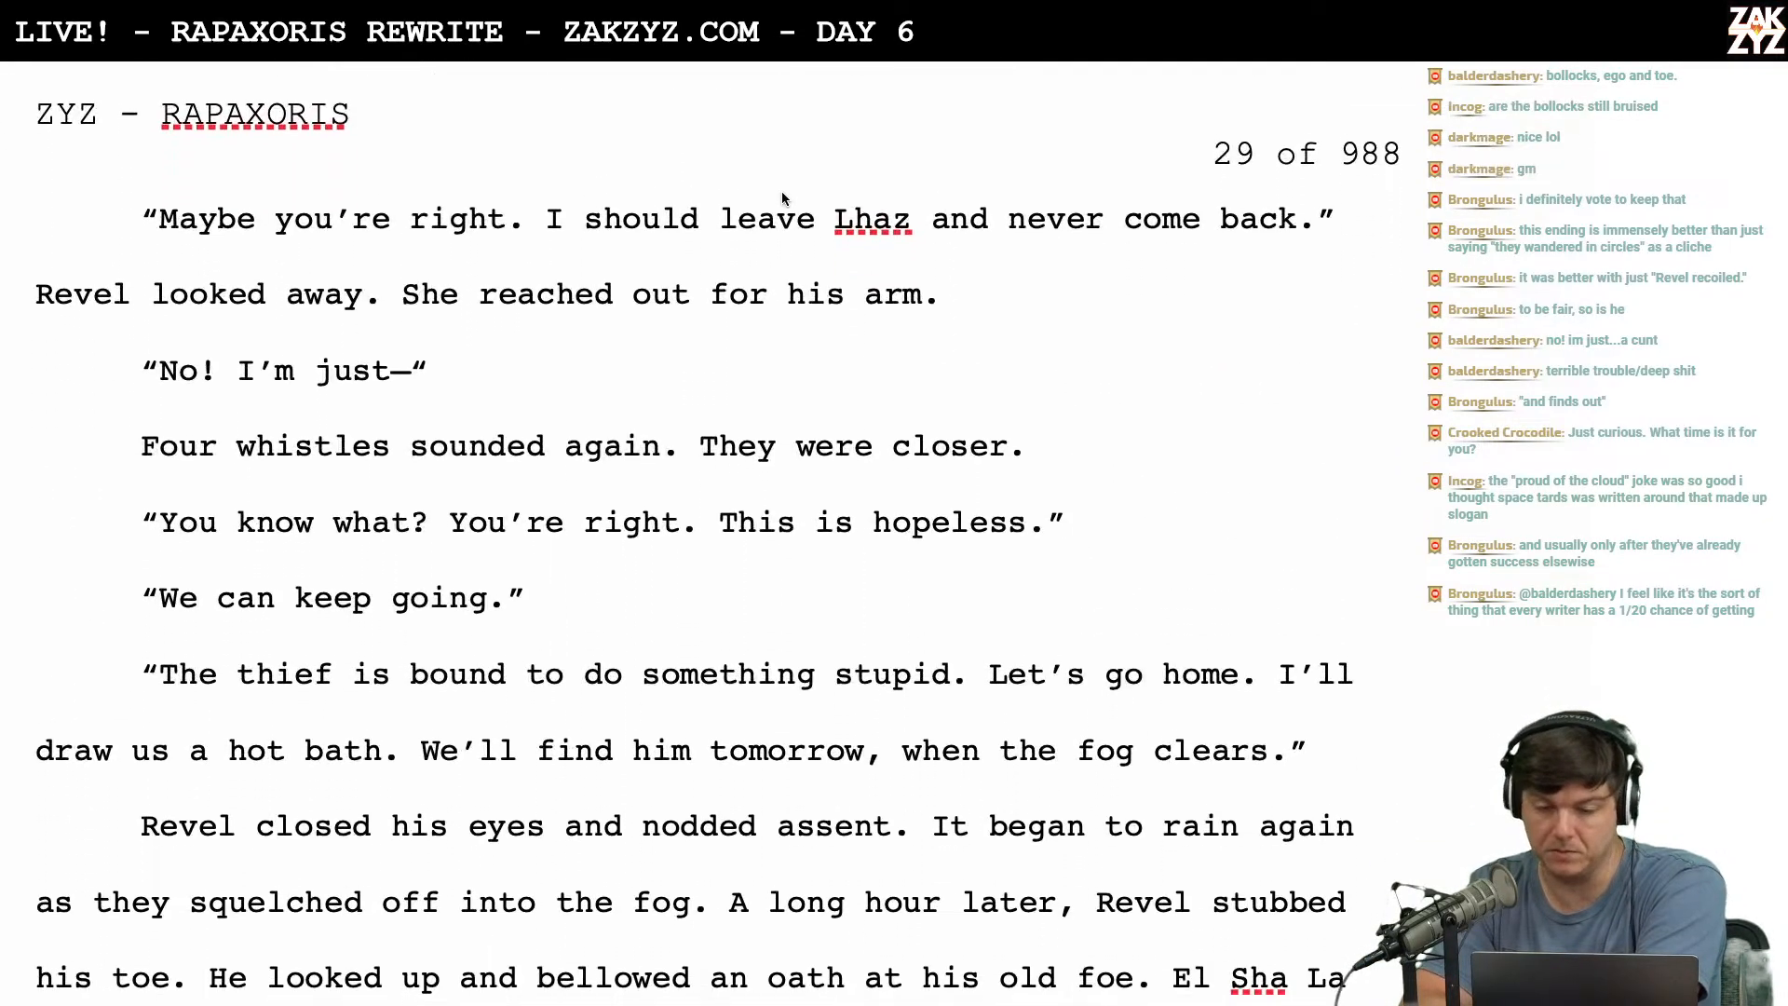
Check the goals and status notes for chapters 1.5 and 1.6 in the Rapaxoris master chart, and return to the manuscript.
{"action": "left_click", "coordinate": [917, 62]}
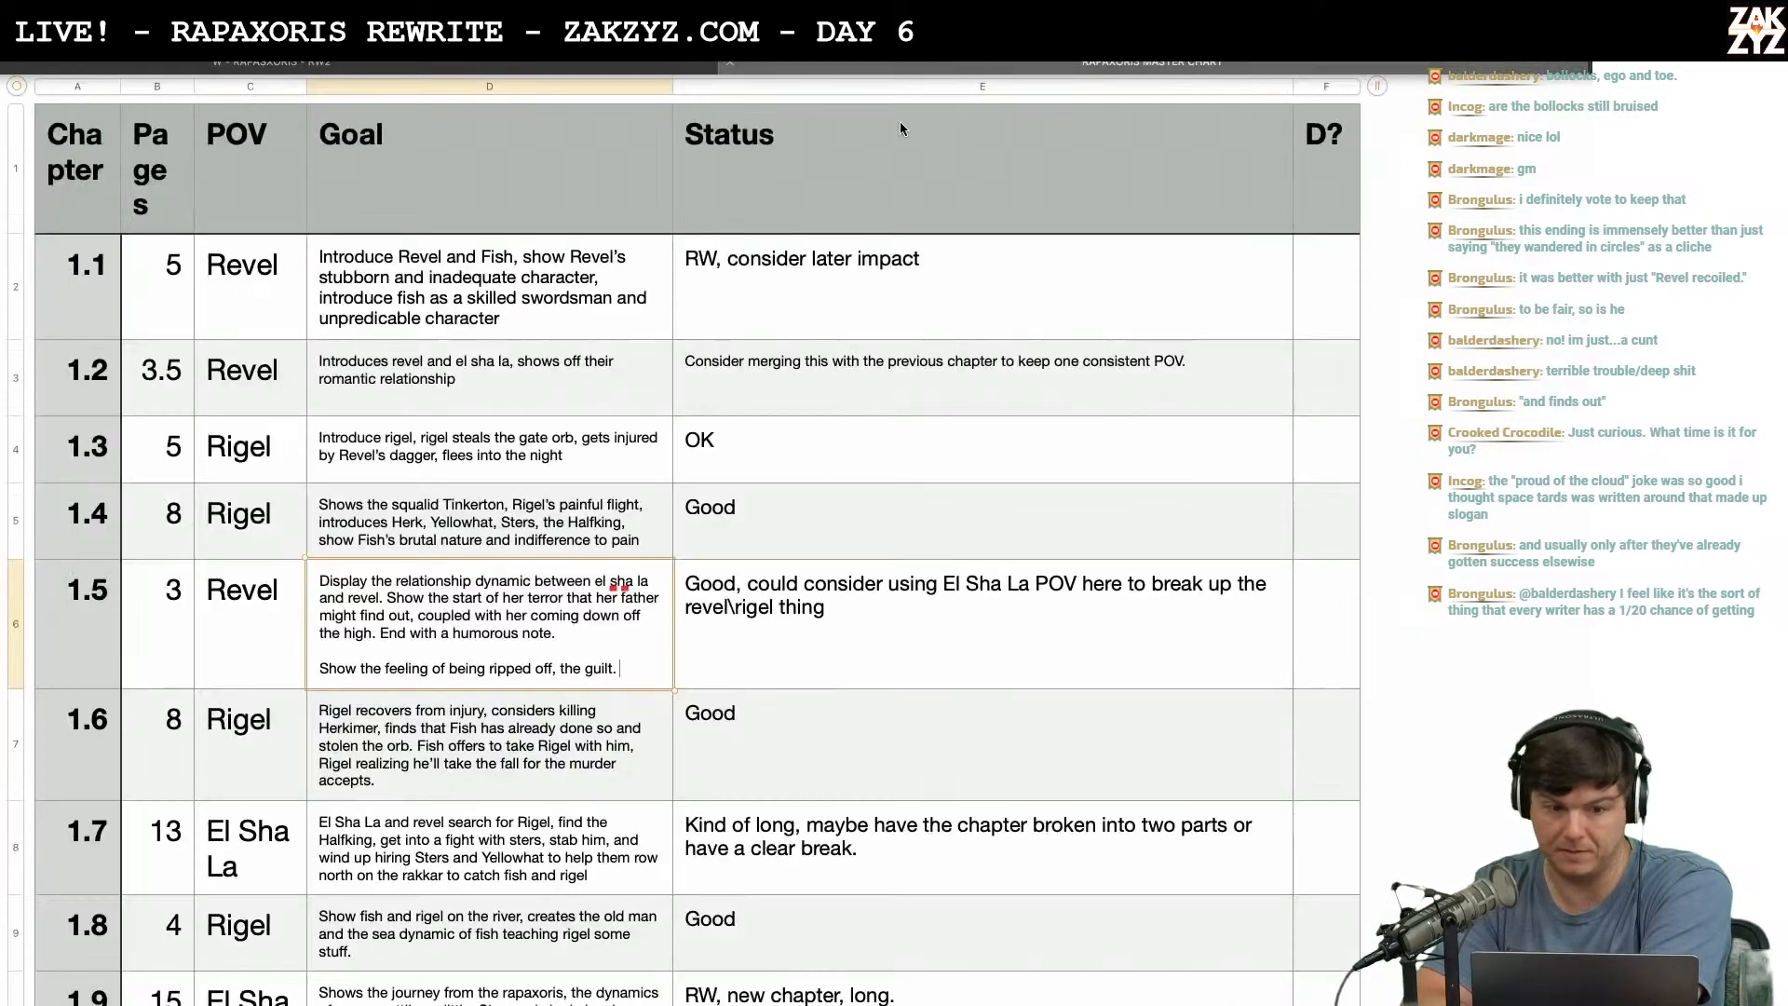
{"action": "scroll", "coordinate": [782, 482], "scroll_direction": "down", "scroll_amount": 3}
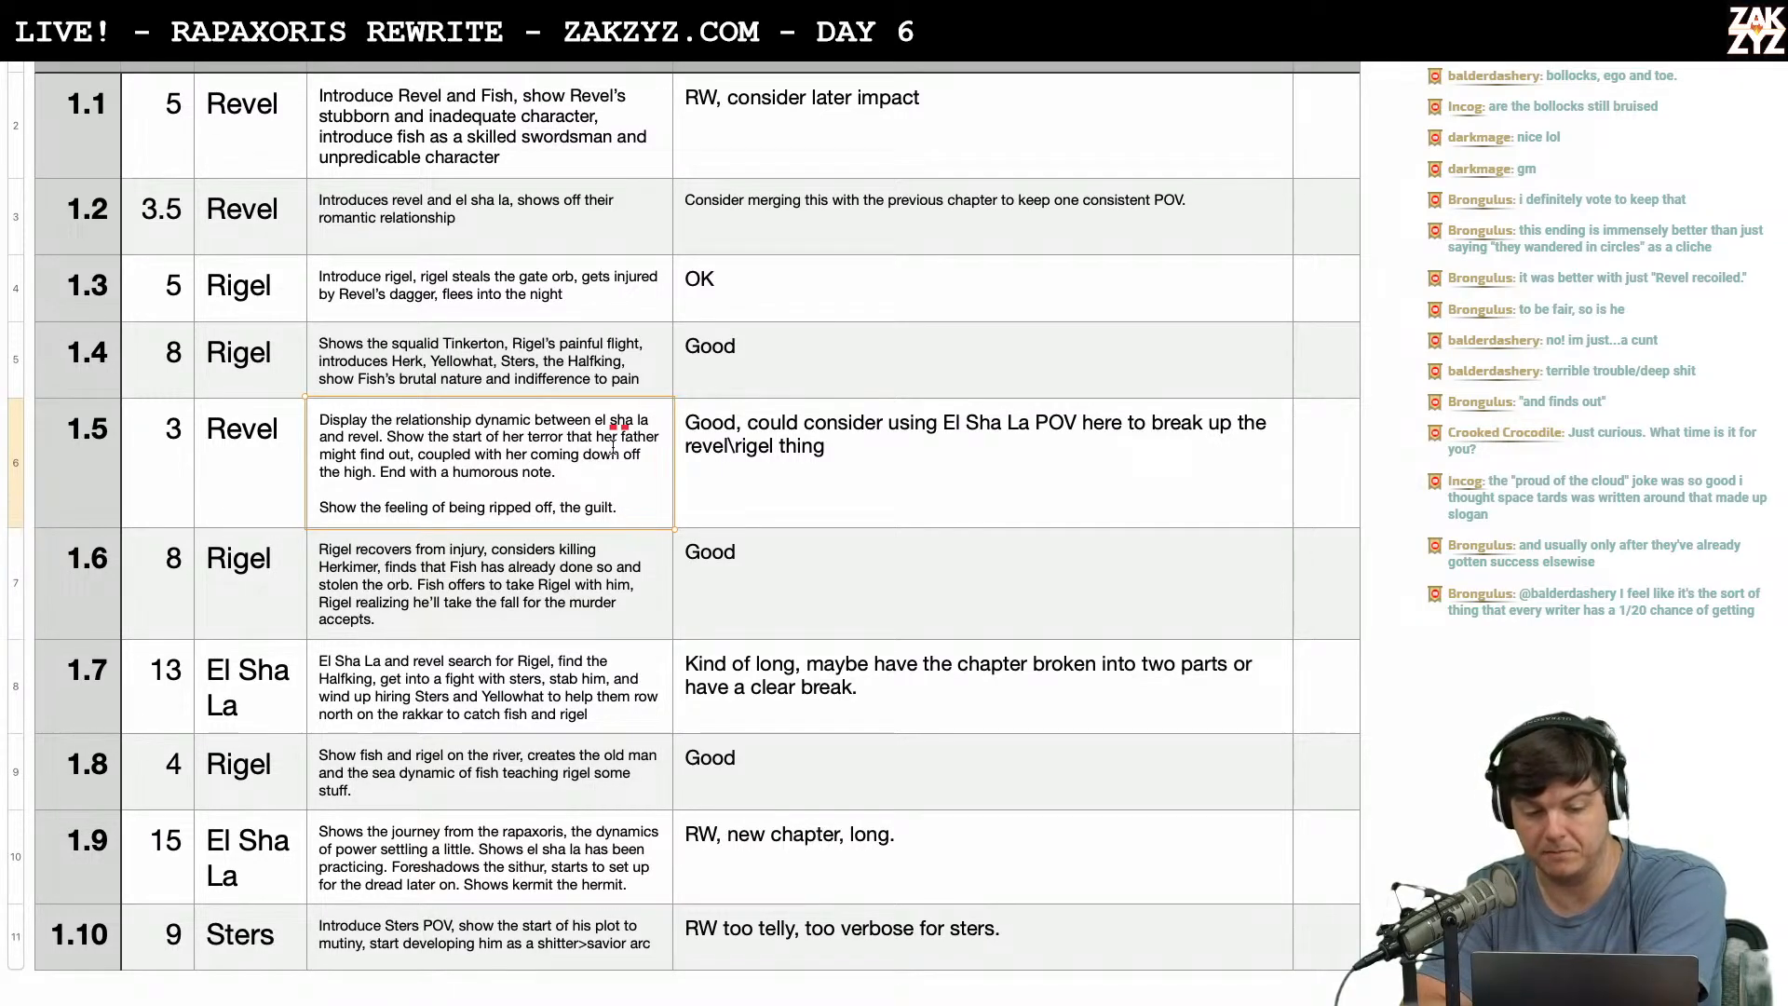
{"action": "scroll", "coordinate": [813, 480], "scroll_direction": "down", "scroll_amount": 1}
{"action": "scroll", "coordinate": [813, 483], "scroll_direction": "up", "scroll_amount": 3}
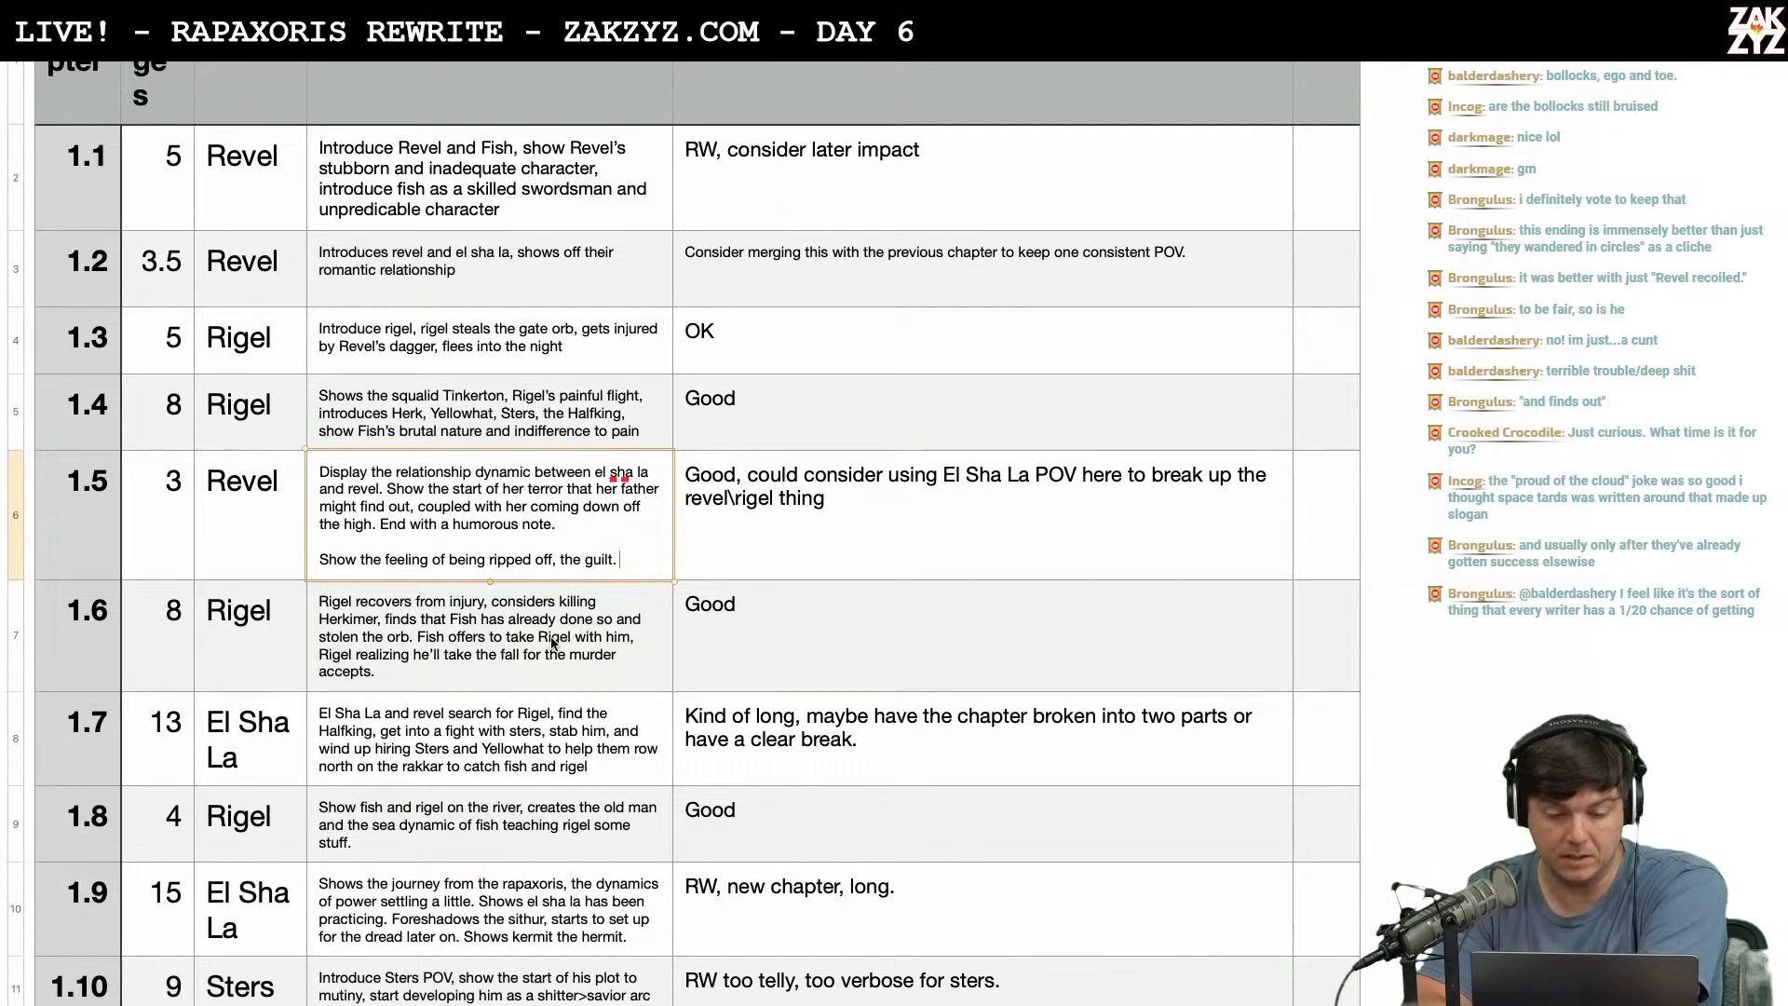
{"action": "left_click", "coordinate": [552, 640]}
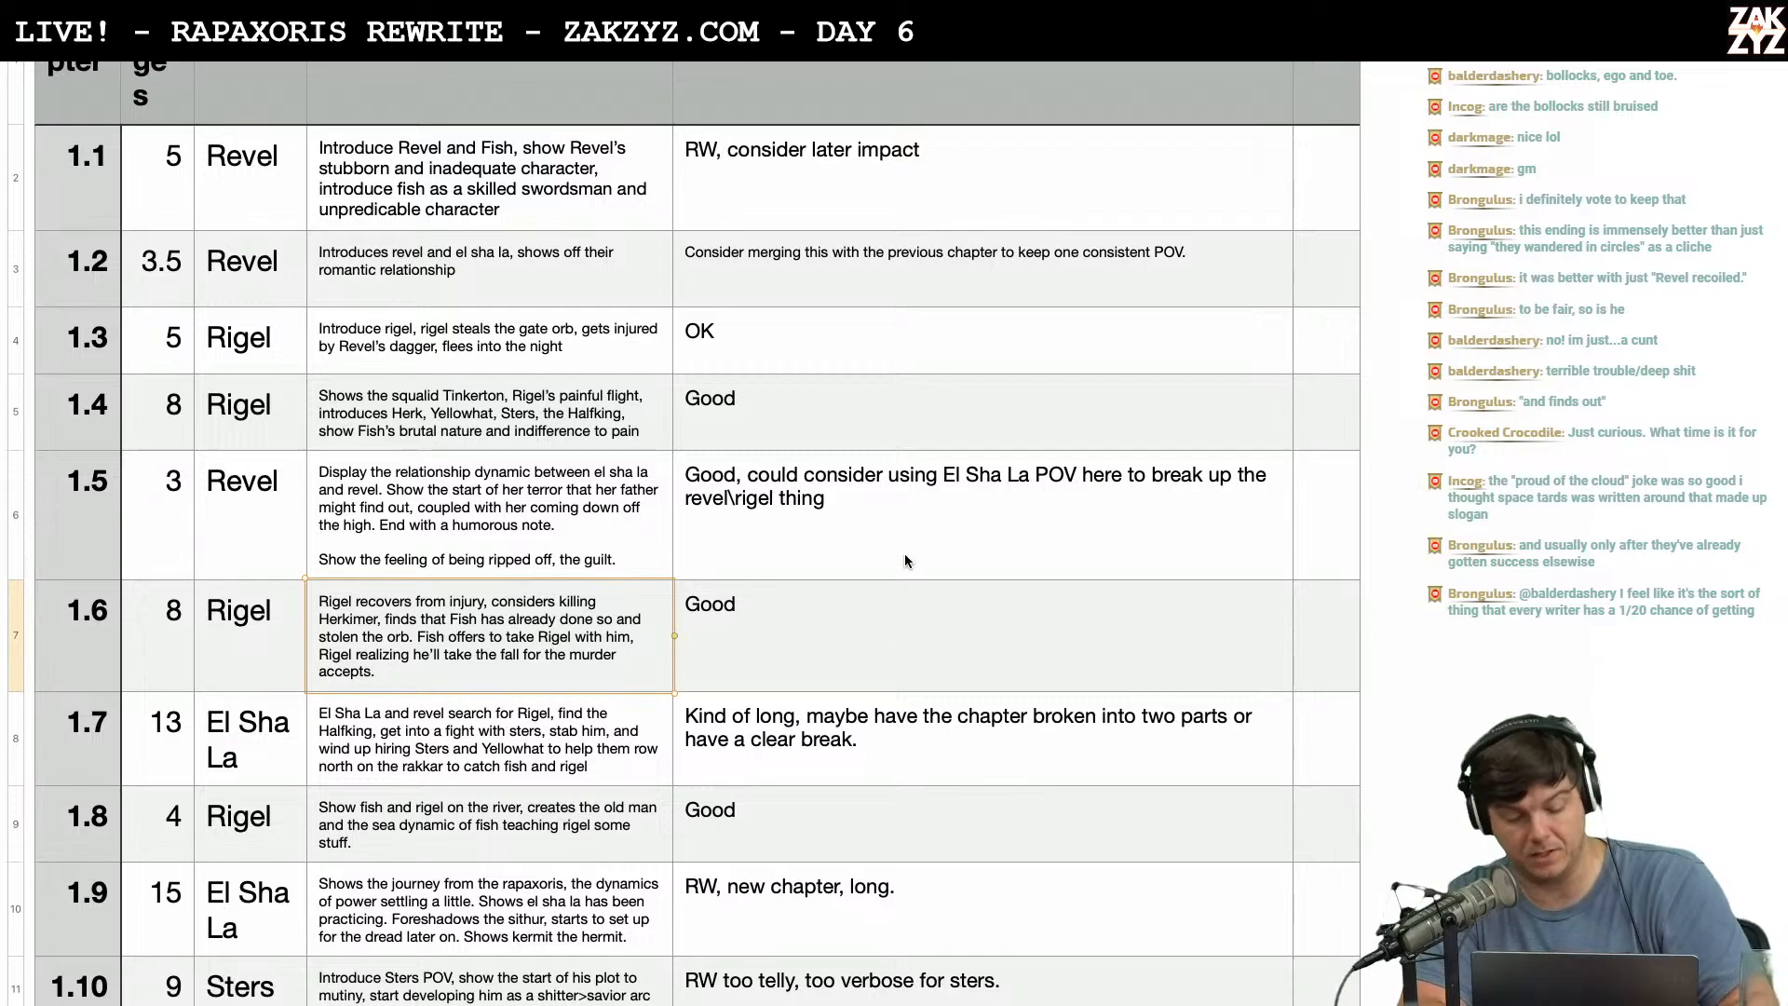
{"action": "mouse_move", "coordinate": [458, 64]}
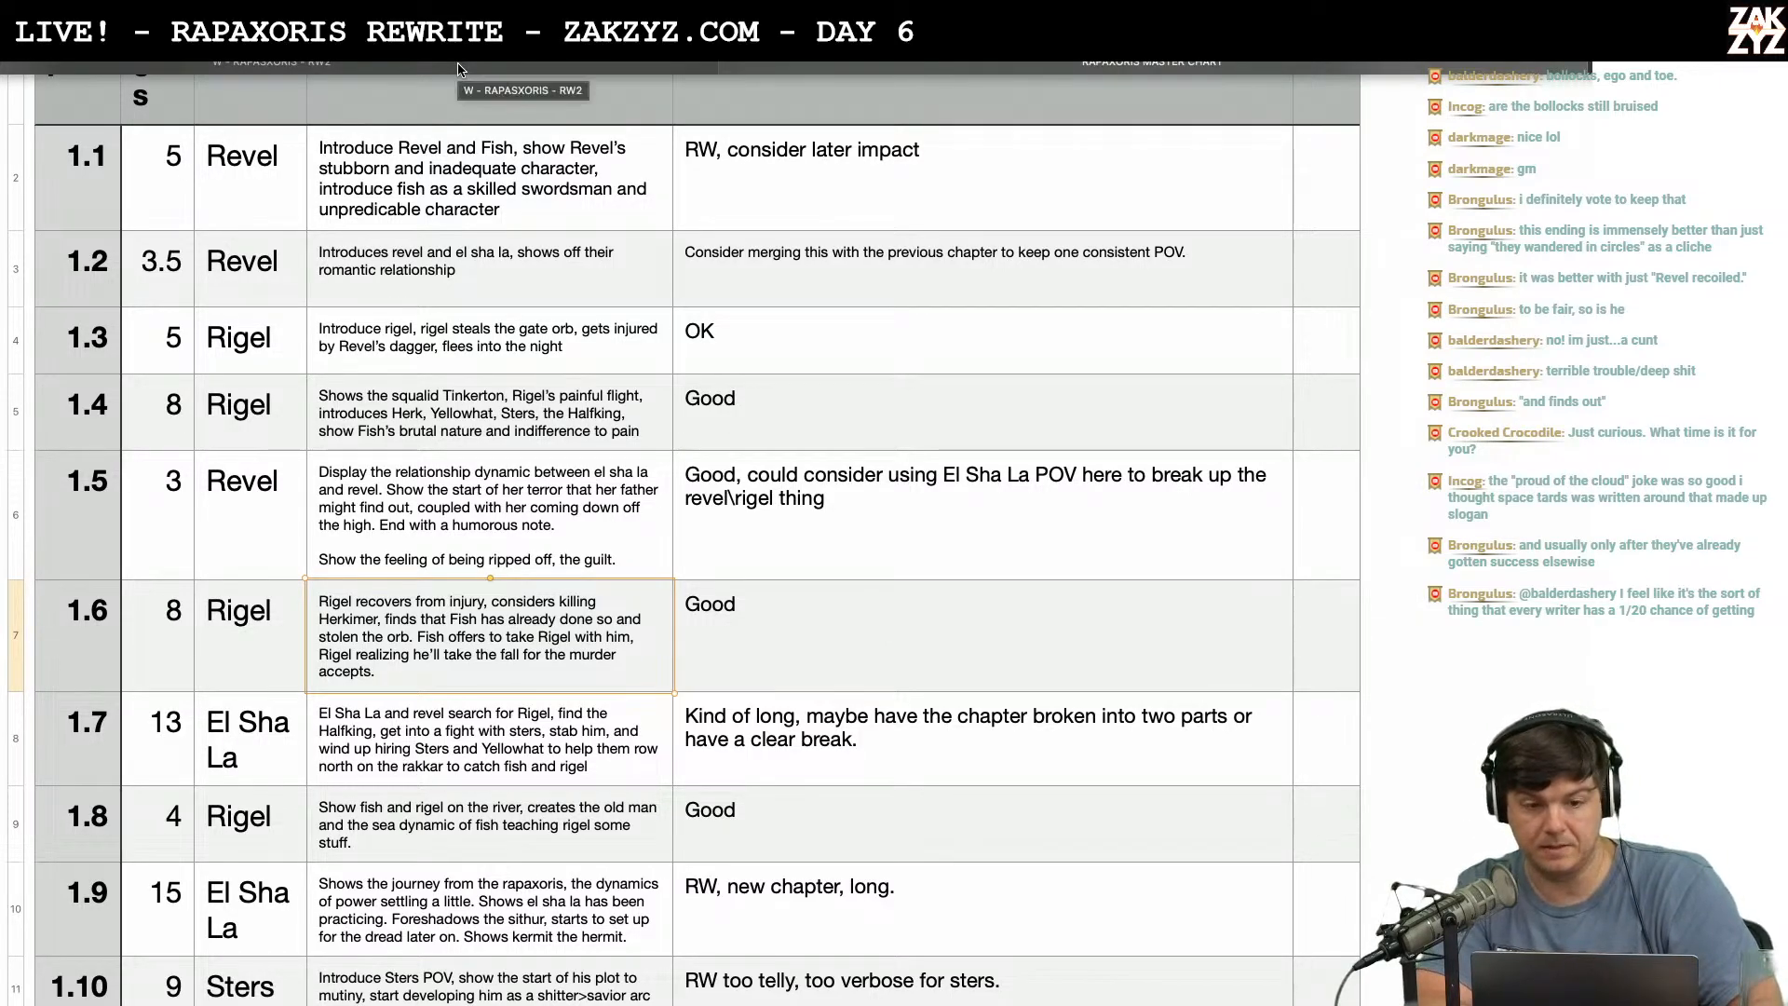
{"action": "left_click", "coordinate": [458, 65]}
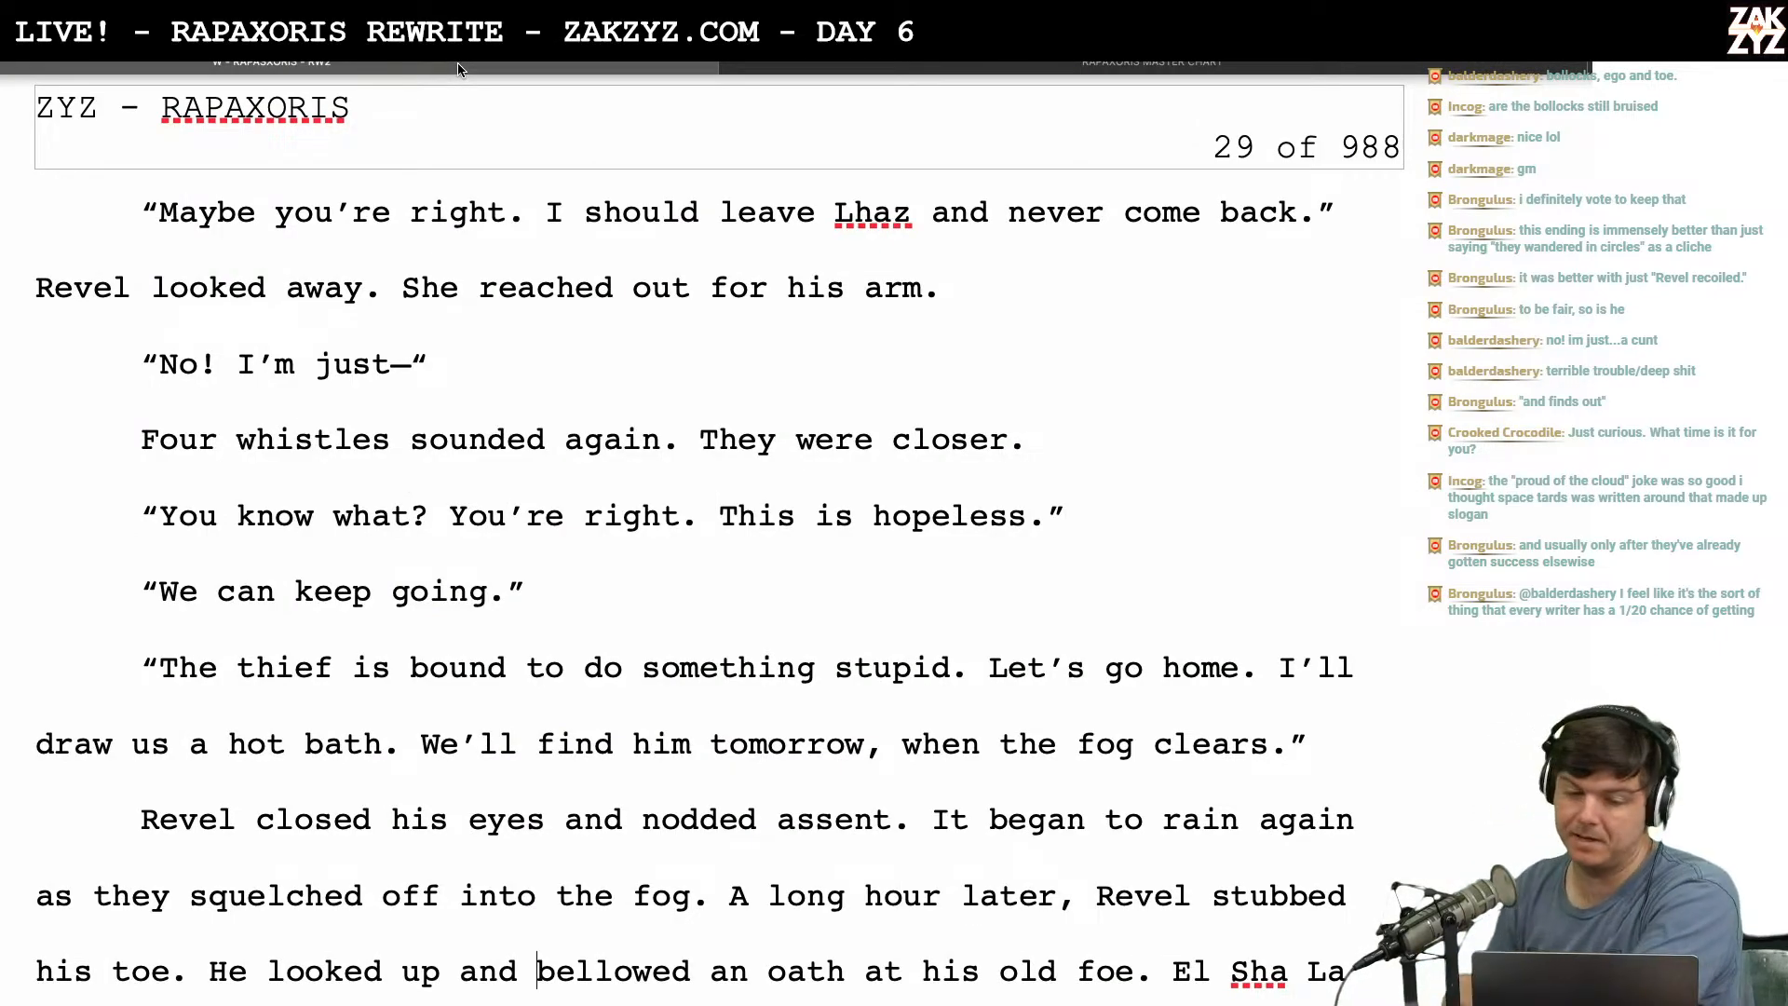
Switch to the RAPAXORIS LIVEDIT note in TextEdit and add the lines "Day 4", "Day 5" and "Day 6 -" below the Day 3 entries.
{"action": "key", "text": "super+Tab"}
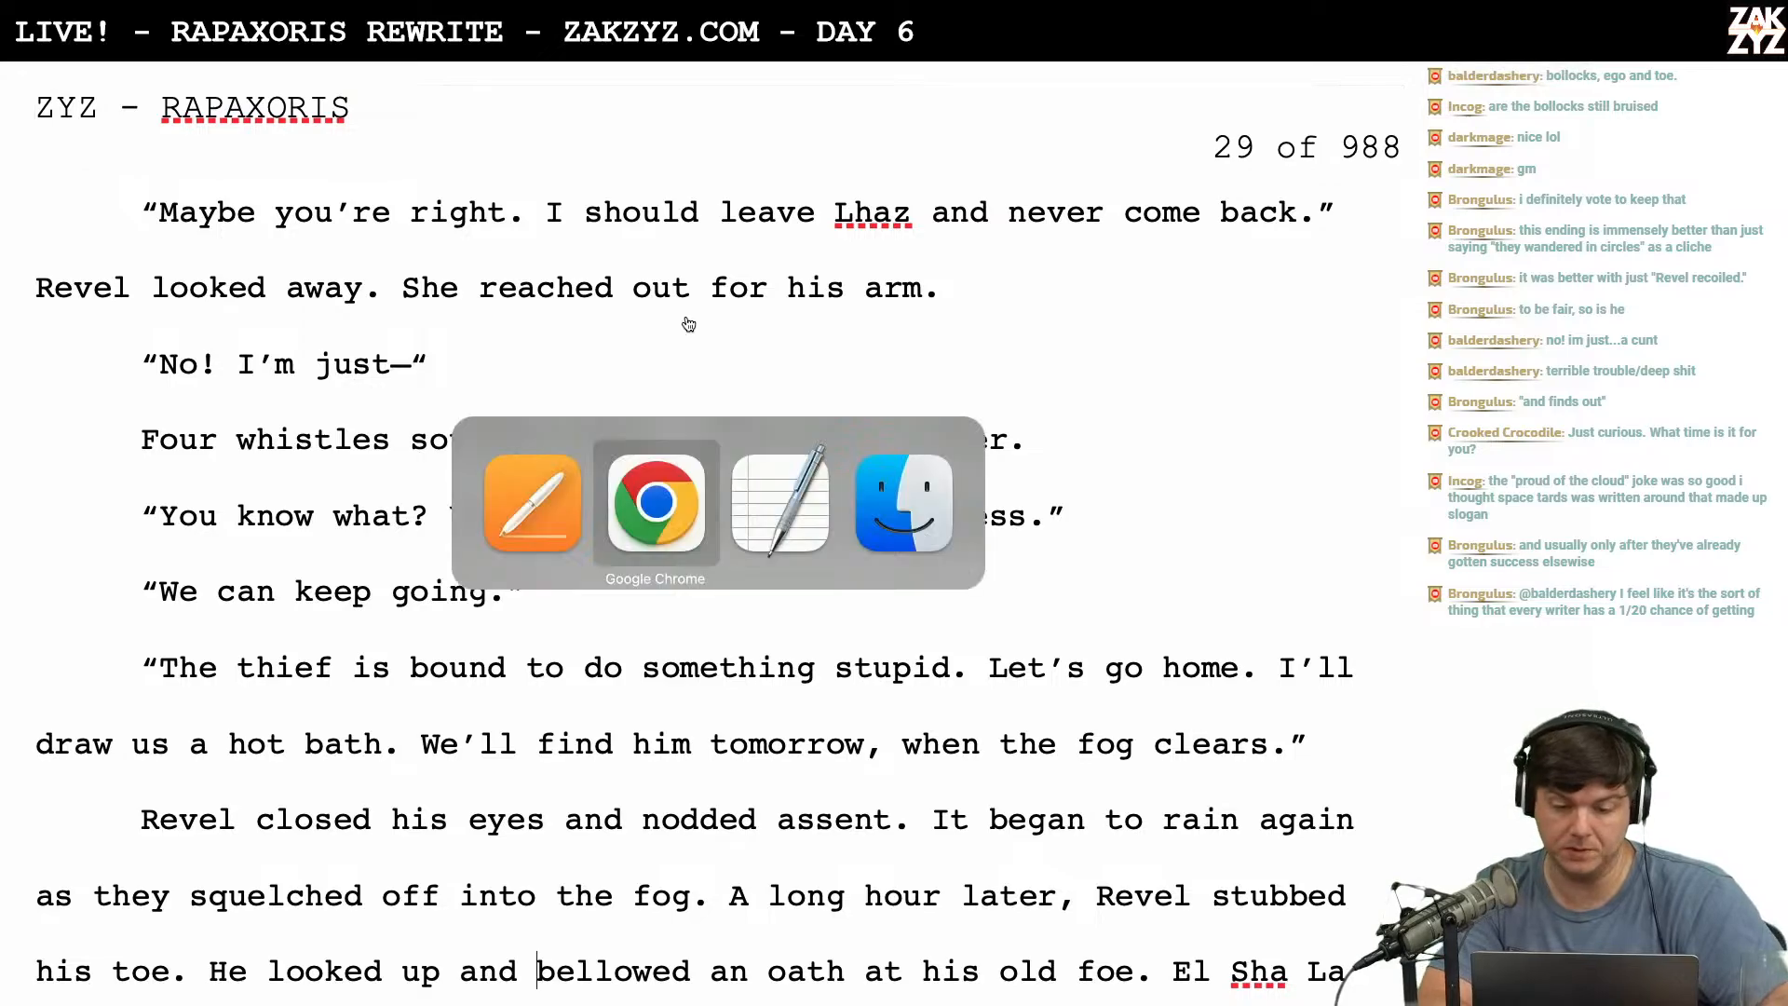
{"action": "key", "text": "super+Tab"}
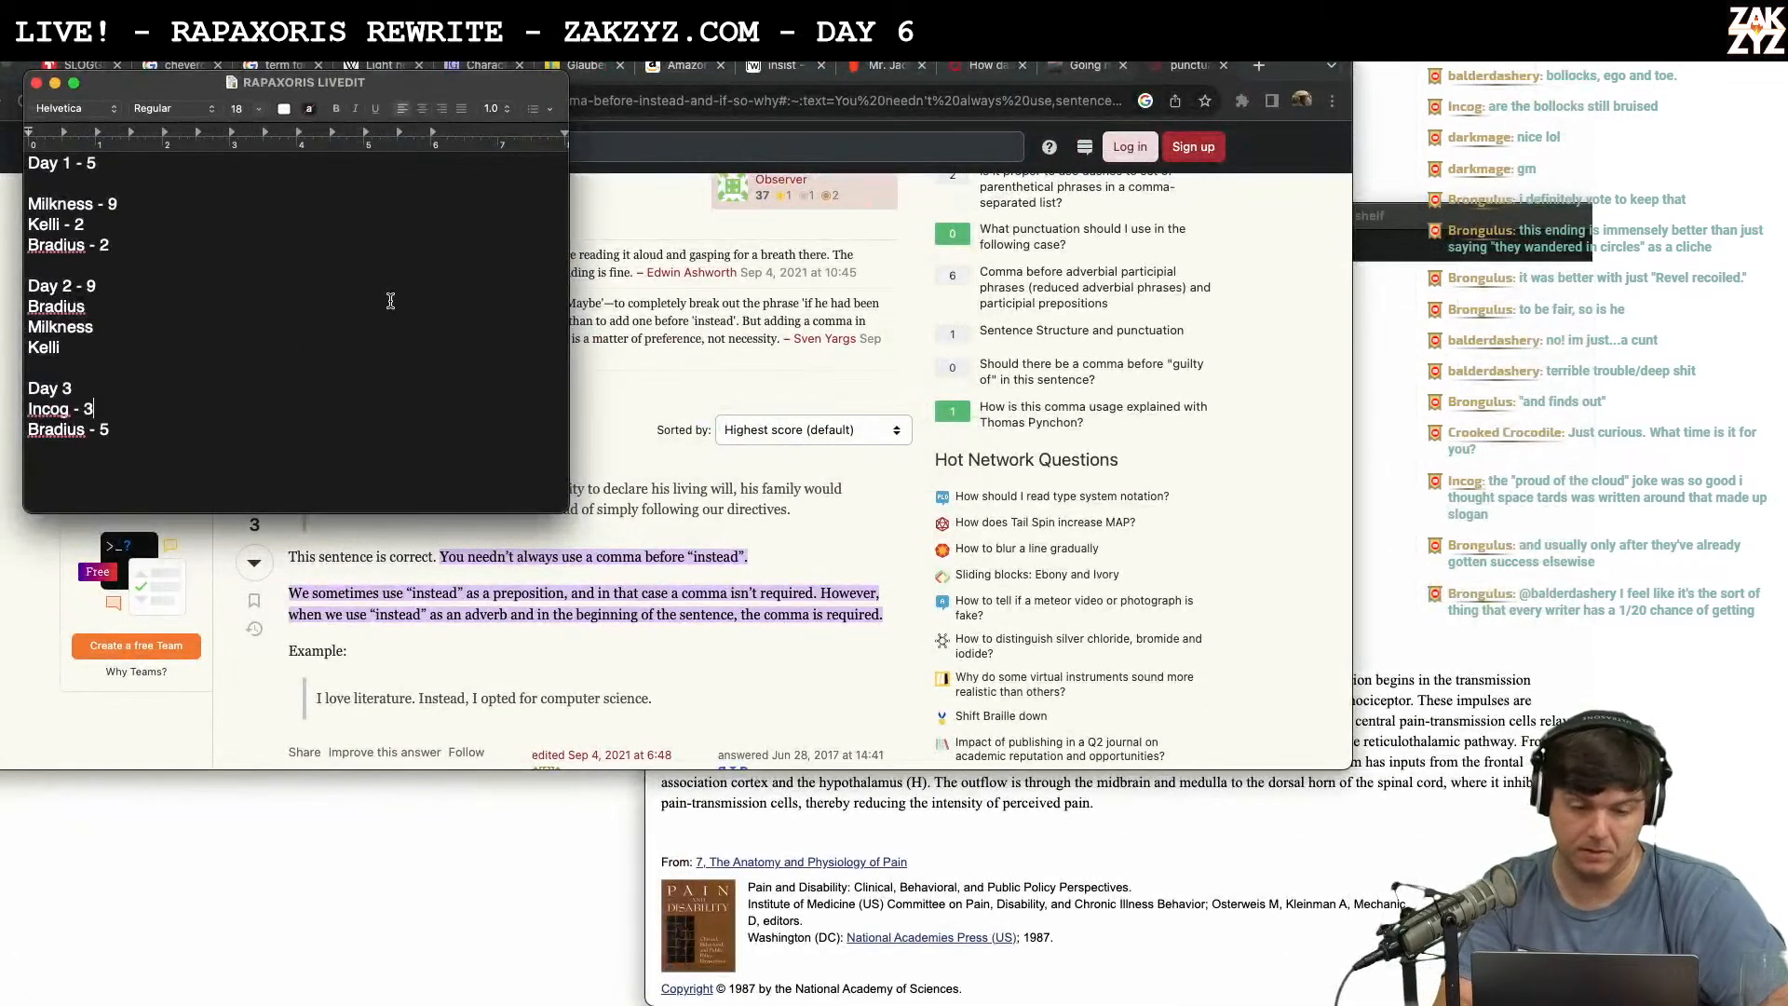
{"action": "key", "text": "Down"}
{"action": "key", "text": "Down"}
{"action": "key", "text": "Return"}
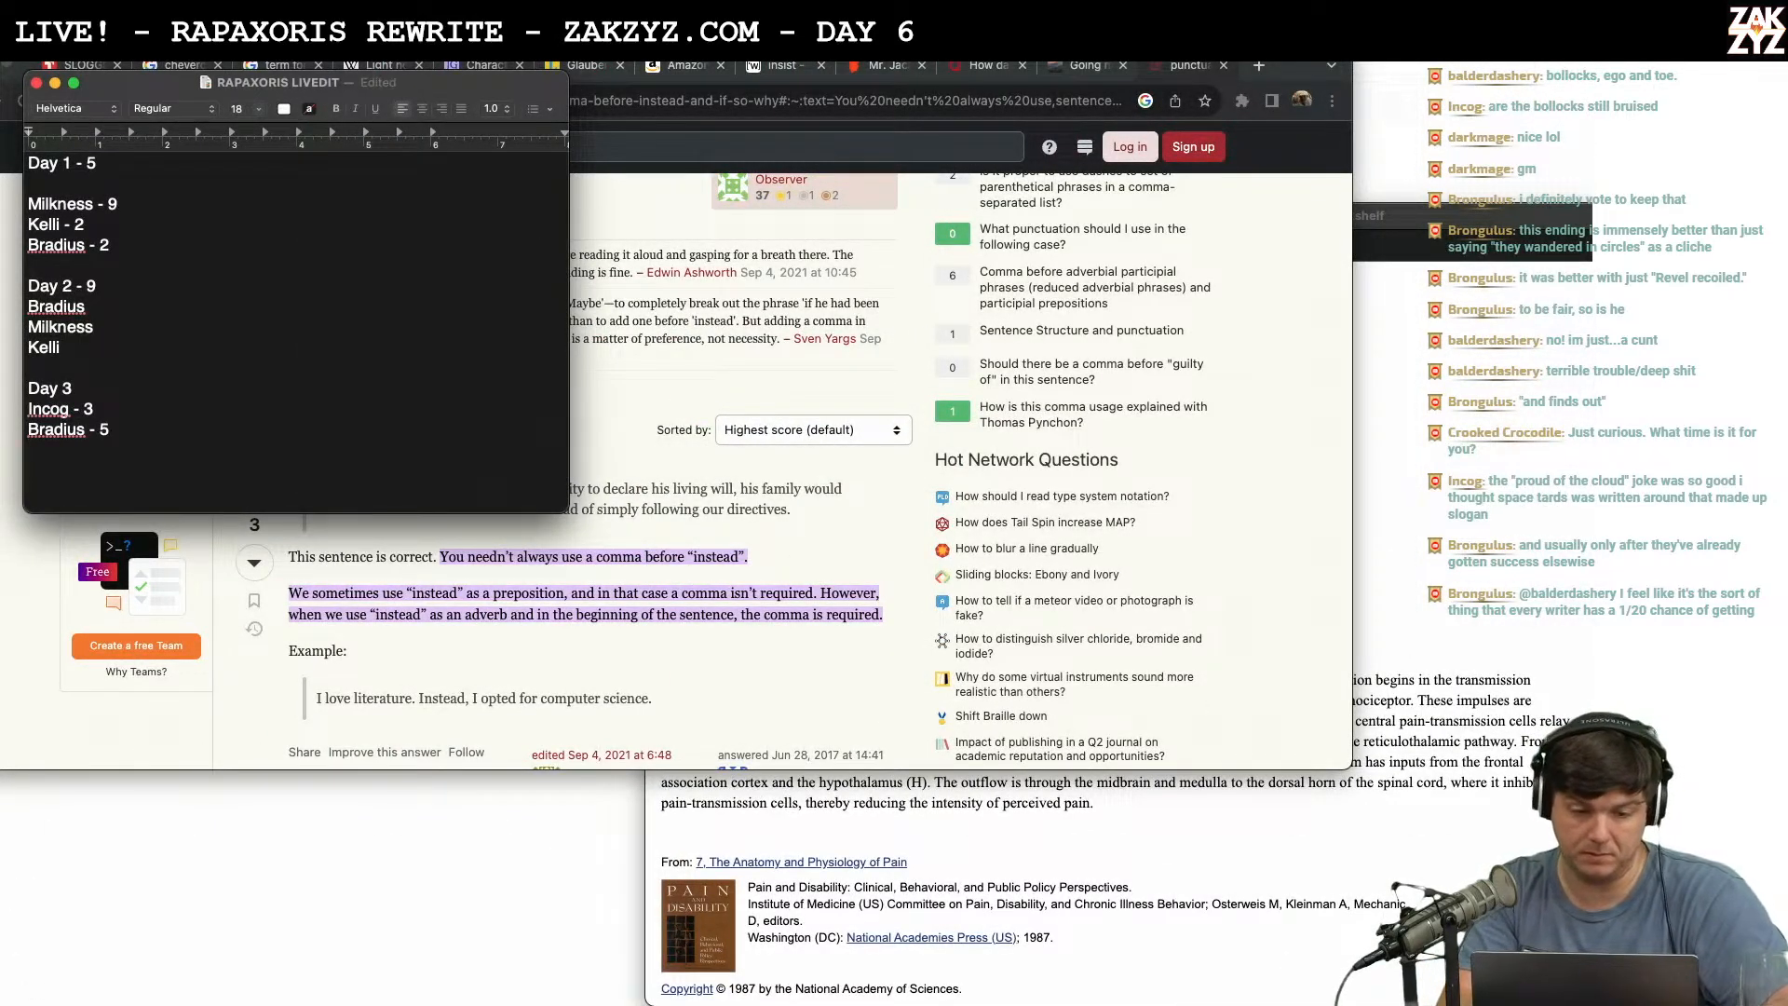
{"action": "type", "text": "Da"}
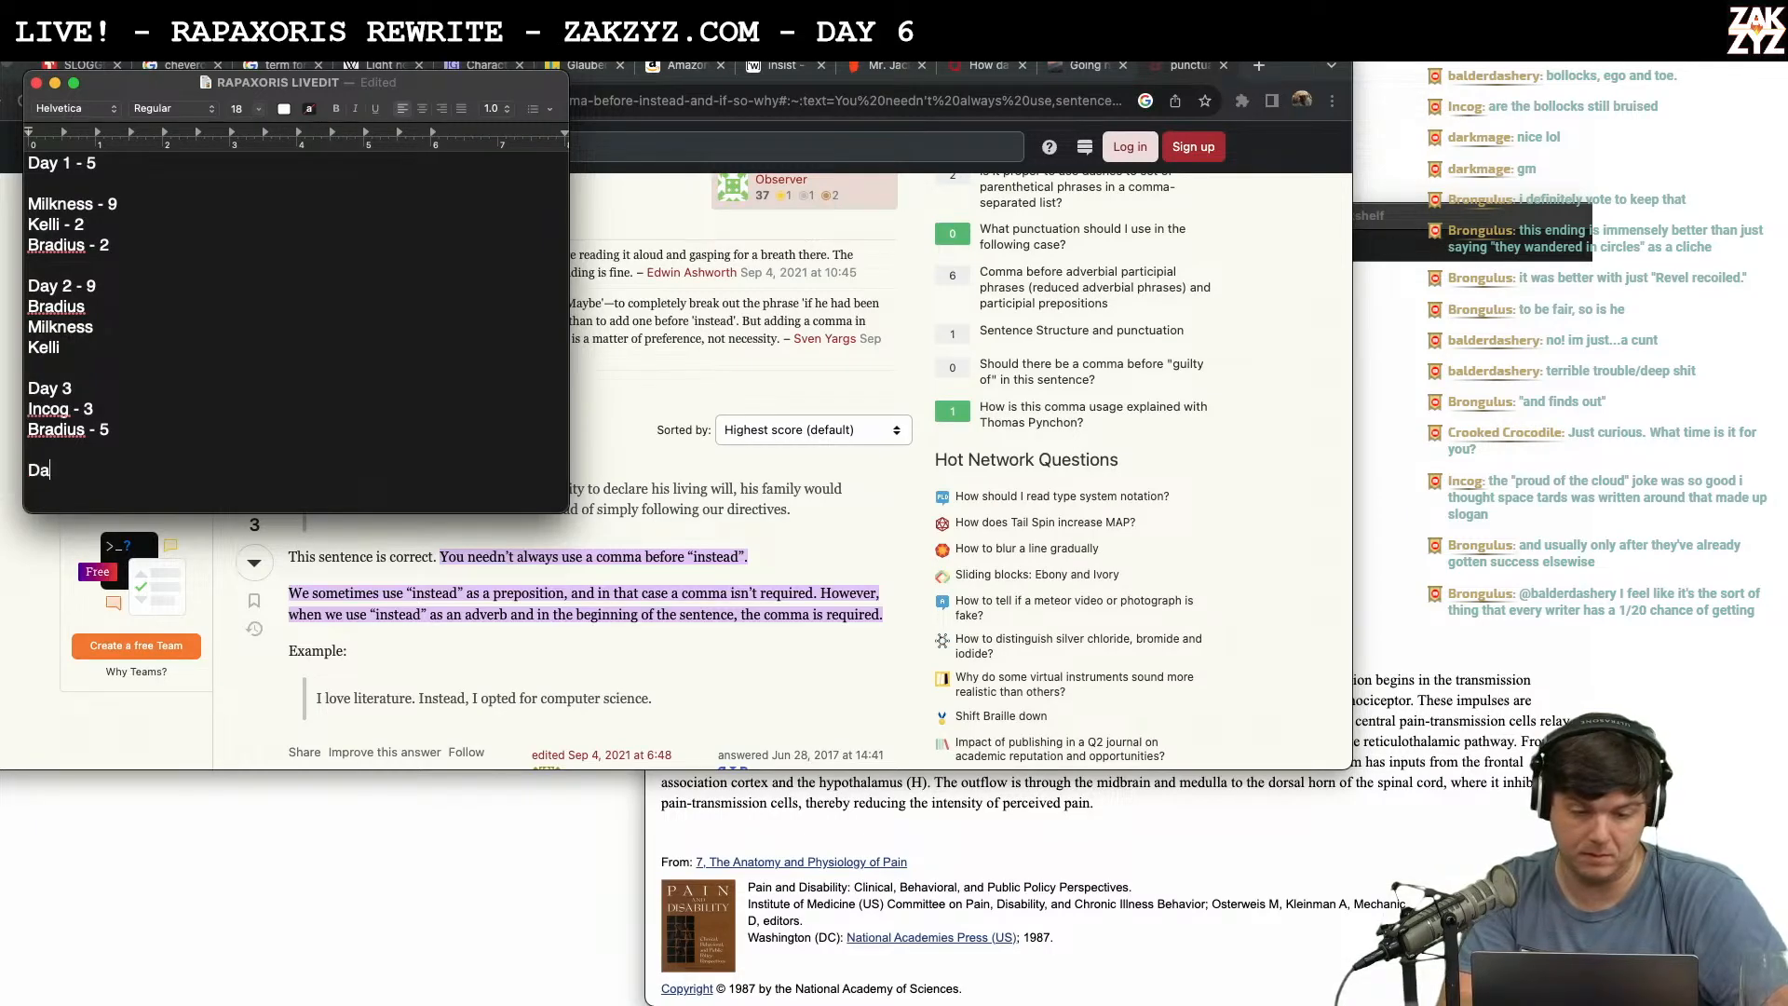
{"action": "type", "text": "y 4 "}
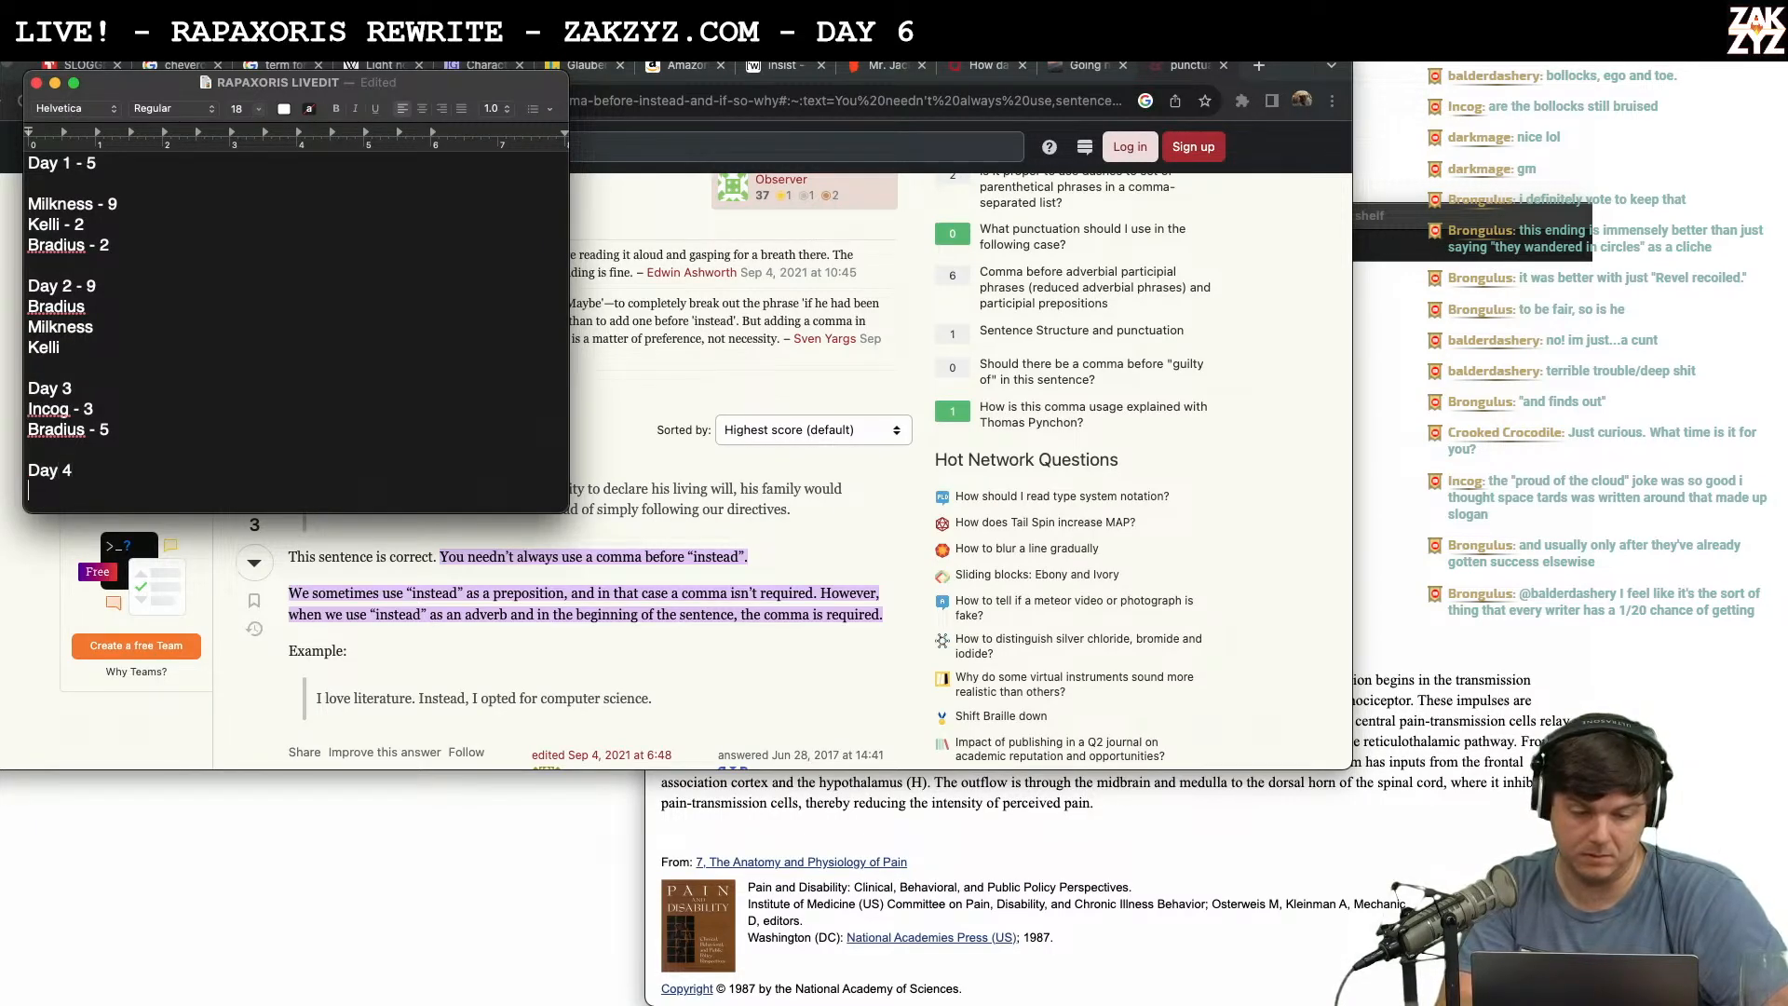
{"action": "type", "text": "Day 5"}
{"action": "key", "text": "Return"}
{"action": "type", "text": "D"}
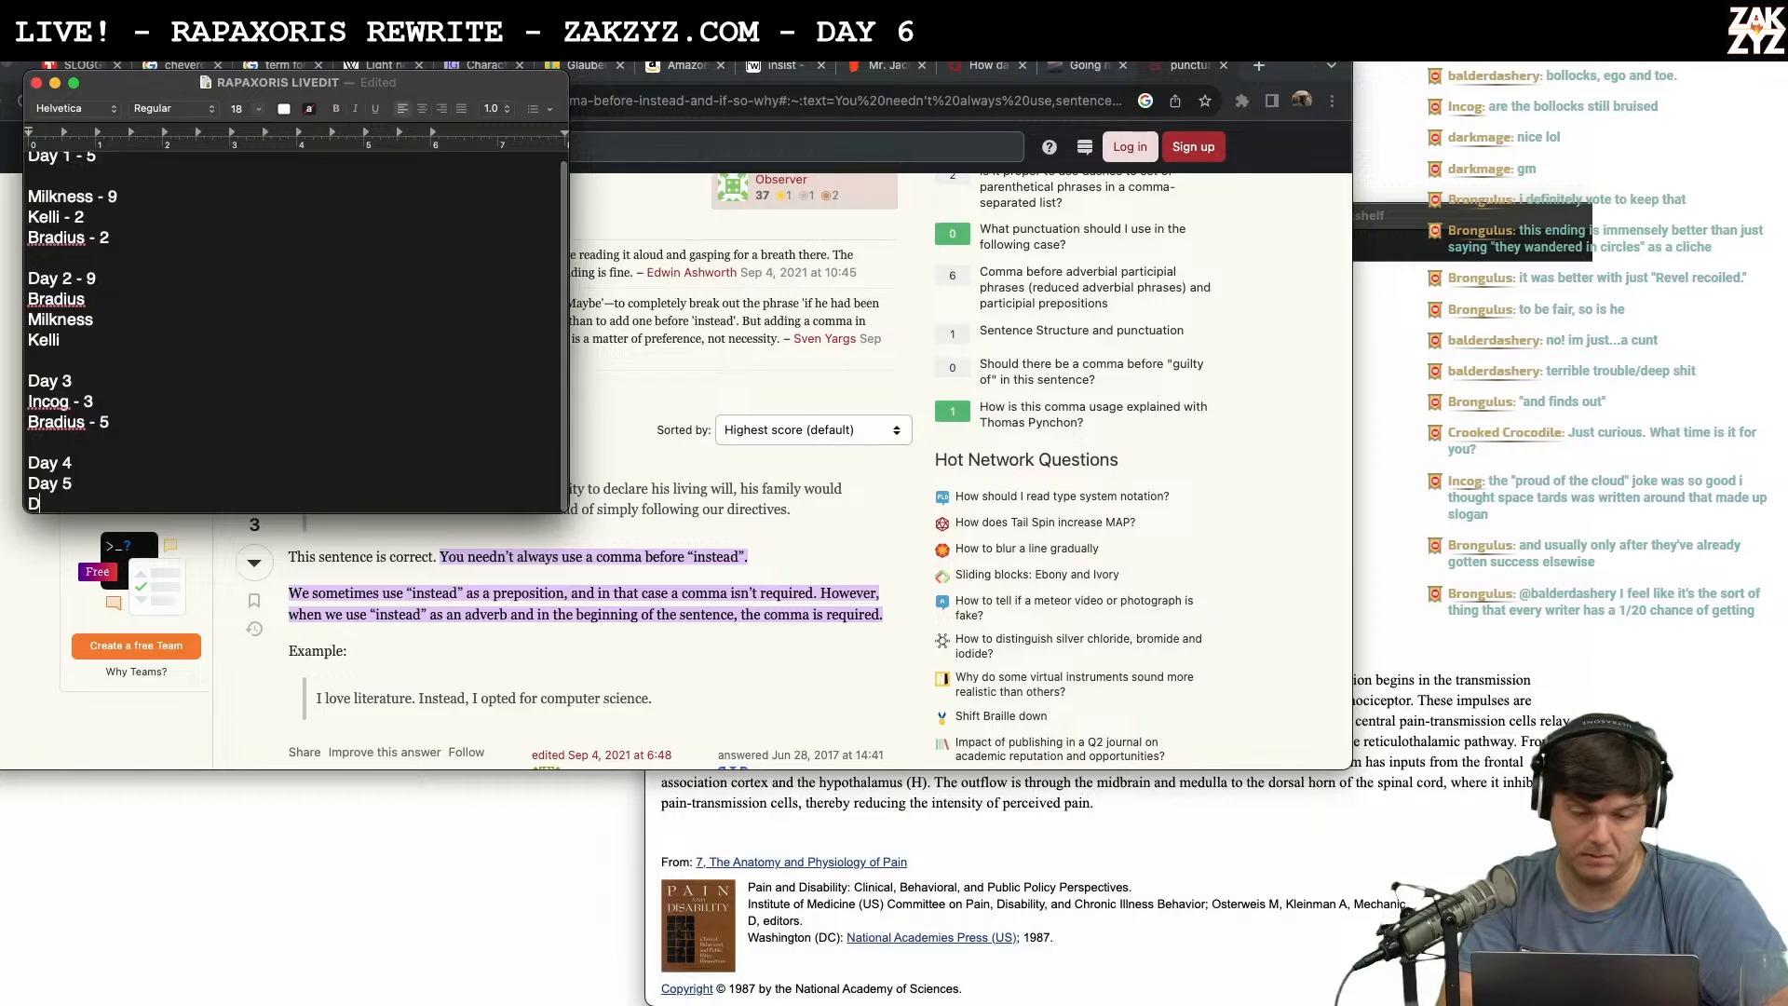
{"action": "type", "text": "ay 6 -"}
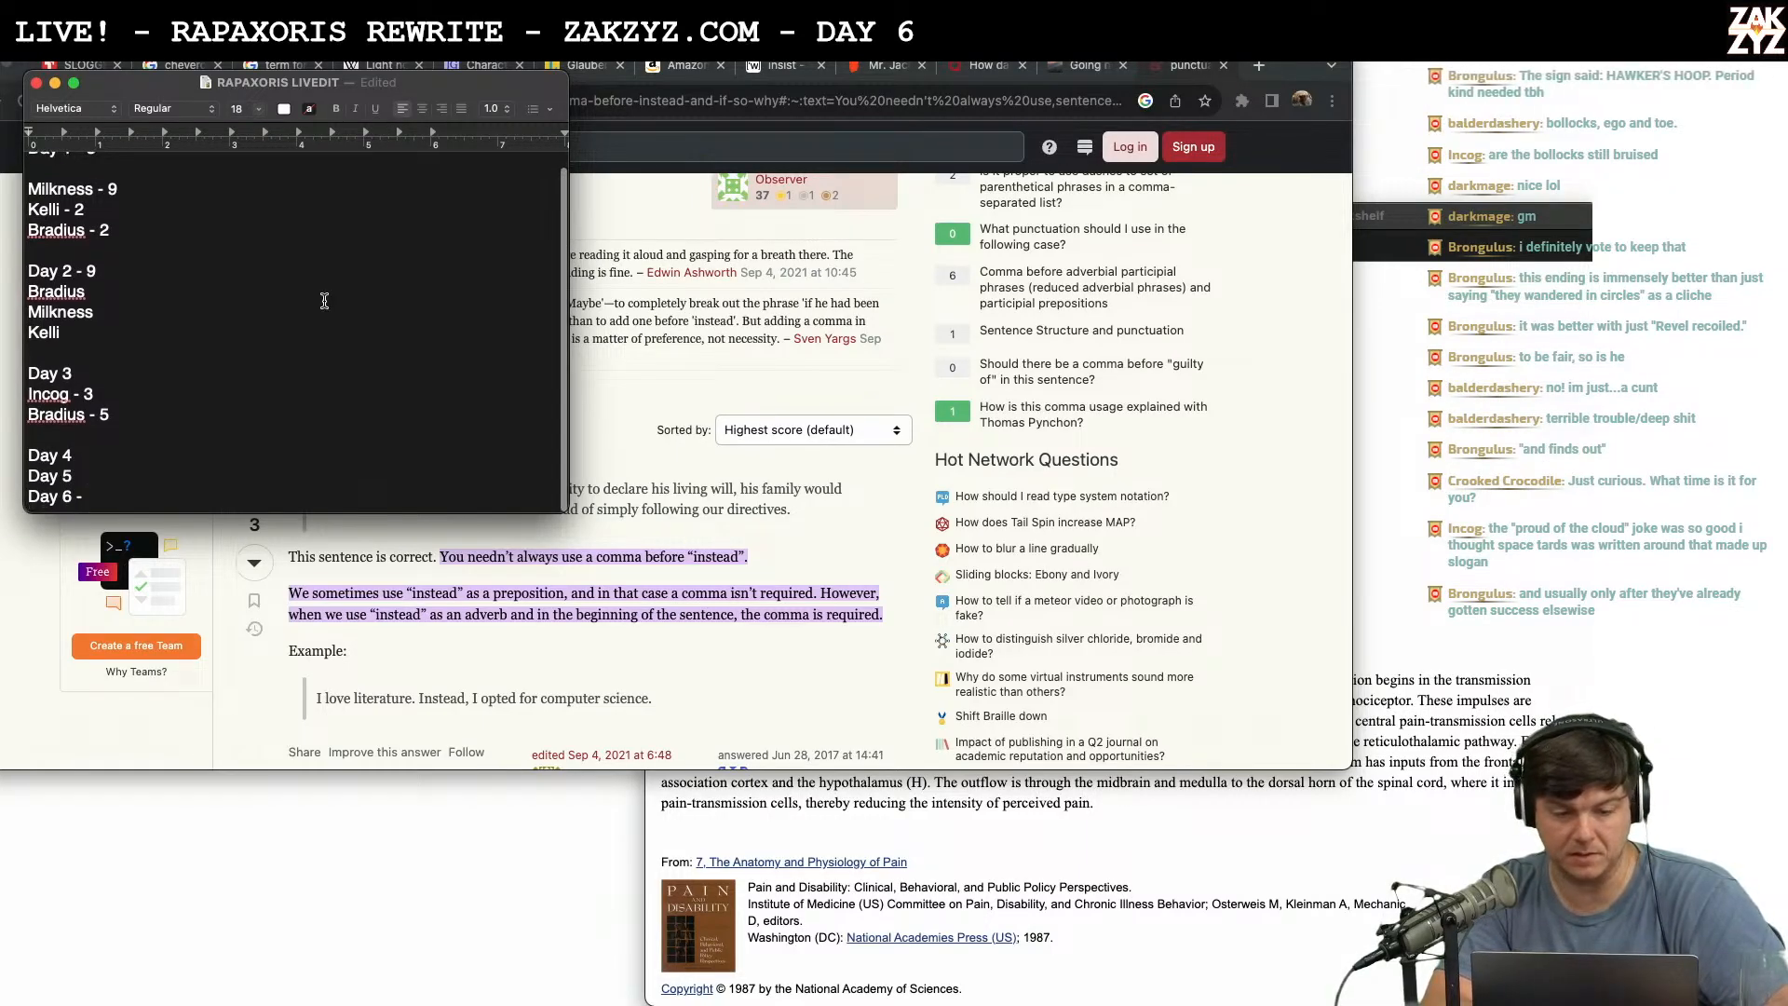
Record Day 6 counts of 6 for Day 3's last-listed name and 4 for Day 1's first-listed name, and save the note.
{"action": "type", "text": " B"}
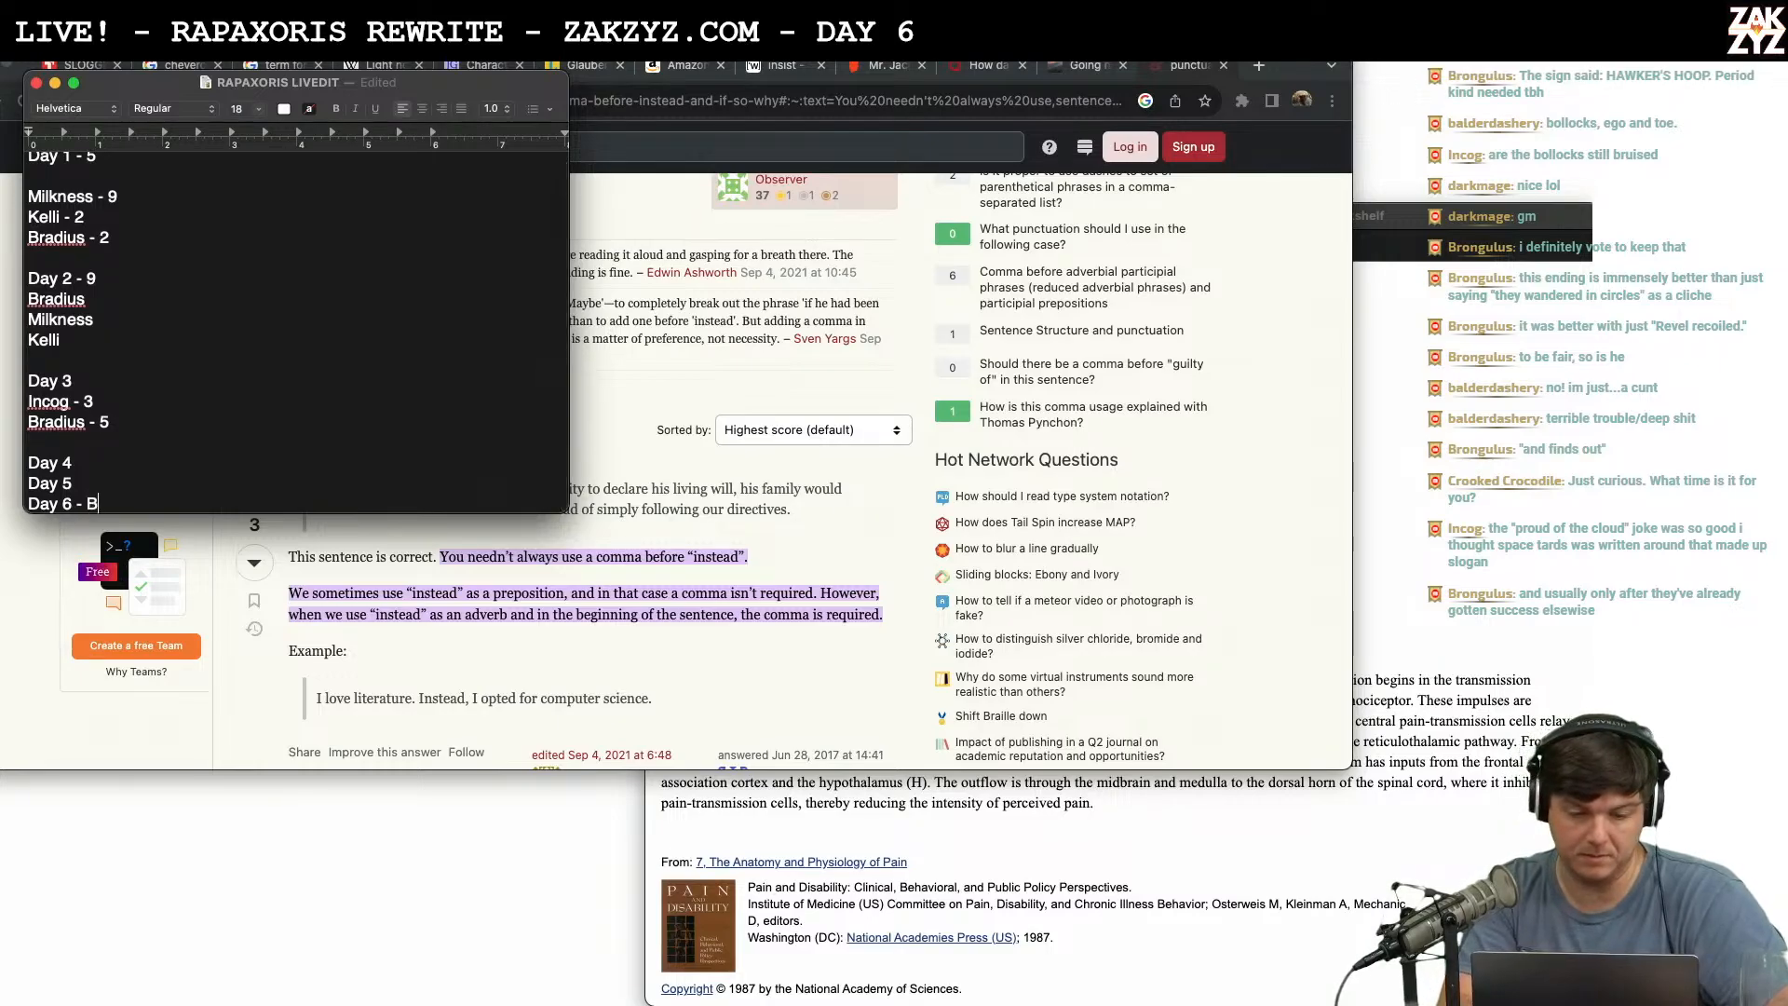
{"action": "type", "text": "radius 6"}
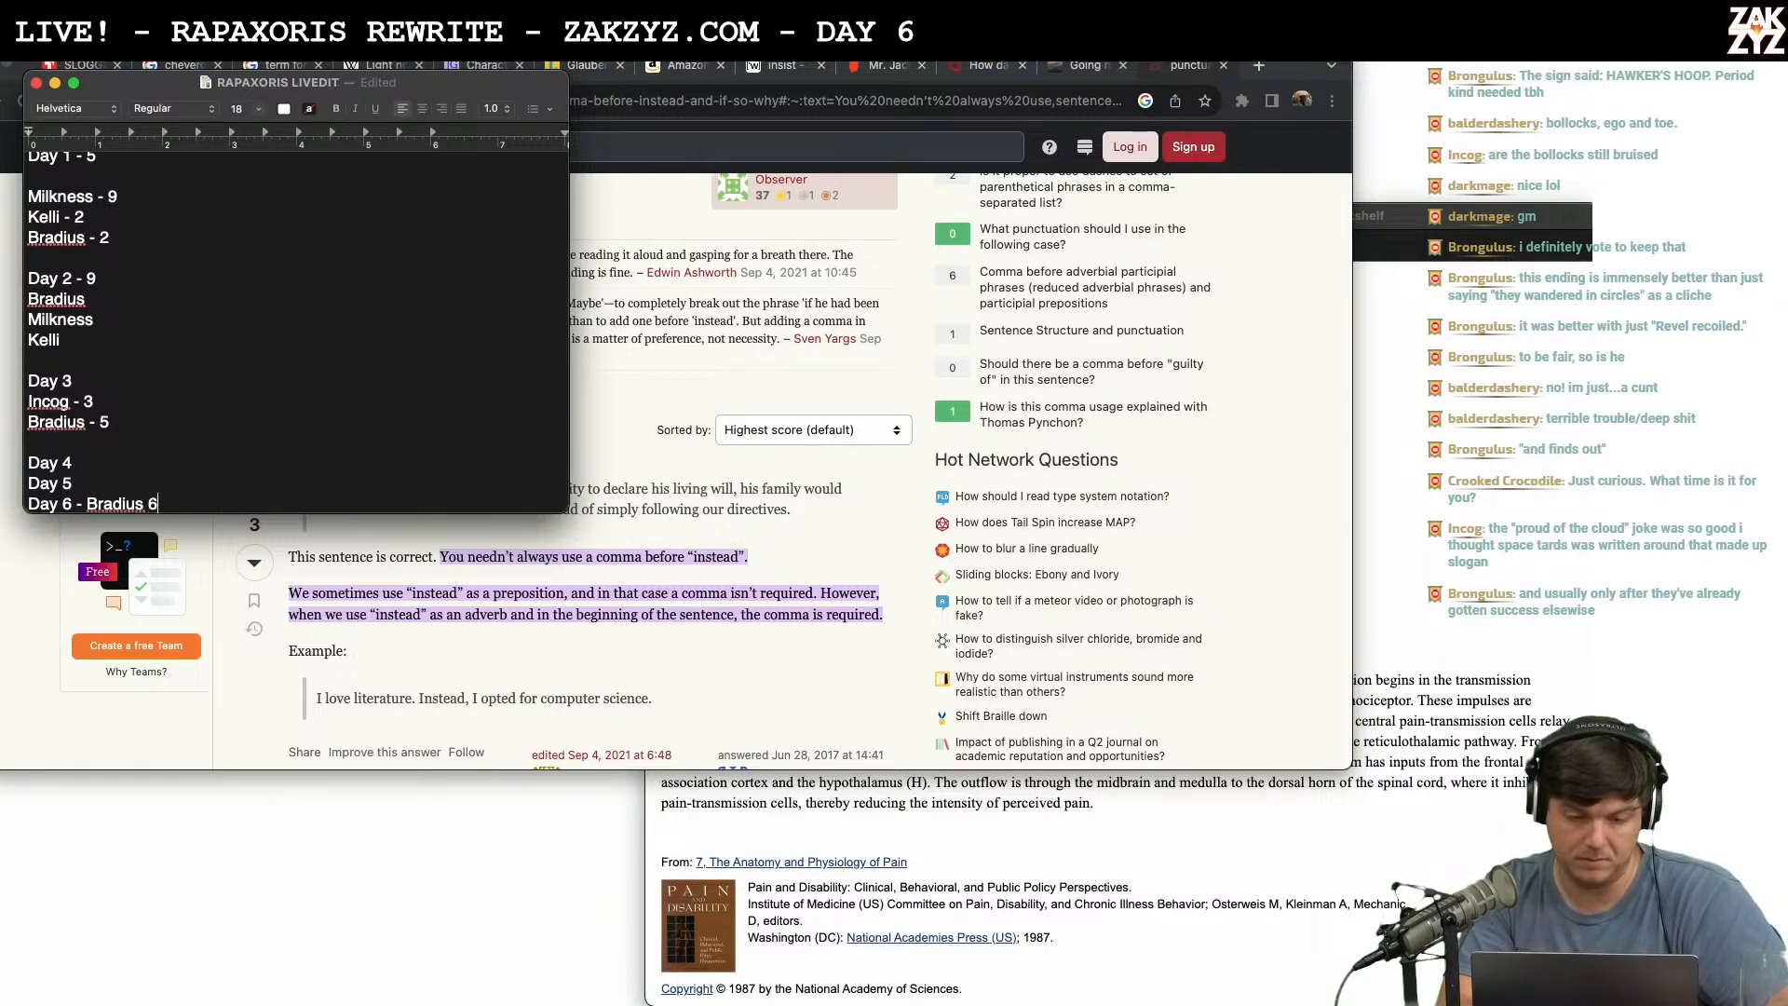
{"action": "key", "text": "Return"}
{"action": "type", "text": "Mik"}
{"action": "type", "text": "ness"}
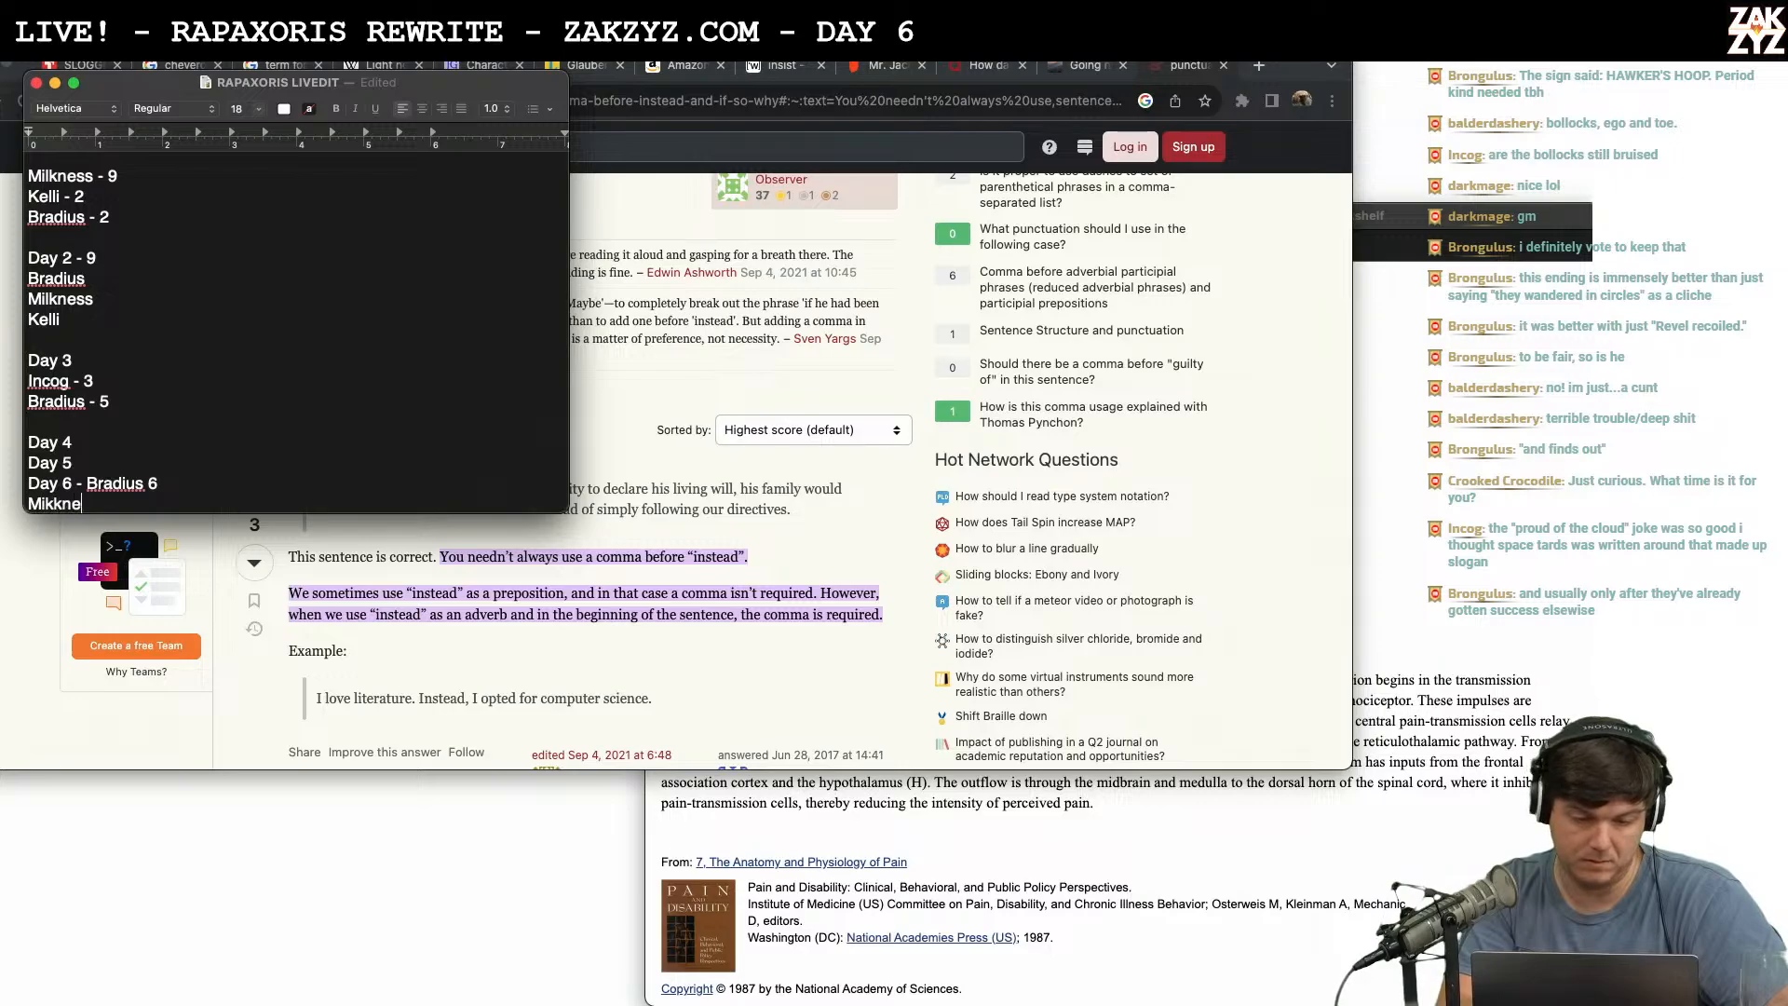
{"action": "key", "text": "BackSpace"}
{"action": "key", "text": "BackSpace"}
{"action": "key", "text": "BackSpace"}
{"action": "key", "text": "BackSpace"}
{"action": "key", "text": "BackSpace"}
{"action": "type", "text": "lness 4"}
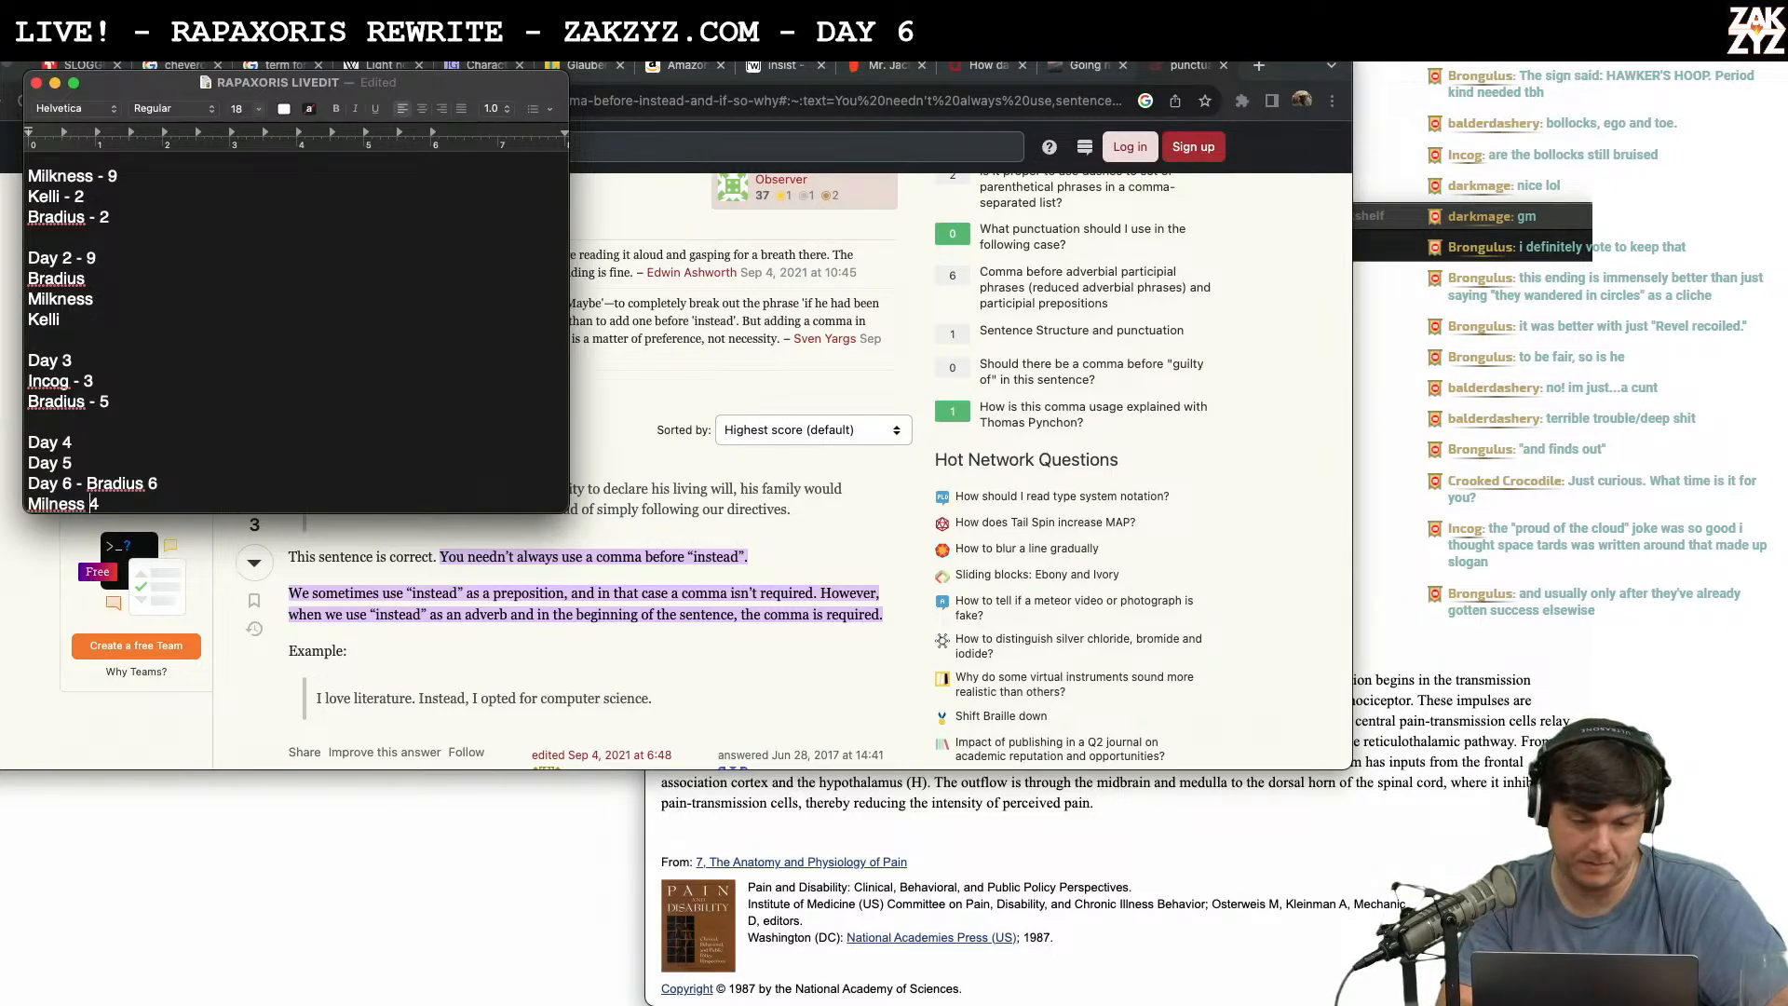
{"action": "left_click", "coordinate": [49, 503]}
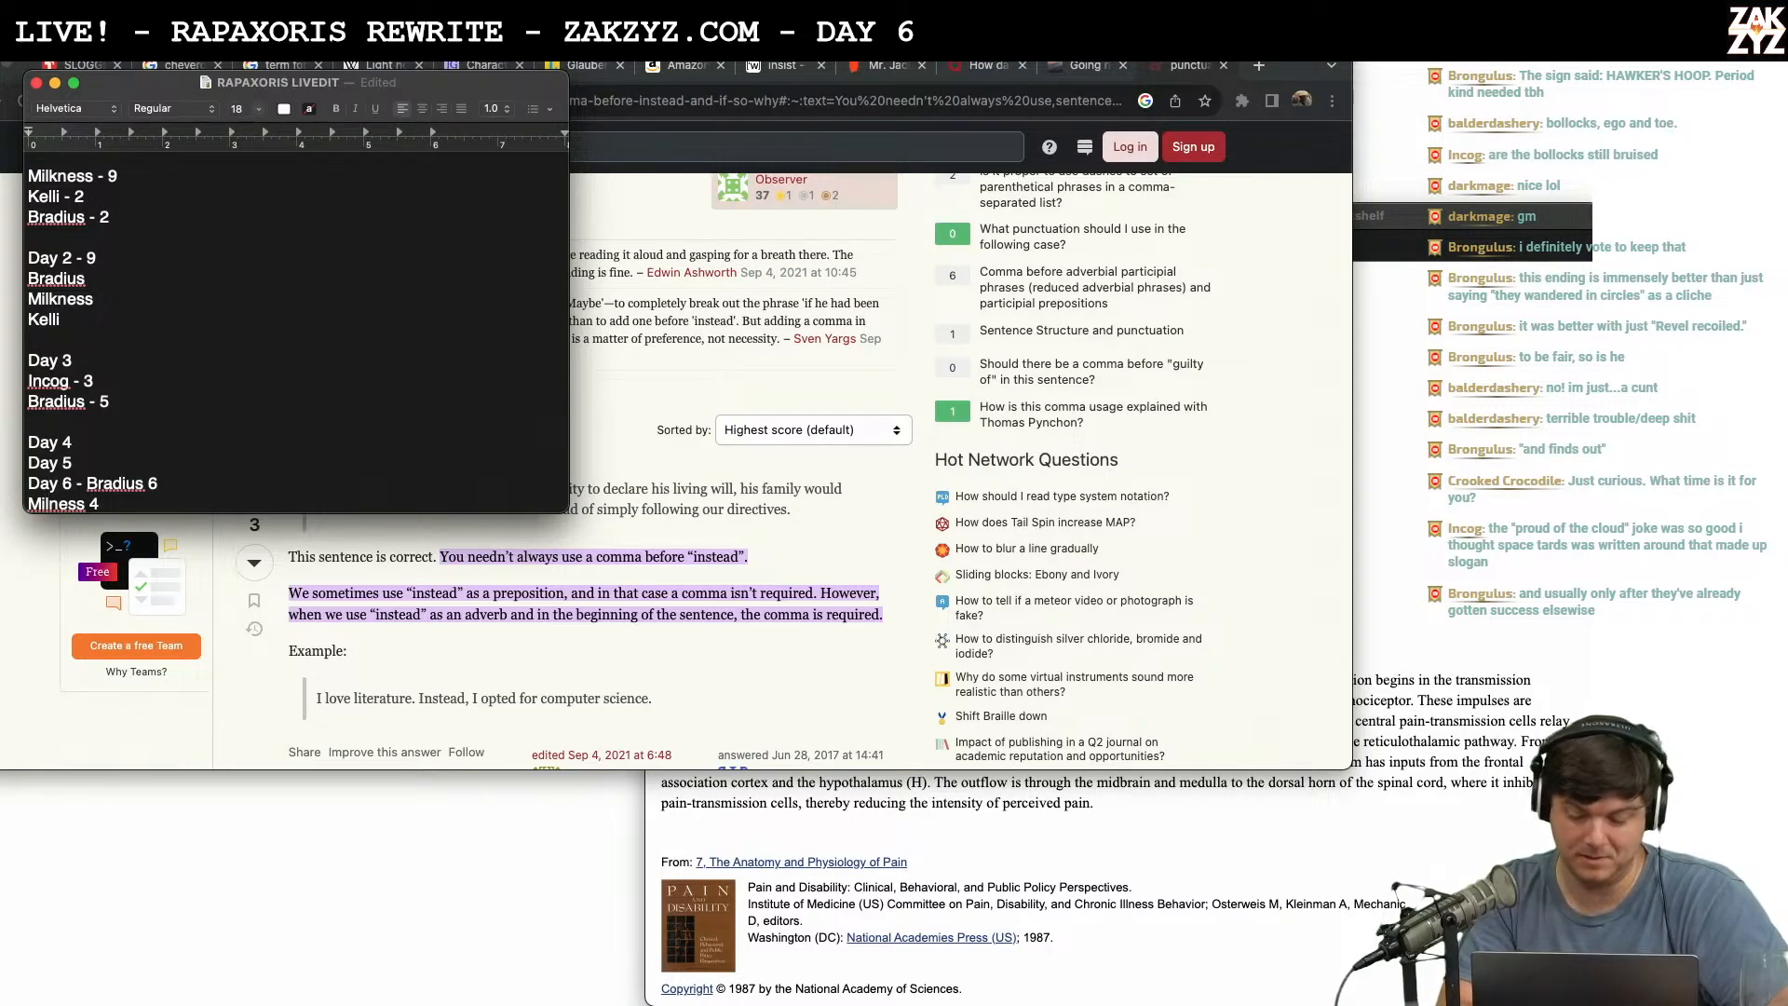
{"action": "type", "text": "k"}
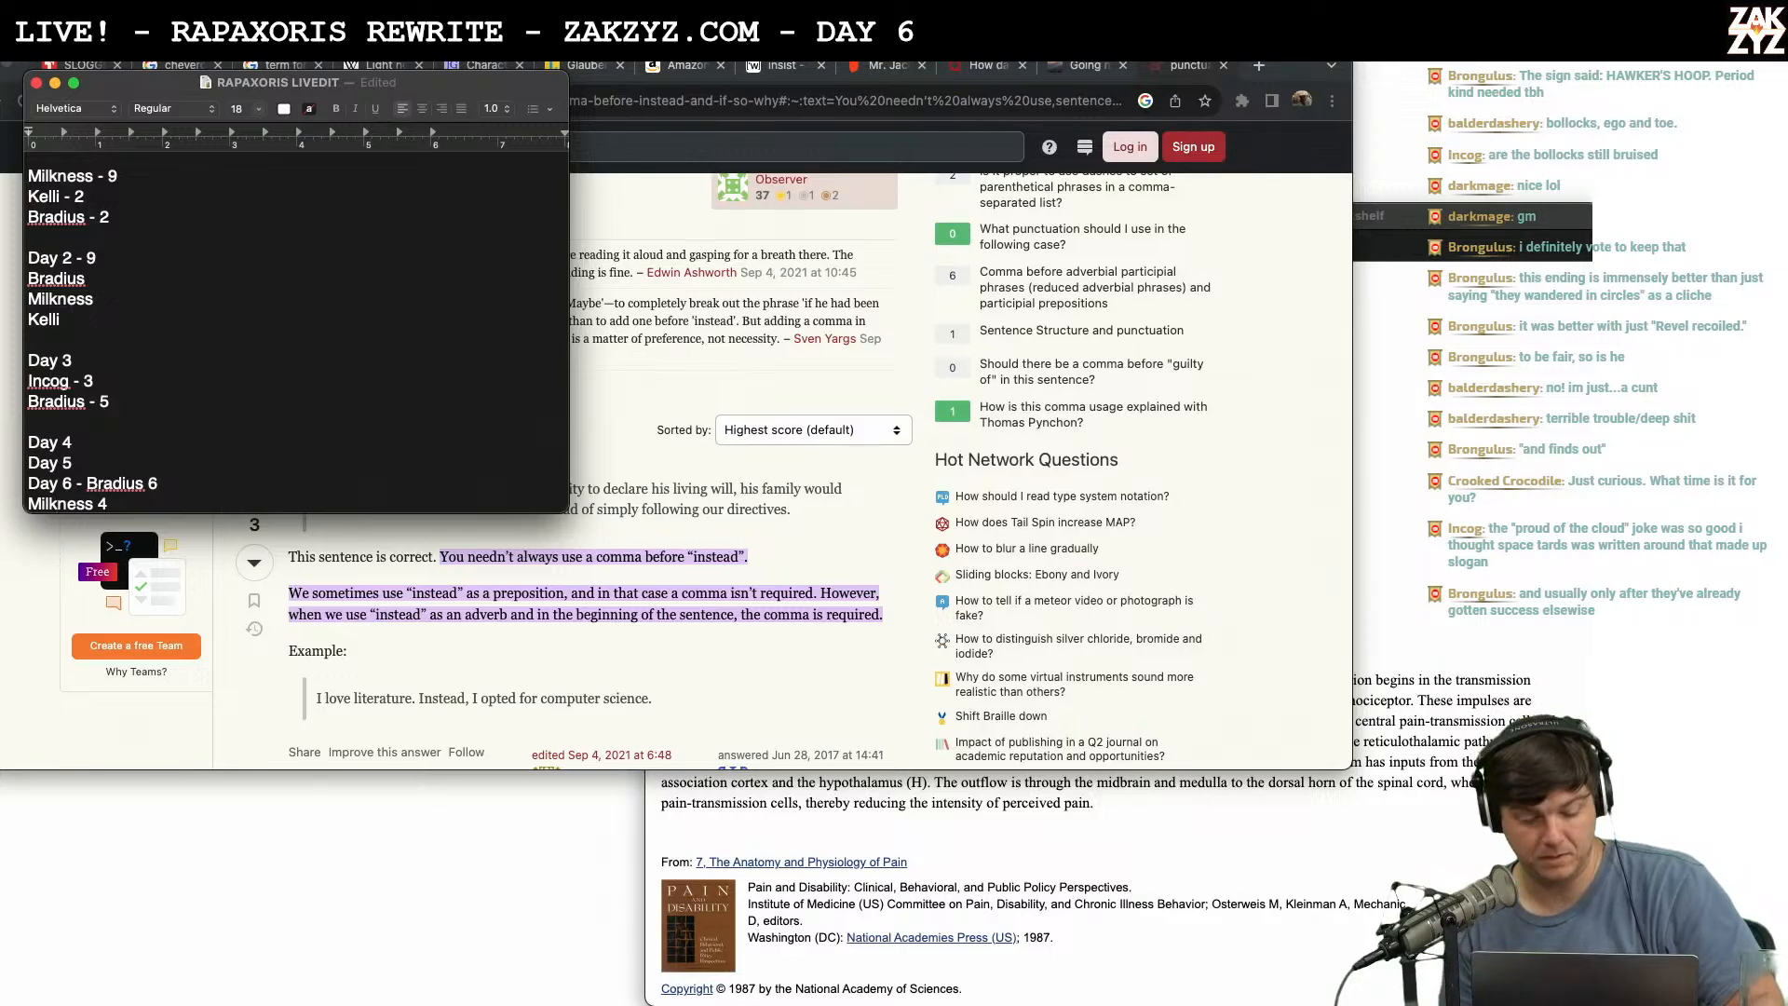
{"action": "key", "text": "super+s"}
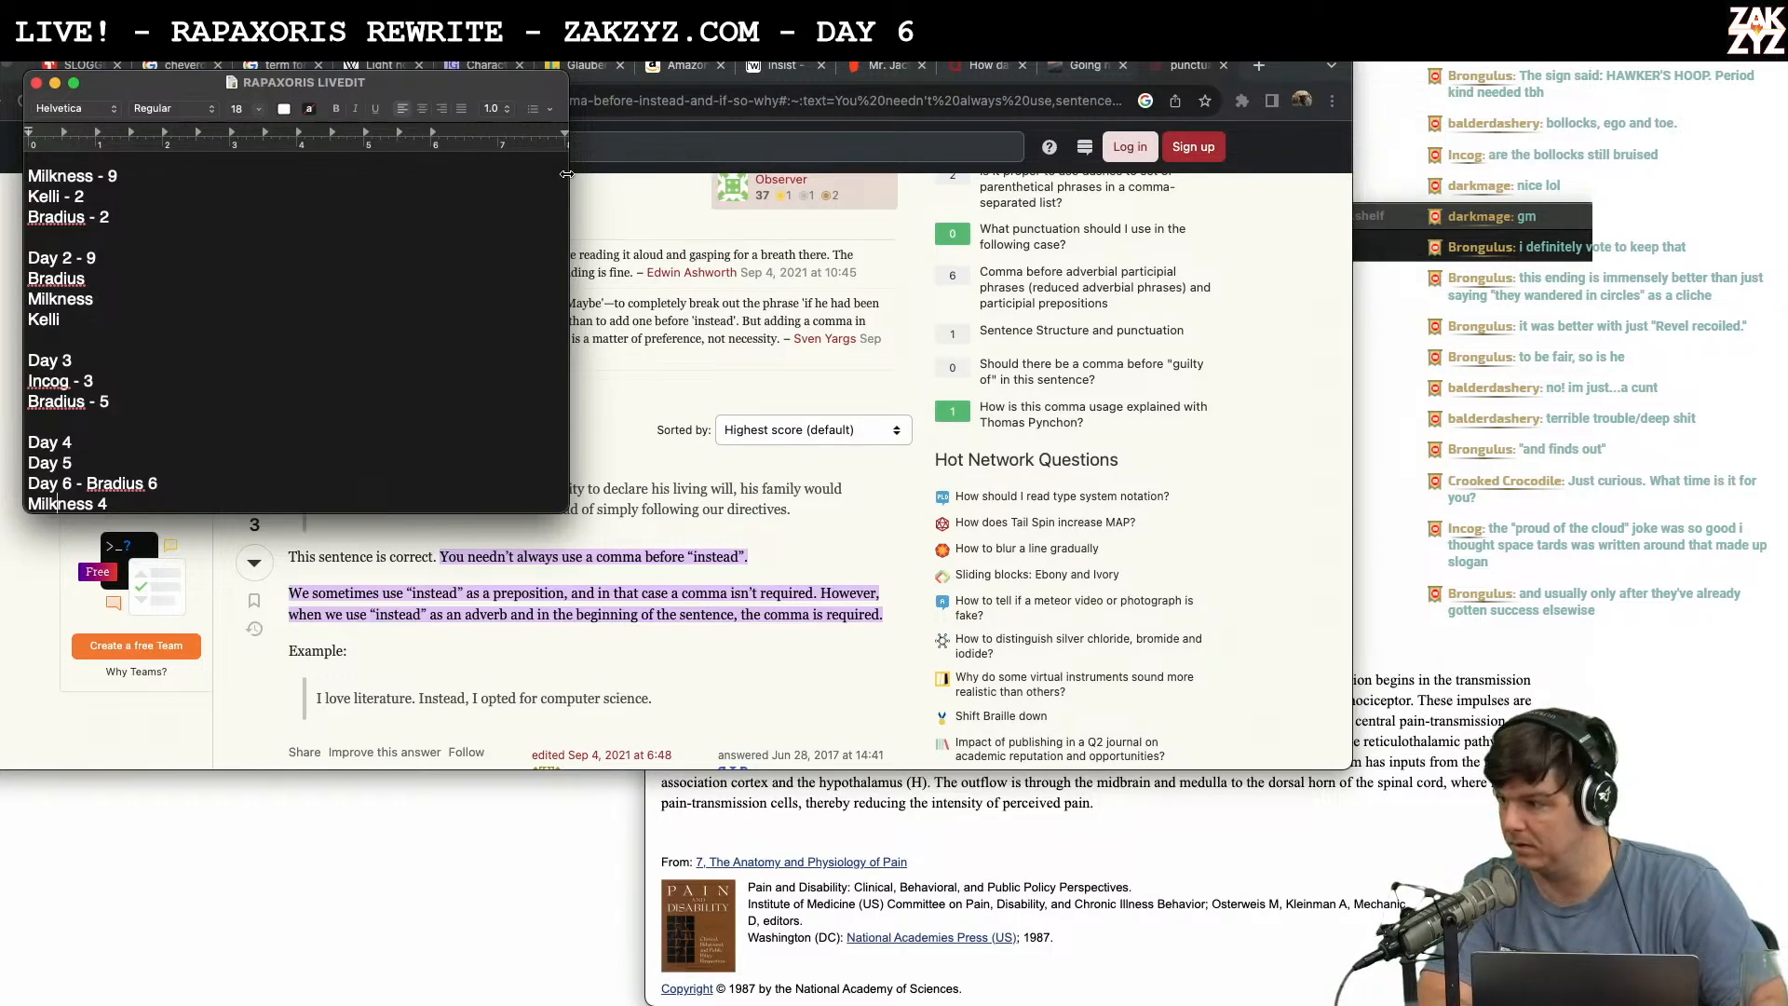
Return to the manuscript in Pages and end section 1.5's last line with a period after "HAWKER'S HOOP".
{"action": "key", "text": "super+Tab"}
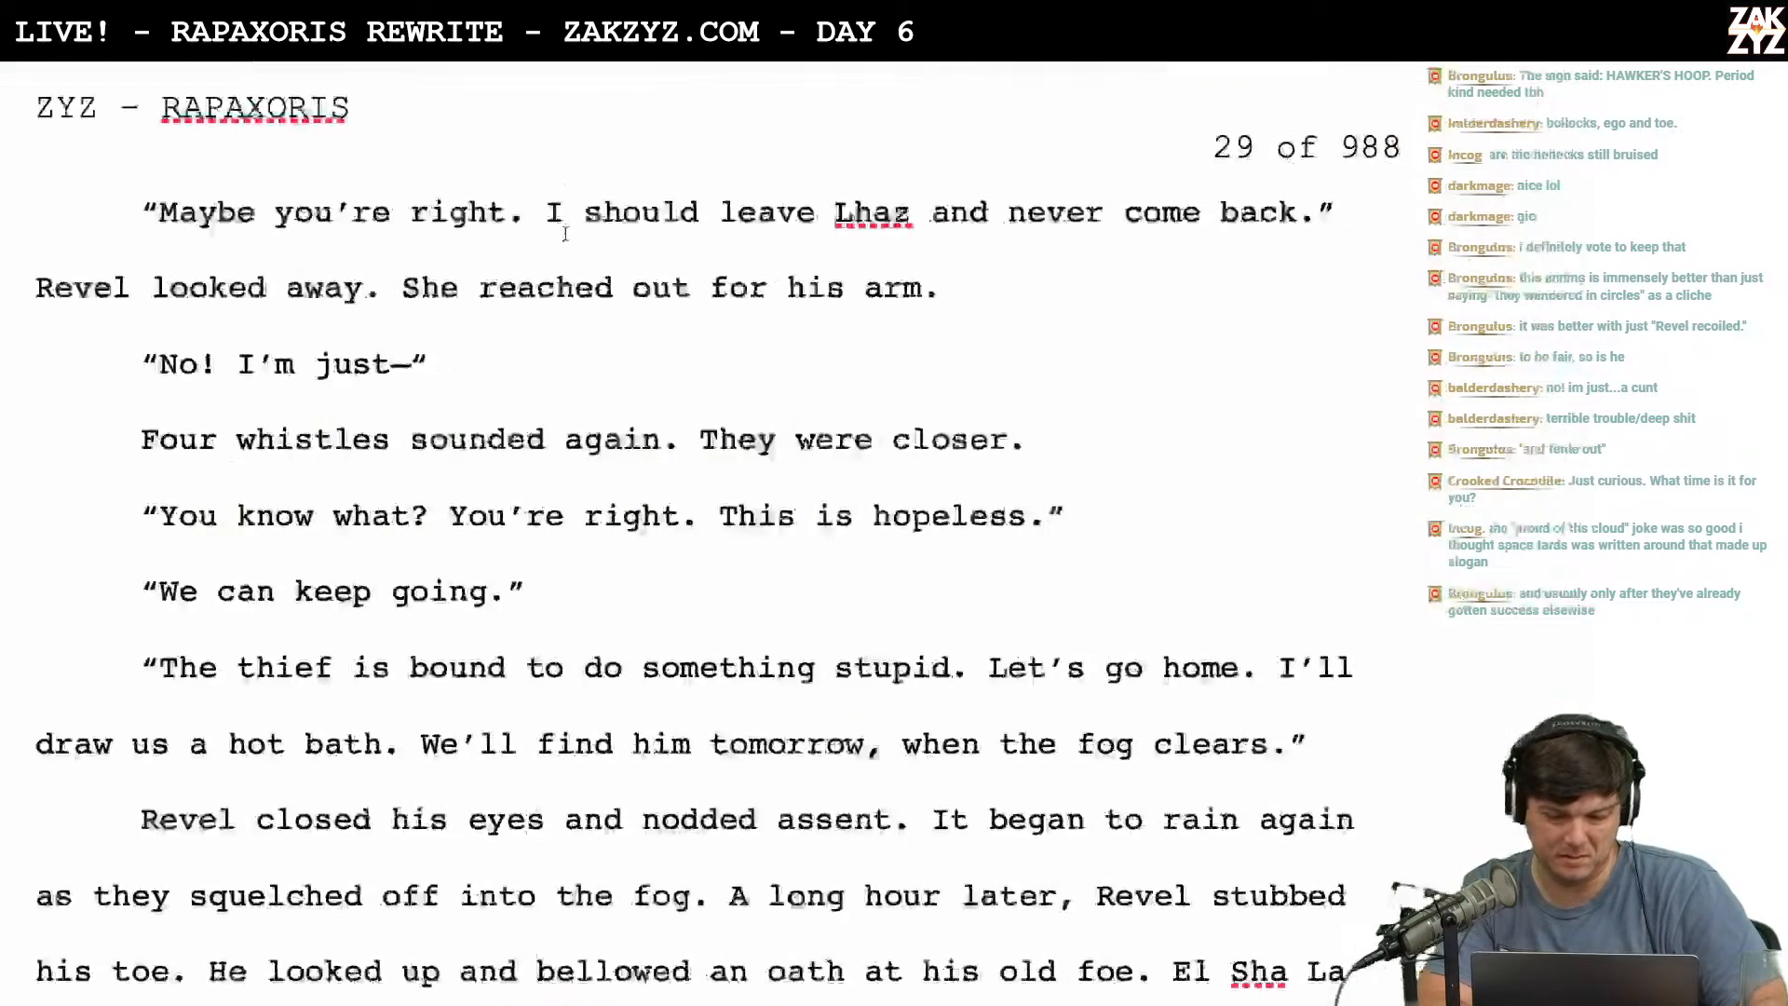
{"action": "scroll", "coordinate": [564, 280], "scroll_direction": "down", "scroll_amount": 10}
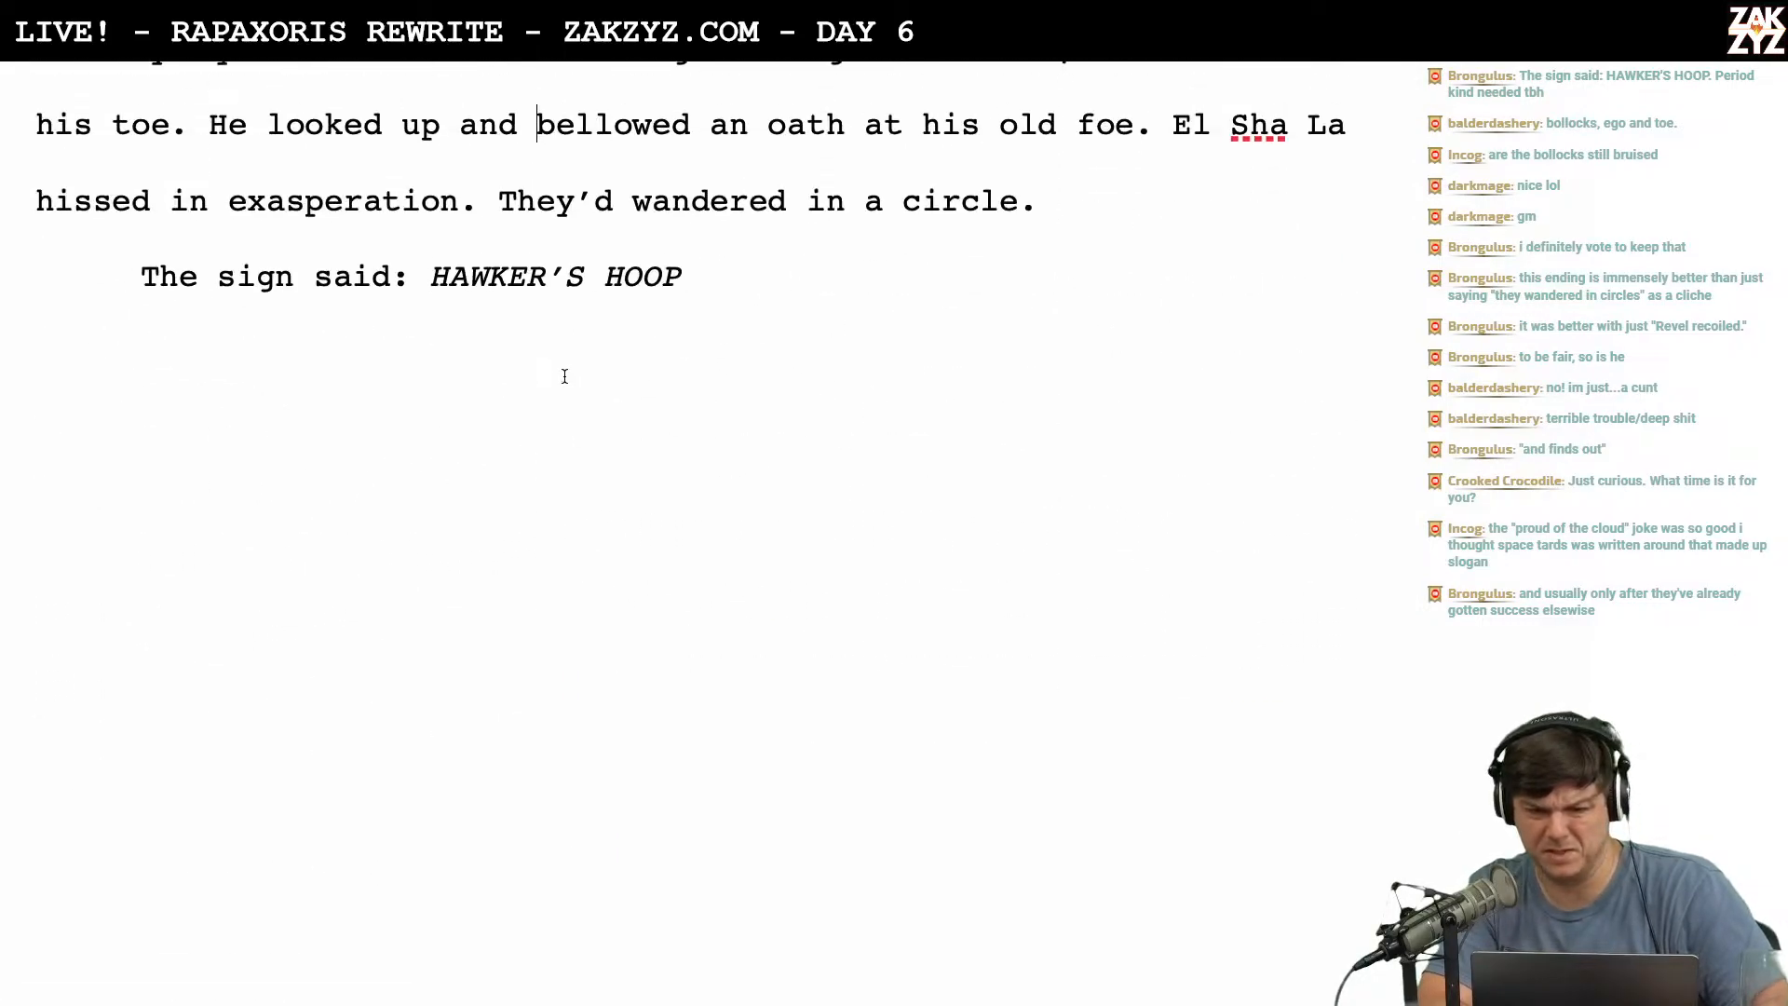
{"action": "type", "text": "."}
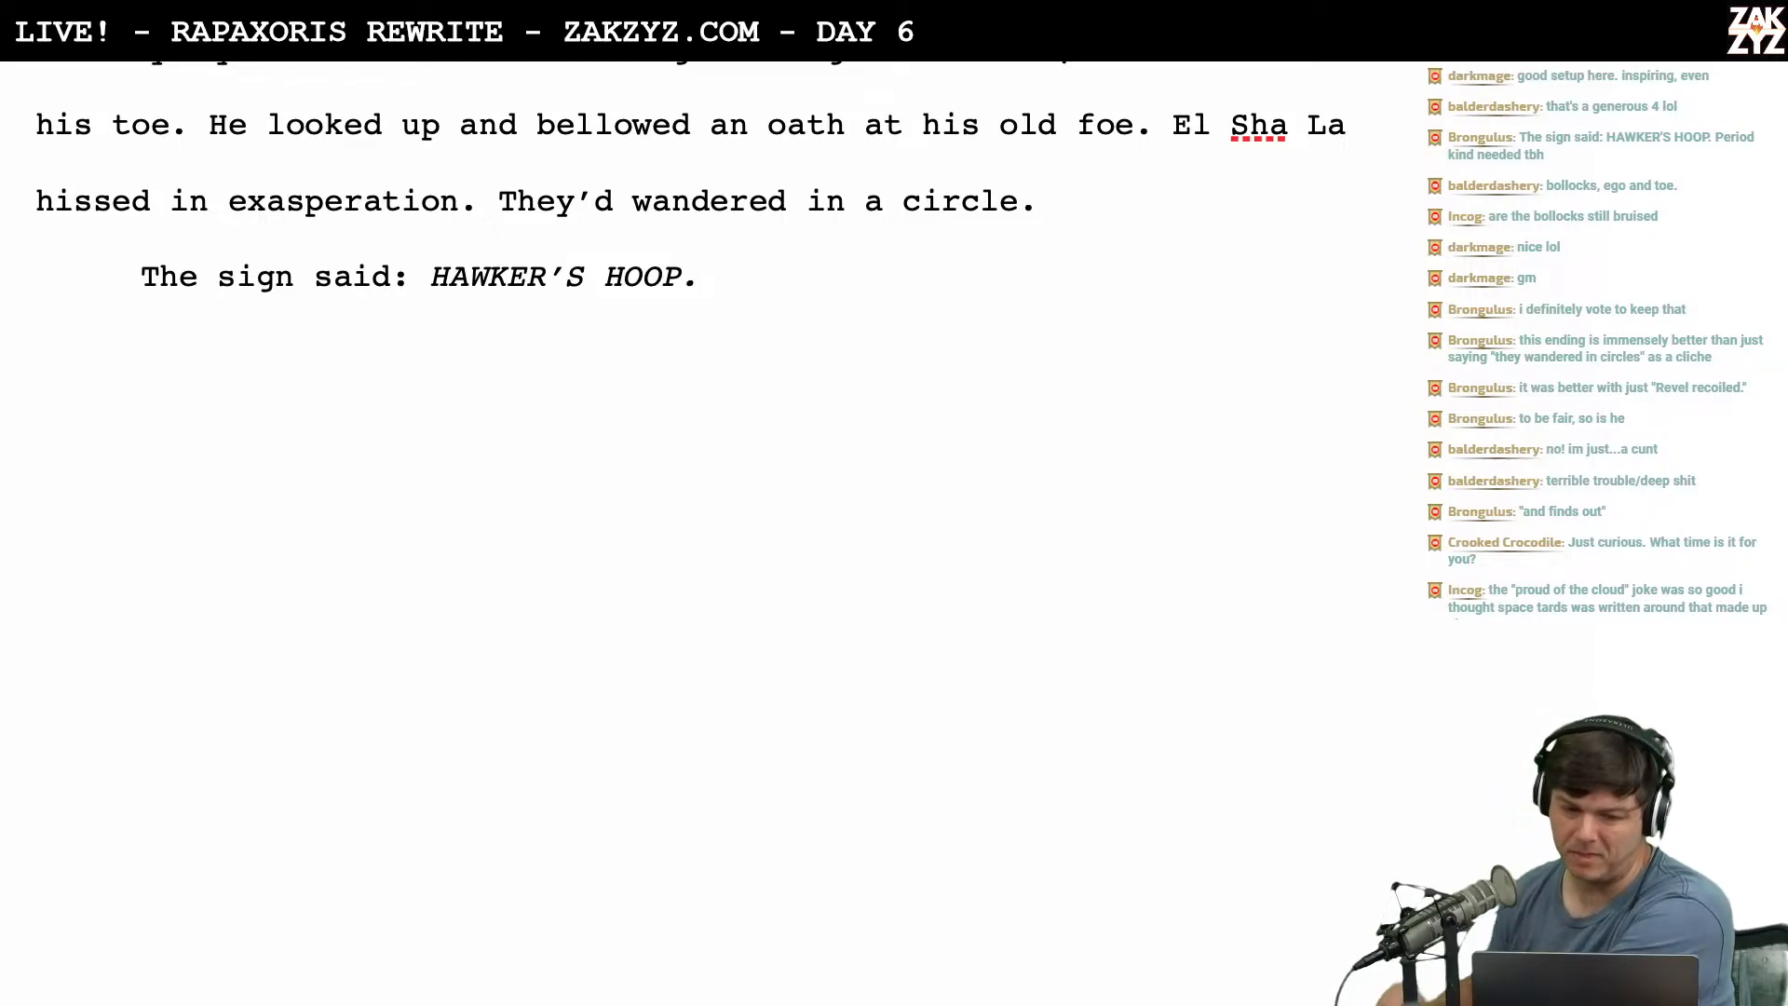
Move on to the opening of section 1.6, the Rigel chapter.
{"action": "scroll", "coordinate": [691, 531], "scroll_direction": "up", "scroll_amount": 1}
{"action": "scroll", "coordinate": [691, 531], "scroll_direction": "down", "scroll_amount": 10}
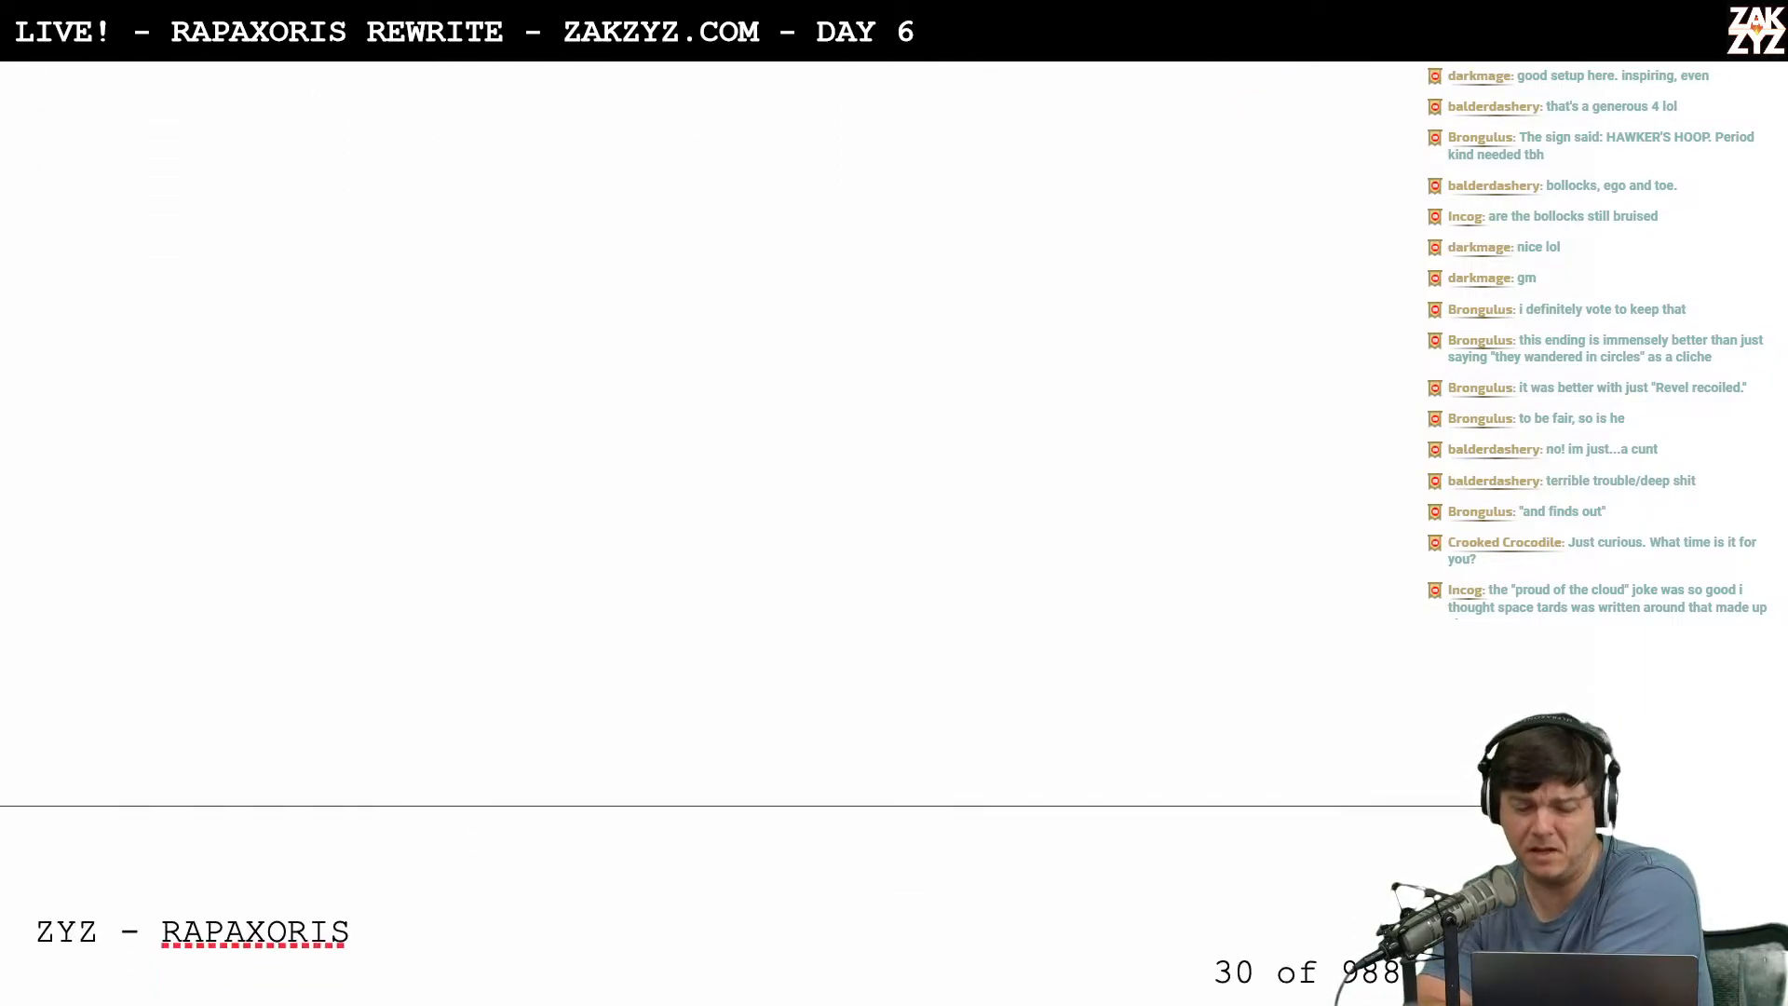
{"action": "scroll", "coordinate": [691, 531], "scroll_direction": "down", "scroll_amount": 1}
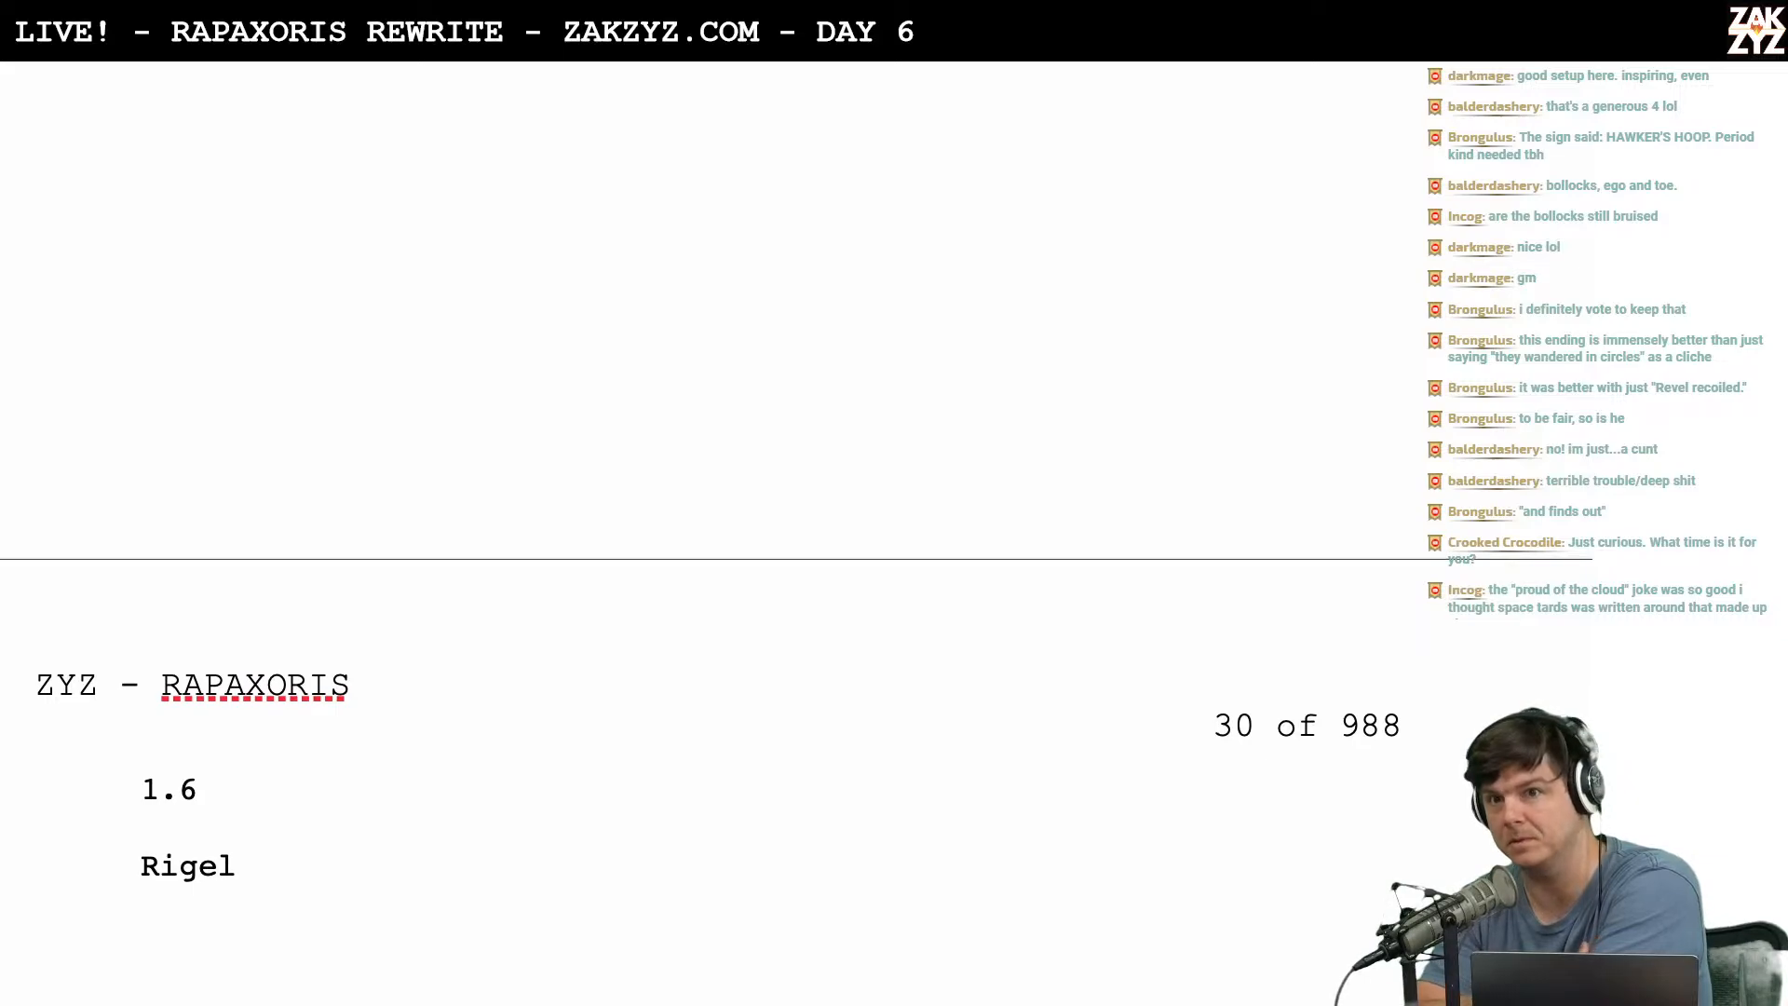